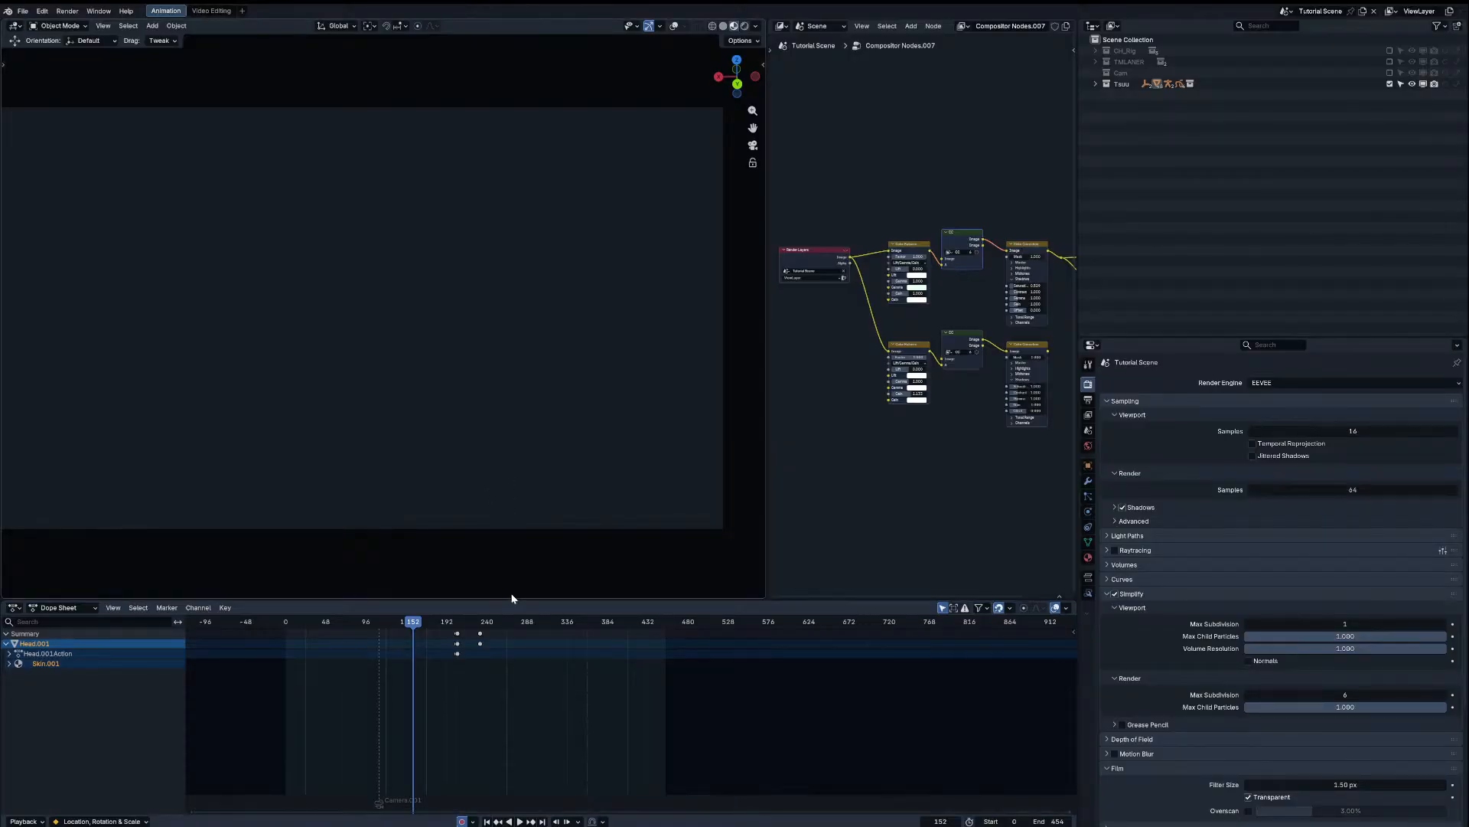
# Step: Play back the Tutorial Scene's animation in the camera view to review it
pyautogui.press('Home')
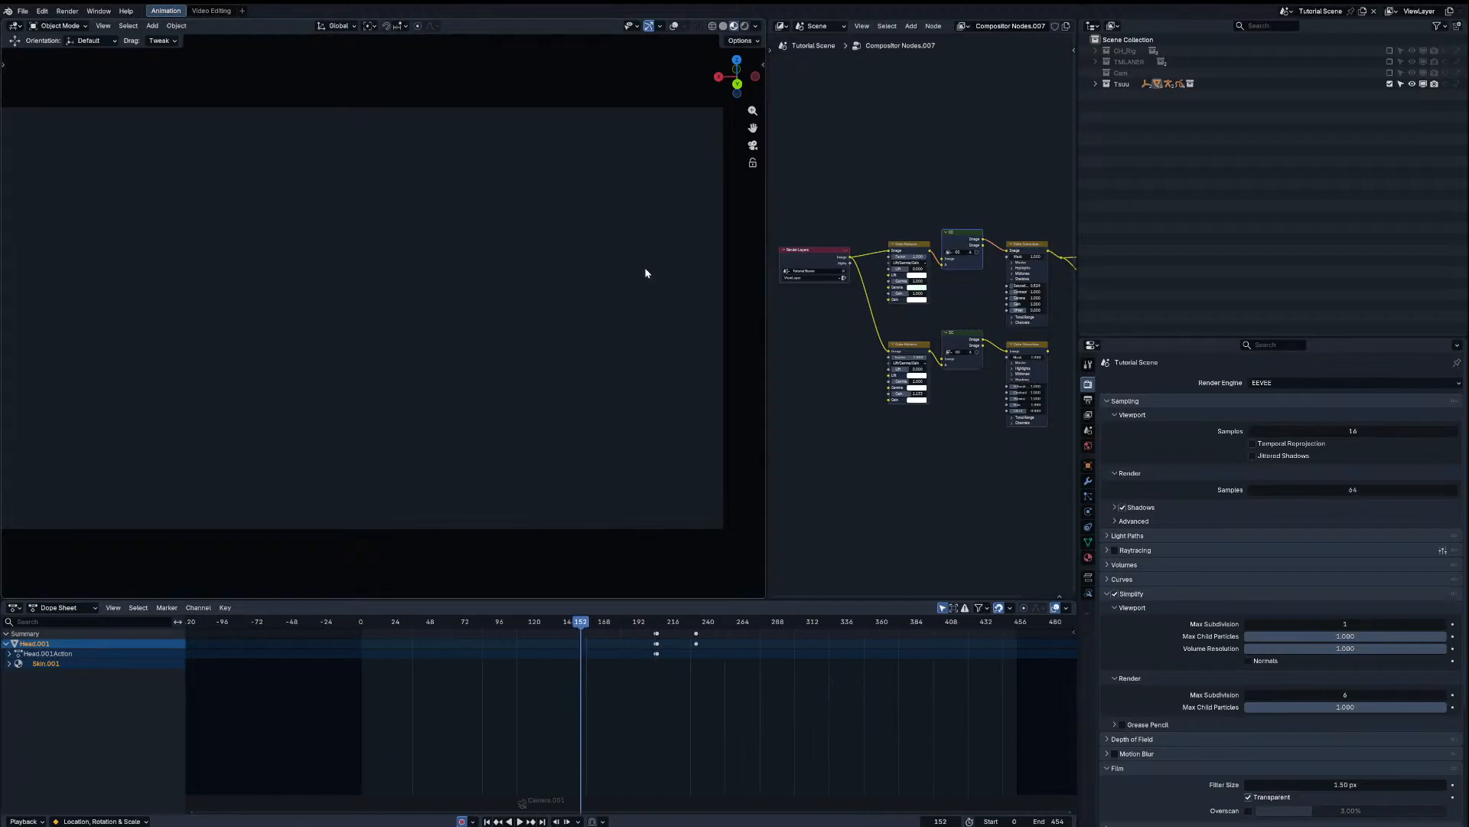
pyautogui.click(674, 26)
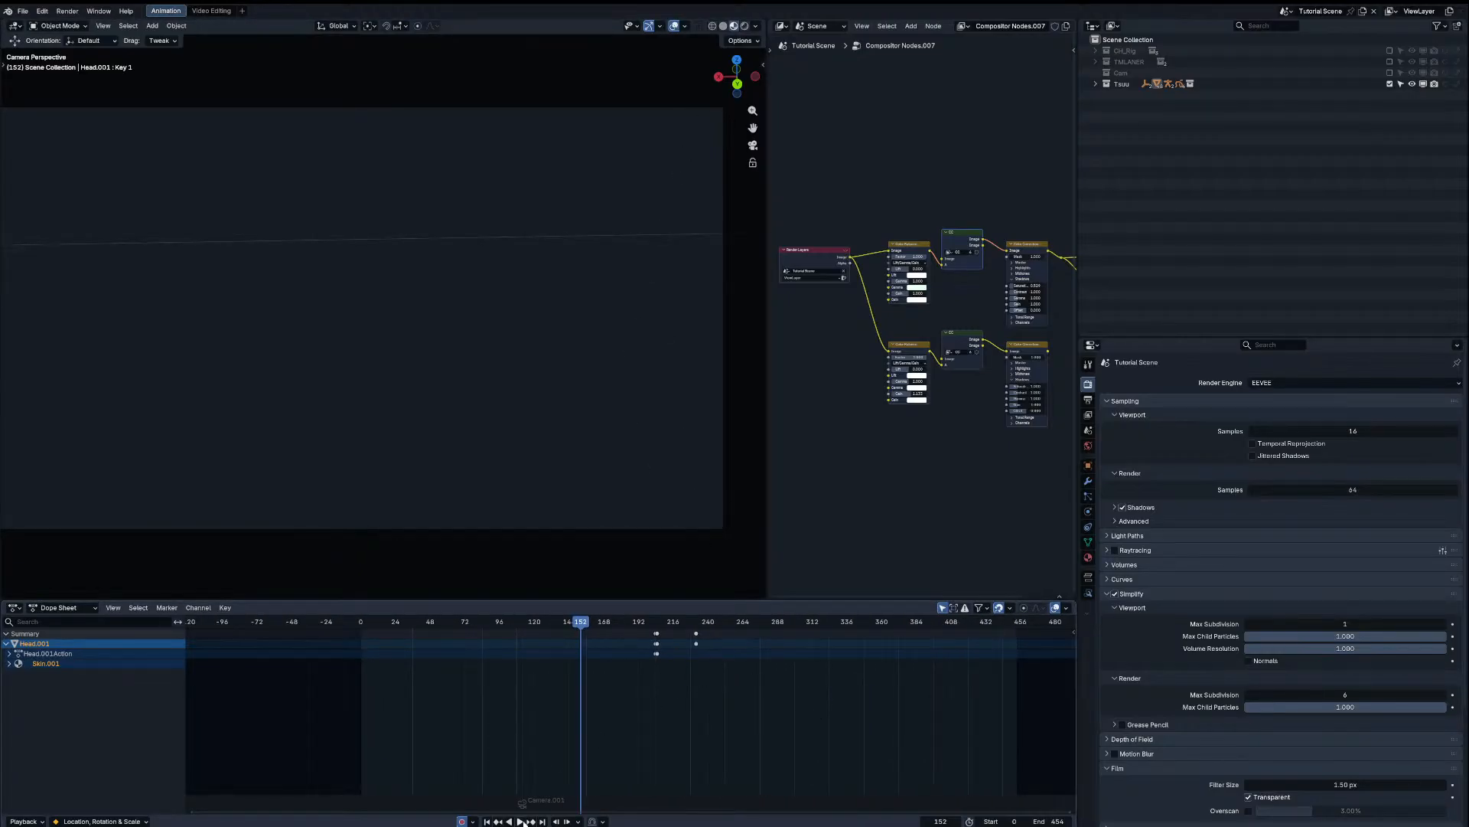
pyautogui.press('space')
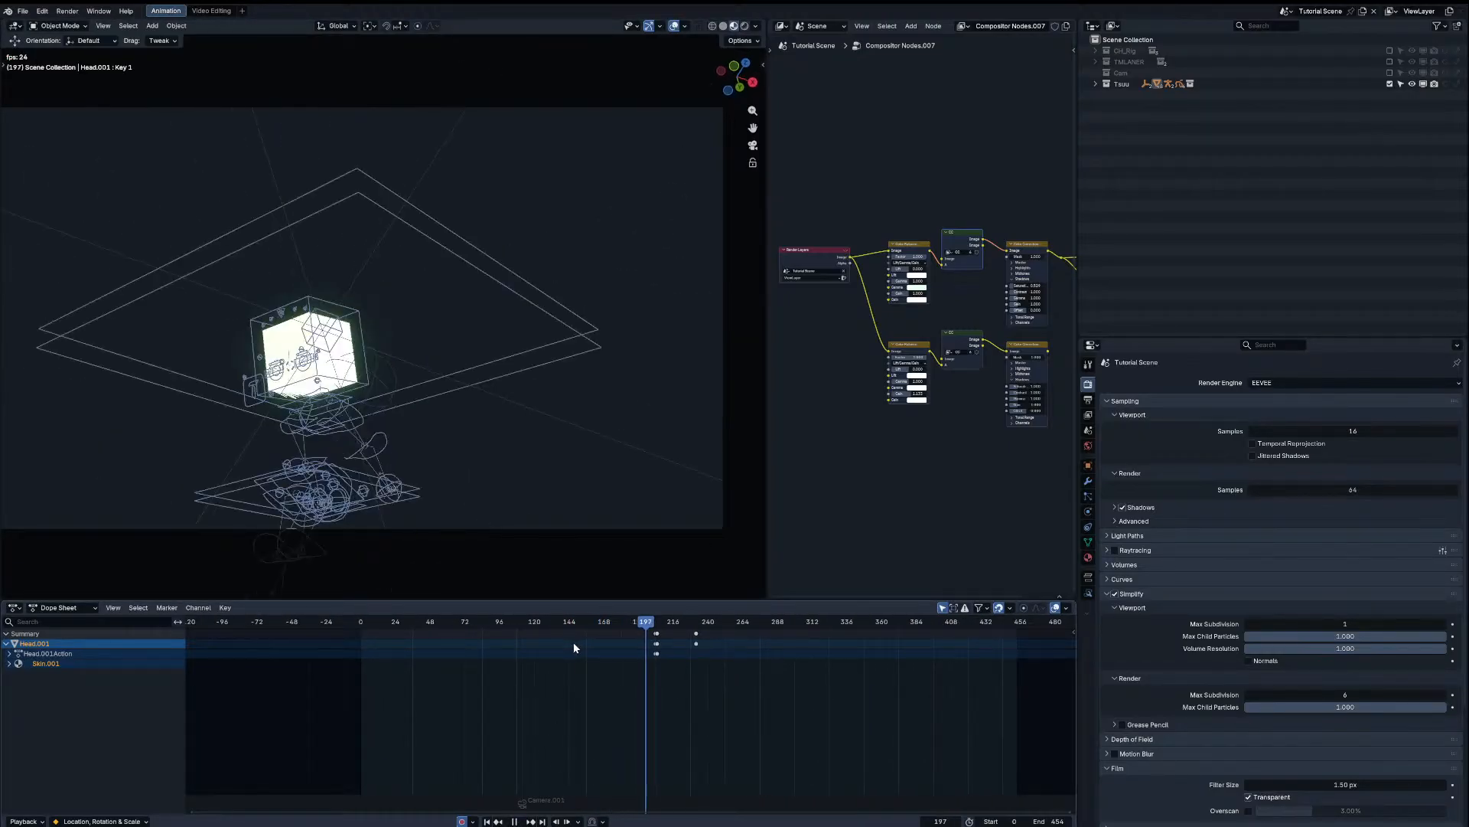
pyautogui.click(673, 25)
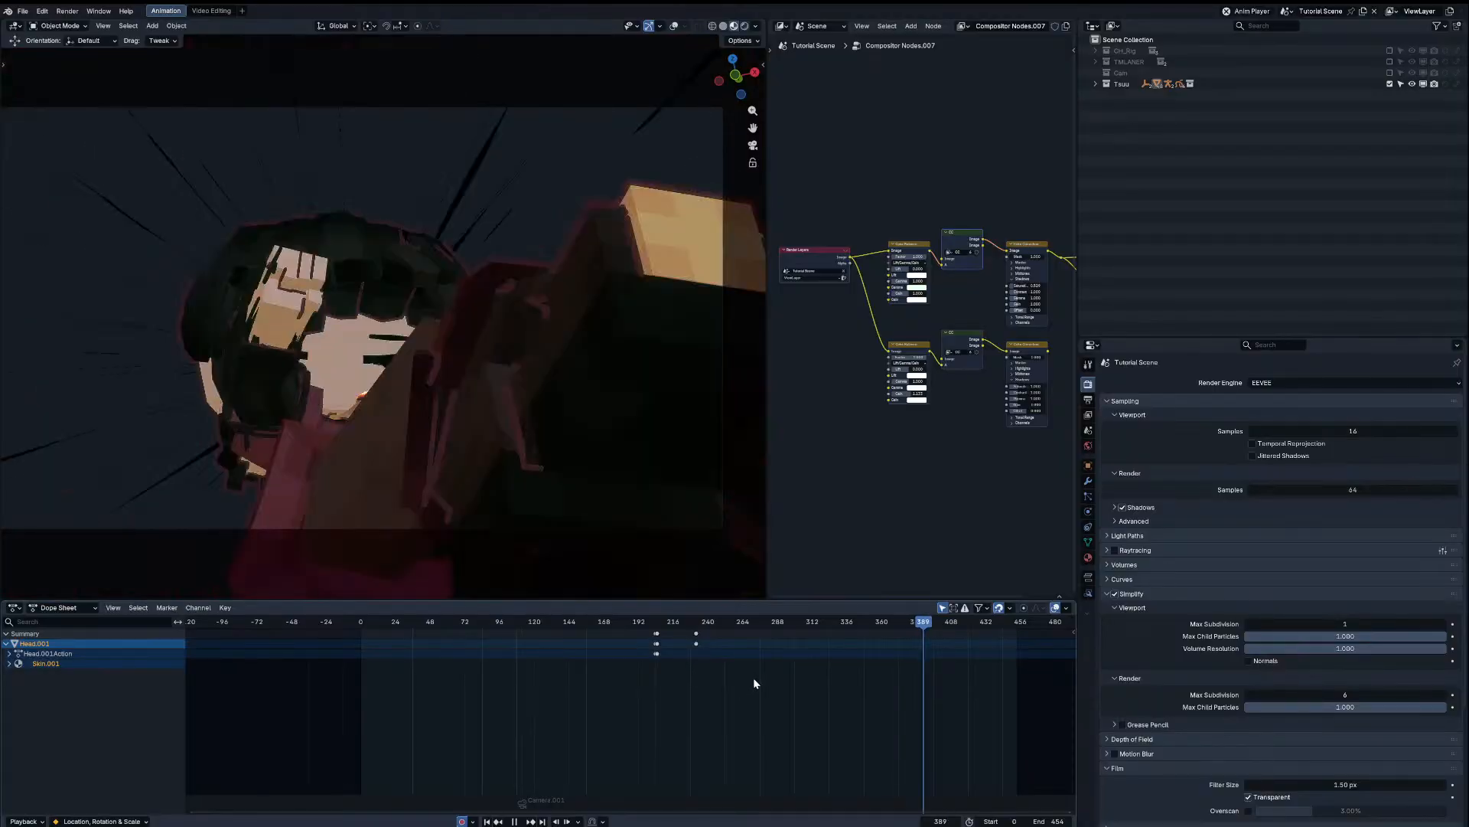
pyautogui.press('space')
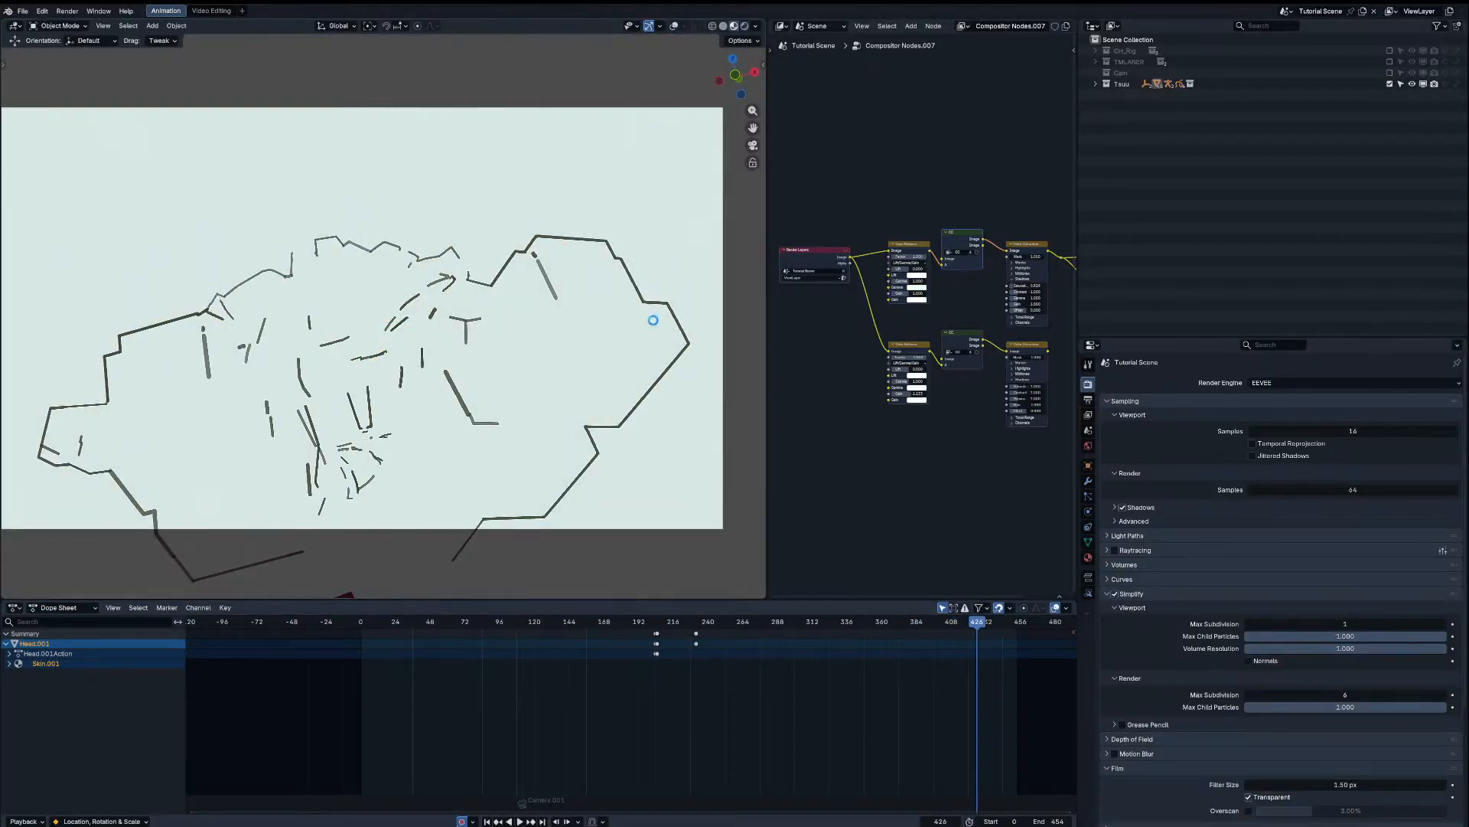
# Step: Switch to the Crow Scene and play back its raven animation
pyautogui.click(1286, 10)
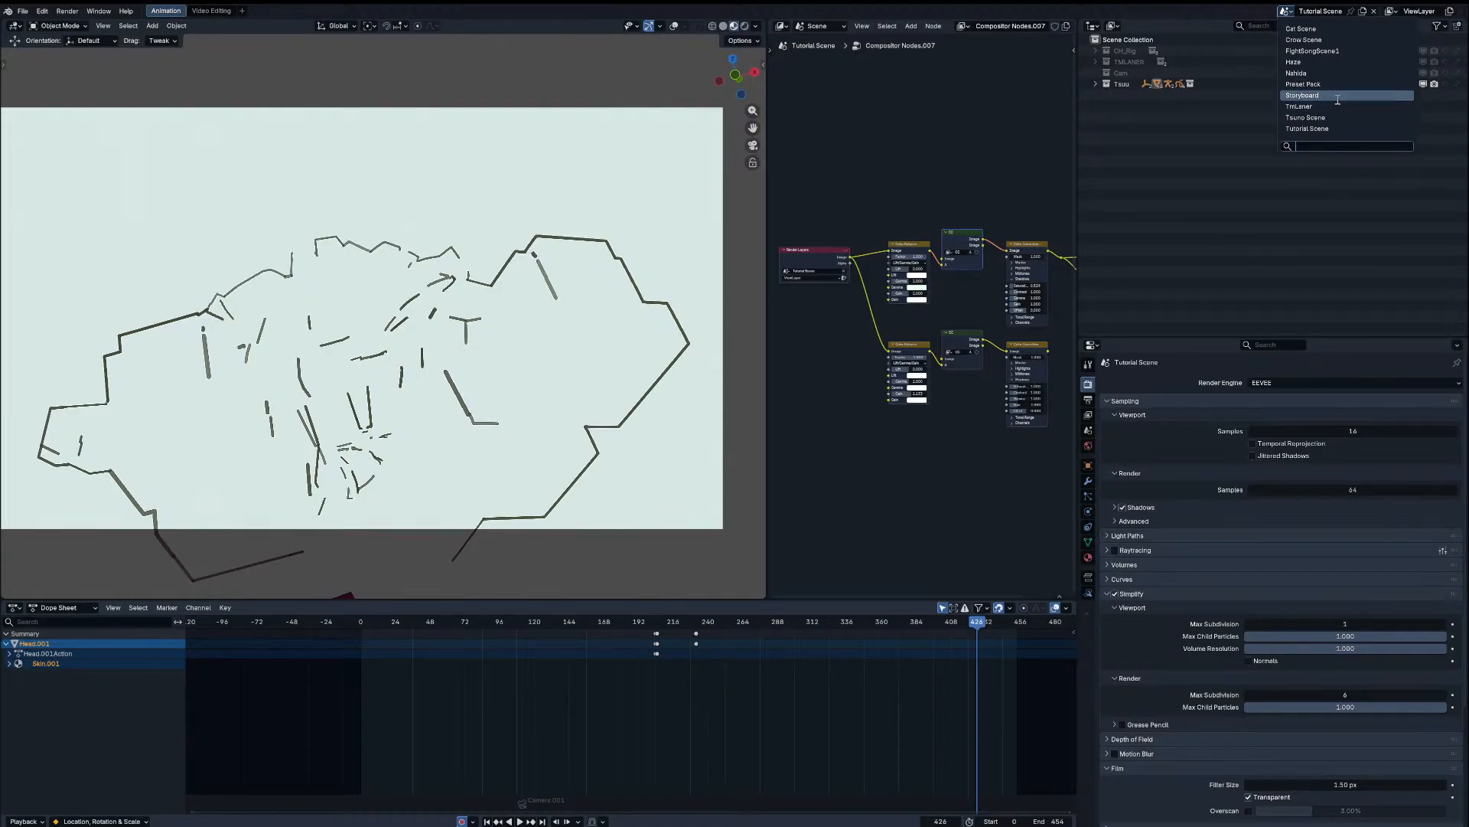
pyautogui.click(1332, 40)
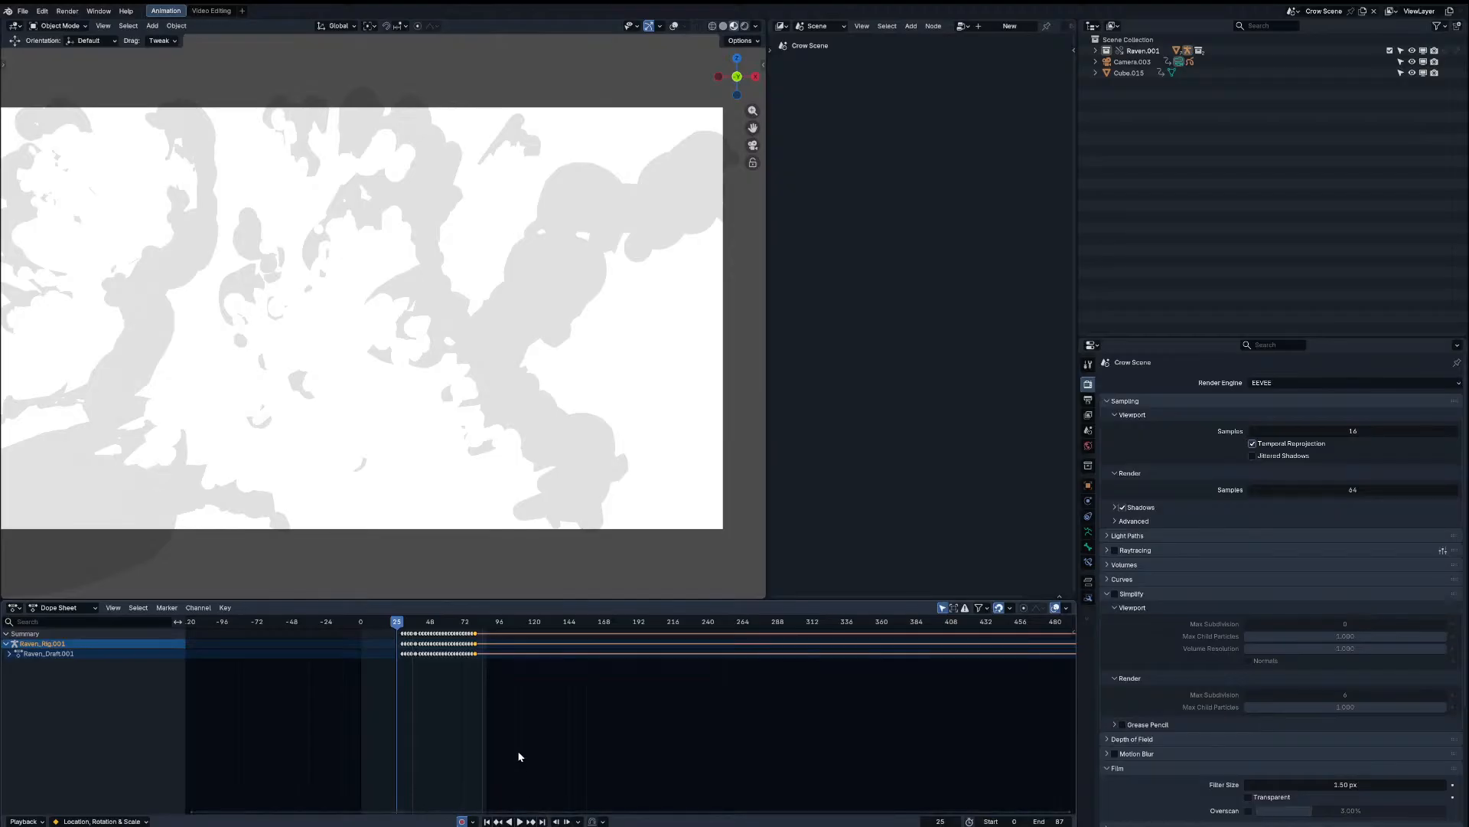
pyautogui.scroll(2, 528, 756)
pyautogui.click(510, 823)
pyautogui.click(516, 822)
pyautogui.click(518, 822)
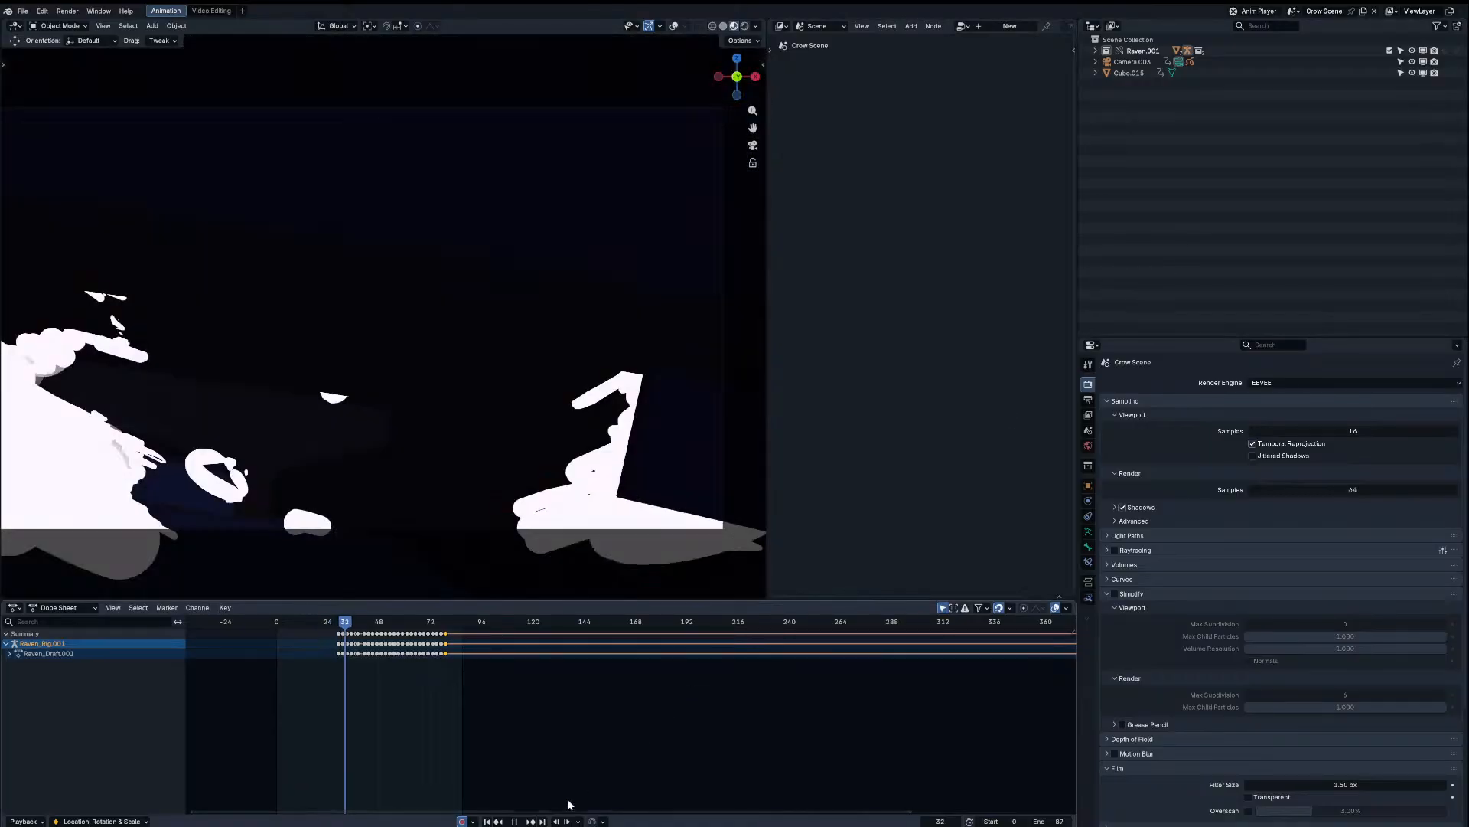
pyautogui.click(516, 822)
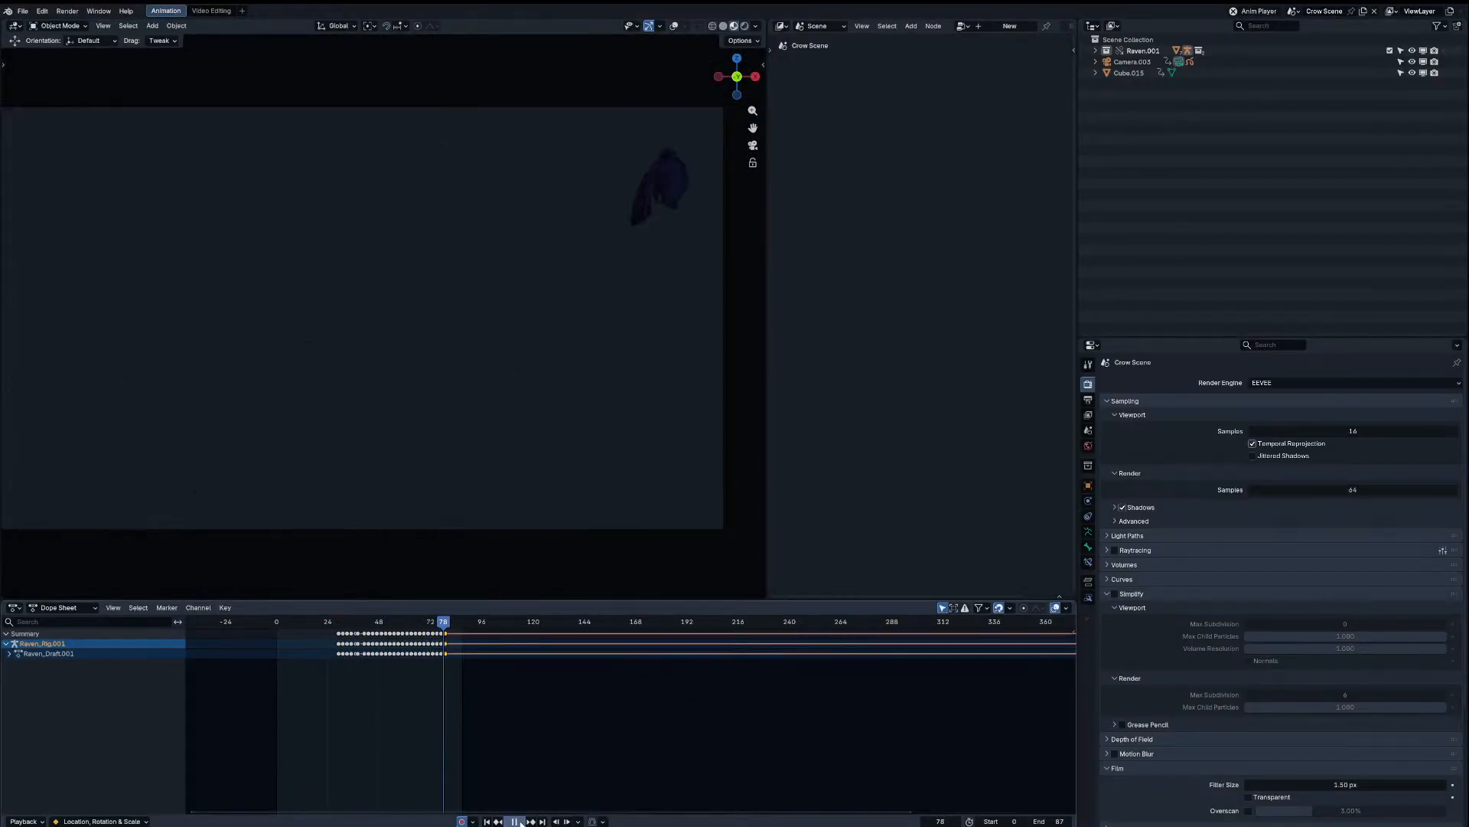
# Step: Scrub the Crow Scene back to the start of the raven animation and set the scene's start frame to 24
pyautogui.click(1293, 11)
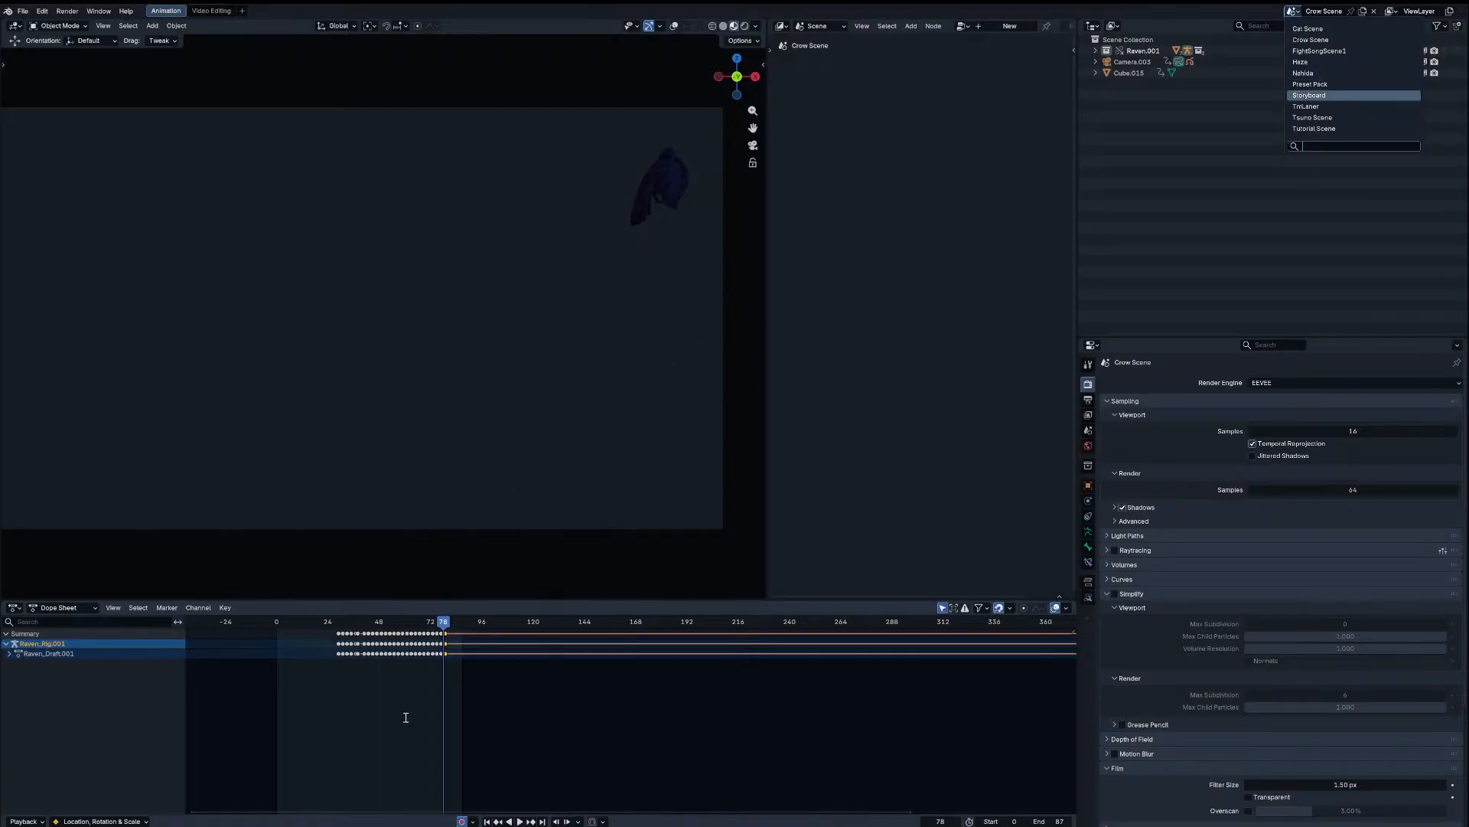
pyautogui.scroll(2, 398, 700)
pyautogui.moveTo(393, 689); pyautogui.dragTo(638, 685, button='middle')
pyautogui.scroll(2, 637, 682)
pyautogui.moveTo(467, 622); pyautogui.dragTo(368, 627)
pyautogui.press('space')
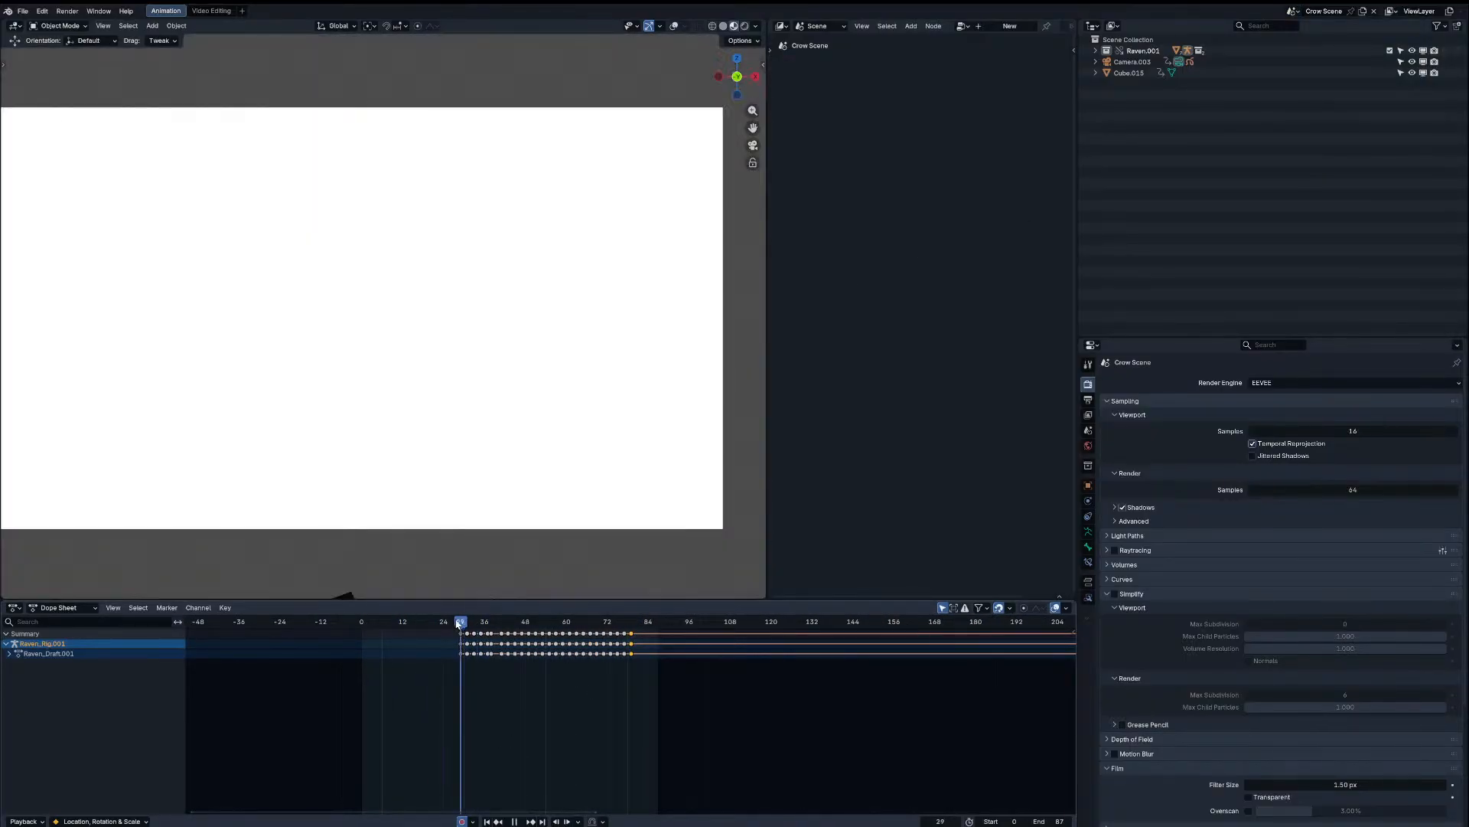
pyautogui.moveTo(458, 623); pyautogui.dragTo(444, 623)
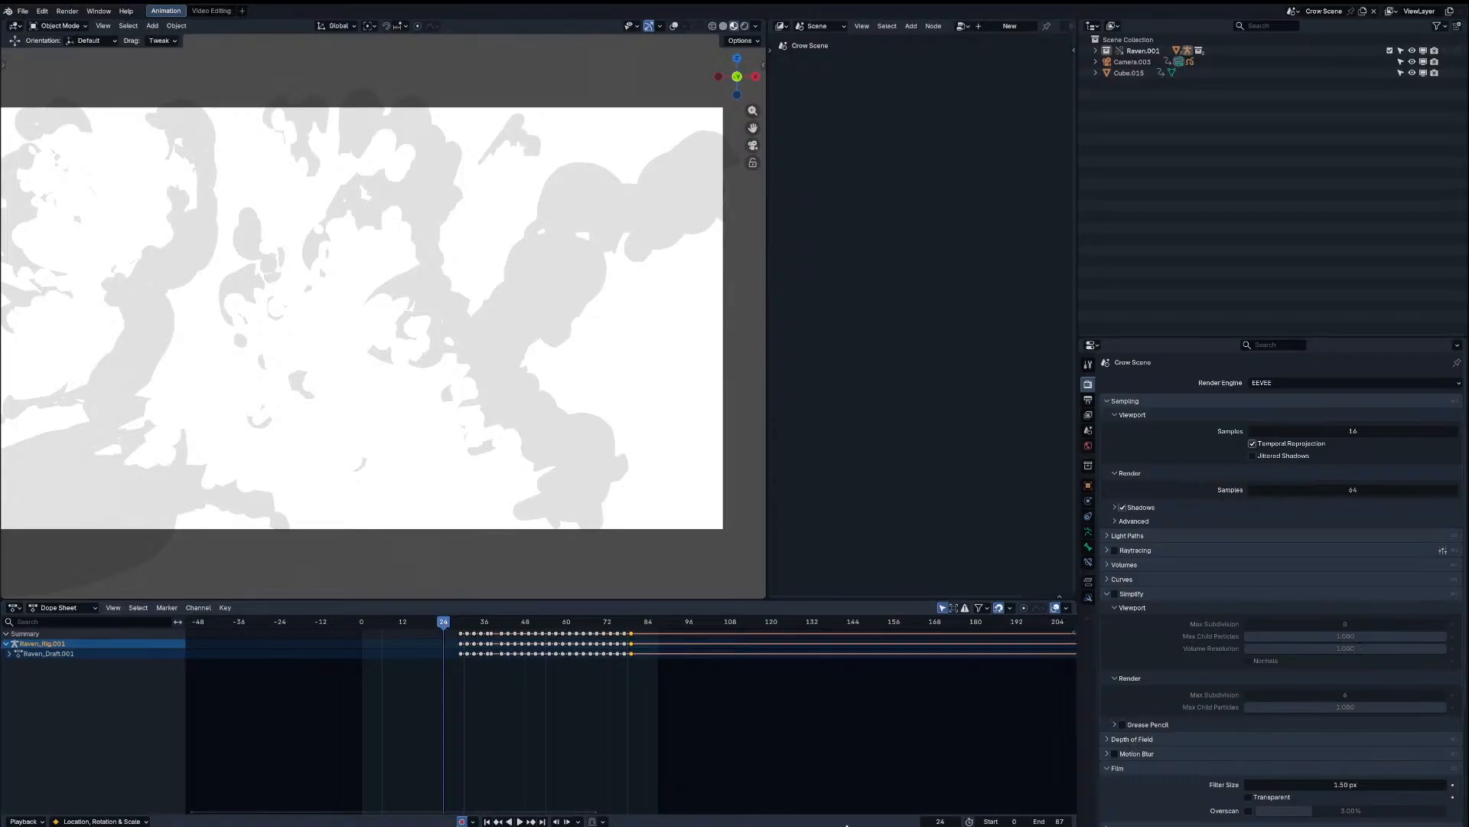
pyautogui.click(994, 822)
pyautogui.write('24')
pyautogui.press('Return')
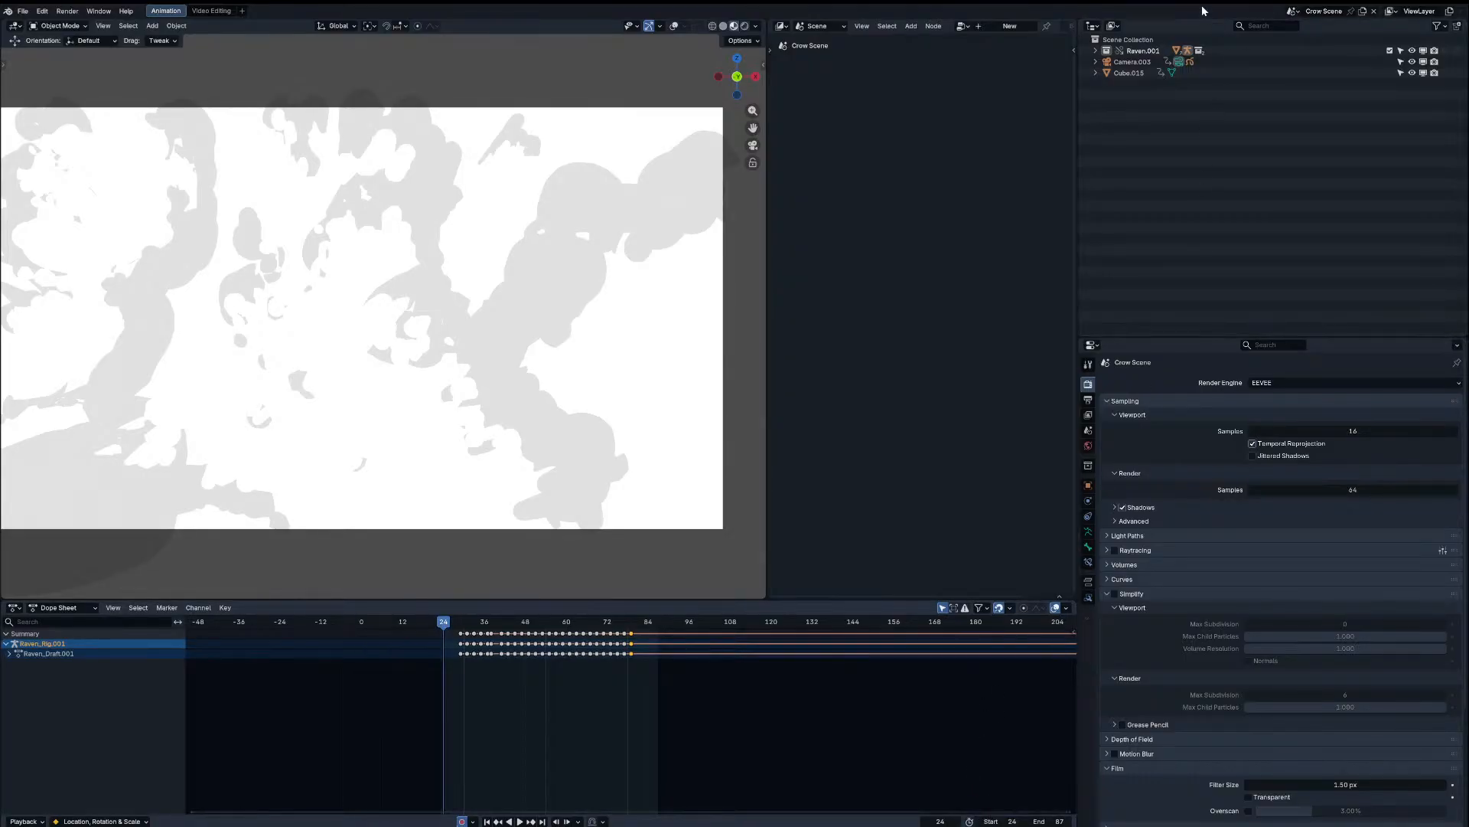
# Step: Create a new empty scene and switch to the Video Editing workspace
pyautogui.click(1291, 13)
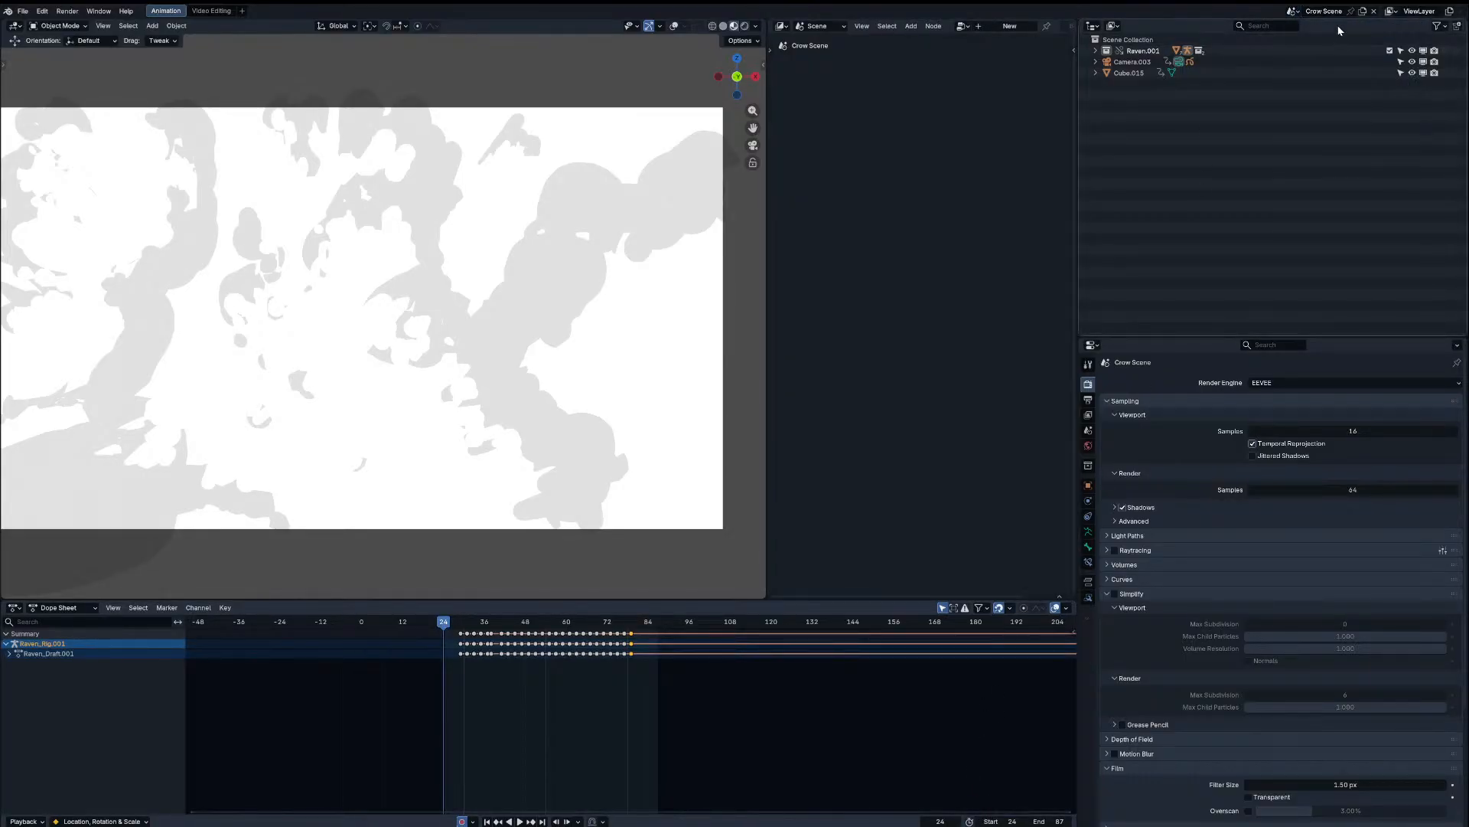
pyautogui.click(1363, 12)
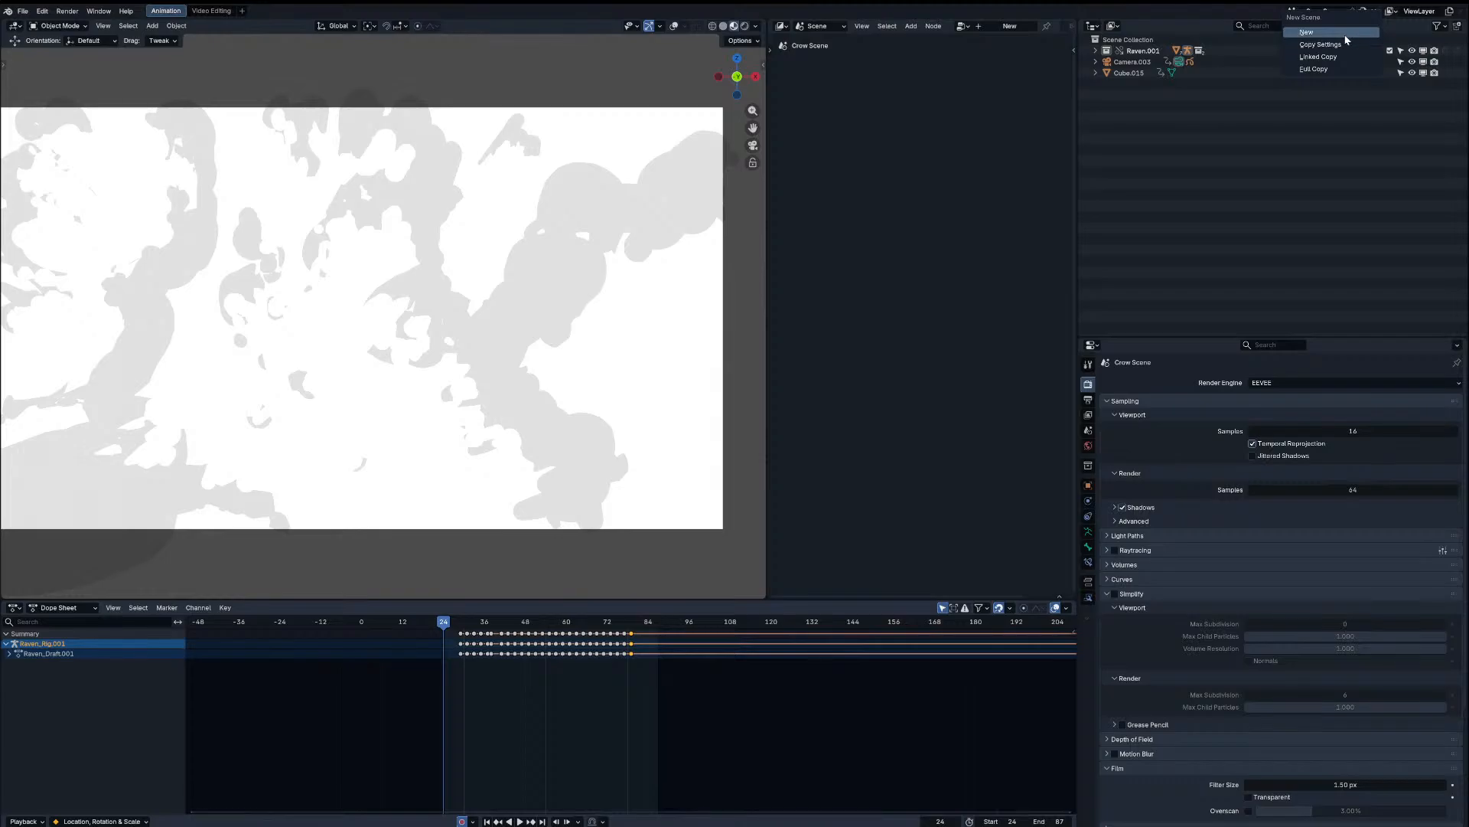
pyautogui.click(1344, 34)
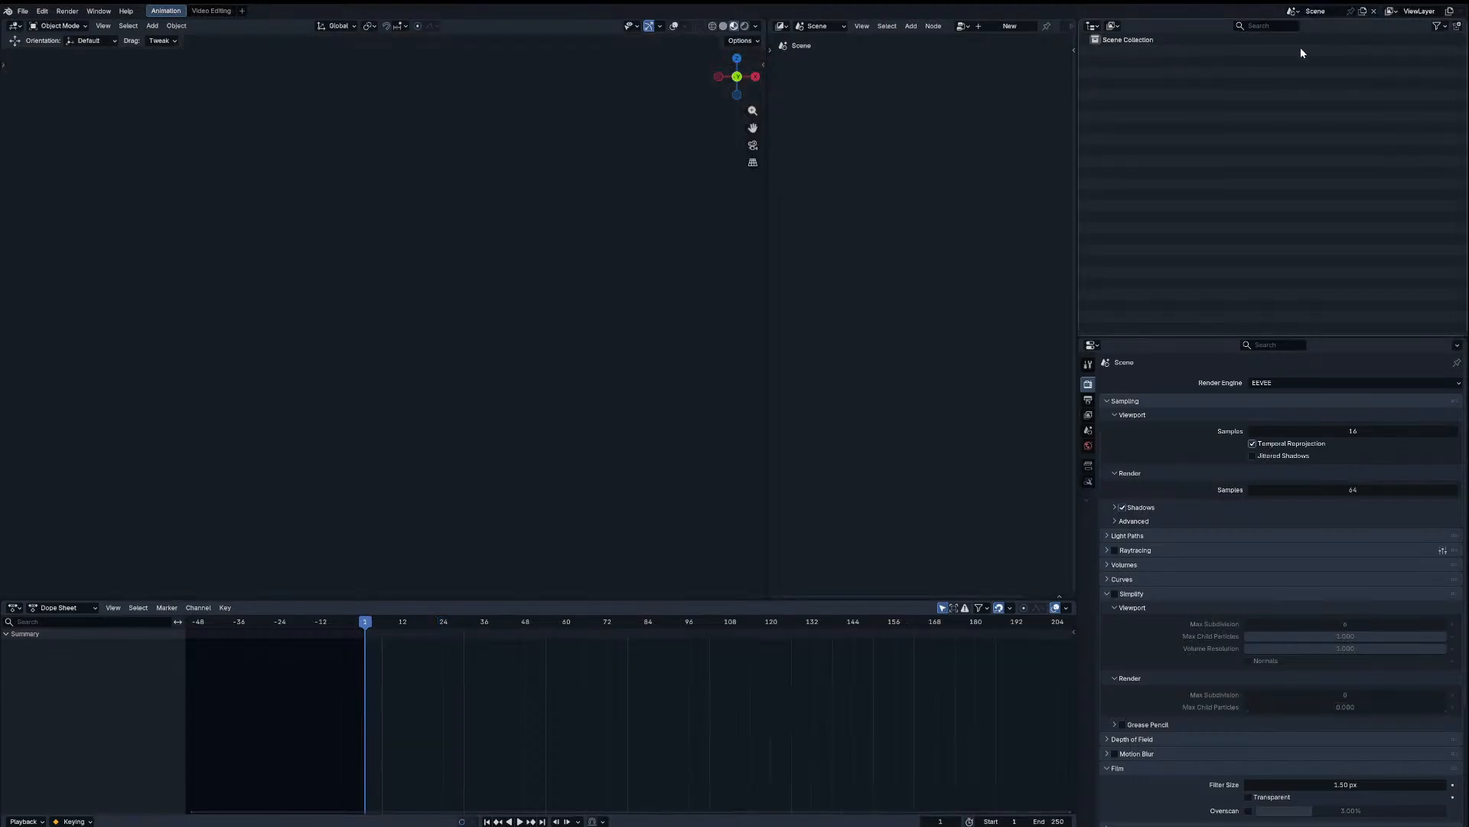
pyautogui.click(221, 11)
# Step: Copy all strips of the Storyboard sequence, then deselect them
pyautogui.scroll(-3, 684, 589)
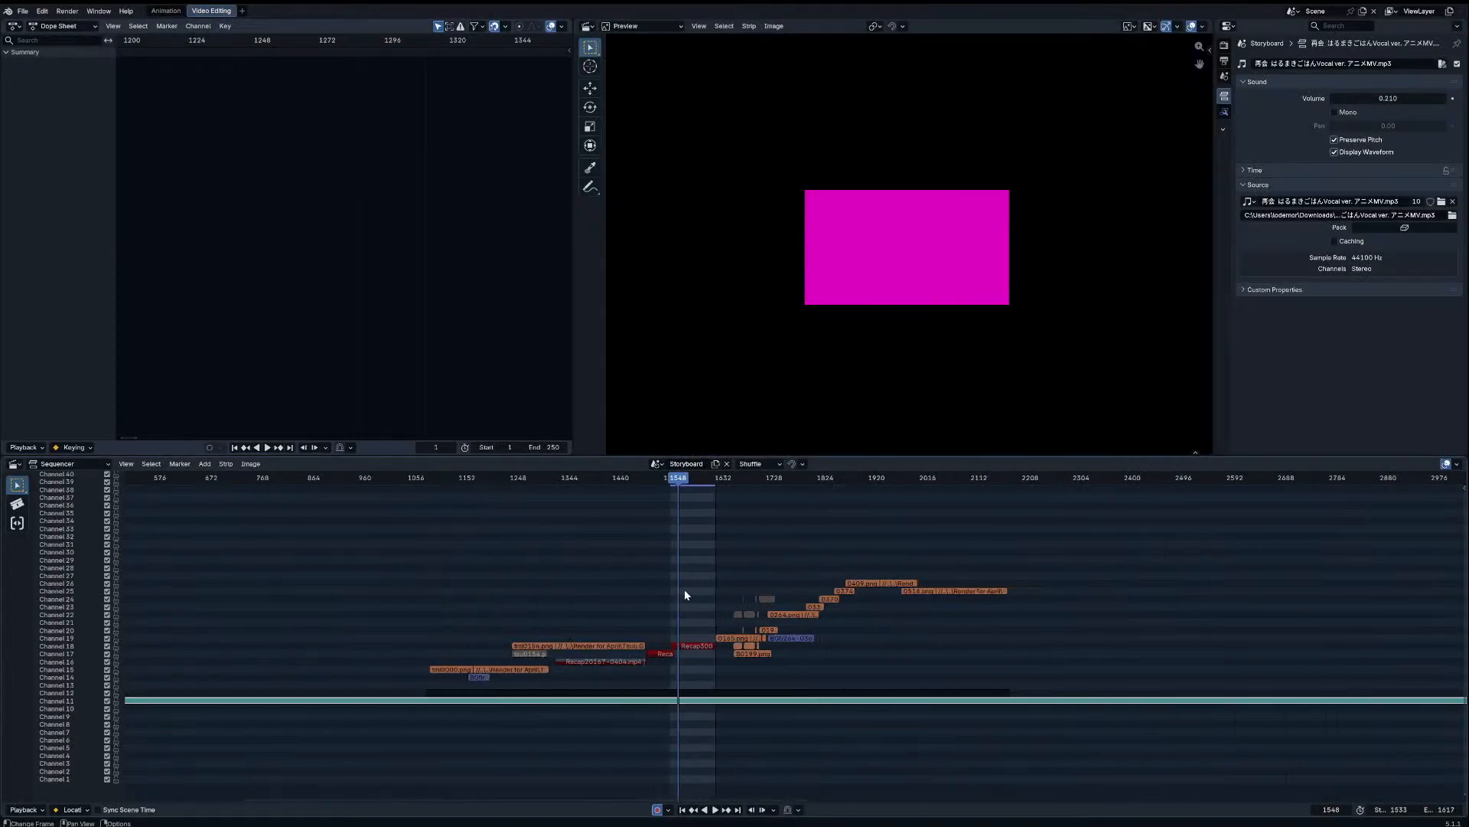
pyautogui.scroll(-2, 669, 590)
pyautogui.press('a')
pyautogui.hotkey('ctrl', 'c')
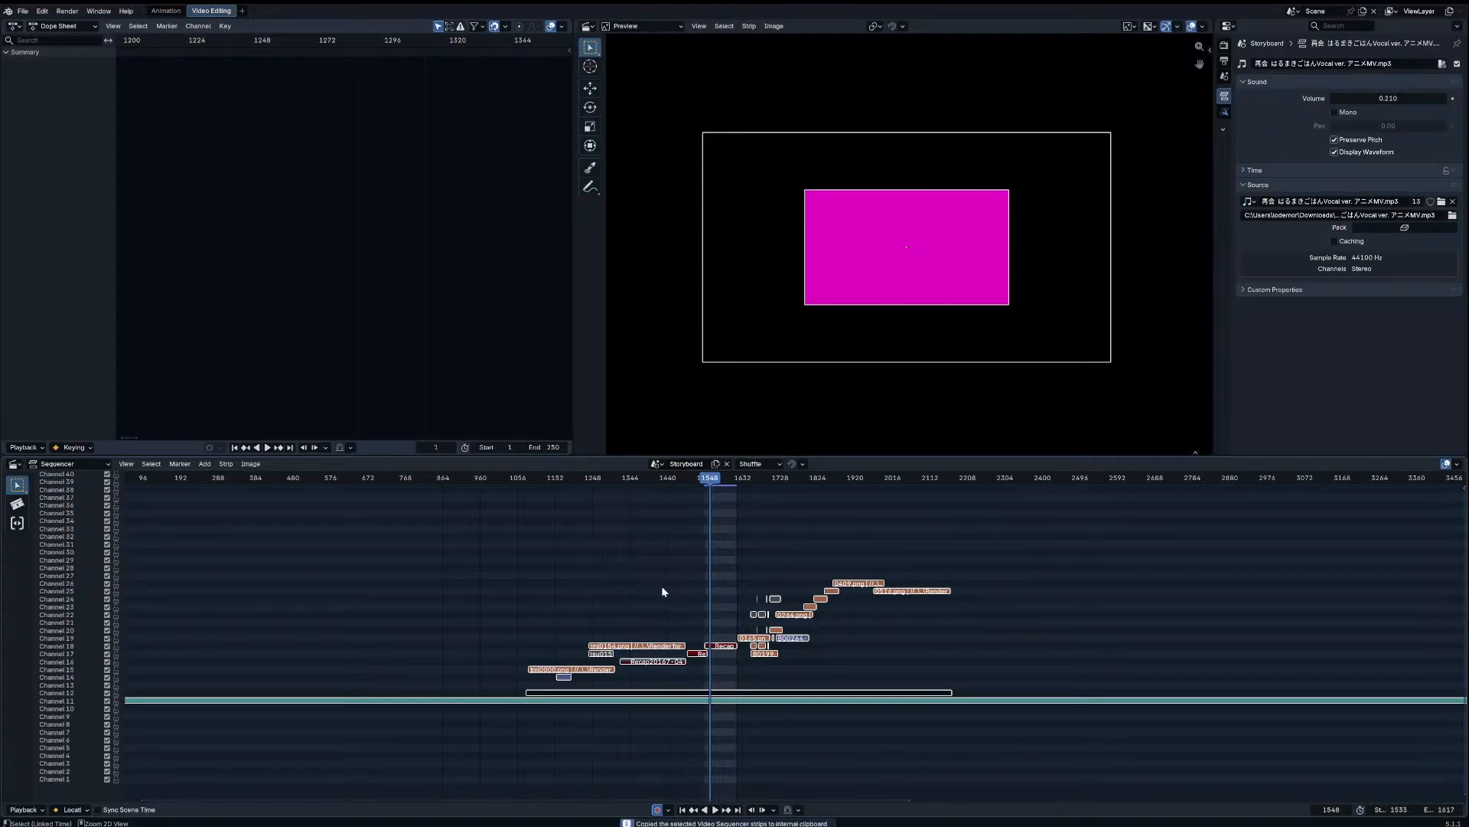
pyautogui.click(707, 563)
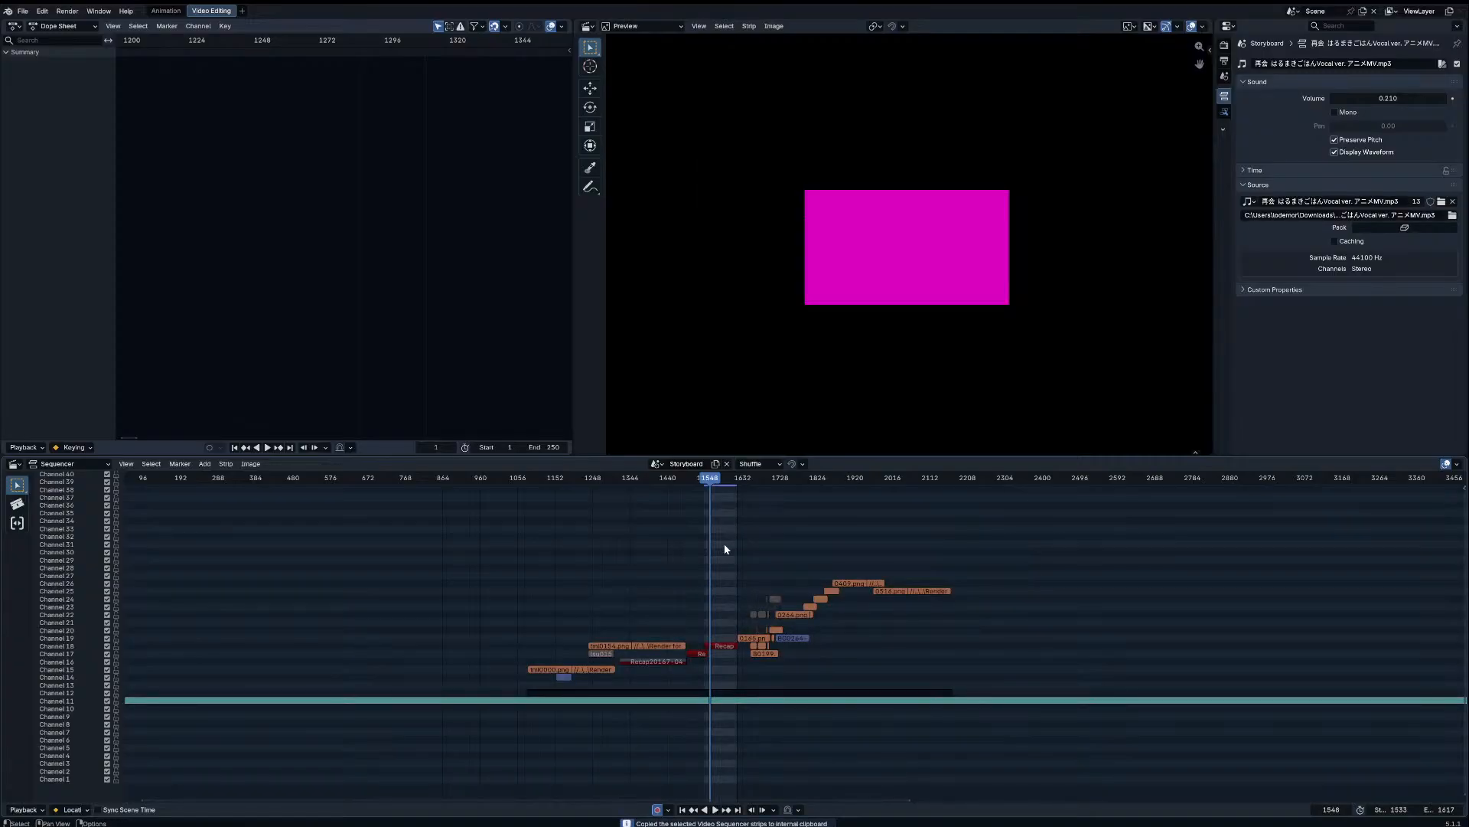
# Step: Set the sequencer to display the newly created scene named Scene instead of Storyboard
pyautogui.click(656, 463)
pyautogui.scroll(1, 694, 589)
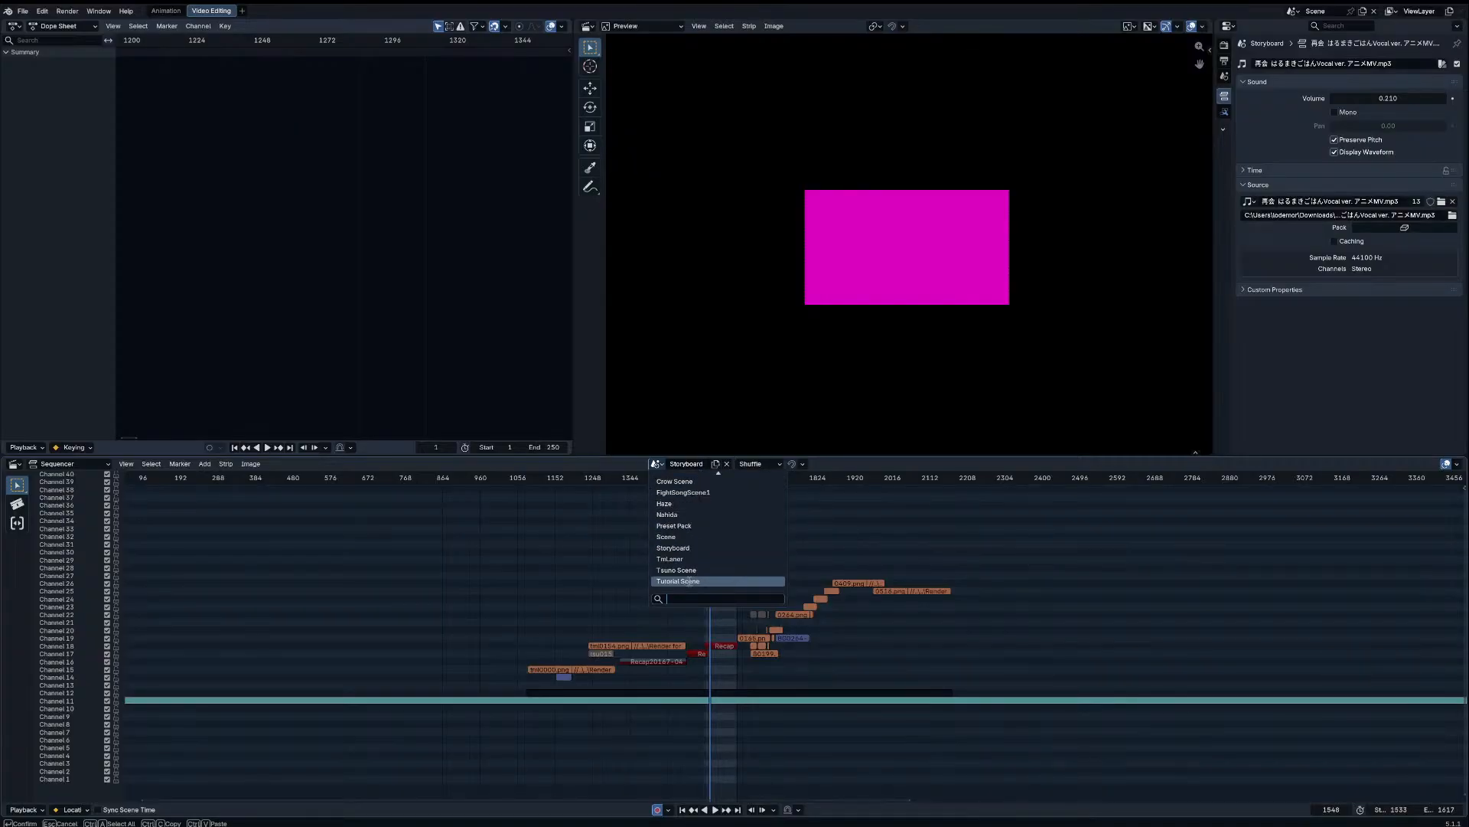
pyautogui.scroll(-1, 689, 540)
pyautogui.click(688, 539)
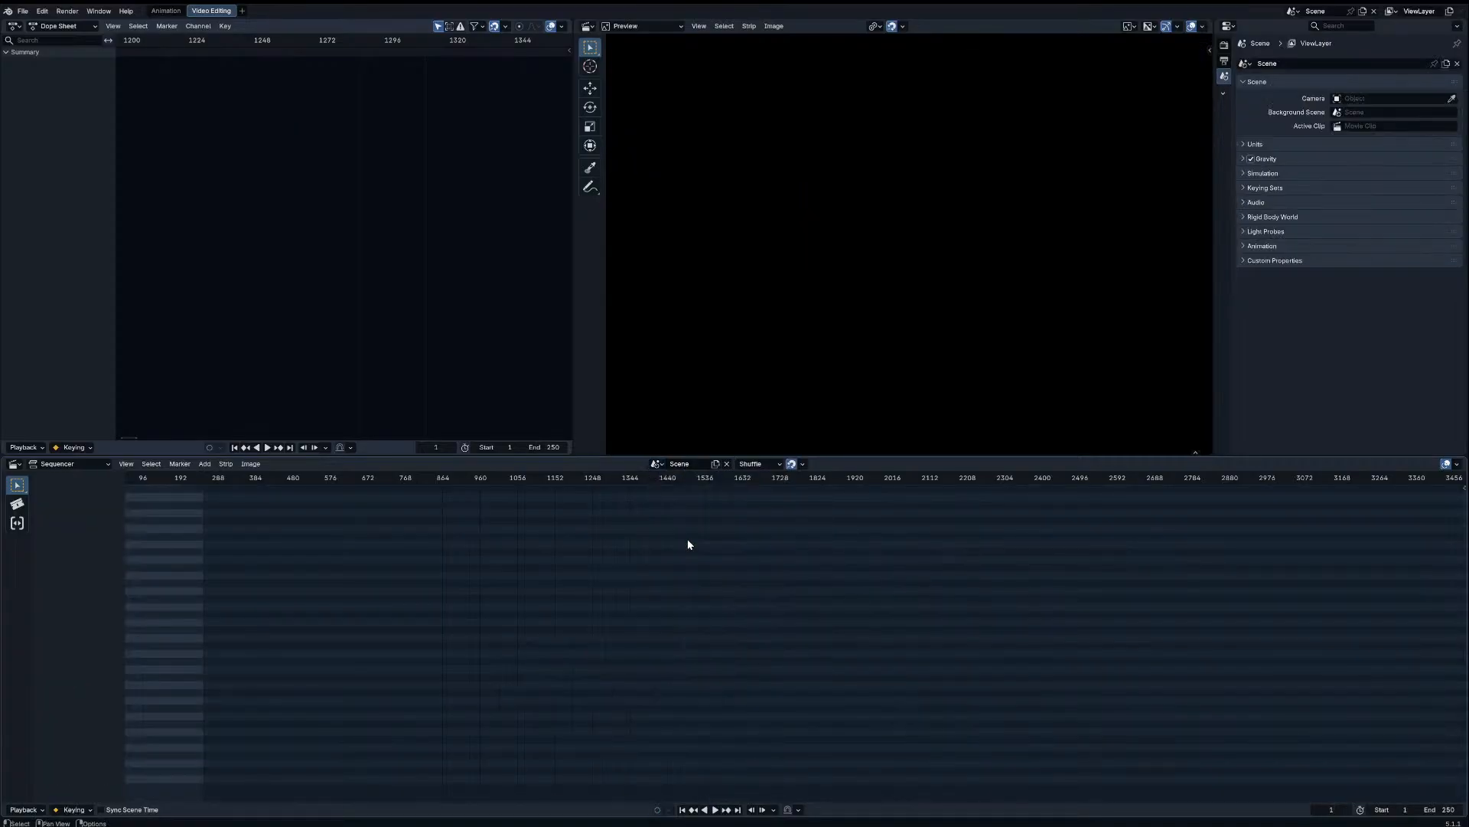
# Step: Add the music file 再会 はるまきごはんVocal ver. アニメMV.mp3 as a sound strip on channel 16, snap it to frame 1 and play it briefly
pyautogui.moveTo(687, 539); pyautogui.dragTo(913, 602, button='middle')
pyautogui.scroll(4, 794, 597)
pyautogui.hotkey('shift', 'a')
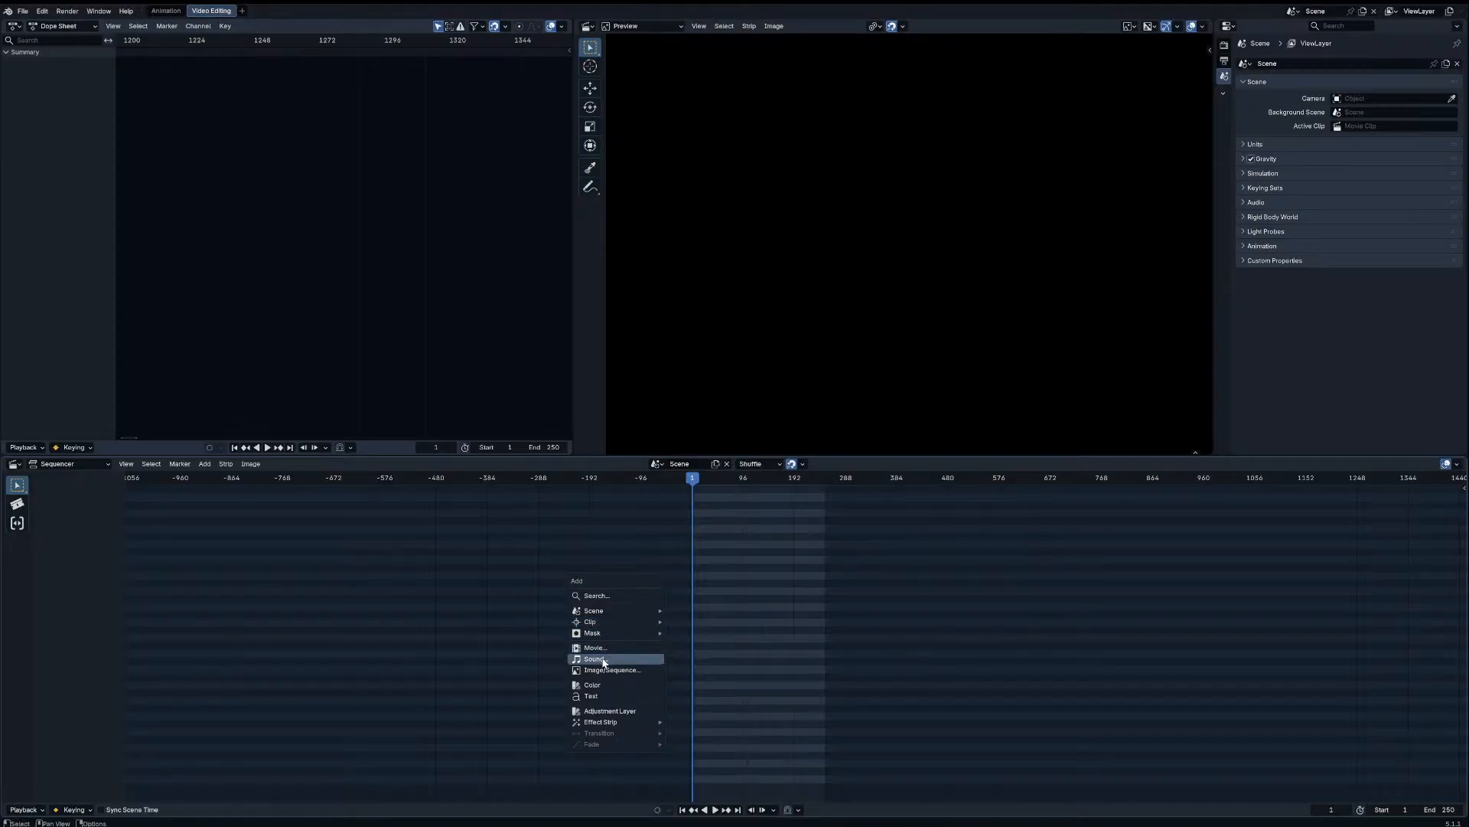
pyautogui.click(602, 661)
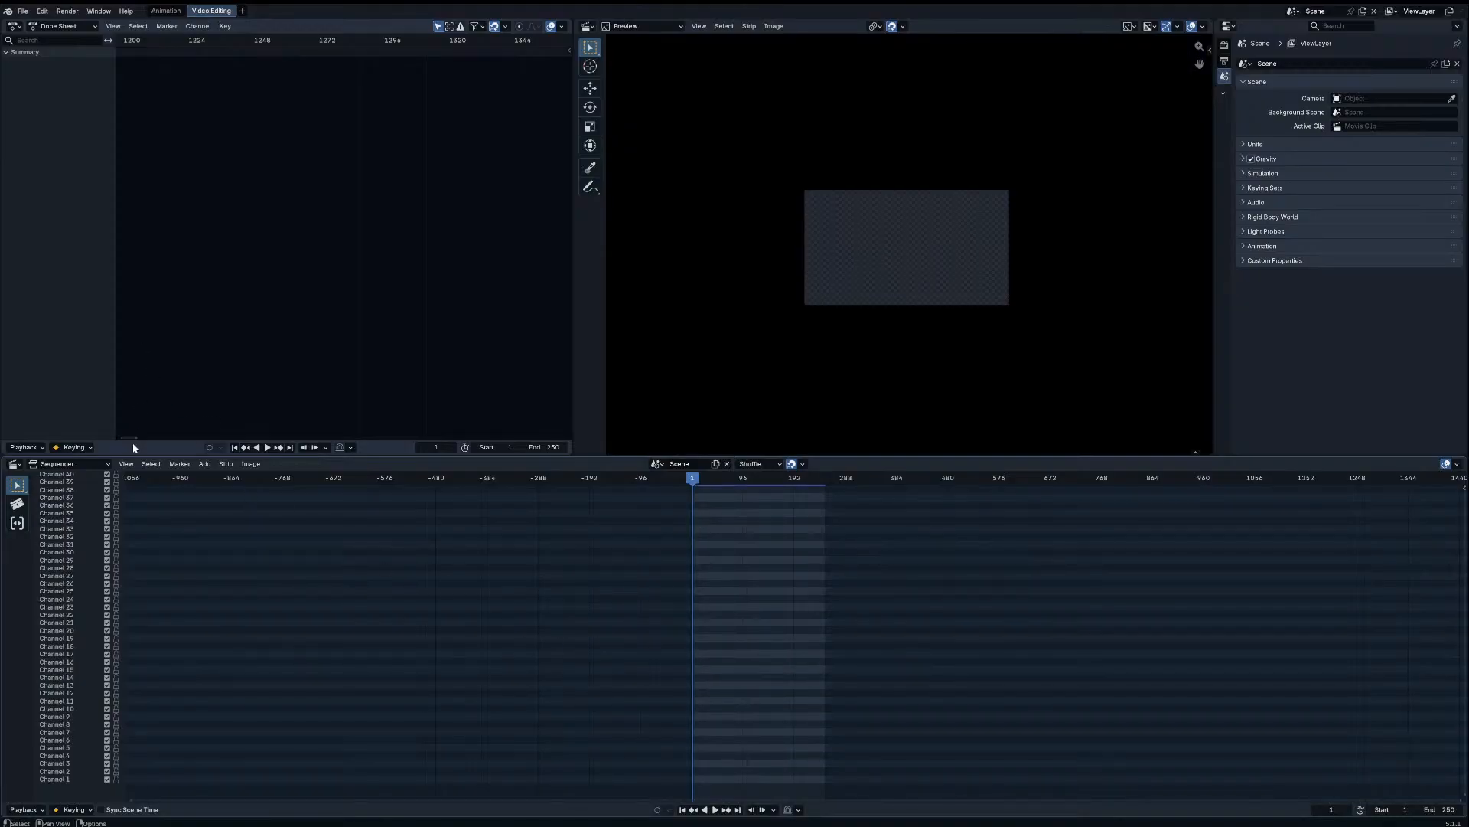
pyautogui.doubleClick(364, 311)
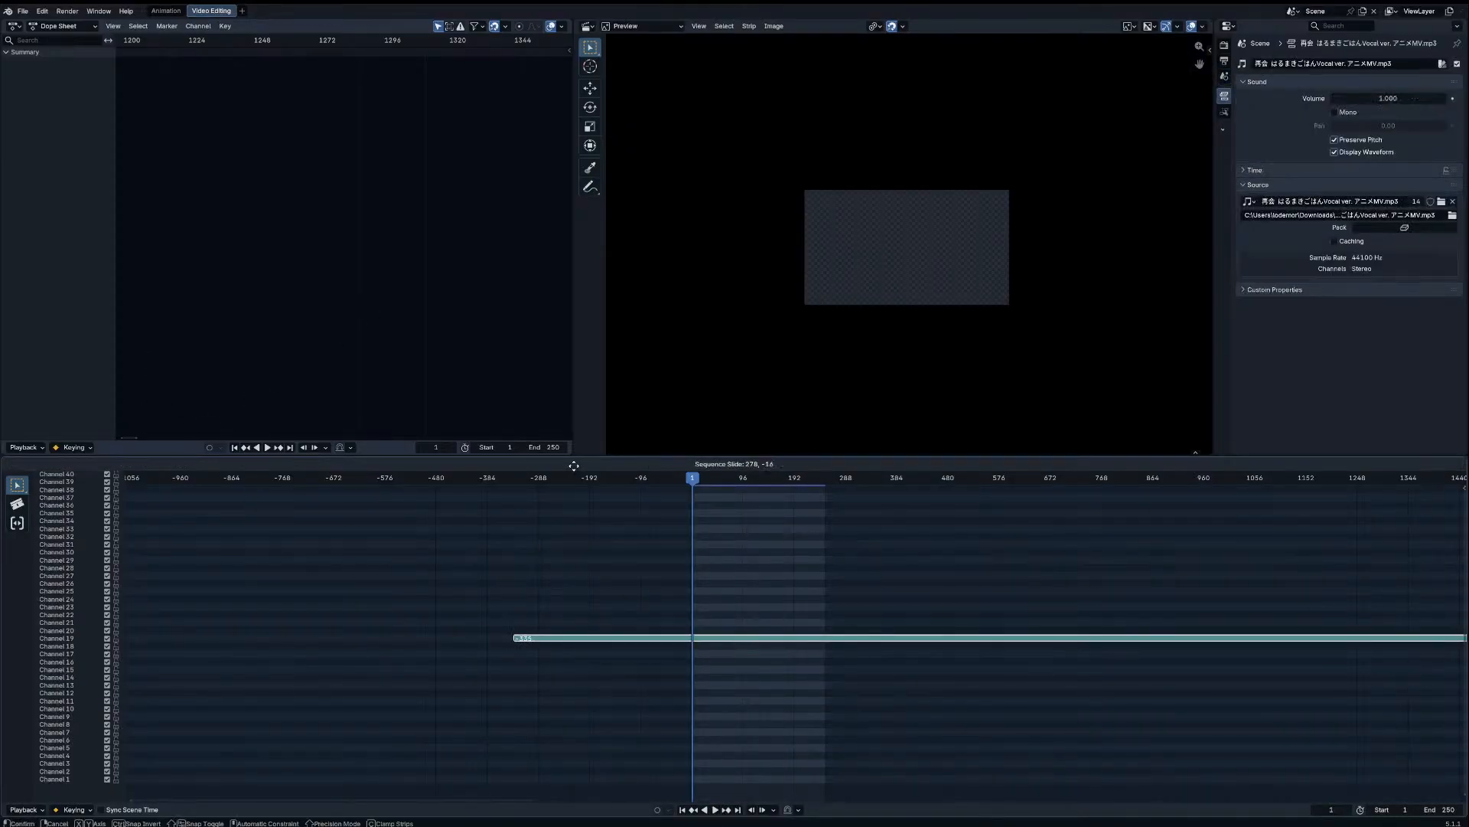
pyautogui.click(705, 661)
pyautogui.hotkey('shift', 's')
pyautogui.press('space')
pyautogui.press('space')
pyautogui.hotkey('shift', 'a')
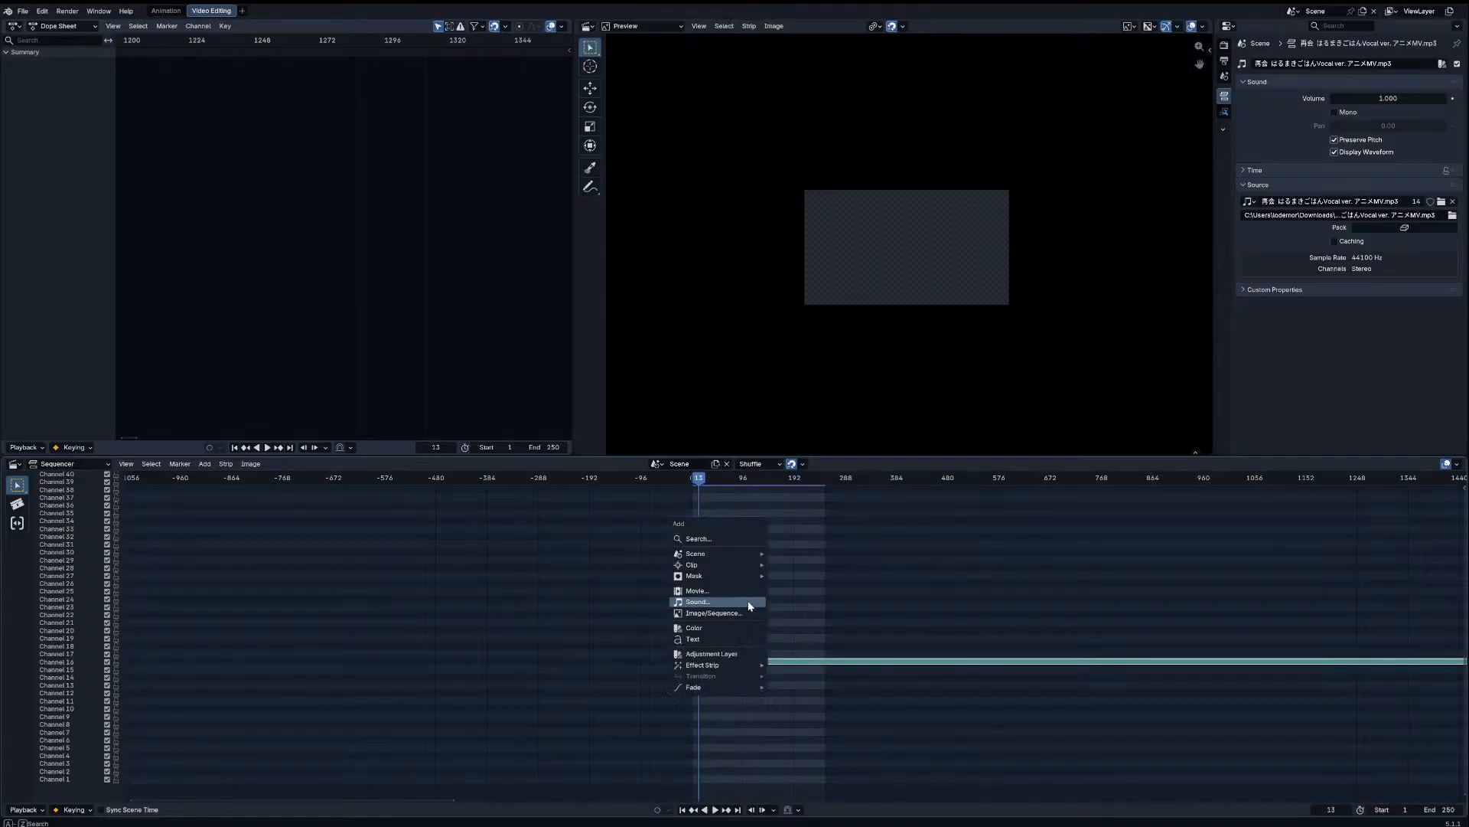
pyautogui.moveTo(719, 553)
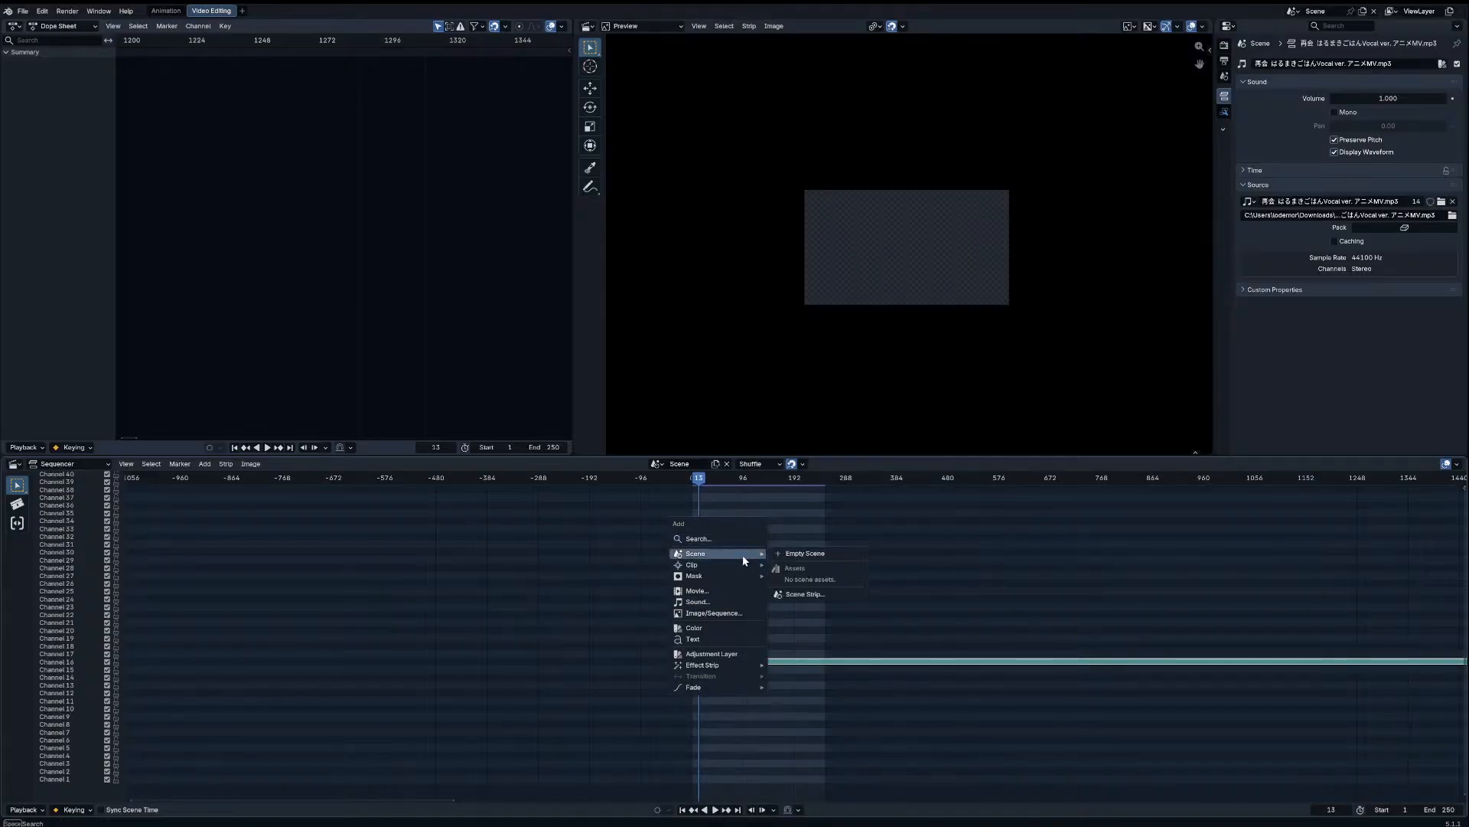
pyautogui.click(805, 594)
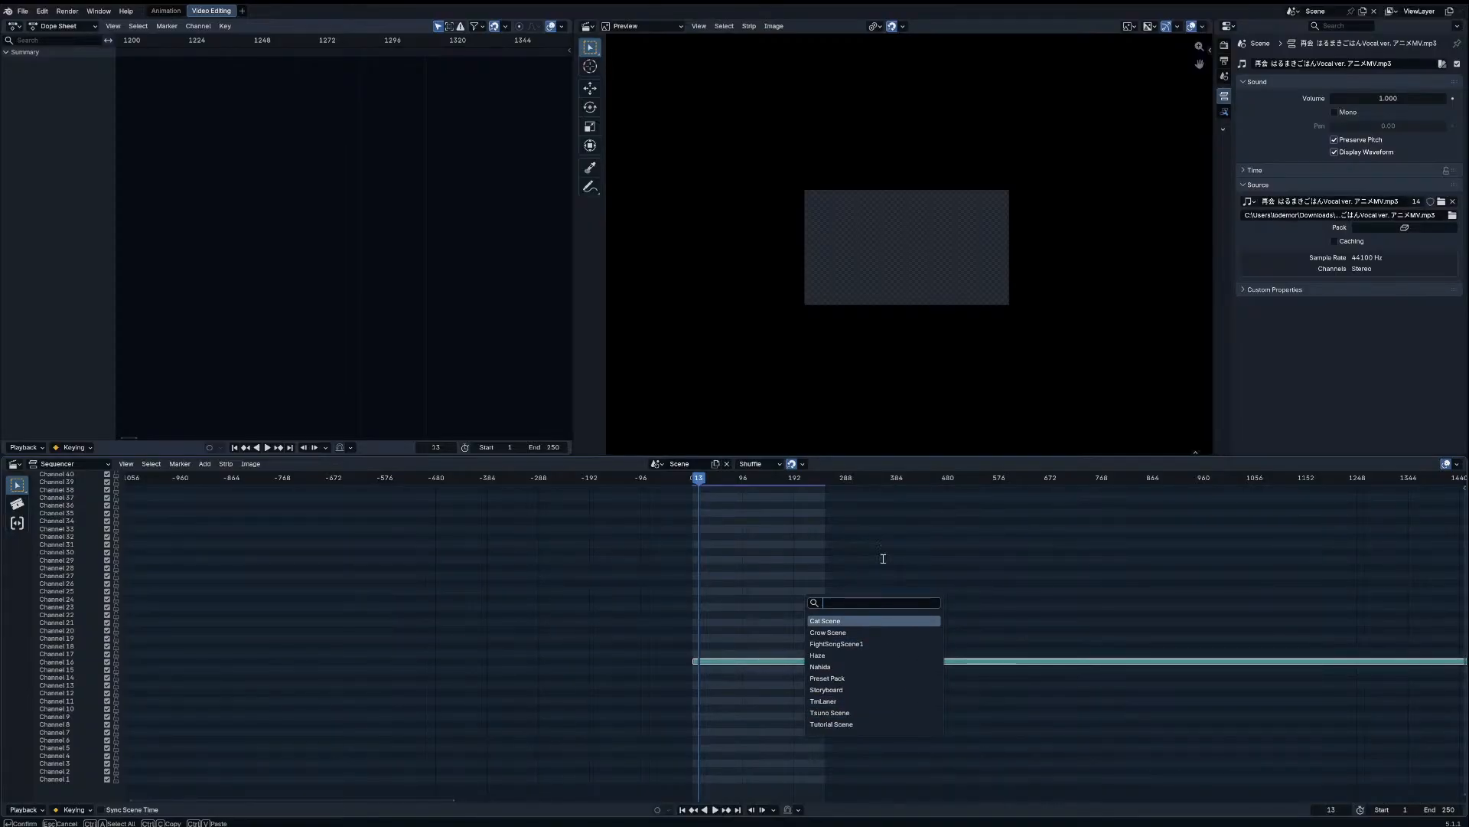
pyautogui.click(842, 702)
pyautogui.click(707, 610)
pyautogui.scroll(5, 742, 634)
pyautogui.press('x')
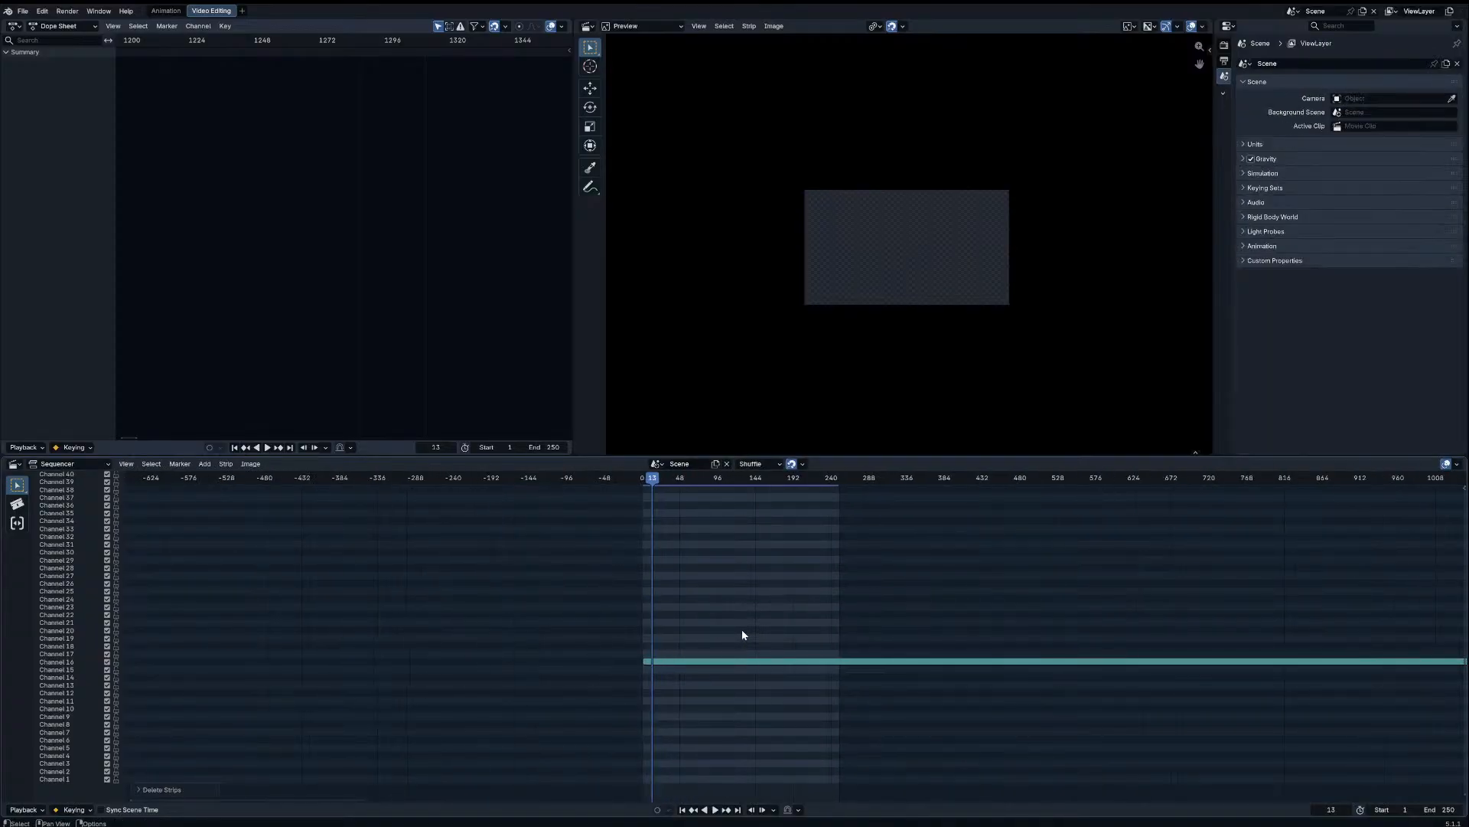
# Step: Add the Tutorial Scene as a scene strip on channel 19, above the music strip
pyautogui.hotkey('shift', 'a')
pyautogui.moveTo(747, 626)
pyautogui.click(811, 674)
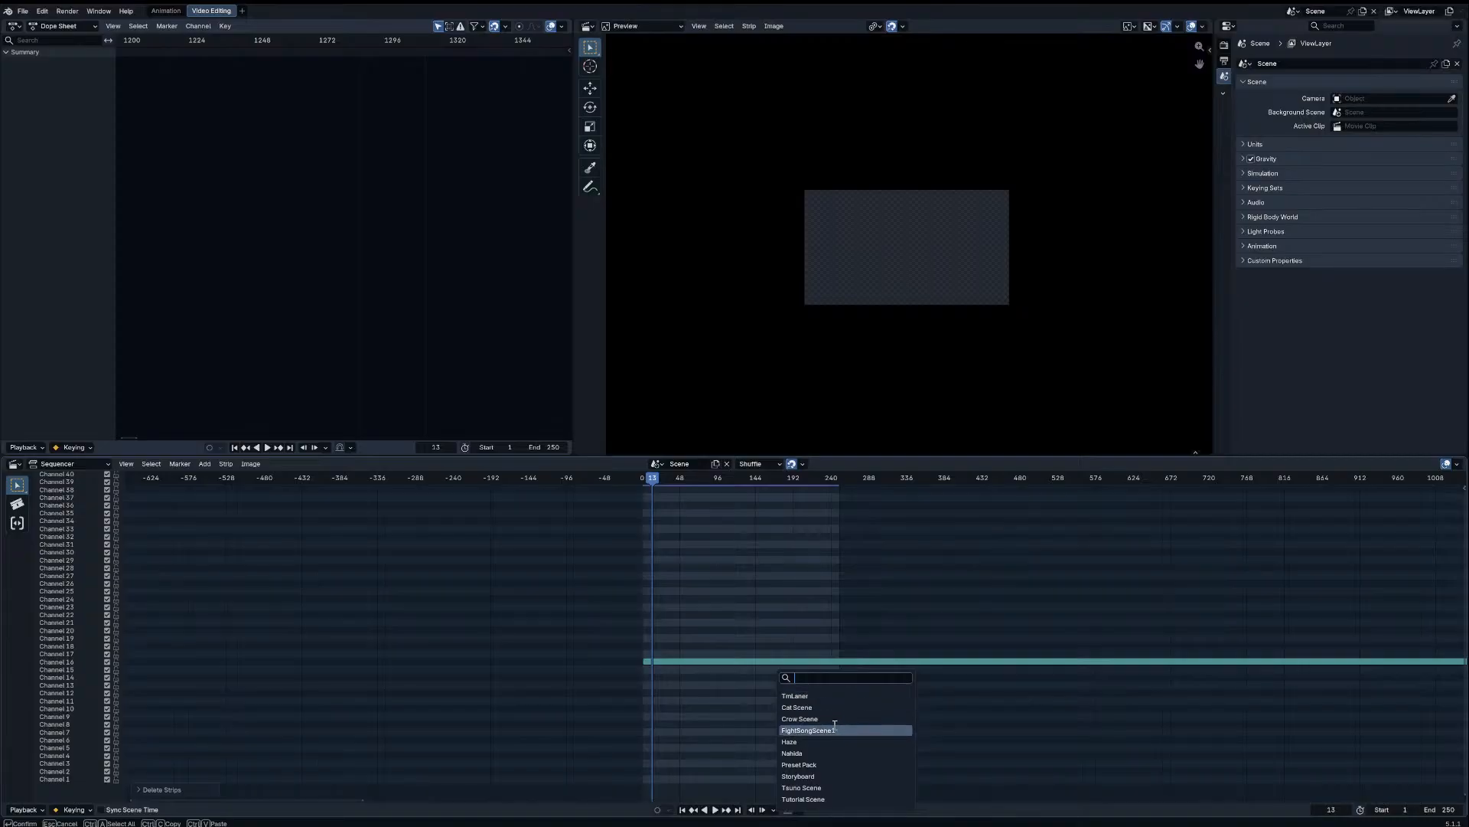
pyautogui.click(830, 799)
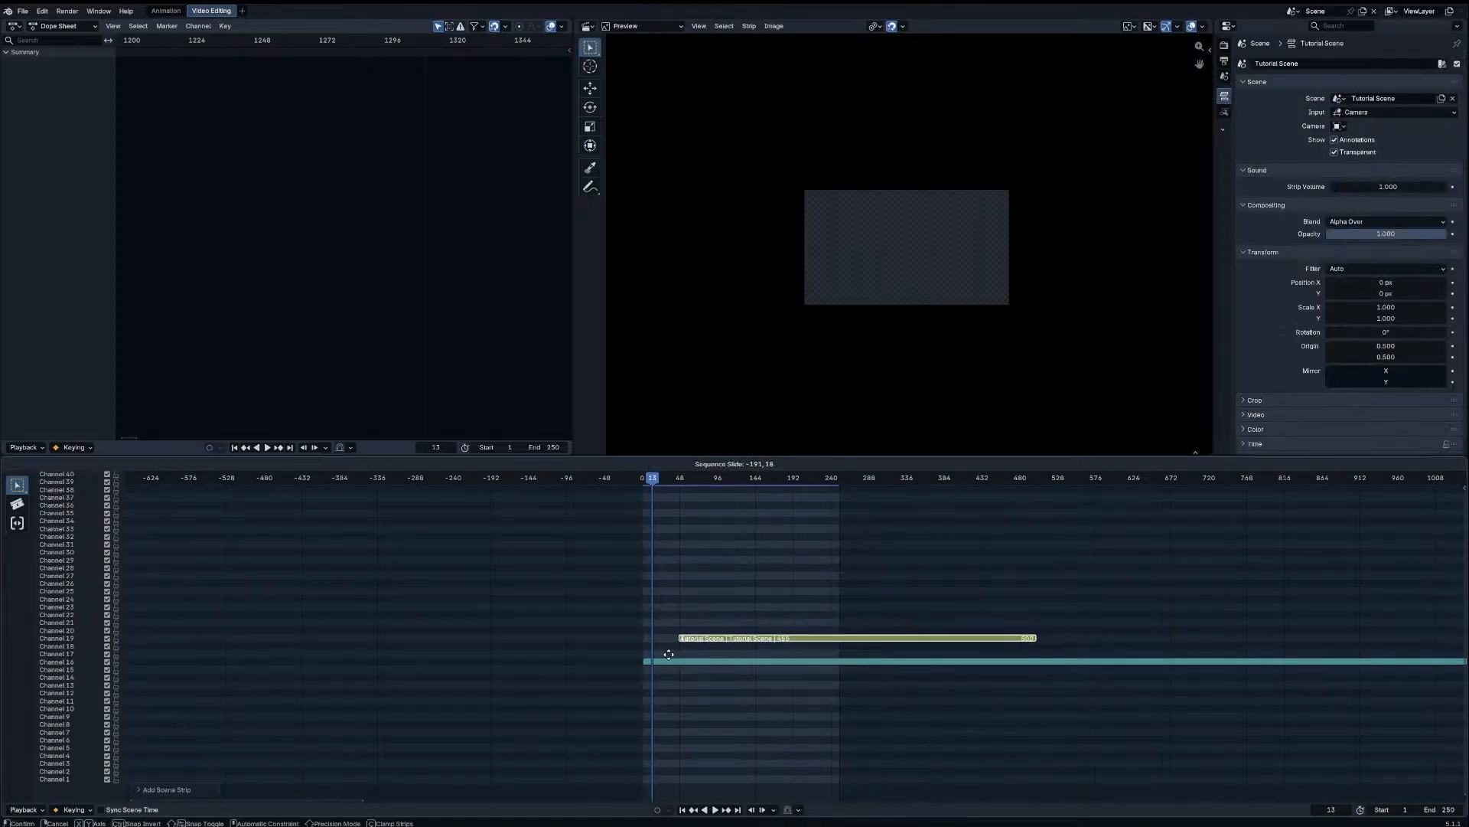
pyautogui.click(788, 656)
pyautogui.scroll(-4, 1072, 701)
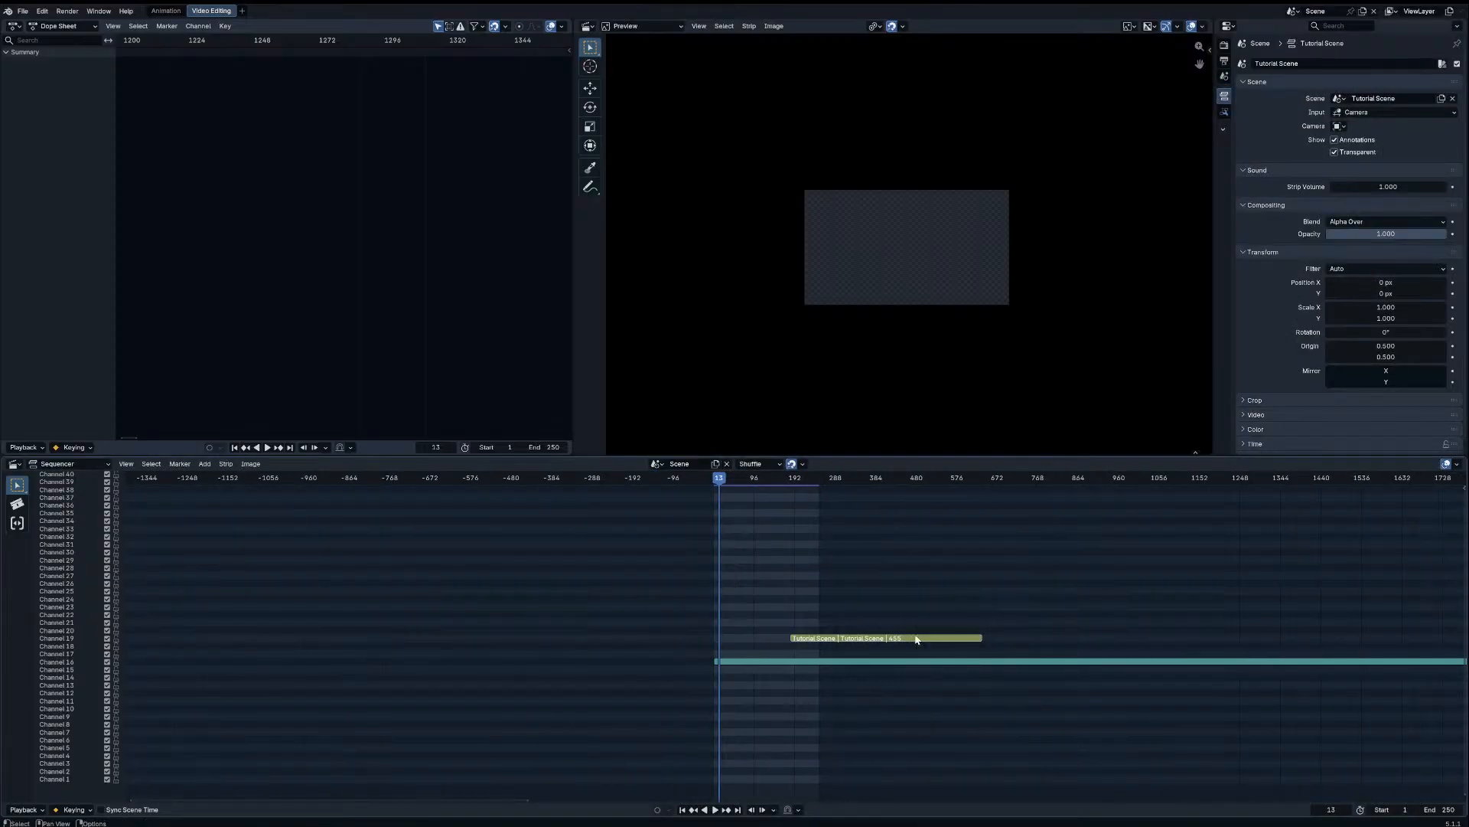
# Step: Move the current frame to the start frame and snap the Tutorial Scene strip to it
pyautogui.scroll(2, 886, 643)
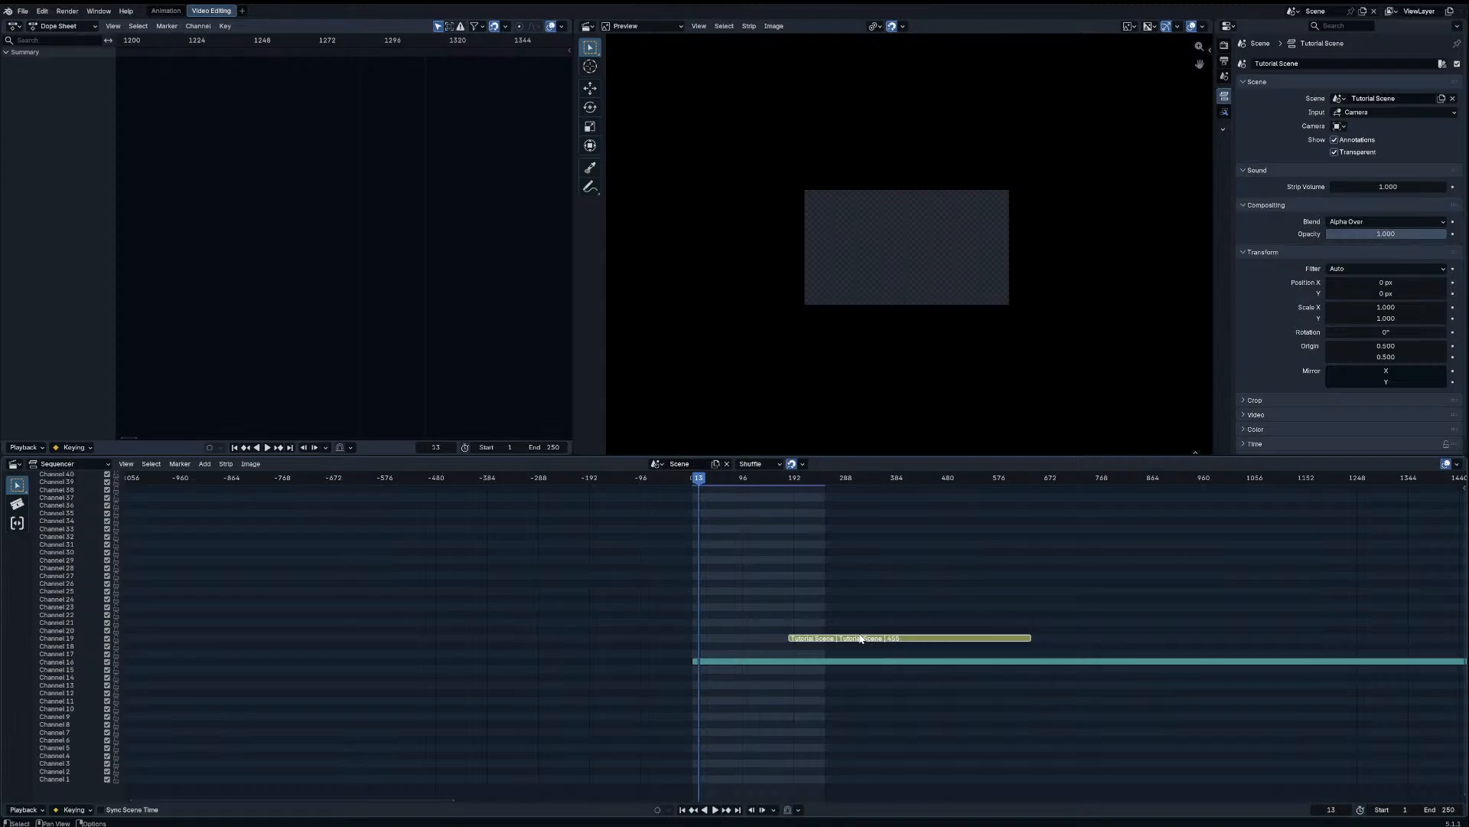
pyautogui.press('g')
pyautogui.rightClick(860, 637)
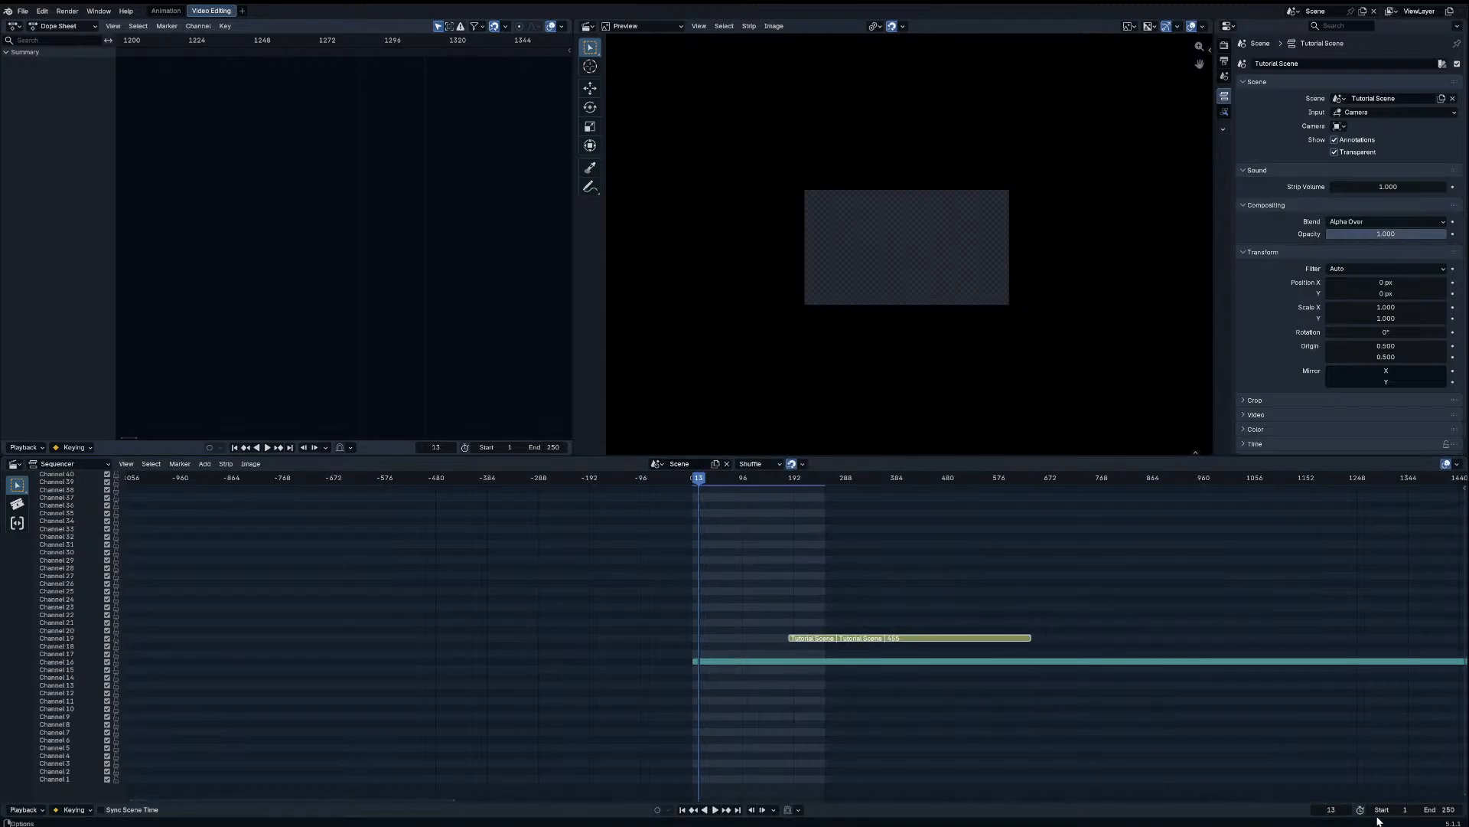
pyautogui.hotkey('shift', 's')
pyautogui.click(682, 810)
pyautogui.hotkey('shift', 's')
pyautogui.scroll(3, 747, 668)
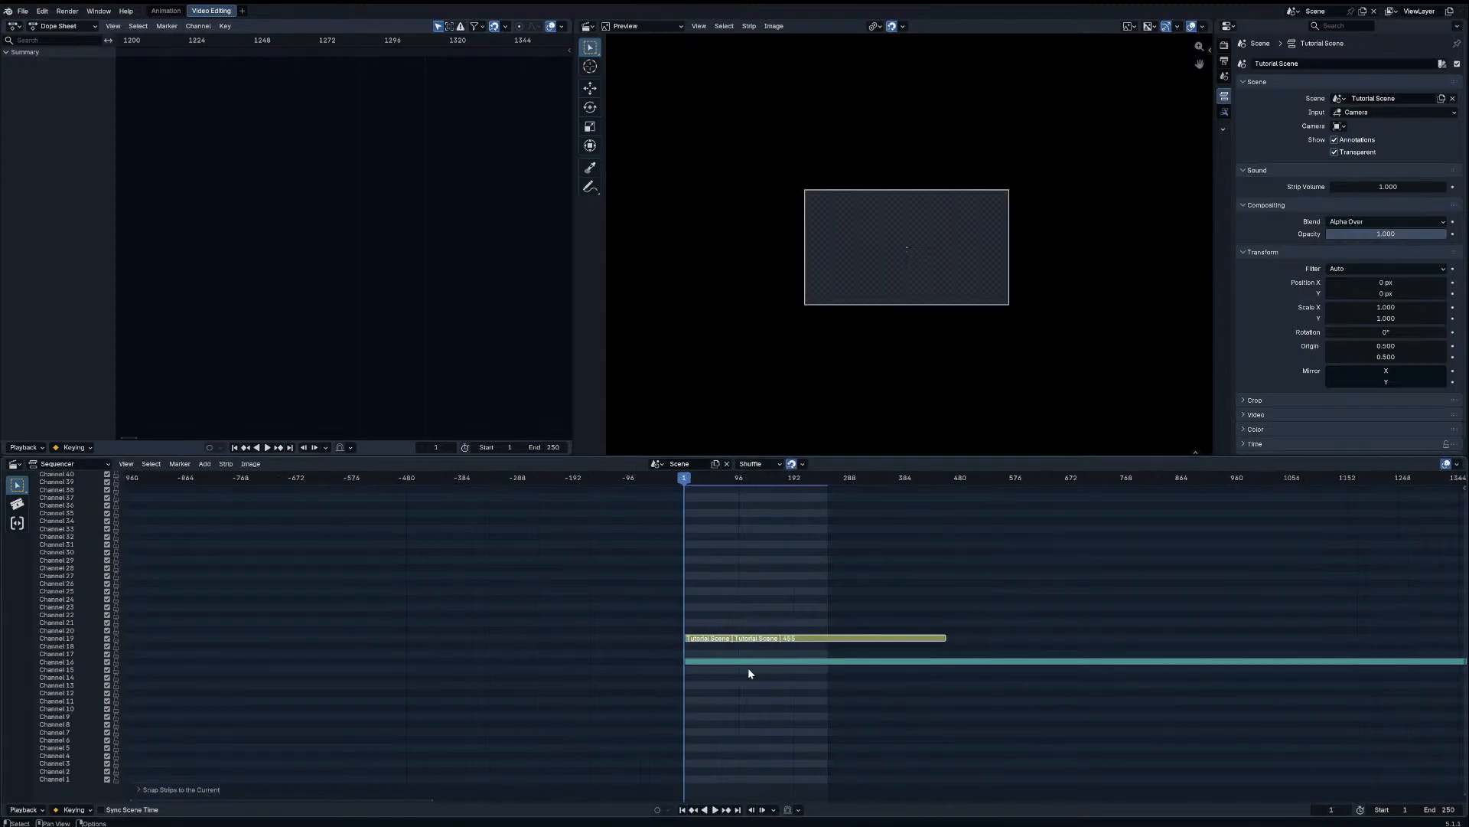
# Step: Play the sequence and slide the music strip on channel 16 earlier so it starts well before frame 1
pyautogui.press('space')
pyautogui.click(790, 663)
pyautogui.press('g')
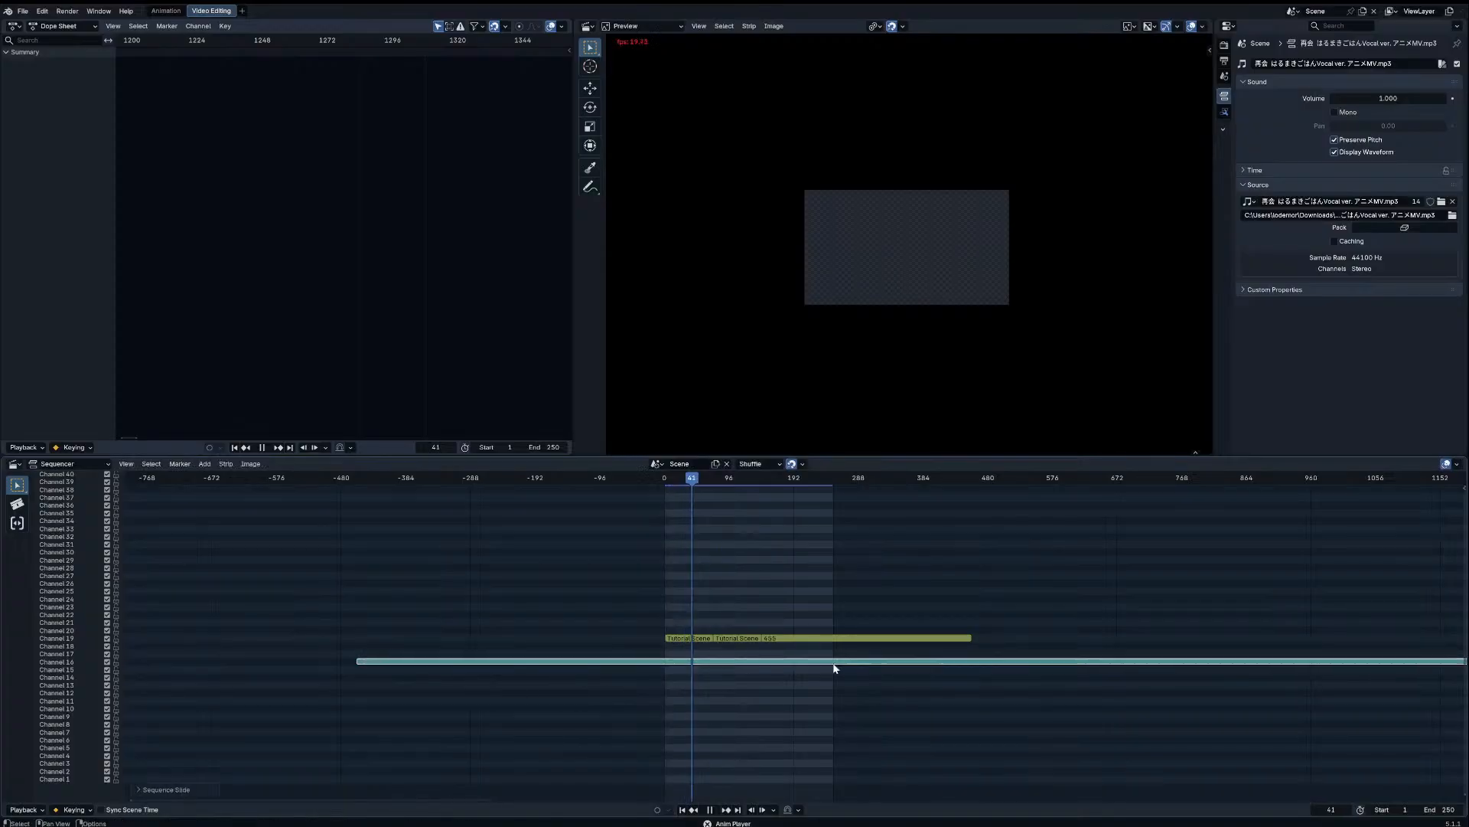
pyautogui.click(605, 666)
pyautogui.scroll(-5, 866, 649)
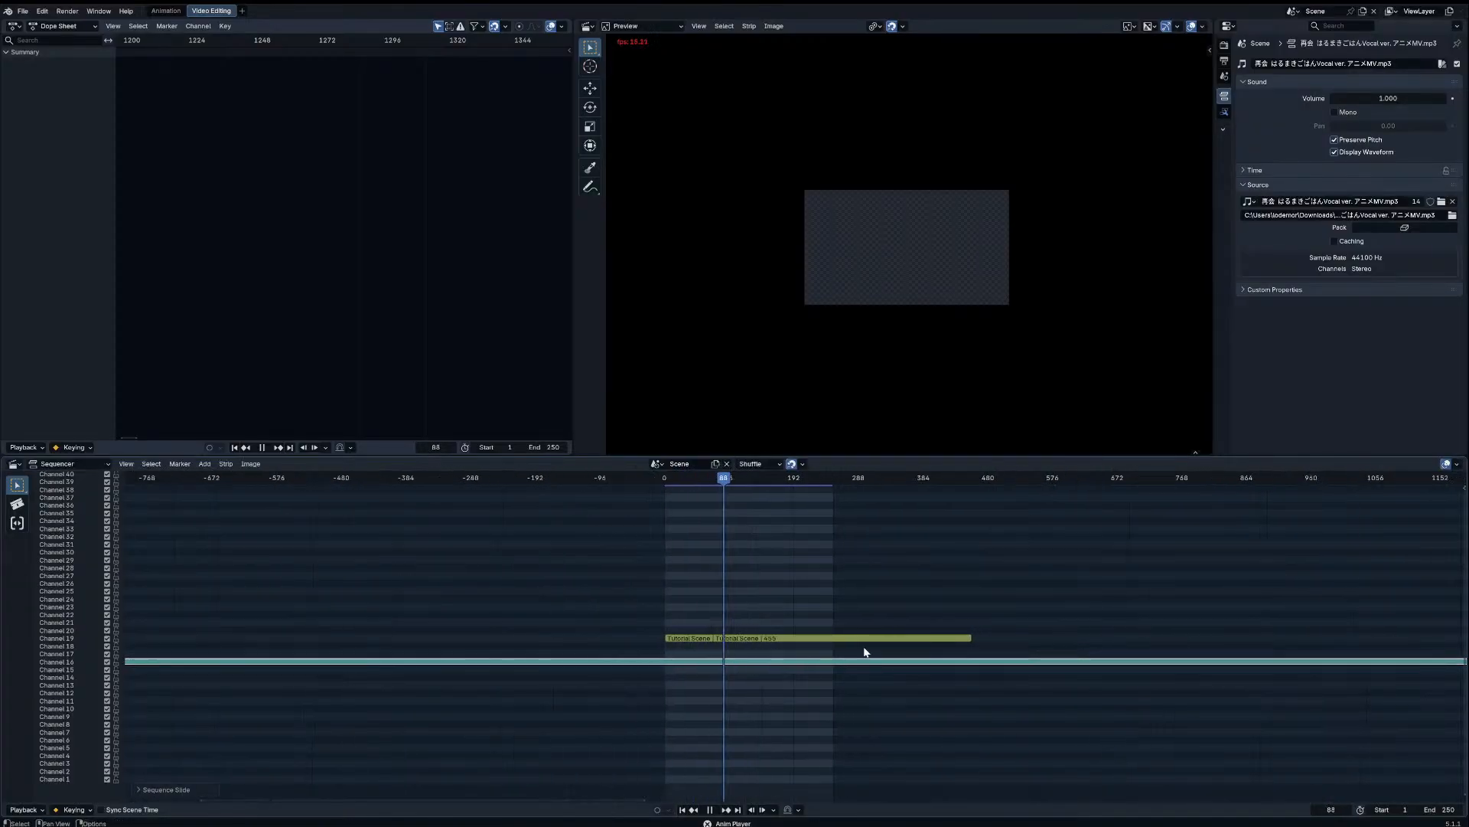
# Step: Slide the Tutorial Scene strip about 170 frames earlier along channel 19
pyautogui.scroll(4, 748, 633)
pyautogui.click(759, 638)
pyautogui.press('g')
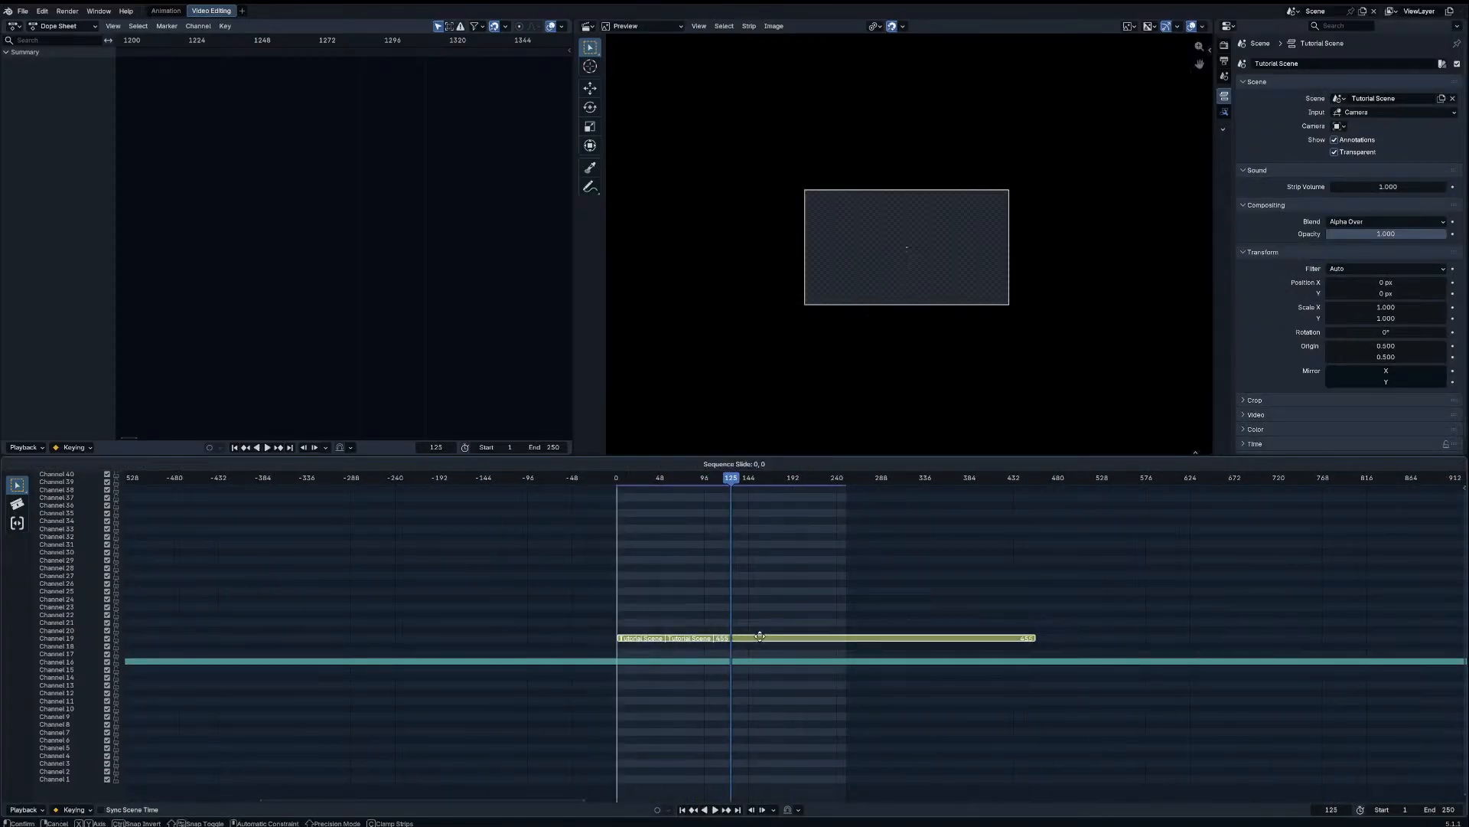
pyautogui.click(607, 637)
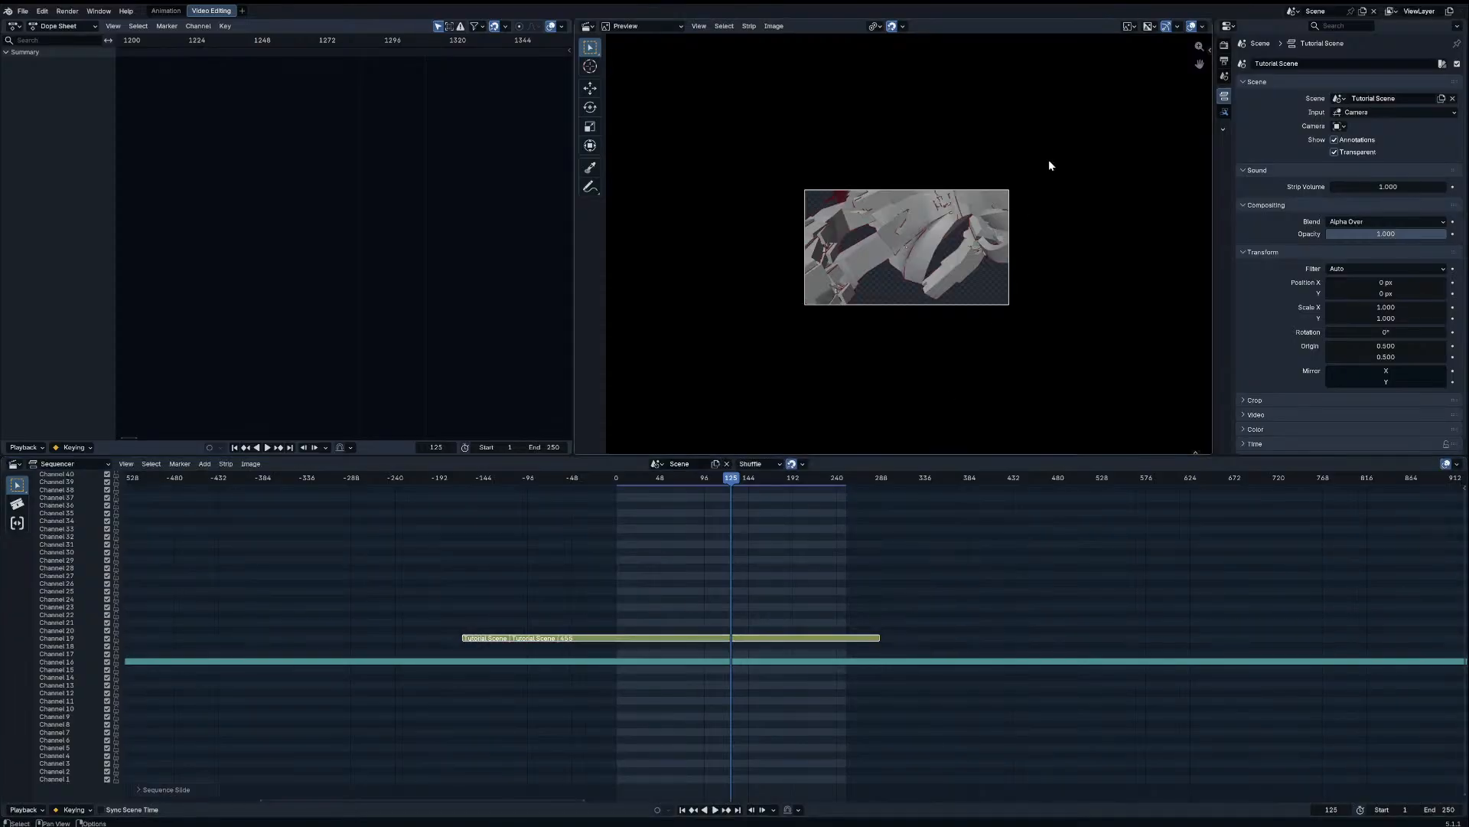
# Step: Enlarge and centre the preview image, and examine the Tutorial Scene strip's Input and Camera options
pyautogui.moveTo(1059, 289); pyautogui.dragTo(995, 293, button='middle')
pyautogui.scroll(1, 998, 291)
pyautogui.moveTo(1013, 279); pyautogui.dragTo(1016, 305, button='middle')
pyautogui.press('n')
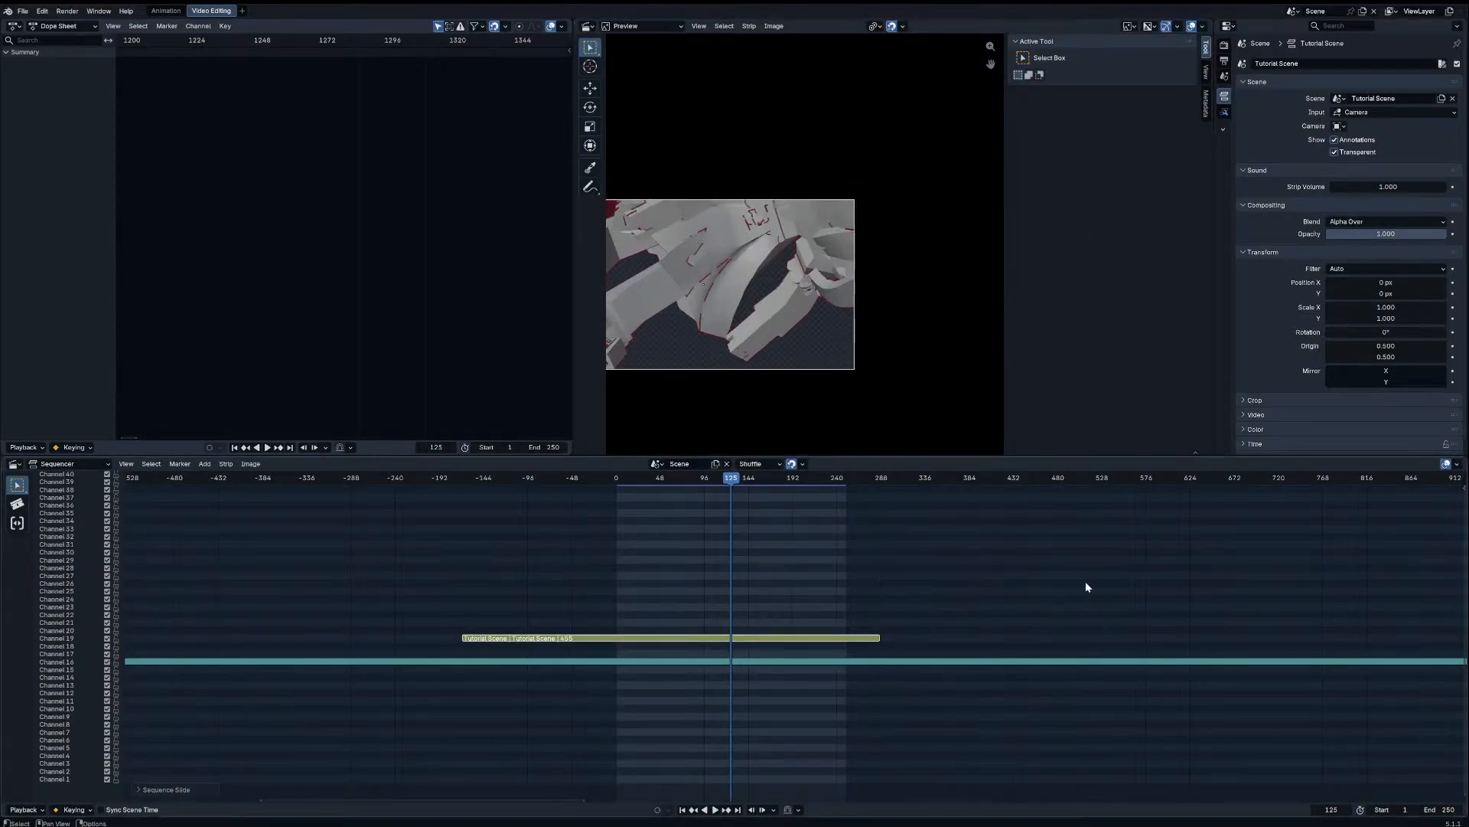
pyautogui.moveTo(815, 337); pyautogui.dragTo(879, 279, button='middle')
pyautogui.press('n')
pyautogui.scroll(2, 992, 327)
pyautogui.scroll(2, 887, 316)
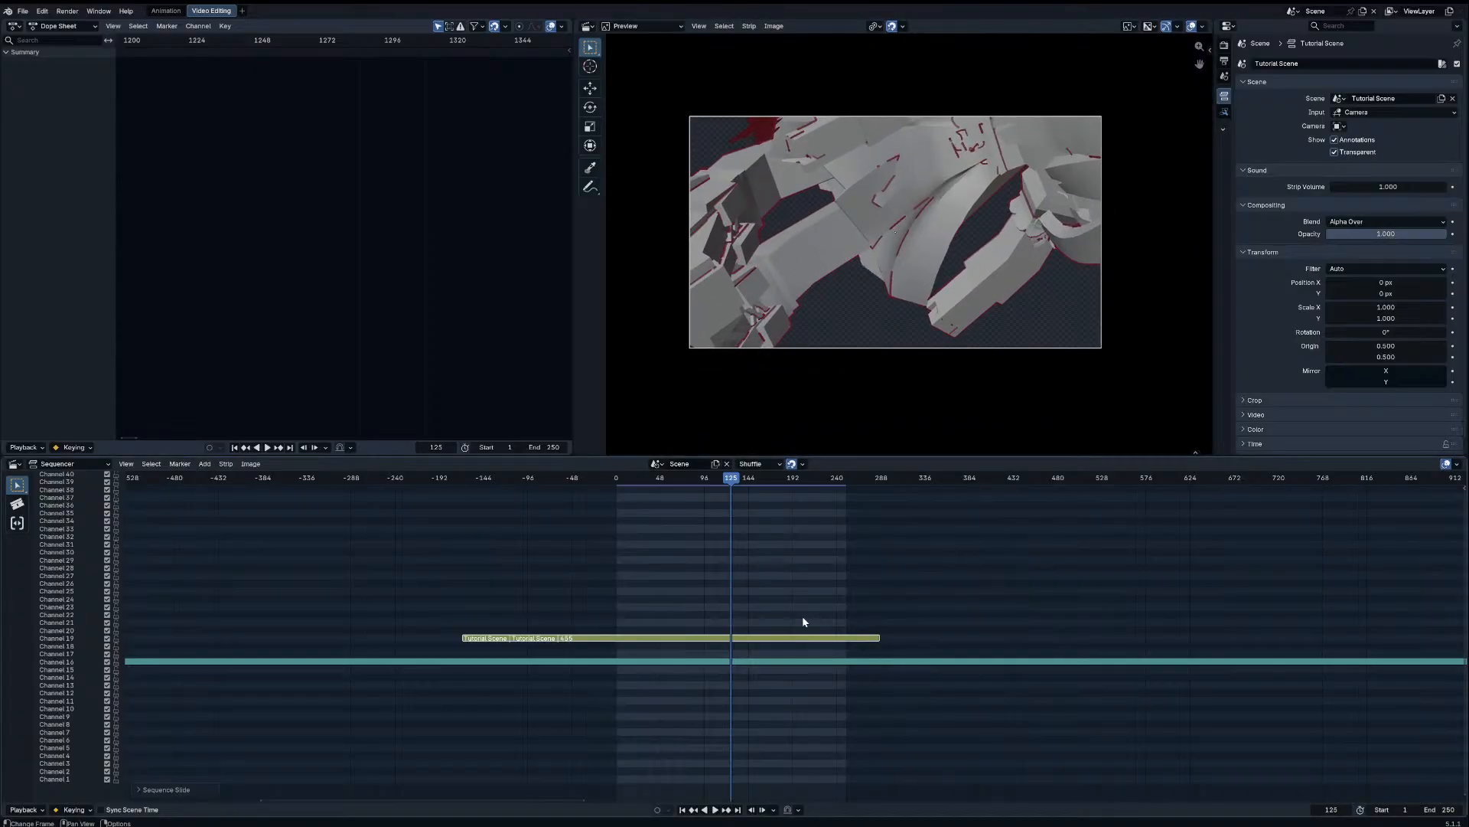
pyautogui.click(1392, 114)
pyautogui.click(1391, 115)
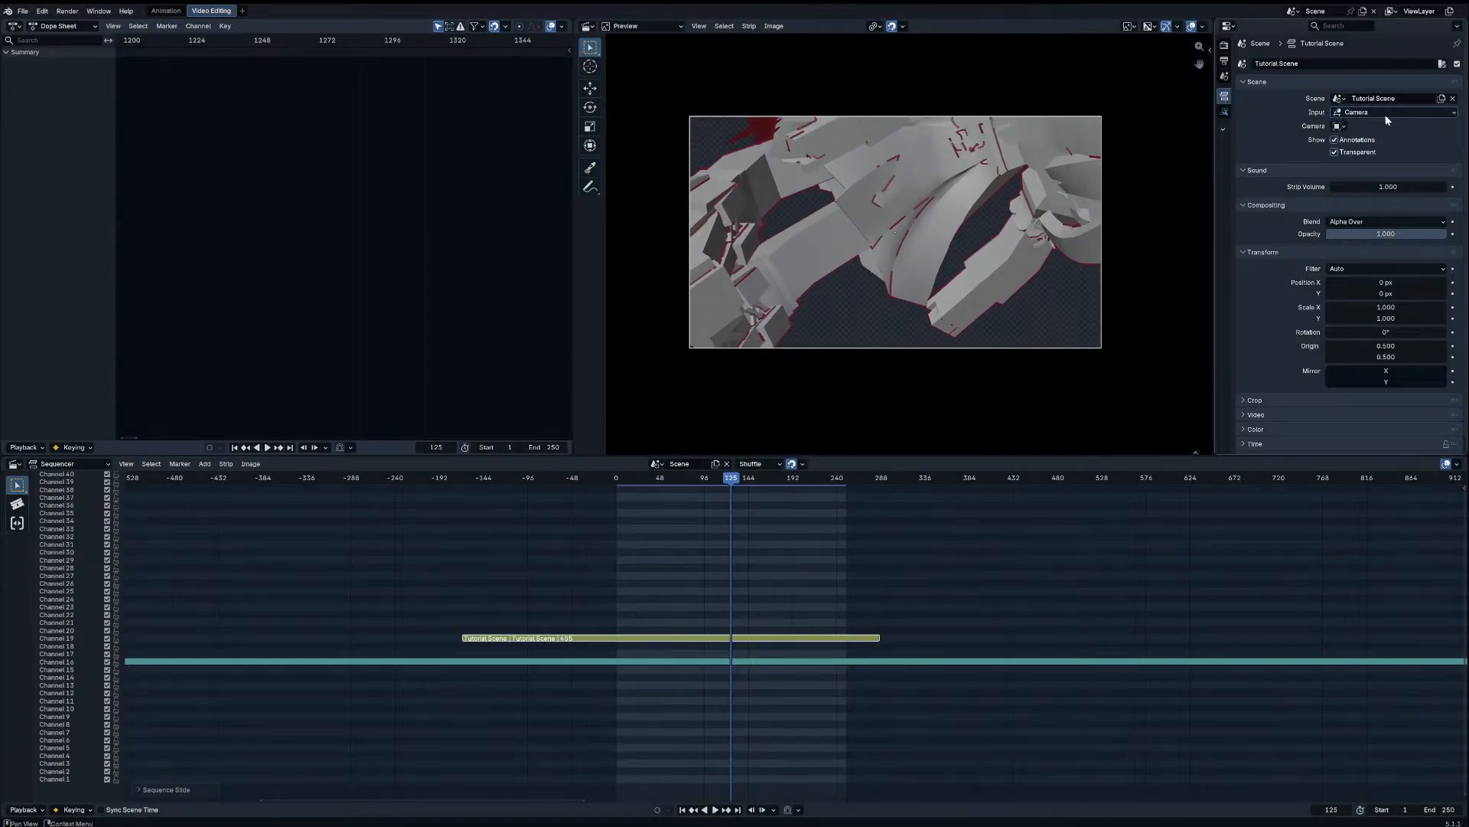
pyautogui.click(1338, 128)
# Step: Start playback and move the Tutorial Scene strip up to channel 20 and about 88 frames later
pyautogui.scroll(4, 701, 619)
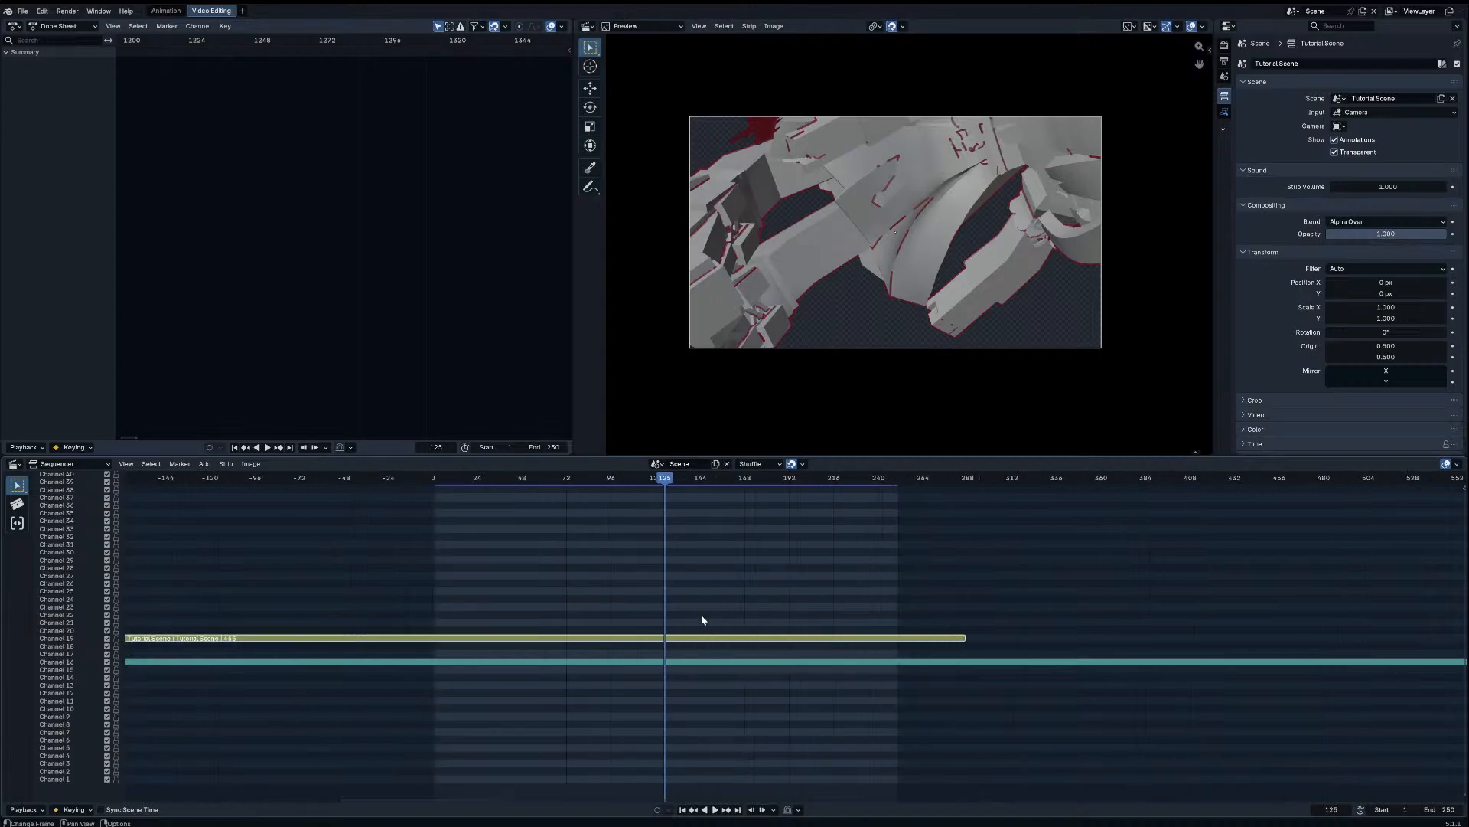
pyautogui.scroll(1, 674, 647)
pyautogui.press('space')
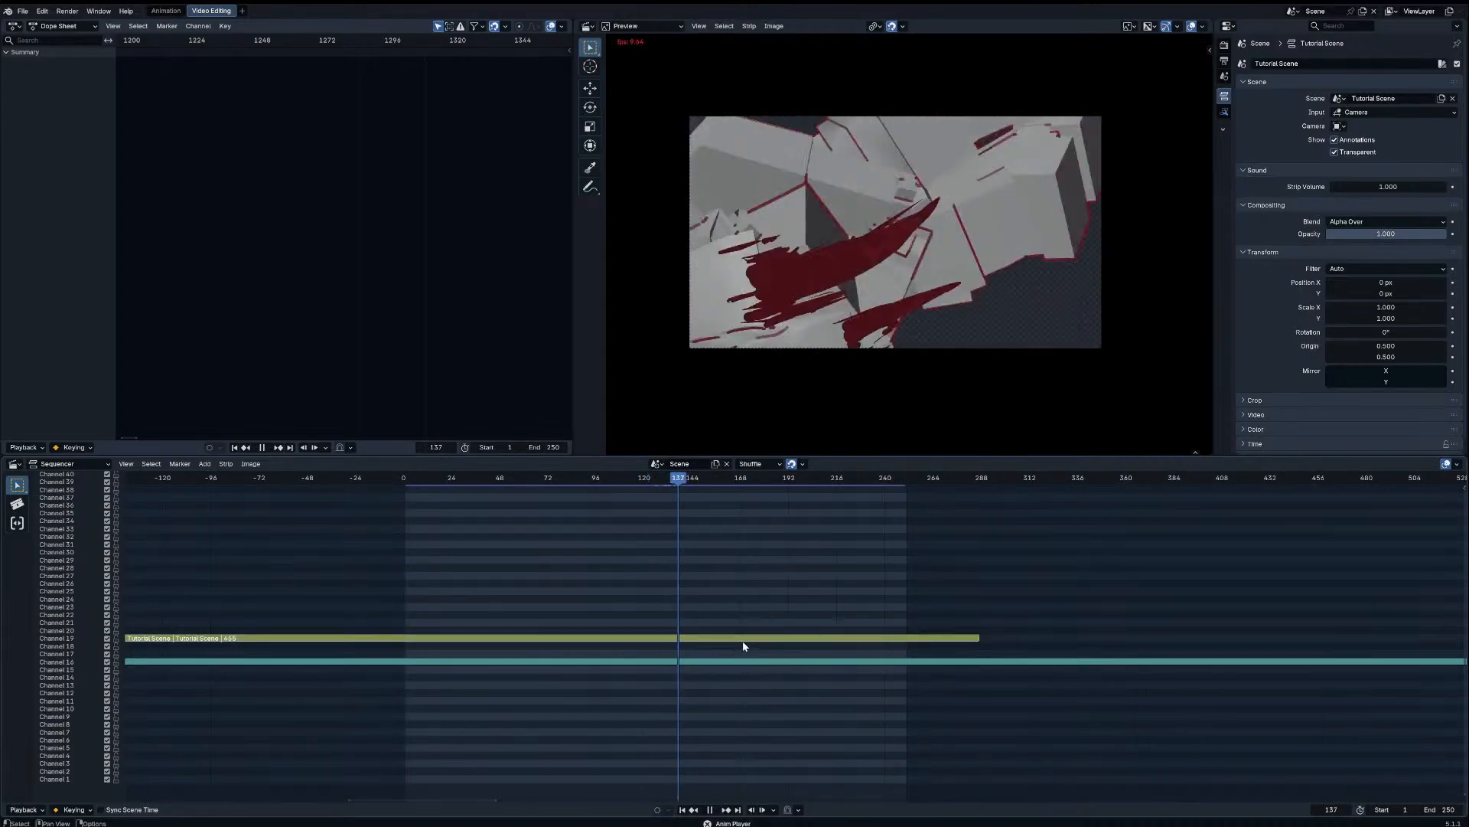
pyautogui.moveTo(753, 643); pyautogui.dragTo(929, 633)
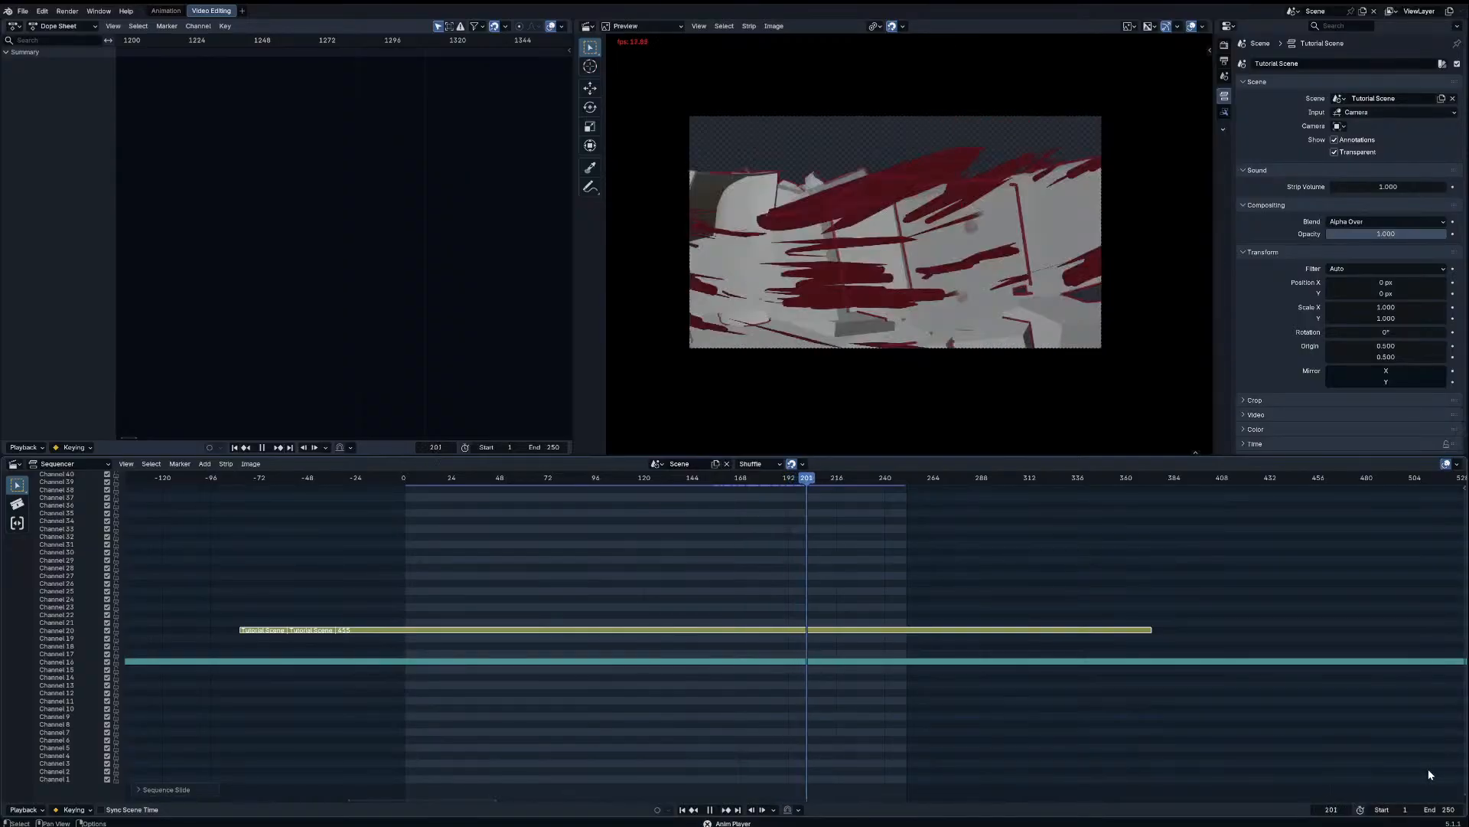
# Step: Set the scene's end frame to 2903 and pause the playback
pyautogui.moveTo(1430, 809); pyautogui.dragTo(1444, 811)
pyautogui.scroll(-5, 910, 637)
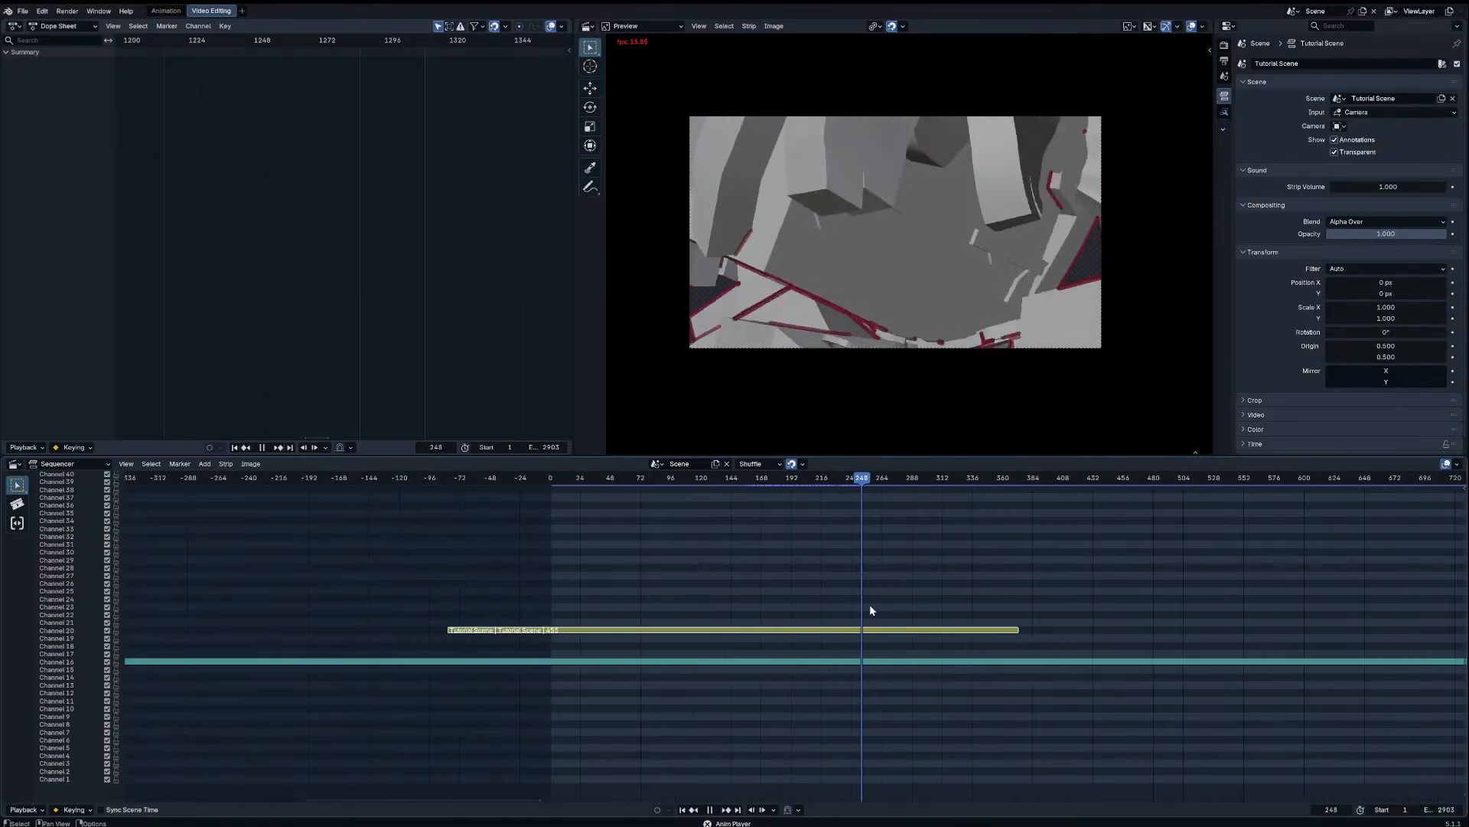
pyautogui.press('space')
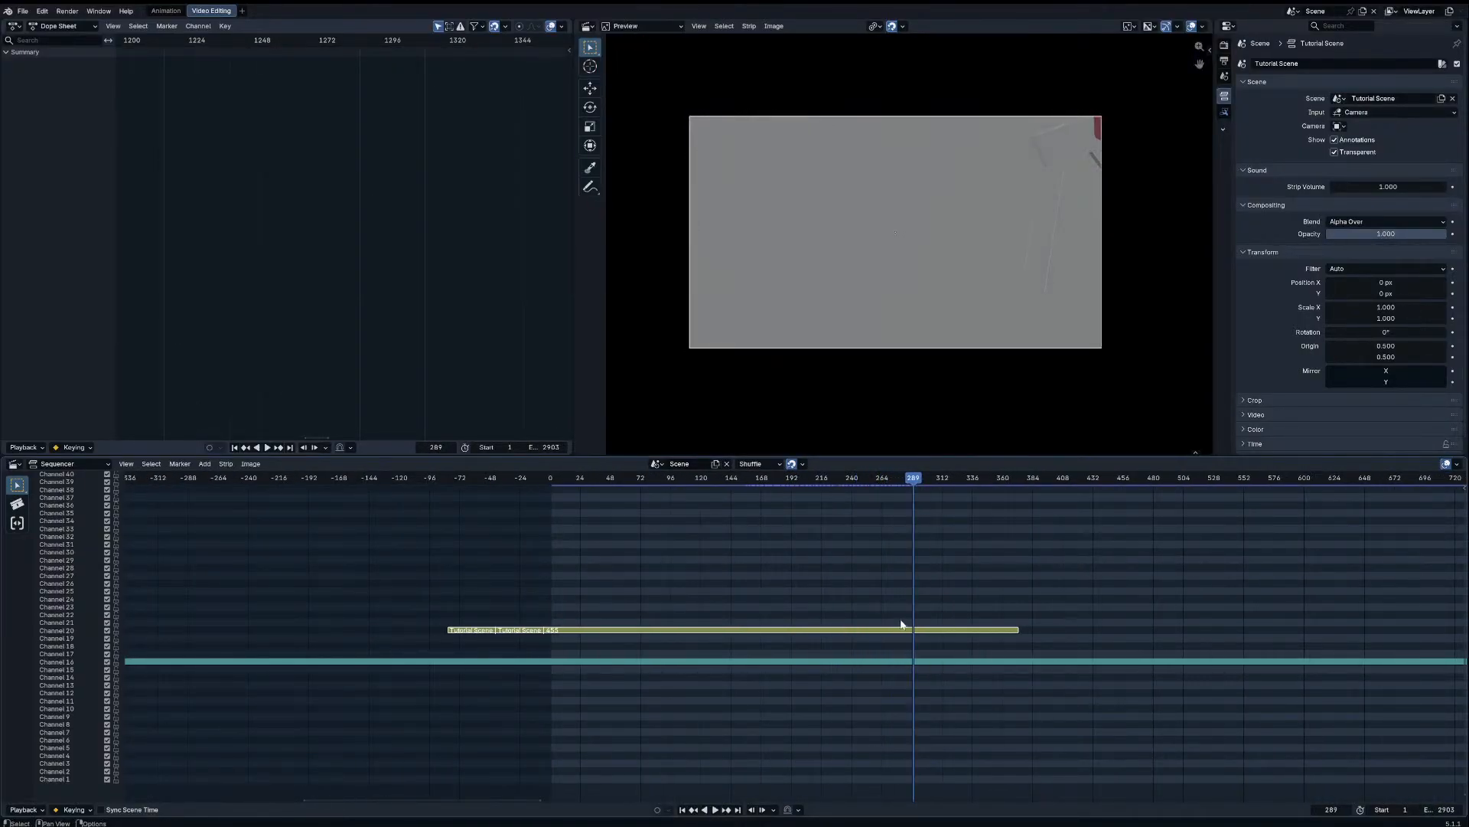
# Step: Slide the Tutorial Scene strip along channel 20 to start about 27 frames before frame 0
pyautogui.press('space')
pyautogui.moveTo(909, 637); pyautogui.dragTo(1000, 642)
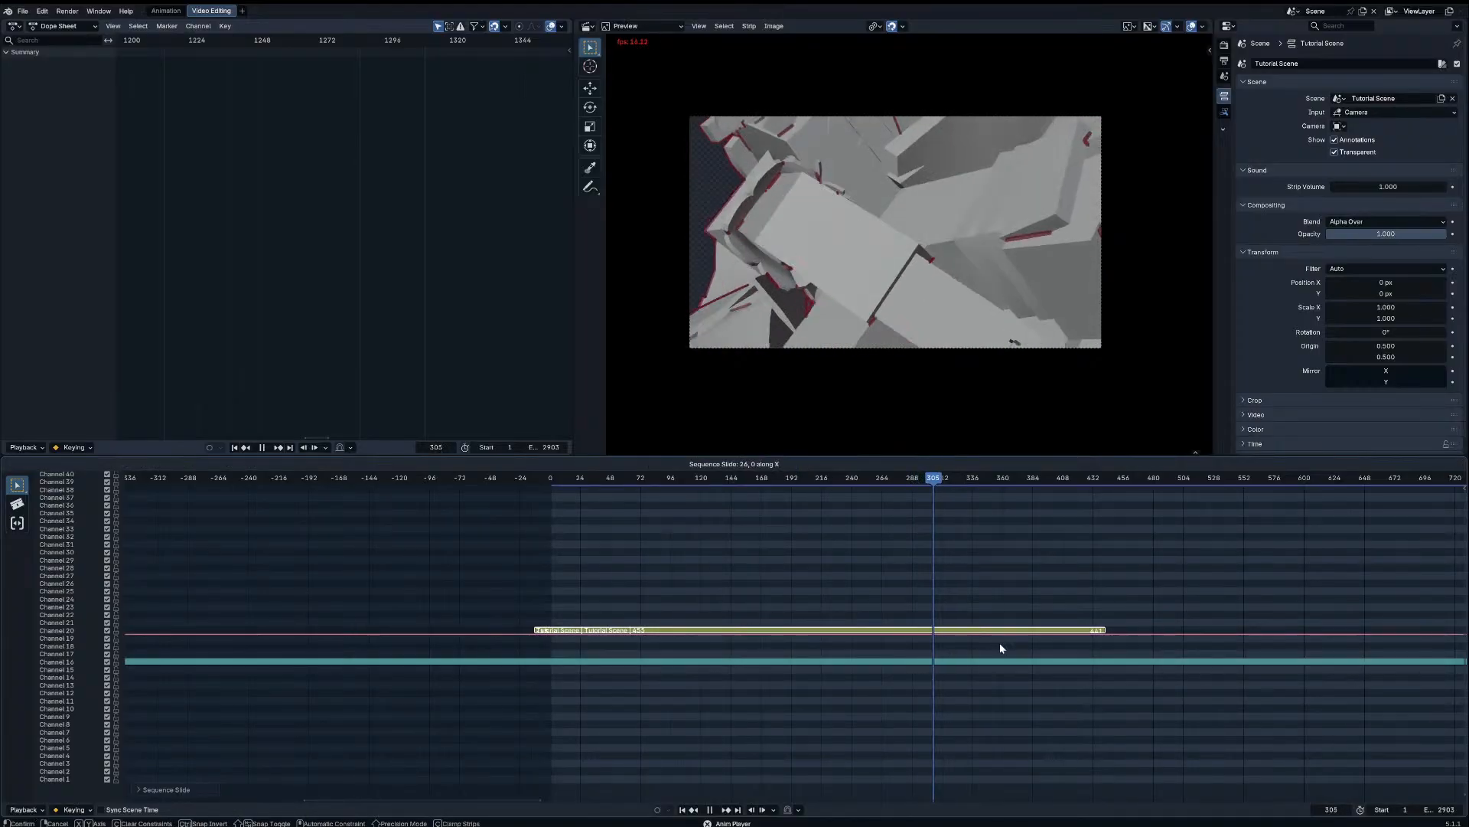
pyautogui.press('space')
pyautogui.press('g')
pyautogui.press('x')
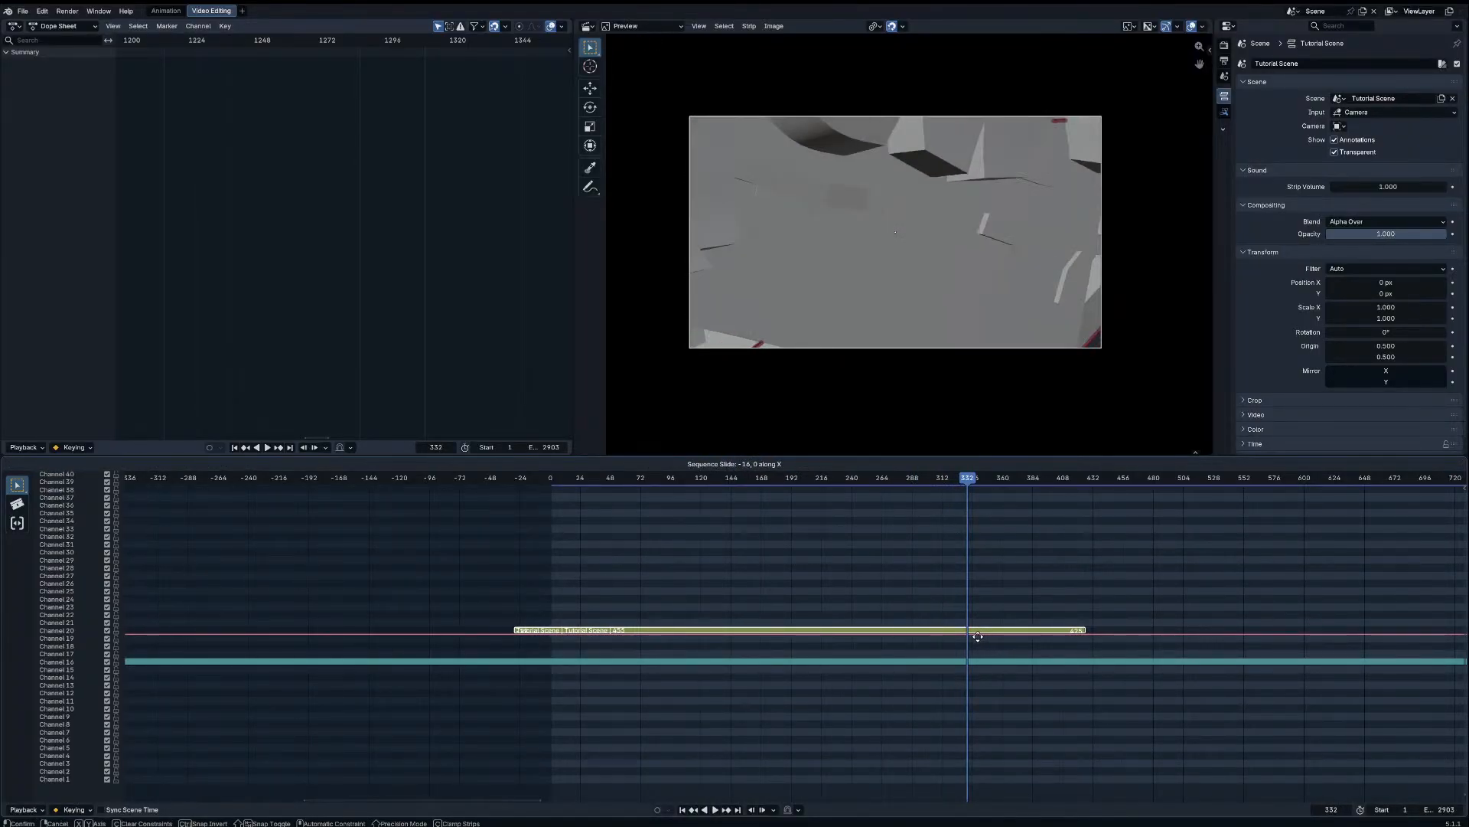
pyautogui.click(981, 640)
# Step: Play and scrub through the Tutorial Scene strip to check its timing against the music
pyautogui.press('space')
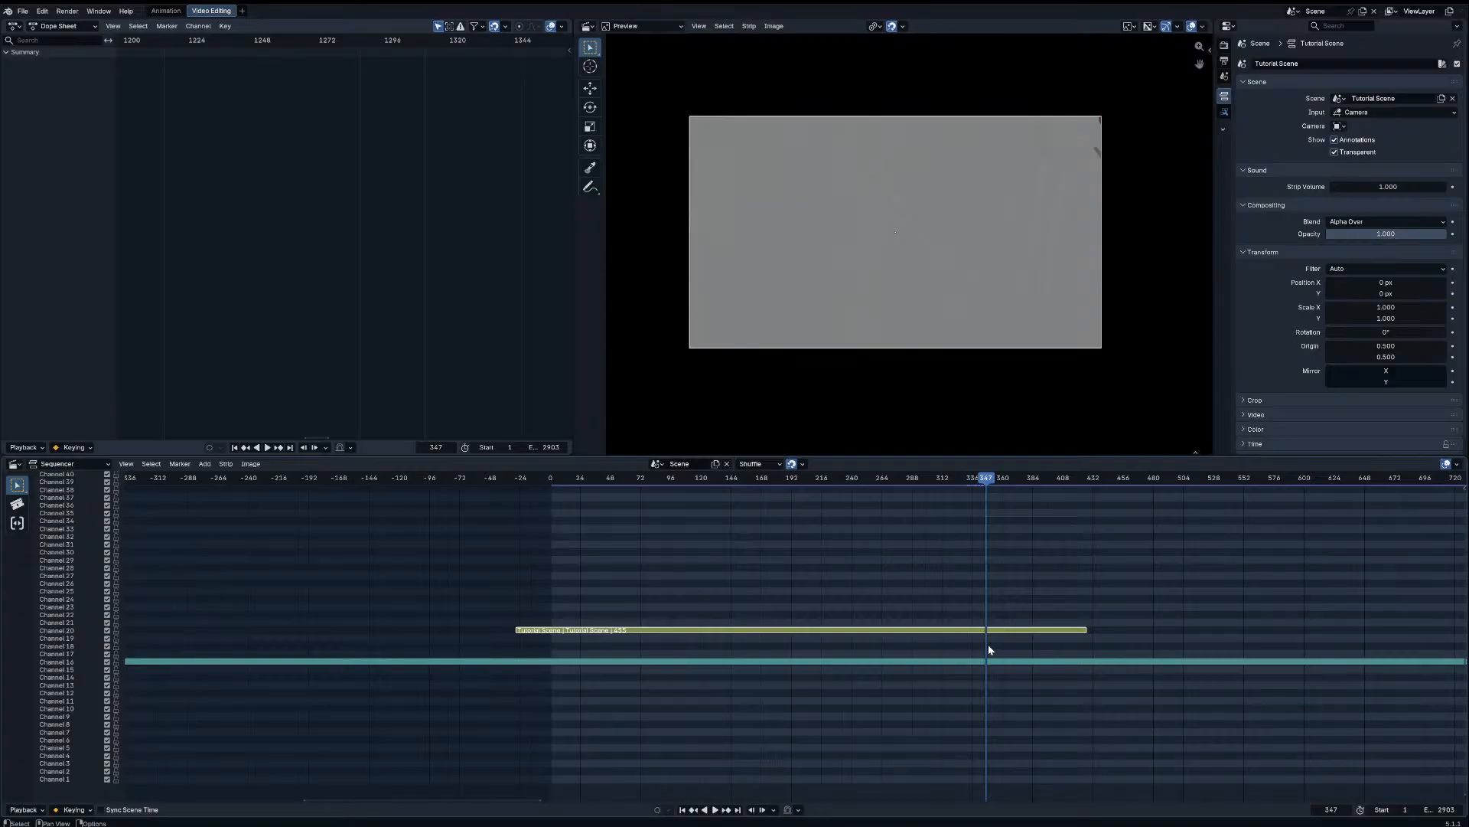
pyautogui.press('space')
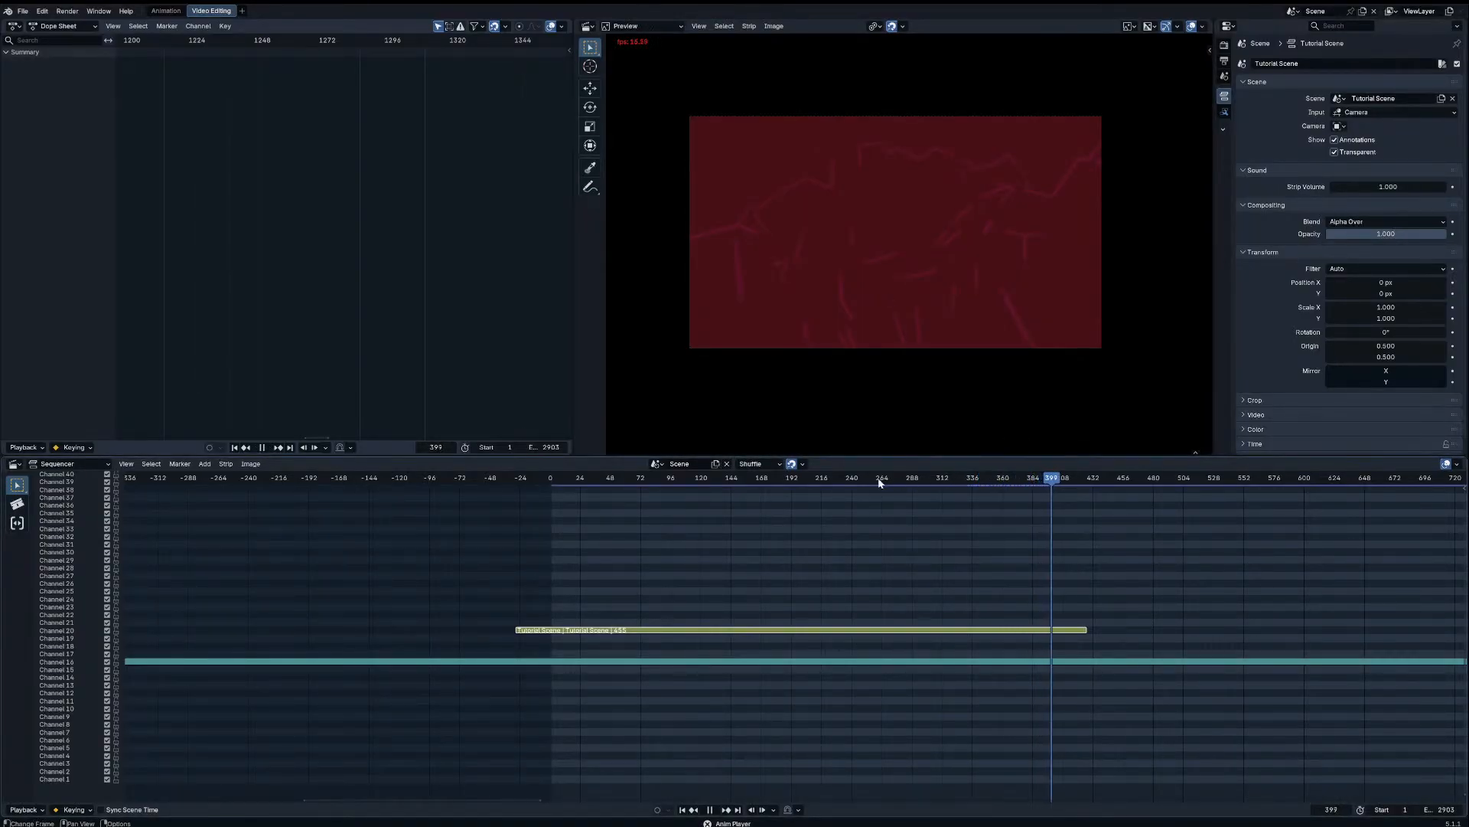
pyautogui.moveTo(659, 479); pyautogui.dragTo(791, 481)
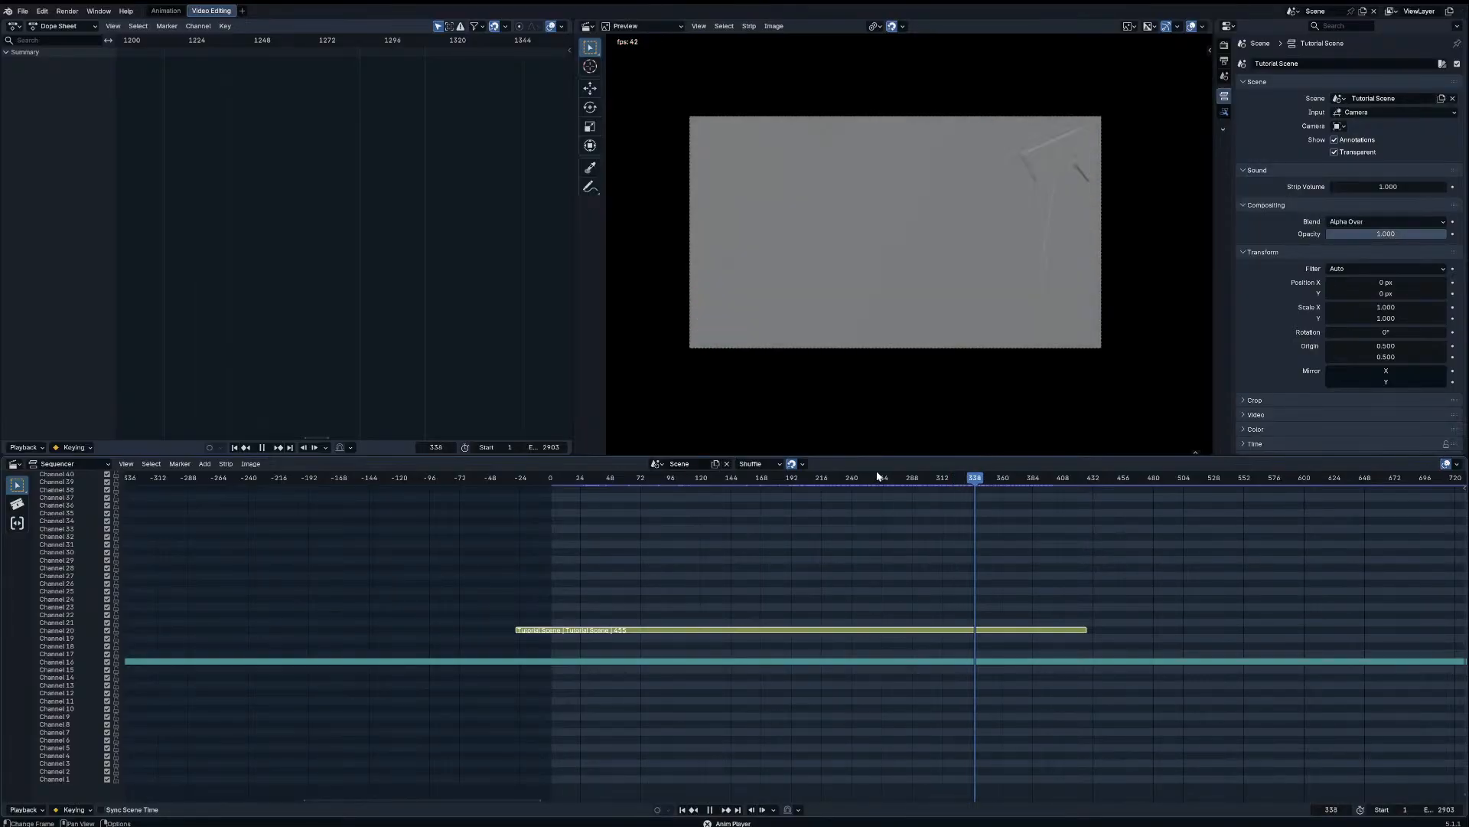
pyautogui.press('space')
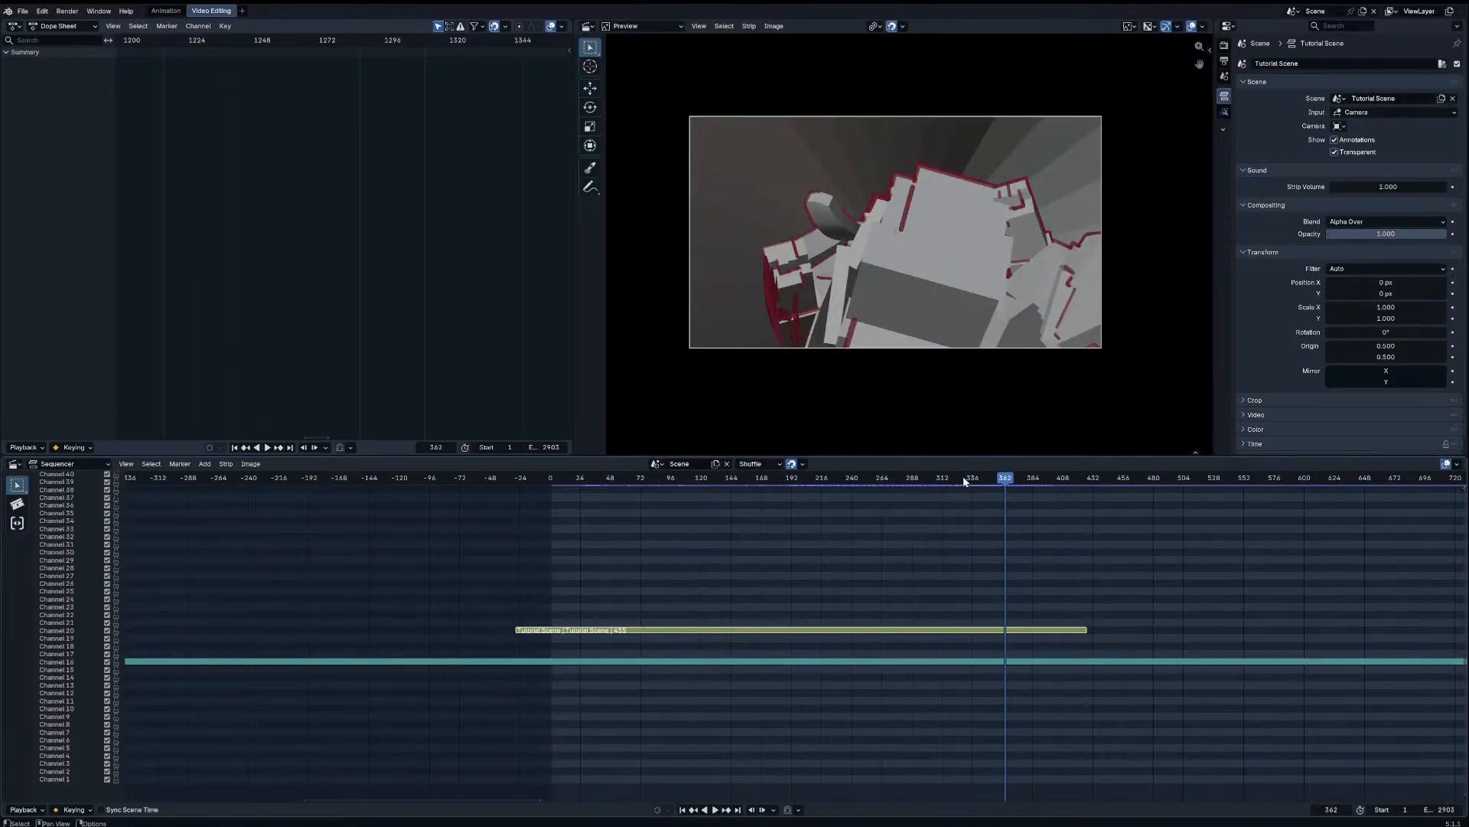
pyautogui.press('space')
pyautogui.moveTo(884, 480); pyautogui.dragTo(862, 481)
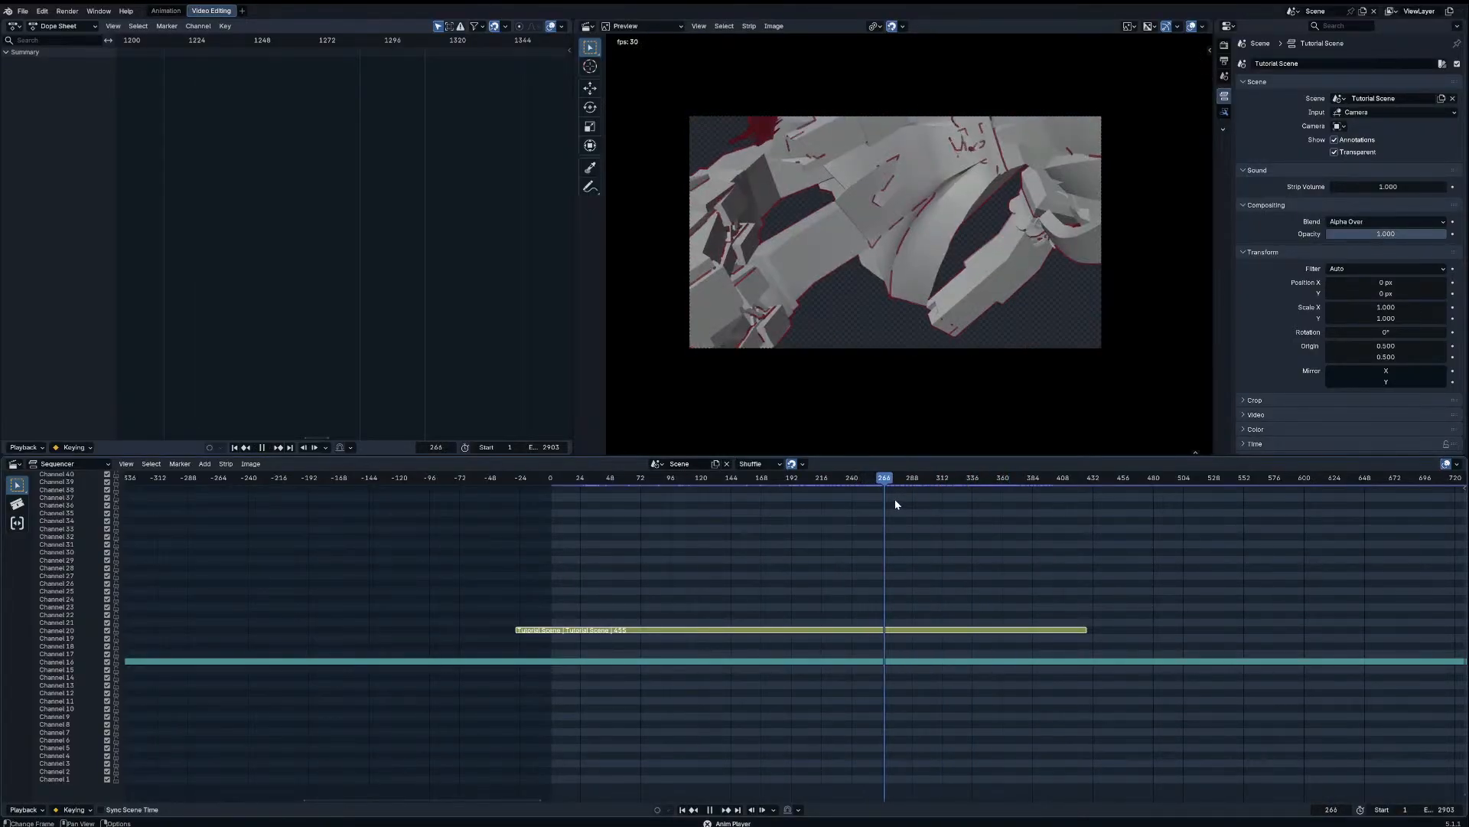
# Step: Nudge the Tutorial Scene strip about 3 frames earlier and play to frame 372
pyautogui.scroll(4, 895, 501)
pyautogui.moveTo(985, 633); pyautogui.dragTo(980, 631)
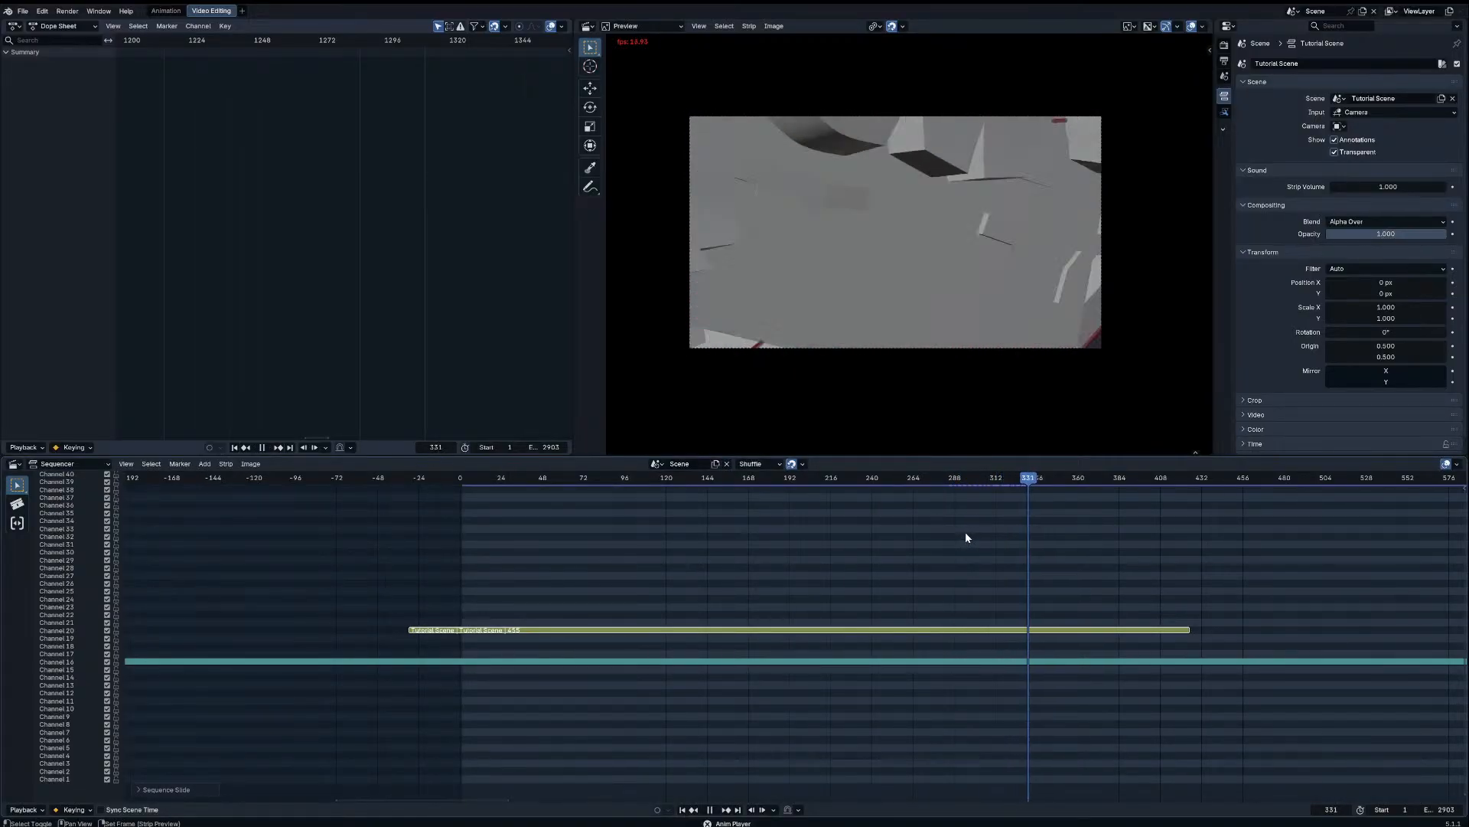
pyautogui.press('space')
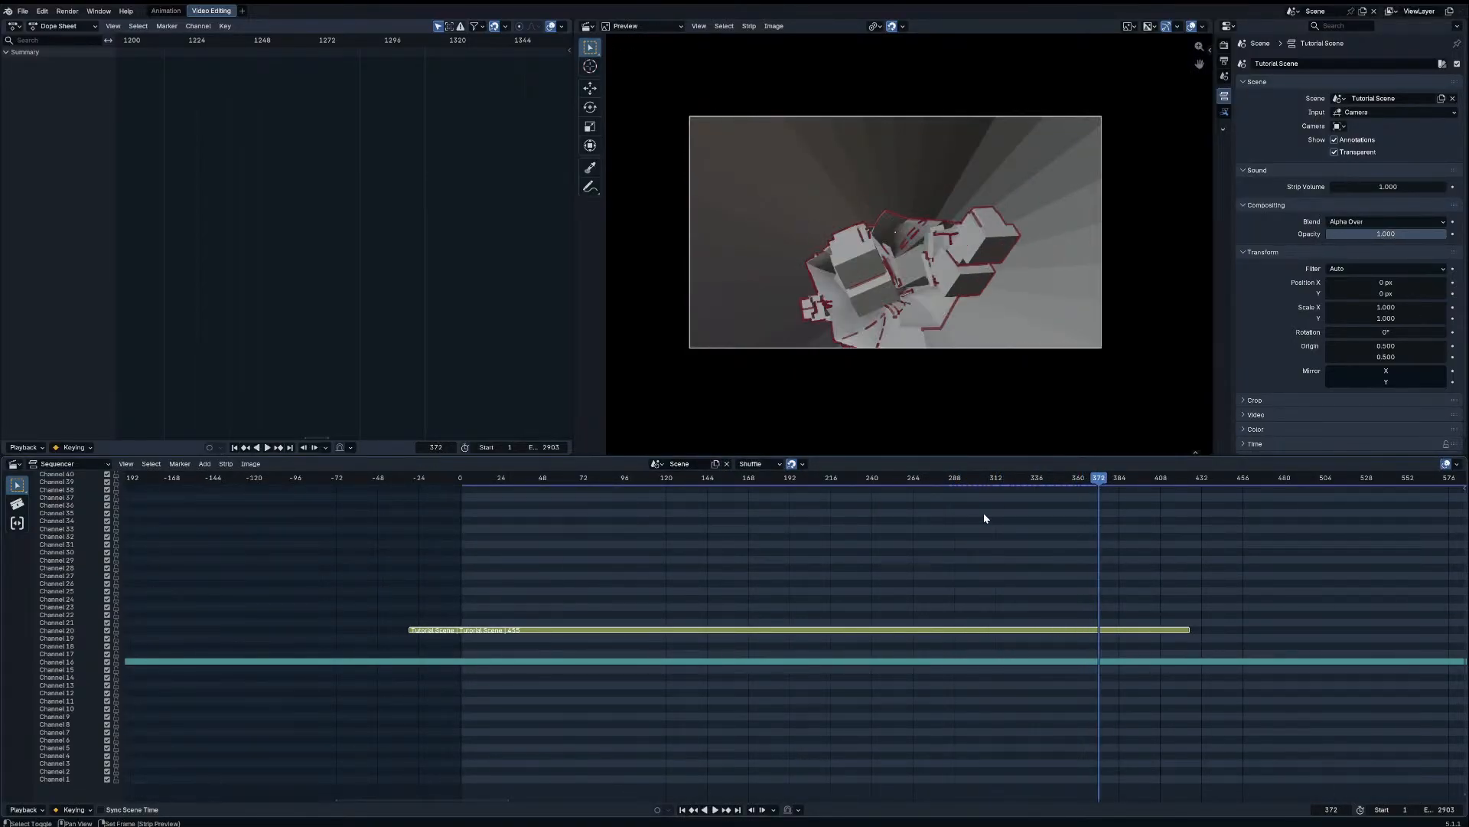
# Step: Add the Crow Scene as a scene strip on channel 21, overlapping the end of the Tutorial Scene strip
pyautogui.hotkey('shift', 'a')
pyautogui.click(1045, 562)
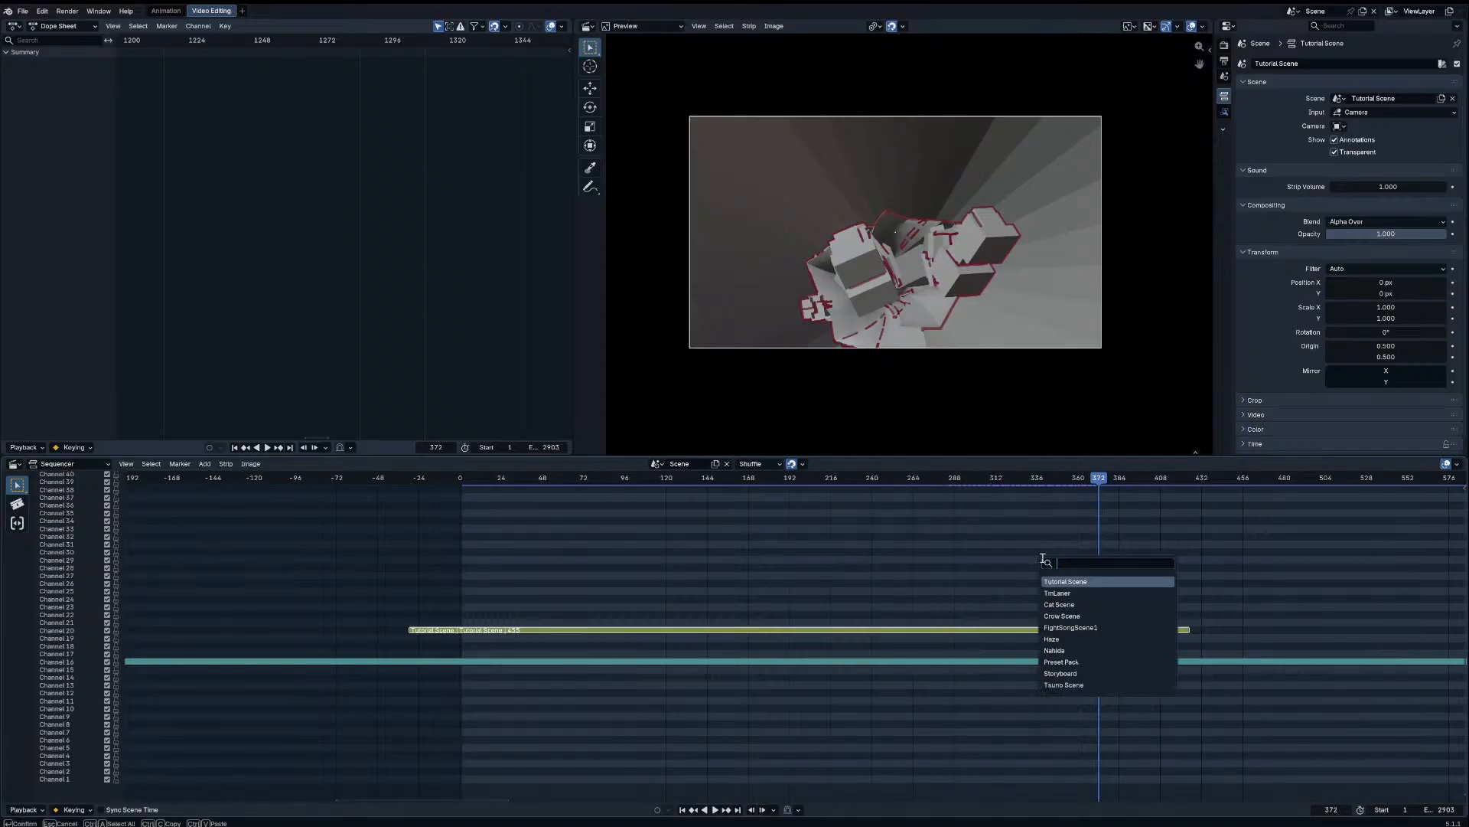
pyautogui.write('s')
pyautogui.write('r')
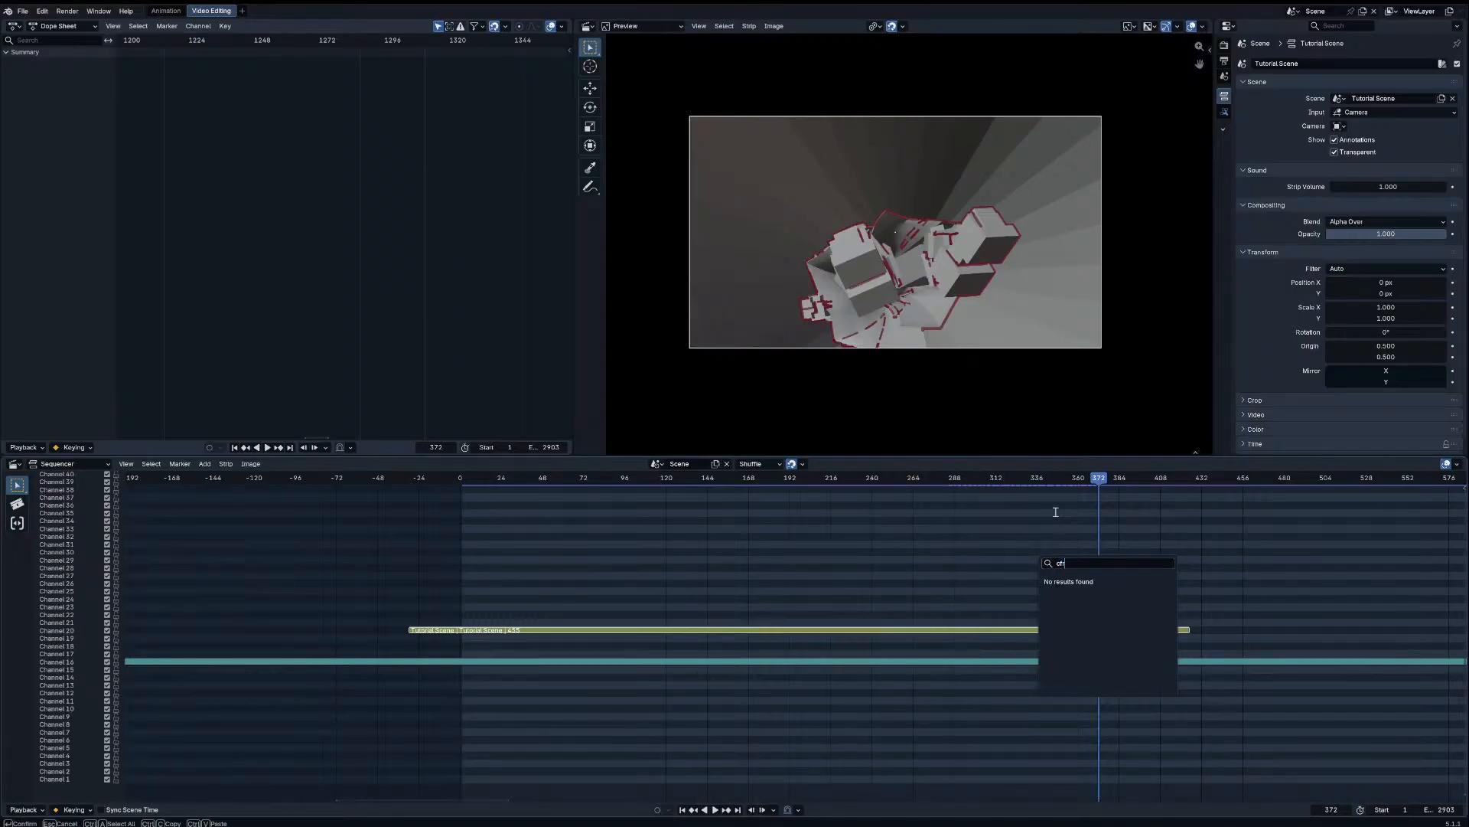
pyautogui.write('cr')
pyautogui.click(1092, 582)
# Step: Play back the transition, move the current frame to 374 and snap the Crow Scene strip to it
pyautogui.press('space')
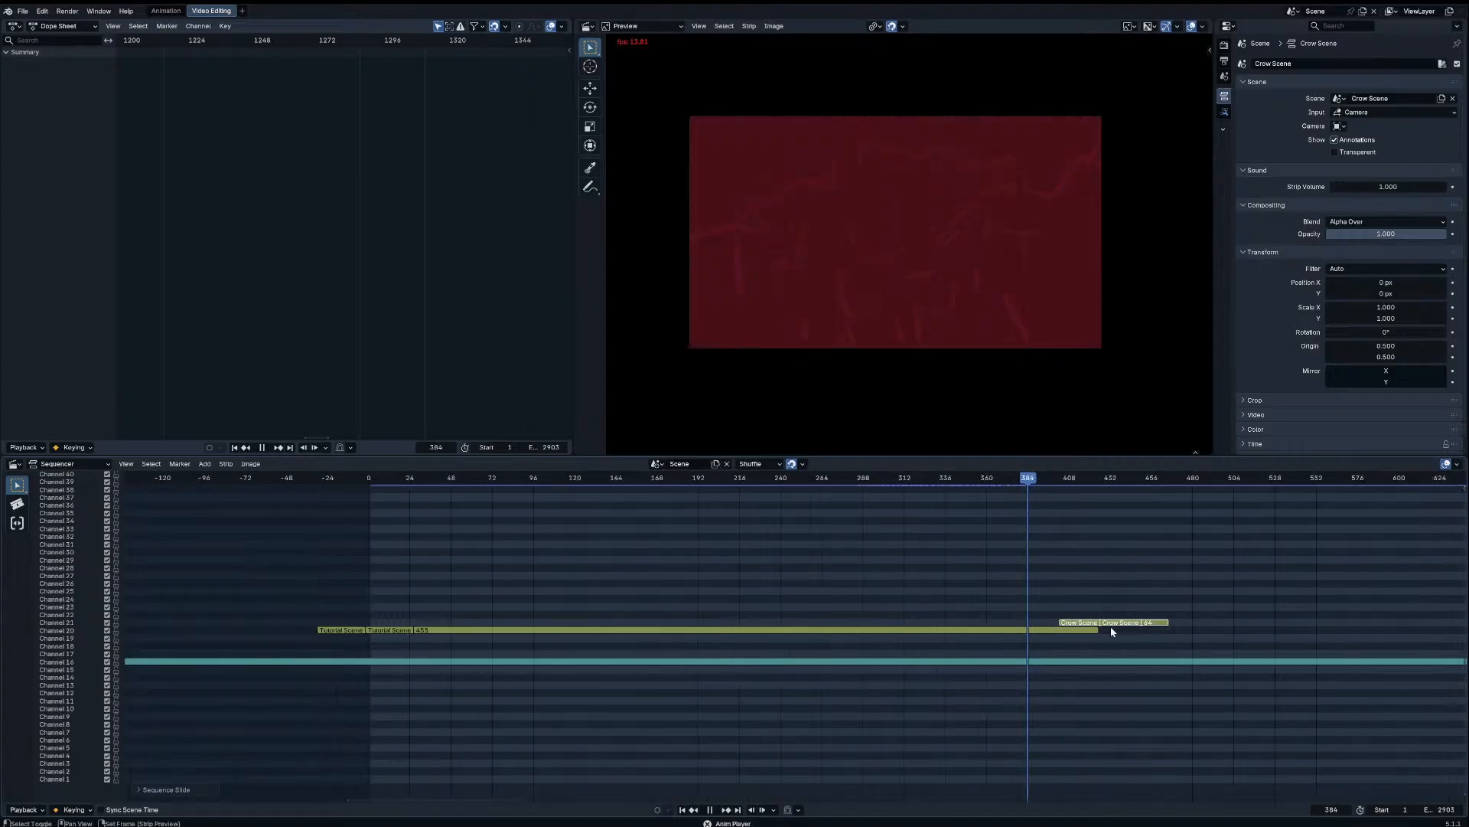
pyautogui.press('space')
pyautogui.scroll(3, 1111, 626)
pyautogui.moveTo(981, 481); pyautogui.dragTo(954, 482)
pyautogui.press('space')
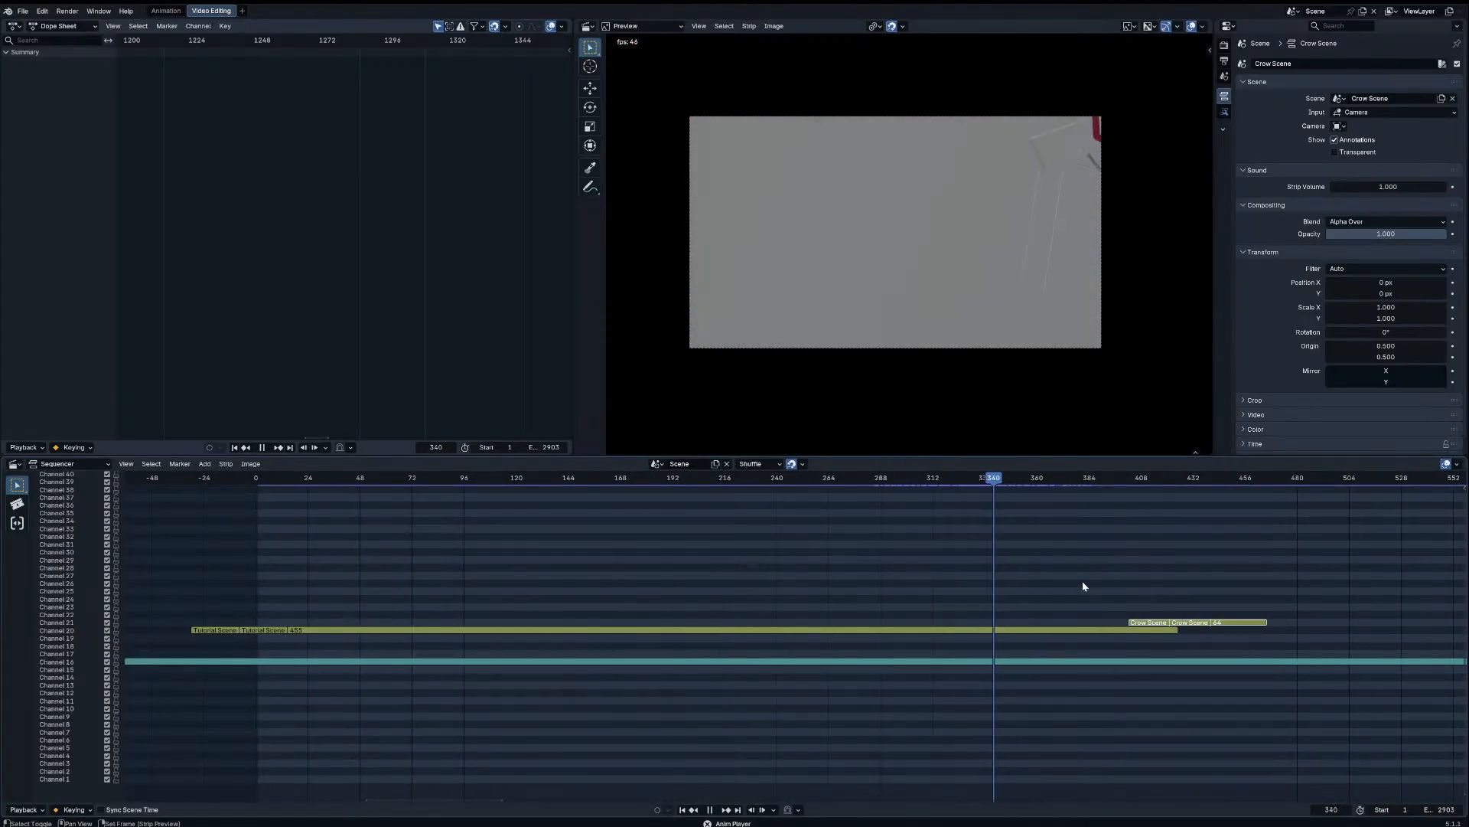
pyautogui.press('space')
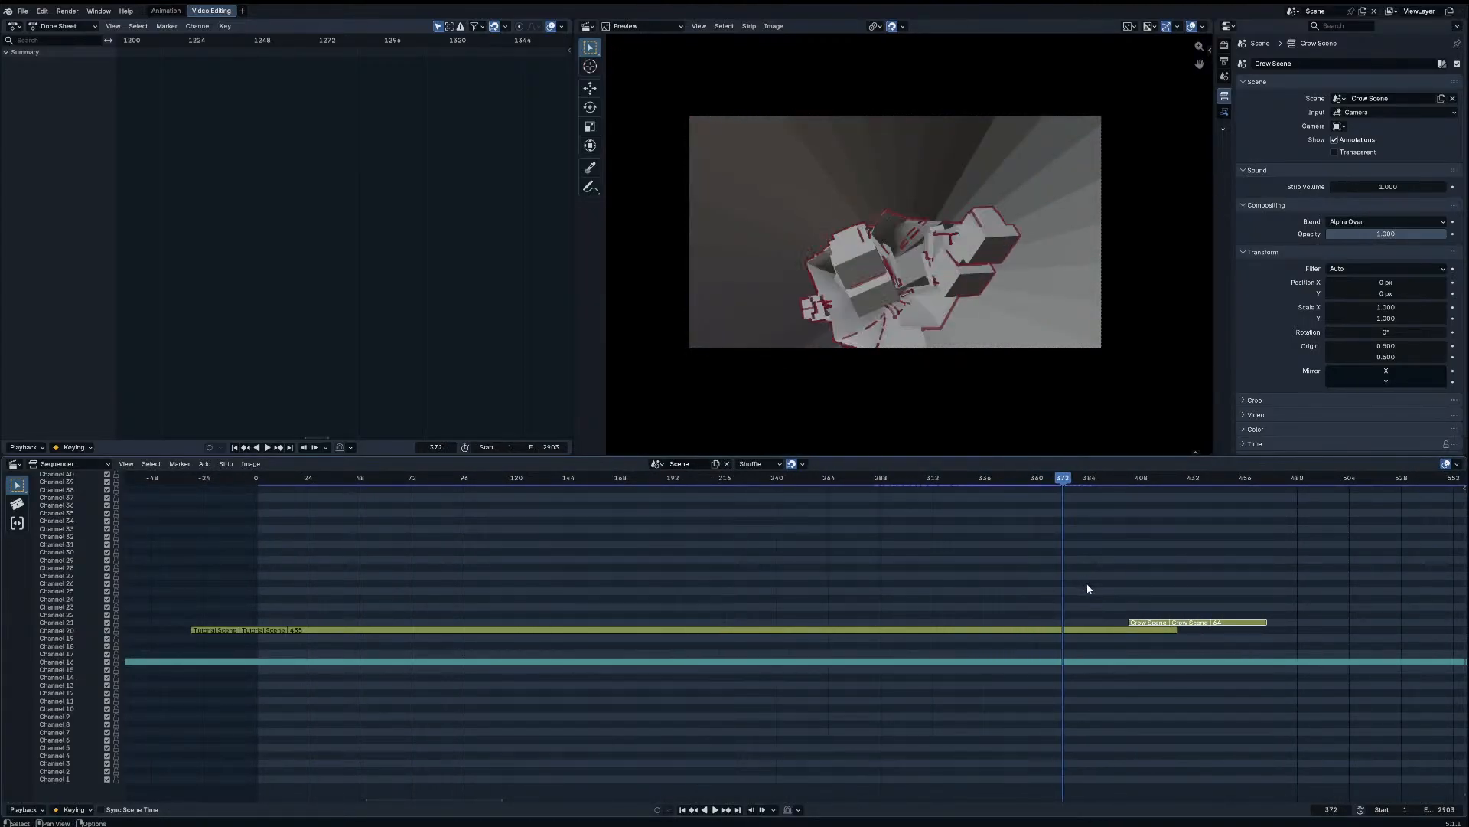
pyautogui.press('Right')
pyautogui.press('Right')
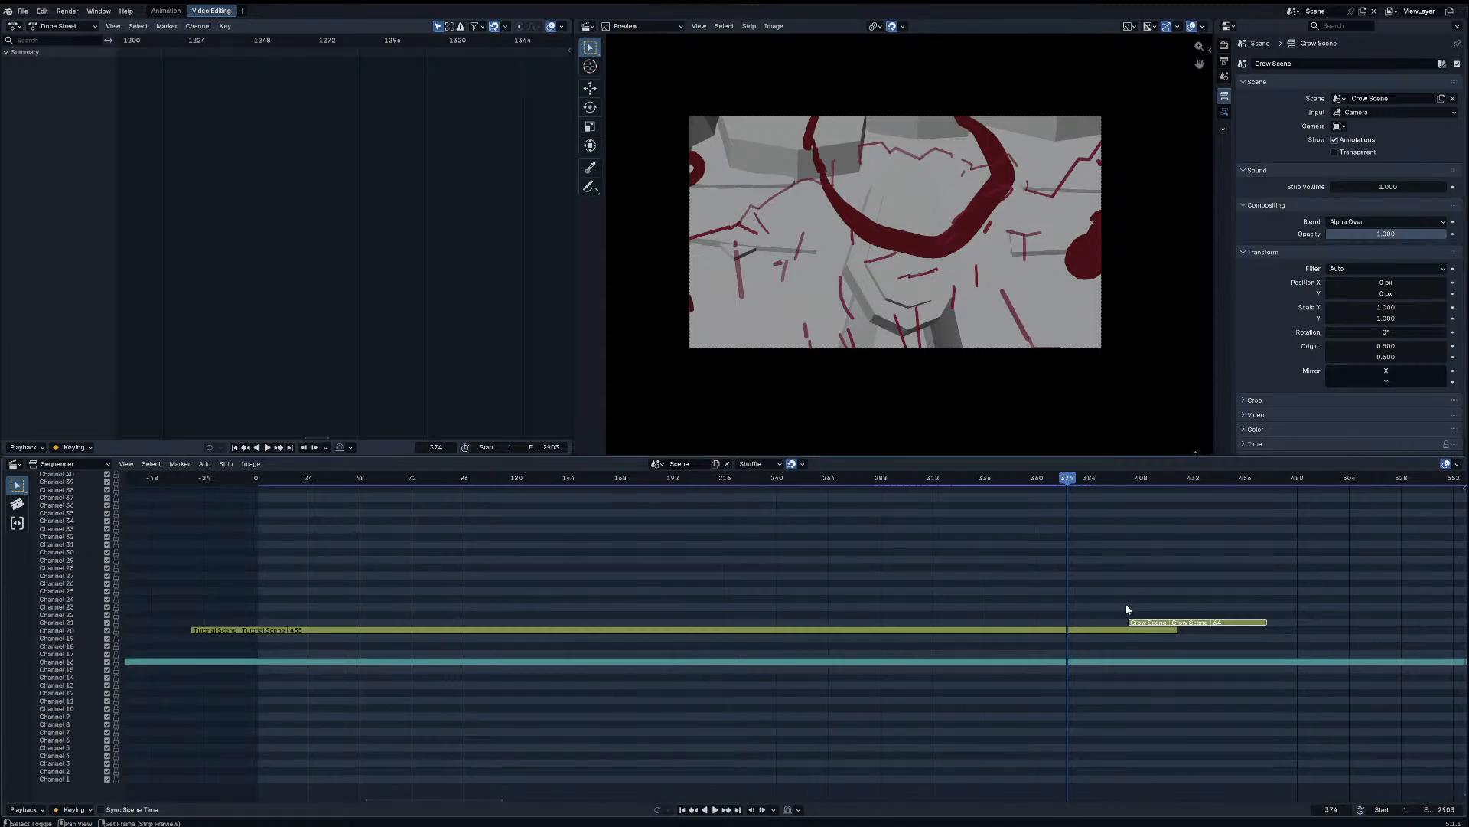
pyautogui.hotkey('shift', 's')
# Step: Step frame by frame through the start of the Crow Scene strip up to frame 387
pyautogui.press('Right')
pyautogui.press('Right')
pyautogui.press('Right')
pyautogui.press('Right')
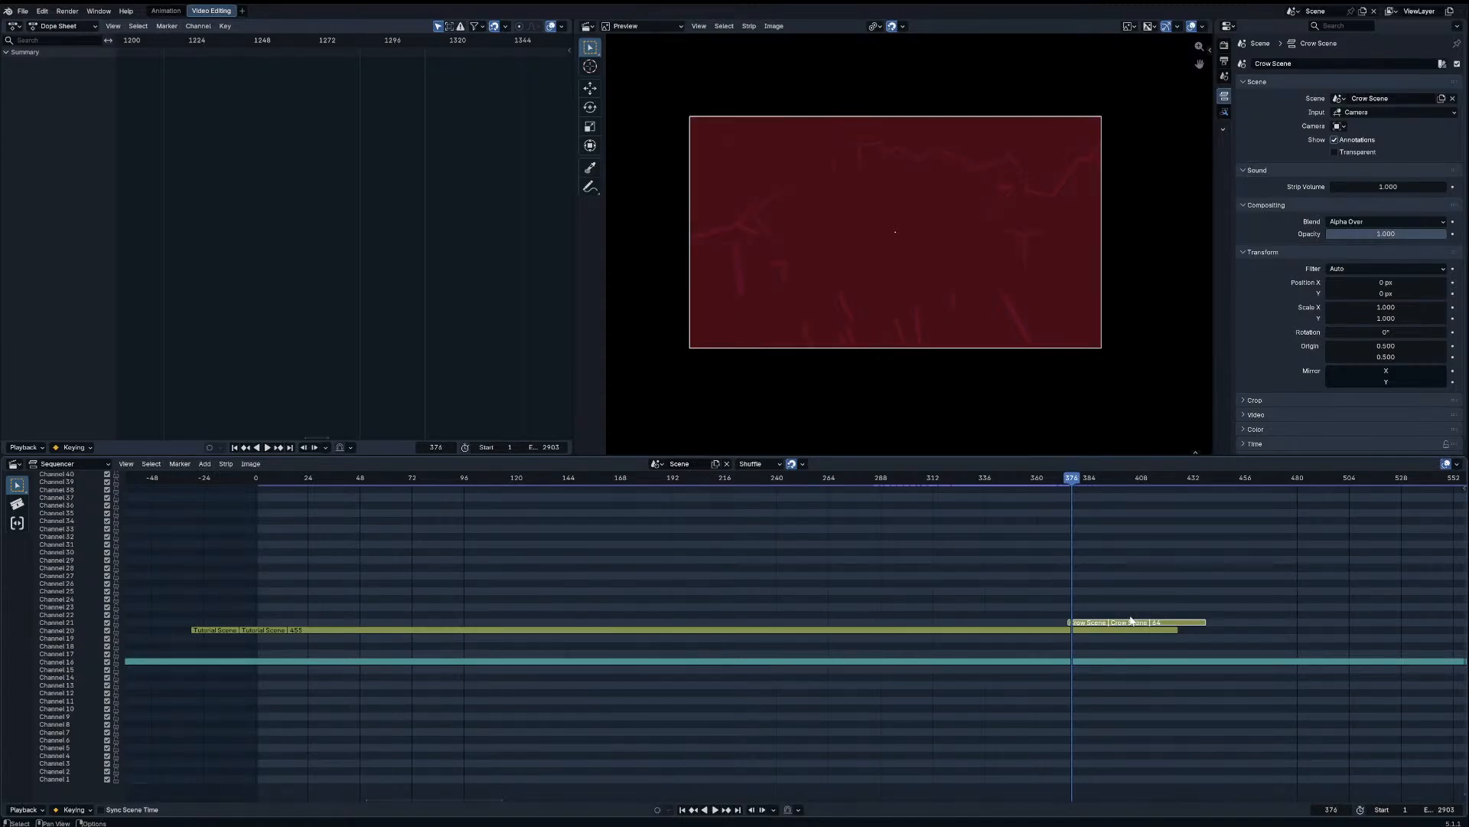
pyautogui.press('Right')
pyautogui.press('Right')
pyautogui.press('Right')
pyautogui.press('Right')
pyautogui.press('Right')
pyautogui.press('Right')
pyautogui.press('Right')
pyautogui.press('Right')
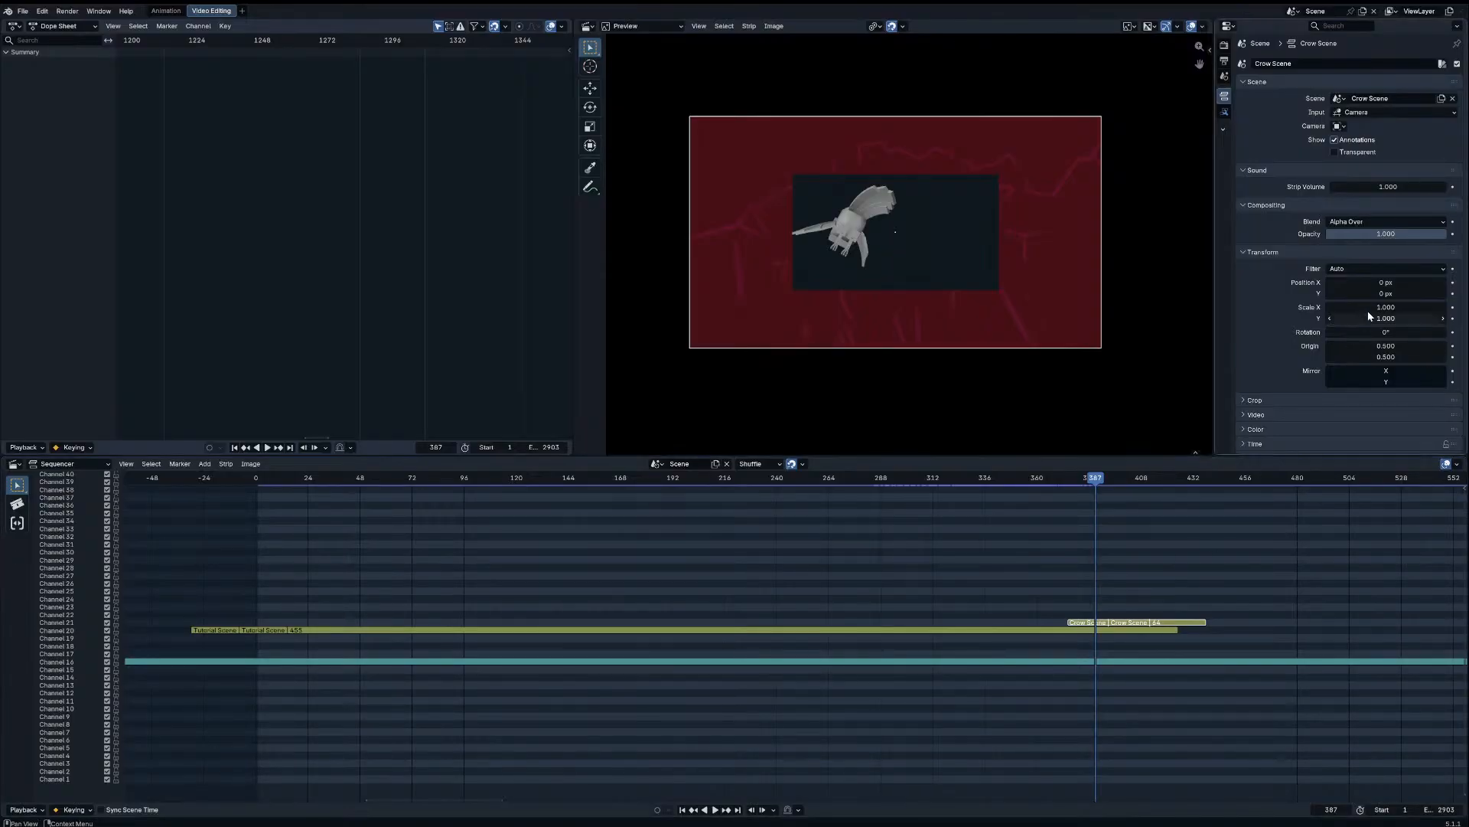
# Step: Make Crow Scene the active scene and open its output format settings in the Animation workspace
pyautogui.click(1293, 11)
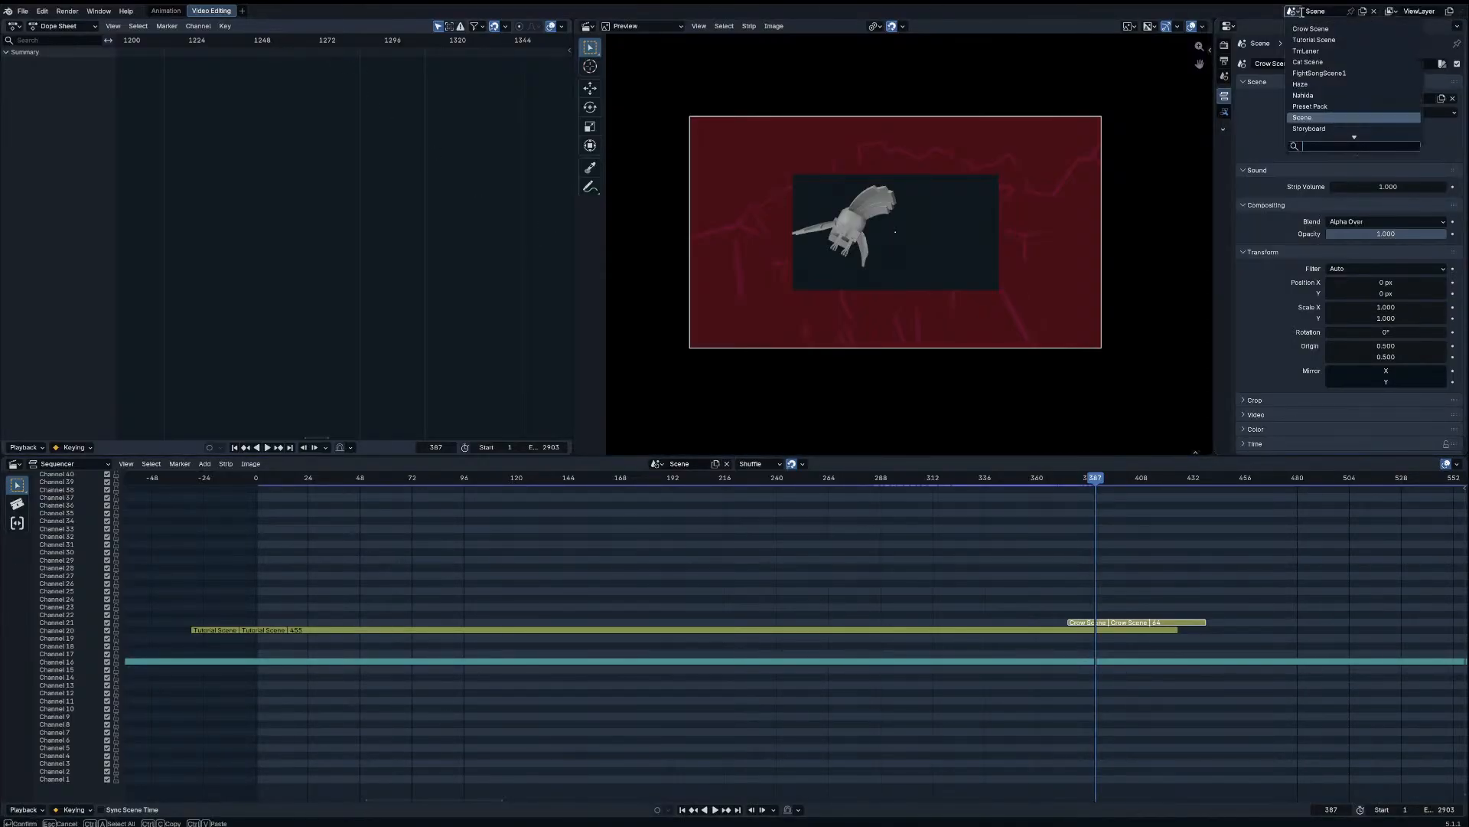
pyautogui.click(1310, 29)
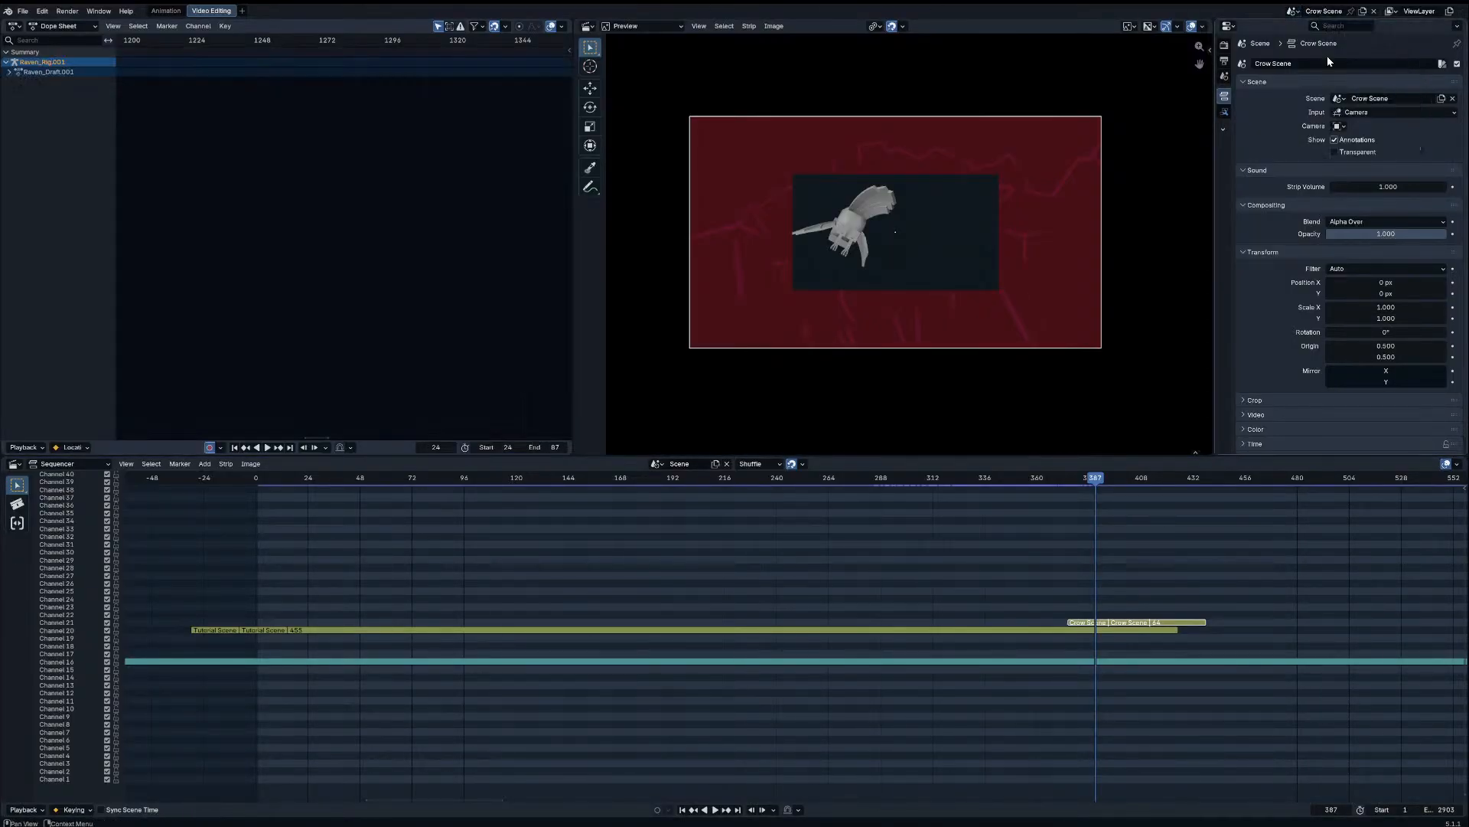
pyautogui.click(166, 11)
pyautogui.click(1088, 400)
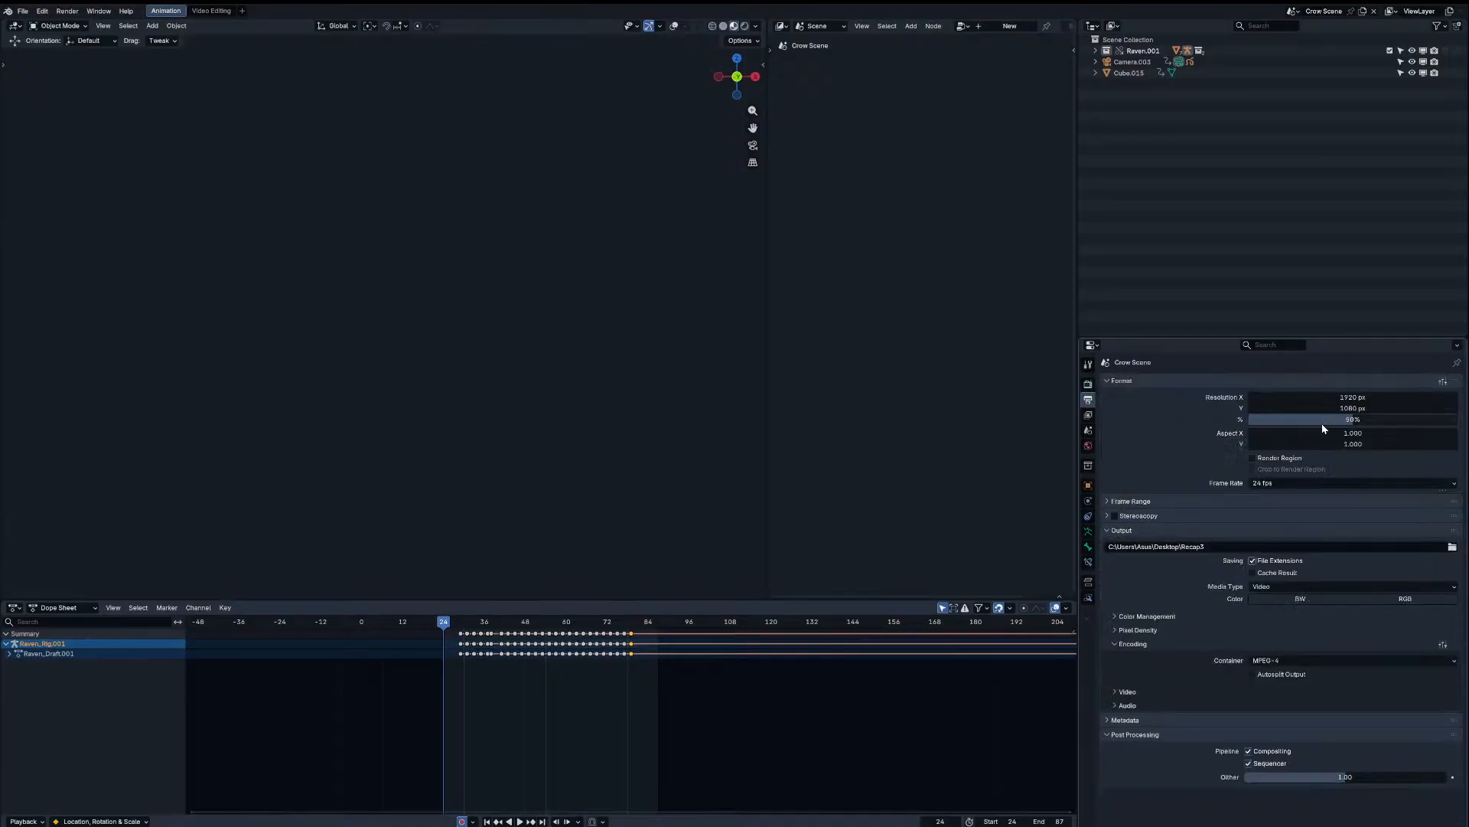
# Step: Return to the Video Editing workspace and delete the Crow Scene strip from channel 21
pyautogui.click(210, 11)
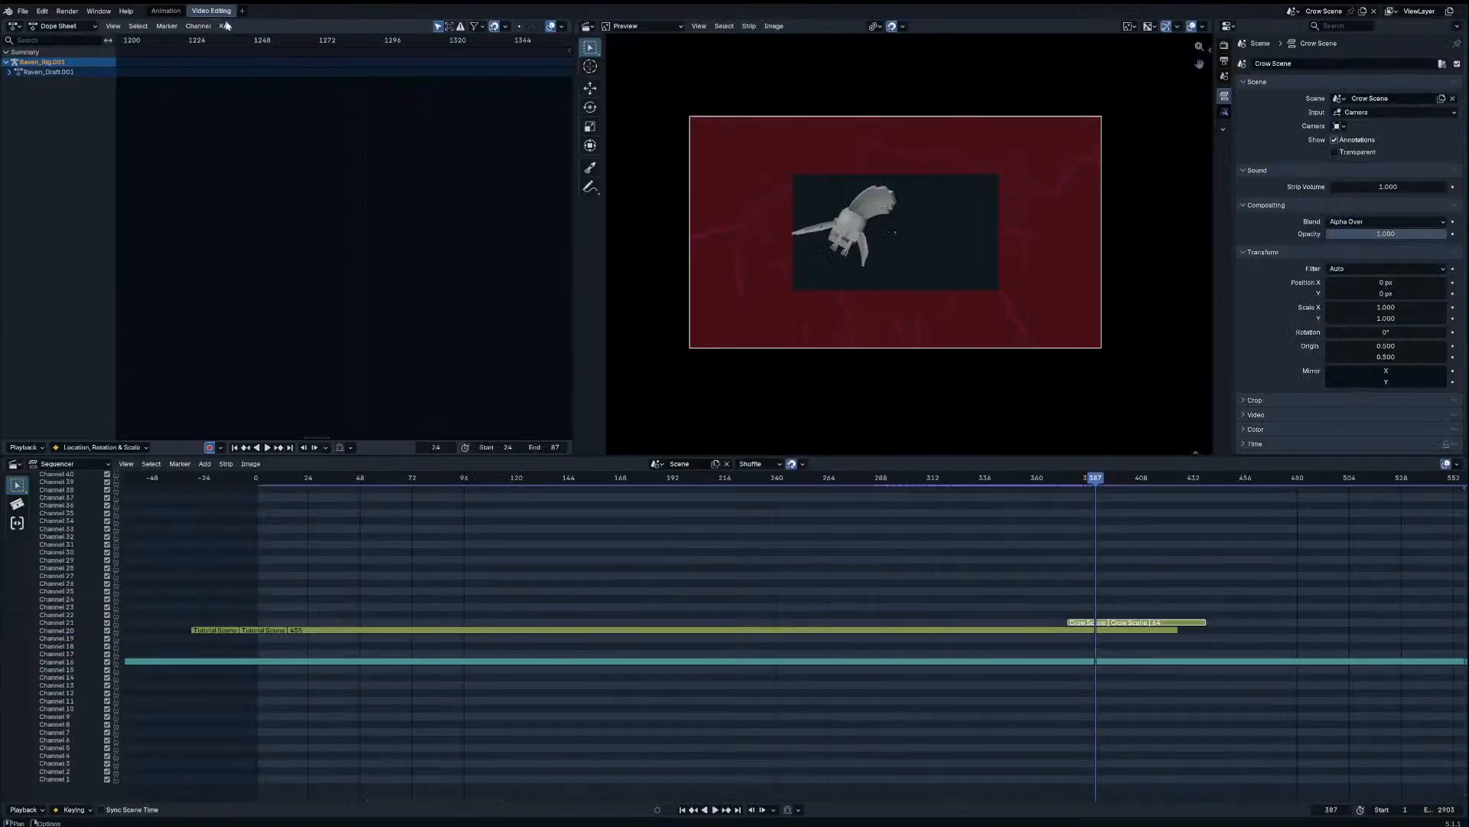
pyautogui.press('Escape')
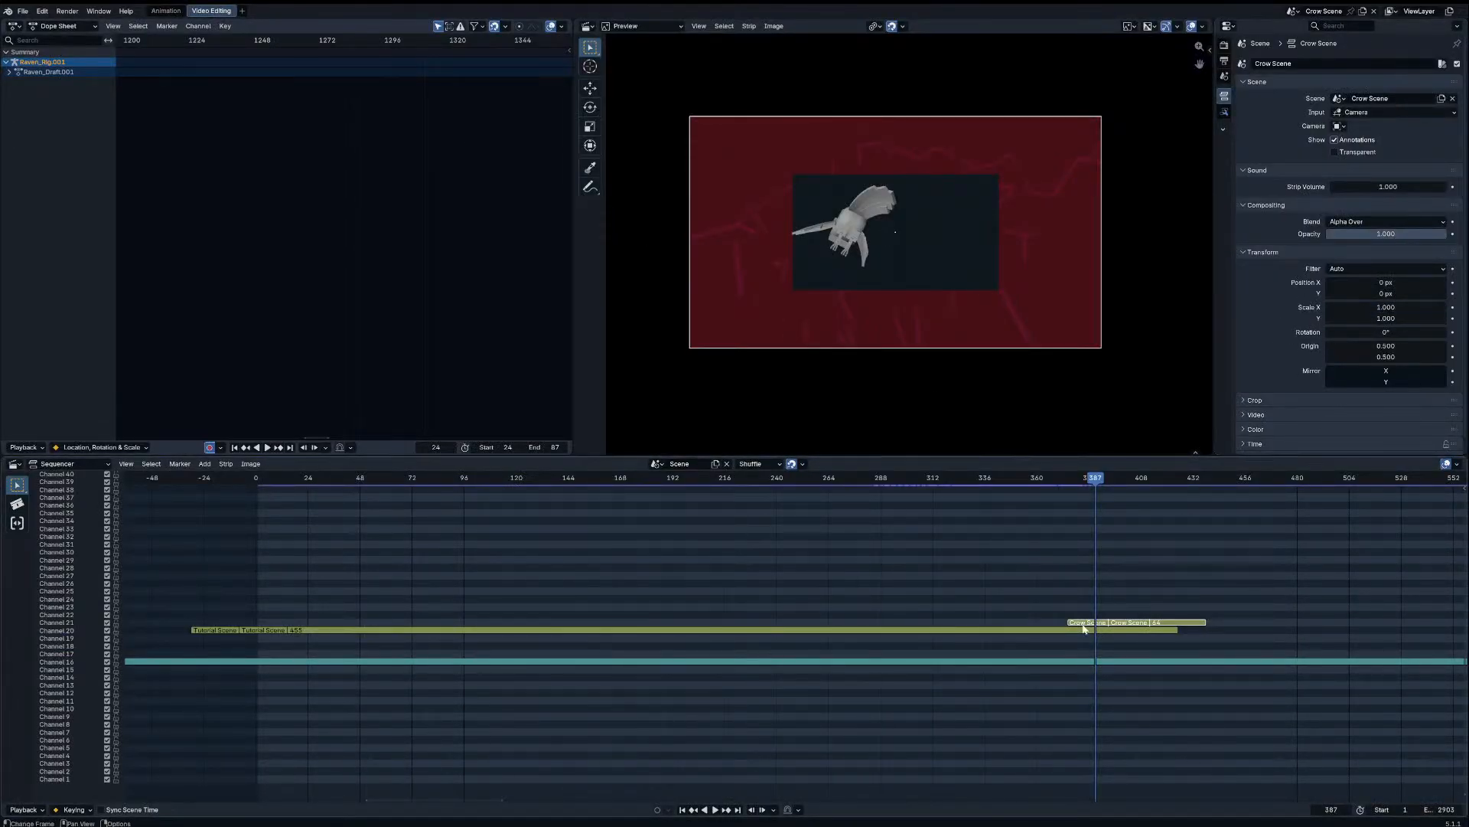
pyautogui.press('Delete')
pyautogui.hotkey('shift', 'a')
pyautogui.write('crw')
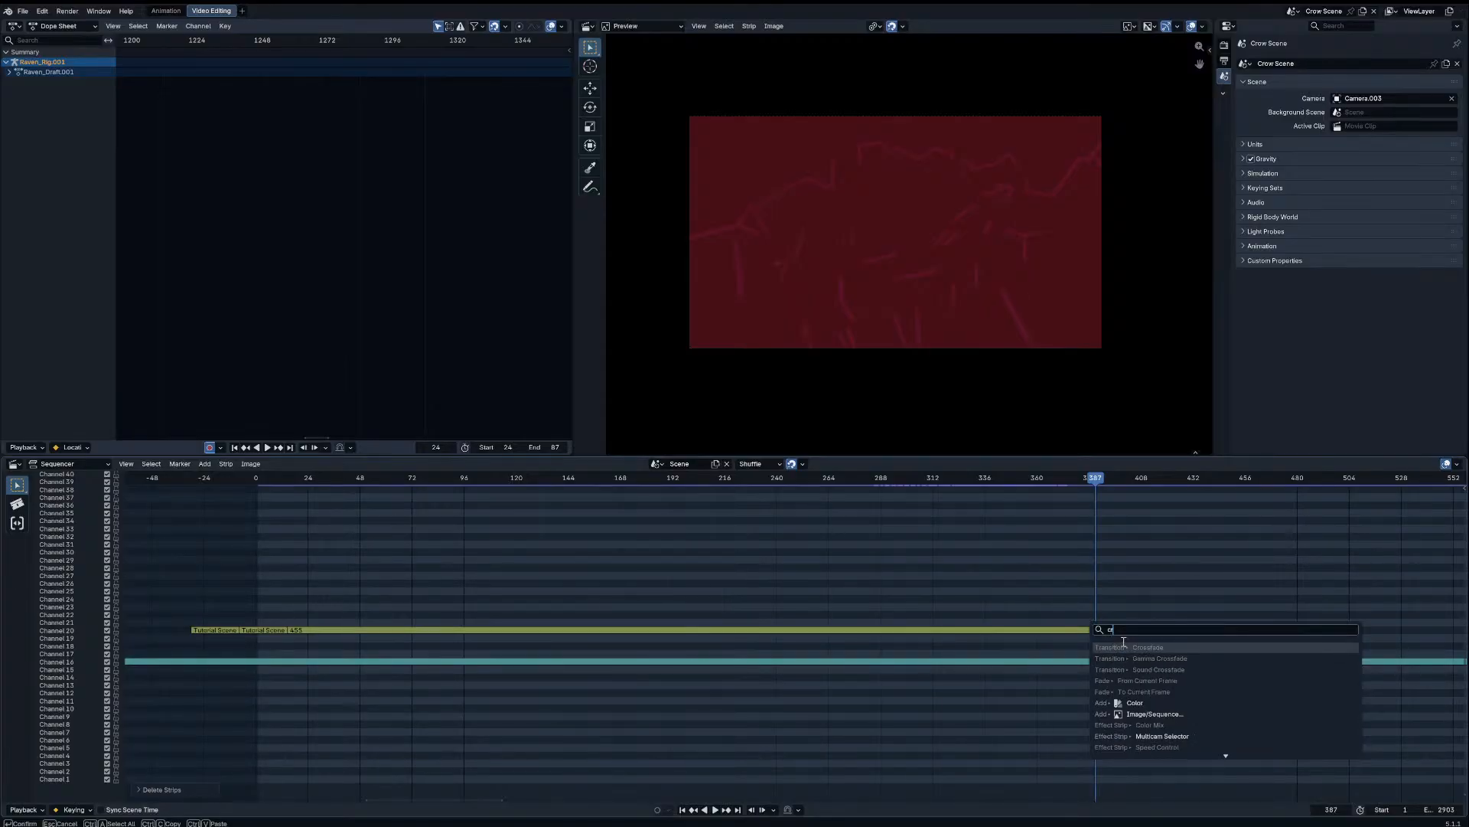
pyautogui.press('BackSpace')
pyautogui.press('BackSpace')
pyautogui.press('BackSpace')
pyautogui.press('BackSpace')
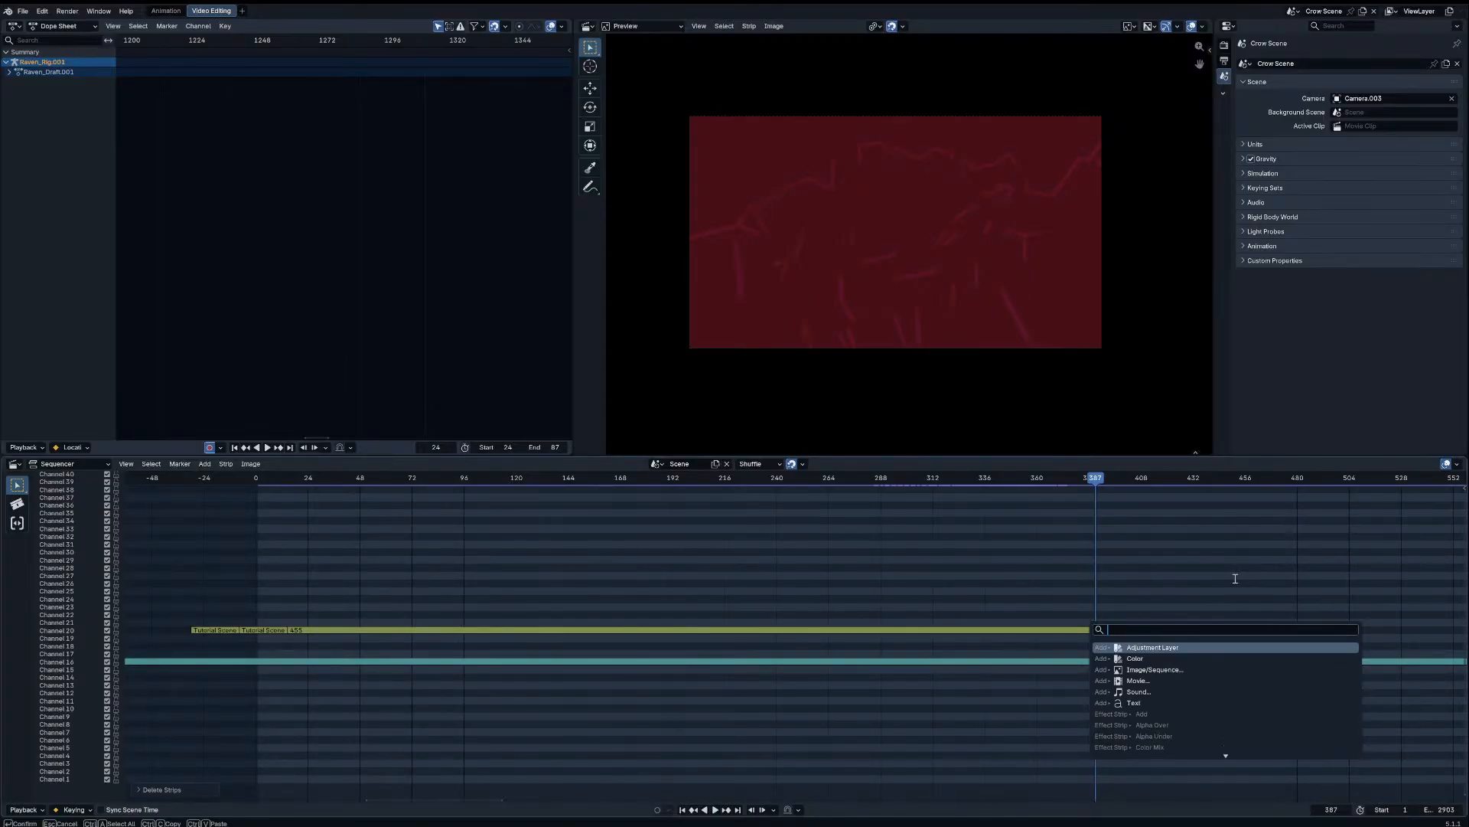
pyautogui.press('Escape')
# Step: Add a Crow Scene strip, snap its start to frame 387 and place it on channel 21
pyautogui.hotkey('shift', 'a')
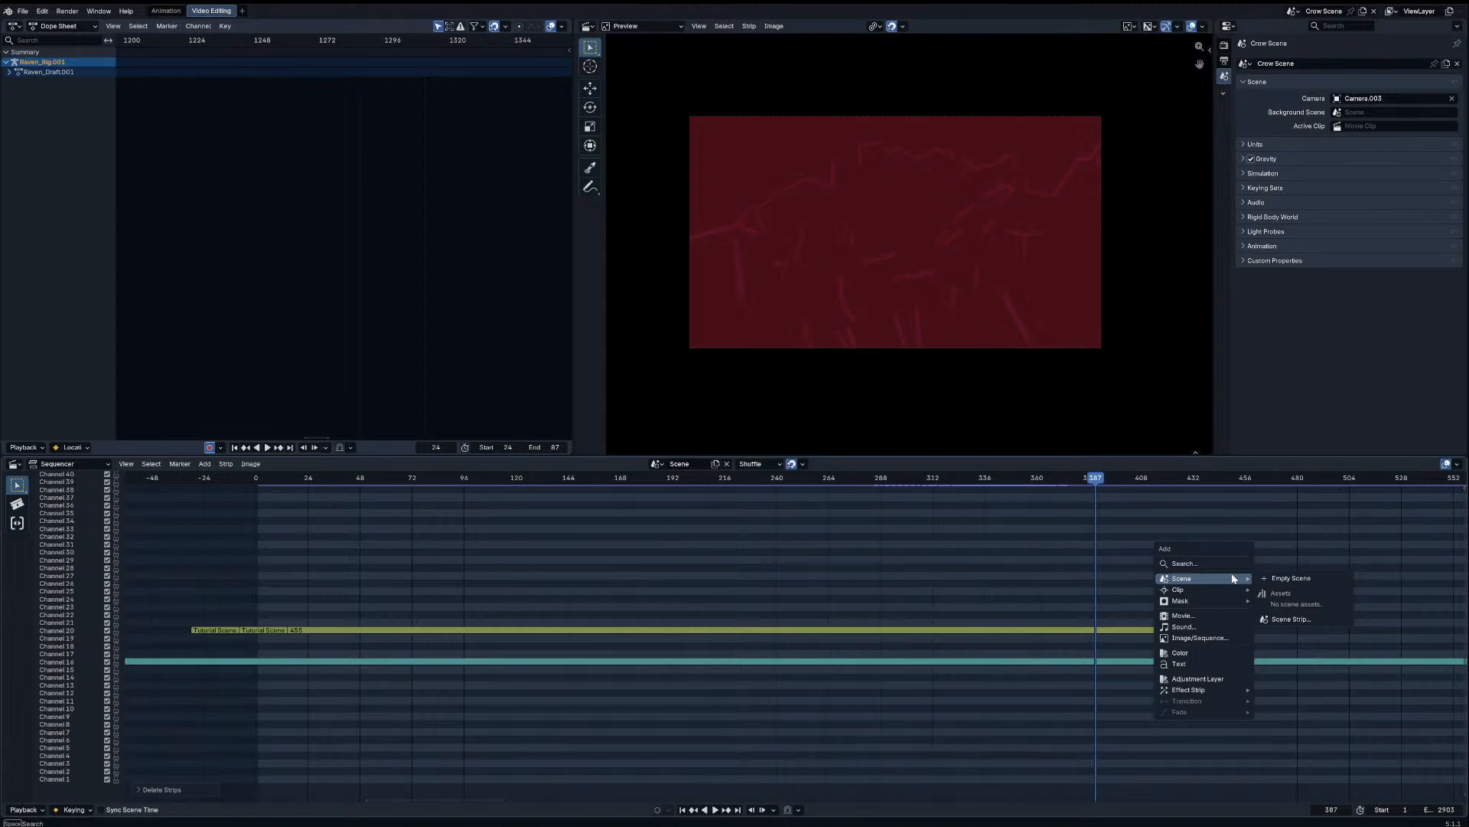
pyautogui.click(1318, 619)
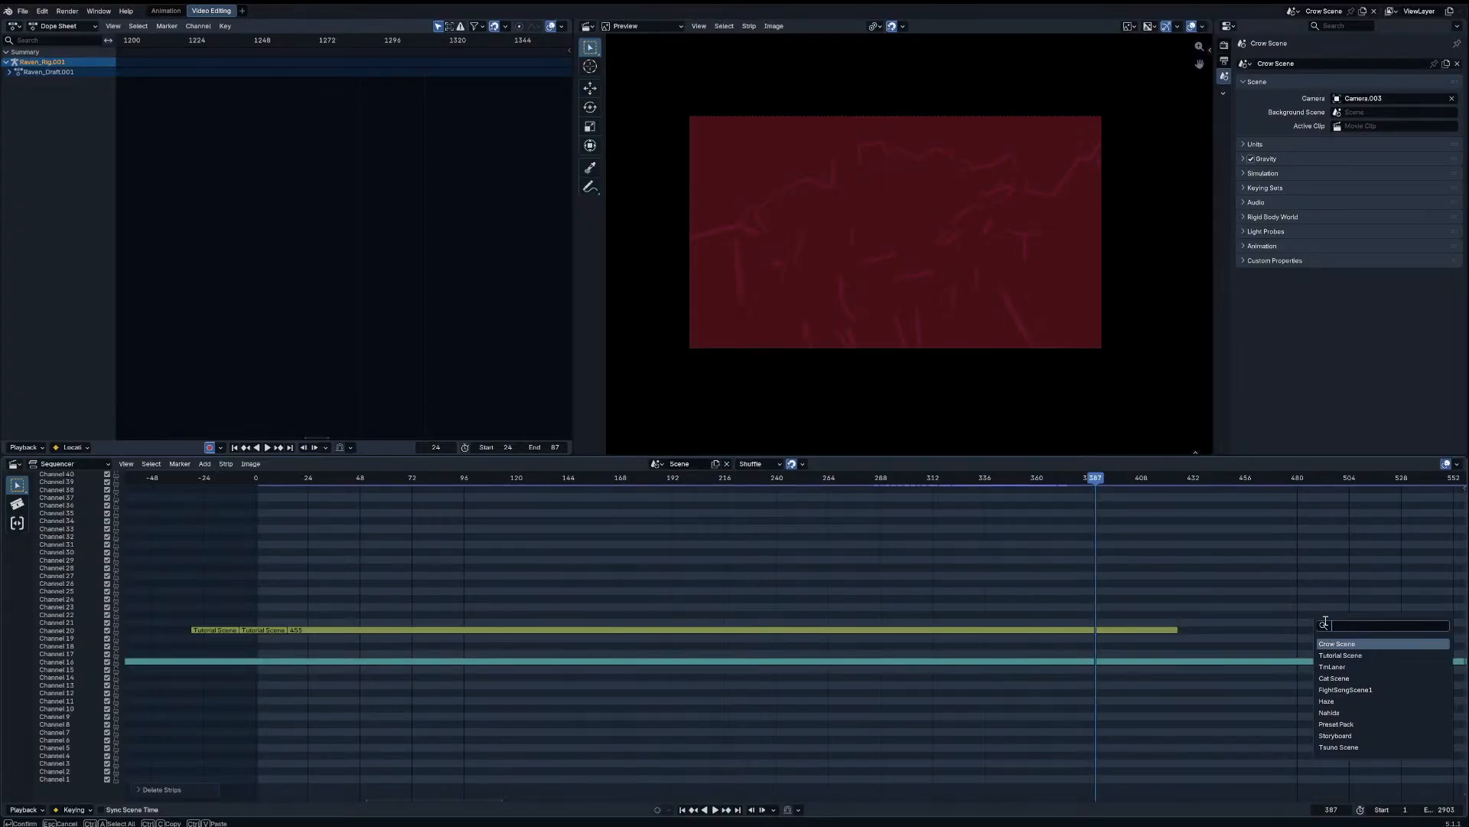
pyautogui.press('Return')
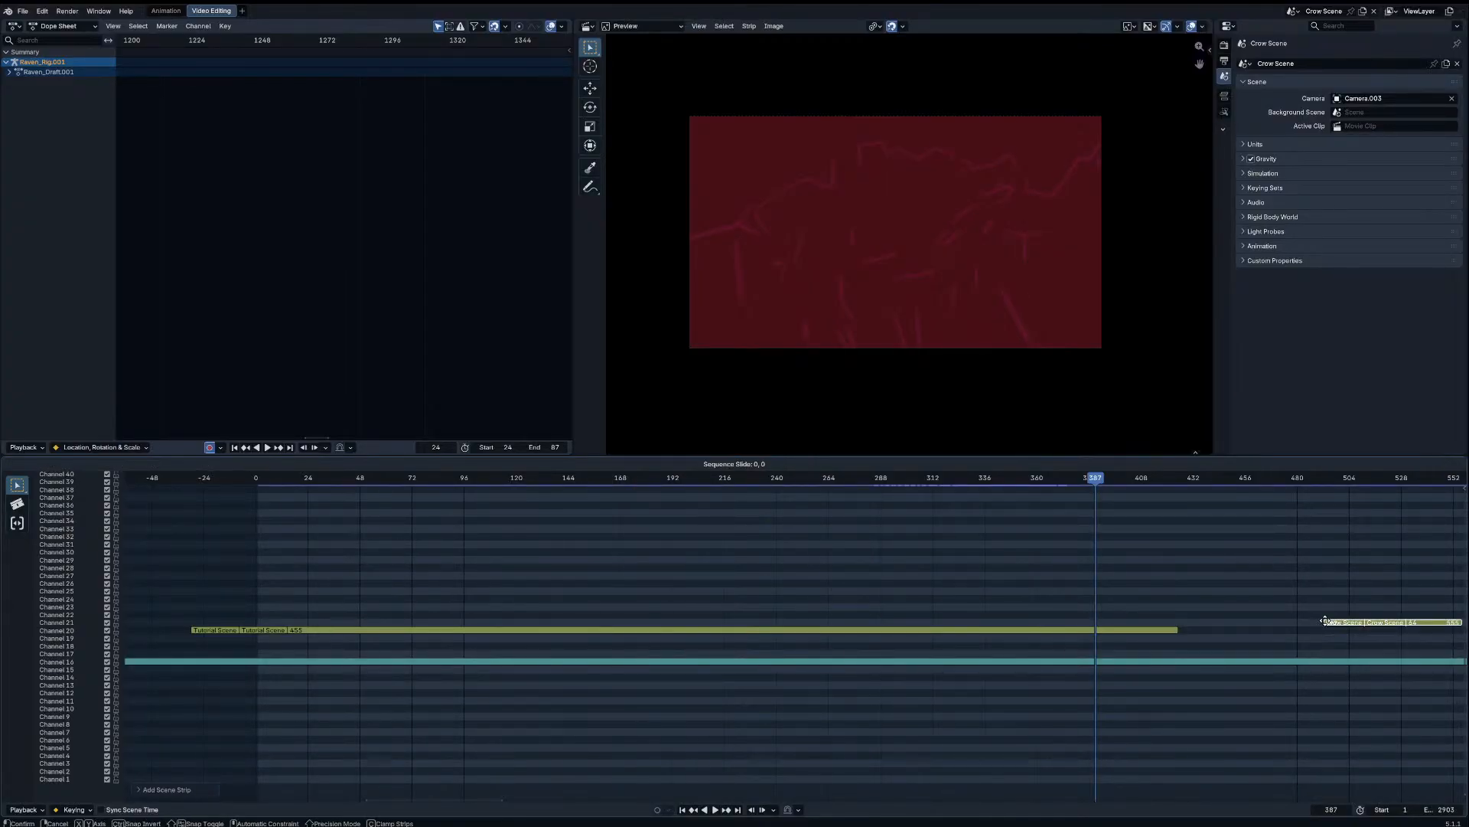
pyautogui.click(1243, 620)
pyautogui.hotkey('shift', 's')
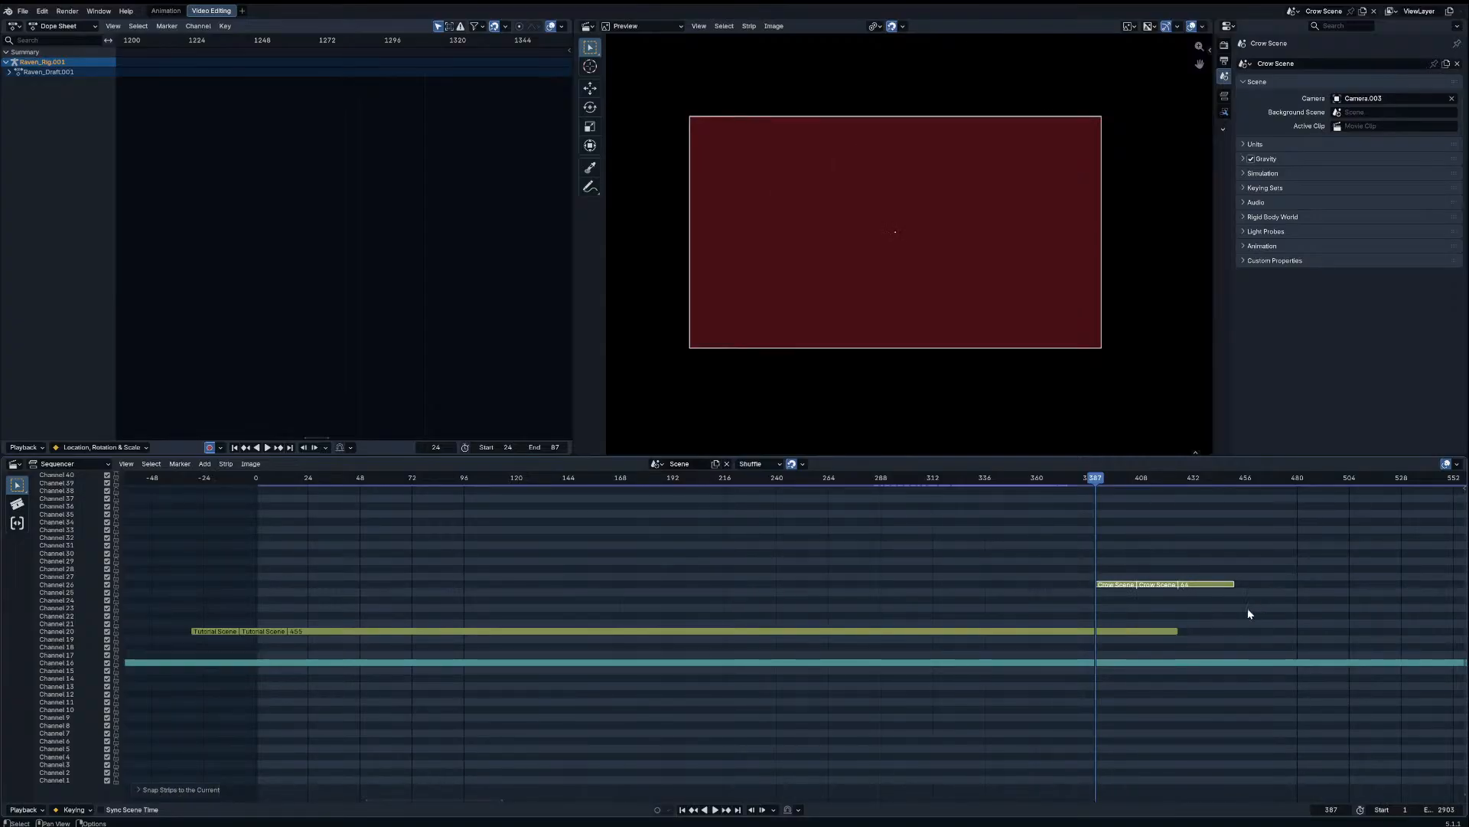
pyautogui.press('g')
pyautogui.click(1192, 665)
# Step: Play back the transition from the Tutorial Scene strip into the Crow Scene strip, starting well before frame 384
pyautogui.press('Left')
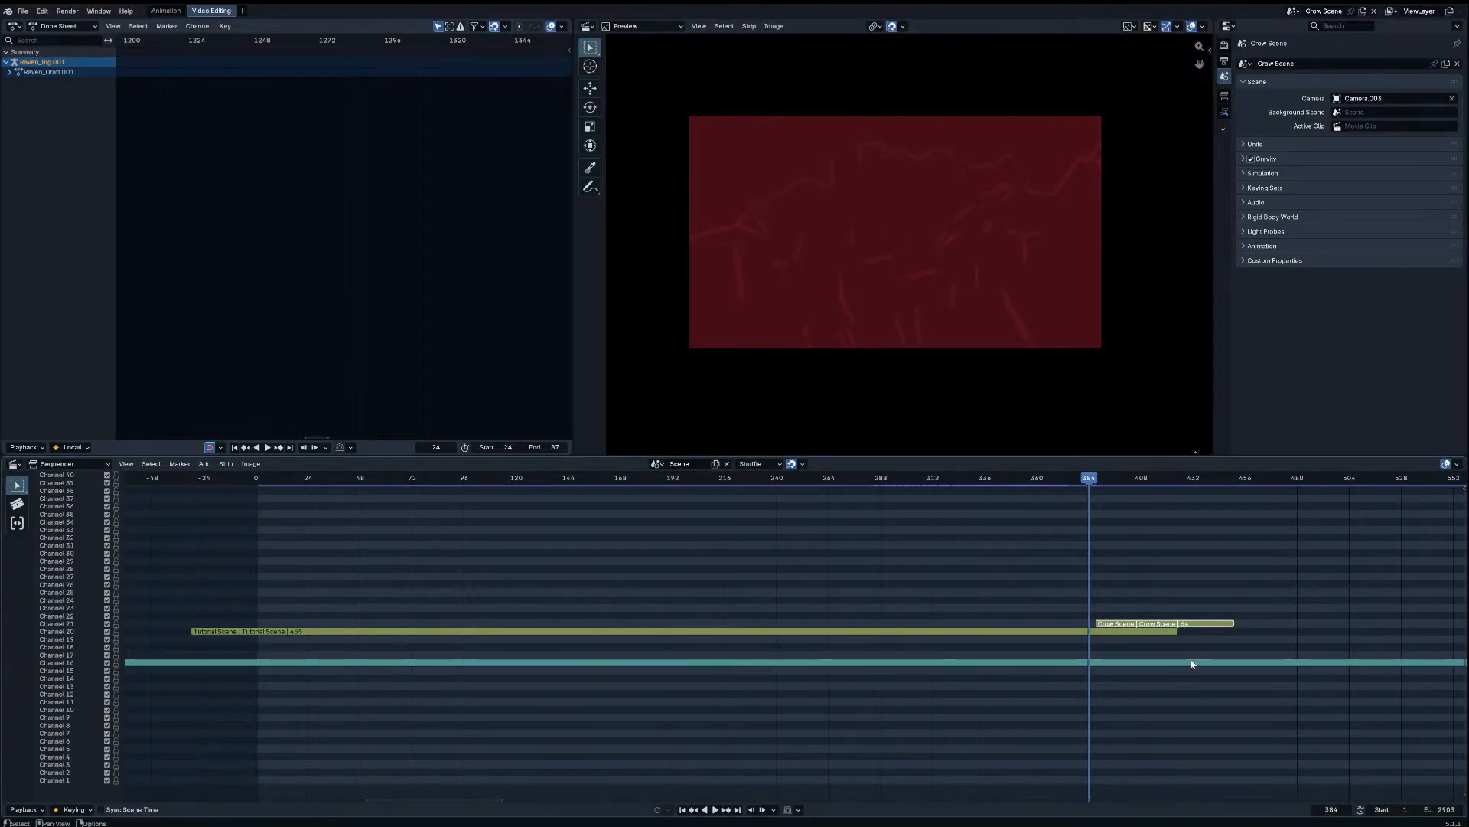
pyautogui.press('Left')
pyautogui.moveTo(1081, 480); pyautogui.dragTo(955, 488)
pyautogui.press('space')
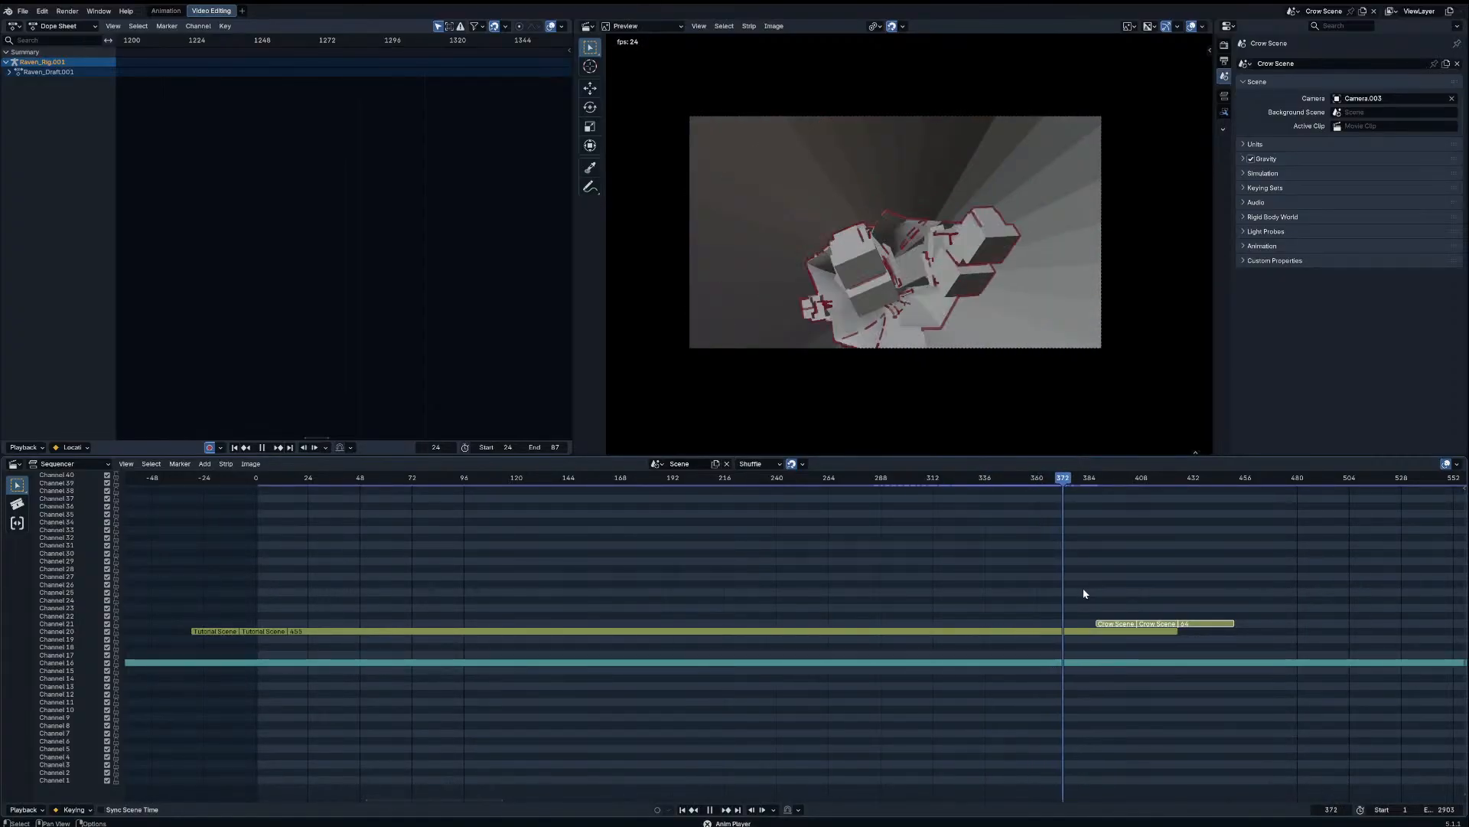
pyautogui.press('space')
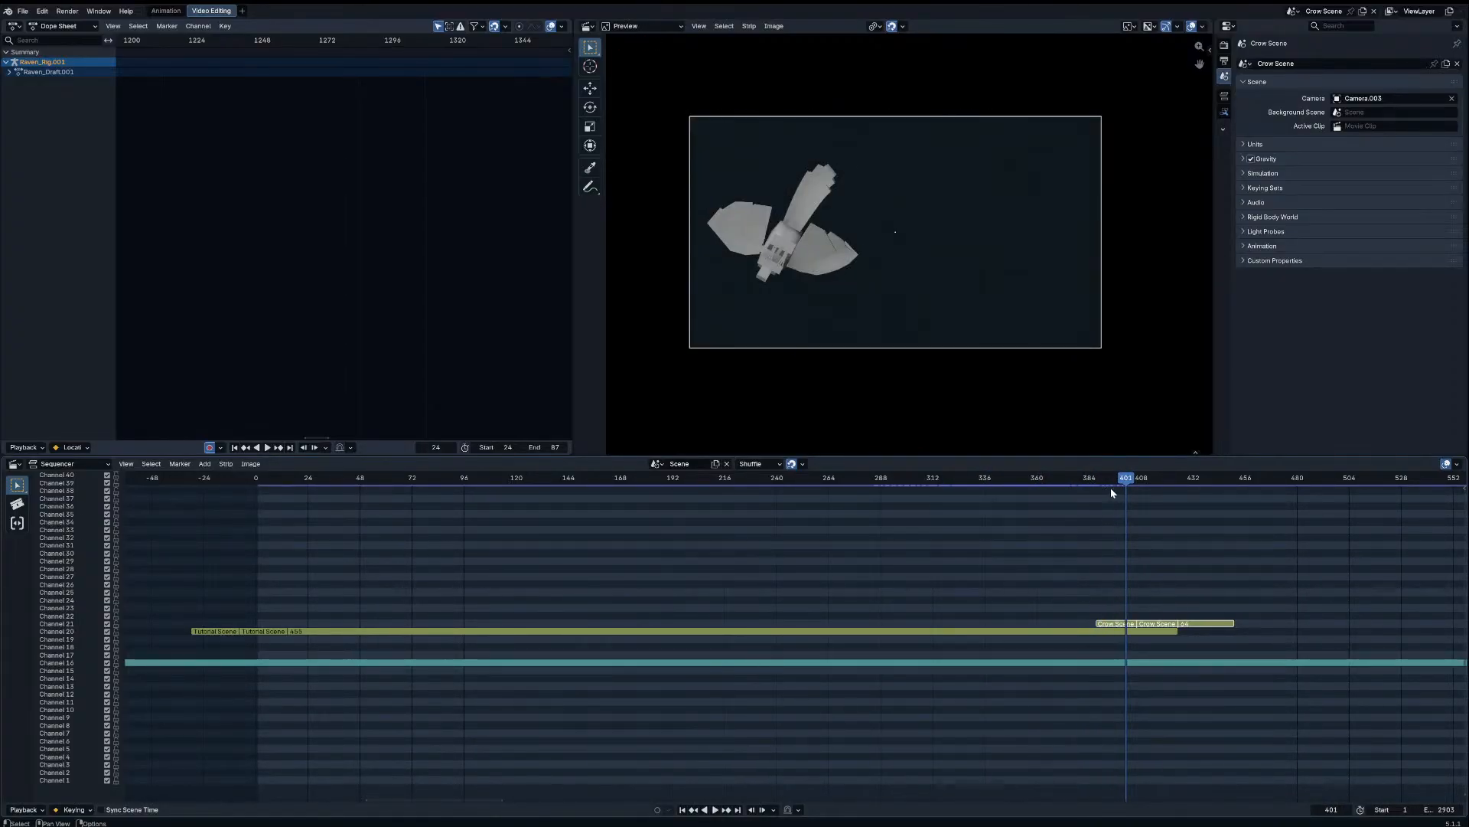
pyautogui.press('space')
pyautogui.press('space')
# Step: Move the Crow Scene strip earlier on channel 21 to end with the Tutorial Scene strip, and play back the cut
pyautogui.moveTo(1196, 625); pyautogui.dragTo(1145, 617)
pyautogui.click(1014, 486)
pyautogui.press('space')
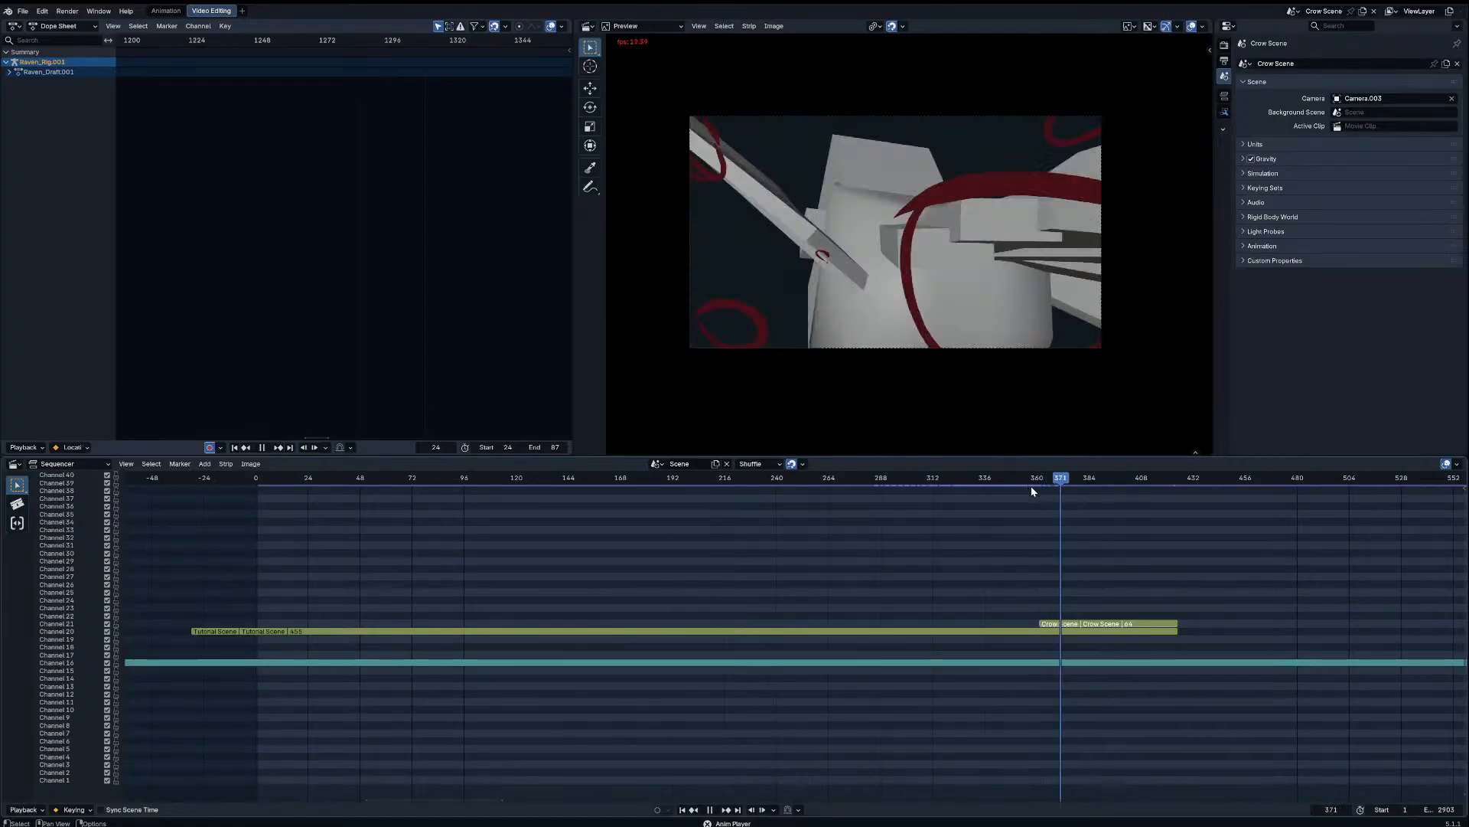
pyautogui.moveTo(976, 481); pyautogui.dragTo(956, 481)
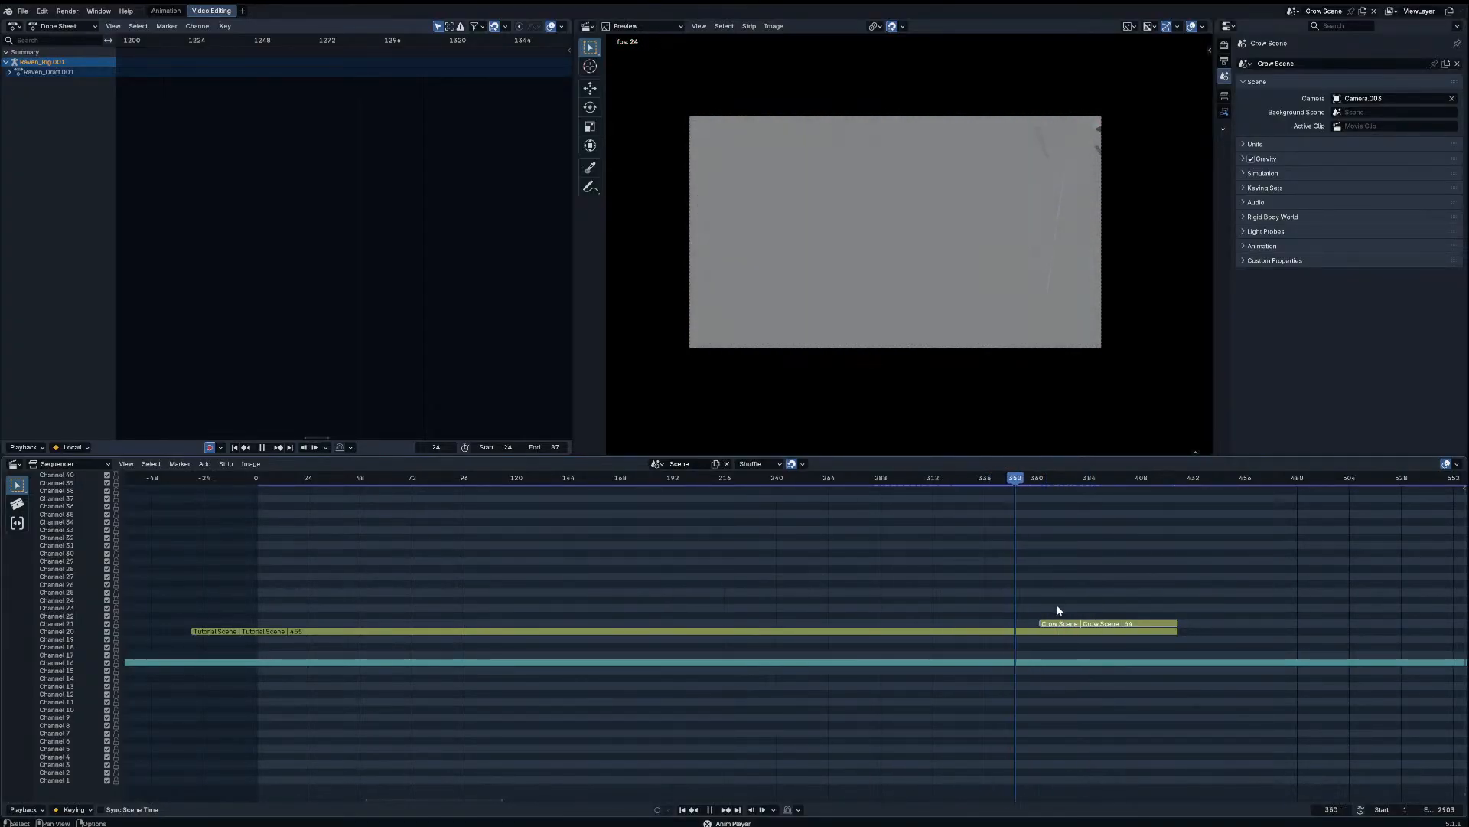
pyautogui.press('space')
# Step: Slide the Crow Scene strip slightly later along channel 21 and trim its start to the current frame, 373
pyautogui.click(1061, 624)
pyautogui.press('g')
pyautogui.press('x')
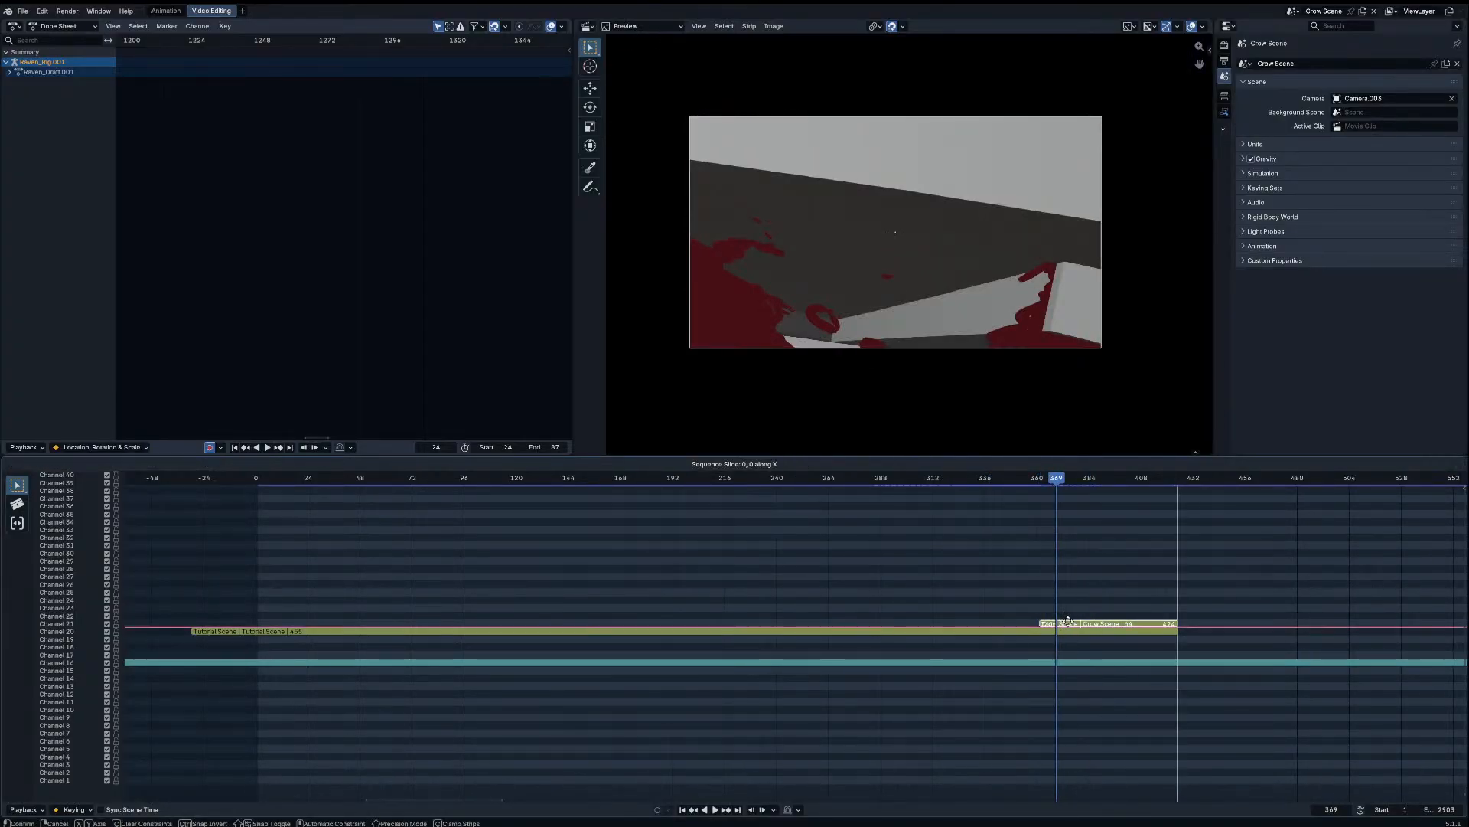
pyautogui.rightClick(1063, 624)
pyautogui.keyDown('shift'); pyautogui.rightClick(1065, 625); pyautogui.keyUp('shift')
pyautogui.press('g')
pyautogui.press('x')
pyautogui.click(1078, 613)
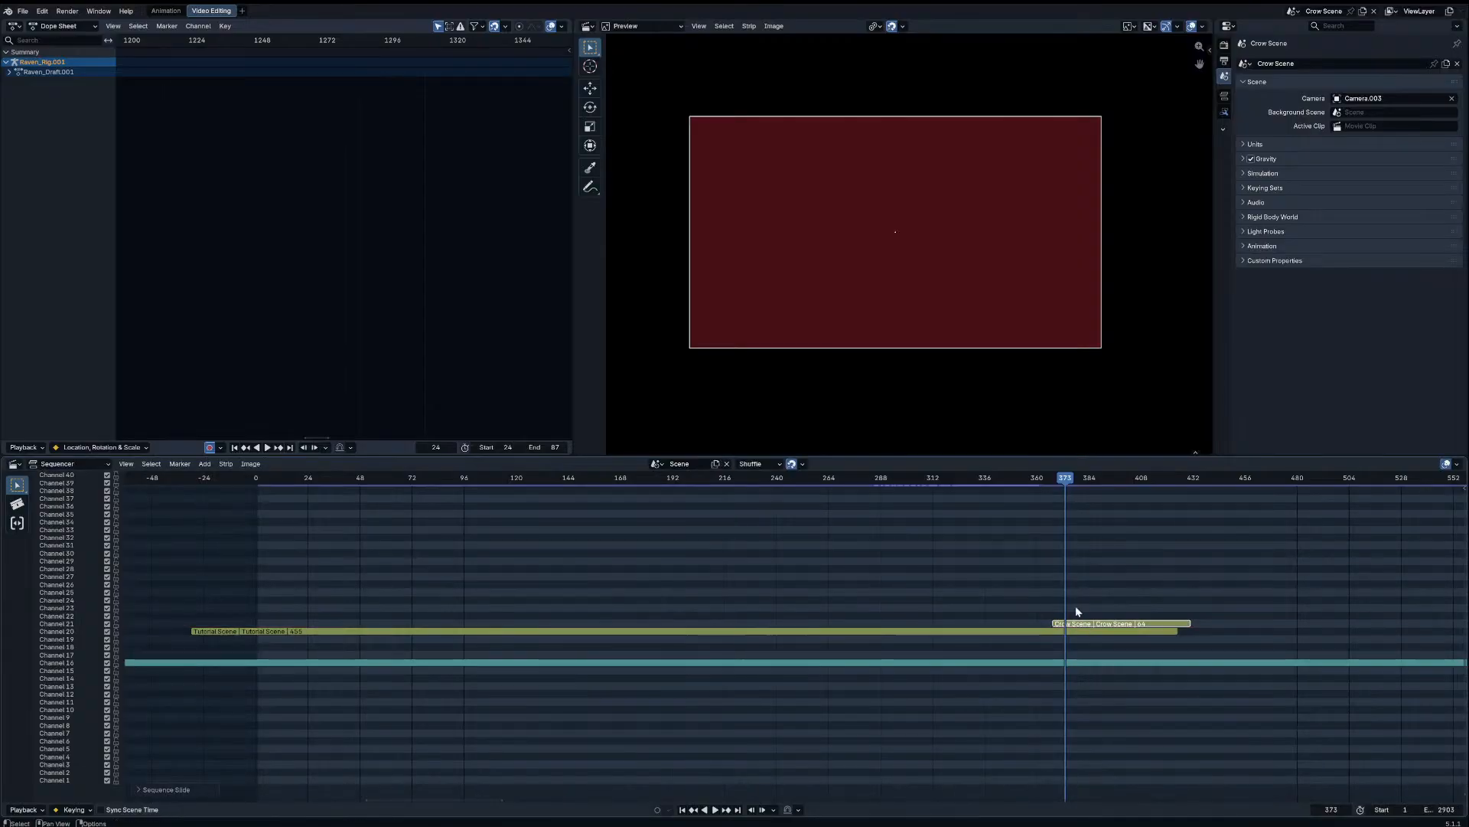
pyautogui.moveTo(1059, 623); pyautogui.dragTo(1071, 621)
# Step: Play back the trimmed Crow Scene transition from about frame 335 up to frame 421
pyautogui.moveTo(1061, 480); pyautogui.dragTo(981, 486)
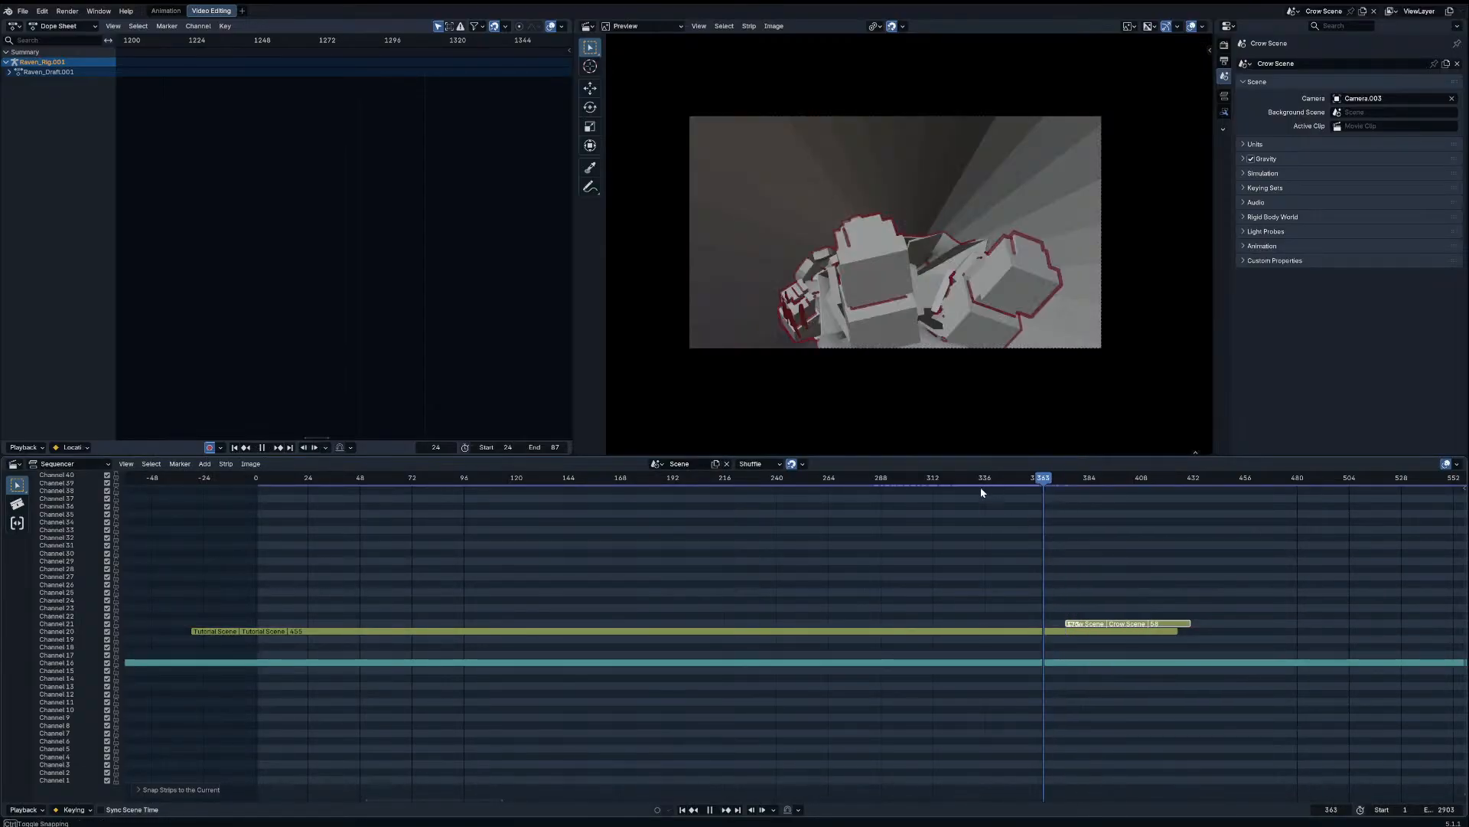
pyautogui.press('space')
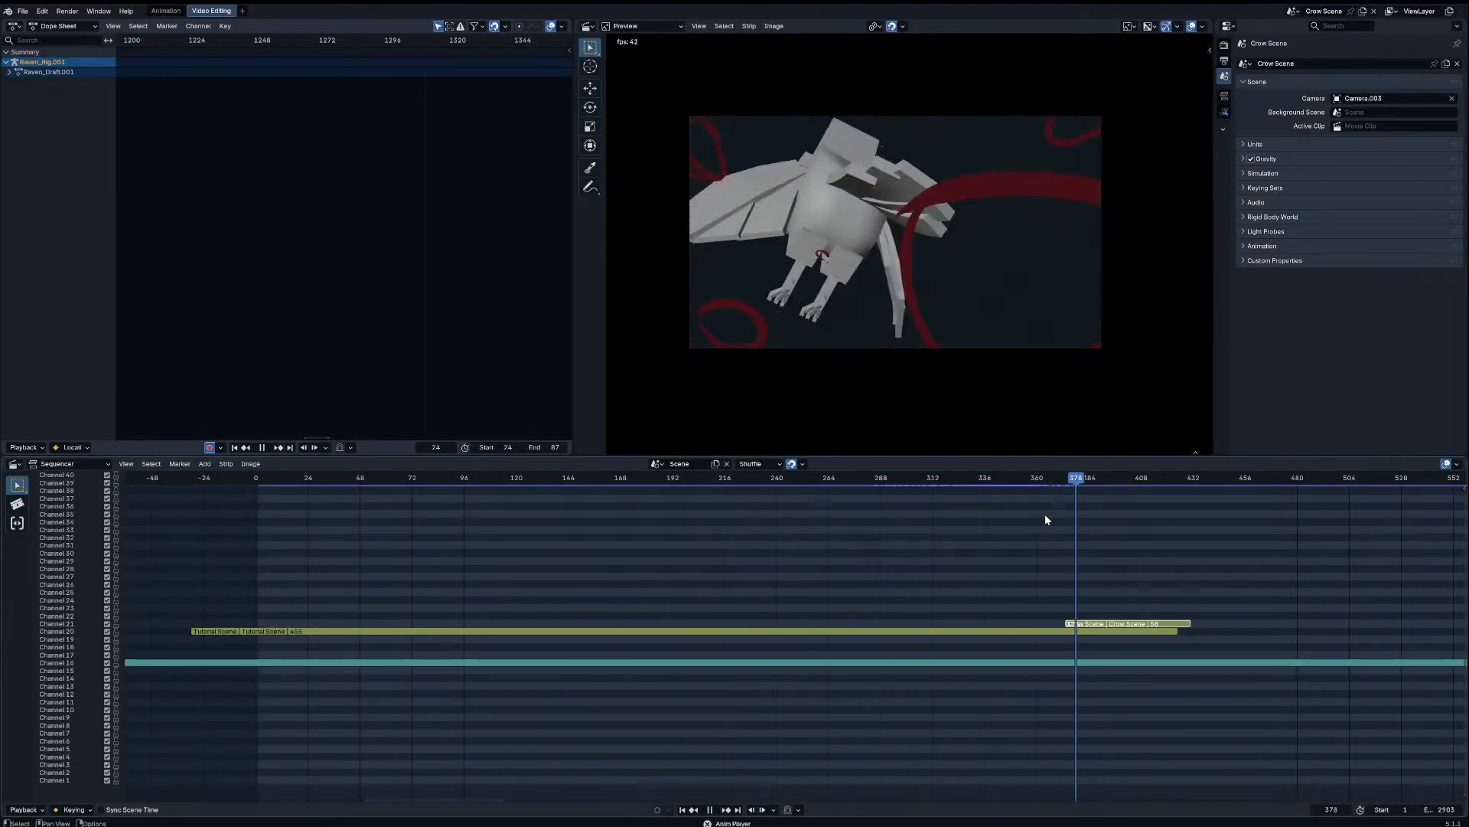
pyautogui.press('space')
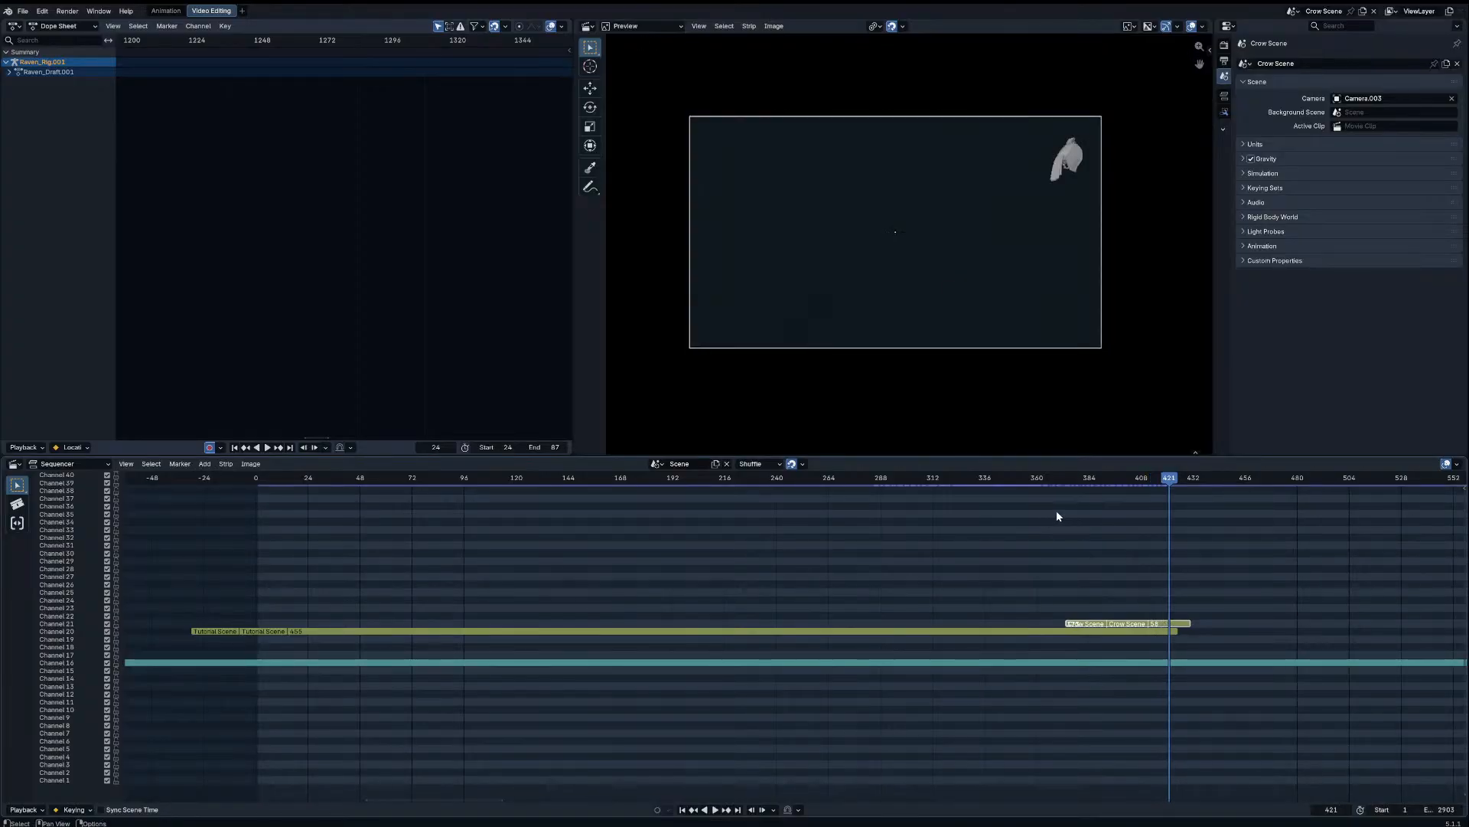
# Step: Add a Cat Scene strip on channel 22 overlapping the end of the Crow Scene strip, and play it back
pyautogui.hotkey('shift', 'a')
pyautogui.click(1189, 581)
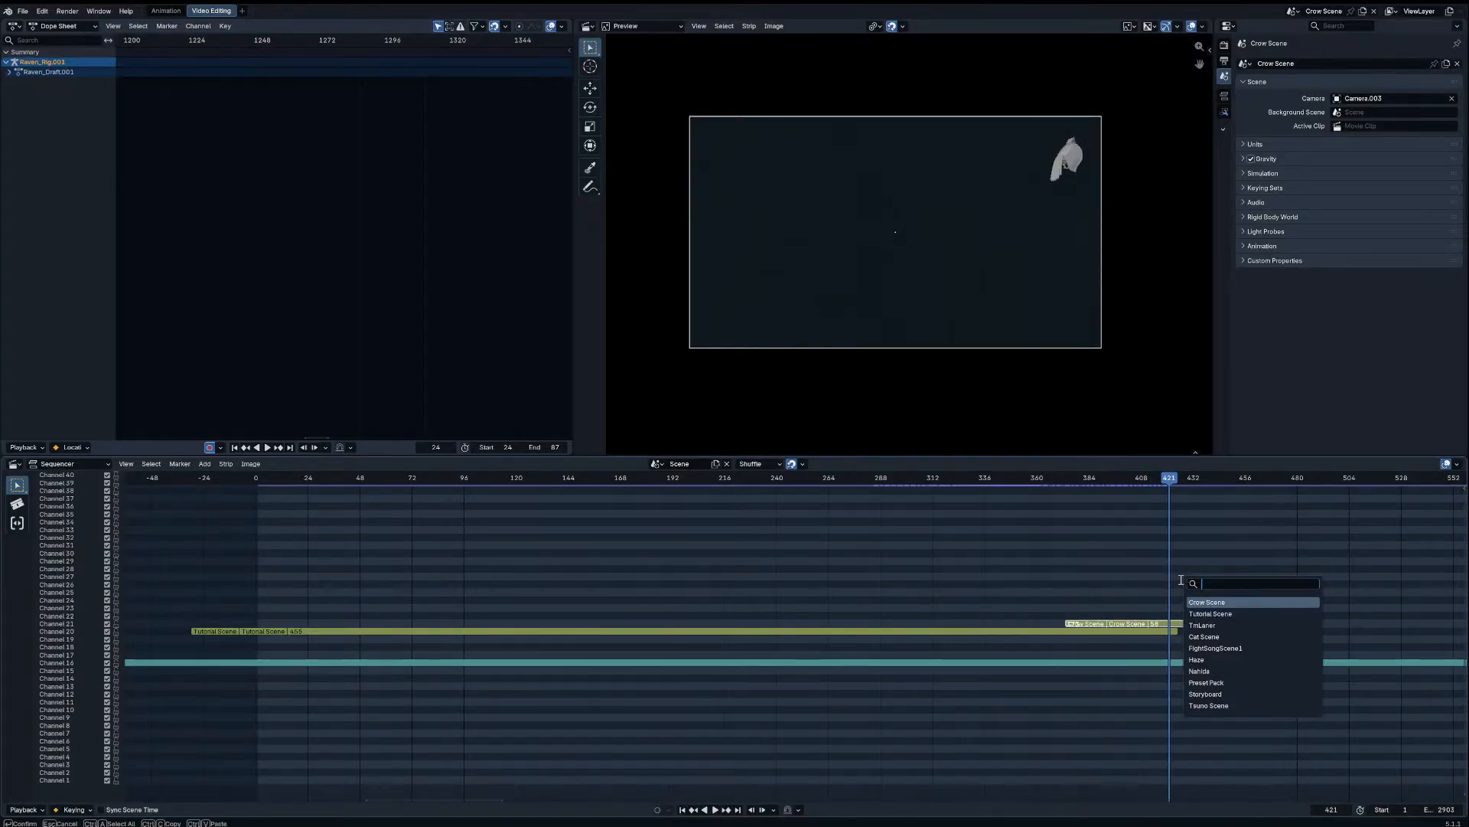
pyautogui.write('tsu')
pyautogui.press('BackSpace')
pyautogui.press('BackSpace')
pyautogui.press('BackSpace')
pyautogui.write('cat')
pyautogui.press('Return')
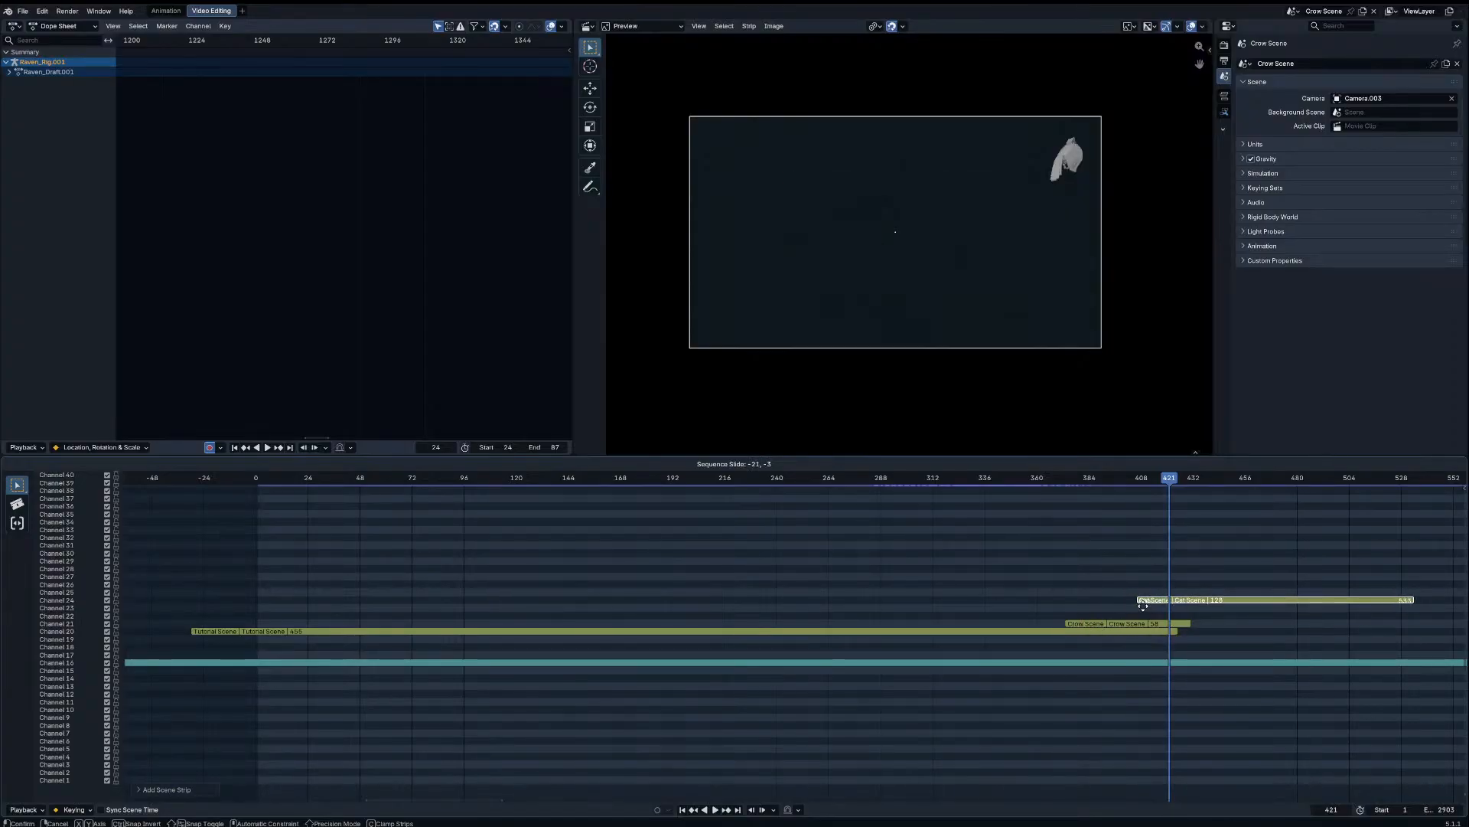
pyautogui.click(1162, 621)
pyautogui.press('space')
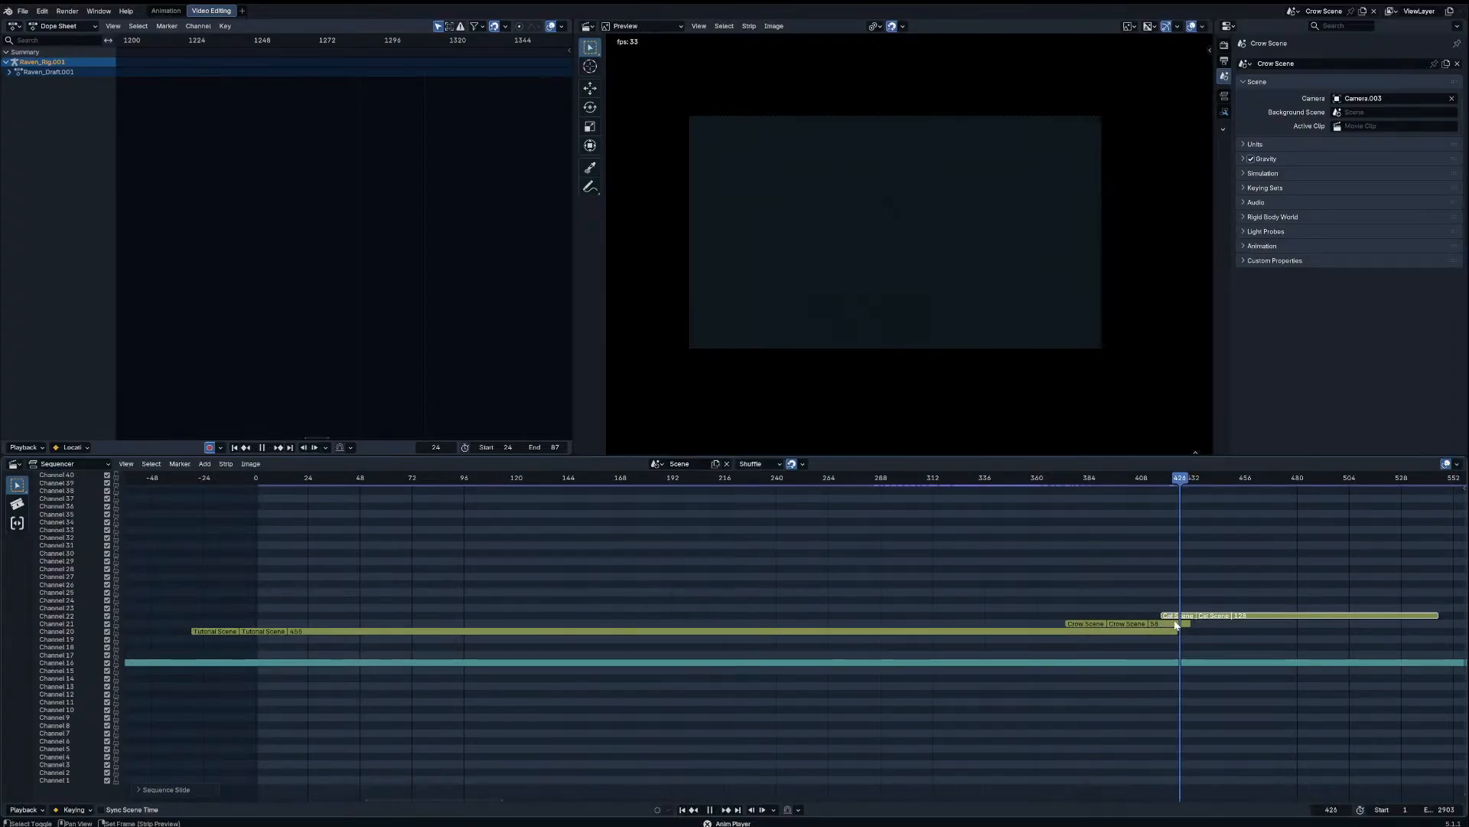
pyautogui.press('space')
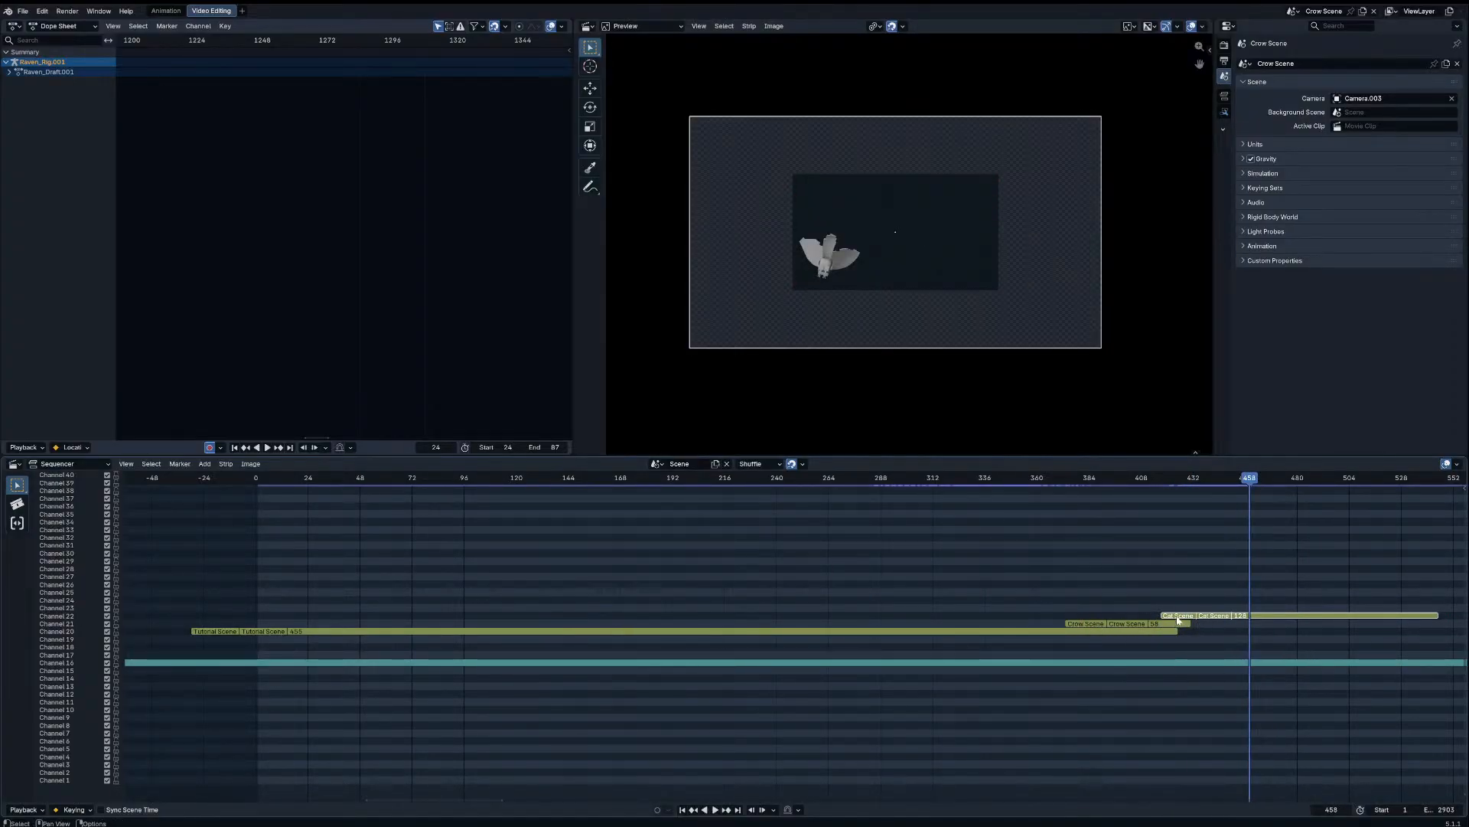
# Step: Delete the Crow Scene strip and undo the deletion
pyautogui.click(1188, 623)
pyautogui.press('Delete')
pyautogui.hotkey('ctrl', 'z')
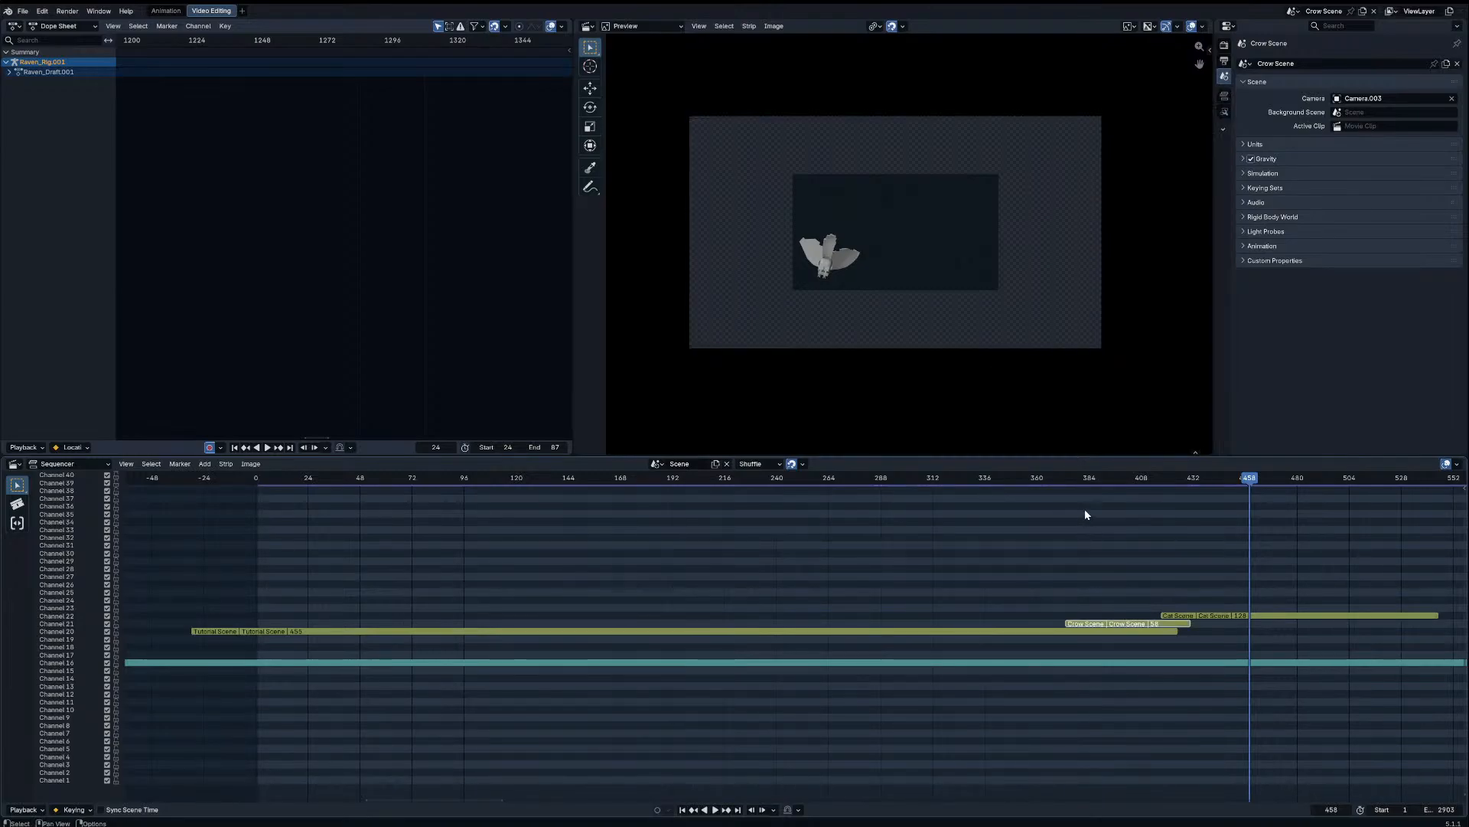
# Step: Move the Cat Scene strip to start at frame 374 and delete the Crow Scene strip from channel 21
pyautogui.click(1060, 480)
pyautogui.press('space')
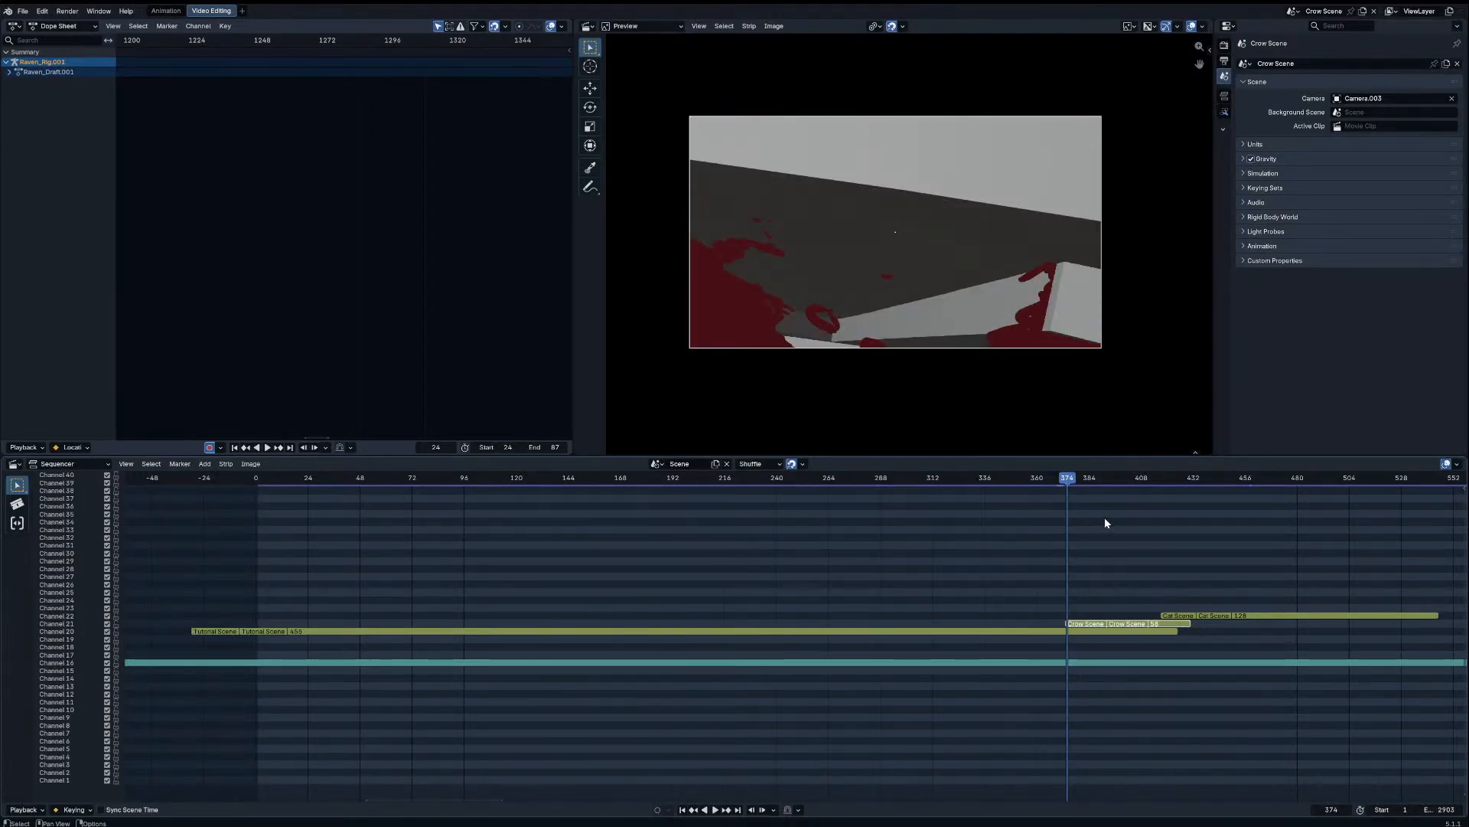
pyautogui.moveTo(1200, 616); pyautogui.dragTo(1109, 617)
pyautogui.click(1158, 624)
pyautogui.press('Delete')
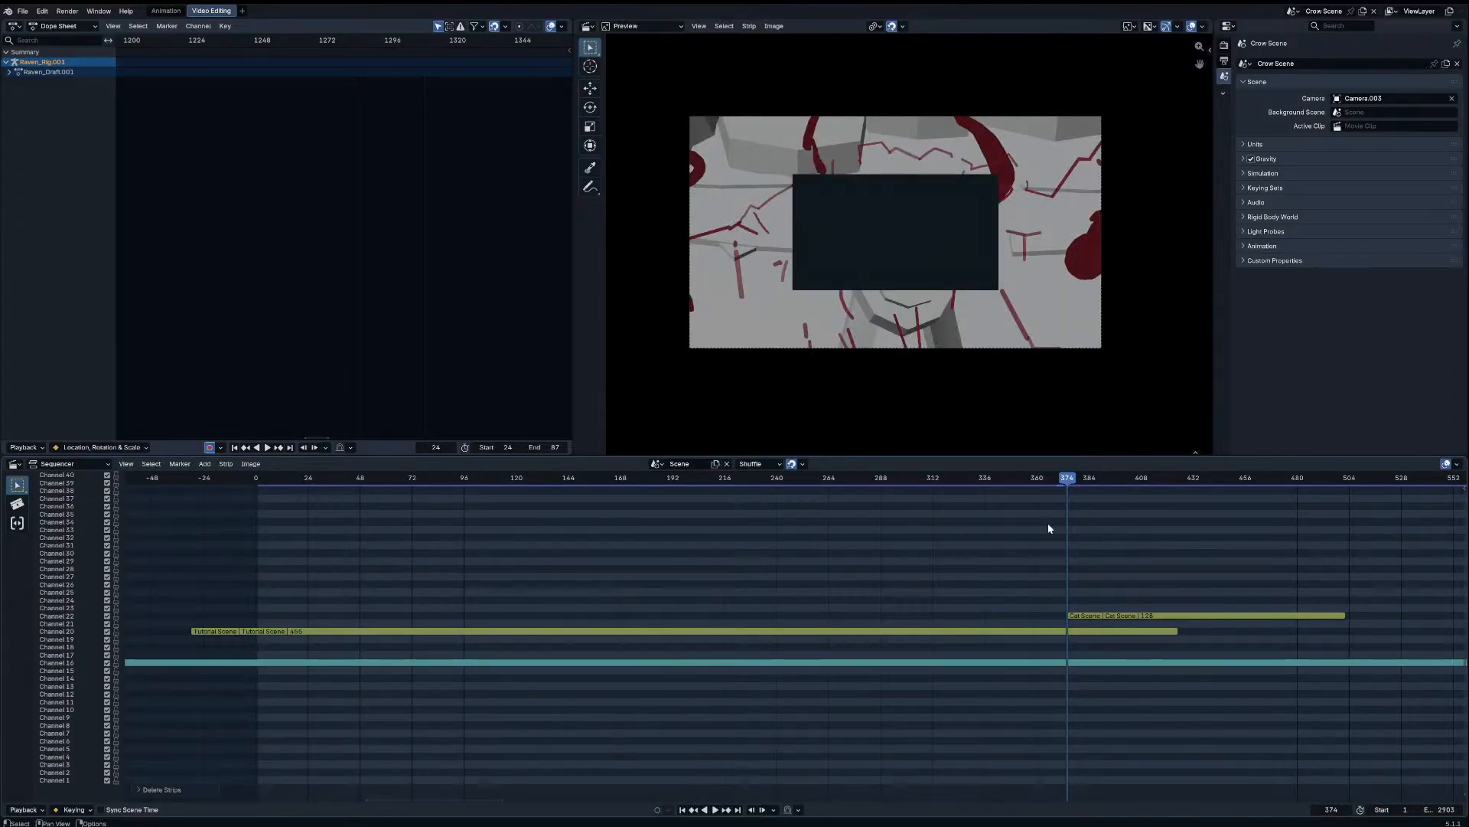
# Step: Play back the Cat Scene strip to check its content, and stop at frame 376
pyautogui.click(1047, 479)
pyautogui.press('space')
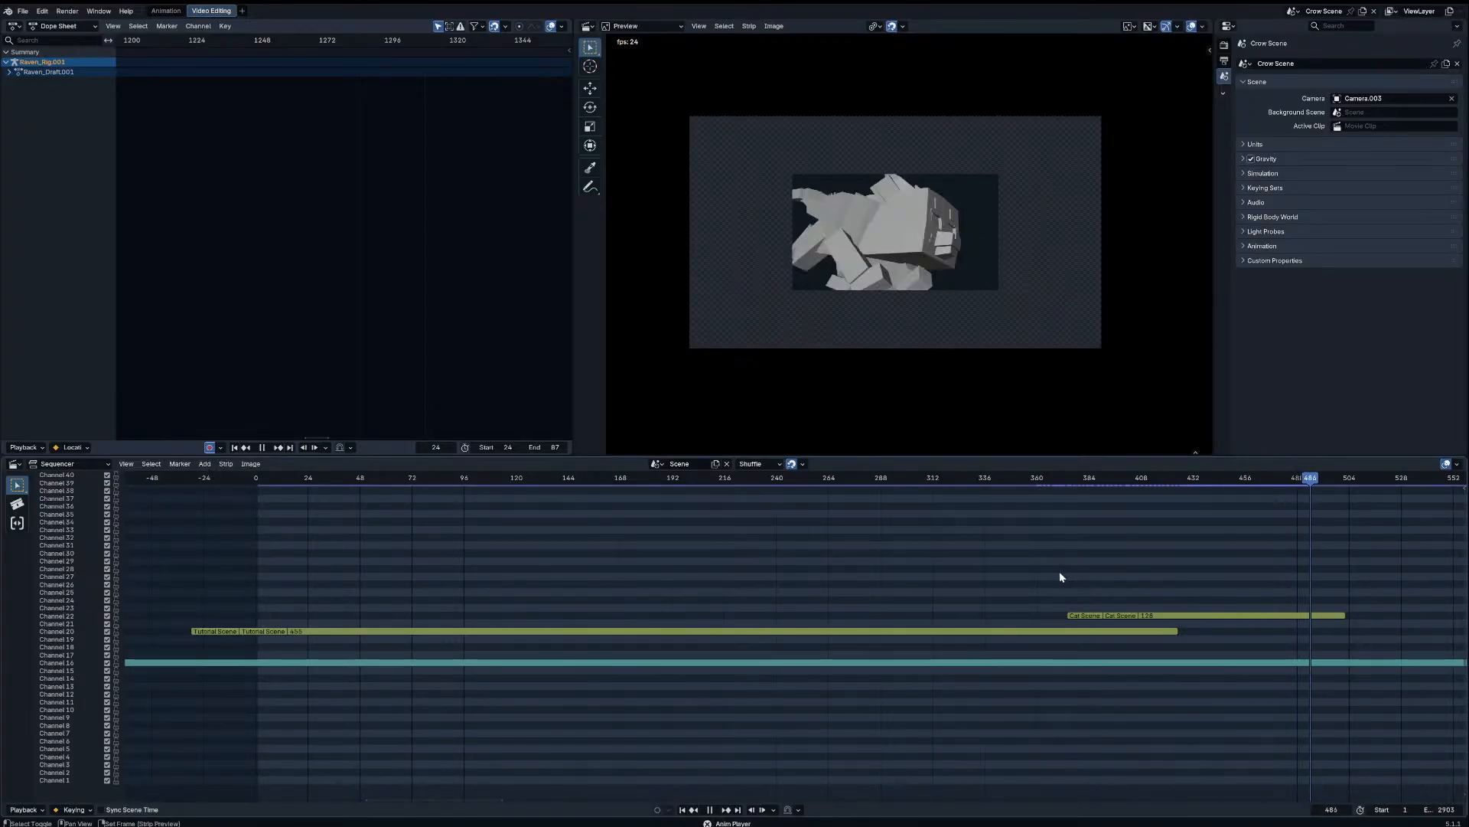
pyautogui.press('space')
pyautogui.click(1059, 490)
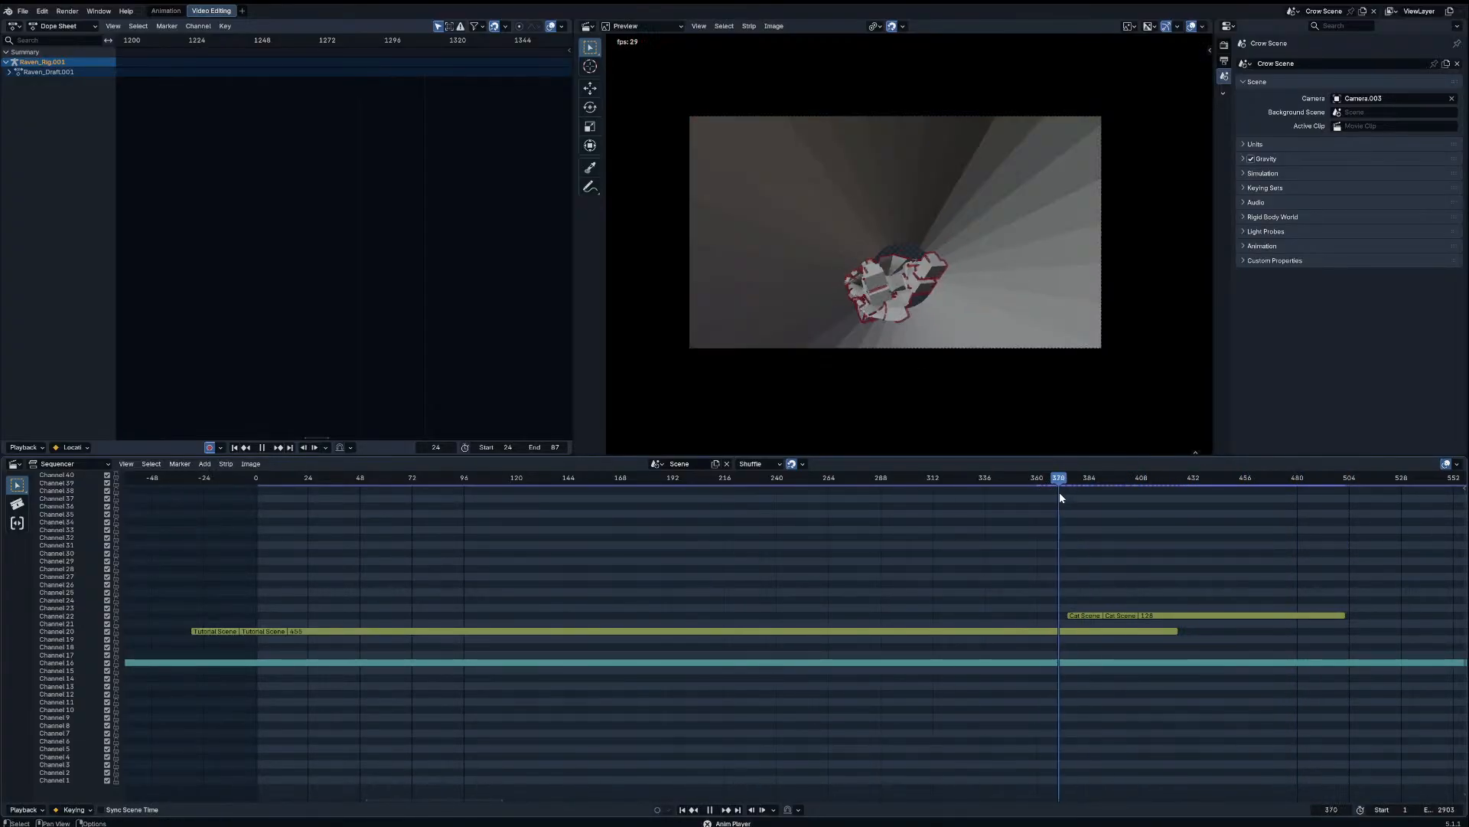
pyautogui.press('space')
# Step: Move the Cat Scene strip earlier onto channel 21, trim its start to frame 376 and play back the cut
pyautogui.moveTo(1102, 616); pyautogui.dragTo(1056, 623)
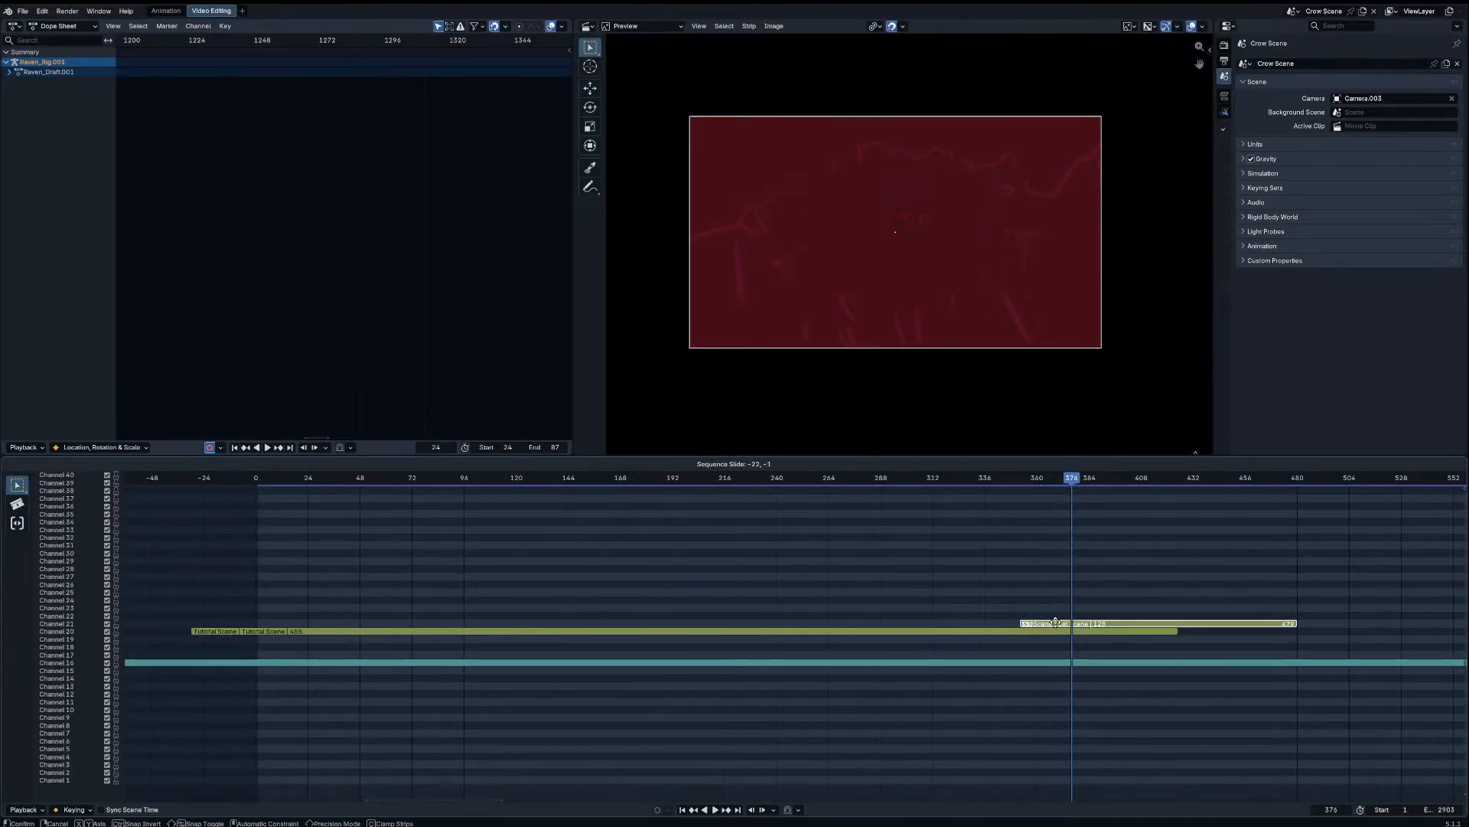
pyautogui.click(1059, 626)
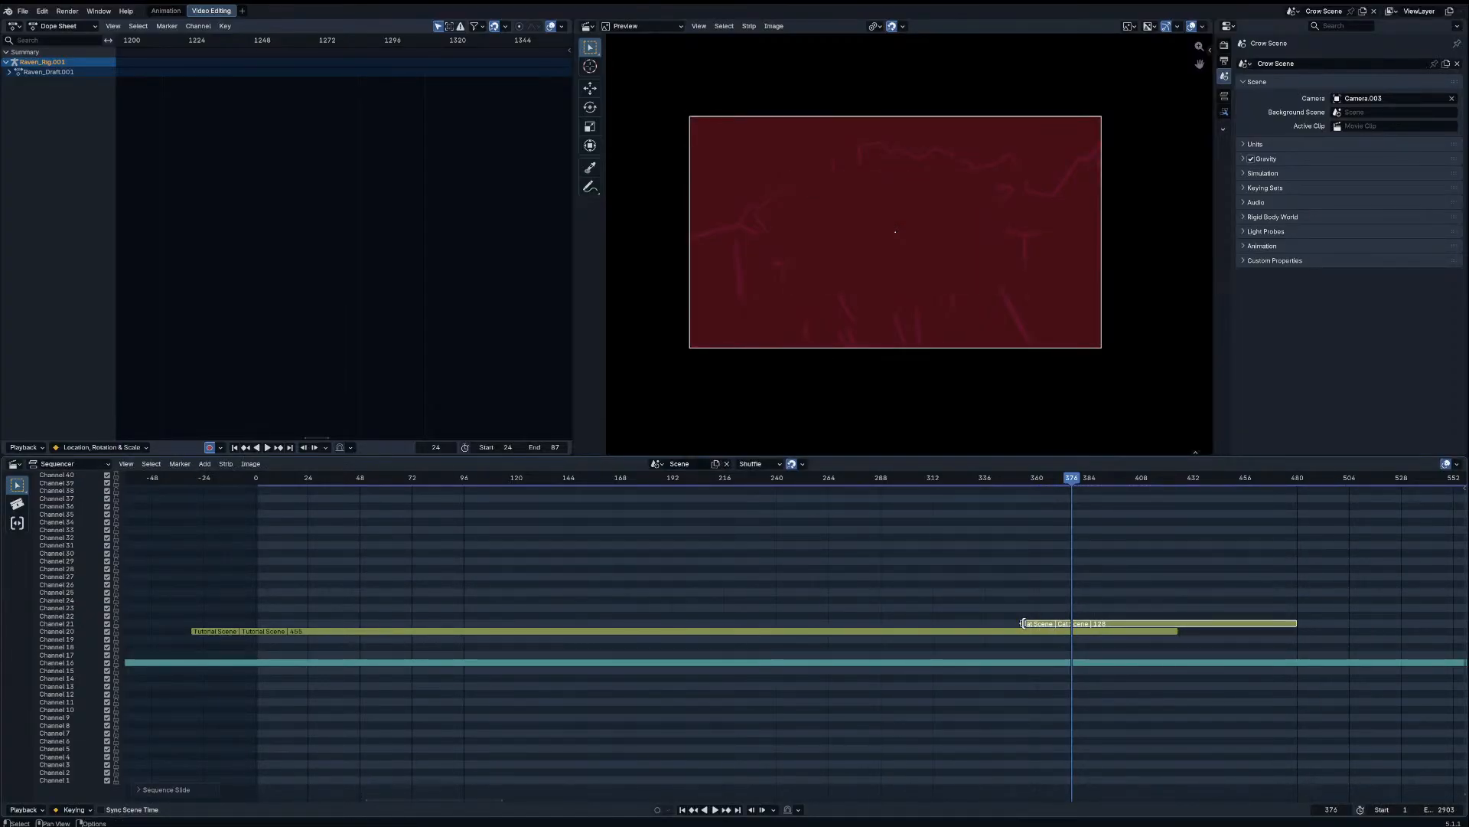
pyautogui.press('space')
pyautogui.click(1044, 477)
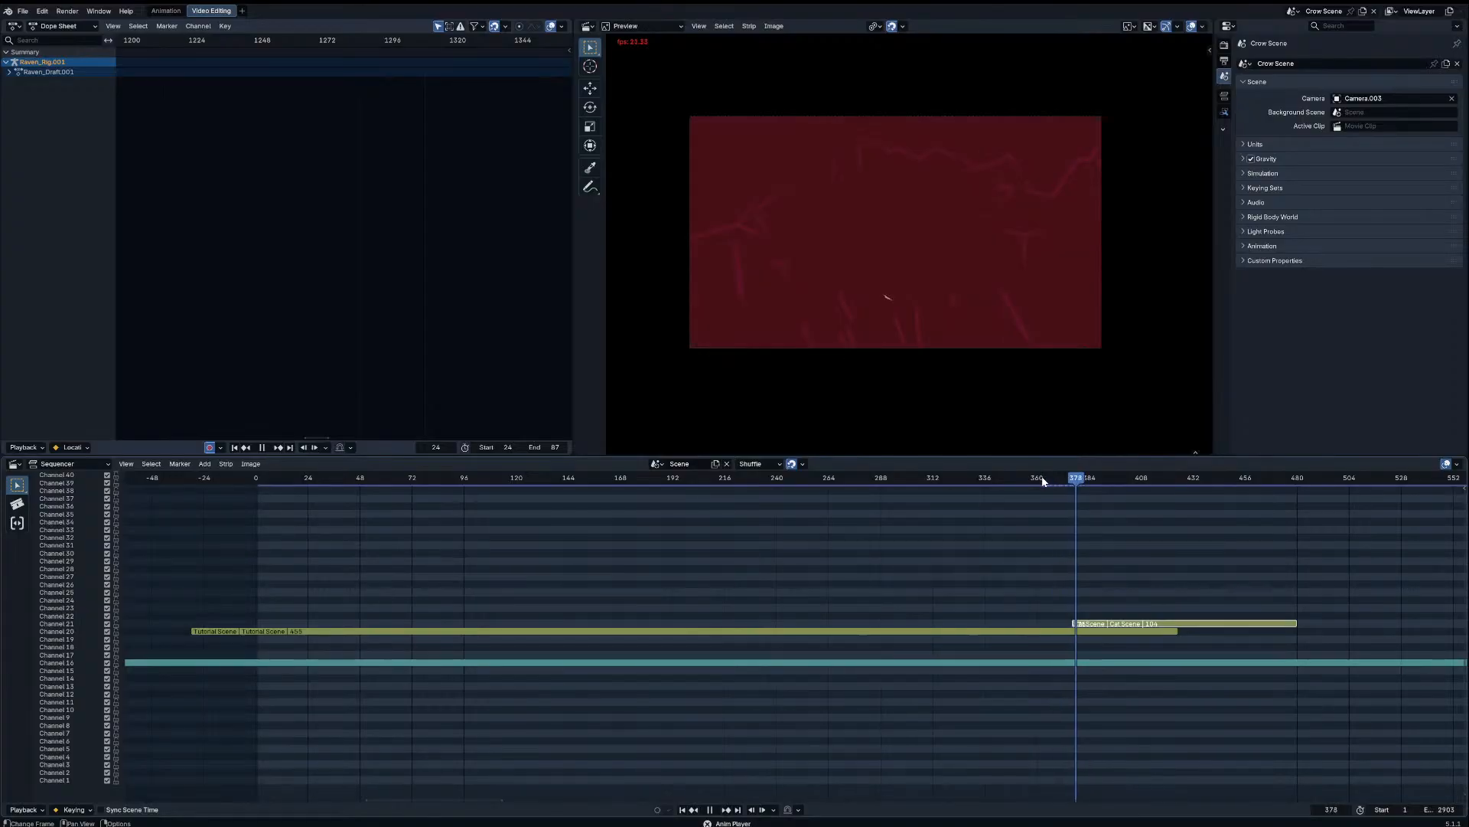
pyautogui.click(1044, 477)
pyautogui.press('space')
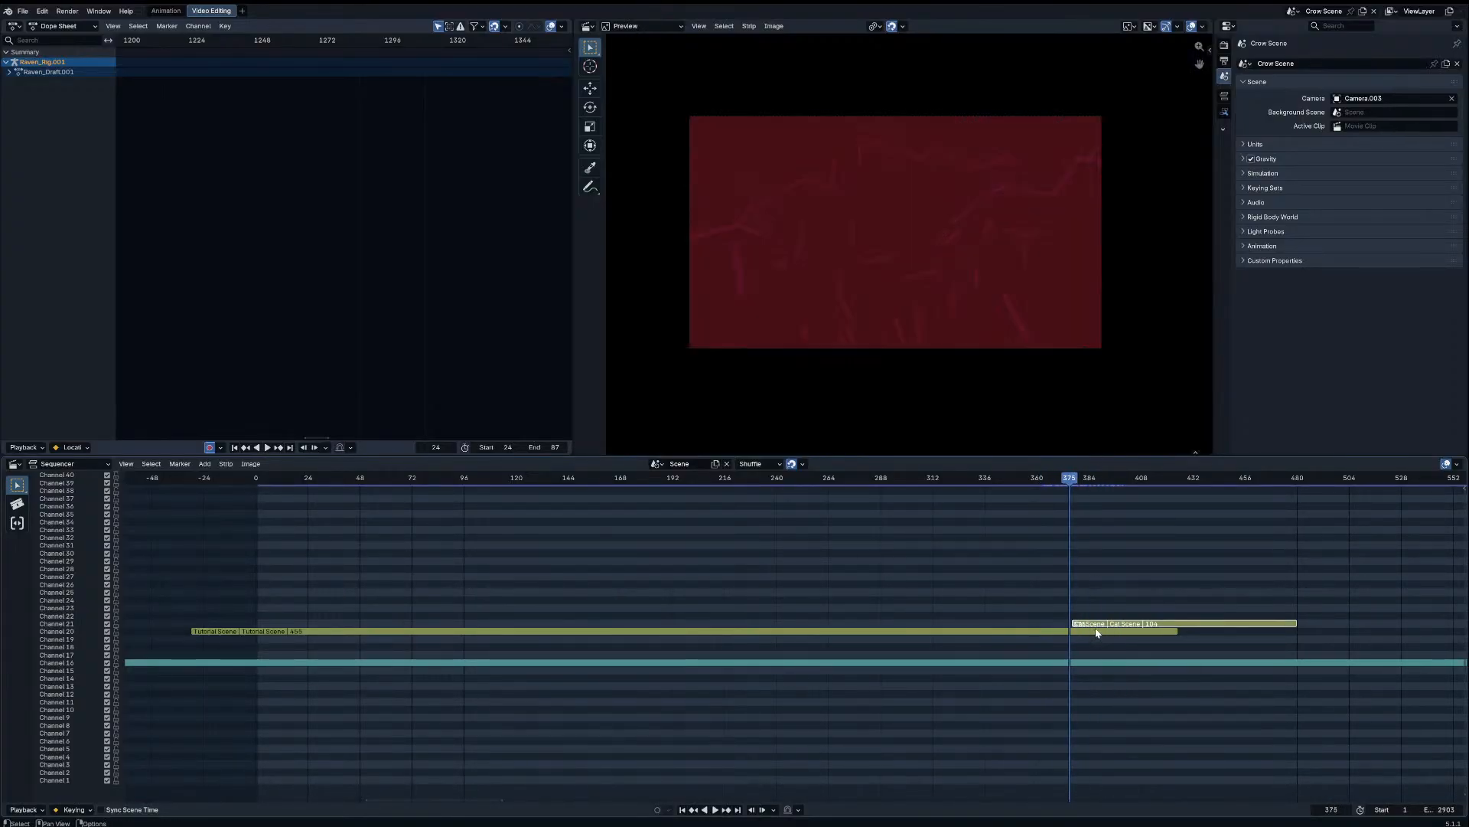
# Step: Slide the Cat Scene strip about 7 frames earlier on channel 21 and trim its start to frame 375
pyautogui.moveTo(1090, 626); pyautogui.dragTo(1063, 623)
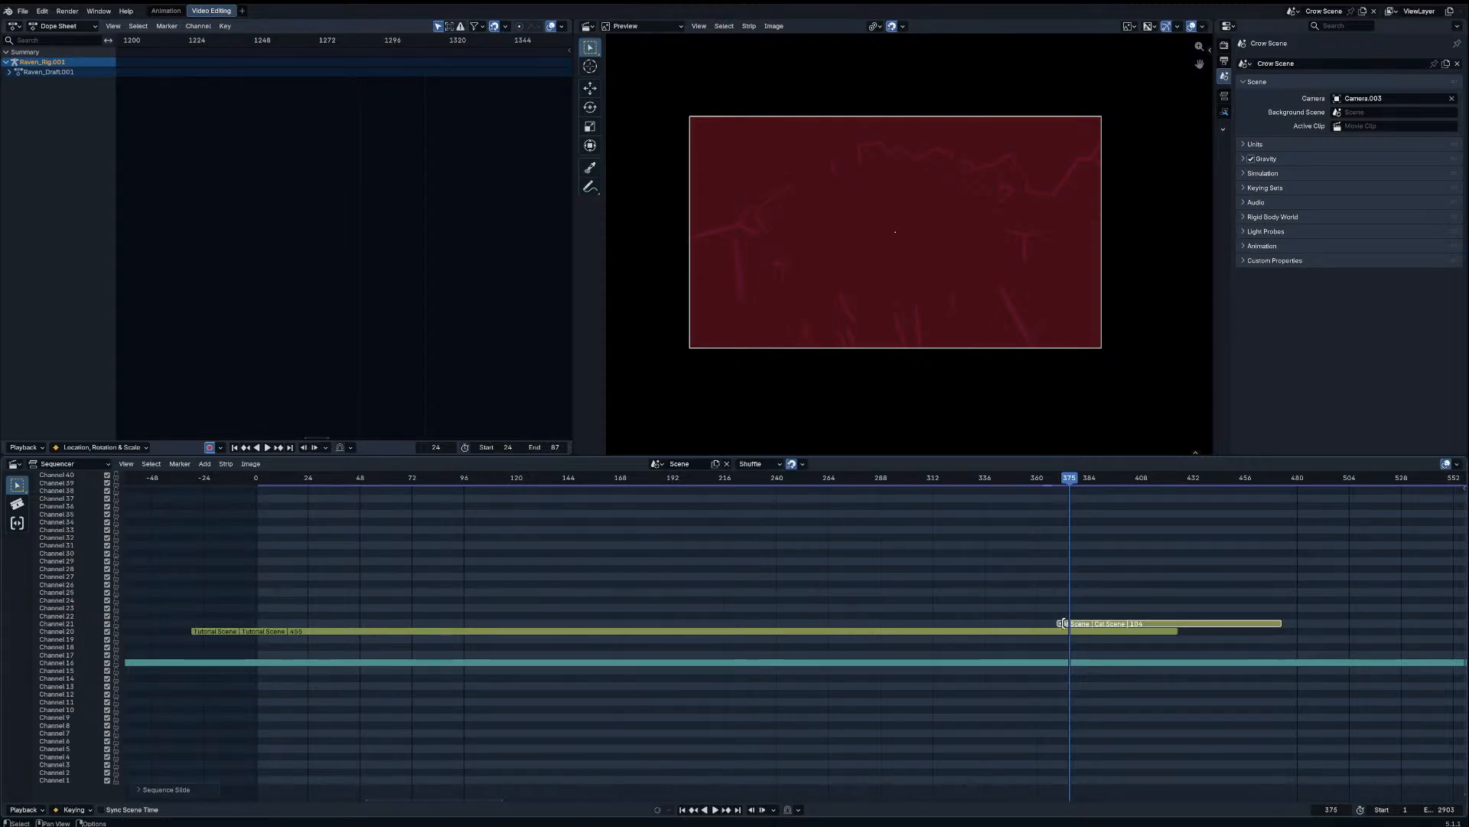
pyautogui.hotkey('shift', 's')
pyautogui.hotkey('ctrl', 'z')
# Step: Play back the transition into the Cat Scene strip twice, stopping at frame 418
pyautogui.click(972, 485)
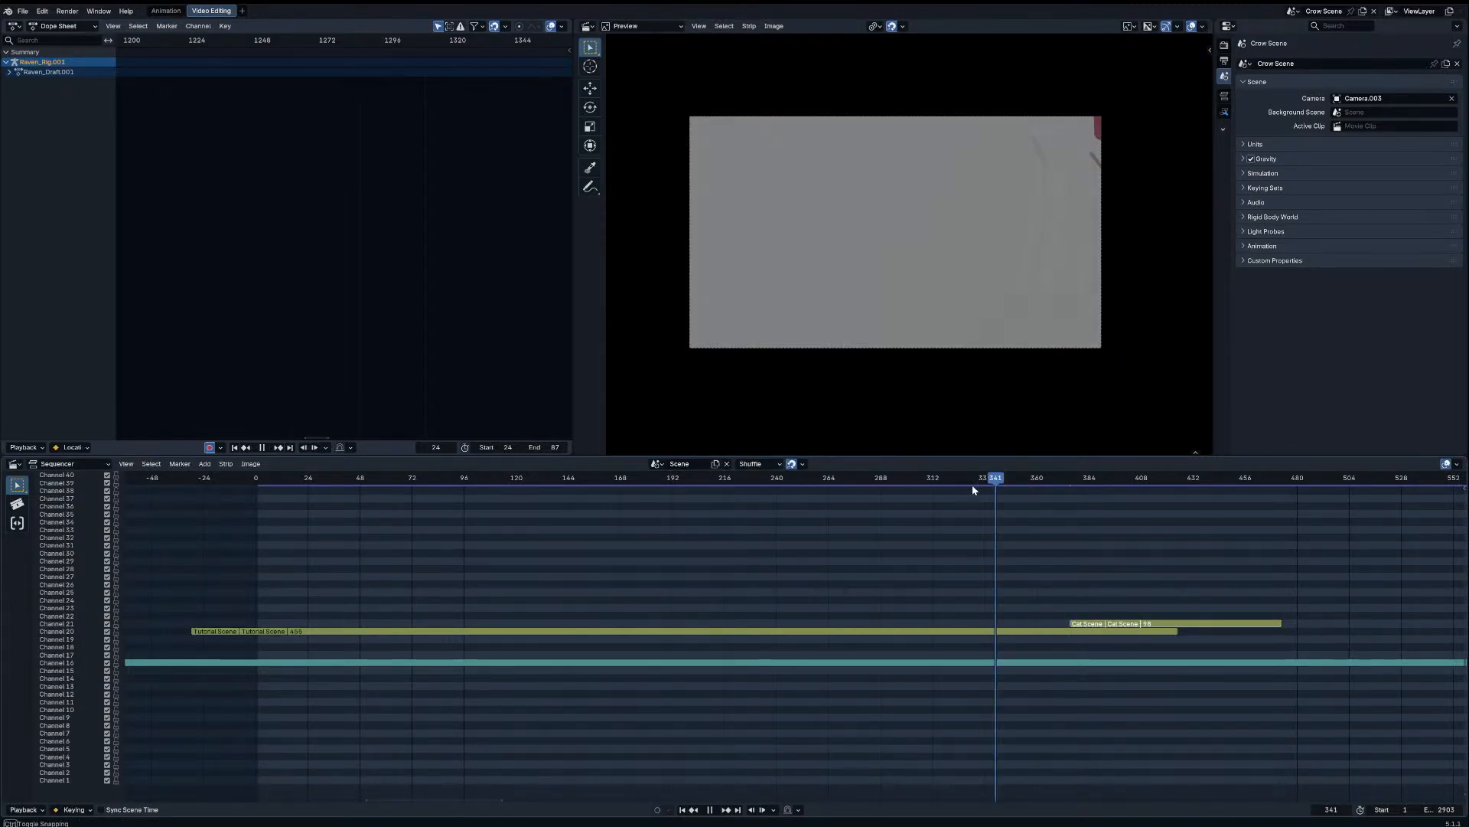
pyautogui.press('space')
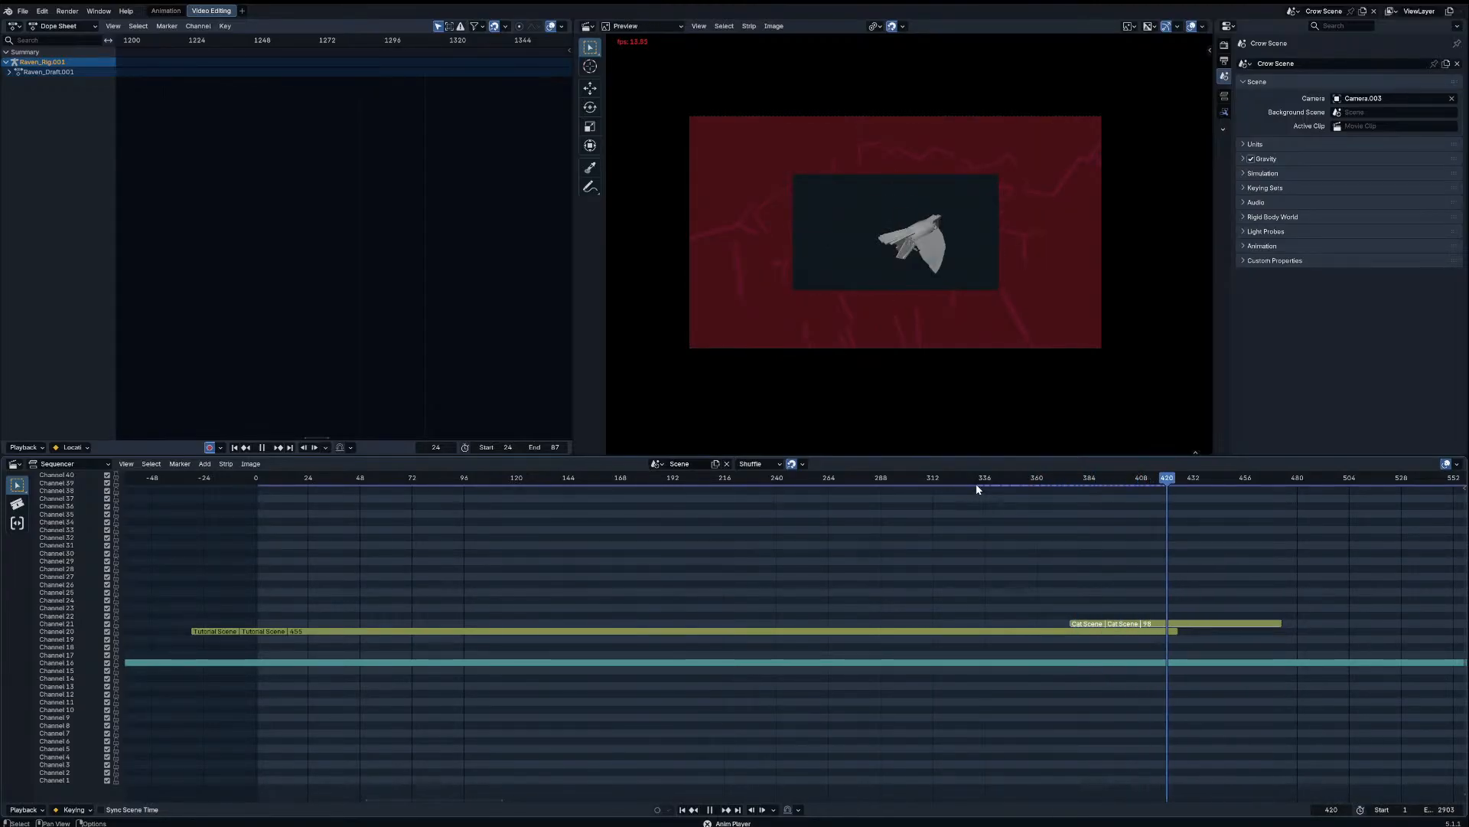
pyautogui.press('space')
pyautogui.click(1043, 479)
pyautogui.press('space')
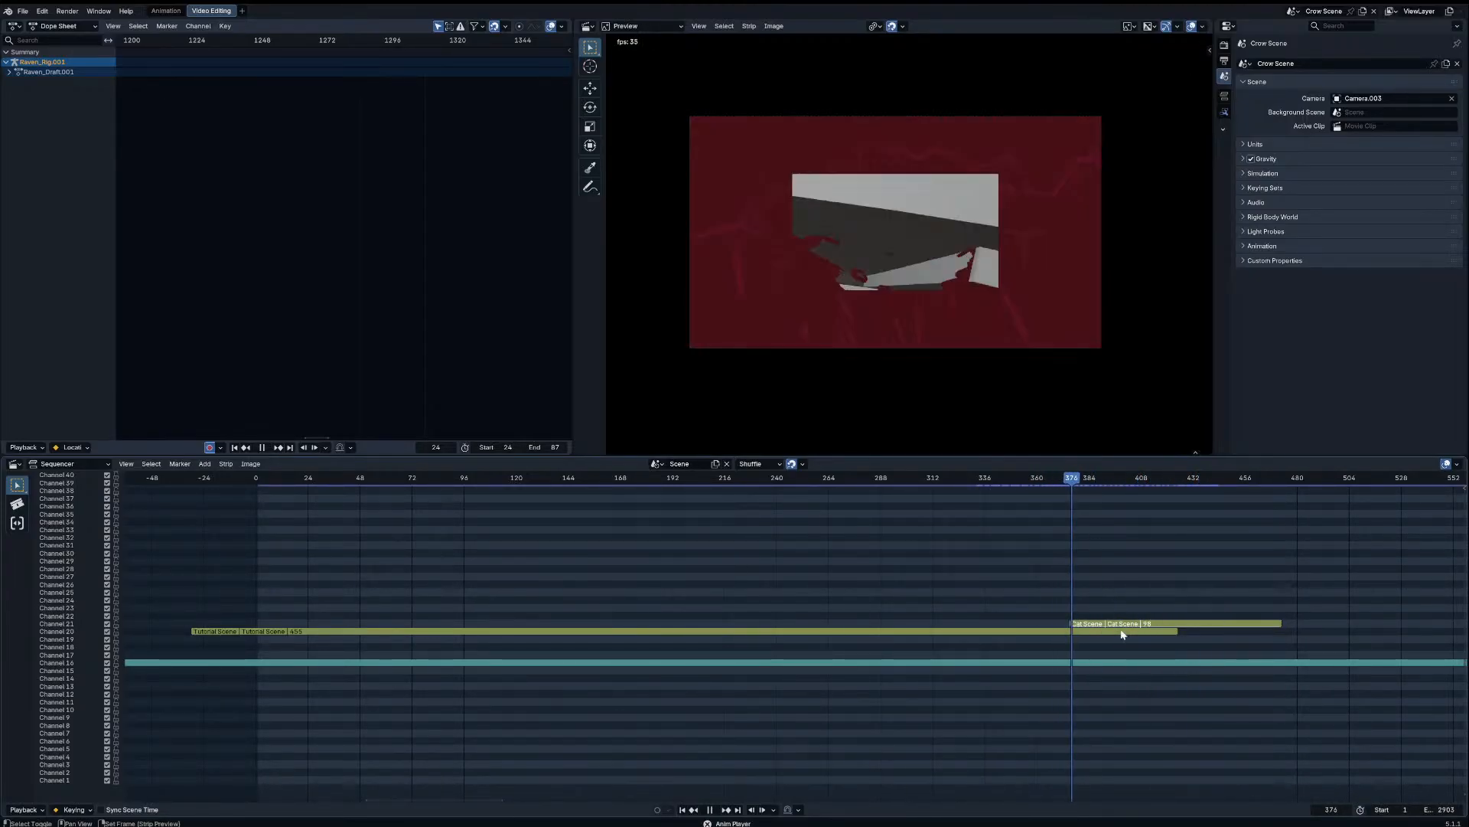
pyautogui.press('space')
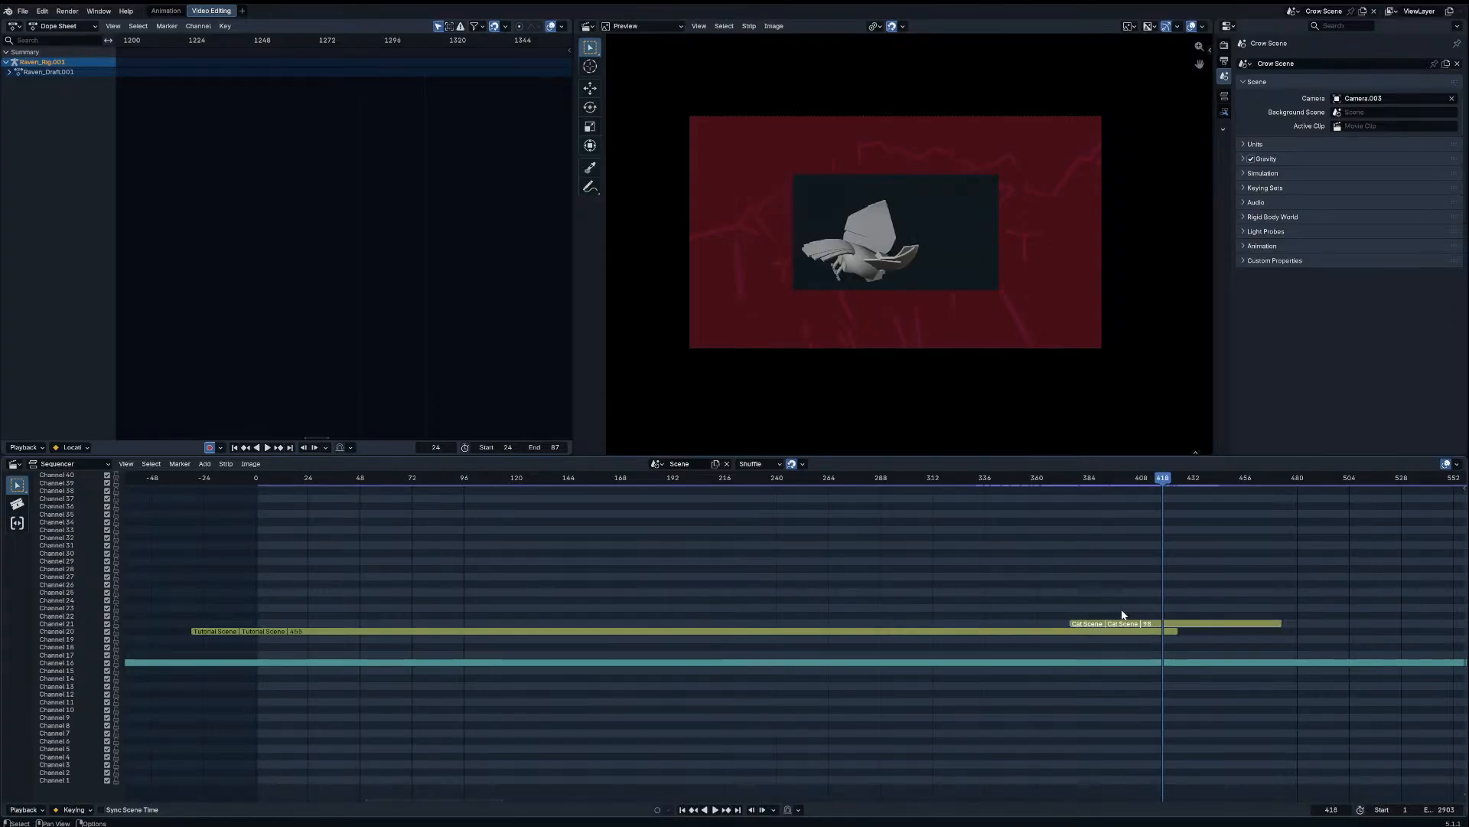
# Step: Slide the Cat Scene strip 7 frames earlier on channel 21 and set its X and Y scale to 2.000
pyautogui.moveTo(1160, 629); pyautogui.dragTo(1144, 629)
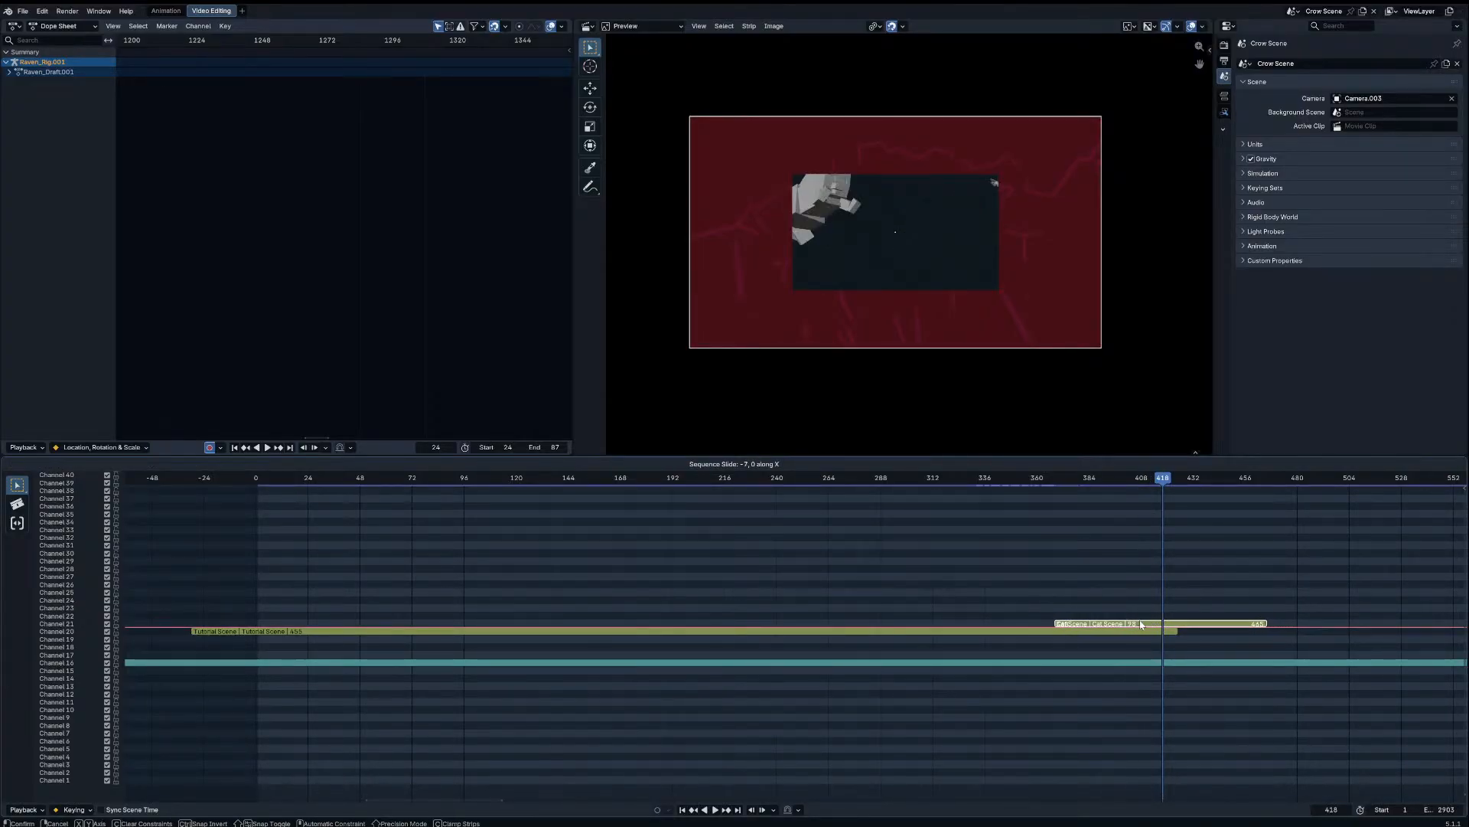
pyautogui.click(1225, 96)
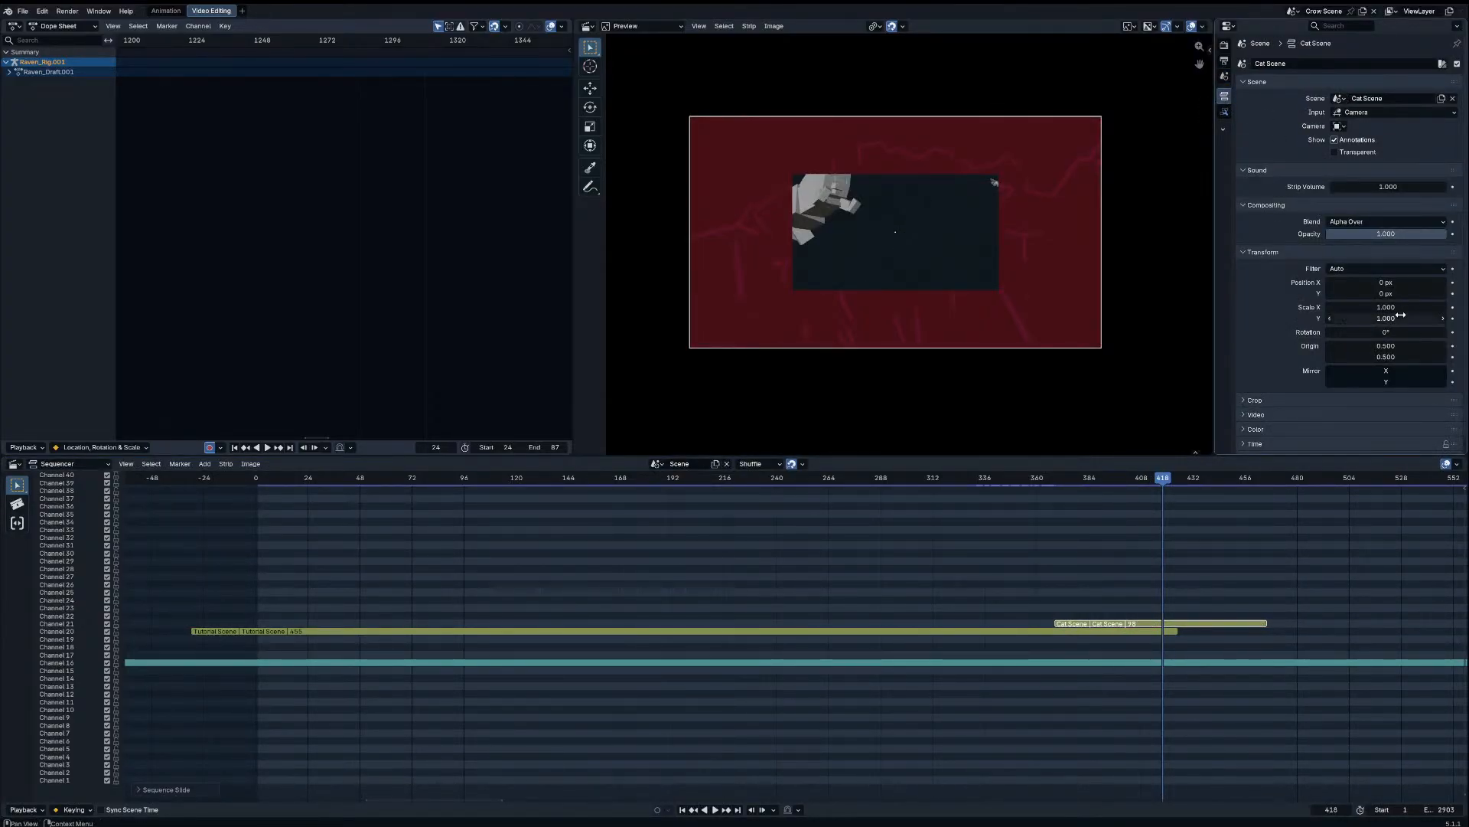
pyautogui.press('Escape')
pyautogui.moveTo(1381, 318); pyautogui.dragTo(1379, 318)
pyautogui.click(1375, 307)
pyautogui.press('Return')
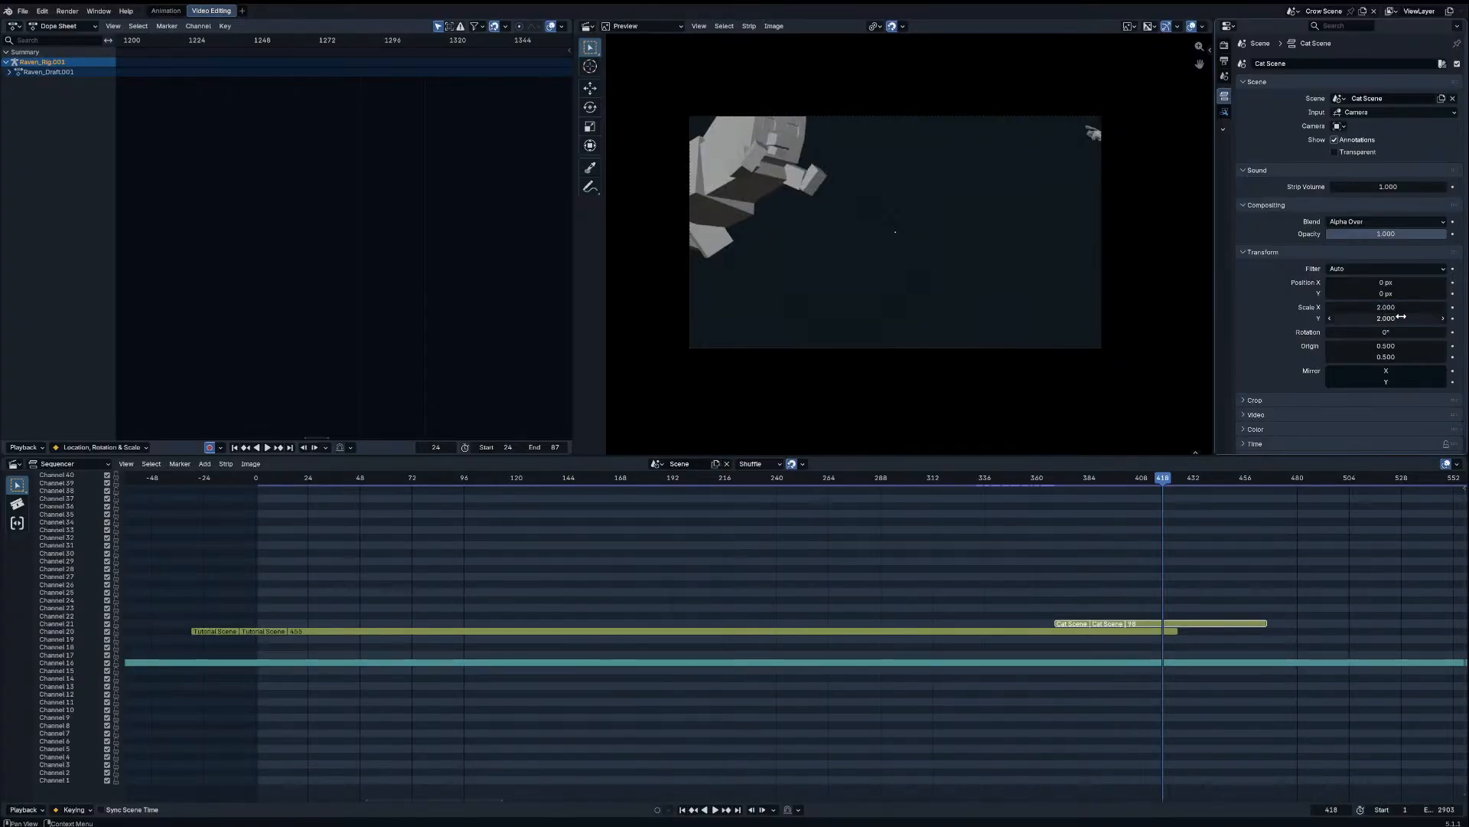
pyautogui.click(1359, 282)
pyautogui.press('Return')
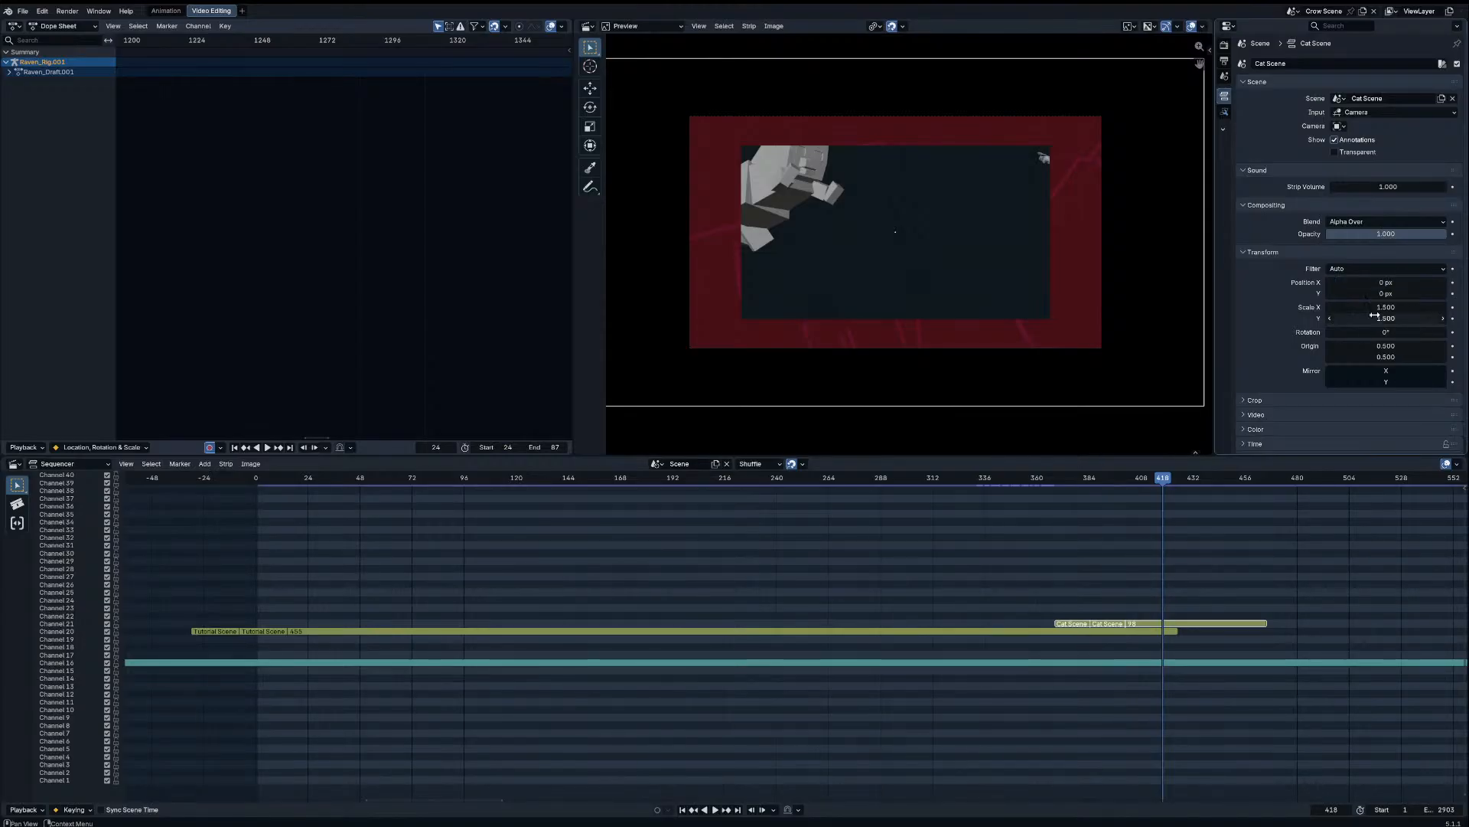
pyautogui.write('2')
pyautogui.press('Return')
# Step: Play back the edit from about frame 204 through the Cat Scene strip, stopping at frame 459
pyautogui.press('space')
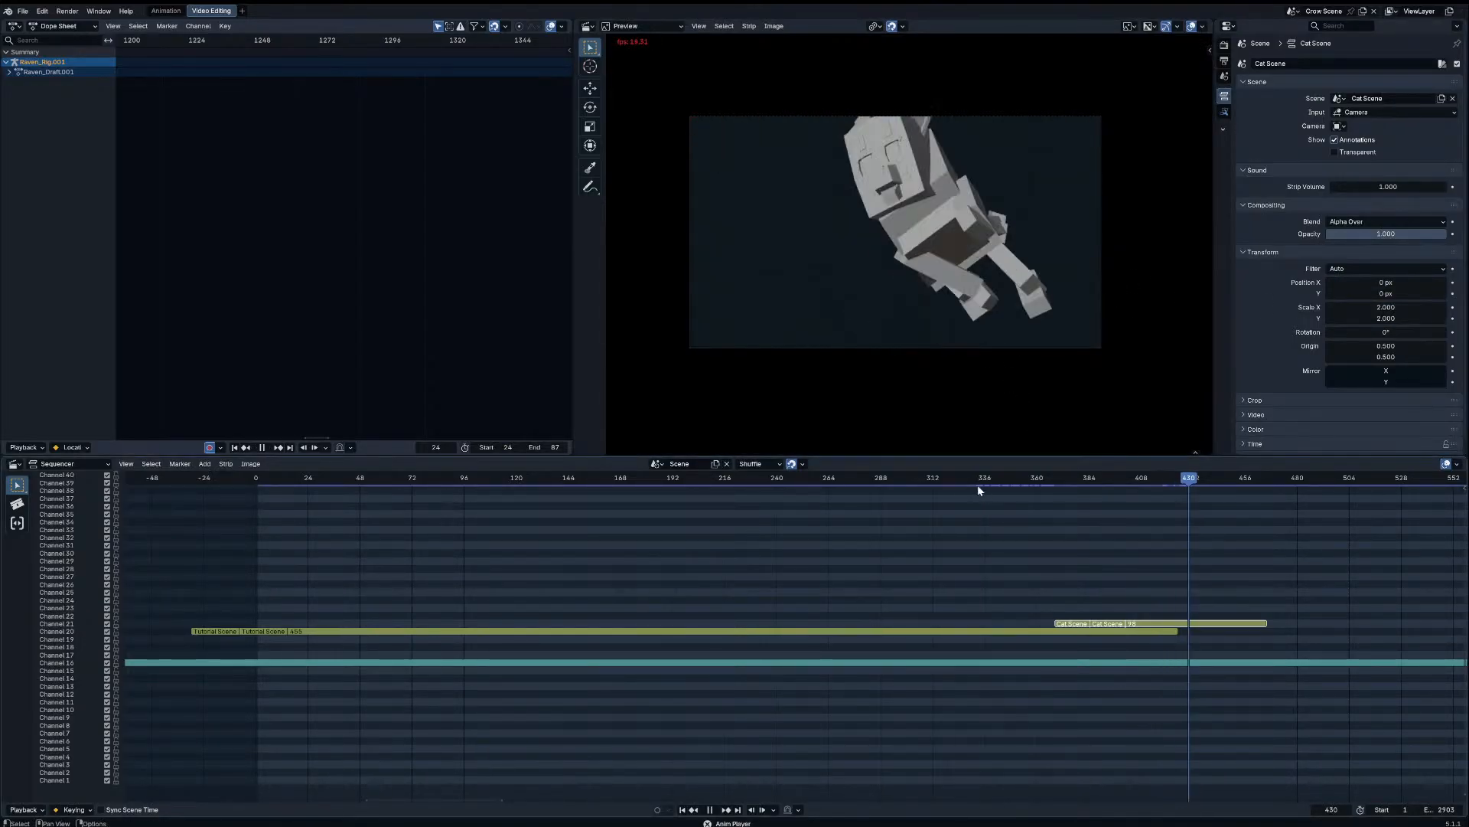
pyautogui.moveTo(964, 484); pyautogui.dragTo(698, 495)
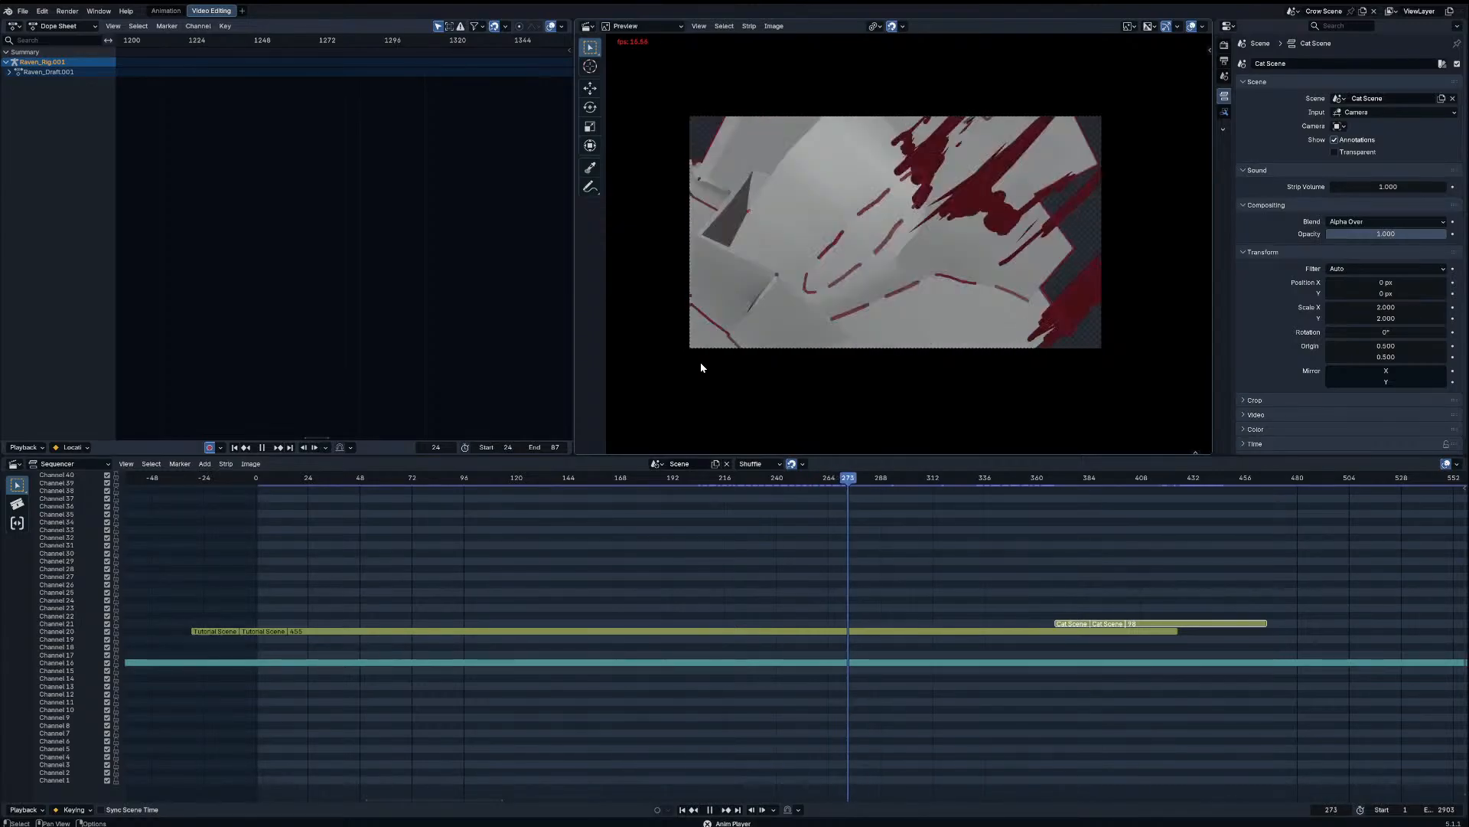
pyautogui.press('space')
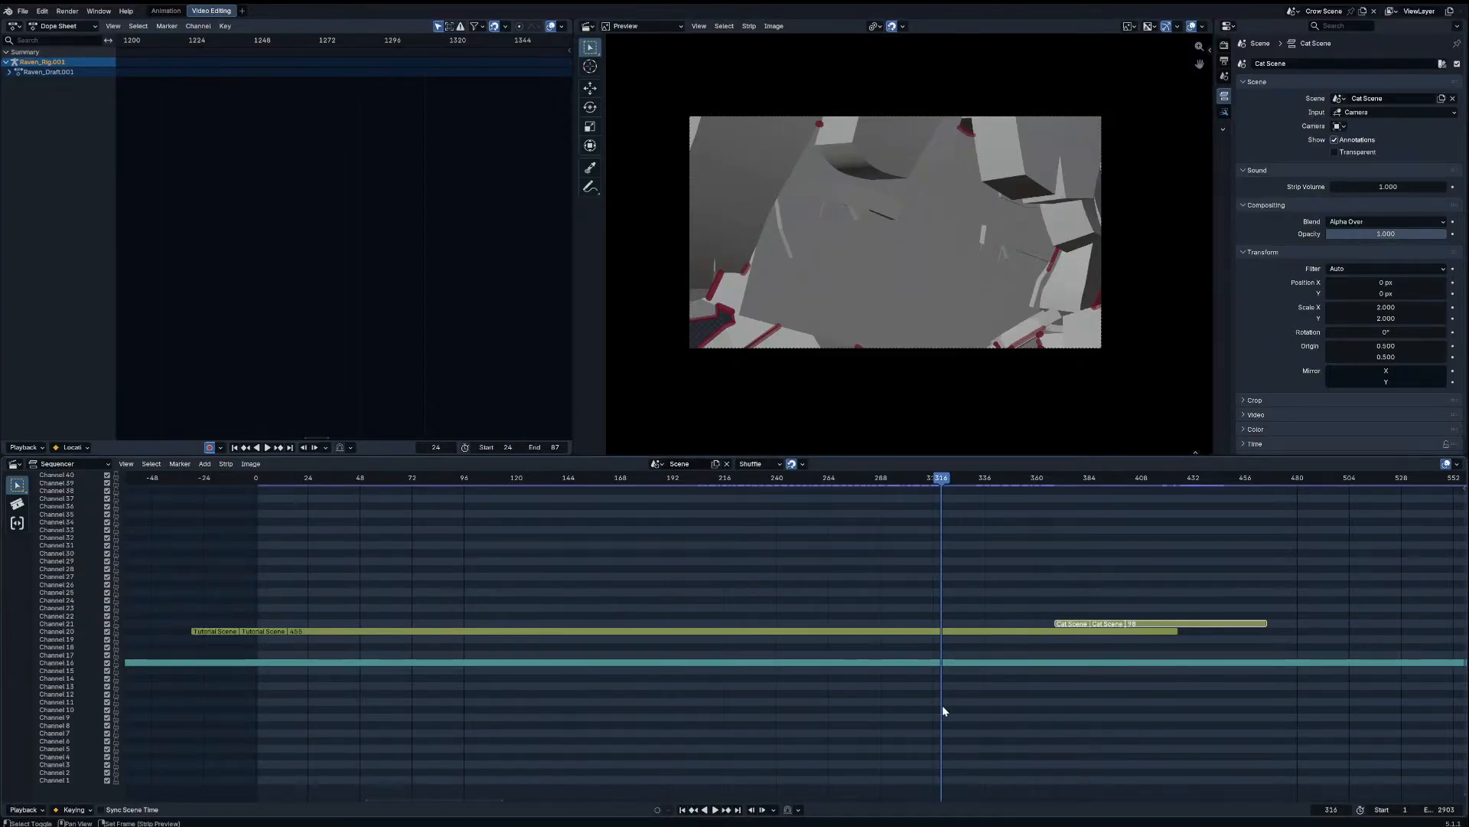
pyautogui.press('space')
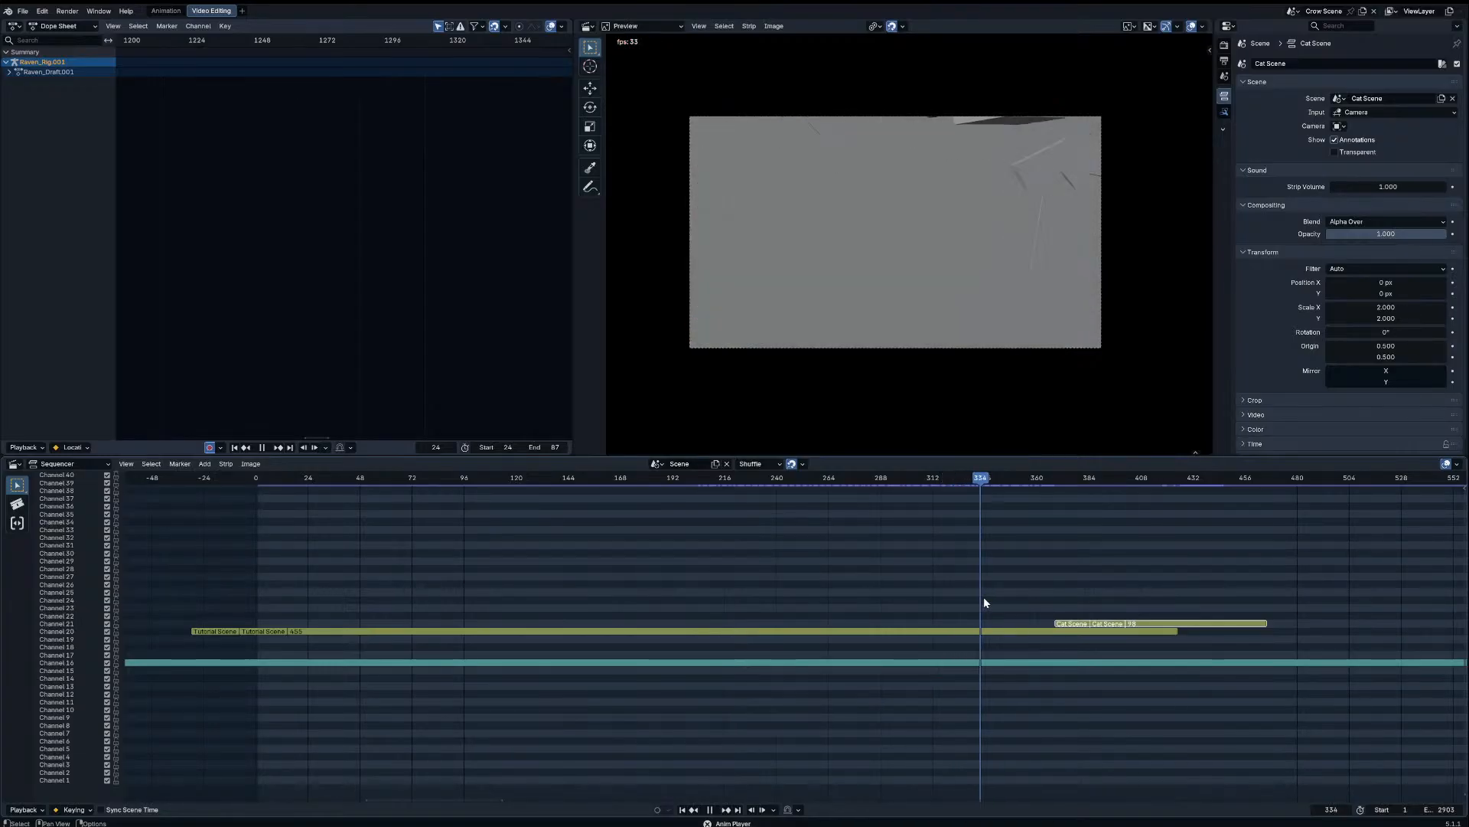
pyautogui.moveTo(959, 583); pyautogui.dragTo(718, 526, button='middle')
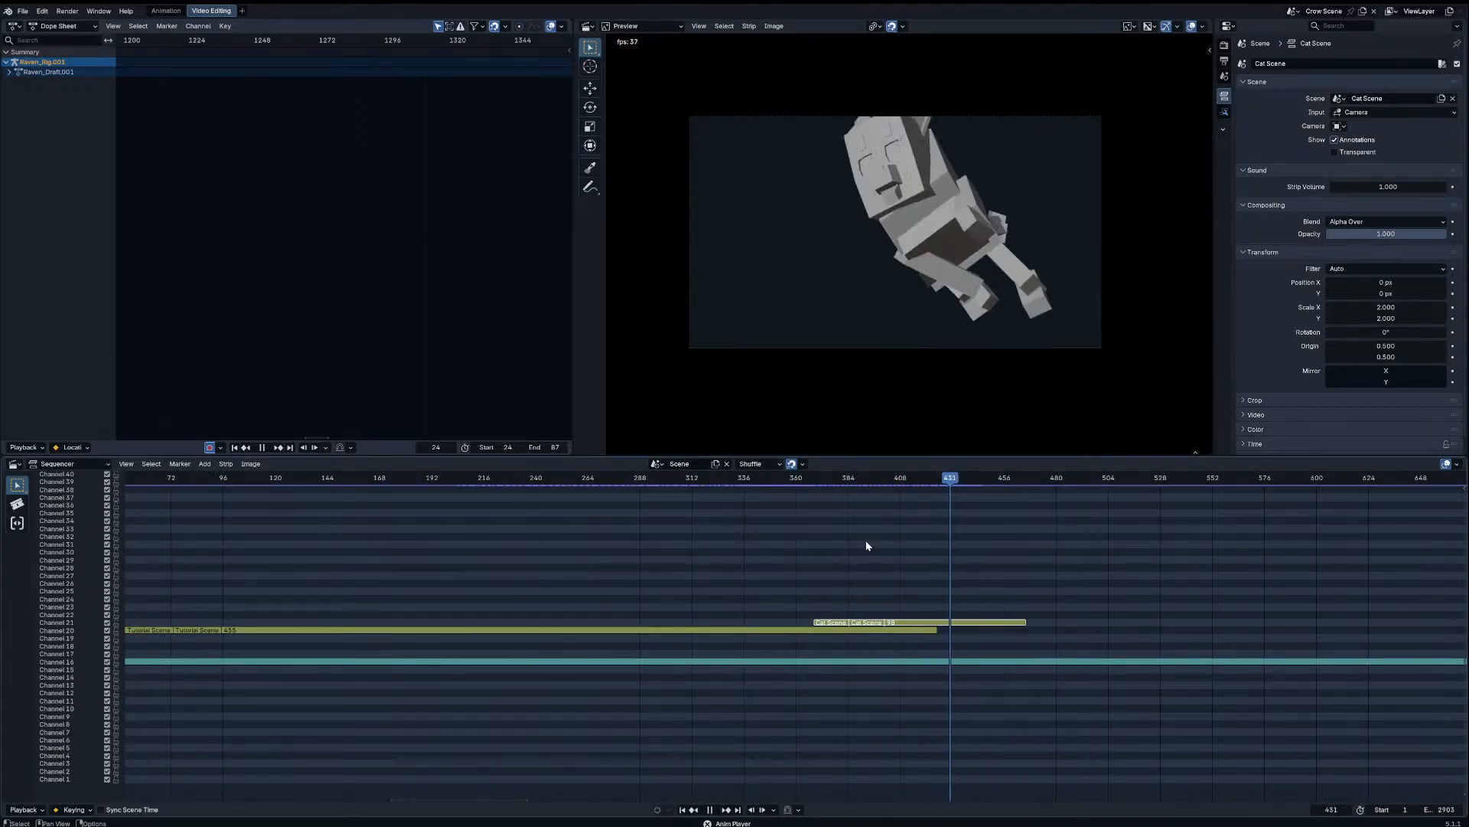
pyautogui.press('space')
# Step: Add a Tsuno Scene strip and place it on channel 22 at about frame 401, overlapping the Cat Scene strip
pyautogui.hotkey('shift', 'a')
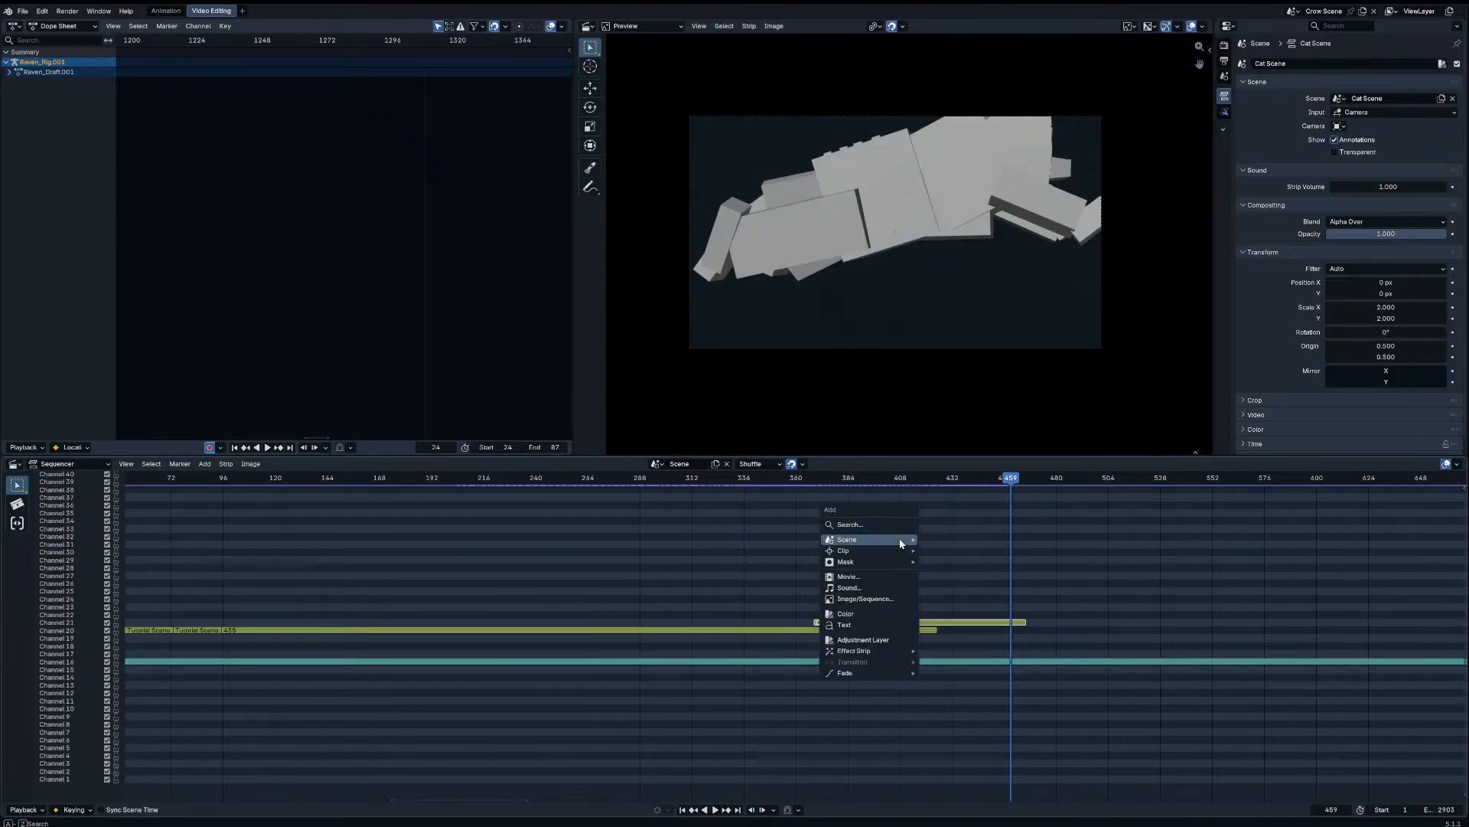
pyautogui.press('Escape')
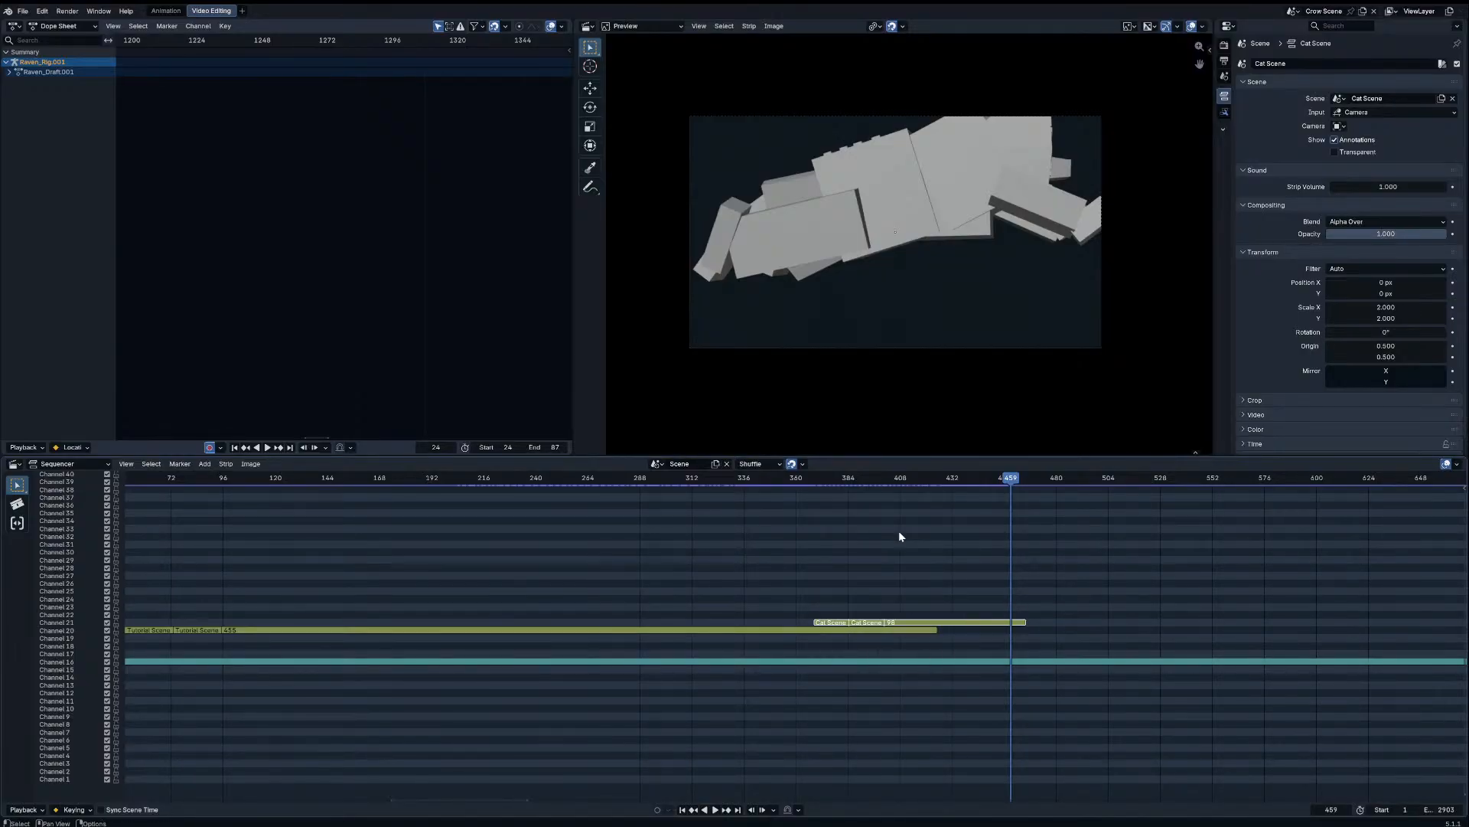
pyautogui.hotkey('shift', 'a')
pyautogui.moveTo(902, 535)
pyautogui.click(961, 574)
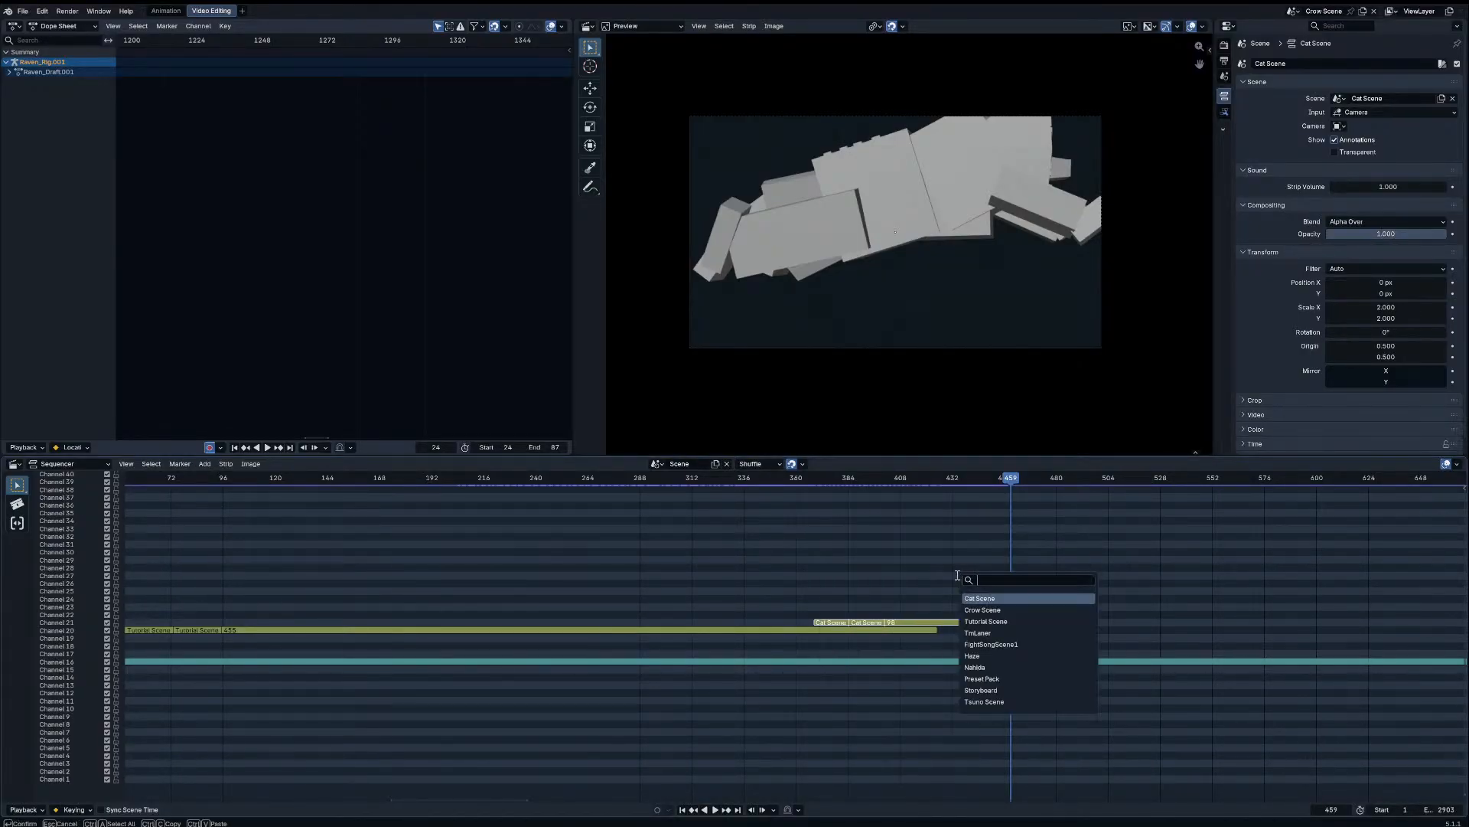
pyautogui.write('trs')
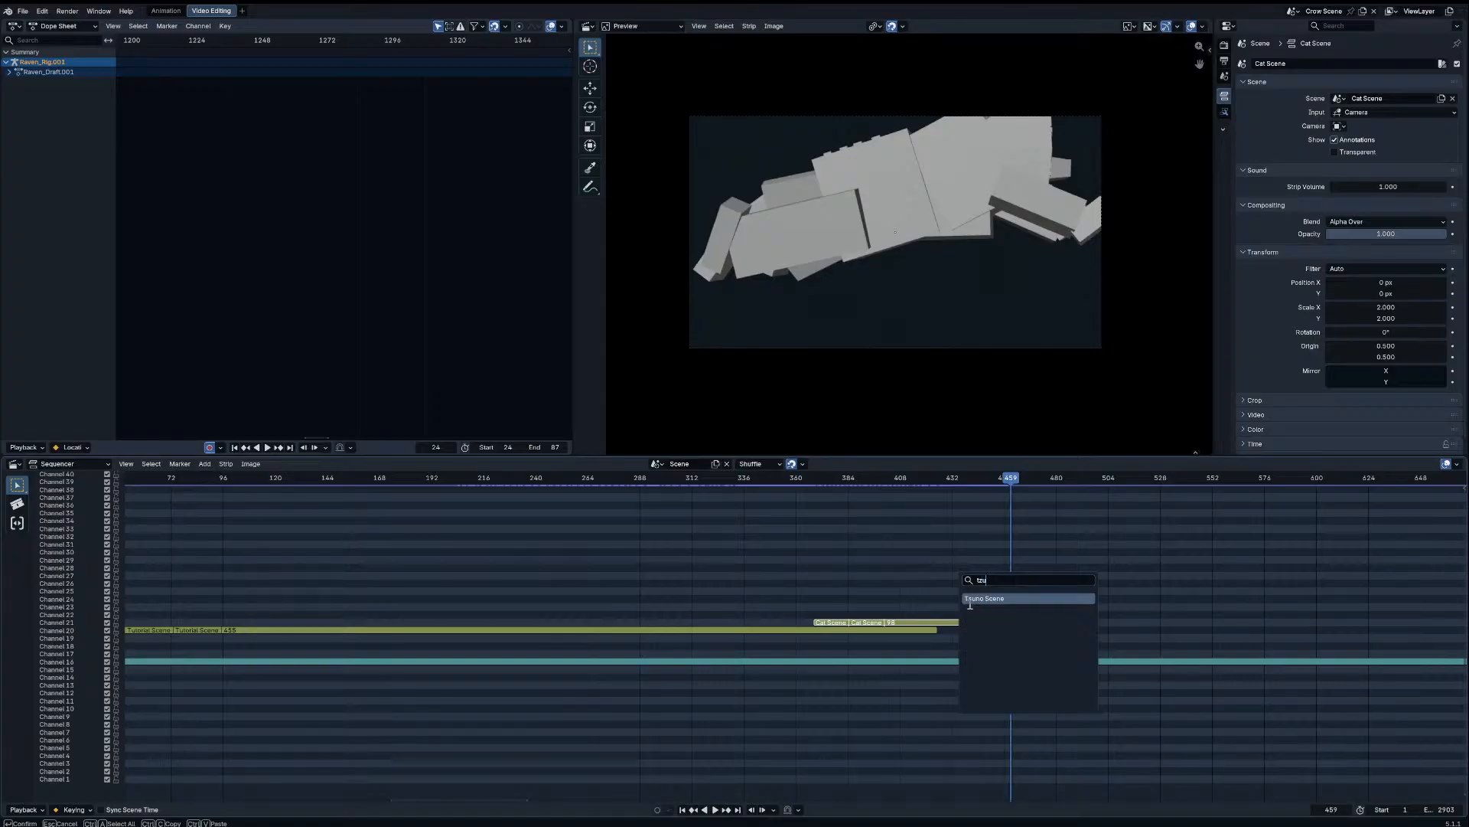
pyautogui.click(976, 597)
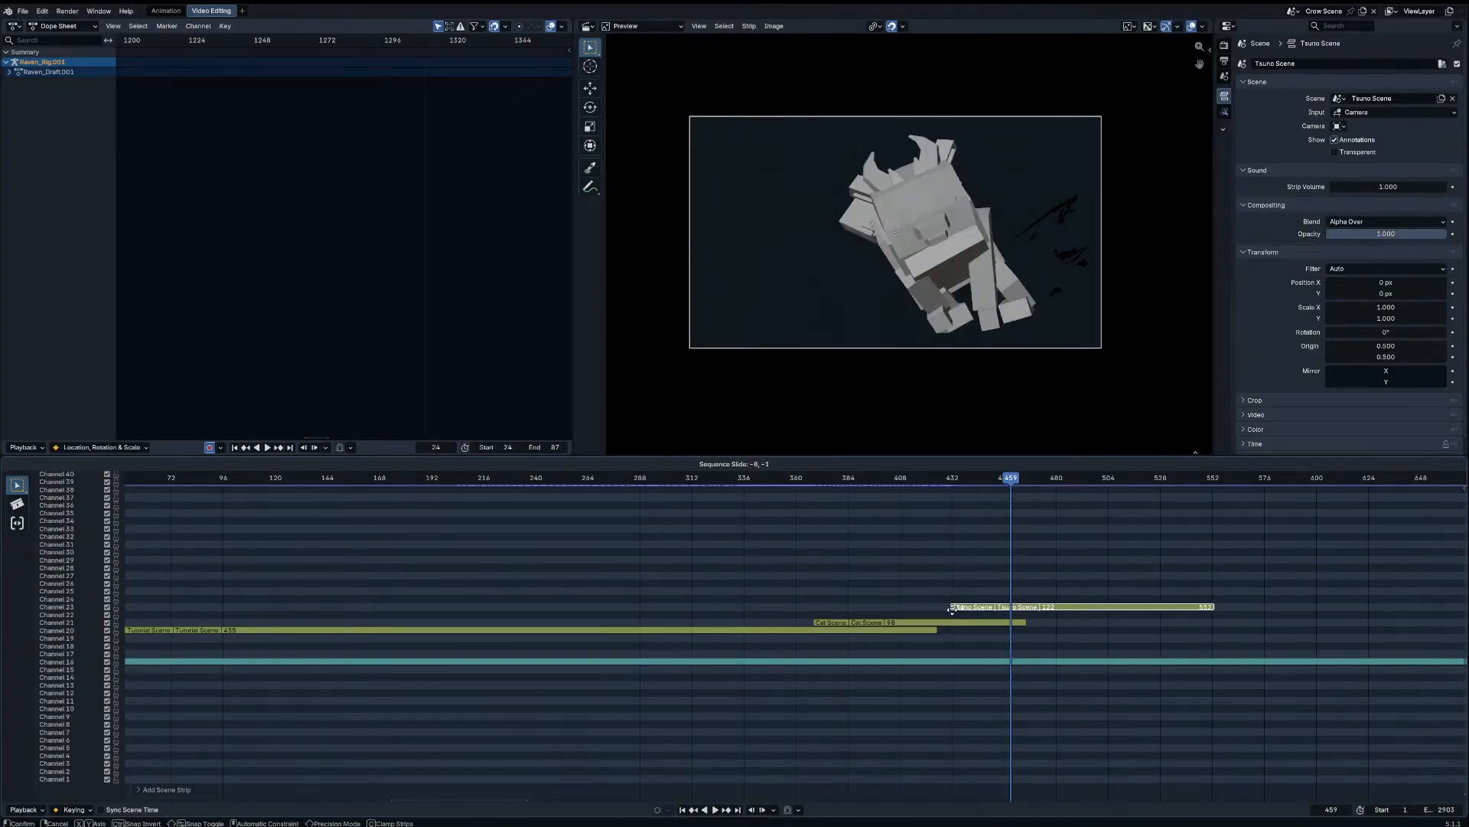
pyautogui.click(917, 608)
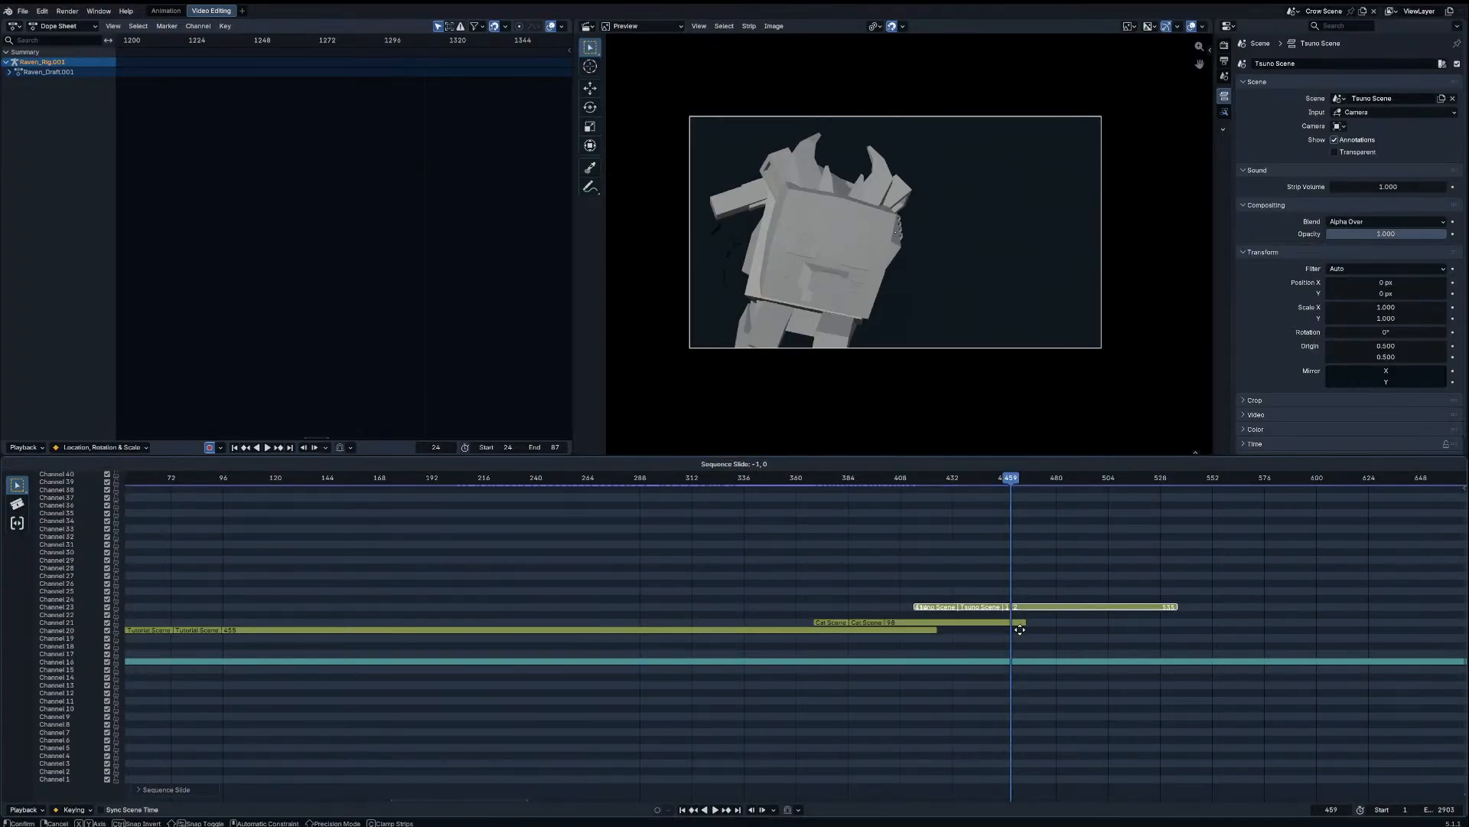
pyautogui.press('g')
pyautogui.press('x')
pyautogui.click(995, 627)
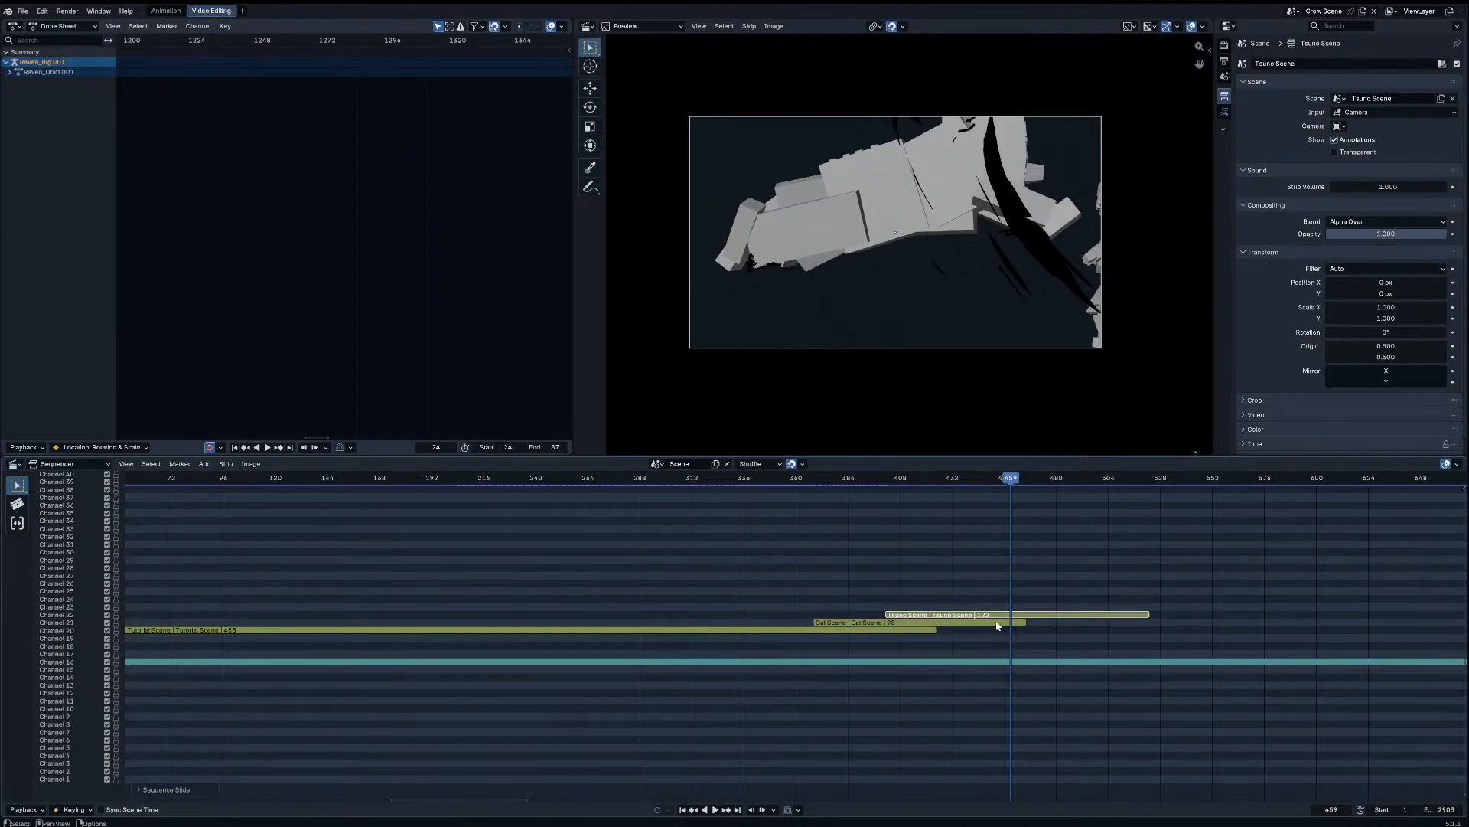
# Step: Mute and unmute the Tsuno Scene strip to compare it with the Cat Scene strip, and slide it one frame earlier
pyautogui.press('h')
pyautogui.hotkey('ctrl', 'z')
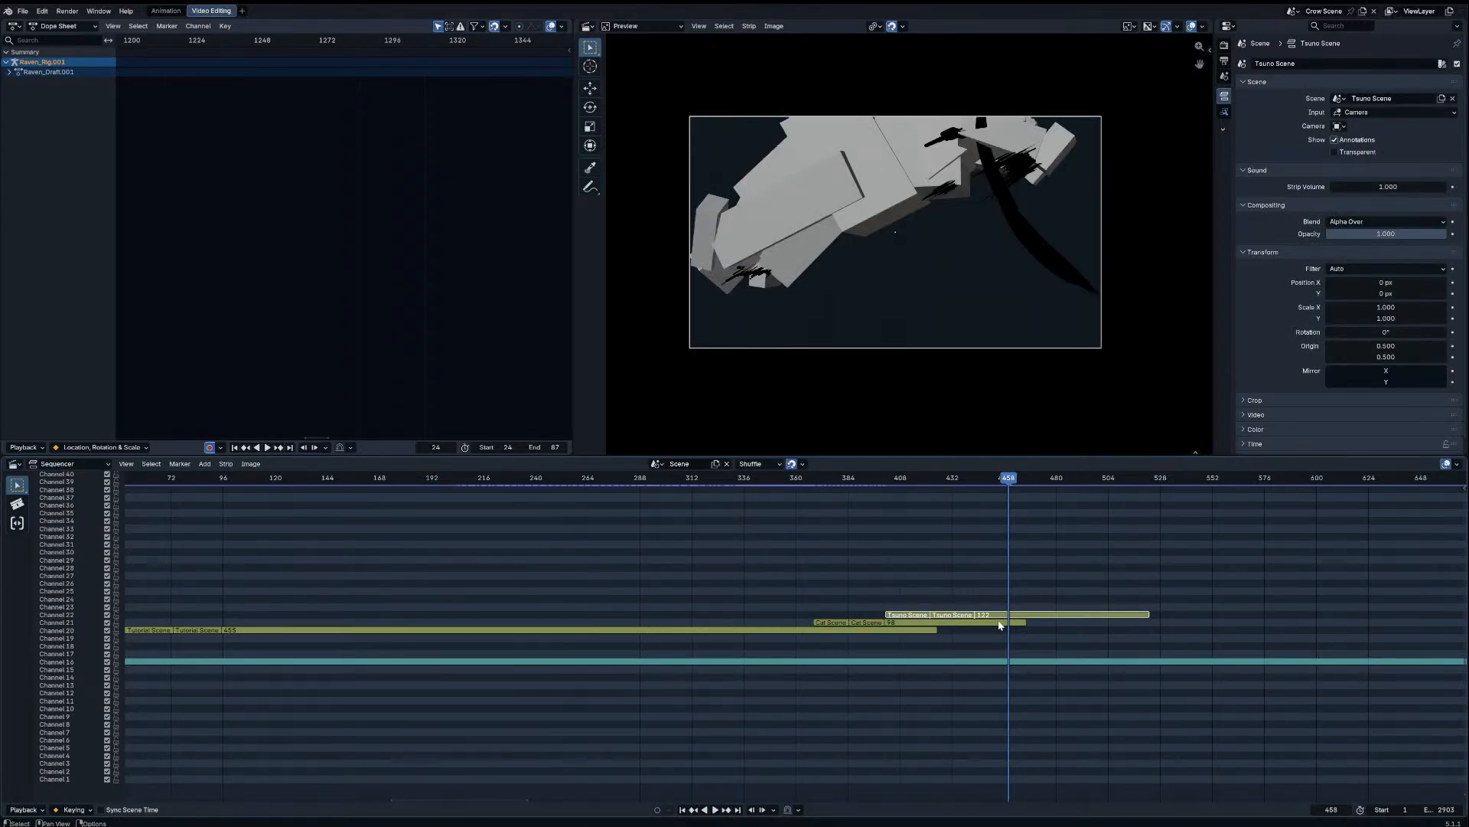
pyautogui.hotkey('ctrl', 'z')
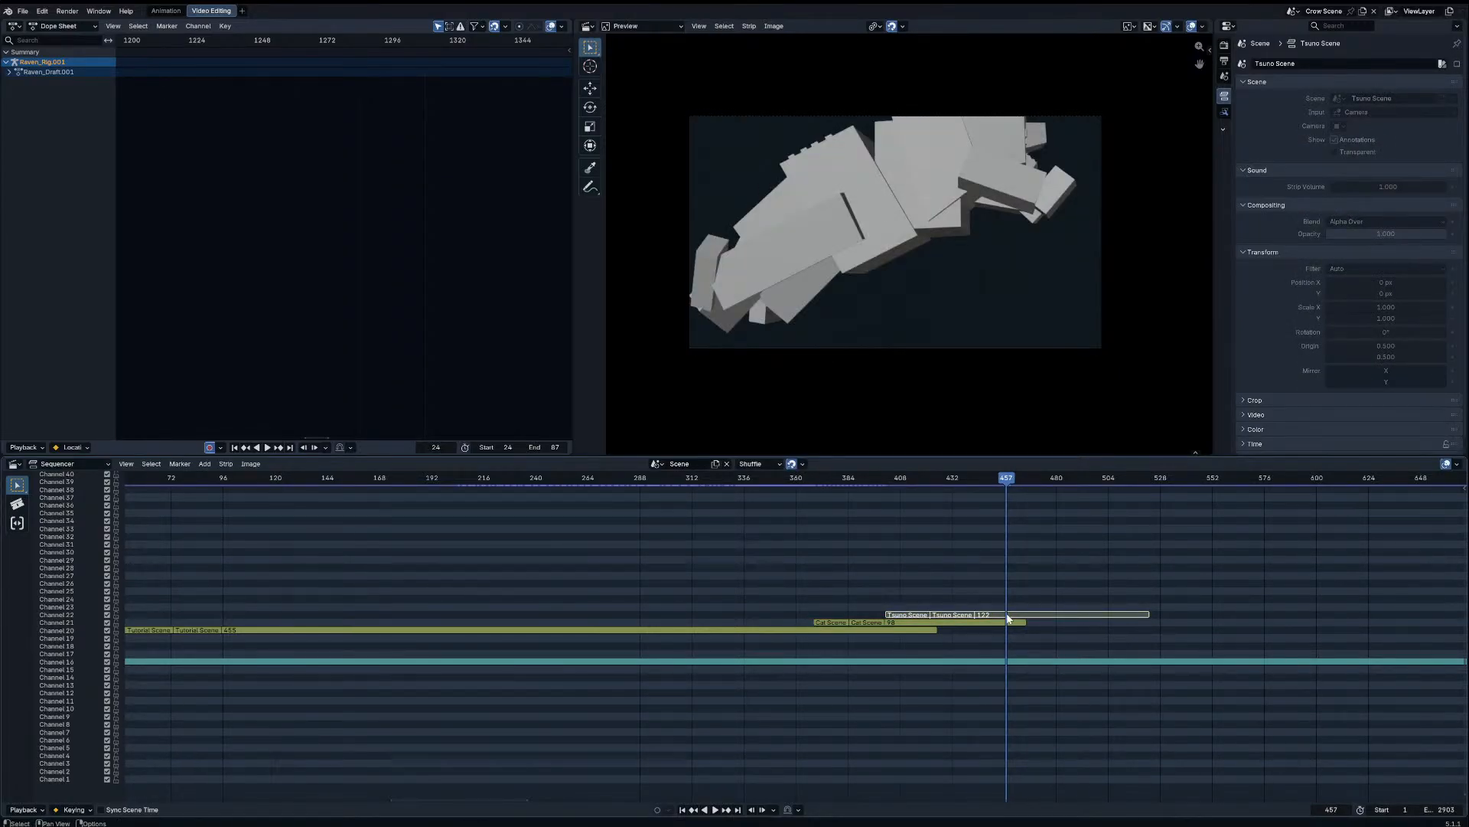
pyautogui.hotkey('alt', 'h')
pyautogui.press('g')
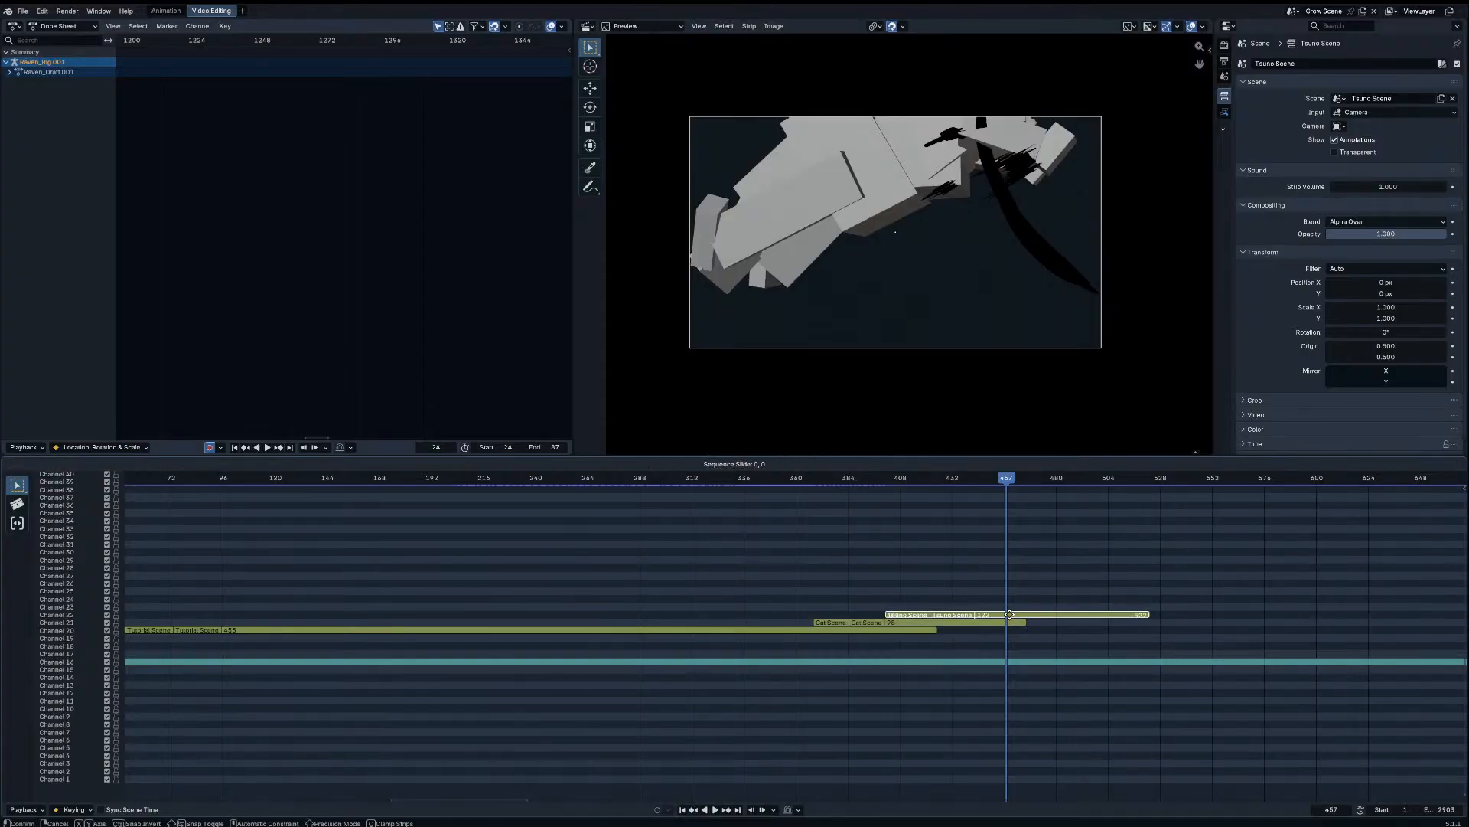
pyautogui.click(1010, 618)
pyautogui.press('Left')
pyautogui.press('Right')
pyautogui.press('Right')
pyautogui.press('Right')
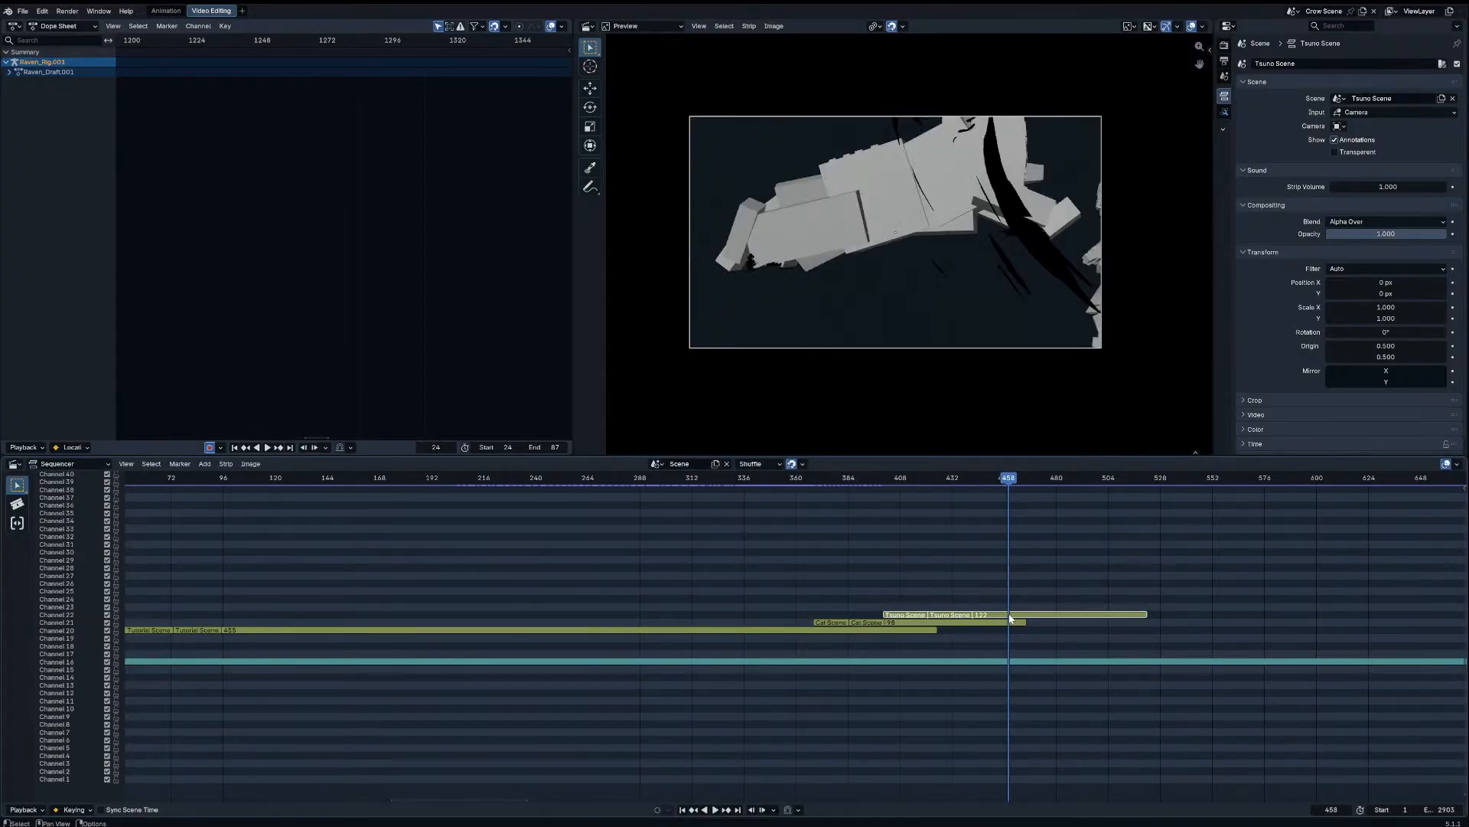
# Step: Play back the transition into the Tsuno Scene strip and trim its start to frame 416
pyautogui.moveTo(863, 479); pyautogui.dragTo(754, 476)
pyautogui.press('space')
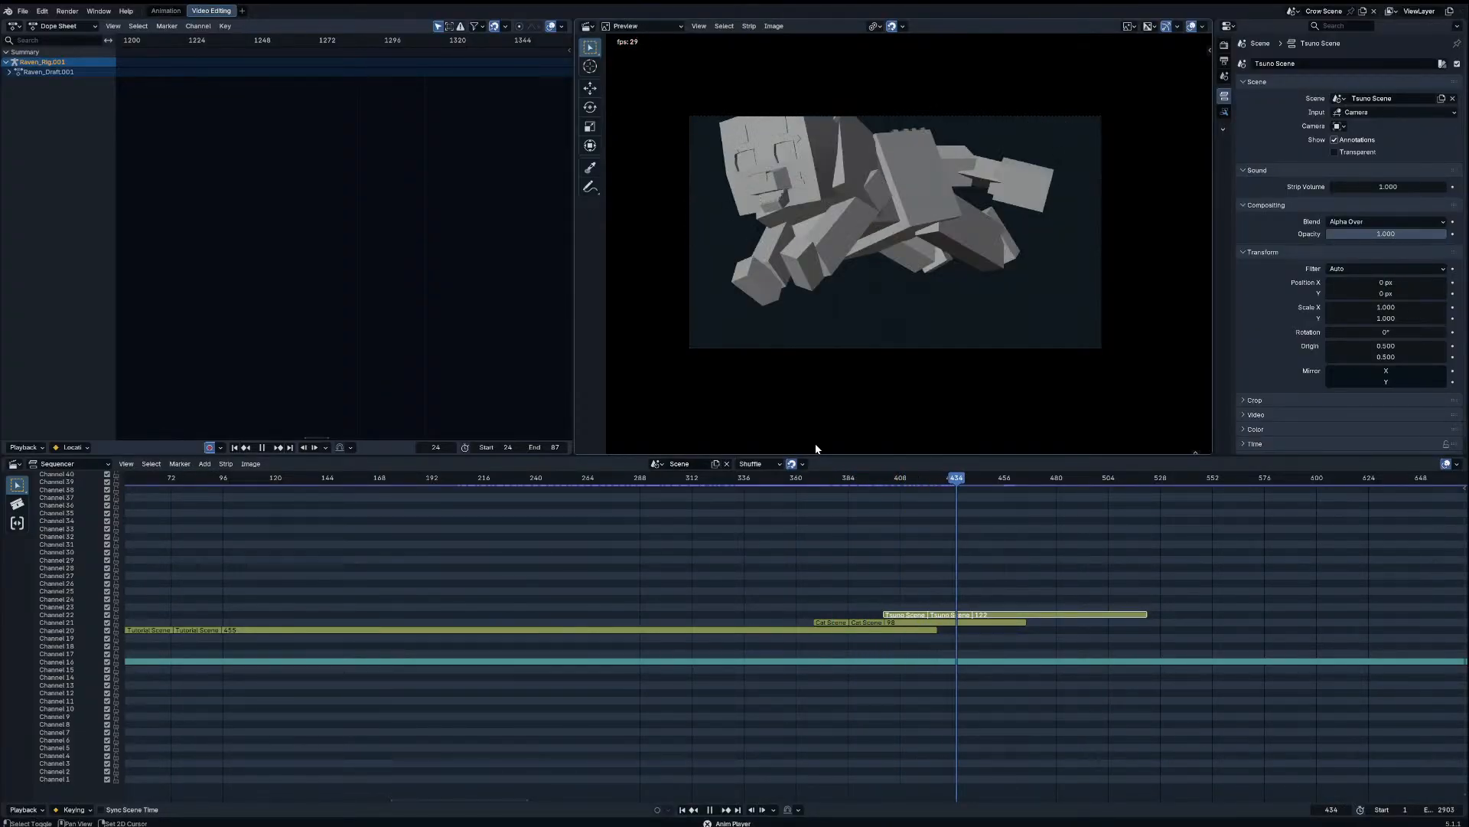
pyautogui.press('space')
pyautogui.moveTo(906, 480); pyautogui.dragTo(918, 482)
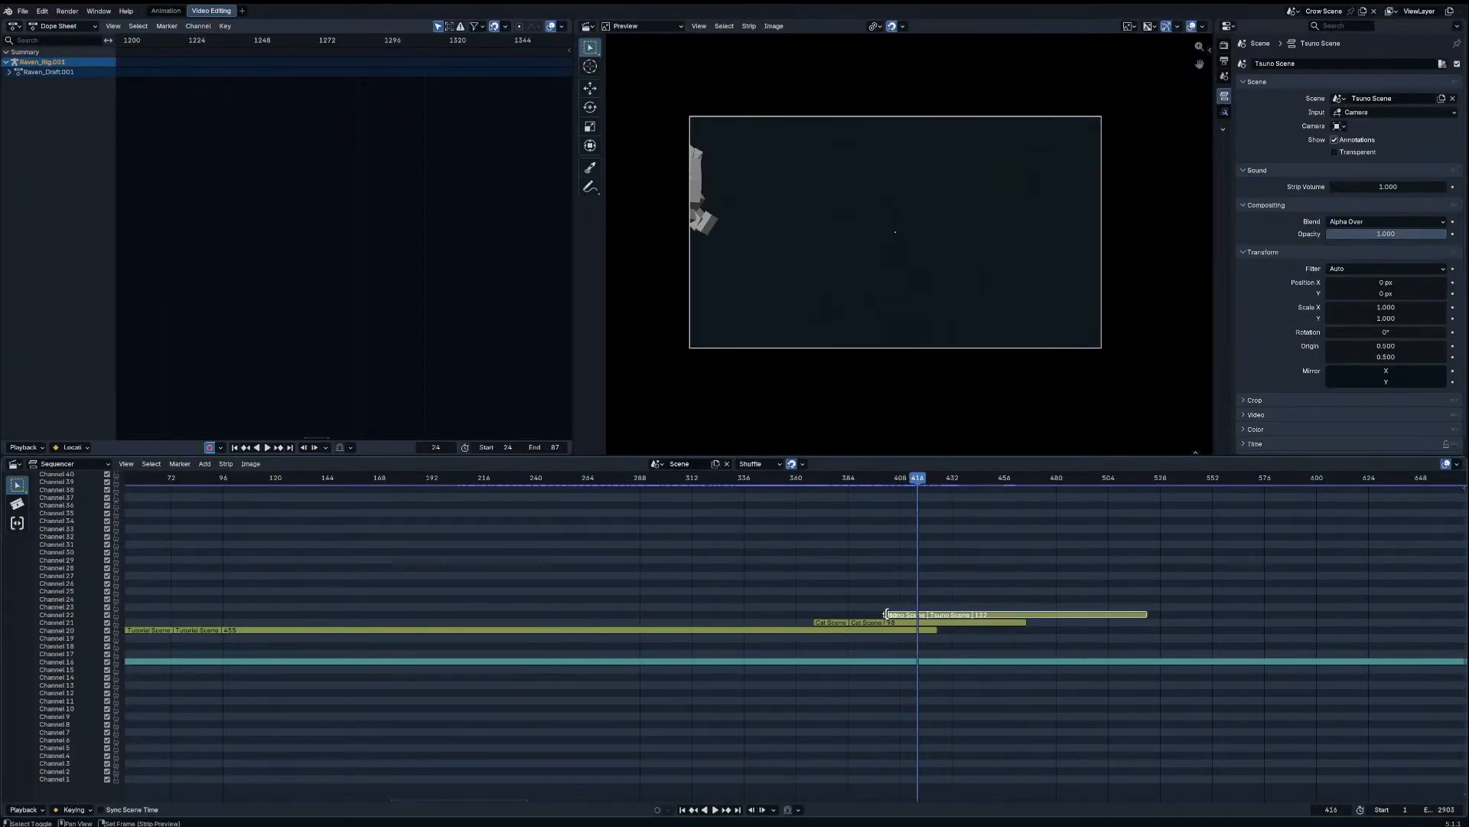
pyautogui.hotkey('shift', 's')
# Step: Step through the frames around the cut and trim the start of the Tsuno Scene strip to frame 422
pyautogui.press('Left')
pyautogui.press('Left')
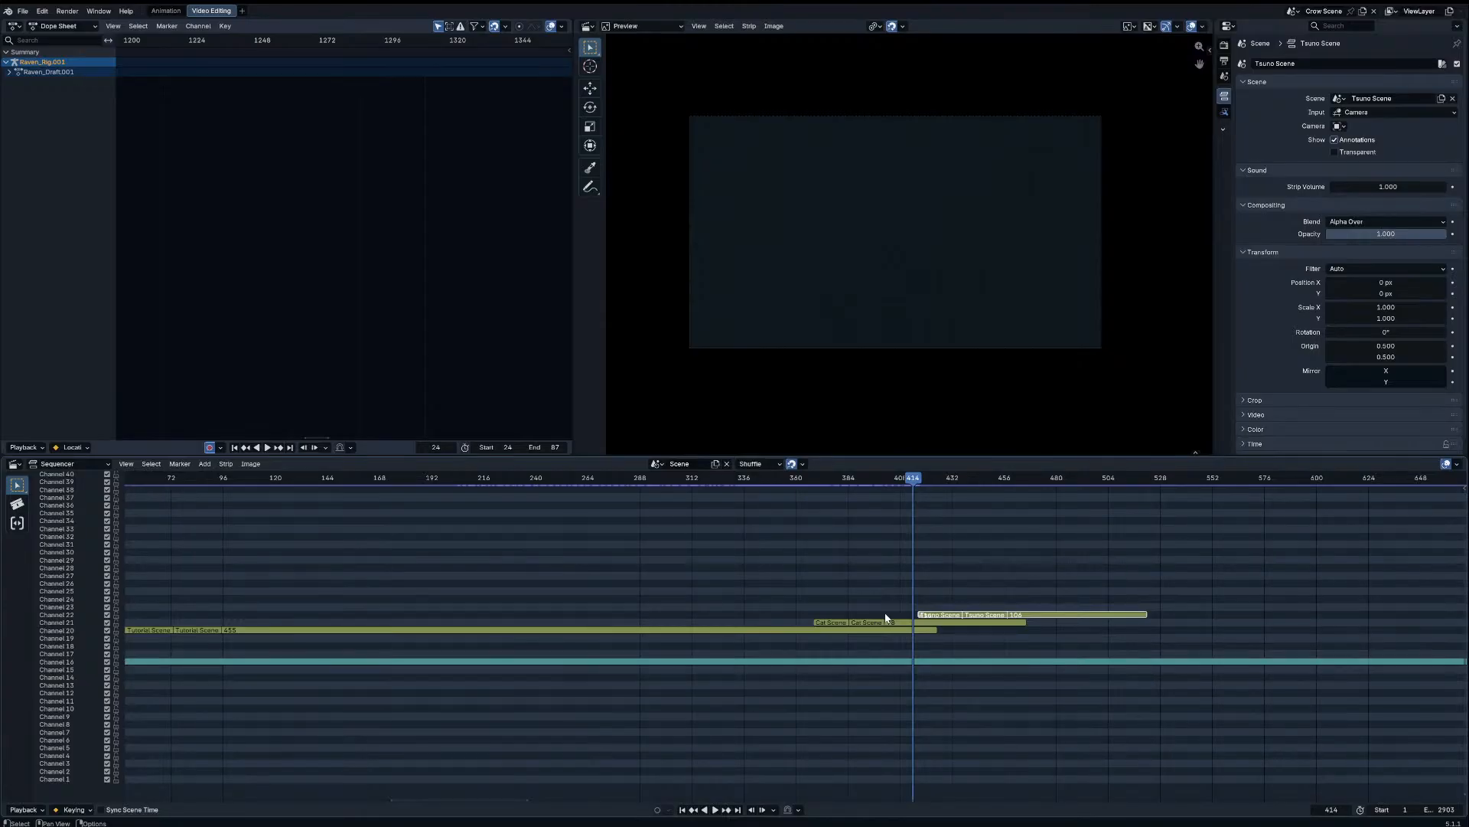
pyautogui.press('Left')
pyautogui.press('Right')
pyautogui.press('Left')
pyautogui.press('Left')
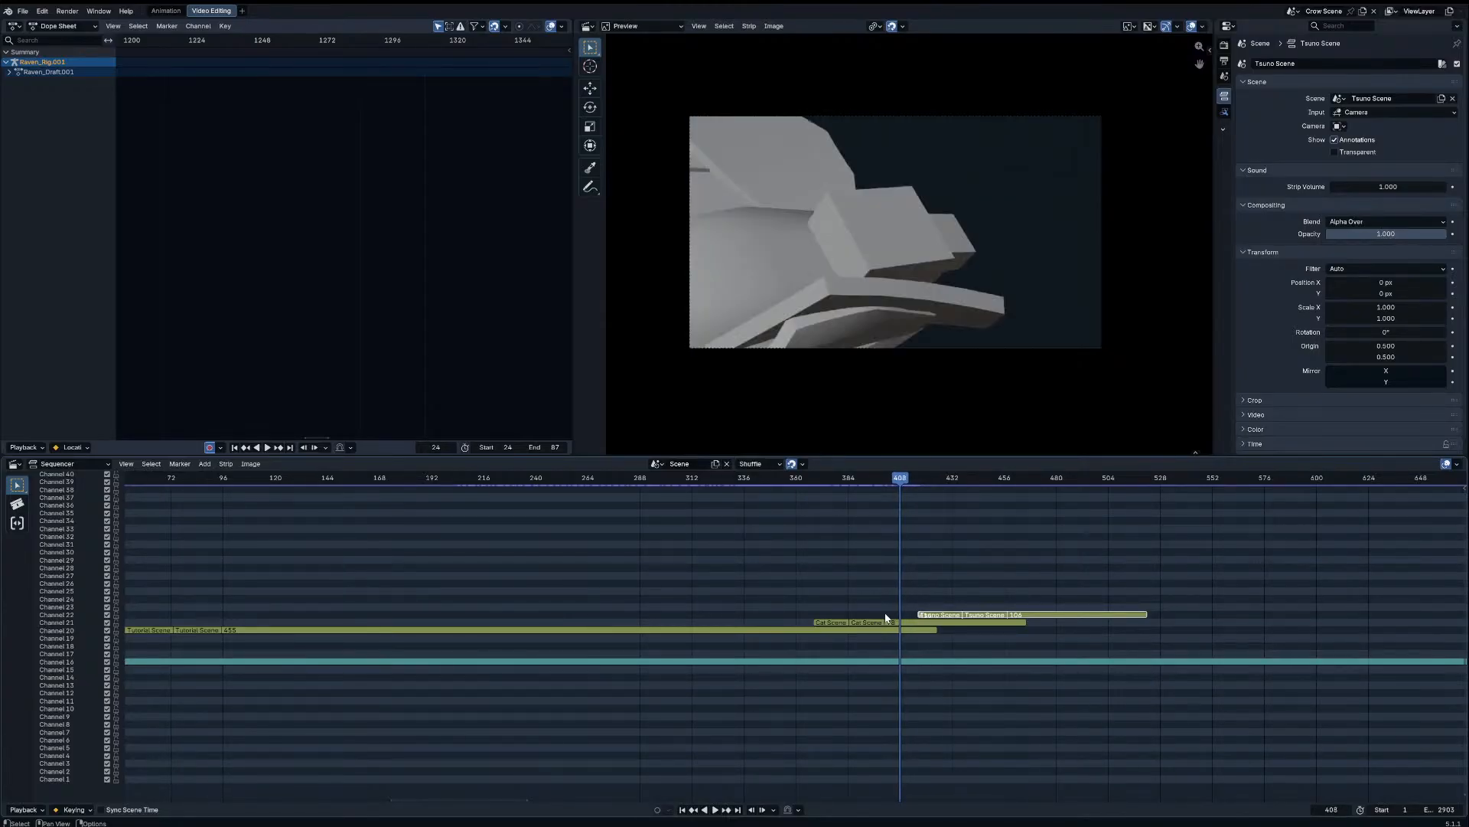
pyautogui.press('Right')
pyautogui.press('Right')
pyautogui.press('Left')
pyautogui.press('Left')
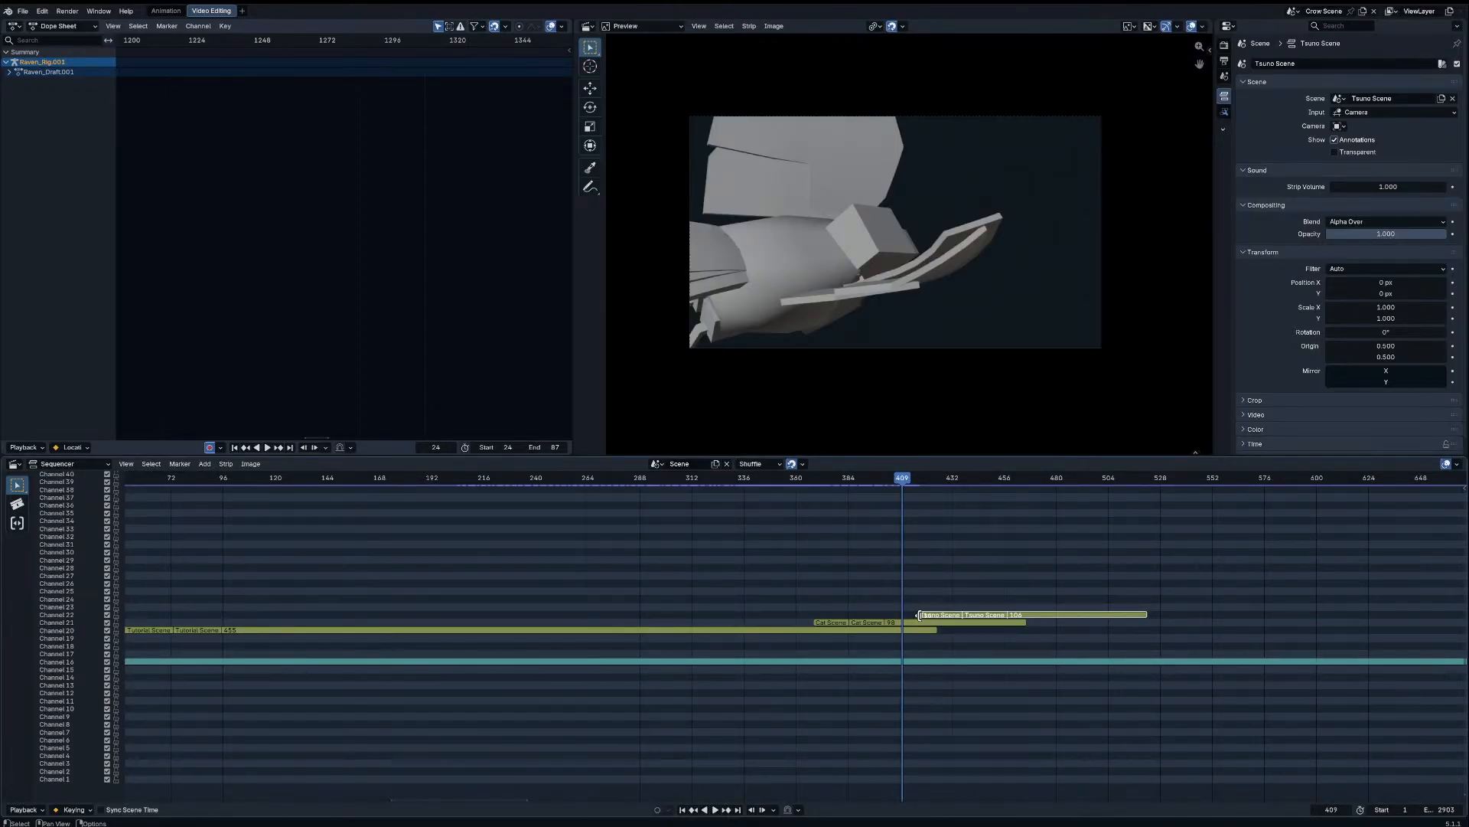
pyautogui.press('g')
pyautogui.rightClick(967, 624)
pyautogui.press('space')
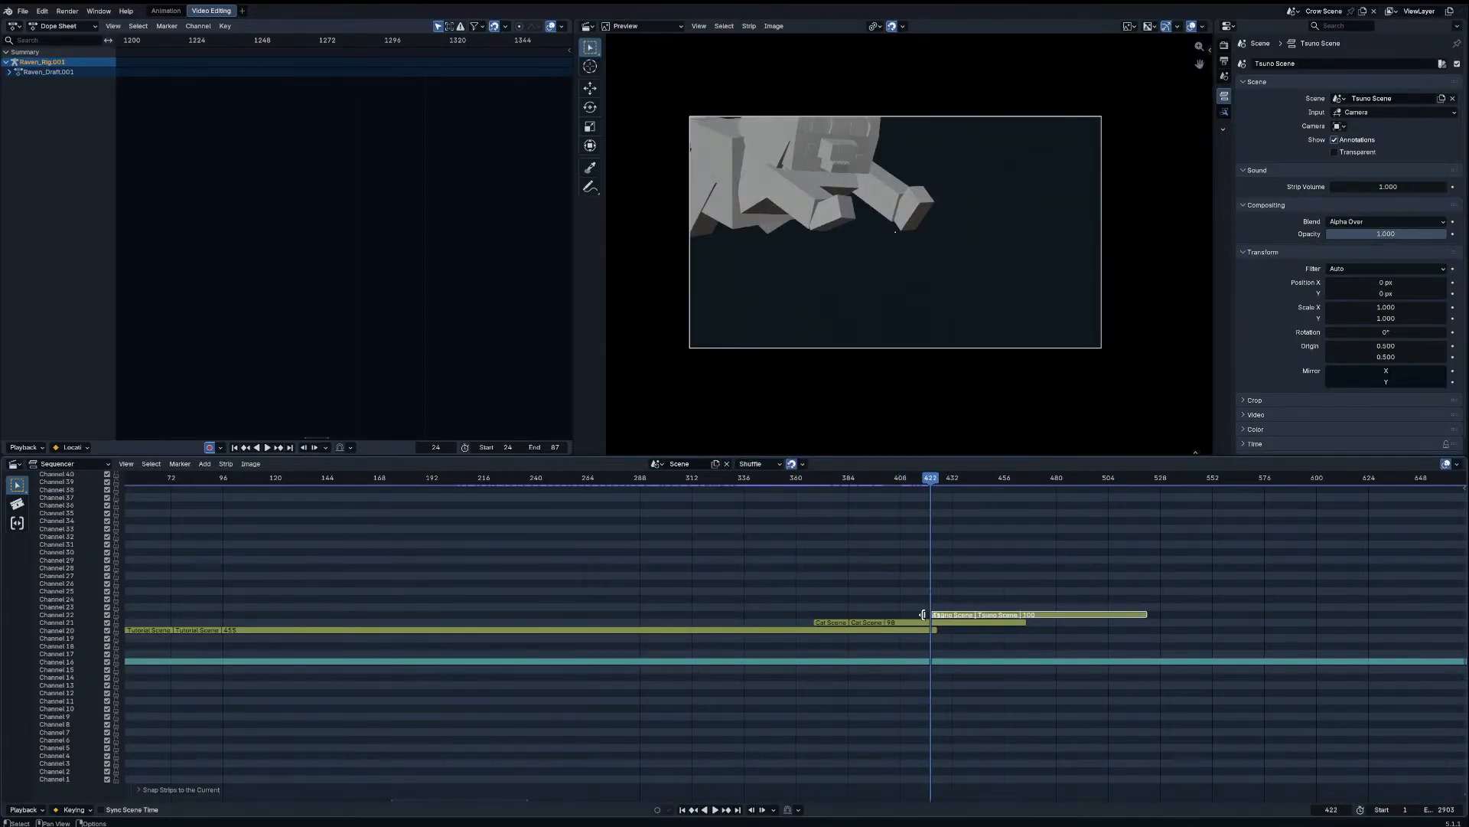
# Step: Play back the edit from frame 312 past the end of the Tsuno Scene strip, stopping at frame 536
pyautogui.moveTo(902, 479); pyautogui.dragTo(688, 479)
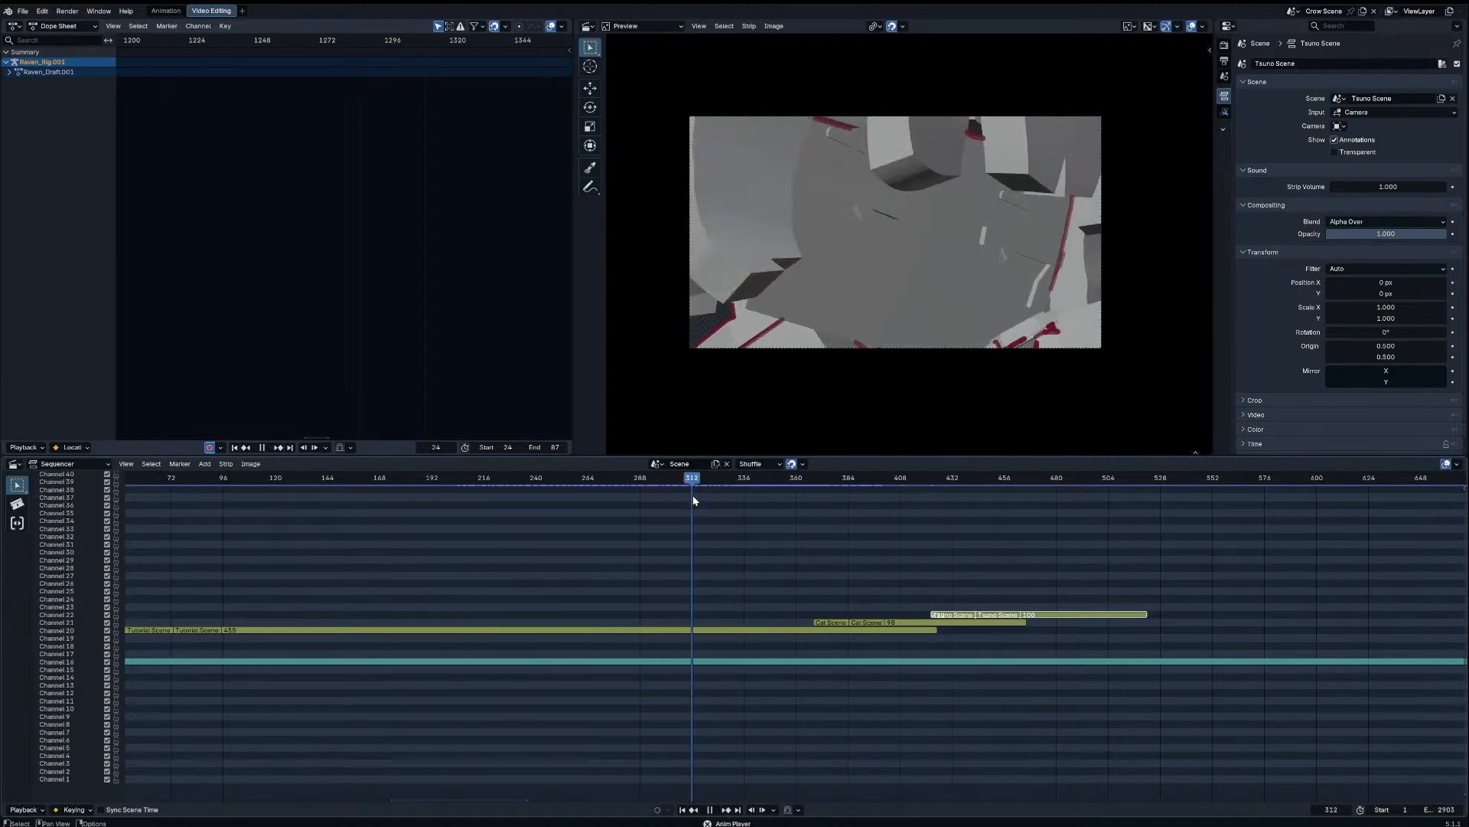
pyautogui.press('space')
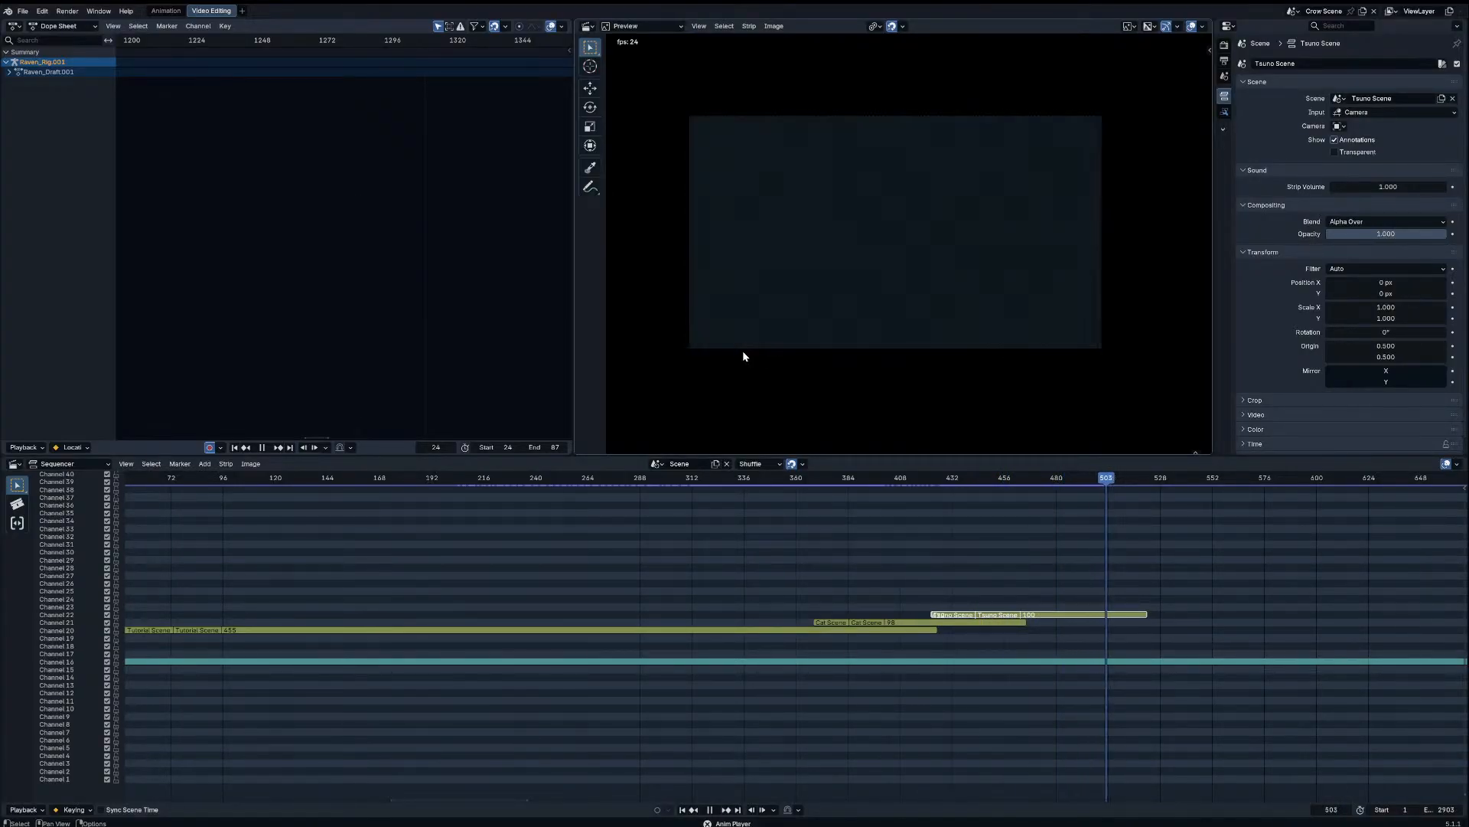
pyautogui.press('space')
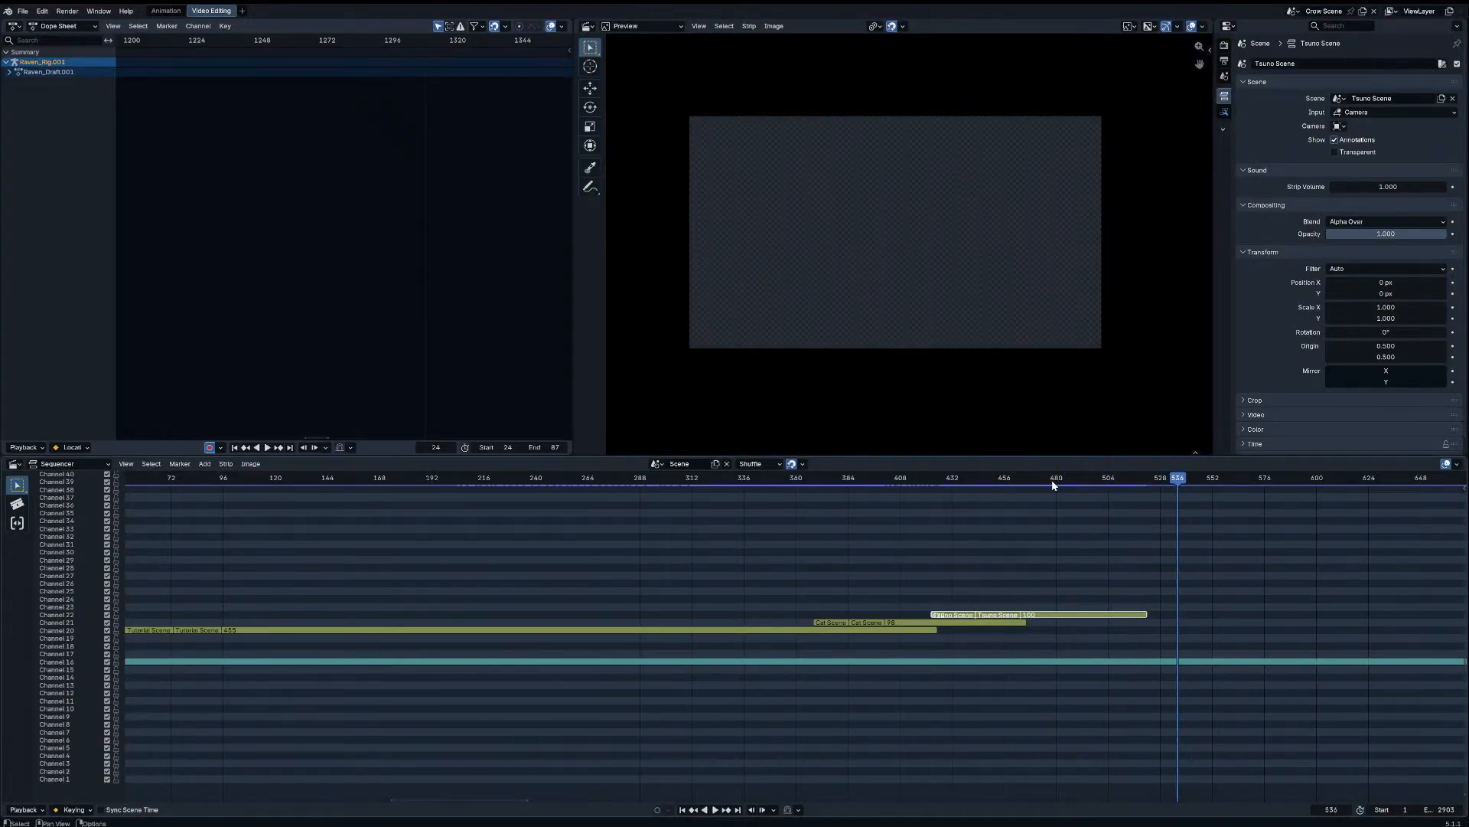
# Step: Add a FightSongScene1 scene strip on channel 23 at about frame 516, overlapping the end of the Tsuno Scene strip
pyautogui.click(1100, 478)
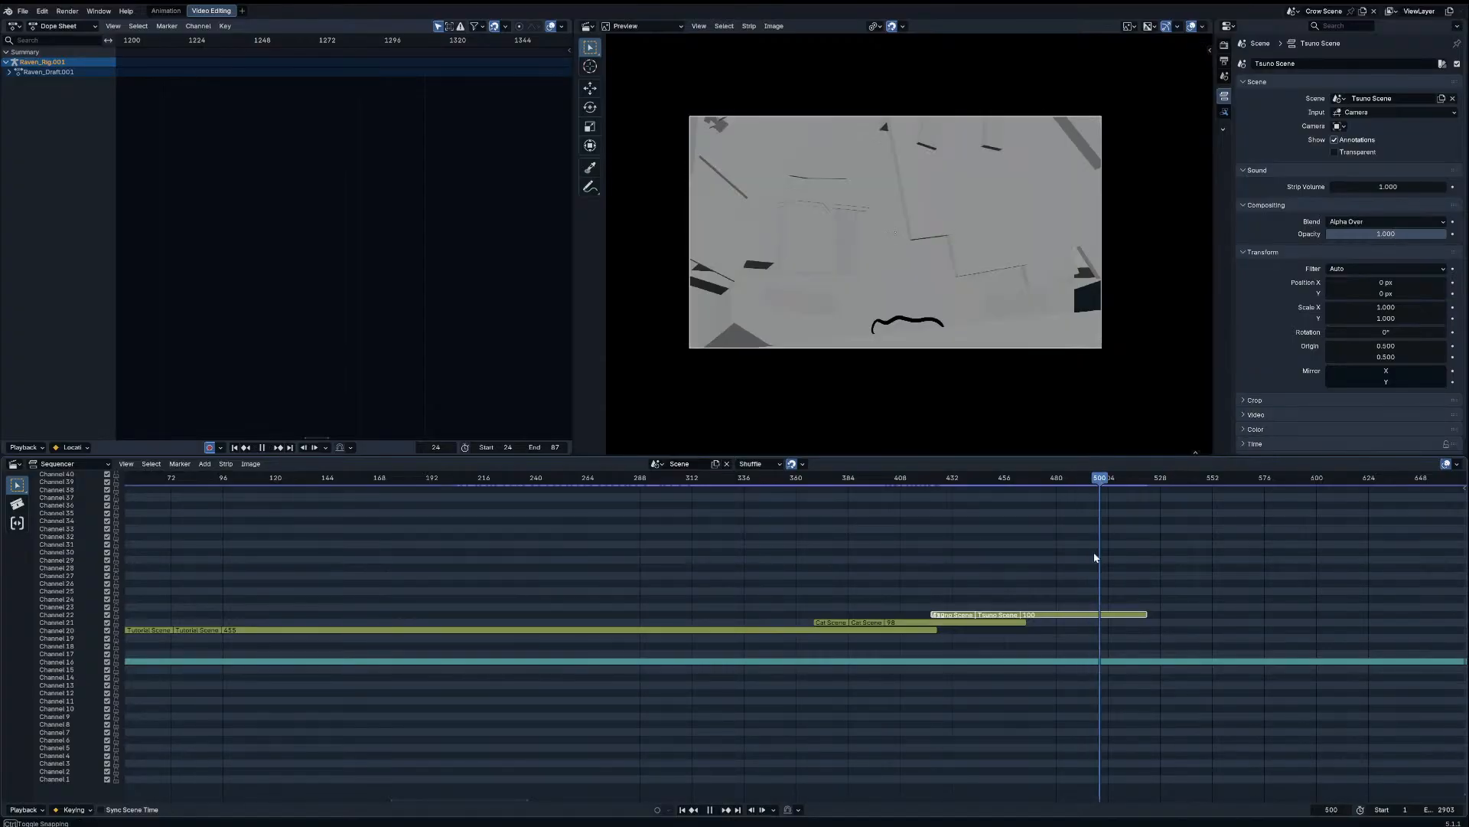
pyautogui.hotkey('shift', 'a')
pyautogui.moveTo(1087, 564)
pyautogui.click(1126, 605)
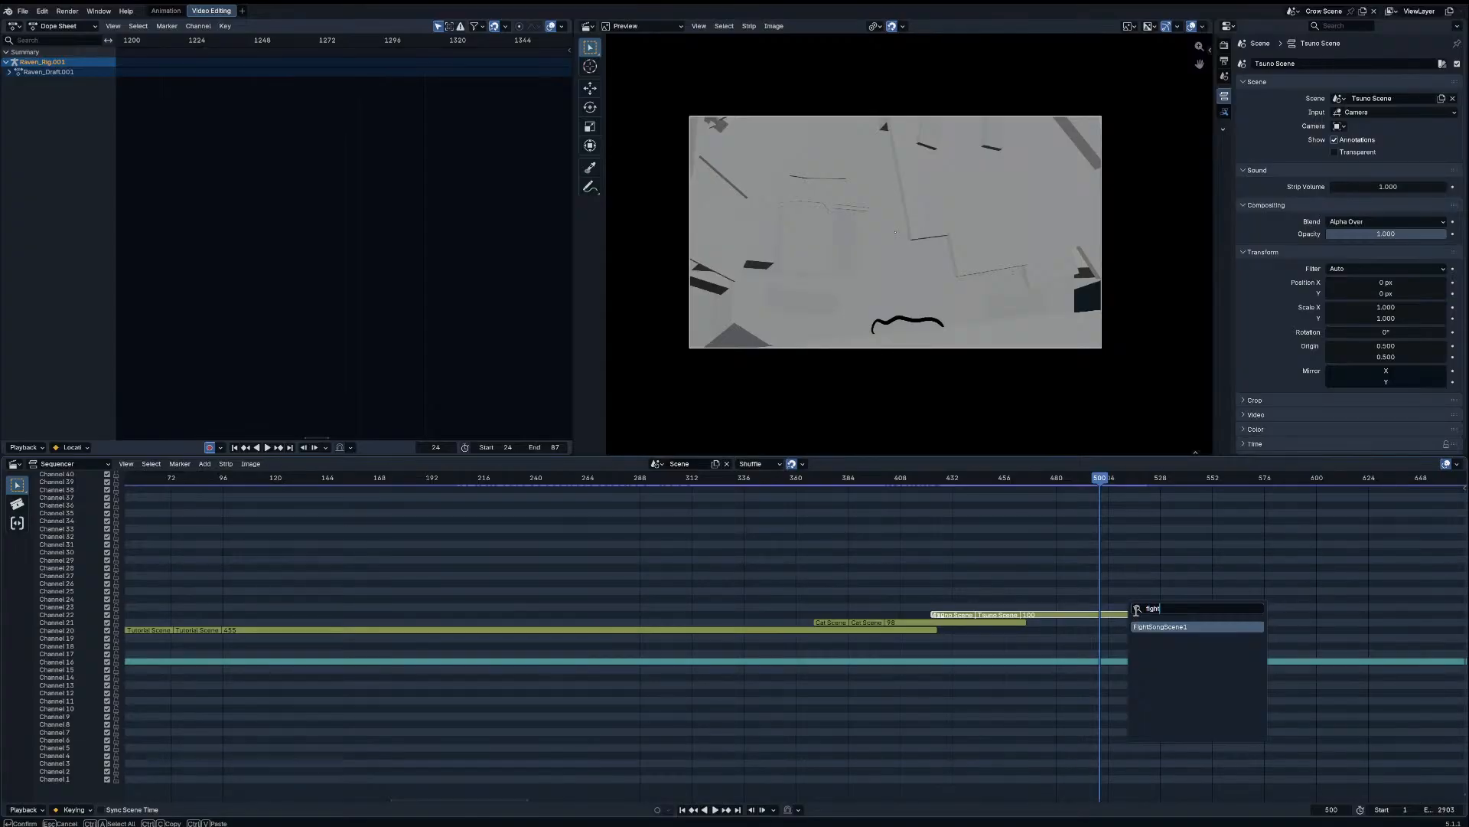
pyautogui.press('Return')
pyautogui.click(1147, 624)
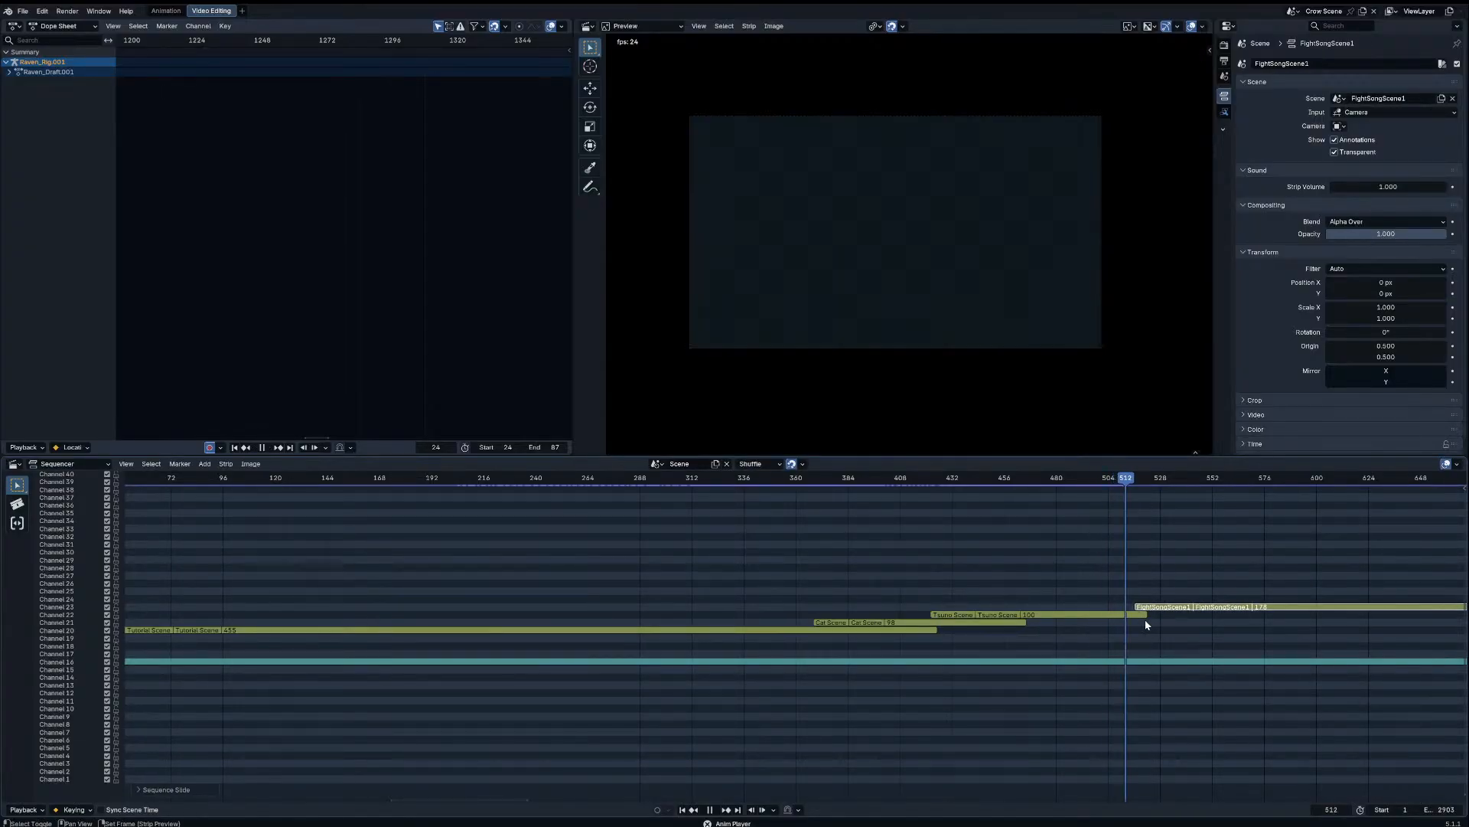
# Step: Slide the FightSongScene1 strip about 15 frames earlier on channel 23 and play back the cut, stopping at frame 617
pyautogui.hotkey('shift', 'space')
pyautogui.moveTo(1154, 607); pyautogui.dragTo(1120, 607)
pyautogui.click(1077, 480)
pyautogui.hotkey('shift', 'space')
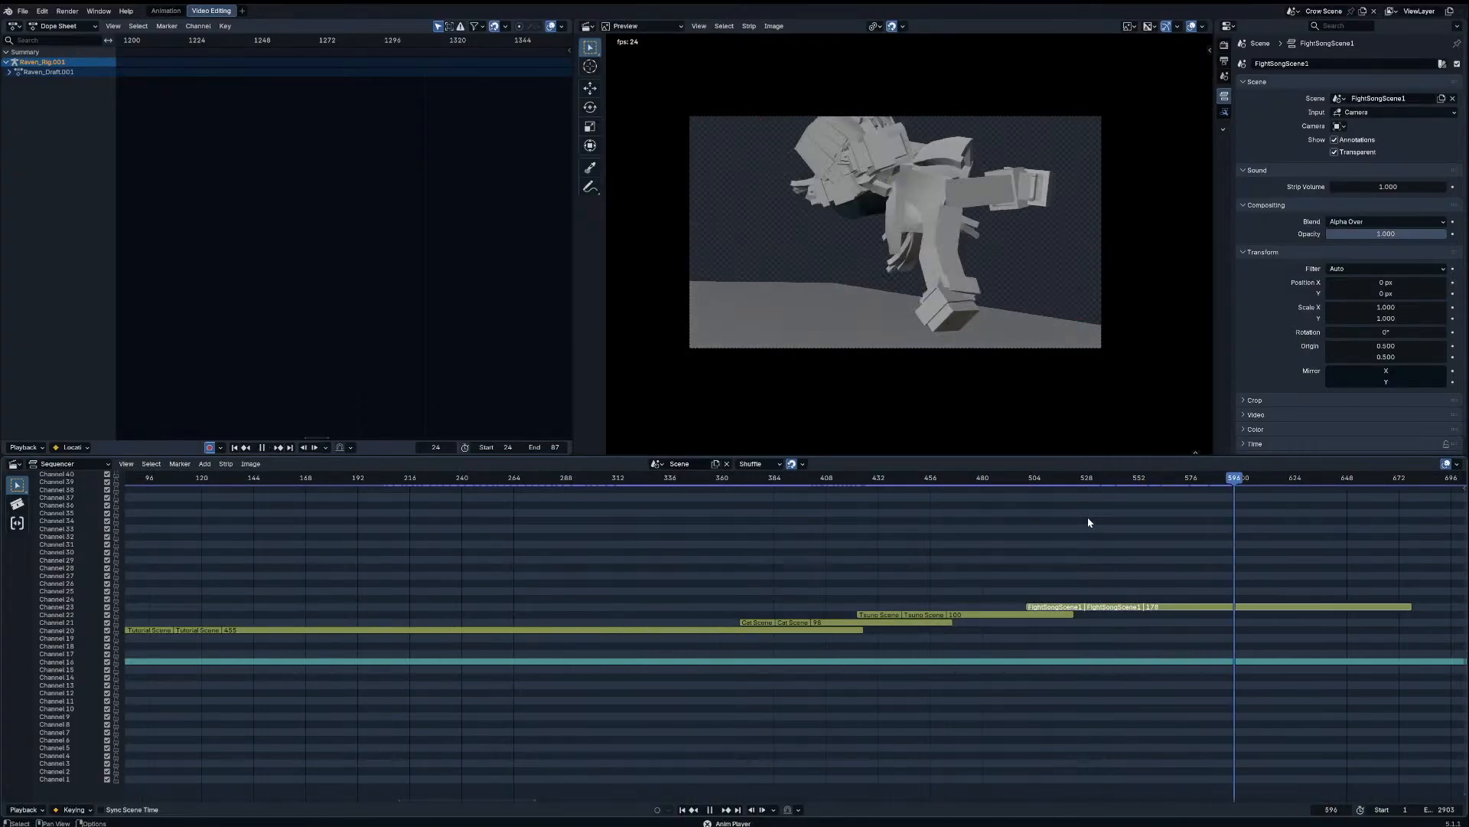
pyautogui.press('space')
# Step: Add a Haze scene strip on channel 24 at frame 617, overlapping FightSongScene1, and play back the edit to frame 690
pyautogui.hotkey('shift', 'a')
pyautogui.moveTo(1171, 559)
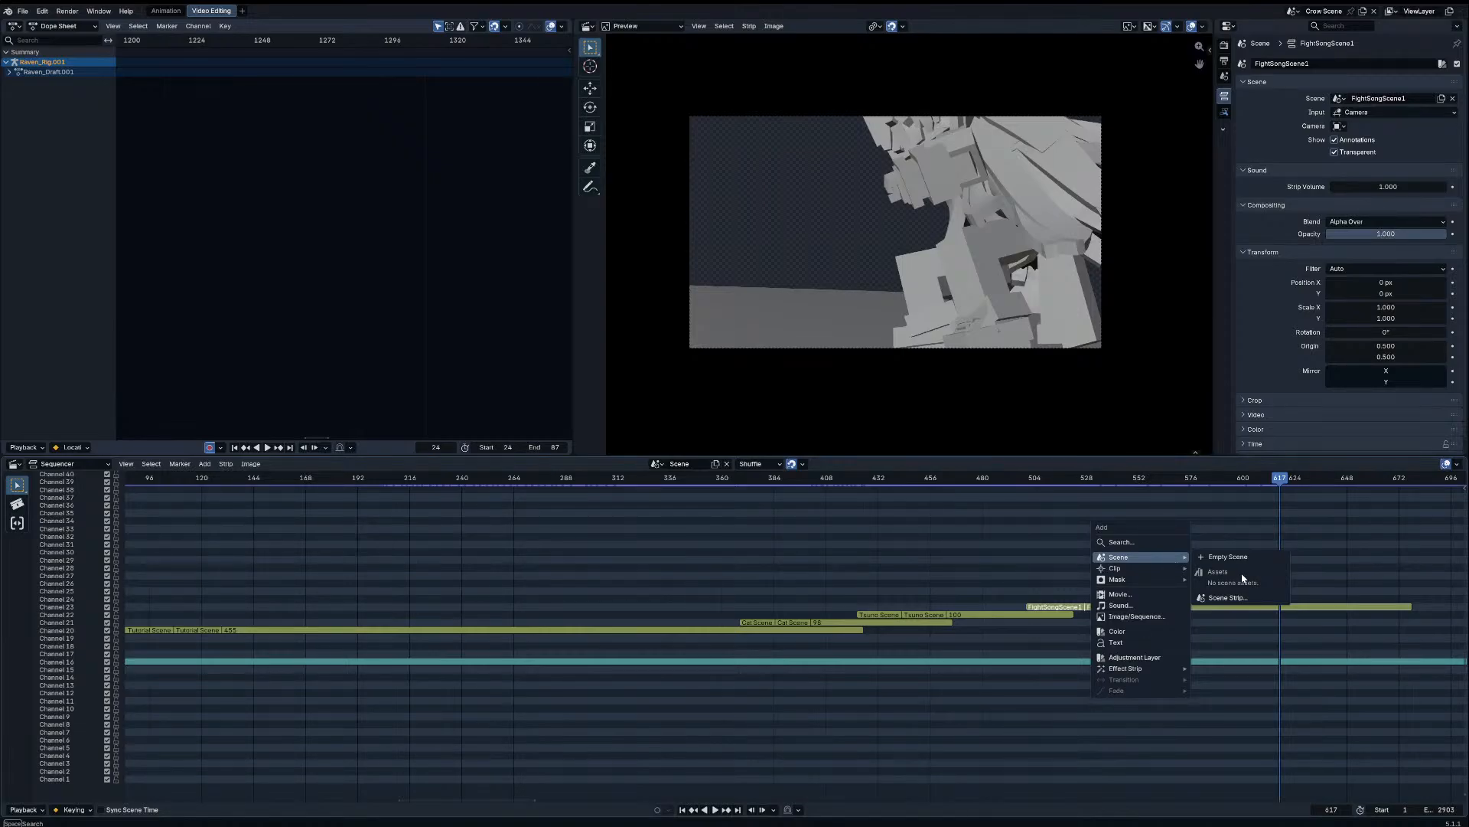
pyautogui.click(1244, 598)
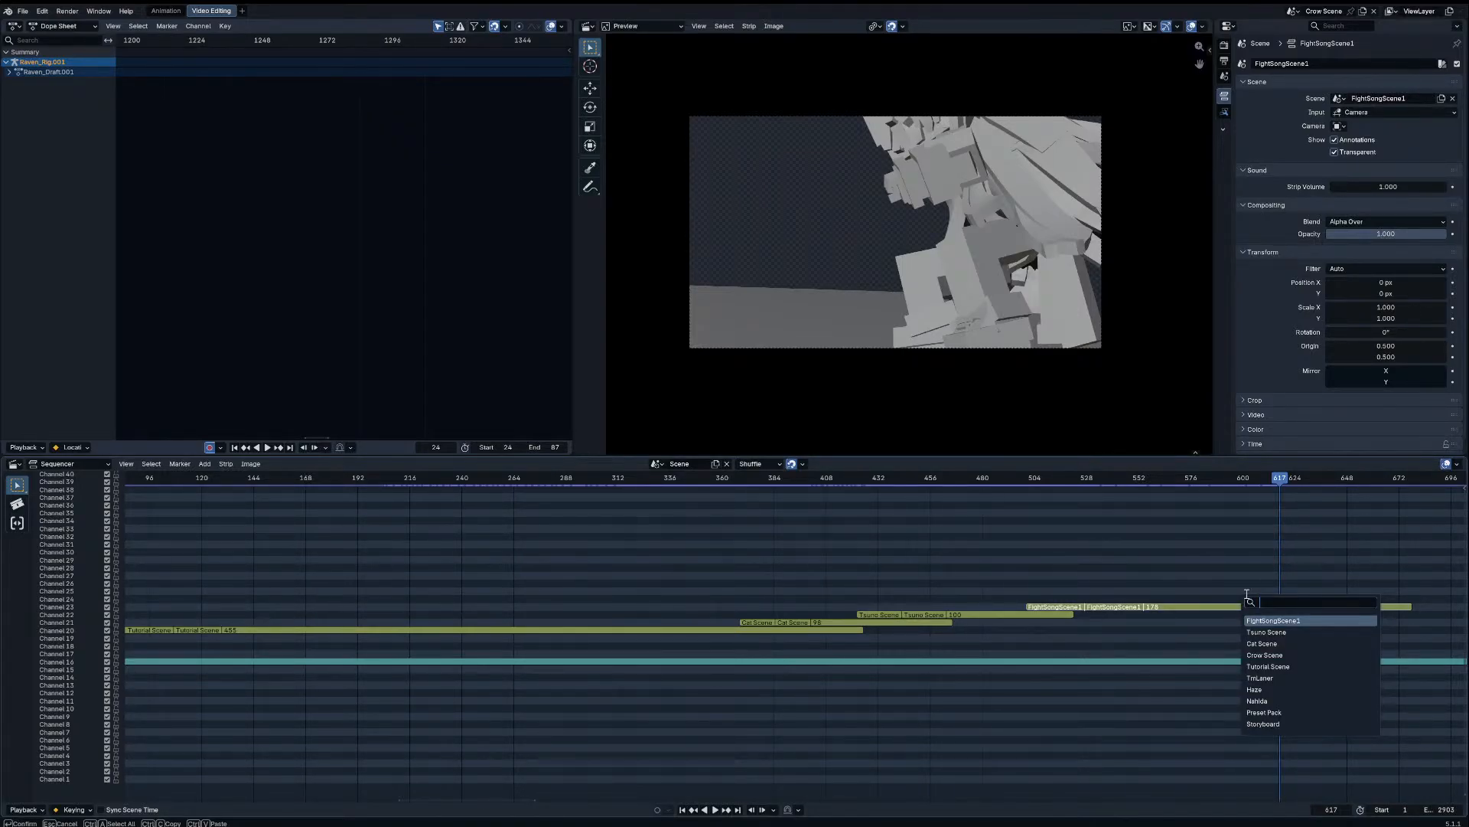
pyautogui.write('haze')
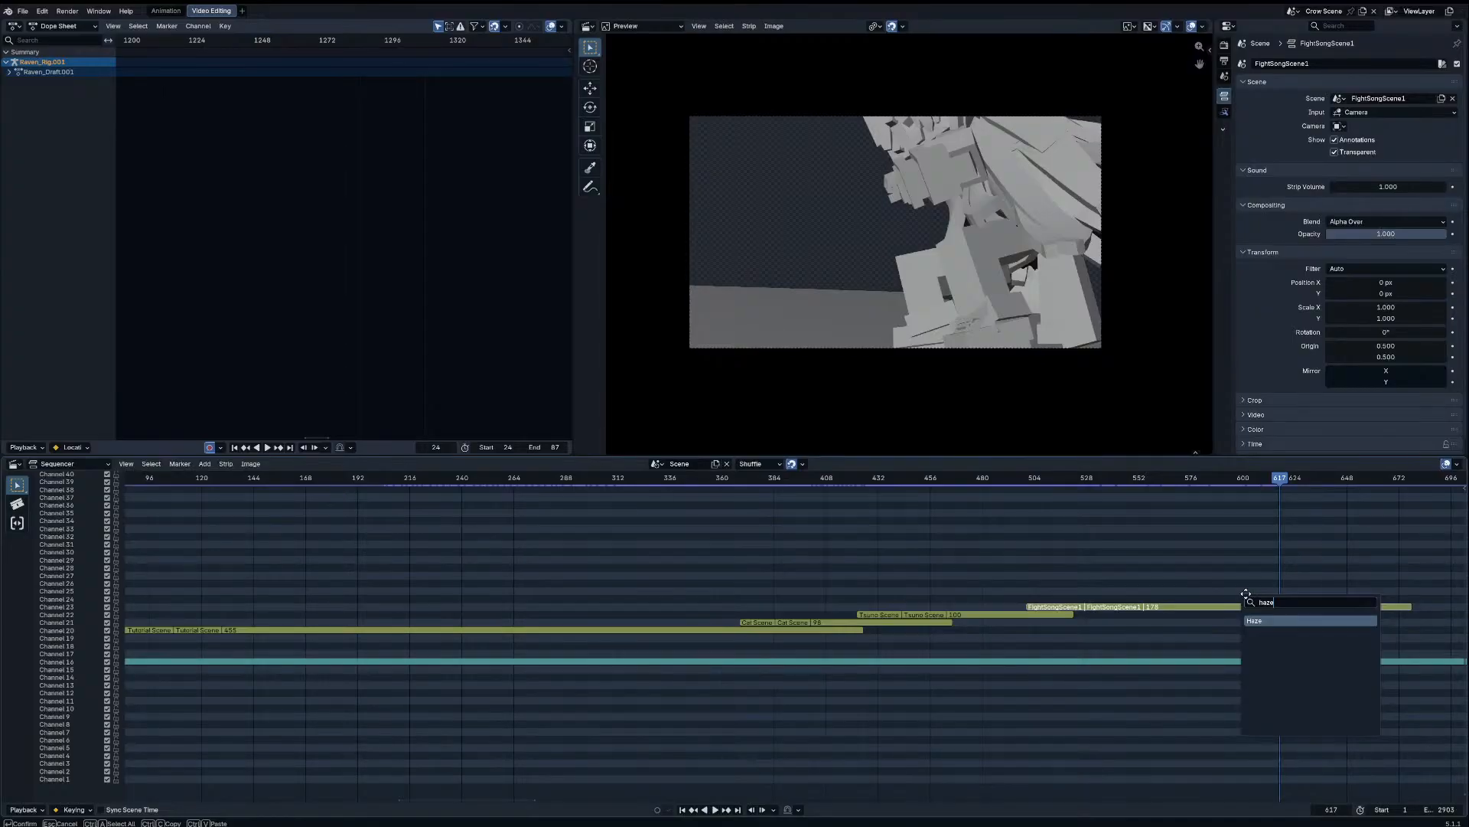
pyautogui.press('Return')
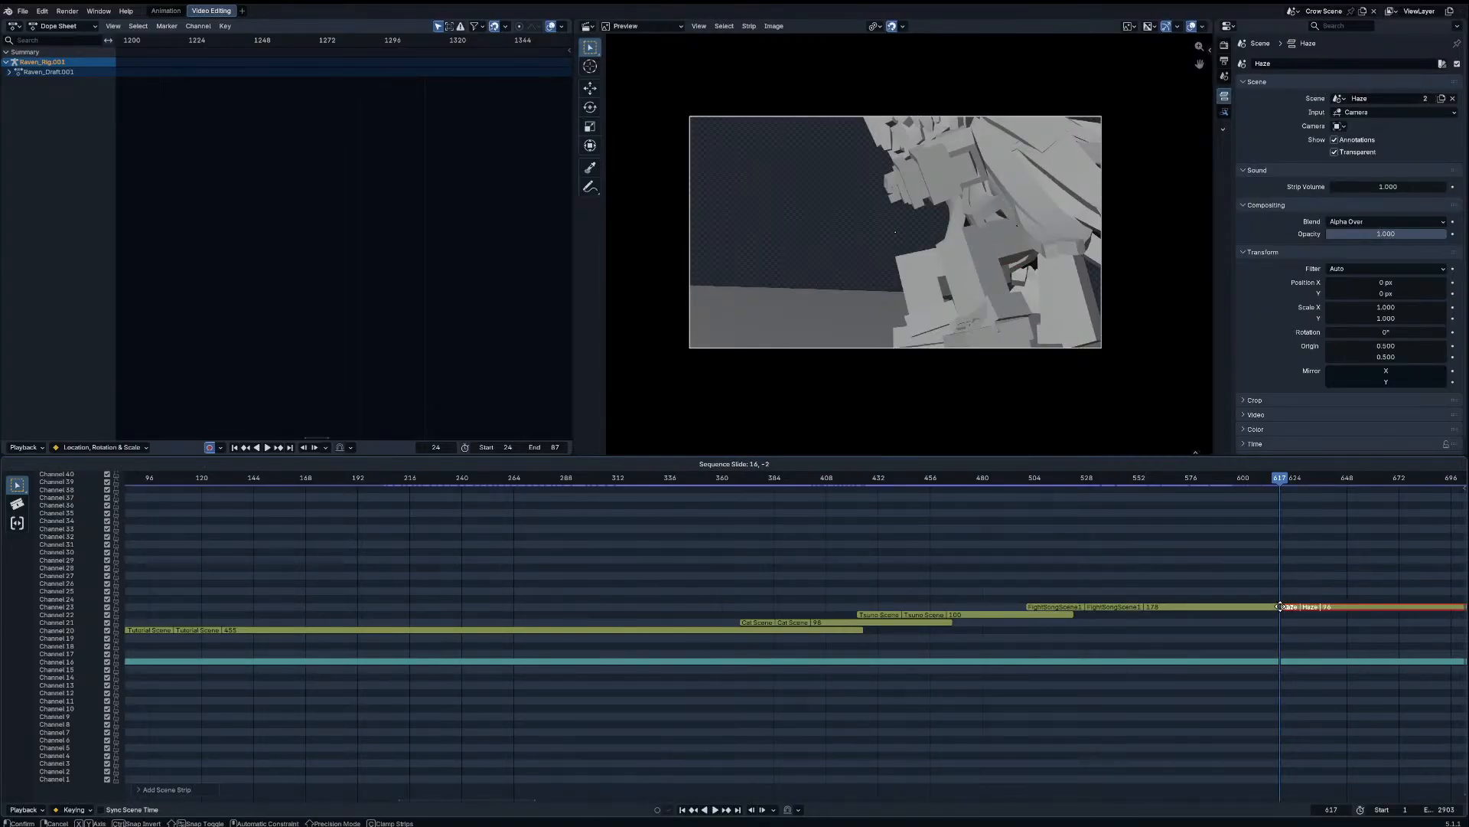
pyautogui.click(1280, 602)
pyautogui.press('space')
pyautogui.moveTo(1241, 600); pyautogui.dragTo(1036, 594, button='middle')
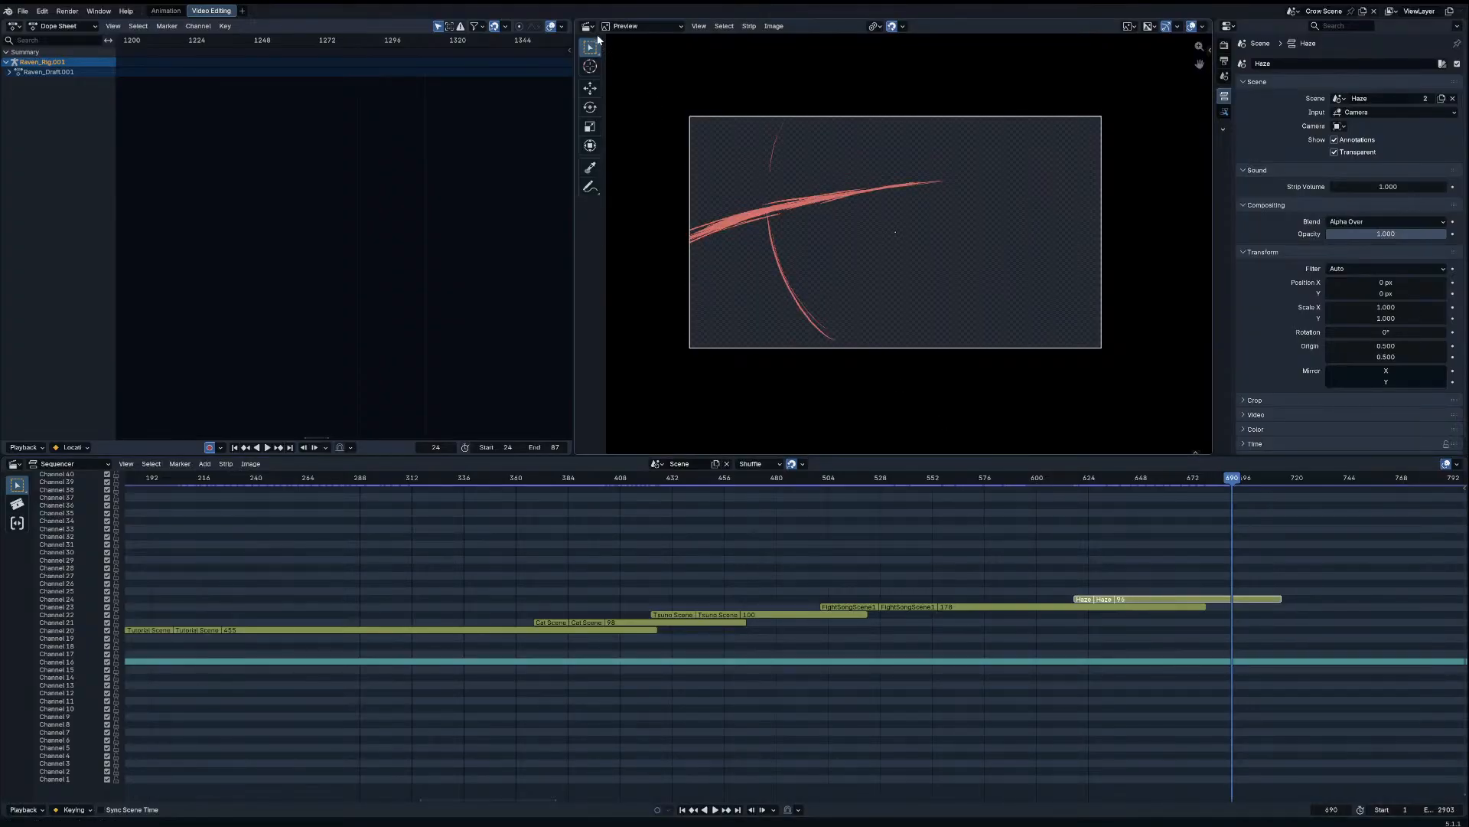
pyautogui.press('space')
# Step: In the Animation workspace, switch to the Haze scene and enable the CH_Rig.004 collection in its view layer
pyautogui.click(165, 11)
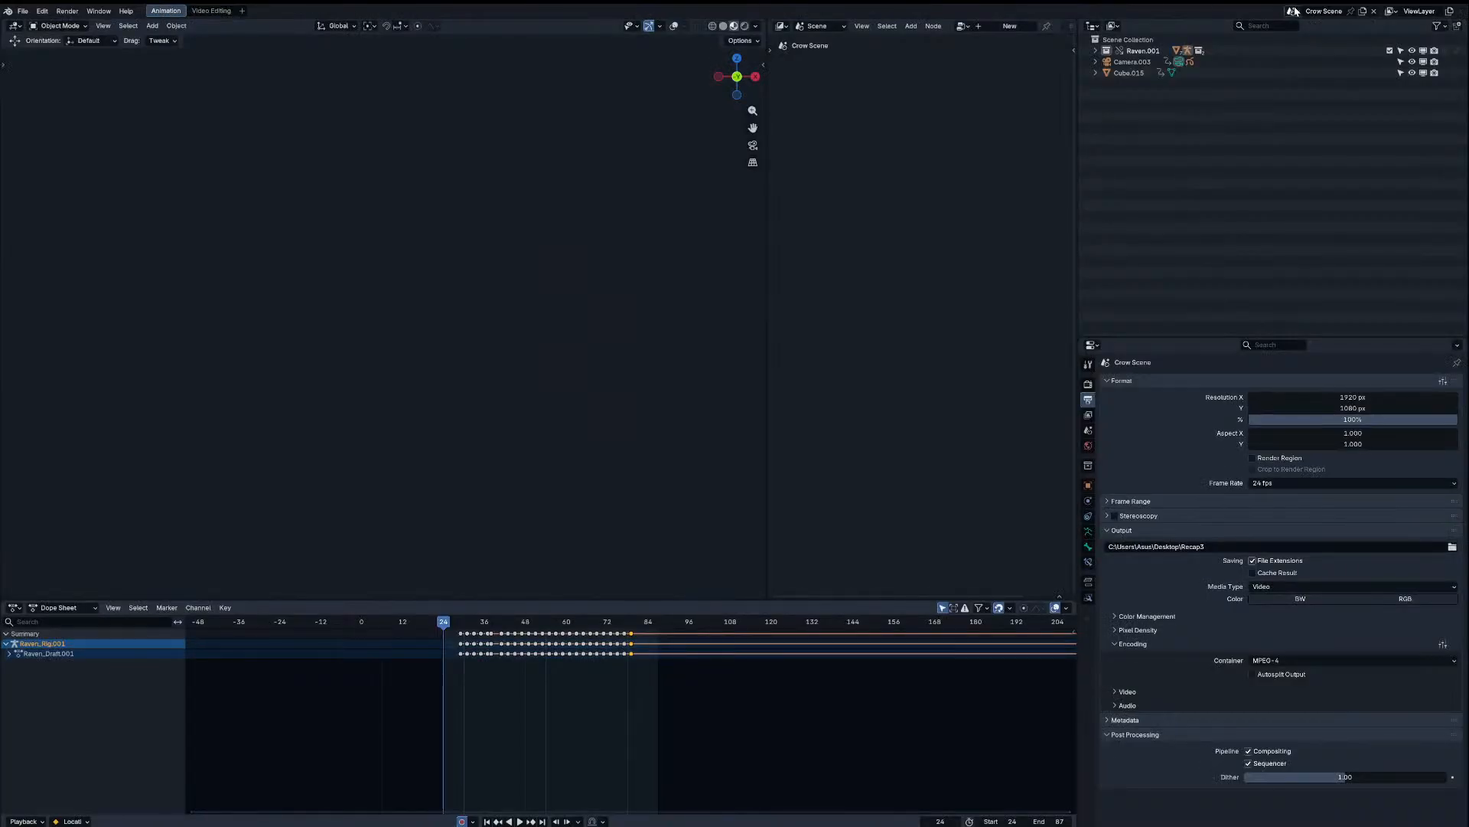
pyautogui.click(1295, 11)
pyautogui.write('ha')
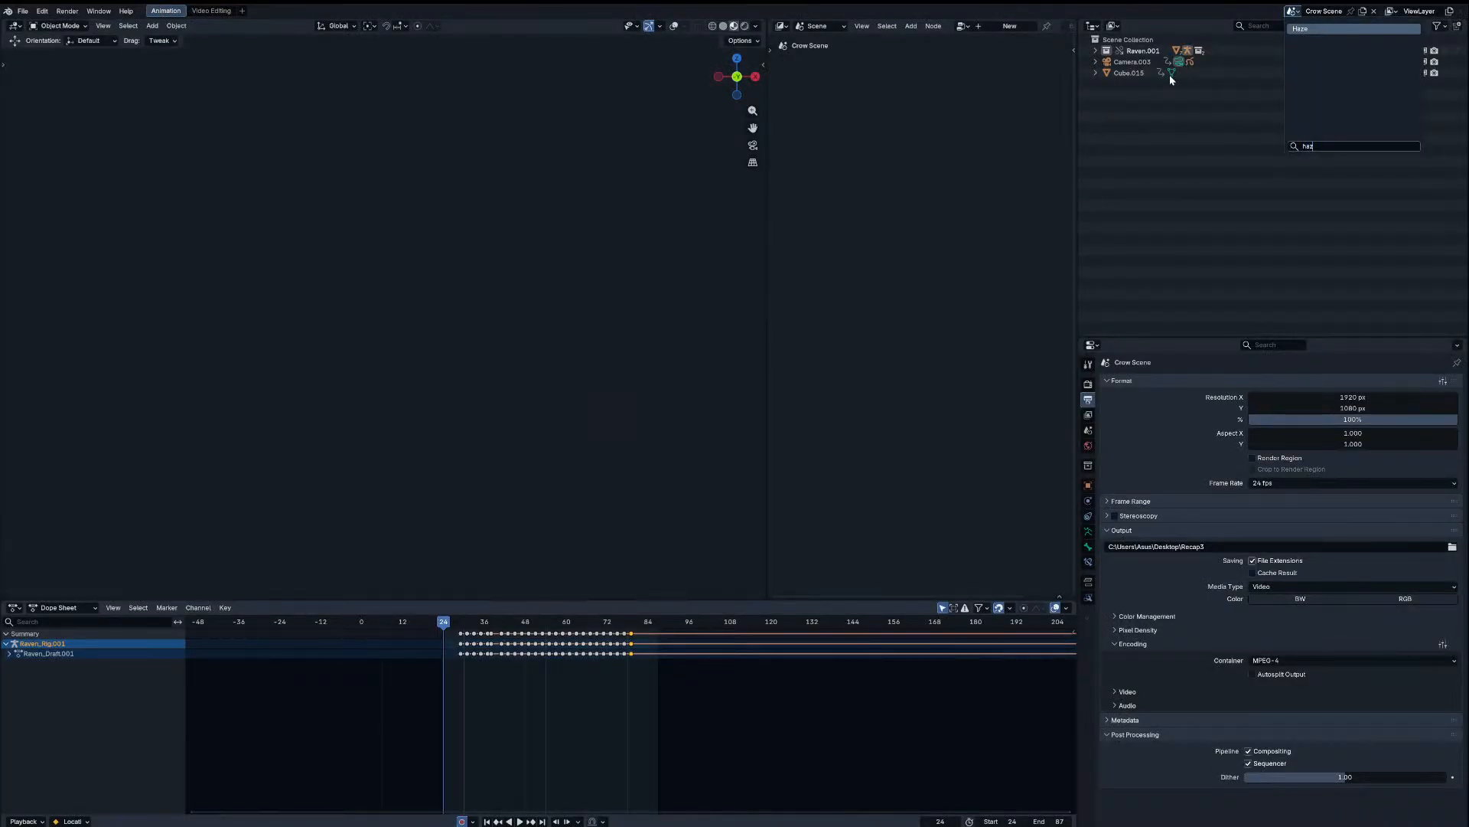
pyautogui.write('z')
pyautogui.press('Return')
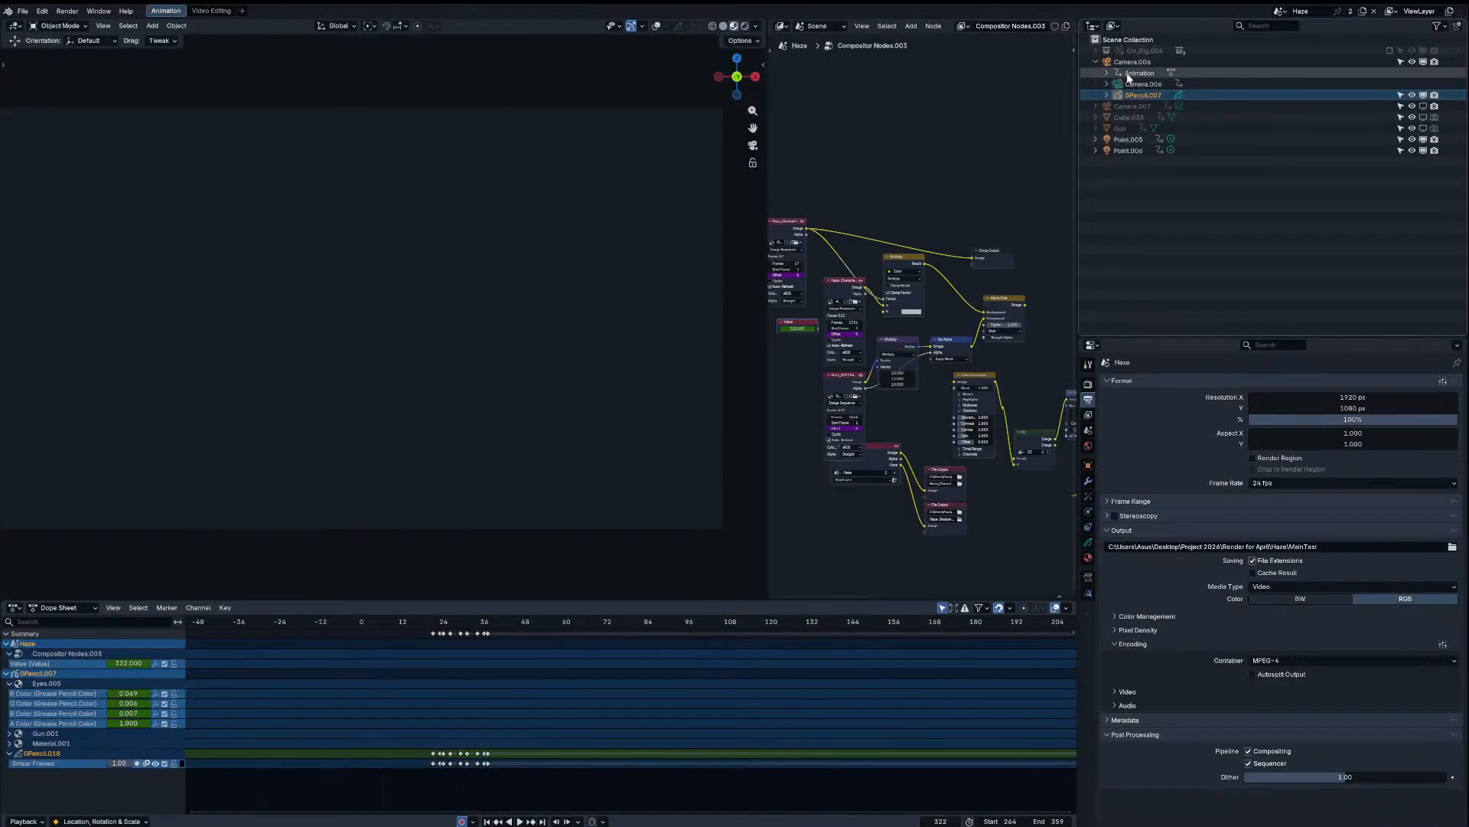
pyautogui.click(1391, 51)
# Step: Play back the Haze scene with viewport overlays turned on, stopping at frame 295
pyautogui.press('space')
pyautogui.click(656, 25)
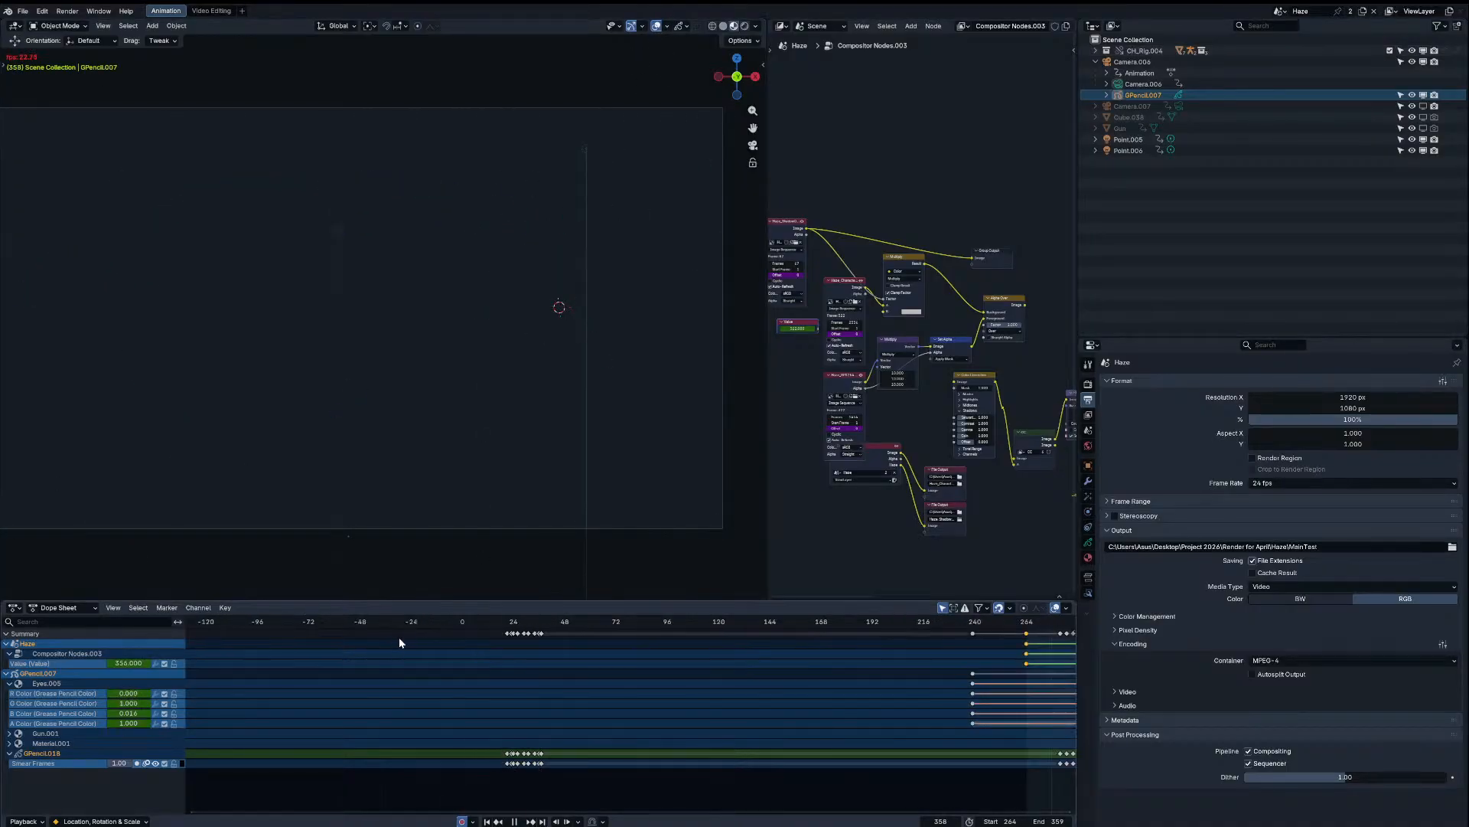
pyautogui.scroll(-5, 604, 629)
pyautogui.press('space')
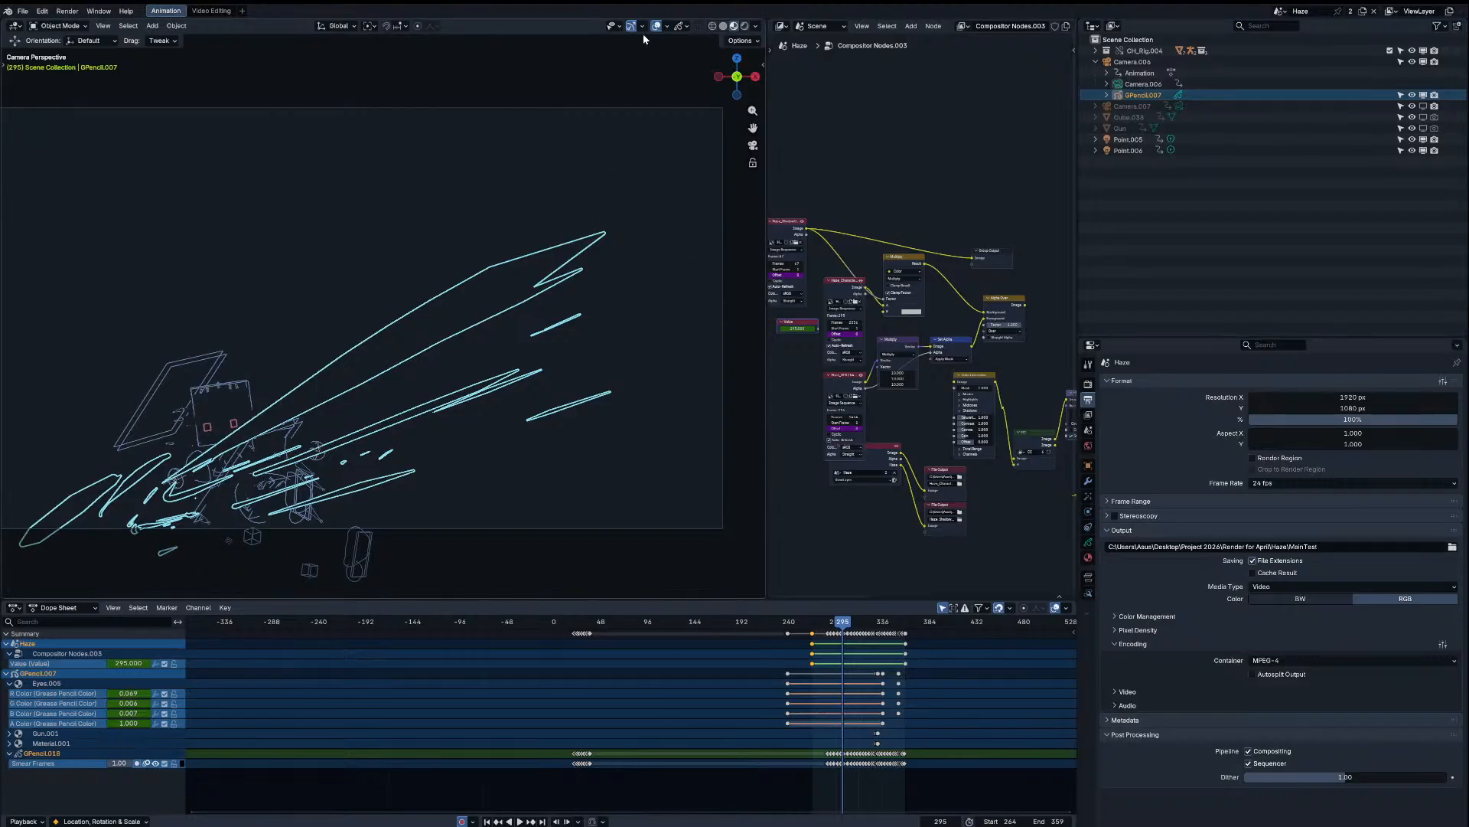
# Step: Adjust the viewport's material preview shading options so the character and grease pencil strokes display in the camera view, and deselect everything
pyautogui.click(724, 26)
pyautogui.click(735, 26)
pyautogui.moveTo(657, 46); pyautogui.dragTo(492, 124, button='middle')
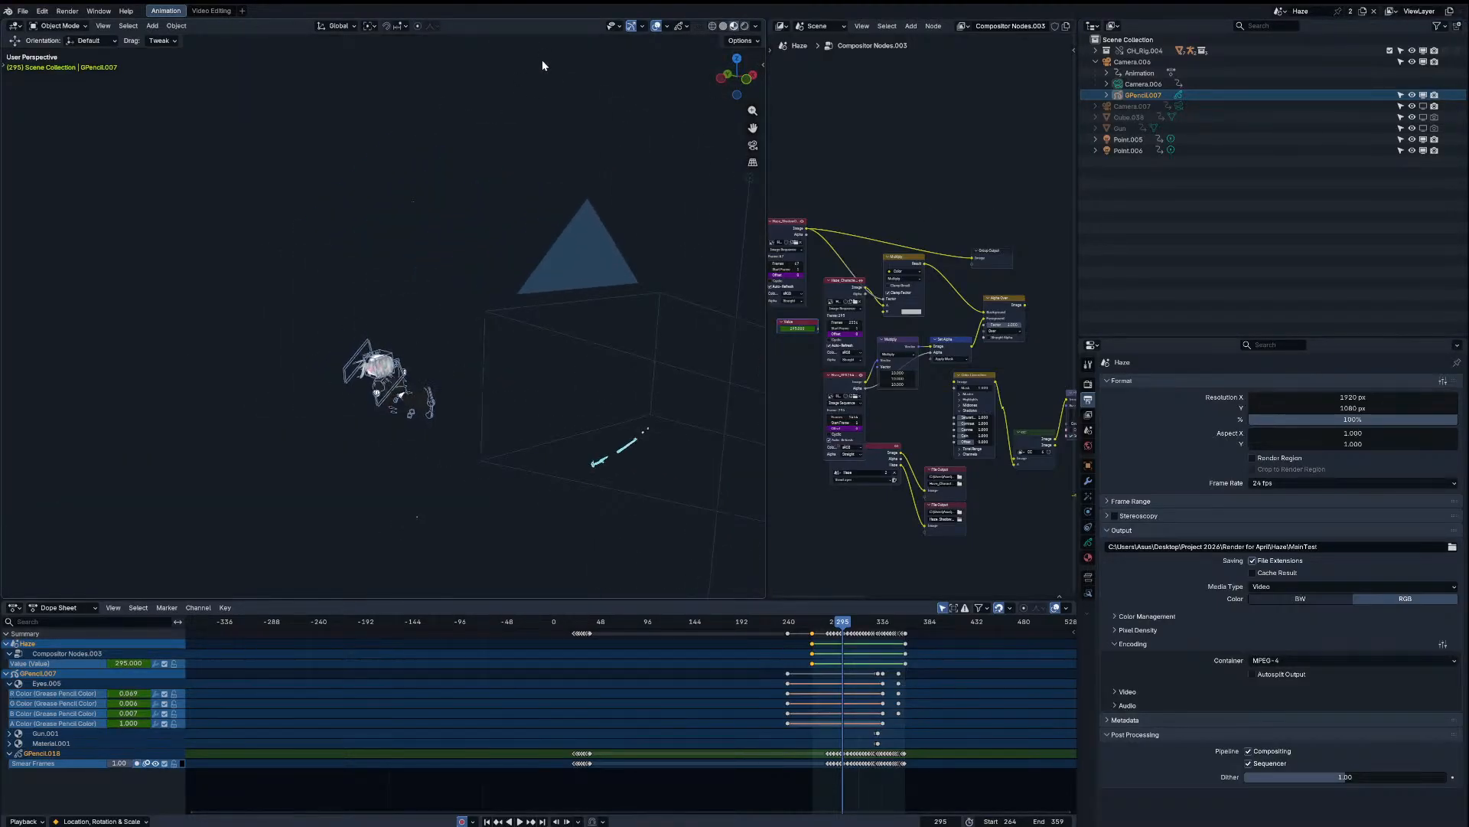
pyautogui.press('KP_0')
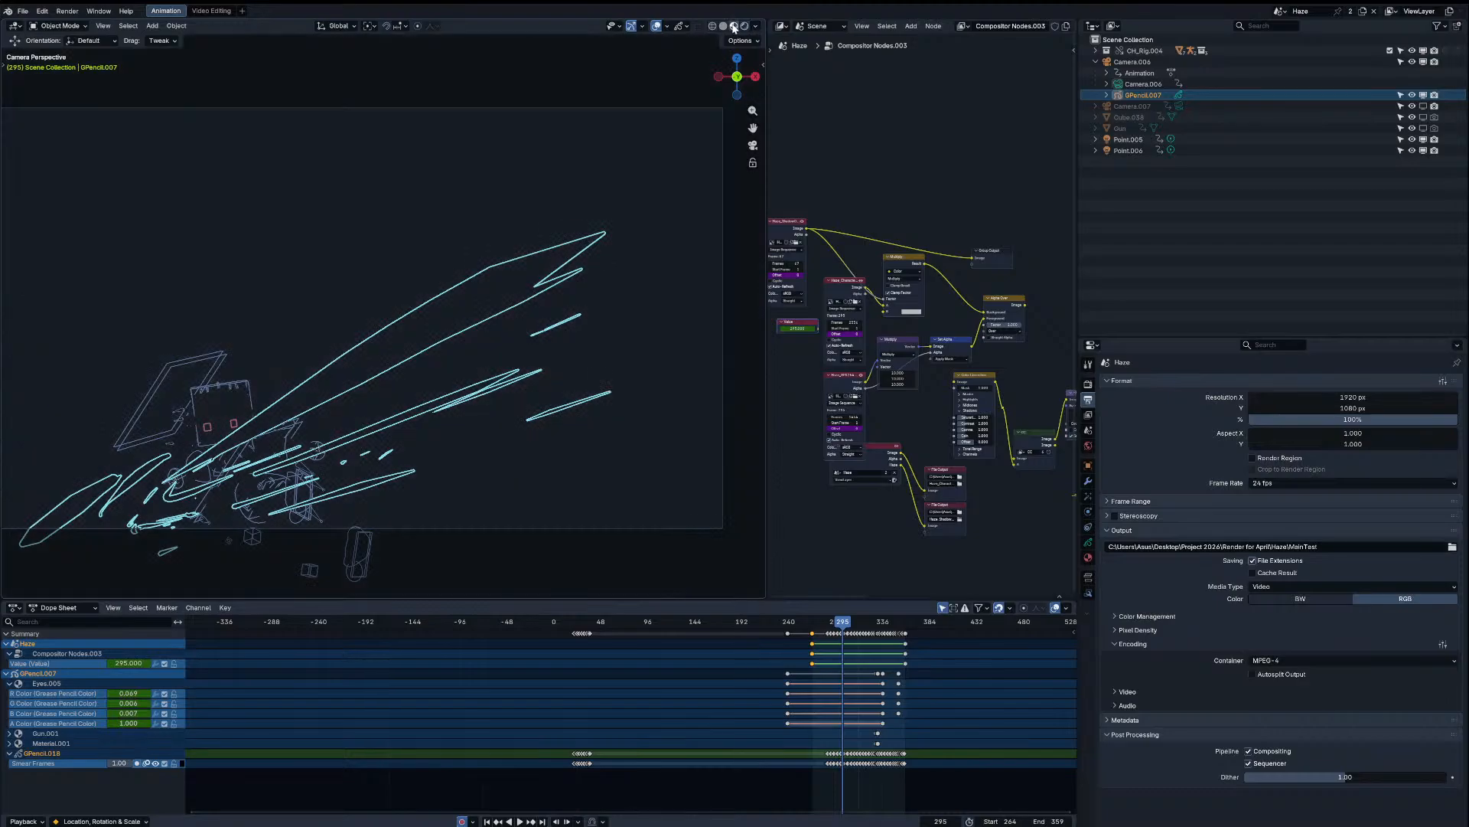
pyautogui.click(757, 26)
pyautogui.moveTo(956, 227)
pyautogui.mouseDown(button='middle')
pyautogui.moveTo(921, 197)
pyautogui.moveTo(968, 254)
pyautogui.moveTo(1064, 244)
pyautogui.mouseUp(button='middle')
pyautogui.scroll(-1, 943, 220)
pyautogui.click(976, 239)
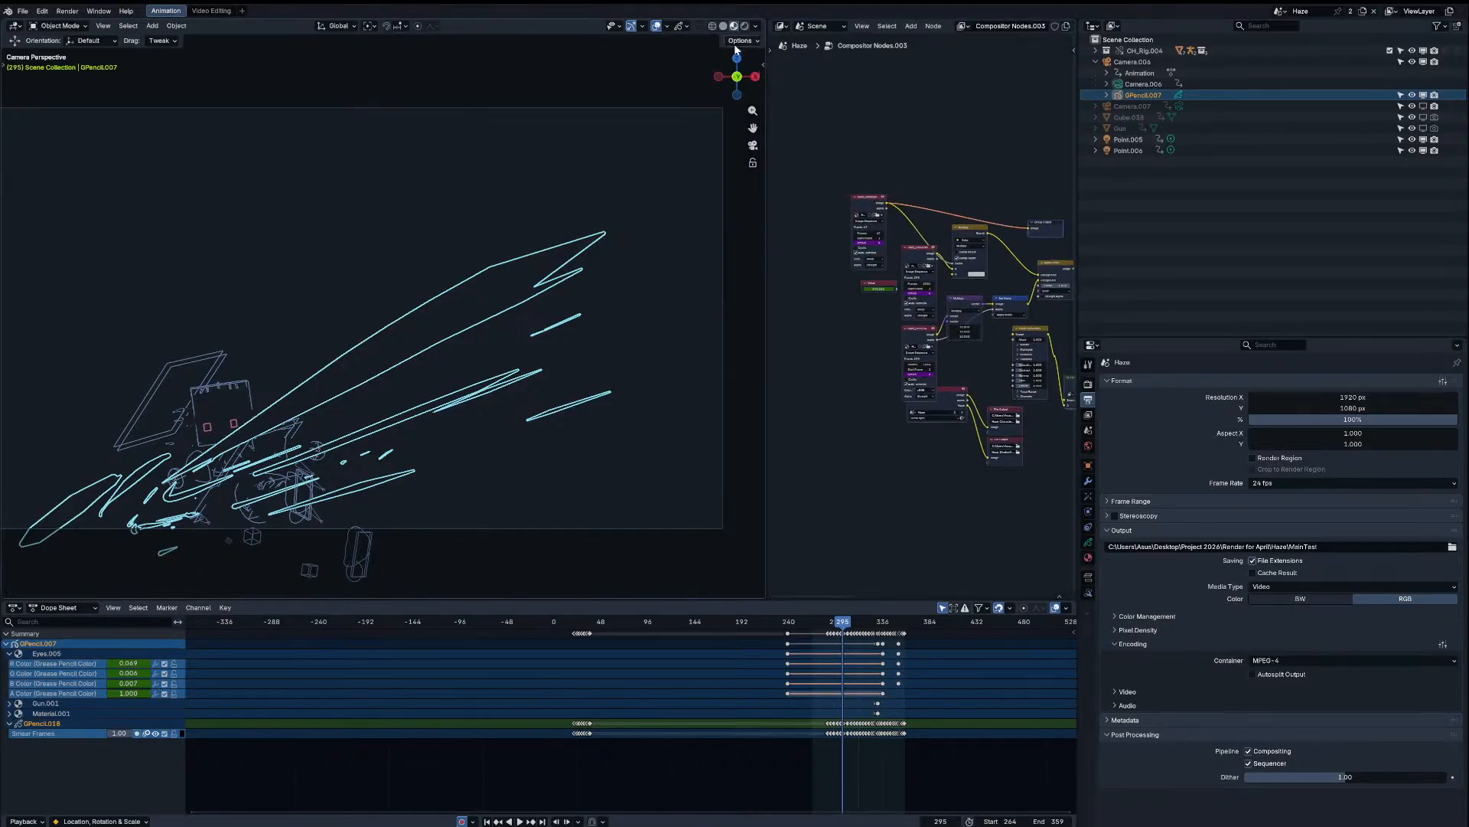
pyautogui.click(755, 26)
pyautogui.click(721, 287)
pyautogui.click(586, 338)
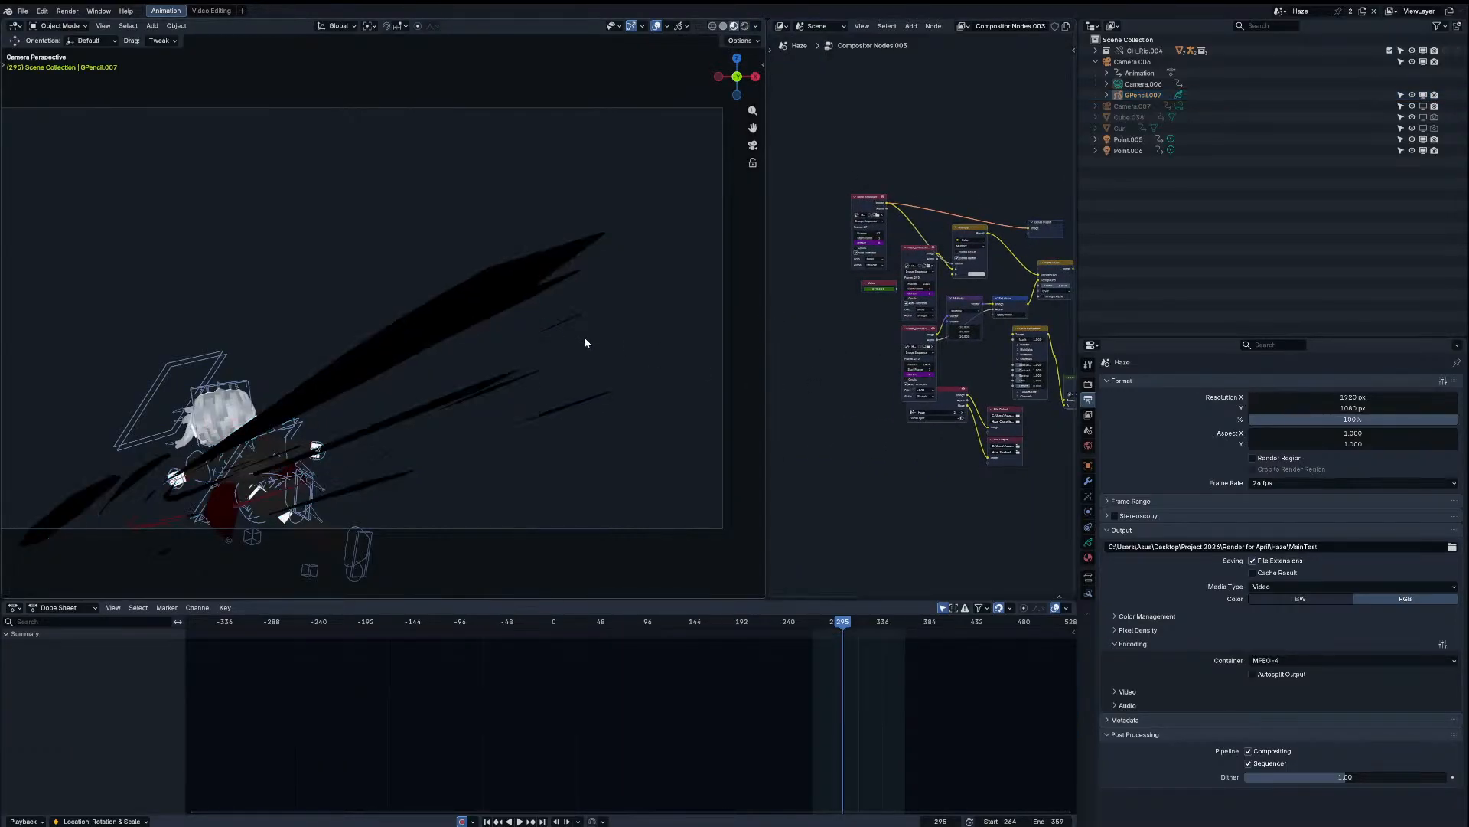
# Step: Play ahead to frame 316, enable the Gun object's viewport display and select it
pyautogui.press('space')
pyautogui.press('space')
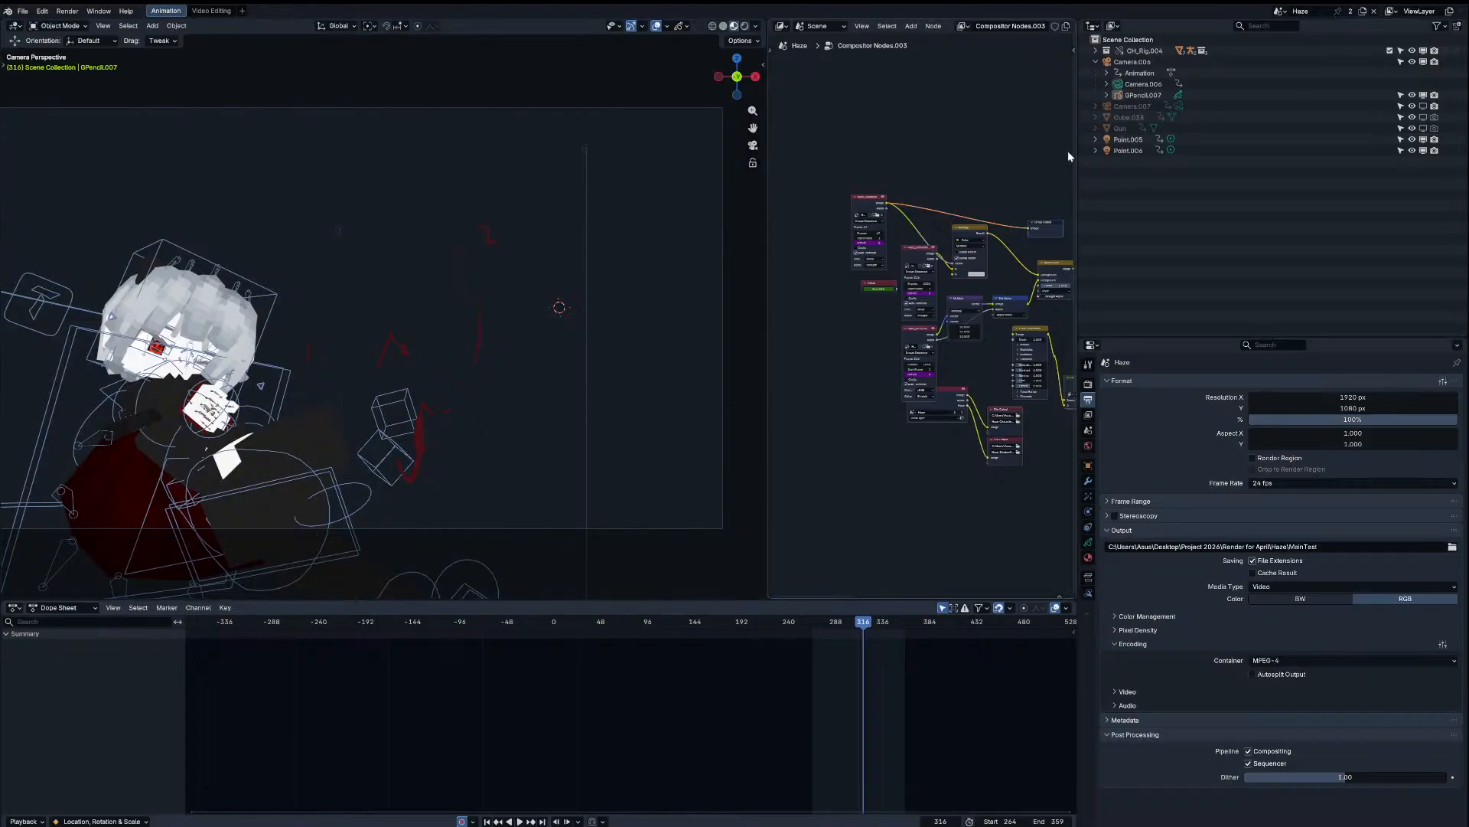
pyautogui.click(1422, 128)
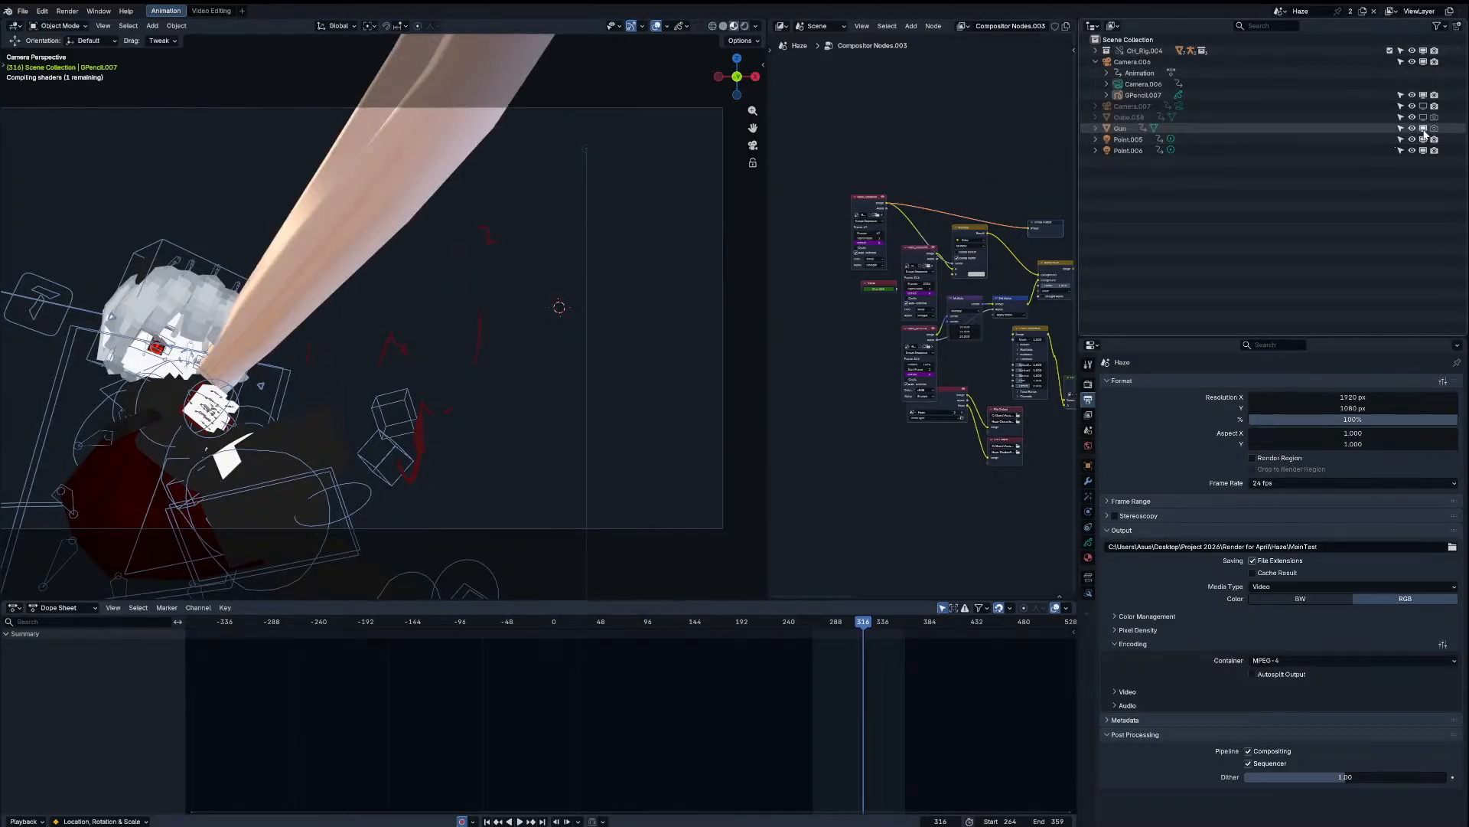
pyautogui.click(426, 177)
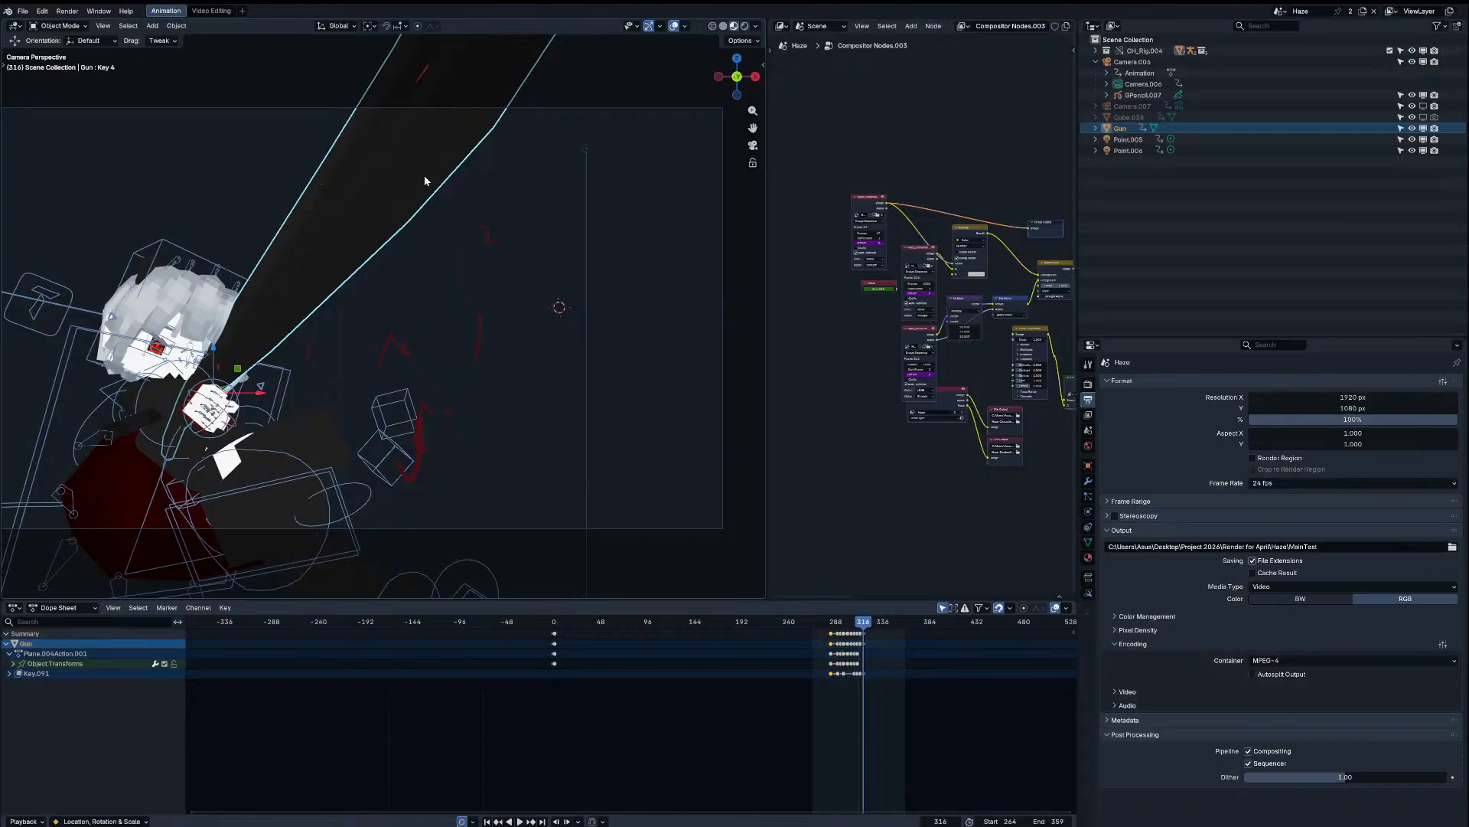
# Step: Scrub and play the Gun's keyframed animation in the camera view, stopping at frame 285 on the close-up of the eyes
pyautogui.scroll(-2, 456, 413)
pyautogui.keyDown('shift'); pyautogui.moveTo(409, 396); pyautogui.dragTo(458, 397, button='middle'); pyautogui.keyUp('shift')
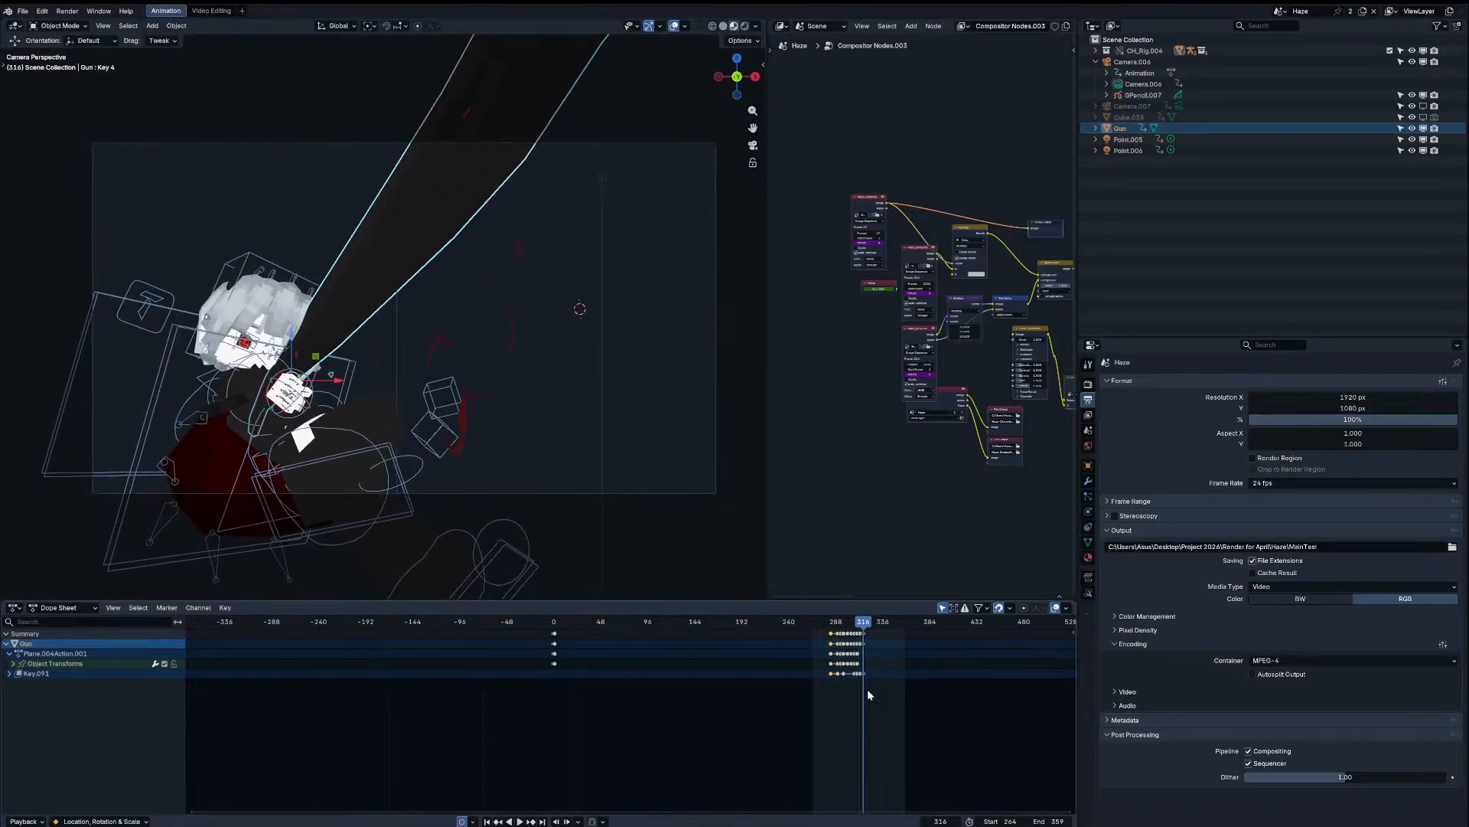
pyautogui.moveTo(870, 693); pyautogui.dragTo(704, 695, button='middle')
pyautogui.scroll(10, 697, 674)
pyautogui.moveTo(684, 625); pyautogui.dragTo(682, 622)
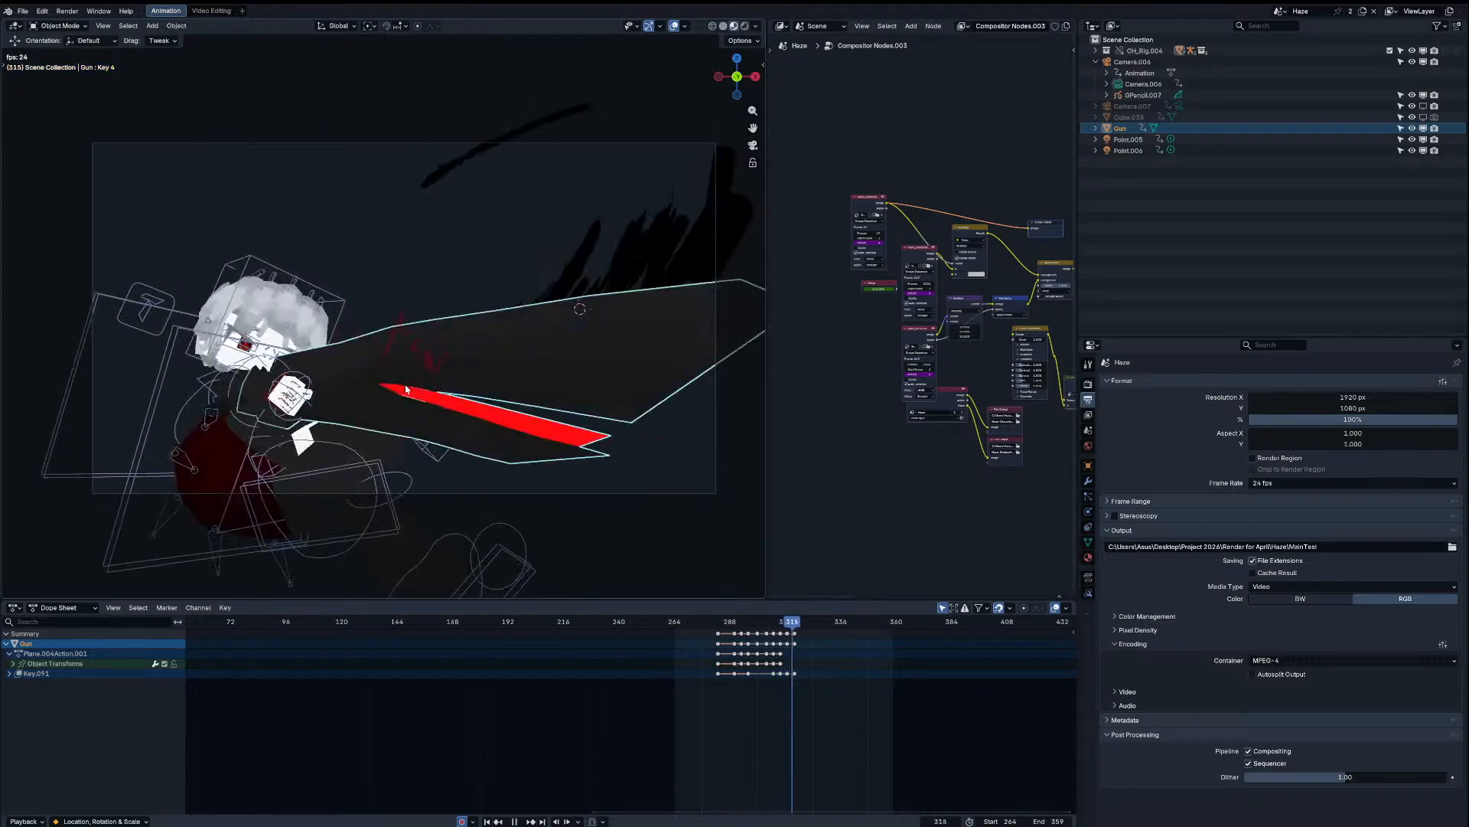
pyautogui.moveTo(695, 623); pyautogui.dragTo(718, 630)
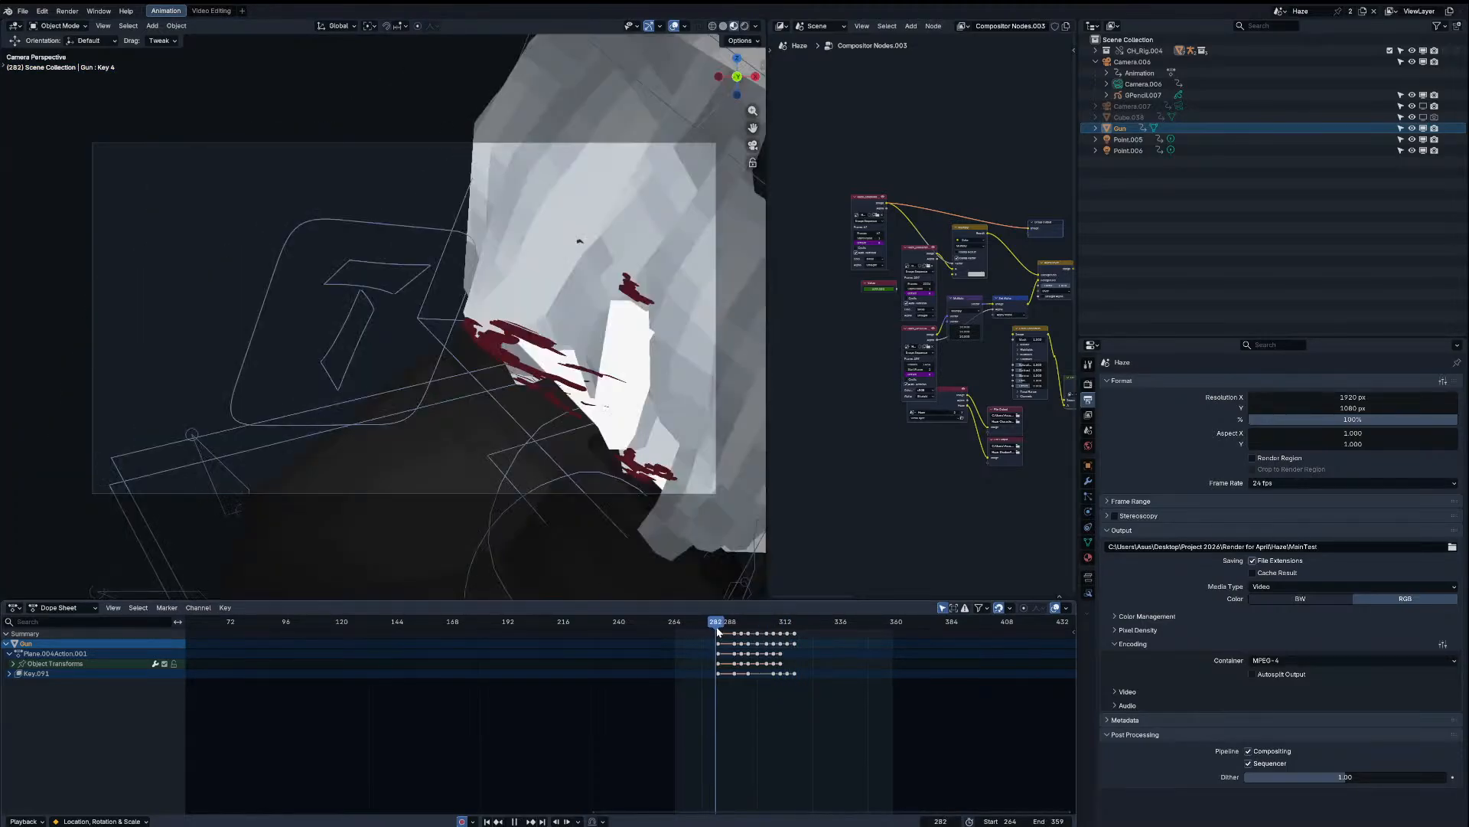
pyautogui.press('space')
# Step: Select the Eyelash Picker.003 object and open its Eyes.003 material nodes and surface settings
pyautogui.click(685, 334)
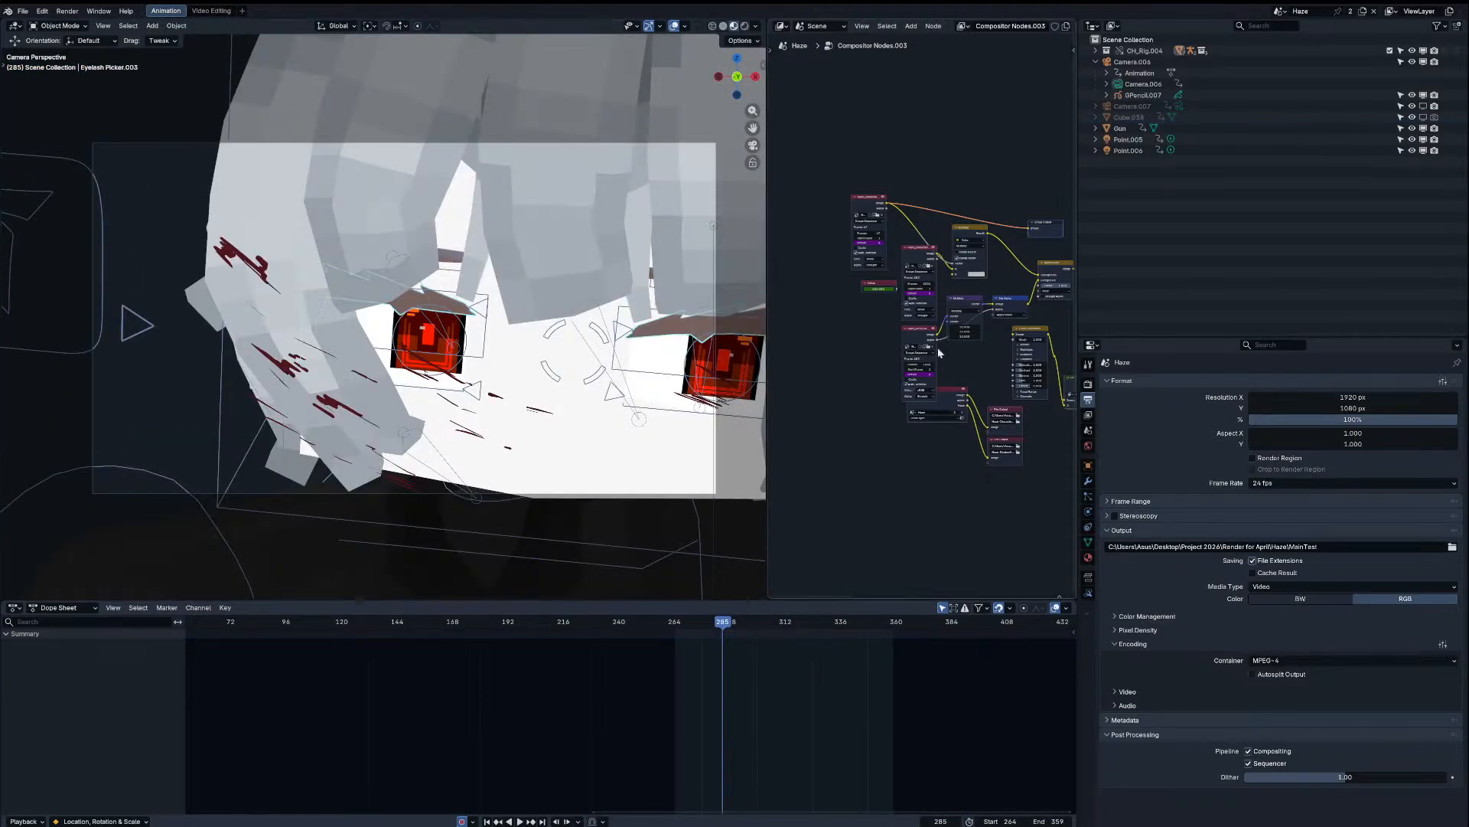
pyautogui.keyDown('ctrl'); pyautogui.scroll(-3, 782, 26); pyautogui.keyUp('ctrl')
pyautogui.moveTo(956, 283); pyautogui.dragTo(1010, 269, button='middle')
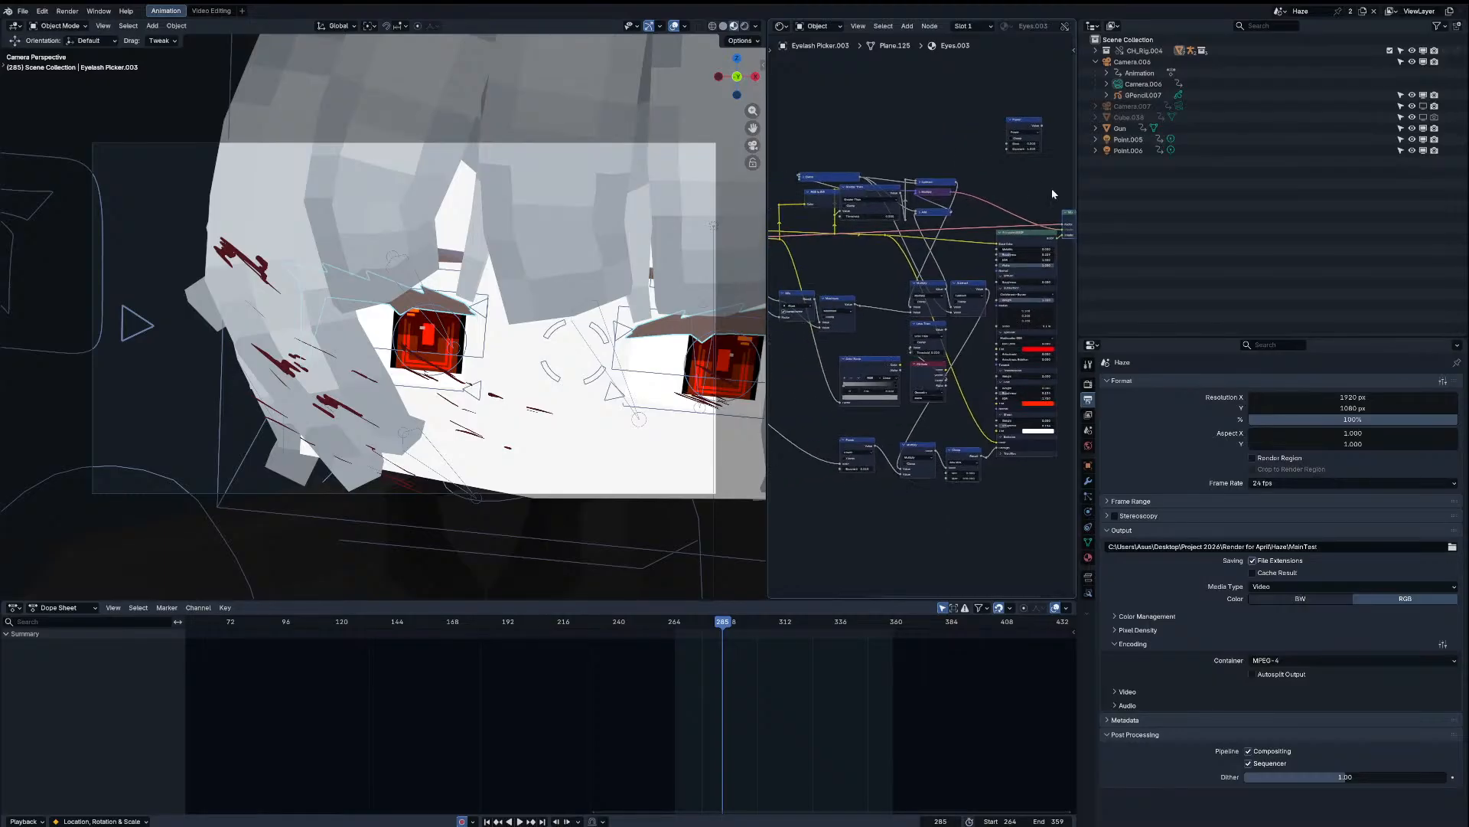
pyautogui.click(1088, 557)
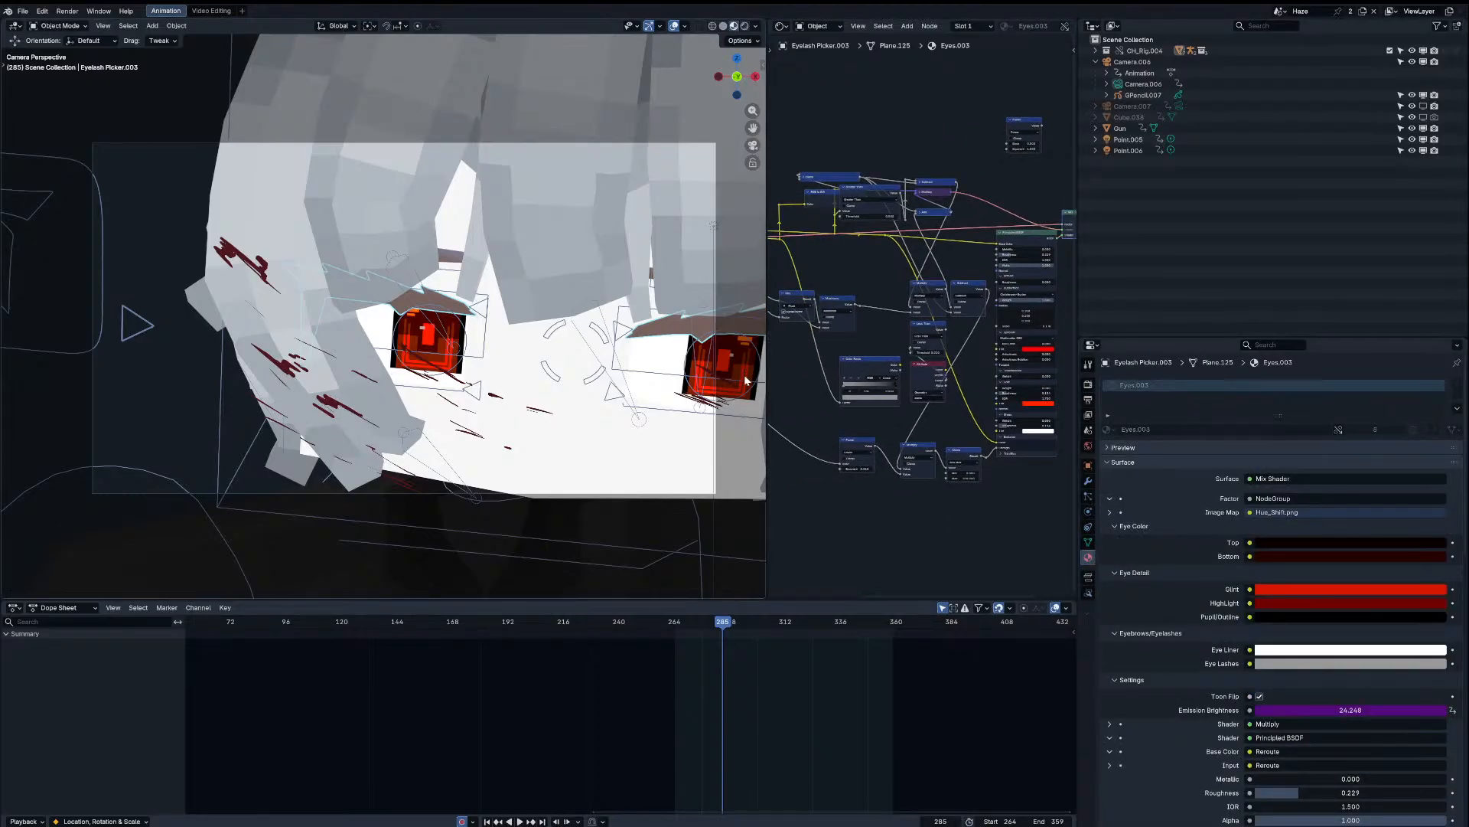
pyautogui.click(1345, 667)
pyautogui.click(1316, 665)
# Step: Inspect the eye's shader nodes up close and turn off Toon Flip in the Eyes.003 material
pyautogui.scroll(4, 437, 302)
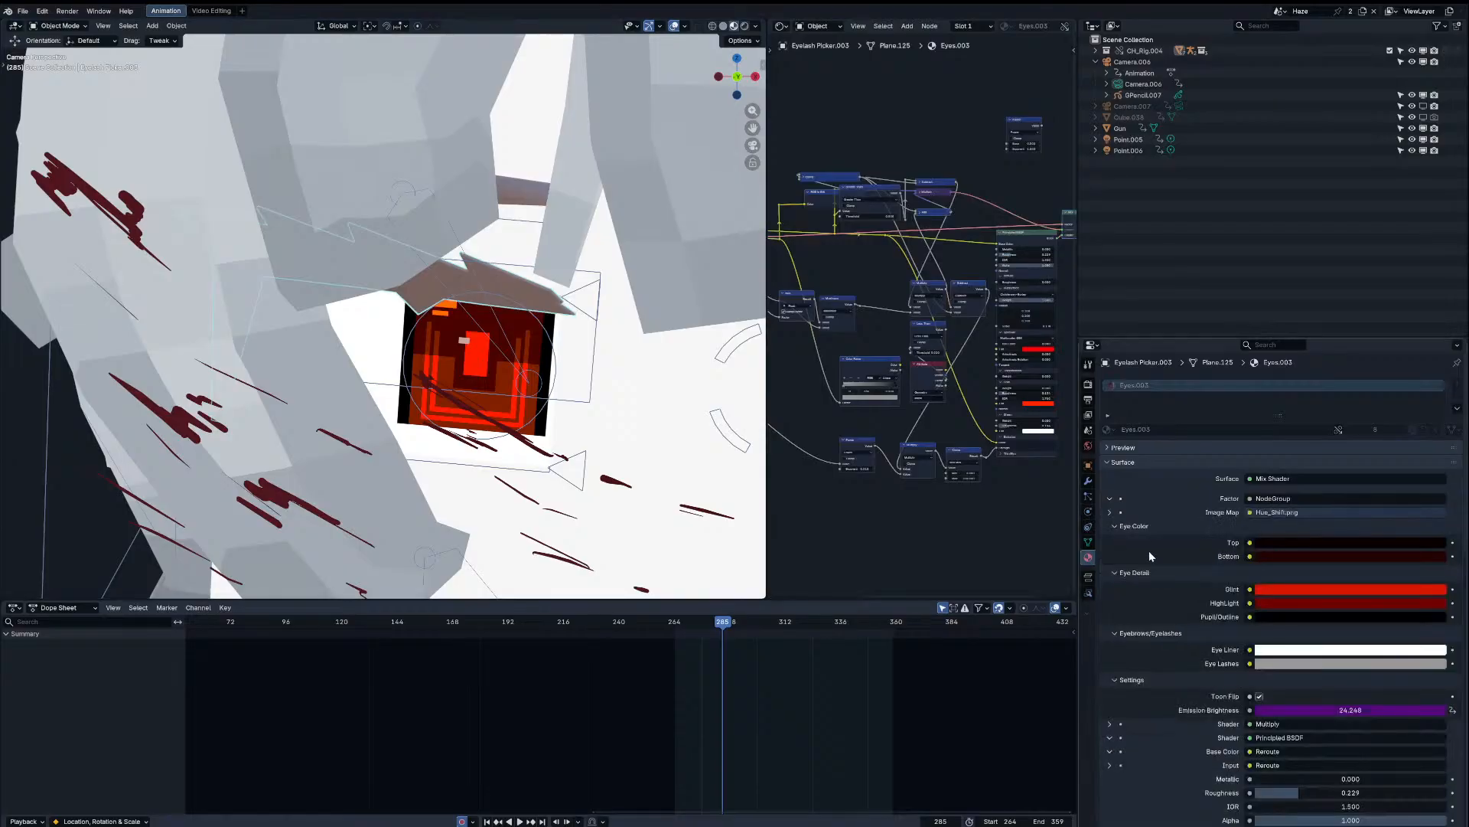
pyautogui.scroll(-3, 948, 224)
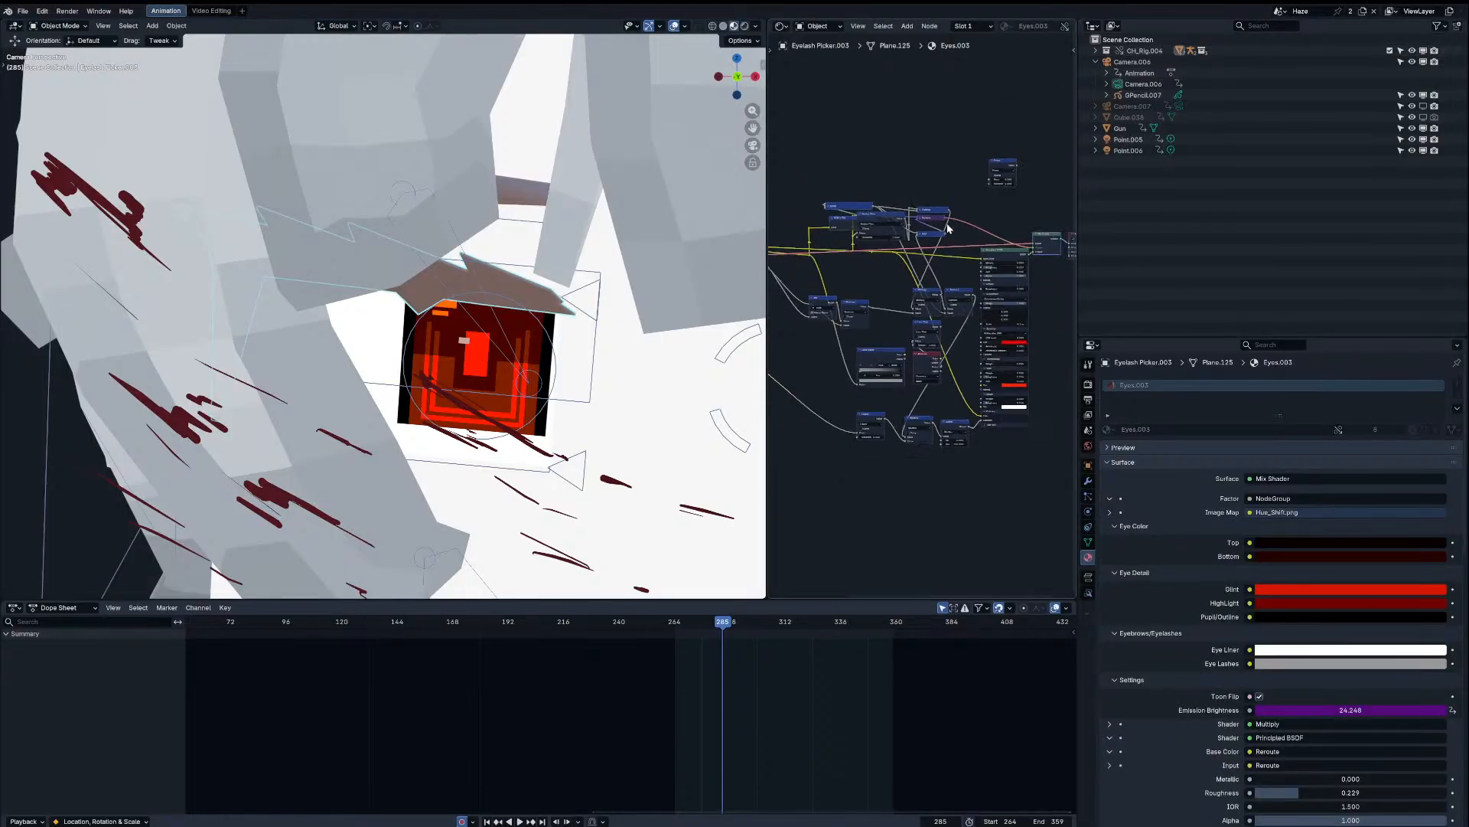
pyautogui.moveTo(947, 224); pyautogui.dragTo(878, 222, button='middle')
pyautogui.scroll(1, 947, 234)
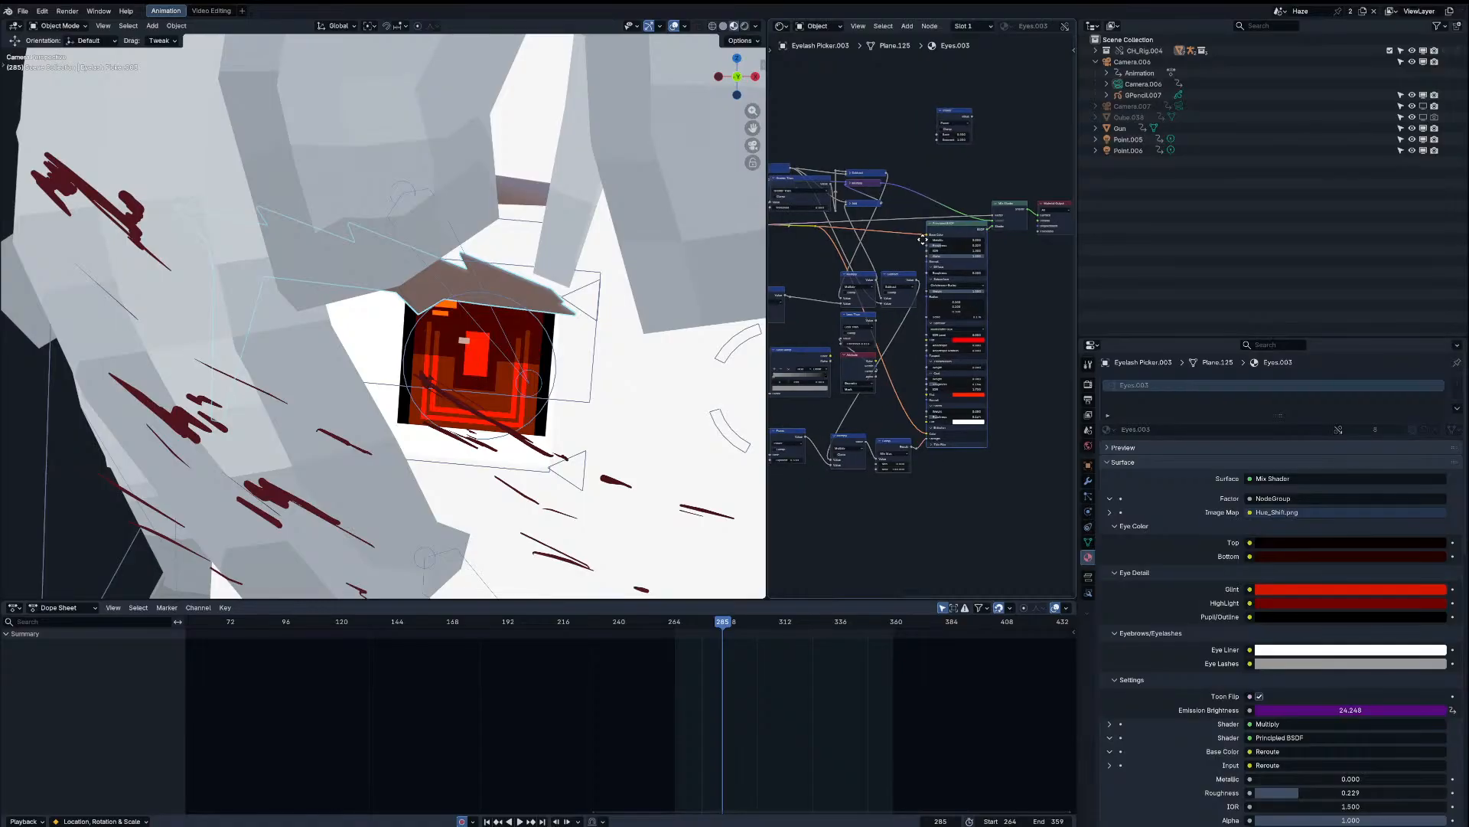
pyautogui.scroll(-2, 1277, 701)
pyautogui.click(1259, 626)
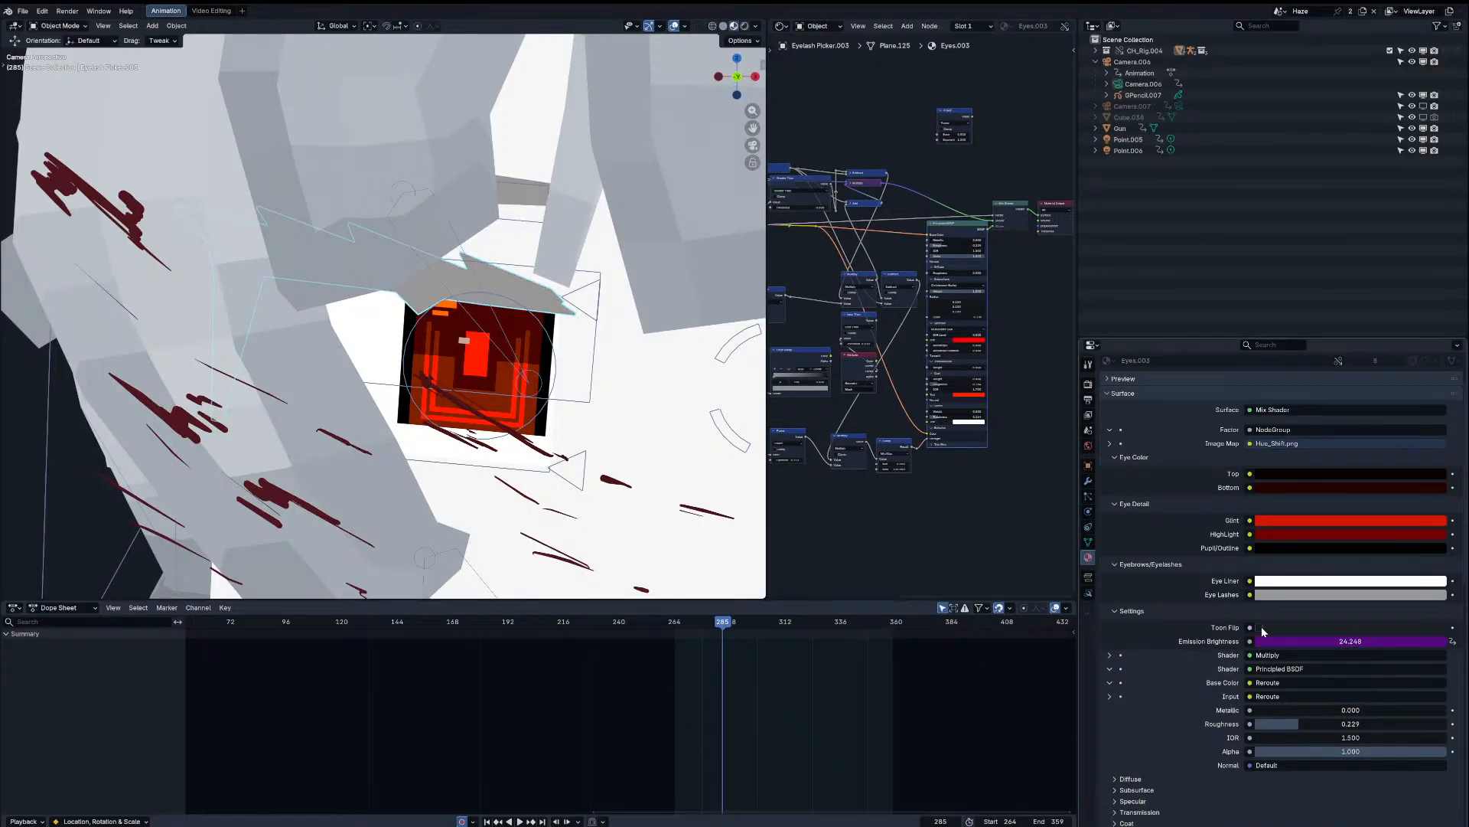
# Step: Select the SideHair object and play the Haze animation from frame 285 to check the material change
pyautogui.scroll(-5, 627, 343)
pyautogui.click(619, 329)
pyautogui.press('space')
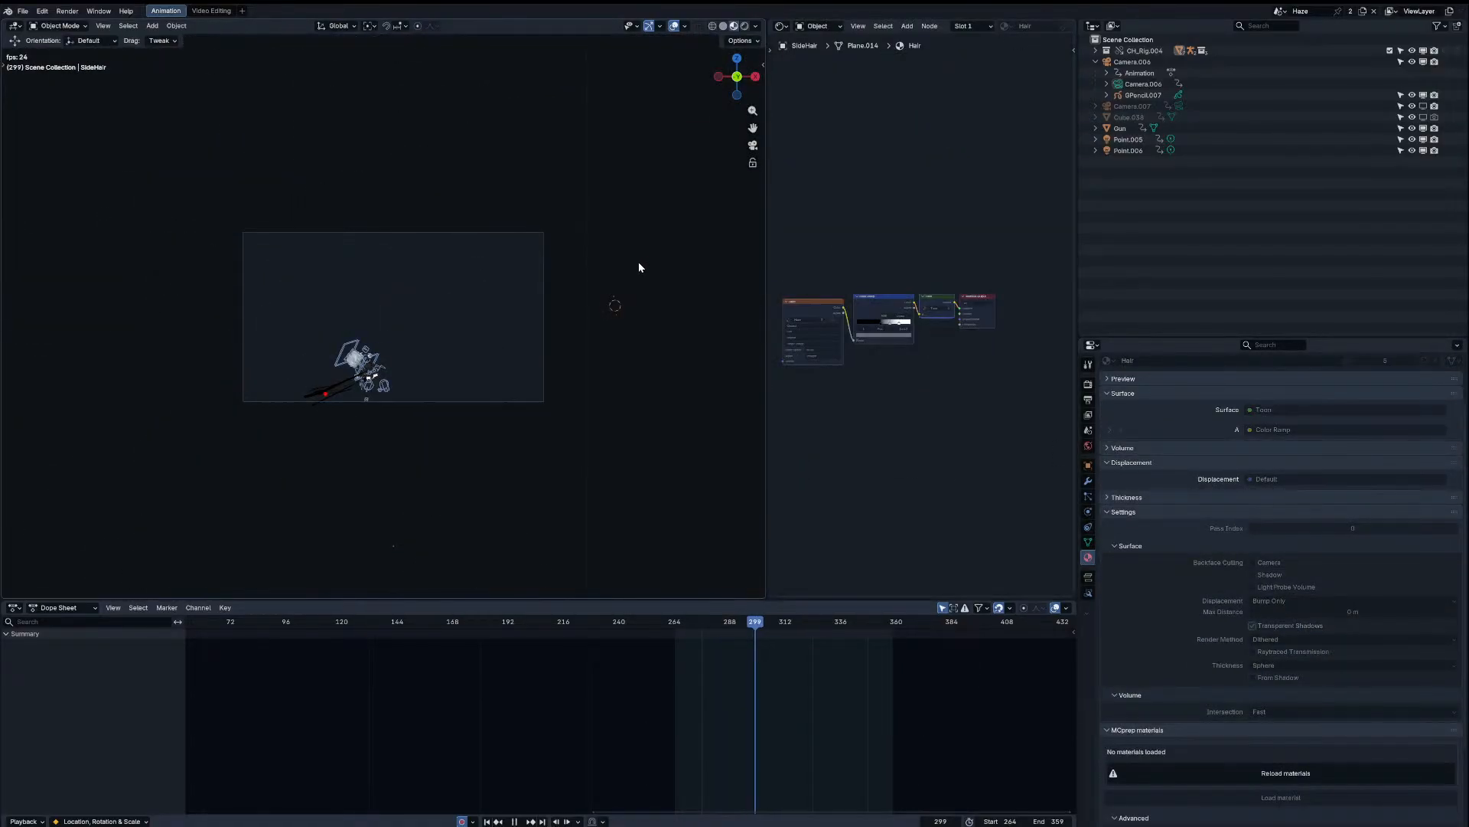
pyautogui.scroll(3, 650, 268)
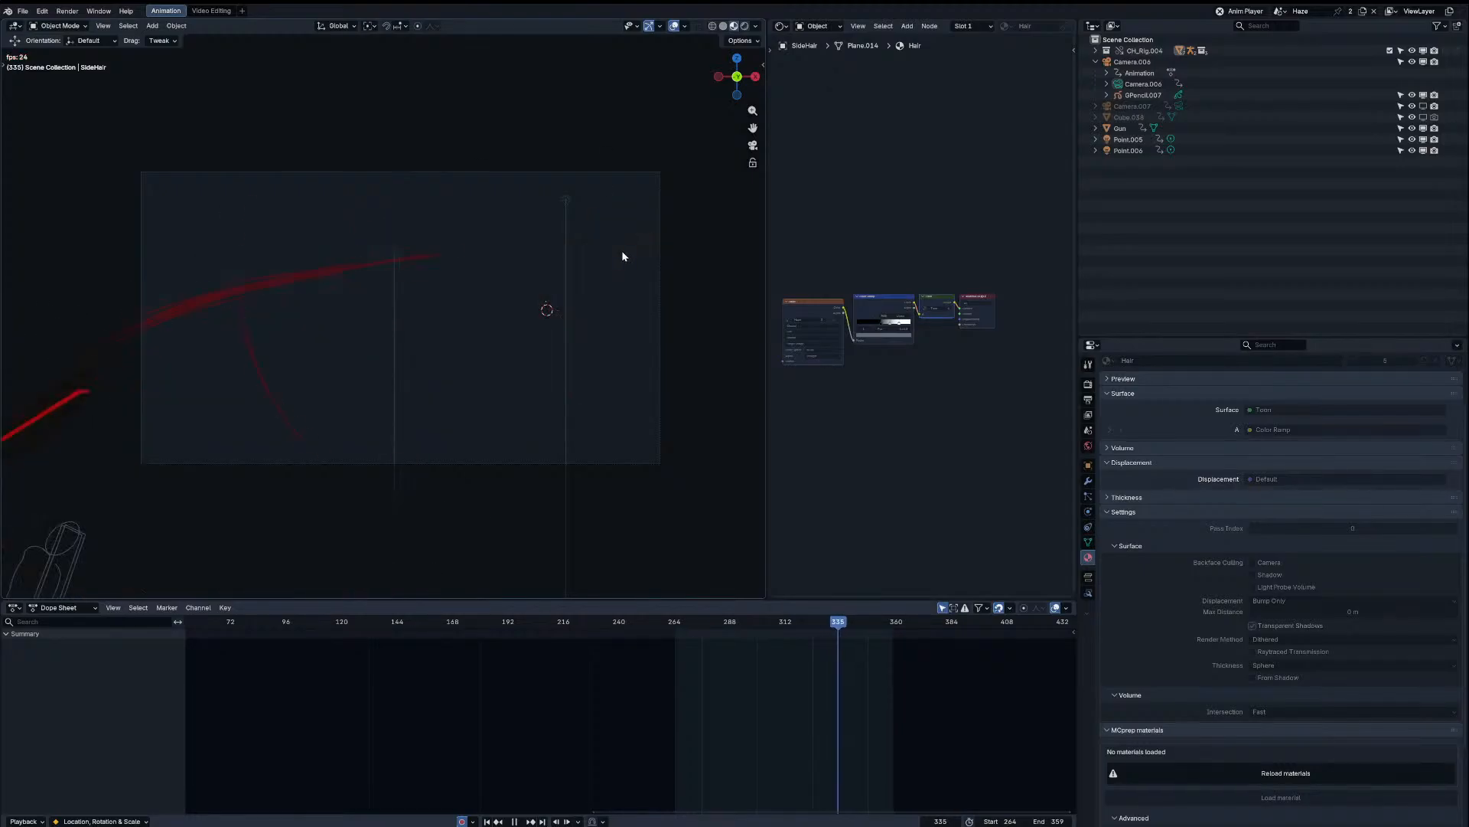
# Step: Return to the Video Editing workspace and replay the edit across the start of the Haze strip, stopping at frame 657
pyautogui.click(212, 11)
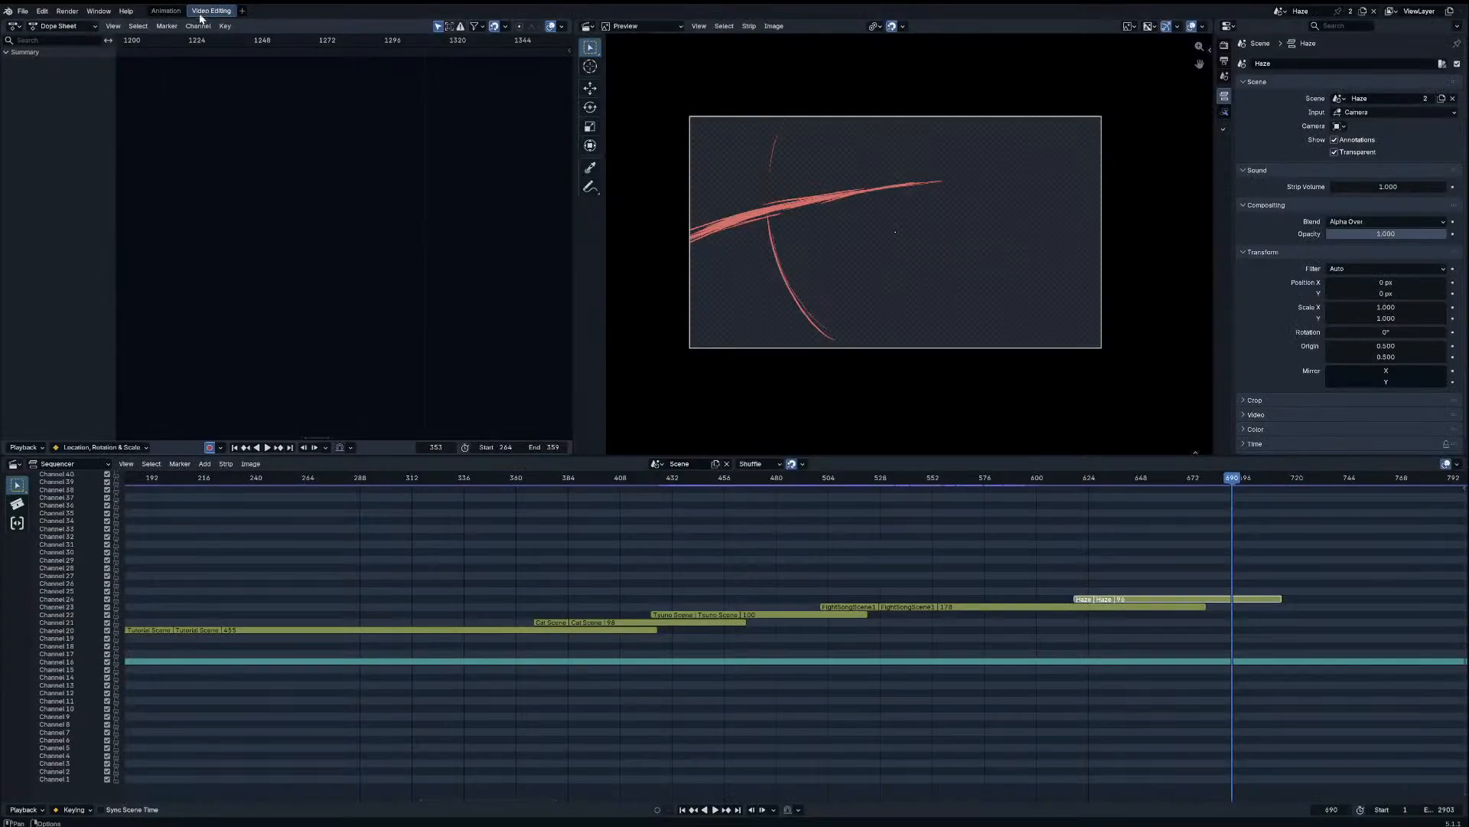
pyautogui.rightClick(1136, 600)
pyautogui.press('Escape')
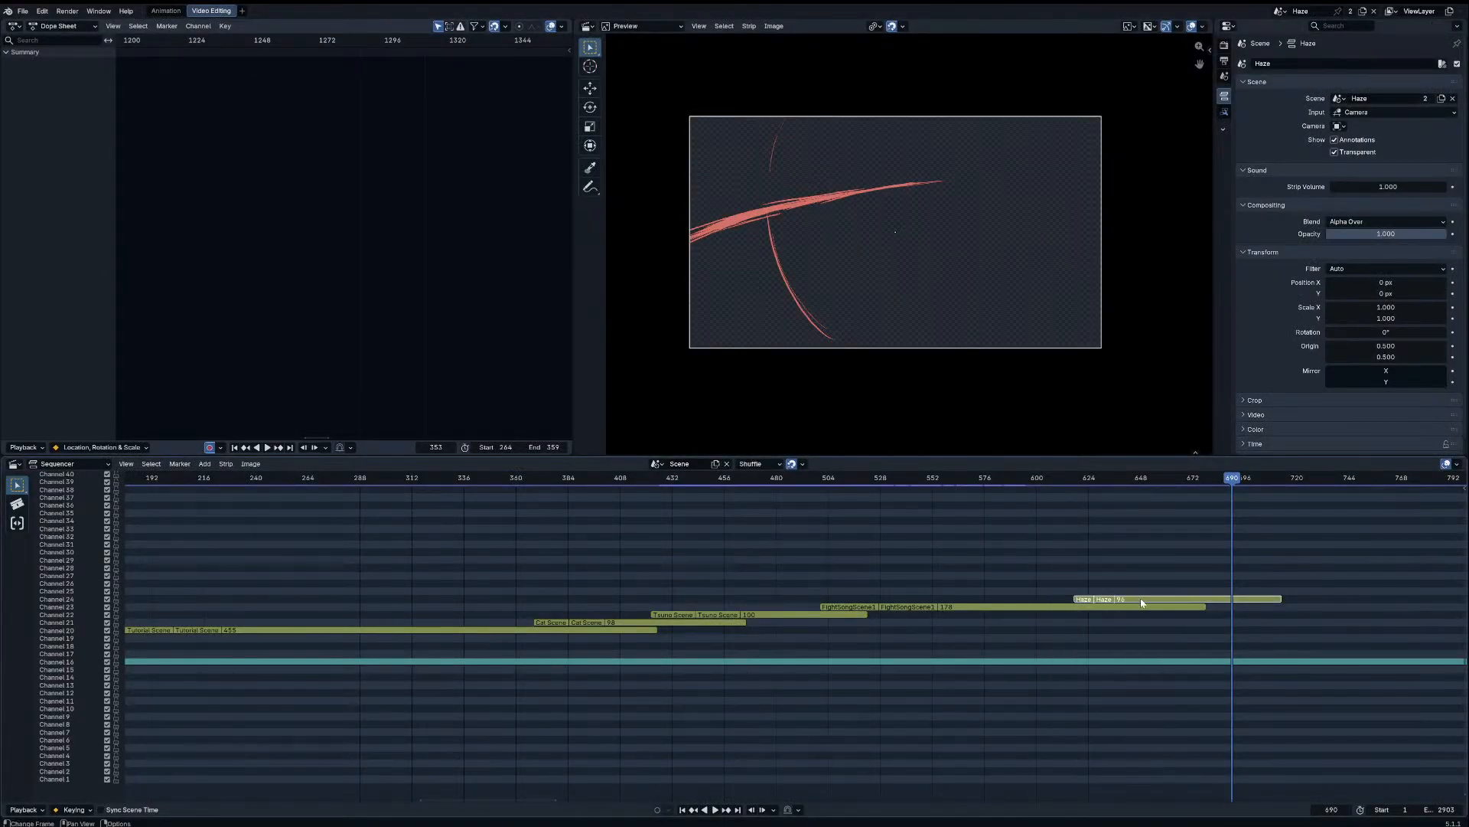
pyautogui.rightClick(1142, 602)
pyautogui.press('Escape')
pyautogui.press('space')
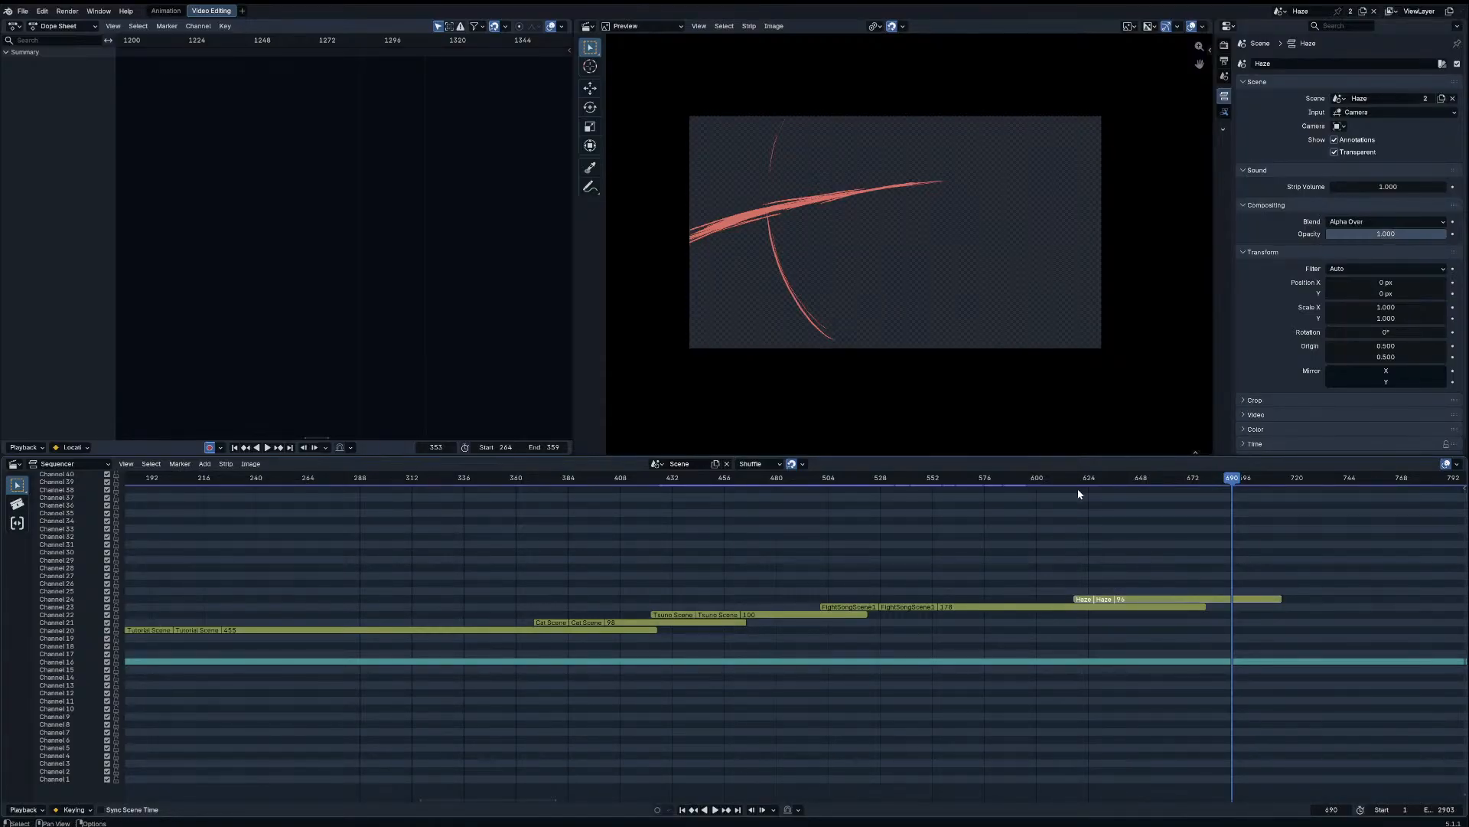
pyautogui.moveTo(1085, 482); pyautogui.dragTo(992, 497)
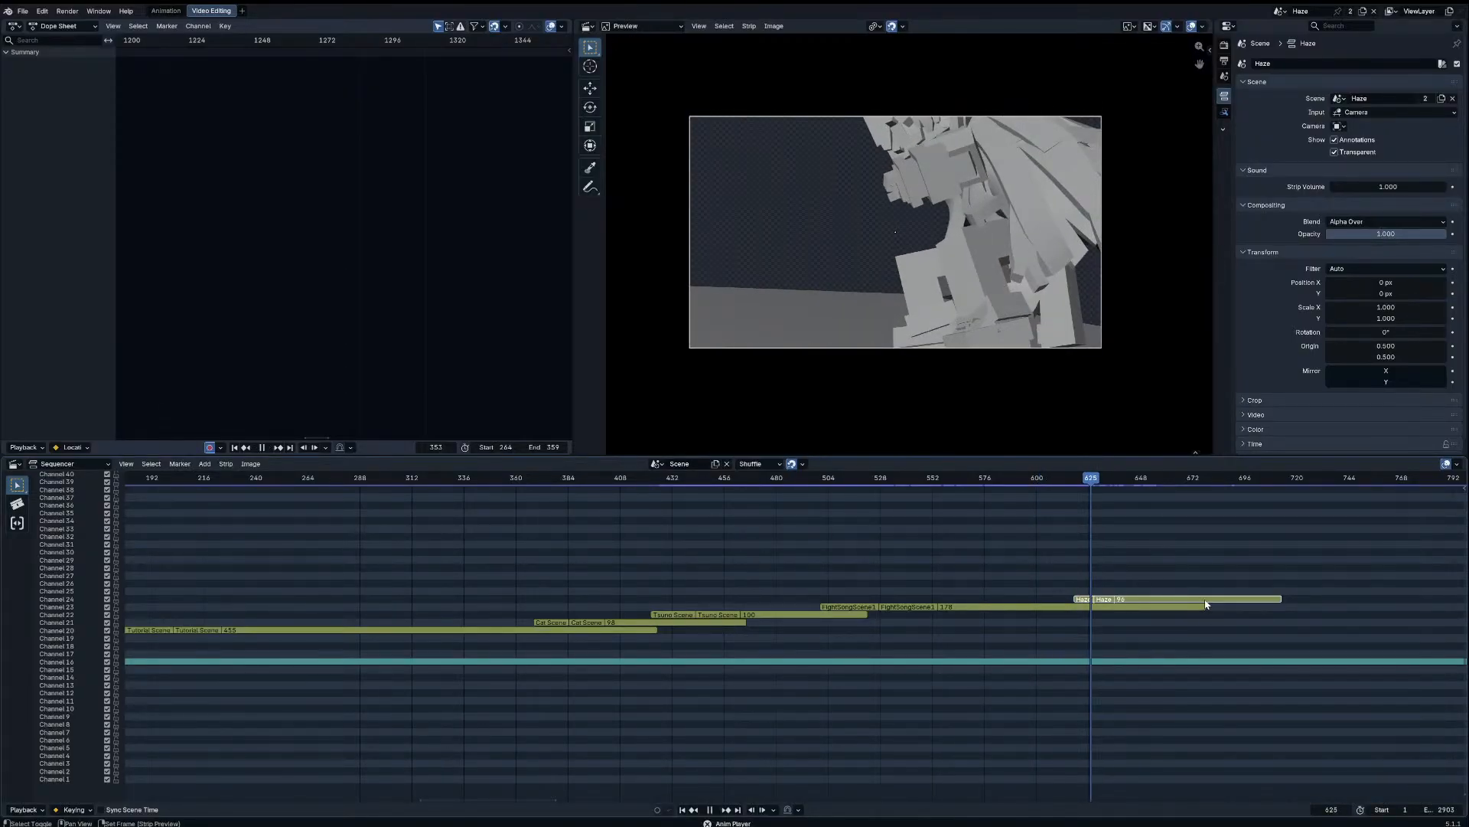
pyautogui.press('space')
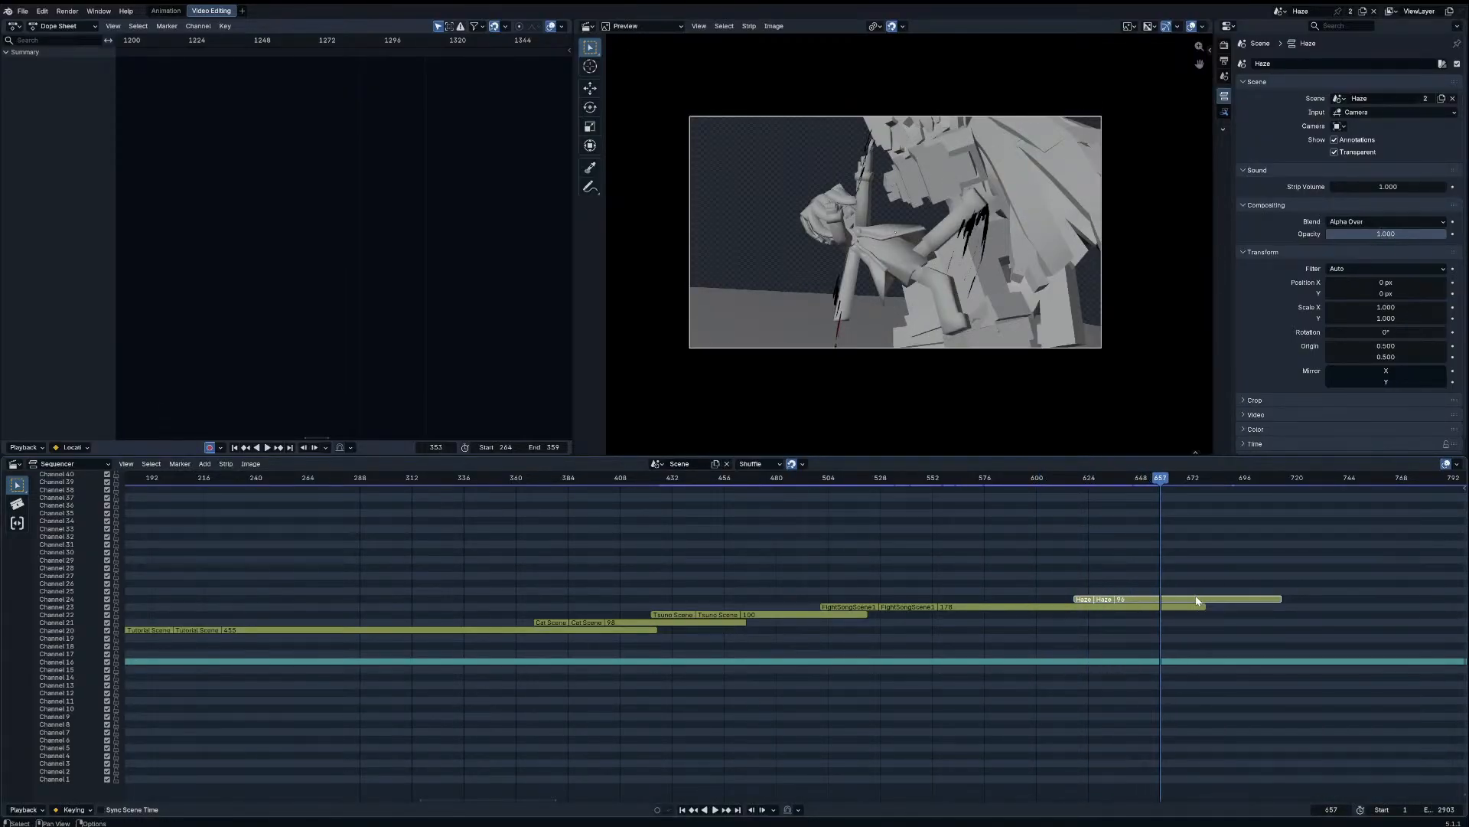
# Step: Slide the Haze strip about 10 frames earlier on channel 24 and play back the edit from frame 657
pyautogui.moveTo(1203, 600); pyautogui.dragTo(1178, 598)
pyautogui.press('space')
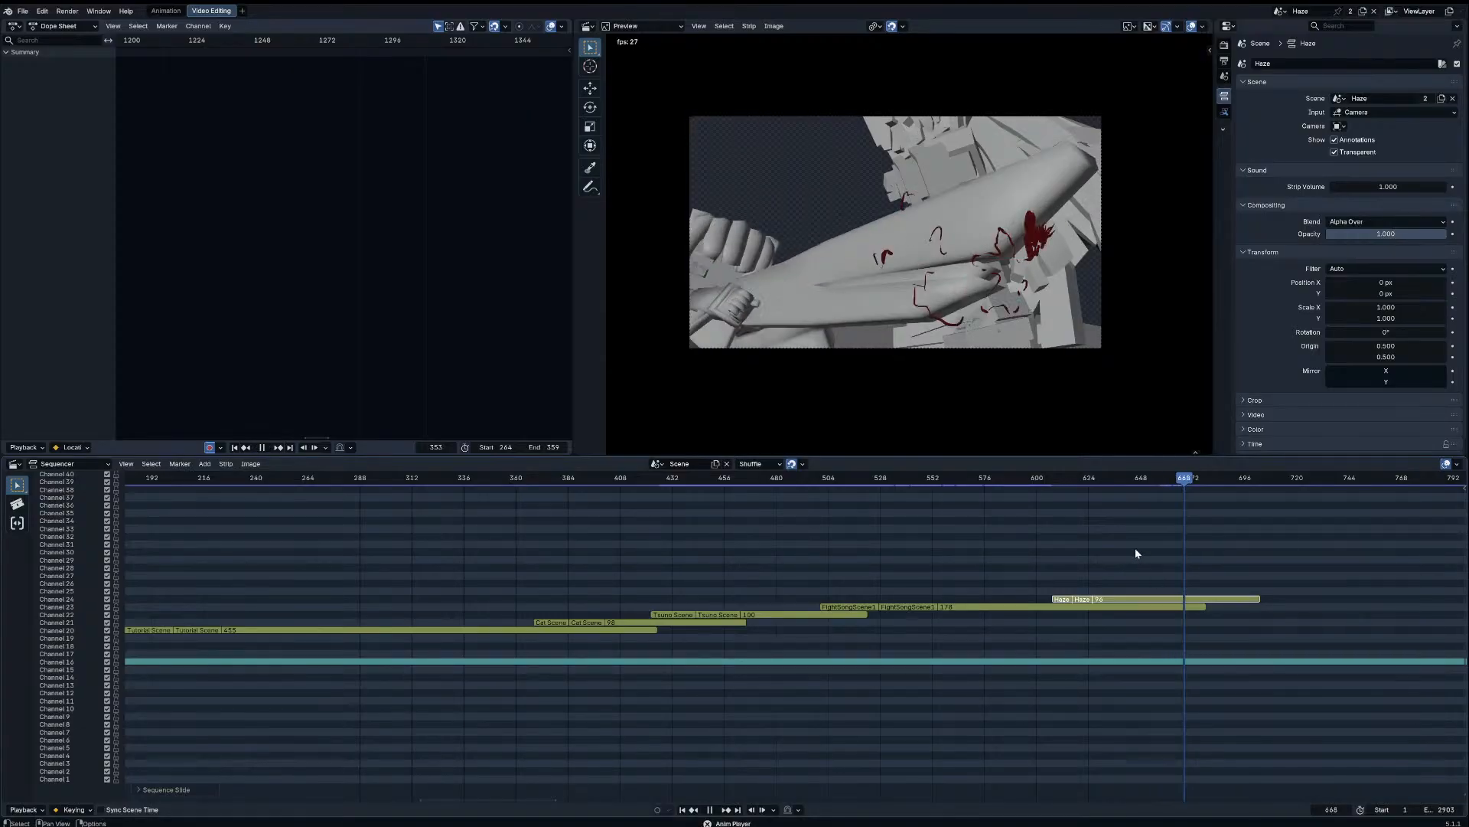
# Step: Replay the start of the Haze strip and trim the end of the FightSongScene1 strip to frame 626
pyautogui.click(1011, 479)
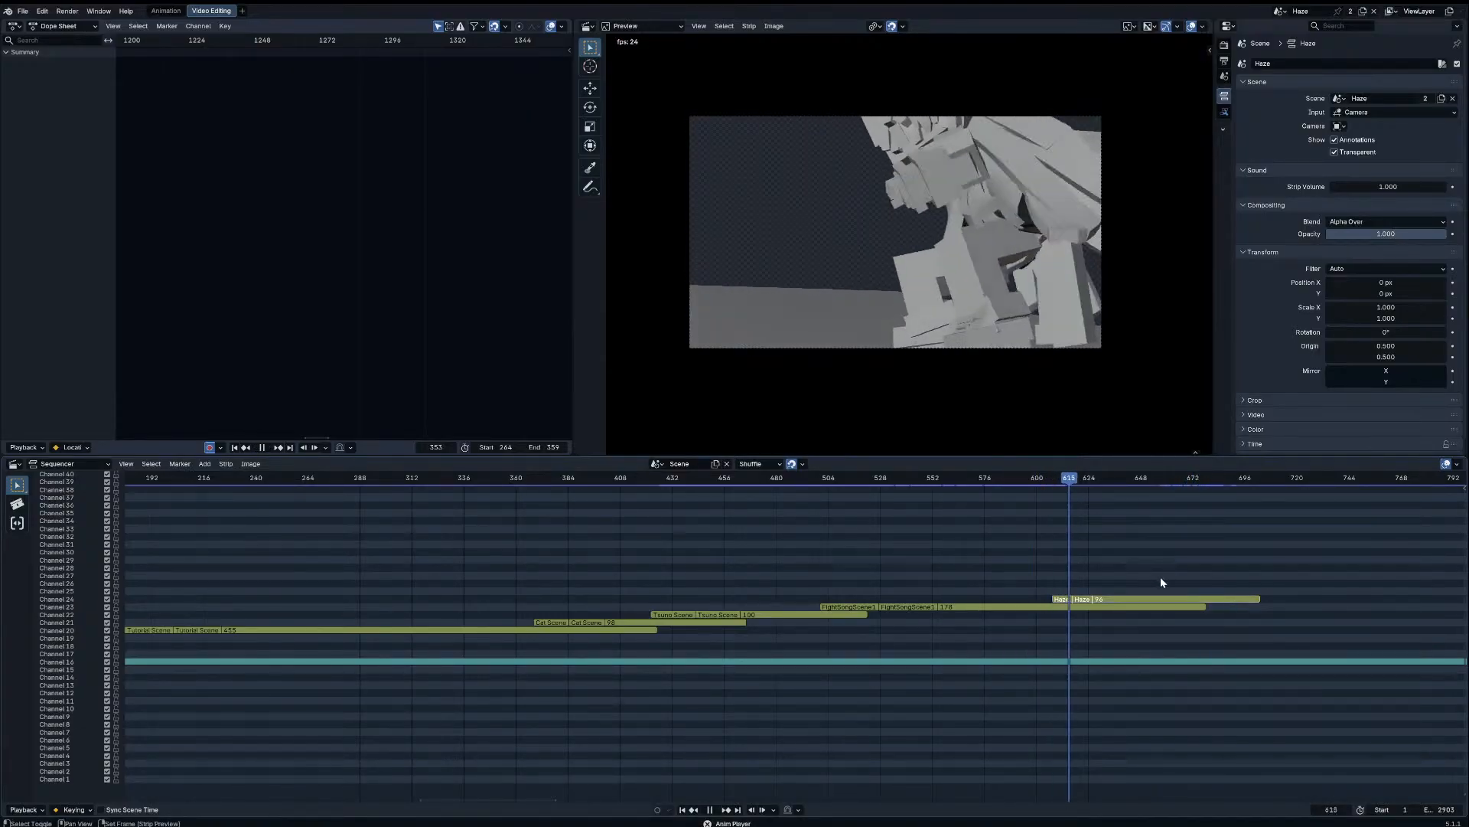
pyautogui.press('space')
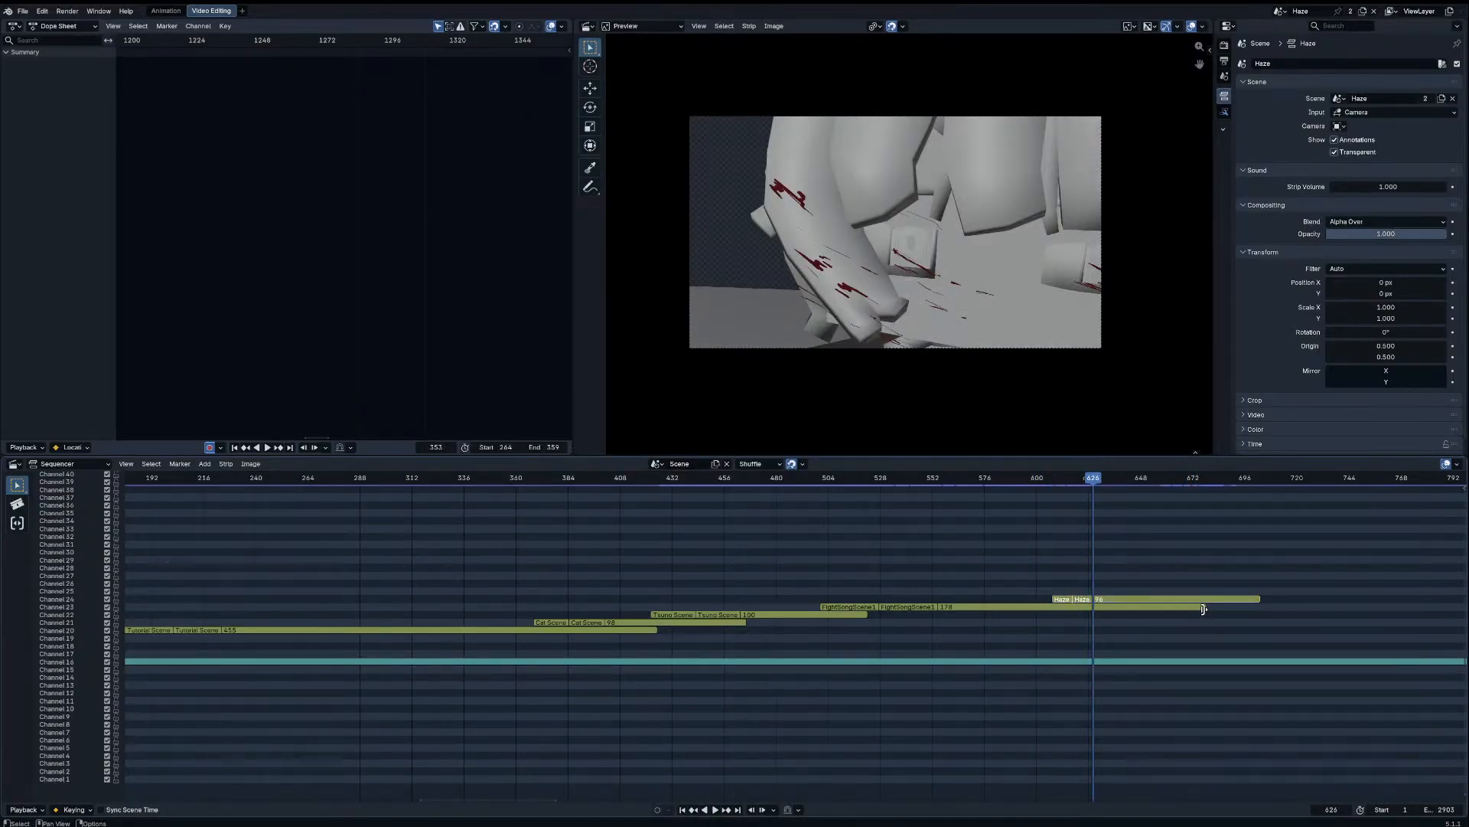
pyautogui.click(1202, 610)
pyautogui.hotkey('shift', 's')
# Step: Play back the cut from FightSongScene1 to Haze twice, starting just before the Haze strip and finally stopping at frame 649
pyautogui.click(987, 478)
pyautogui.press('space')
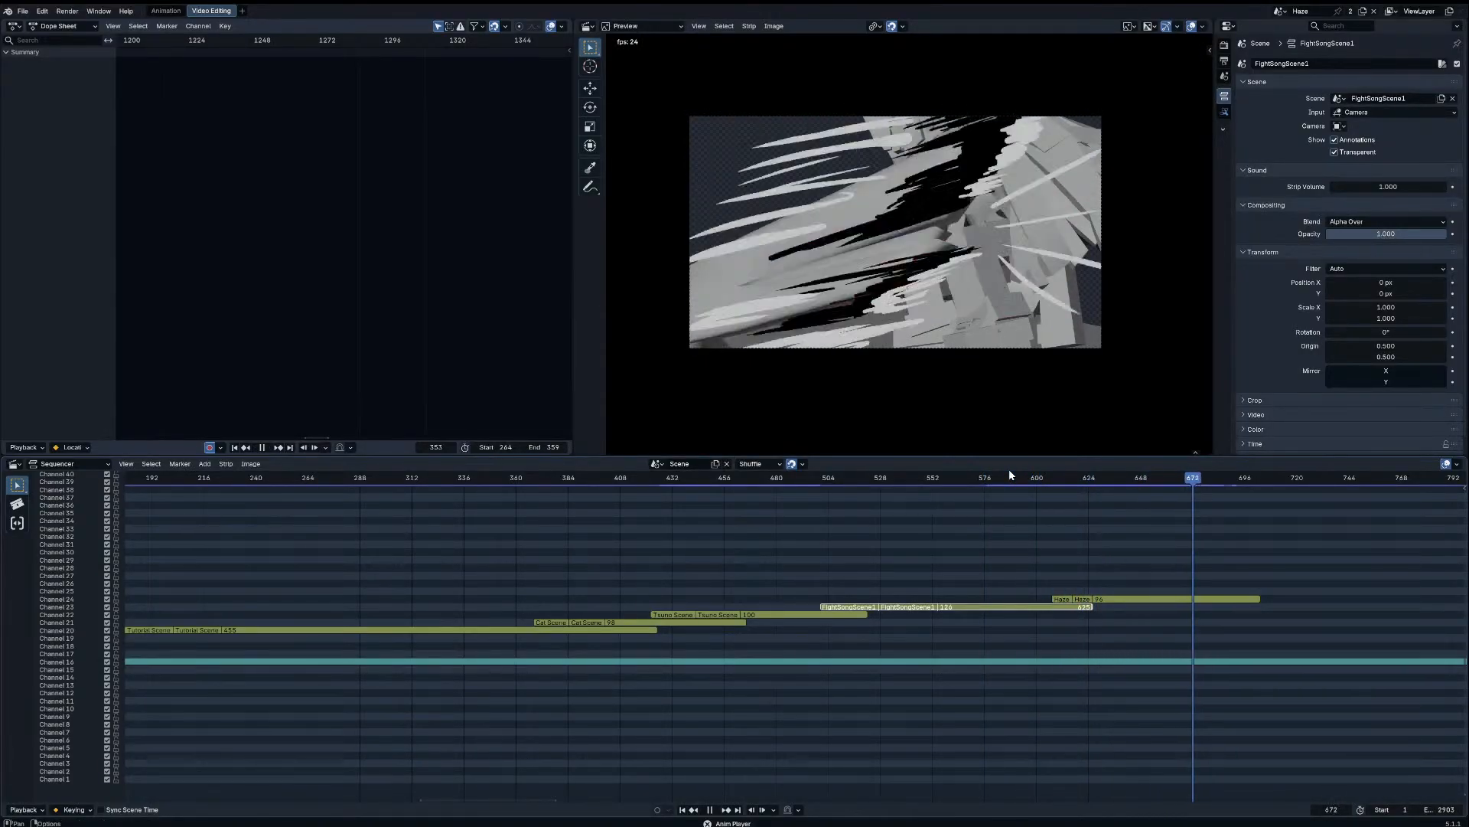
pyautogui.press('space')
pyautogui.moveTo(1164, 601); pyautogui.dragTo(1164, 602)
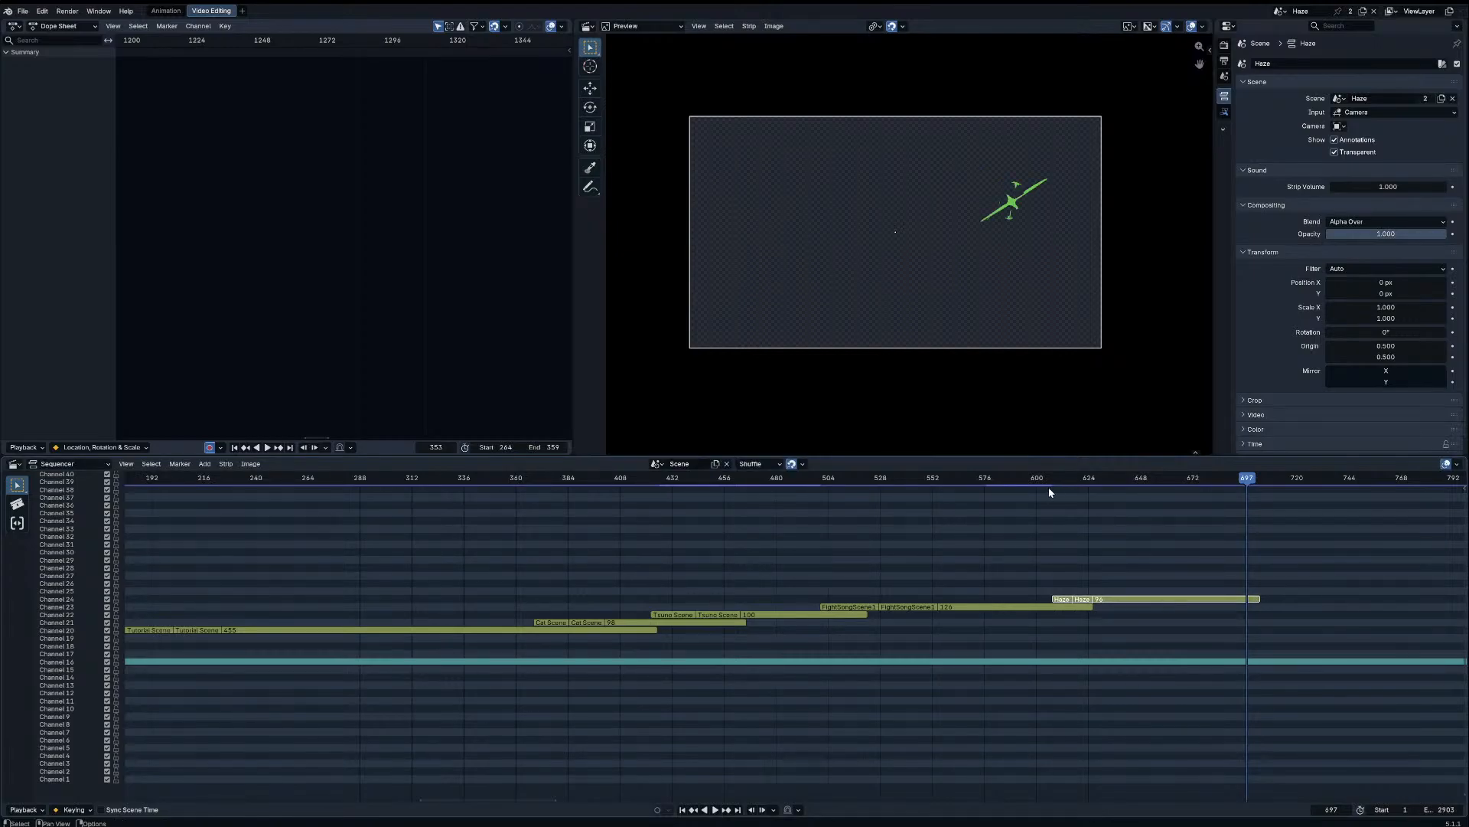
pyautogui.click(1034, 476)
pyautogui.press('space')
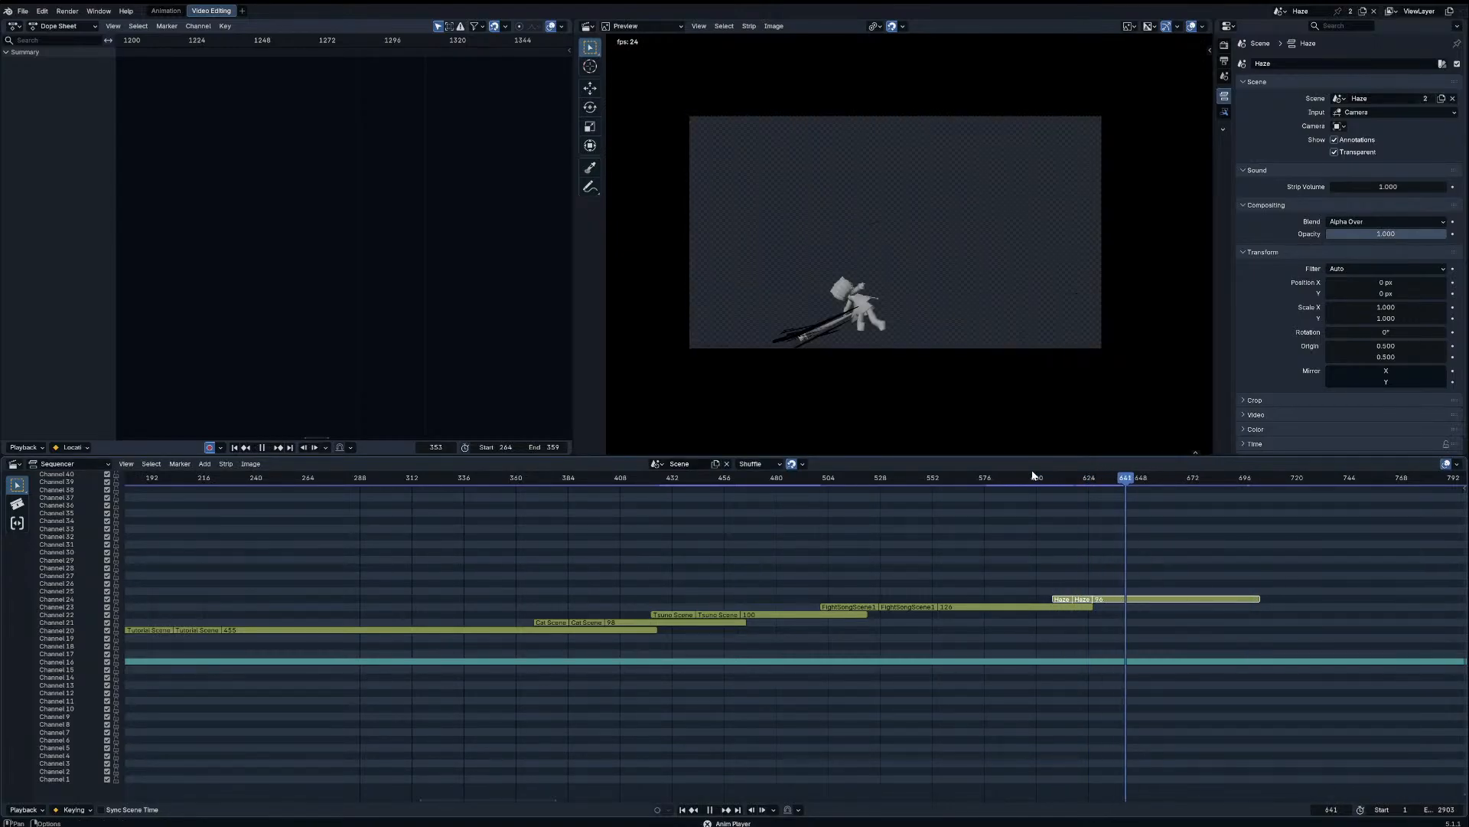
pyautogui.press('space')
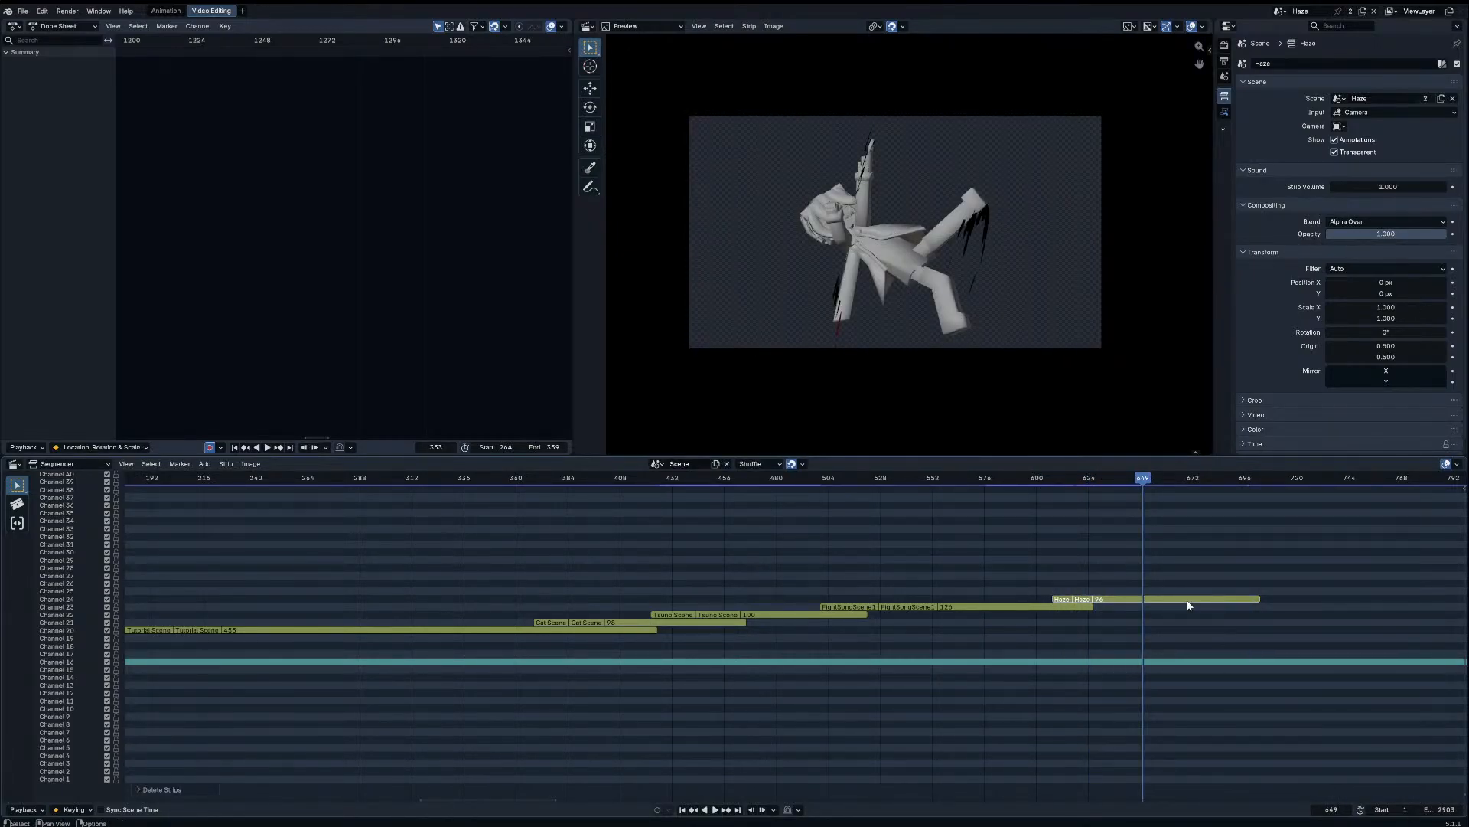
# Step: Slide the Haze strip about 3 frames earlier on channel 24
pyautogui.click(63, 811)
pyautogui.click(24, 810)
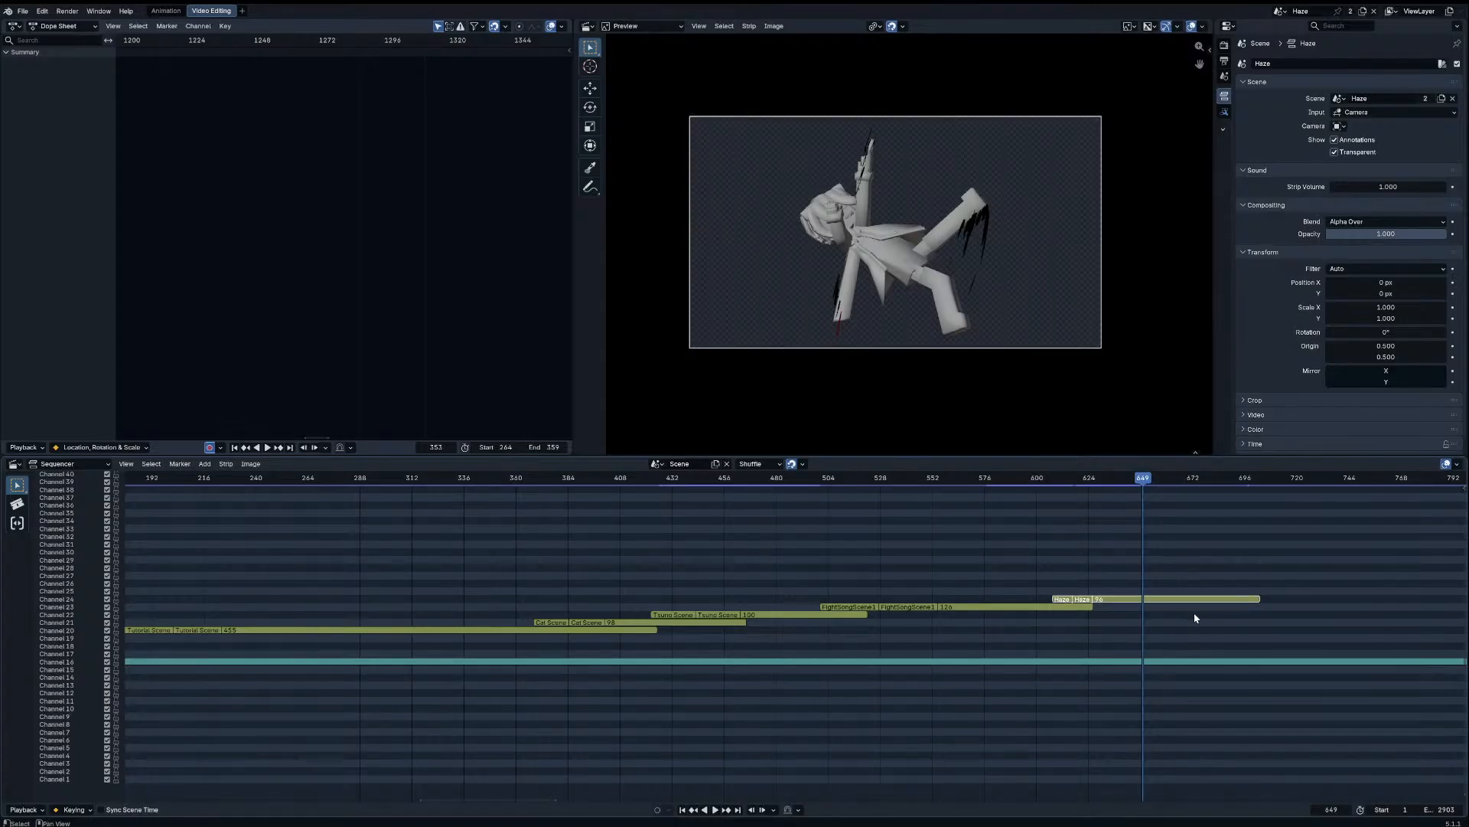
pyautogui.scroll(4, 1118, 583)
pyautogui.press('g')
pyautogui.press('x')
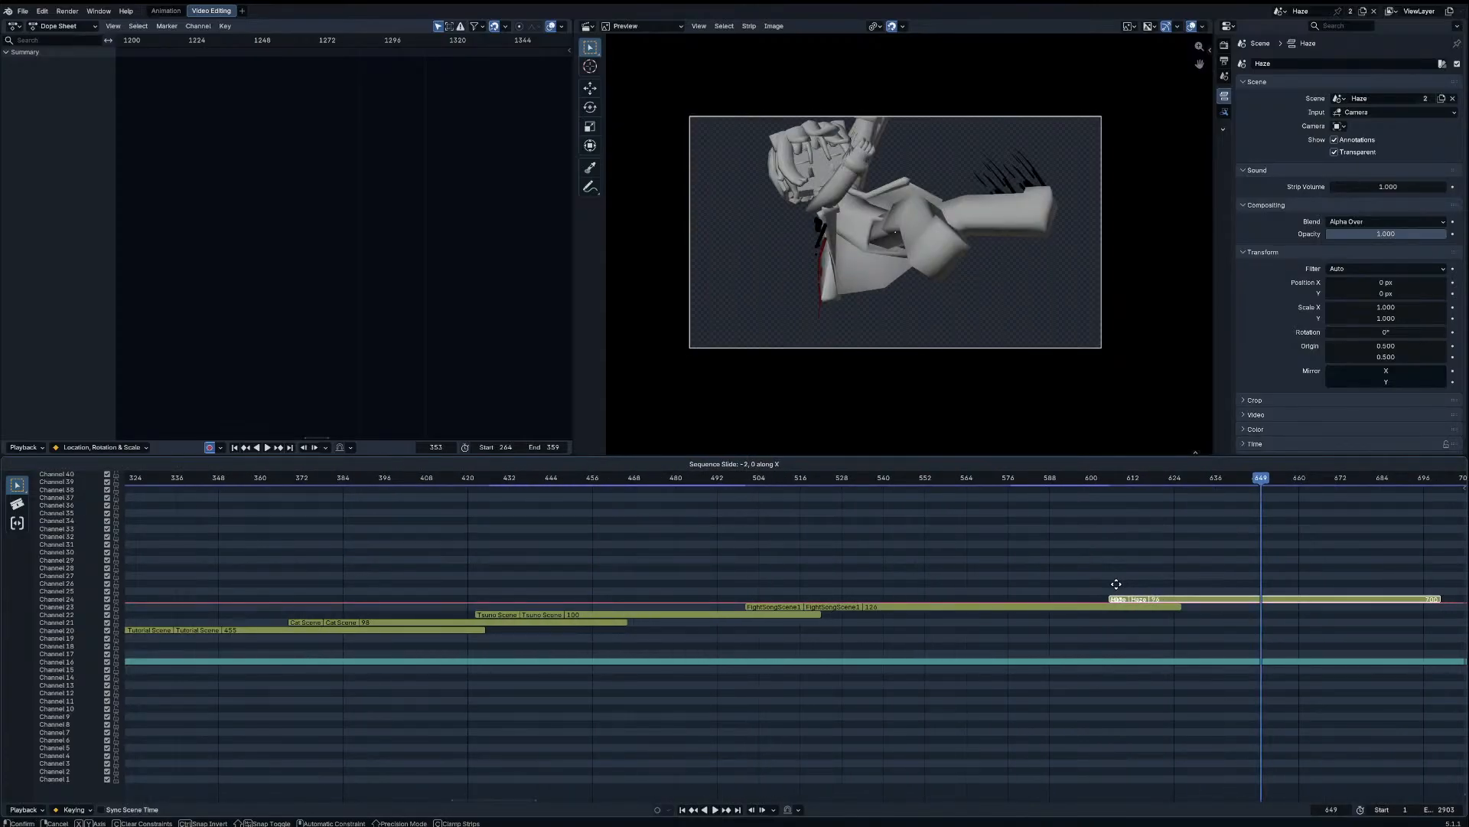
pyautogui.click(1113, 585)
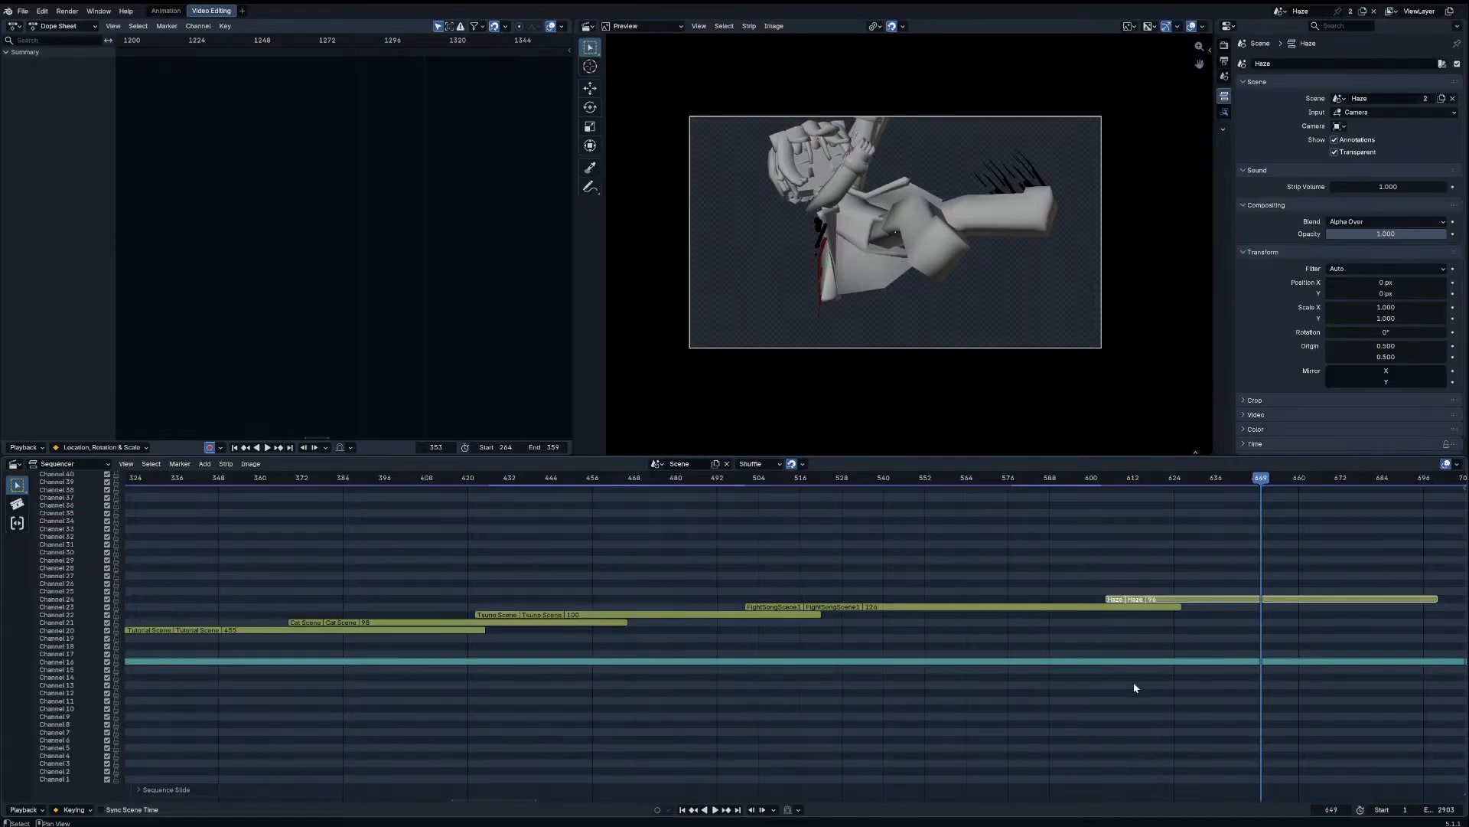
# Step: Play back the edit from frame 512 through the FightSongScene1 and Haze strips, stopping at frame 691
pyautogui.moveTo(1102, 477); pyautogui.dragTo(786, 481)
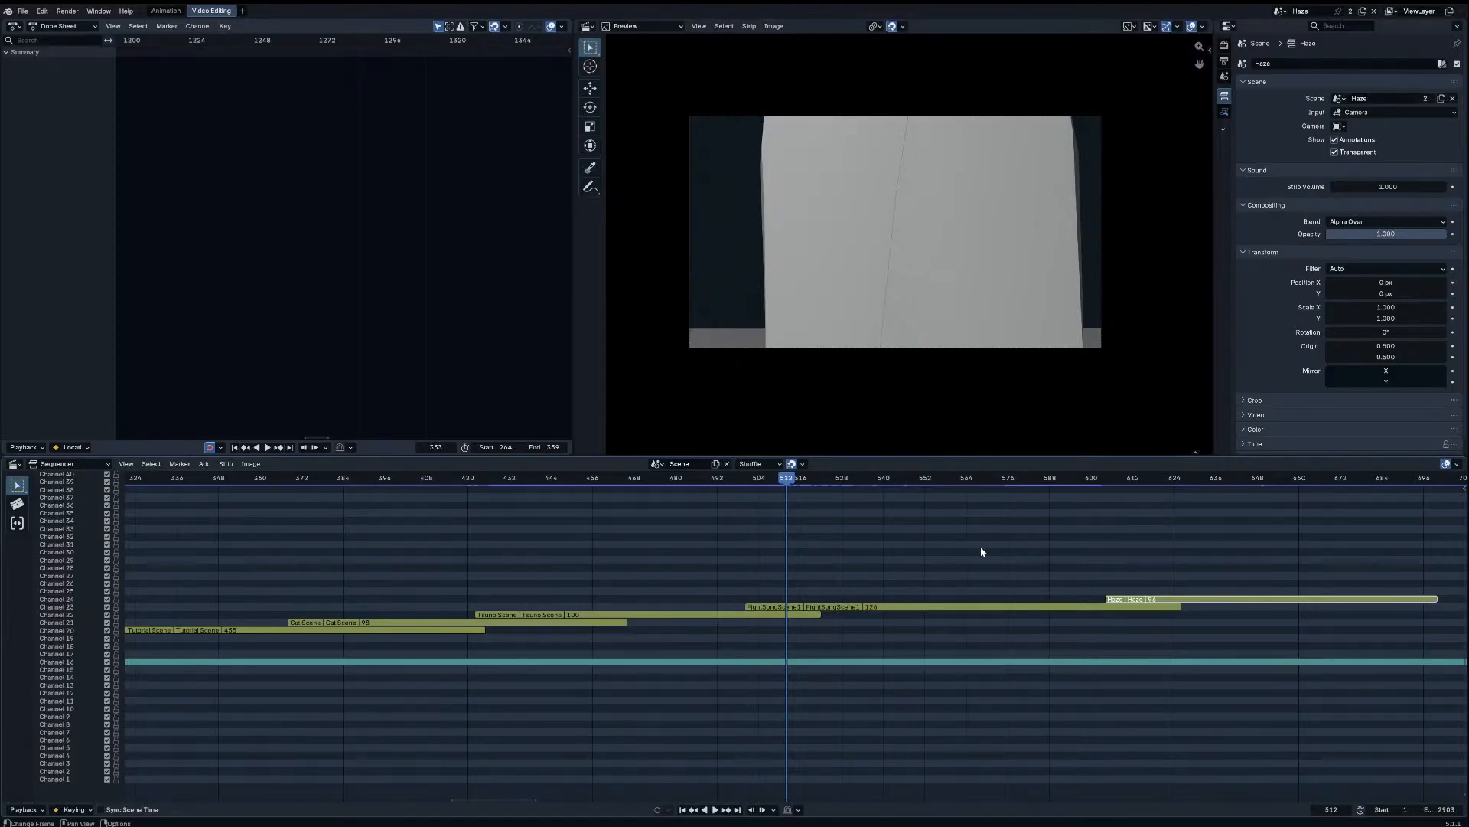
pyautogui.scroll(4, 979, 558)
pyautogui.press('space')
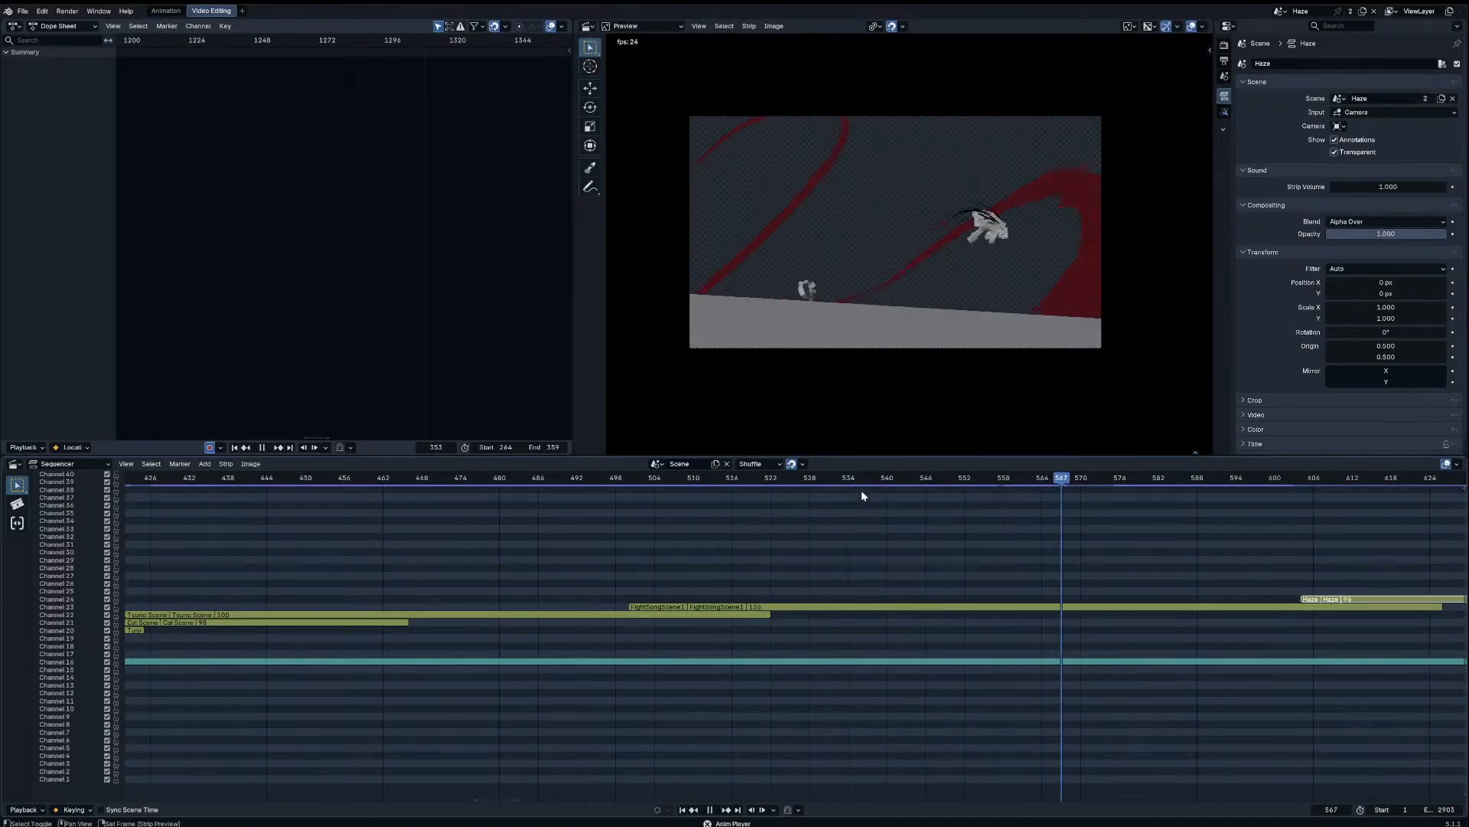
pyautogui.moveTo(947, 505); pyautogui.dragTo(726, 518, button='middle')
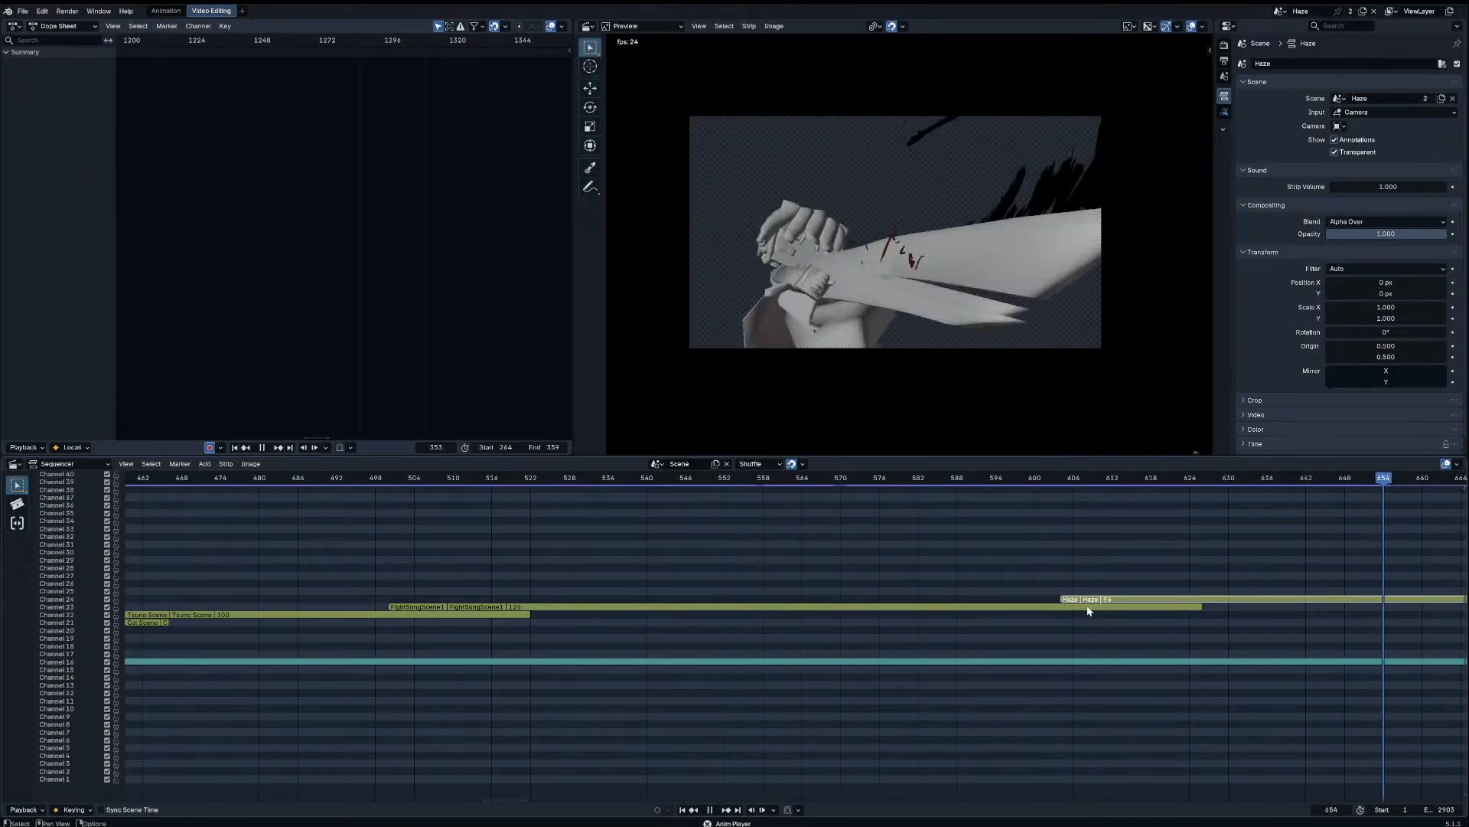
pyautogui.moveTo(1033, 574); pyautogui.dragTo(672, 554, button='middle')
pyautogui.press('space')
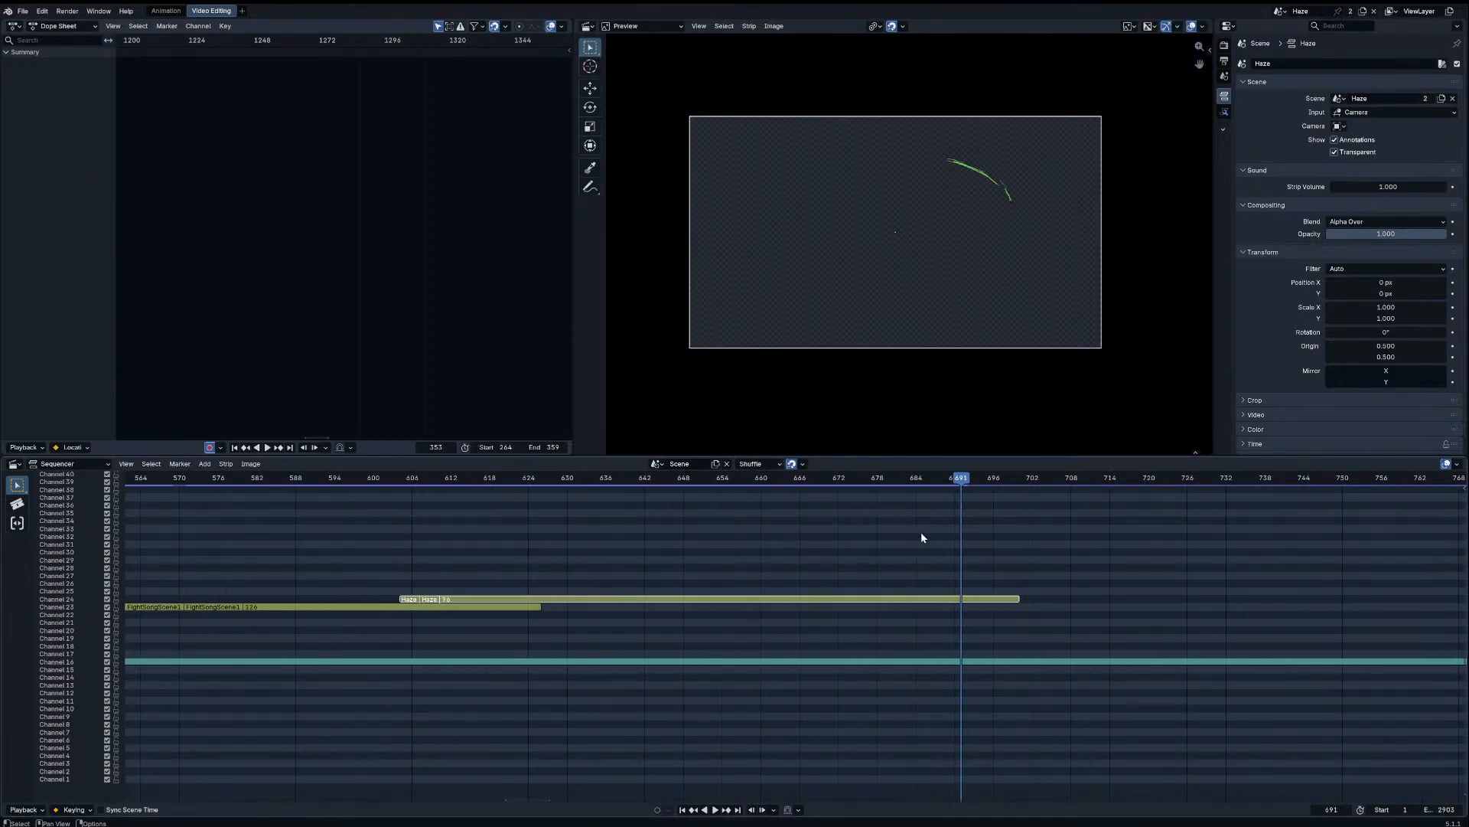
# Step: Try placing the Nahida scene as a strip on channel 25 over the end of the Haze strip, and delete it
pyautogui.hotkey('shift', 'a')
pyautogui.moveTo(955, 528)
pyautogui.click(1012, 569)
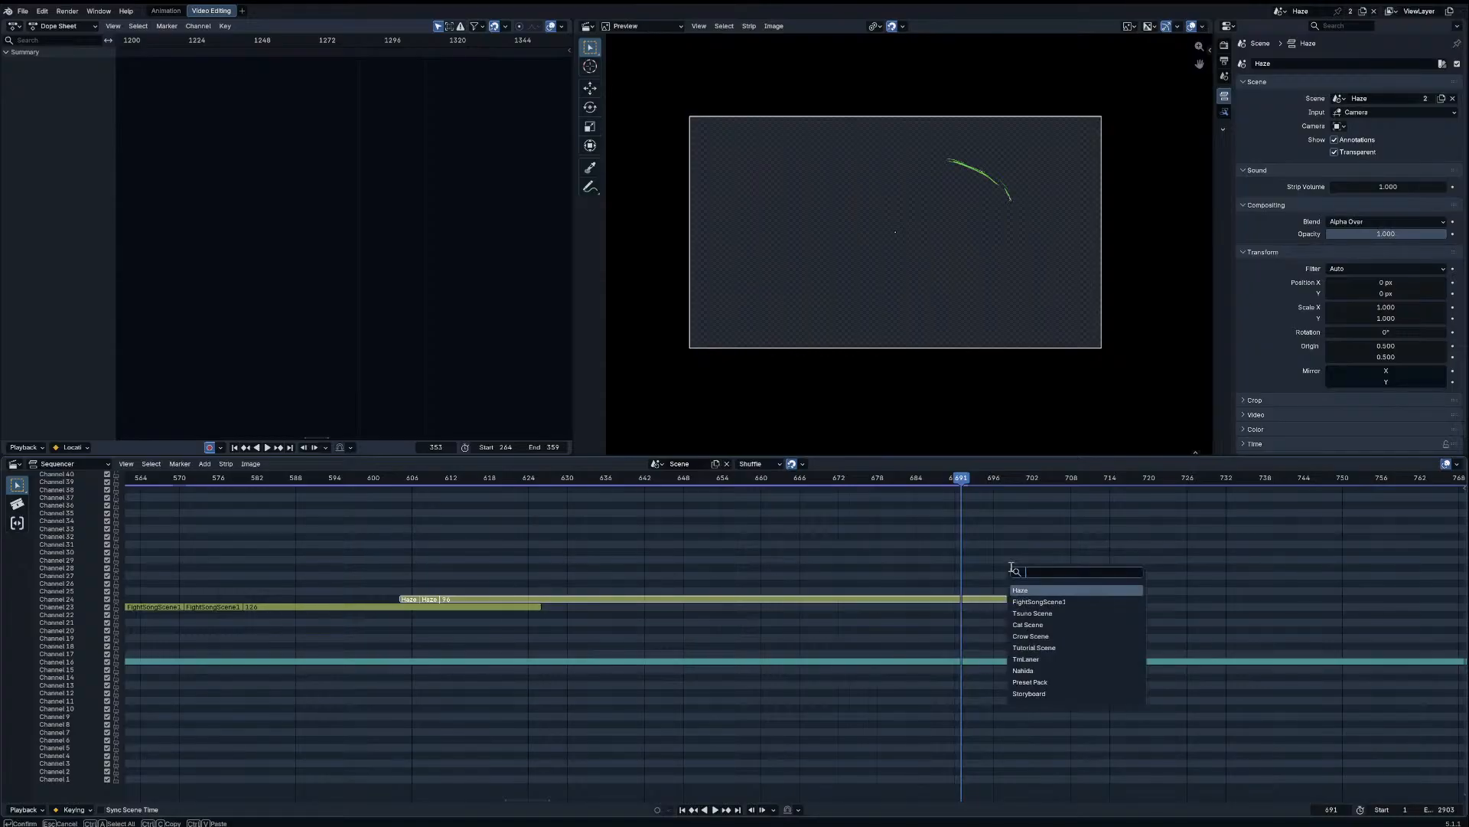
pyautogui.write('nah')
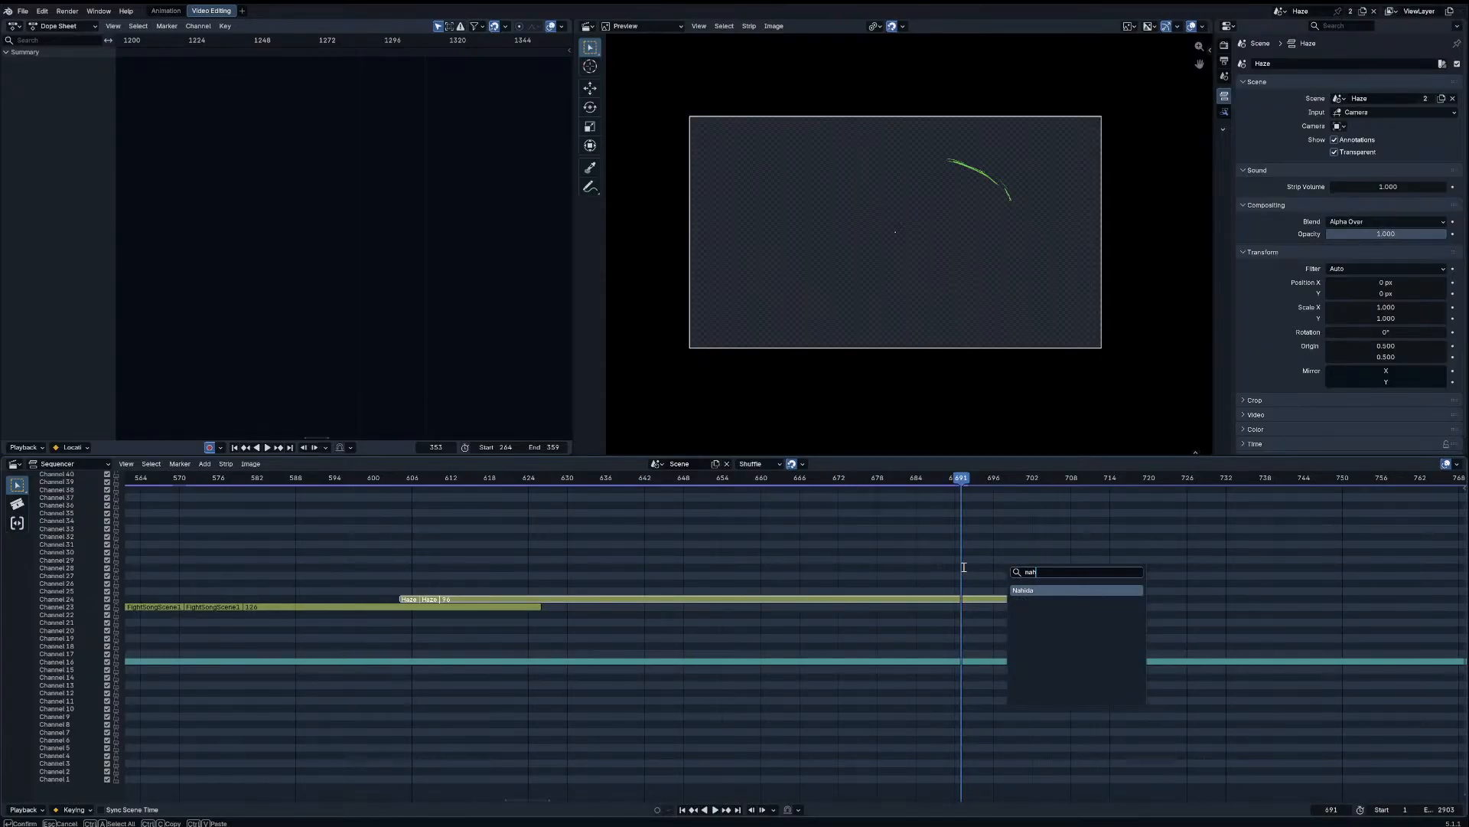
pyautogui.press('Return')
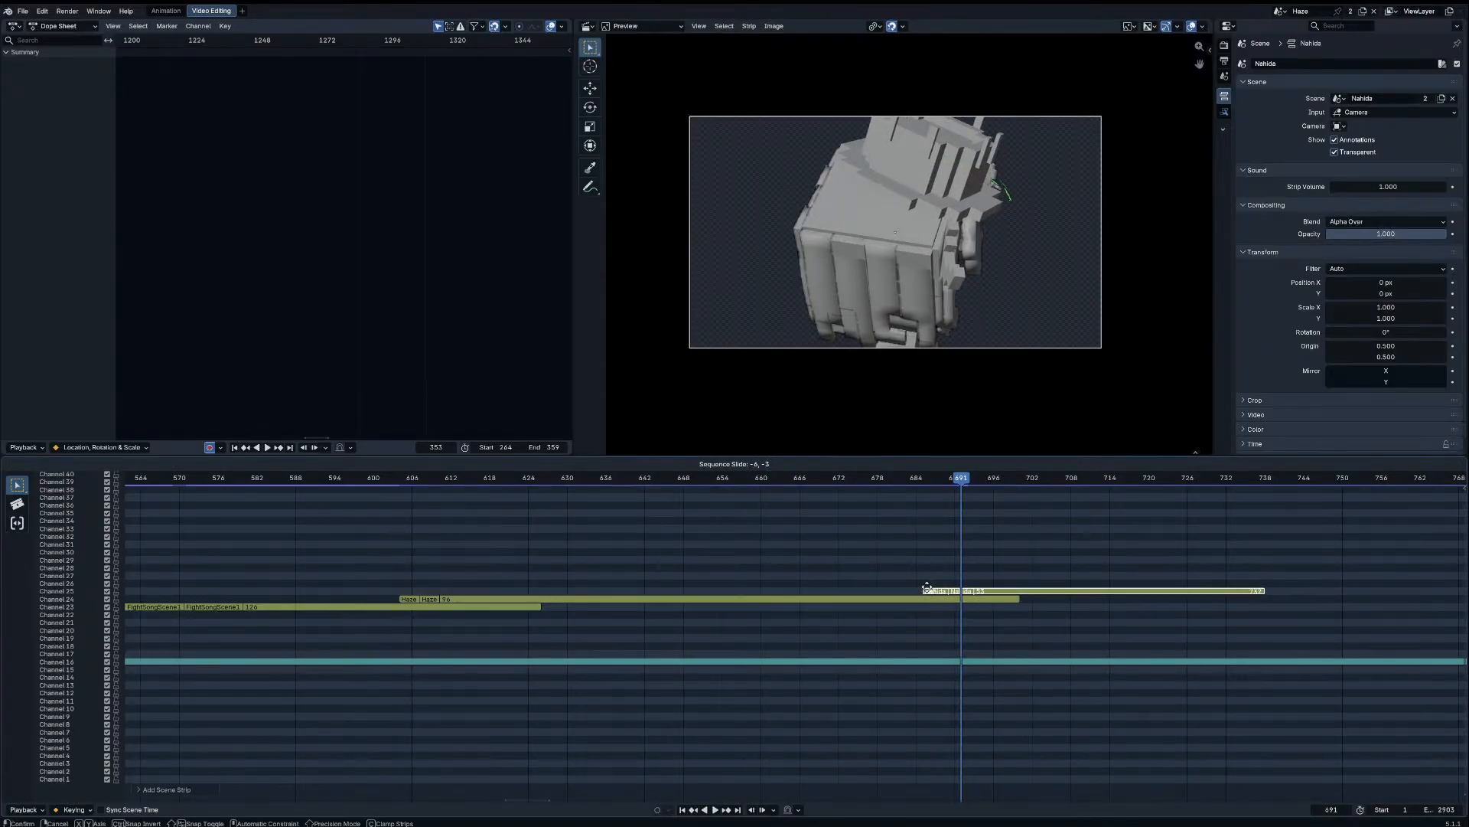
pyautogui.click(926, 588)
pyautogui.press('Delete')
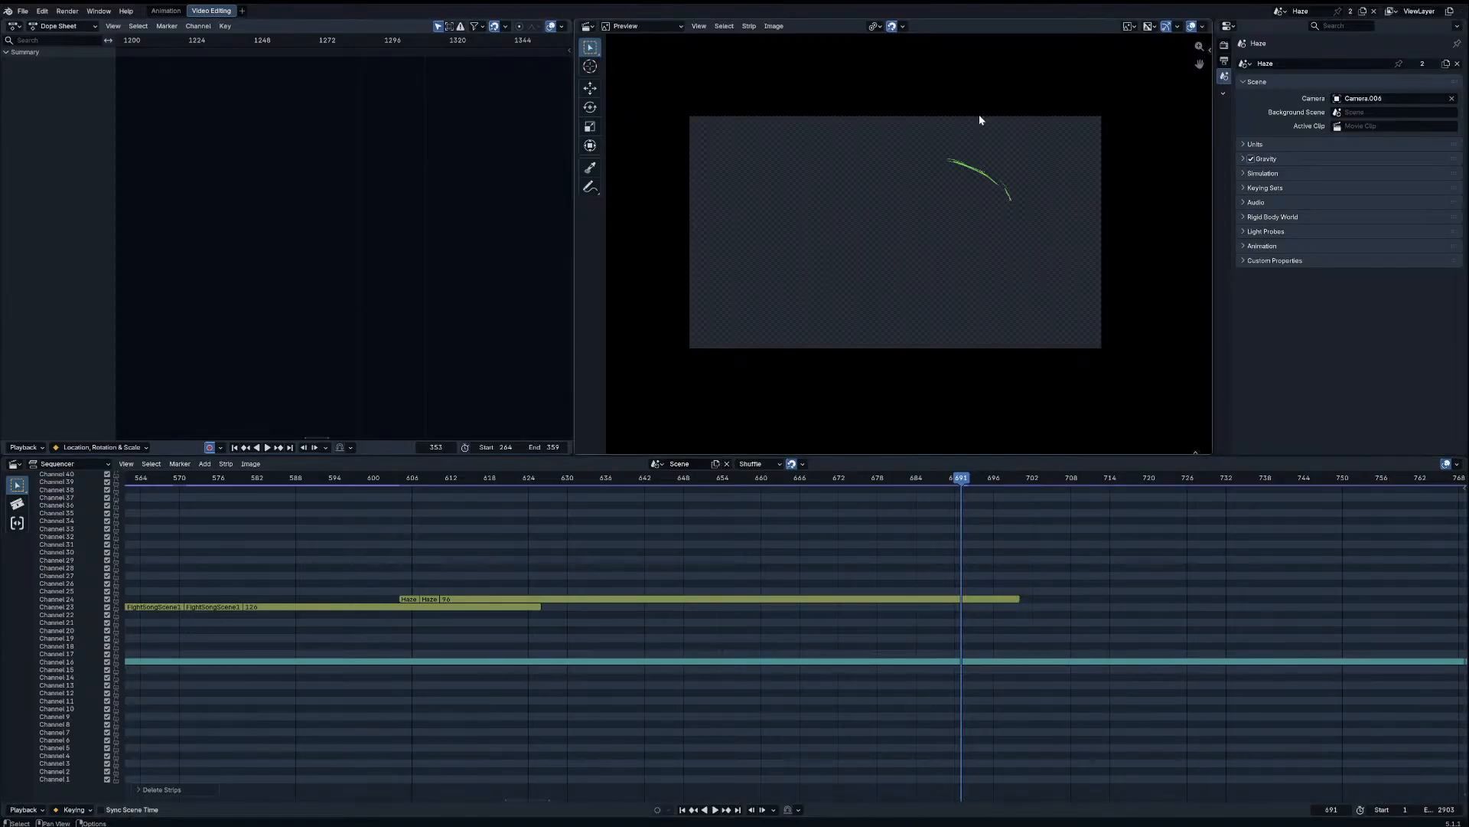
pyautogui.click(1280, 11)
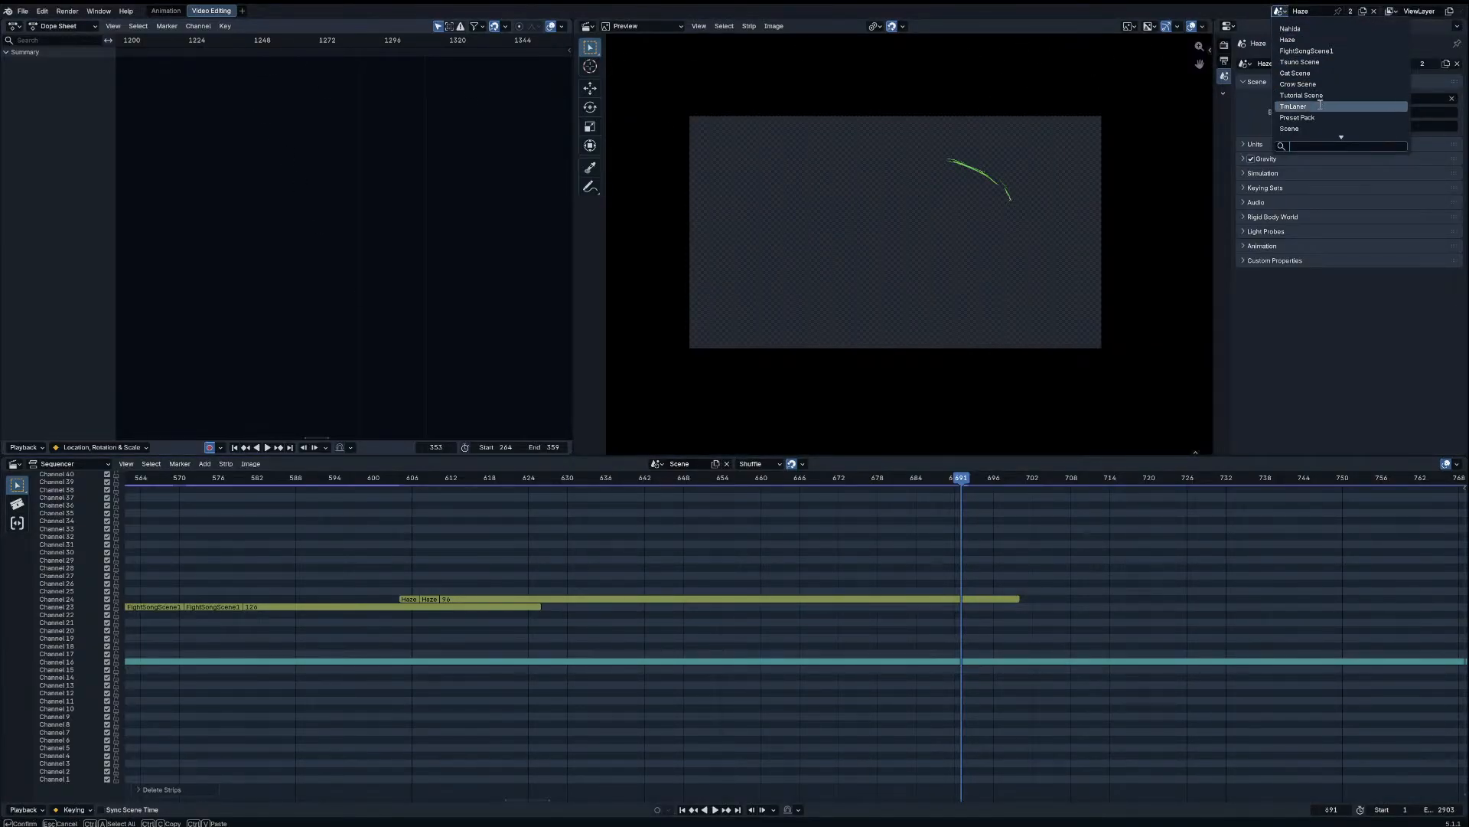
pyautogui.press('Escape')
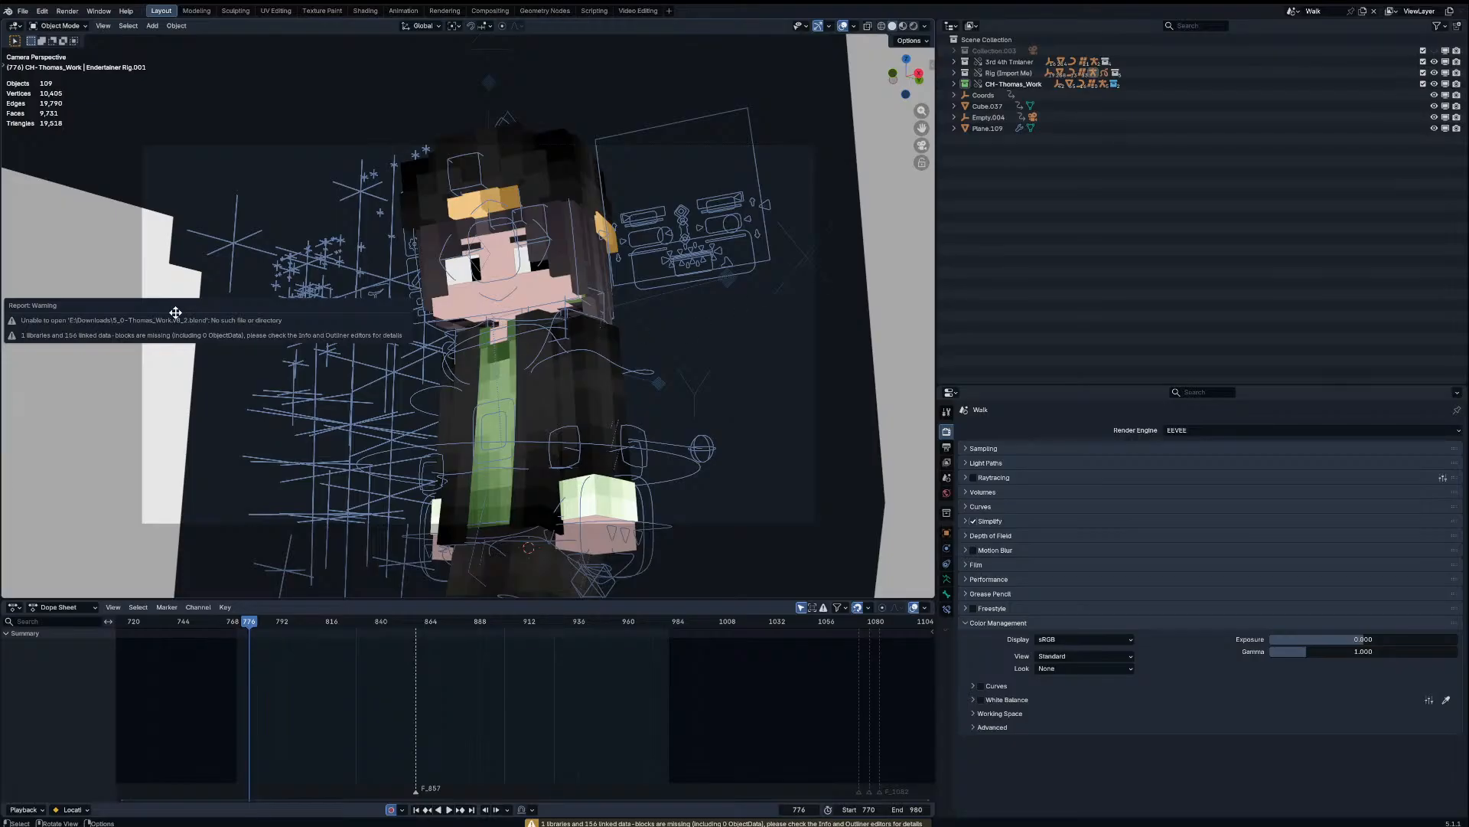
# Step: Delete the character collection below Rig (Import Me) in the Walk scene together with its hierarchy
pyautogui.rightClick(1030, 86)
pyautogui.click(979, 183)
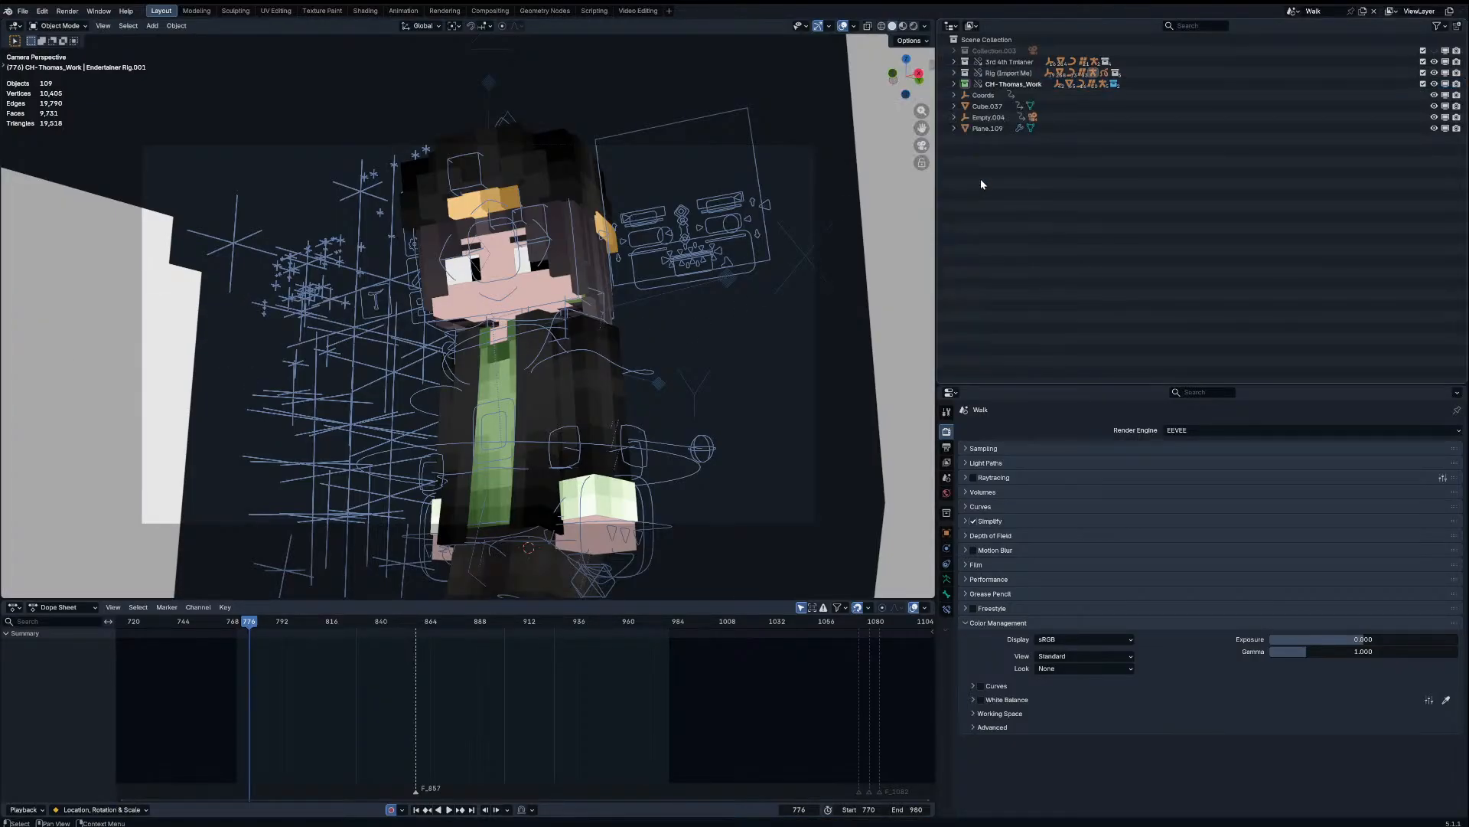
pyautogui.rightClick(1030, 86)
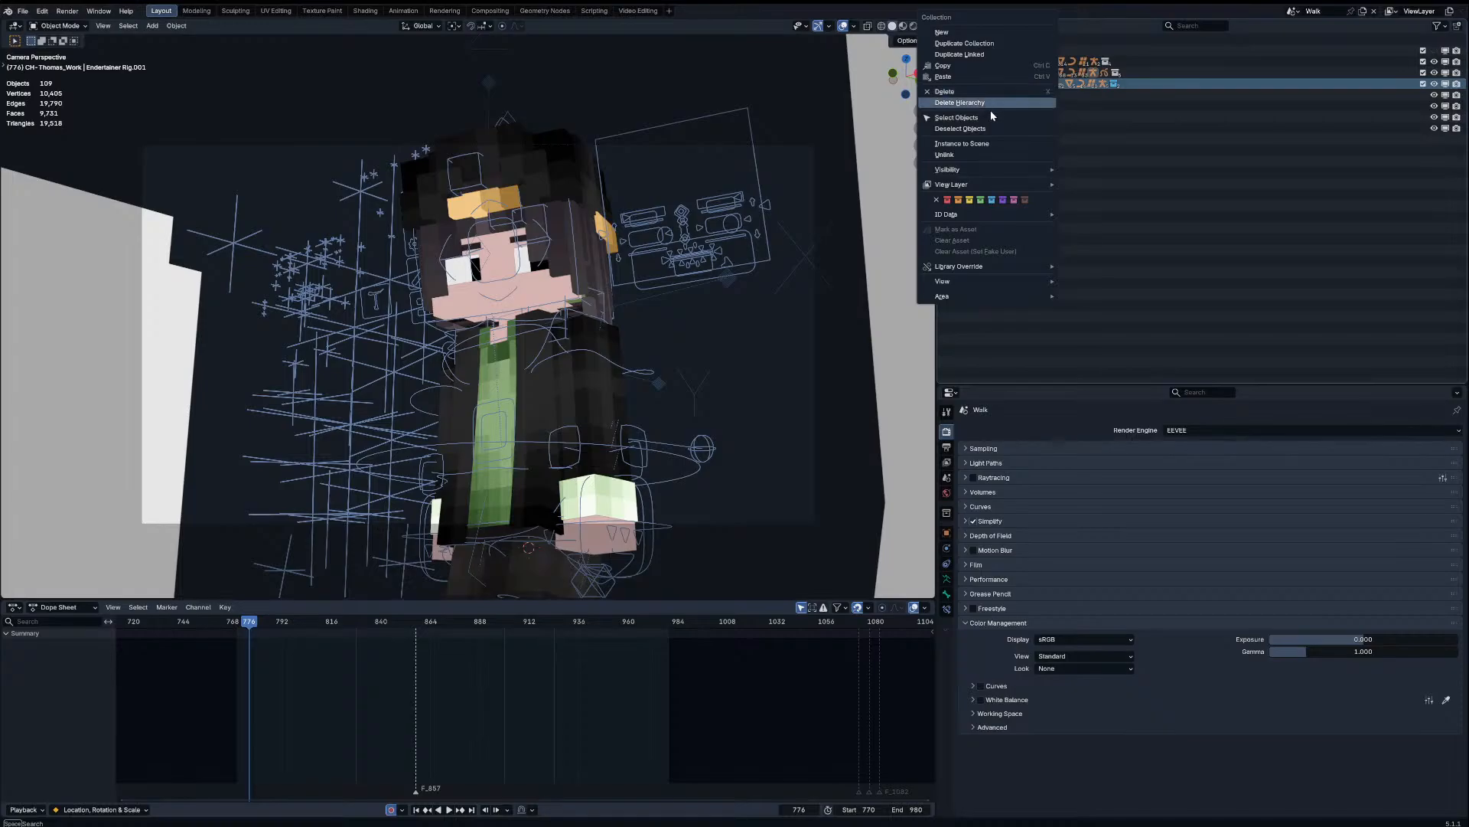
pyautogui.click(1026, 103)
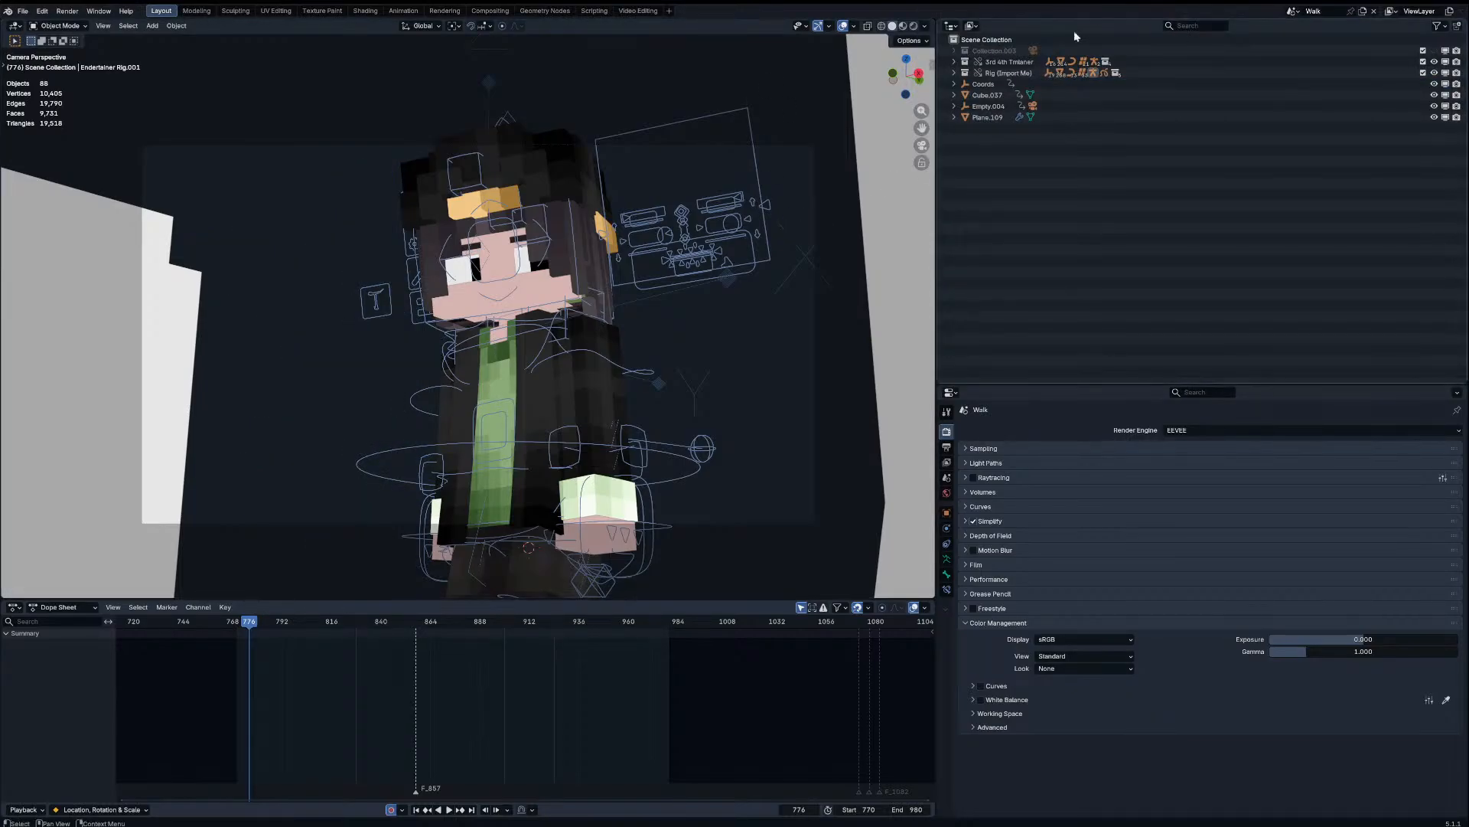
# Step: Switch to the Opening scene and inspect the character, backdrop and lights from outside the camera view
pyautogui.click(1295, 12)
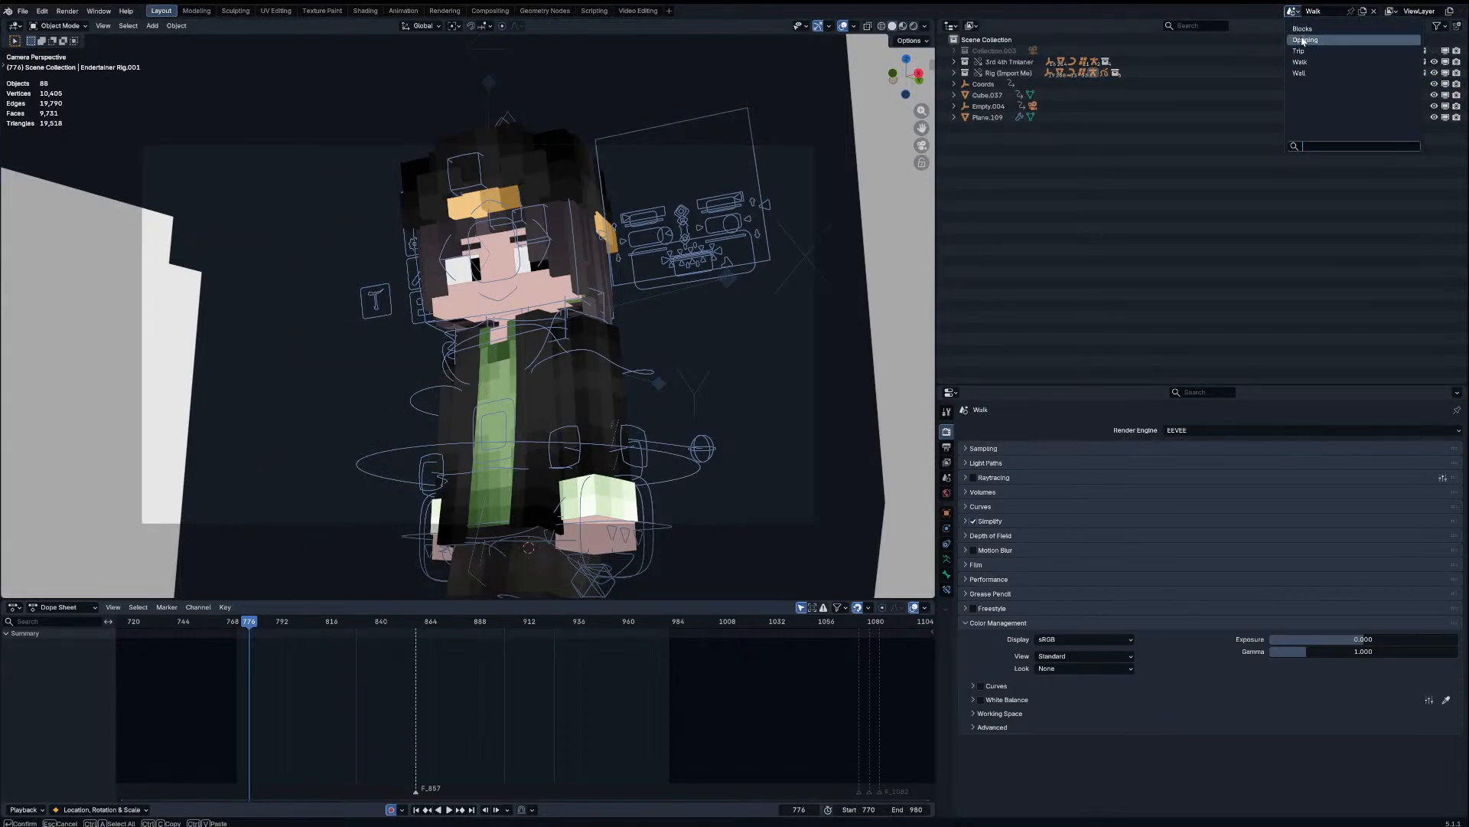
pyautogui.click(1304, 40)
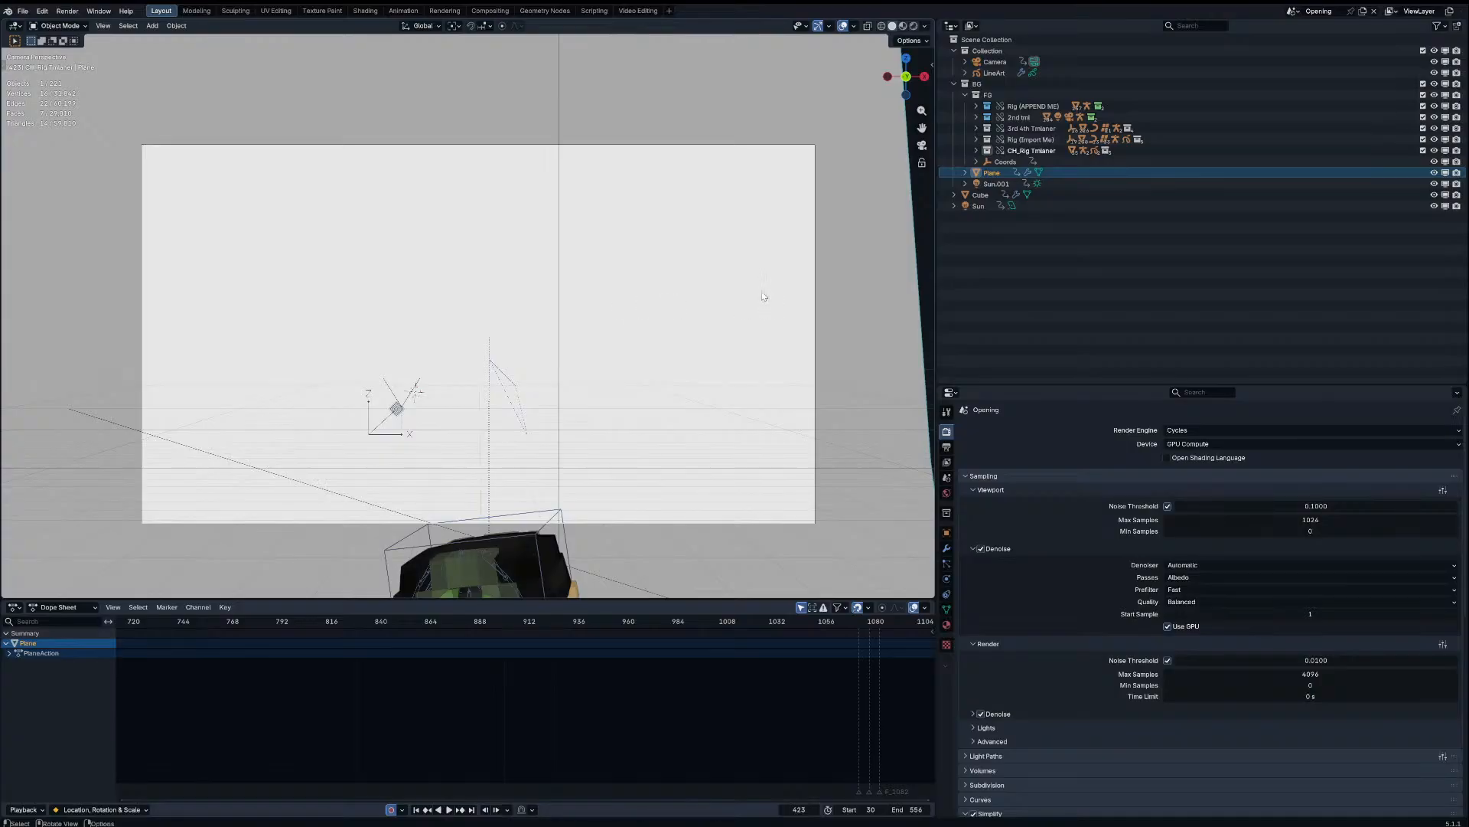
pyautogui.moveTo(708, 229); pyautogui.dragTo(576, 241, button='middle')
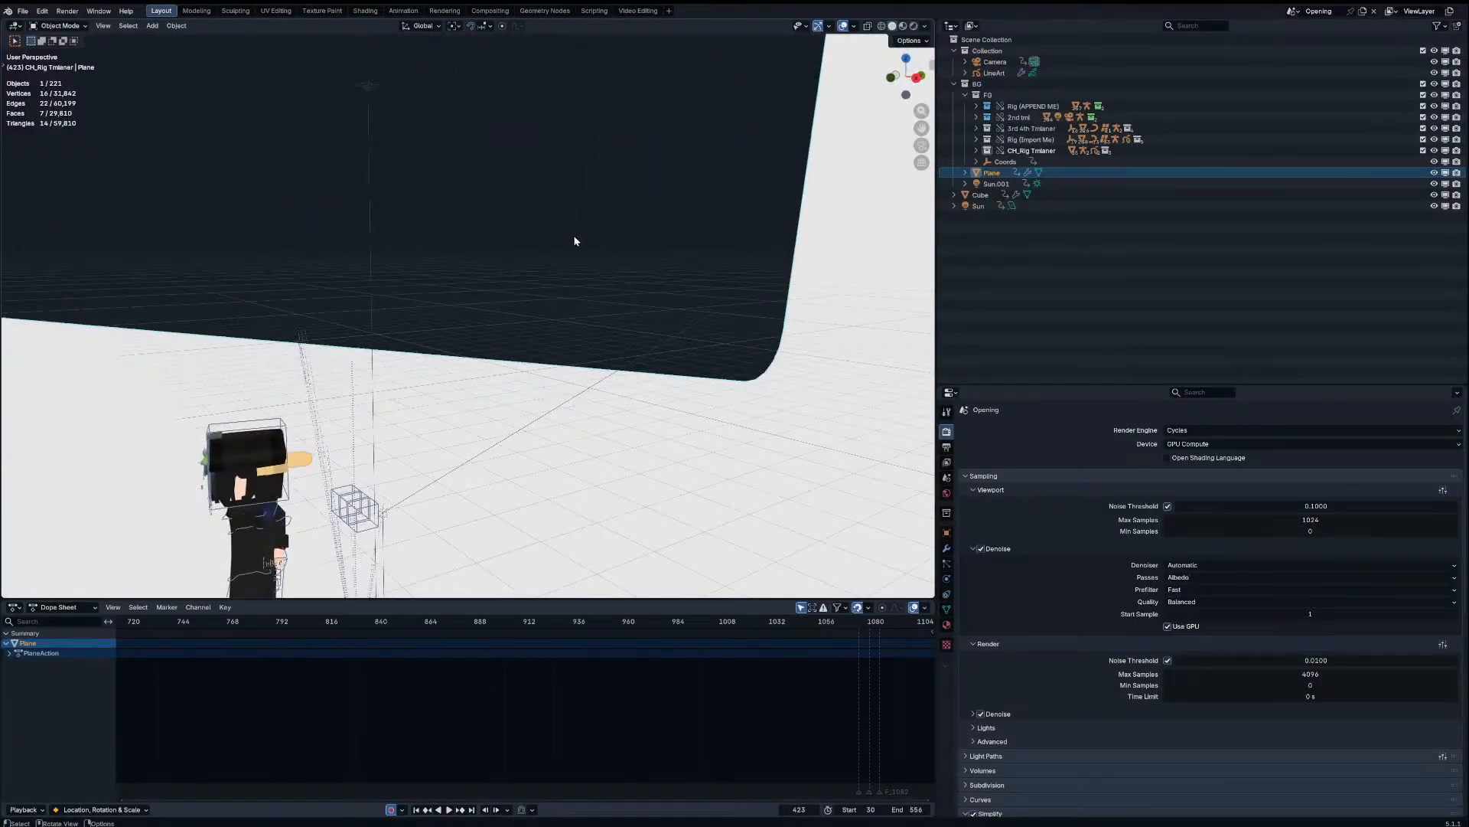
pyautogui.click(366, 182)
pyautogui.click(367, 85)
pyautogui.click(293, 144)
pyautogui.moveTo(214, 248); pyautogui.dragTo(303, 250, button='middle')
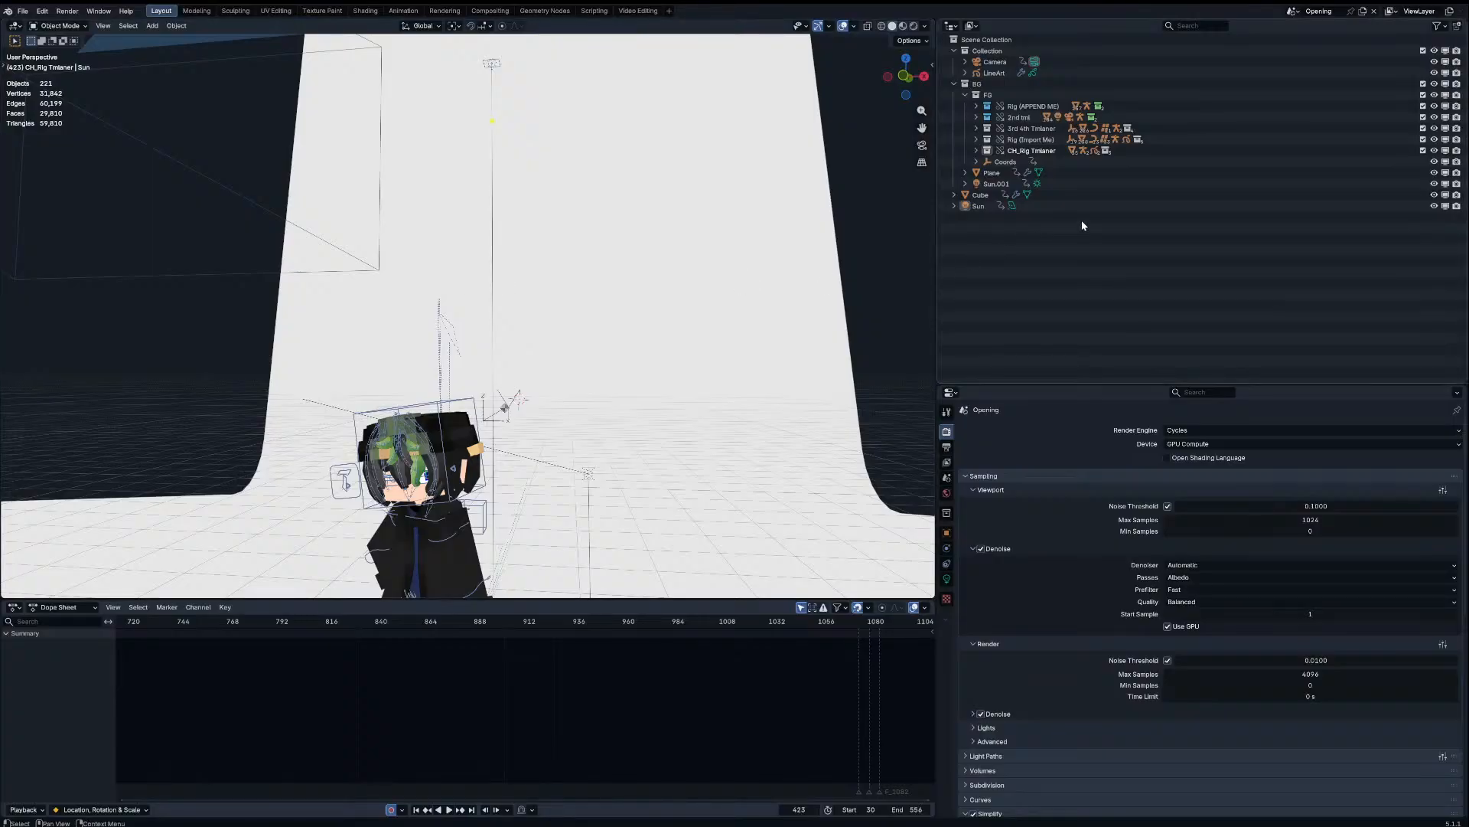
pyautogui.moveTo(559, 266); pyautogui.dragTo(448, 300, button='middle')
# Step: Play the Opening animation through the camera from the start of its range and replay the close-up of the hair
pyautogui.hotkey('ctrl', 'space')
pyautogui.hotkey('ctrl', 'space')
pyautogui.press('space')
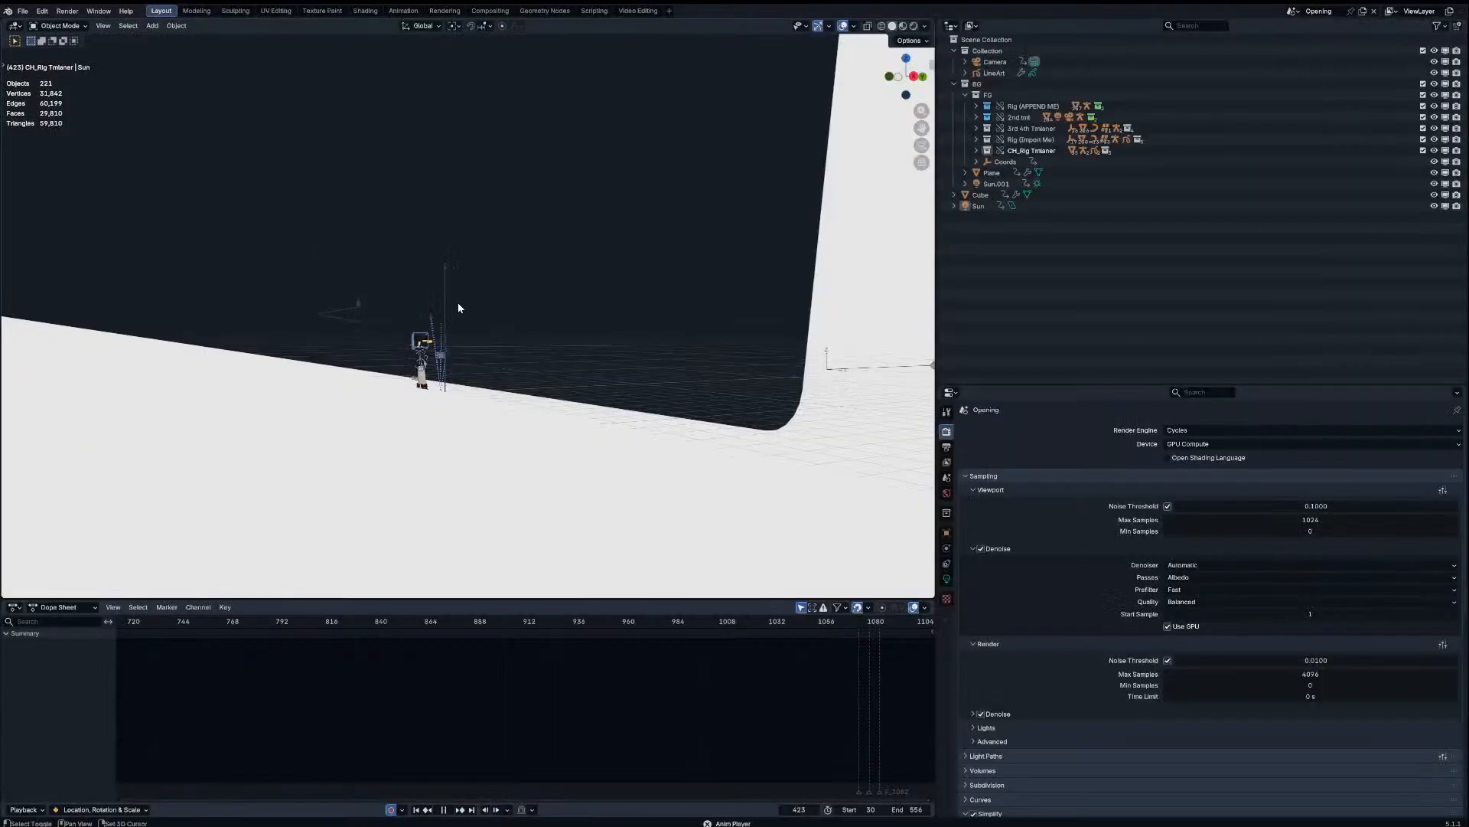
pyautogui.press('space')
pyautogui.press('KP_0')
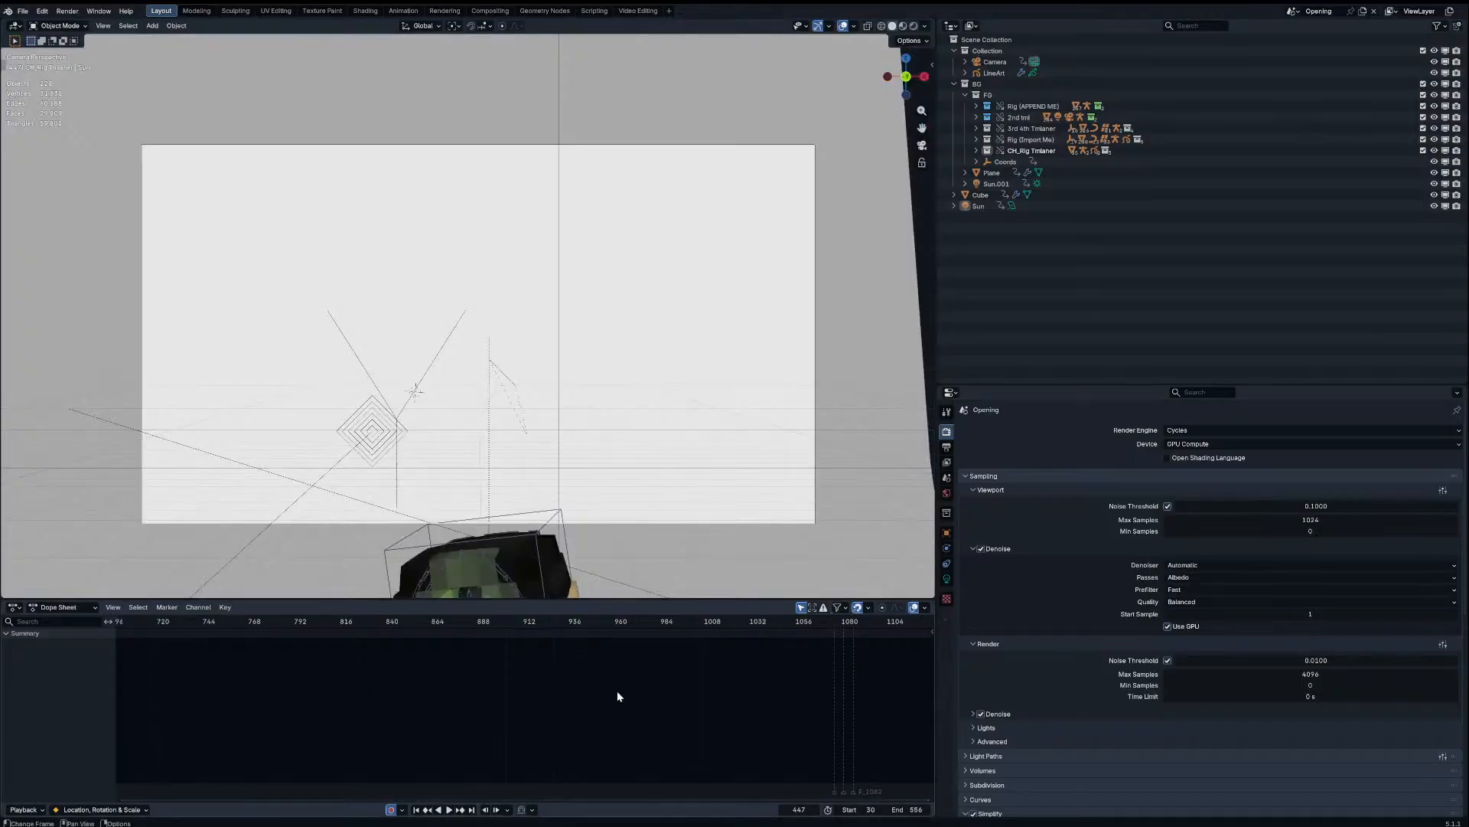
pyautogui.scroll(-10, 617, 690)
pyautogui.press('space')
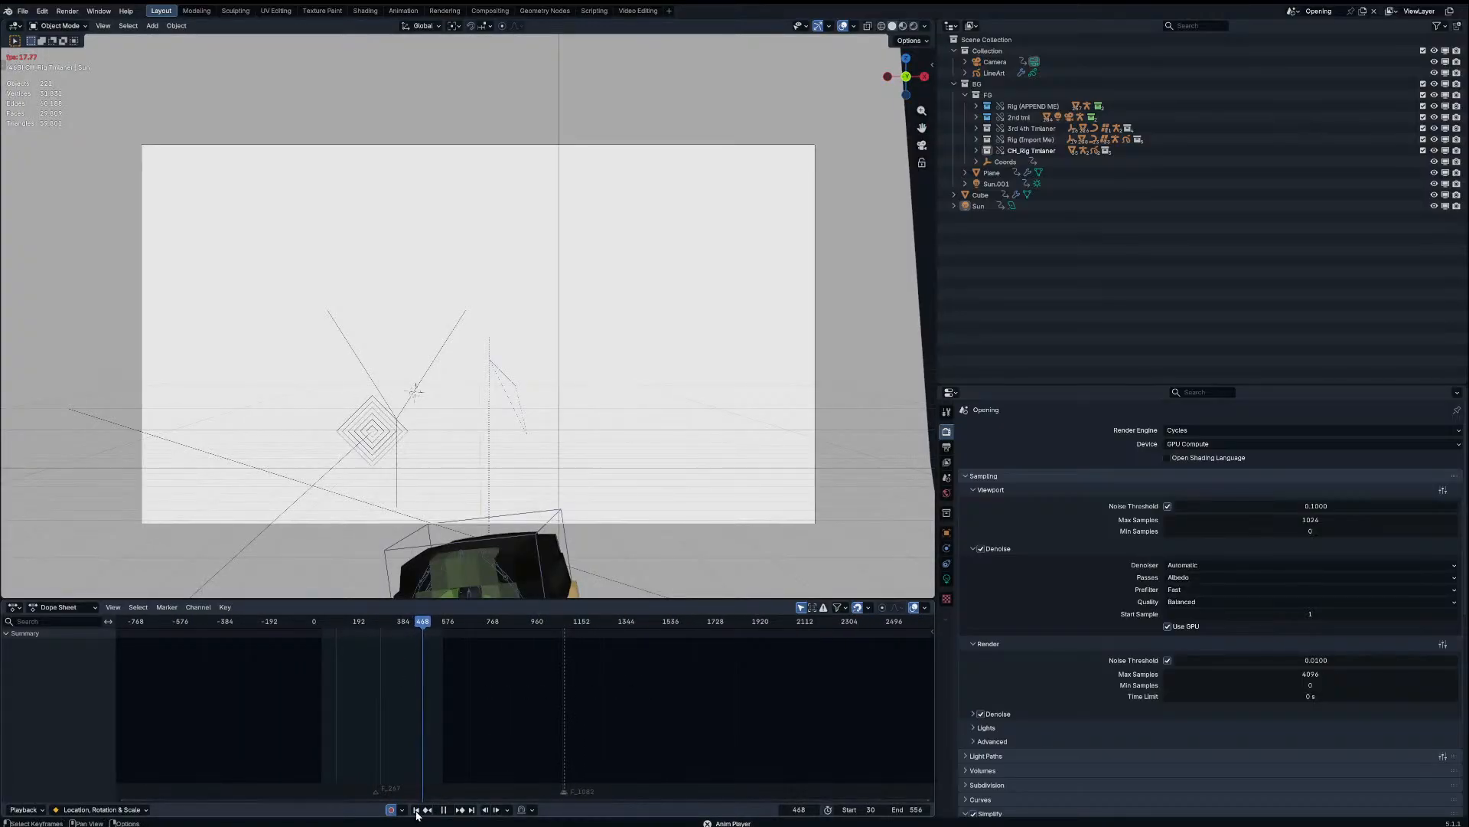
pyautogui.hotkey('shift', 'Left')
pyautogui.scroll(2, 517, 472)
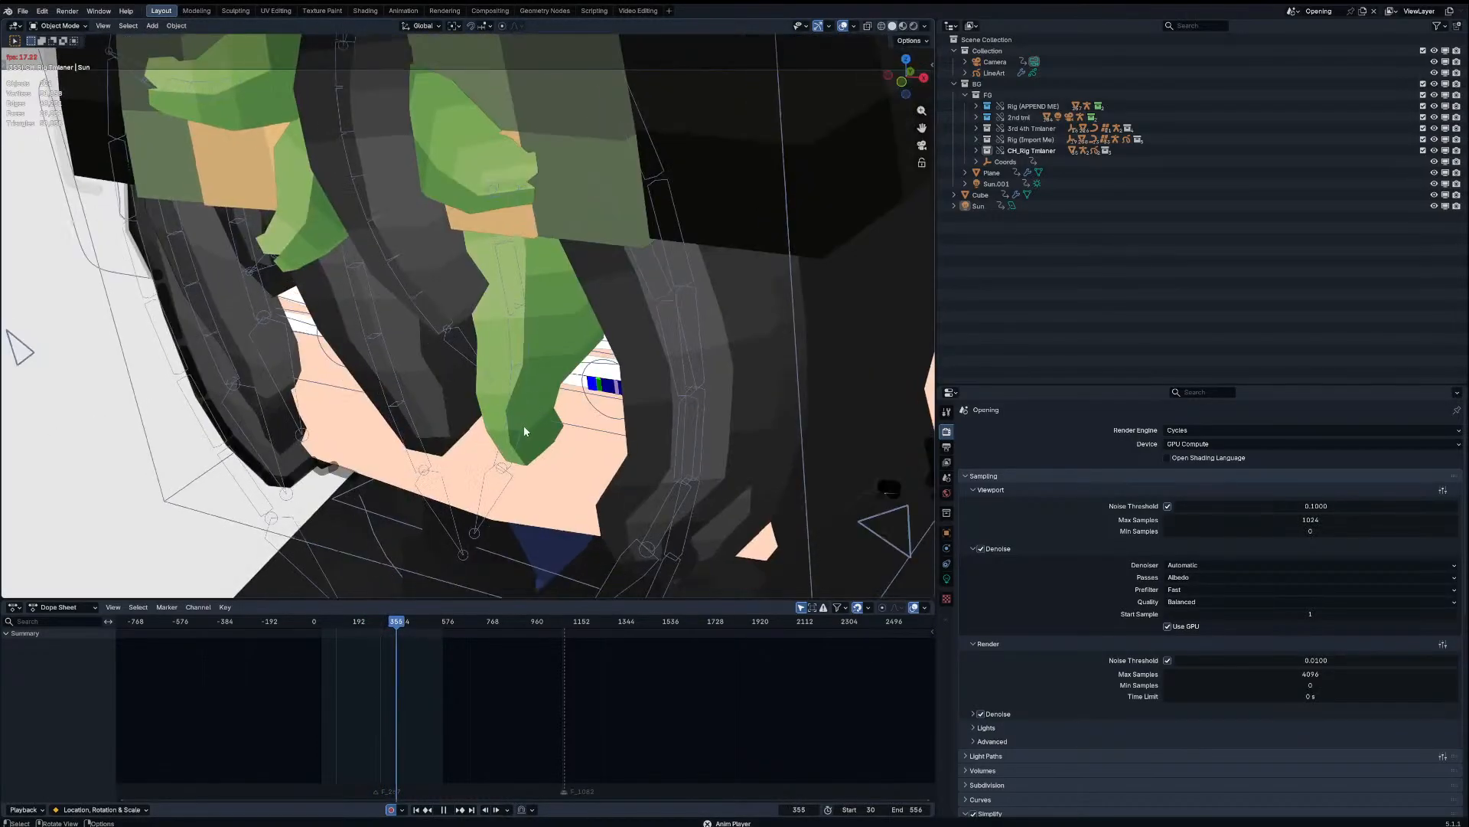
pyautogui.moveTo(404, 622); pyautogui.dragTo(388, 620)
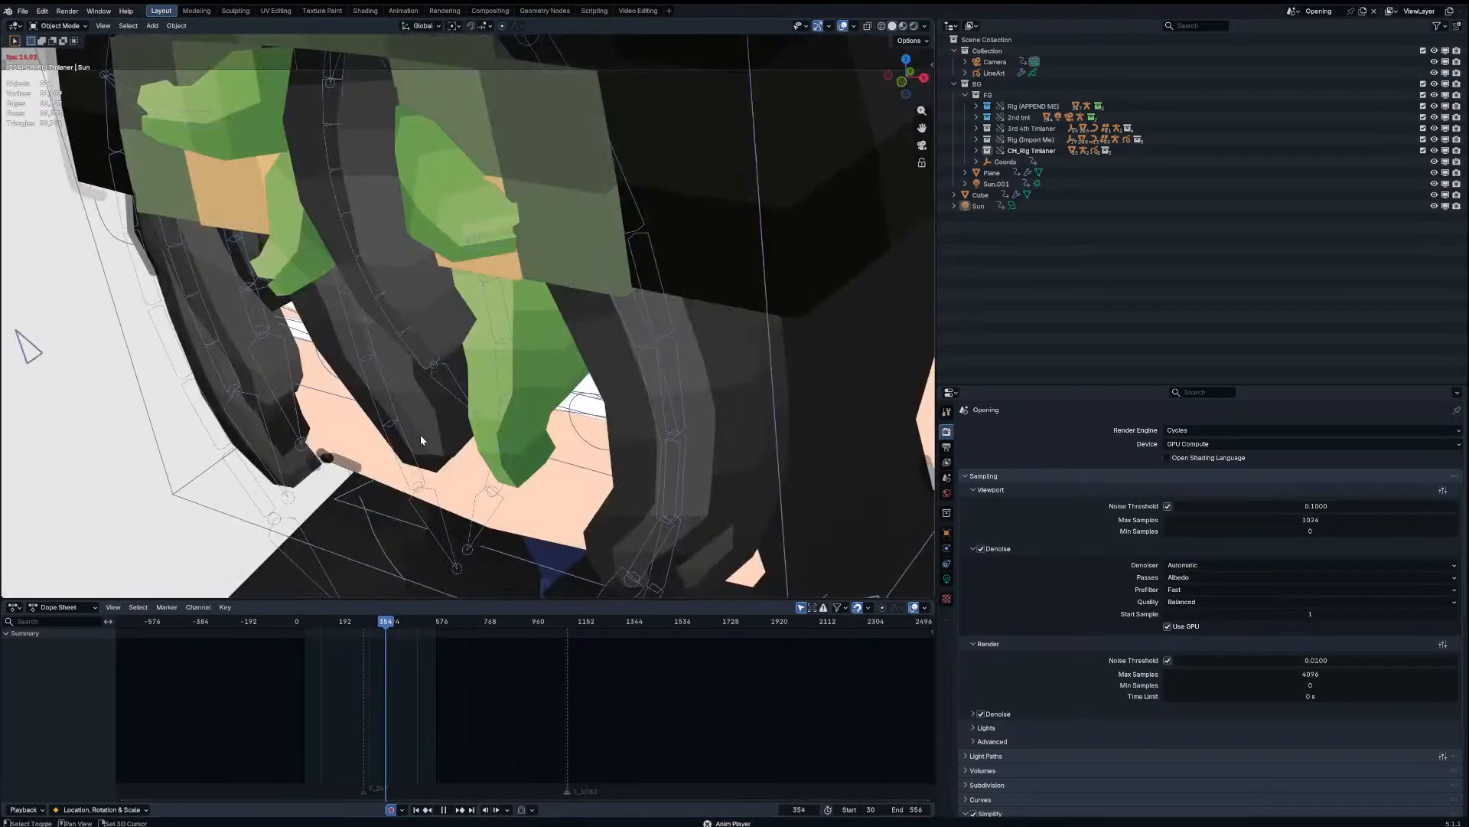
# Step: Select the CH_Rig armature, enter Pose Mode and bring its keyframes into close view in the timeline
pyautogui.click(523, 450)
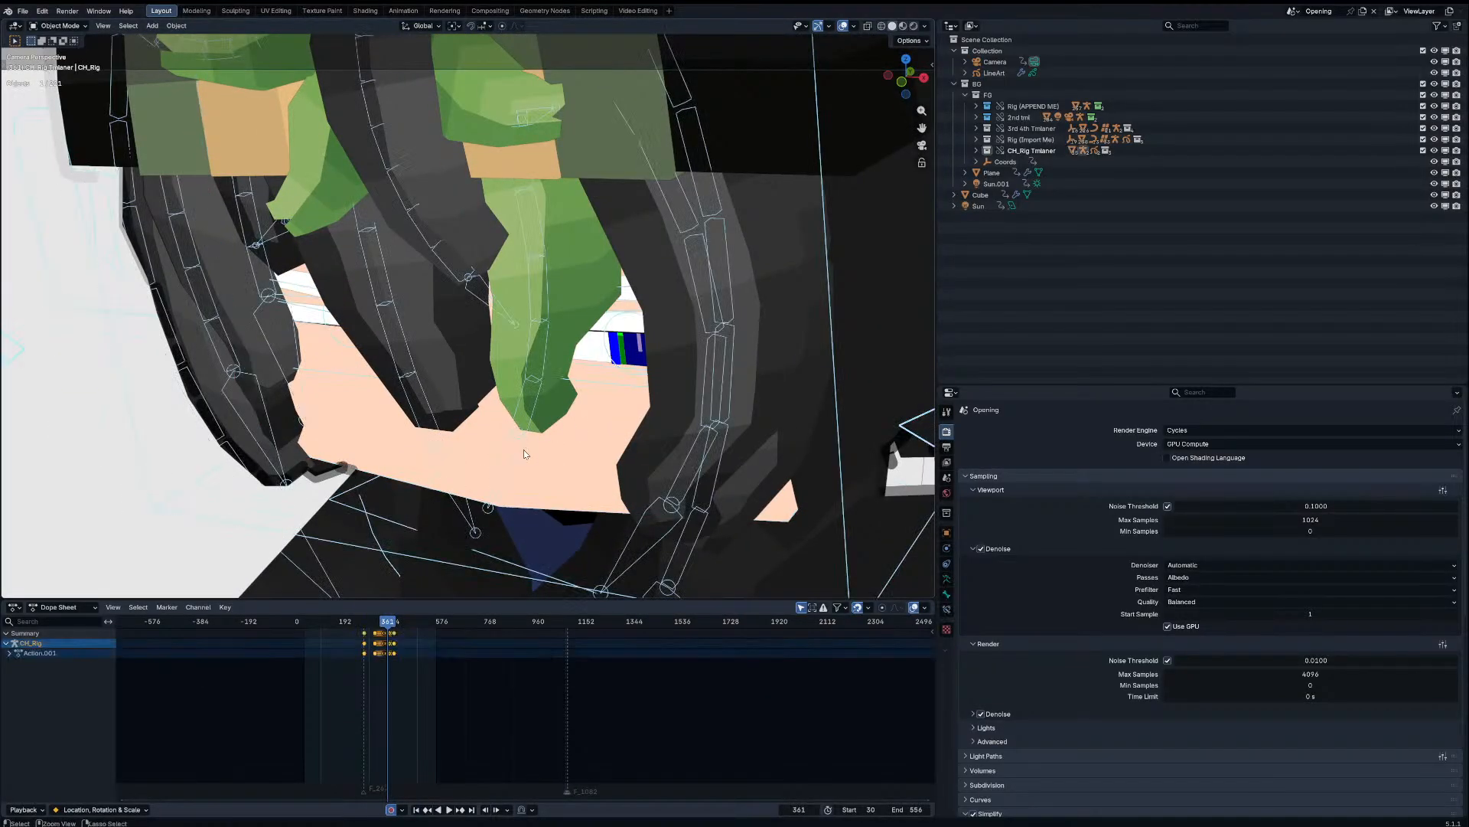
pyautogui.hotkey('ctrl', 'Tab')
pyautogui.scroll(8, 407, 686)
pyautogui.moveTo(398, 686); pyautogui.dragTo(639, 681, button='middle')
pyautogui.scroll(20, 637, 683)
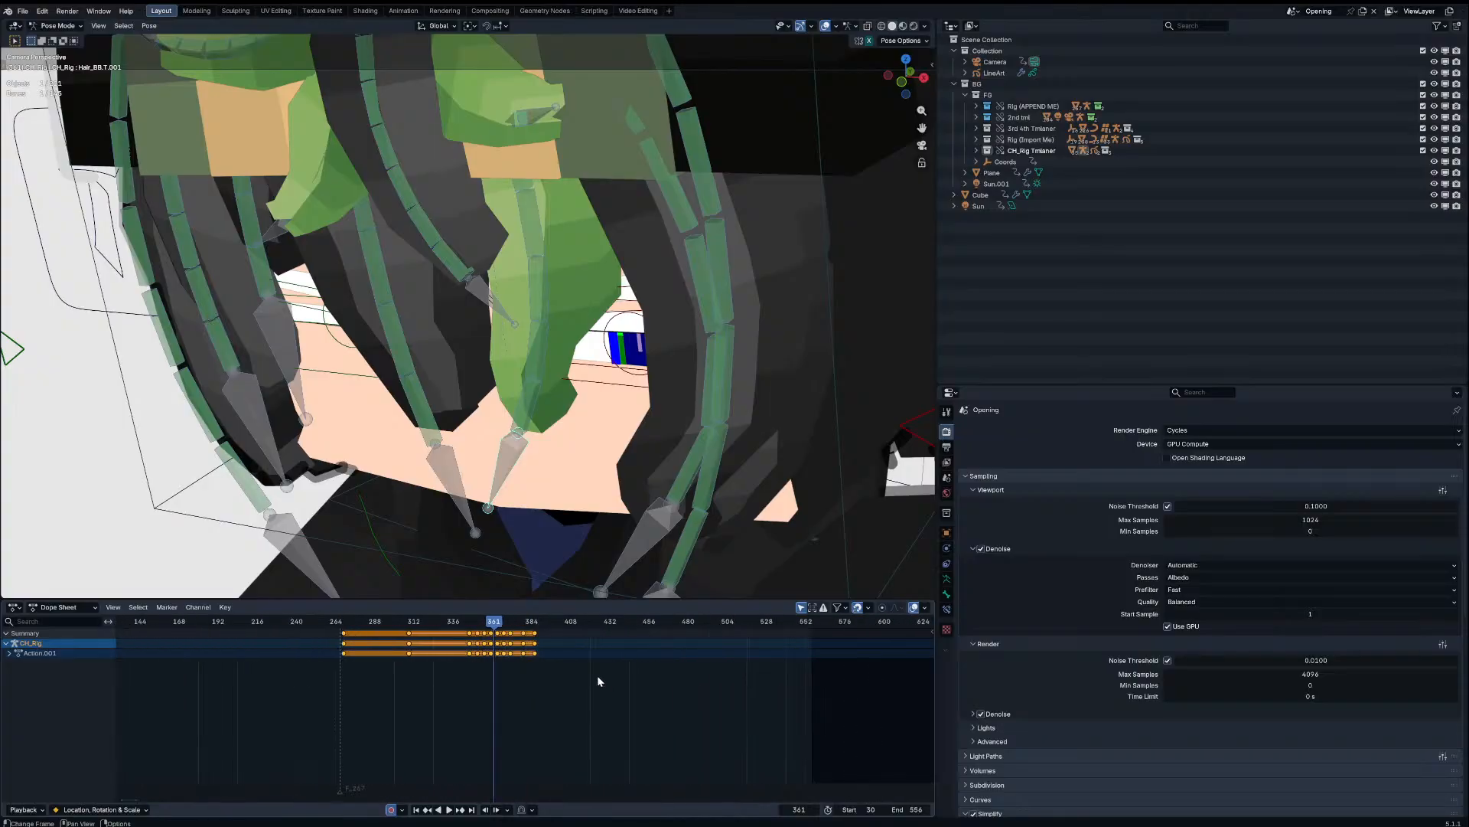
# Step: Move and rotate the hair tip bone Hair_BB.T.001 at frame 351 to reshape the green strand over the eye
pyautogui.press('Down')
pyautogui.press('Down')
pyautogui.press('Down')
pyautogui.press('Down')
pyautogui.press('Down')
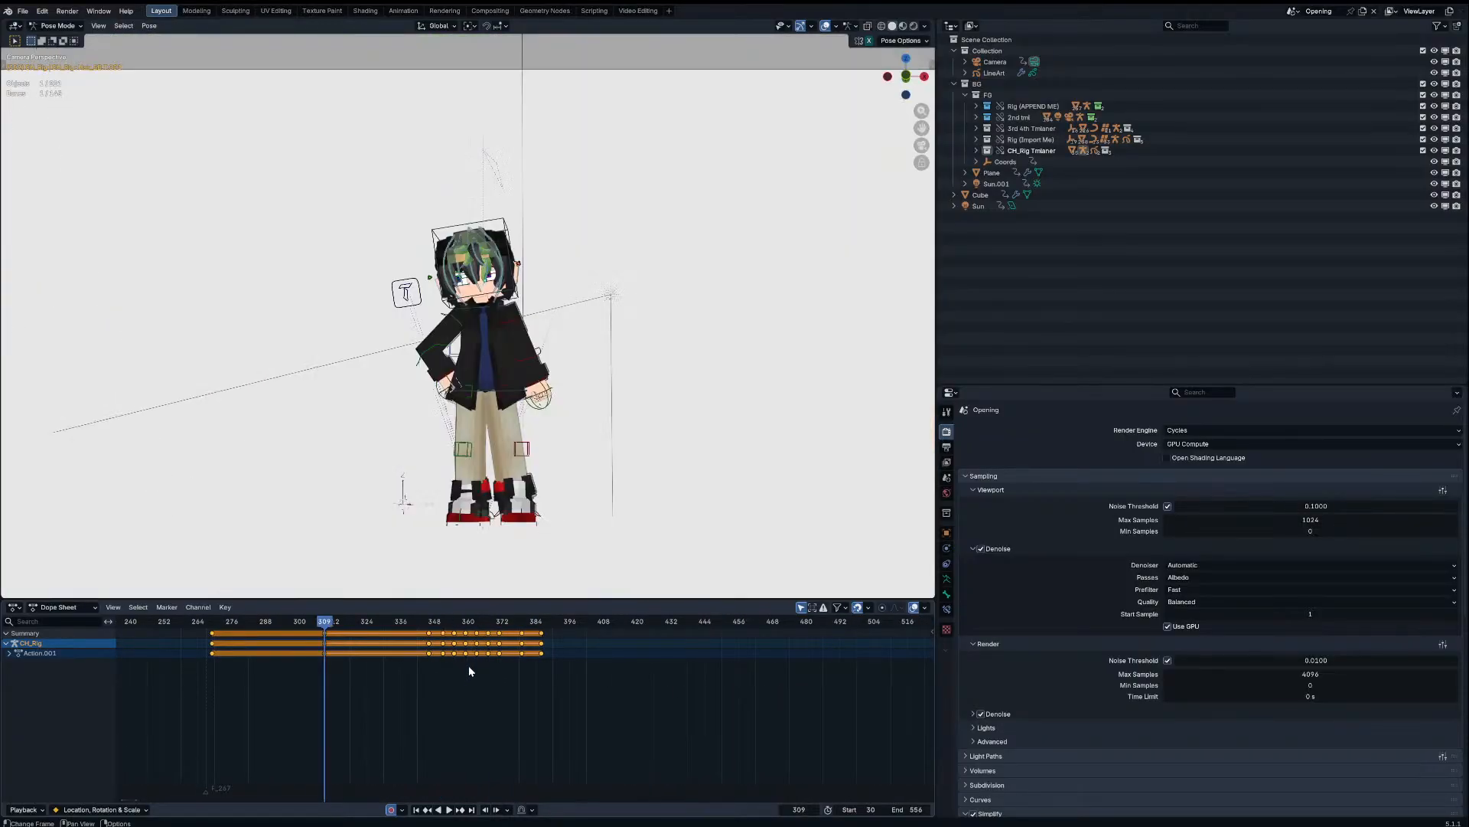
pyautogui.press('Up')
pyautogui.press('Up')
pyautogui.press('g')
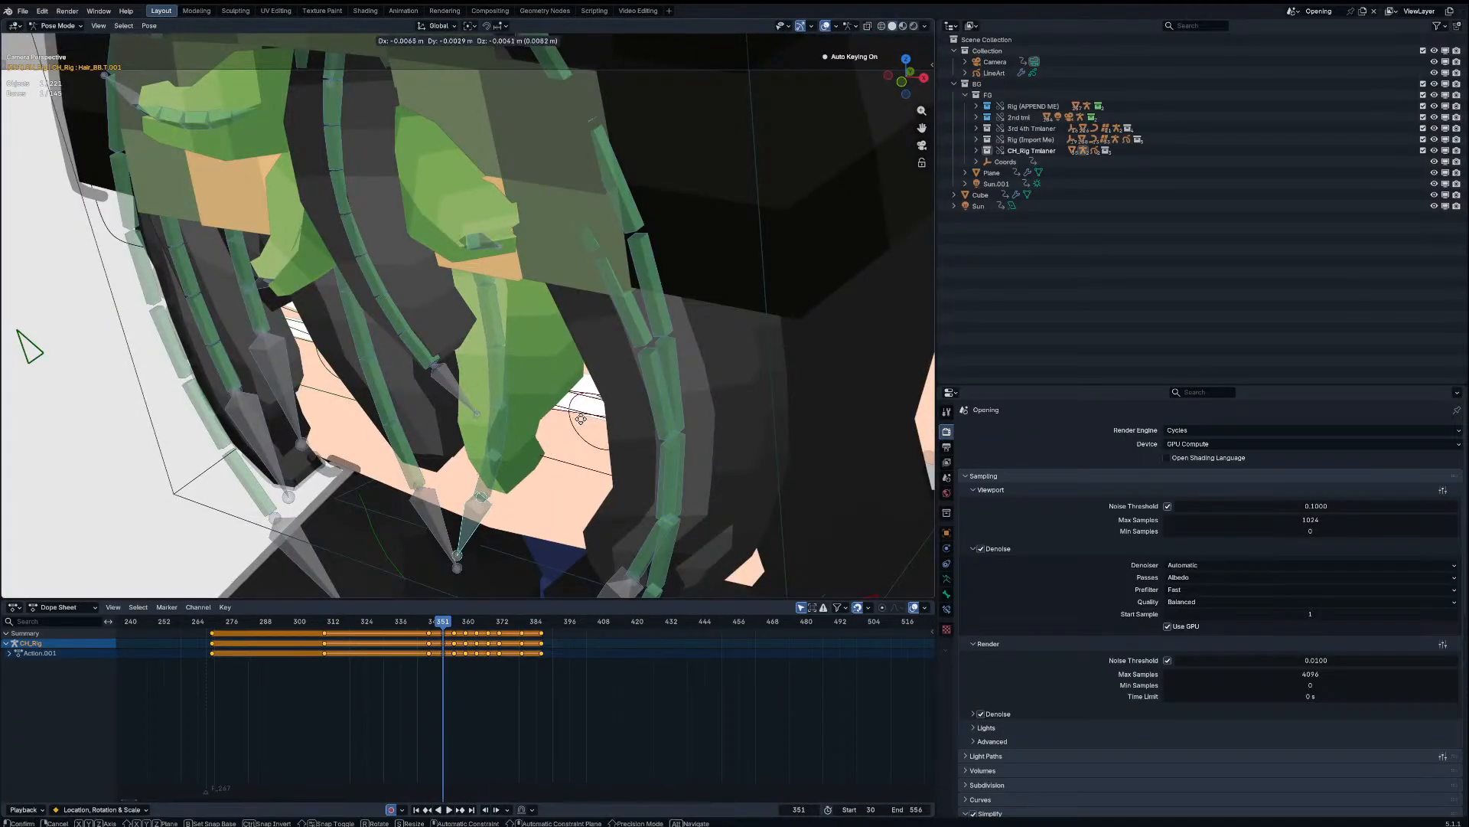
pyautogui.click(566, 450)
pyautogui.press('r')
pyautogui.click(586, 450)
# Step: Hide the bendy bones running through the green strand and the middle front strands
pyautogui.scroll(-5, 556, 494)
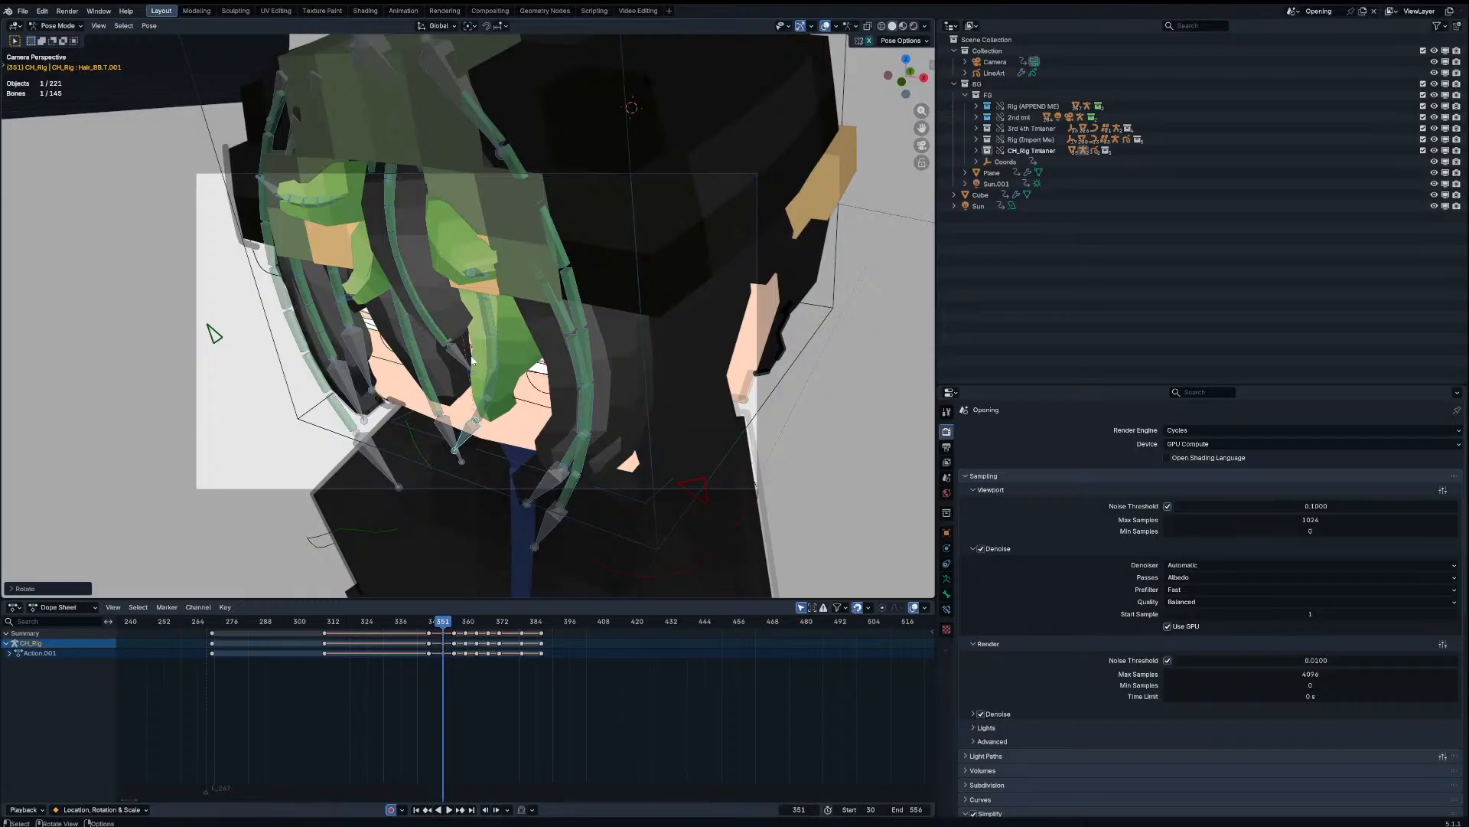
pyautogui.click(489, 356)
pyautogui.press('h')
pyautogui.click(412, 307)
pyautogui.press('h')
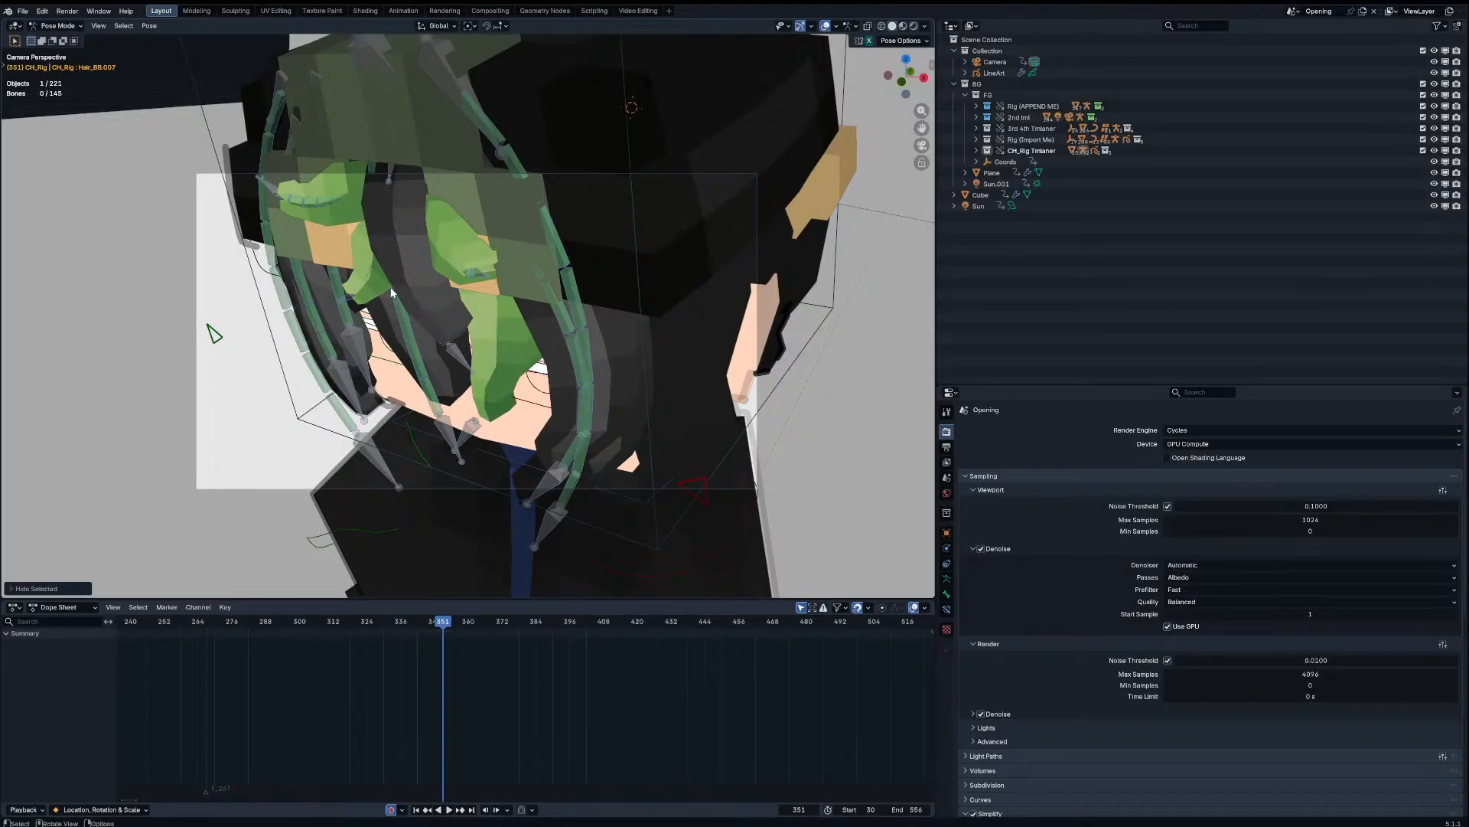
pyautogui.click(392, 291)
pyautogui.press('h')
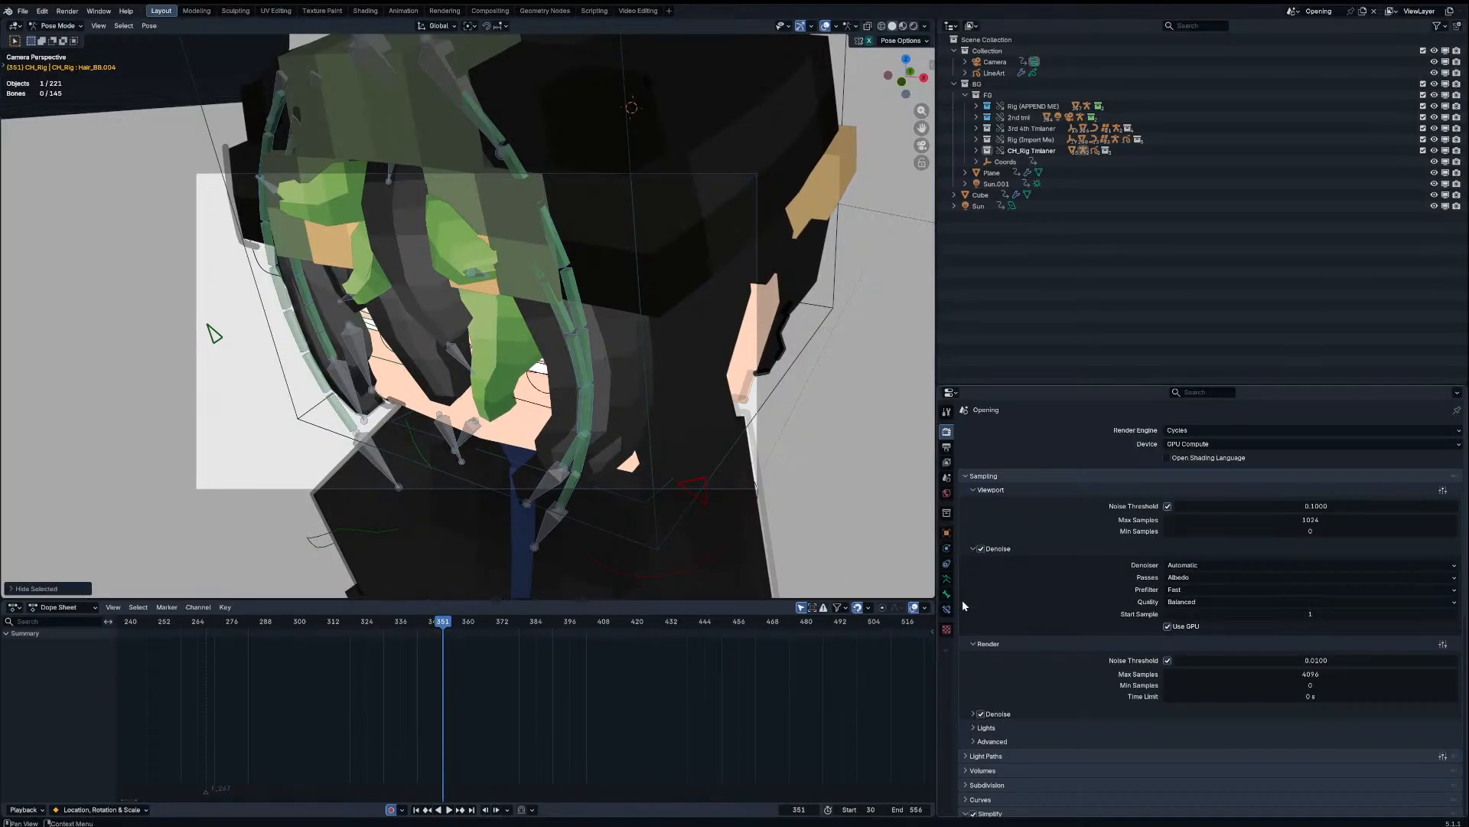
# Step: Show the armature's bone collections in an enlarged list and toggle the Hair collection's visibility off and on
pyautogui.click(946, 579)
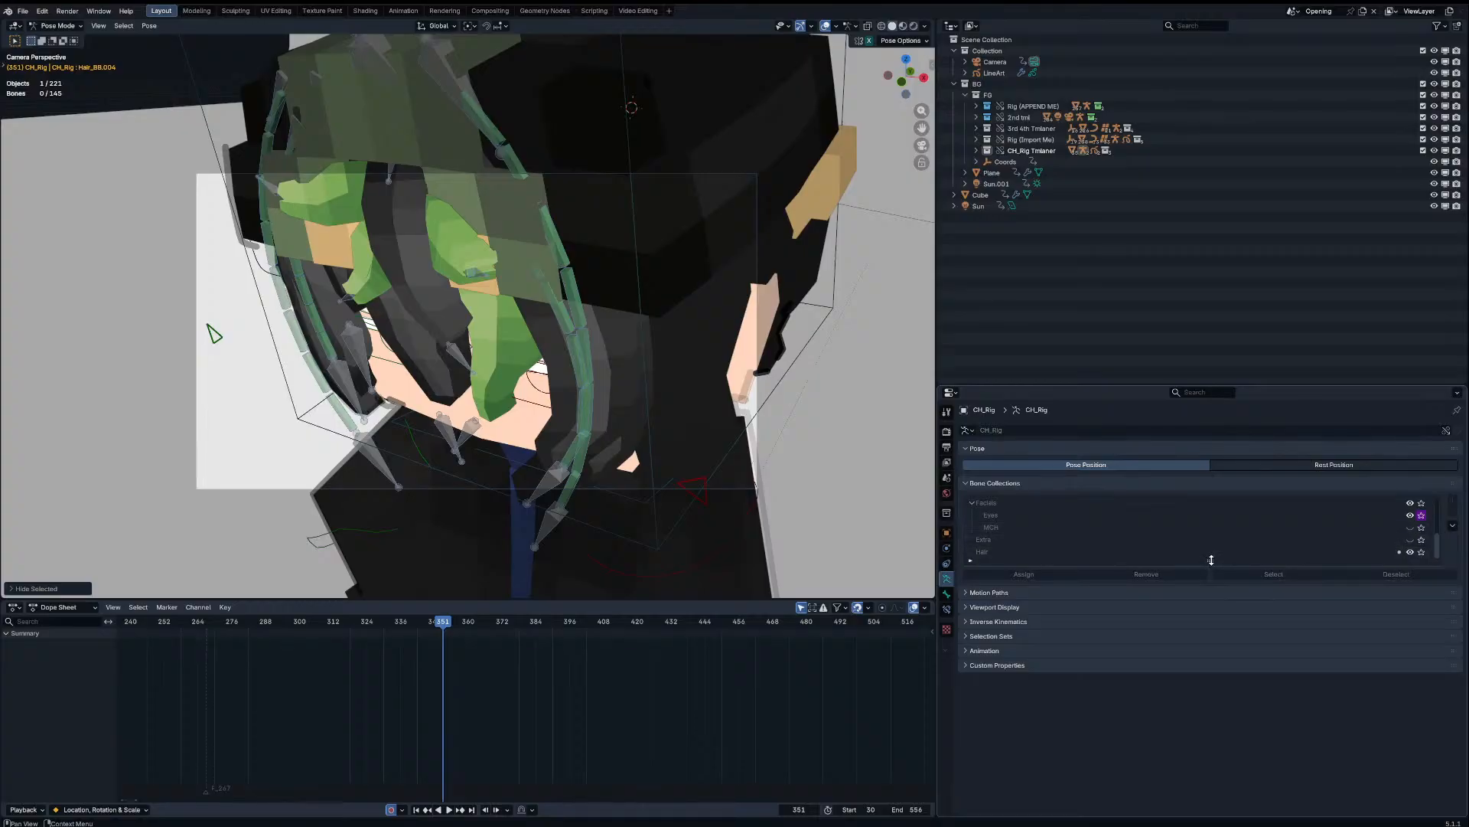
pyautogui.moveTo(1210, 560); pyautogui.dragTo(1203, 732)
pyautogui.click(1420, 637)
pyautogui.click(1421, 637)
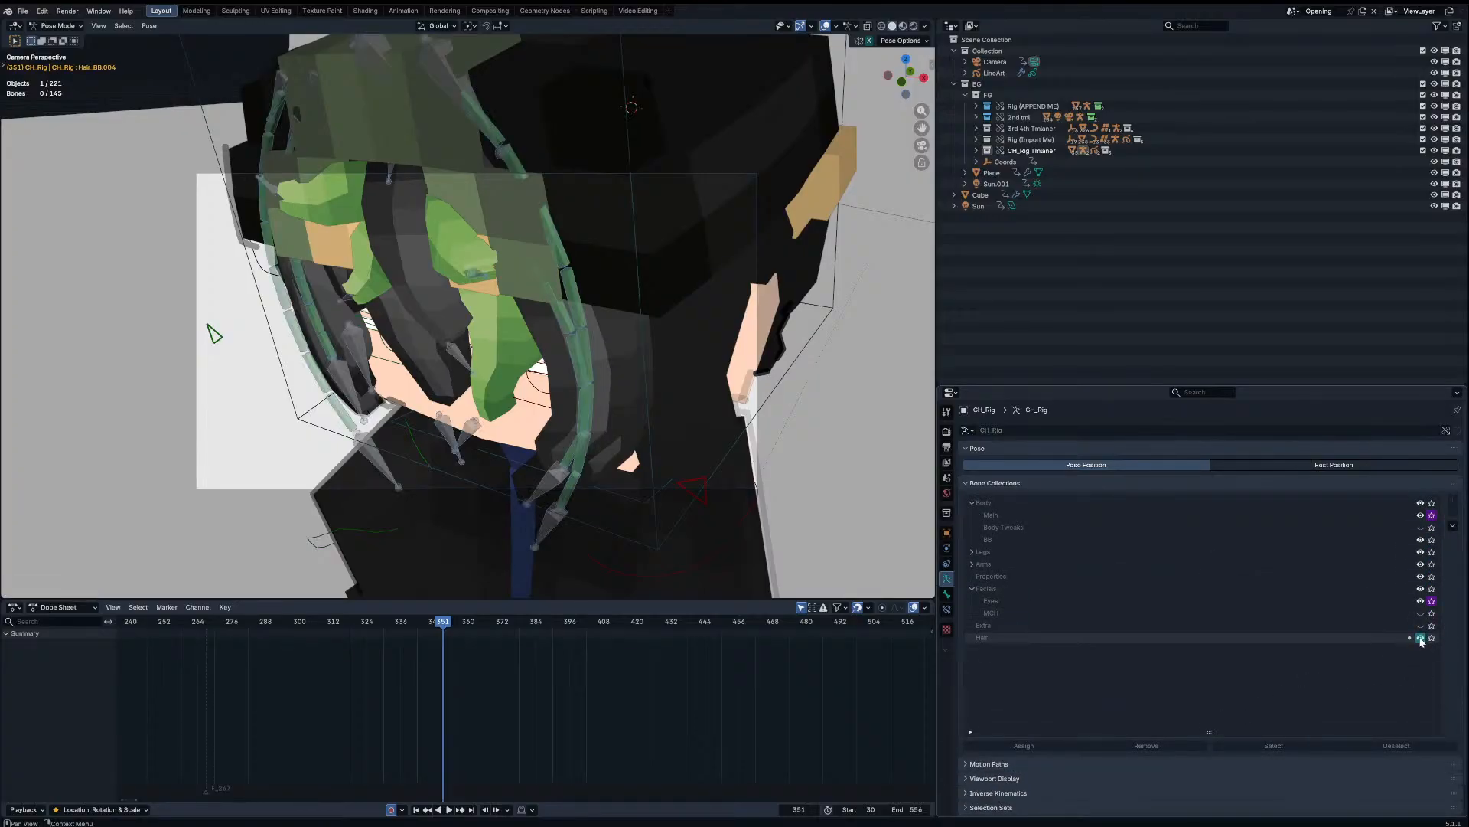
# Step: Hide the remaining bendy hair bones along both sides of the face and solo the Hair bone collection
pyautogui.moveTo(534, 376); pyautogui.dragTo(627, 342)
pyautogui.press('h')
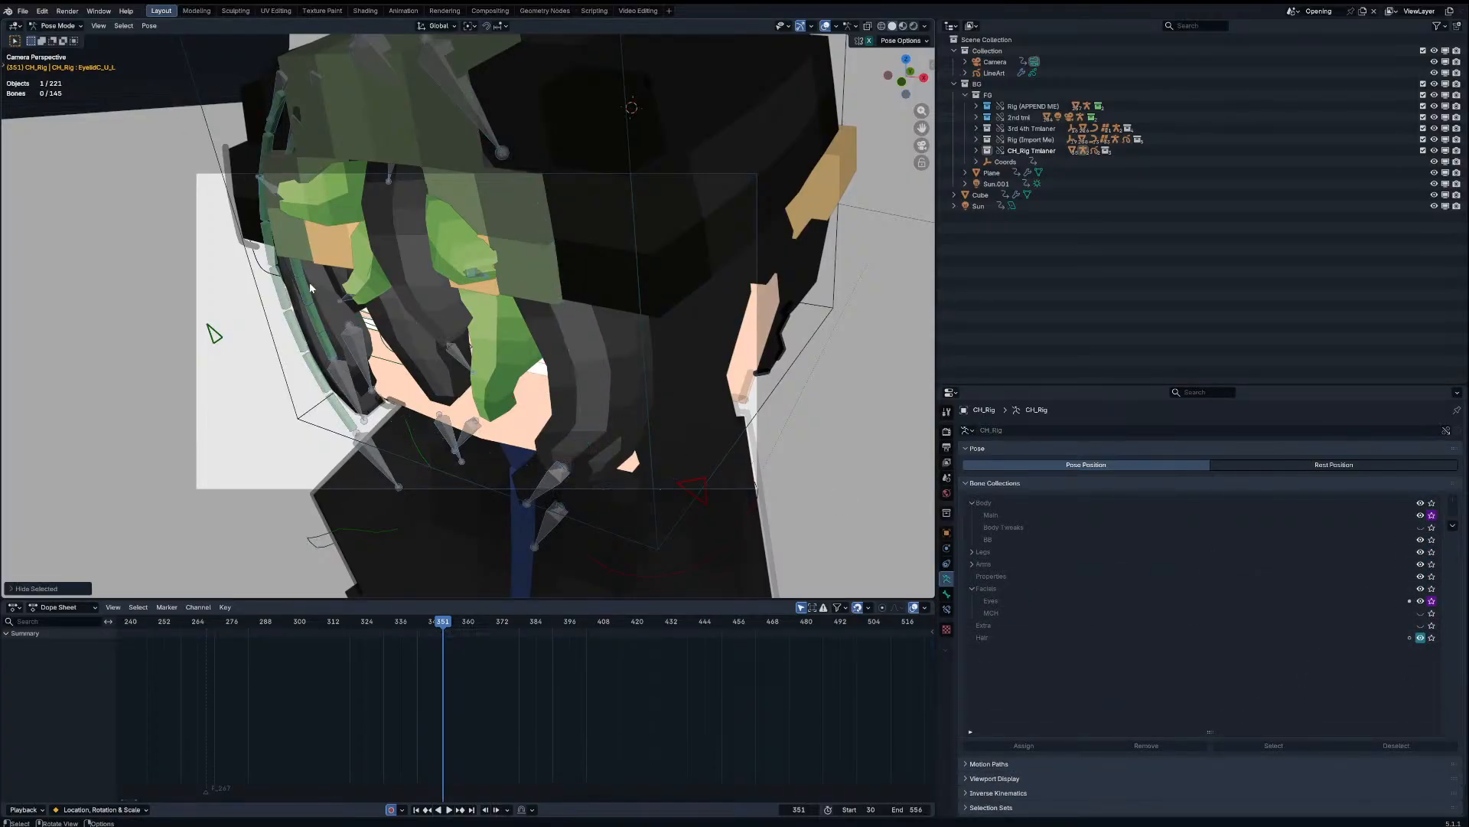
pyautogui.moveTo(309, 281); pyautogui.dragTo(265, 255)
pyautogui.press('h')
pyautogui.hotkey('ctrl', 'z')
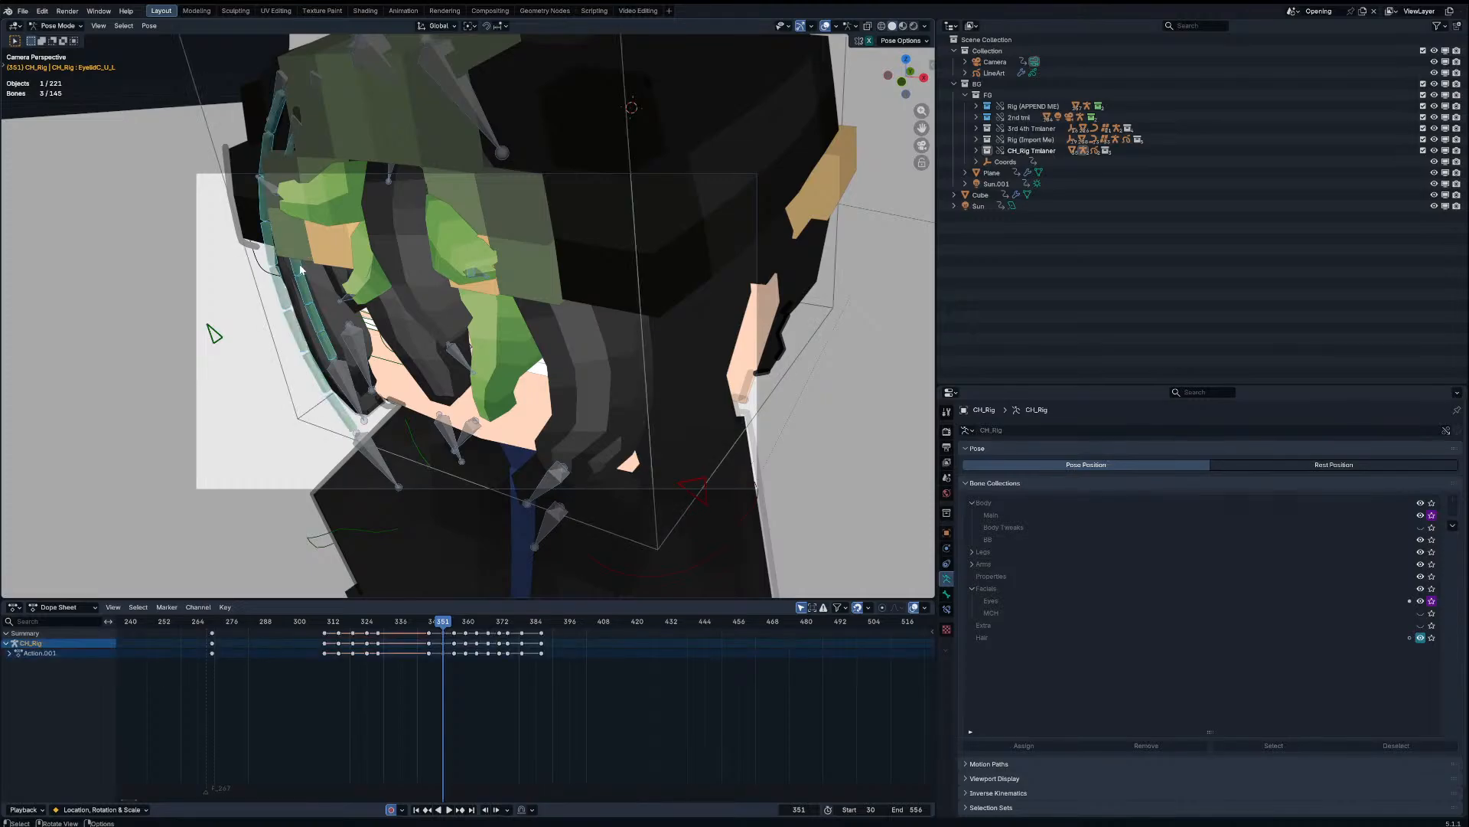
pyautogui.click(301, 290)
pyautogui.press('h')
pyautogui.click(1432, 638)
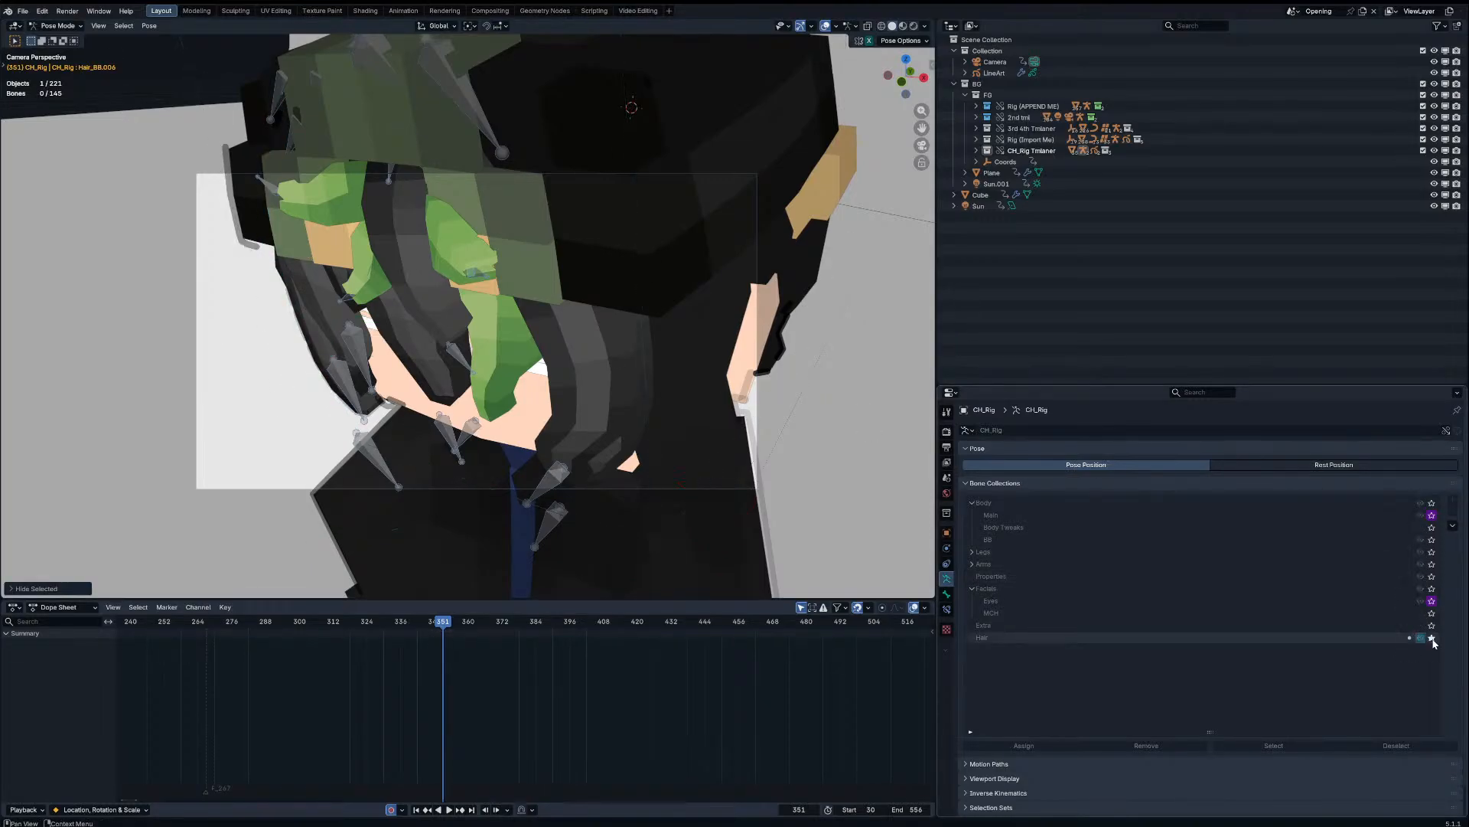
# Step: Select the tip bone Hair_BB.T.001 and rotate and move it at frame 355
pyautogui.click(469, 436)
pyautogui.scroll(2, 589, 678)
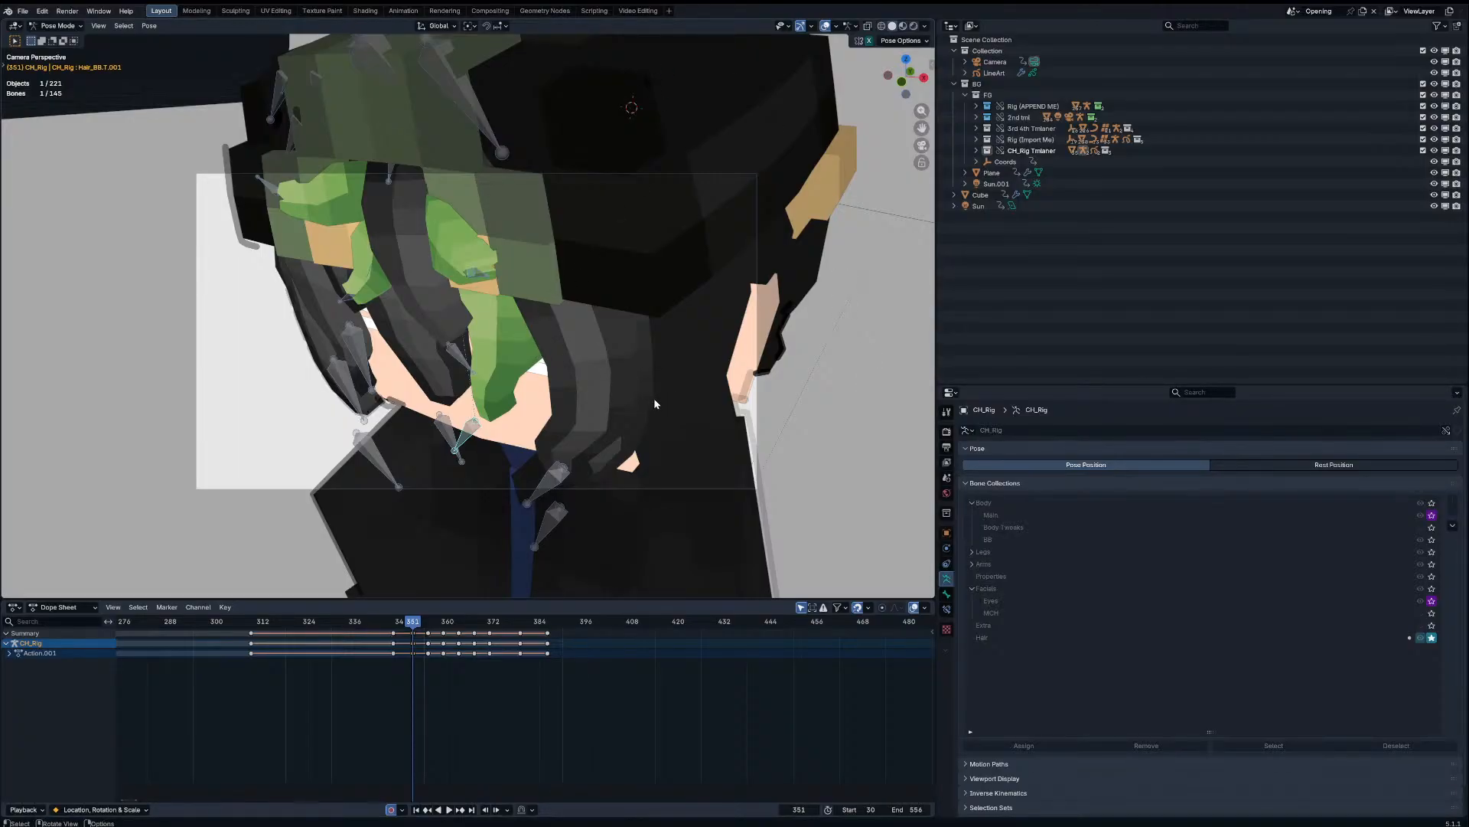
pyautogui.scroll(4, 330, 689)
pyautogui.press('Up')
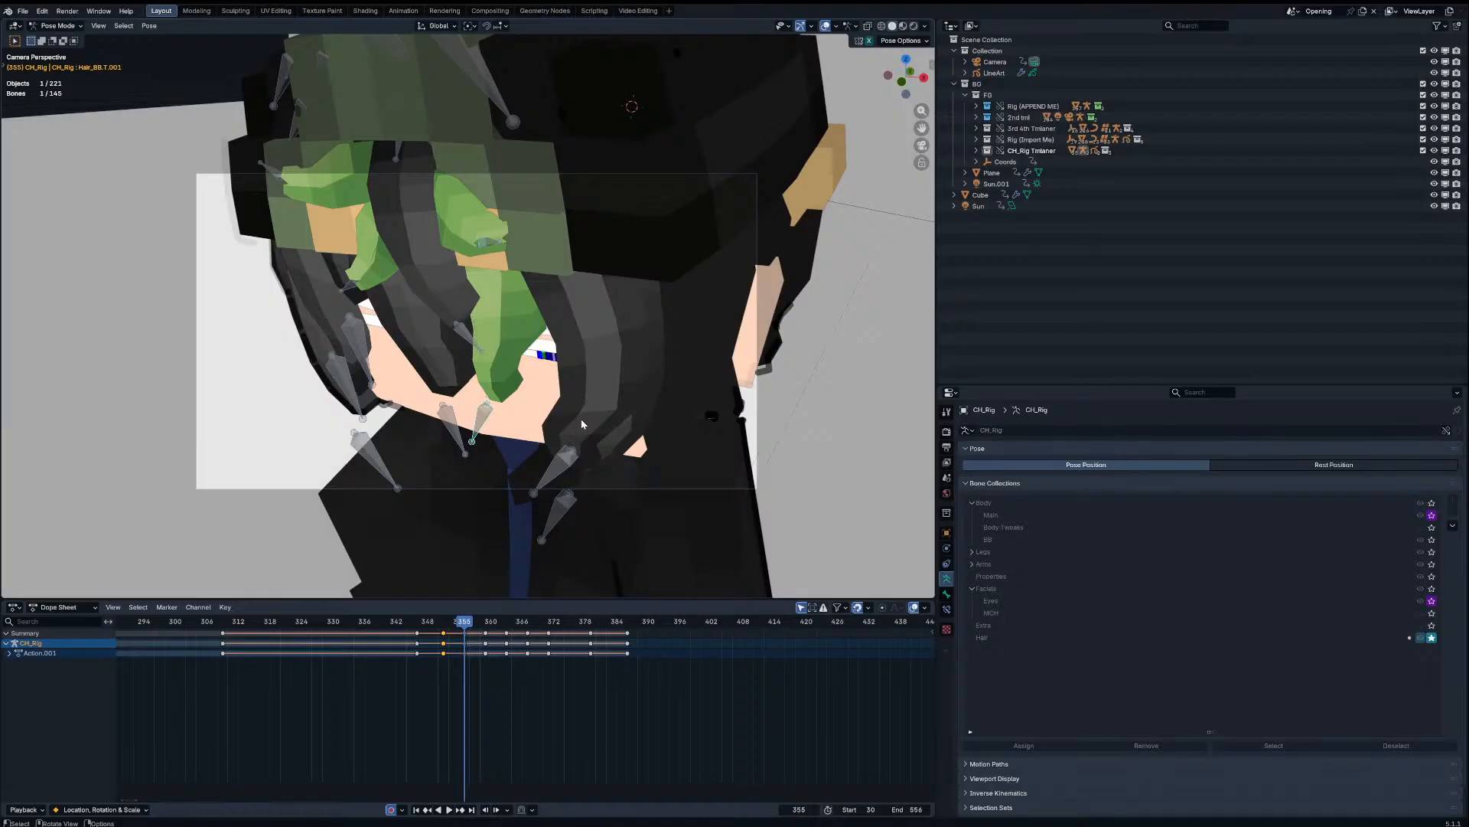
pyautogui.press('r')
pyautogui.click(534, 527)
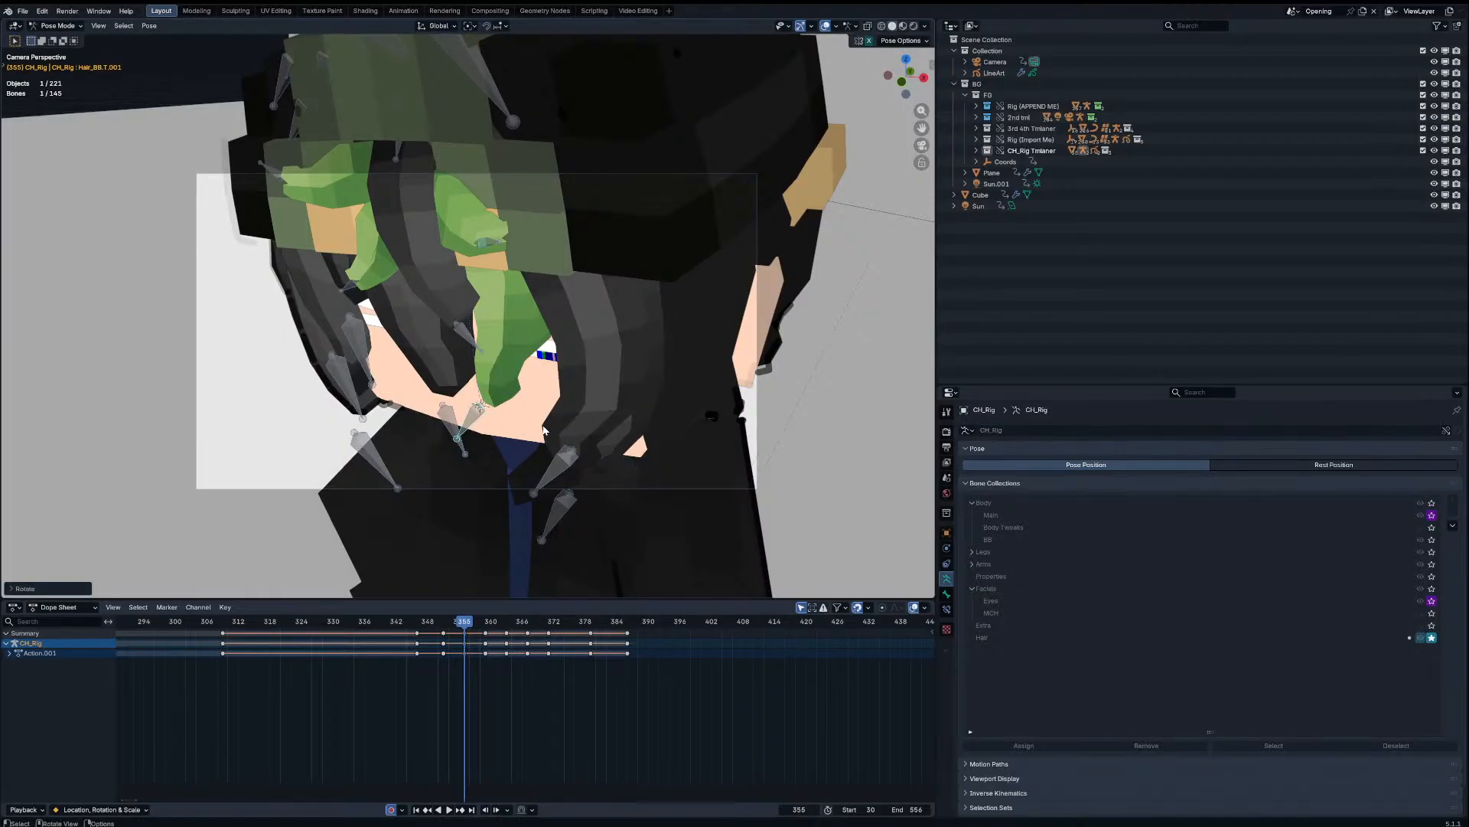
pyautogui.press('Down')
pyautogui.press('Up')
pyautogui.press('g')
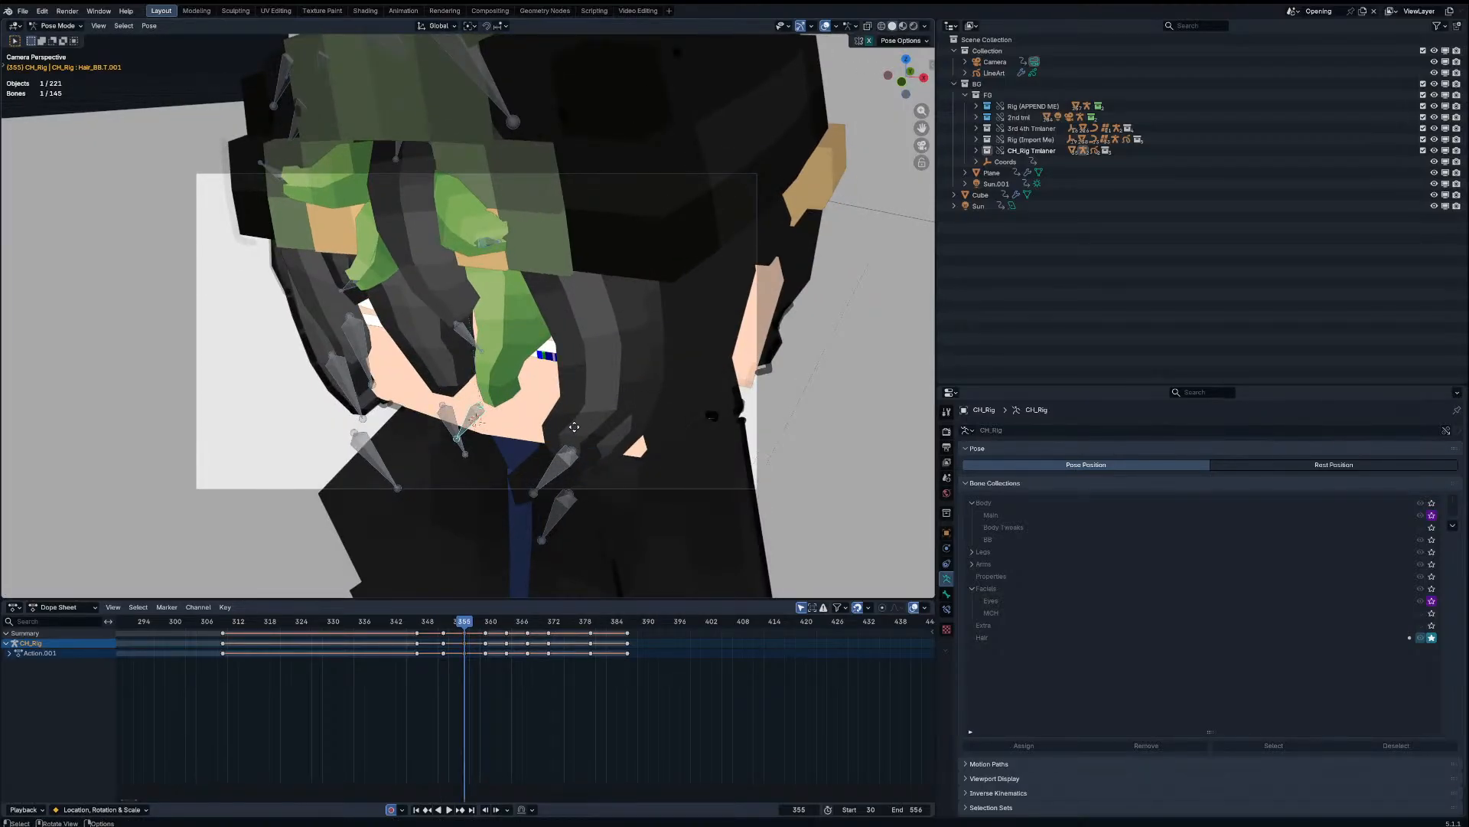
pyautogui.click(582, 467)
# Step: Step between frames 355 and 359 to compare the green strand's poses
pyautogui.press('Up')
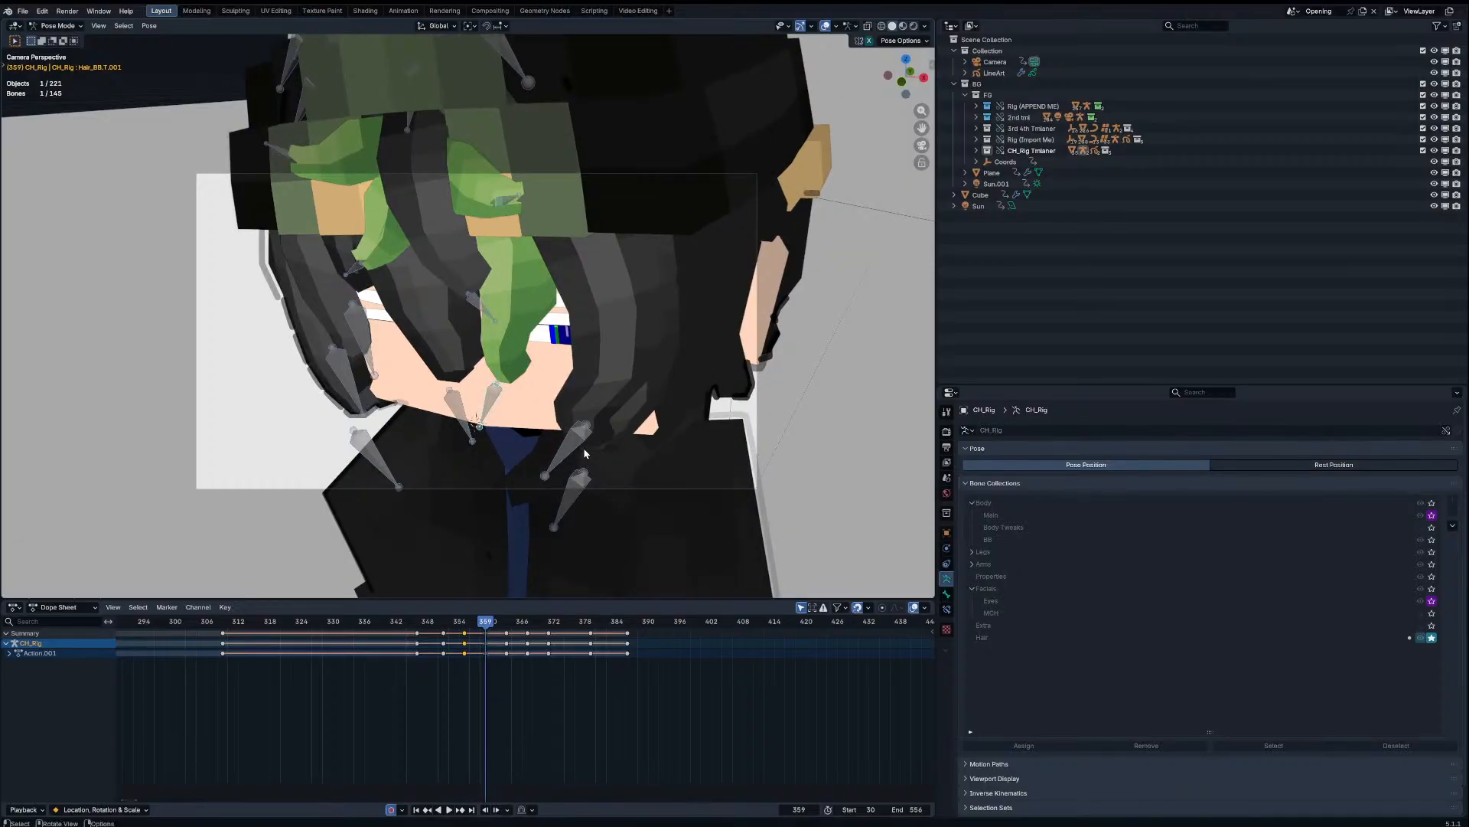
pyautogui.press('Left')
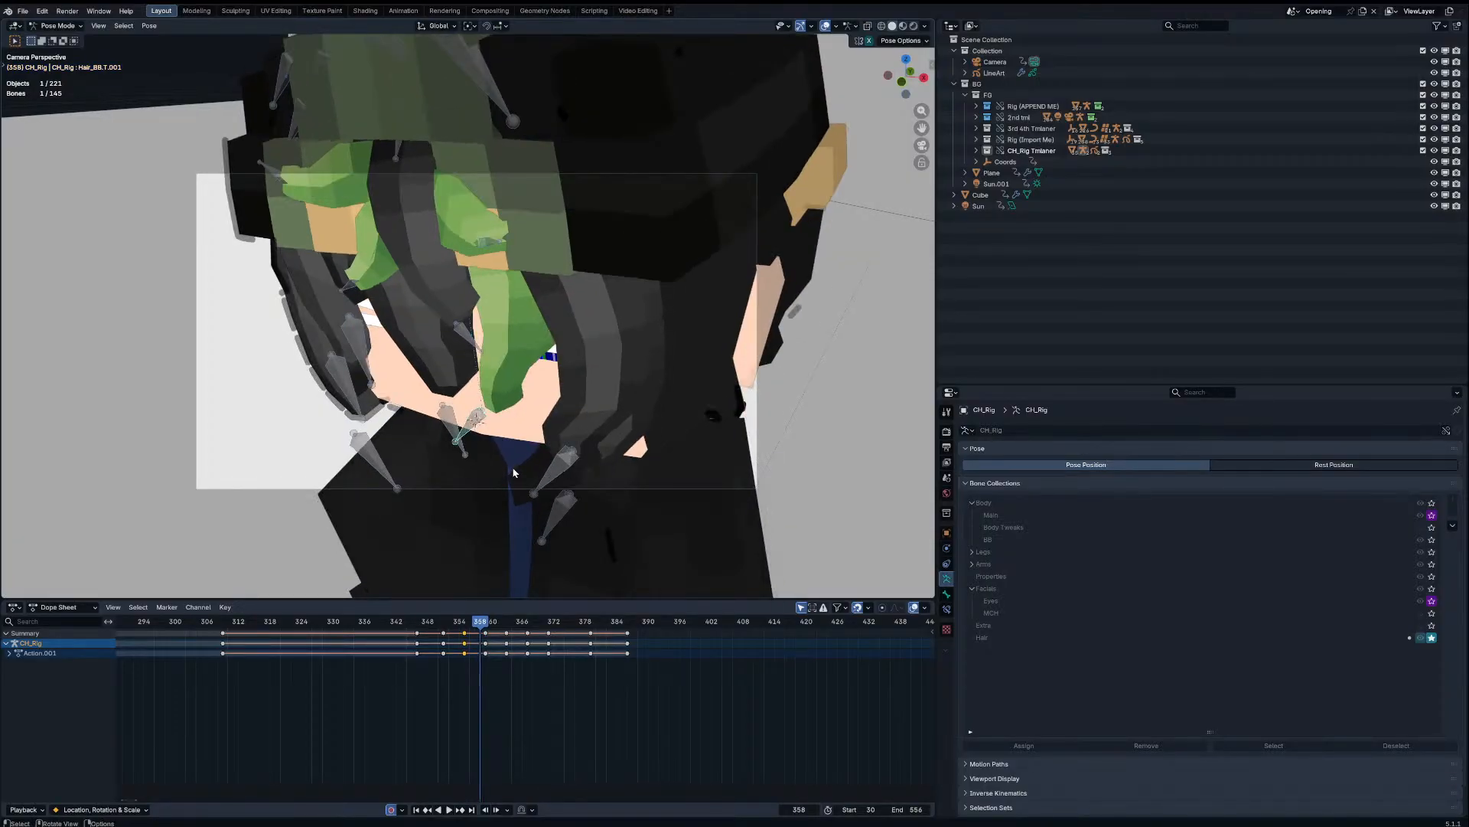
pyautogui.press('Right')
pyautogui.press('Down')
pyautogui.hotkey('shift', 's')
pyautogui.click(498, 517)
pyautogui.press('Up')
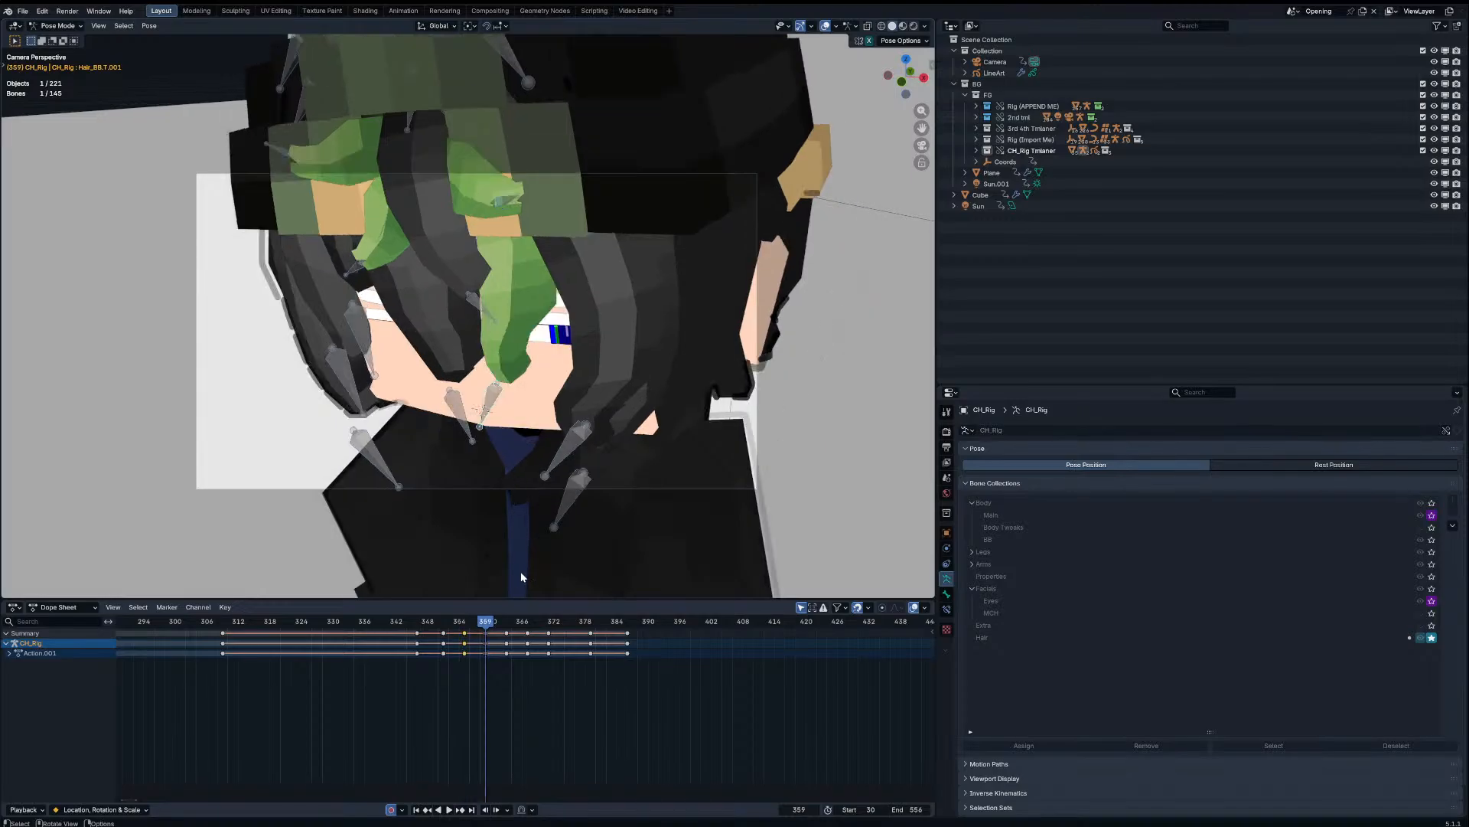
# Step: Select all visible hair bones and delete their keyframes after frame 355
pyautogui.press('a')
pyautogui.press('b')
pyautogui.moveTo(475, 680); pyautogui.dragTo(746, 642)
pyautogui.press('x')
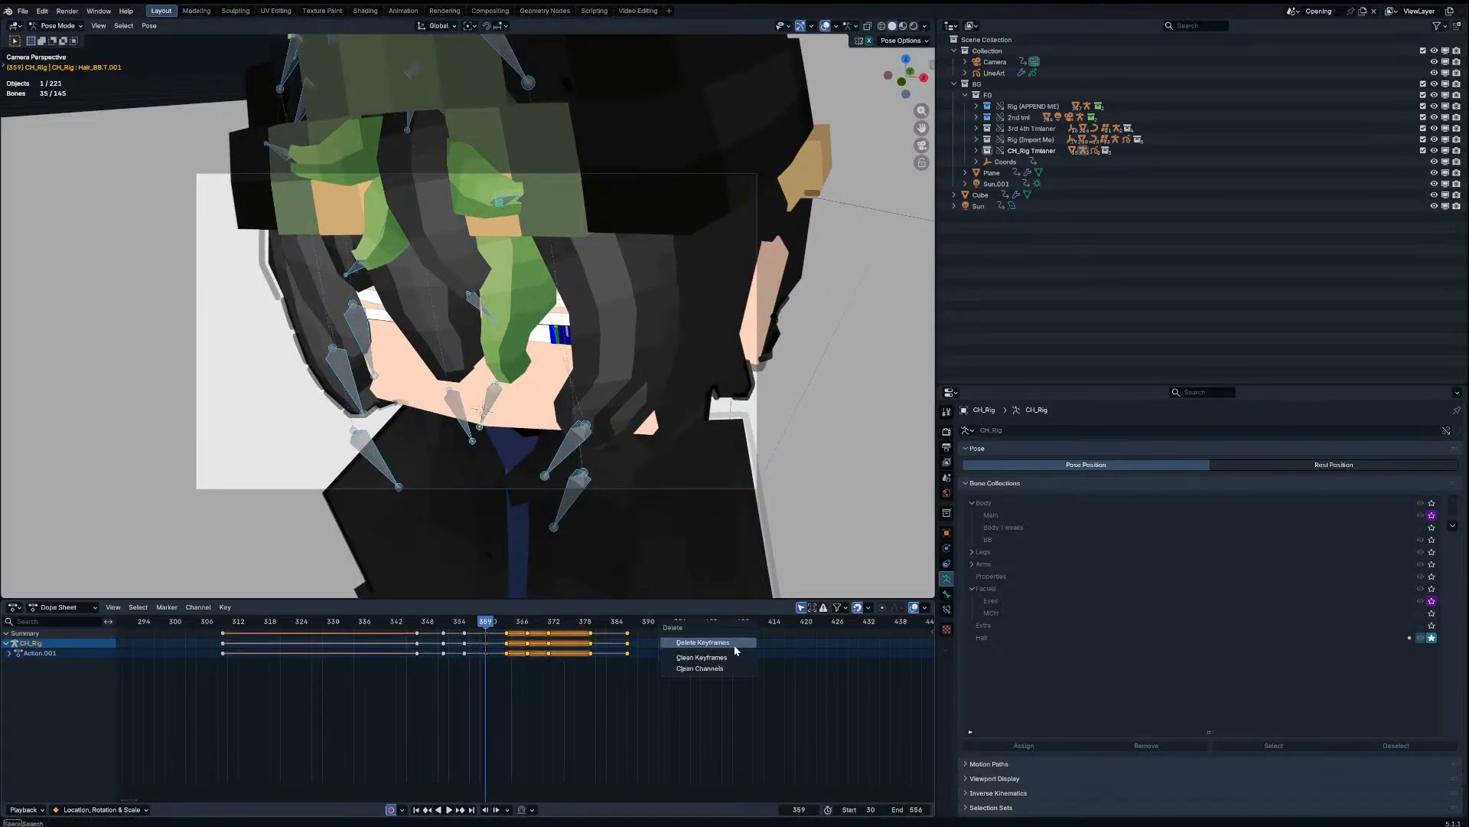
pyautogui.click(735, 644)
# Step: Select the tip bone Hair_BB.T.001 again and rotate it at frame 359
pyautogui.click(481, 404)
pyautogui.press('Down')
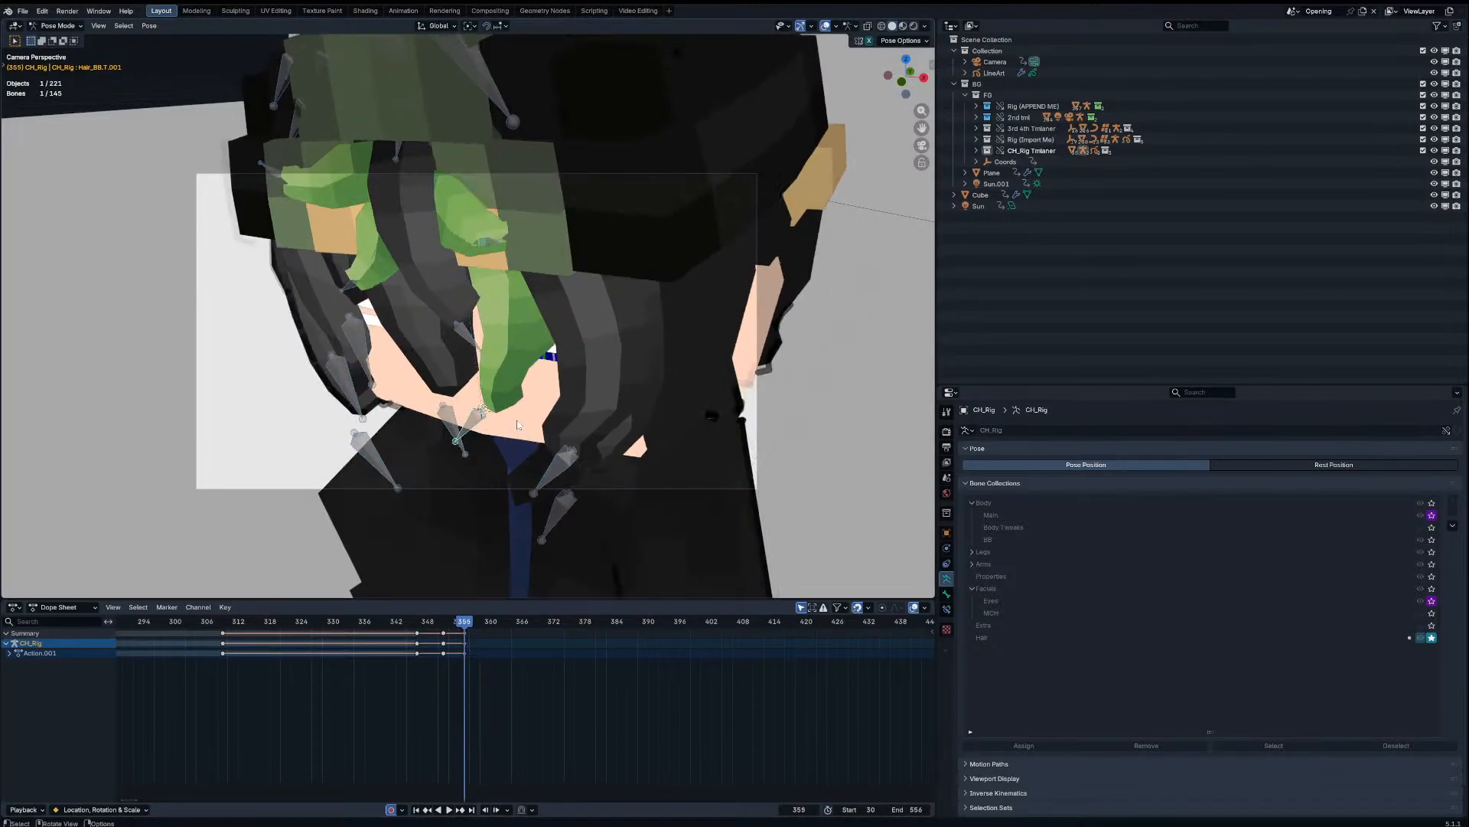
pyautogui.press('Right')
pyautogui.press('Right')
pyautogui.press('Right')
pyautogui.press('Right')
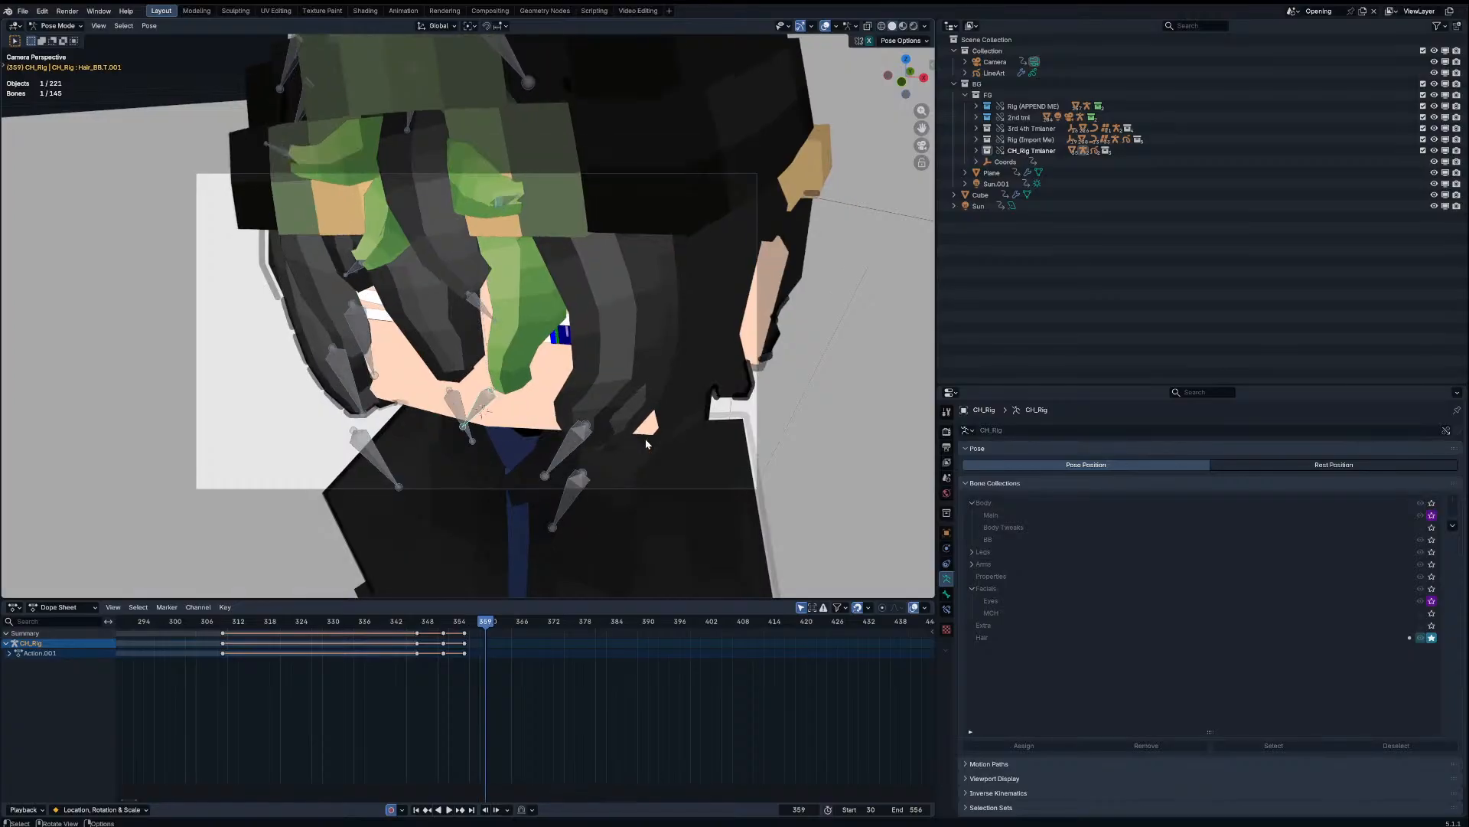
pyautogui.press('r')
pyautogui.click(662, 465)
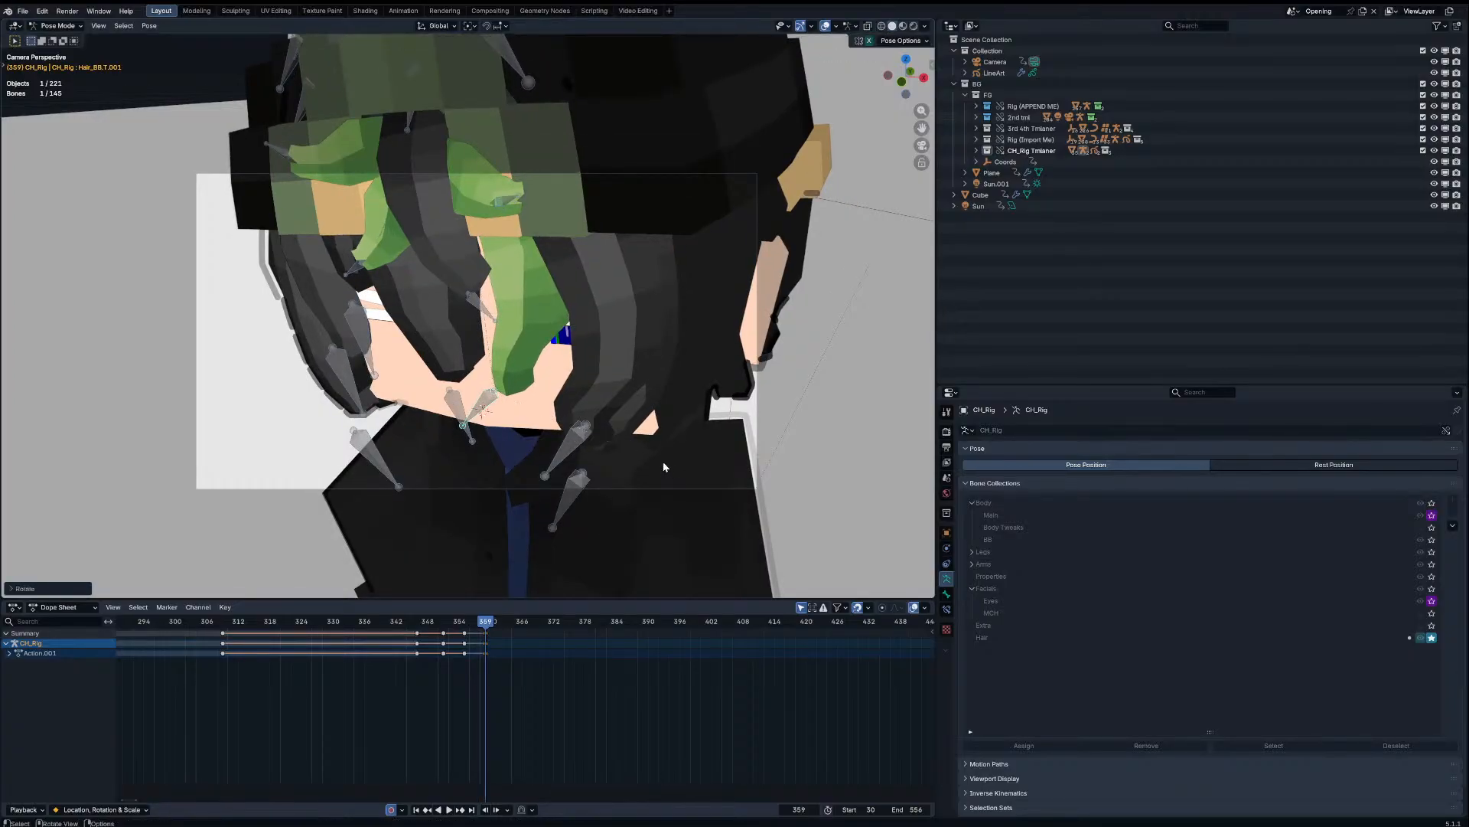
# Step: Frame the selected tip bone from the front of the face, and move and rotate it at frame 363
pyautogui.press('Right')
pyautogui.press('Right')
pyautogui.press('Right')
pyautogui.press('Right')
pyautogui.moveTo(654, 458); pyautogui.dragTo(714, 528, button='middle')
pyautogui.press('KP_Decimal')
pyautogui.scroll(-10, 713, 529)
pyautogui.moveTo(710, 459); pyautogui.dragTo(666, 261, button='middle')
pyautogui.press('g')
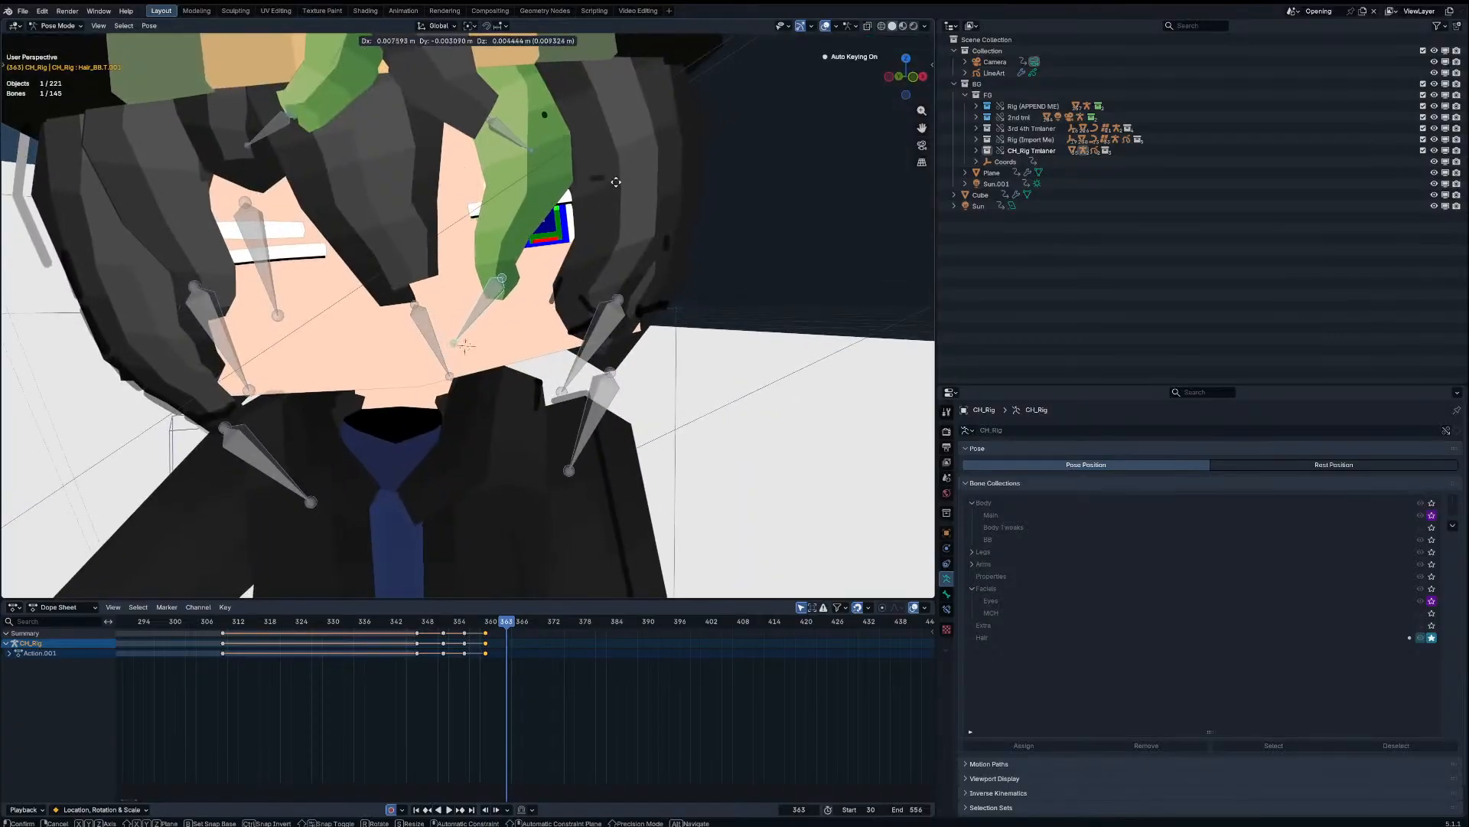
pyautogui.click(659, 172)
pyautogui.press('r')
pyautogui.click(656, 147)
# Step: Pose the green strand's tip bone from the side at frame 367 by moving and rotating it
pyautogui.press('Right')
pyautogui.press('Right')
pyautogui.press('Right')
pyautogui.press('Right')
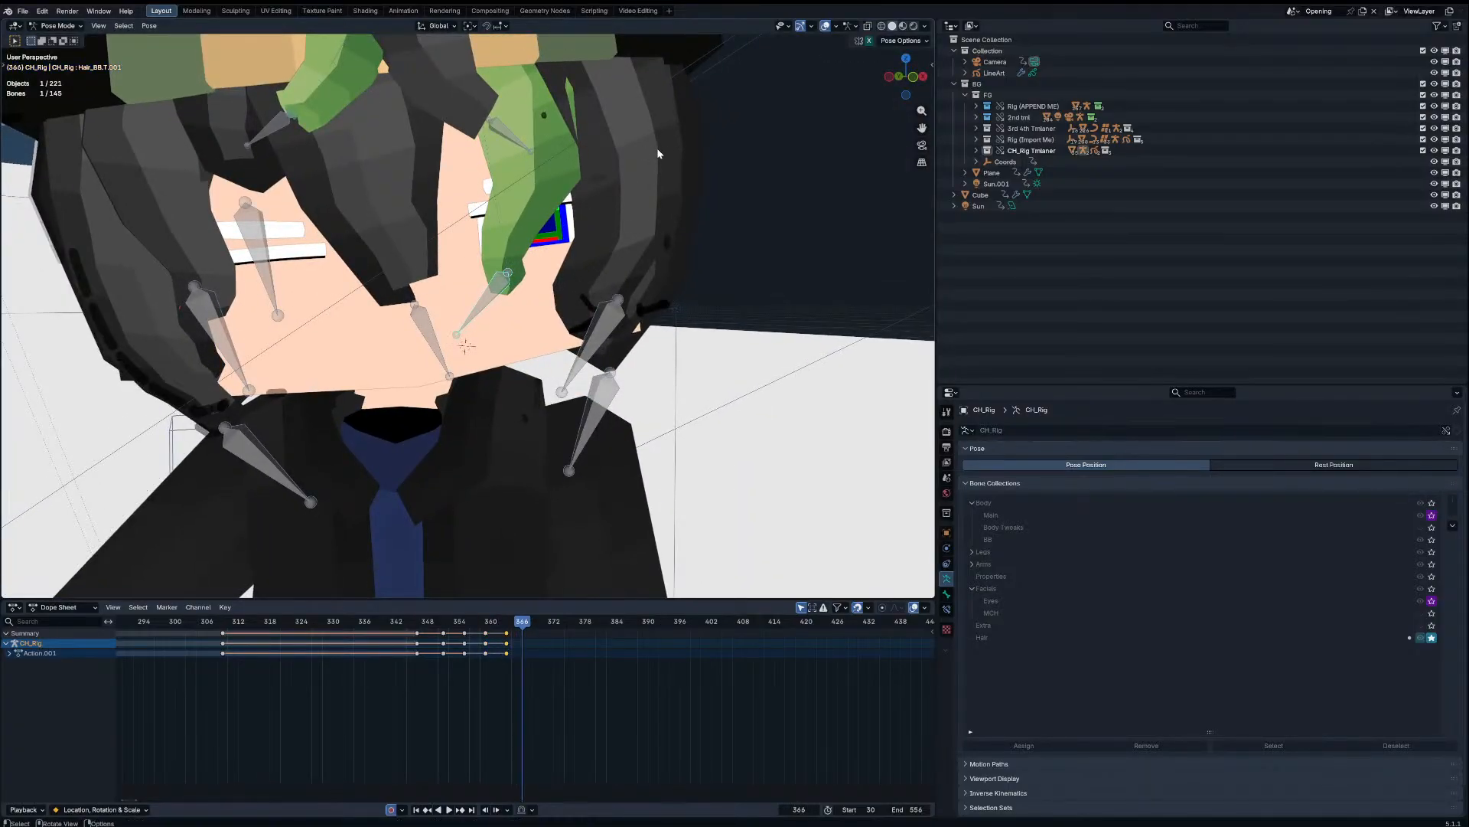
pyautogui.moveTo(656, 148); pyautogui.dragTo(517, 186, button='middle')
pyautogui.press('g')
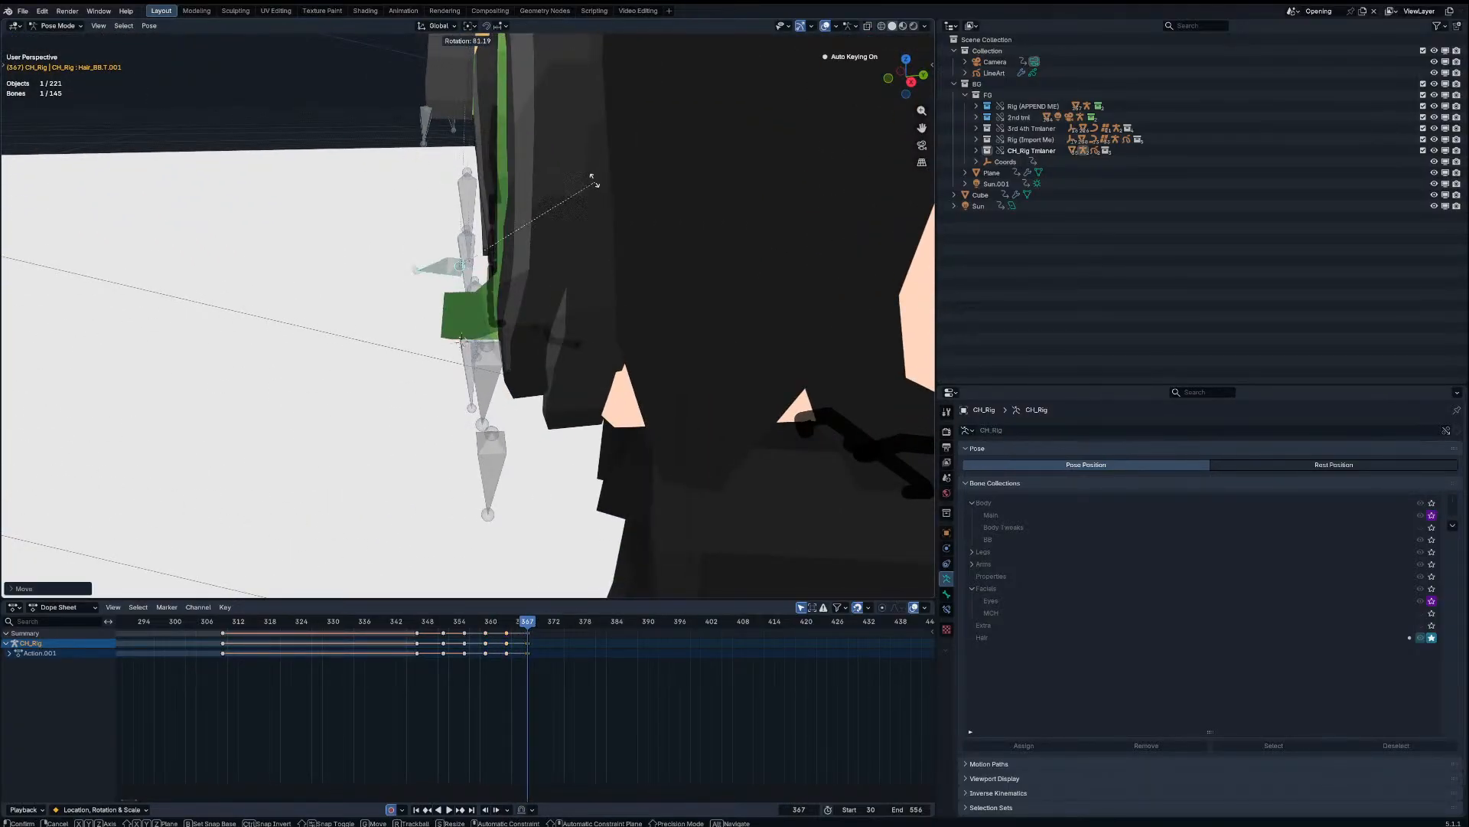
pyautogui.click(583, 170)
pyautogui.press('r')
pyautogui.click(541, 139)
pyautogui.press('g')
pyautogui.click(504, 127)
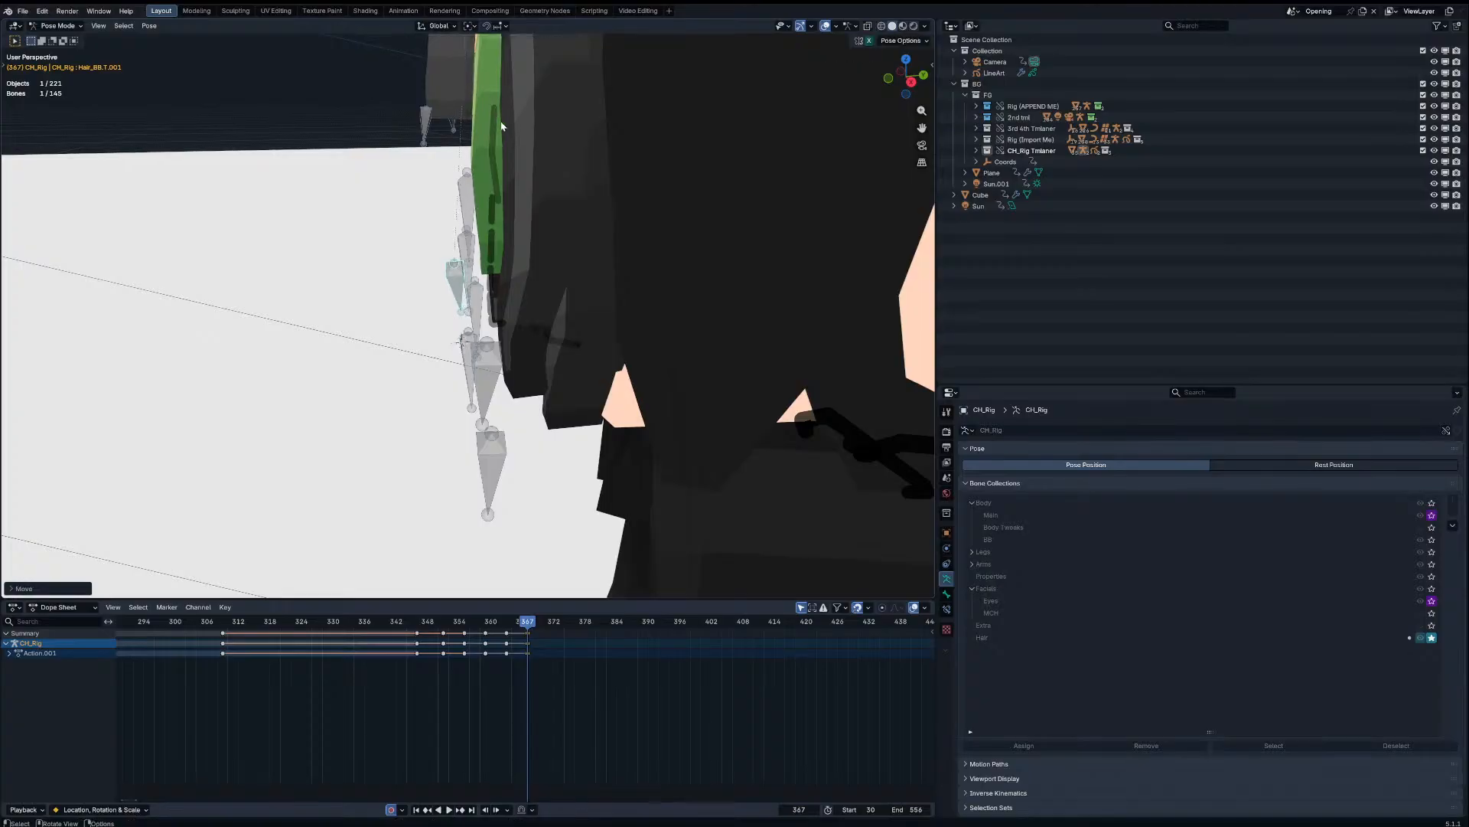
# Step: Move and rotate the green strand's tip bone slightly at frame 371
pyautogui.press('Right')
pyautogui.press('Right')
pyautogui.press('Right')
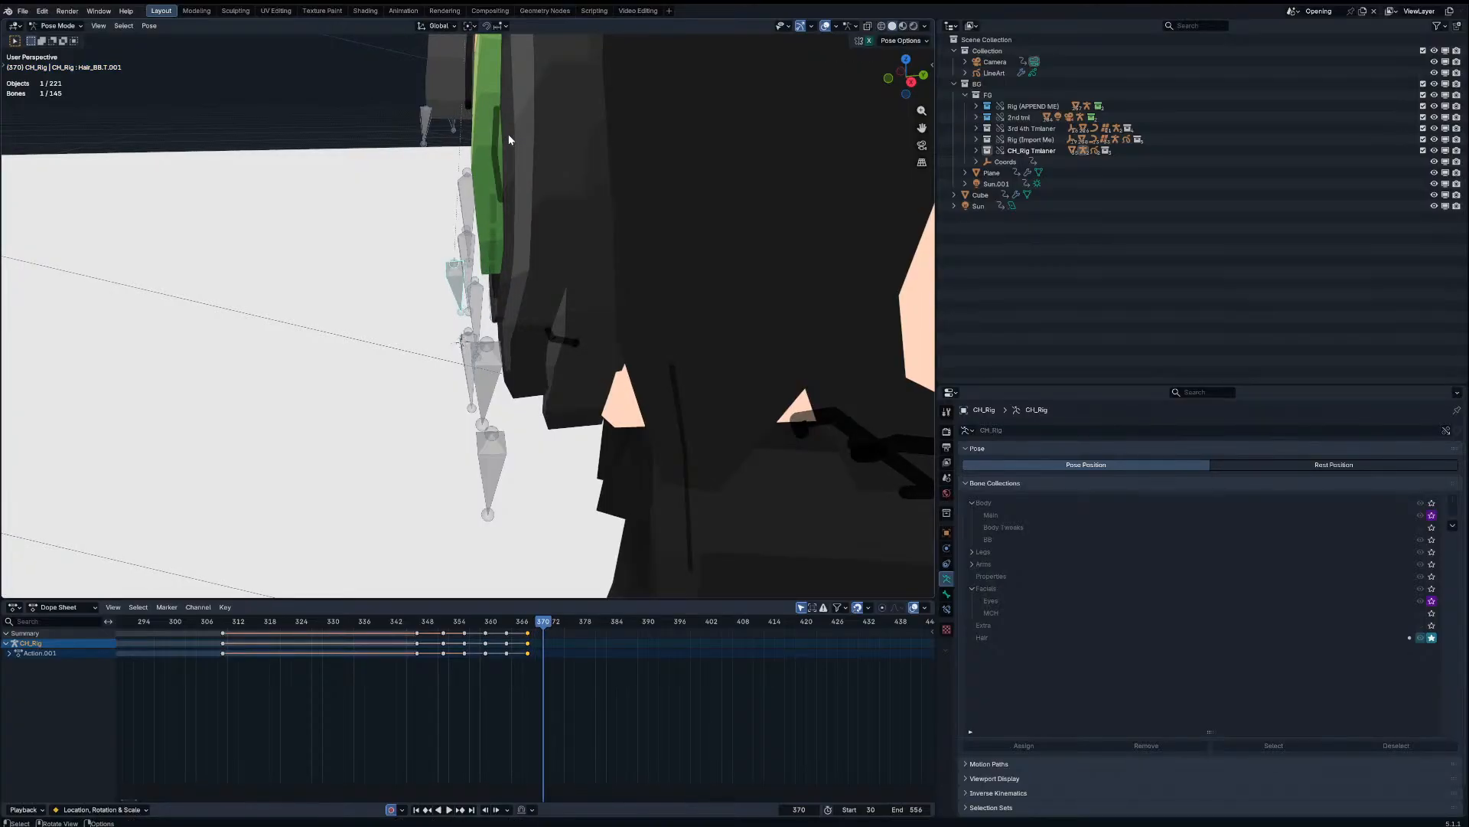
pyautogui.press('Right')
pyautogui.press('g')
pyautogui.click(549, 159)
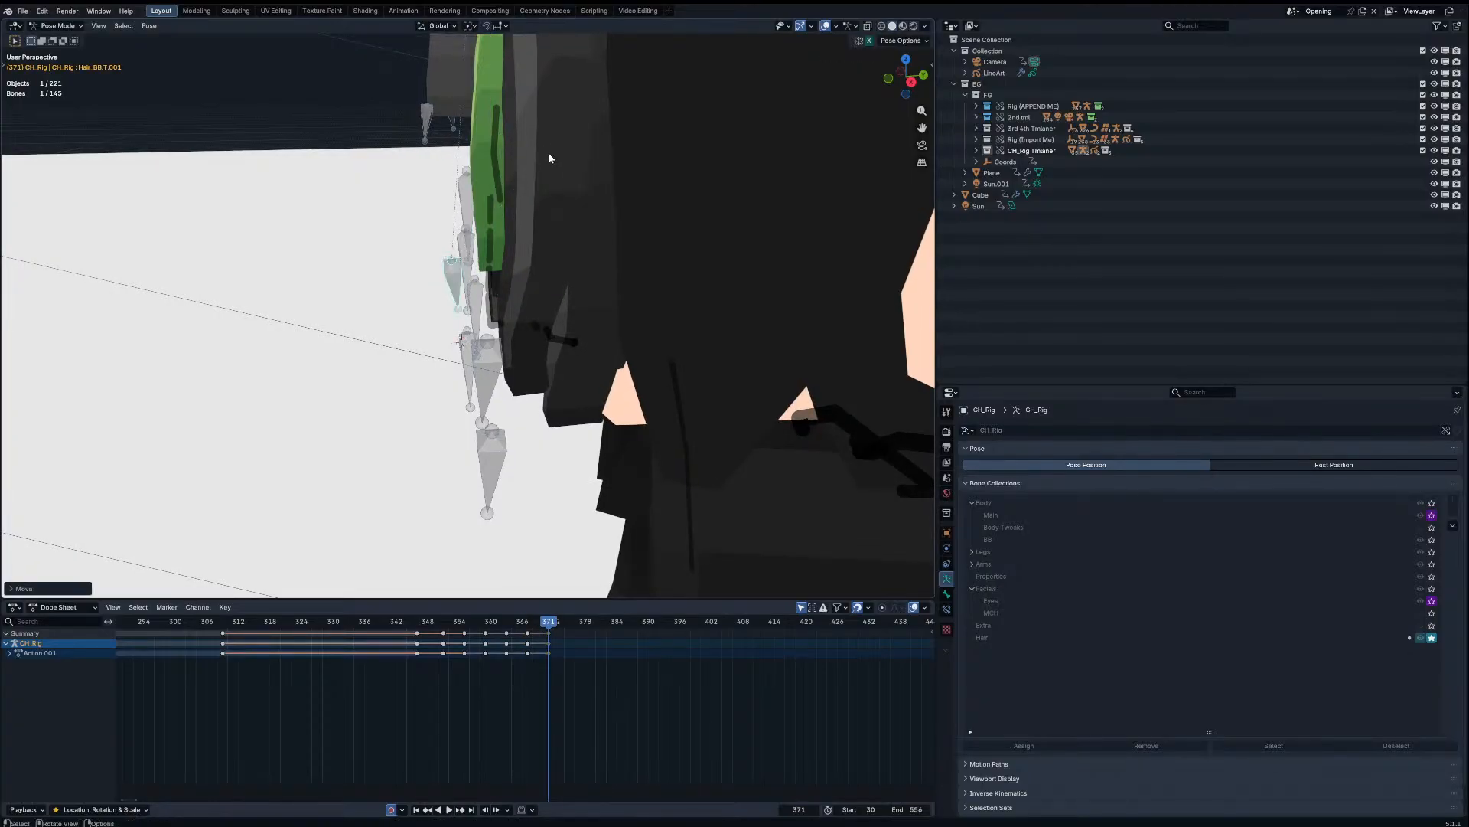
pyautogui.press('r')
pyautogui.click(568, 176)
pyautogui.press('g')
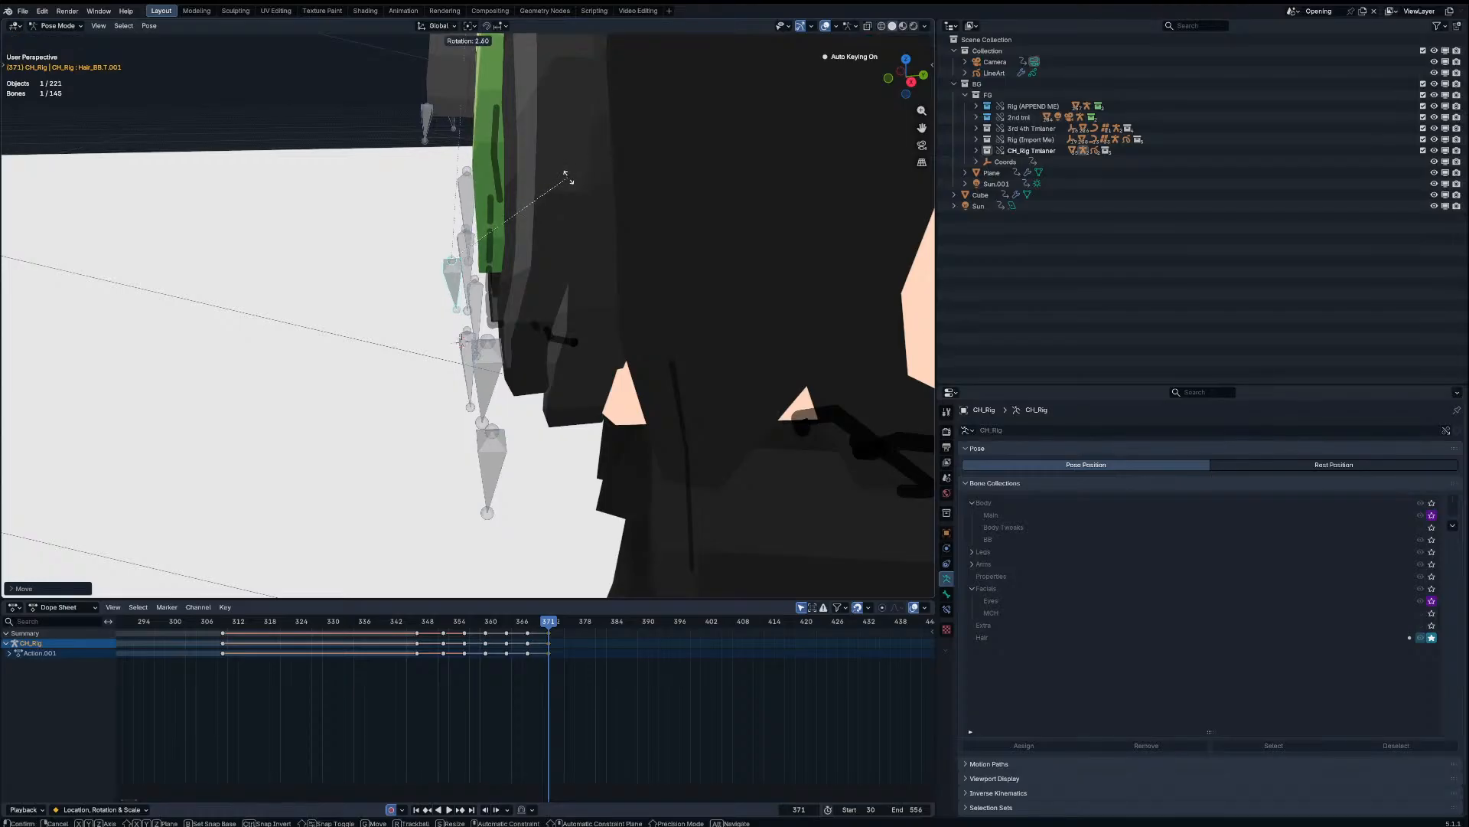
pyautogui.click(585, 177)
# Step: Reveal the hidden hair bones and select the bendy bones of all the strands
pyautogui.moveTo(585, 176)
pyautogui.keyDown('alt'); pyautogui.mouseDown()
pyautogui.moveTo(642, 190)
pyautogui.moveTo(637, 159)
pyautogui.moveTo(607, 182)
pyautogui.mouseUp(); pyautogui.keyUp('alt')
pyautogui.hotkey('alt', 'h')
pyautogui.hotkey('alt', 'a')
pyautogui.click(518, 212)
pyautogui.scroll(-4, 518, 212)
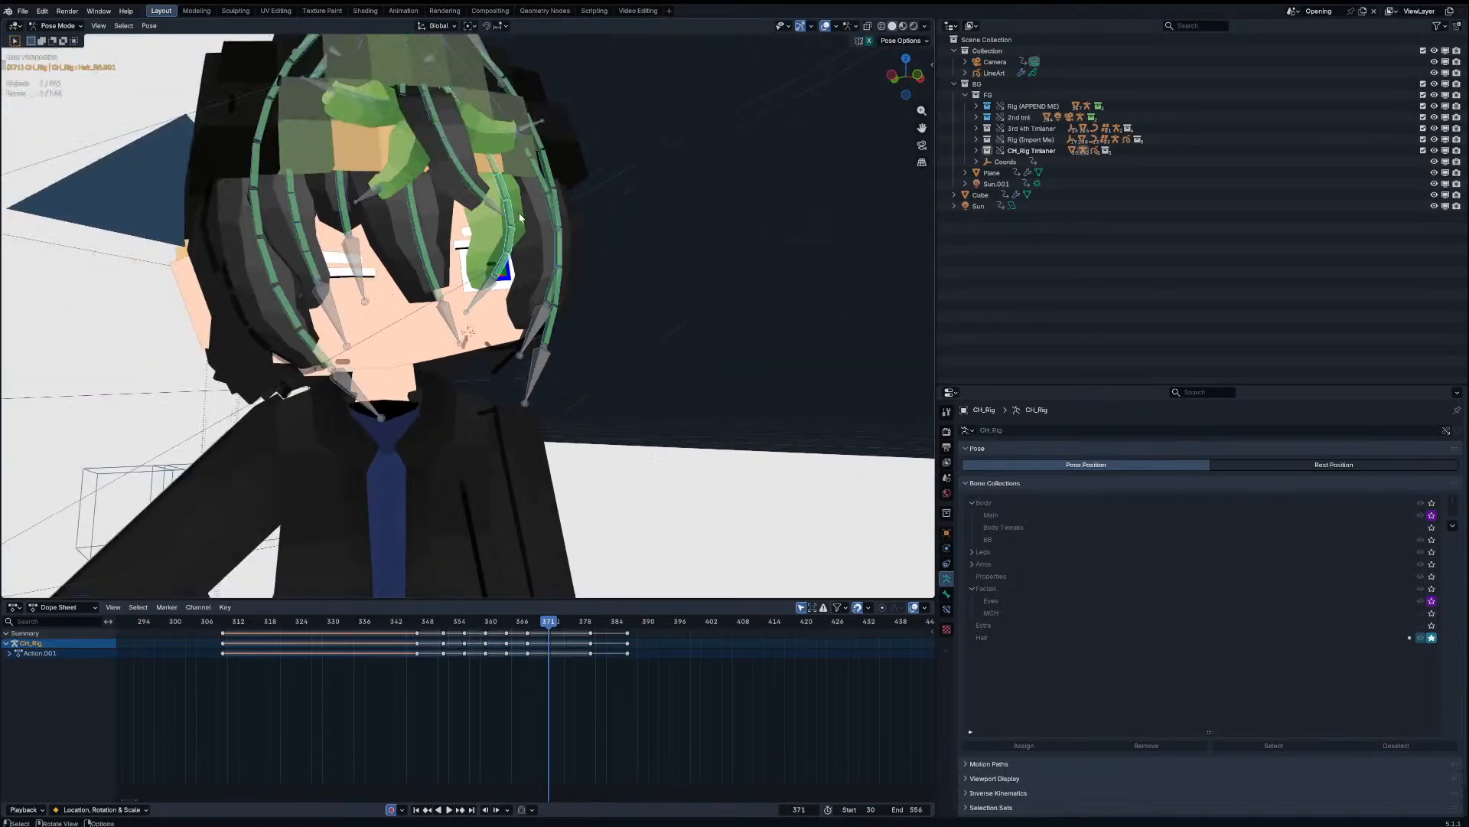
pyautogui.press('b')
pyautogui.moveTo(326, 201); pyautogui.dragTo(285, 255)
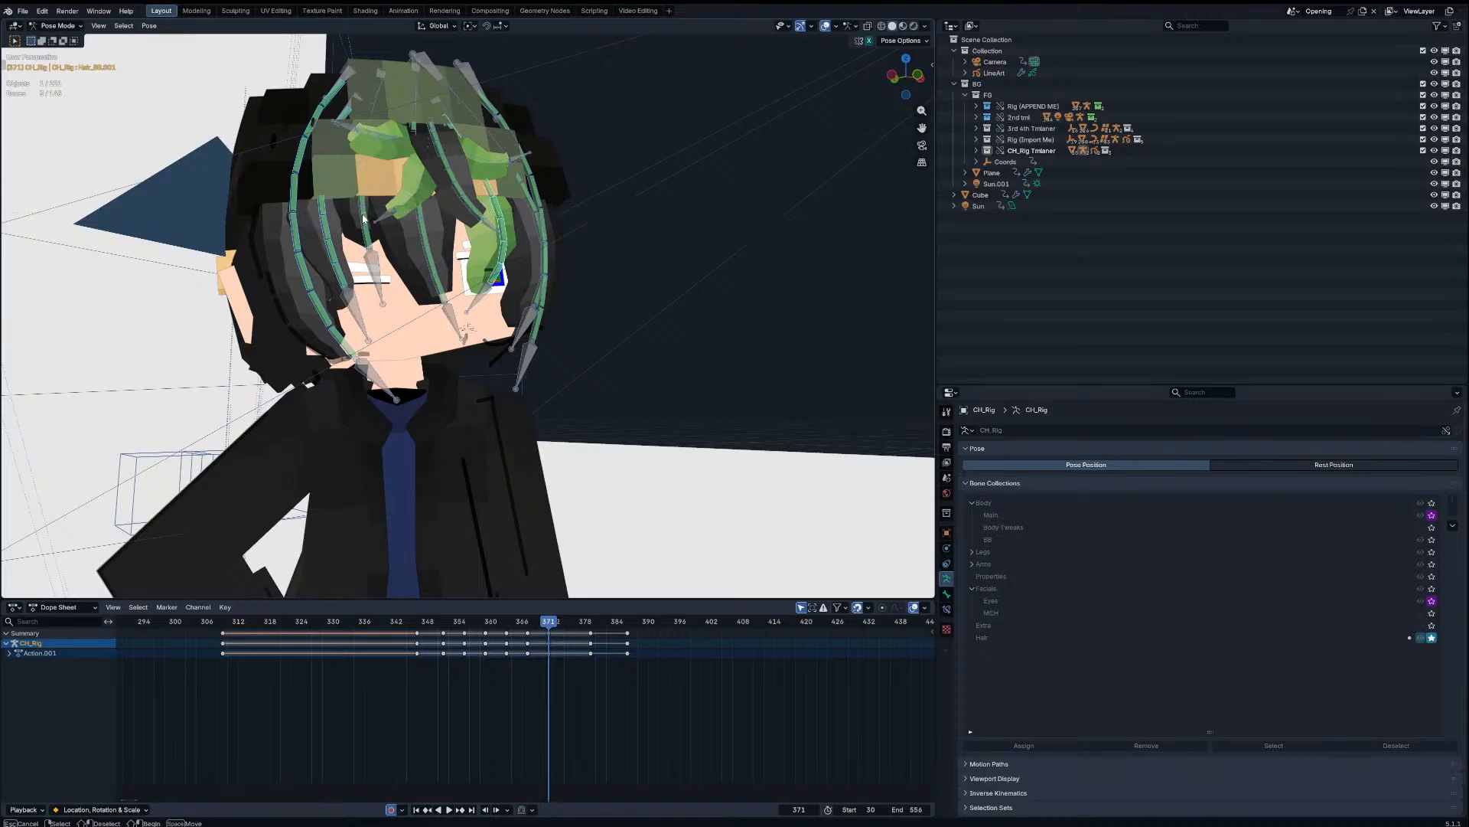
pyautogui.moveTo(389, 140); pyautogui.dragTo(537, 202)
pyautogui.press('b')
pyautogui.keyDown('shift'); pyautogui.click(538, 202); pyautogui.keyUp('shift')
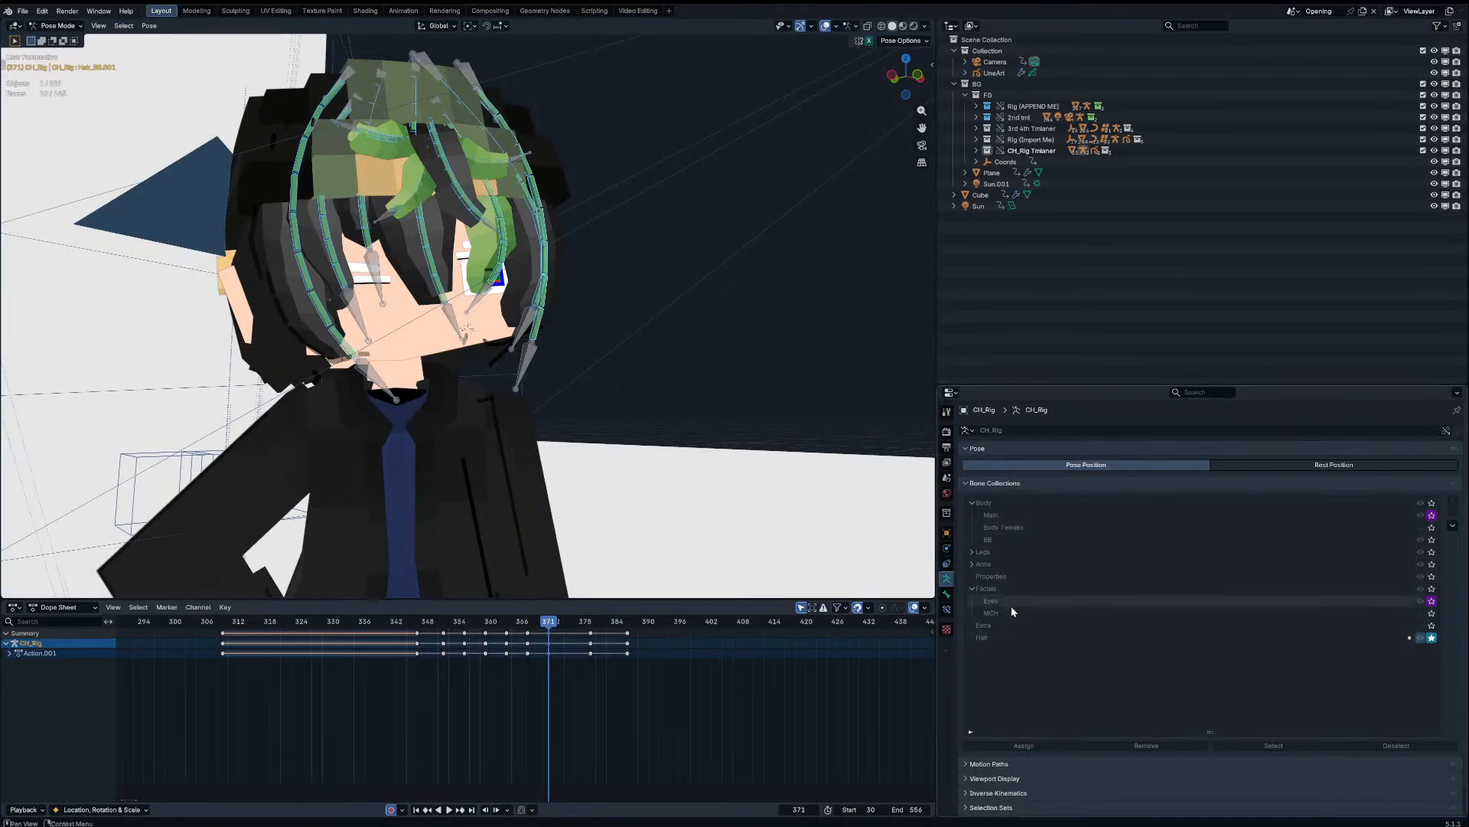
# Step: Inspect the selected hair bones' Bendy Bones settings and custom handles, and clear the selection
pyautogui.click(946, 594)
pyautogui.click(1040, 608)
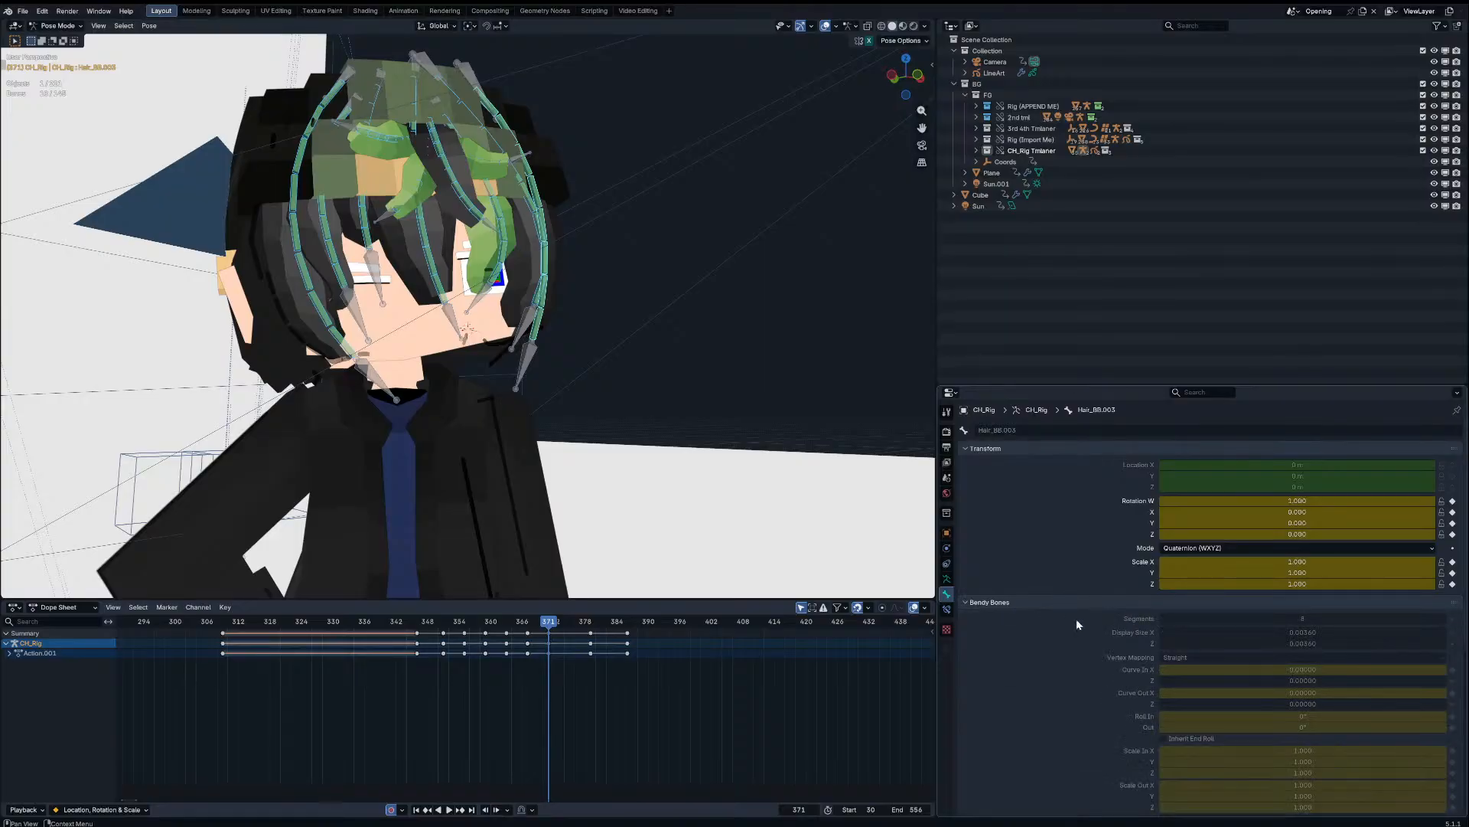
pyautogui.scroll(-3, 1186, 635)
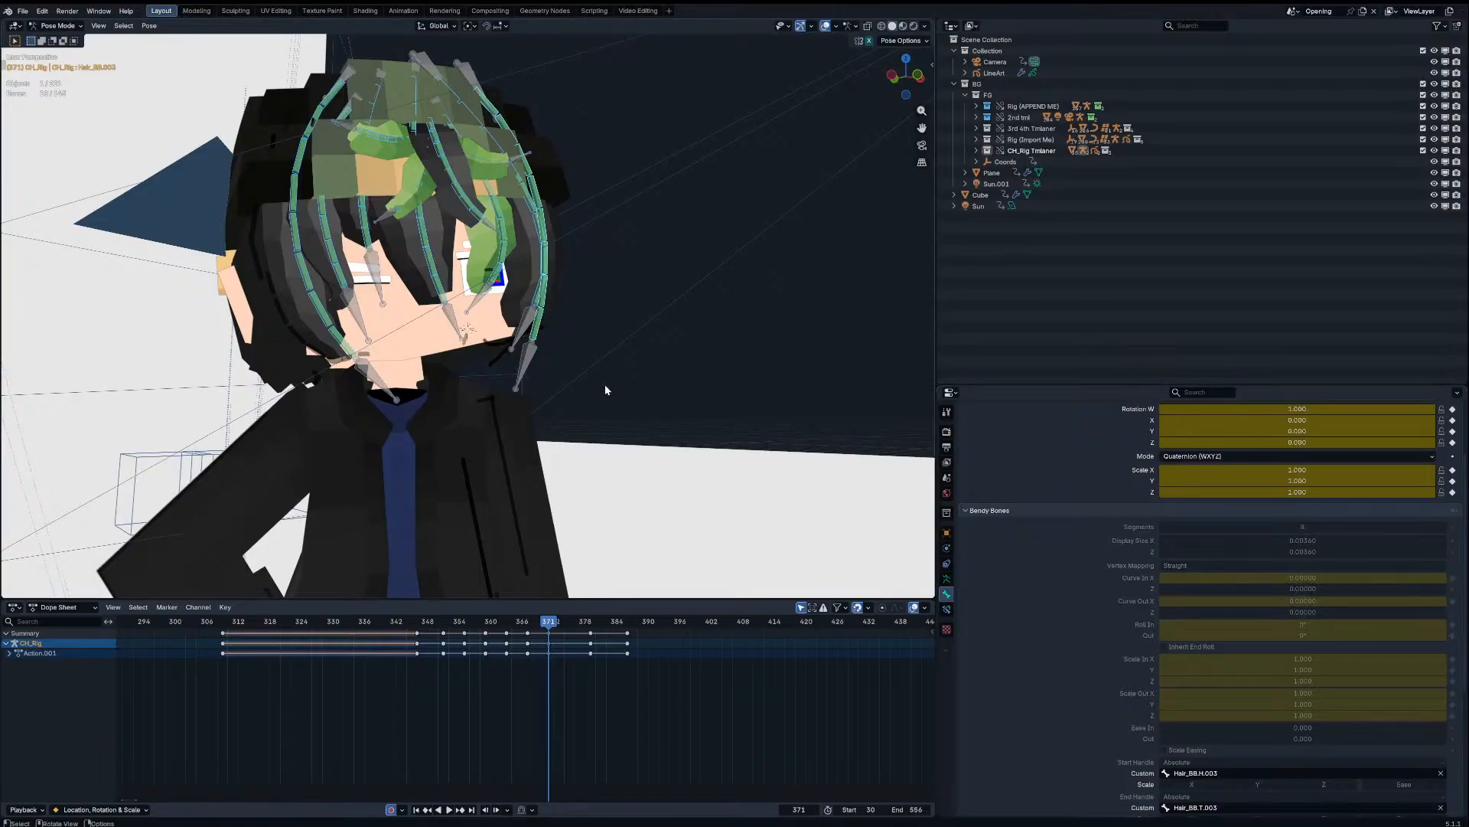
pyautogui.click(612, 356)
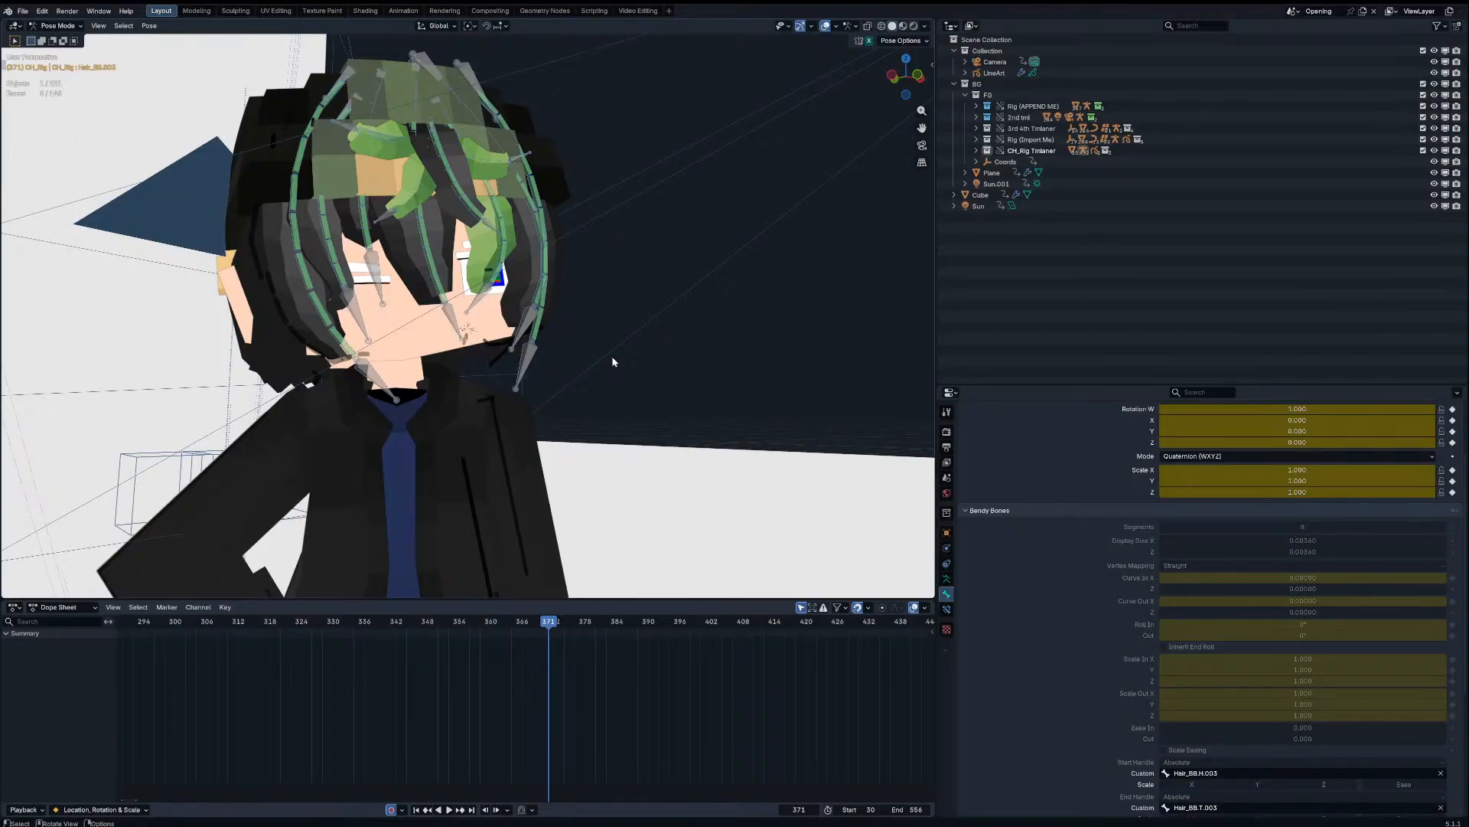
# Step: Turn off solo for the Hair bone collection and select the rig's Props bone
pyautogui.scroll(-4, 549, 311)
pyautogui.moveTo(549, 312); pyautogui.dragTo(498, 337, button='middle')
pyautogui.scroll(1, 448, 326)
pyautogui.press('n')
pyautogui.scroll(-1, 448, 326)
pyautogui.press('n')
pyautogui.click(947, 580)
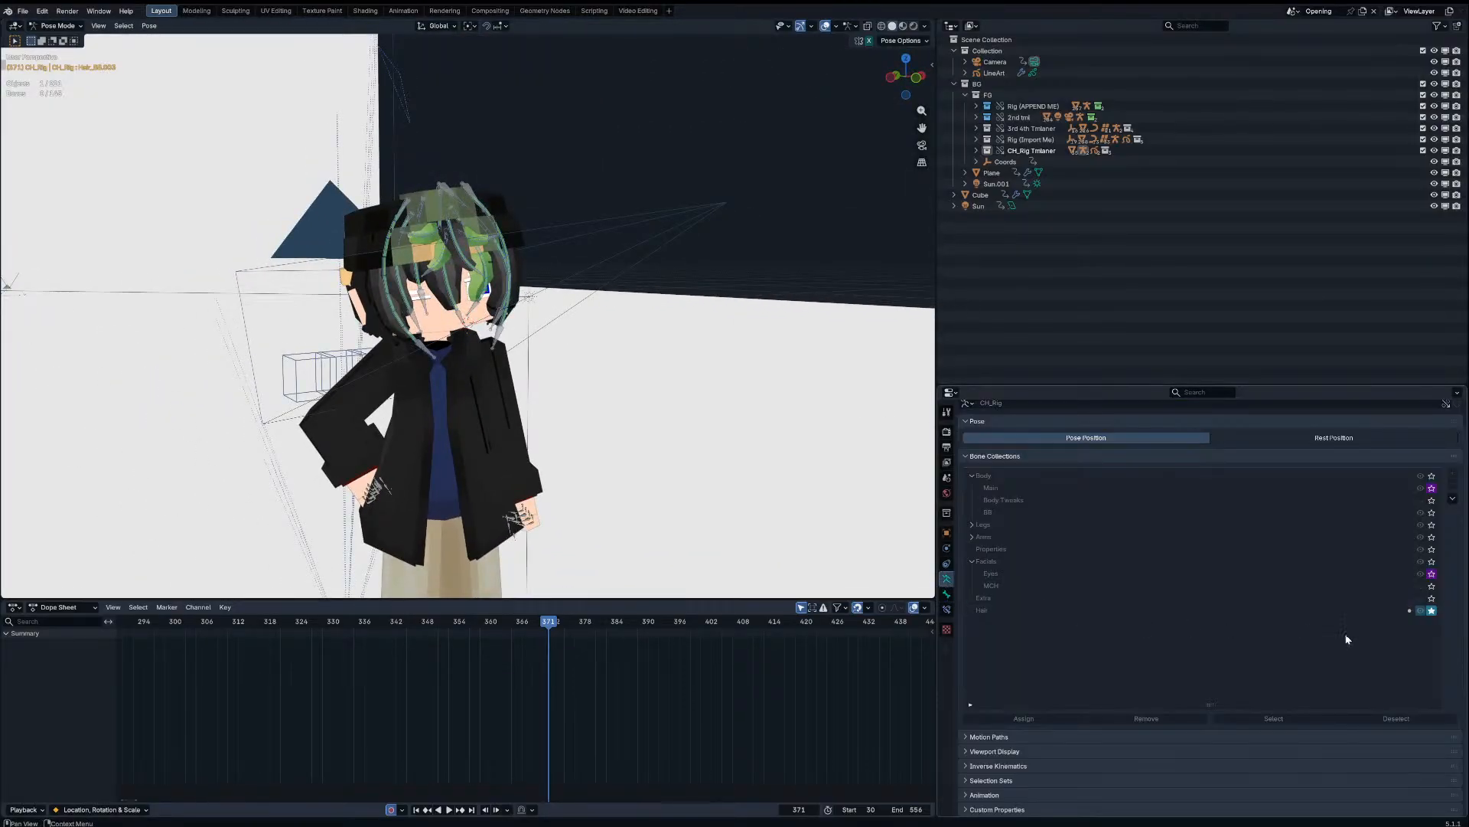
pyautogui.click(1431, 610)
pyautogui.scroll(2, 246, 314)
pyautogui.click(247, 314)
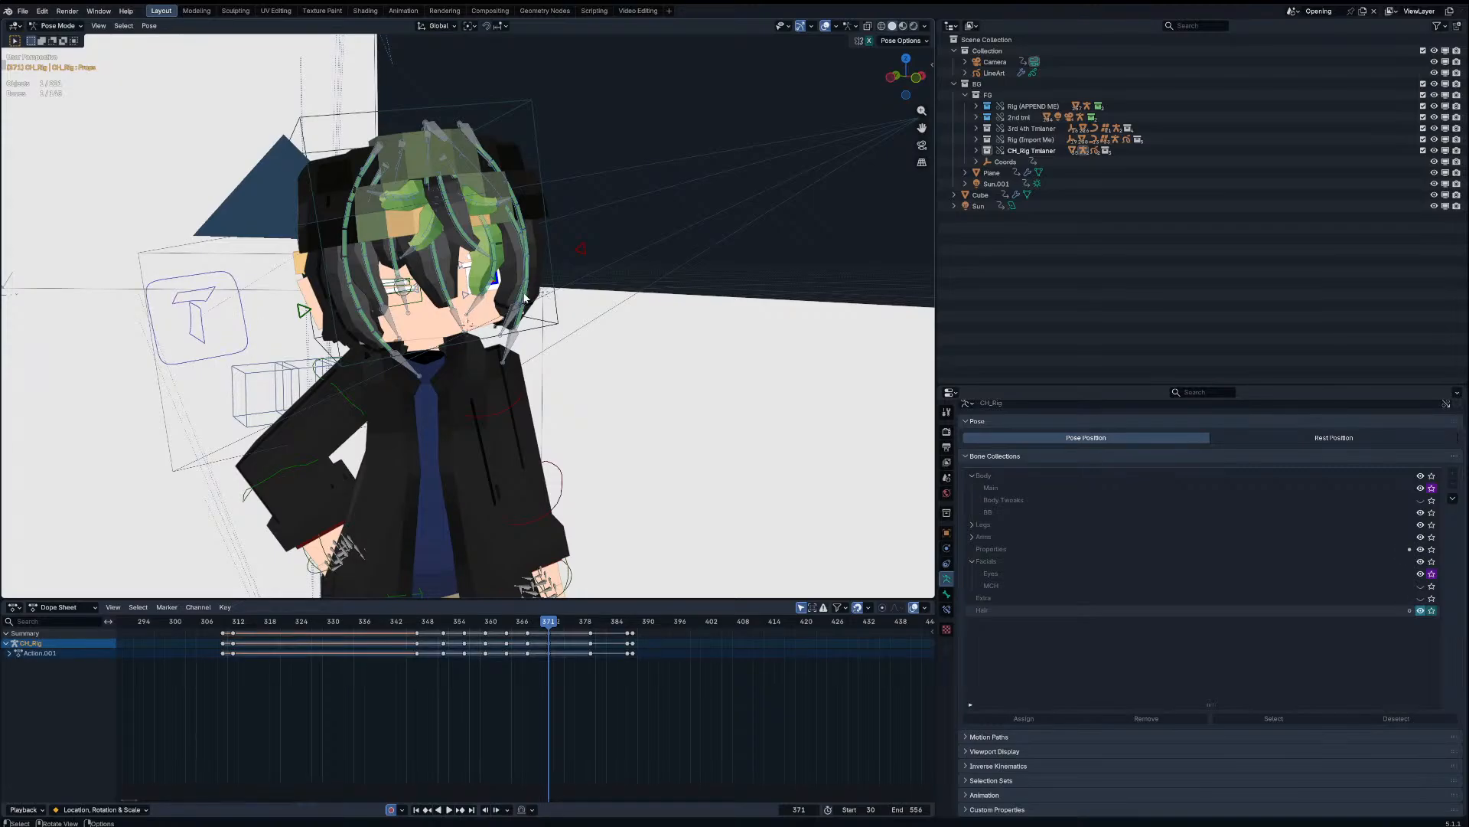
# Step: Examine the Props bone's custom properties and the CH-Rig visibility options for settings affecting the hair
pyautogui.press('n')
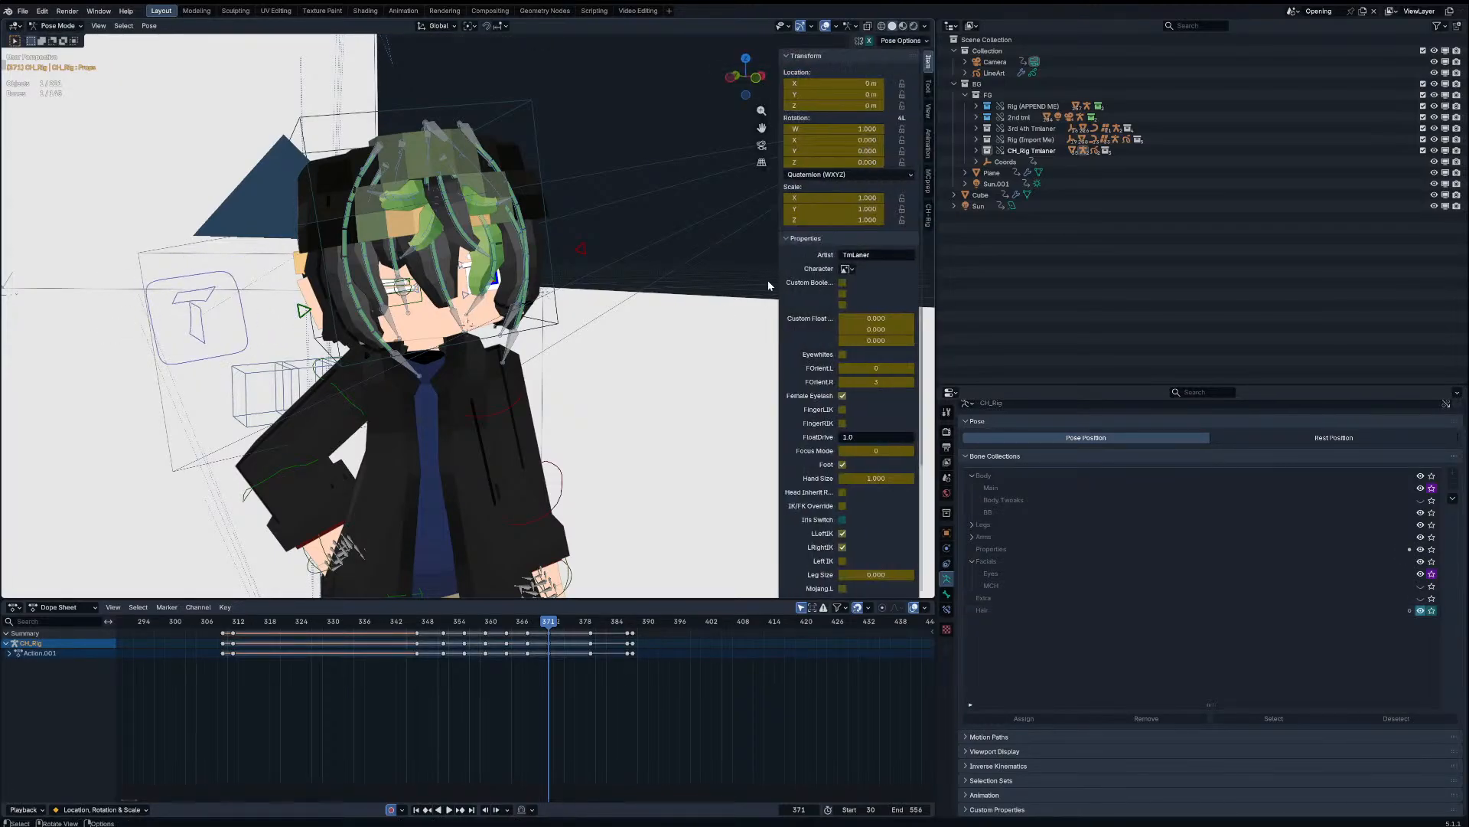
pyautogui.scroll(-3, 835, 329)
pyautogui.scroll(-4, 836, 329)
pyautogui.scroll(5, 866, 426)
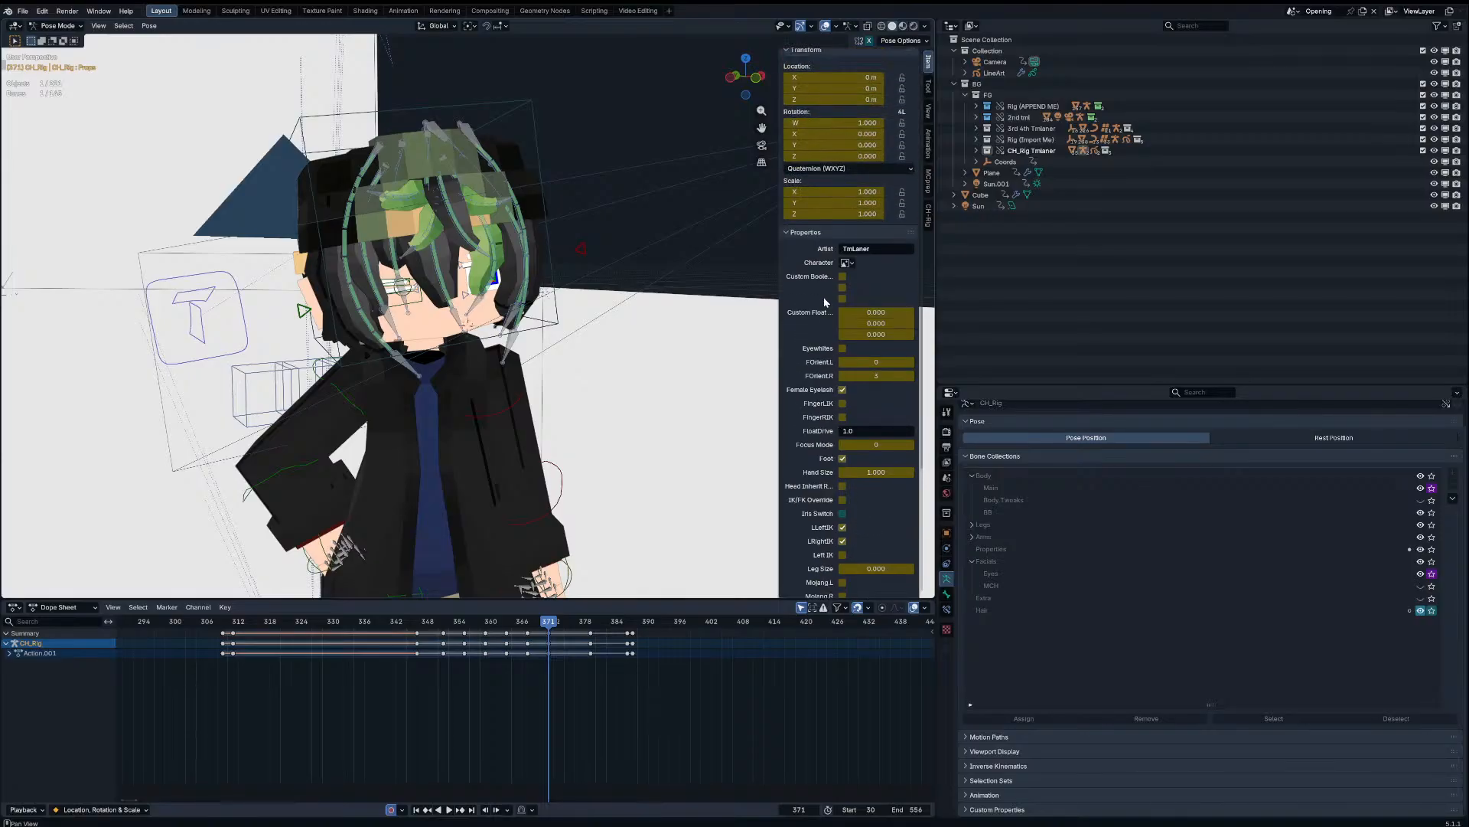
pyautogui.click(928, 216)
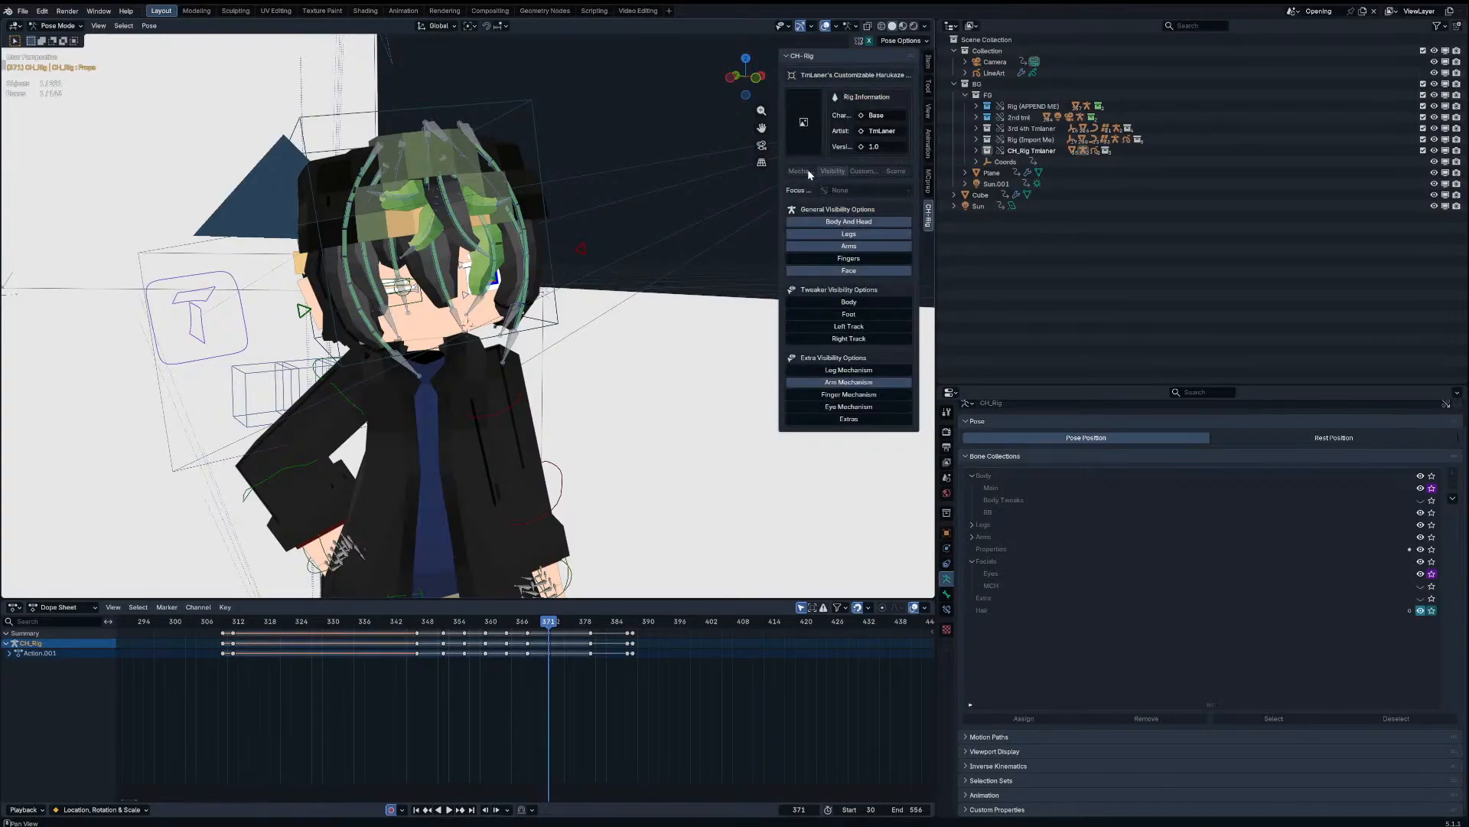
pyautogui.click(929, 65)
pyautogui.scroll(-10, 849, 511)
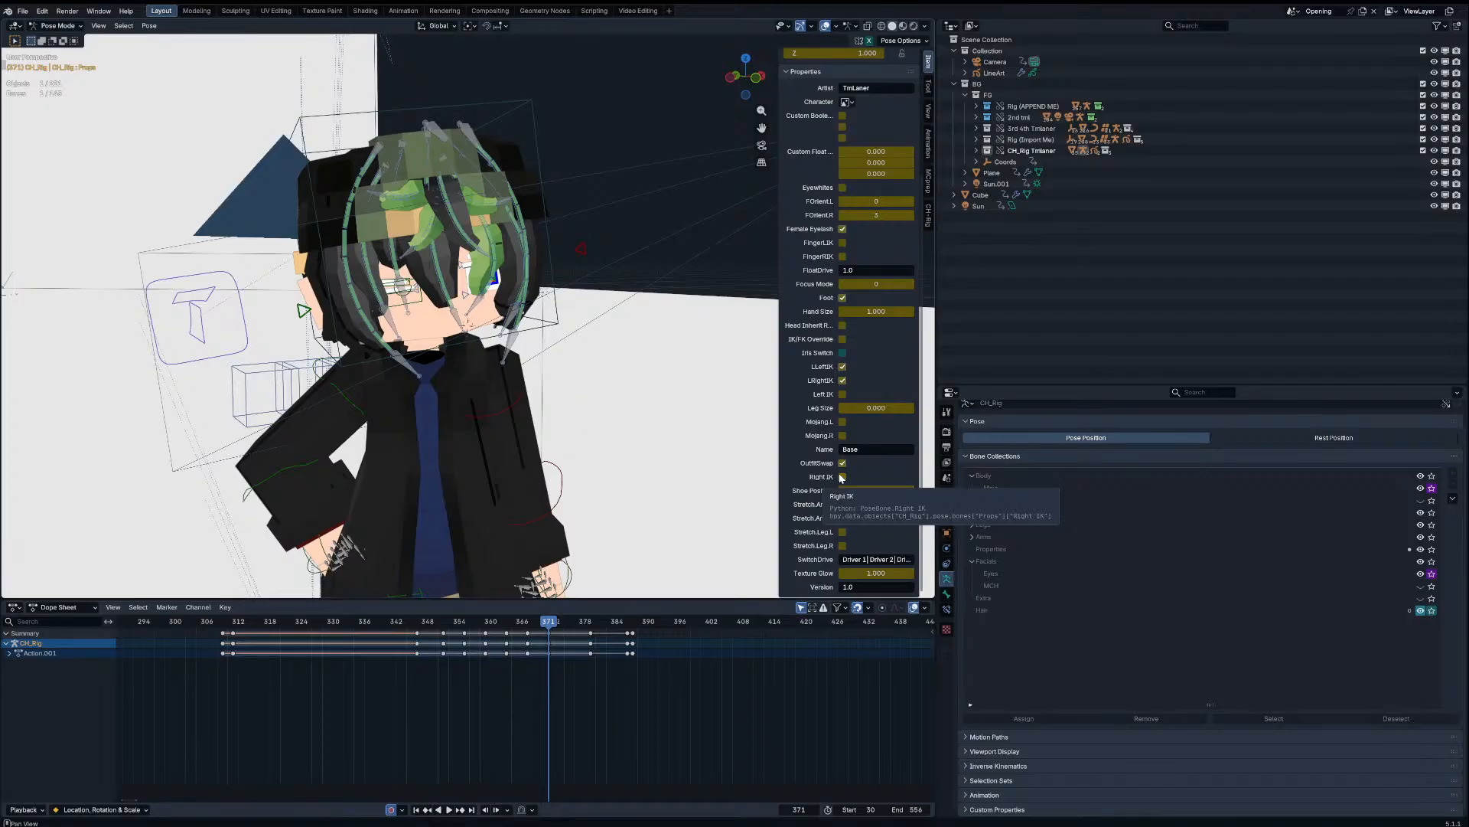
pyautogui.scroll(4, 414, 338)
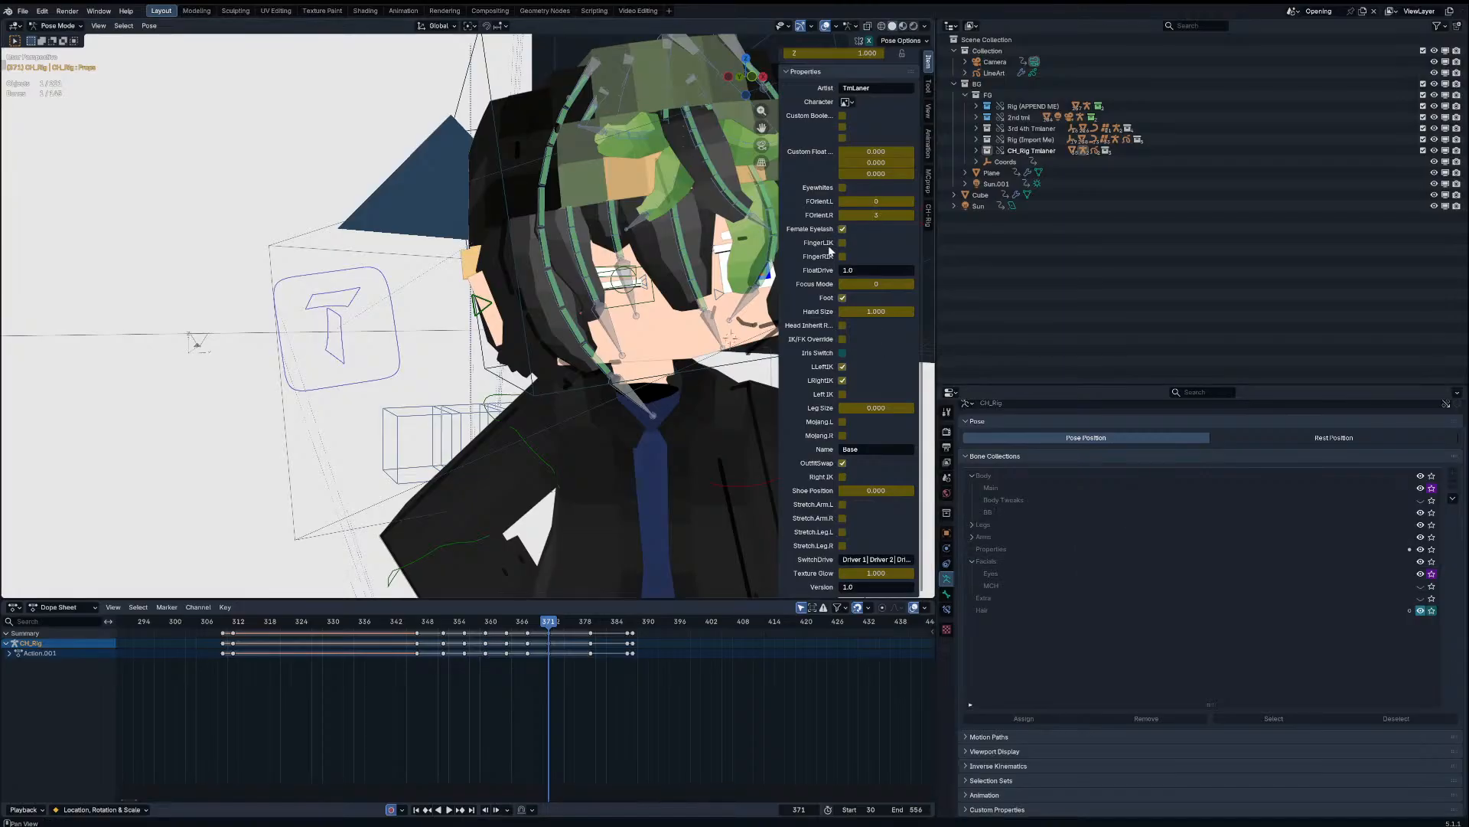
pyautogui.scroll(-5, 681, 305)
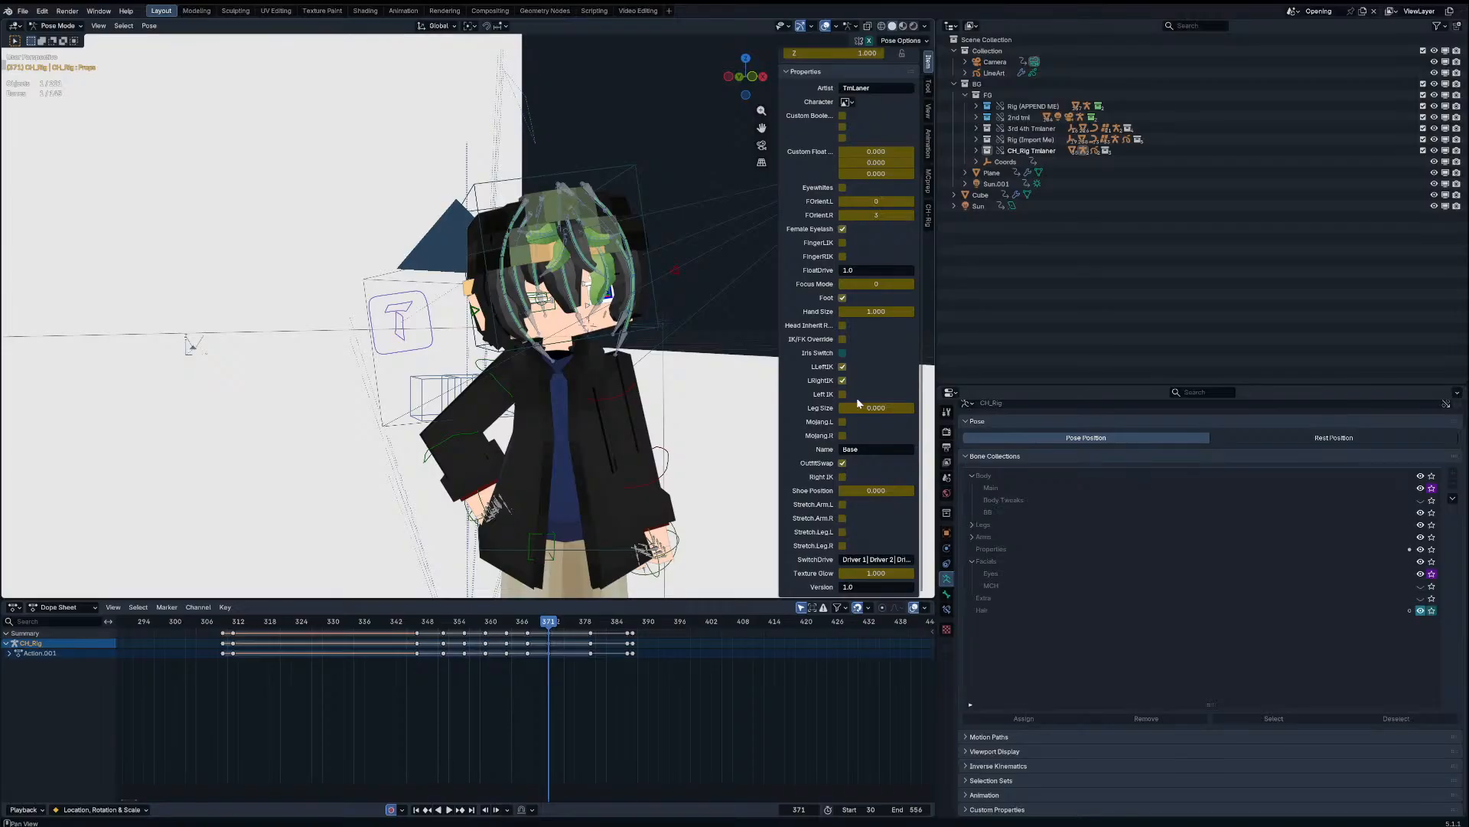
pyautogui.scroll(2, 582, 322)
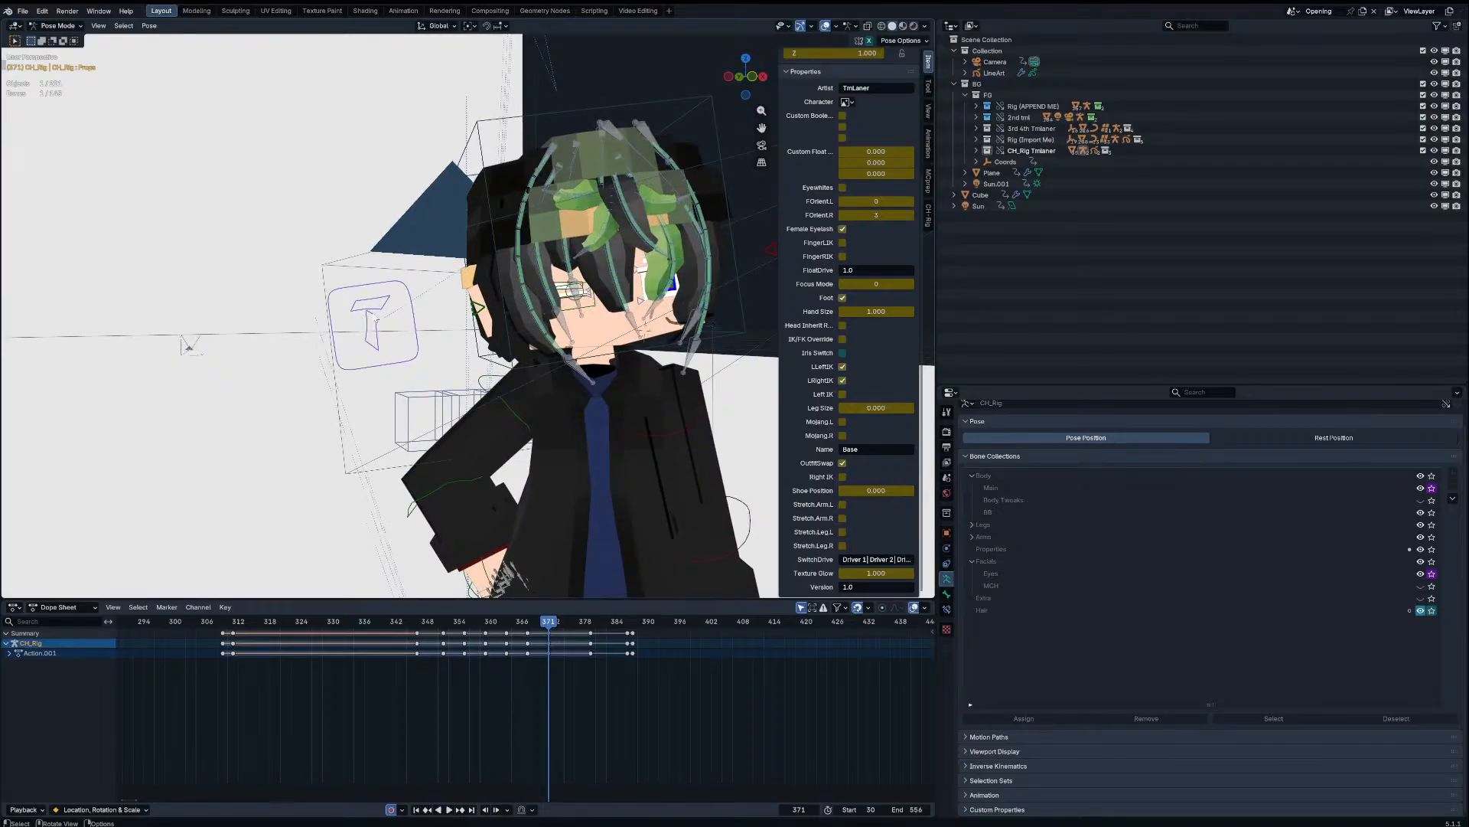
pyautogui.click(928, 215)
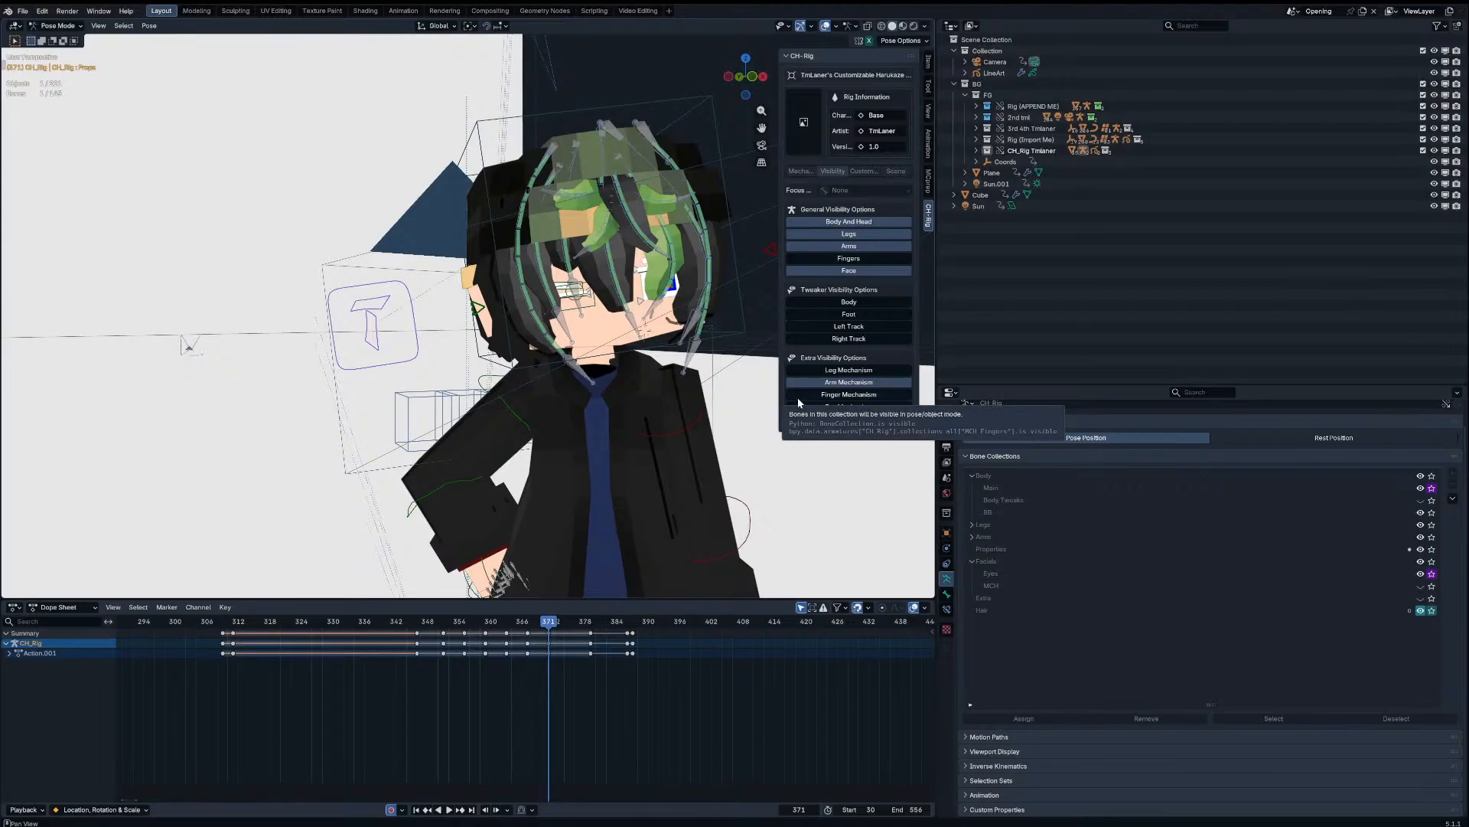
pyautogui.click(928, 224)
pyautogui.click(928, 225)
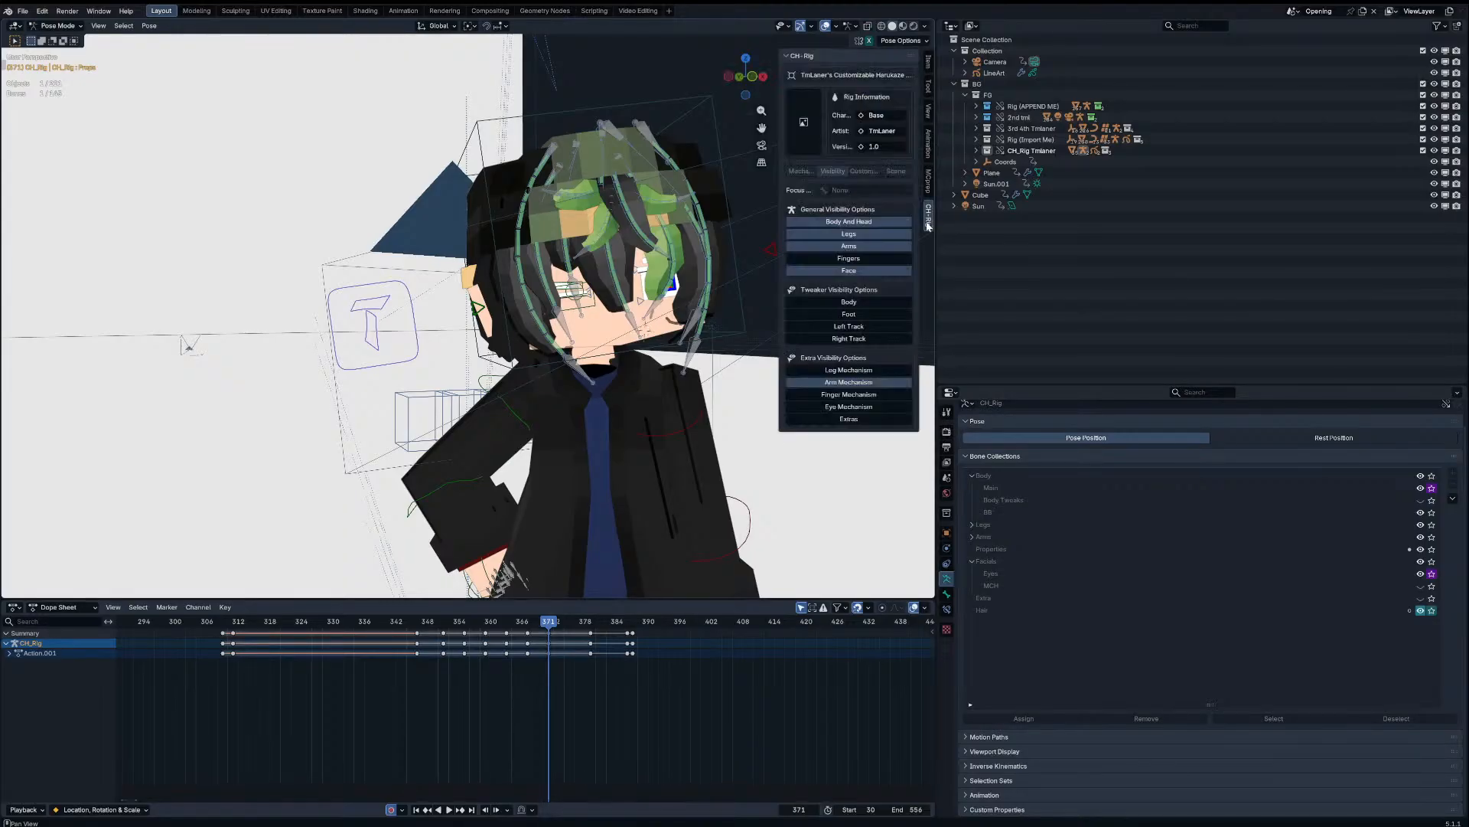
pyautogui.click(930, 65)
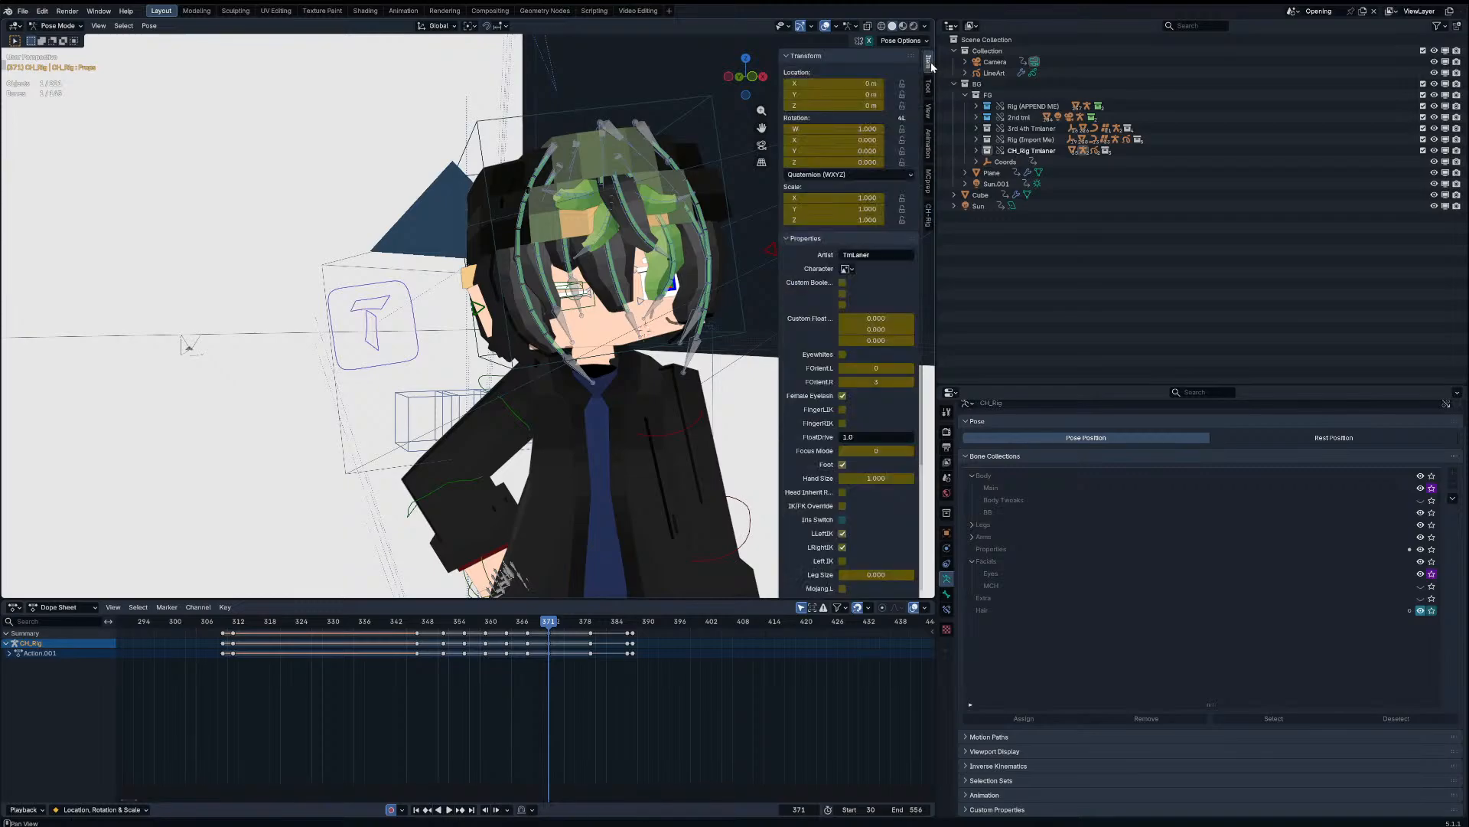
pyautogui.scroll(-5, 880, 386)
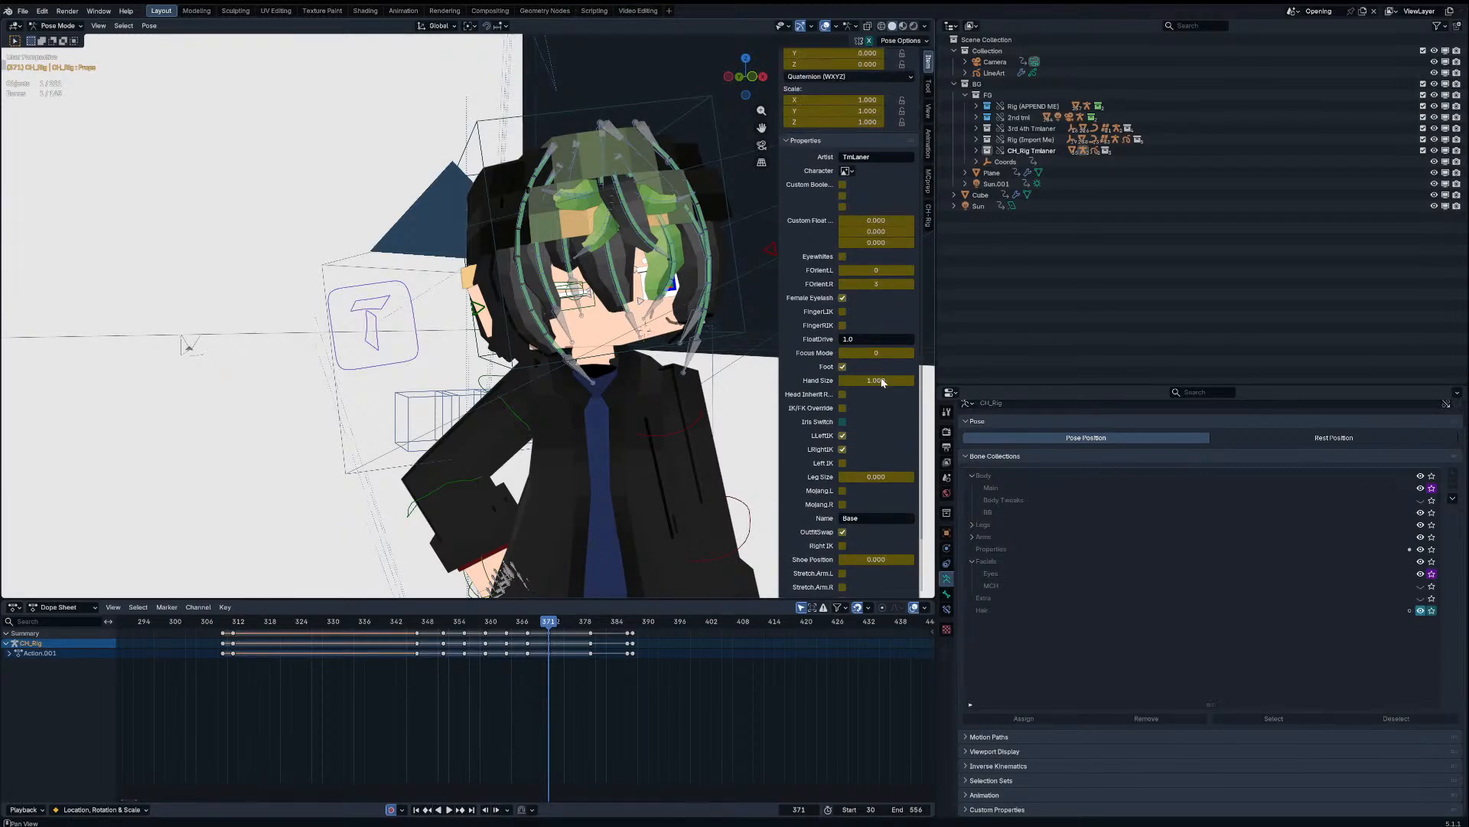
pyautogui.scroll(3, 881, 382)
pyautogui.scroll(-3, 836, 280)
# Step: Select the green strand's tip bone and frame it closely
pyautogui.press('n')
pyautogui.click(676, 318)
pyautogui.moveTo(678, 317); pyautogui.dragTo(695, 320, button='middle')
pyautogui.scroll(3, 681, 320)
pyautogui.keyDown('shift'); pyautogui.moveTo(678, 318); pyautogui.dragTo(650, 368, button='middle'); pyautogui.keyUp('shift')
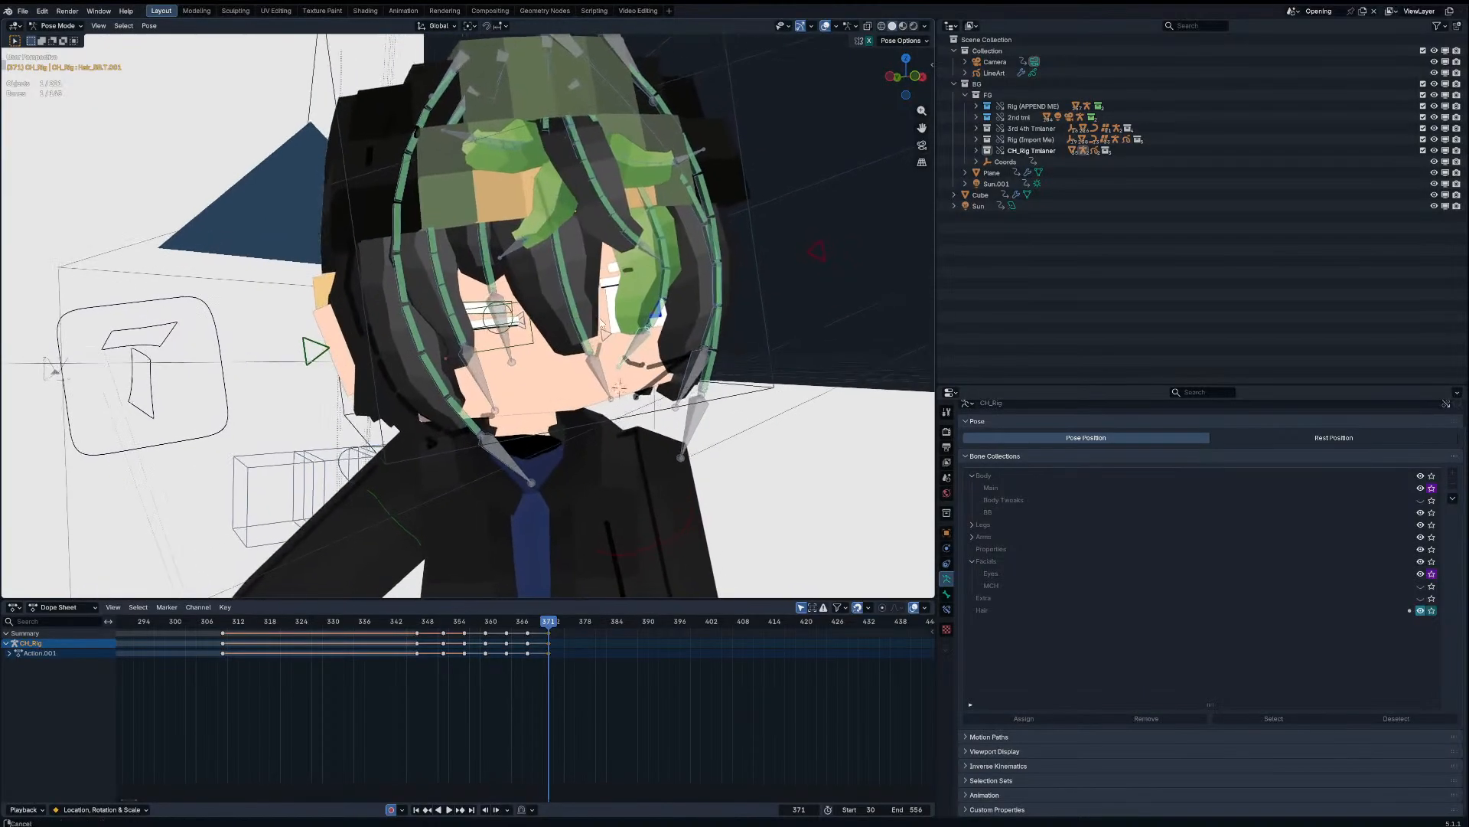
pyautogui.press('g')
pyautogui.click(649, 367)
pyautogui.hotkey('ctrl', 'z')
pyautogui.hotkey('ctrl', 'Tab')
pyautogui.click(650, 367)
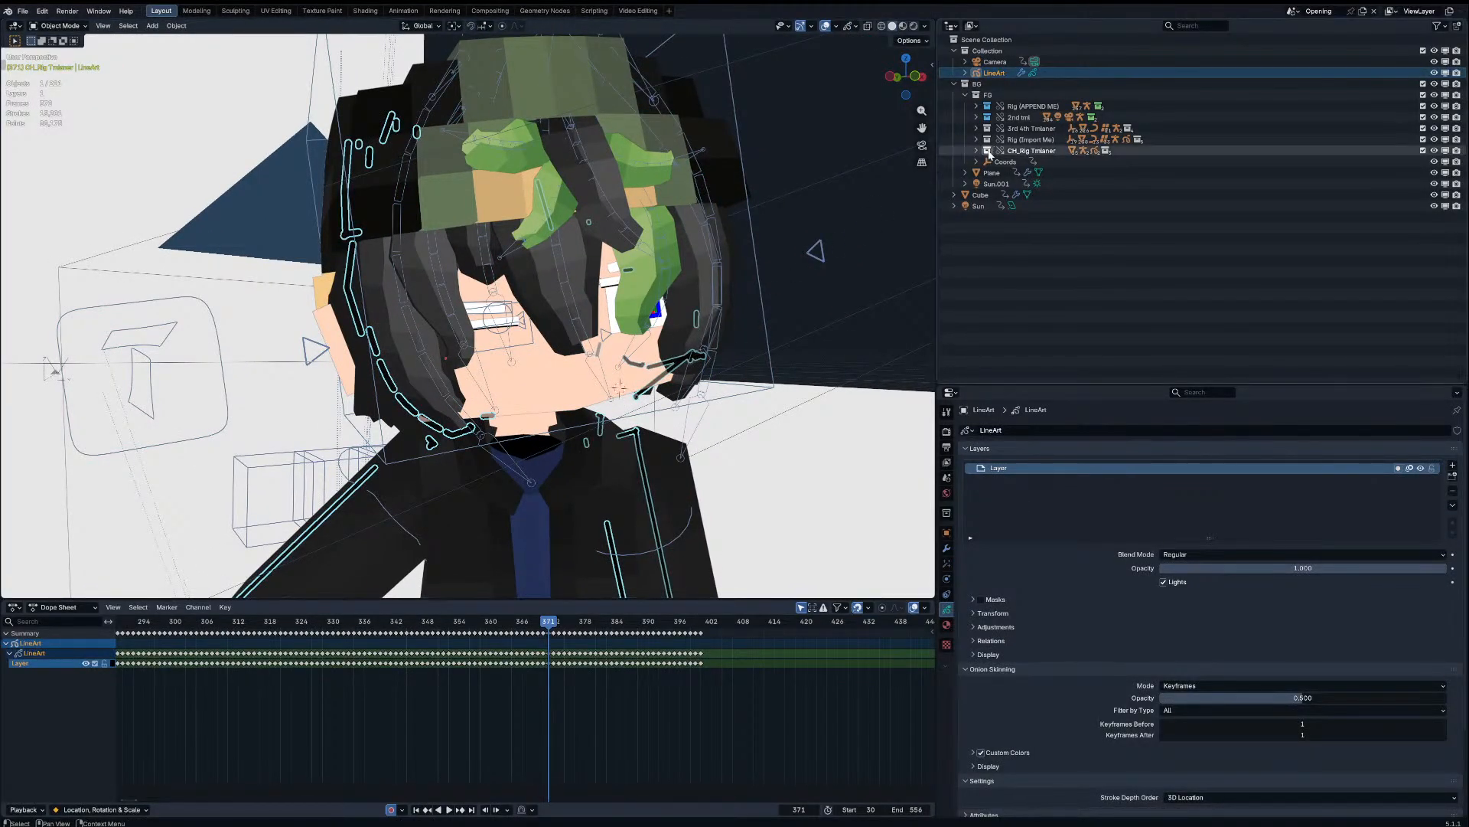
pyautogui.click(639, 353)
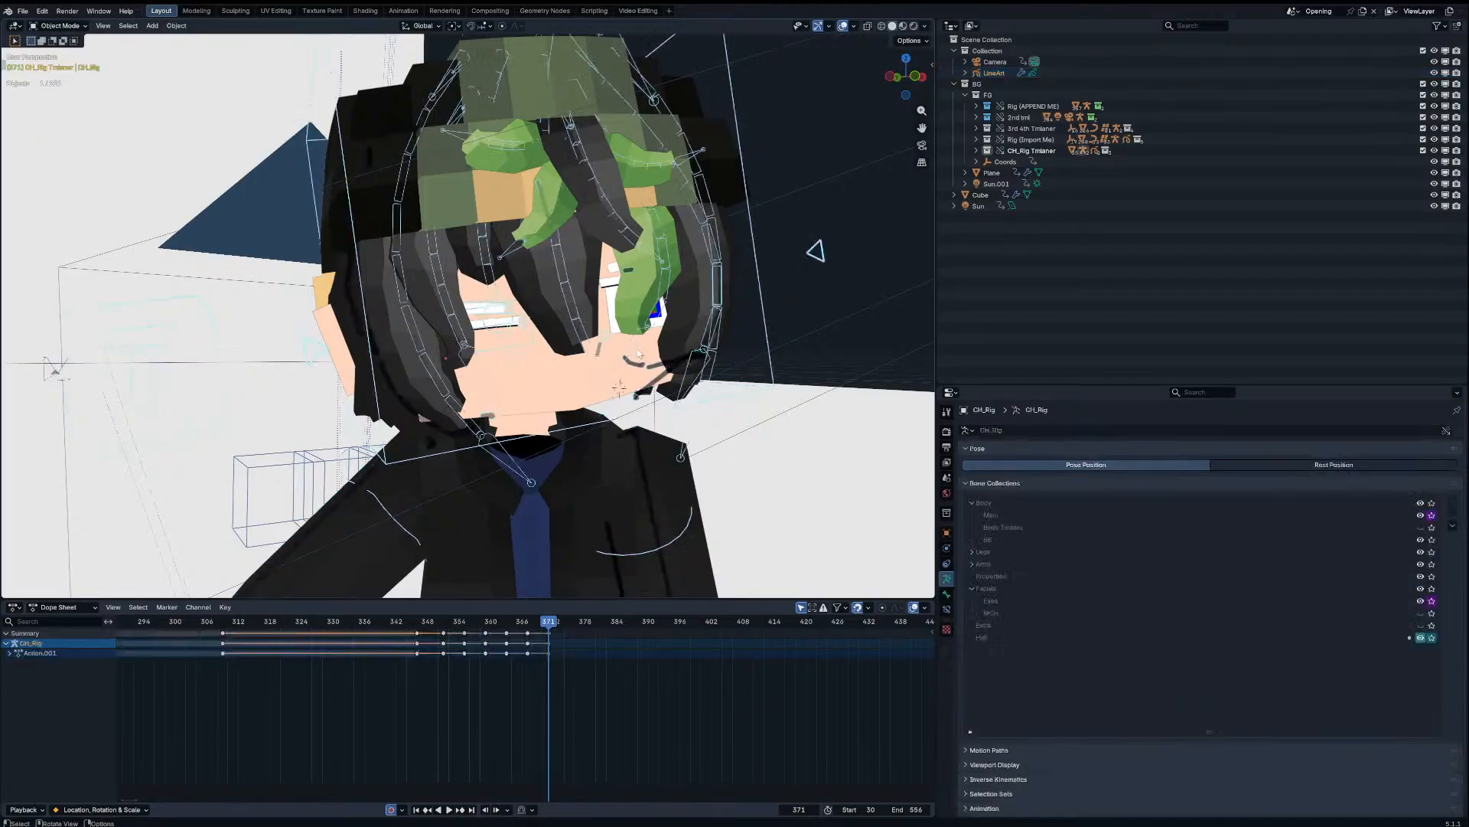
pyautogui.hotkey('ctrl', 'Tab')
# Step: Go back to the keyframe at frame 363 and play the hair motion through the scene camera
pyautogui.press('Down')
pyautogui.press('Down')
pyautogui.press('Down')
pyautogui.press('Down')
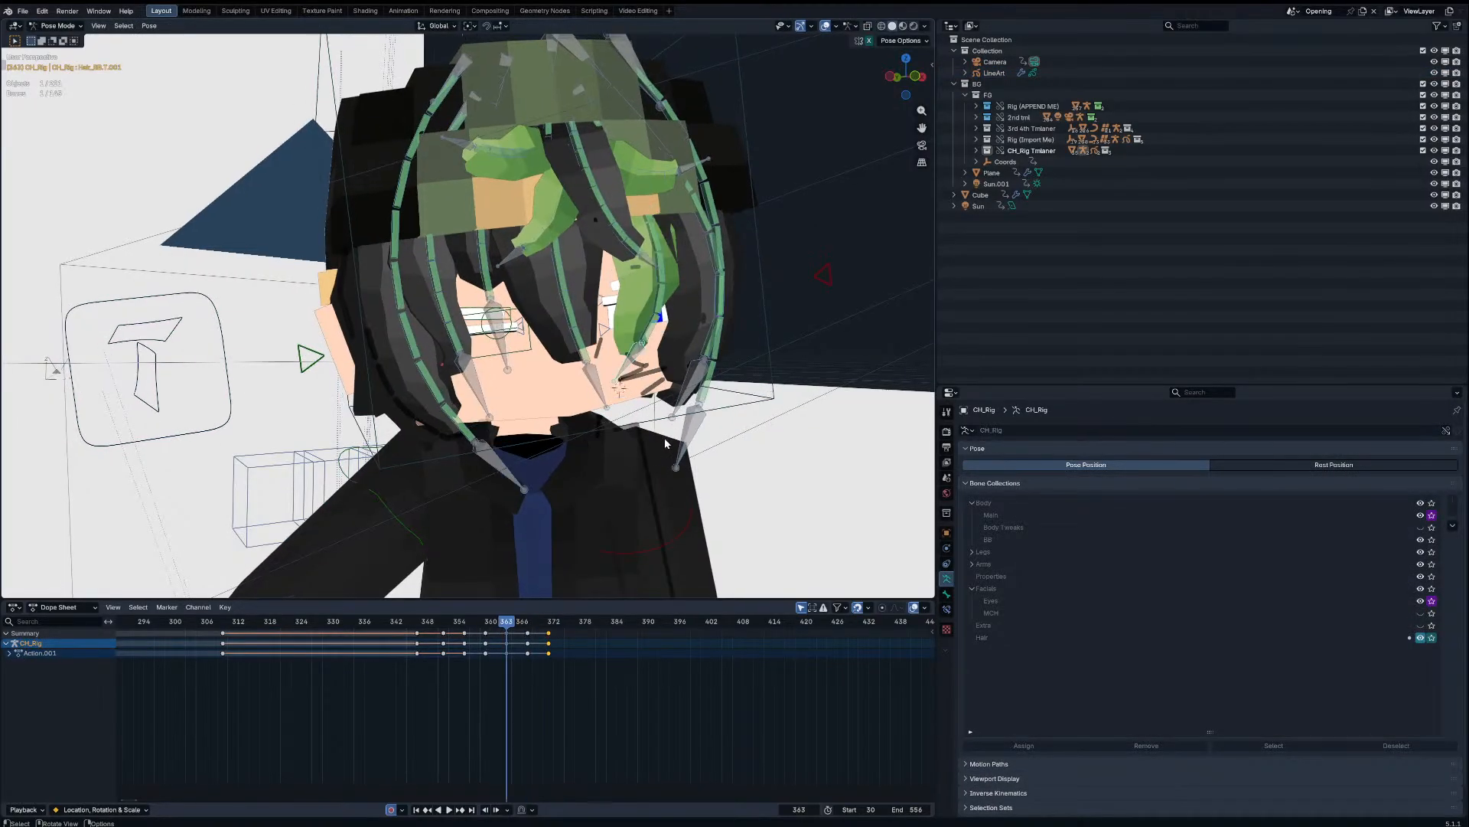
pyautogui.moveTo(718, 393); pyautogui.dragTo(643, 419, button='middle')
pyautogui.press('KP_0')
pyautogui.press('space')
pyautogui.press('space')
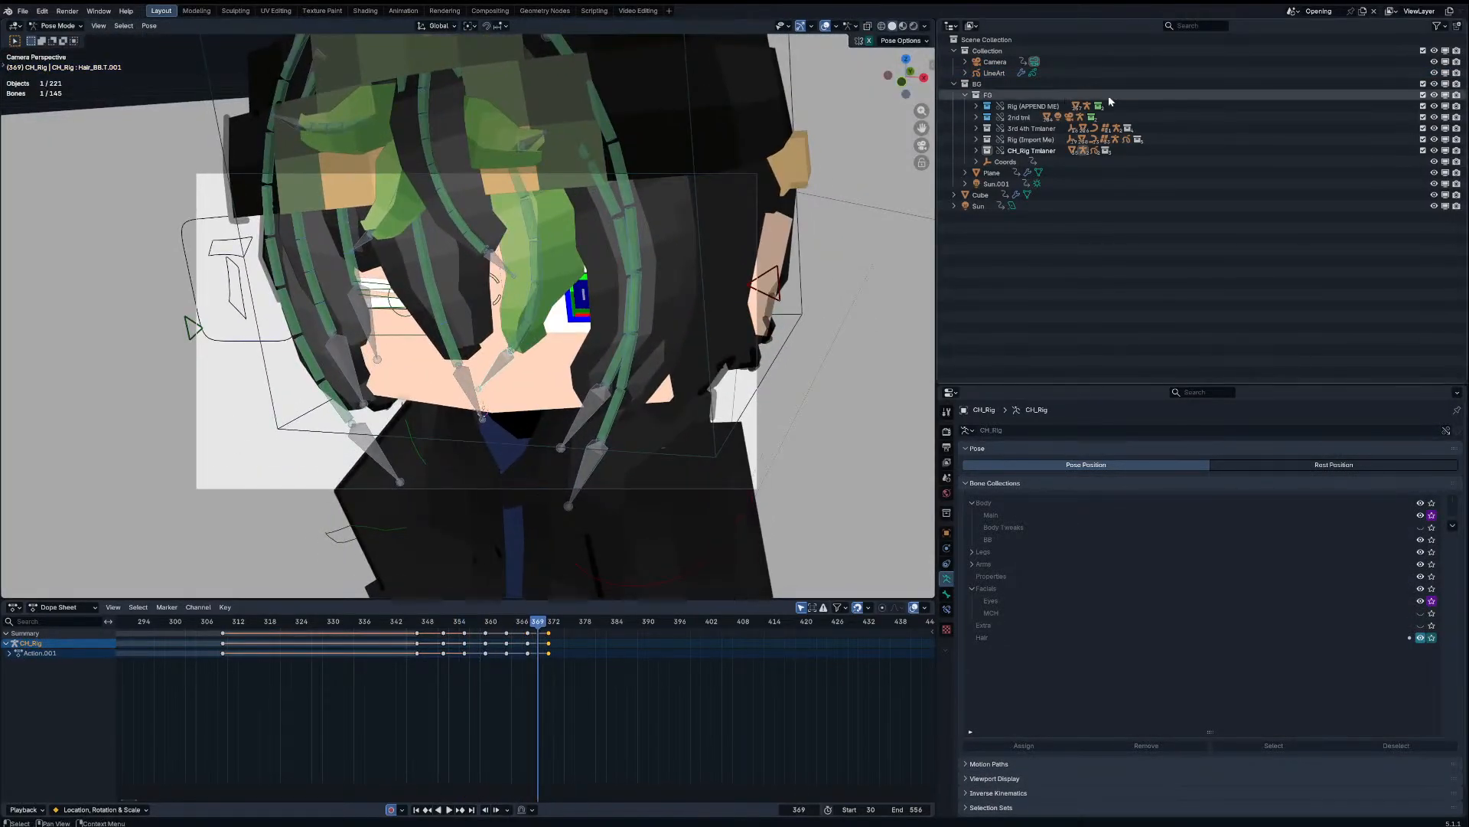
# Step: Exclude the Rig (APPEND ME), 3rd 4th and Rig (Import Me) collections from the view layer and disable LineArt in viewports
pyautogui.click(1423, 117)
pyautogui.click(1424, 95)
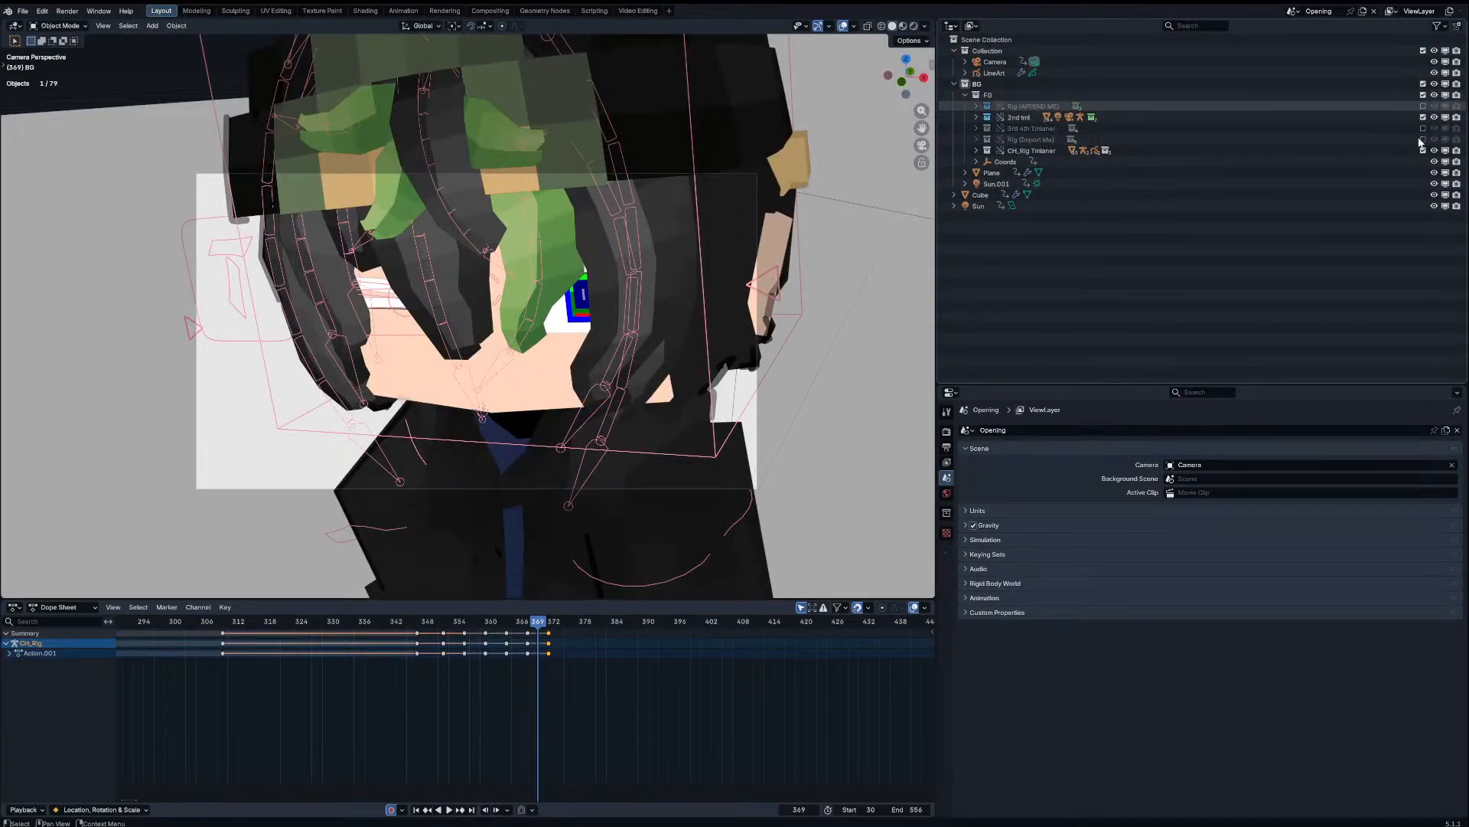
pyautogui.press('space')
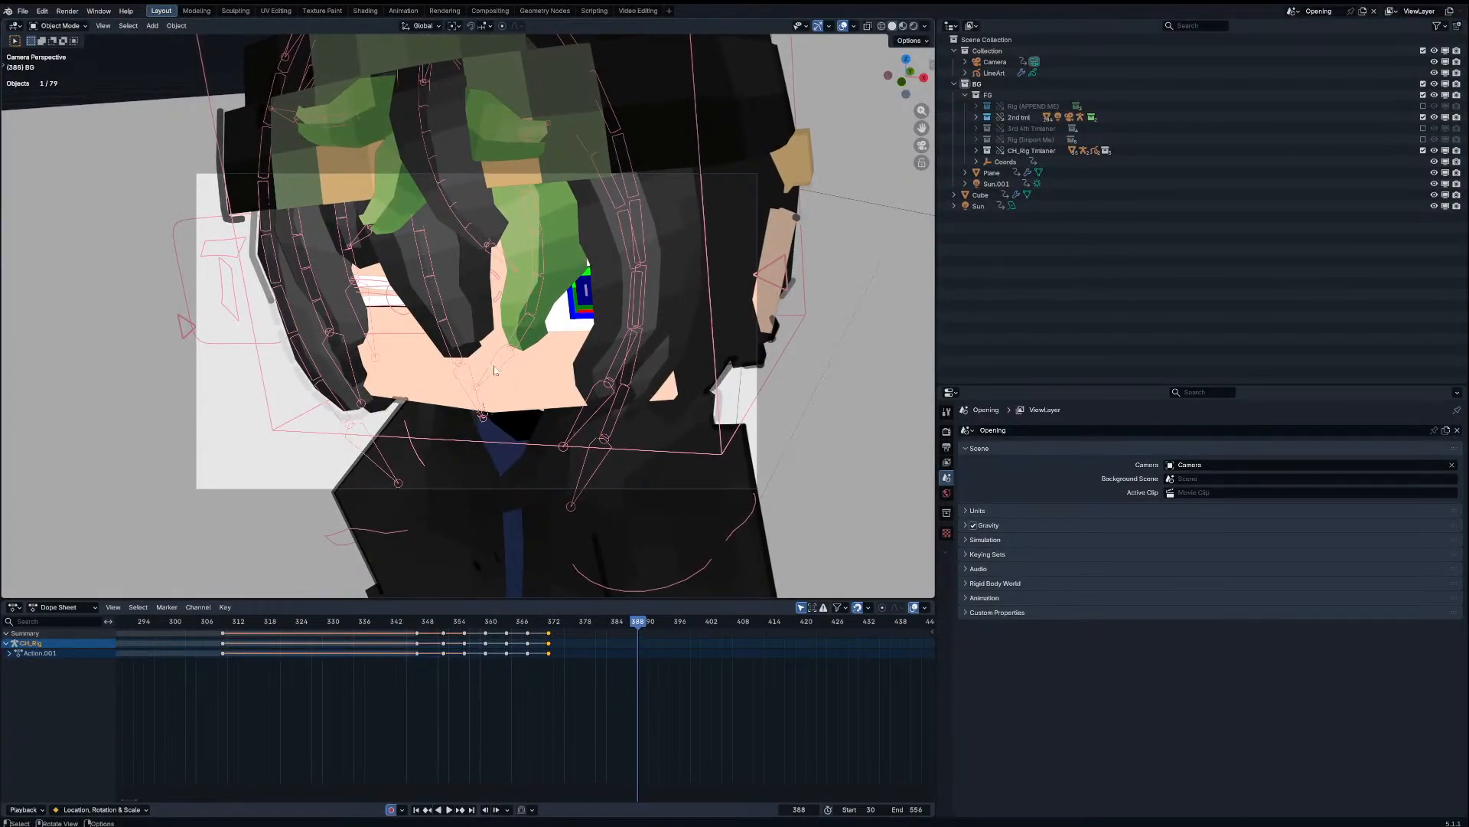
pyautogui.click(493, 367)
pyautogui.click(1446, 72)
# Step: Return the character's rig to Pose Mode and review the animation from frame 329 close to the character
pyautogui.press('space')
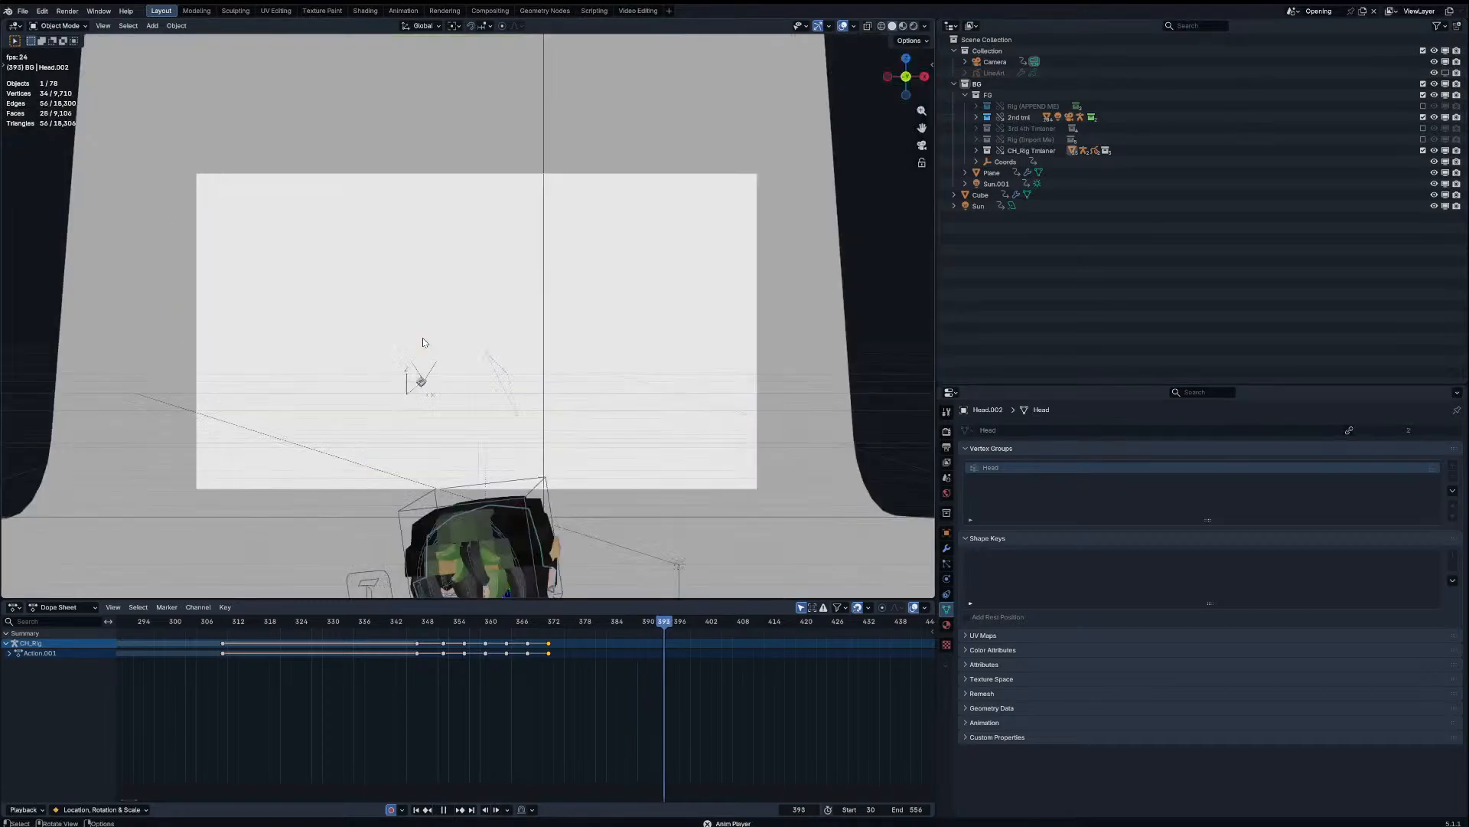
pyautogui.press('space')
pyautogui.moveTo(417, 625); pyautogui.dragTo(327, 628)
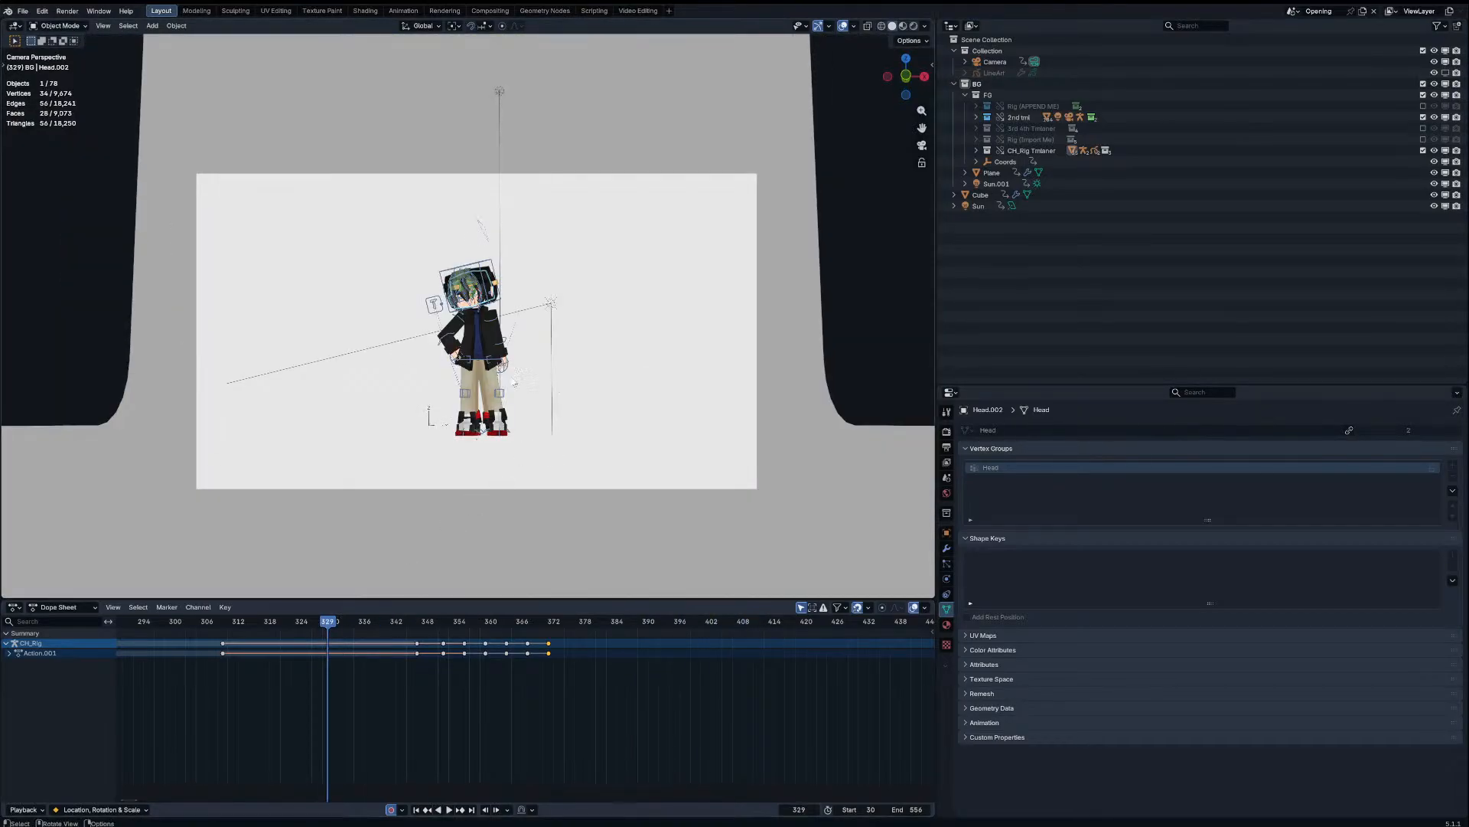
pyautogui.click(506, 367)
pyautogui.click(493, 359)
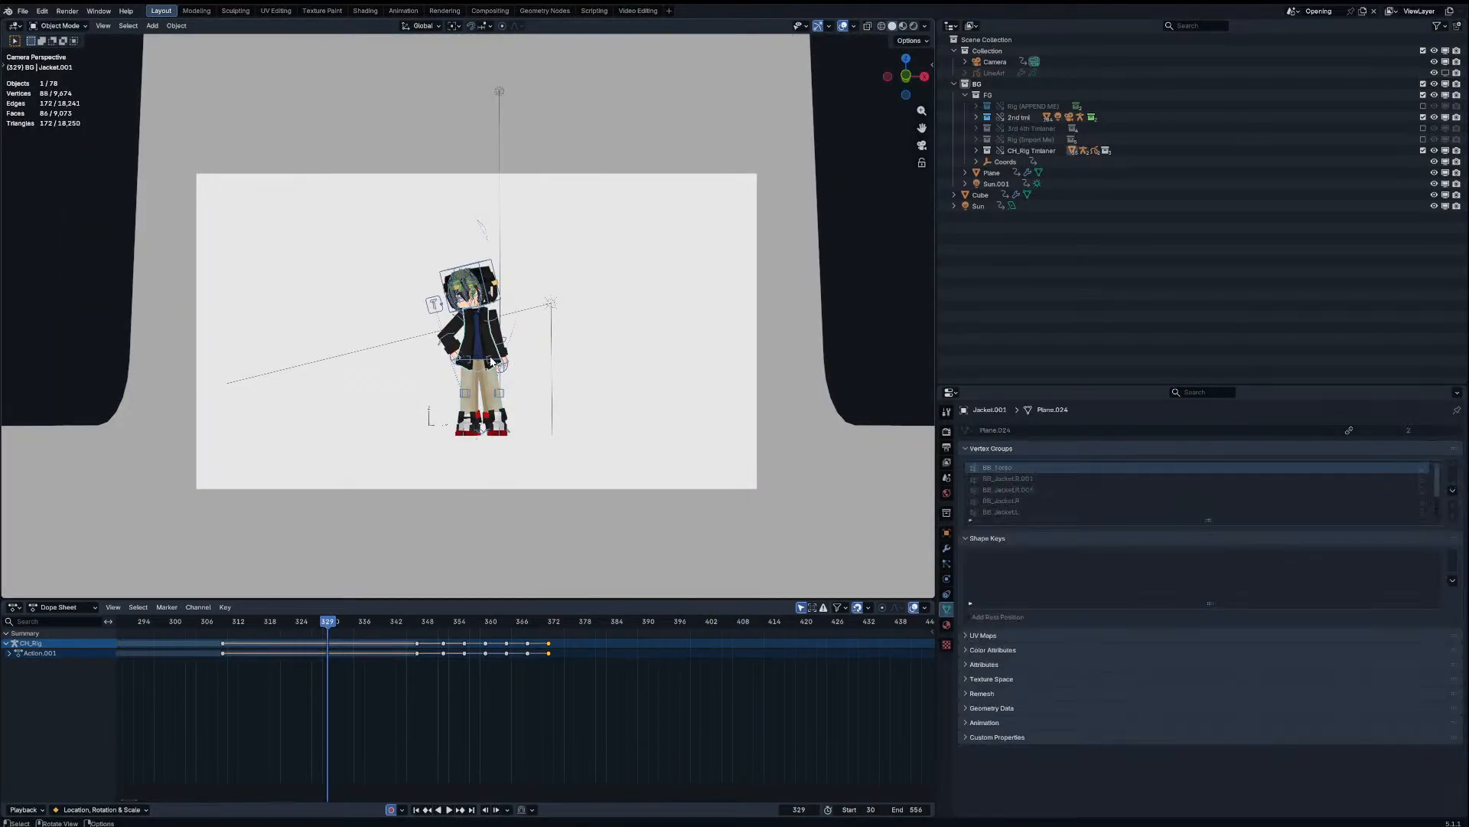
pyautogui.hotkey('ctrl', 'Tab')
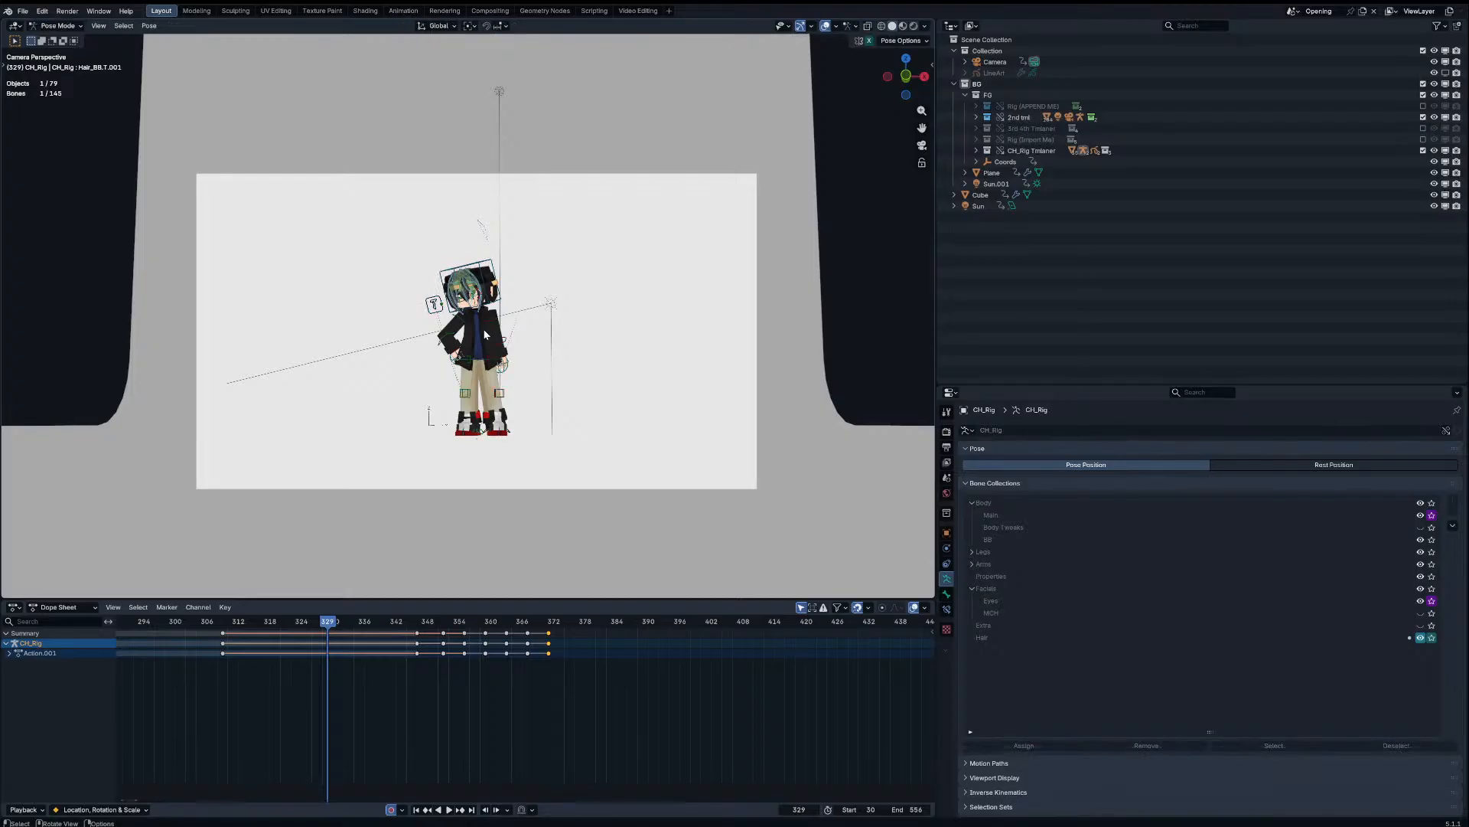
pyautogui.press('KP_Decimal')
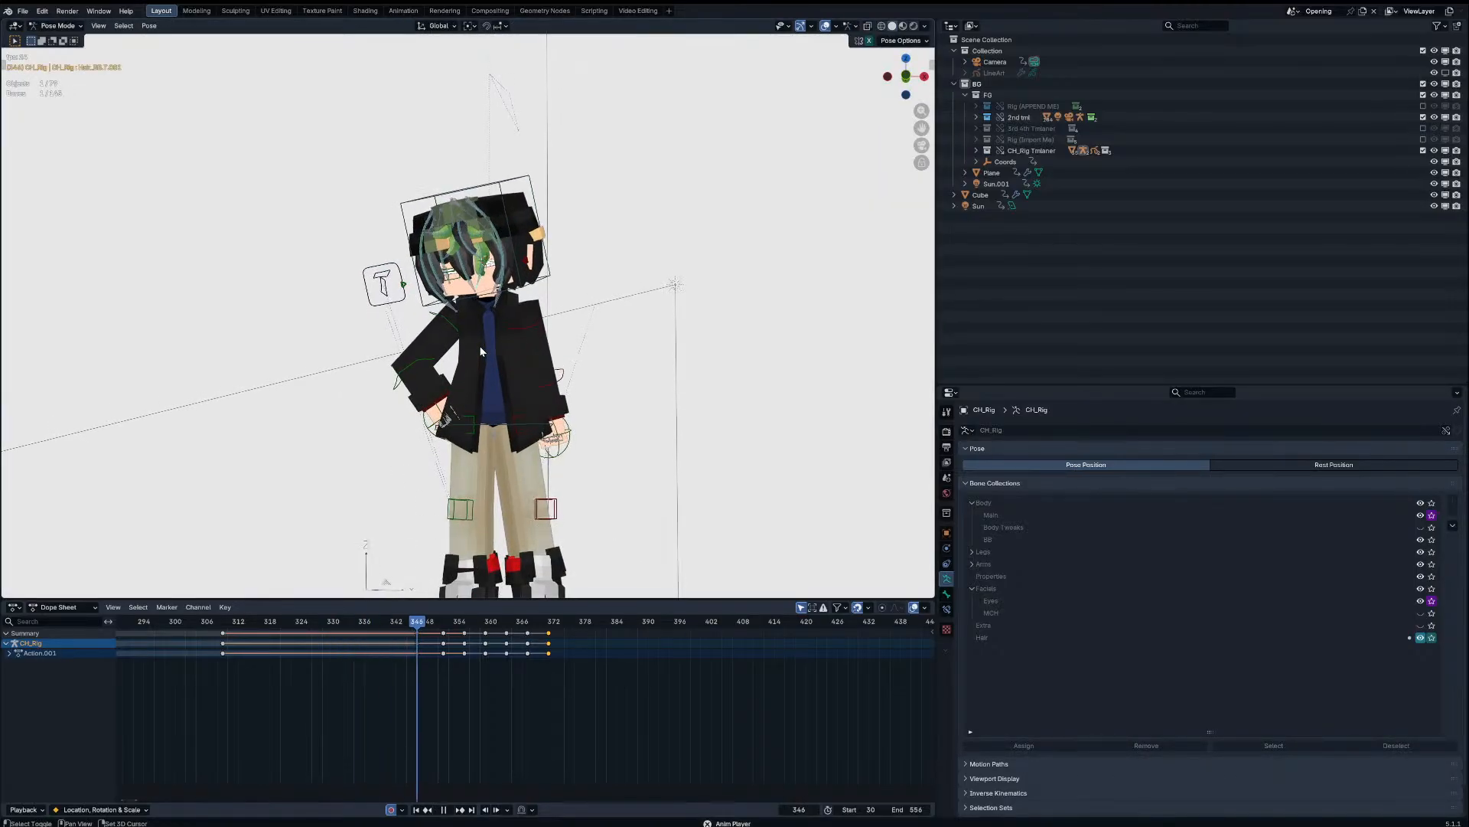
pyautogui.press('KP_Decimal')
# Step: Delete the green strand tip bone's keyframes at frames 367 and 371
pyautogui.moveTo(524, 624); pyautogui.dragTo(567, 644)
pyautogui.click(527, 645)
pyautogui.press('x')
pyautogui.click(544, 649)
pyautogui.press('x')
pyautogui.click(570, 644)
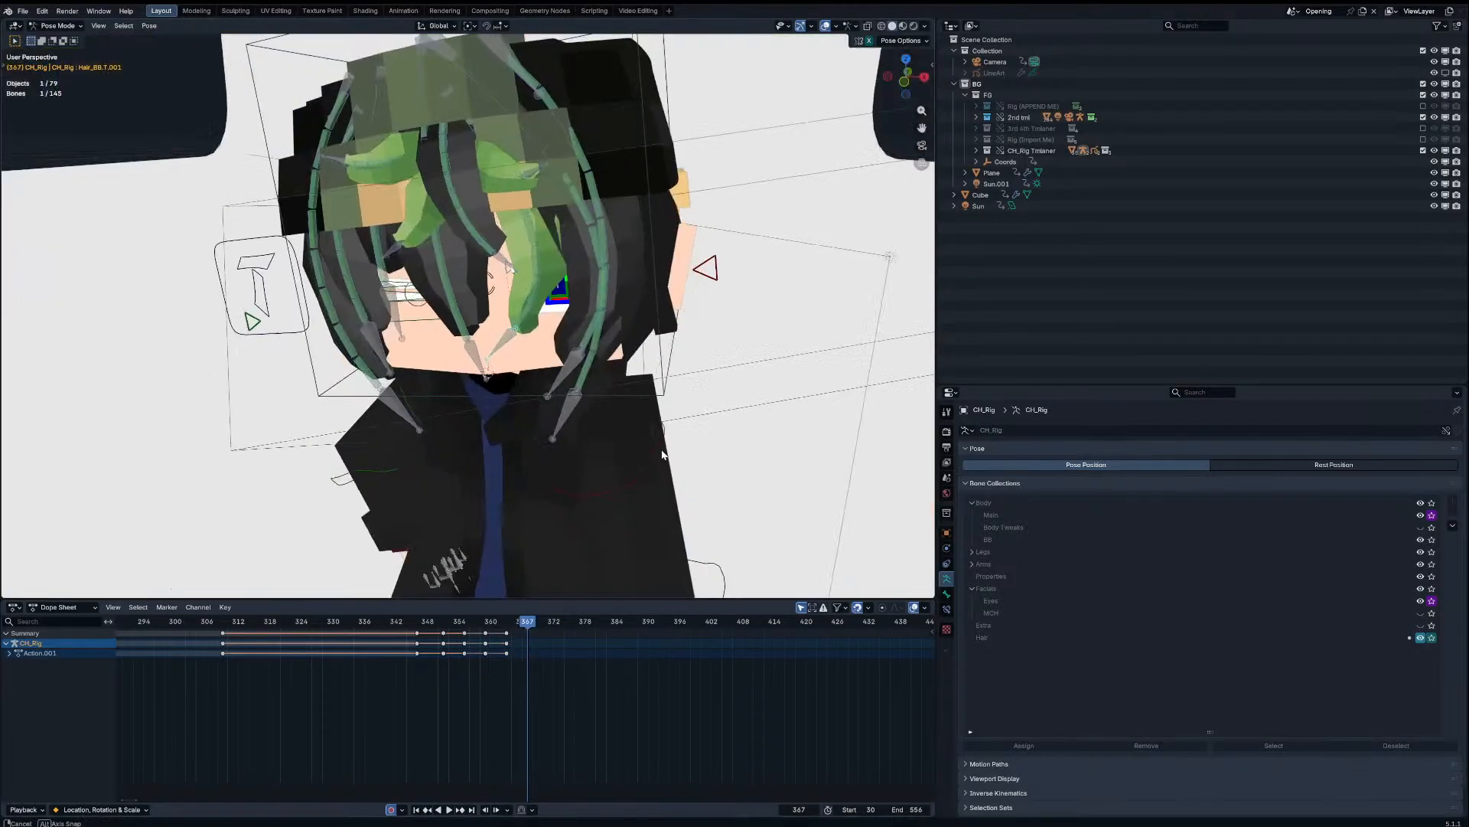
# Step: Rotate the green strand's tip bone at frame 367 from an angled view
pyautogui.moveTo(663, 455); pyautogui.dragTo(702, 424, button='middle')
pyautogui.press('g')
pyautogui.press('r')
pyautogui.click(766, 396)
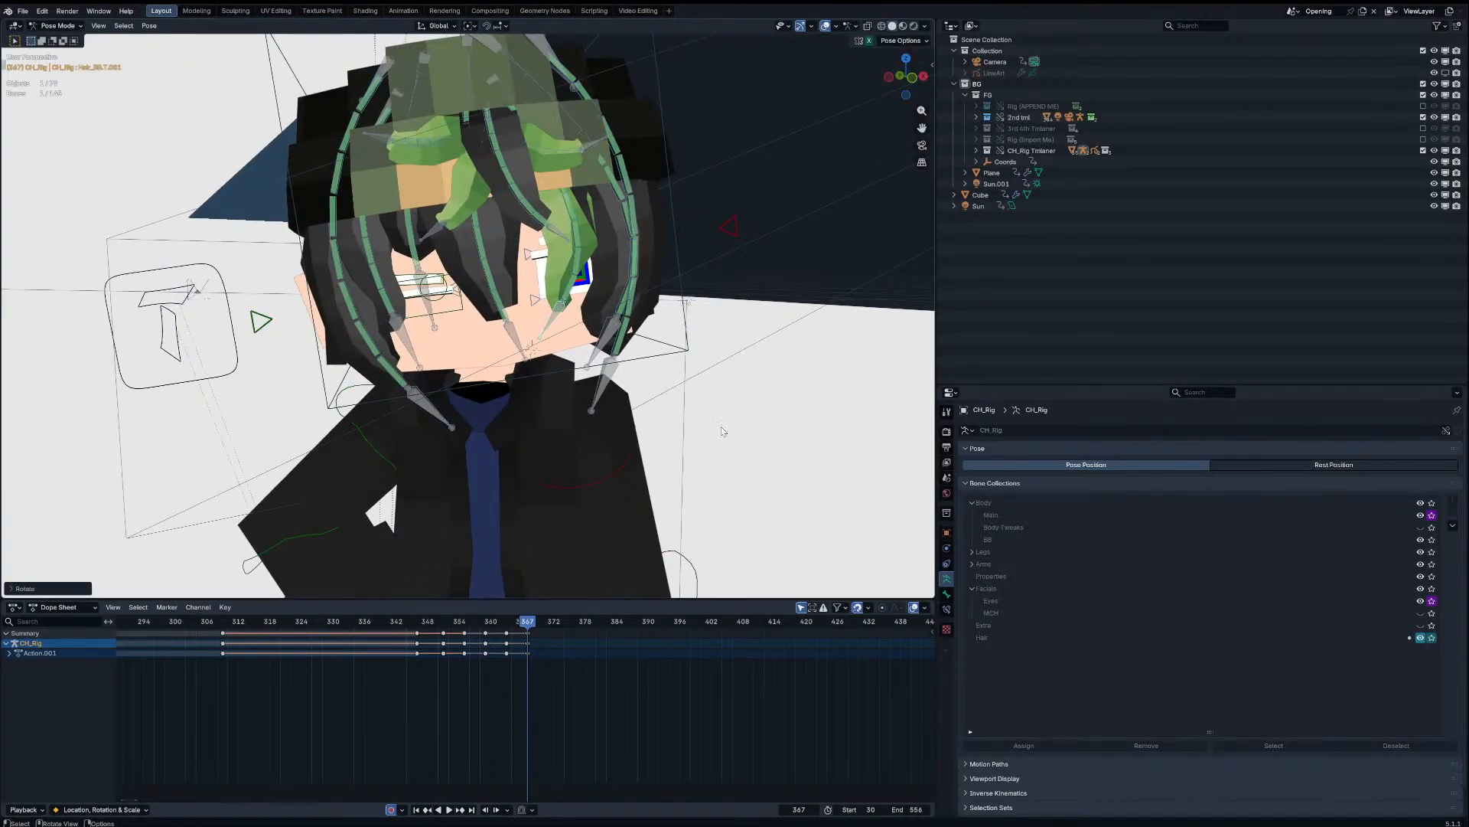
# Step: Move the green strand's tip bone slightly at the keyframes on frames 359, 363 and 367
pyautogui.press('Down')
pyautogui.press('Down')
pyautogui.press('Down')
pyautogui.press('Up')
pyautogui.press('g')
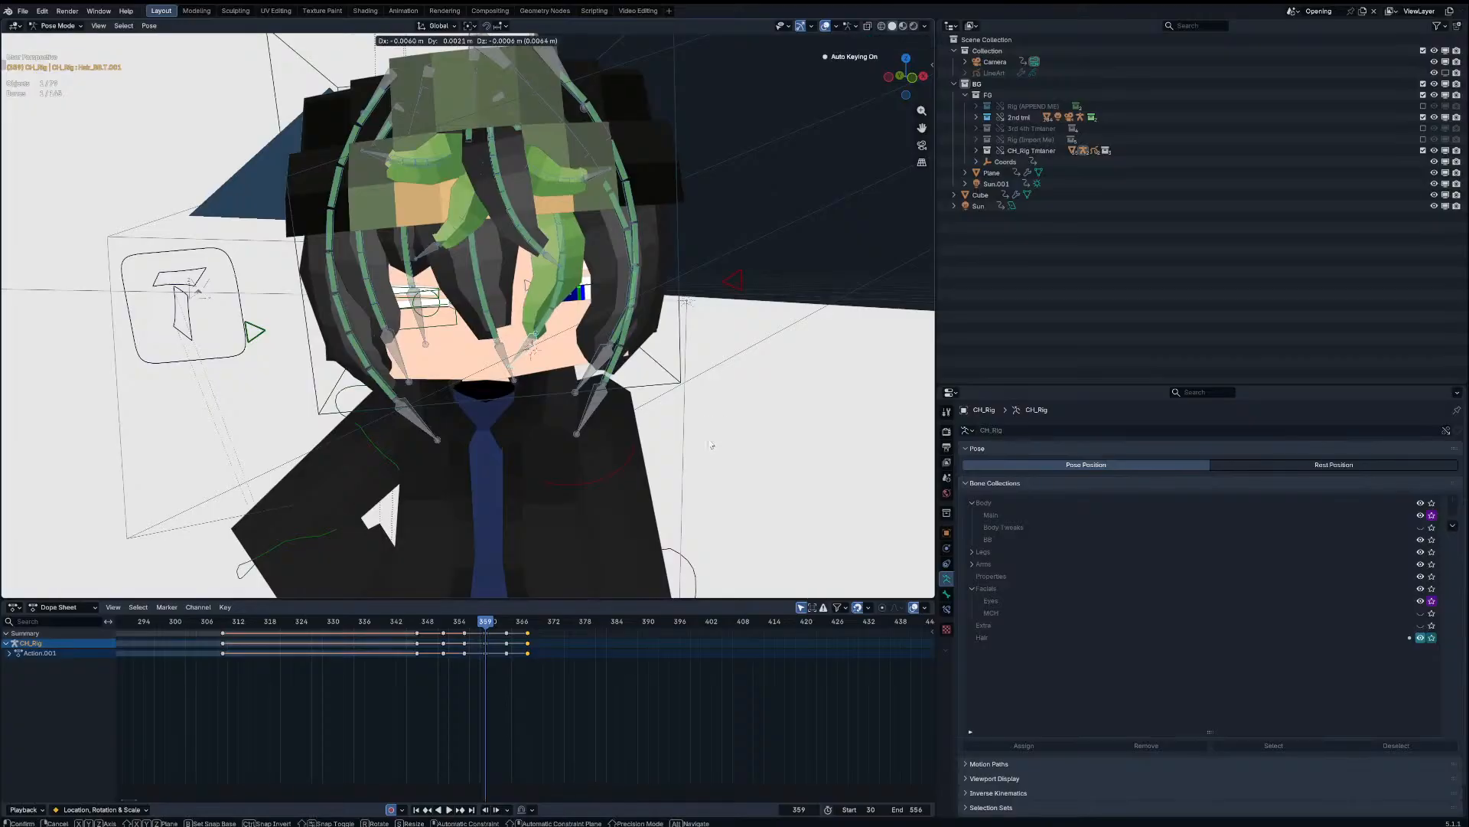
pyautogui.click(710, 445)
pyautogui.press('Up')
pyautogui.press('g')
pyautogui.click(705, 458)
pyautogui.press('Up')
pyautogui.press('g')
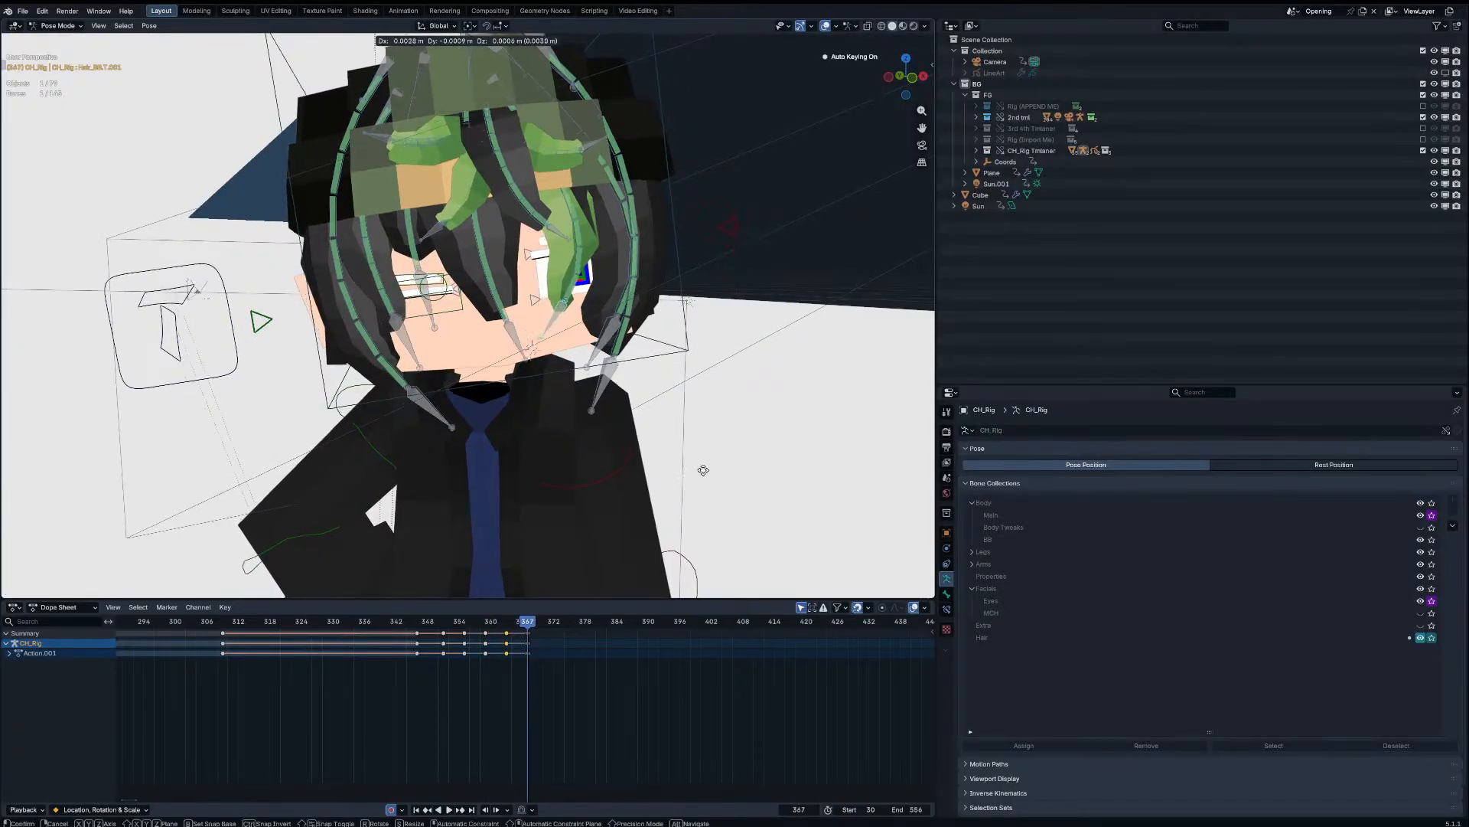
pyautogui.click(708, 473)
# Step: Rotate the green strand's tip bone at frame 371
pyautogui.press('Up')
pyautogui.press('Right')
pyautogui.press('Right')
pyautogui.press('Right')
pyautogui.press('Right')
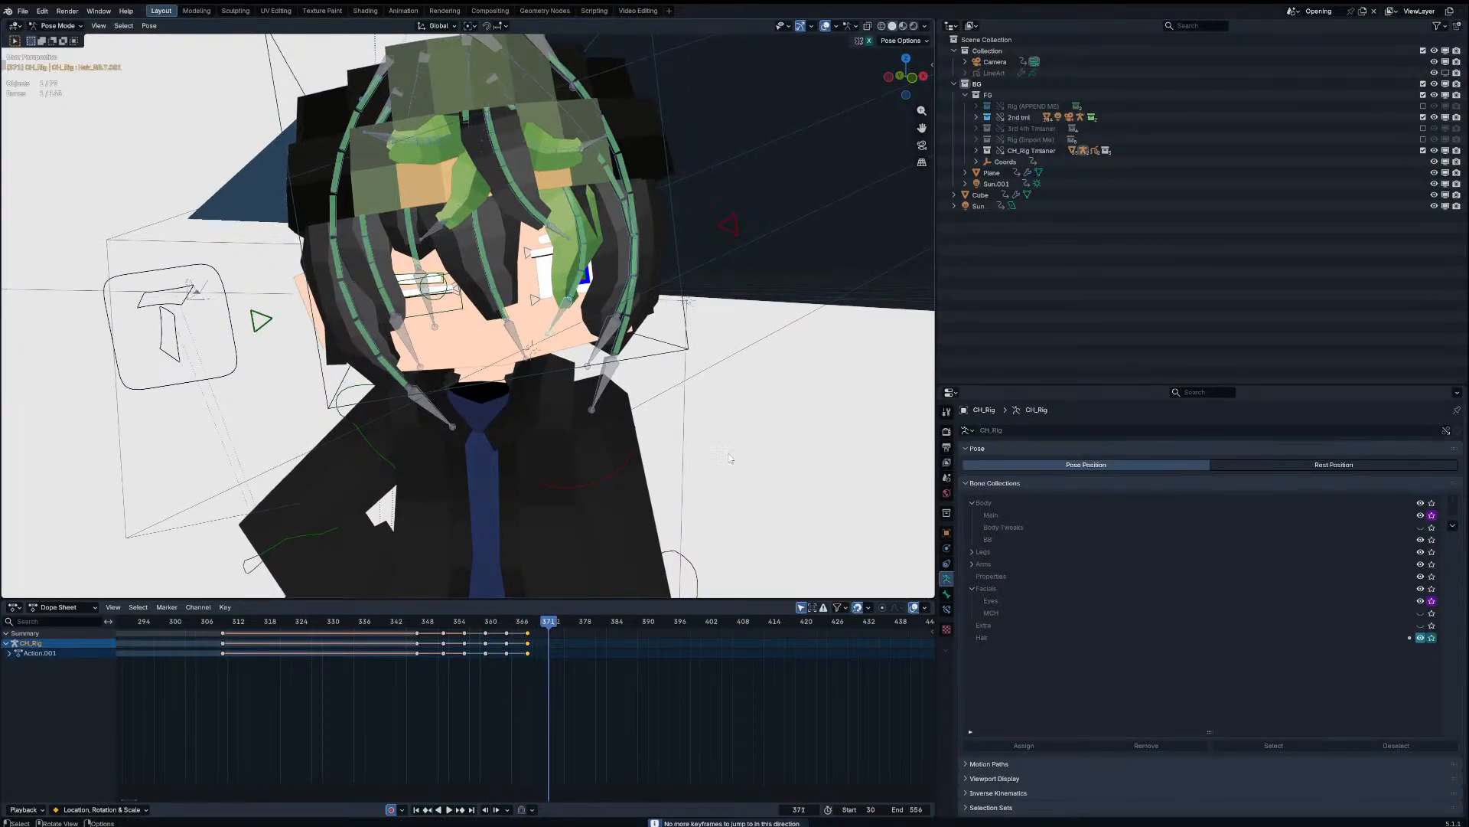
pyautogui.press('r')
pyautogui.click(784, 433)
# Step: Rotate the green strand's tip bone again at frame 375
pyautogui.press('Right')
pyautogui.press('Right')
pyautogui.press('Right')
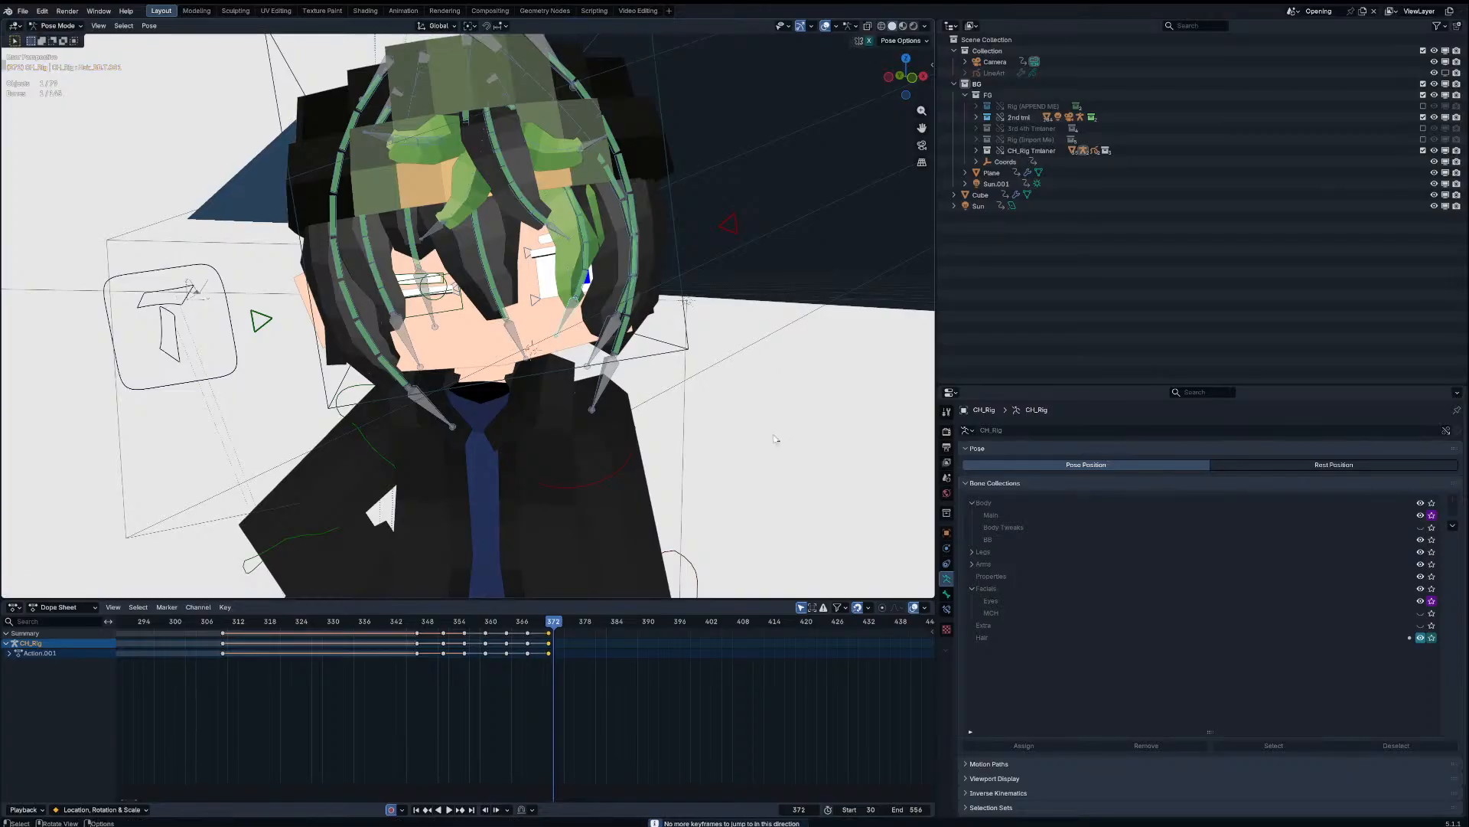
pyautogui.press('Right')
pyautogui.press('Right')
pyautogui.press('Right')
pyautogui.press('r')
pyautogui.click(777, 442)
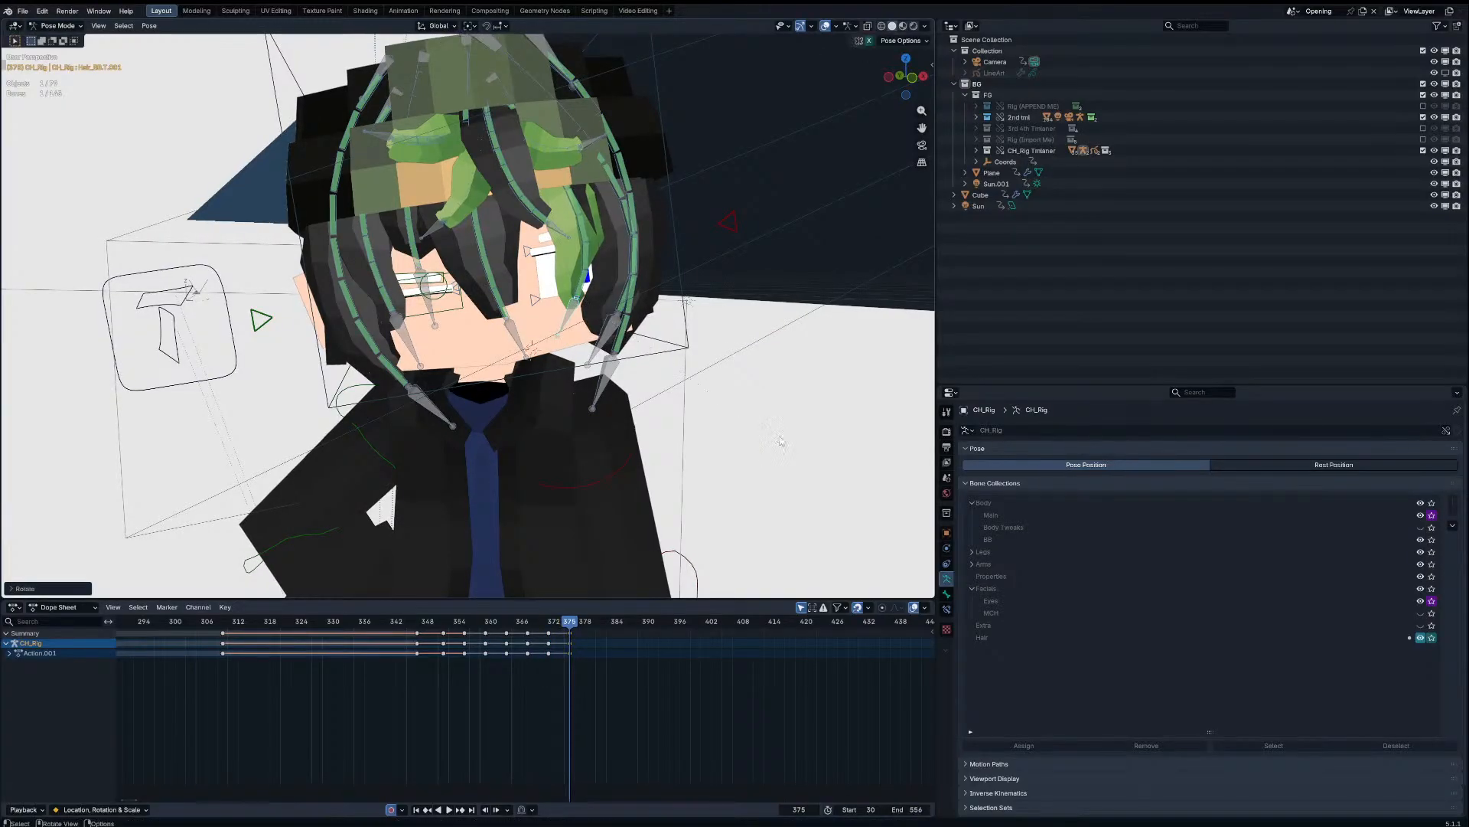
# Step: Rotate the green strand's tip bone at frames 379 and 383, and return to the camera view
pyautogui.press('g')
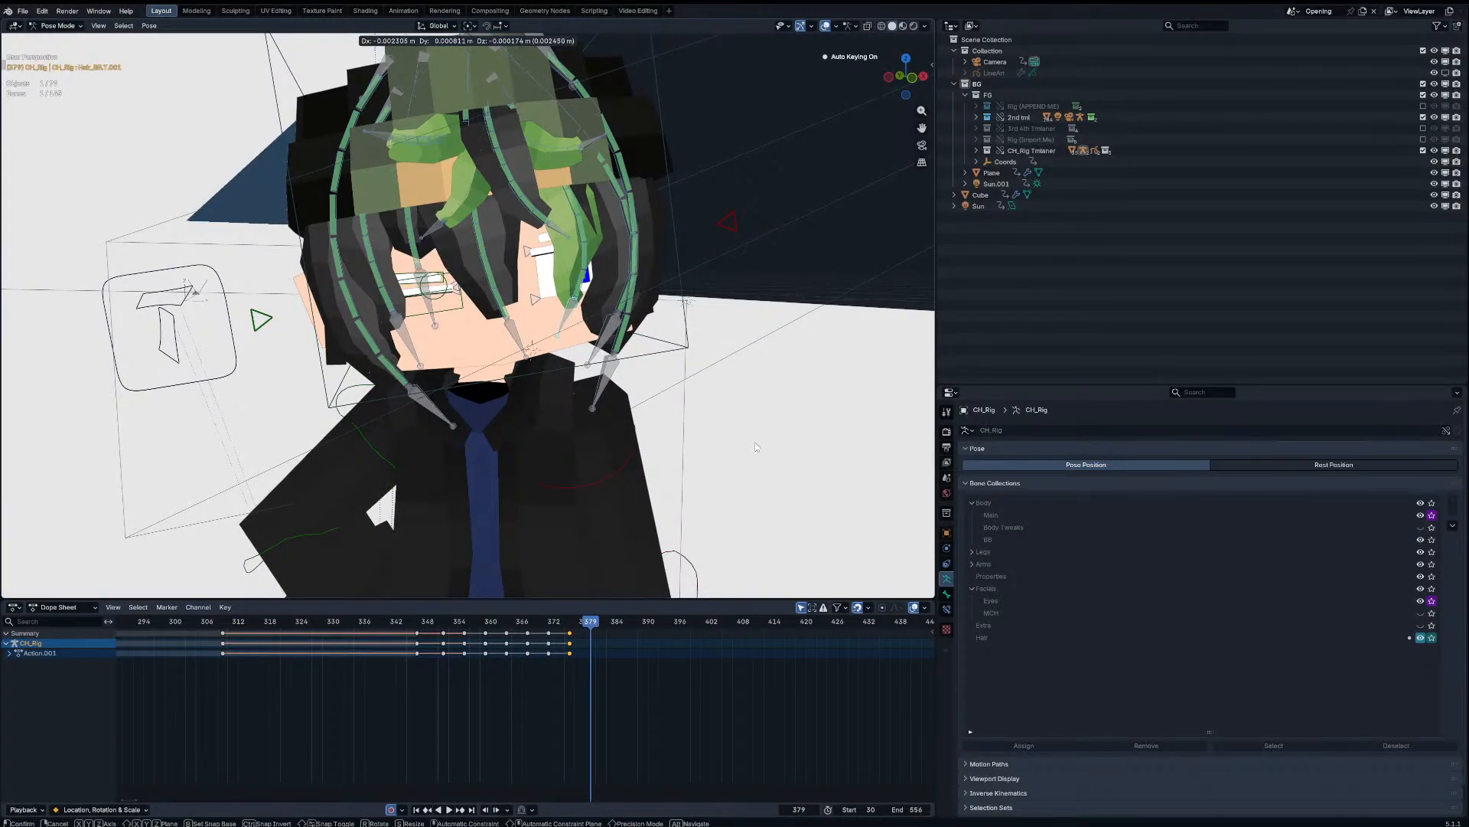
pyautogui.press('r')
pyautogui.click(754, 449)
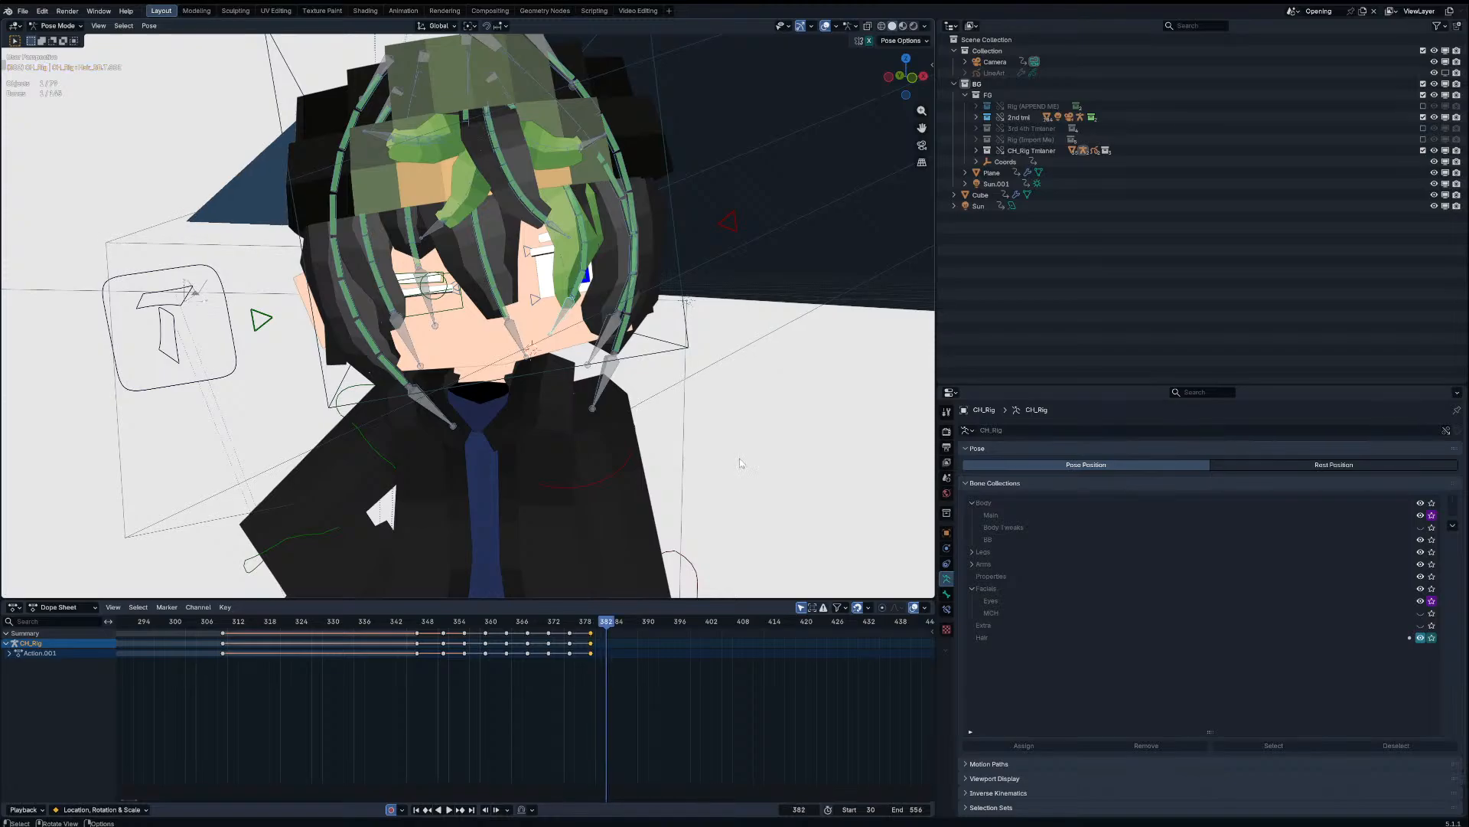
pyautogui.press('Right')
pyautogui.press('r')
pyautogui.click(698, 447)
pyautogui.press('KP_0')
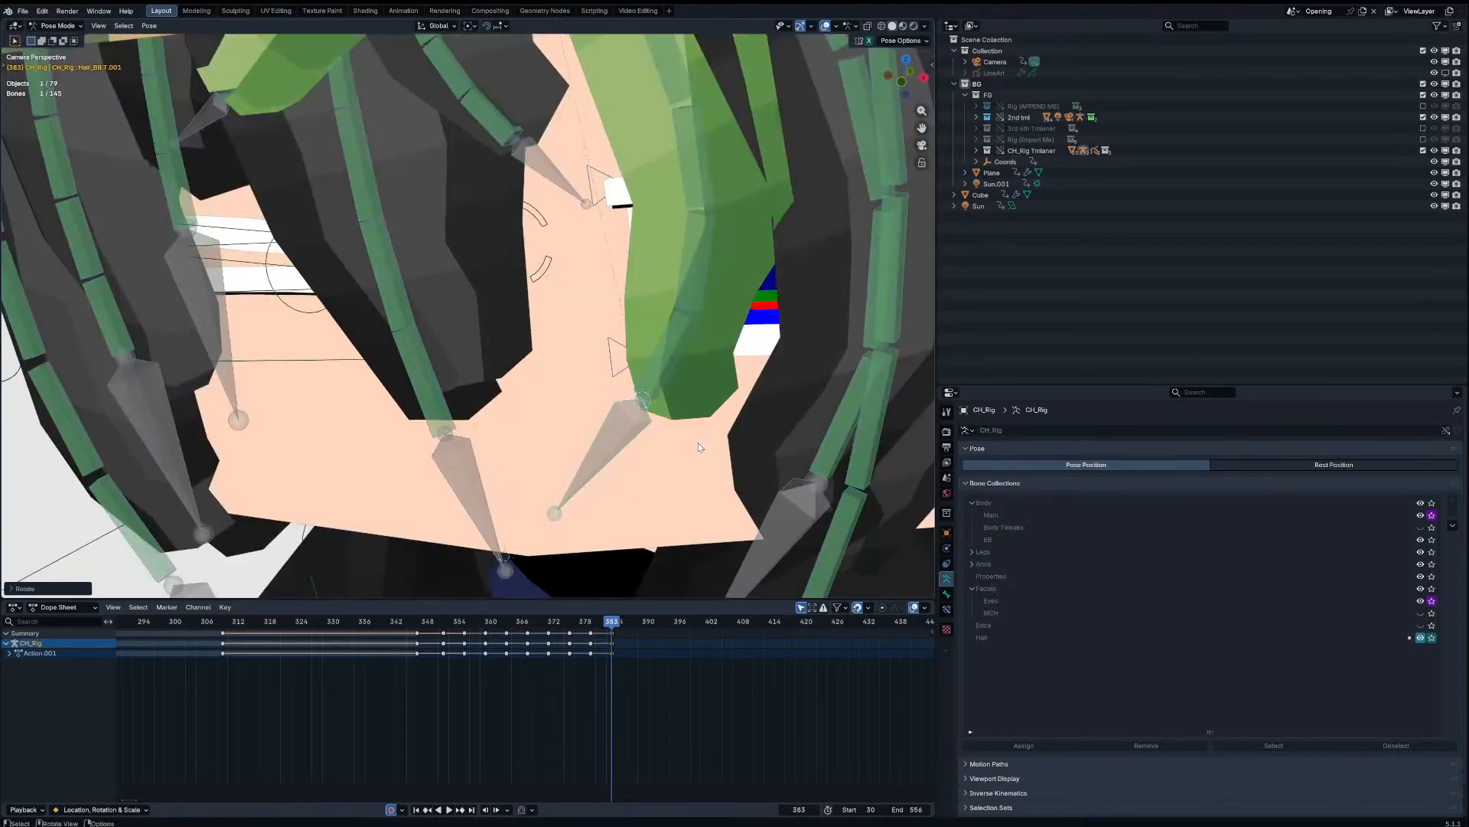
# Step: Replay the hair motion, and move and rotate the central black strand's tip bone at frame 355
pyautogui.press('space')
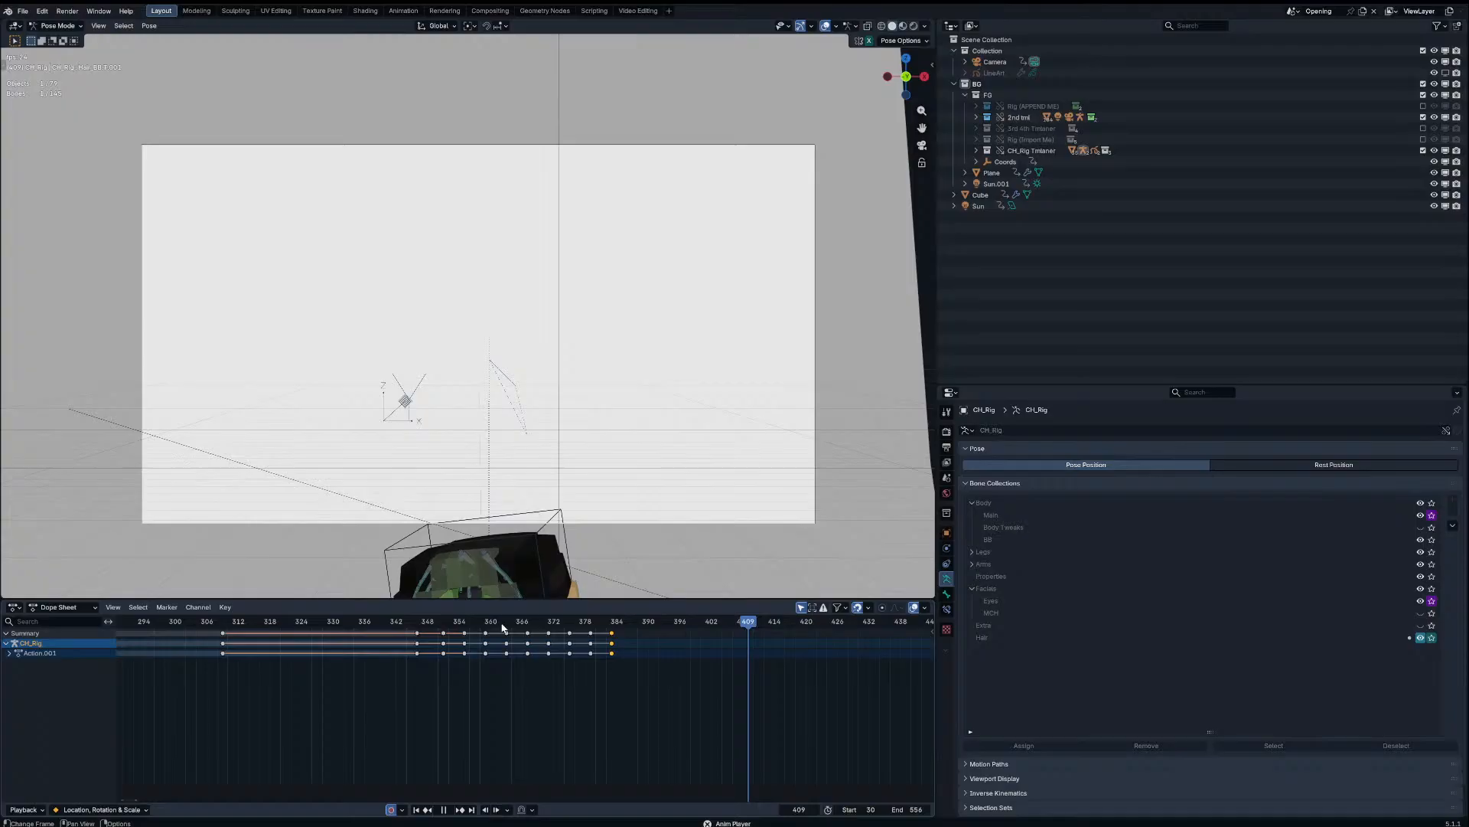
pyautogui.click(465, 626)
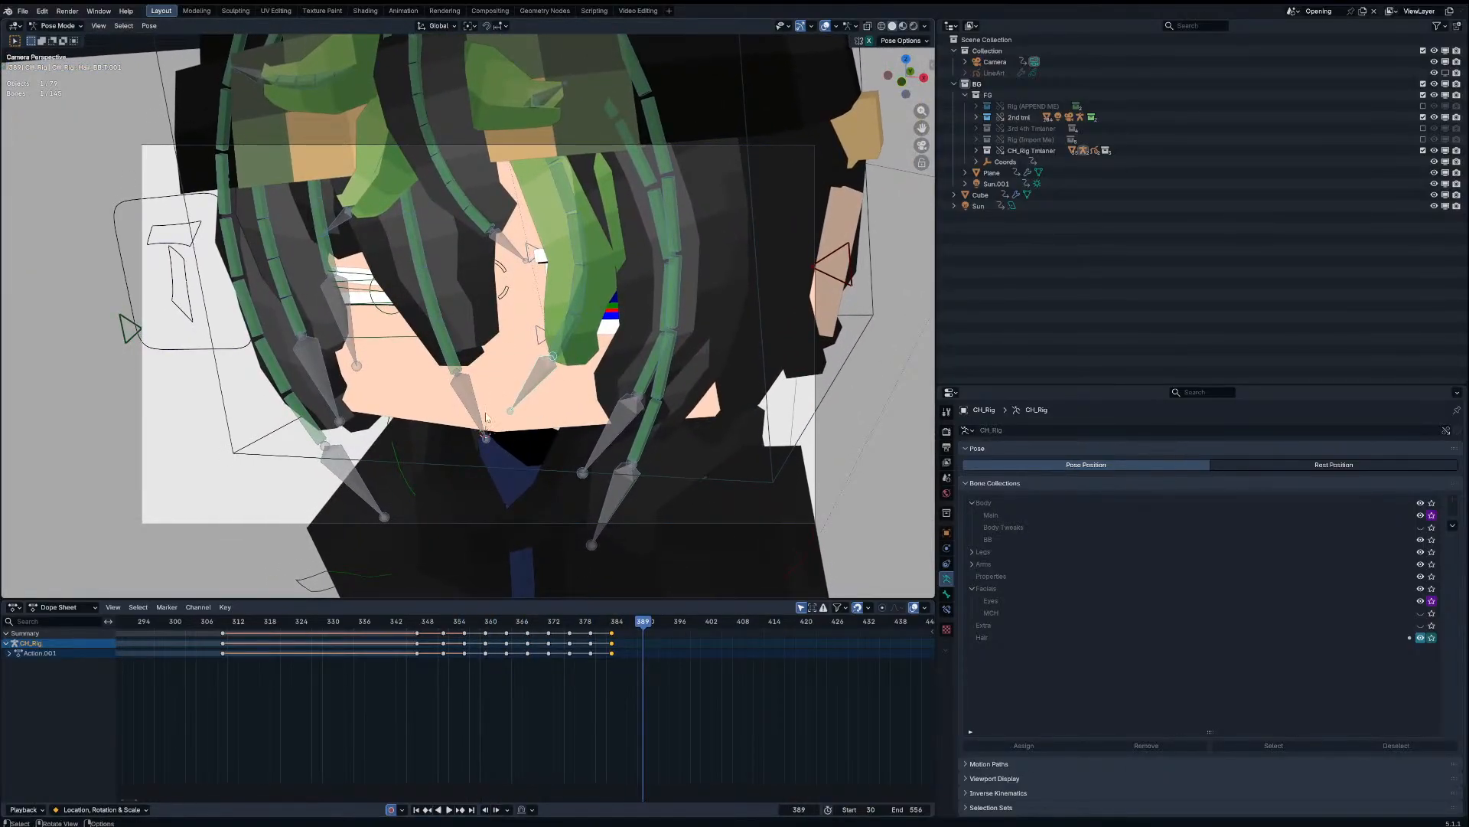
pyautogui.click(424, 626)
pyautogui.press('Down')
pyautogui.press('Up')
pyautogui.press('Up')
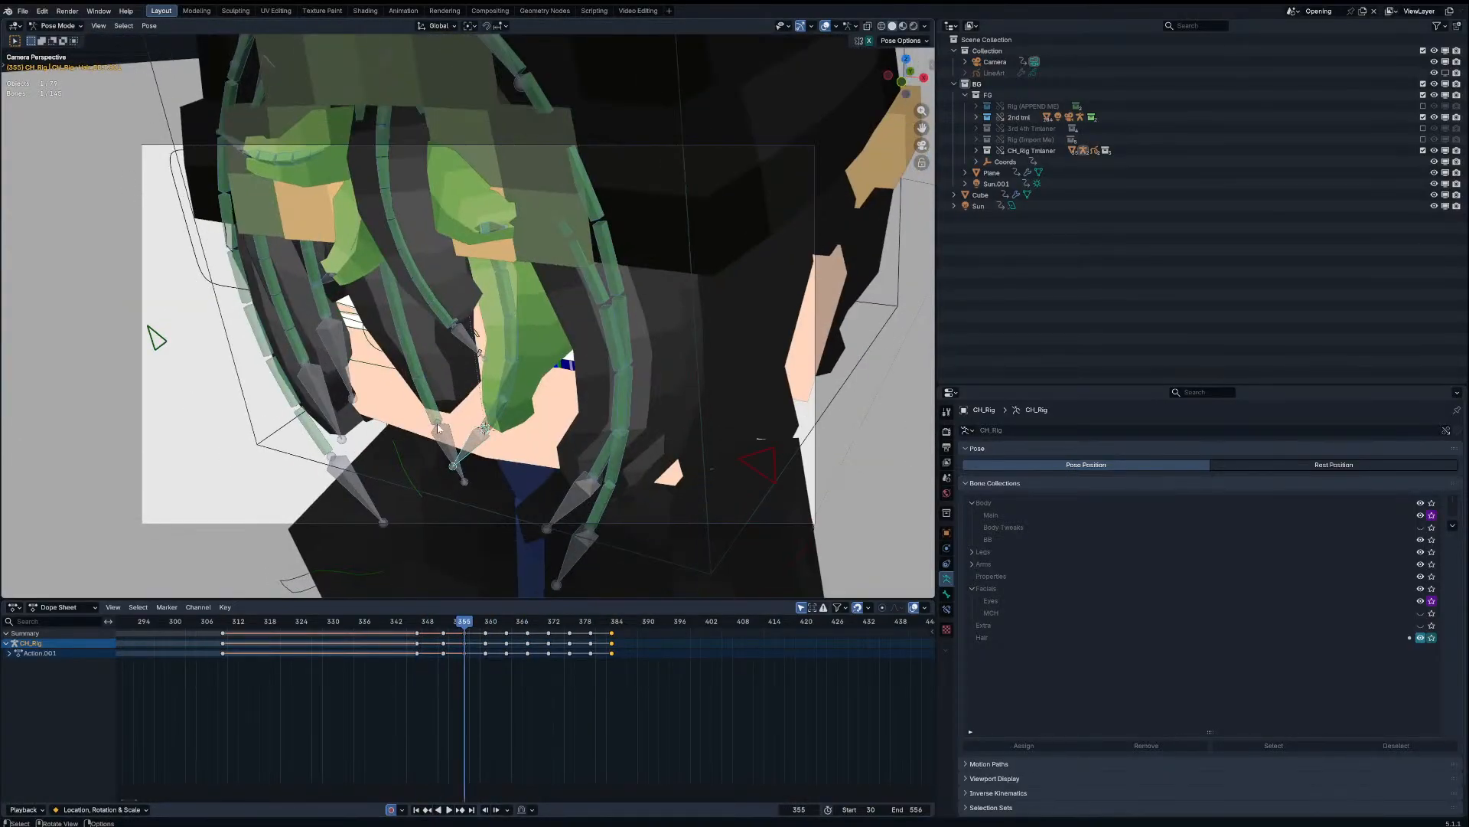
pyautogui.click(447, 458)
pyautogui.press('r')
pyautogui.click(527, 460)
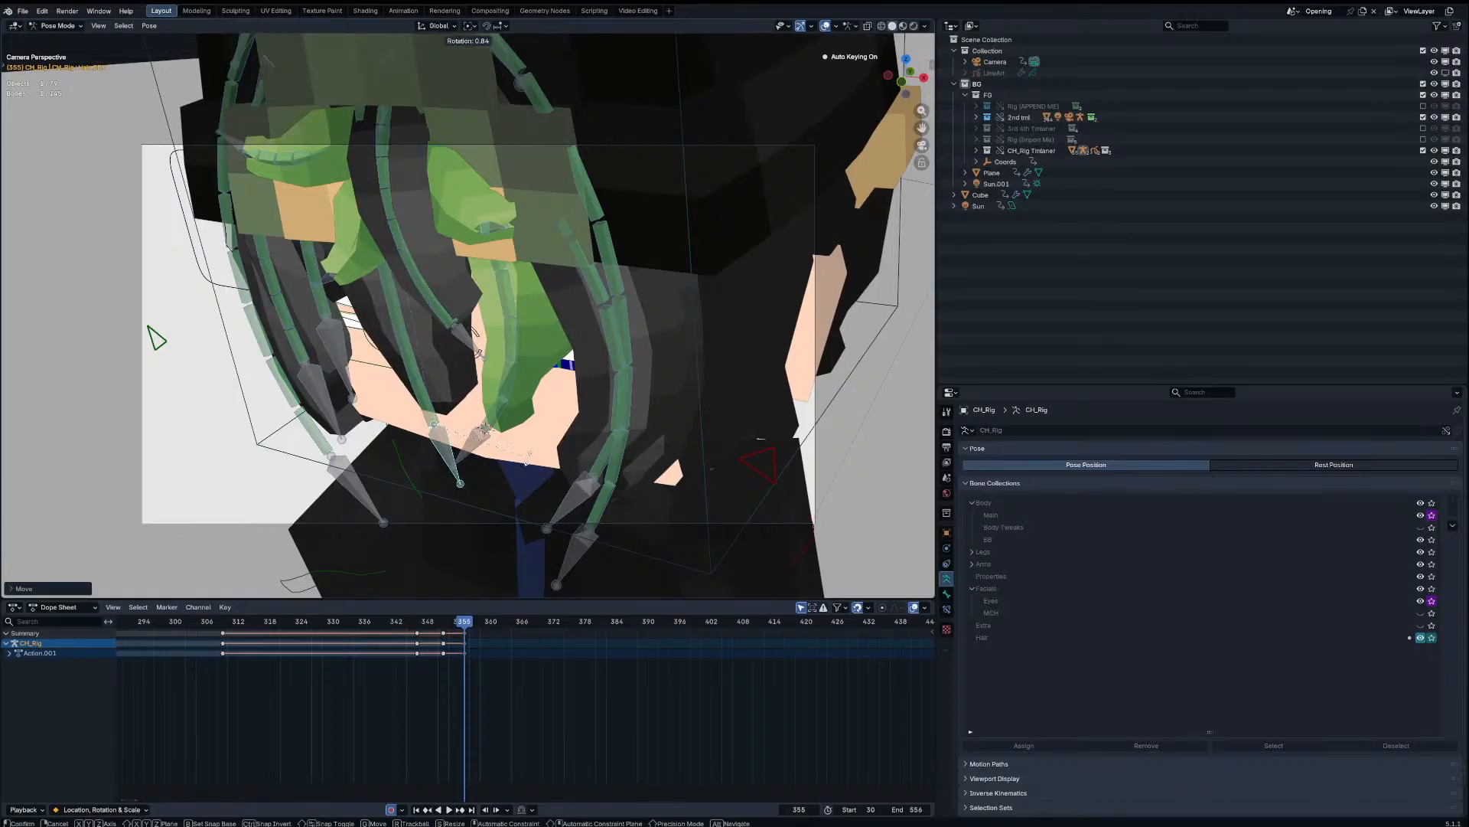
# Step: Move and rotate the central black strand's tip bone at frame 359
pyautogui.press('Right')
pyautogui.press('Right')
pyautogui.press('Right')
pyautogui.press('Right')
pyautogui.press('g')
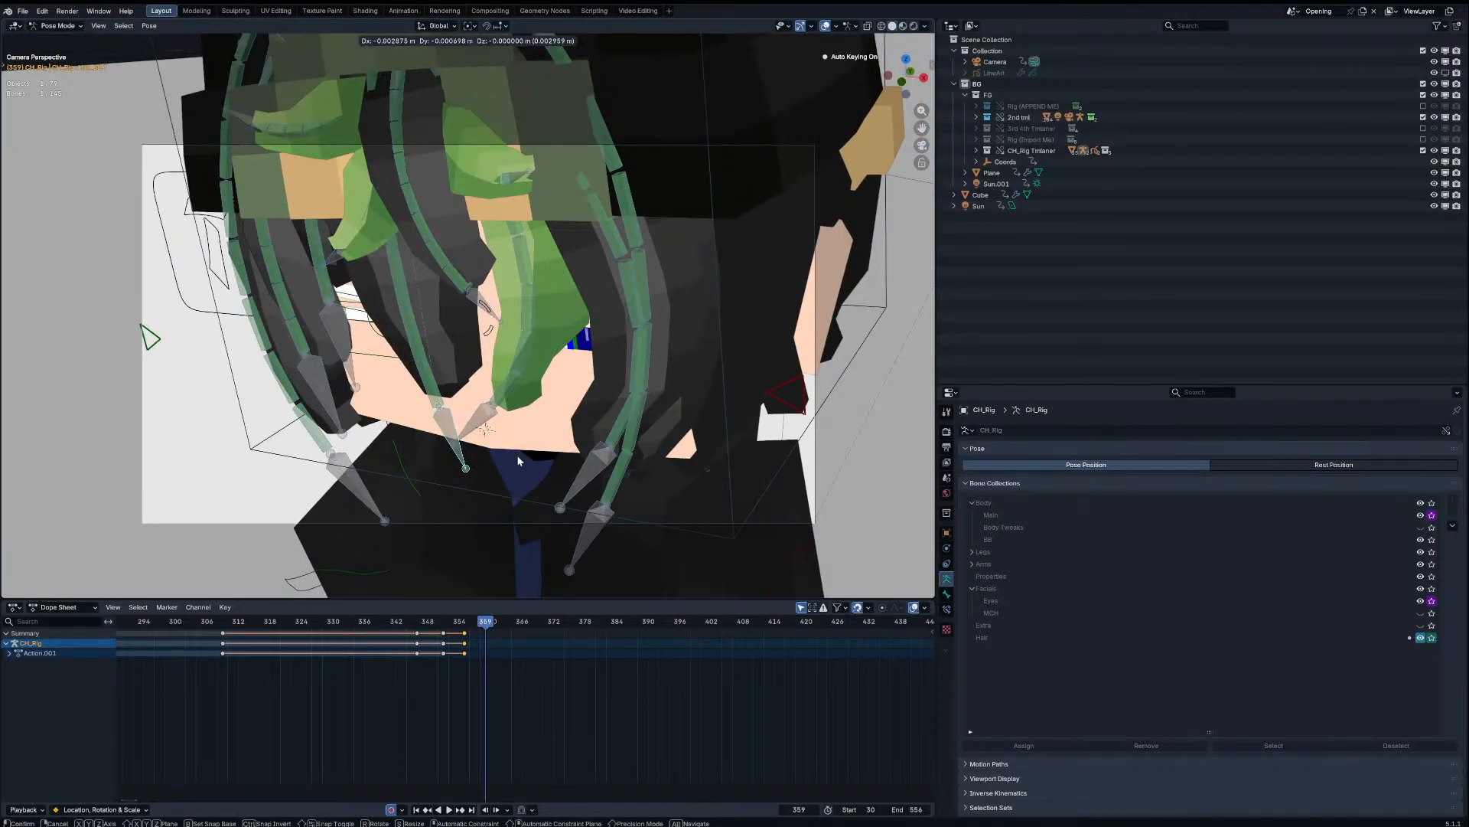
pyautogui.click(515, 464)
pyautogui.press('r')
pyautogui.click(513, 461)
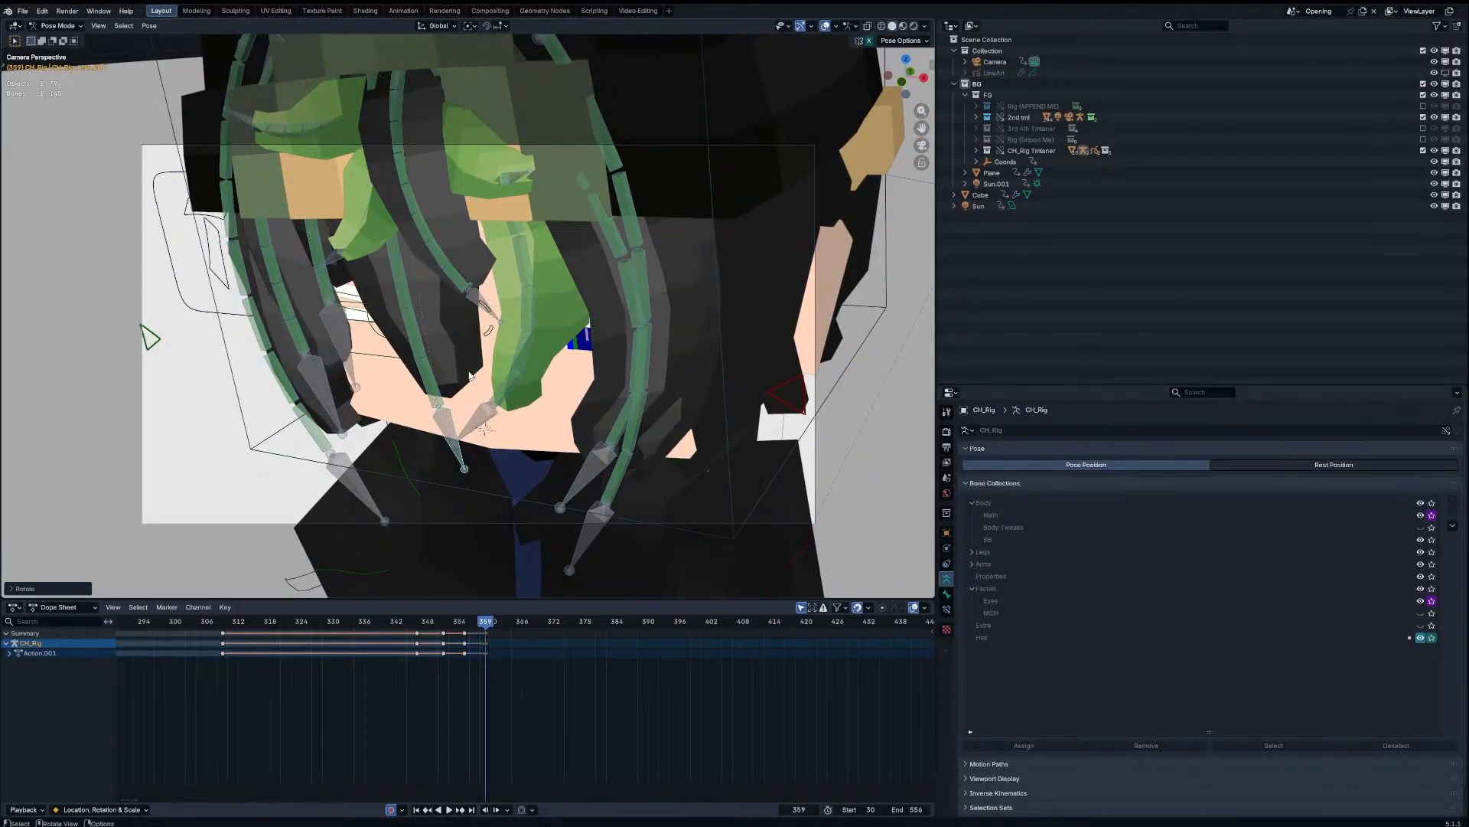
# Step: Move and rotate the central black strand's tip bone at frame 363
pyautogui.press('Right')
pyautogui.press('Right')
pyautogui.press('Right')
pyautogui.press('Right')
pyautogui.press('g')
pyautogui.click(574, 368)
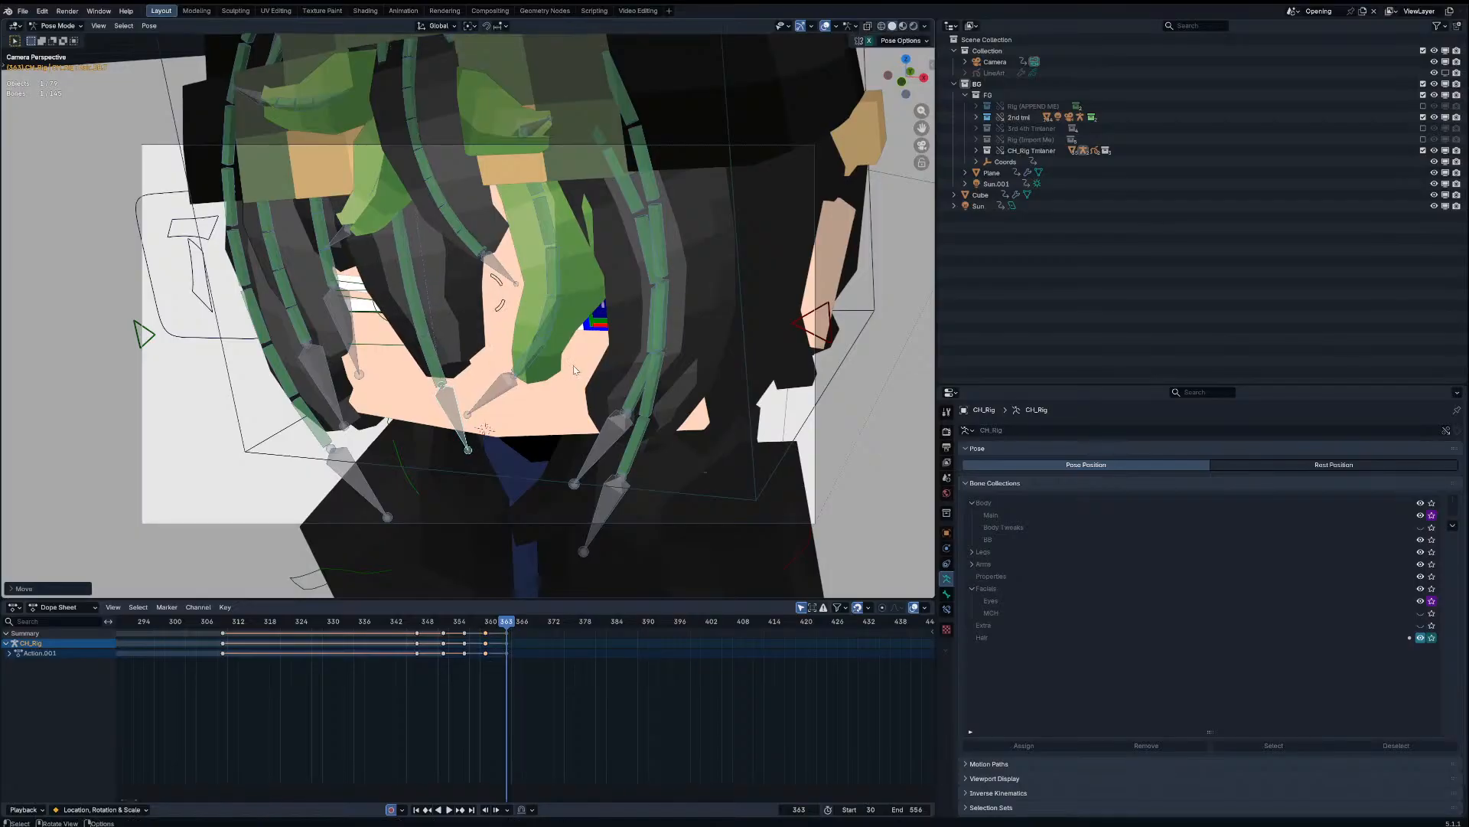
pyautogui.press('r')
pyautogui.click(493, 463)
# Step: Move the central black strand's tip bone slightly at frame 367
pyautogui.press('Right')
pyautogui.press('Right')
pyautogui.press('Right')
pyautogui.press('Right')
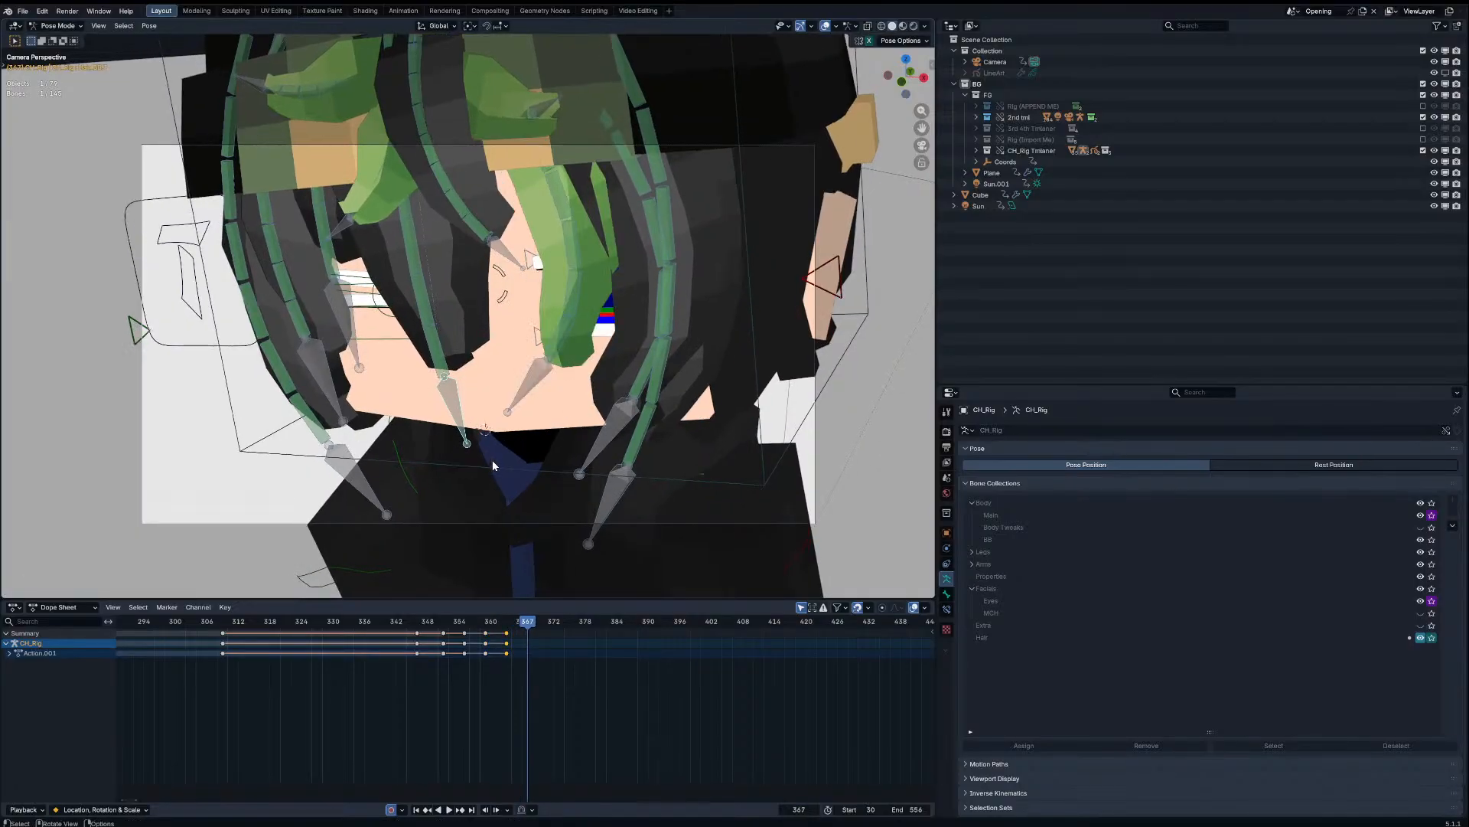
pyautogui.press('g')
pyautogui.click(534, 467)
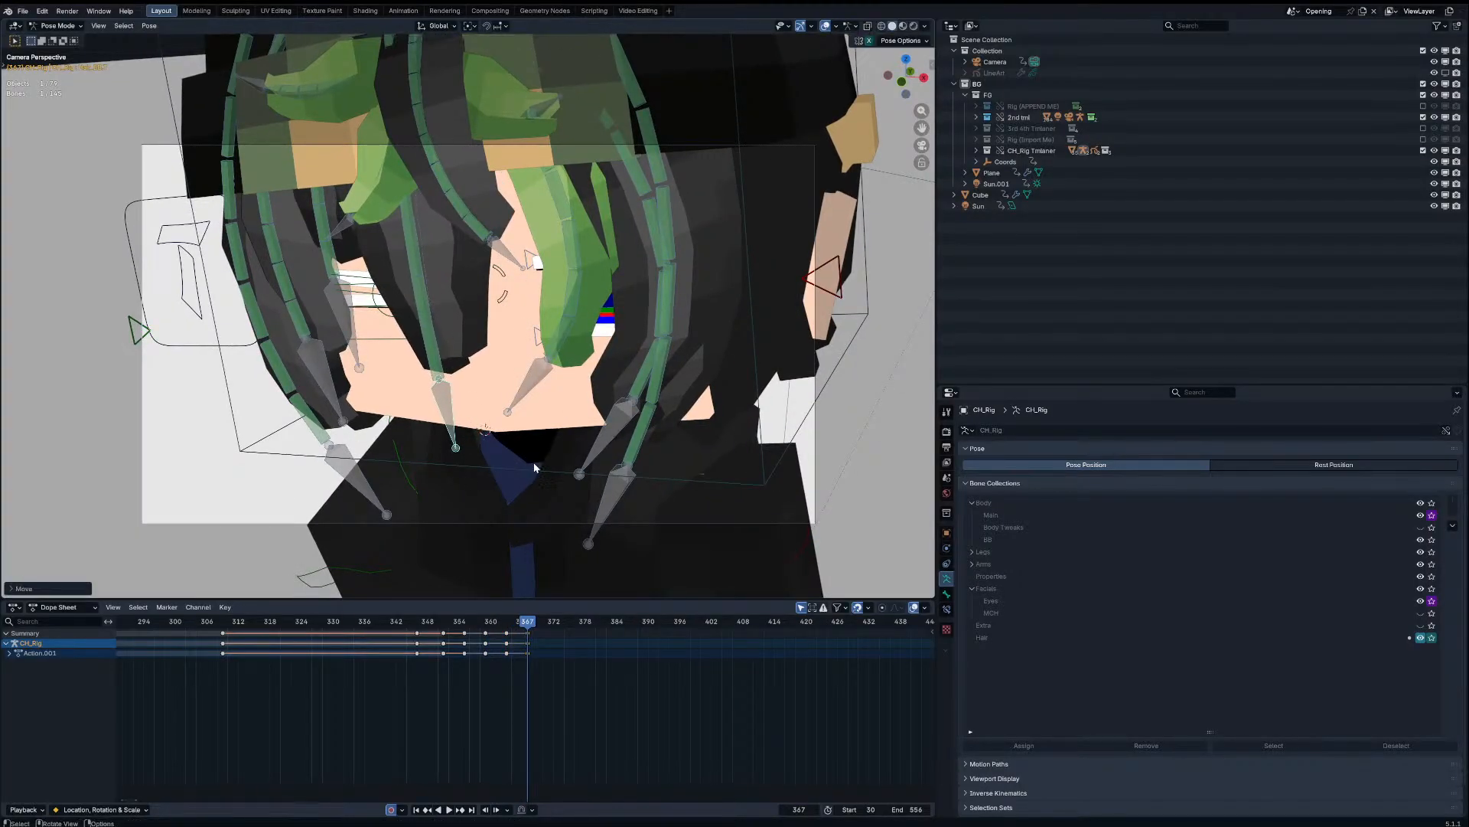
# Step: Rotate the central black strand's tip bone slightly at frame 371
pyautogui.press('Right')
pyautogui.press('Right')
pyautogui.press('Right')
pyautogui.press('Right')
pyautogui.press('r')
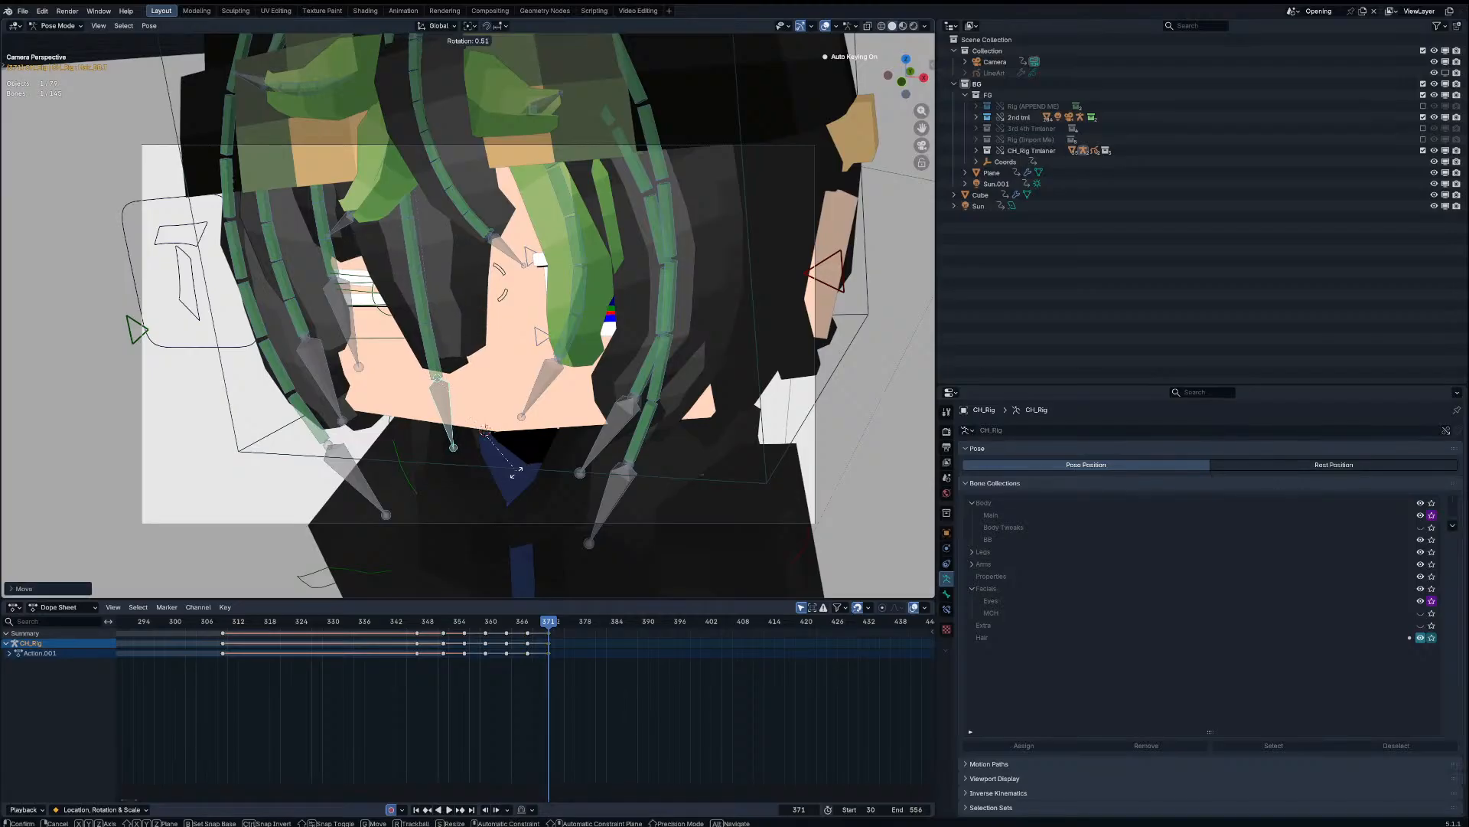
pyautogui.click(513, 473)
# Step: Examine the rig's keyframes around frame 375 and compare the hair pose between frames 374 and 375
pyautogui.press('Right')
pyautogui.press('Right')
pyautogui.press('Right')
pyautogui.press('Right')
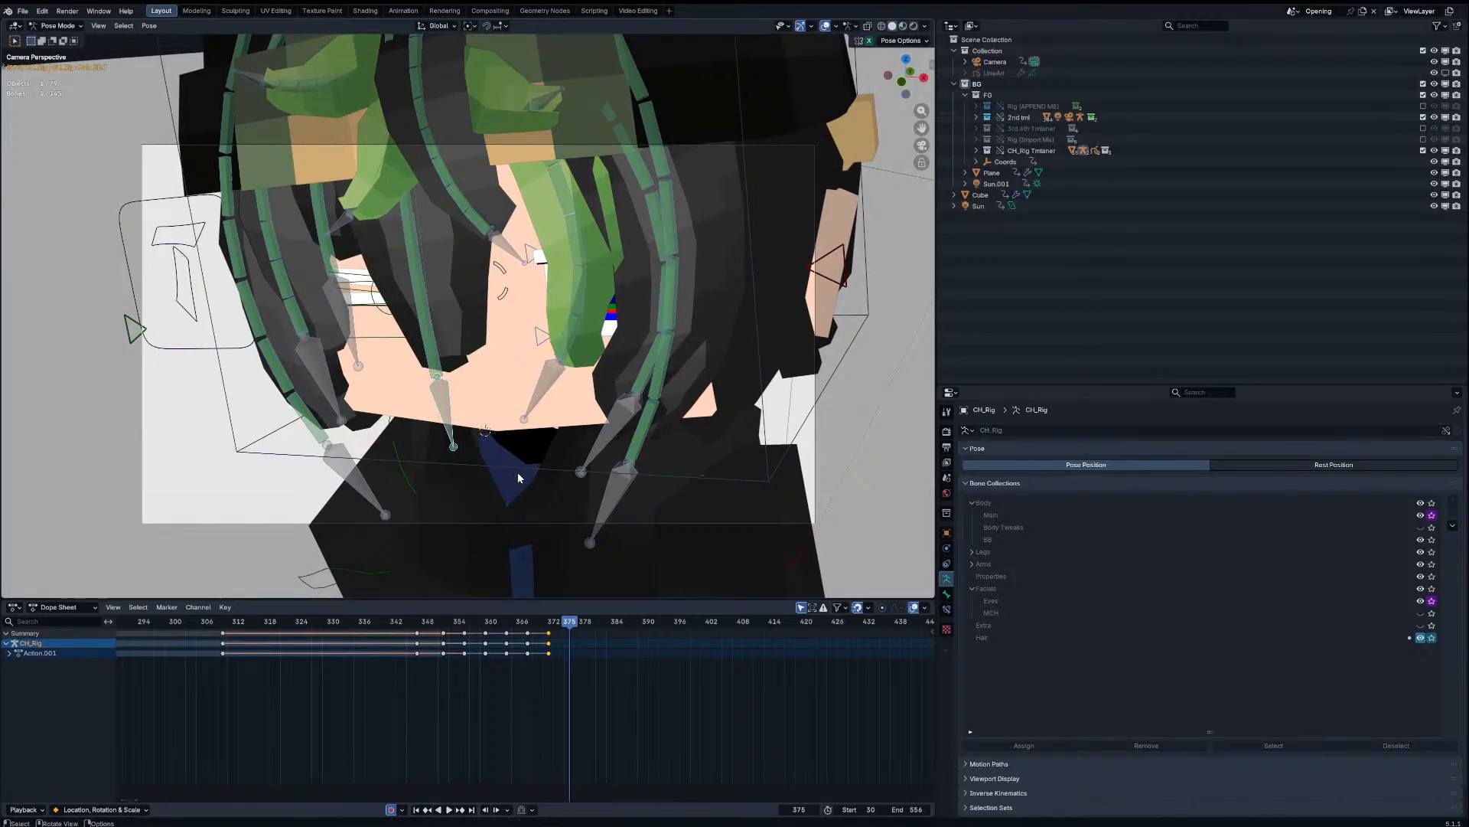
pyautogui.press('Down')
pyautogui.press('Right')
pyautogui.press('Right')
pyautogui.press('Right')
pyautogui.press('Right')
pyautogui.press('Left')
pyautogui.click(556, 551)
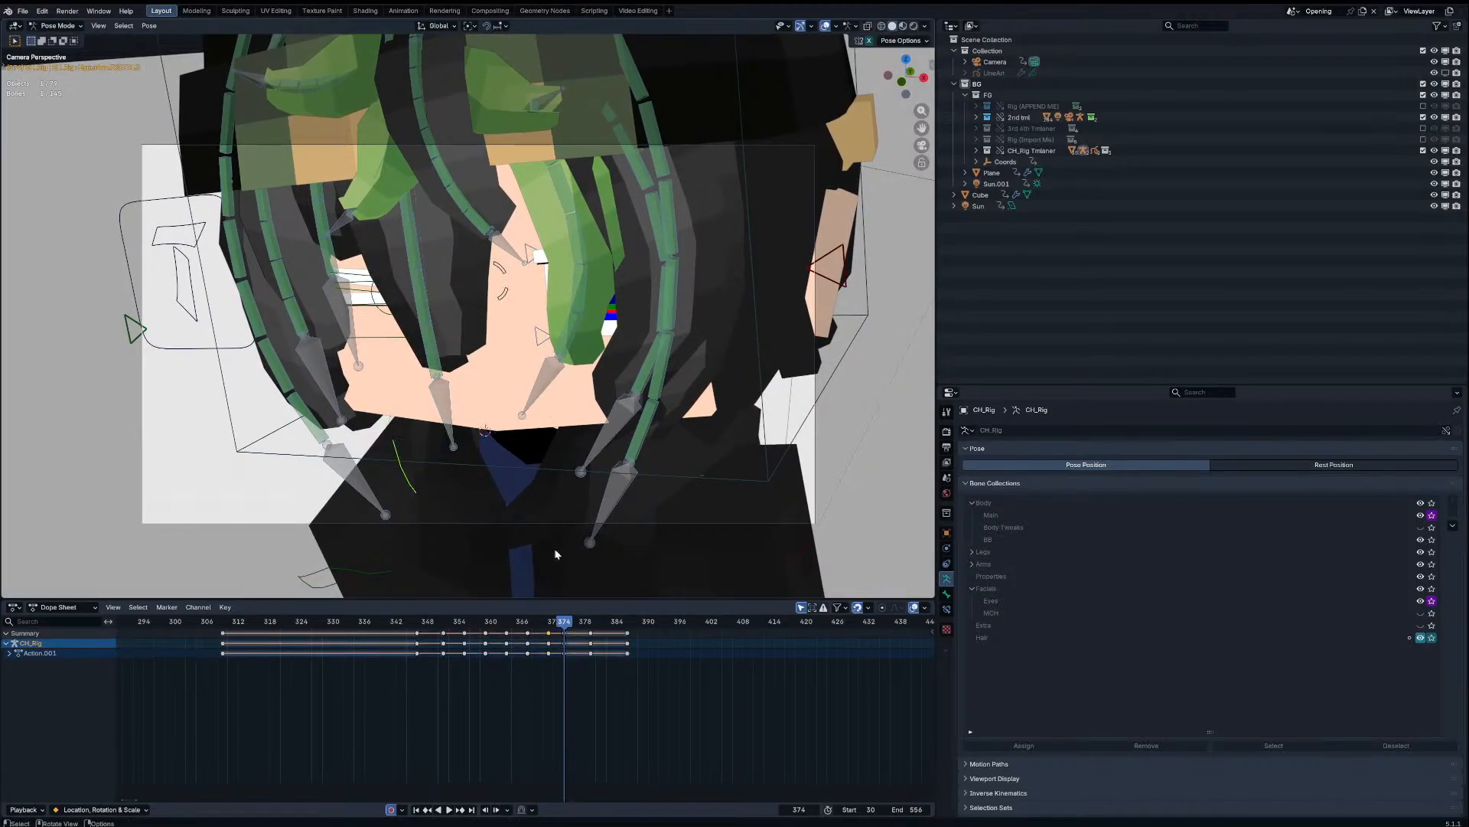
pyautogui.click(566, 636)
pyautogui.press('Left')
pyautogui.press('Right')
pyautogui.press('Right')
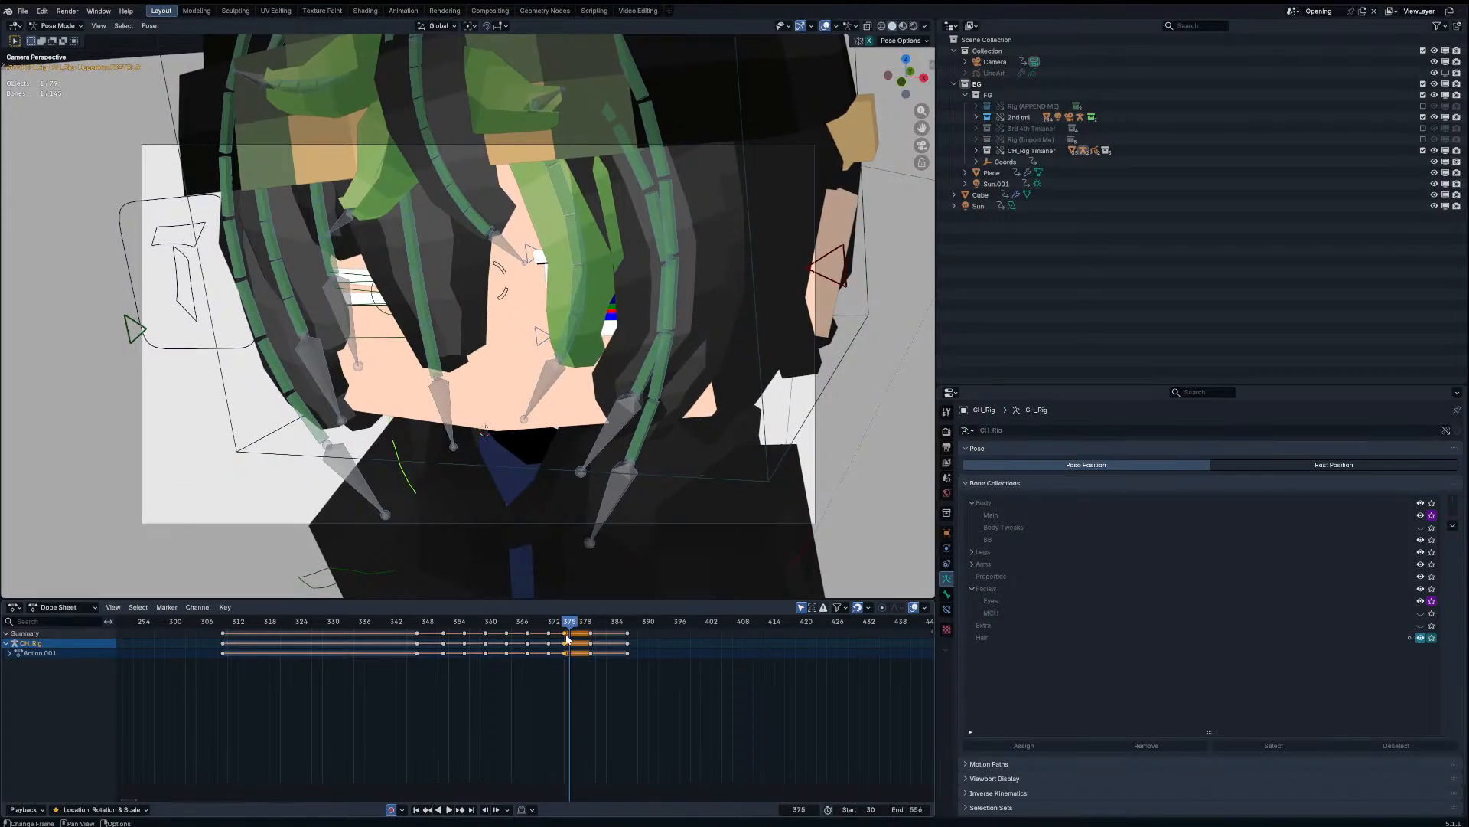
pyautogui.press('Left')
pyautogui.press('Right')
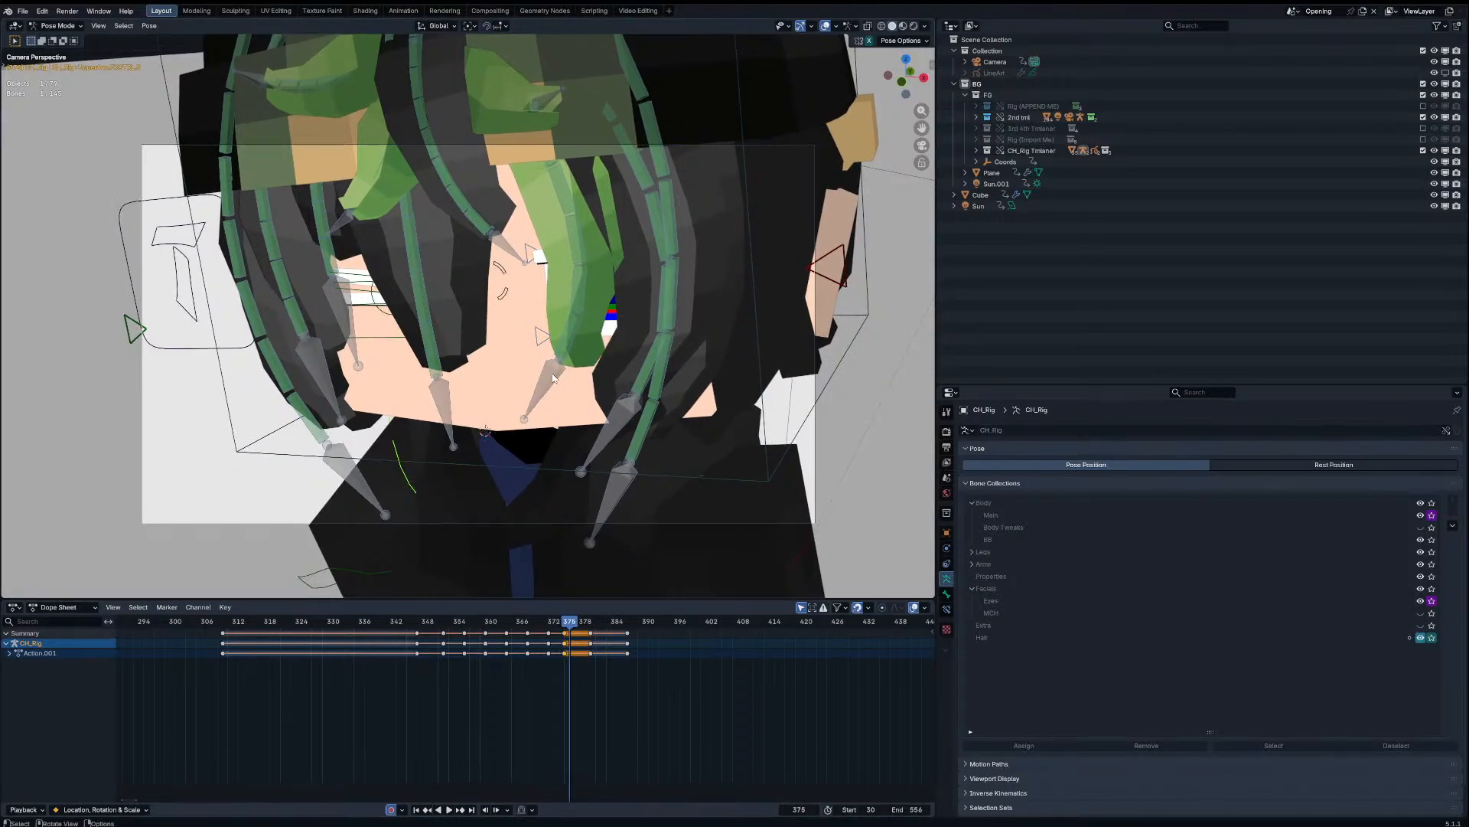
# Step: Replay the hair motion, and move the leftmost black strand's tip bone at frame 359
pyautogui.click(554, 375)
pyautogui.click(490, 620)
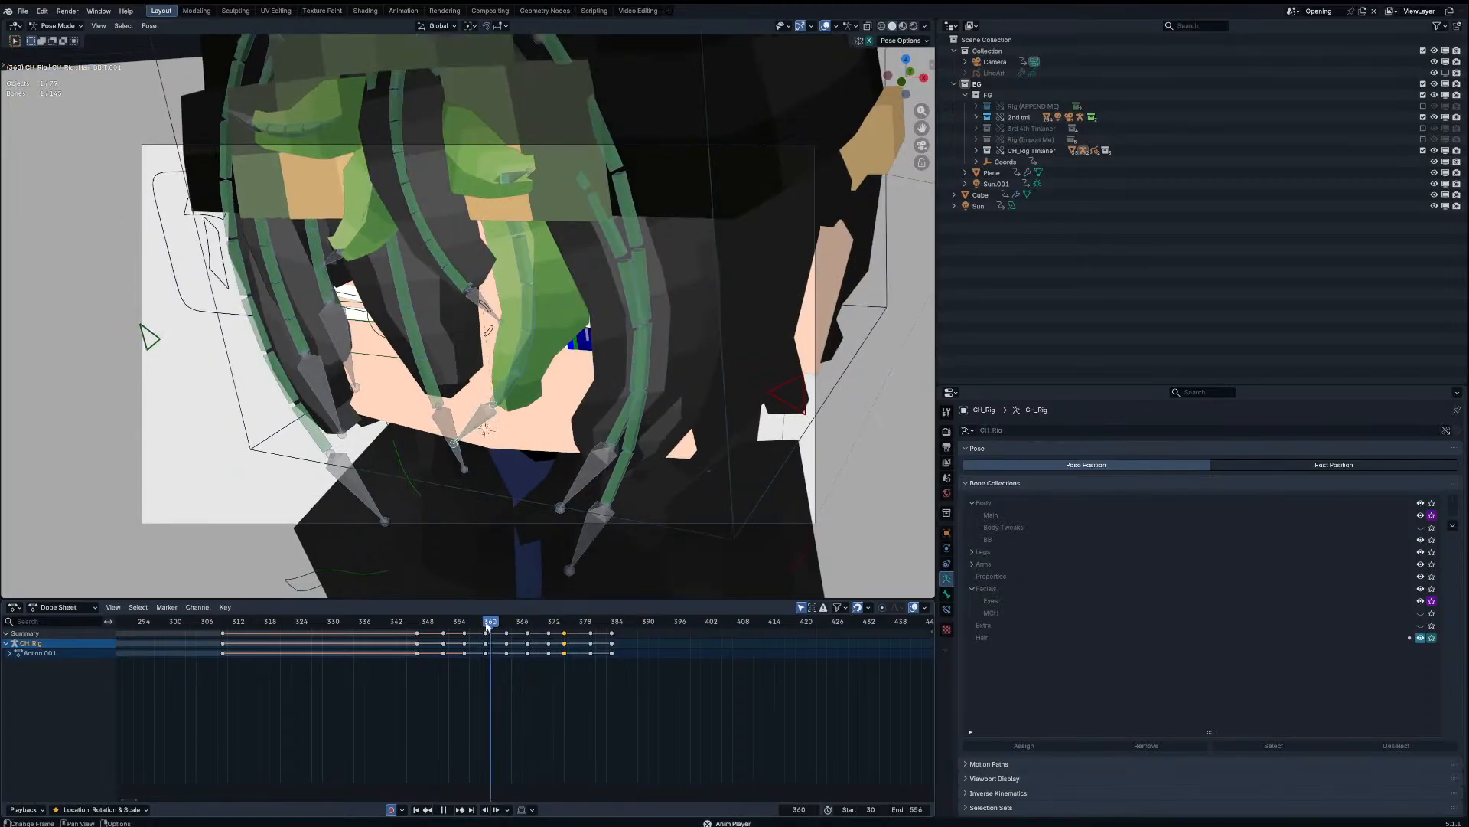
pyautogui.press('space')
pyautogui.moveTo(476, 623); pyautogui.dragTo(426, 624)
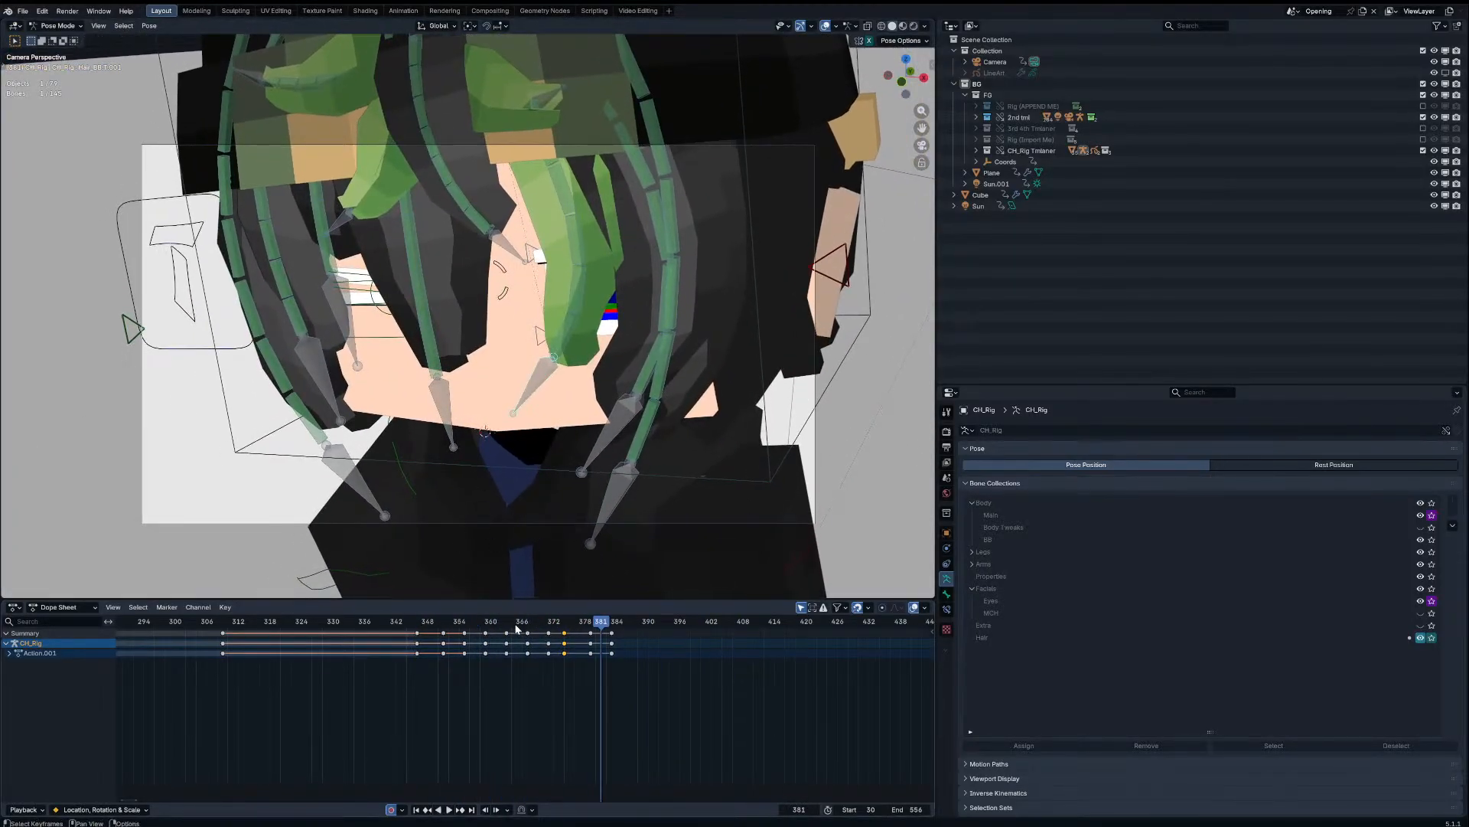
pyautogui.moveTo(515, 622); pyautogui.dragTo(464, 631)
pyautogui.click(344, 461)
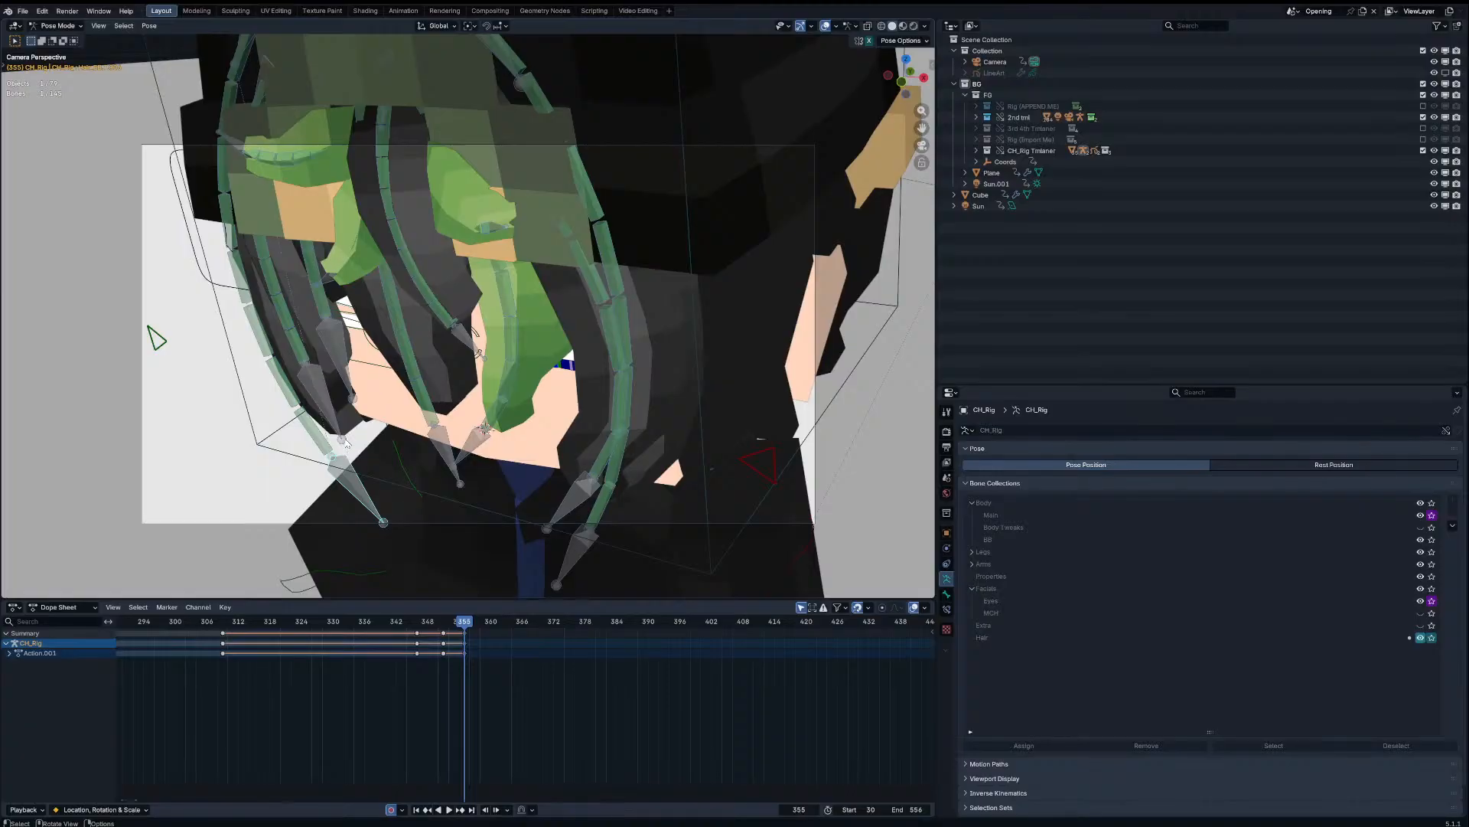
pyautogui.press('Right')
pyautogui.press('Right')
pyautogui.press('Right')
pyautogui.press('Right')
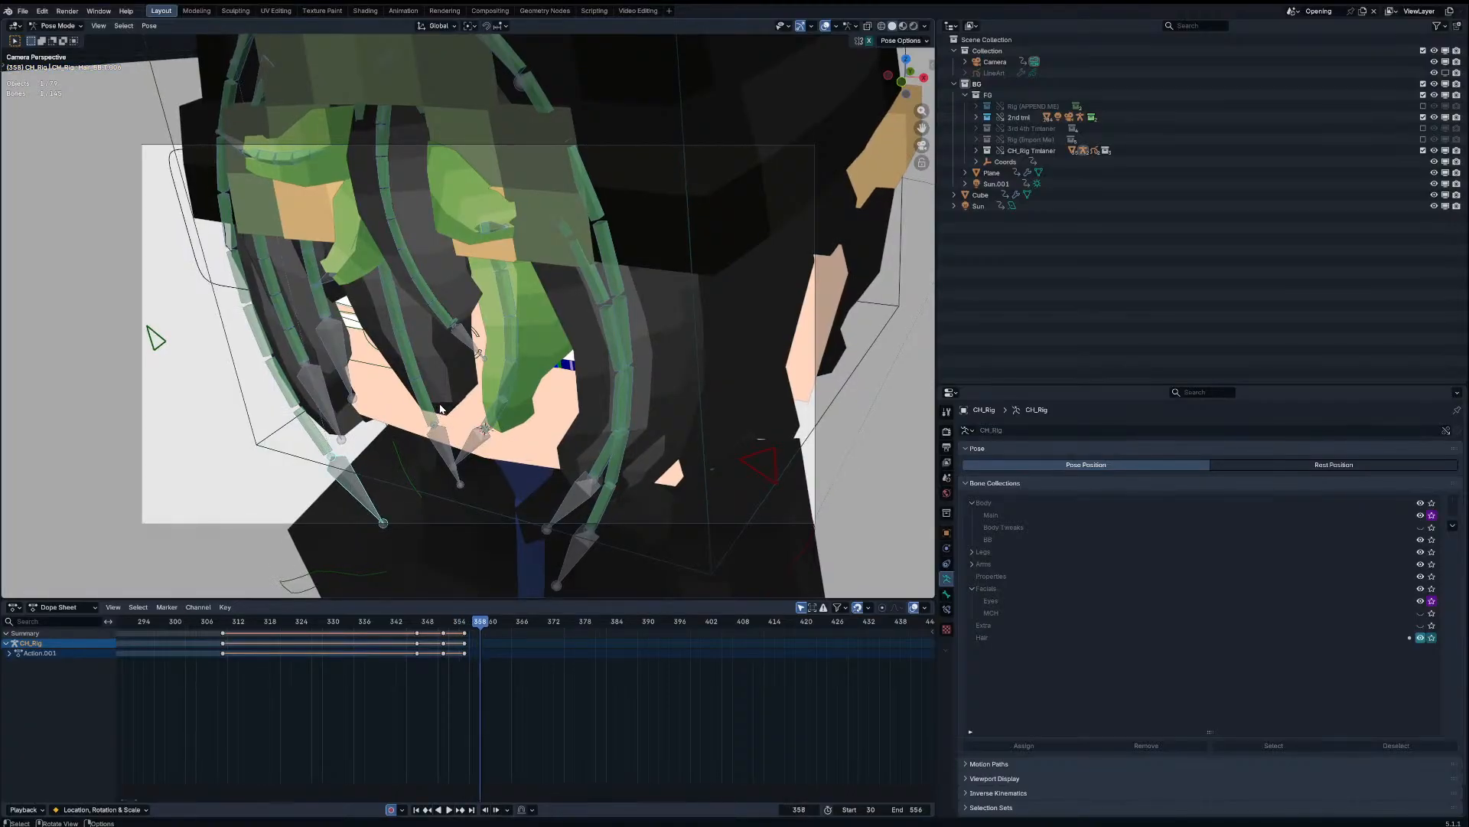
pyautogui.press('g')
pyautogui.click(429, 389)
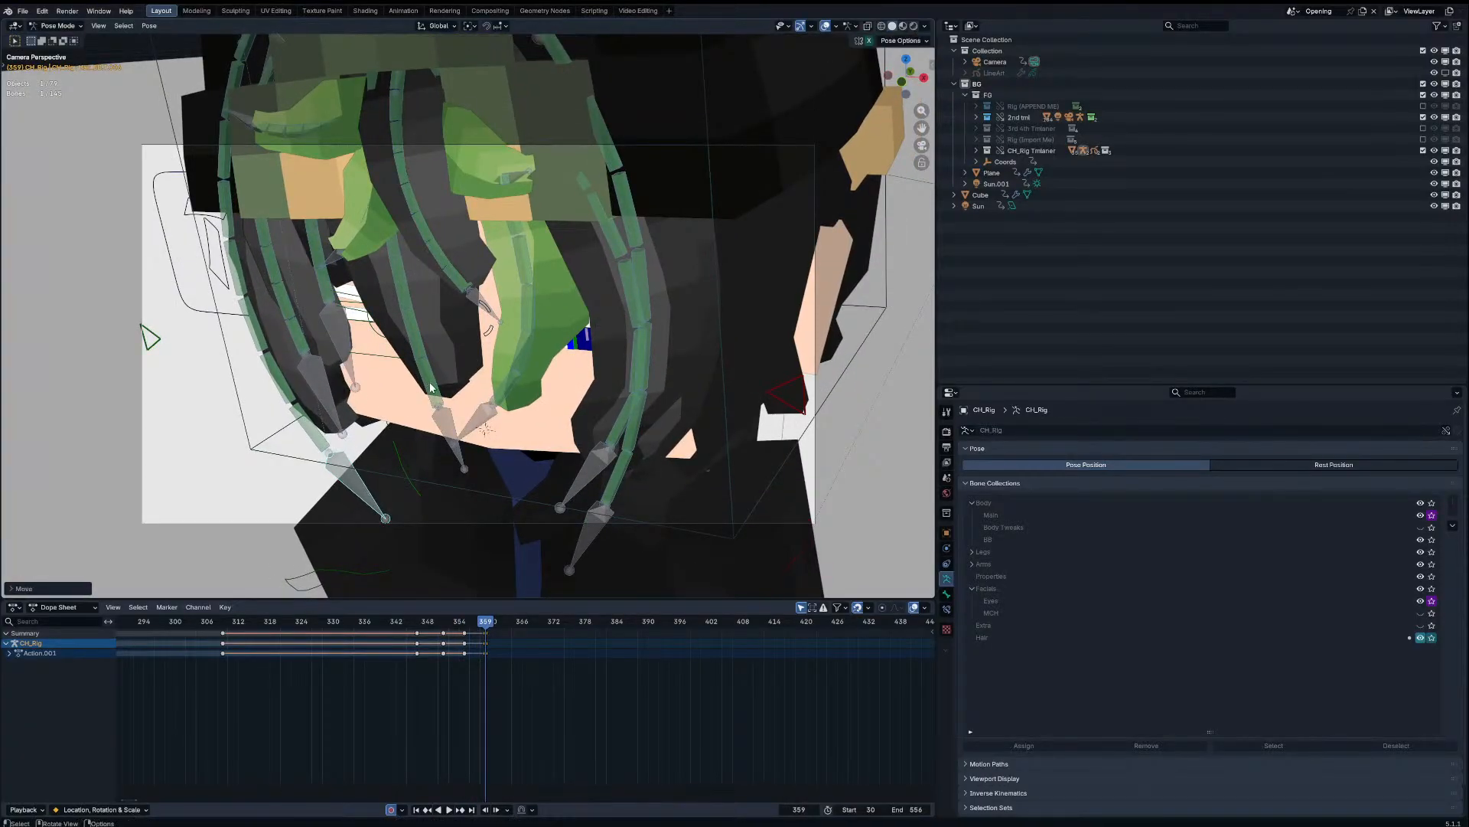
# Step: Move and rotate the leftmost black strand's tip bone at frames 363 and 367
pyautogui.press('Right')
pyautogui.press('Right')
pyautogui.press('Right')
pyautogui.press('Right')
pyautogui.press('g')
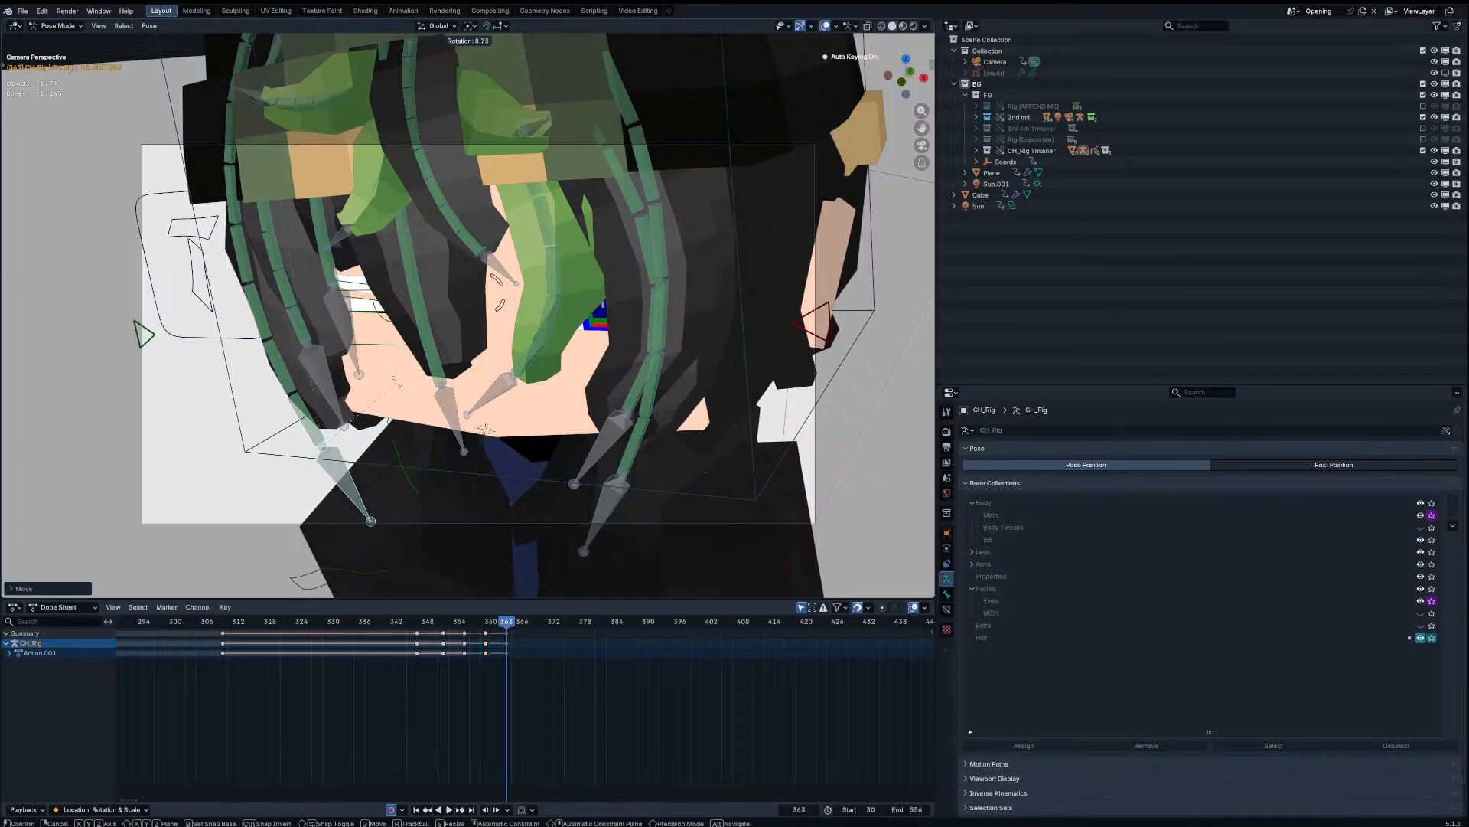
pyautogui.click(454, 448)
pyautogui.press('Right')
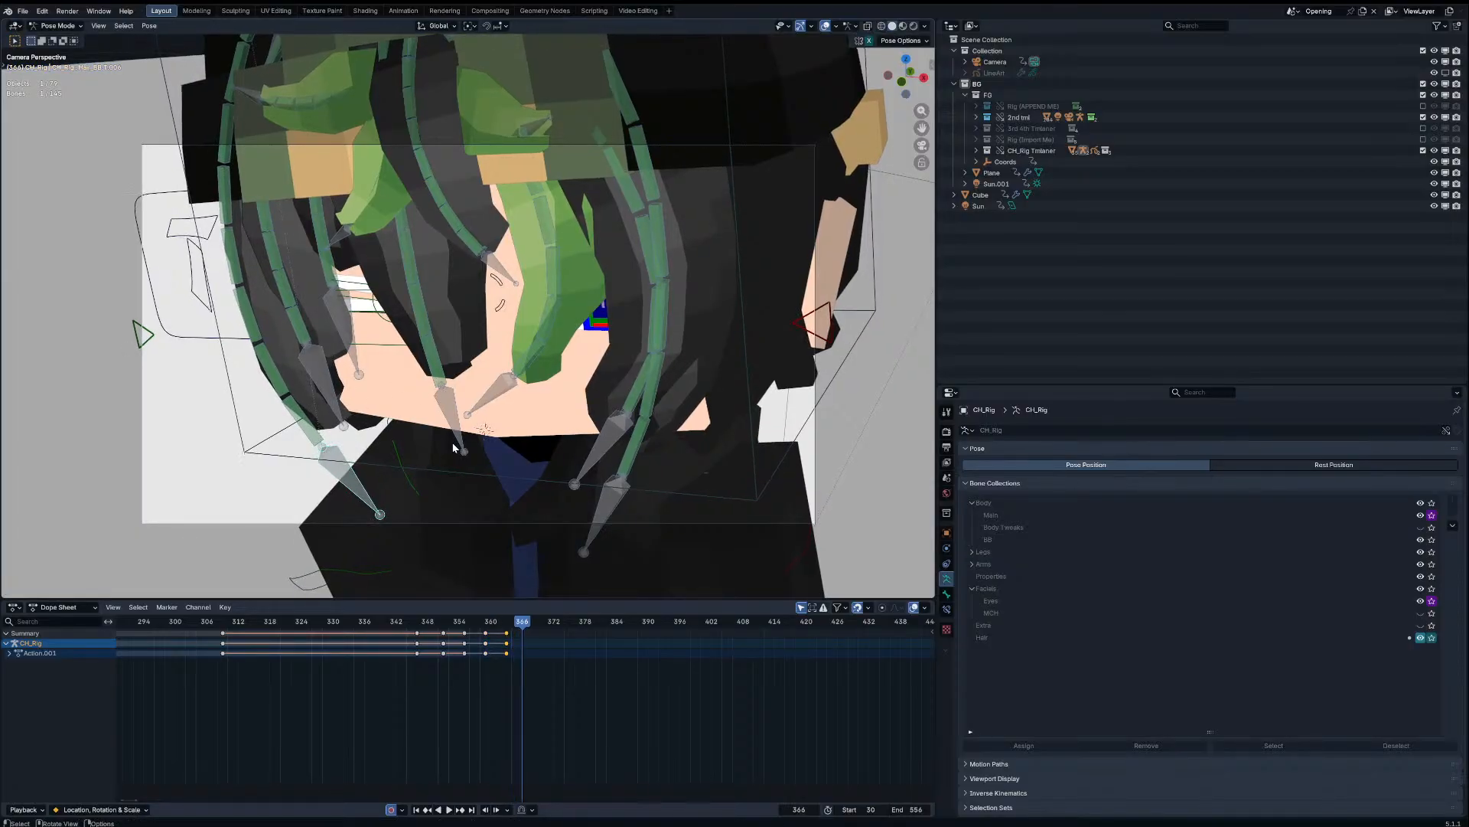
pyautogui.press('Right')
pyautogui.press('g')
pyautogui.click(413, 469)
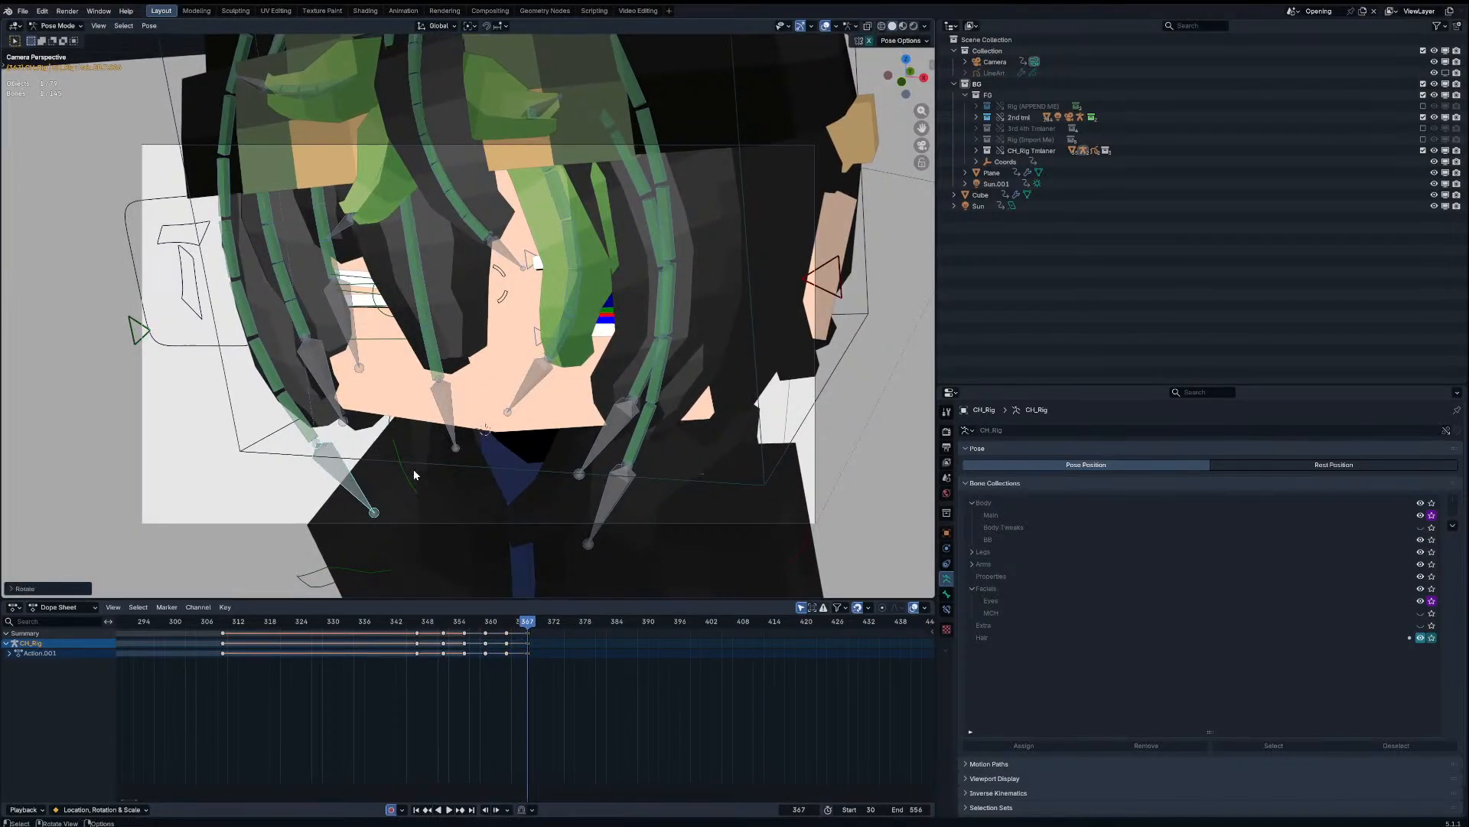
# Step: Rotate the leftmost black strand's tip bone slightly at frame 371
pyautogui.press('Right')
pyautogui.press('Right')
pyautogui.press('Right')
pyautogui.press('Right')
pyautogui.press('r')
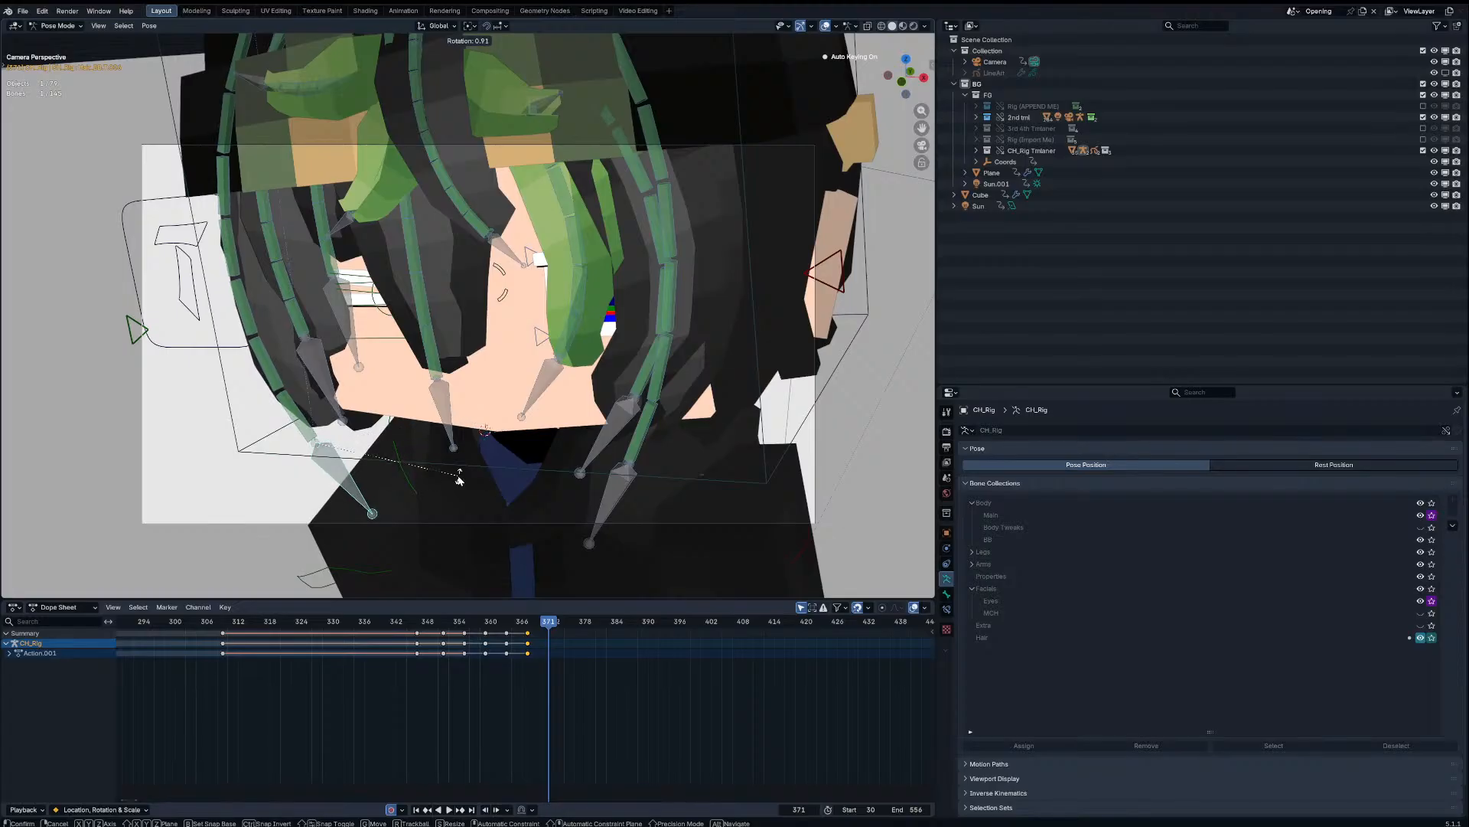
pyautogui.click(451, 473)
# Step: Rotate and move the leftmost black strand's tip bone slightly at frame 375
pyautogui.press('Right')
pyautogui.press('Right')
pyautogui.press('Right')
pyautogui.press('Right')
pyautogui.press('r')
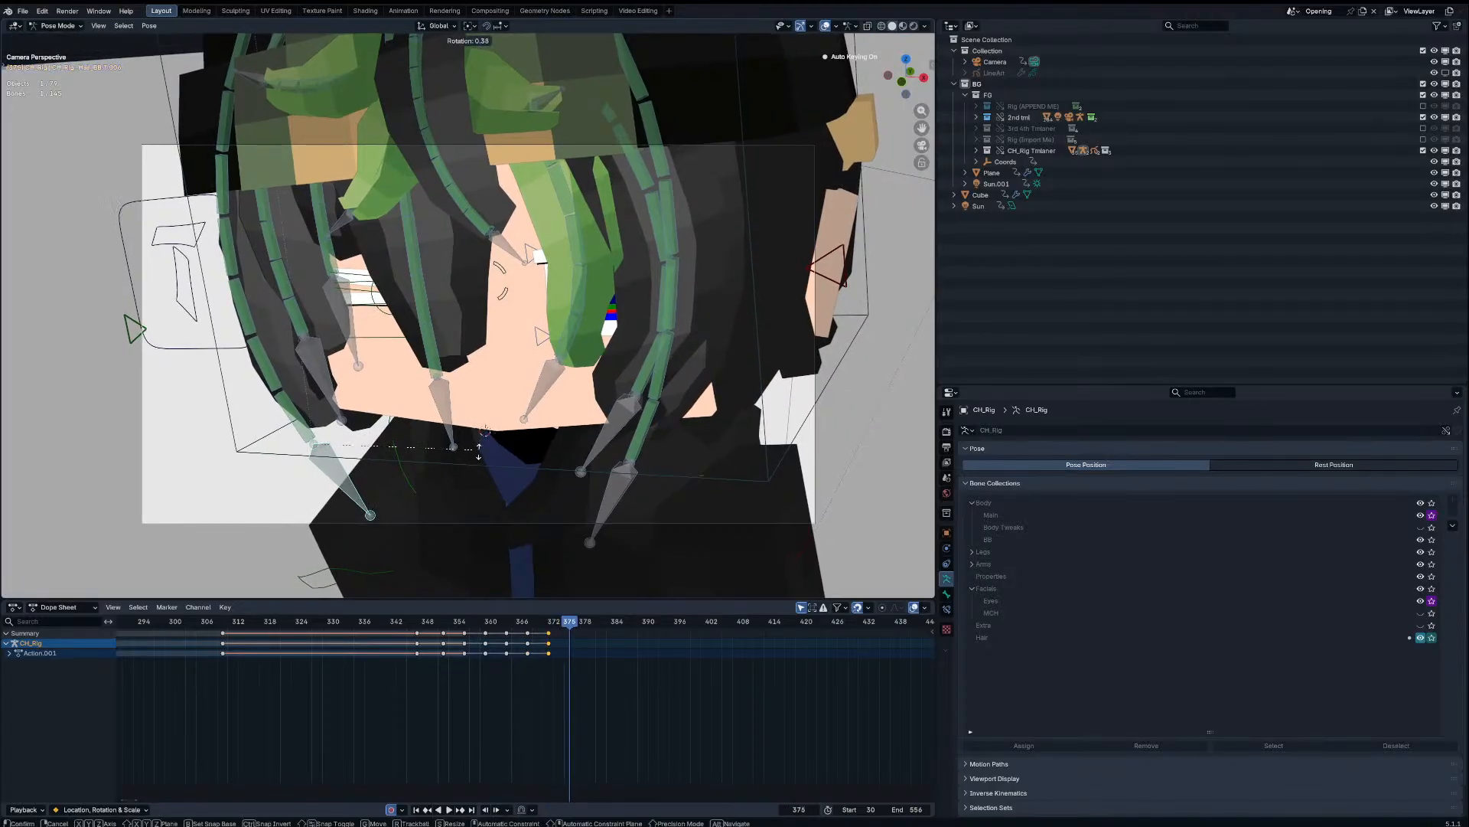
pyautogui.click(479, 452)
pyautogui.press('g')
pyautogui.click(465, 460)
# Step: Replay the strands' settling motion and hide the viewport overlays to review the clean animation
pyautogui.press('space')
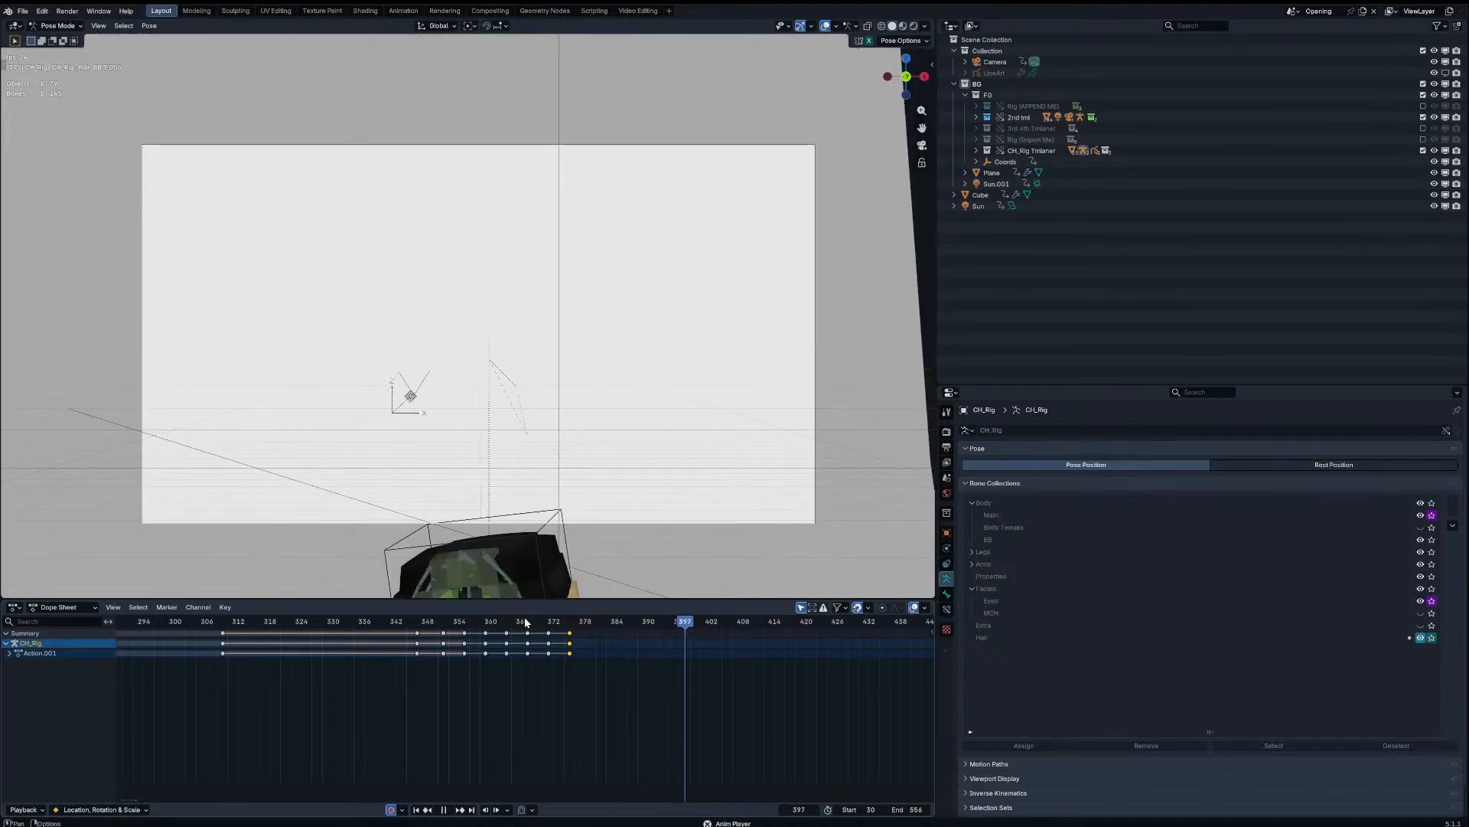
pyautogui.click(444, 618)
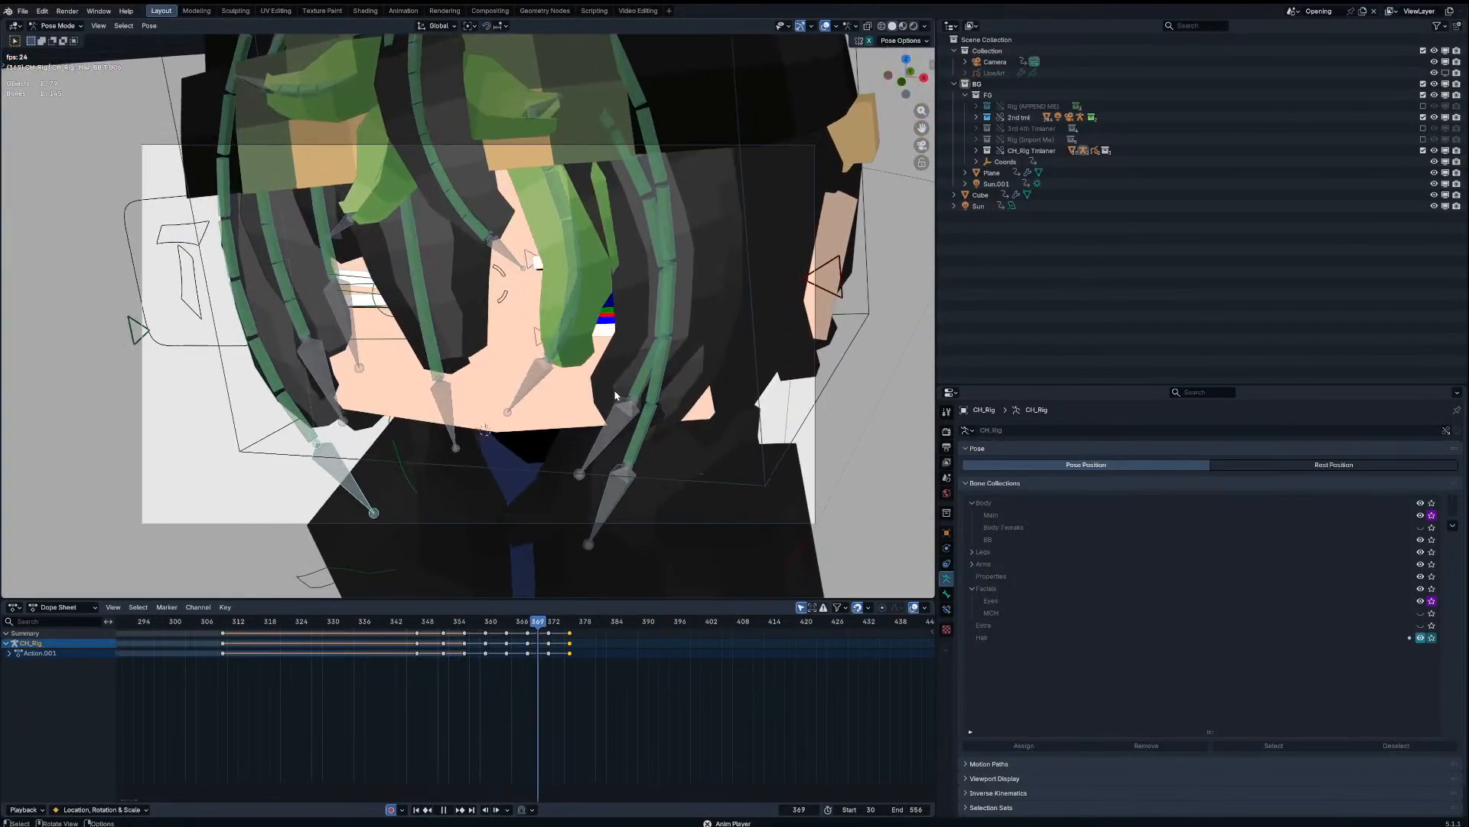
pyautogui.click(386, 619)
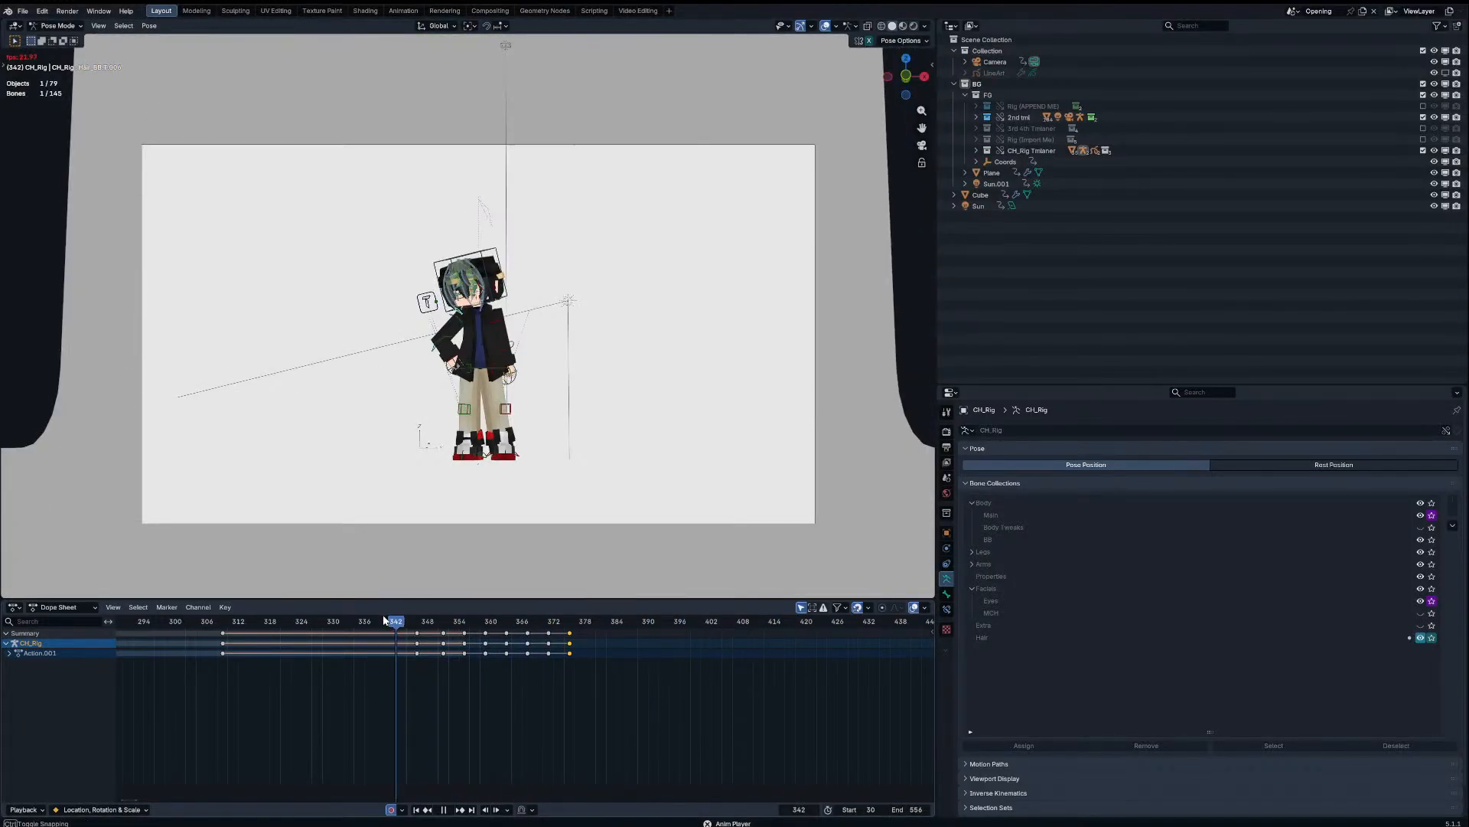
pyautogui.click(826, 27)
pyautogui.click(302, 620)
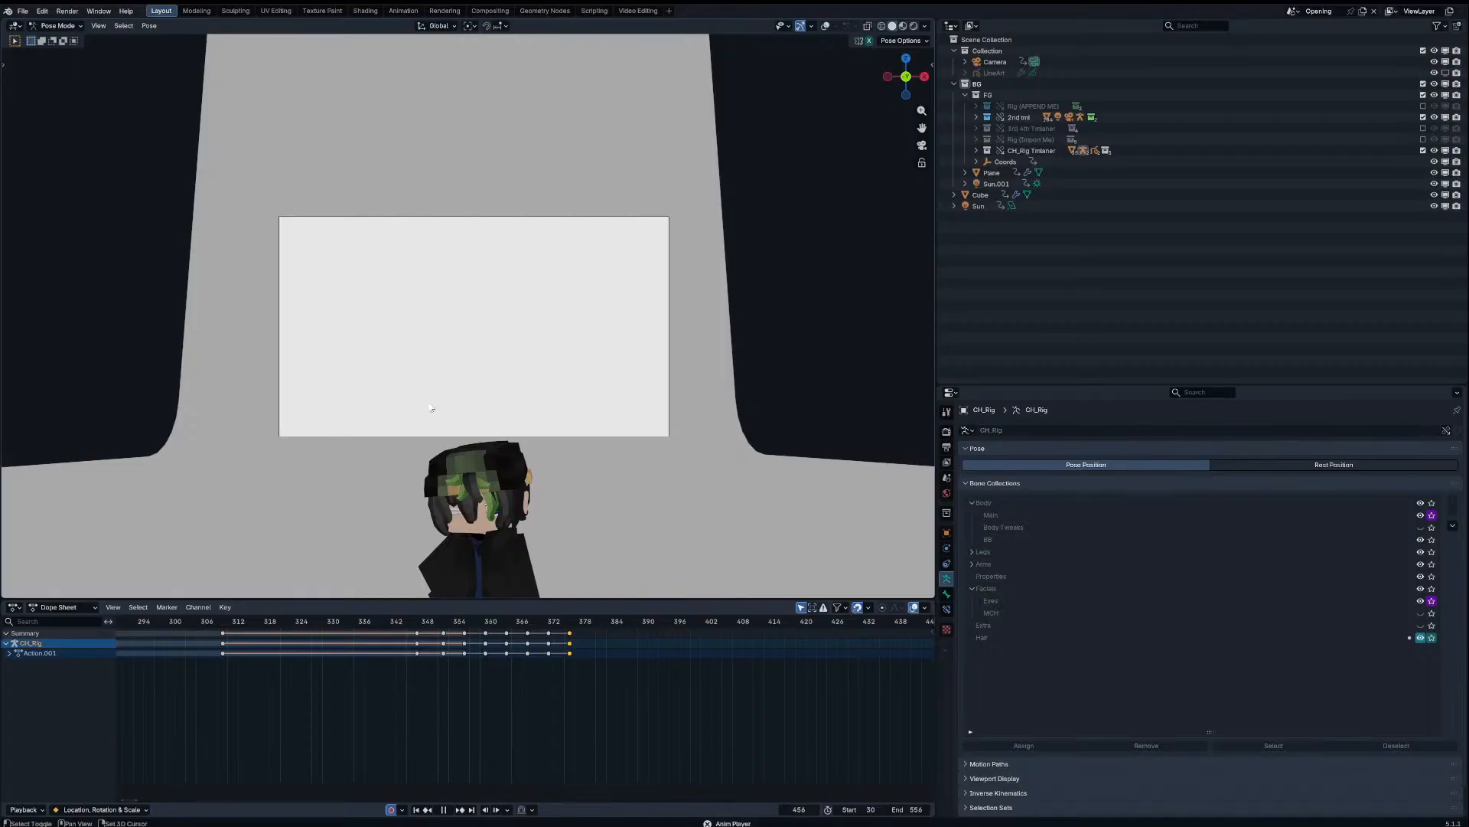
# Step: Save First part.blend in Object Mode and switch to the Blocks scene
pyautogui.hotkey('ctrl', 'Tab')
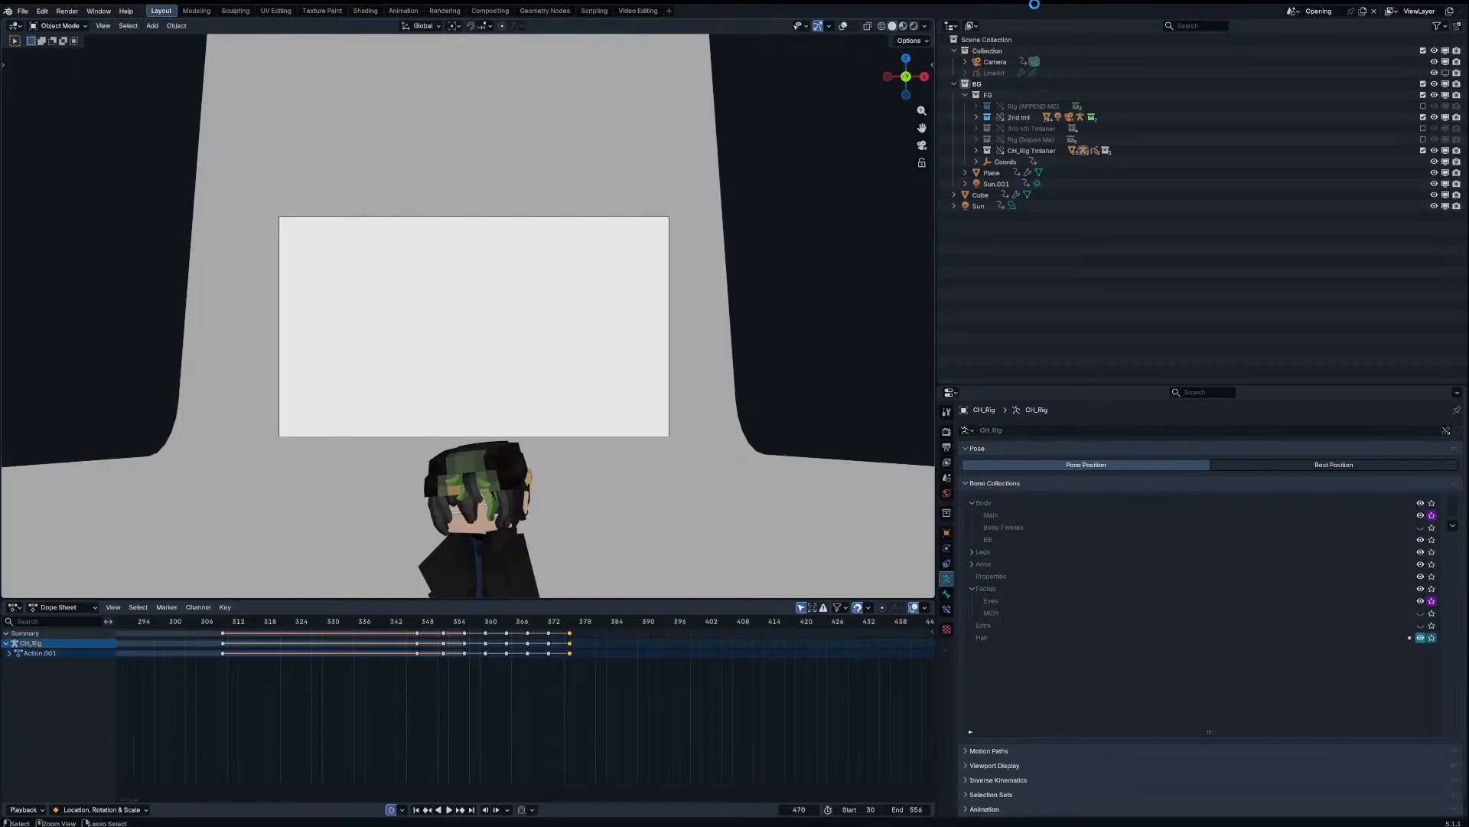
pyautogui.click(1294, 12)
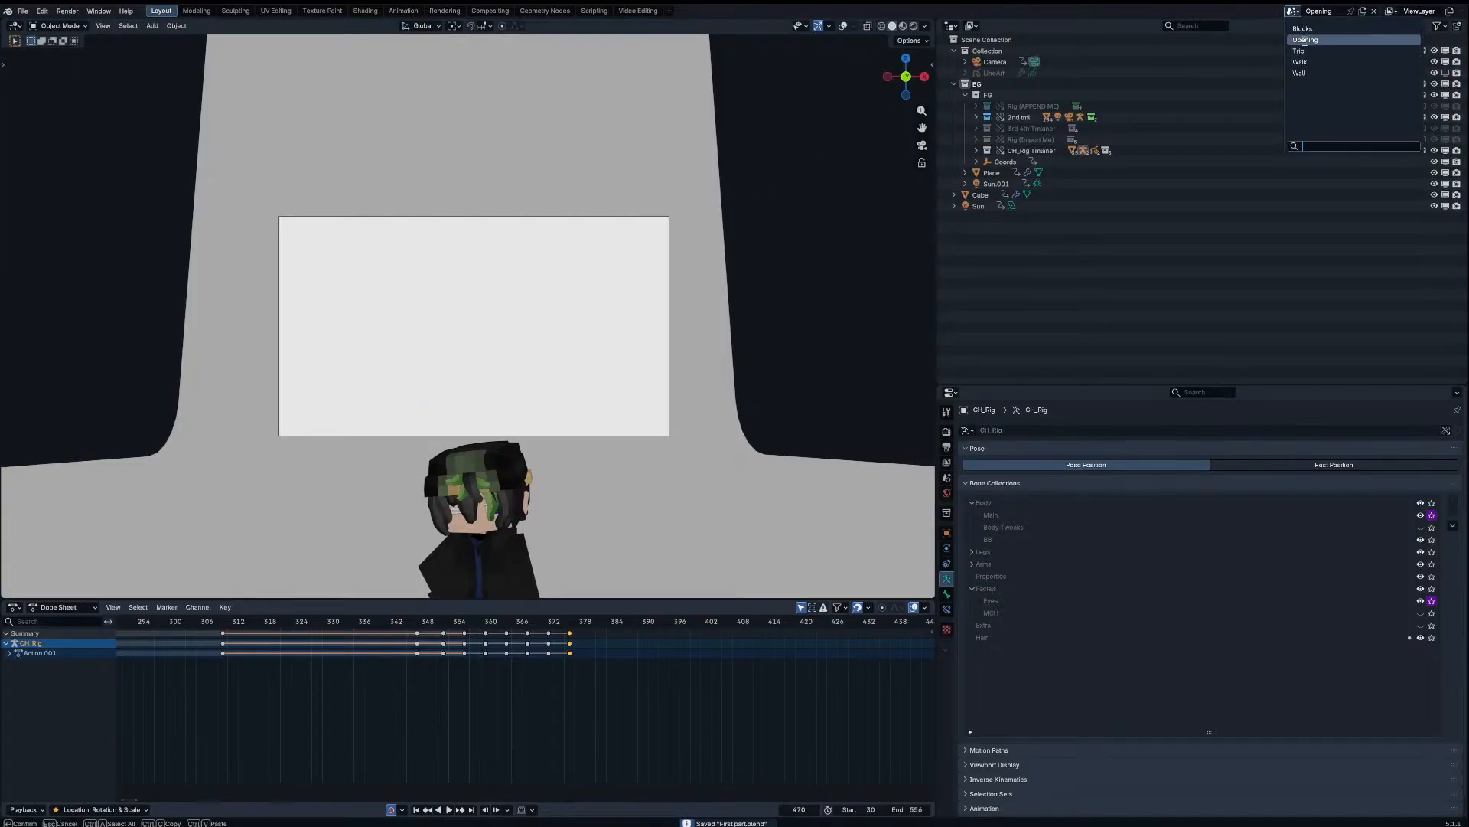
pyautogui.click(1302, 29)
# Step: Play the Blocks scene's animation to review the two sword-holding characters
pyautogui.press('space')
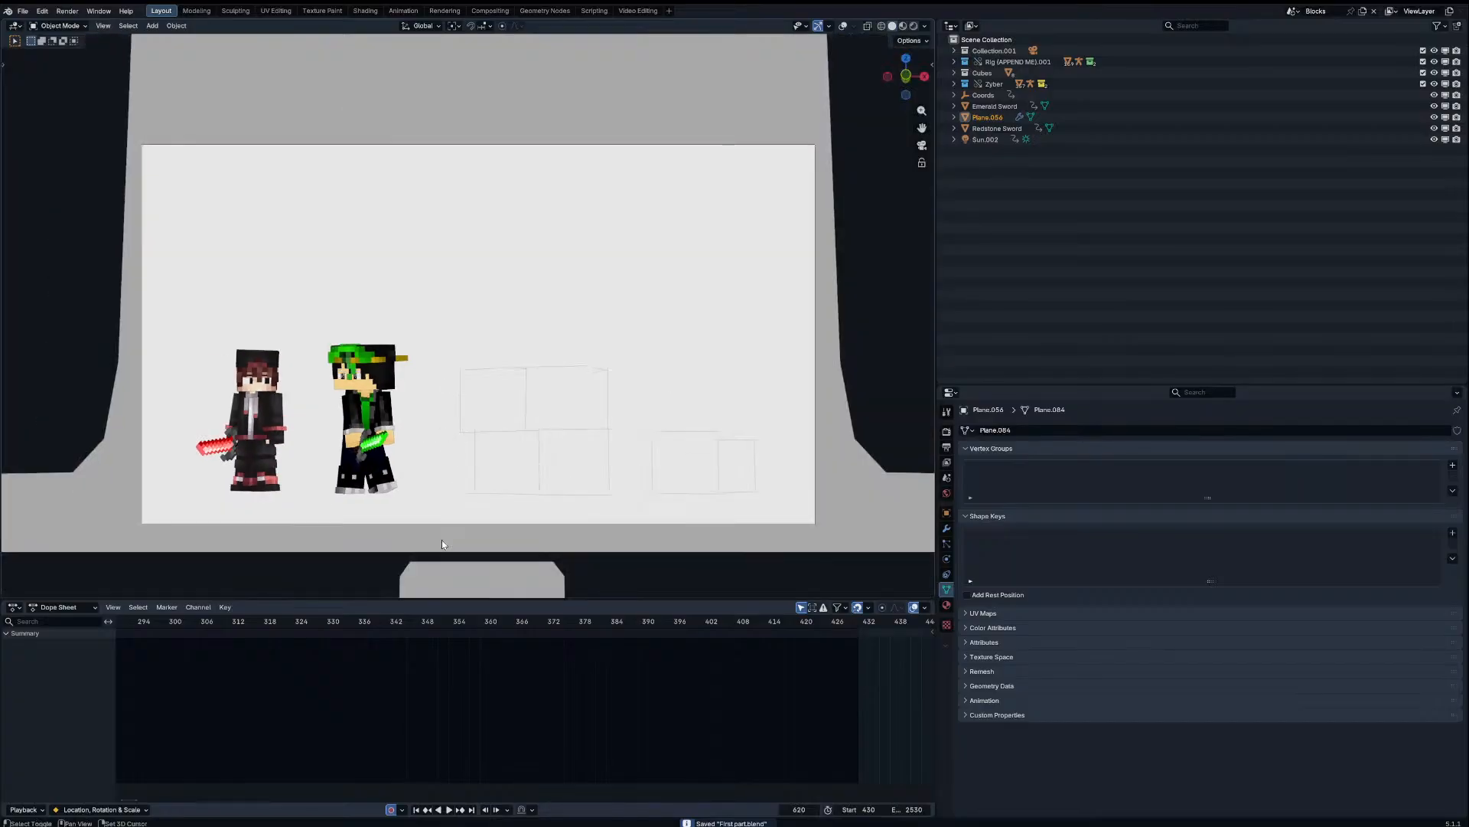
pyautogui.click(718, 621)
pyautogui.moveTo(751, 660); pyautogui.dragTo(492, 676, button='middle')
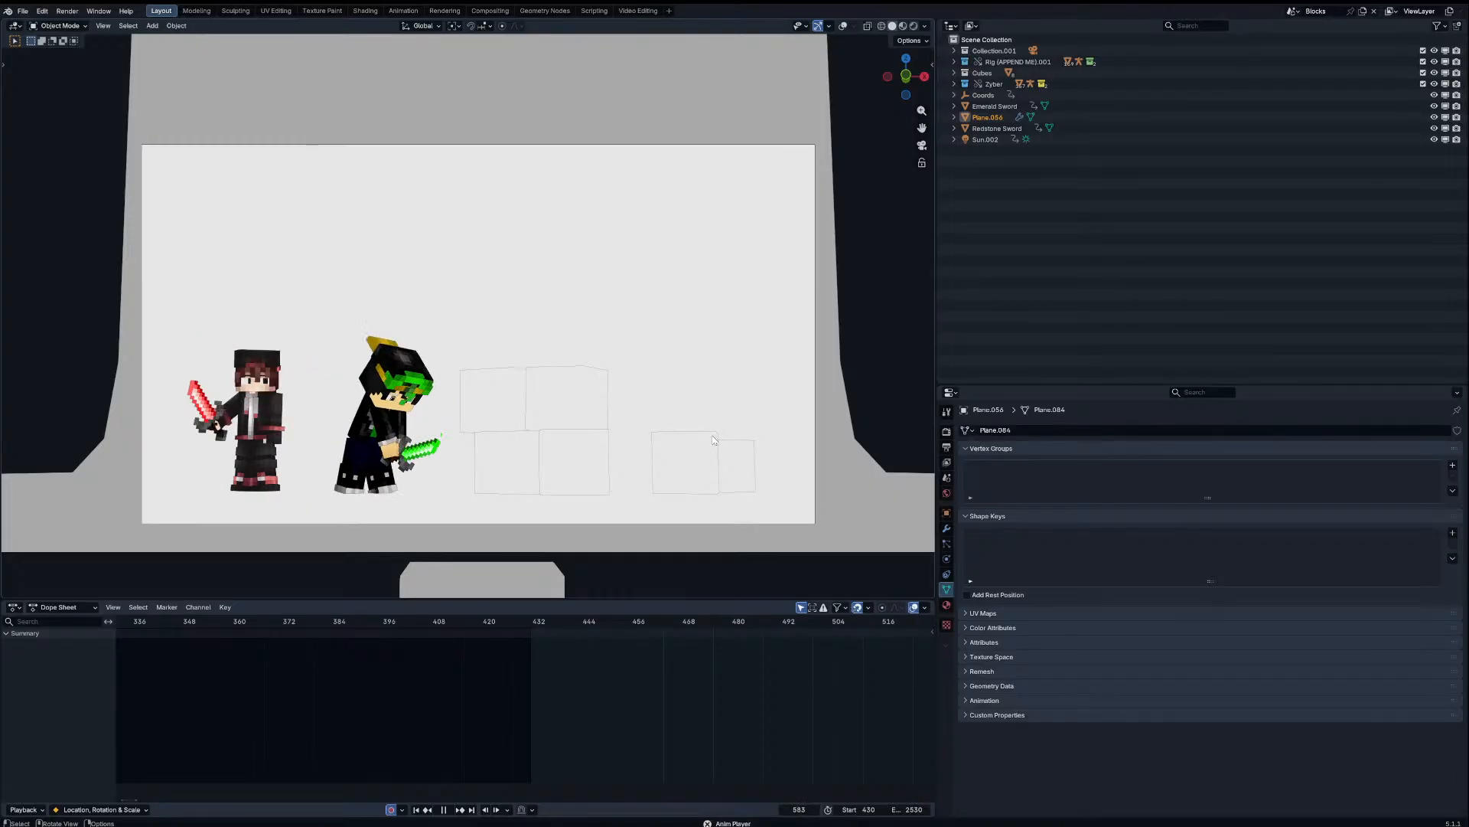
pyautogui.press('space')
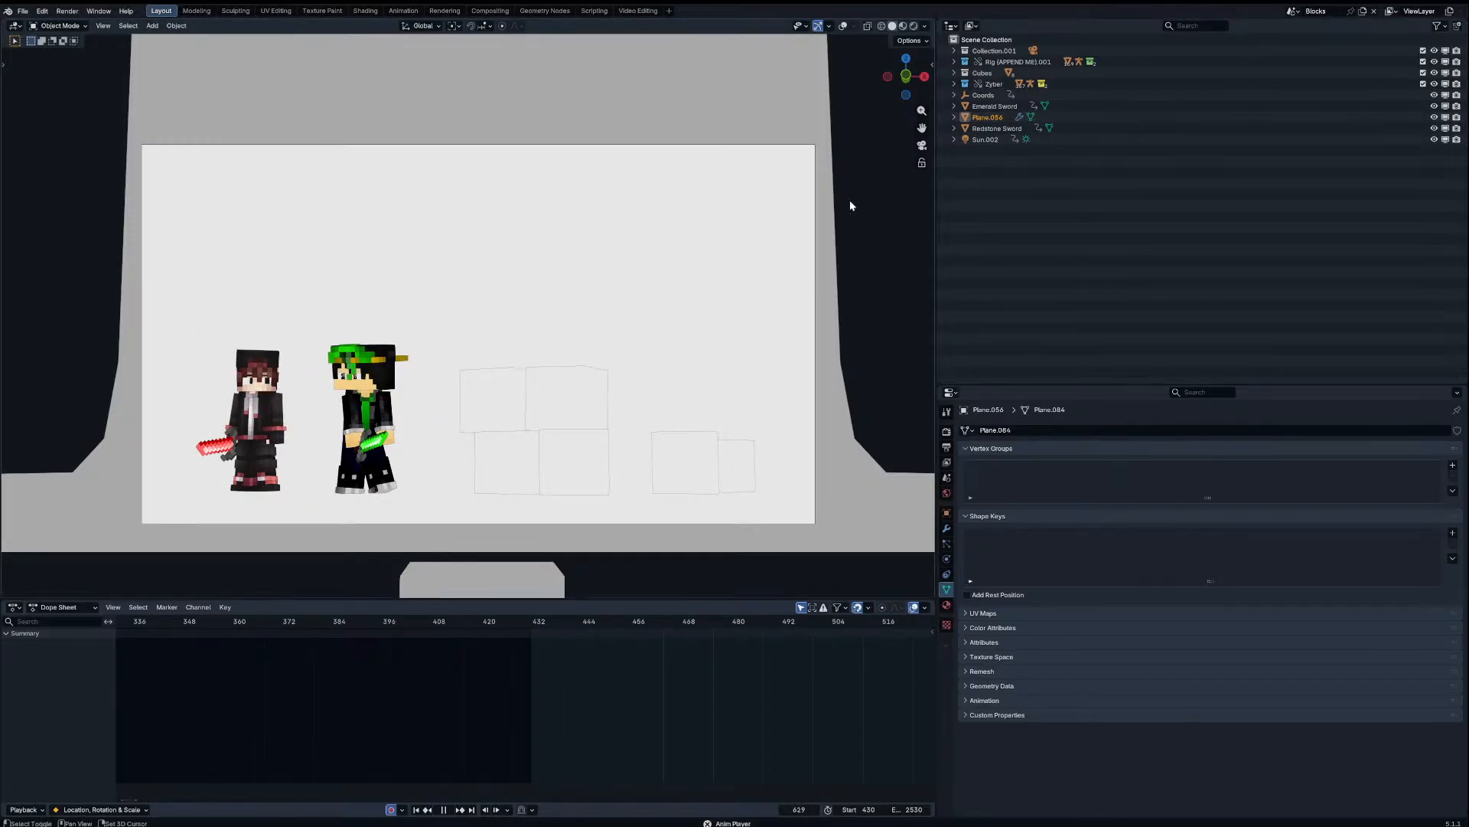
# Step: Switch to the Trip scene and play its animation
pyautogui.click(1293, 11)
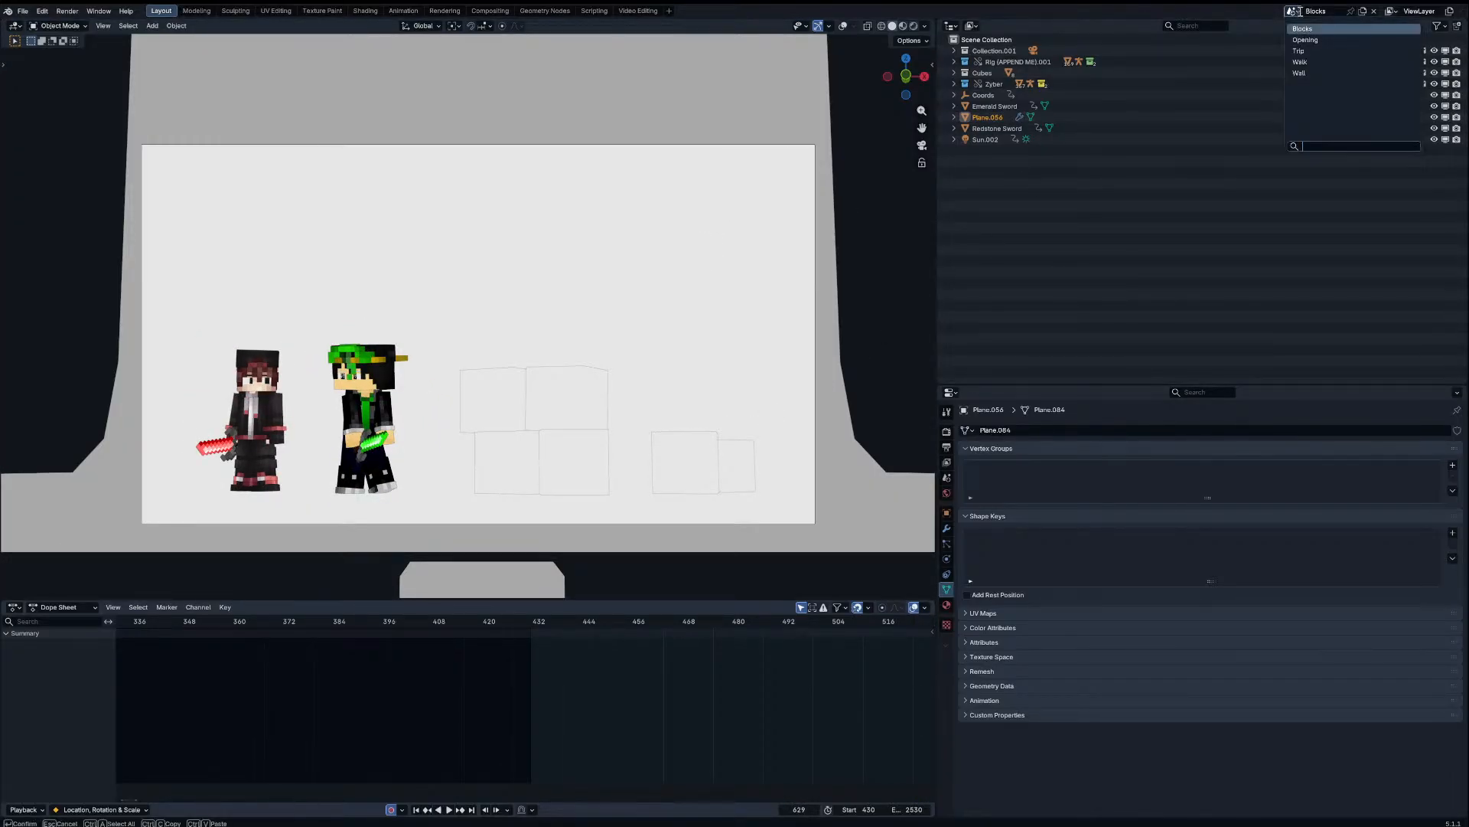
pyautogui.click(1326, 51)
pyautogui.press('space')
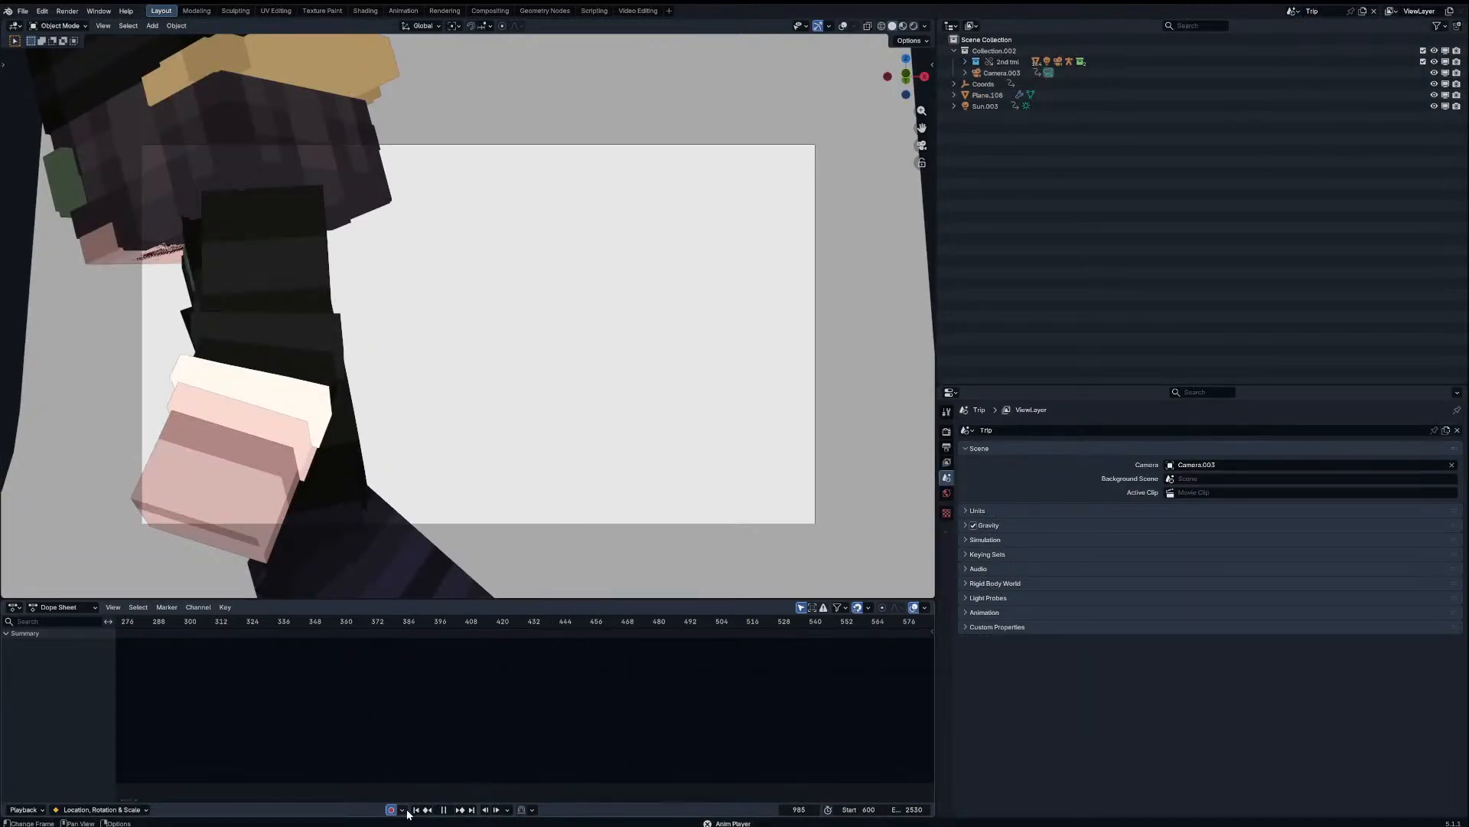
# Step: Replay the Trip scene from its start with viewport overlays shown, pause it and select Camera.003 to show its keyframes
pyautogui.click(416, 808)
pyautogui.click(844, 26)
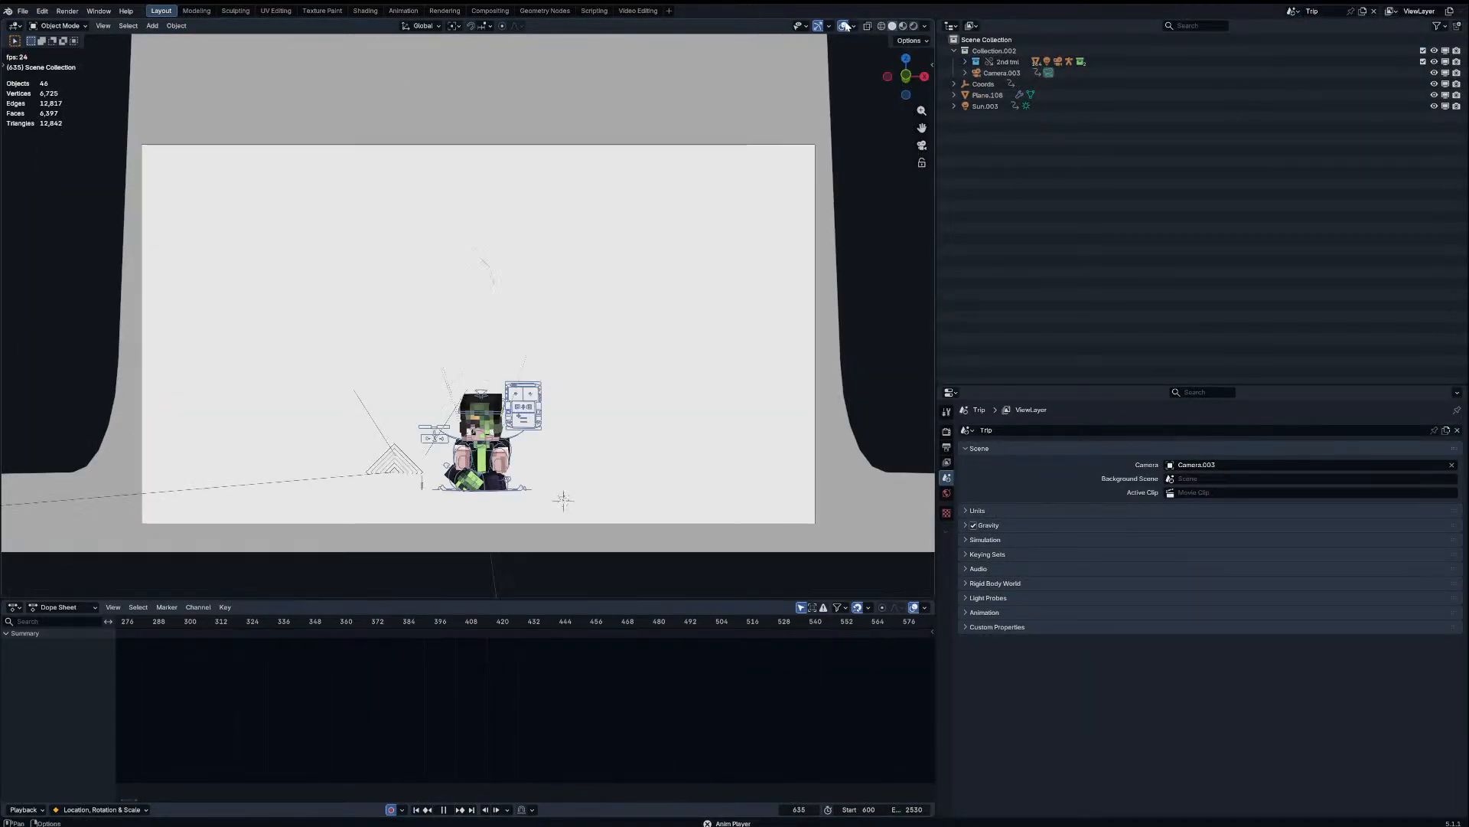
pyautogui.click(811, 151)
pyautogui.click(815, 148)
pyautogui.press('space')
pyautogui.moveTo(829, 641); pyautogui.dragTo(428, 677, button='middle')
pyautogui.scroll(-6, 490, 689)
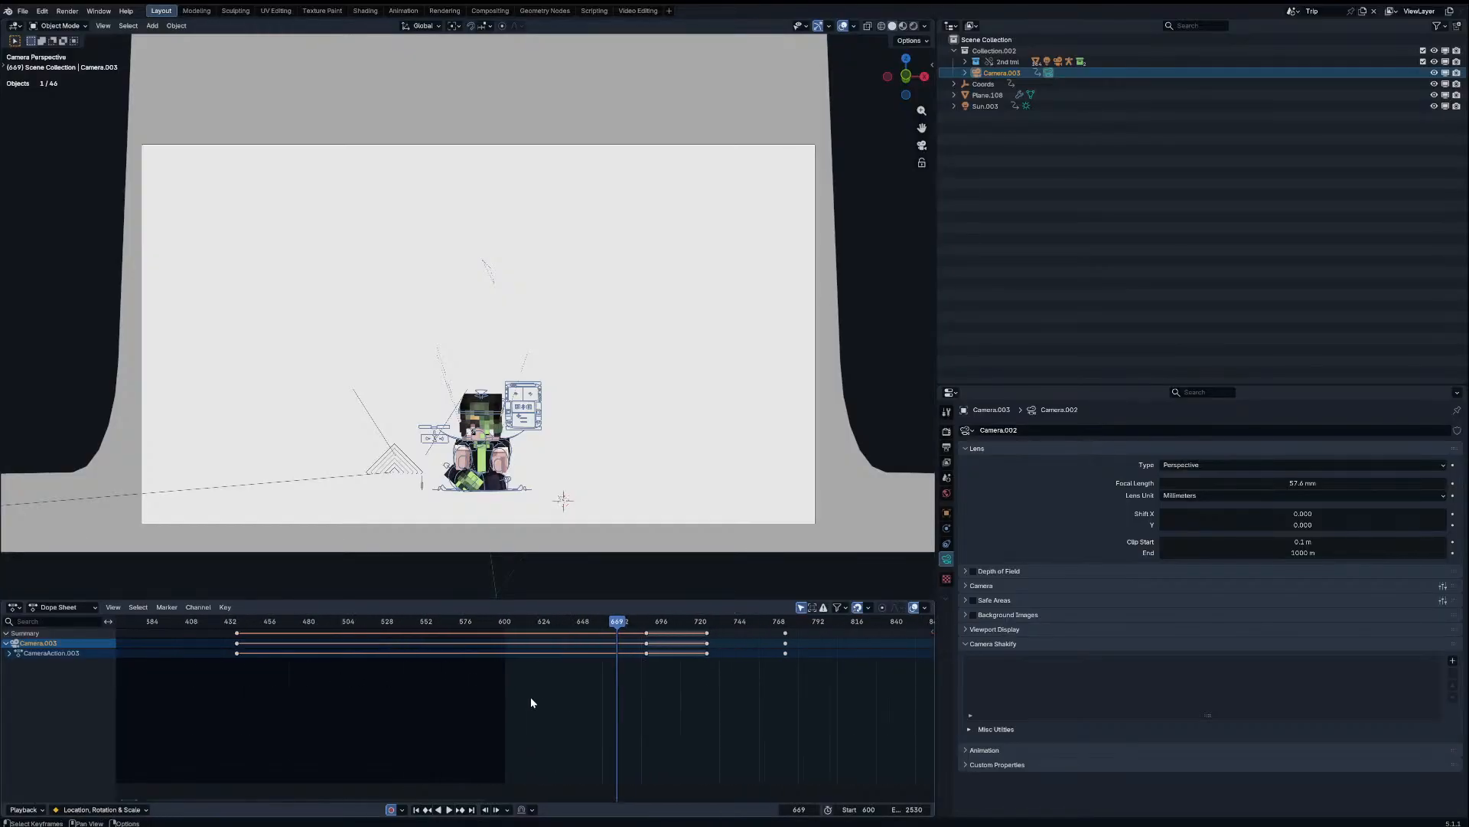
# Step: At frame 686, move Camera.003 slightly along its local Z axis to key its position
pyautogui.press('Up')
pyautogui.press('Left')
pyautogui.press('g')
pyautogui.press('z')
pyautogui.press('z')
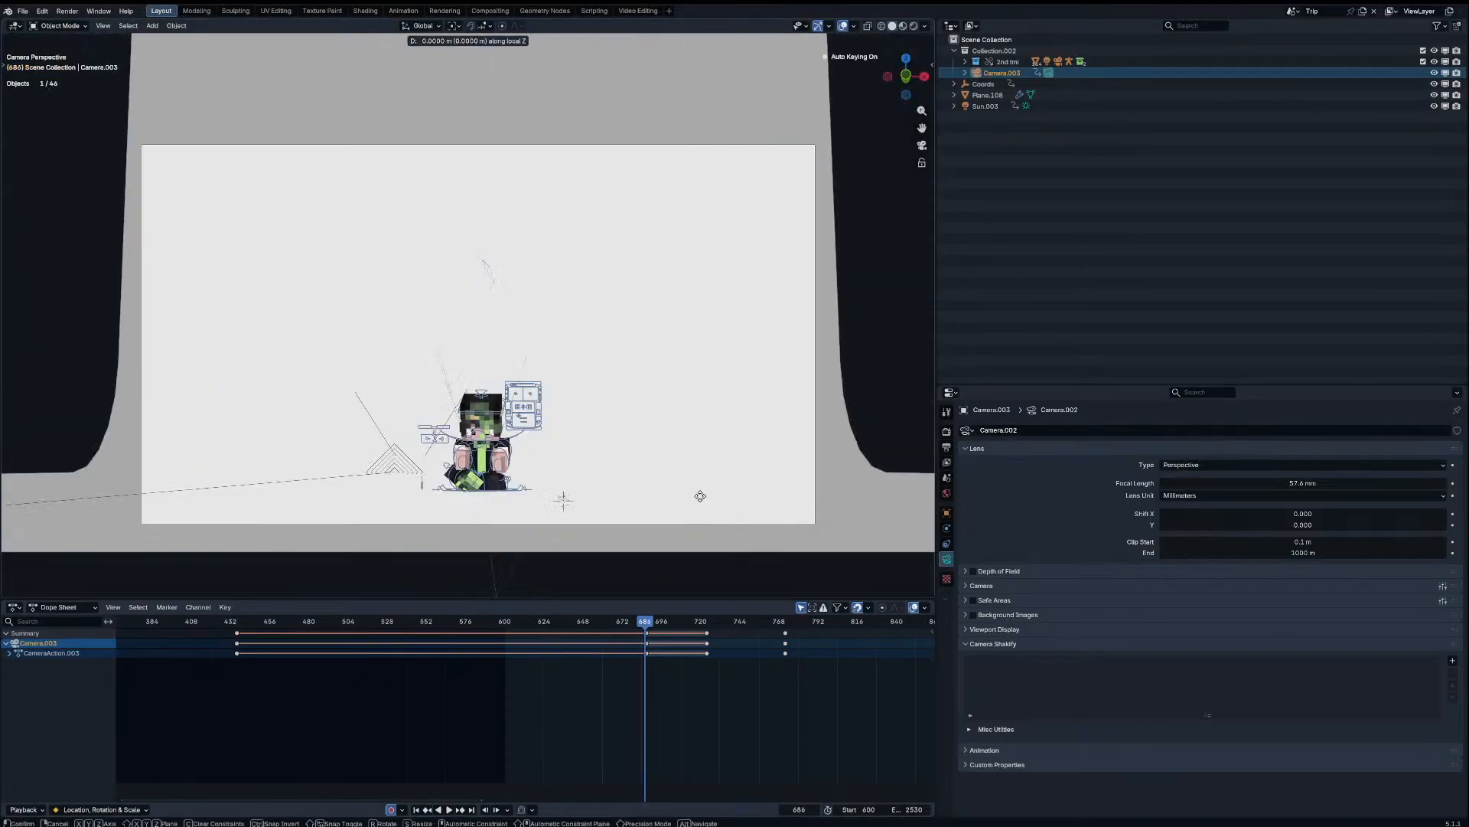
pyautogui.click(291, 682)
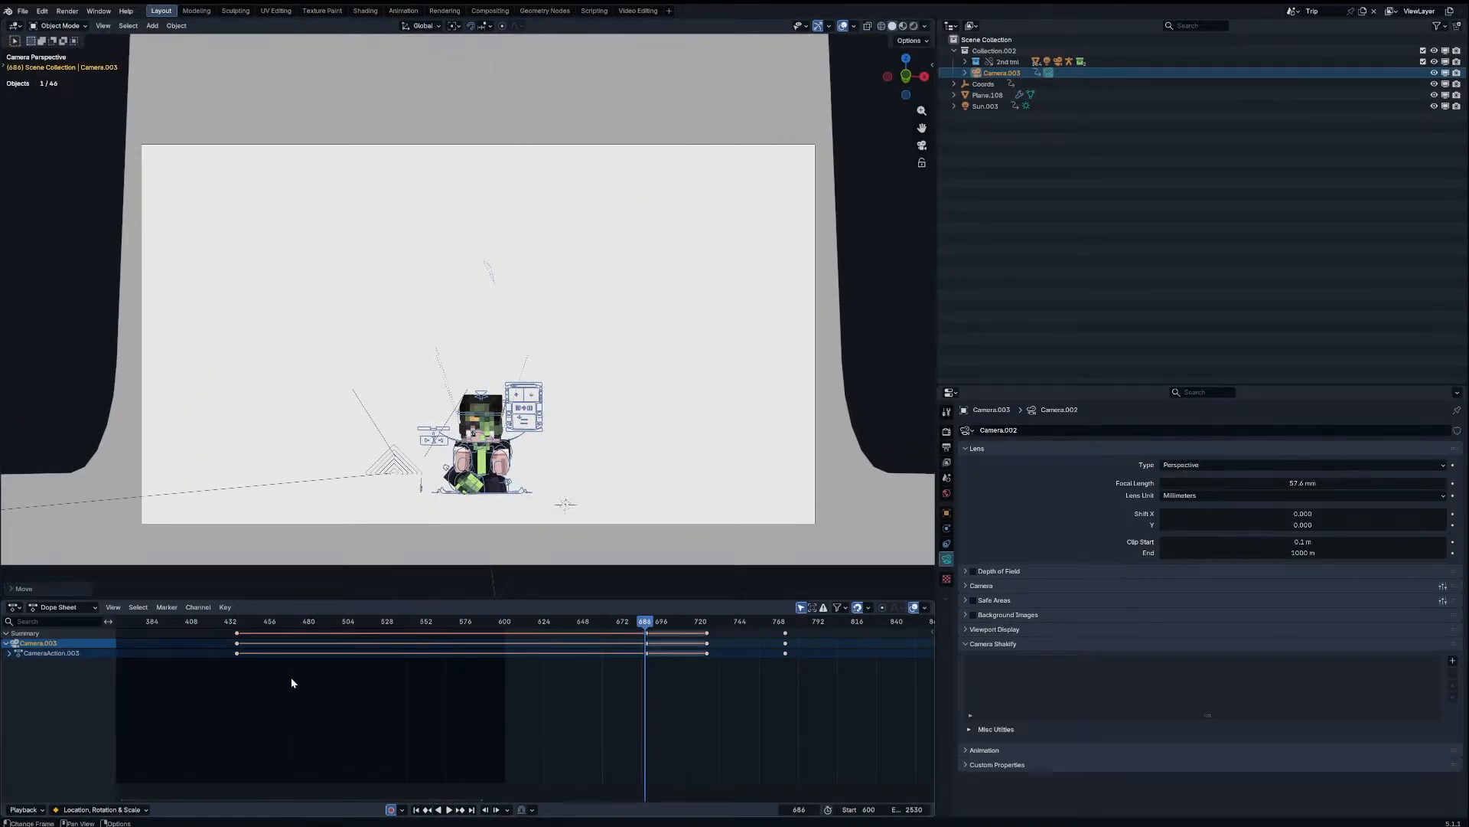
# Step: Change the interpolation of Camera.003's earliest keyframe and replay the camera move from around frame 600
pyautogui.press('t')
pyautogui.click(303, 629)
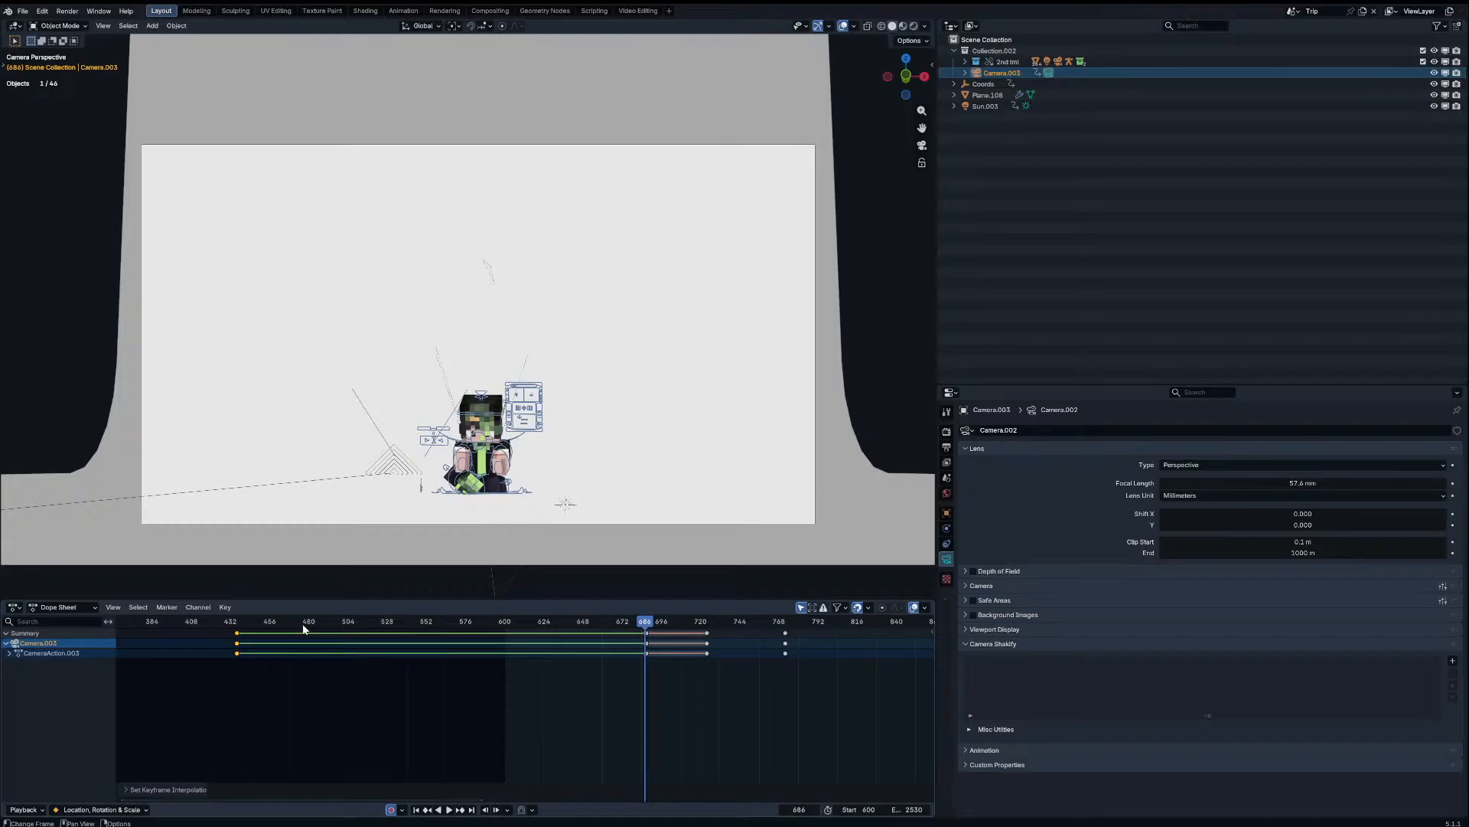
pyautogui.click(498, 620)
pyautogui.press('space')
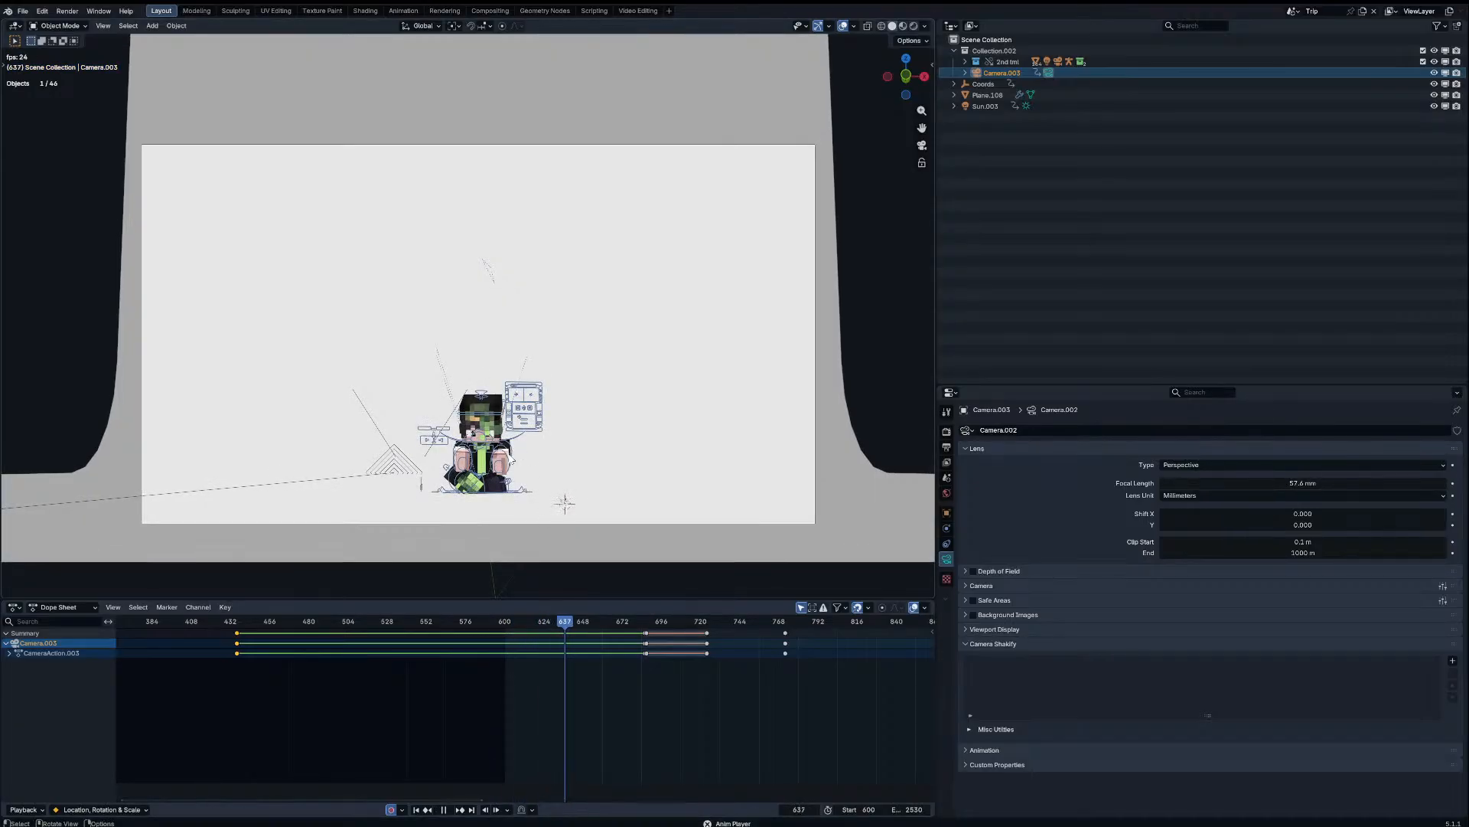
# Step: Select the character rig SS EndEdit R3.001, stop playback, enter Pose Mode and go to frame 694
pyautogui.click(512, 458)
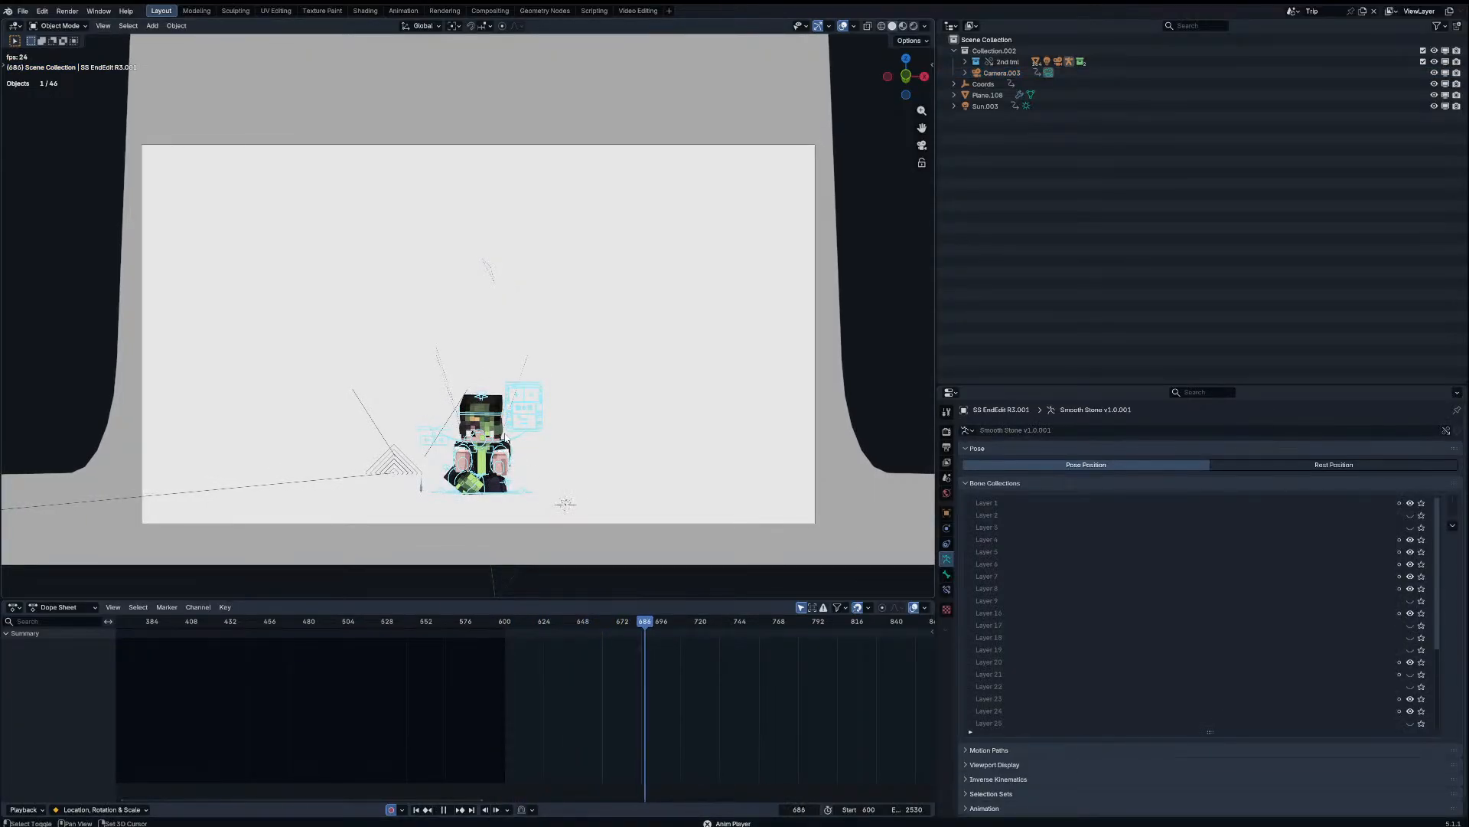
pyautogui.hotkey('shift', 'space')
pyautogui.hotkey('ctrl', 'Tab')
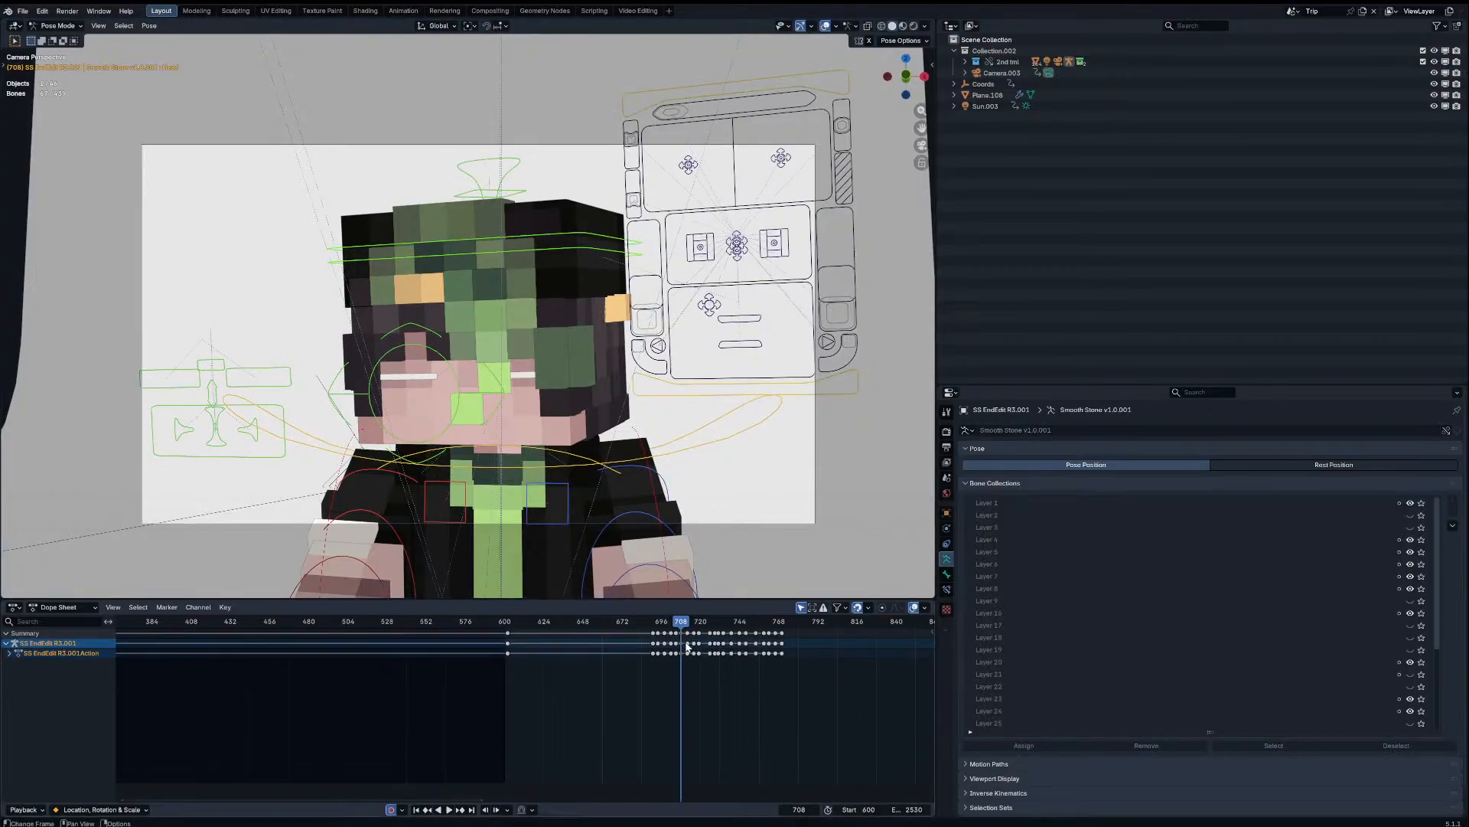
pyautogui.moveTo(681, 622); pyautogui.dragTo(660, 629)
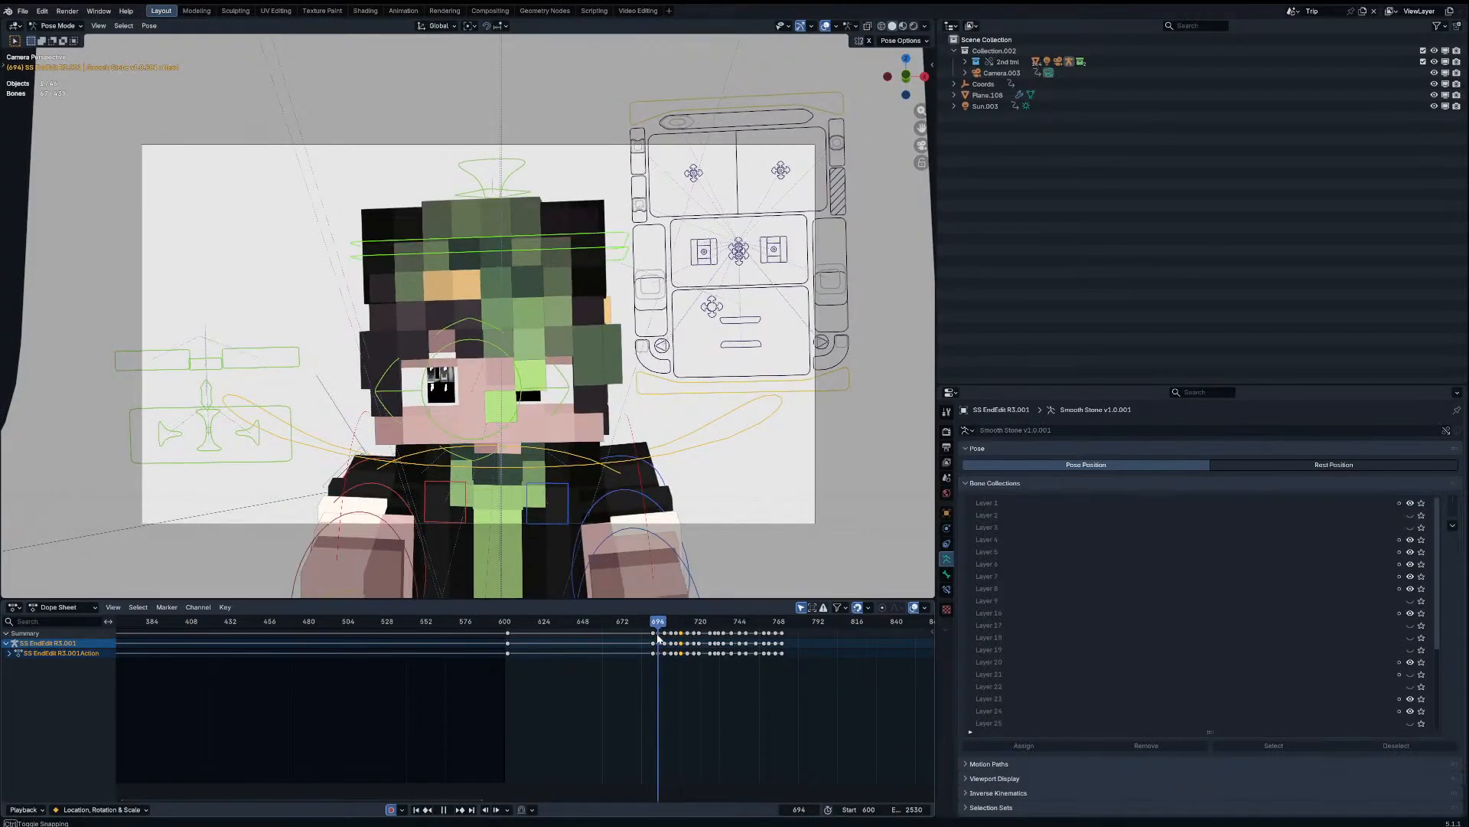
# Step: Delete all of the rig's keyframes after the one at frame 691
pyautogui.moveTo(779, 636); pyautogui.dragTo(778, 642)
pyautogui.press('x')
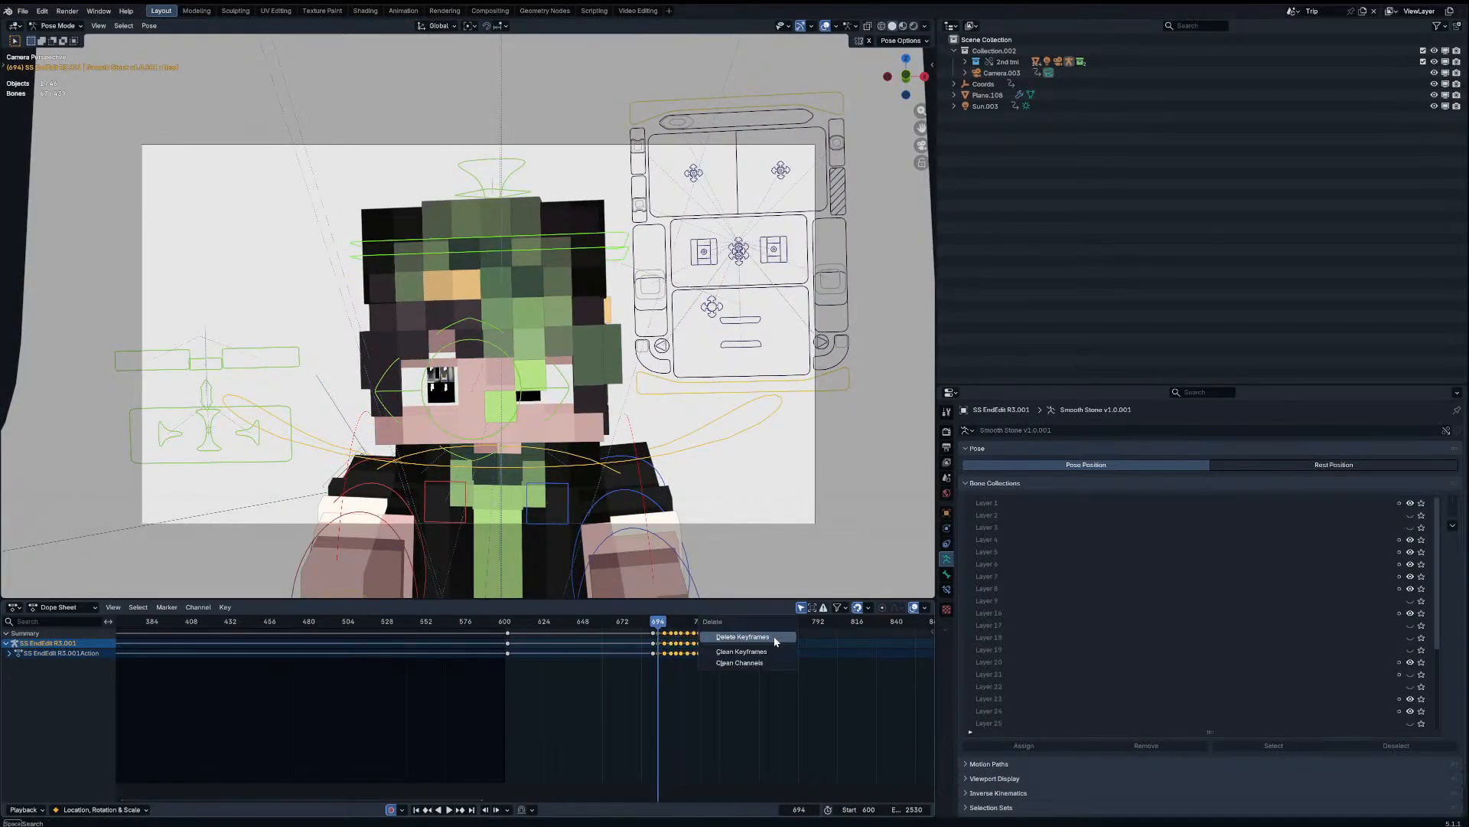
pyautogui.click(776, 640)
pyautogui.click(781, 643)
pyautogui.press('x')
pyautogui.click(772, 646)
# Step: Replay the Trip animation from frame 600 and examine the character's pose and face up close
pyautogui.moveTo(655, 623); pyautogui.dragTo(507, 624)
pyautogui.press('space')
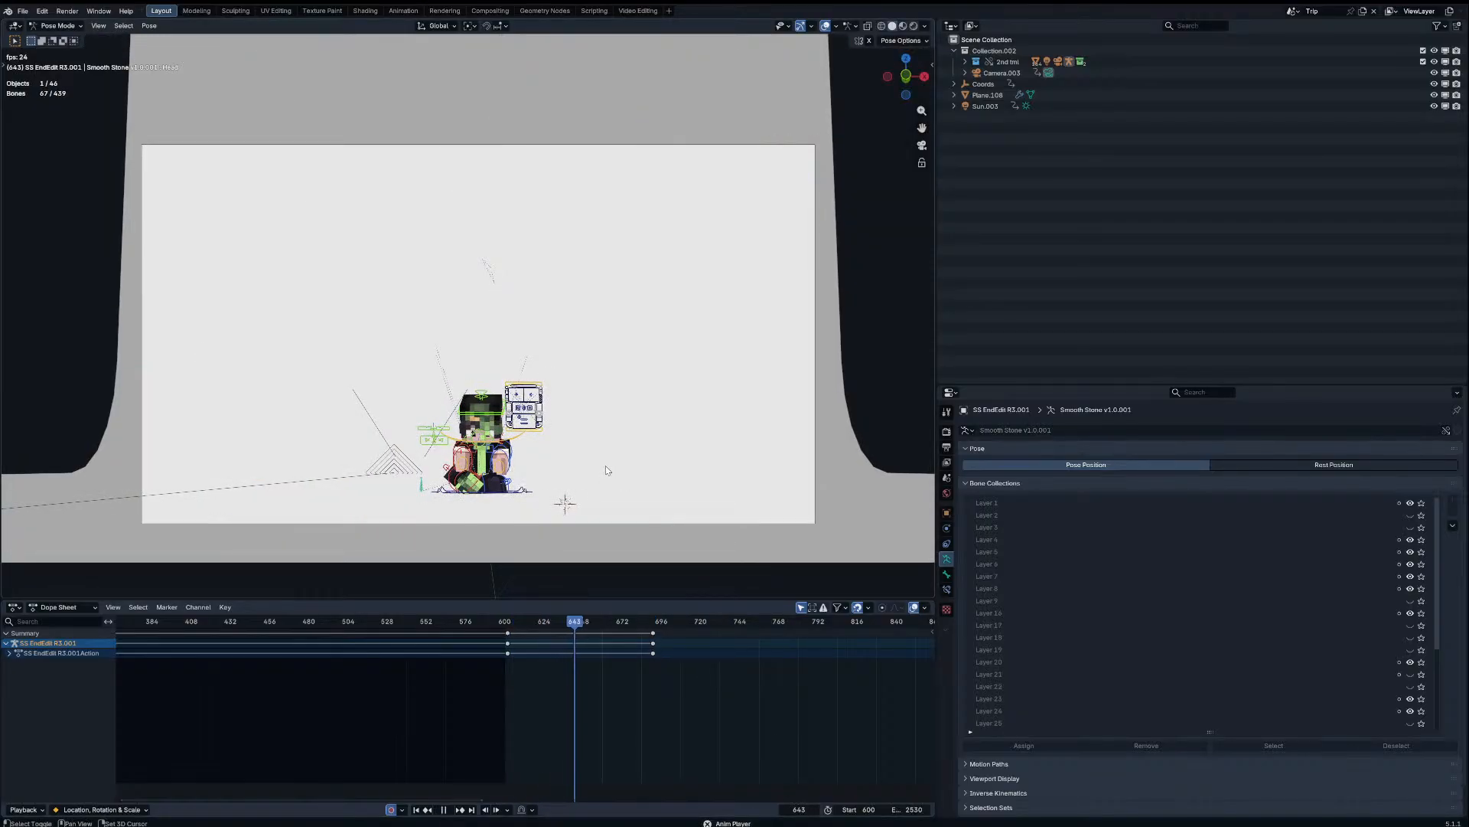
pyautogui.scroll(2, 606, 467)
pyautogui.scroll(6, 695, 655)
pyautogui.keyDown('shift'); pyautogui.moveTo(598, 476); pyautogui.dragTo(545, 365, button='middle'); pyautogui.keyUp('shift')
pyautogui.scroll(2, 544, 365)
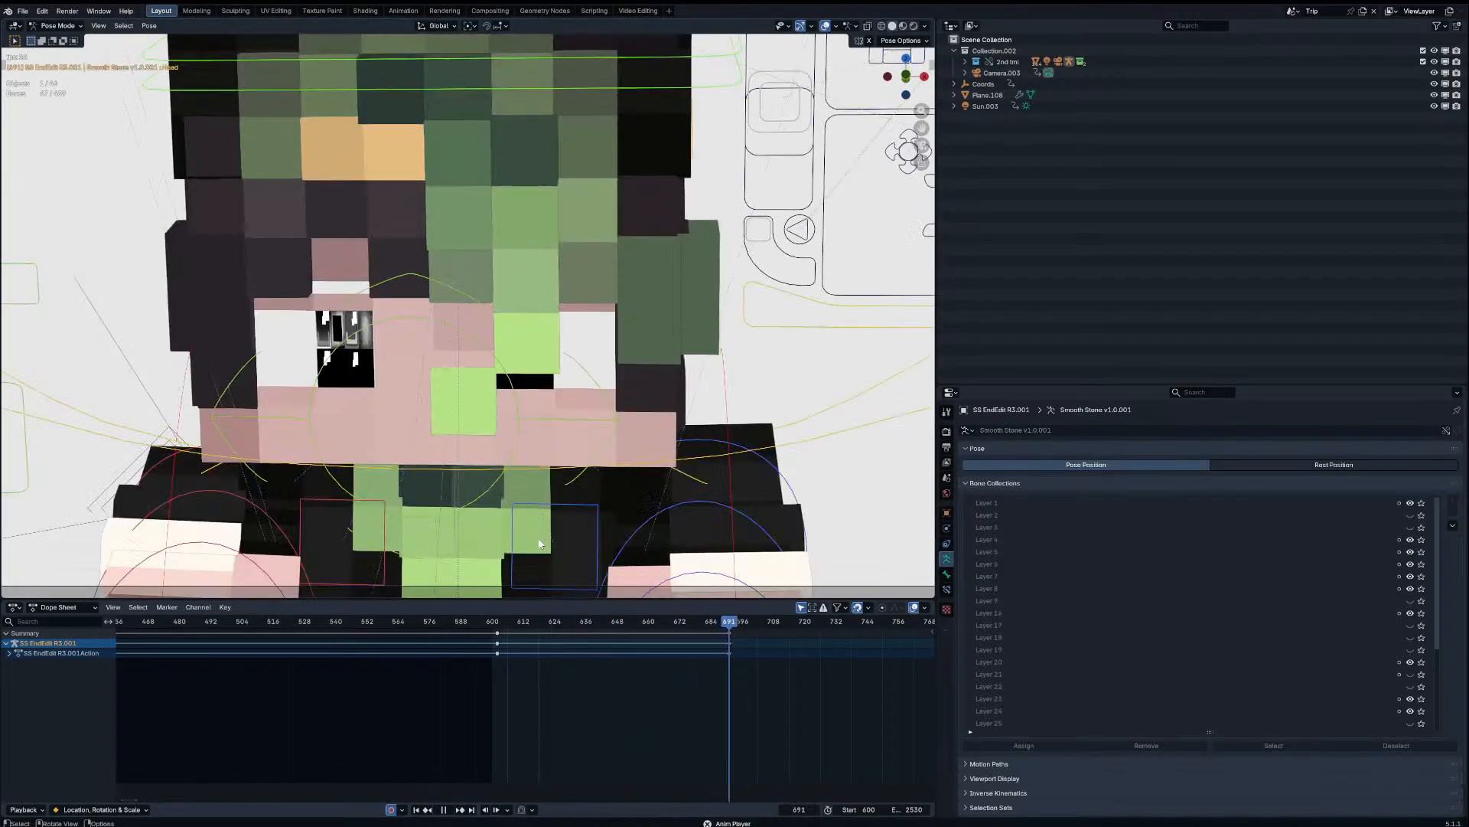
pyautogui.click(499, 620)
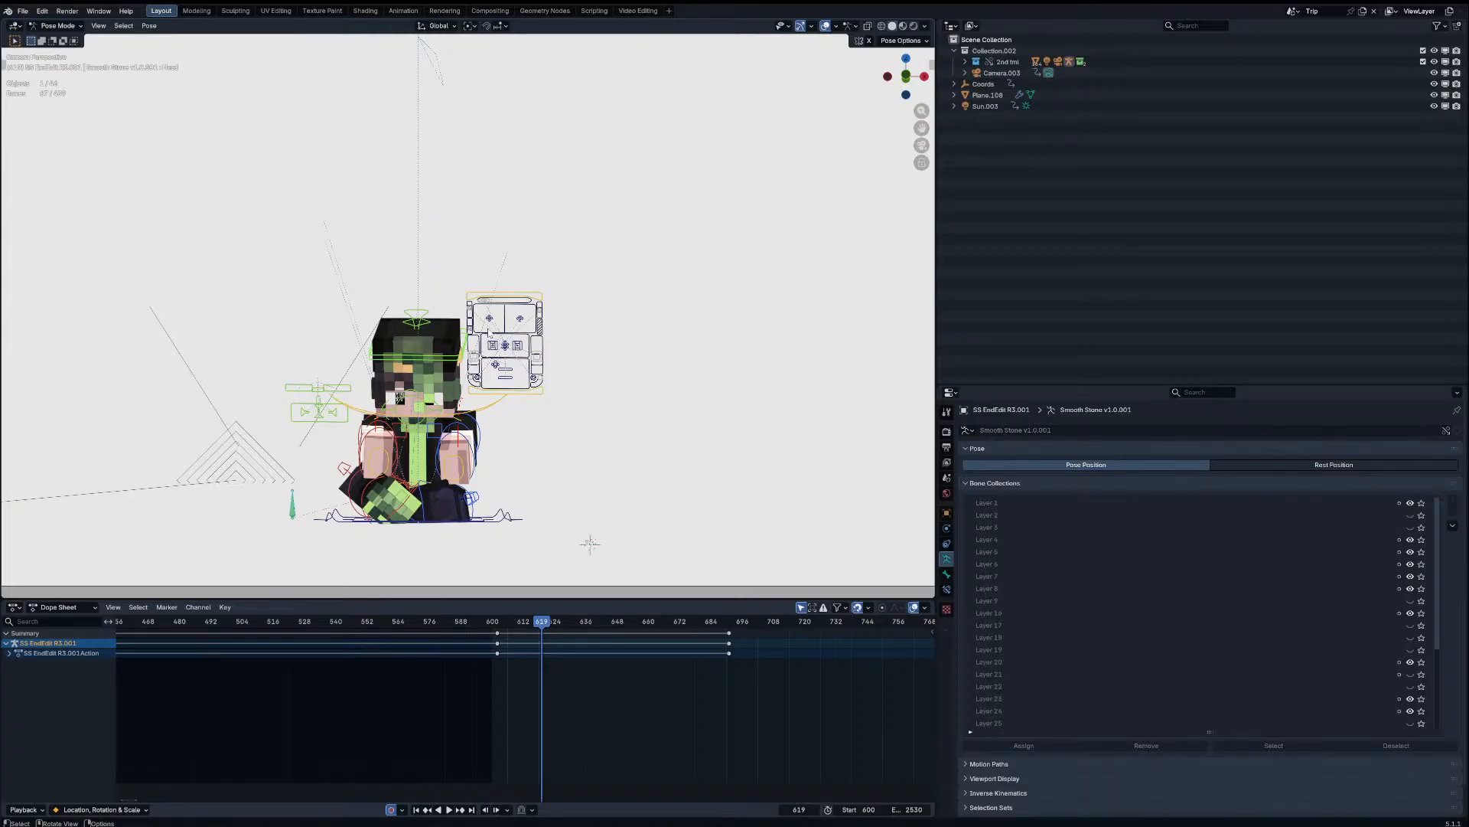
# Step: Add a mesh plane in Object Mode, isolate it in local view and open it in Edit Mode from above
pyautogui.hotkey('ctrl', 'Tab')
pyautogui.press('KP_0')
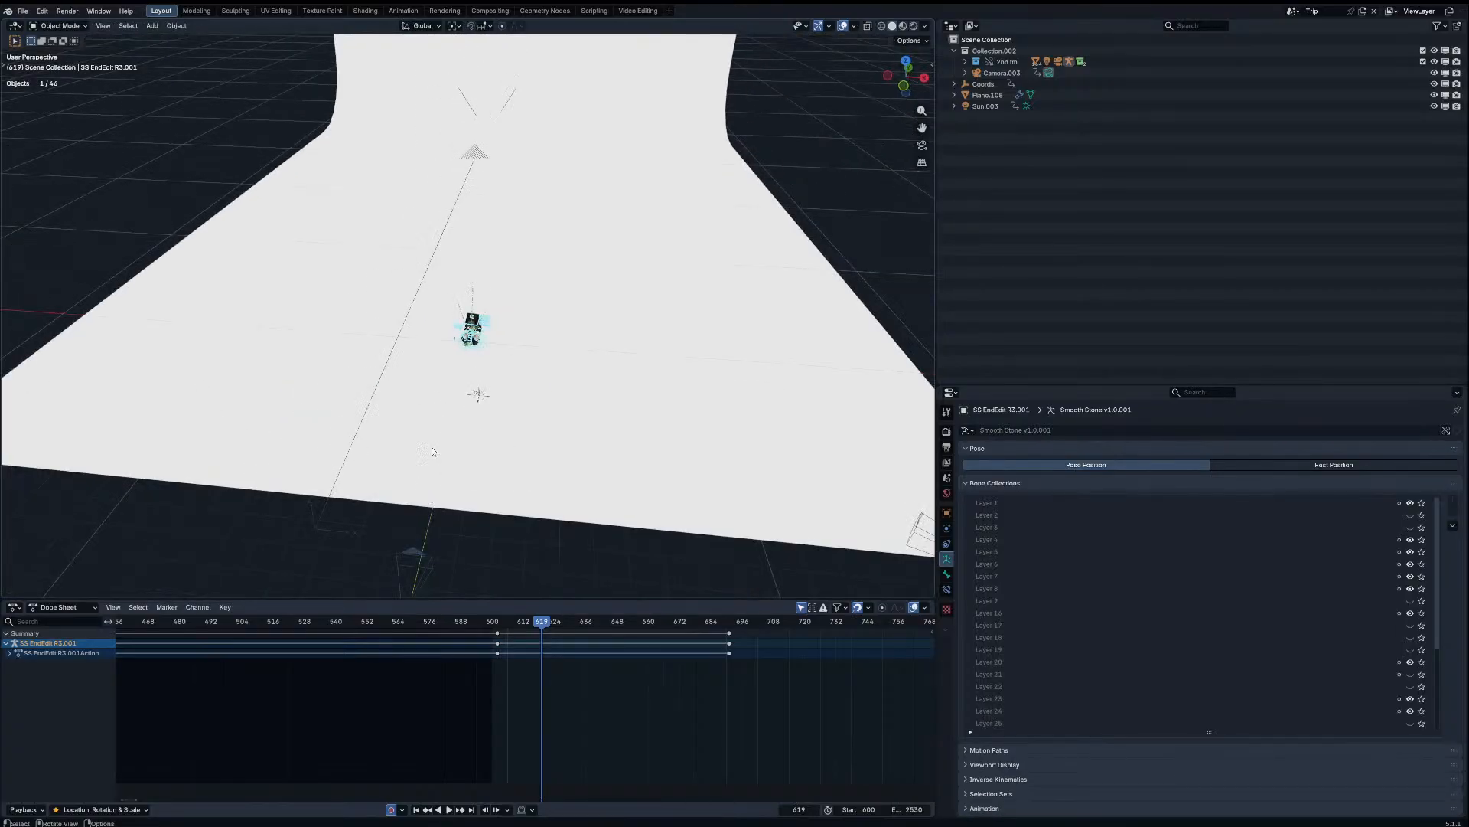
pyautogui.hotkey('shift', 'a')
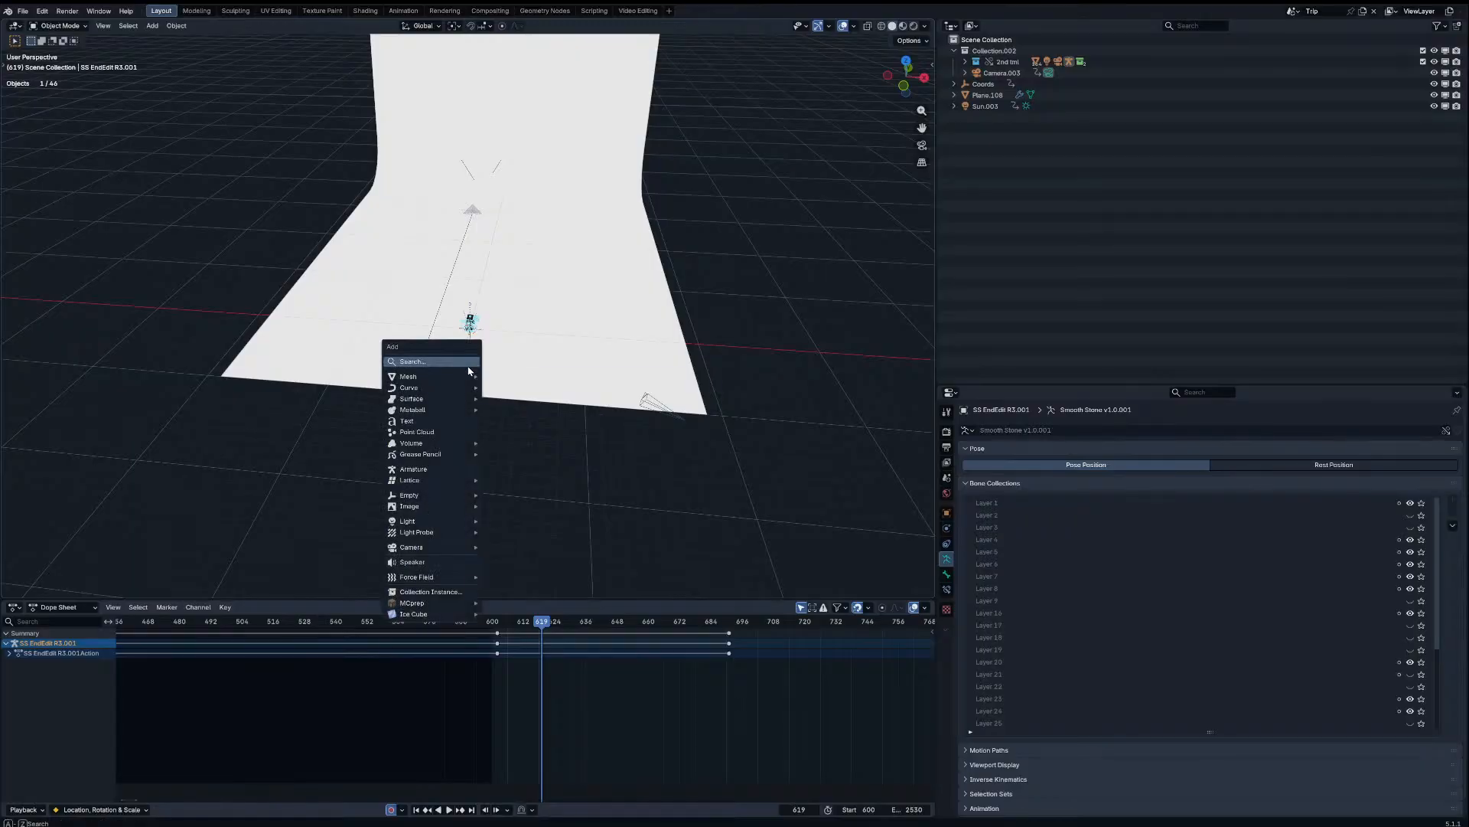
pyautogui.click(500, 379)
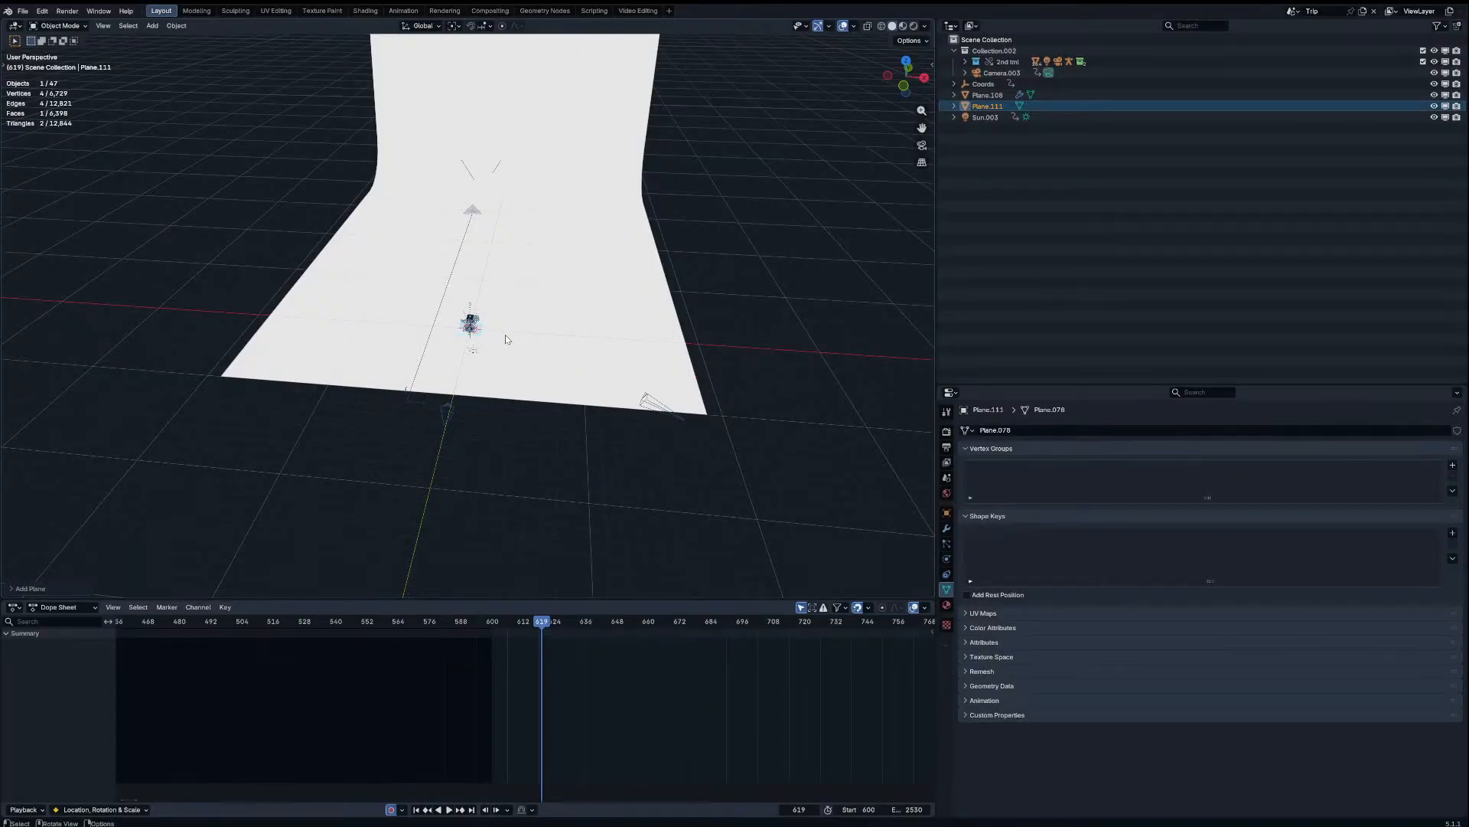
pyautogui.press('KP_Divide')
pyautogui.press('KP_1')
pyautogui.press('KP_7')
pyautogui.scroll(-8, 506, 339)
pyautogui.press('Tab')
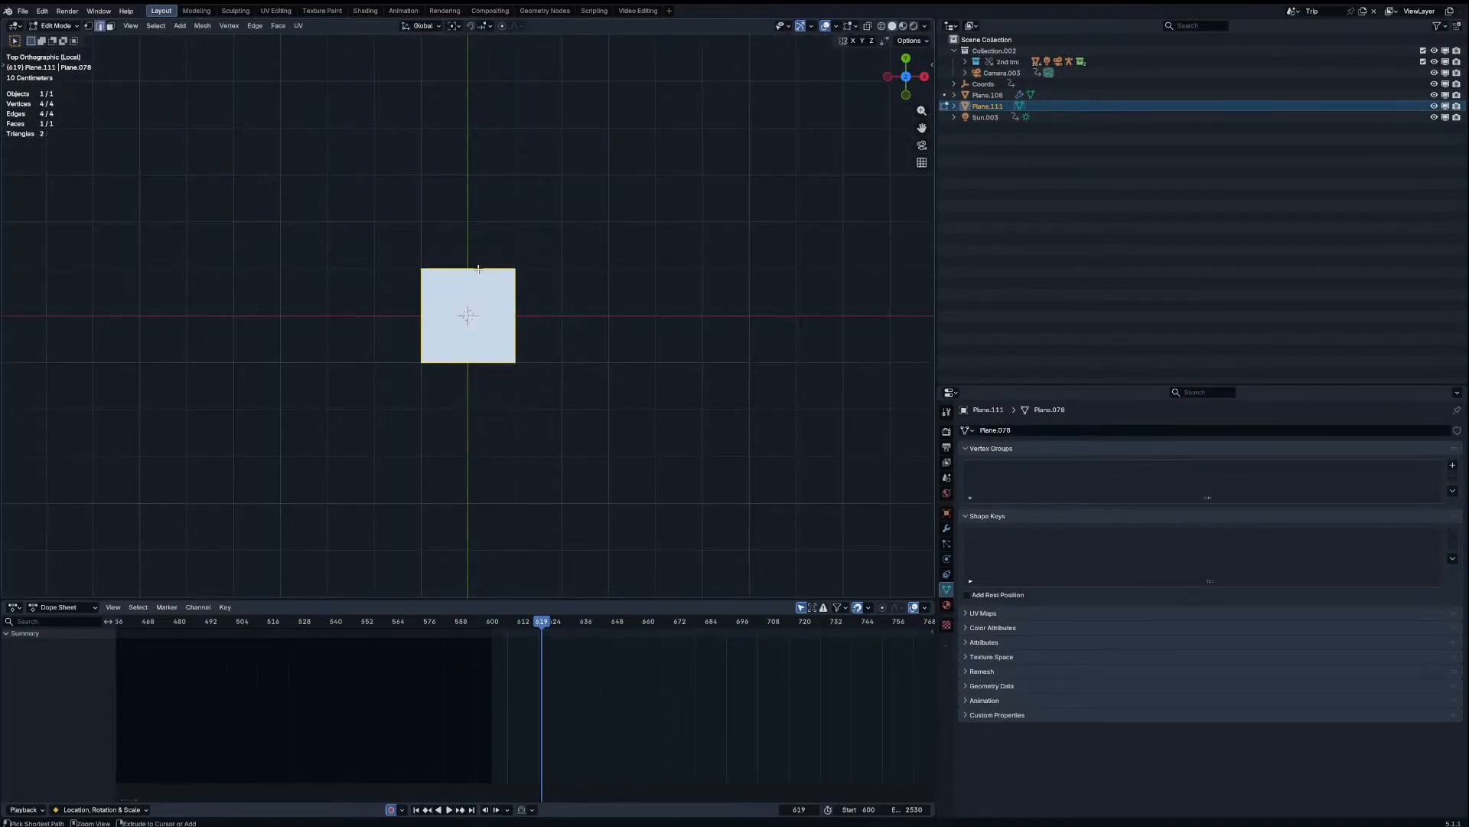
# Step: Cut the plane down its centre and scale its two outer side edges by 1.3 along X
pyautogui.hotkey('ctrl', 'r')
pyautogui.click(475, 266)
pyautogui.rightClick(476, 267)
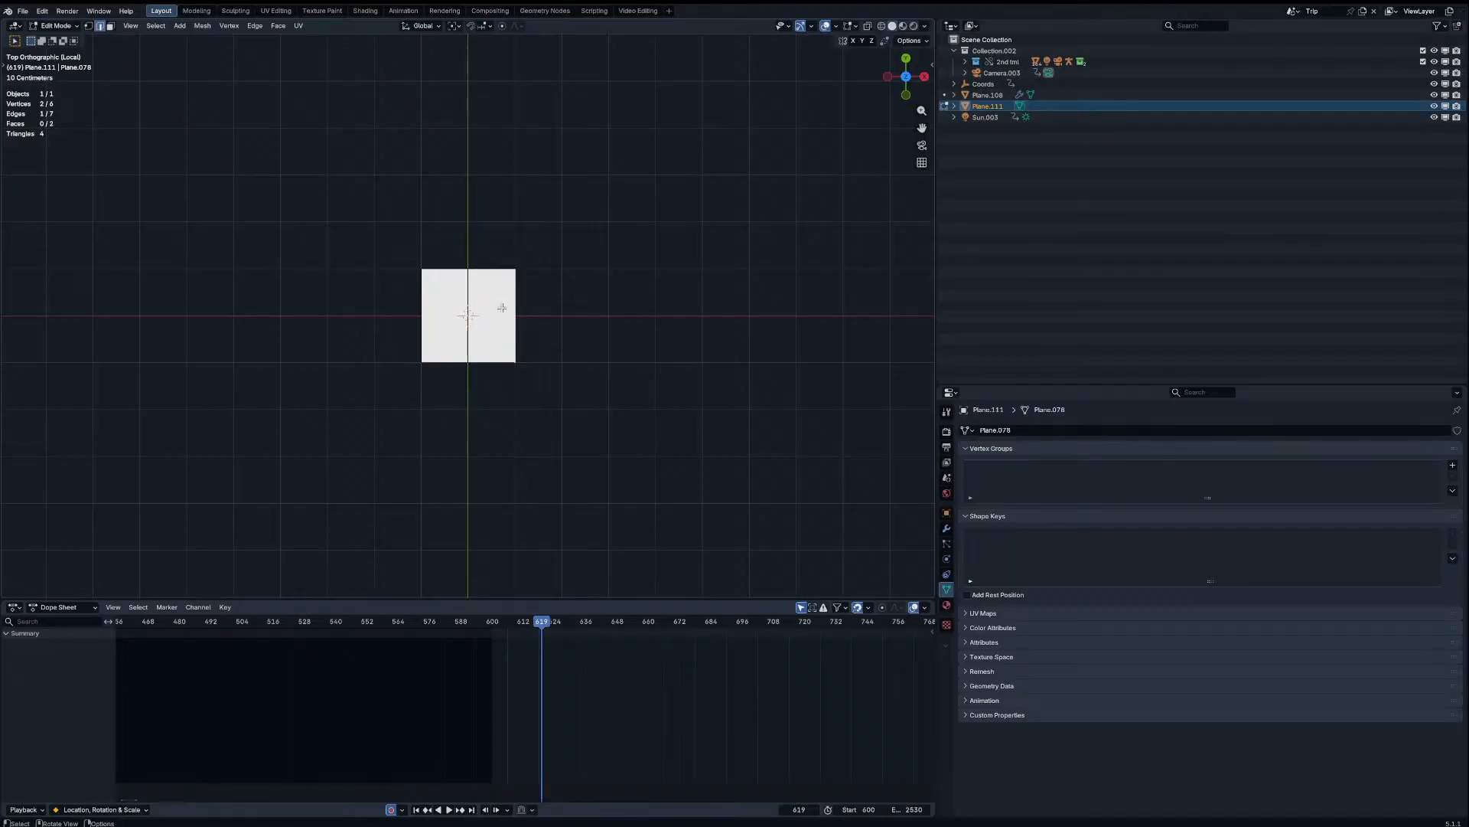
pyautogui.press('s')
pyautogui.press('x')
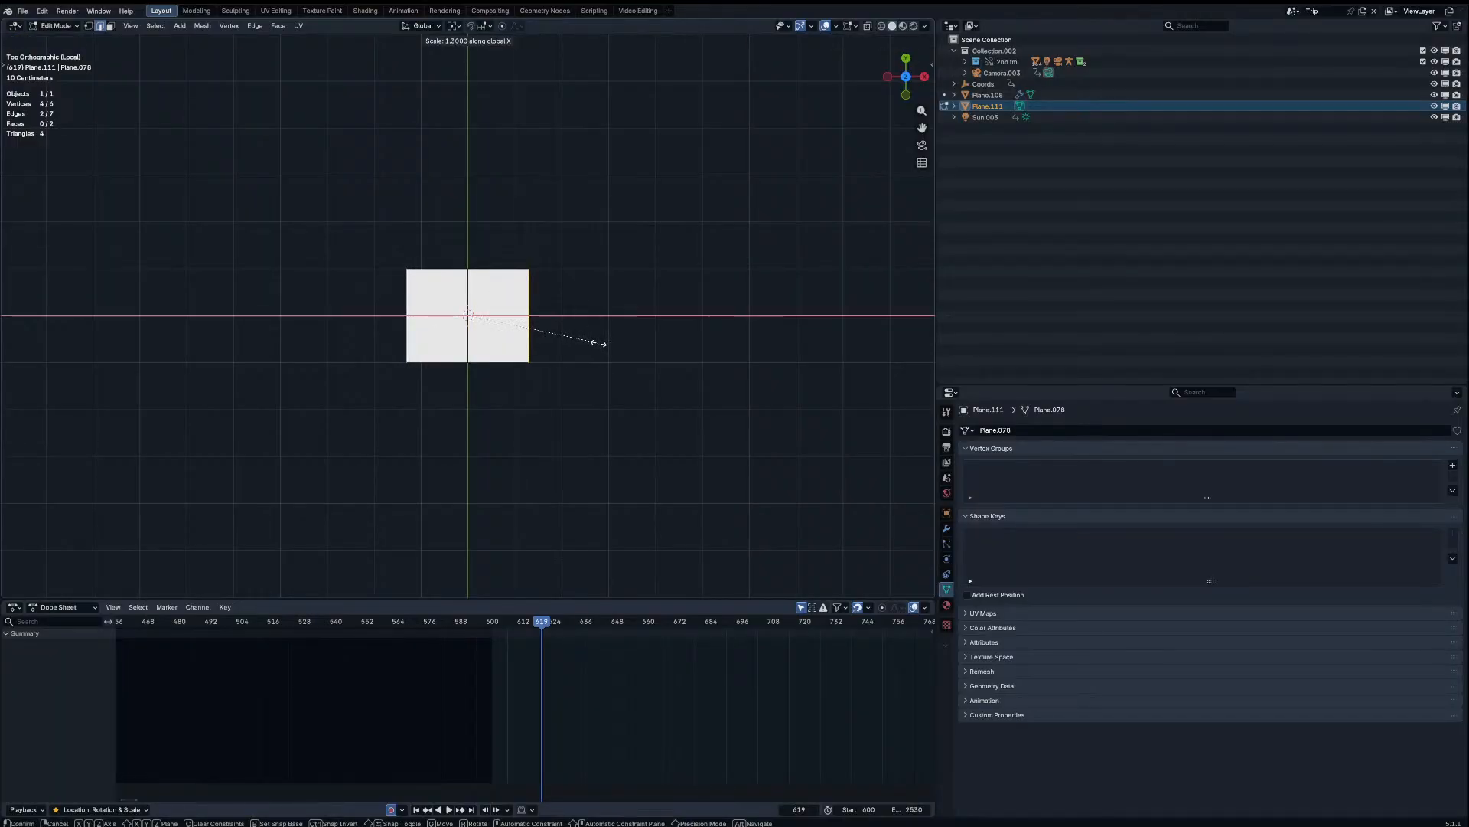
pyautogui.click(599, 342)
# Step: Dissolve the widened plane's centre edge
pyautogui.moveTo(502, 323); pyautogui.dragTo(457, 362, button='middle')
pyautogui.click(470, 323)
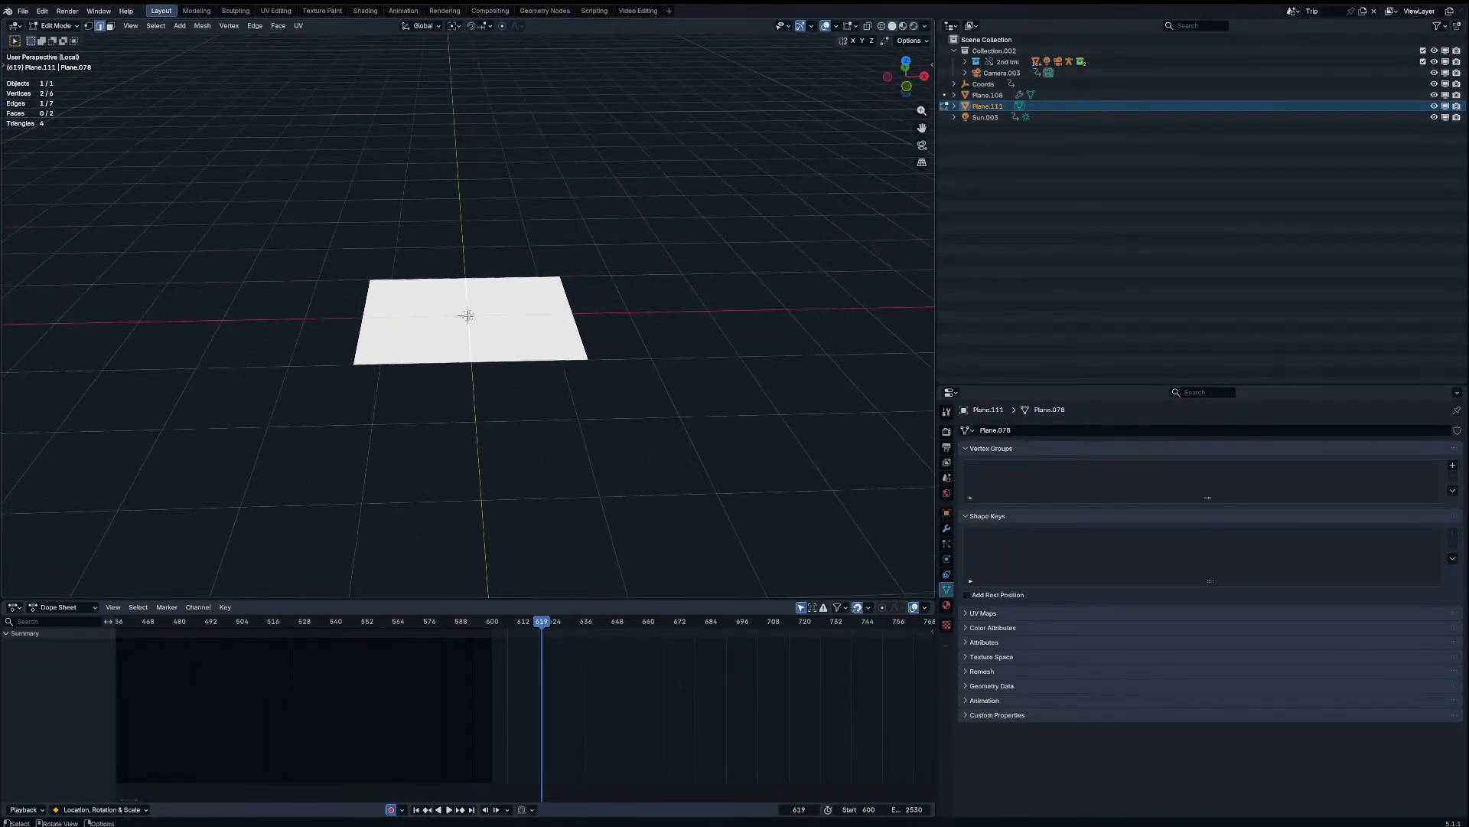
pyautogui.press('KP_7')
pyautogui.press('x')
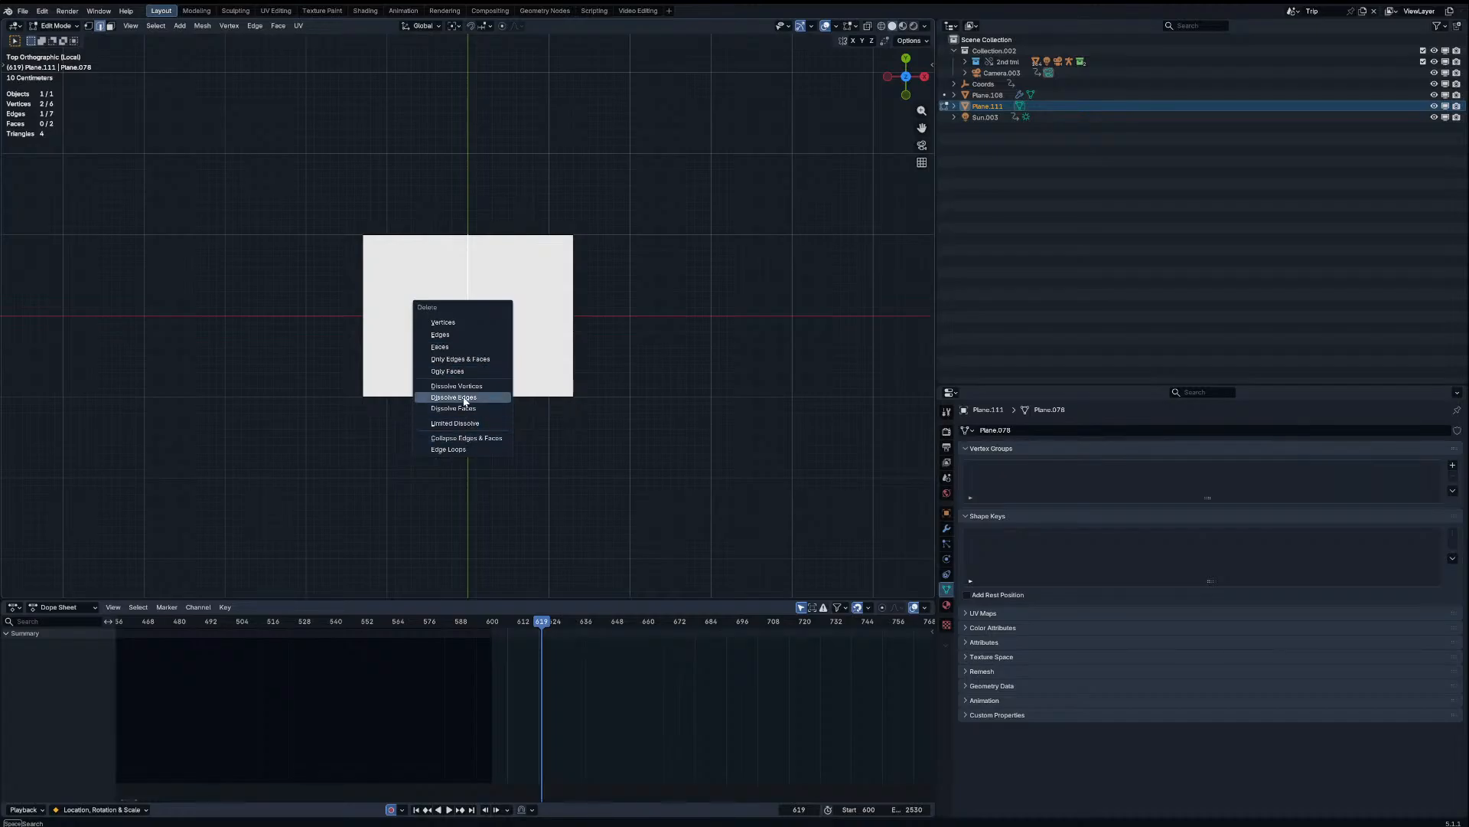
pyautogui.click(465, 401)
# Step: Add two evenly spaced loop cuts across the plane and scale them together along X into a narrow central strip
pyautogui.hotkey('ctrl', 'r')
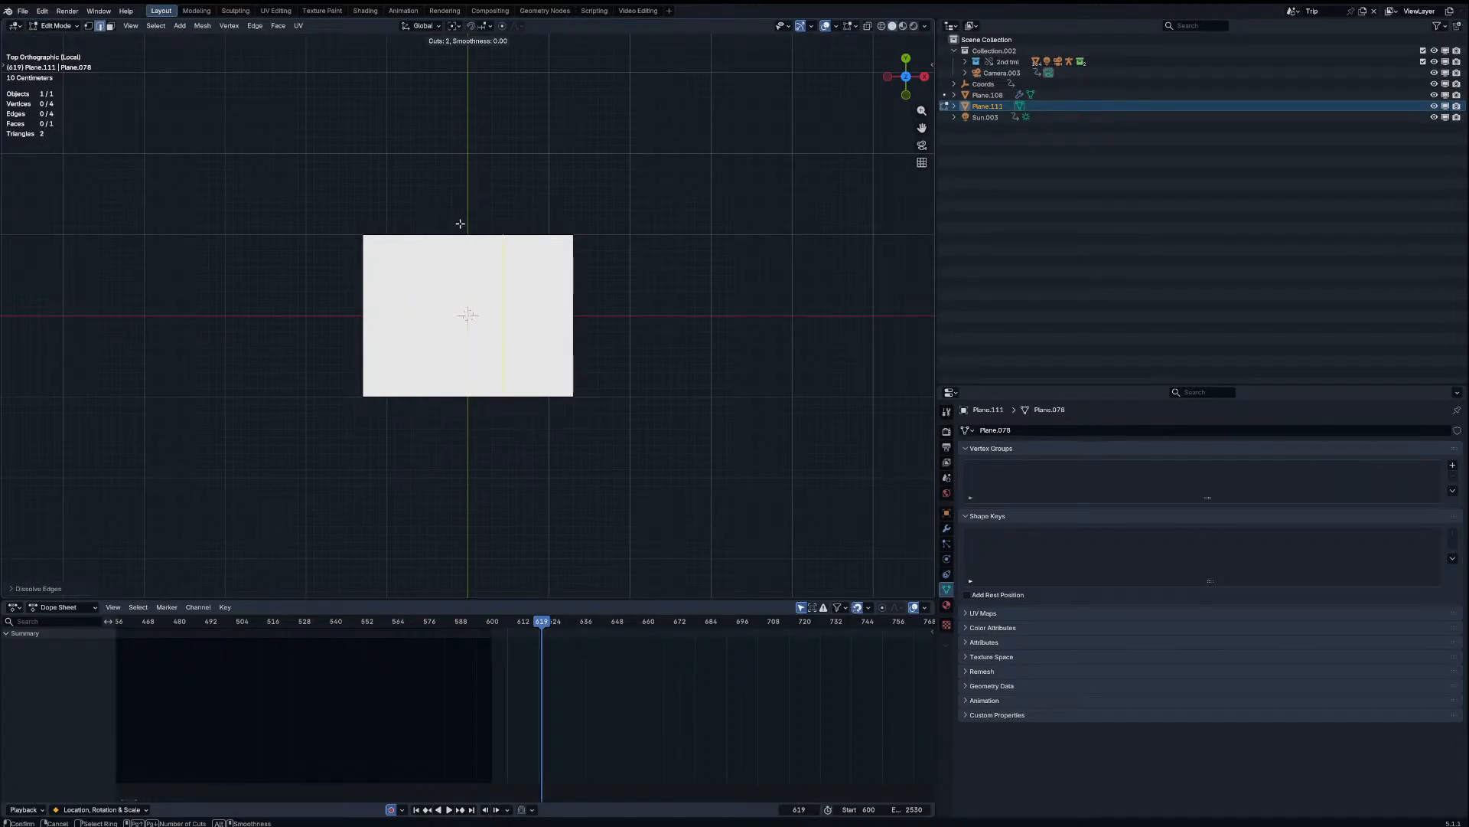
pyautogui.click(460, 223)
pyautogui.rightClick(460, 223)
pyautogui.press('s')
pyautogui.press('x')
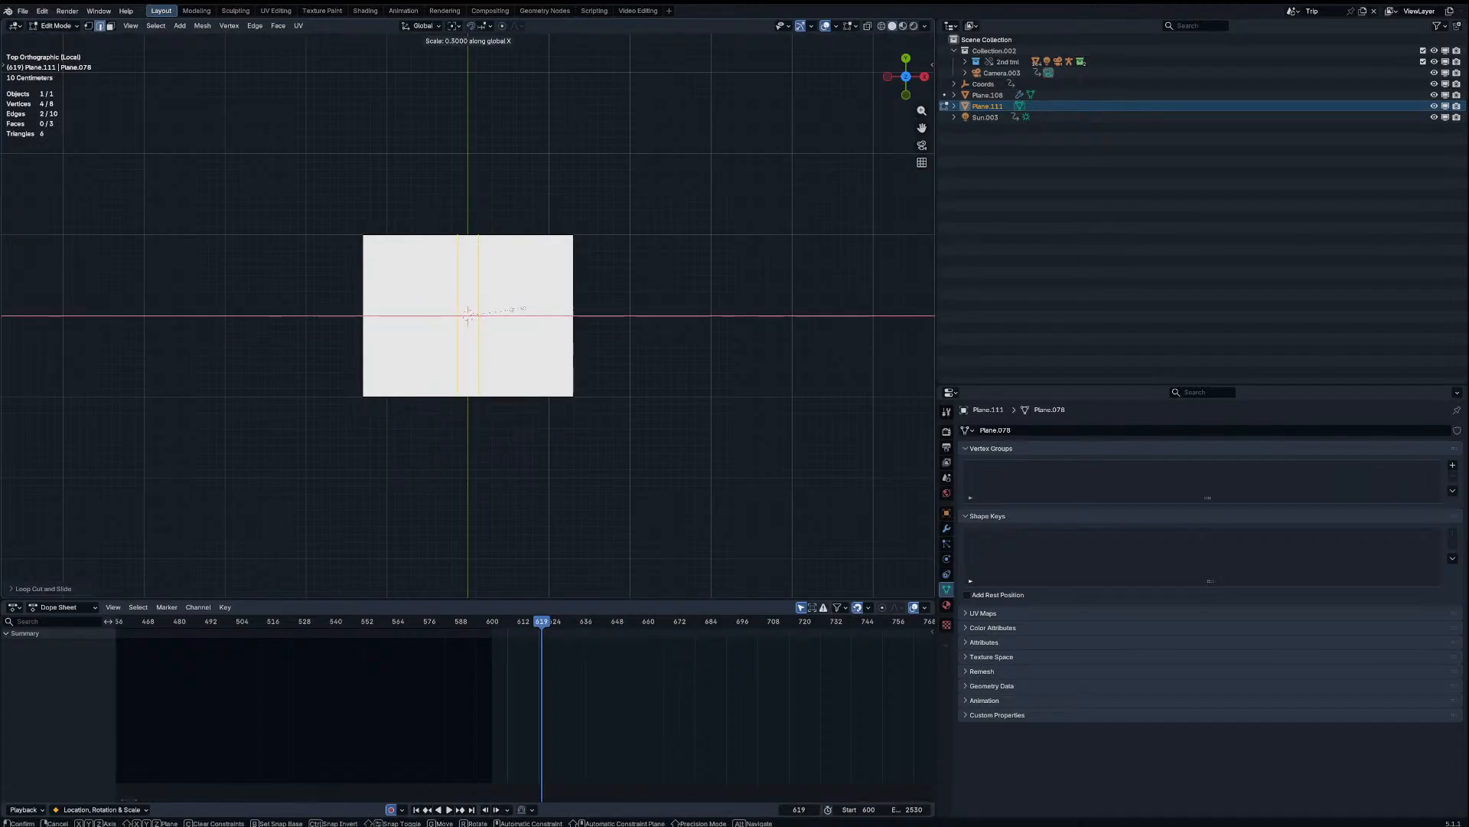
pyautogui.click(469, 314)
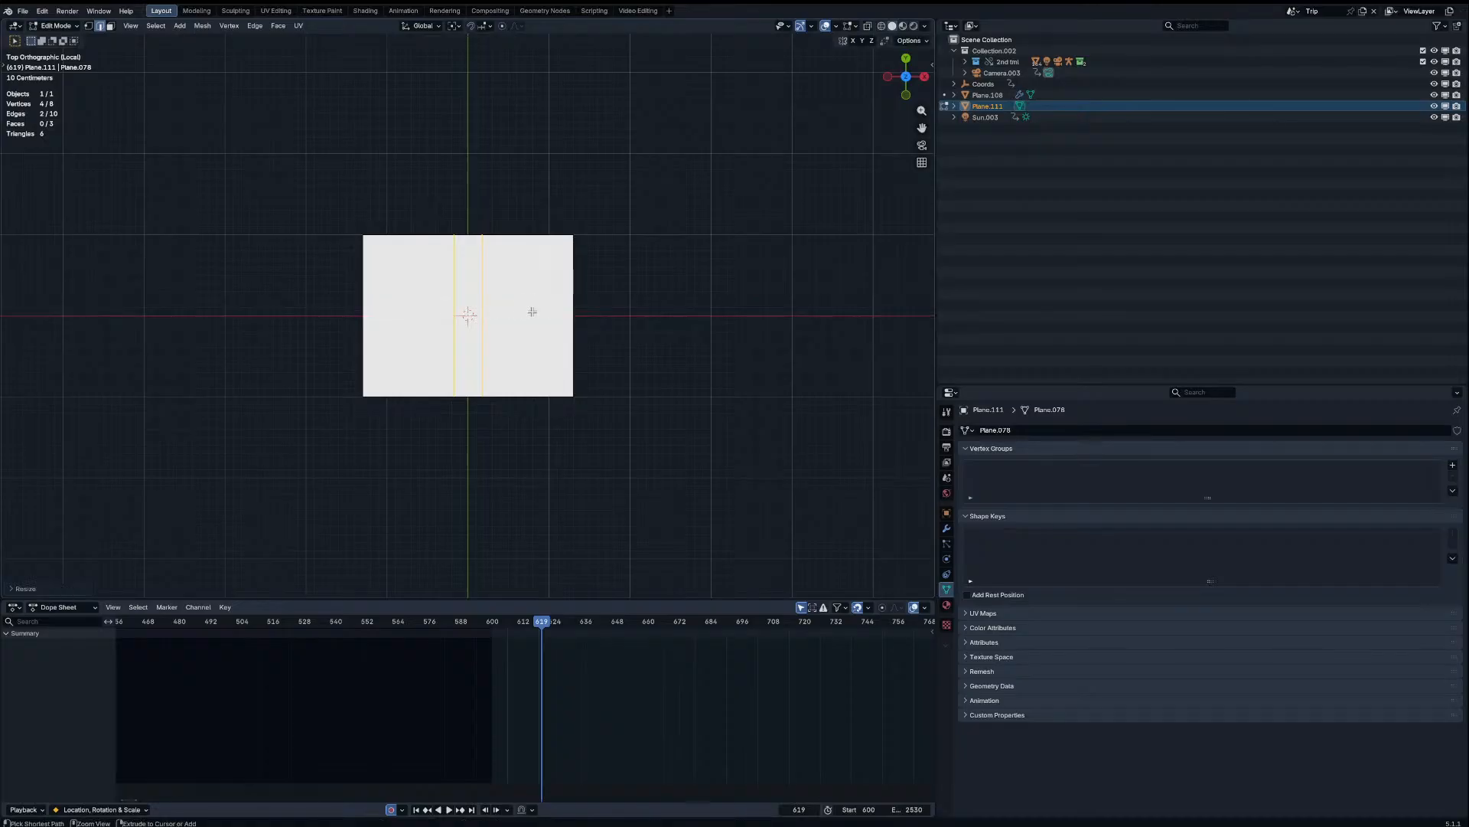
# Step: Return to Object Mode and add an armature at the plane's centre
pyautogui.press('Tab')
pyautogui.moveTo(490, 324); pyautogui.dragTo(491, 288, button='middle')
pyautogui.hotkey('shift', 'a')
pyautogui.write('armature')
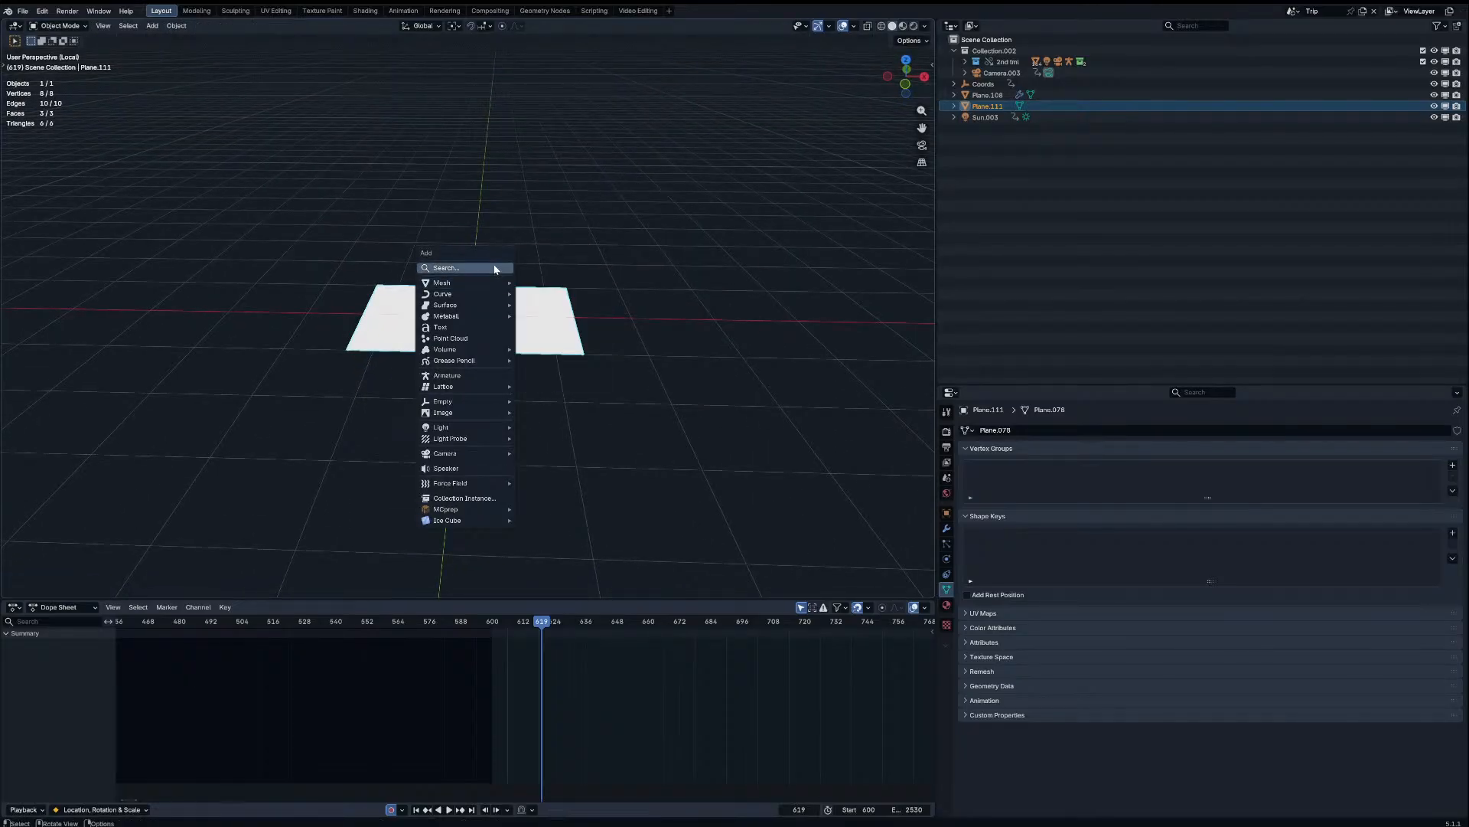
pyautogui.press('Return')
# Step: Edit the armature and move its bone's tip down so the bone lies flat along the Y axis
pyautogui.press('Tab')
pyautogui.press('KP_3')
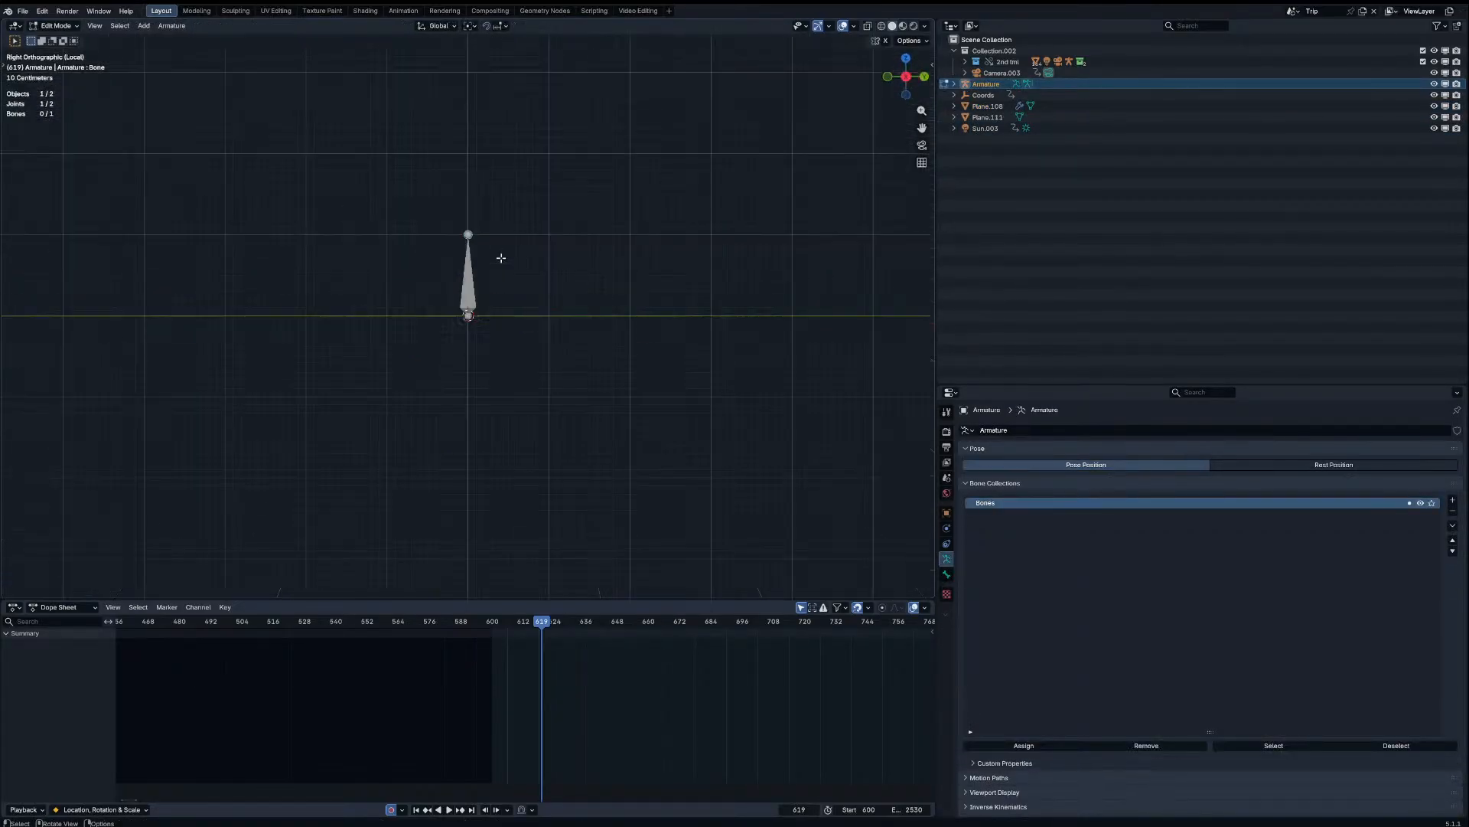
pyautogui.click(478, 233)
pyautogui.press('g')
pyautogui.click(558, 315)
# Step: Duplicate the bone in place and move the copy's tip along X to the plane's outer side edge
pyautogui.press('KP_7')
pyautogui.click(472, 276)
pyautogui.hotkey('shift', 'd')
pyautogui.rightClick(469, 275)
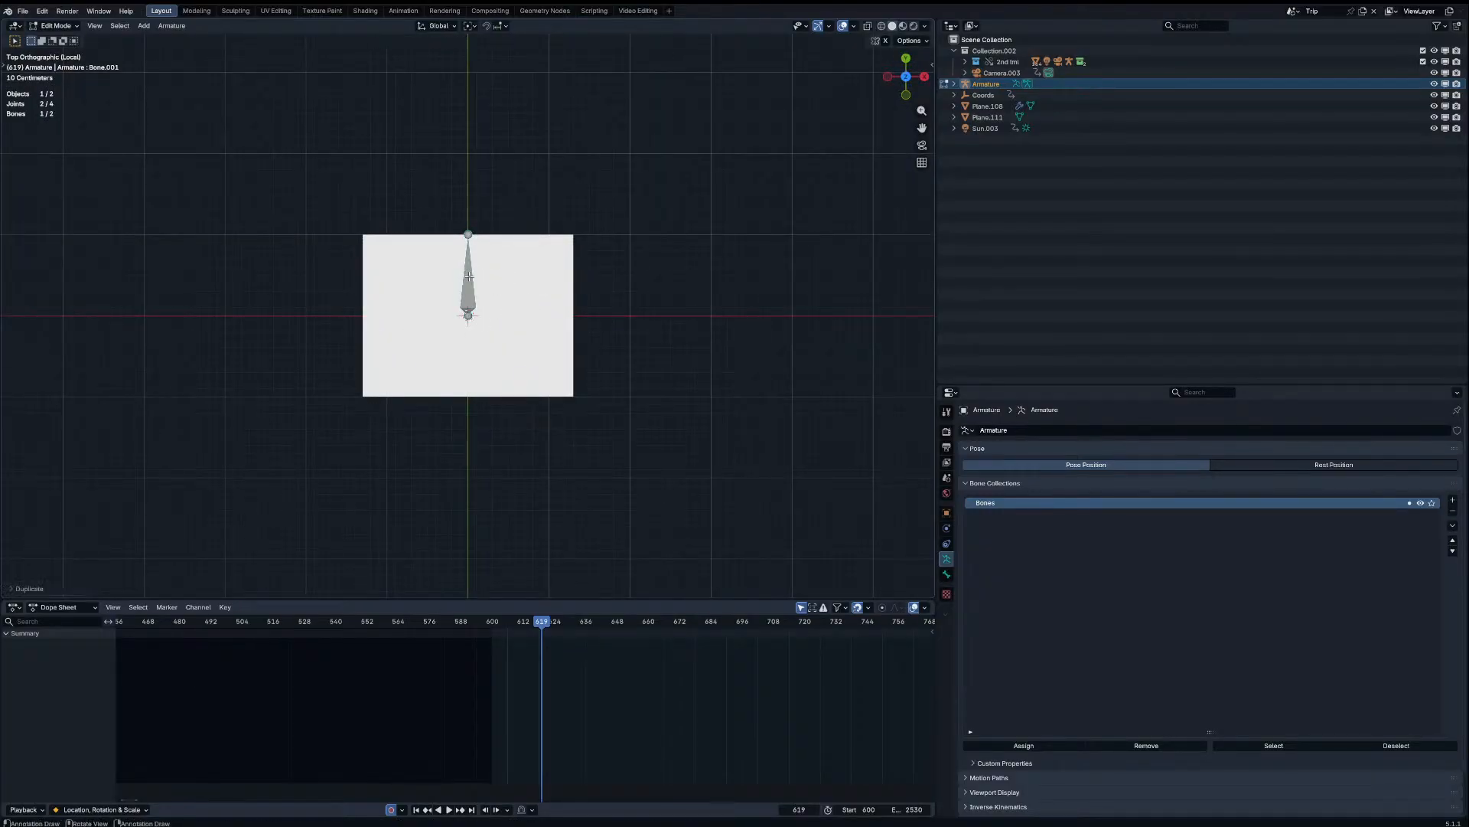
pyautogui.press('r')
pyautogui.rightClick(505, 329)
pyautogui.click(471, 232)
pyautogui.press('g')
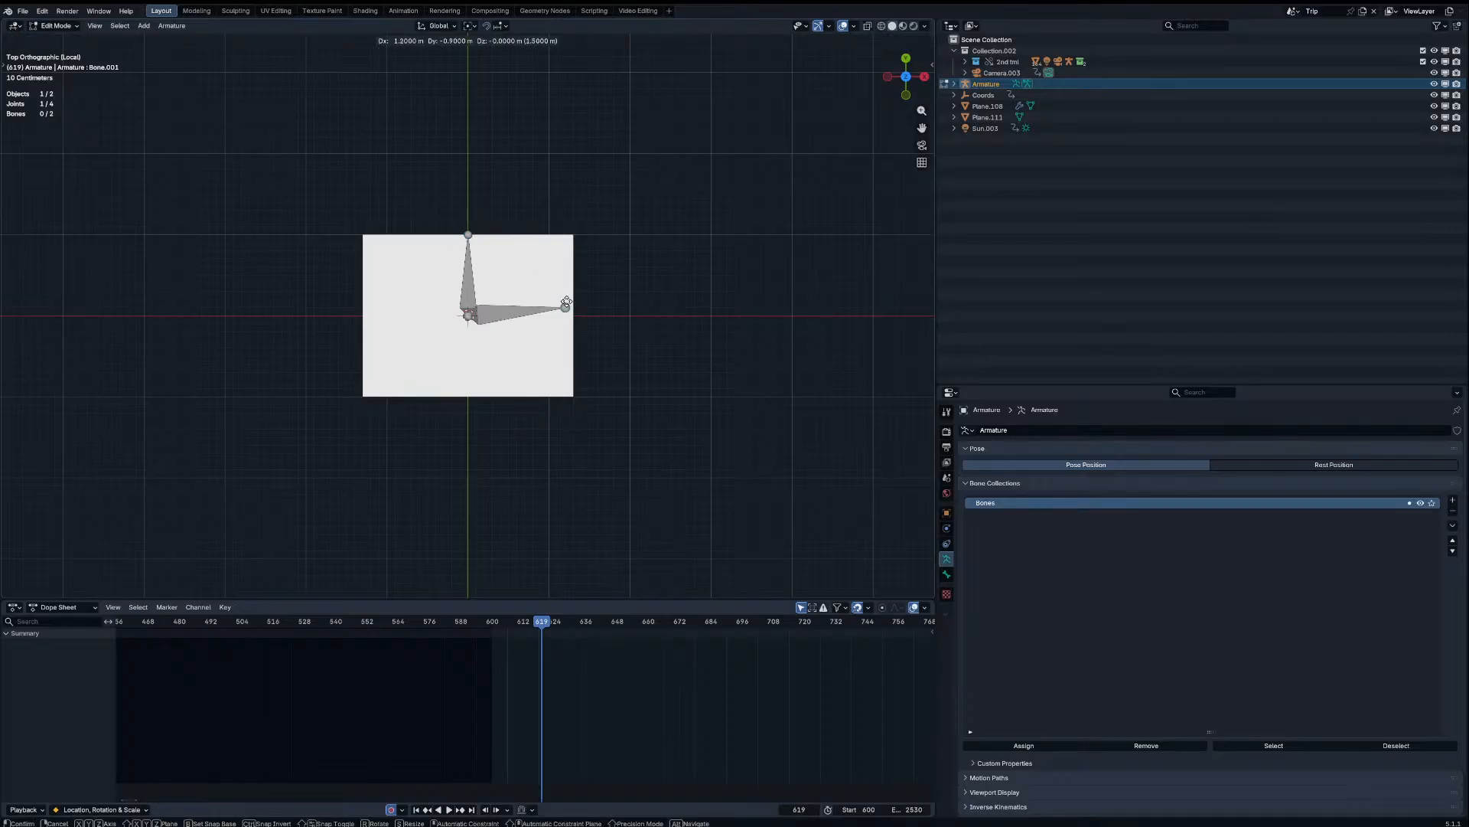
pyautogui.click(571, 317)
# Step: Rename the sideways bone Flap.R and symmetrize it to the opposite side
pyautogui.press('F2')
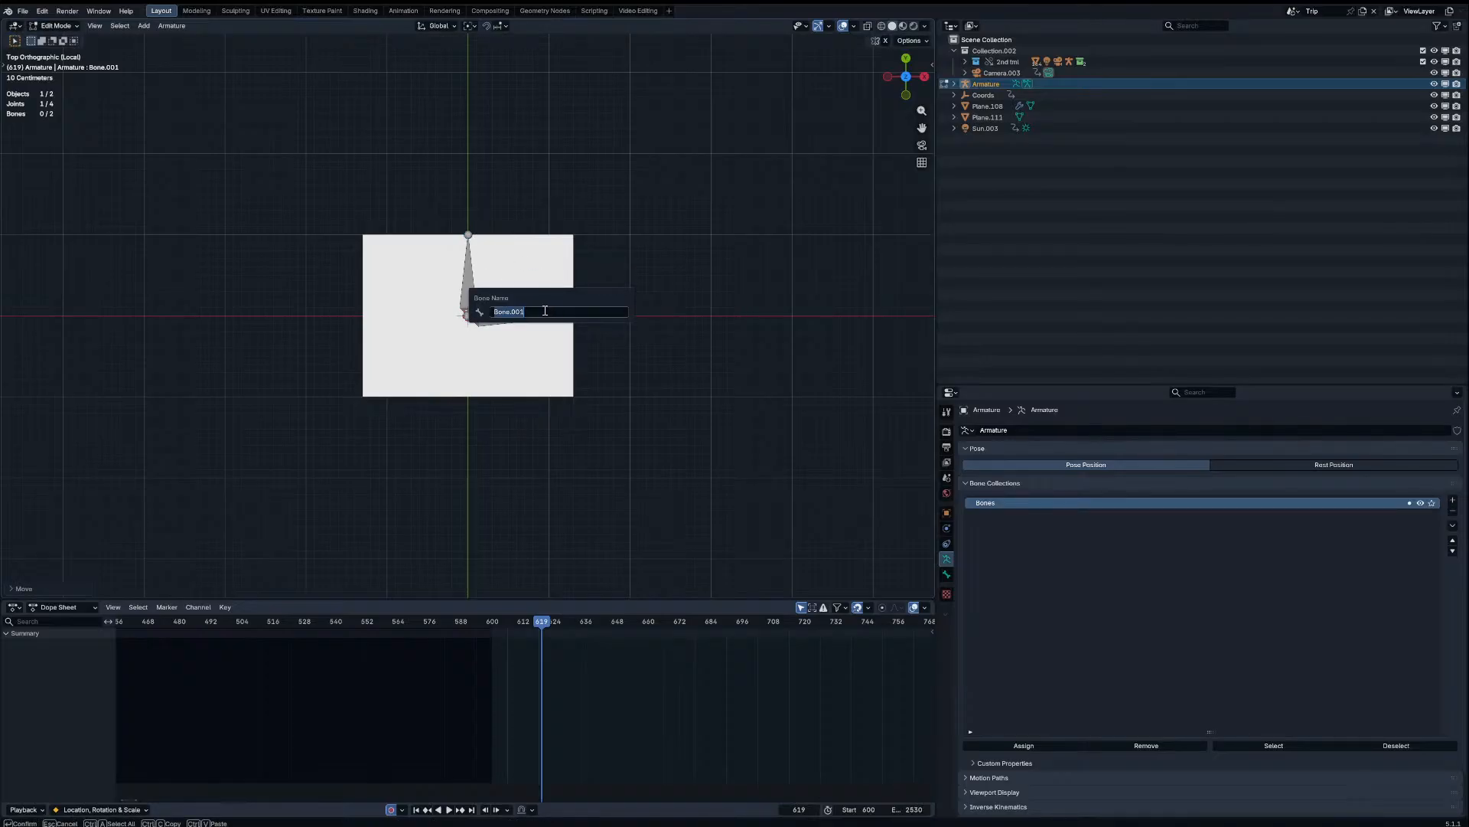
pyautogui.press('BackSpace')
pyautogui.press('Return')
pyautogui.rightClick(524, 309)
pyautogui.click(533, 308)
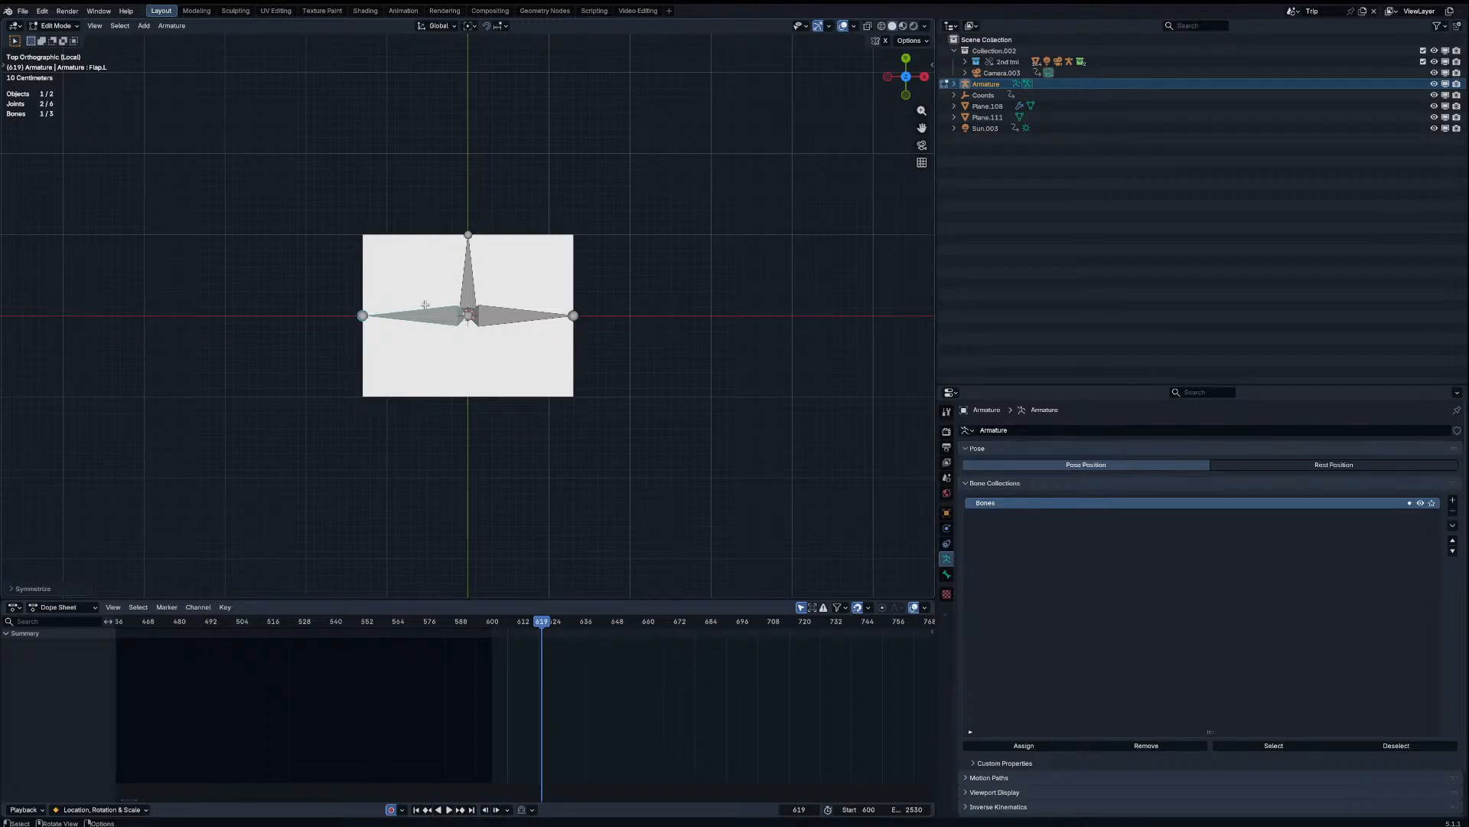
# Step: Align Flap.R's base with the adjacent fold edge using the 3D cursor, adjust its tip and symmetrize it again
pyautogui.hotkey('alt', 'q')
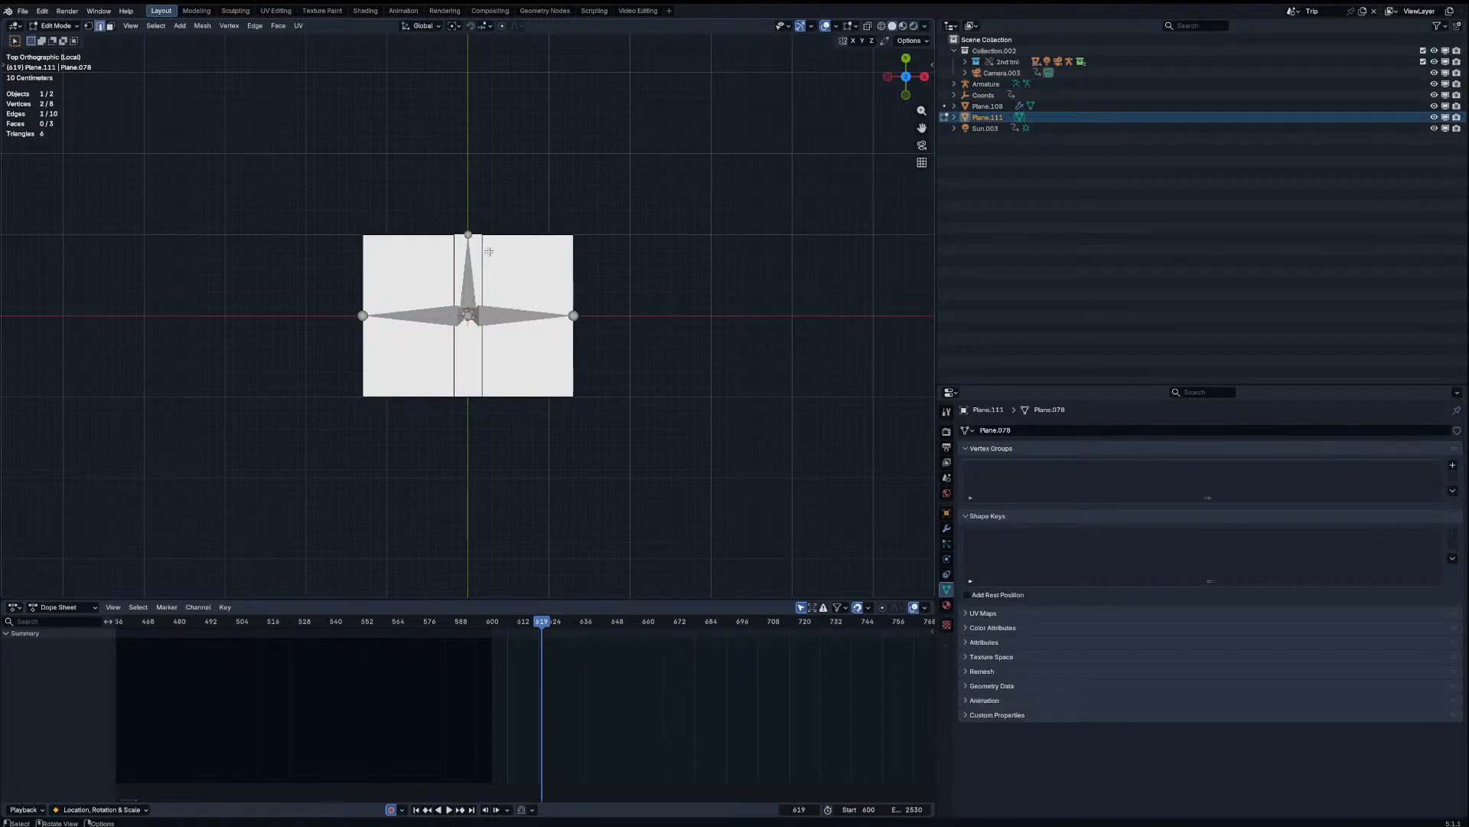
pyautogui.hotkey('alt', 'q')
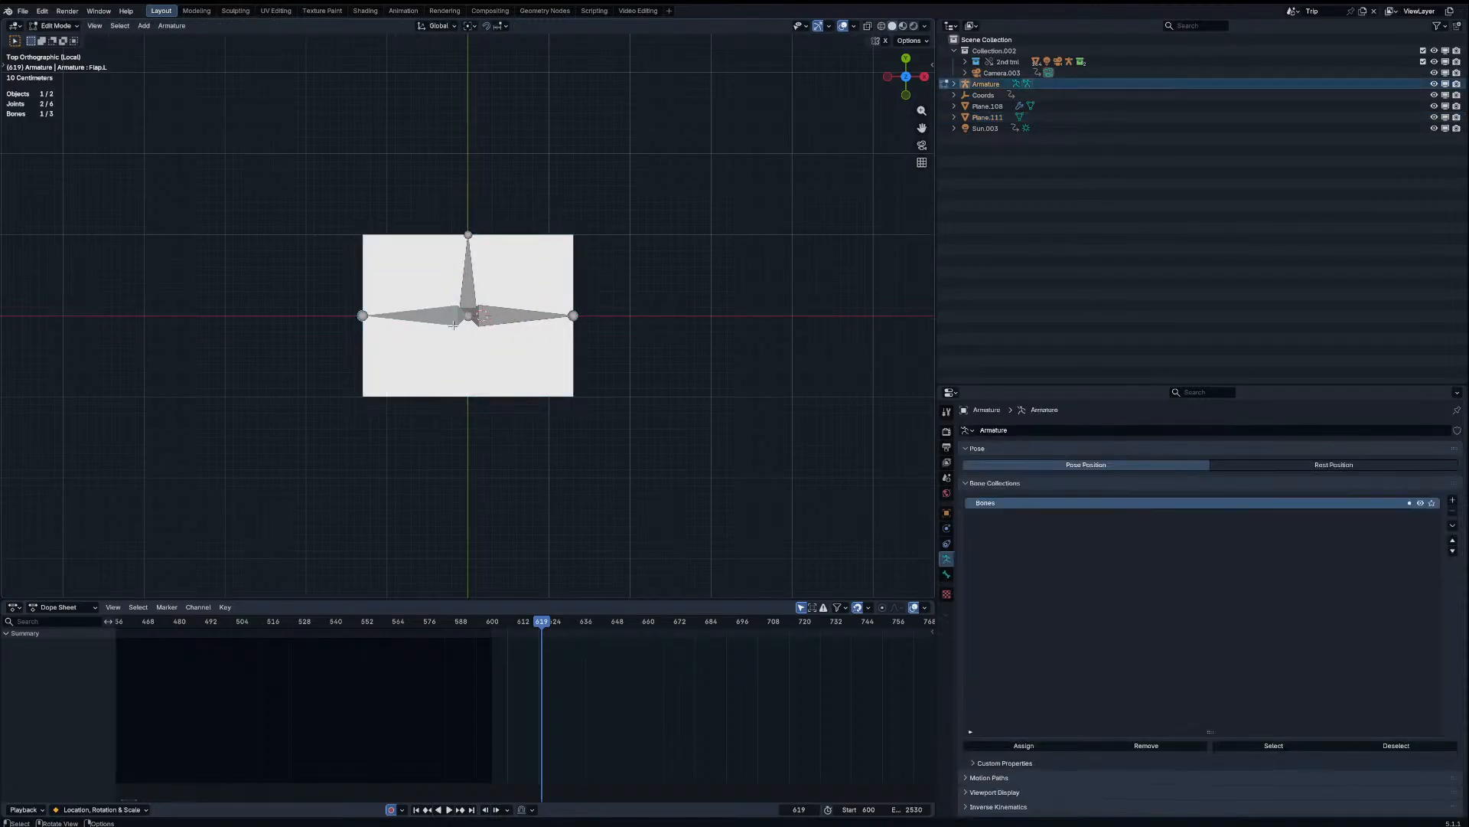
pyautogui.click(496, 316)
pyautogui.hotkey('shift', 's')
pyautogui.click(501, 273)
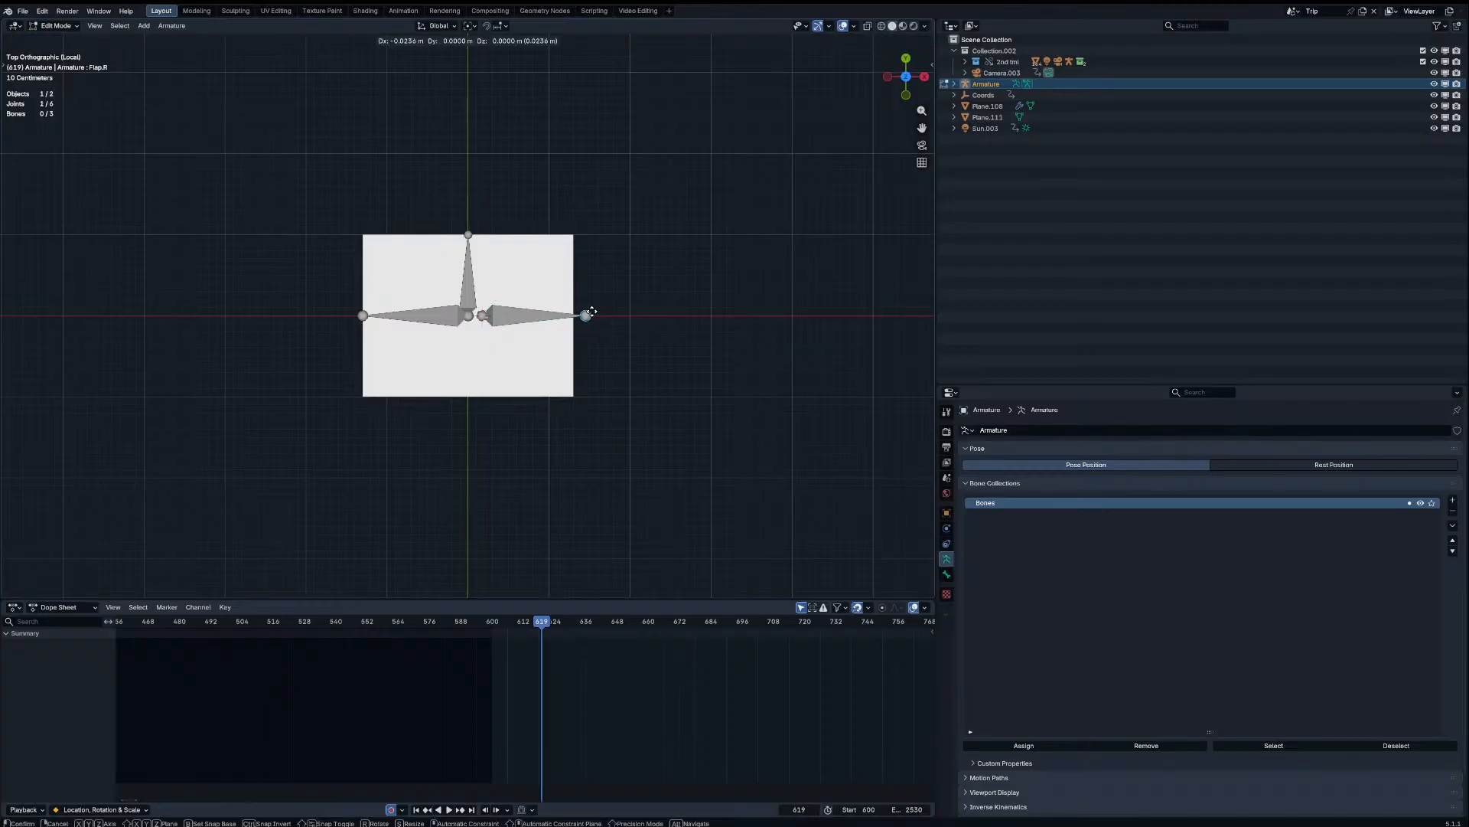
pyautogui.rightClick(555, 316)
pyautogui.click(555, 314)
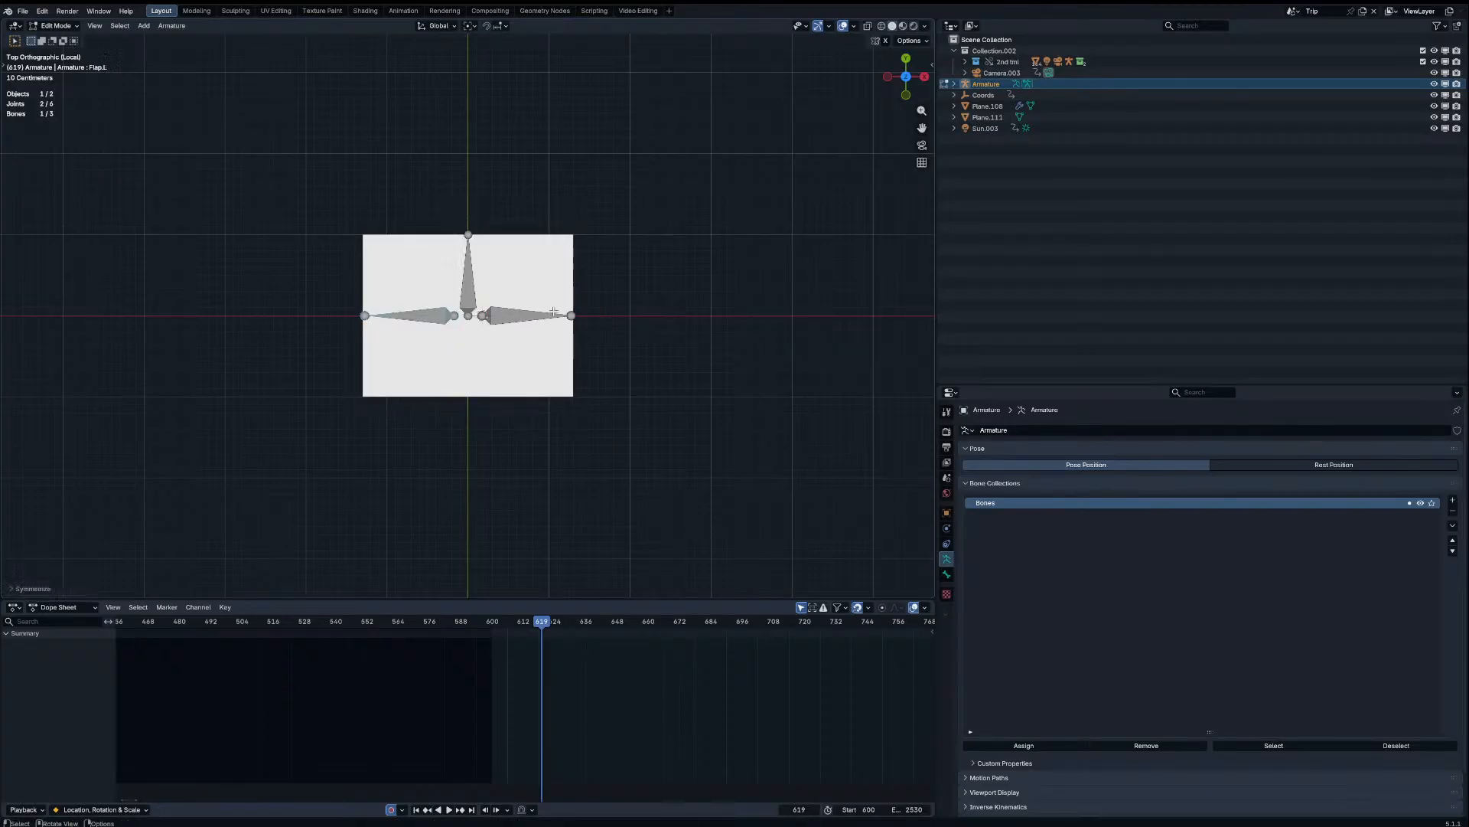
# Step: Leave armature editing, select the plane and open its mesh in Edit Mode
pyautogui.press('Tab')
pyautogui.click(513, 289)
pyautogui.press('Tab')
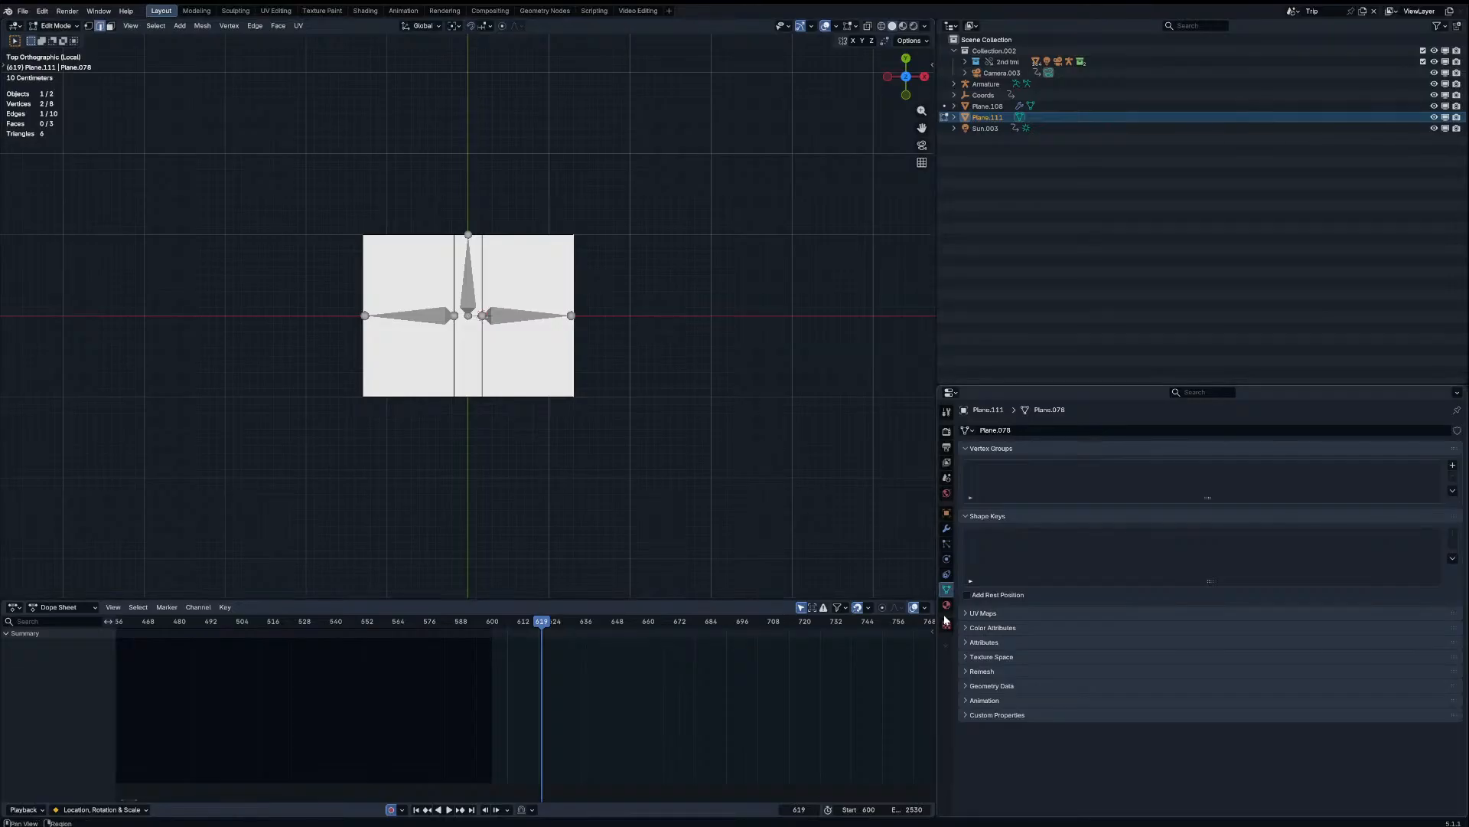
# Step: Add two vertex groups to the plane and name them Flap.R and Flap.L
pyautogui.click(1452, 466)
pyautogui.click(1452, 465)
pyautogui.doubleClick(1013, 467)
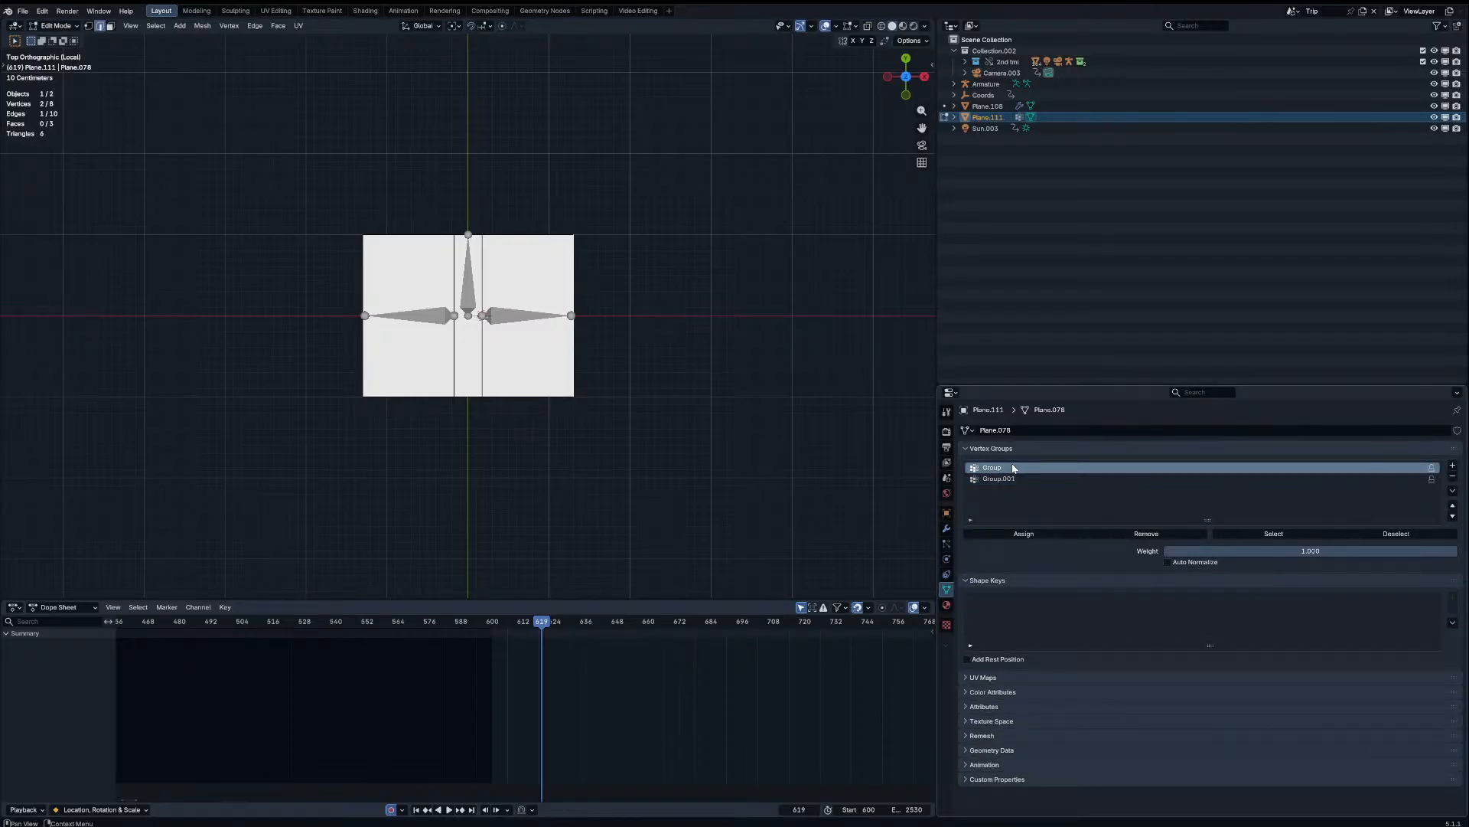
pyautogui.write('Flap.R')
pyautogui.doubleClick(982, 480)
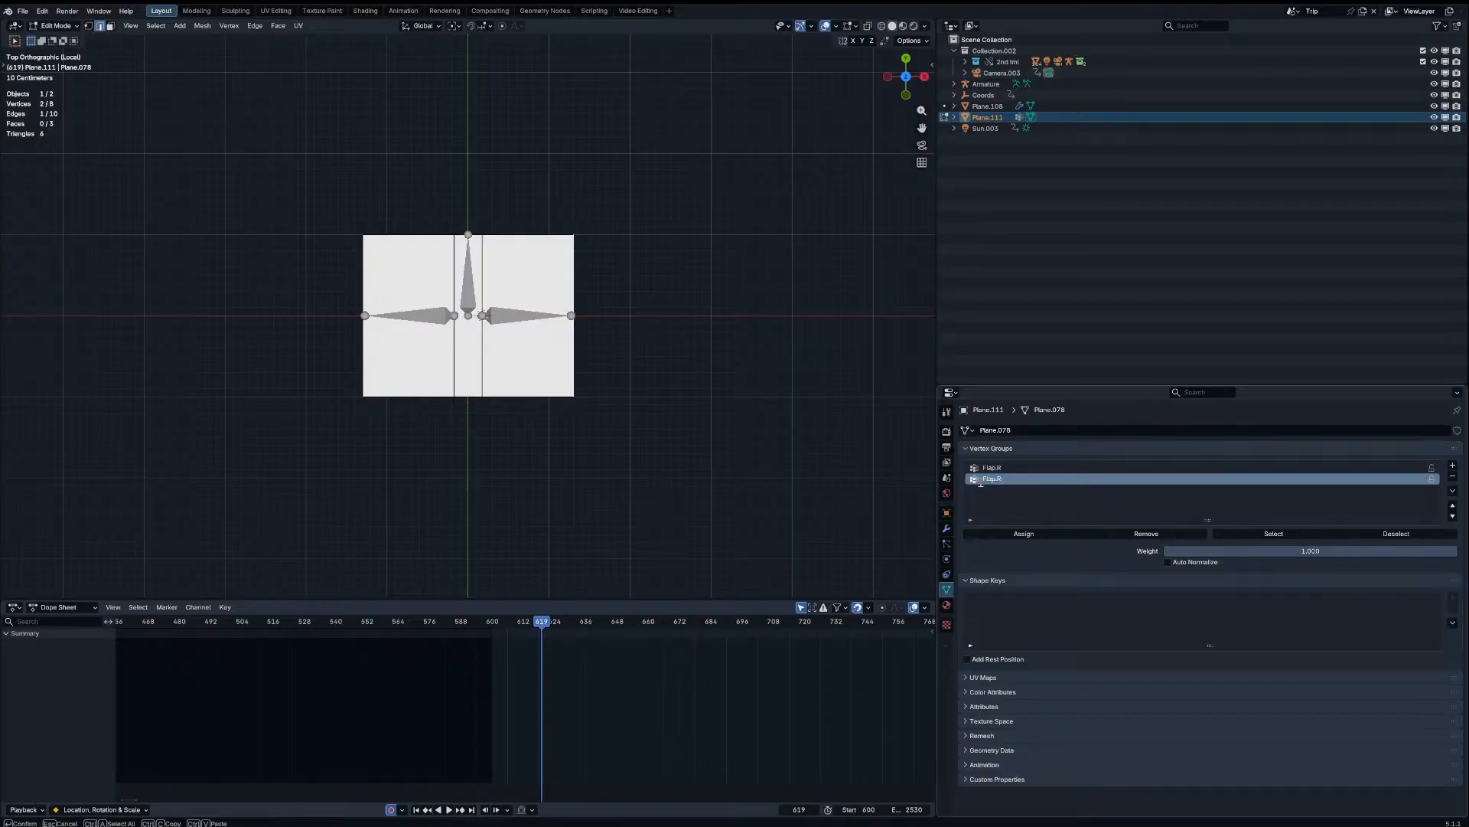
pyautogui.press('Return')
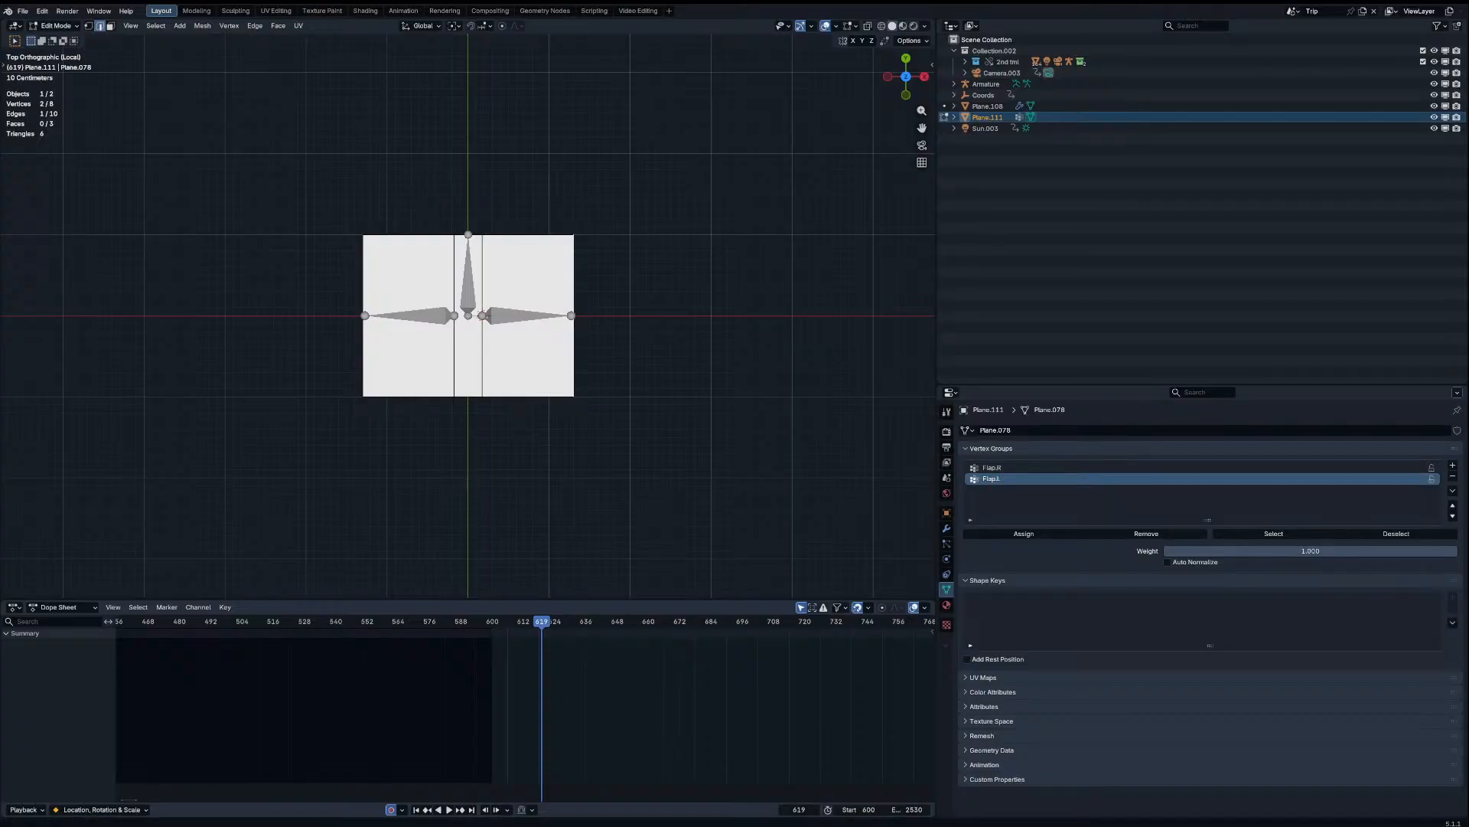
# Step: Add a third vertex group to the plane and name it Spine
pyautogui.click(1453, 465)
pyautogui.doubleClick(992, 490)
pyautogui.write('S')
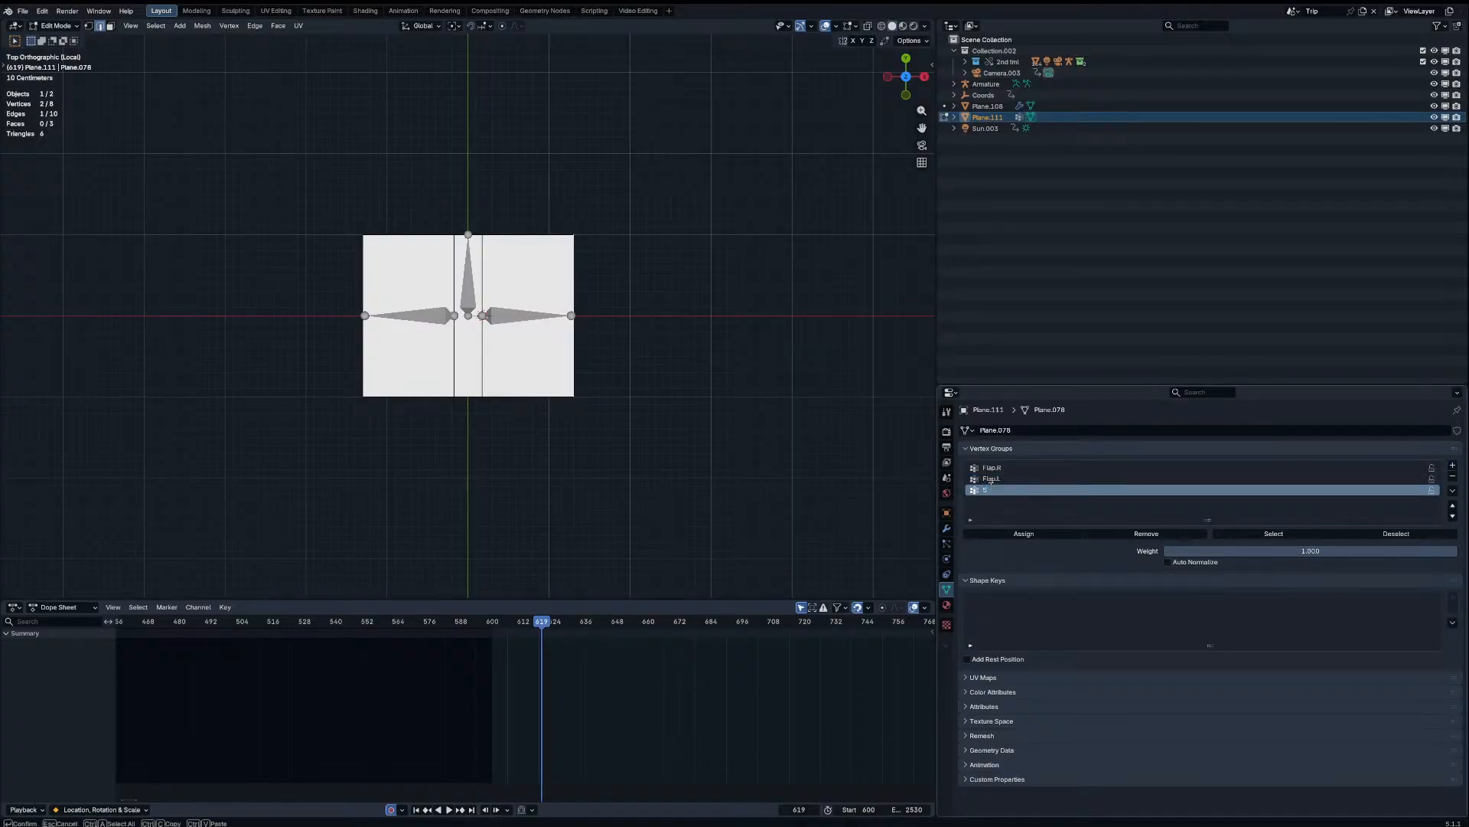
pyautogui.write('pine')
pyautogui.press('Return')
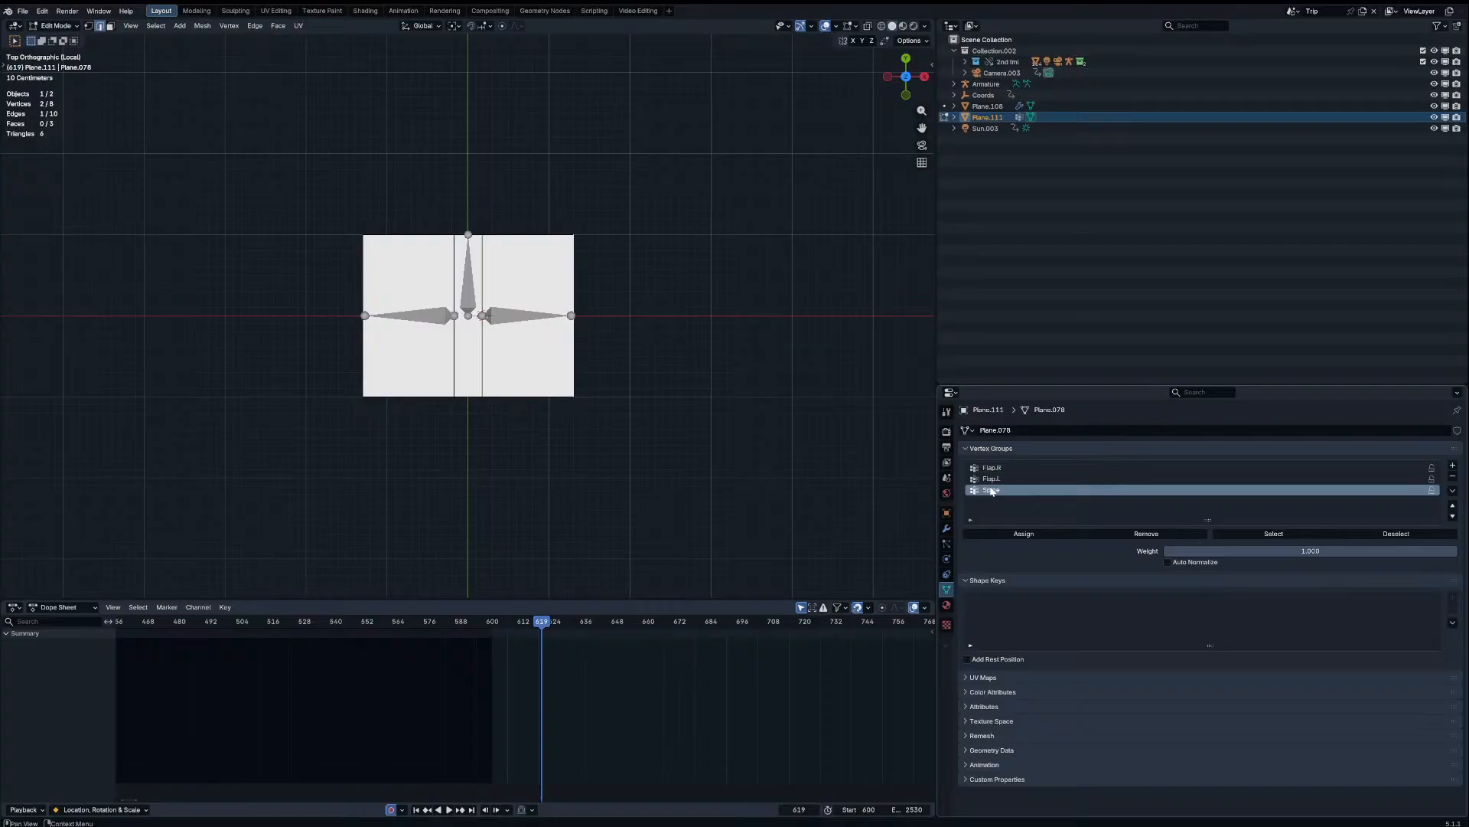
# Step: Open the armature for editing and rename the central bone Spine to match its vertex group
pyautogui.press('Tab')
pyautogui.click(469, 288)
pyautogui.press('Tab')
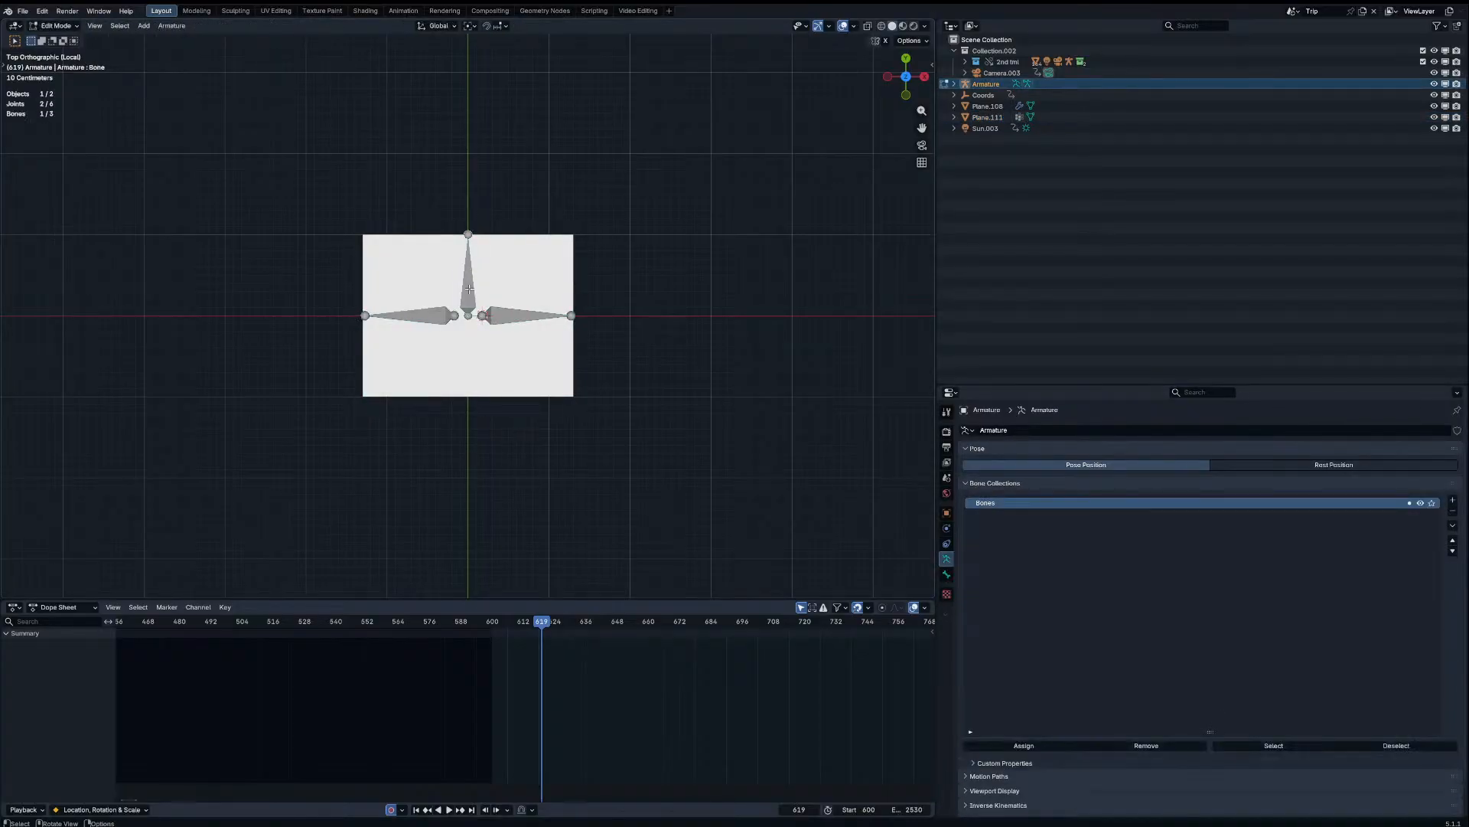
pyautogui.press('F2')
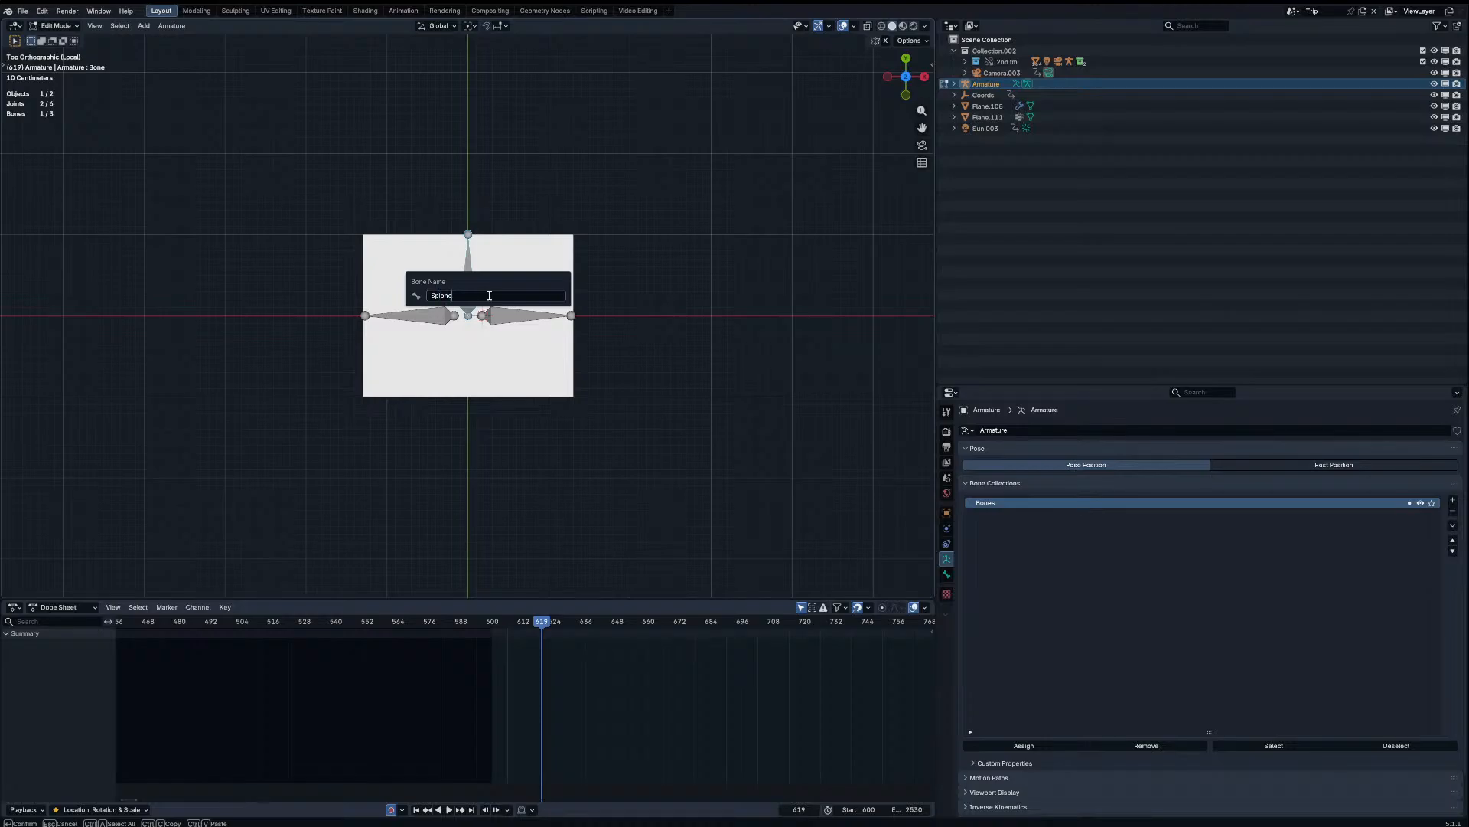
pyautogui.write('Spine')
pyautogui.press('Return')
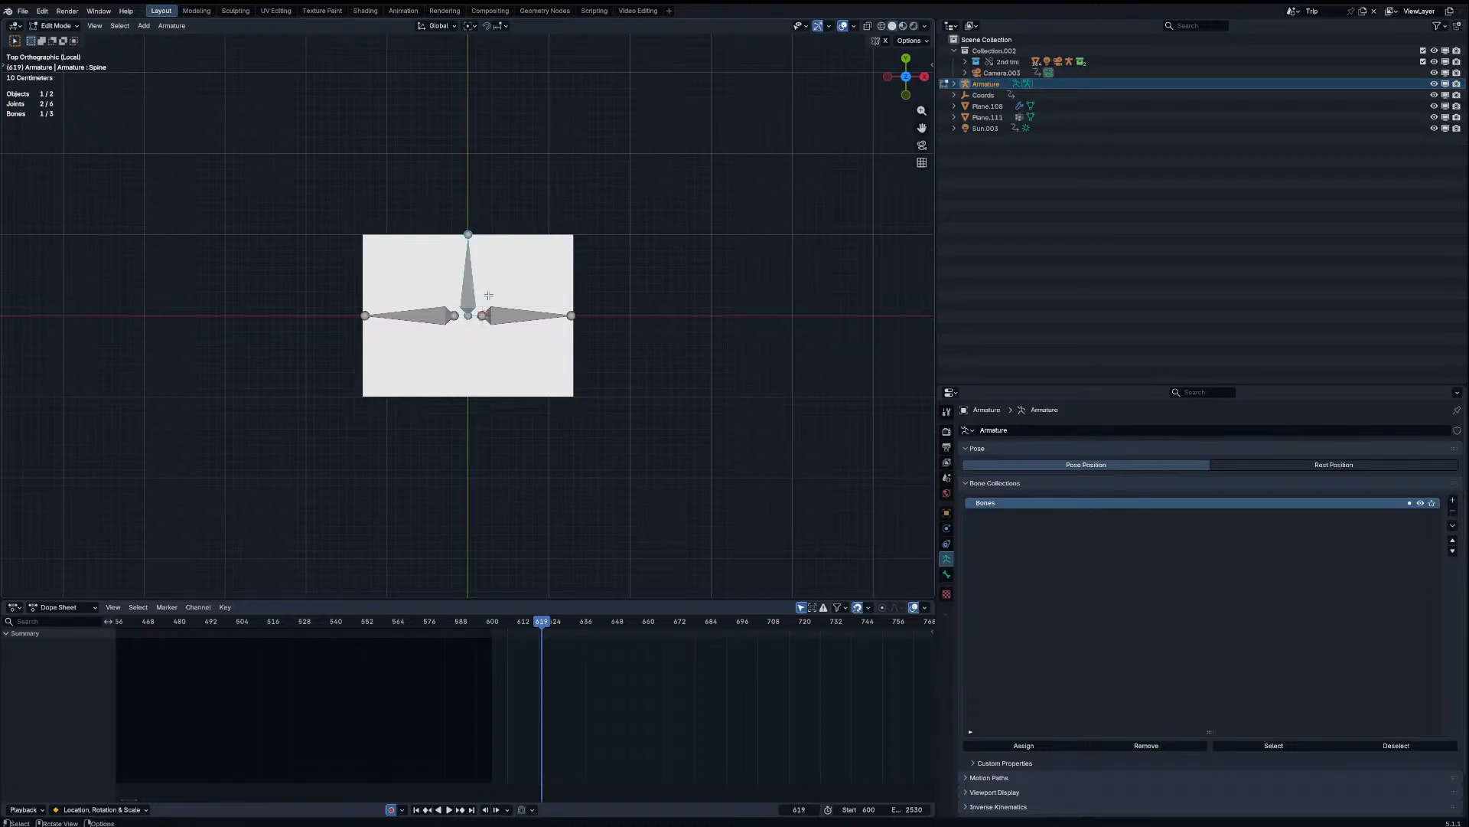
# Step: Leave armature editing and parent the plane to the armature with an armature deform
pyautogui.press('Tab')
pyautogui.click(553, 292)
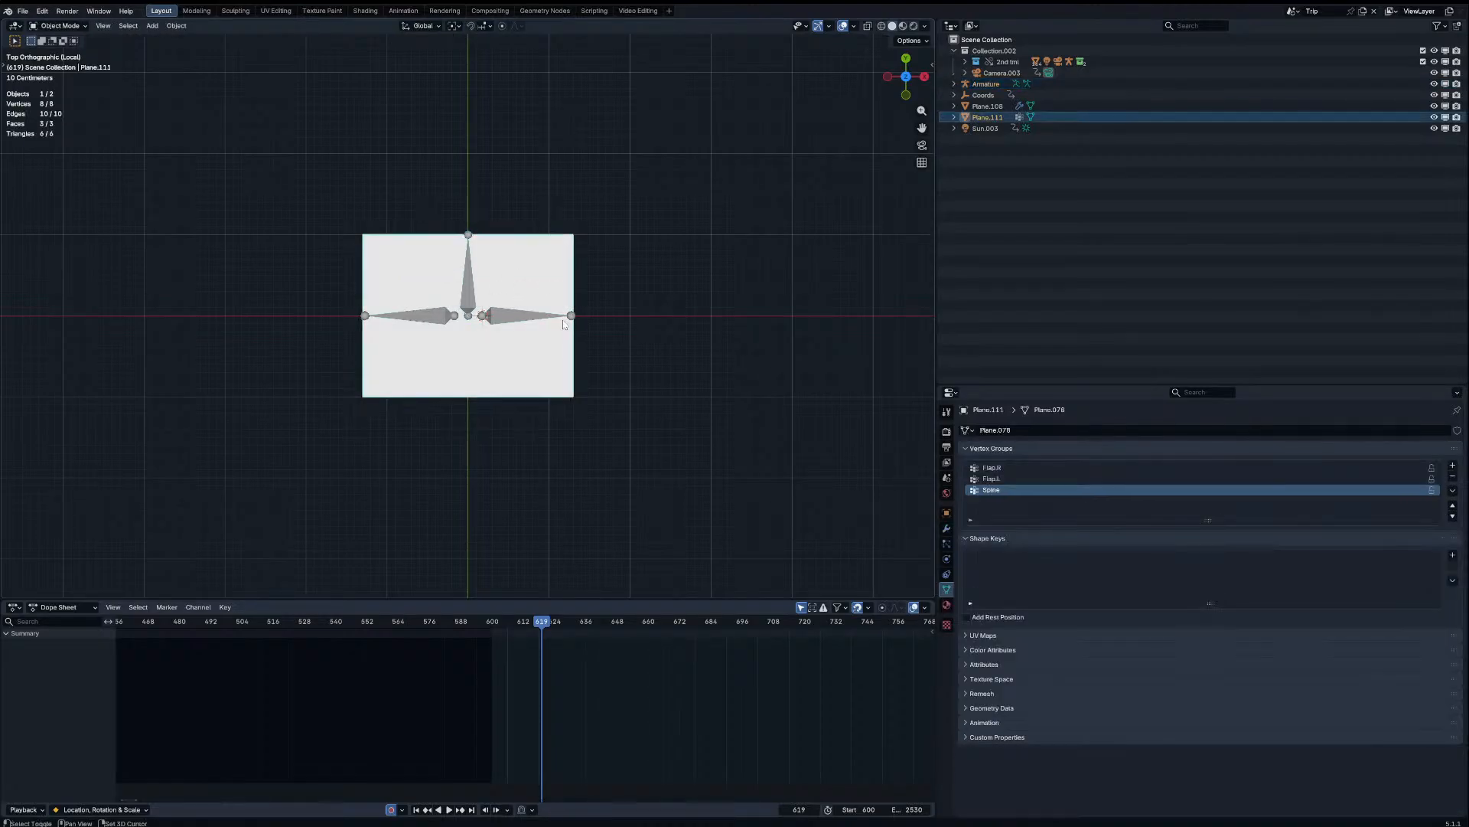
pyautogui.keyDown('shift'); pyautogui.click(541, 320); pyautogui.keyUp('shift')
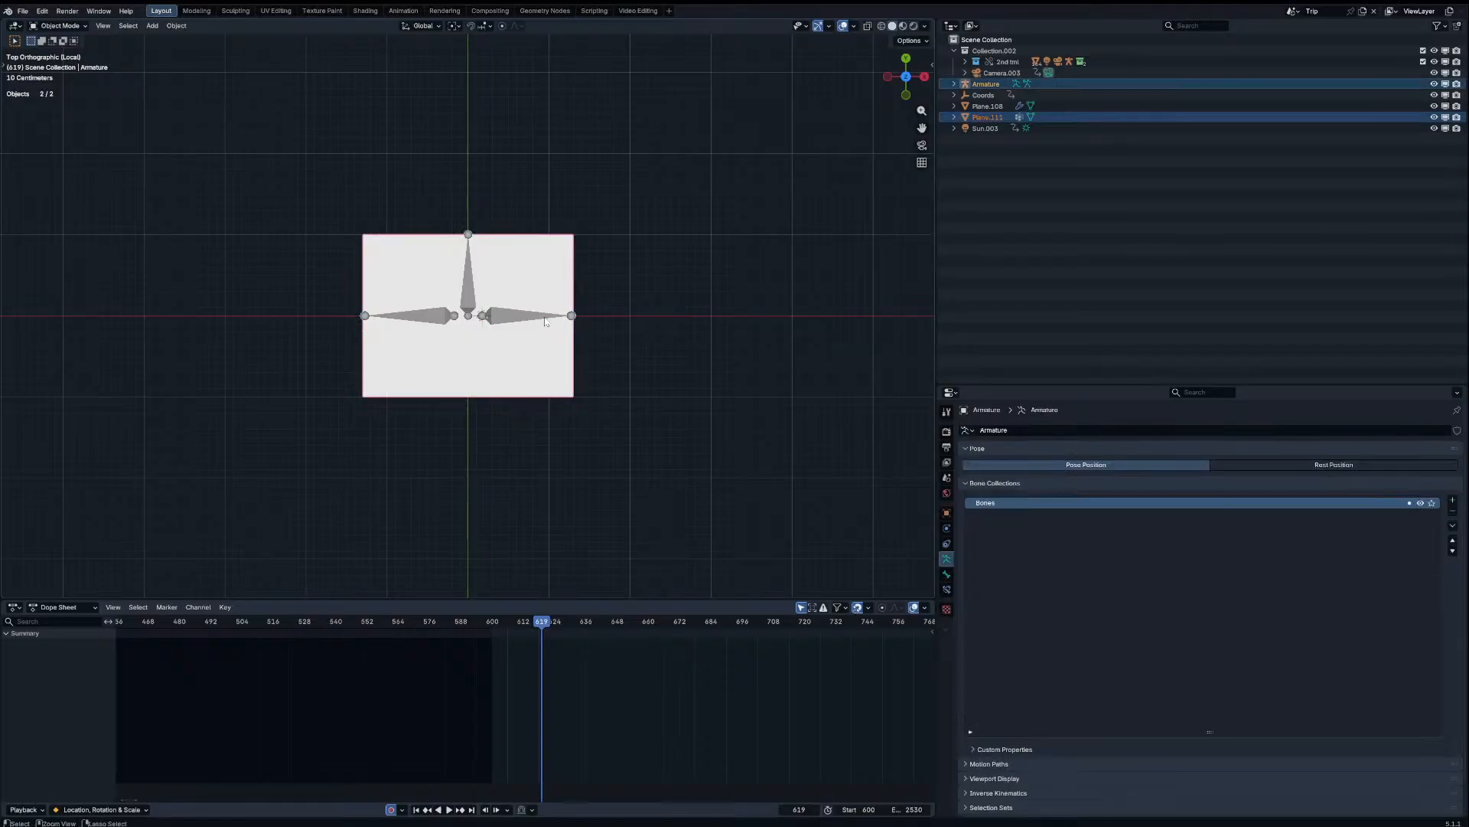
pyautogui.hotkey('ctrl', 'p')
pyautogui.click(512, 274)
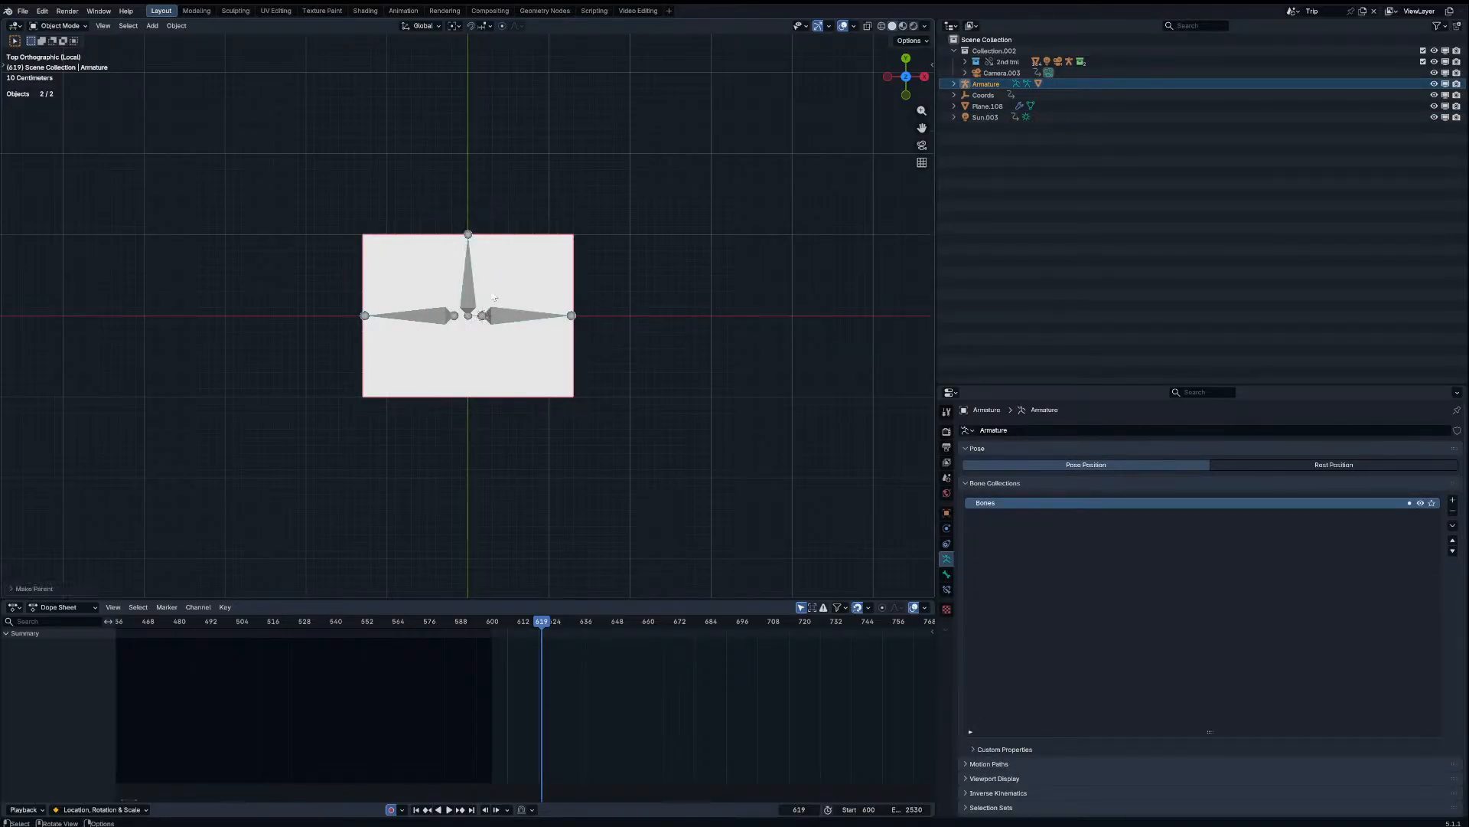
# Step: Assign the plane's outer side edges to the Flap.R and Flap.L vertex groups and the two fold edges to Spine
pyautogui.click(498, 298)
pyautogui.press('Tab')
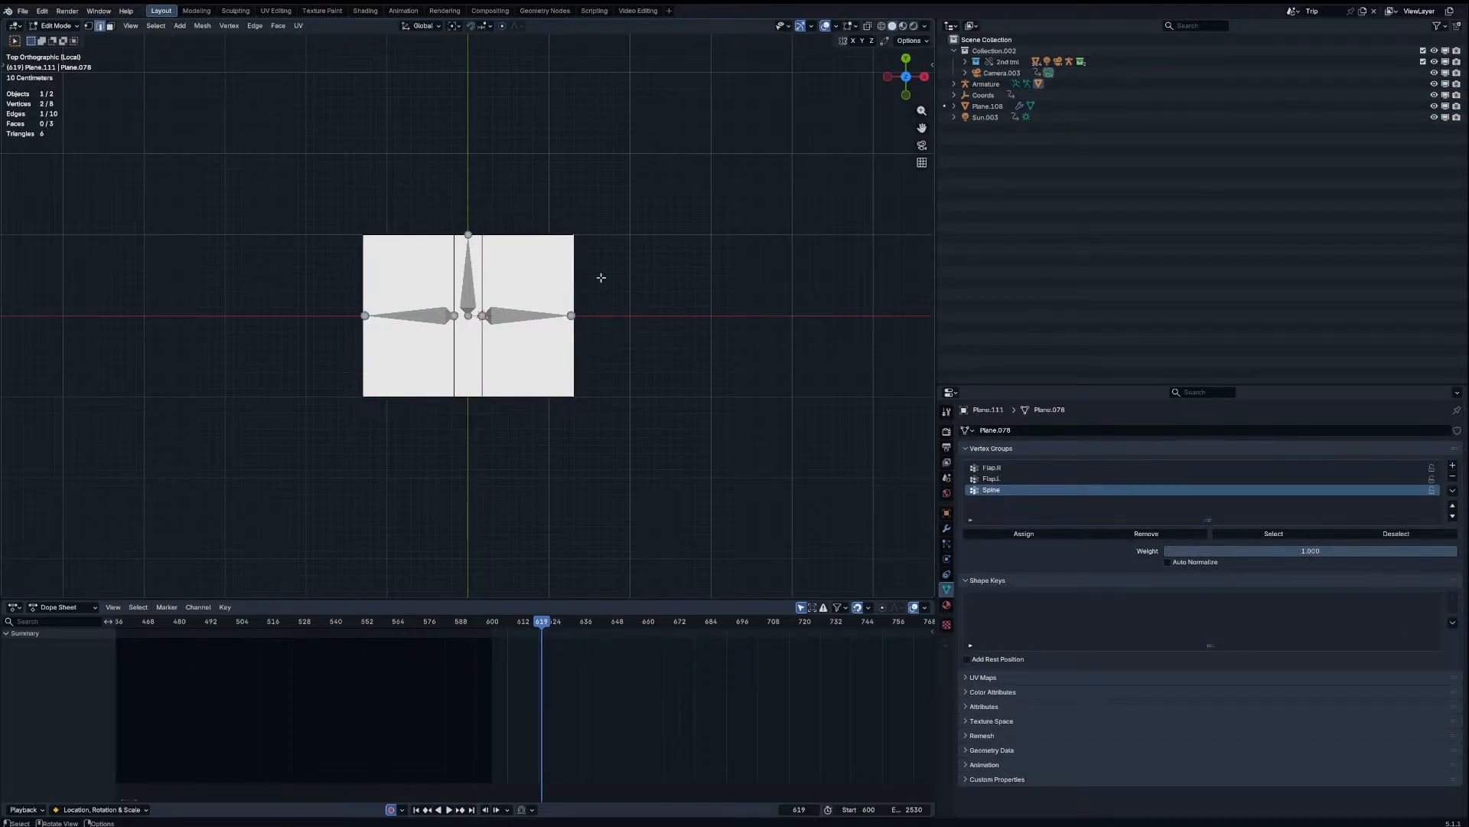
pyautogui.click(995, 467)
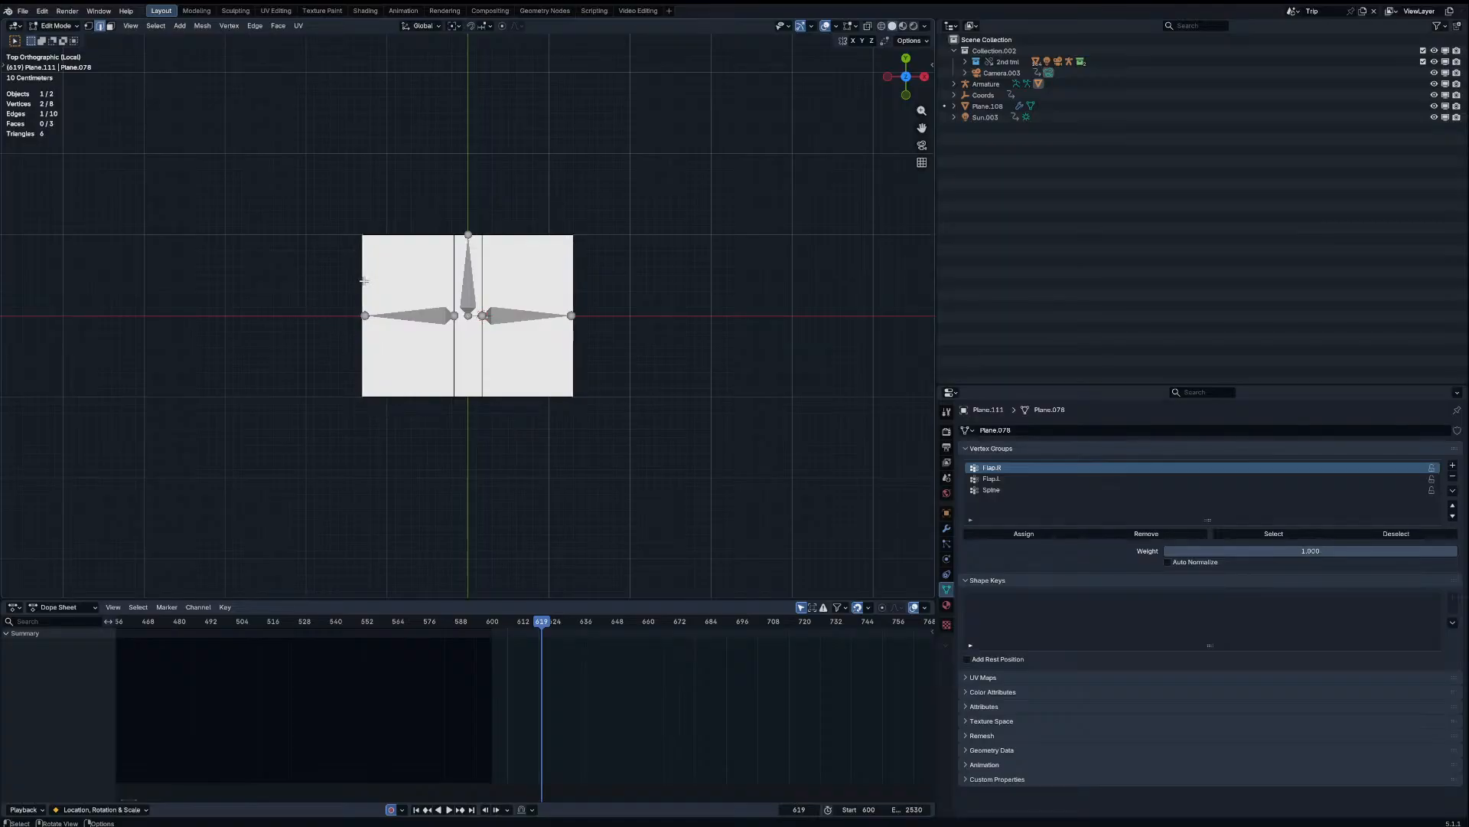
pyautogui.click(995, 478)
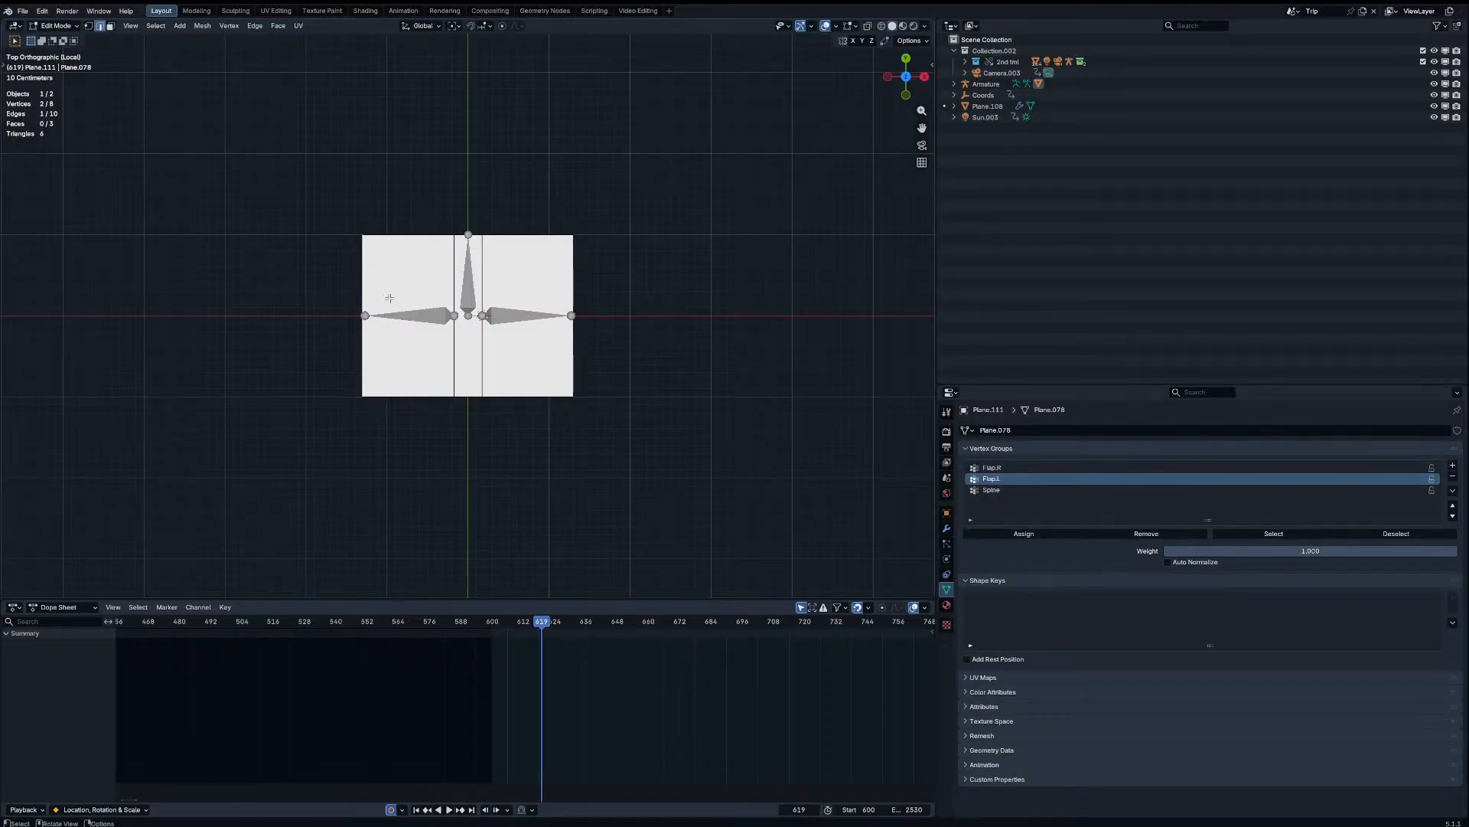
pyautogui.click(451, 295)
pyautogui.keyDown('shift'); pyautogui.click(477, 293); pyautogui.keyUp('shift')
pyautogui.click(1066, 490)
pyautogui.click(1042, 534)
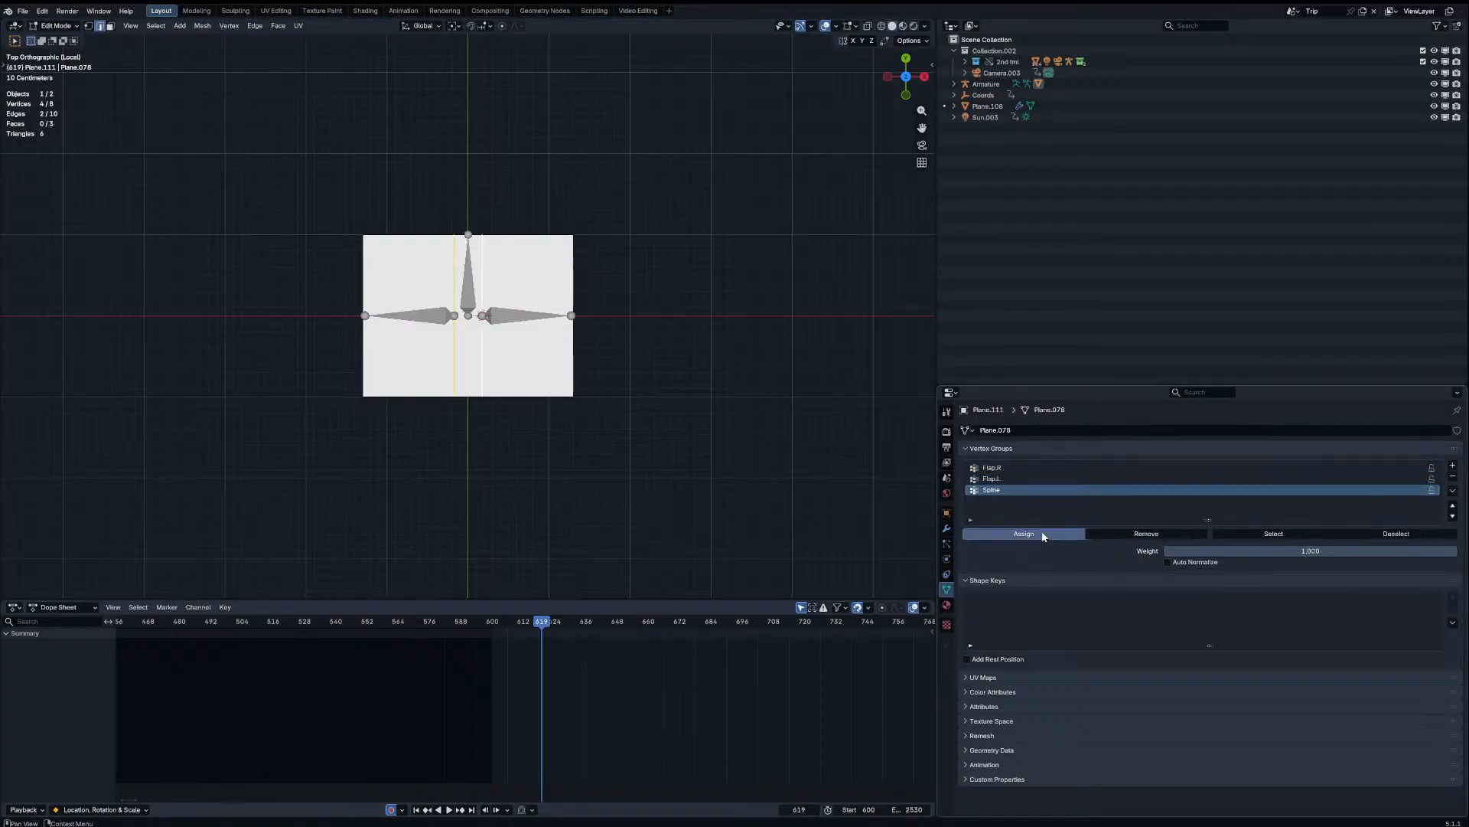
# Step: Select the Flap.R bone plus the Spine bone and parent Flap.R to Spine in armature Edit Mode
pyautogui.press('Tab')
pyautogui.click(469, 282)
pyautogui.hotkey('ctrl', 'Tab')
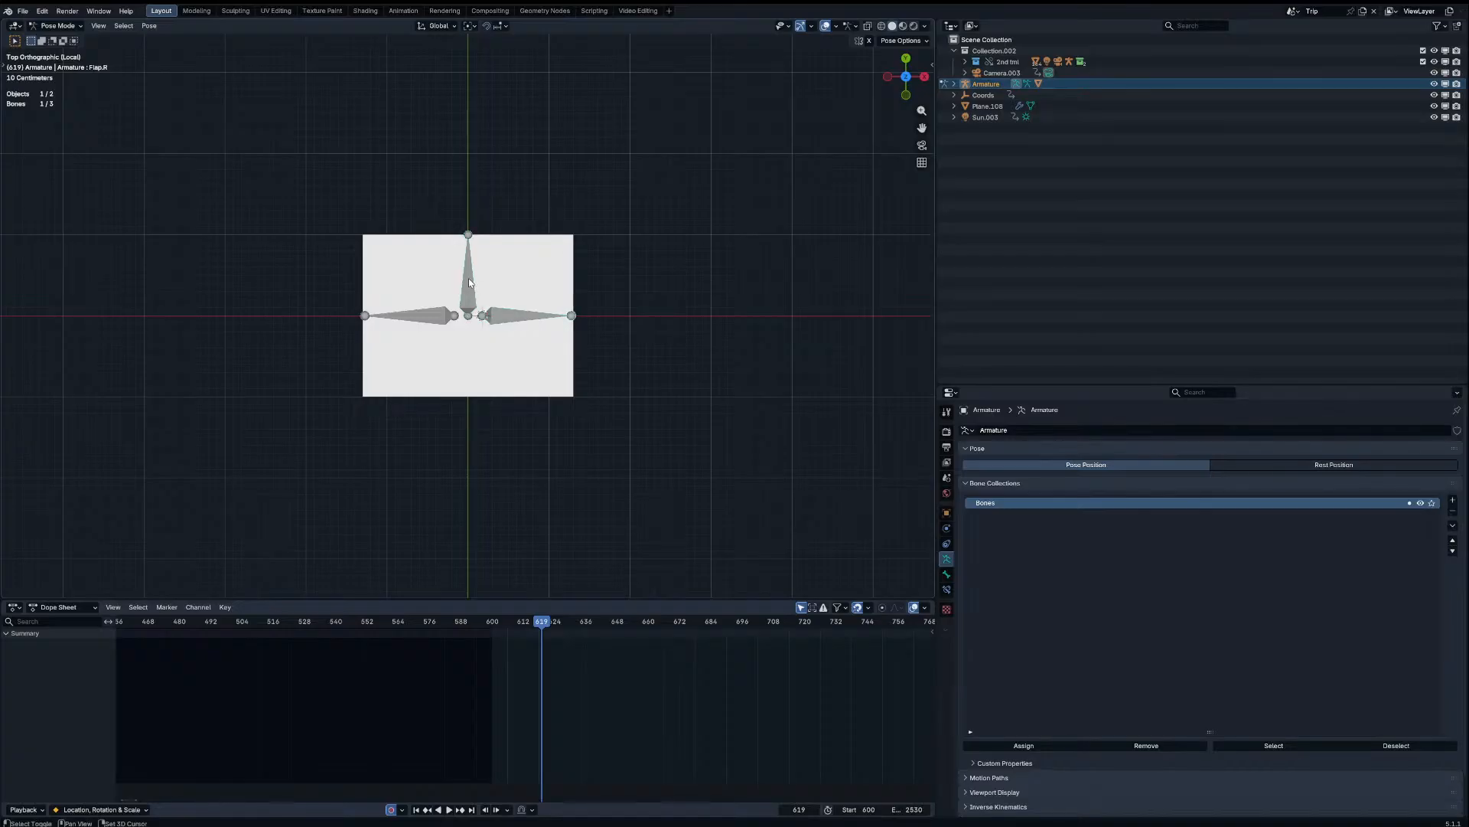
pyautogui.keyDown('shift'); pyautogui.click(469, 282); pyautogui.keyUp('shift')
pyautogui.hotkey('ctrl', 'p')
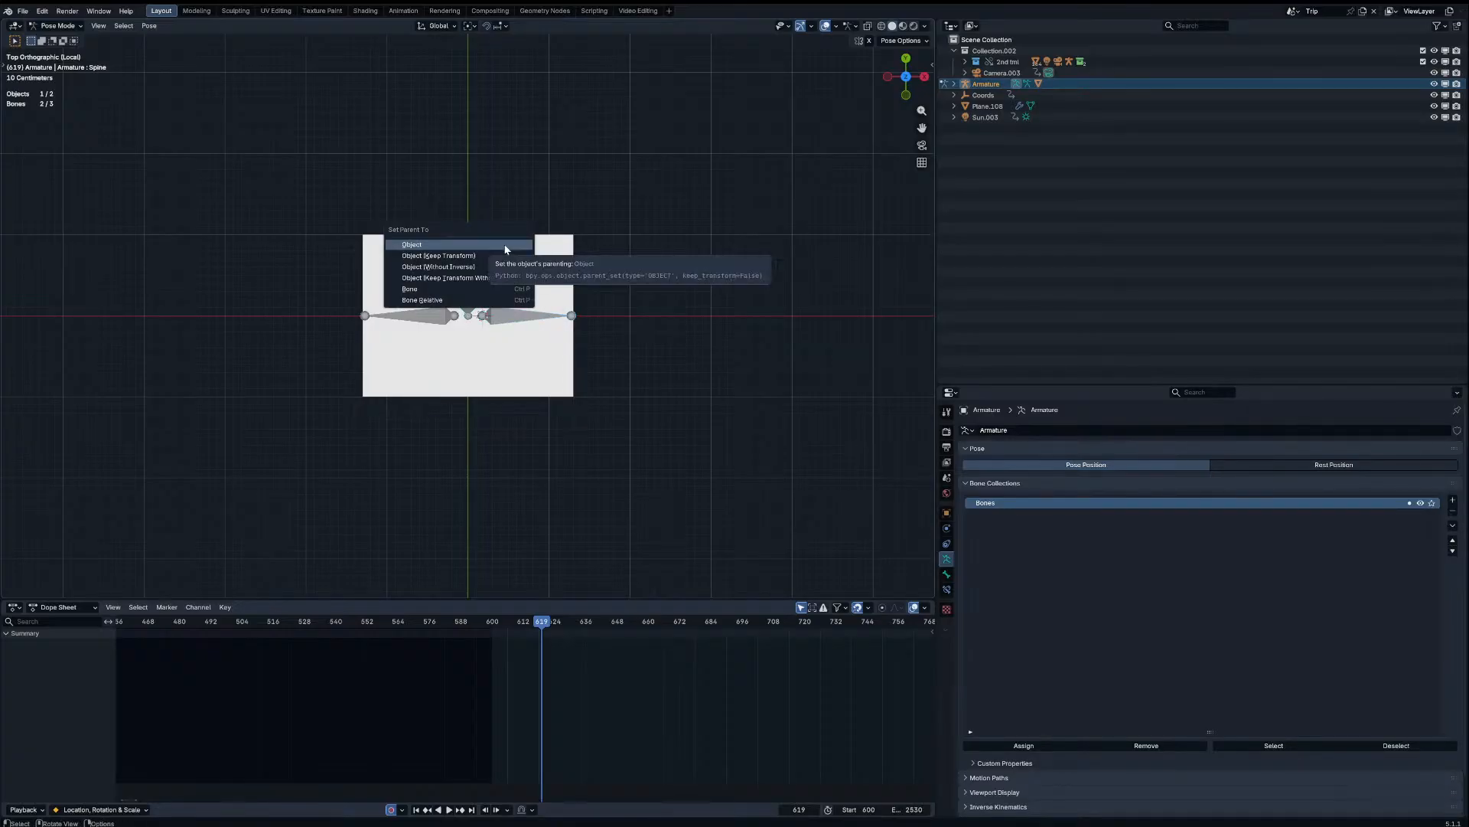
pyautogui.click(505, 296)
pyautogui.press('Tab')
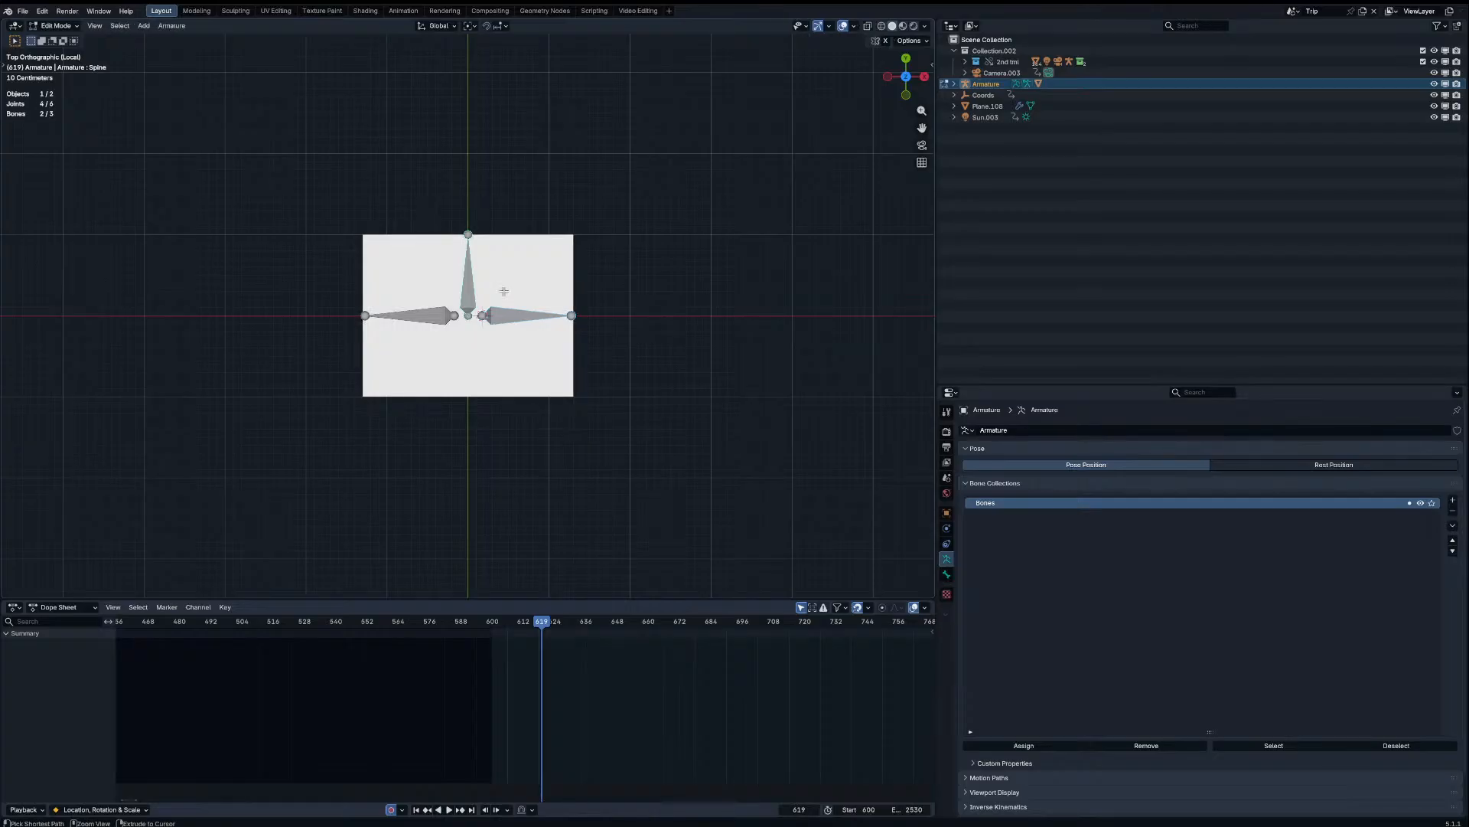
pyautogui.hotkey('ctrl', 'p')
pyautogui.click(504, 292)
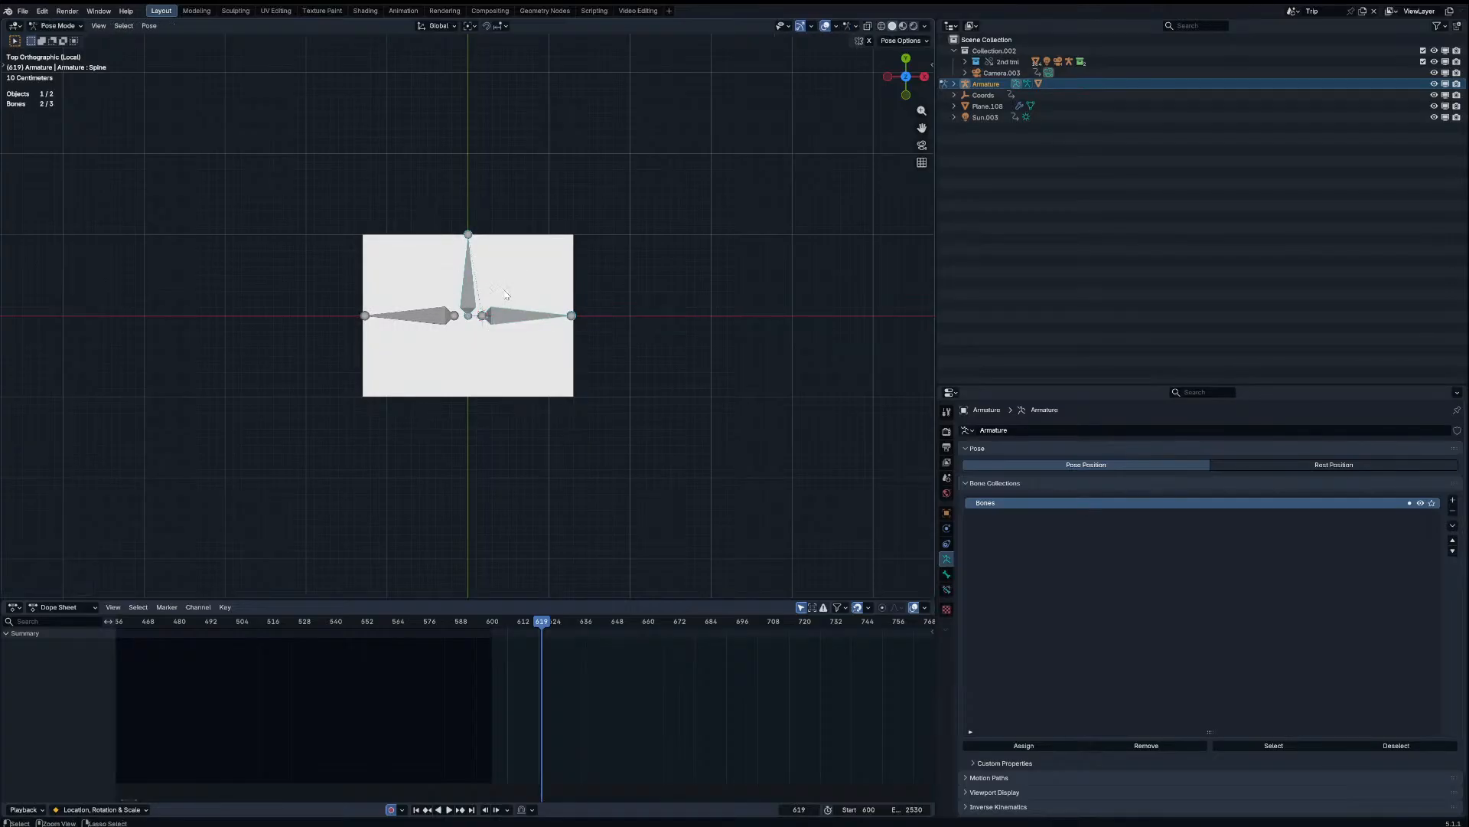
# Step: In Pose Mode, rotate Flap.R about its local X axis with mirrored posing until both flaps stand nearly upright
pyautogui.rightClick(533, 308)
pyautogui.click(533, 308)
pyautogui.hotkey('ctrl', 'Tab')
pyautogui.moveTo(532, 309); pyautogui.dragTo(714, 306, button='middle')
pyautogui.press('r')
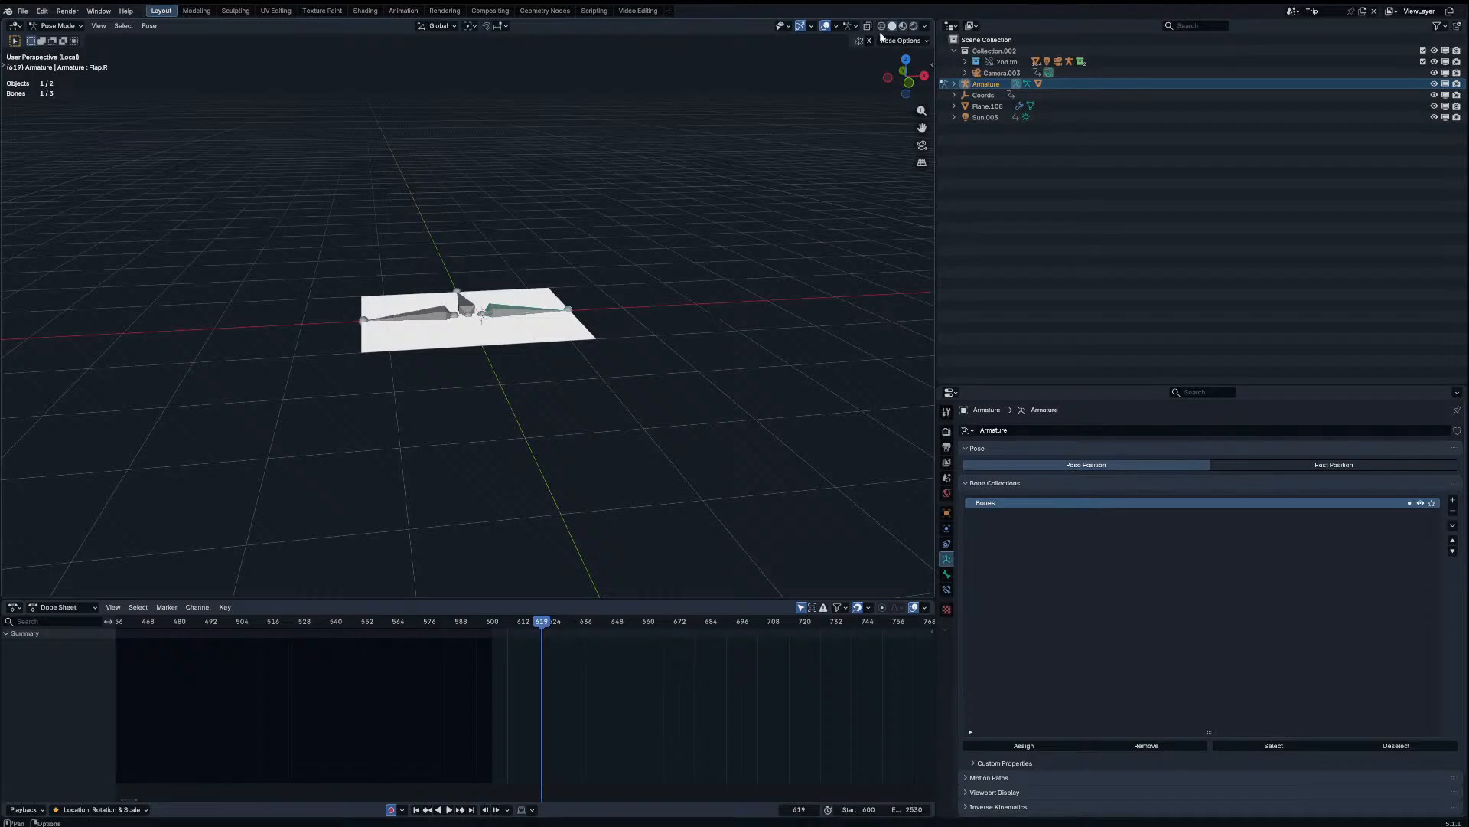
pyautogui.press('x')
pyautogui.press('x')
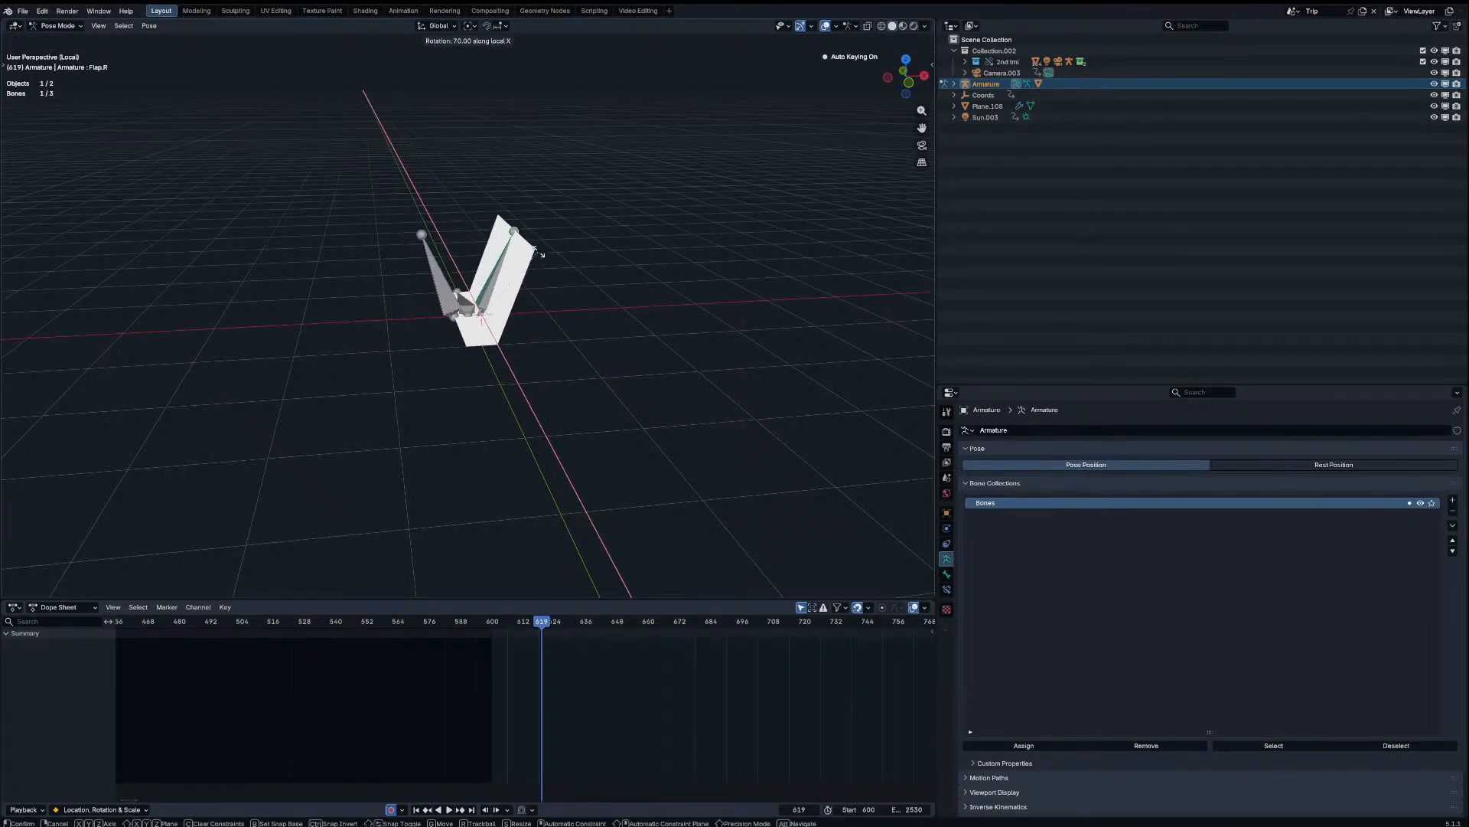
pyautogui.click(521, 243)
pyautogui.press('r')
pyautogui.press('x')
pyautogui.press('x')
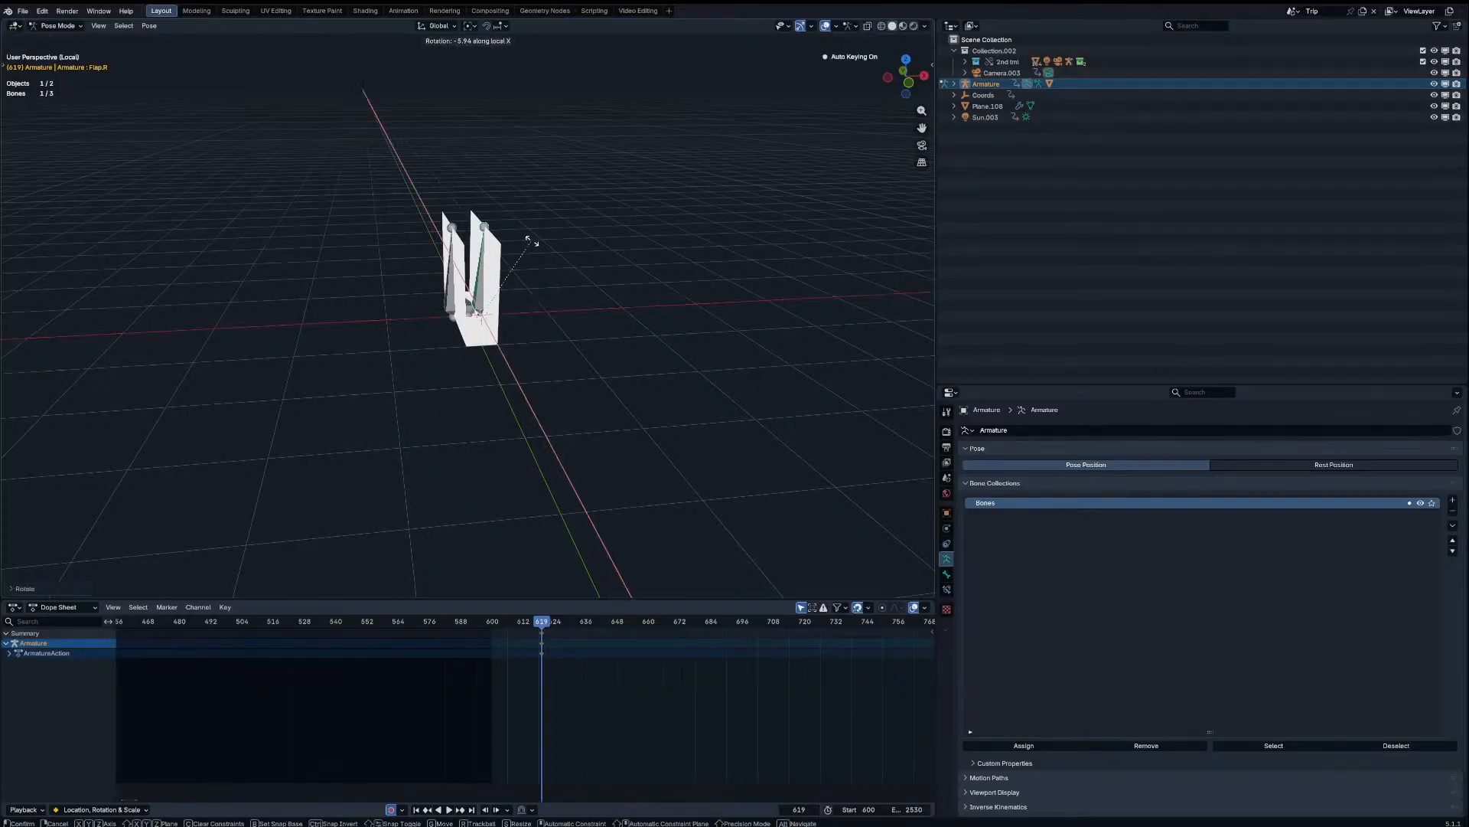
pyautogui.click(533, 243)
pyautogui.press('KP_1')
pyautogui.scroll(3, 539, 258)
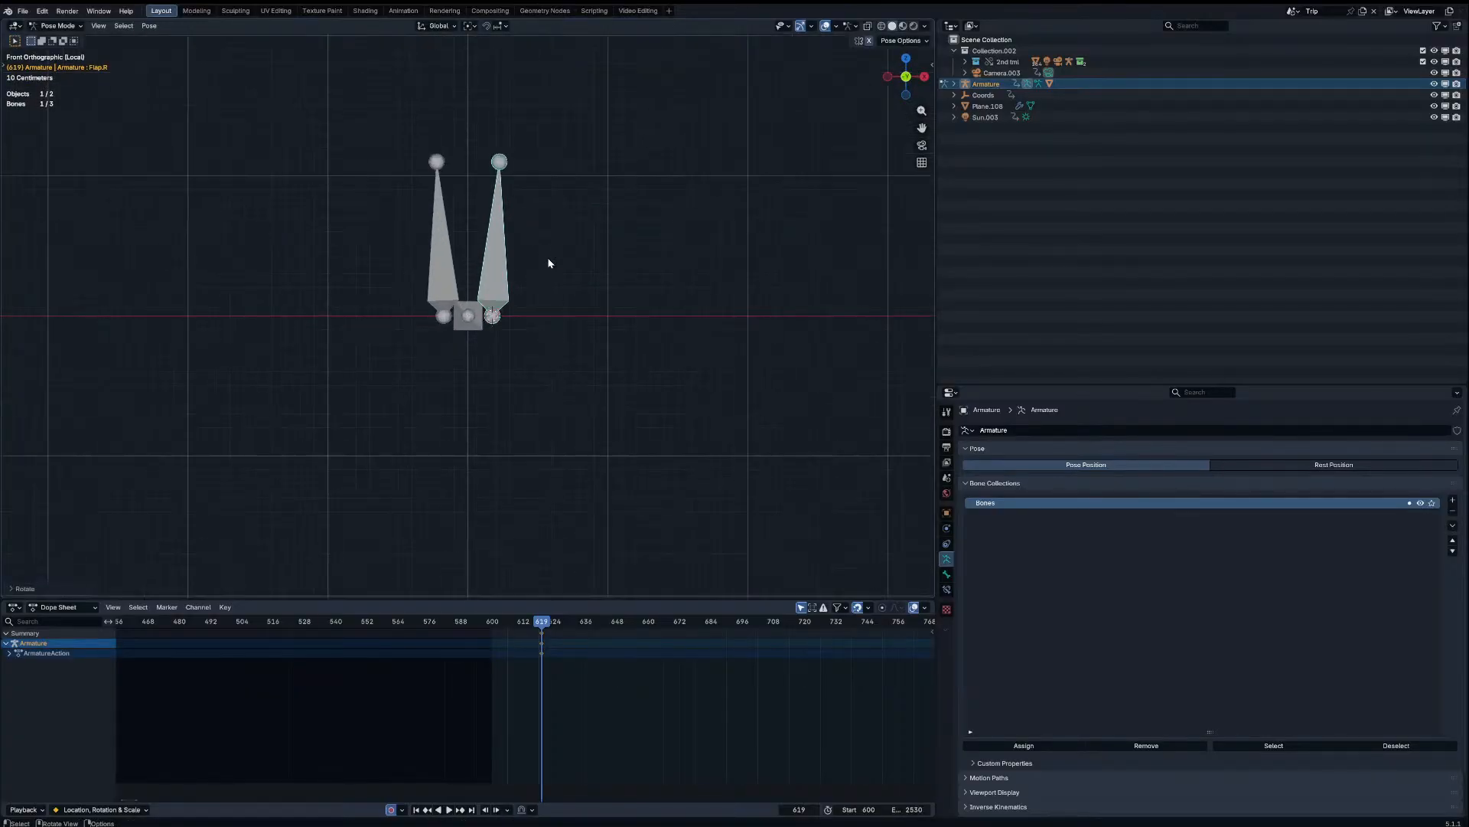
# Step: Duplicate one of the plane's fold edges in place and extrude it up along Z to roughly the flap's height
pyautogui.press('KP_7')
pyautogui.hotkey('ctrl', 'Tab')
pyautogui.click(463, 388)
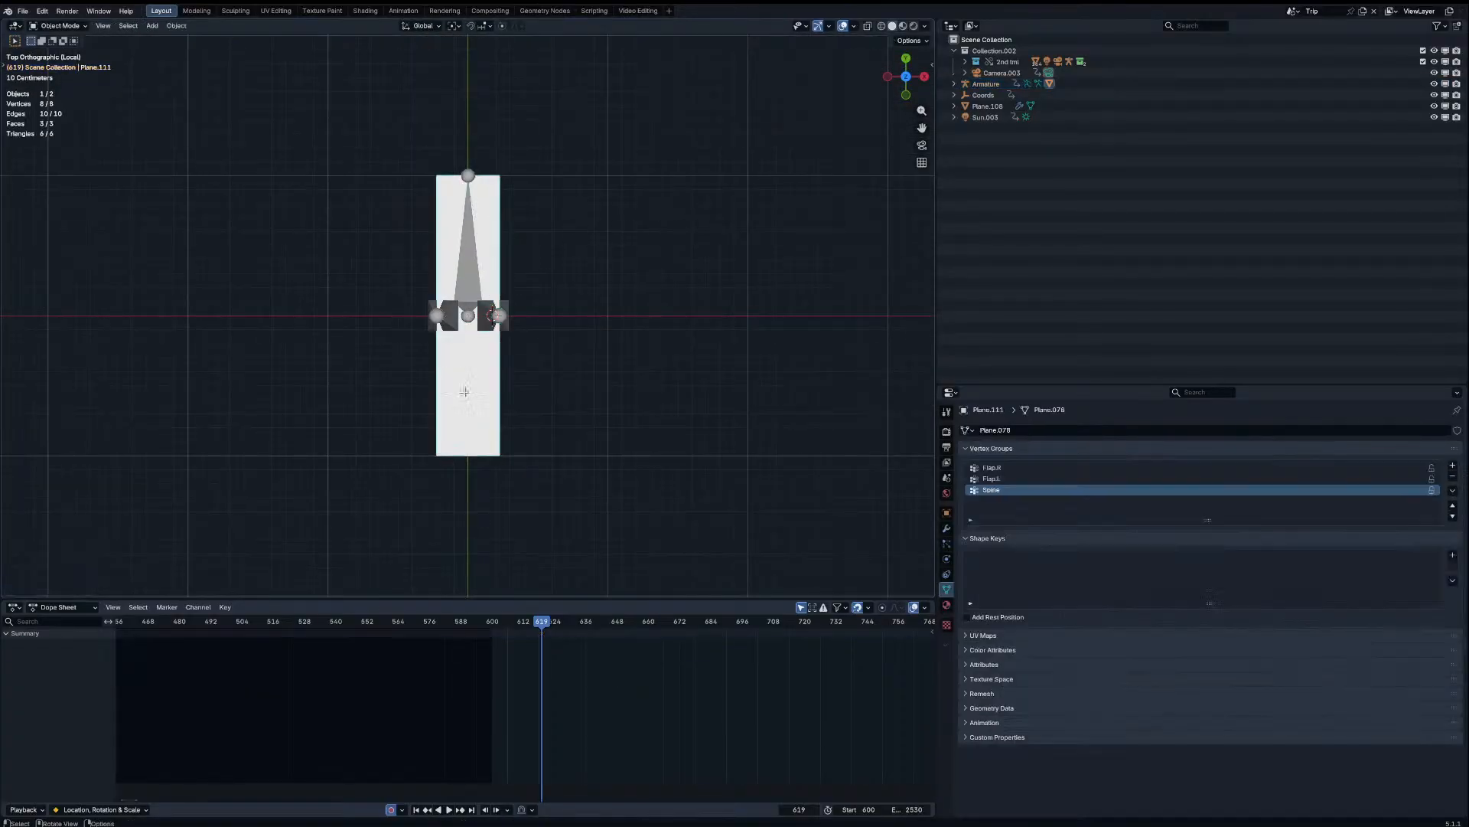
pyautogui.press('Tab')
pyautogui.moveTo(462, 390); pyautogui.dragTo(490, 205, button='middle')
pyautogui.click(433, 326)
pyautogui.hotkey('shift', 'd')
pyautogui.rightClick(443, 323)
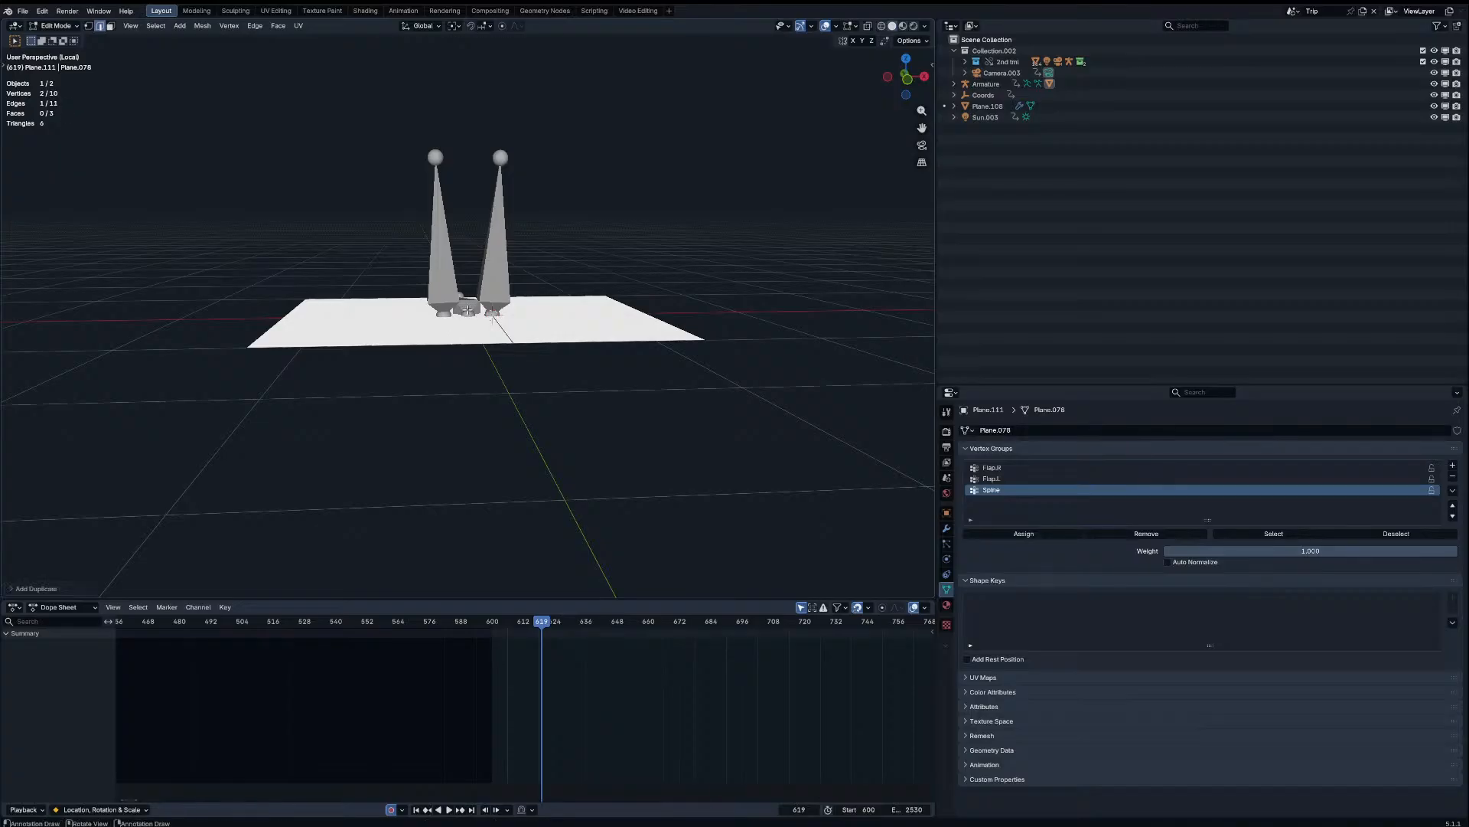
pyautogui.press('e')
pyautogui.press('z')
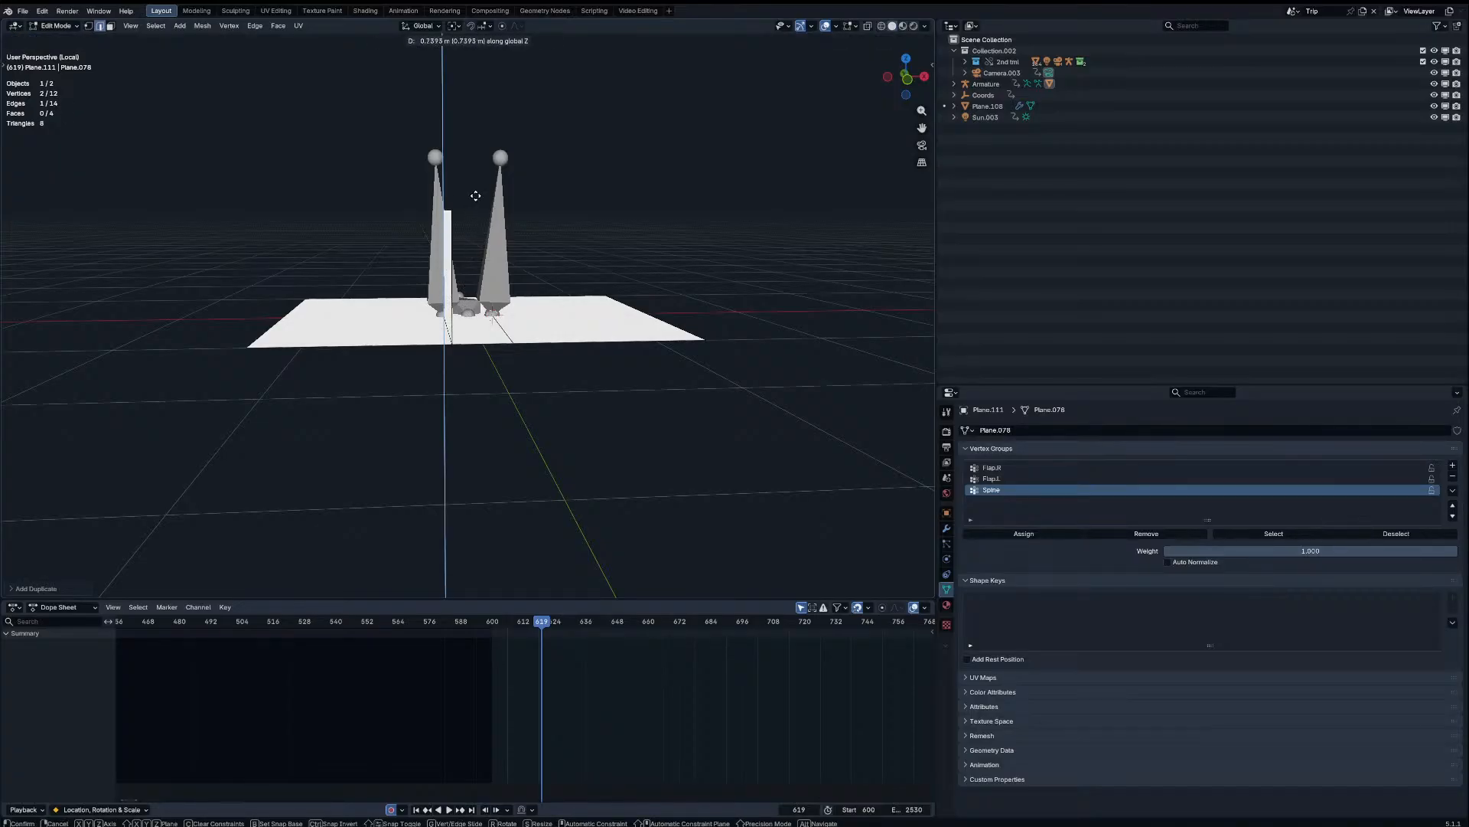
pyautogui.click(477, 164)
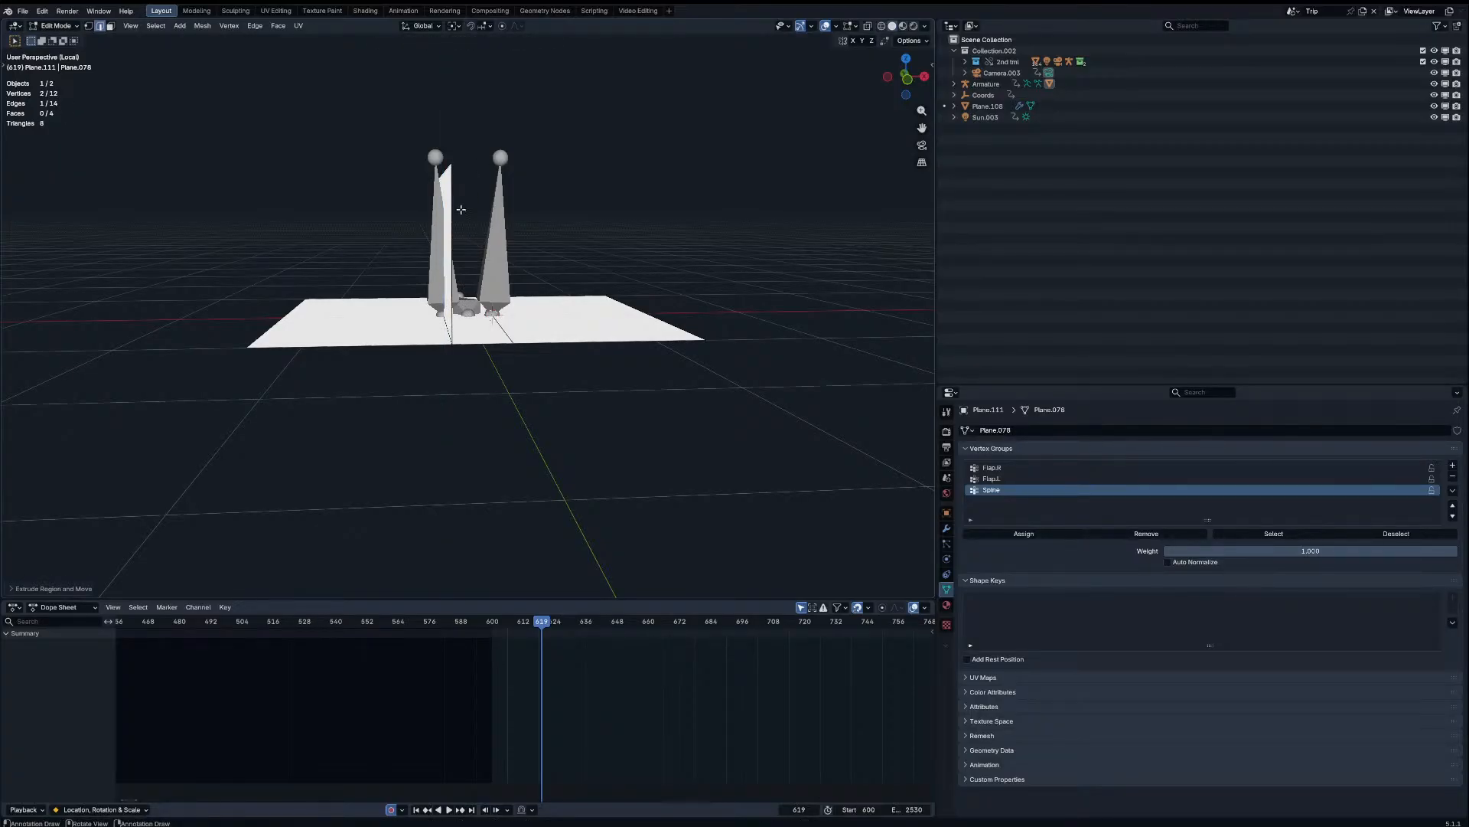
# Step: Separate the new upright face into its own object and return to Object Mode
pyautogui.press('p')
pyautogui.click(440, 213)
pyautogui.press('Tab')
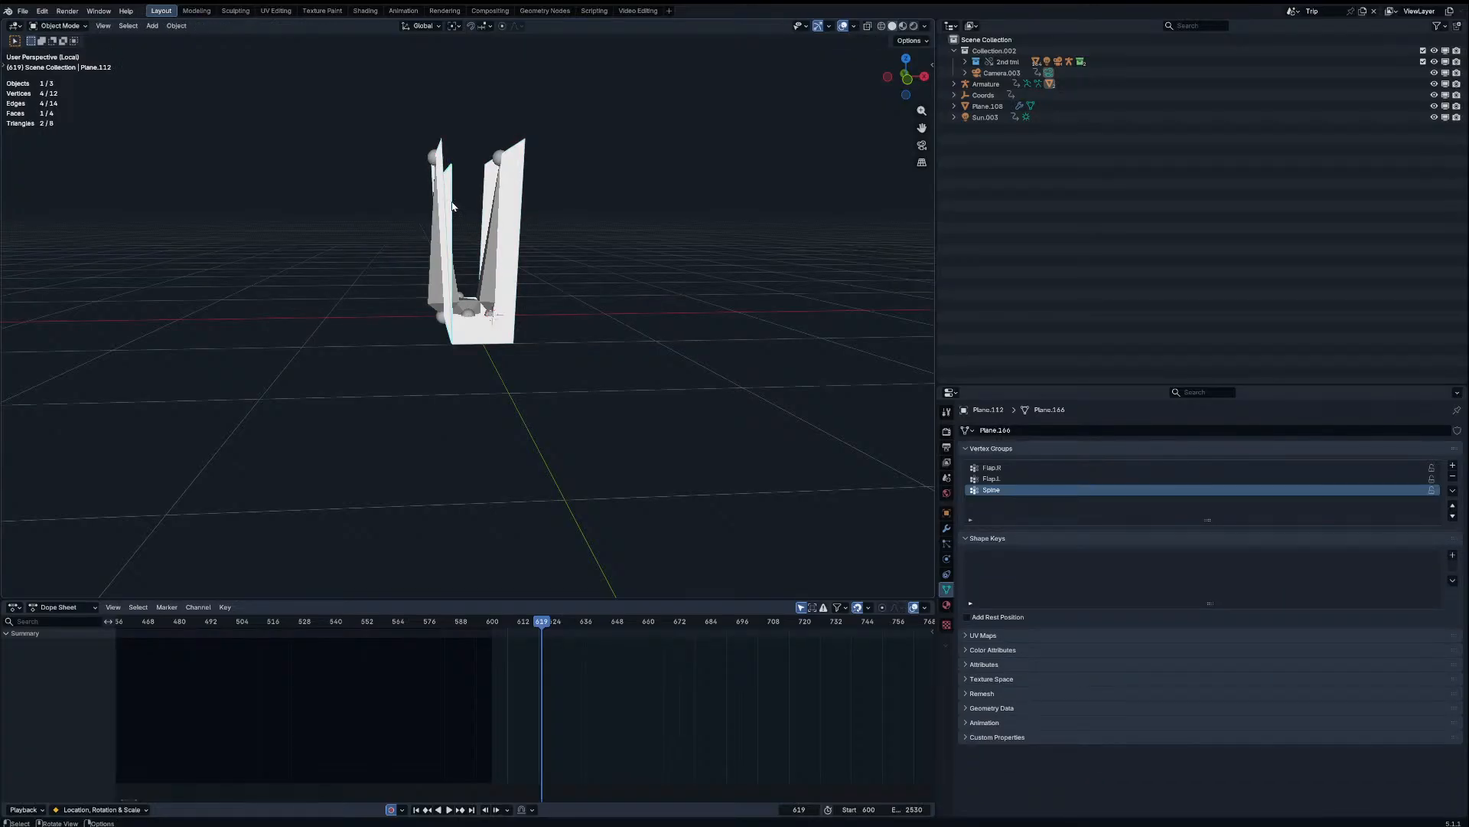
# Step: Add a Mirror modifier to the separated upright plane
pyautogui.moveTo(451, 207); pyautogui.dragTo(431, 217, button='middle')
pyautogui.press('Tab')
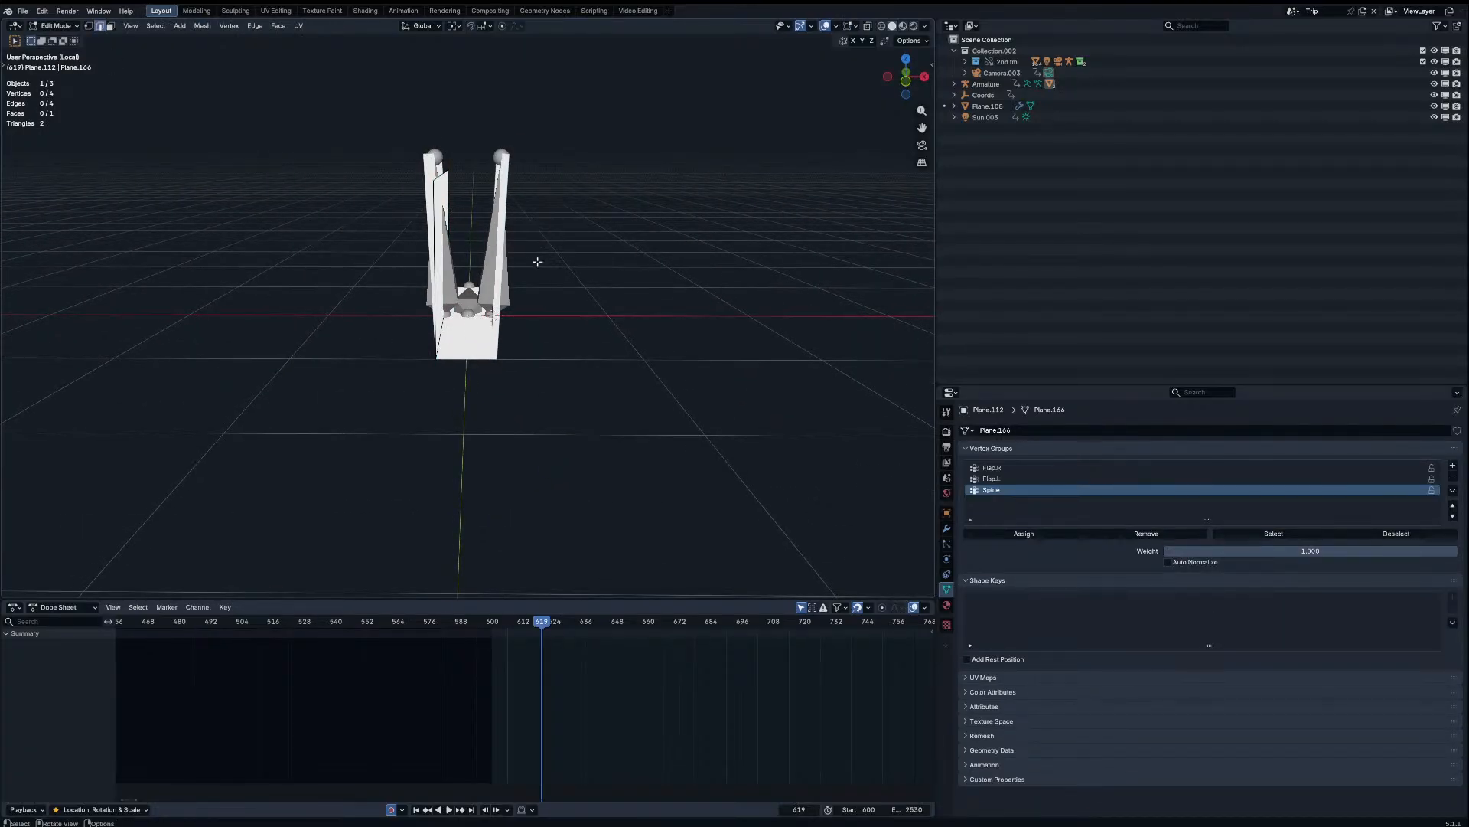
pyautogui.press('Tab')
pyautogui.click(947, 528)
pyautogui.click(1024, 431)
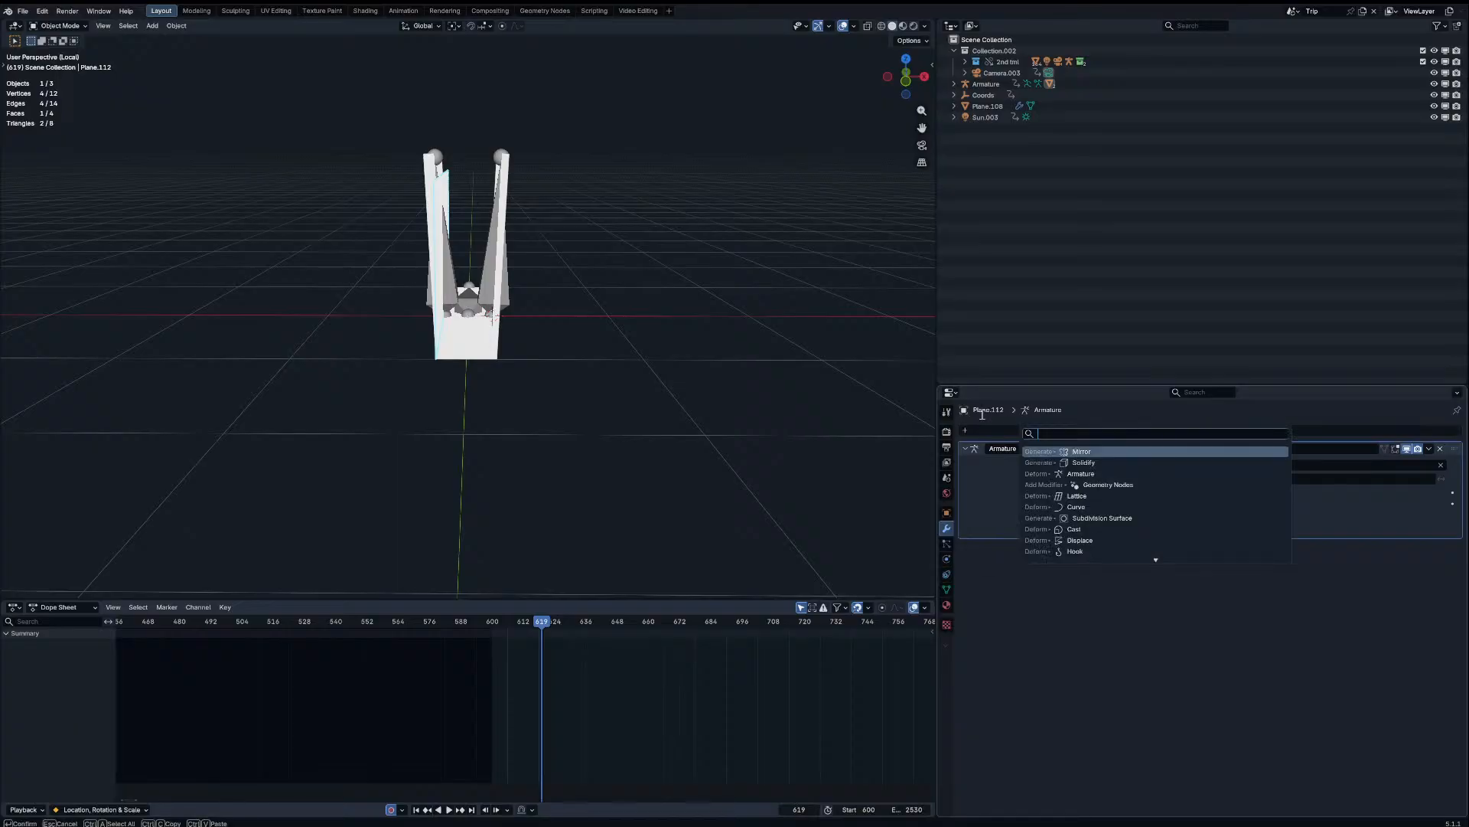
pyautogui.write('mir')
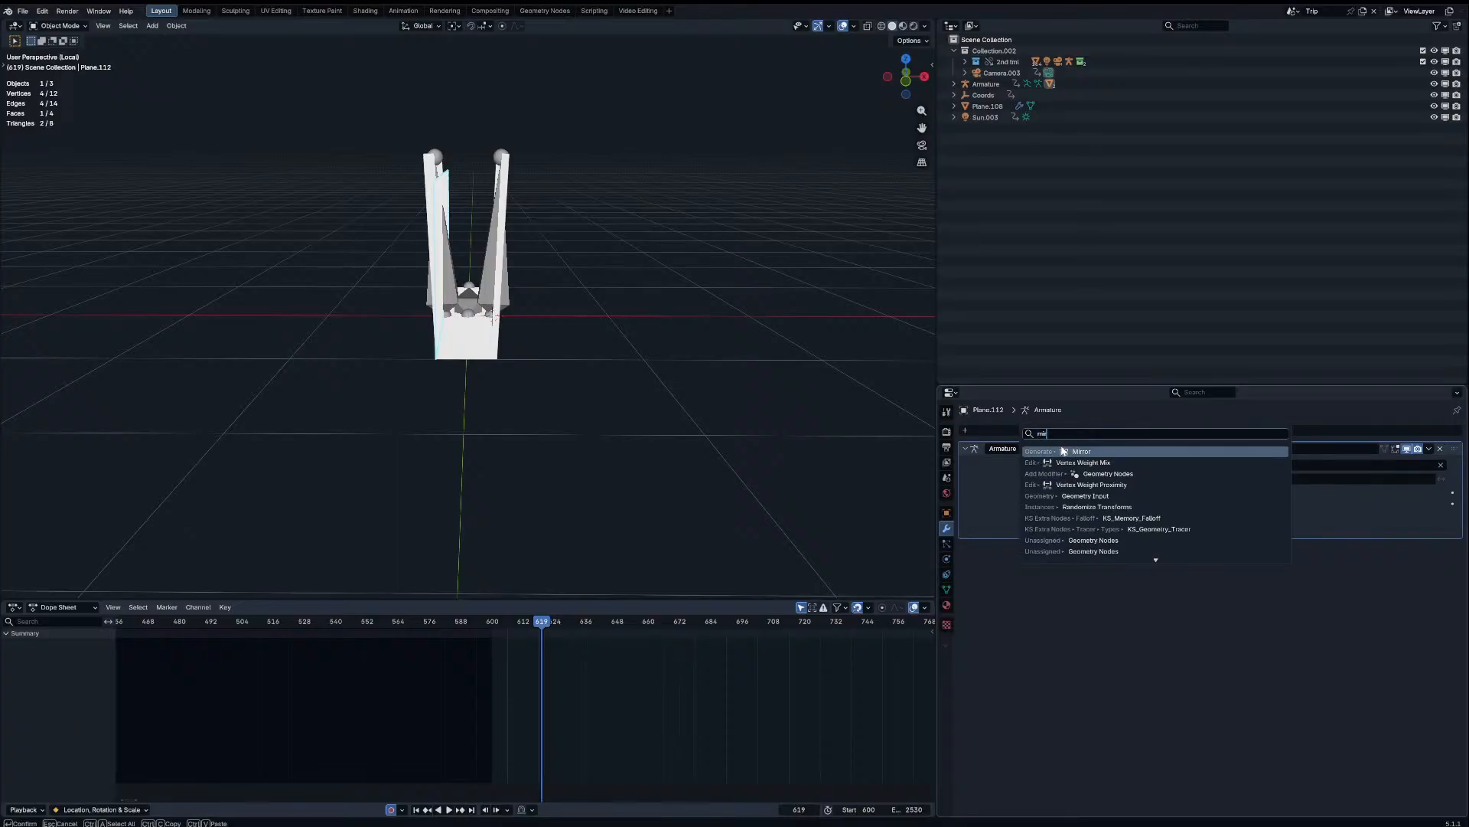
# Step: Add Mirror and Solidify modifiers after the Armature modifier on the inner vertical plane
pyautogui.click(1064, 452)
pyautogui.click(1096, 430)
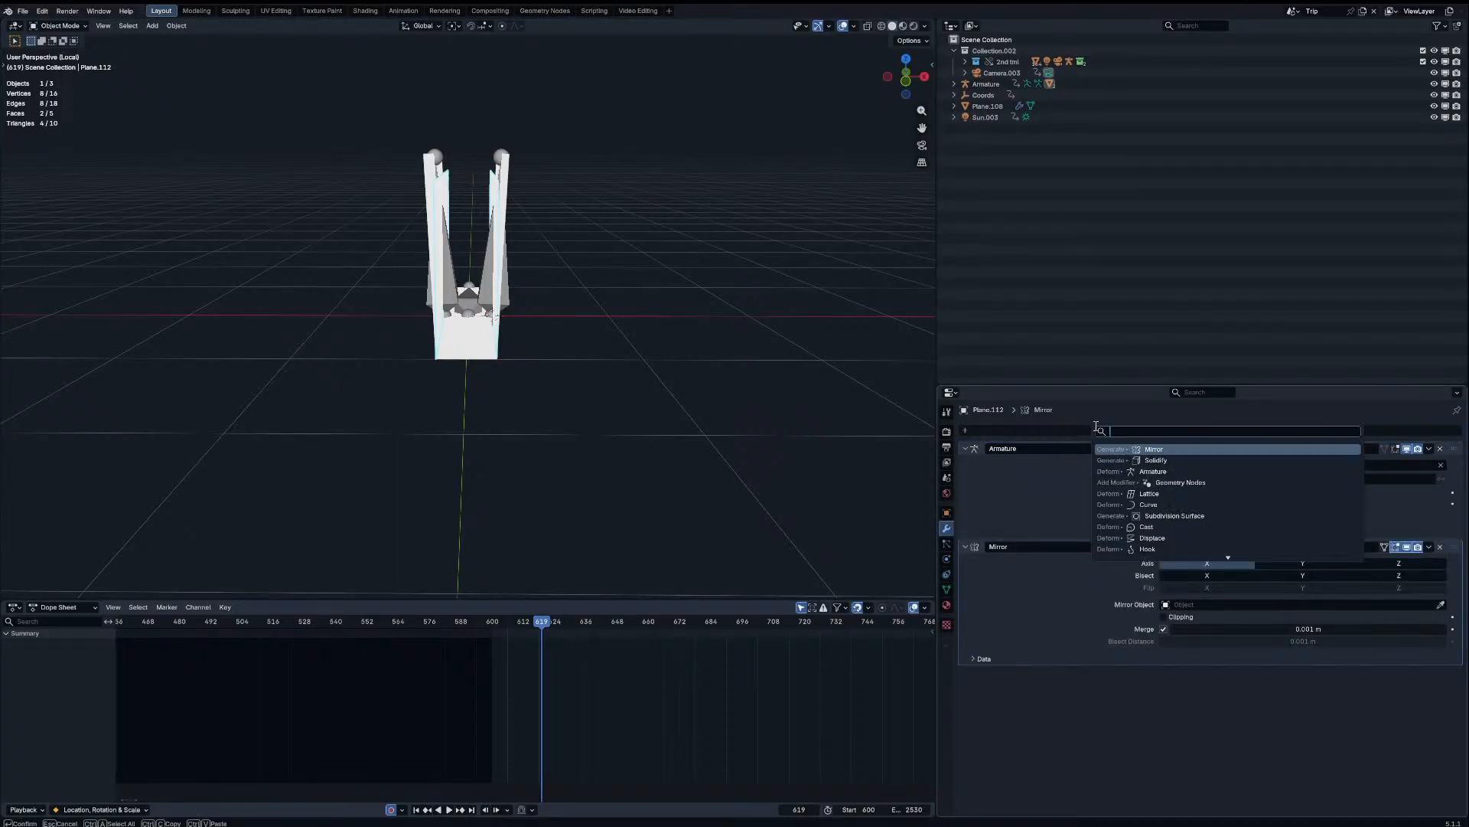
pyautogui.write('sop')
pyautogui.press('BackSpace')
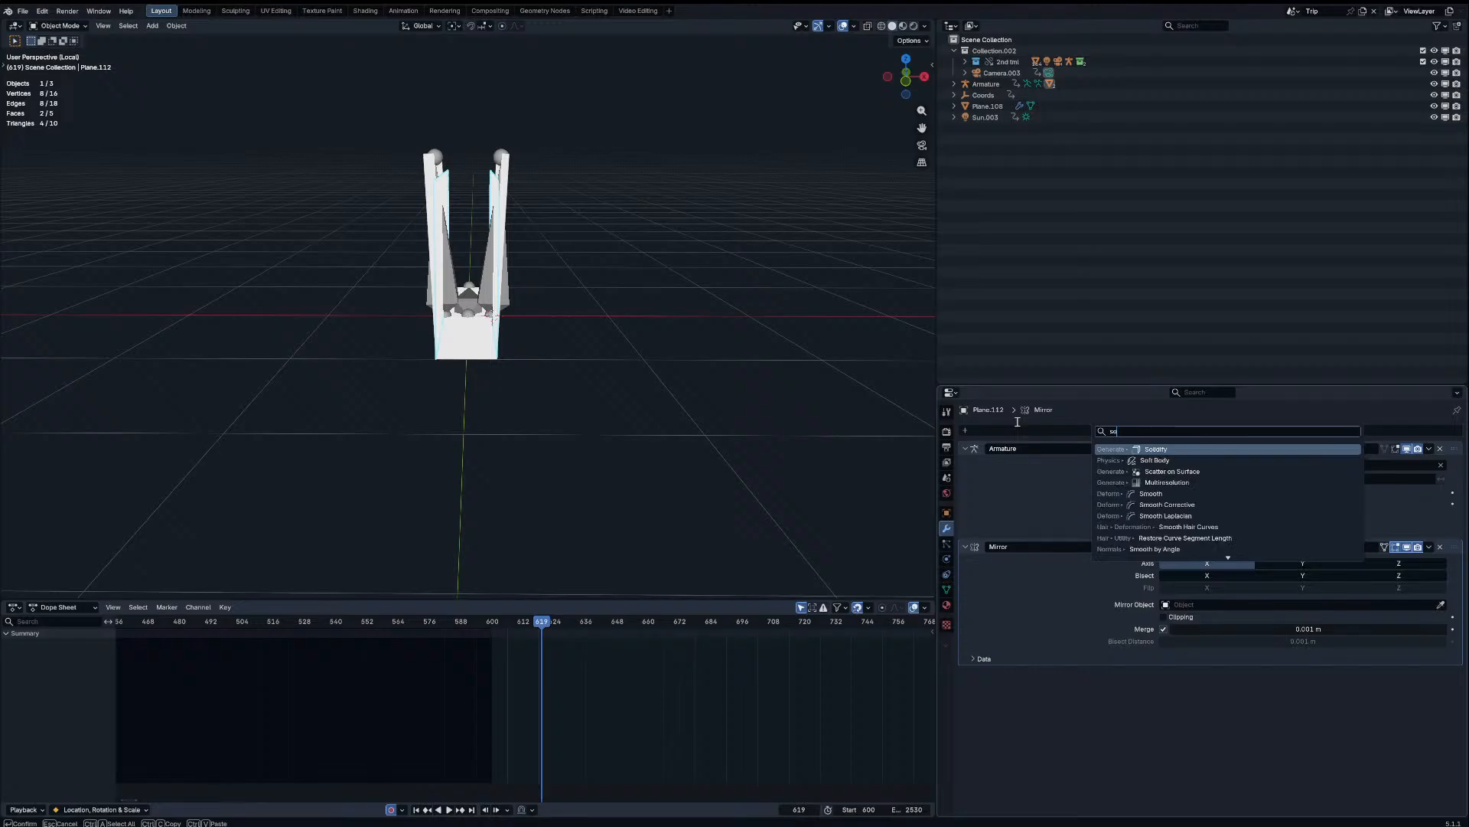
pyautogui.press('Return')
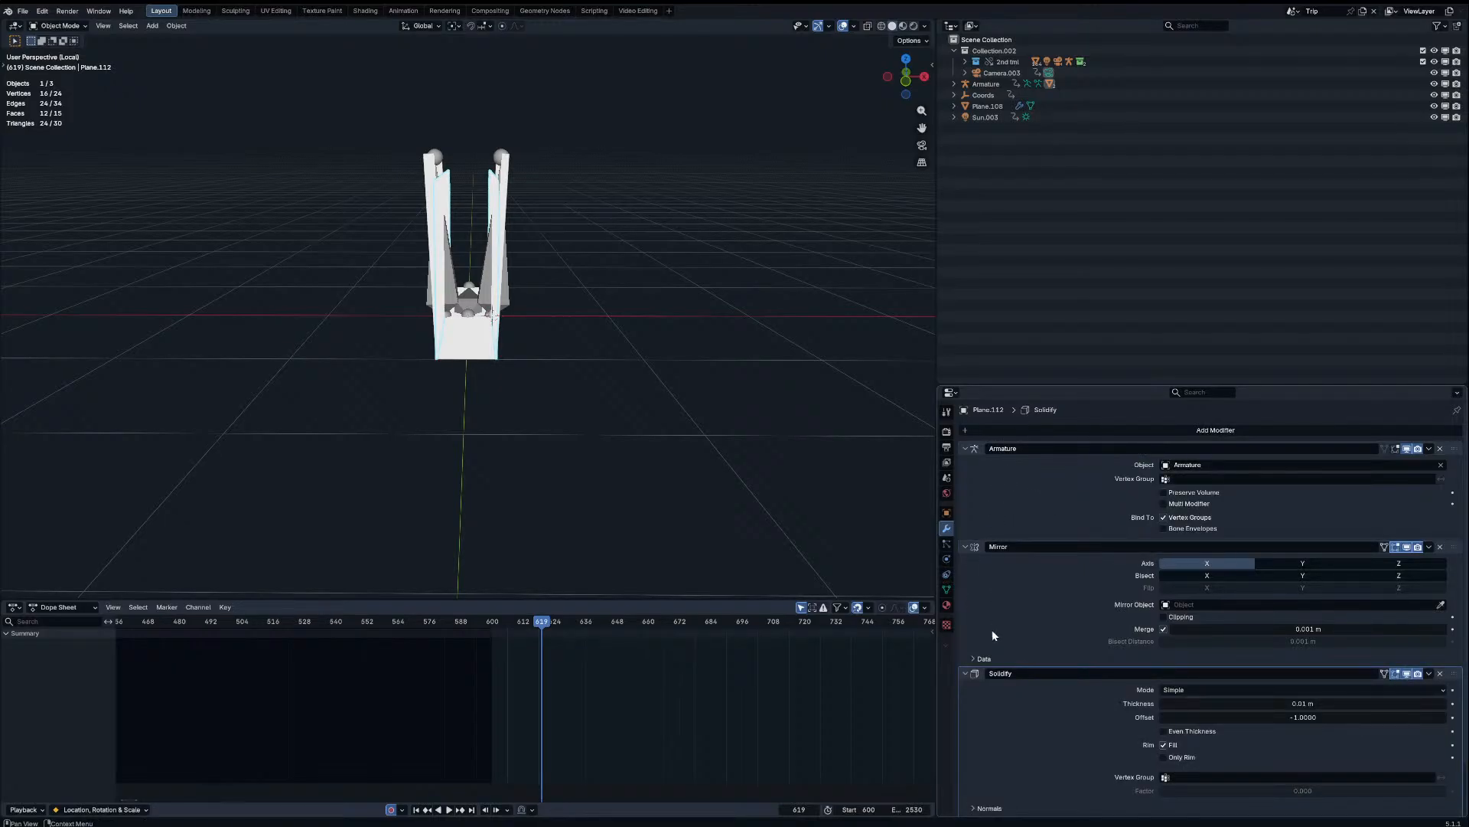
pyautogui.moveTo(965, 448); pyautogui.dragTo(964, 501)
# Step: Duplicate the inner plane's face three times along X in Edit Mode, spacing the copies toward the centre
pyautogui.press('Tab')
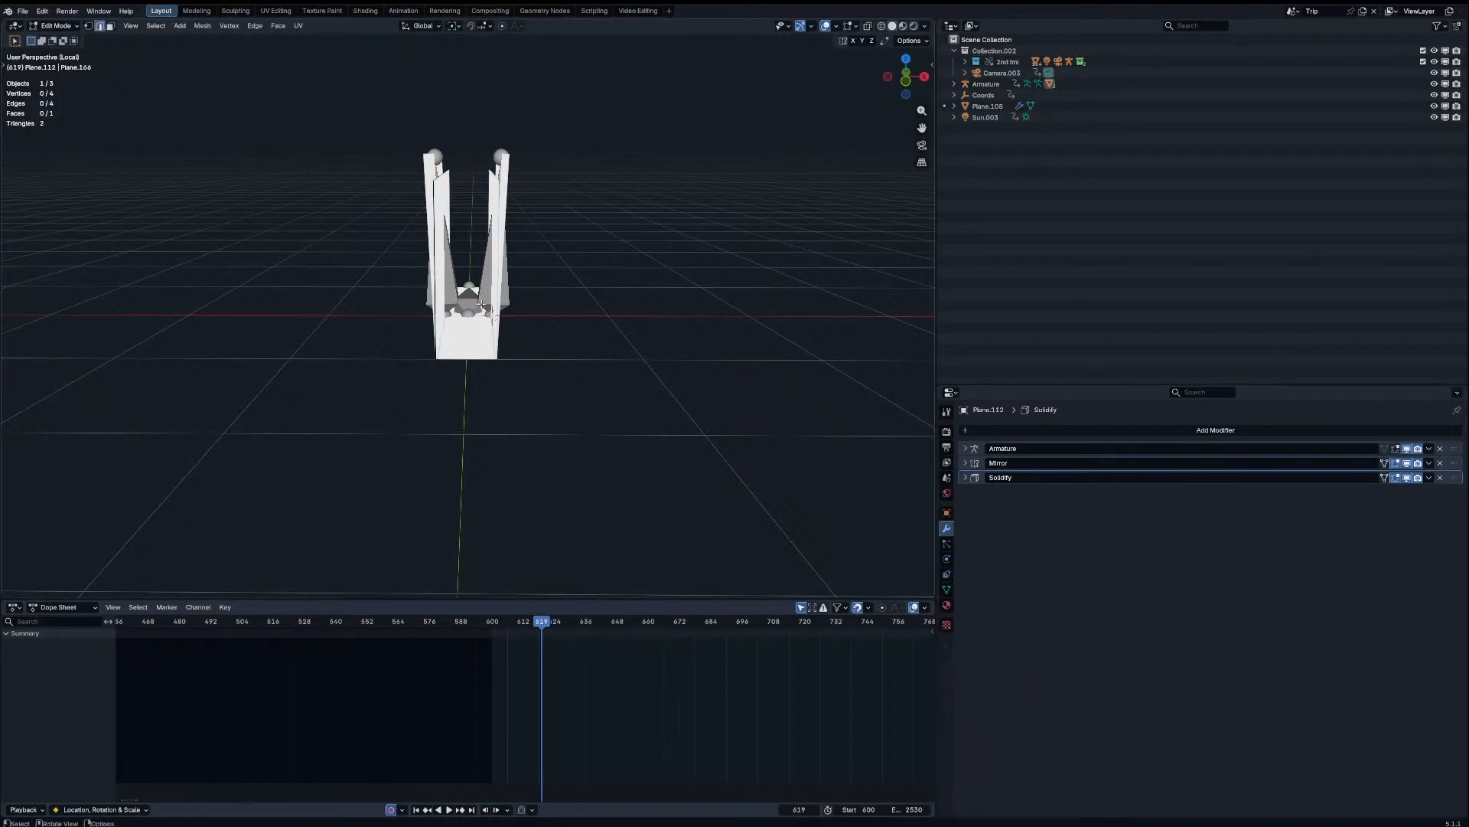
pyautogui.press('a')
pyautogui.press('KP_7')
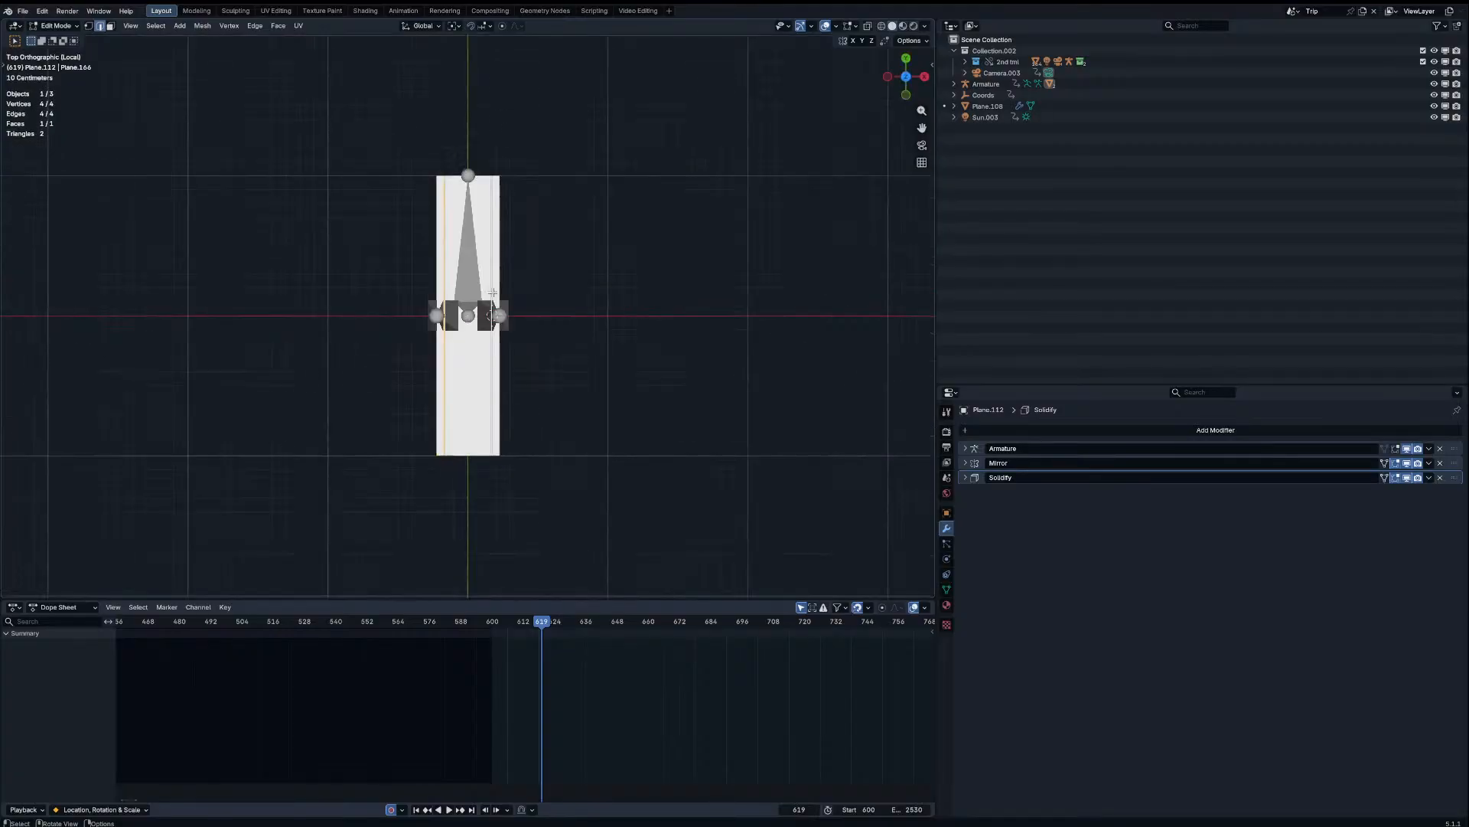
pyautogui.hotkey('shift', 'd')
pyautogui.press('x')
pyautogui.click(504, 291)
pyautogui.hotkey('shift', 'd')
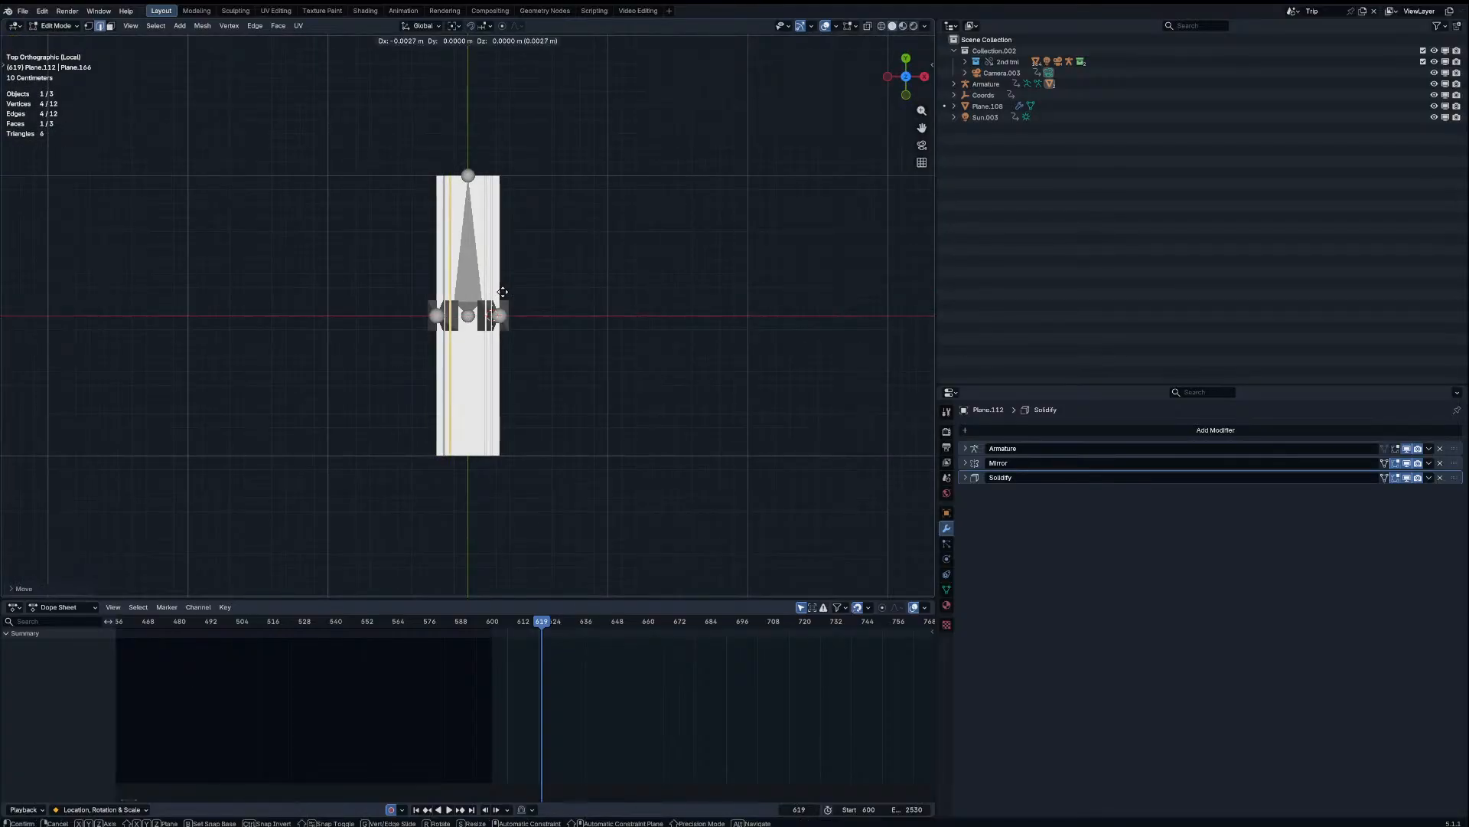
pyautogui.press('x')
pyautogui.click(469, 299)
pyautogui.hotkey('shift', 'd')
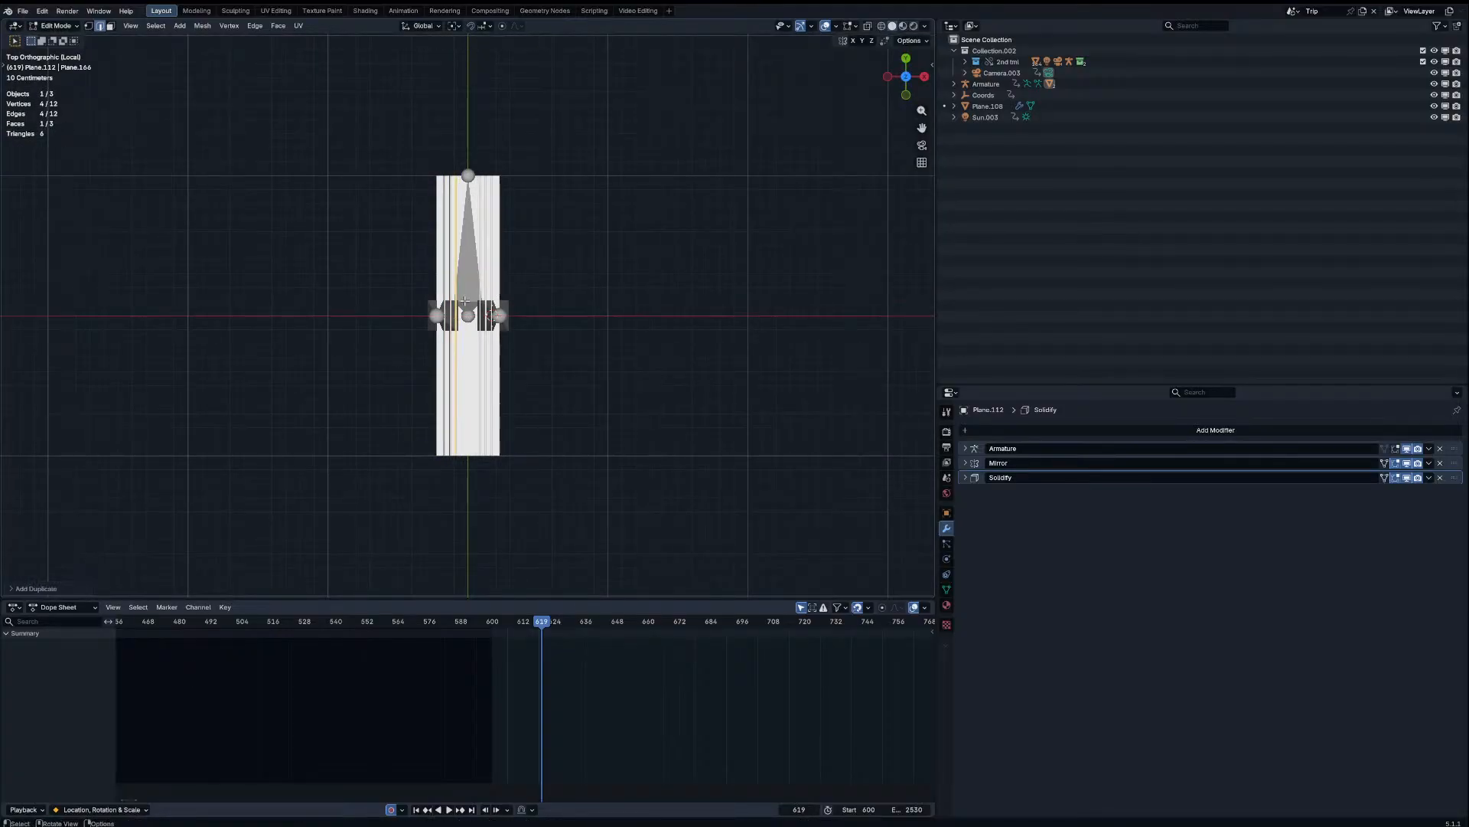
pyautogui.press('x')
pyautogui.click(470, 299)
pyautogui.moveTo(470, 299); pyautogui.dragTo(485, 156, button='middle')
# Step: Set the Solidify thickness to 0.043 m and check the planes briefly in another viewport shading mode
pyautogui.press('Tab')
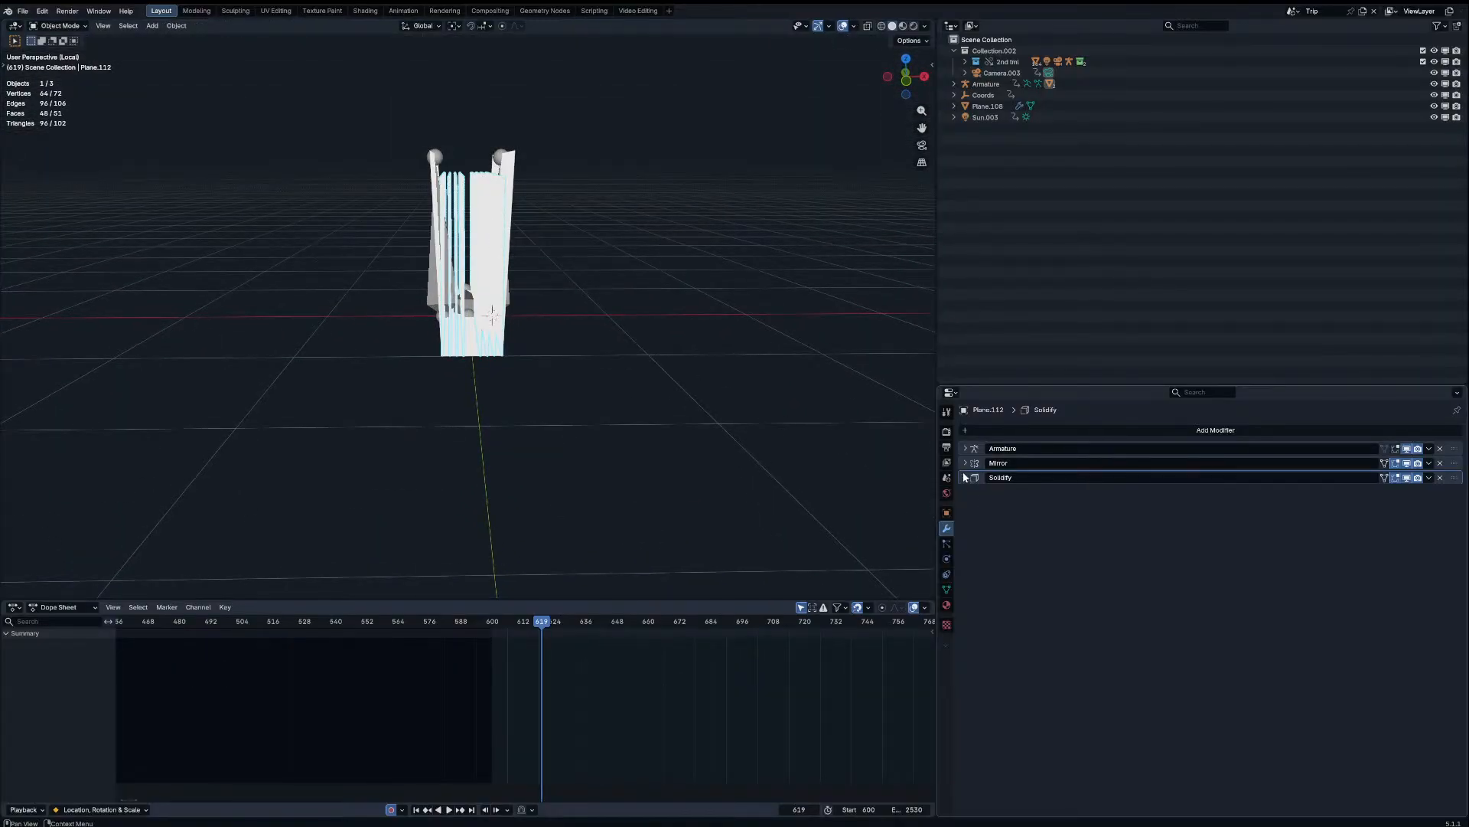
pyautogui.click(964, 477)
pyautogui.moveTo(1331, 511); pyautogui.dragTo(1362, 510)
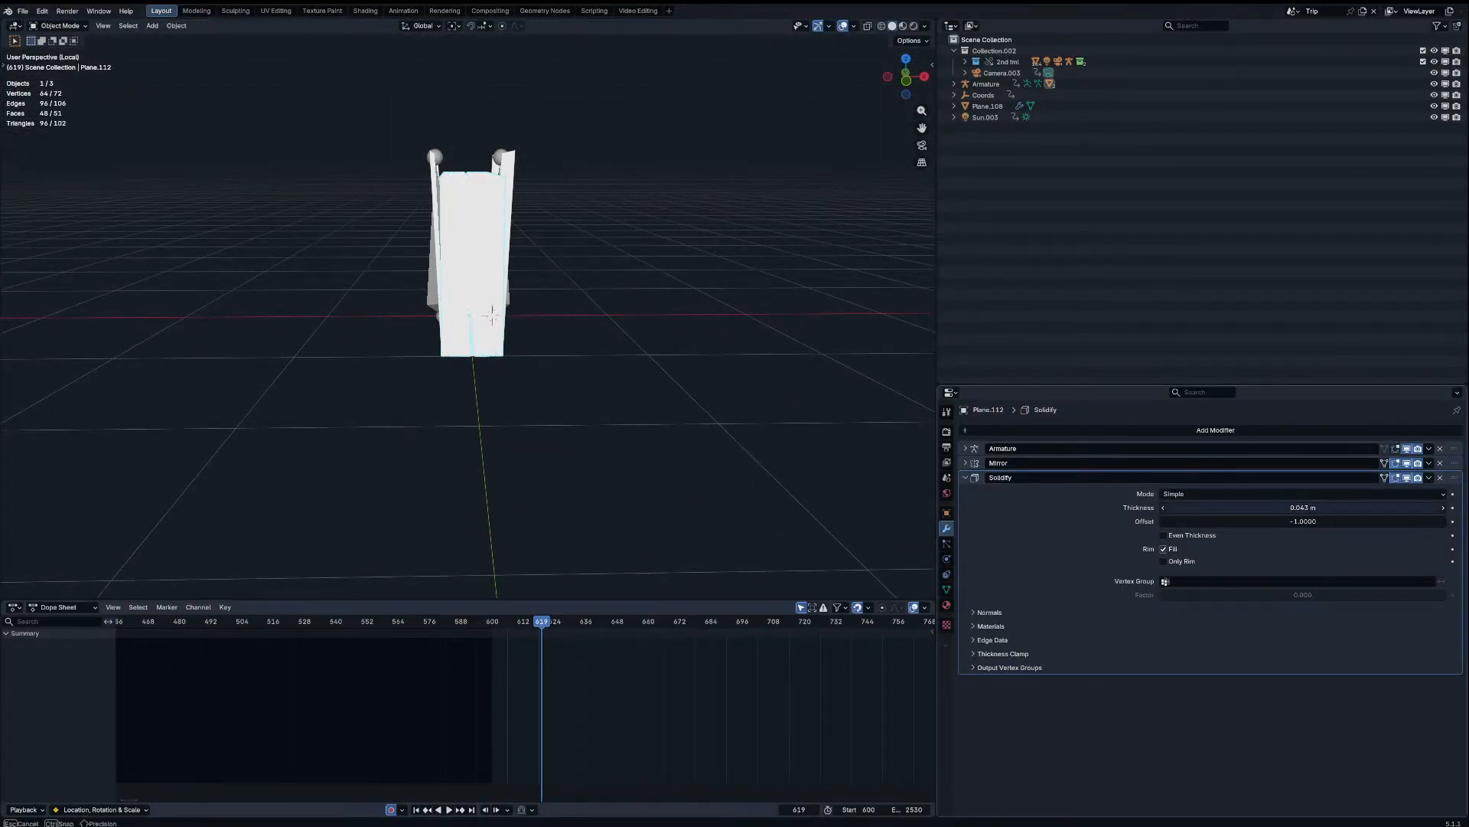
pyautogui.click(903, 26)
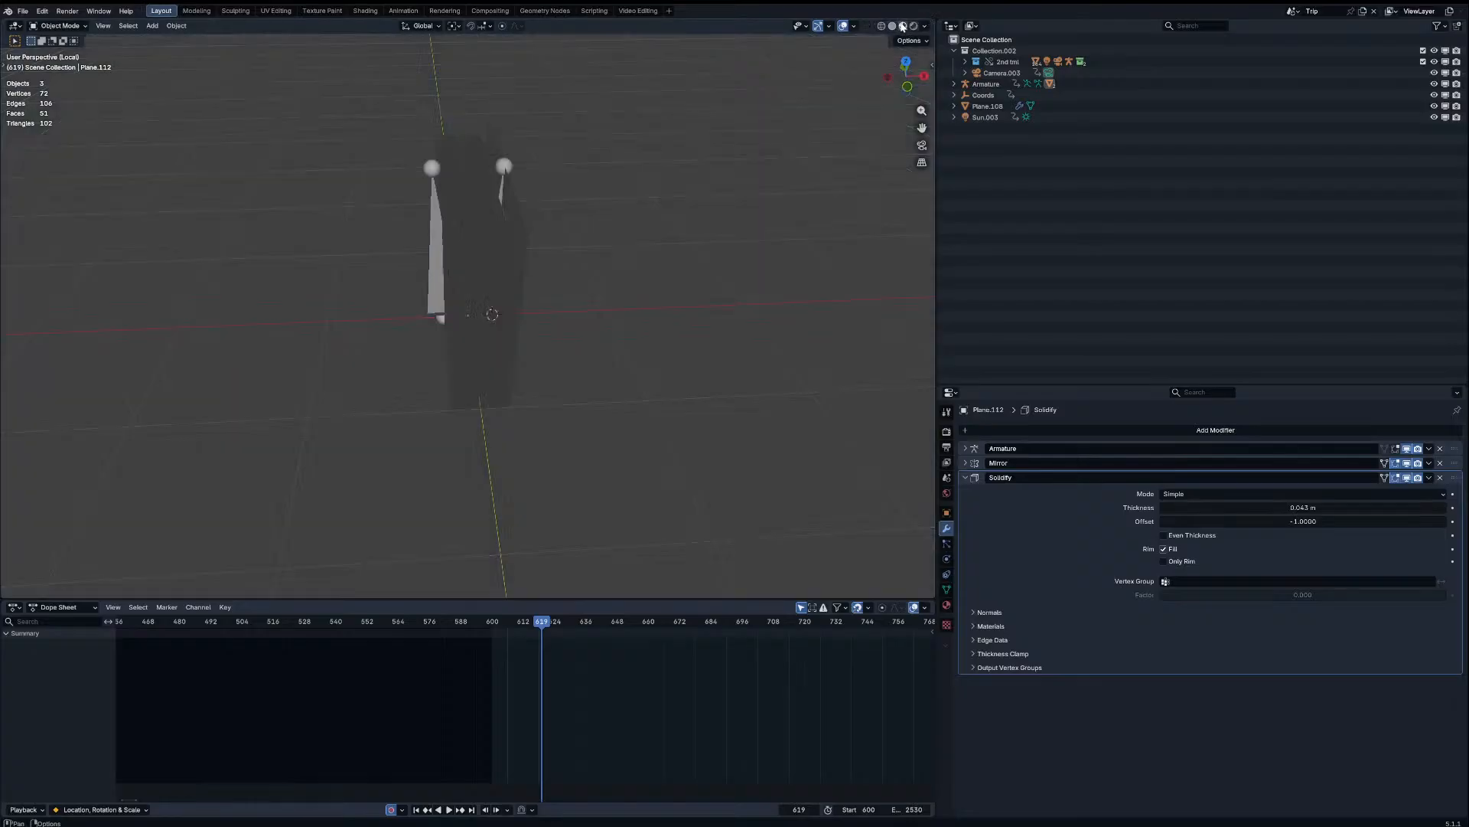
pyautogui.click(892, 26)
# Step: Delete the three duplicated faces from the inner plane's mesh in Edit Mode
pyautogui.press('Tab')
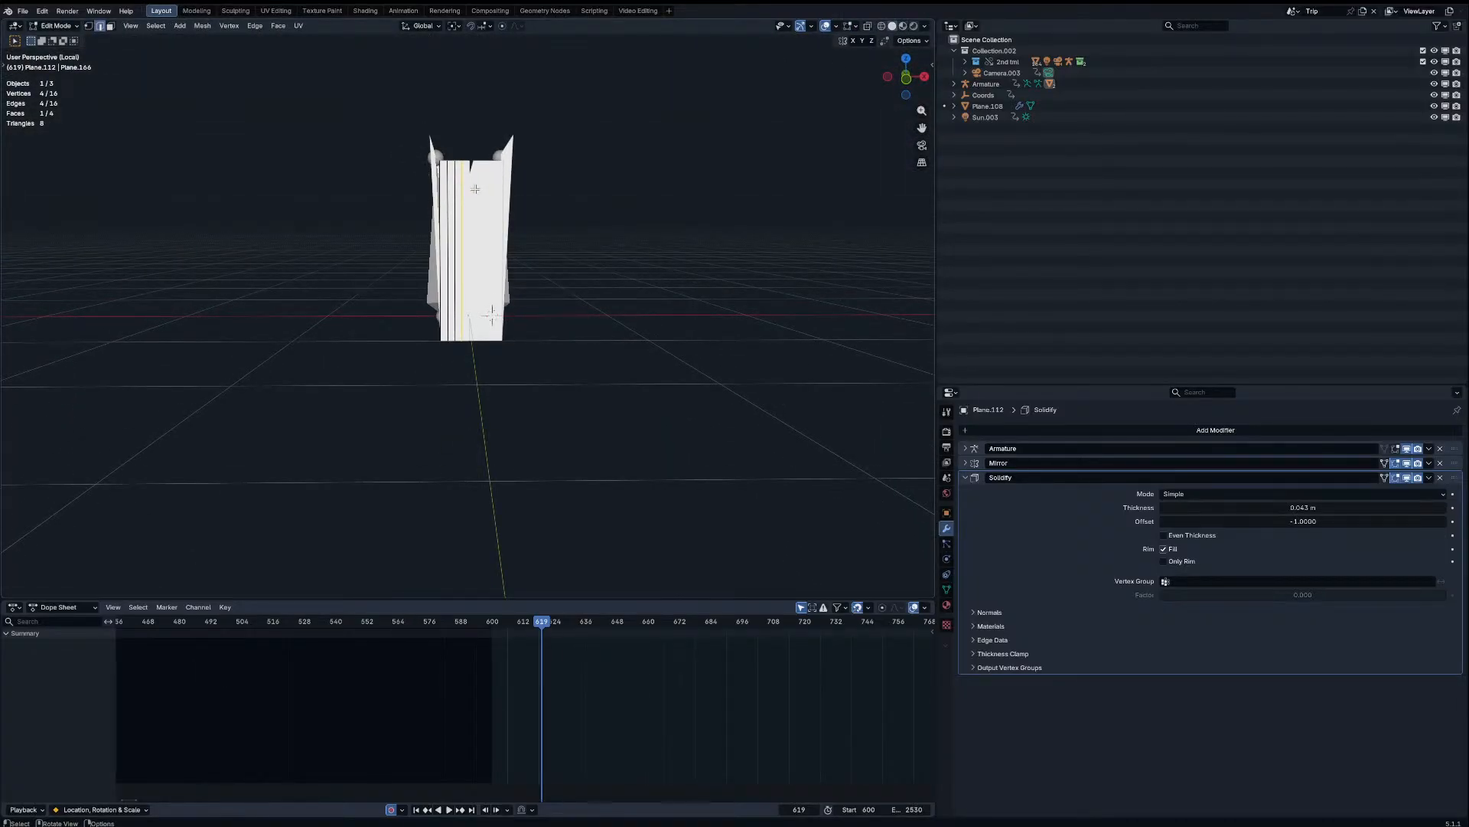
pyautogui.hotkey('ctrl', 'l')
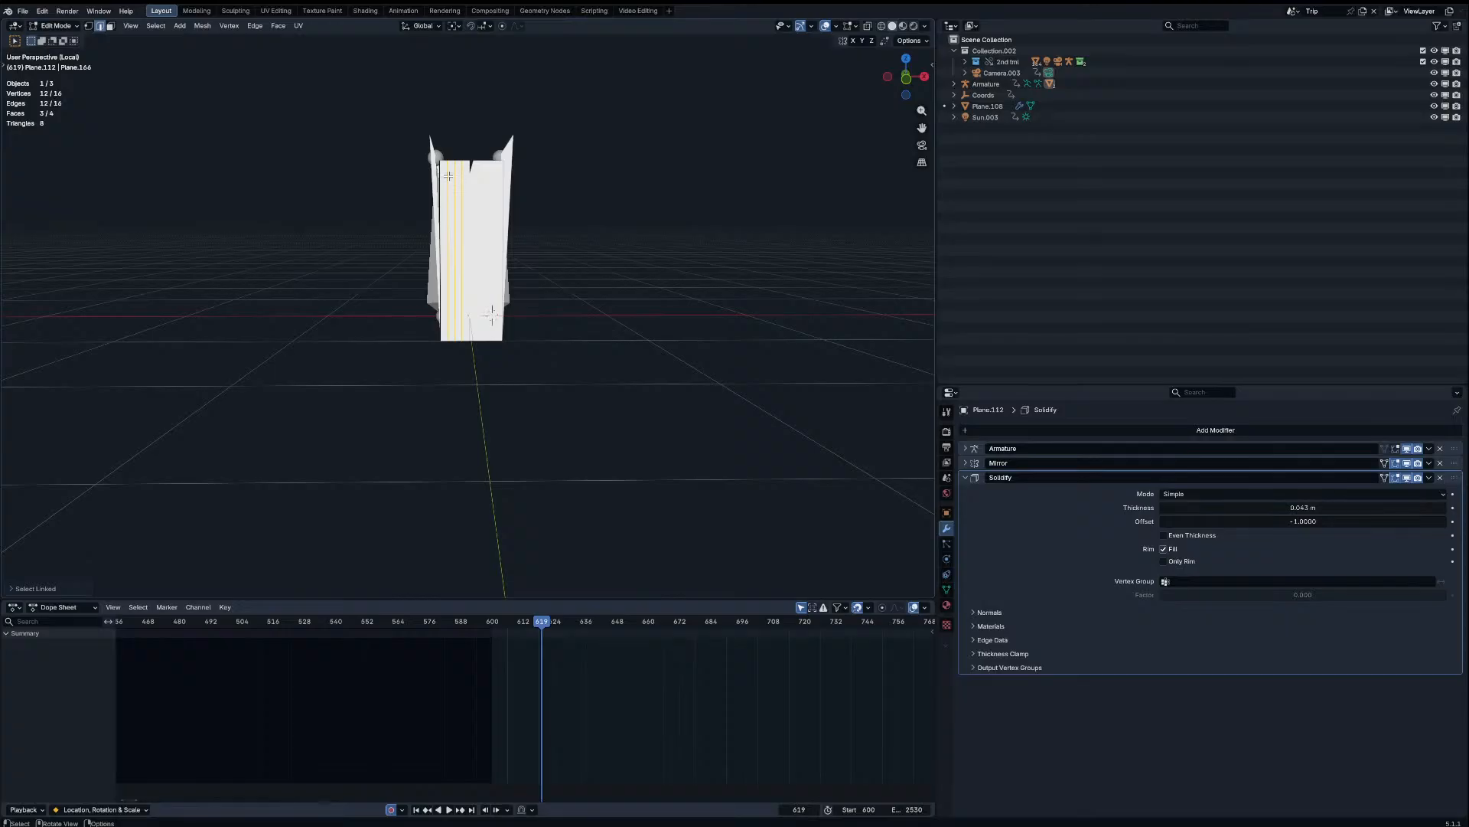
pyautogui.press('x')
pyautogui.click(433, 104)
pyautogui.press('Tab')
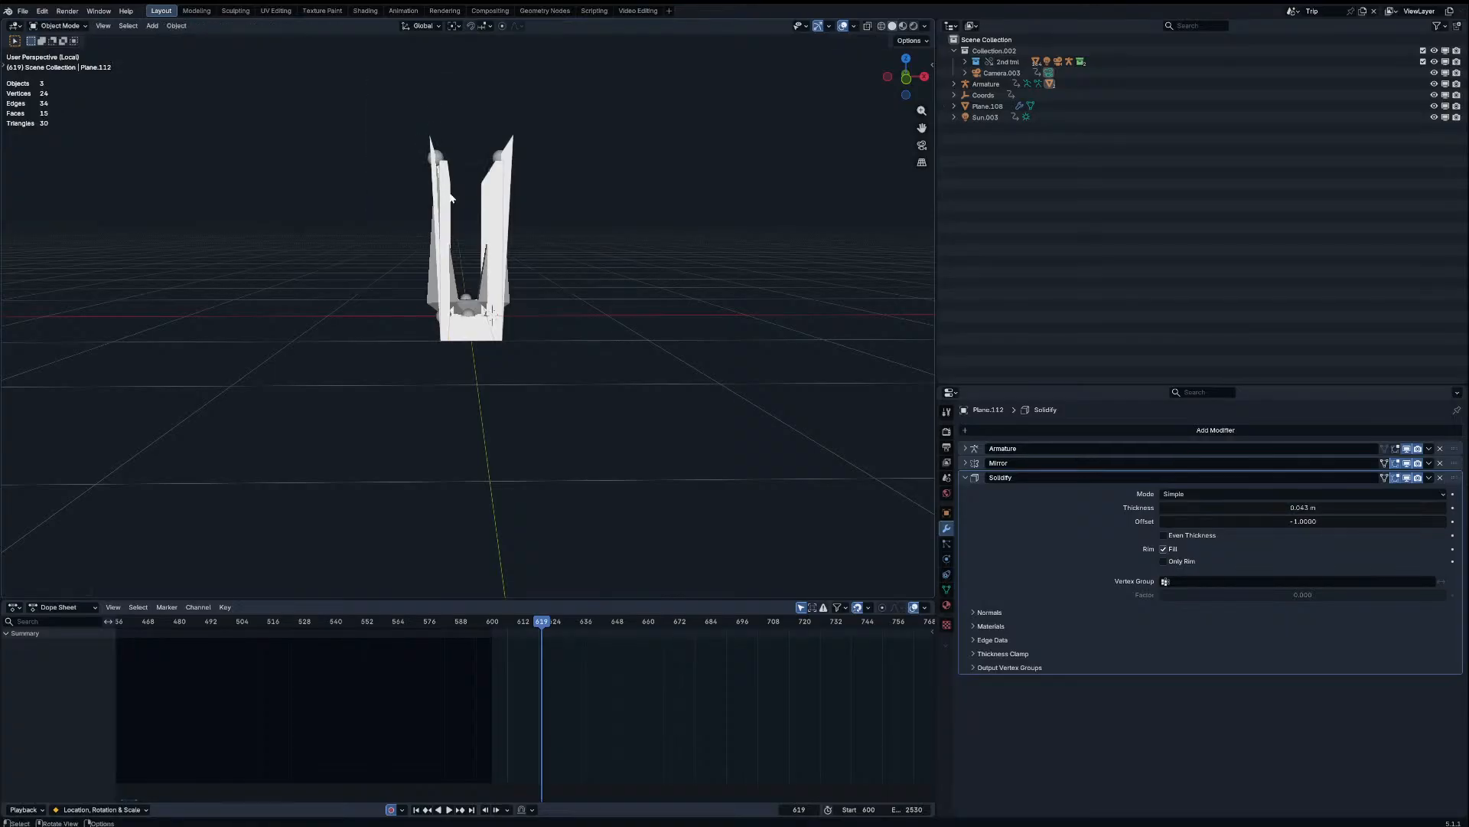
# Step: Add an Array modifier with a count of 3 to the inner plane and place it first in the modifier stack
pyautogui.click(1109, 431)
pyautogui.write('arra')
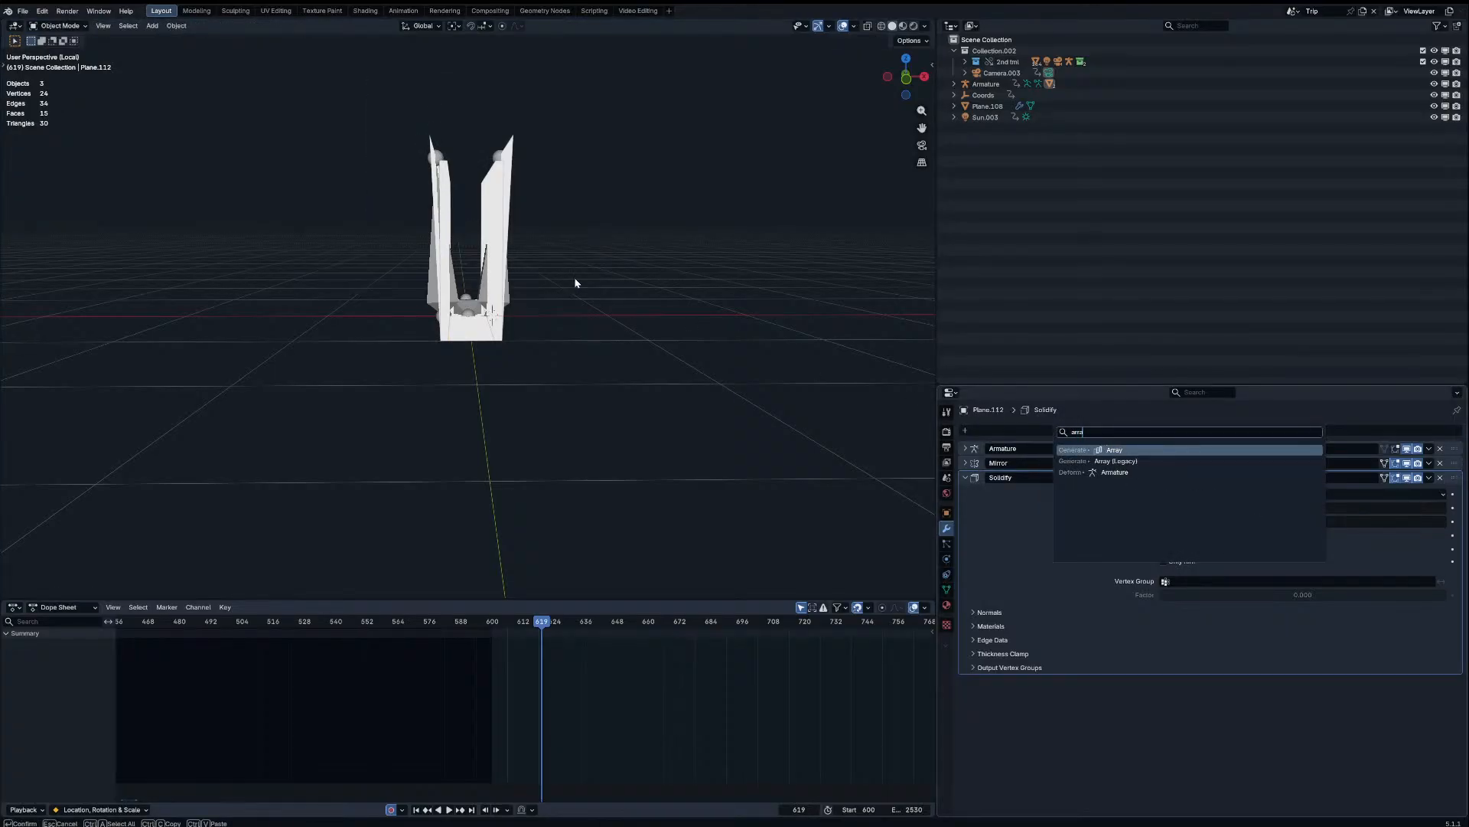
pyautogui.press('Return')
pyautogui.moveTo(575, 283); pyautogui.dragTo(586, 299, button='middle')
pyautogui.moveTo(1293, 713)
pyautogui.mouseDown()
pyautogui.moveTo(1274, 713)
pyautogui.moveTo(1301, 713)
pyautogui.mouseUp()
pyautogui.moveTo(1455, 683); pyautogui.dragTo(1457, 449)
pyautogui.moveTo(967, 449); pyautogui.dragTo(985, 634)
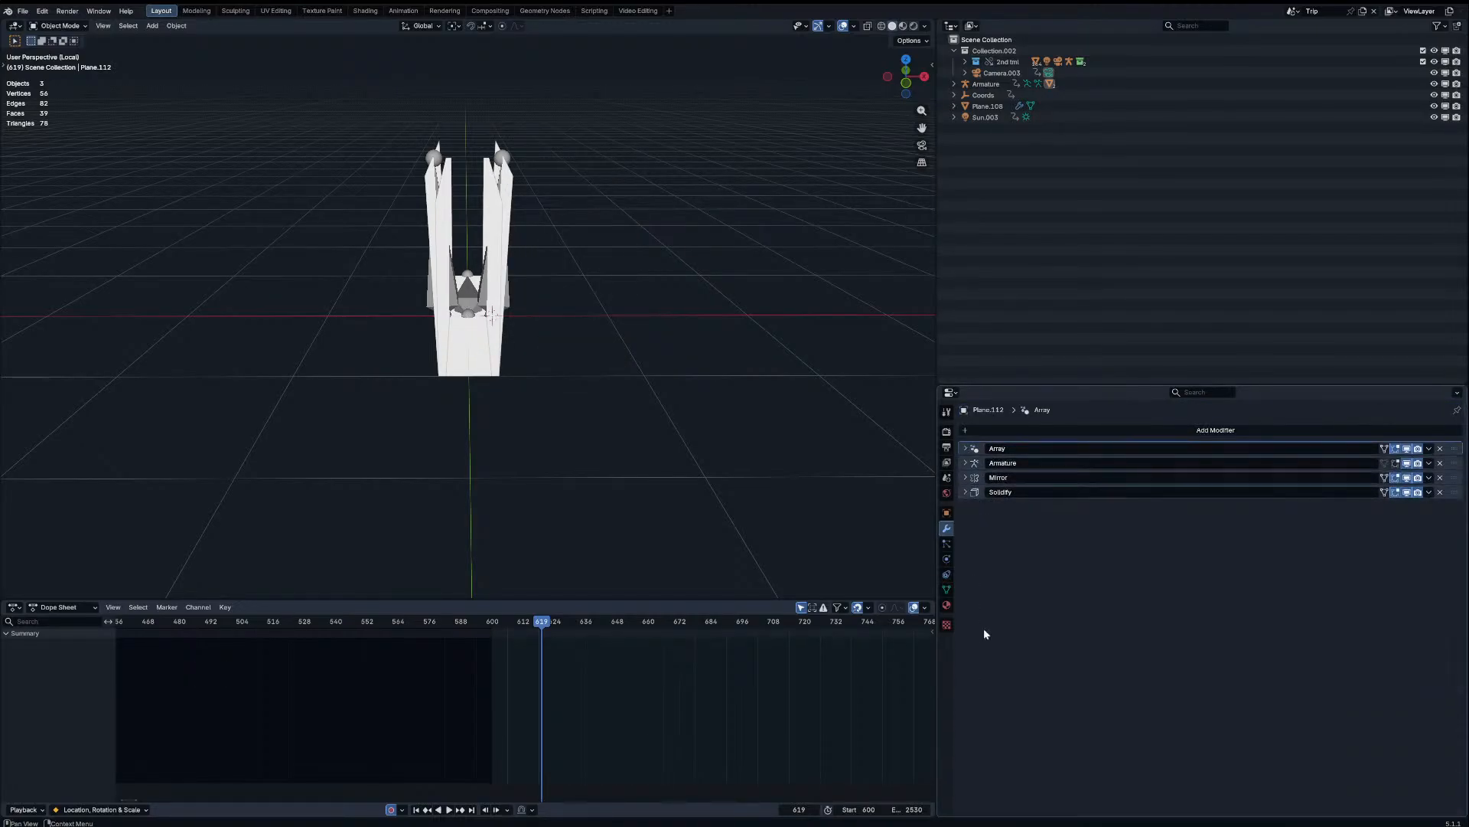
# Step: Hide the Armature, Mirror and Solidify modifiers in the viewport and try a different X offset on the Array
pyautogui.click(976, 452)
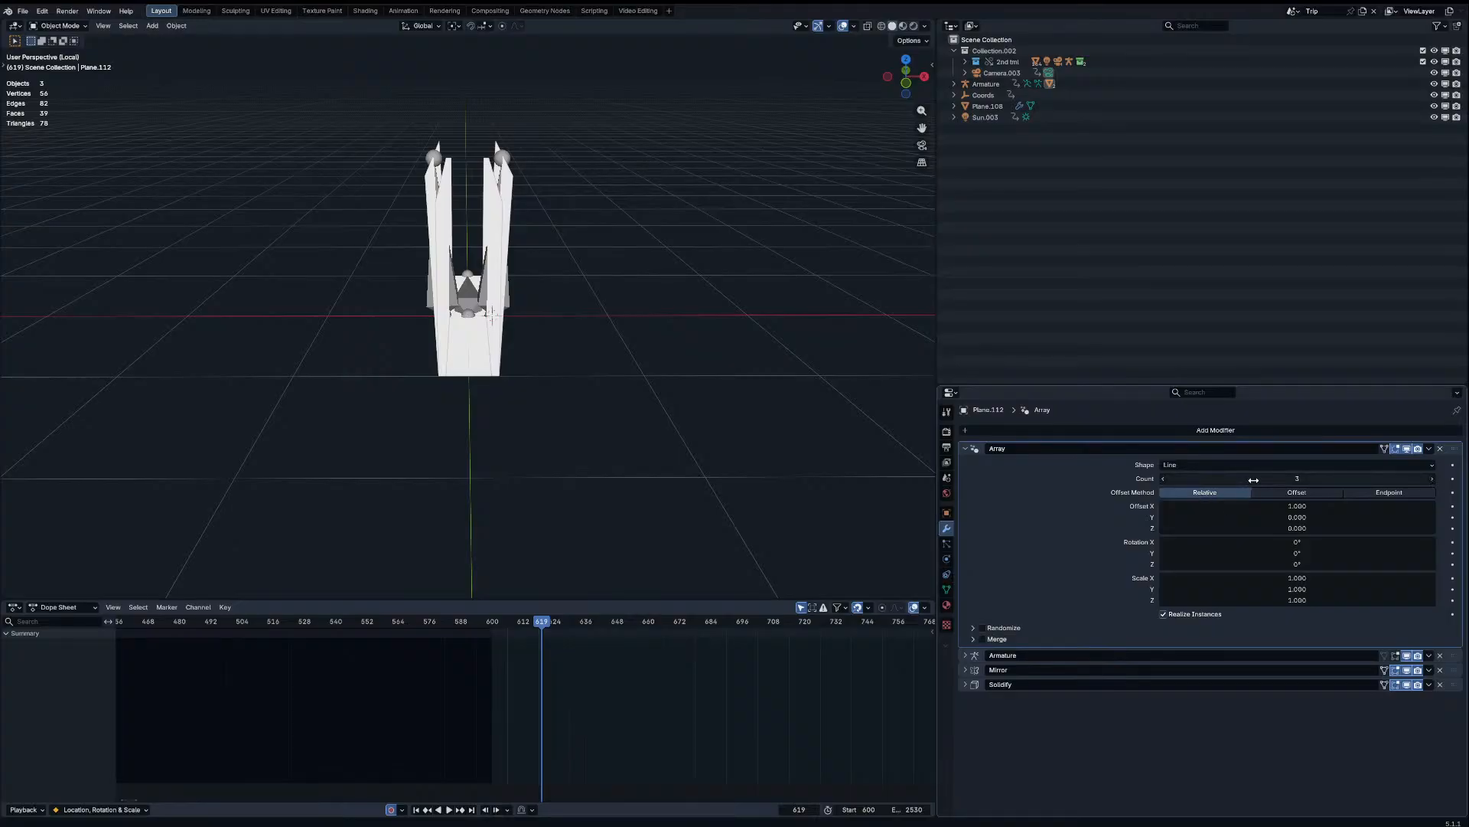
pyautogui.moveTo(1255, 505); pyautogui.dragTo(1254, 506)
pyautogui.press('Escape')
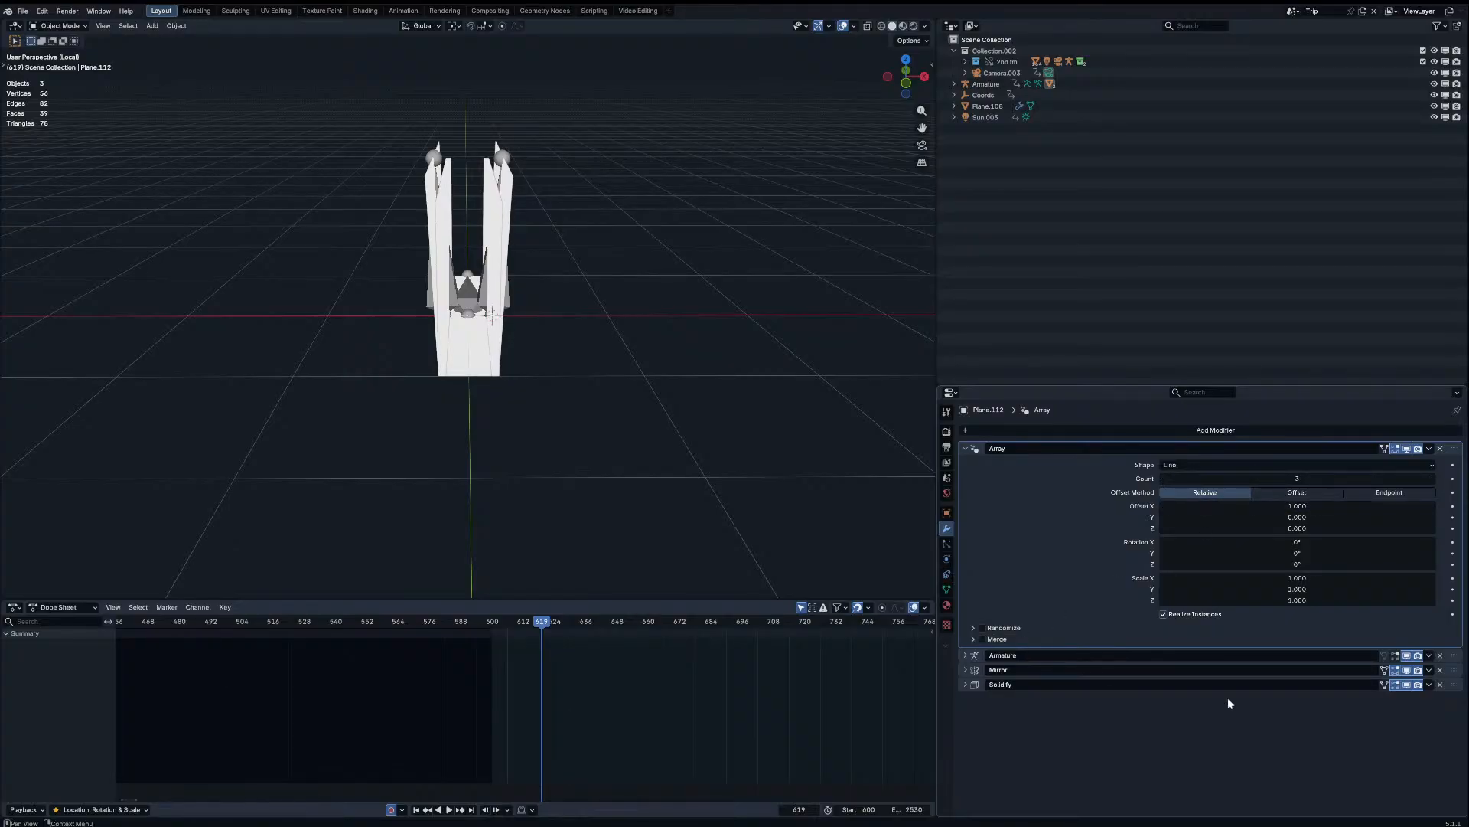
pyautogui.moveTo(1407, 655); pyautogui.dragTo(1407, 692)
pyautogui.scroll(-2, 430, 265)
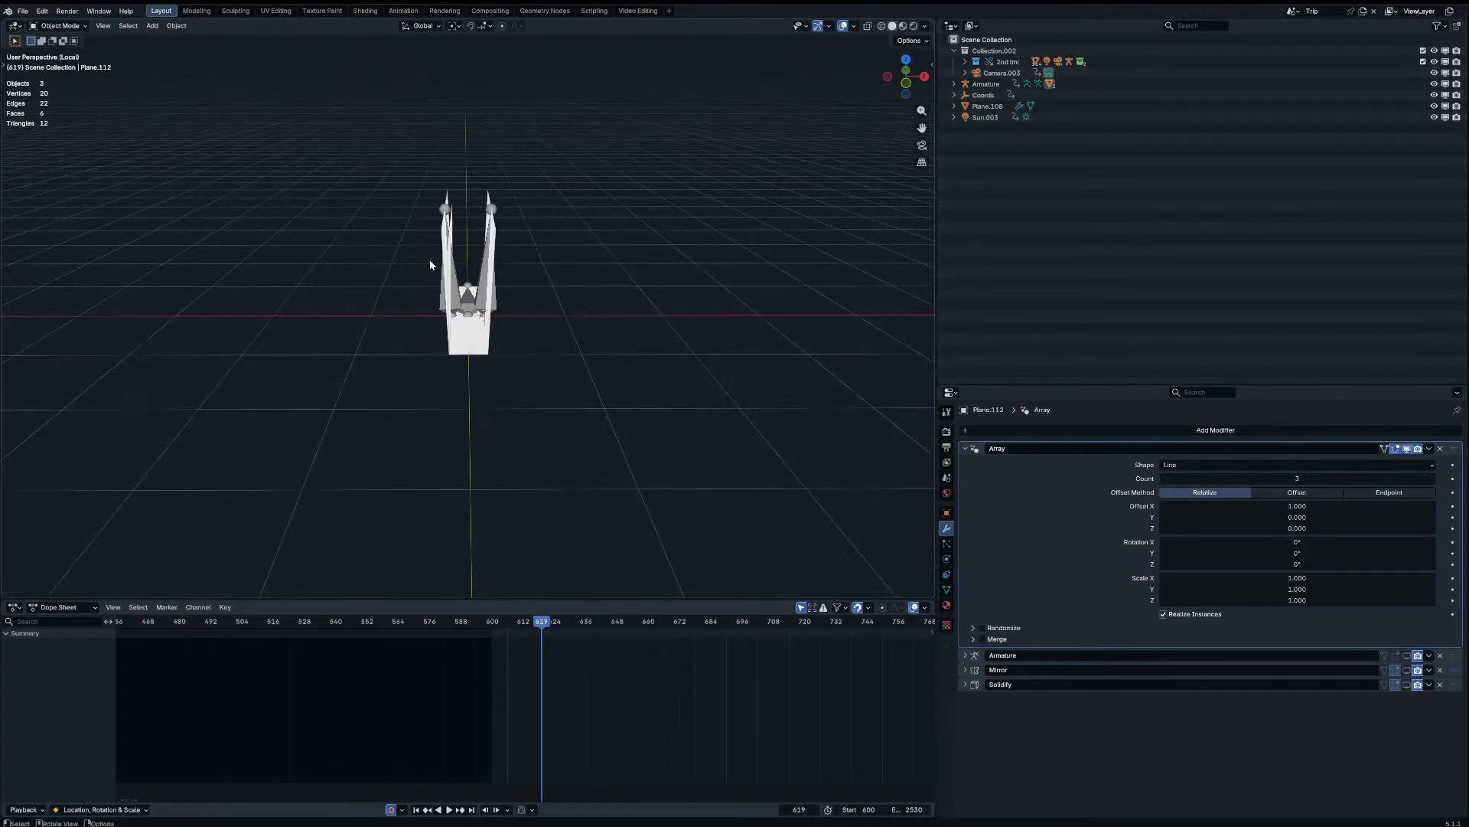
pyautogui.click(452, 241)
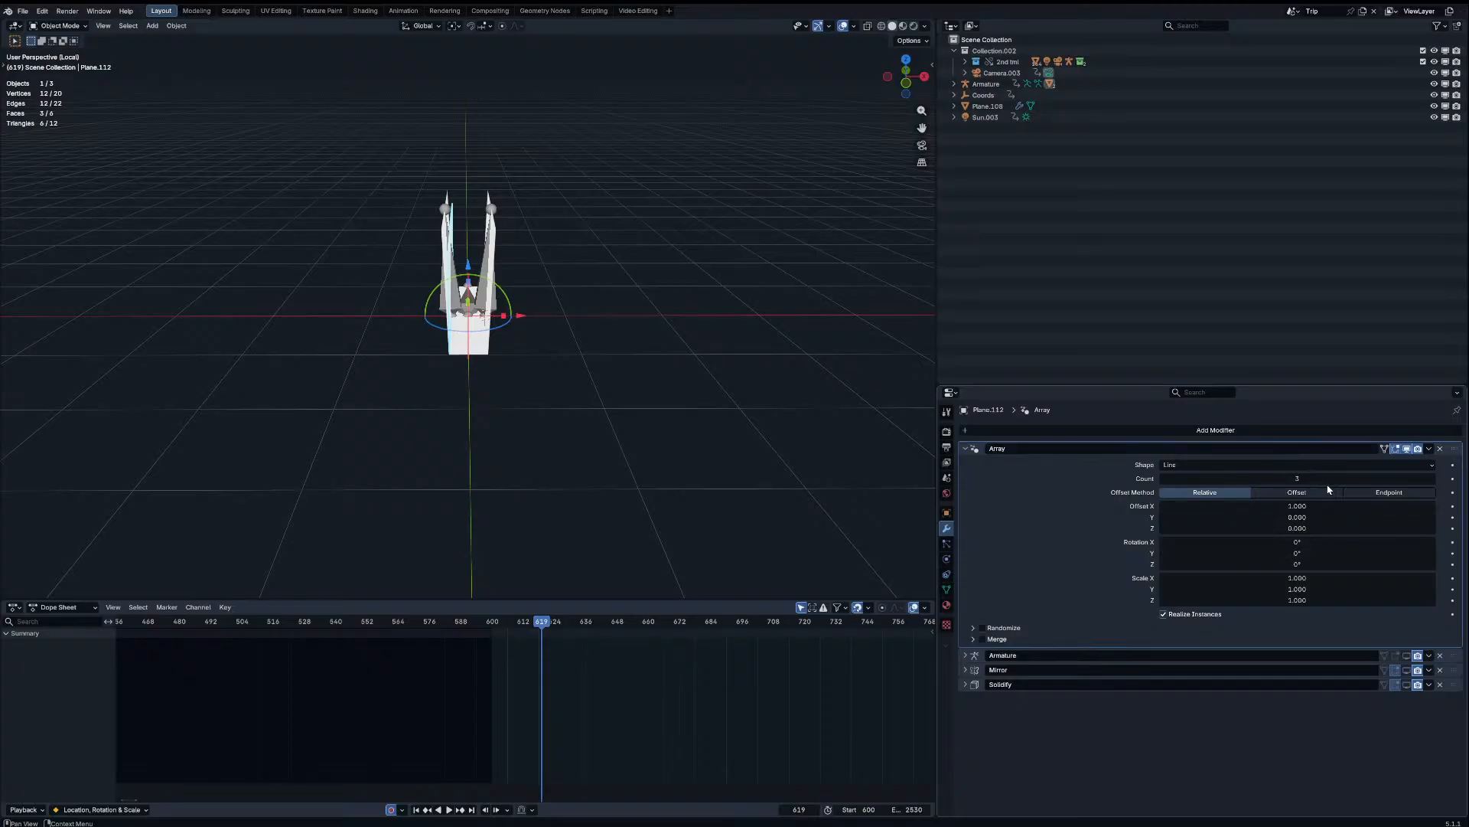
pyautogui.moveTo(1318, 506); pyautogui.dragTo(1318, 506)
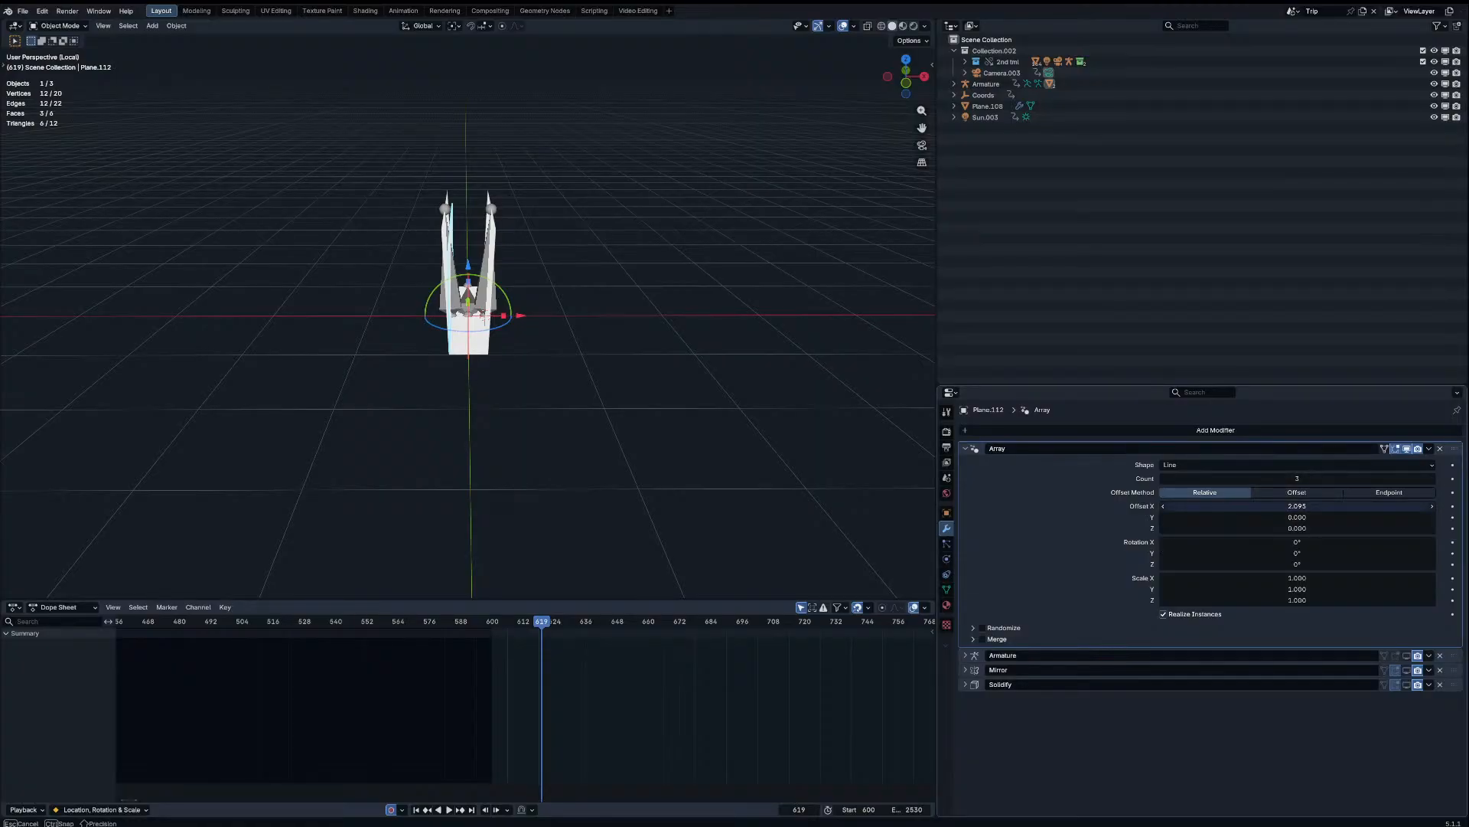
pyautogui.press('Escape')
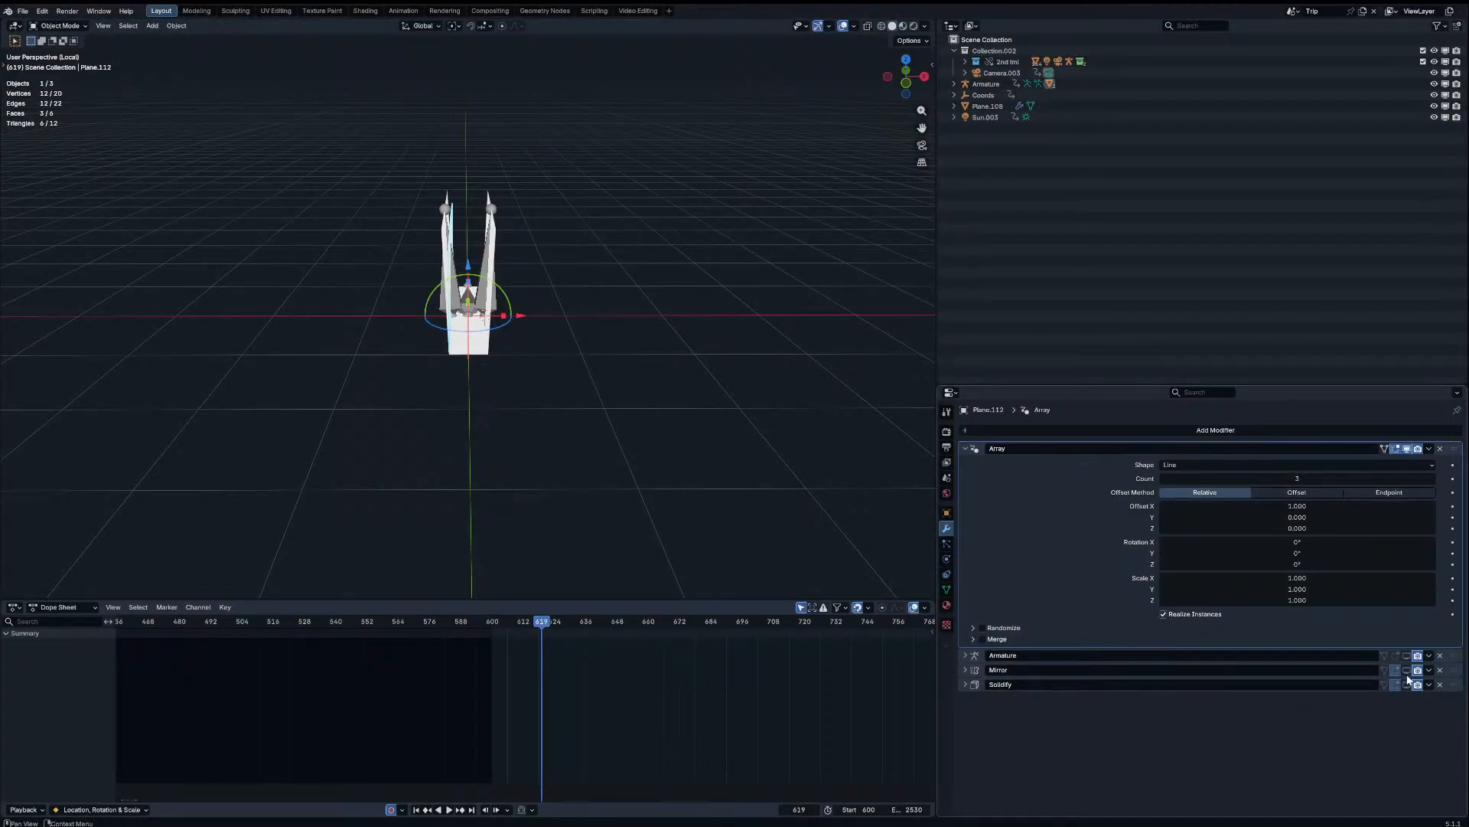
# Step: Place the Solidify modifier above the Array with viewport display on, and set the Array's relative X offset to 1.075
pyautogui.moveTo(1455, 688); pyautogui.dragTo(1454, 448)
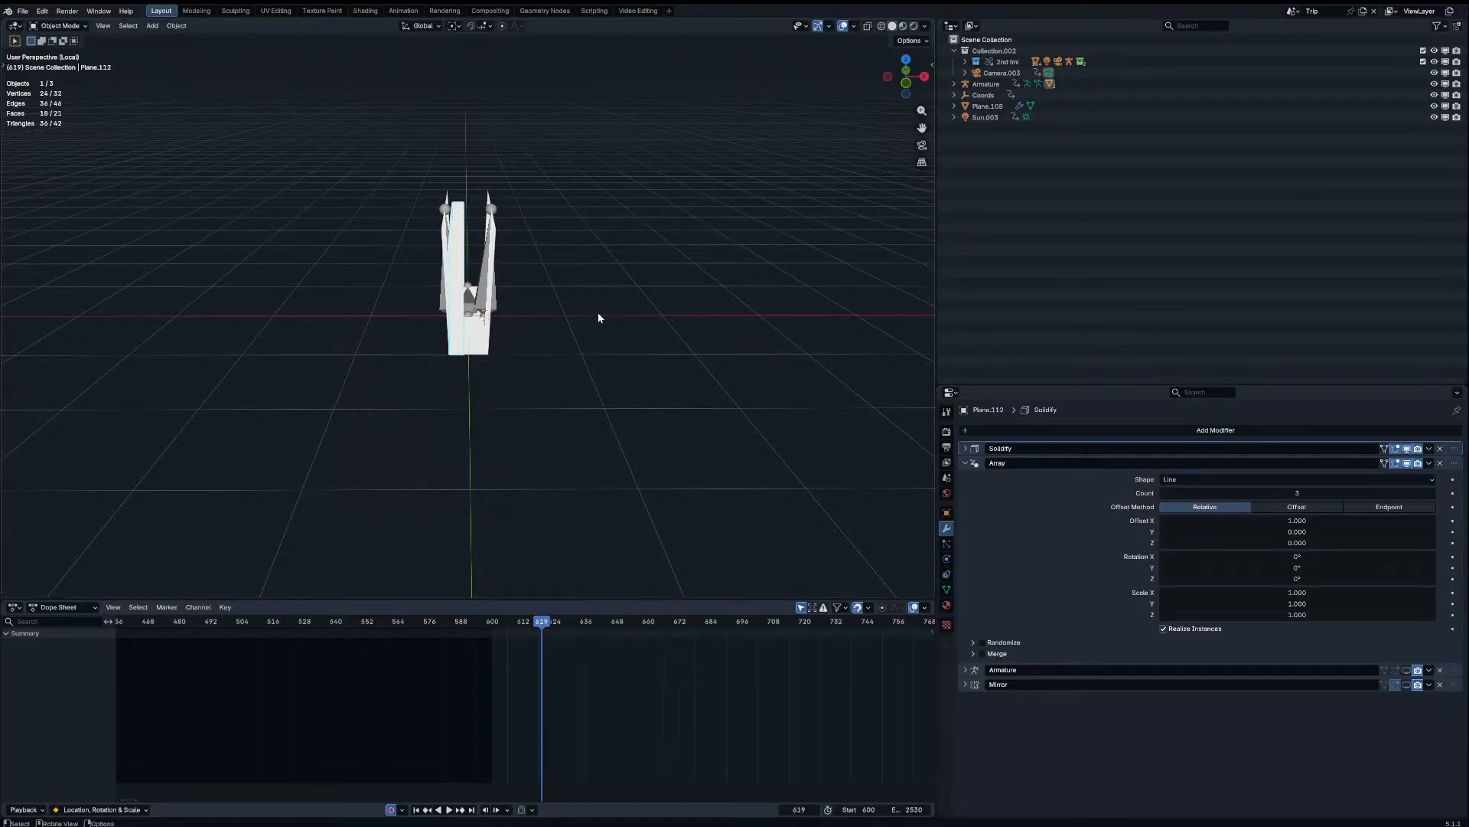
pyautogui.moveTo(1225, 492)
pyautogui.mouseDown()
pyautogui.moveTo(1347, 492)
pyautogui.moveTo(1226, 492)
pyautogui.moveTo(1229, 521)
pyautogui.moveTo(1244, 520)
pyautogui.moveTo(1227, 520)
pyautogui.mouseUp()
pyautogui.press('Escape')
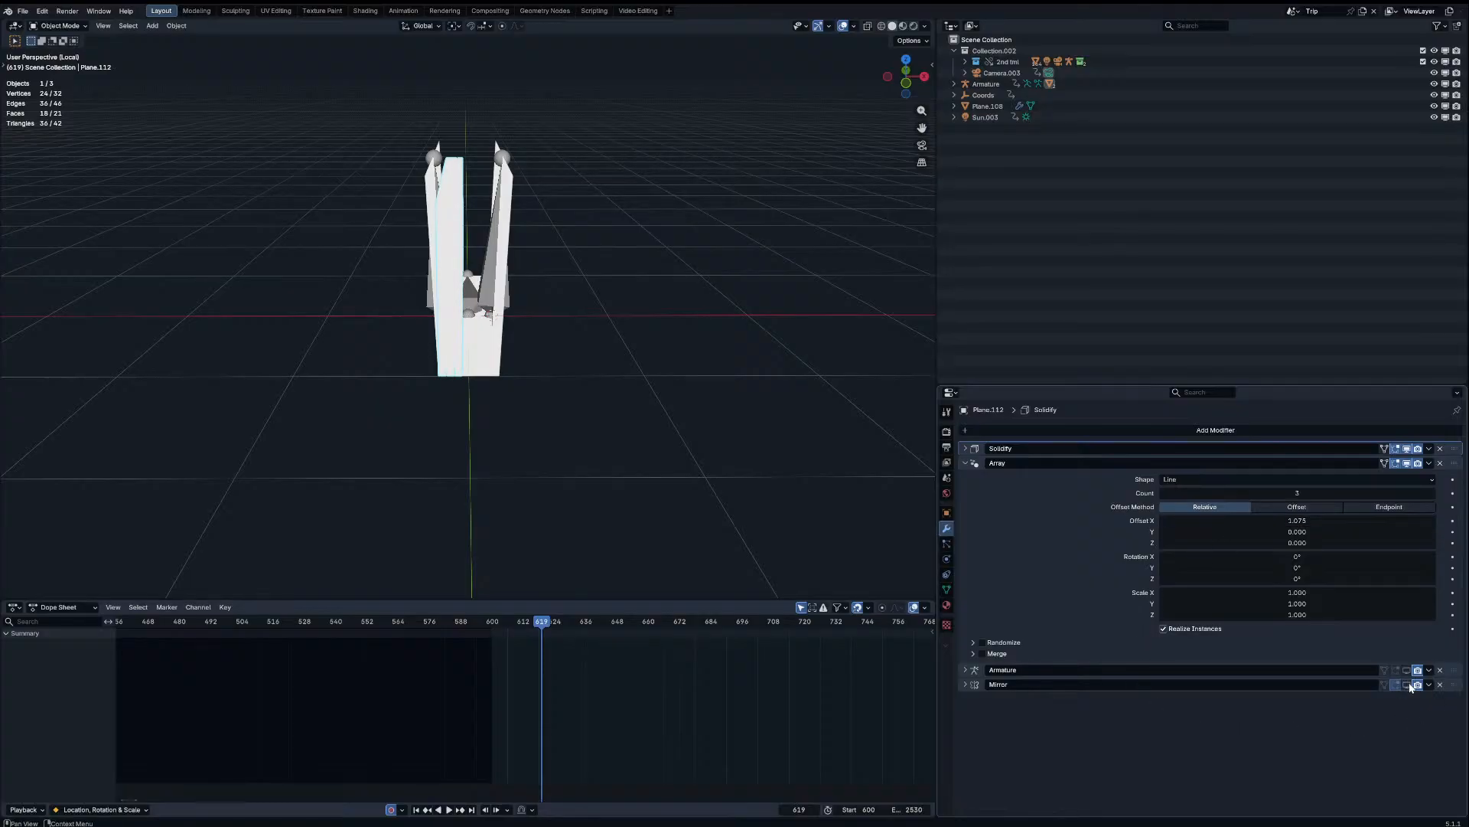
# Step: Show the Armature and Mirror modifiers in the viewport again and set the Array count to 4
pyautogui.moveTo(1407, 685); pyautogui.dragTo(1409, 675)
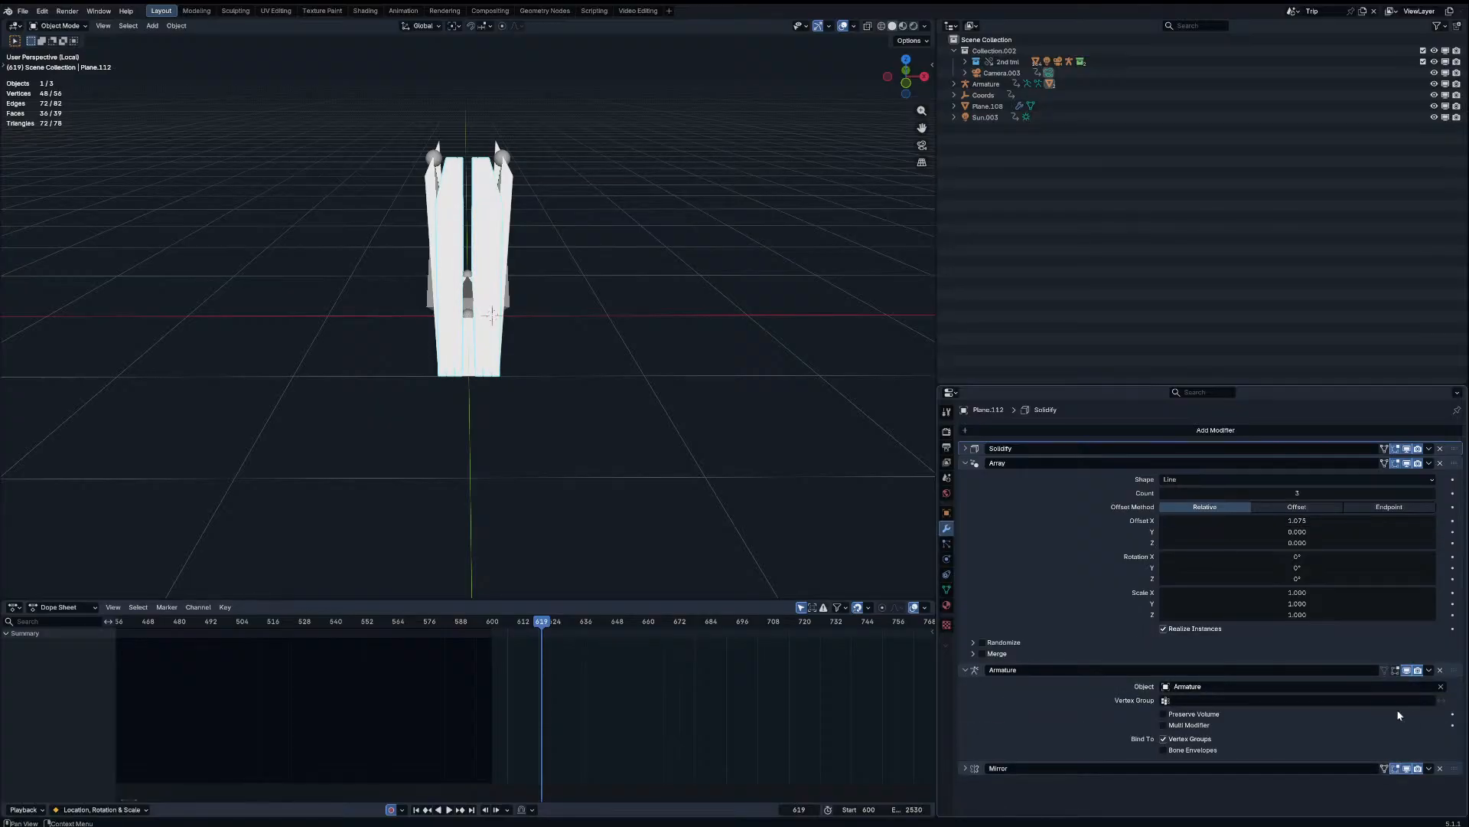
pyautogui.moveTo(610, 452); pyautogui.dragTo(512, 306, button='middle')
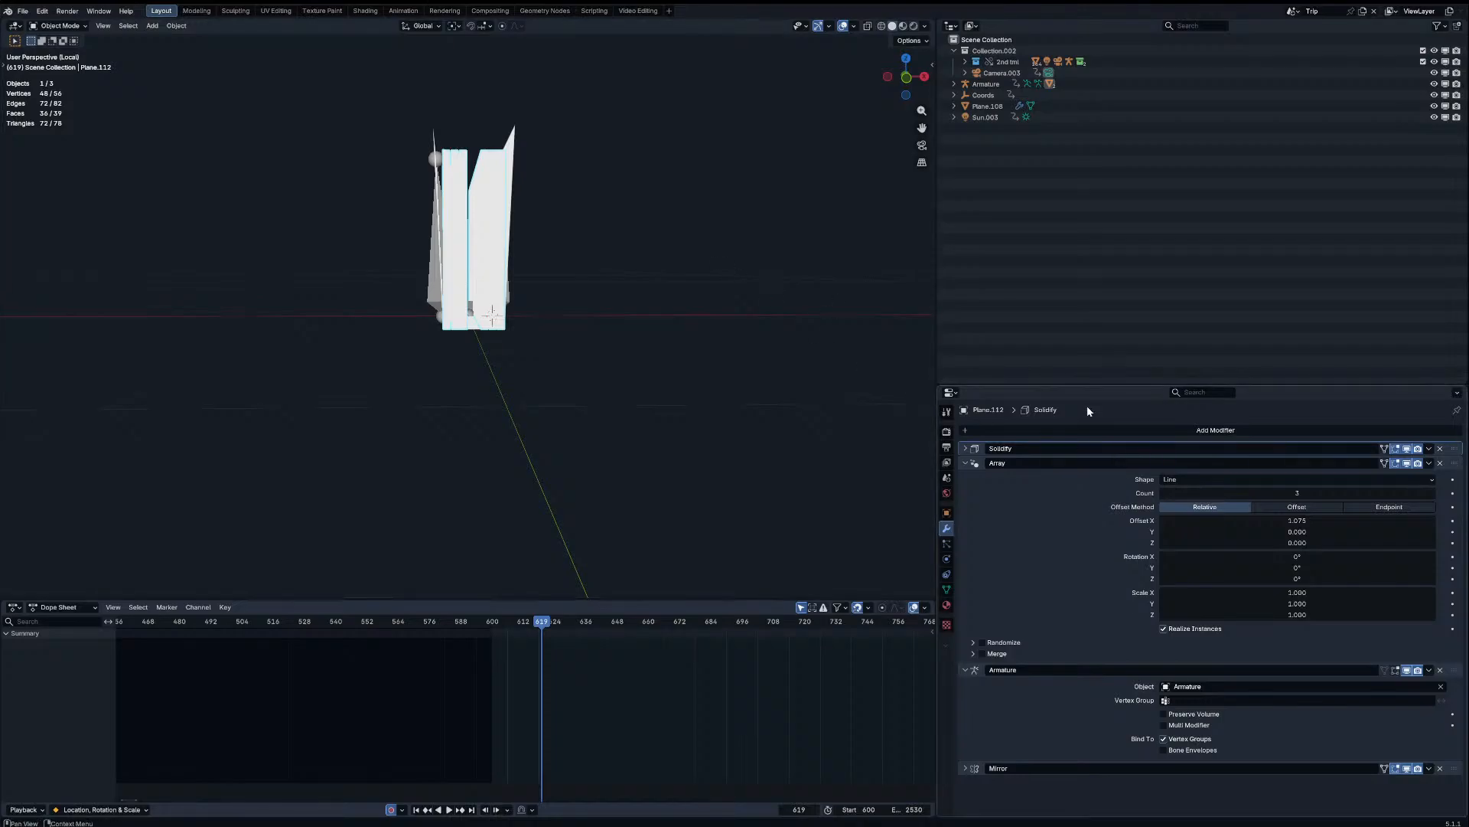
pyautogui.click(1431, 493)
# Step: Rotate the armature's Flap.R bone in Pose Mode from the front view until both side flaps lie nearly flat
pyautogui.moveTo(673, 368); pyautogui.dragTo(513, 266, button='middle')
pyautogui.click(513, 268)
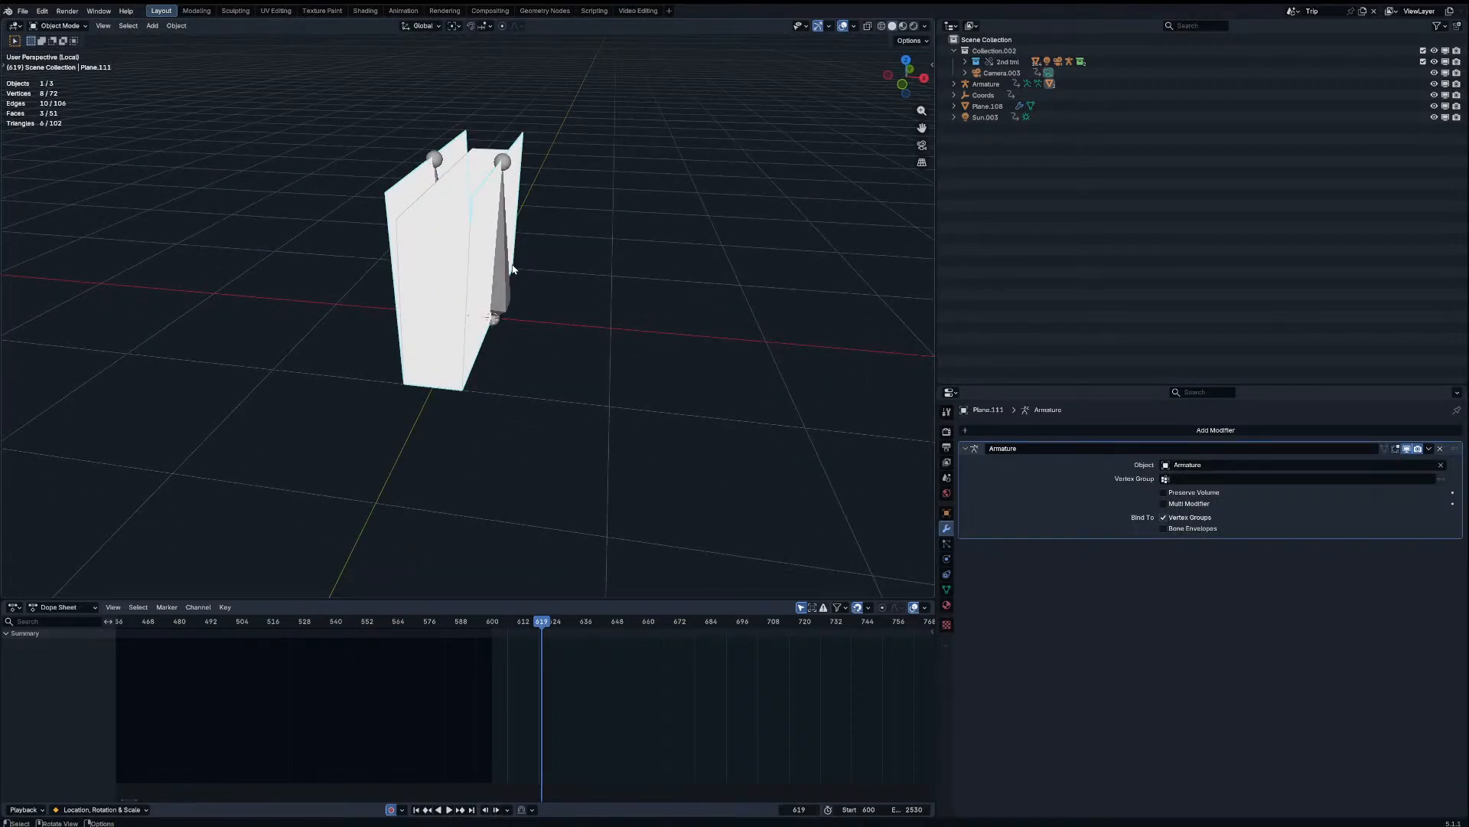
pyautogui.click(509, 274)
pyautogui.hotkey('ctrl', 'Tab')
pyautogui.press('KP_1')
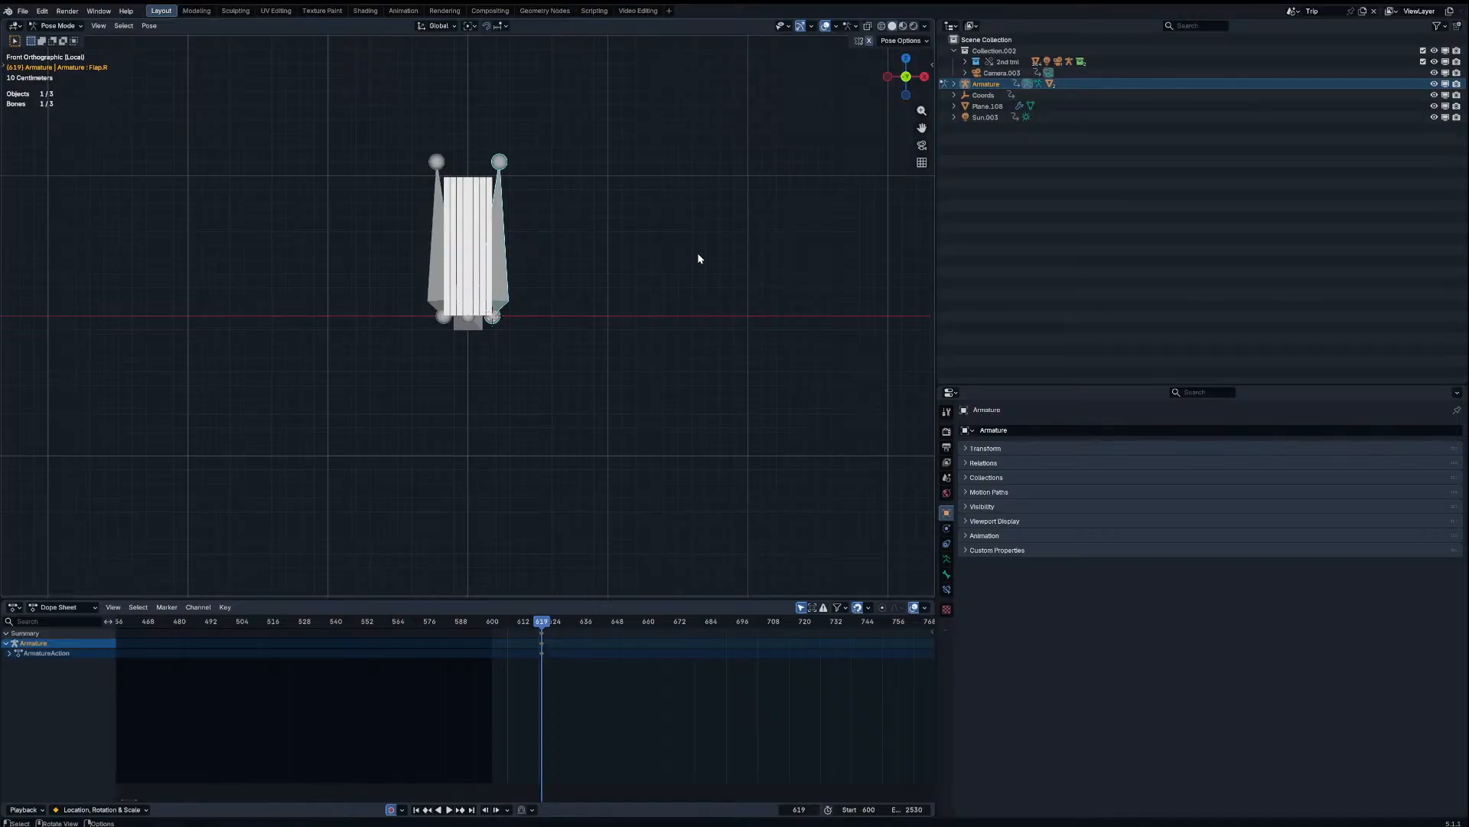
pyautogui.press('r')
pyautogui.click(524, 415)
pyautogui.moveTo(463, 330); pyautogui.dragTo(504, 359, button='middle')
pyautogui.hotkey('ctrl', 'Tab')
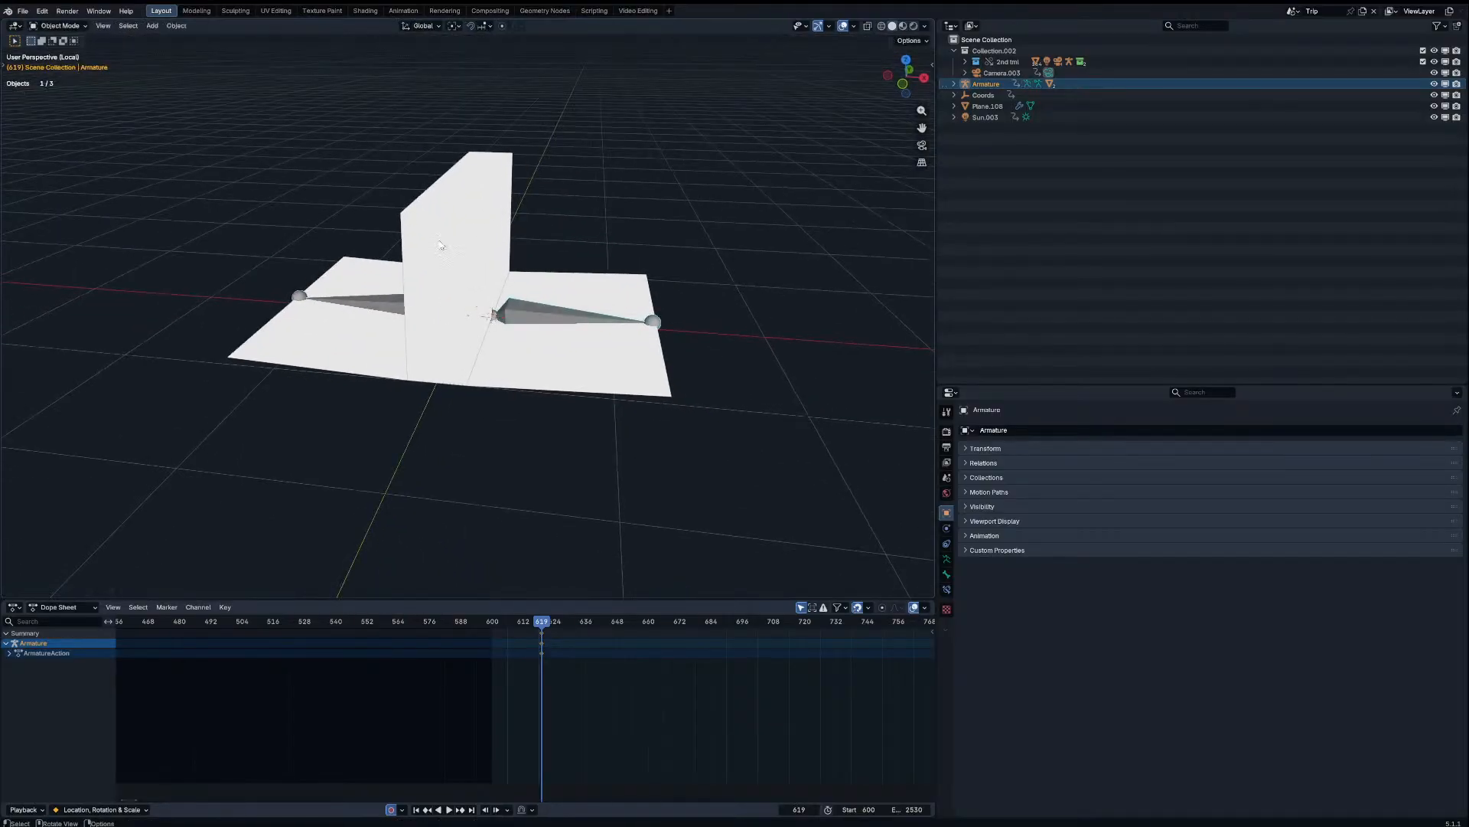
# Step: Hide the Solidify modifier of the central planes in the viewport and expand the Array modifier's settings
pyautogui.click(440, 245)
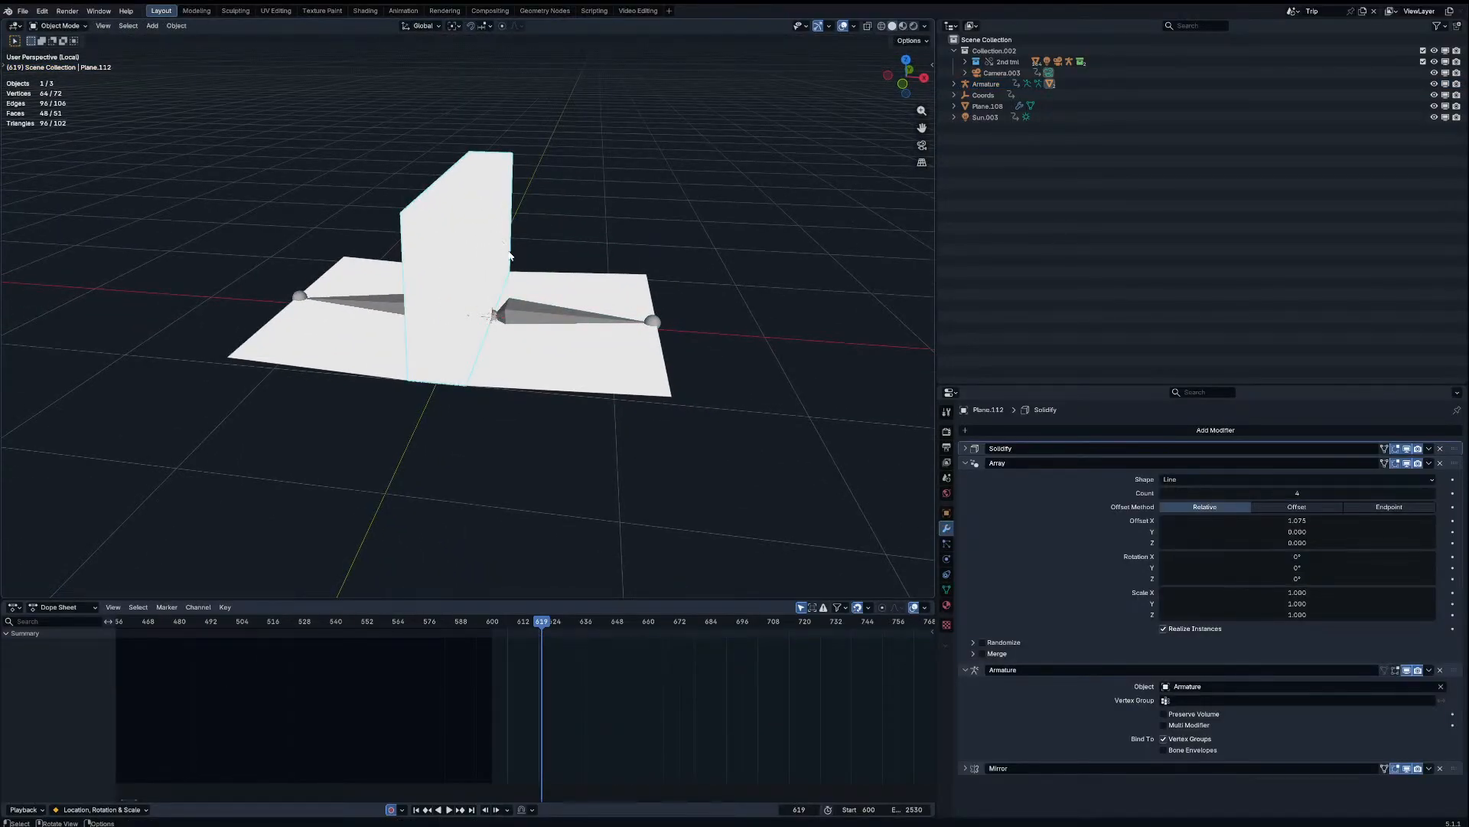
pyautogui.moveTo(509, 255); pyautogui.dragTo(641, 286, button='middle')
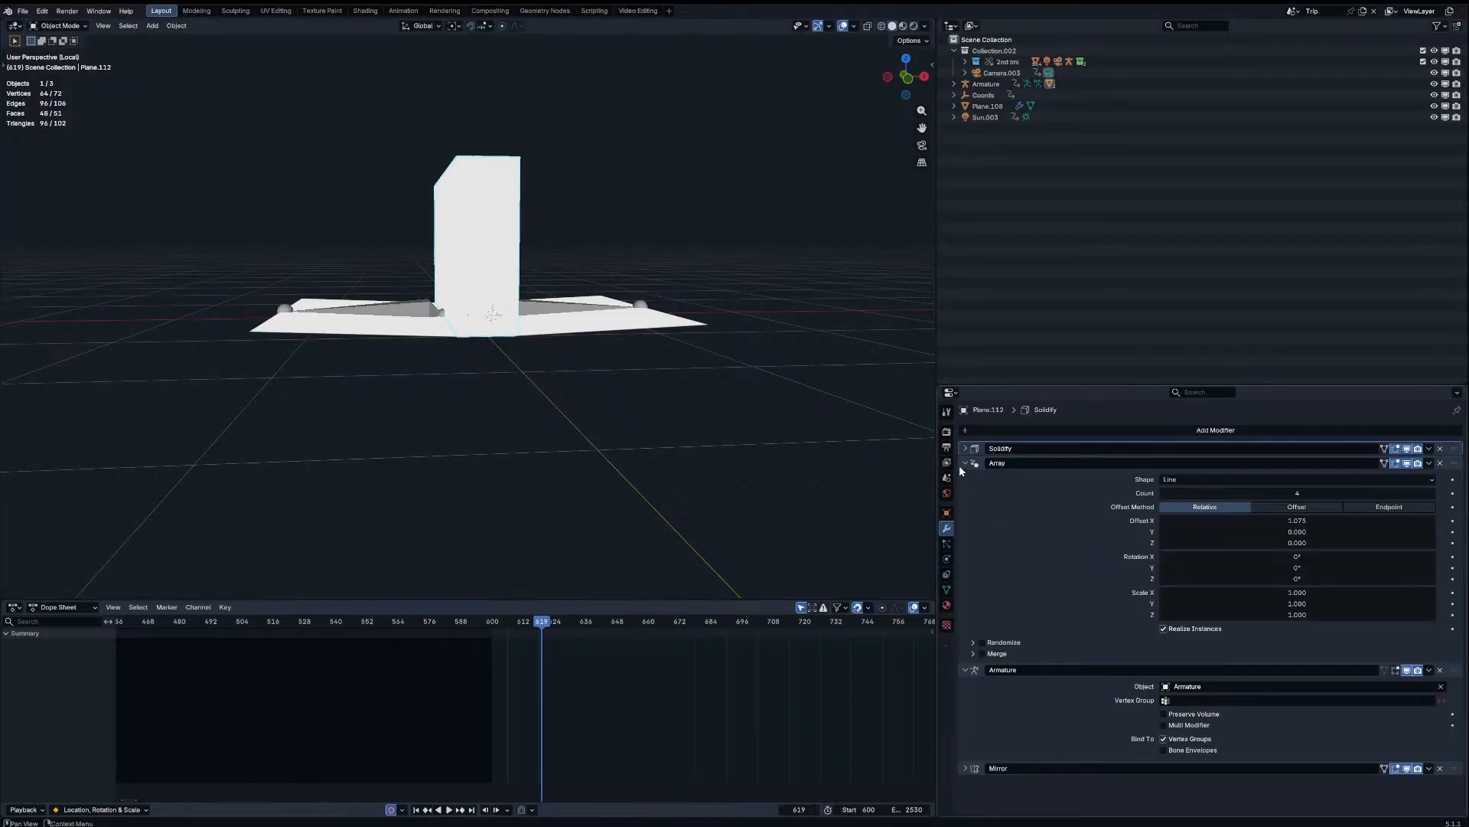
pyautogui.moveTo(962, 465); pyautogui.dragTo(970, 576)
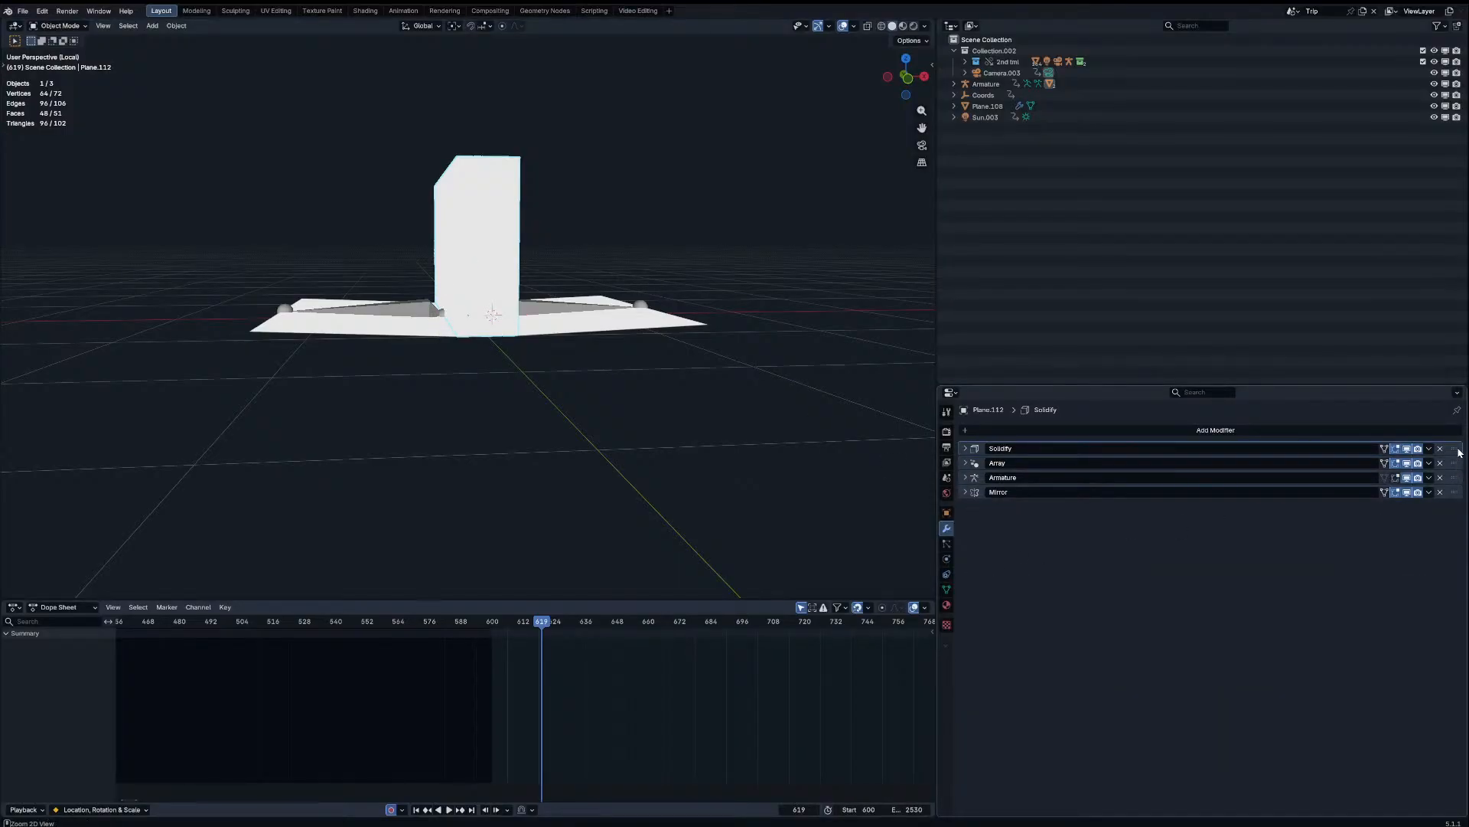
pyautogui.click(1407, 449)
pyautogui.moveTo(644, 269); pyautogui.dragTo(655, 281, button='middle')
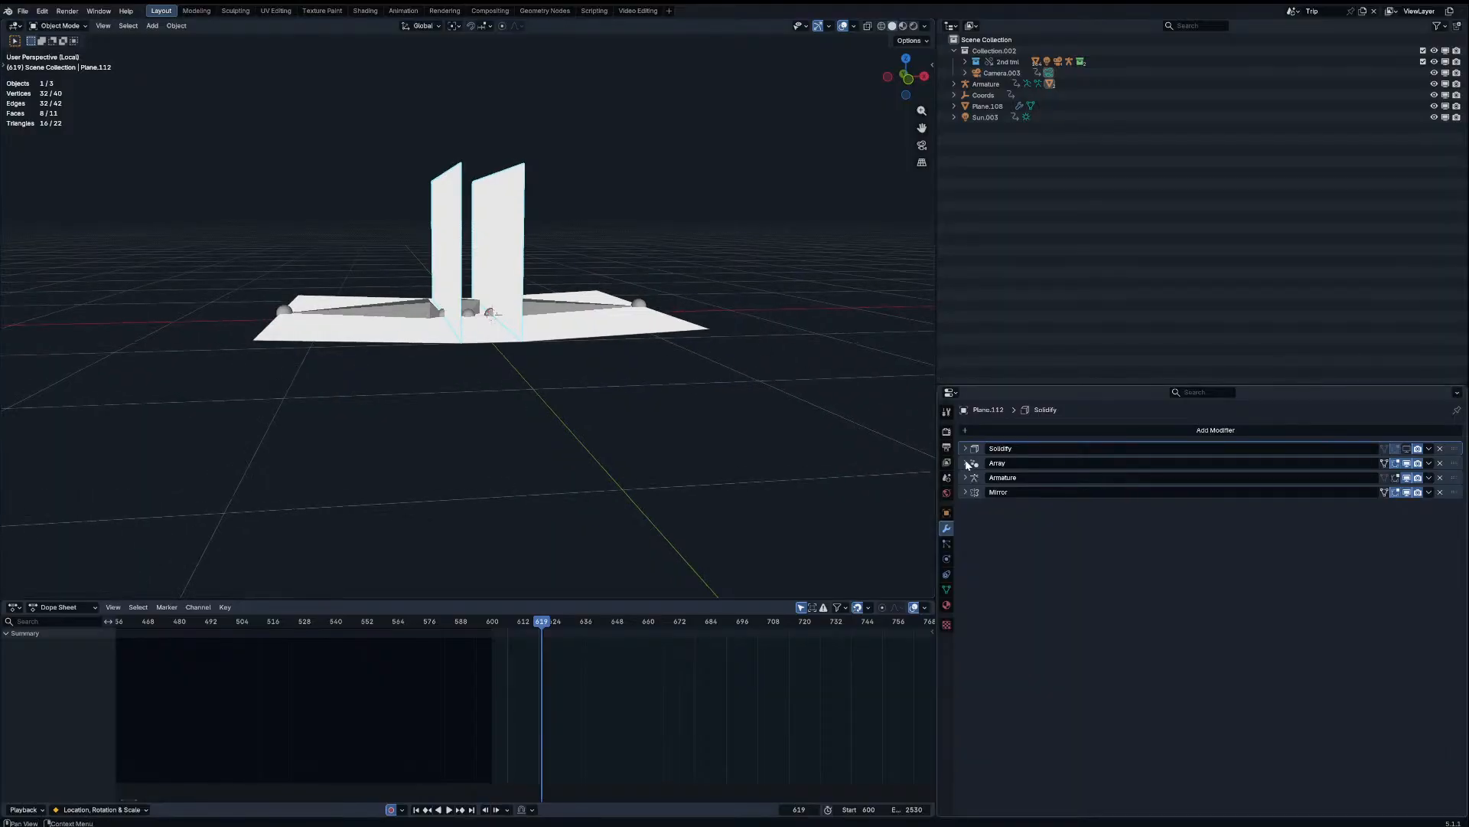
pyautogui.click(967, 463)
pyautogui.moveTo(1263, 521)
pyautogui.mouseDown()
pyautogui.moveTo(1289, 520)
pyautogui.moveTo(1266, 520)
pyautogui.mouseUp()
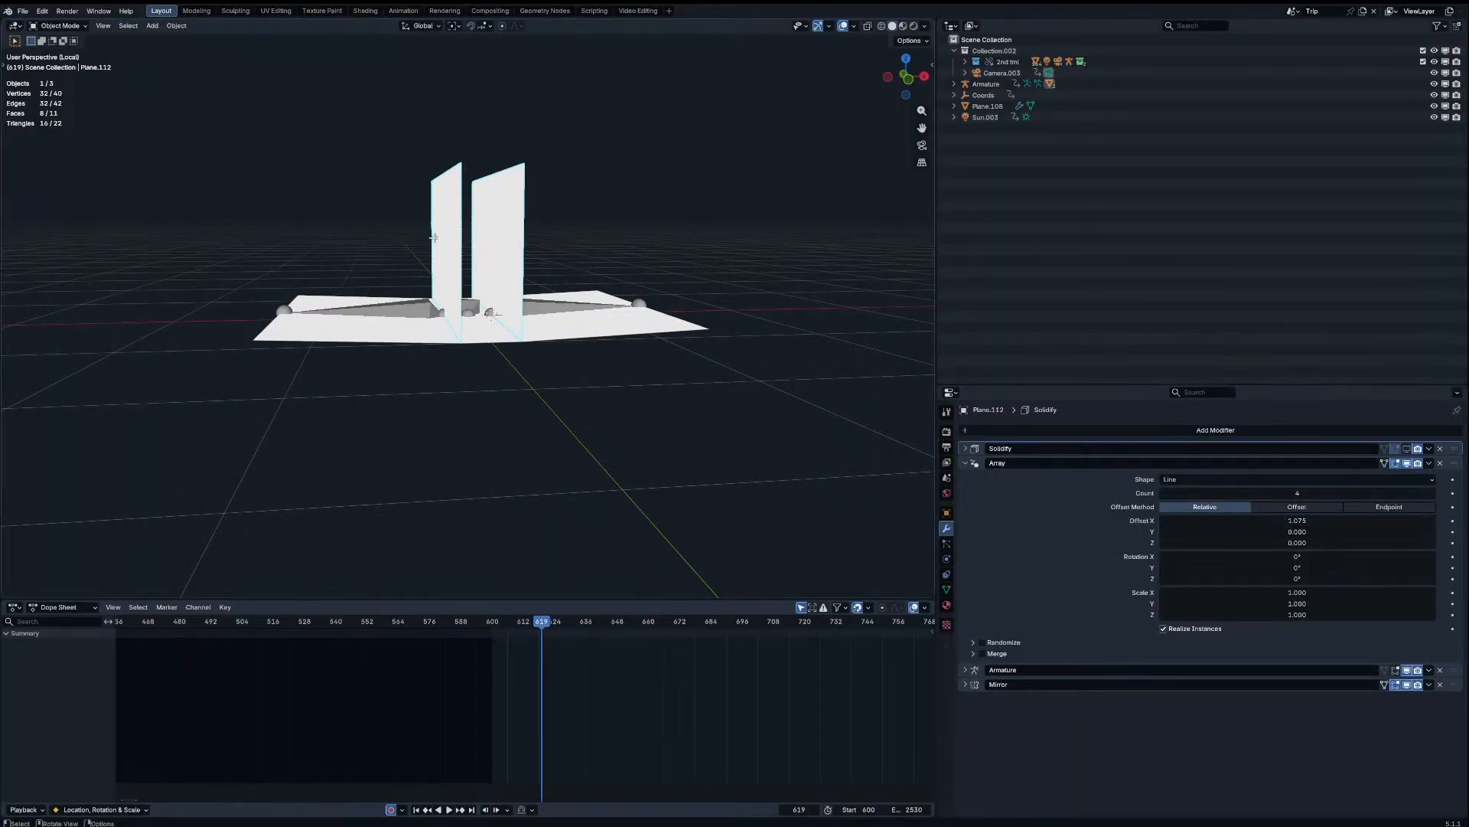
# Step: Move only the top edge of the central plane slightly along global X in Edit Mode to tilt the plane
pyautogui.press('Tab')
pyautogui.moveTo(457, 234); pyautogui.dragTo(481, 215, button='middle')
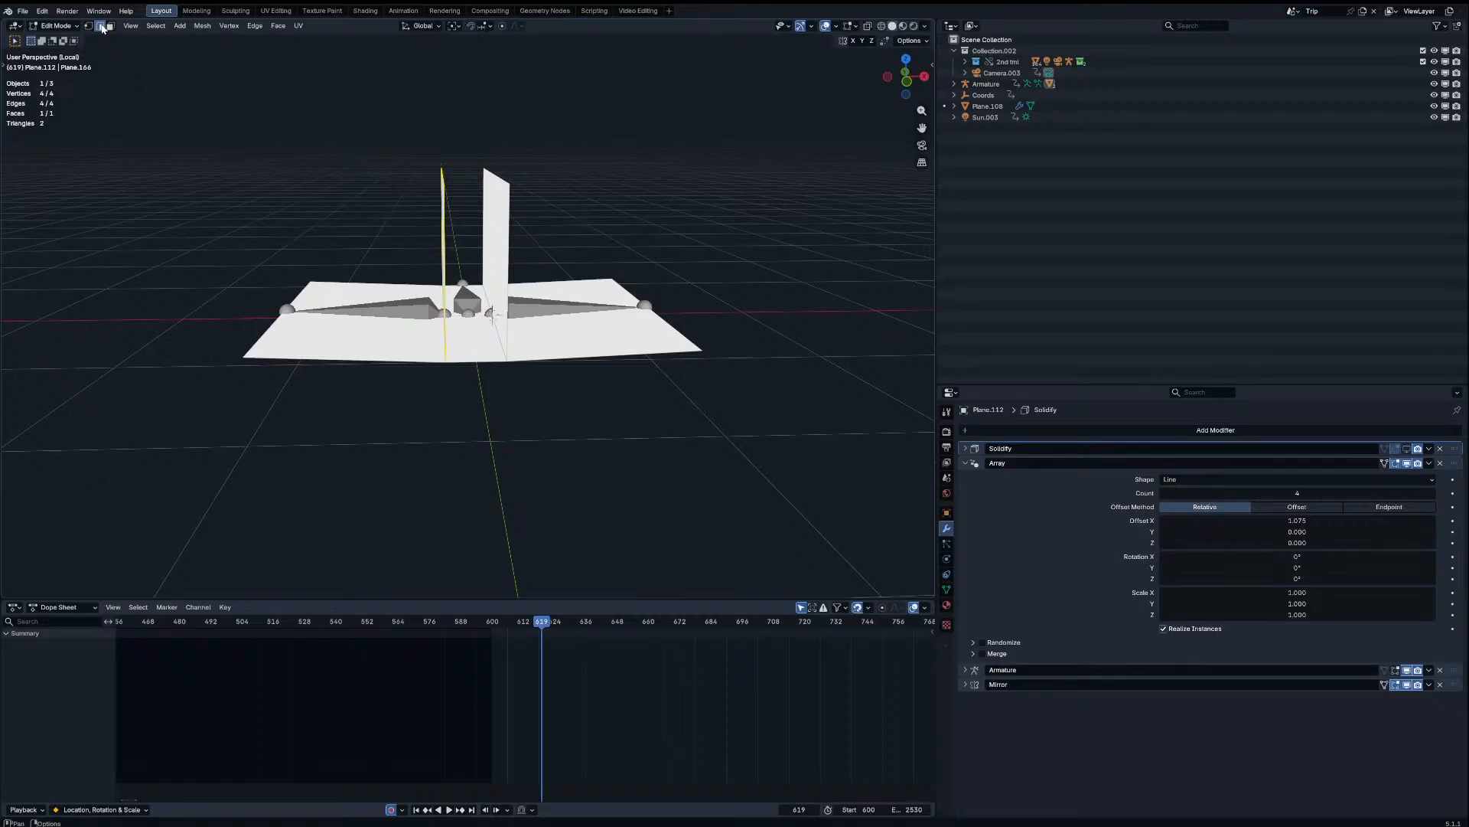
pyautogui.click(474, 172)
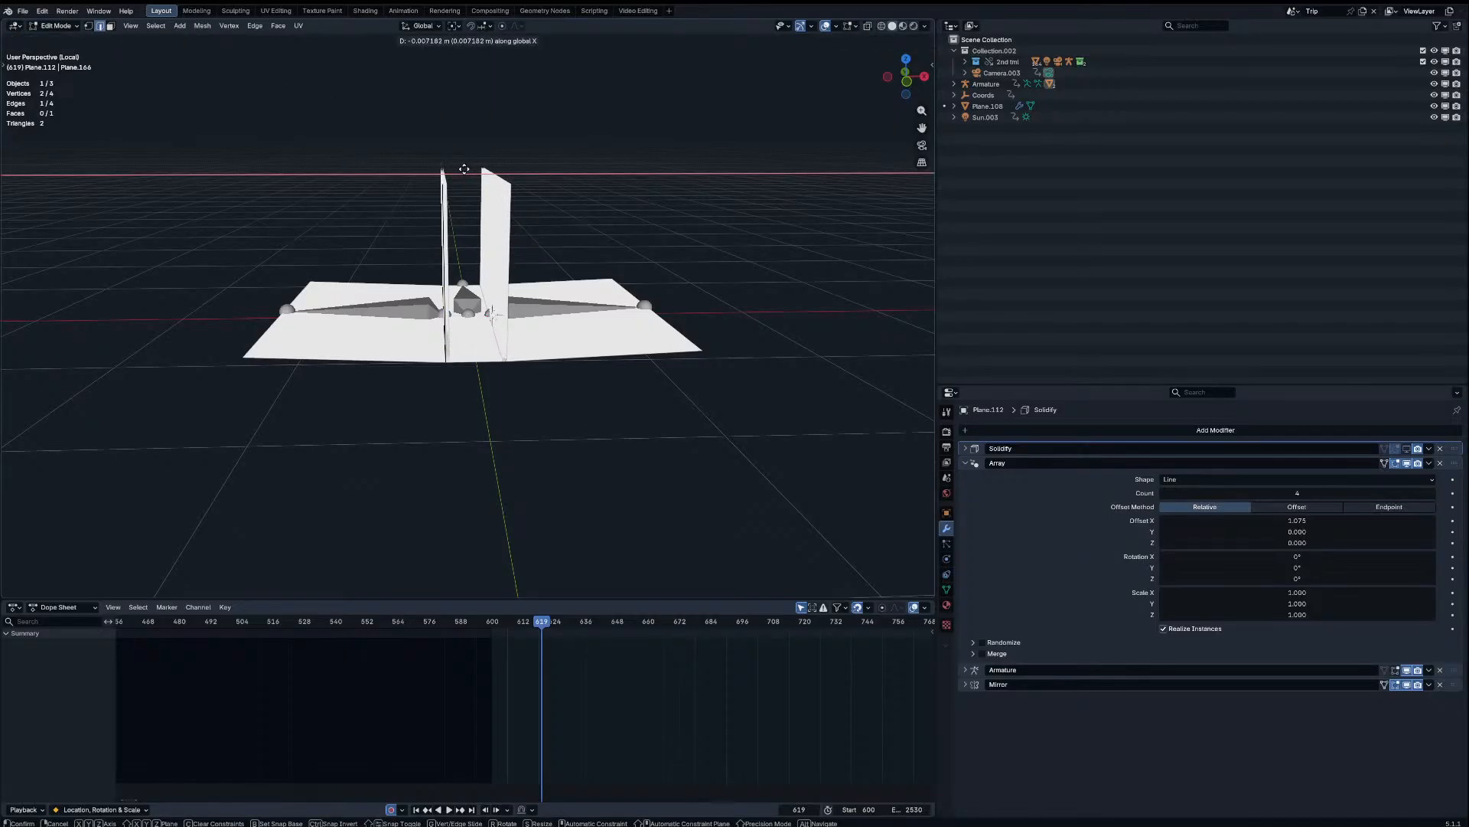
pyautogui.click(465, 168)
pyautogui.press('Tab')
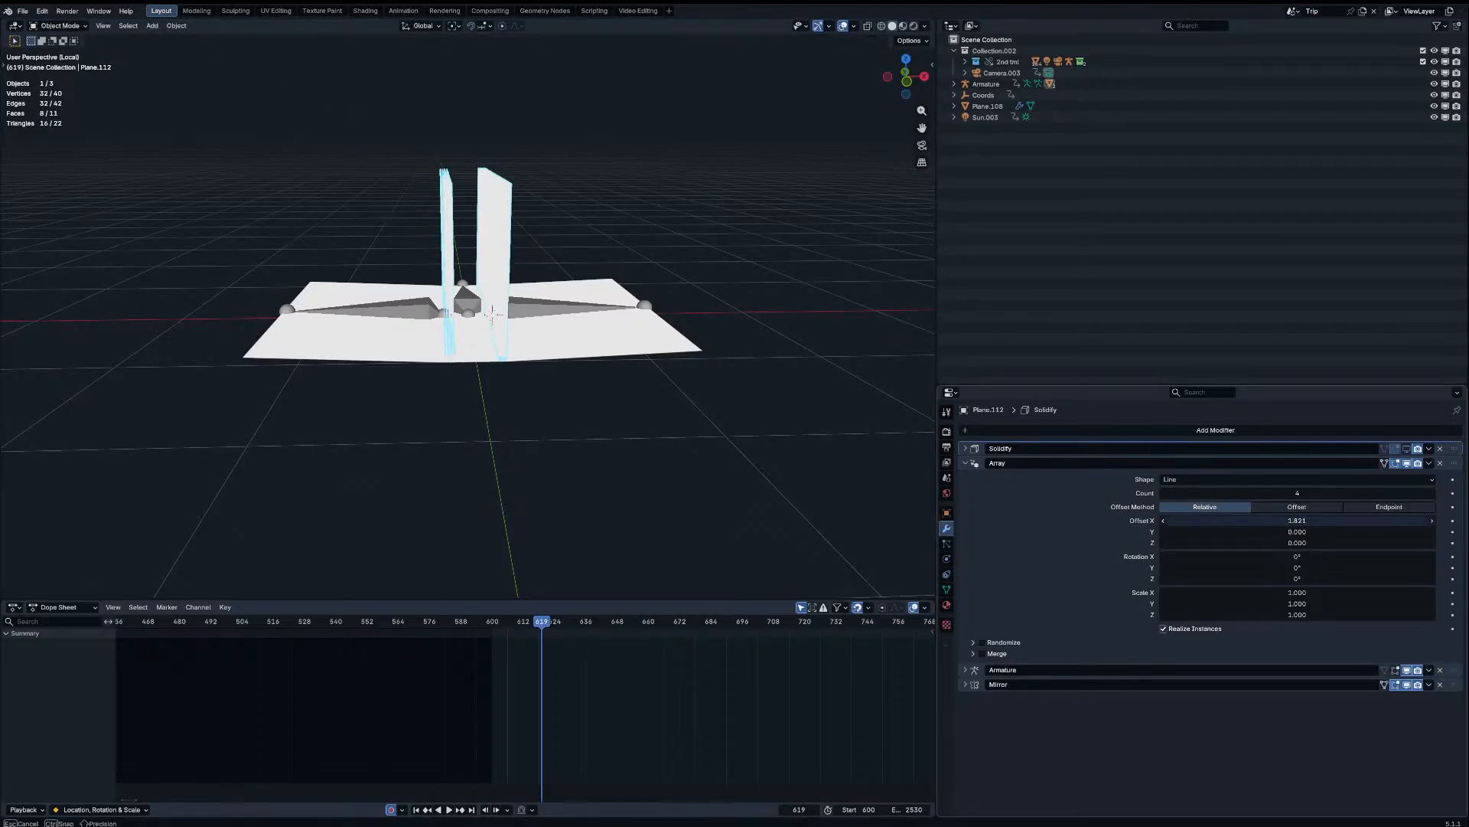
# Step: Set the Array's relative X offset to 3.125 and its count to 7
pyautogui.moveTo(1320, 520); pyautogui.dragTo(1320, 514)
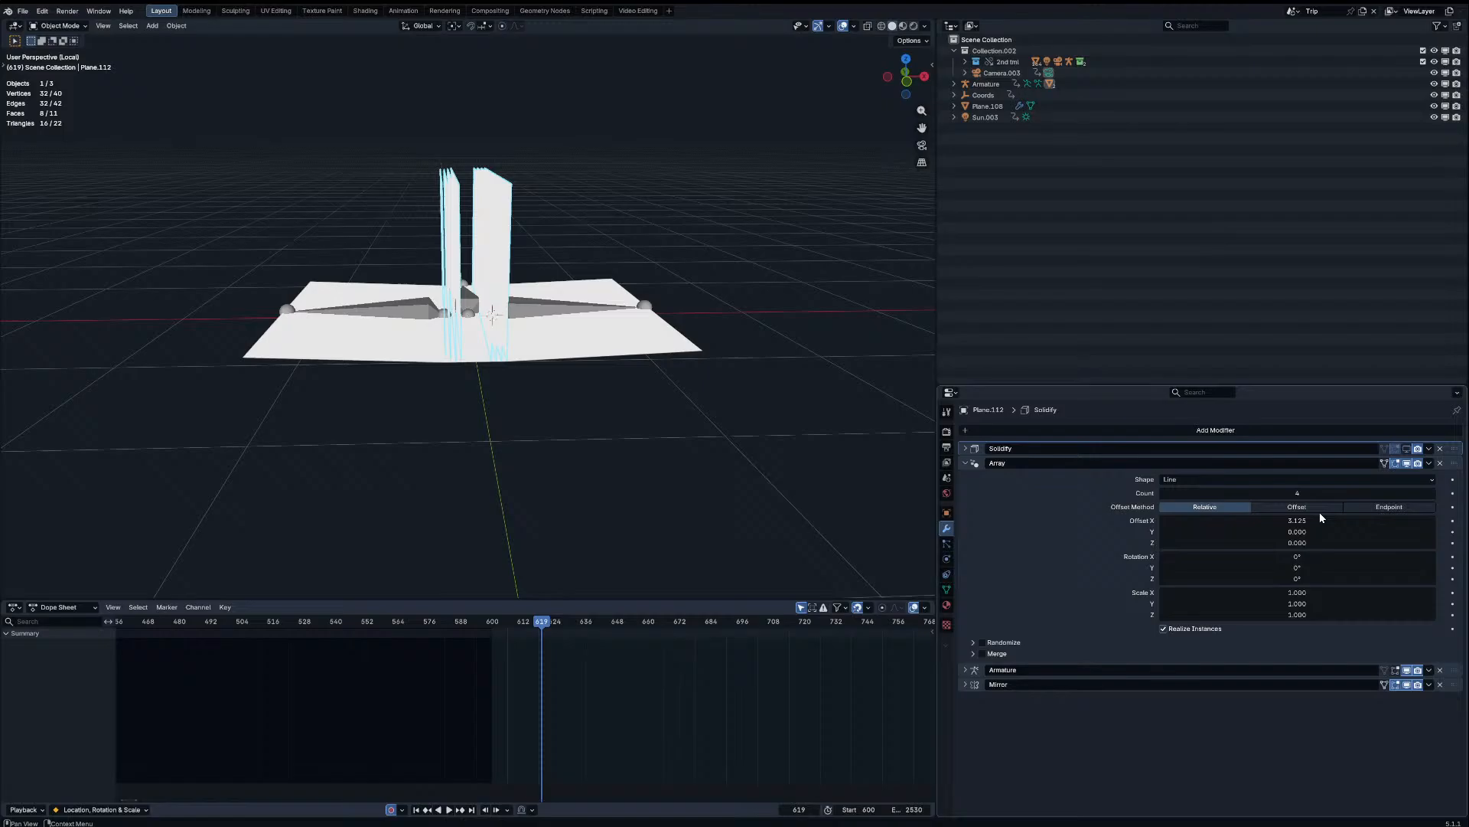
pyautogui.click(1436, 494)
pyautogui.click(1436, 493)
pyautogui.click(625, 240)
pyautogui.moveTo(624, 241)
pyautogui.mouseDown(button='middle')
pyautogui.moveTo(612, 265)
pyautogui.moveTo(626, 240)
pyautogui.mouseUp(button='middle')
pyautogui.click(1436, 494)
# Step: Shift the whole source plane's mesh slightly along global X to adjust where the outermost plane meets the spine's edge
pyautogui.press('Tab')
pyautogui.moveTo(499, 235); pyautogui.dragTo(485, 196, button='middle')
pyautogui.press('g')
pyautogui.rightClick(493, 216)
pyautogui.press('g')
pyautogui.press('x')
pyautogui.rightClick(490, 196)
pyautogui.press('KP_1')
pyautogui.moveTo(575, 158); pyautogui.dragTo(452, 360, button='middle')
pyautogui.scroll(-5, 413, 312)
pyautogui.press('g')
pyautogui.press('x')
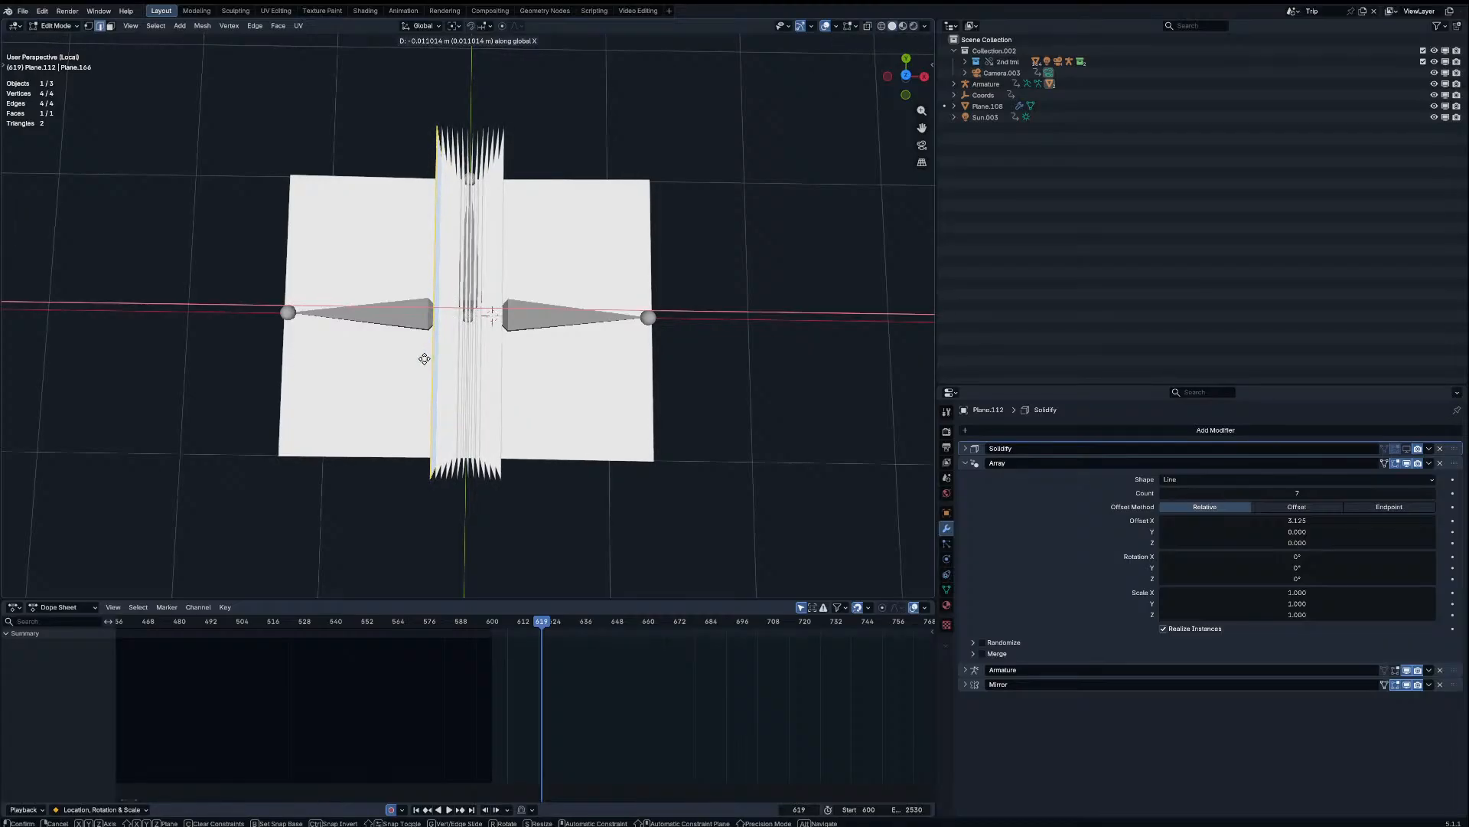
pyautogui.click(432, 359)
pyautogui.press('Tab')
pyautogui.moveTo(434, 358); pyautogui.dragTo(441, 243, button='middle')
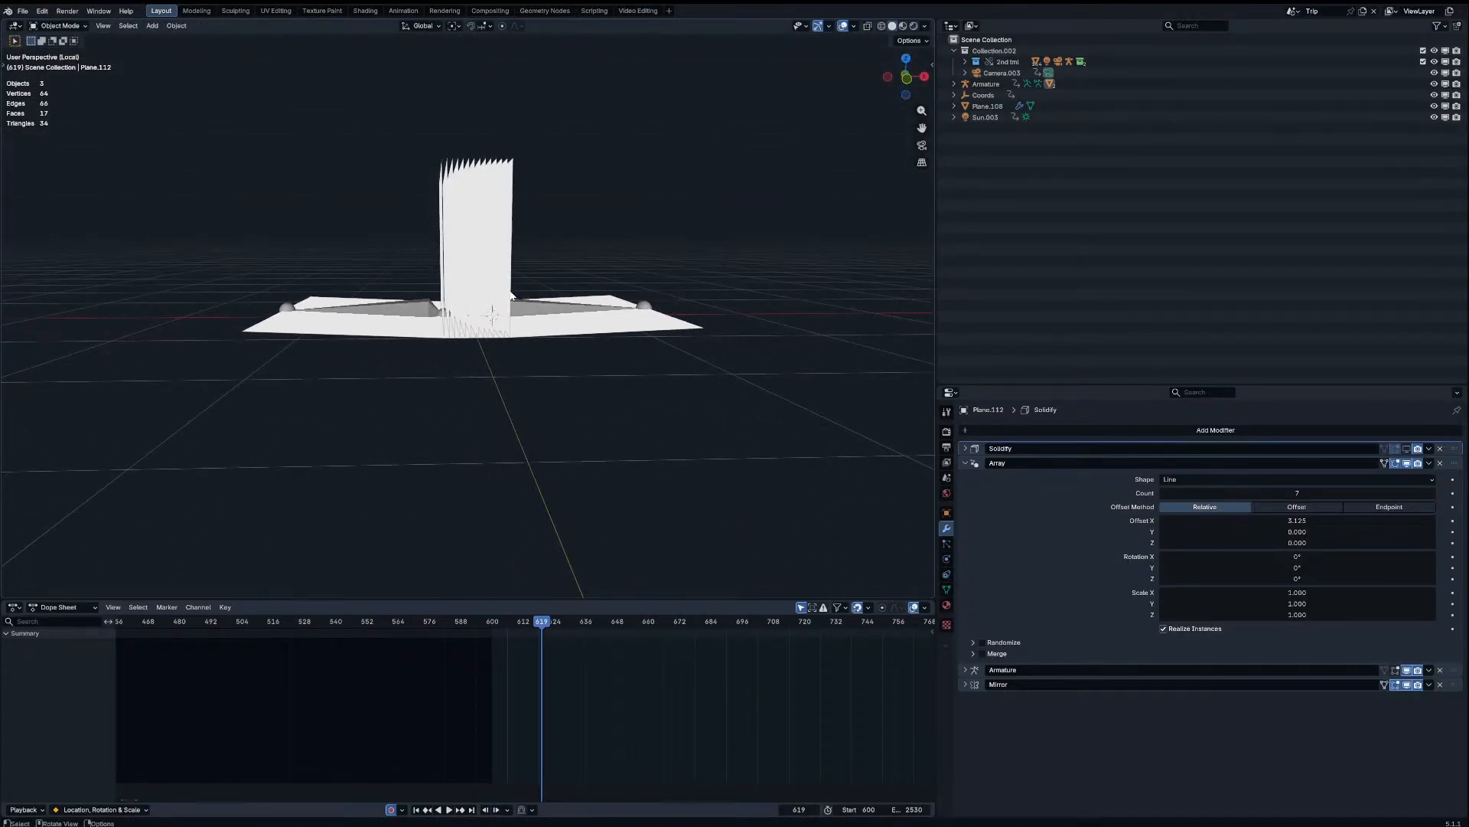
pyautogui.moveTo(539, 314); pyautogui.dragTo(486, 339, button='middle')
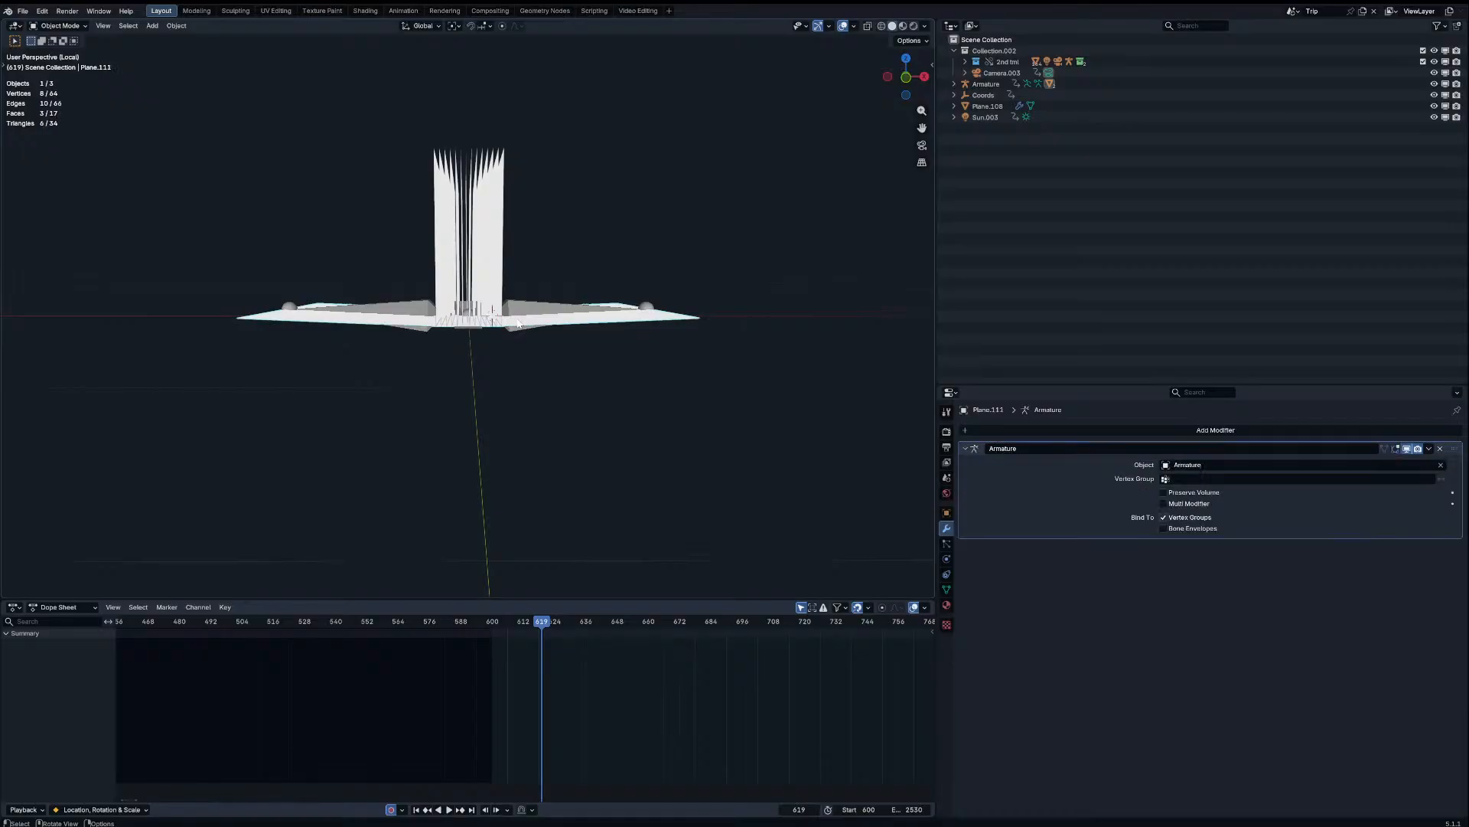
pyautogui.click(498, 286)
pyautogui.click(500, 312)
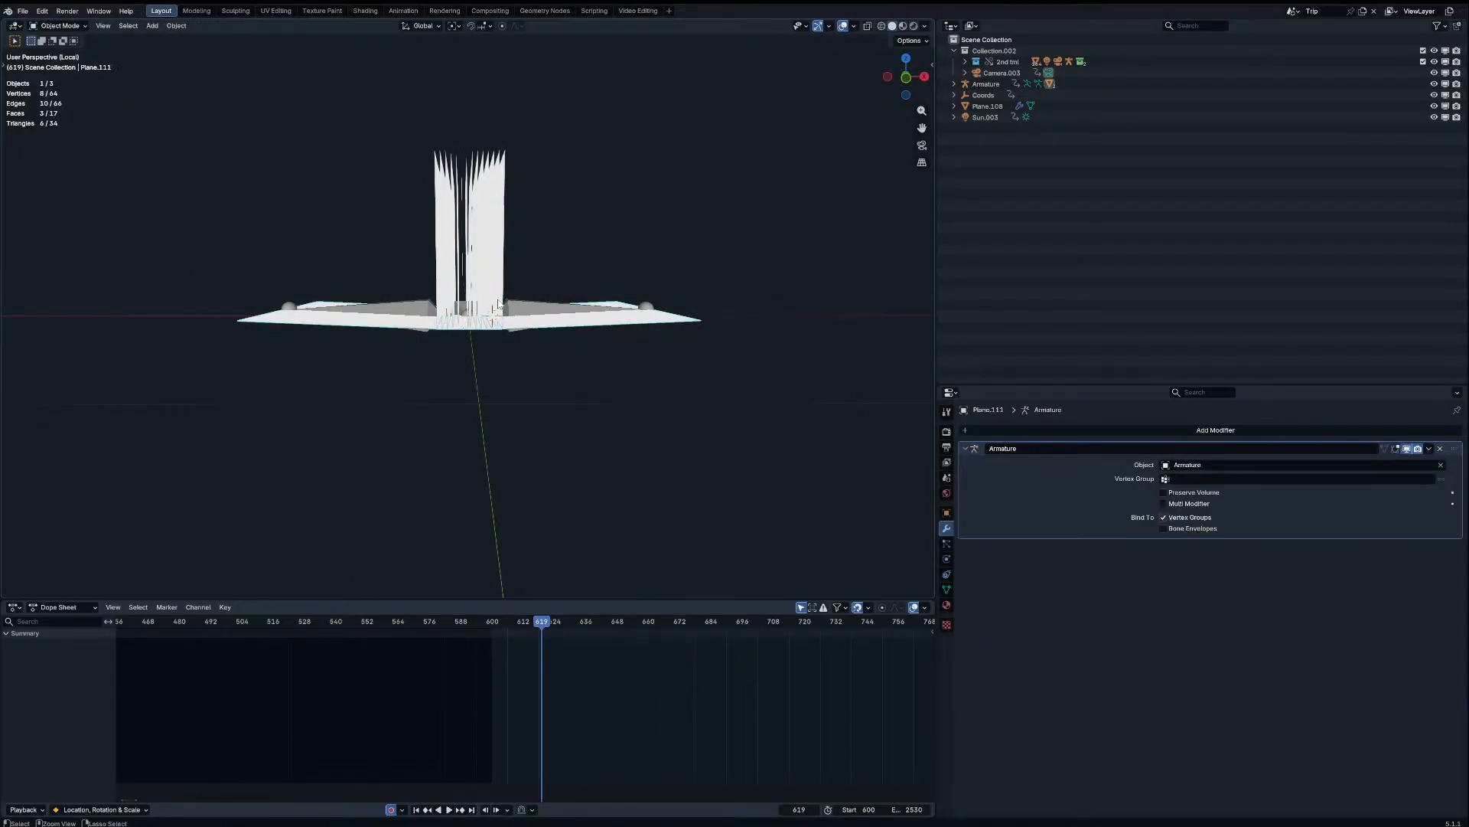
pyautogui.press('Tab')
pyautogui.press('Tab')
# Step: Set the Array's relative X offset to 3 on the central planes and deselect them
pyautogui.click(497, 298)
pyautogui.press('Tab')
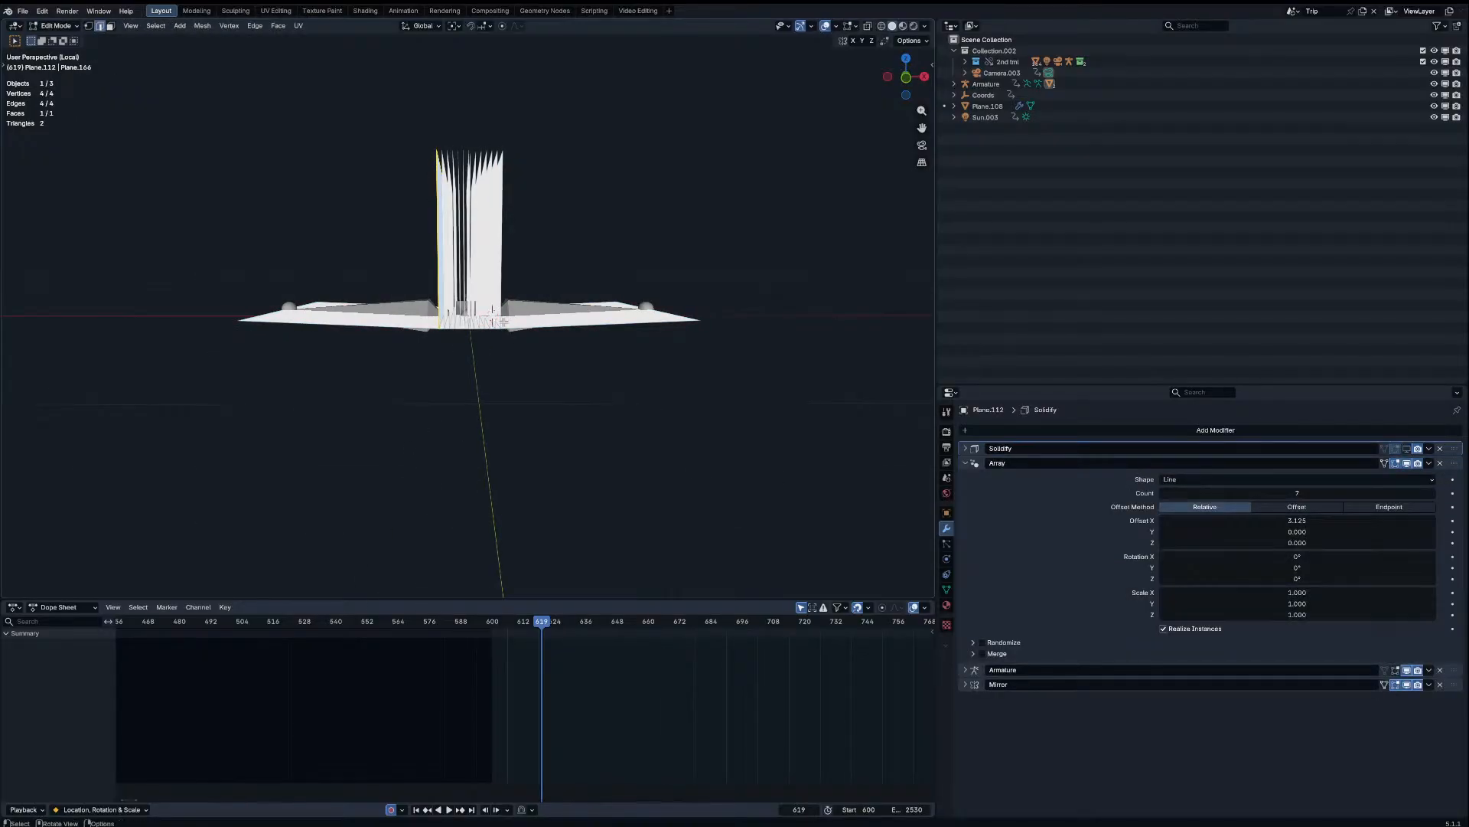
pyautogui.press('Tab')
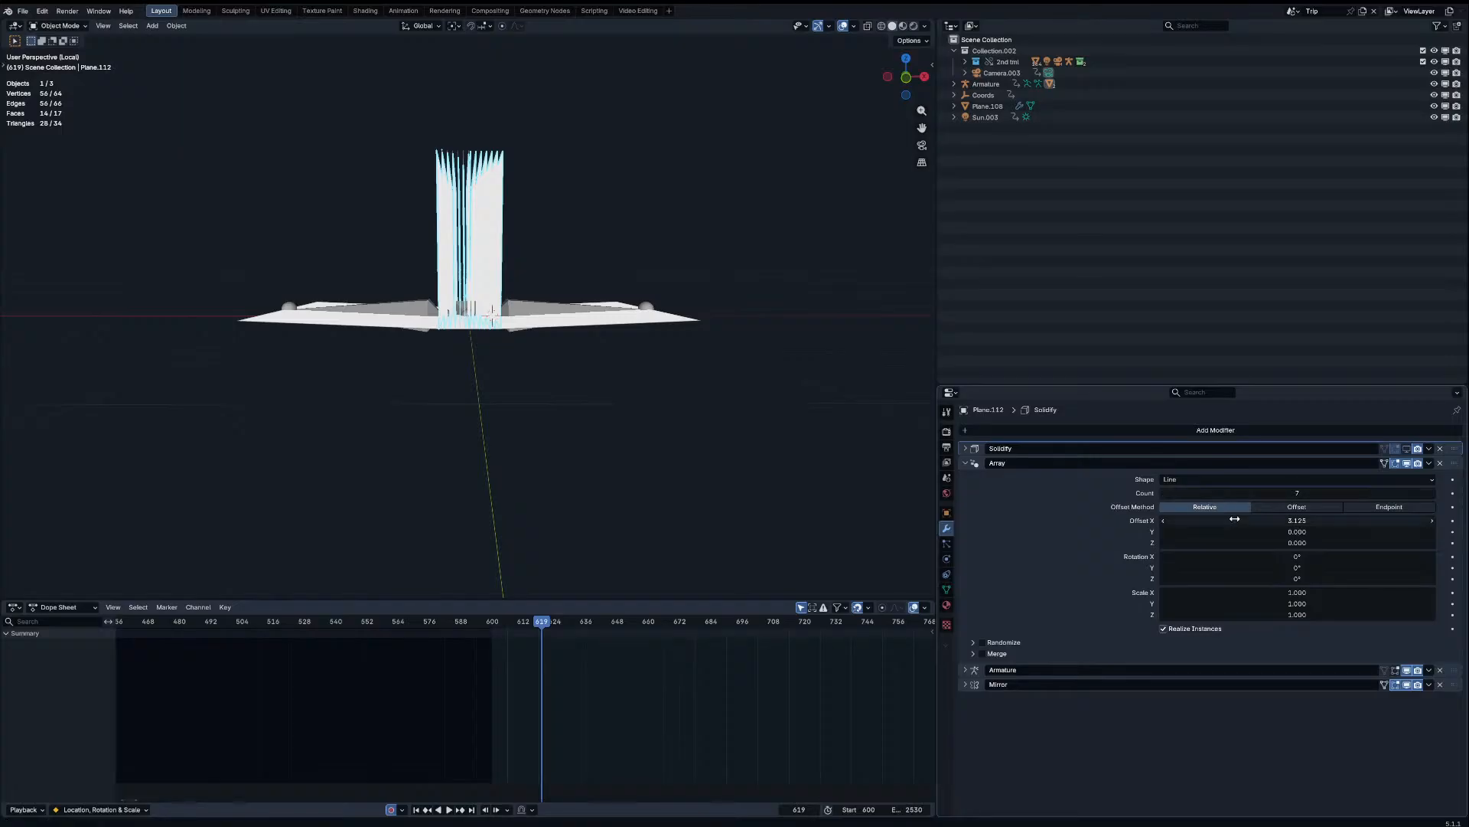
pyautogui.click(1245, 521)
pyautogui.write('3')
pyautogui.press('Return')
pyautogui.moveTo(720, 298); pyautogui.dragTo(680, 272, button='middle')
pyautogui.click(680, 271)
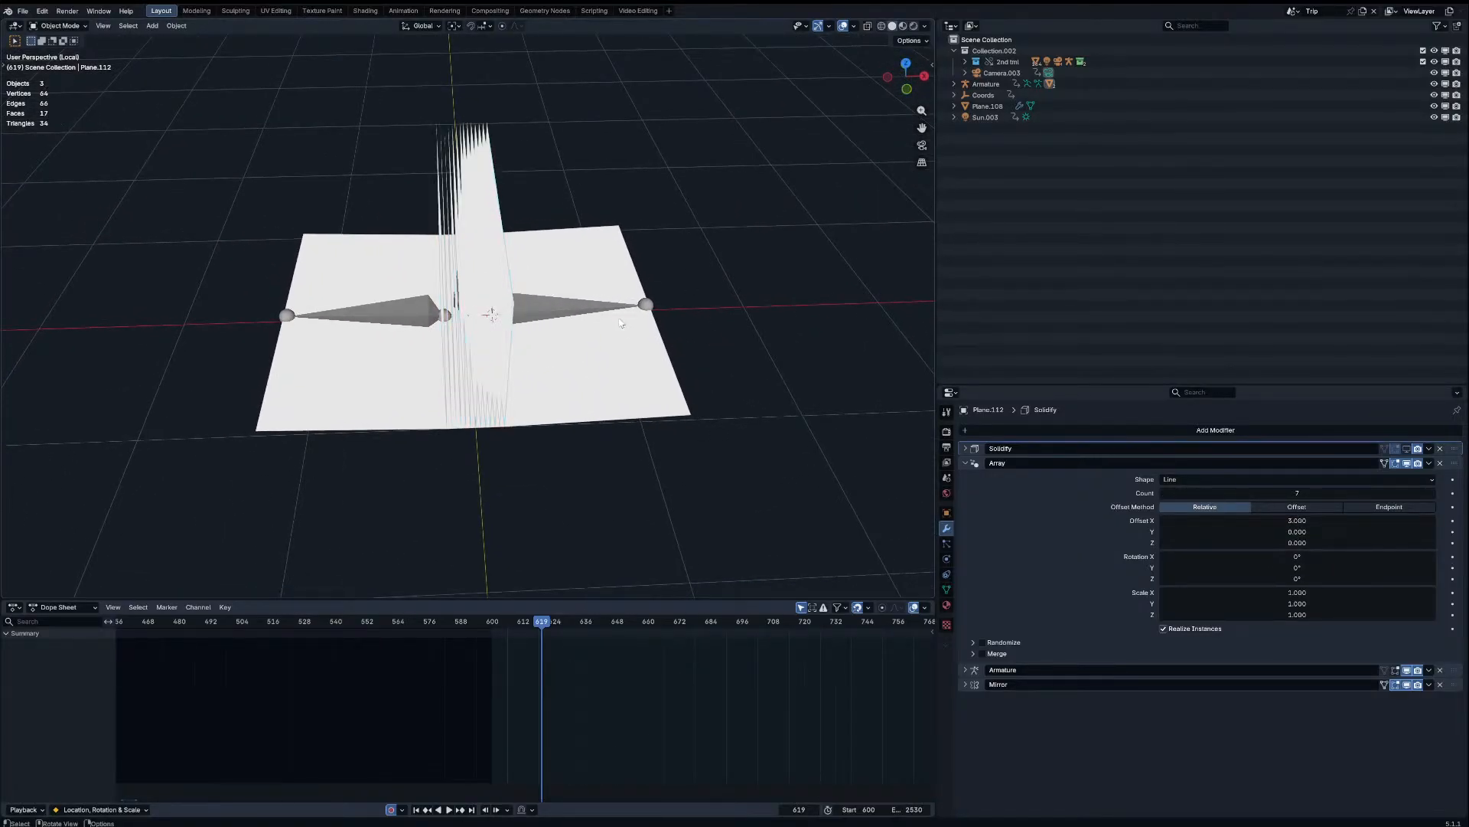
# Step: Try rotating the armature's Flap.R bone in Pose Mode and return to Object Mode
pyautogui.click(621, 296)
pyautogui.click(613, 304)
pyautogui.hotkey('ctrl', 'Tab')
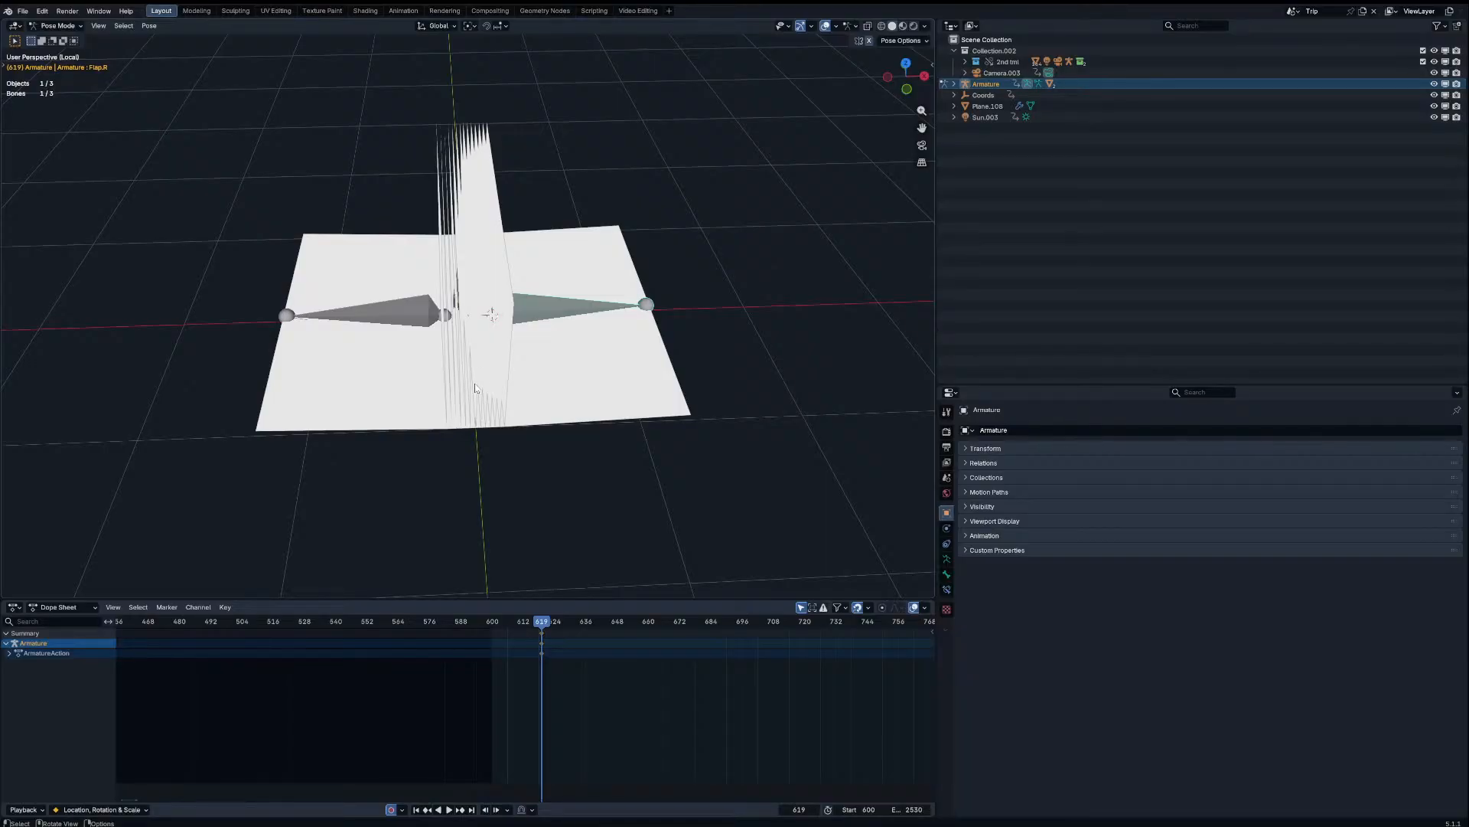
pyautogui.moveTo(455, 328); pyautogui.dragTo(475, 321, button='middle')
pyautogui.press('r')
pyautogui.press('z')
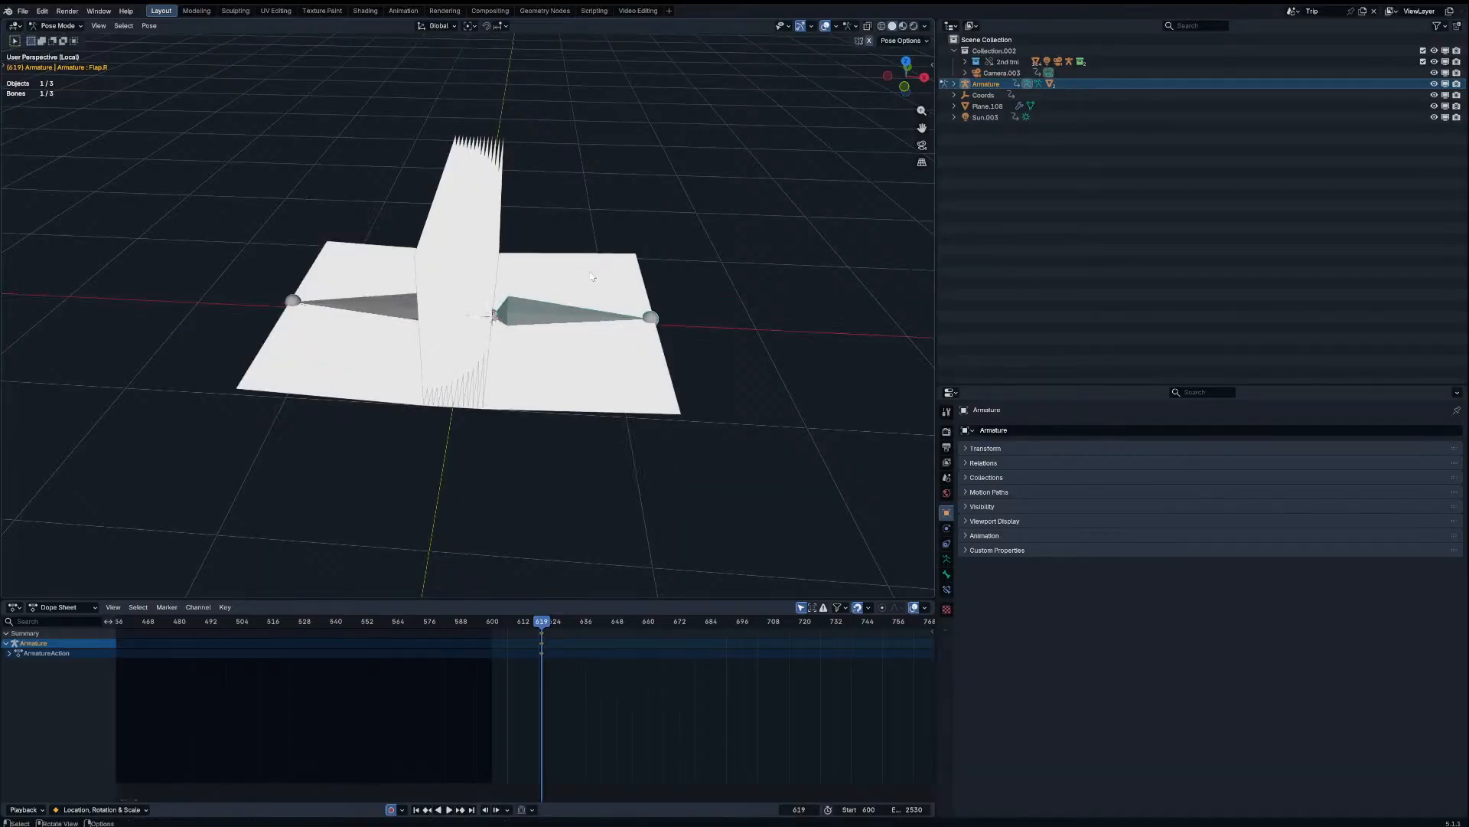
pyautogui.press('y')
pyautogui.click(494, 249)
pyautogui.hotkey('ctrl', 'Tab')
# Step: Apply the Array modifier and the Mirror modifier on the central planes, leaving Solidify and Armature in the stack
pyautogui.click(484, 243)
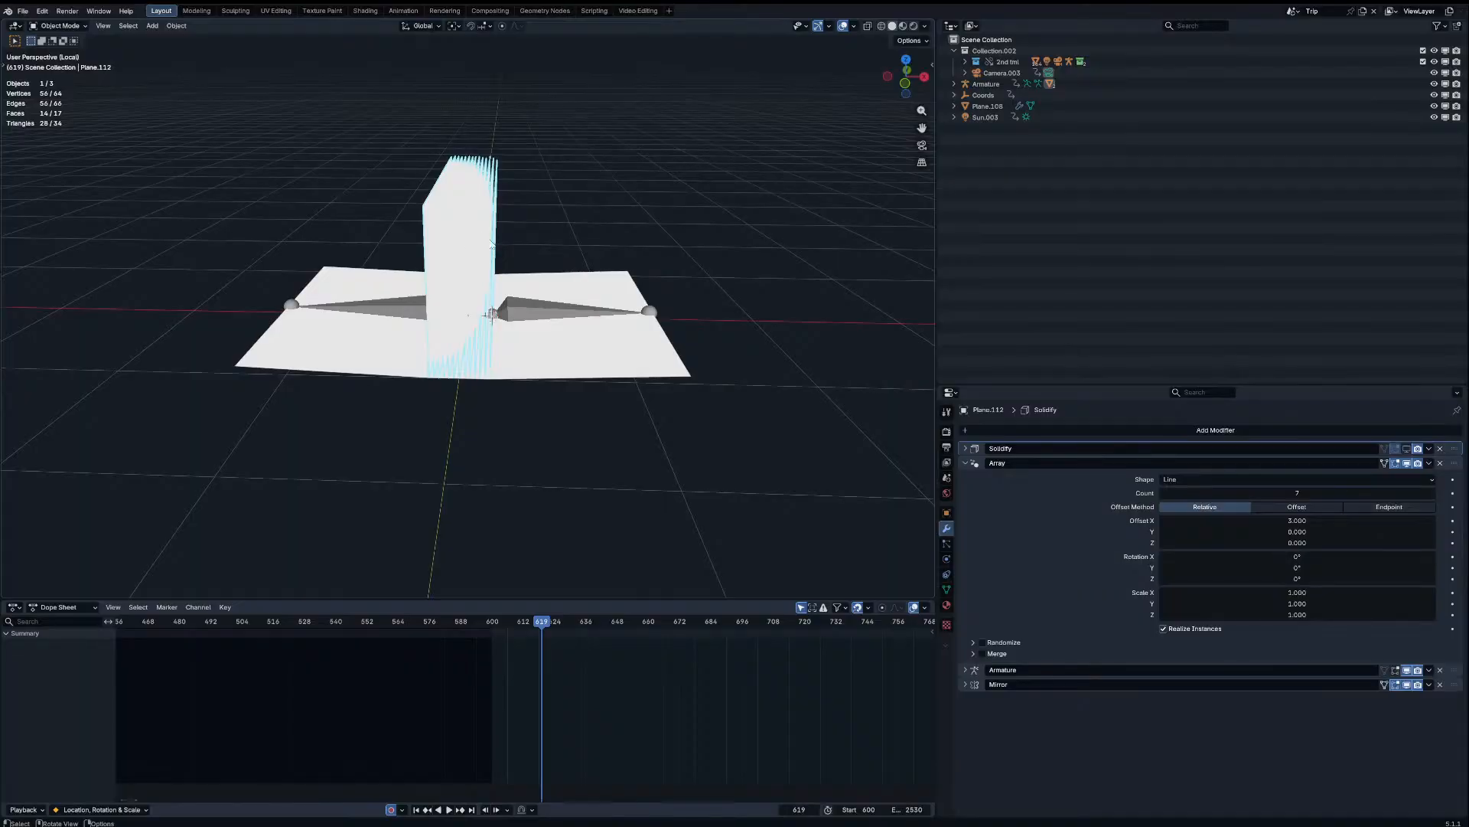
pyautogui.press('Tab')
pyautogui.click(947, 591)
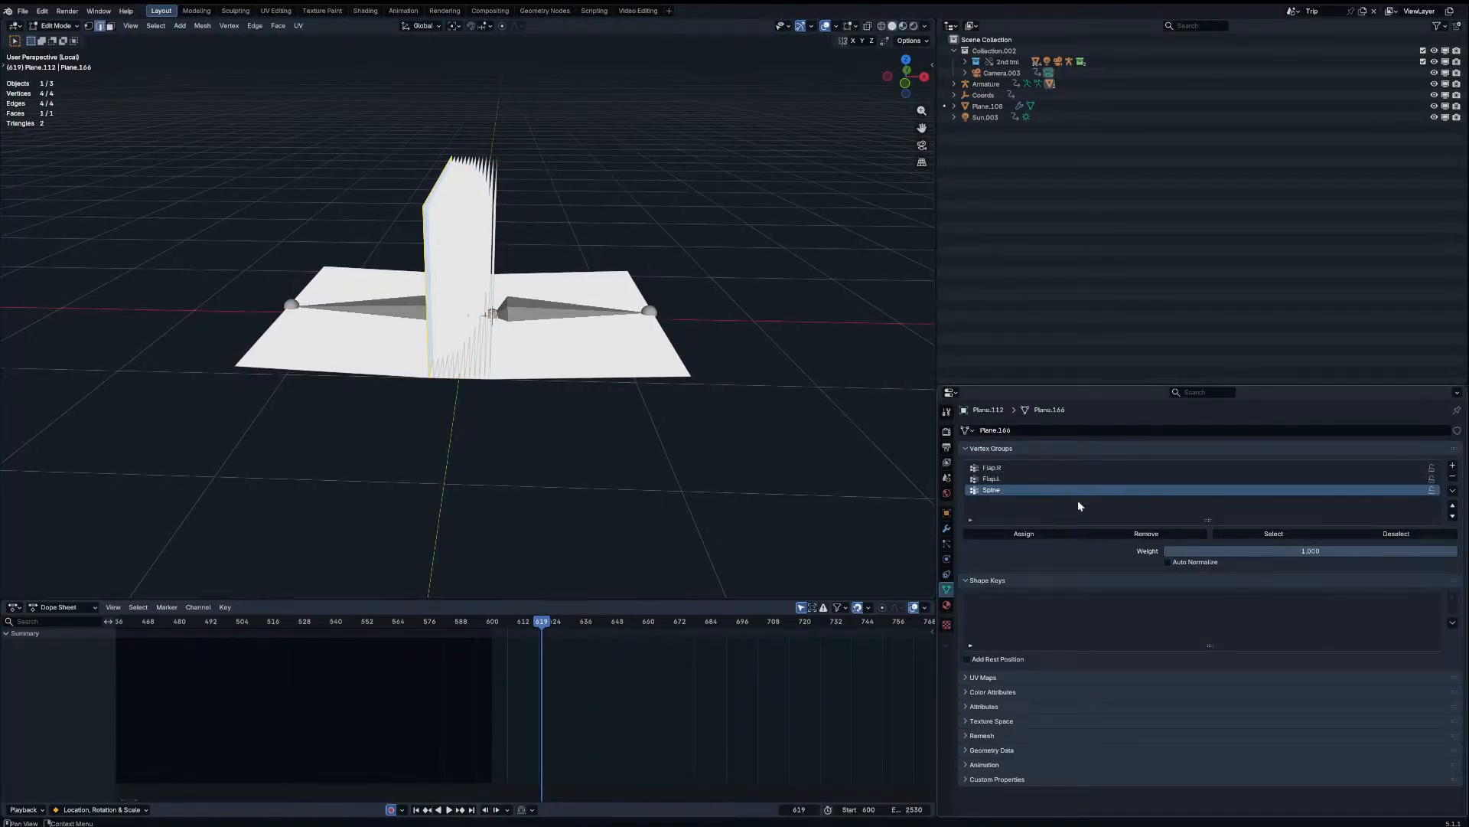
pyautogui.press('KP_7')
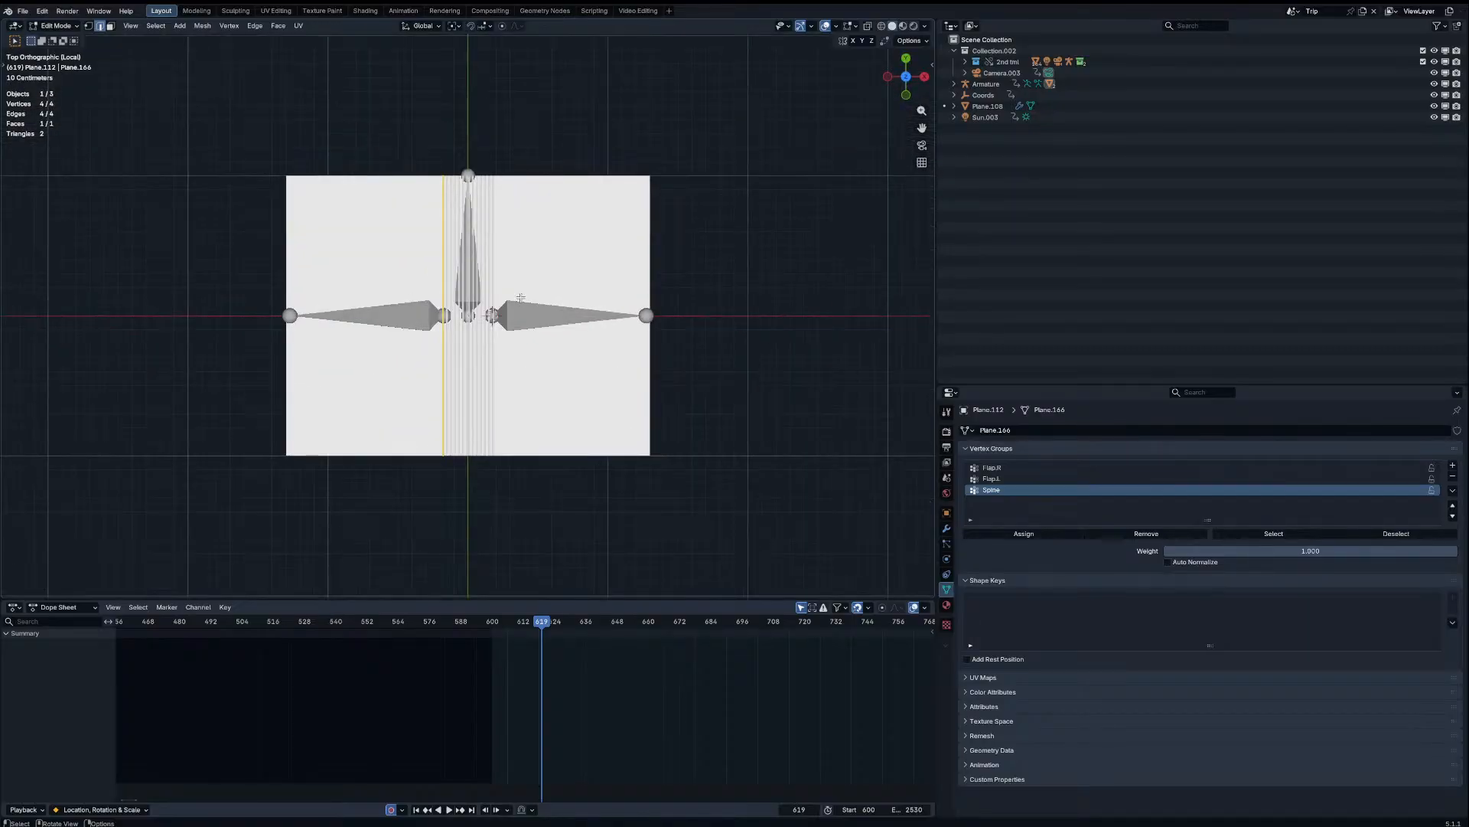
pyautogui.press('Tab')
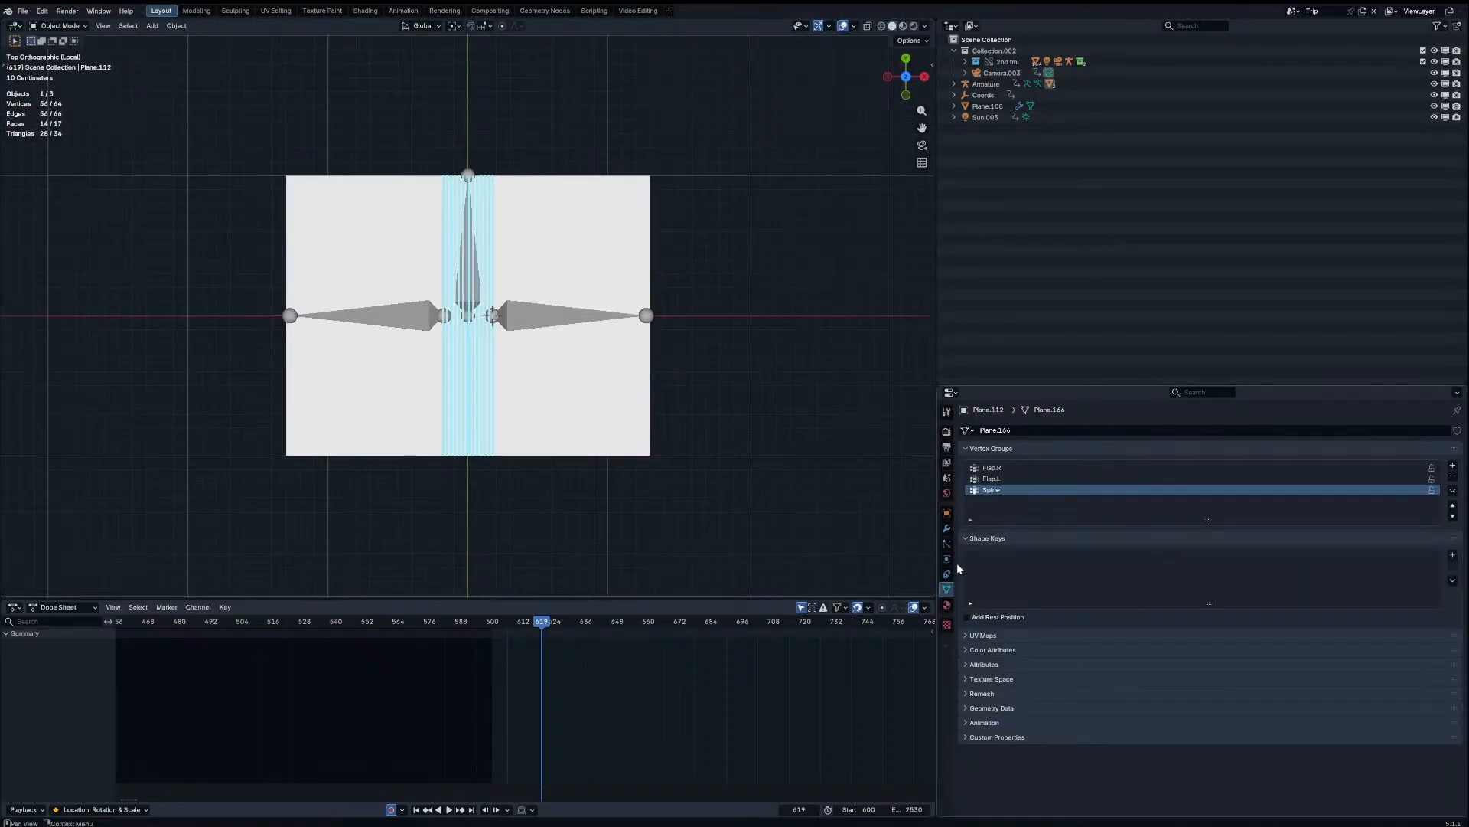
pyautogui.click(946, 529)
pyautogui.click(965, 463)
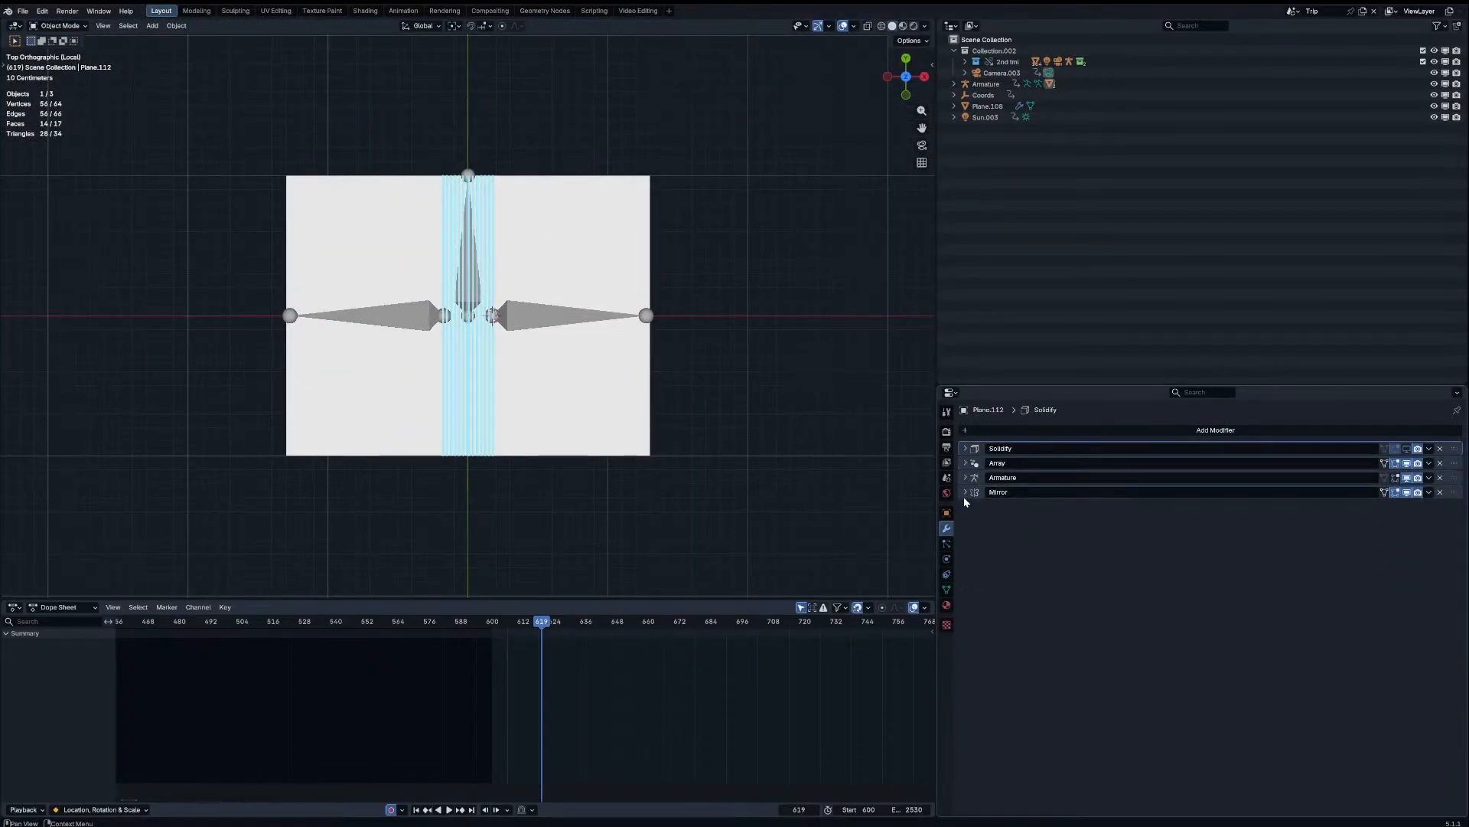
pyautogui.click(1454, 465)
pyautogui.hotkey('ctrl', 'a')
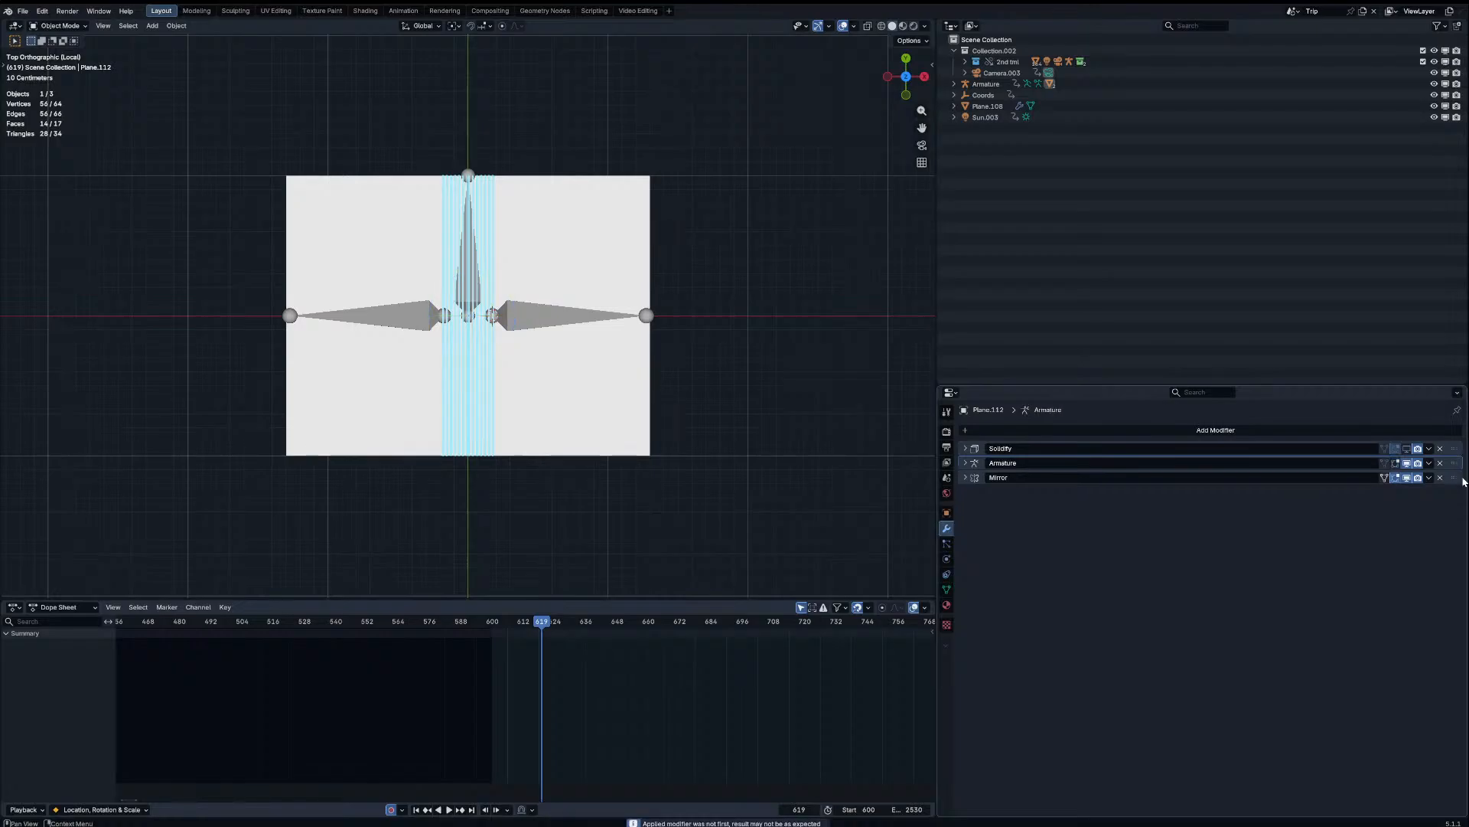
pyautogui.hotkey('ctrl', 'a')
pyautogui.press('Tab')
pyautogui.press('Tab')
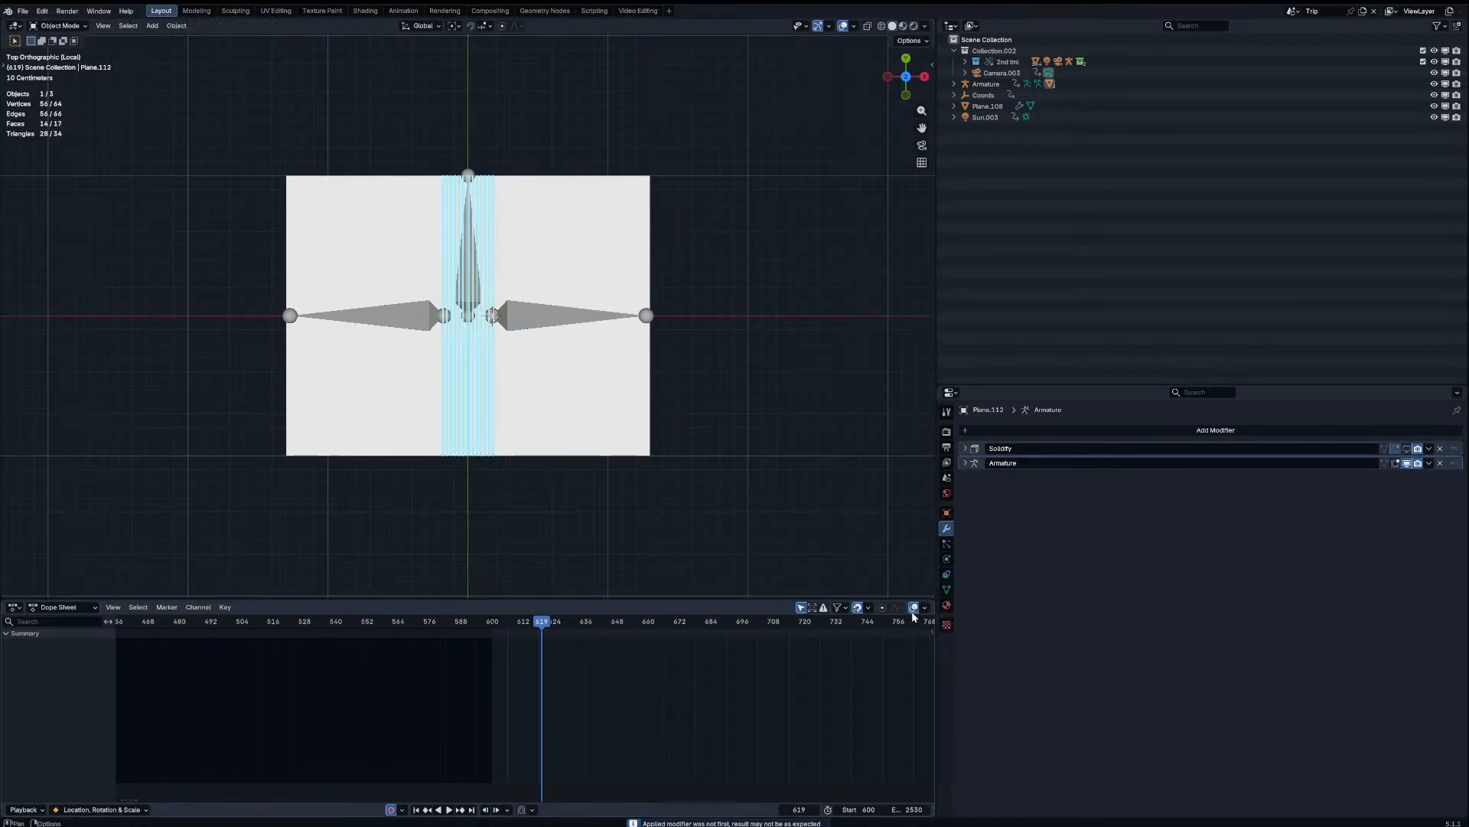
# Step: Paint a linear weight gradient for the Flap.R vertex group across the central planes, from the right flap's hinge to the left one
pyautogui.click(947, 589)
pyautogui.click(992, 468)
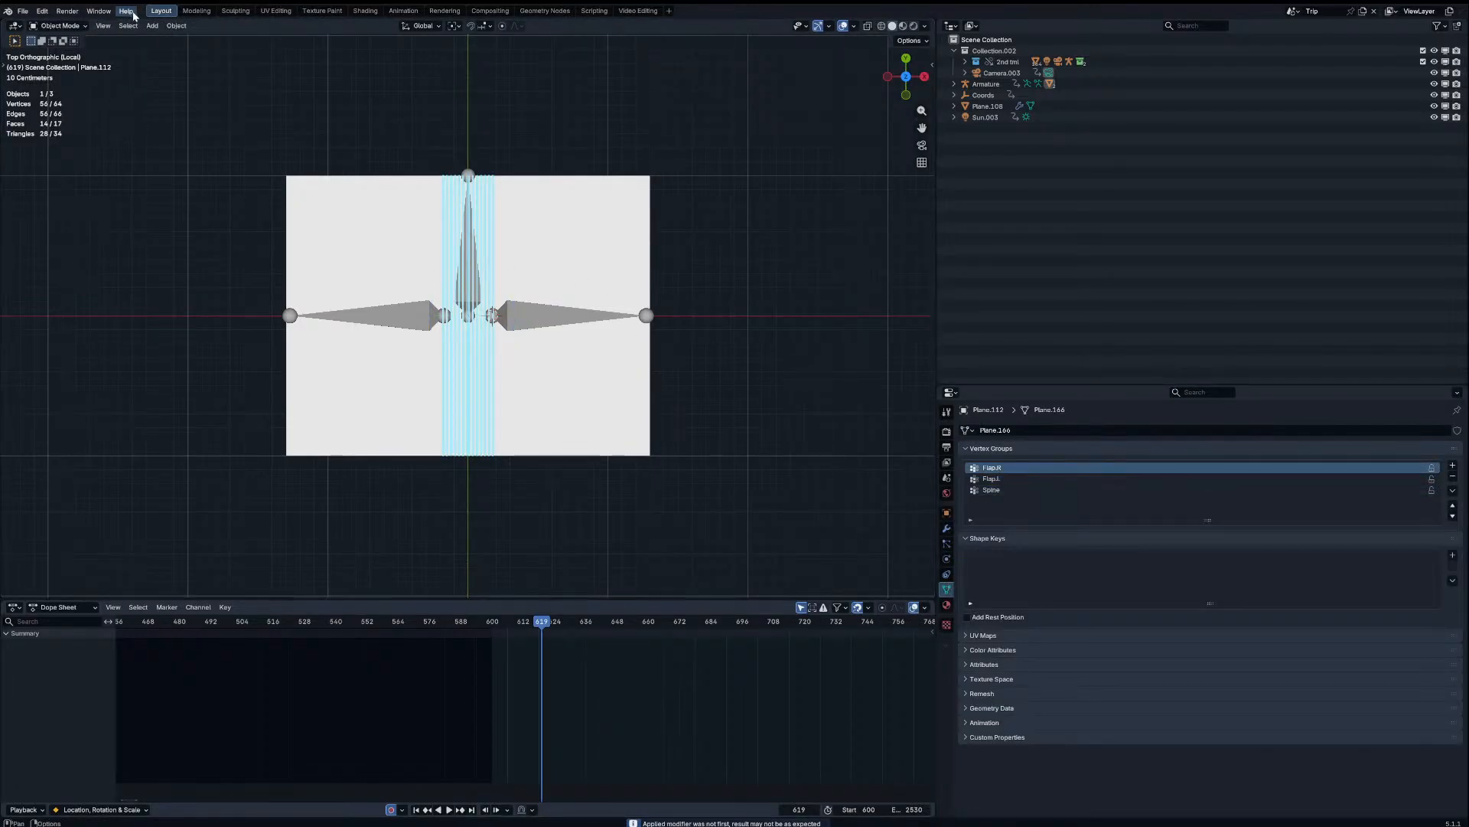
pyautogui.click(80, 26)
pyautogui.click(64, 87)
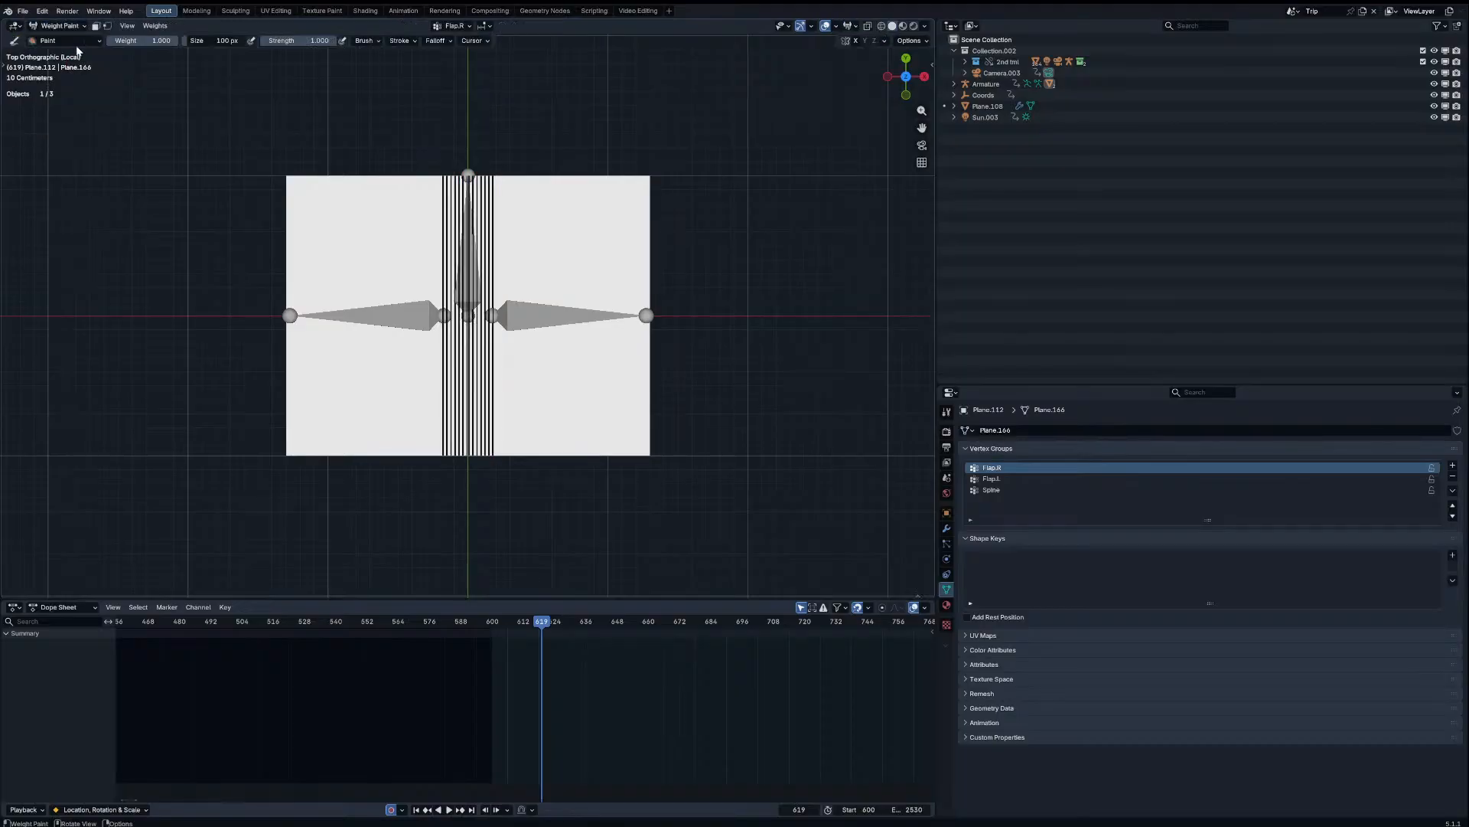
pyautogui.click(17, 138)
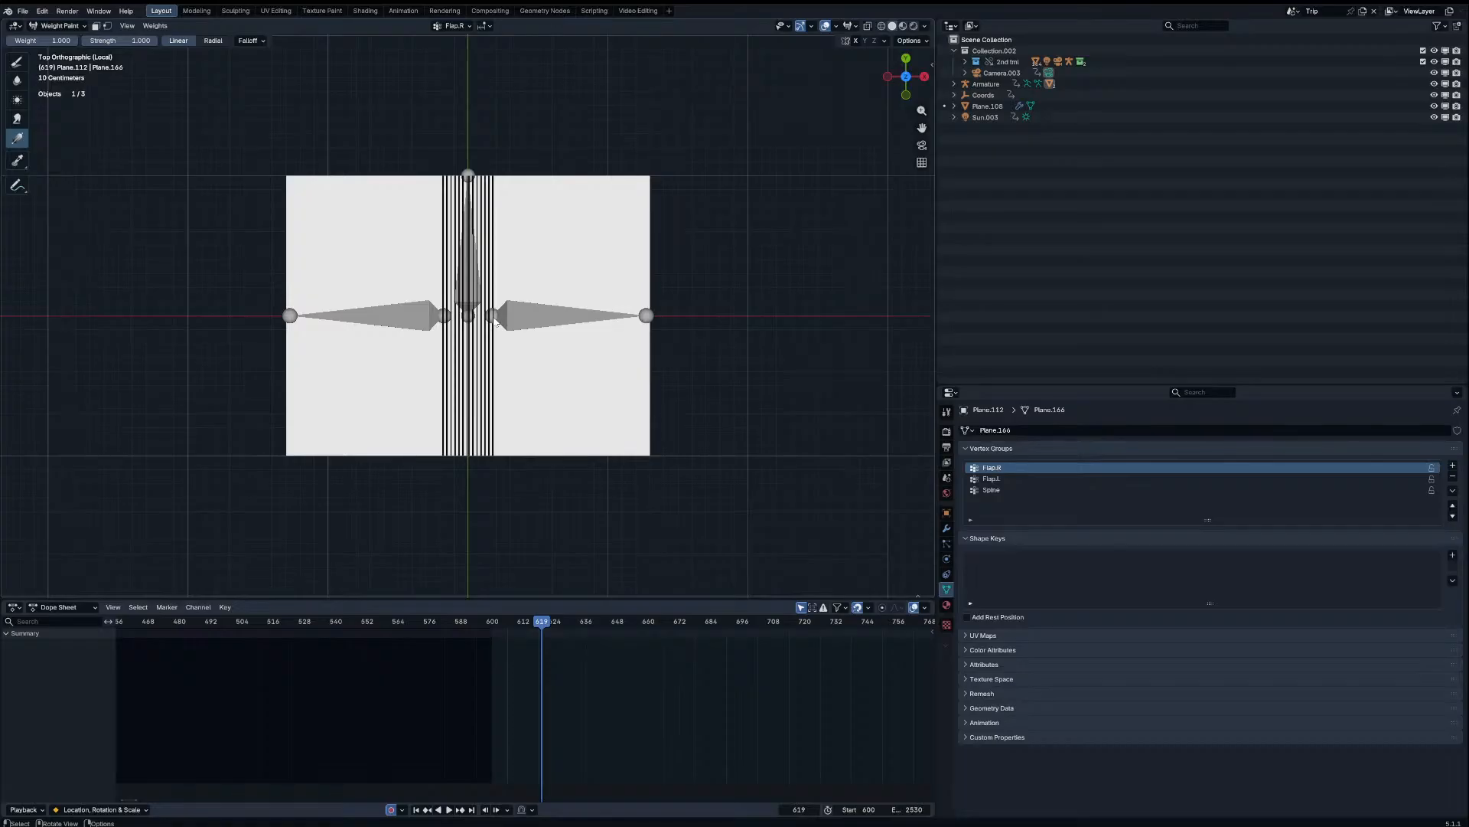
pyautogui.moveTo(495, 322); pyautogui.dragTo(443, 320)
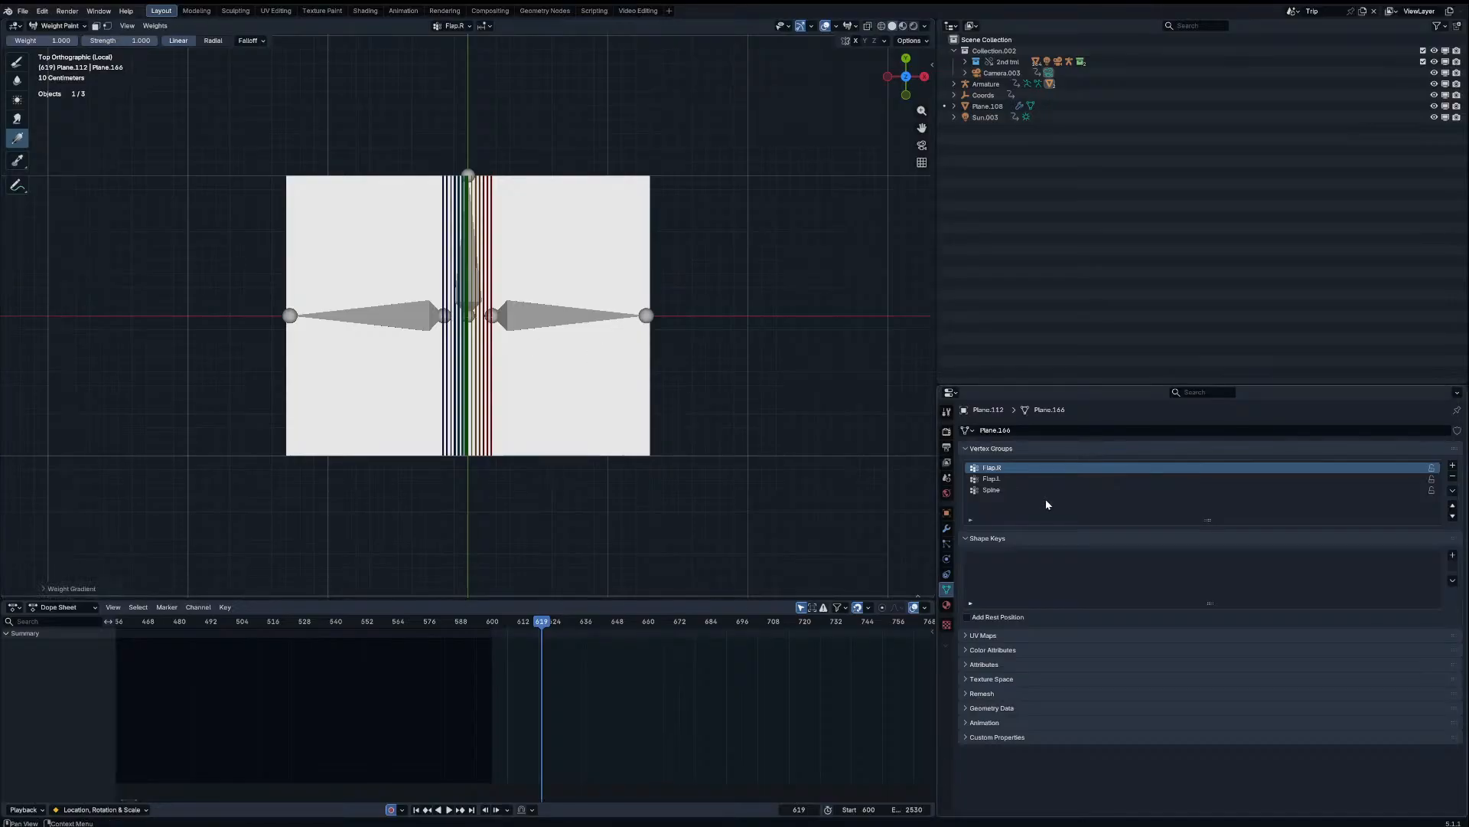
# Step: Paint the opposite linear weight gradient for the Flap.L vertex group, from the left flap's hinge to the right one
pyautogui.click(1038, 480)
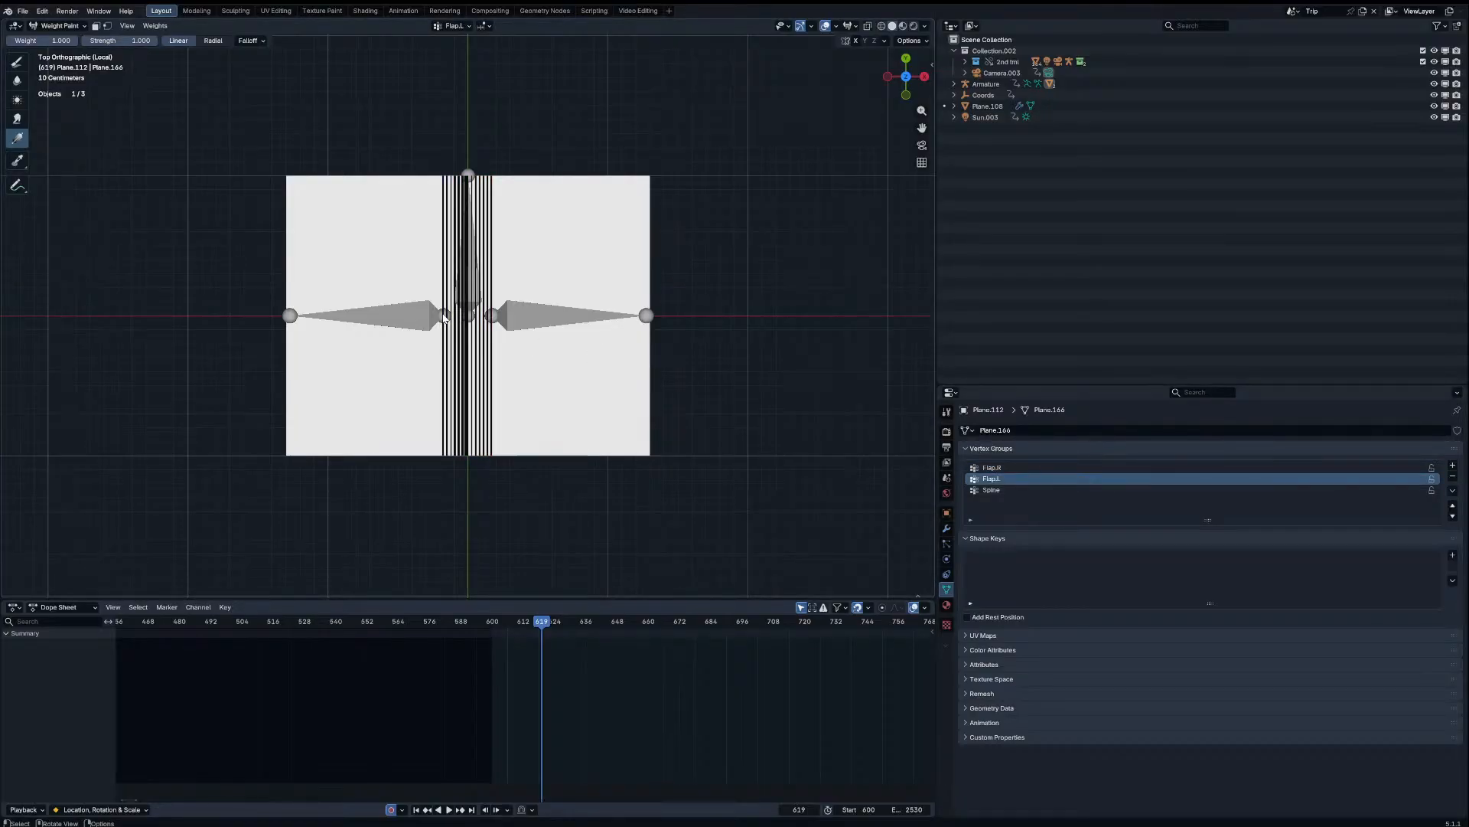
pyautogui.moveTo(443, 316); pyautogui.dragTo(492, 316)
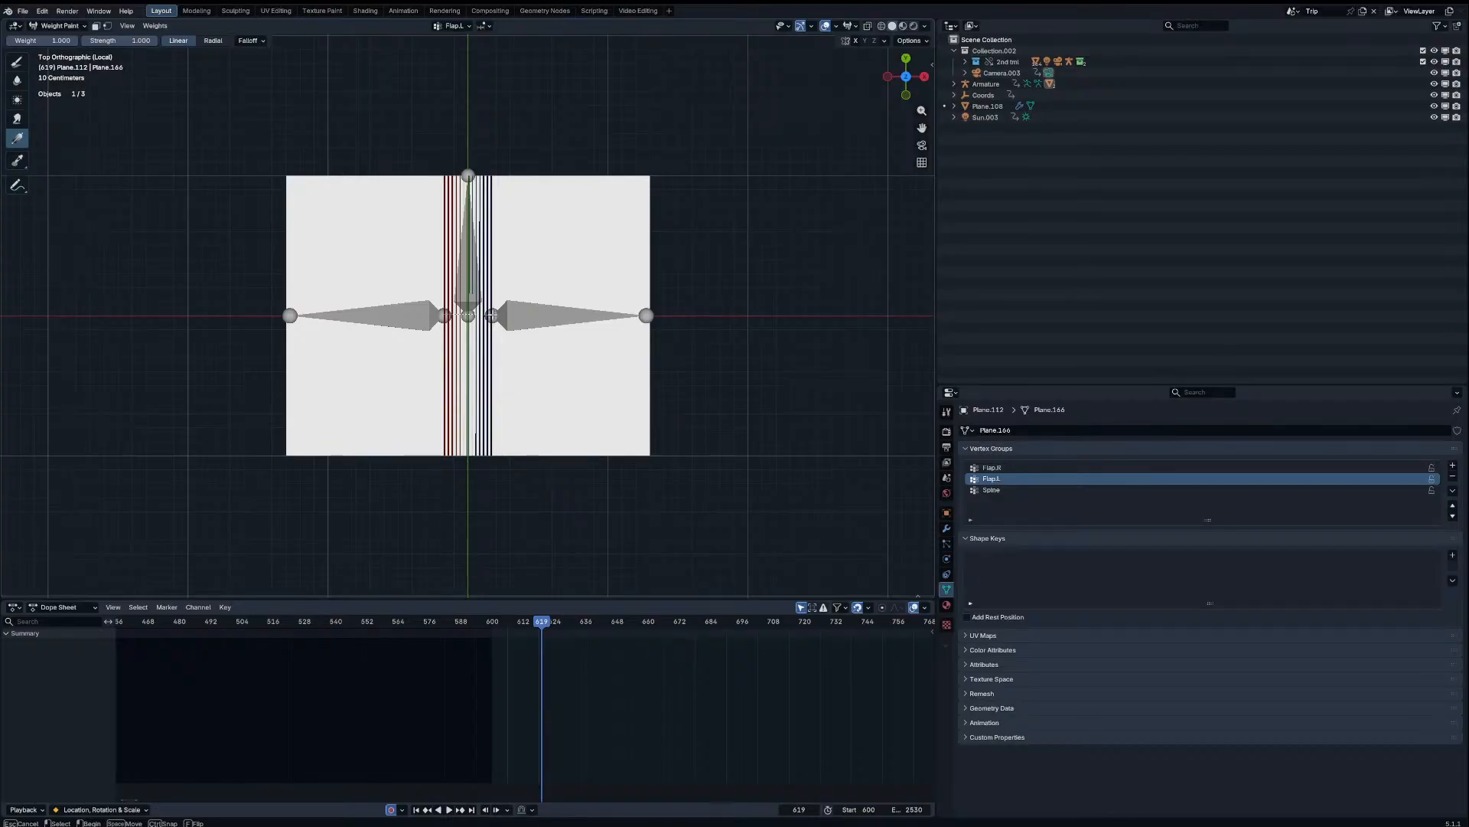
pyautogui.moveTo(491, 315); pyautogui.dragTo(492, 316)
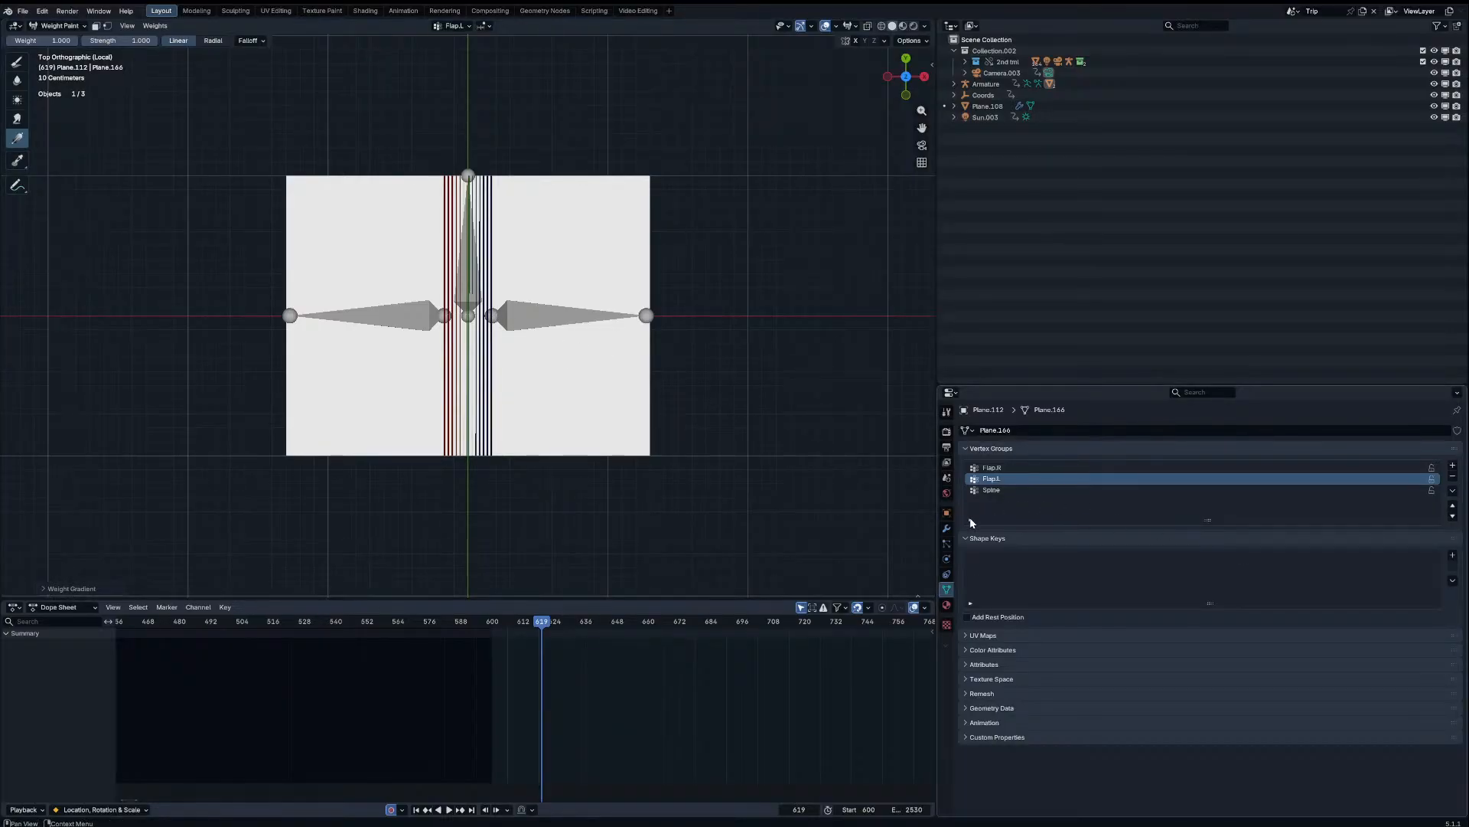
# Step: Check the planes' mesh in Edit Mode and review the Gradient tool's symmetry and normalization options in Weight Paint mode
pyautogui.press('Tab')
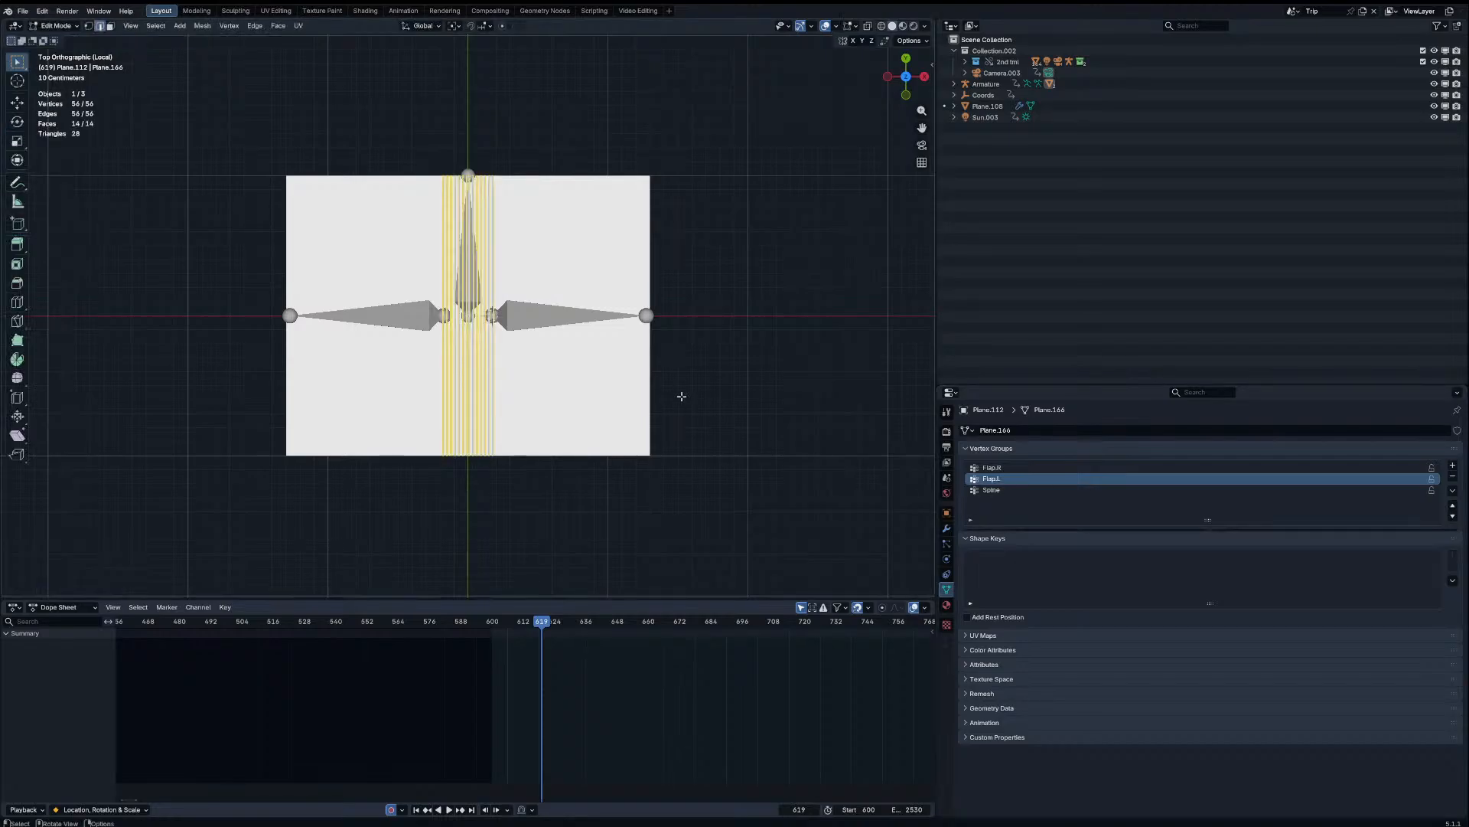
pyautogui.press('Tab')
pyautogui.press('n')
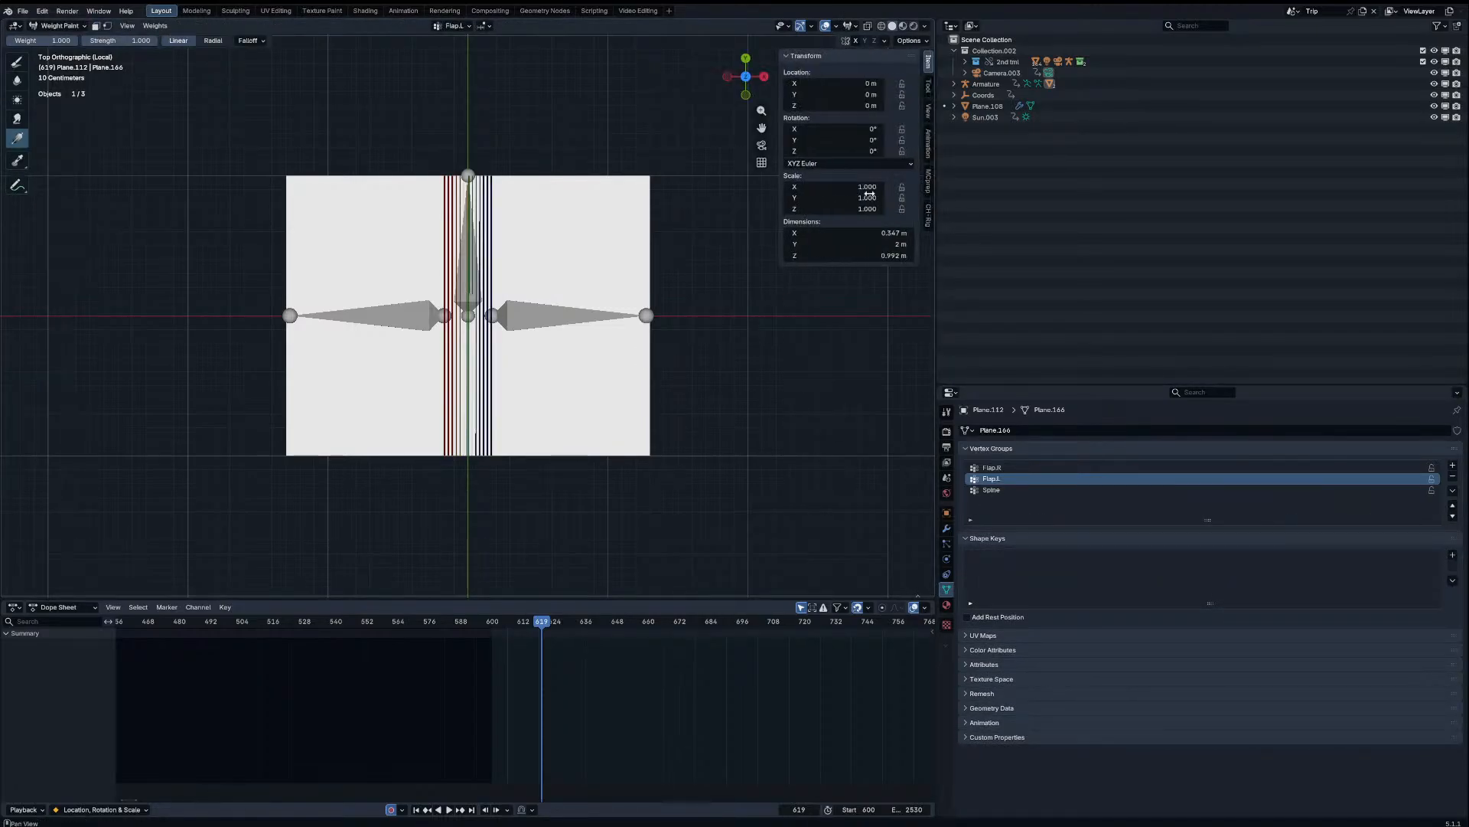
pyautogui.click(929, 86)
pyautogui.click(807, 56)
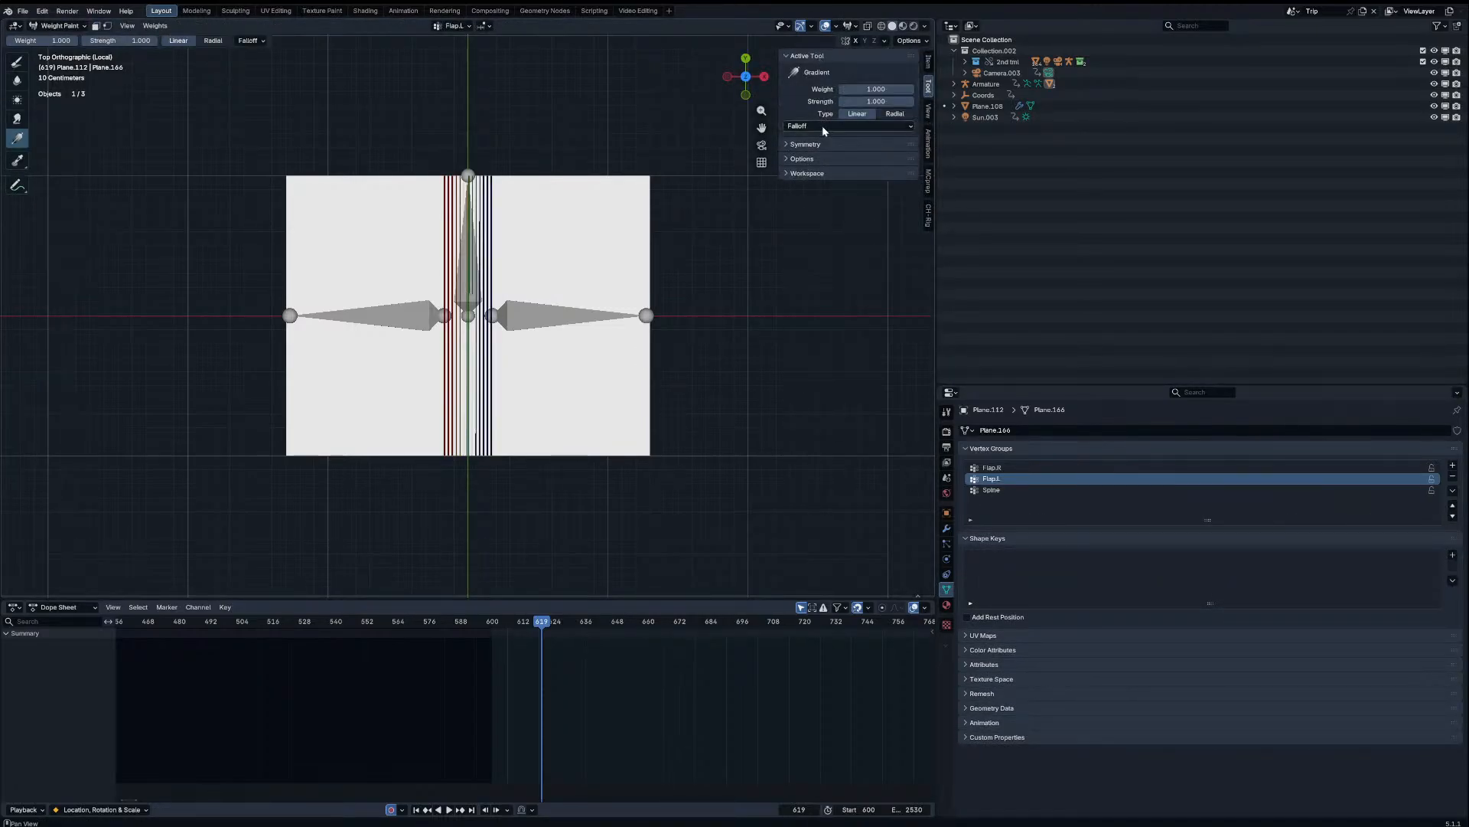
pyautogui.click(831, 144)
pyautogui.click(816, 242)
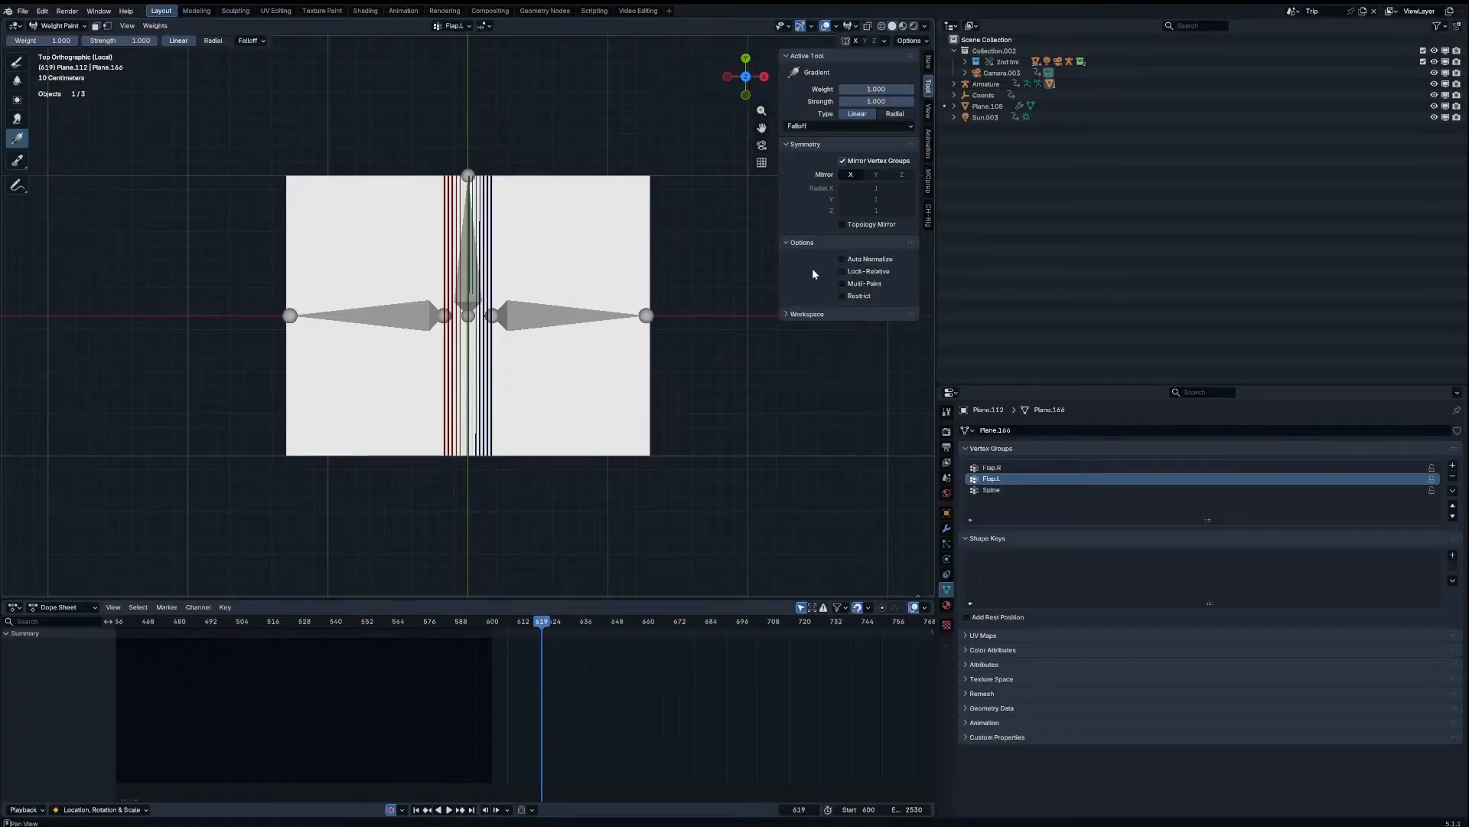
pyautogui.press('n')
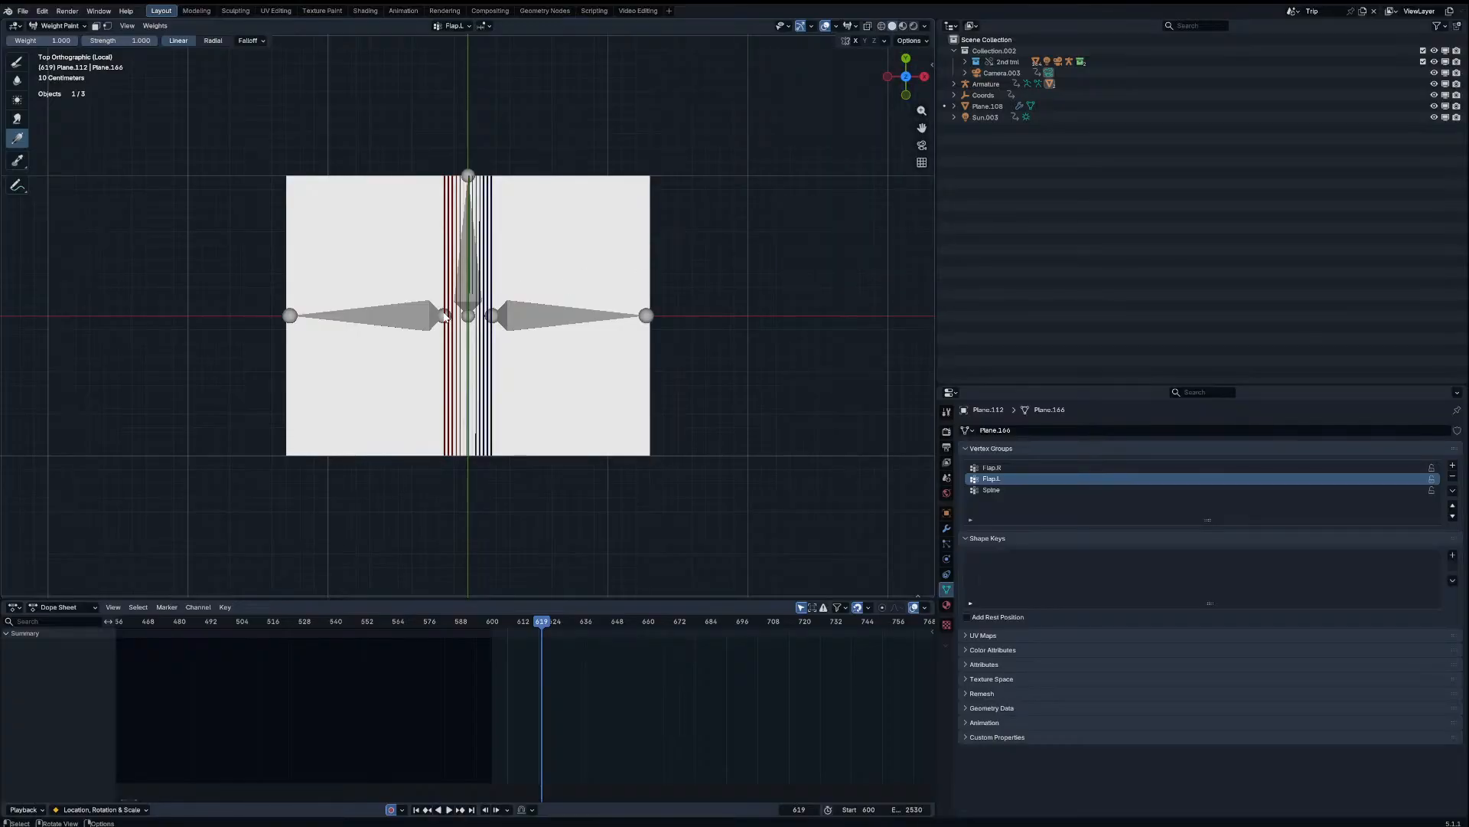
# Step: Redraw the Flap.L weight gradient across the central planes and compare the Flap.R and Flap.L weights
pyautogui.moveTo(445, 317)
pyautogui.mouseDown()
pyautogui.moveTo(492, 314)
pyautogui.moveTo(445, 309)
pyautogui.mouseUp()
pyautogui.click(991, 468)
pyautogui.click(1053, 479)
pyautogui.click(1053, 468)
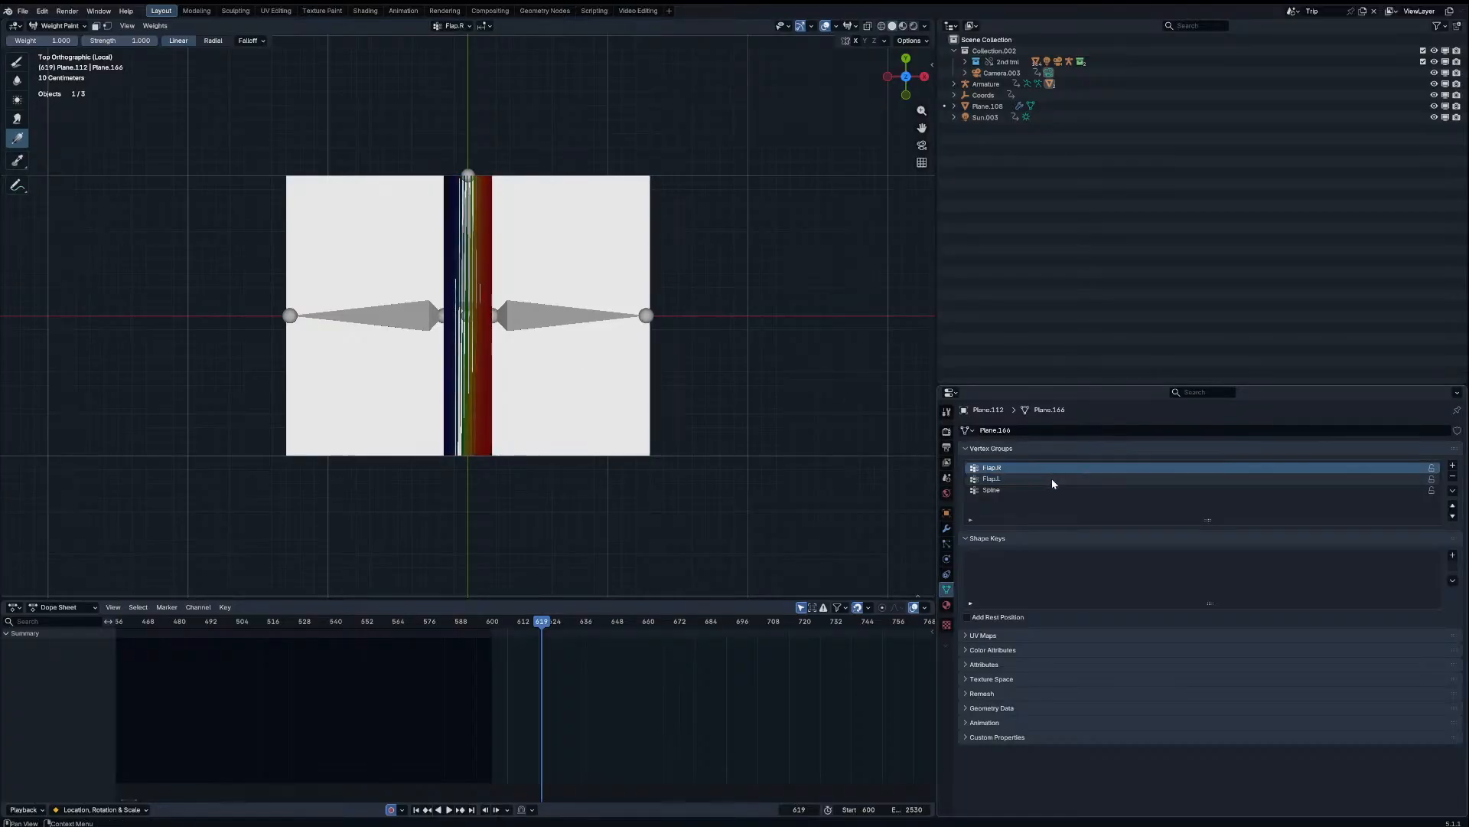
pyautogui.click(1050, 479)
# Step: Switch weight painting back to the Paint brush and return the central planes to Object Mode
pyautogui.click(26, 63)
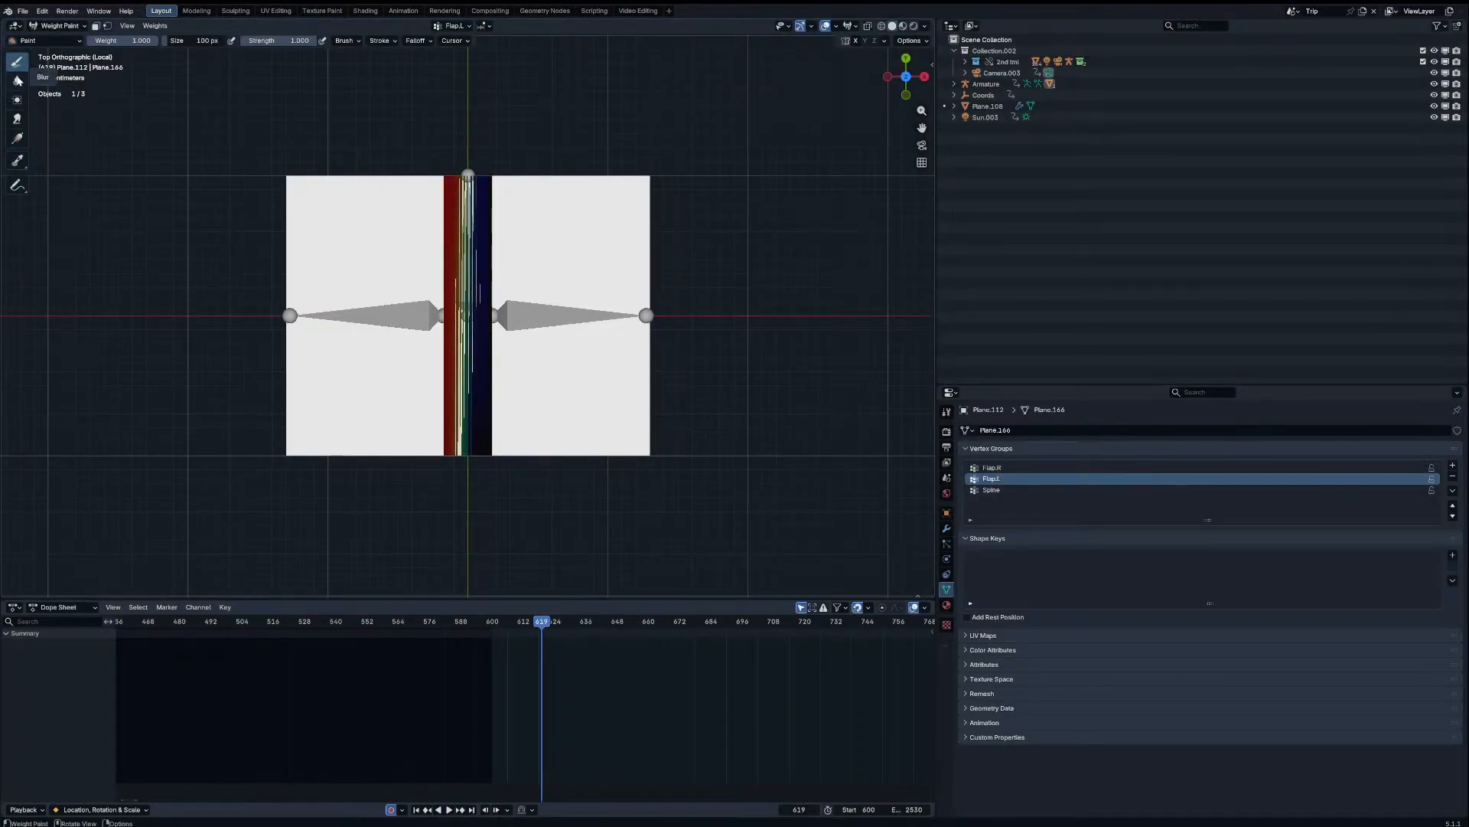
pyautogui.click(53, 26)
pyautogui.click(49, 38)
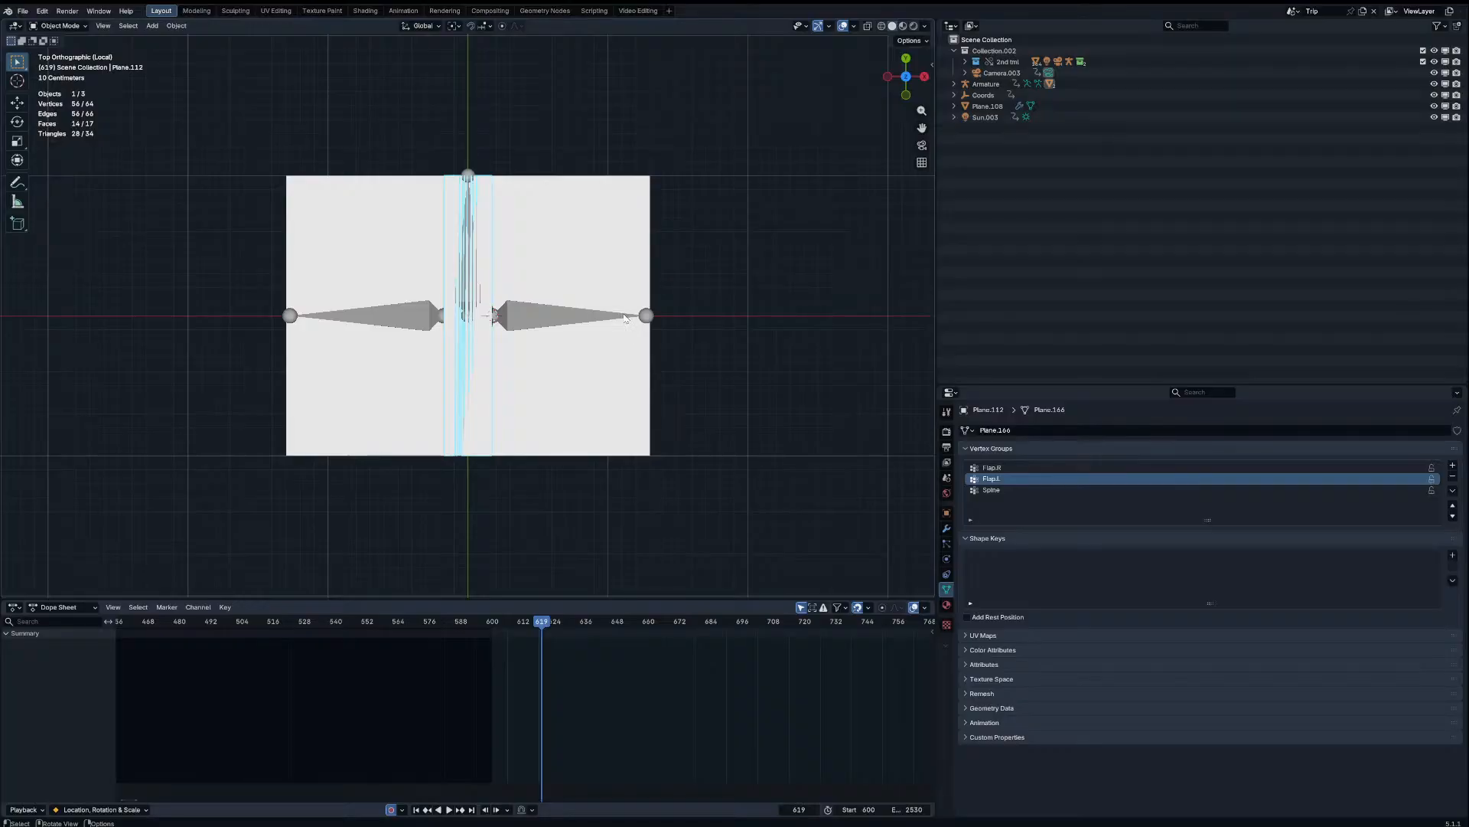
# Step: Select the armature in front view and check its Flap.R bone in Edit Mode and Pose Mode
pyautogui.click(625, 318)
pyautogui.press('KP_1')
pyautogui.press('Tab')
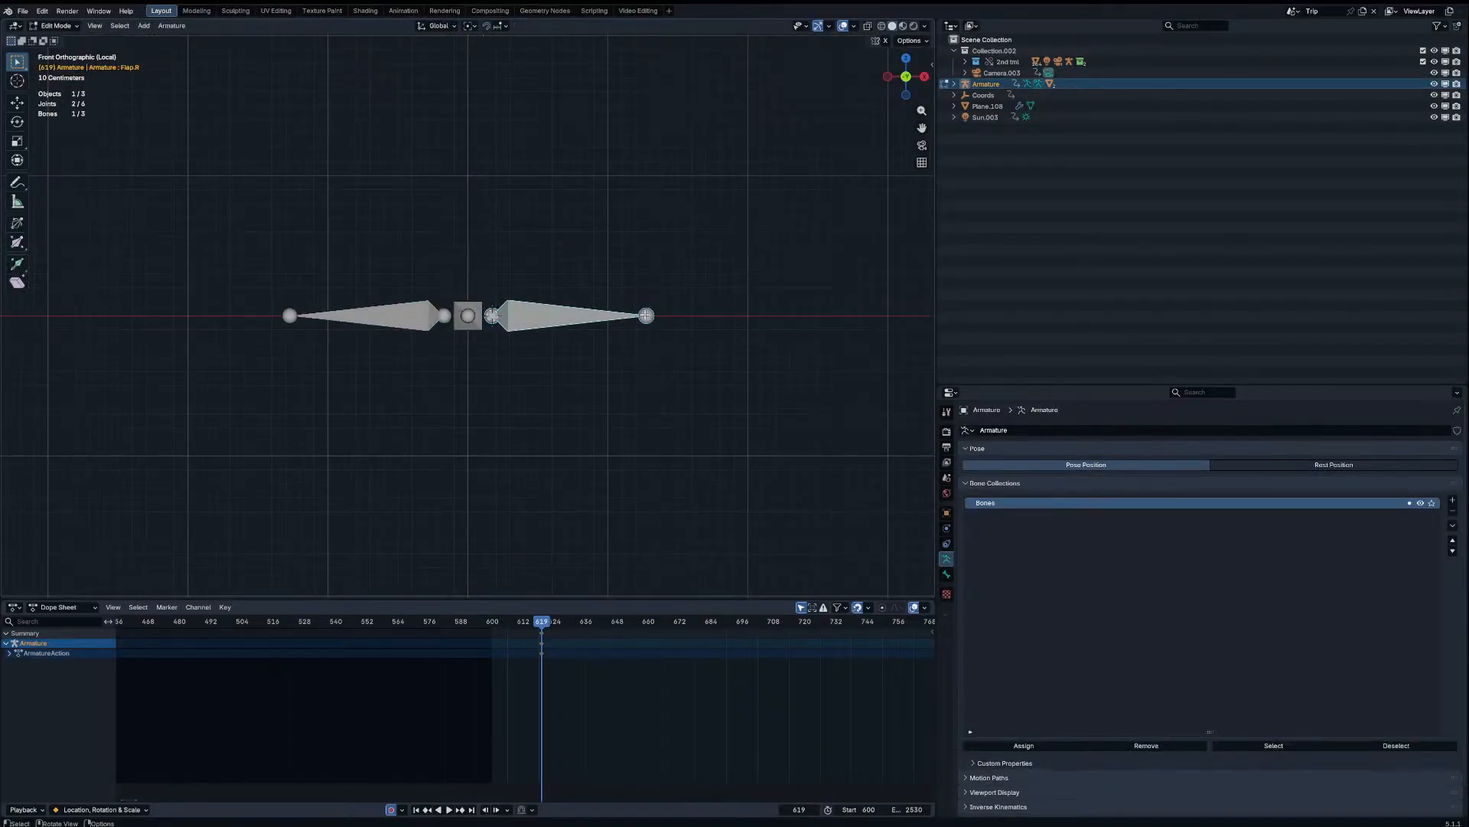
pyautogui.press('Tab')
pyautogui.hotkey('ctrl', 'Tab')
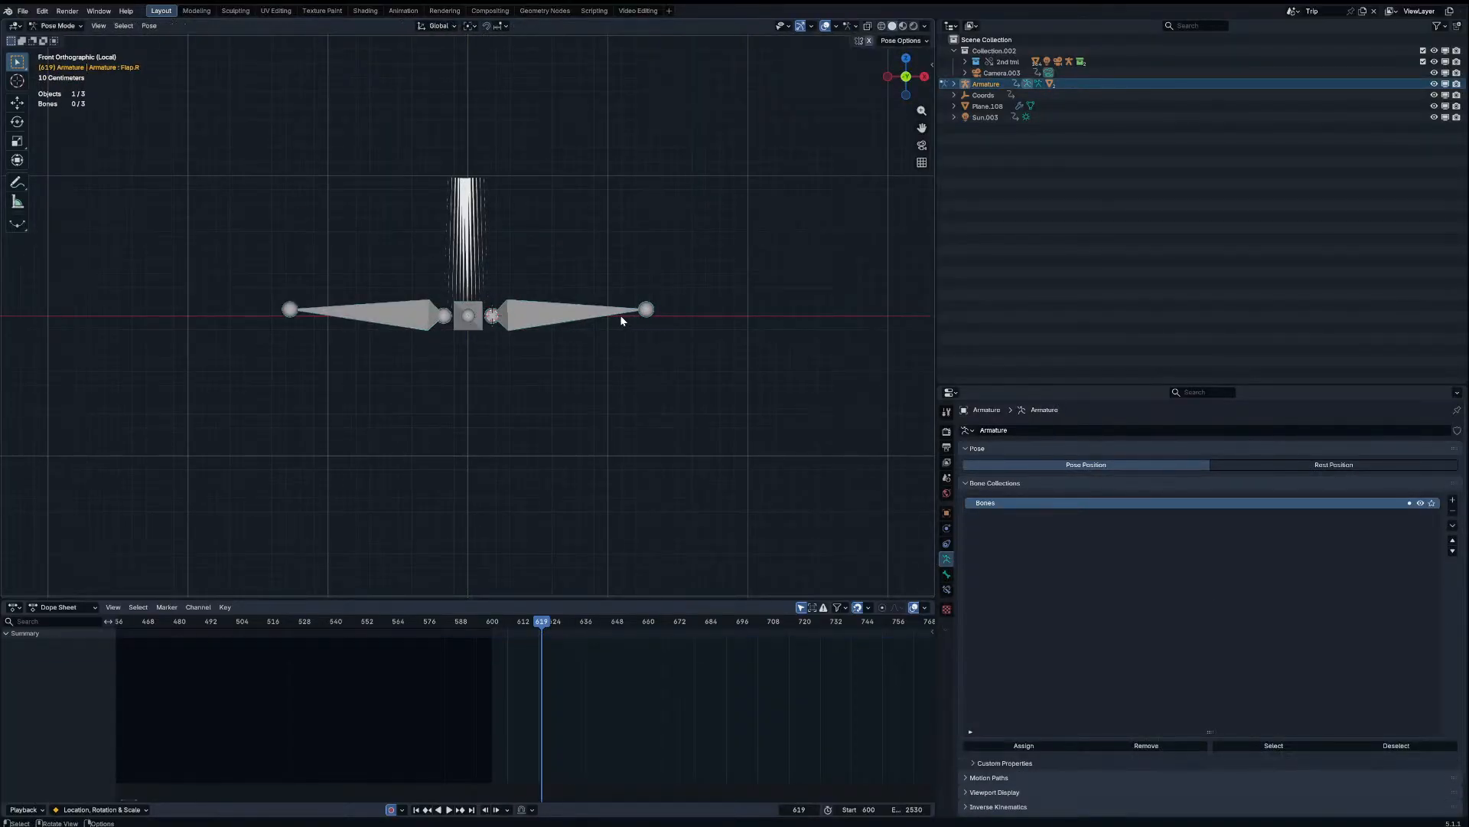
pyautogui.click(572, 314)
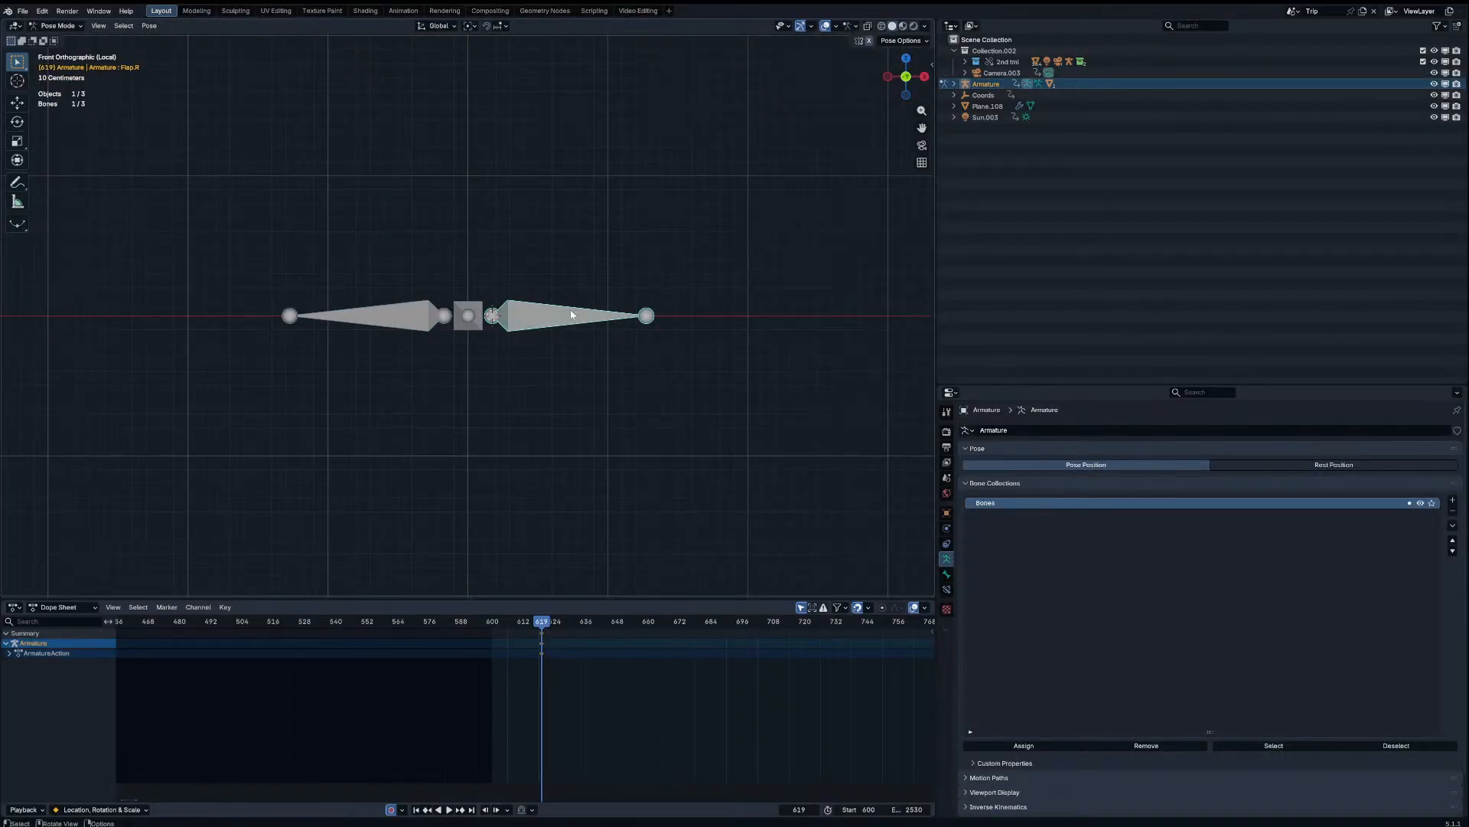
# Step: In the armature's Edit Mode, rotate the Flap.R tip -90 degrees with mirroring so both flap bones stand upright
pyautogui.press('Tab')
pyautogui.click(647, 315)
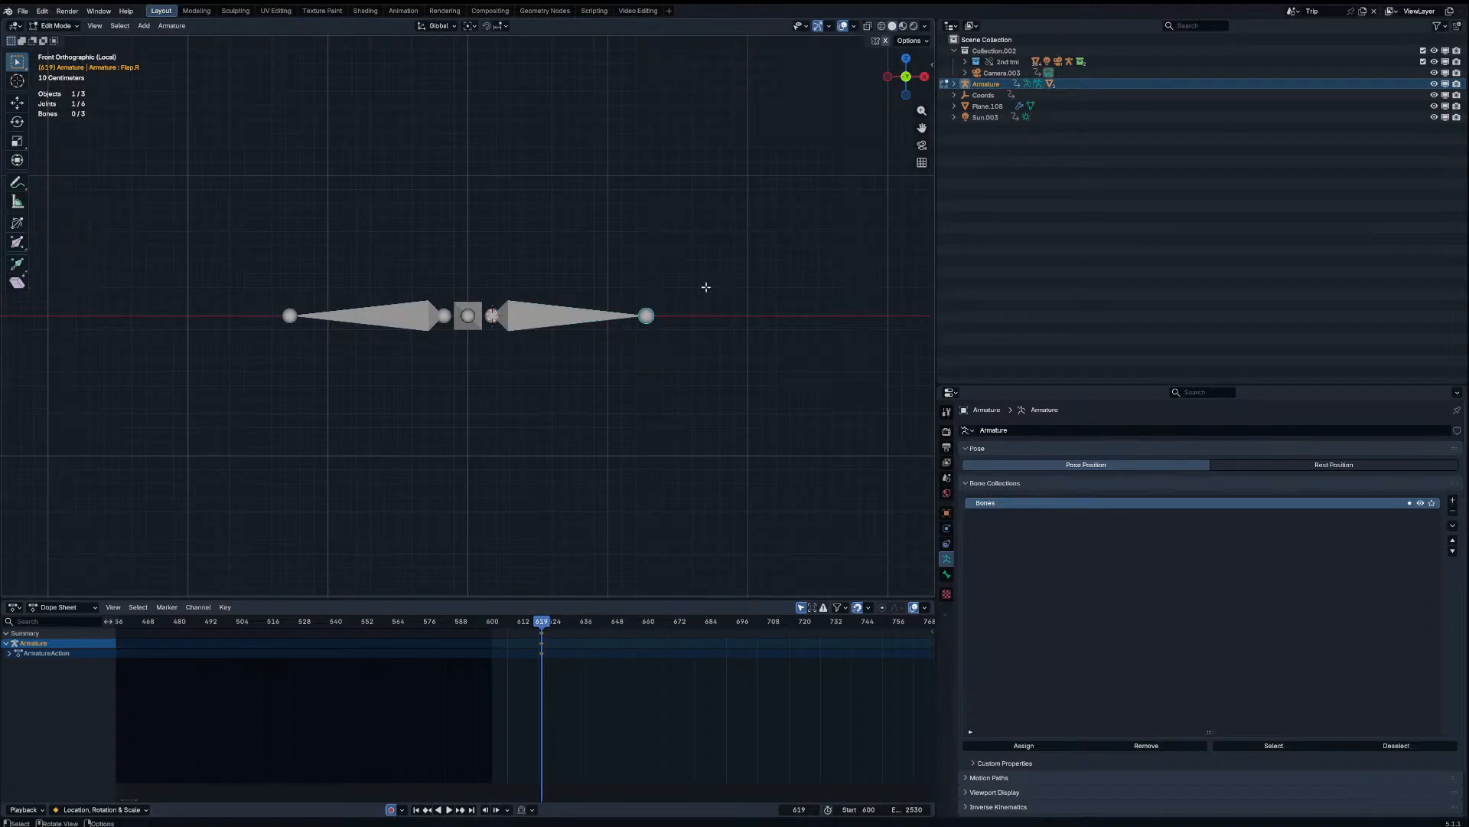
pyautogui.press('g')
pyautogui.rightClick(601, 186)
pyautogui.press('g')
pyautogui.rightClick(578, 124)
pyautogui.write('r')
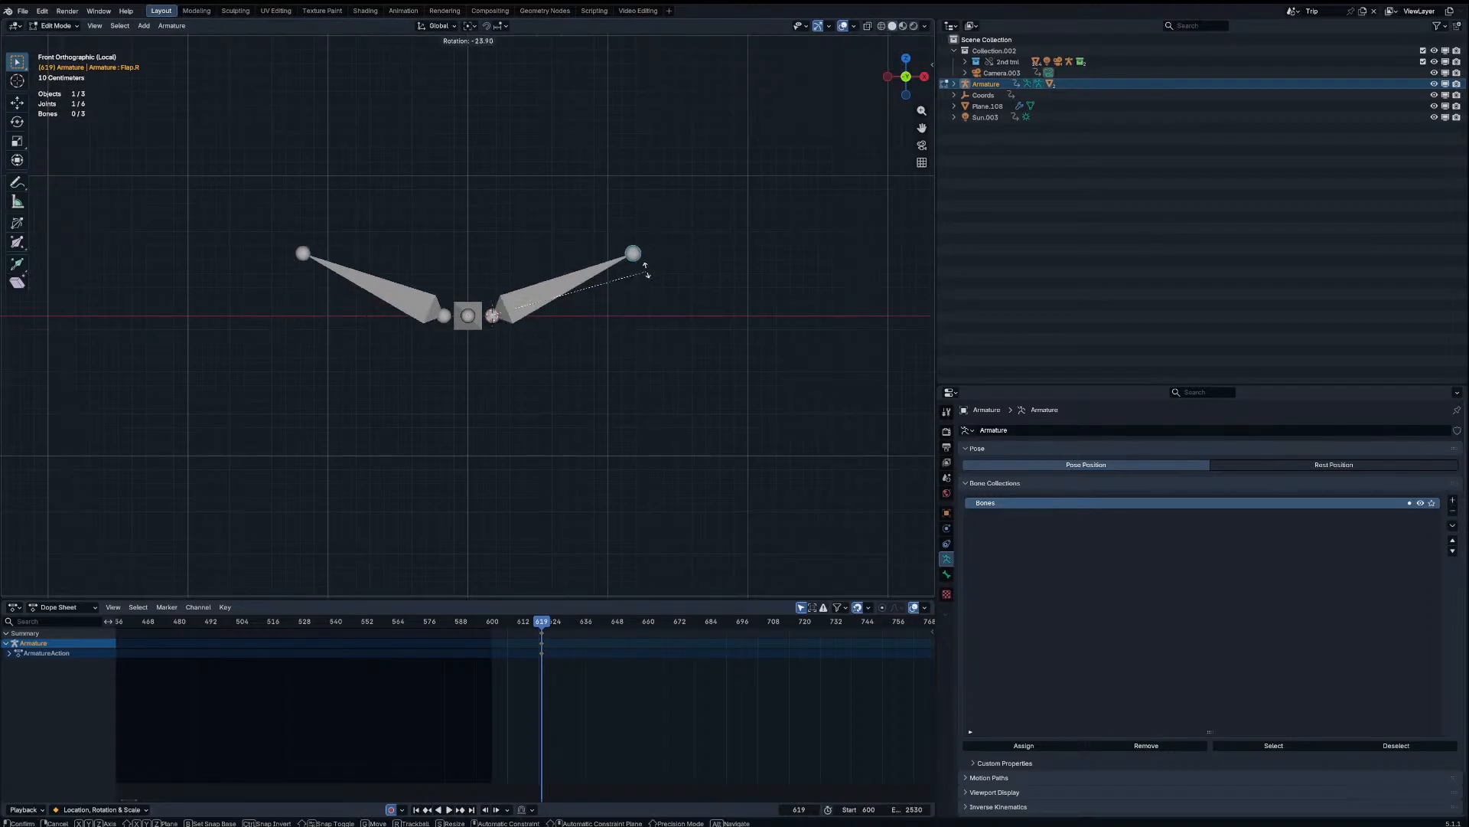
pyautogui.write('90-')
pyautogui.press('Return')
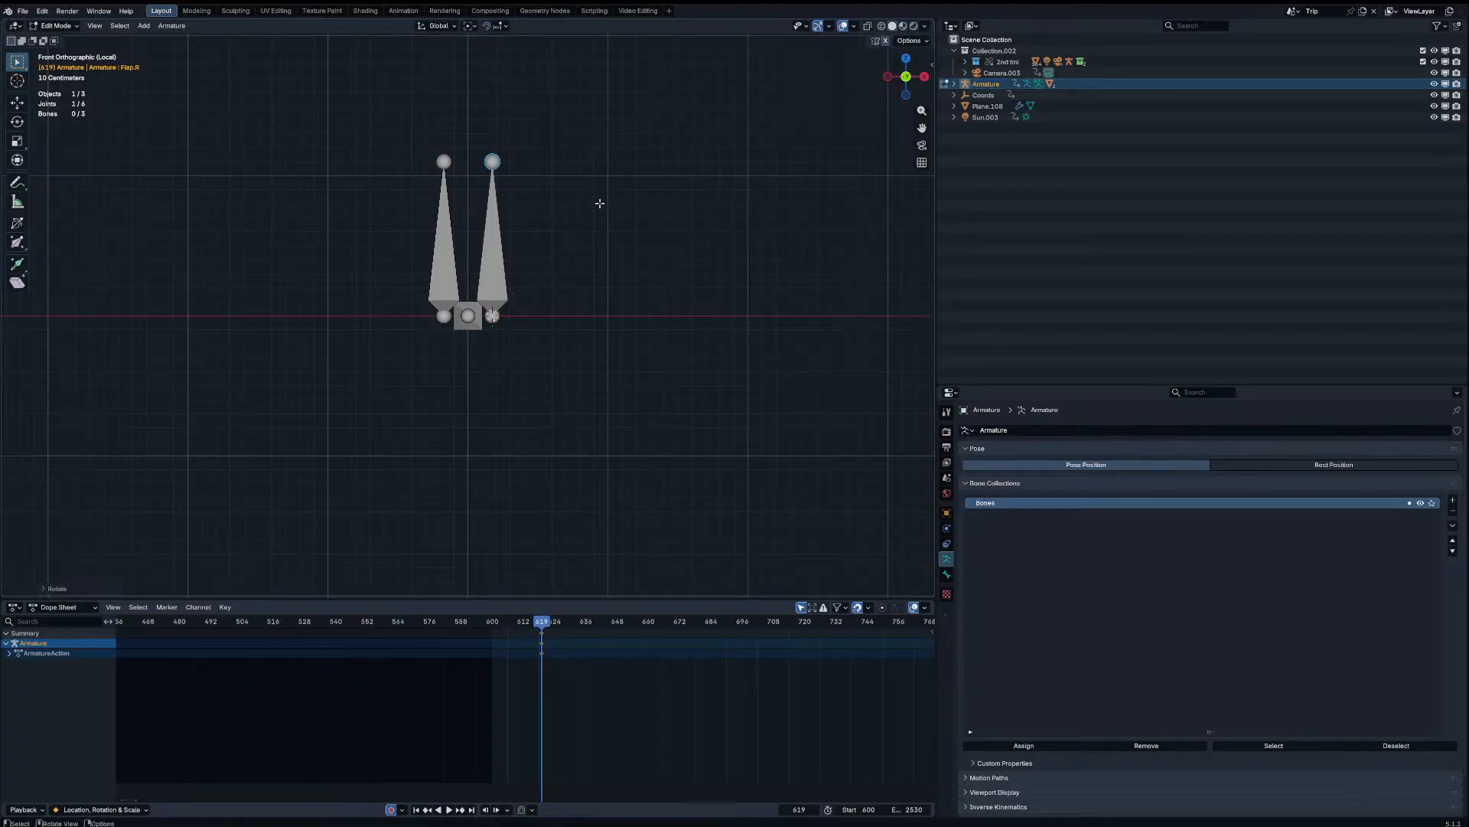
# Step: Reset the pose of all three armature bones so the flaps match their upright rest position
pyautogui.moveTo(599, 203); pyautogui.dragTo(595, 260, button='middle')
pyautogui.press('Tab')
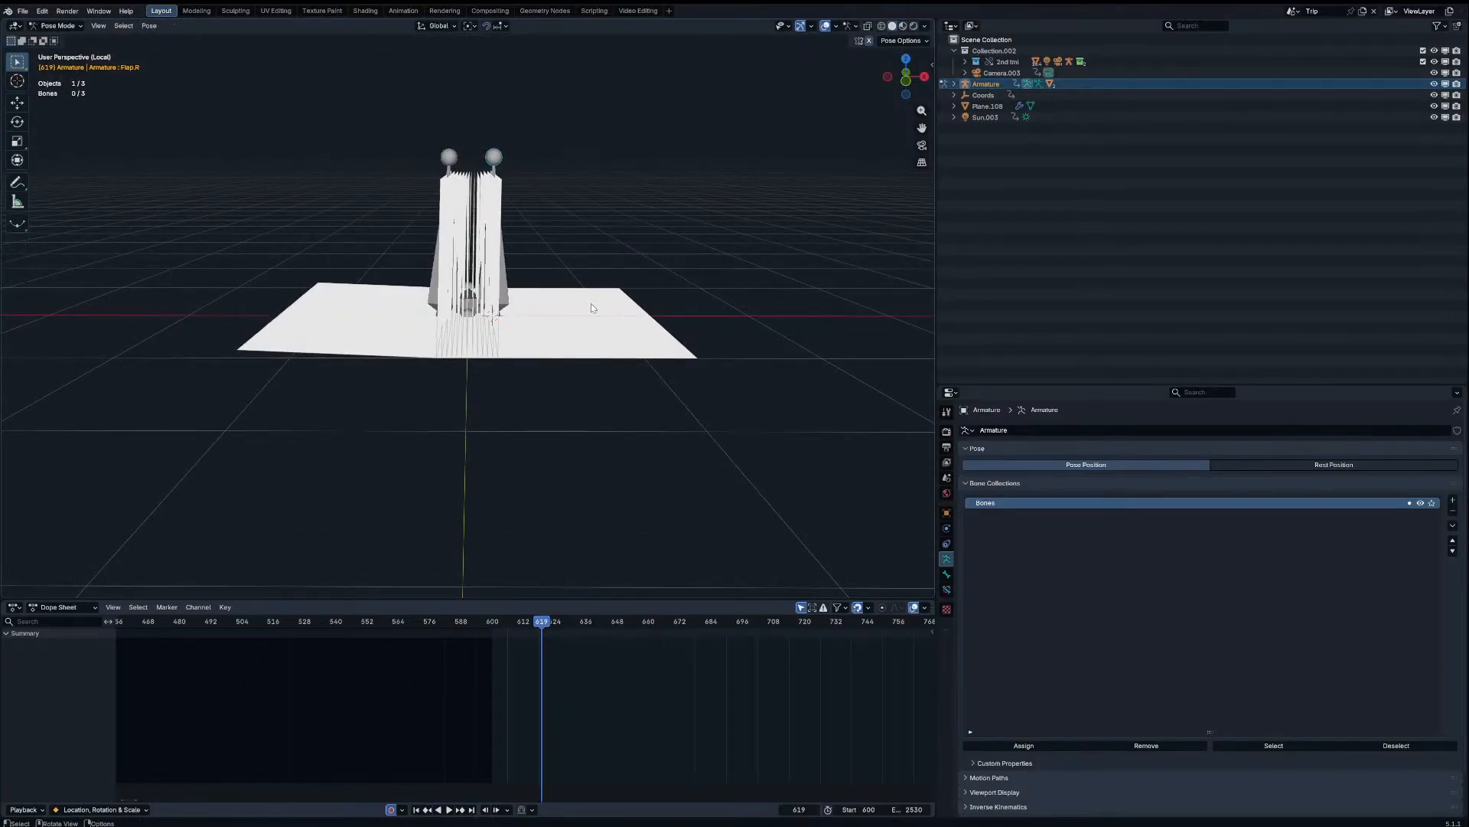
pyautogui.hotkey('ctrl', 'Tab')
pyautogui.press('a')
pyautogui.click(545, 221)
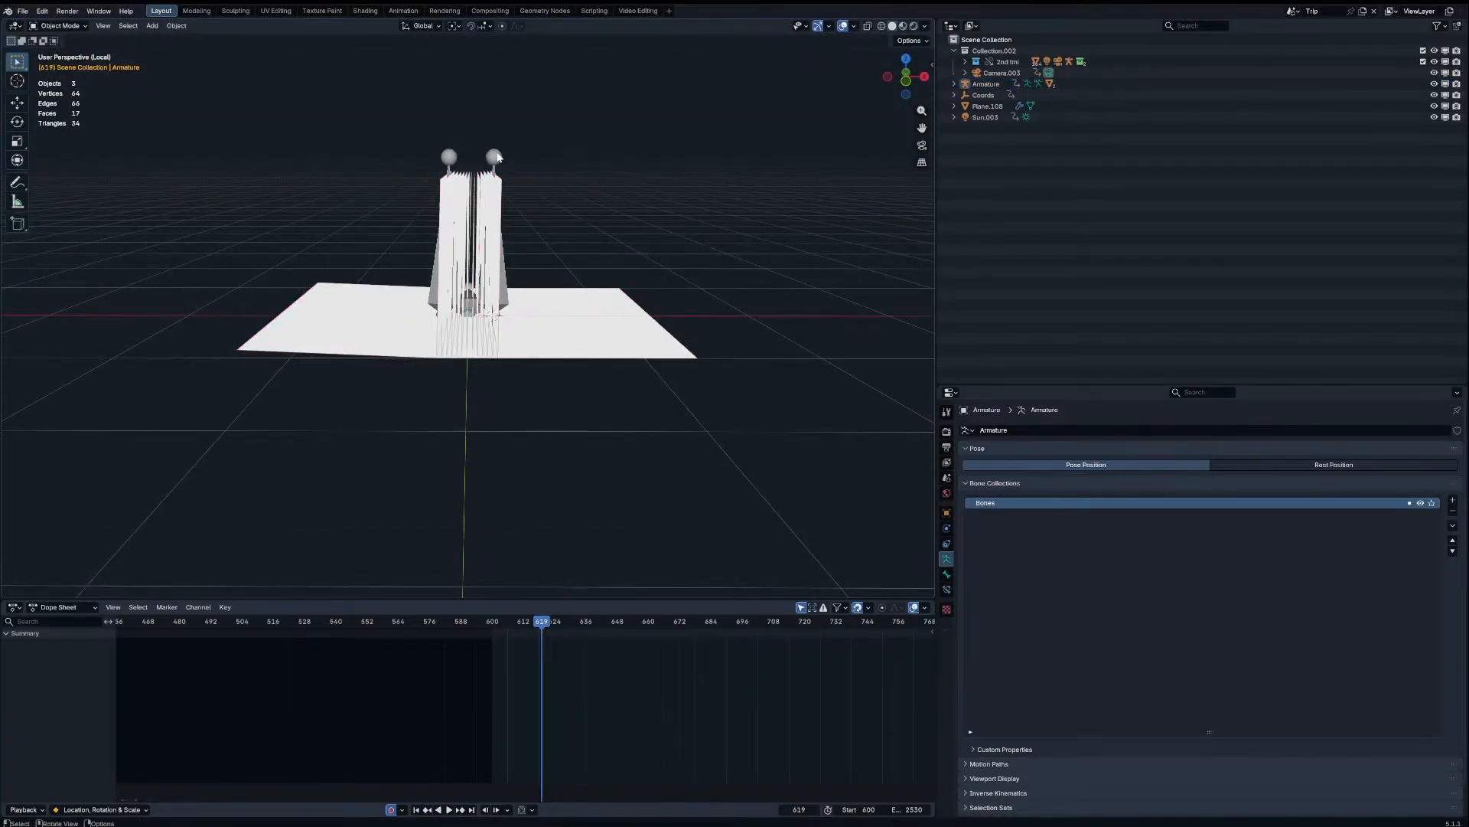
pyautogui.click(497, 156)
pyautogui.hotkey('ctrl', 'Tab')
pyautogui.hotkey('alt', 'e')
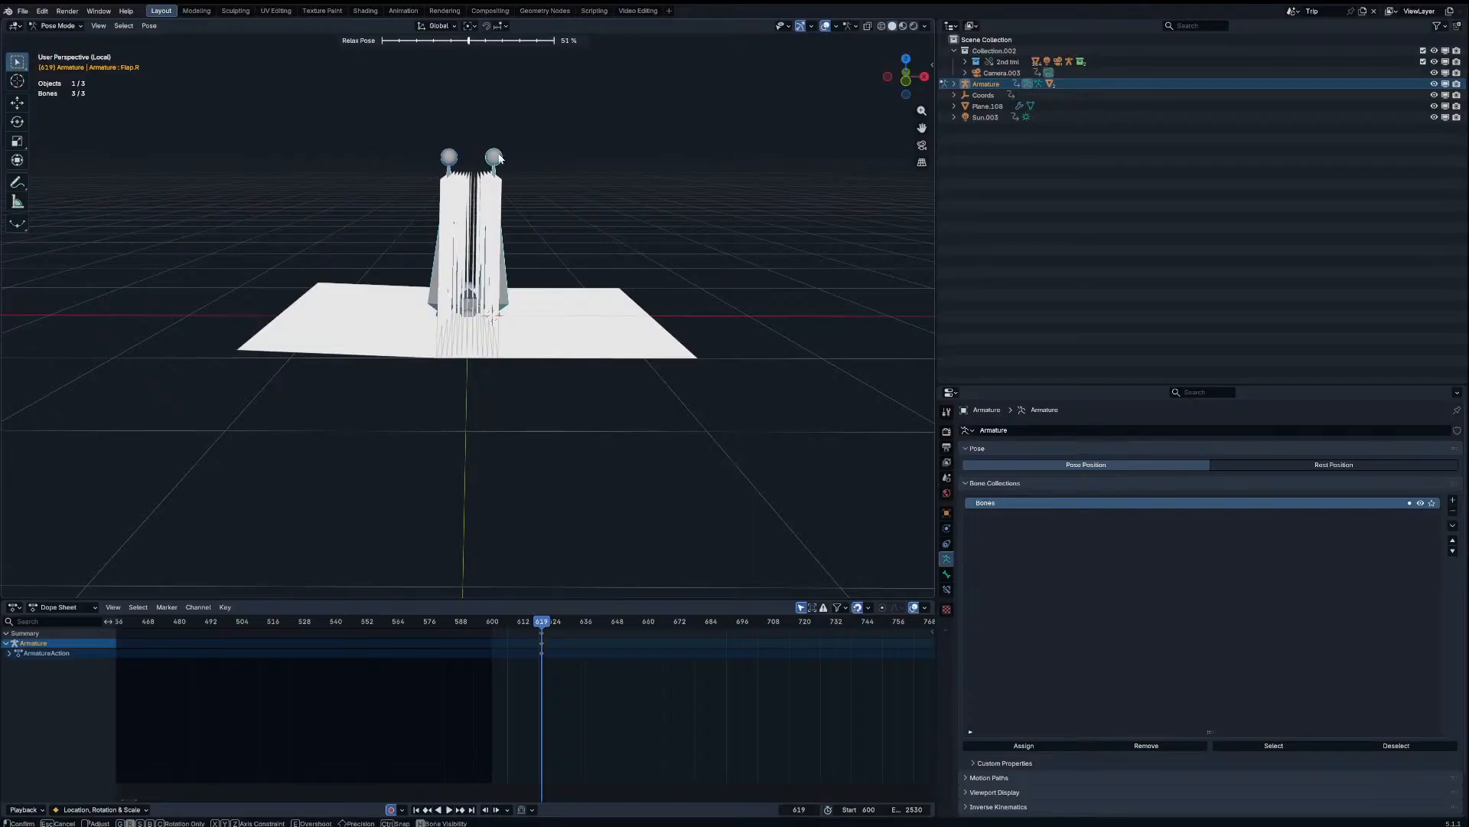
pyautogui.click(534, 159)
# Step: Transfer editing to the flat cover mesh and select the outer edge of its right flap
pyautogui.press('Tab')
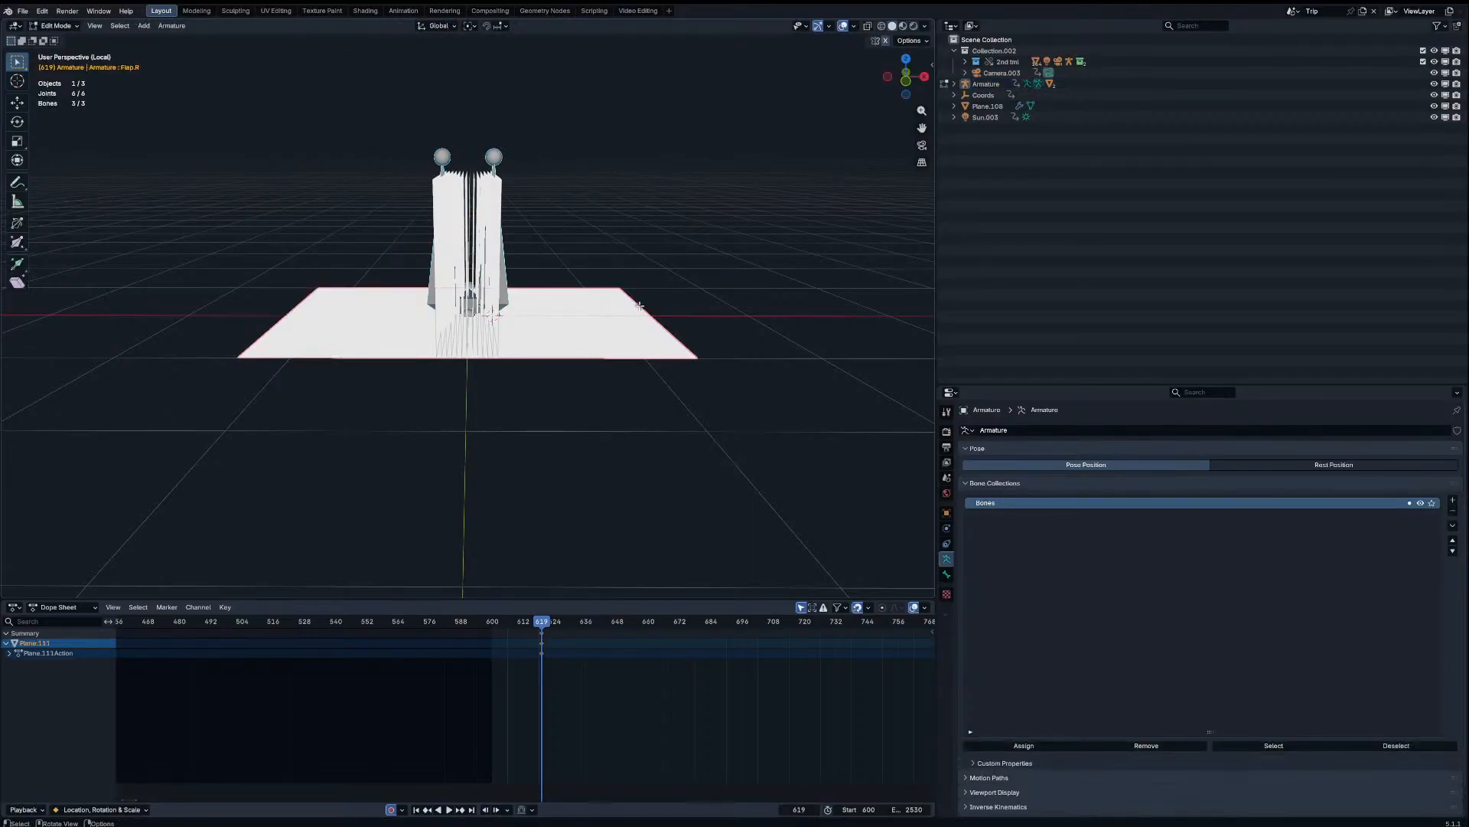
pyautogui.hotkey('alt', 'q')
pyautogui.press('KP_3')
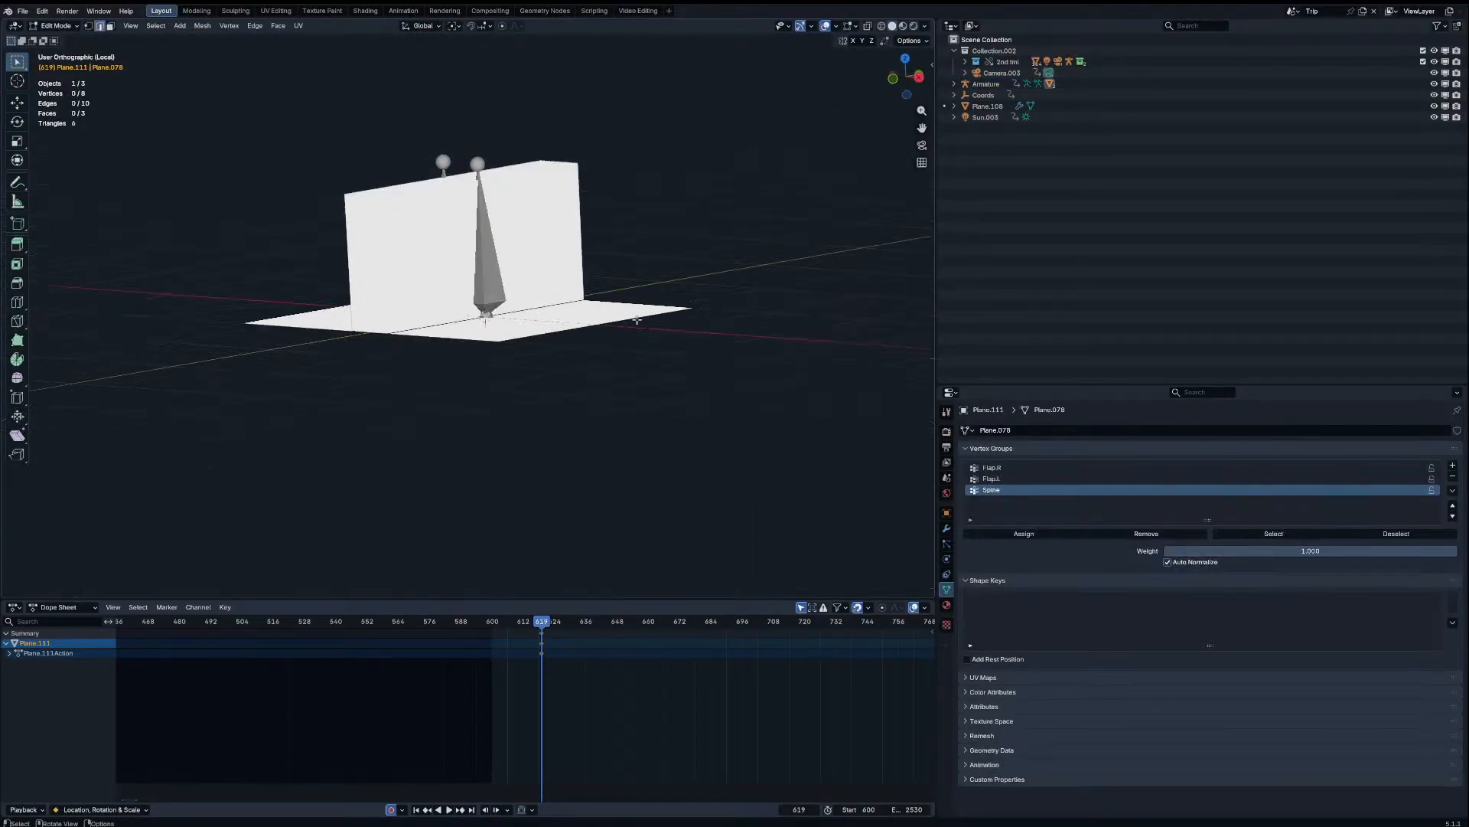
pyautogui.press('KP_1')
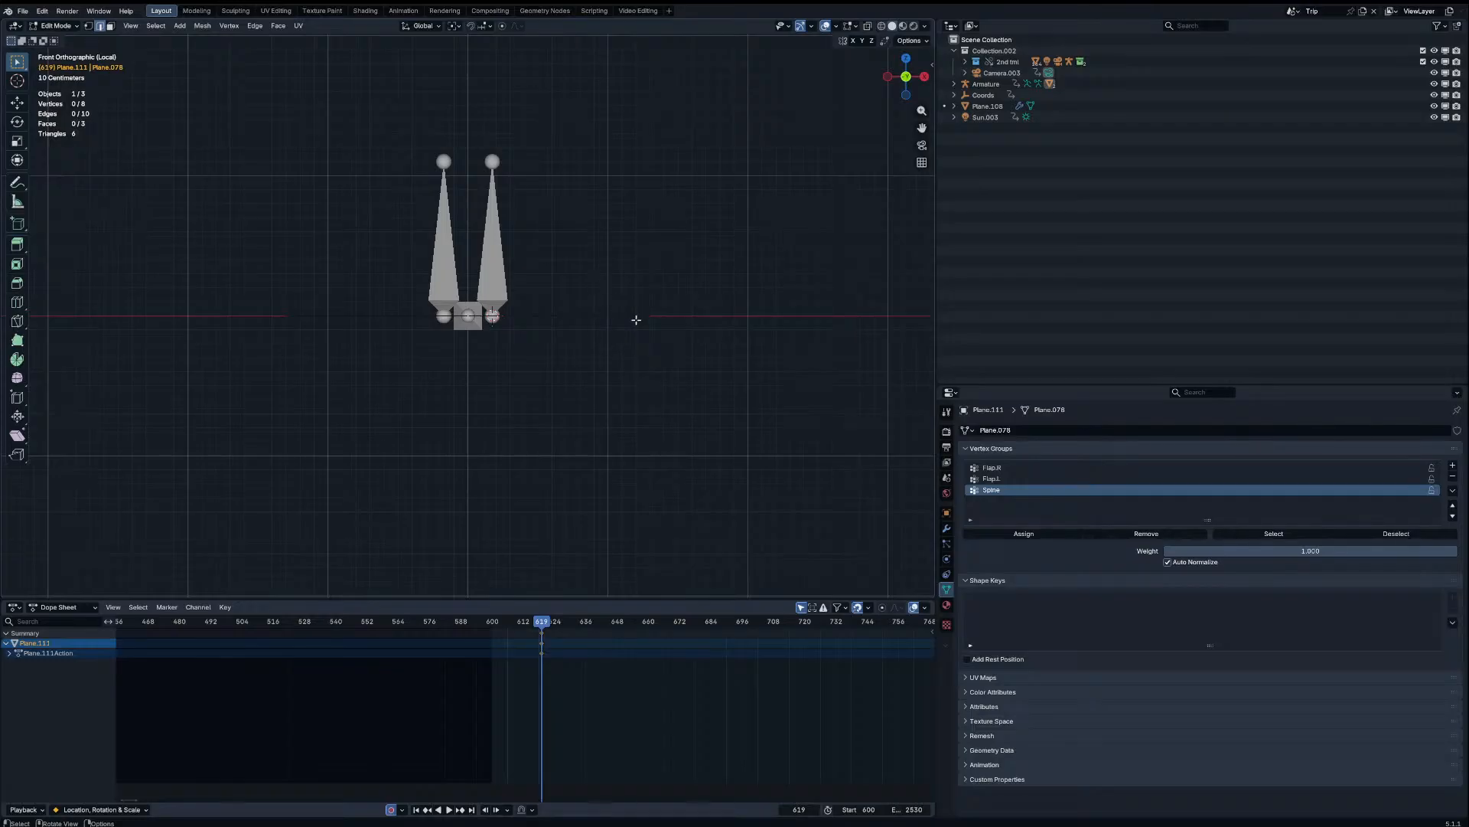
pyautogui.moveTo(636, 320); pyautogui.dragTo(649, 329, button='middle')
pyautogui.press('r')
pyautogui.press('x')
pyautogui.rightClick(639, 284)
pyautogui.press('r')
pyautogui.press('y')
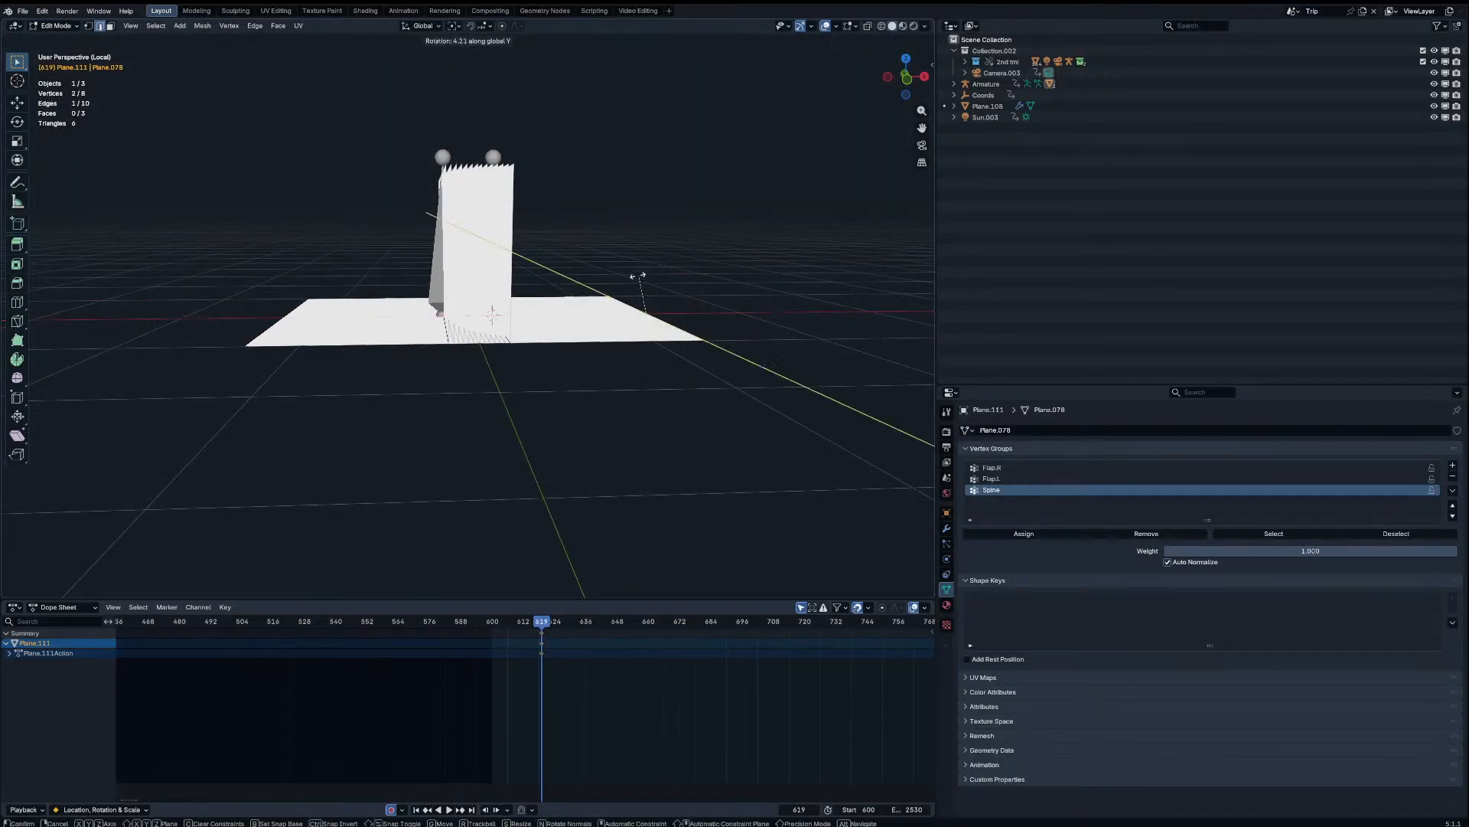
pyautogui.rightClick(640, 275)
# Step: Set the pivot to 3D Cursor and rotate the right flap's outer edge -90 degrees around Y to stand it upright
pyautogui.press('.')
pyautogui.click(682, 255)
pyautogui.press('.')
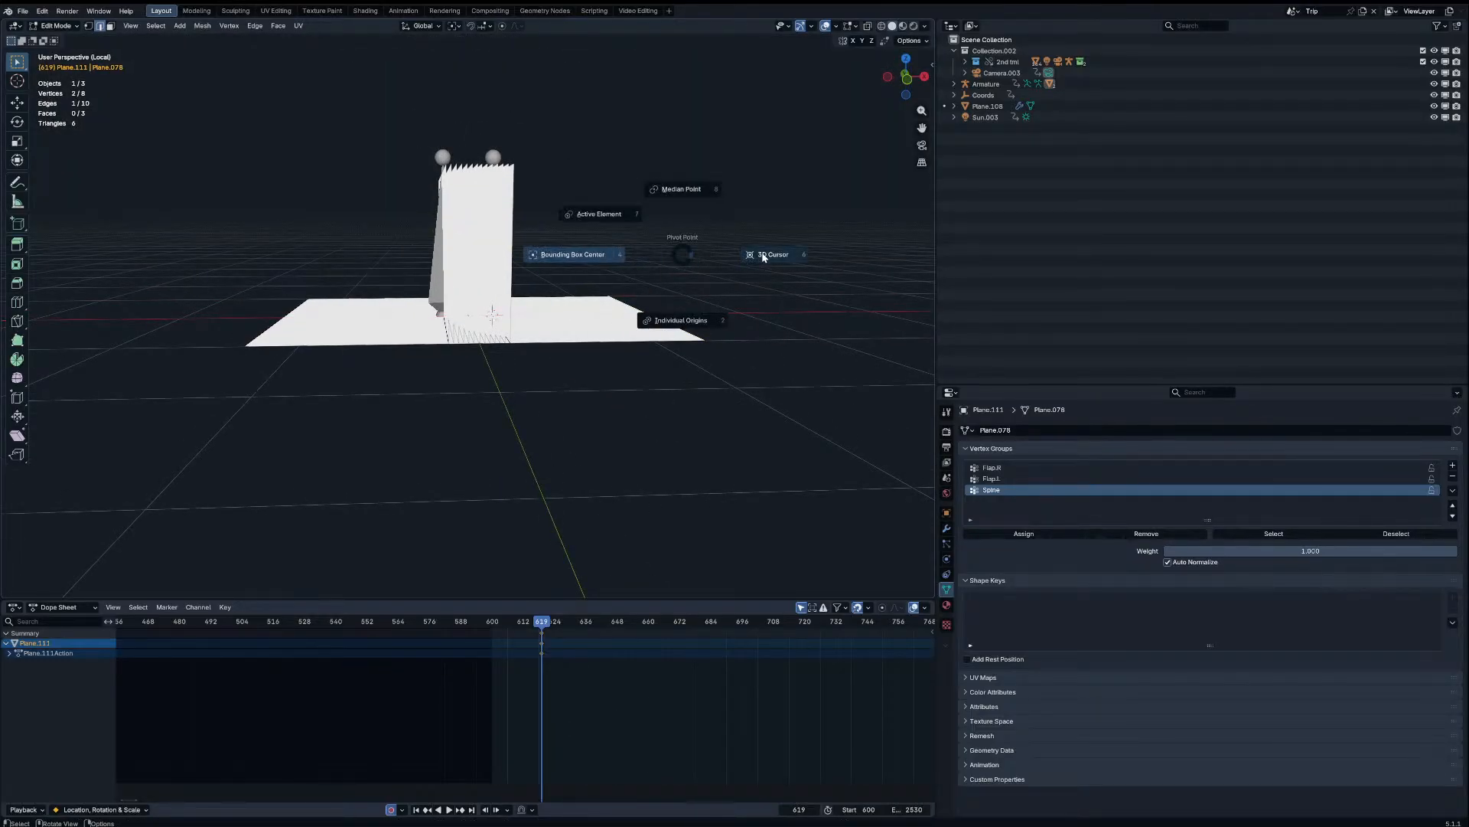
pyautogui.click(747, 263)
pyautogui.write('ry90-')
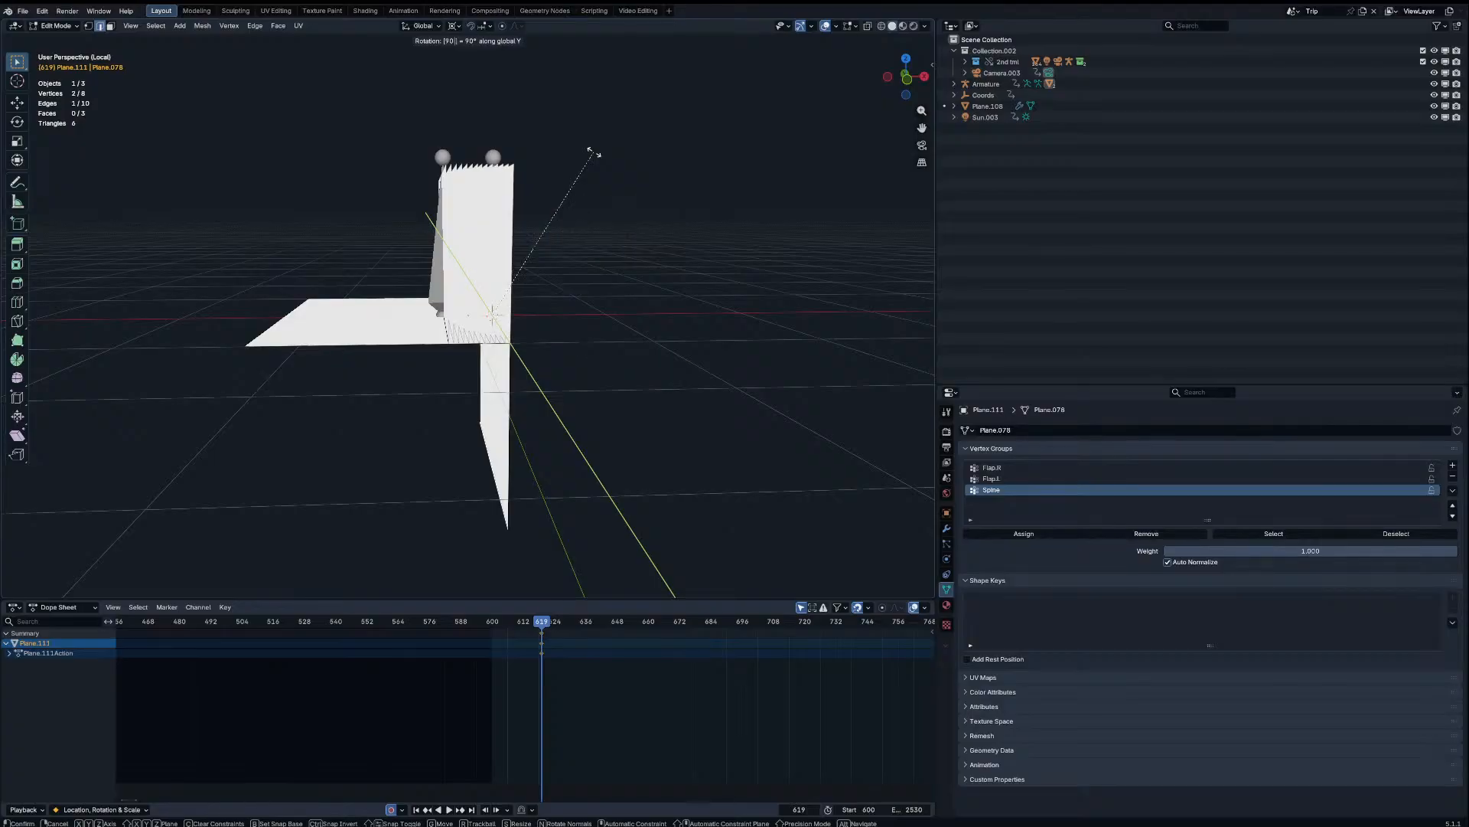
pyautogui.press('Return')
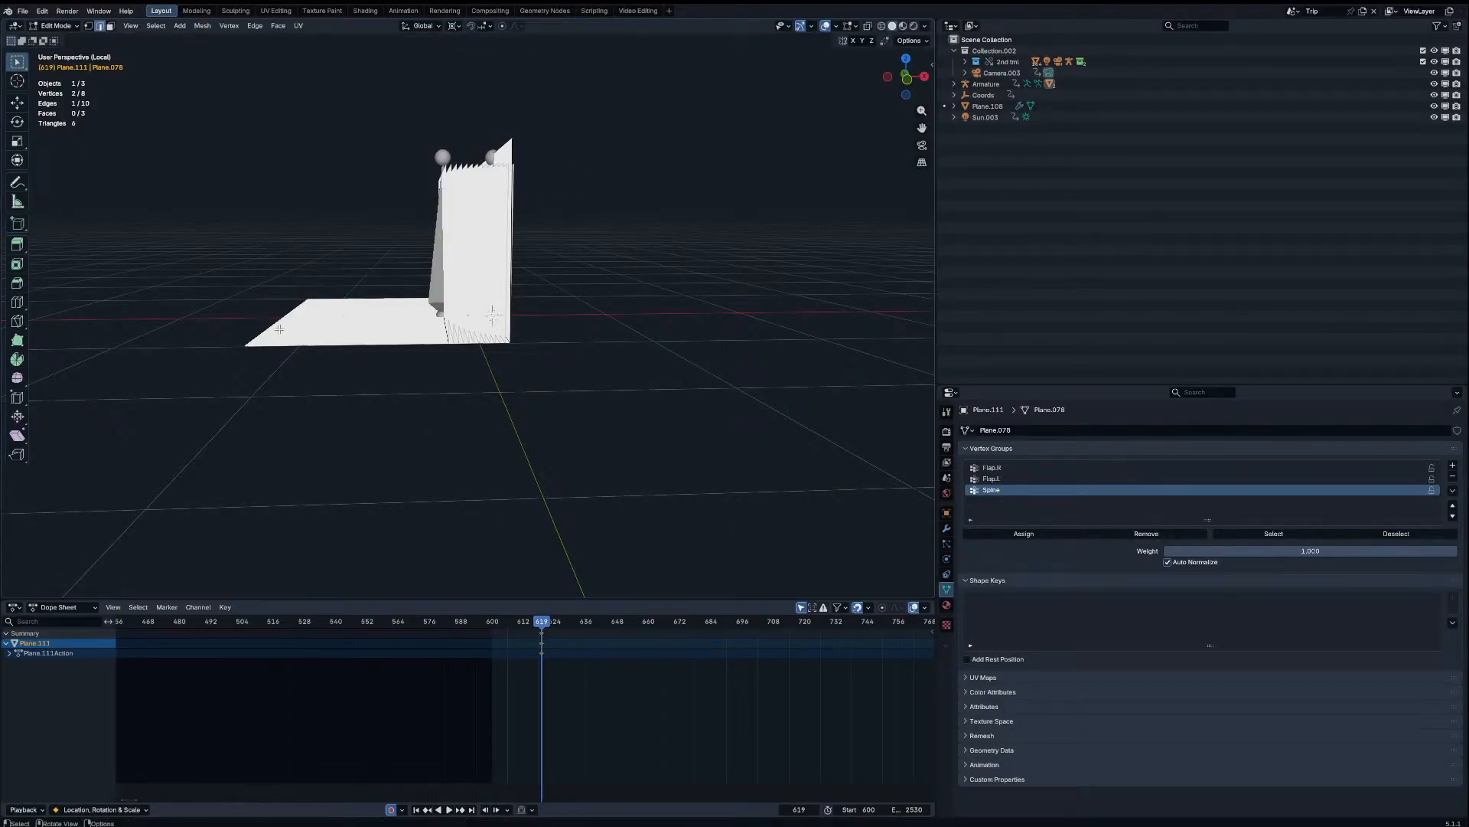
# Step: Snap the 3D cursor to the left hinge edge and rotate the left flap's outer edge 90 degrees around Y
pyautogui.hotkey('shift', 's')
pyautogui.click(421, 410)
pyautogui.press('r')
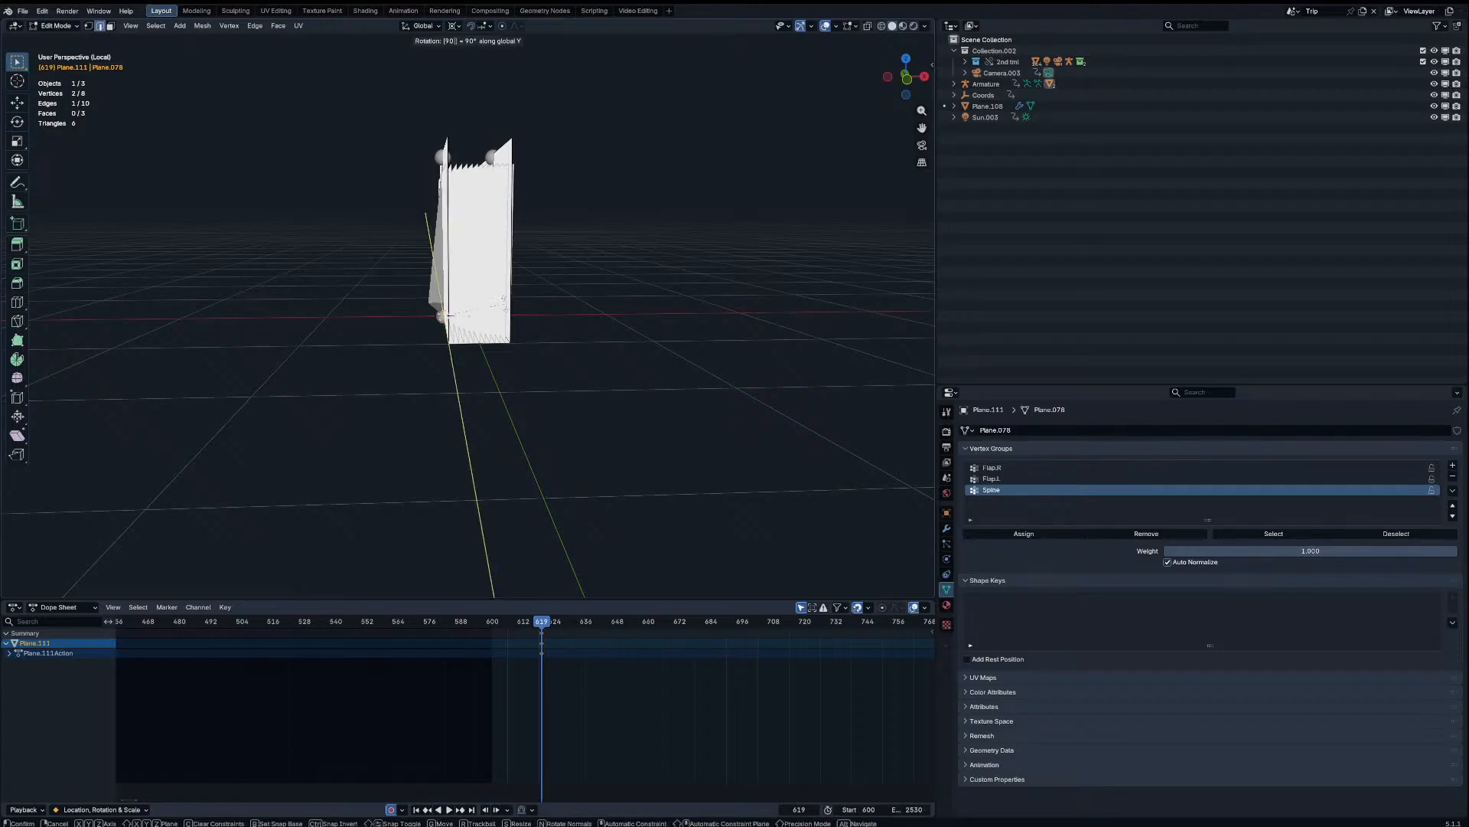
pyautogui.click(492, 305)
pyautogui.moveTo(492, 305); pyautogui.dragTo(475, 310, button='middle')
pyautogui.press('Tab')
# Step: Add a Solidify modifier to the cover mesh and increase its thickness
pyautogui.moveTo(565, 321); pyautogui.dragTo(814, 453, button='middle')
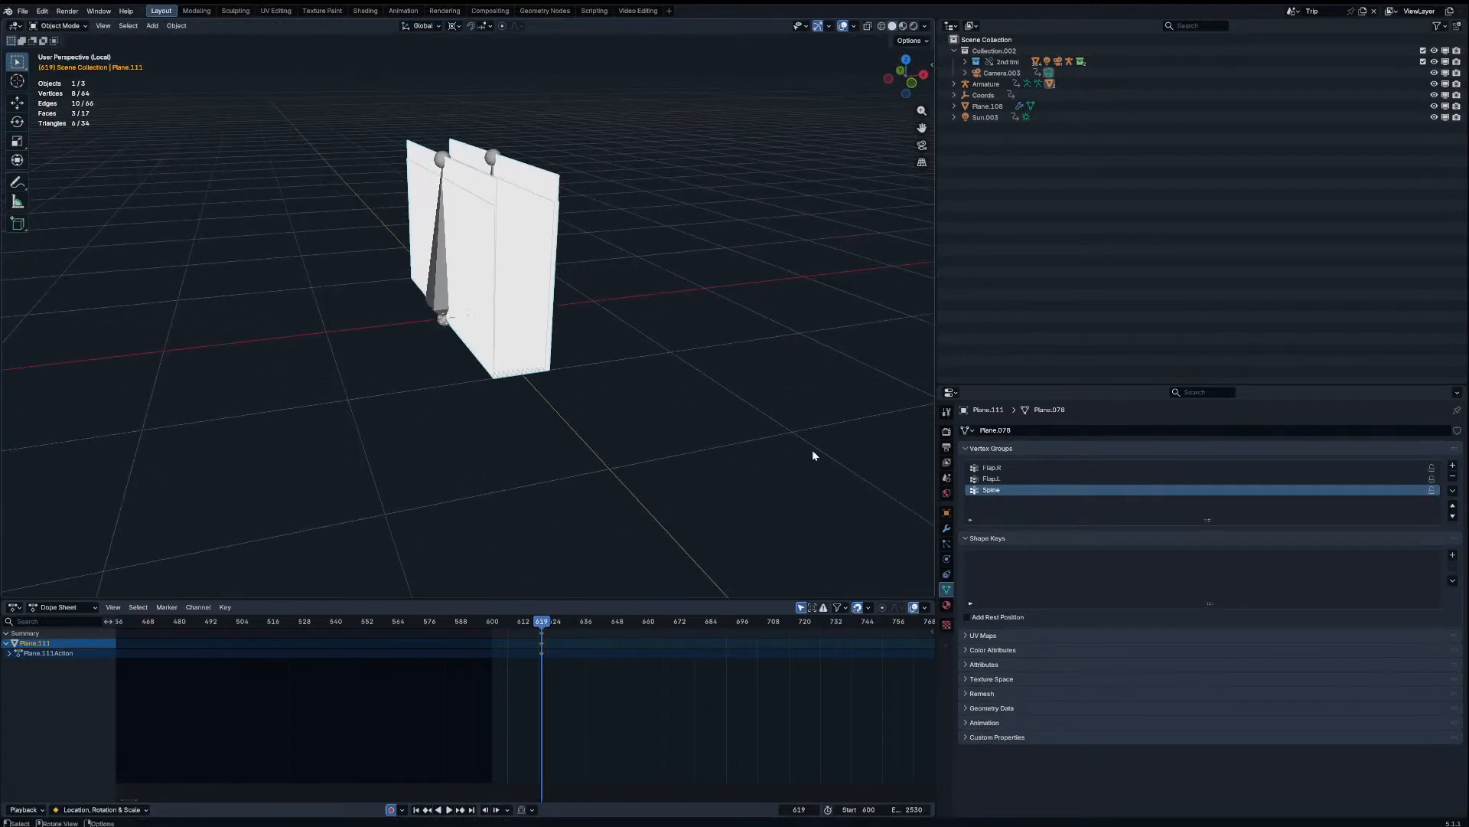
pyautogui.click(946, 531)
pyautogui.click(1044, 431)
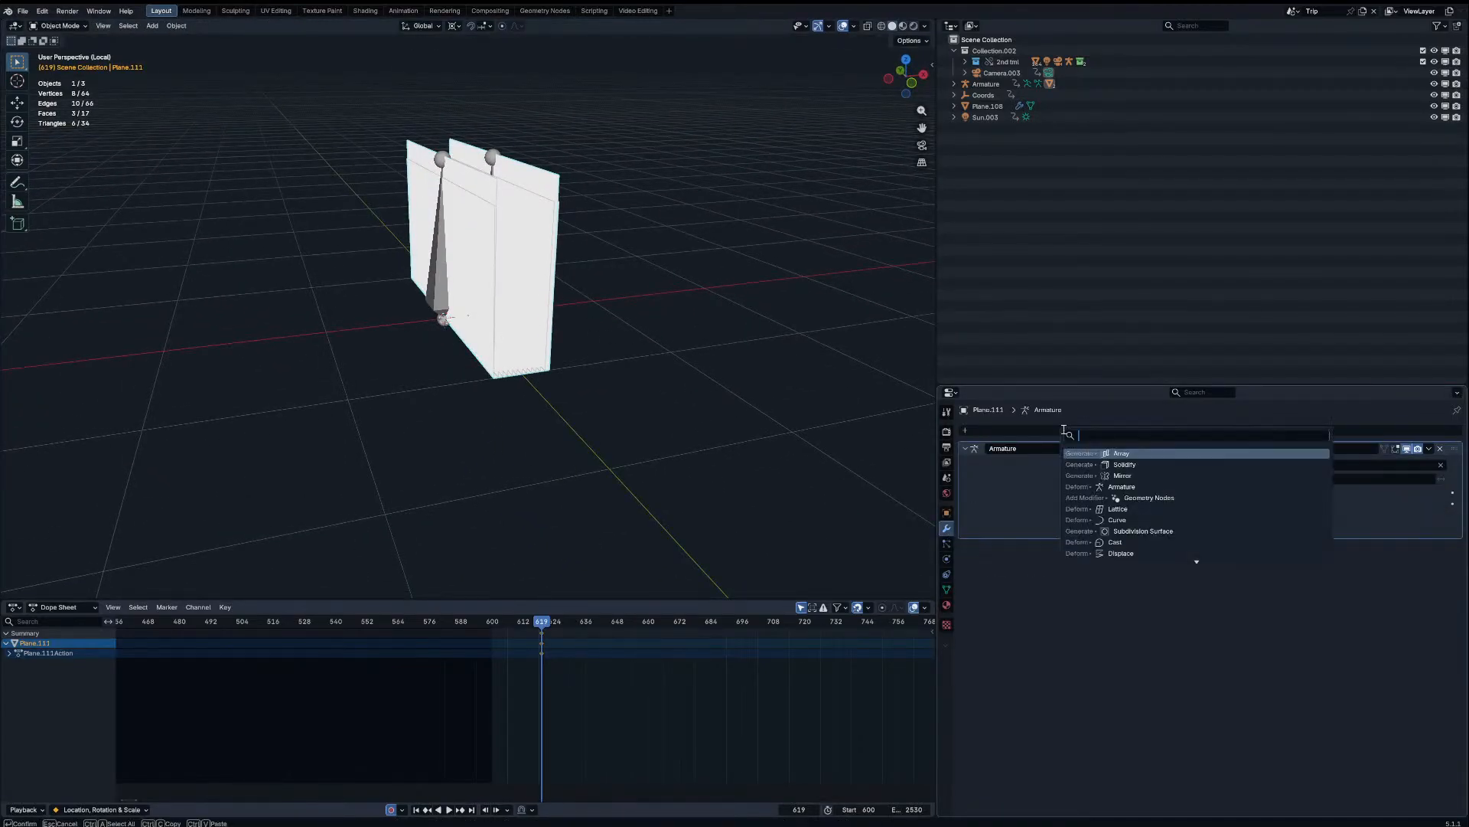
pyautogui.write('sol')
pyautogui.press('Return')
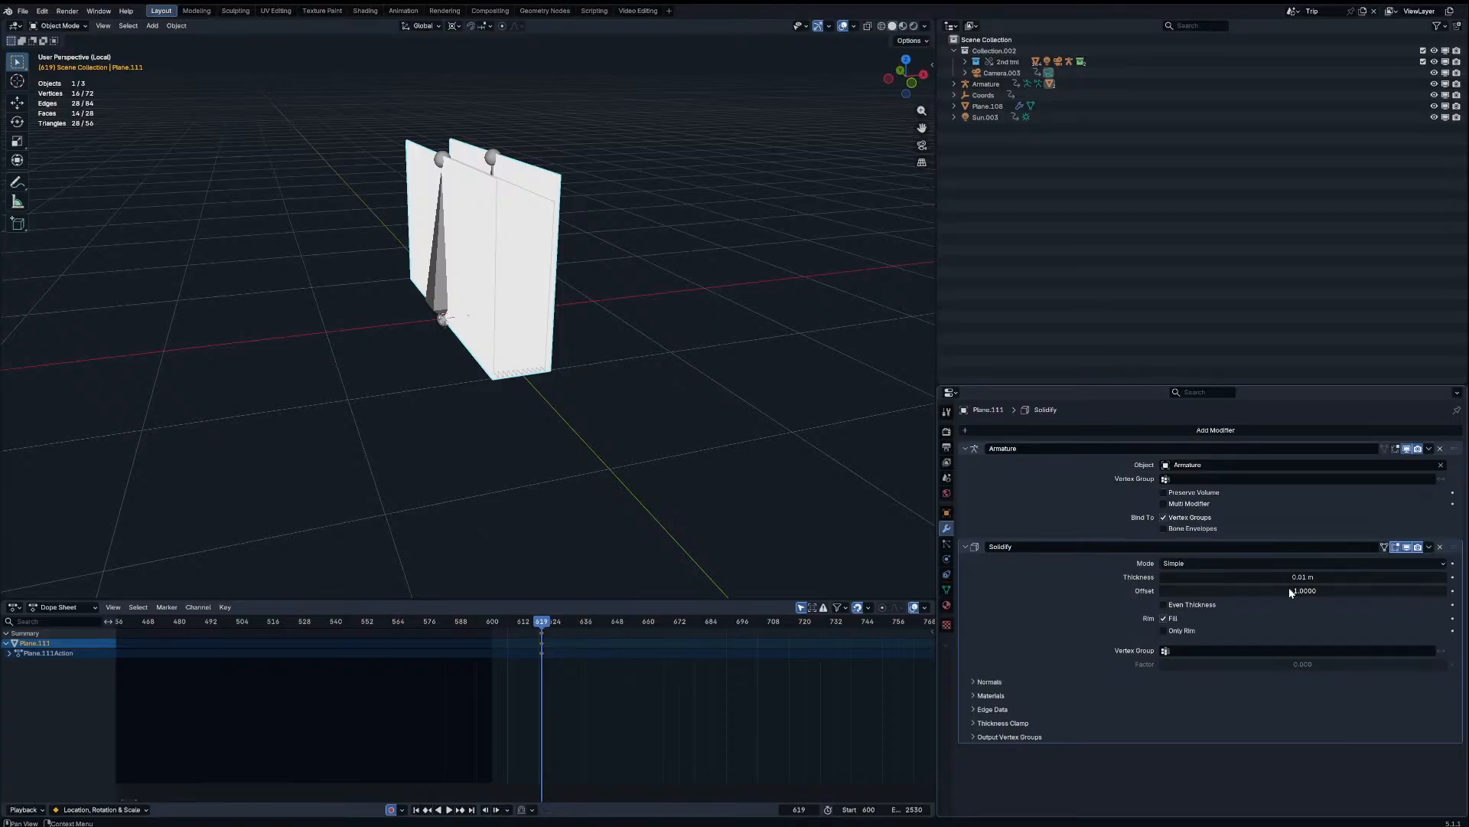
pyautogui.moveTo(1290, 578); pyautogui.dragTo(1328, 577)
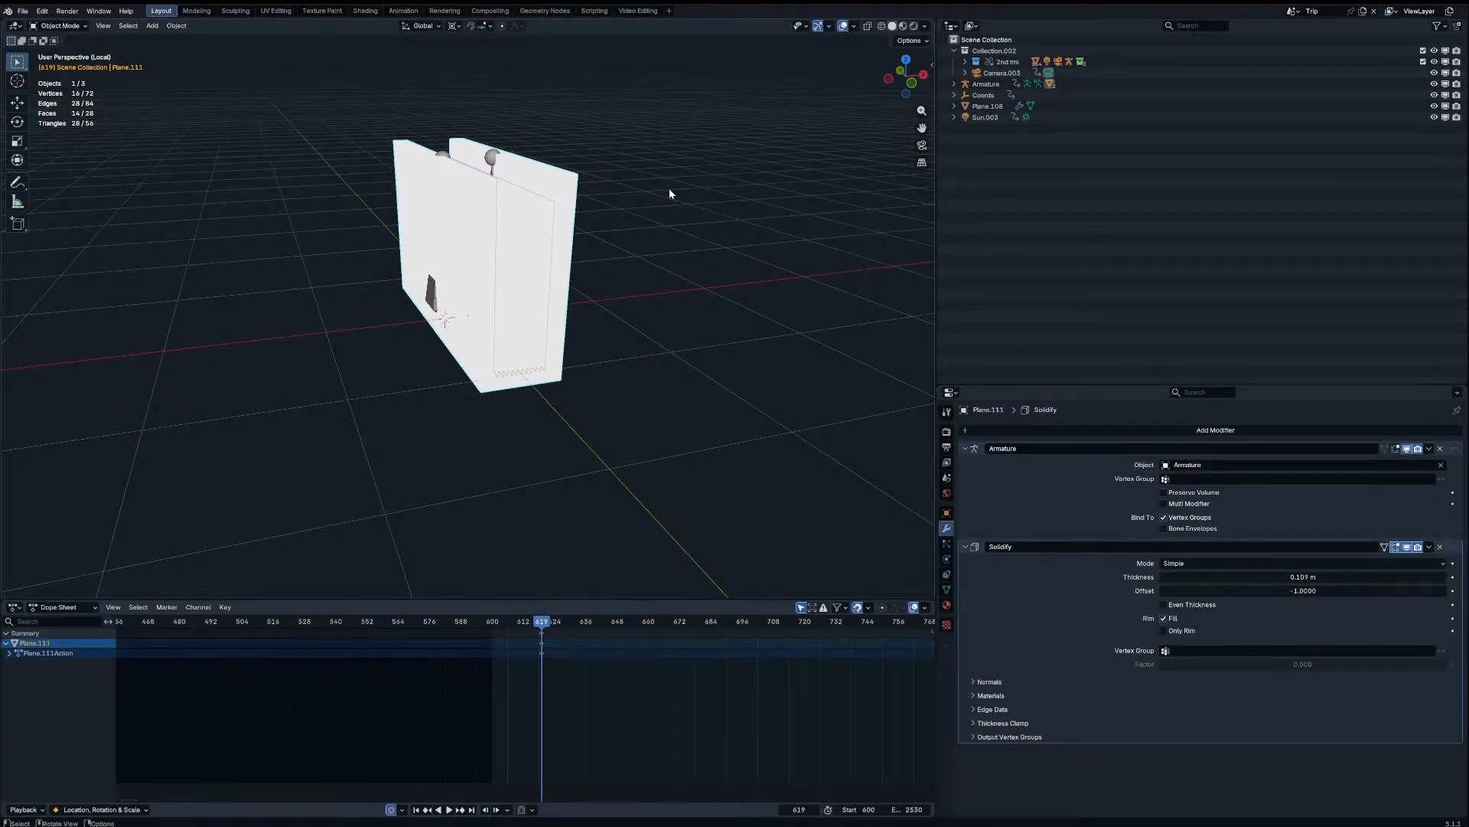
# Step: Select the Flap.R bone in Pose Mode and set the transform pivot to Bounding Box Center
pyautogui.moveTo(669, 194); pyautogui.dragTo(668, 211, button='middle')
pyautogui.click(658, 208)
pyautogui.click(526, 188)
pyautogui.click(512, 169)
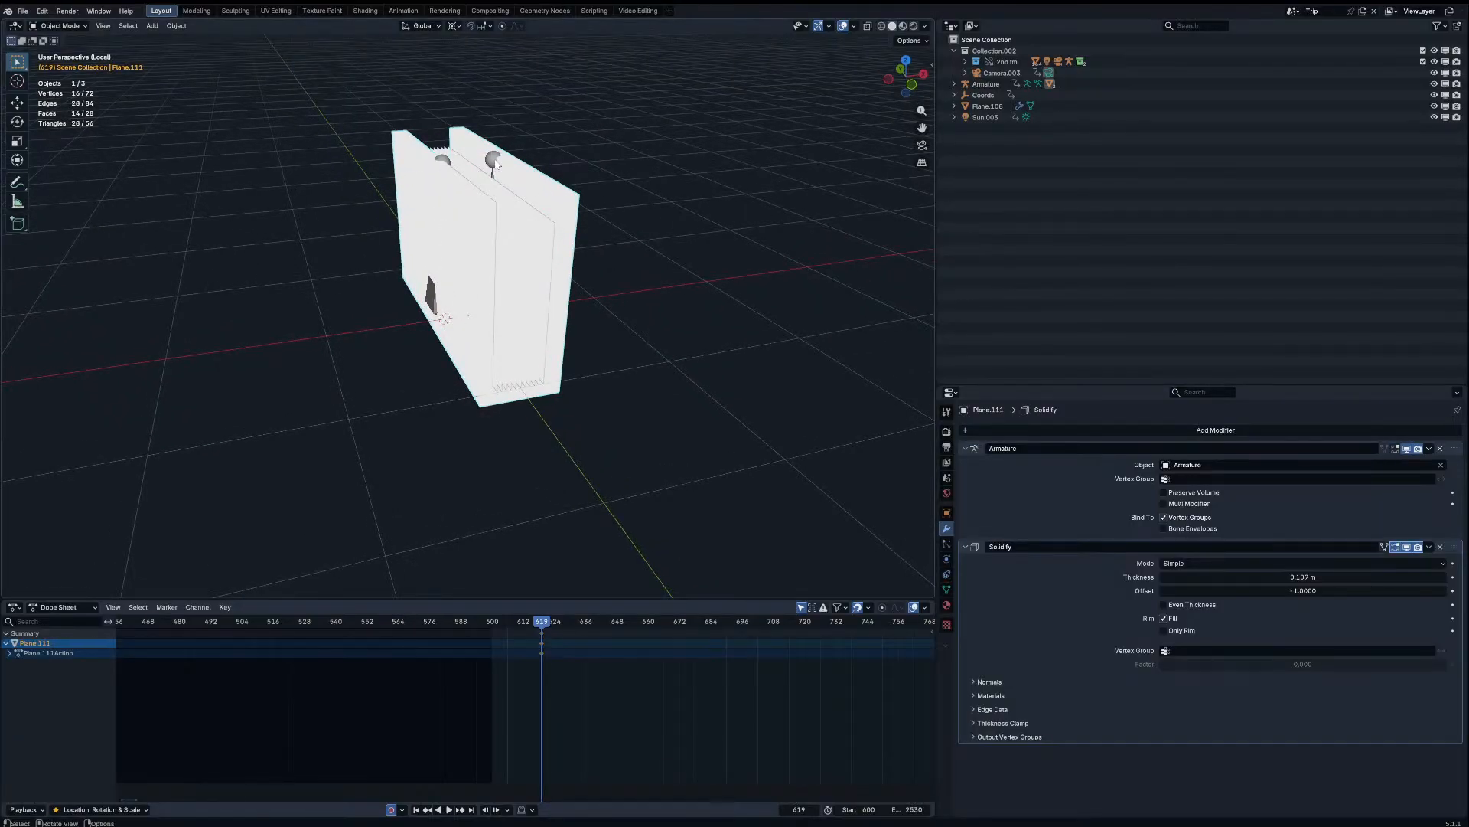
pyautogui.click(497, 163)
pyautogui.hotkey('ctrl', 'Tab')
pyautogui.moveTo(497, 163); pyautogui.dragTo(541, 176, button='middle')
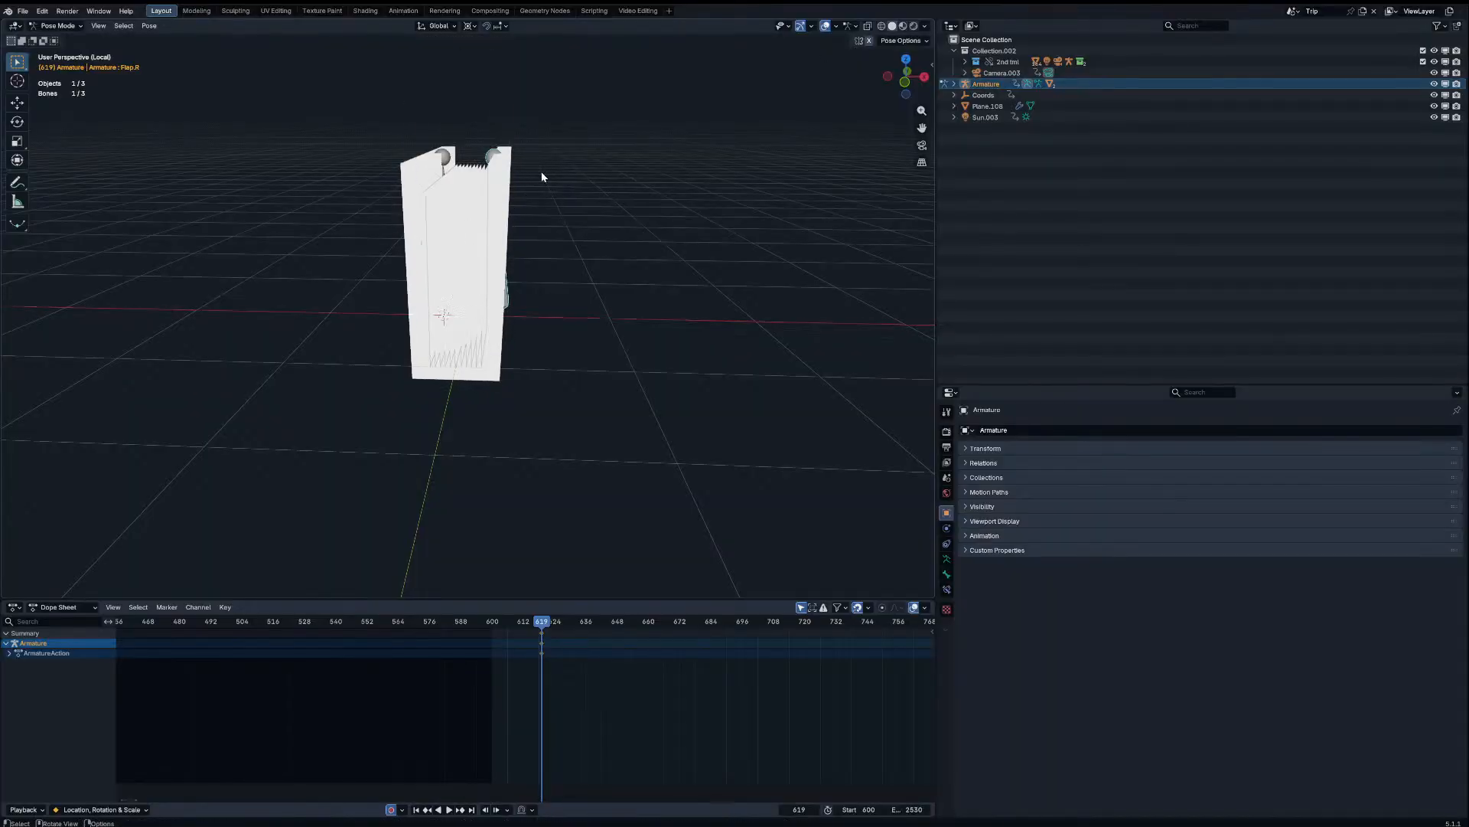
pyautogui.press('.')
pyautogui.click(134, 171)
# Step: Try rotating the Flap.R bone to test how the inner pages fan out with it
pyautogui.press('r')
pyautogui.press('x')
pyautogui.rightClick(600, 209)
pyautogui.press('r')
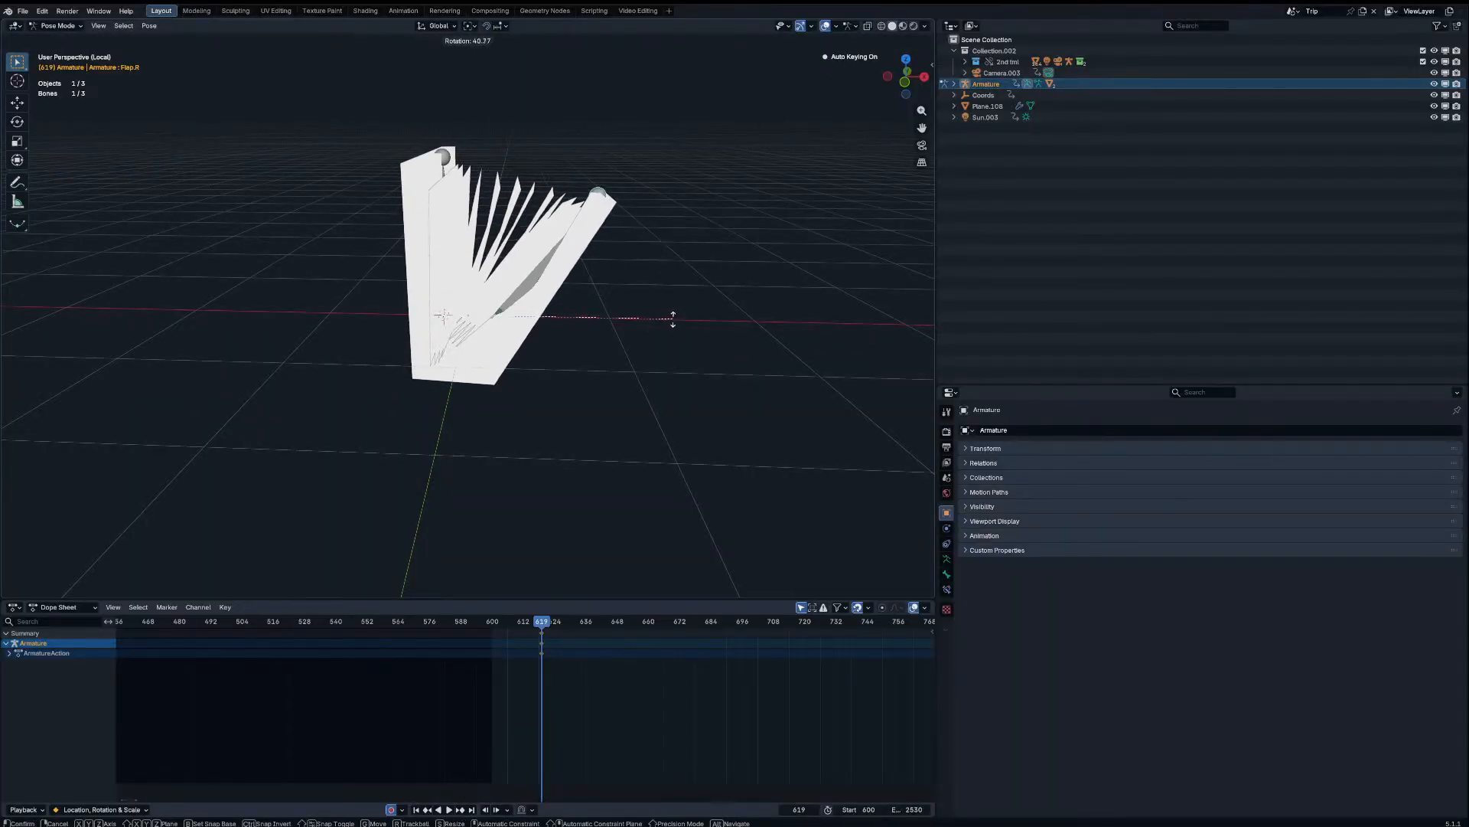
pyautogui.rightClick(673, 319)
# Step: Display the bone's transform values and test rotating Flap.R around its local X axis
pyautogui.moveTo(673, 318); pyautogui.dragTo(601, 340, button='middle')
pyautogui.press('n')
pyautogui.click(928, 63)
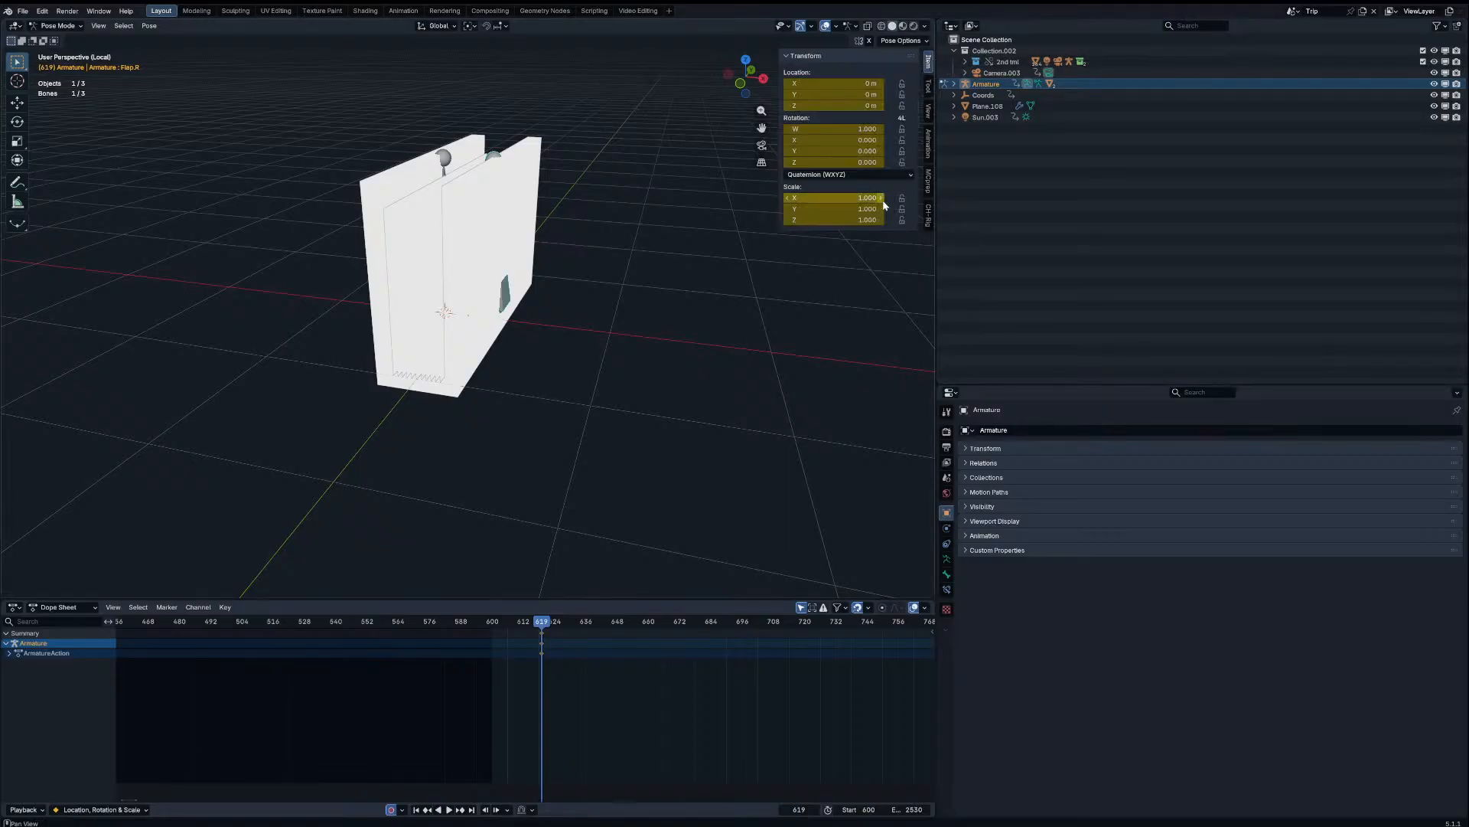
pyautogui.press('r')
pyautogui.press('x')
pyautogui.press('x')
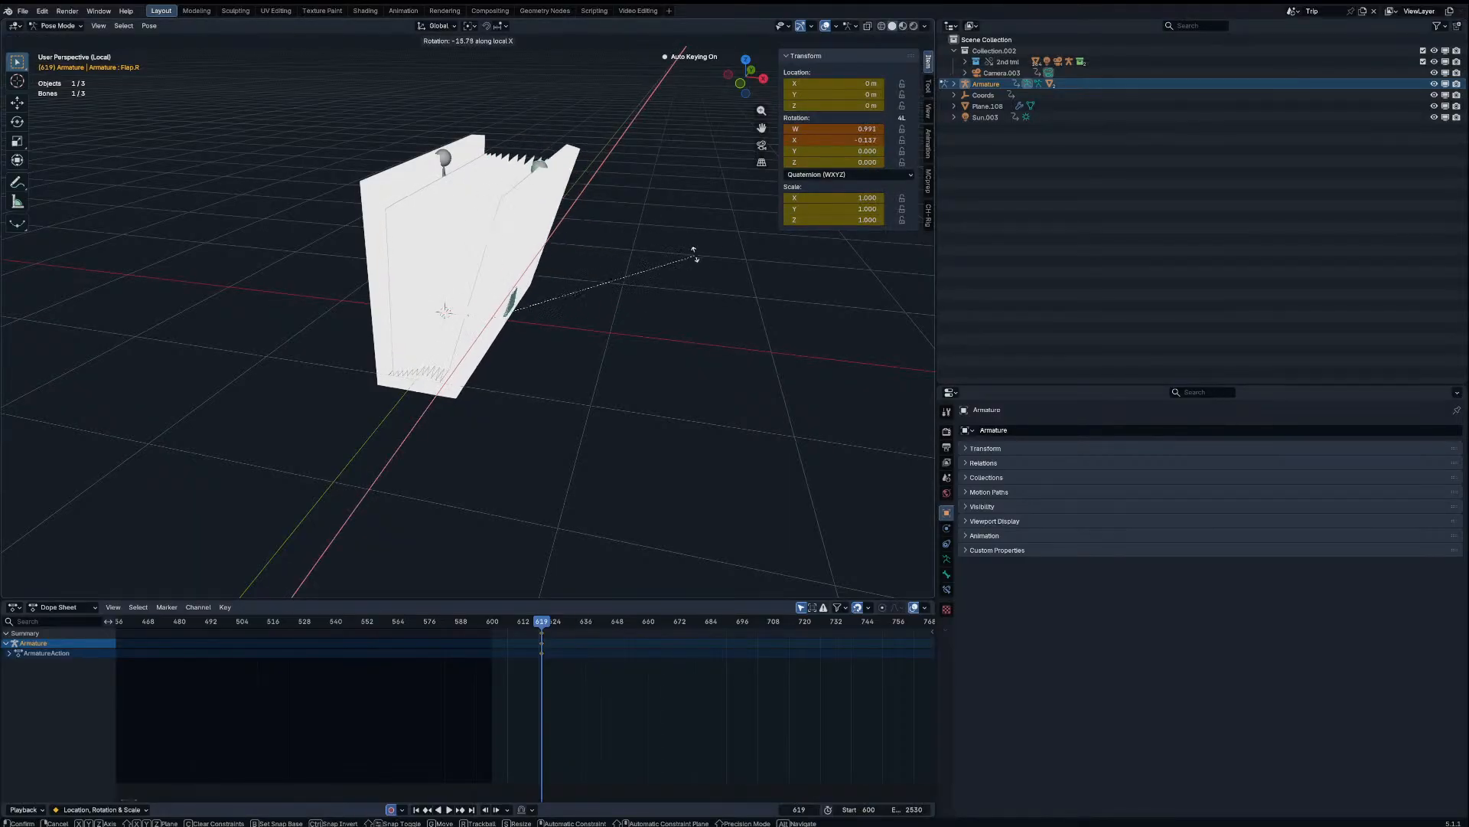
pyautogui.rightClick(696, 253)
# Step: Set the rotation mode of the Flap.R and Flap.L bones to XYZ Euler and lock their Y and Z rotations
pyautogui.doubleClick(824, 163)
pyautogui.click(824, 173)
pyautogui.click(819, 205)
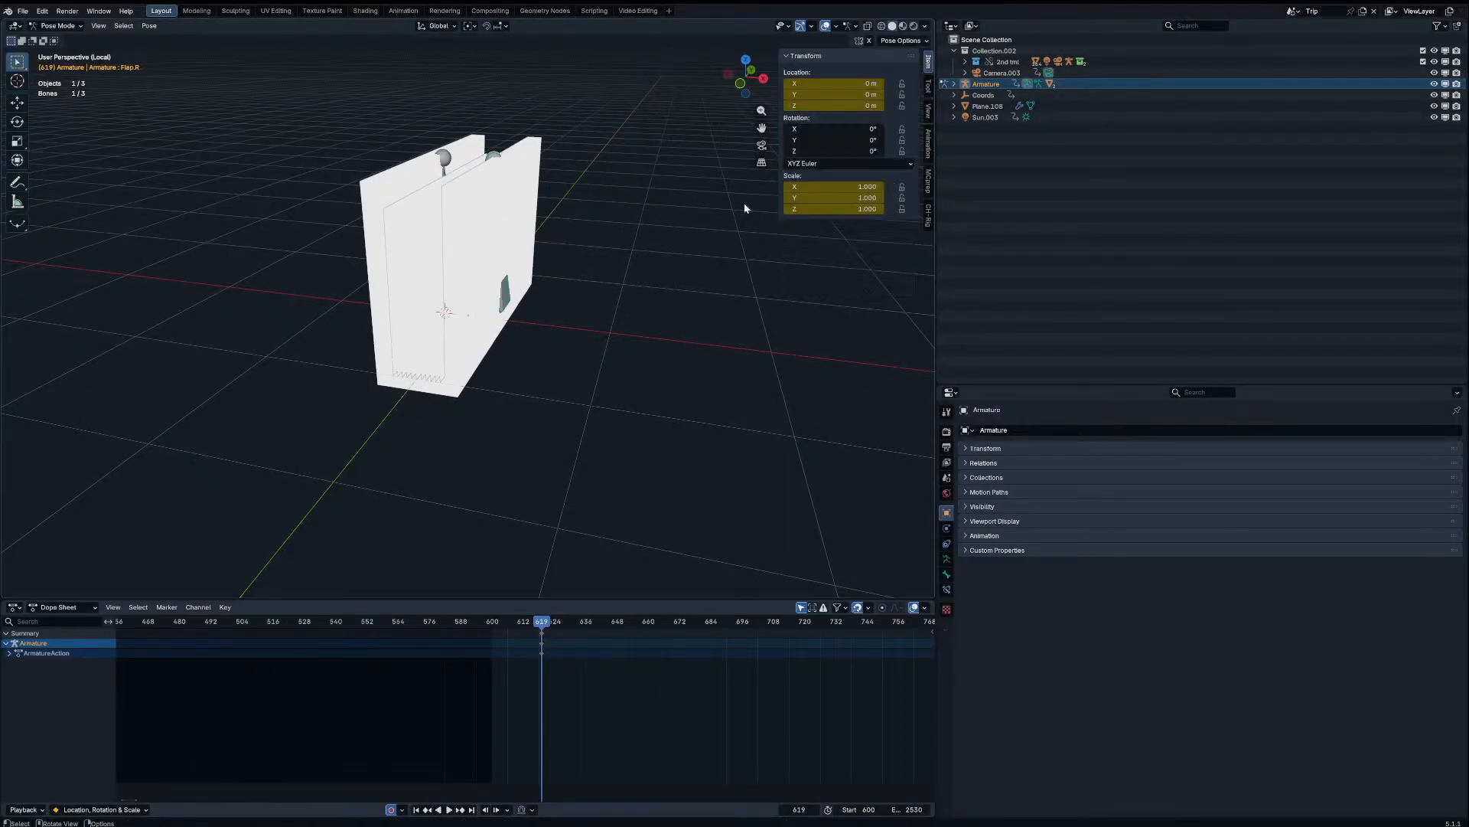
pyautogui.click(449, 159)
pyautogui.click(812, 176)
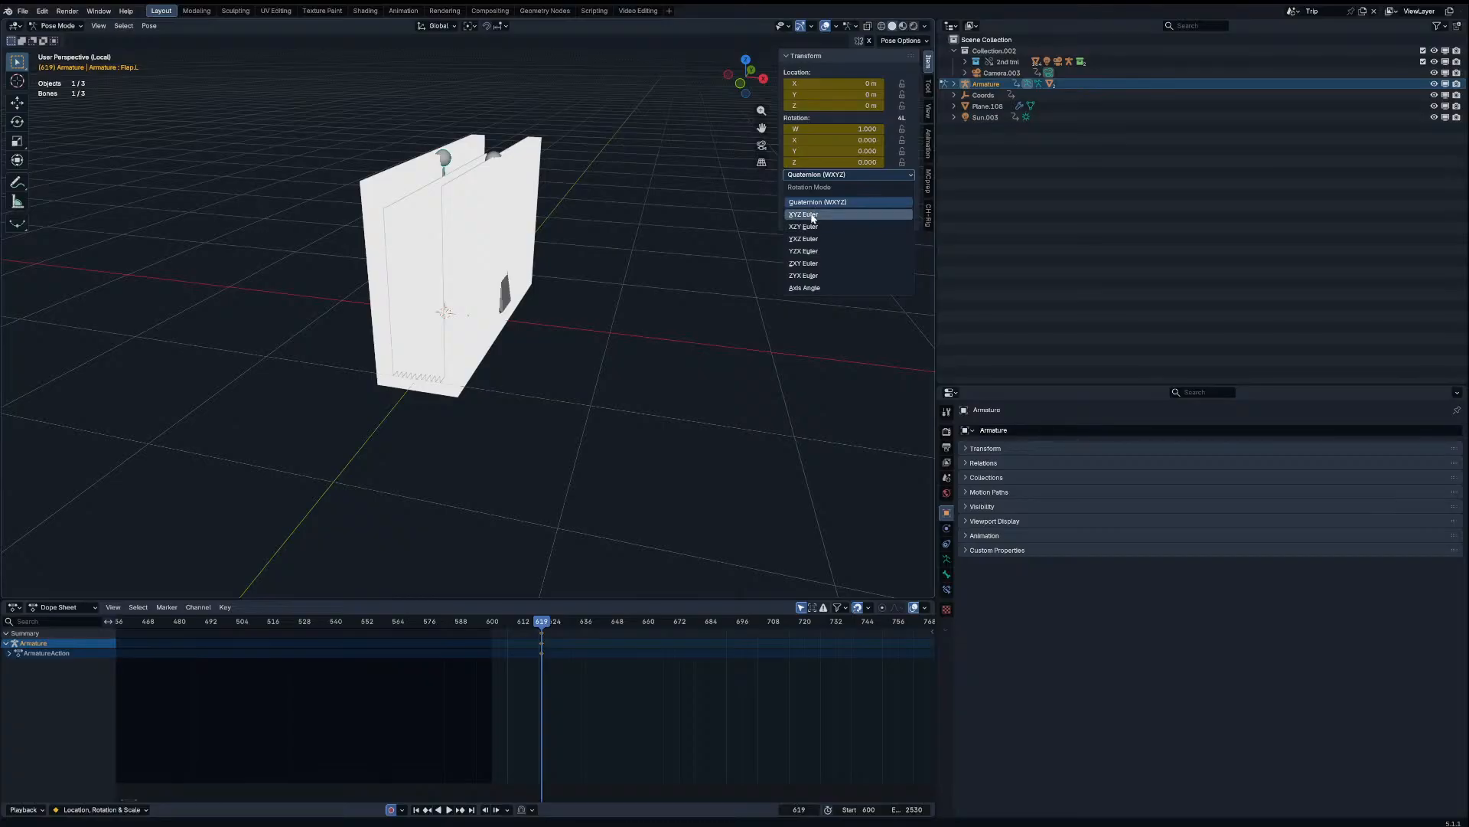
pyautogui.click(811, 216)
pyautogui.moveTo(851, 129); pyautogui.dragTo(808, 129)
pyautogui.rightClick(851, 129)
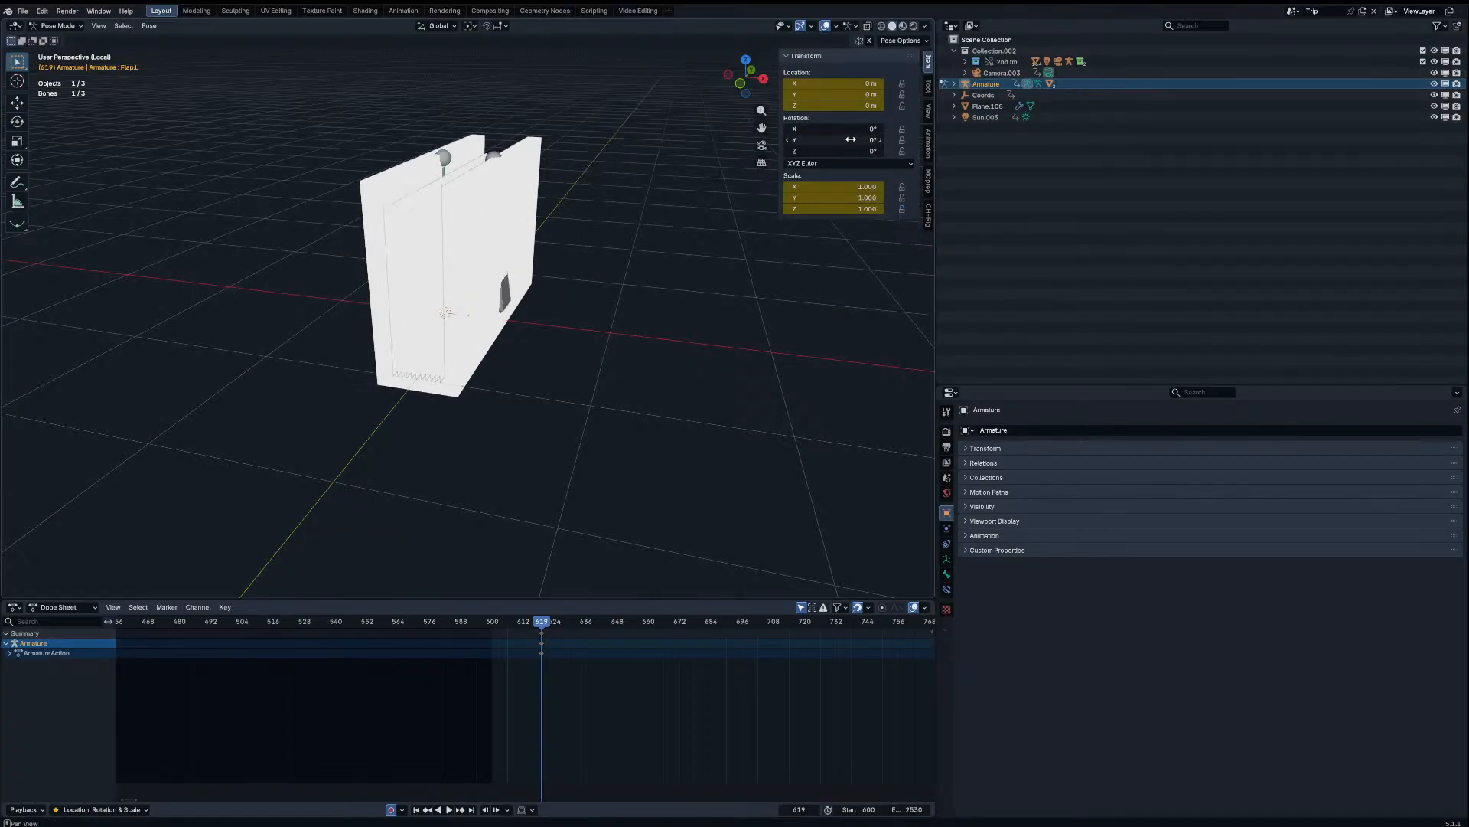
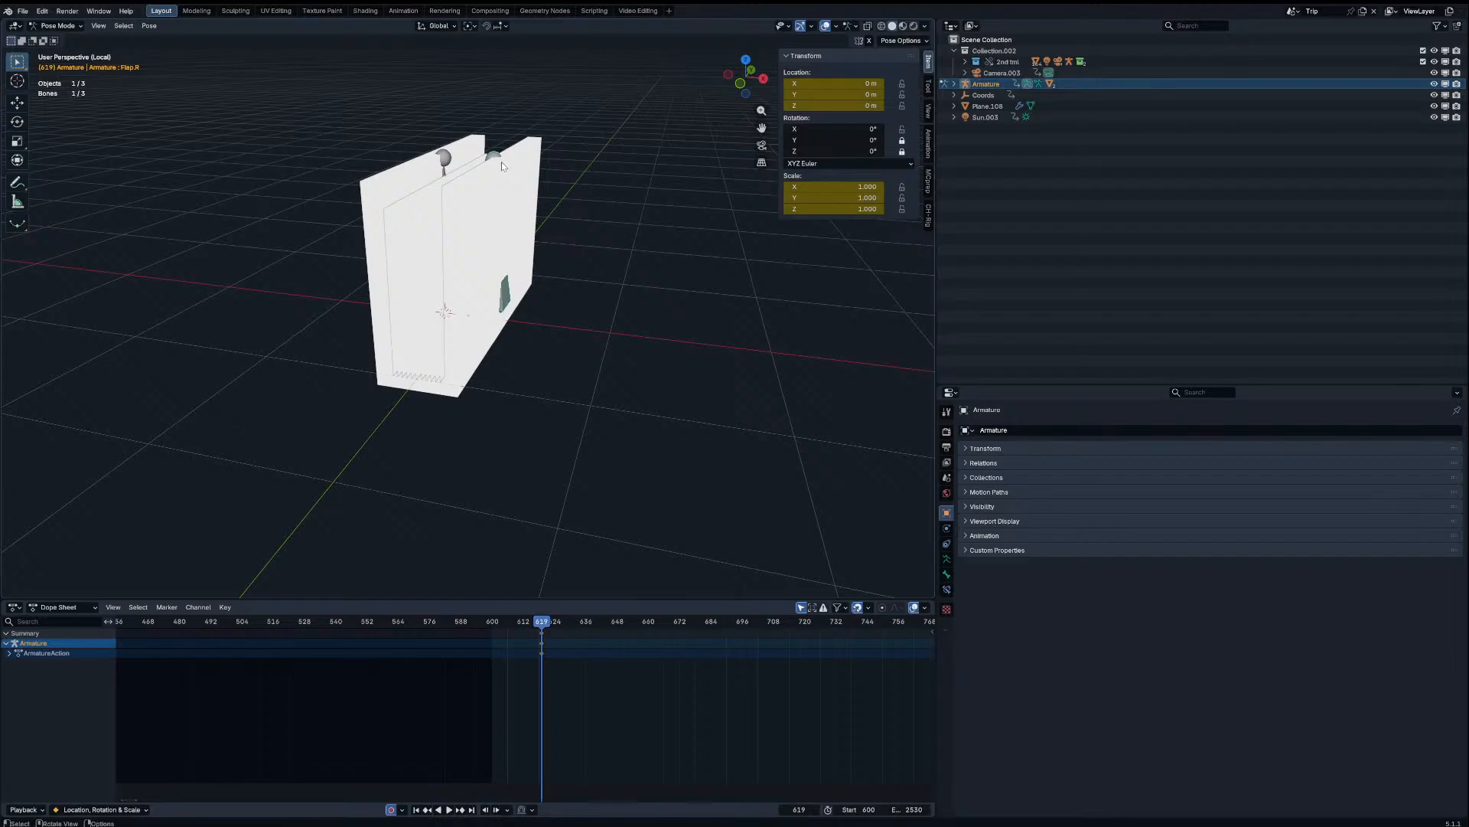
pyautogui.press('r')
pyautogui.press('x')
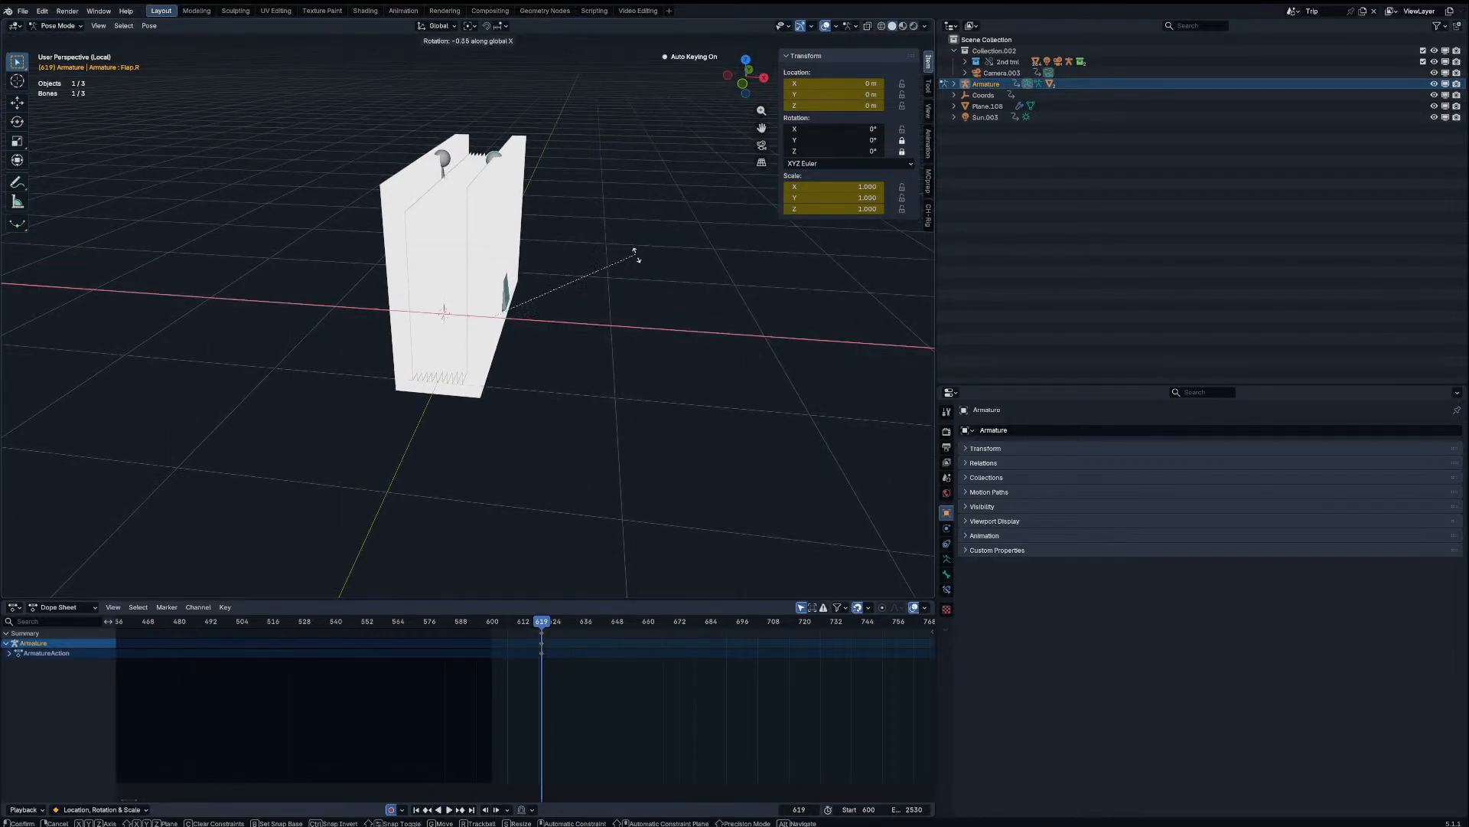
pyautogui.rightClick(663, 301)
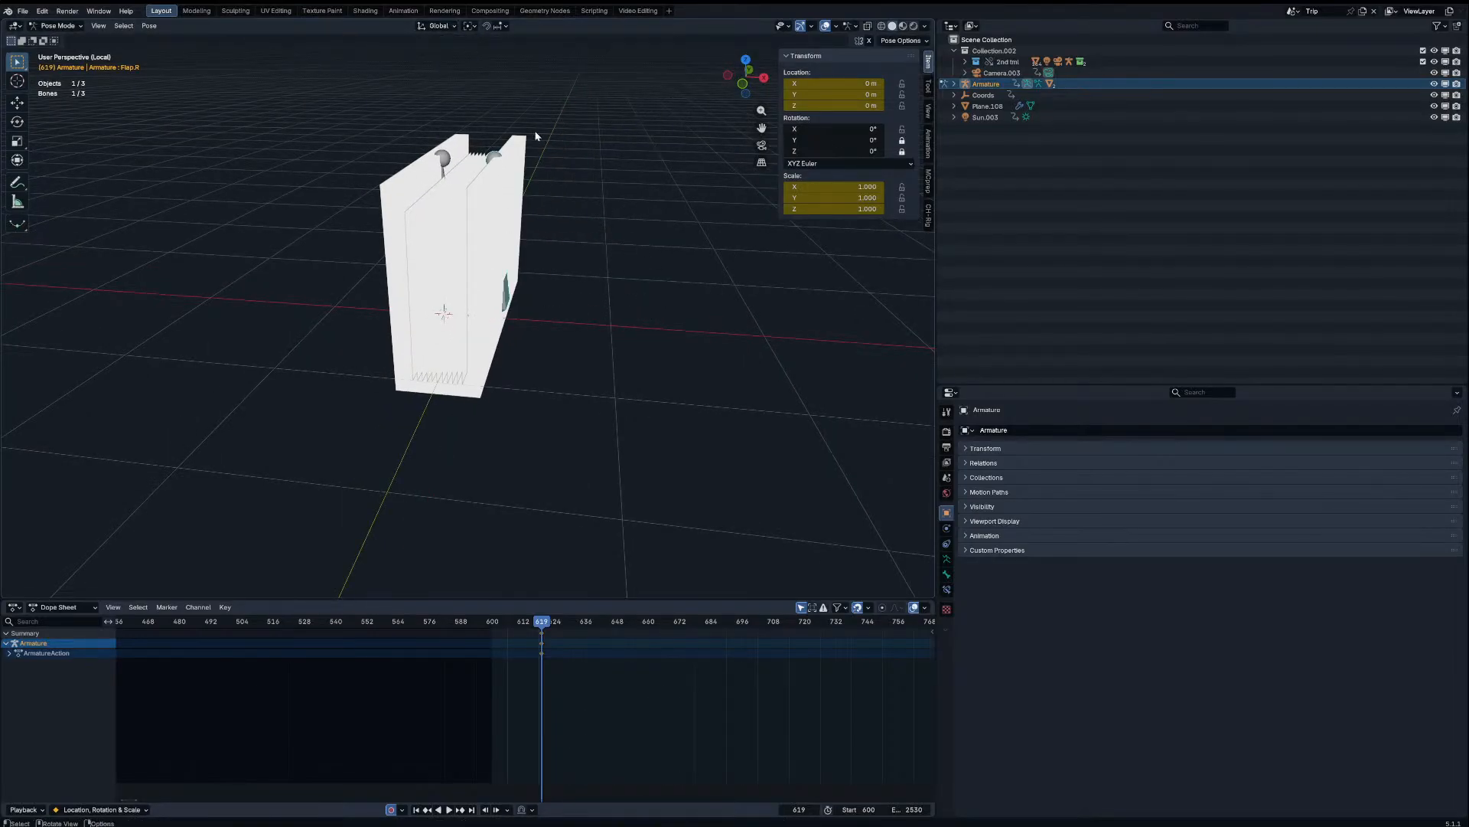
# Step: Rotate Flap.R about 83 degrees around the global Y axis to swing the right cover open with its pages
pyautogui.press('r')
pyautogui.press('x')
pyautogui.press('y')
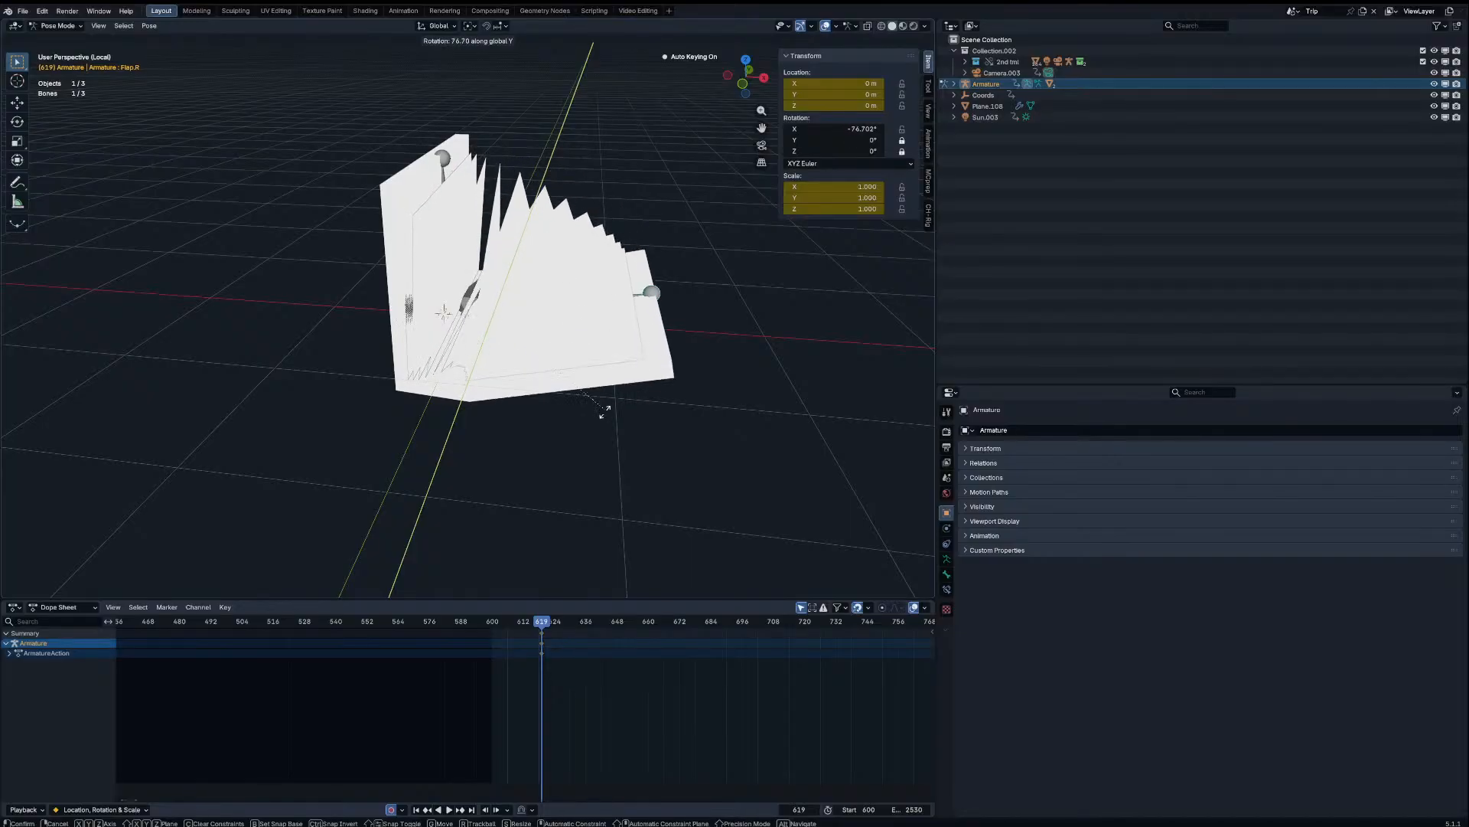
pyautogui.click(584, 410)
pyautogui.moveTo(584, 411); pyautogui.dragTo(354, 390, button='middle')
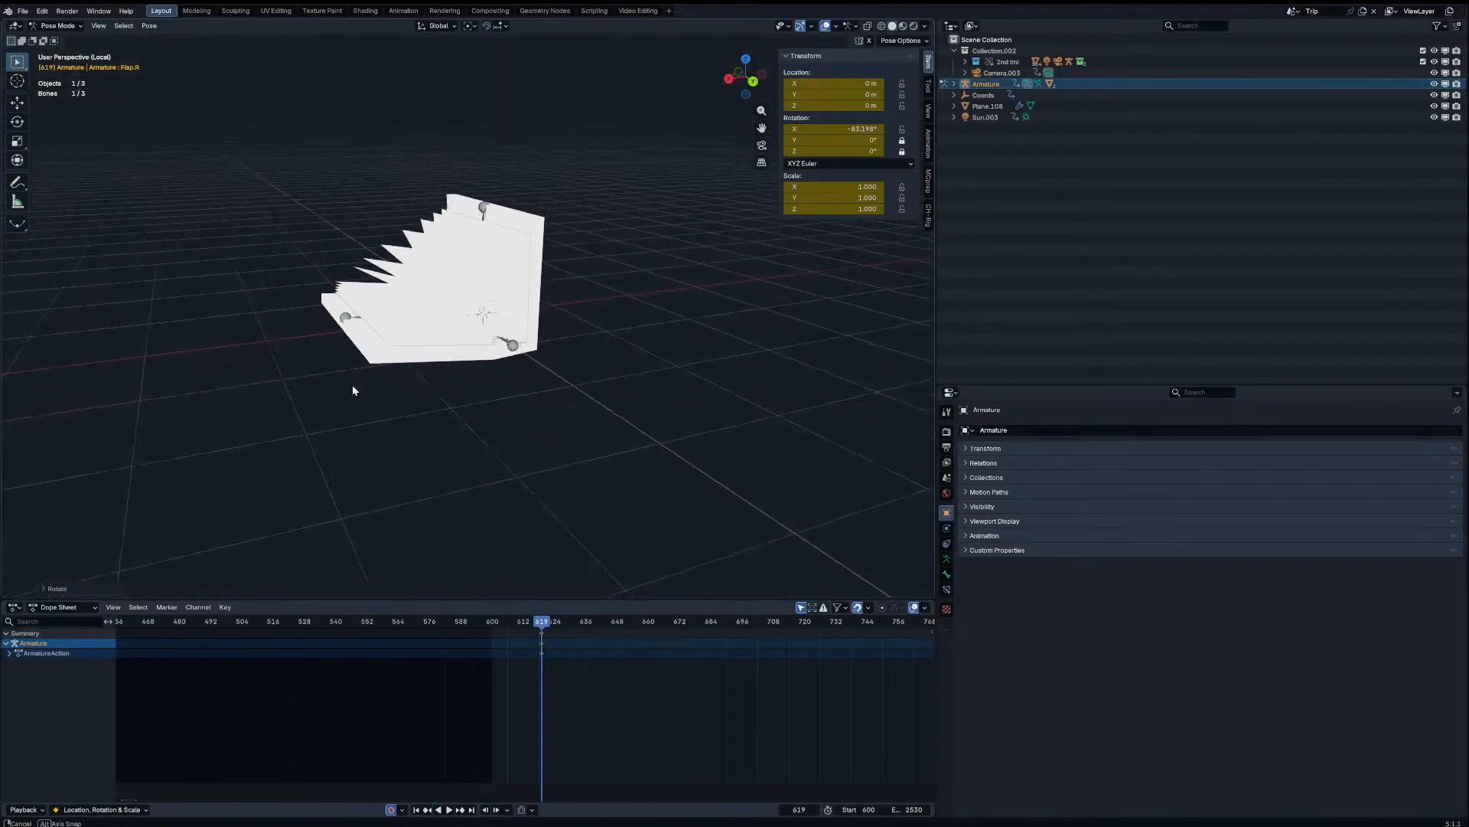
# Step: Try rotating the Flap.R bone further around the Y axis to test how the pages follow it
pyautogui.press('r')
pyautogui.press('y')
pyautogui.press('y')
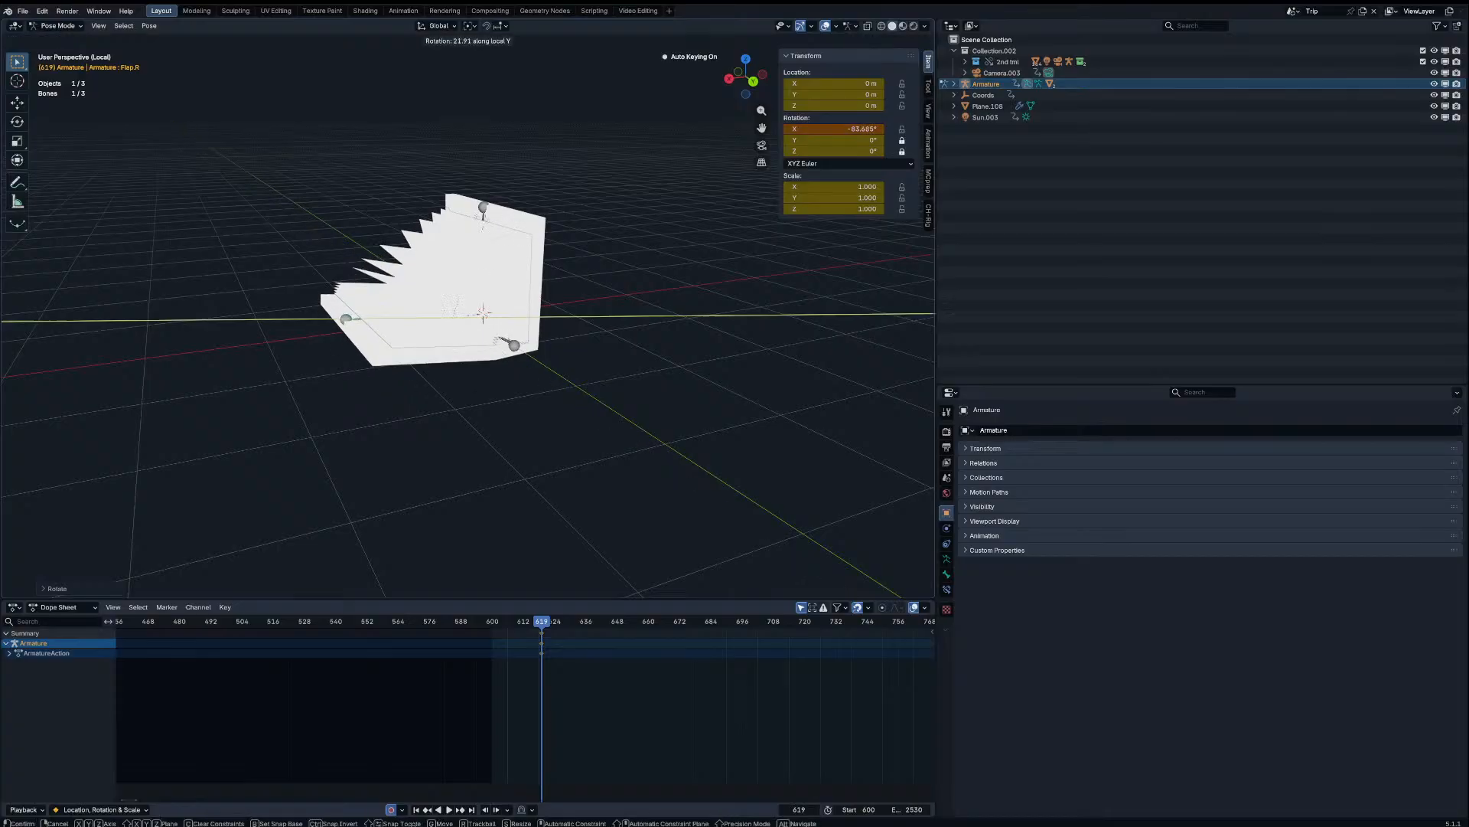
pyautogui.press('y')
pyautogui.press('y')
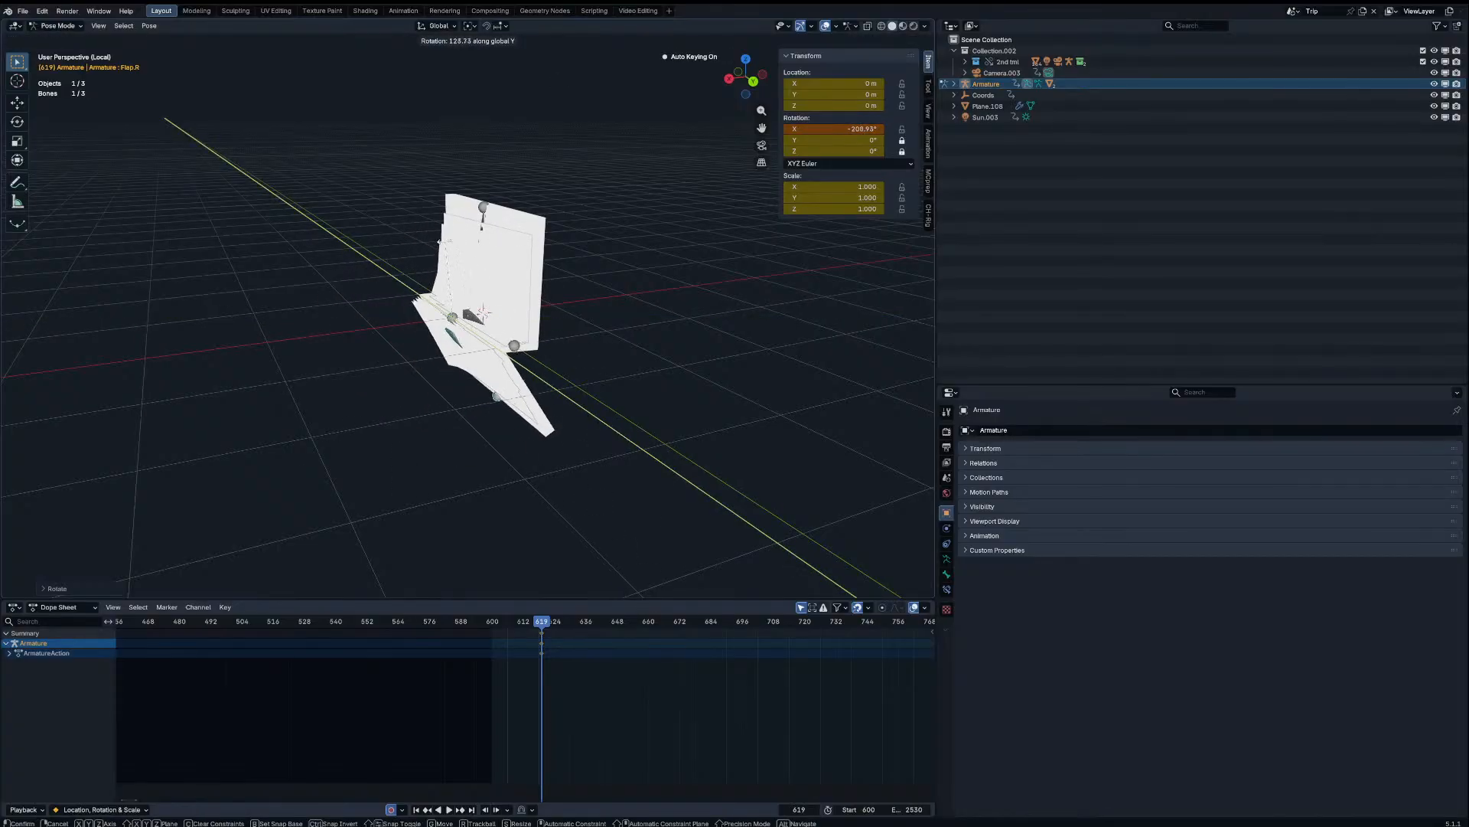
pyautogui.rightClick(482, 249)
pyautogui.moveTo(490, 251); pyautogui.dragTo(453, 237, button='middle')
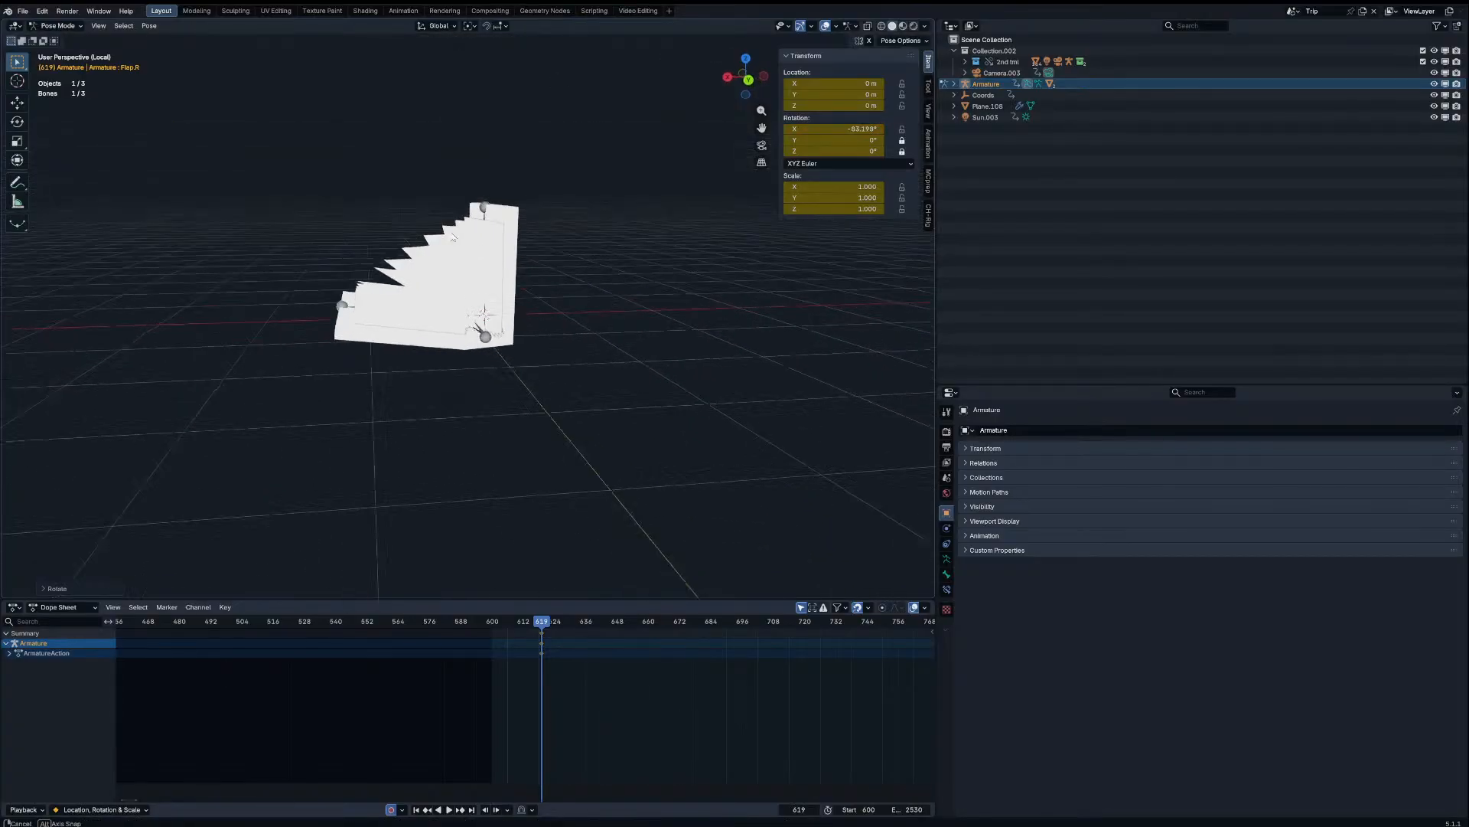
pyautogui.rightClick(563, 293)
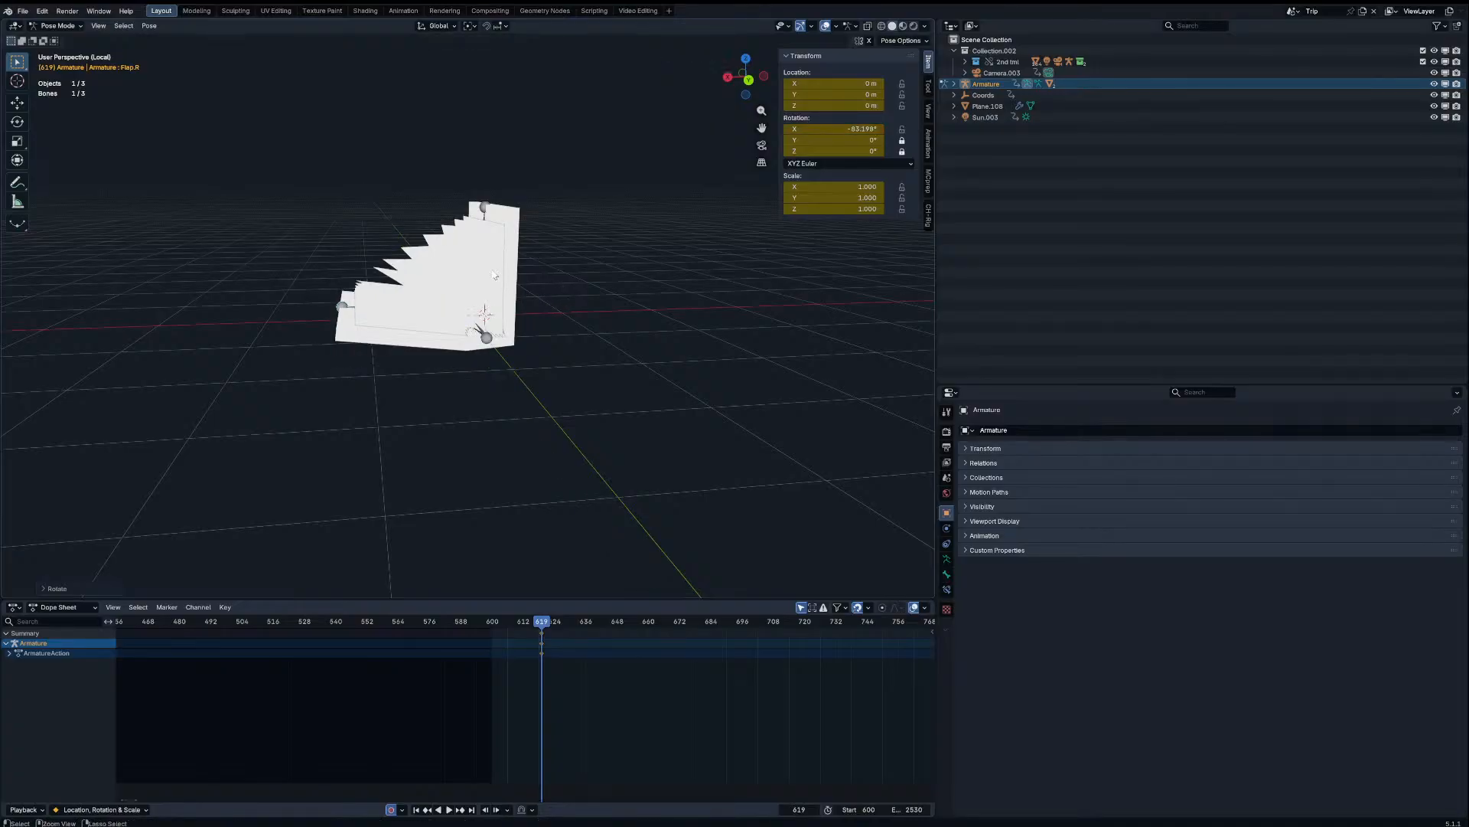
# Step: Assign all bottom-edge vertices of the inner pages to the Spine vertex group with a weight of 1.000
pyautogui.hotkey('ctrl', 'Tab')
pyautogui.click(465, 271)
pyautogui.press('Tab')
pyautogui.press('KP_1')
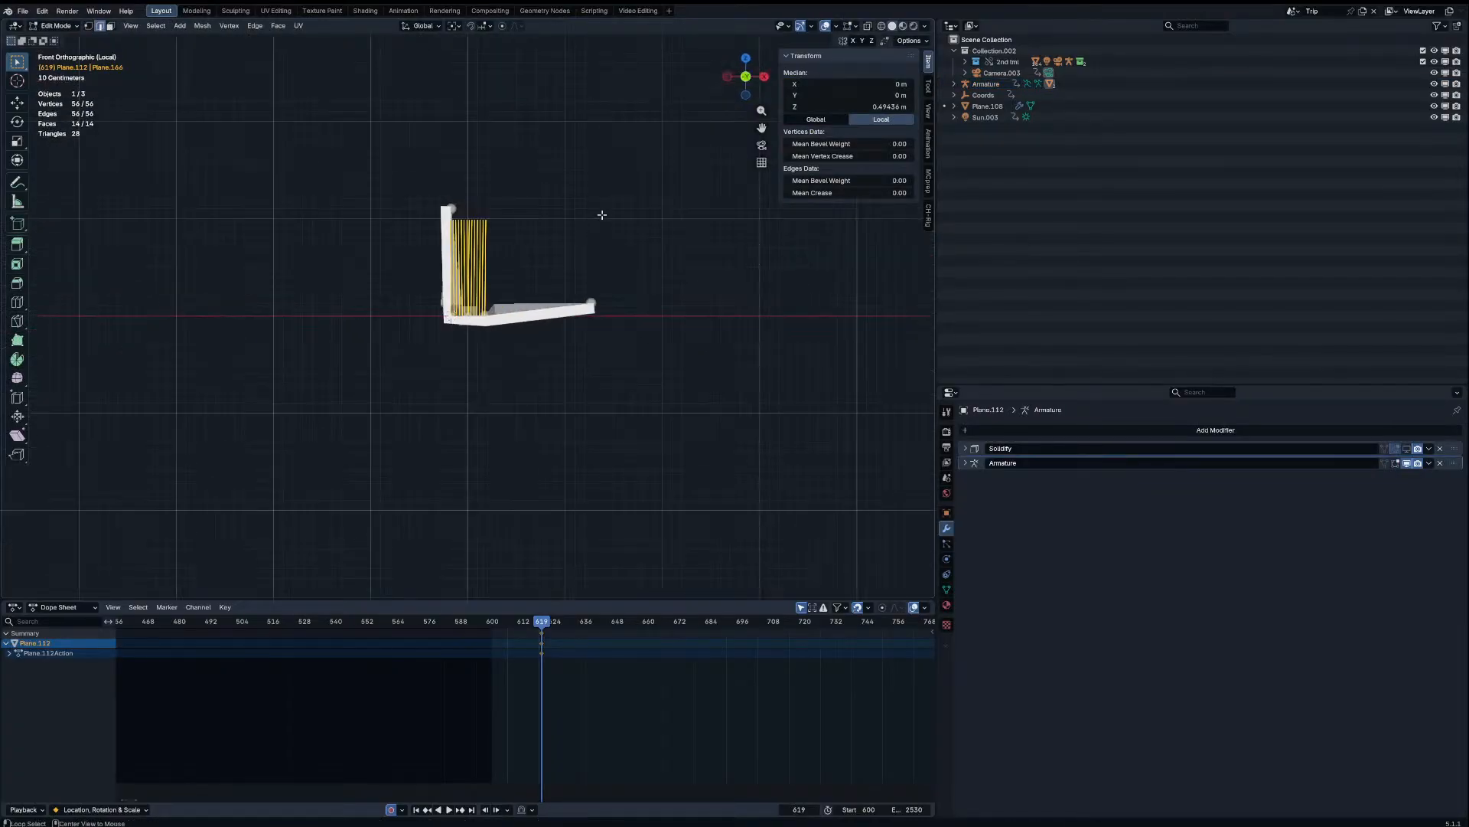
pyautogui.hotkey('alt', 'z')
pyautogui.hotkey('alt', 'a')
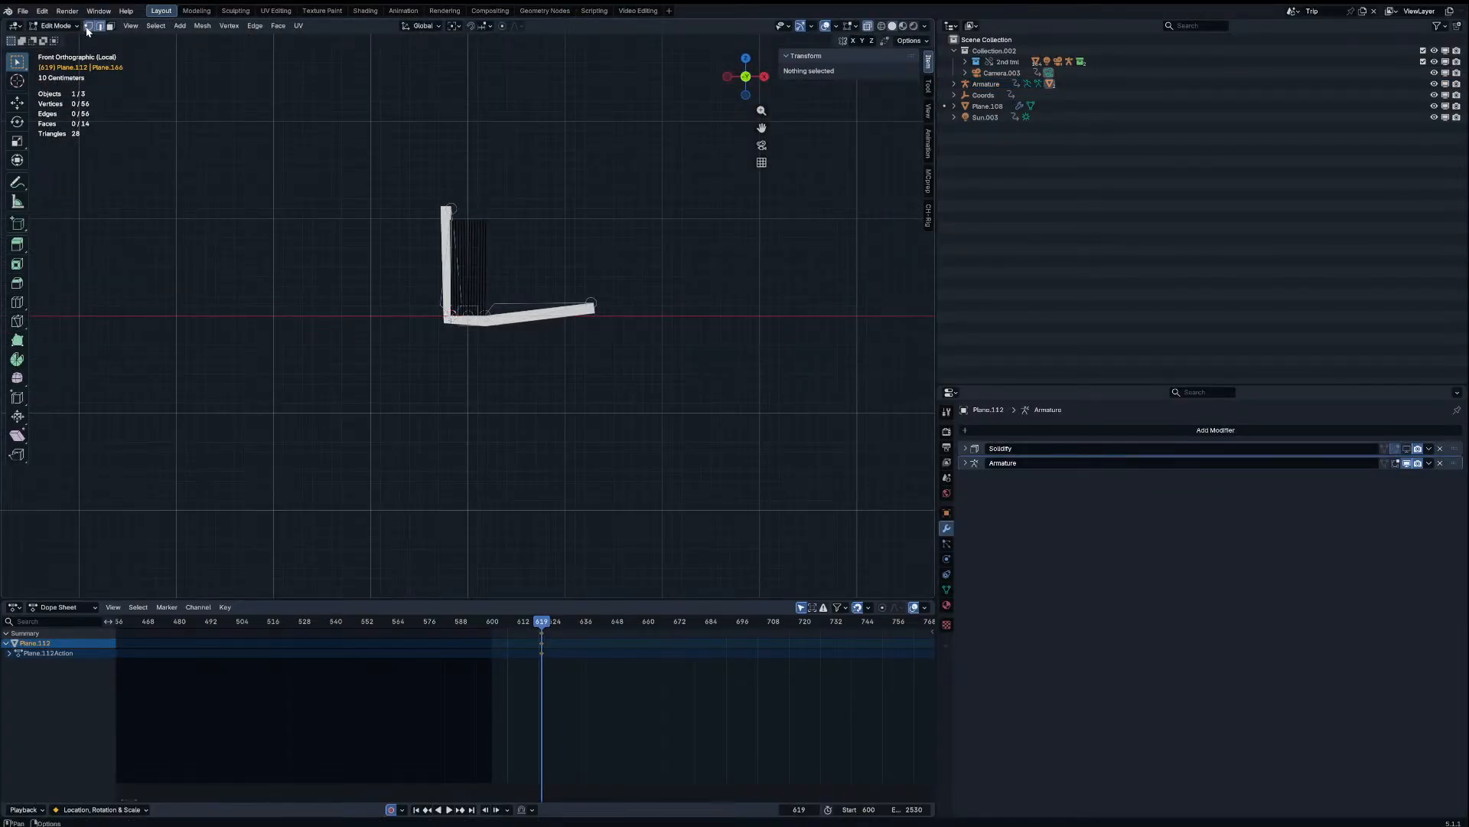
pyautogui.moveTo(331, 296); pyautogui.dragTo(457, 351)
pyautogui.click(946, 589)
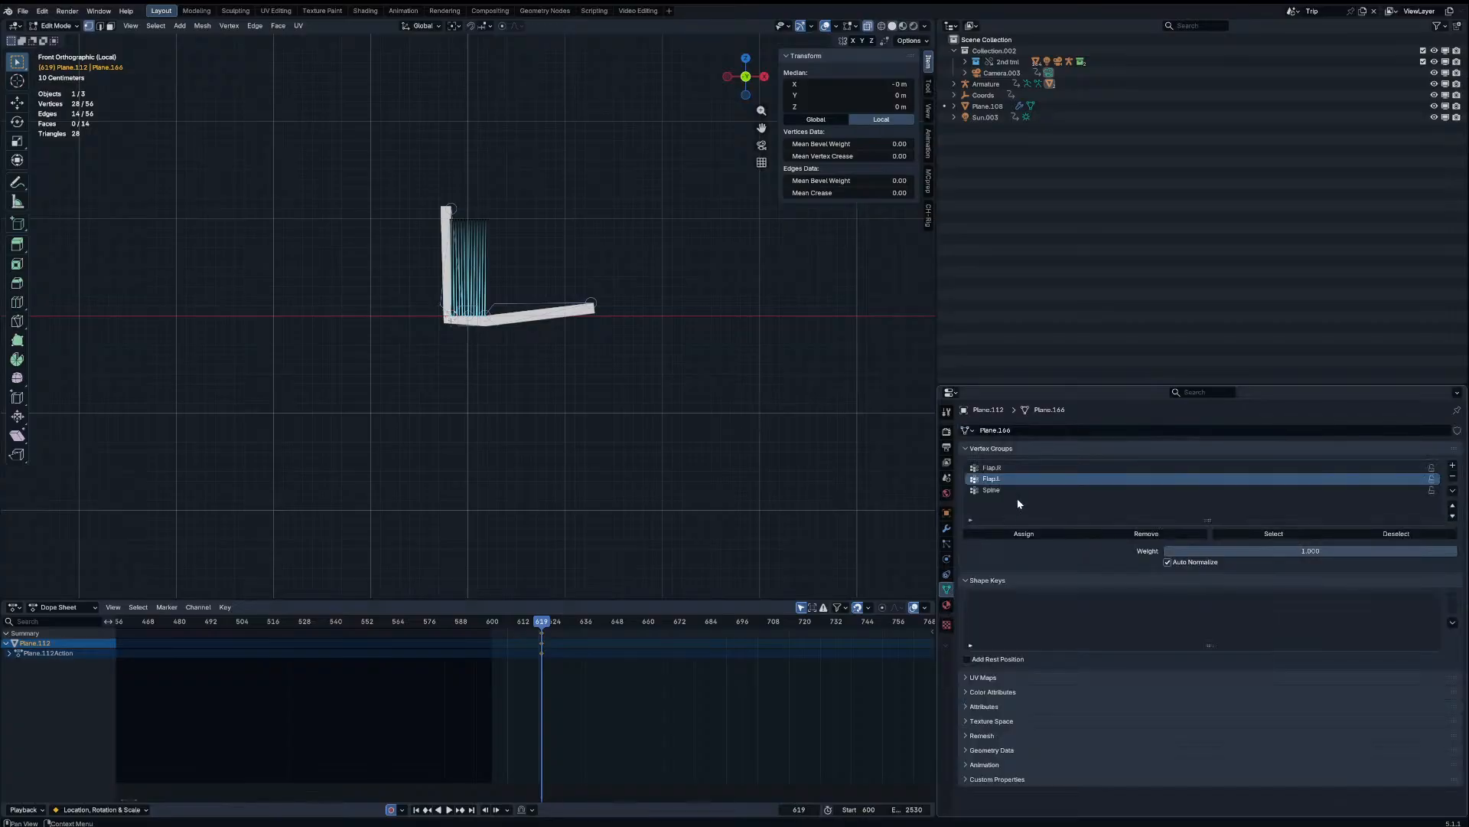
pyautogui.click(995, 490)
pyautogui.click(1007, 536)
pyautogui.press('Tab')
pyautogui.moveTo(668, 191); pyautogui.dragTo(617, 237, button='middle')
pyautogui.hotkey('alt', 'z')
# Step: Turn on the viewport display of the pages' Solidify modifier and enable Cavity in the viewport shading
pyautogui.click(616, 234)
pyautogui.click(557, 354)
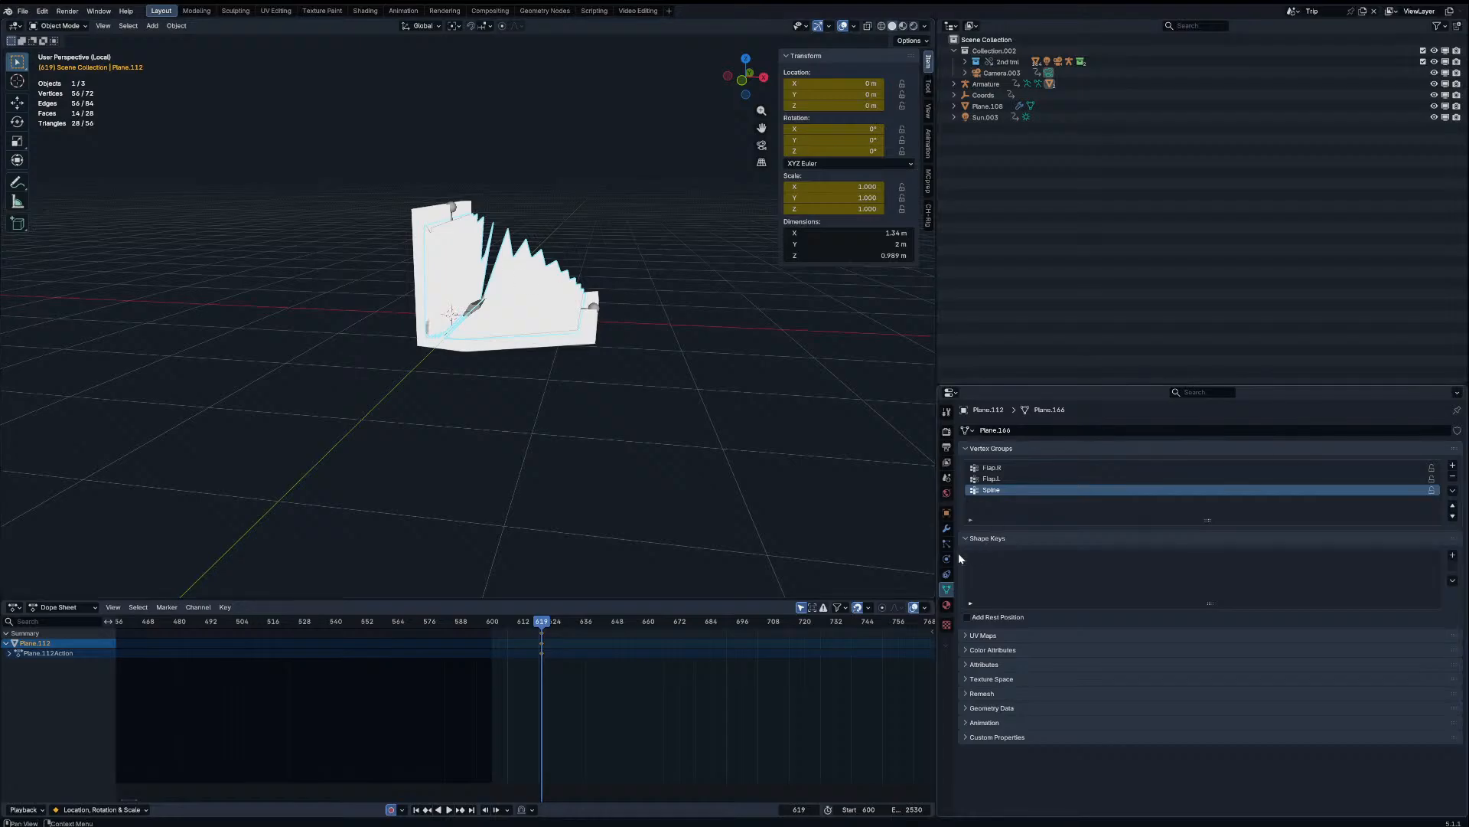
pyautogui.click(946, 528)
pyautogui.hotkey('shift', 'a')
pyautogui.press('Escape')
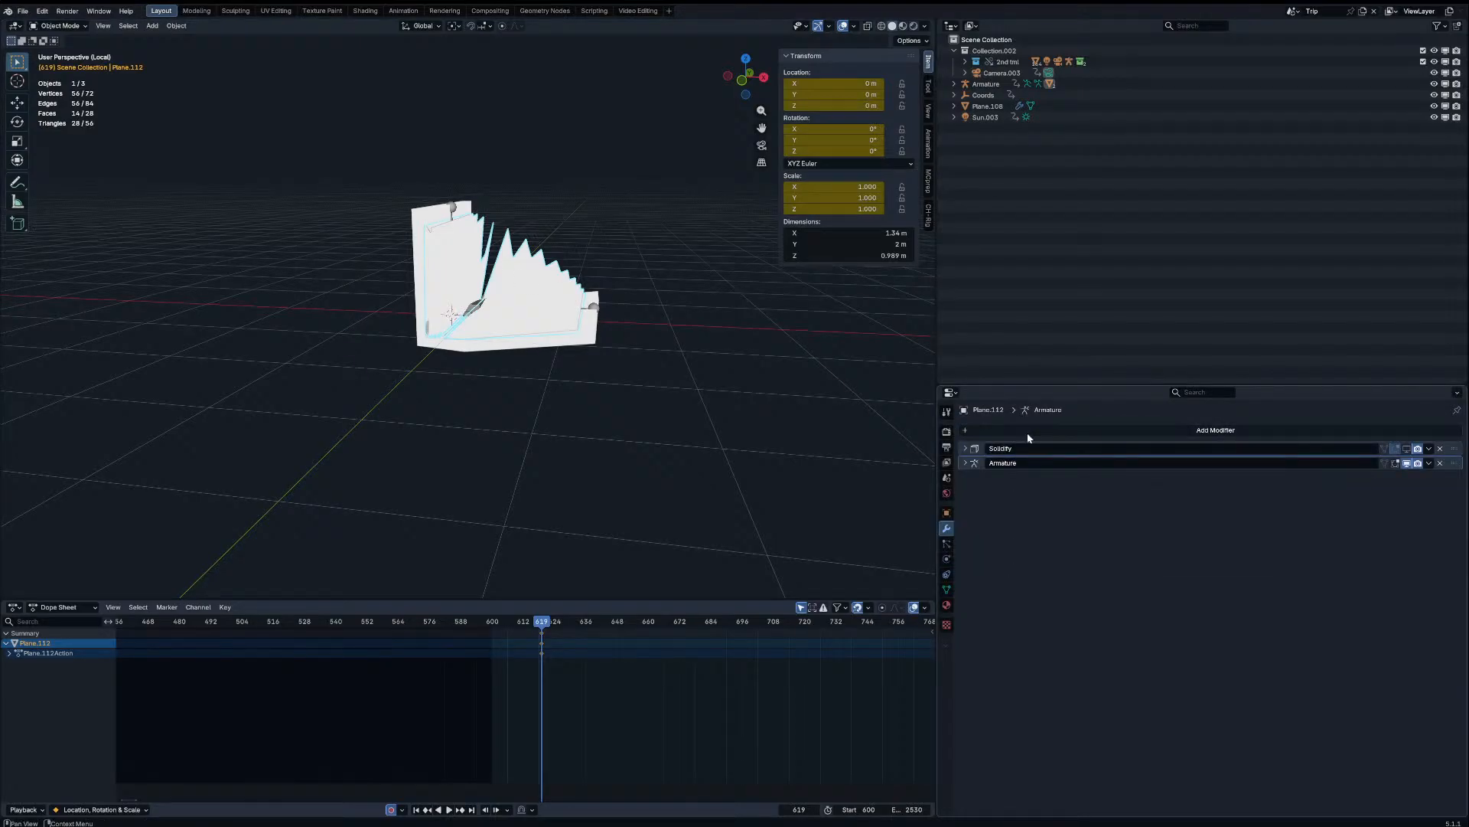
pyautogui.click(1405, 450)
pyautogui.click(622, 269)
pyautogui.moveTo(623, 269); pyautogui.dragTo(673, 237, button='middle')
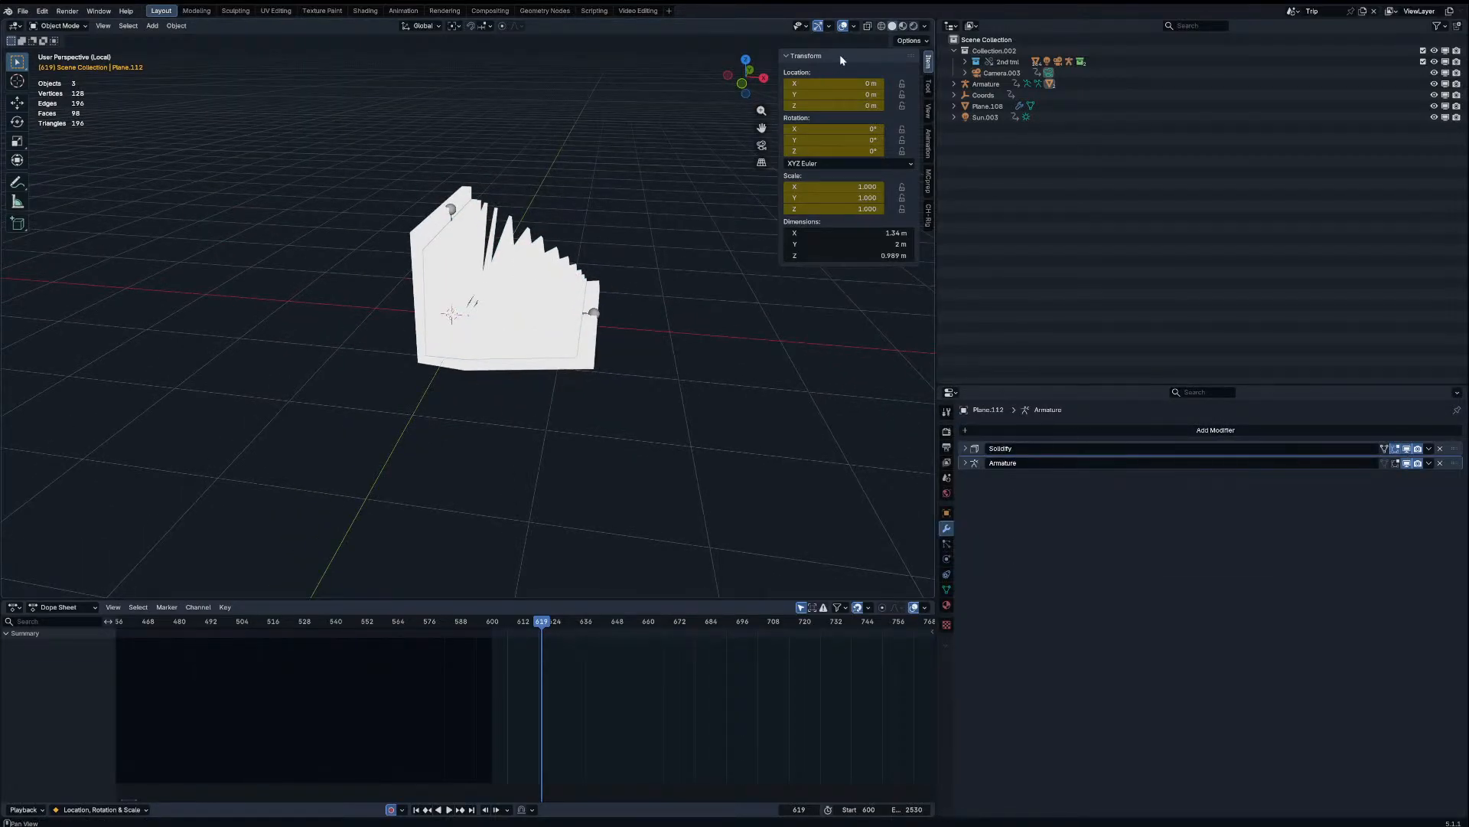
pyautogui.click(924, 26)
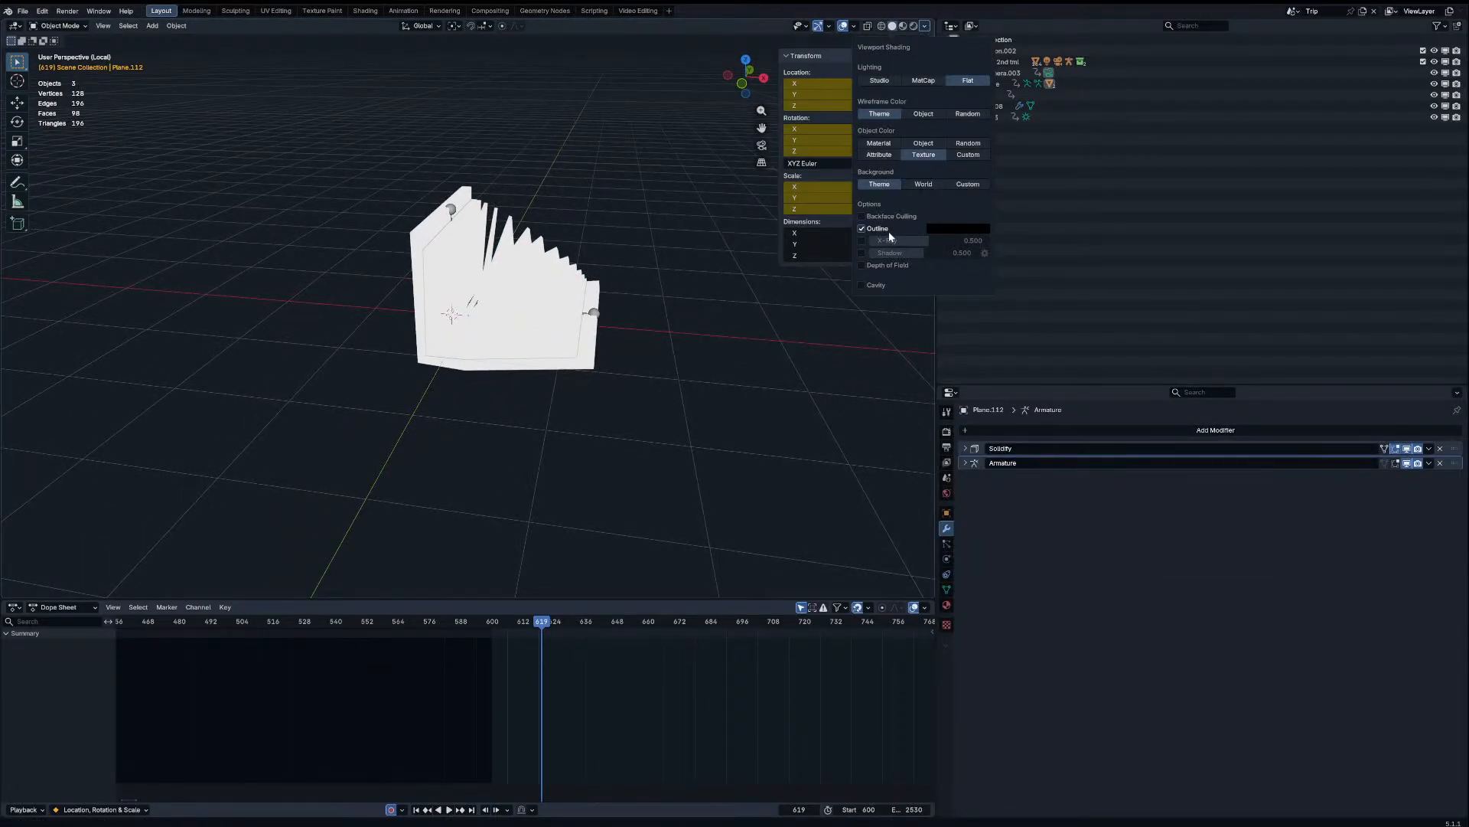
pyautogui.click(861, 282)
# Step: Clear the Flap.R bone's rotation and rotate it about 57 degrees around the global Y axis to fan the pages open
pyautogui.click(594, 317)
pyautogui.moveTo(594, 317); pyautogui.dragTo(628, 326, button='middle')
pyautogui.hotkey('ctrl', 'Tab')
pyautogui.hotkey('alt', 'r')
pyautogui.press('r')
pyautogui.press('x')
pyautogui.rightClick(613, 347)
pyautogui.press('r')
pyautogui.press('y')
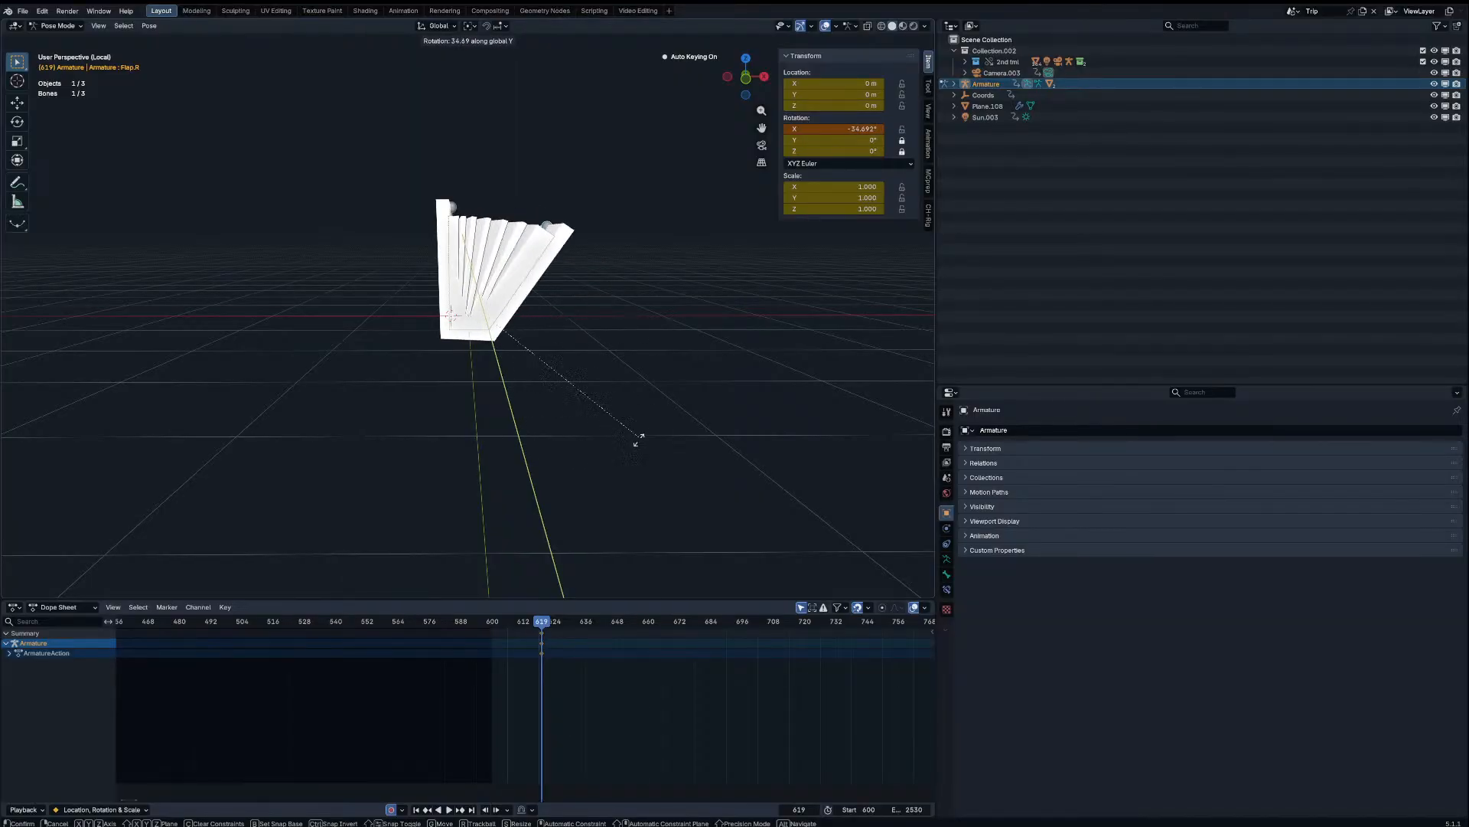
pyautogui.click(584, 492)
pyautogui.moveTo(584, 492); pyautogui.dragTo(364, 274, button='middle')
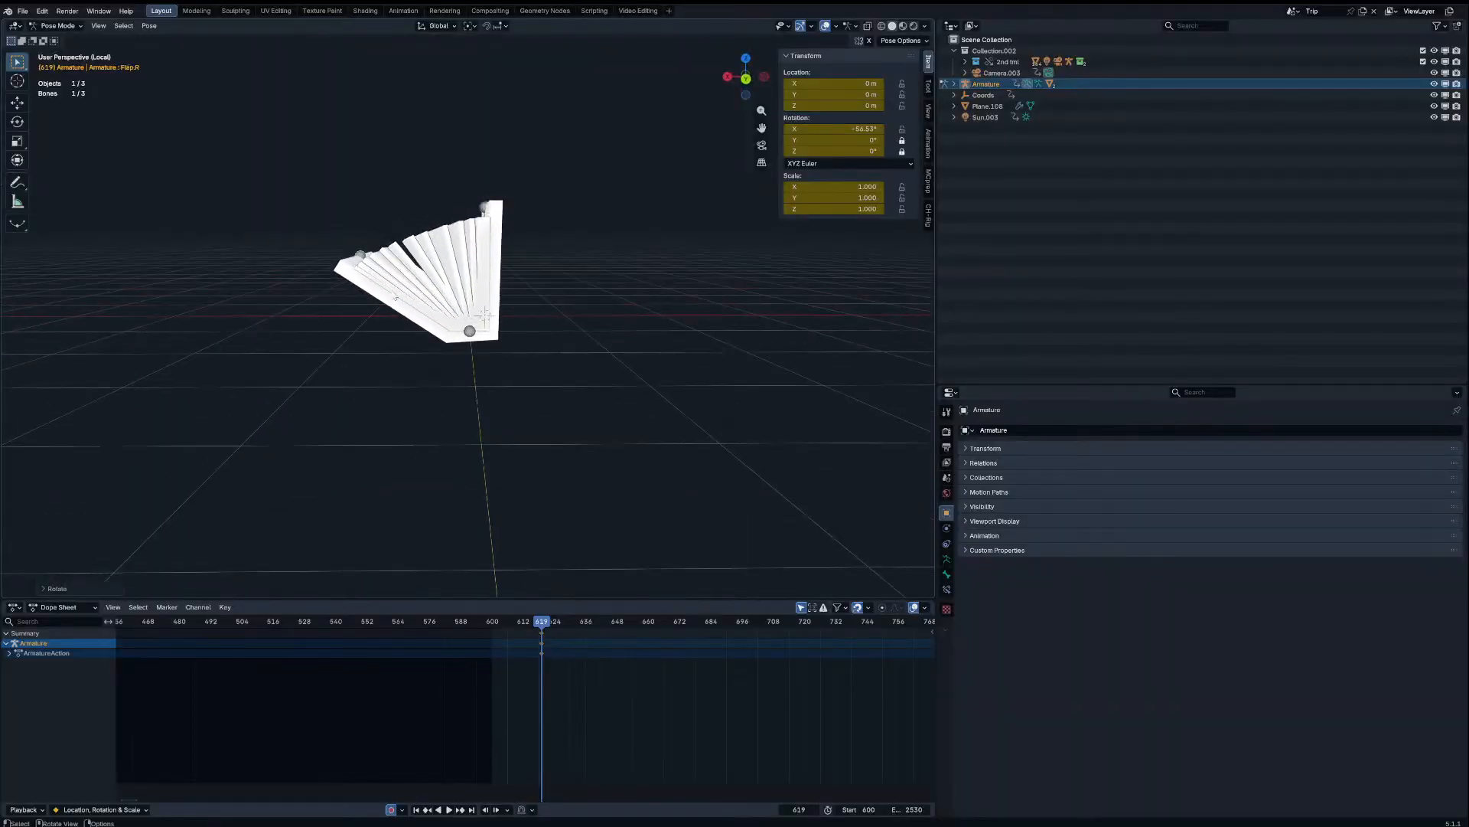
# Step: Set the Solidify thickness of the inner pages to 0.012 m
pyautogui.hotkey('ctrl', 'Tab')
pyautogui.click(428, 267)
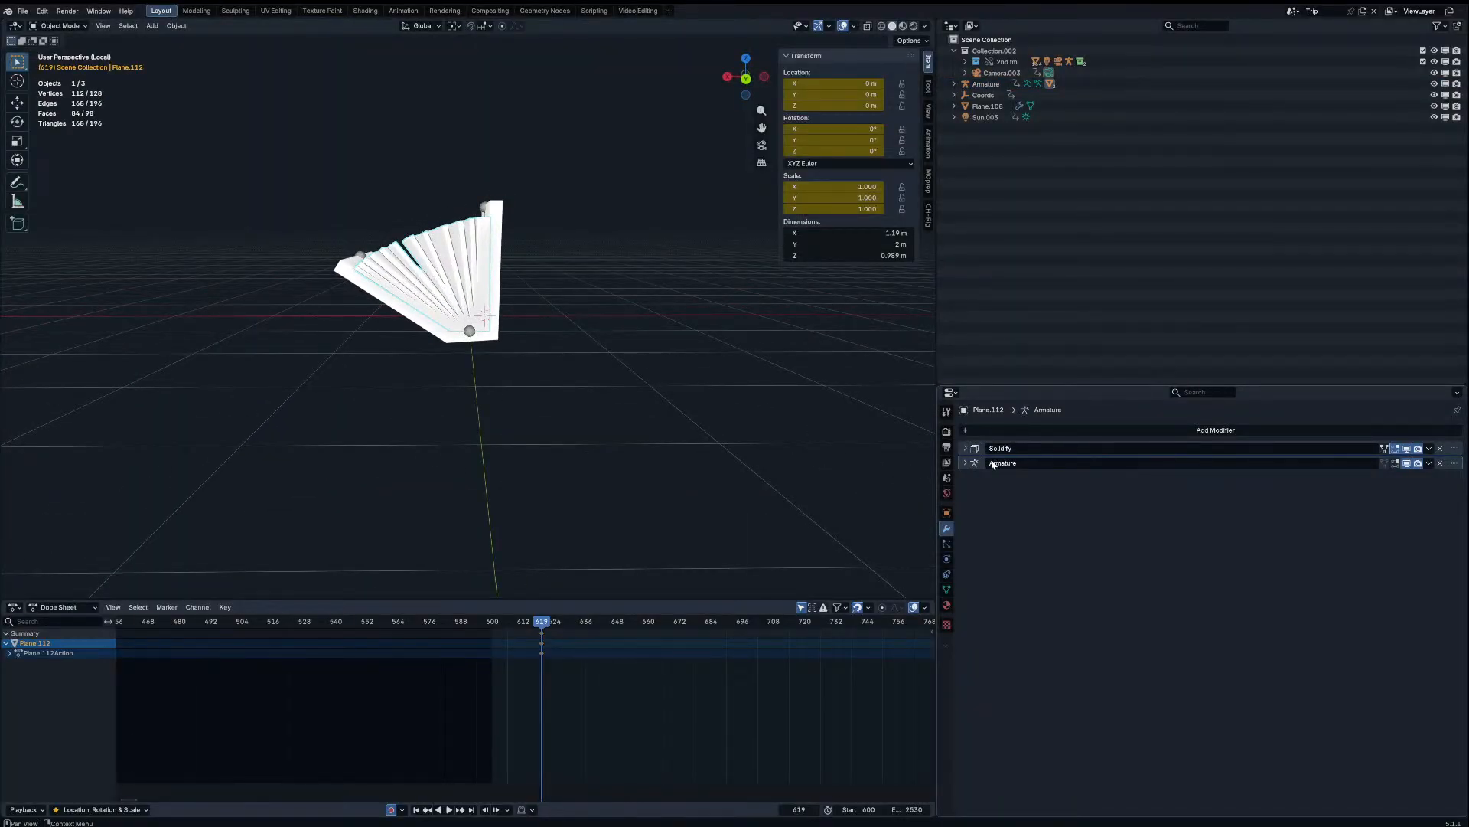
pyautogui.click(968, 448)
pyautogui.moveTo(1301, 478); pyautogui.dragTo(1286, 479)
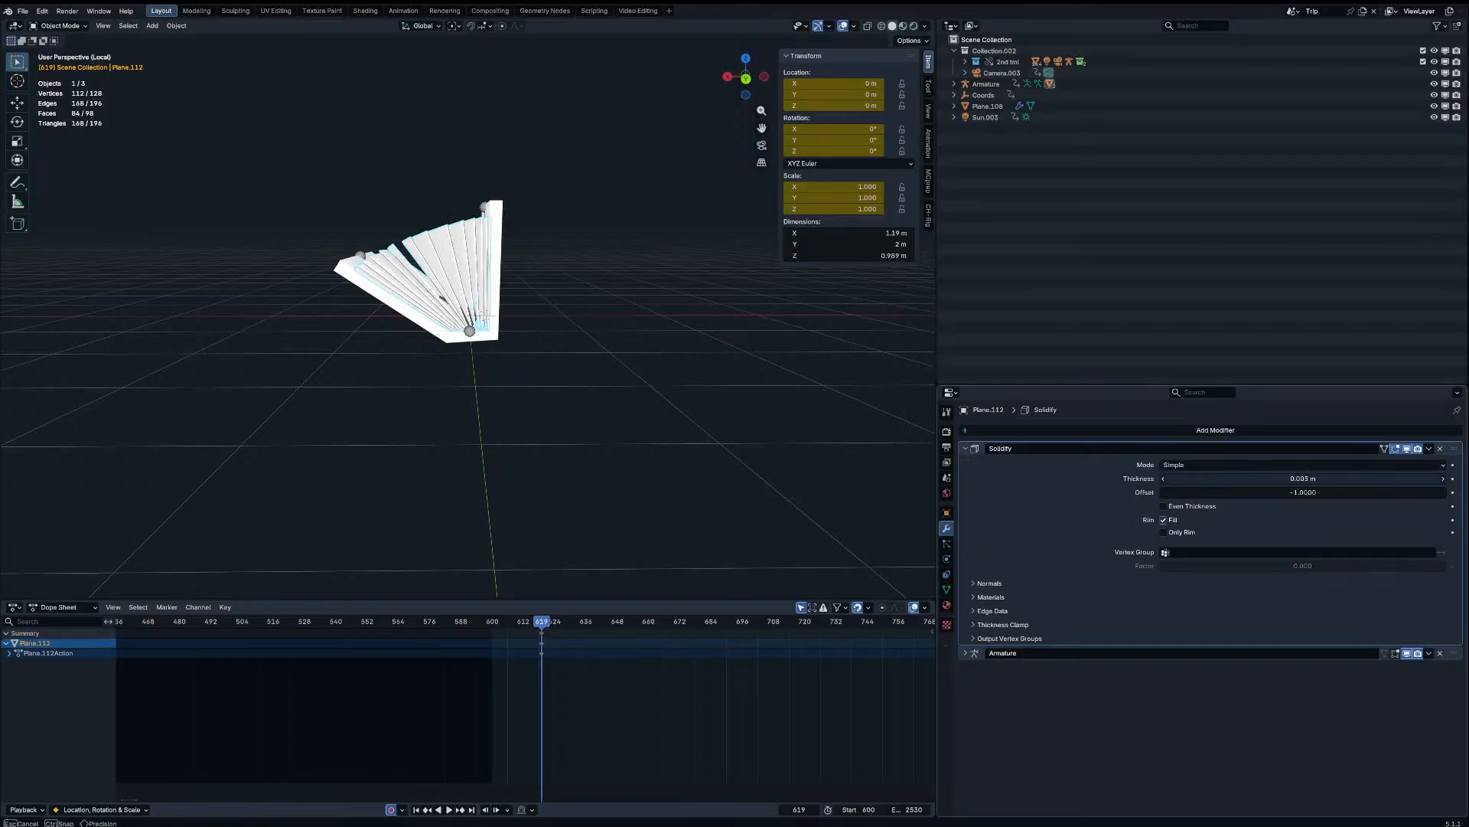
pyautogui.click(640, 312)
# Step: Rotate the Flap.L bone about 69 degrees around the global Y axis to open the other cover
pyautogui.moveTo(442, 161); pyautogui.dragTo(460, 208, button='middle')
pyautogui.click(486, 214)
pyautogui.hotkey('ctrl', 'Tab')
pyautogui.press('r')
pyautogui.press('x')
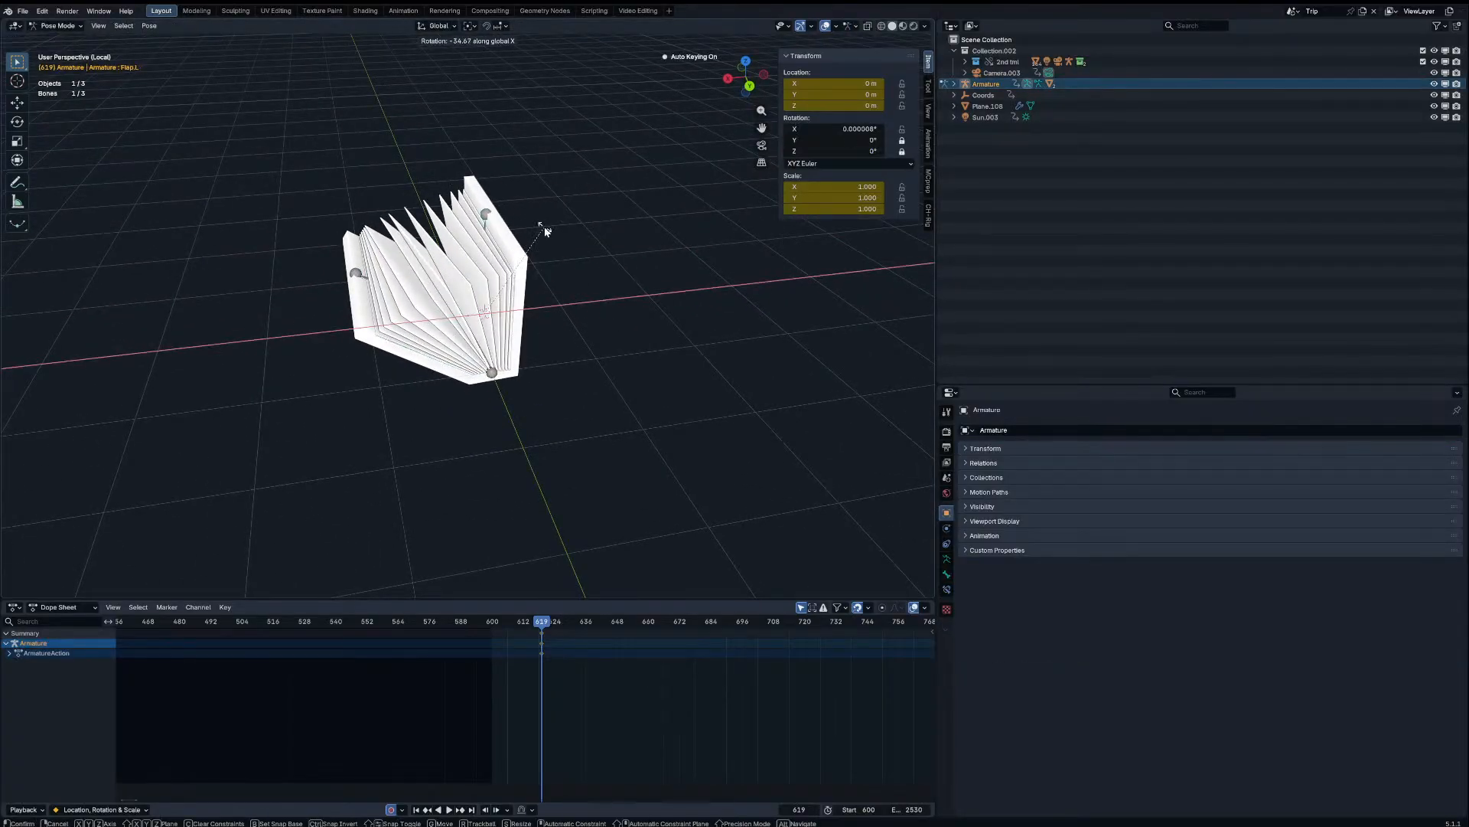
pyautogui.press('y')
pyautogui.click(480, 342)
pyautogui.moveTo(480, 342); pyautogui.dragTo(285, 306, button='middle')
pyautogui.press('t')
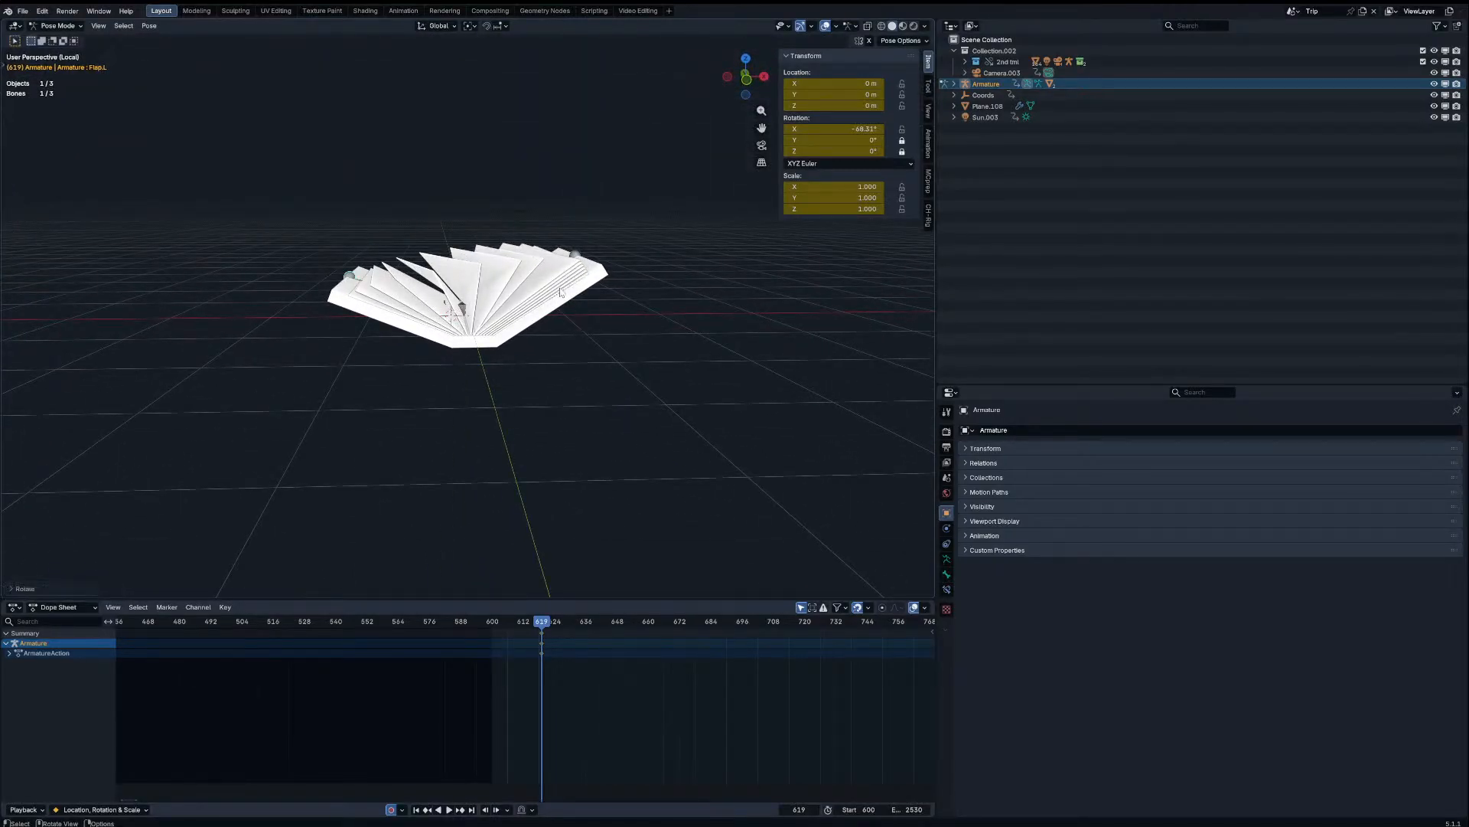
pyautogui.press('t')
pyautogui.press('t')
pyautogui.press('r')
pyautogui.press('y')
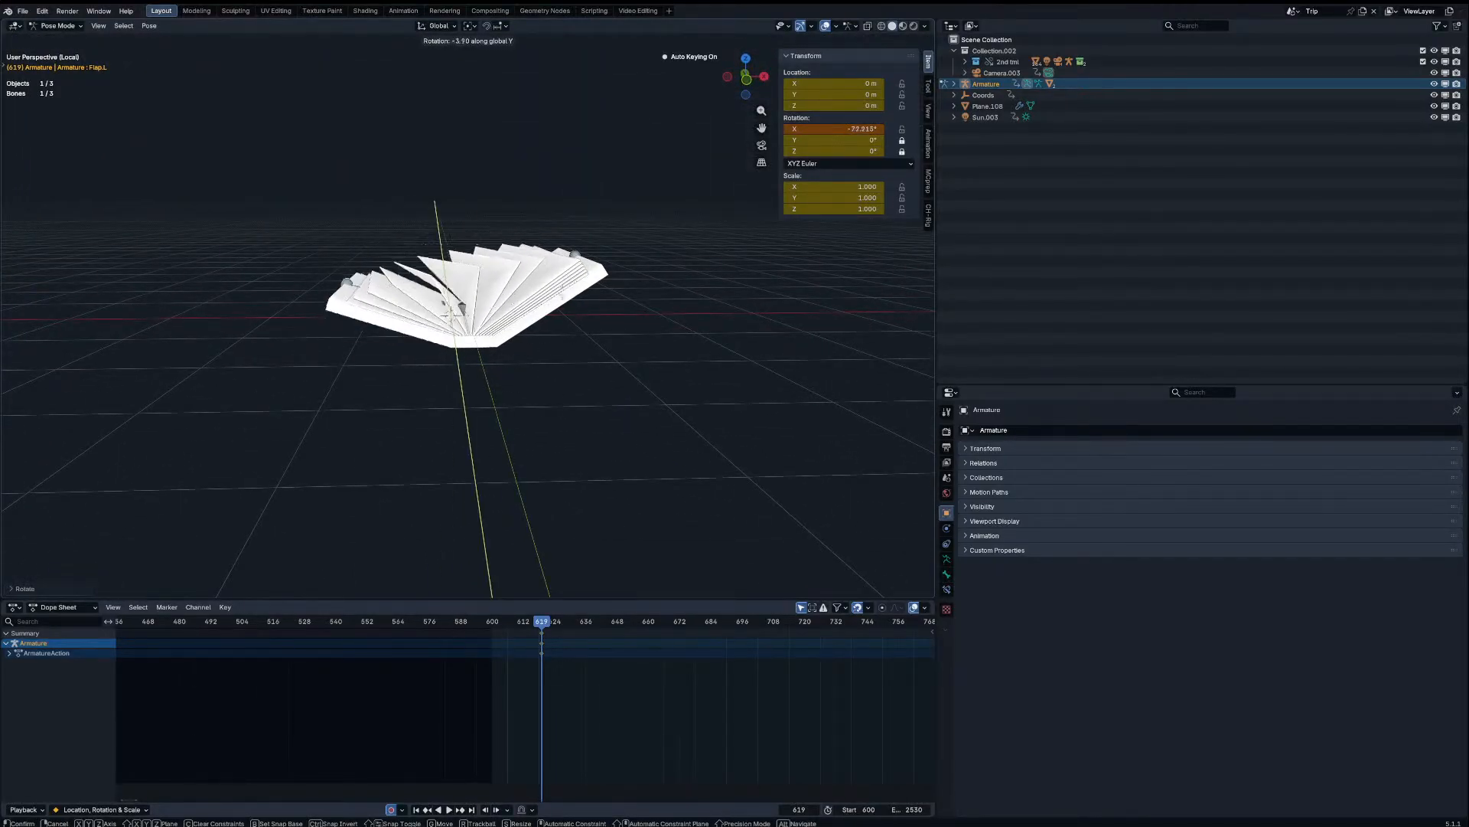
pyautogui.press('Escape')
# Step: Clear the rotation of all three bones and leave local view to show the book through the scene camera
pyautogui.hotkey('alt', 'r')
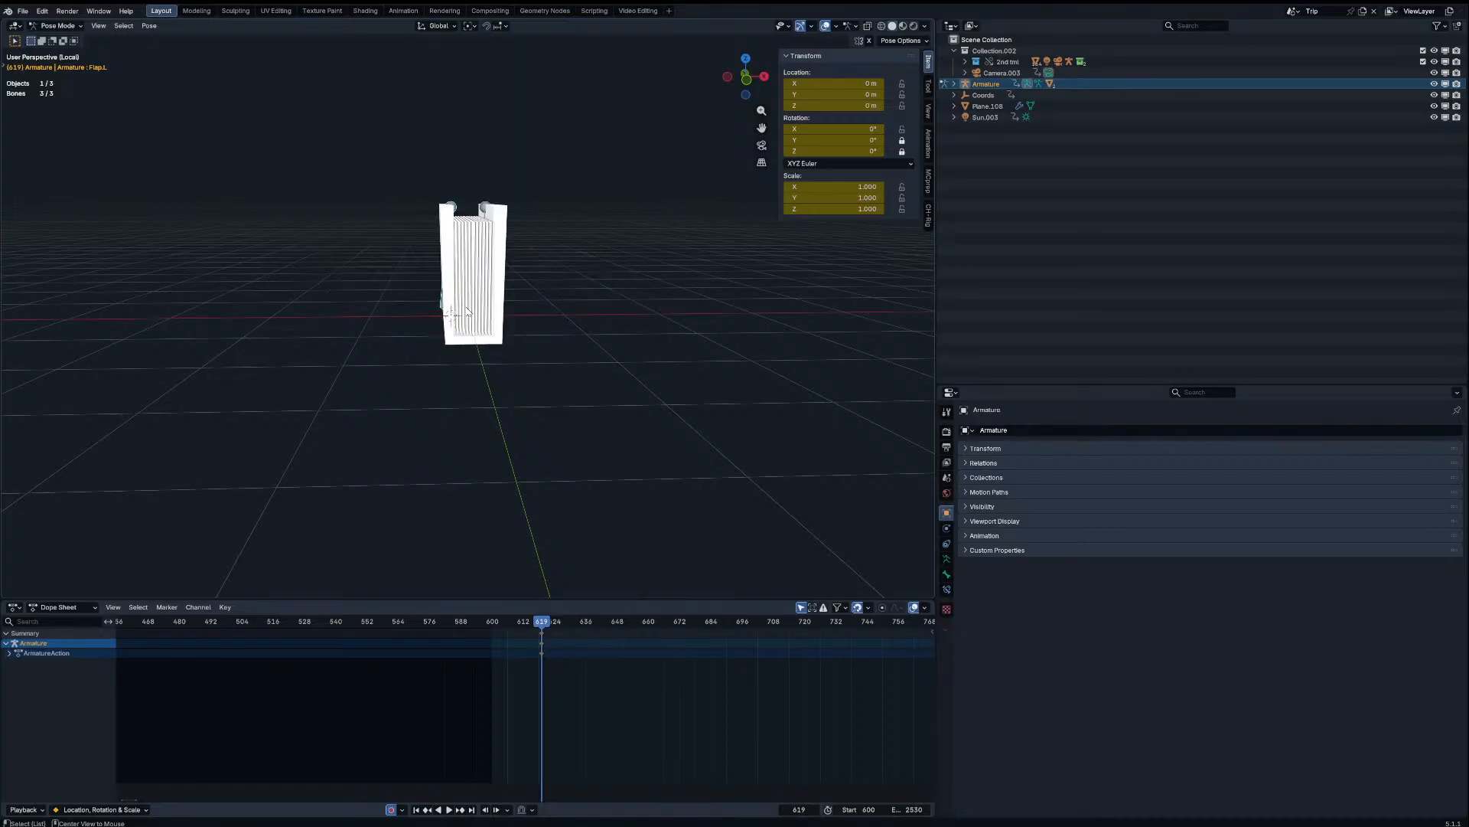
pyautogui.click(468, 312)
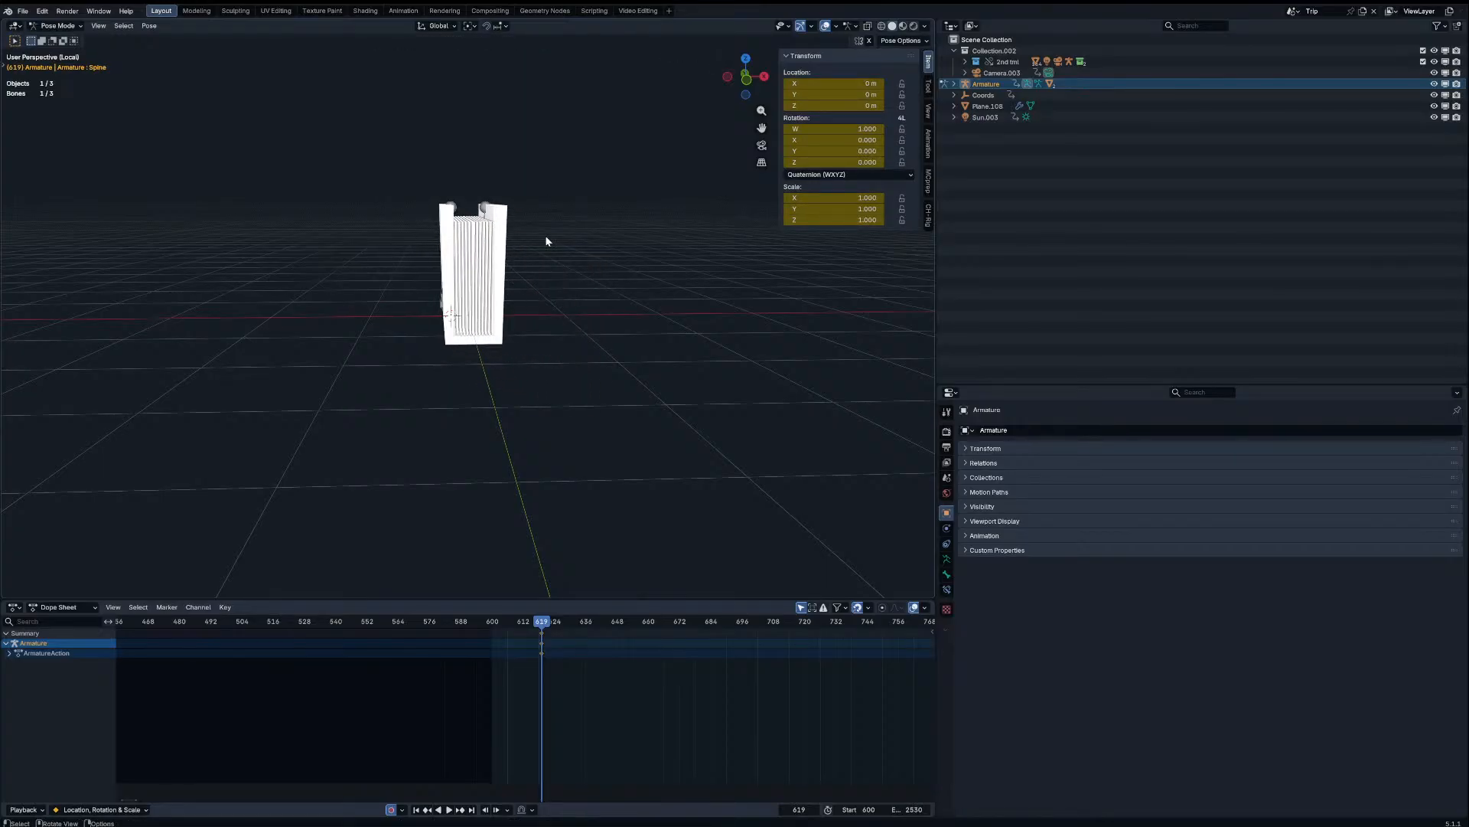
pyautogui.press('KP_Divide')
pyautogui.press('KP_0')
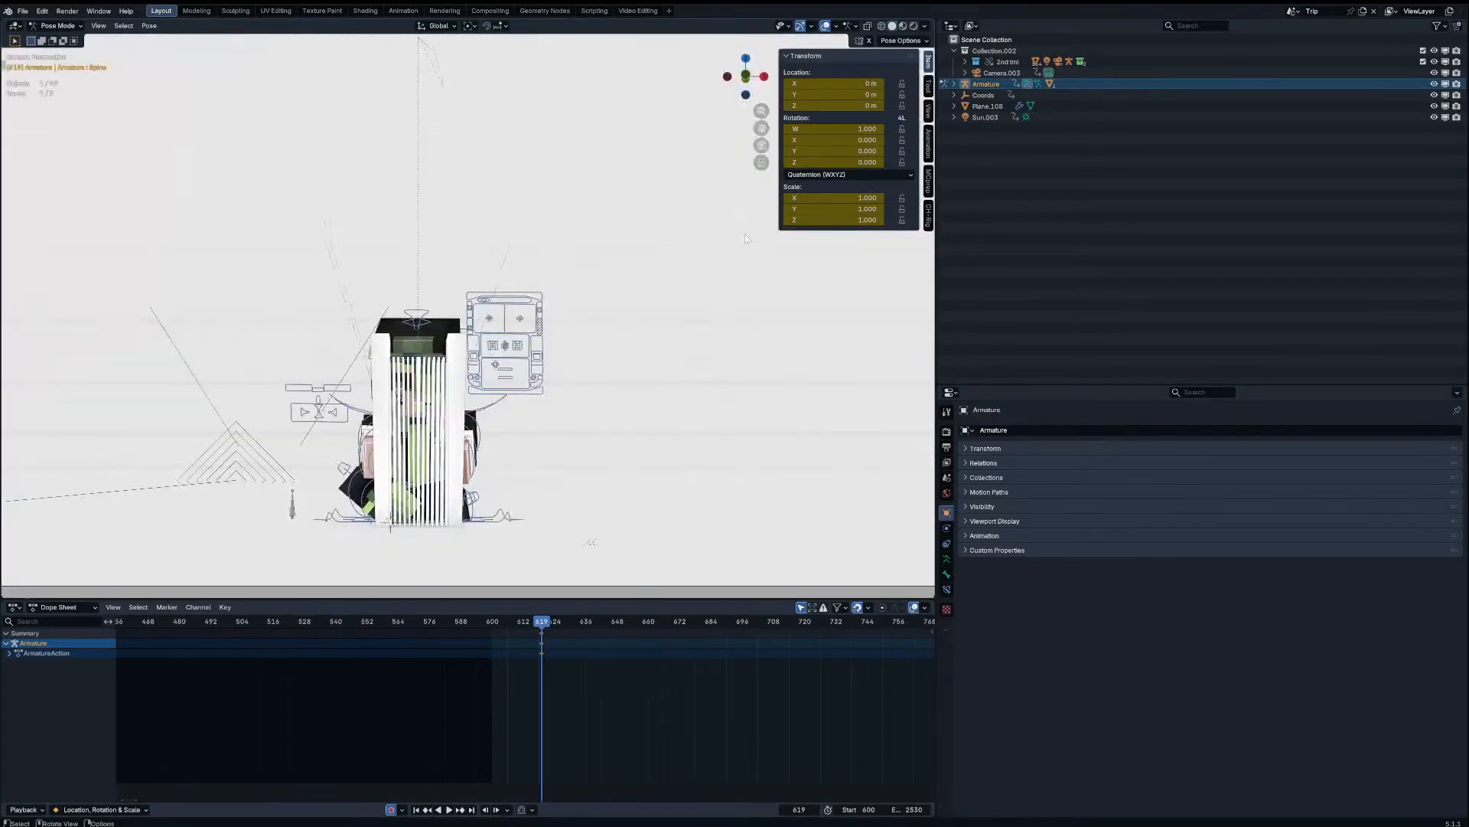
# Step: Scale the Spine bone to about 0.3 and move it so the closed book sits in front of the character's chest
pyautogui.press('s')
pyautogui.click(490, 417)
pyautogui.press('s')
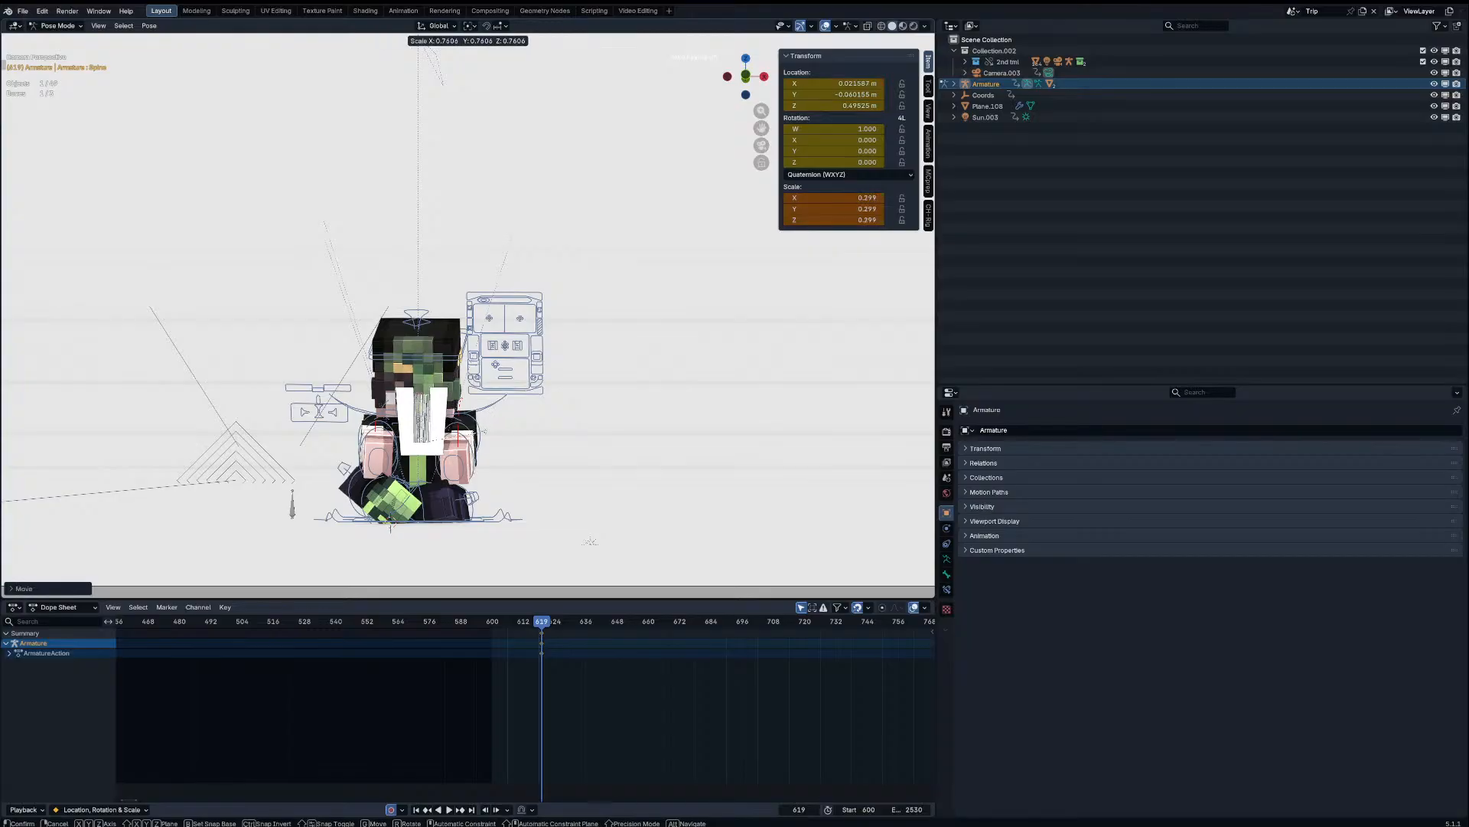
pyautogui.click(478, 433)
pyautogui.press('g')
pyautogui.click(476, 447)
# Step: Set the Solidify thickness of the inner pages to 0.023 m
pyautogui.hotkey('ctrl', 'Tab')
pyautogui.click(438, 452)
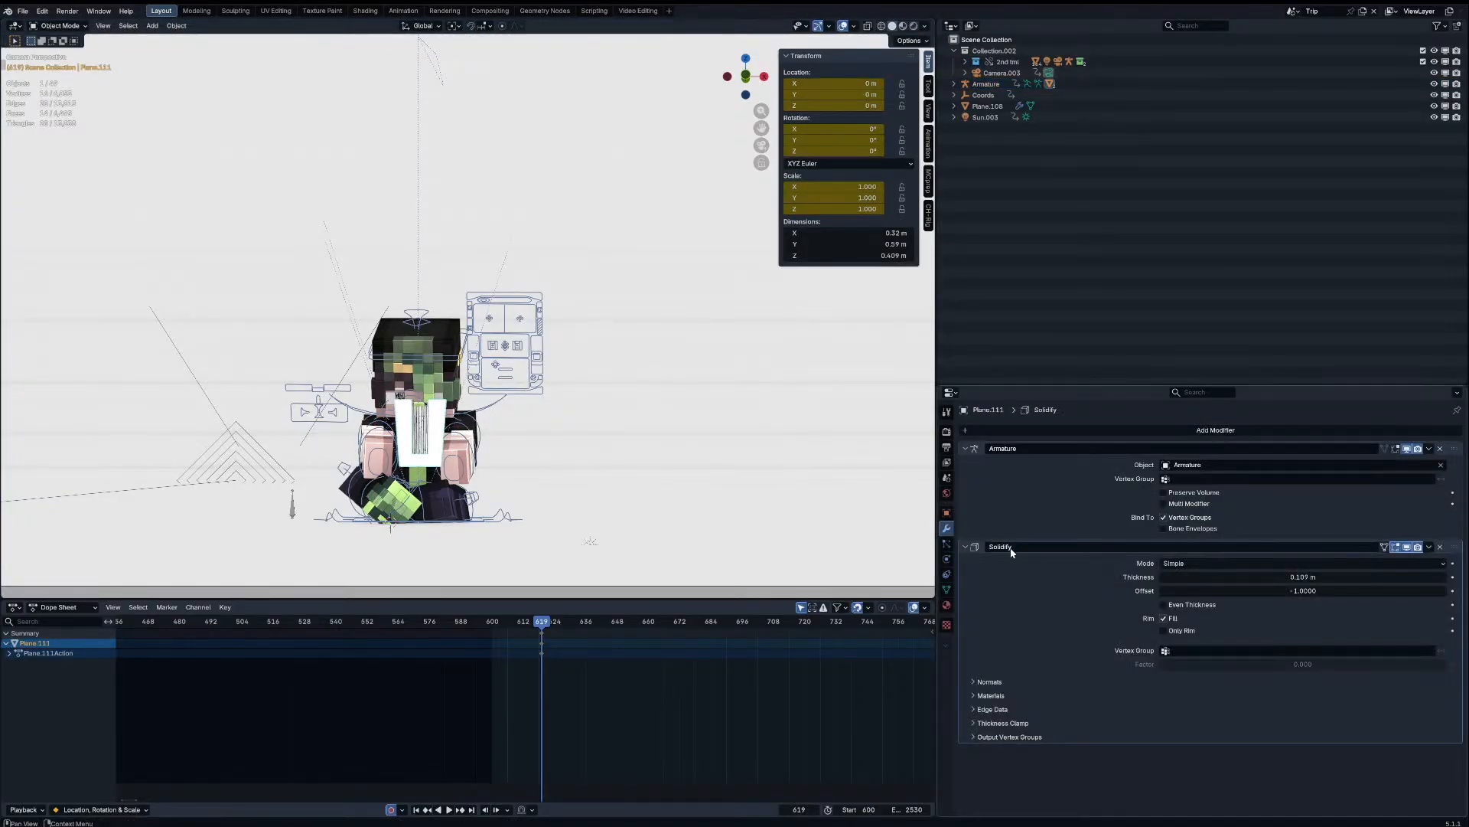
pyautogui.click(420, 450)
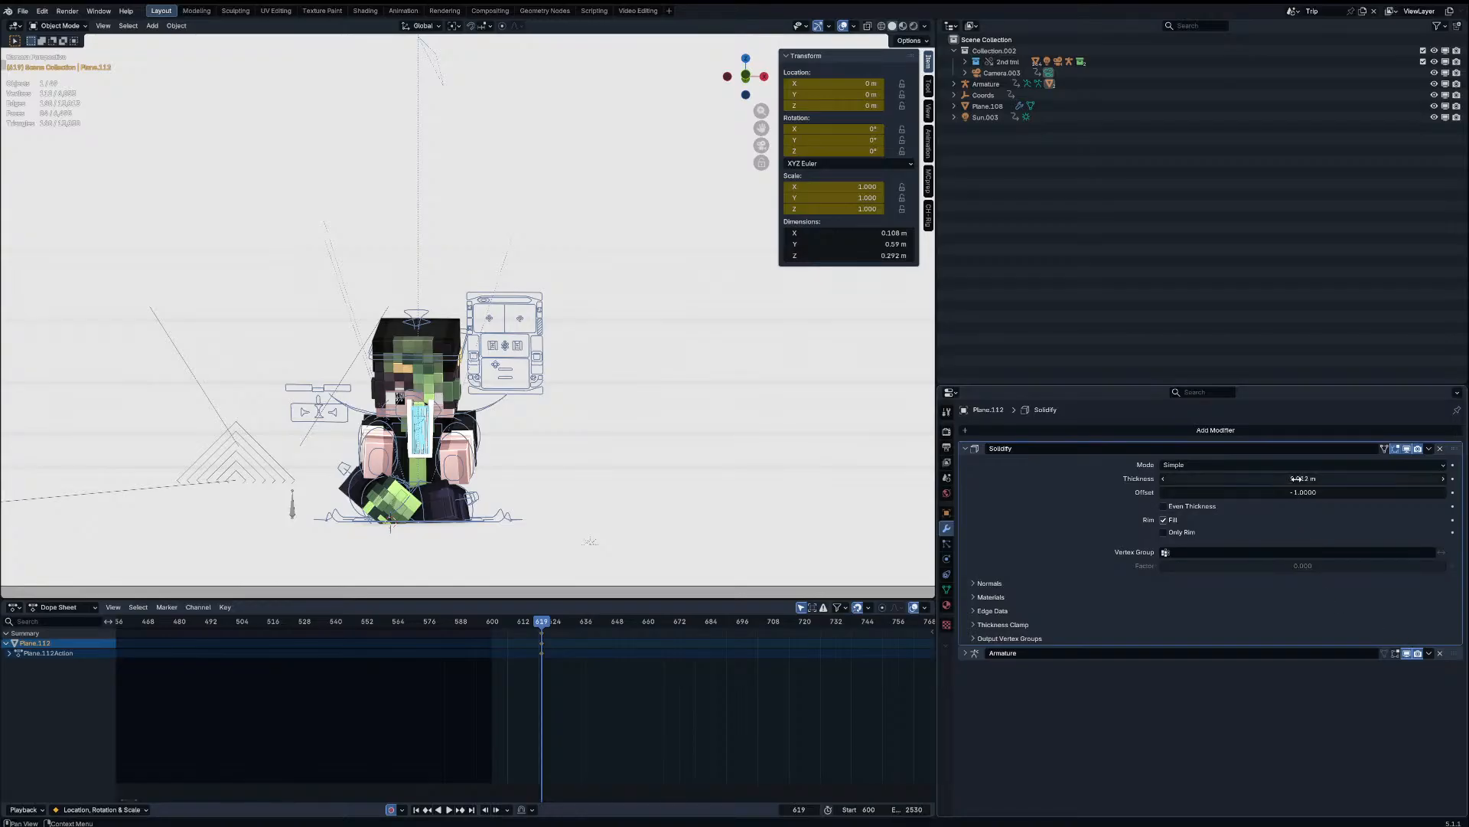
pyautogui.scroll(8, 373, 466)
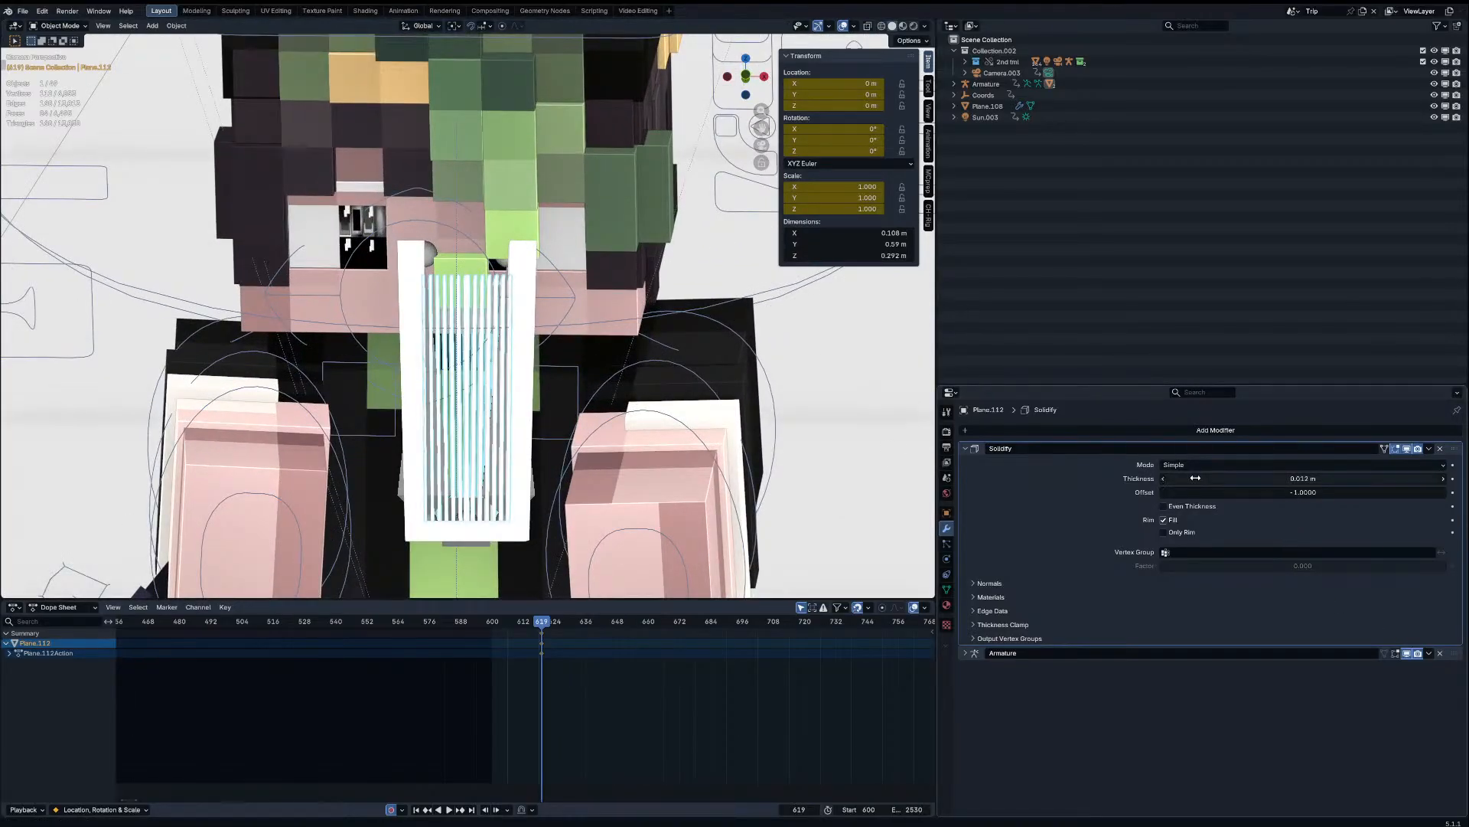
pyautogui.moveTo(1195, 478); pyautogui.dragTo(1273, 477)
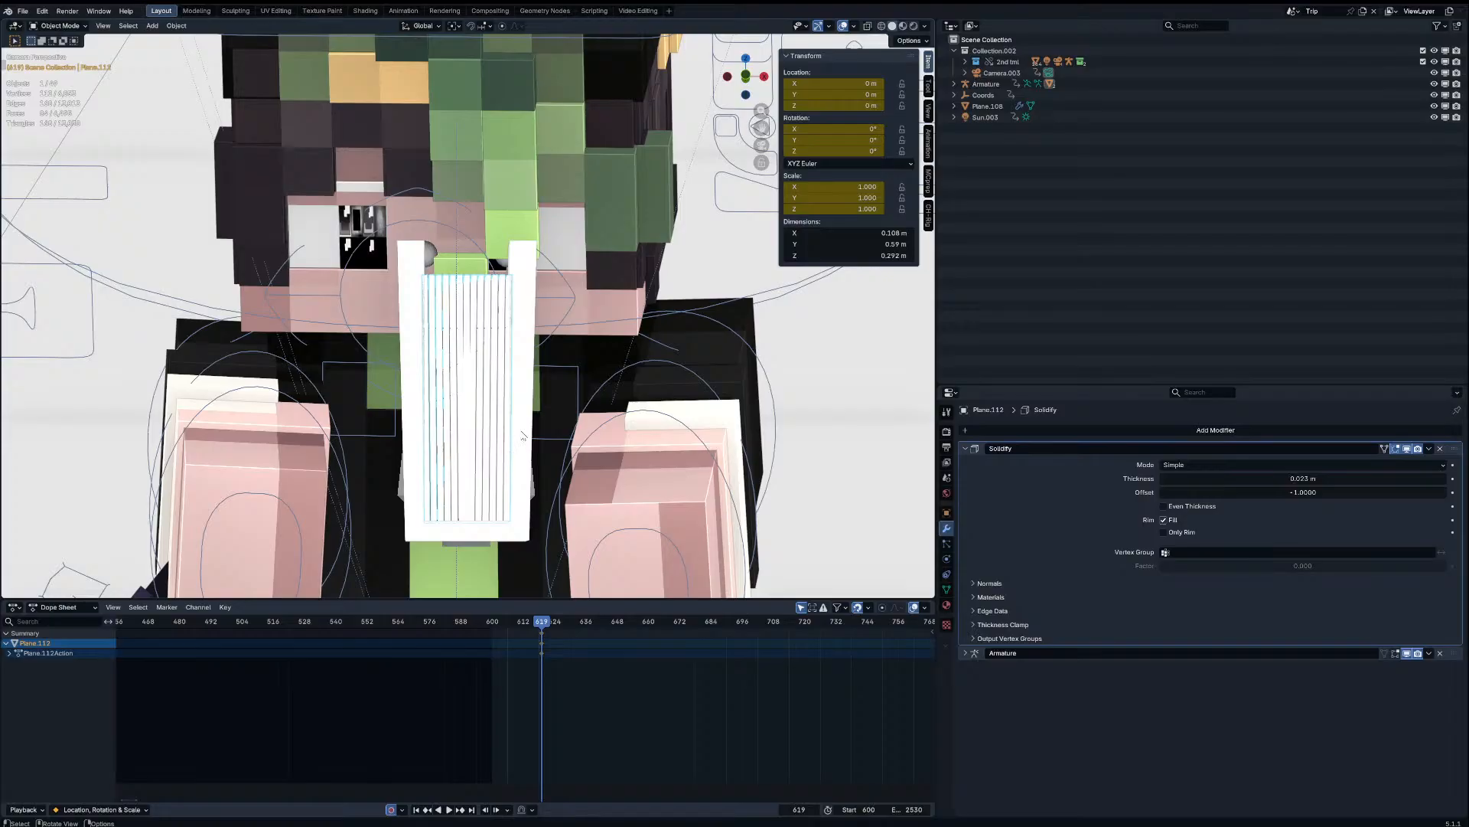
# Step: Rotate the flap bones outward to open both covers in front of the character, with Flap.R at about 59 degrees
pyautogui.click(429, 250)
pyautogui.hotkey('ctrl', 'Tab')
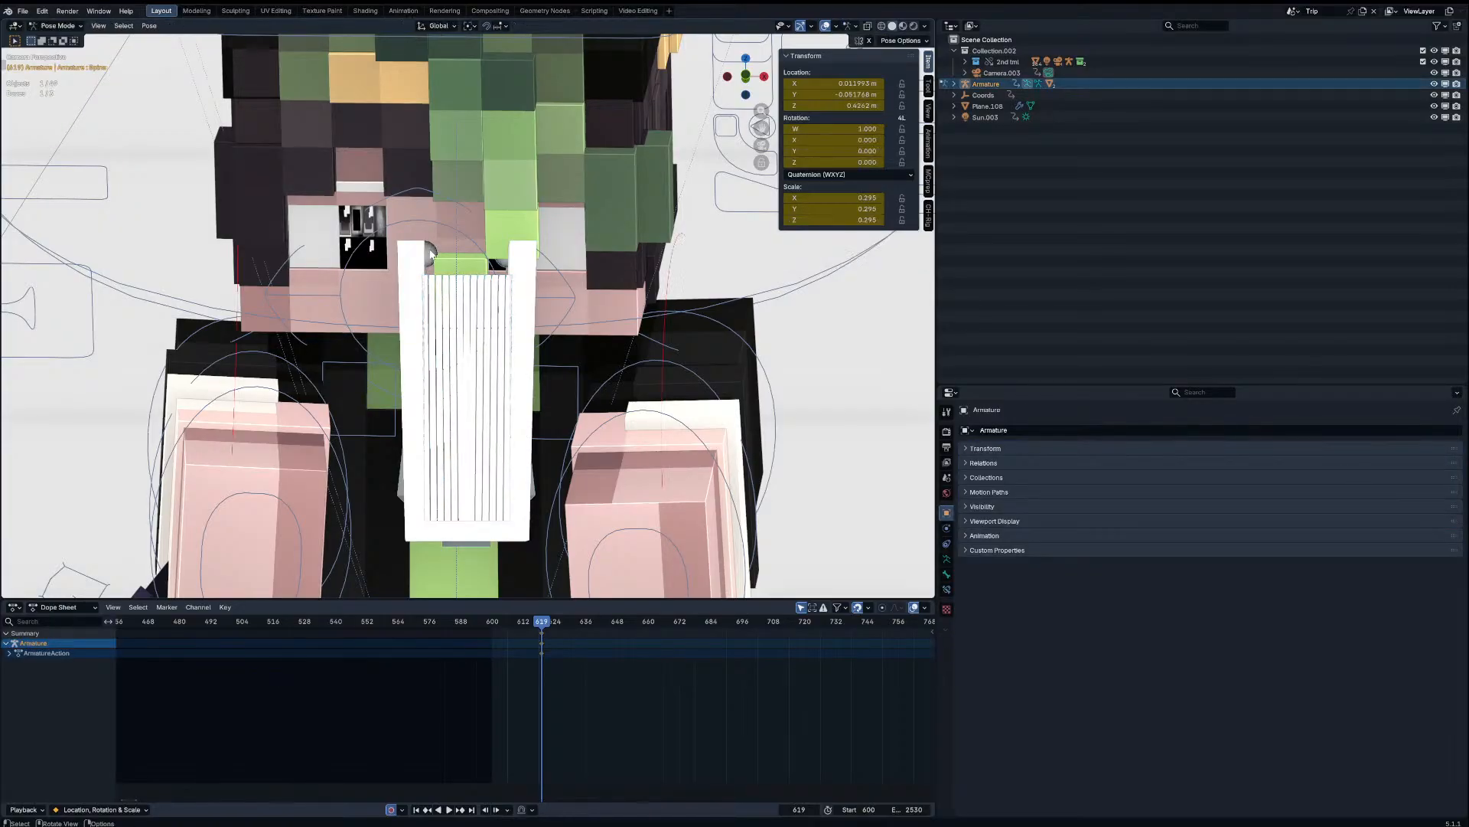
pyautogui.click(430, 250)
pyautogui.press('r')
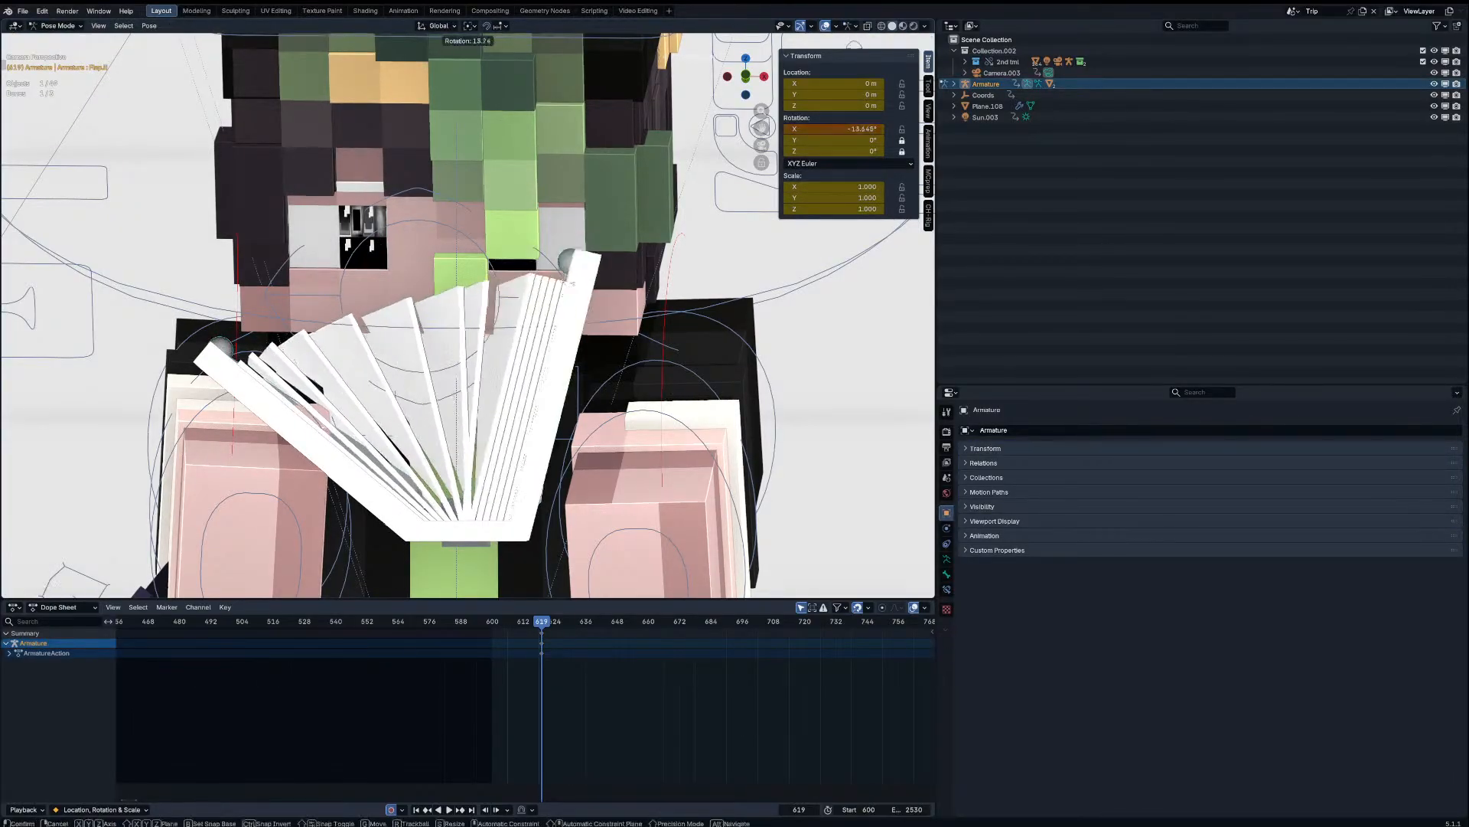
pyautogui.click(534, 423)
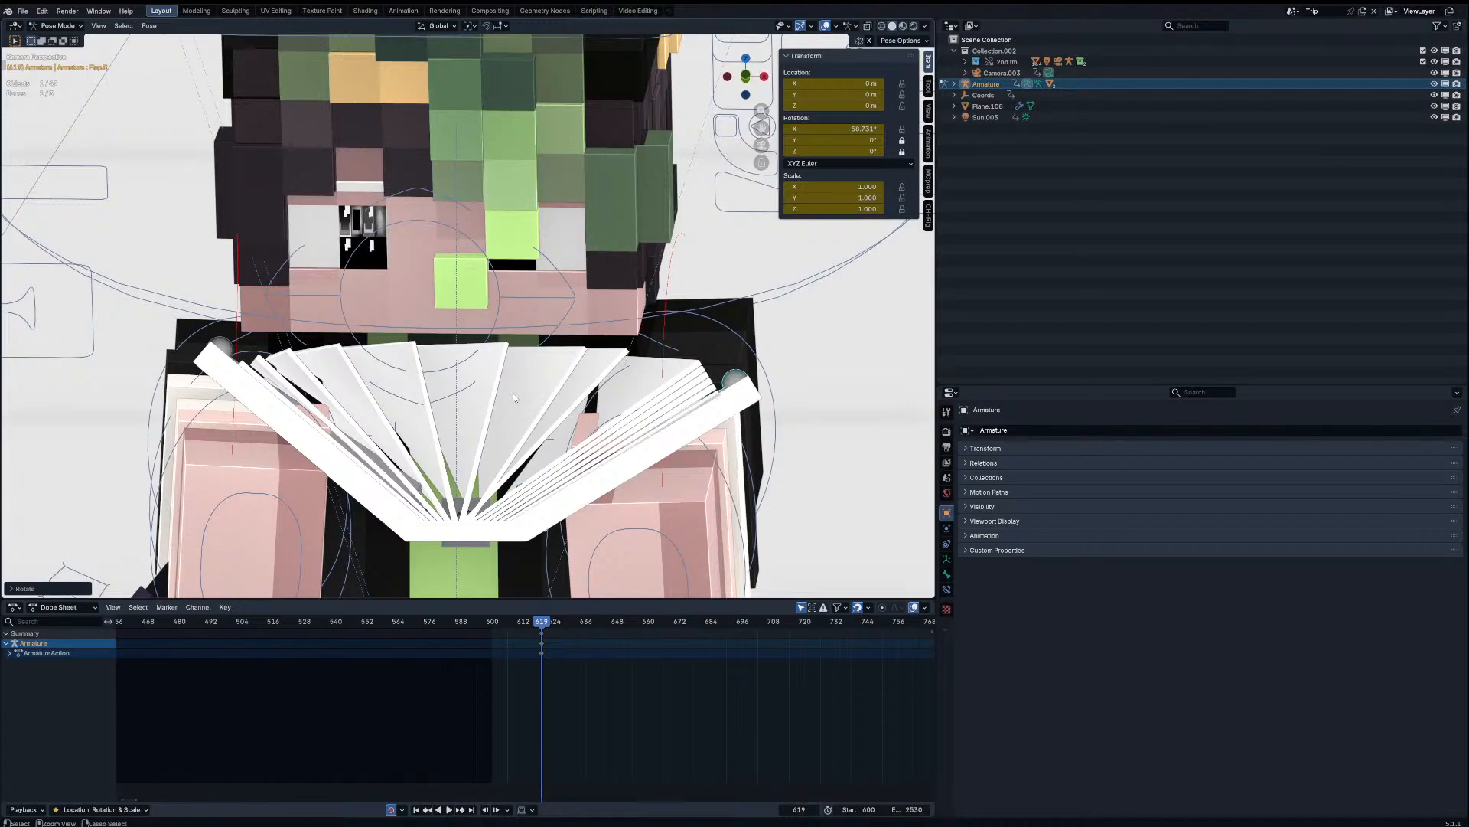
# Step: Edit the pages mesh in X-ray and select the top vertices of the pages on its negative X half
pyautogui.hotkey('ctrl', 'Tab')
pyautogui.click(517, 395)
pyautogui.press('Tab')
pyautogui.scroll(-8, 511, 389)
pyautogui.hotkey('alt', 'z')
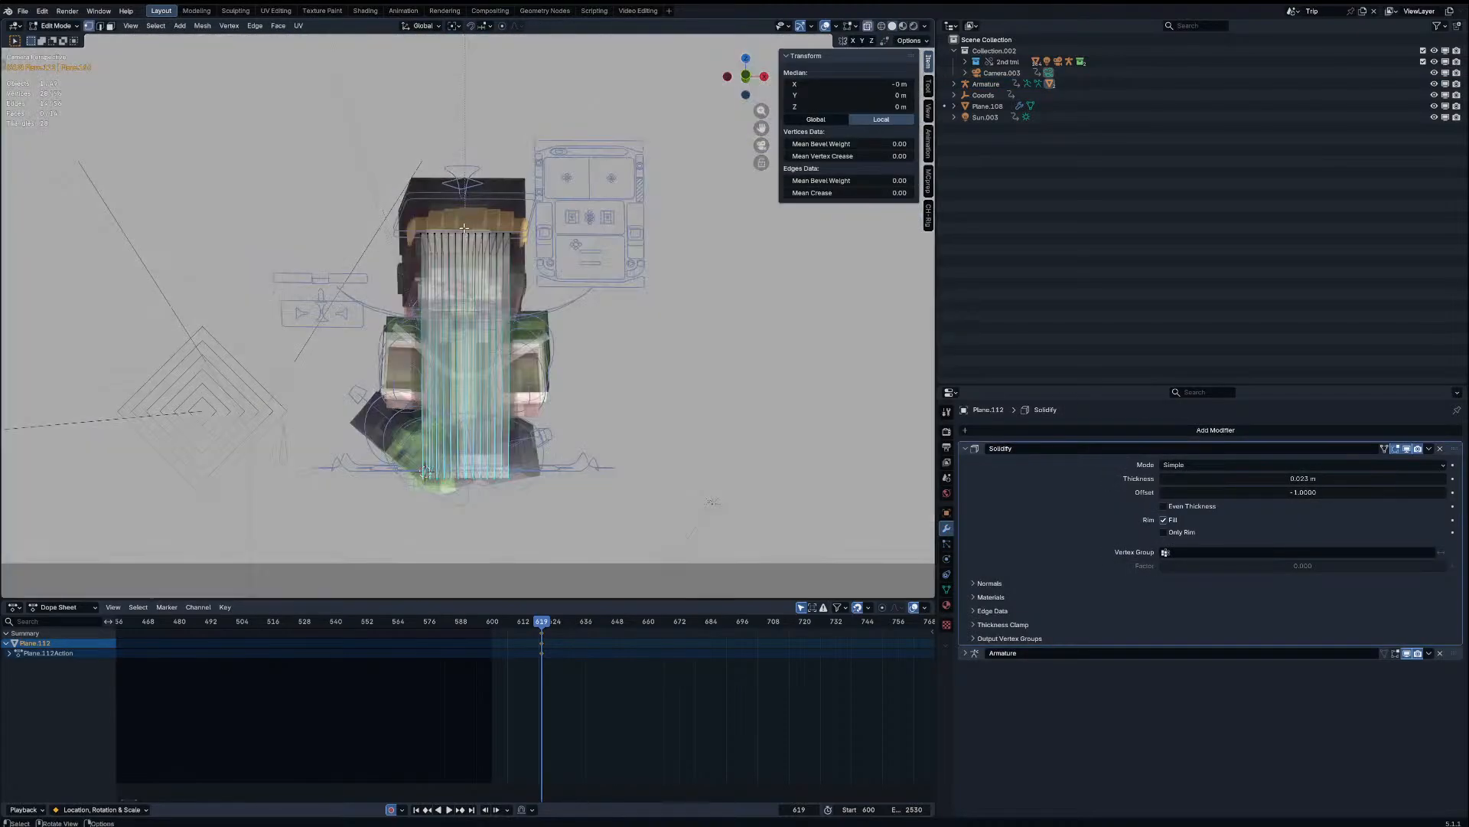
pyautogui.click(464, 229)
pyautogui.press('l')
pyautogui.click(467, 232)
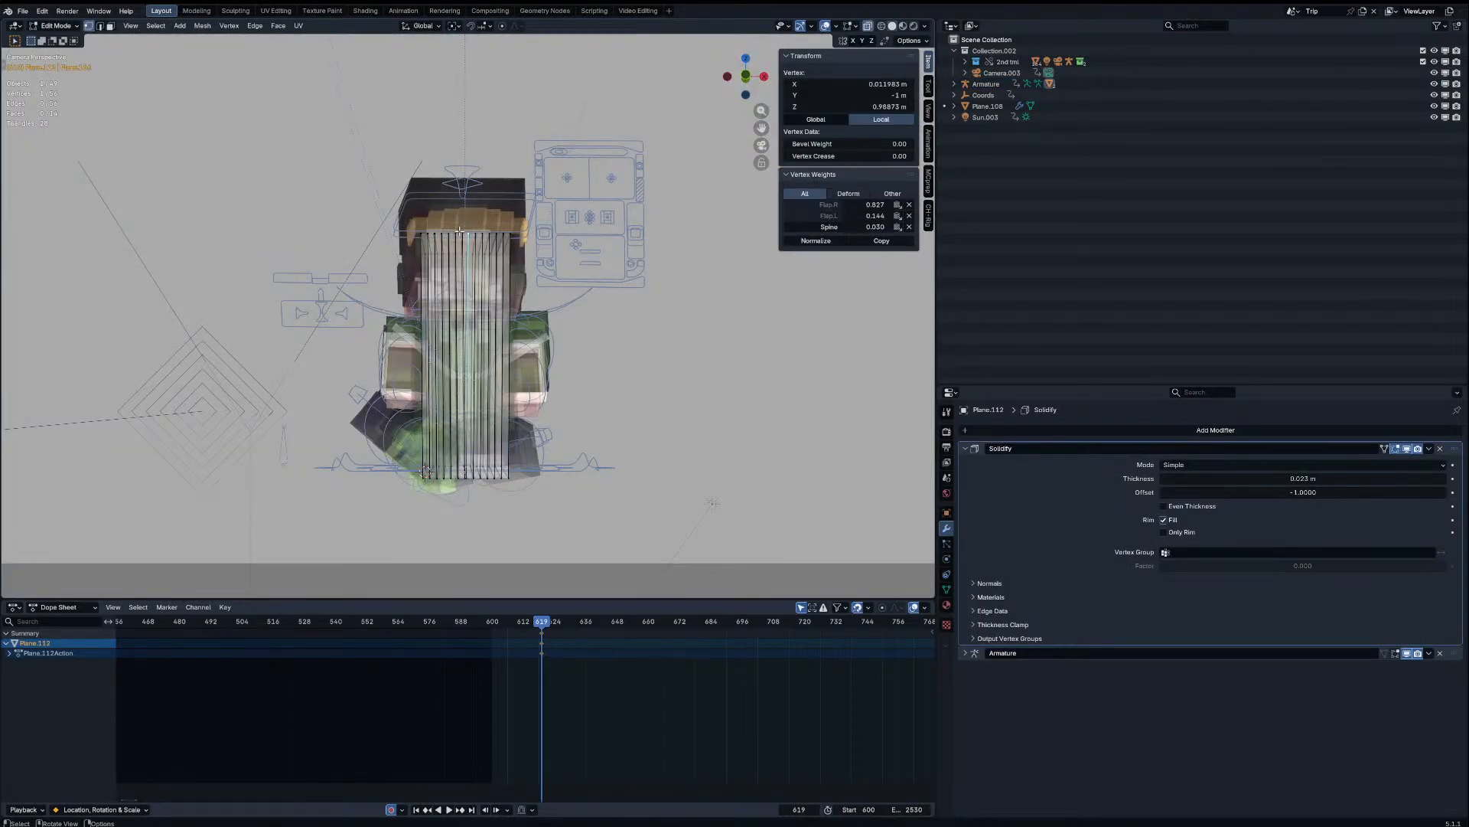
pyautogui.moveTo(458, 225); pyautogui.dragTo(399, 290)
pyautogui.moveTo(688, 459); pyautogui.dragTo(608, 459, button='middle')
pyautogui.press('KP_0')
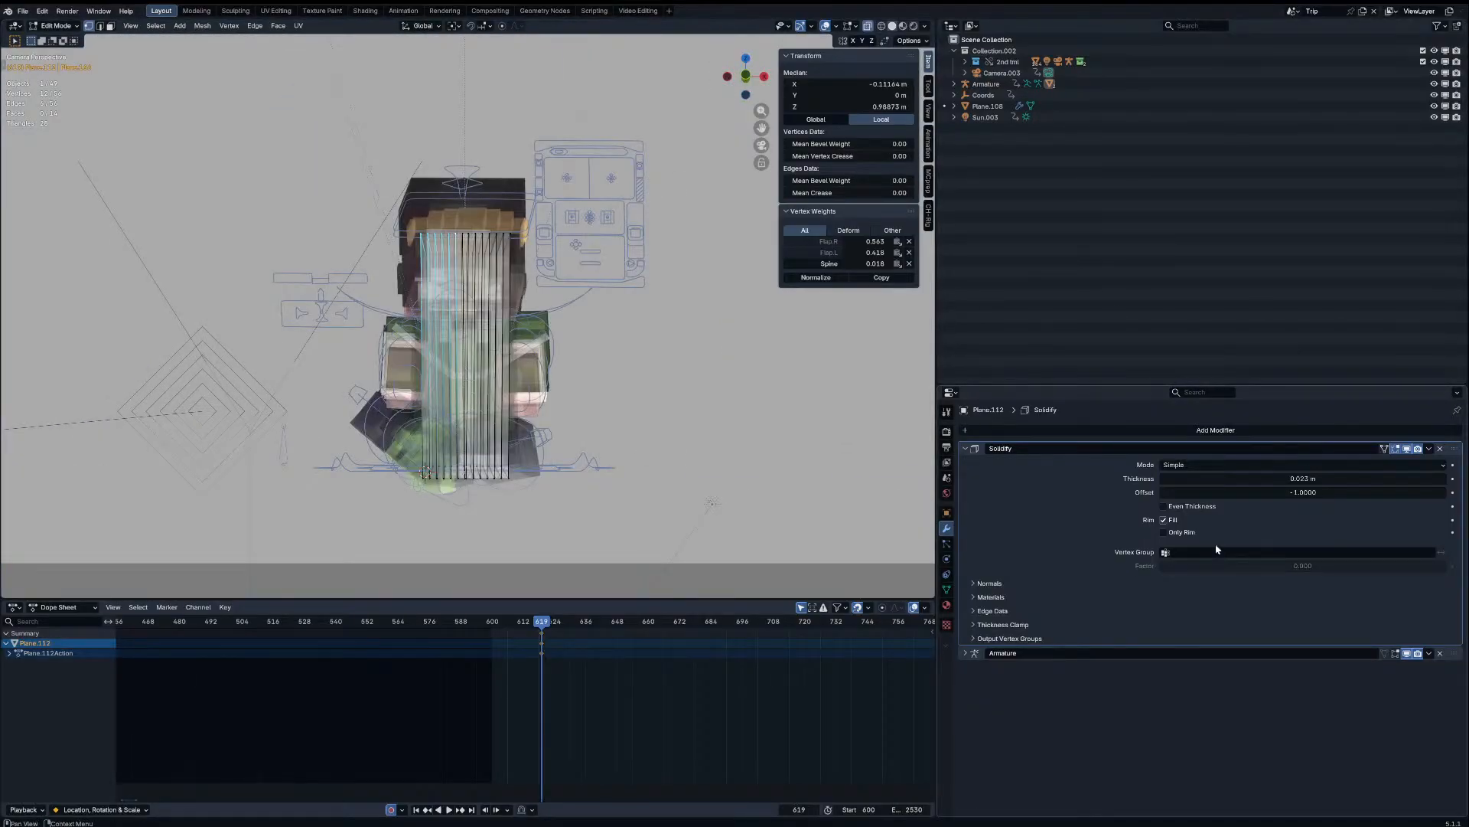
# Step: Assign the pages' top vertices on the negative X half to Flap.R and the positive X half to Flap.L at weight 1.000
pyautogui.click(947, 589)
pyautogui.click(993, 468)
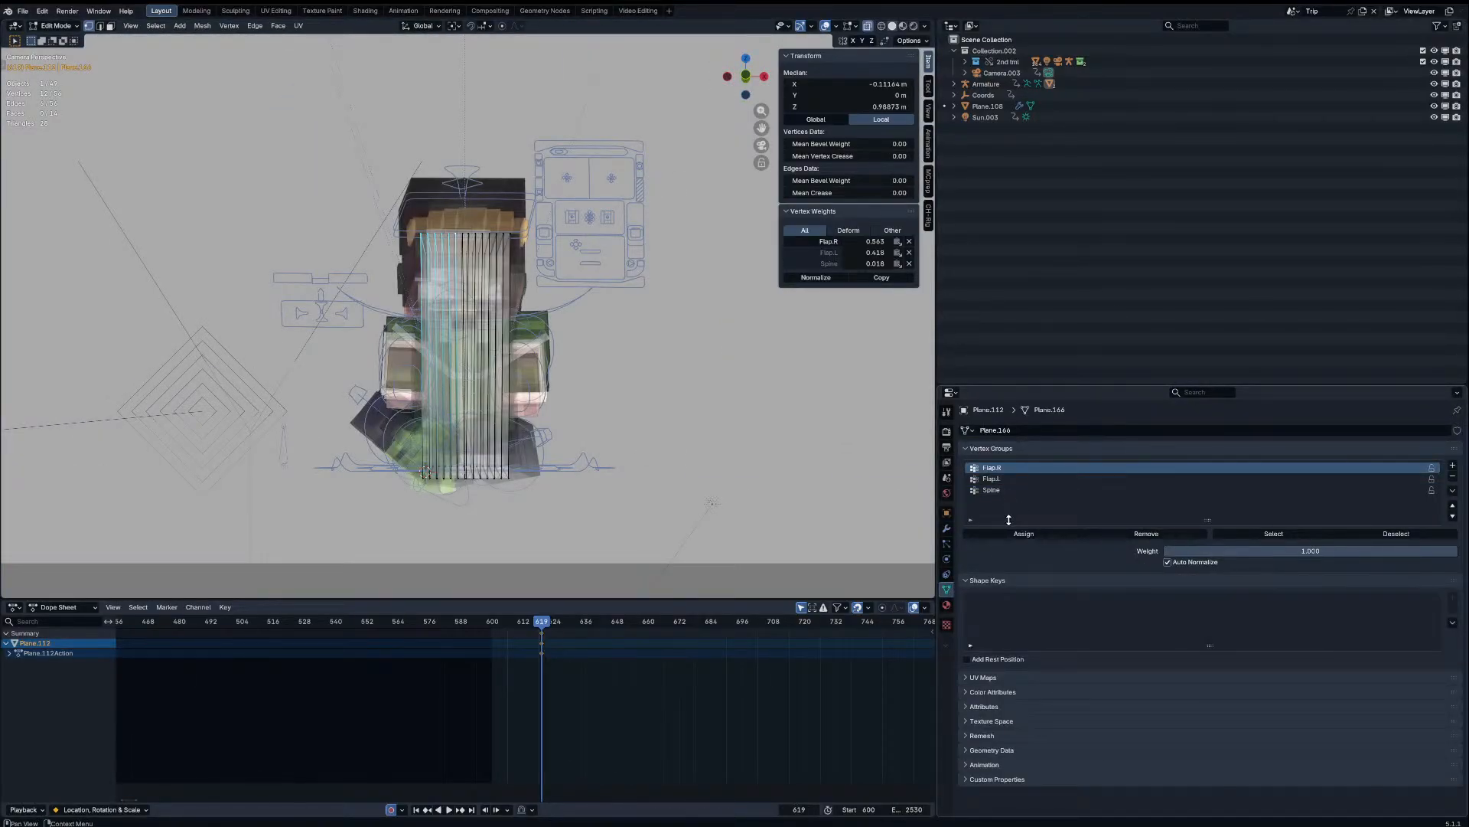
pyautogui.moveTo(458, 224); pyautogui.dragTo(528, 277)
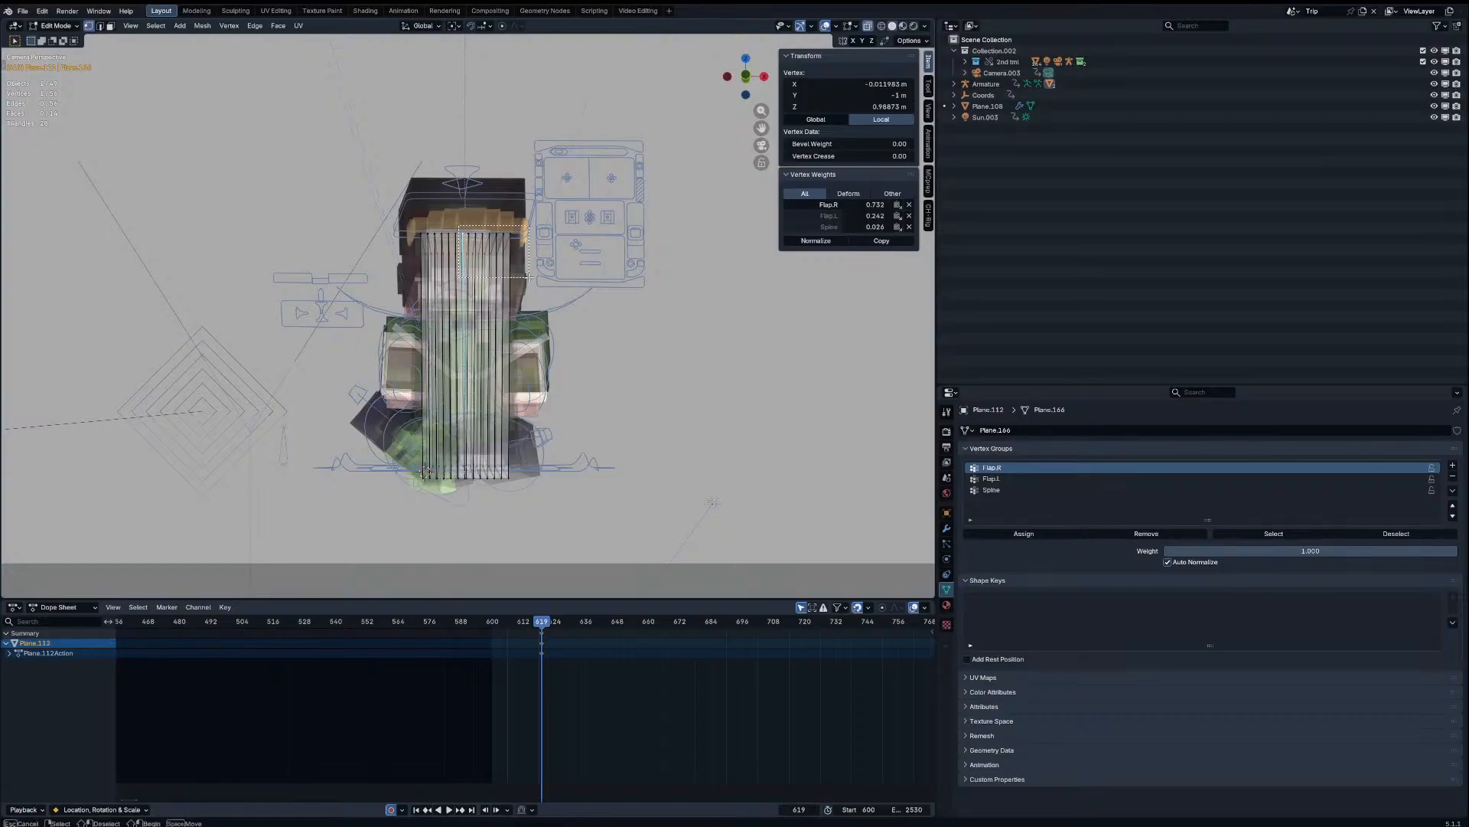
pyautogui.hotkey('ctrl', 'l')
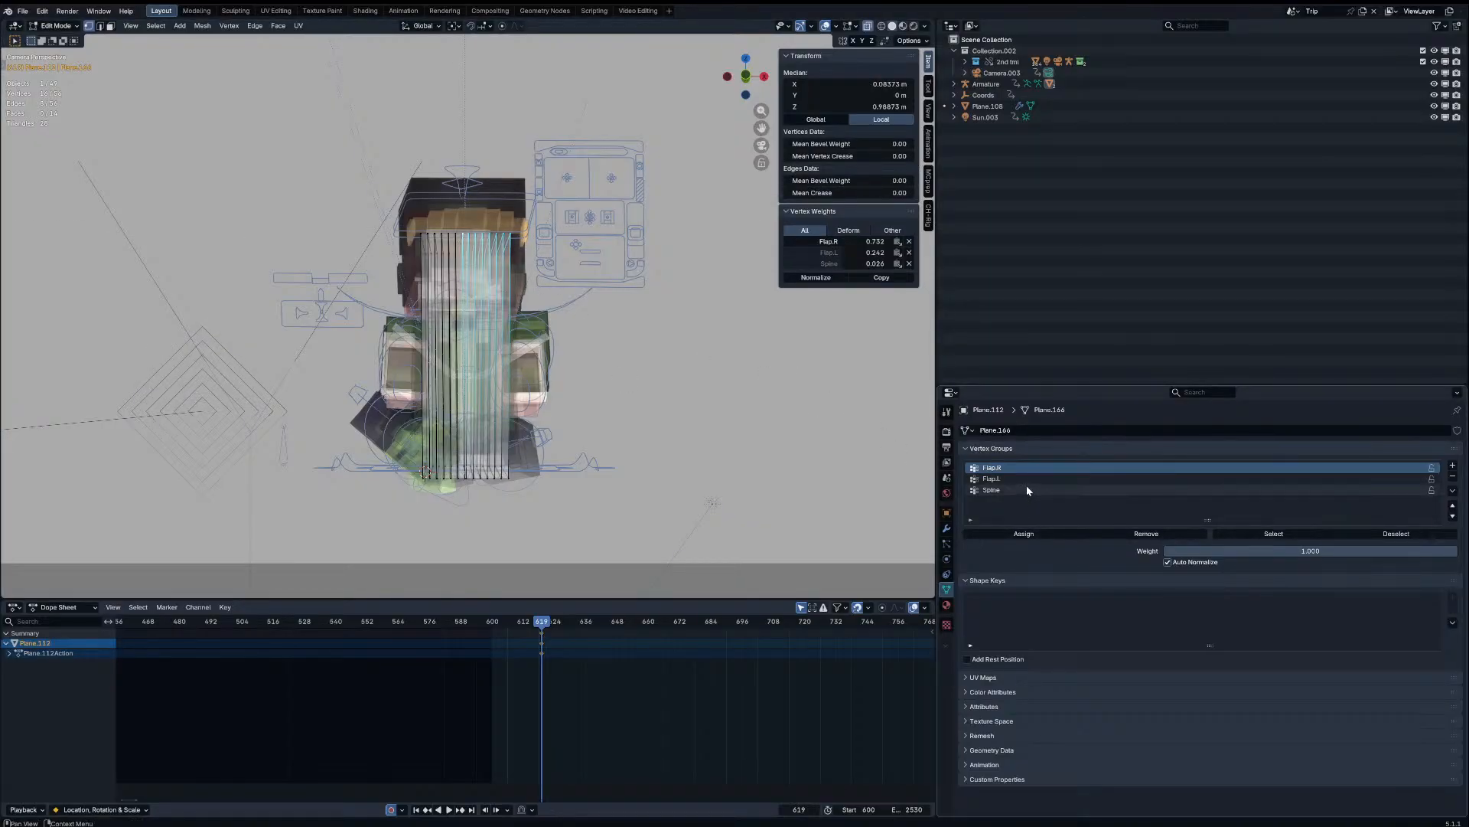
pyautogui.click(995, 479)
pyautogui.press('Tab')
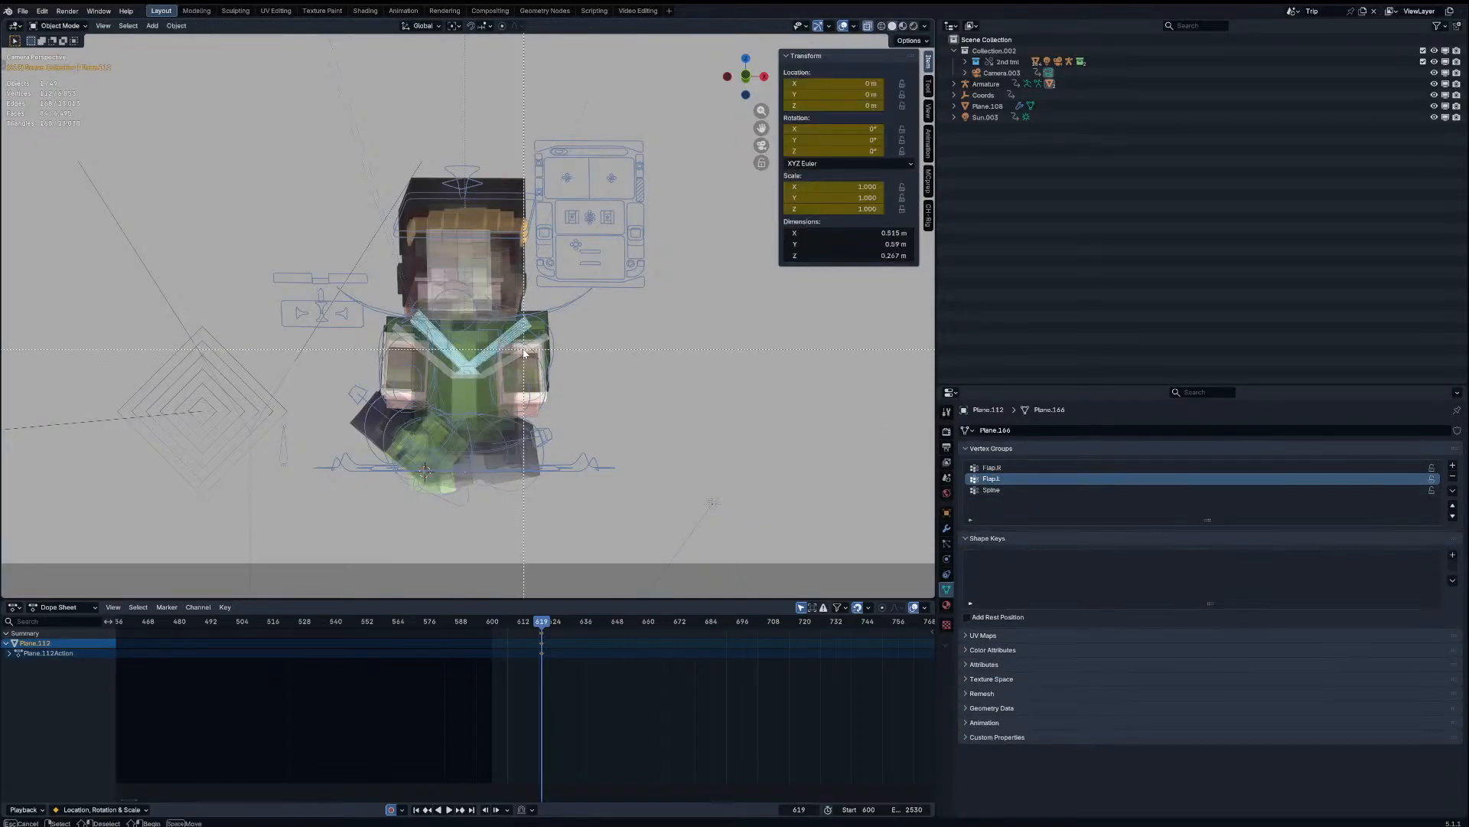
# Step: Assign the selected positive X half of the page tops to the Flap.R vertex group at weight 1.000
pyautogui.press('n')
pyautogui.scroll(5, 530, 348)
pyautogui.press('Tab')
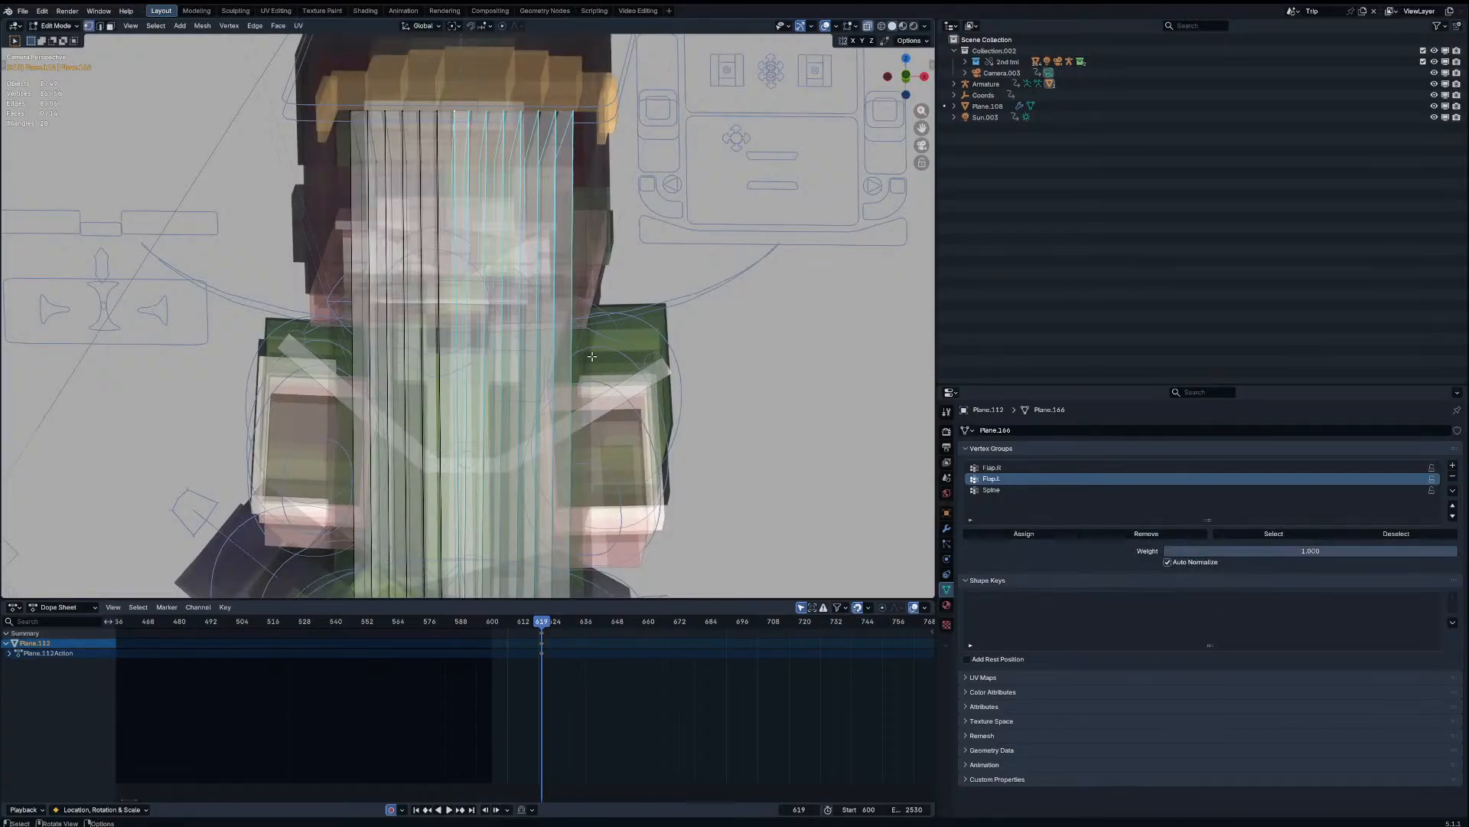
pyautogui.click(1087, 467)
pyautogui.click(1046, 537)
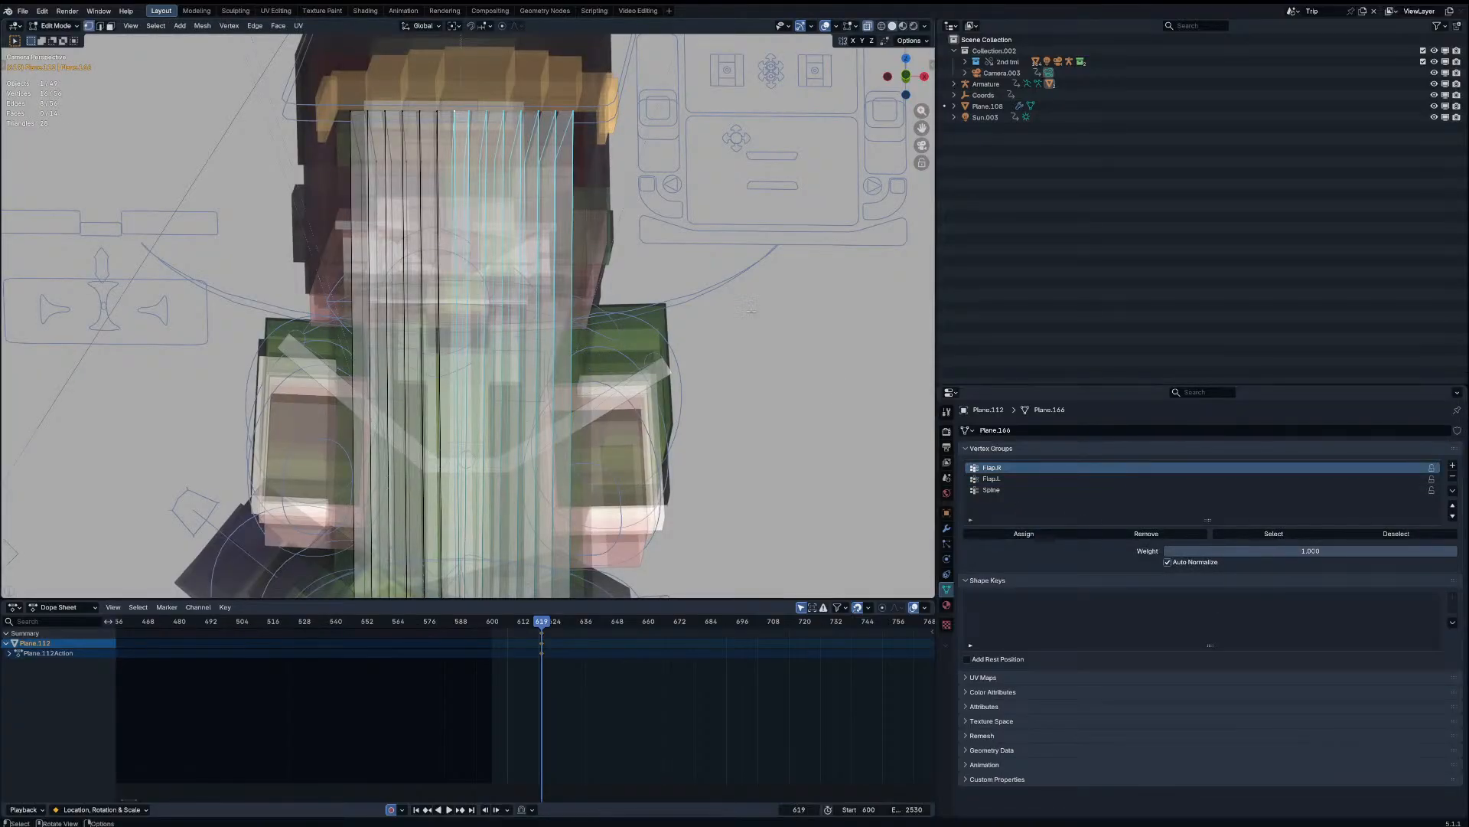
# Step: Assign the top vertices of the negative X half of the pages to the Flap.L vertex group at weight 1.000 and turn off X-ray
pyautogui.click(442, 122)
pyautogui.press('b')
pyautogui.moveTo(333, 189); pyautogui.dragTo(332, 190)
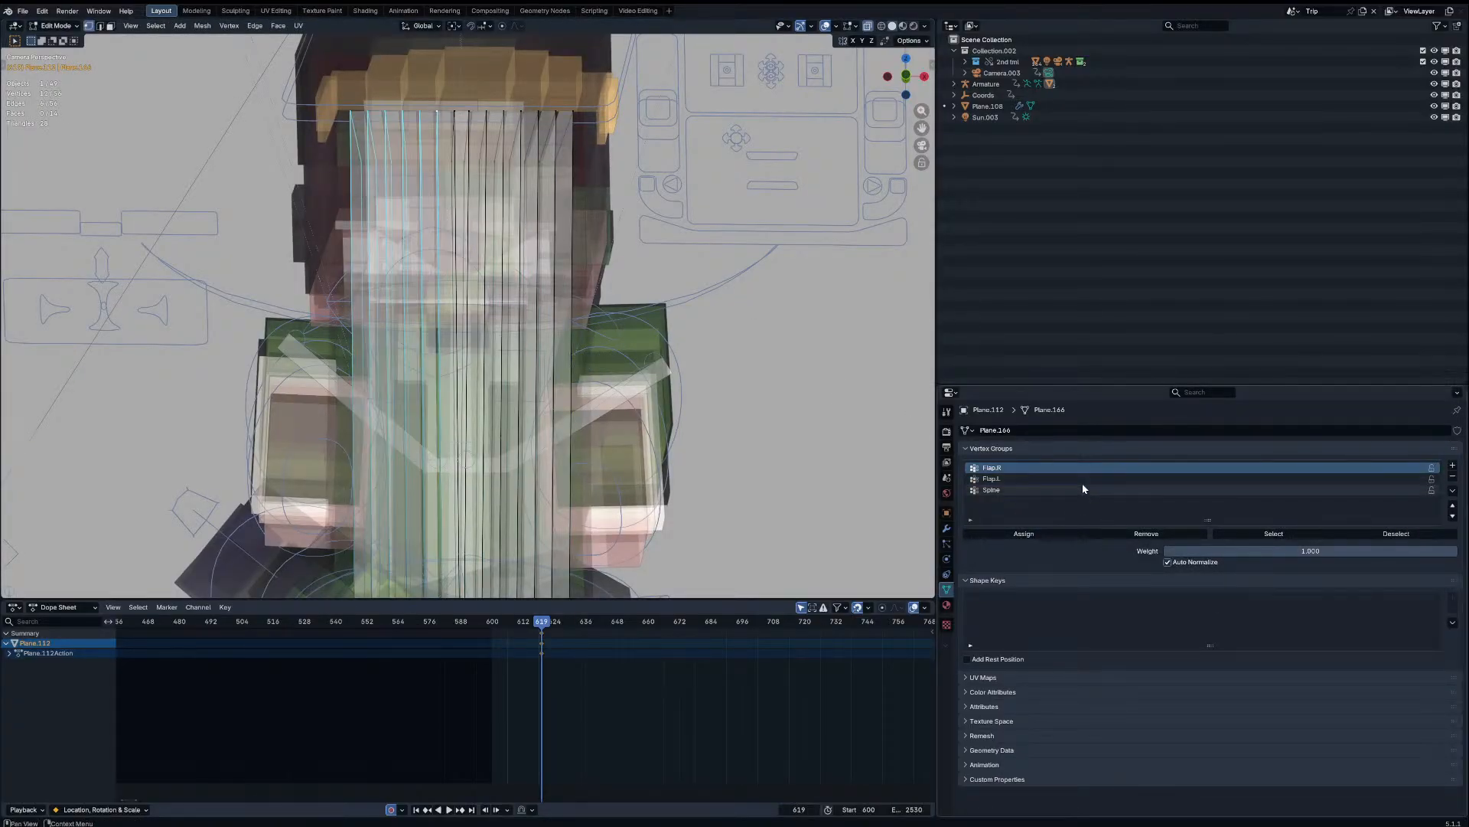
pyautogui.click(1045, 478)
pyautogui.press('Tab')
pyautogui.scroll(-2, 563, 361)
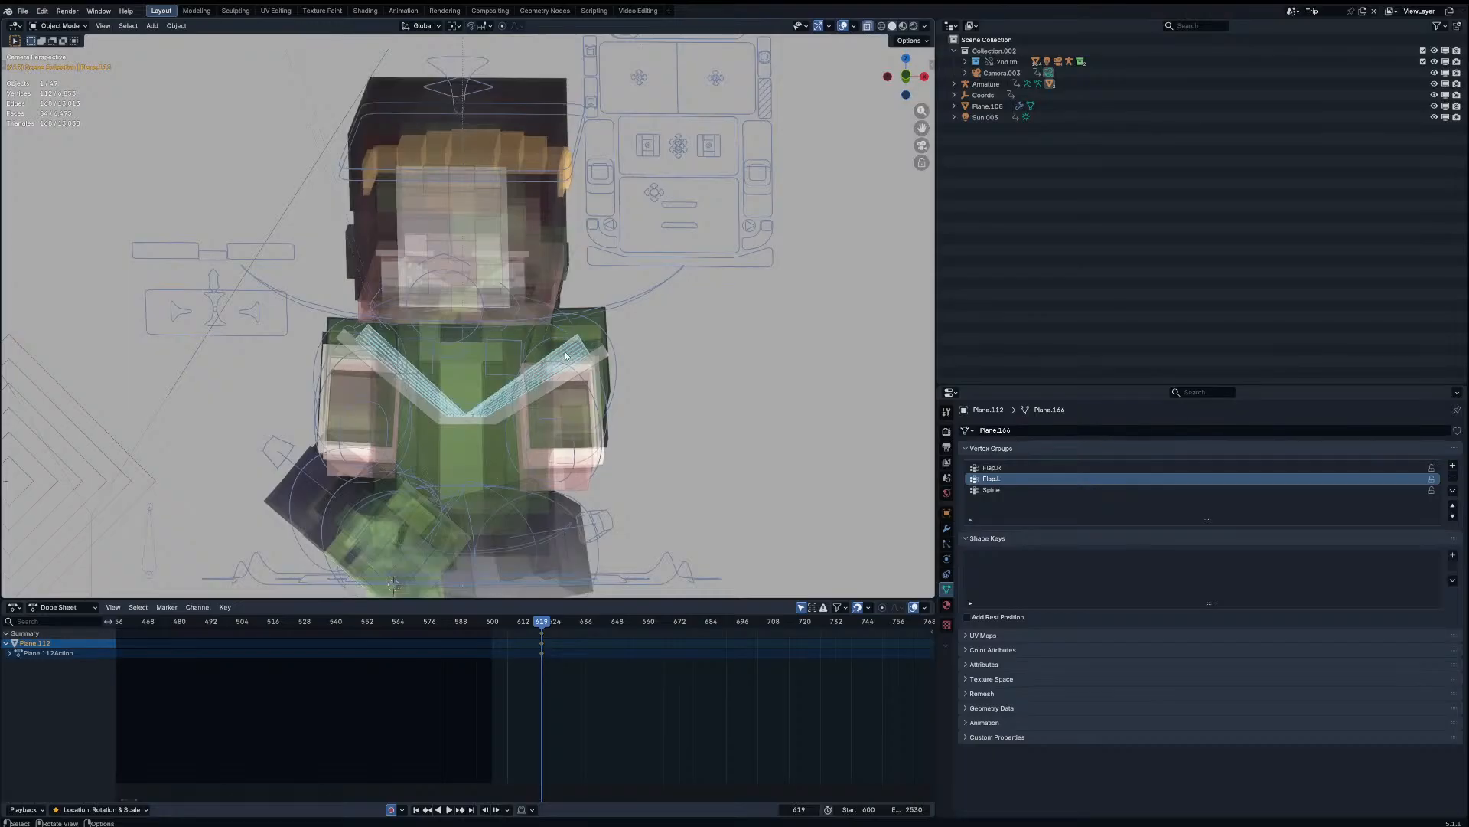
pyautogui.scroll(-1, 657, 289)
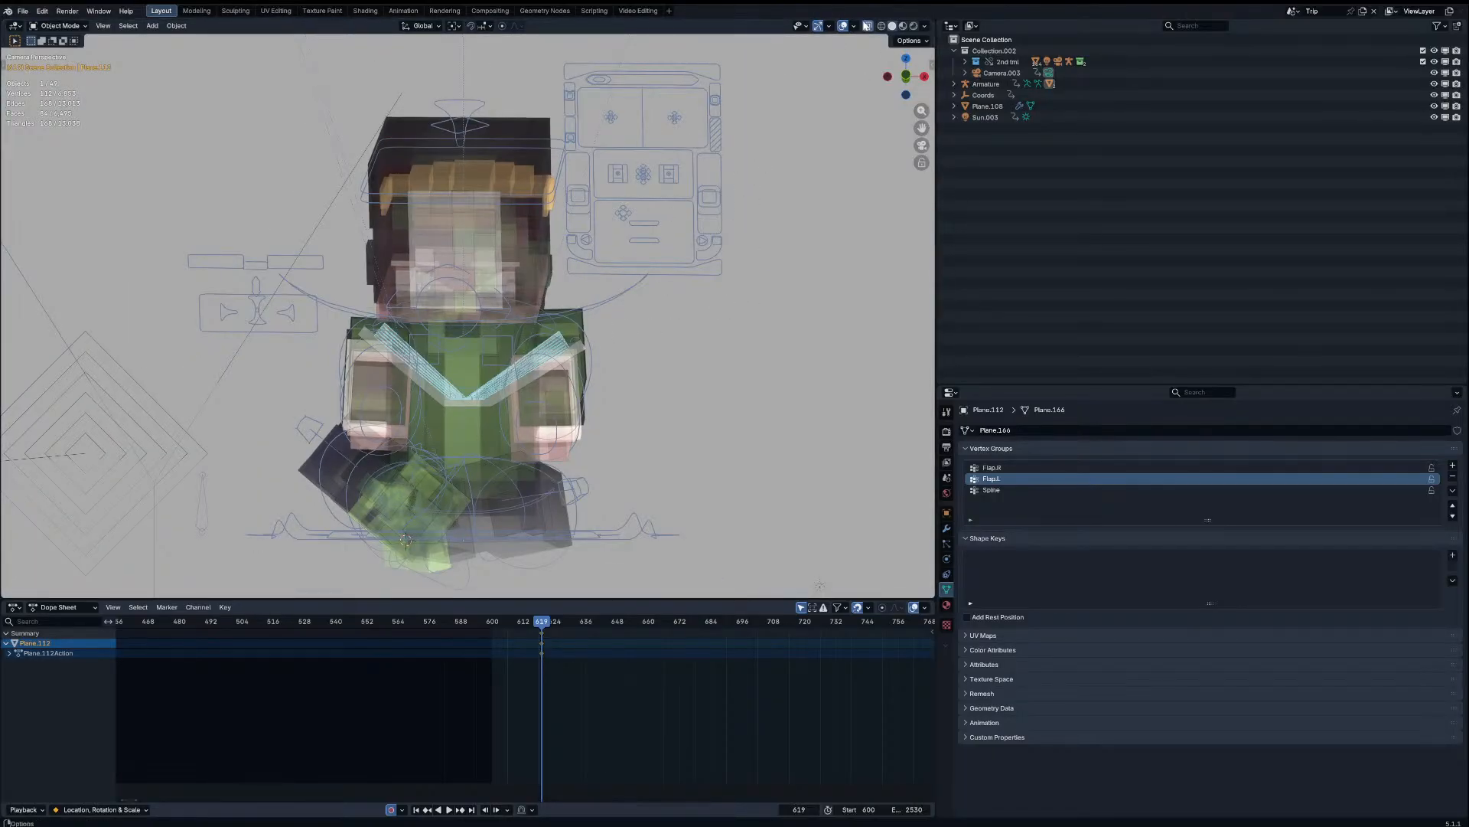
pyautogui.click(867, 26)
pyautogui.scroll(2, 597, 358)
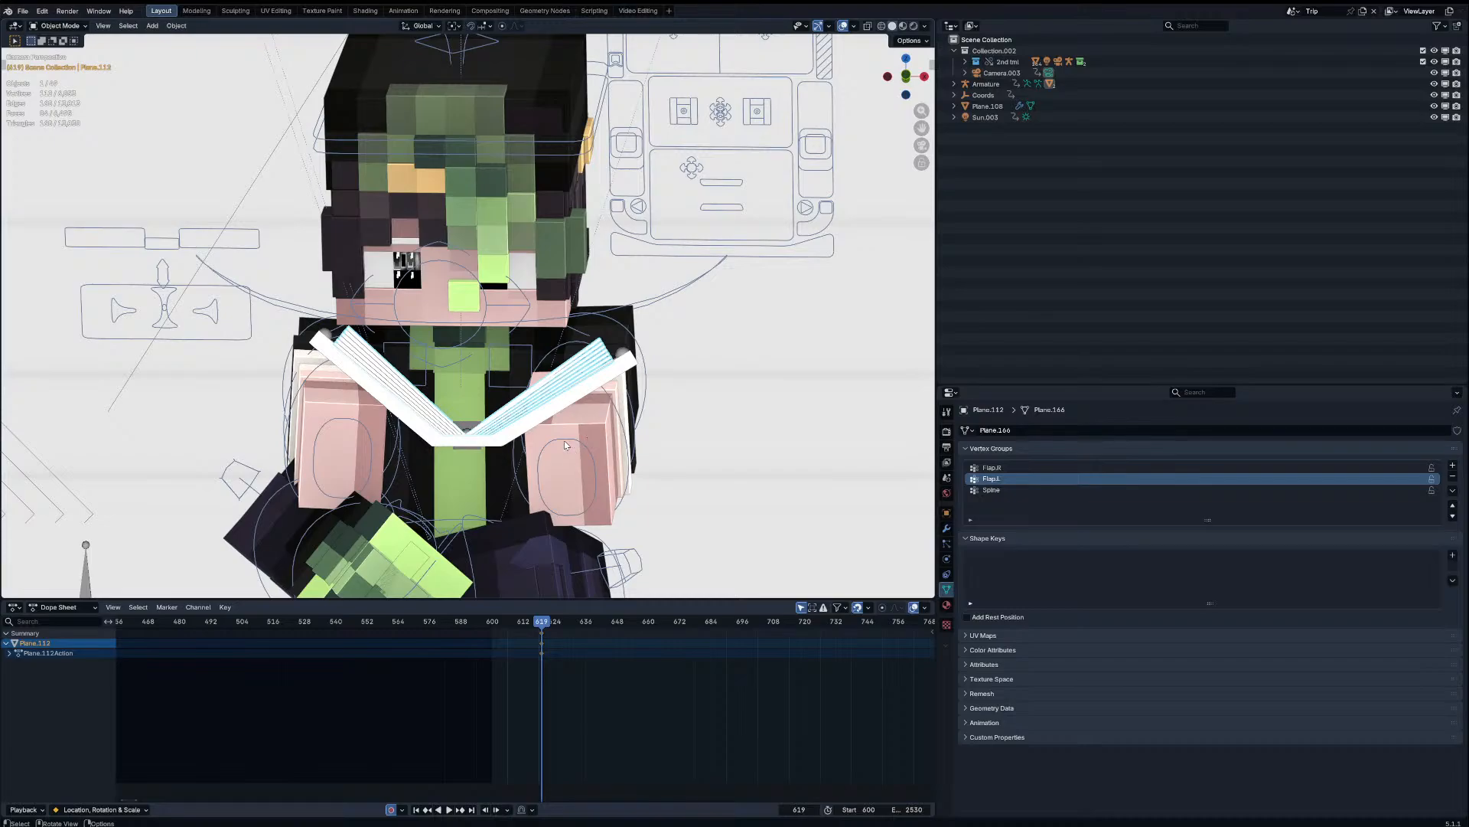
pyautogui.press('Tab')
pyautogui.scroll(-5, 498, 397)
pyautogui.hotkey('ctrl', 'r')
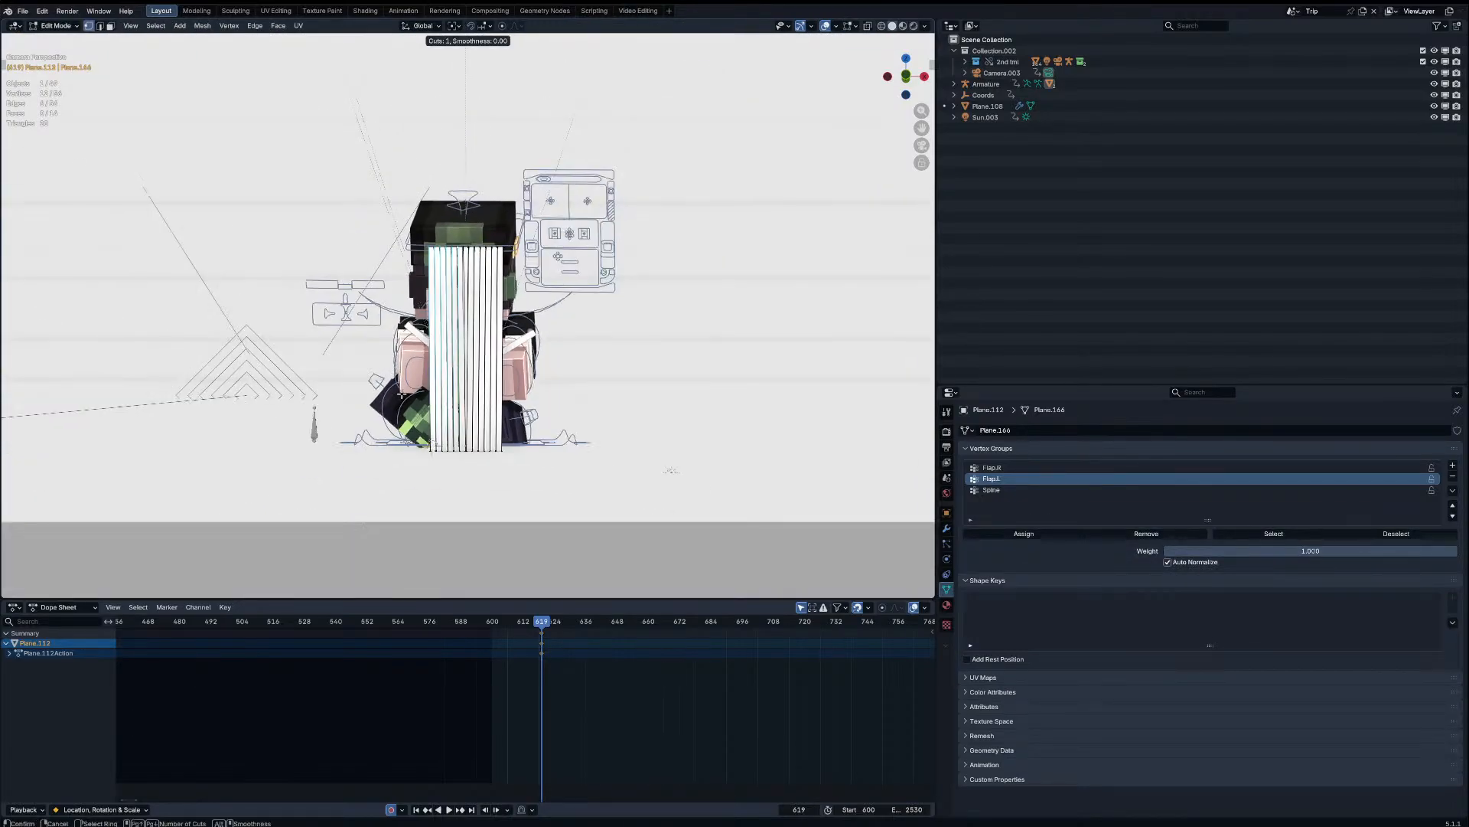
pyautogui.press('Escape')
pyautogui.press('Tab')
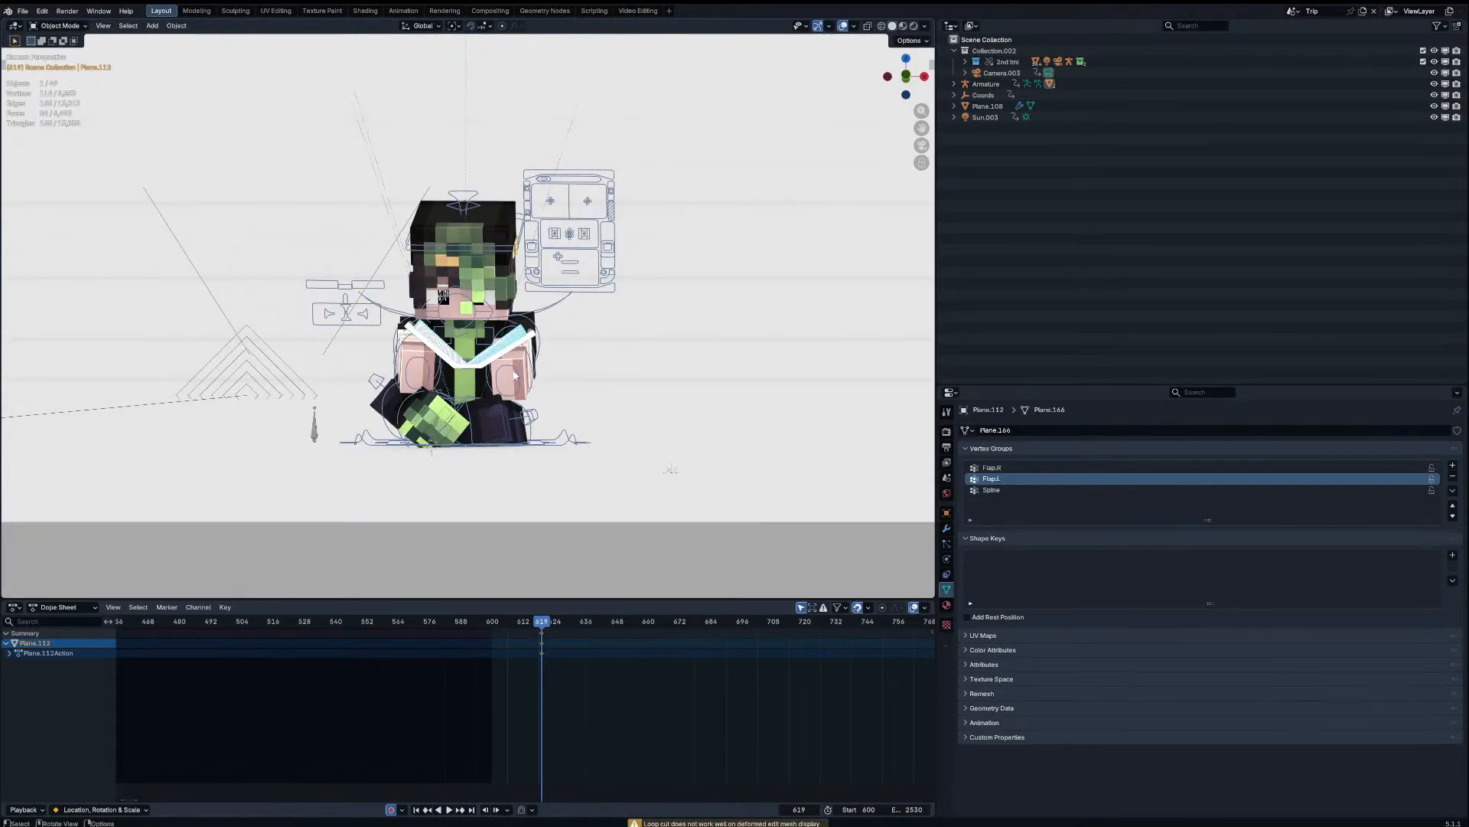
# Step: Pose the book armature by moving its Spine bone slightly lower in front of the character's chest
pyautogui.click(518, 374)
pyautogui.click(518, 373)
pyautogui.hotkey('ctrl', 'Tab')
pyautogui.hotkey('ctrl', 'Tab')
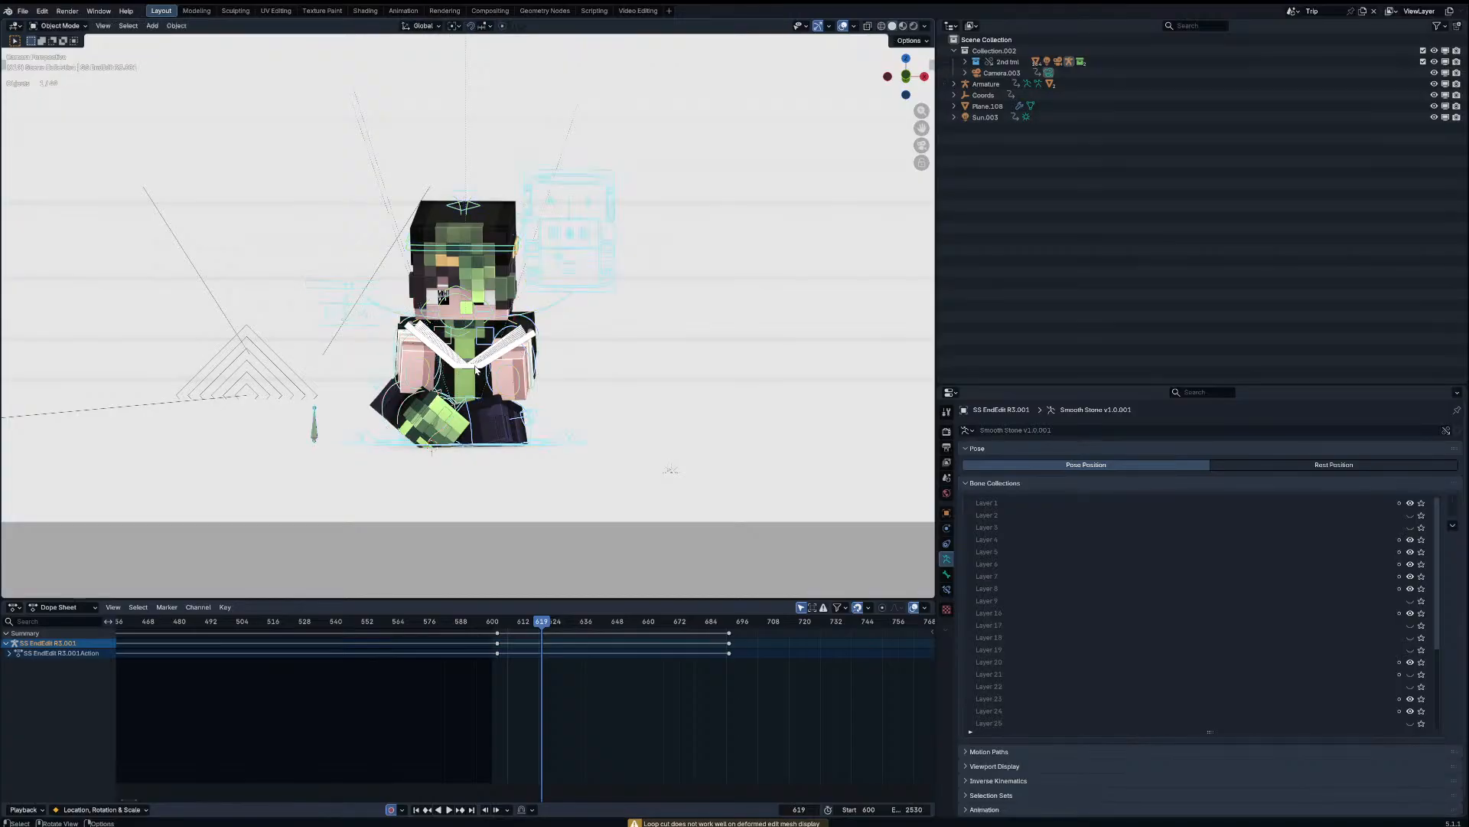
pyautogui.click(471, 365)
pyautogui.click(471, 366)
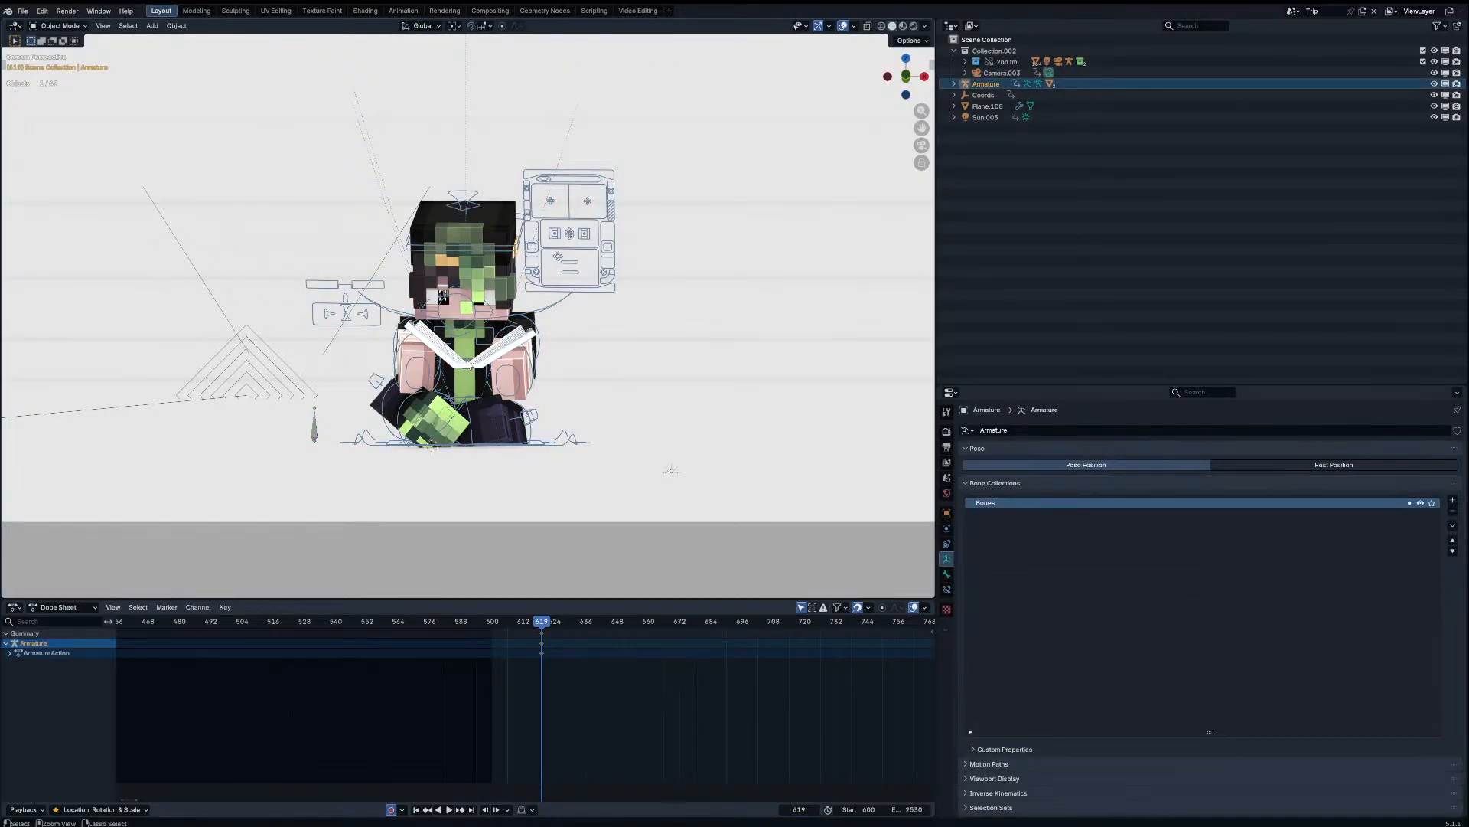
pyautogui.hotkey('ctrl', 'Tab')
pyautogui.press('g')
pyautogui.click(449, 451)
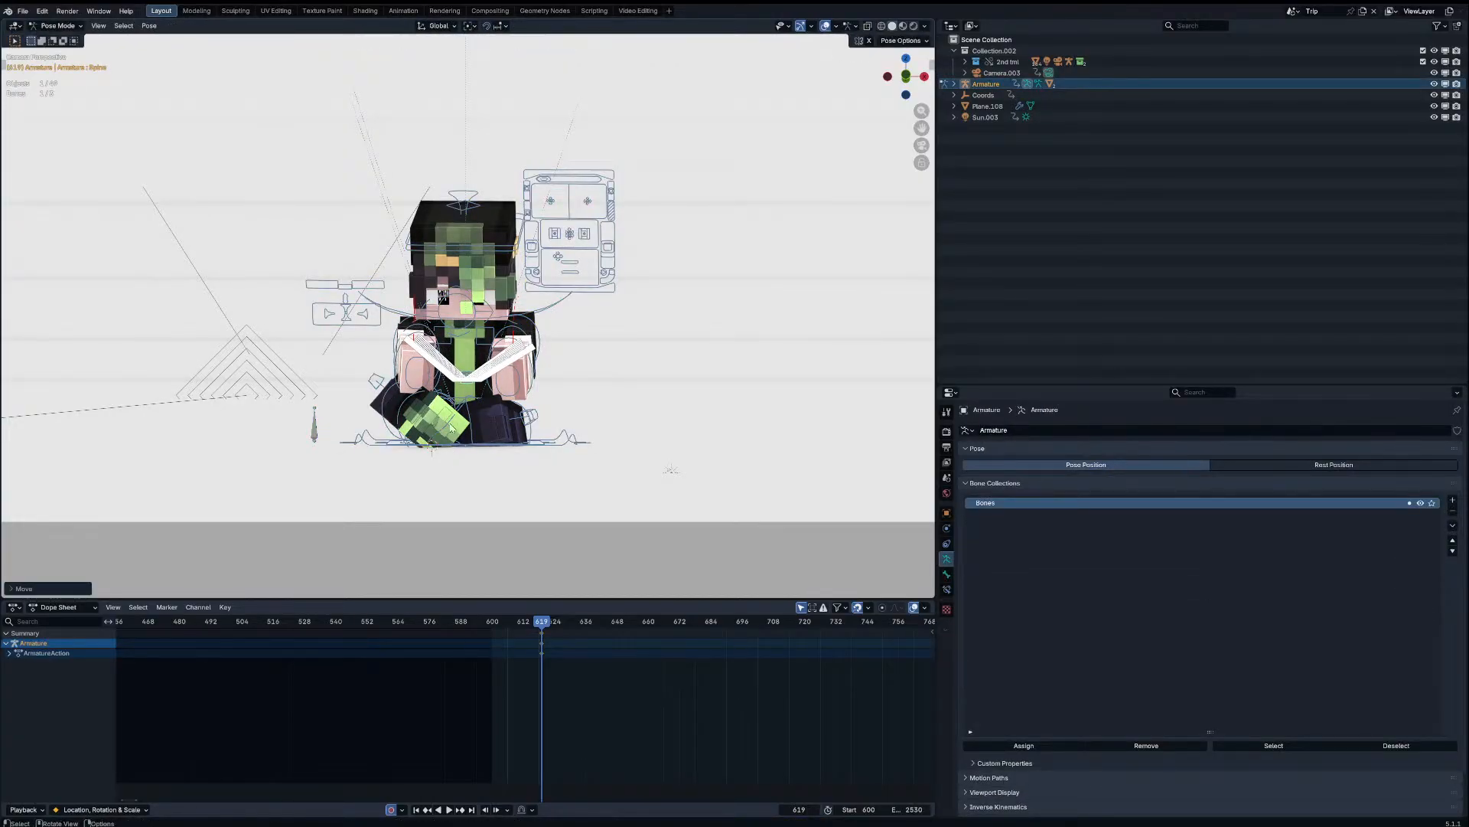
# Step: Examine the open book's placement in the character's hands from an angled view, and play back the shot through the camera
pyautogui.press('KP_0')
pyautogui.press('KP_0')
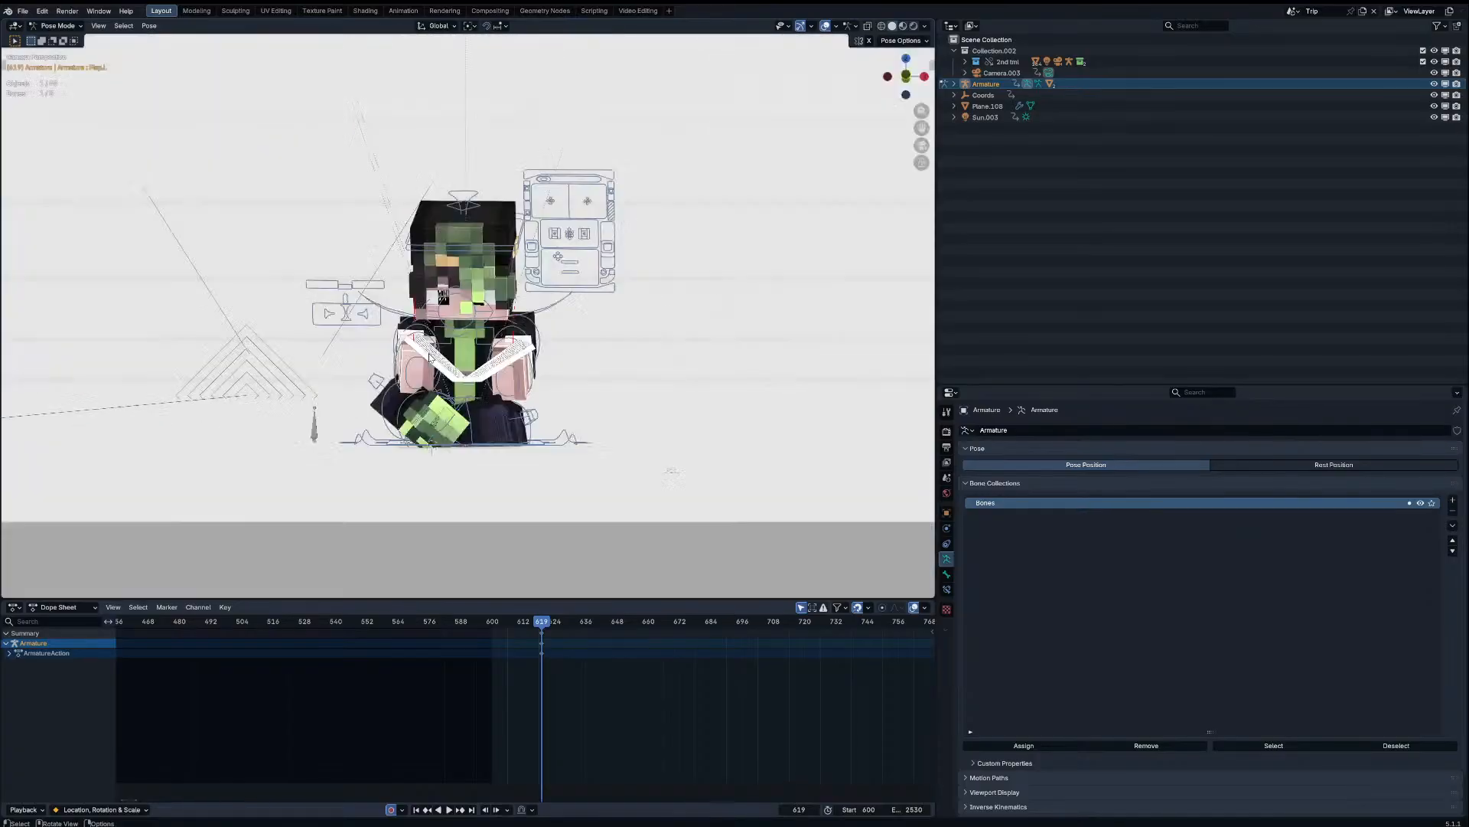
pyautogui.click(430, 356)
pyautogui.press('KP_Decimal')
pyautogui.scroll(-10, 430, 356)
pyautogui.moveTo(527, 392); pyautogui.dragTo(626, 327, button='middle')
pyautogui.click(584, 329)
pyautogui.hotkey('ctrl', 'Tab')
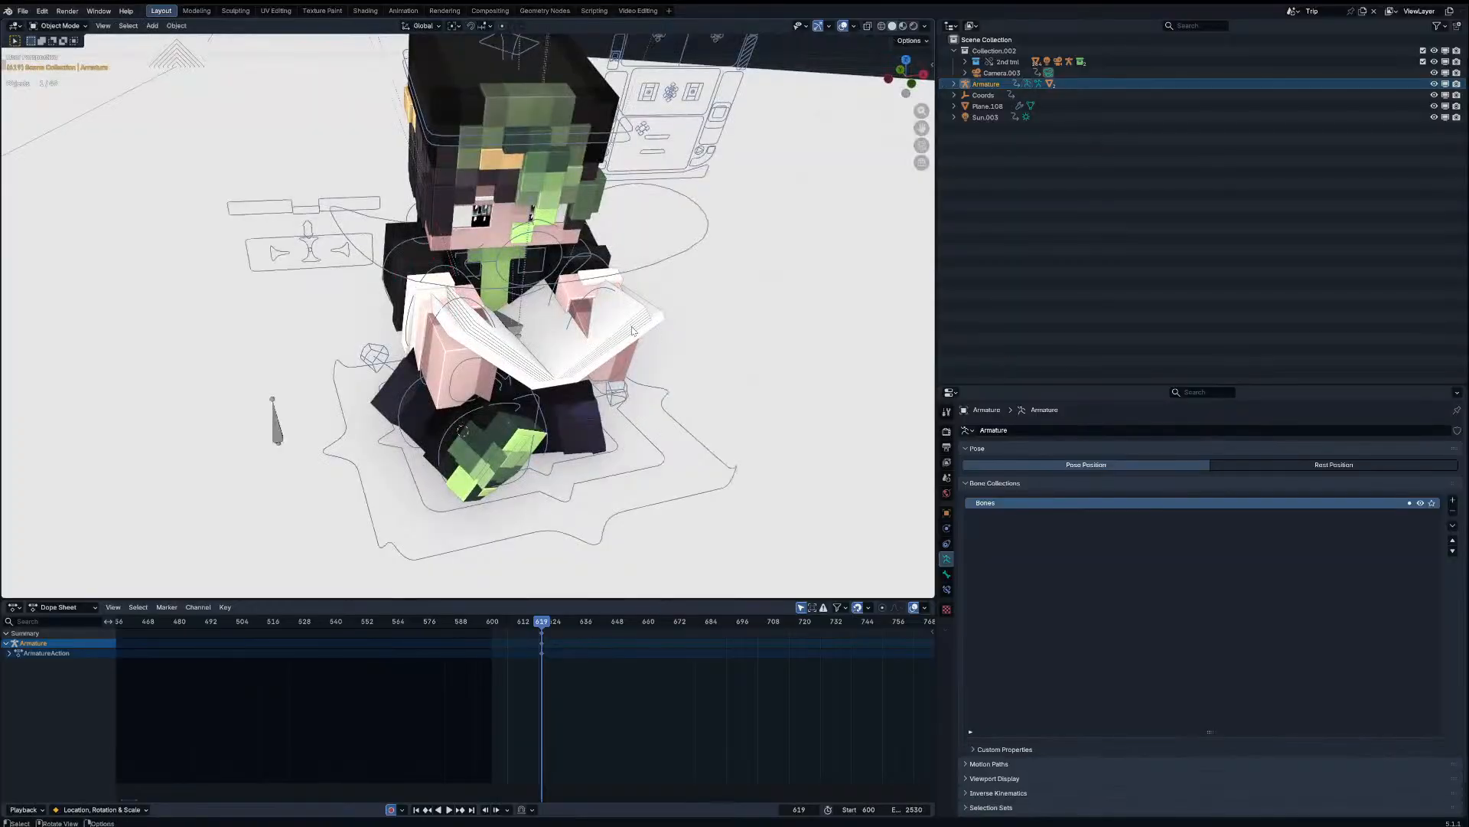
pyautogui.press('KP_0')
pyautogui.press('space')
pyautogui.moveTo(533, 620); pyautogui.dragTo(469, 629)
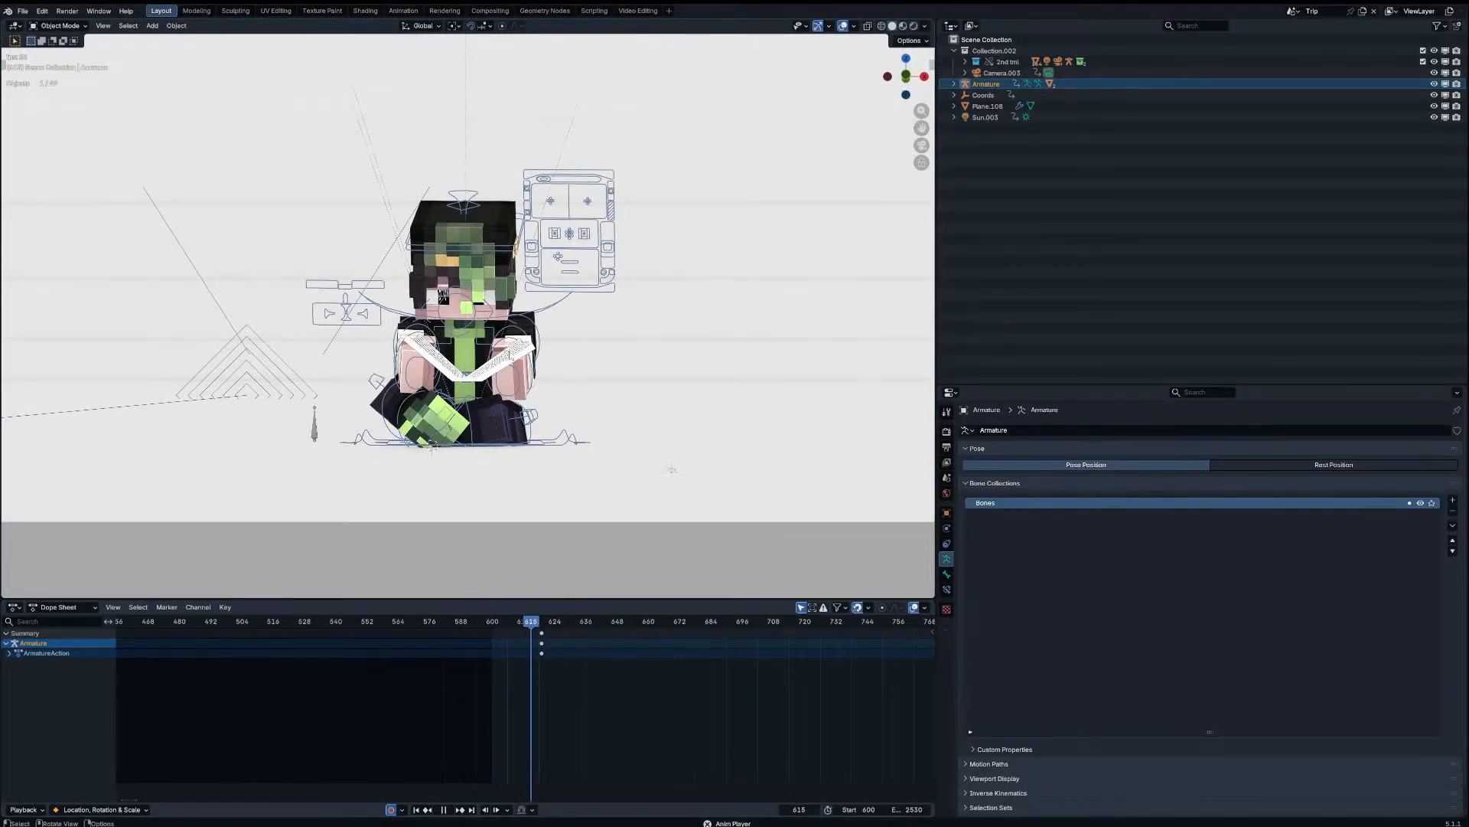
# Step: Key the location, rotation and scale of all the character rig's bones at frame 624
pyautogui.click(569, 290)
pyautogui.hotkey('ctrl', 'Tab')
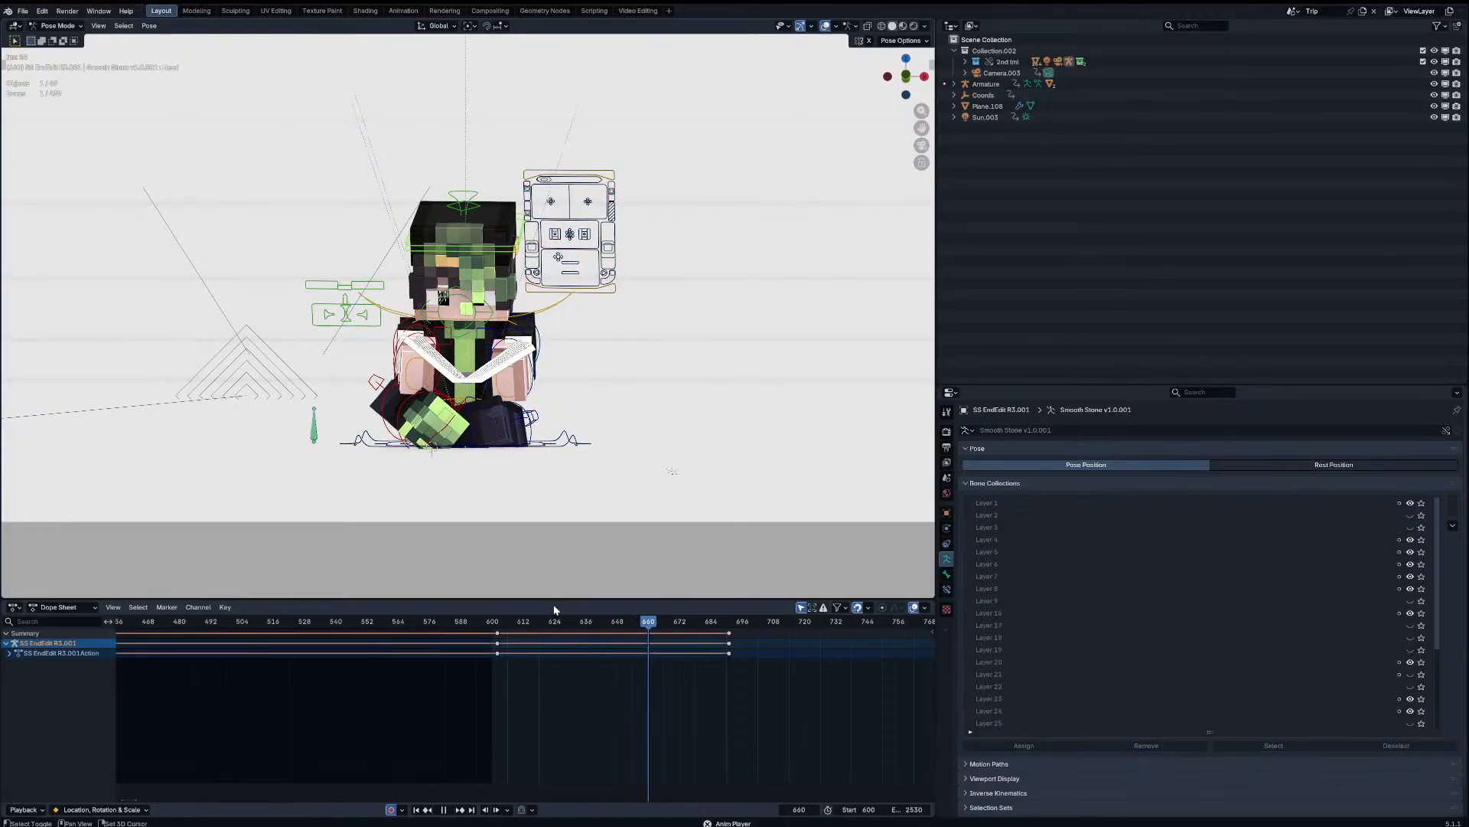
pyautogui.moveTo(501, 624); pyautogui.dragTo(554, 623)
pyautogui.press('a')
pyautogui.press('i')
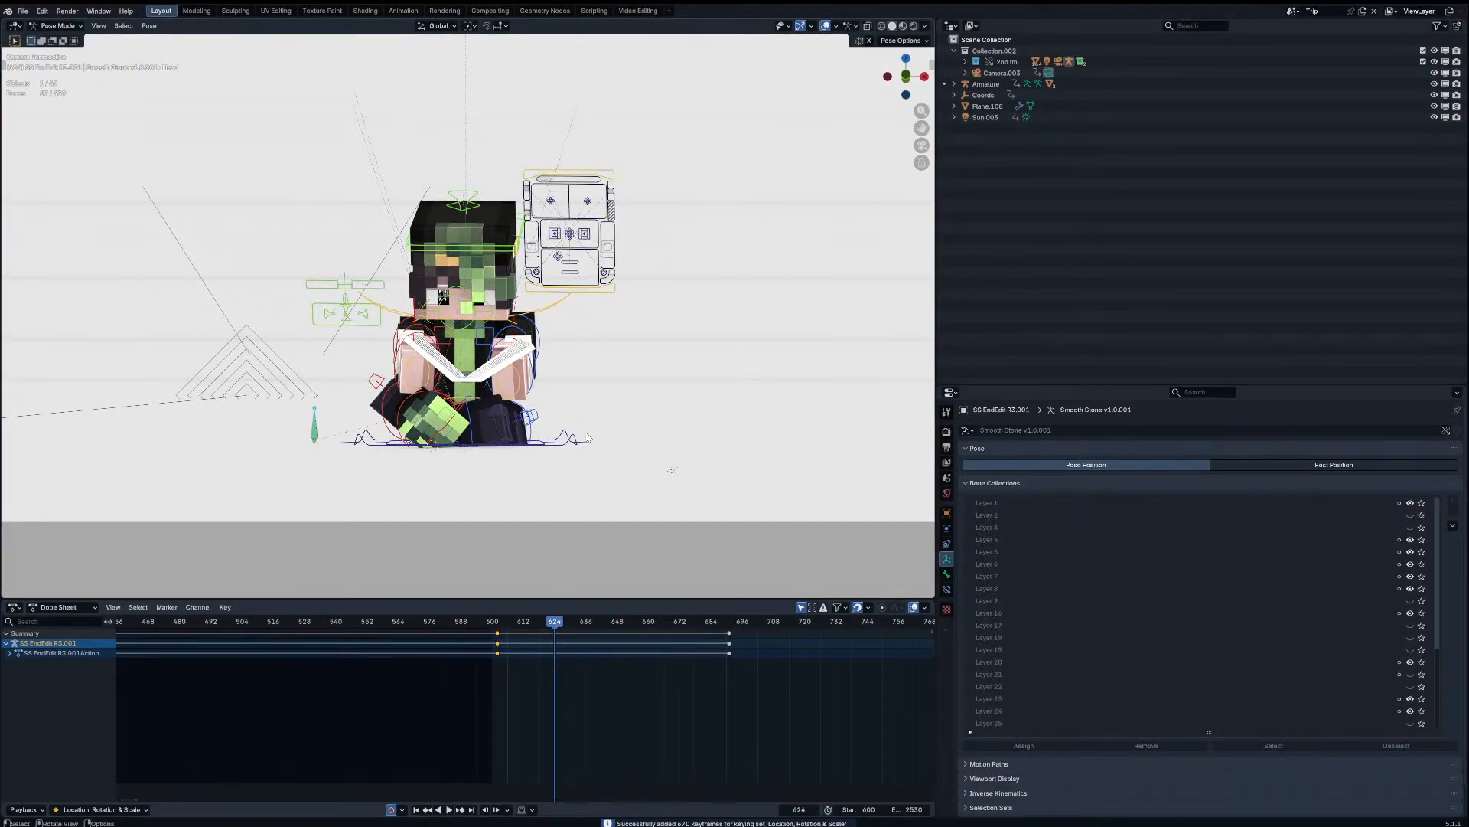
# Step: Rotate the character's Head bone toward the positive X side at frame 624 and play back the head turn
pyautogui.click(505, 256)
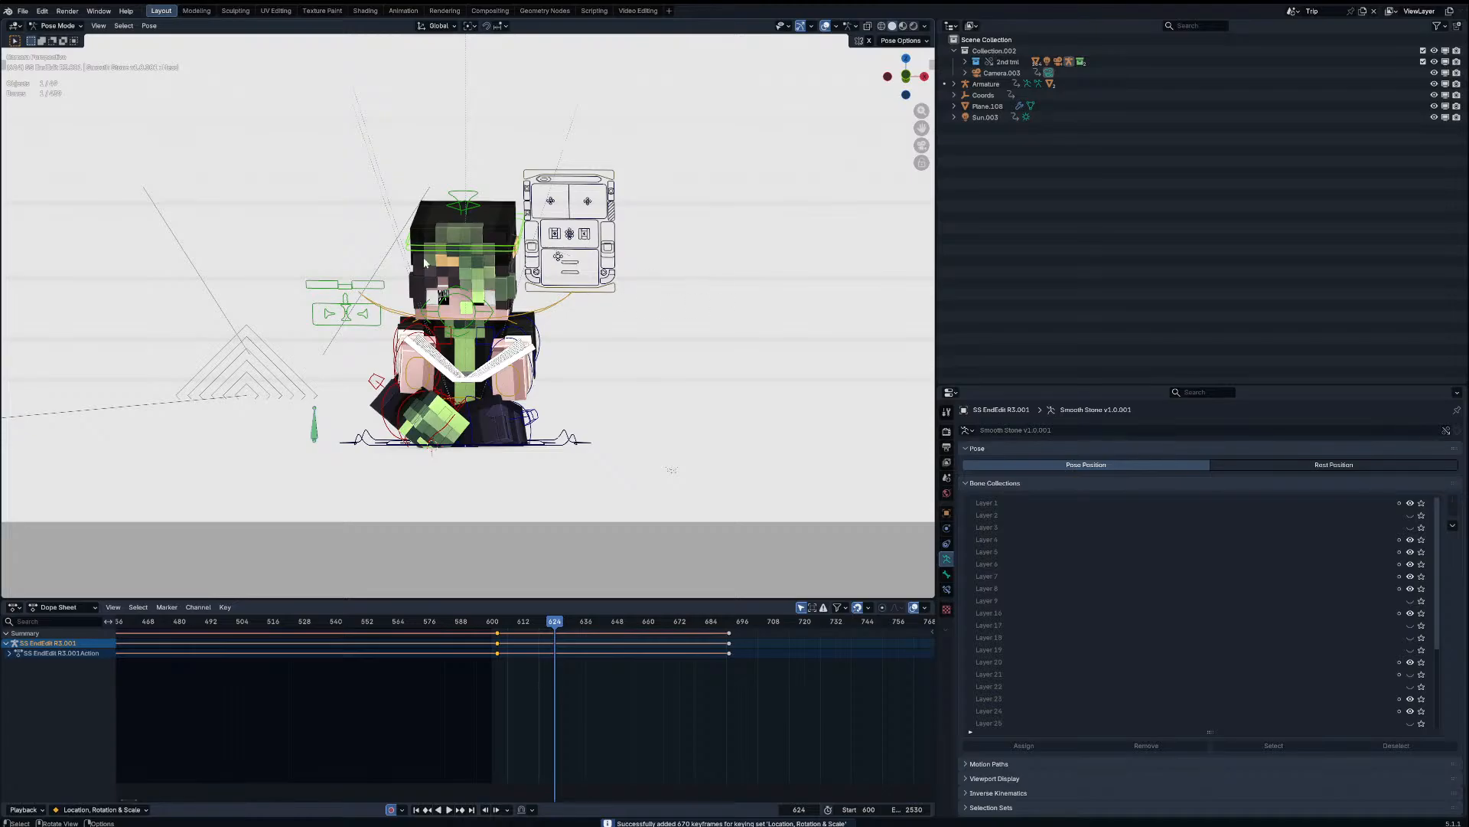
pyautogui.press('r')
pyautogui.press('r')
pyautogui.rightClick(692, 276)
pyautogui.press('r')
pyautogui.press('r')
pyautogui.click(711, 278)
pyautogui.press('r')
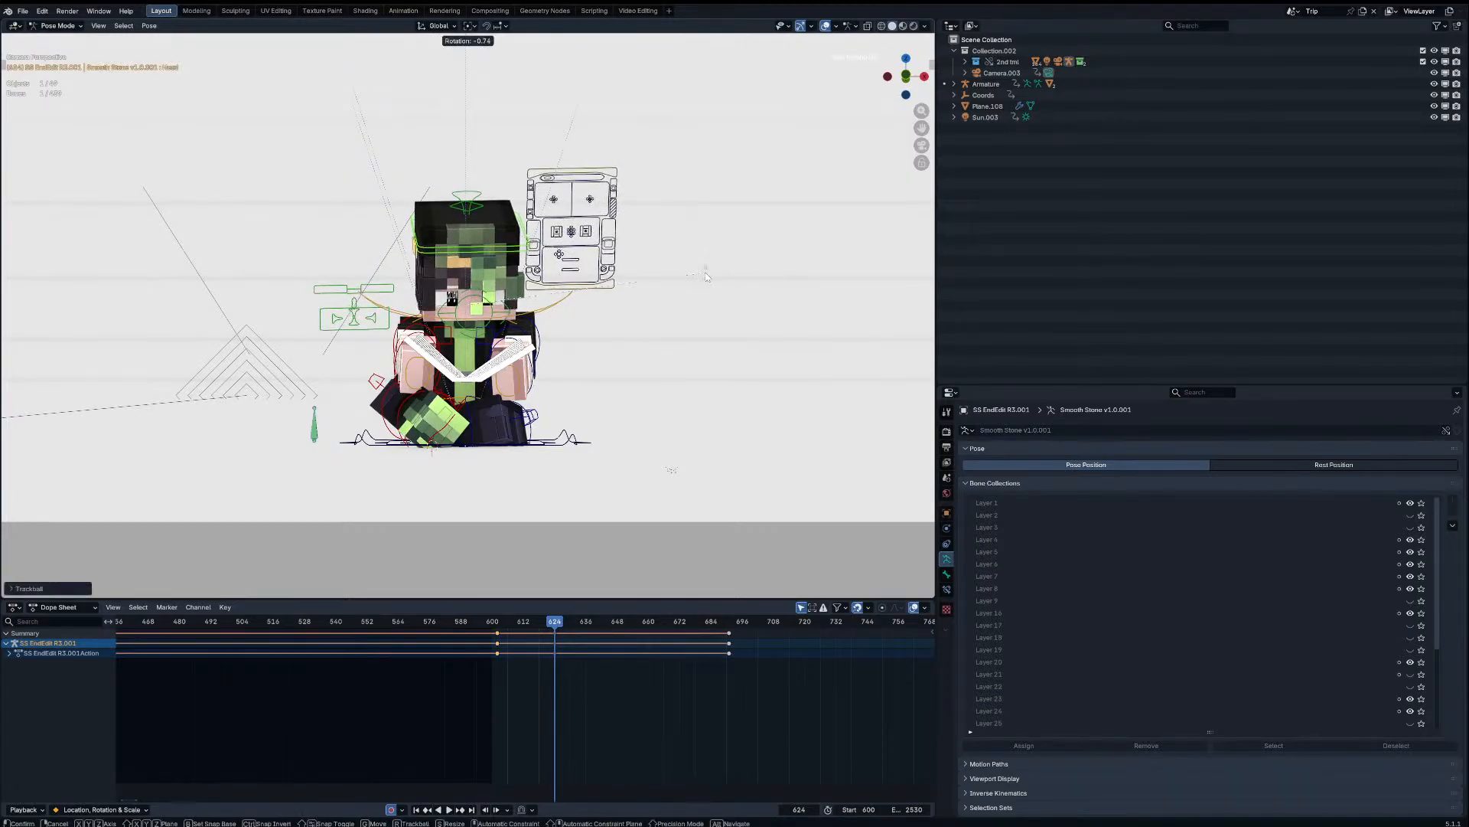
pyautogui.click(707, 276)
pyautogui.moveTo(524, 626); pyautogui.dragTo(501, 623)
pyautogui.press('space')
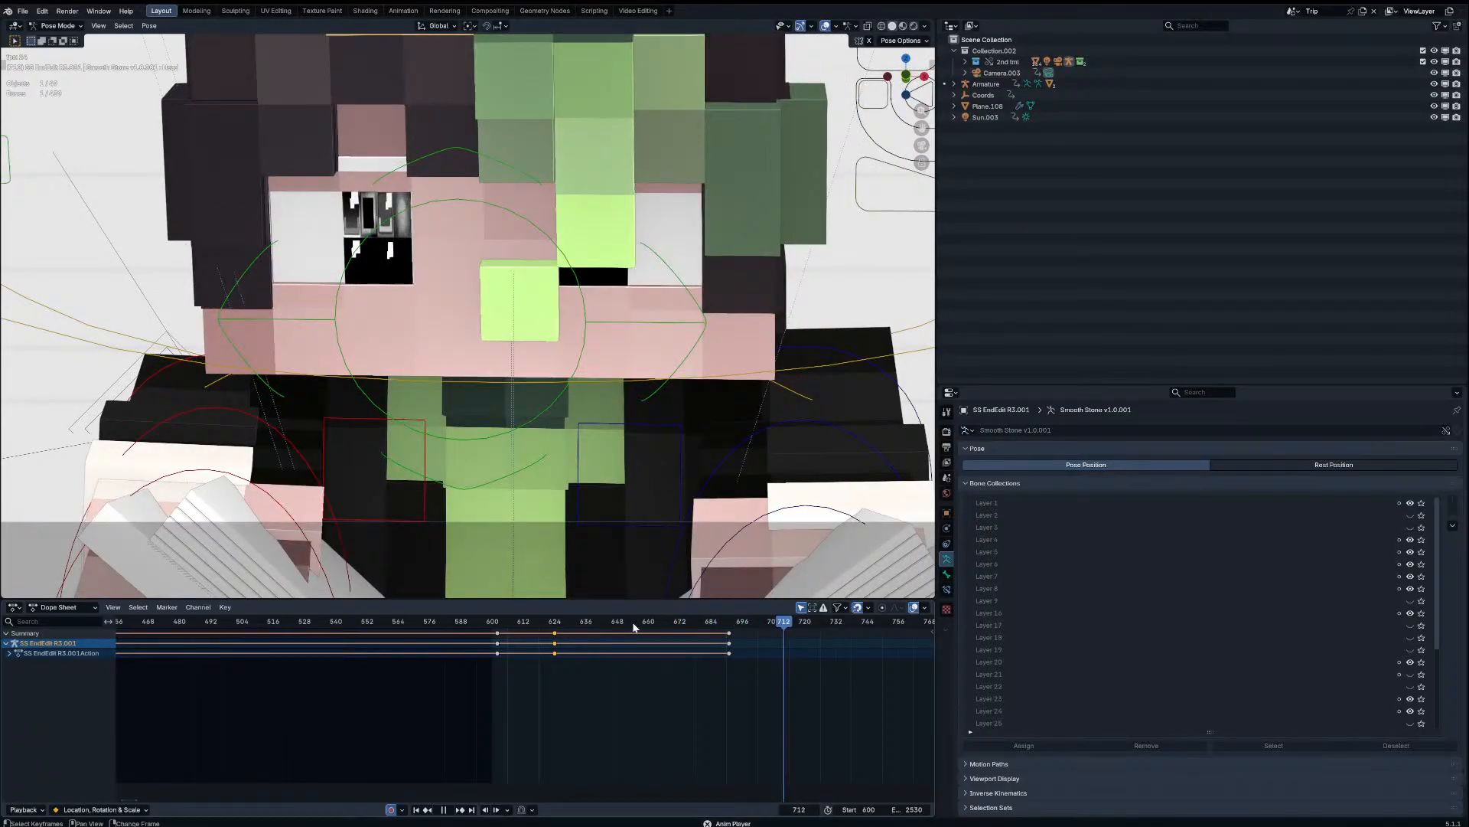
# Step: Select all bones of the character rig and snap their last keyframe to frame 687
pyautogui.moveTo(633, 622); pyautogui.dragTo(634, 622)
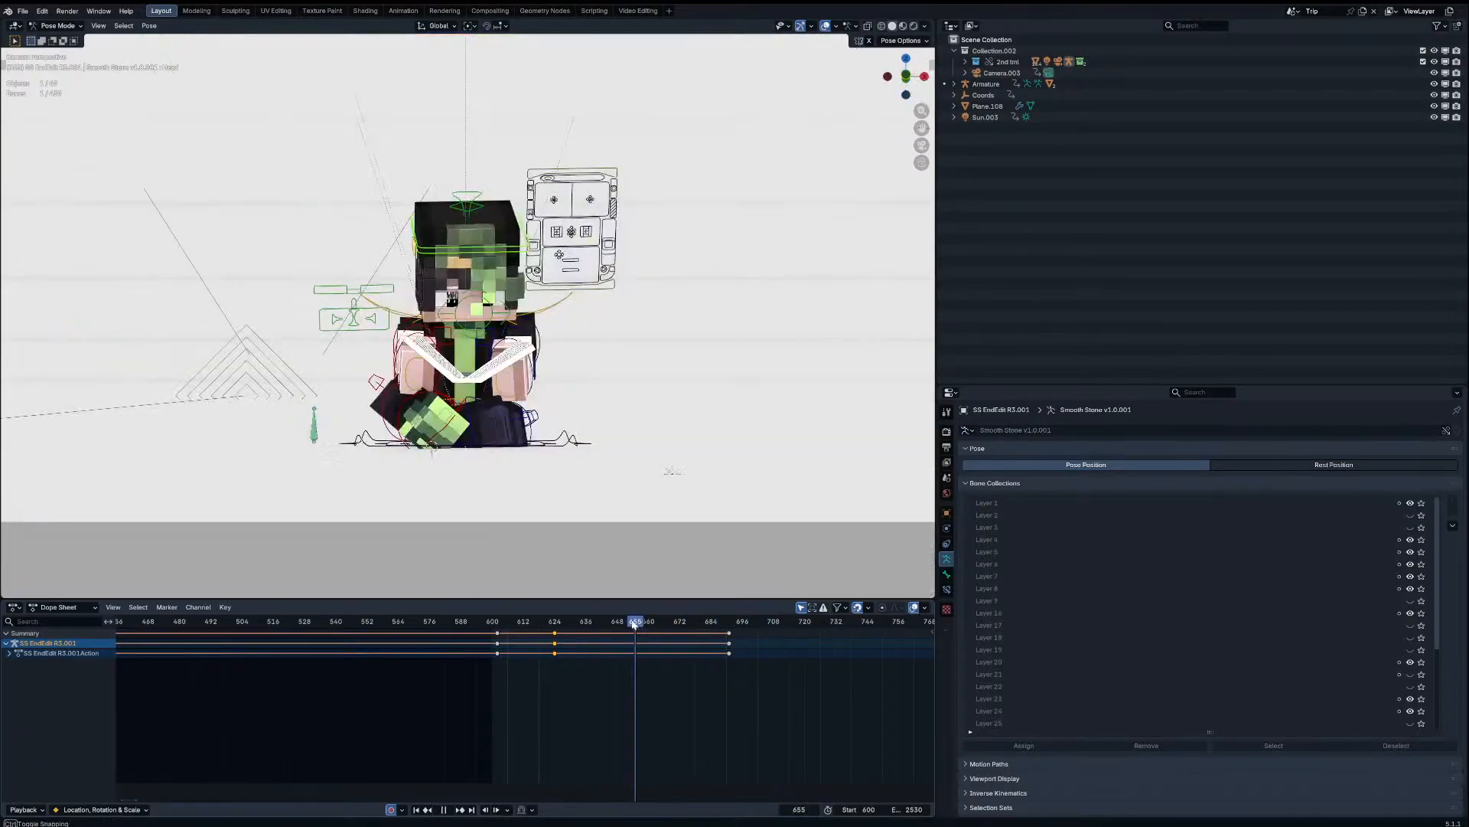
pyautogui.press('space')
pyautogui.press('a')
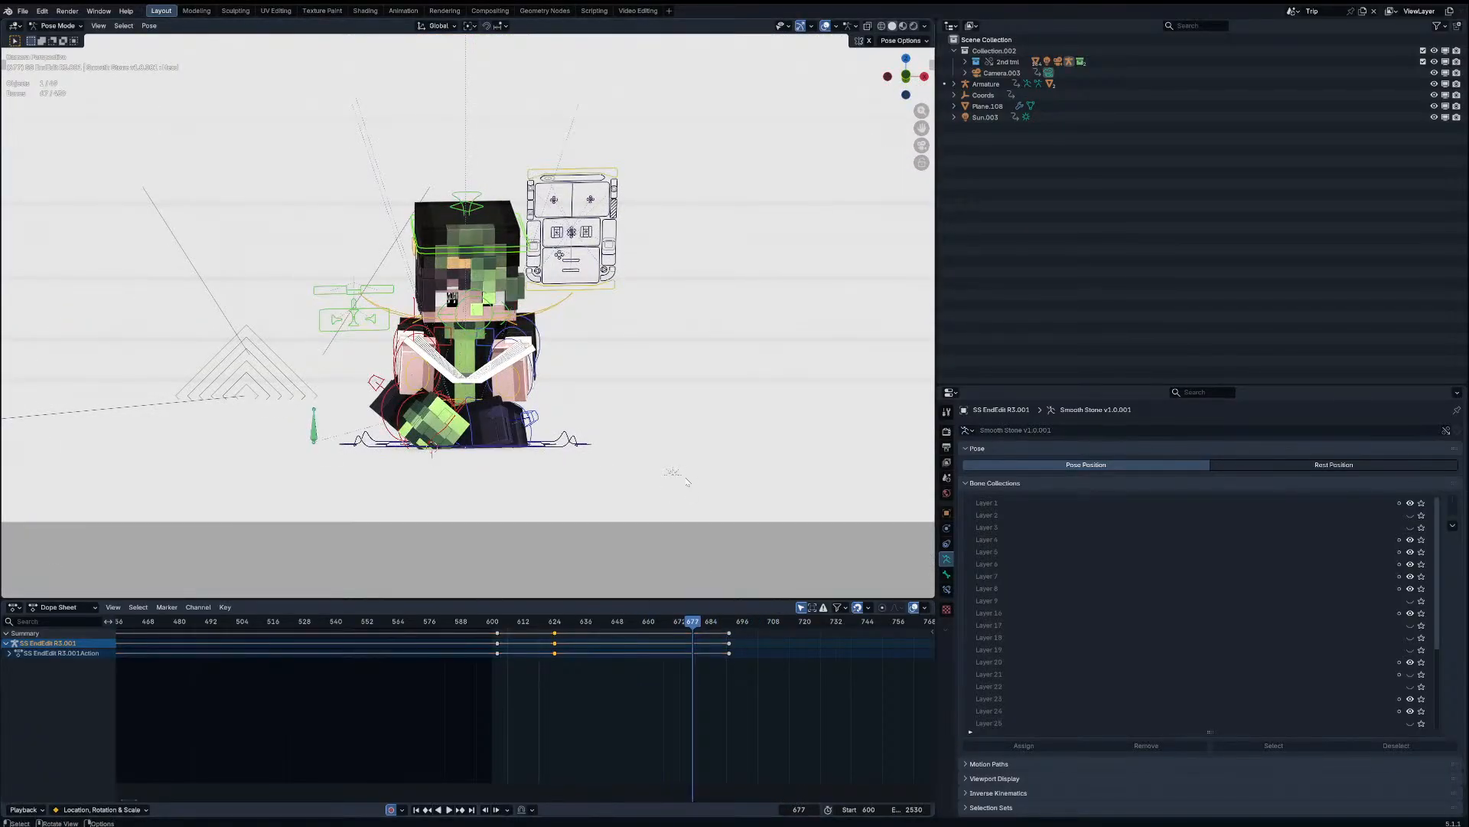
pyautogui.keyDown('alt'); pyautogui.scroll(-4, 685, 481); pyautogui.keyUp('alt')
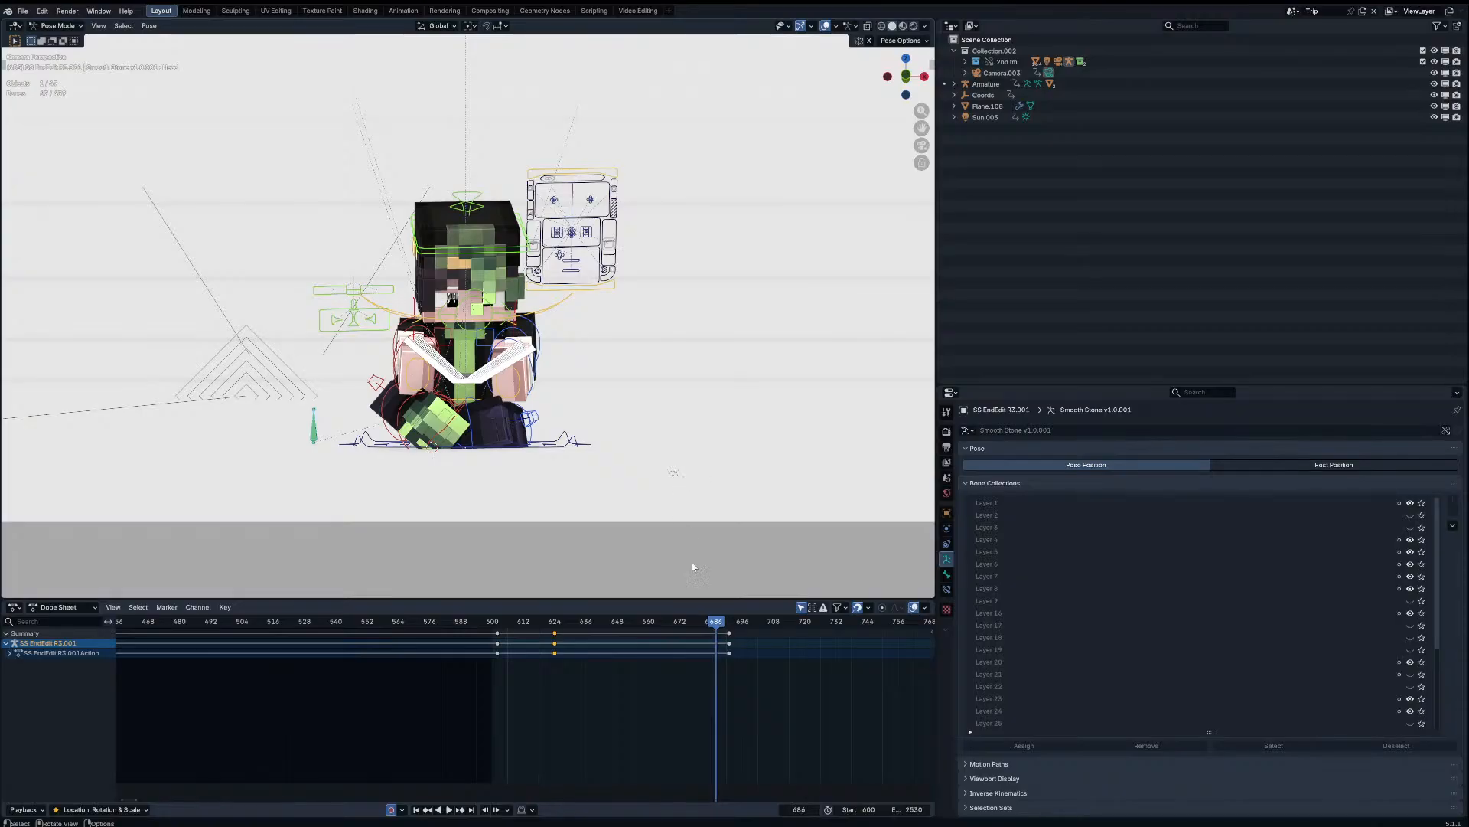
pyautogui.keyDown('alt'); pyautogui.scroll(-2, 693, 567); pyautogui.keyUp('alt')
pyautogui.keyDown('alt'); pyautogui.scroll(2, 726, 646); pyautogui.keyUp('alt')
pyautogui.keyDown('alt'); pyautogui.scroll(-1, 729, 646); pyautogui.keyUp('alt')
pyautogui.click(728, 645)
pyautogui.hotkey('shift', 's')
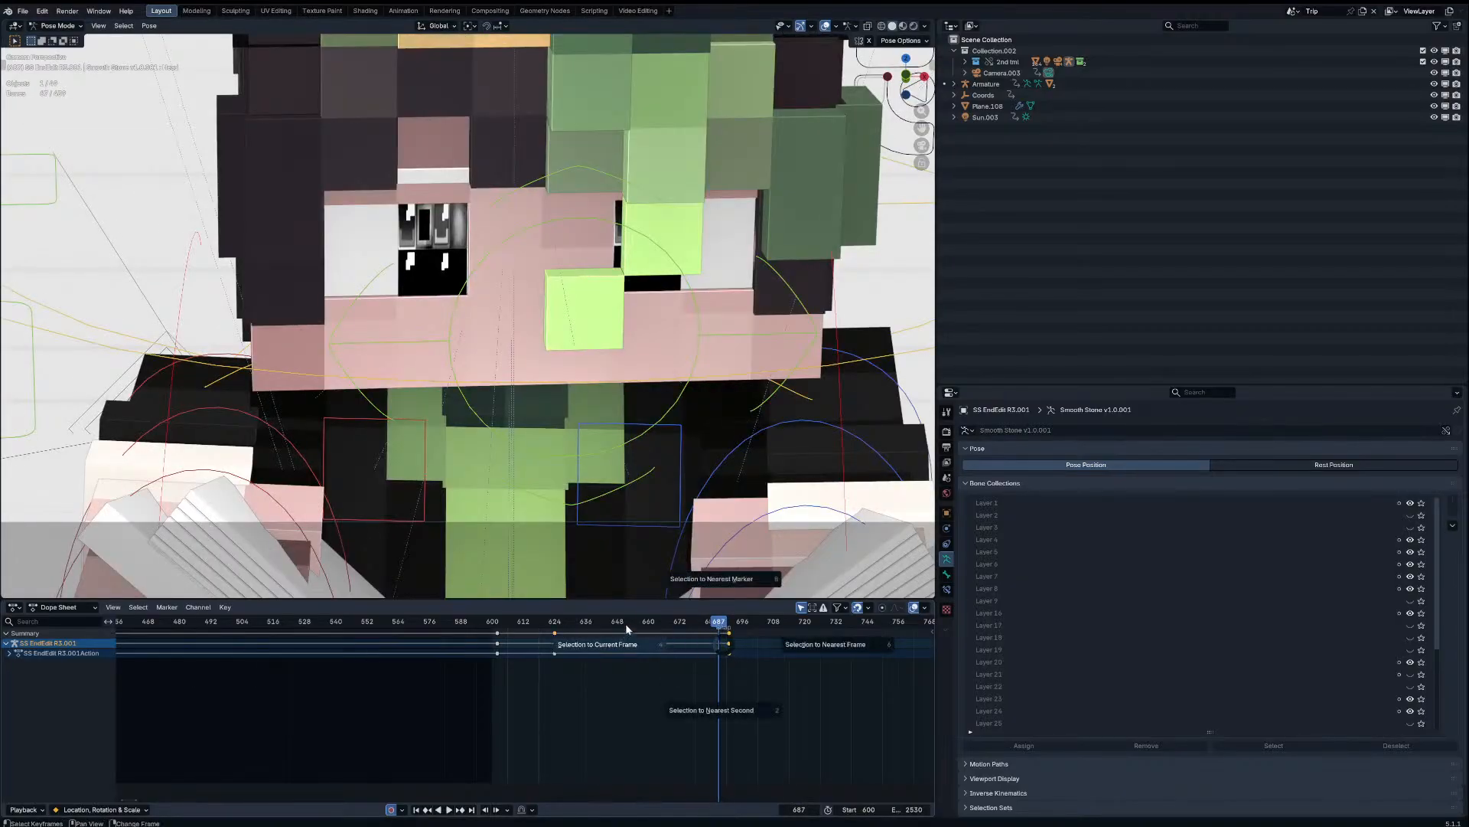
pyautogui.click(626, 629)
# Step: Rotate the character's Head bone slightly at frame 645
pyautogui.moveTo(615, 622); pyautogui.dragTo(502, 621)
pyautogui.press('space')
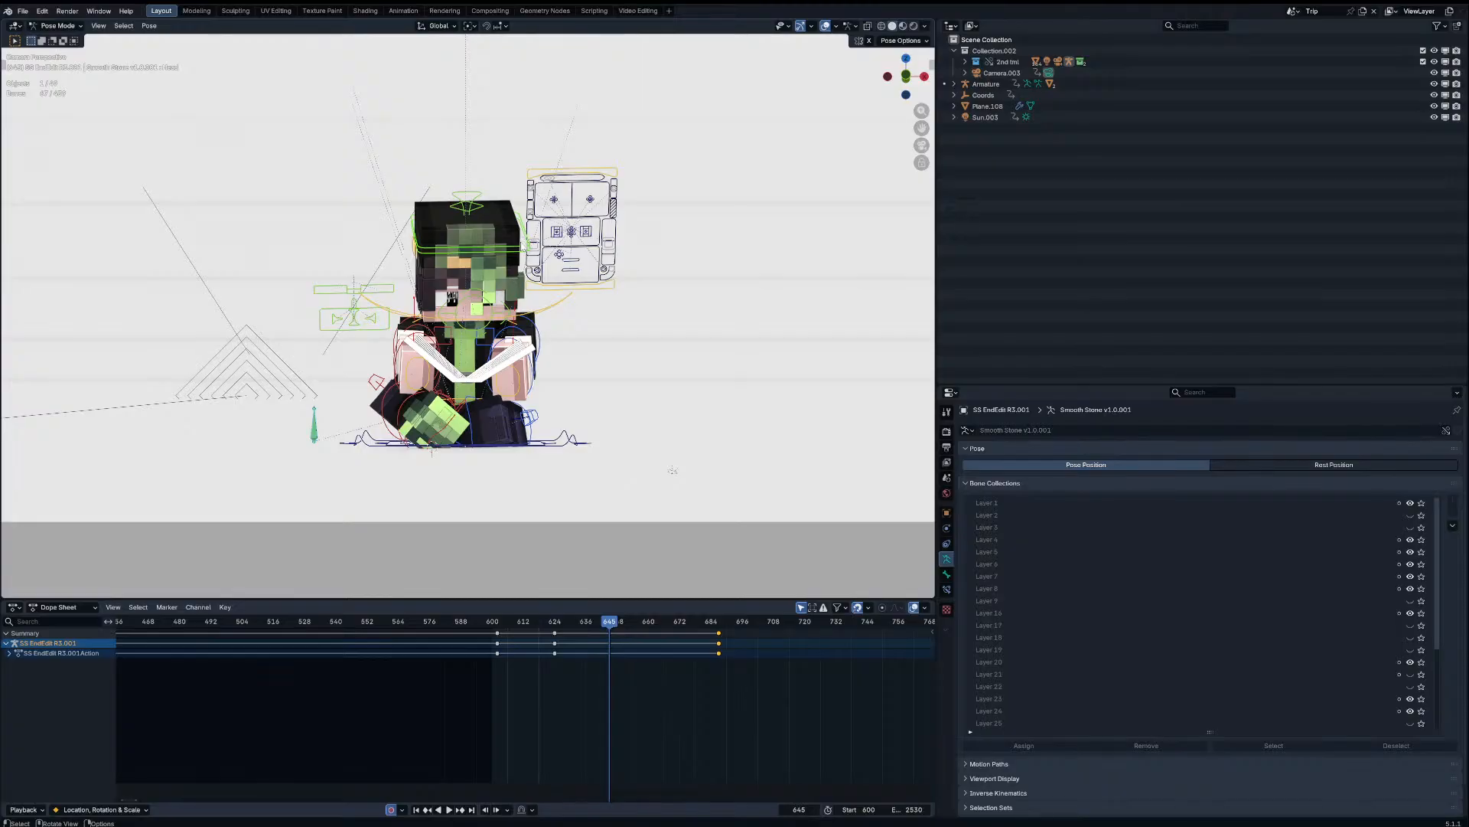
pyautogui.click(524, 246)
pyautogui.press('r')
pyautogui.press('r')
pyautogui.click(615, 293)
pyautogui.press('r')
pyautogui.click(608, 305)
# Step: Rotate the Head bone back toward the negative X side at frame 648
pyautogui.keyDown('alt'); pyautogui.scroll(-1, 608, 305); pyautogui.keyUp('alt')
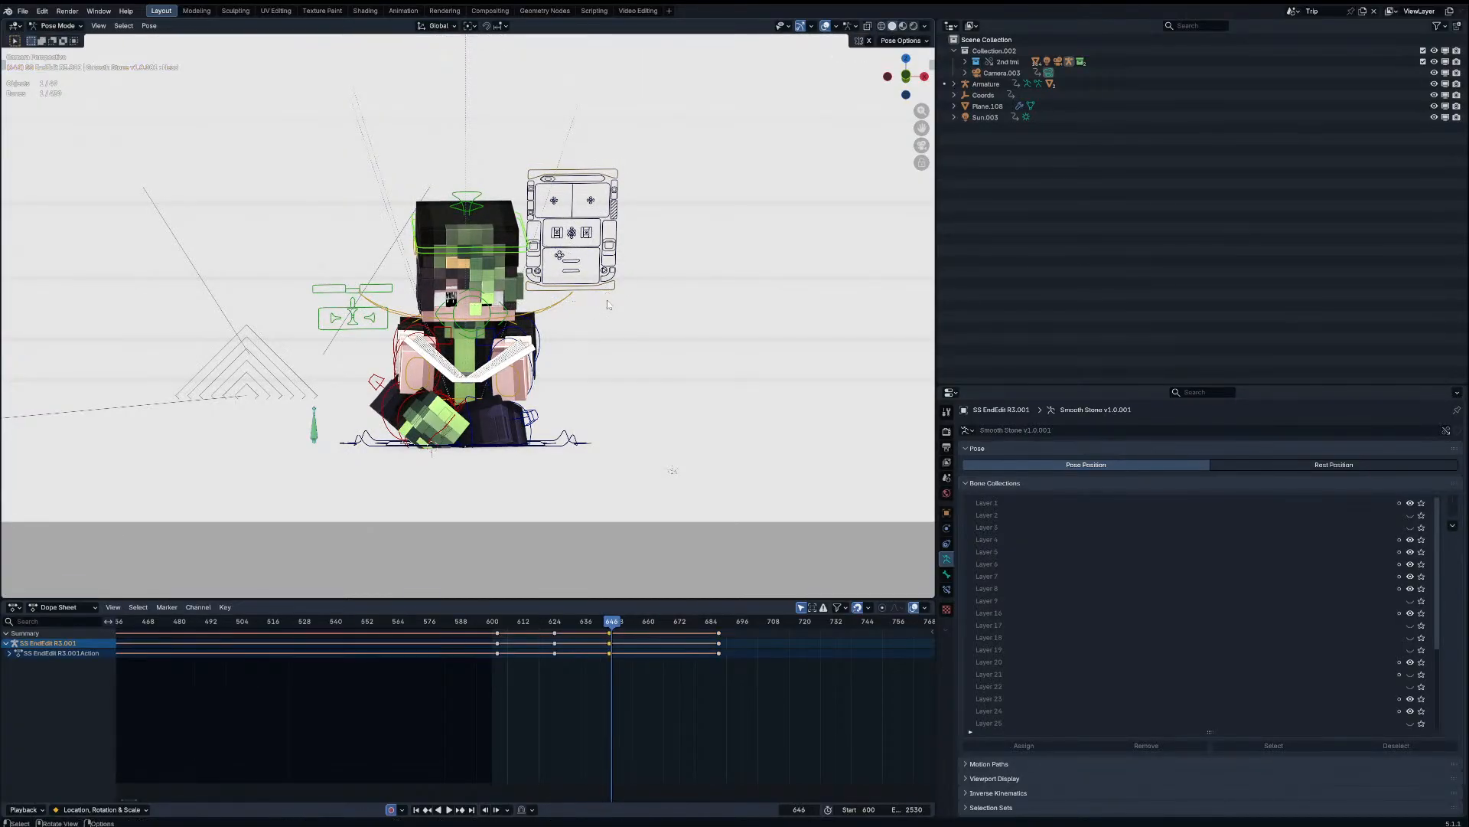
pyautogui.keyDown('alt'); pyautogui.scroll(-2, 608, 304); pyautogui.keyUp('alt')
pyautogui.press('r')
pyautogui.press('r')
pyautogui.click(601, 303)
pyautogui.press('r')
pyautogui.click(600, 300)
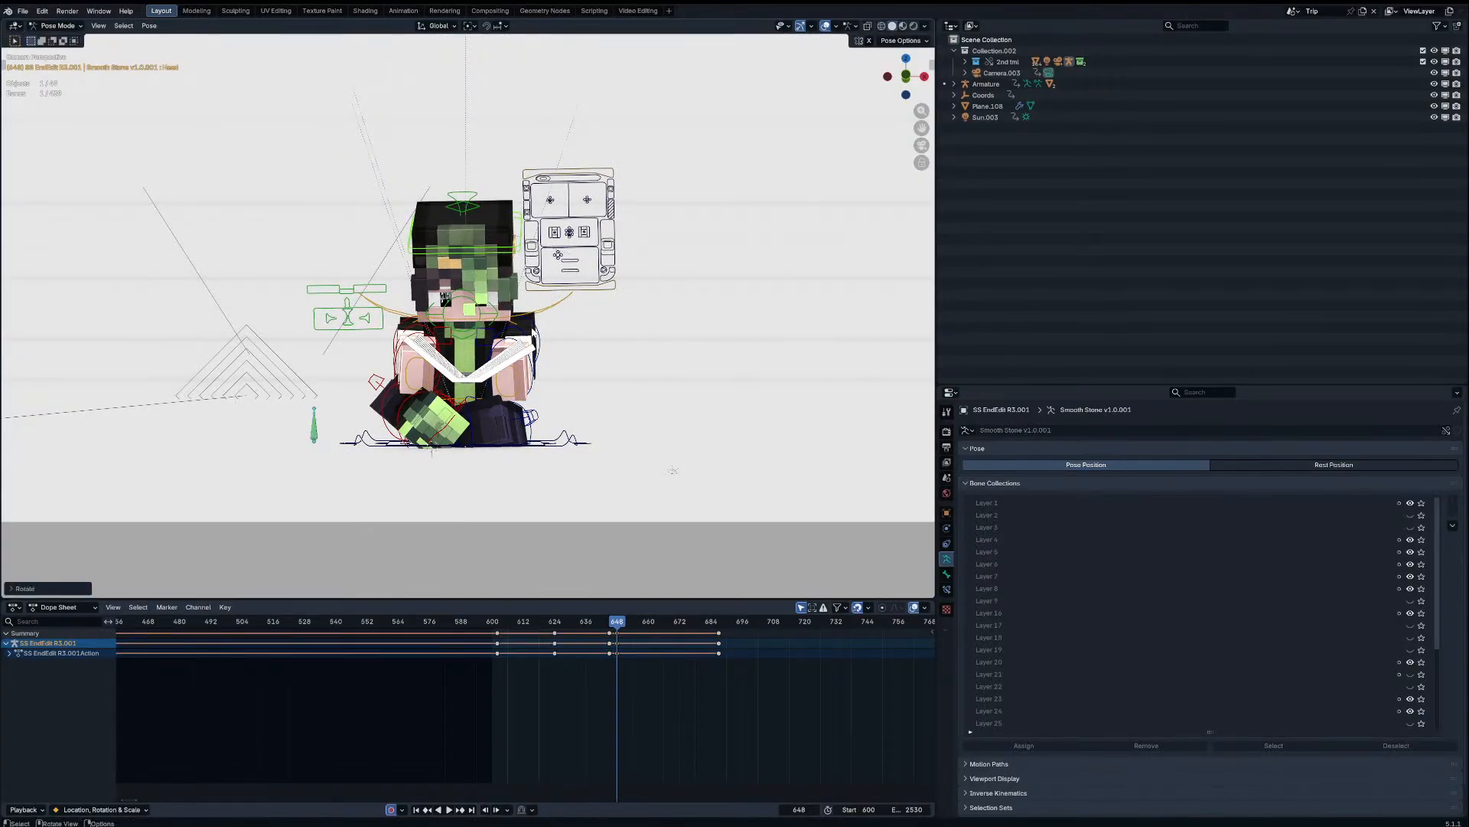
# Step: Rotate the Arm_Shoulder_L bone inward at frame 648 so the forearm reaches across the chest behind the book
pyautogui.click(544, 333)
pyautogui.press('r')
pyautogui.press('r')
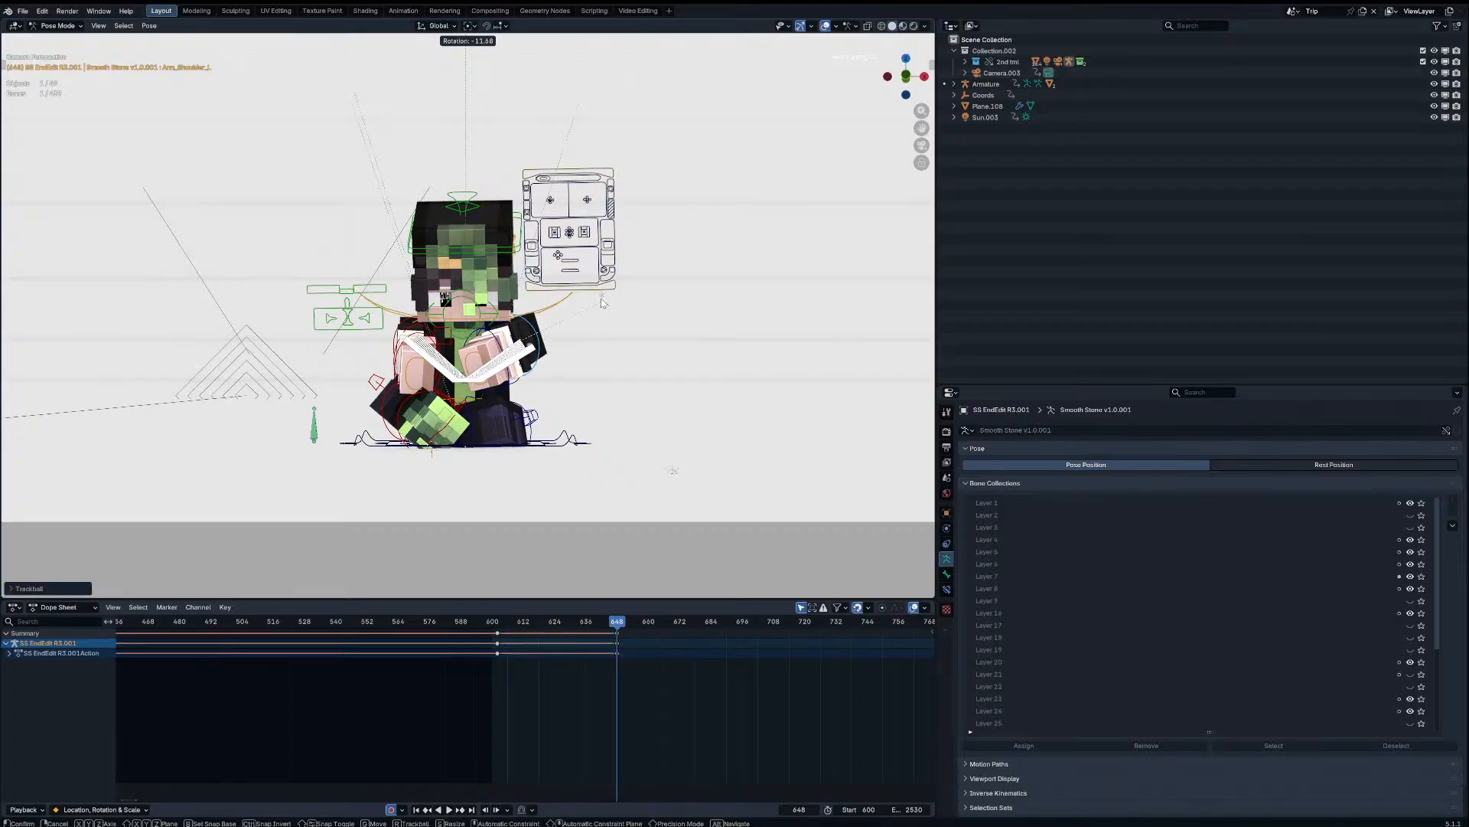
pyautogui.press('r')
pyautogui.click(597, 296)
pyautogui.press('r')
pyautogui.click(596, 297)
# Step: Key the book armature's bones at frame 648 and rotate Flap.R inward to close that cover toward the other one
pyautogui.click(535, 350)
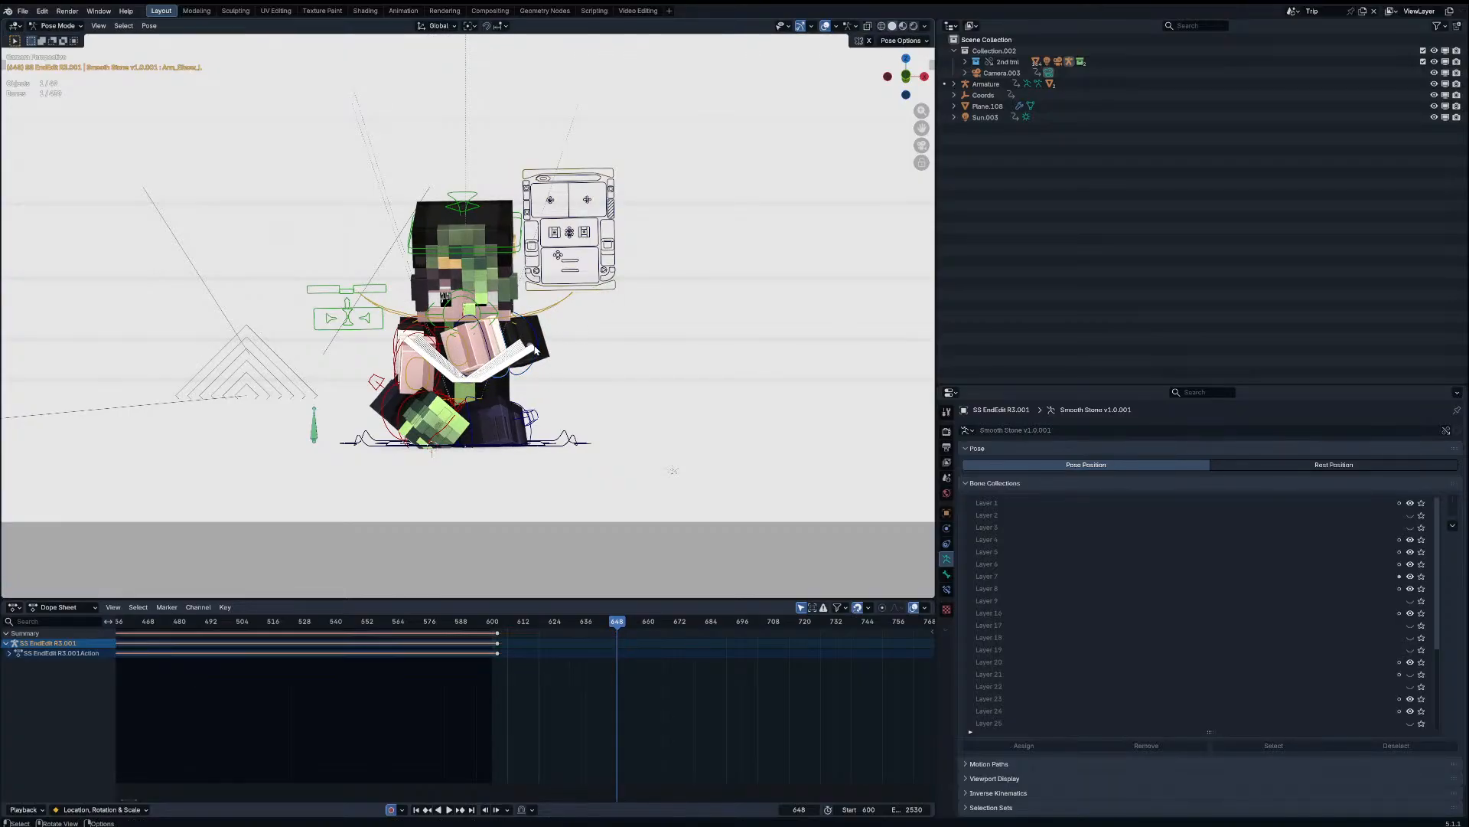
pyautogui.click(531, 349)
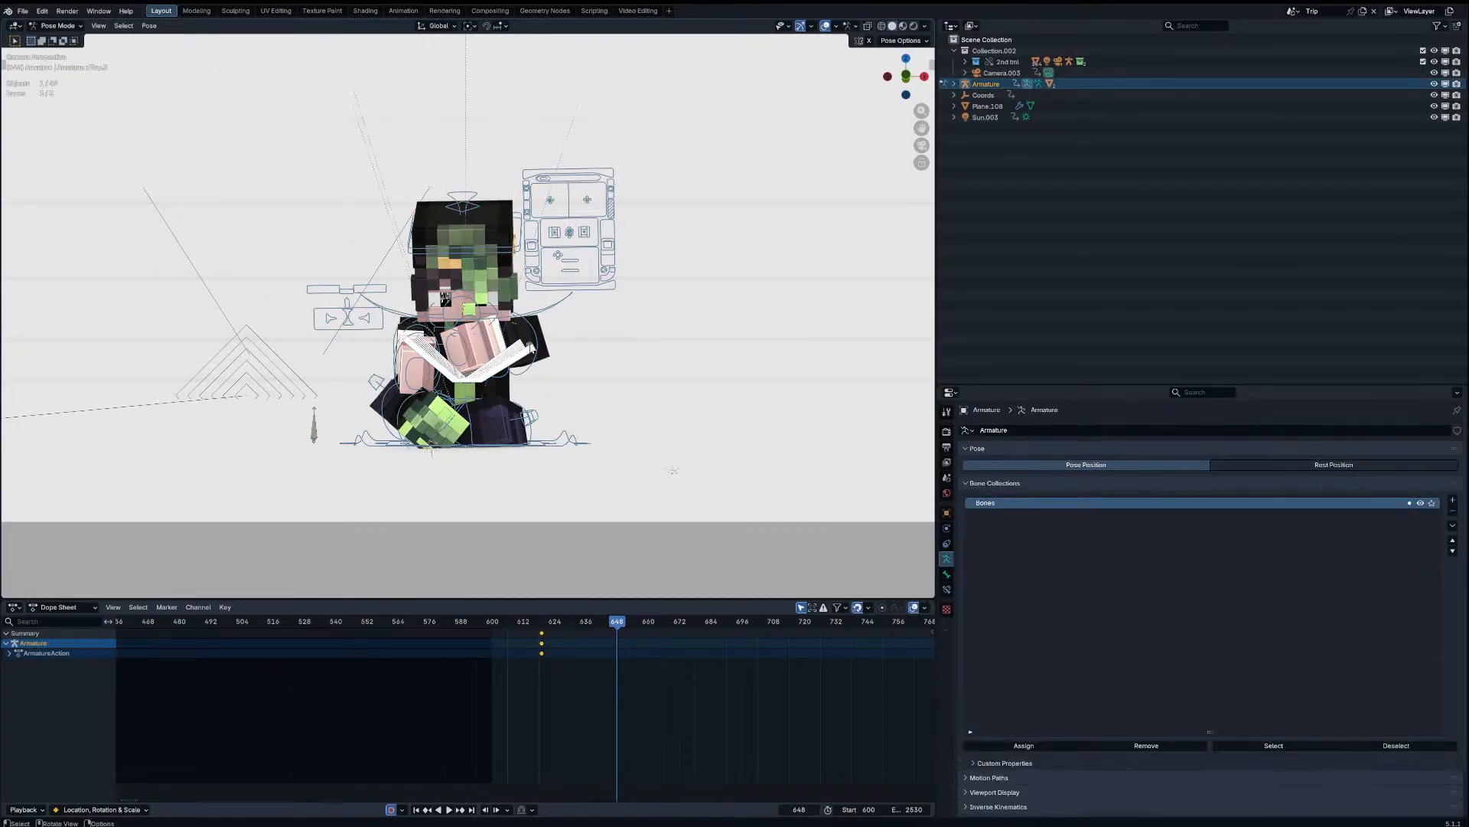
pyautogui.press('i')
pyautogui.press('r')
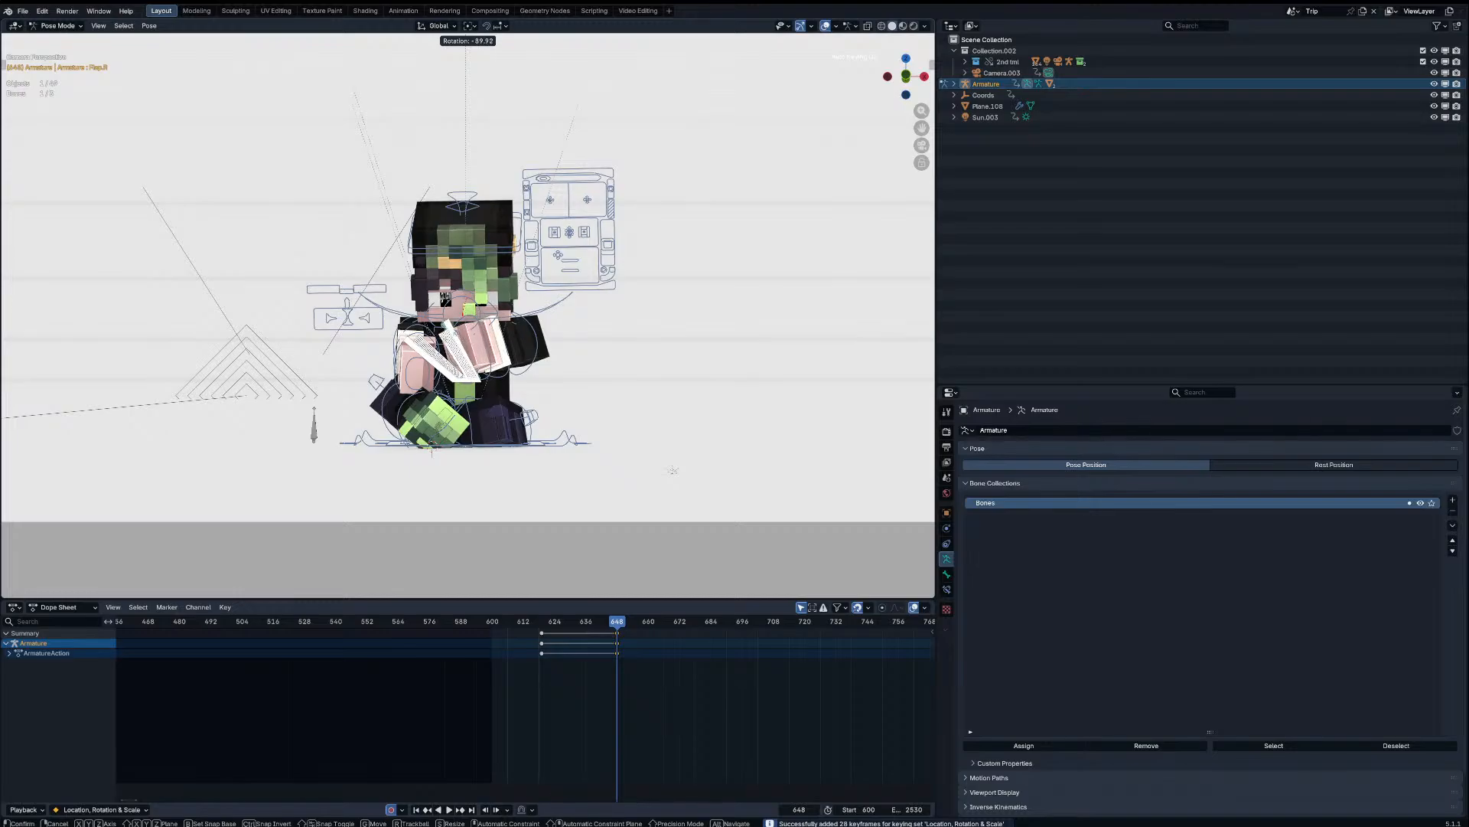
pyautogui.click(436, 362)
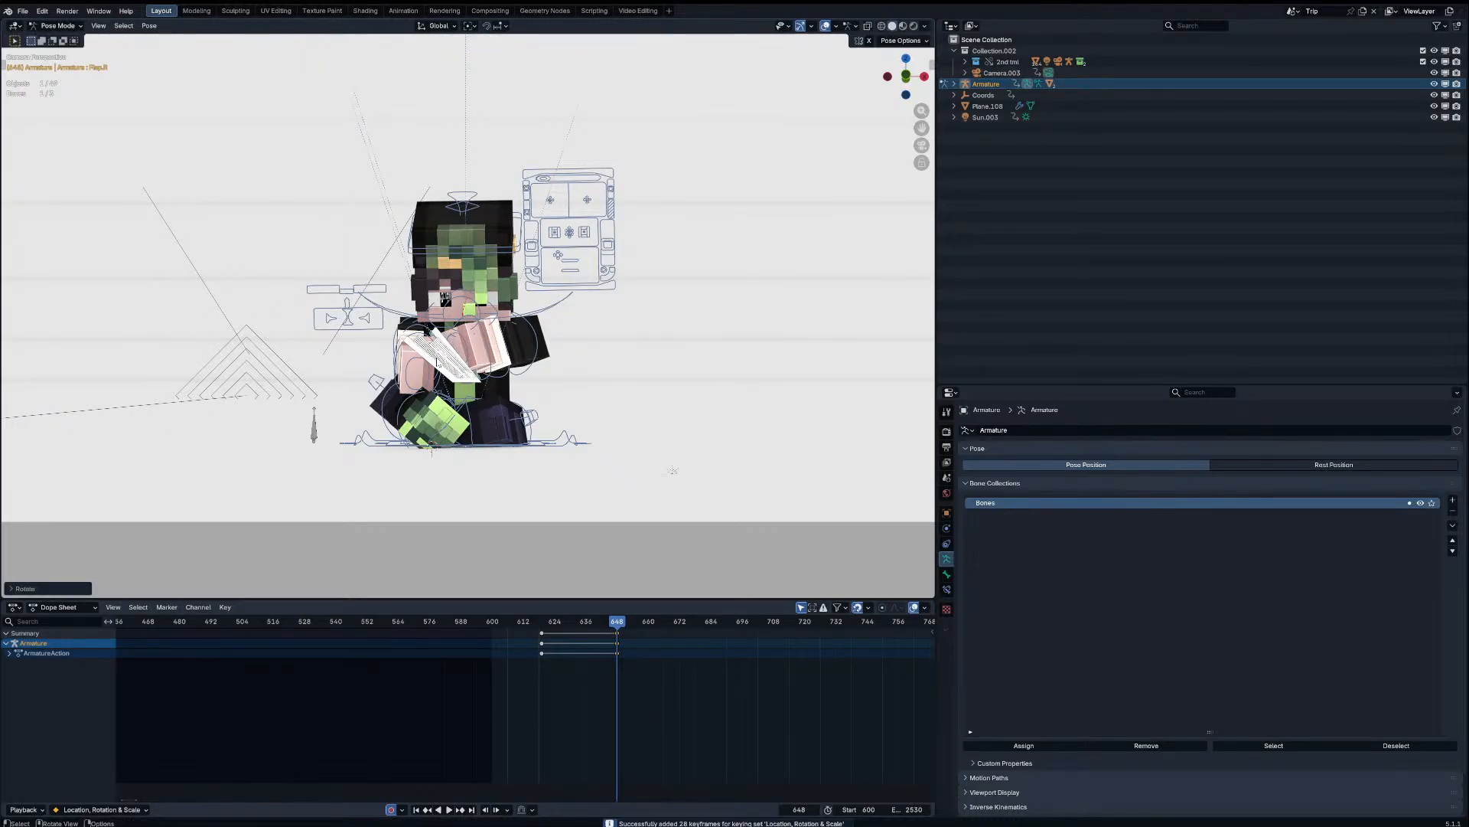
# Step: Fine-tune the rotation of the book's Flap.R bone at frame 648 so the cover lies almost against the other one
pyautogui.press('r')
pyautogui.click(502, 383)
pyautogui.press('r')
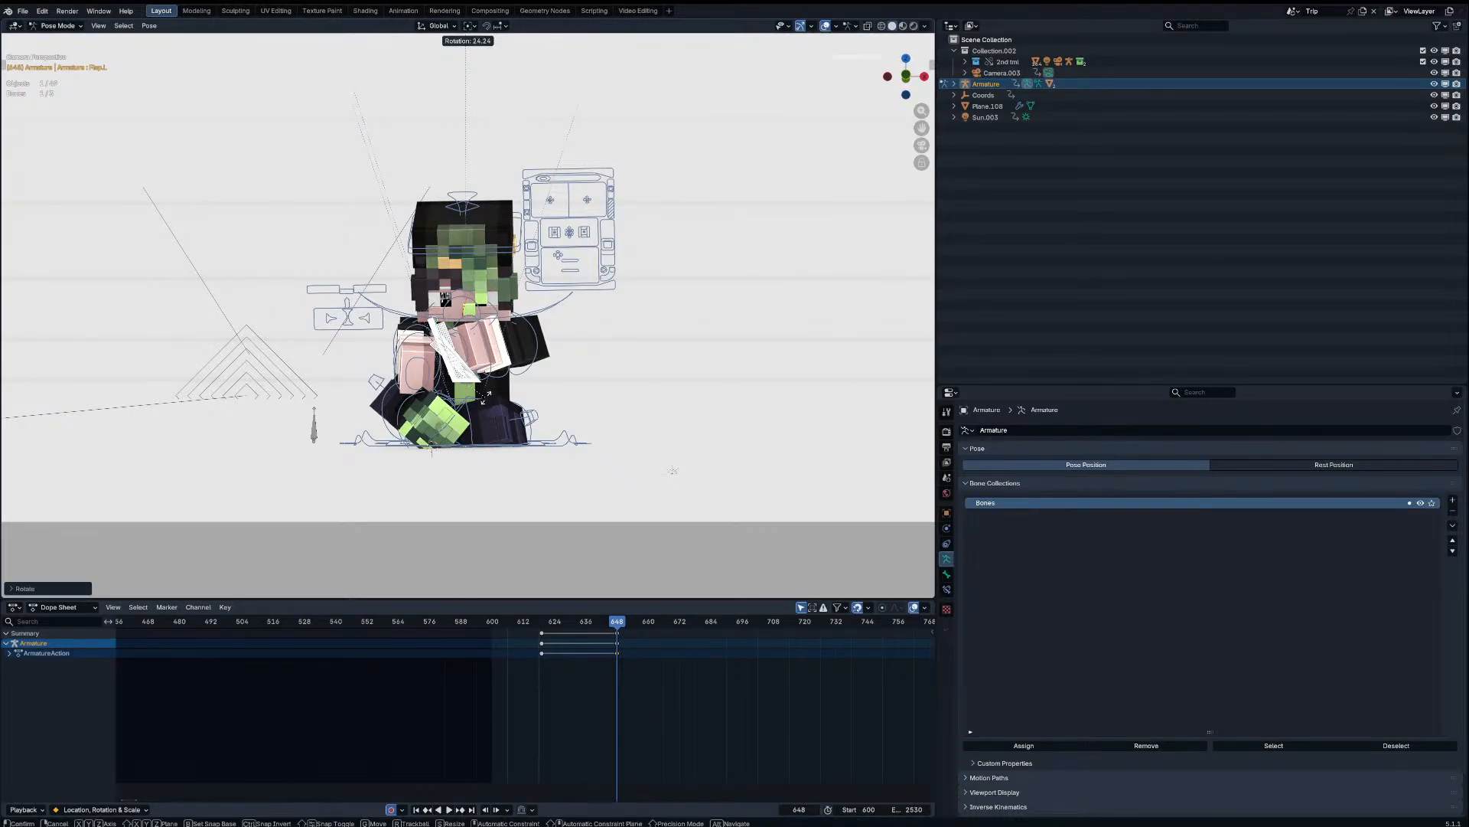
pyautogui.click(476, 377)
pyautogui.press('r')
pyautogui.press('r')
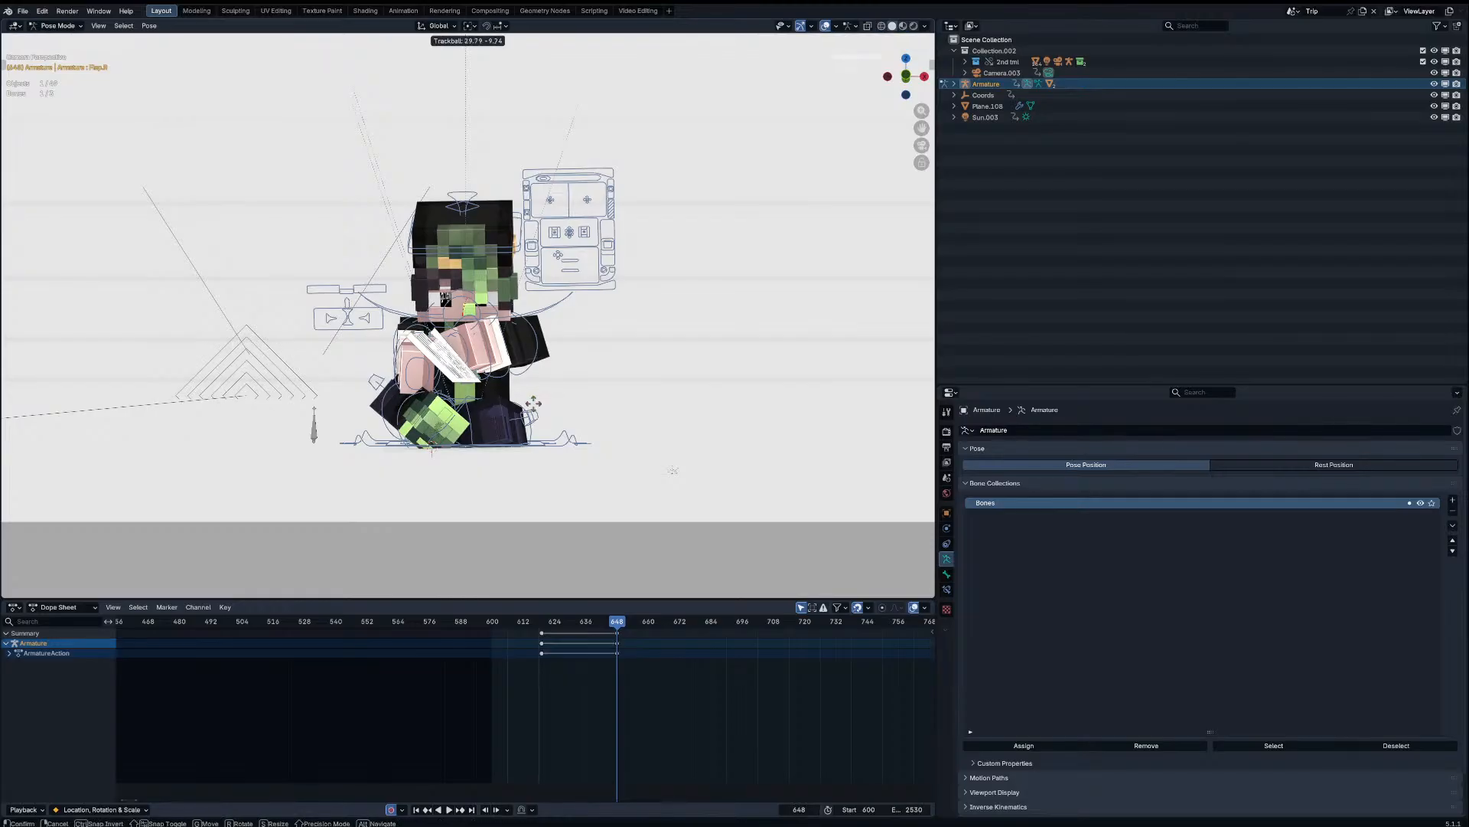
pyautogui.click(567, 392)
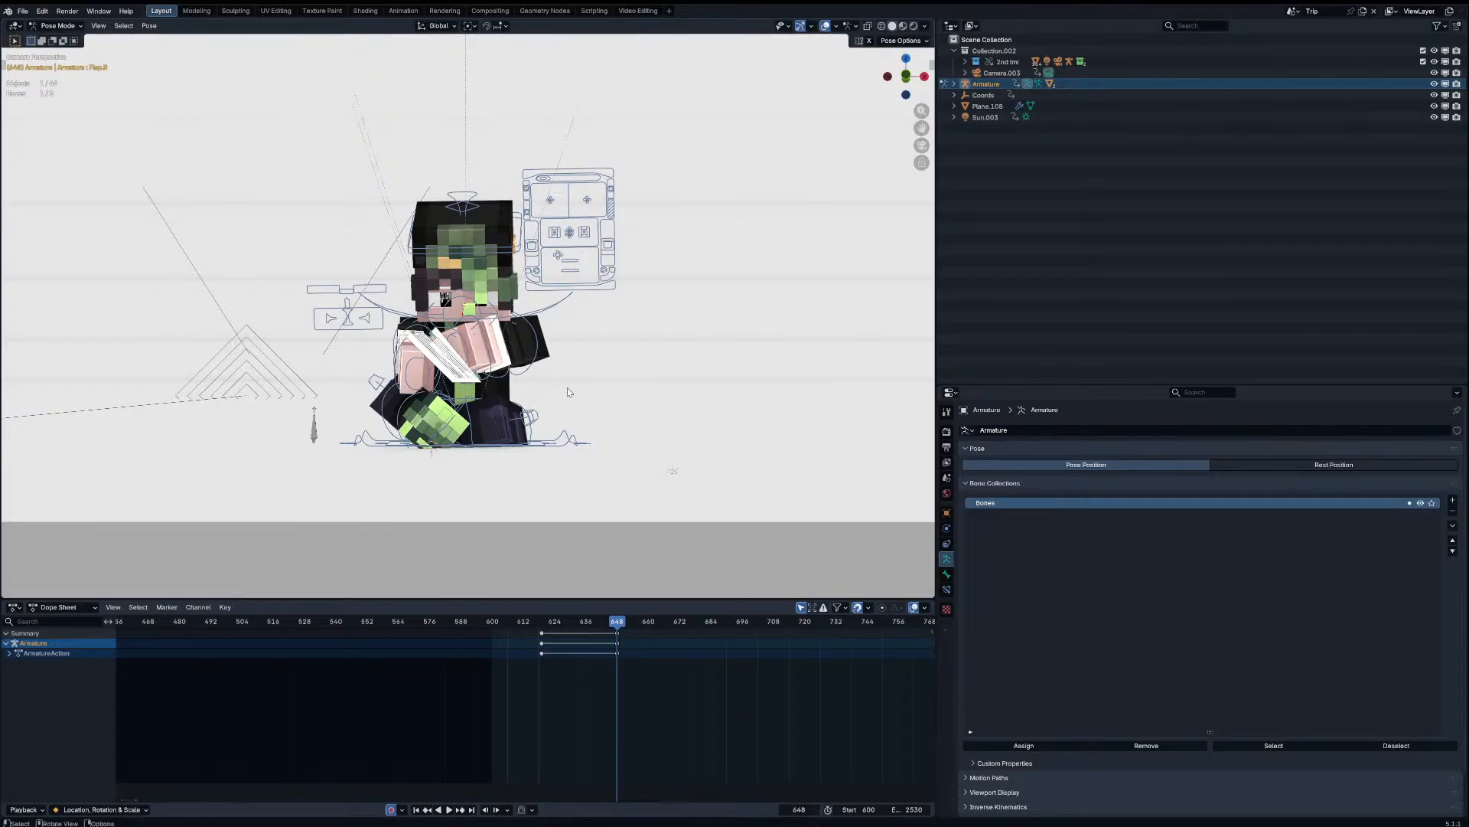
# Step: Switch to posing the character rig and key its left shoulder arm bone at frame 648
pyautogui.hotkey('ctrl', 'Tab')
pyautogui.click(535, 349)
pyautogui.hotkey('ctrl', 'Tab')
pyautogui.click(535, 349)
pyautogui.press('i')
# Step: Rotate the Arm_Shoulder_L bone back outward at frame 654 so the forearm leaves the chest
pyautogui.keyDown('alt'); pyautogui.scroll(-6, 535, 349); pyautogui.keyUp('alt')
pyautogui.press('r')
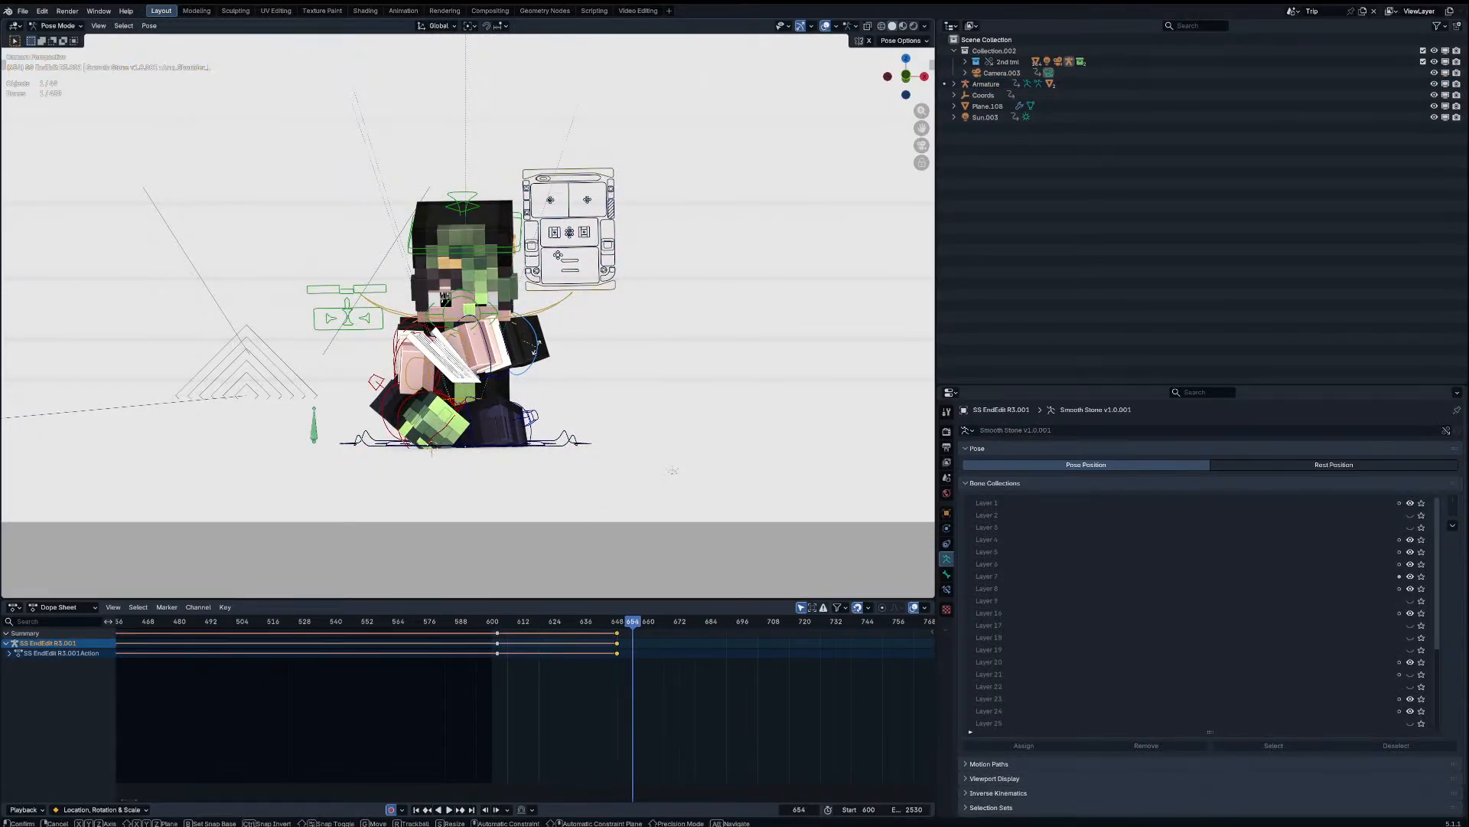
pyautogui.press('r')
pyautogui.click(926, 354)
pyautogui.press('r')
pyautogui.click(617, 434)
pyautogui.press('r')
pyautogui.press('r')
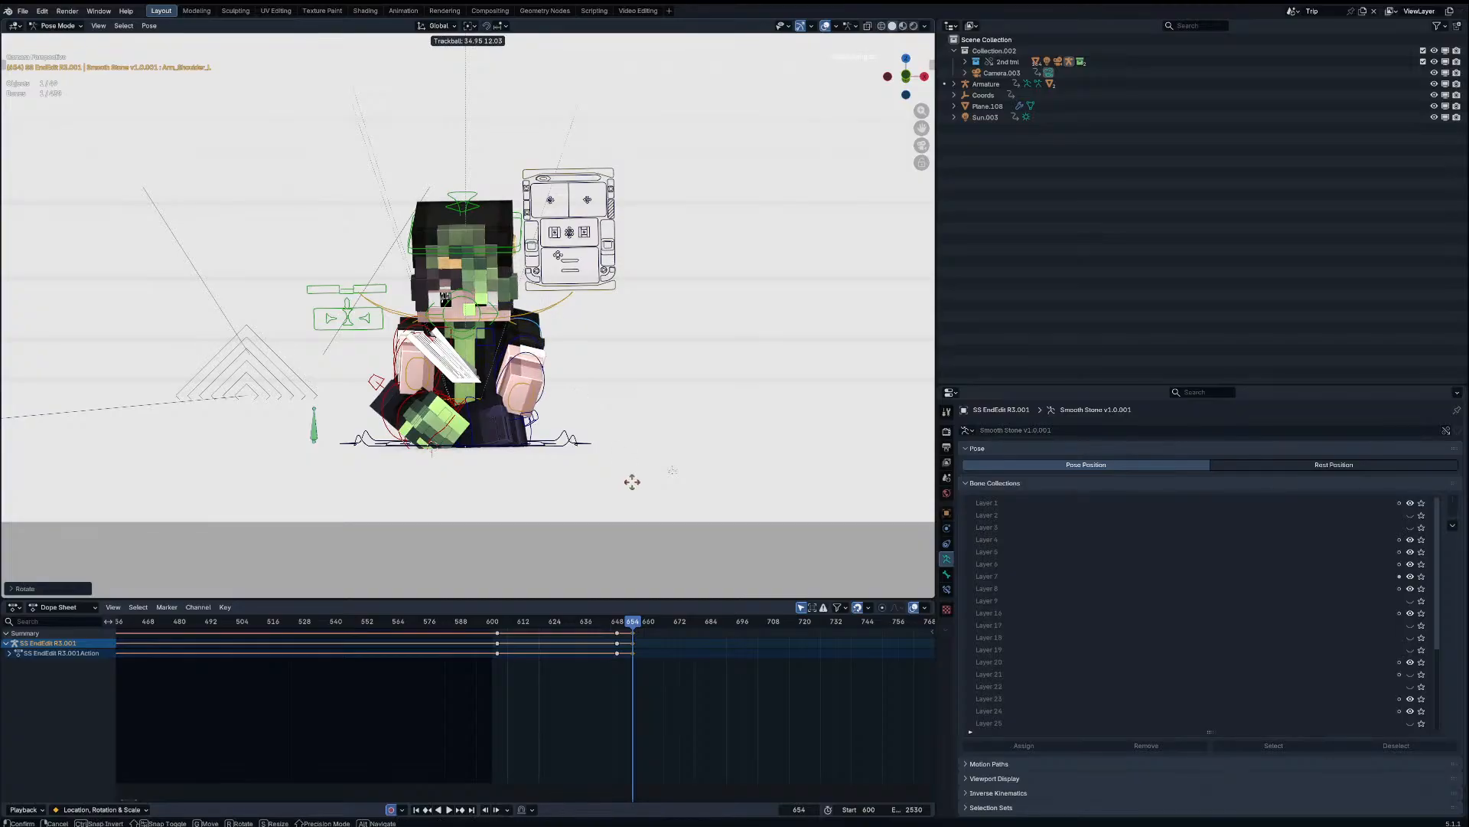
pyautogui.click(626, 469)
# Step: Switch to the book armature and rotate Flap.R outward at frame 654 so the cover follows the left hand
pyautogui.hotkey('ctrl', 'Tab')
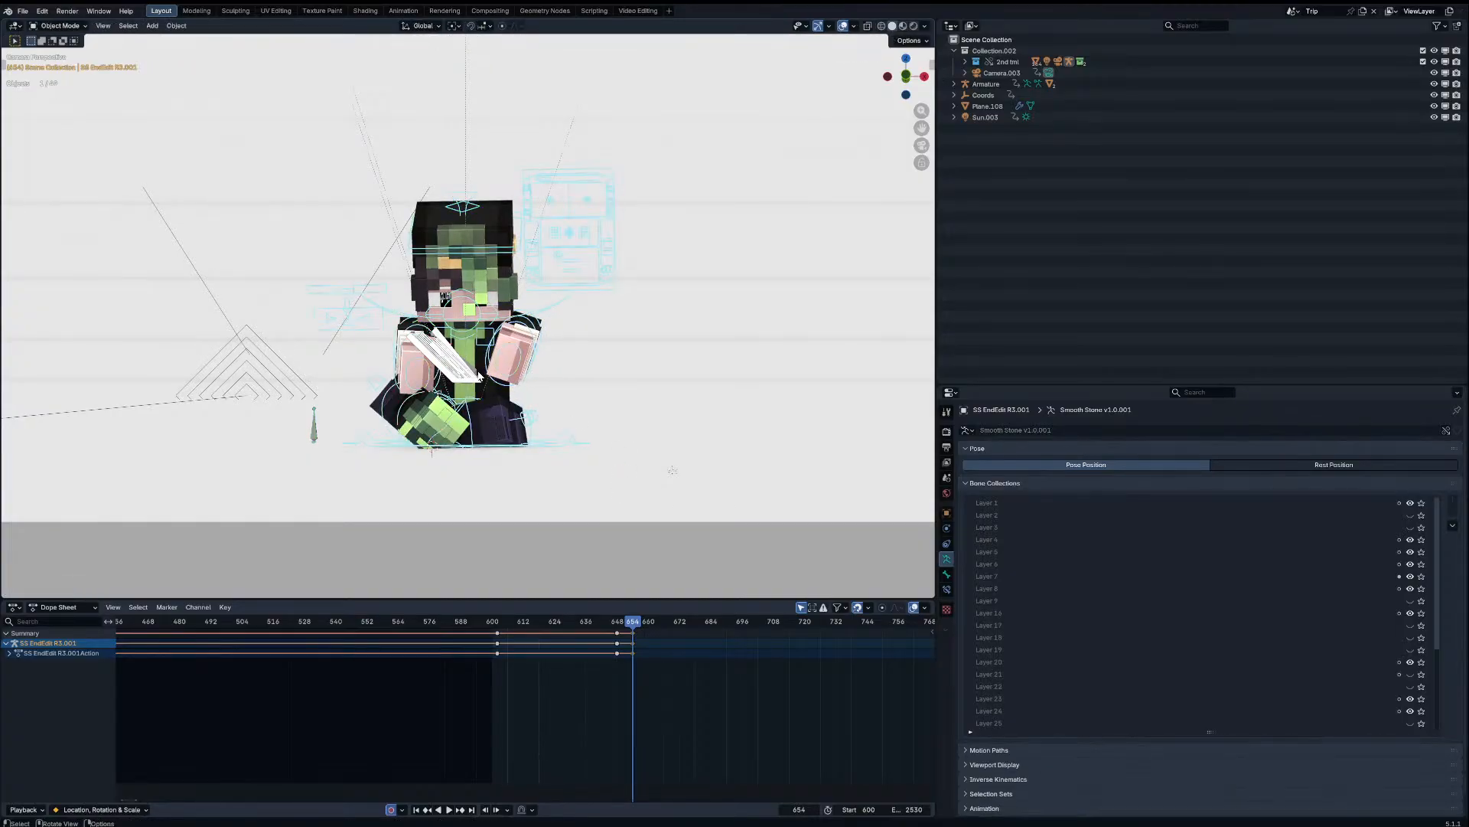
pyautogui.click(479, 376)
pyautogui.hotkey('ctrl', 'Tab')
pyautogui.press('r')
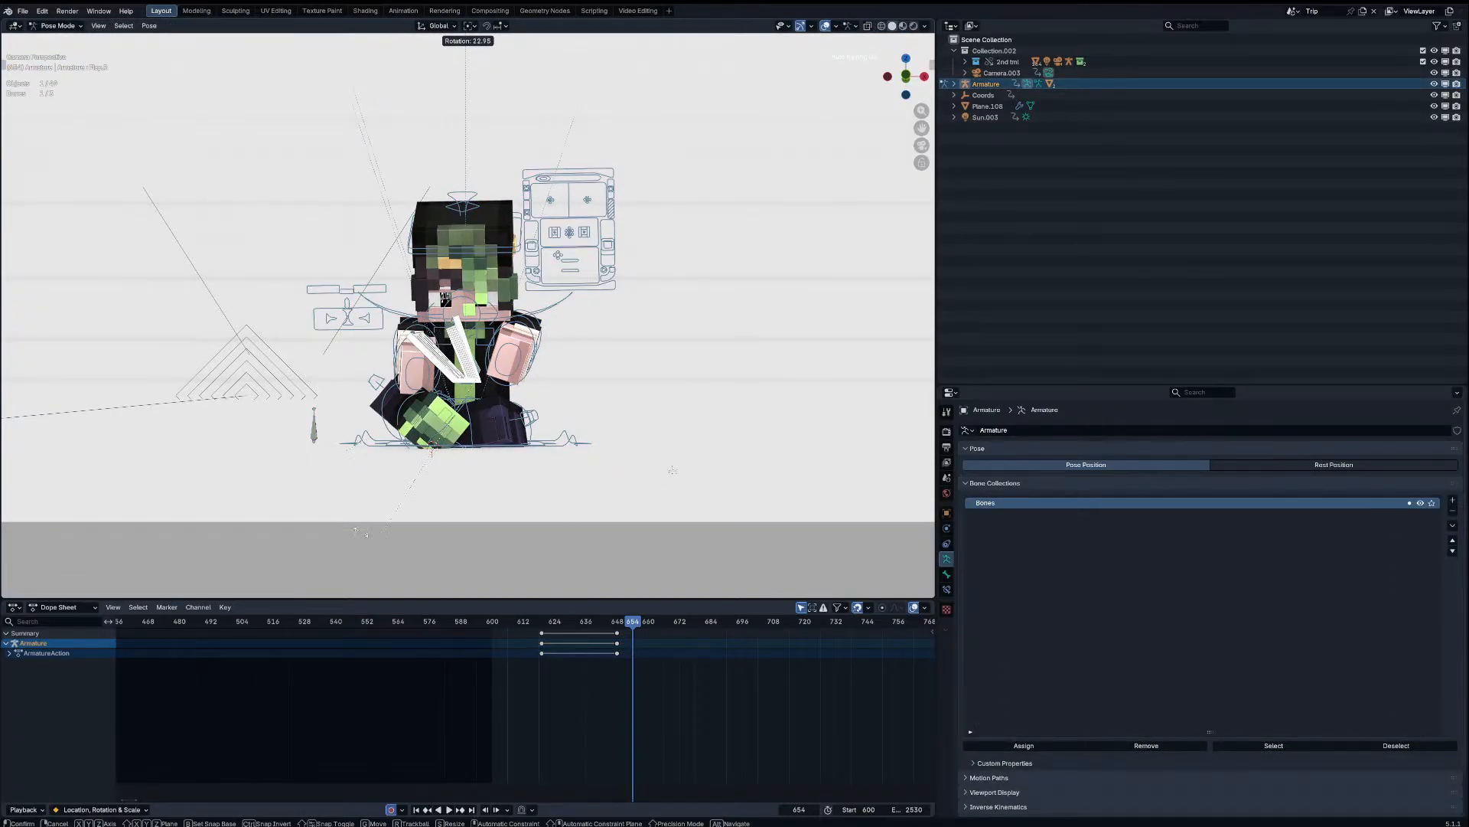
pyautogui.click(561, 69)
# Step: Play back the motion, select all bones of both the book and character armatures, and shift the frame 654 keys a few frames forward
pyautogui.press('space')
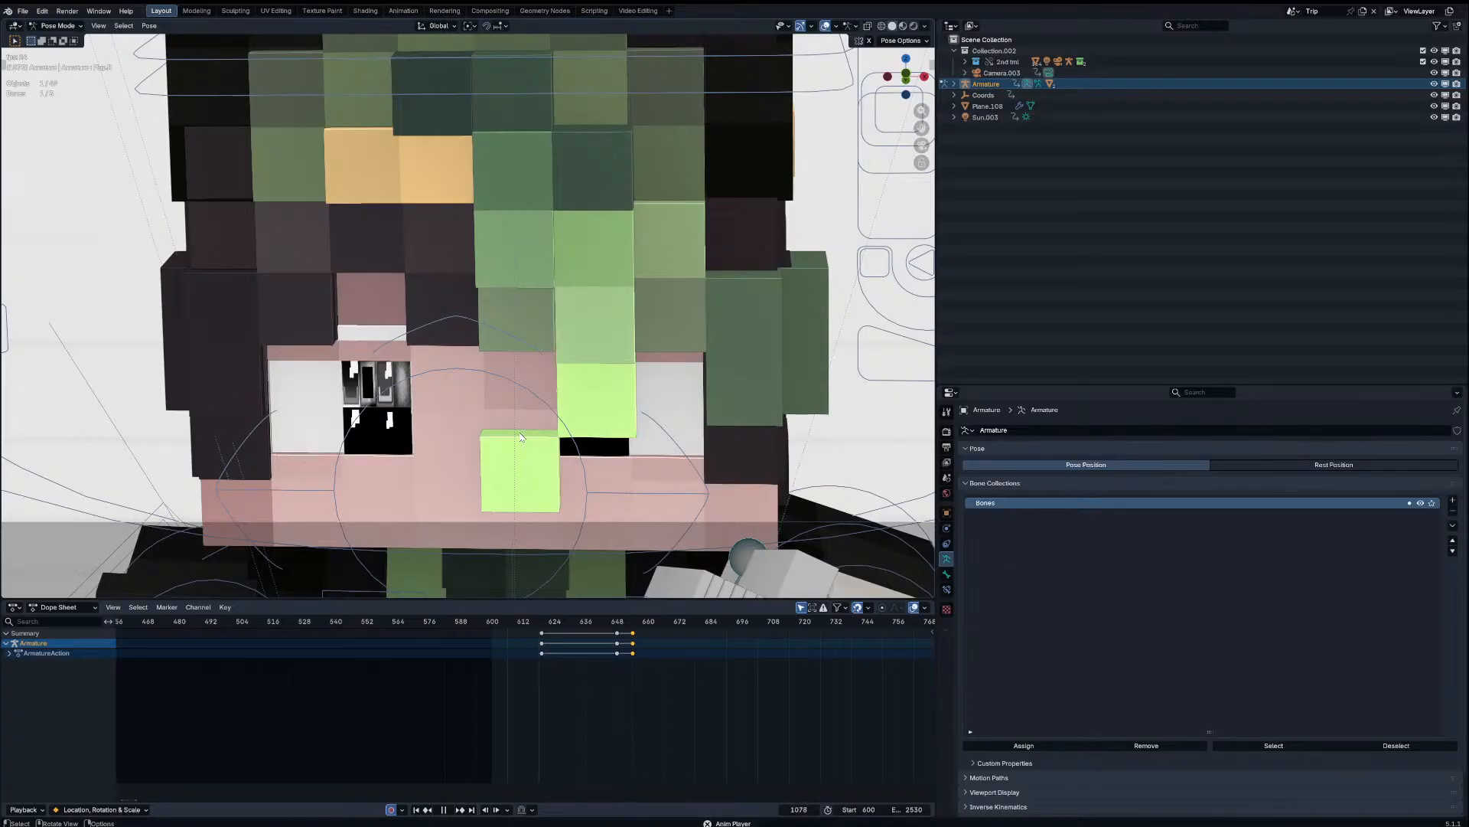
pyautogui.scroll(2, 480, 618)
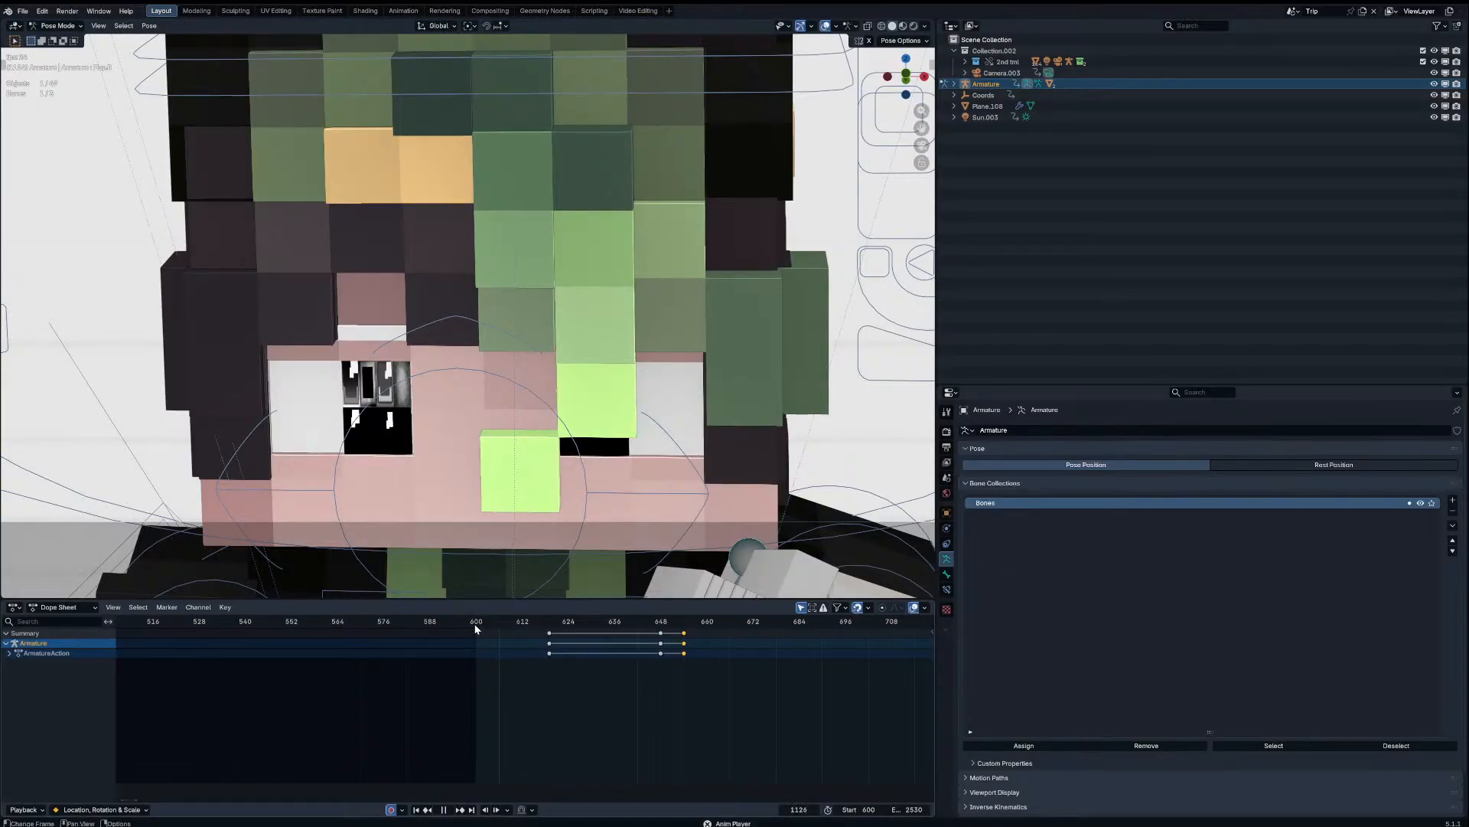
pyautogui.click(475, 626)
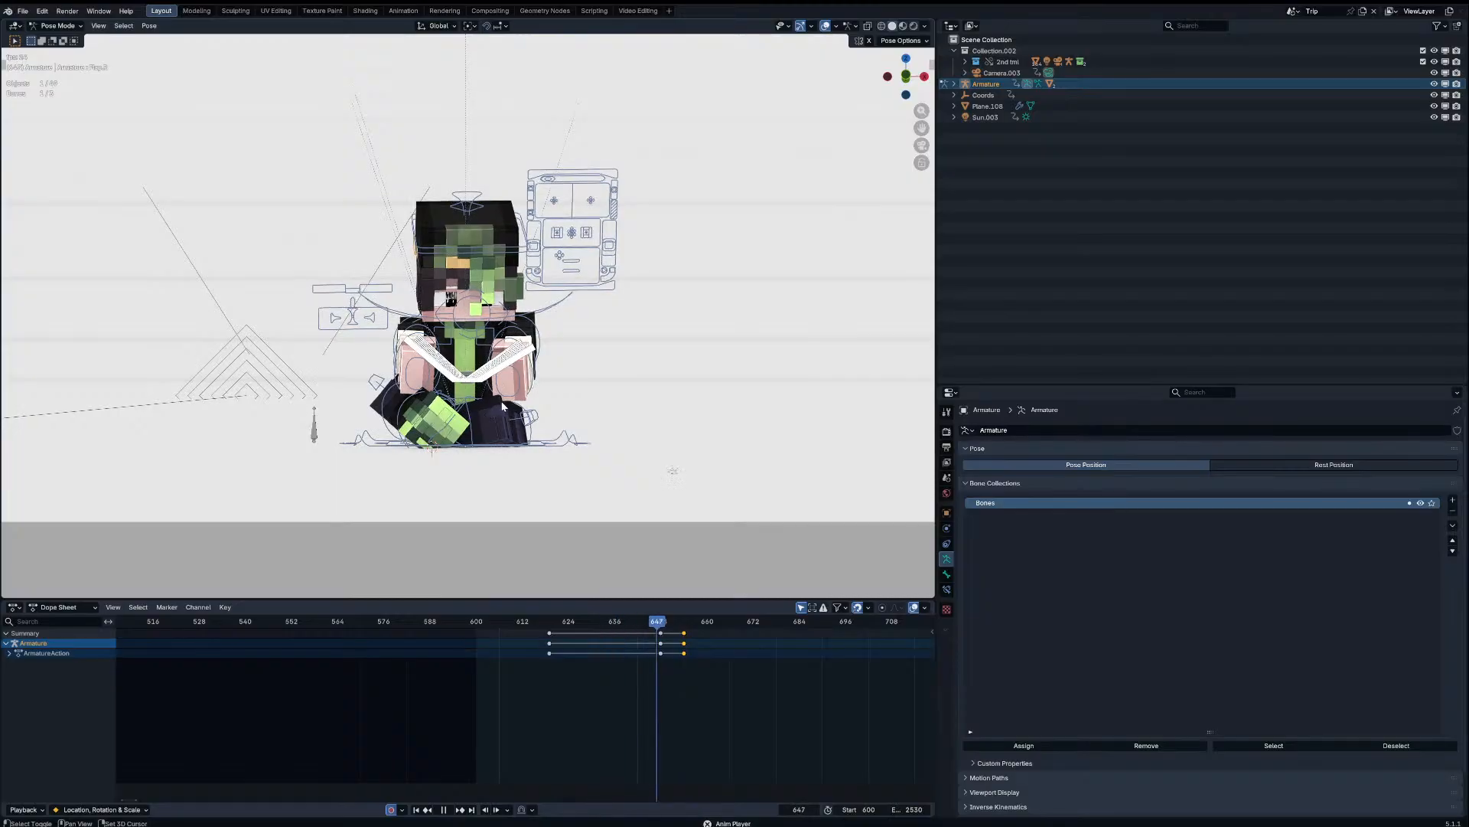
pyautogui.click(628, 623)
pyautogui.press('space')
pyautogui.scroll(2, 570, 391)
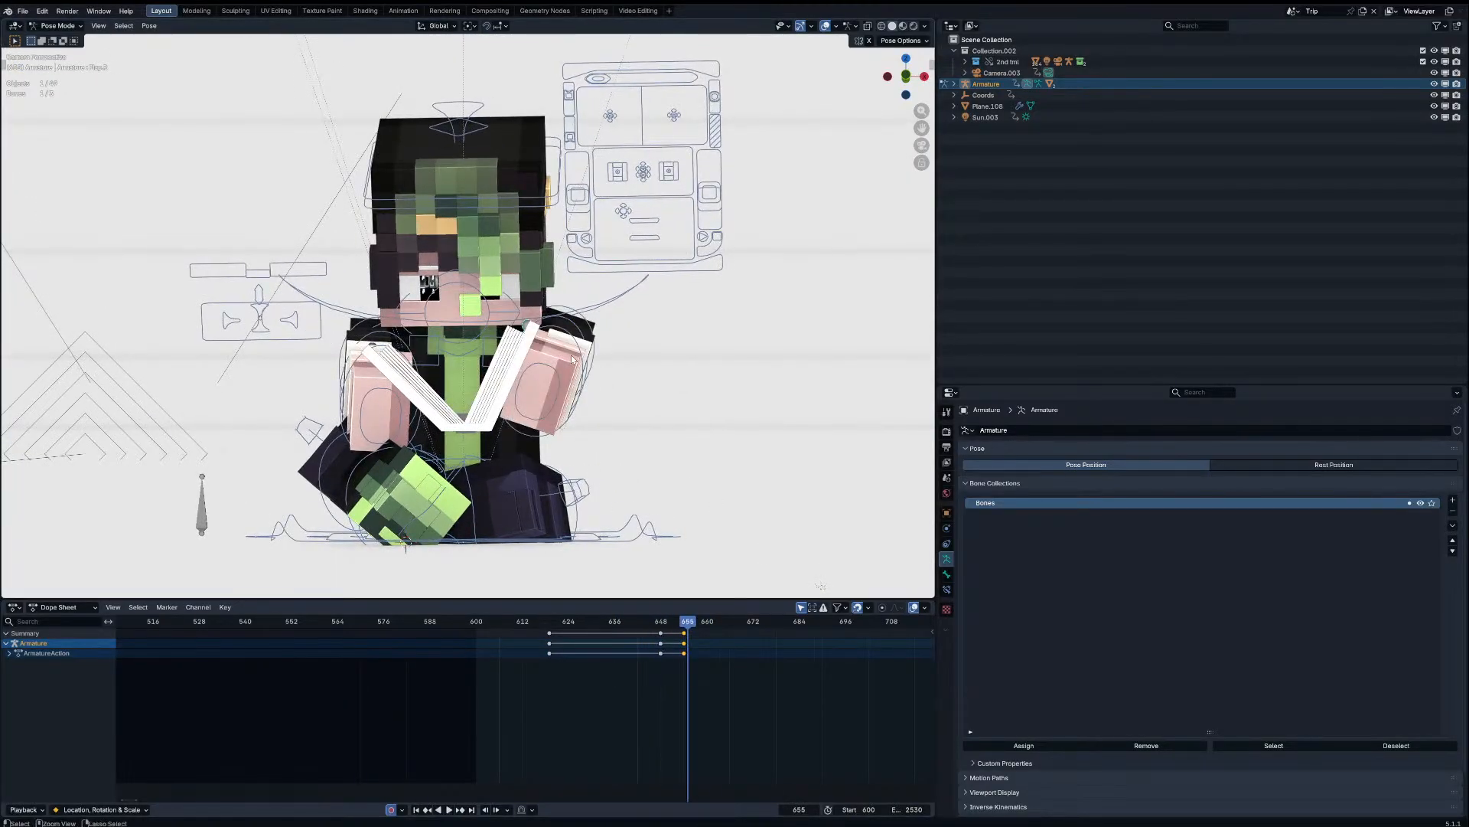
pyautogui.click(572, 359)
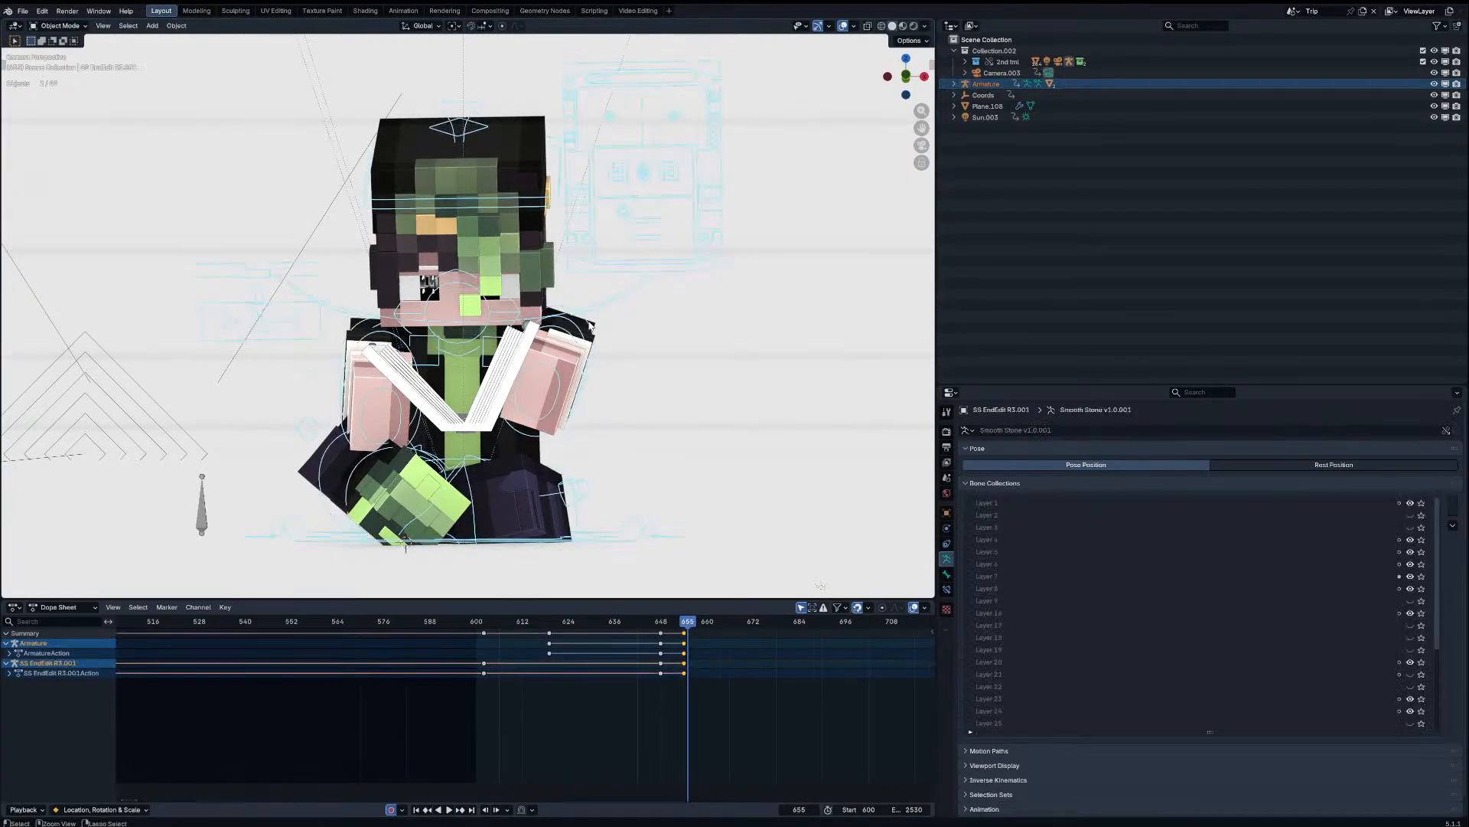
pyautogui.press('a')
pyautogui.moveTo(667, 623); pyautogui.dragTo(708, 633)
pyautogui.click(600, 621)
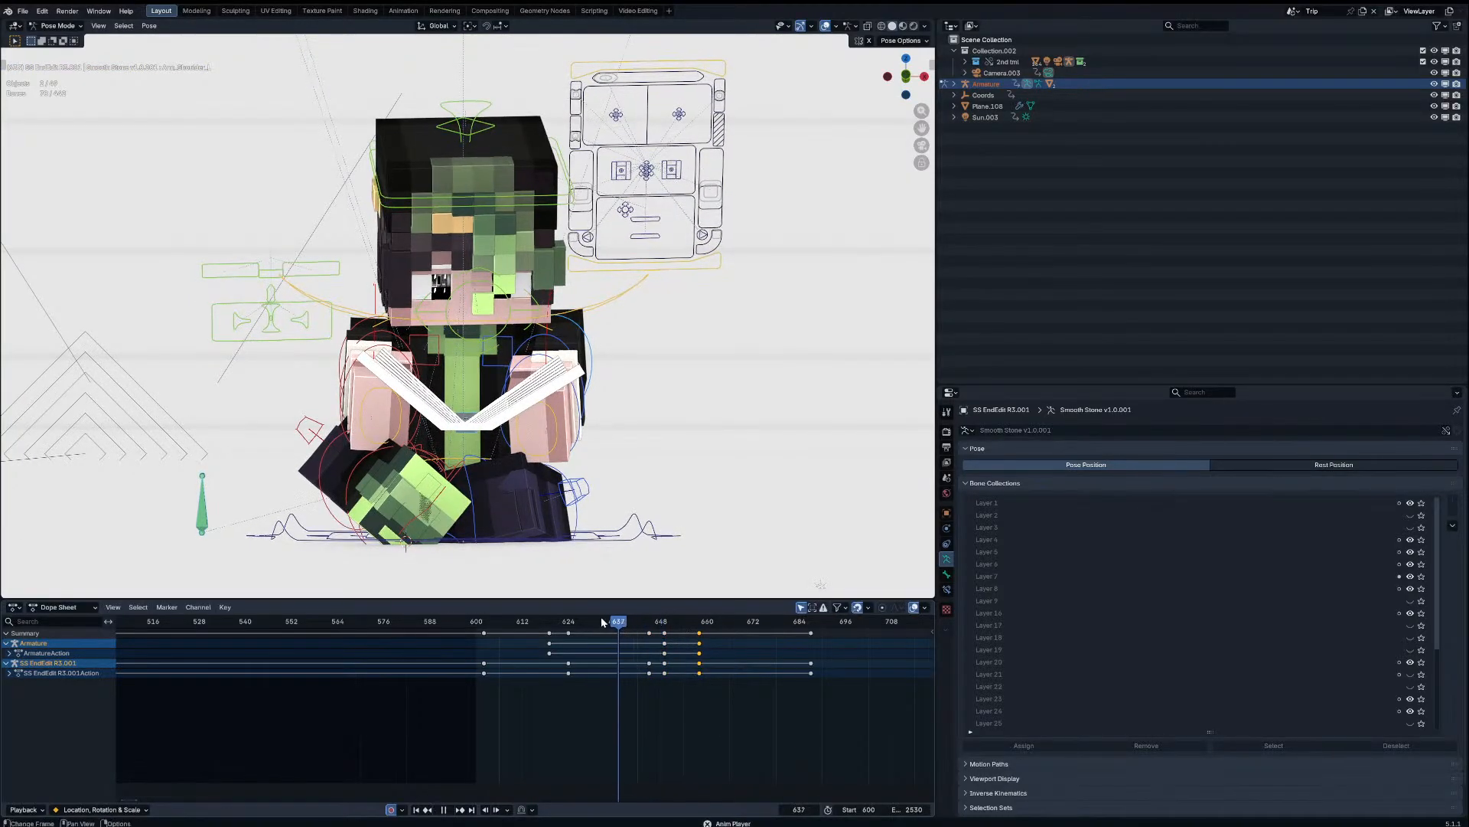
# Step: Blend all selected bones toward their neighbouring keys at frame 647
pyautogui.press('space')
pyautogui.press('space')
pyautogui.moveTo(626, 622); pyautogui.dragTo(659, 633)
pyautogui.hotkey('shift', 'alt', 'e')
pyautogui.rightClick(634, 424)
pyautogui.hotkey('shift', 'alt', 'e')
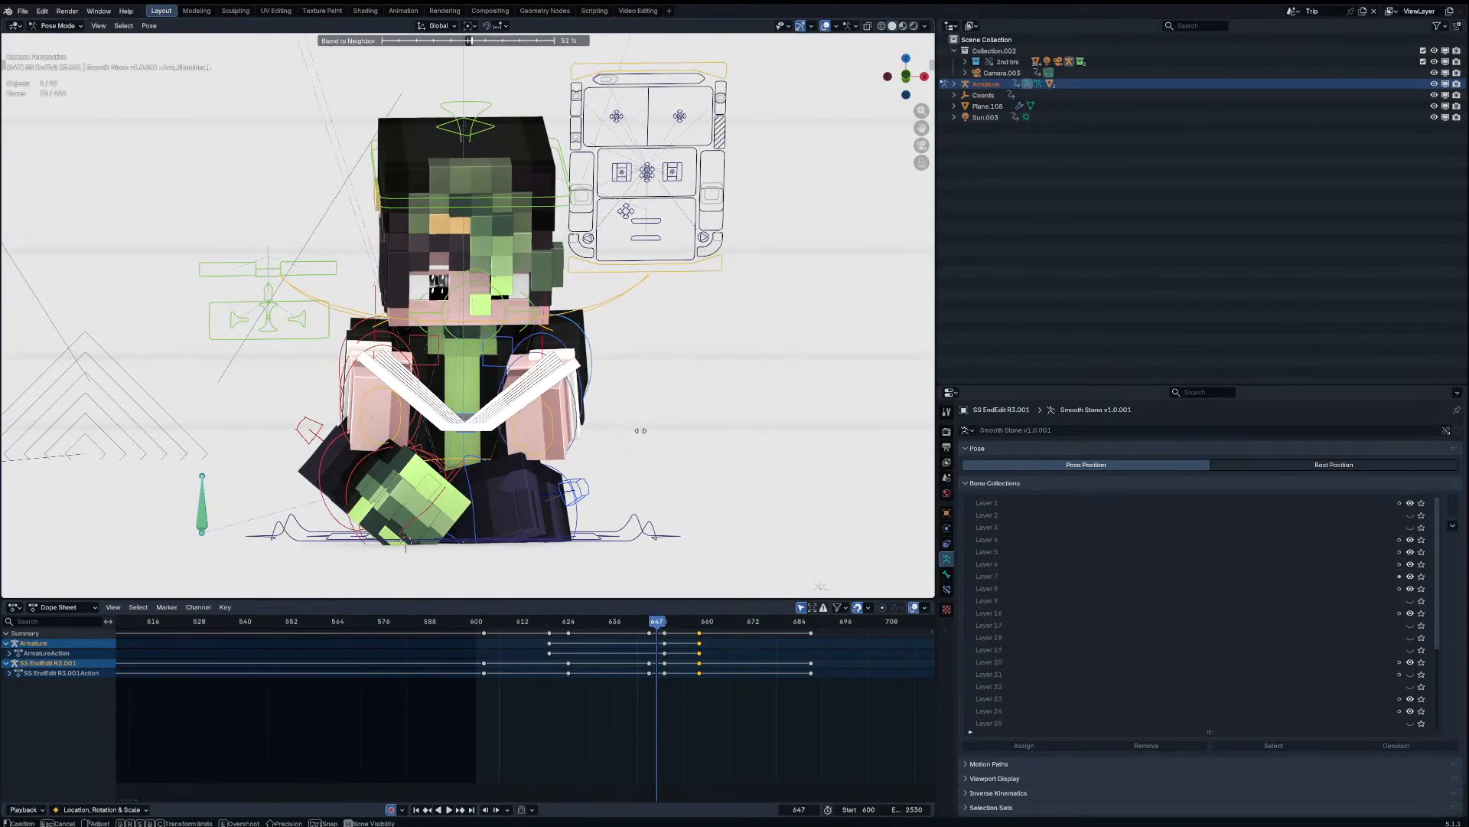
pyautogui.click(641, 431)
# Step: Blend all bones toward their neighbouring keys around frame 649 and spread the following keys to frames 654 and 660
pyautogui.press('space')
pyautogui.click(639, 620)
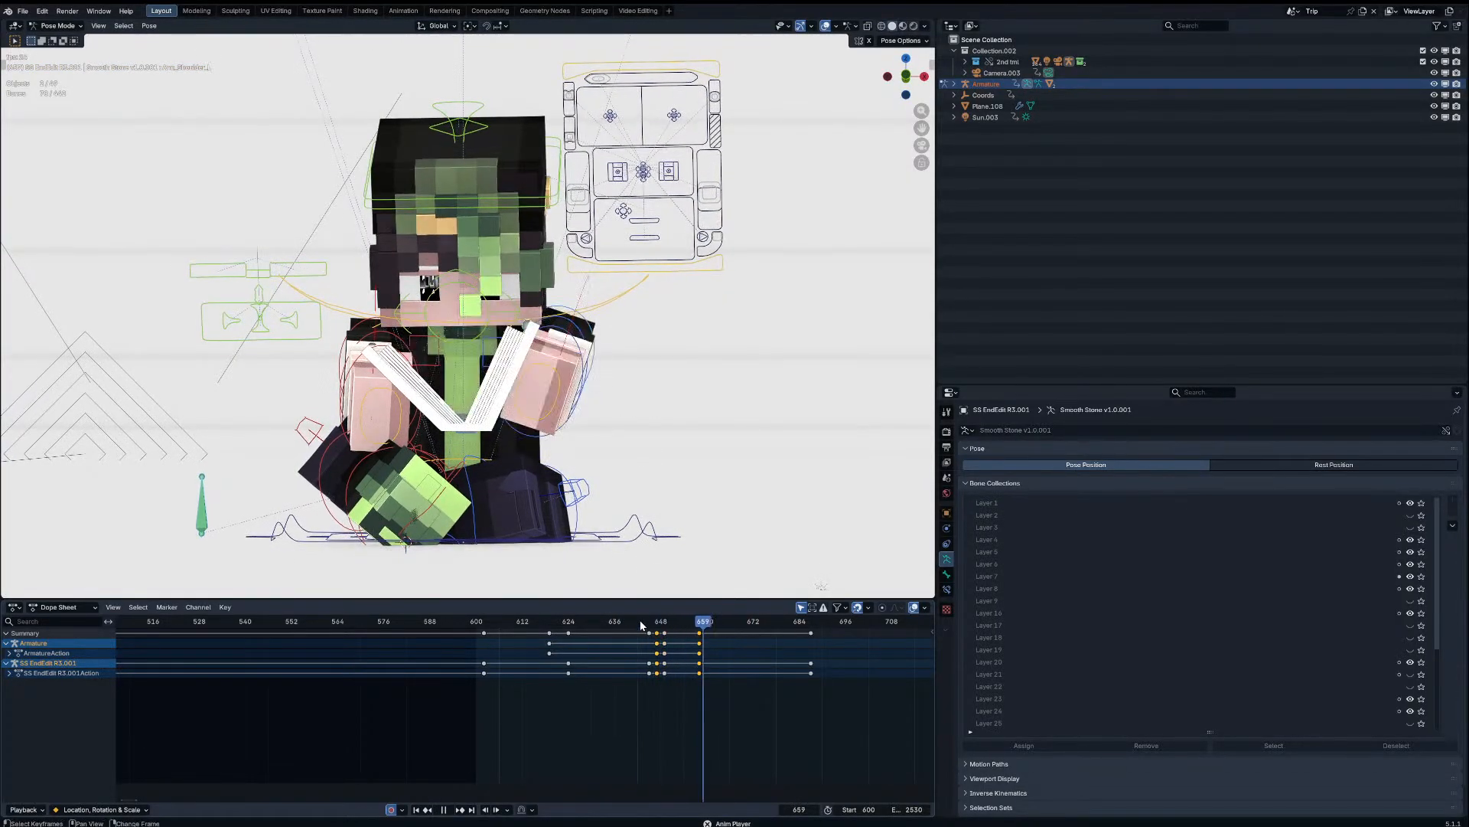
pyautogui.moveTo(640, 619); pyautogui.dragTo(670, 634)
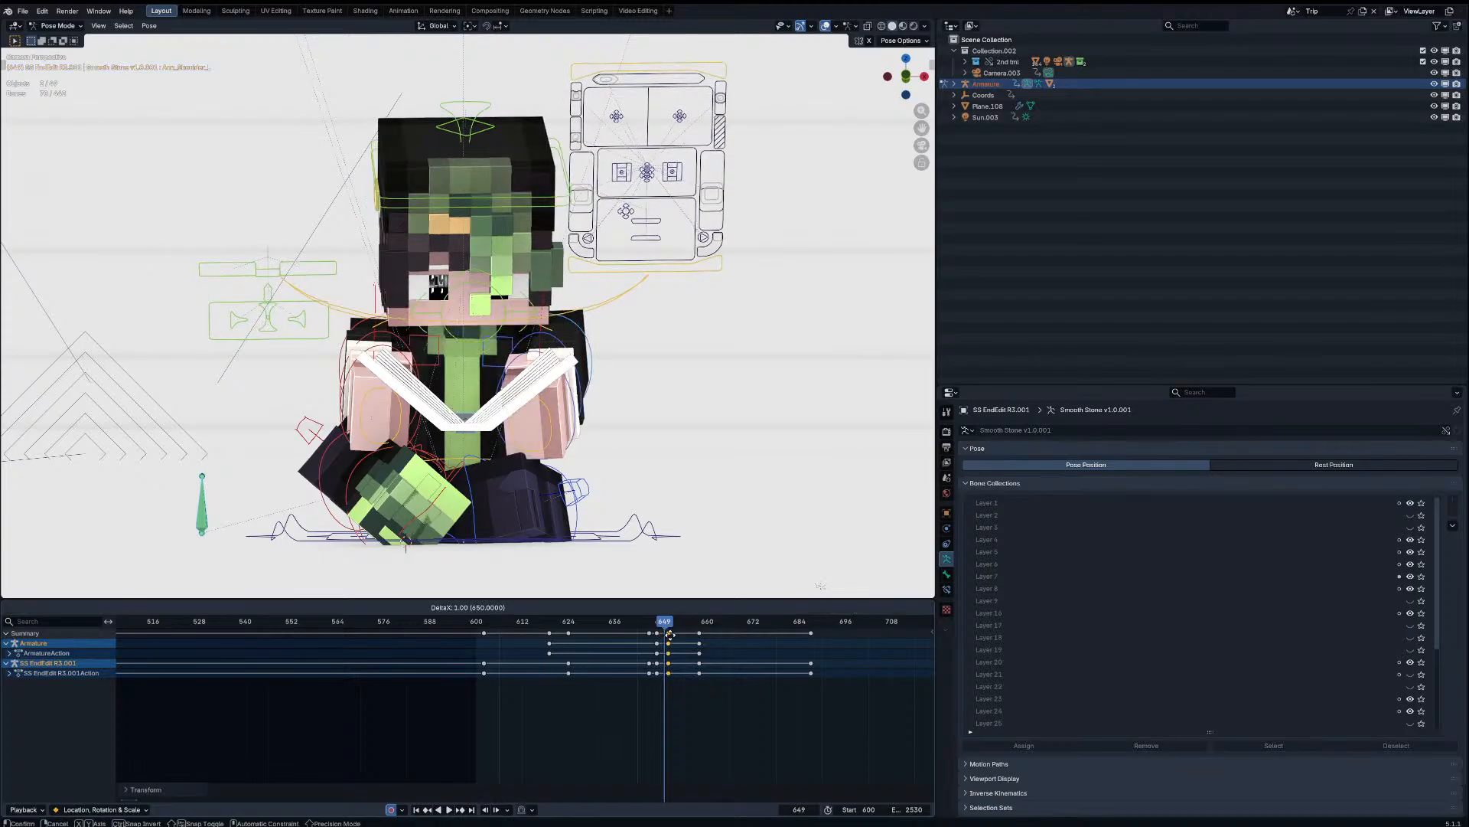
pyautogui.hotkey('alt', 'shift', 'e')
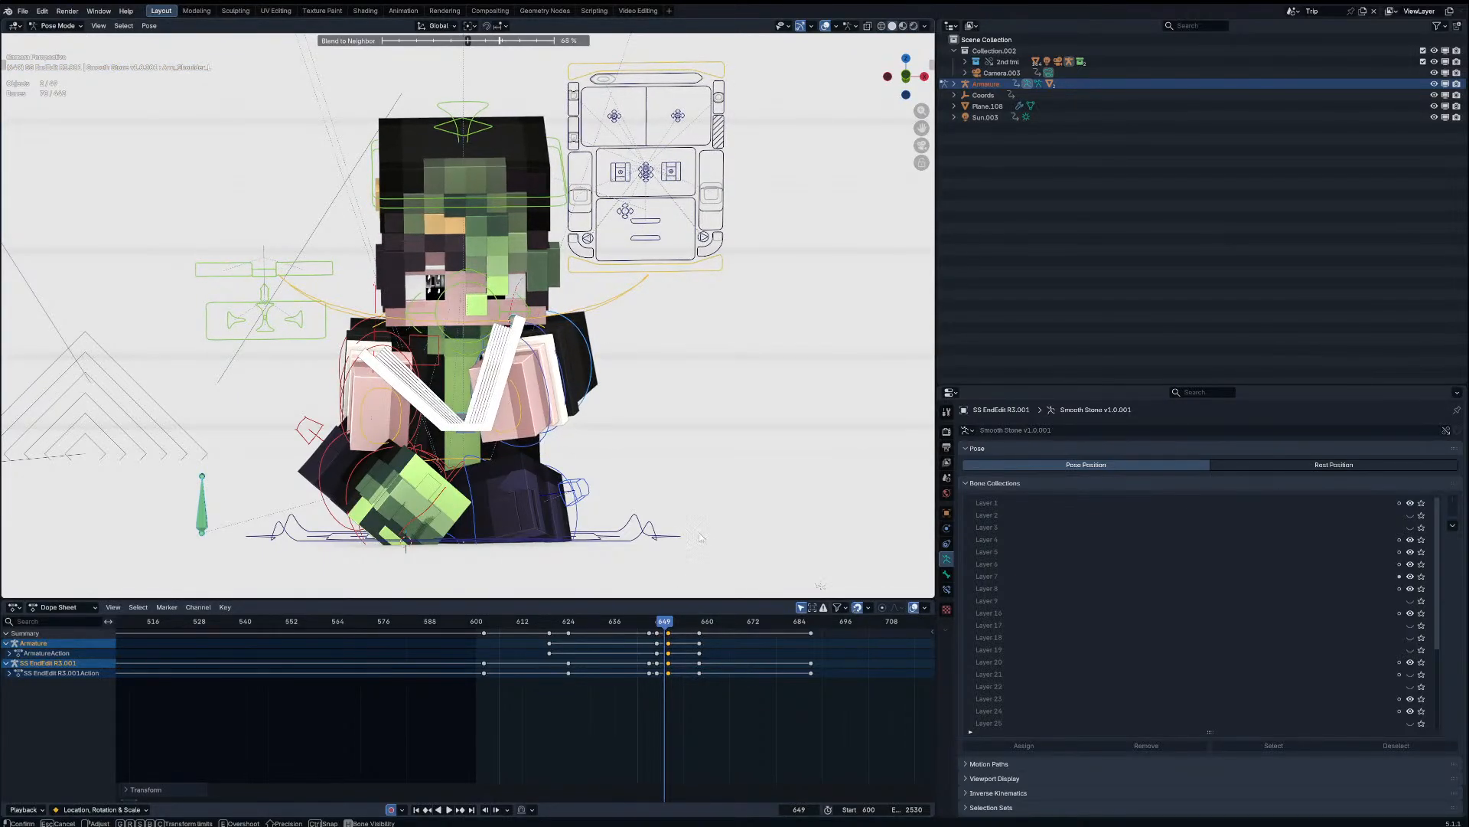
pyautogui.click(671, 568)
pyautogui.moveTo(670, 636); pyautogui.dragTo(706, 634)
# Step: Play back the book closing and blend all bones toward their neighbouring keys at frame 658
pyautogui.click(499, 623)
pyautogui.scroll(6, 559, 651)
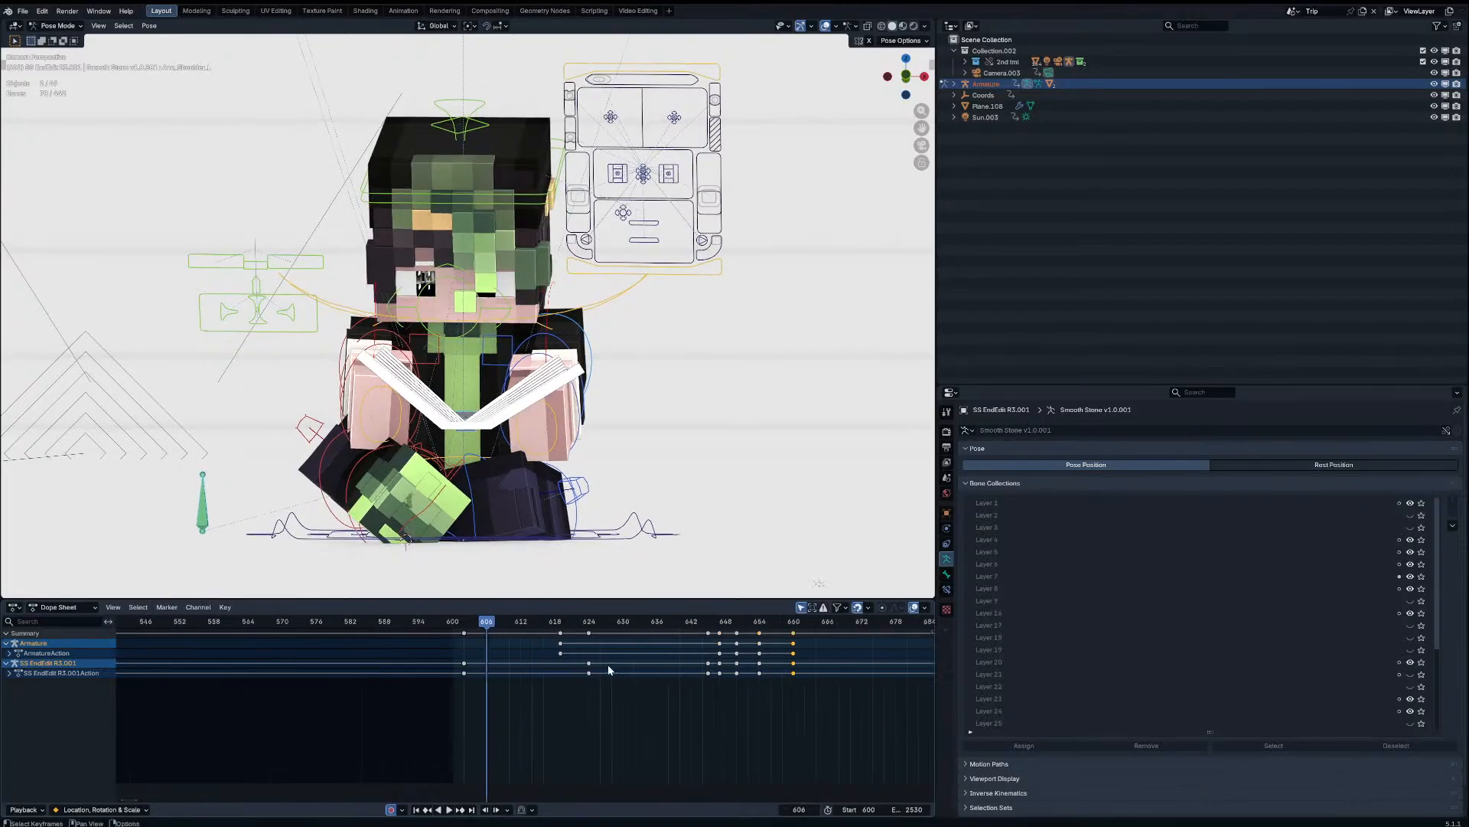
pyautogui.press('space')
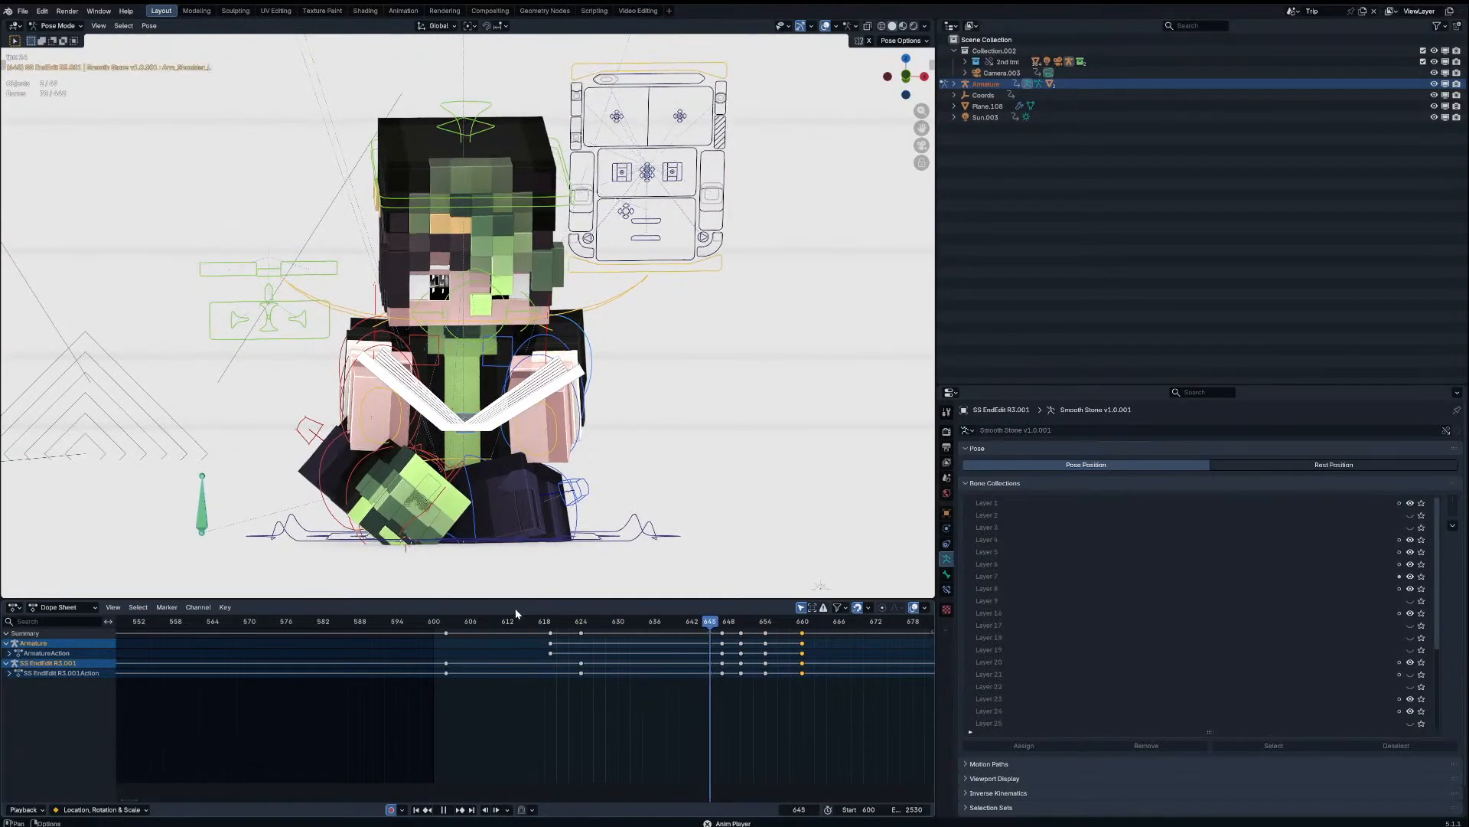
pyautogui.press('space')
pyautogui.hotkey('shift', 'alt', 'e')
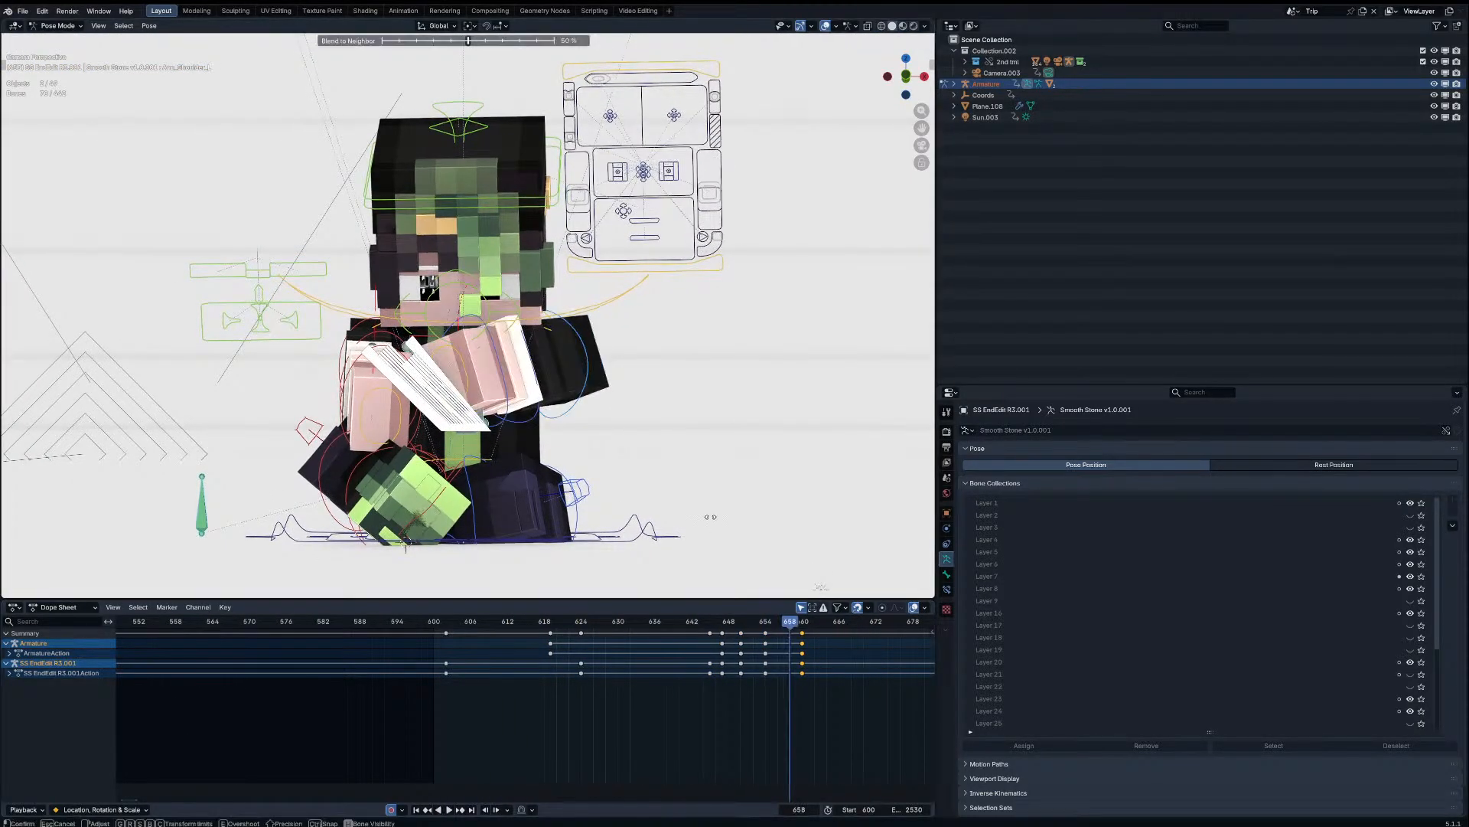
pyautogui.click(750, 590)
# Step: Rotate the character's Head bone slightly at frame 658
pyautogui.click(560, 188)
pyautogui.press('r')
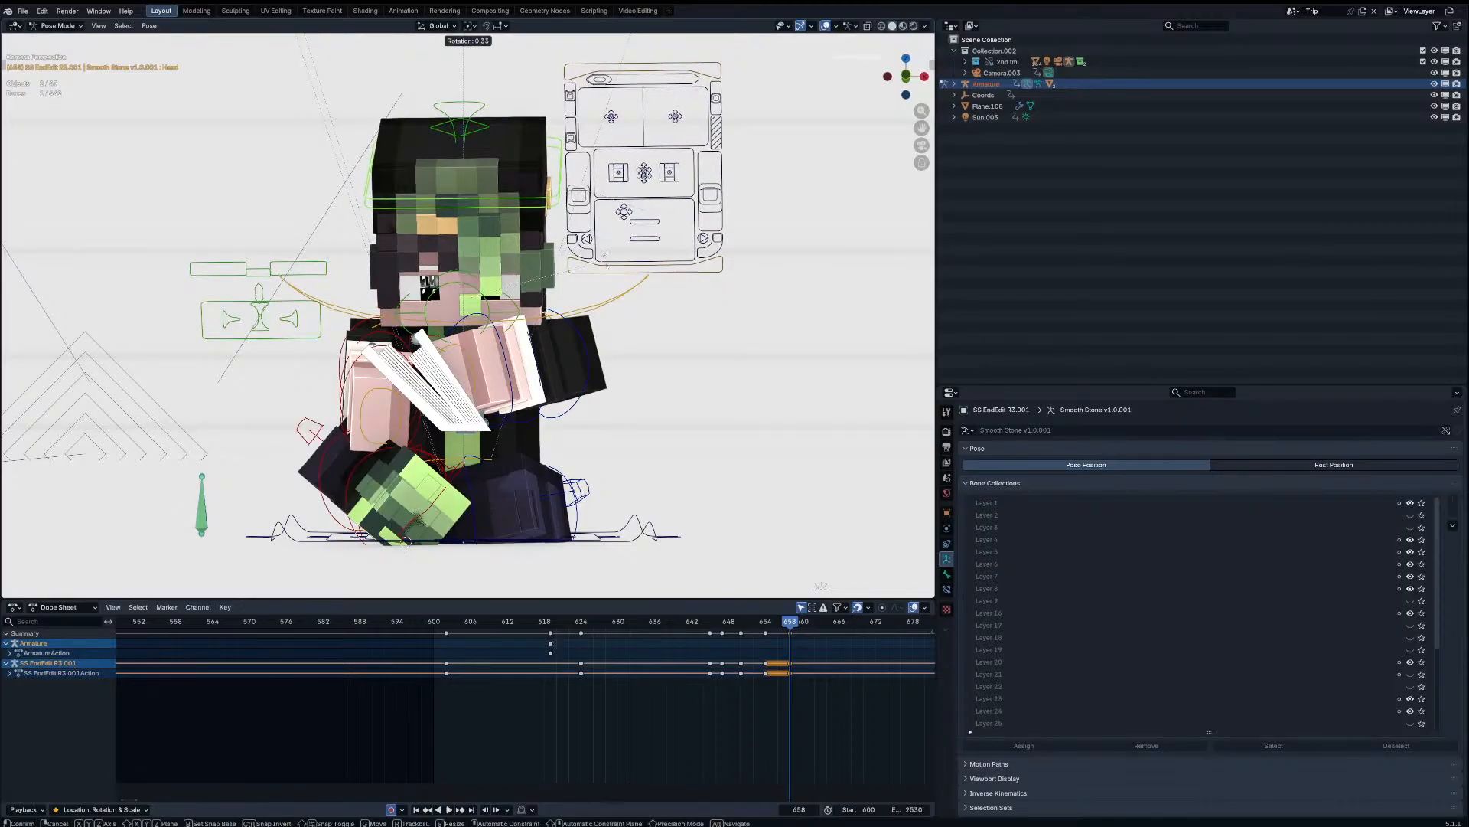
pyautogui.click(603, 237)
pyautogui.press('r')
pyautogui.press('r')
pyautogui.press('r')
pyautogui.click(575, 271)
# Step: Rotate the Head bone slightly at the frame 660 key
pyautogui.press('a')
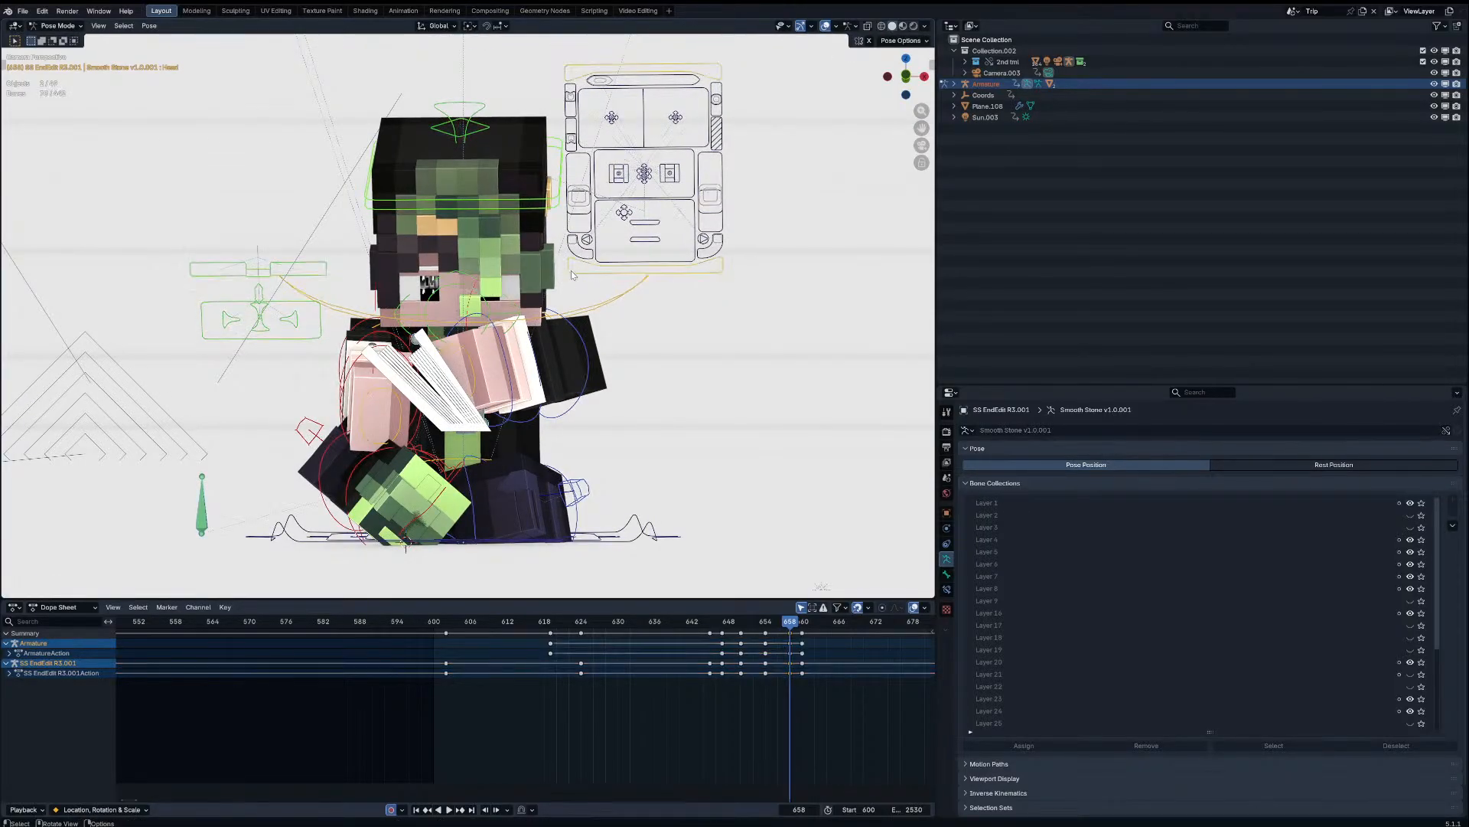
pyautogui.press('Up')
pyautogui.click(502, 208)
pyautogui.press('r')
pyautogui.press('r')
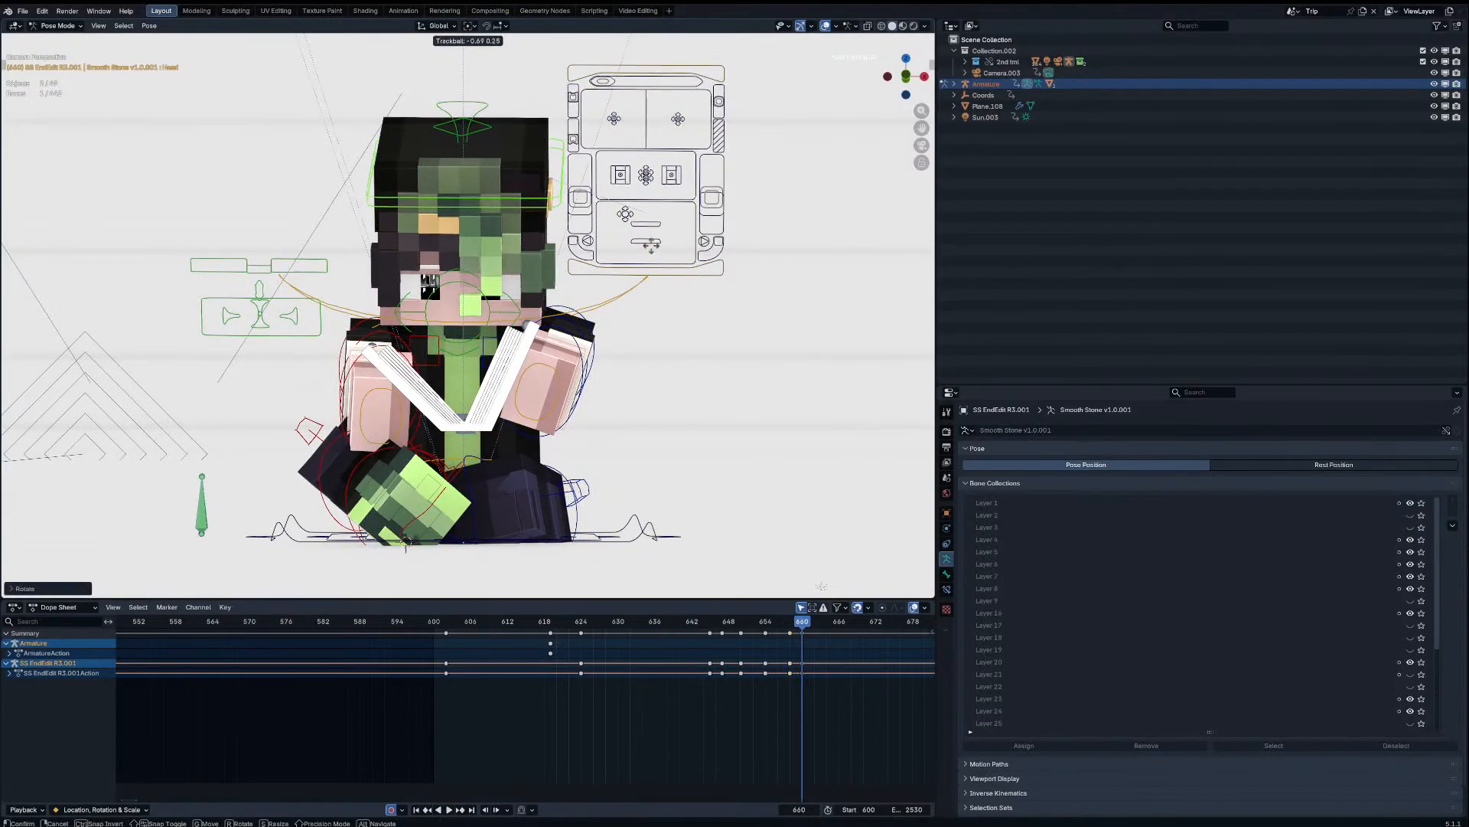
pyautogui.click(516, 310)
# Step: Move the Eyes bone about 0.003 m along positive X at frame 660 and play back the result
pyautogui.click(496, 313)
pyautogui.press('g')
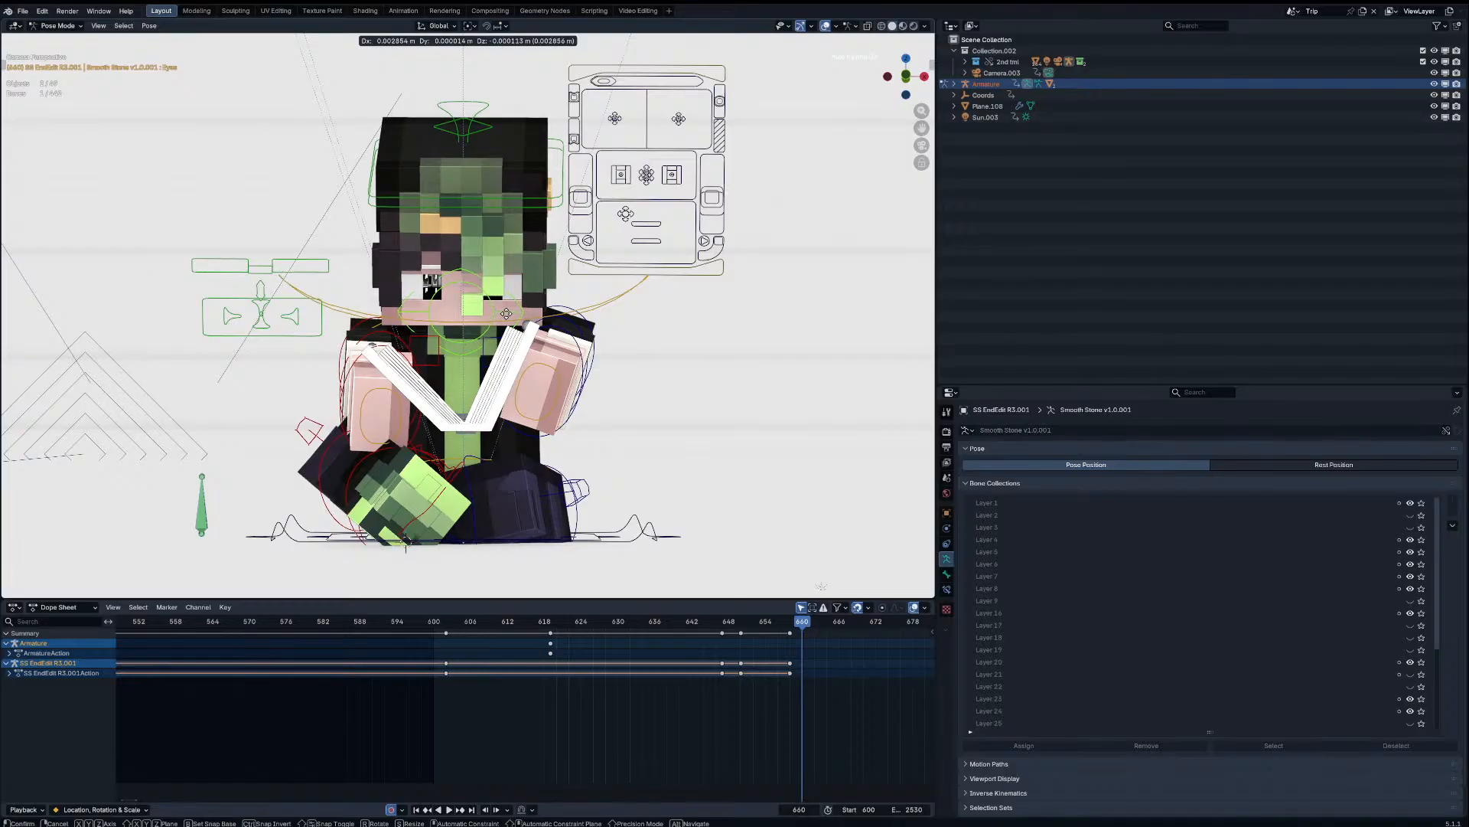
pyautogui.click(507, 314)
pyautogui.moveTo(731, 623); pyautogui.dragTo(427, 623)
pyautogui.press('space')
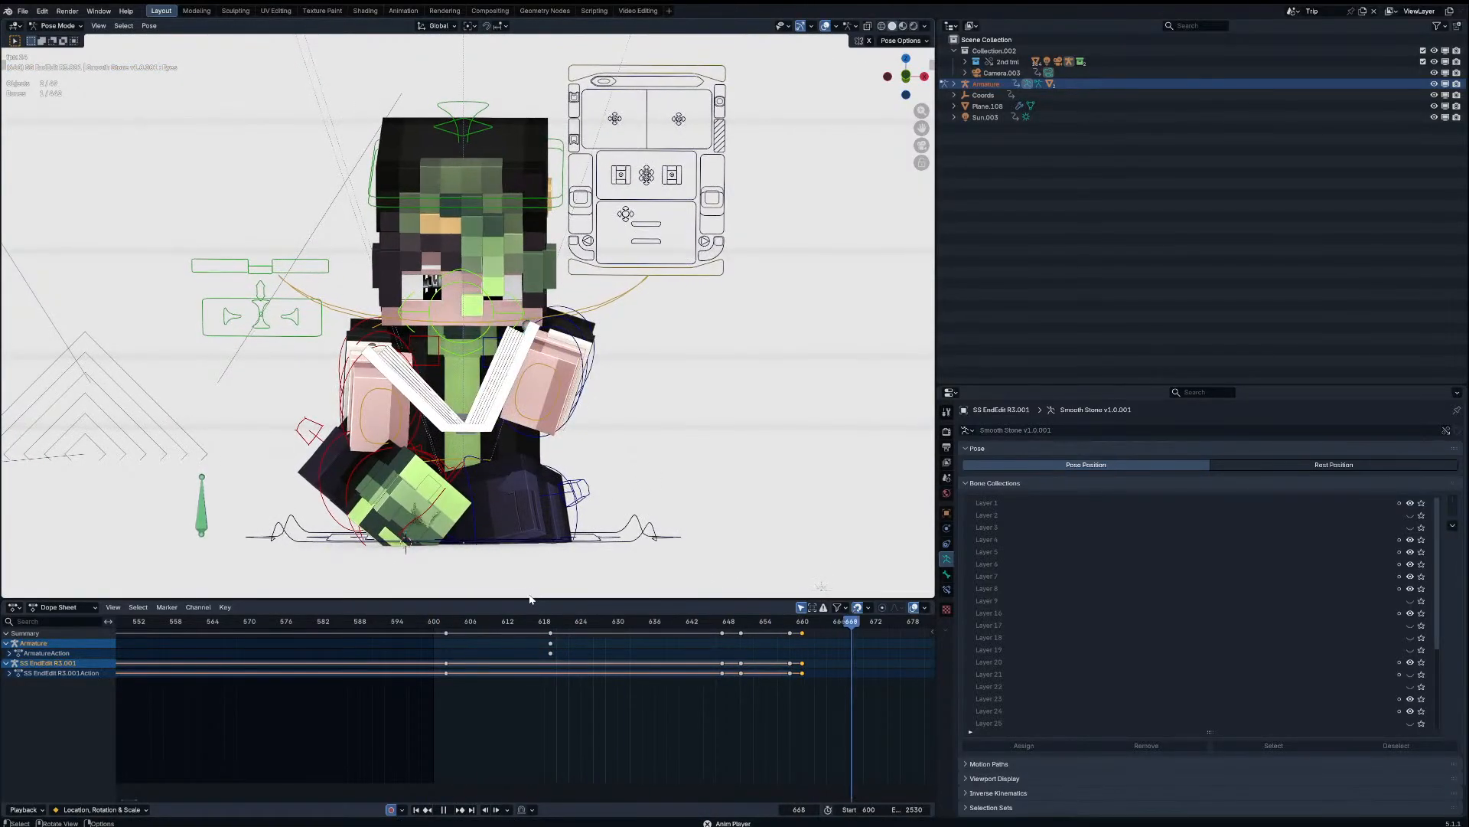
pyautogui.moveTo(729, 622); pyautogui.dragTo(719, 632)
pyautogui.press('space')
# Step: Rotate the book's Flap.L bone by 3° at frame 661 and key it
pyautogui.press('Left')
pyautogui.click(431, 398)
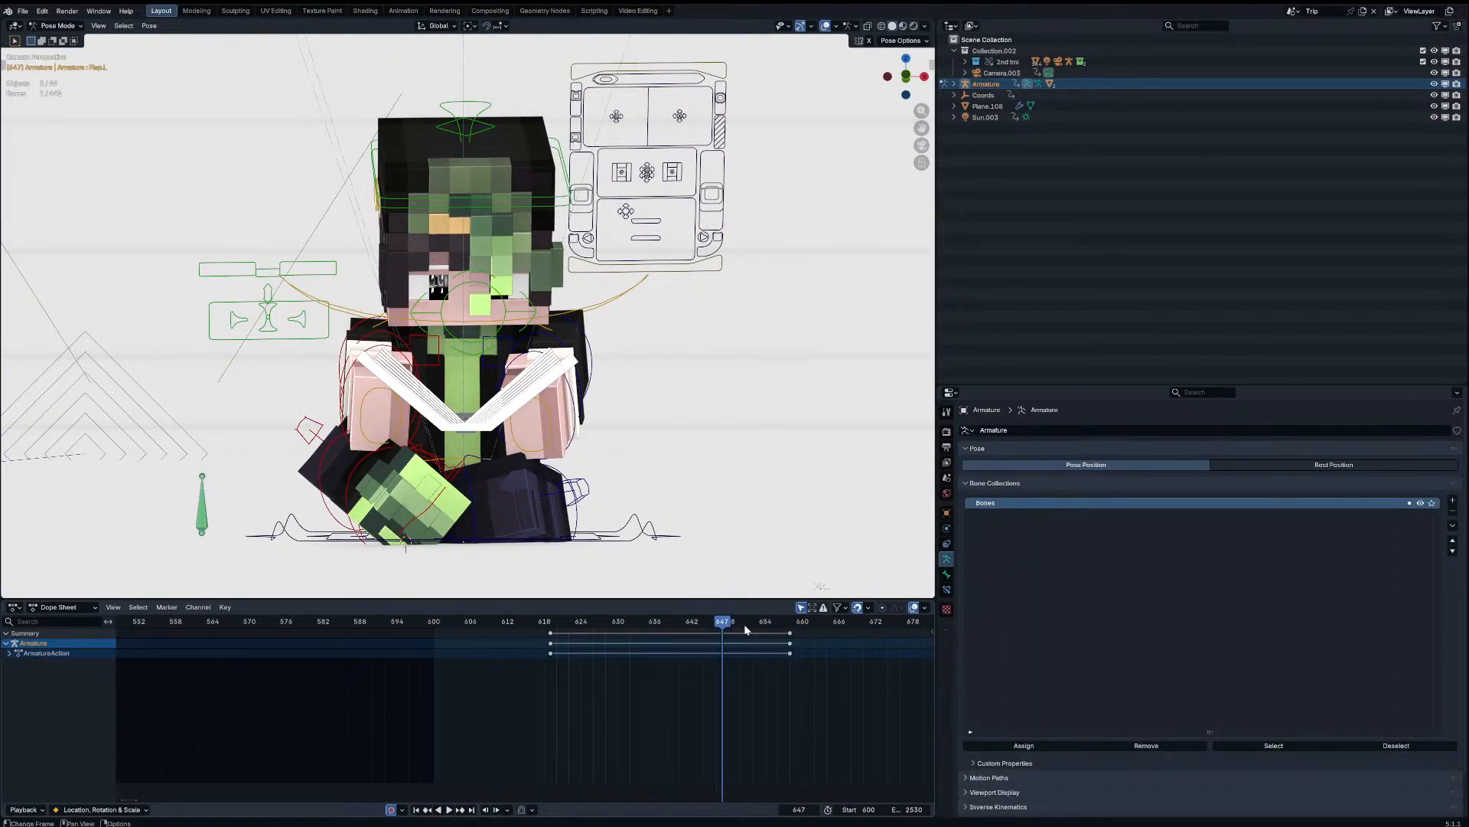
pyautogui.moveTo(744, 623); pyautogui.dragTo(788, 628)
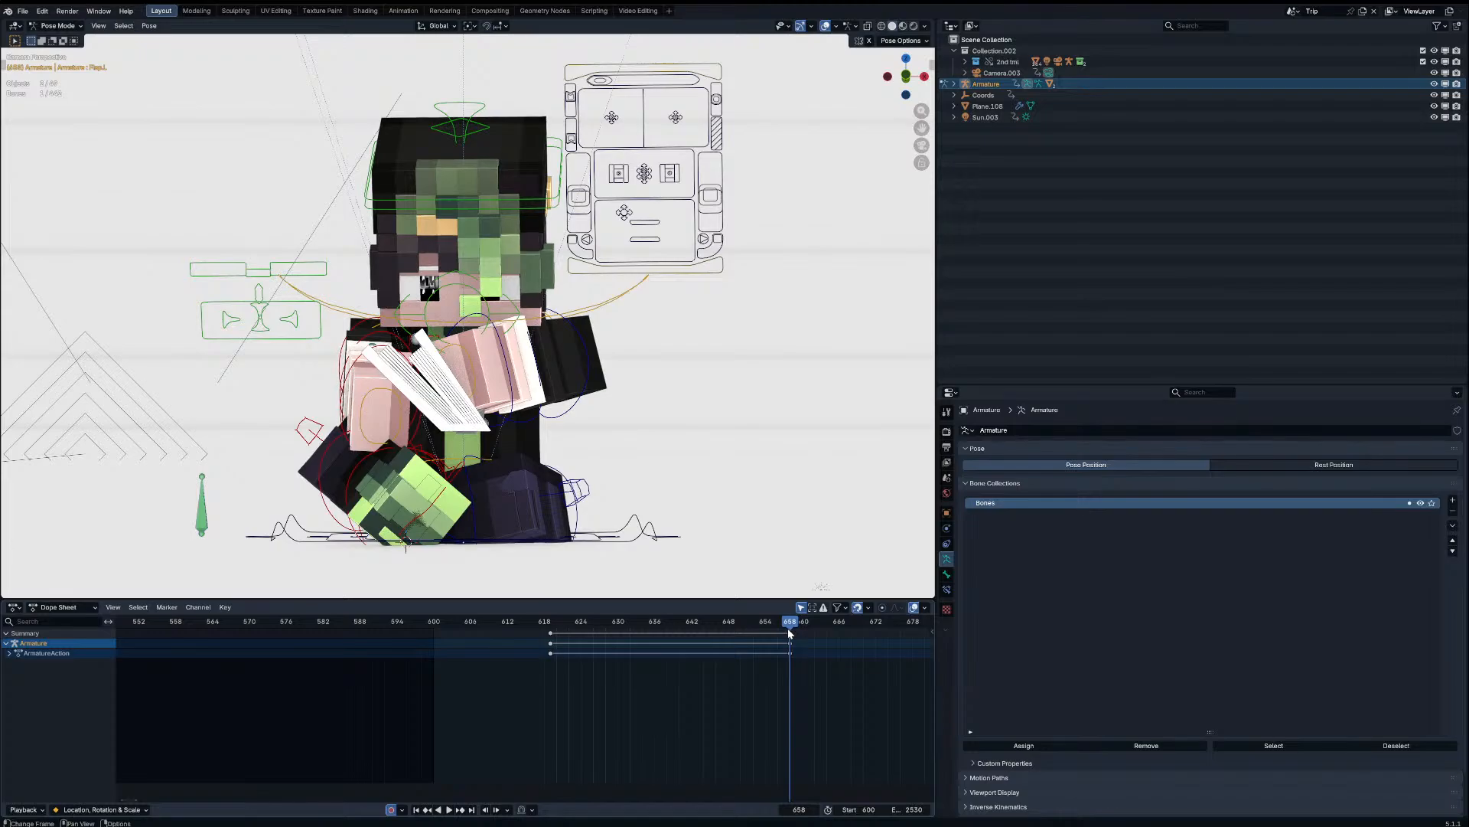
pyautogui.press('Right')
pyautogui.press('Right')
pyautogui.write('r3')
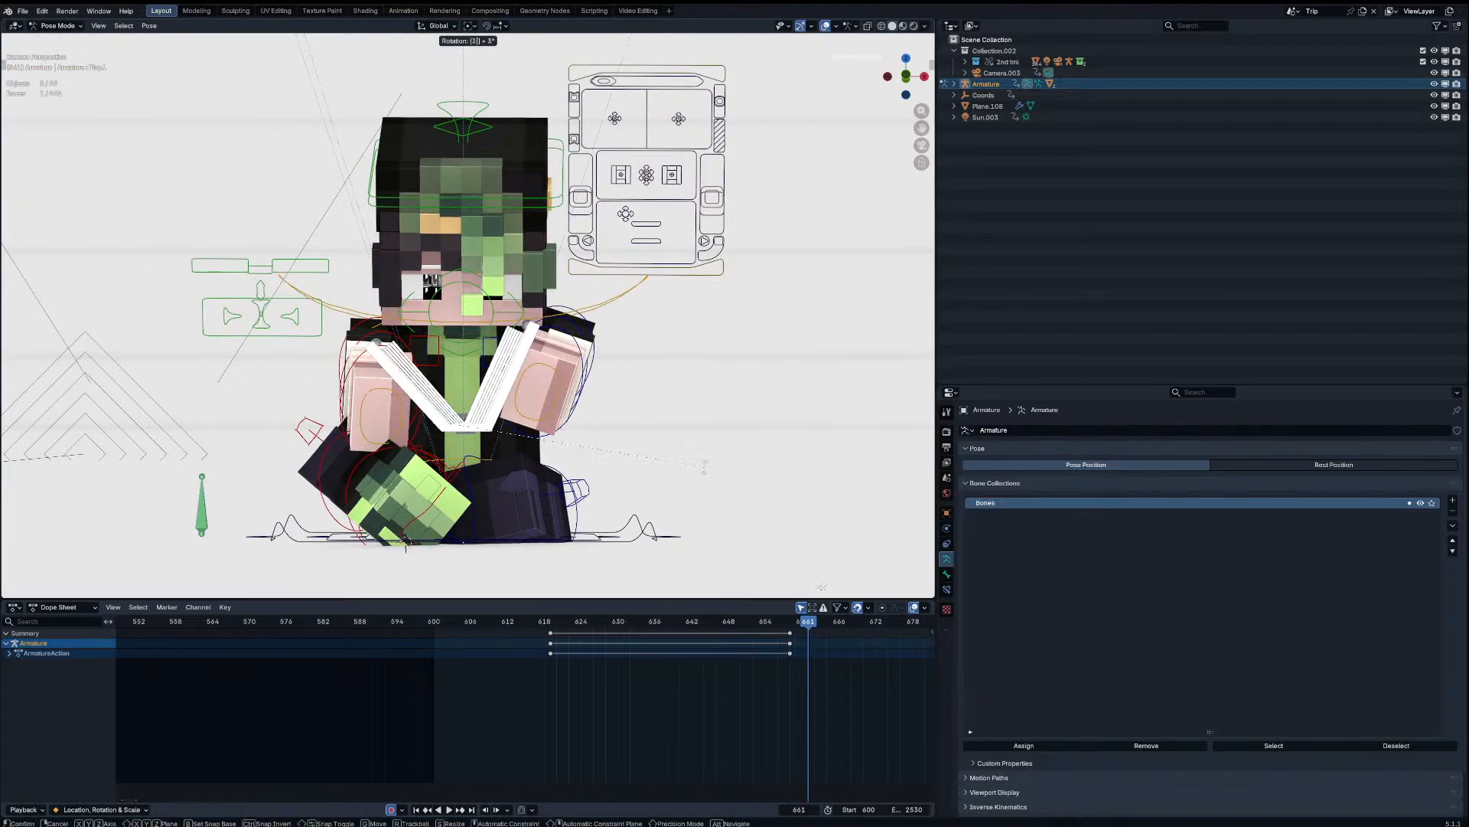
pyautogui.press('Return')
pyautogui.press('i')
# Step: Blend the Flap.L bone toward its neighbouring key at frame 658 and play back the motion
pyautogui.press('Down')
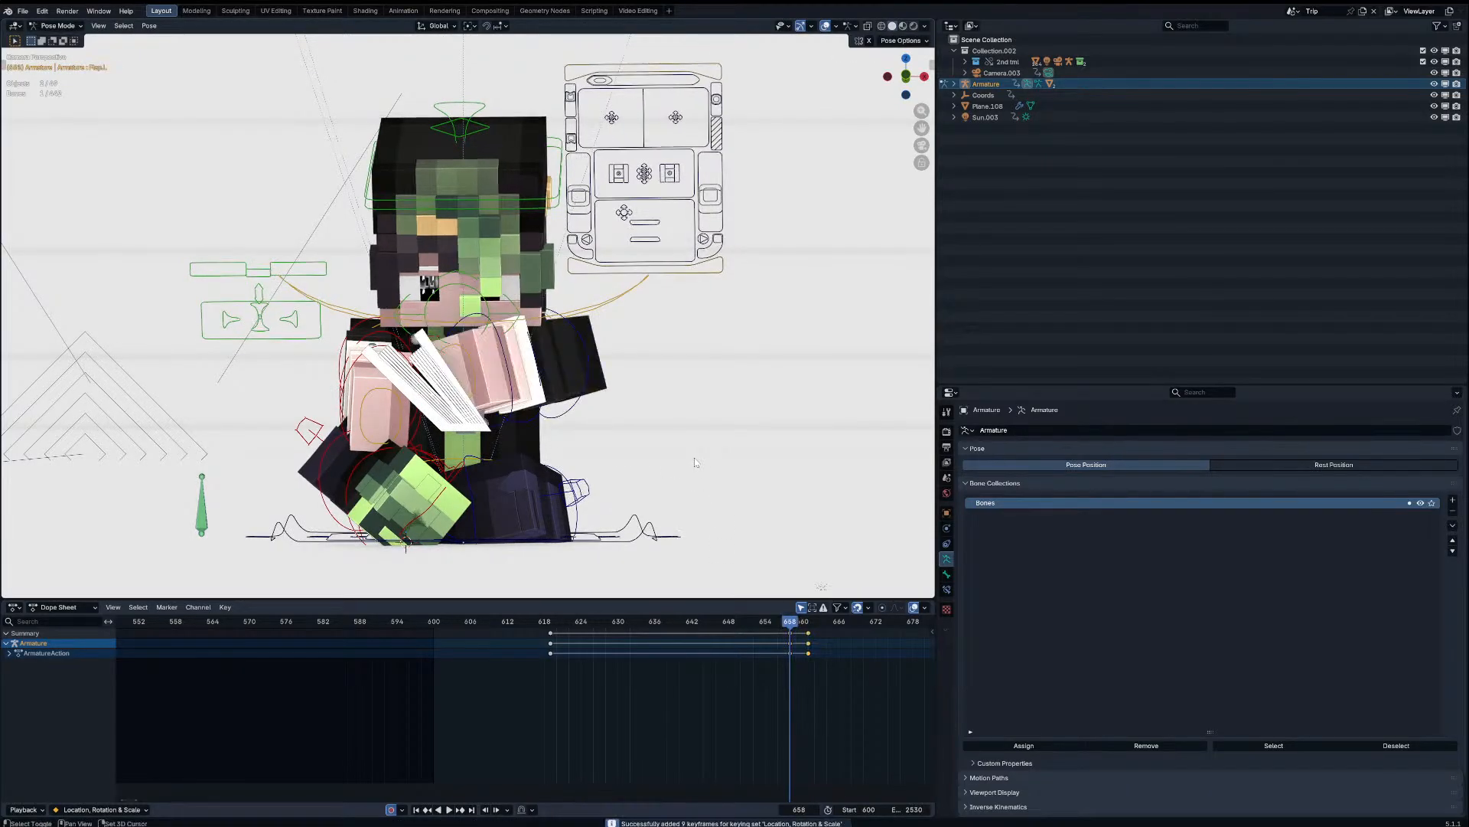
pyautogui.hotkey('shift', 'alt', 'e')
pyautogui.click(637, 461)
pyautogui.press('space')
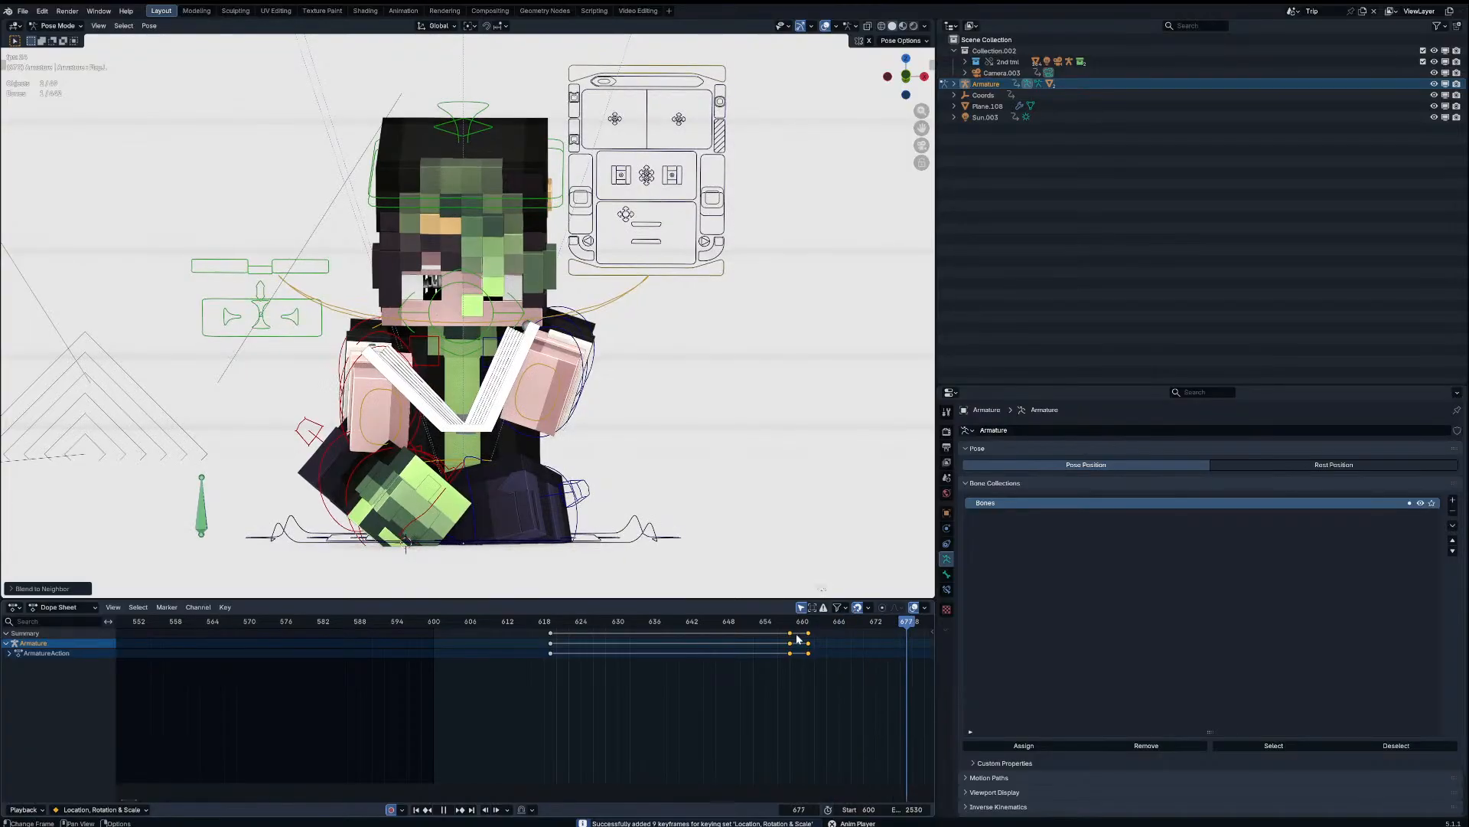
pyautogui.click(516, 623)
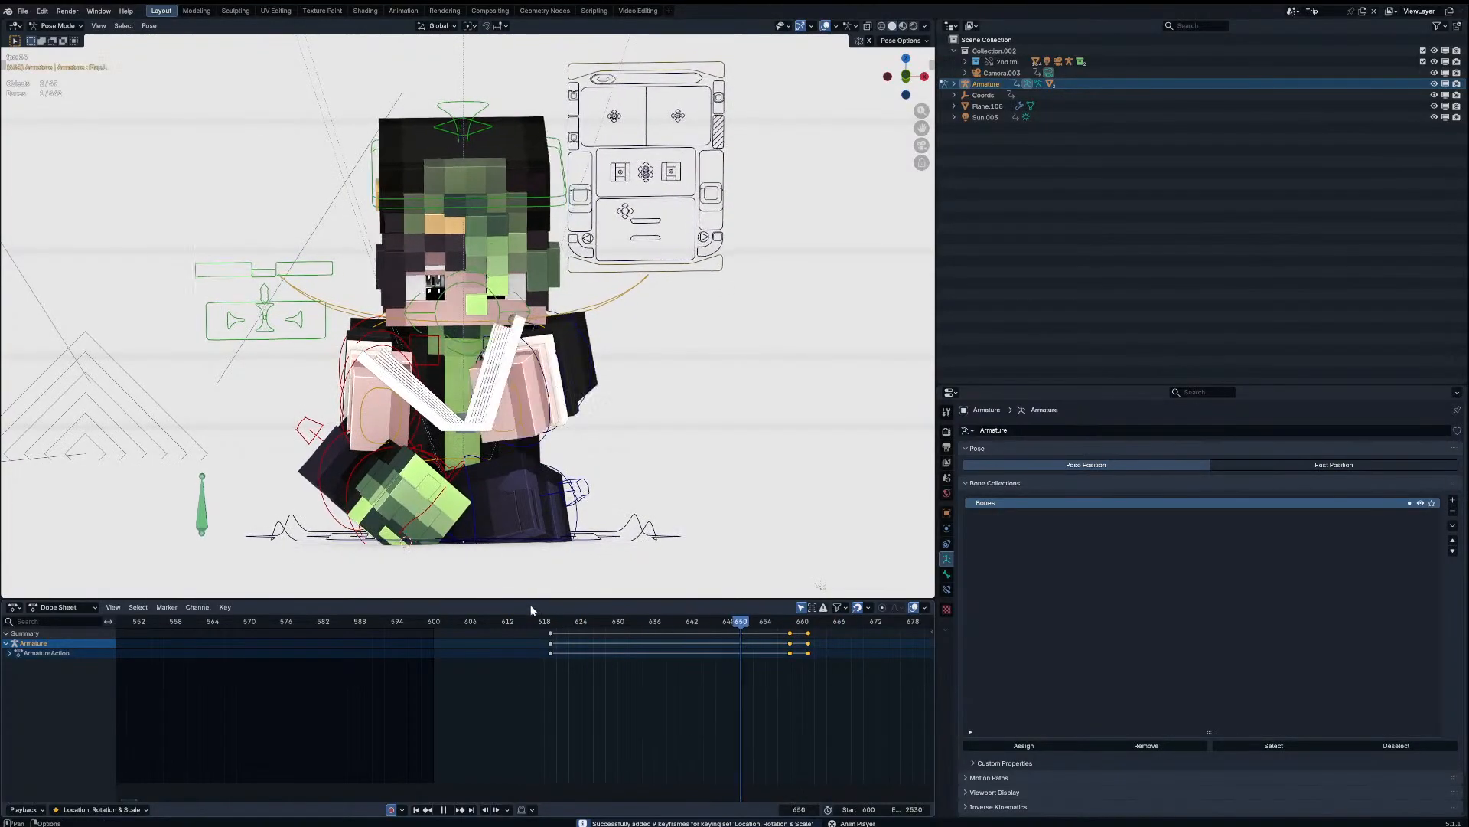
pyautogui.click(454, 623)
# Step: Select the character's Head bone and rotate it very slightly at frame 608
pyautogui.click(554, 204)
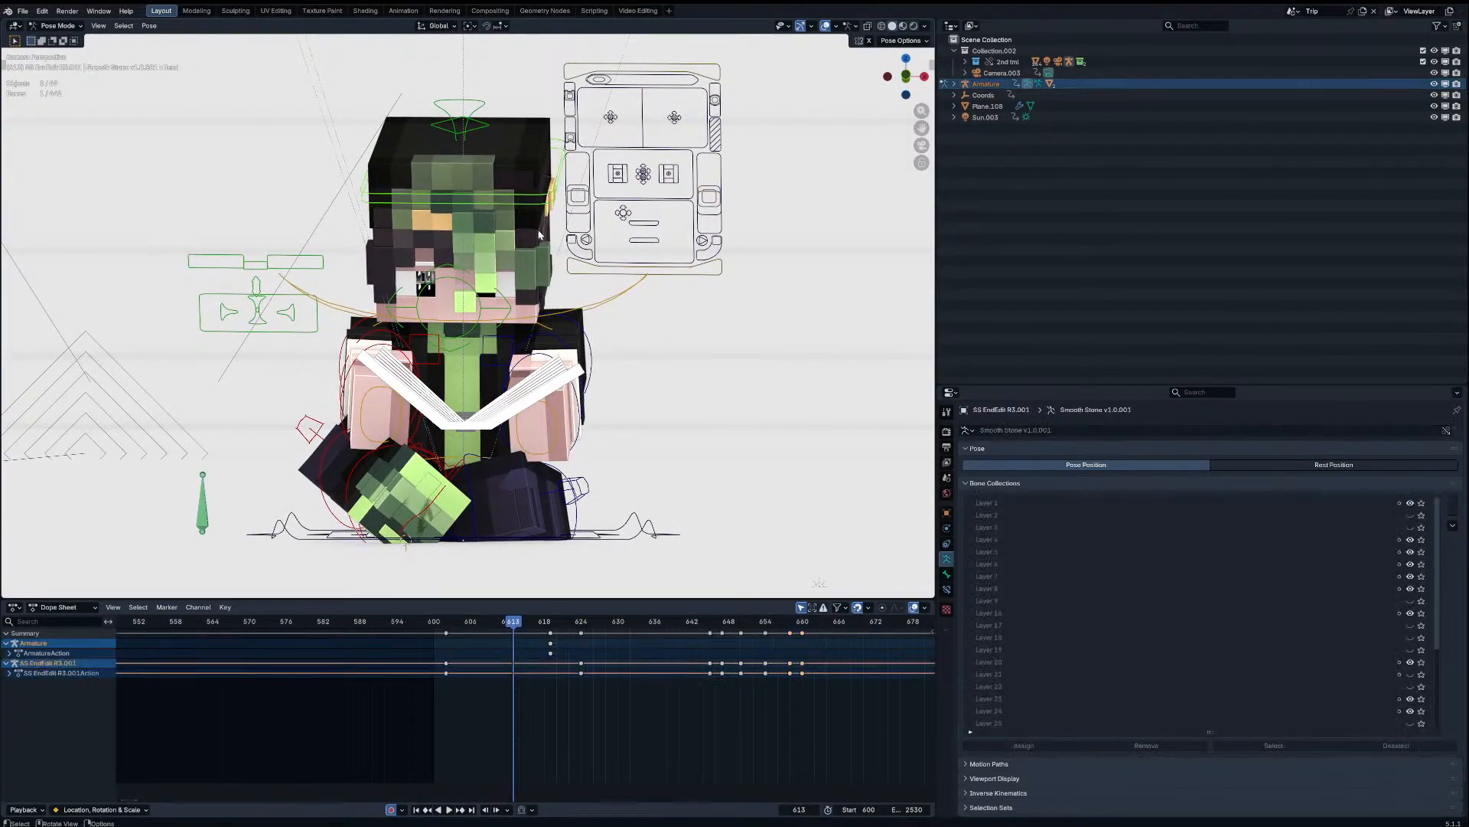
pyautogui.moveTo(446, 626); pyautogui.dragTo(483, 626)
pyautogui.press('r')
pyautogui.press('r')
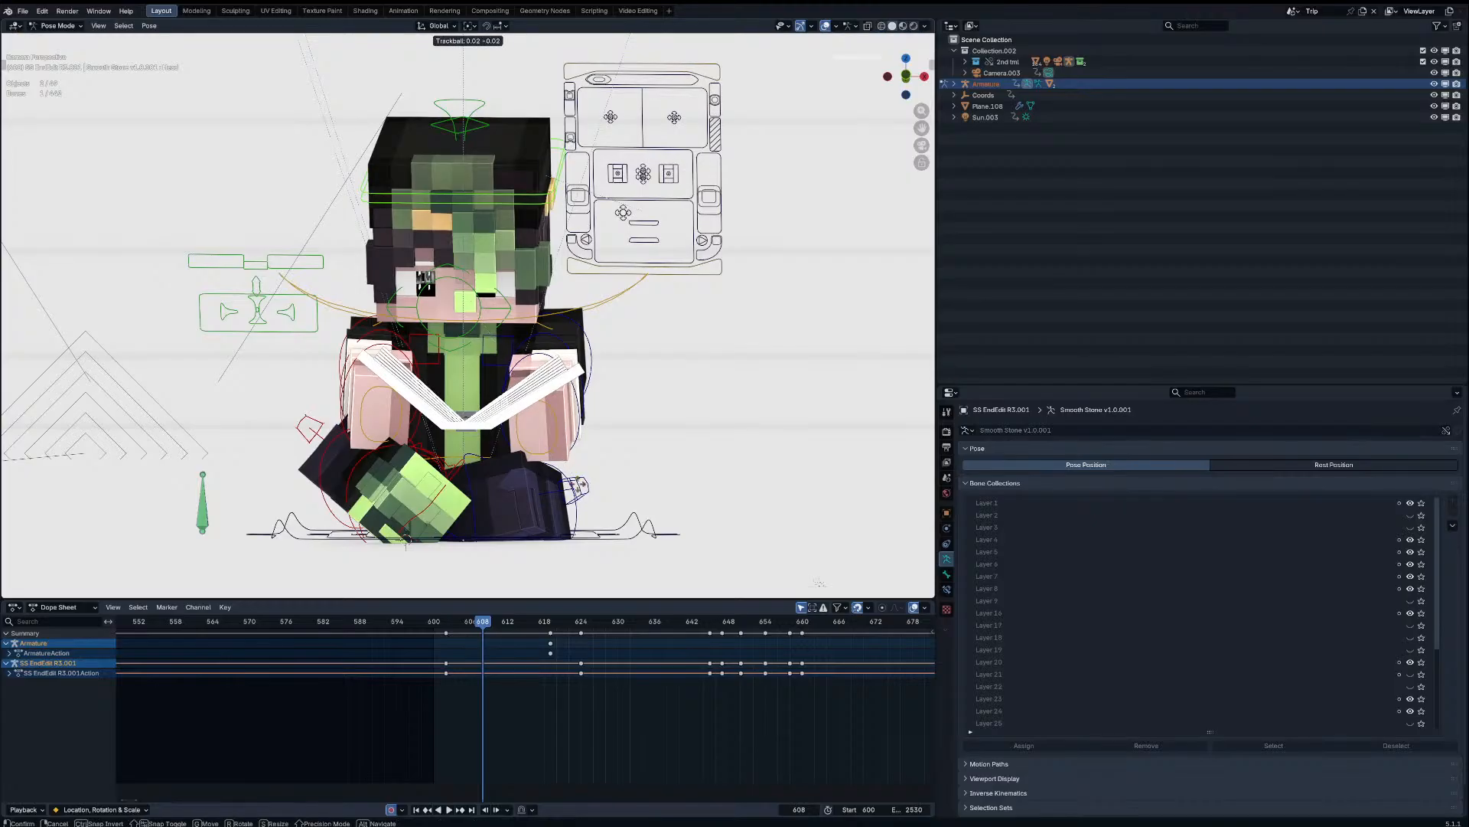
pyautogui.click(571, 492)
# Step: Rotate the character's Head bone very slightly at frame 613
pyautogui.press('Right')
pyautogui.press('Right')
pyautogui.press('Right')
pyautogui.press('Right')
pyautogui.press('Right')
pyautogui.press('r')
pyautogui.press('r')
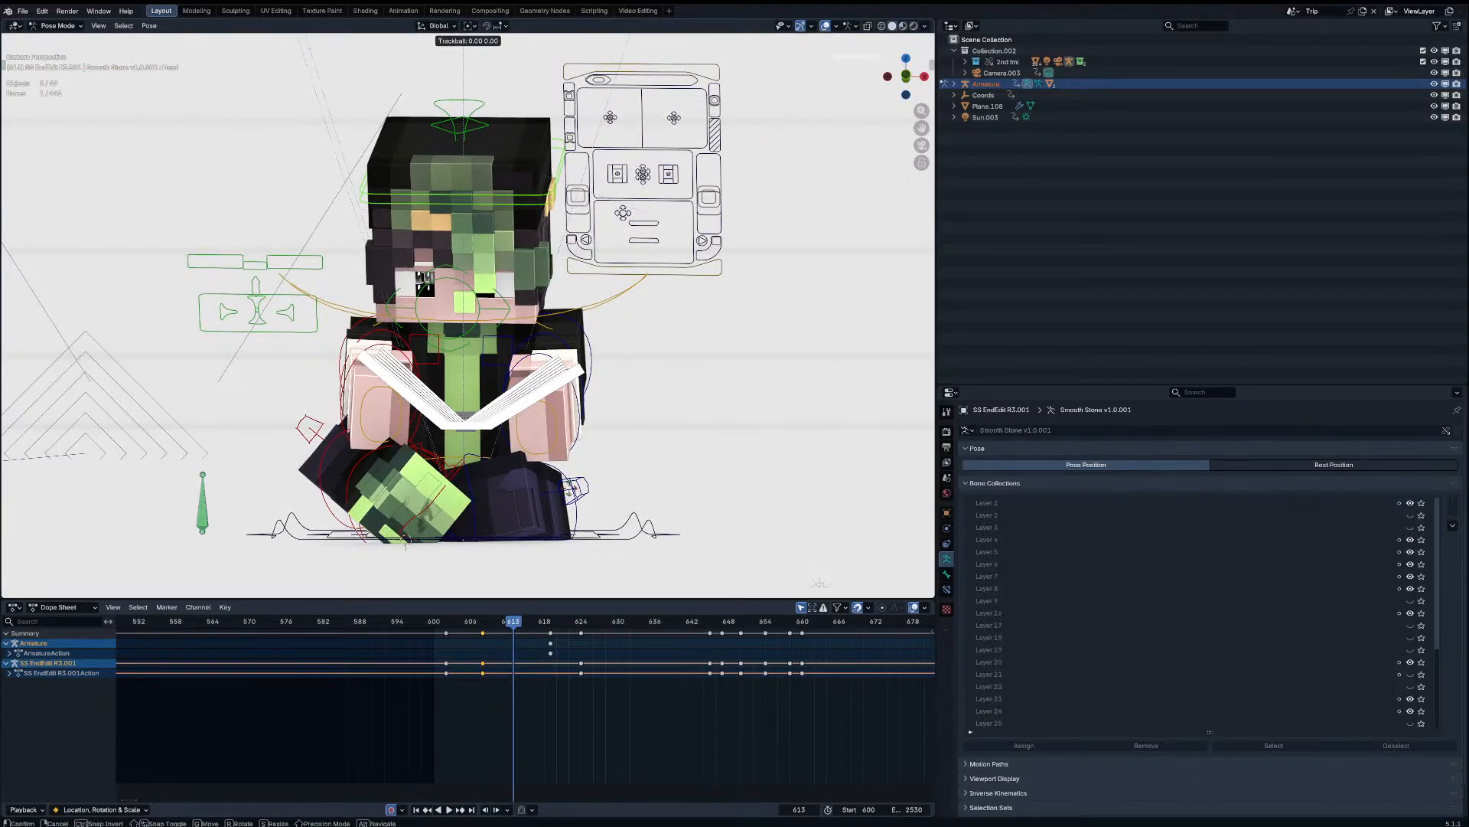
pyautogui.press('Escape')
# Step: Move the character's Eyes bone about 0.0015 m toward negative X at frame 613 and play back the motion
pyautogui.click(499, 307)
pyautogui.press('g')
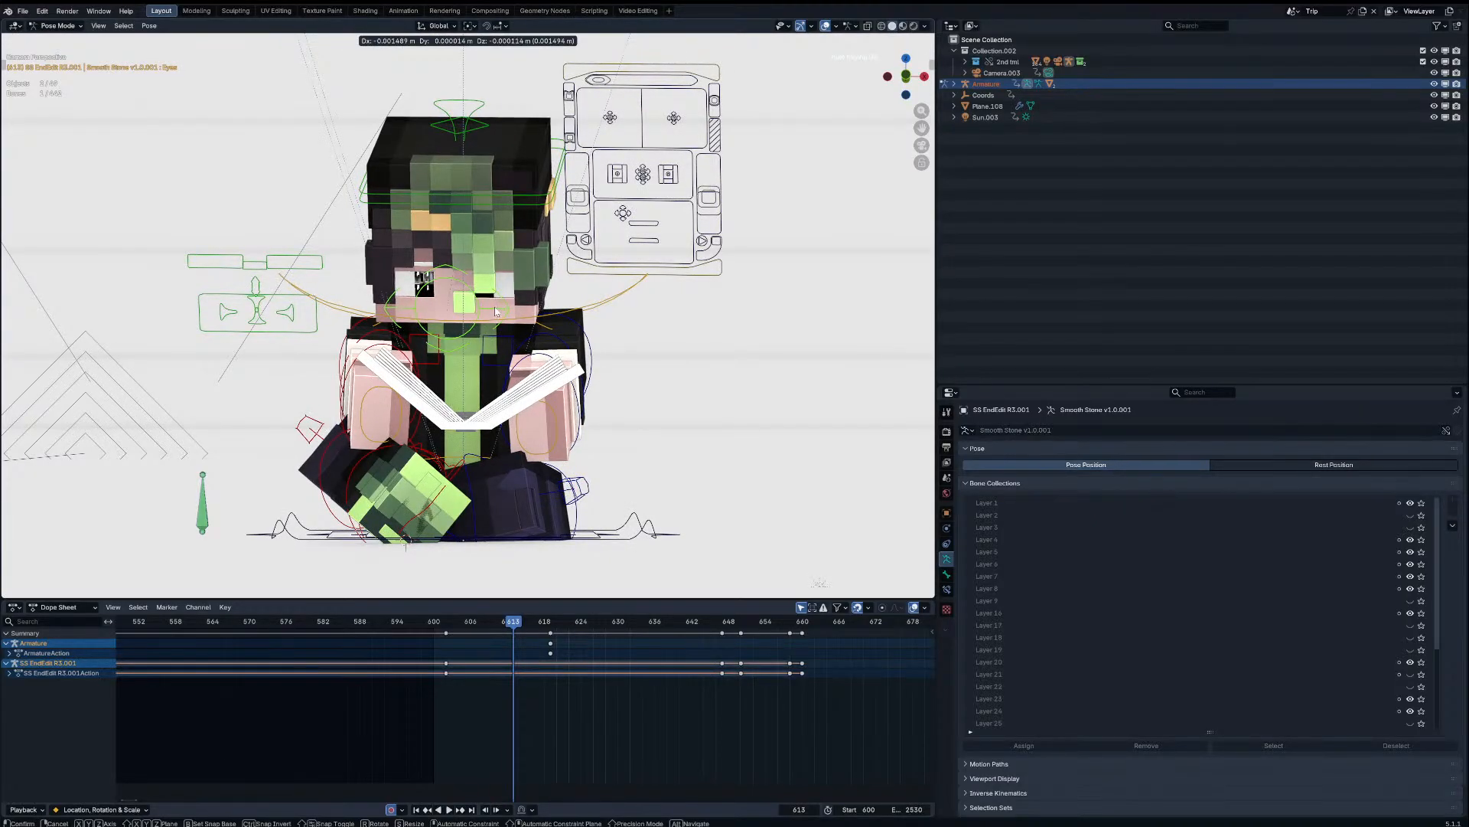
pyautogui.click(496, 312)
pyautogui.hotkey('shift', 'Left')
pyautogui.press('space')
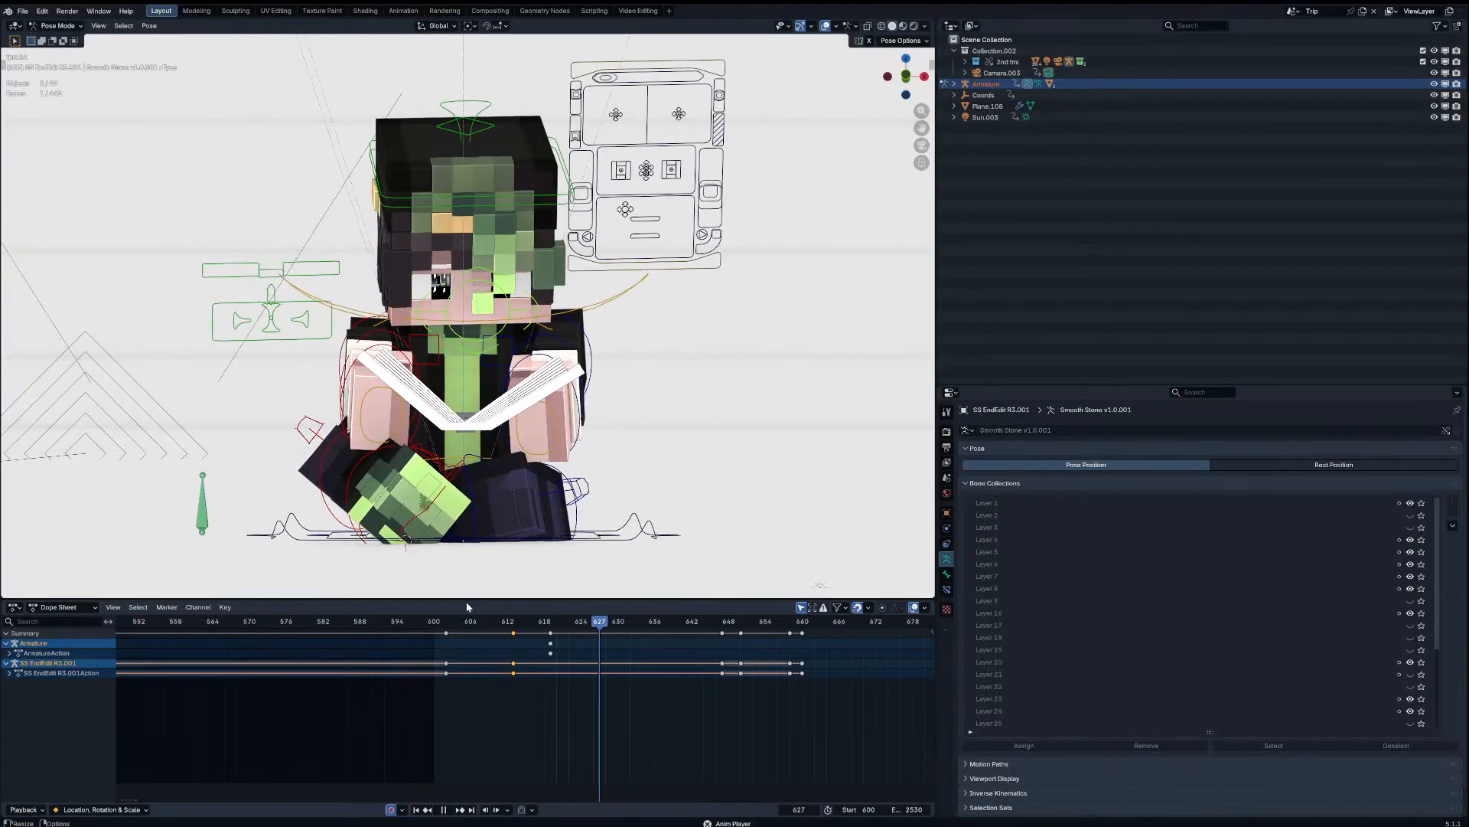
pyautogui.press('space')
# Step: Blend the Head bone toward its neighbouring key at frame 617 and rotate it slightly
pyautogui.click(527, 620)
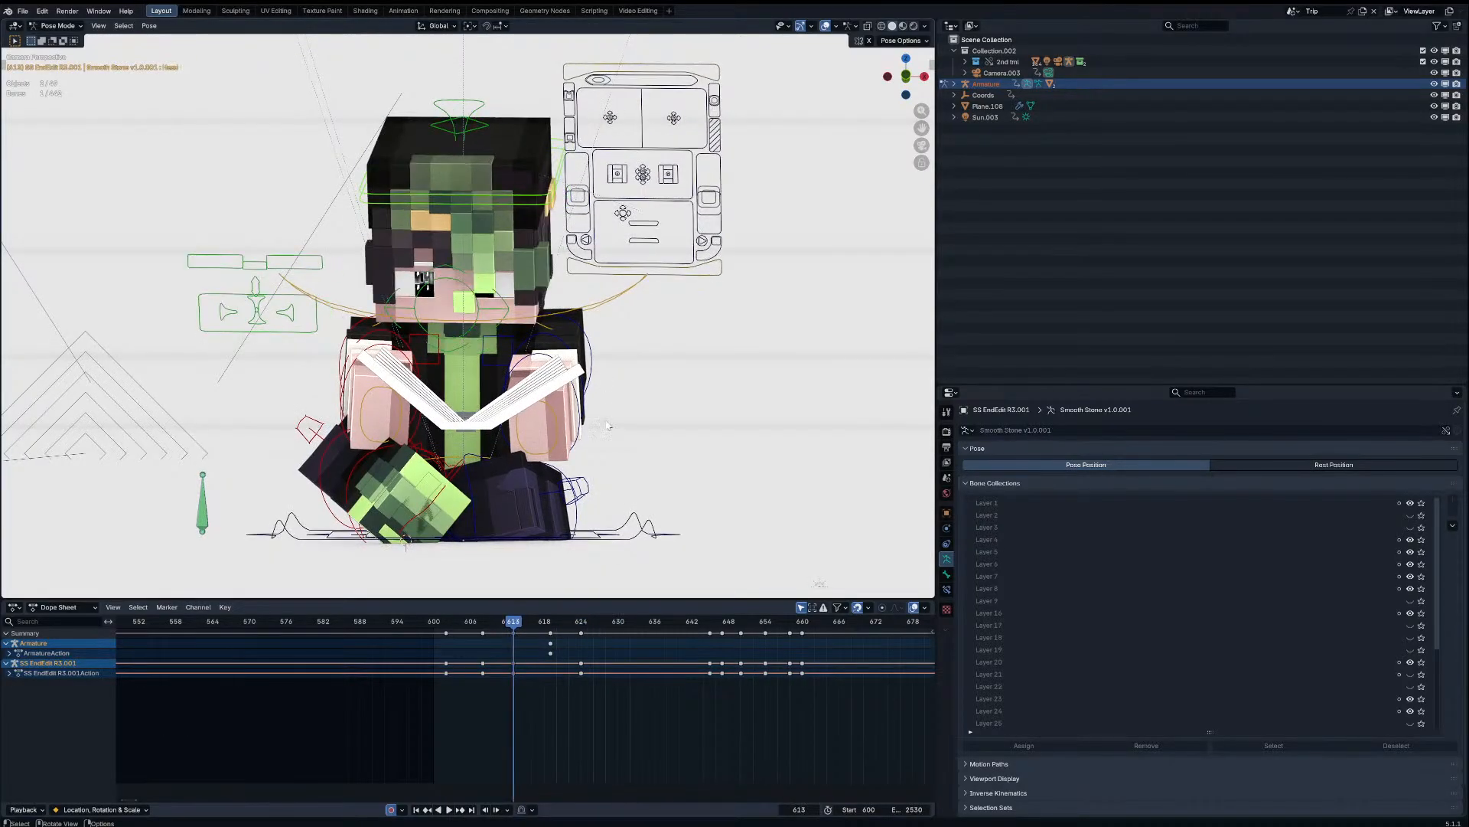
pyautogui.moveTo(533, 626); pyautogui.dragTo(538, 626)
pyautogui.hotkey('shift', 'alt', 'e')
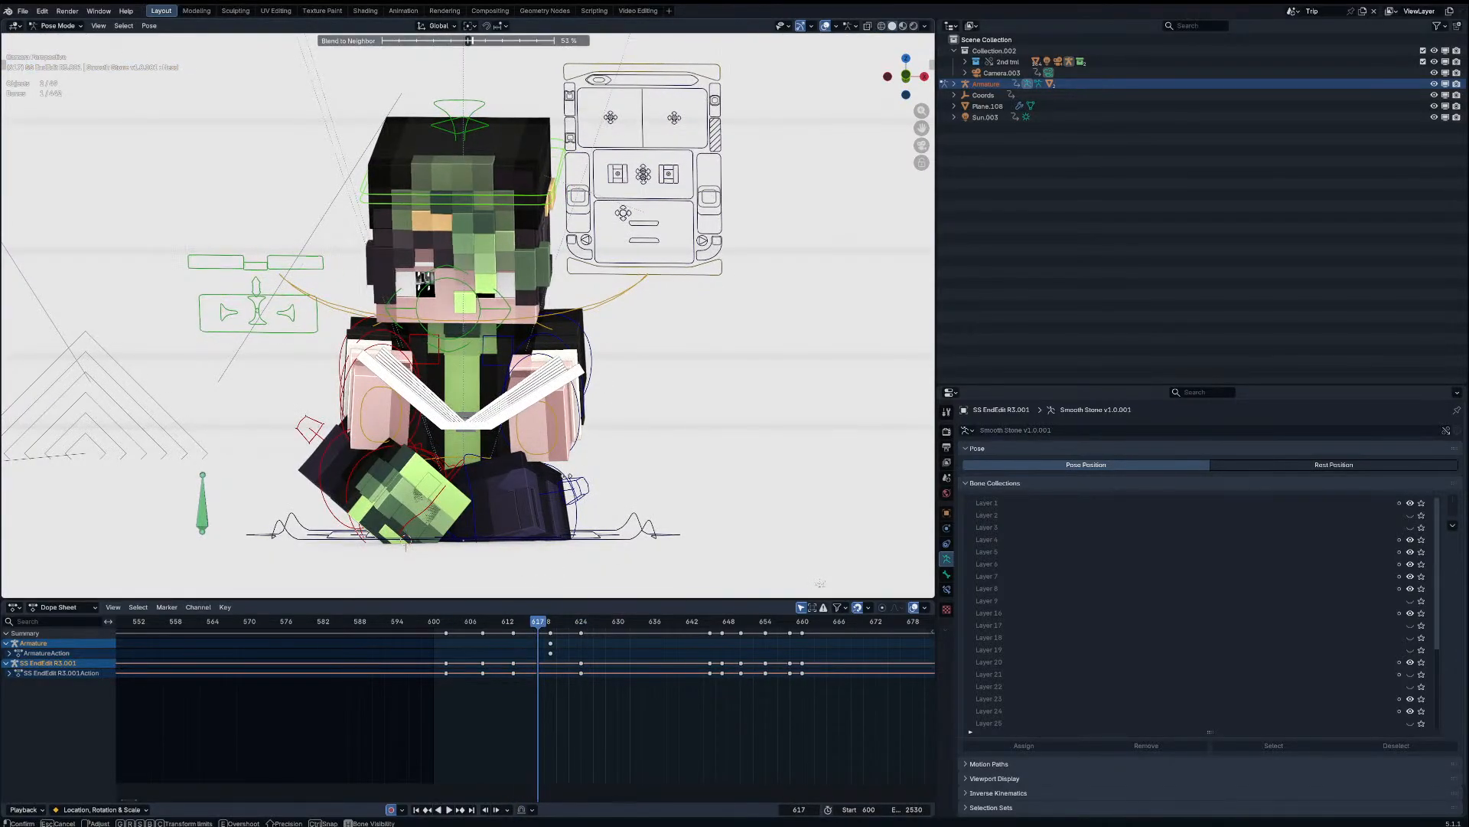
pyautogui.click(570, 475)
pyautogui.press('r')
pyautogui.click(562, 483)
# Step: Blend the Head bone toward its neighbouring key at frame 621 and refine its rotation
pyautogui.press('Right')
pyautogui.press('Right')
pyautogui.press('Right')
pyautogui.press('Right')
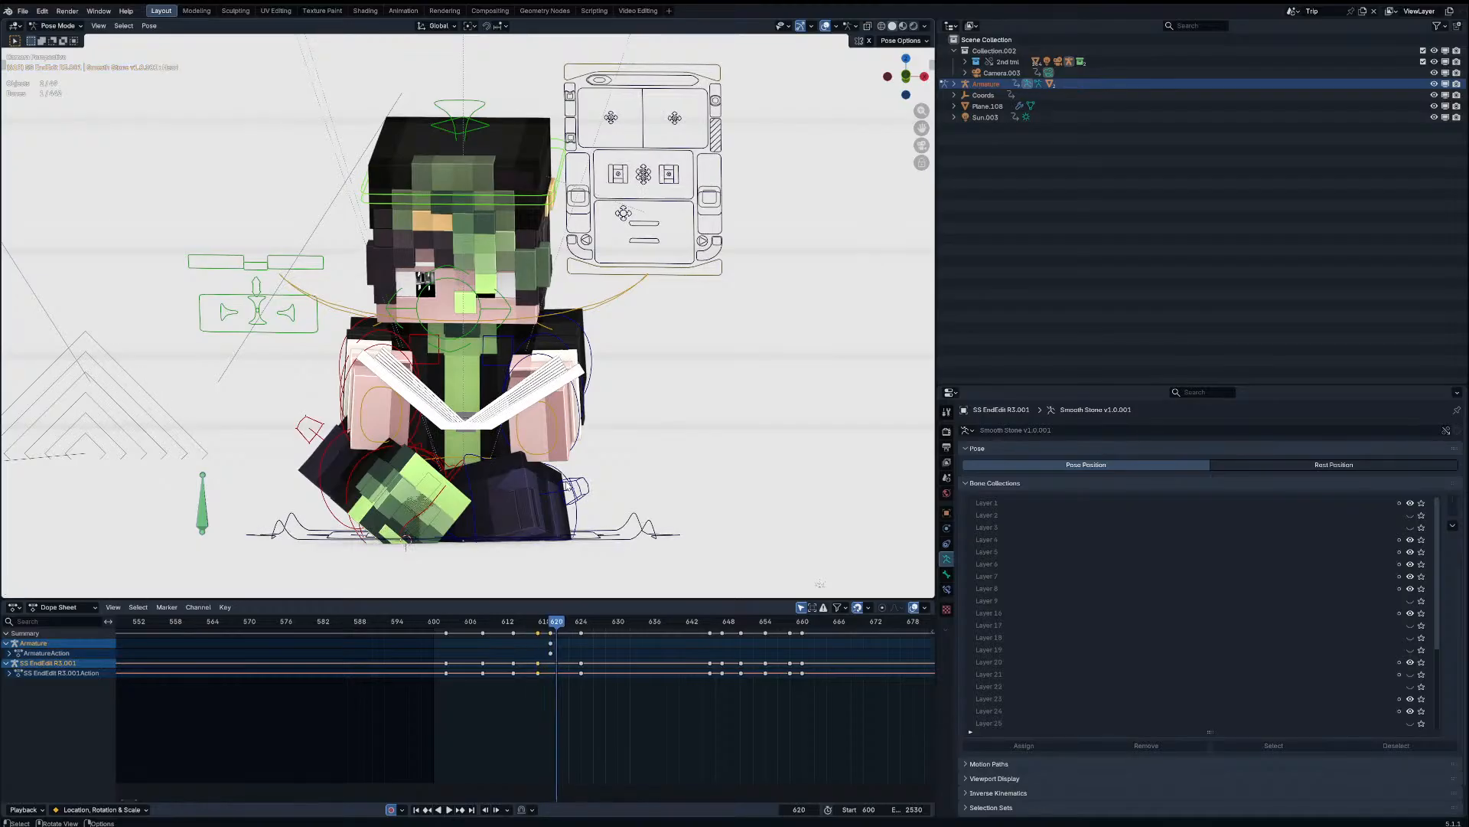
pyautogui.hotkey('shift', 'alt', 'e')
pyautogui.click(591, 489)
pyautogui.press('r')
pyautogui.click(591, 492)
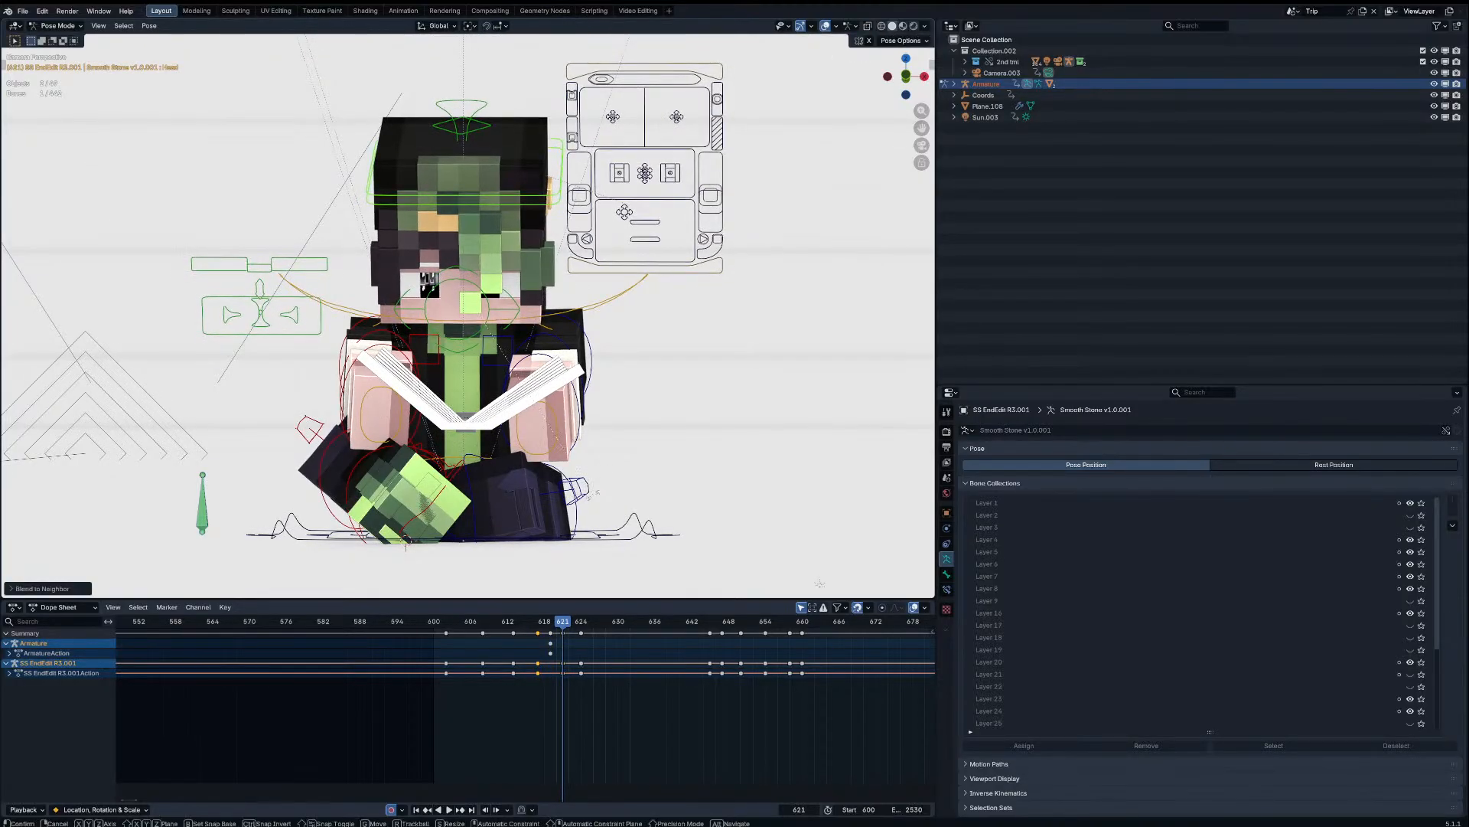
pyautogui.press('r')
pyautogui.press('r')
pyautogui.click(599, 507)
# Step: Rotate the Head bone very slightly at frames 624 and 629
pyautogui.press('Right')
pyautogui.press('Right')
pyautogui.press('Right')
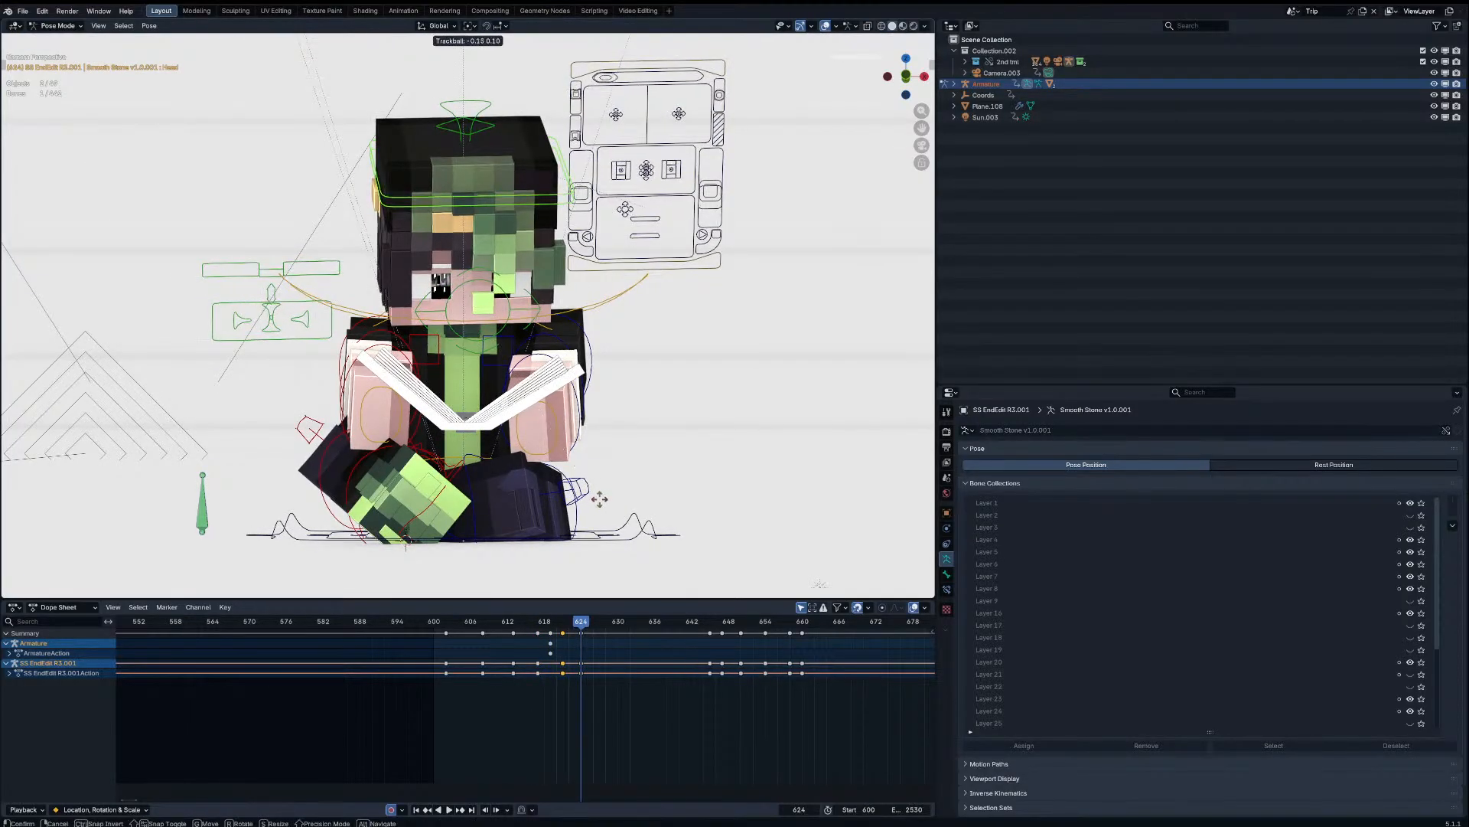
pyautogui.press('Right')
pyautogui.press('Right')
pyautogui.press('r')
pyautogui.press('r')
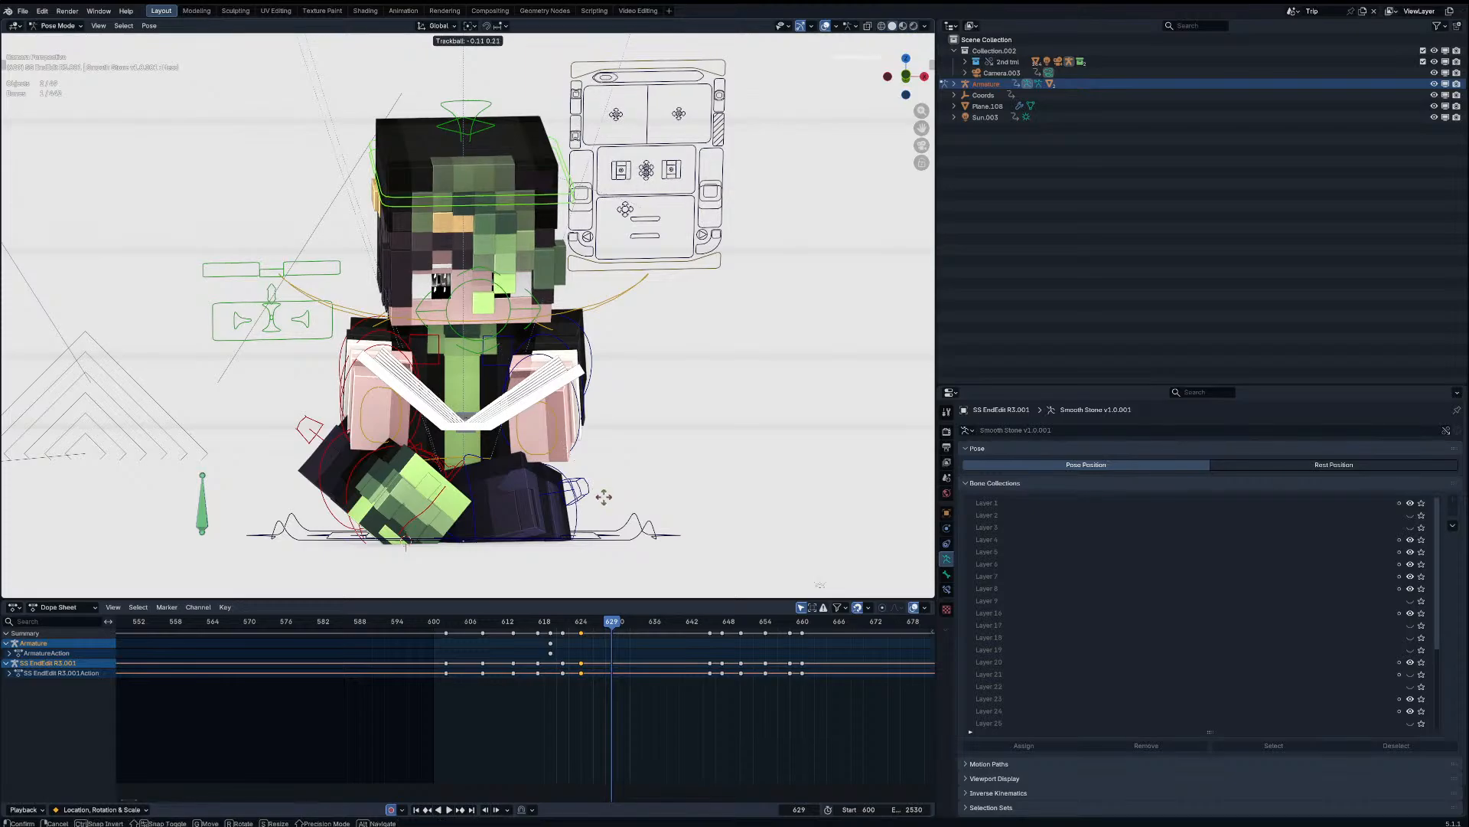
pyautogui.click(612, 492)
# Step: Move the Eyes bone toward positive X at frame 629 and play back the motion
pyautogui.click(538, 314)
pyautogui.press('g')
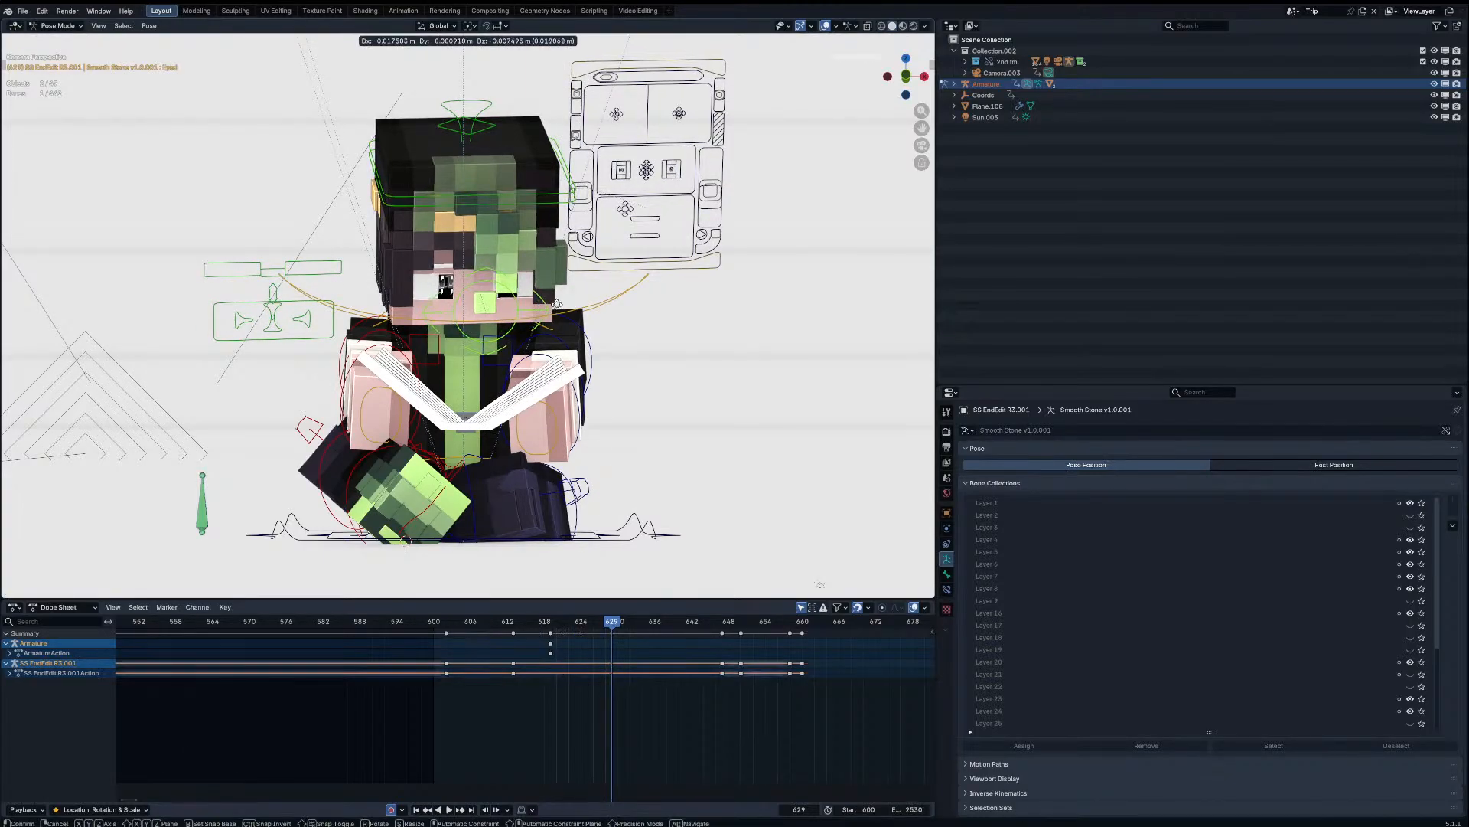
pyautogui.click(604, 314)
pyautogui.press('space')
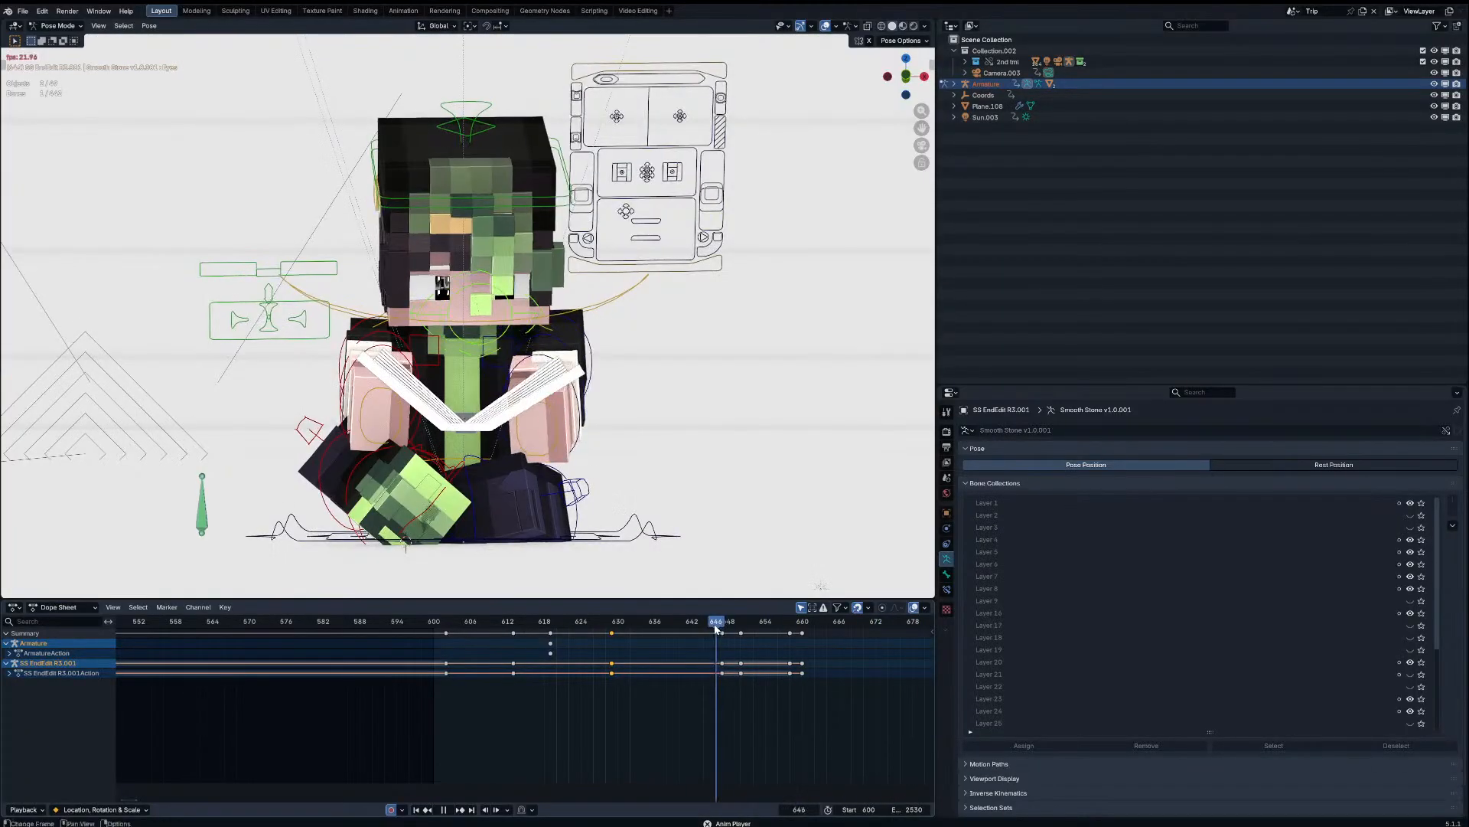
# Step: Rotate and adjust the Arm_Shoulder_L bone at frame 664 so the arm swings outward from the chest
pyautogui.moveTo(842, 629); pyautogui.dragTo(810, 628)
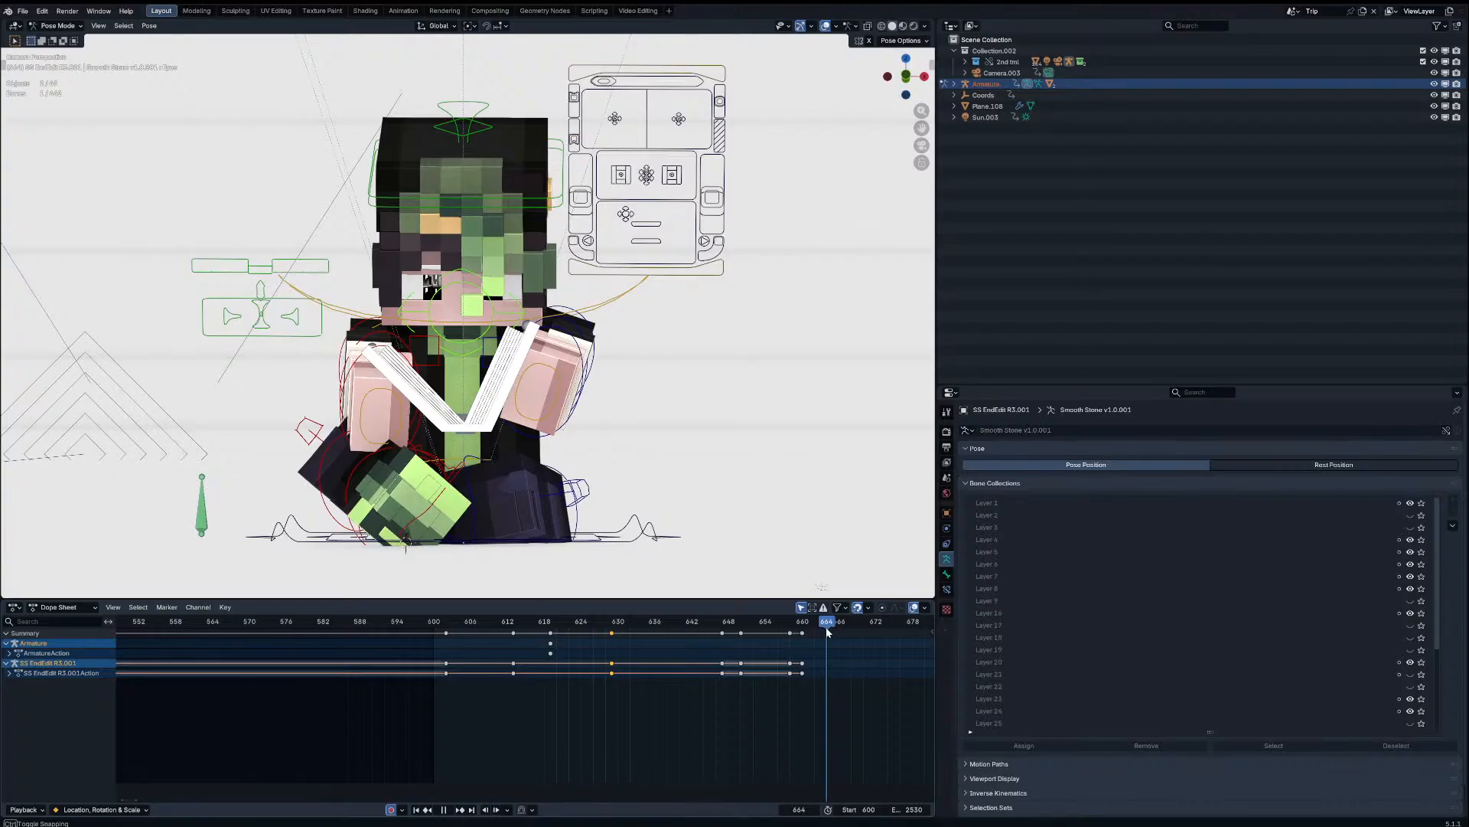
pyautogui.click(586, 312)
pyautogui.click(590, 329)
pyautogui.press('r')
pyautogui.press('r')
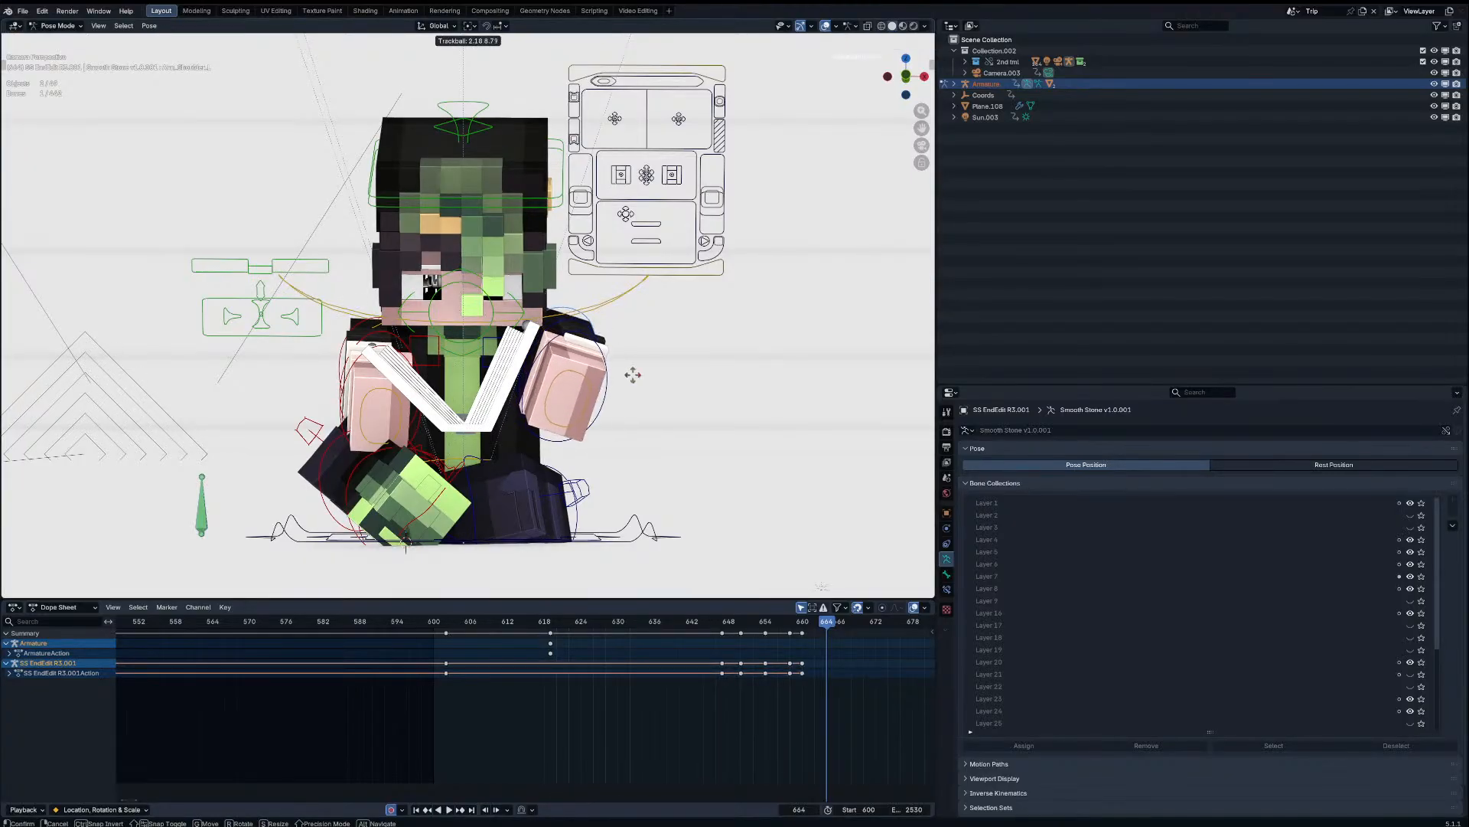
pyautogui.click(634, 377)
pyautogui.press('r')
pyautogui.click(627, 414)
pyautogui.press('g')
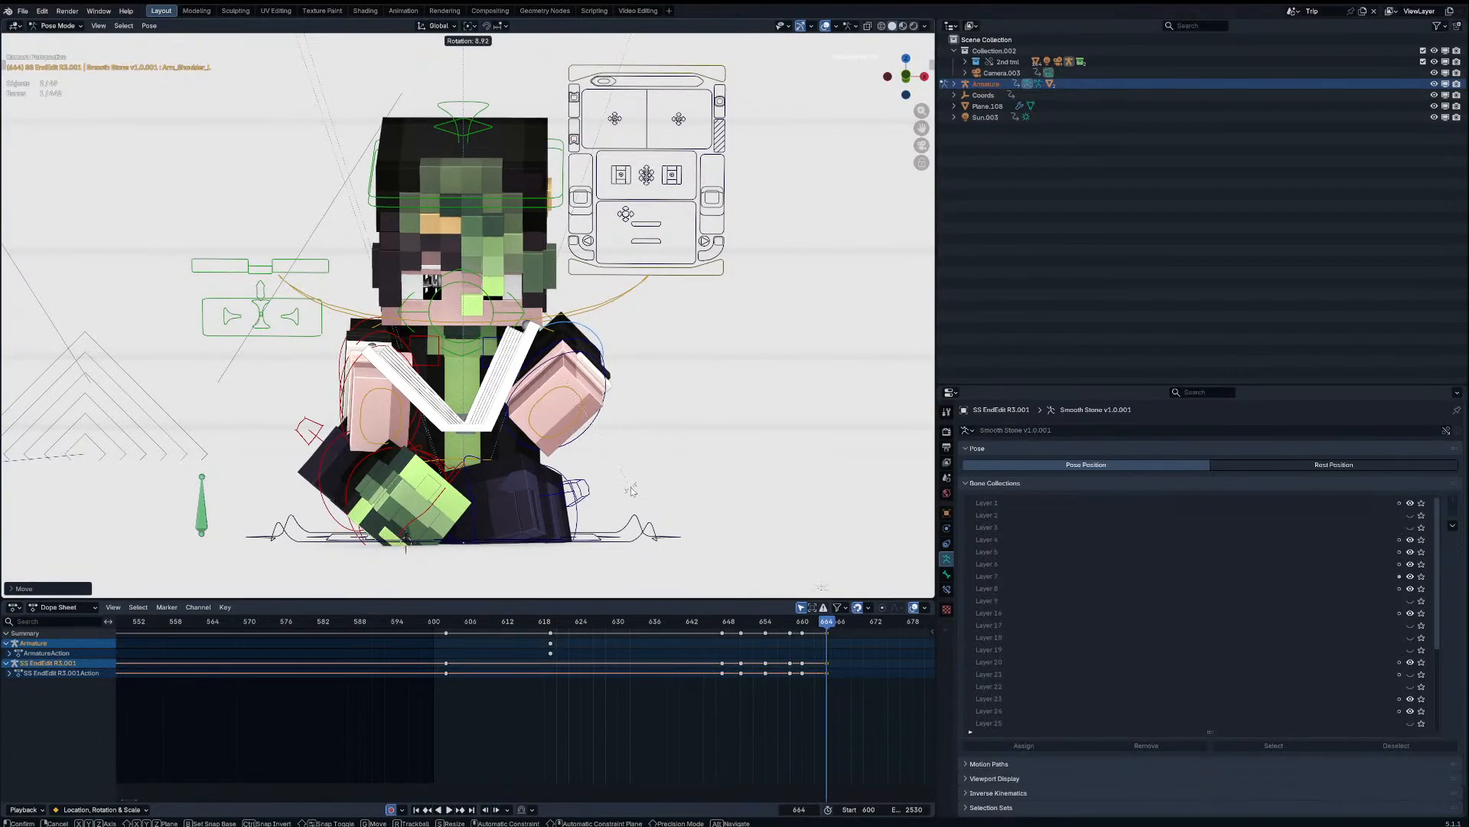
pyautogui.press('r')
pyautogui.press('r')
# Step: Rotate the book's Flap.R bone outward at frame 664 until it rests against the character's left arm
pyautogui.click(545, 346)
pyautogui.click(547, 348)
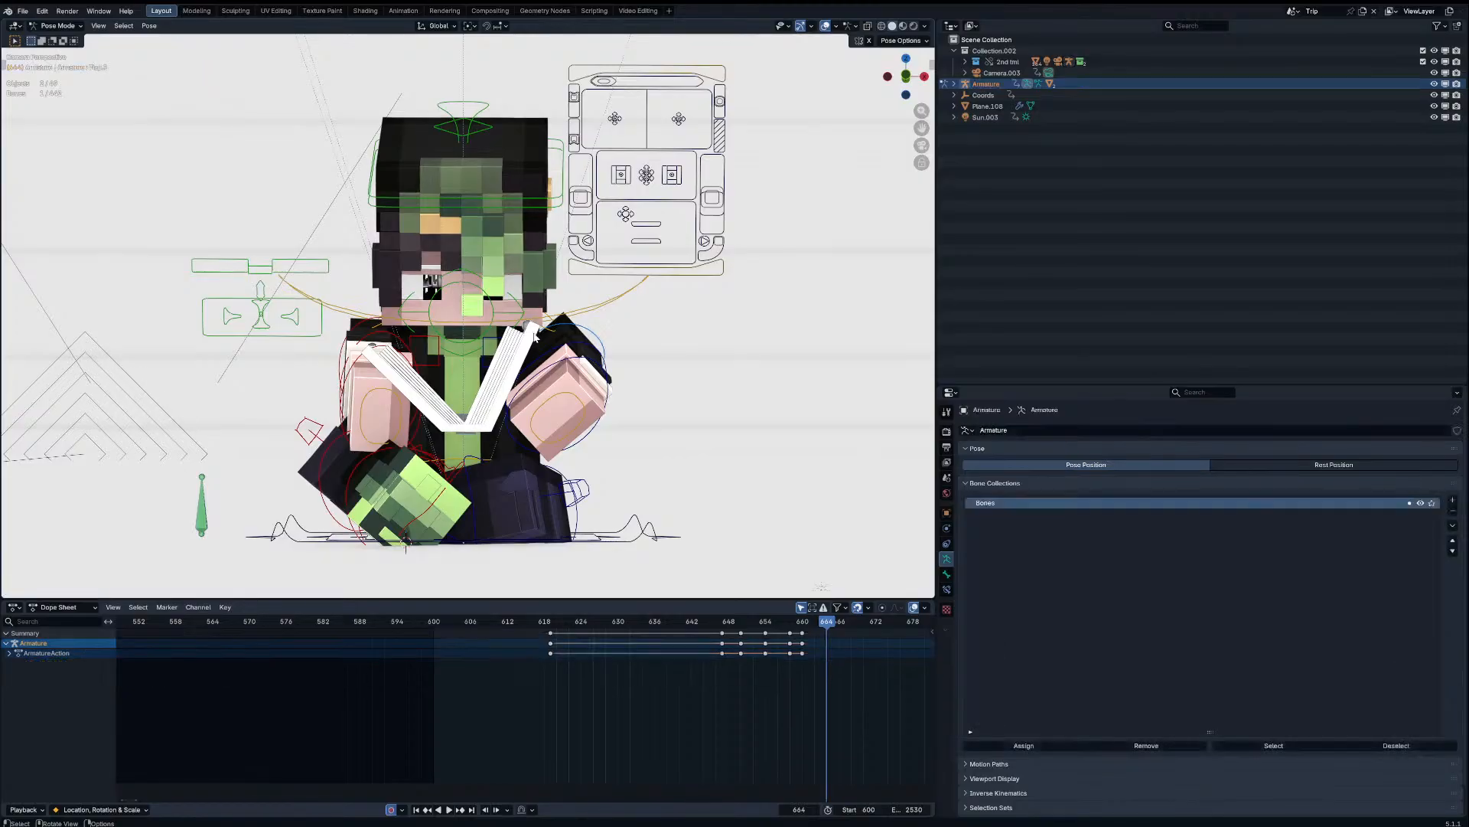
pyautogui.press('r')
pyautogui.click(532, 324)
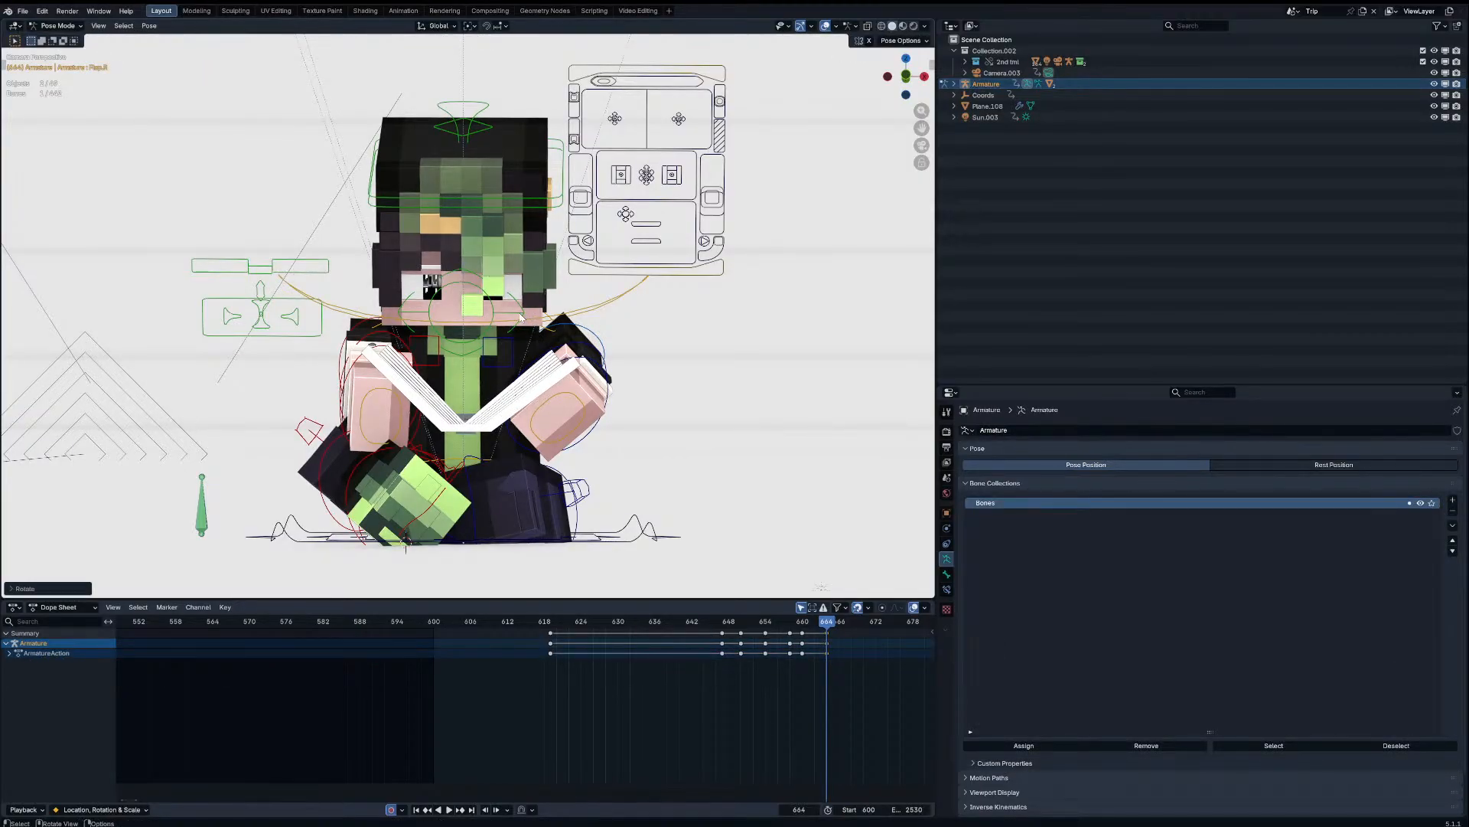
# Step: Turn the character's Head bone slightly toward the opened flap at frame 664
pyautogui.click(524, 317)
pyautogui.click(532, 322)
pyautogui.click(538, 328)
pyautogui.press('r')
pyautogui.press('r')
pyautogui.click(553, 340)
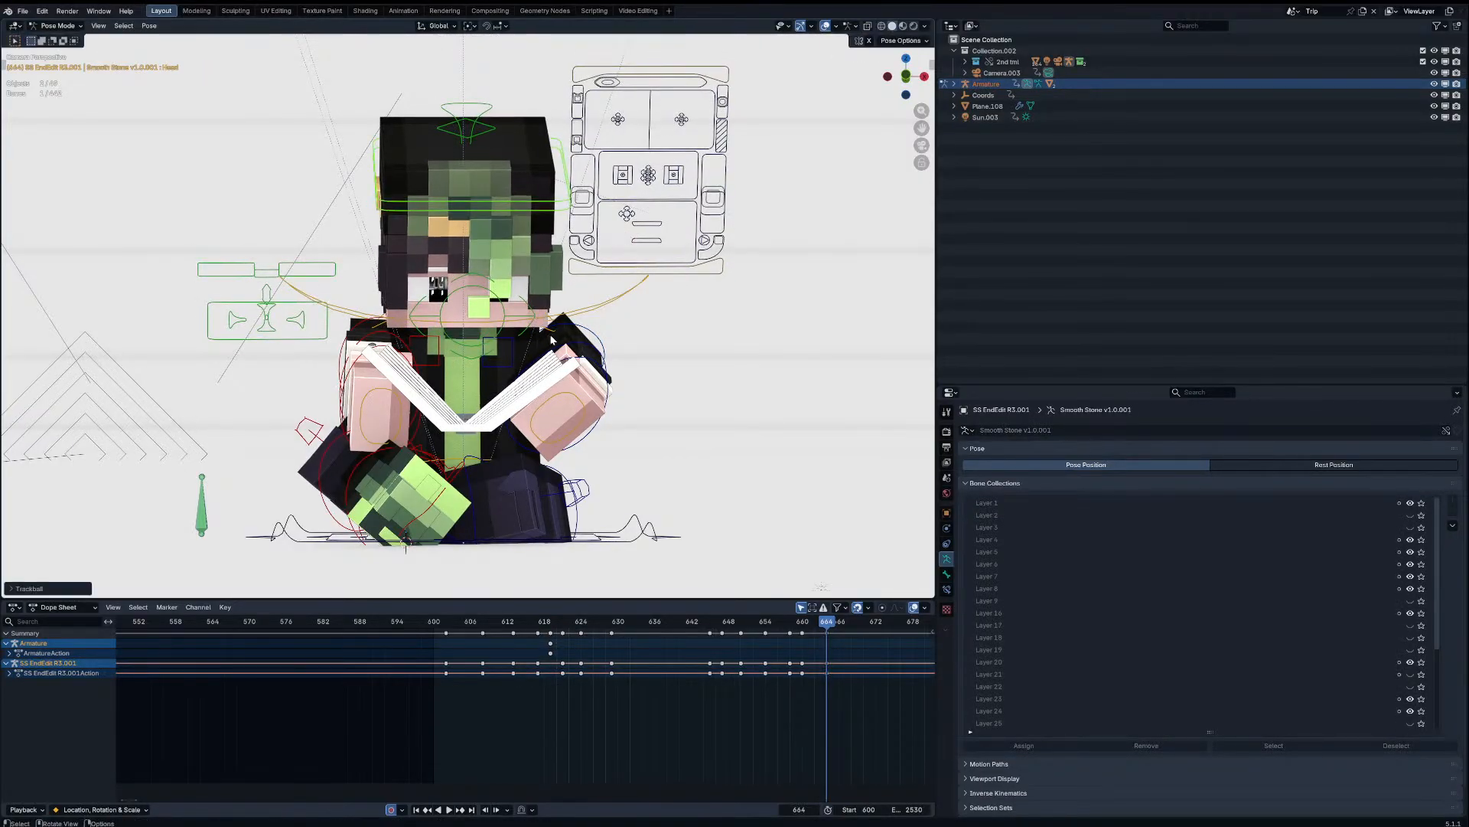
# Step: Move the Eyes bone slightly toward positive X at frame 664 and play back the animation
pyautogui.click(523, 311)
pyautogui.press('g')
pyautogui.rightClick(527, 309)
pyautogui.click(528, 309)
pyautogui.press('g')
pyautogui.click(541, 315)
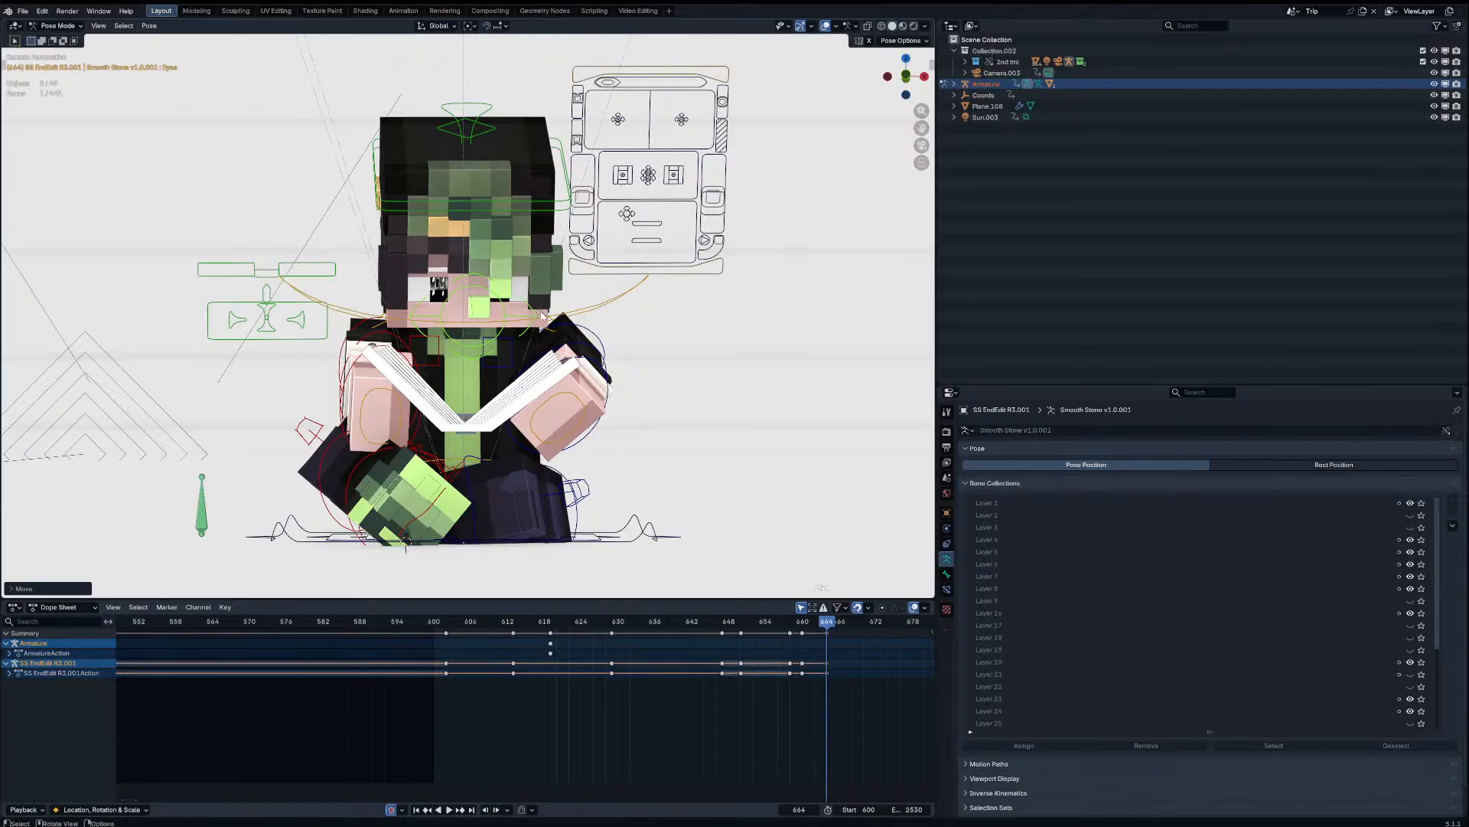
pyautogui.press('space')
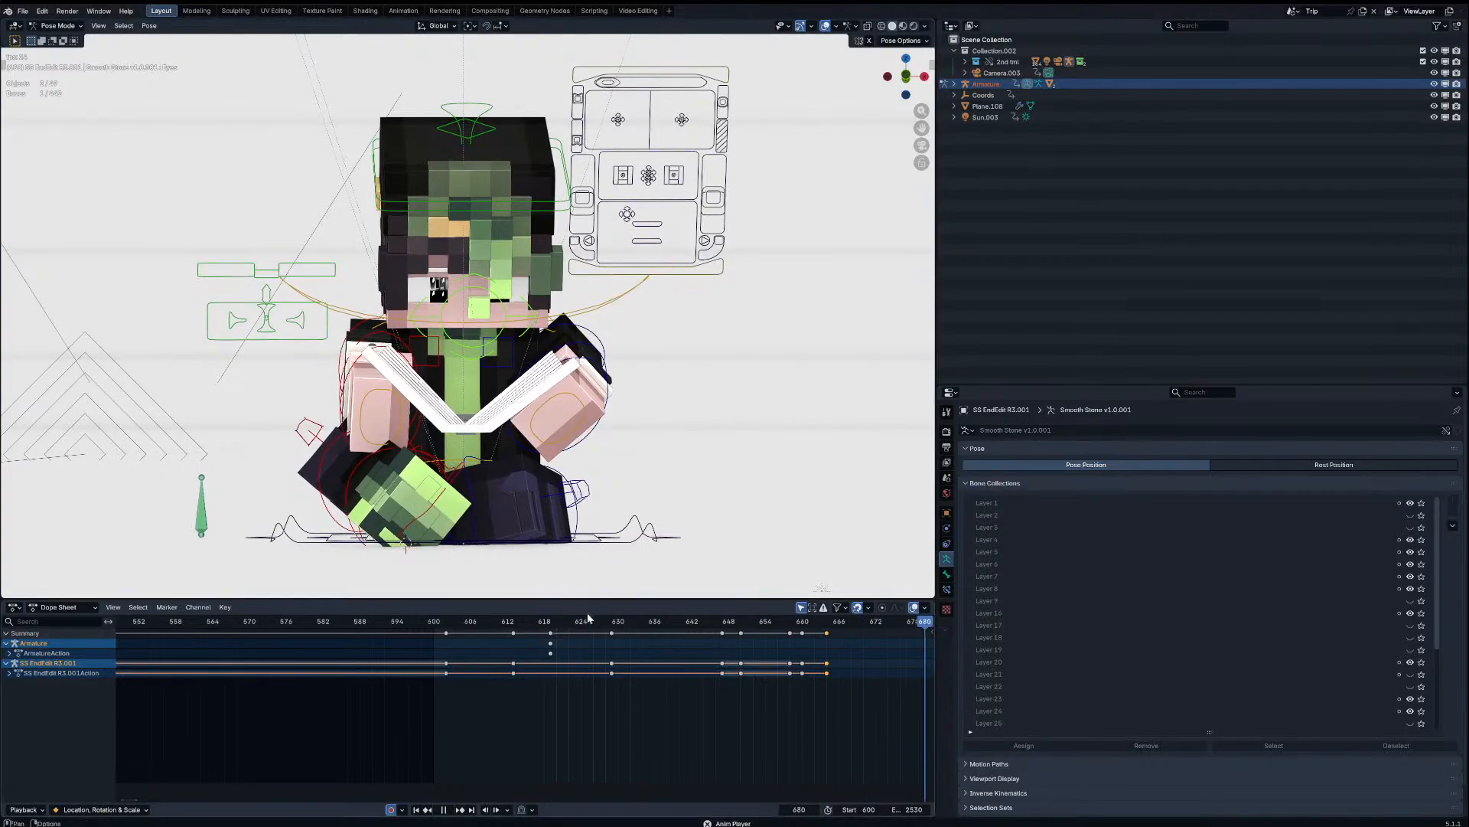
pyautogui.click(452, 623)
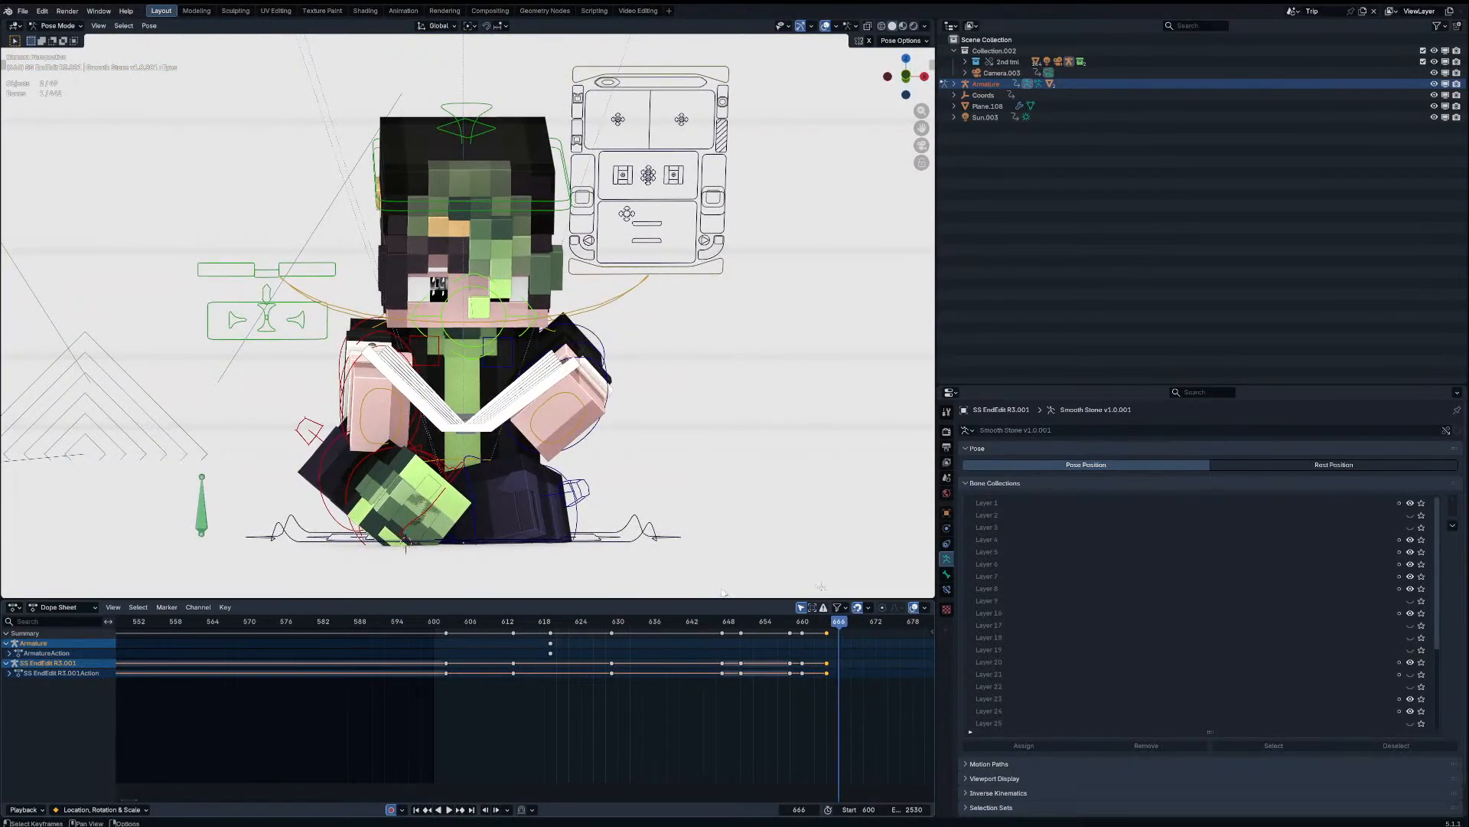
pyautogui.press('Down')
pyautogui.click(458, 418)
pyautogui.press('r')
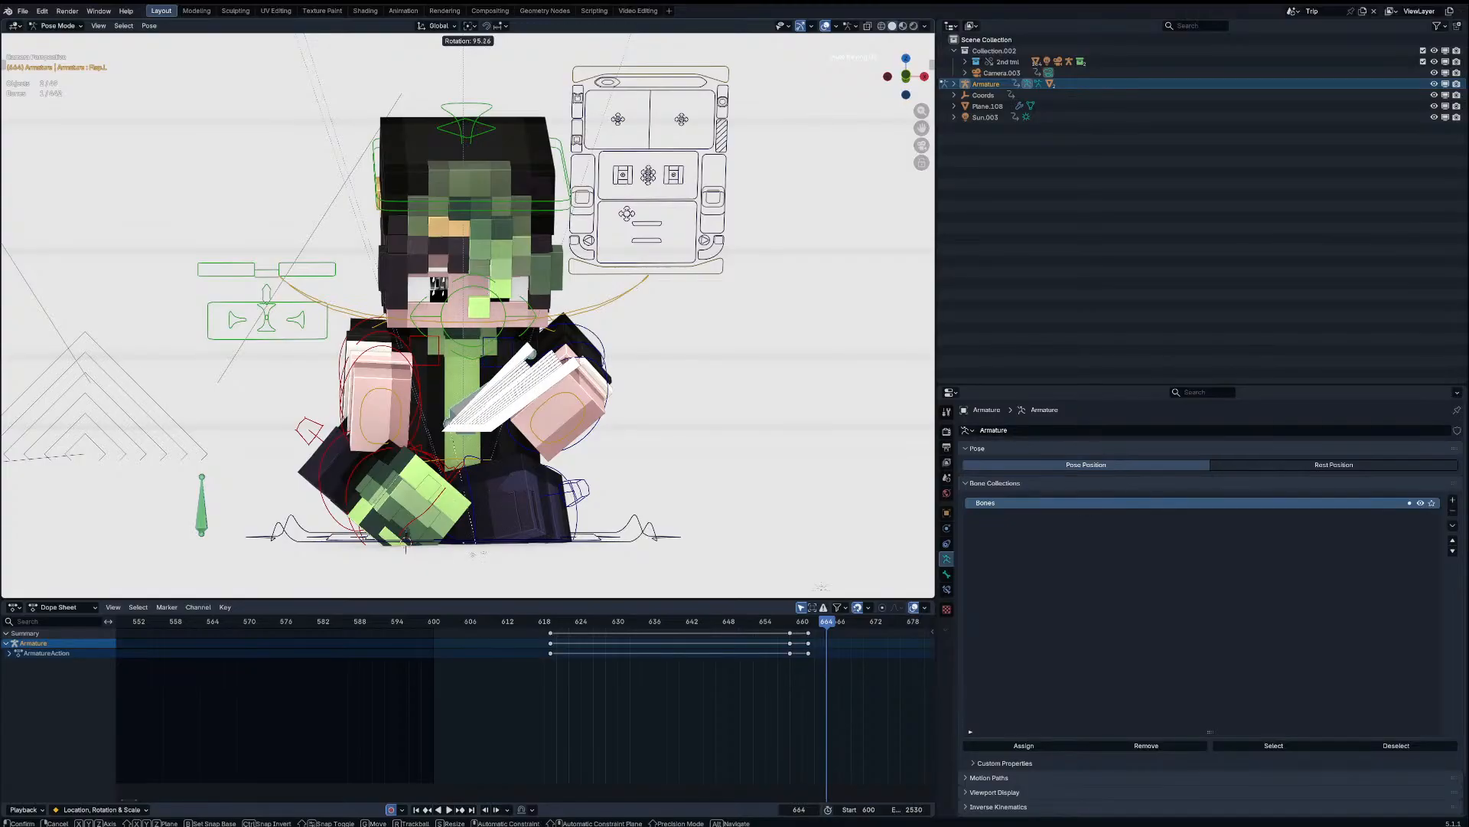
pyautogui.click(471, 433)
# Step: Rotate the book's Spine bone by about -13° at frame 658
pyautogui.click(545, 390)
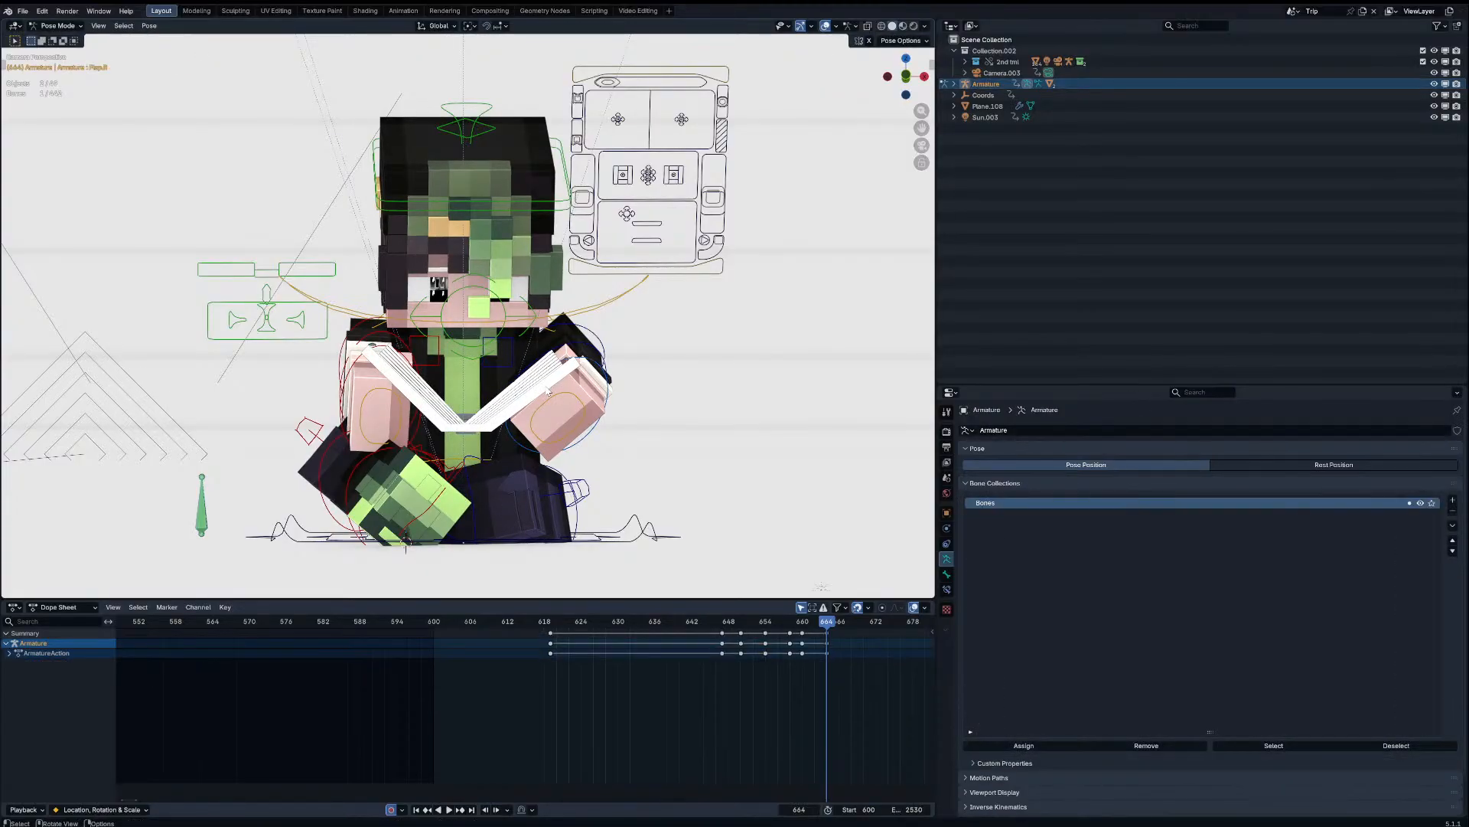
pyautogui.press('Down')
pyautogui.press('Down')
pyautogui.press('Down')
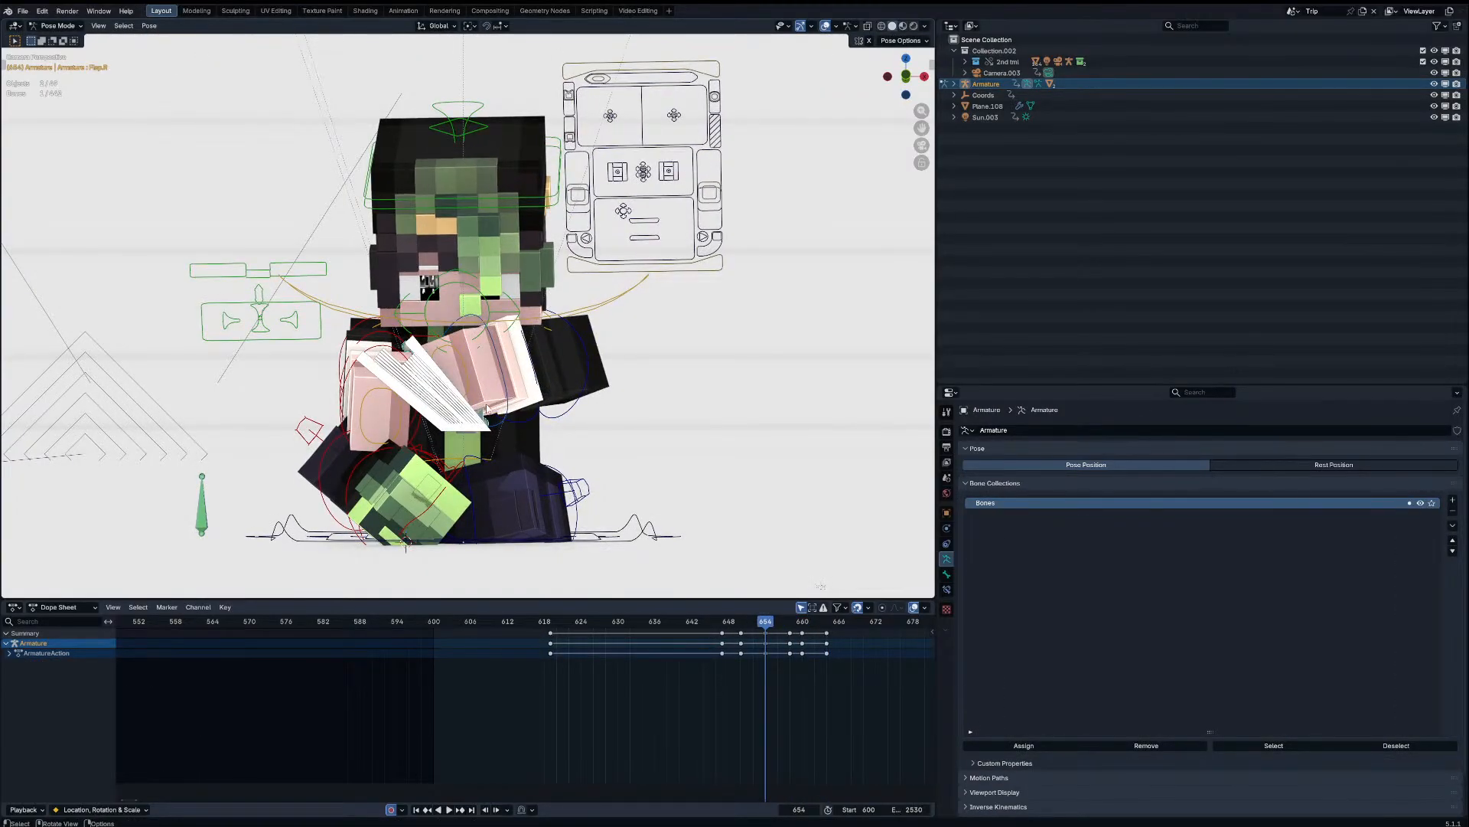
pyautogui.press('Up')
pyautogui.press('Up')
pyautogui.press('Down')
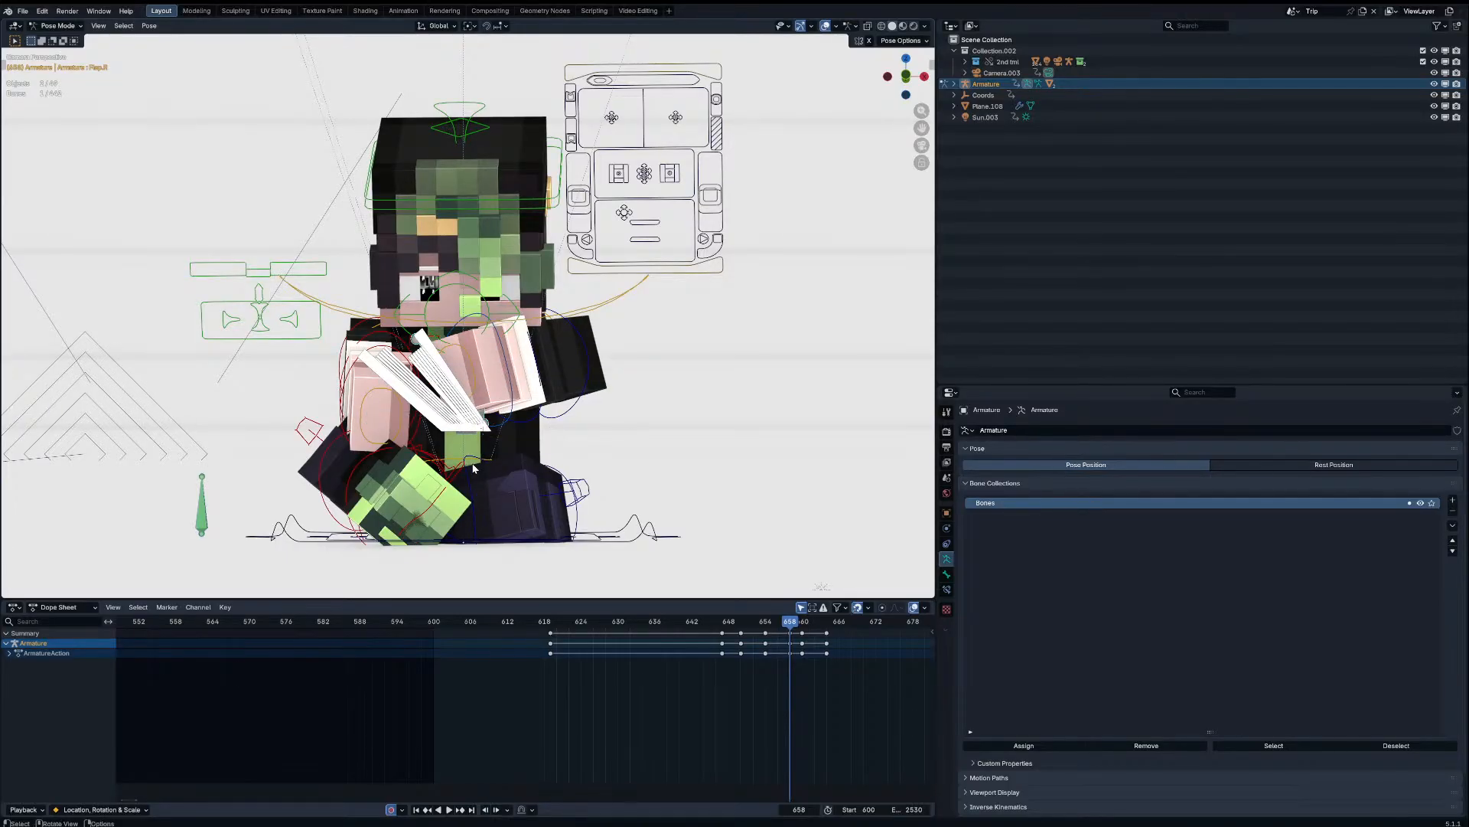
pyautogui.click(465, 439)
pyautogui.press('r')
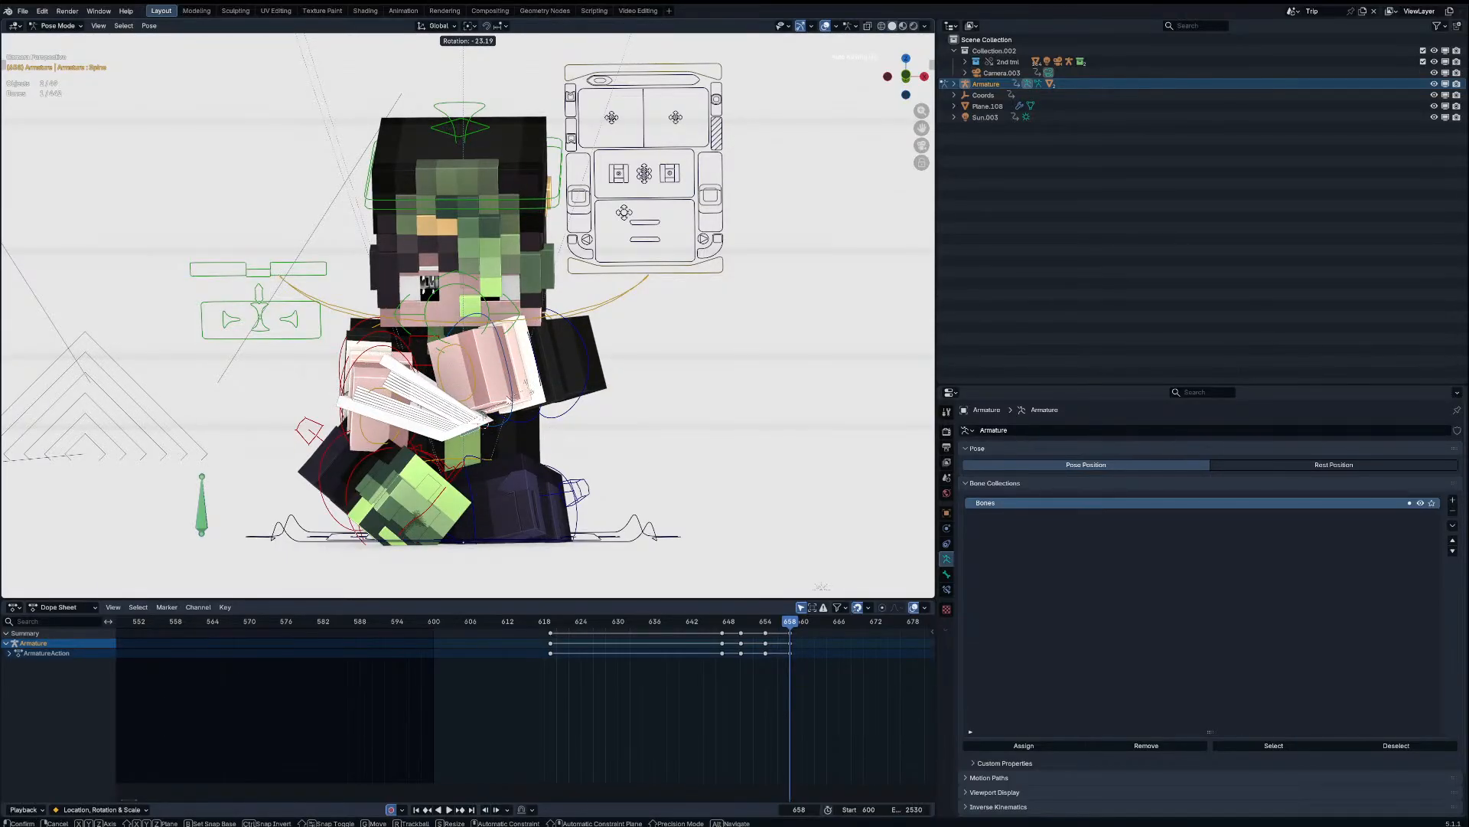
pyautogui.click(509, 400)
# Step: Clear the rotation of the book's Flap.R and Flap.L bones at frame 658
pyautogui.click(435, 408)
pyautogui.press('r')
pyautogui.rightClick(492, 413)
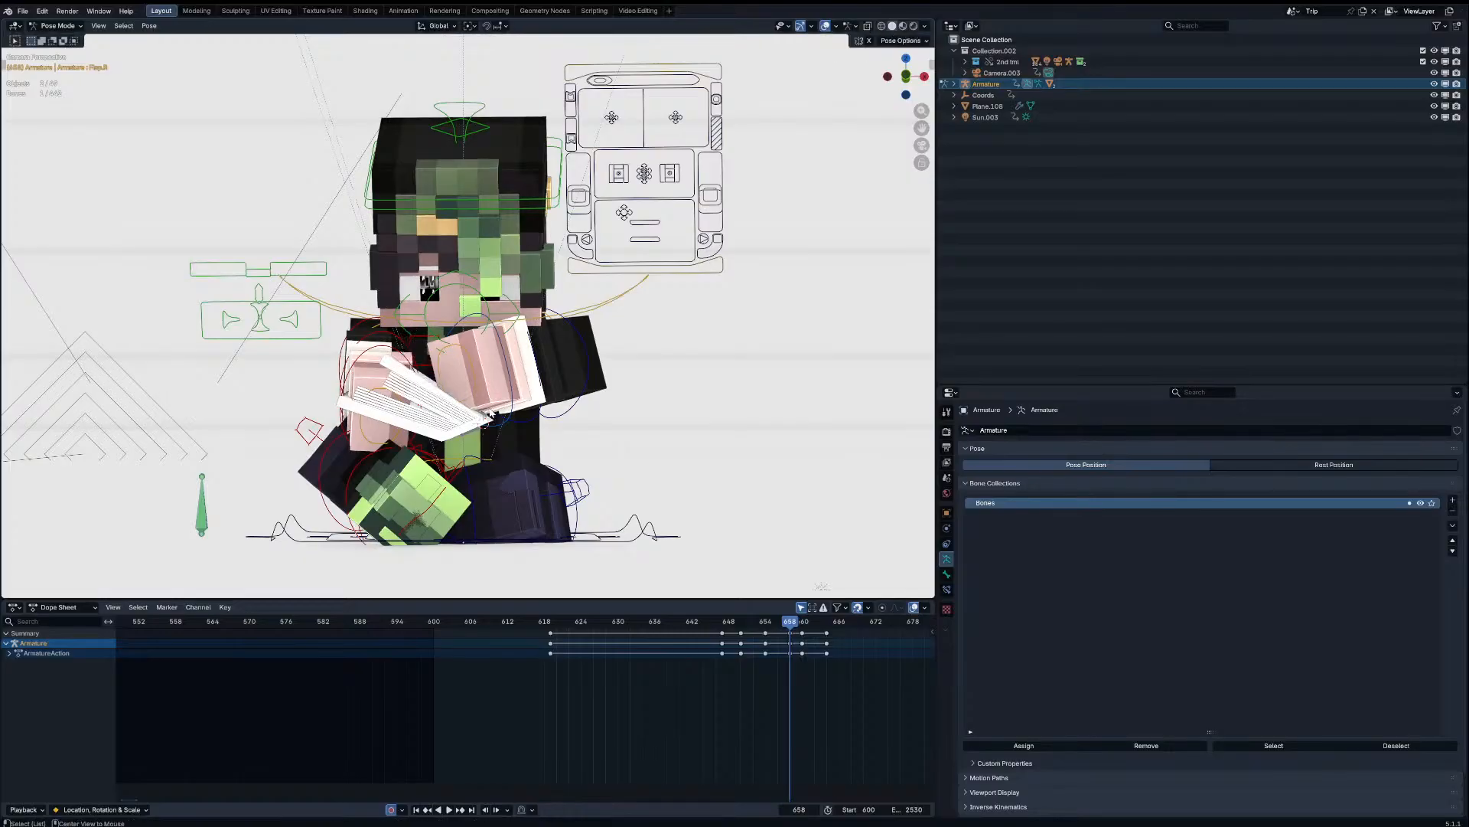
pyautogui.hotkey('alt', 'r')
pyautogui.hotkey('alt', 'r')
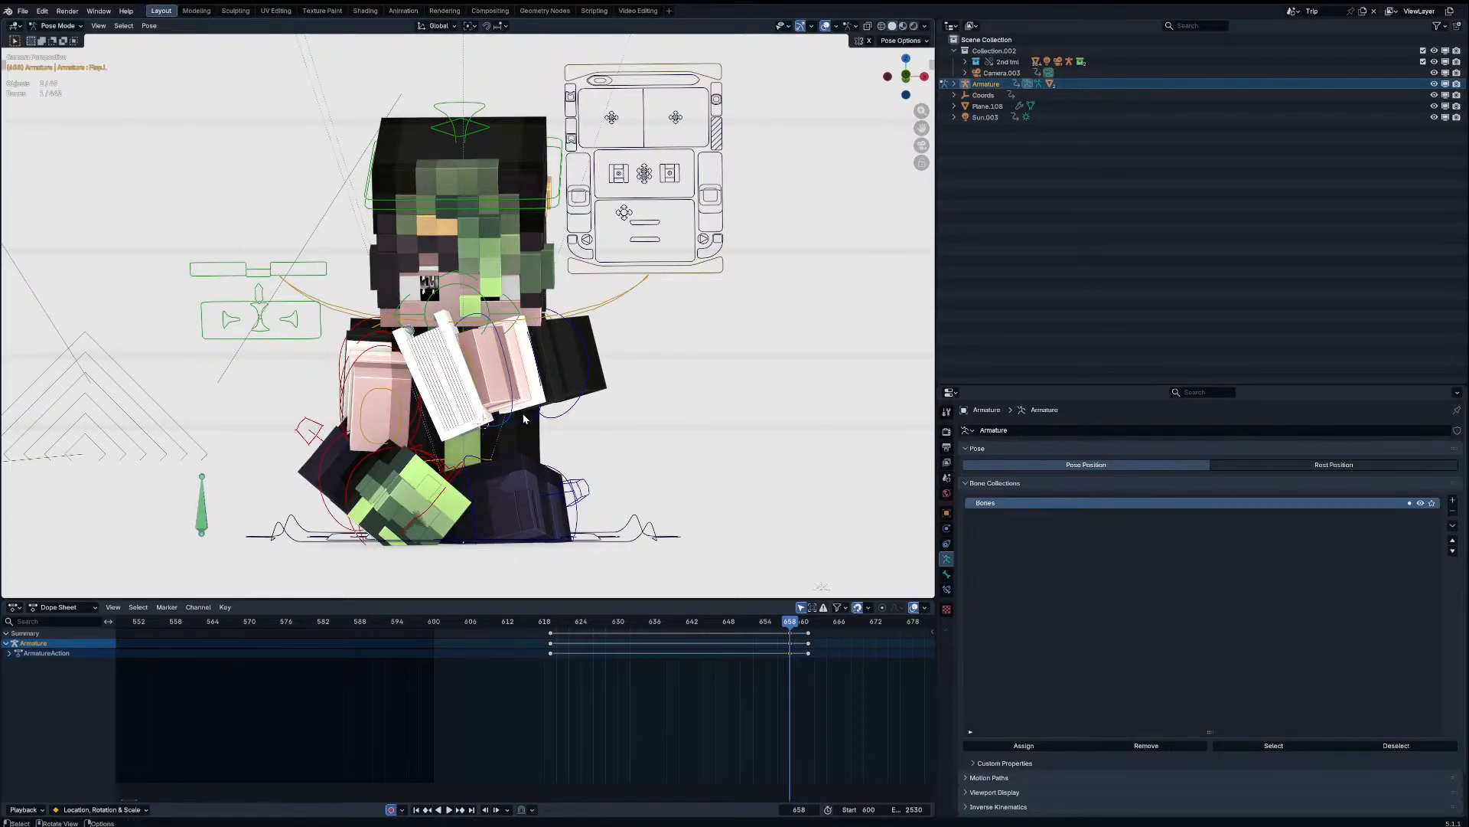
# Step: Rotate the book's Flap.L bone by about -12° at frame 658
pyautogui.press('Left')
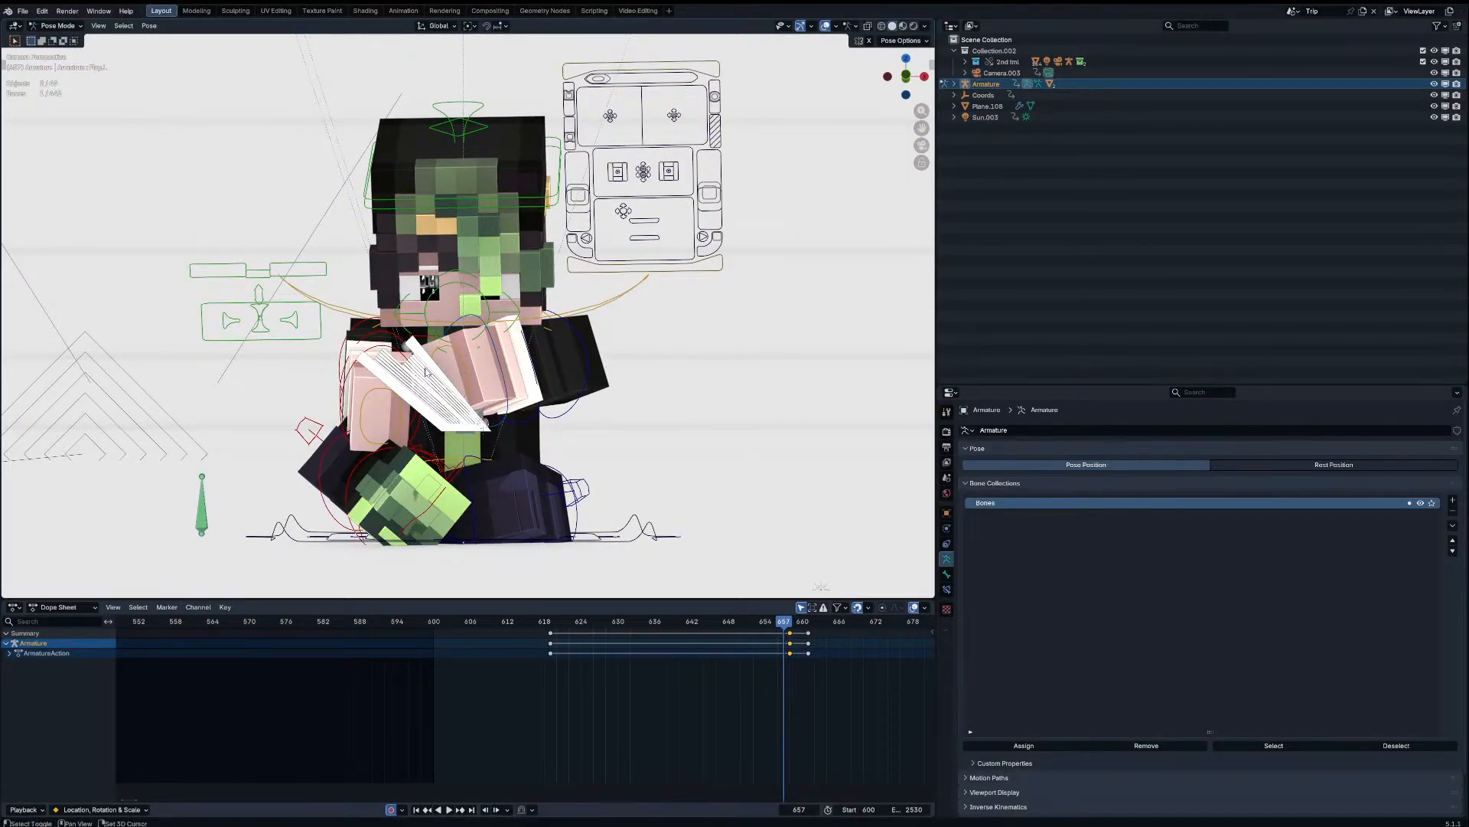
pyautogui.press('Right')
pyautogui.press('r')
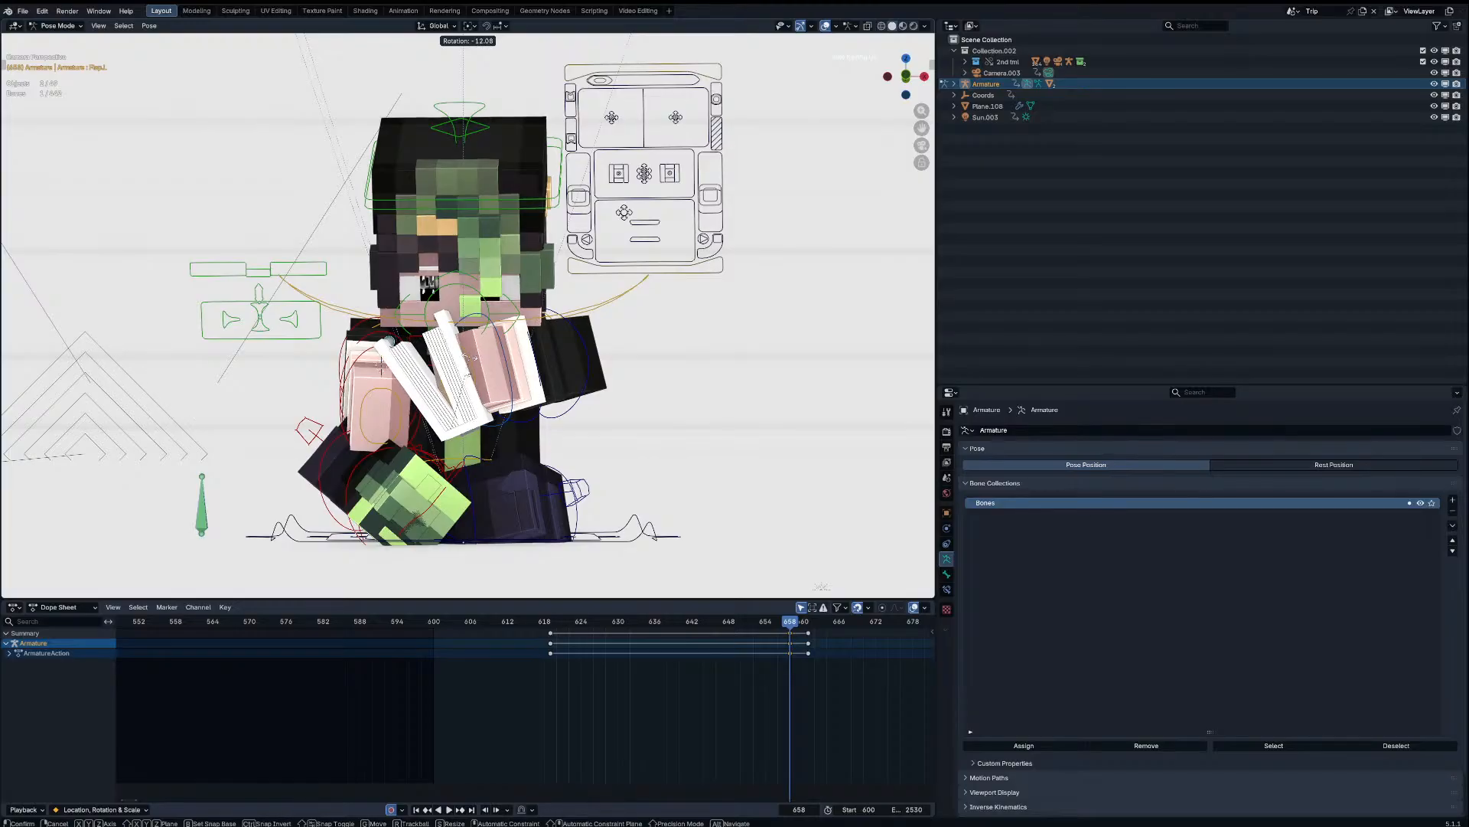
pyautogui.click(470, 358)
# Step: Rotate the Arm_Shoulder_R bone at frame 658 to follow the tilted book, including around its local Y axis, and play back the motion
pyautogui.click(357, 337)
pyautogui.click(371, 313)
pyautogui.press('r')
pyautogui.press('r')
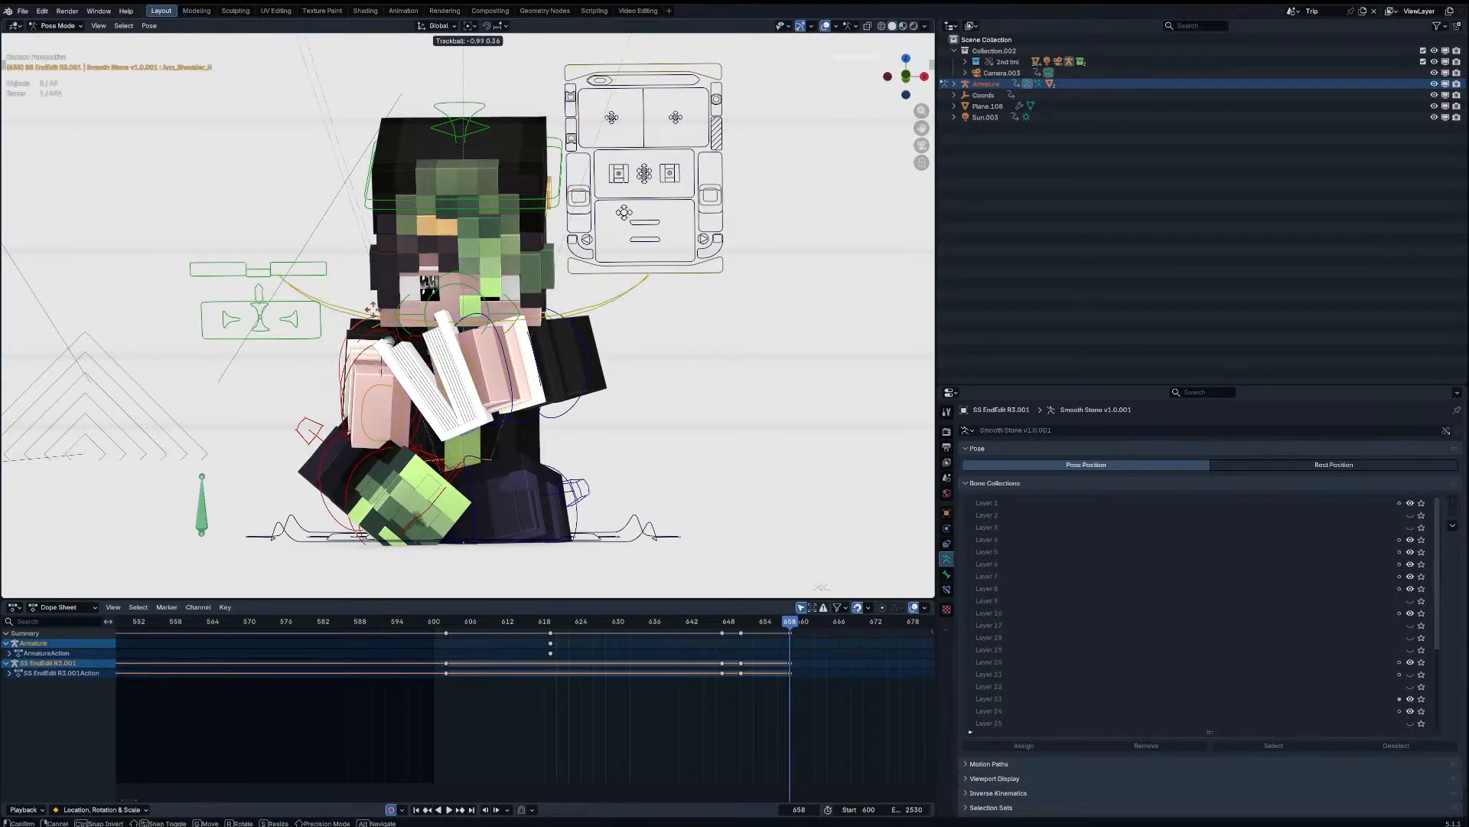
pyautogui.press('Return')
pyautogui.press('r')
pyautogui.press('y')
pyautogui.press('y')
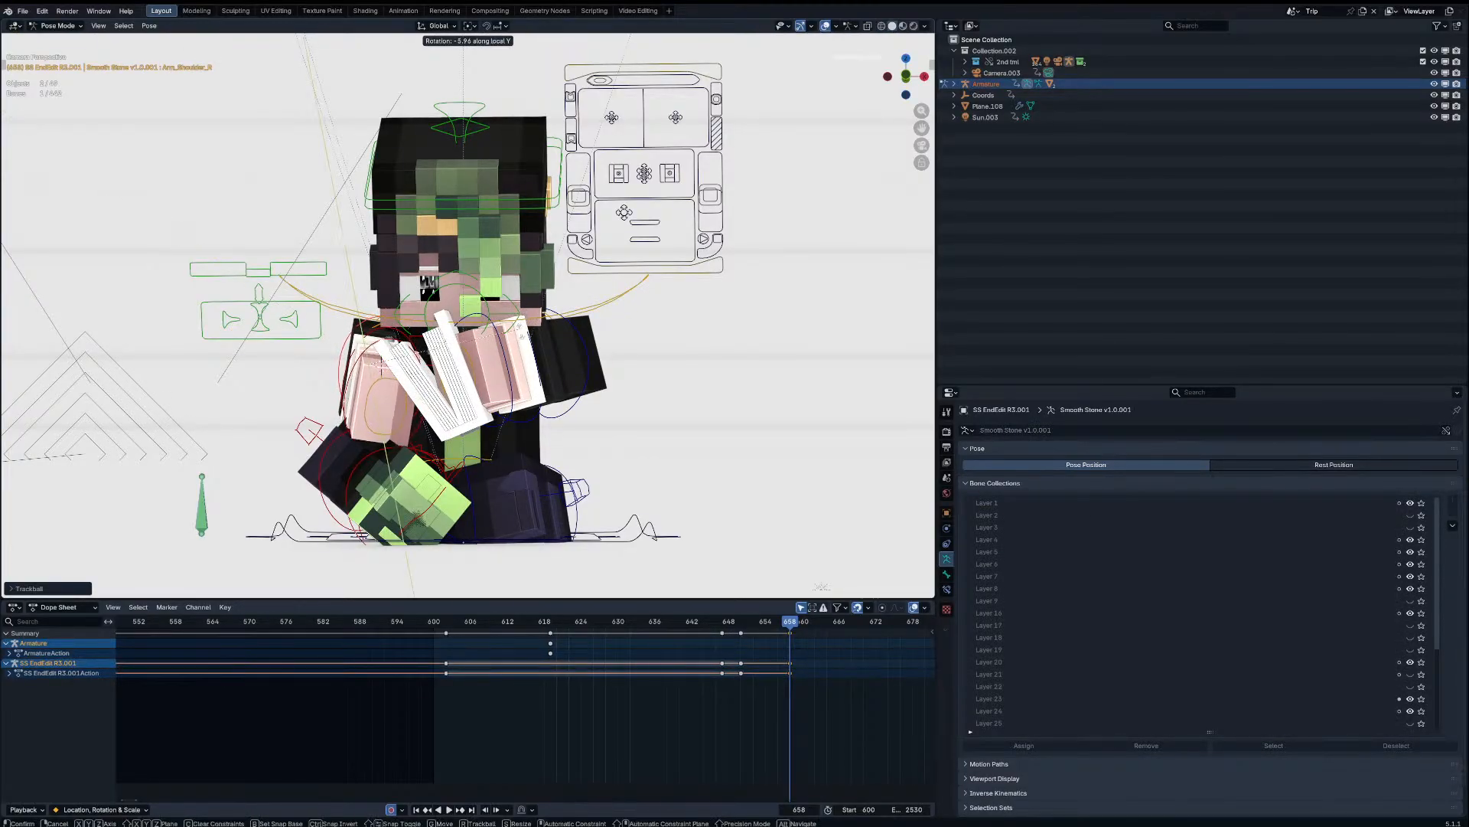
pyautogui.press('y')
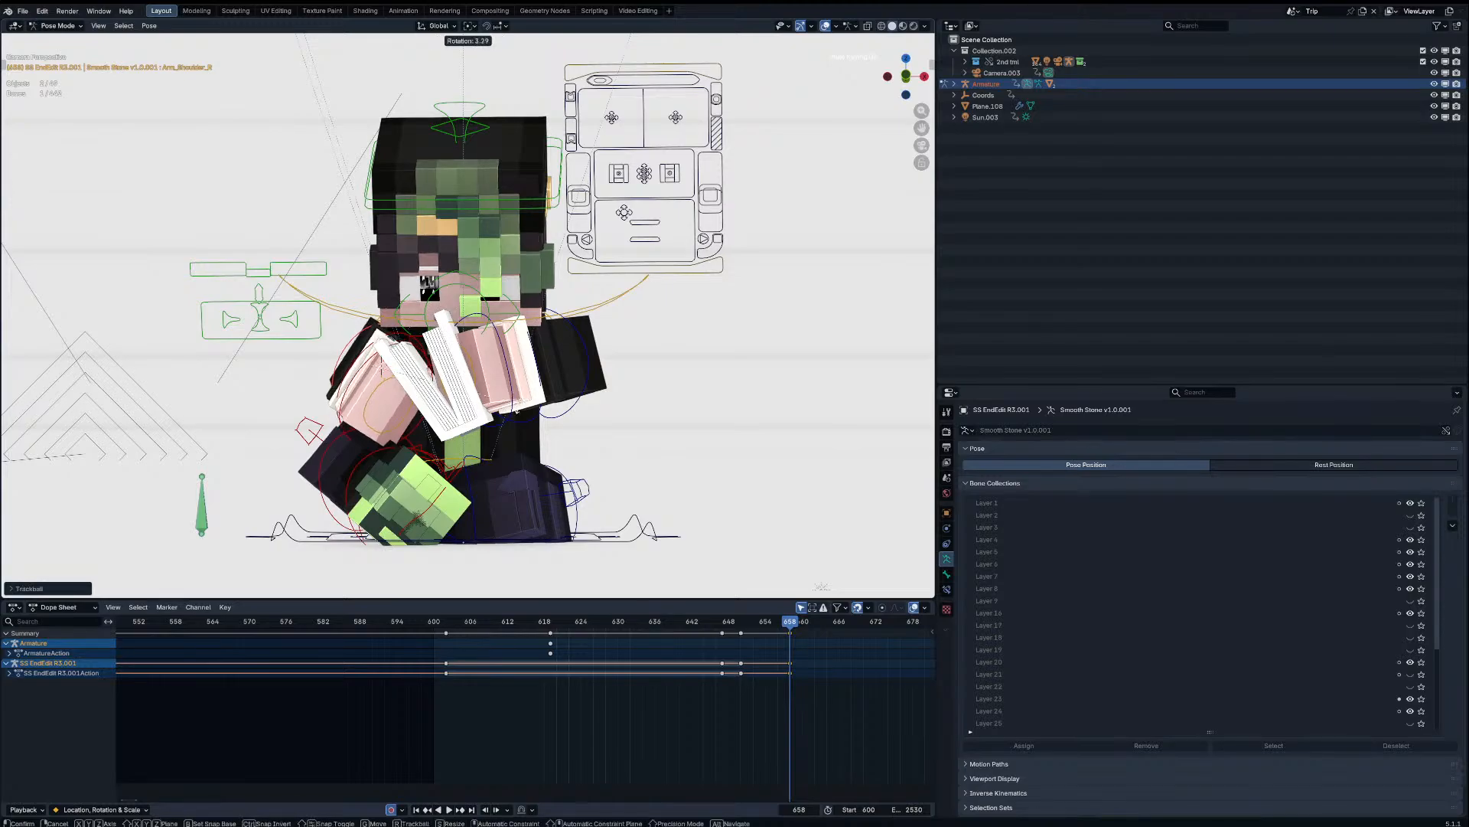
pyautogui.press('Return')
pyautogui.press('space')
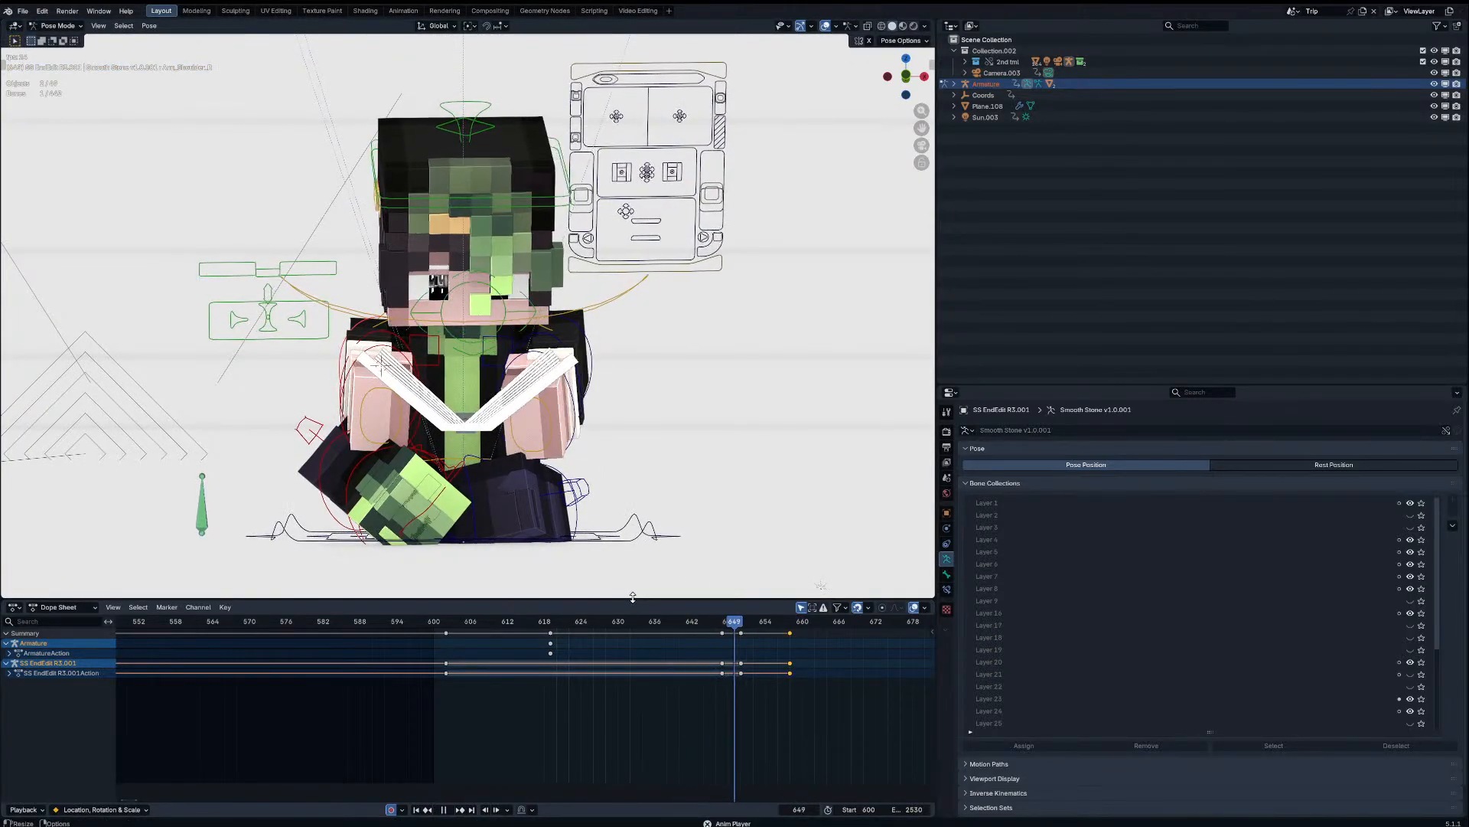
# Step: Rotate the Arm_Shoulder_R bone at frame 650 so the arm follows the closing book
pyautogui.moveTo(737, 622); pyautogui.dragTo(728, 626)
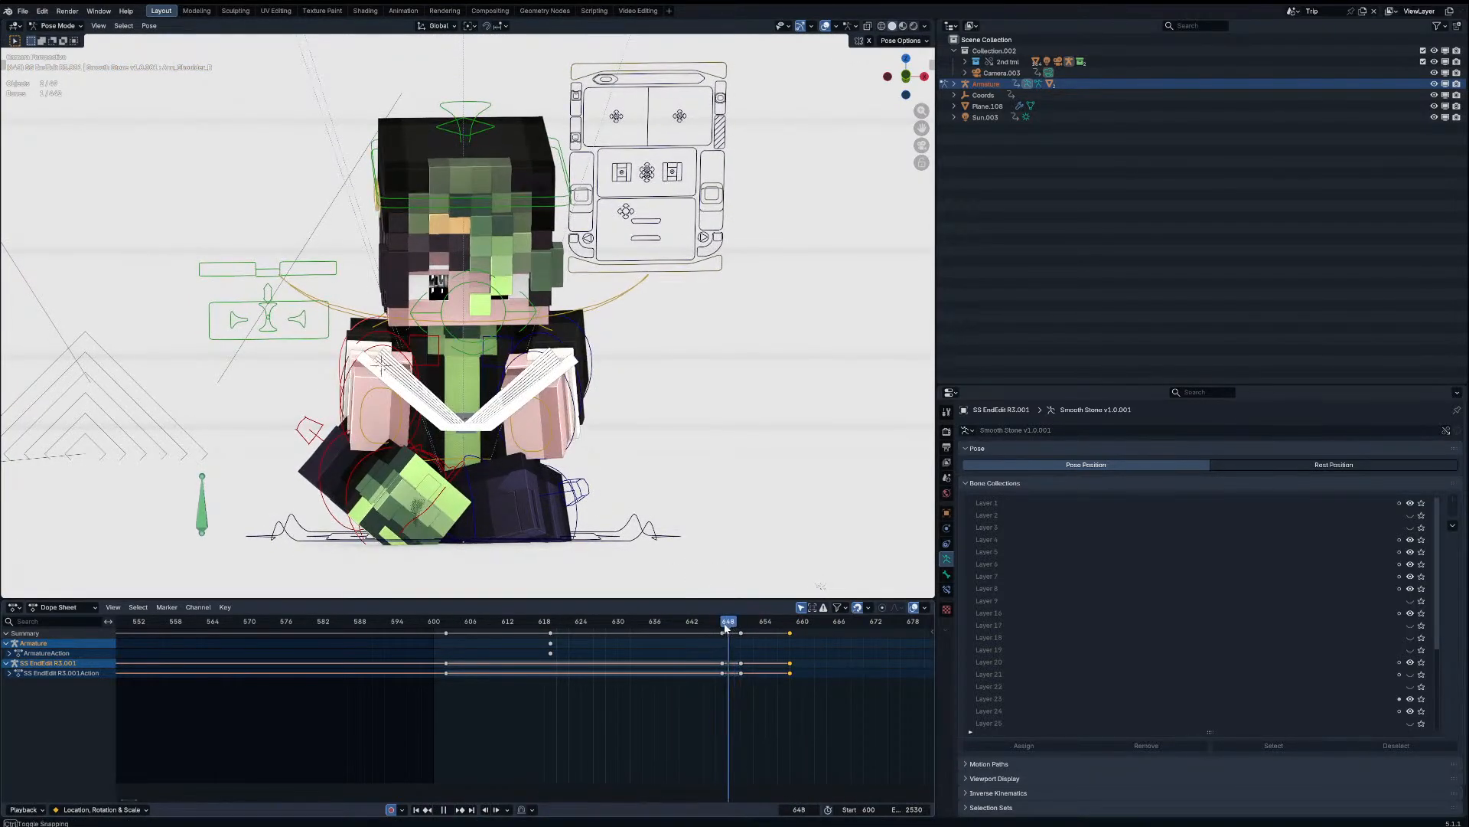
pyautogui.press('Up')
pyautogui.press('r')
pyautogui.press('r')
pyautogui.click(648, 420)
pyautogui.press('r')
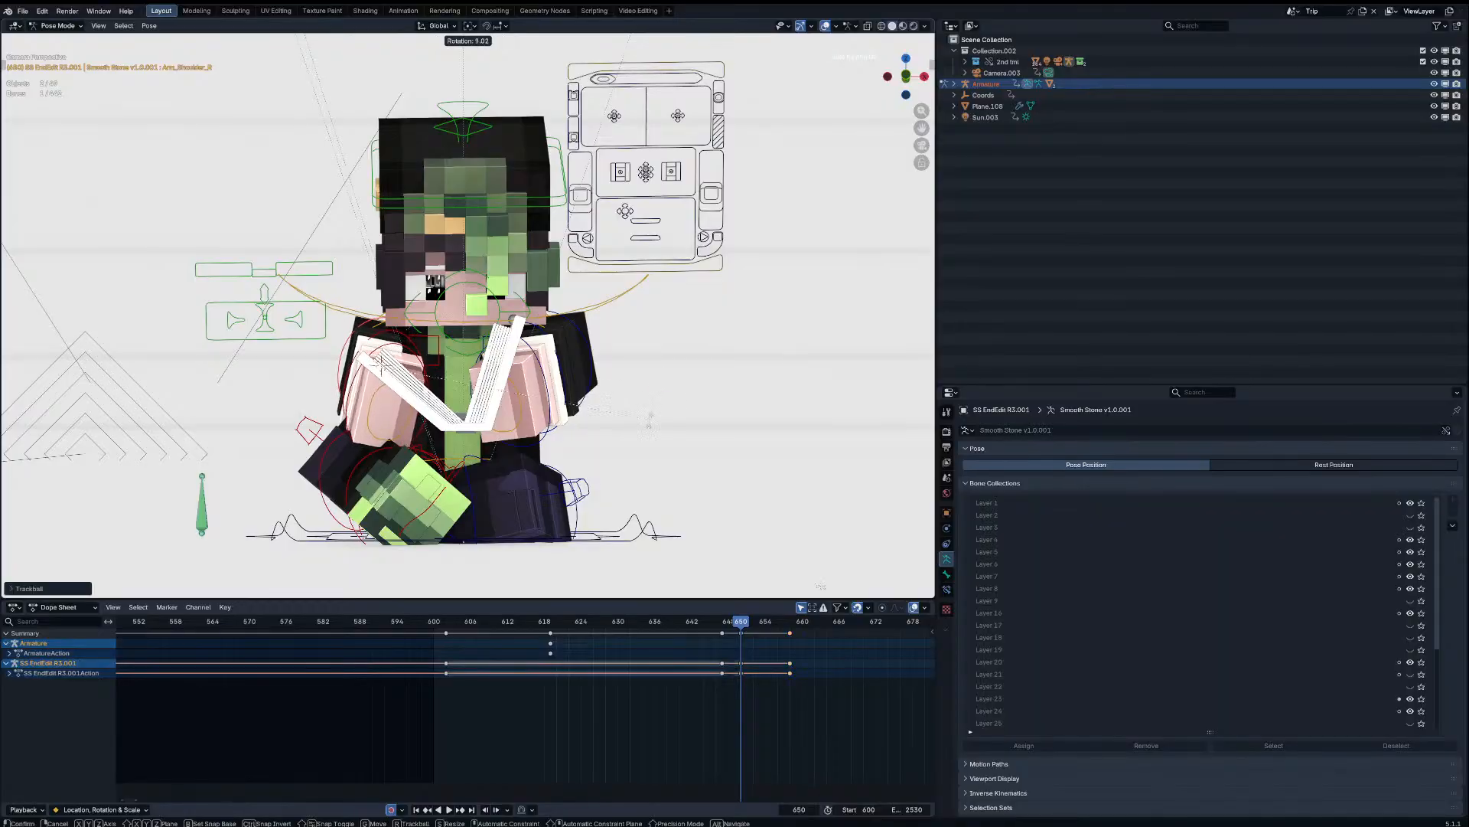
pyautogui.press('r')
pyautogui.press('r')
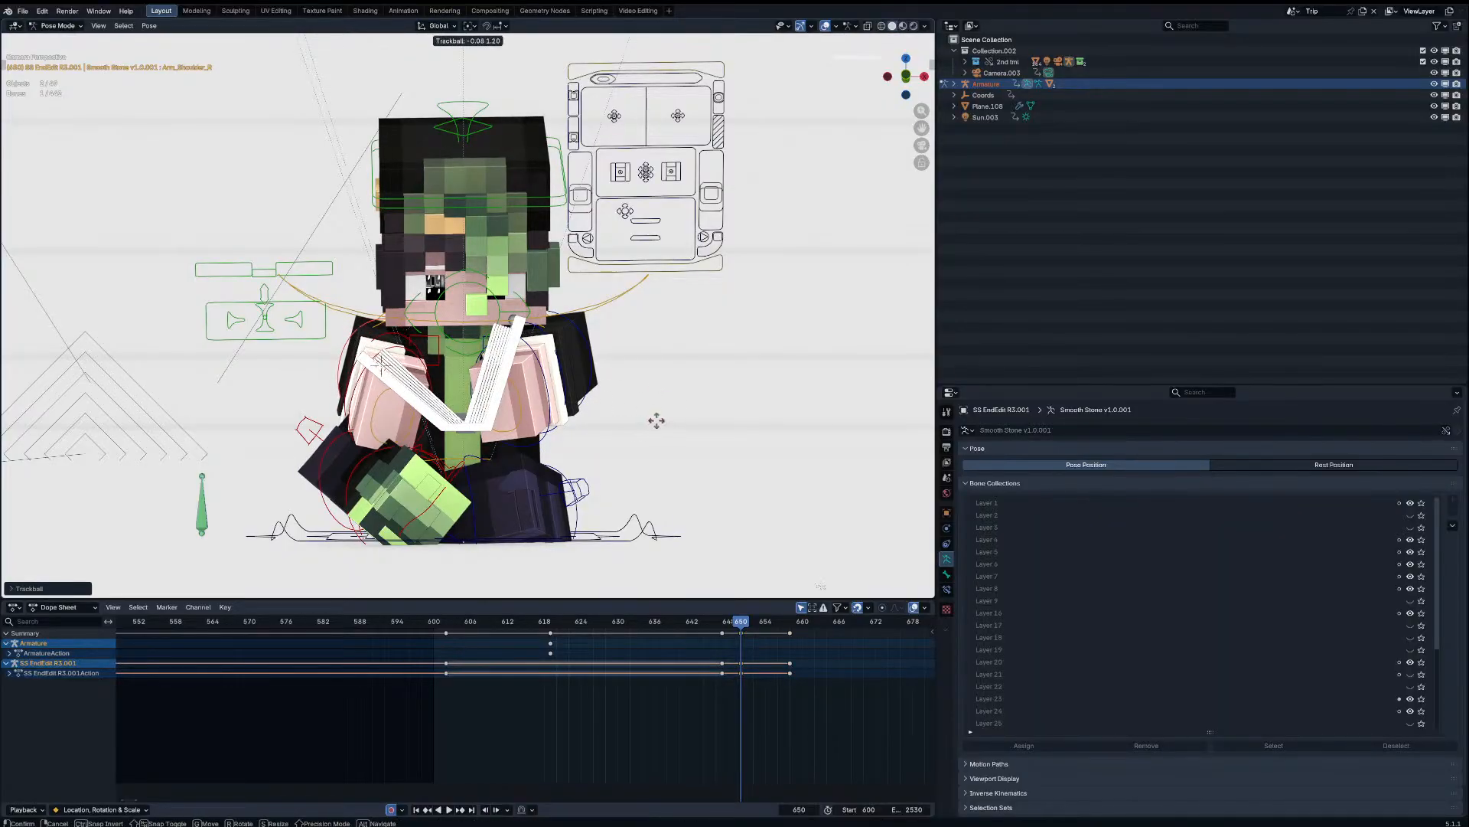
pyautogui.click(658, 408)
# Step: Rotate the book's Flap.L bone by about 12° at frame 650
pyautogui.click(400, 382)
pyautogui.press('r')
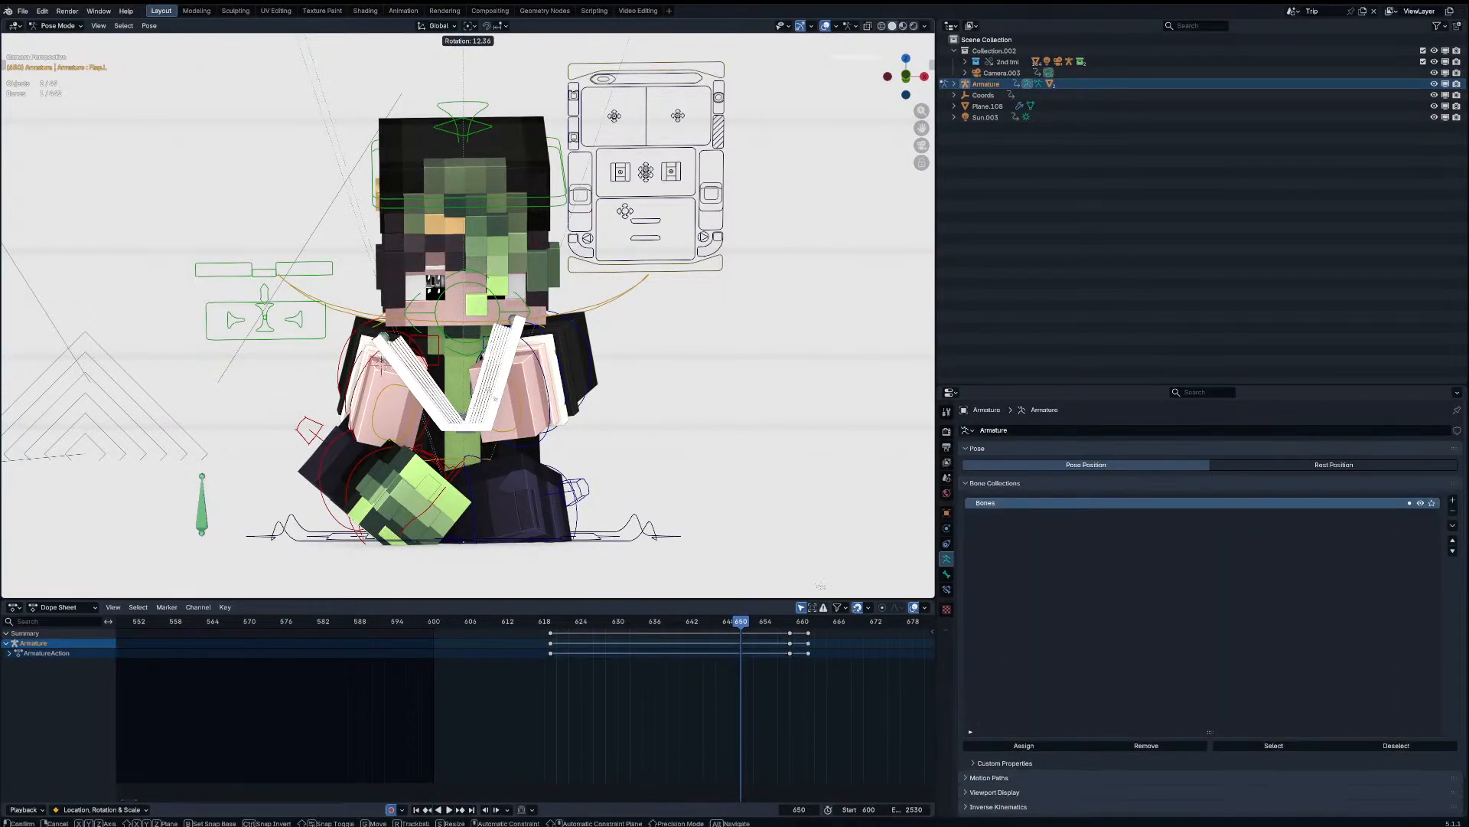
pyautogui.click(494, 398)
# Step: At frame 654, clear the rotation of the book's Flap.R and Flap.L bones and rotate its Spine bone by about -29°
pyautogui.press('Right')
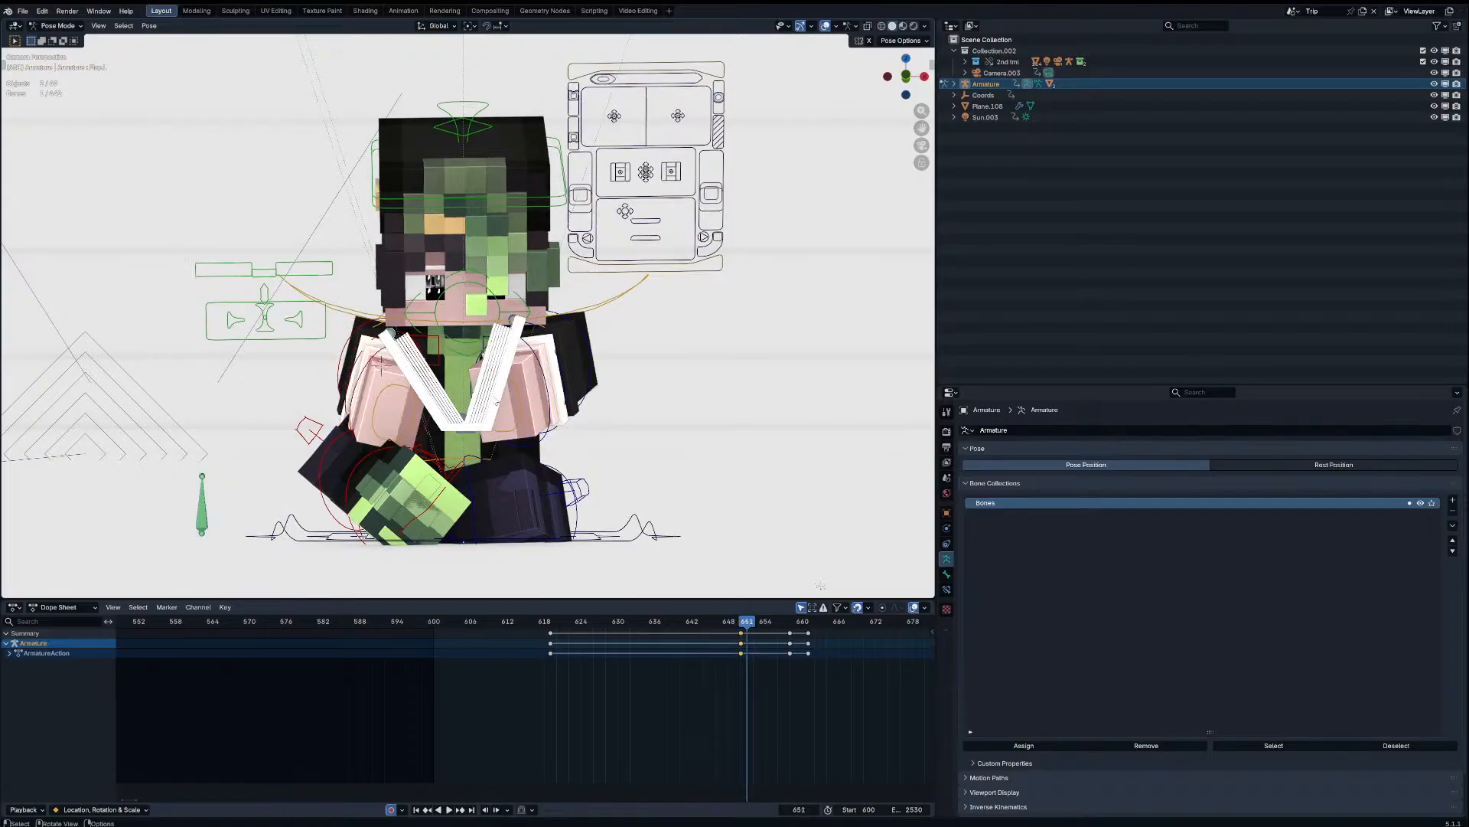
pyautogui.press('Right')
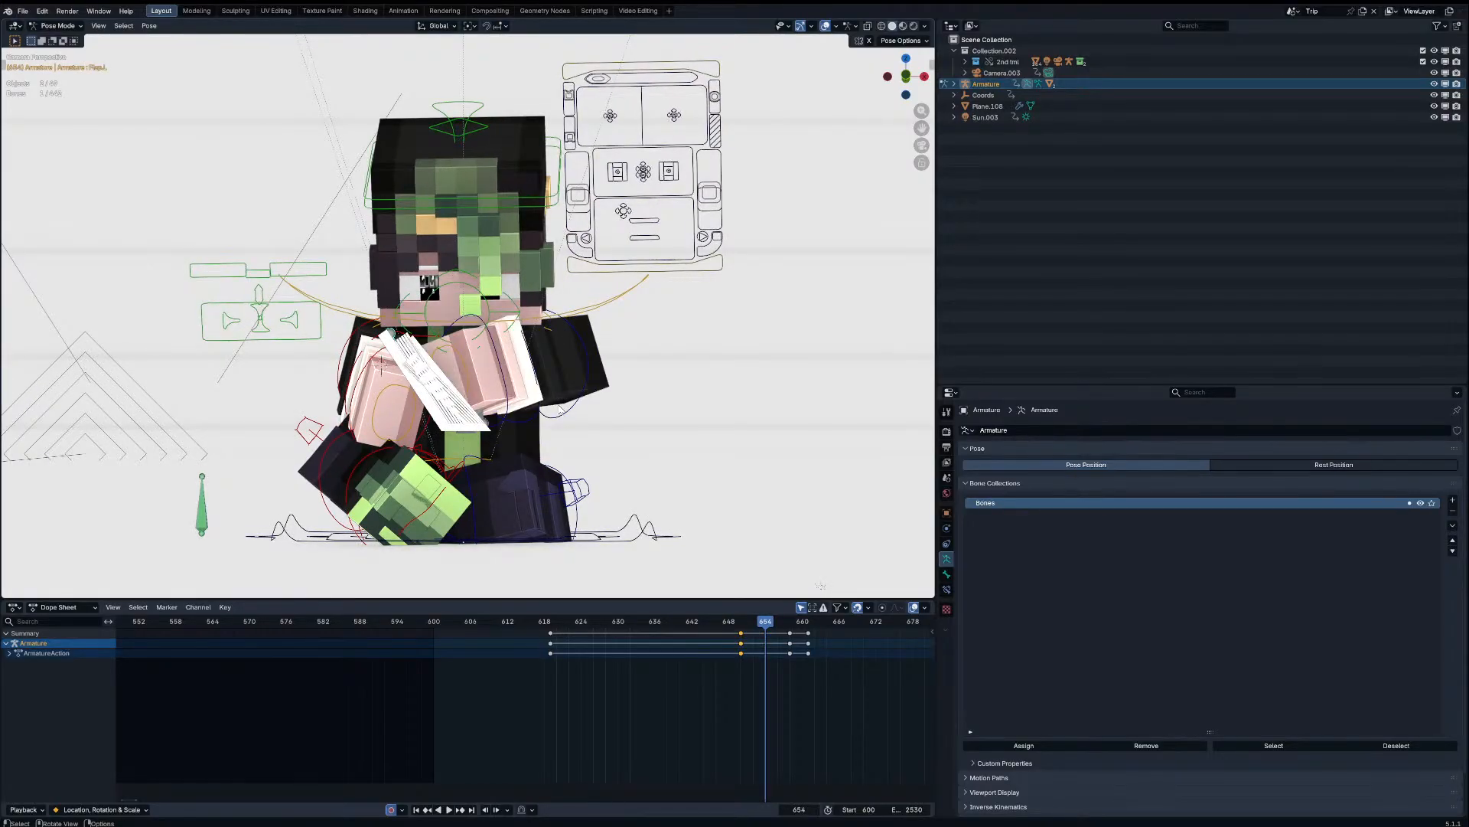
pyautogui.hotkey('alt', 'r')
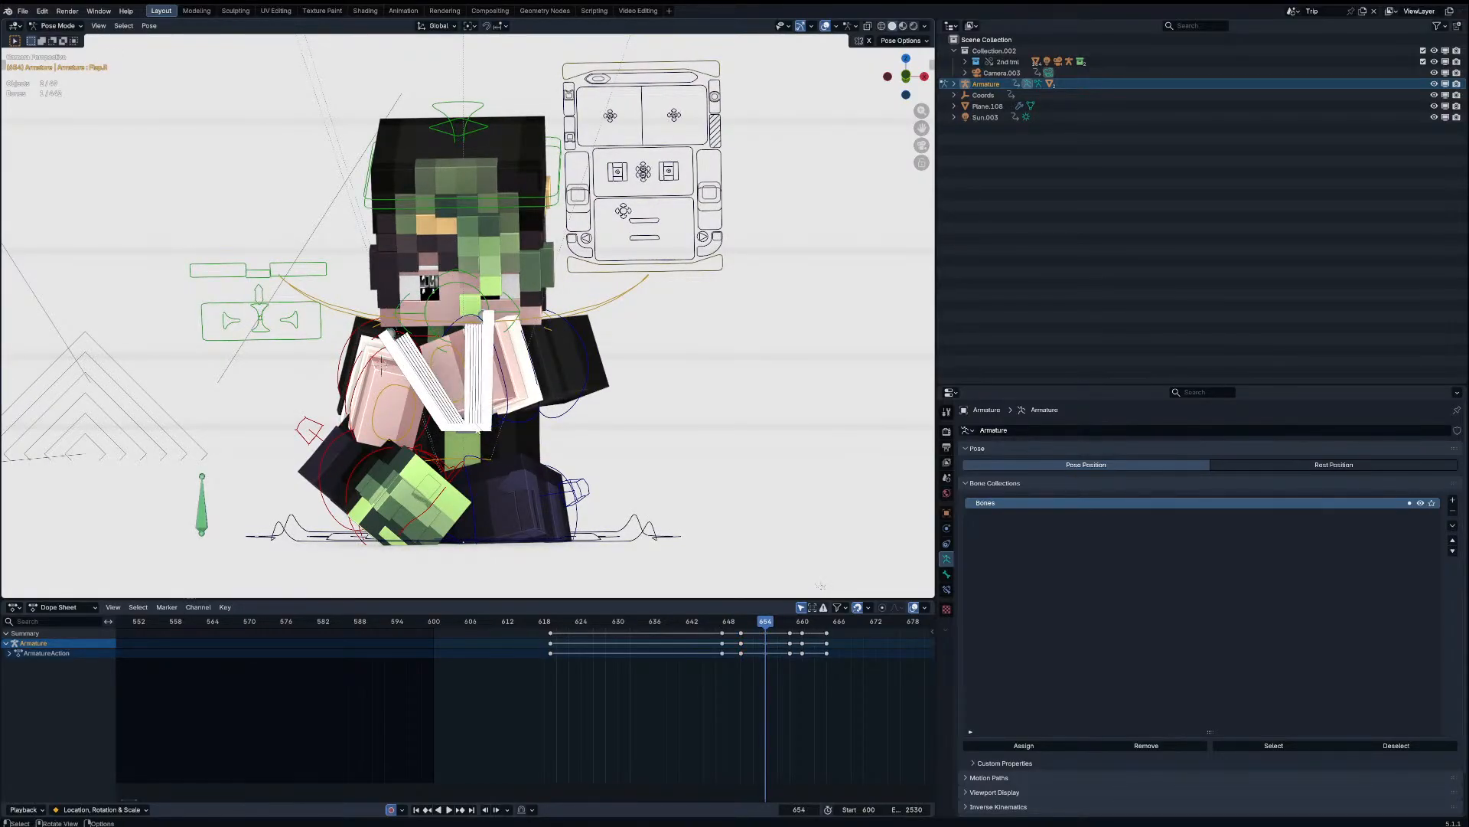
pyautogui.hotkey('alt', 'r')
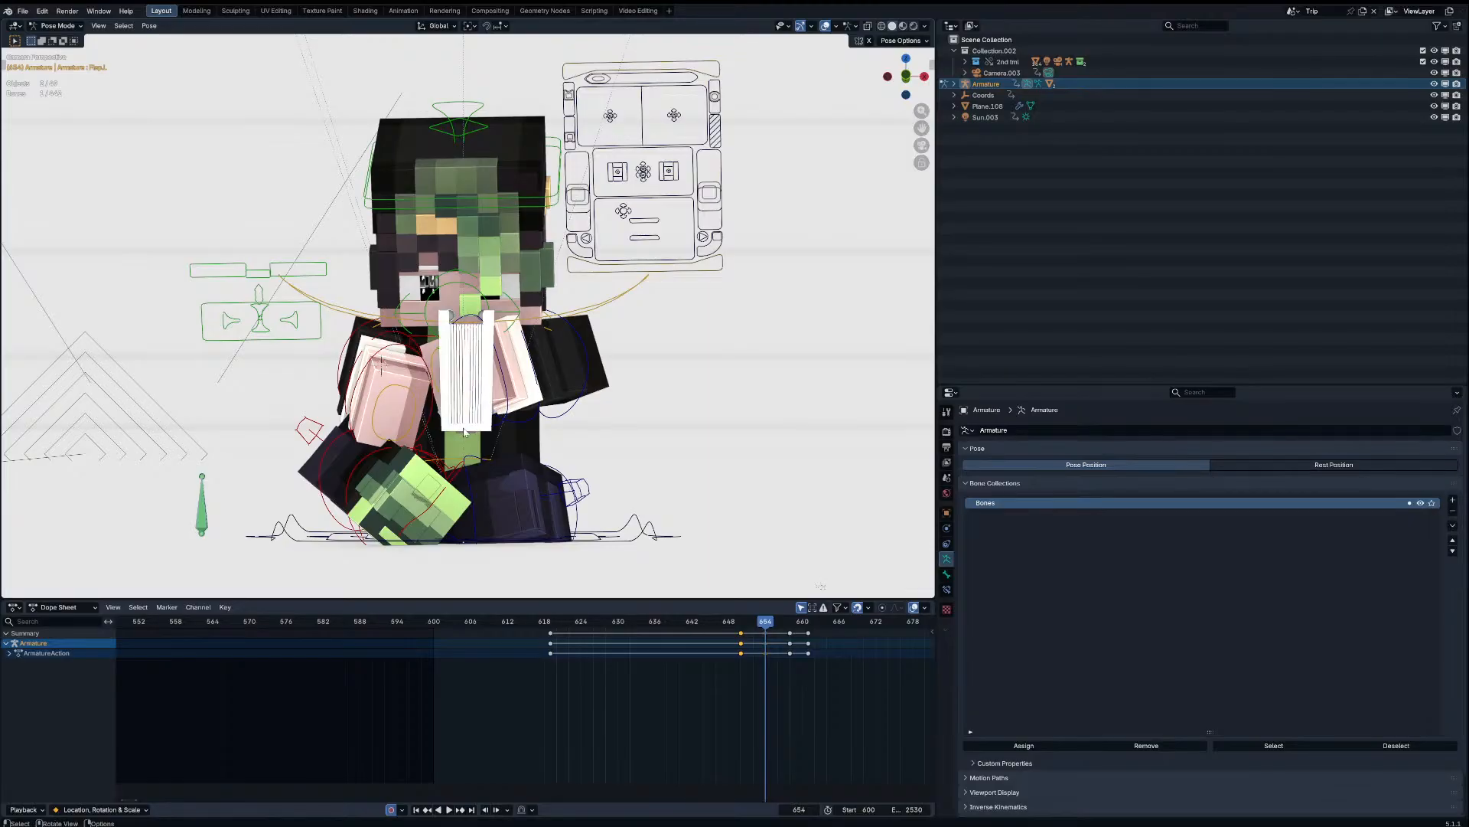
pyautogui.press('r')
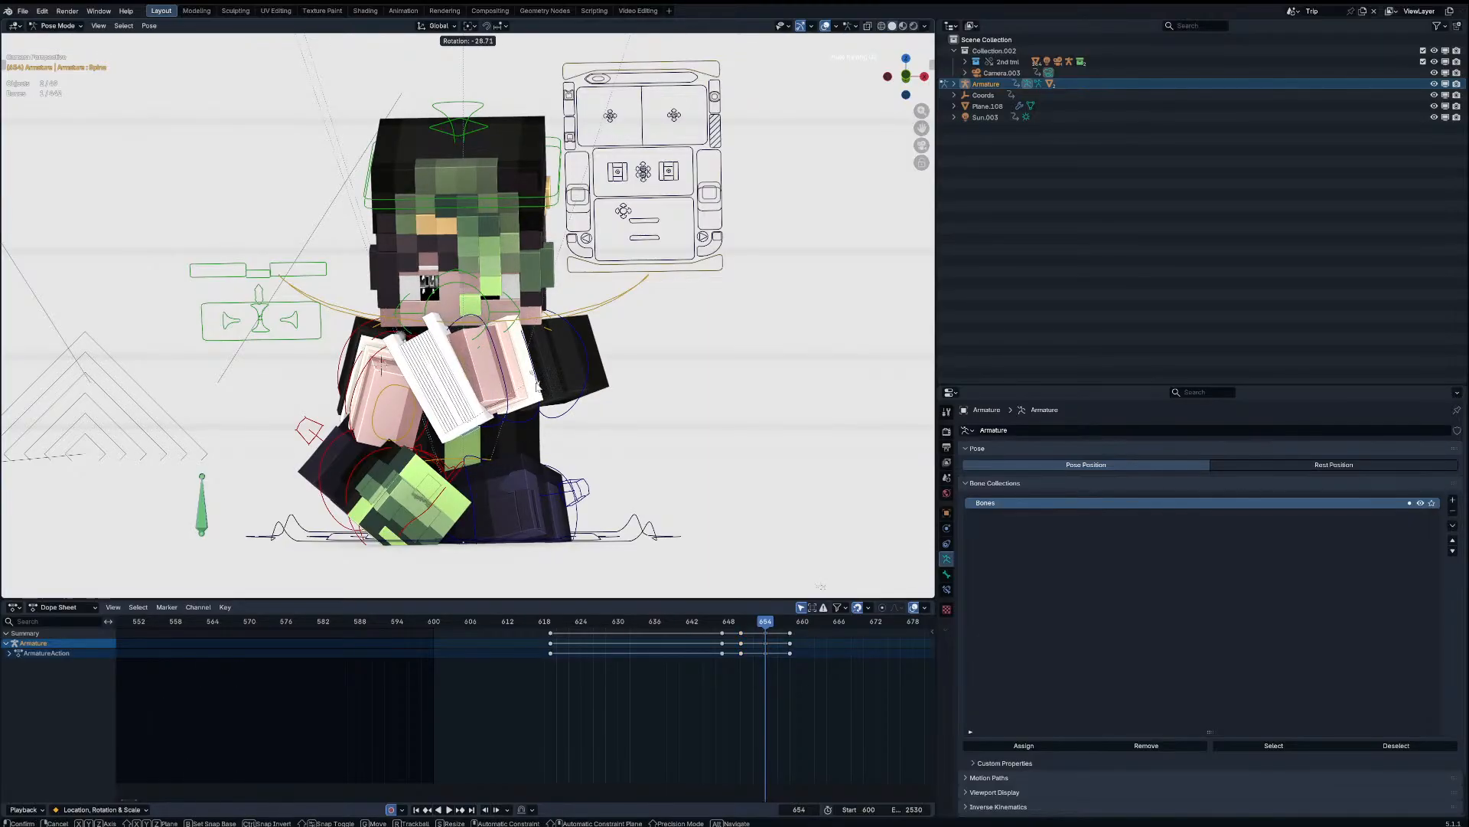
pyautogui.click(540, 388)
# Step: Clear the book's flap rotation at frame 658 and delete the Flap.R bone's keyframes after that frame
pyautogui.moveTo(760, 629); pyautogui.dragTo(790, 622)
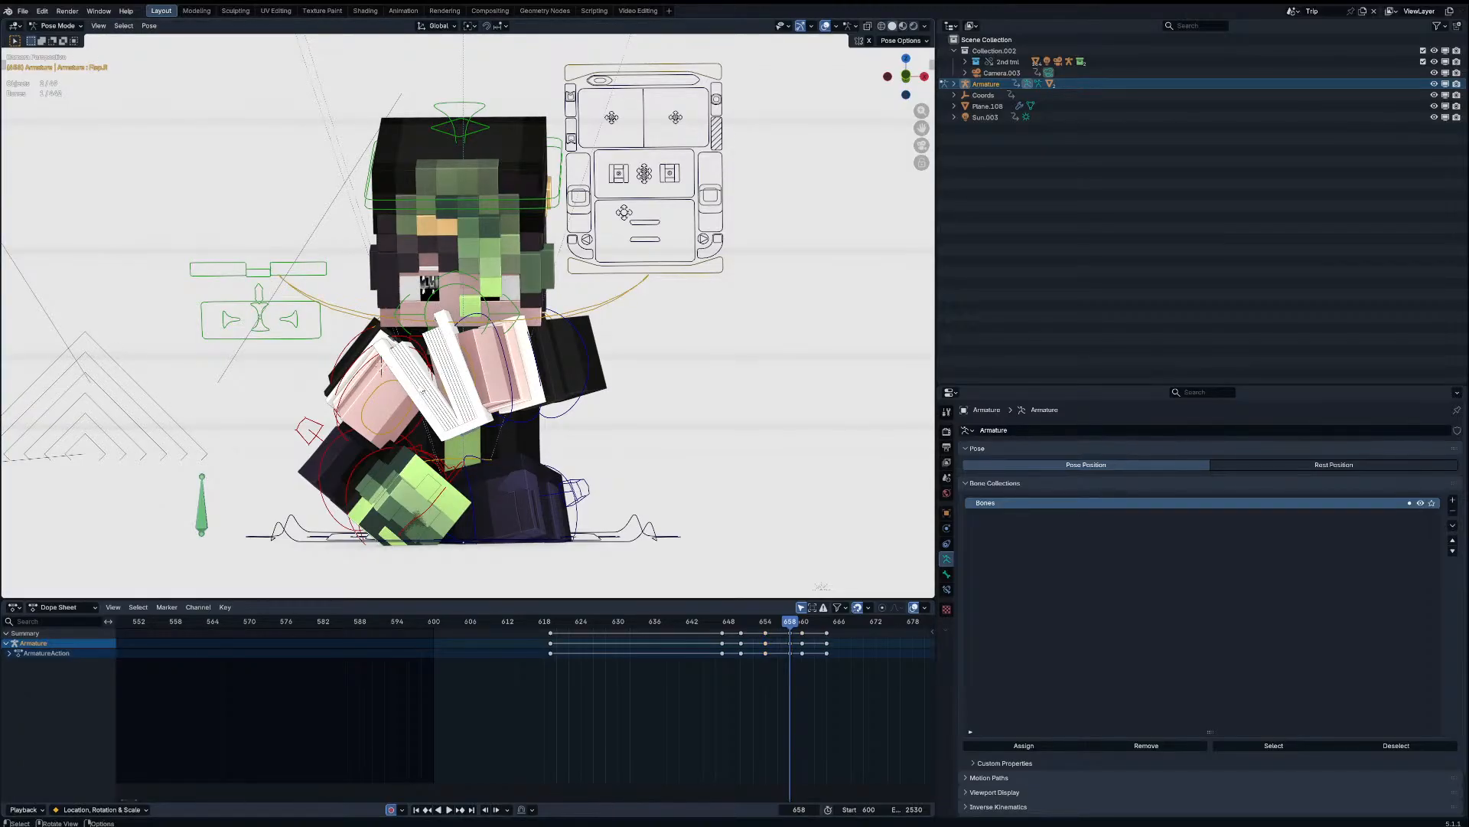
pyautogui.hotkey('ctrl', 'z')
pyautogui.hotkey('ctrl', 'shift', 'z')
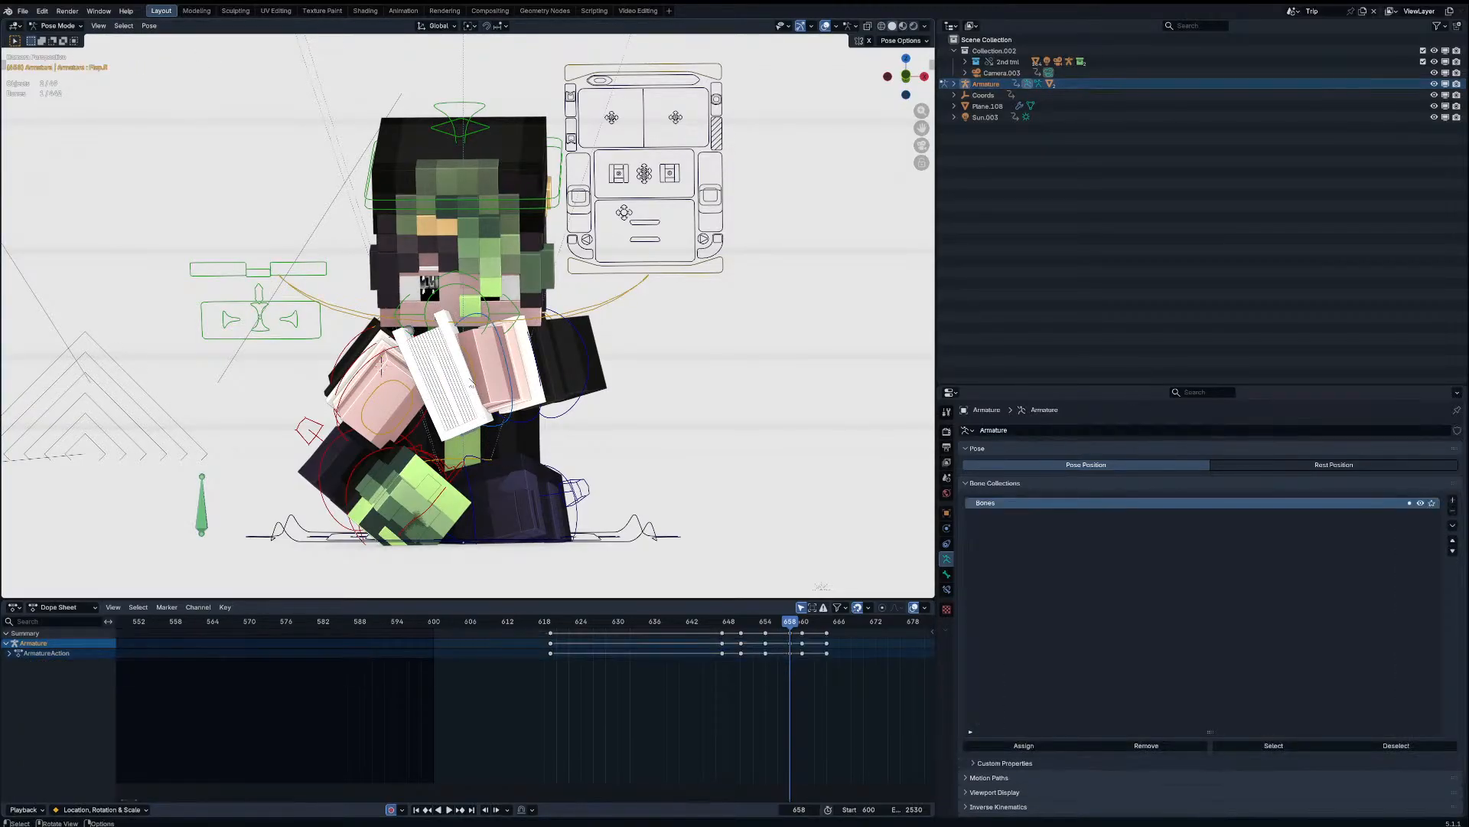
pyautogui.click(802, 649)
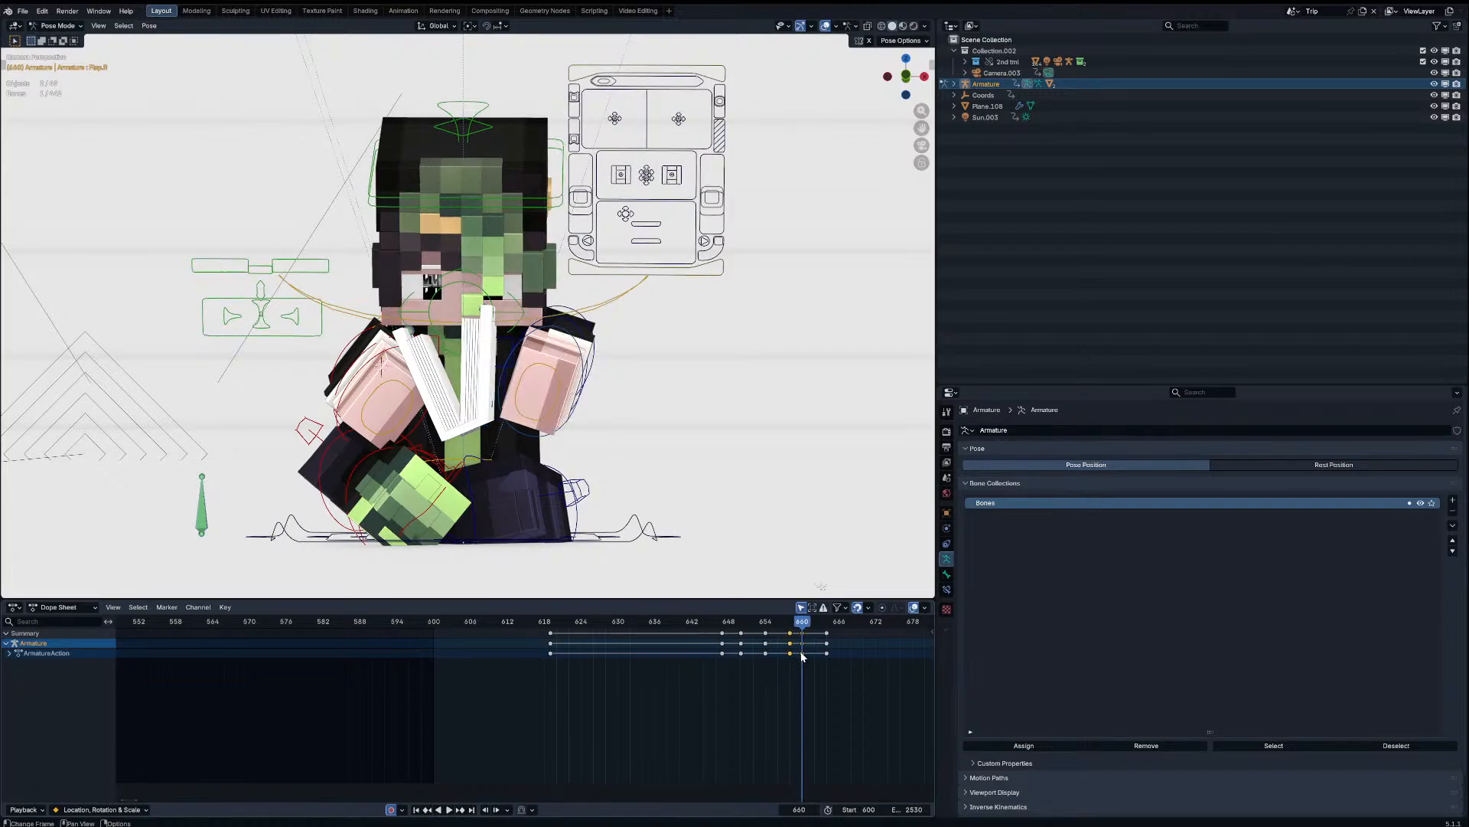
pyautogui.moveTo(850, 643); pyautogui.dragTo(849, 644)
pyautogui.press('Delete')
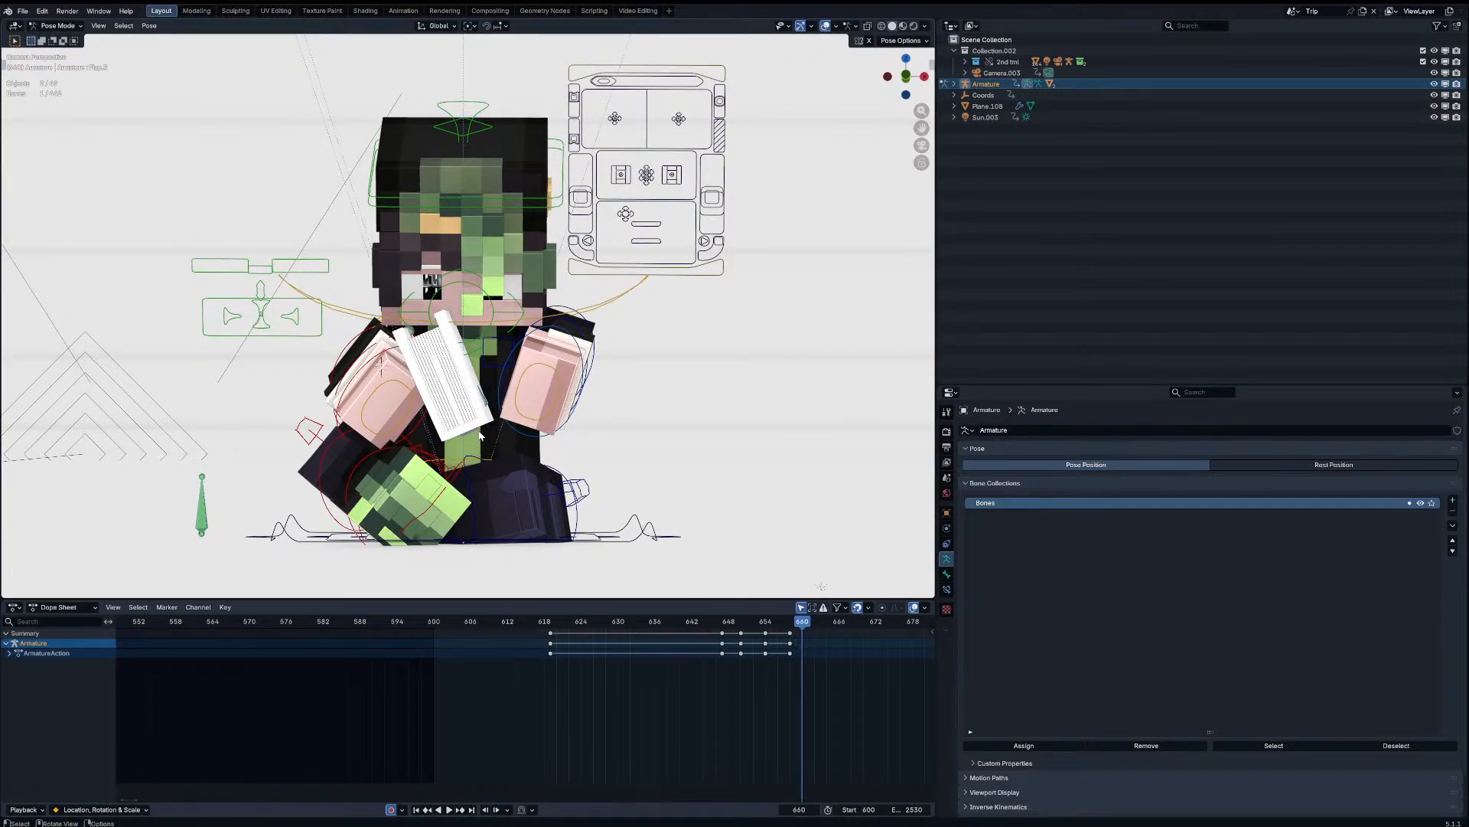
# Step: Rotate the book's Spine bone towards the opposite arm at frame 660 and delete the Flap.L bone's keyframes after frame 658
pyautogui.press('r')
pyautogui.press('r')
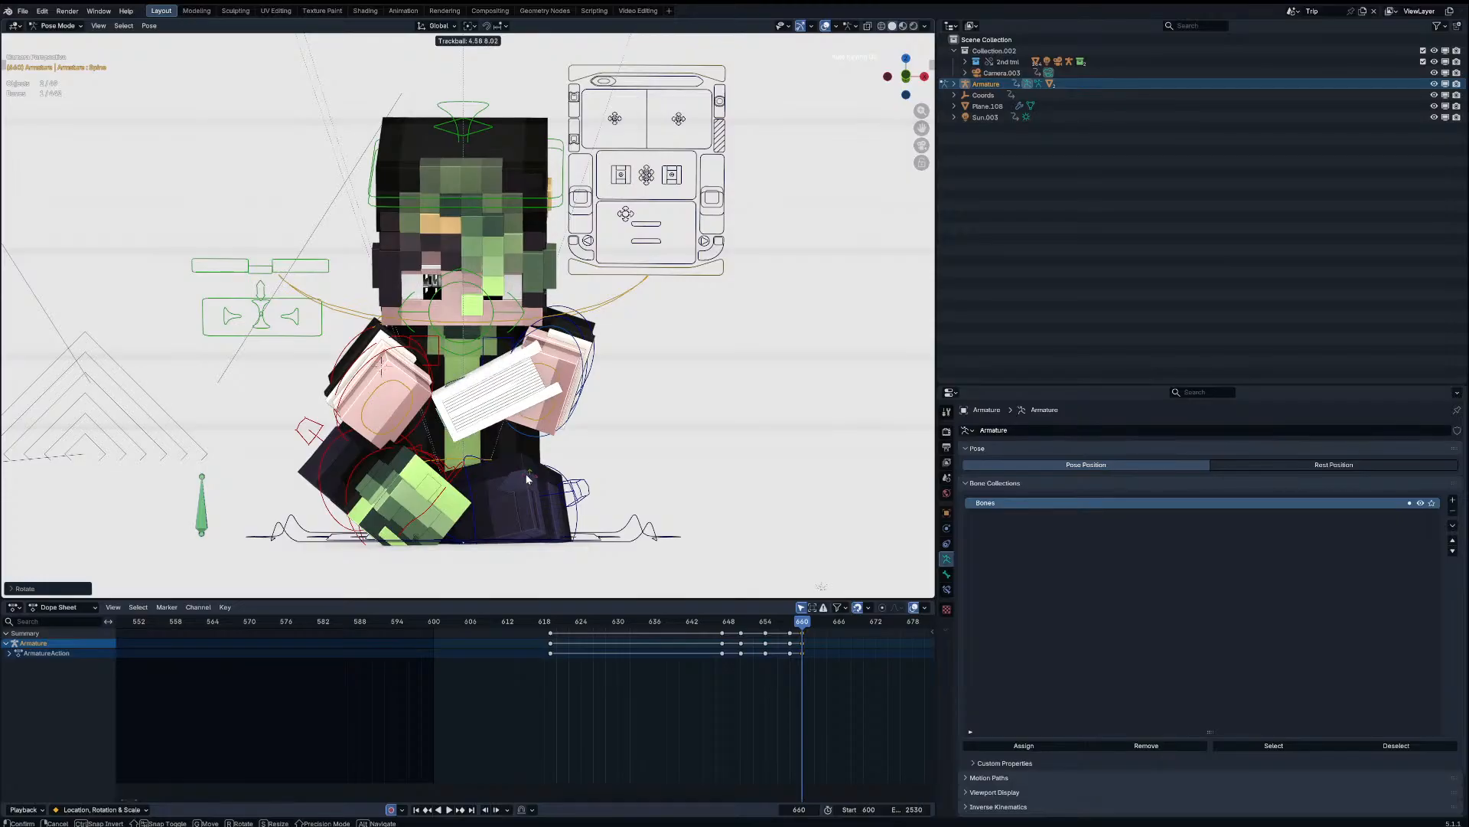
pyautogui.click(557, 418)
pyautogui.press('Right')
pyautogui.press('Right')
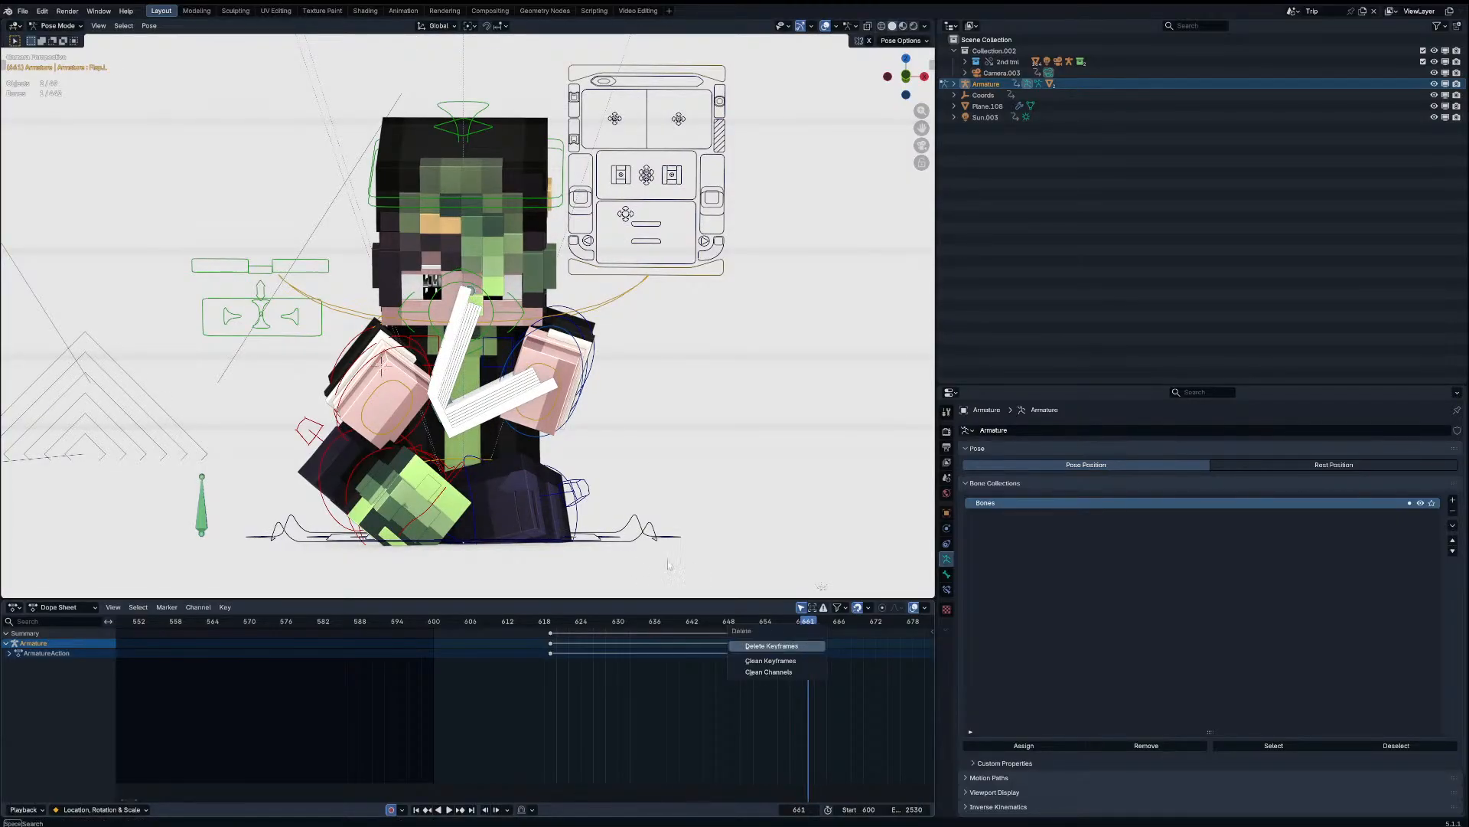
pyautogui.press('Return')
# Step: Rotate the closed book's Spine bone further at frame 664 and move it slightly down towards the arm, about 0.03 m
pyautogui.press('Right')
pyautogui.press('Right')
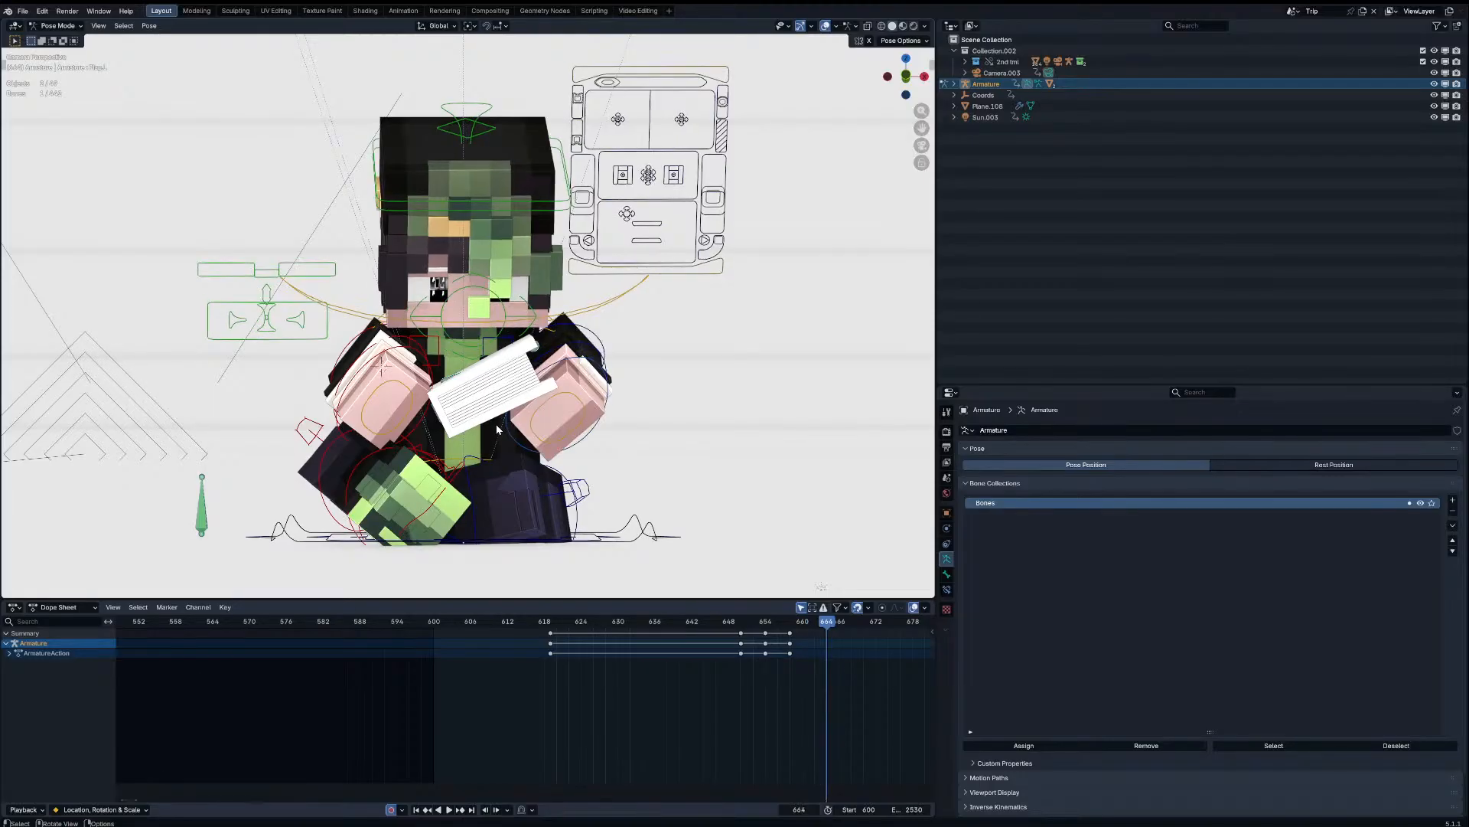
pyautogui.press('r')
pyautogui.press('r')
pyautogui.click(614, 453)
pyautogui.press('g')
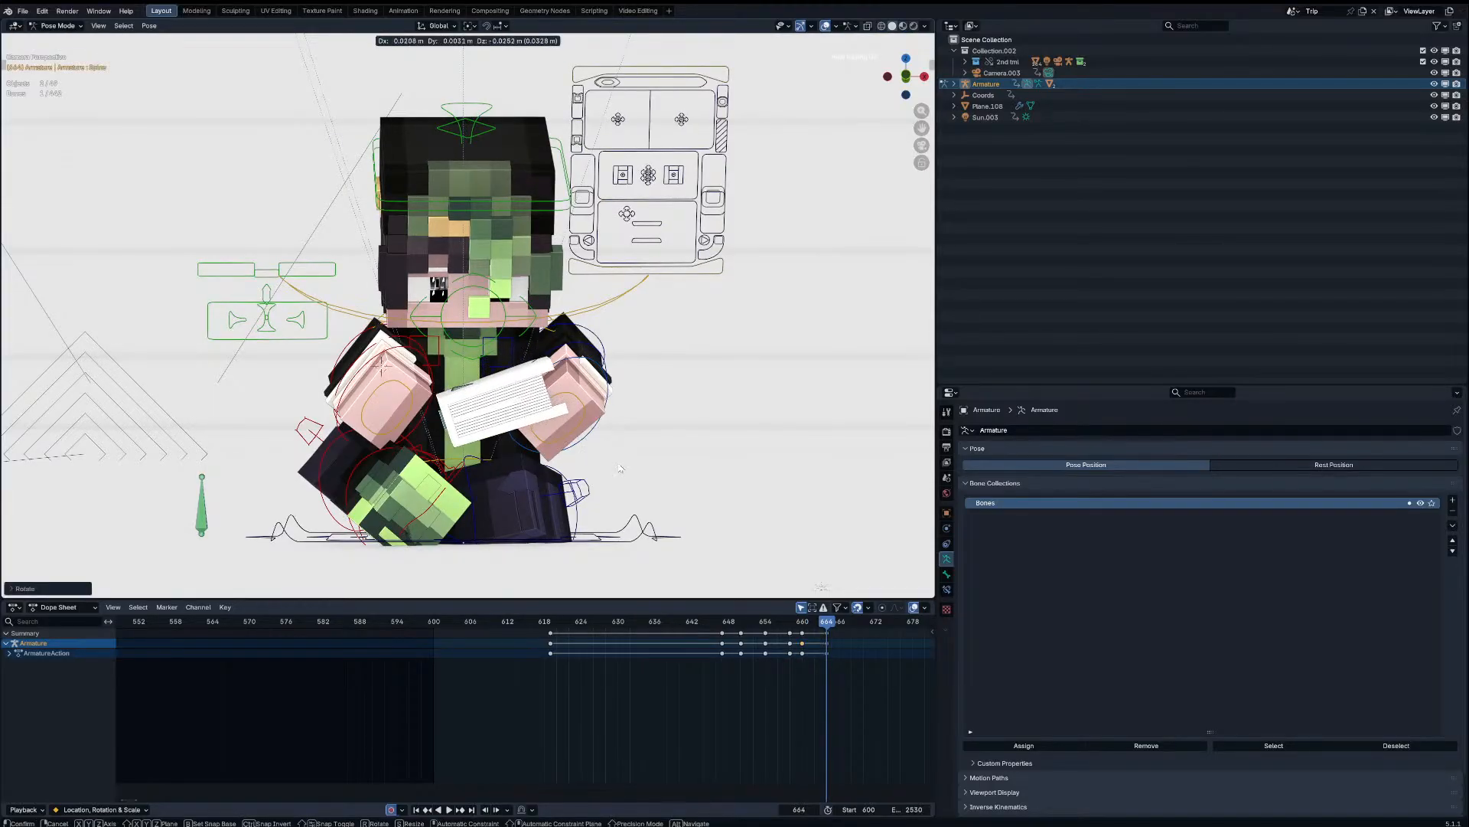
pyautogui.click(617, 463)
pyautogui.press('r')
pyautogui.press('r')
pyautogui.click(620, 463)
pyautogui.press('r')
pyautogui.click(591, 485)
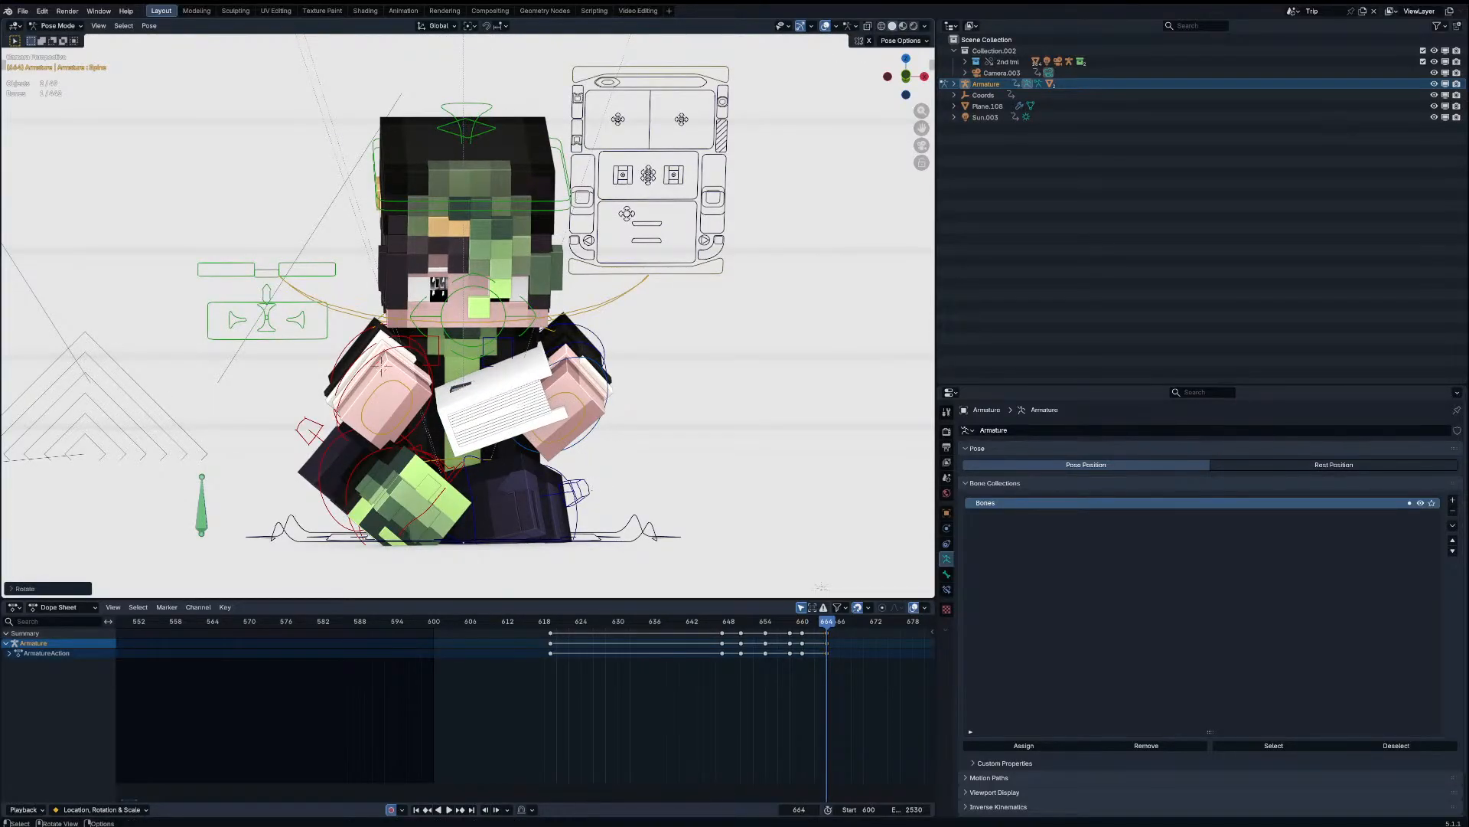
# Step: Play back the book motion and move the character's Eyes bone at frame 618
pyautogui.press('space')
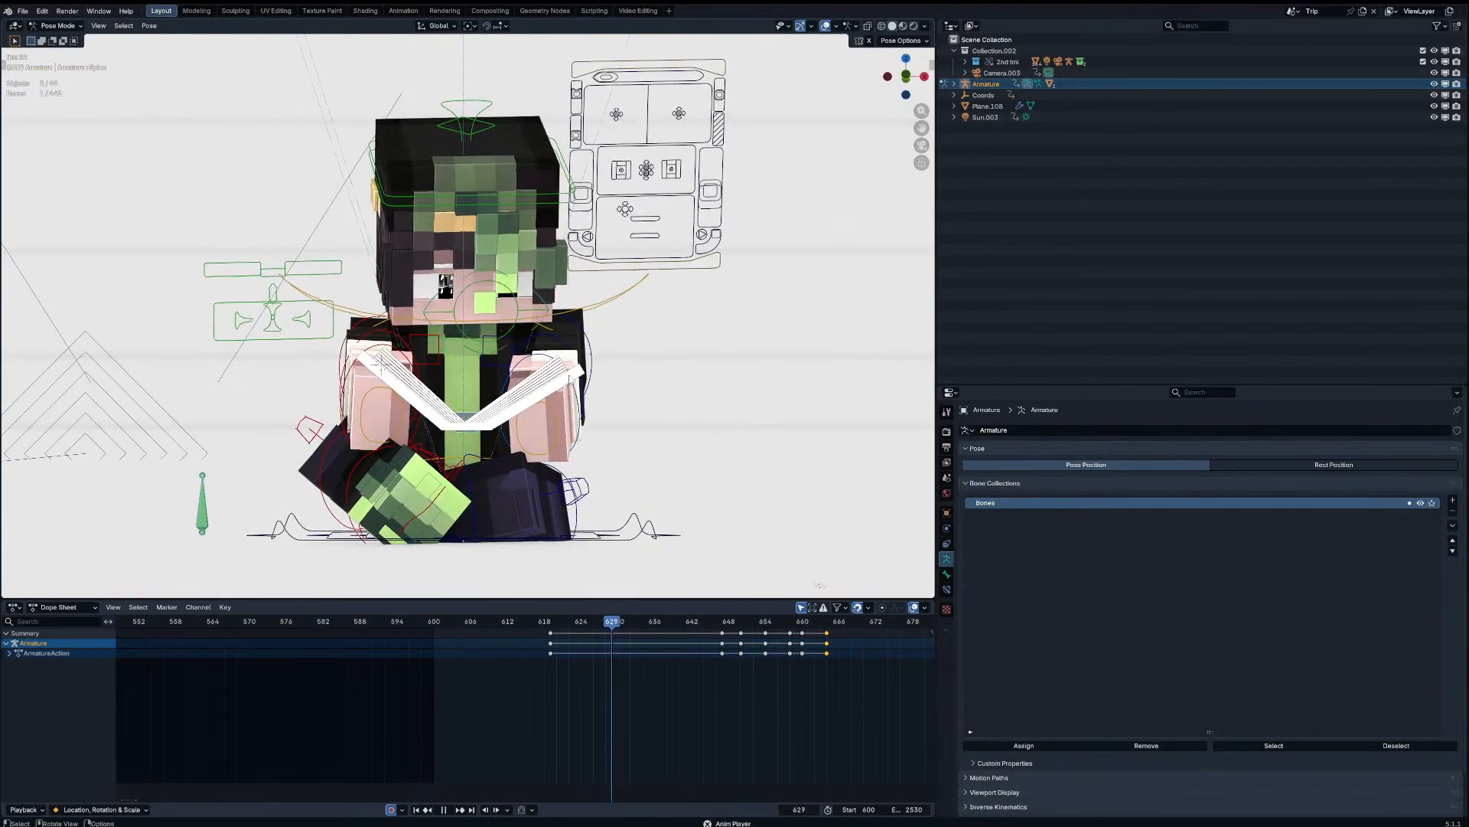
pyautogui.click(534, 313)
pyautogui.moveTo(540, 624); pyautogui.dragTo(544, 624)
pyautogui.press('g')
pyautogui.click(502, 414)
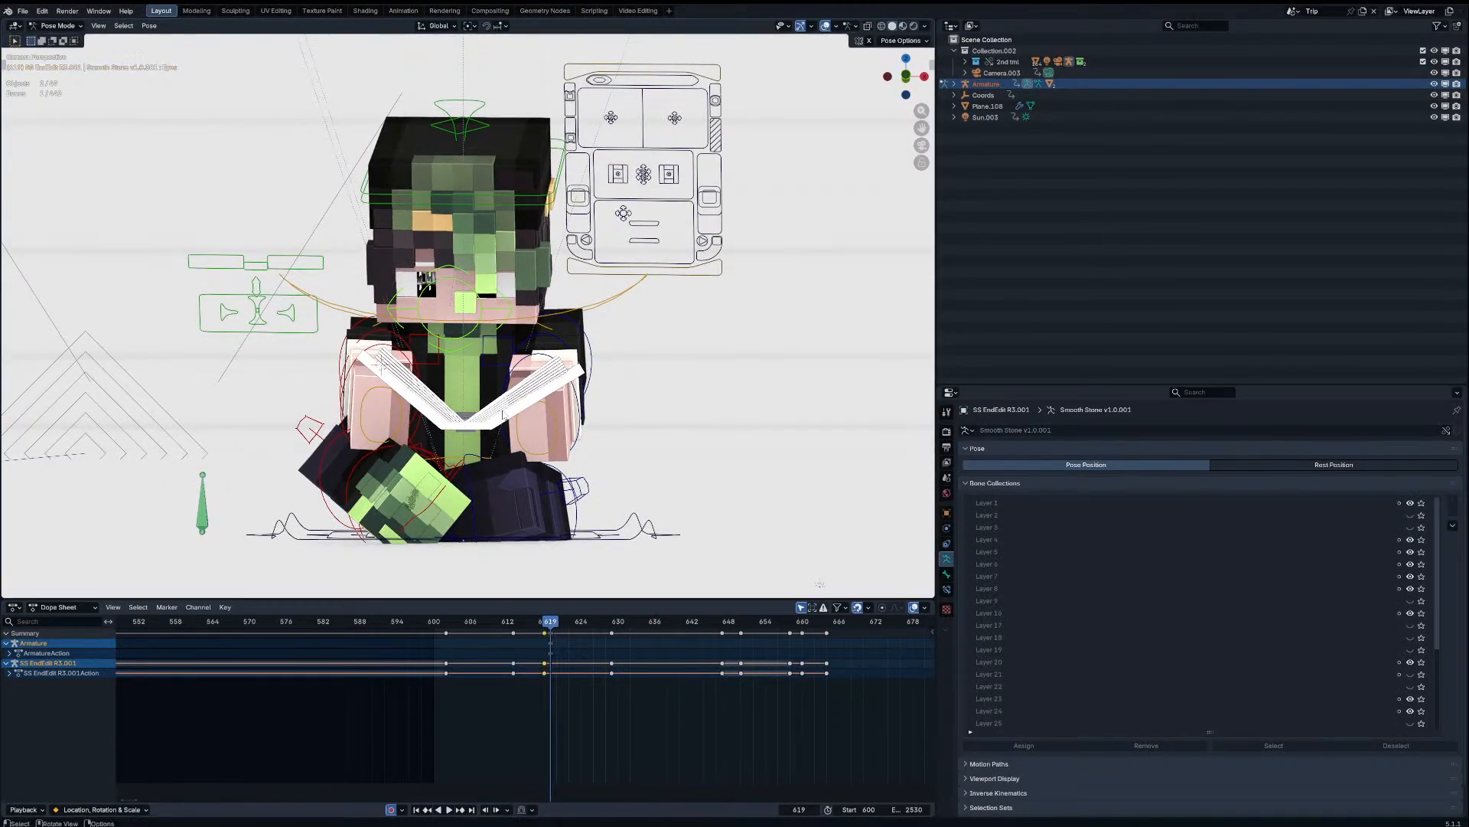
# Step: Key the Eyes bone at frame 621 by blending its pose to the neighbouring keyframes
pyautogui.press('Right')
pyautogui.press('Right')
pyautogui.press('Right')
pyautogui.press('g')
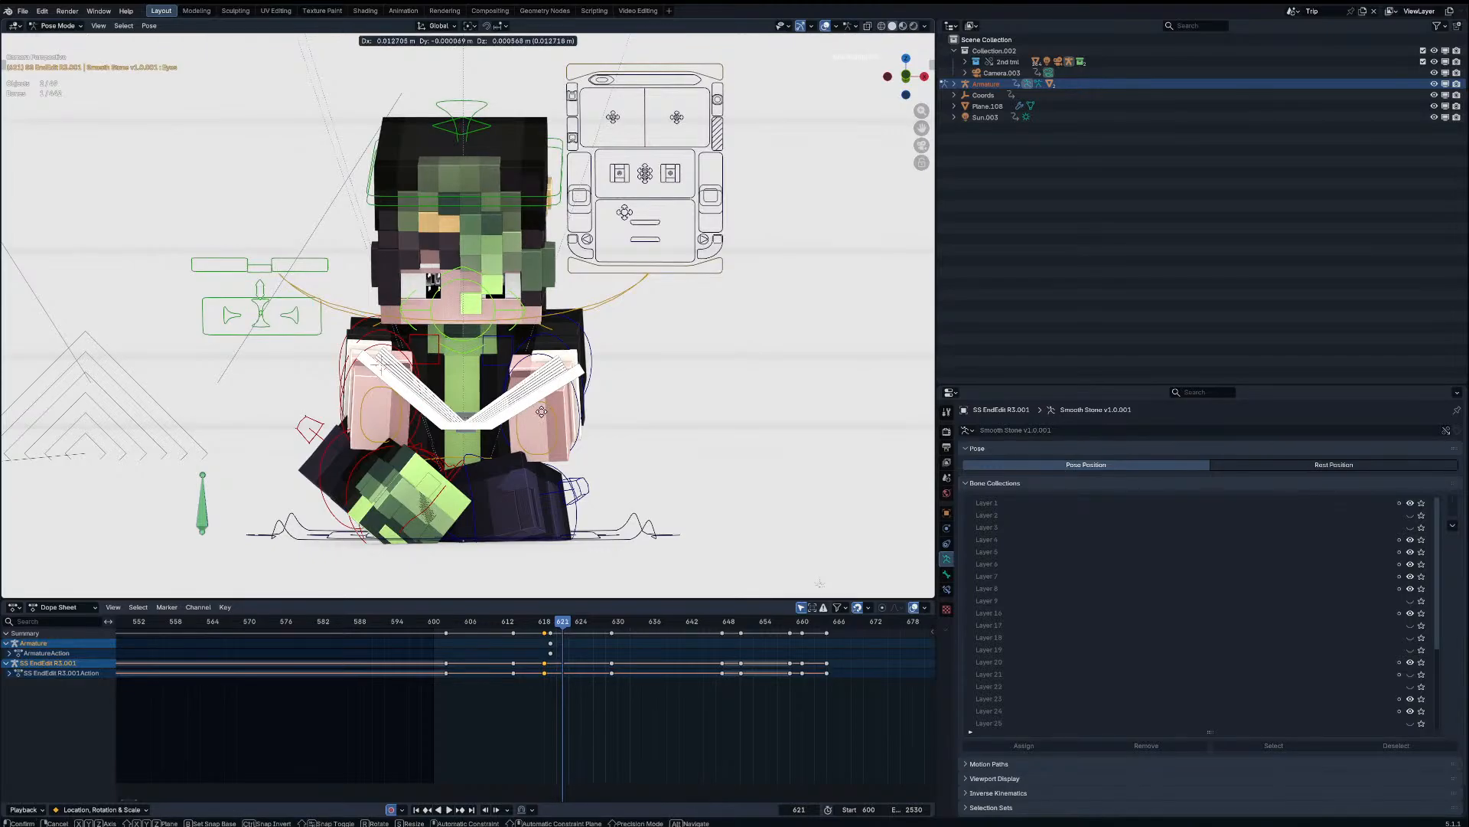
pyautogui.rightClick(561, 423)
pyautogui.hotkey('shift', 'alt', 'e')
pyautogui.click(615, 432)
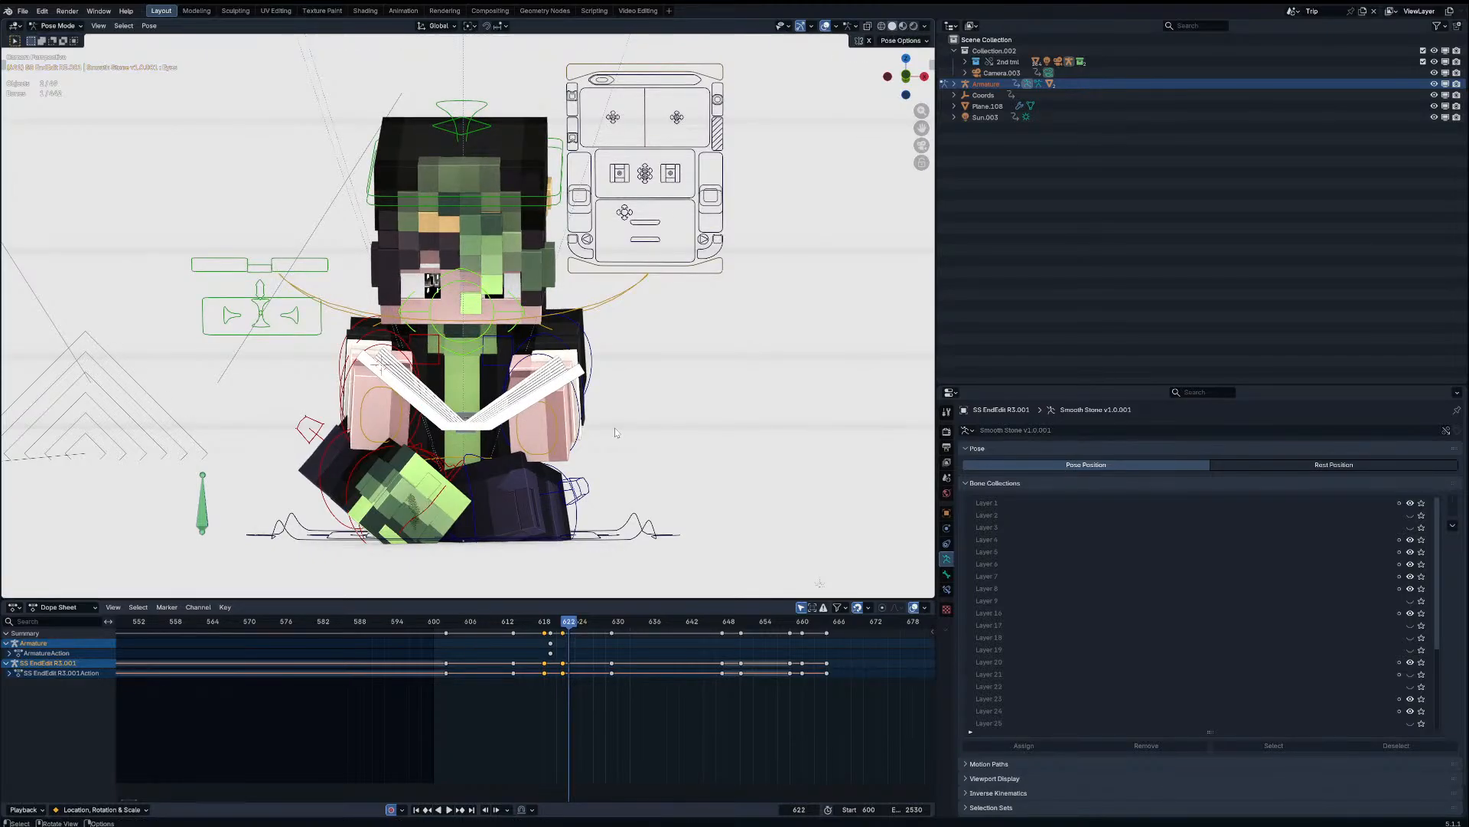
# Step: Move the Eyes bone sideways by about 0.013 m at frame 625
pyautogui.press('Right')
pyautogui.press('Right')
pyautogui.press('Right')
pyautogui.press('Right')
pyautogui.press('g')
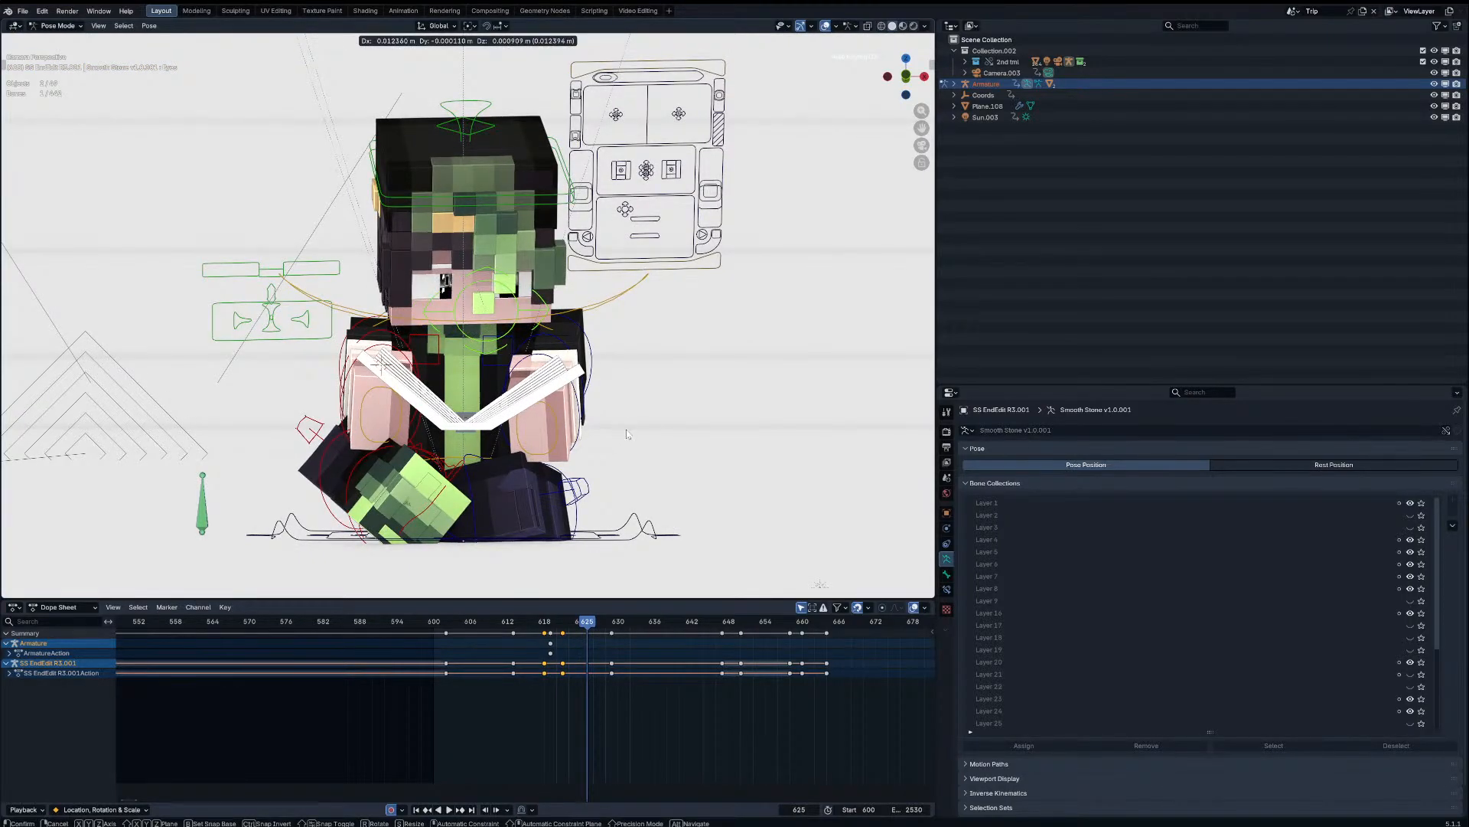
pyautogui.click(628, 434)
# Step: Blend the Eyes bone to its neighbouring keyframes at frame 629 and move it slightly to adjust the gaze
pyautogui.press('Right')
pyautogui.press('Right')
pyautogui.press('Right')
pyautogui.press('Right')
pyautogui.hotkey('shift', 'alt', 'e')
pyautogui.click(467, 436)
pyautogui.press('g')
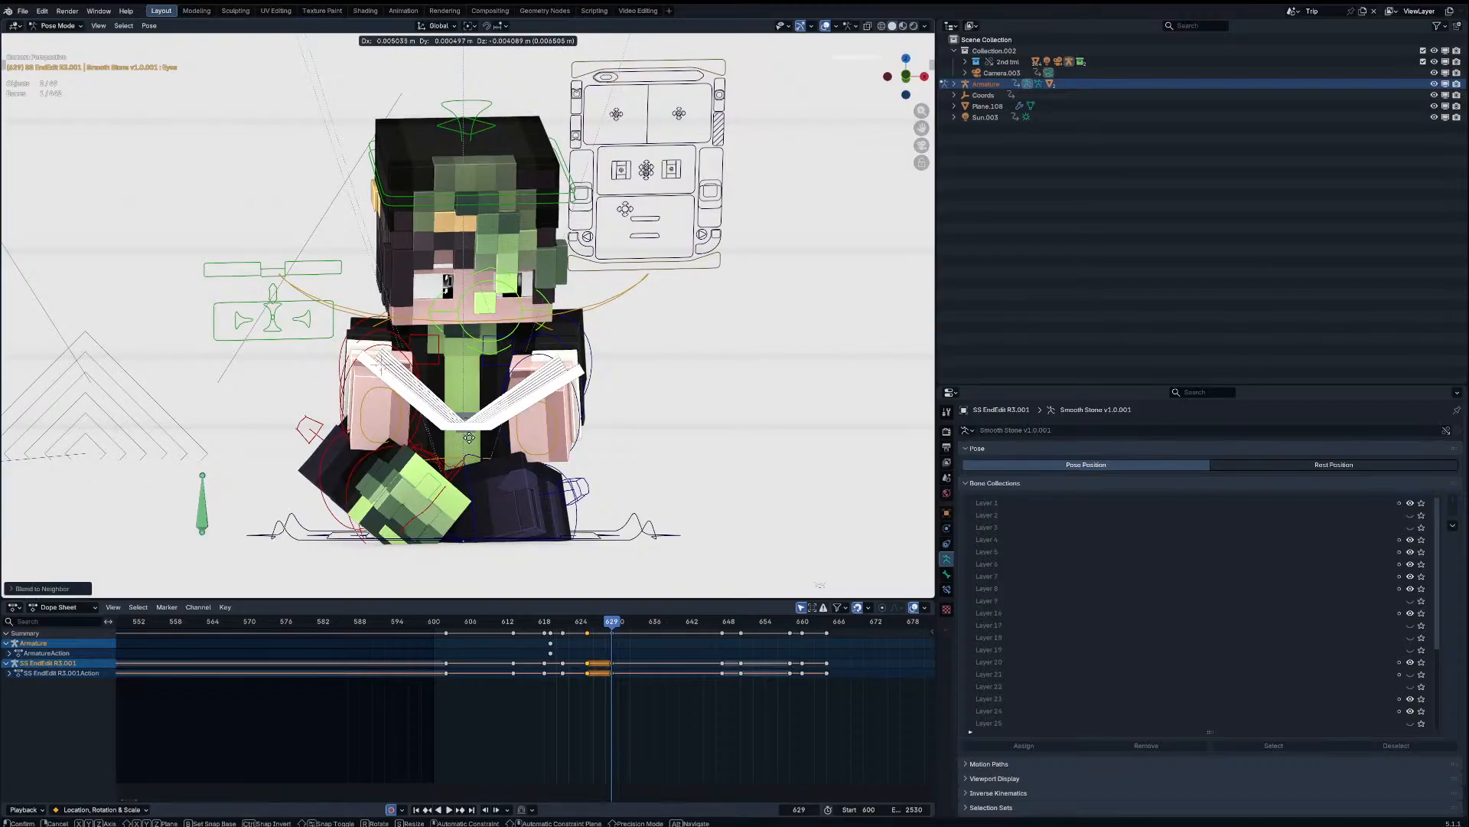
pyautogui.click(476, 442)
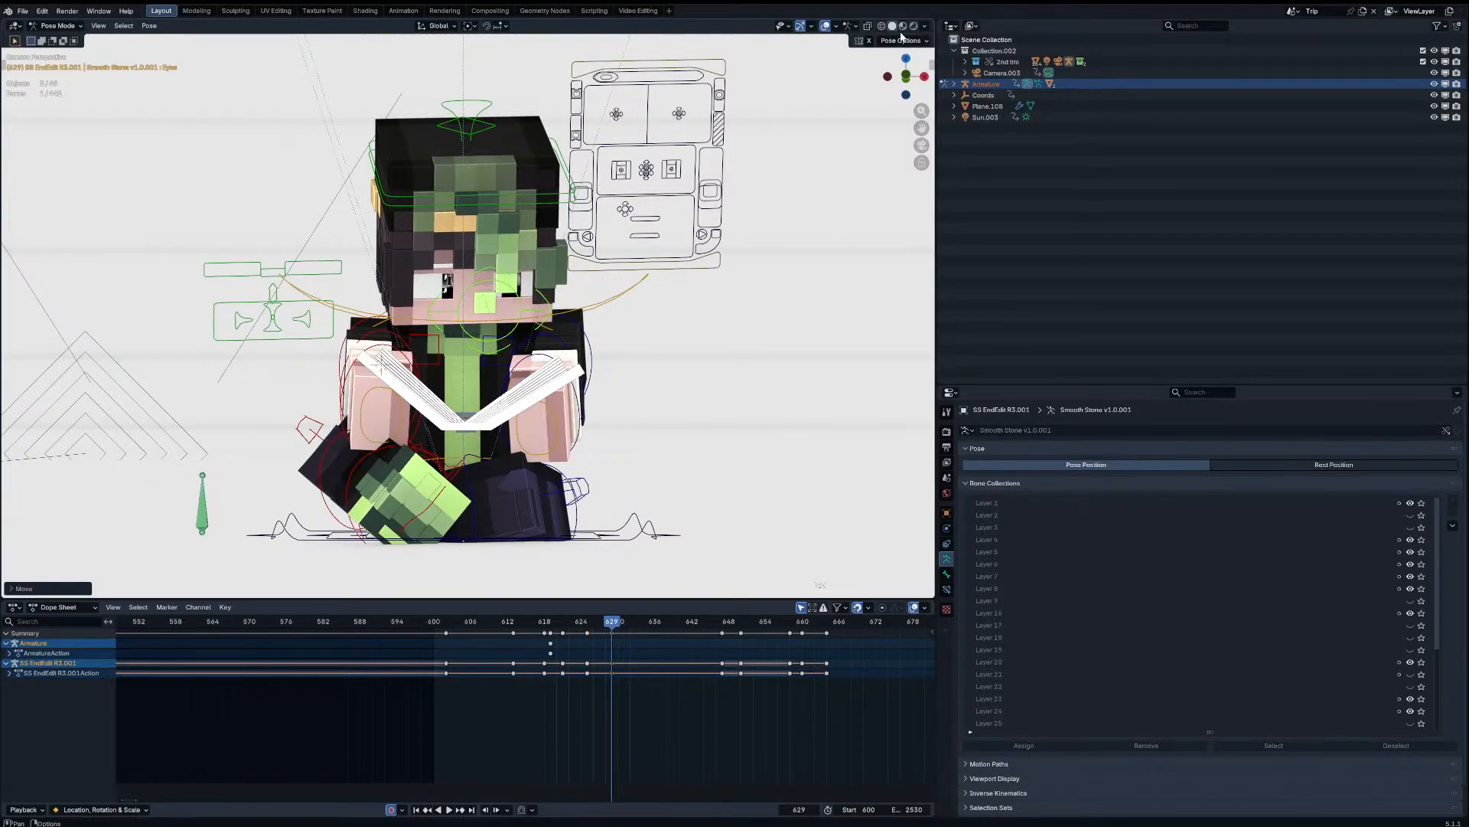
# Step: Switch the viewport shading to Material Preview and play back the animation from about frame 600
pyautogui.click(902, 27)
pyautogui.scroll(-6, 491, 417)
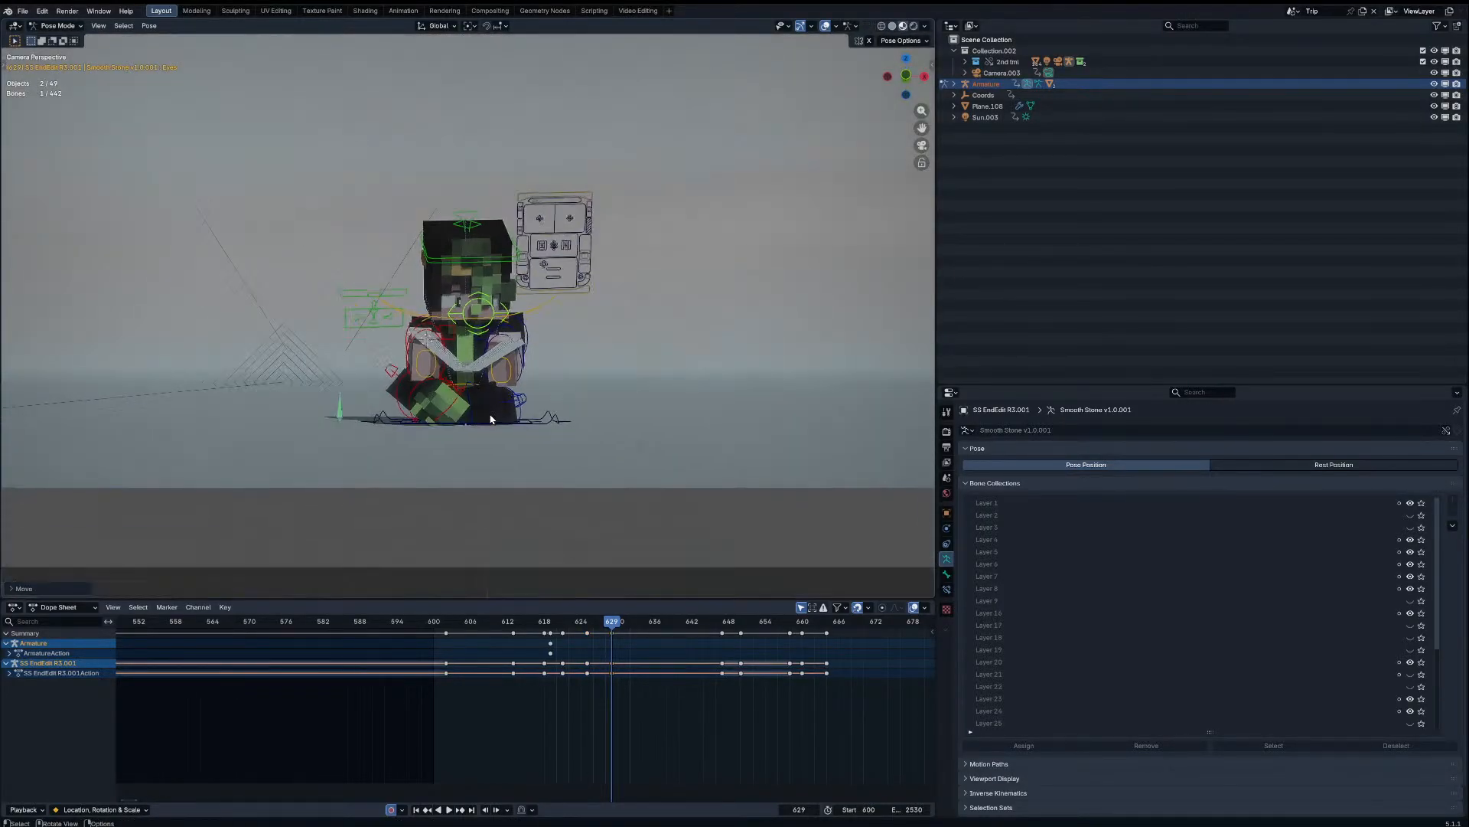
pyautogui.press('space')
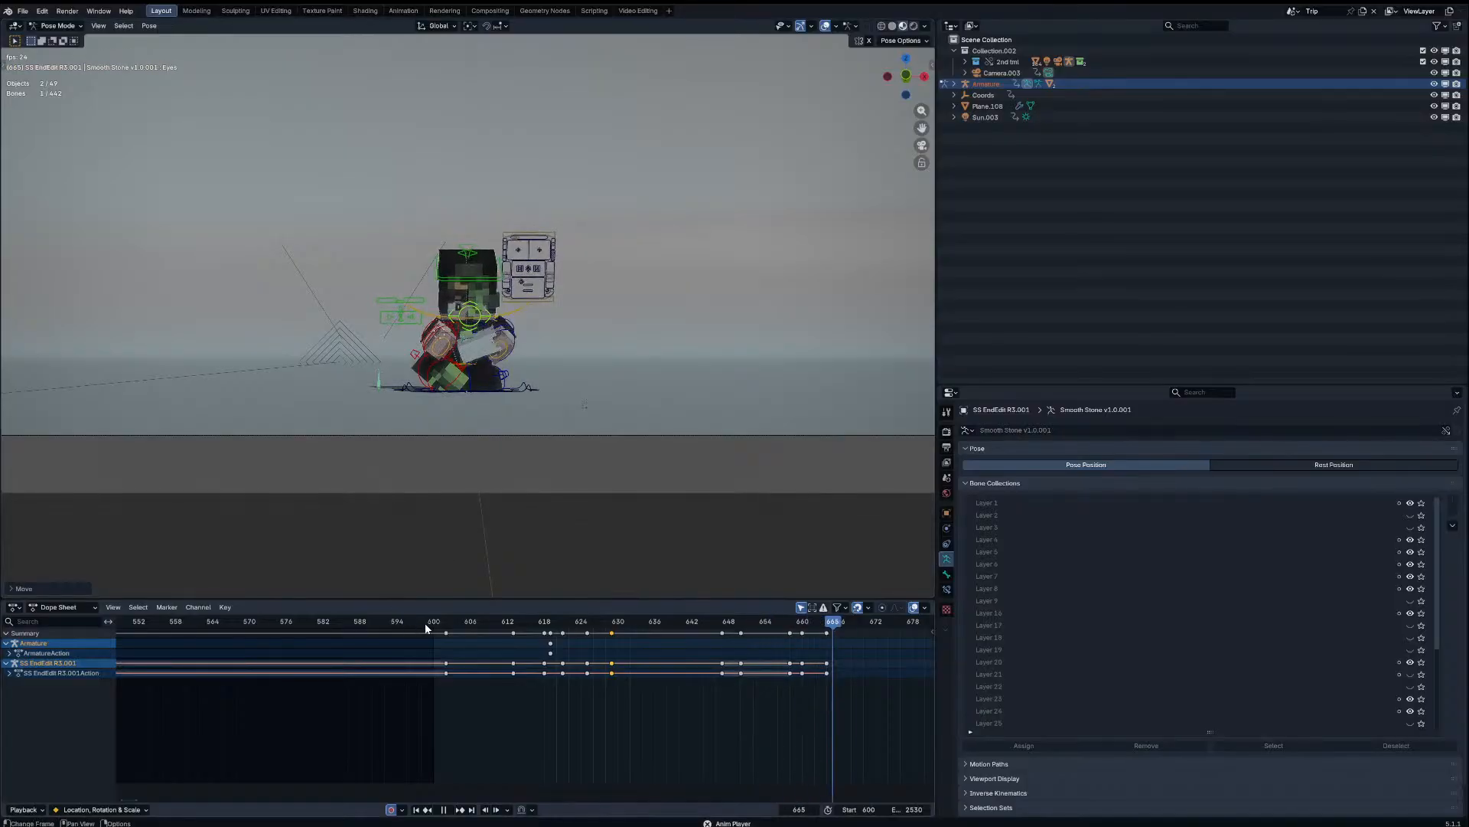
pyautogui.moveTo(425, 623); pyautogui.dragTo(442, 621)
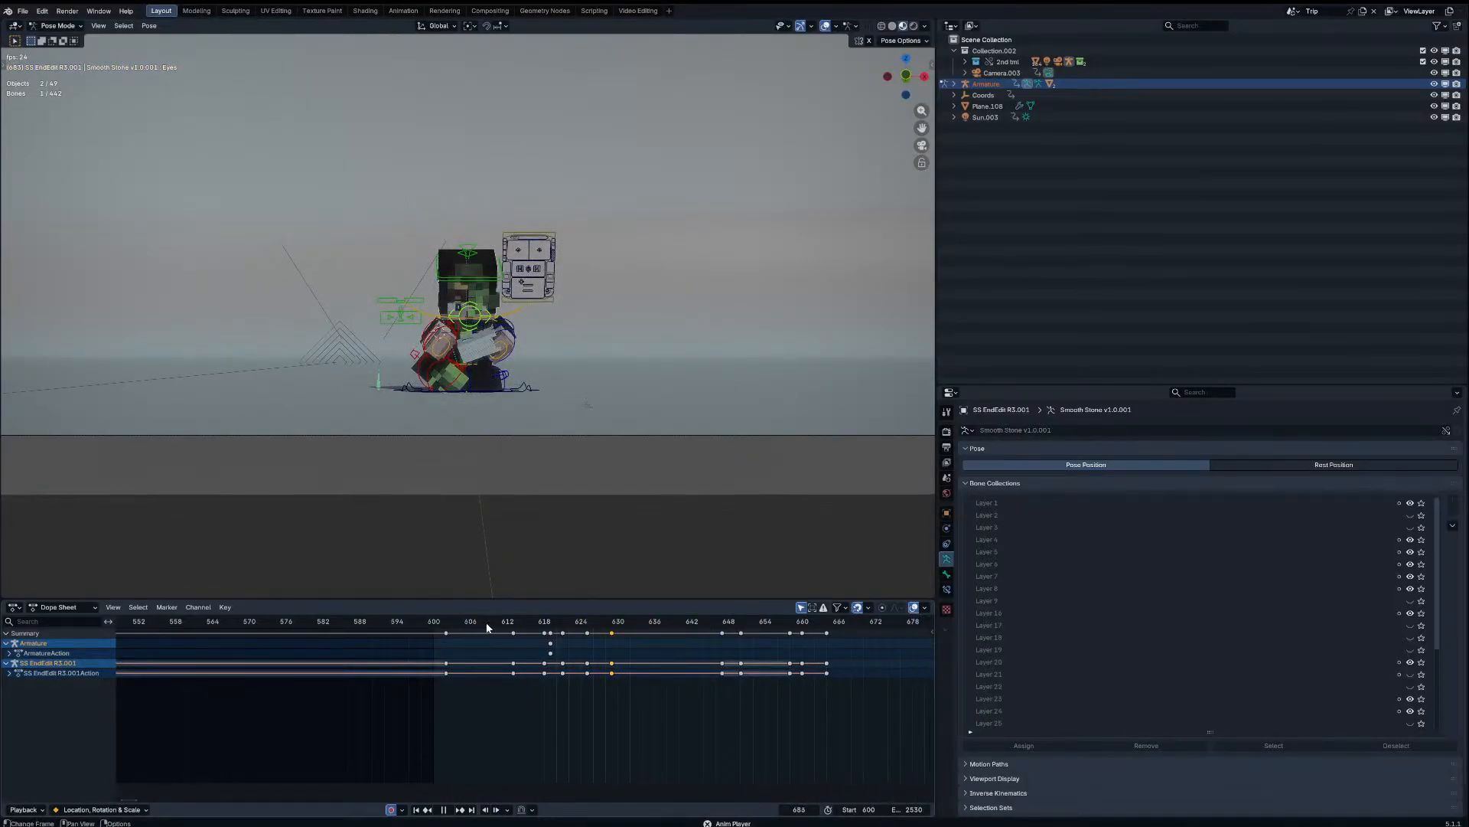
pyautogui.click(444, 622)
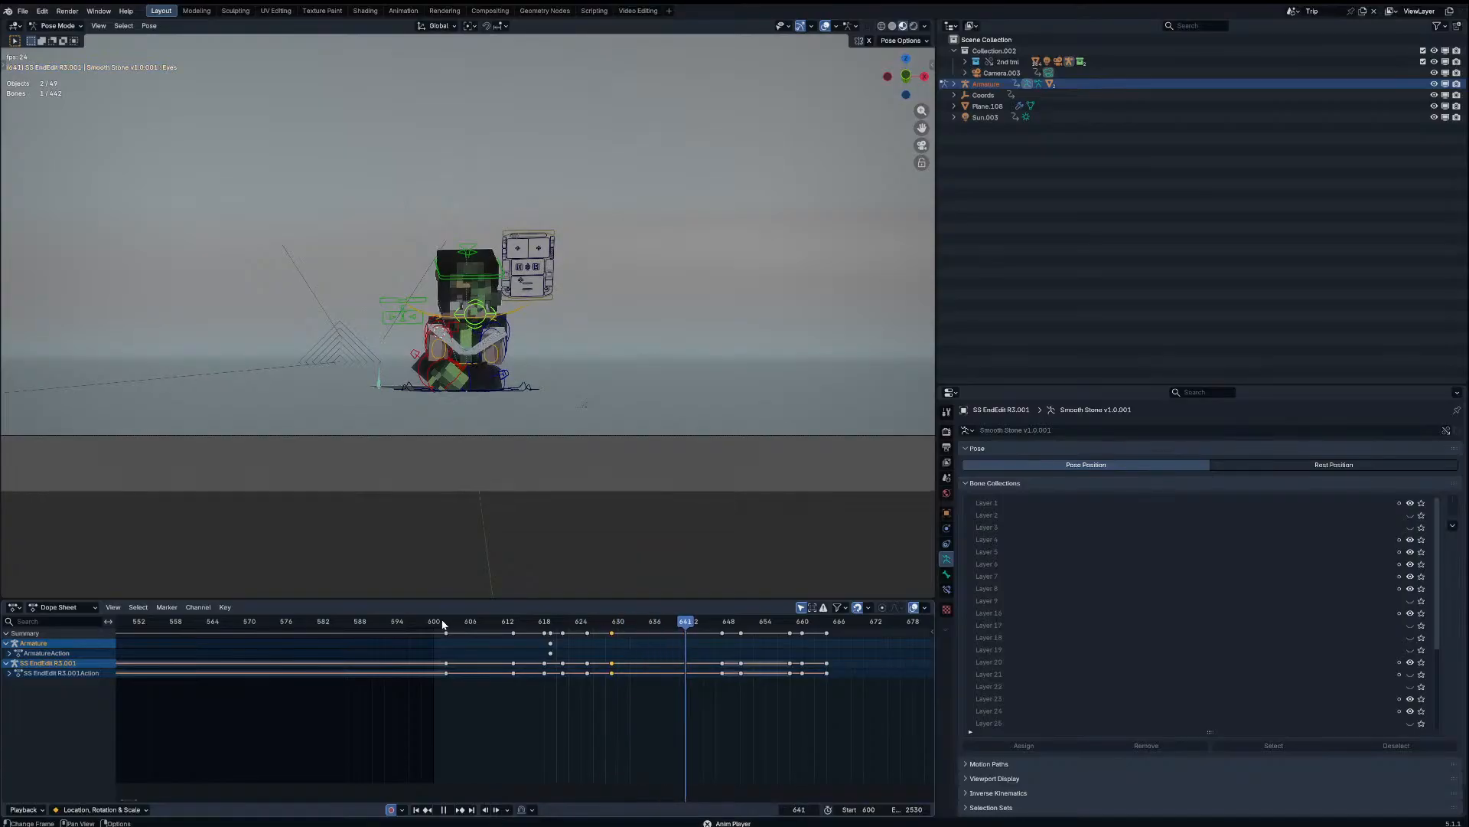
pyautogui.click(548, 639)
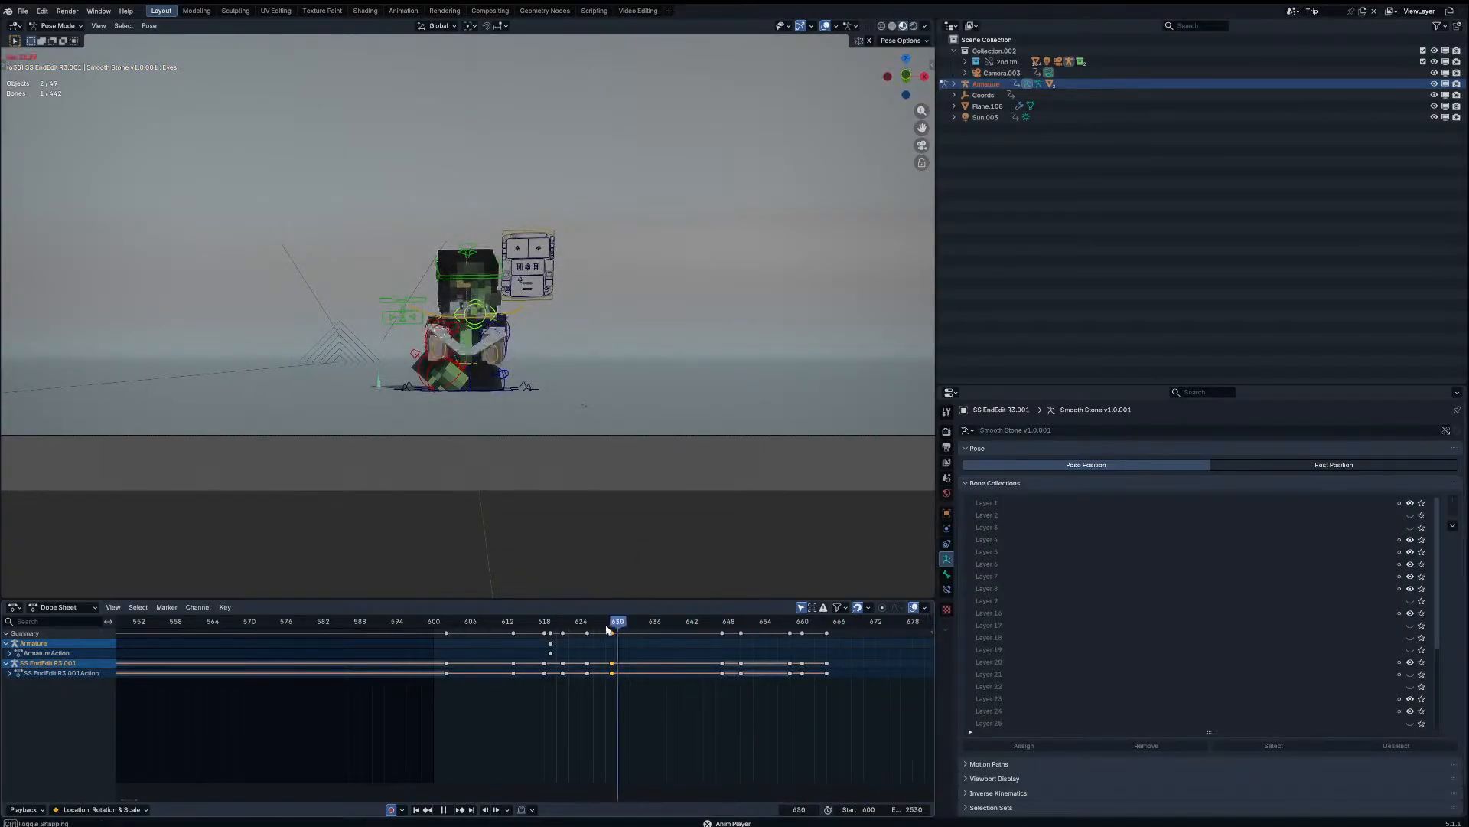
pyautogui.press('space')
# Step: Move the keyframes of all bones at frame 648 to frame 645 and play back the book closing
pyautogui.press('a')
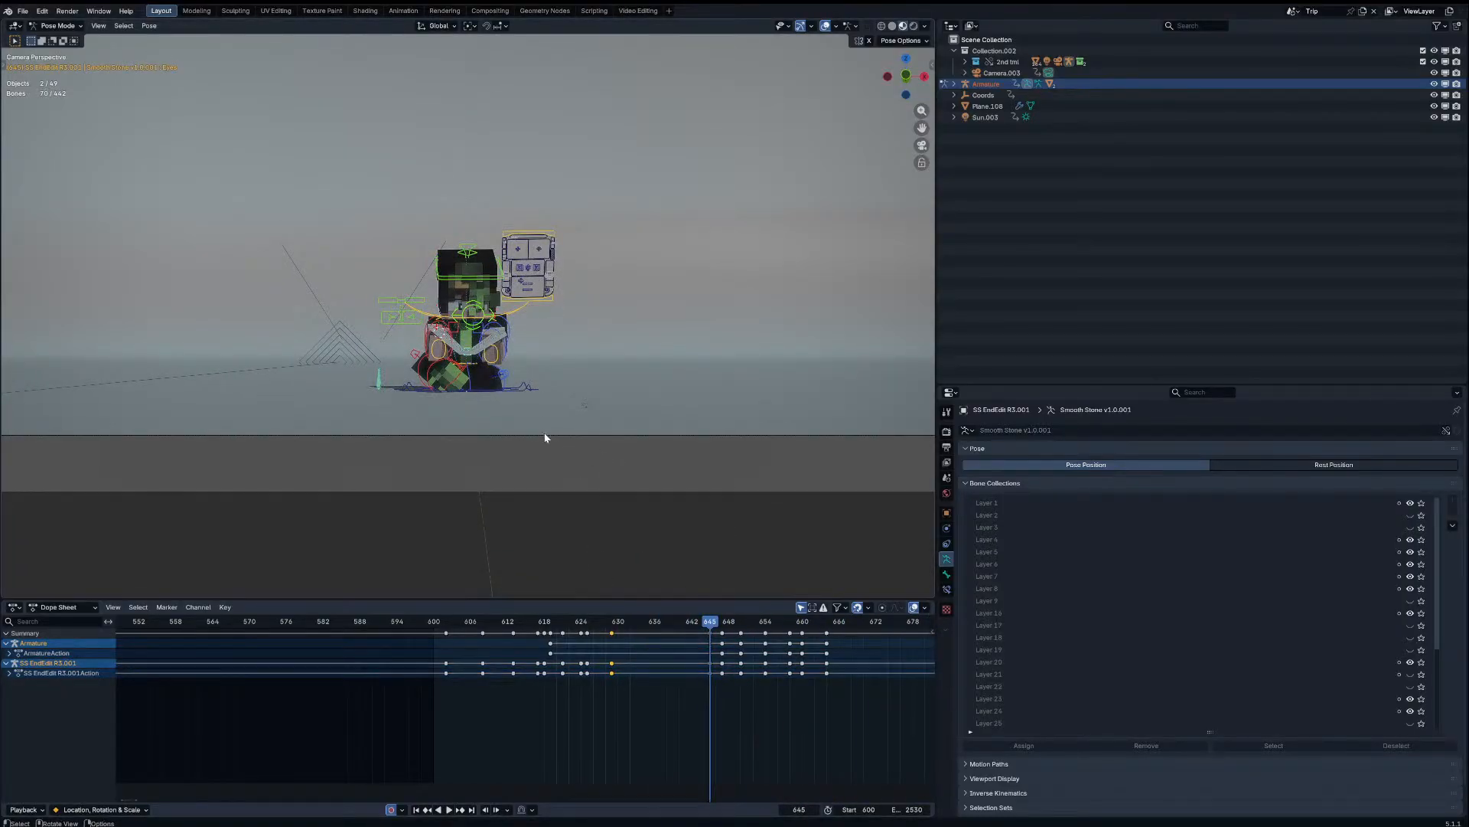
pyautogui.click(660, 621)
pyautogui.press('space')
pyautogui.moveTo(712, 635); pyautogui.dragTo(803, 632)
pyautogui.press('Right')
pyautogui.press('Right')
pyautogui.press('Right')
pyautogui.press('Right')
pyautogui.press('Right')
pyautogui.press('Right')
pyautogui.click(651, 623)
pyautogui.press('space')
# Step: Rotate the character's right arm outward, away from the book, at frame 660
pyautogui.scroll(4, 402, 335)
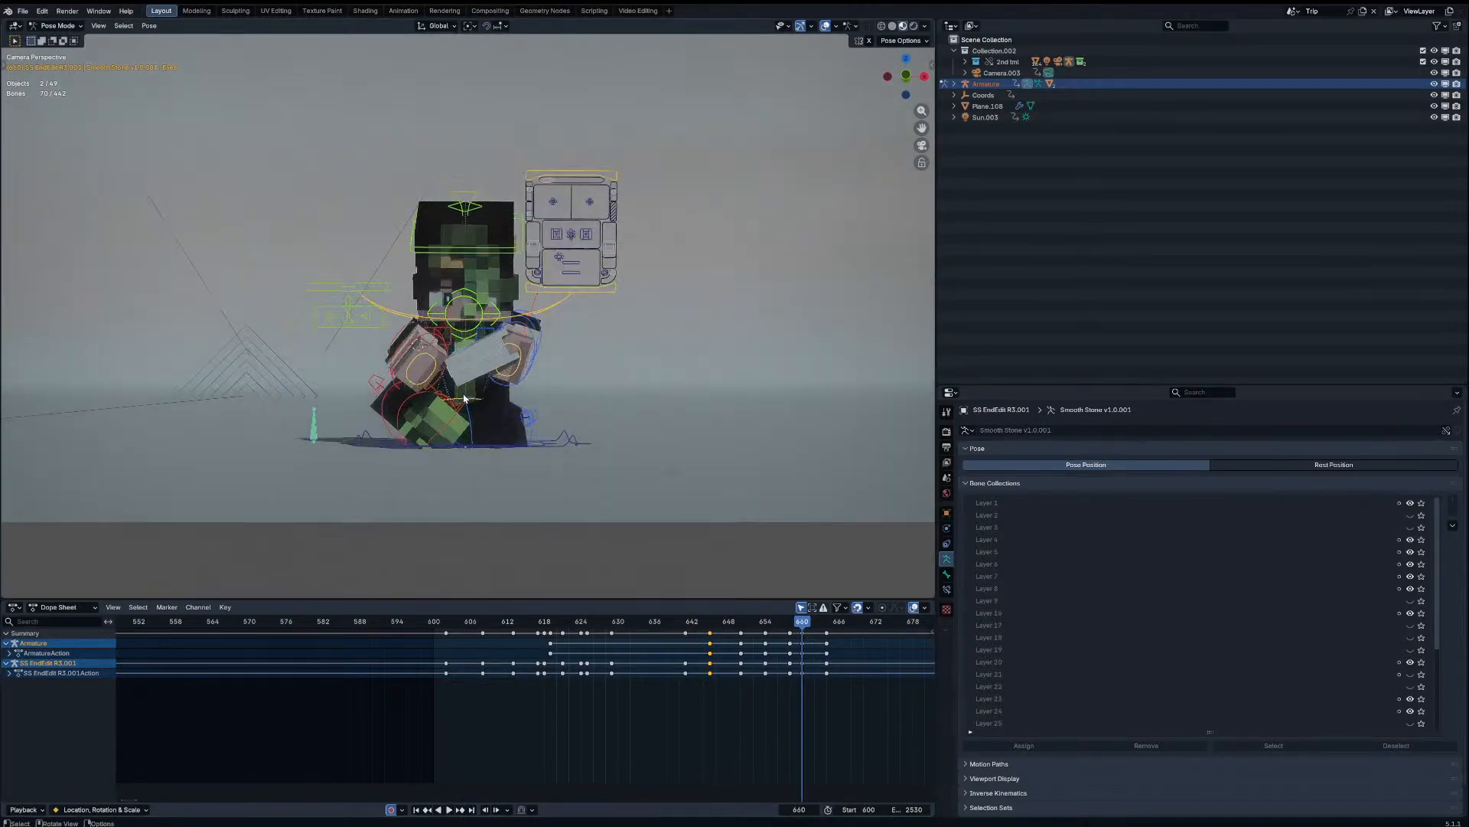
pyautogui.click(381, 337)
pyautogui.press('r')
pyautogui.press('r')
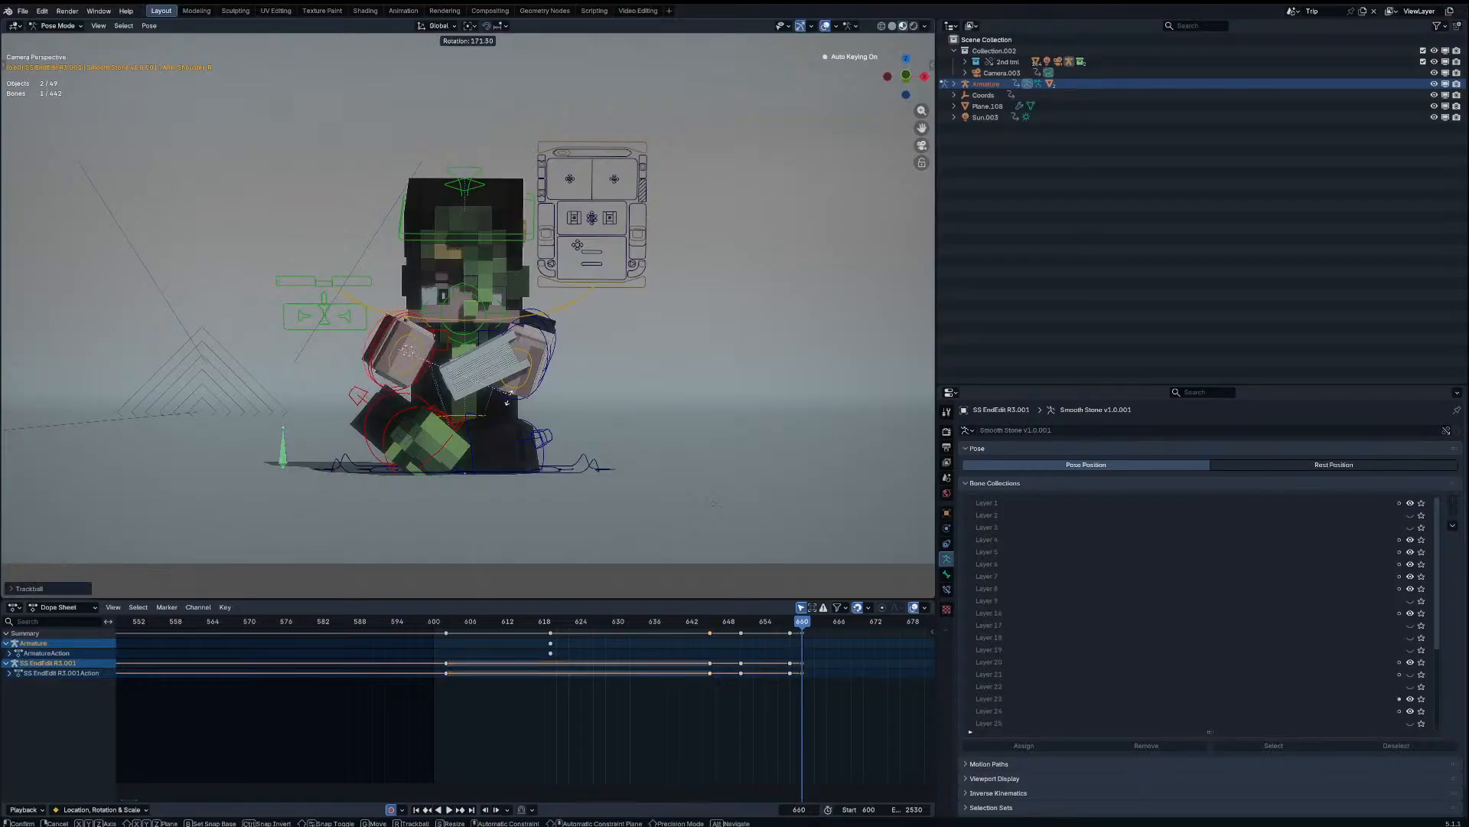
pyautogui.click(538, 363)
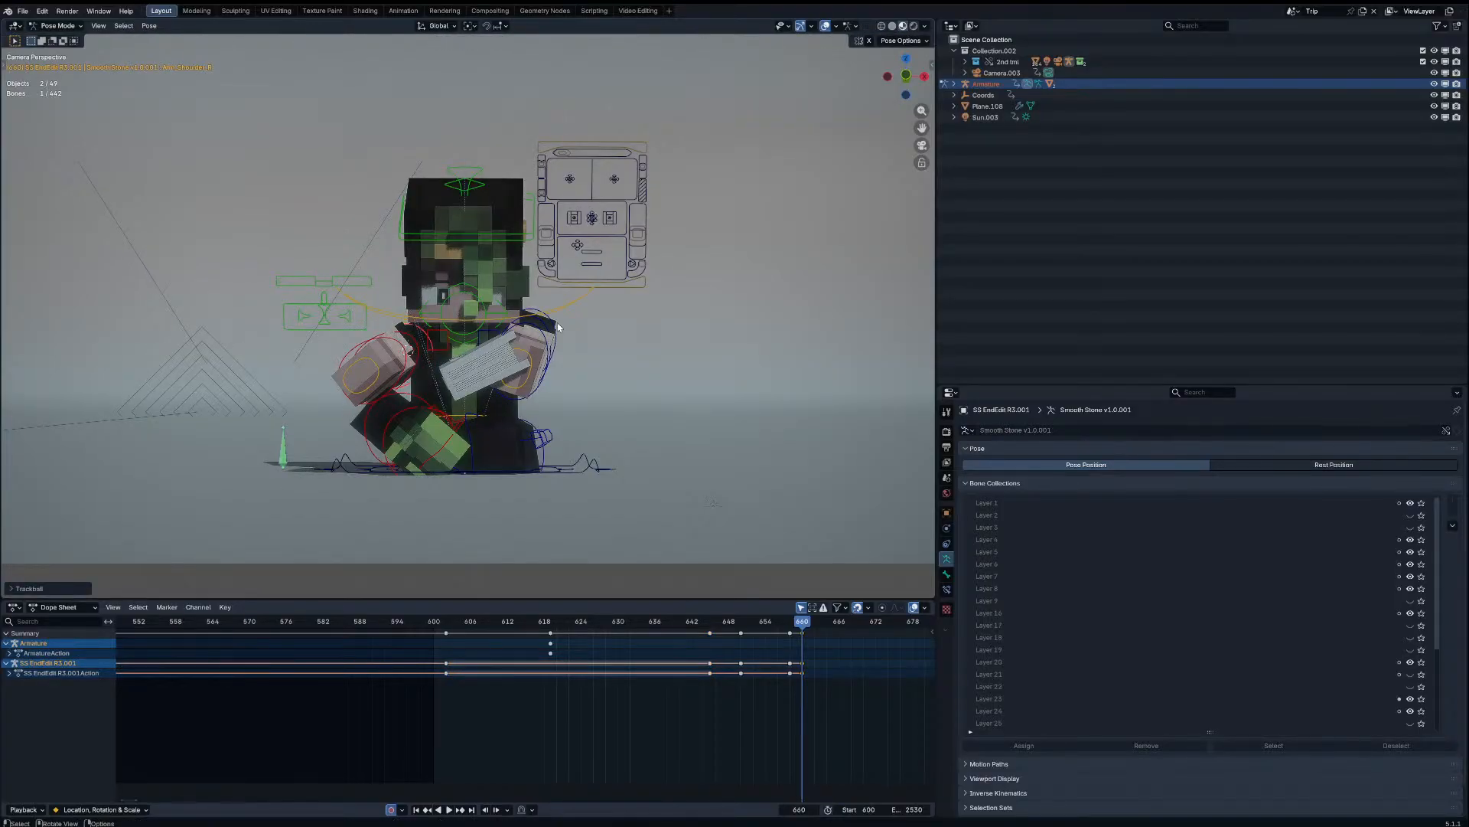
# Step: Rotate the character's left arm around its local Y axis at frame 660
pyautogui.click(558, 327)
pyautogui.press('r')
pyautogui.press('y')
pyautogui.press('y')
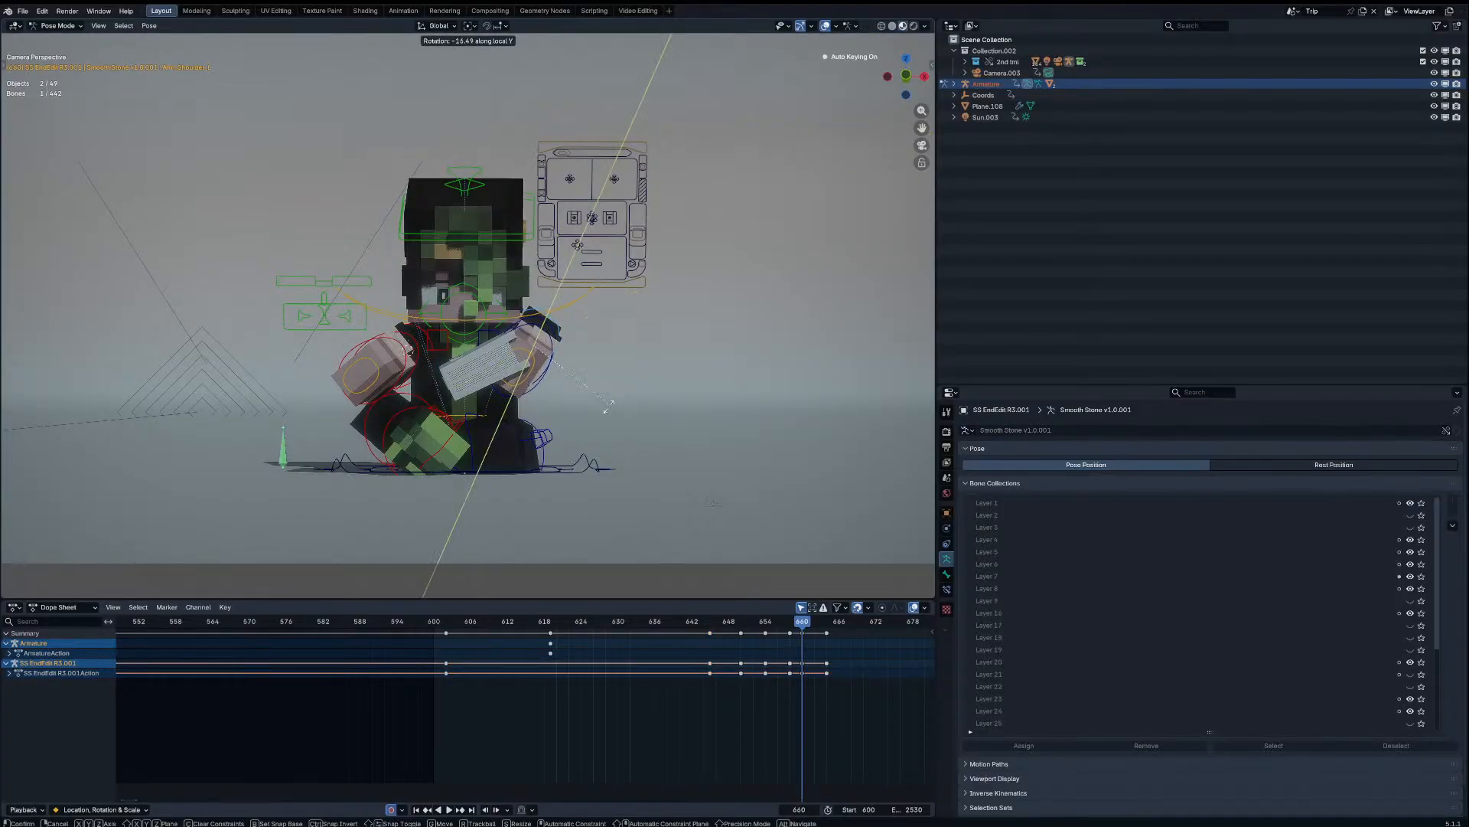
pyautogui.click(611, 412)
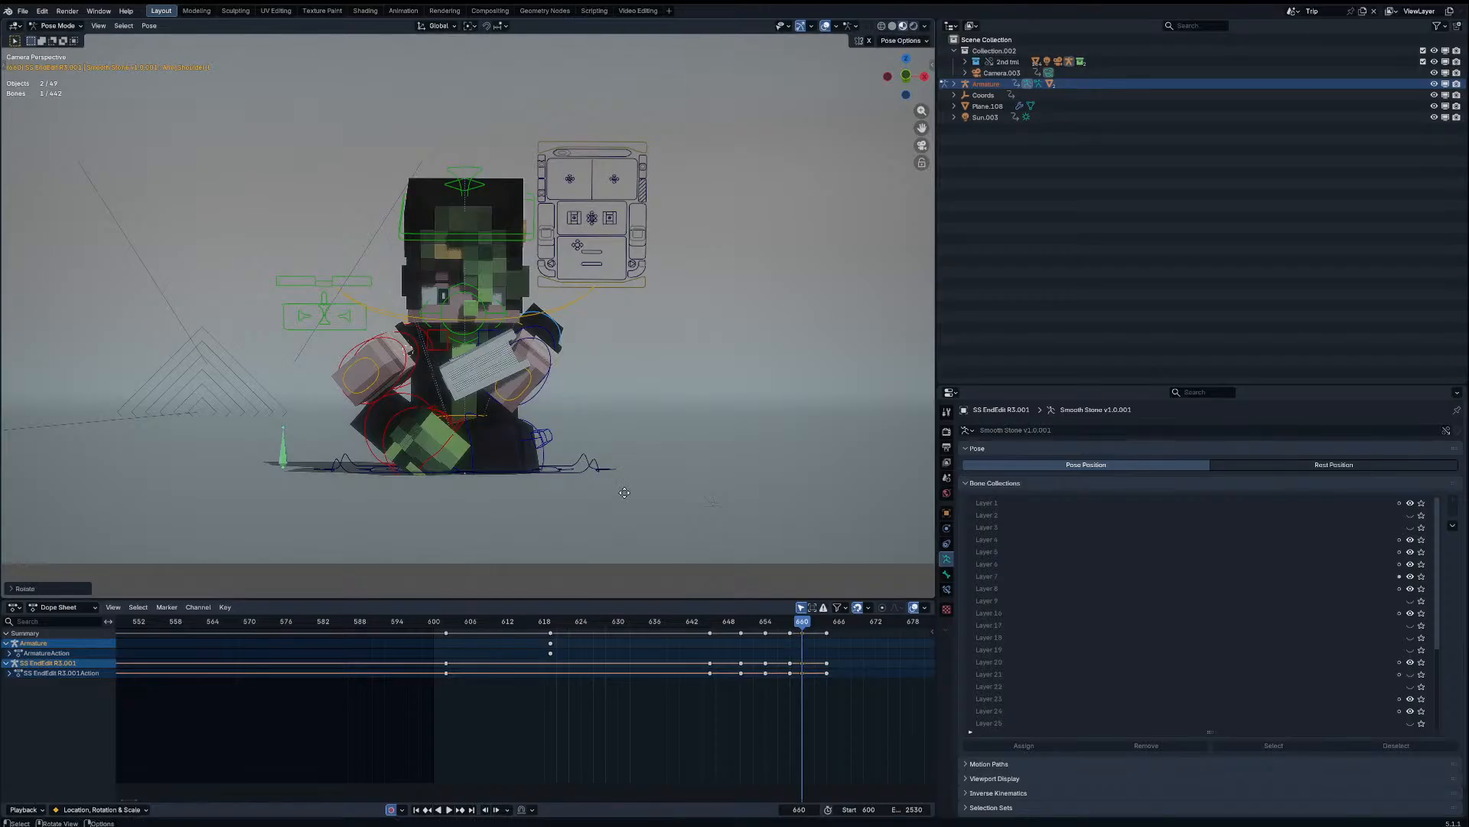
# Step: Blend the left arm bone to its neighbouring keyframes at frame 664, and move and rotate it to adjust the hold on the book
pyautogui.press('Up')
pyautogui.hotkey('shift', 'alt', 'e')
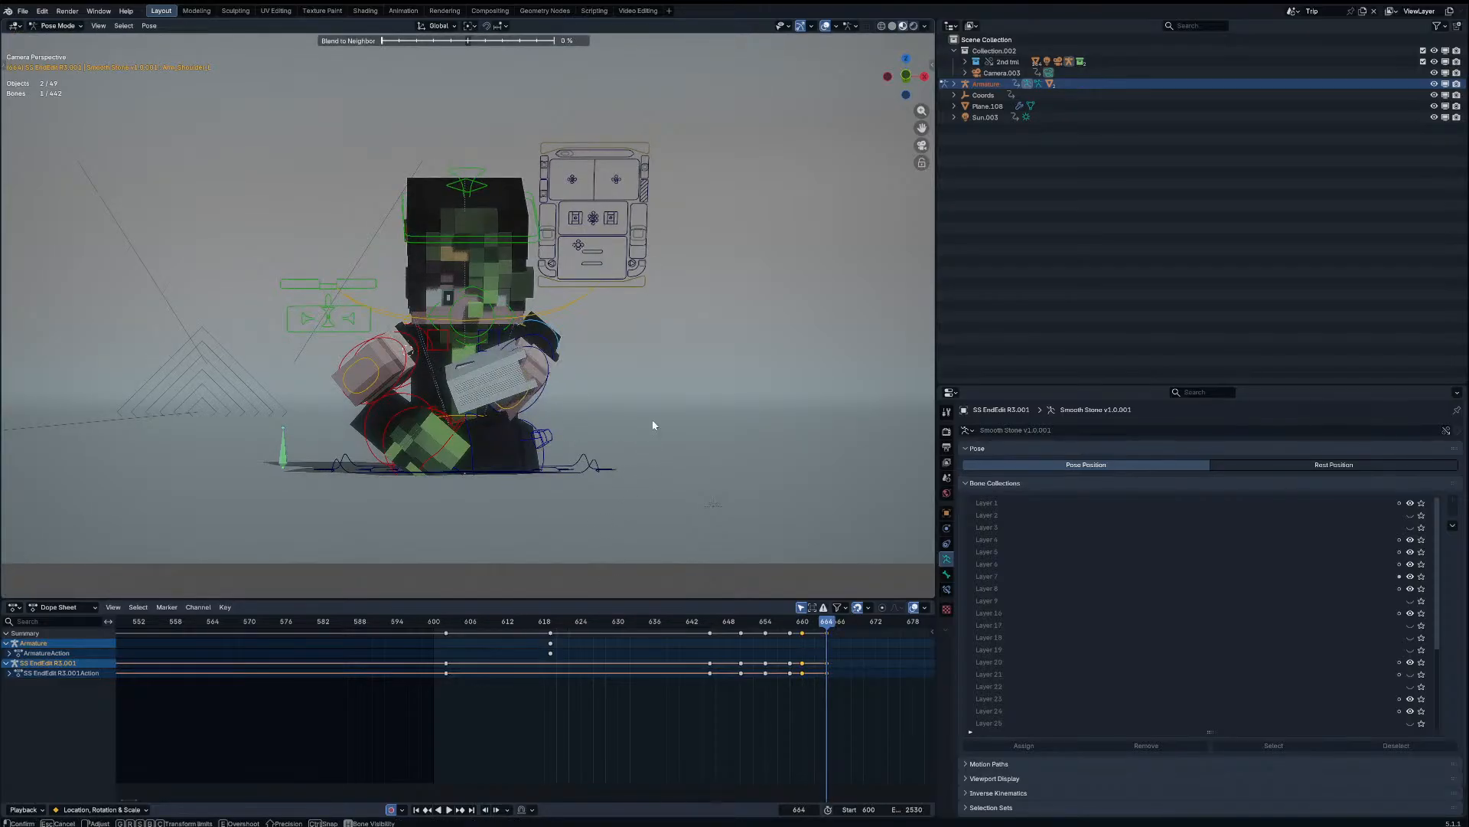
pyautogui.click(653, 426)
pyautogui.press('r')
pyautogui.click(659, 433)
pyautogui.press('g')
pyautogui.click(593, 539)
pyautogui.press('r')
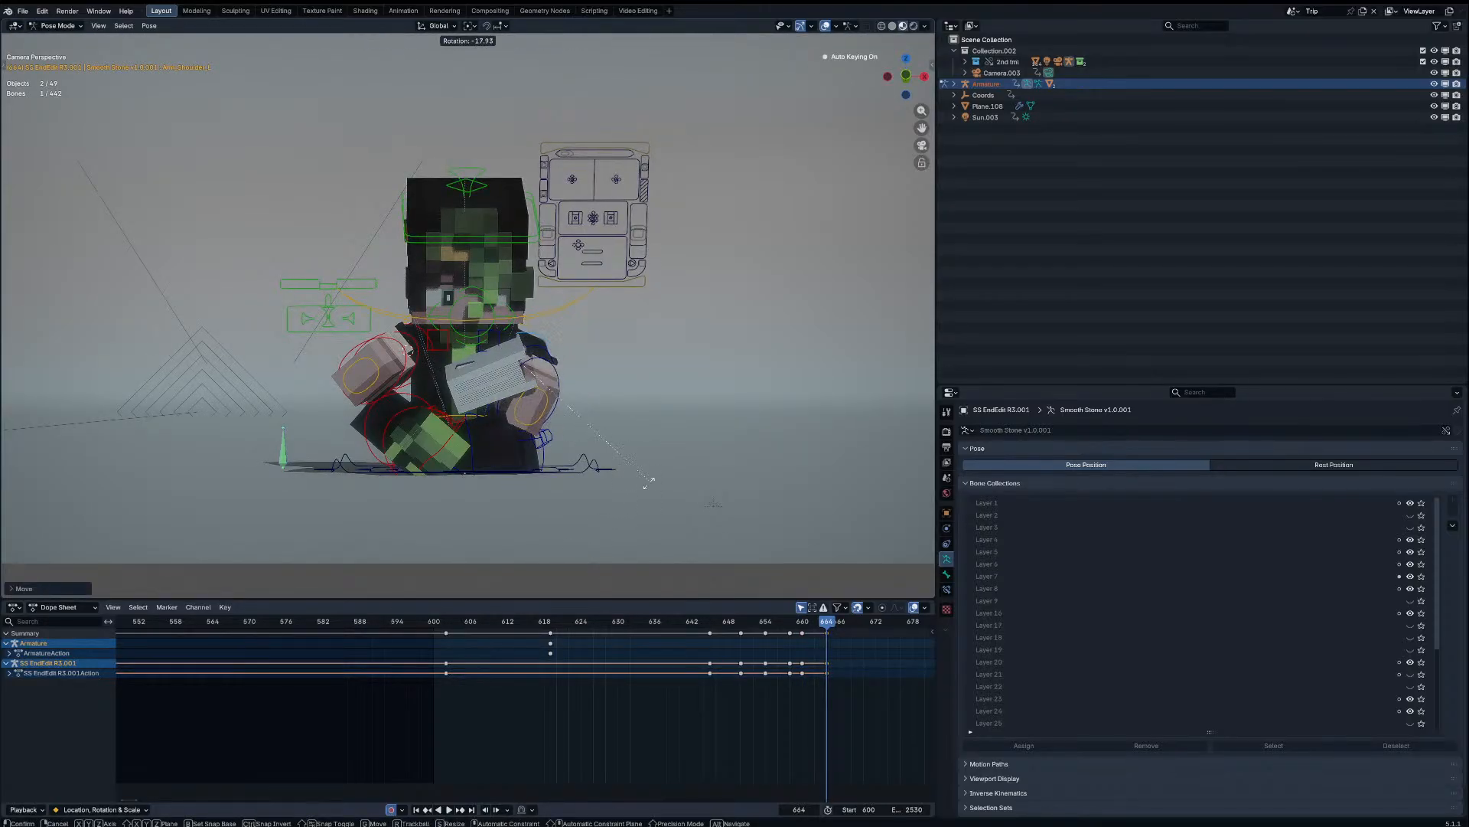
pyautogui.click(555, 498)
# Step: Rotate the character's right arm outward and down, away from the book, at frame 664
pyautogui.click(419, 342)
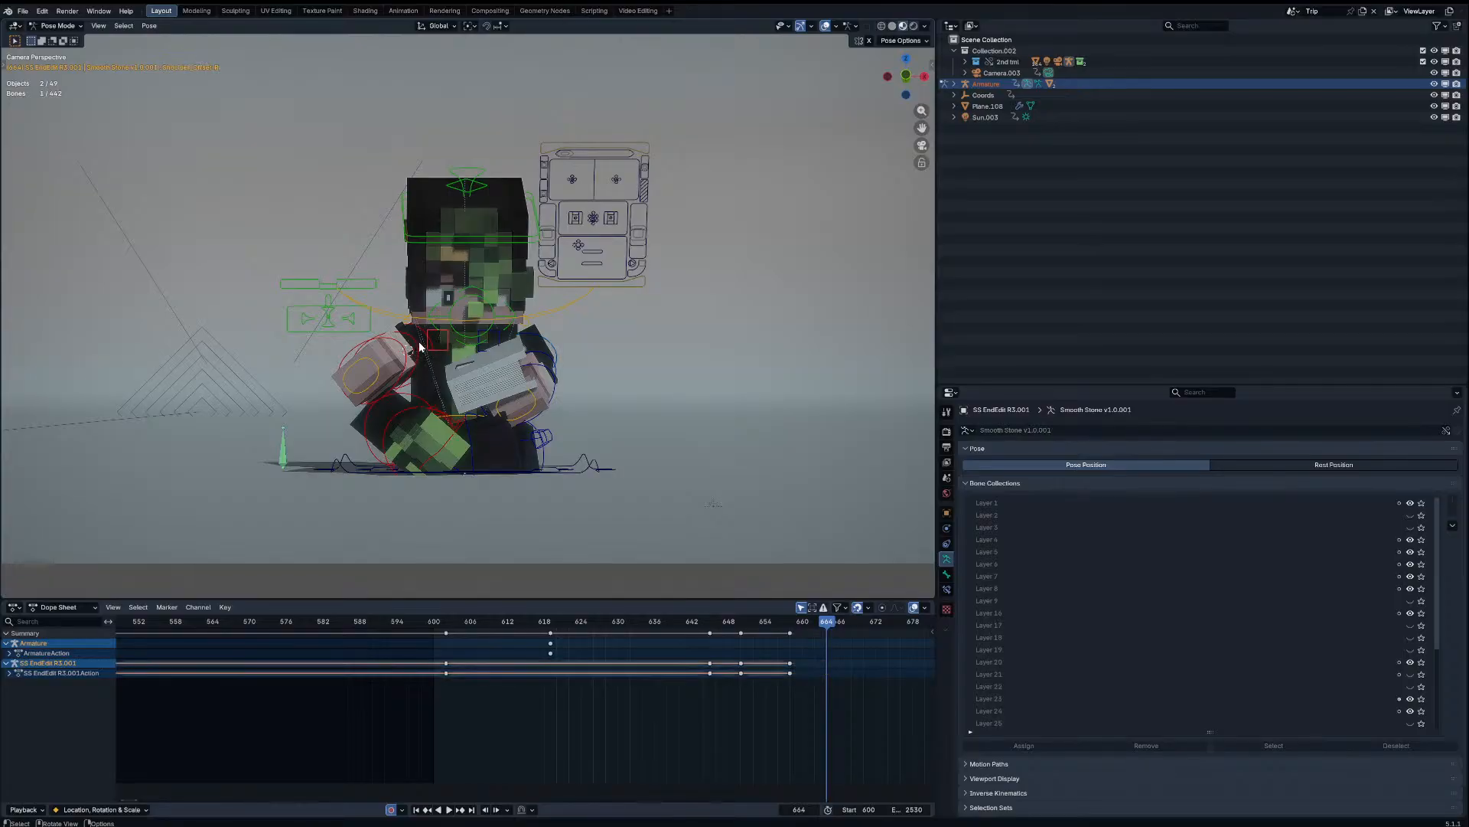
pyautogui.press('r')
pyautogui.press('r')
pyautogui.click(408, 350)
pyautogui.click(433, 346)
pyautogui.press('r')
pyautogui.press('r')
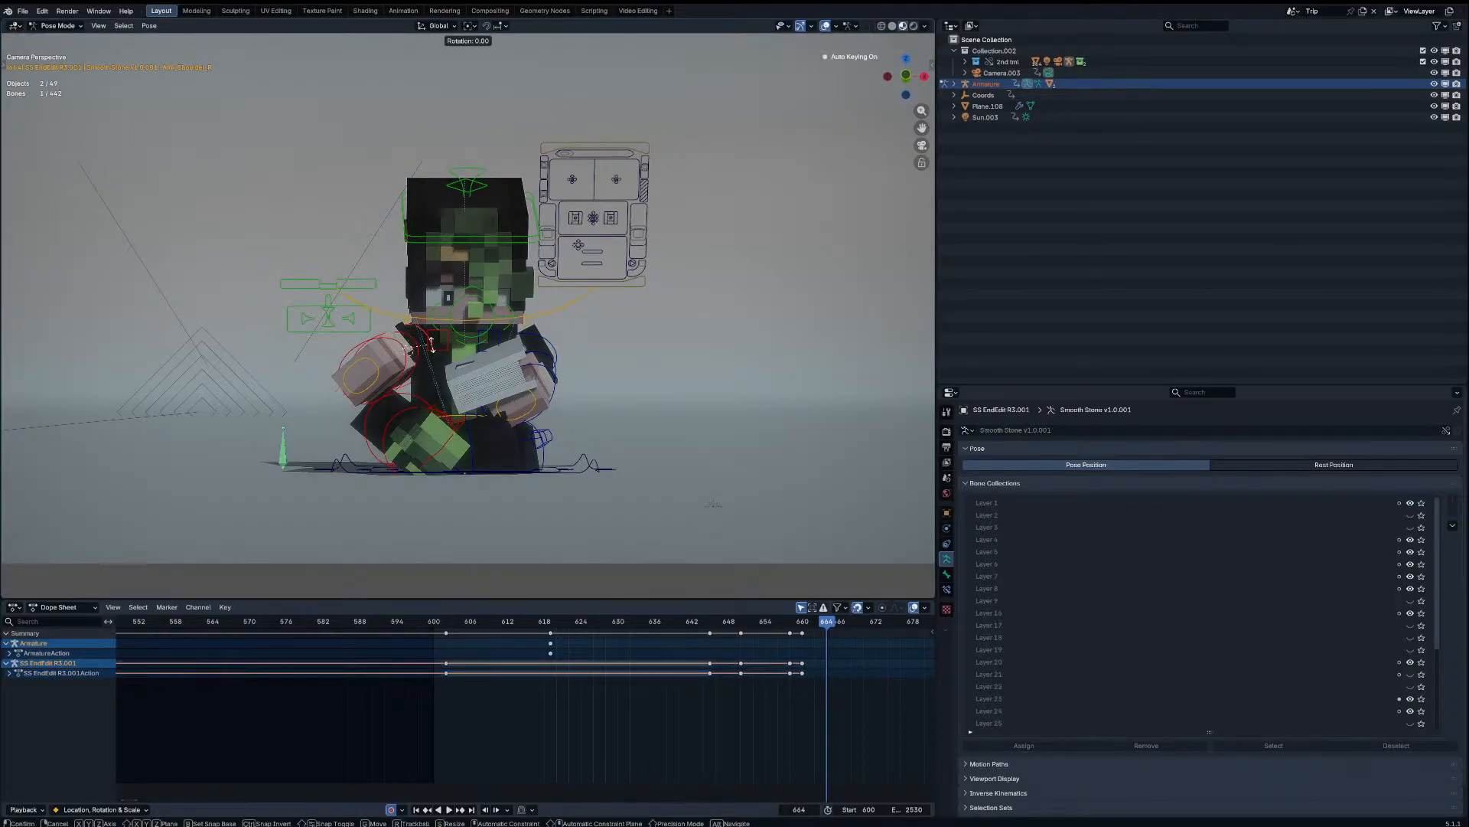
pyautogui.click(418, 362)
pyautogui.press('r')
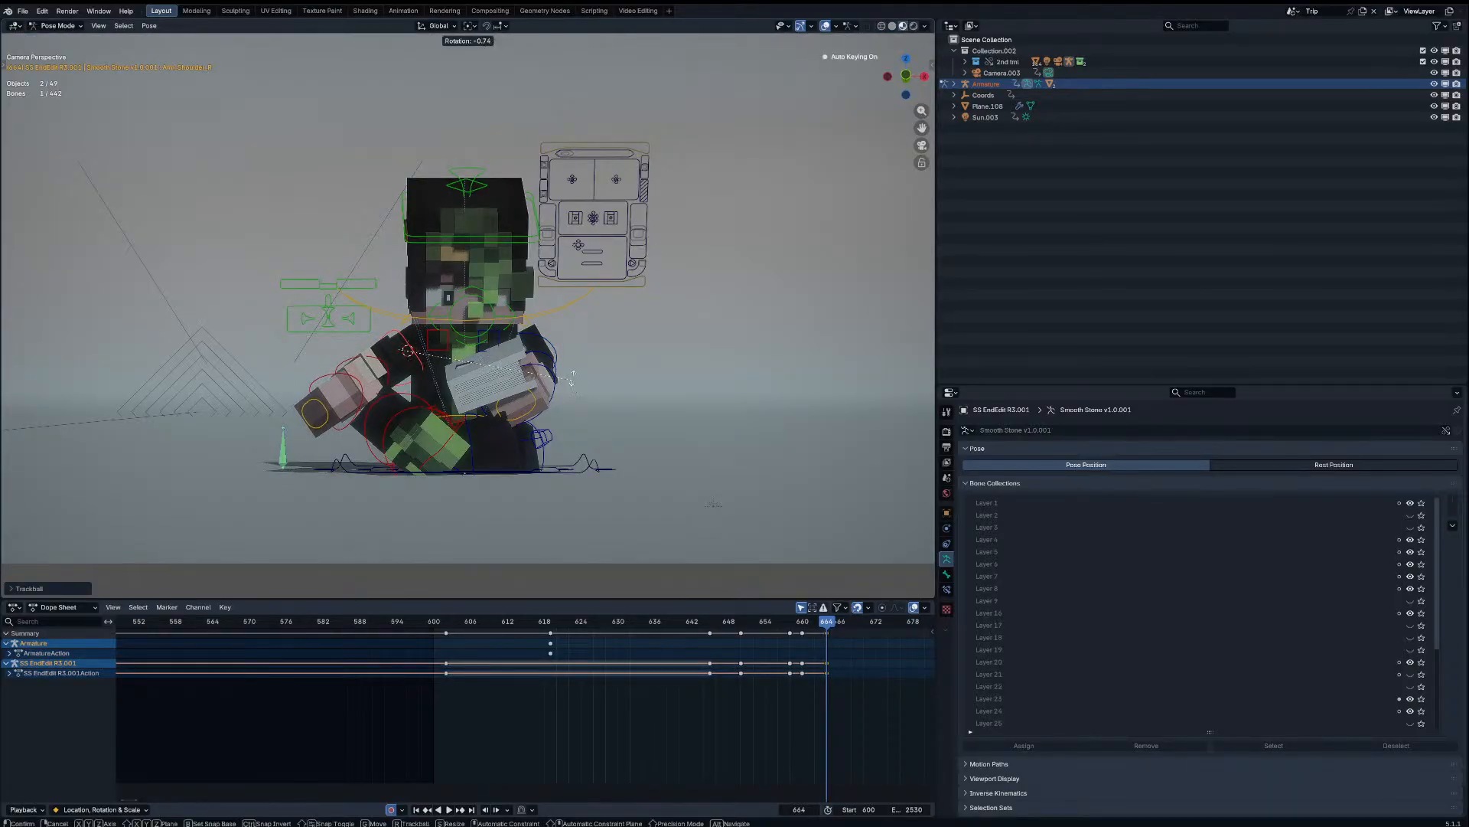
pyautogui.click(558, 370)
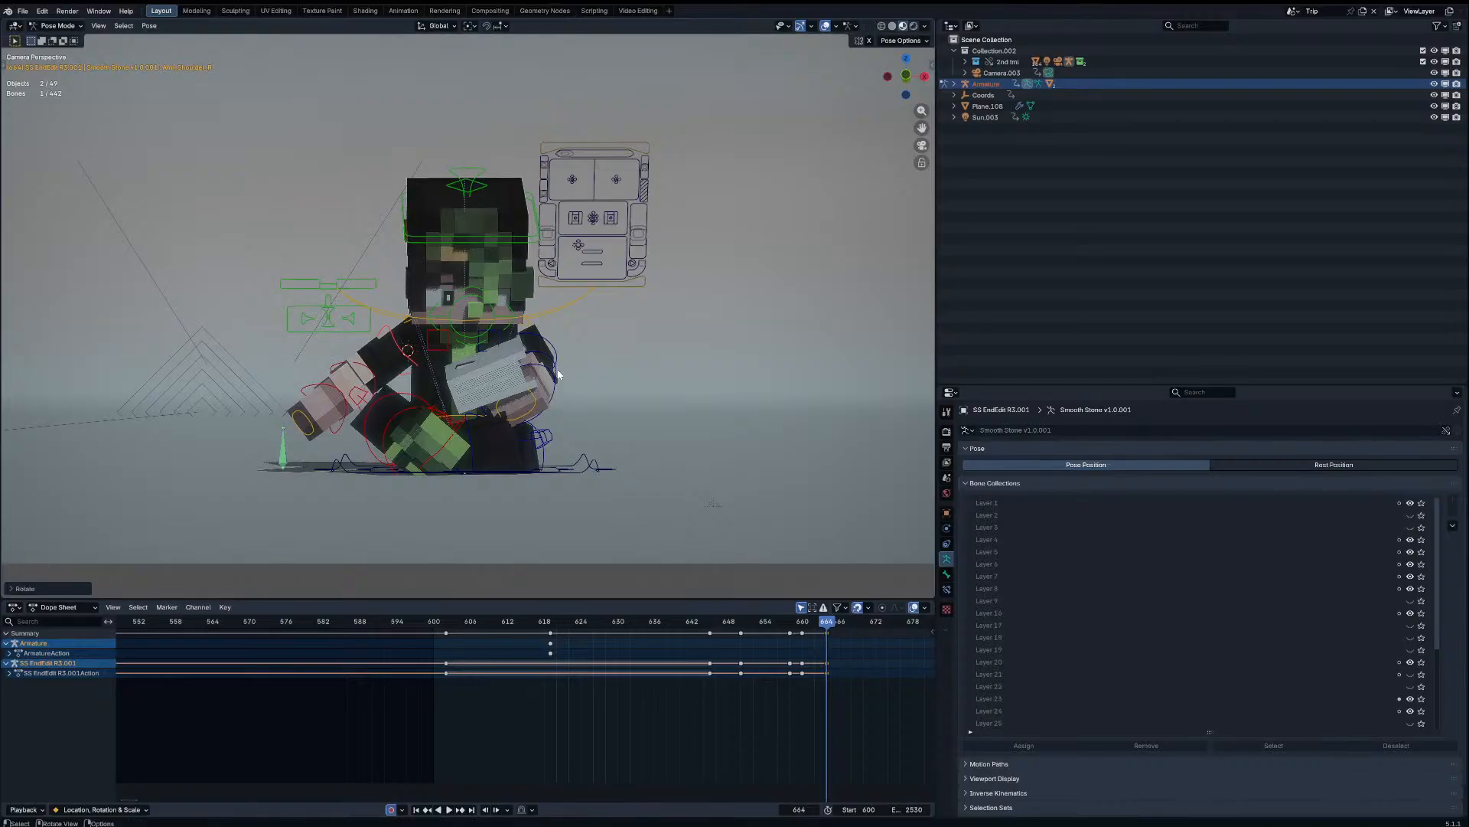
# Step: Rotate and move the right arm at frame 668 so the hand reaches down to the ground beside the character
pyautogui.press('Right')
pyautogui.press('Right')
pyautogui.press('Right')
pyautogui.press('Right')
pyautogui.press('r')
pyautogui.press('r')
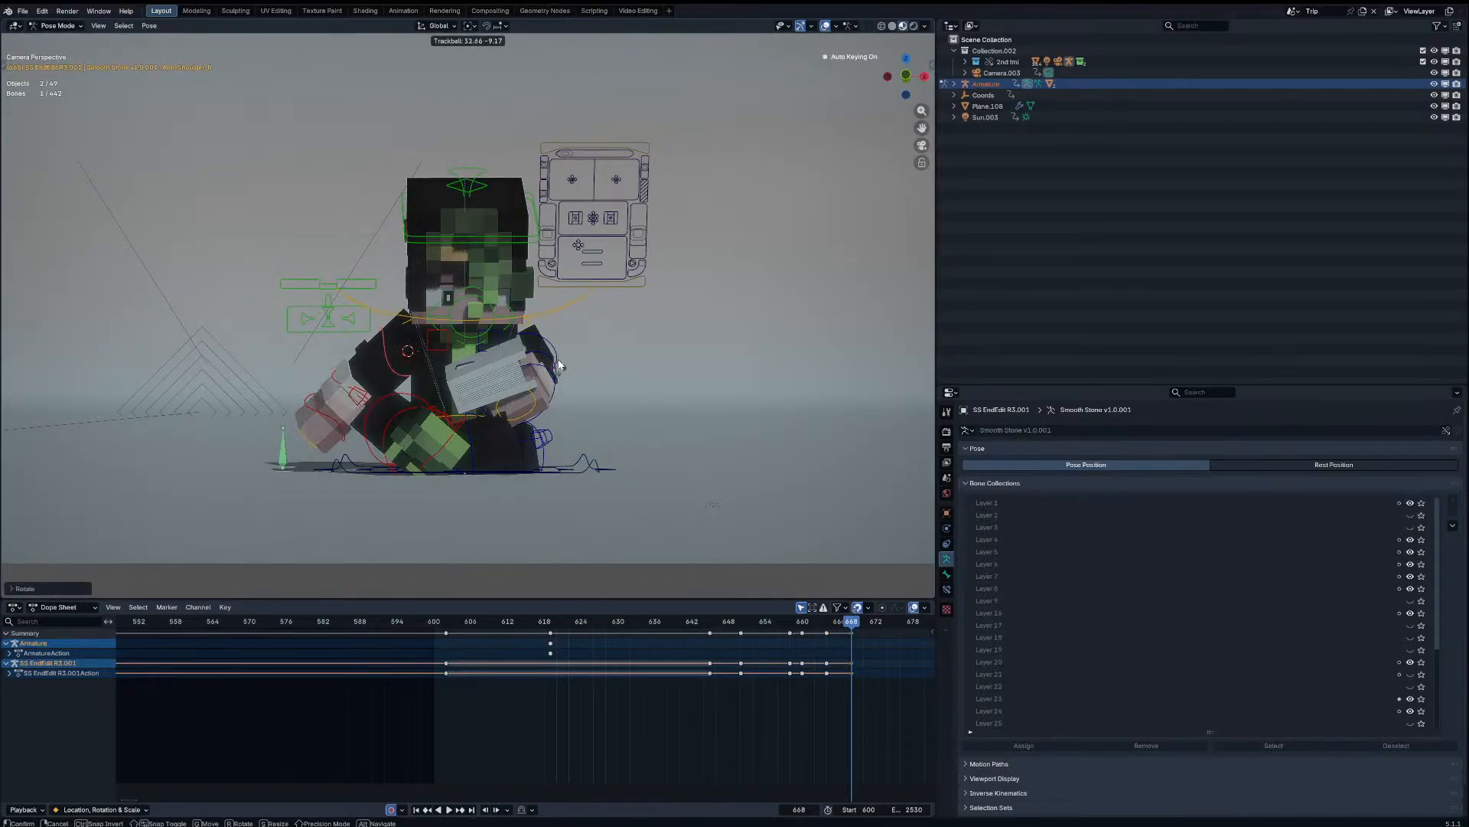
pyautogui.press('g')
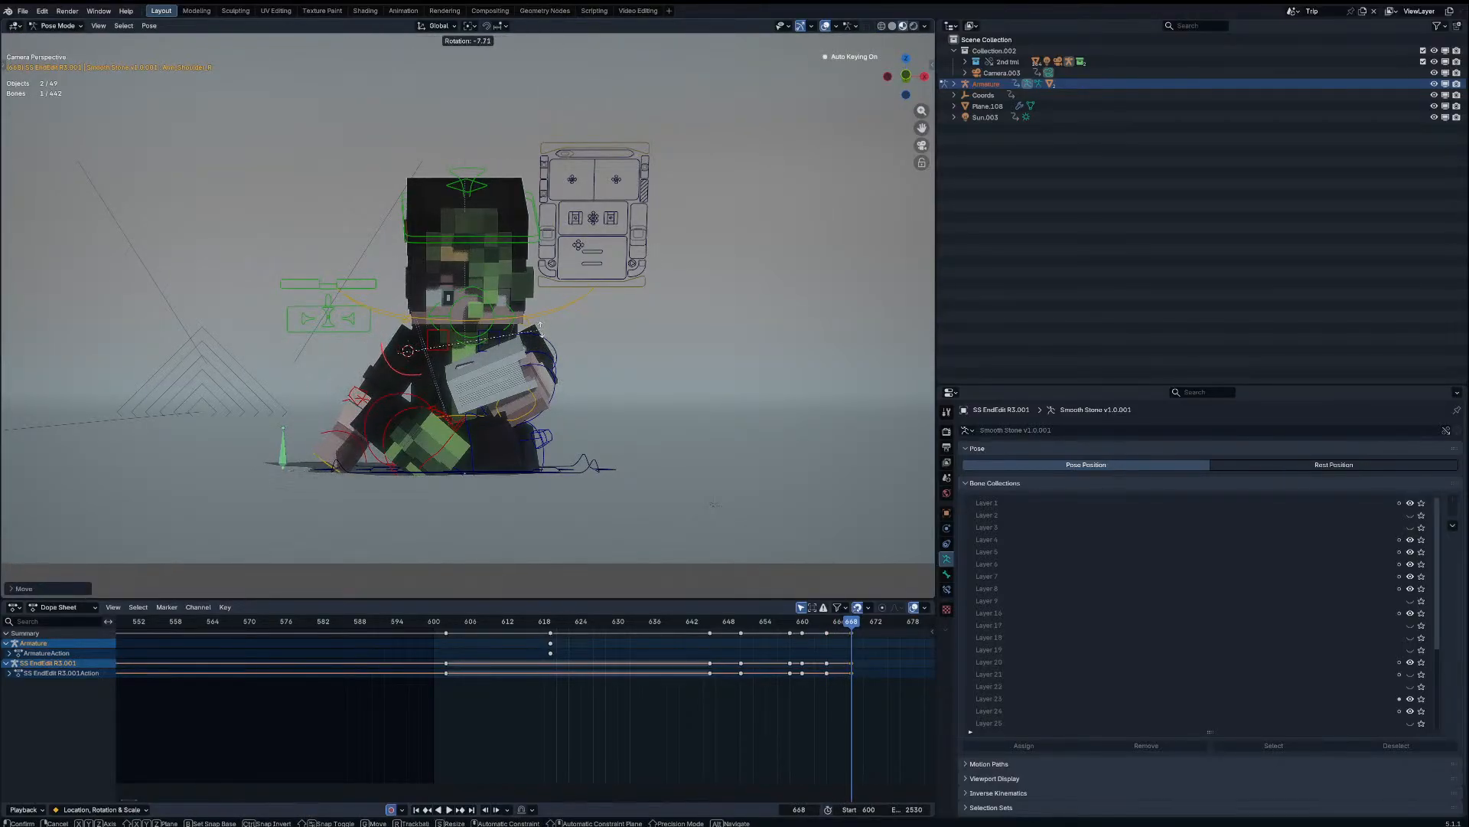
pyautogui.click(525, 345)
# Step: Adjust the right arm's position at frame 668 and play back the motion from frame 619
pyautogui.press('KP_0')
pyautogui.moveTo(527, 344)
pyautogui.mouseDown(button='middle')
pyautogui.moveTo(639, 337)
pyautogui.moveTo(505, 338)
pyautogui.mouseUp(button='middle')
pyautogui.press('g')
pyautogui.click(568, 365)
pyautogui.scroll(-2, 505, 339)
pyautogui.press('KP_0')
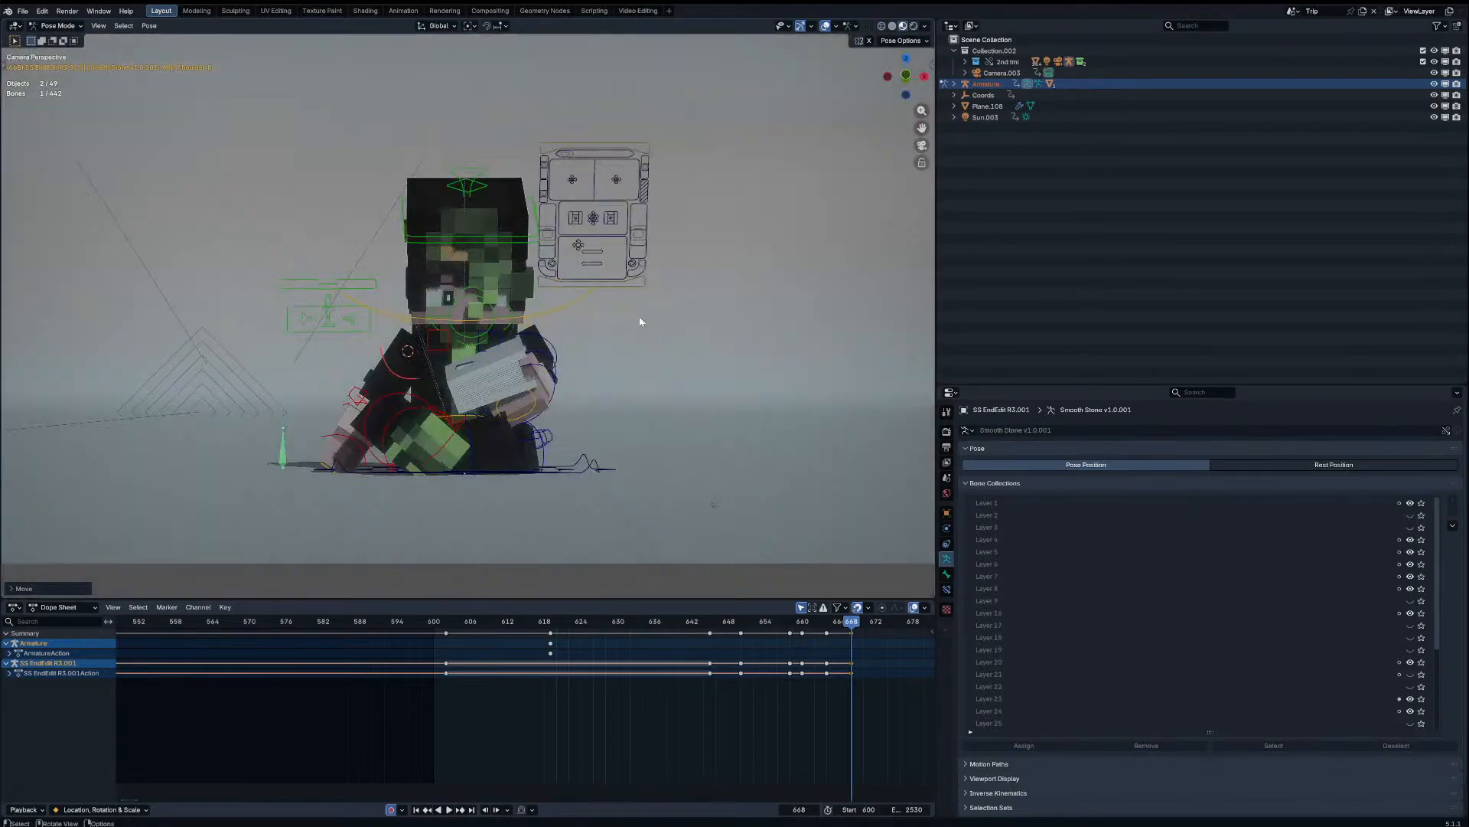
pyautogui.click(551, 621)
pyautogui.press('space')
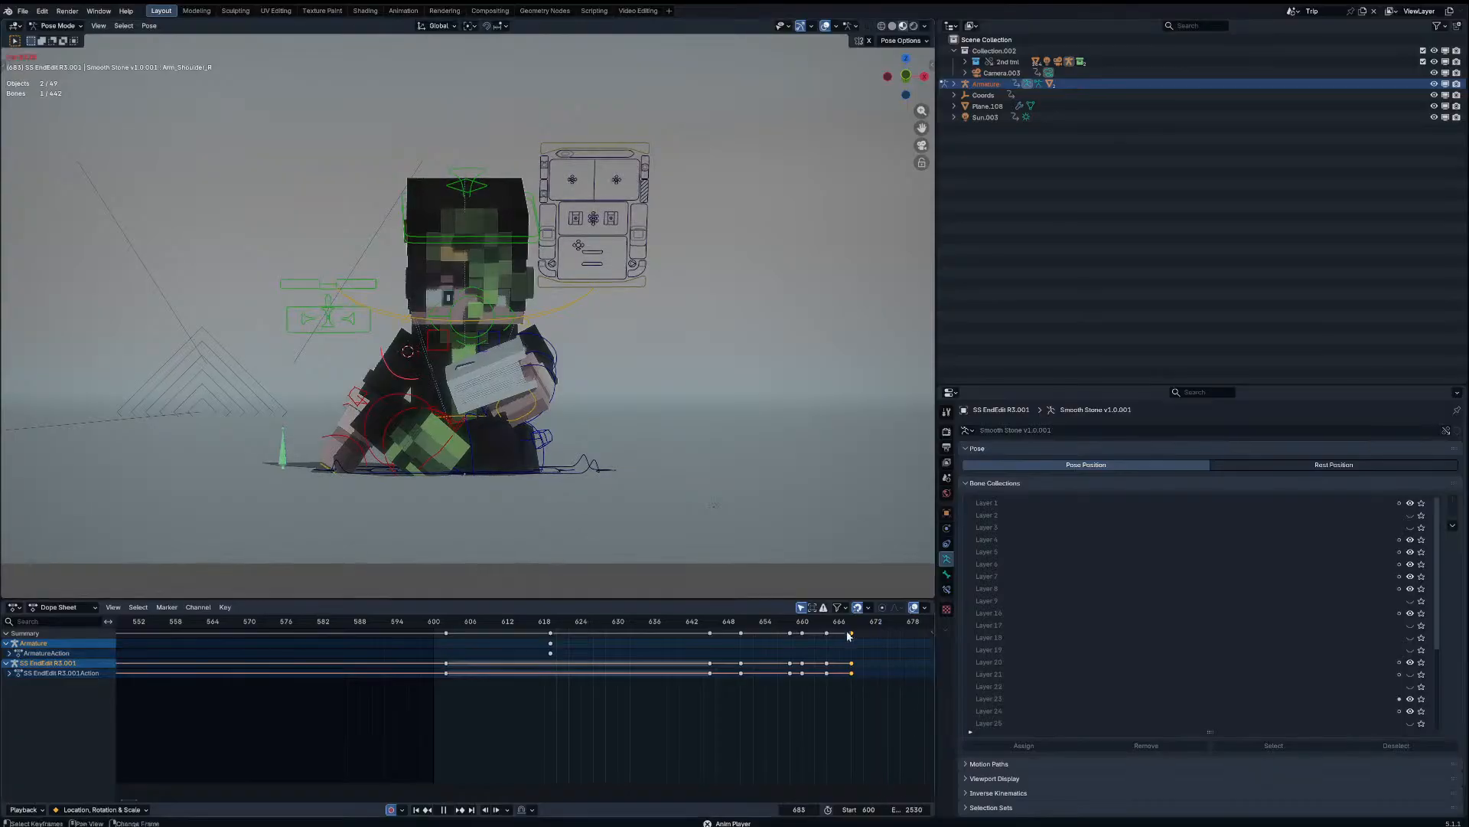
pyautogui.moveTo(849, 623)
pyautogui.mouseDown()
pyautogui.moveTo(805, 620)
pyautogui.moveTo(851, 620)
pyautogui.mouseUp()
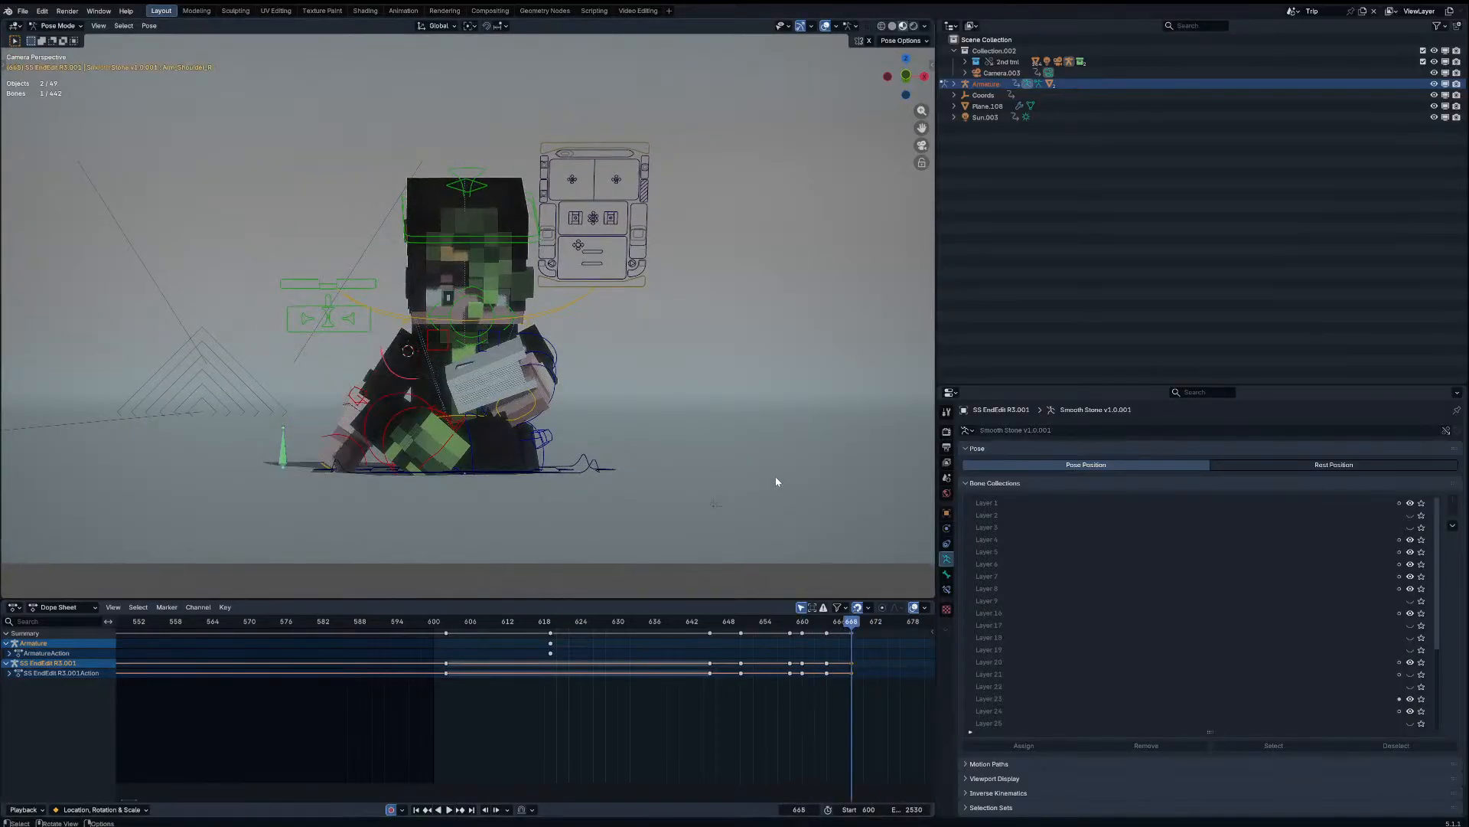
# Step: Move the right shoulder bone along the Z axis and rotate the arm to settle the hand on the ground at frame 668
pyautogui.press('g')
pyautogui.press('z')
pyautogui.click(775, 381)
pyautogui.press('r')
pyautogui.press('r')
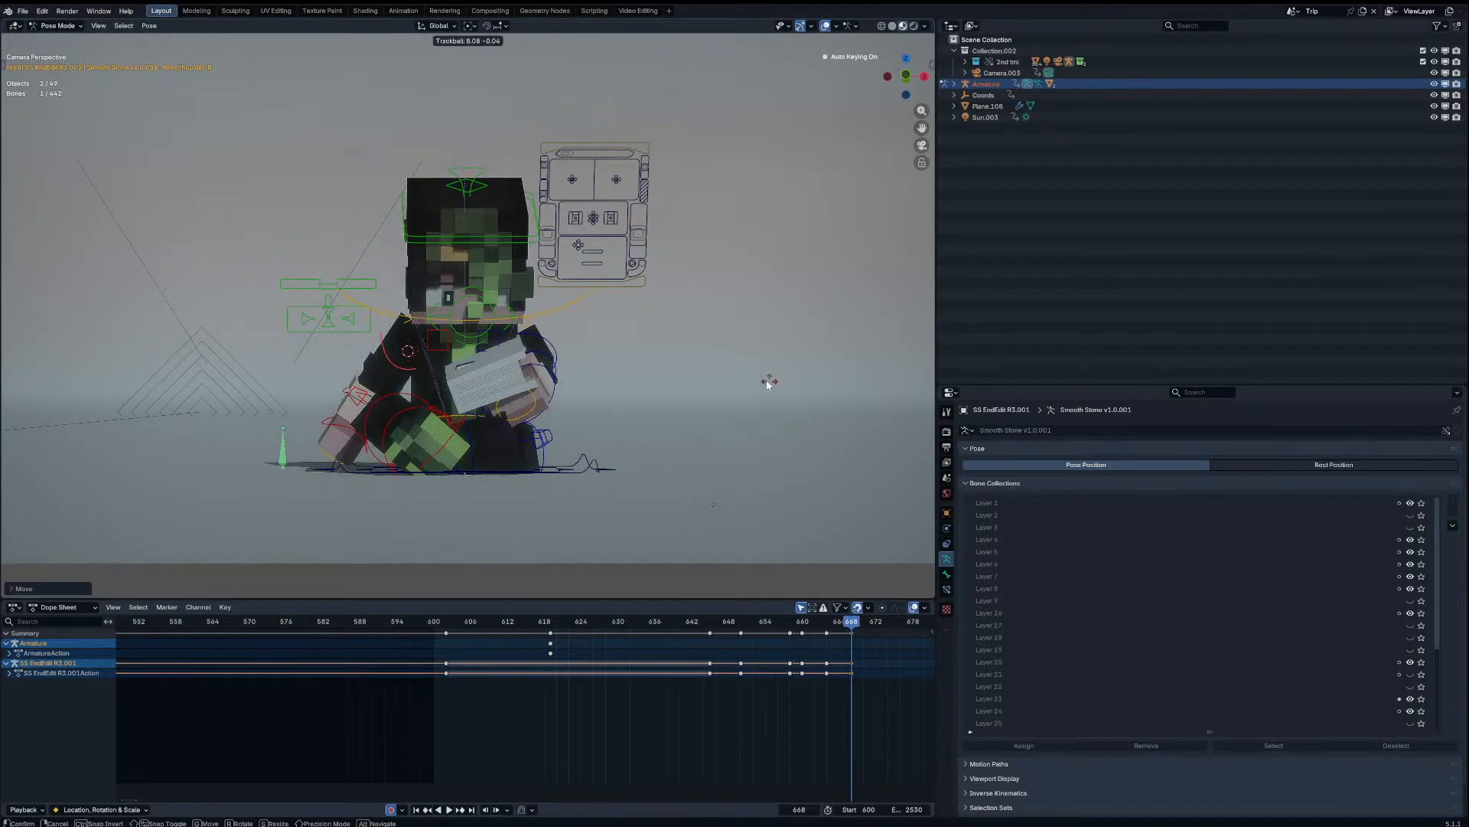
pyautogui.click(770, 380)
pyautogui.press('r')
pyautogui.click(654, 350)
# Step: Tilt the character's upper body slightly and rotate the left arm to compensate at frame 668
pyautogui.click(412, 317)
pyautogui.press('r')
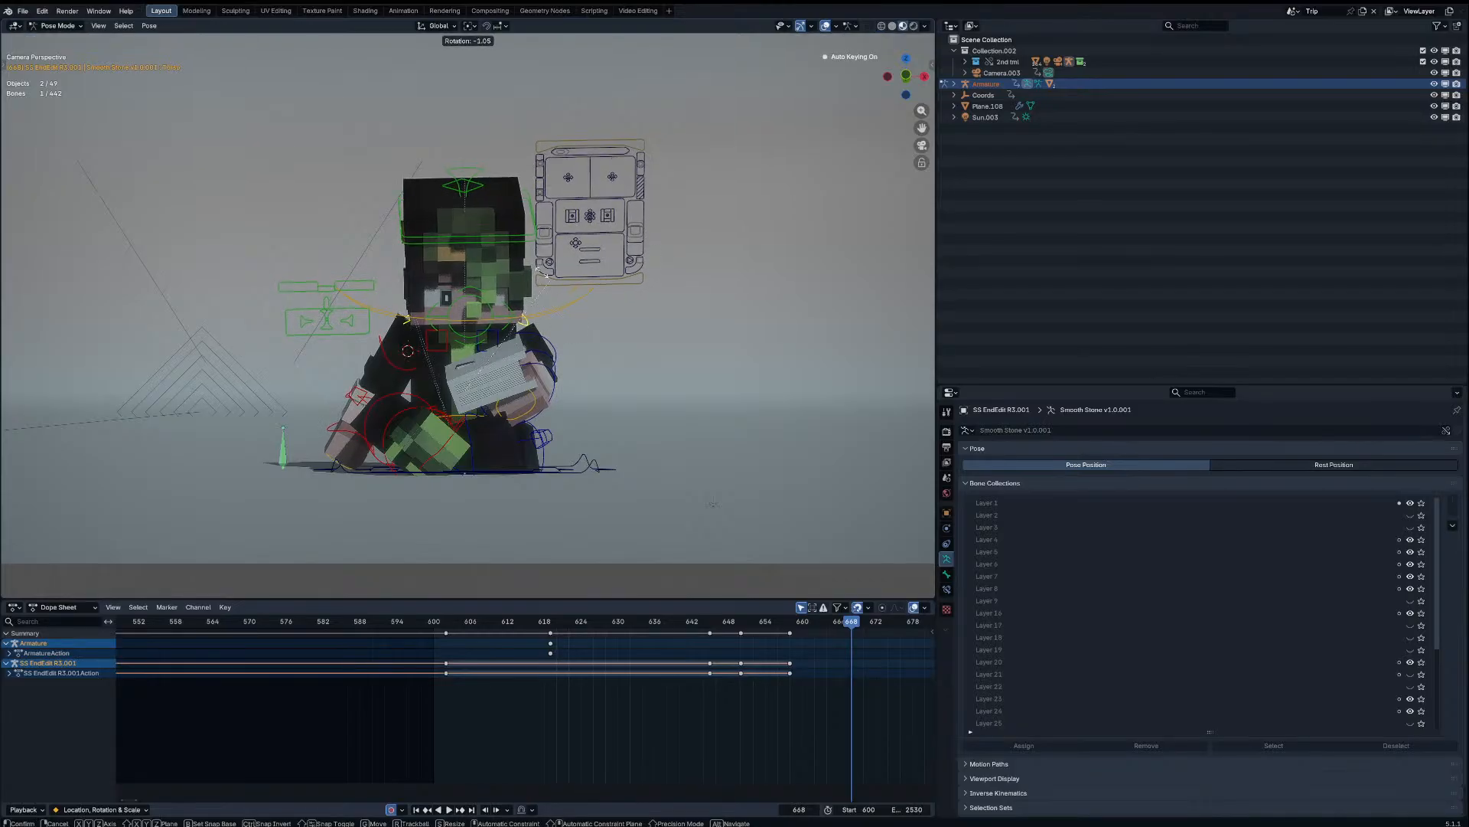
pyautogui.click(456, 293)
pyautogui.click(554, 336)
pyautogui.press('r')
pyautogui.press('r')
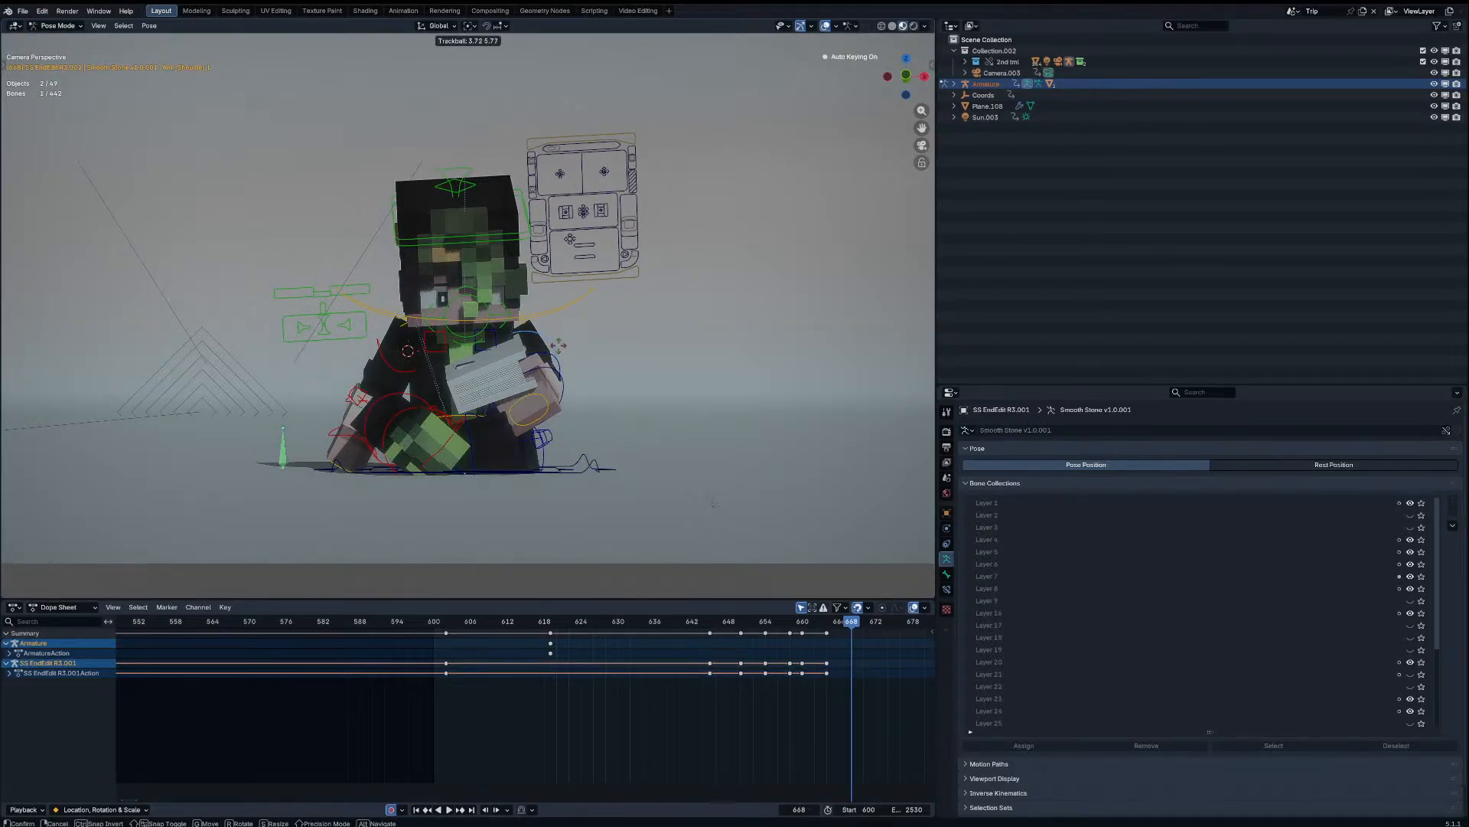
pyautogui.click(538, 367)
# Step: Adjust the rotation and position of the book's Spine bone at frame 668 and play back the arm motion
pyautogui.click(456, 383)
pyautogui.press('r')
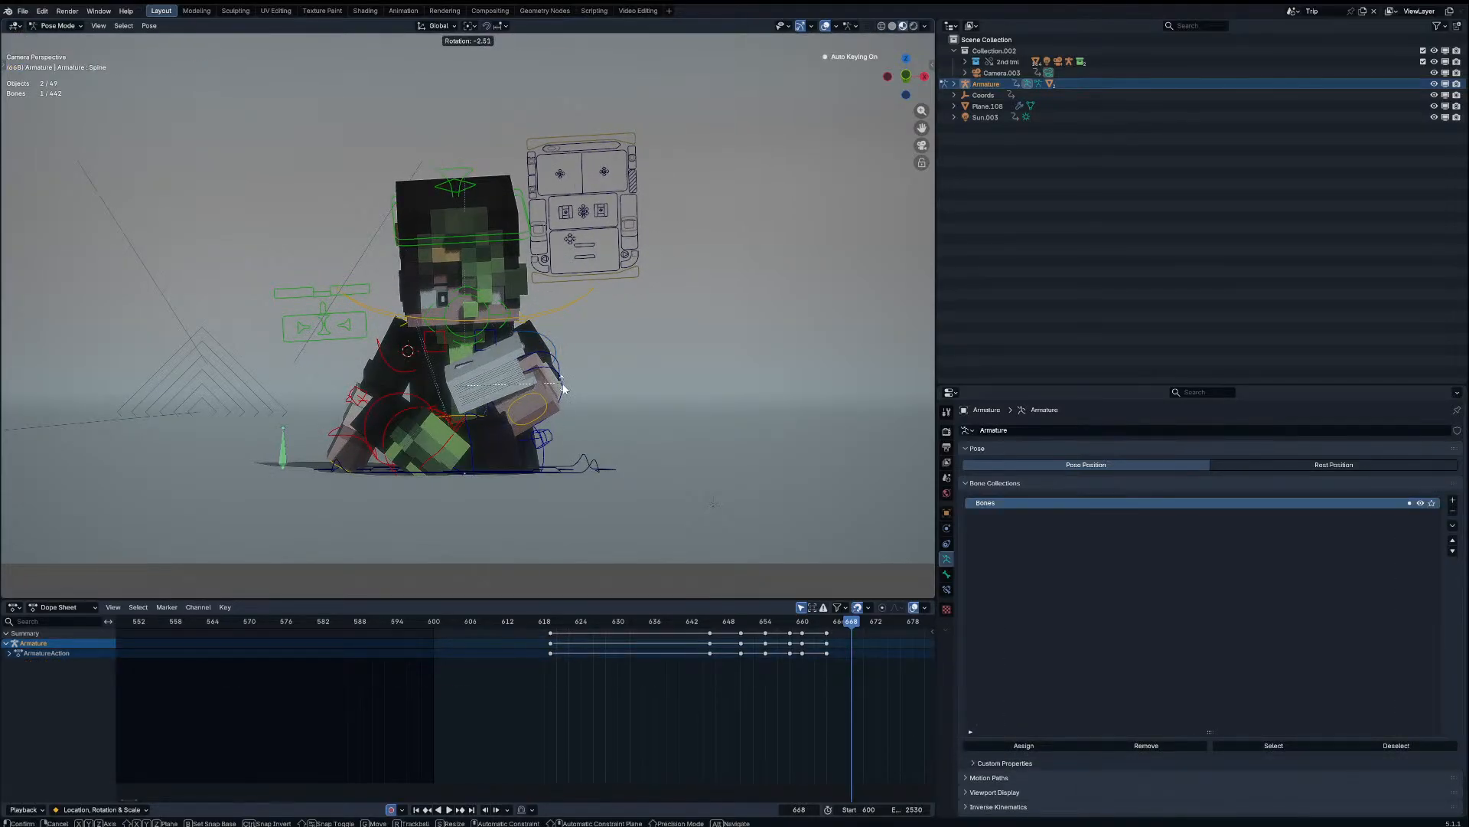
pyautogui.click(584, 395)
pyautogui.click(667, 621)
pyautogui.press('space')
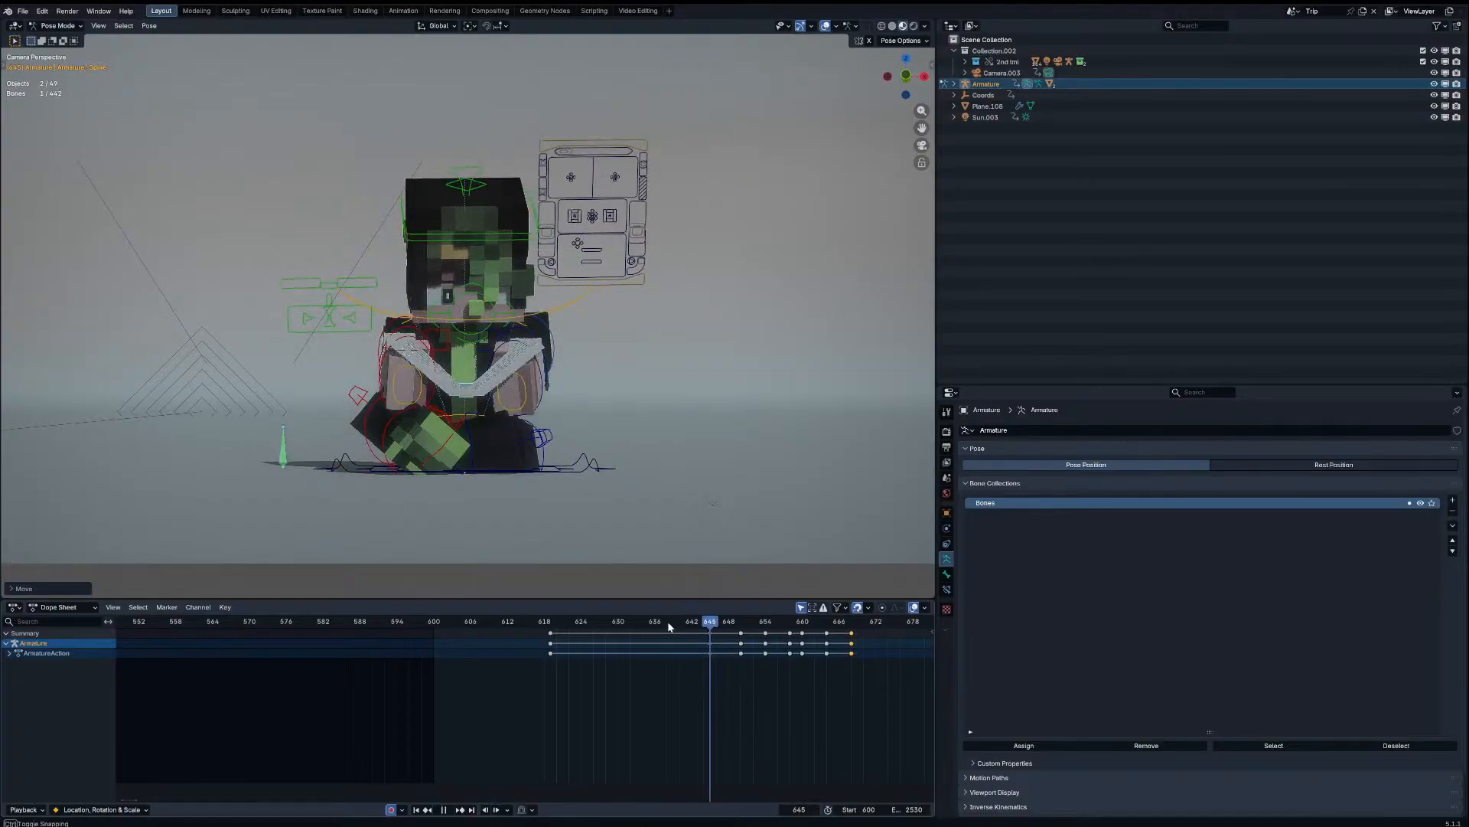
pyautogui.press('space')
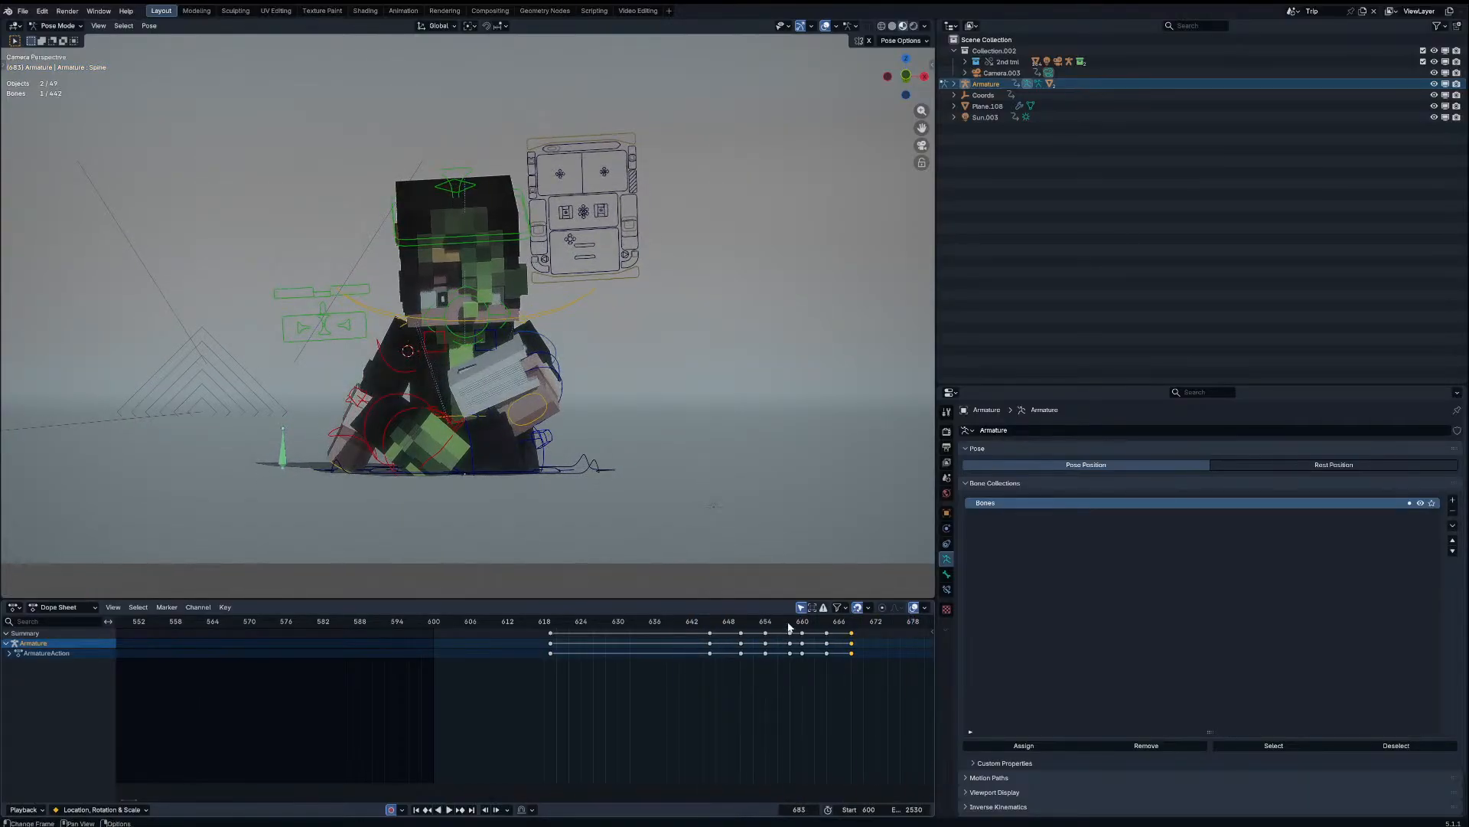
pyautogui.moveTo(793, 626); pyautogui.dragTo(855, 629)
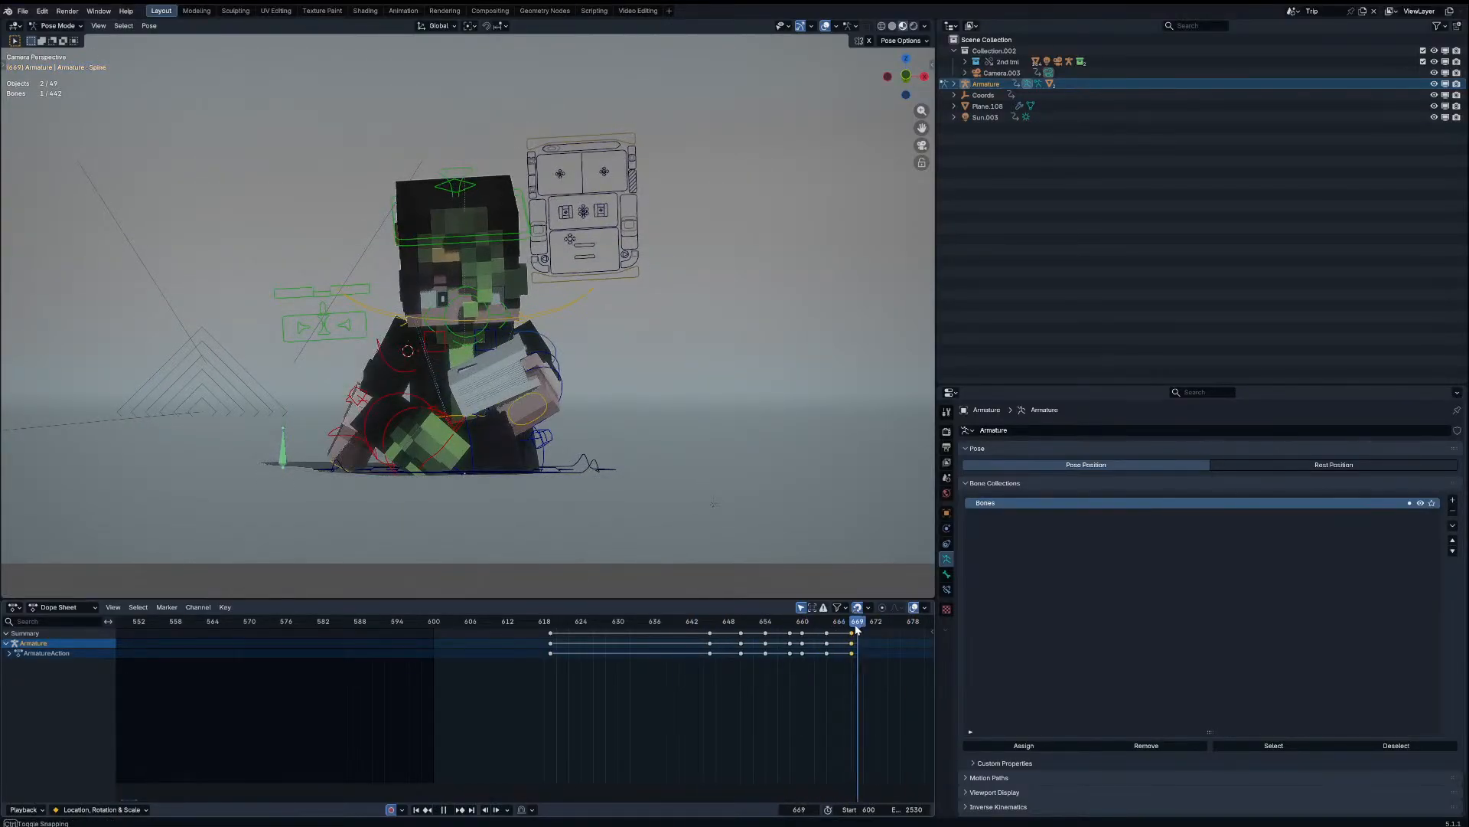
# Step: Rotate the head slightly at frame 668 to counter the body tilt and play back the result
pyautogui.click(516, 235)
pyautogui.press('r')
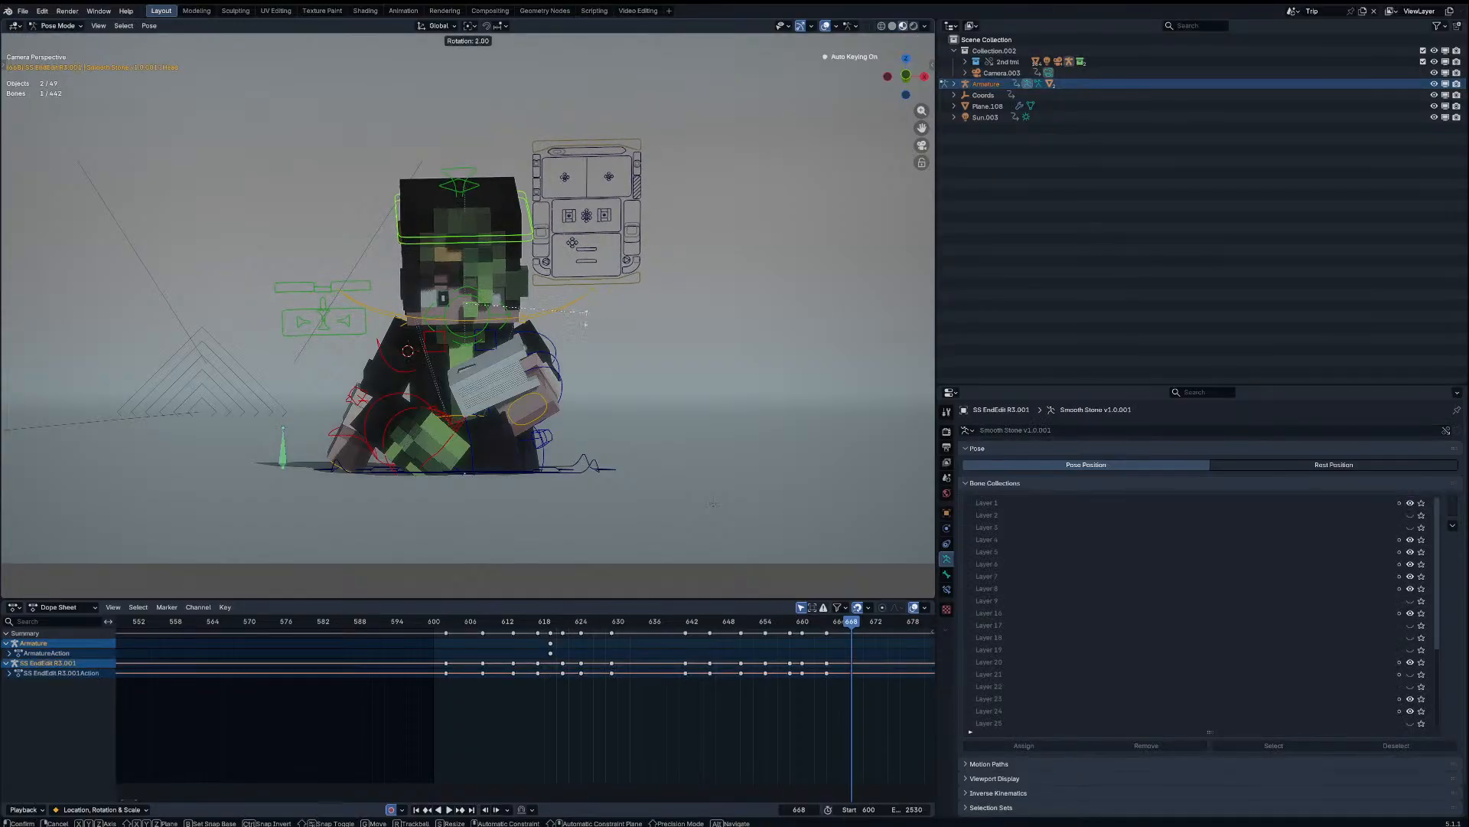
pyautogui.click(568, 389)
pyautogui.press('space')
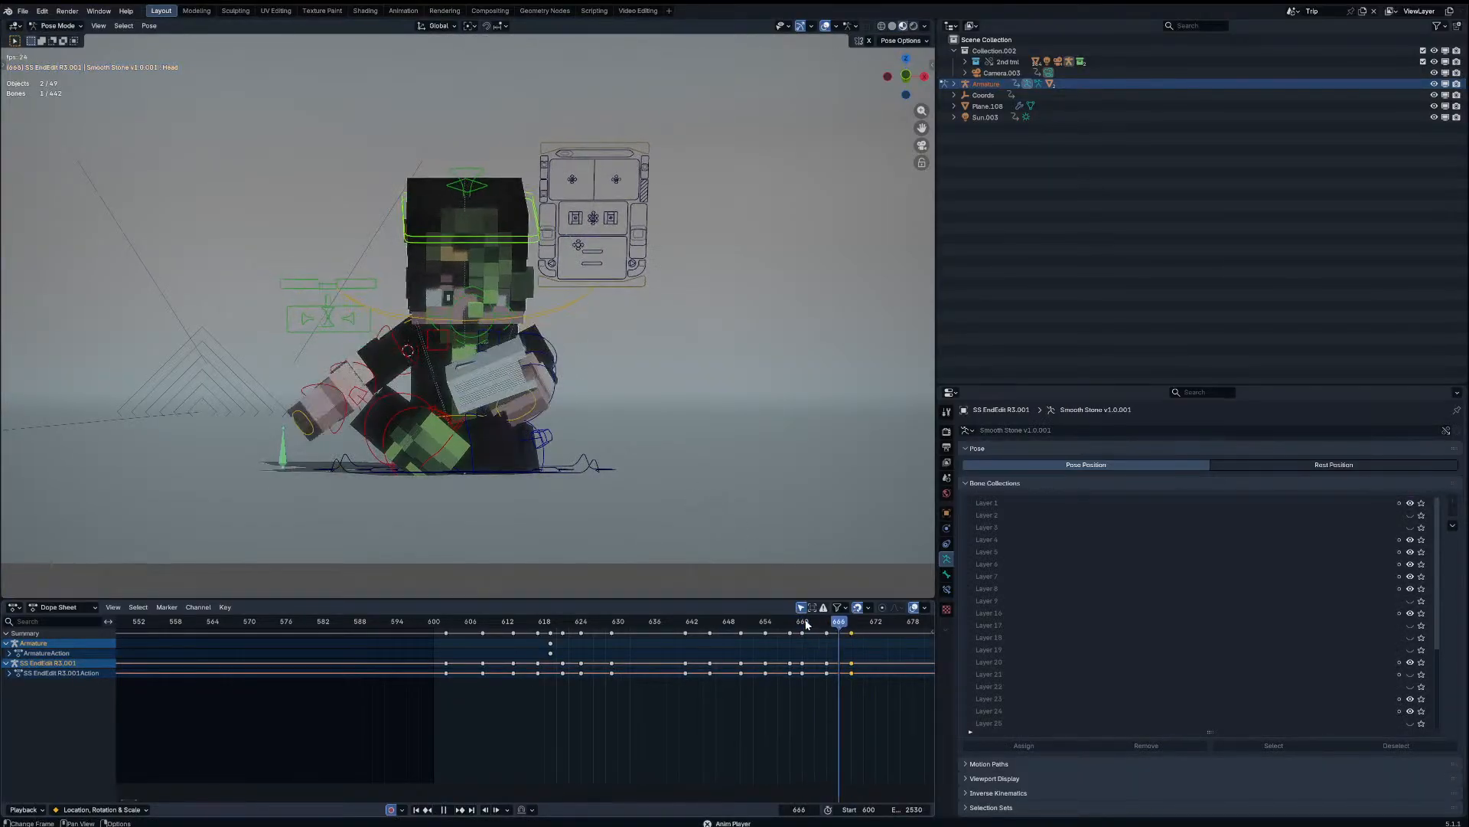
pyautogui.press('Escape')
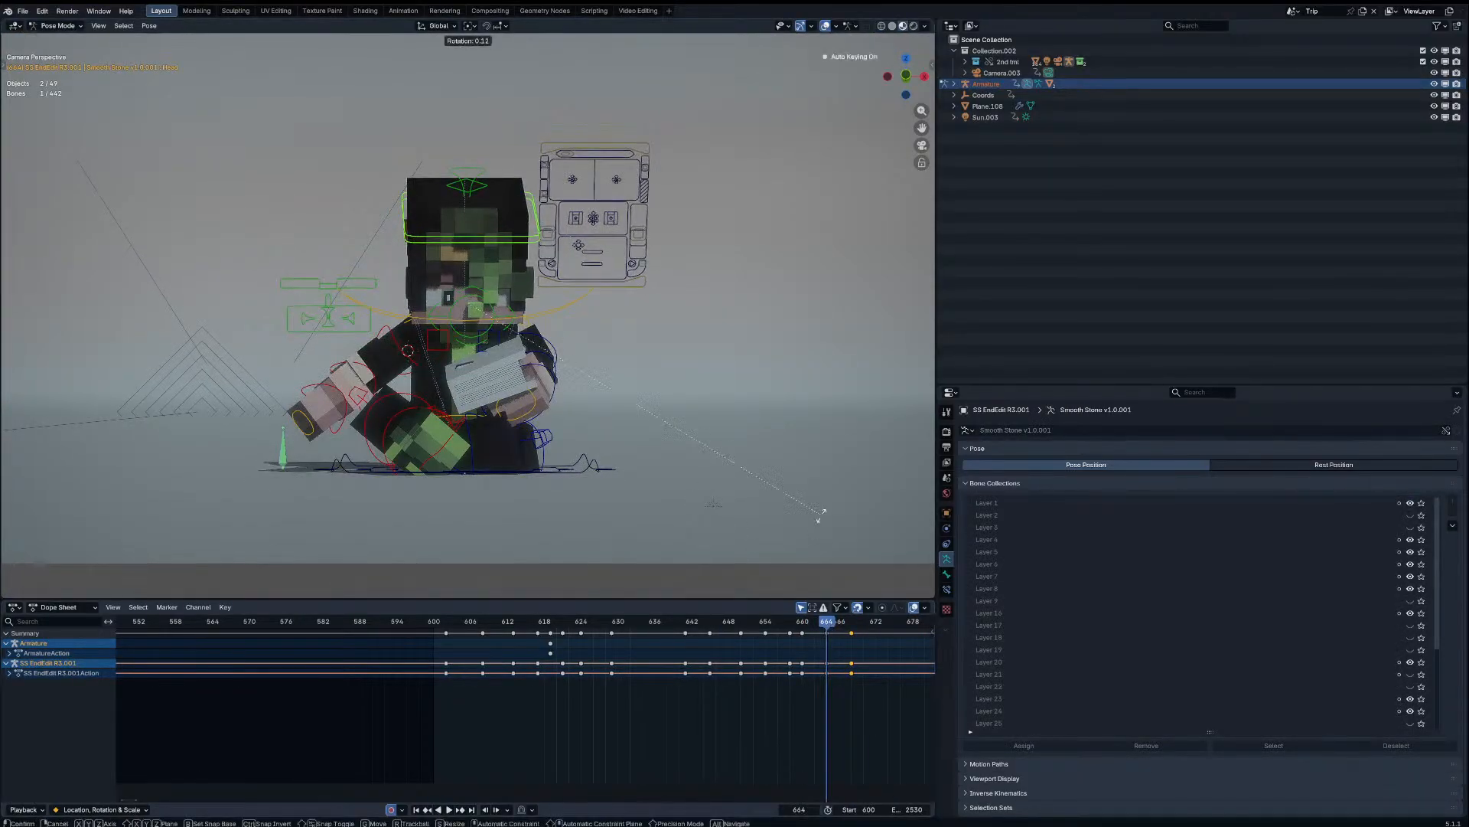
pyautogui.press('space')
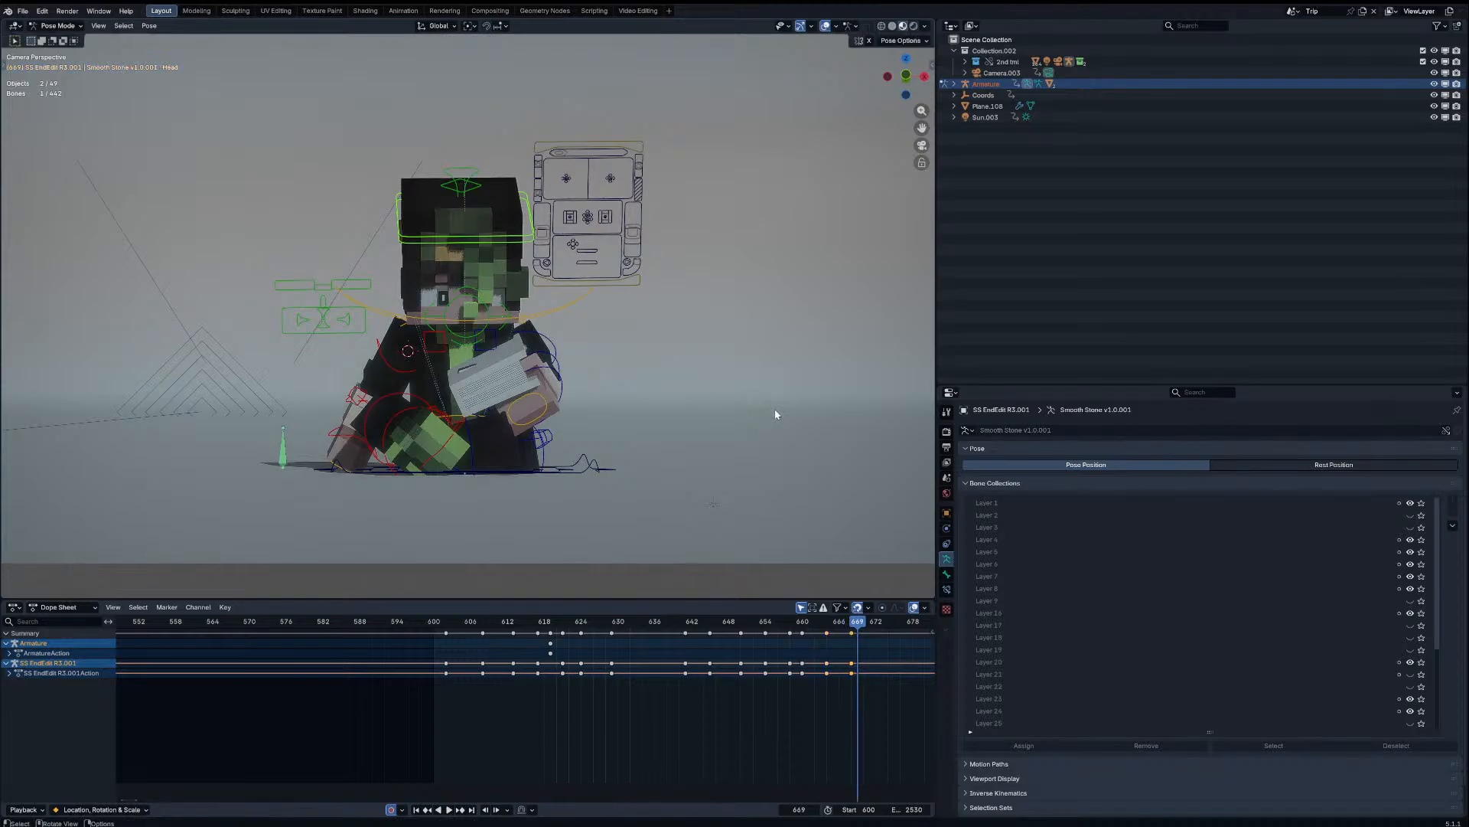
# Step: Rotate the head slightly at frame 673 to let the pose settle
pyautogui.press('Right')
pyautogui.press('Right')
pyautogui.press('r')
pyautogui.click(757, 358)
pyautogui.press('r')
pyautogui.press('r')
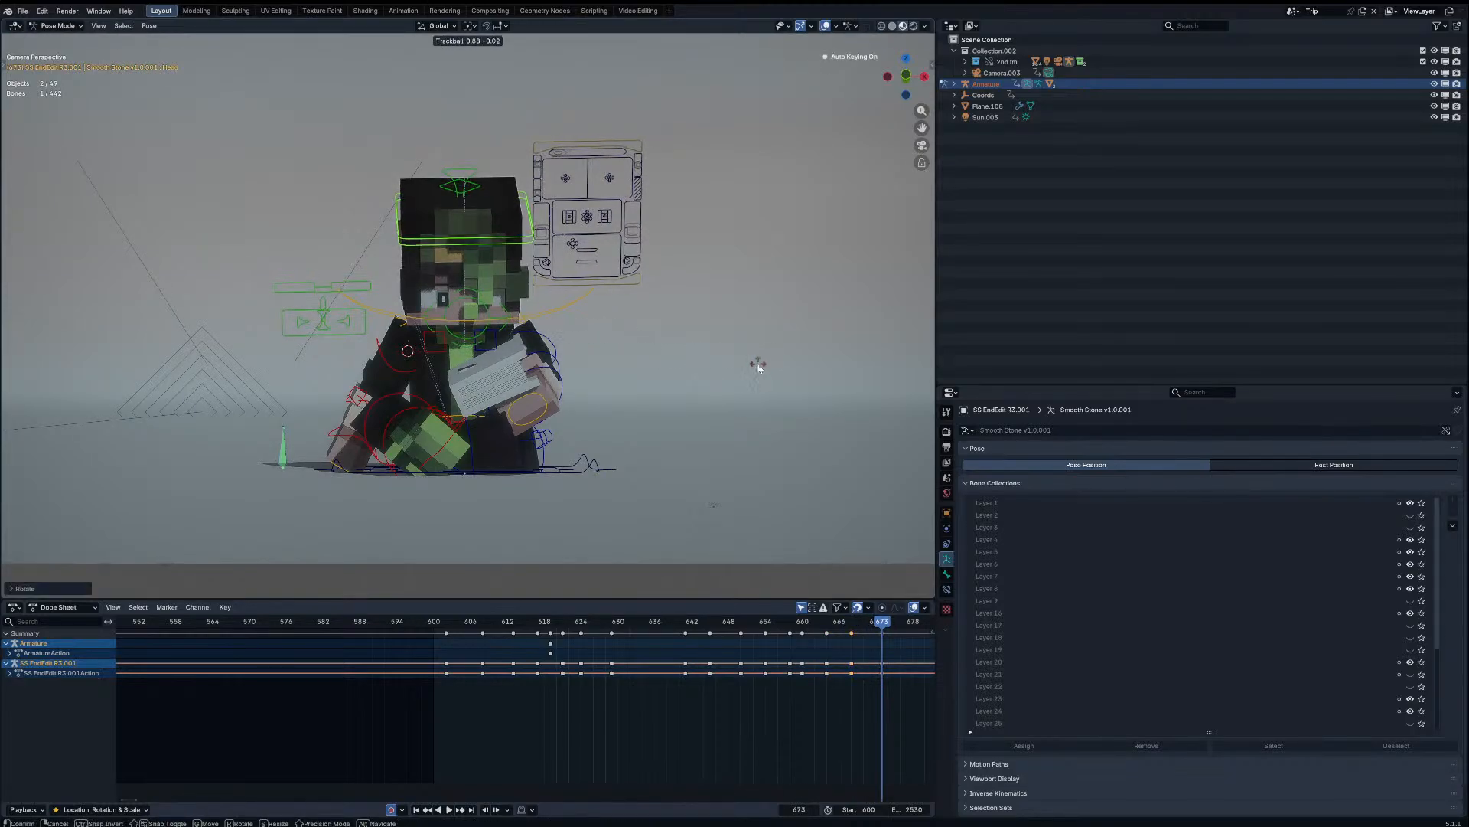
pyautogui.click(757, 364)
# Step: Change the transform pivot point and rotate the left arm together with the book slightly at frame 673
pyautogui.keyDown('shift'); pyautogui.click(526, 351); pyautogui.keyUp('shift')
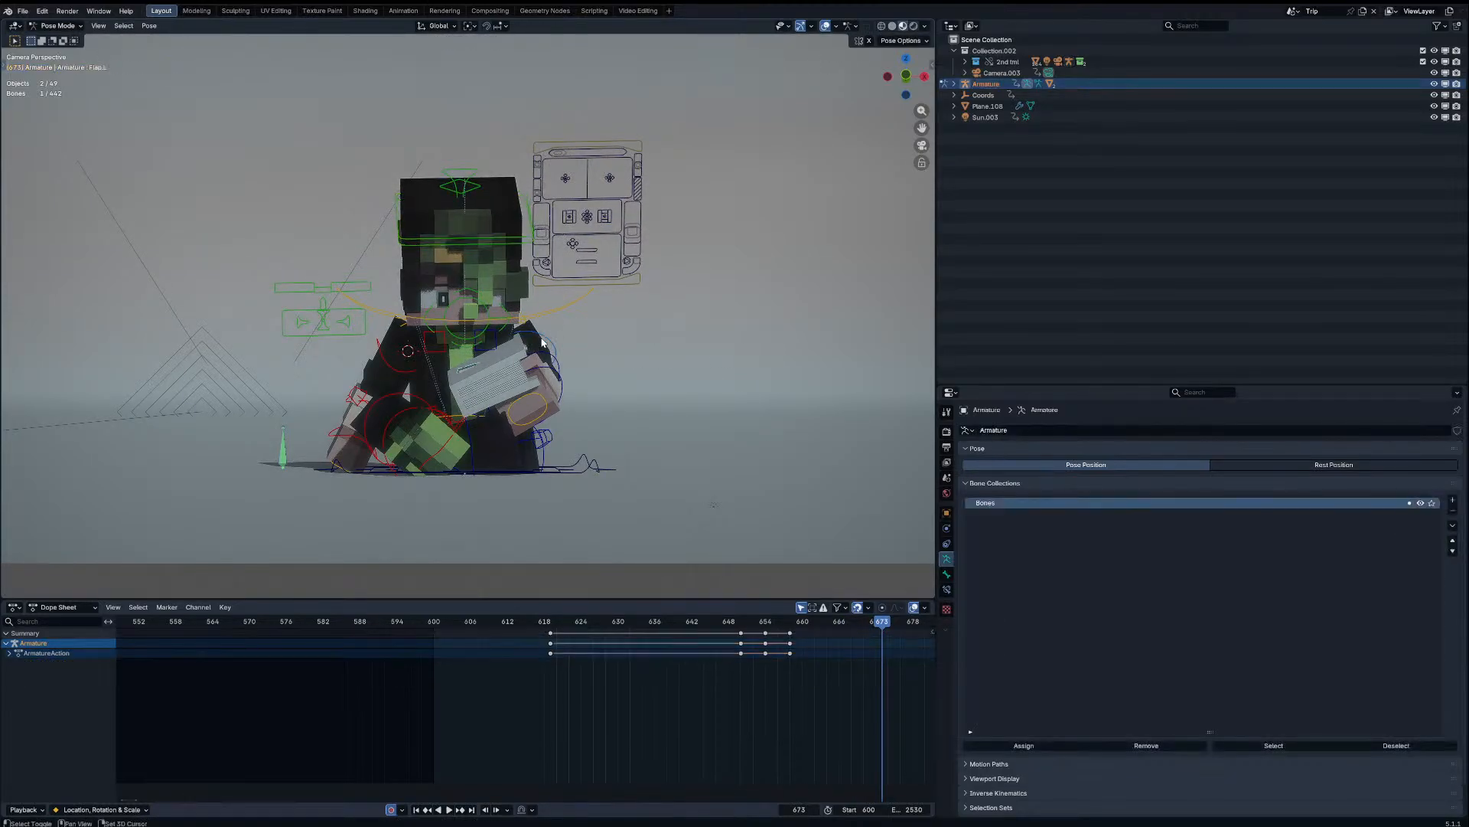
pyautogui.press('.')
pyautogui.click(480, 313)
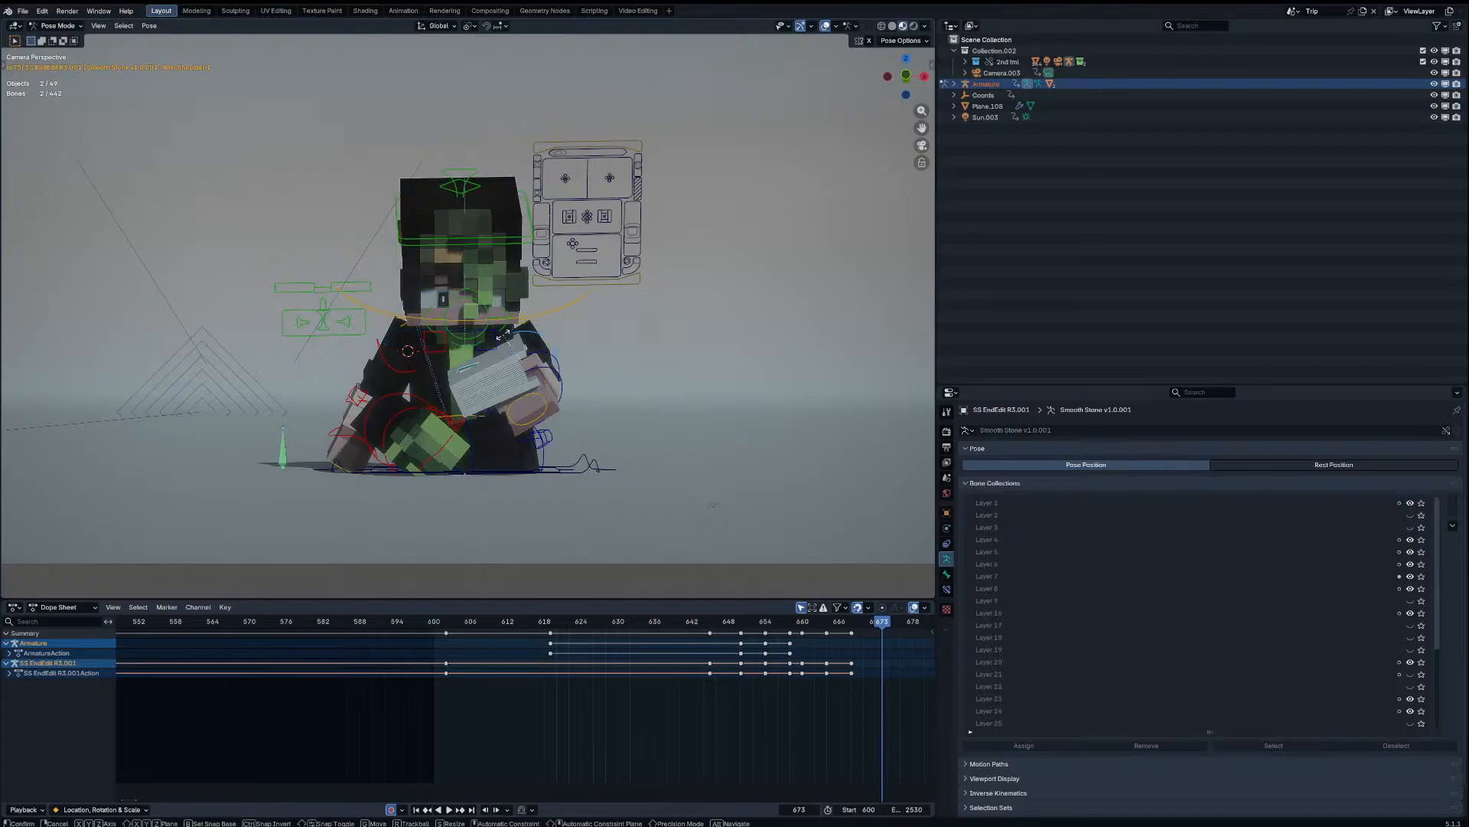
pyautogui.press('r')
pyautogui.press('r')
pyautogui.click(627, 382)
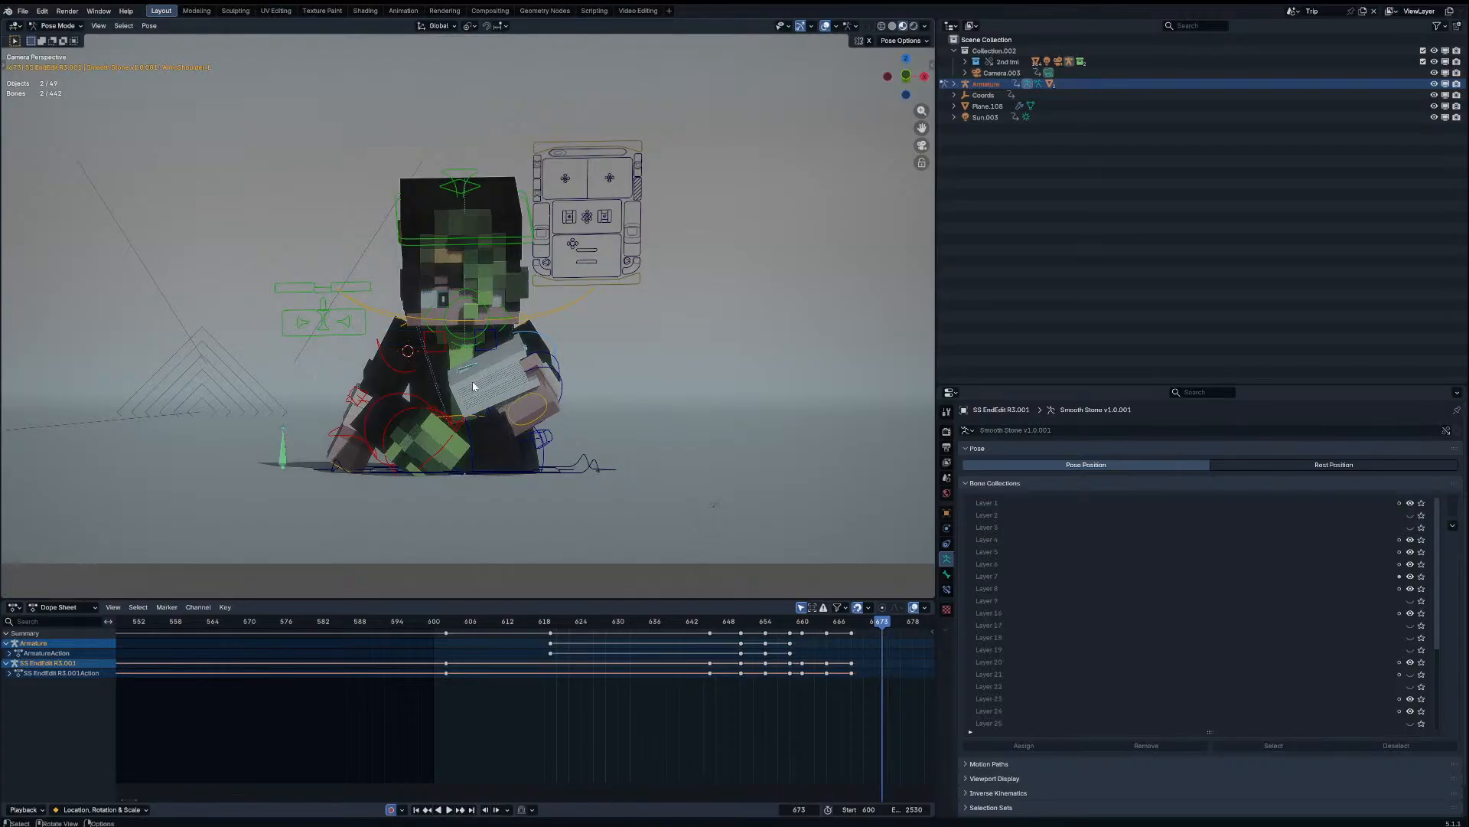
pyautogui.press('r')
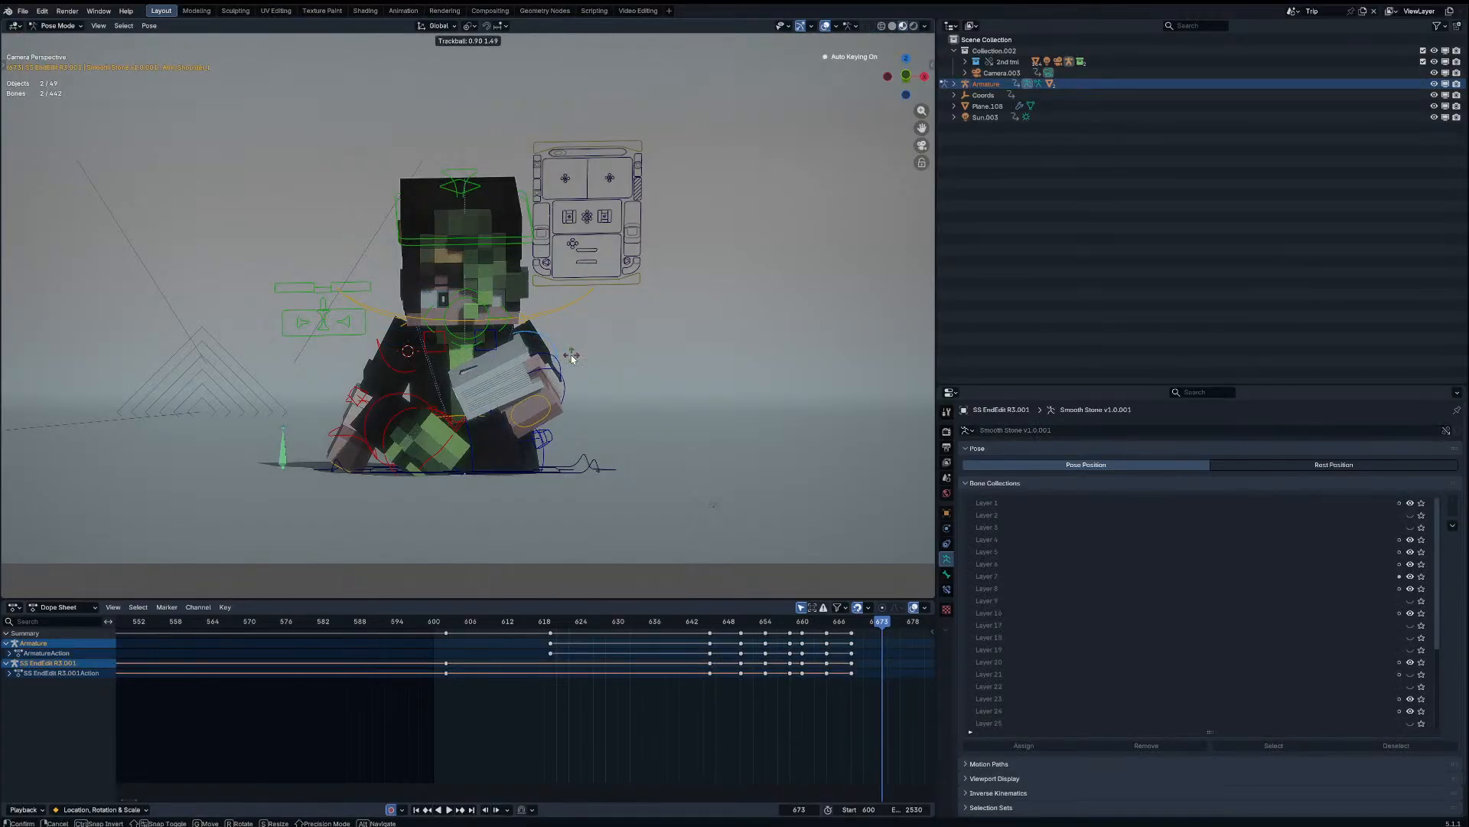
pyautogui.click(596, 342)
# Step: Rotate the right shoulder bone slightly at frame 673 and play back the animation from about frame 600
pyautogui.click(388, 369)
pyautogui.press('r')
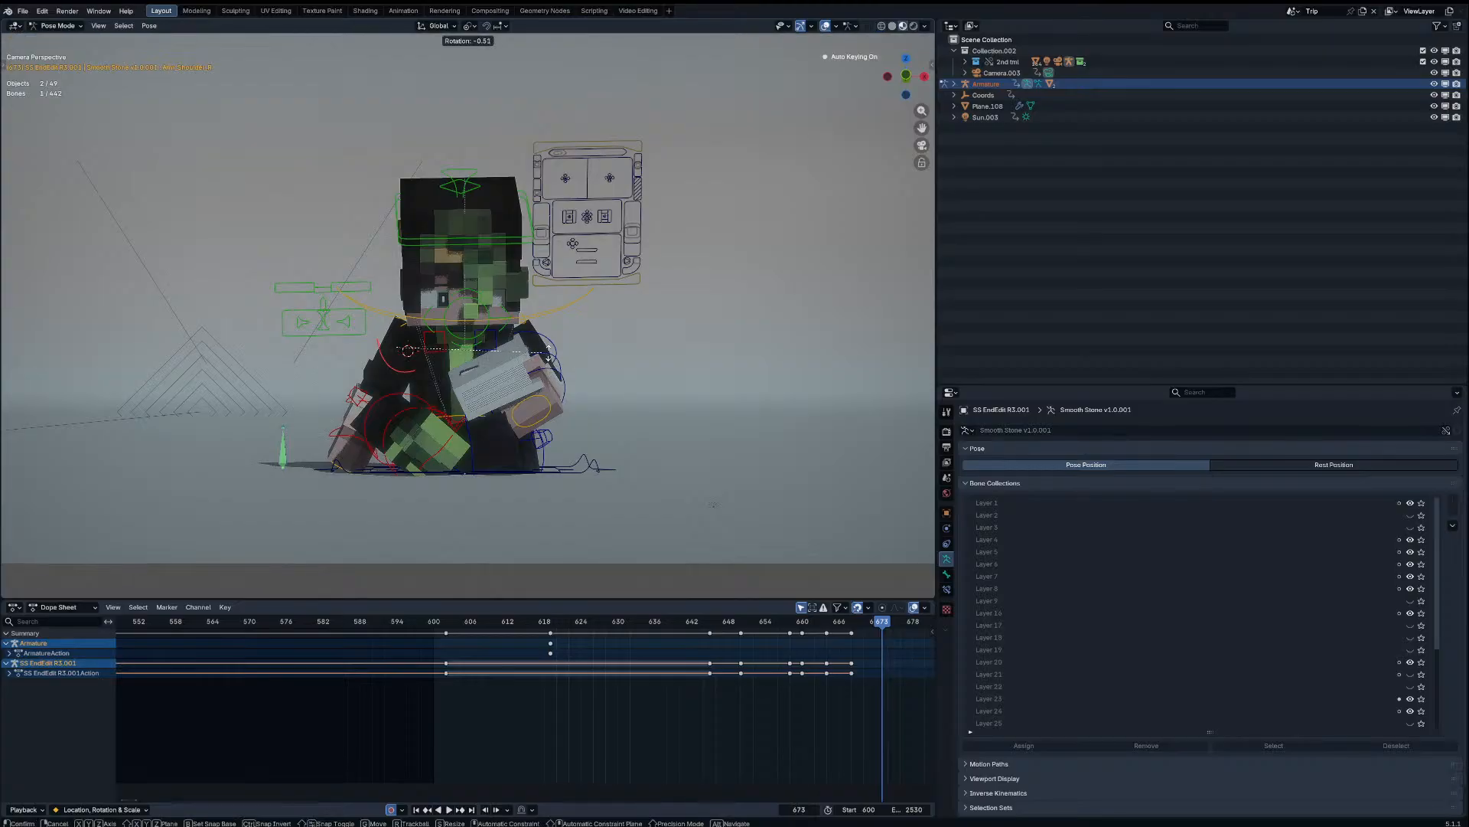
pyautogui.click(548, 355)
pyautogui.click(872, 633)
pyautogui.press('space')
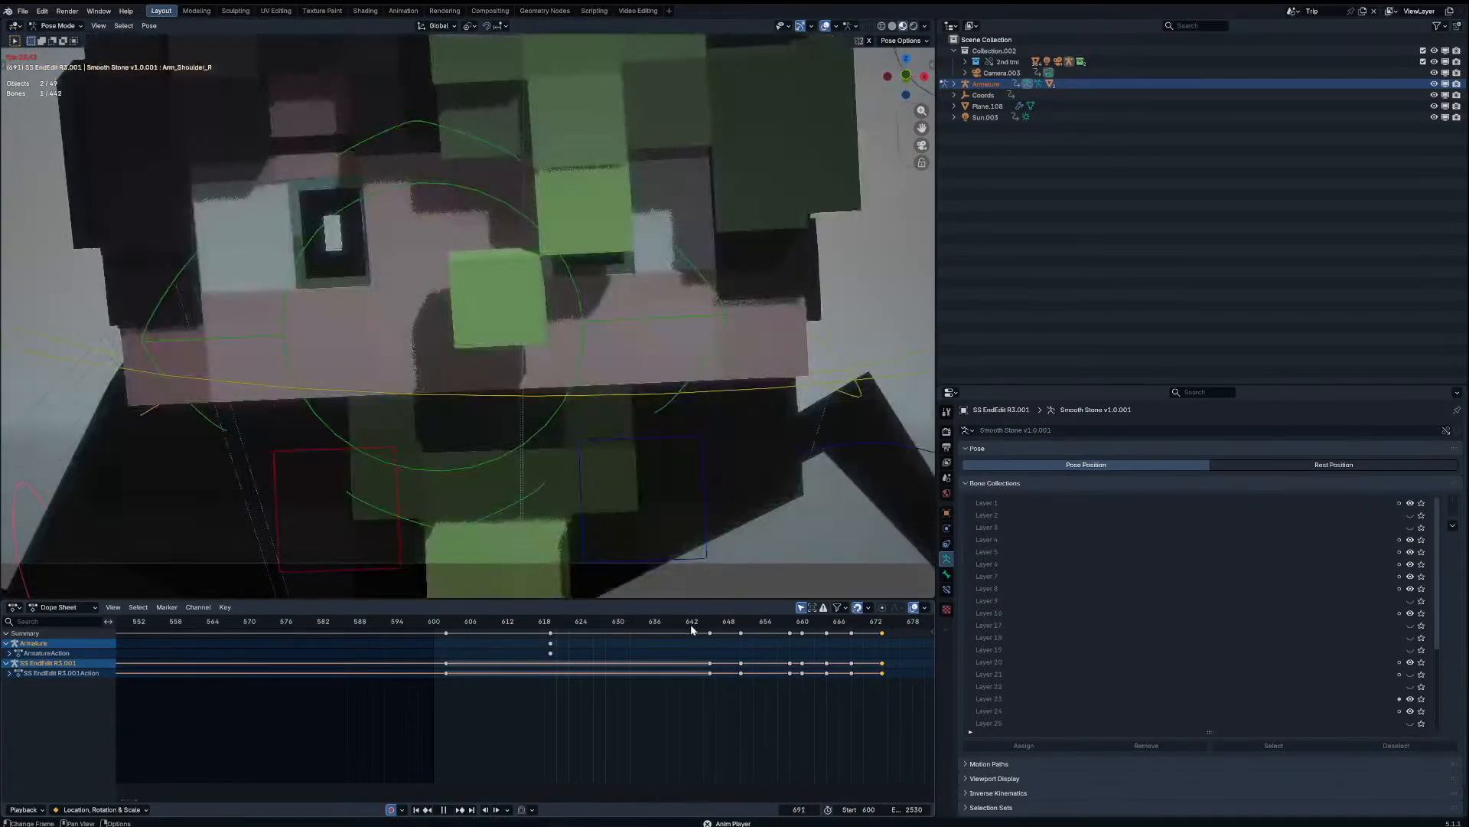
pyautogui.click(424, 622)
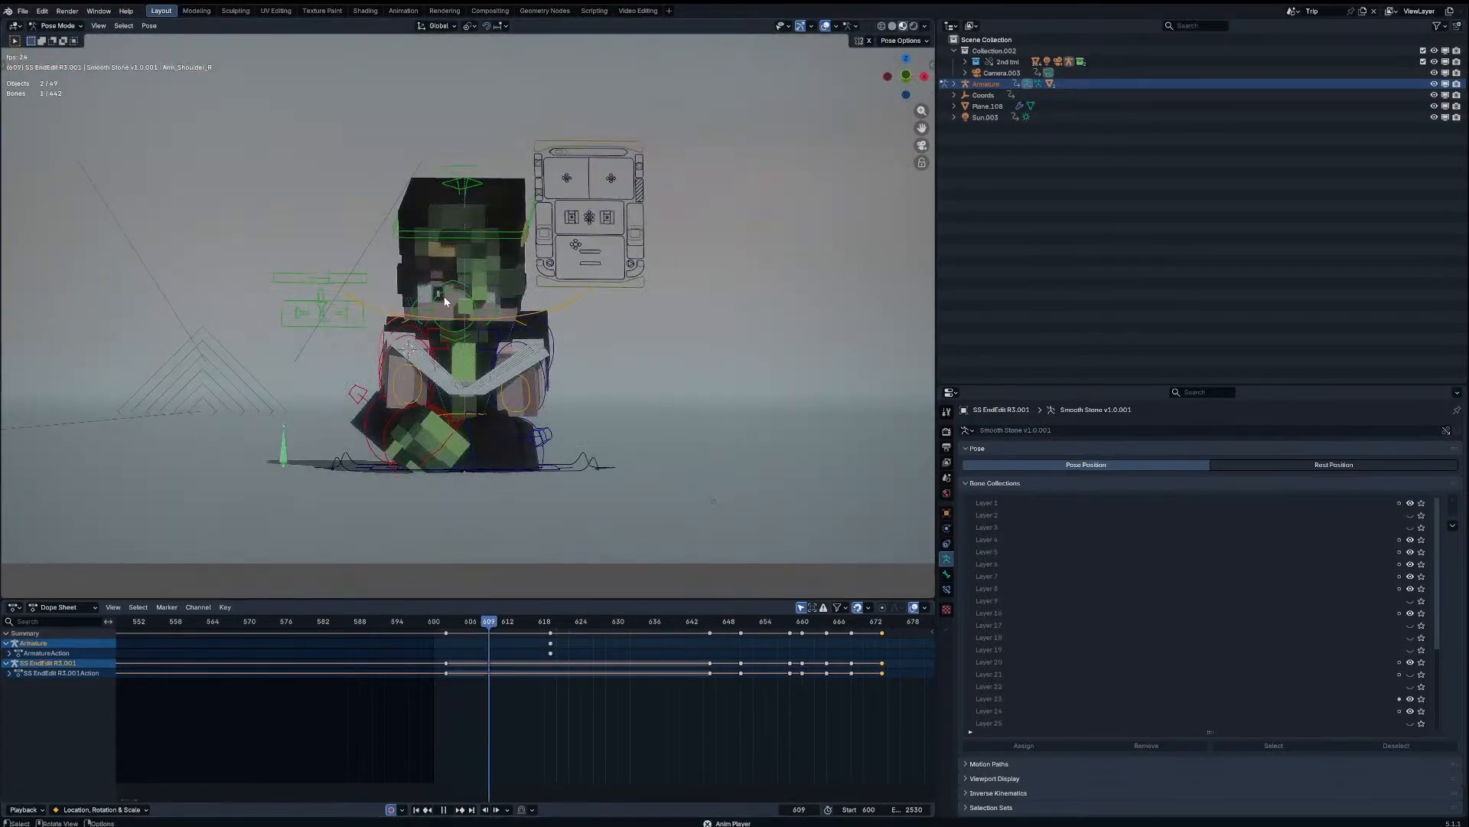
pyautogui.press('space')
# Step: Lower both eye-blink controls at frame 621 to close the eyes and check the surrounding frames
pyautogui.click(640, 238)
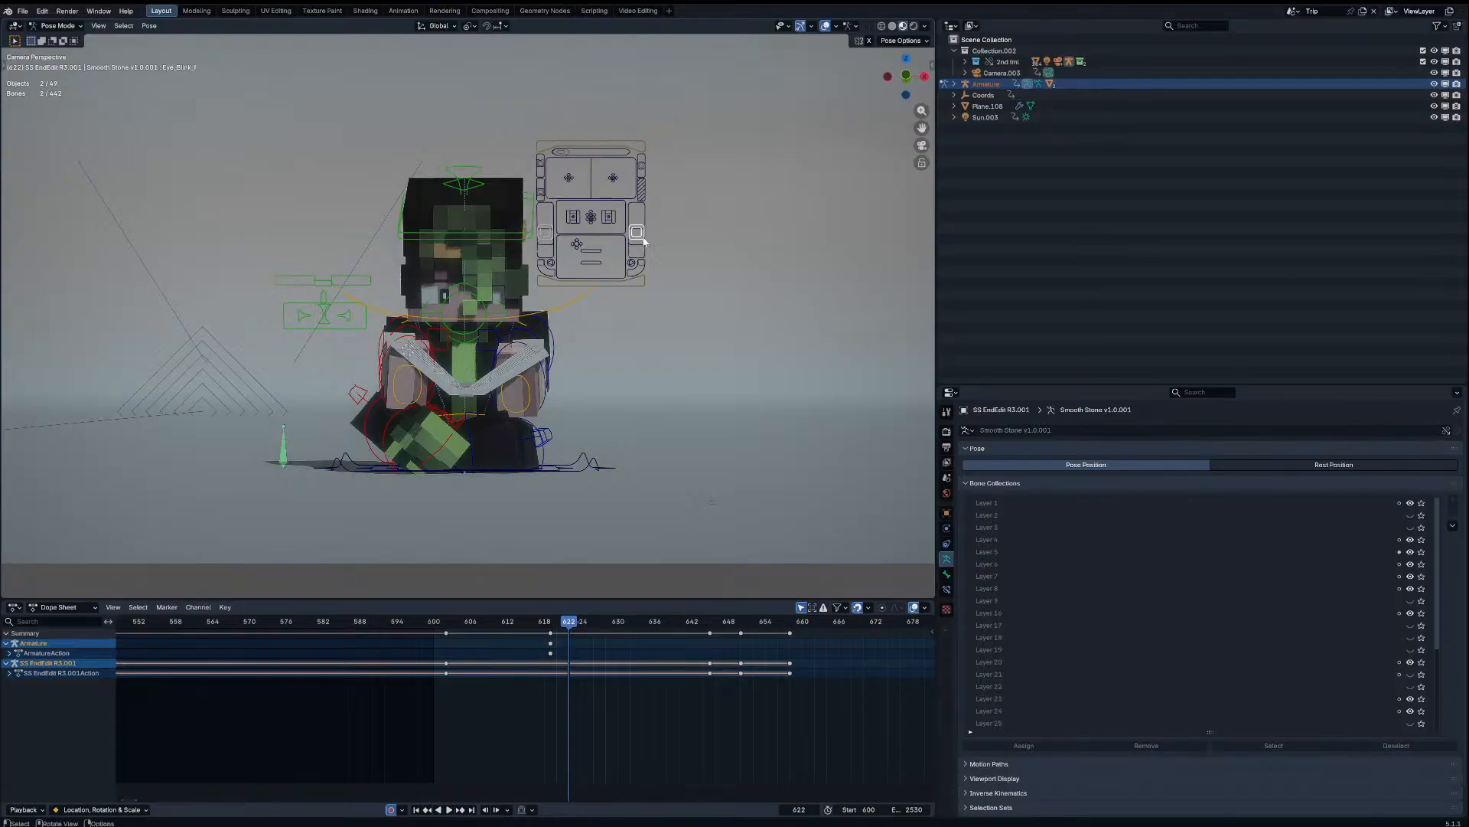
pyautogui.press('Left')
pyautogui.press('Right')
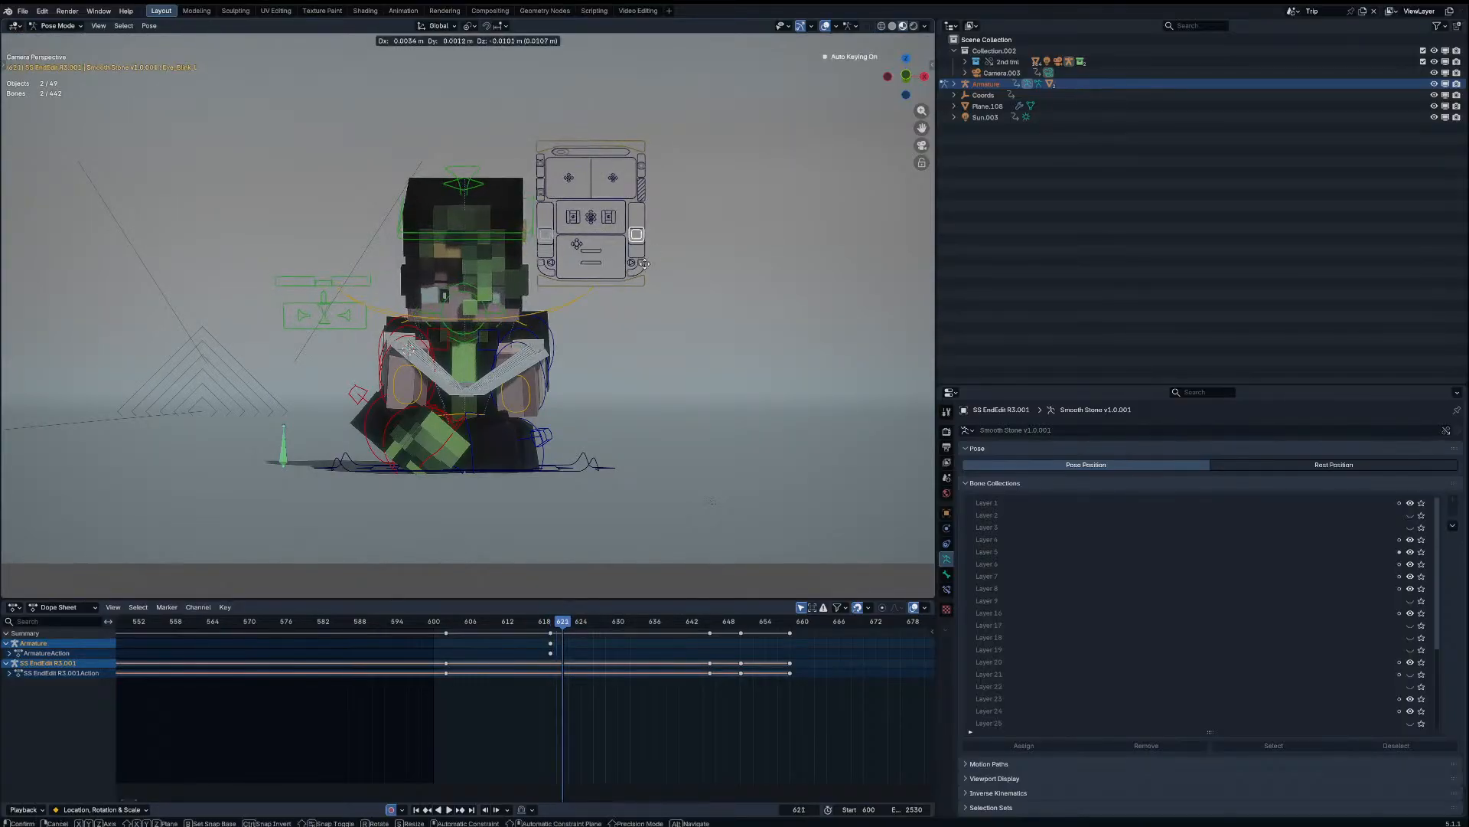
pyautogui.moveTo(640, 241); pyautogui.dragTo(639, 316)
pyautogui.press('Right')
pyautogui.press('Right')
pyautogui.press('Right')
pyautogui.press('Right')
pyautogui.press('Left')
pyautogui.press('Left')
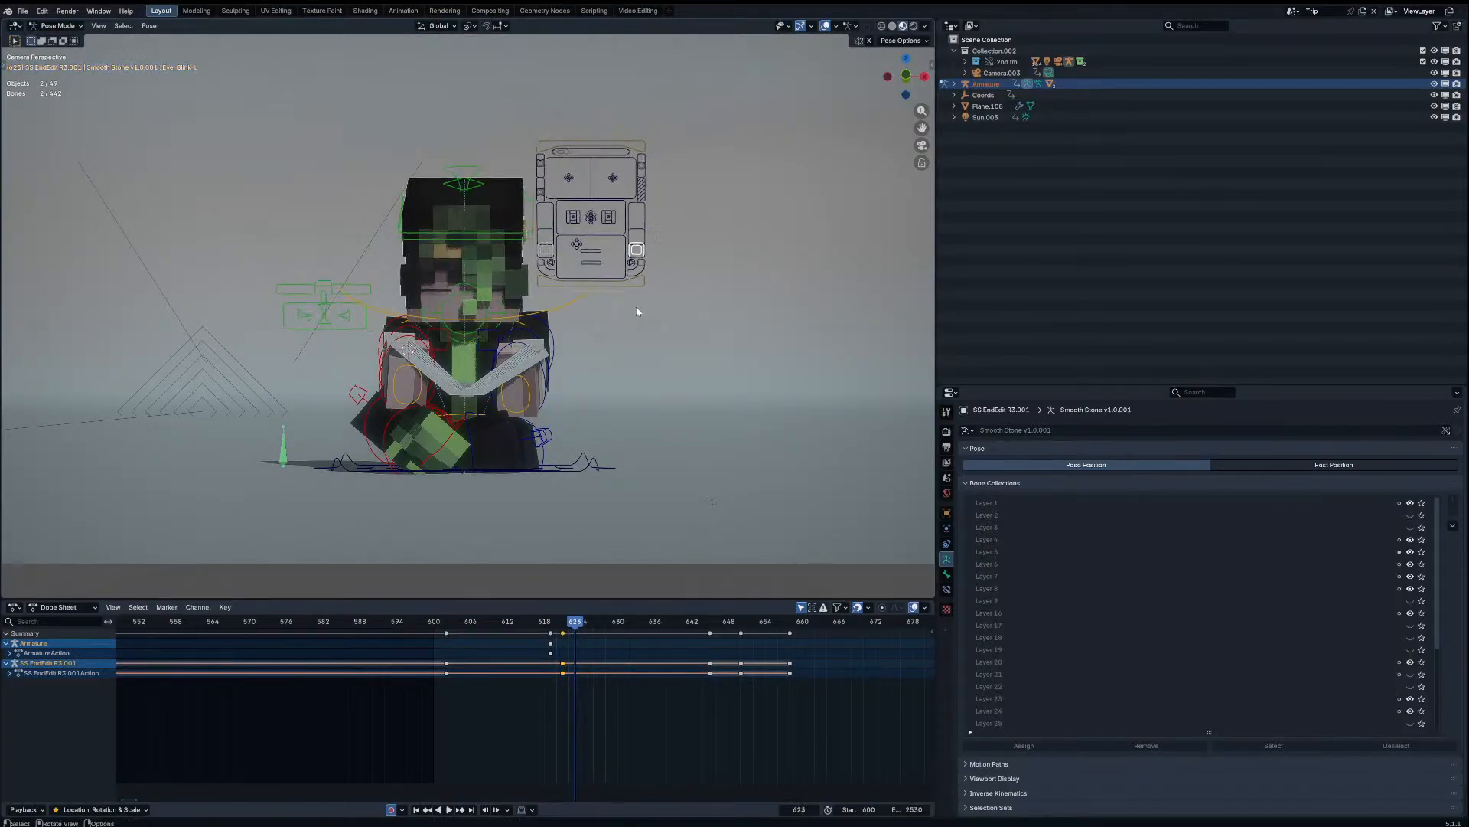
# Step: Raise both eye-blink controls again at frame 624 to open the eyes and start playback
pyautogui.press('Right')
pyautogui.press('g')
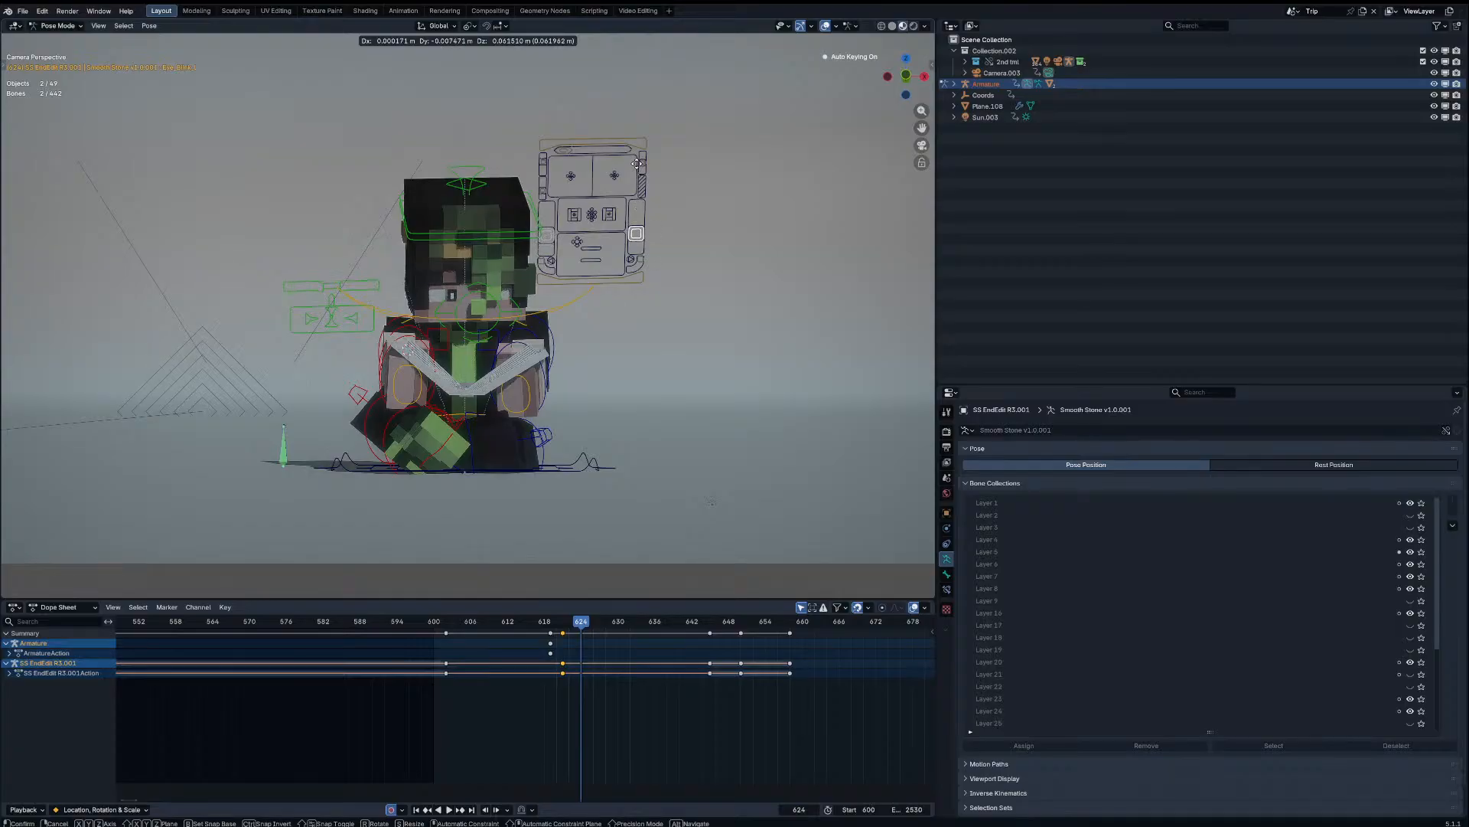
pyautogui.click(639, 152)
pyautogui.press('space')
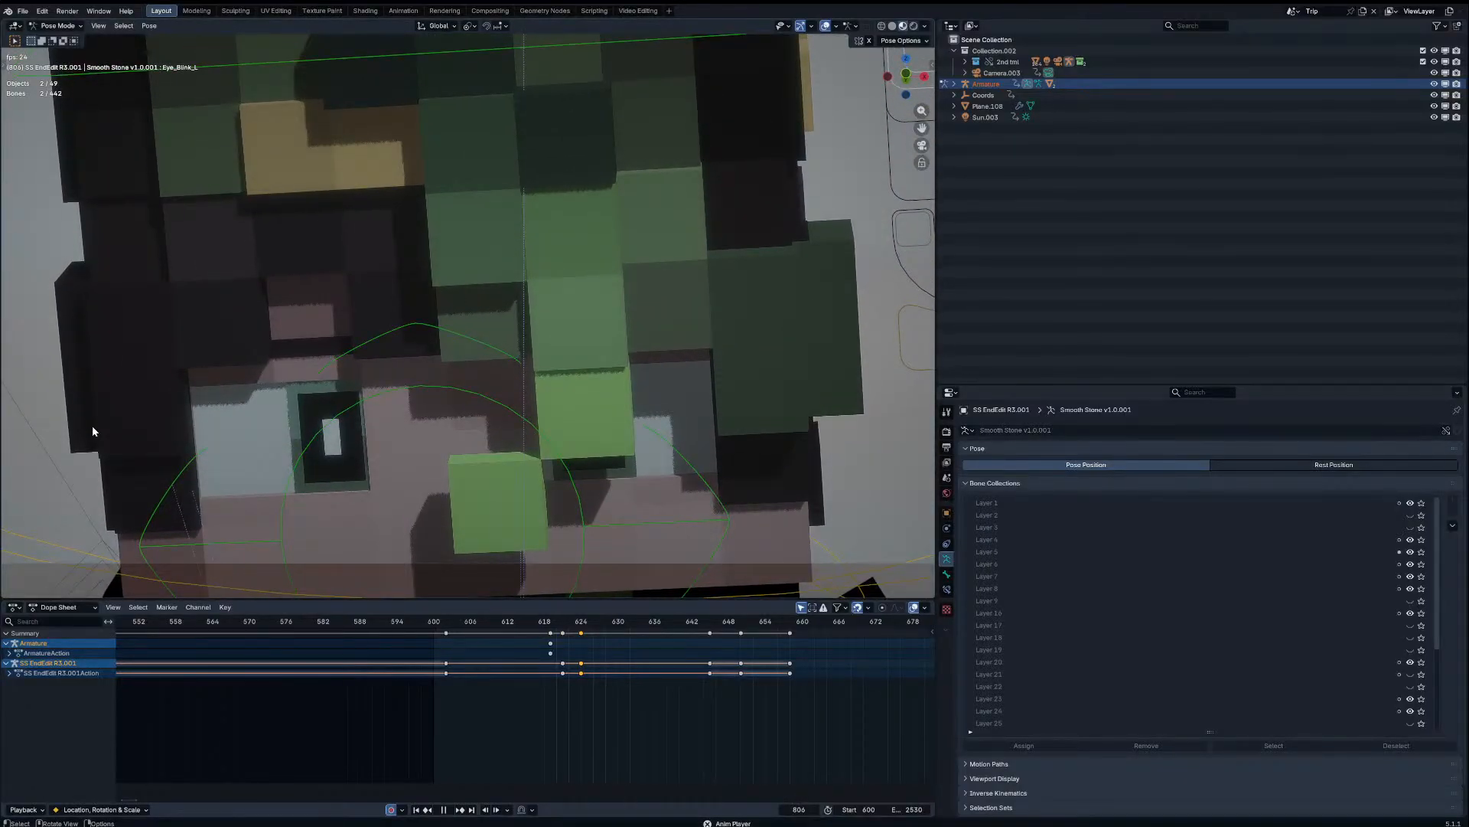
# Step: Play back the animation from frame 600 to check the blink up close and in the full view
pyautogui.hotkey('shift', 'space')
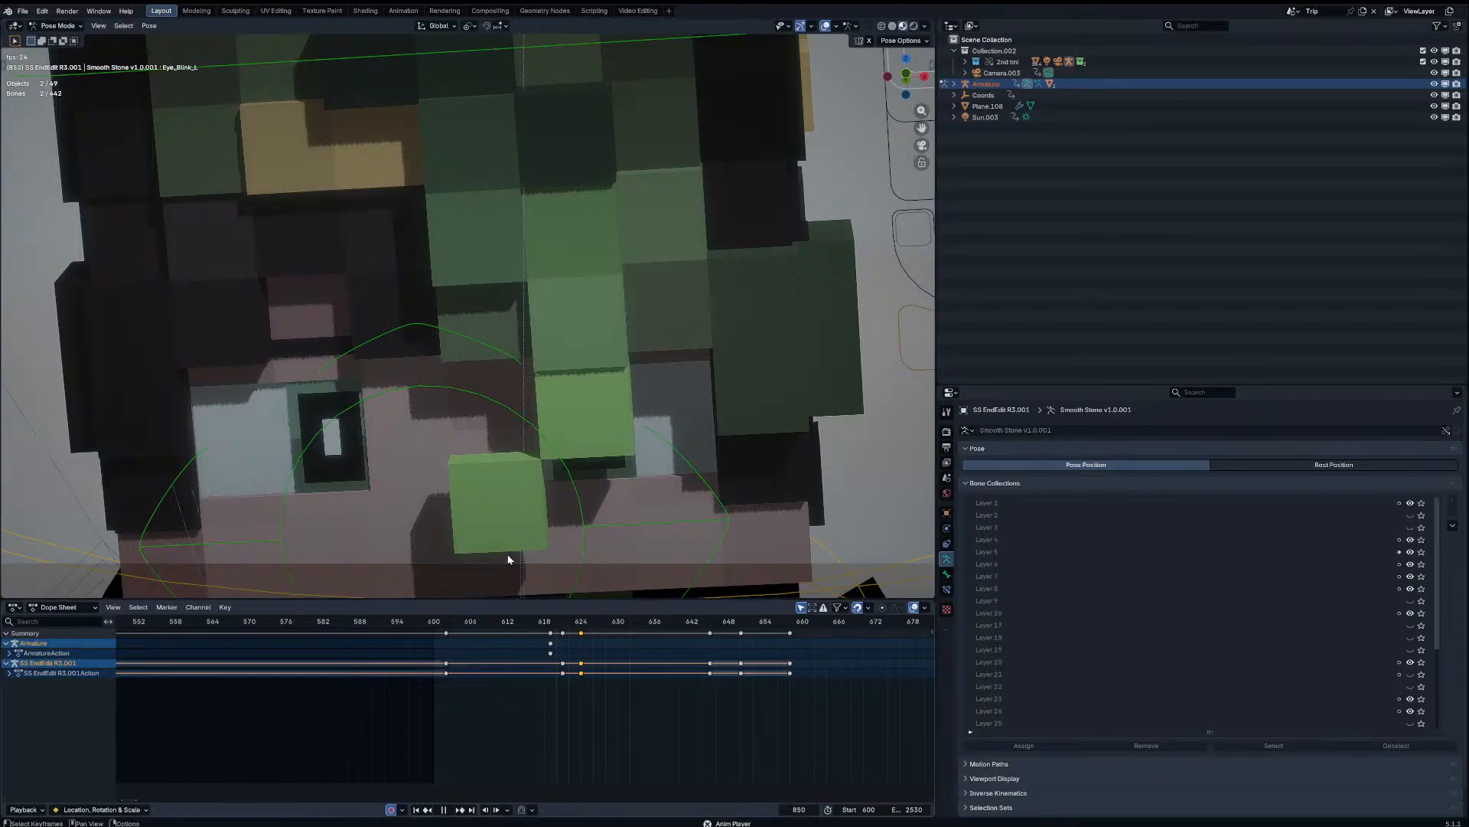
pyautogui.press('space')
pyautogui.scroll(-3, 677, 758)
pyautogui.click(482, 627)
pyautogui.press('space')
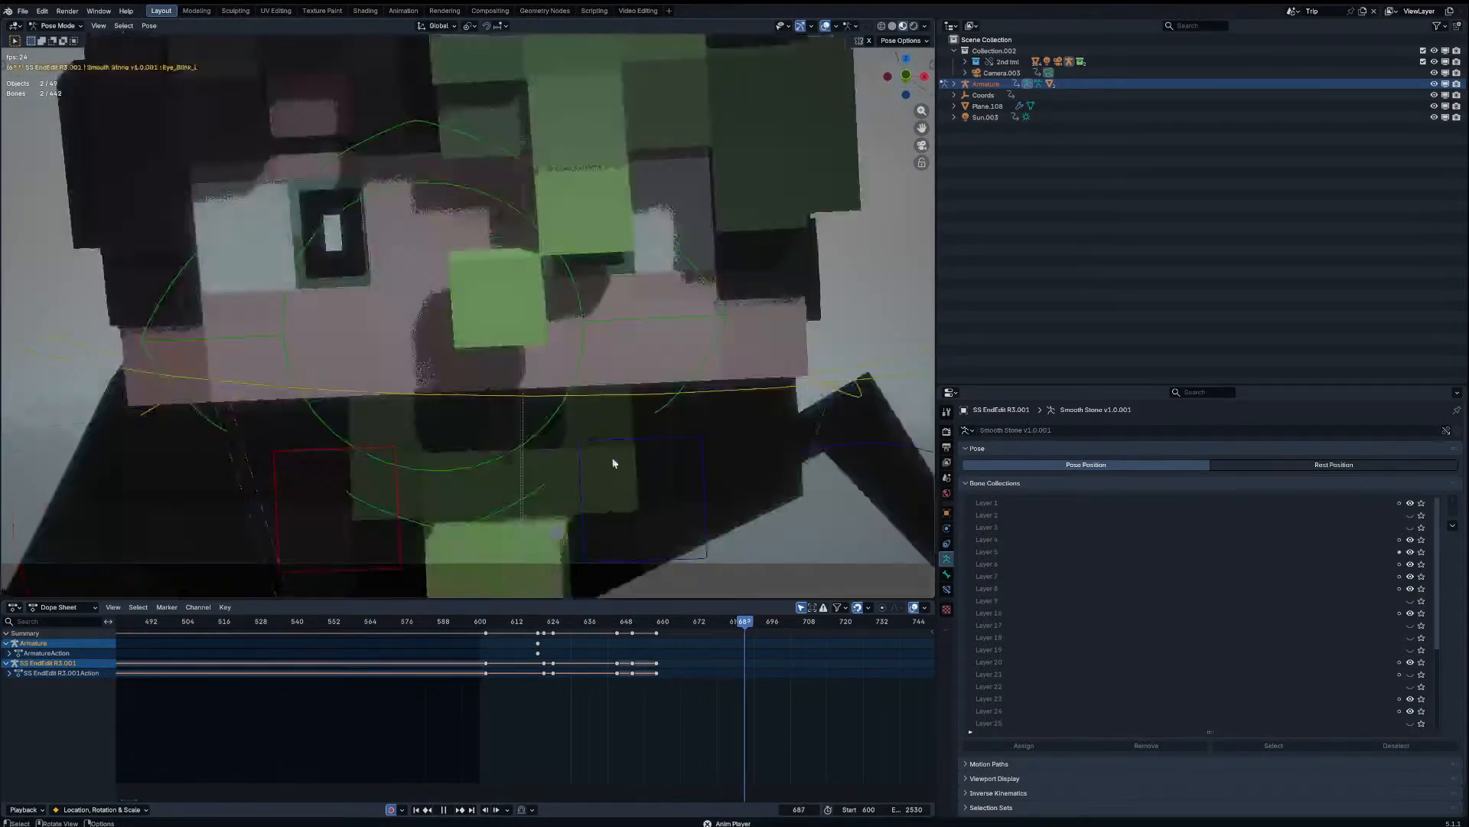
pyautogui.click(480, 624)
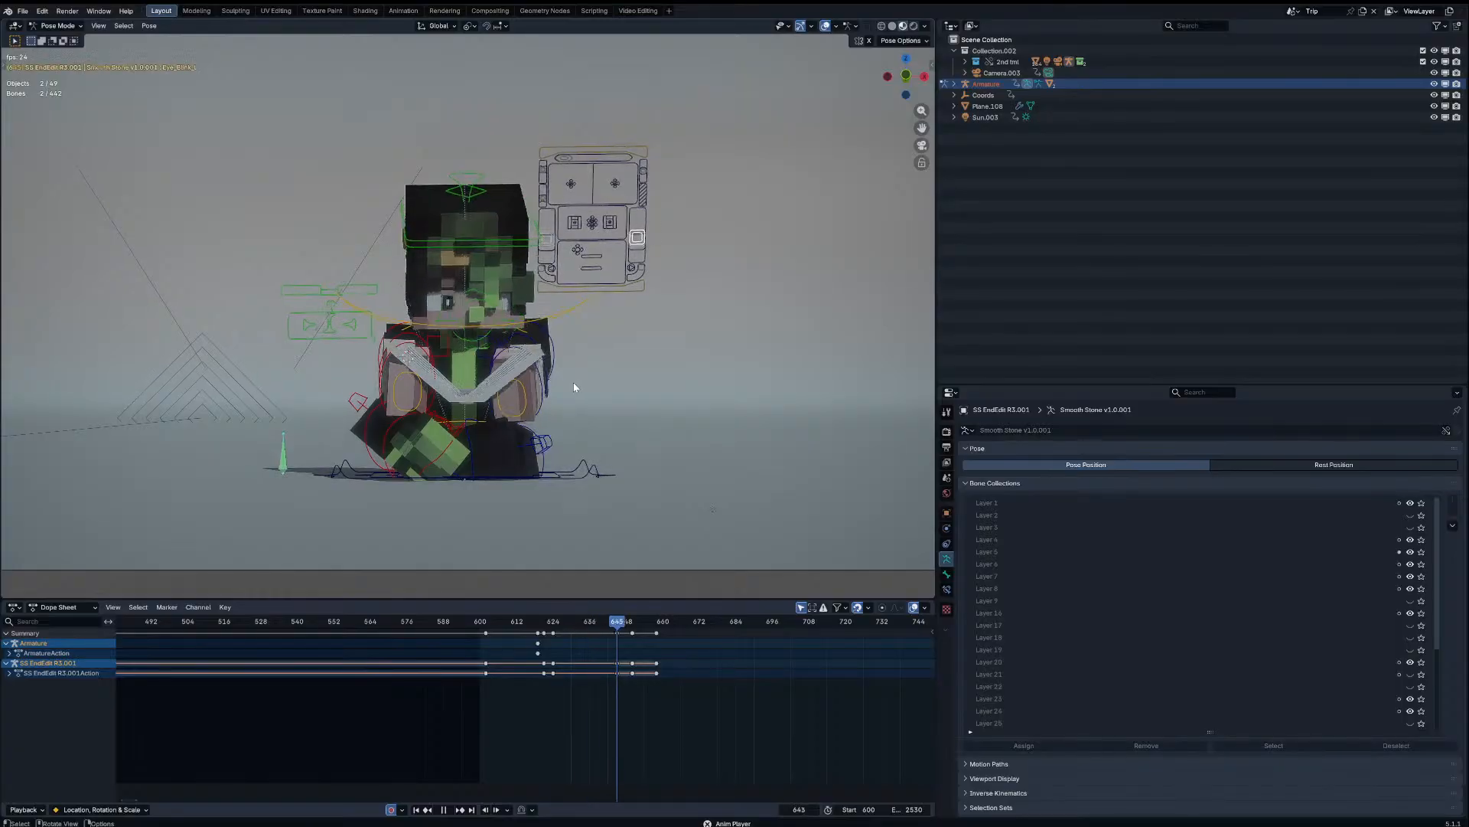
pyautogui.press('space')
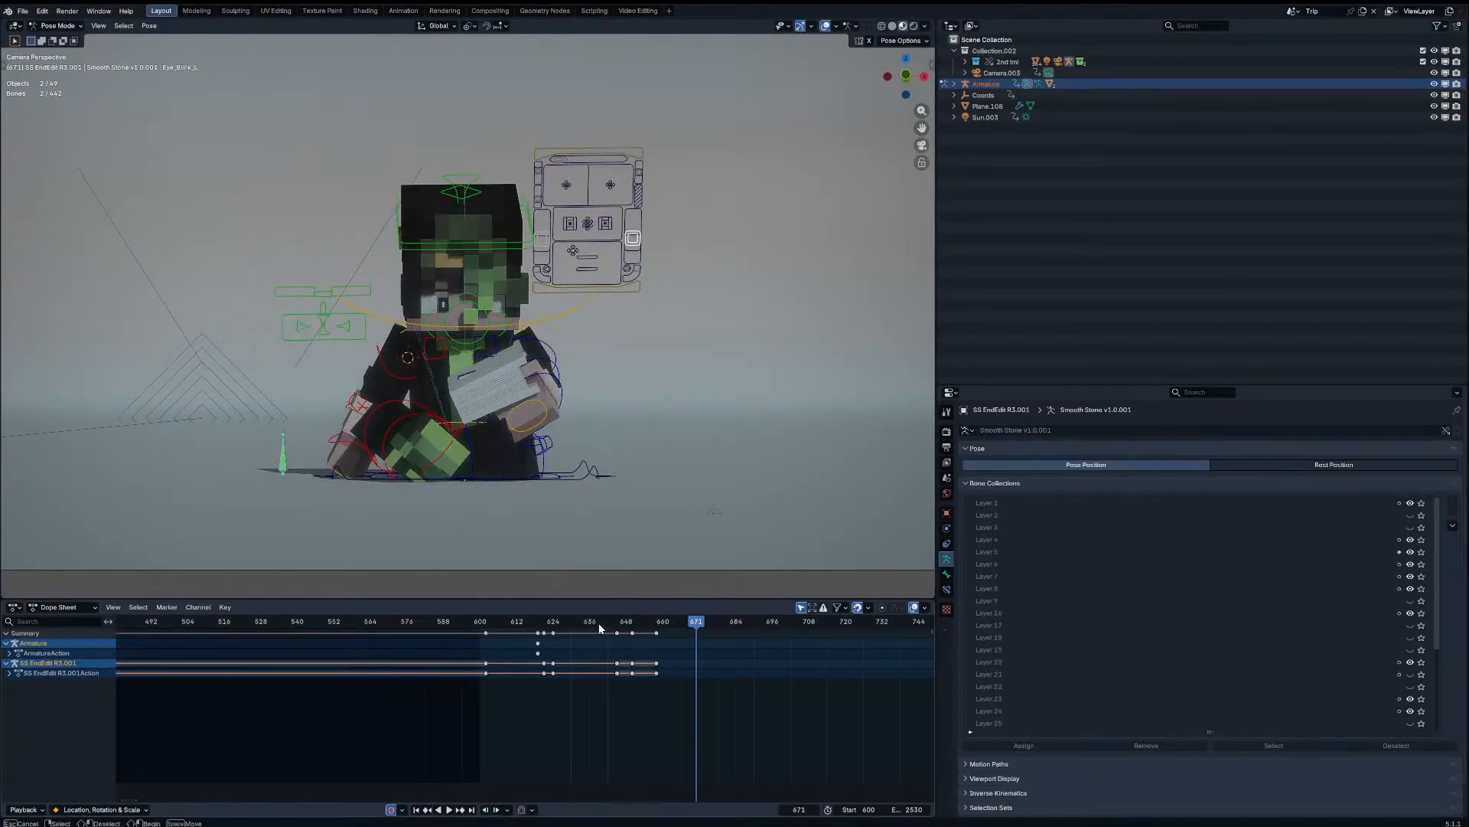
# Step: Select all bones and shift every keyframe after frame 658 about two frames later
pyautogui.moveTo(598, 625); pyautogui.dragTo(632, 624)
pyautogui.click(587, 363)
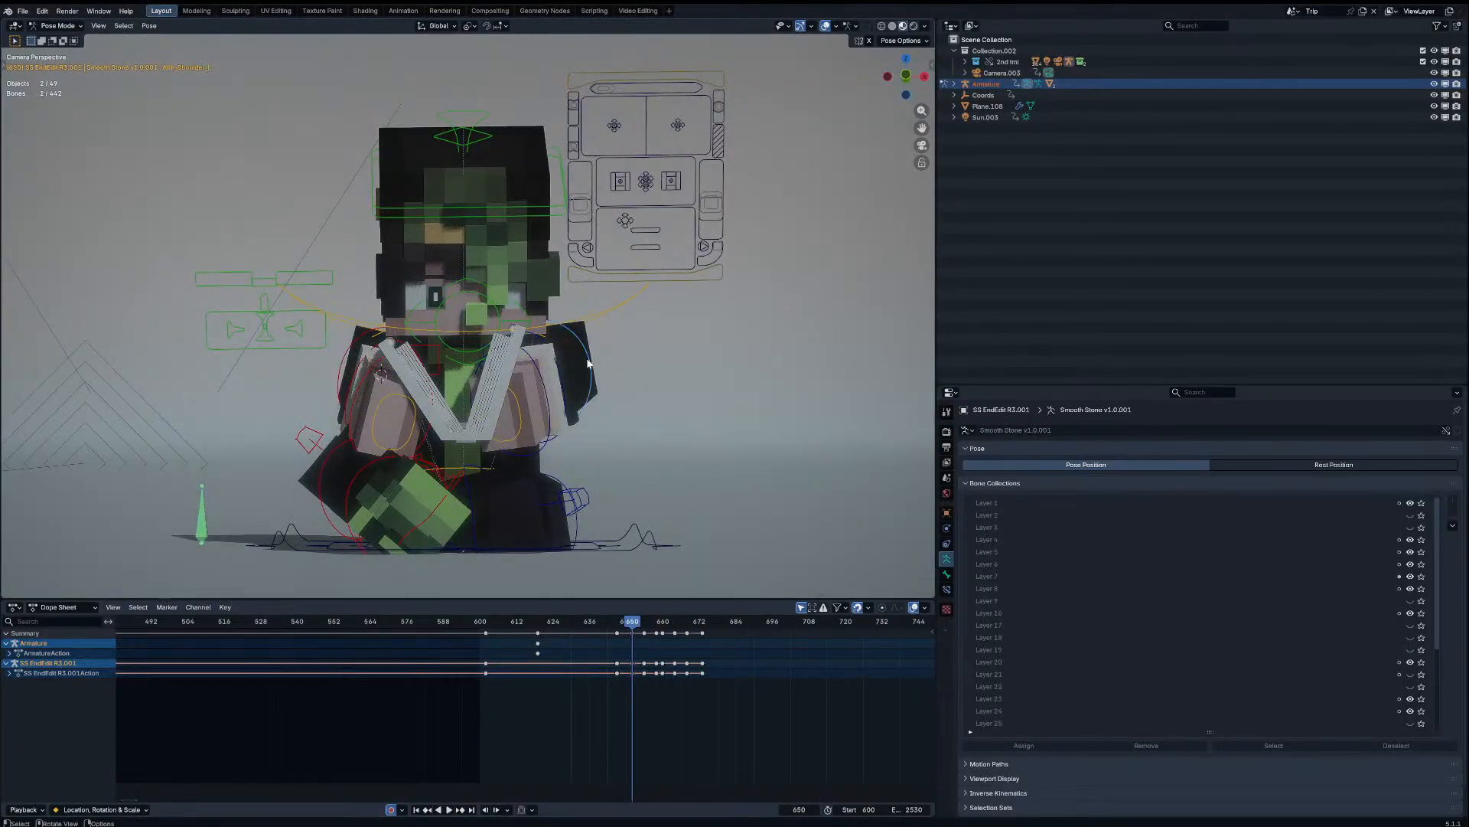
pyautogui.press('Up')
pyautogui.press('Up')
pyautogui.press('a')
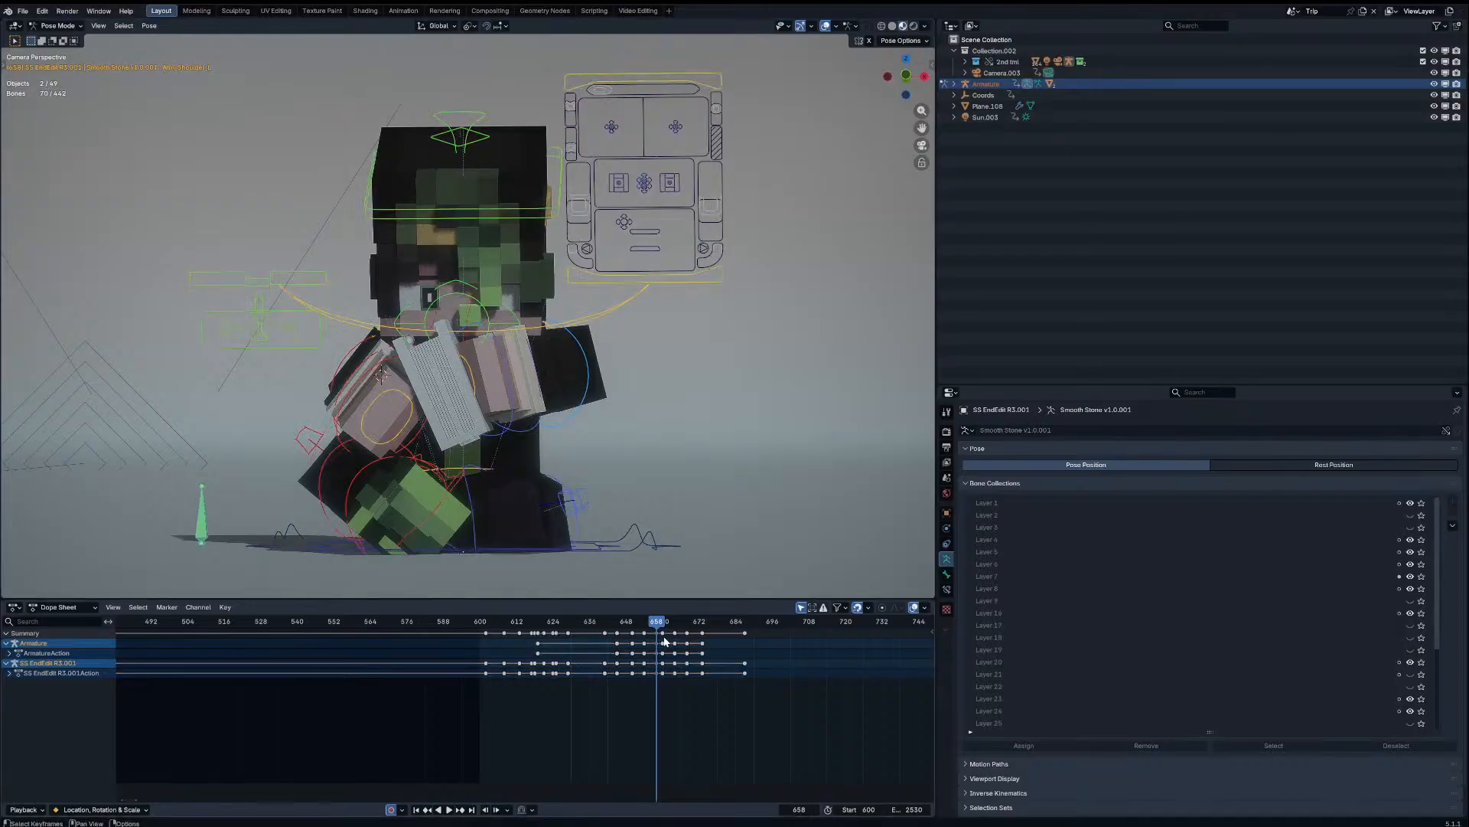
pyautogui.press('b')
pyautogui.moveTo(660, 650); pyautogui.dragTo(778, 632)
pyautogui.press('g')
pyautogui.press('BackSpace')
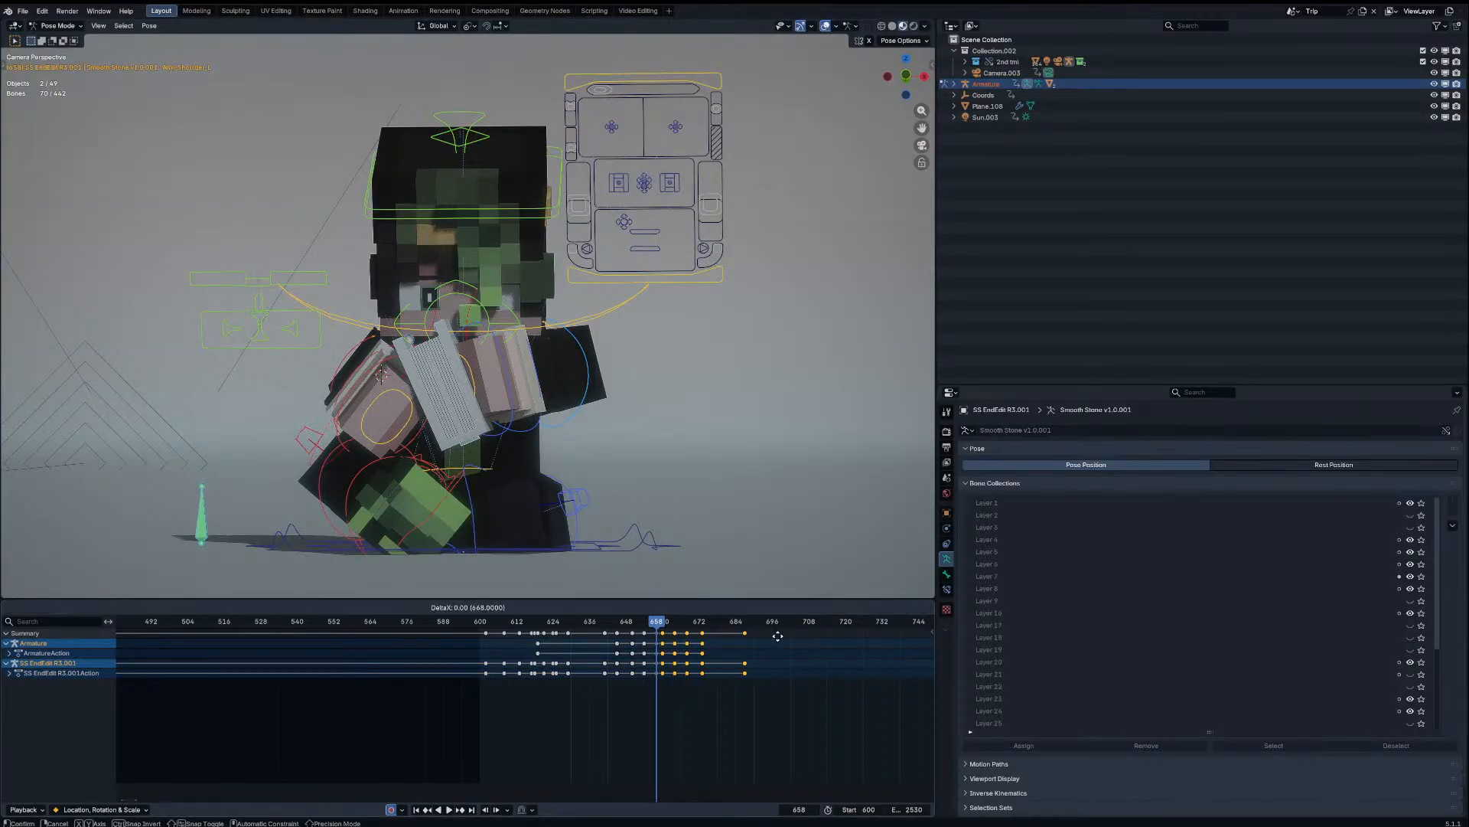
pyautogui.press('Return')
# Step: Play back the retimed motion and compare the key poses at frames 654 and 658
pyautogui.press('space')
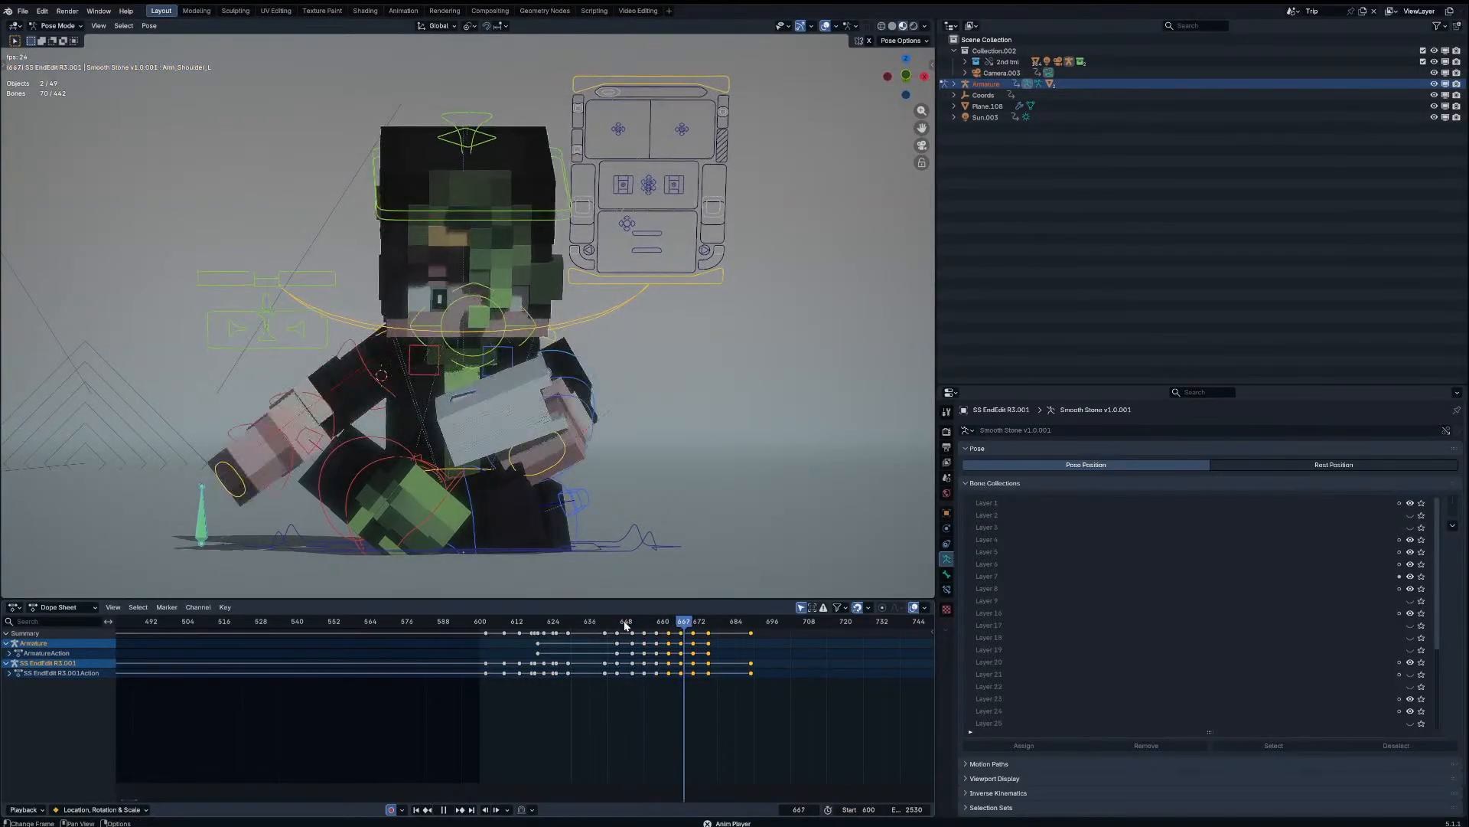
pyautogui.press('Escape')
pyautogui.press('Up')
pyautogui.press('Down')
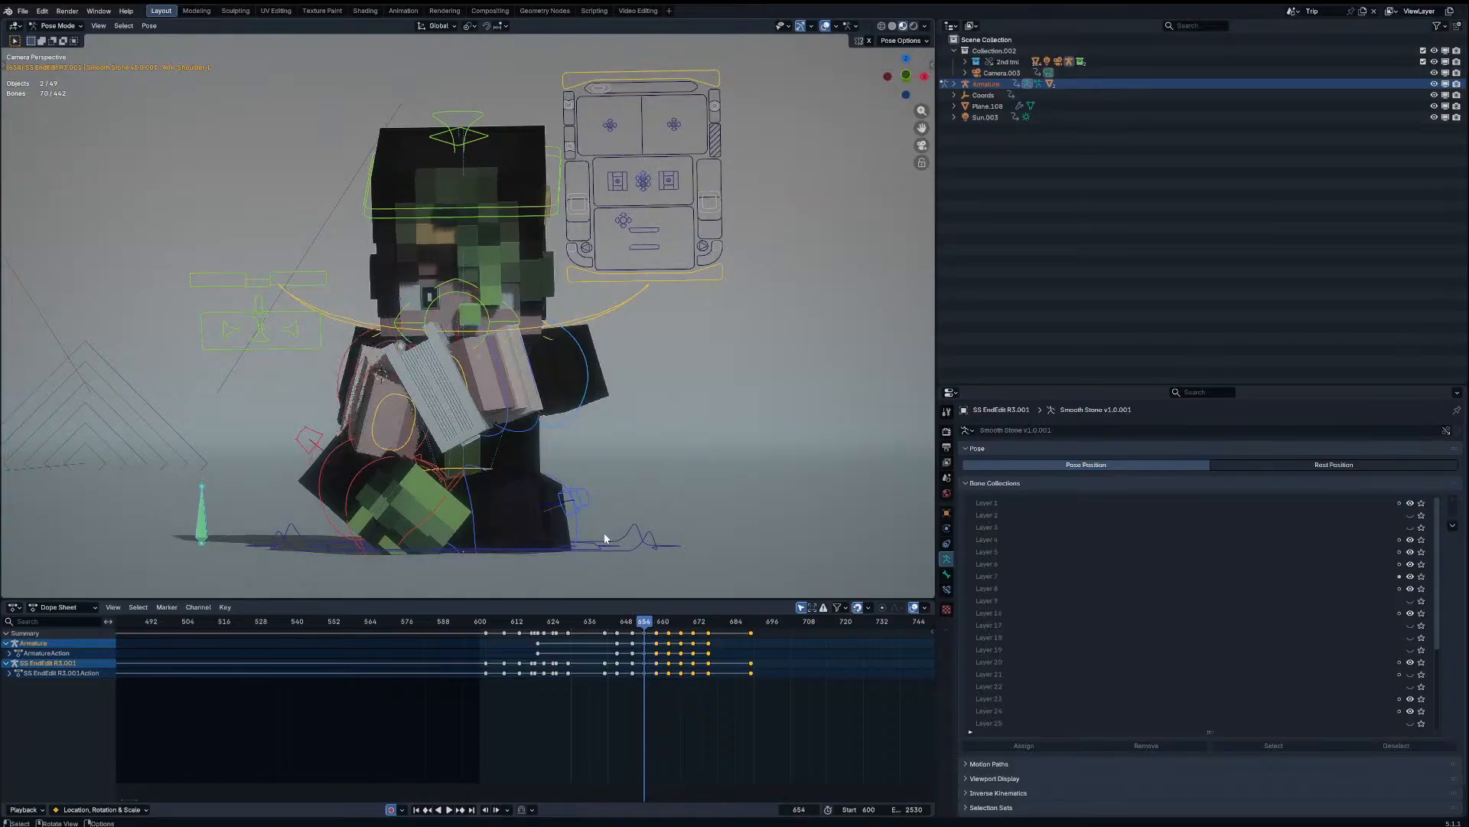
pyautogui.press('Down')
pyautogui.press('Up')
pyautogui.press('Up')
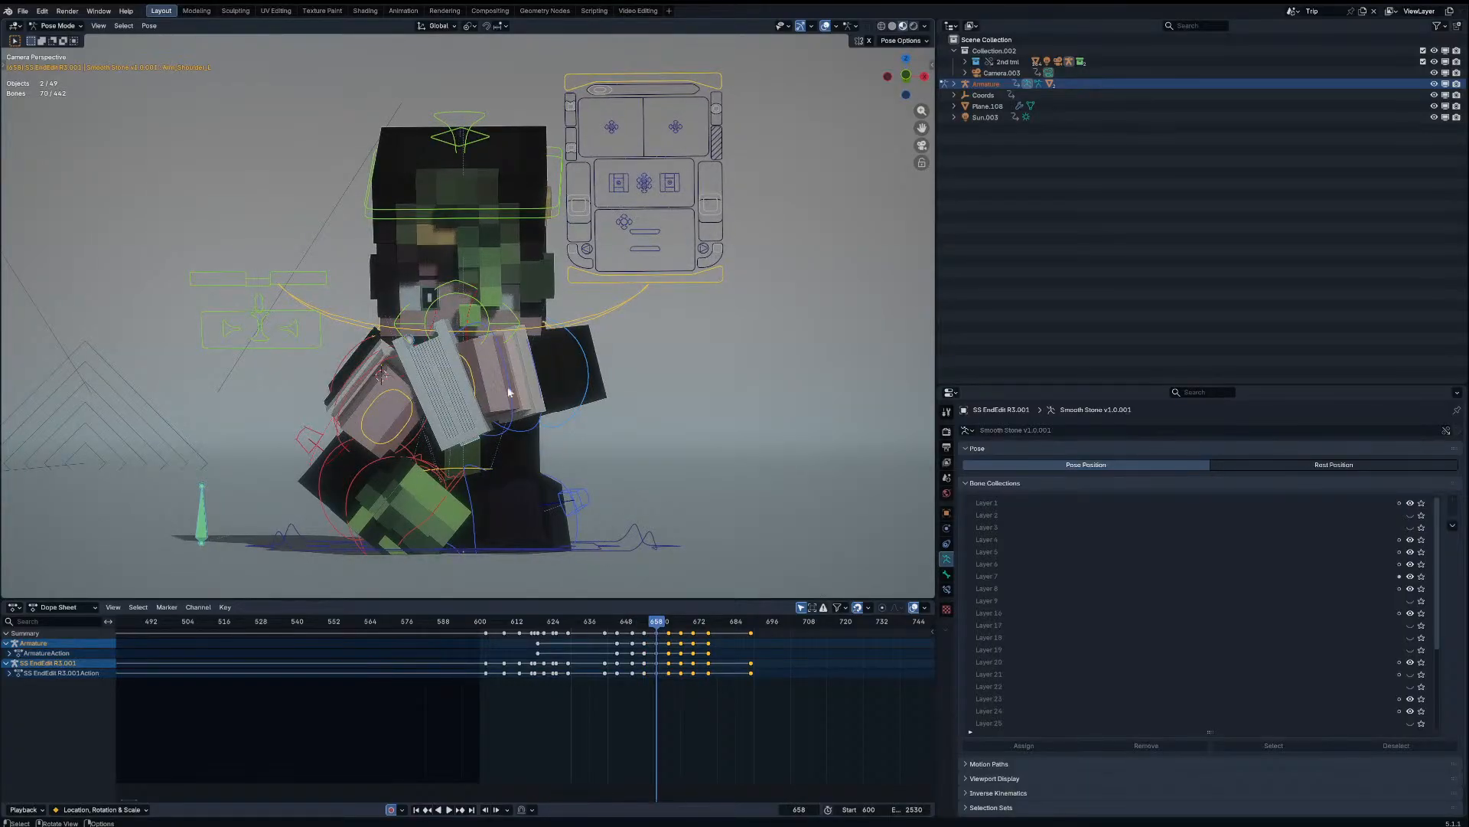
# Step: Try sketching an annotation stroke across the arms at frame 658, undo it and return to the selection tool
pyautogui.press('t')
pyautogui.click(17, 182)
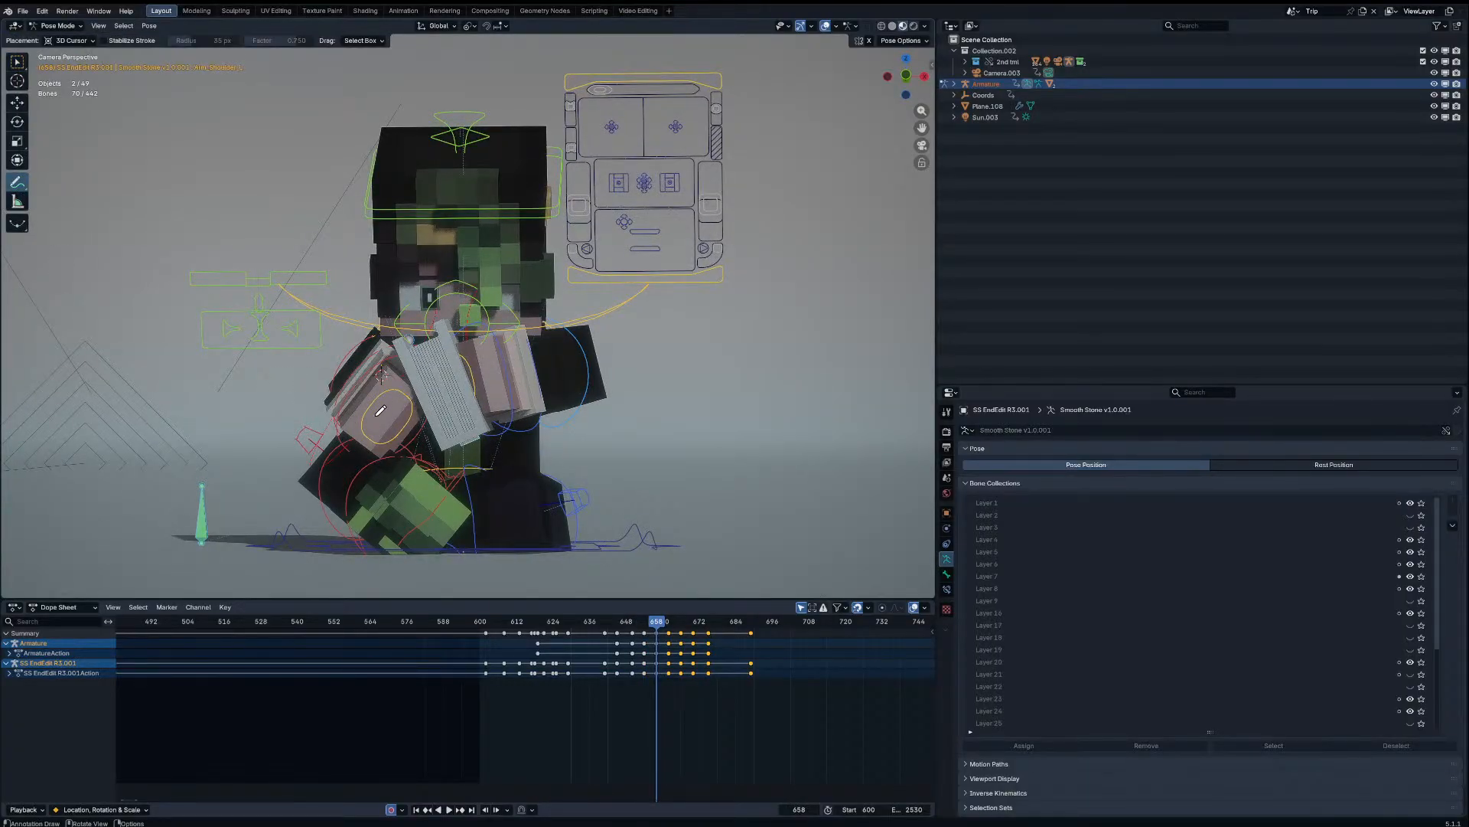
pyautogui.moveTo(380, 411); pyautogui.dragTo(567, 406)
pyautogui.hotkey('ctrl', 'z')
pyautogui.moveTo(449, 410); pyautogui.dragTo(448, 411)
pyautogui.click(19, 68)
# Step: Select the left and right shoulder bones at frame 658 and try rotating them together
pyautogui.click(595, 389)
pyautogui.press('Down')
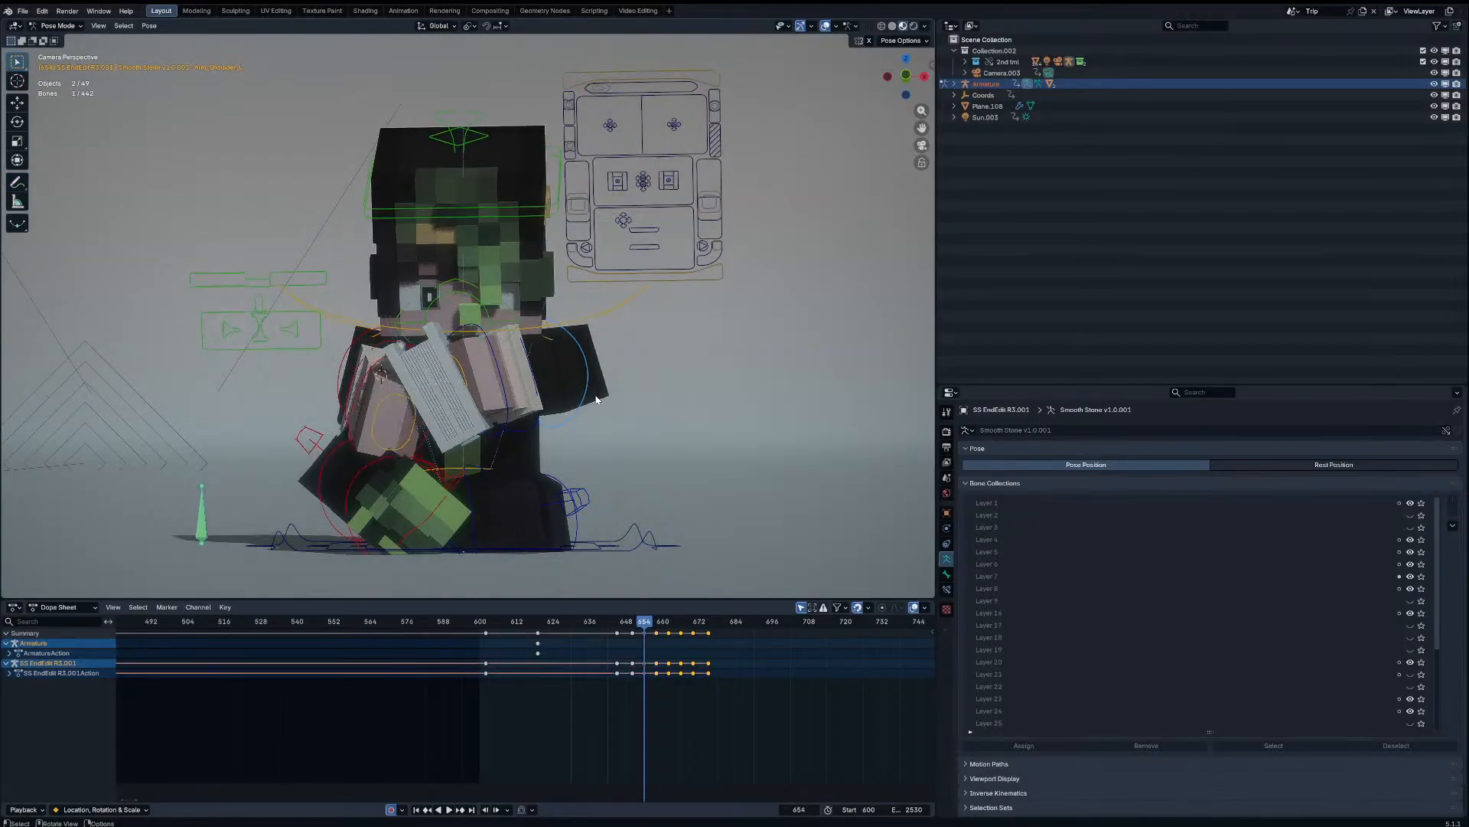
pyautogui.press('Up')
pyautogui.scroll(3, 674, 406)
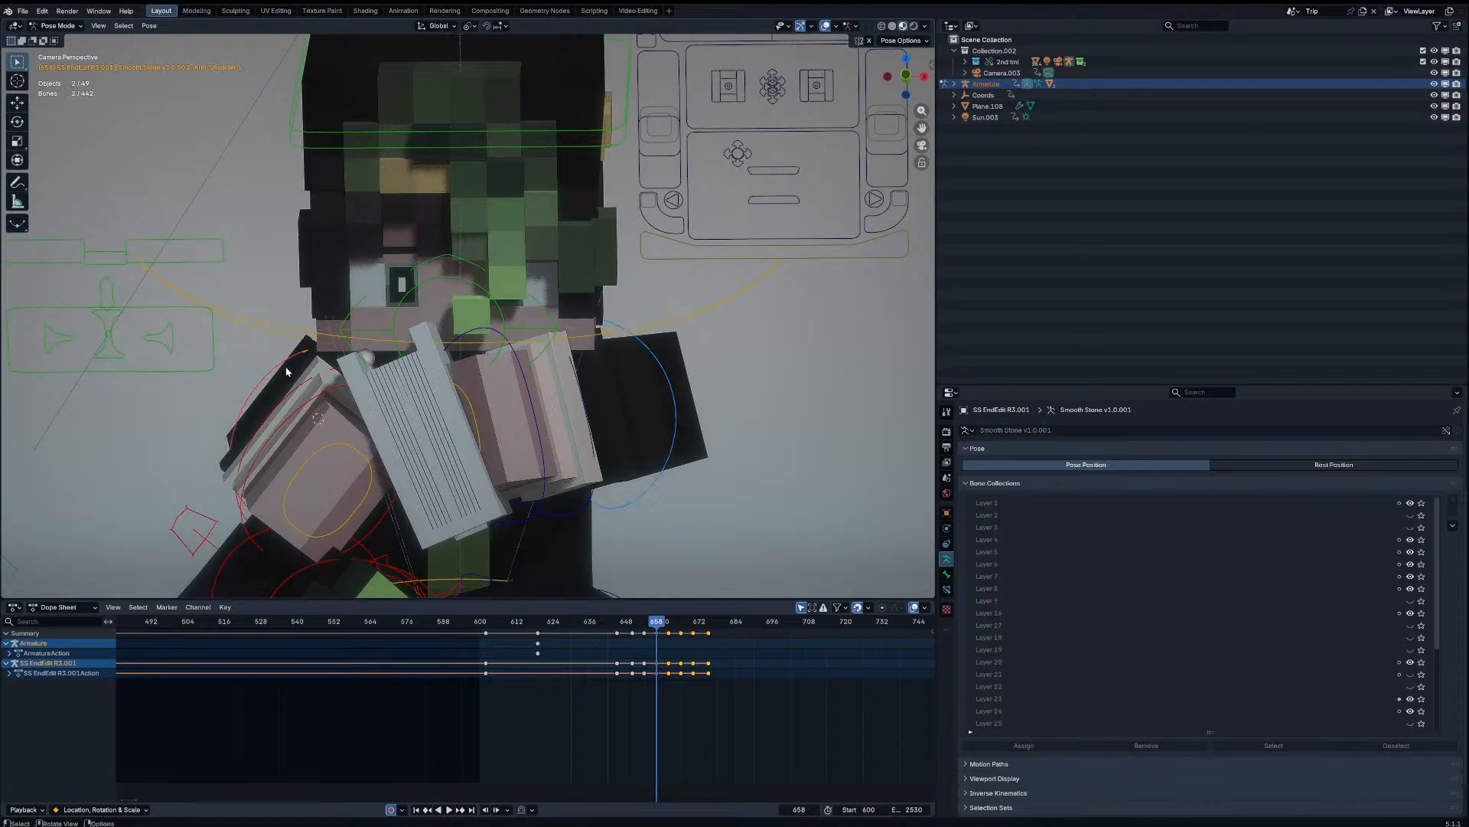
pyautogui.keyDown('shift'); pyautogui.click(286, 372); pyautogui.keyUp('shift')
pyautogui.press('r')
pyautogui.press('r')
pyautogui.rightClick(471, 535)
# Step: Add the book bone to the selection and rotate it slightly with both shoulders at frame 658
pyautogui.keyDown('shift'); pyautogui.click(310, 411); pyautogui.keyUp('shift')
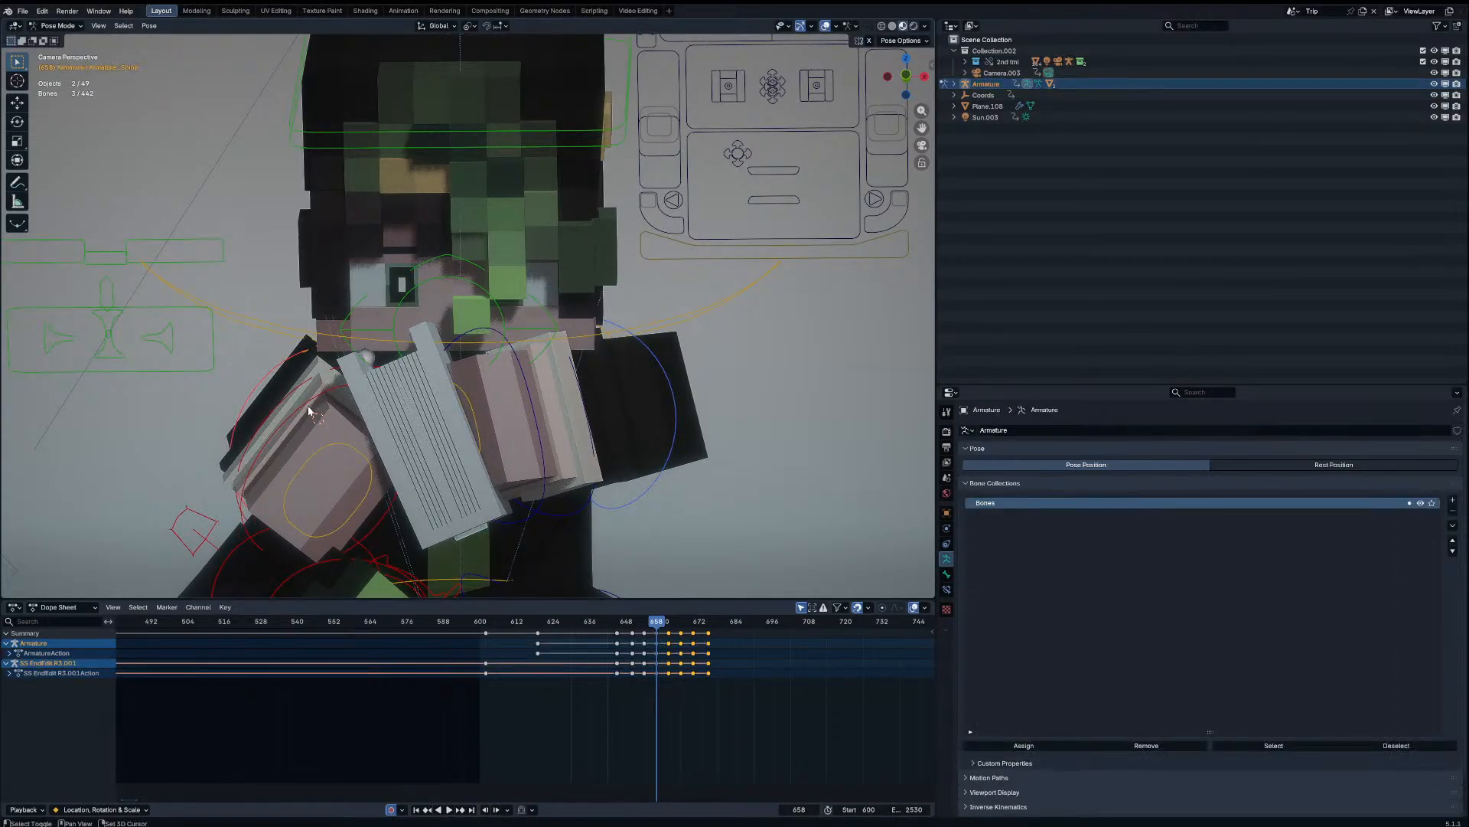
pyautogui.keyDown('shift'); pyautogui.click(280, 368); pyautogui.keyUp('shift')
pyautogui.press('r')
pyautogui.press('r')
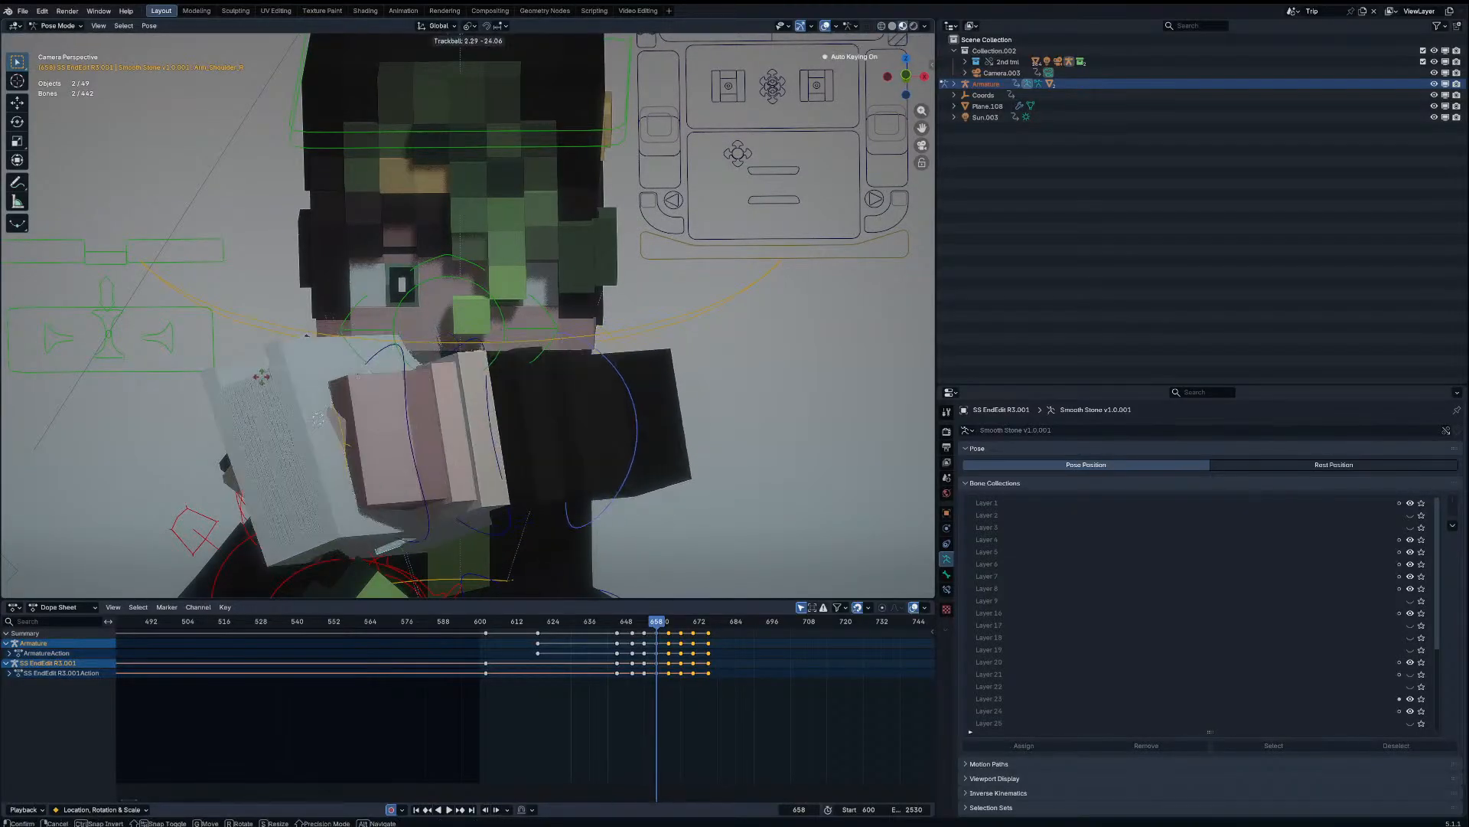
pyautogui.rightClick(269, 380)
pyautogui.keyDown('shift'); pyautogui.click(269, 381); pyautogui.keyUp('shift')
pyautogui.press('r')
pyautogui.press('r')
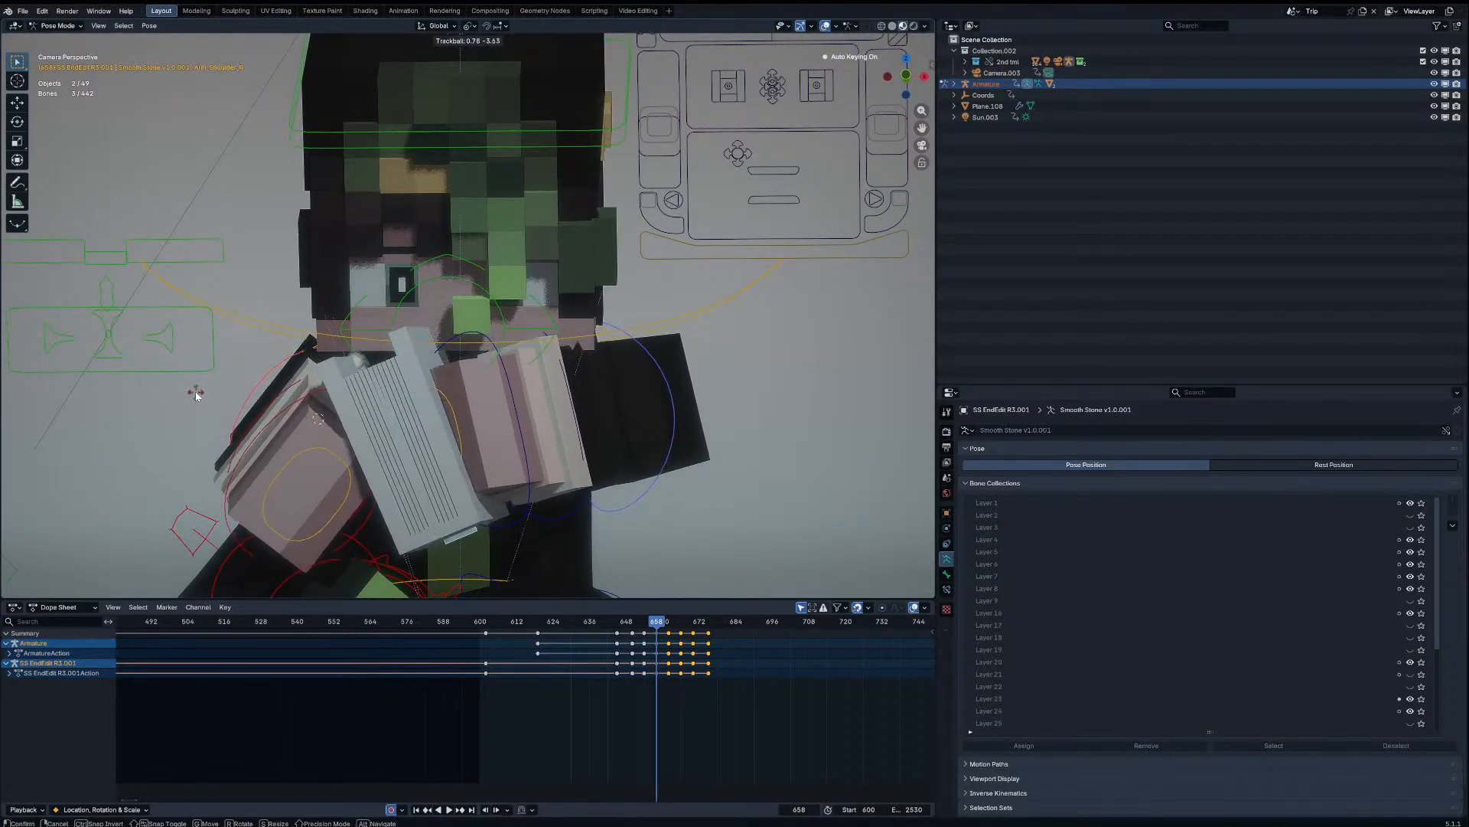
pyautogui.click(197, 394)
pyautogui.hotkey('ctrl', 'z')
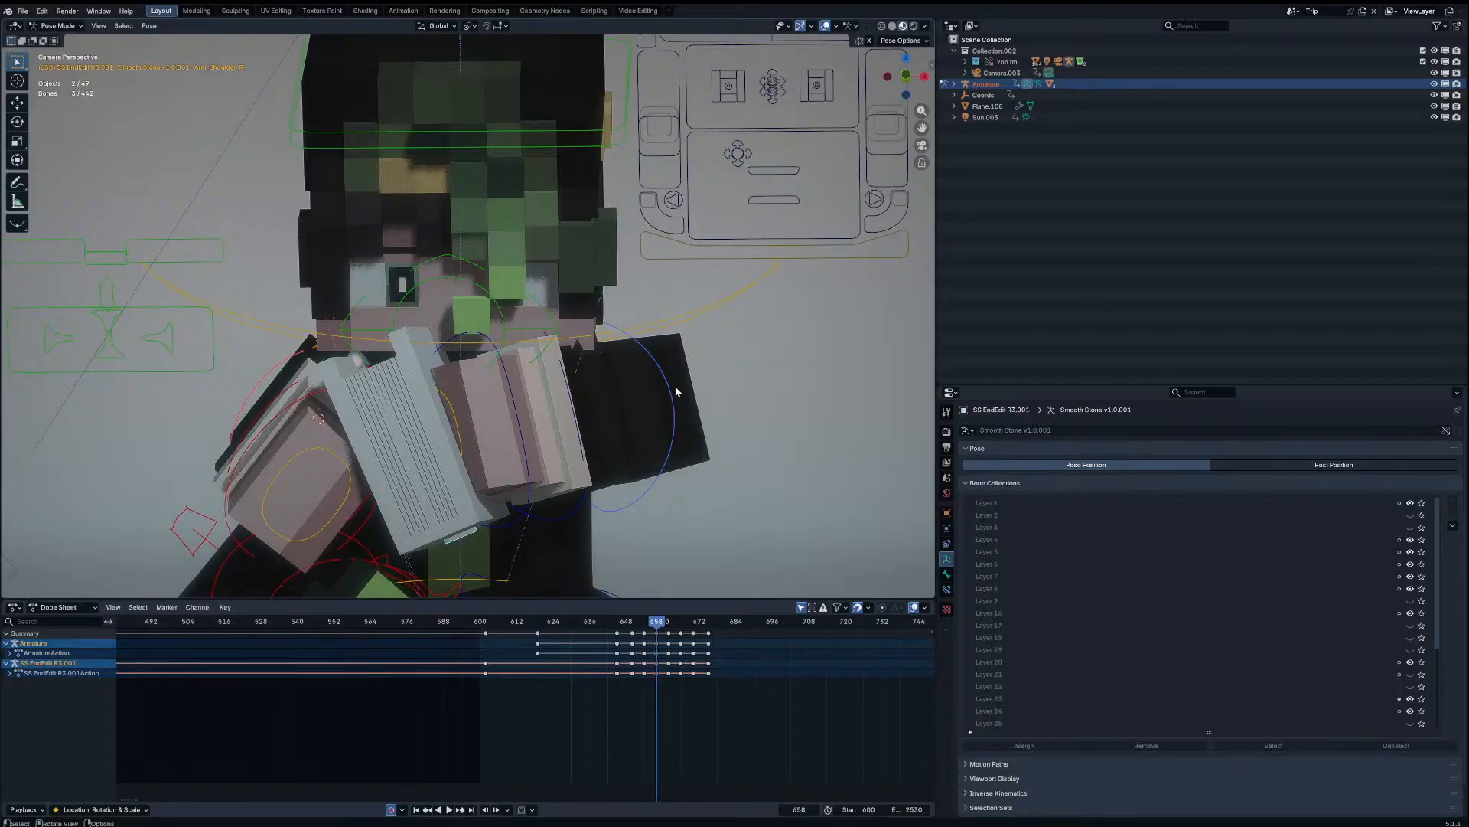
# Step: Move the left shoulder bone slightly at frame 658
pyautogui.click(674, 387)
pyautogui.press('g')
pyautogui.click(700, 425)
pyautogui.press('r')
pyautogui.rightClick(731, 412)
# Step: Rotate the left shoulder bone slightly around its local Y axis at frame 658
pyautogui.press('r')
pyautogui.press('r')
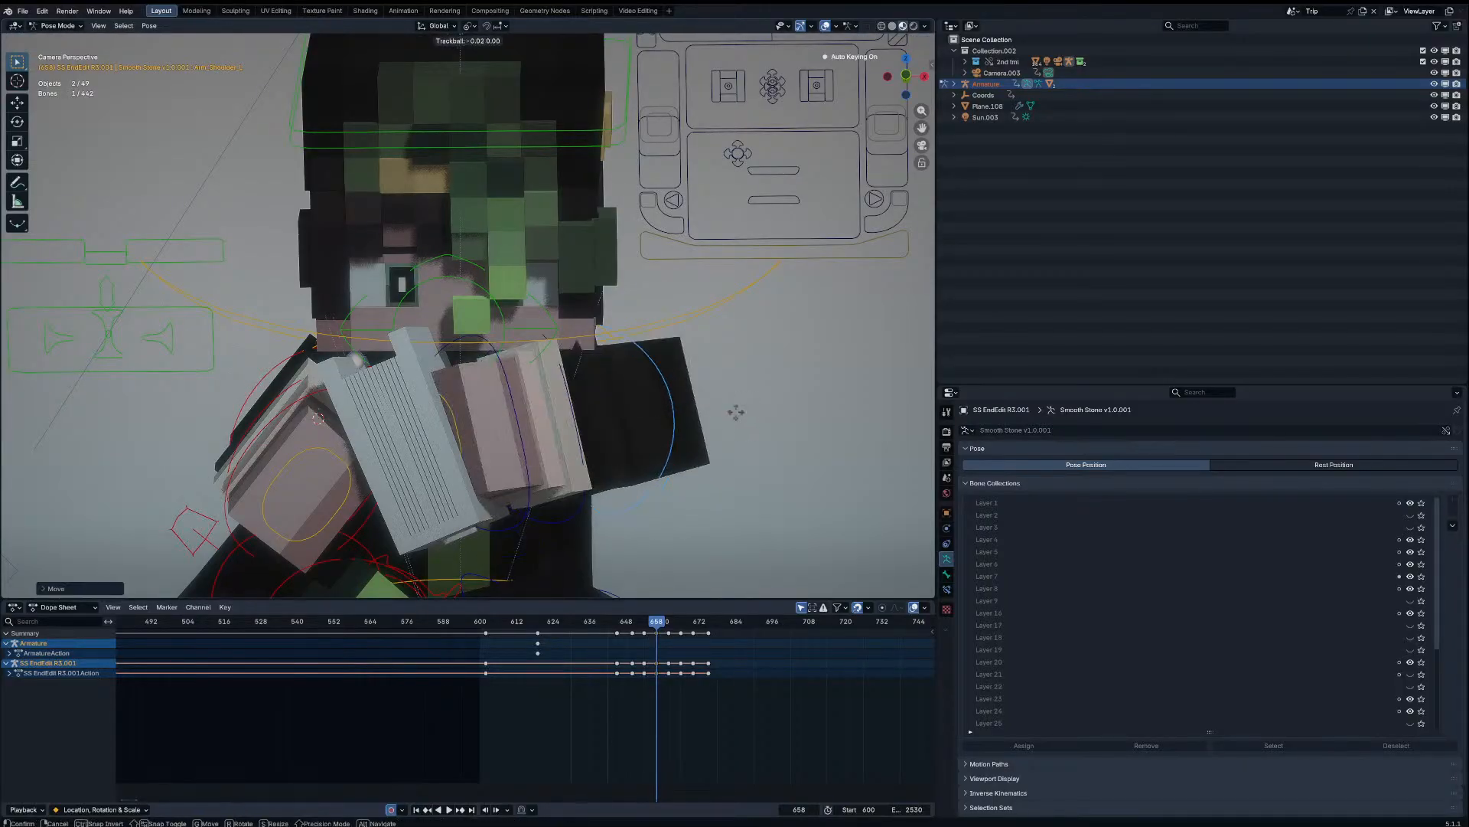
pyautogui.press('y')
pyautogui.press('y')
pyautogui.click(737, 395)
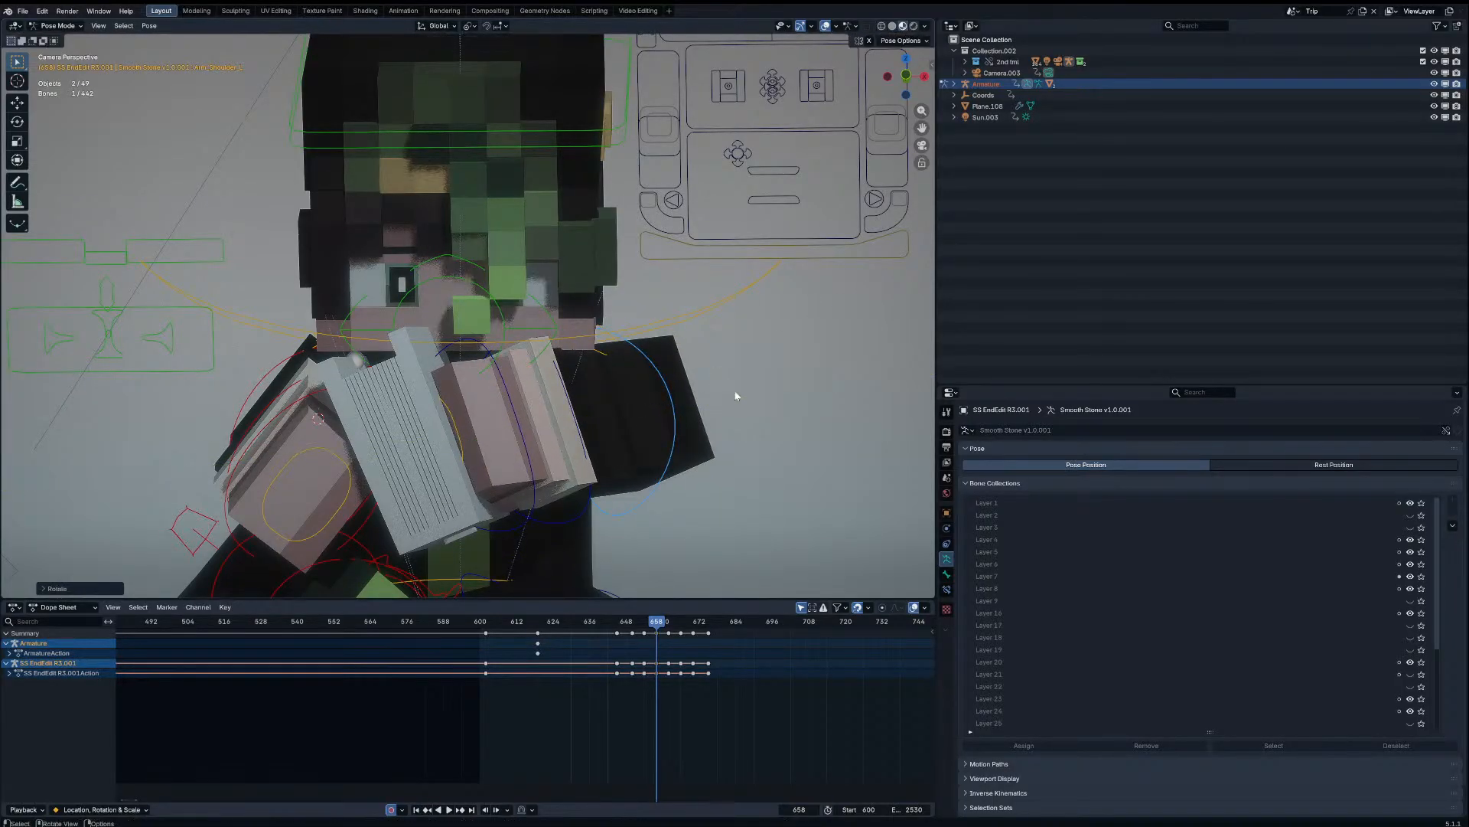
pyautogui.press('r')
pyautogui.press('y')
pyautogui.press('y')
pyautogui.click(714, 357)
# Step: Go to frame 630, open the book cover mesh in Edit Mode and frame its spine
pyautogui.click(547, 621)
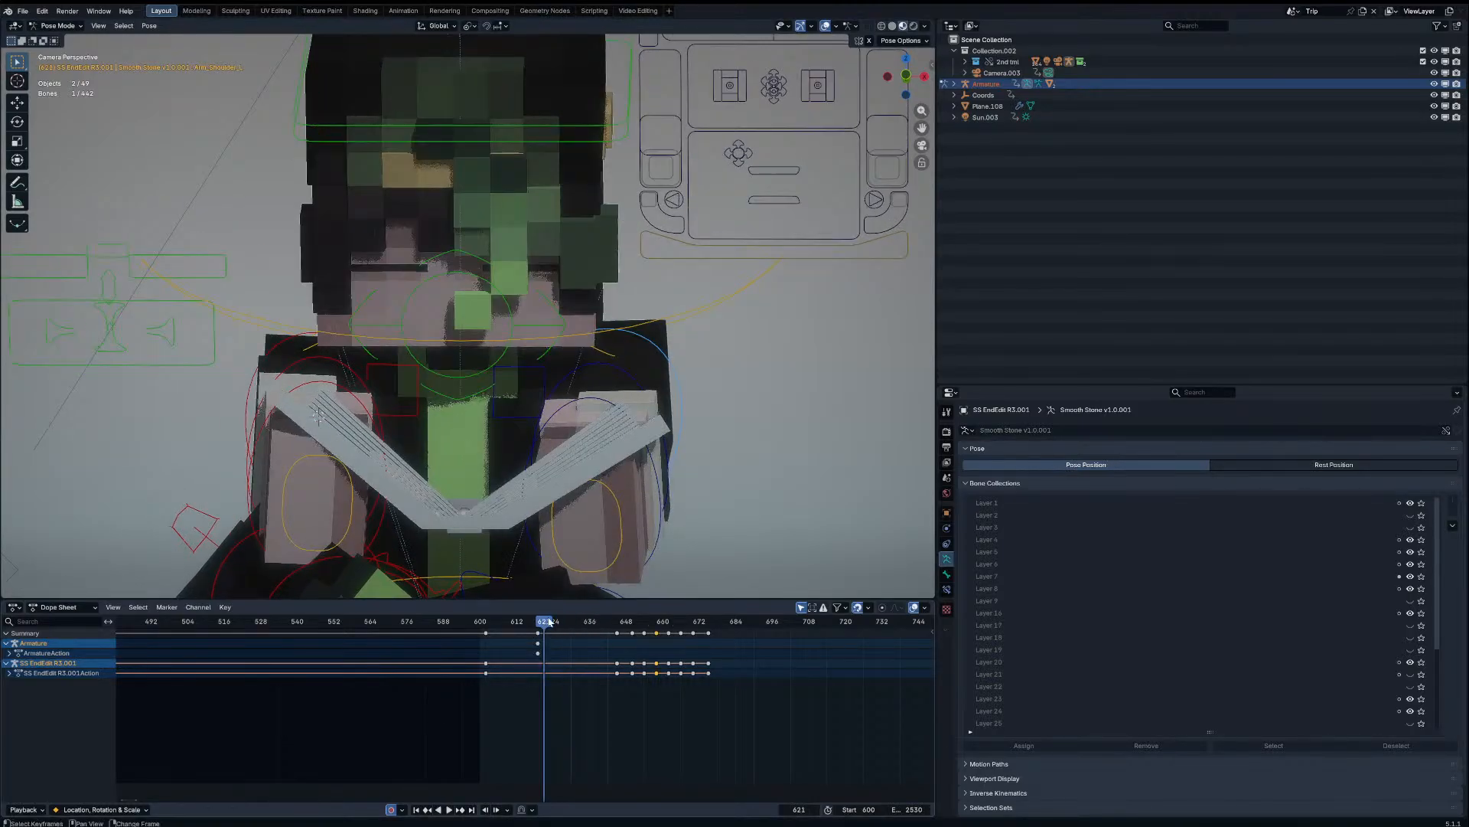
pyautogui.moveTo(546, 637); pyautogui.dragTo(571, 632)
pyautogui.hotkey('ctrl', 'Tab')
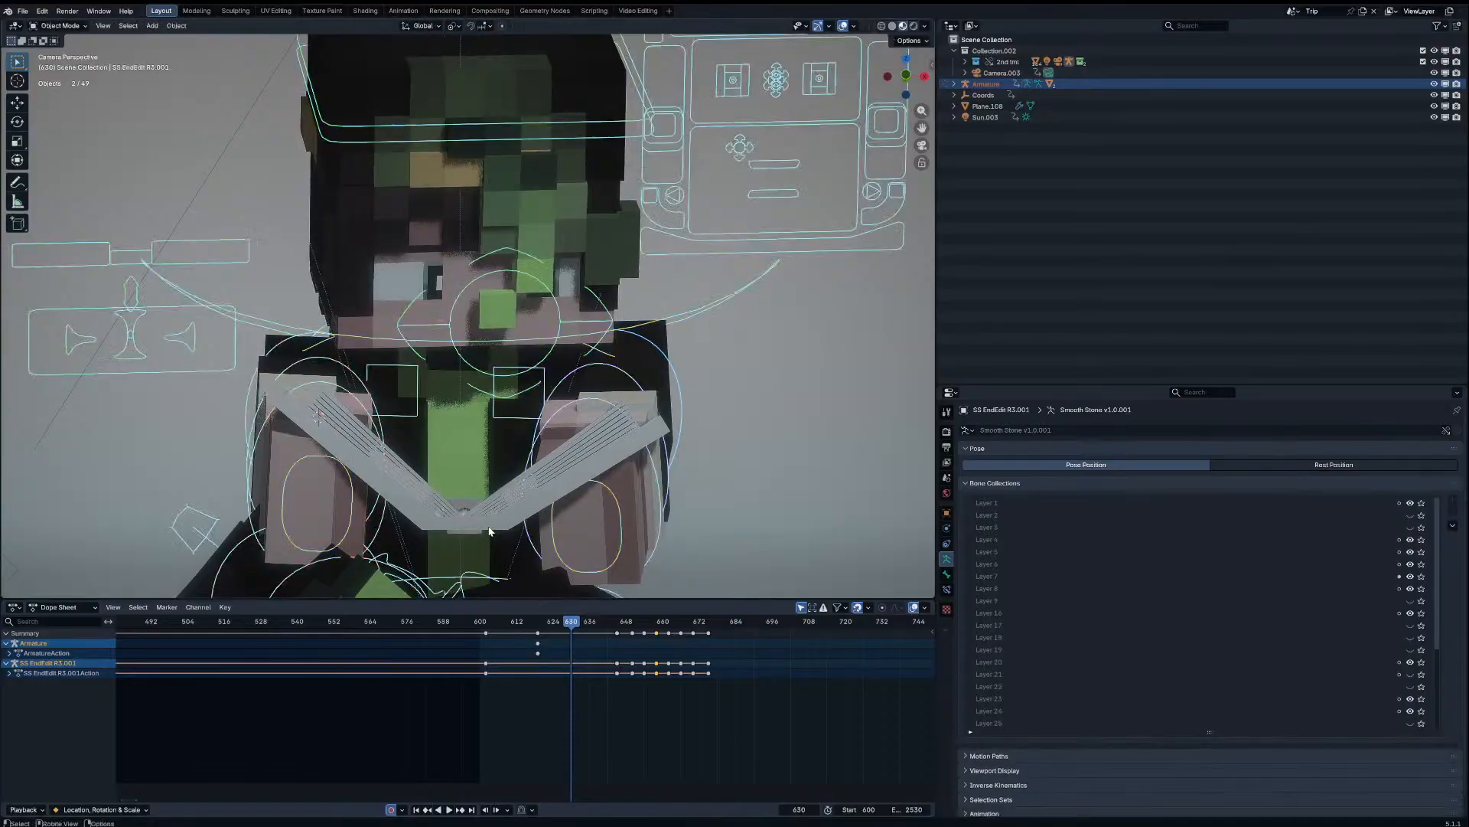
pyautogui.click(488, 528)
pyautogui.press('Tab')
pyautogui.scroll(-3, 486, 527)
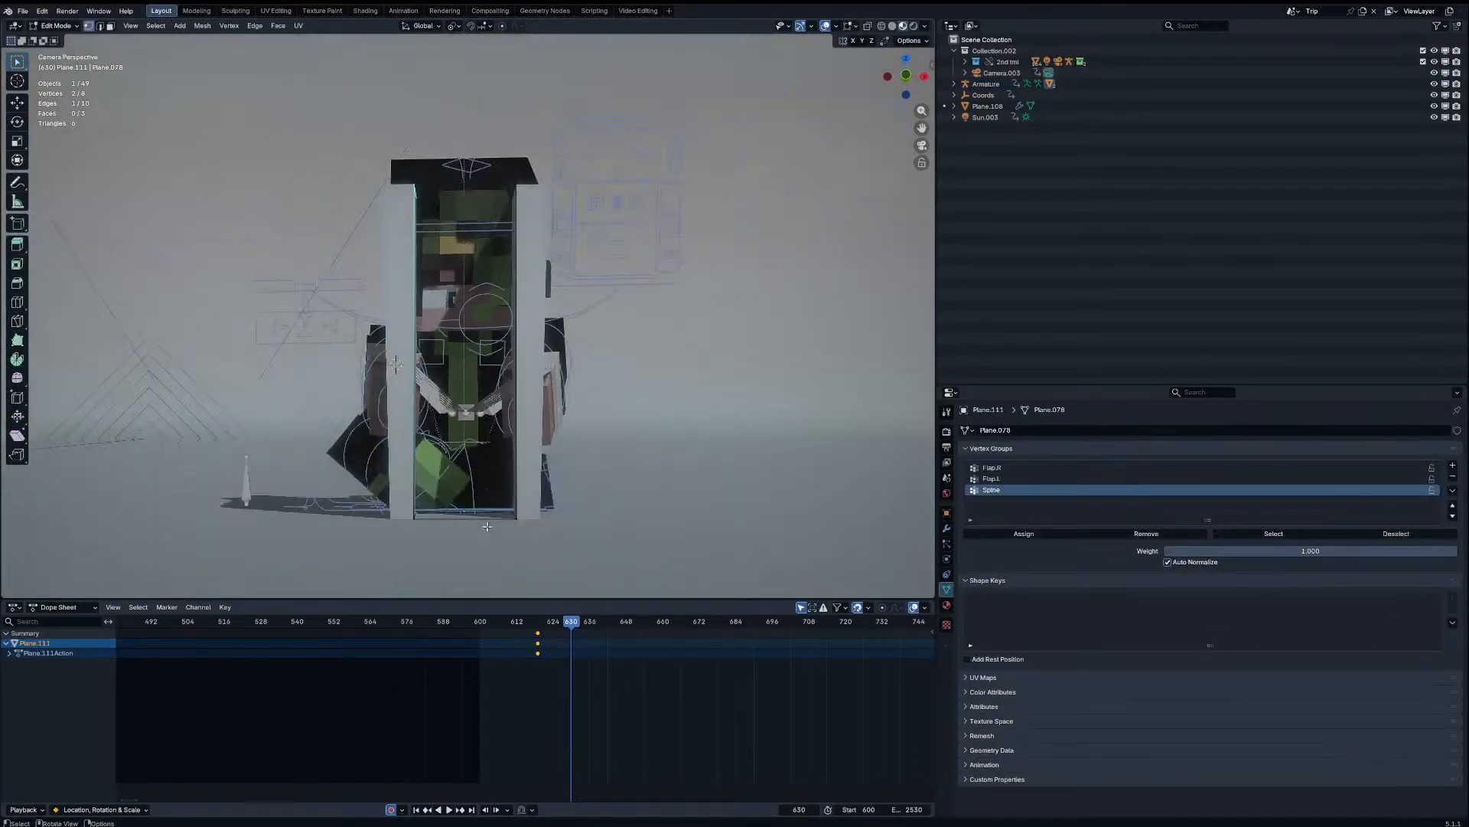
pyautogui.moveTo(487, 527); pyautogui.dragTo(589, 484, button='middle')
pyautogui.scroll(-3, 589, 483)
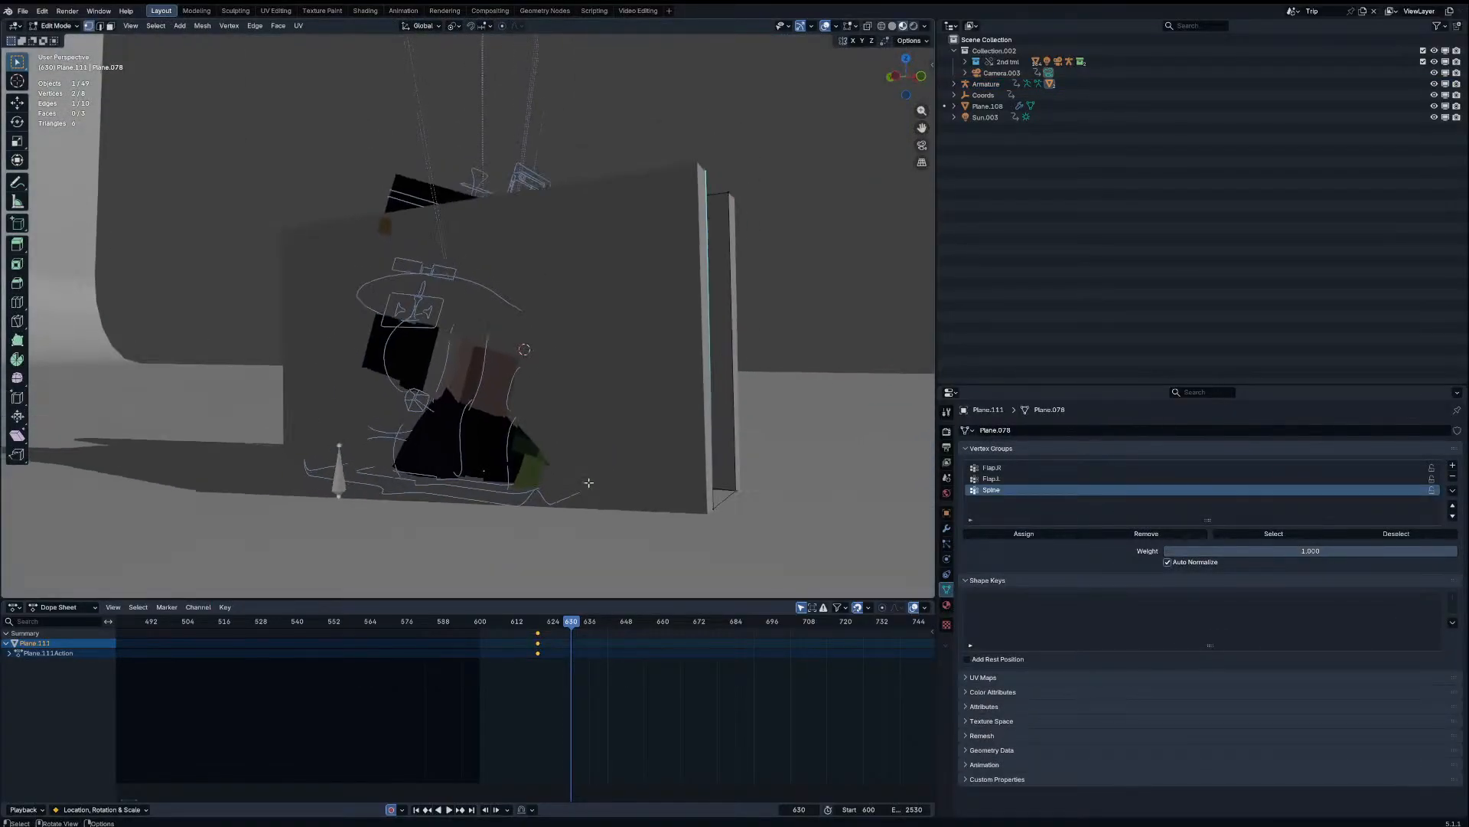
pyautogui.press('a')
pyautogui.press('KP_Decimal')
pyautogui.moveTo(813, 466); pyautogui.dragTo(441, 337, button='middle')
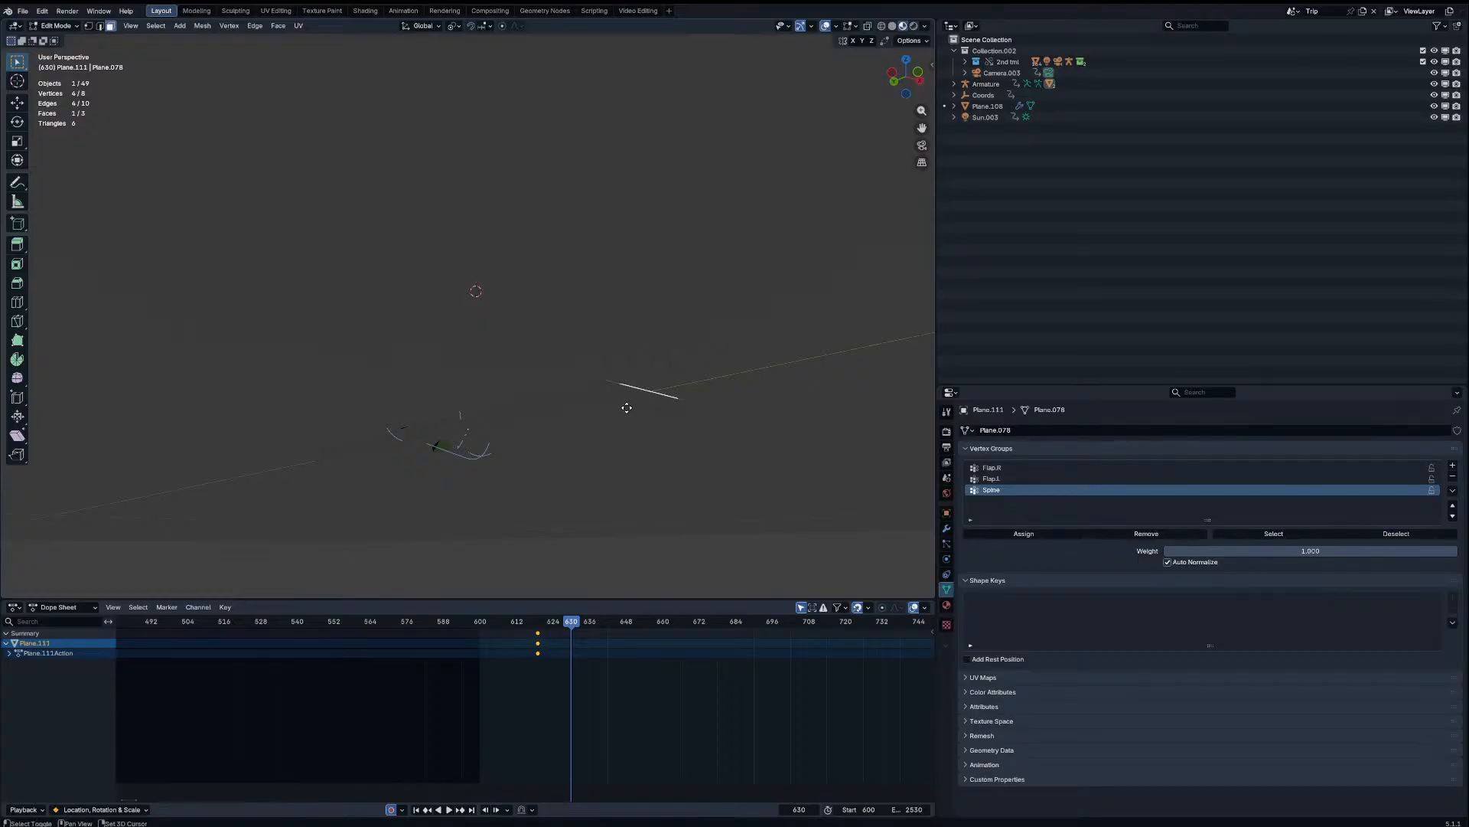
# Step: Duplicate the book cover's spine face in place, scale the copy along X and extrude it along Z
pyautogui.hotkey('shift', 'd')
pyautogui.press('Escape')
pyautogui.press('s')
pyautogui.press('x')
pyautogui.click(712, 426)
pyautogui.press('e')
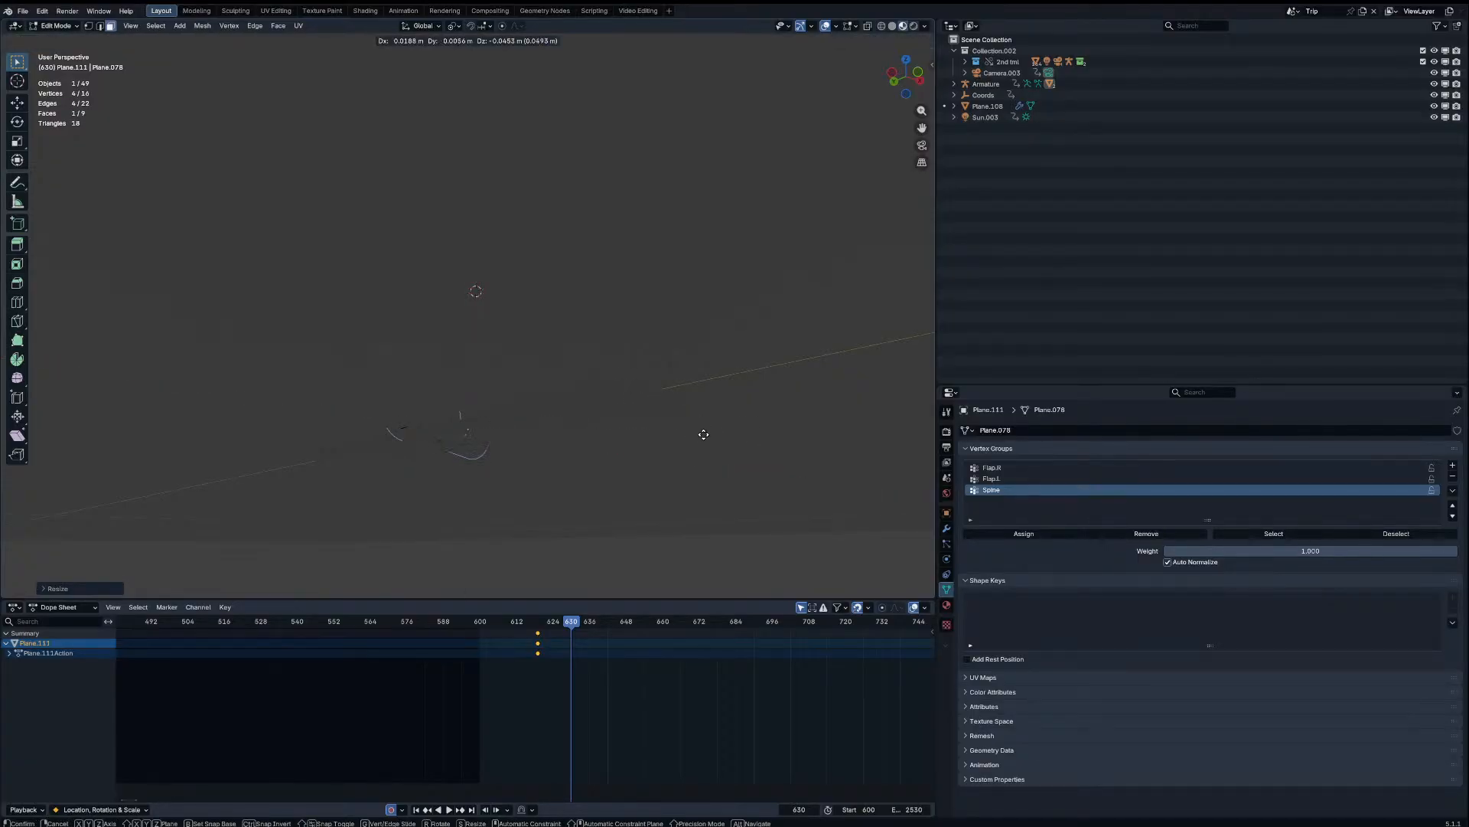
pyautogui.press('z')
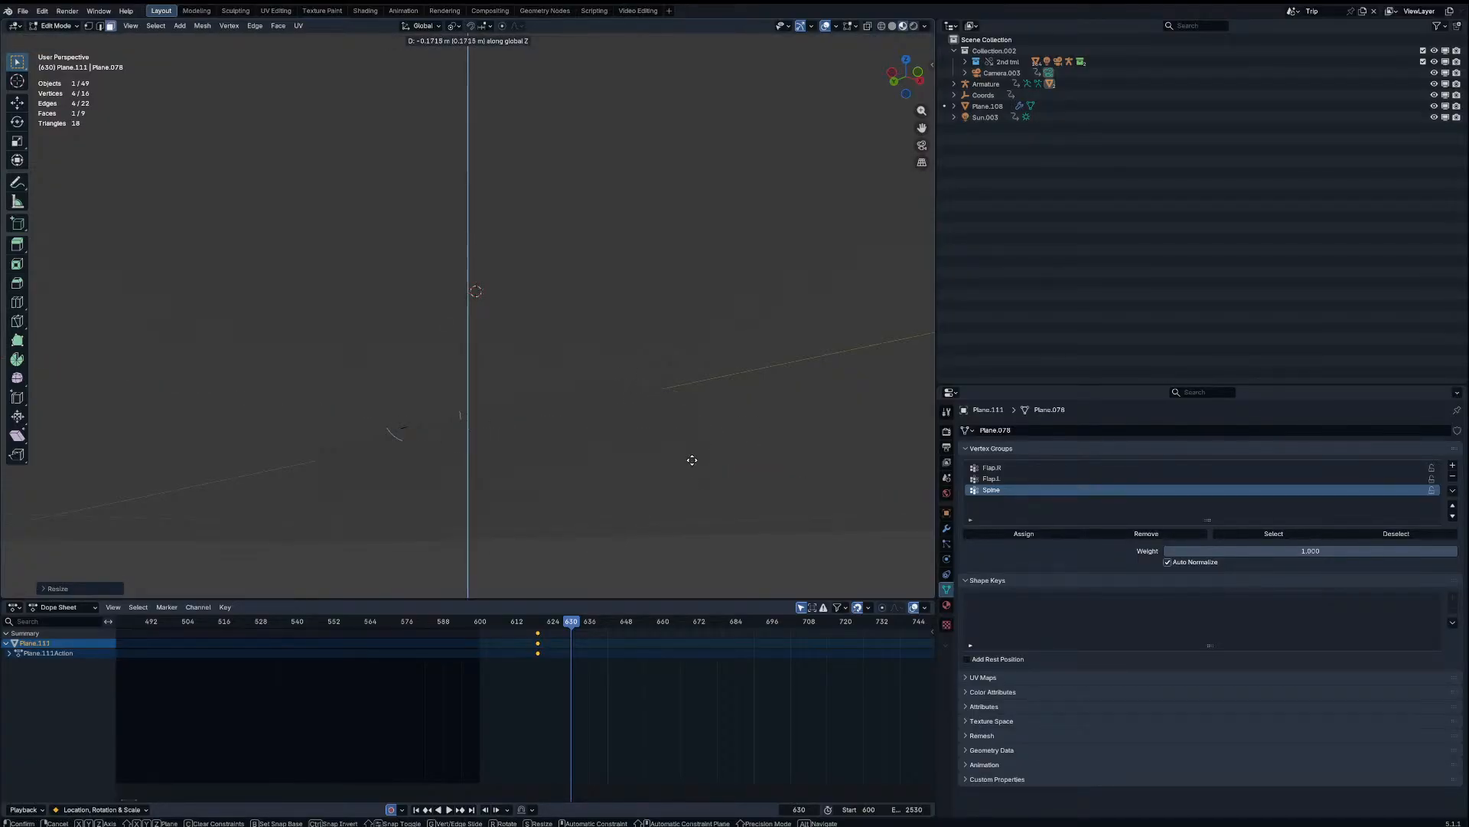
pyautogui.click(689, 436)
# Step: Toggle the Solidify modifier's viewport display to compare the cover and delete the extruded part of the spine copy
pyautogui.press('Tab')
pyautogui.moveTo(687, 434); pyautogui.dragTo(692, 479, button='middle')
pyautogui.scroll(3, 646, 459)
pyautogui.click(946, 528)
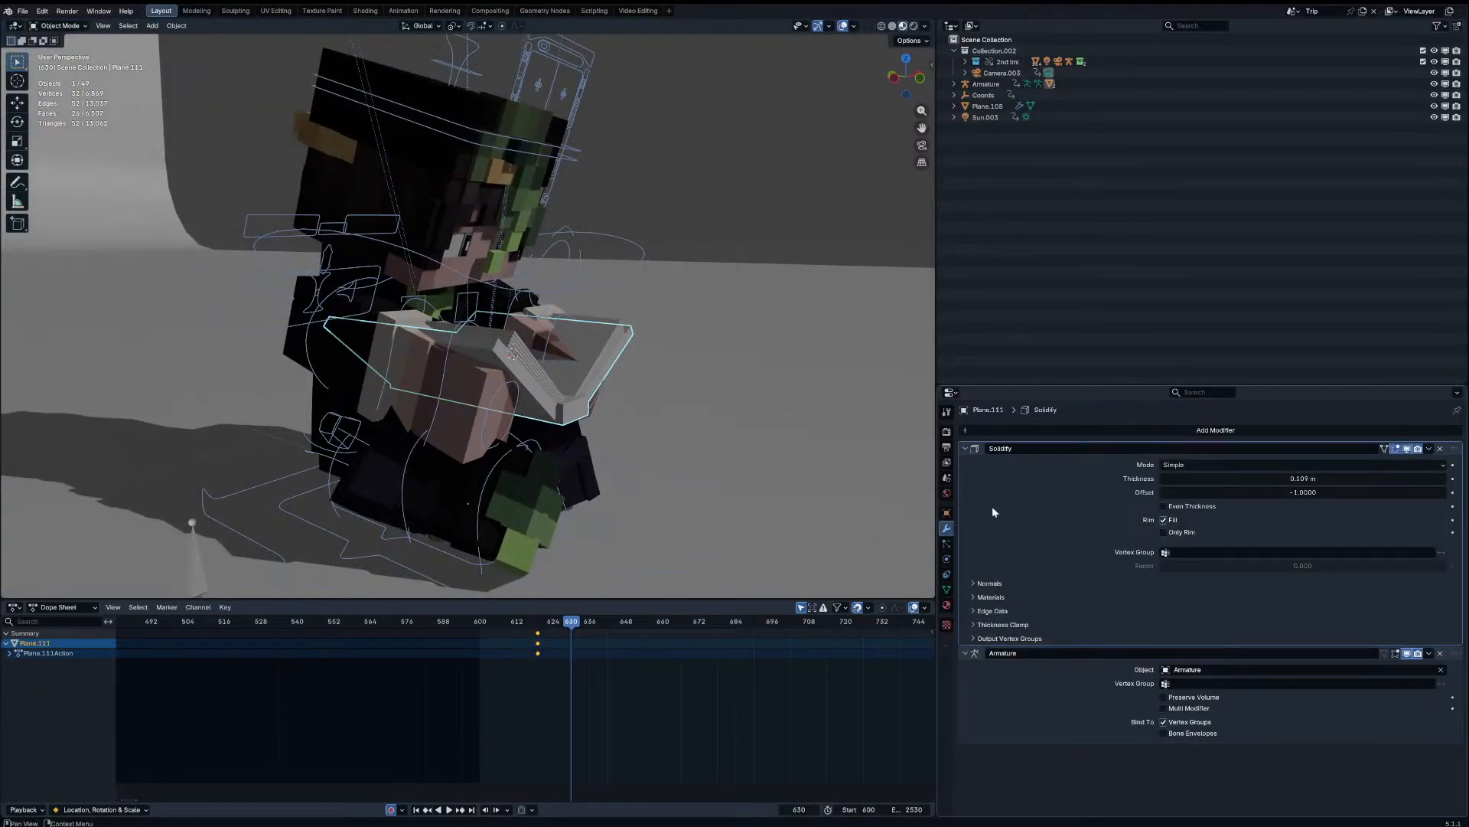
pyautogui.click(1409, 450)
pyautogui.click(1409, 452)
pyautogui.press('Tab')
pyautogui.press('x')
pyautogui.click(672, 437)
pyautogui.press('Tab')
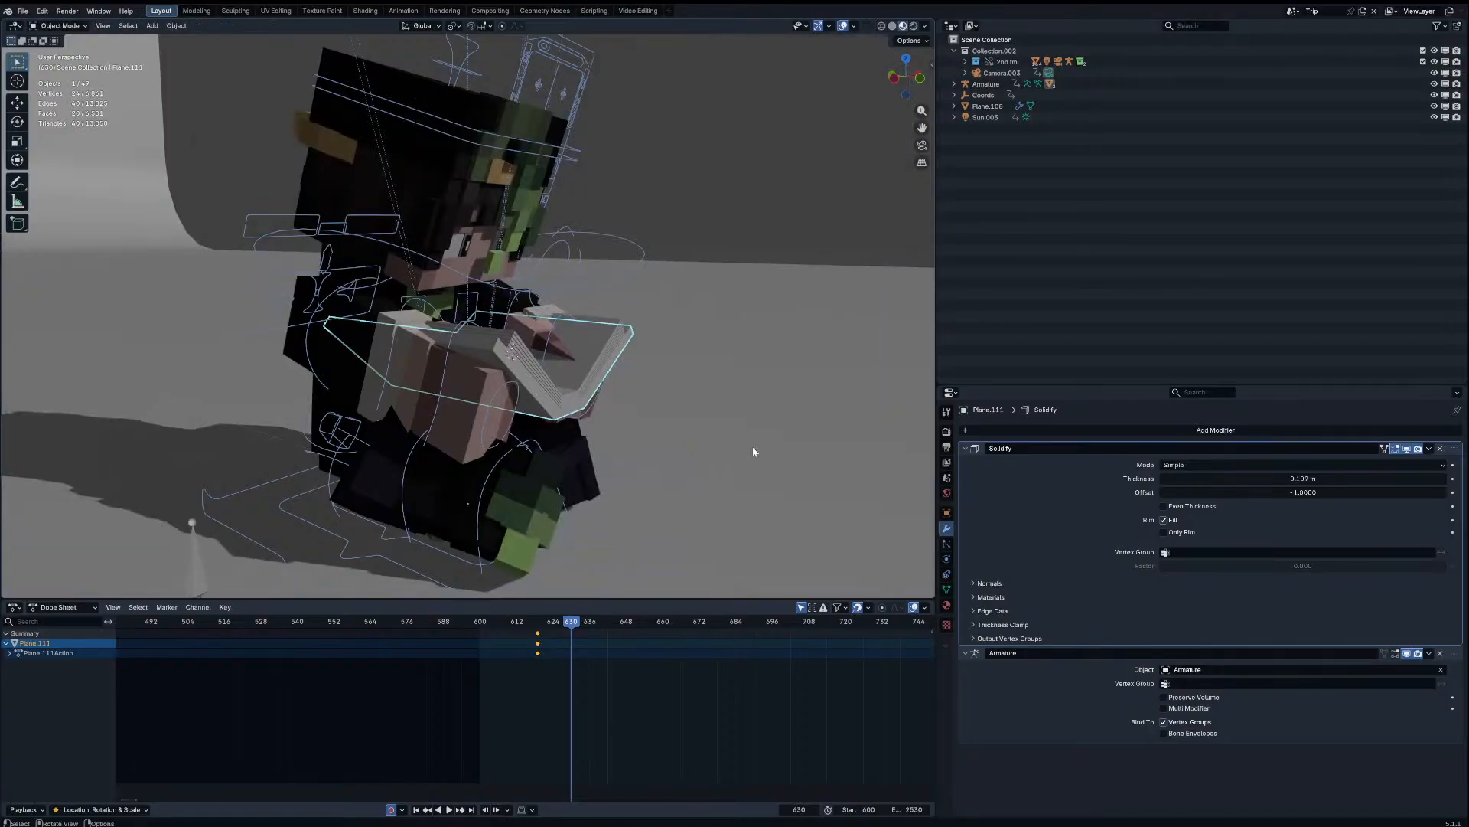
# Step: Apply the Solidify modifier on the book cover and scale the mesh along Y
pyautogui.hotkey('ctrl', 'a')
pyautogui.moveTo(700, 450); pyautogui.dragTo(621, 471, button='middle')
pyautogui.press('Tab')
pyautogui.scroll(-3, 650, 477)
pyautogui.press('a')
pyautogui.press('s')
pyautogui.press('y')
pyautogui.click(658, 479)
# Step: Try moving the end face of the spine block and check the cover in Object Mode
pyautogui.click(644, 447)
pyautogui.press('g')
pyautogui.rightClick(650, 302)
pyautogui.moveTo(651, 302); pyautogui.dragTo(601, 353, button='middle')
pyautogui.press('Tab')
pyautogui.scroll(2, 616, 340)
pyautogui.press('Tab')
pyautogui.scroll(-2, 519, 516)
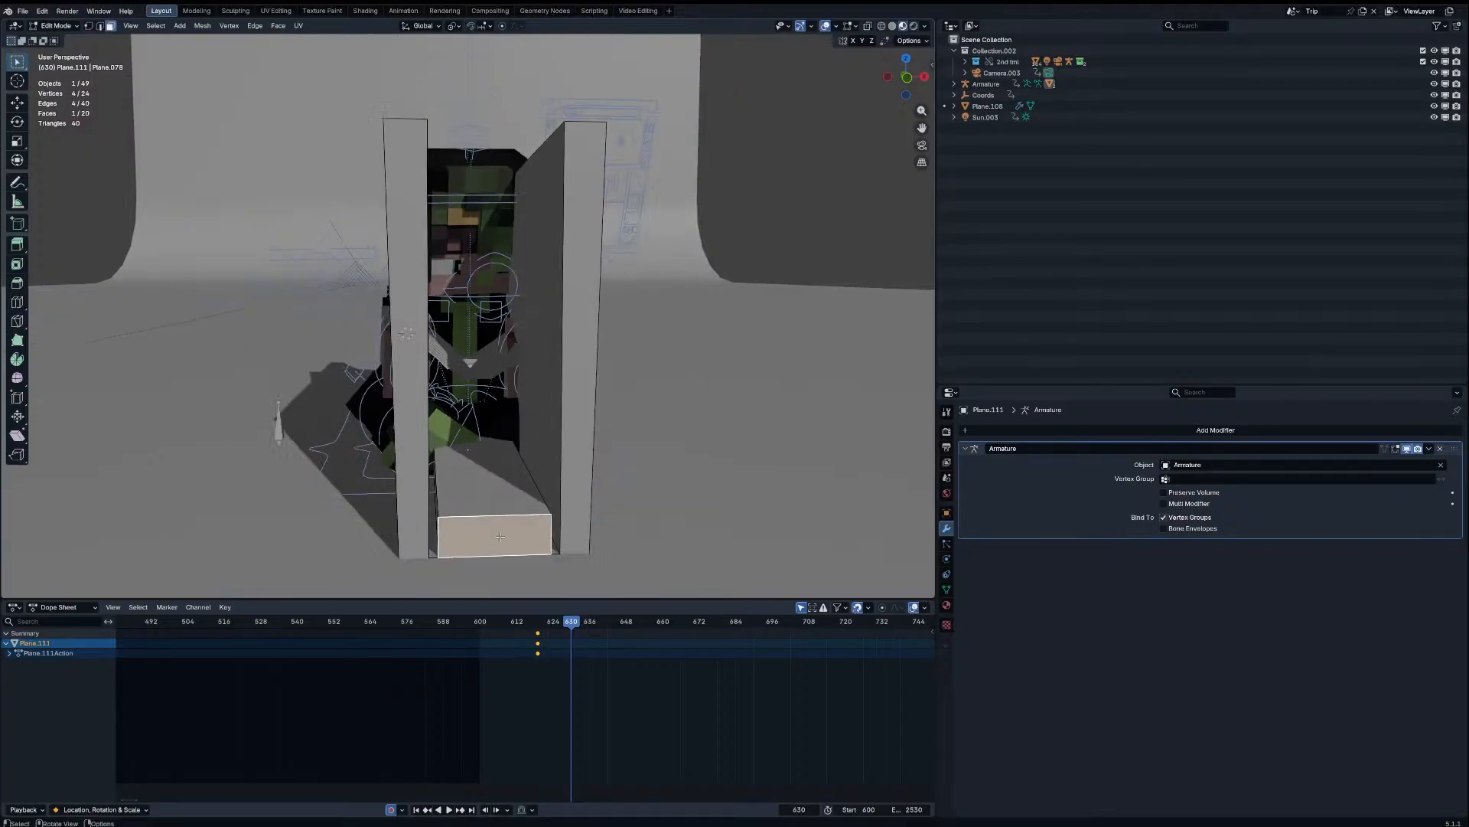
# Step: Select the whole linked spine block and delete it from the cover mesh
pyautogui.press('l')
pyautogui.press('x')
pyautogui.click(506, 502)
pyautogui.moveTo(508, 502); pyautogui.dragTo(522, 456, button='middle')
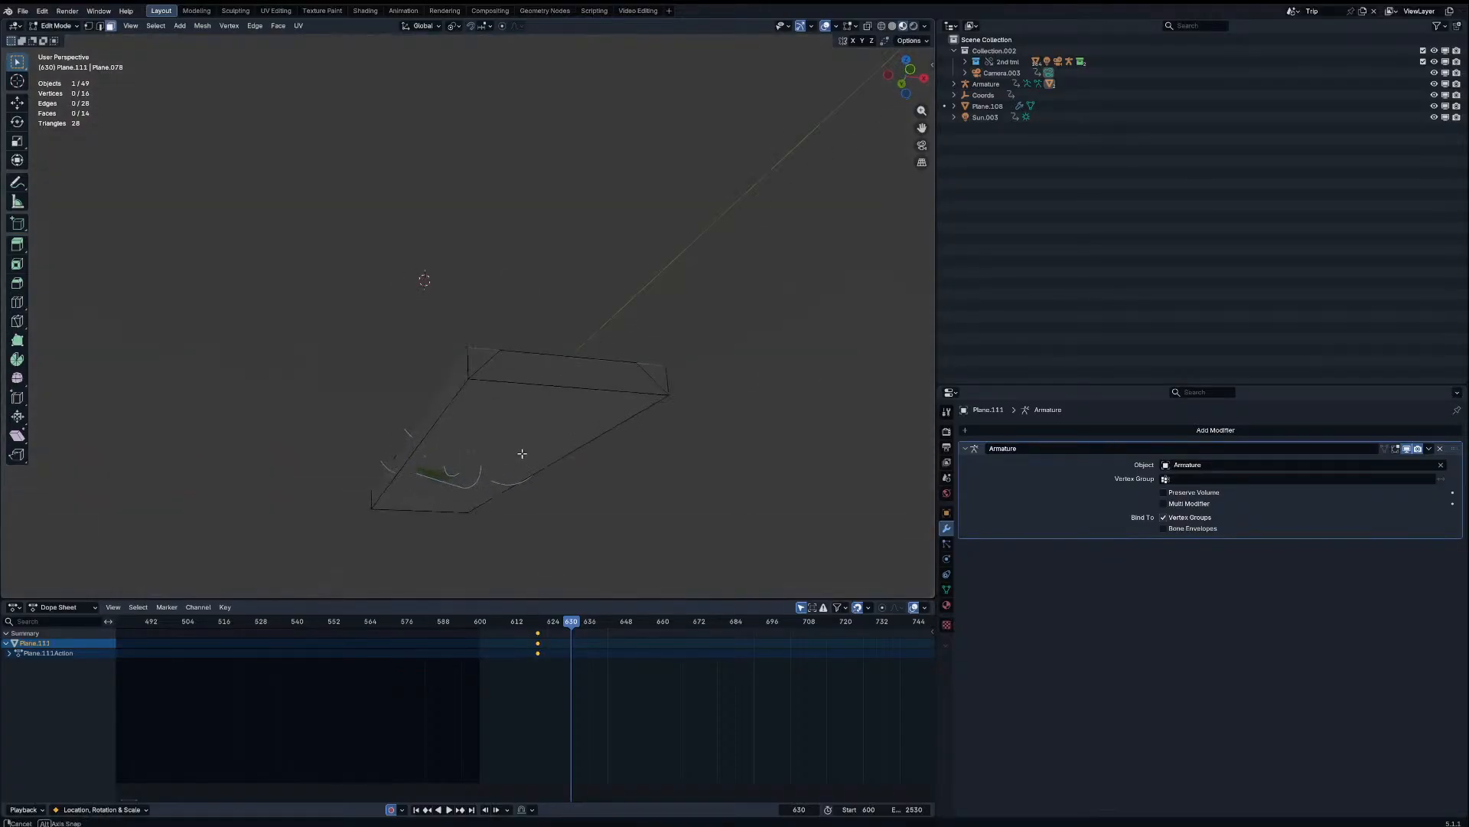
# Step: Extrude the bottom face of the book's spine block downward and check the cover in Object Mode
pyautogui.click(524, 455)
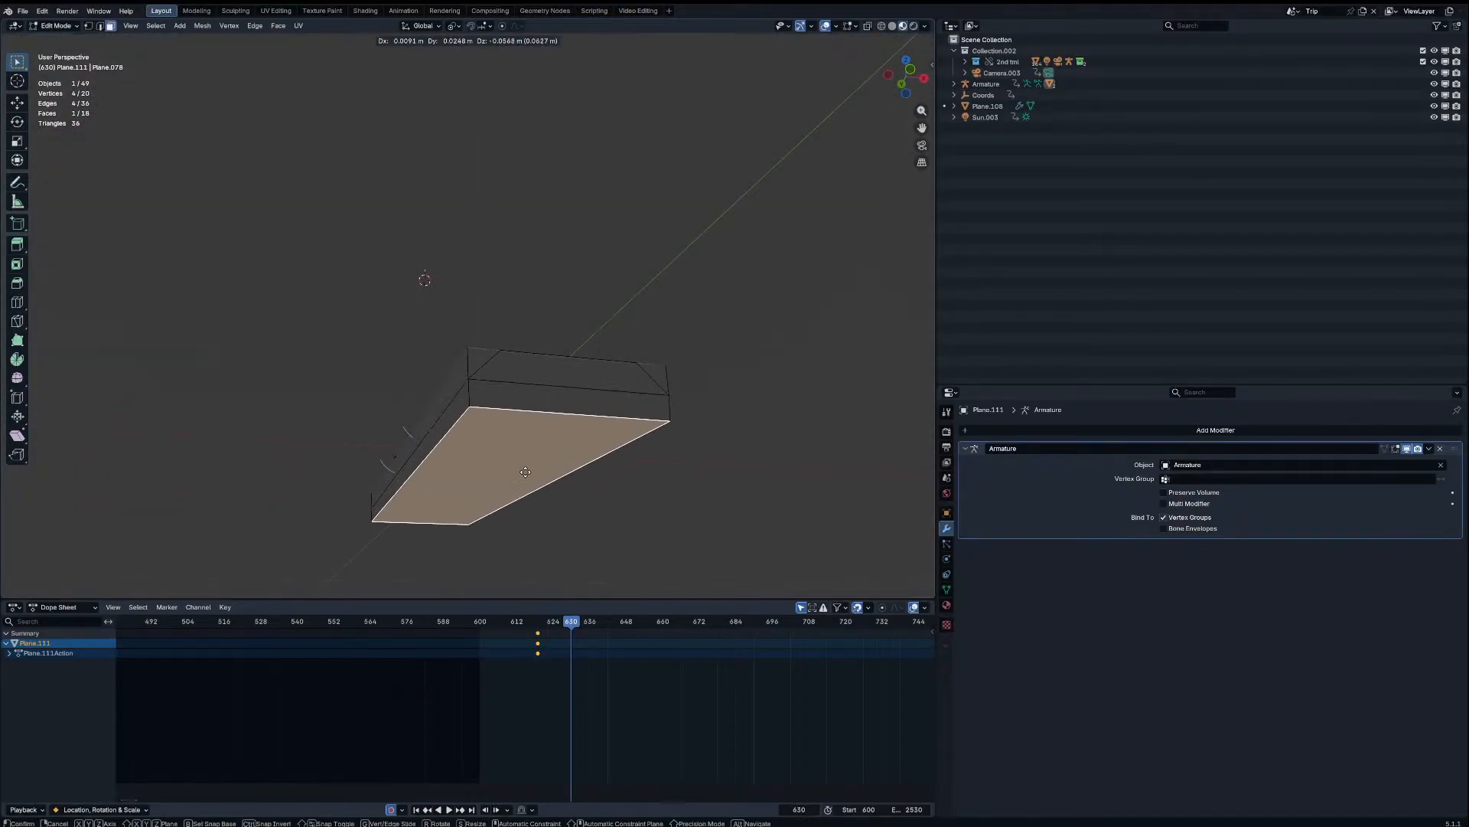
pyautogui.press('Tab')
pyautogui.moveTo(524, 455); pyautogui.dragTo(507, 497, button='middle')
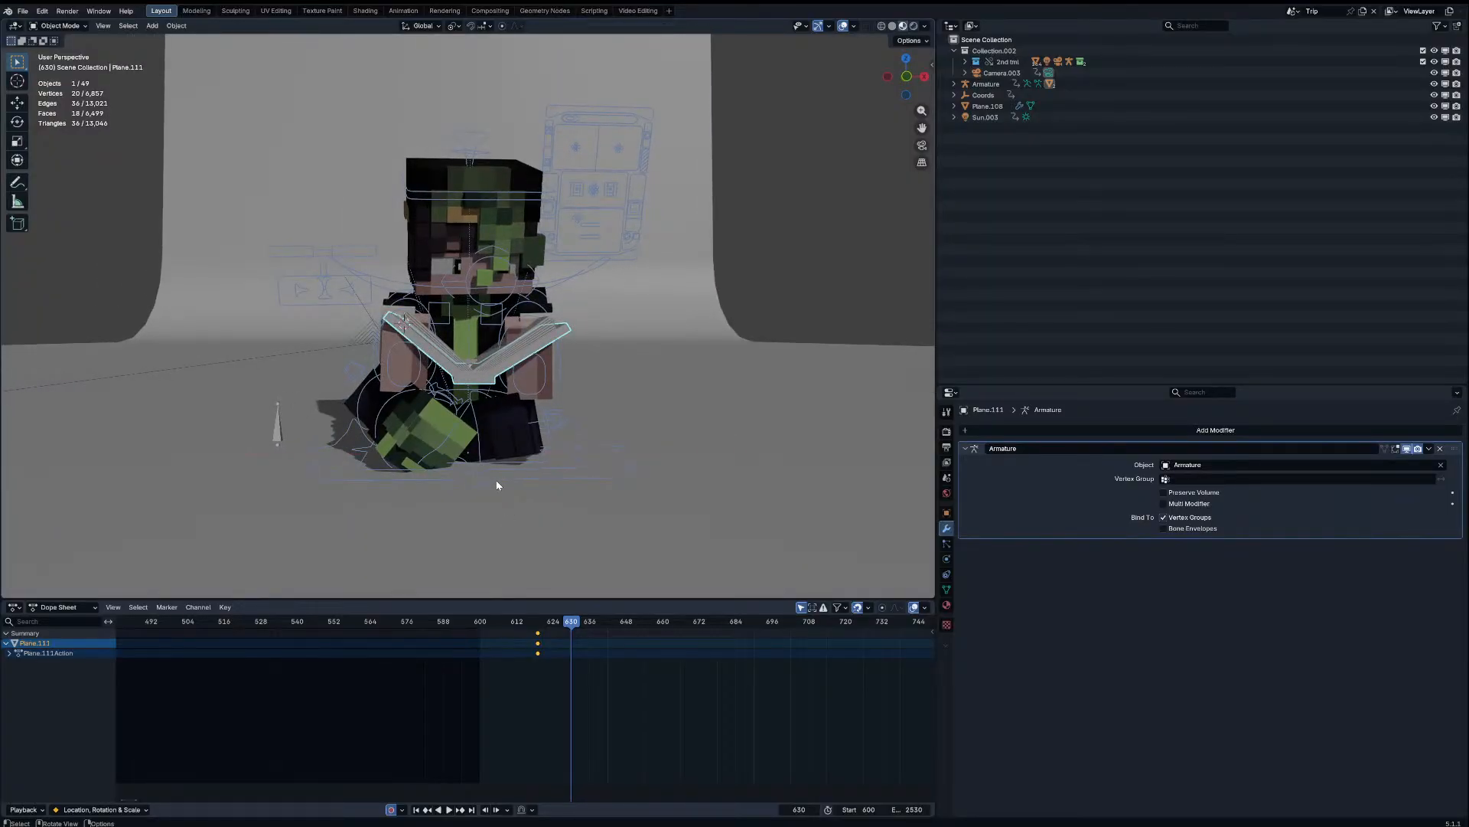
pyautogui.press('Tab')
pyautogui.moveTo(600, 349); pyautogui.dragTo(602, 328, button='middle')
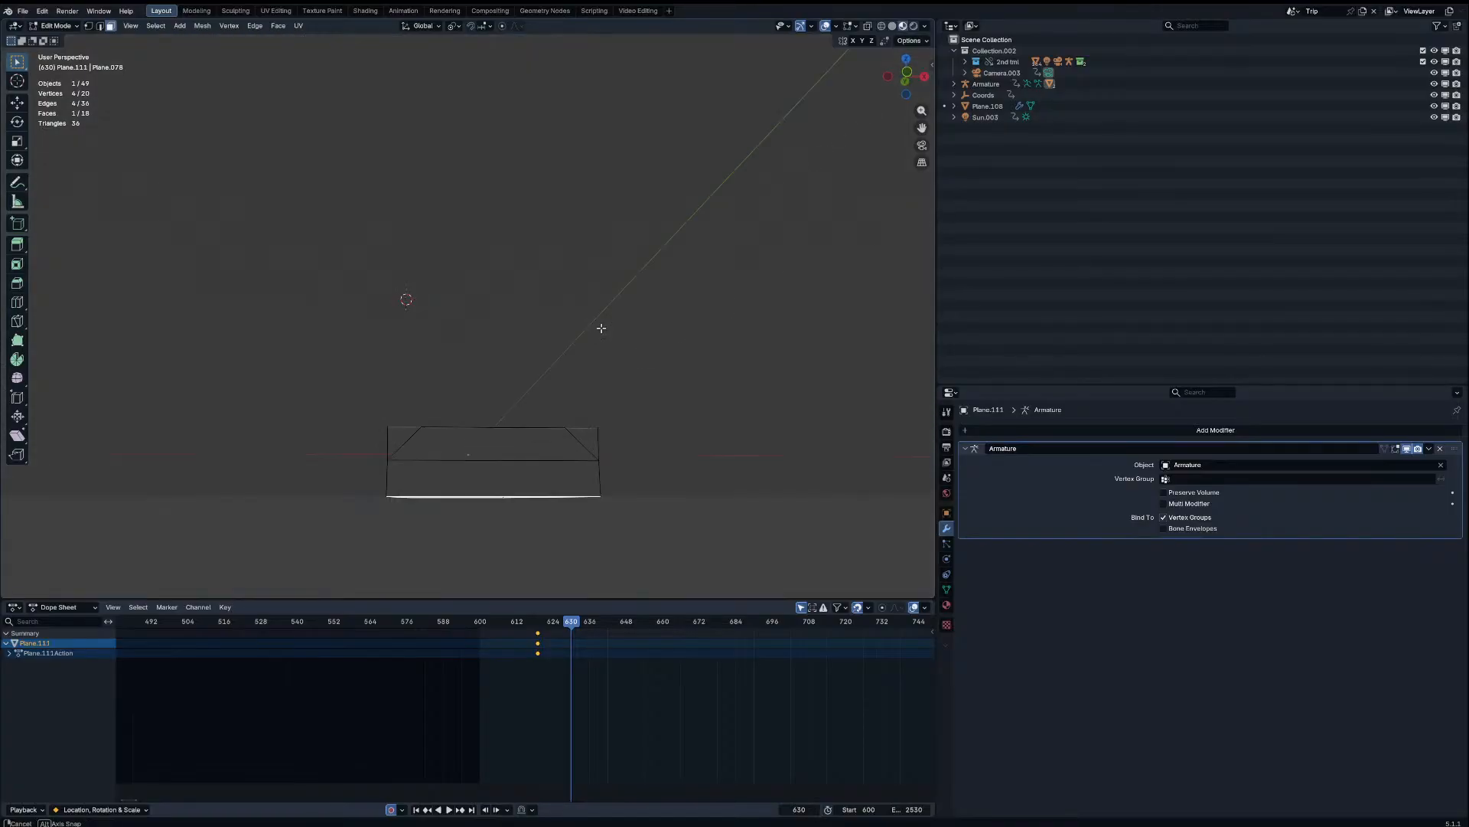
pyautogui.press('Tab')
# Step: Play the book animation from the camera view and review the shot from the start frame
pyautogui.press('KP_0')
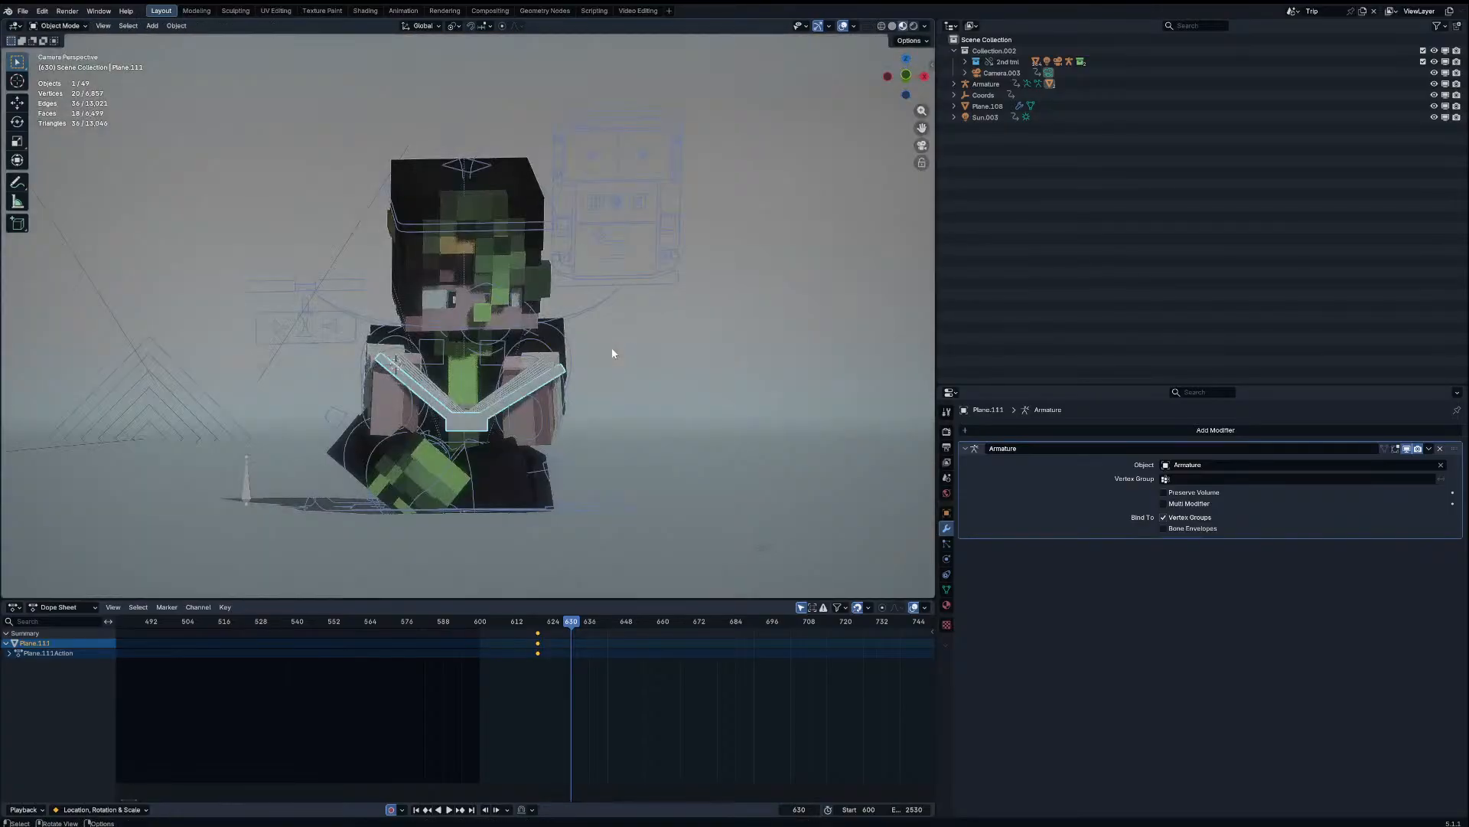
pyautogui.press('space')
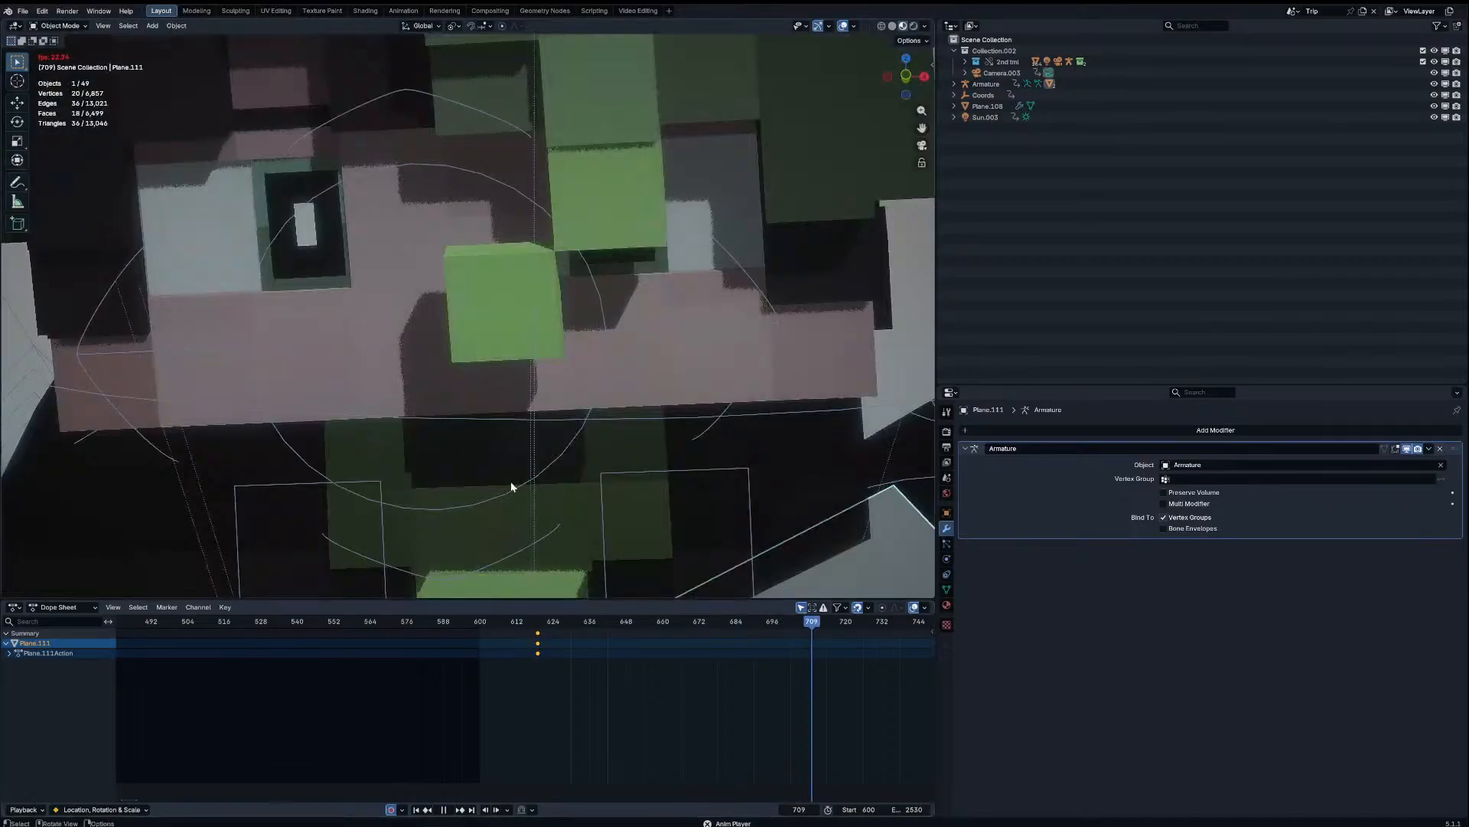
pyautogui.hotkey('shift', 'Left')
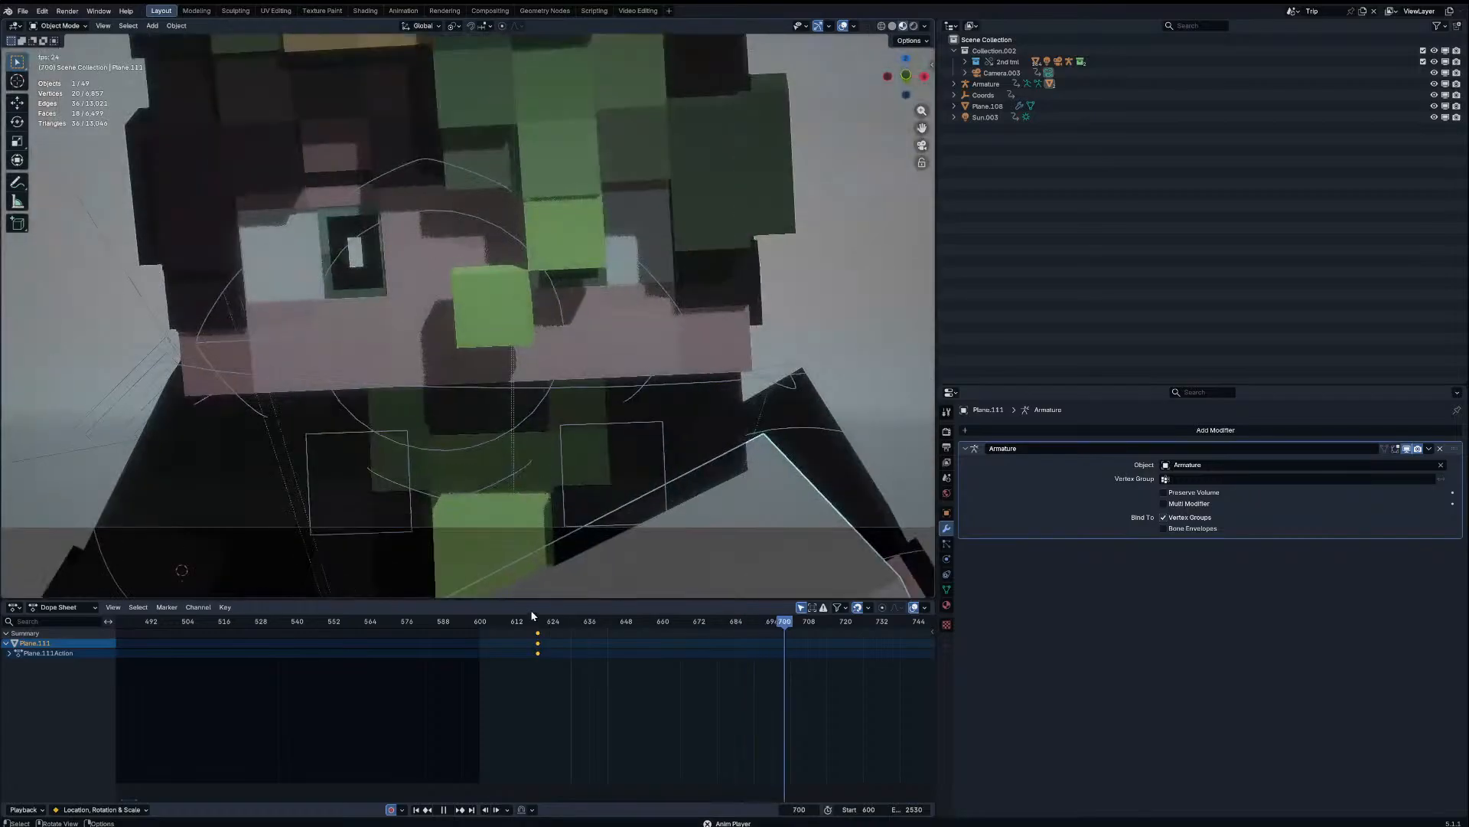
pyautogui.hotkey('shift', 'Left')
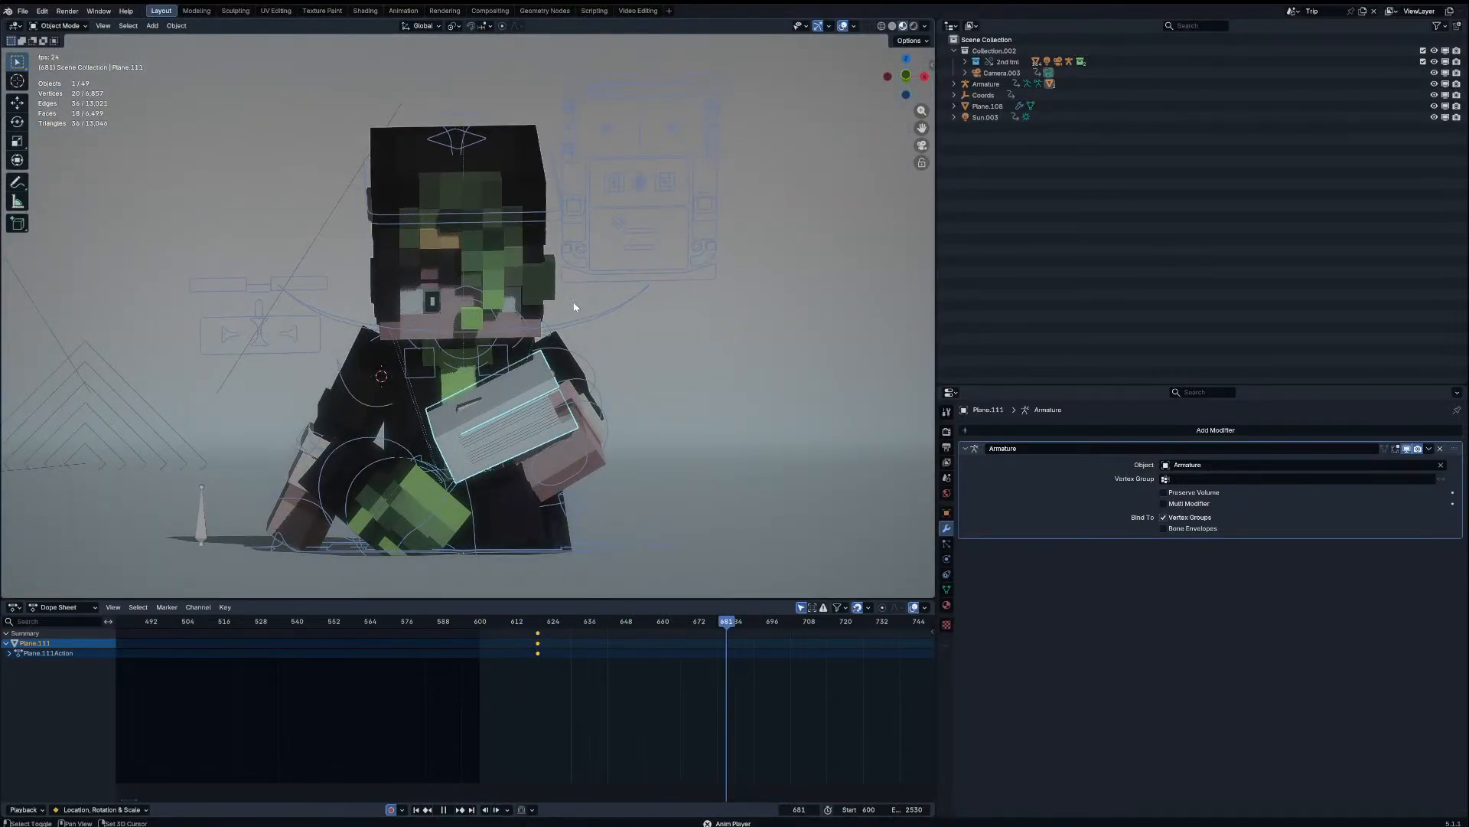
# Step: Put the character rig in Pose Mode and lower both eye blink controls at frame 666 to close the eyes
pyautogui.click(659, 207)
pyautogui.hotkey('ctrl', 'Tab')
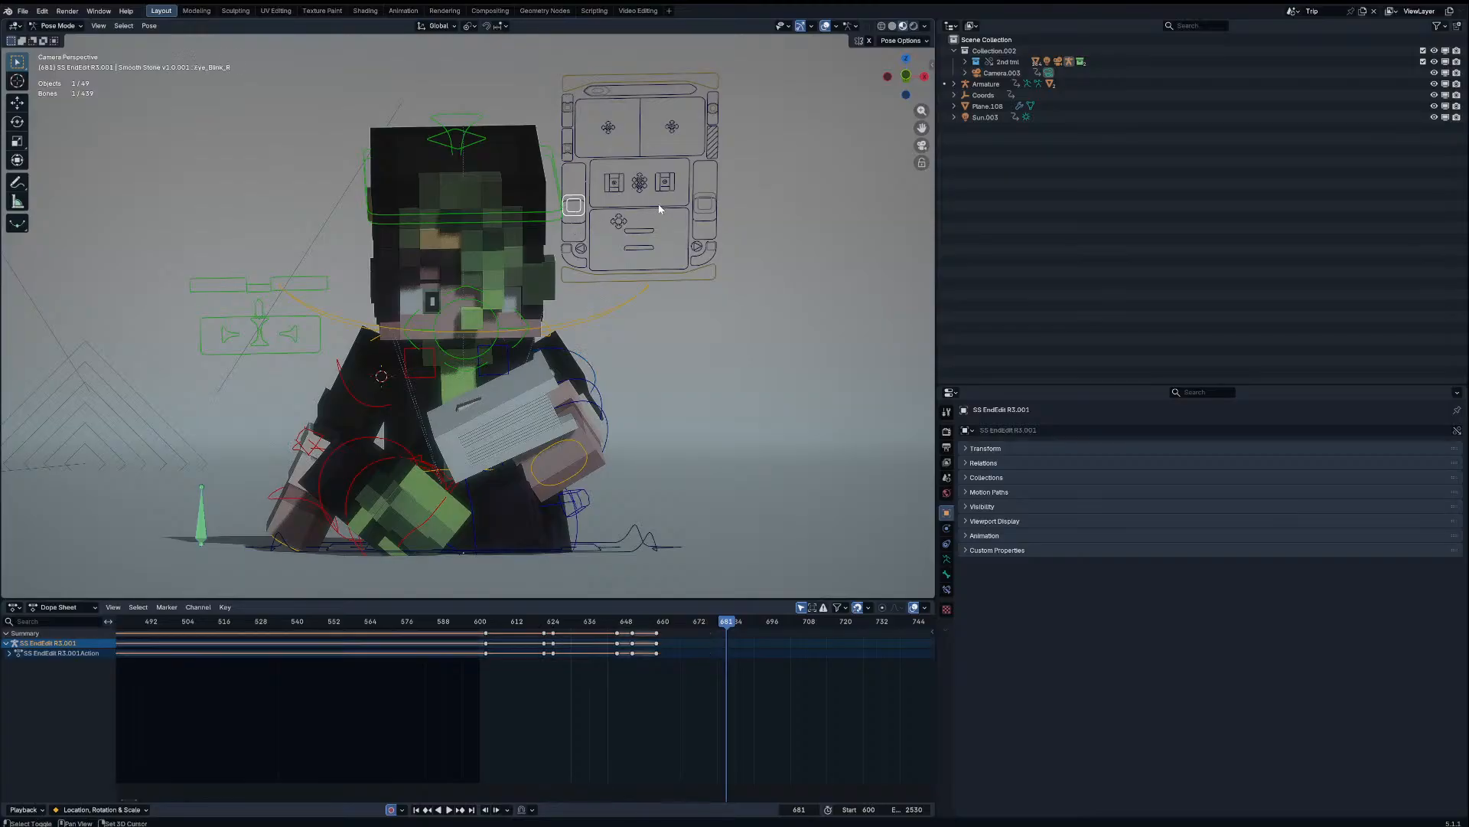
pyautogui.keyDown('shift'); pyautogui.click(709, 209); pyautogui.keyUp('shift')
pyautogui.scroll(4, 672, 647)
pyautogui.moveTo(703, 624); pyautogui.dragTo(742, 625)
pyautogui.press('Left')
pyautogui.press('Left')
pyautogui.press('Left')
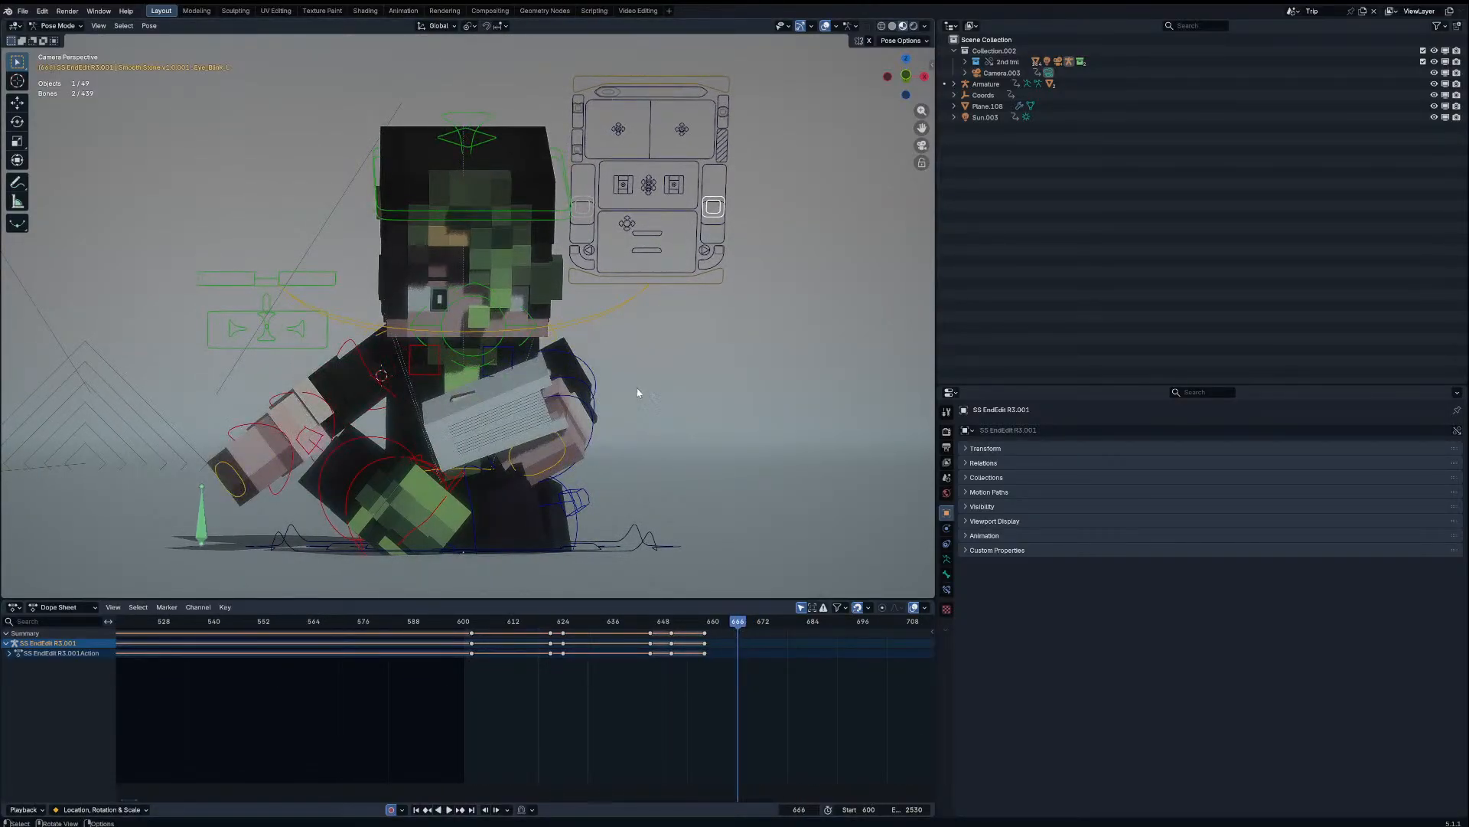
pyautogui.press('Right')
pyautogui.press('g')
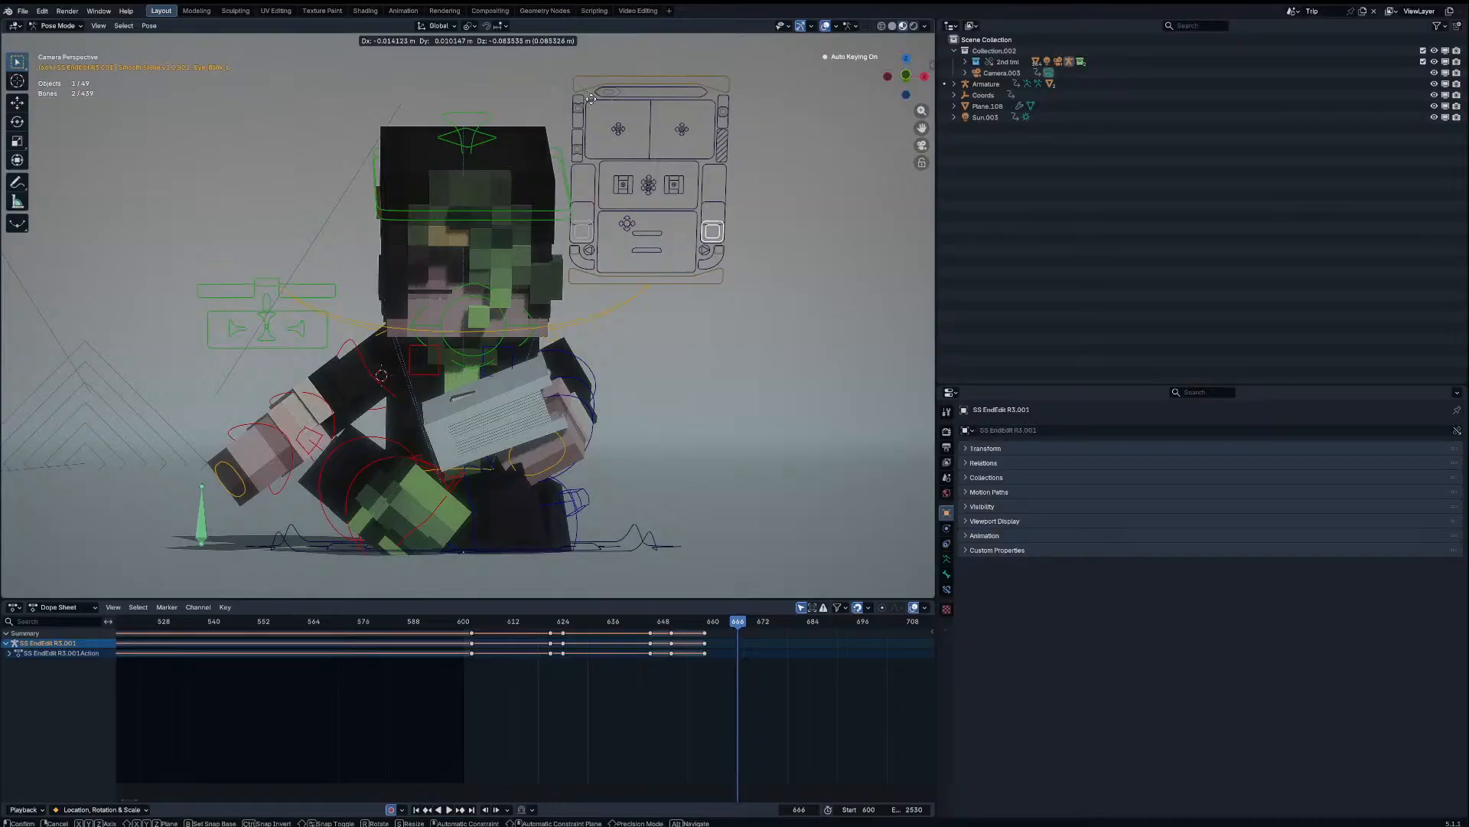
pyautogui.click(591, 99)
# Step: Raise both eye blink controls partway at frame 670 and adjust them again at frame 675
pyautogui.press('Right')
pyautogui.press('Right')
pyautogui.press('Right')
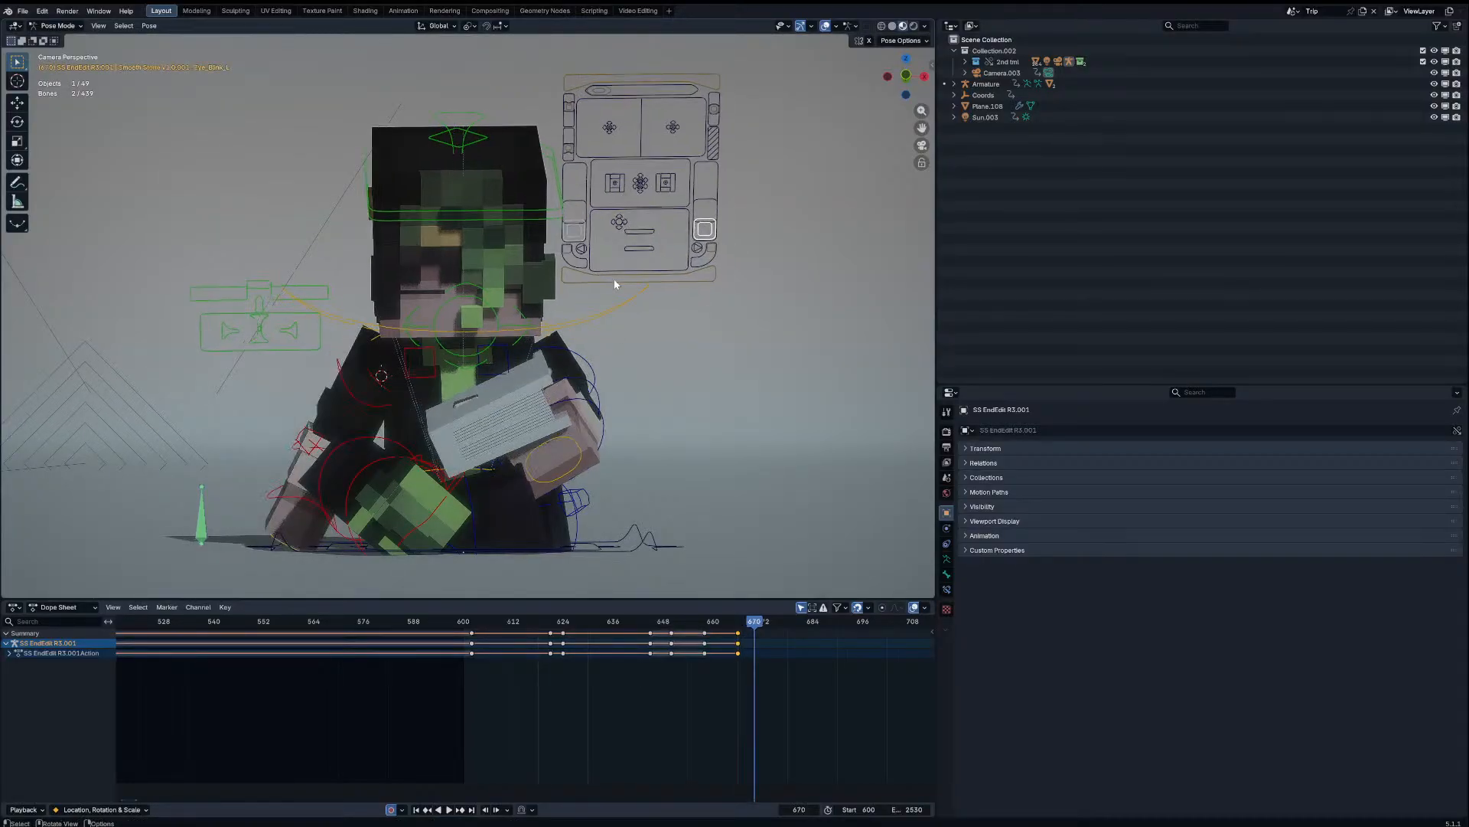
pyautogui.press('g')
pyautogui.click(637, 199)
pyautogui.press('Right')
pyautogui.press('Right')
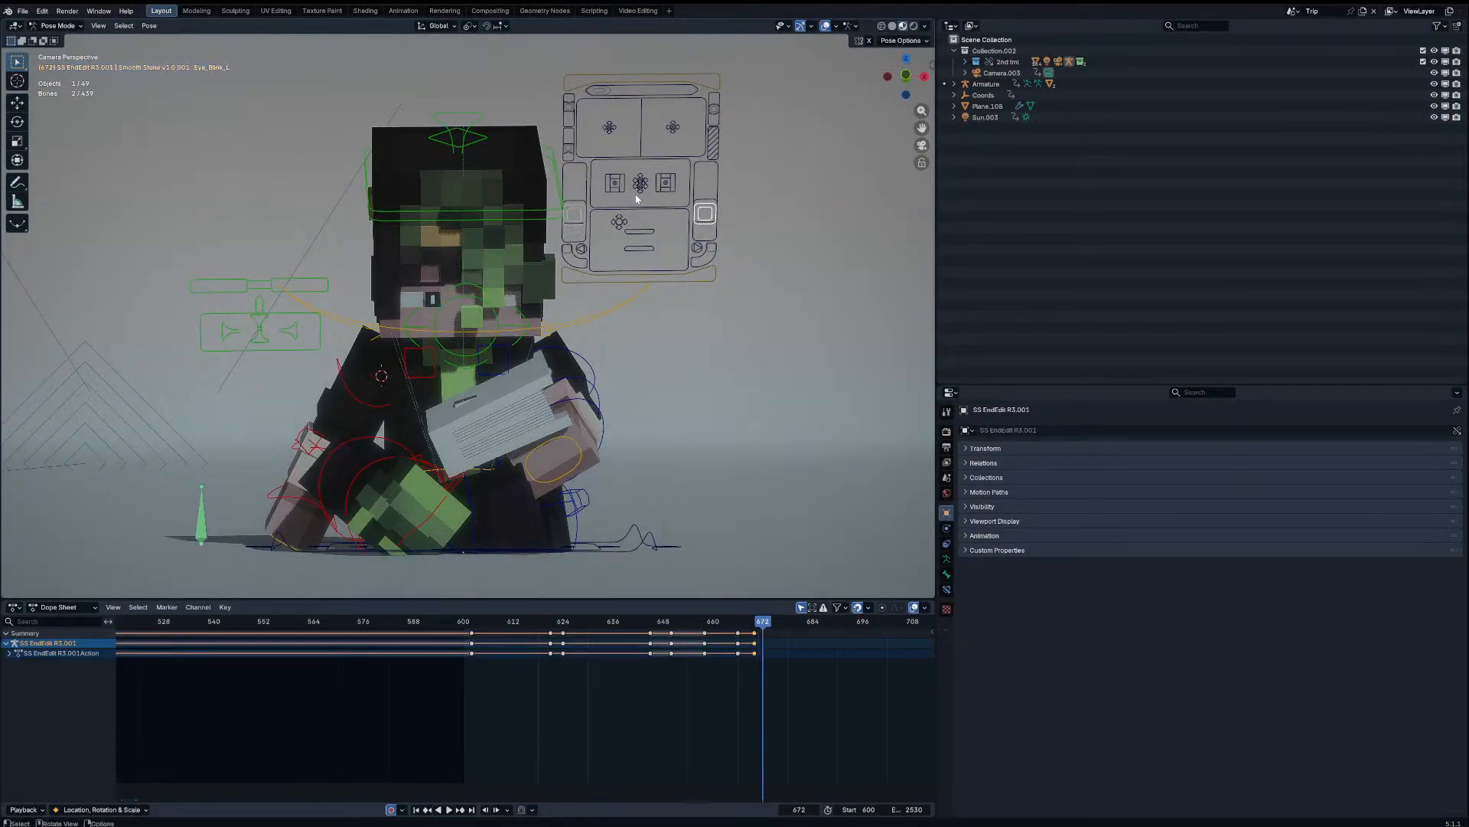
pyautogui.press('Right')
pyautogui.press('g')
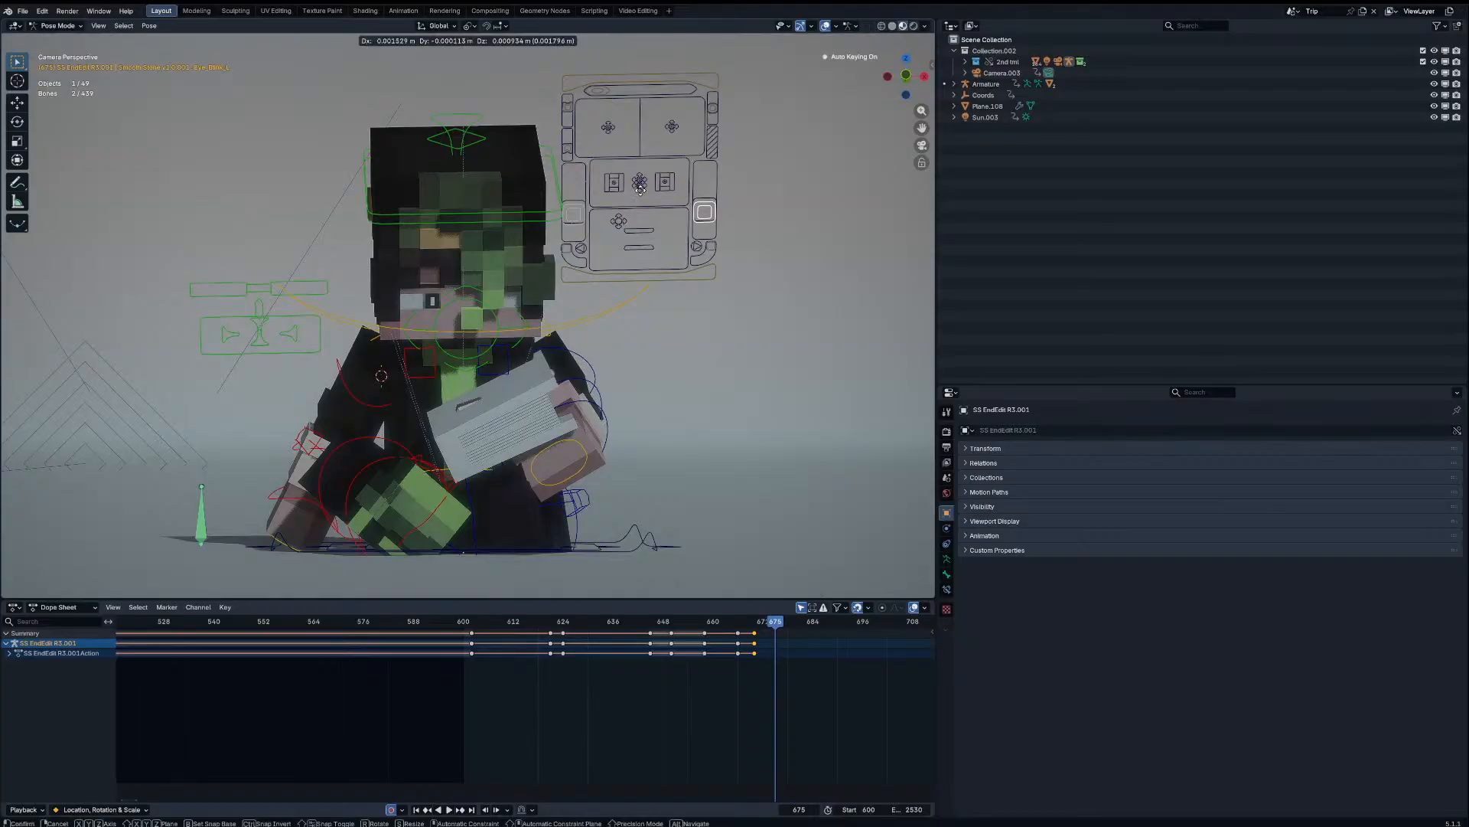
pyautogui.click(591, 233)
# Step: Reposition the character's eyes control at frame 675
pyautogui.click(498, 317)
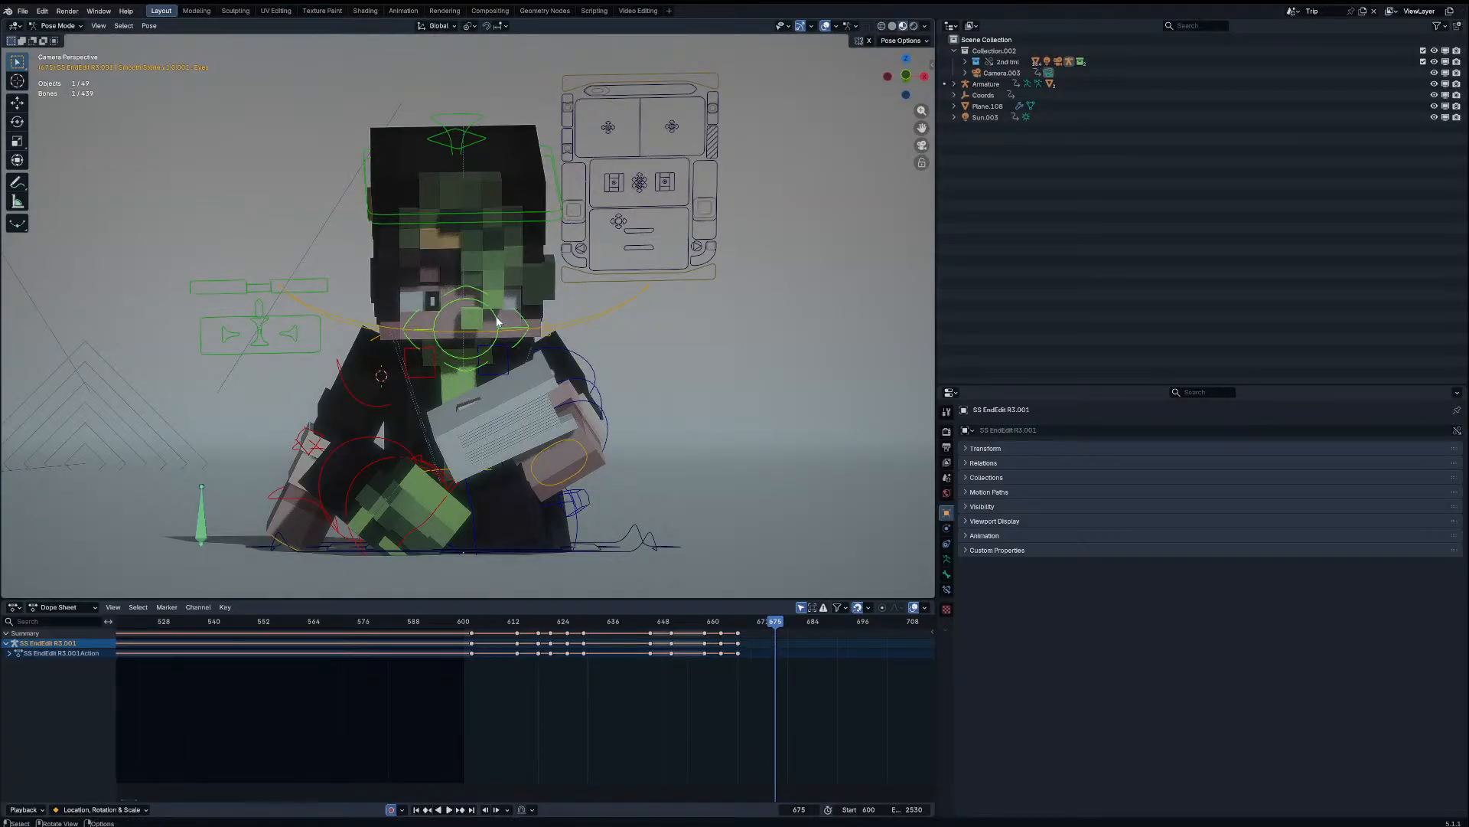
pyautogui.press('g')
pyautogui.click(511, 342)
# Step: Step through the keyframes with all rig bones selected to examine the eye motion up close between frames 670 and 689
pyautogui.press('a')
pyautogui.press('Down')
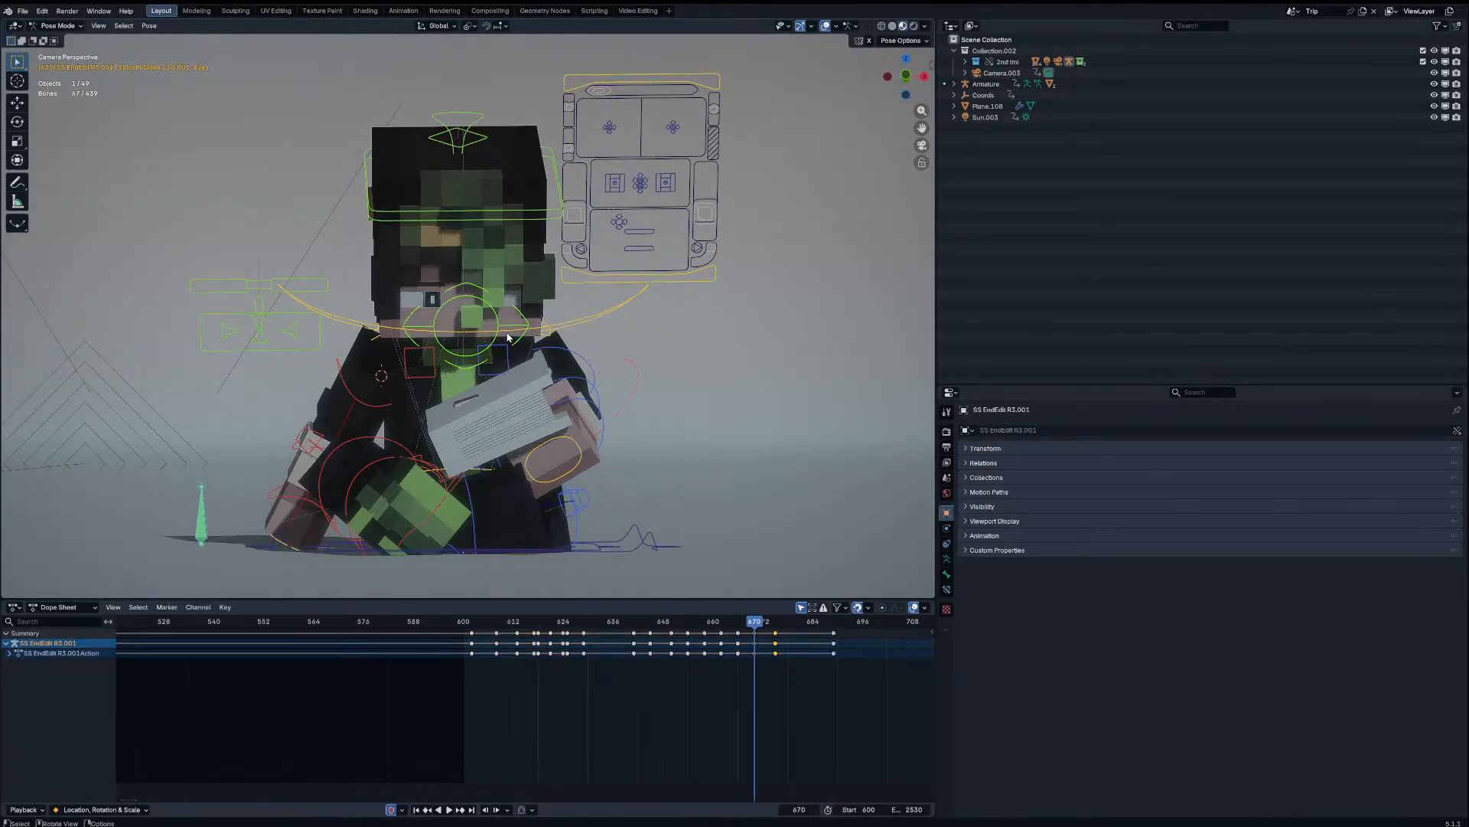
pyautogui.press('Up')
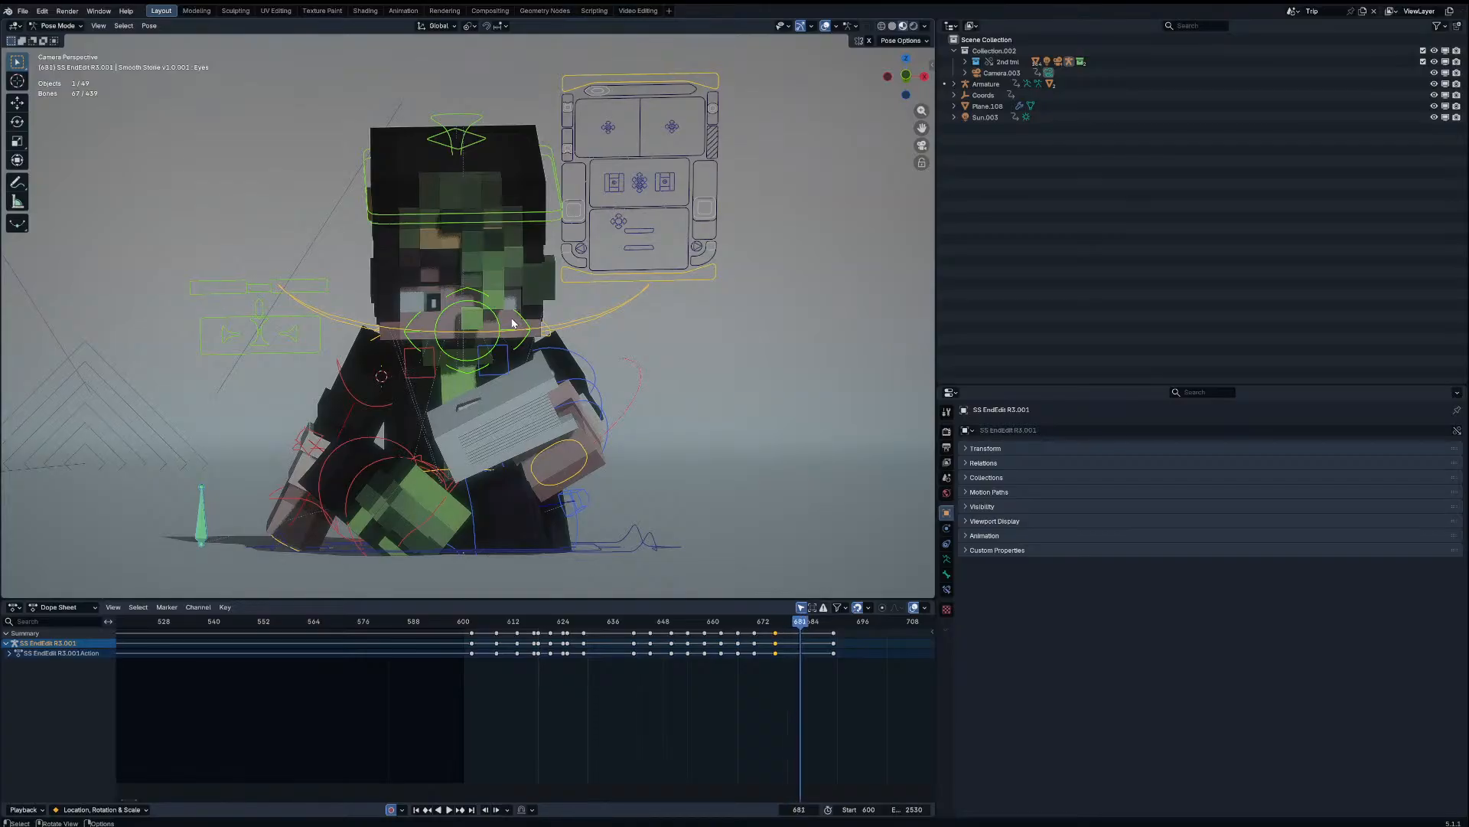
pyautogui.scroll(6, 512, 324)
pyautogui.press('Right')
pyautogui.press('Right')
pyautogui.press('Right')
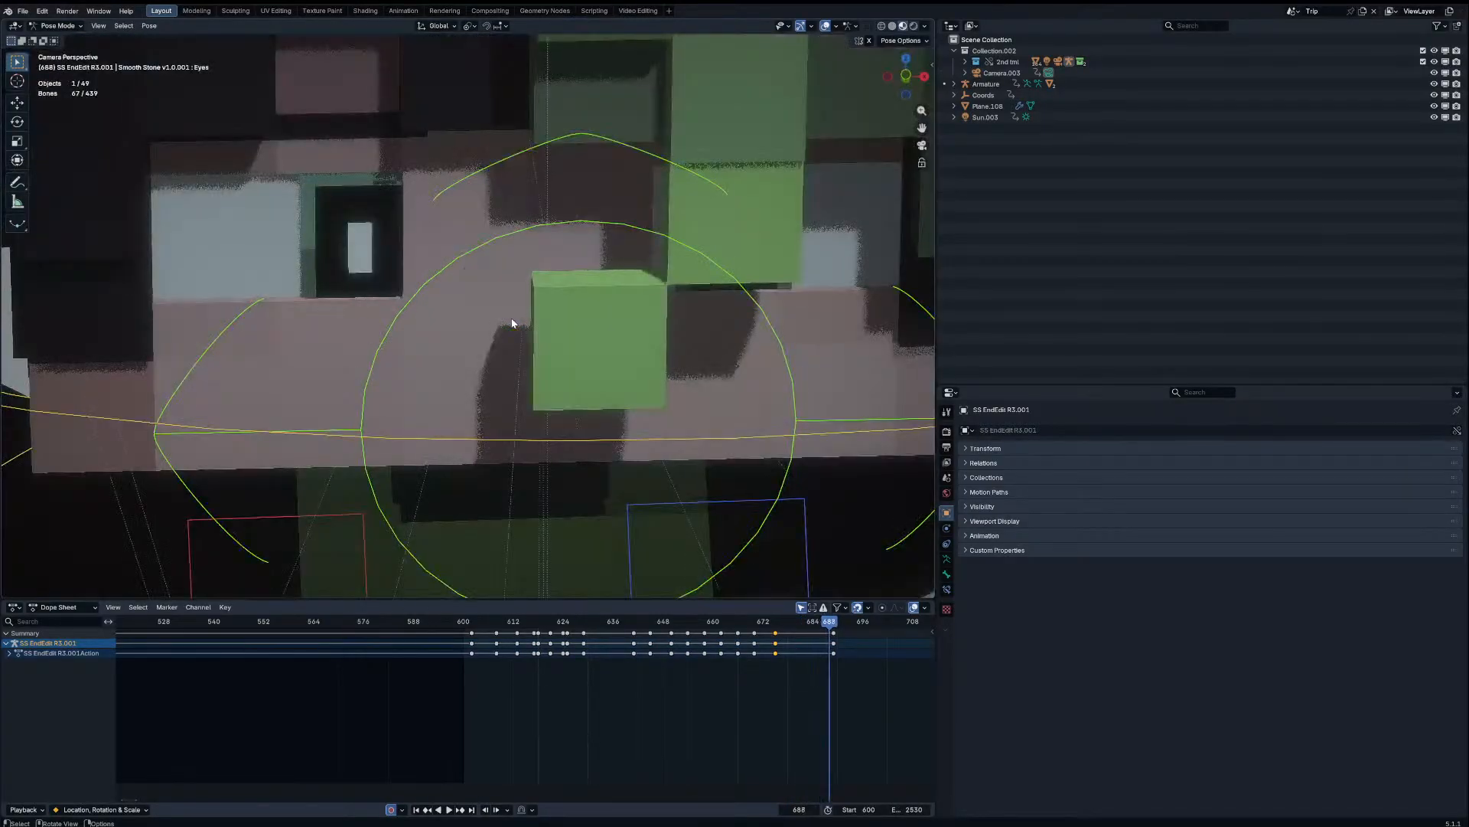
pyautogui.press('Right')
pyautogui.press('Down')
pyautogui.press('Down')
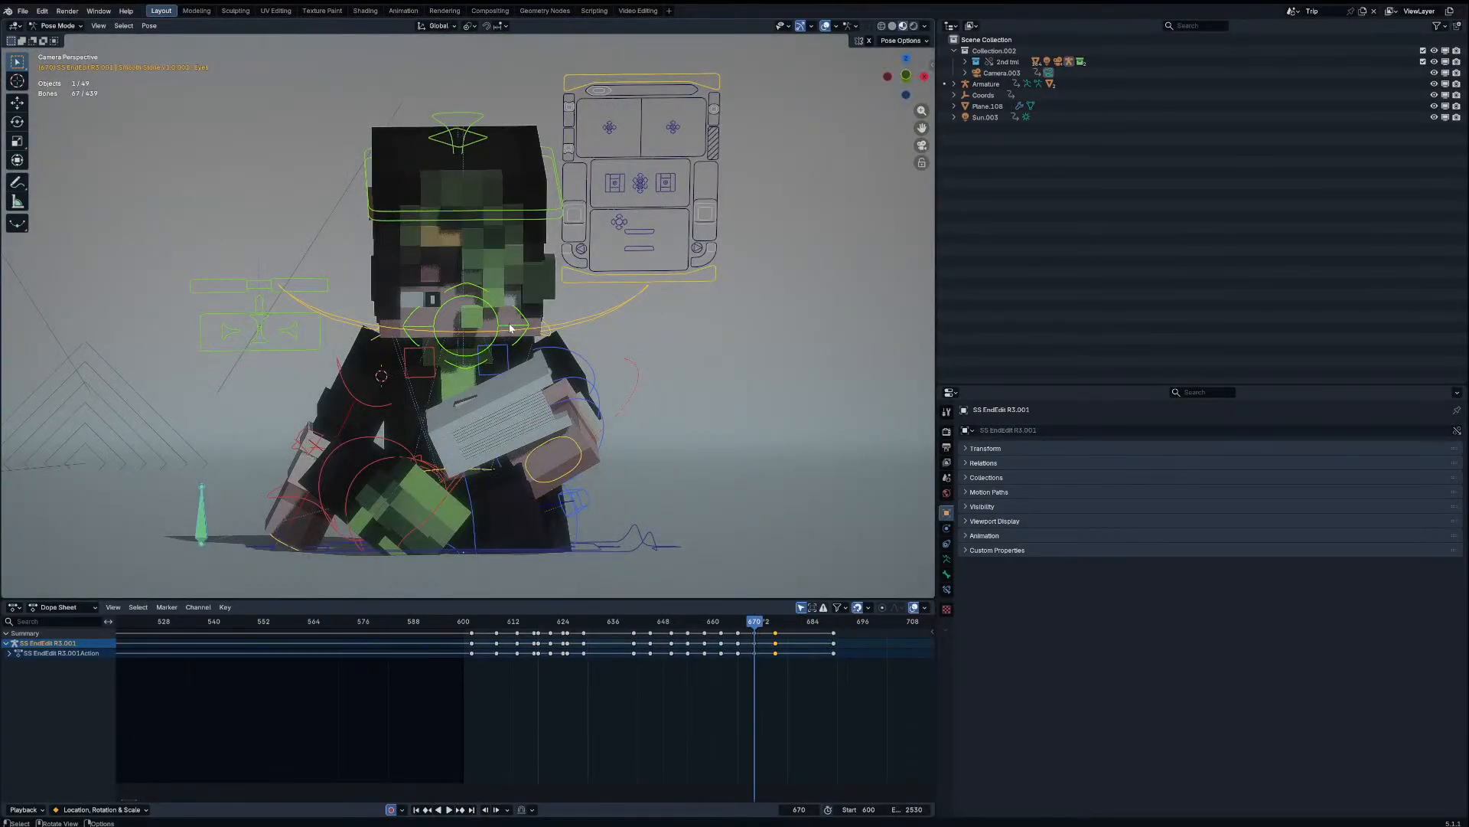
pyautogui.press('Left')
pyautogui.press('Left')
# Step: Blend the eyes control to its neighbor by about 71% at frame 670 and play back the eye motion
pyautogui.click(523, 324)
pyautogui.hotkey('shift', 'alt', 'e')
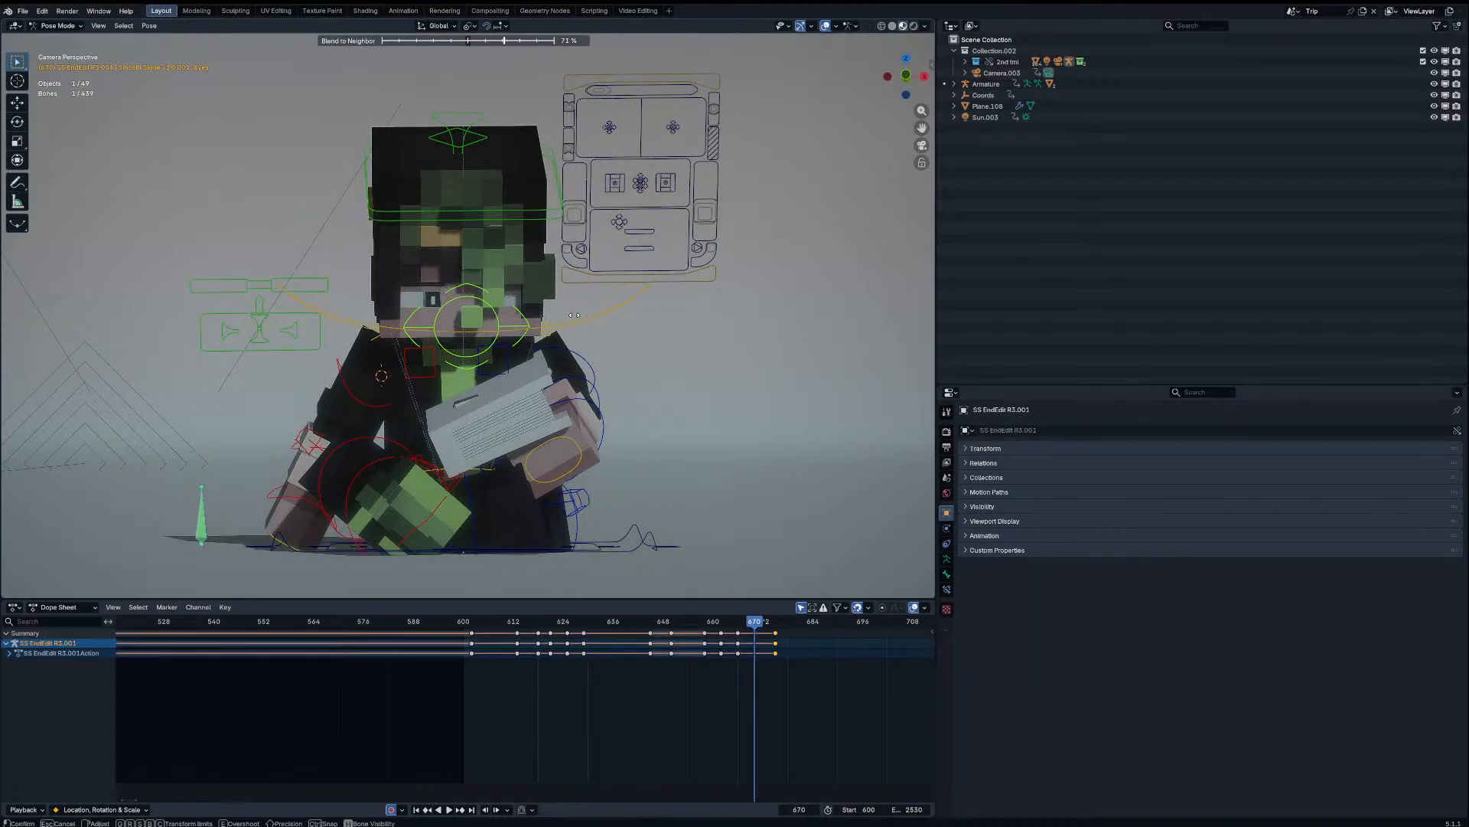
pyautogui.click(574, 314)
pyautogui.press('space')
pyautogui.click(493, 621)
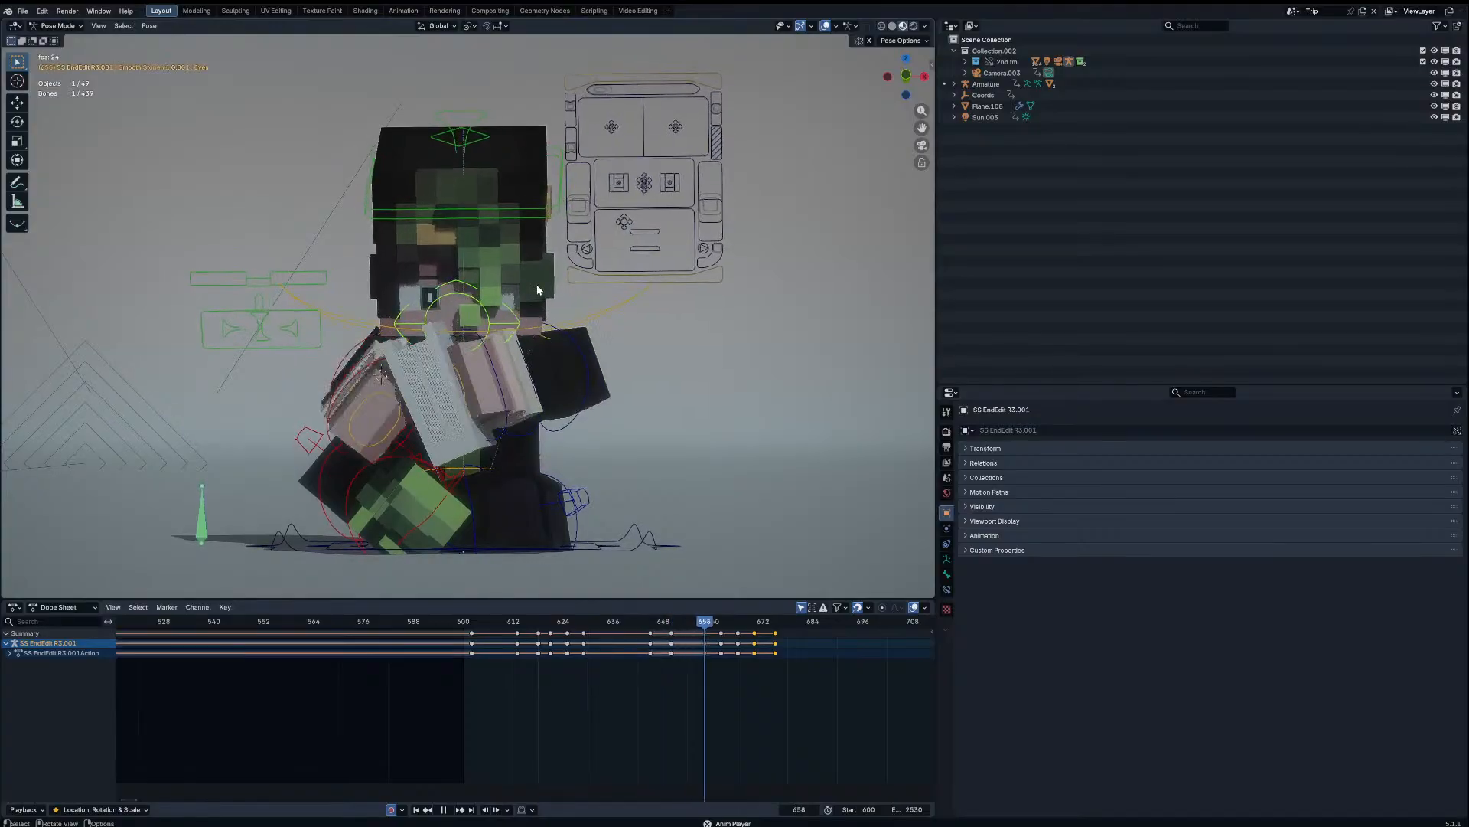
pyautogui.press('KP_Decimal')
pyautogui.scroll(-4, 628, 416)
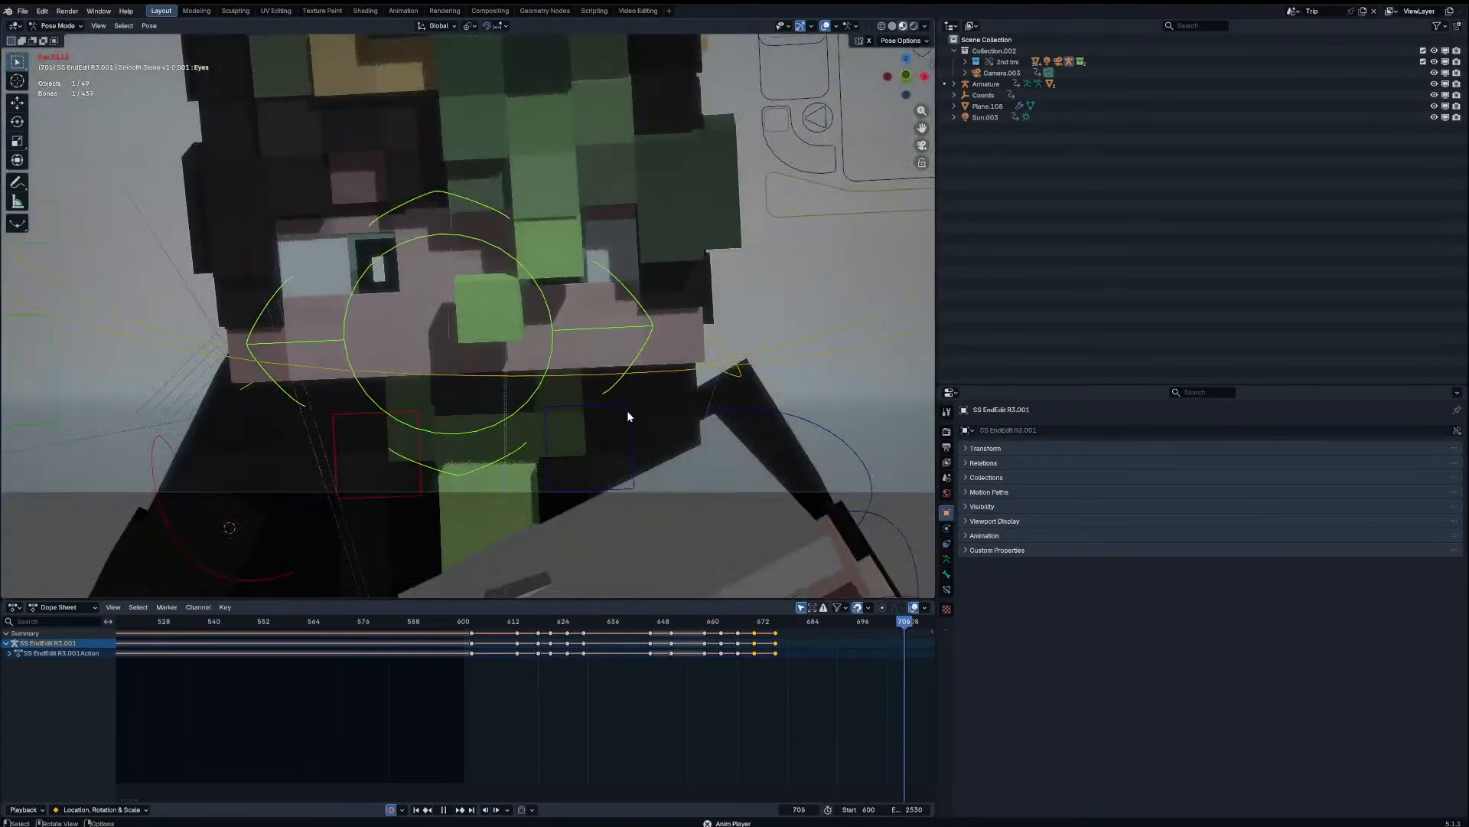
# Step: Select all rig bones and snap their last keyframe to frame 687
pyautogui.press('a')
pyautogui.press('space')
pyautogui.moveTo(774, 621); pyautogui.dragTo(829, 636)
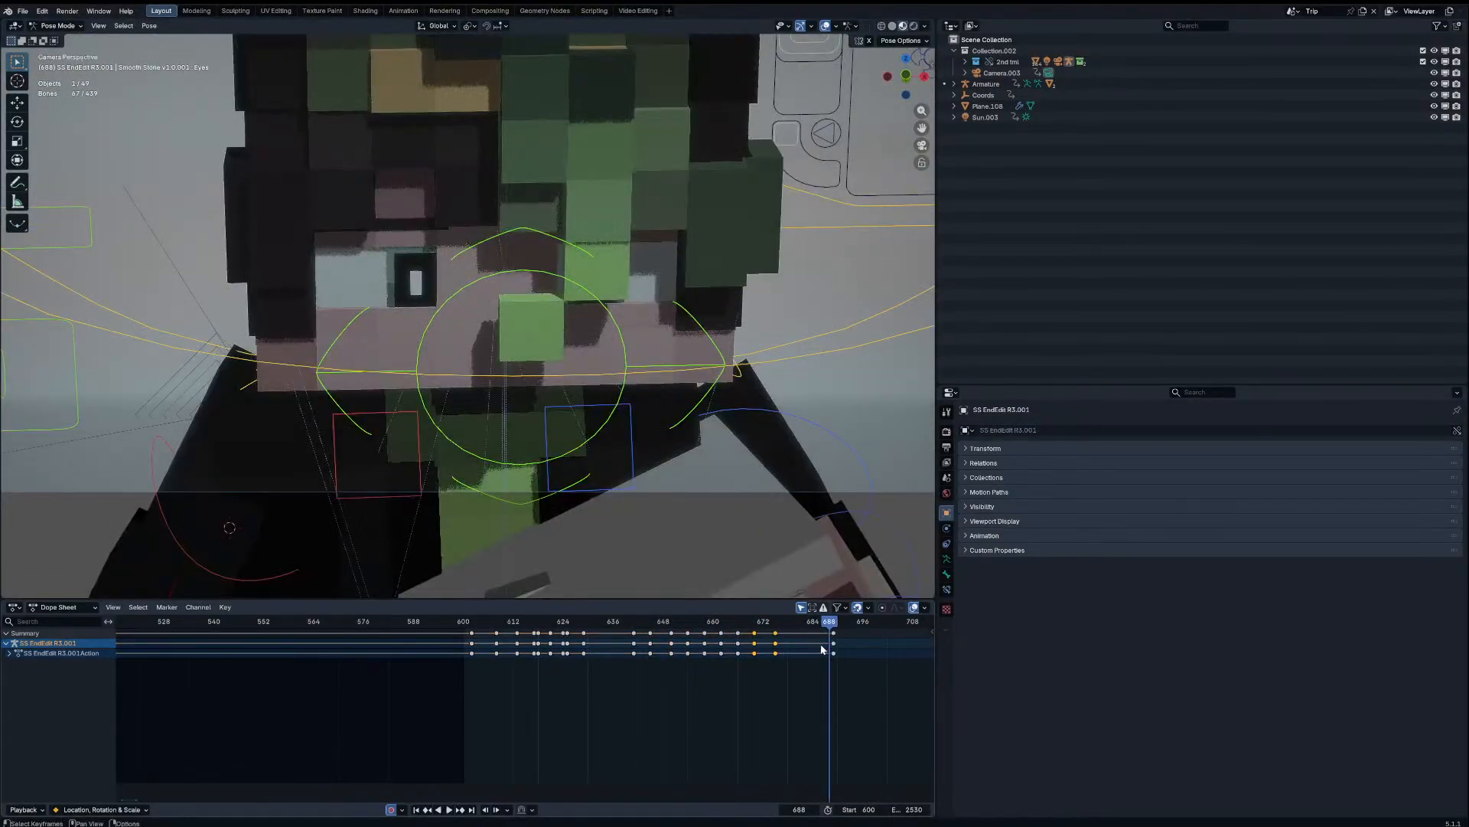
pyautogui.press('Left')
pyautogui.press('Right')
pyautogui.click(834, 649)
pyautogui.hotkey('shift', 's')
pyautogui.click(764, 646)
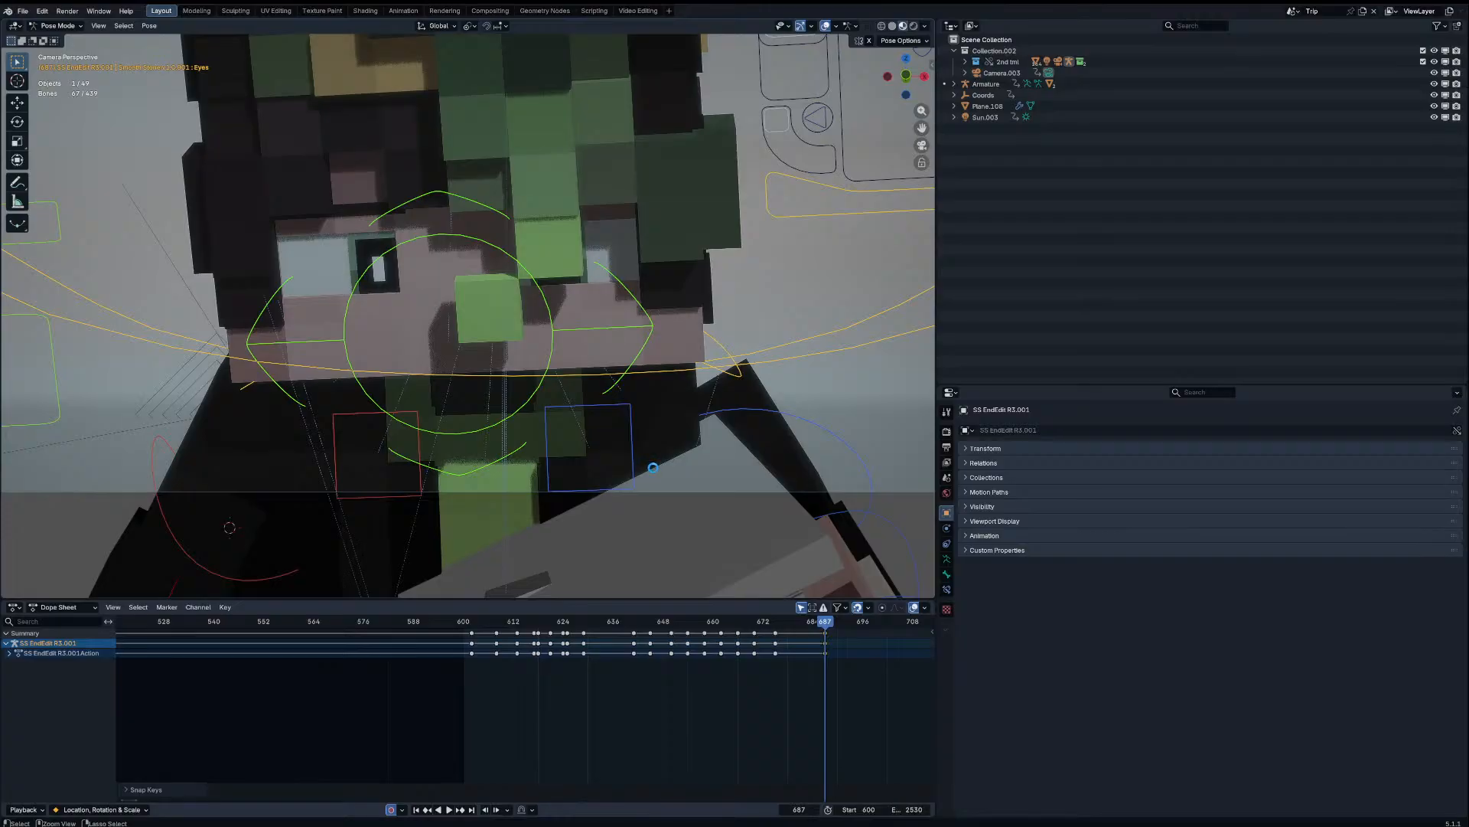
pyautogui.scroll(-4, 654, 467)
pyautogui.keyDown('shift'); pyautogui.moveTo(657, 470); pyautogui.dragTo(648, 544, button='middle'); pyautogui.keyUp('shift')
pyautogui.scroll(2, 646, 540)
pyautogui.scroll(-1, 675, 530)
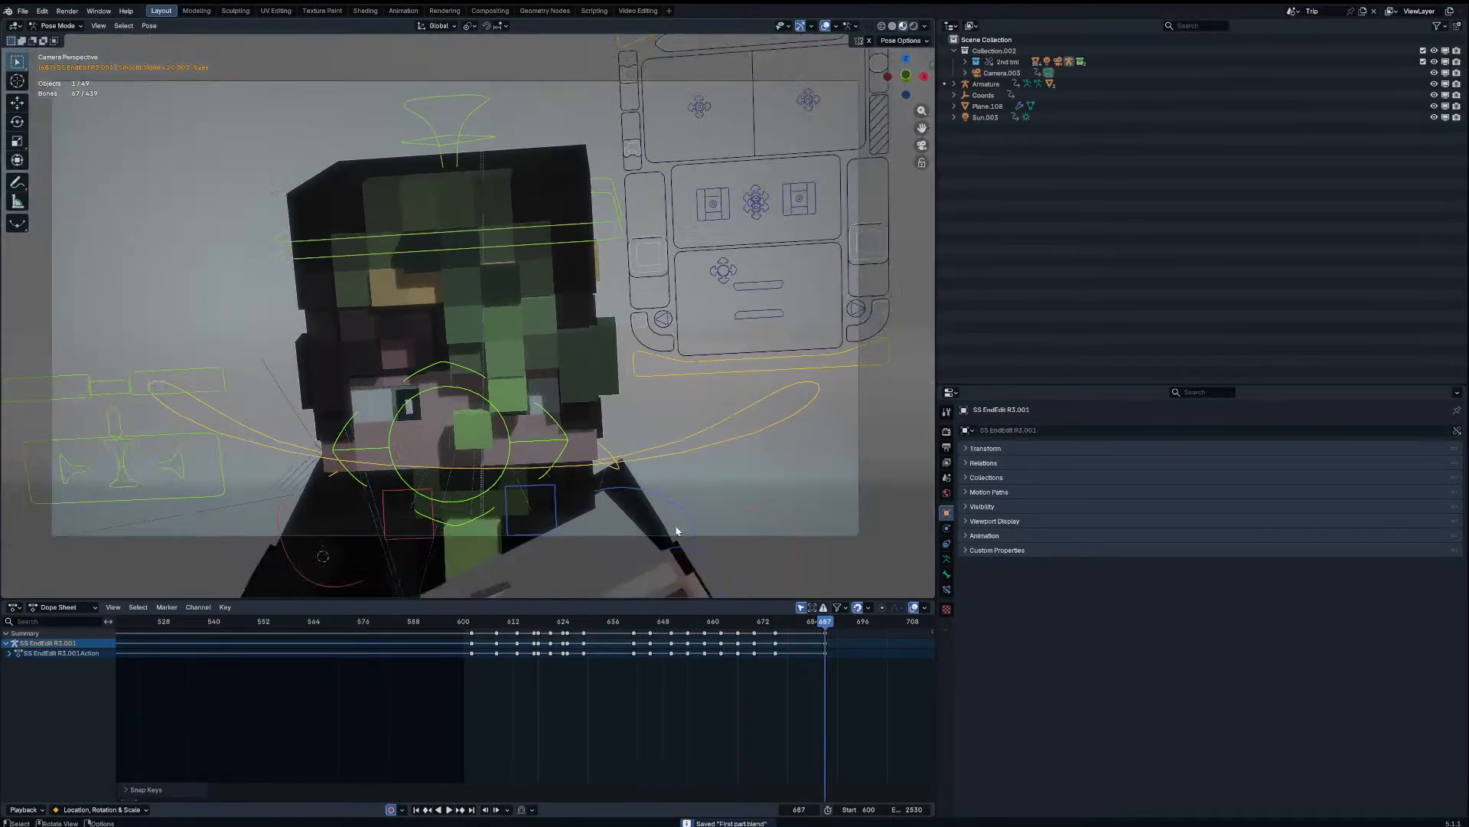
# Step: Play the shot from the start and set the viewport compositor to Disabled
pyautogui.hotkey('shift', 'Left')
pyautogui.press('space')
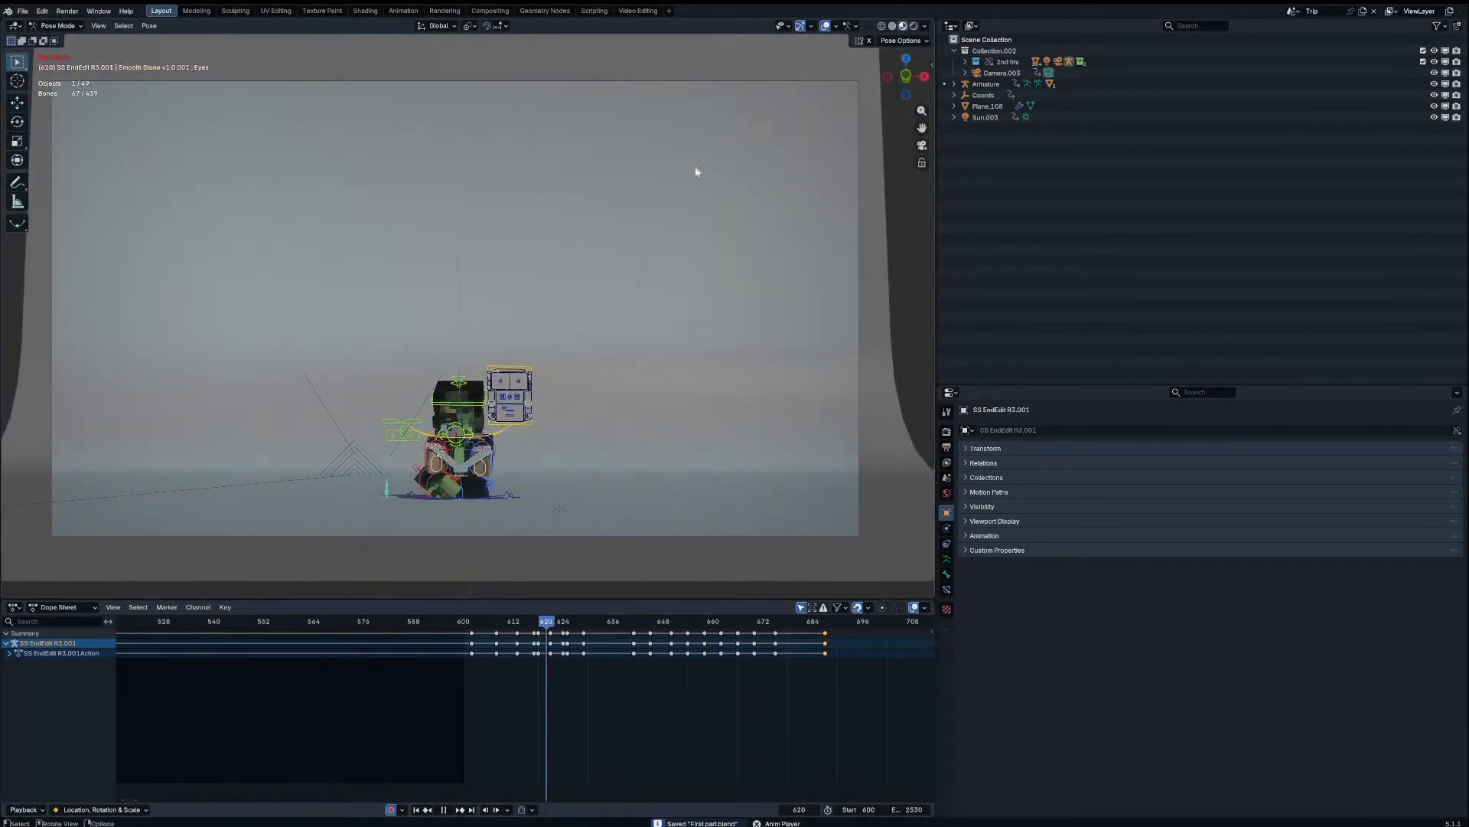
pyautogui.click(925, 26)
pyautogui.click(880, 194)
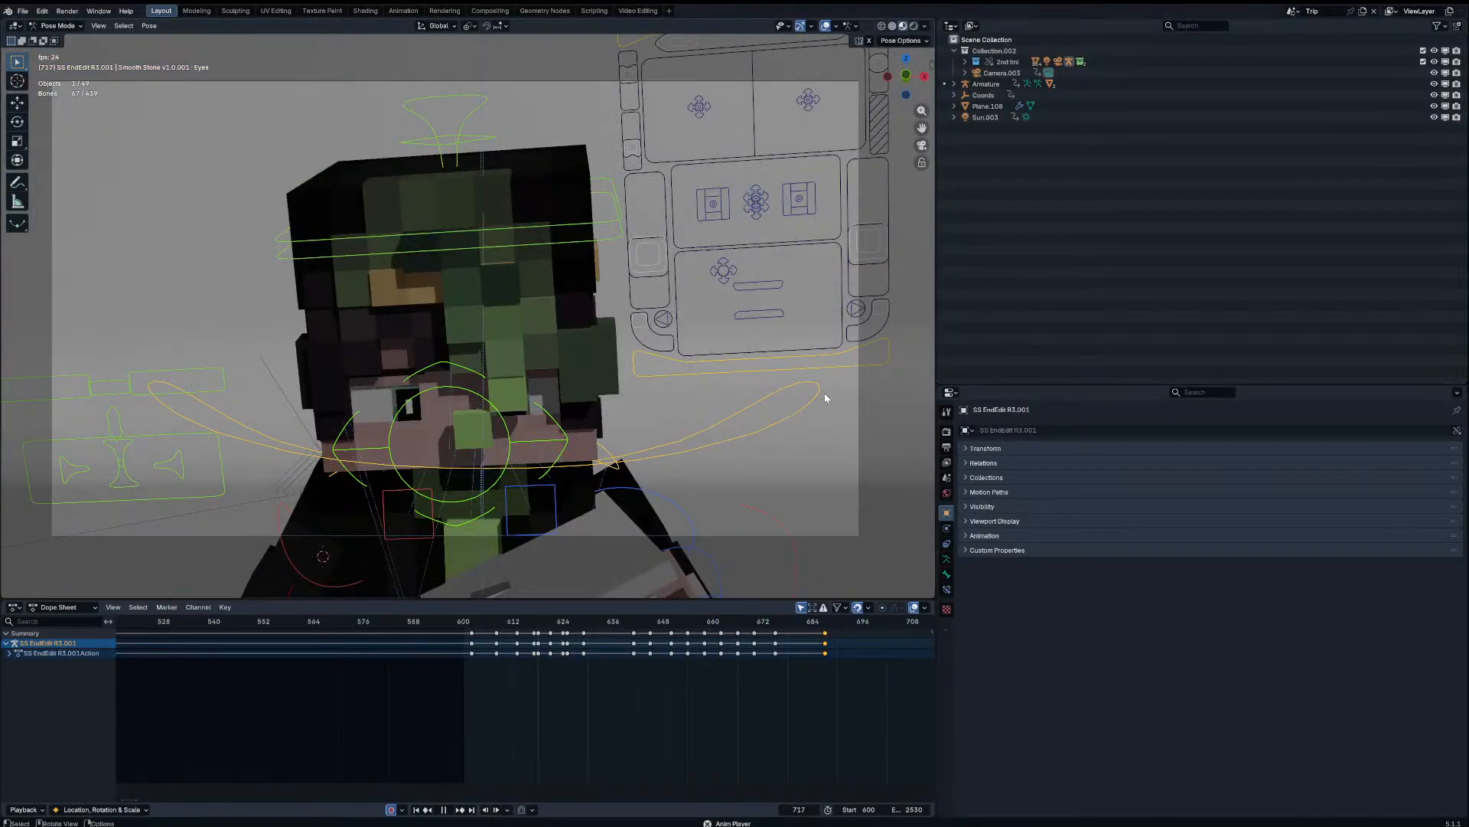
# Step: Enable Raytracing in the EEVEE render settings, expand Color Management and replay the opening frames
pyautogui.click(947, 432)
pyautogui.click(998, 622)
pyautogui.press('space')
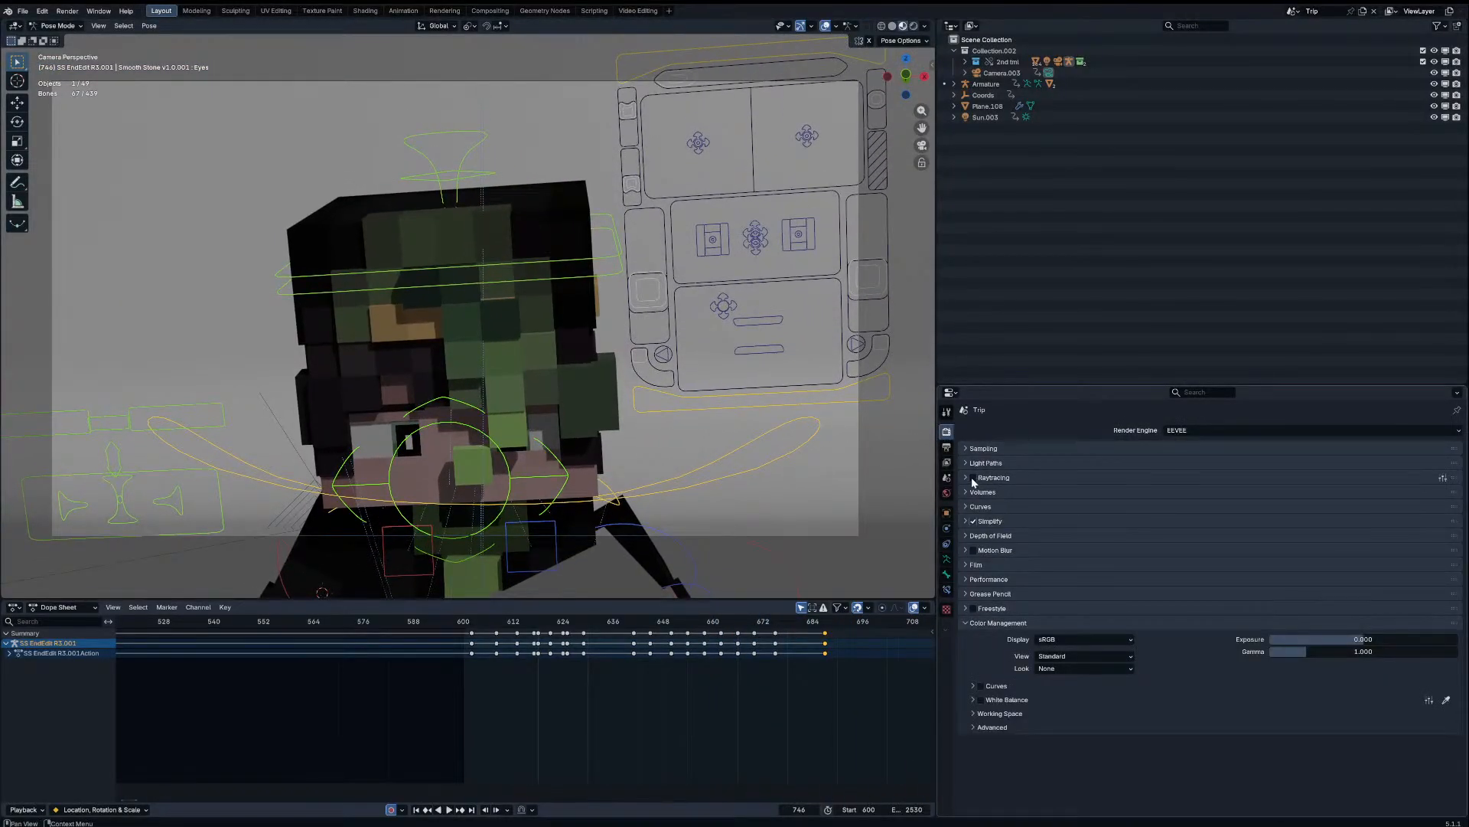
pyautogui.click(973, 478)
pyautogui.click(475, 622)
pyautogui.press('space')
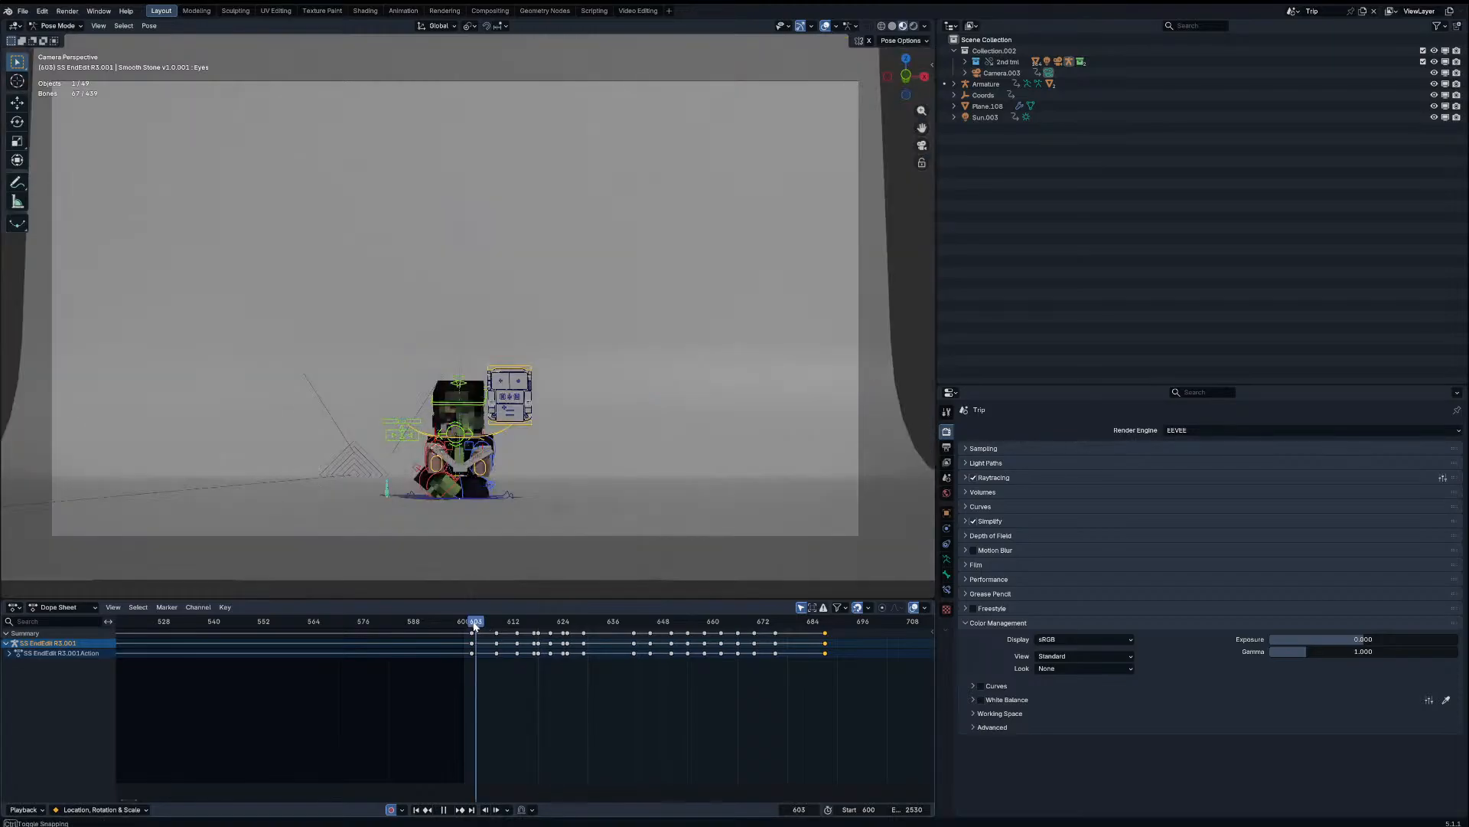
pyautogui.press('space')
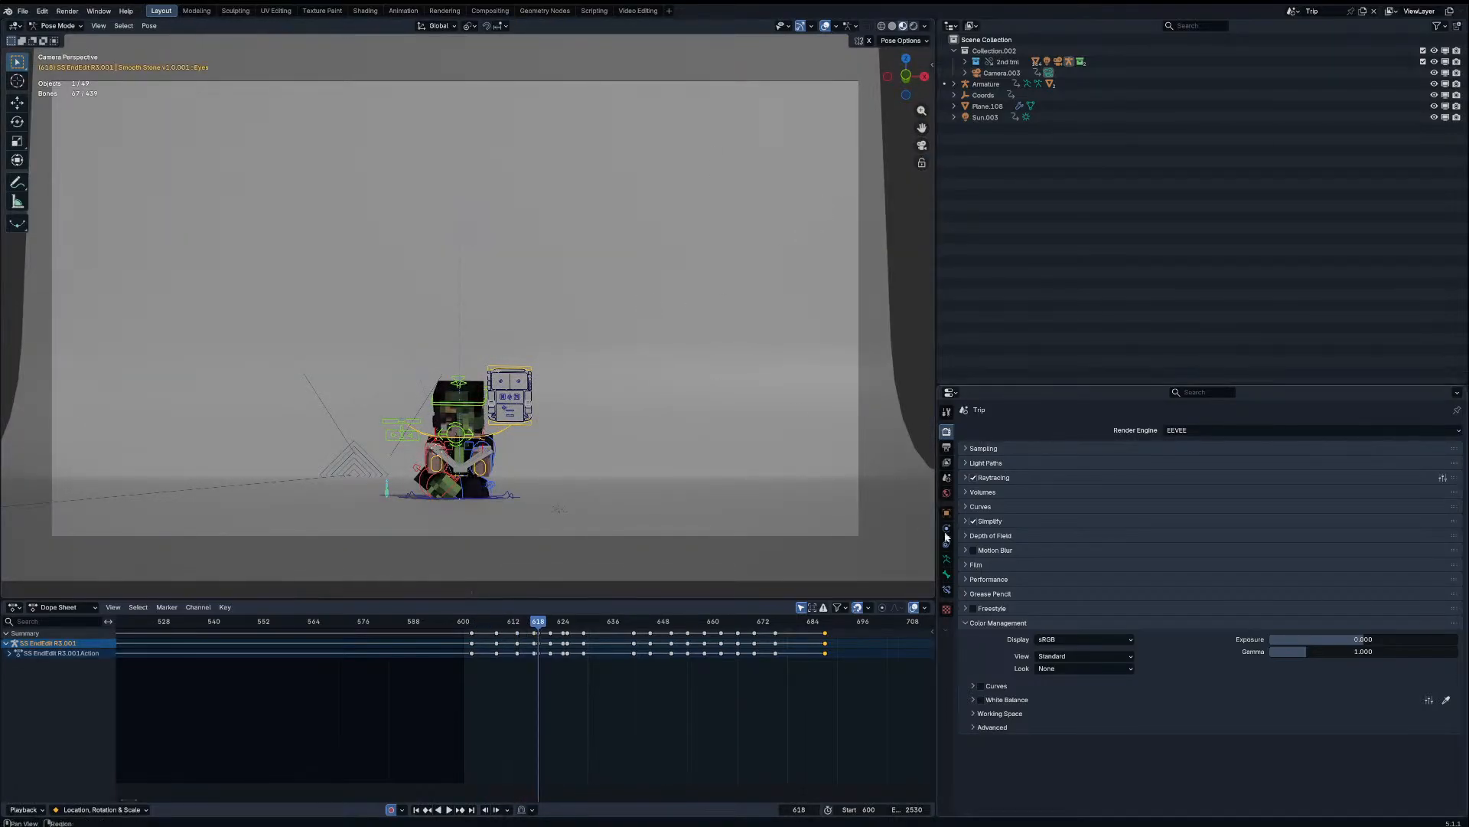
# Step: Switch the Outliner area to the Compositor and examine the Scene 2 node tree
pyautogui.click(993, 452)
pyautogui.click(992, 452)
pyautogui.hotkey('shift', 'F3')
pyautogui.hotkey('shift', 'F3')
pyautogui.scroll(-7, 1196, 197)
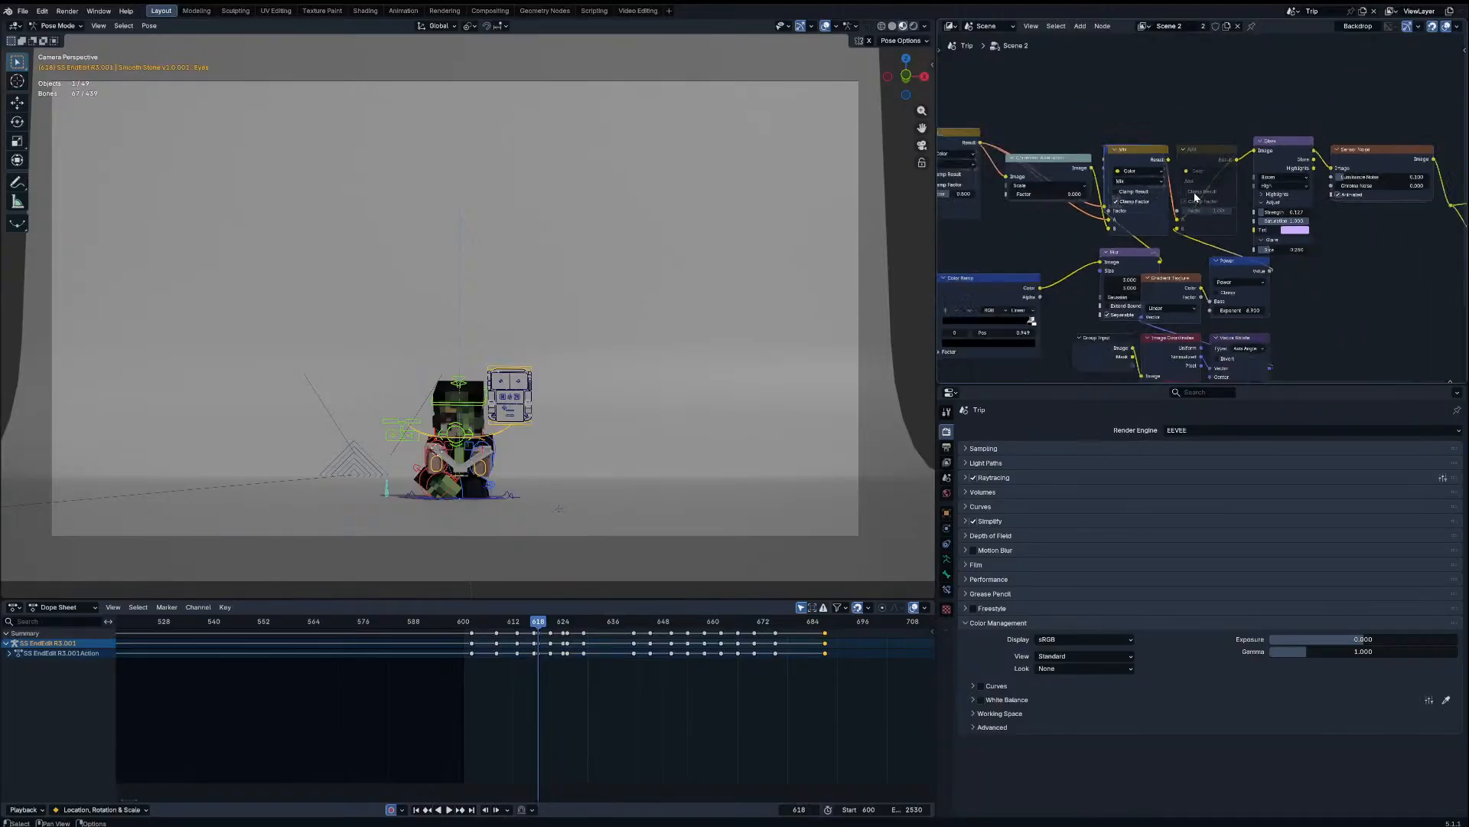
pyautogui.scroll(-8, 1195, 199)
pyautogui.scroll(3, 1029, 210)
pyautogui.moveTo(968, 285); pyautogui.dragTo(1265, 296, button='middle')
pyautogui.scroll(3, 1224, 277)
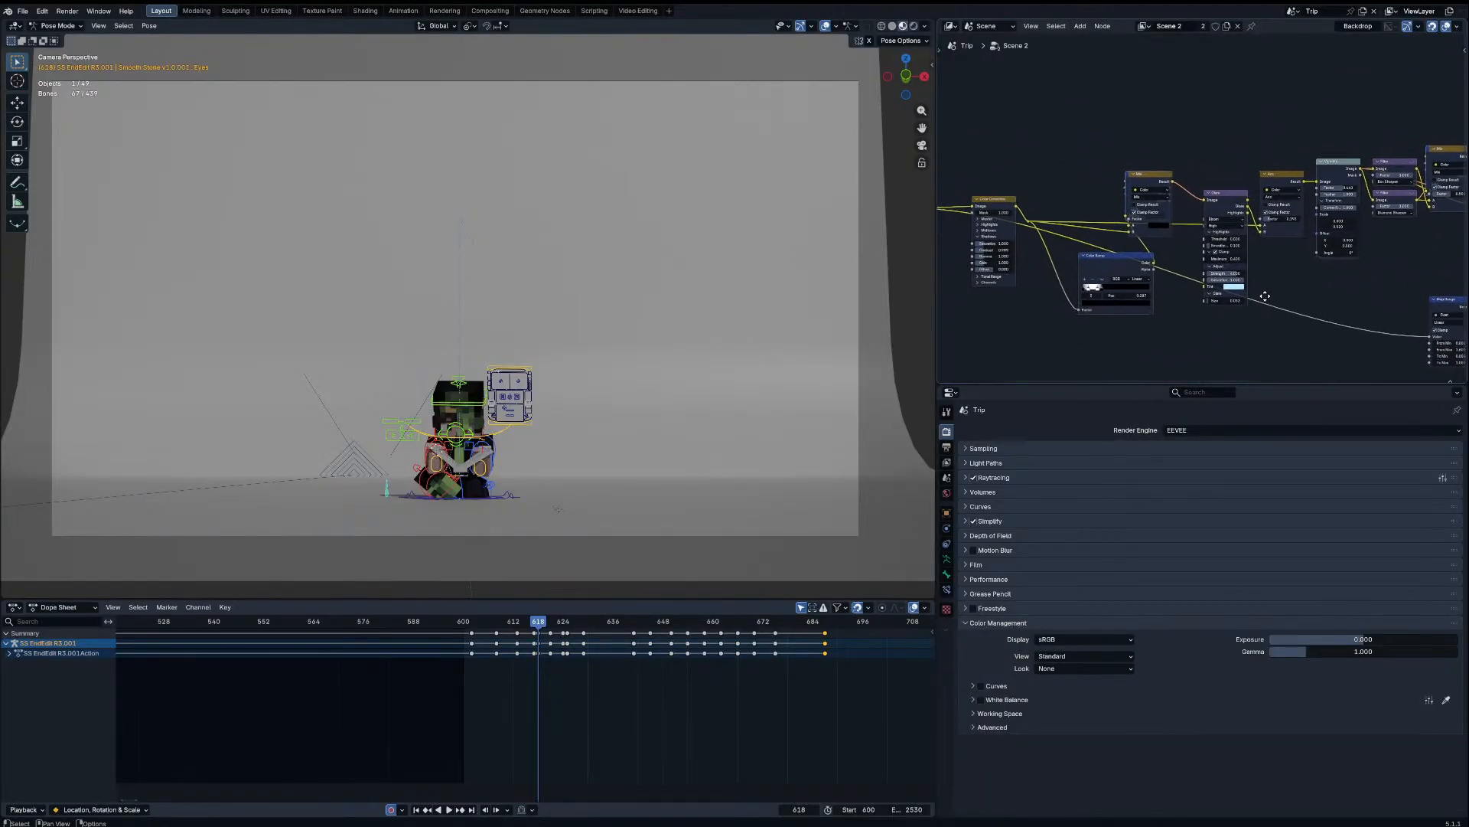
pyautogui.scroll(3, 1265, 296)
pyautogui.moveTo(996, 236); pyautogui.dragTo(1069, 253, button='middle')
pyautogui.scroll(1, 1164, 209)
pyautogui.moveTo(1164, 209); pyautogui.dragTo(1102, 214, button='middle')
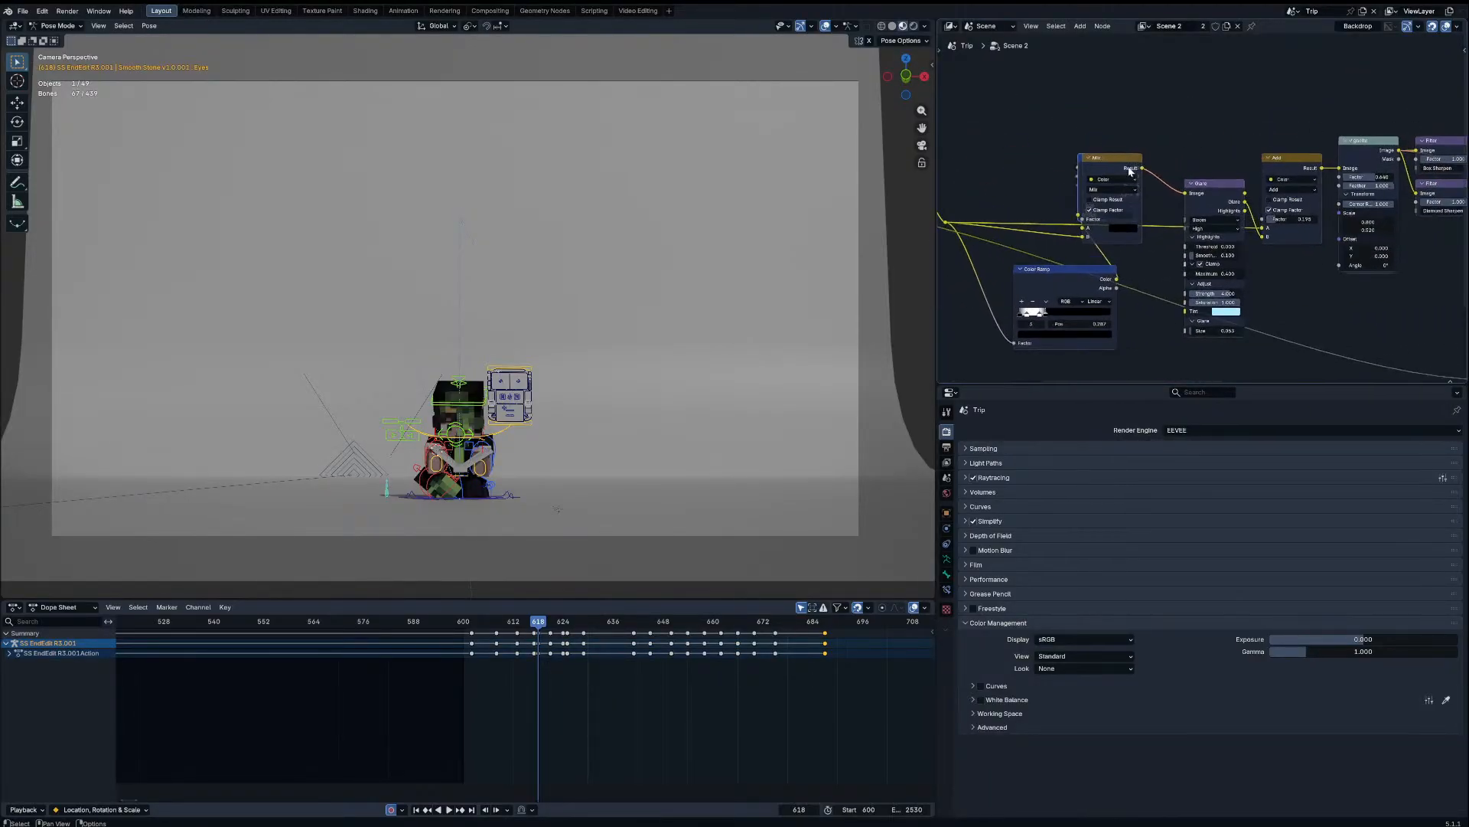
# Step: Move the Mix node below the Separate Color node and inspect the rest of the compositor tree
pyautogui.moveTo(1130, 170); pyautogui.dragTo(1155, 230)
pyautogui.moveTo(1120, 163); pyautogui.dragTo(1150, 275)
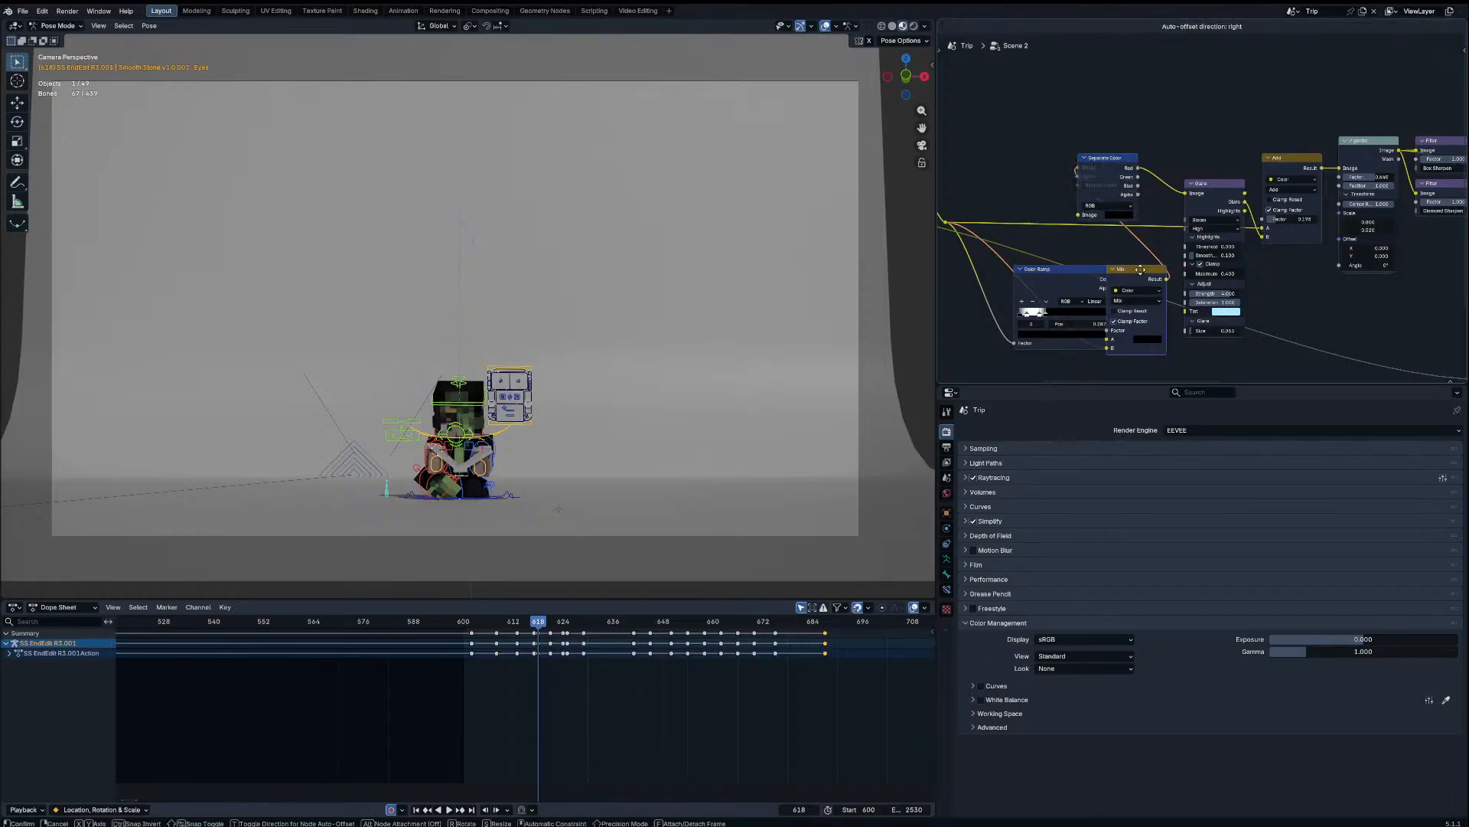
pyautogui.moveTo(1343, 225); pyautogui.dragTo(1102, 233, button='middle')
pyautogui.moveTo(1393, 196); pyautogui.dragTo(1051, 198, button='middle')
pyautogui.moveTo(1179, 227); pyautogui.dragTo(1054, 280)
pyautogui.rightClick(1055, 281)
pyautogui.moveTo(1261, 329); pyautogui.dragTo(1156, 238, button='middle')
pyautogui.scroll(-6, 1154, 209)
pyautogui.scroll(1, 1164, 223)
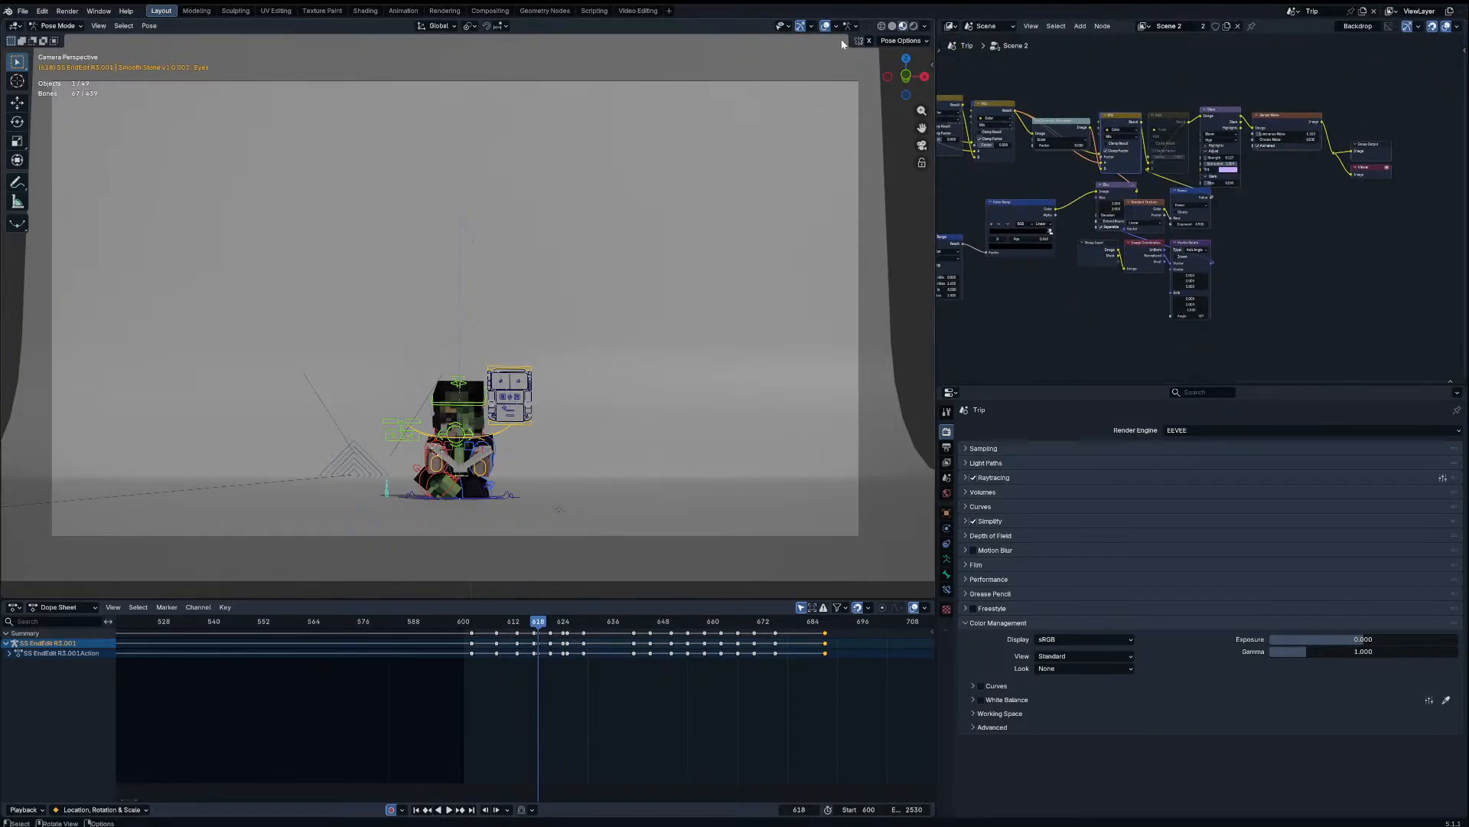
# Step: Set the viewport compositor to Camera and start playback of the shot
pyautogui.click(926, 26)
pyautogui.click(926, 195)
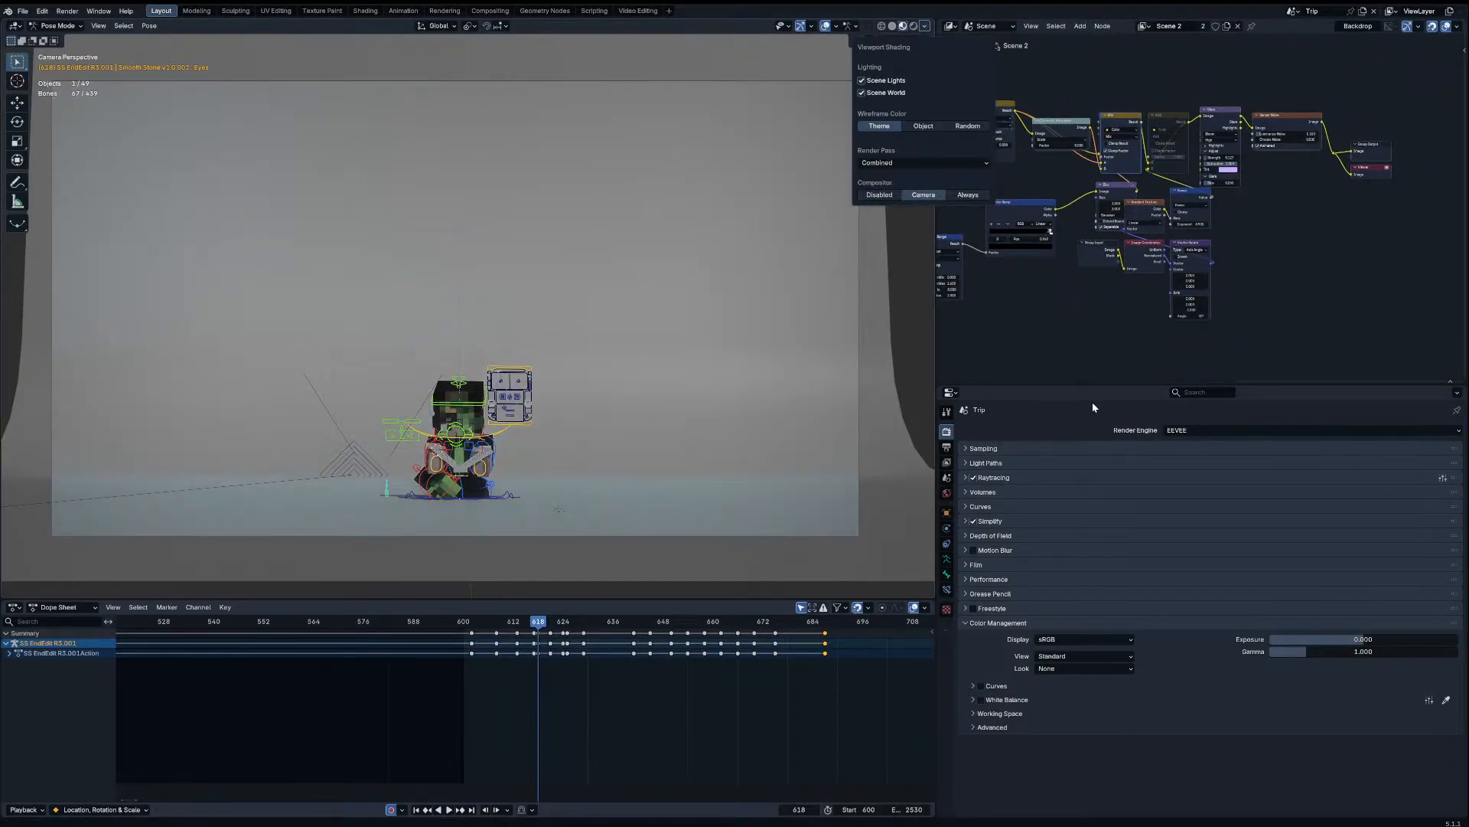
pyautogui.press('space')
# Step: Select the character rig in Object Mode while the animation plays
pyautogui.click(600, 430)
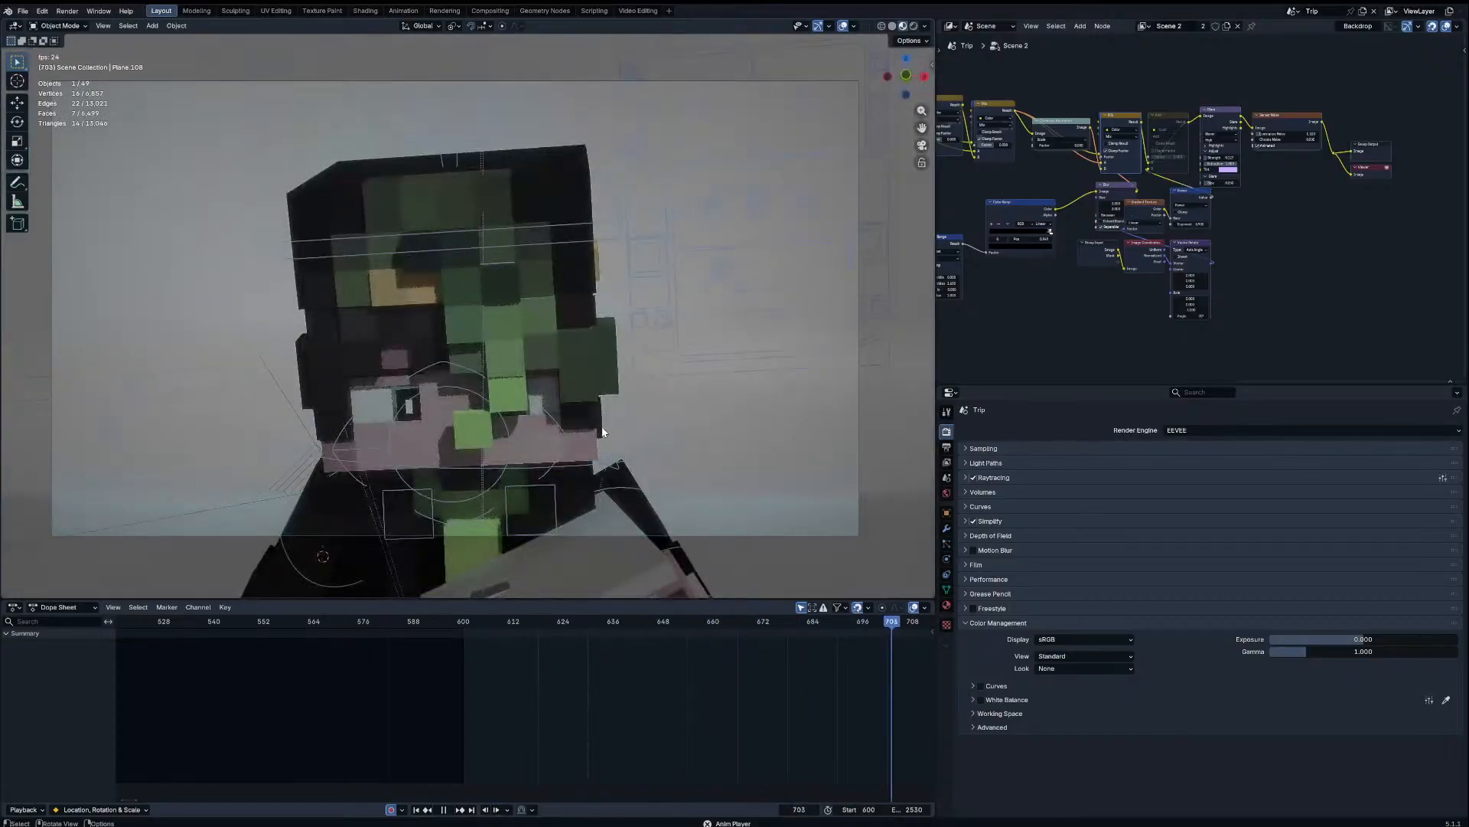
pyautogui.click(591, 229)
pyautogui.click(615, 254)
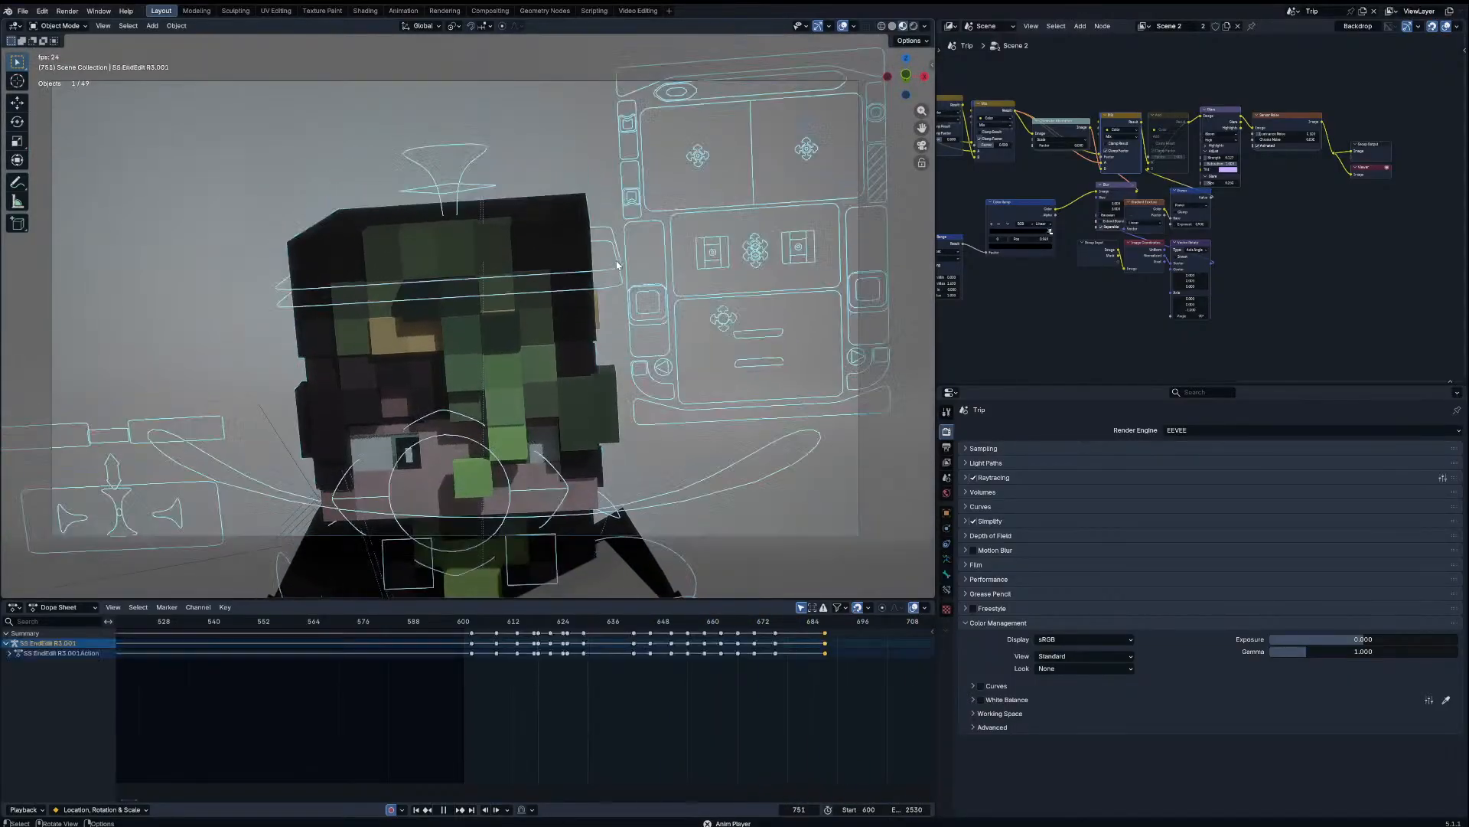
# Step: In Pose Mode, rotate the head bone freely at frame 714 so the face is raised straight toward the camera
pyautogui.hotkey('ctrl', 'Tab')
pyautogui.keyDown('shift'); pyautogui.rightClick(748, 626); pyautogui.keyUp('shift')
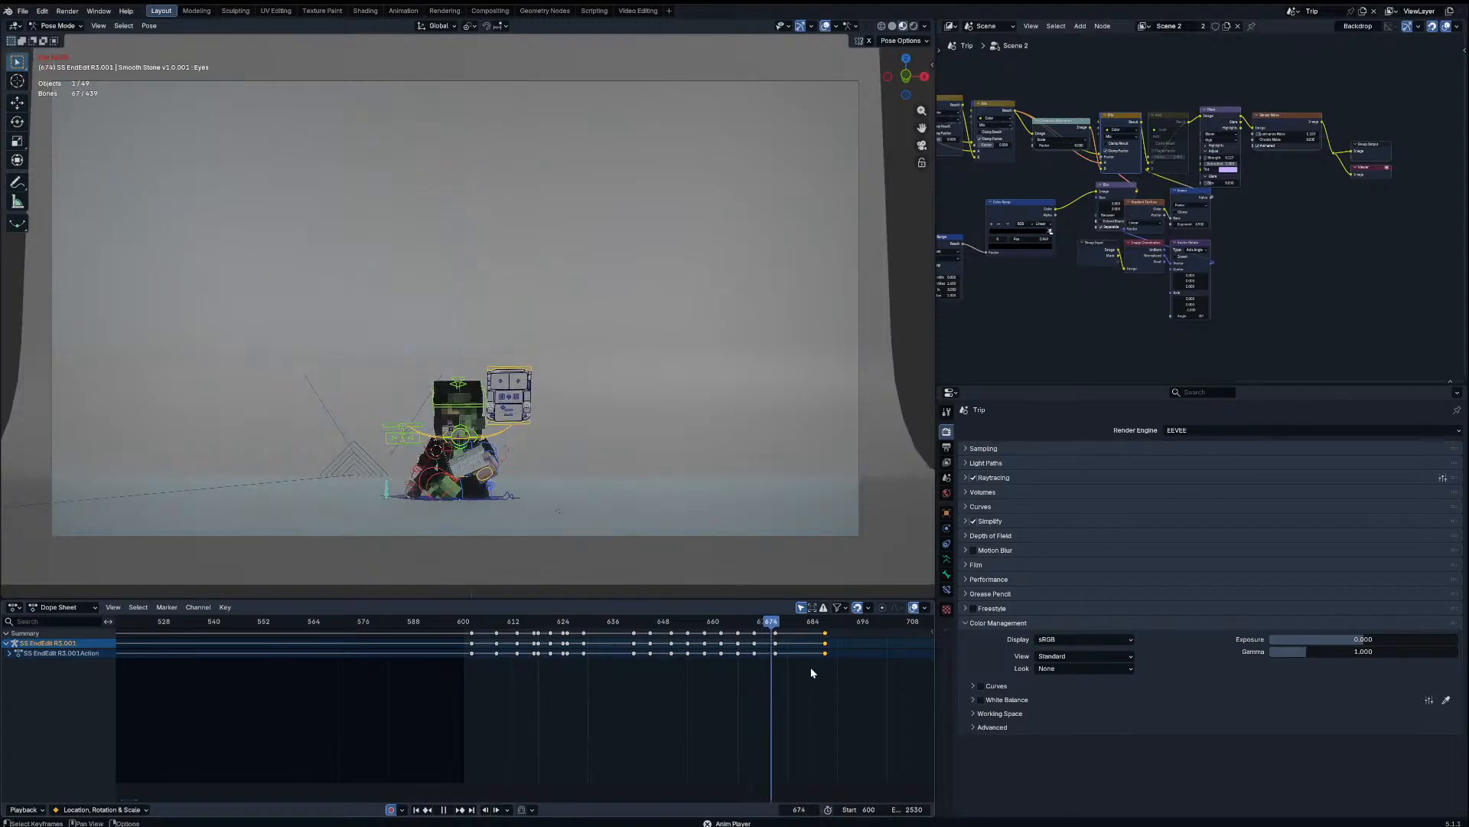
pyautogui.keyDown('shift'); pyautogui.rightClick(711, 629); pyautogui.keyUp('shift')
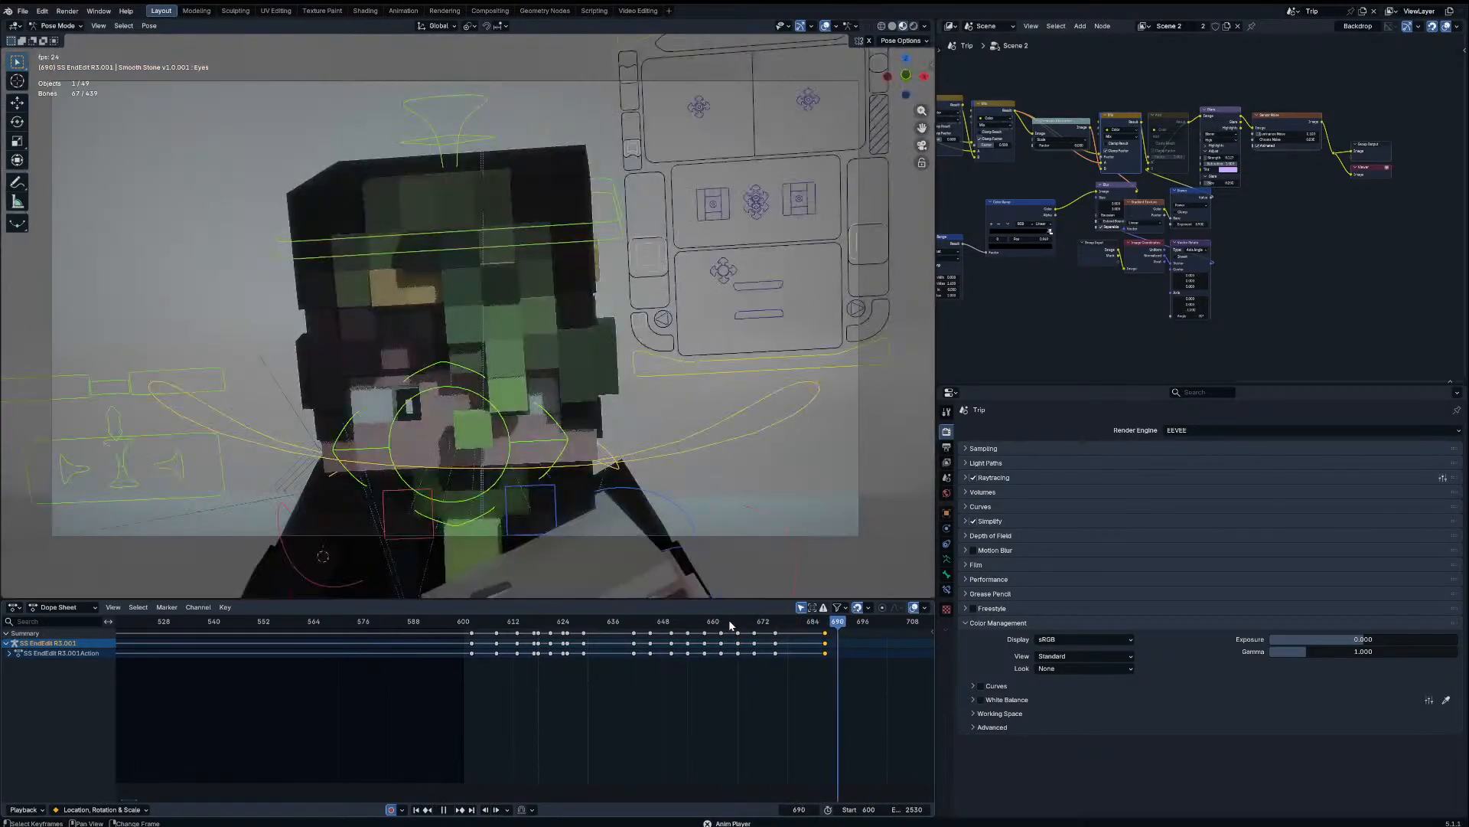
pyautogui.press('space')
pyautogui.press('r')
pyautogui.rightClick(722, 472)
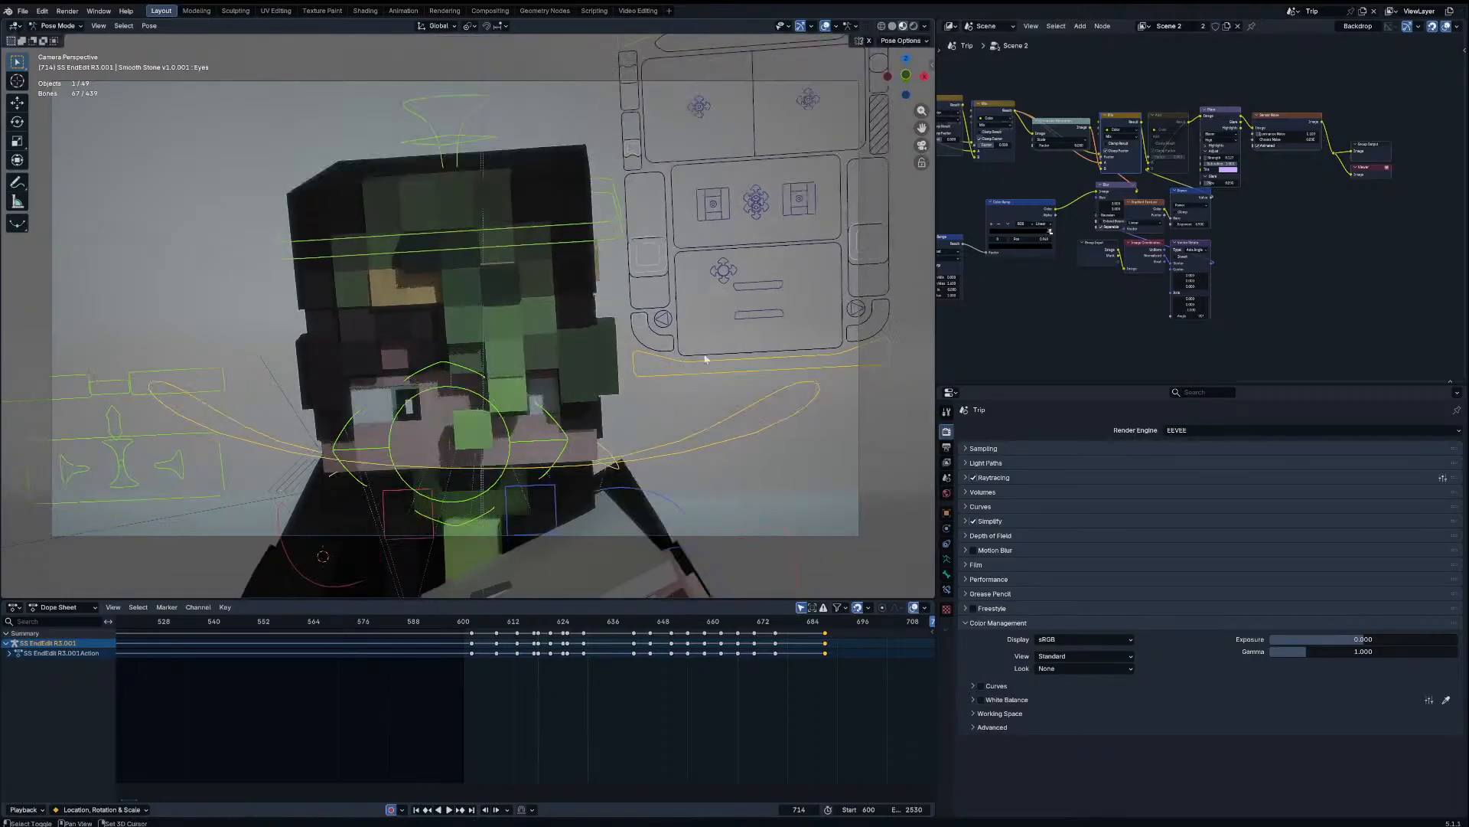
pyautogui.click(571, 241)
pyautogui.press('r')
pyautogui.press('r')
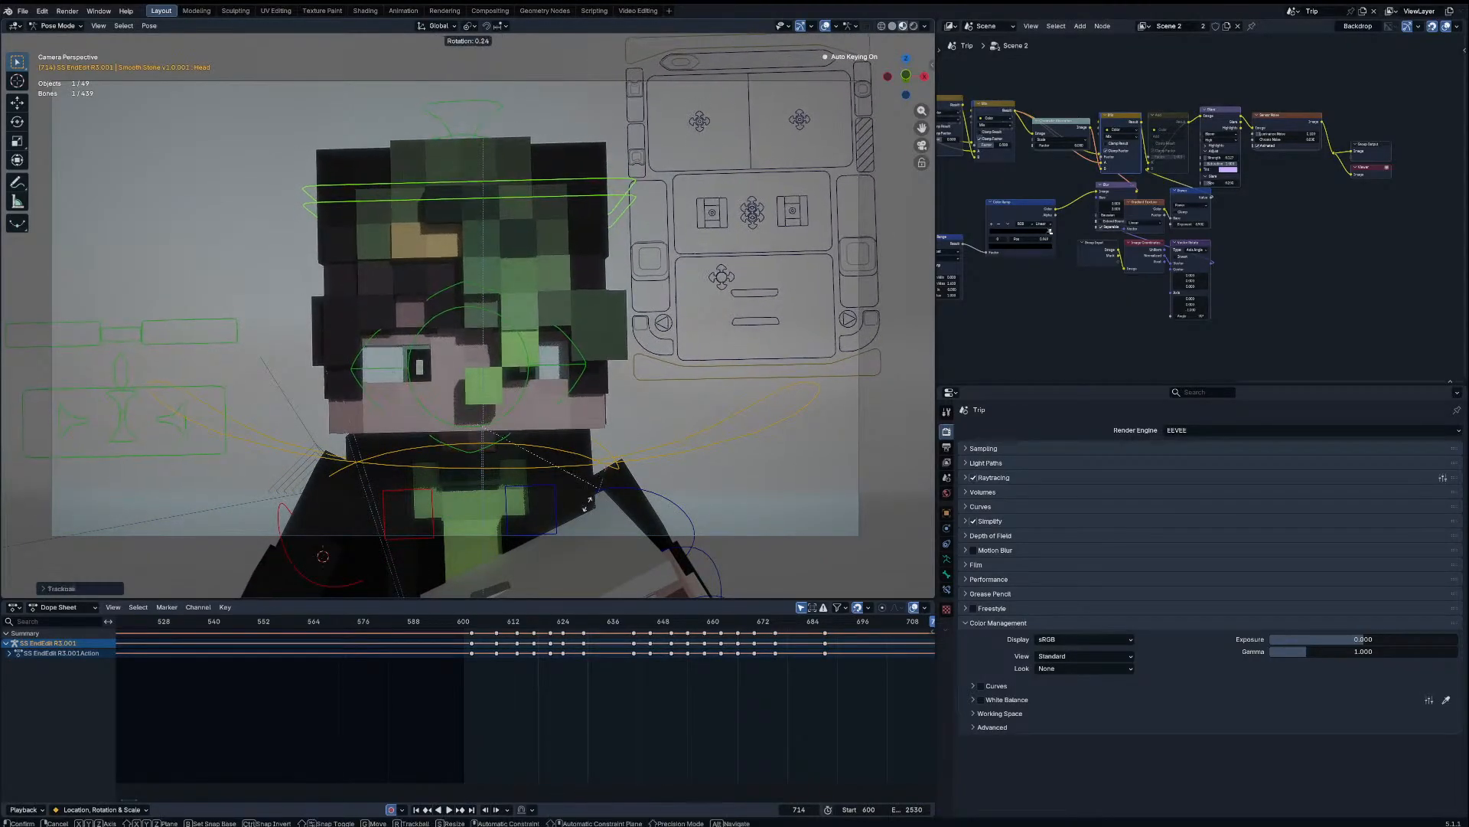
pyautogui.click(551, 494)
# Step: Move the Eyes control at frame 714 to match the gaze to the new head pose
pyautogui.click(538, 332)
pyautogui.press('g')
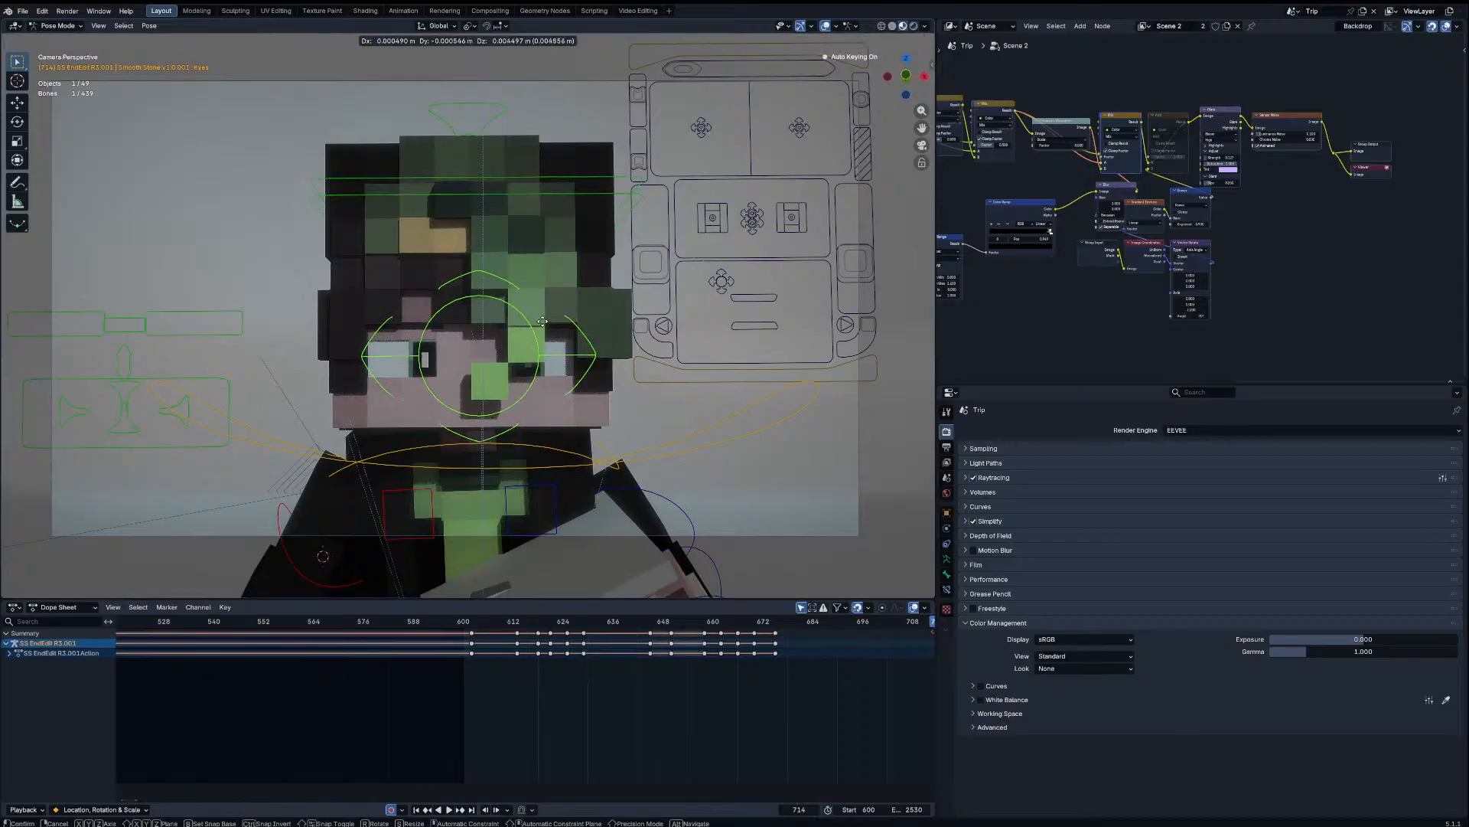
pyautogui.click(567, 342)
# Step: Play back the head turn from frame 678 and readjust the Eyes control's position on the frame 714 keyframe
pyautogui.moveTo(852, 664); pyautogui.dragTo(595, 668, button='middle')
pyautogui.click(532, 622)
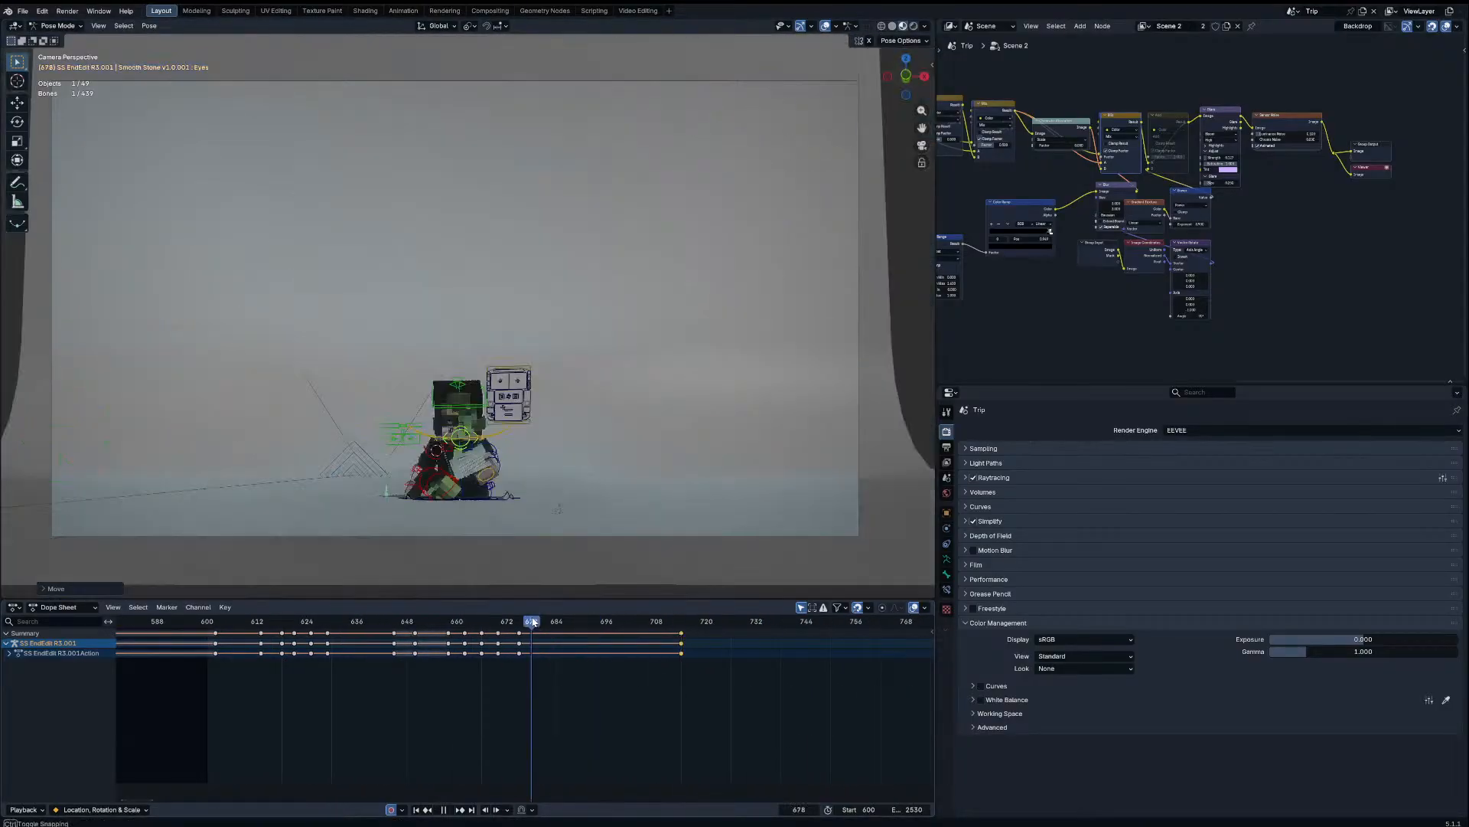
pyautogui.press('space')
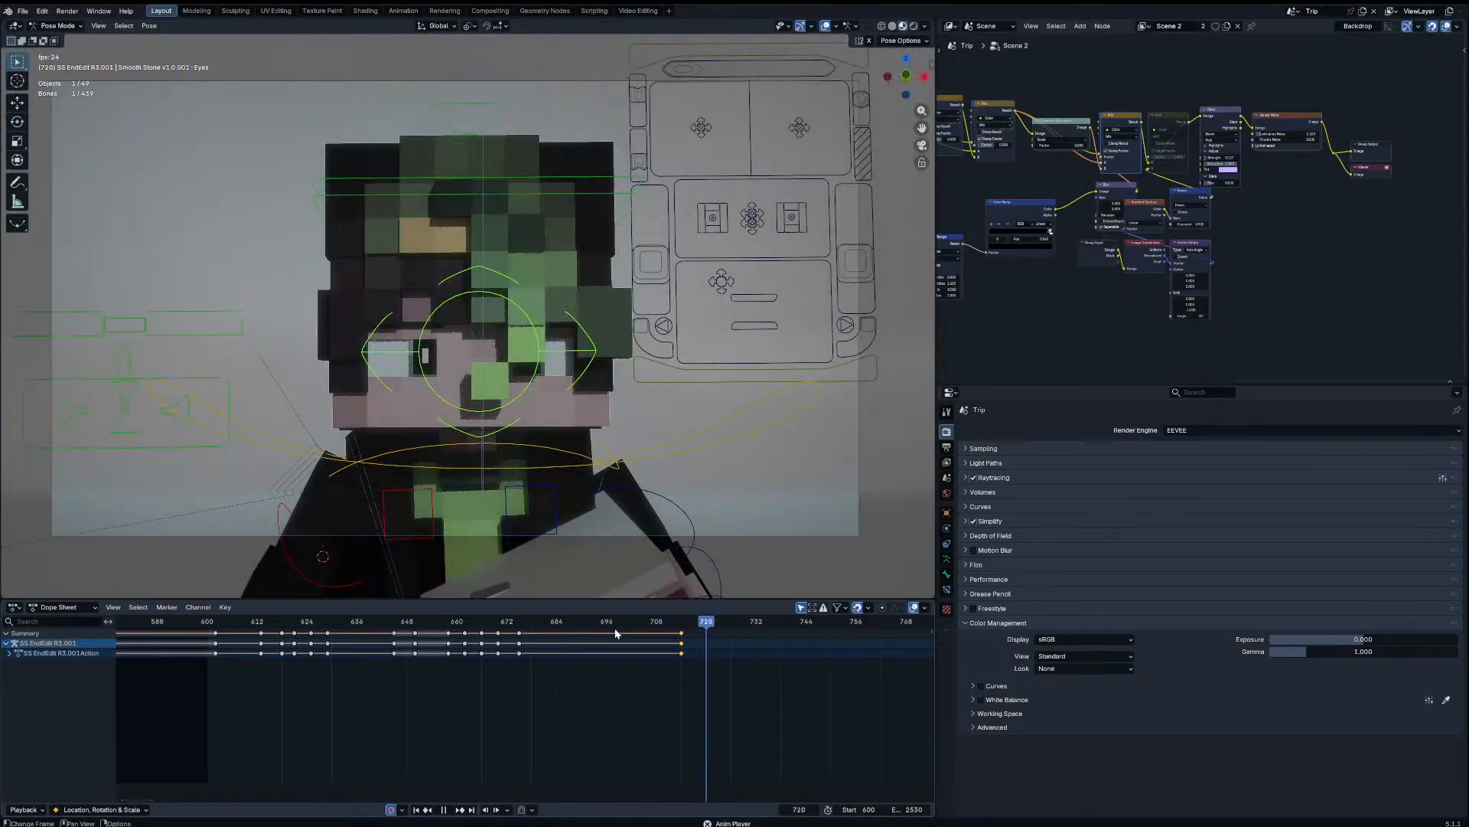
pyautogui.press('space')
pyautogui.press('Down')
pyautogui.press('g')
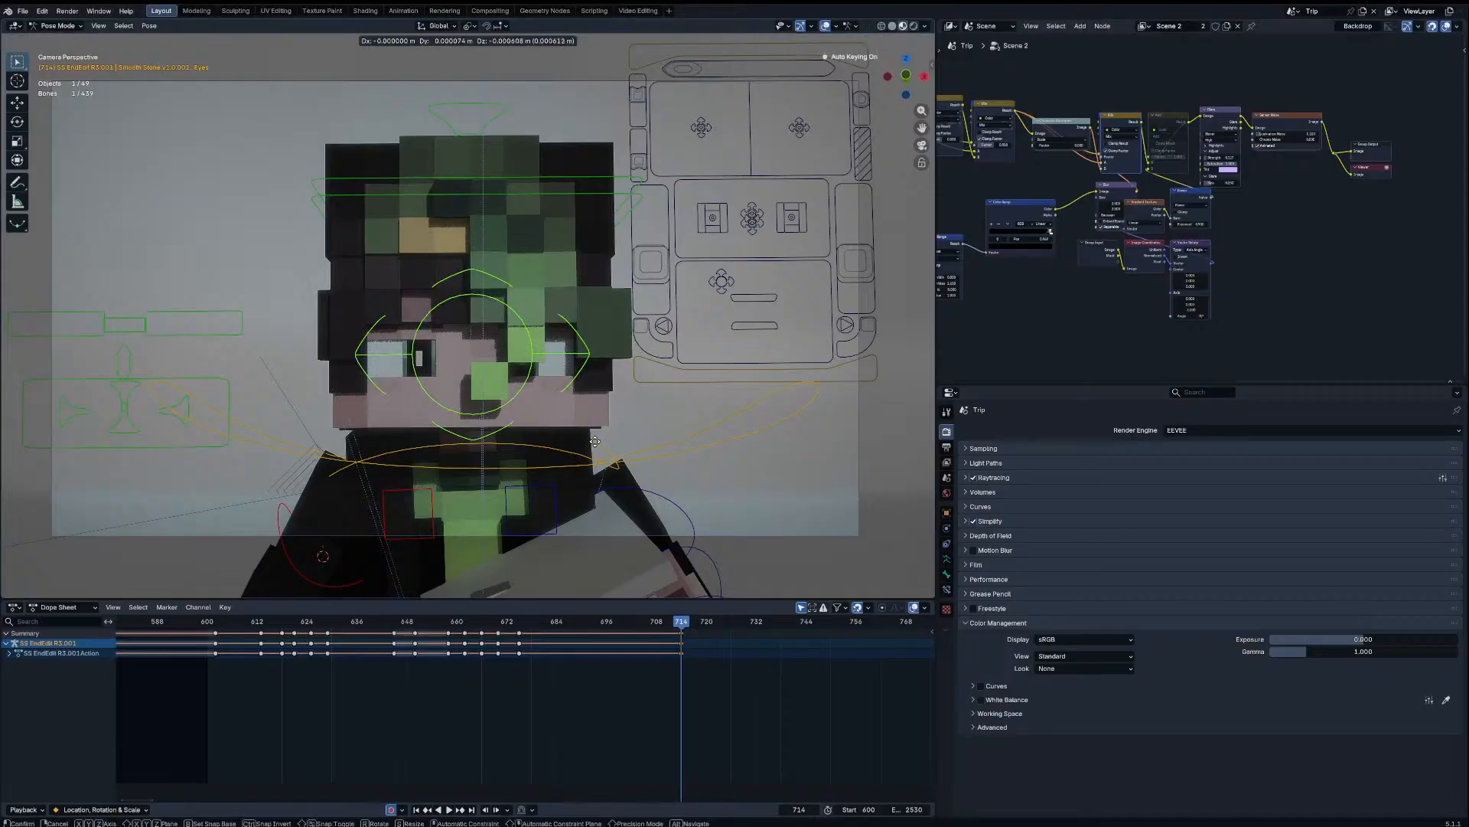
pyautogui.click(608, 488)
# Step: Replay the animation around frames 678 to 755 to check the head and eye motion
pyautogui.press('space')
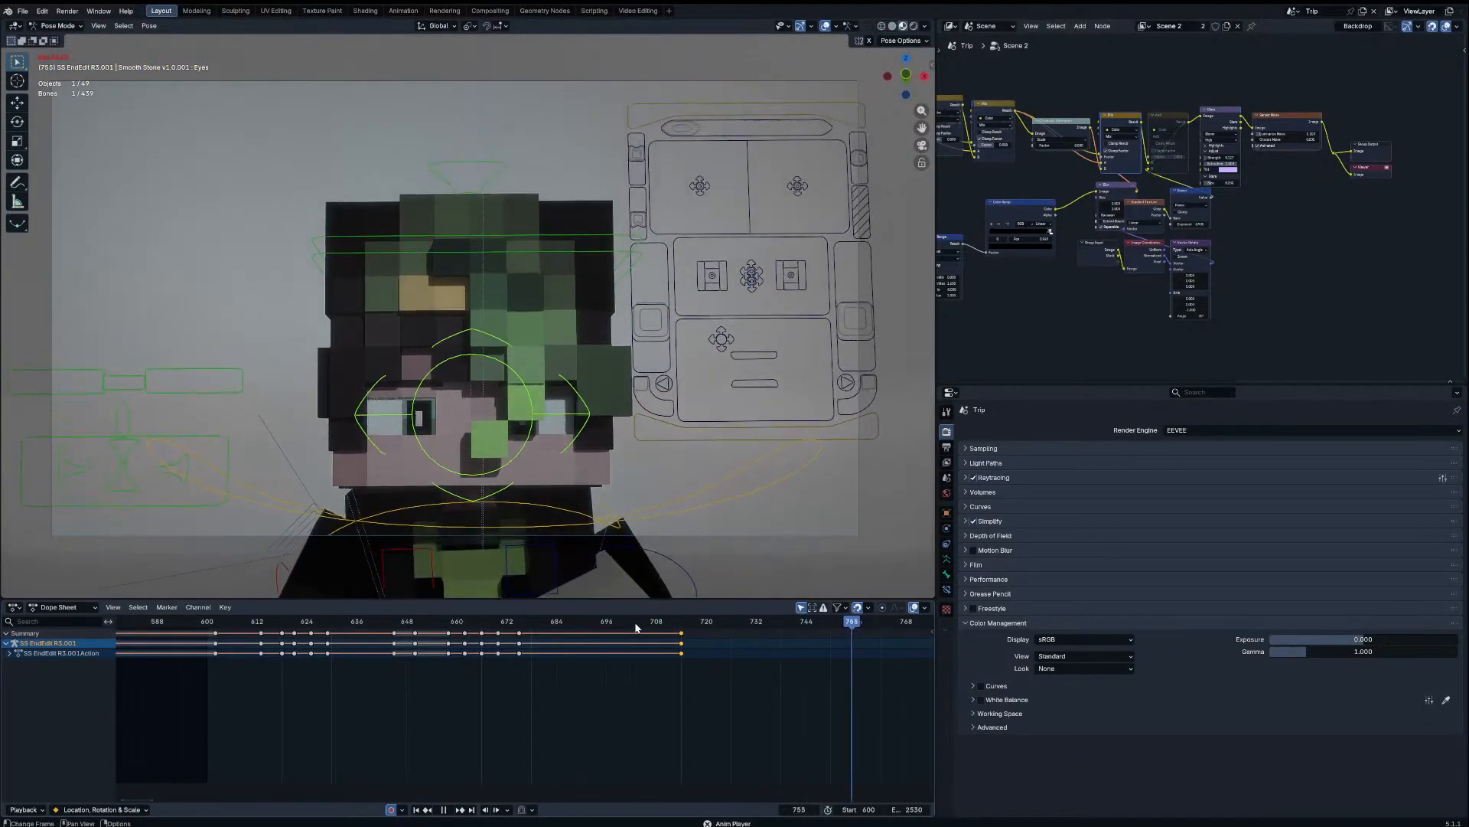
pyautogui.click(638, 624)
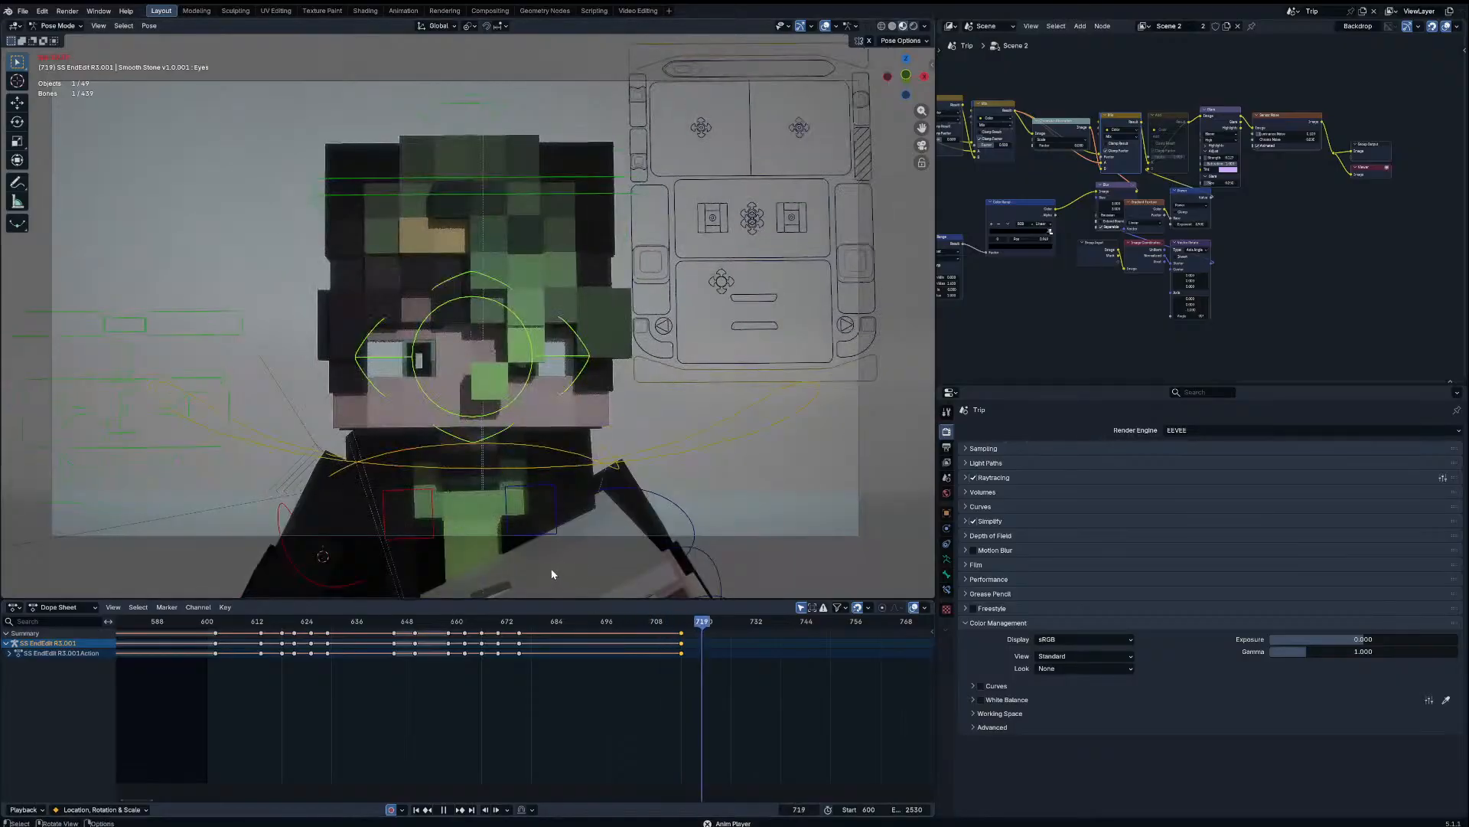
pyautogui.click(570, 623)
pyautogui.click(540, 625)
pyautogui.click(527, 625)
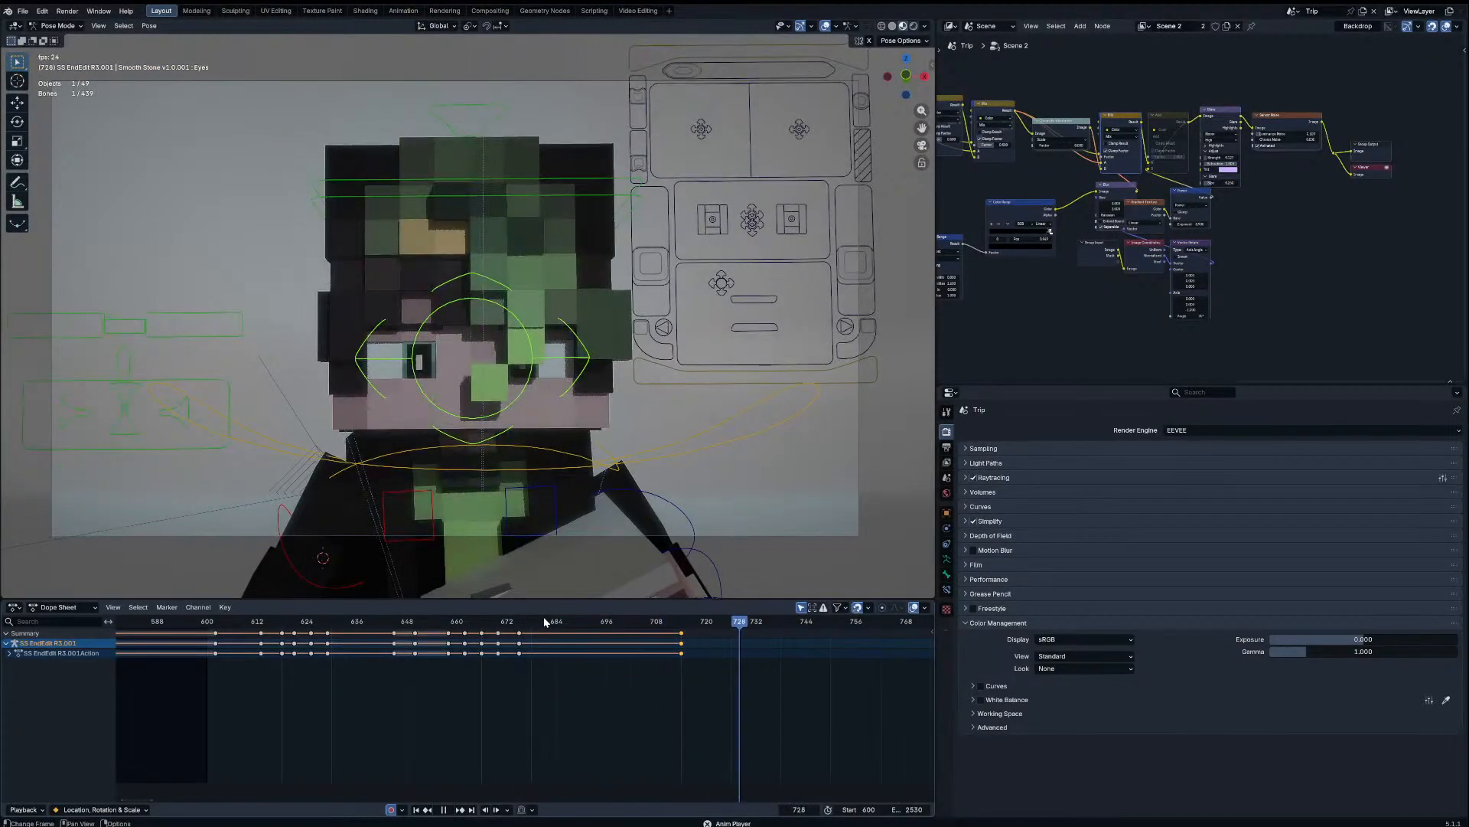
pyautogui.click(551, 620)
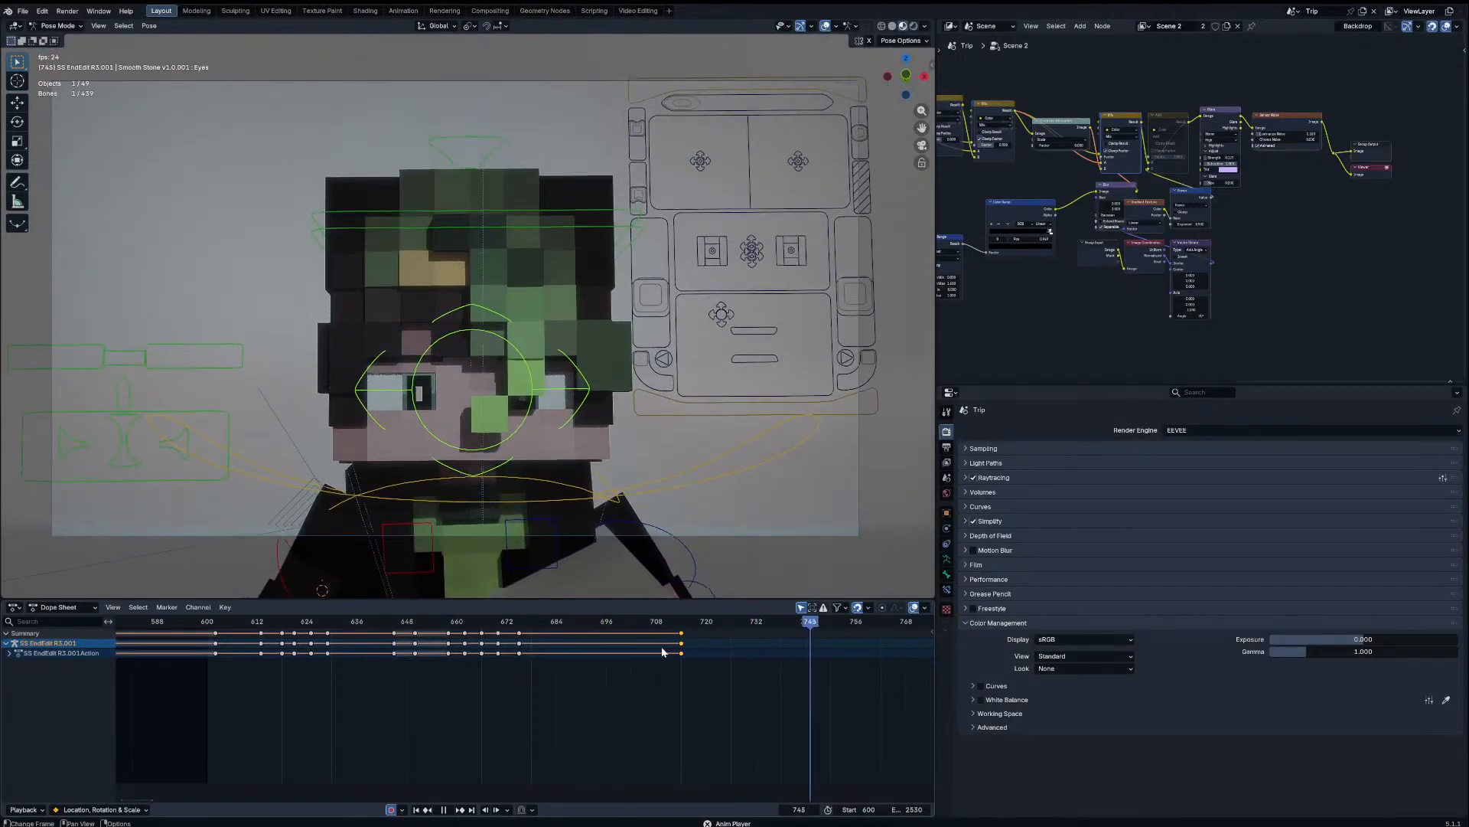
# Step: At frame 759, rotate the head bone to face sideways and move the Eyes control in the same direction
pyautogui.press('space')
pyautogui.click(597, 262)
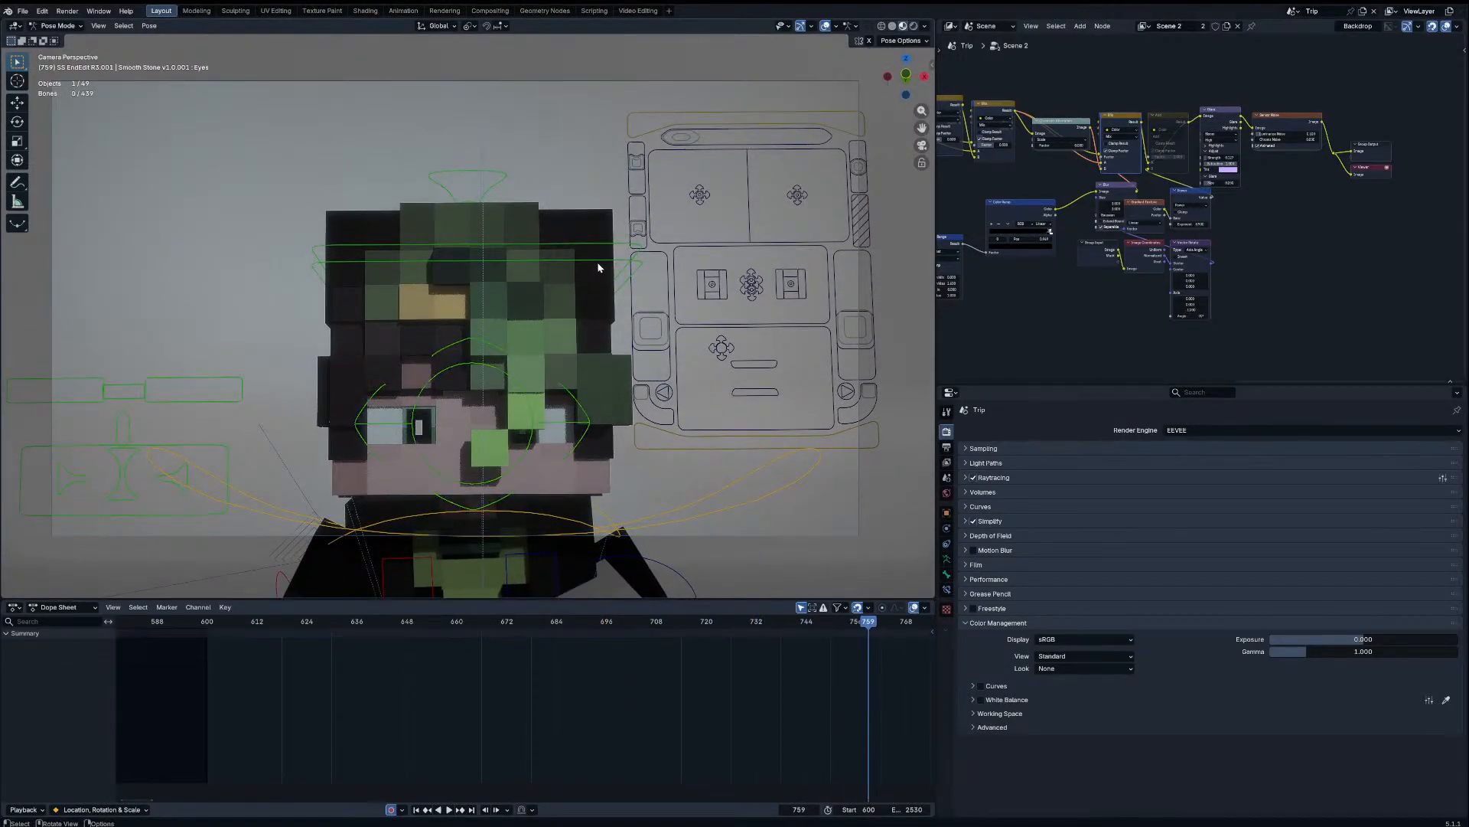
pyautogui.press('r')
pyautogui.press('r')
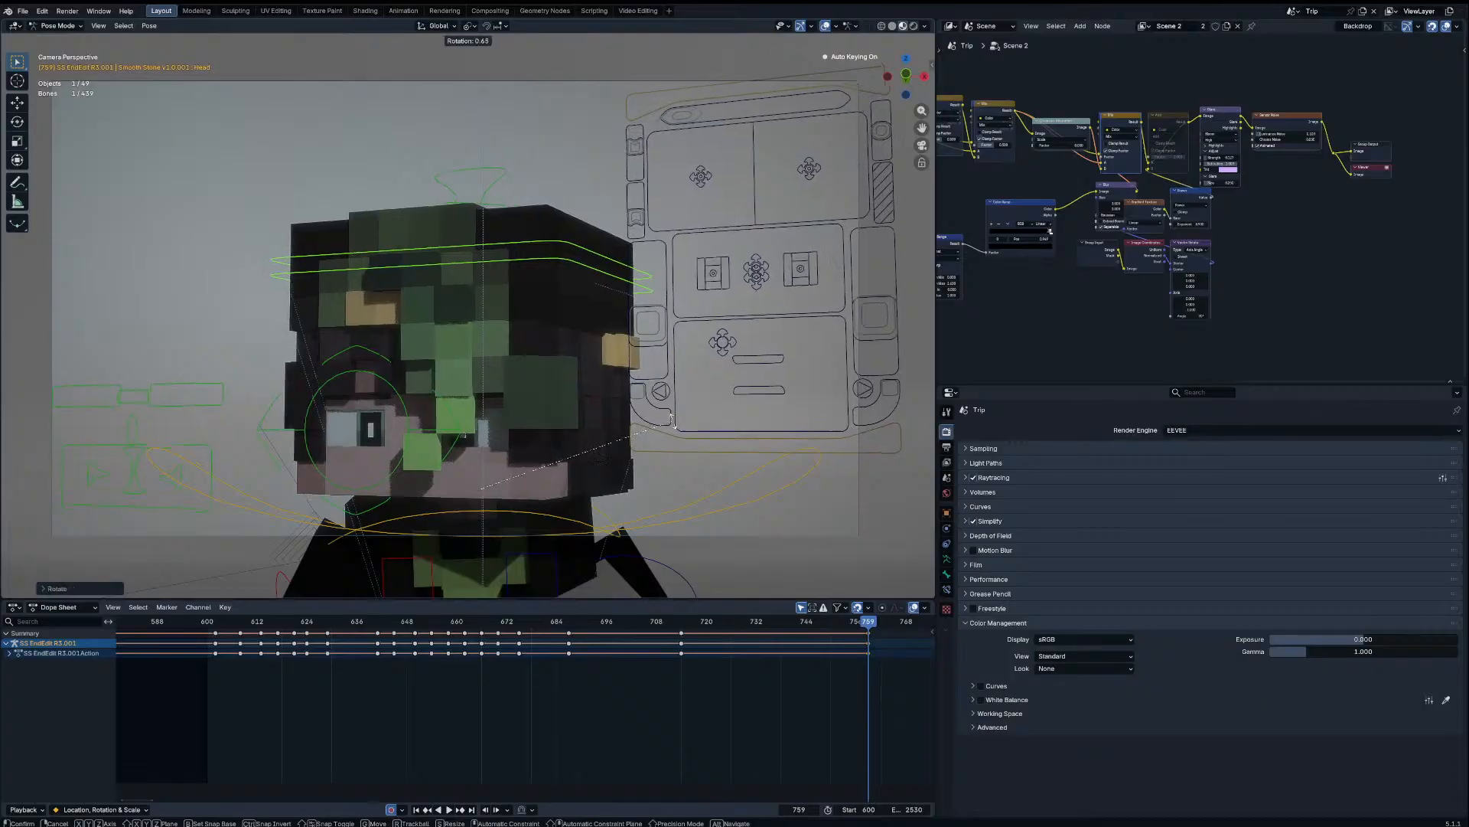
pyautogui.click(595, 351)
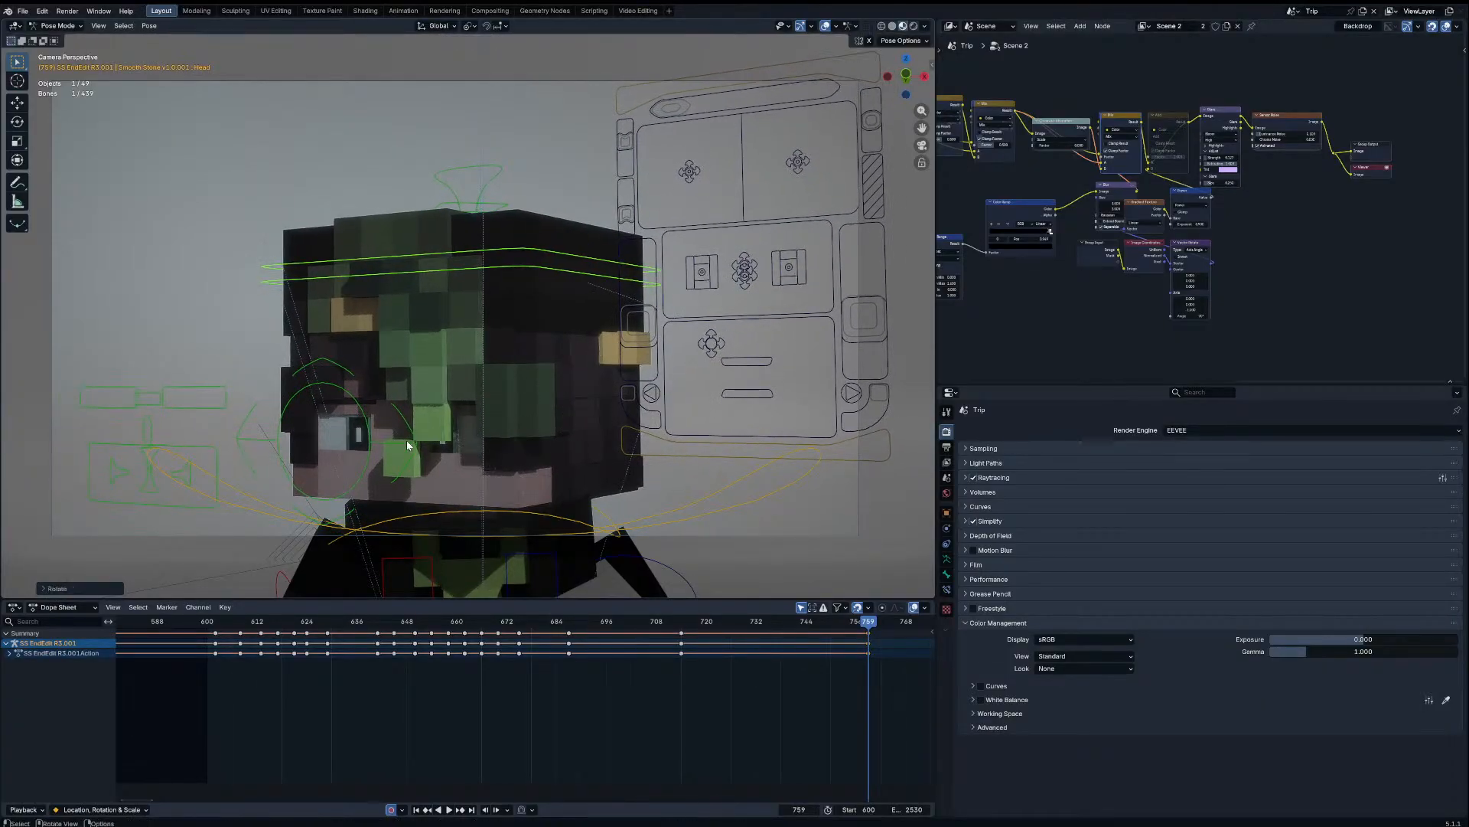
pyautogui.click(403, 403)
pyautogui.press('g')
pyautogui.click(386, 397)
# Step: Return to Object Mode, select Camera.003 and delete its last keyframes, past about frame 740
pyautogui.scroll(-3, 386, 393)
pyautogui.hotkey('ctrl', 'Tab')
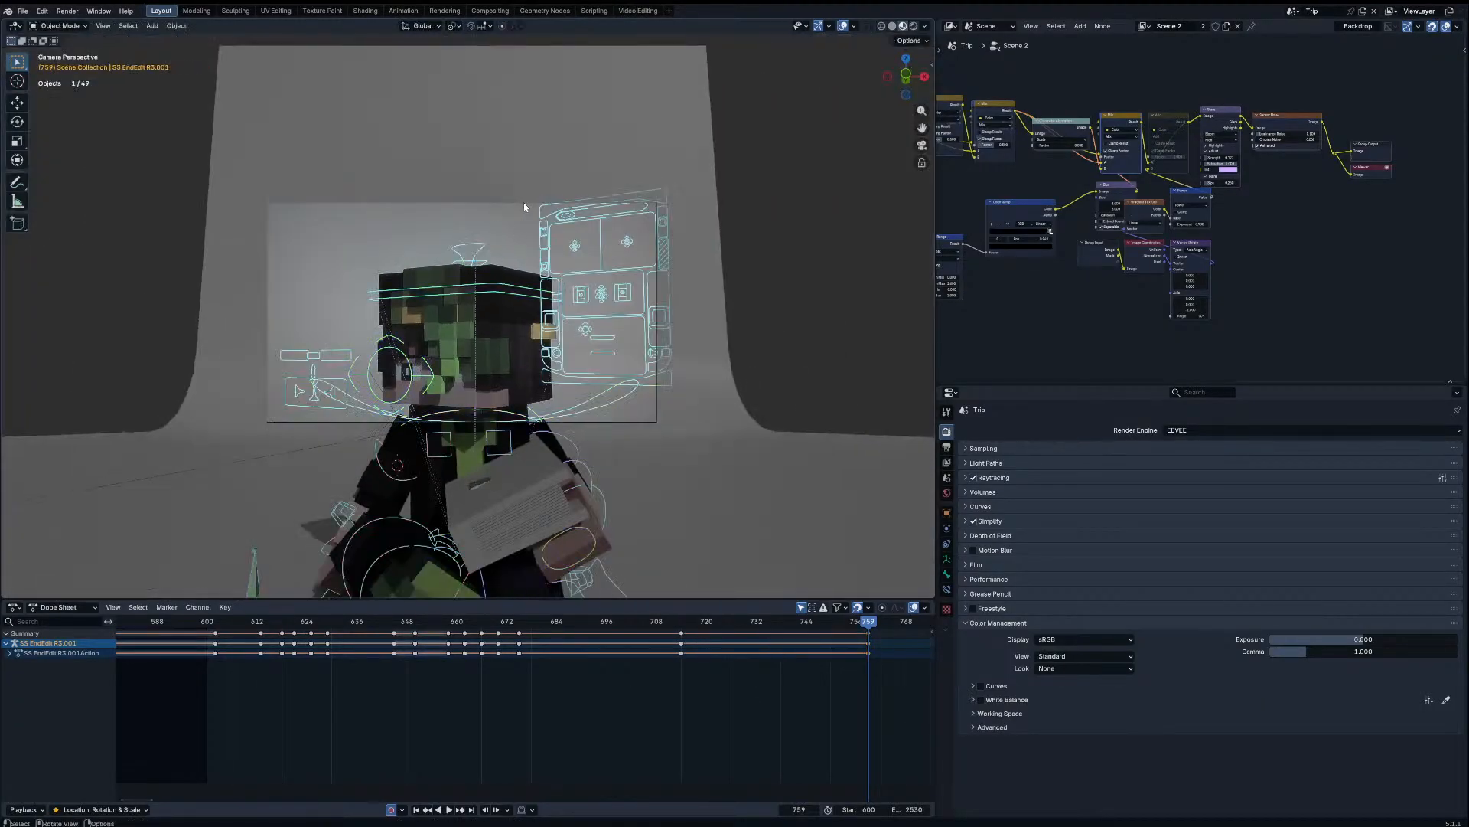
pyautogui.click(523, 202)
pyautogui.moveTo(931, 665); pyautogui.dragTo(803, 632)
pyautogui.press('x')
pyautogui.click(782, 649)
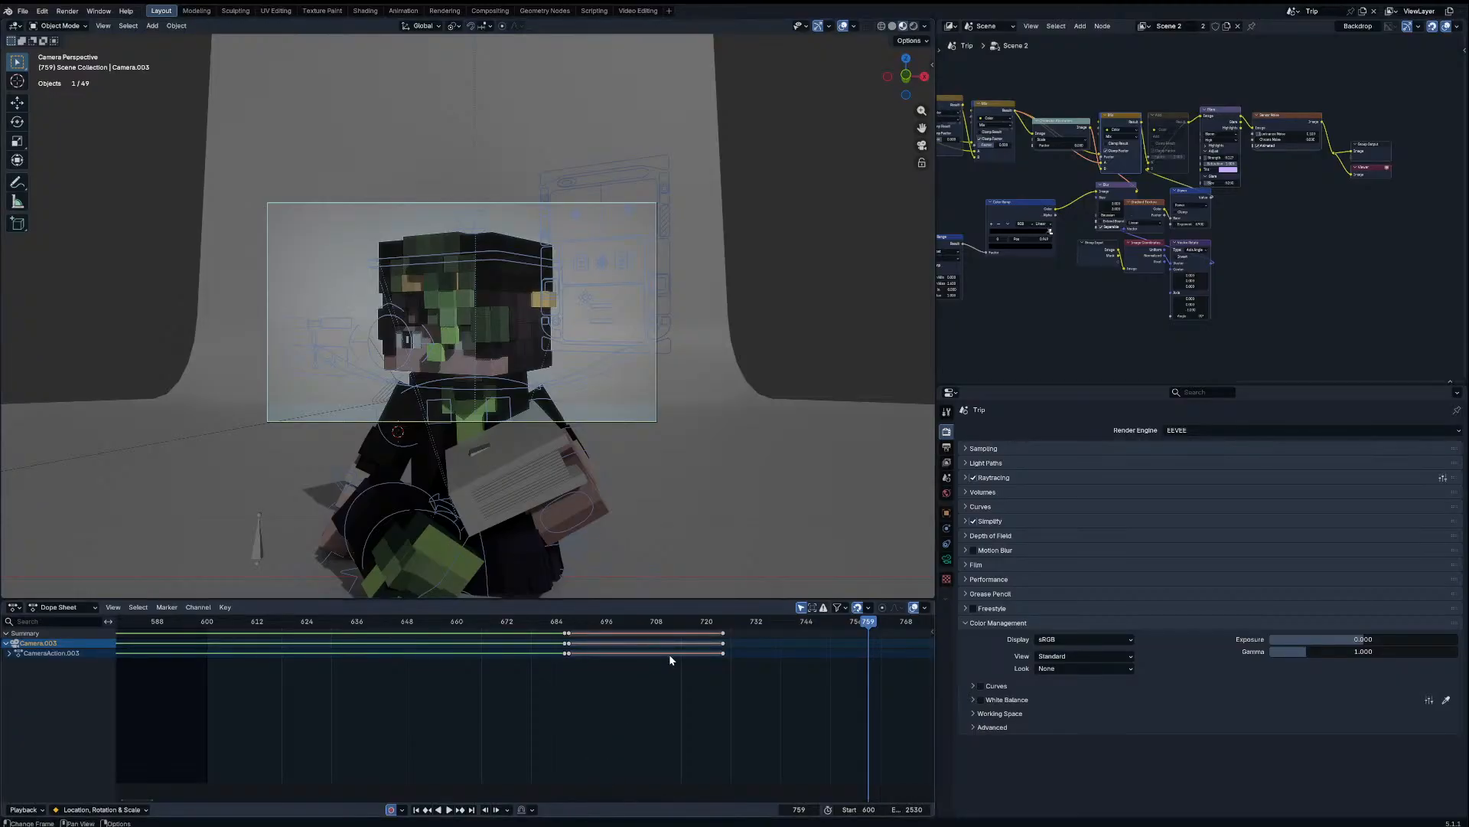
# Step: Examine the character's shading at frame 690, both through the camera and from outside it, including the backdrop plane
pyautogui.scroll(4, 567, 666)
pyautogui.scroll(1, 590, 665)
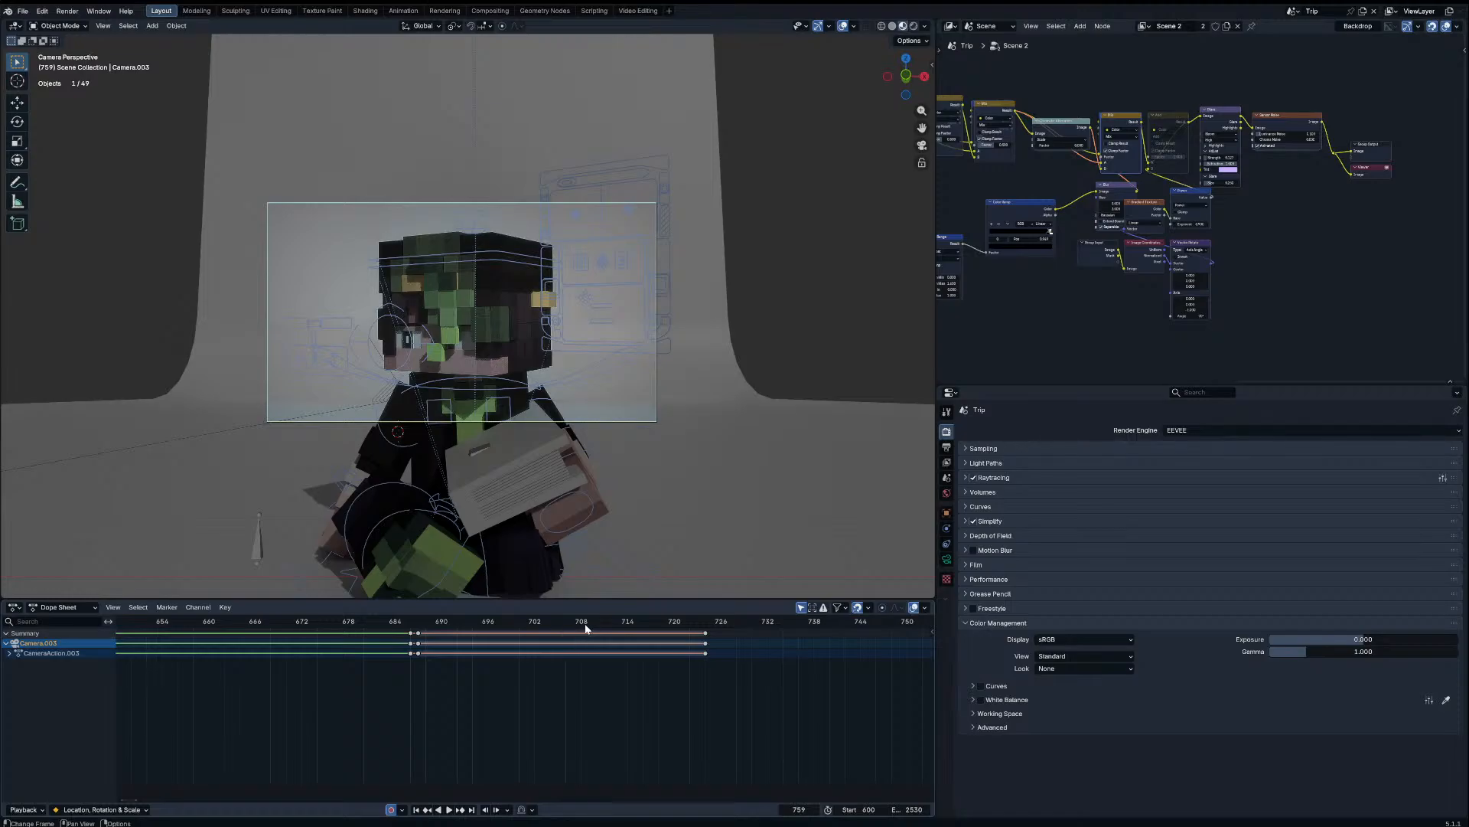
pyautogui.moveTo(584, 623); pyautogui.dragTo(445, 632)
pyautogui.scroll(5, 567, 431)
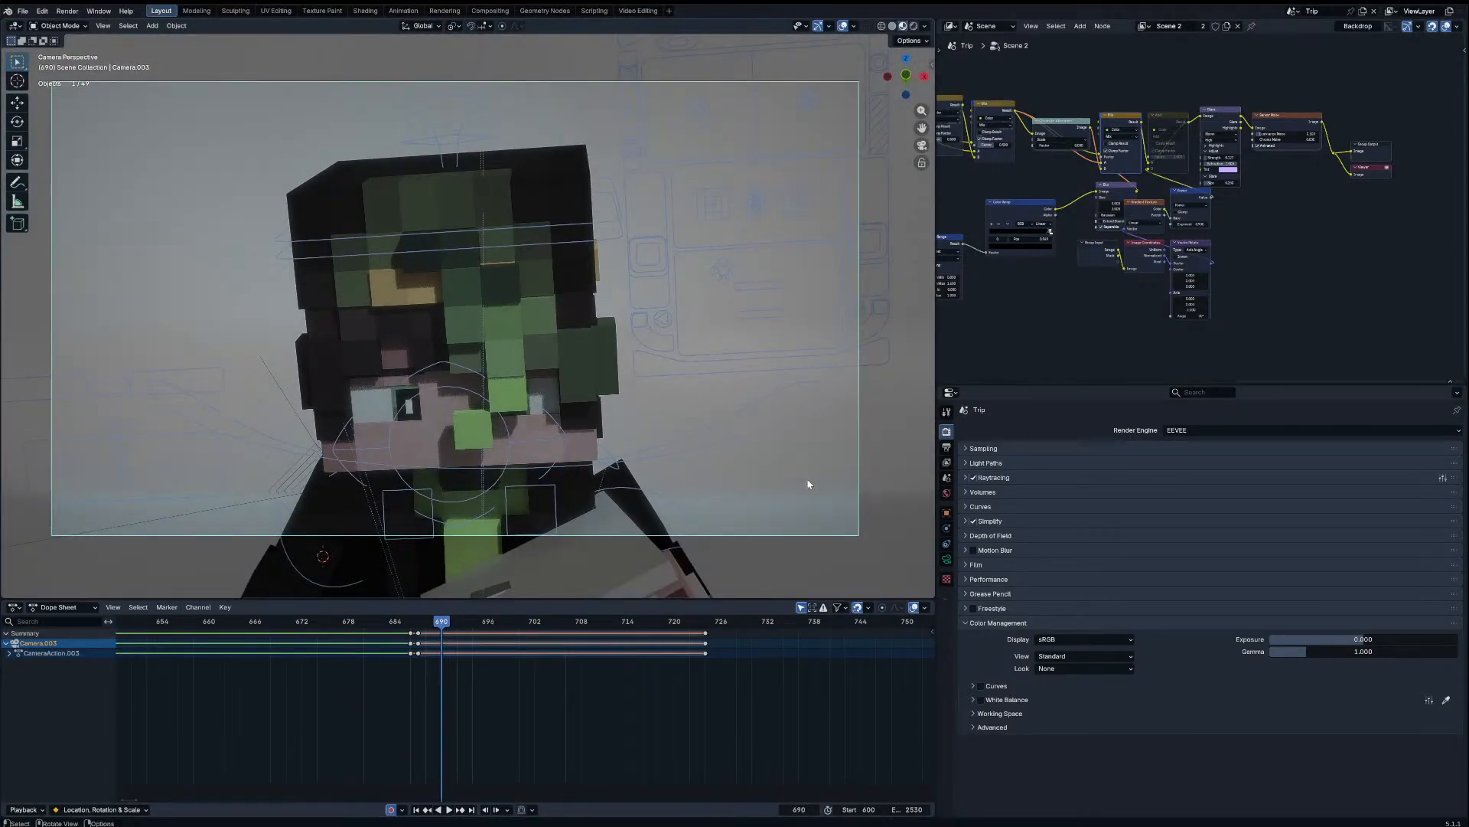
pyautogui.moveTo(651, 381); pyautogui.dragTo(647, 316, button='middle')
pyautogui.scroll(-6, 647, 315)
pyautogui.click(559, 199)
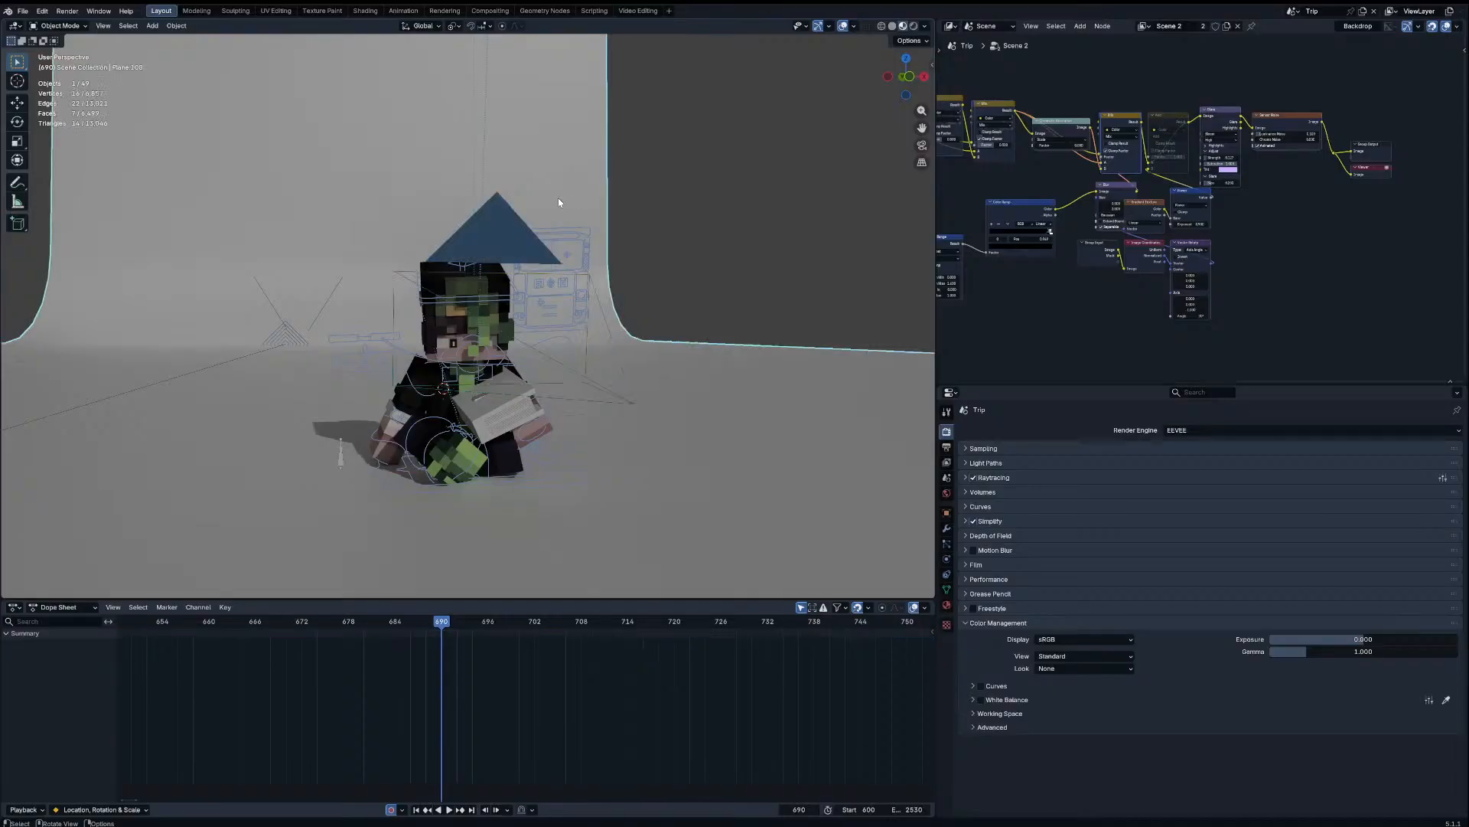
pyautogui.moveTo(558, 199); pyautogui.dragTo(577, 253, button='middle')
pyautogui.click(854, 26)
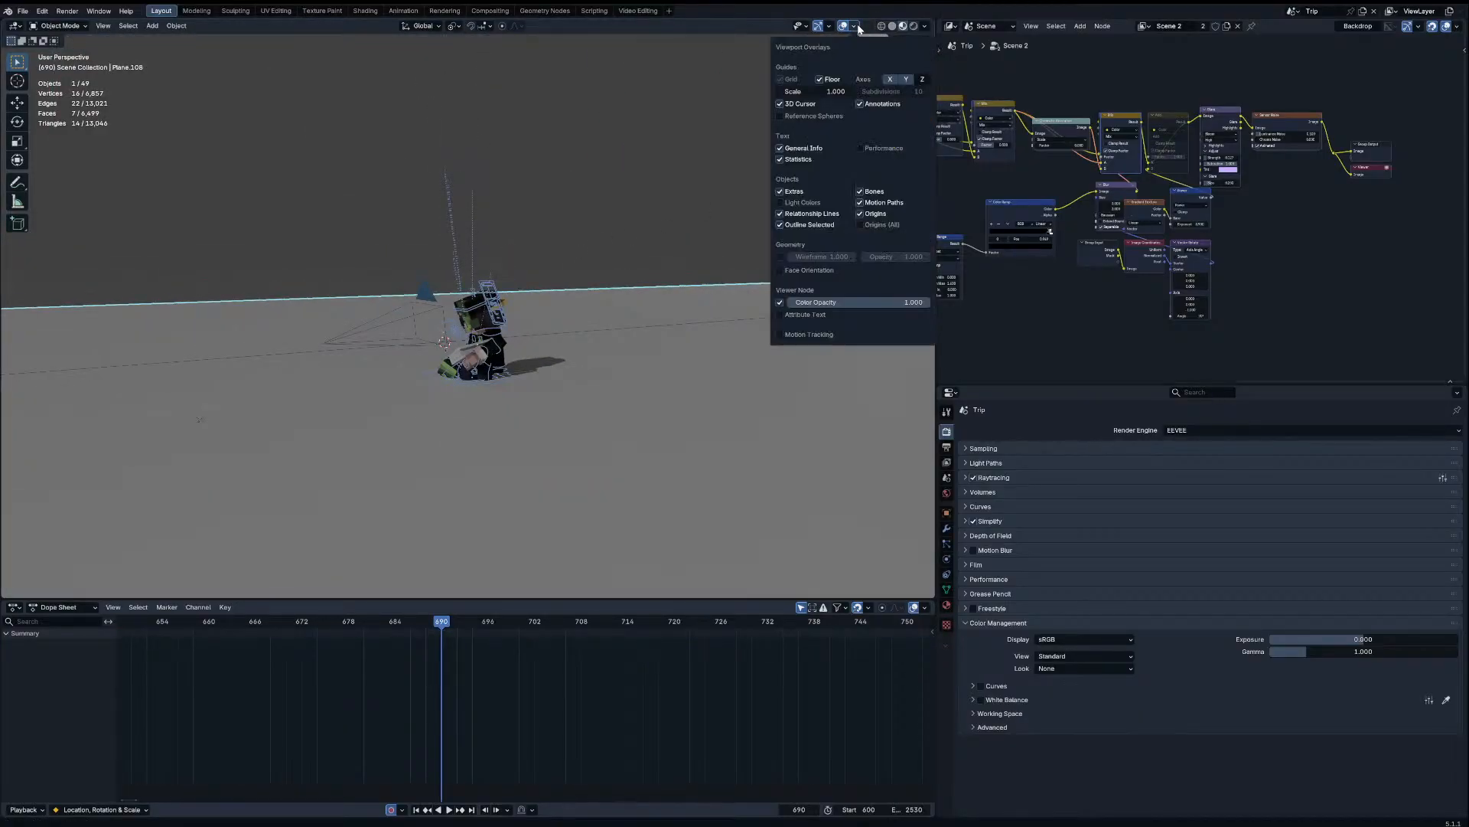
pyautogui.moveTo(531, 205); pyautogui.dragTo(601, 197, button='middle')
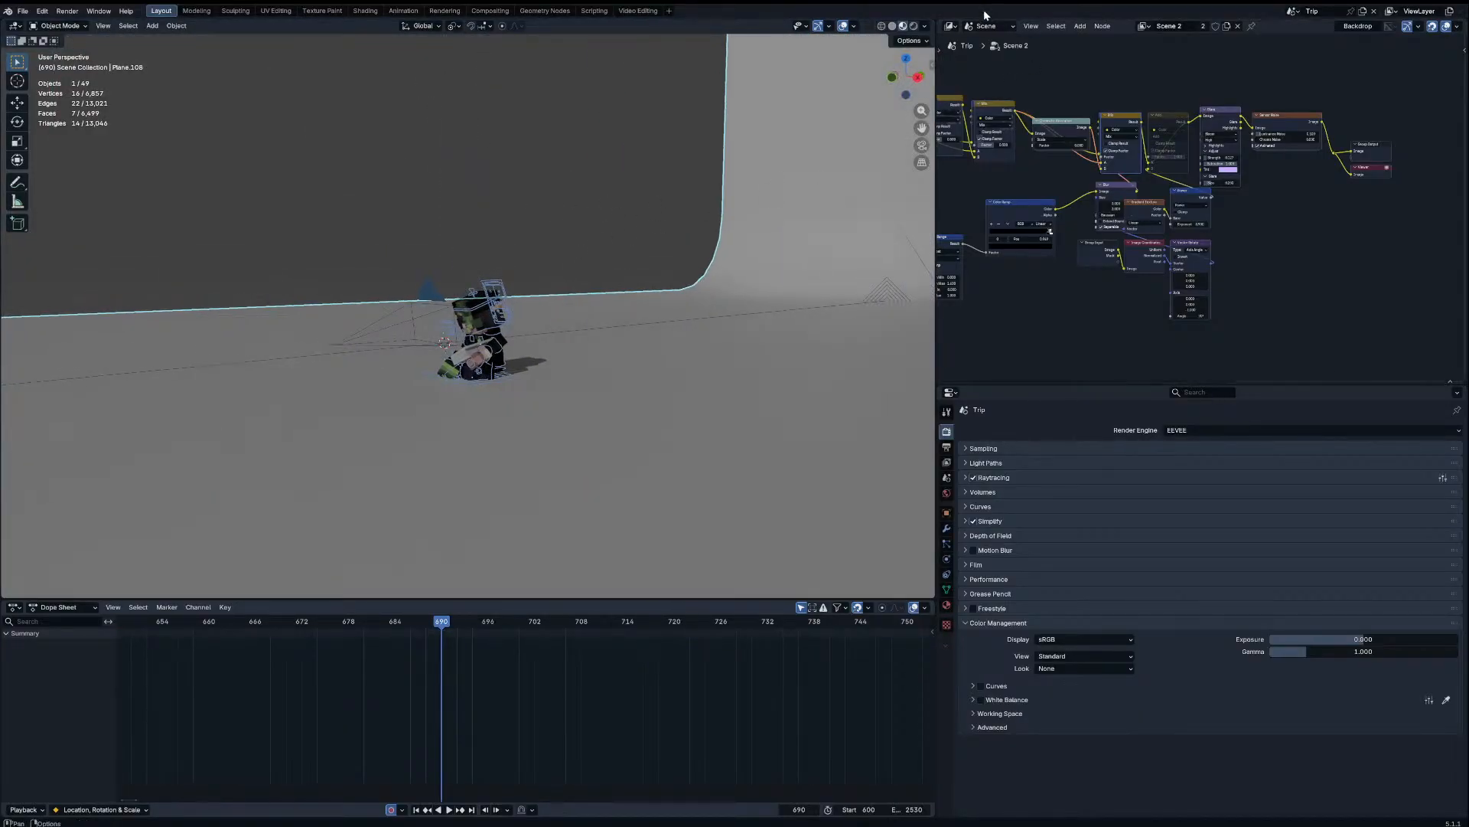
# Step: Show the Outliner in place of the node editor, select Sun.003 and set its shadow filter to 0.00
pyautogui.hotkey('shift', 'F9')
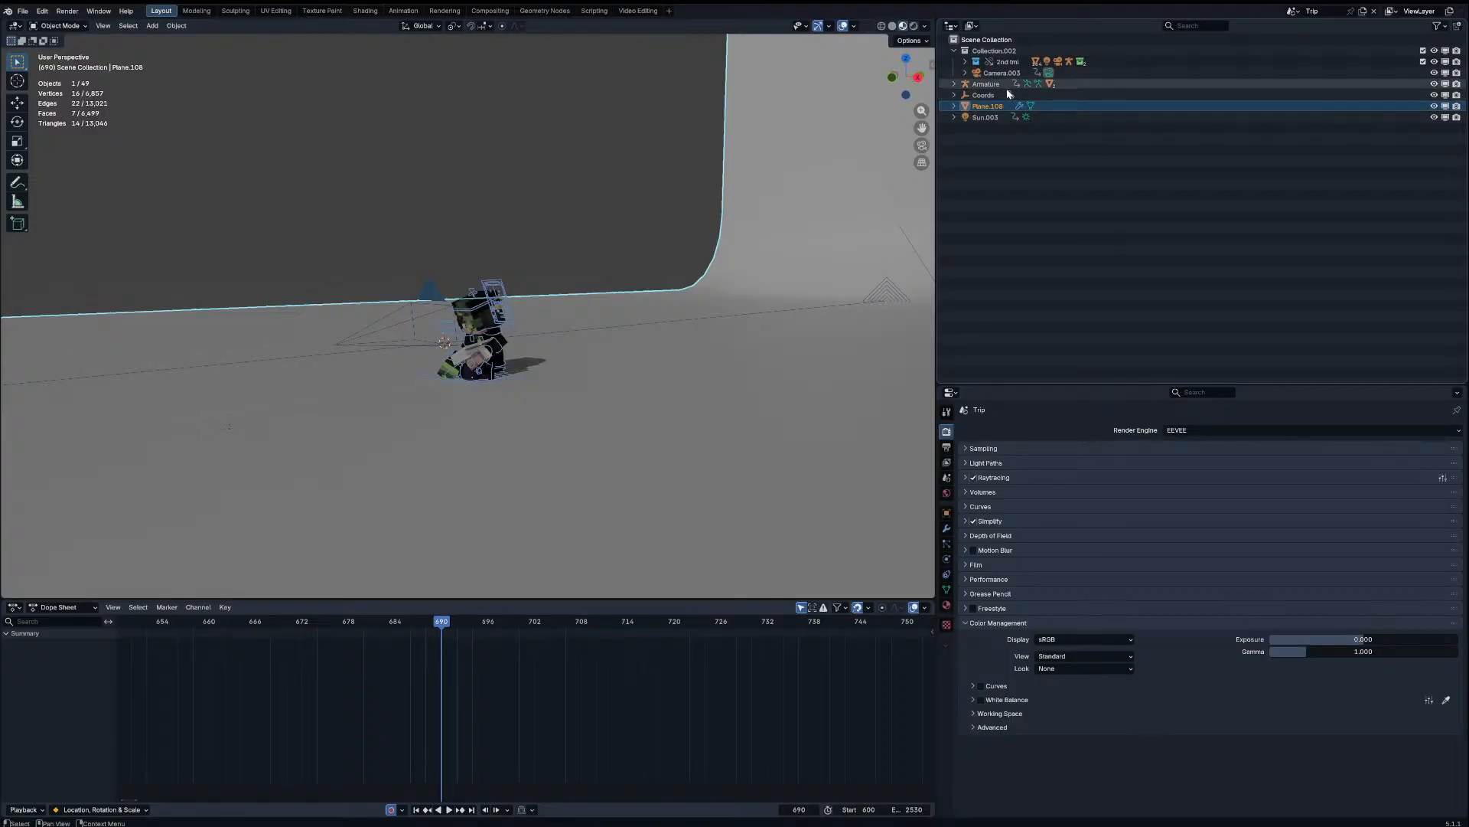
pyautogui.click(995, 118)
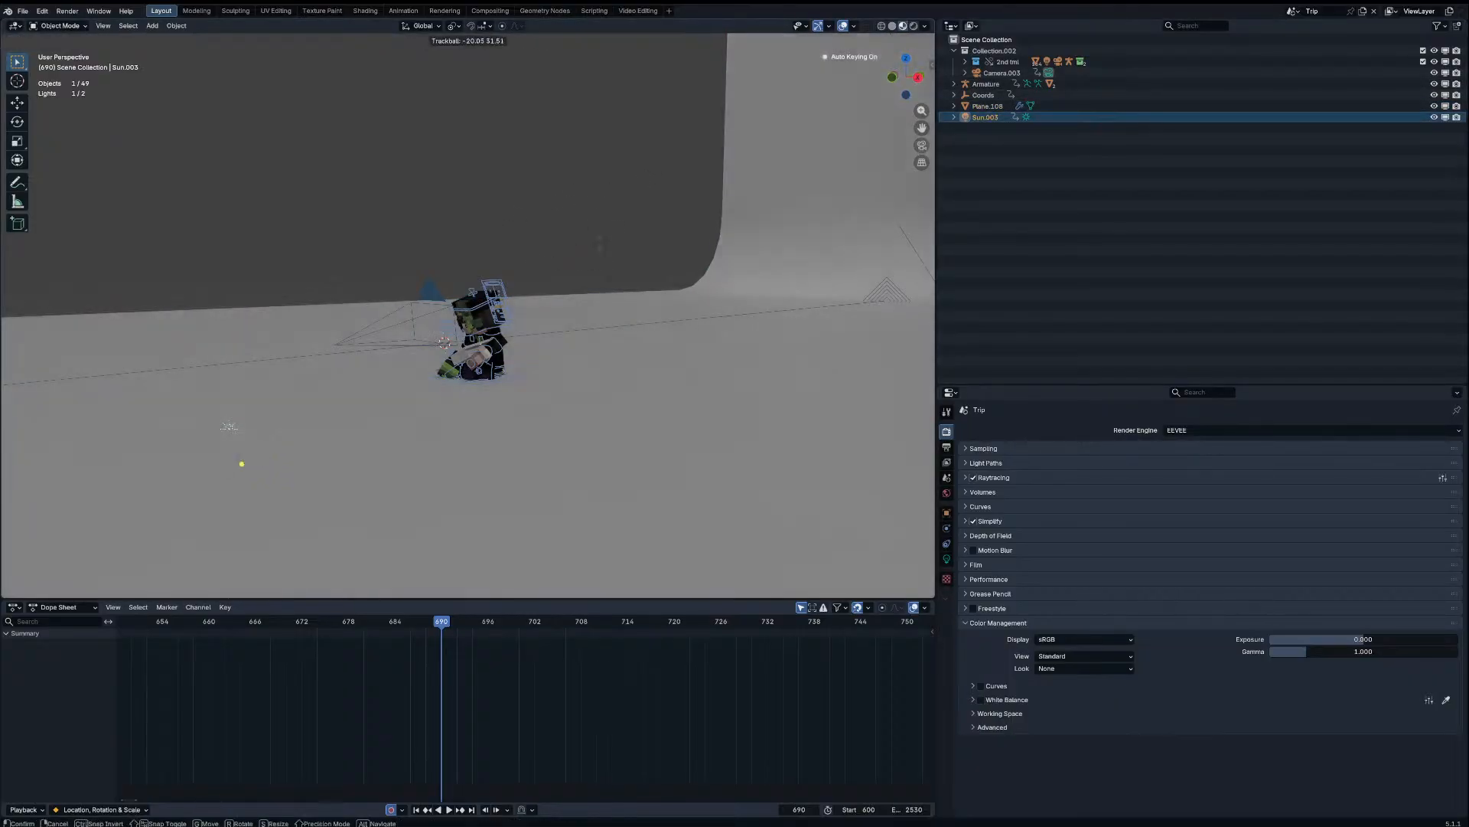
pyautogui.click(947, 558)
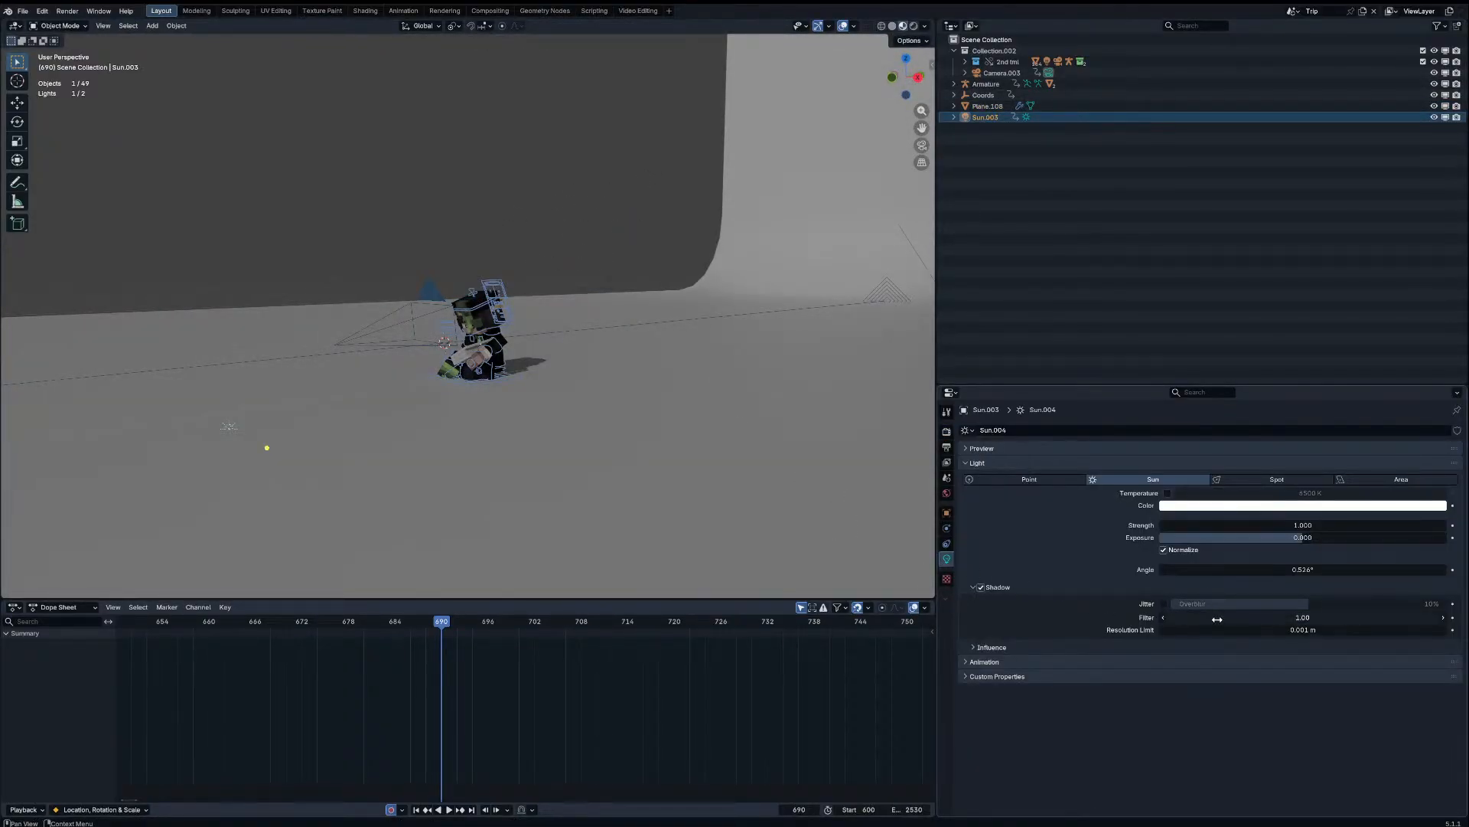
pyautogui.press('KP_0')
pyautogui.scroll(20, 479, 445)
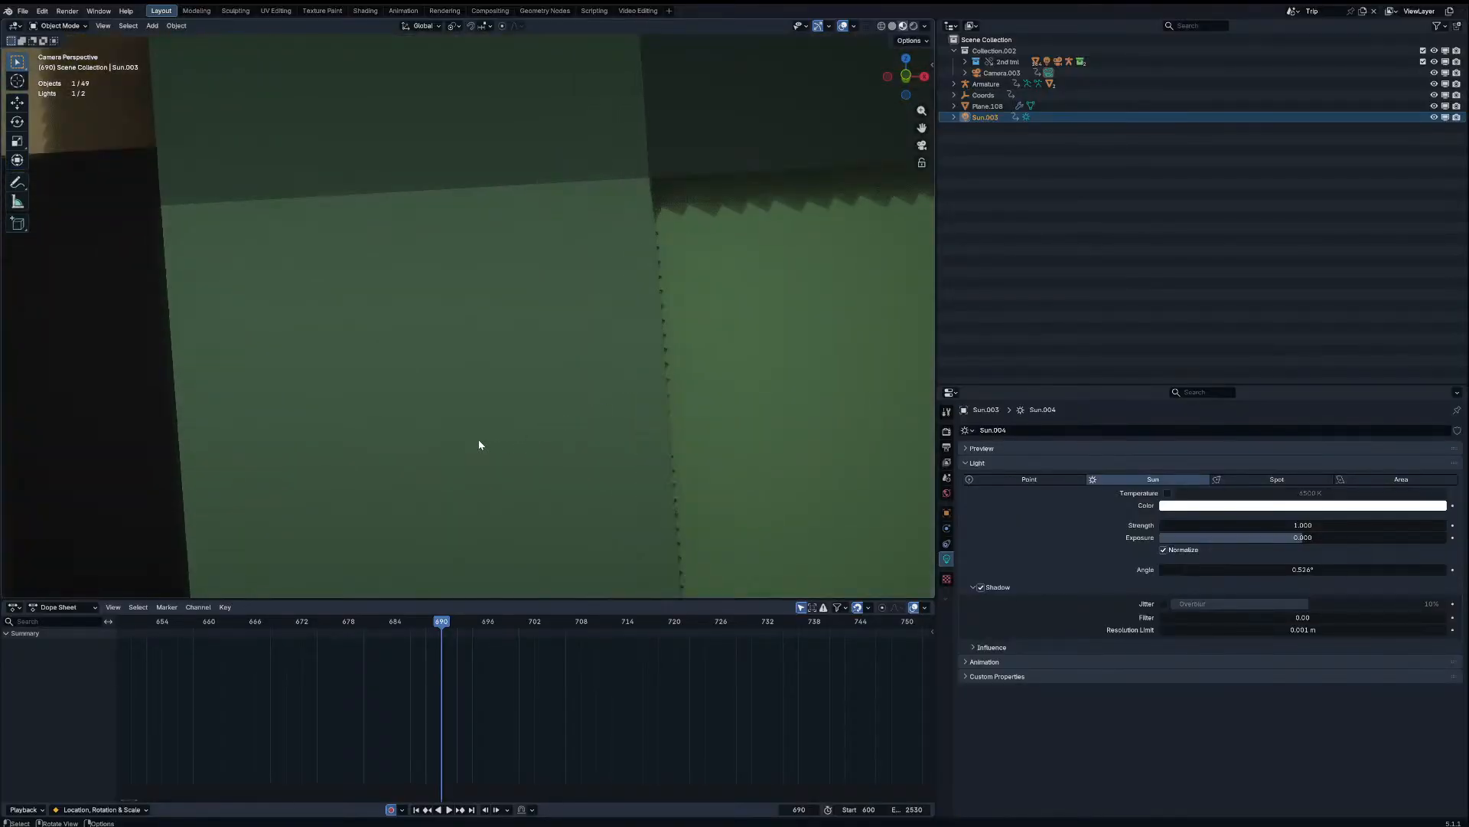
# Step: Try a shadow resolution limit of 0.0001 m on the sun light and restore it to 0.001 m
pyautogui.moveTo(1209, 617); pyautogui.dragTo(1283, 630)
pyautogui.scroll(-10, 669, 431)
pyautogui.scroll(-10, 854, 464)
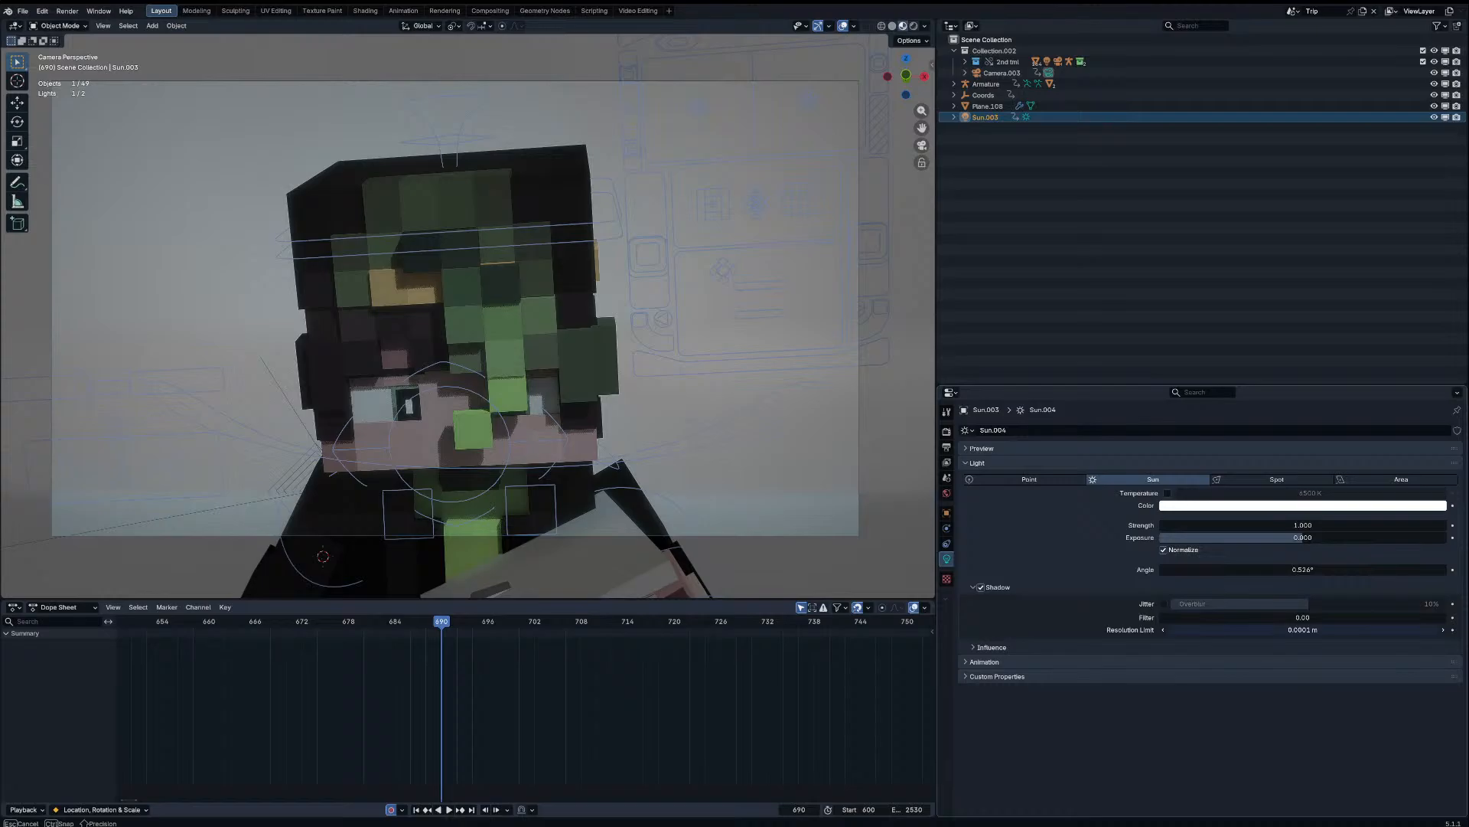
pyautogui.moveTo(1286, 630); pyautogui.dragTo(1301, 630)
pyautogui.scroll(12, 409, 410)
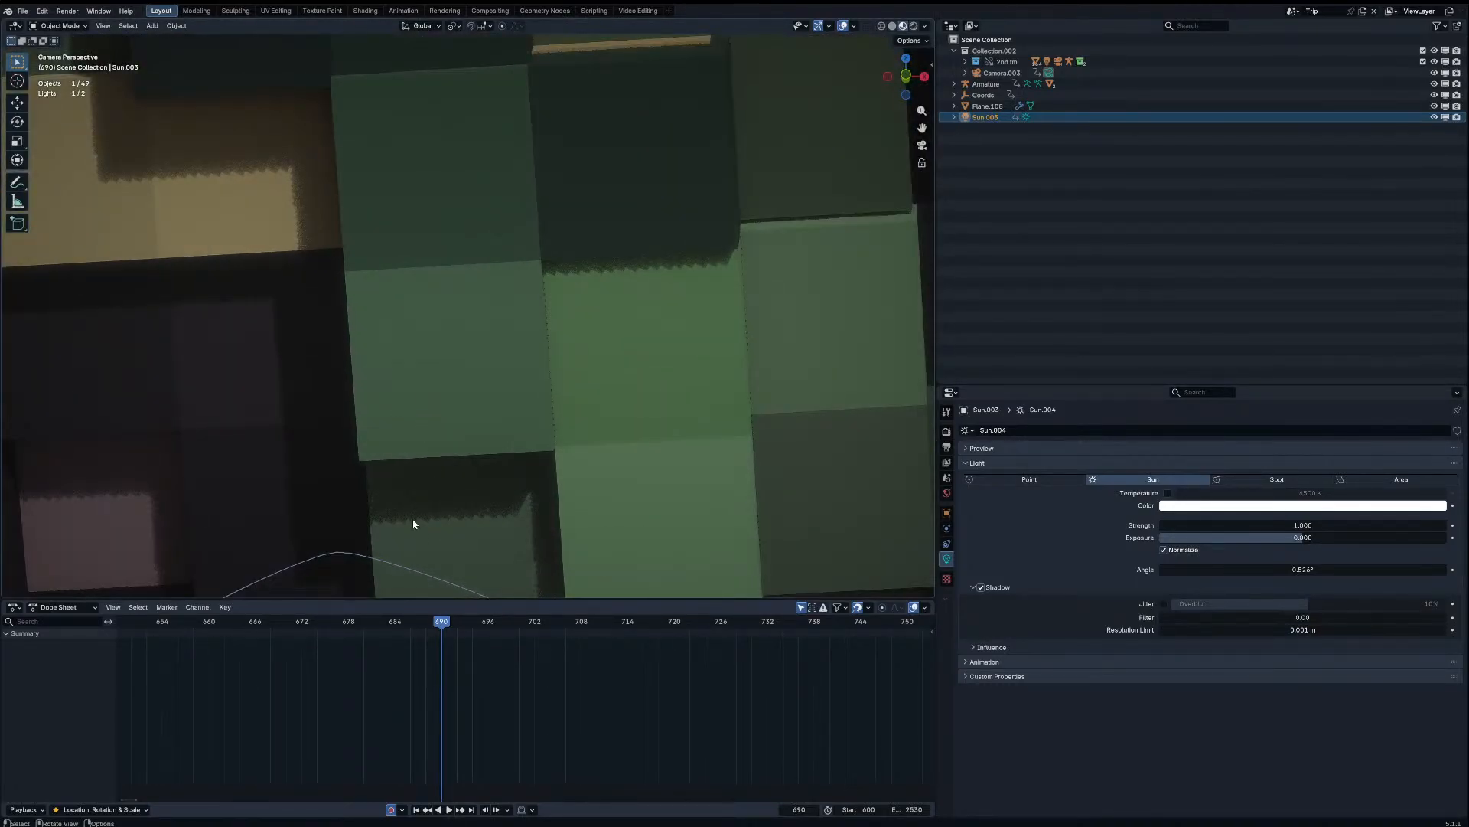
# Step: Try a shadow filter of 2.94 on the sun light and return it to 0.00
pyautogui.moveTo(1188, 621); pyautogui.dragTo(1224, 620)
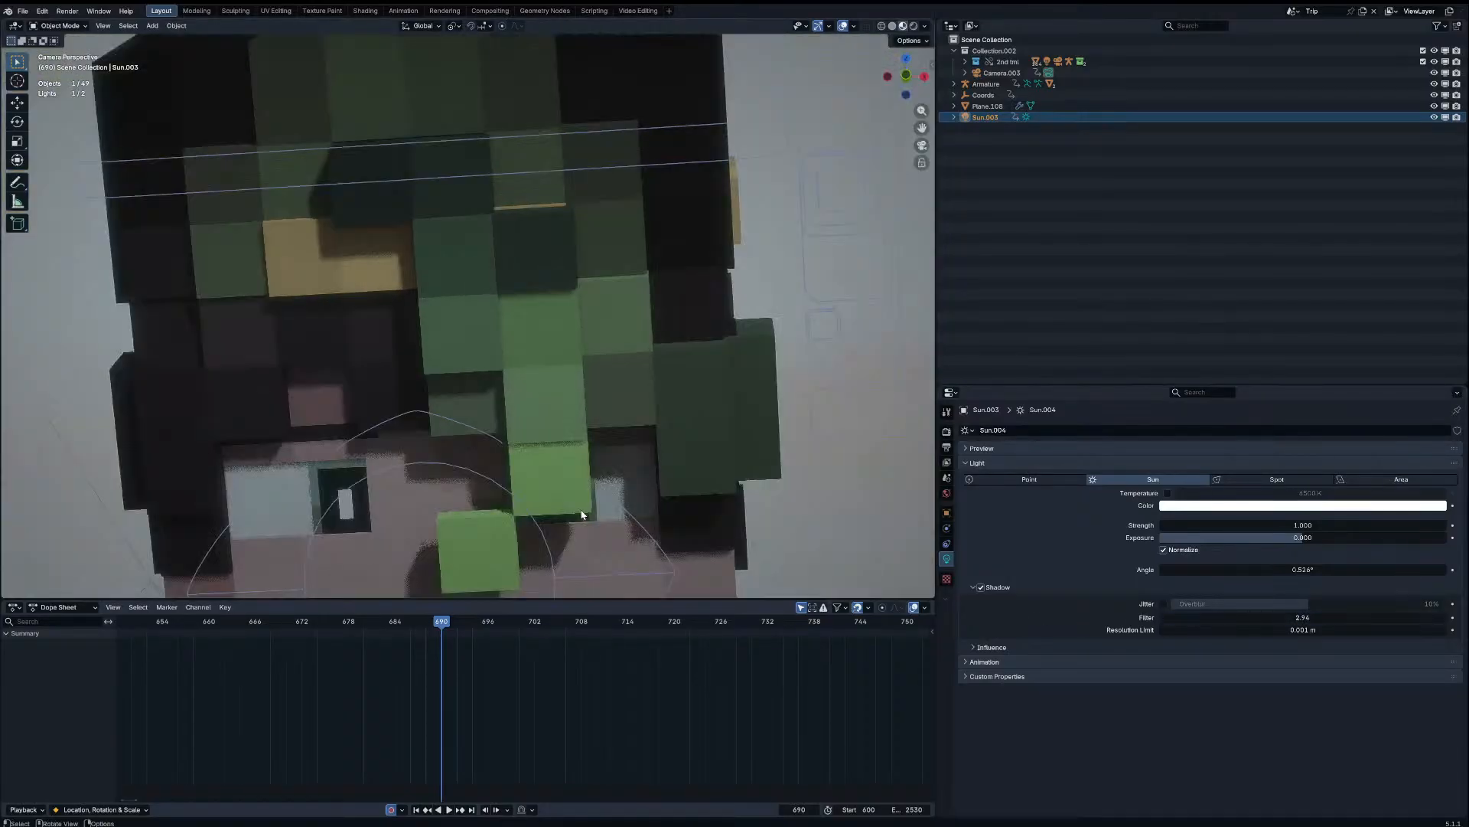
pyautogui.scroll(-6, 497, 358)
pyautogui.scroll(-3, 497, 358)
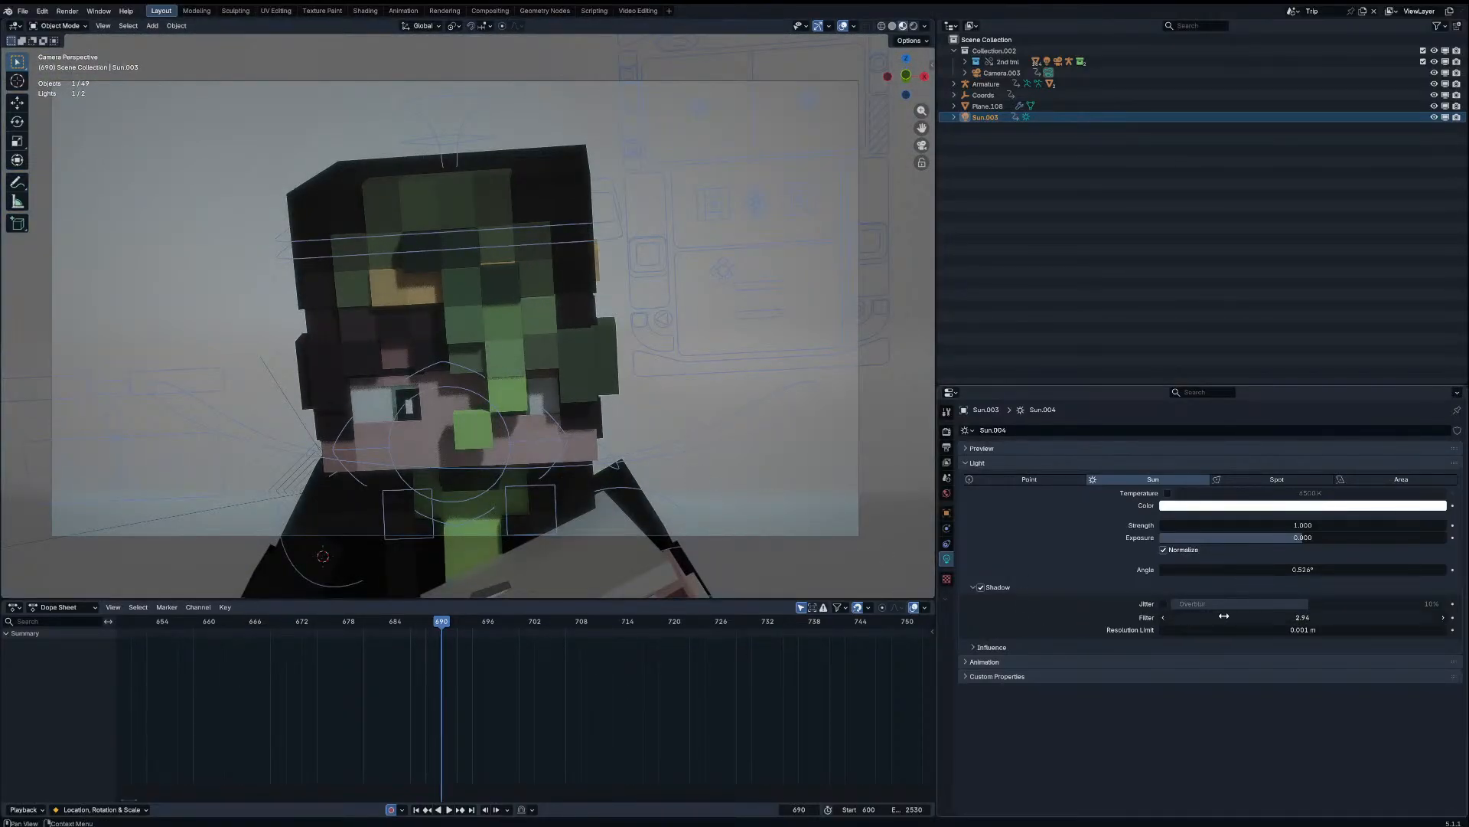
pyautogui.moveTo(1224, 617); pyautogui.dragTo(1171, 618)
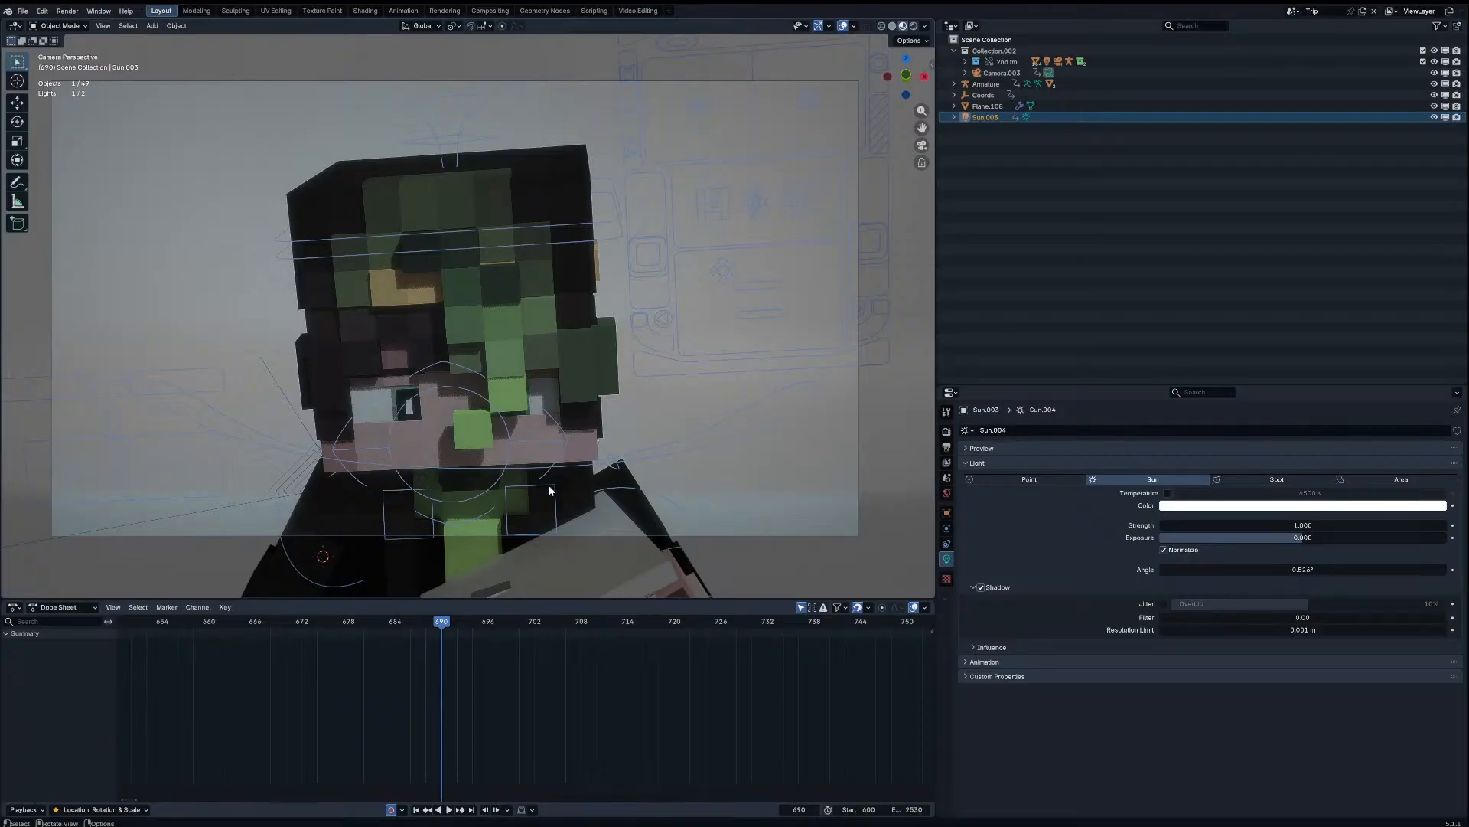
# Step: Set the scene's film filter size to 0.01 px in the render settings
pyautogui.click(947, 432)
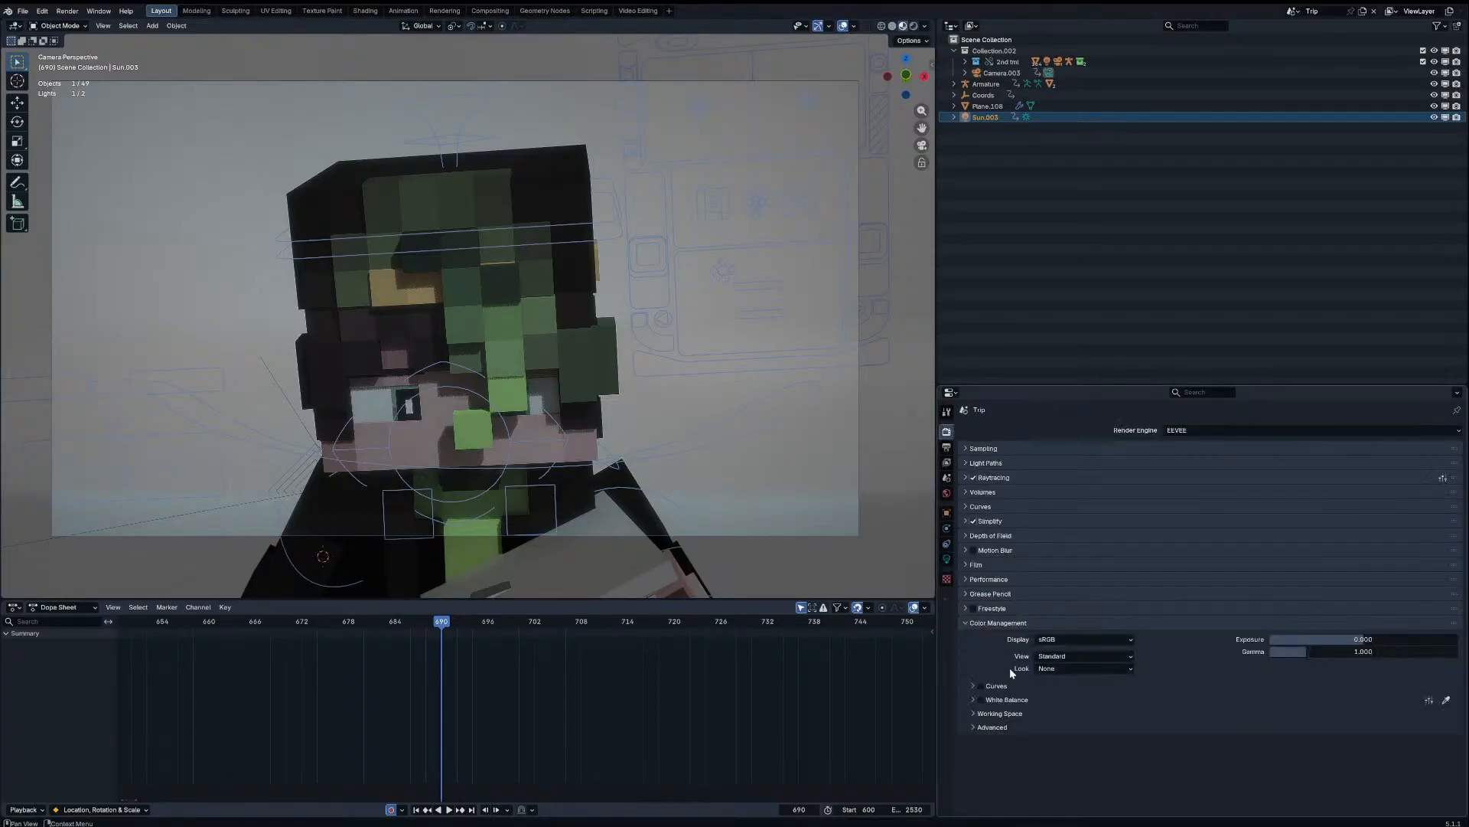
pyautogui.click(995, 565)
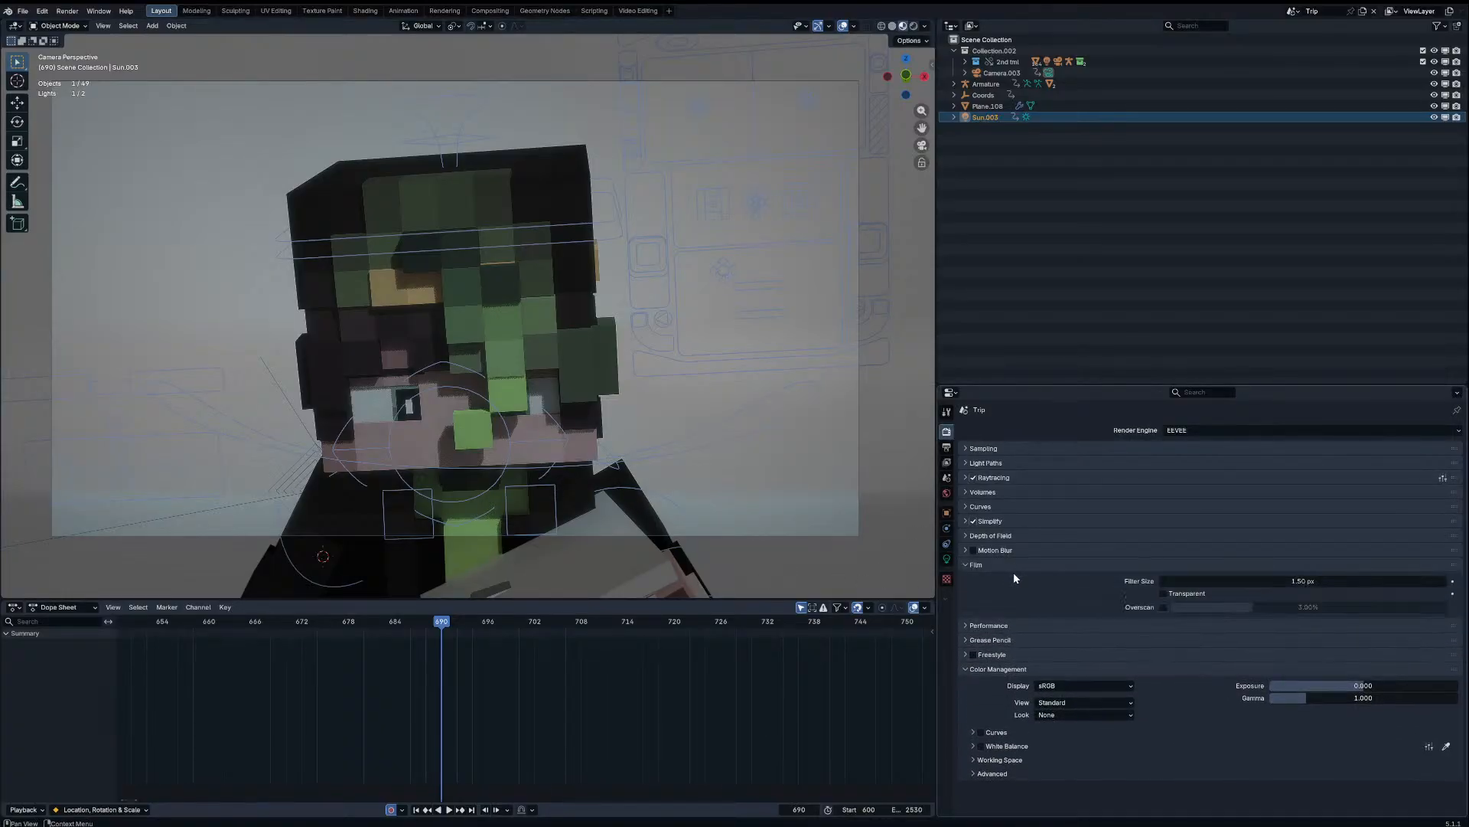
pyautogui.moveTo(1253, 580); pyautogui.dragTo(1243, 577)
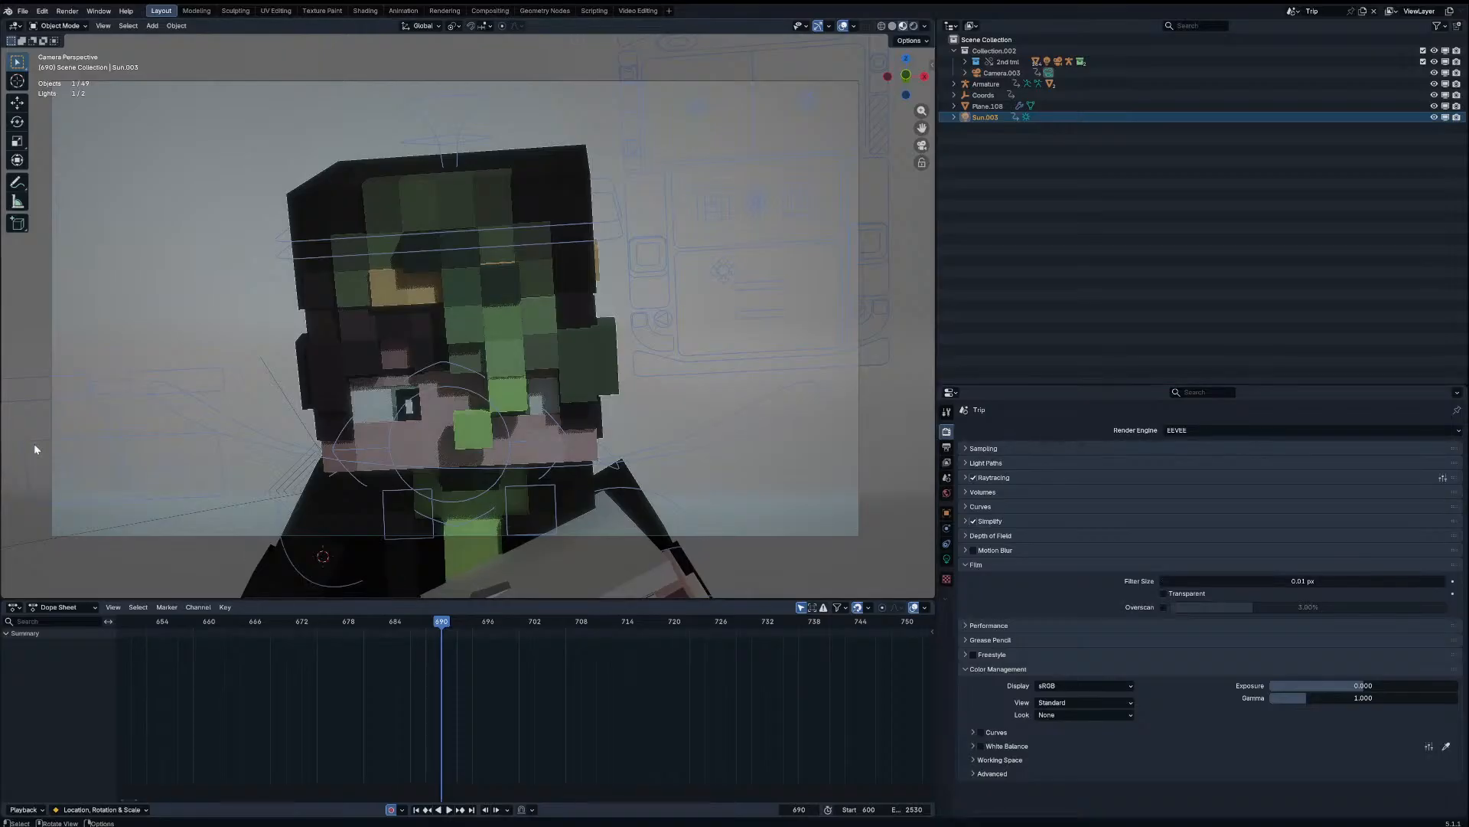
# Step: Examine the jagged shadow edges on the character's face up close and look through the scene's output, audio and metadata settings
pyautogui.scroll(5, 545, 322)
pyautogui.scroll(3, 544, 322)
pyautogui.click(102, 25)
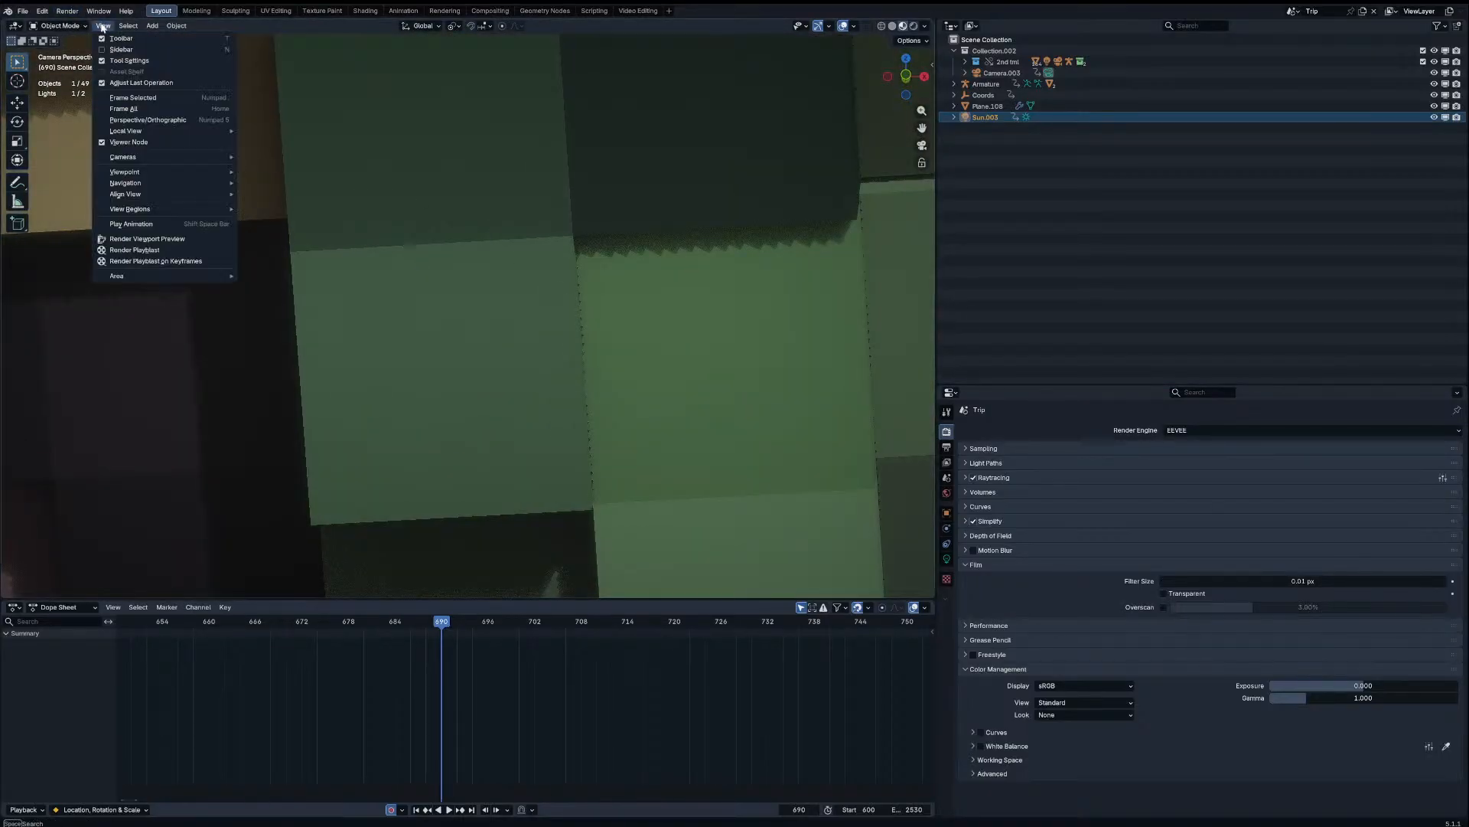
pyautogui.click(165, 240)
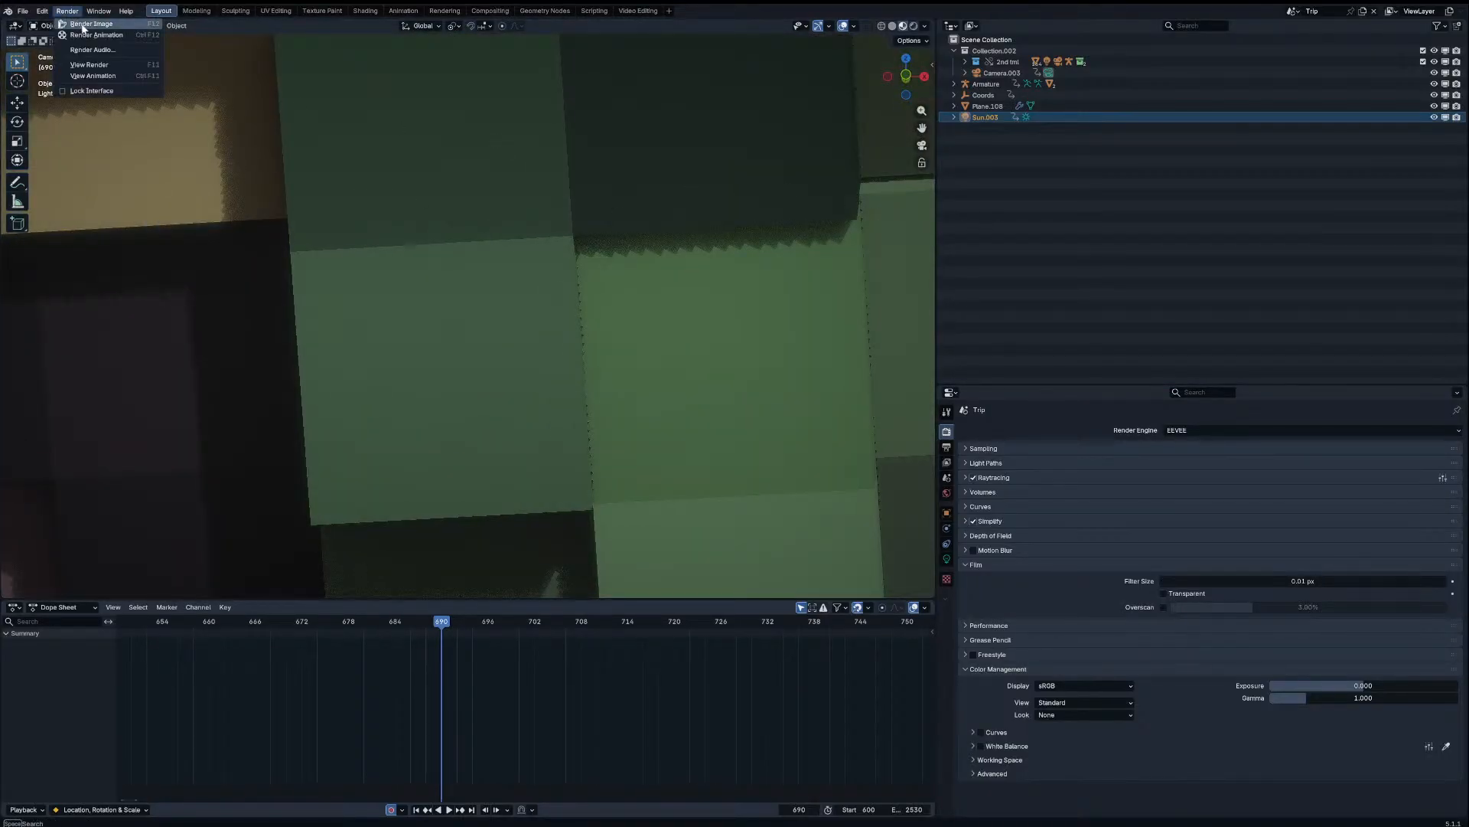
pyautogui.press('Escape')
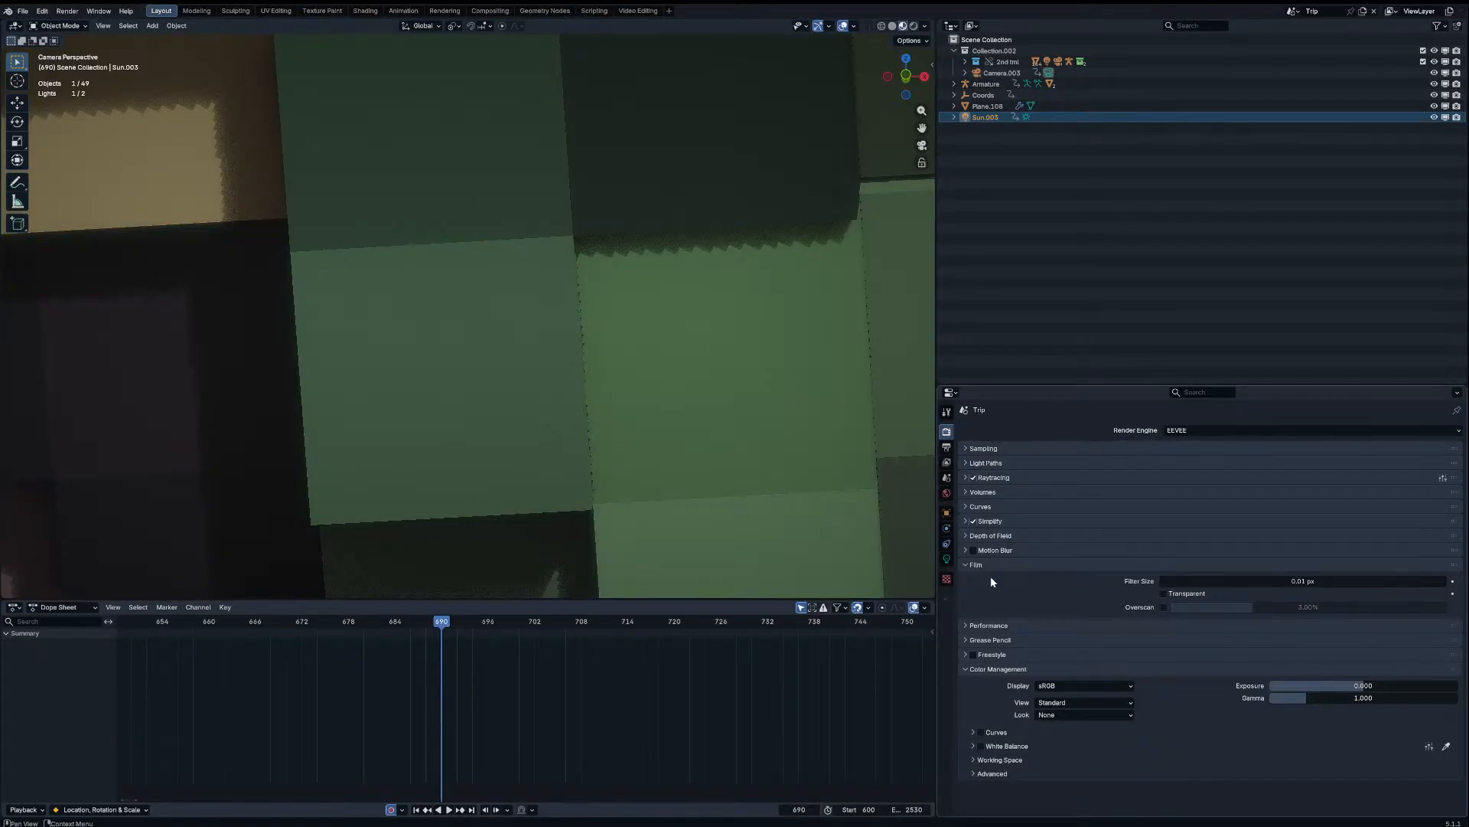
pyautogui.click(946, 447)
pyautogui.scroll(-15, 1064, 788)
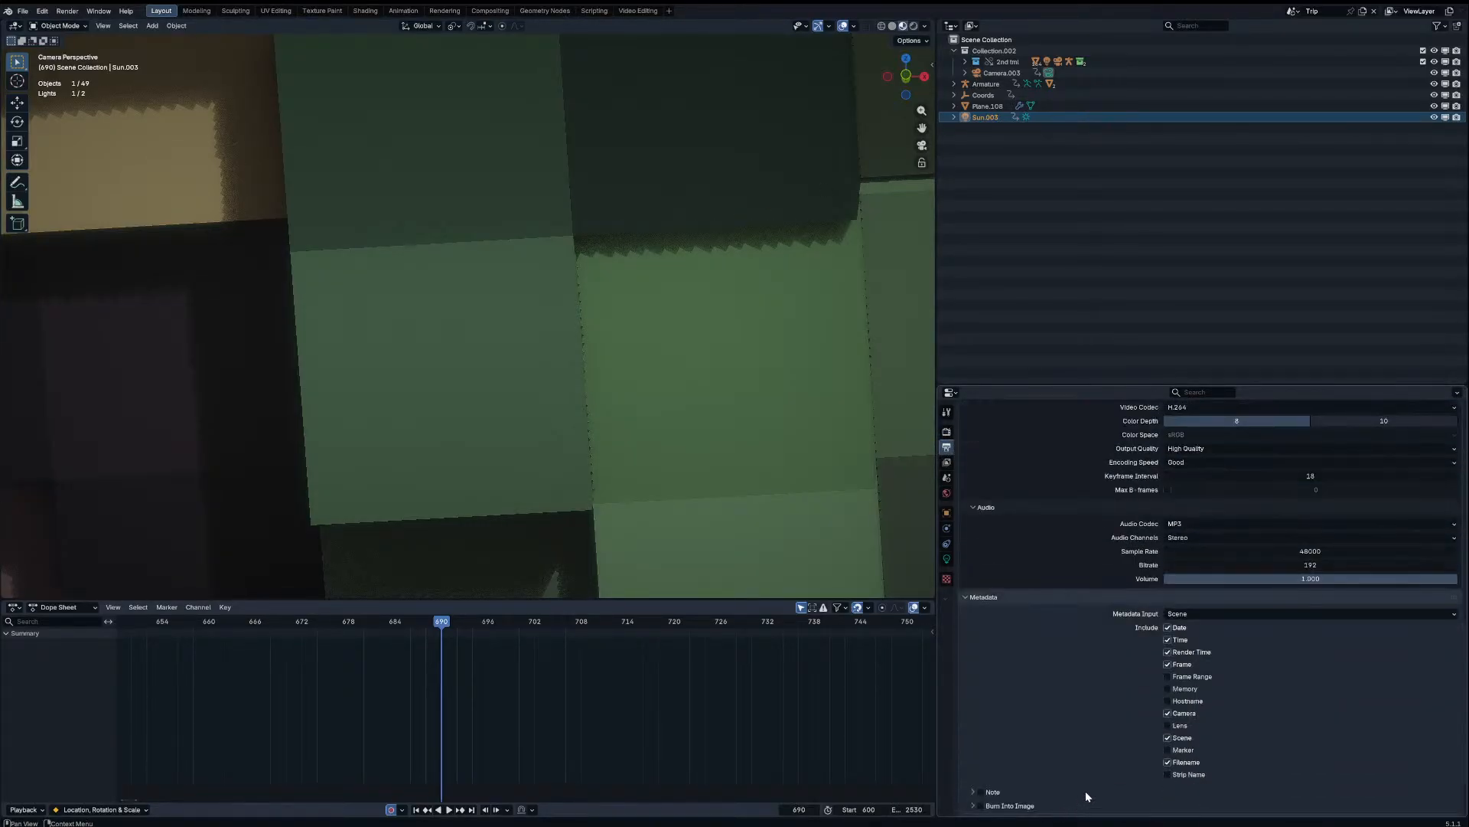
pyautogui.scroll(-2, 1085, 795)
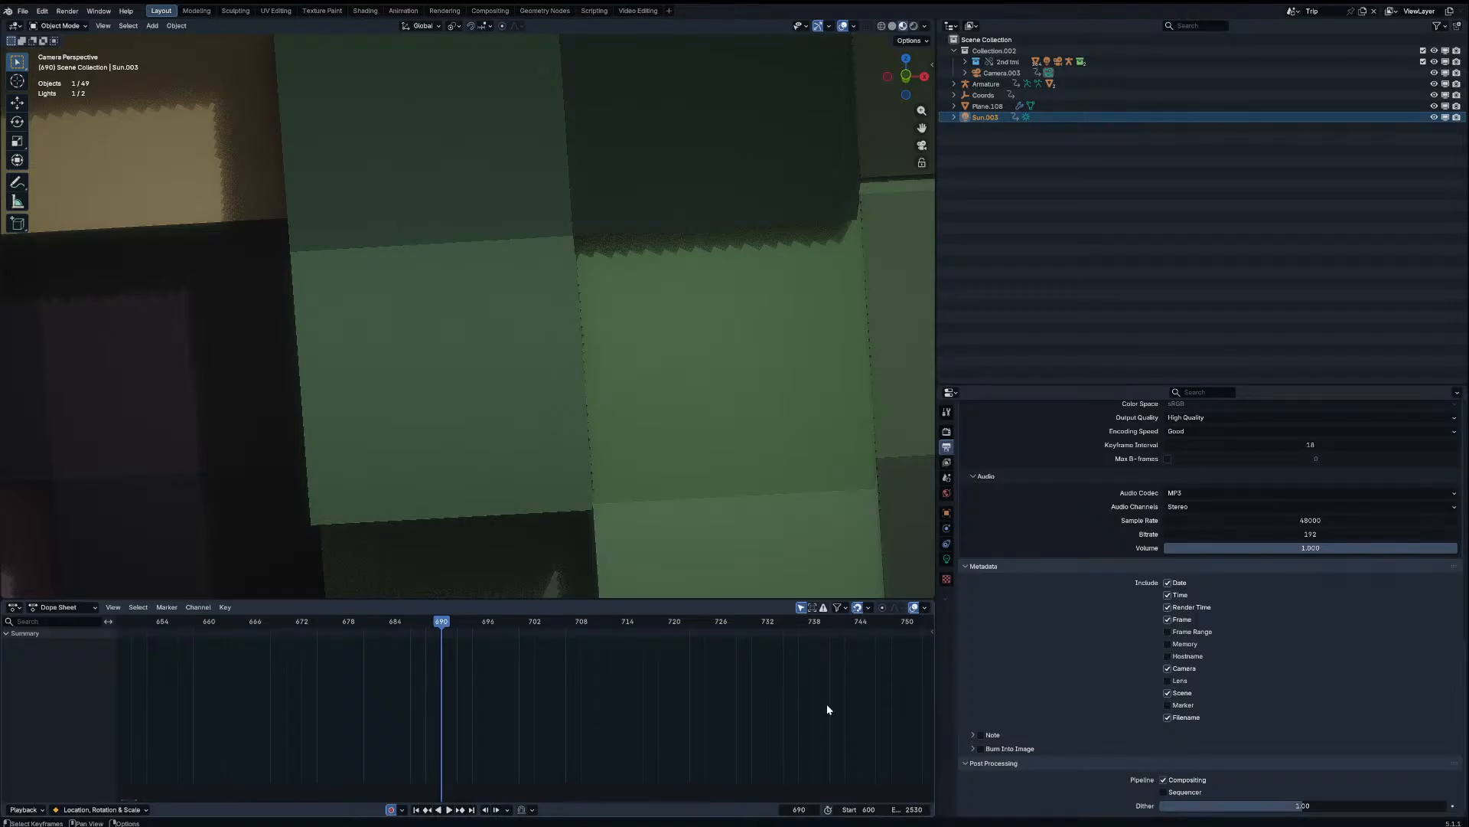
pyautogui.click(102, 26)
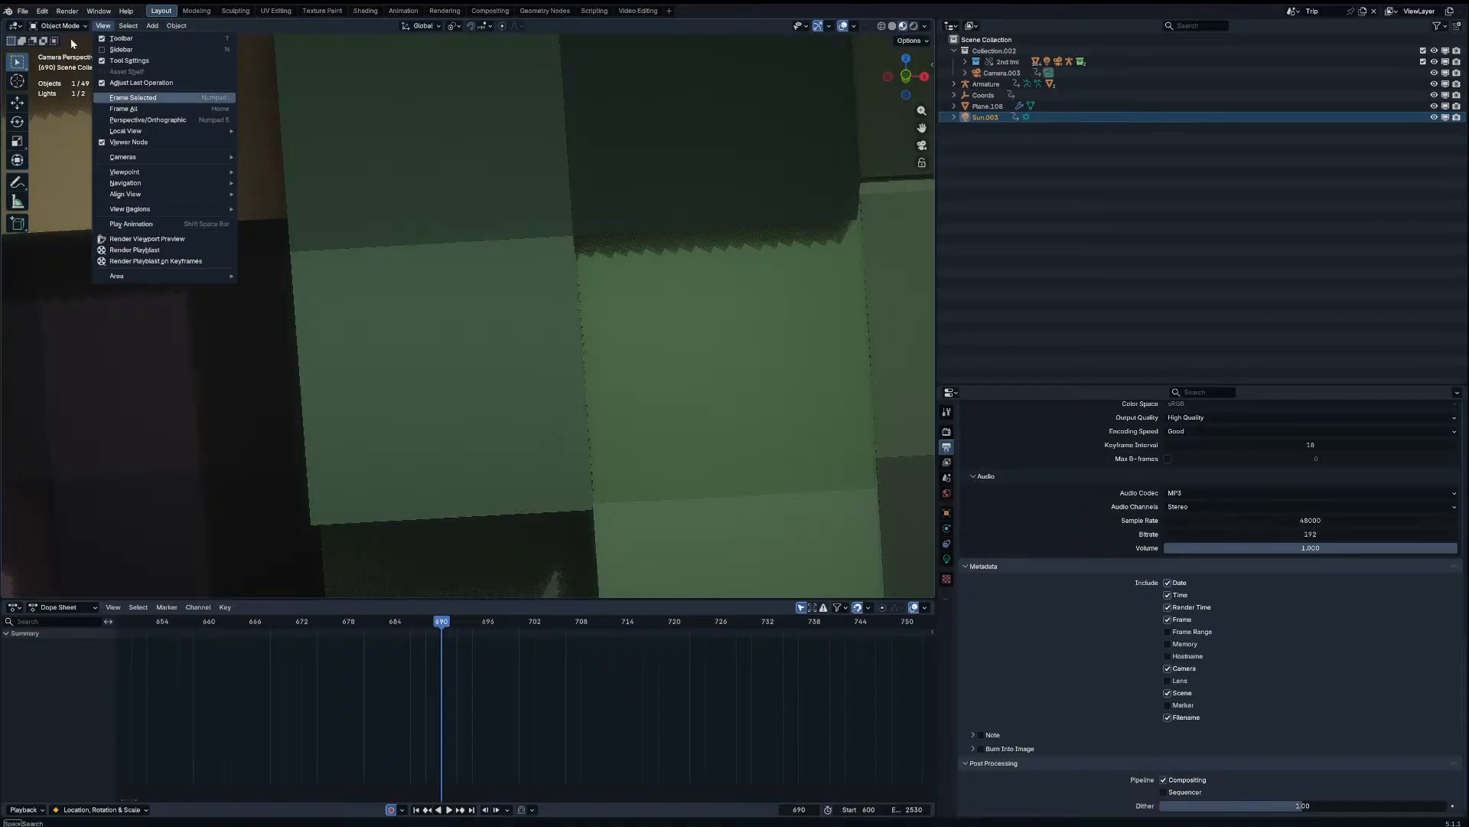
pyautogui.click(65, 11)
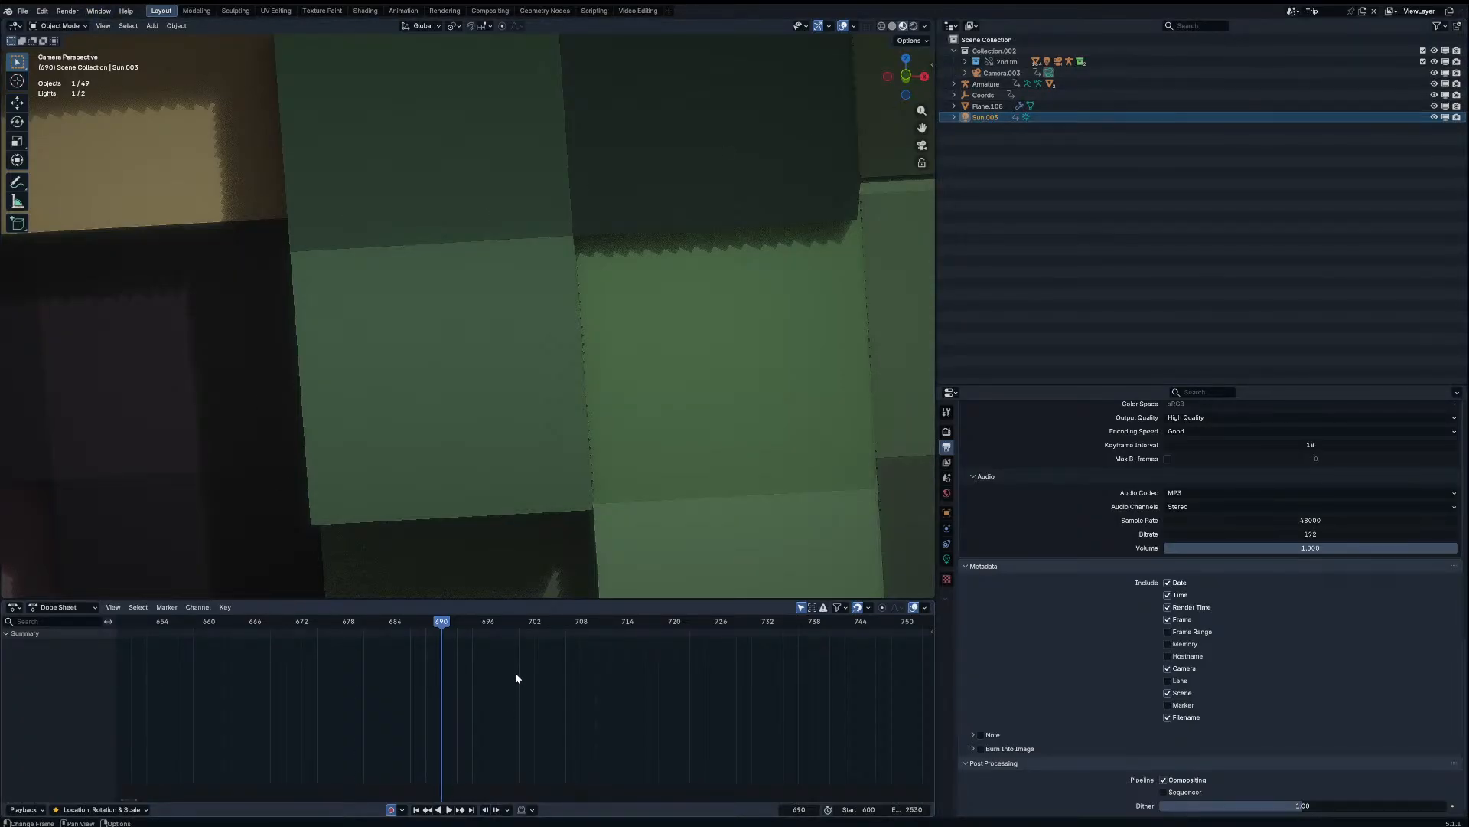
pyautogui.scroll(-16, 520, 429)
pyautogui.scroll(2, 536, 442)
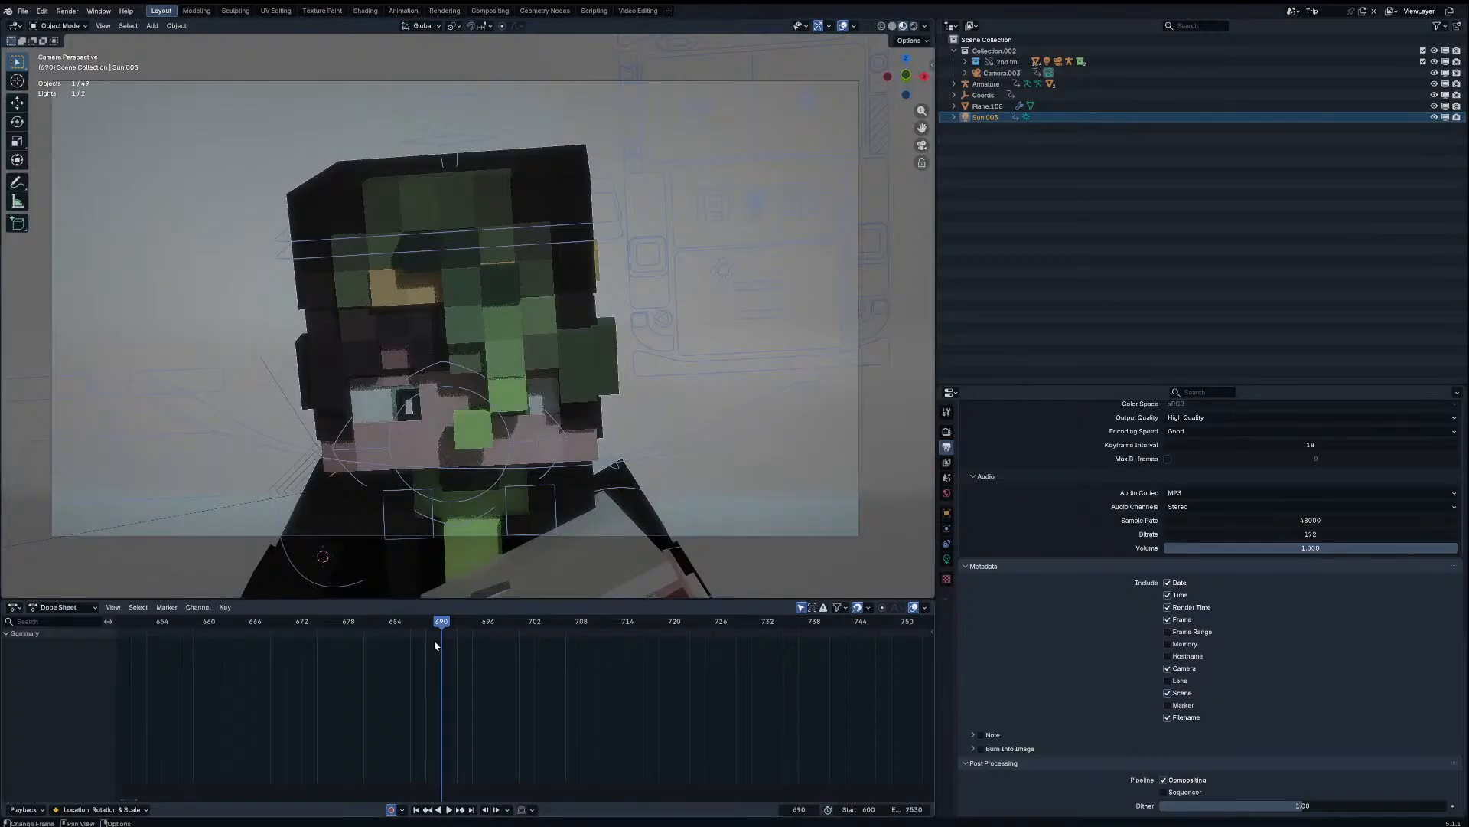
# Step: Play back the shot through the camera zoom and head movement to review the animation and shadows on the face
pyautogui.moveTo(414, 645); pyautogui.dragTo(335, 645)
pyautogui.press('space')
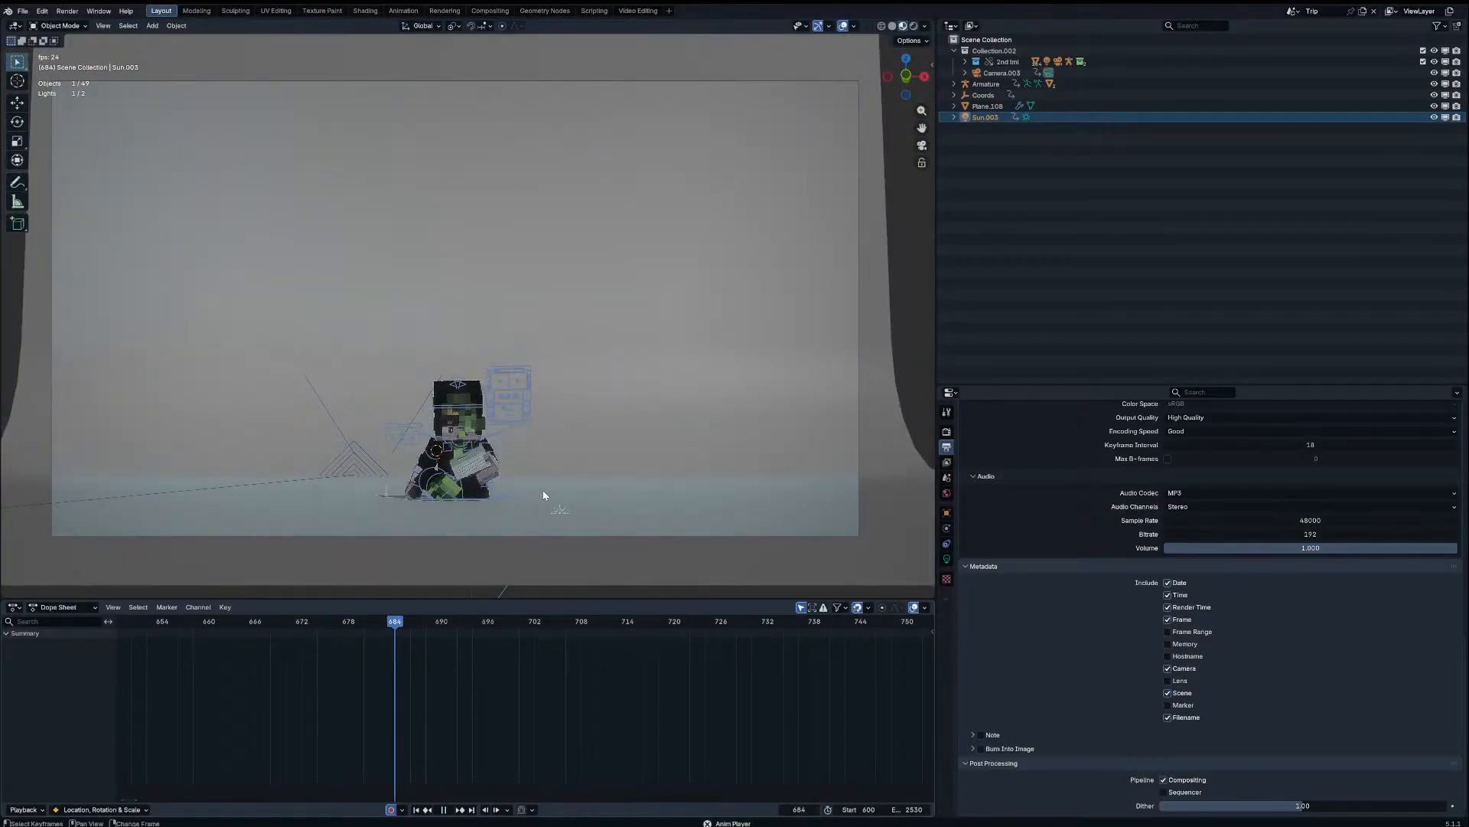
pyautogui.press('space')
pyautogui.scroll(-2, 559, 511)
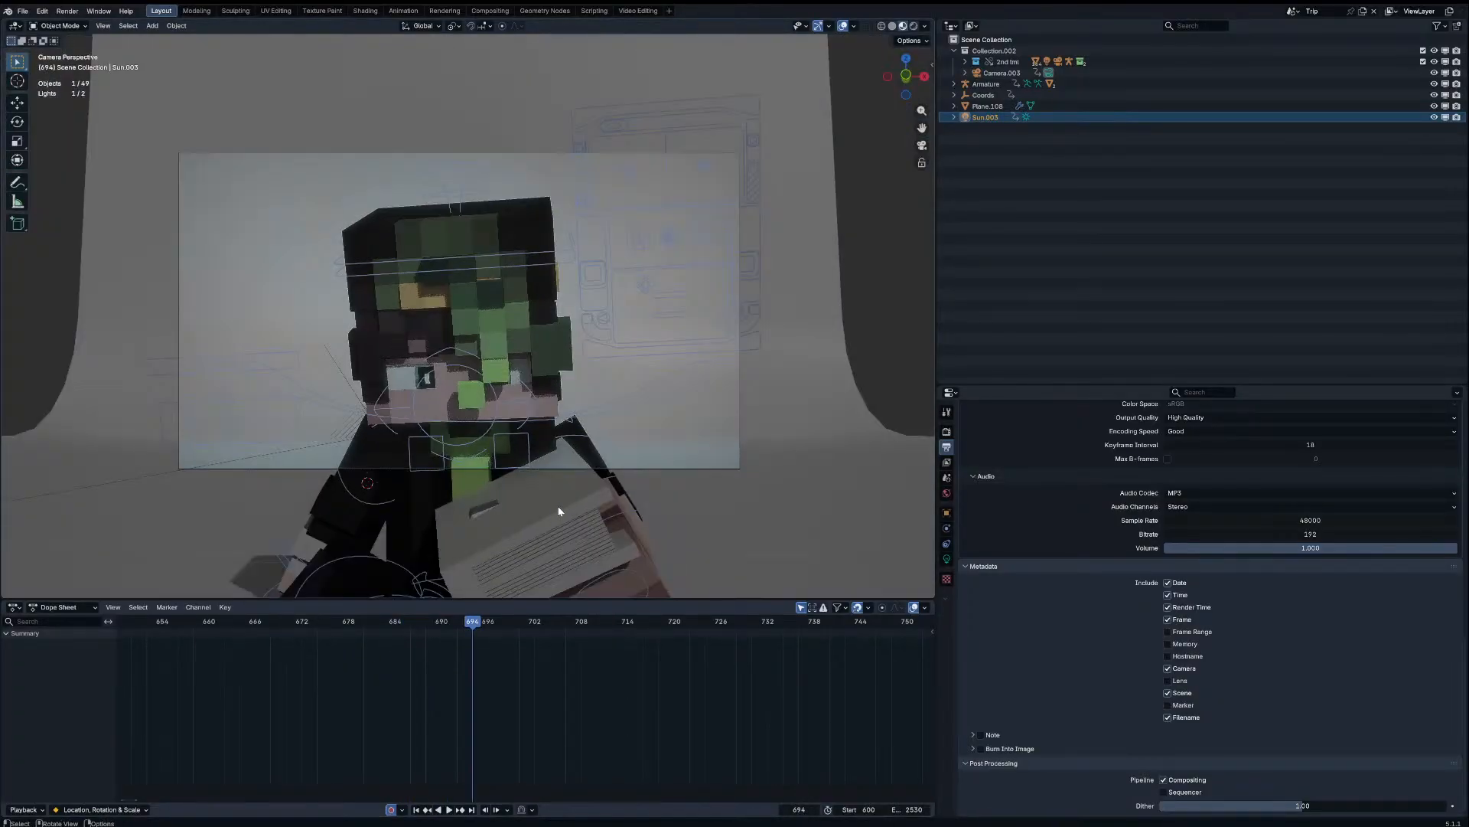
pyautogui.scroll(2, 651, 428)
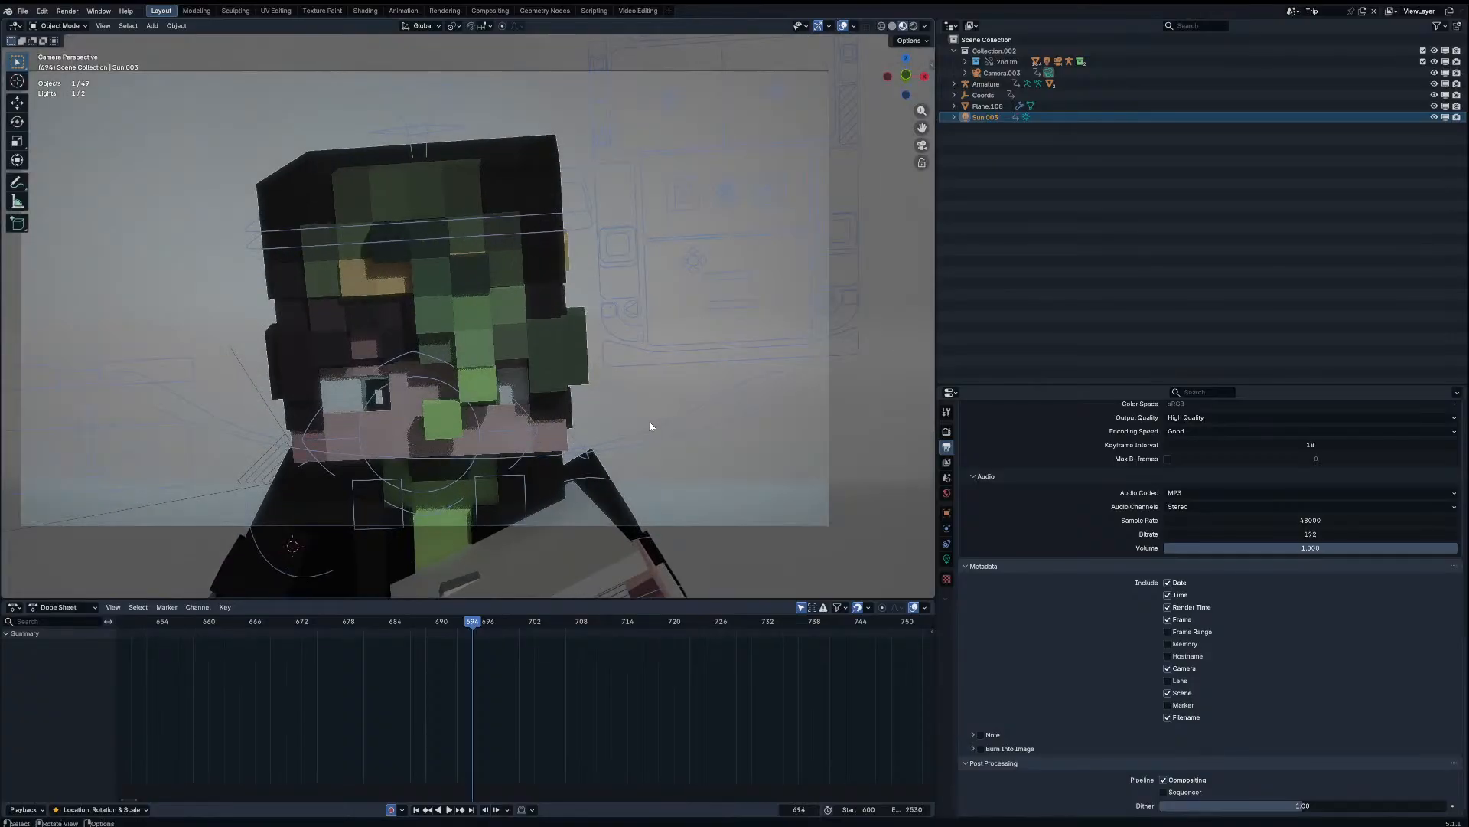
pyautogui.scroll(2, 486, 572)
pyautogui.keyDown('shift'); pyautogui.moveTo(462, 538); pyautogui.dragTo(503, 510, button='middle'); pyautogui.keyUp('shift')
pyautogui.scroll(-2, 506, 492)
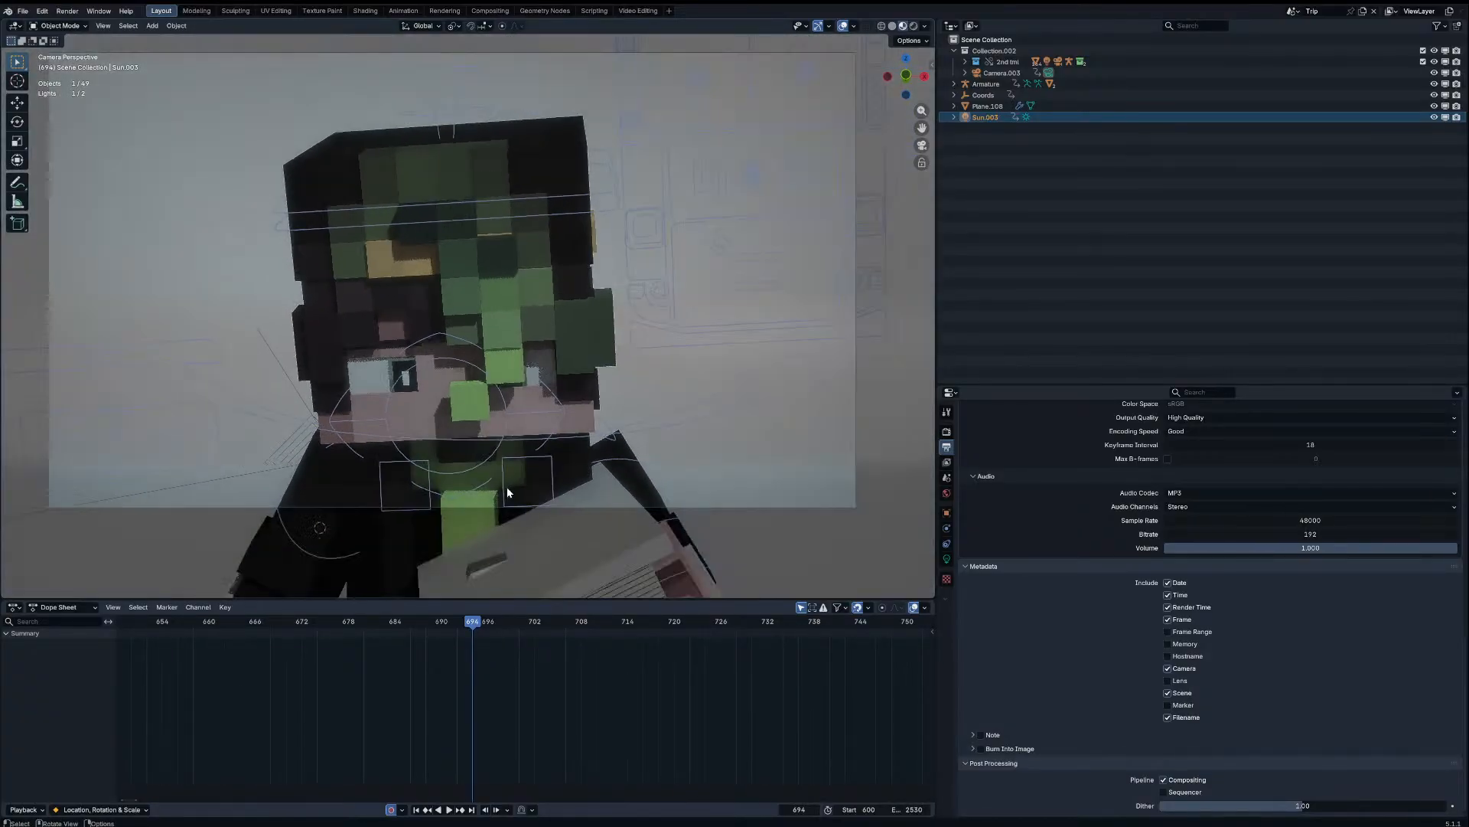
pyautogui.press('space')
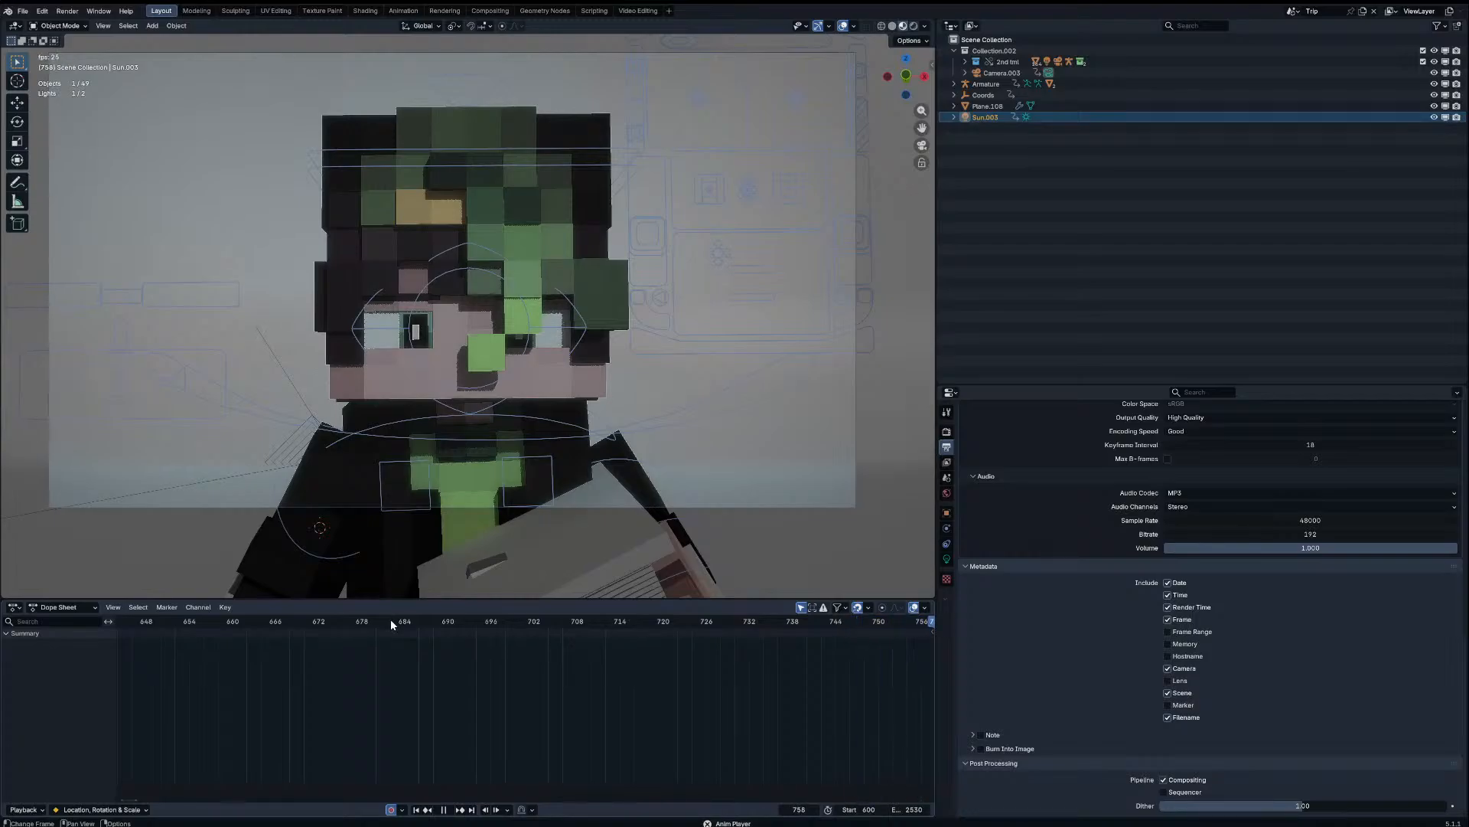
pyautogui.press('space')
pyautogui.scroll(8, 553, 382)
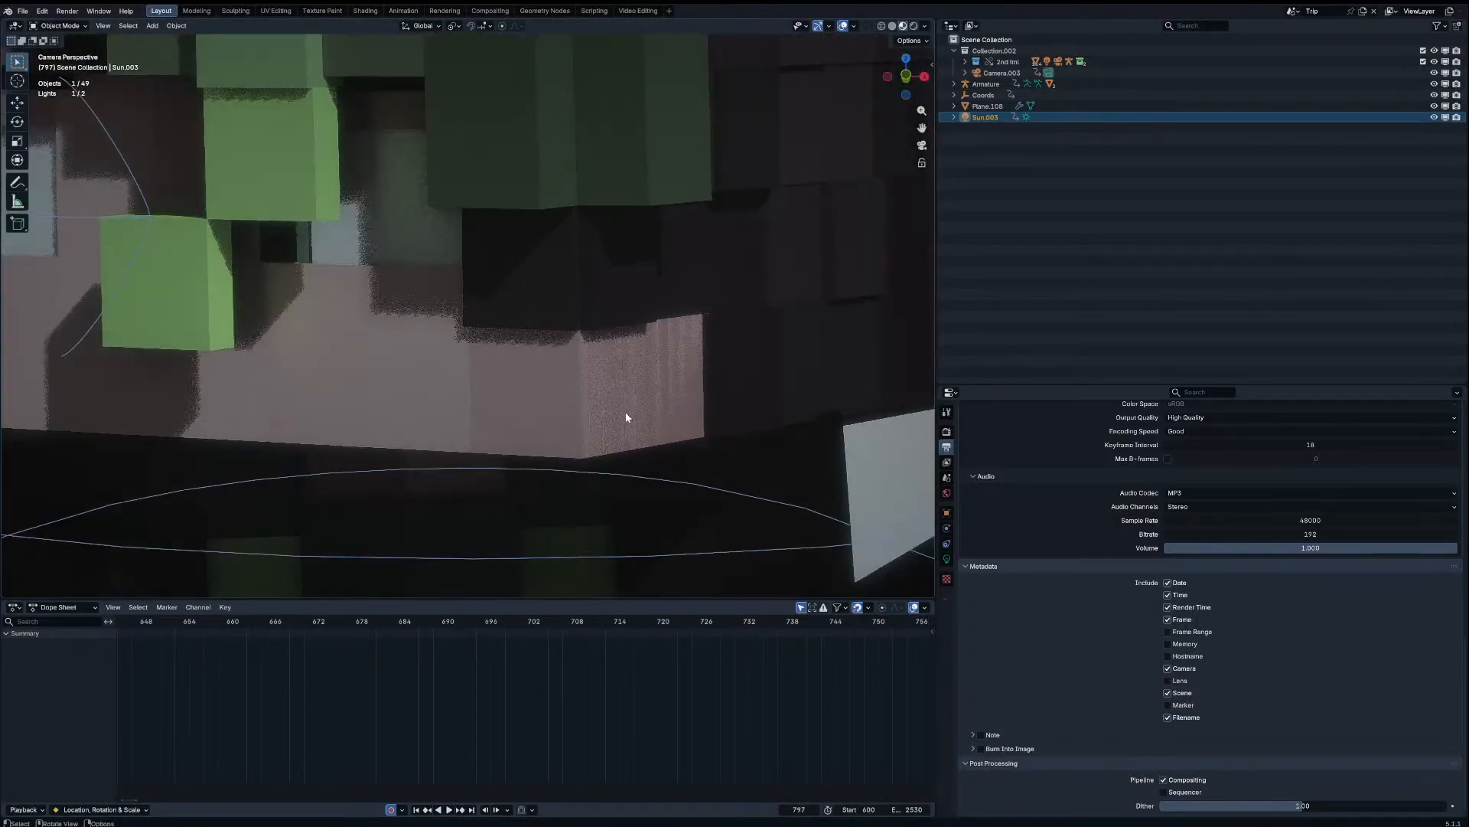
pyautogui.click(626, 417)
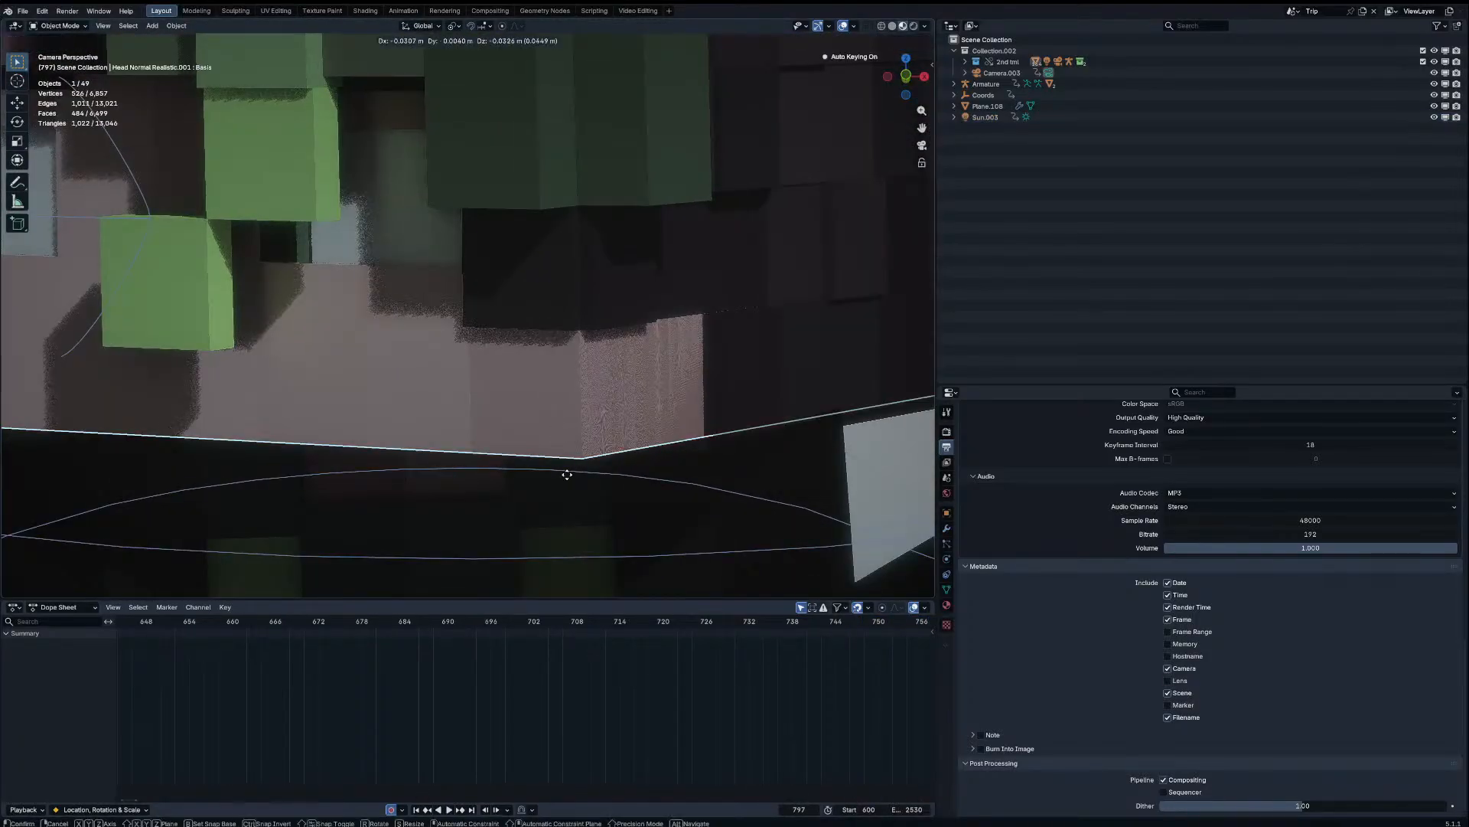
pyautogui.press('a')
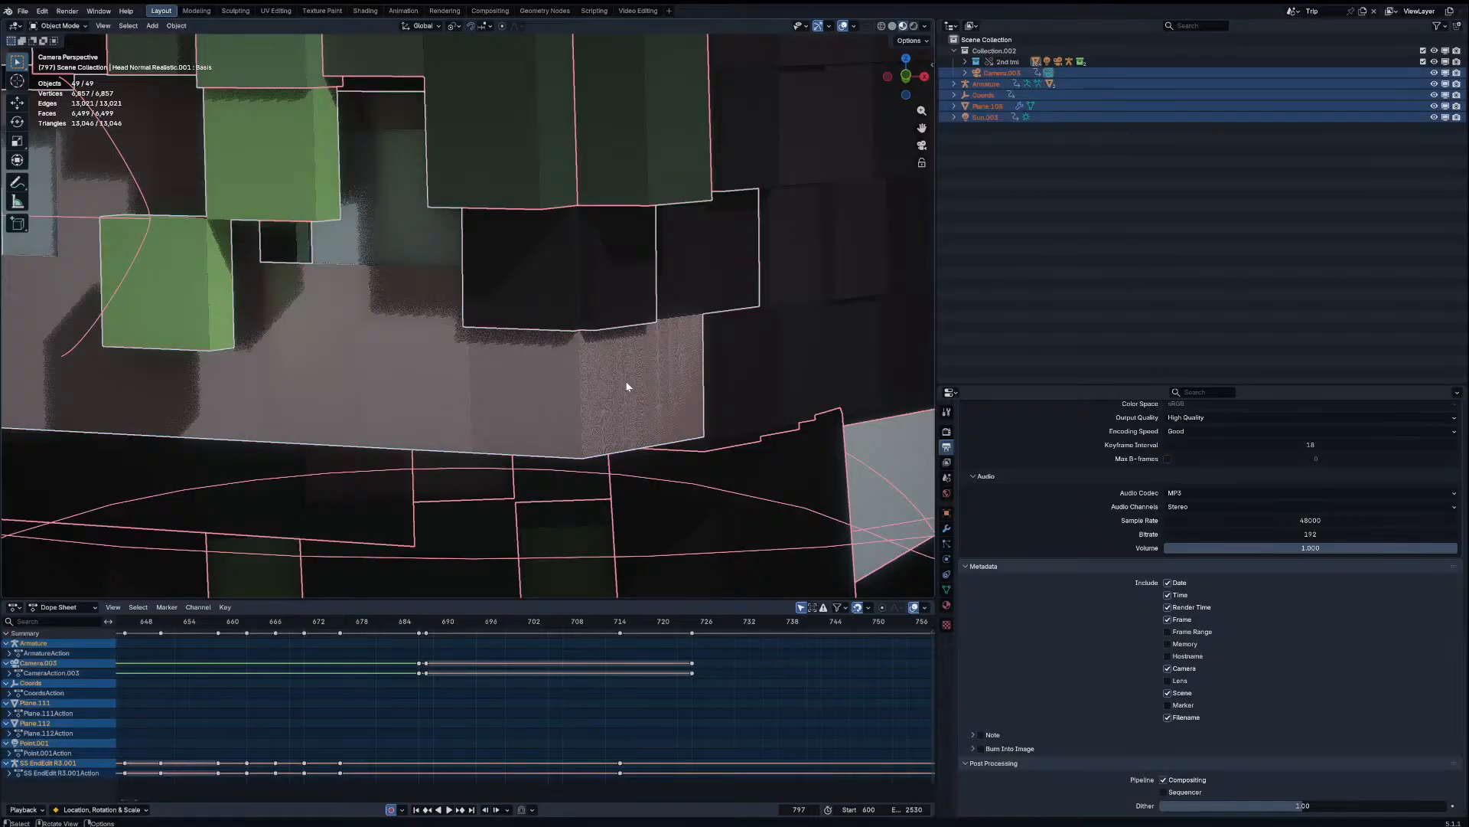
pyautogui.click(626, 386)
pyautogui.scroll(-8, 654, 387)
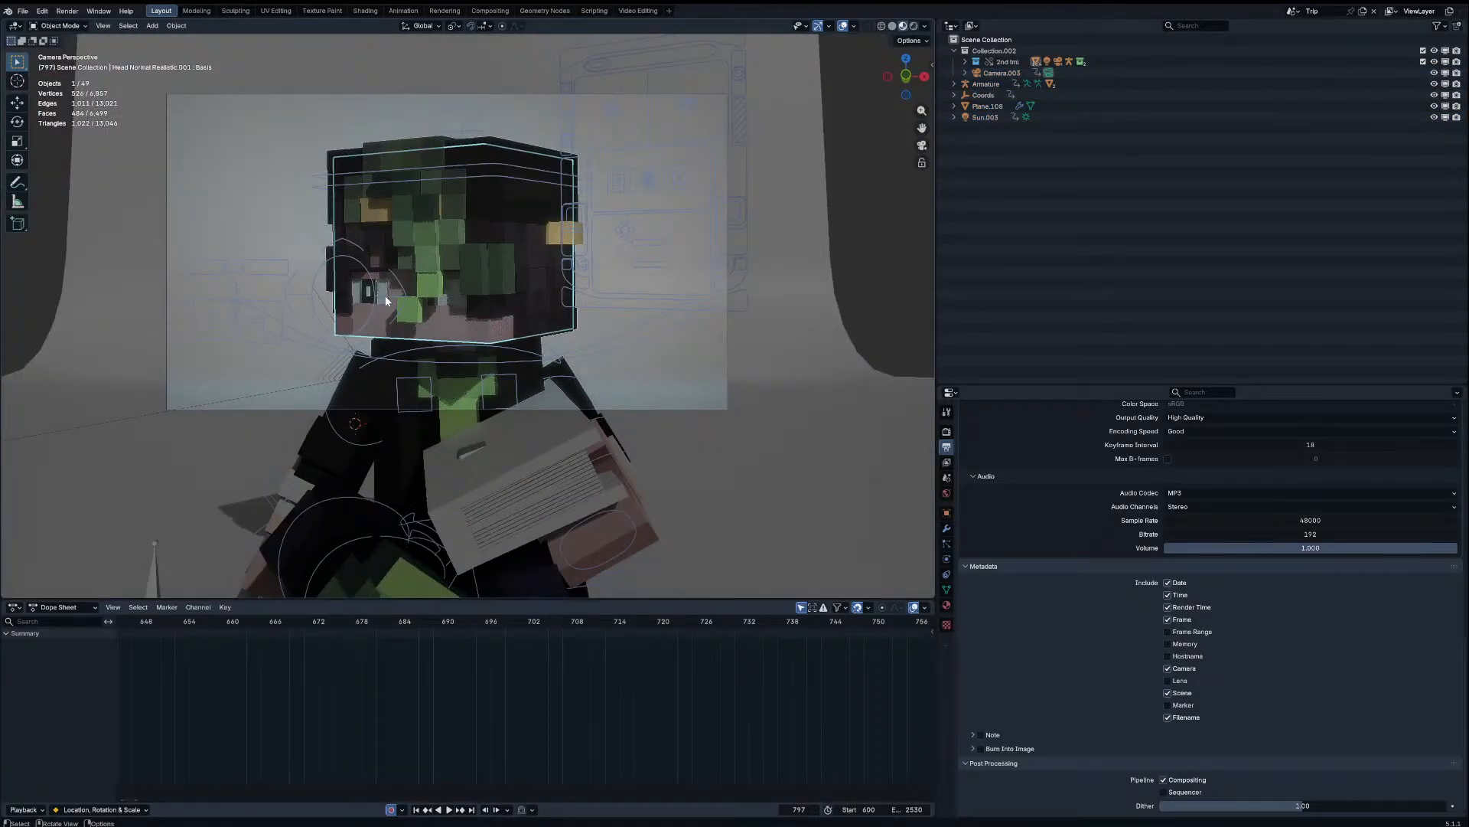
# Step: Select the character rig SS EndEdit R3.001, review its motion, enter Pose Mode at frame 690 and select the Head bone
pyautogui.click(384, 295)
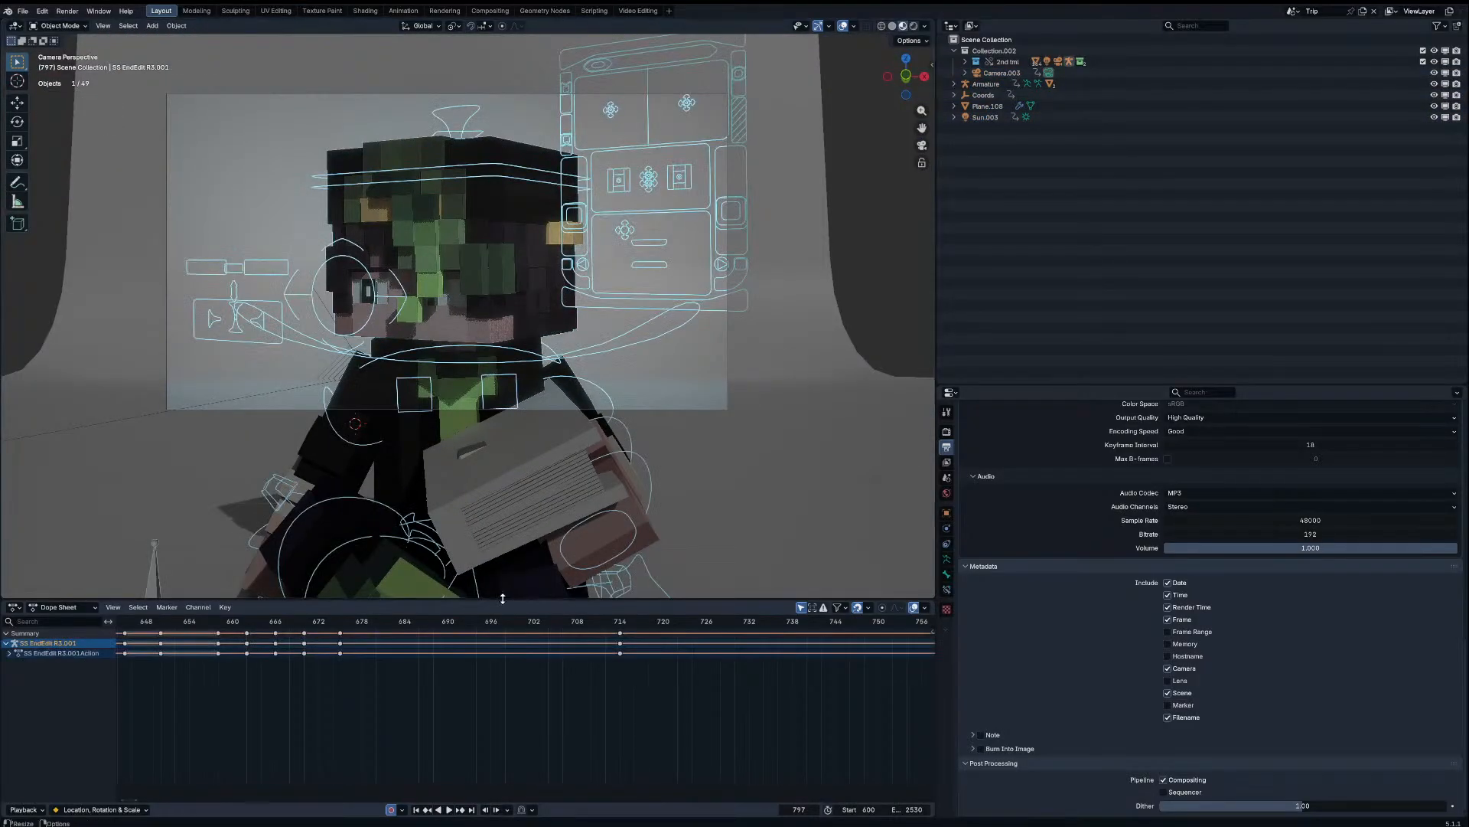
pyautogui.click(262, 622)
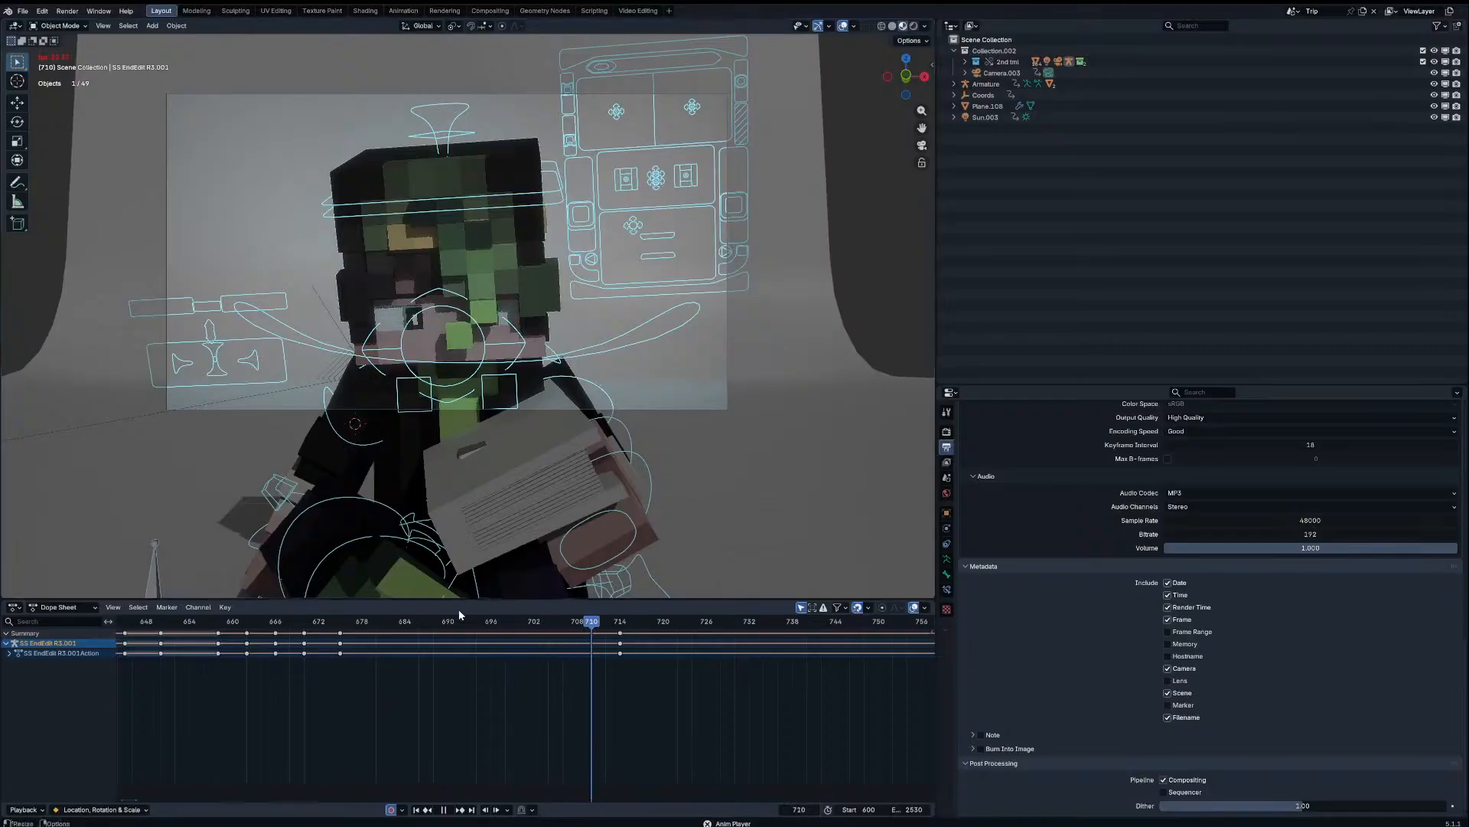
pyautogui.click(332, 622)
pyautogui.press('space')
pyautogui.hotkey('ctrl', 'Tab')
pyautogui.click(527, 204)
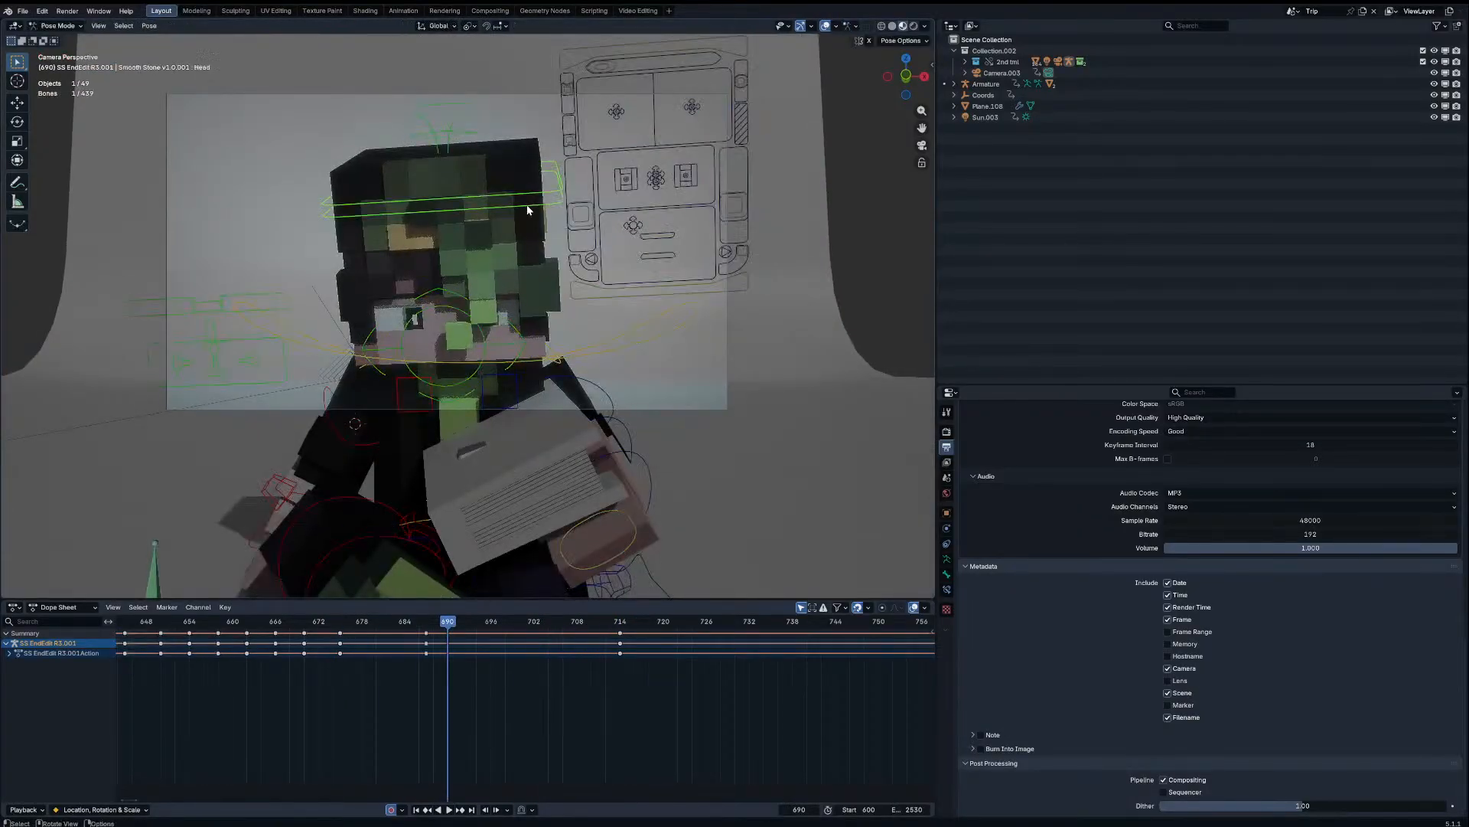
# Step: Rotate the head slightly at frame 690 and shift its new keyframe to frame 693
pyautogui.press('r')
pyautogui.press('r')
pyautogui.click(564, 233)
pyautogui.press('r')
pyautogui.press('r')
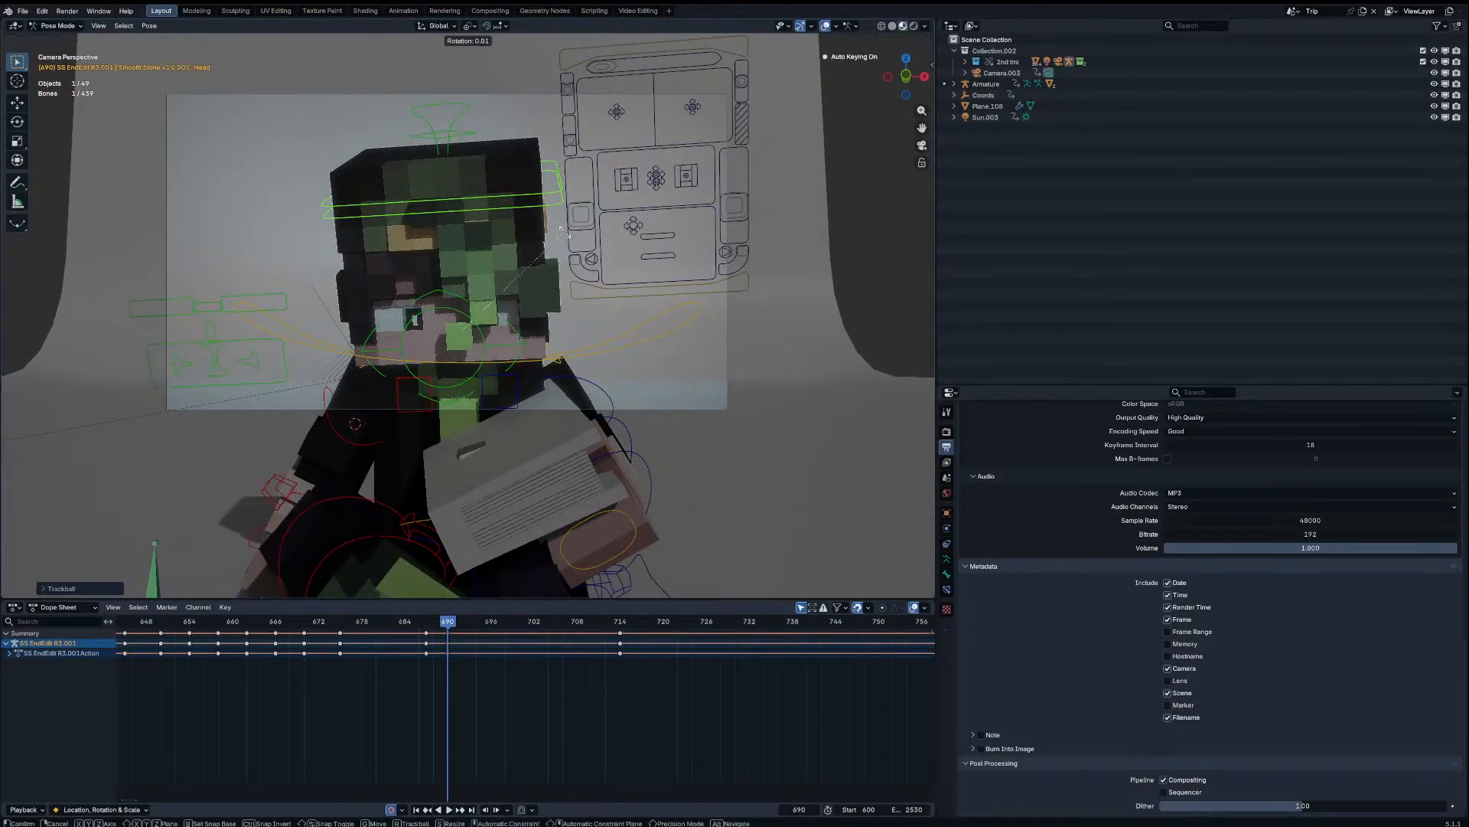
pyautogui.click(559, 257)
pyautogui.scroll(3, 559, 259)
pyautogui.moveTo(448, 623)
pyautogui.mouseDown()
pyautogui.moveTo(406, 624)
pyautogui.moveTo(470, 640)
pyautogui.mouseUp()
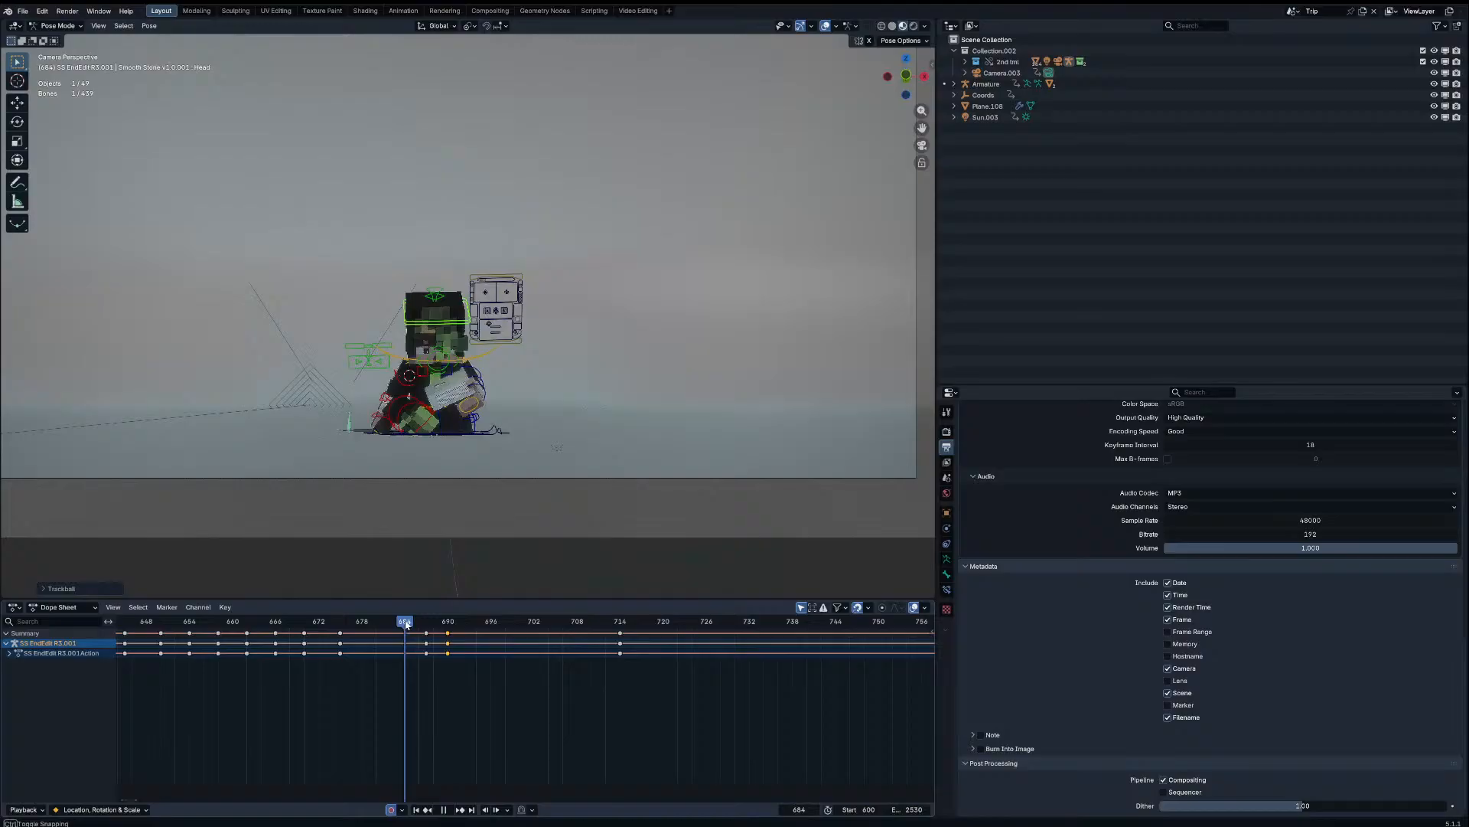
# Step: Review the head motion and rotate the Head bone freely at frame 701
pyautogui.press('space')
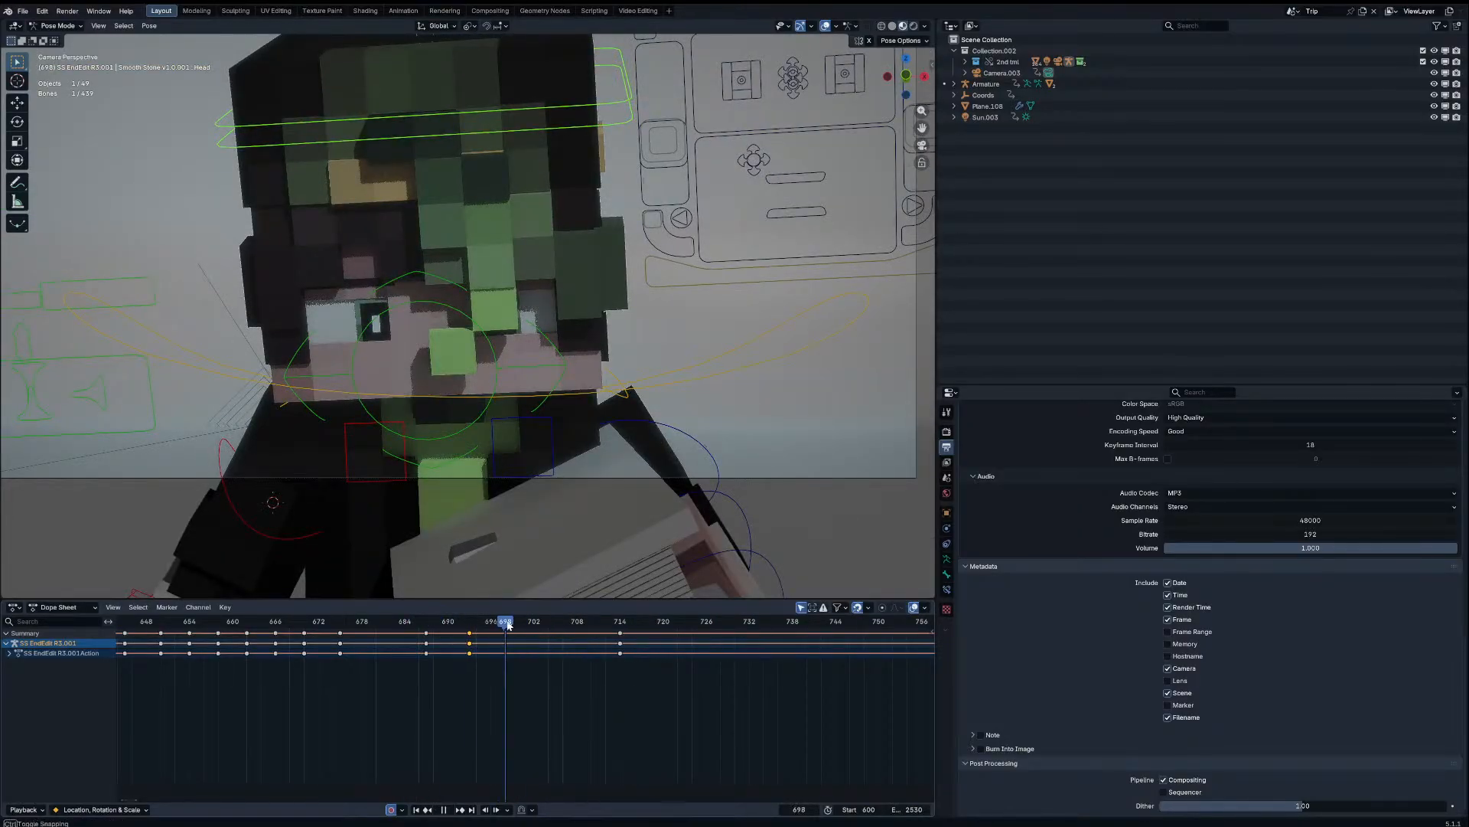
pyautogui.press('space')
pyautogui.press('r')
pyautogui.press('r')
pyautogui.click(597, 548)
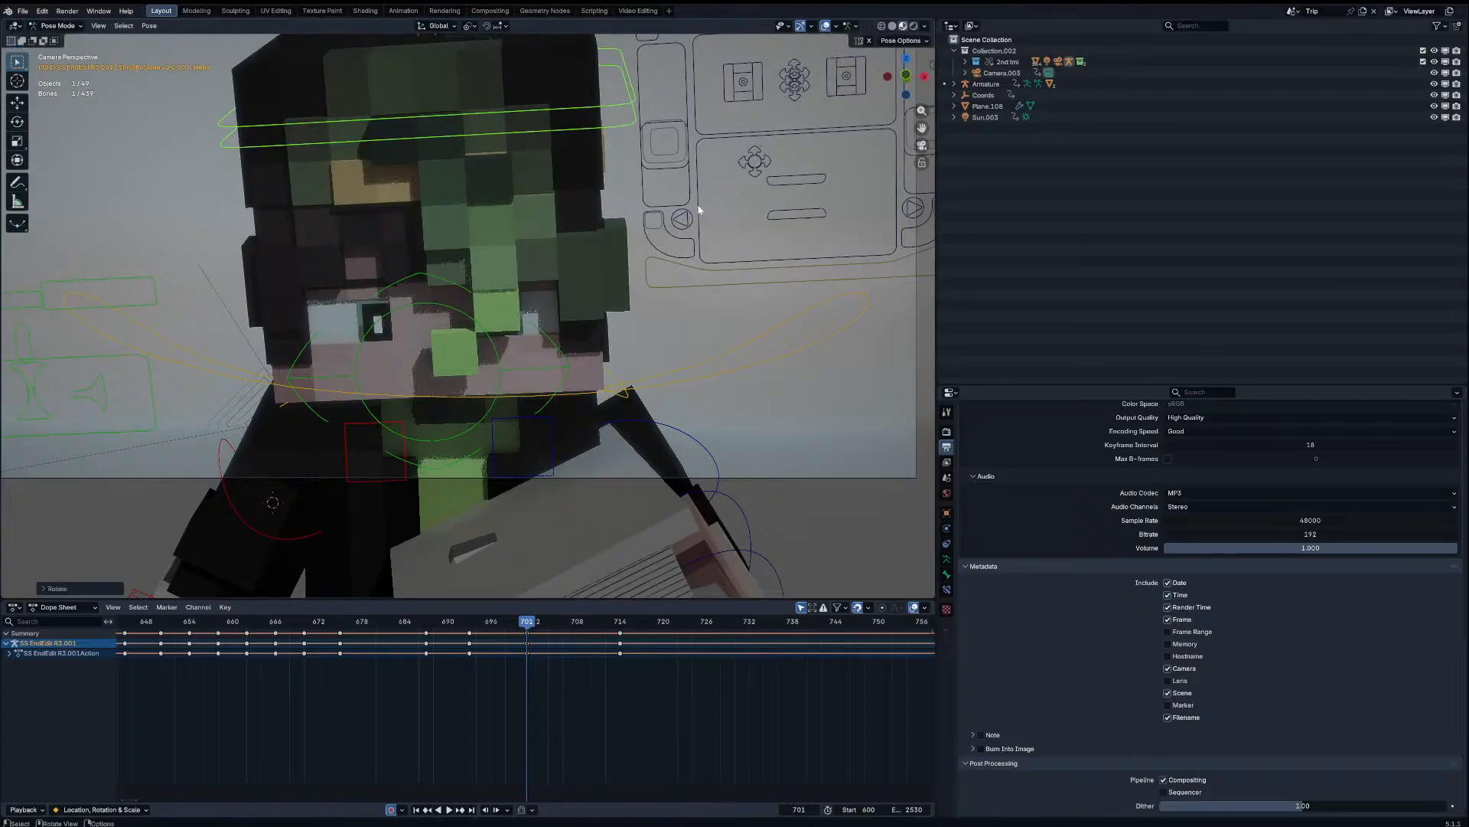
# Step: Select the Eye_Blink_R and Eye_Blink_L controls and key them with the eyes open at frame 701
pyautogui.click(676, 157)
pyautogui.keyDown('shift'); pyautogui.moveTo(899, 173); pyautogui.dragTo(784, 186, button='middle'); pyautogui.keyUp('shift')
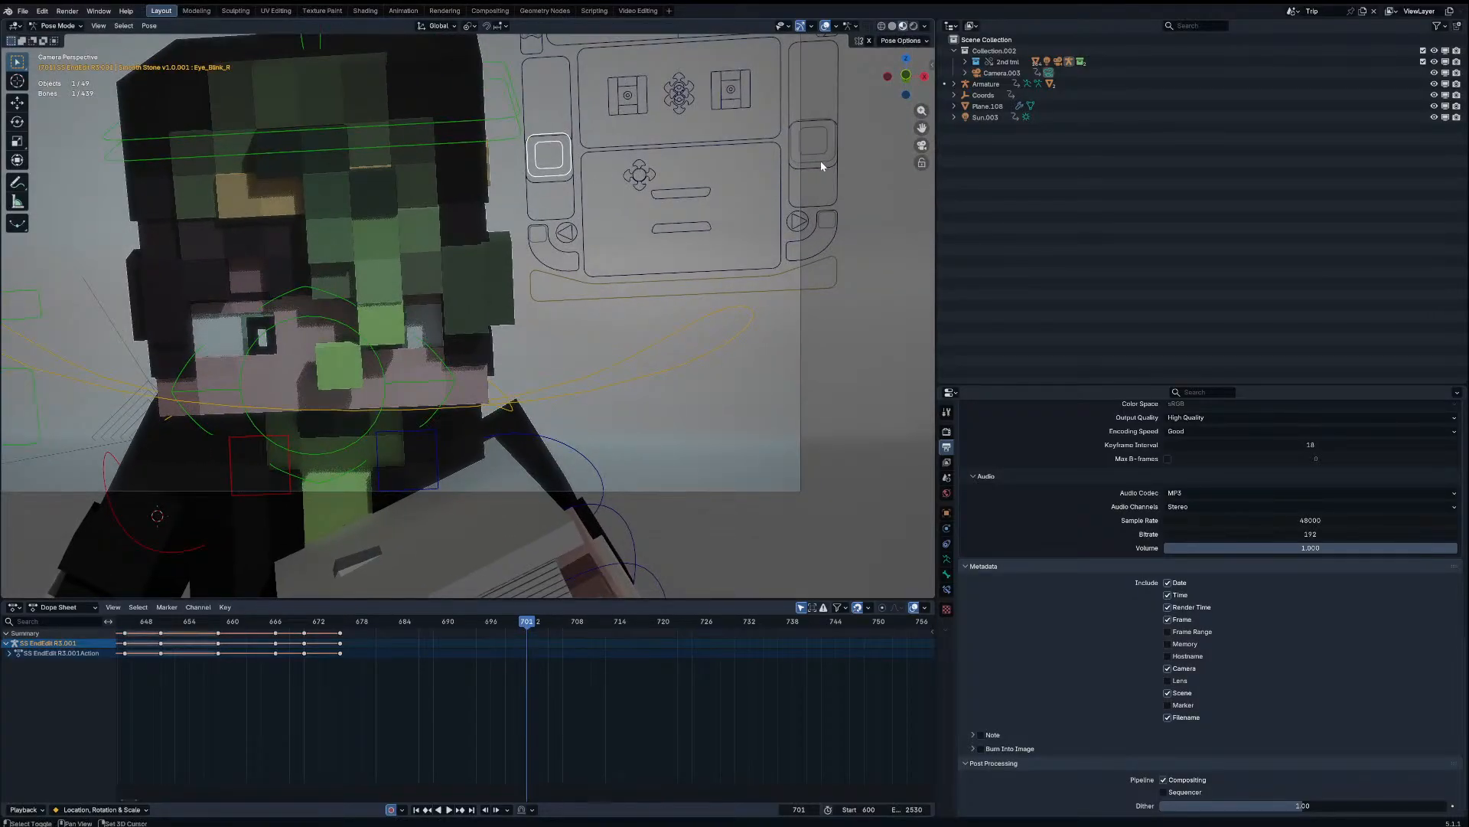
pyautogui.keyDown('shift'); pyautogui.click(822, 163); pyautogui.keyUp('shift')
pyautogui.press('g')
pyautogui.click(811, 198)
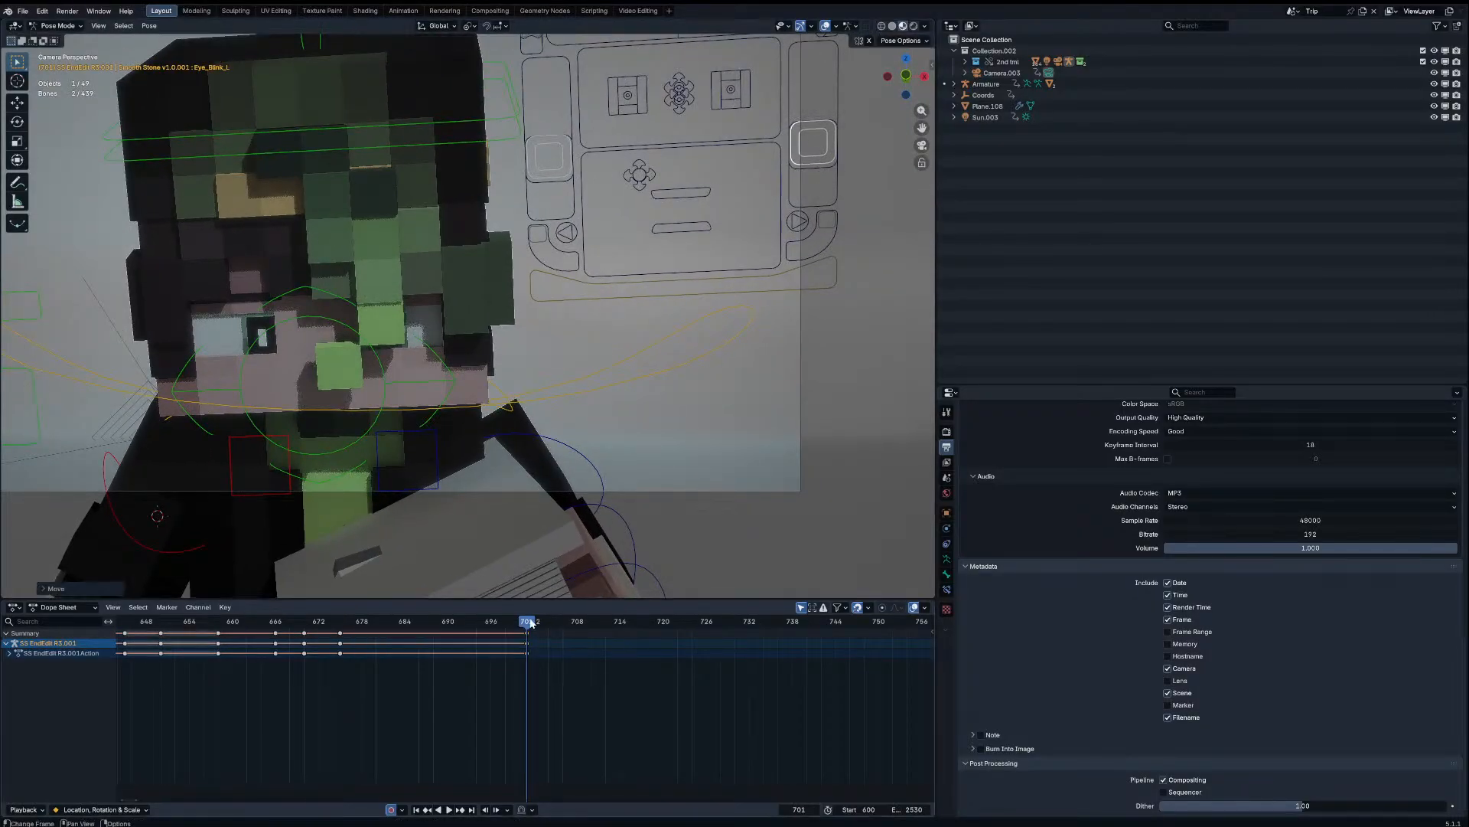
# Step: Select the Head bone and tilt the head slightly further down at frame 707
pyautogui.click(491, 140)
pyautogui.press('r')
pyautogui.press('r')
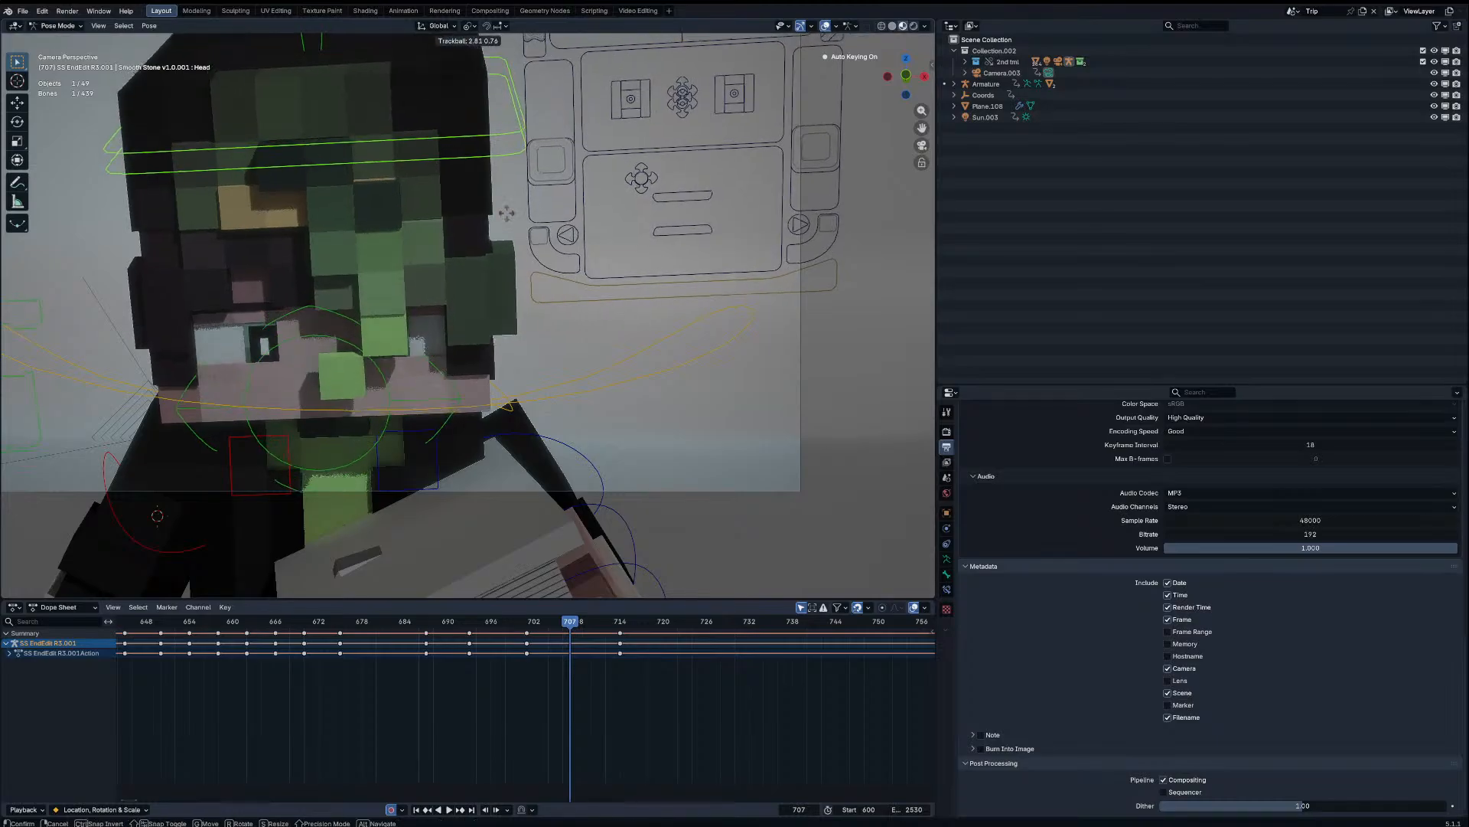
pyautogui.click(513, 241)
pyautogui.press('r')
pyautogui.click(512, 240)
# Step: Rotate the head slightly at frame 710 and tilt it upward at frame 712
pyautogui.moveTo(575, 625); pyautogui.dragTo(579, 626)
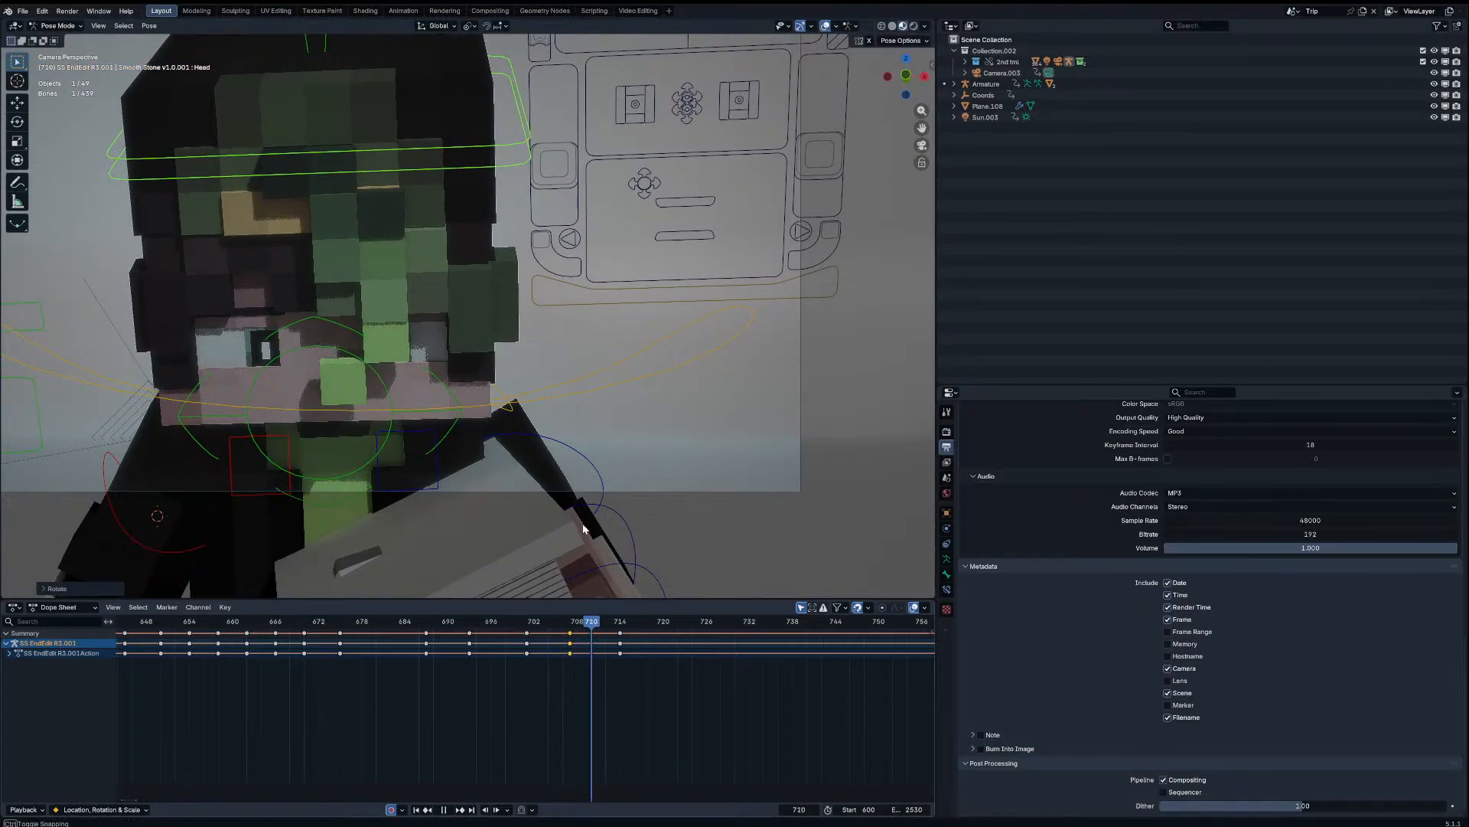
pyautogui.press('r')
pyautogui.press('r')
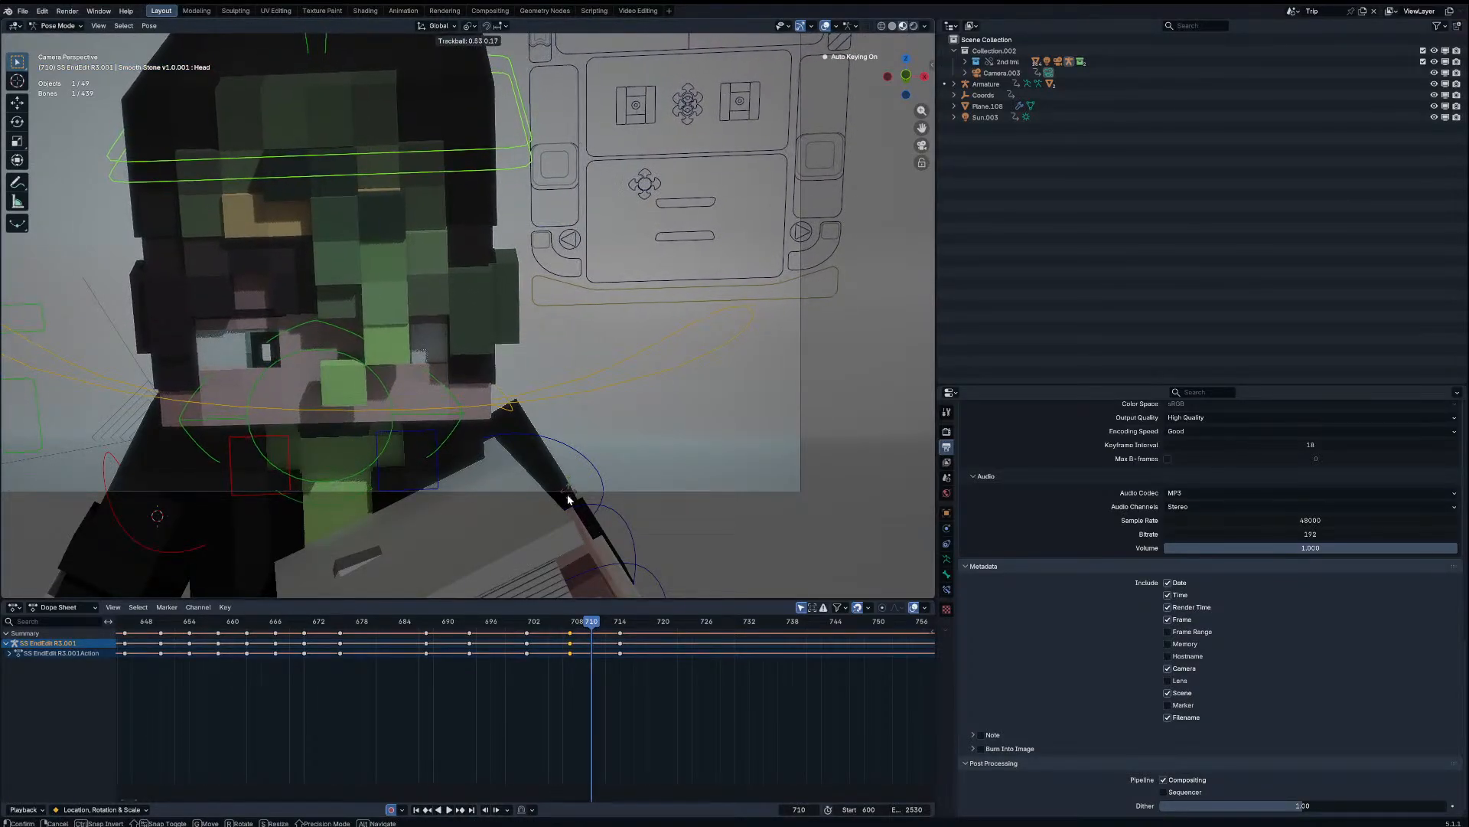
pyautogui.click(568, 499)
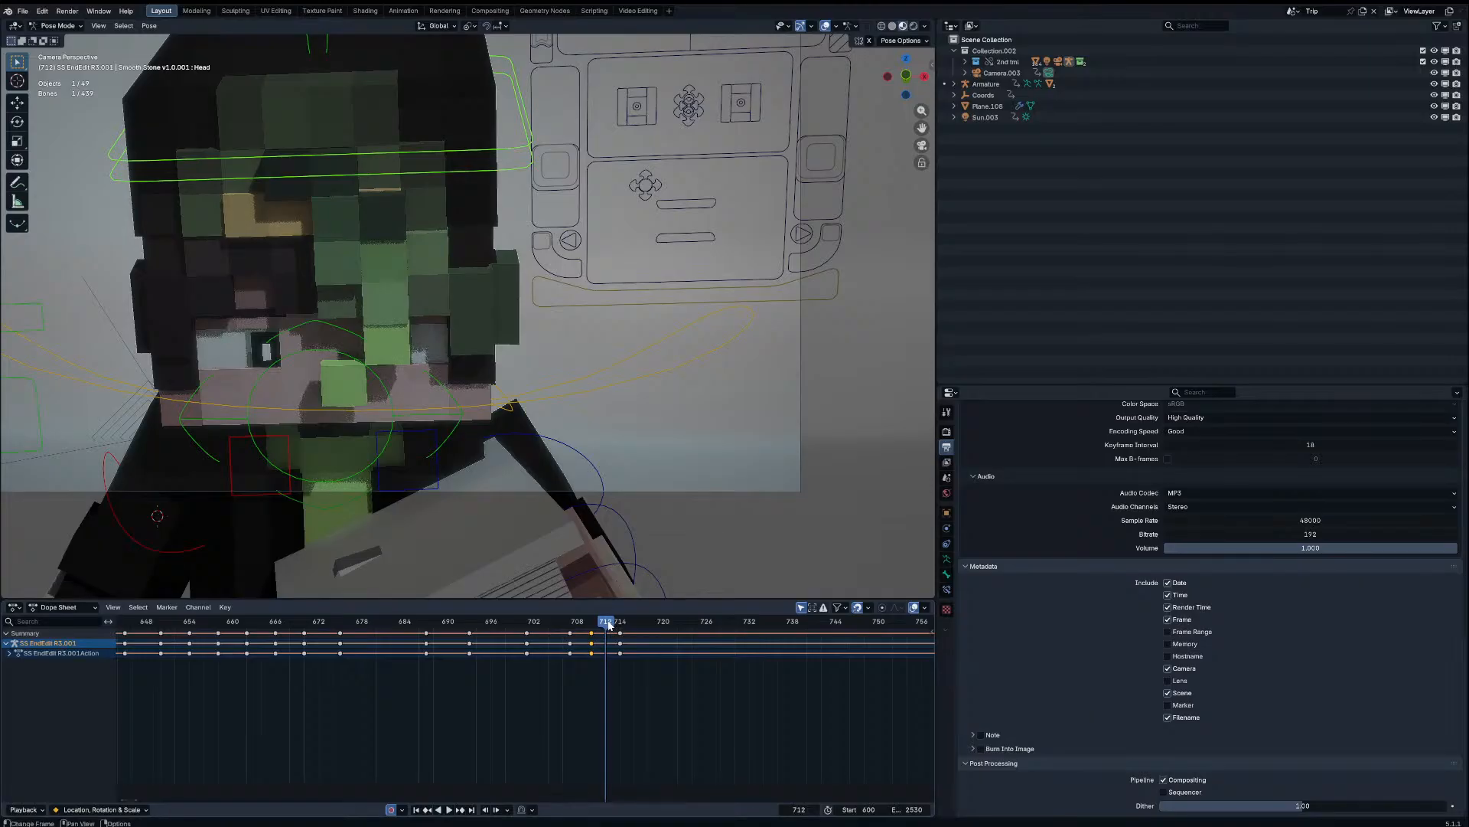
pyautogui.press('r')
pyautogui.press('r')
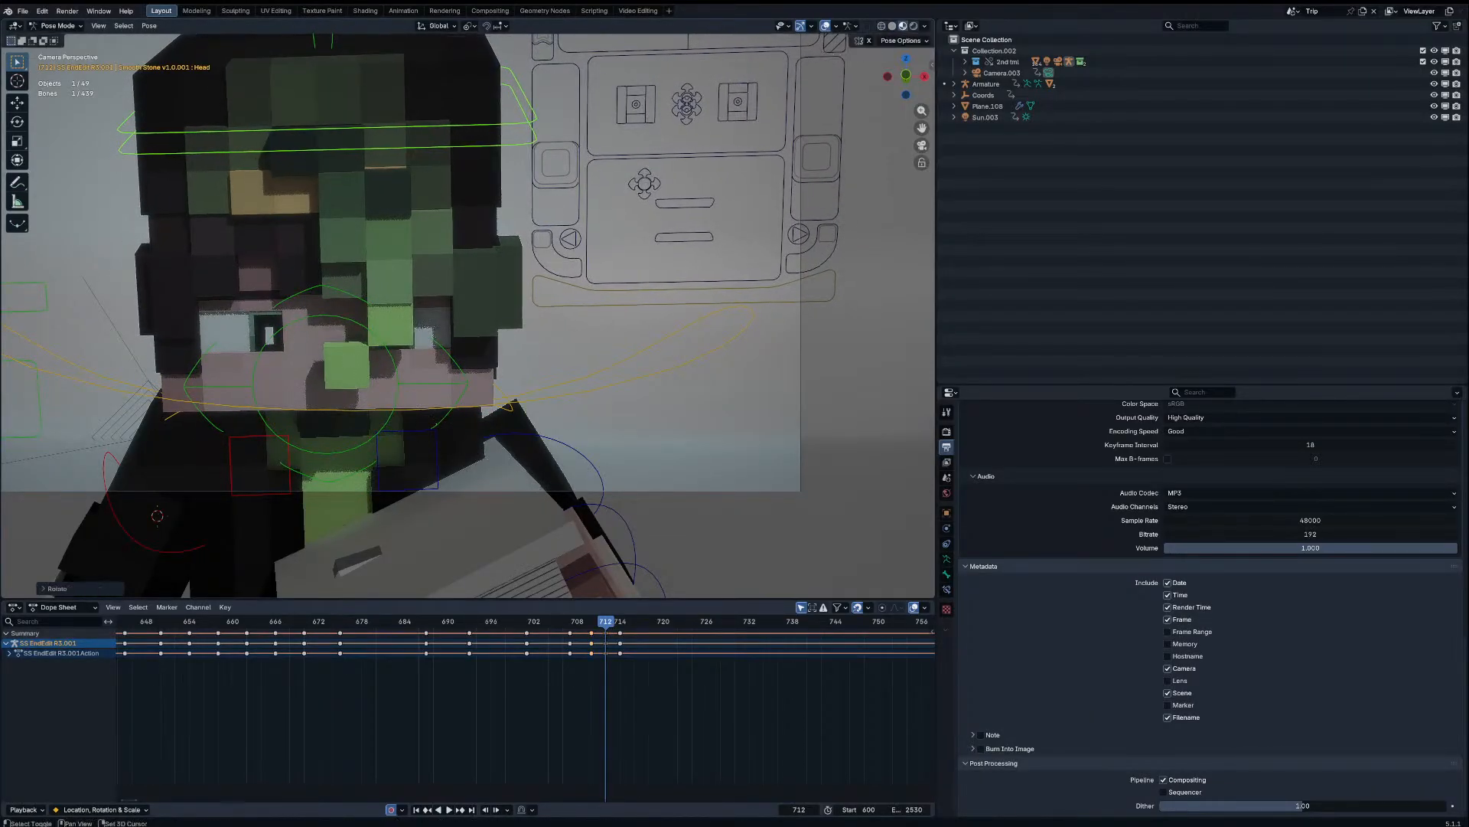
pyautogui.click(556, 520)
# Step: At frame 710, select both eye blink controls and move them down to close the character's eyes
pyautogui.press('Left')
pyautogui.press('Left')
pyautogui.click(815, 173)
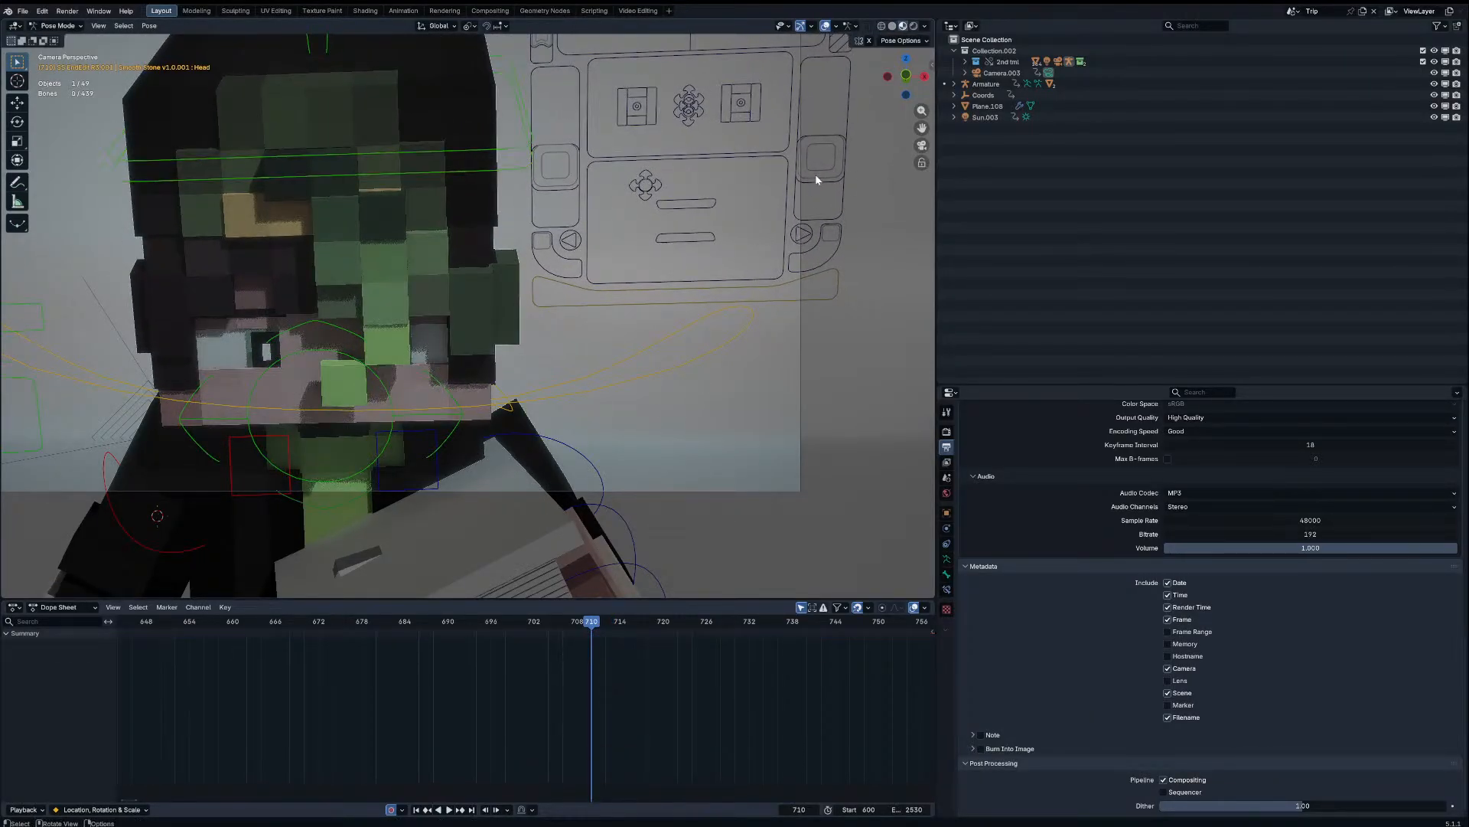
pyautogui.keyDown('shift'); pyautogui.moveTo(566, 209); pyautogui.dragTo(570, 219); pyautogui.keyUp('shift')
pyautogui.press('g')
pyautogui.click(590, 329)
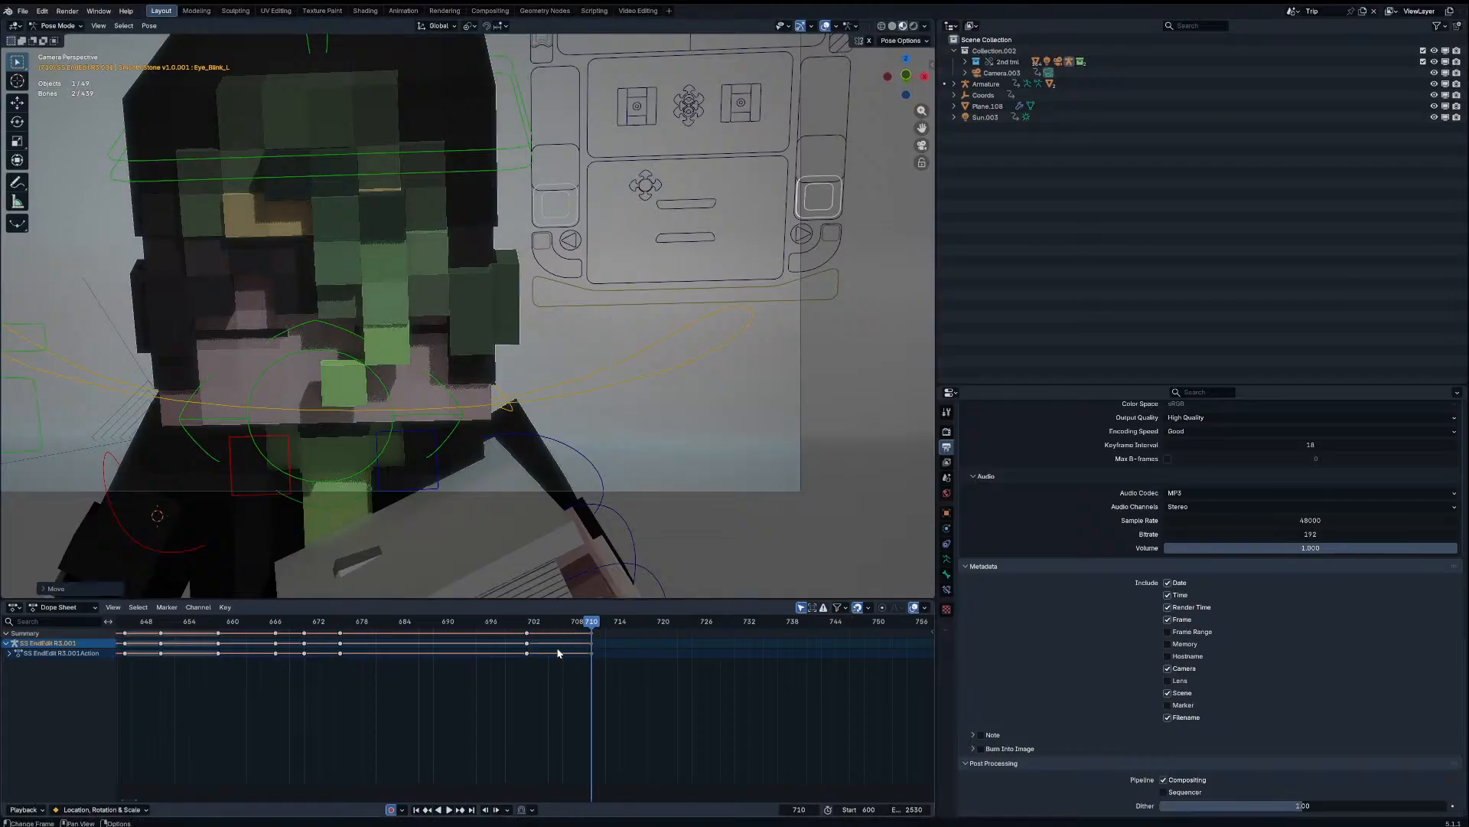
# Step: Play back the eye closing and head movement from frame 696
pyautogui.click(489, 623)
pyautogui.press('space')
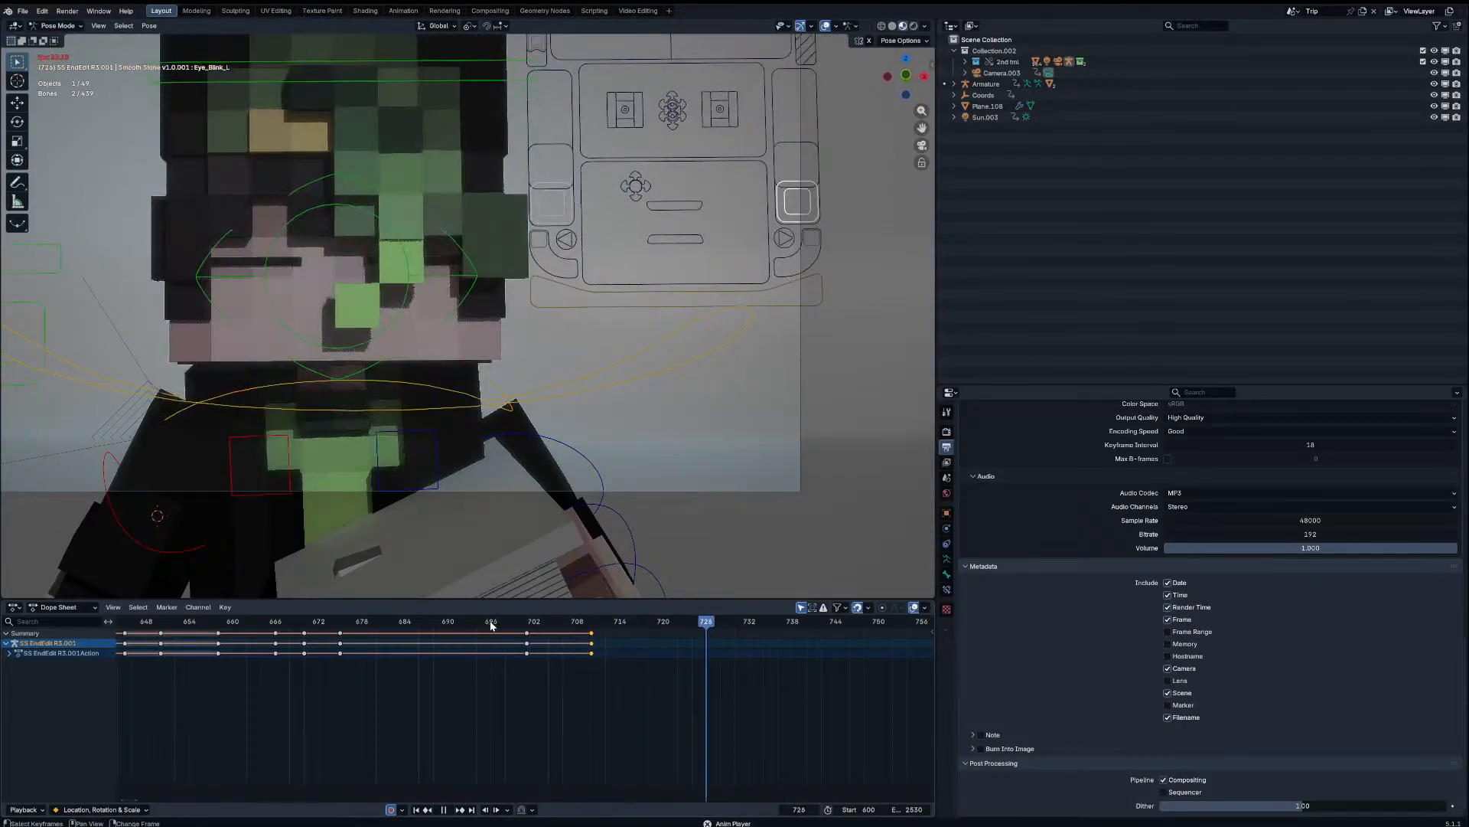
pyautogui.click(490, 623)
pyautogui.press('space')
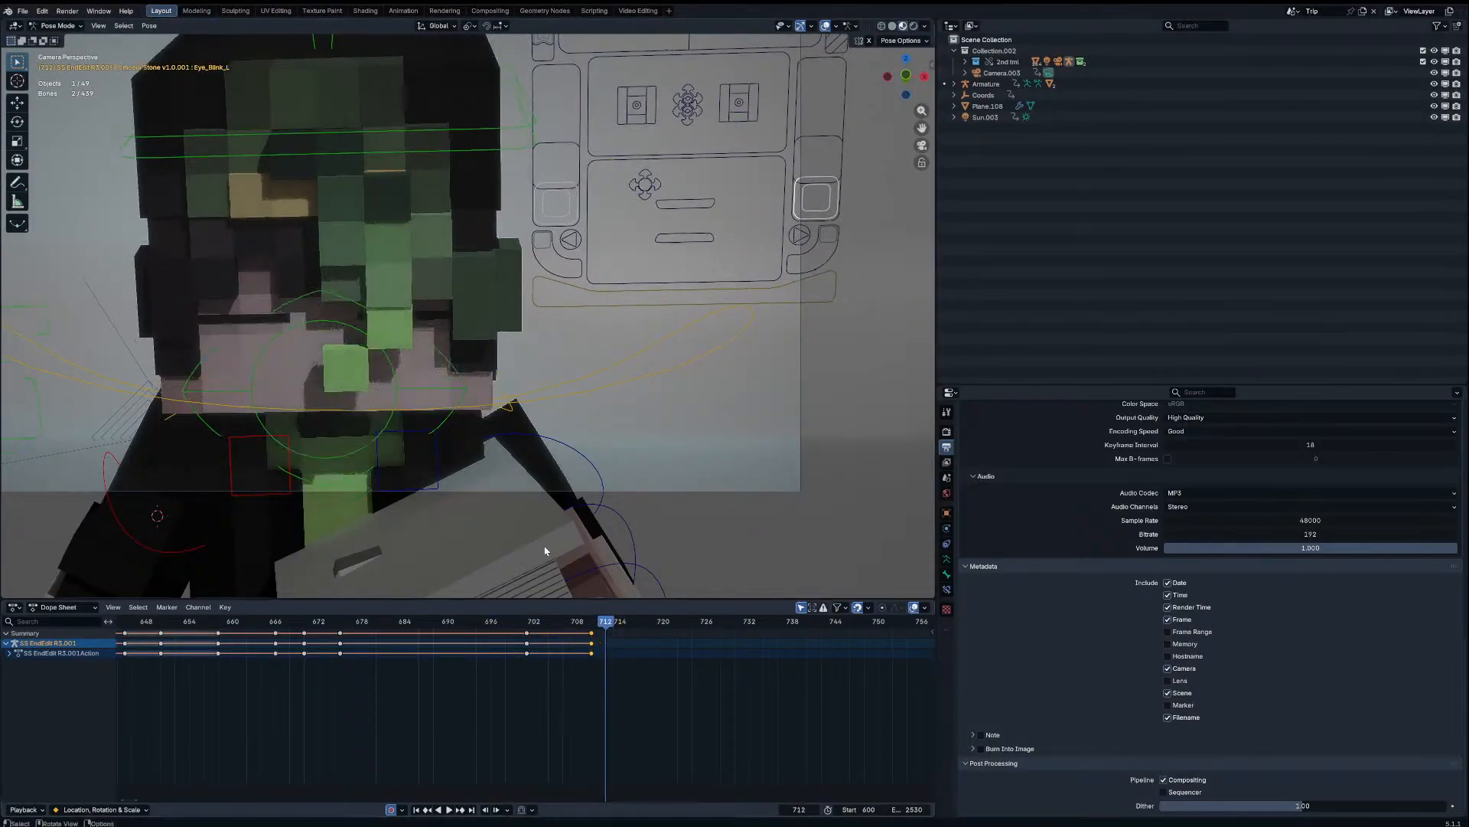
# Step: At frame 714, select all bones and copy their pose keyframe to frame 719
pyautogui.click(503, 138)
pyautogui.press('Up')
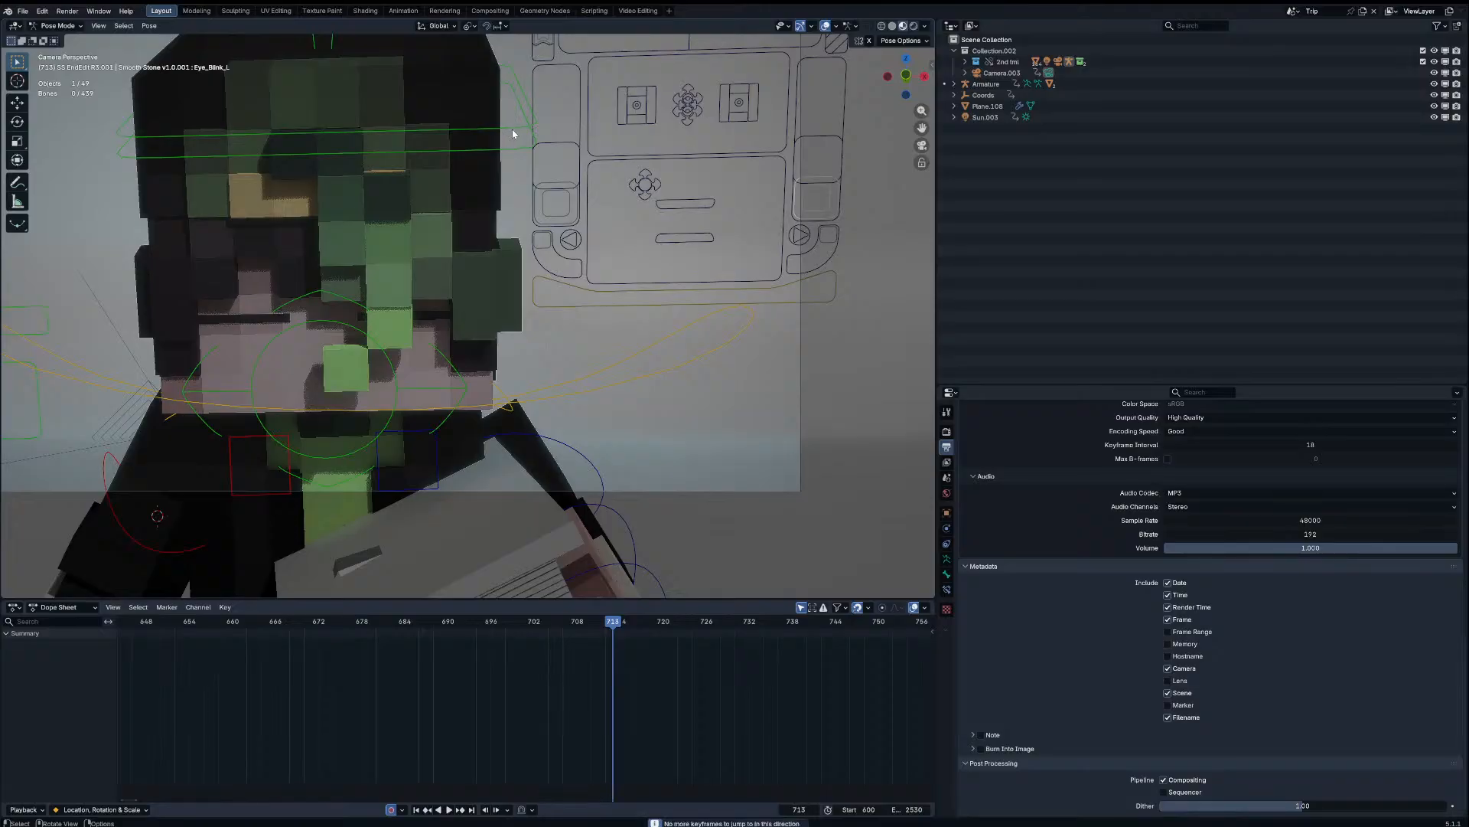
pyautogui.click(510, 133)
pyautogui.press('Up')
pyautogui.press('a')
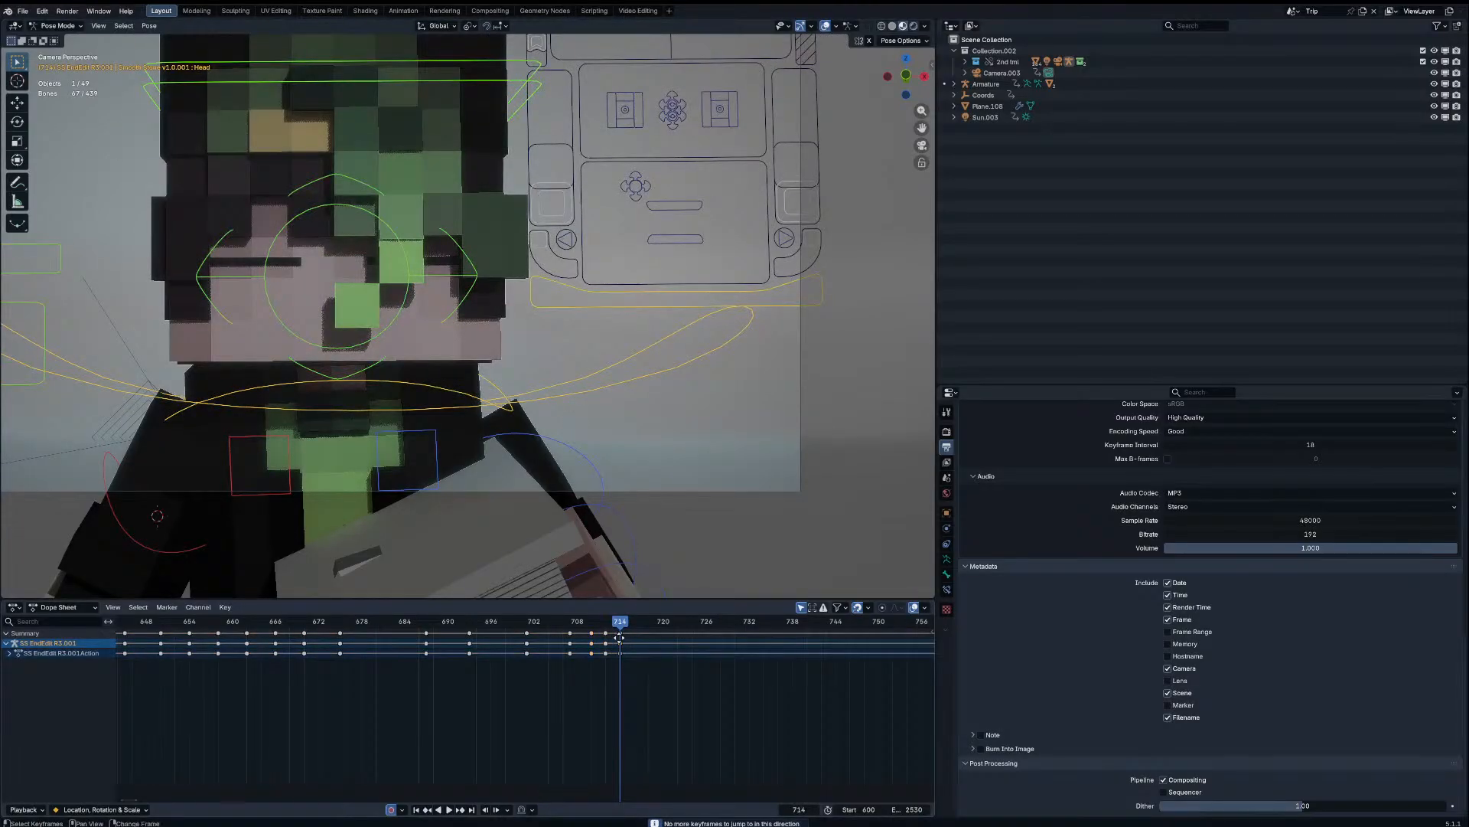
pyautogui.press('g')
pyautogui.click(584, 563)
# Step: At frame 714, blend the Head bone's pose with its neighbouring keyframes and rotate the head slightly
pyautogui.click(508, 90)
pyautogui.hotkey('shift', 'alt', 'e')
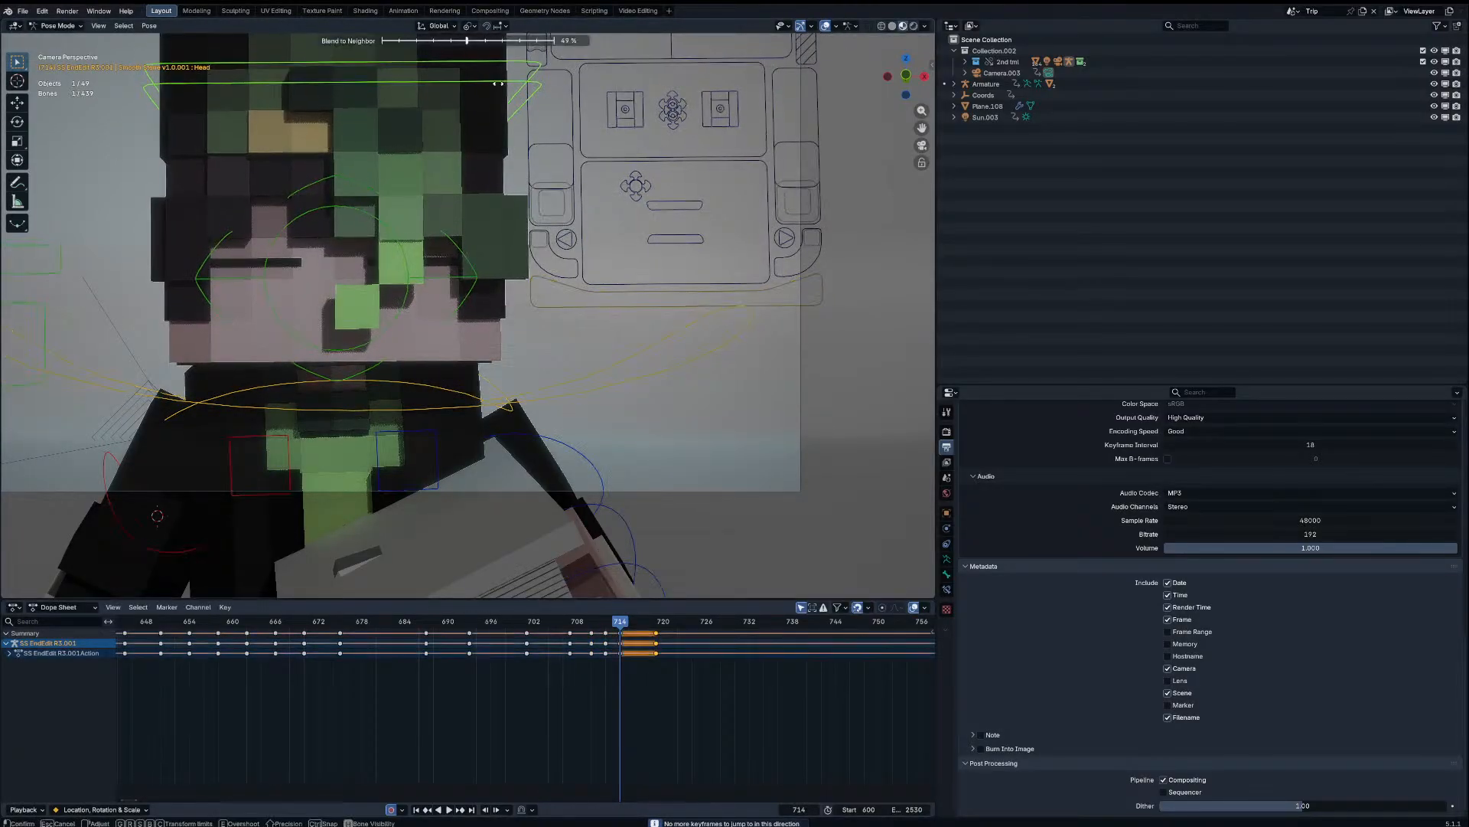
pyautogui.click(462, 105)
pyautogui.press('r')
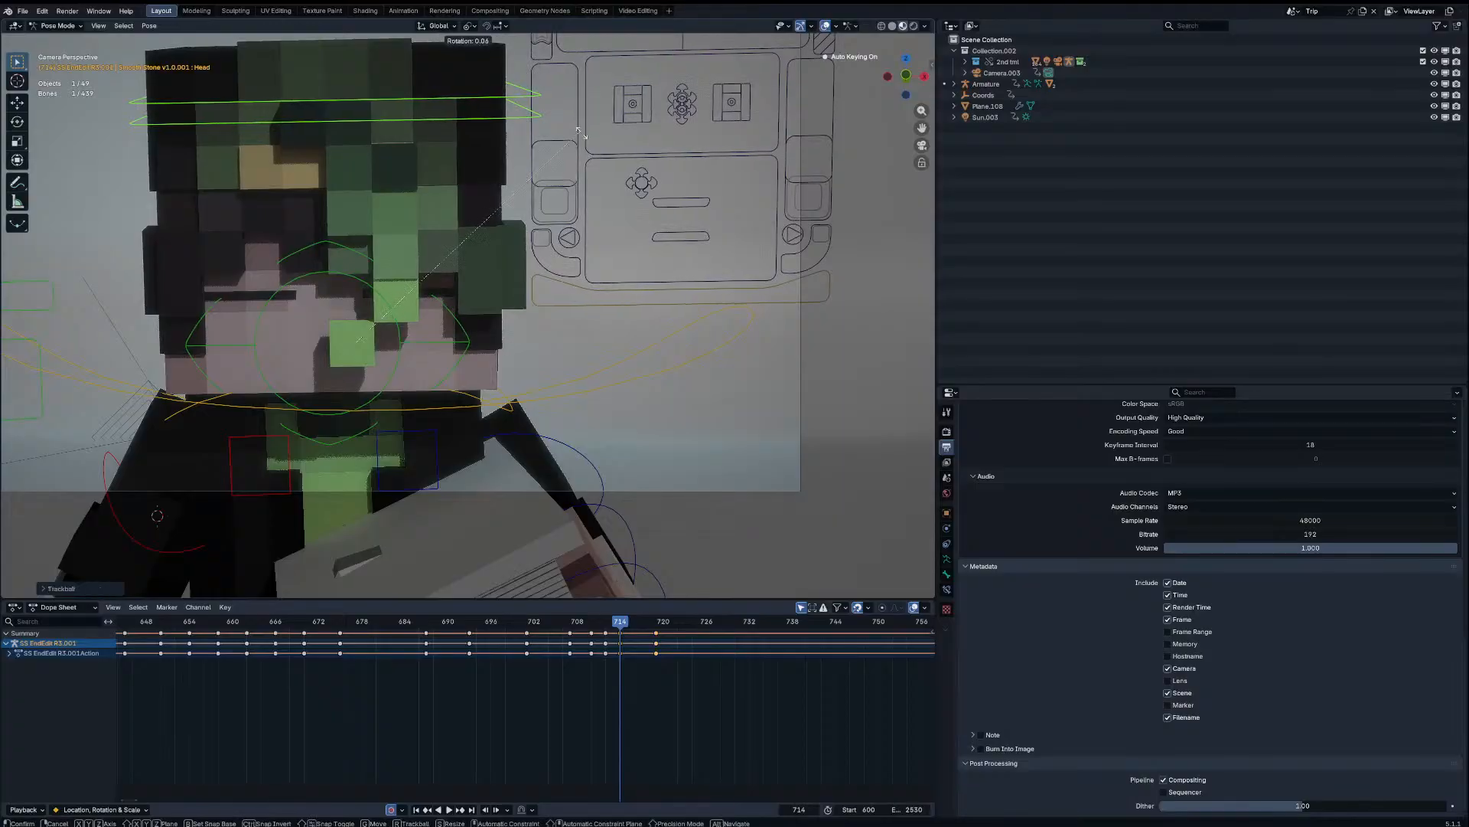
pyautogui.click(577, 189)
pyautogui.click(572, 200)
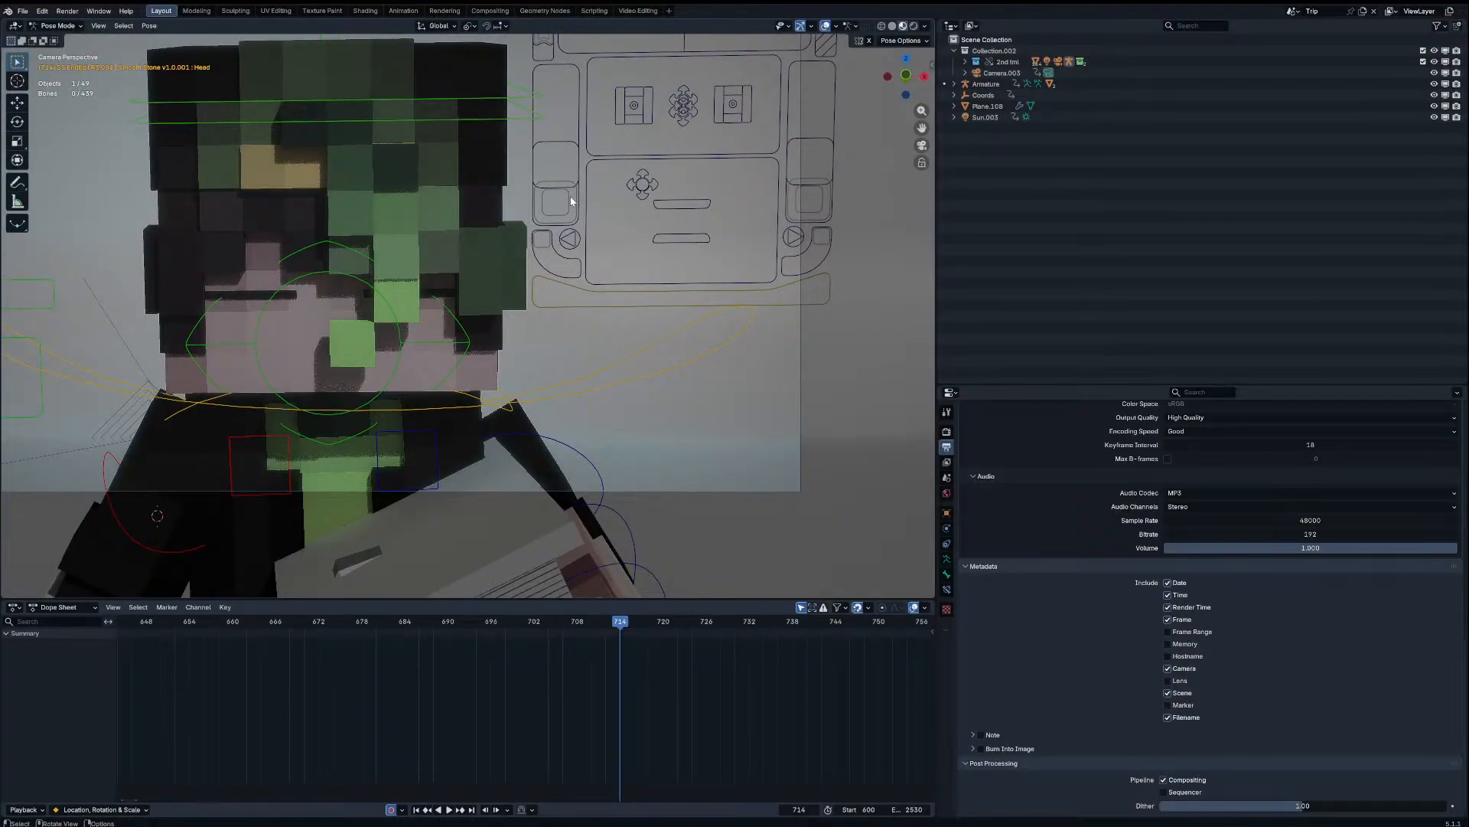
# Step: At frame 714, select both eye blink controls and move them up to open the eyes halfway
pyautogui.click(570, 201)
pyautogui.keyDown('shift'); pyautogui.click(801, 205); pyautogui.keyUp('shift')
pyautogui.press('g')
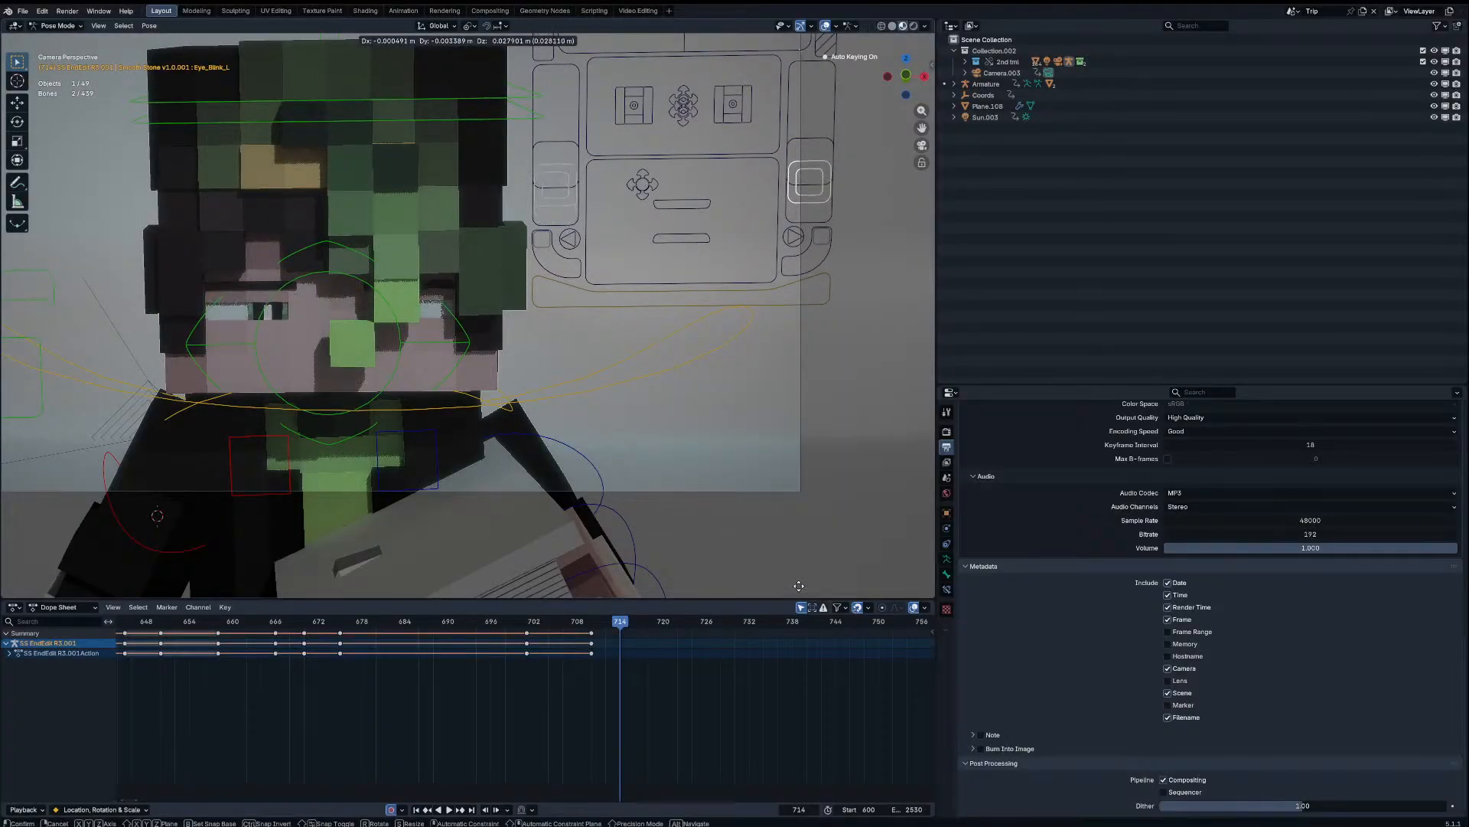
pyautogui.click(793, 502)
# Step: At frame 719, select both eye blink controls and reset their location to open the eyes fully
pyautogui.press('a')
pyautogui.press('Up')
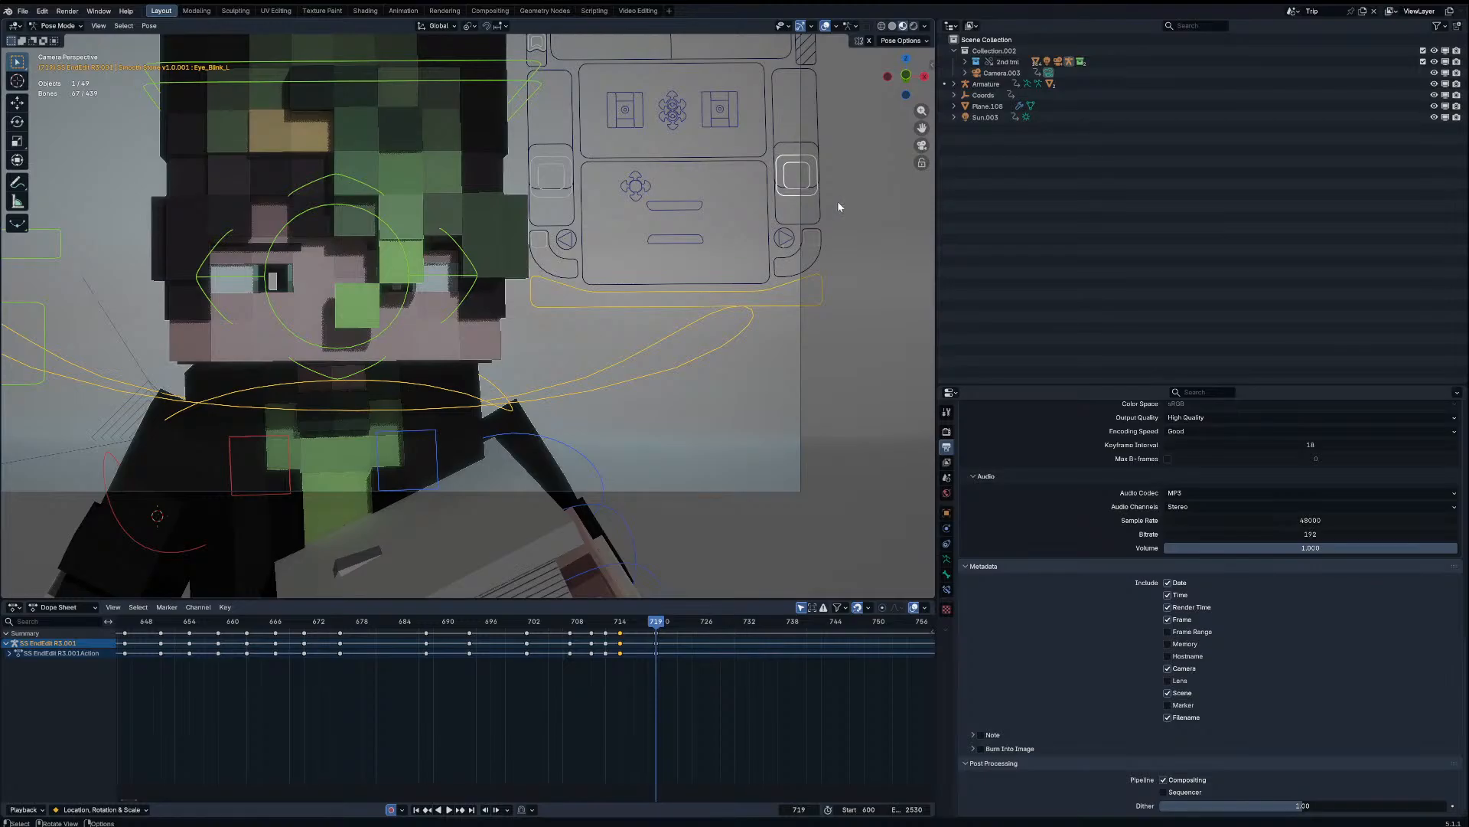
pyautogui.moveTo(859, 205); pyautogui.dragTo(531, 188)
pyautogui.hotkey('alt', 'g')
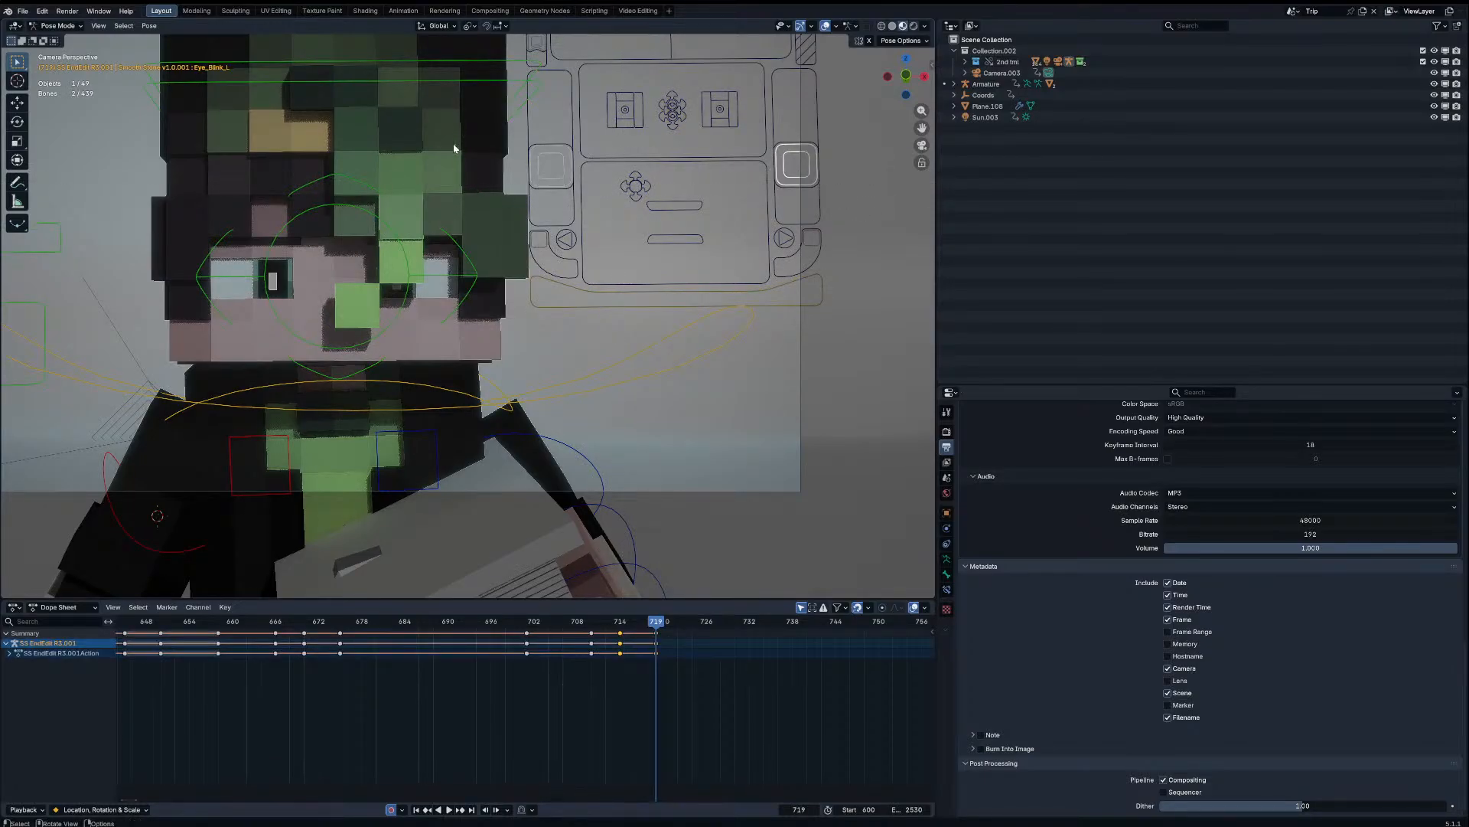
# Step: Duplicate the Head bone's keyframe from frame 719 to 724 and blend the head pose to its neighbours at frame 719
pyautogui.click(470, 82)
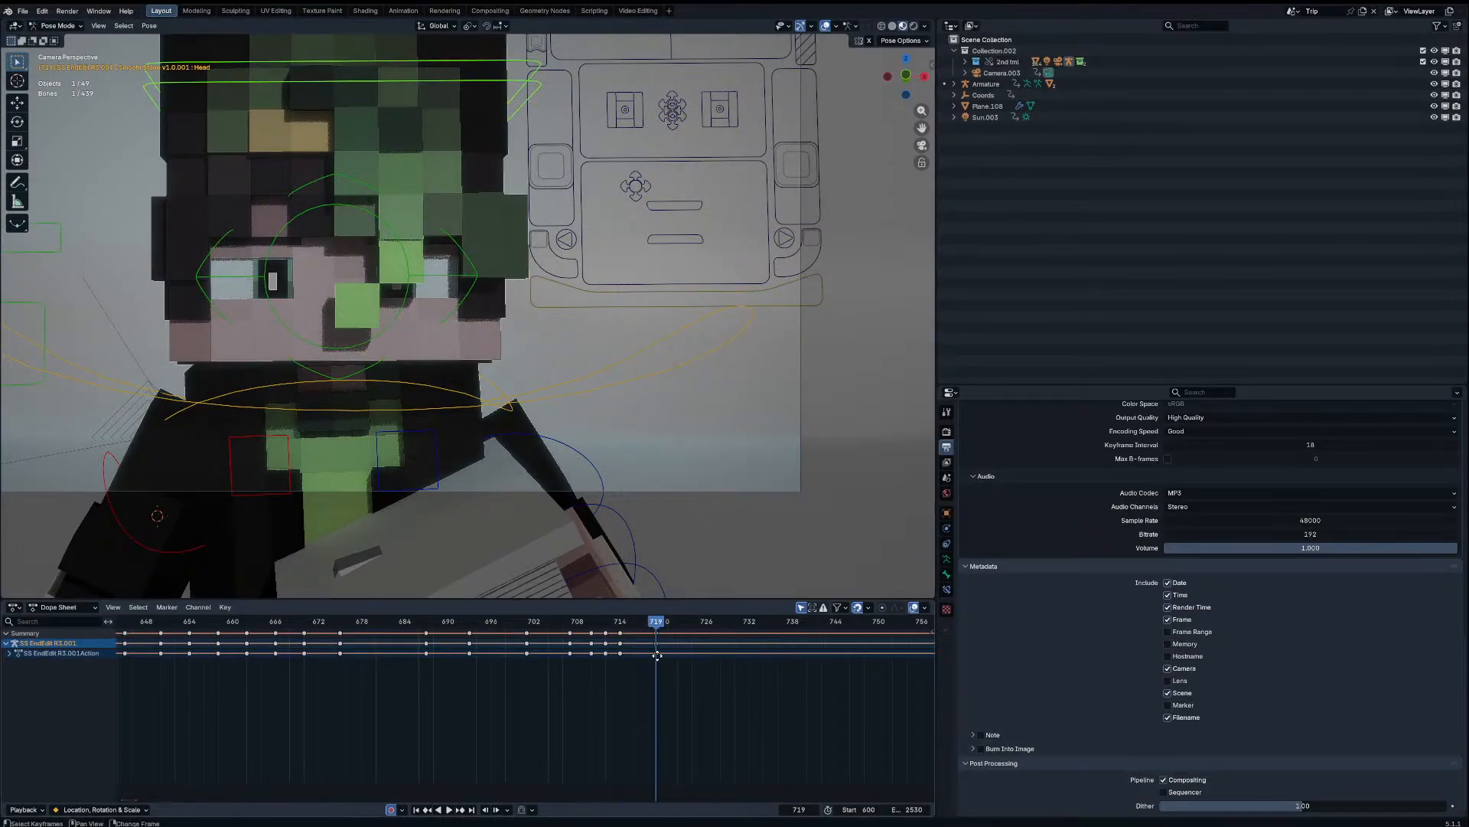
pyautogui.hotkey('shift', 'd')
pyautogui.click(692, 657)
pyautogui.hotkey('shift', 'alt', 'e')
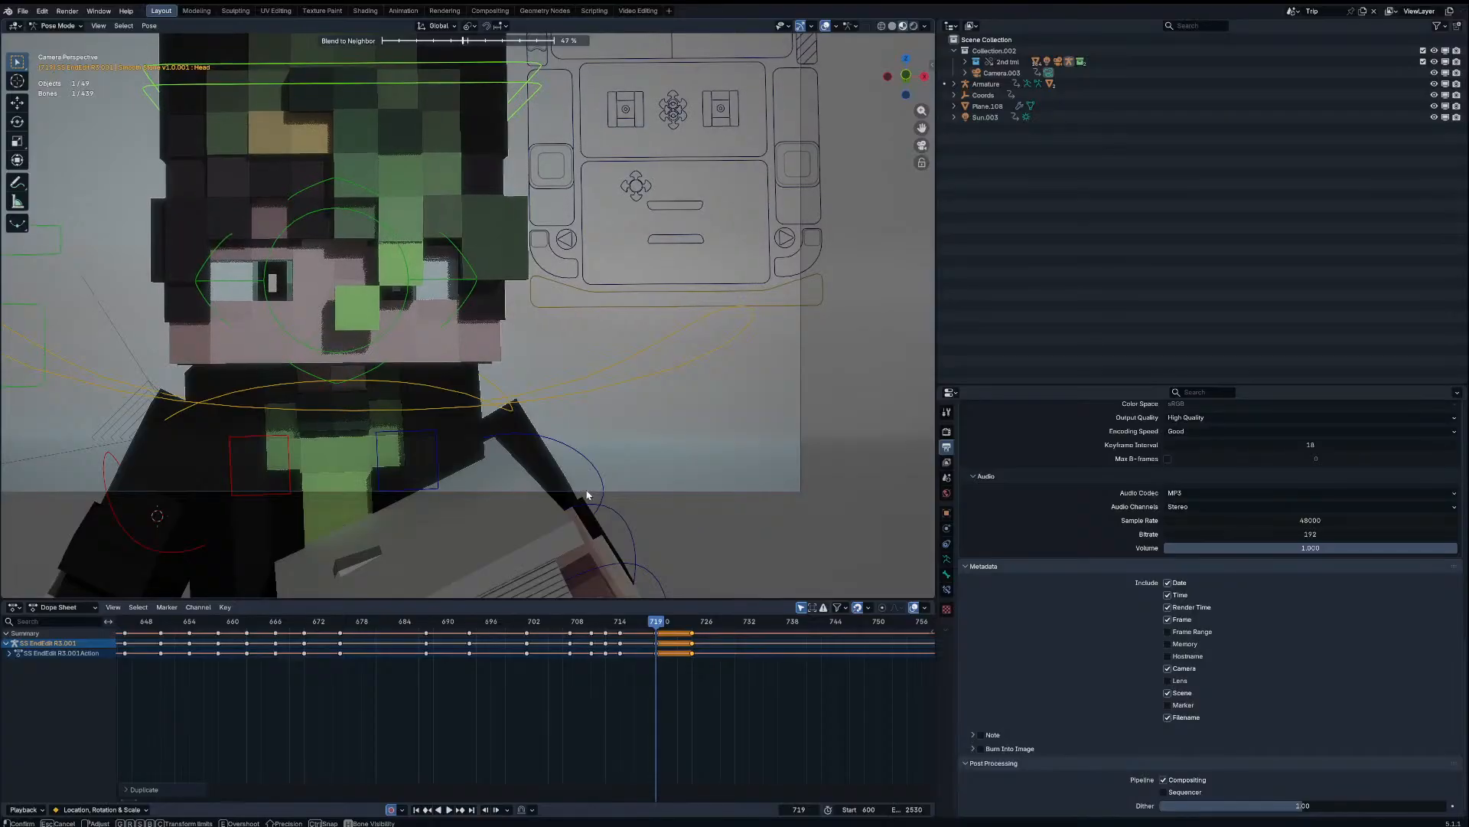
pyautogui.click(587, 495)
pyautogui.press('space')
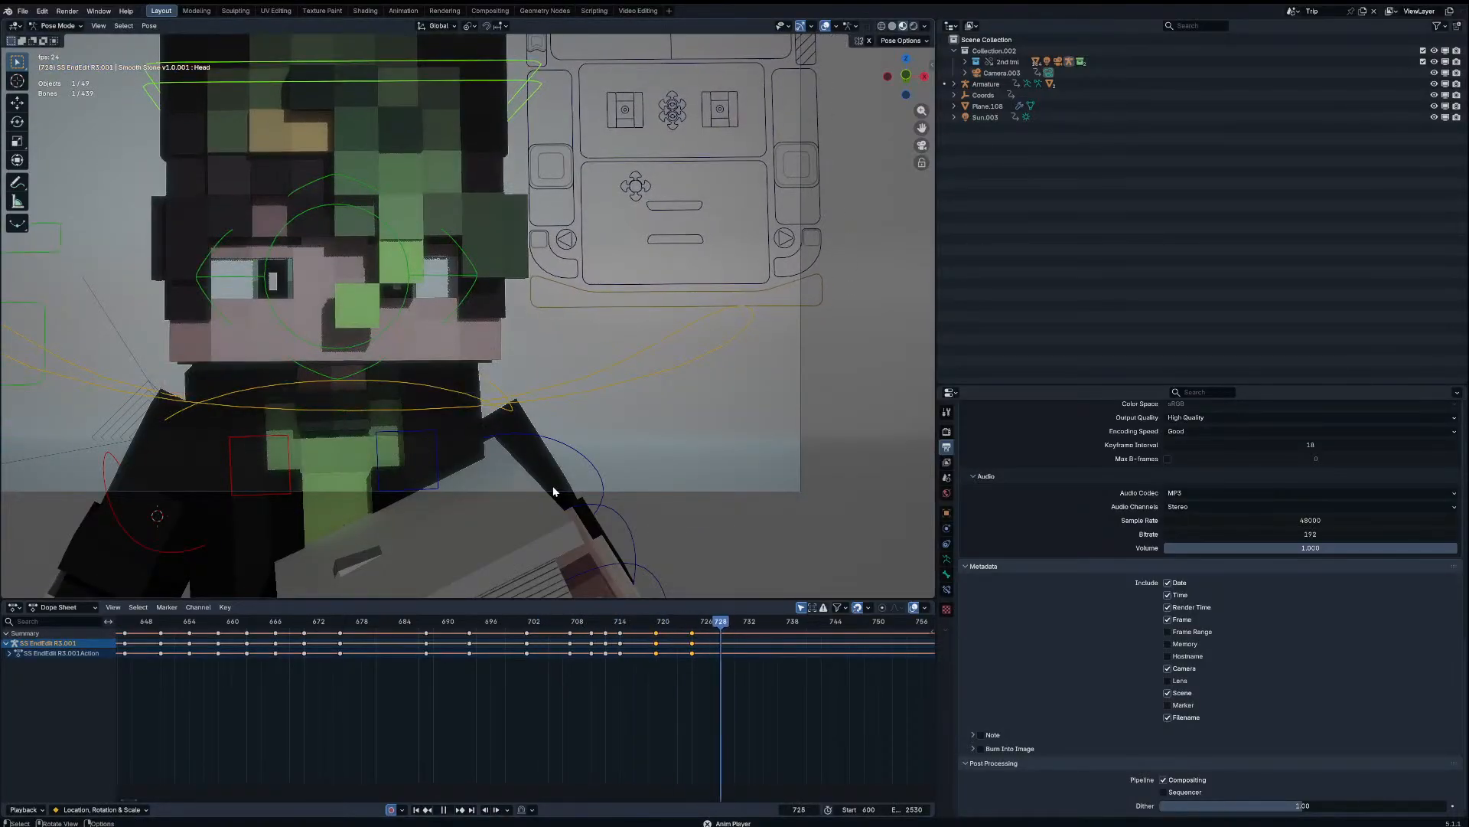
# Step: Retime the head and blink keyframes after frame 710 so they fall at frames 713 and 716
pyautogui.moveTo(604, 621); pyautogui.dragTo(484, 642)
pyautogui.press('g')
pyautogui.click(628, 637)
pyautogui.press('s')
pyautogui.click(629, 637)
# Step: Play back the retimed head and blink motion from about frame 660 and again from about frame 704
pyautogui.press('space')
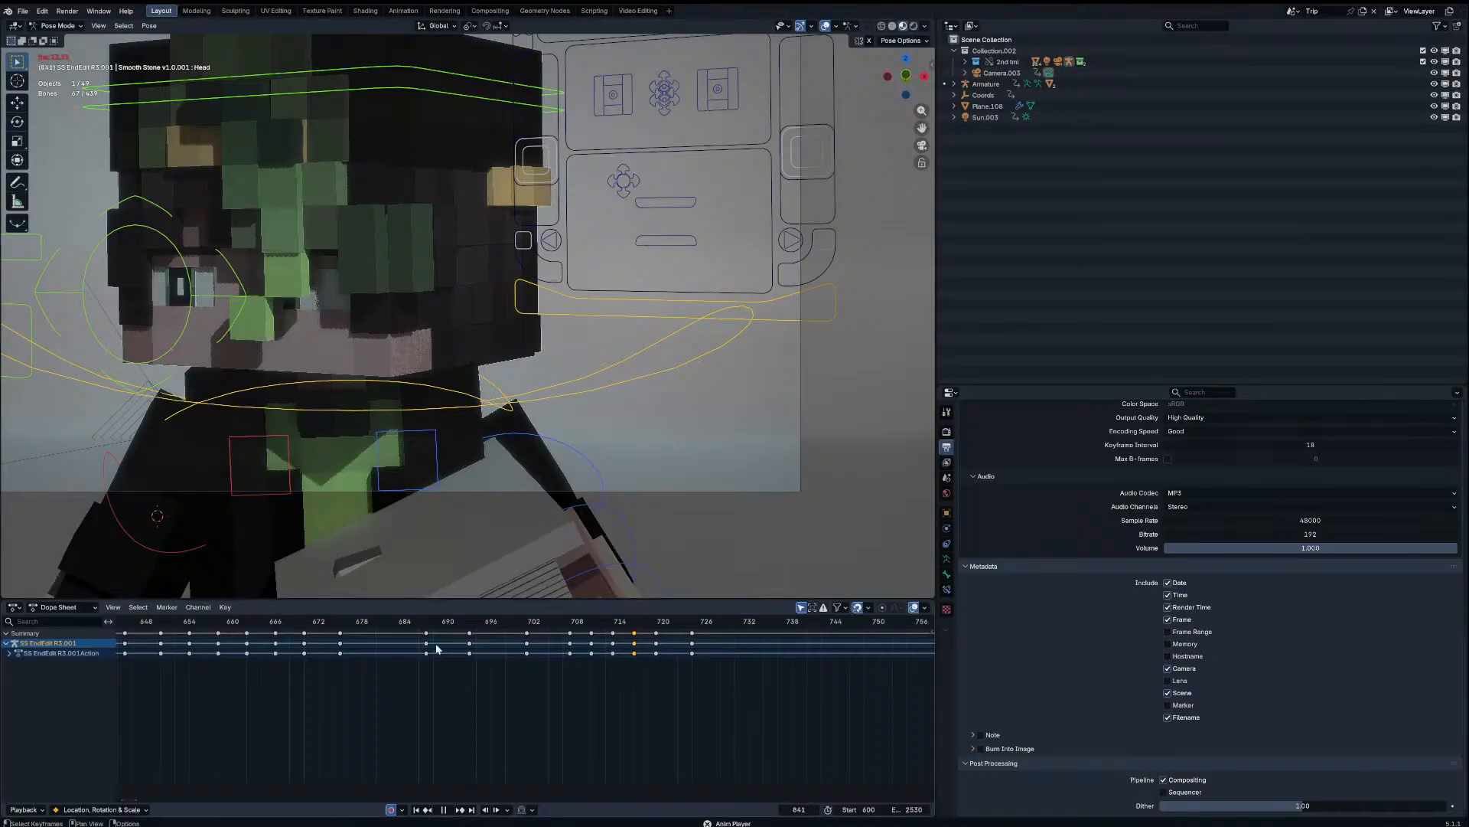
pyautogui.click(234, 621)
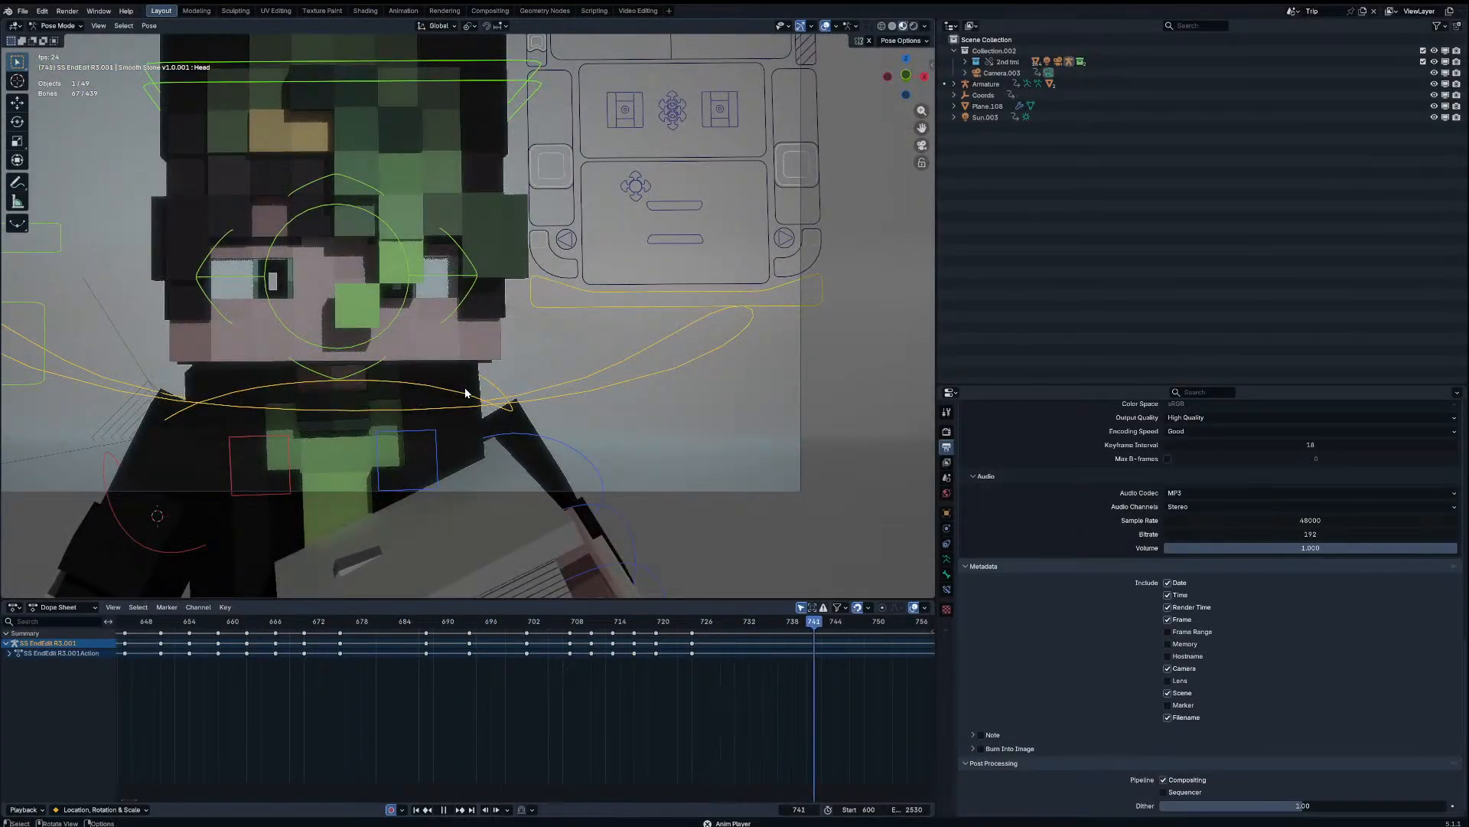
pyautogui.click(545, 622)
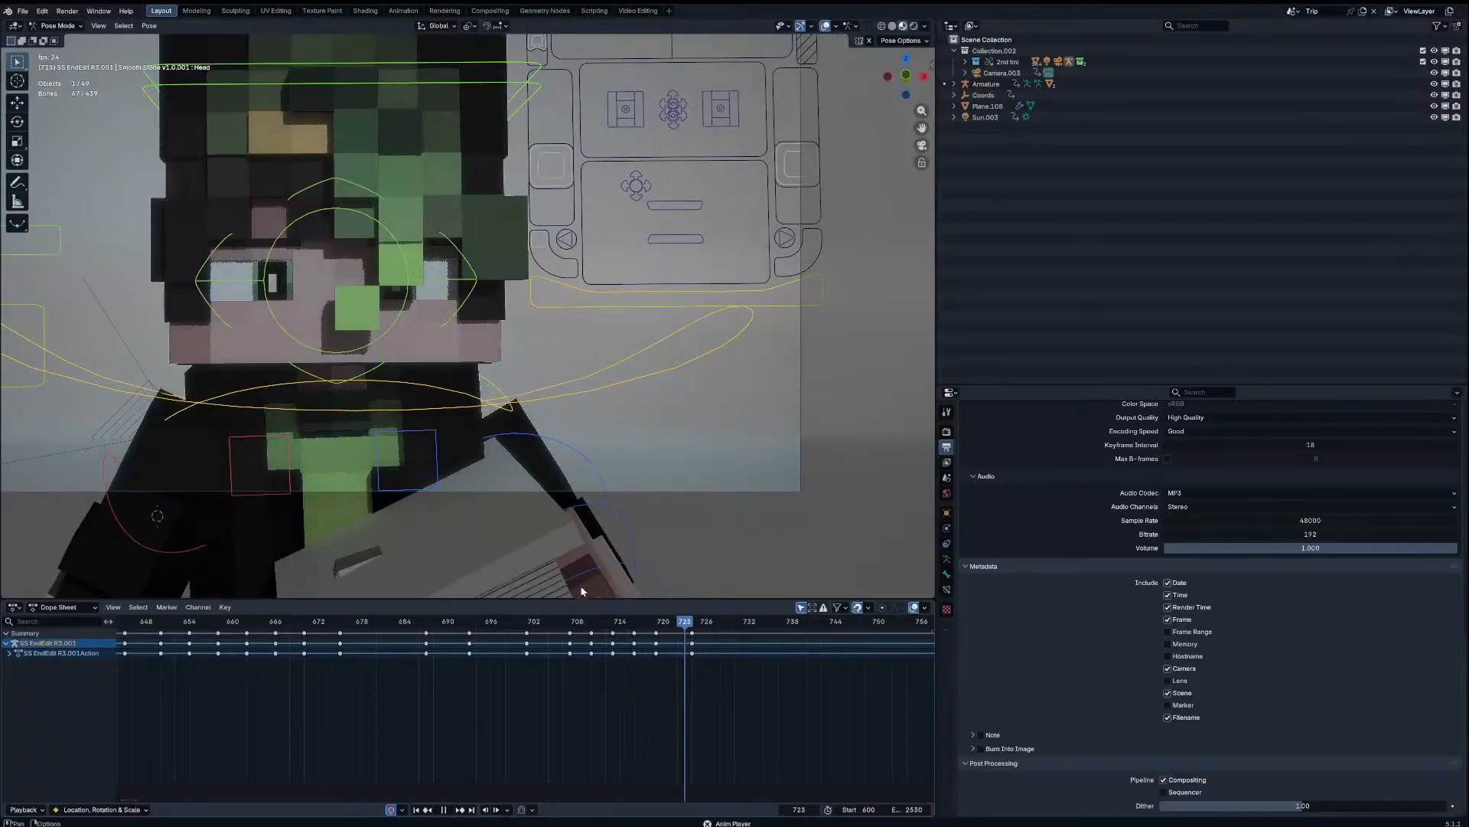
pyautogui.press('space')
# Step: Select the Head bone and key slight trackball rotations of it at frames 724 and 728
pyautogui.press('Right')
pyautogui.click(491, 87)
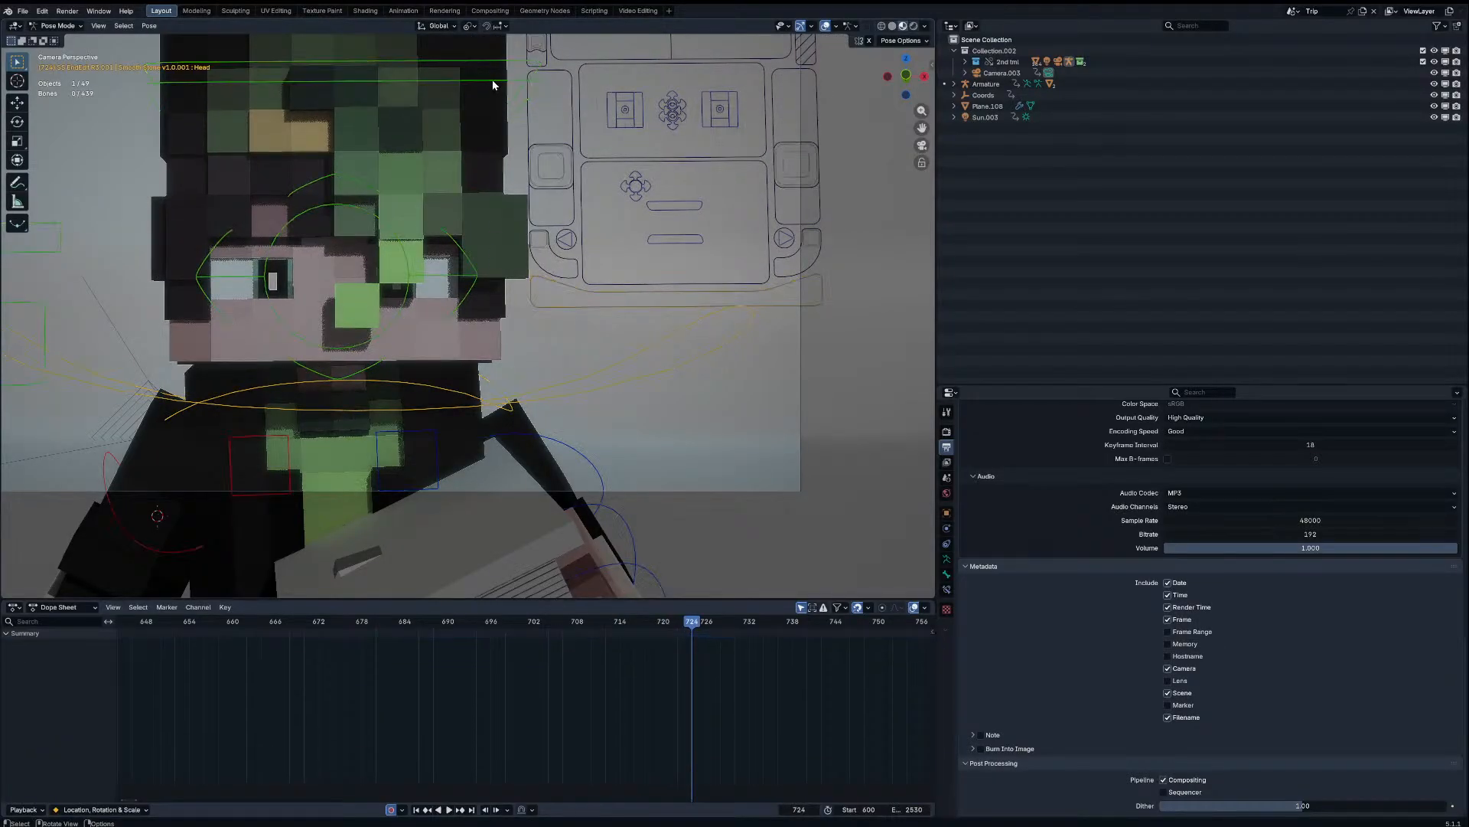
pyautogui.click(493, 81)
pyautogui.press('i')
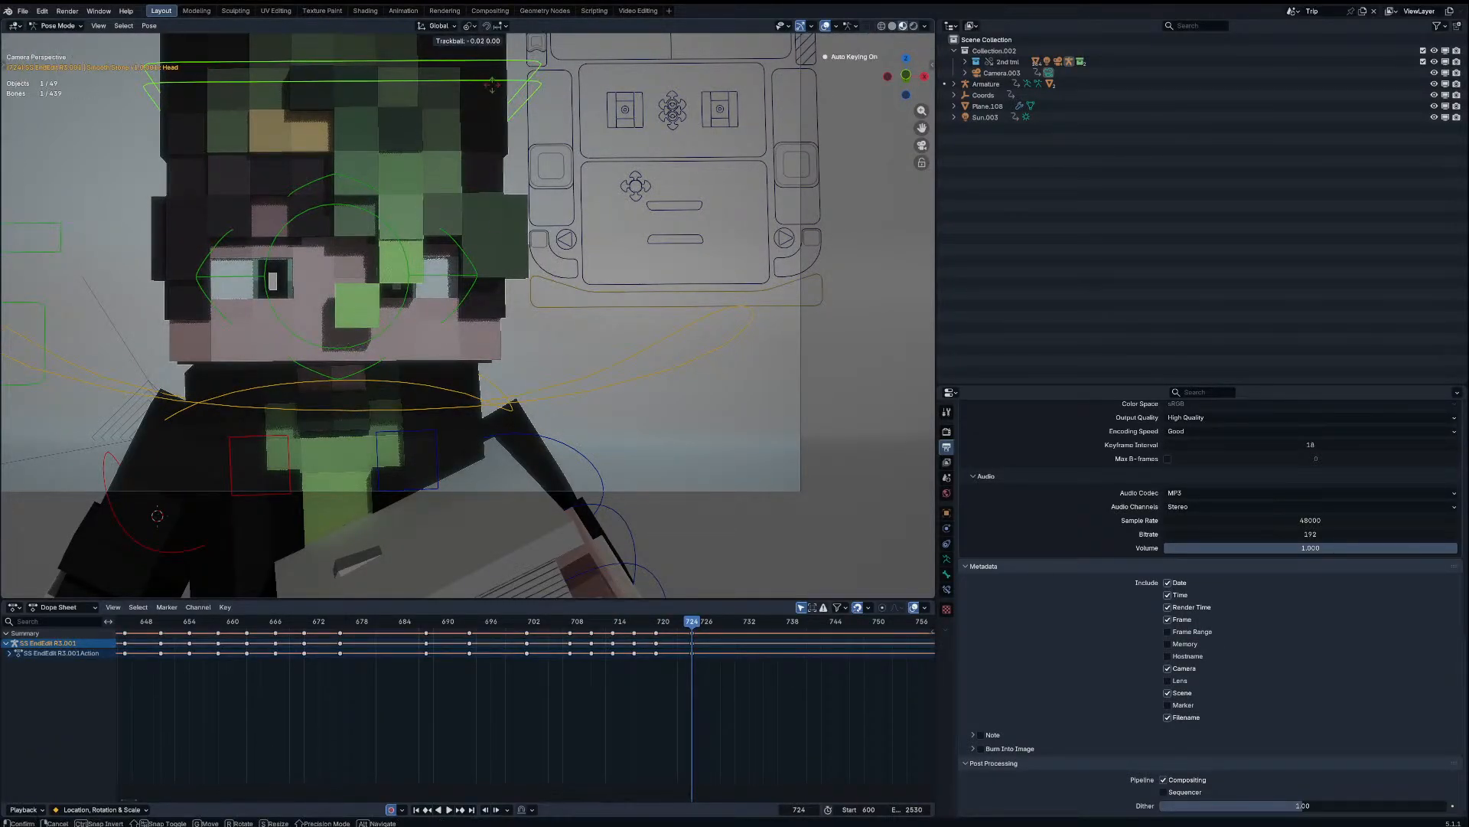
pyautogui.press('Right')
pyautogui.press('Right')
pyautogui.press('r')
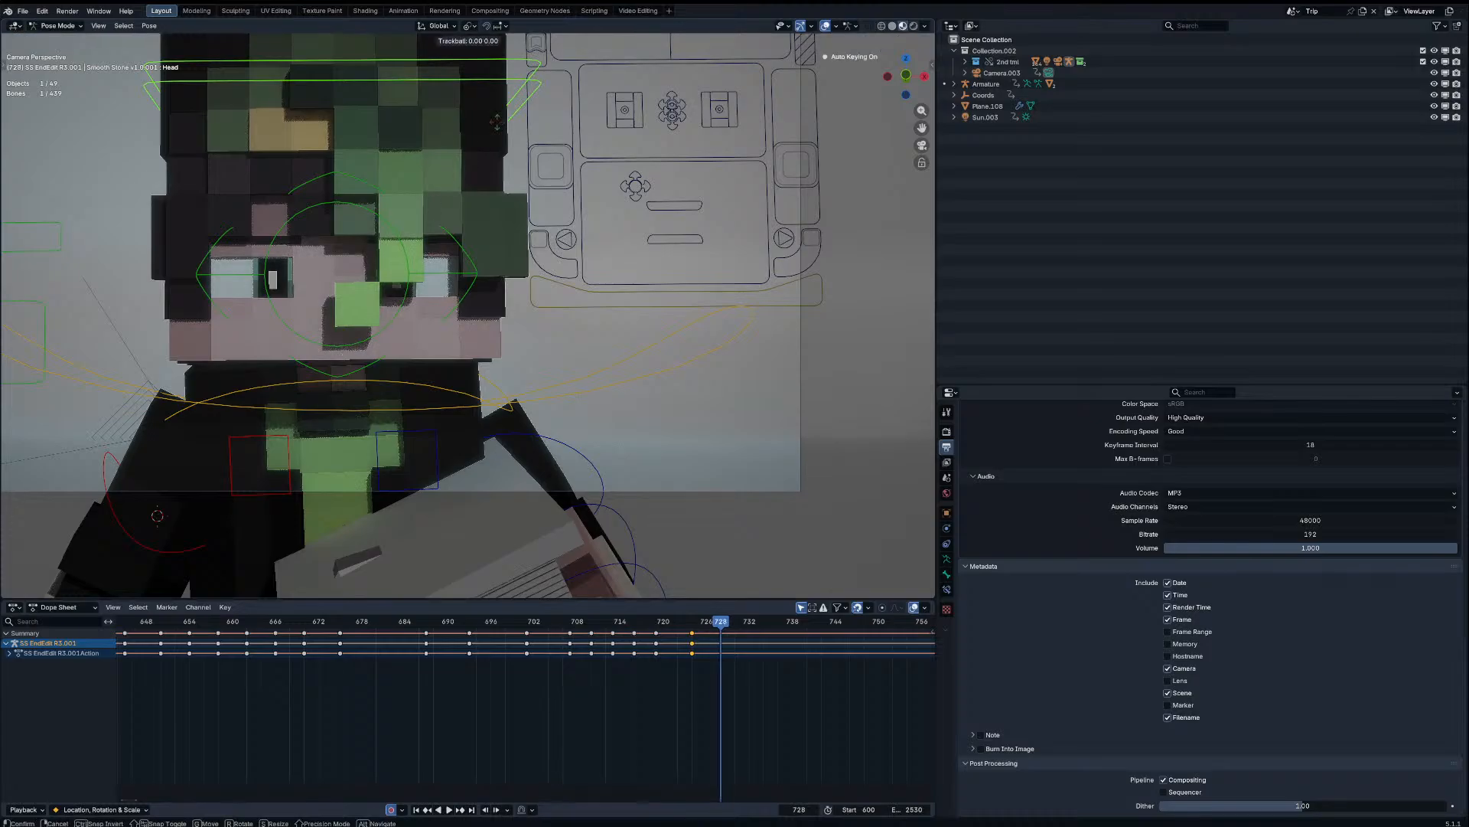
pyautogui.press('r')
pyautogui.click(502, 120)
# Step: Key further slight trackball rotations of the Head bone at frames 732 and 736
pyautogui.press('Right')
pyautogui.press('Right')
pyautogui.press('Right')
pyautogui.press('Right')
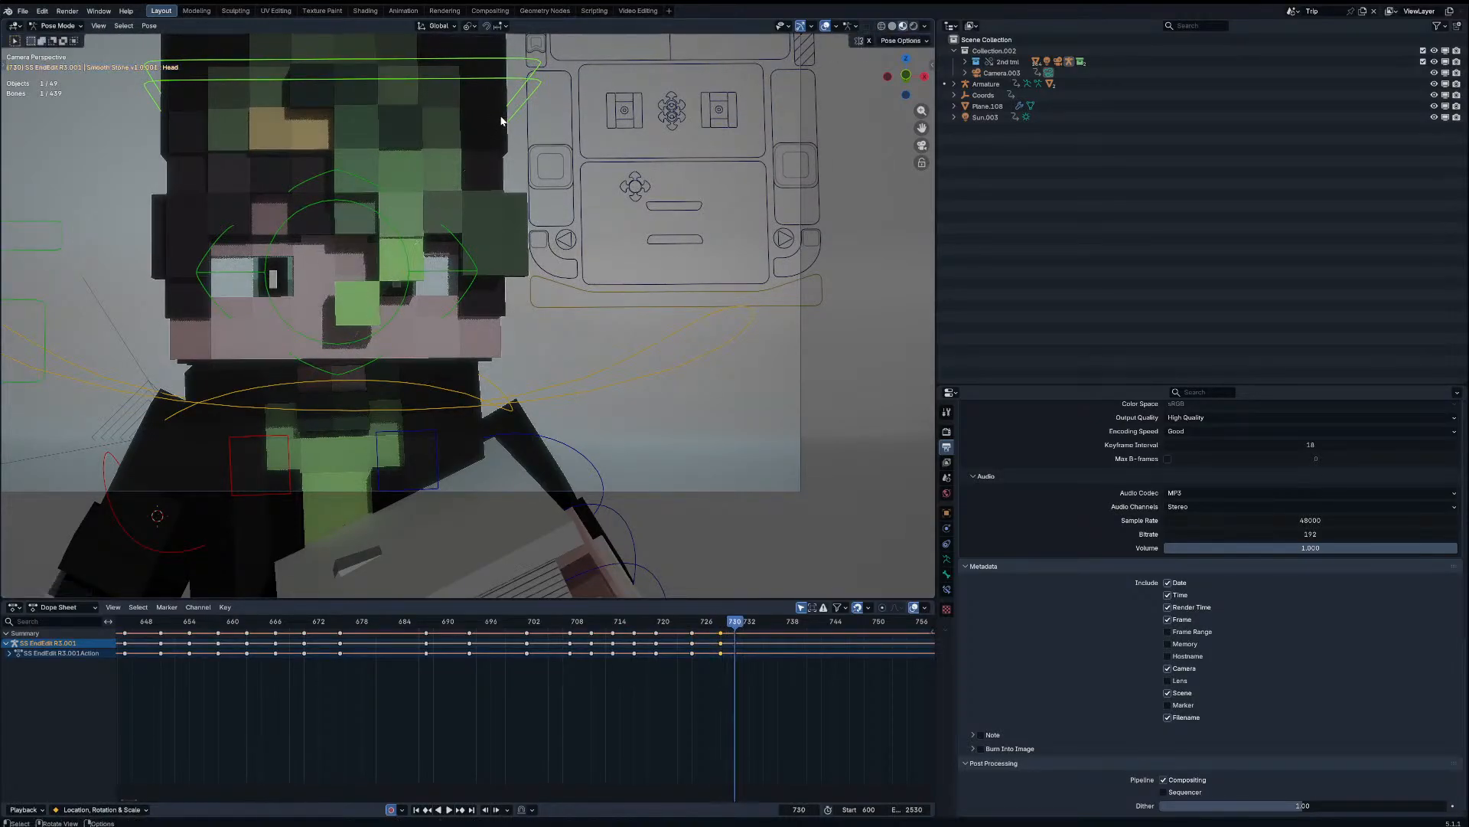
pyautogui.press('r')
pyautogui.press('r')
pyautogui.click(502, 118)
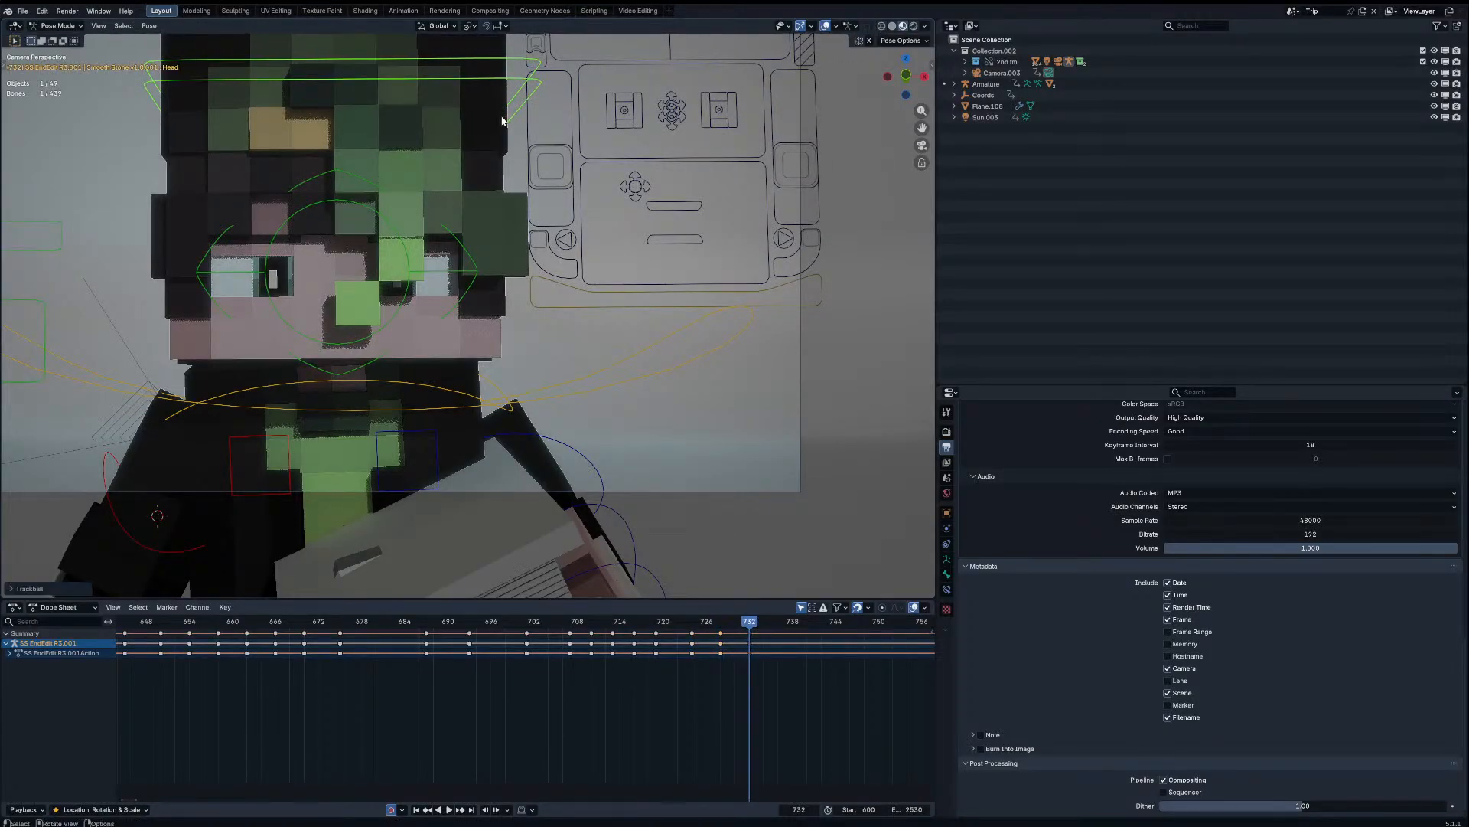
pyautogui.press('Right')
pyautogui.press('Right')
pyautogui.press('r')
pyautogui.press('r')
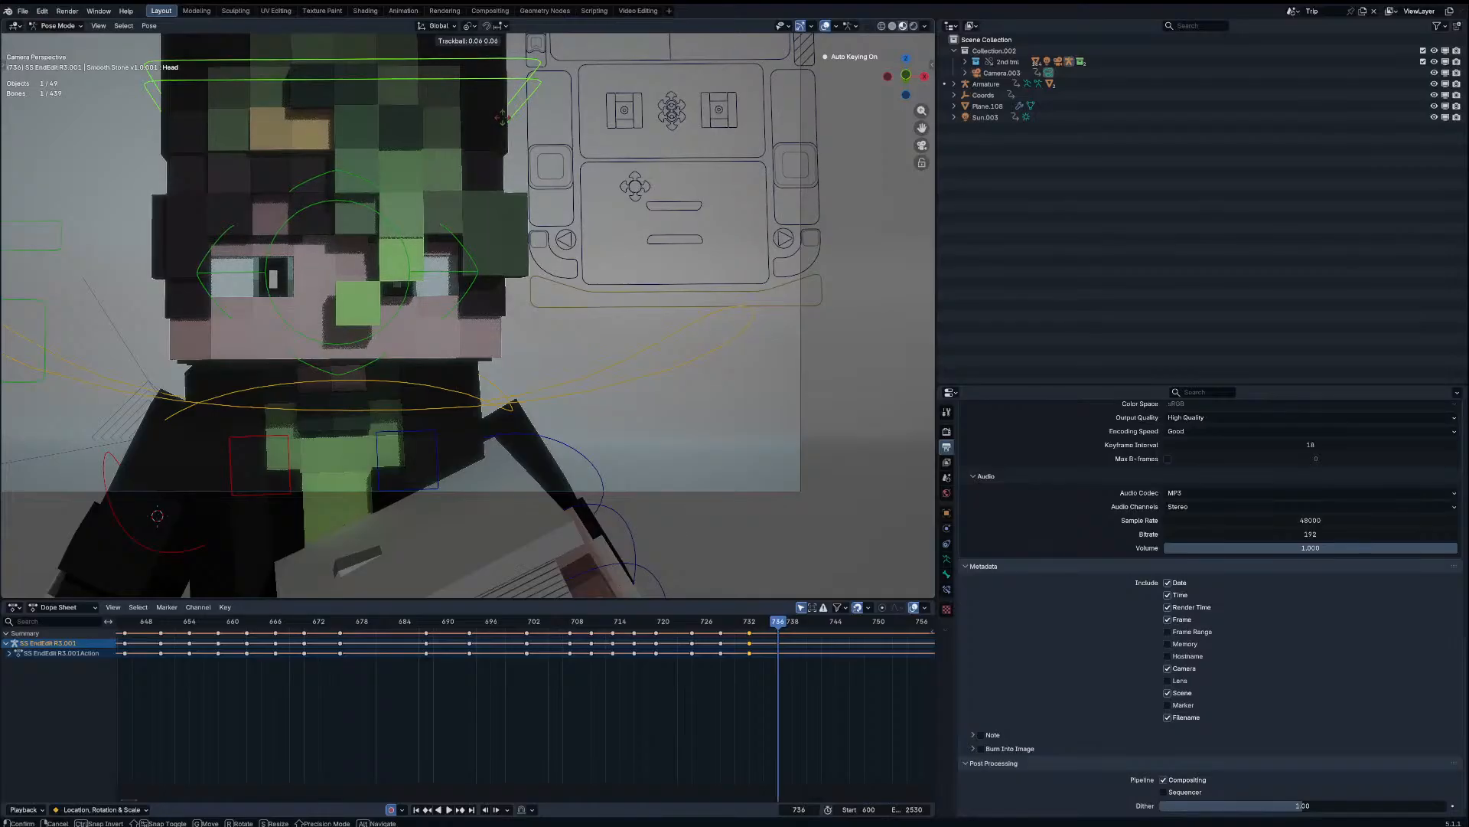
pyautogui.click(503, 121)
# Step: Add small trackball rotations to the Head bone at frames 739 and 742
pyautogui.press('Right')
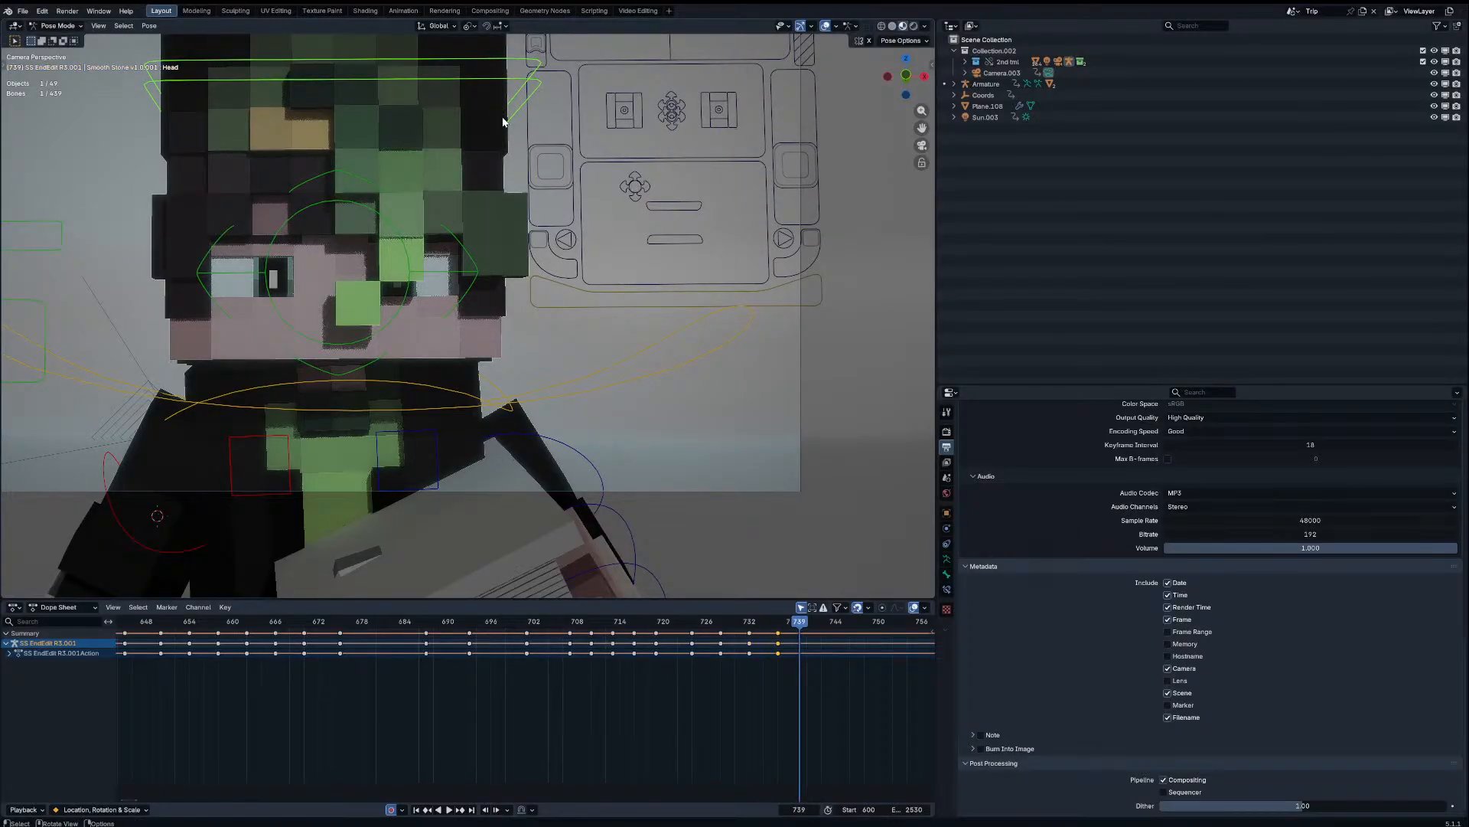
pyautogui.press('r')
pyautogui.press('r')
pyautogui.click(503, 120)
pyautogui.scroll(-3, 817, 687)
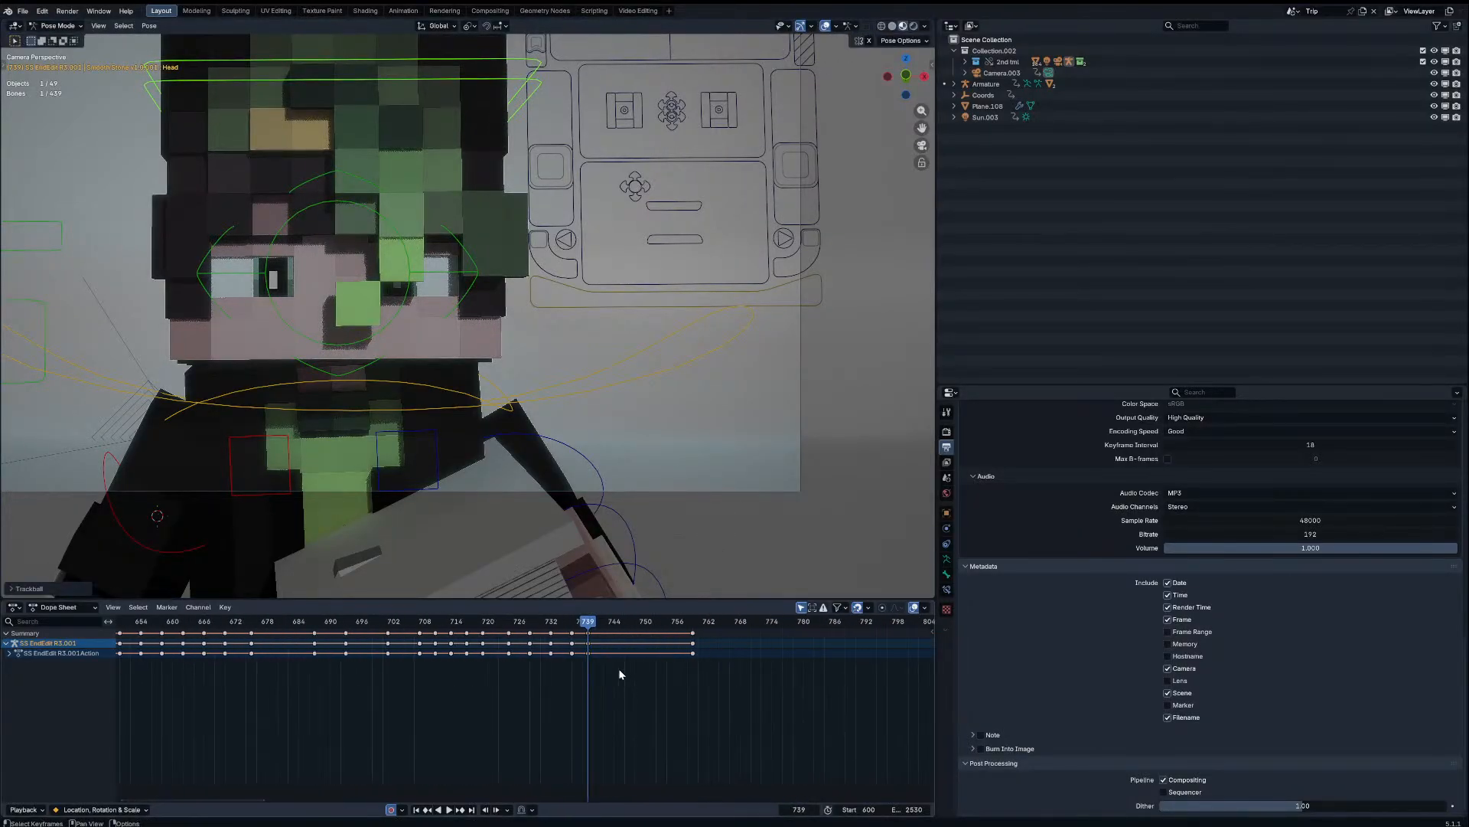
pyautogui.press('r')
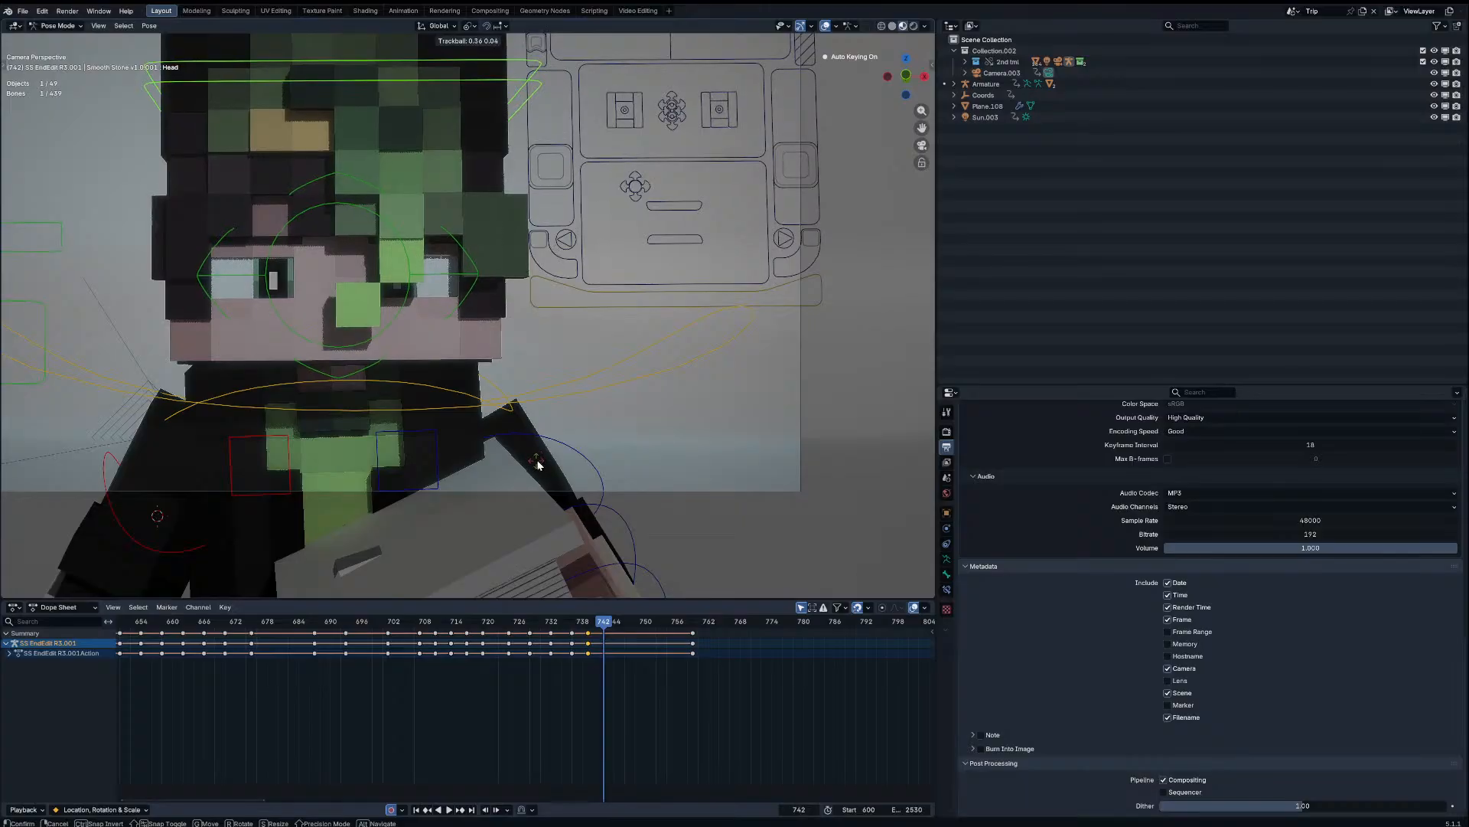
pyautogui.click(551, 420)
# Step: Save the file and play back the head and blink animation from about frames 700 and 715
pyautogui.moveTo(548, 624); pyautogui.dragTo(382, 625)
pyautogui.press('space')
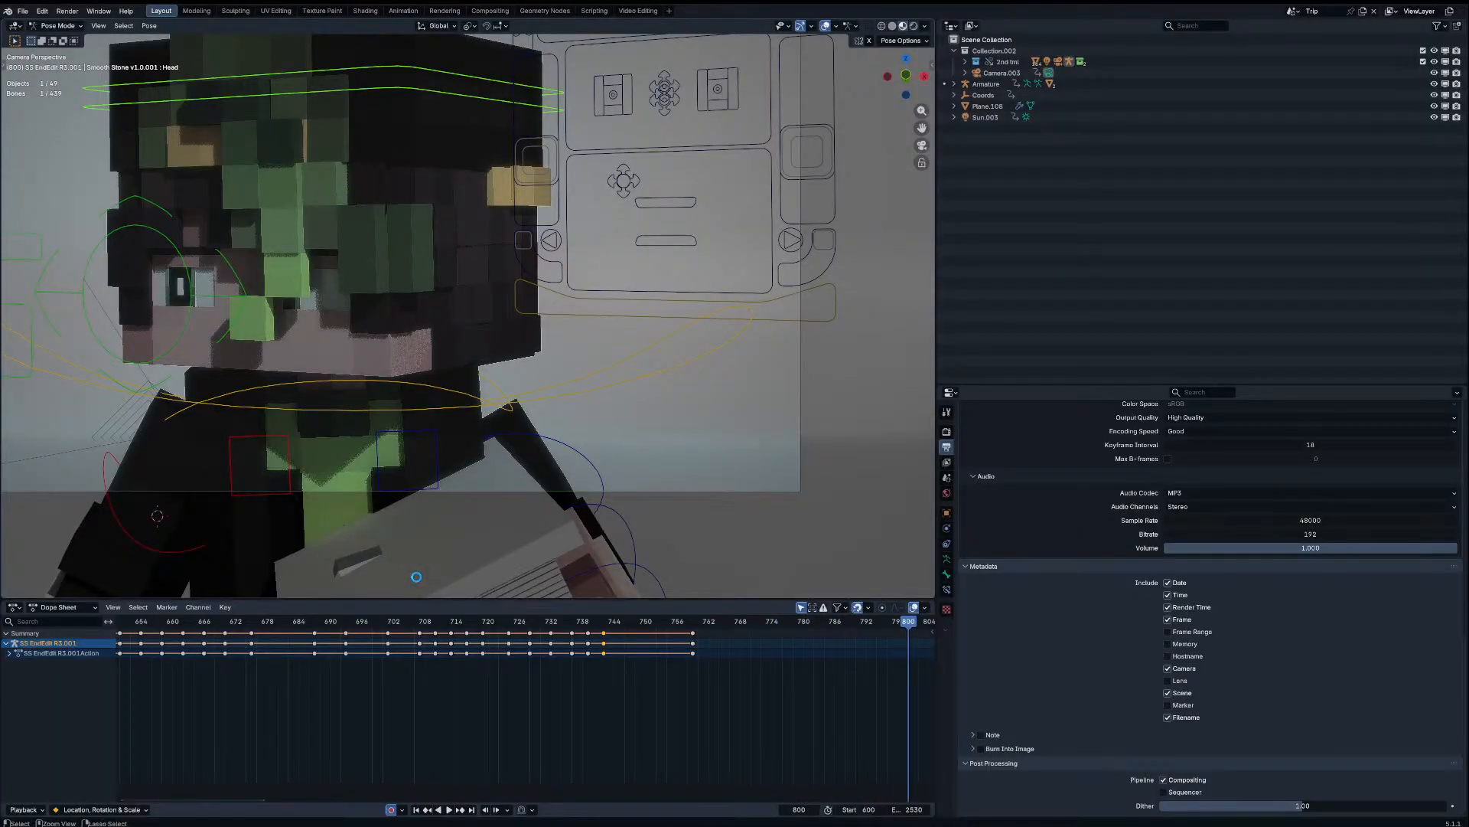
pyautogui.hotkey('ctrl', 's')
pyautogui.scroll(-5, 470, 660)
pyautogui.click(493, 632)
pyautogui.press('space')
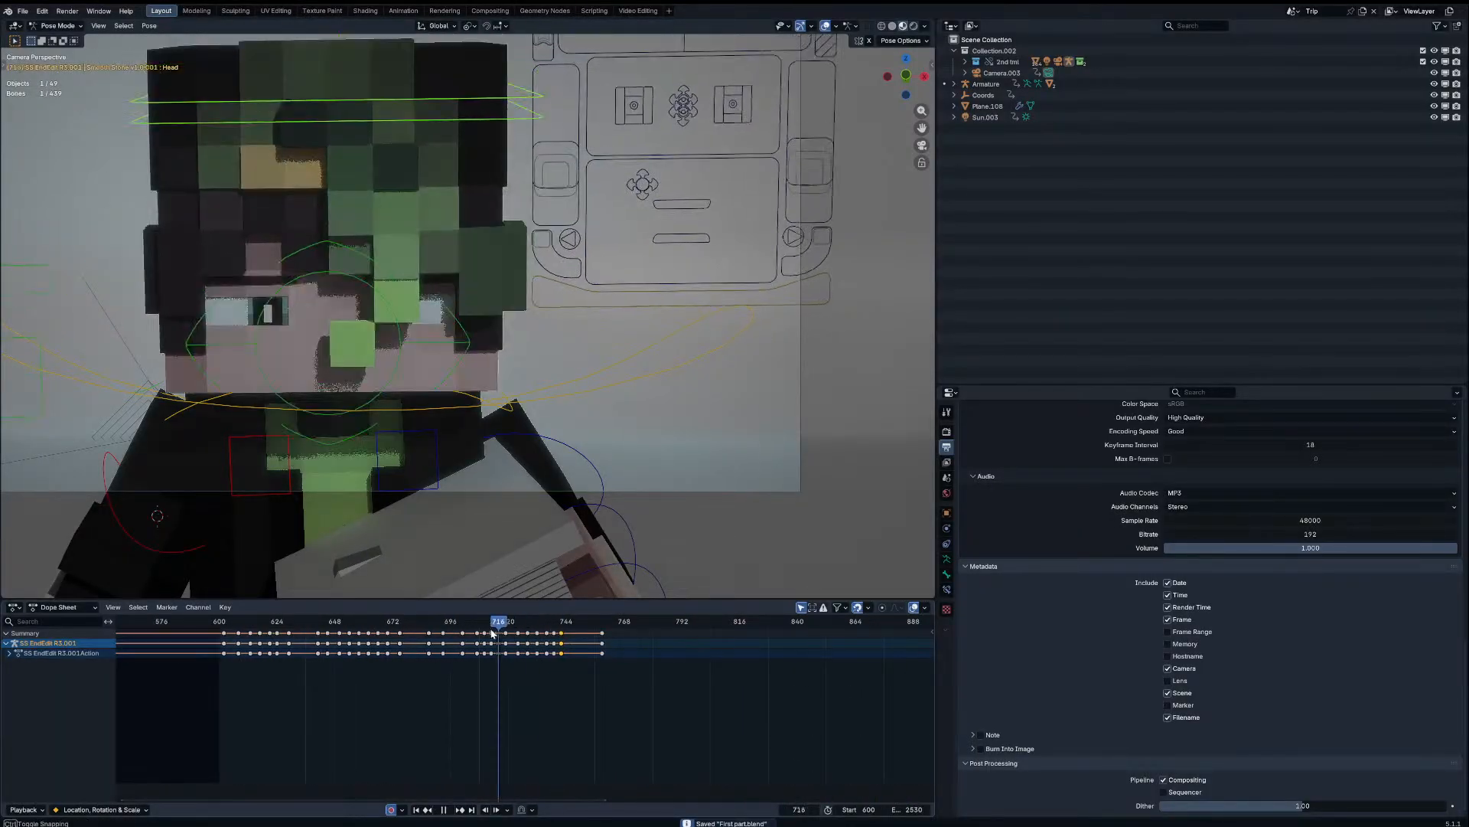
pyautogui.scroll(4, 493, 658)
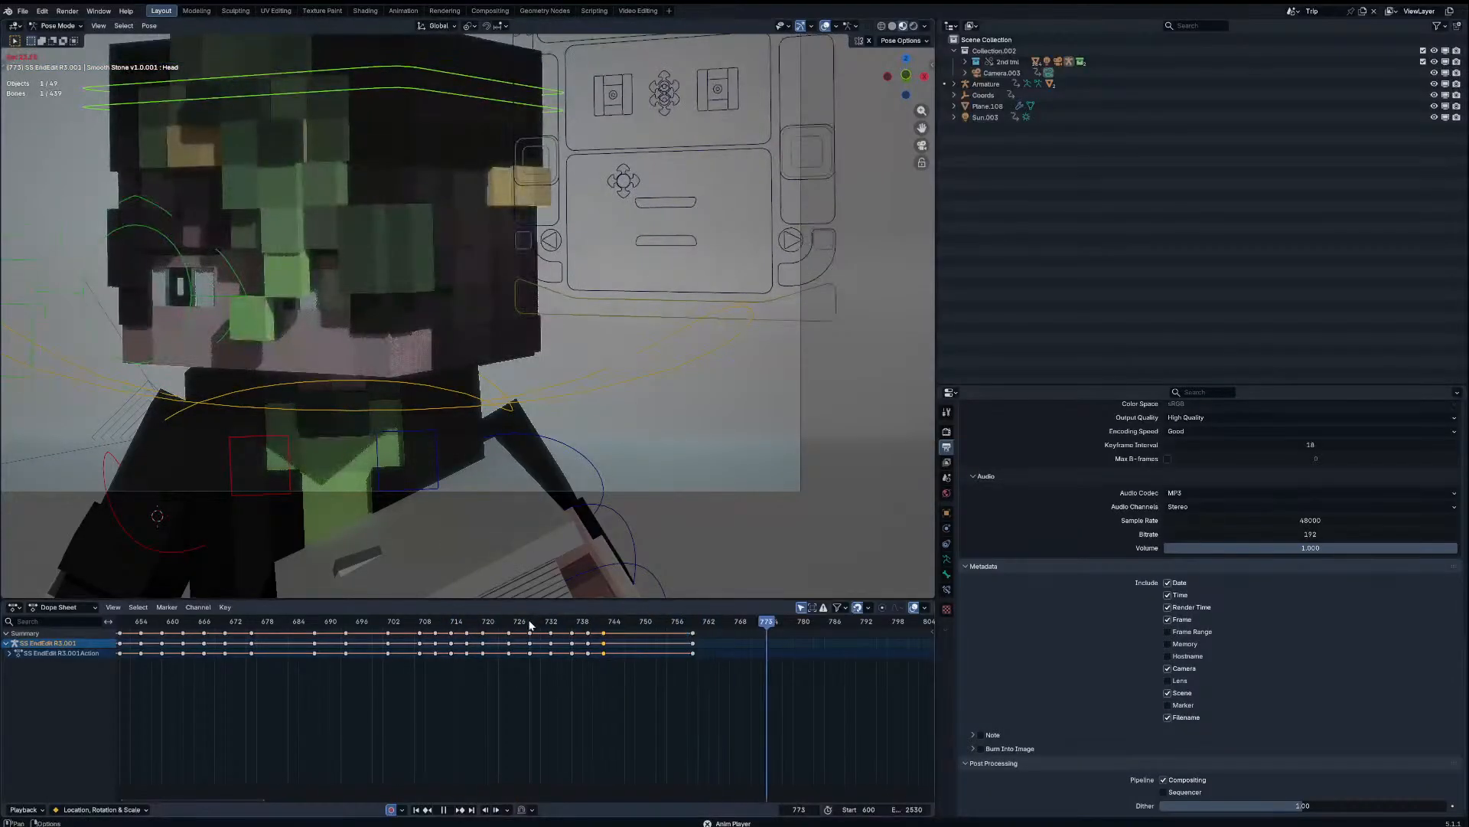
# Step: At frame 745, tilt and turn the Head bone, and shift the Eyes control in the direction of the turn
pyautogui.click(533, 622)
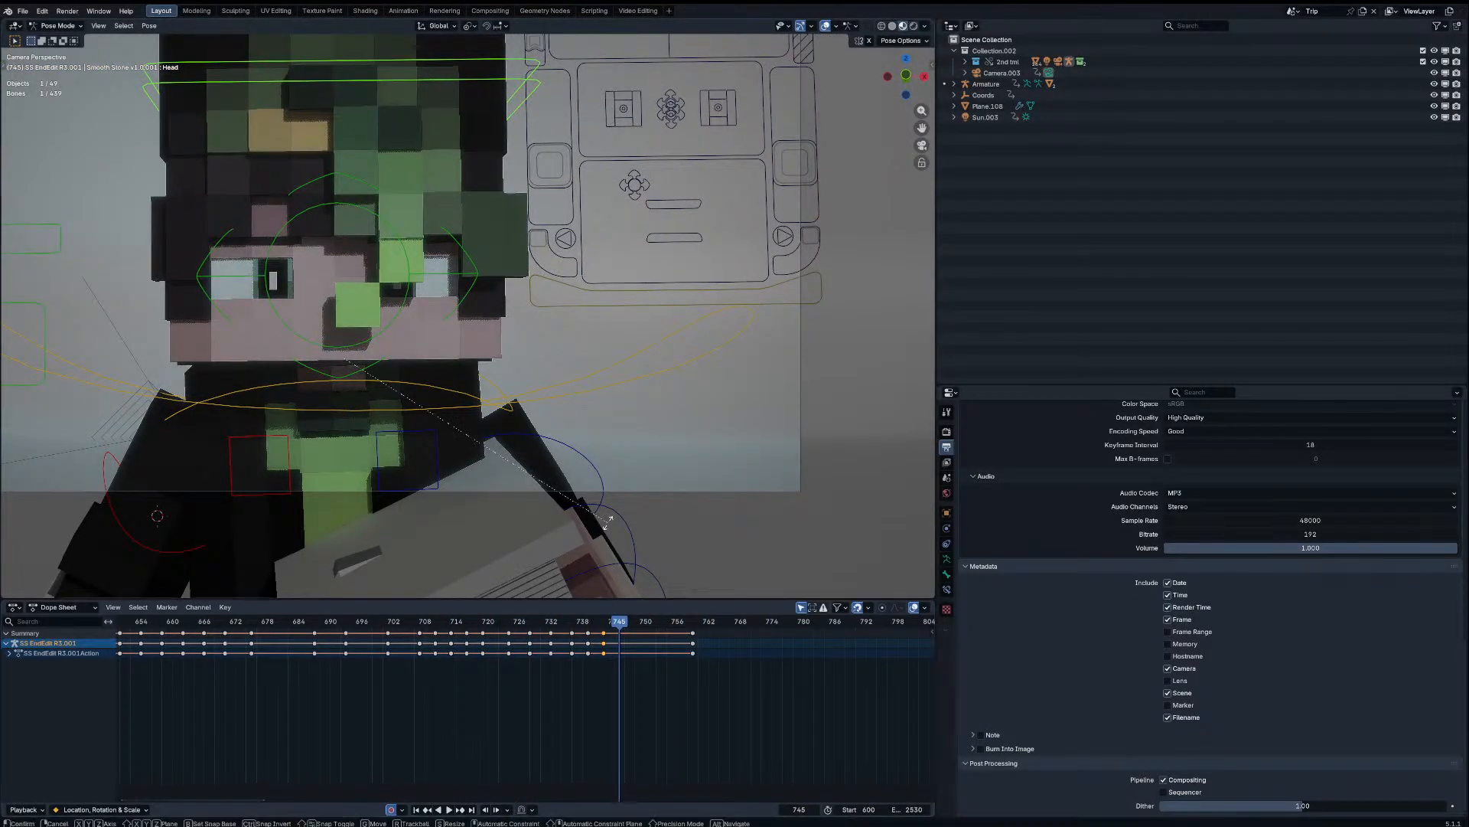
pyautogui.press('r')
pyautogui.press('r')
pyautogui.click(588, 538)
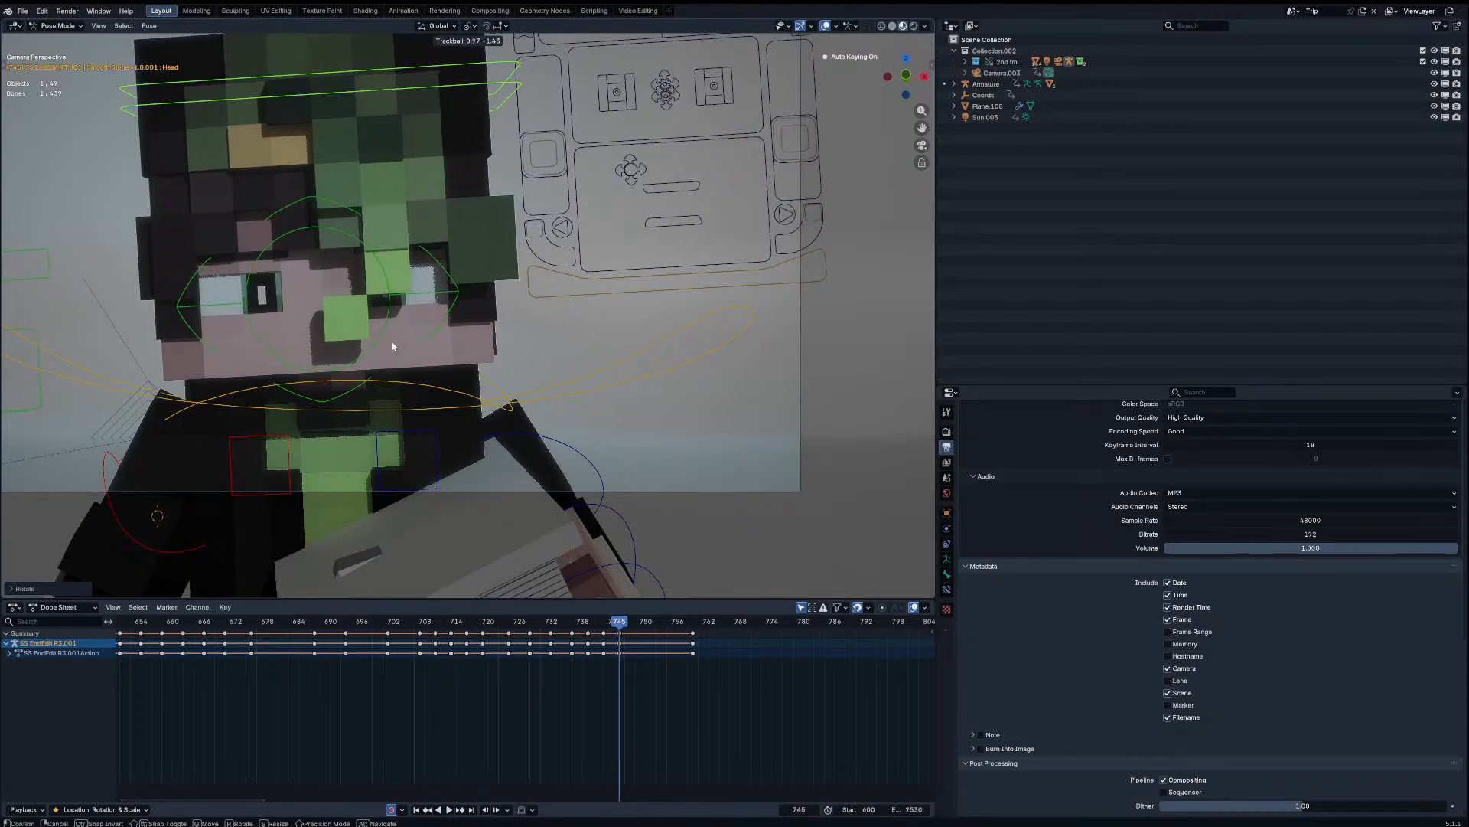
pyautogui.click(388, 309)
pyautogui.press('g')
pyautogui.click(353, 327)
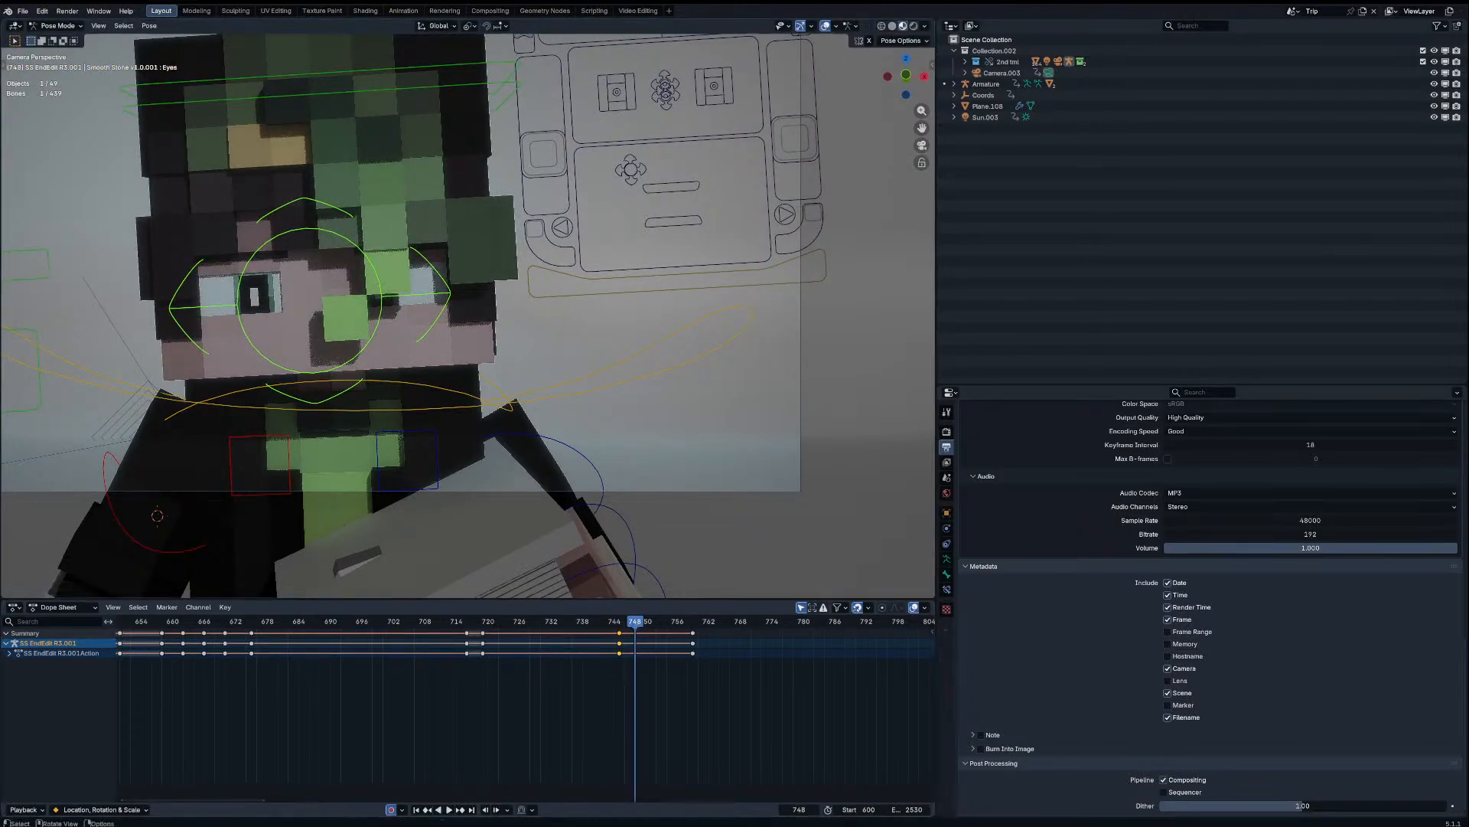
# Step: At frame 748, select the Torso bone and rotate the upper body slightly into the head turn
pyautogui.click(459, 393)
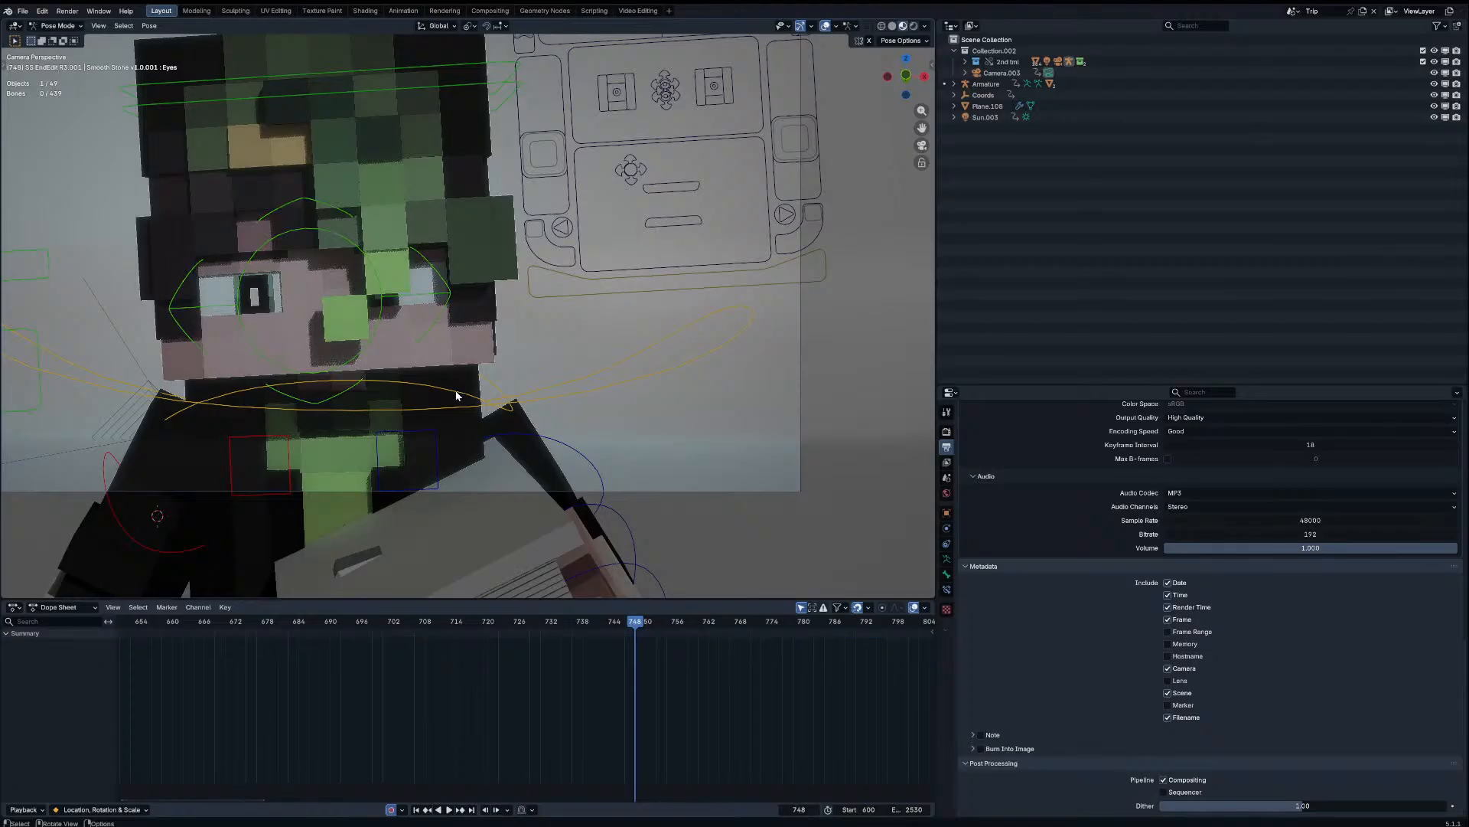
pyautogui.click(458, 394)
pyautogui.press('r')
pyautogui.press('r')
pyautogui.click(515, 382)
pyautogui.press('r')
pyautogui.click(486, 358)
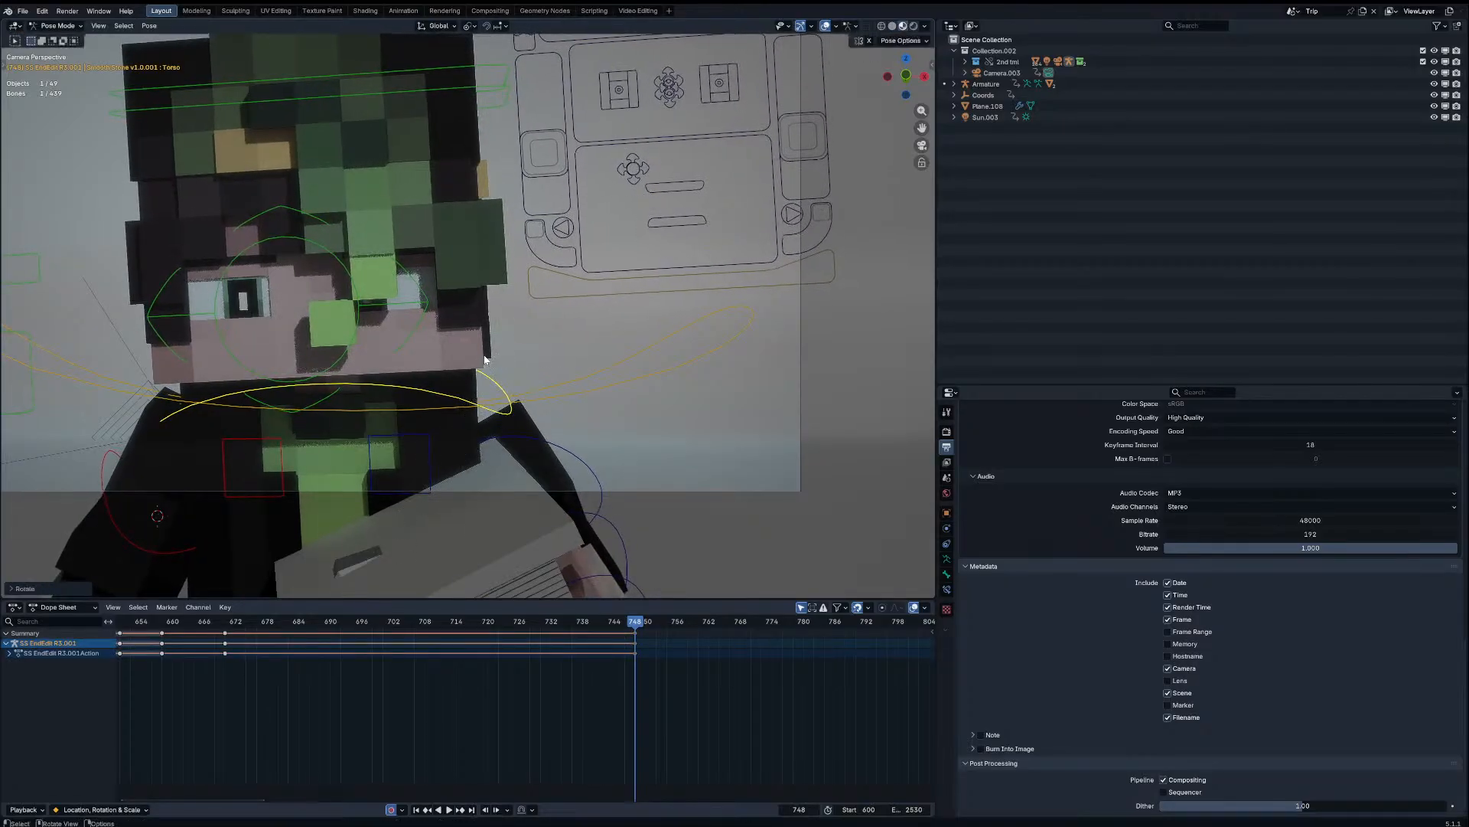
# Step: At frame 748, turn the Head bone further sideways and shift the Eyes control to follow the turn
pyautogui.click(461, 85)
pyautogui.press('r')
pyautogui.press('r')
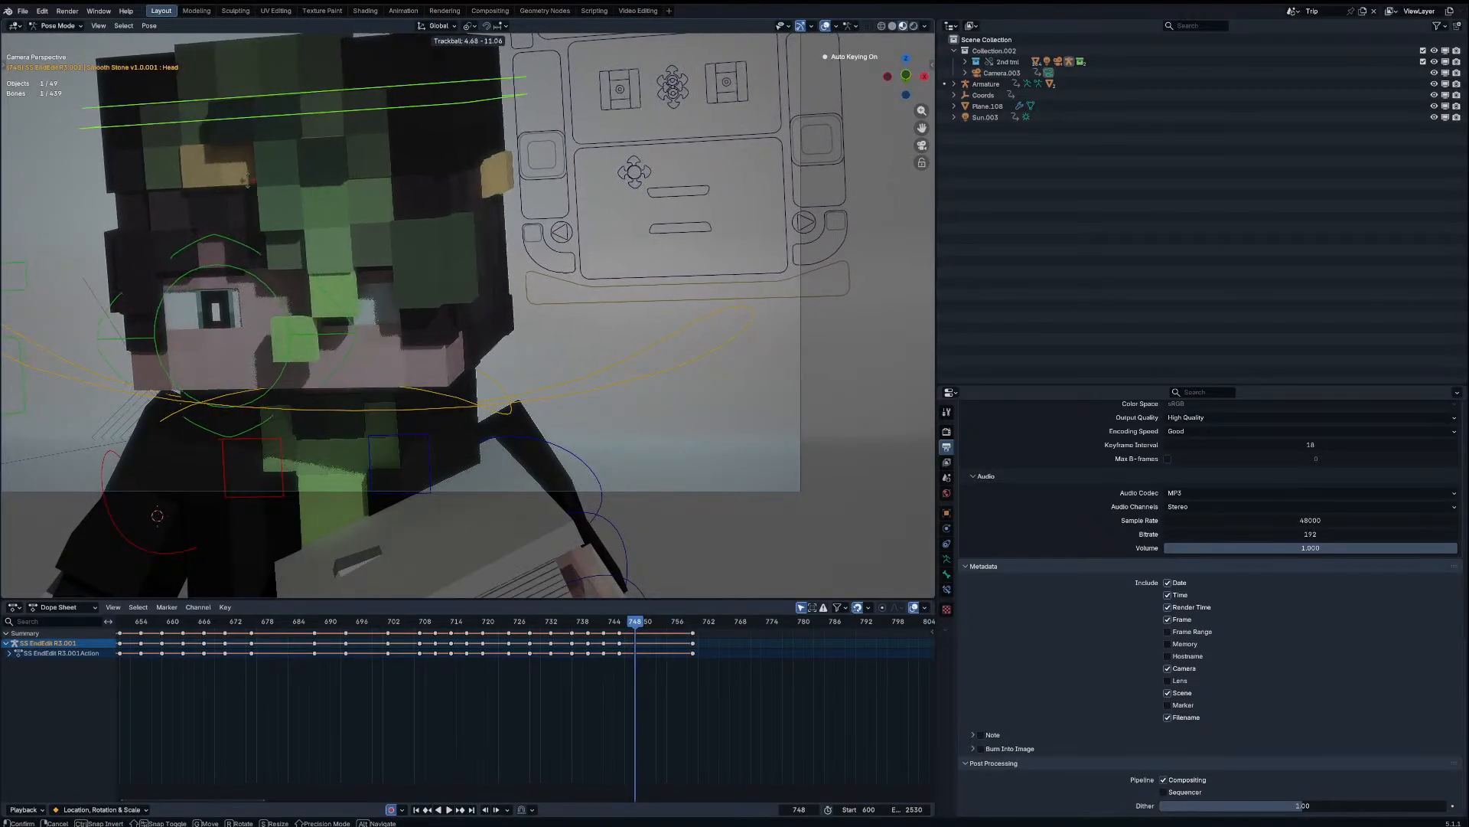
pyautogui.click(494, 240)
pyautogui.click(346, 327)
pyautogui.press('g')
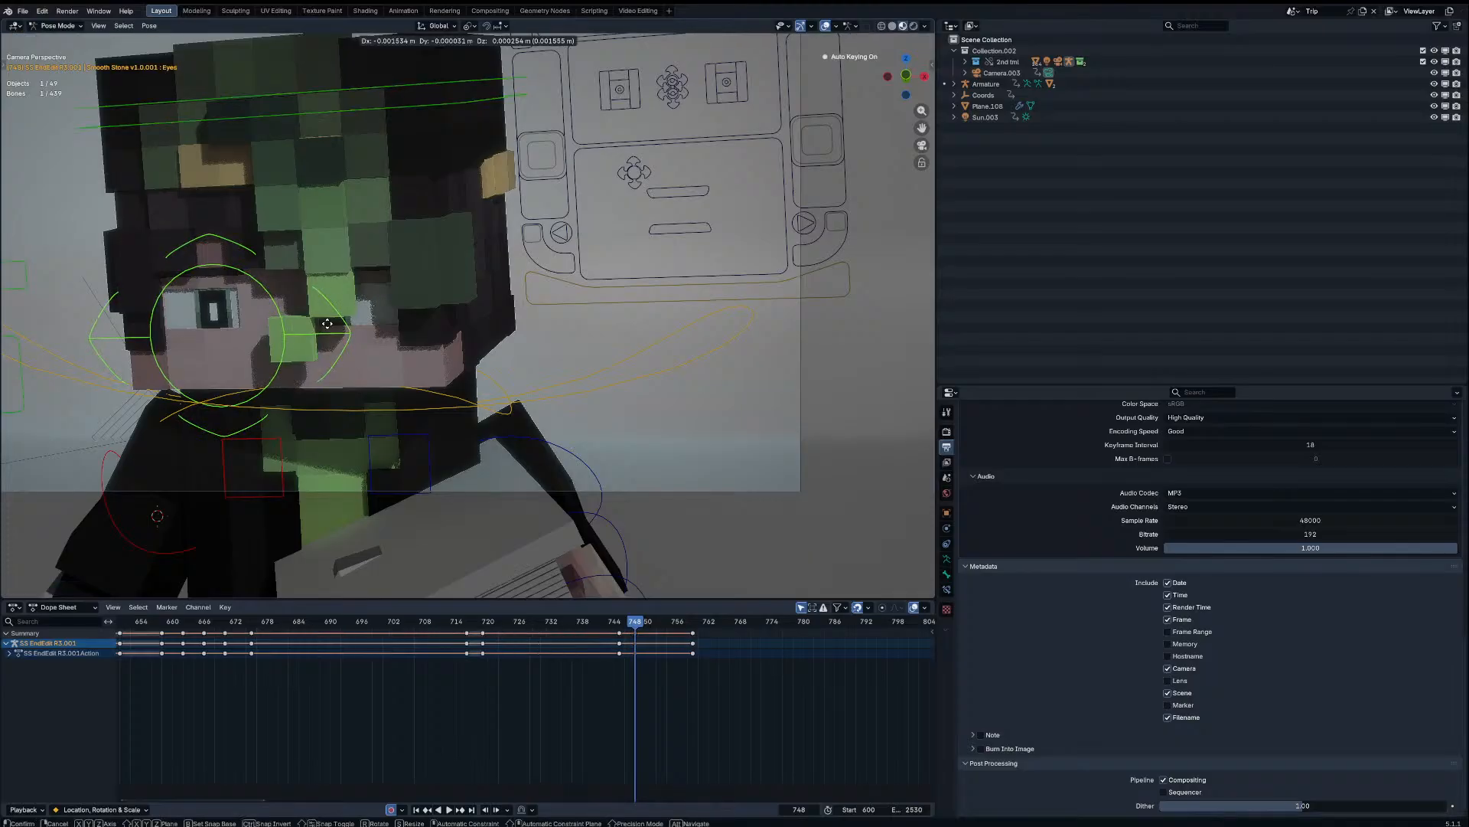
pyautogui.click(219, 297)
# Step: At frame 752, select all bones and blend their pose toward the neighbouring keyframe
pyautogui.press('Right')
pyautogui.press('Right')
pyautogui.press('Right')
pyautogui.press('Right')
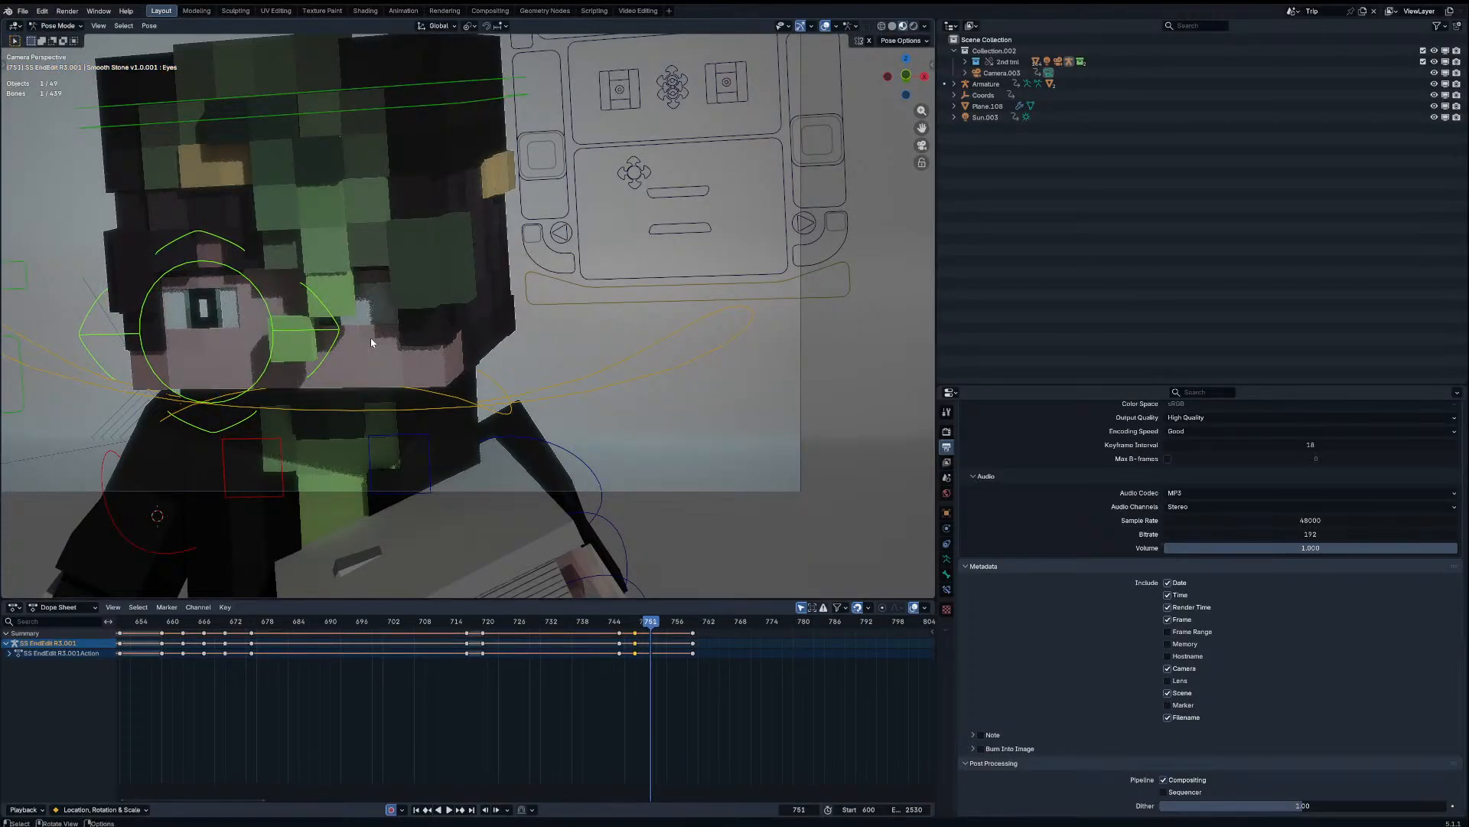
pyautogui.press('a')
pyautogui.hotkey('shift', 'alt', 'e')
pyautogui.click(462, 365)
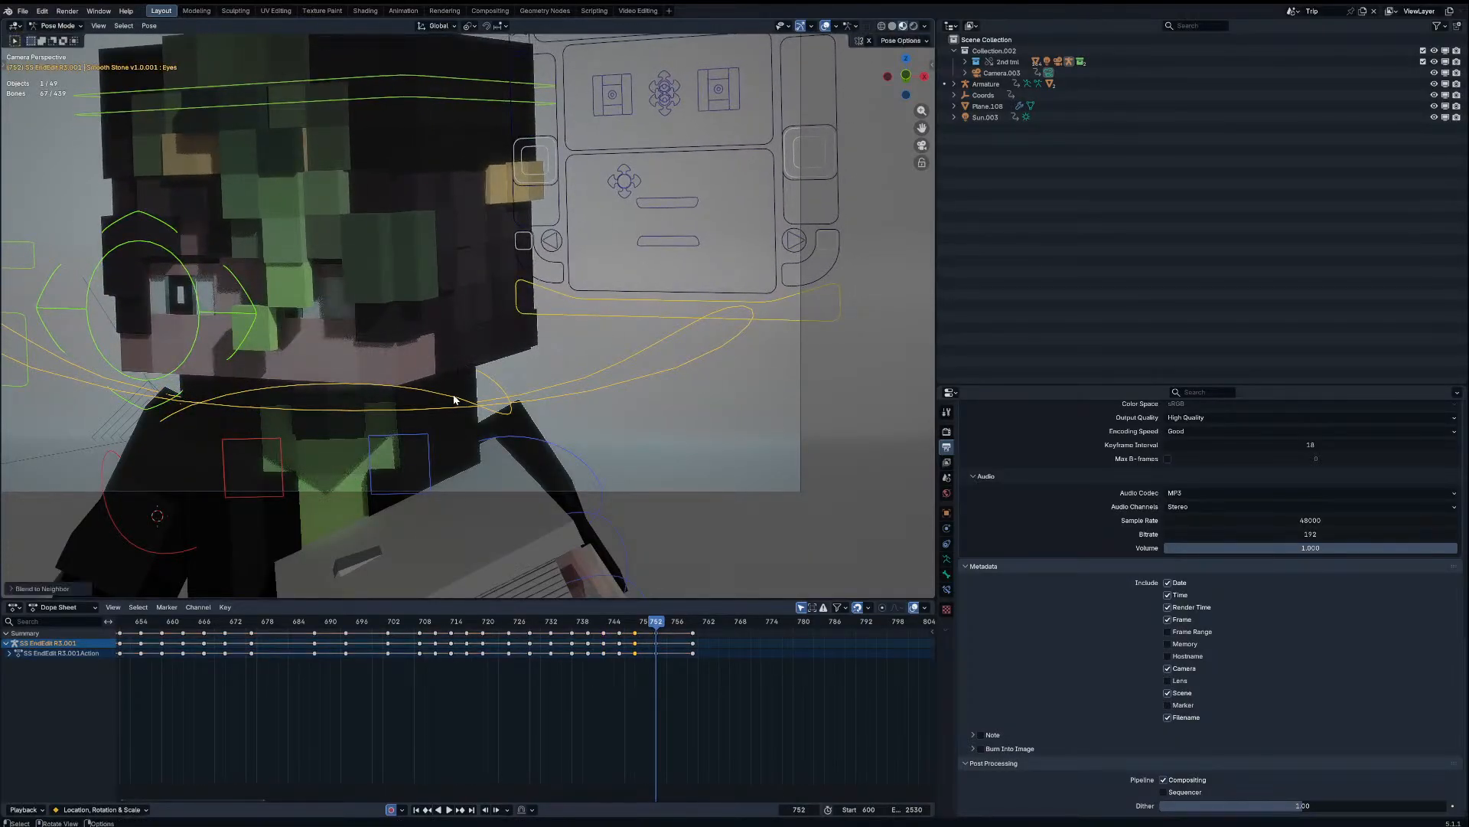
# Step: At frame 752, select the Torso bone and rotate the upper body slightly with trackball rotation
pyautogui.click(457, 398)
pyautogui.press('r')
pyautogui.press('r')
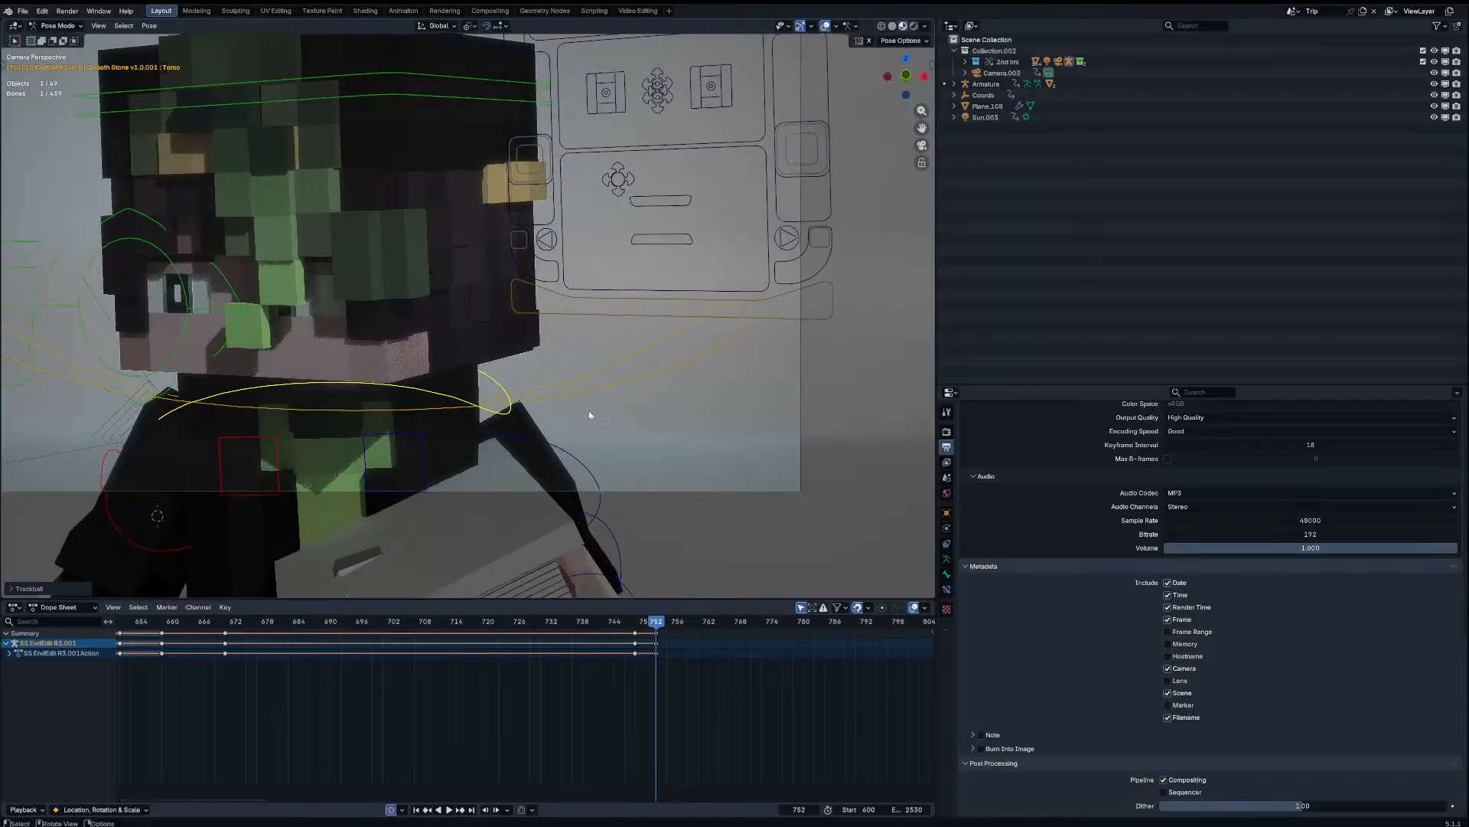
pyautogui.click(590, 410)
pyautogui.press('r')
pyautogui.click(594, 419)
# Step: At frame 752, select the Arm_Shoulder_L bone and rotate it slightly to follow the torso
pyautogui.click(578, 459)
pyautogui.press('r')
pyautogui.press('r')
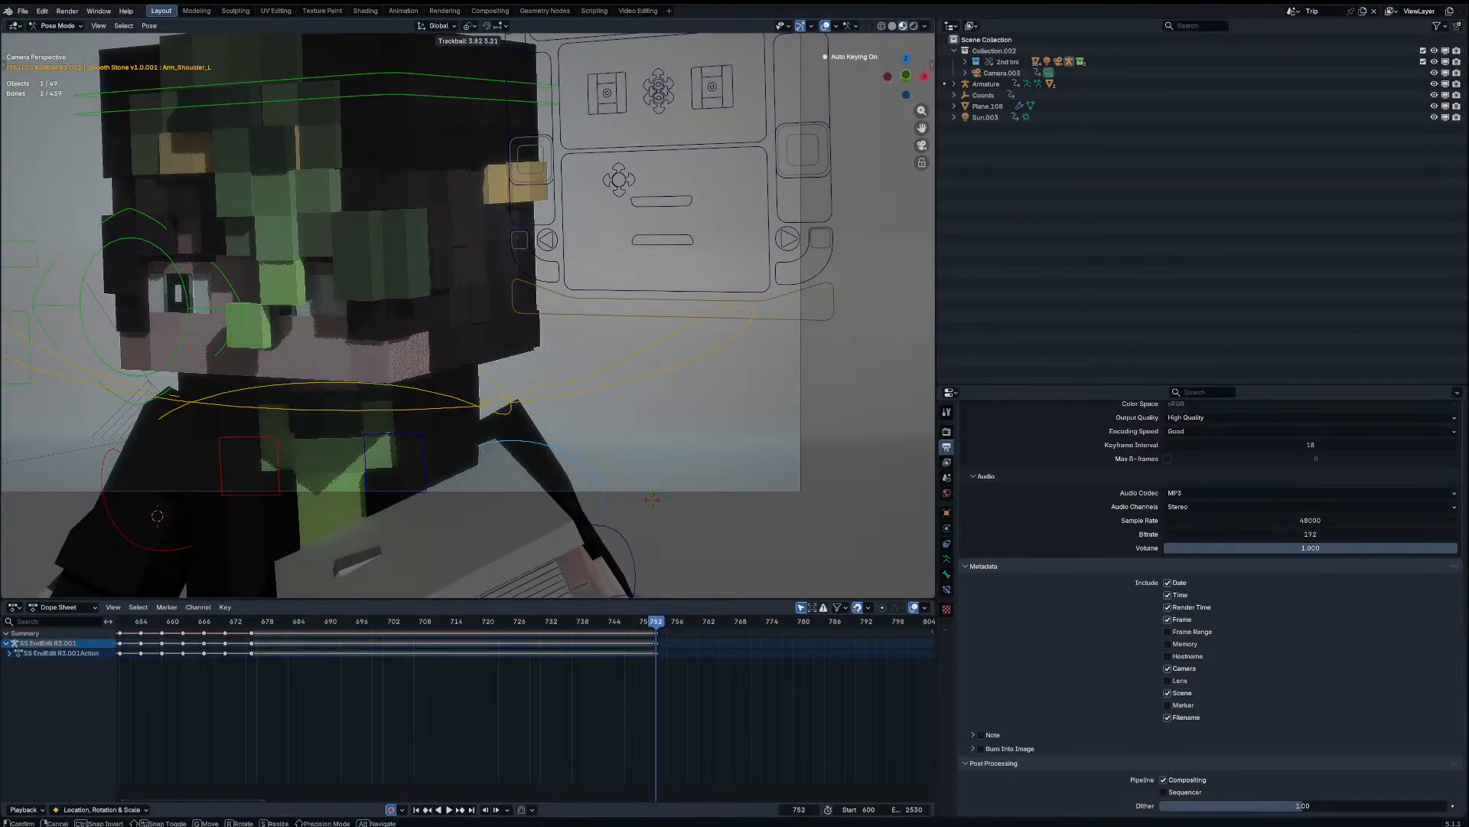
pyautogui.click(666, 530)
# Step: Play back and scrub the animation through the head turn to examine its timing
pyautogui.hotkey('shift', 'ctrl', 'space')
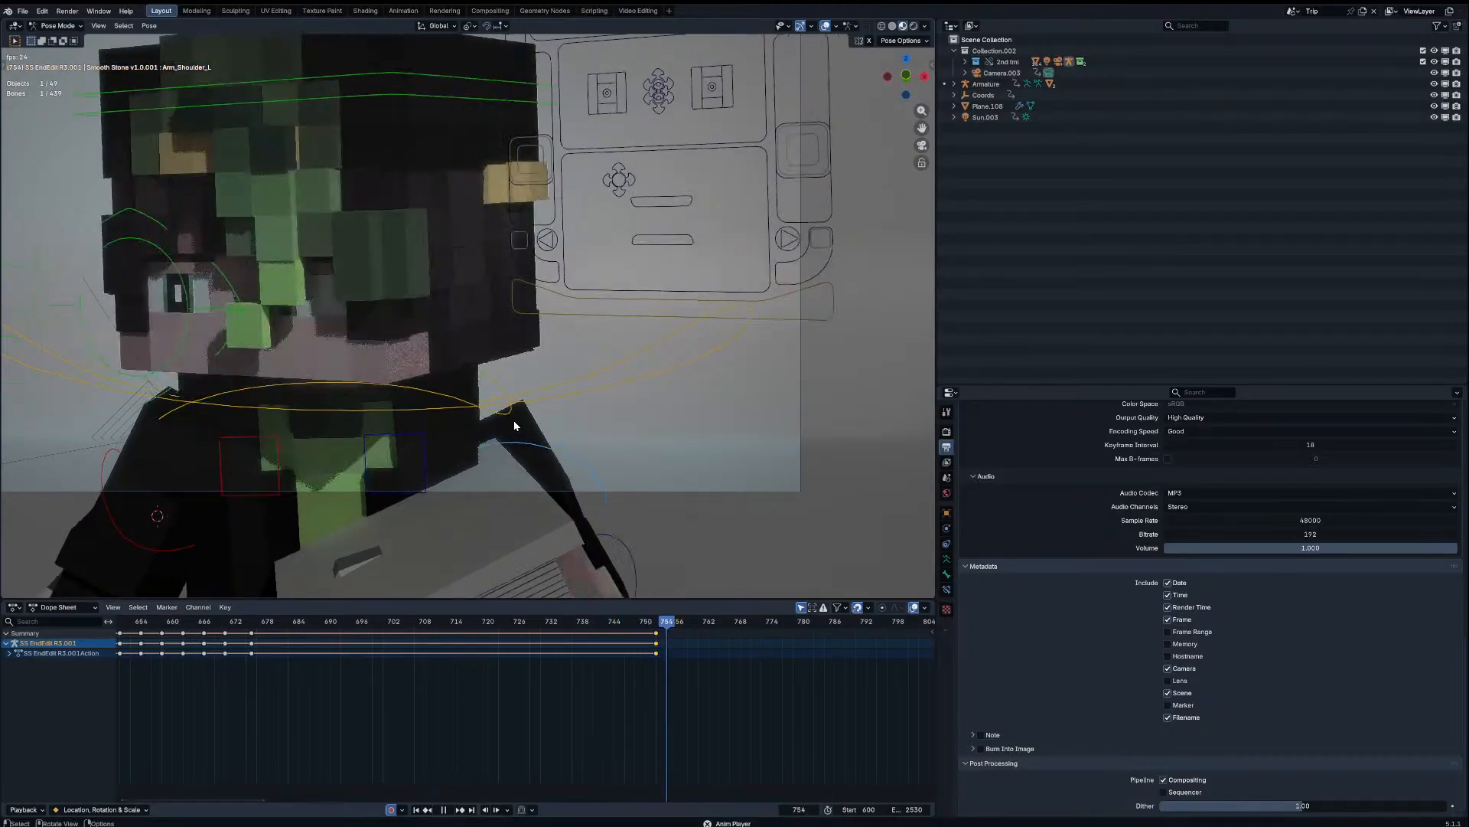
pyautogui.moveTo(539, 623); pyautogui.dragTo(271, 625)
pyautogui.scroll(-12, 360, 623)
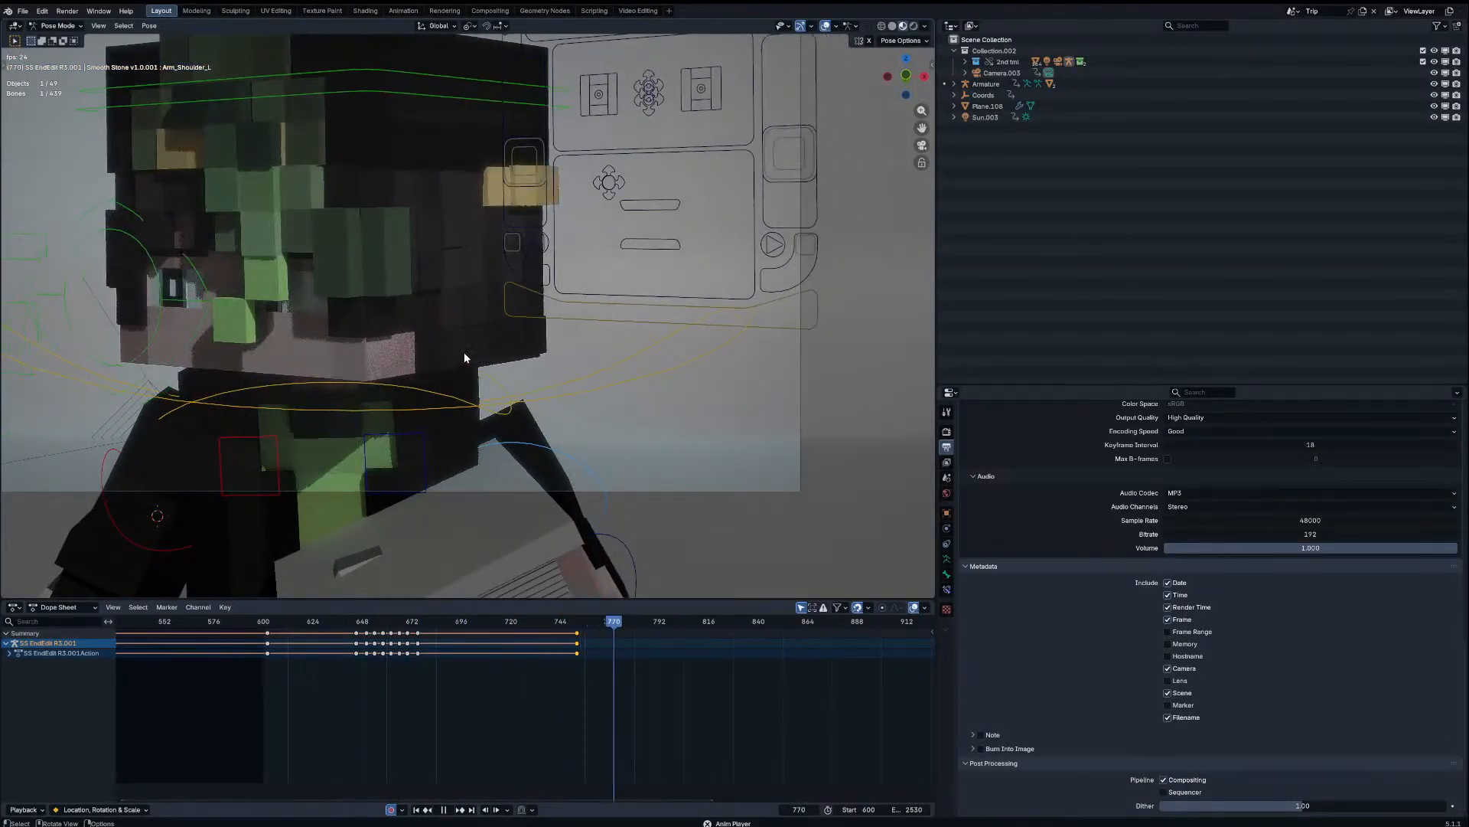
pyautogui.moveTo(332, 623); pyautogui.dragTo(321, 623)
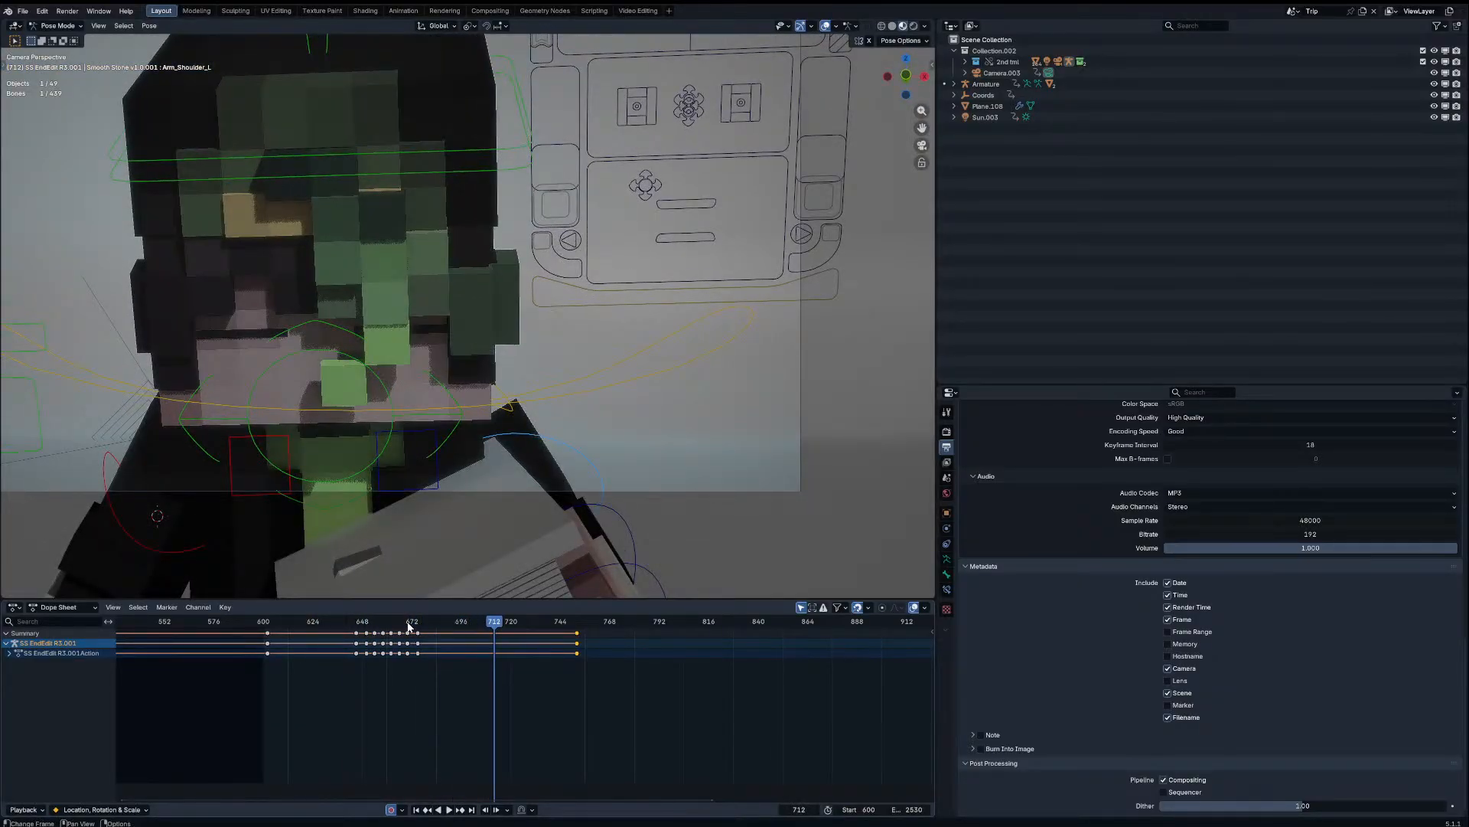
pyautogui.press('space')
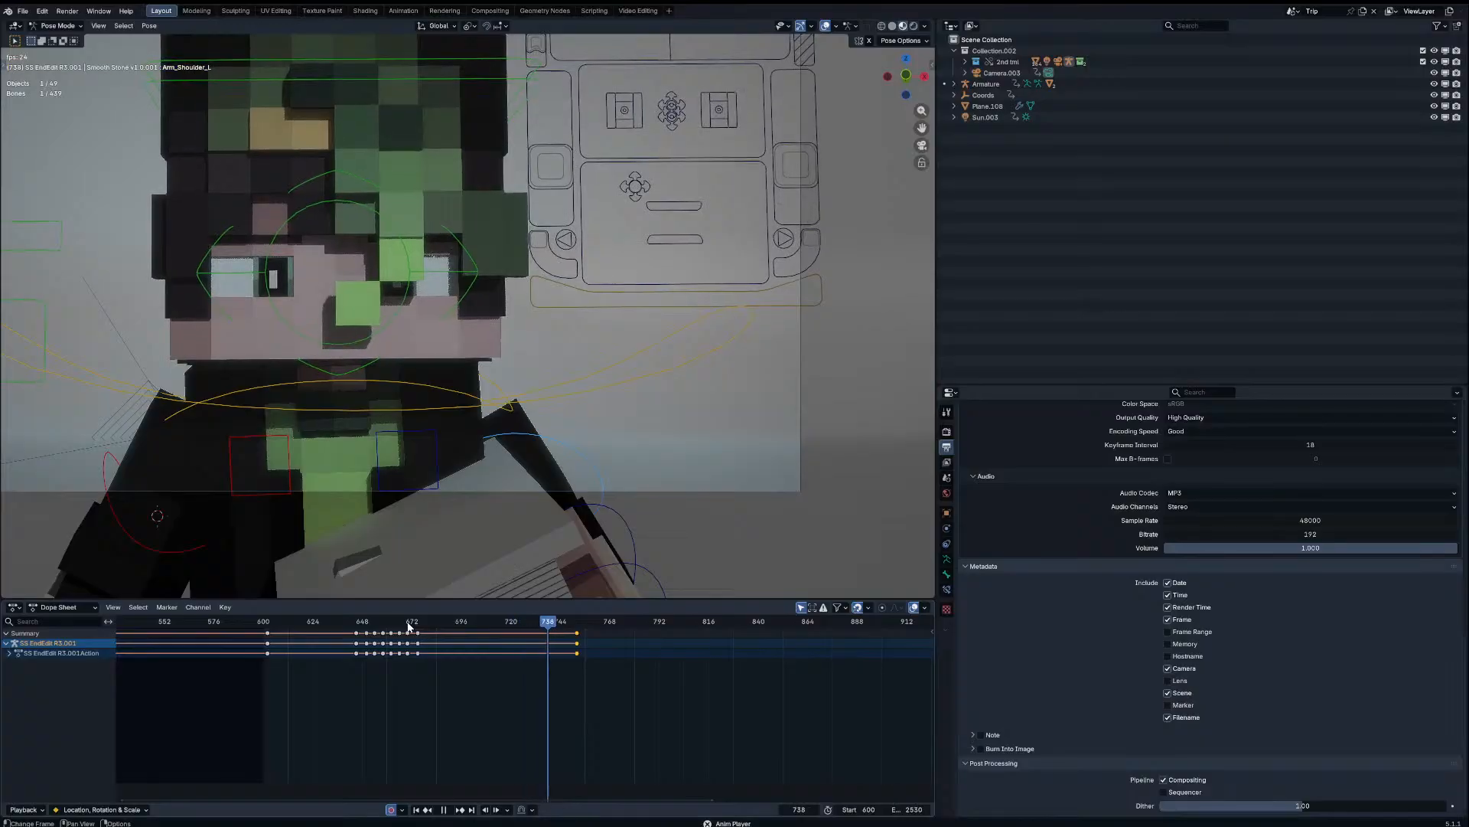
pyautogui.moveTo(466, 621); pyautogui.dragTo(575, 622)
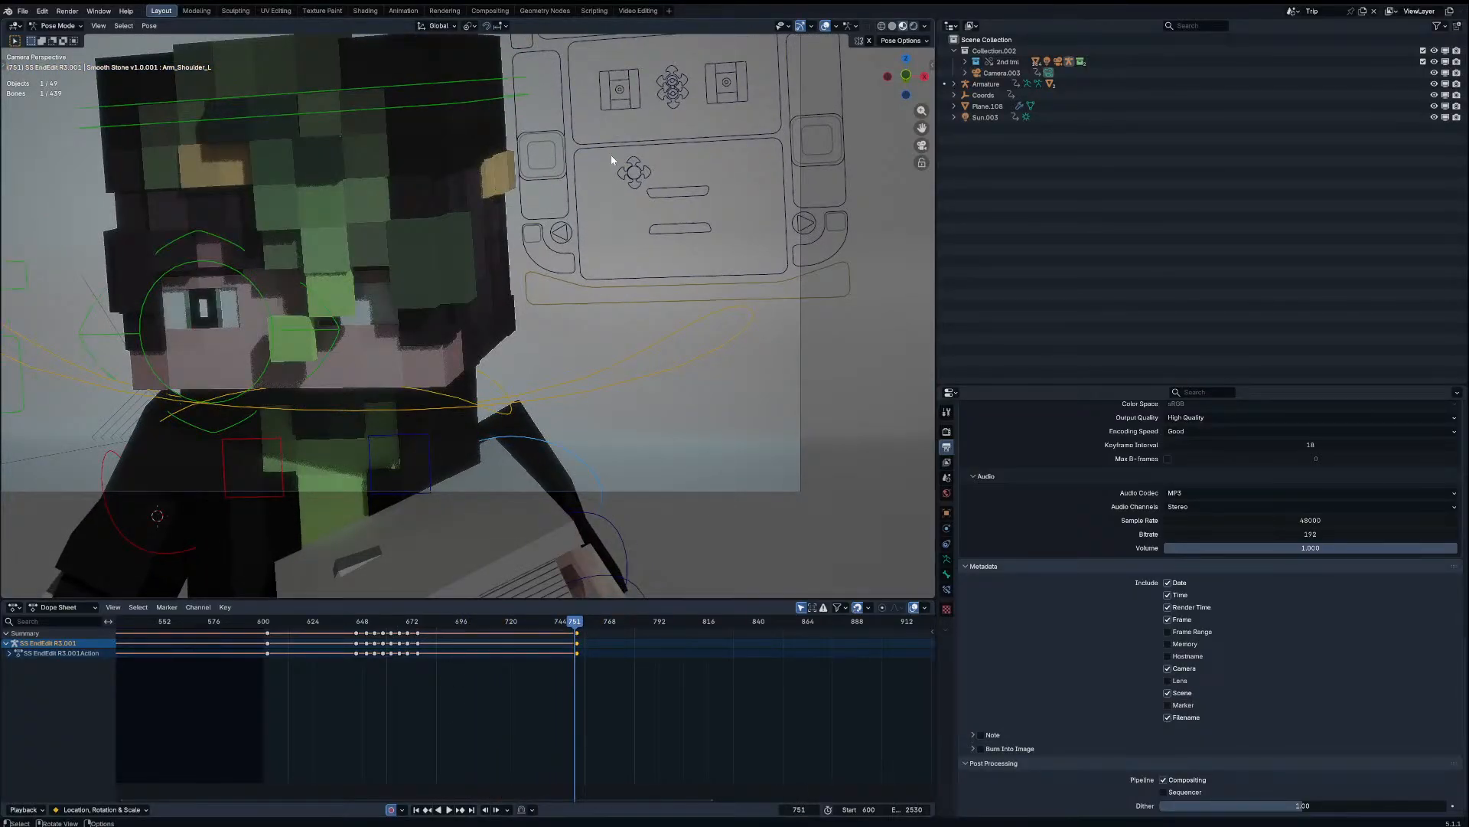
# Step: At frame 748, lower both Eye_Blink controls to nearly close the eyes, and fine-tune them at frame 756
pyautogui.click(562, 171)
pyautogui.press('a')
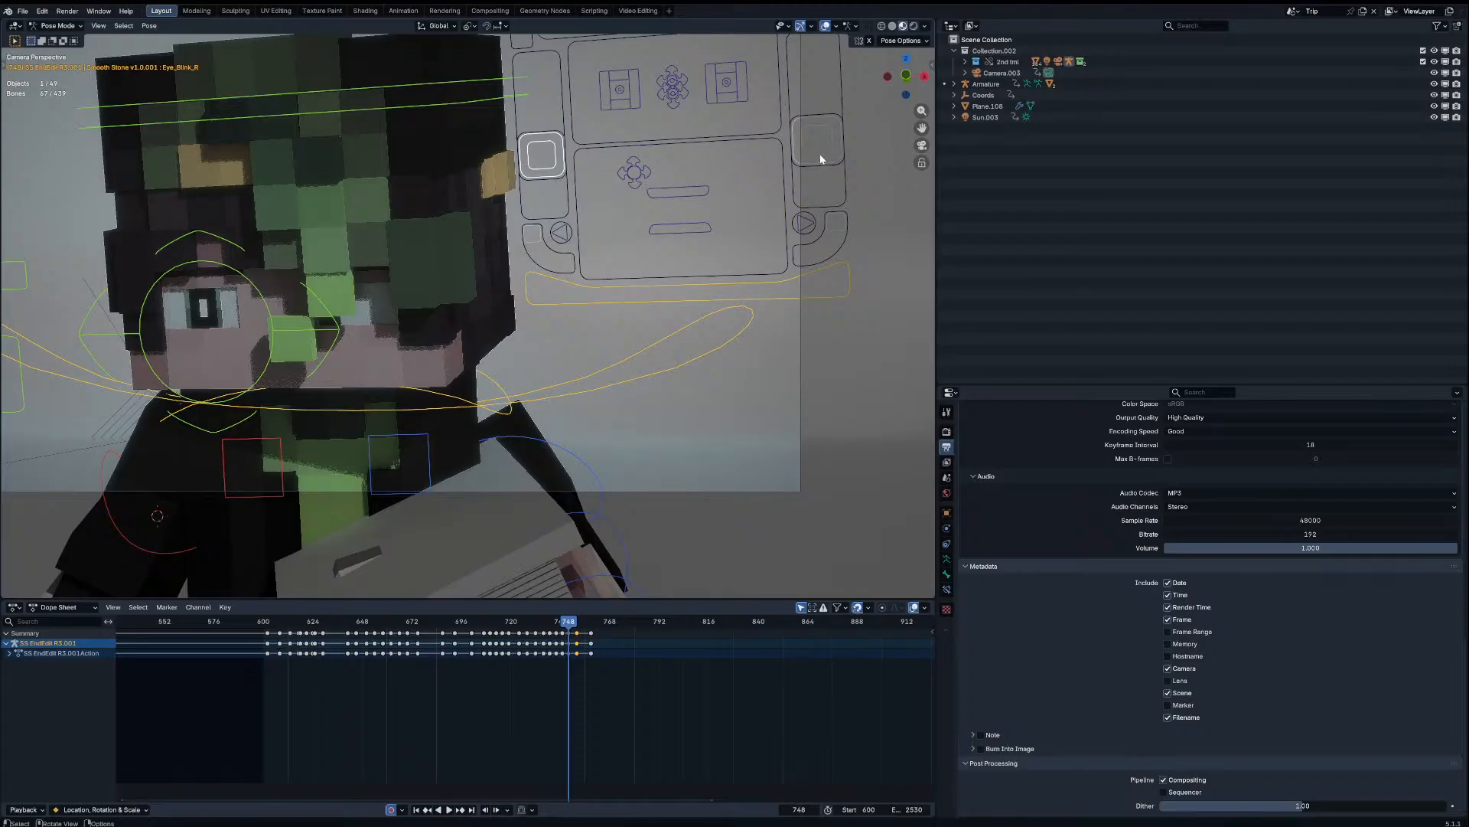
pyautogui.moveTo(820, 159); pyautogui.dragTo(840, 163)
pyautogui.moveTo(564, 169); pyautogui.dragTo(520, 138)
pyautogui.press('g')
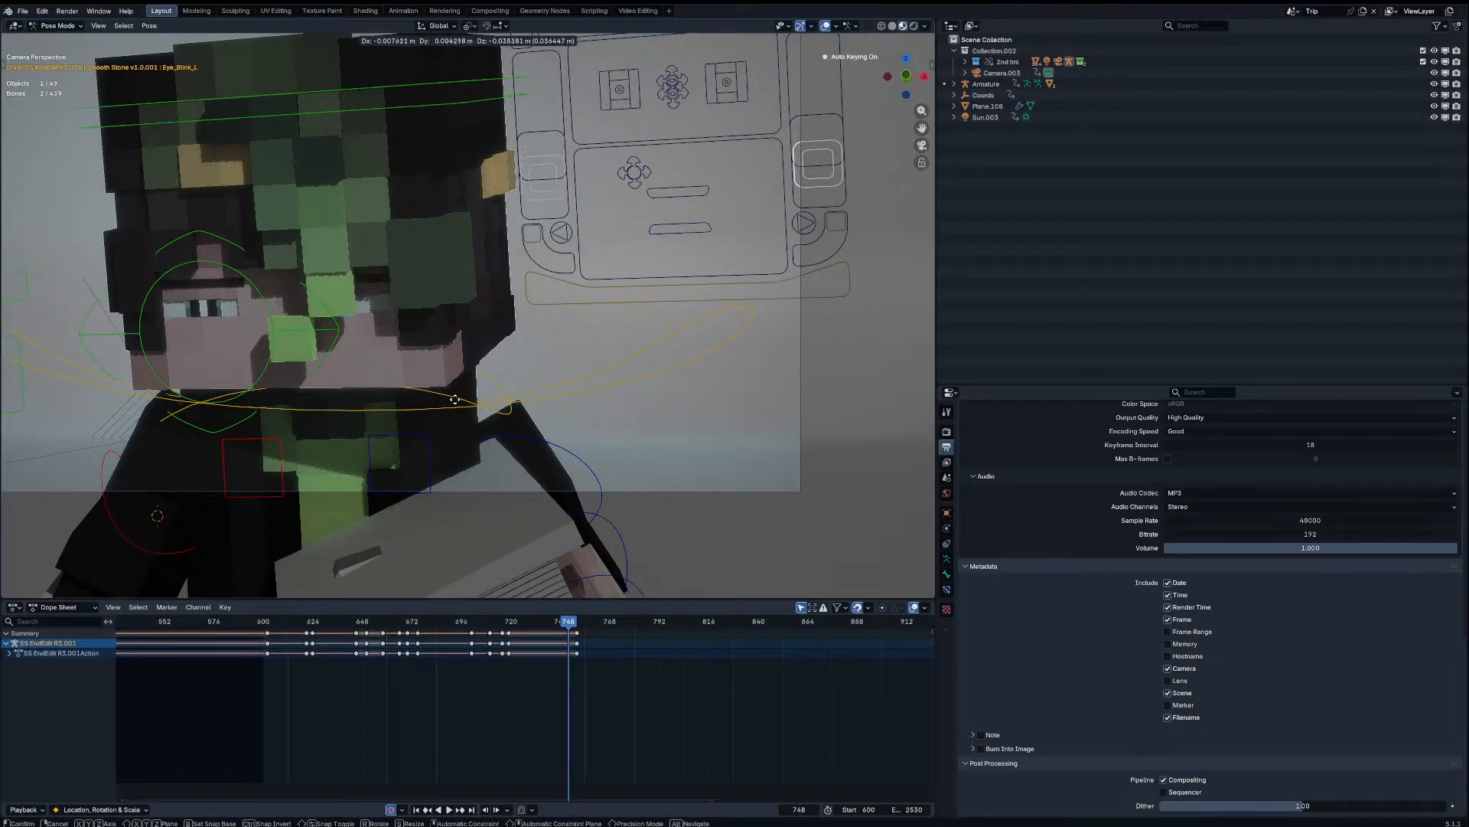
pyautogui.click(455, 426)
pyautogui.press('Up')
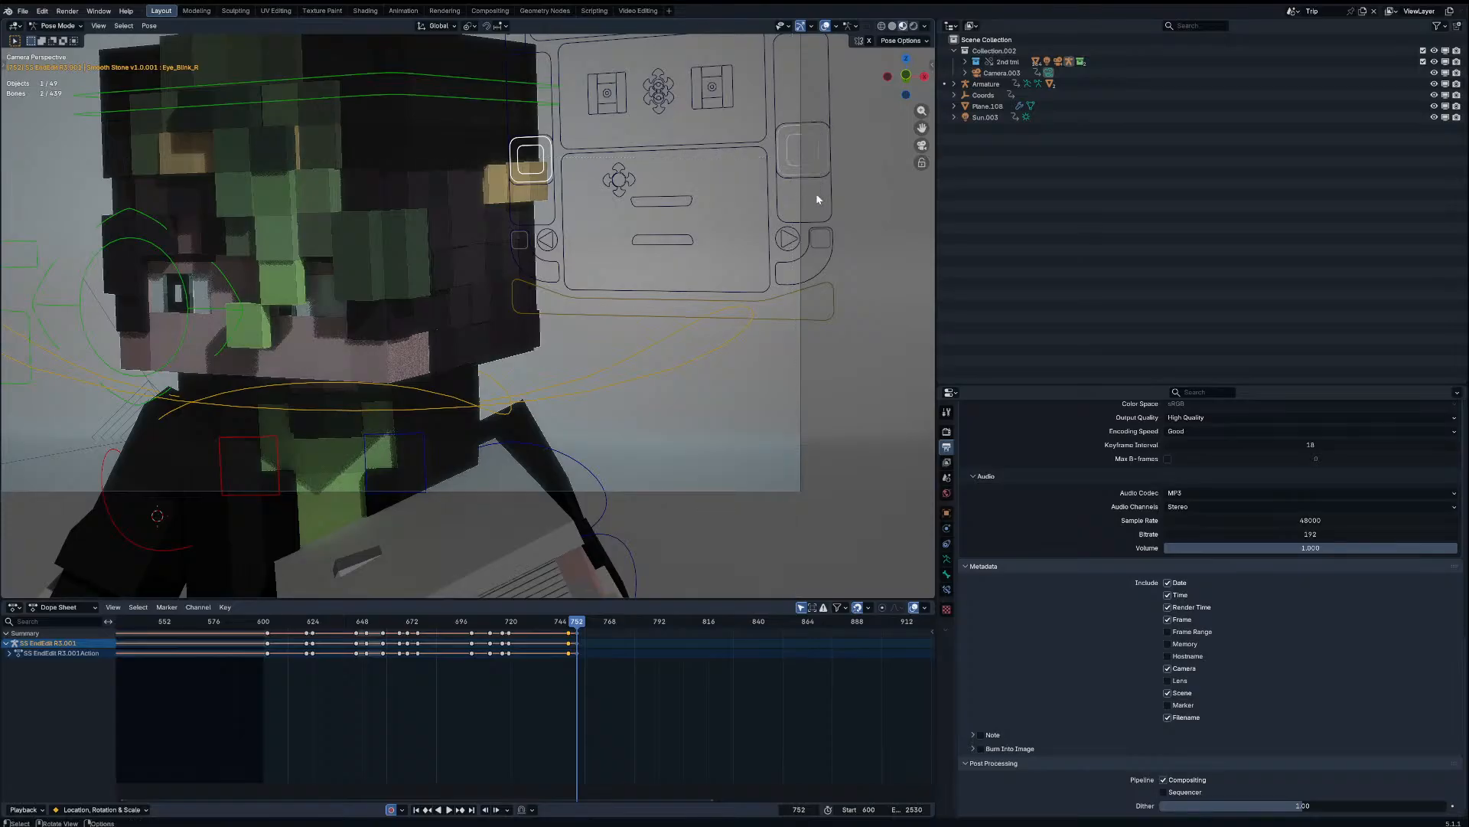
pyautogui.press('g')
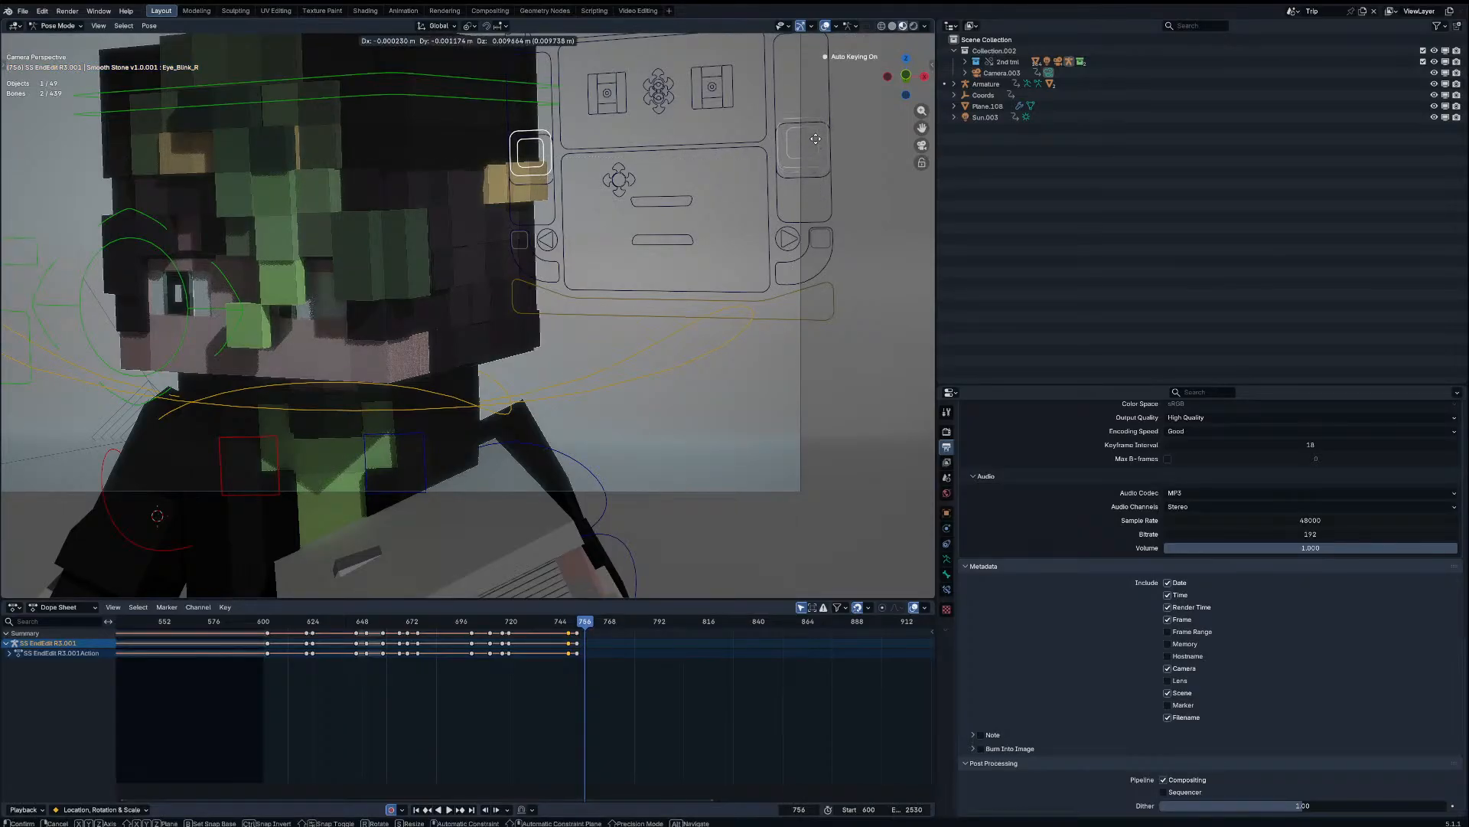
pyautogui.click(815, 182)
# Step: Shift the Eyes control slightly in the direction of the head turn at frame 756 and at the following keyframe
pyautogui.click(224, 304)
pyautogui.press('g')
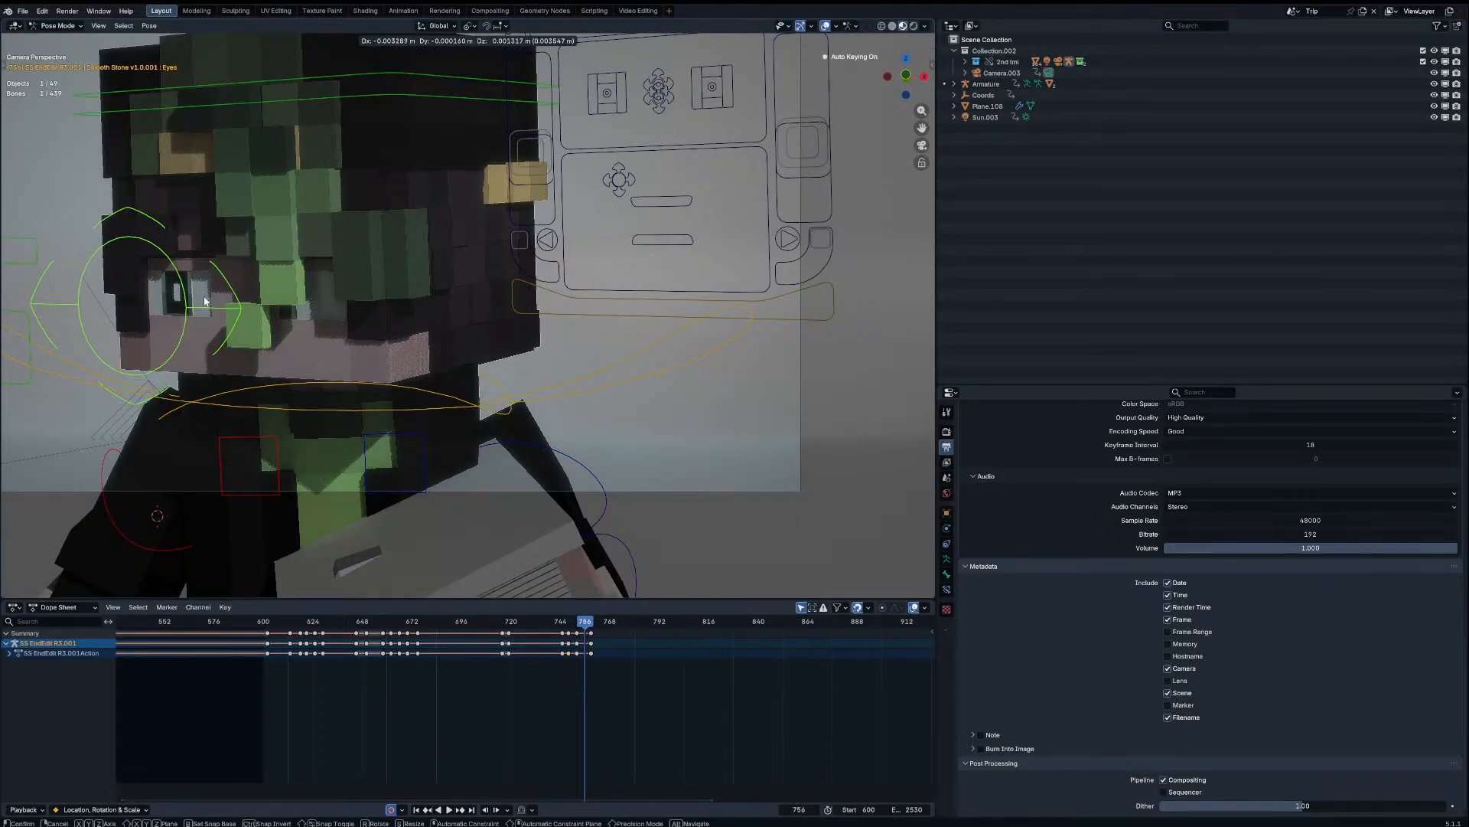
pyautogui.click(205, 299)
pyautogui.press('Up')
pyautogui.press('g')
pyautogui.click(505, 583)
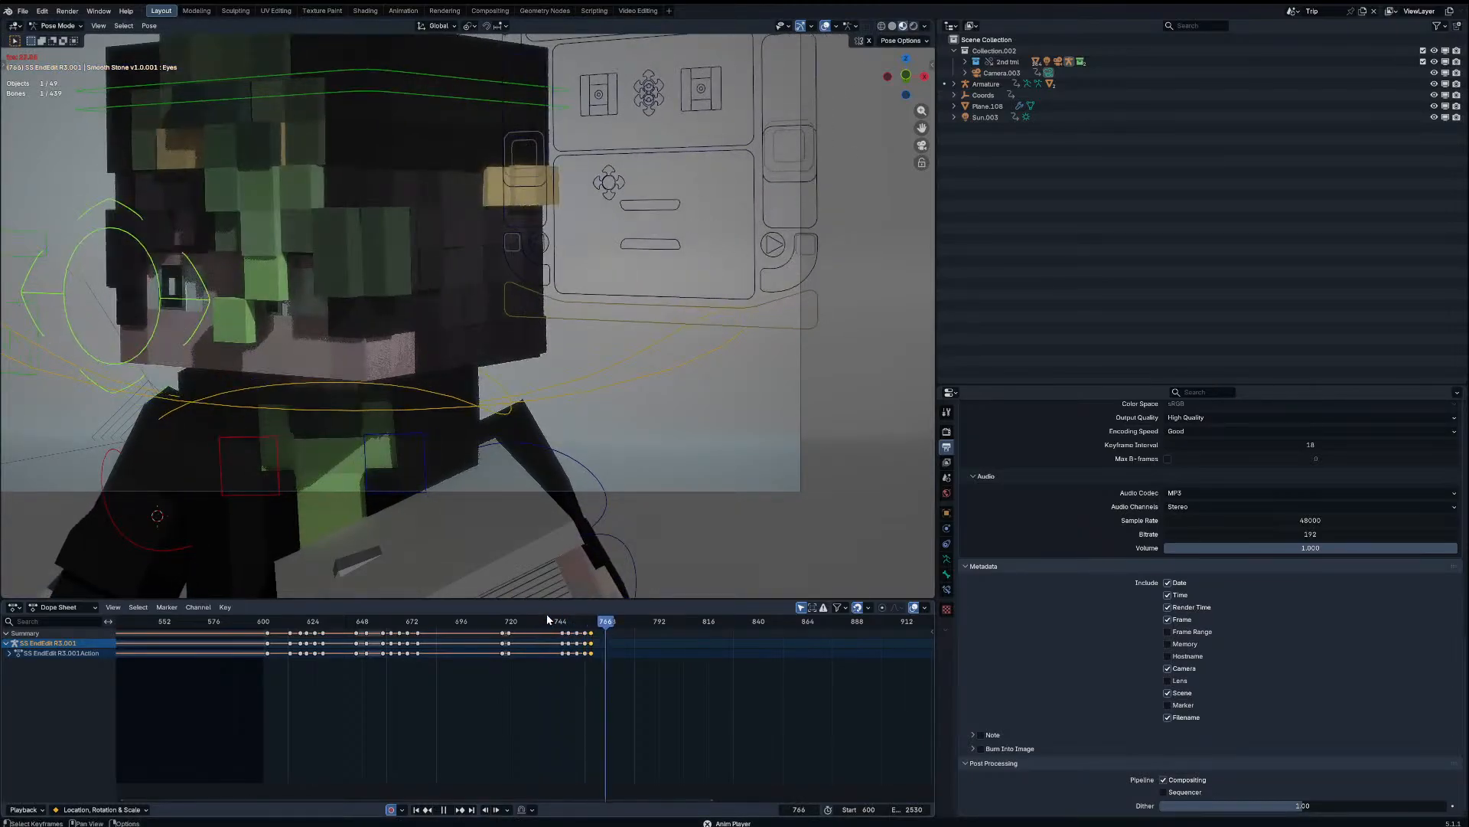
# Step: At frame 756, select the Head bone and blend its pose toward the neighbouring keyframe
pyautogui.click(550, 620)
pyautogui.press('space')
pyautogui.click(429, 113)
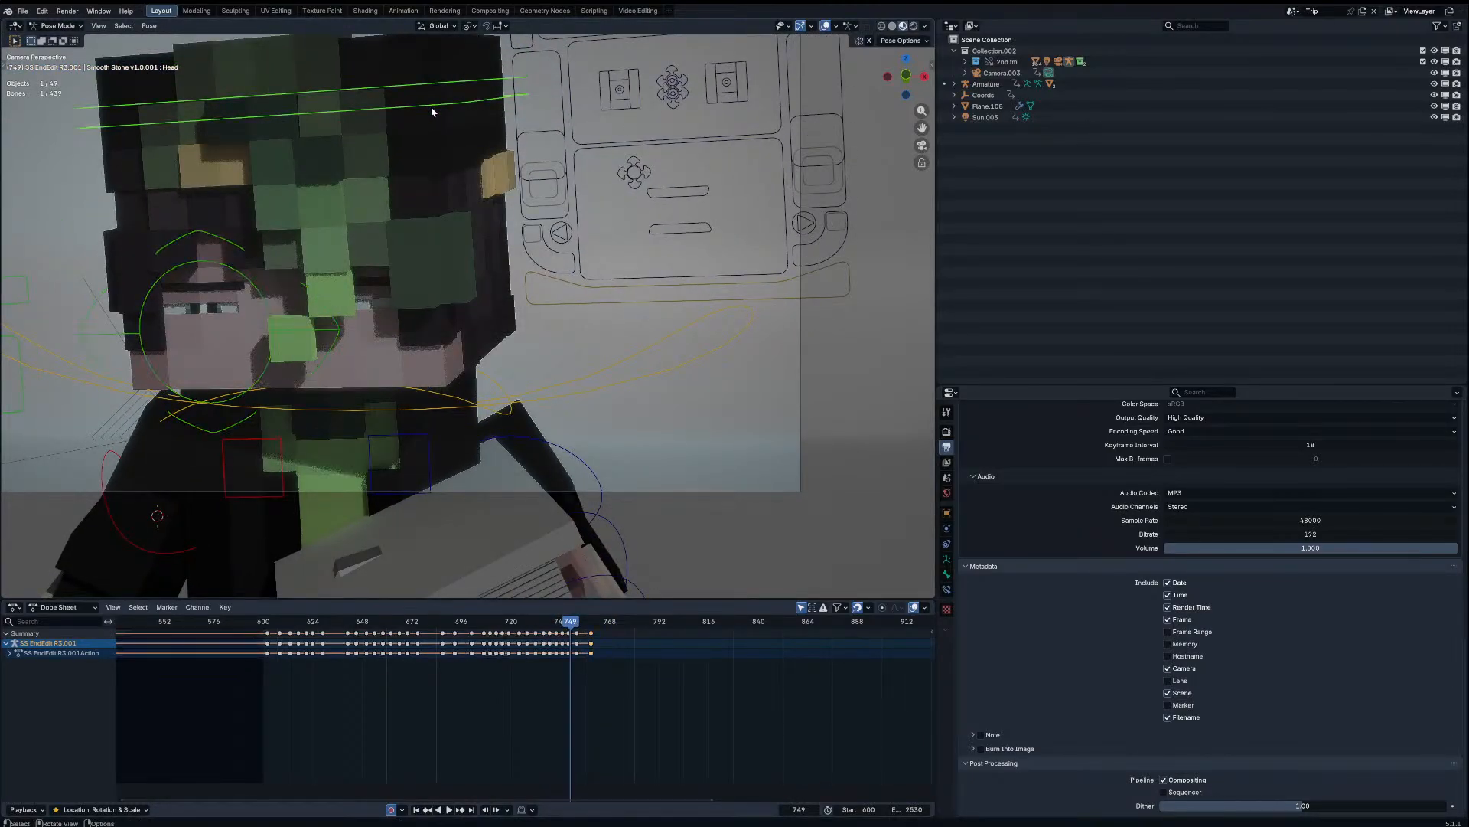
pyautogui.press('Up')
pyautogui.press('a')
pyautogui.scroll(4, 599, 648)
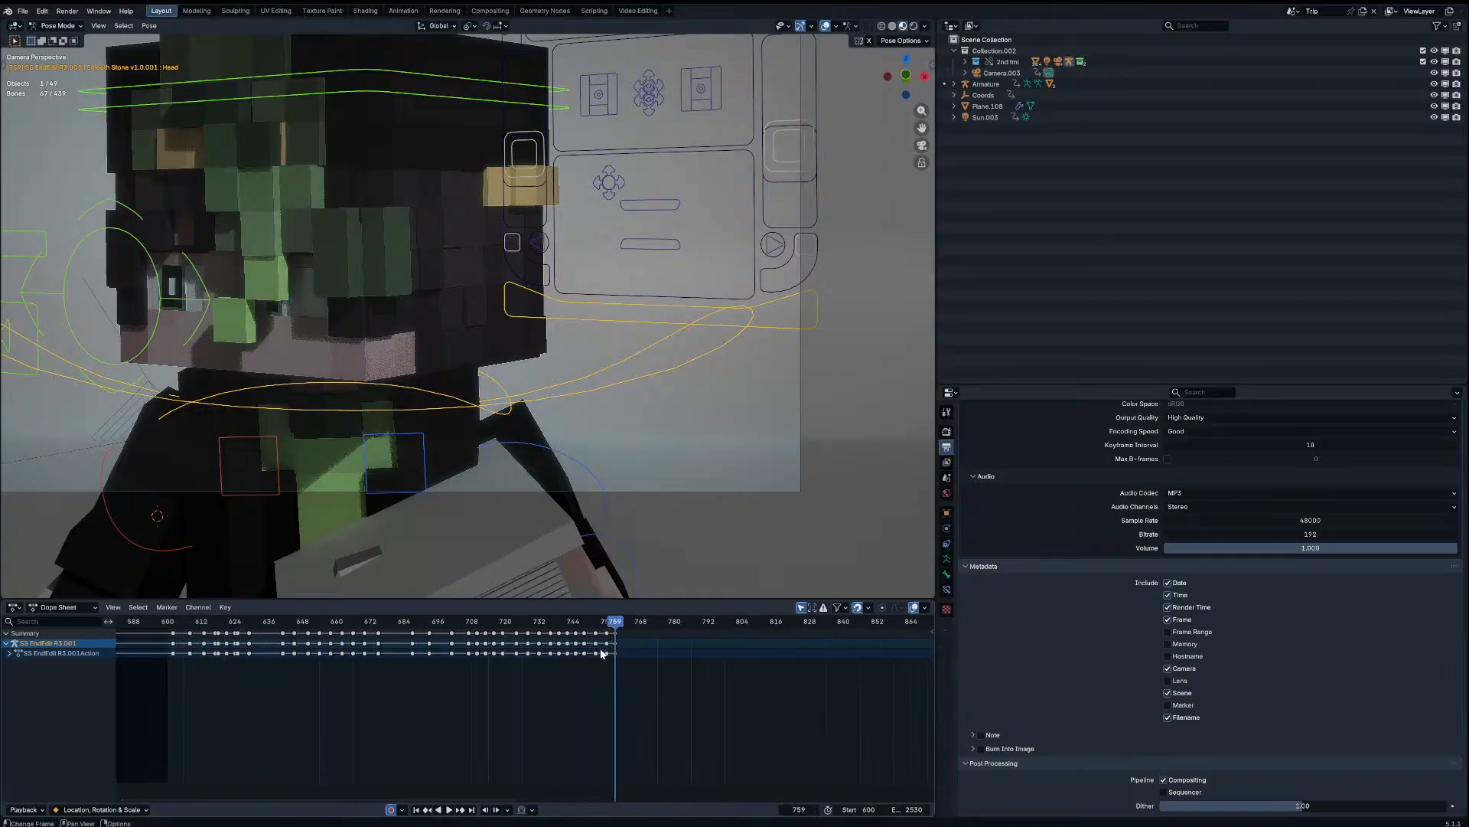
pyautogui.click(607, 622)
pyautogui.click(371, 105)
pyautogui.click(379, 98)
pyautogui.hotkey('shift', 'alt', 'e')
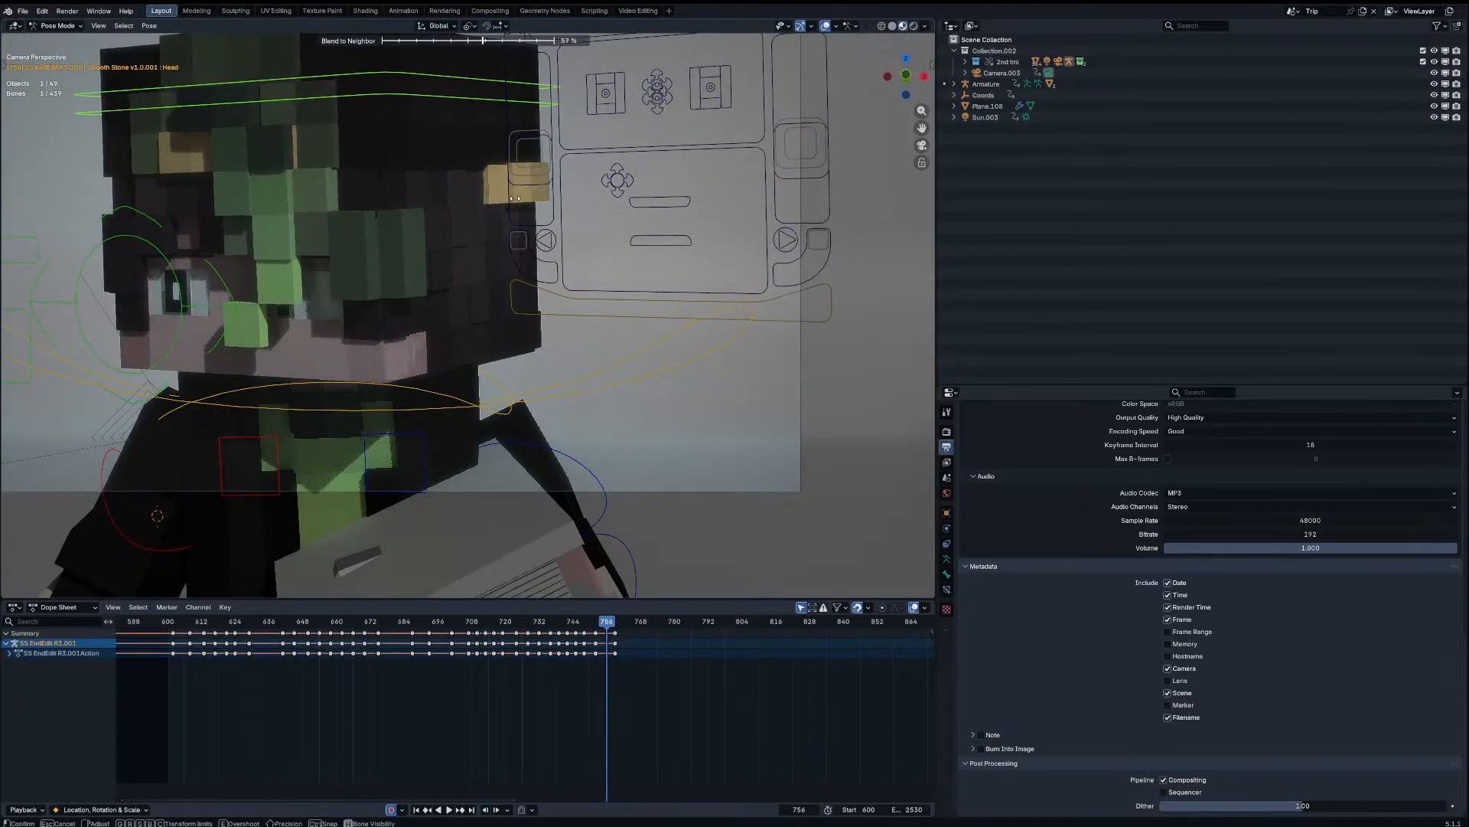
pyautogui.click(540, 195)
# Step: At frame 762, rotate the Head bone slightly to settle the turn, and play the result back
pyautogui.press('space')
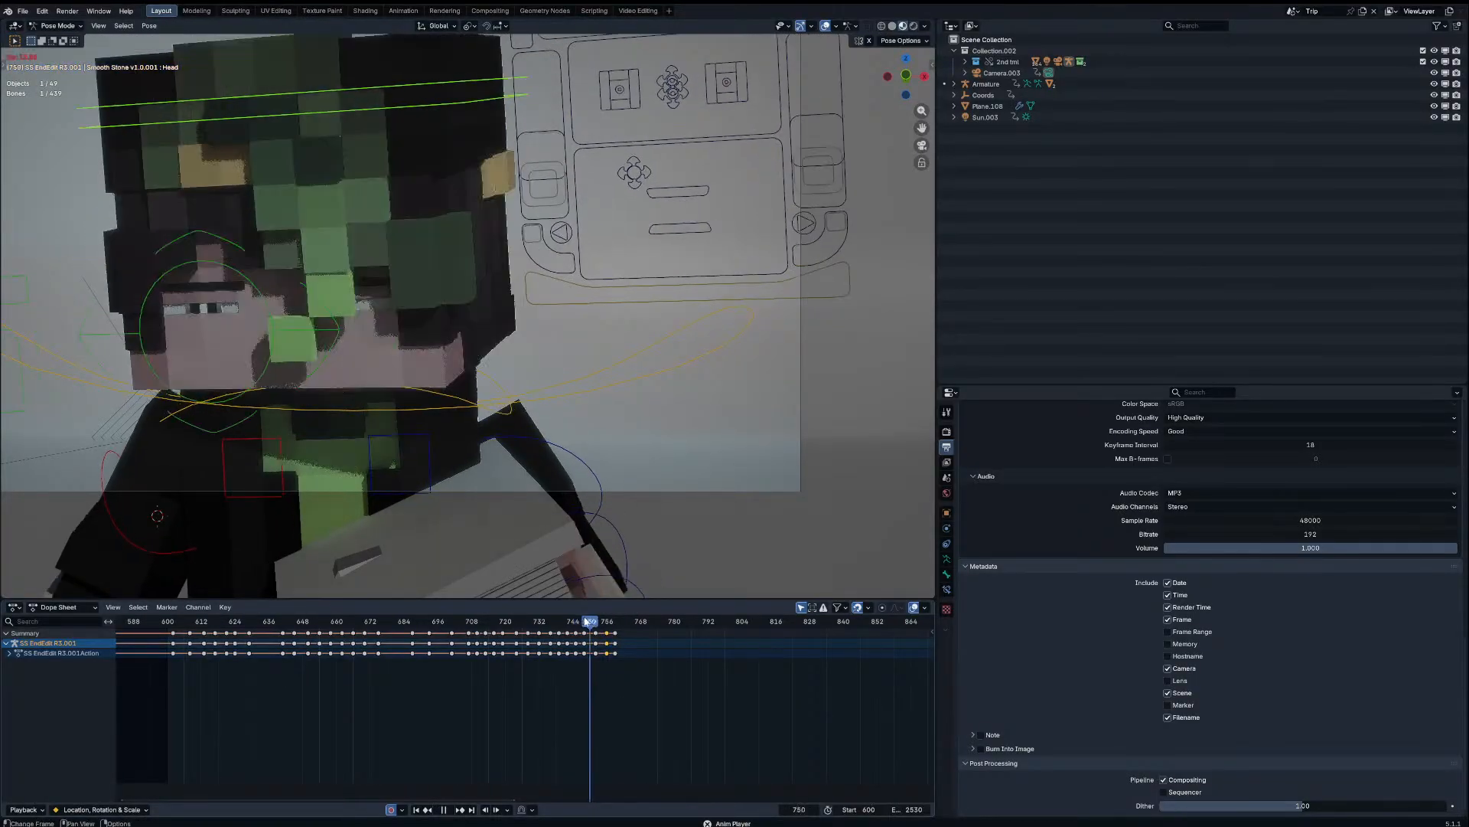
pyautogui.moveTo(614, 621); pyautogui.dragTo(551, 626)
pyautogui.press('r')
pyautogui.press('r')
pyautogui.click(587, 530)
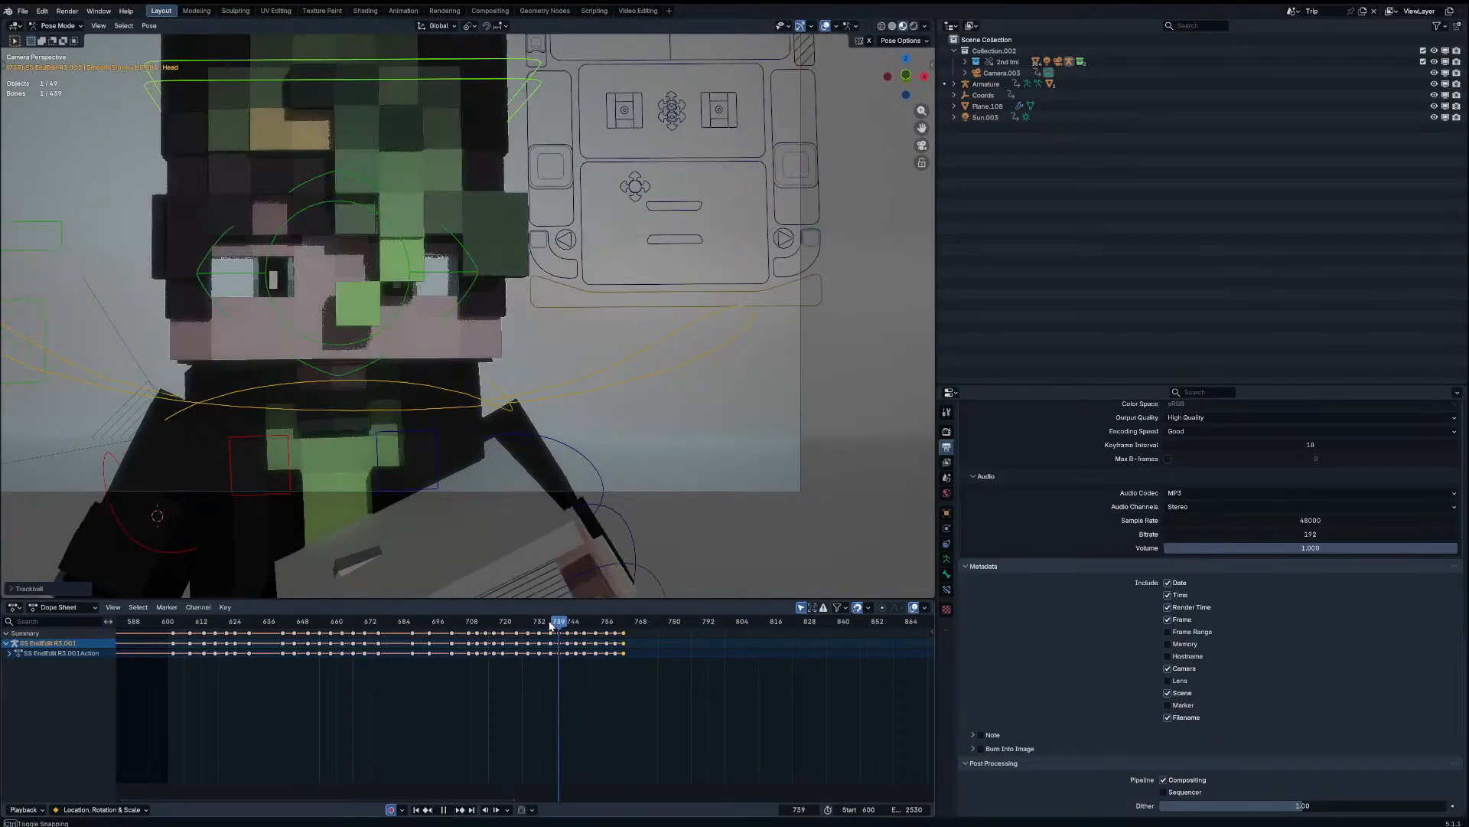
pyautogui.press('space')
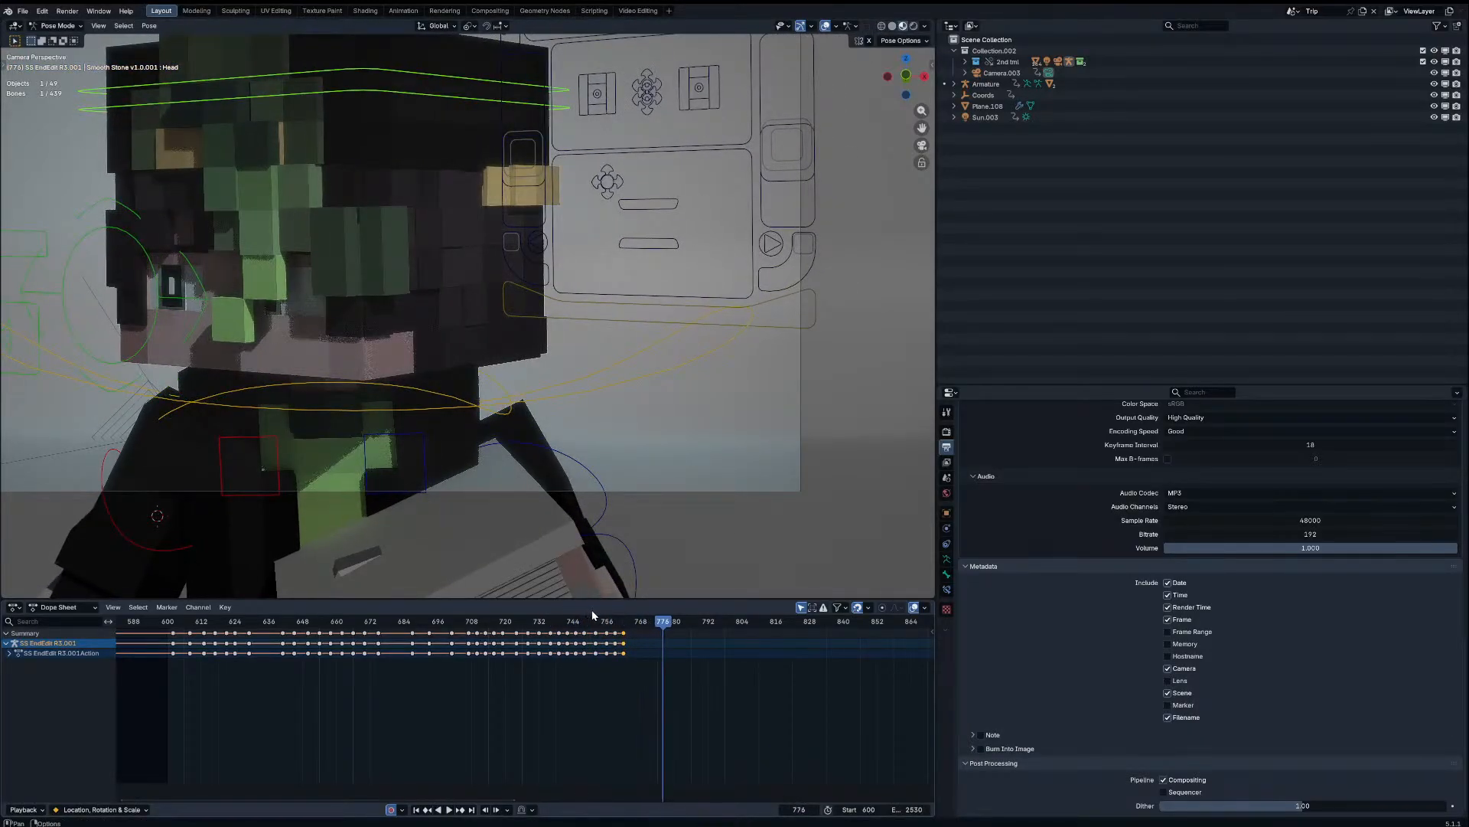
# Step: Readjust the Head bone's rotation at frame 762 and replay the shot to check the settle
pyautogui.press('r')
pyautogui.press('r')
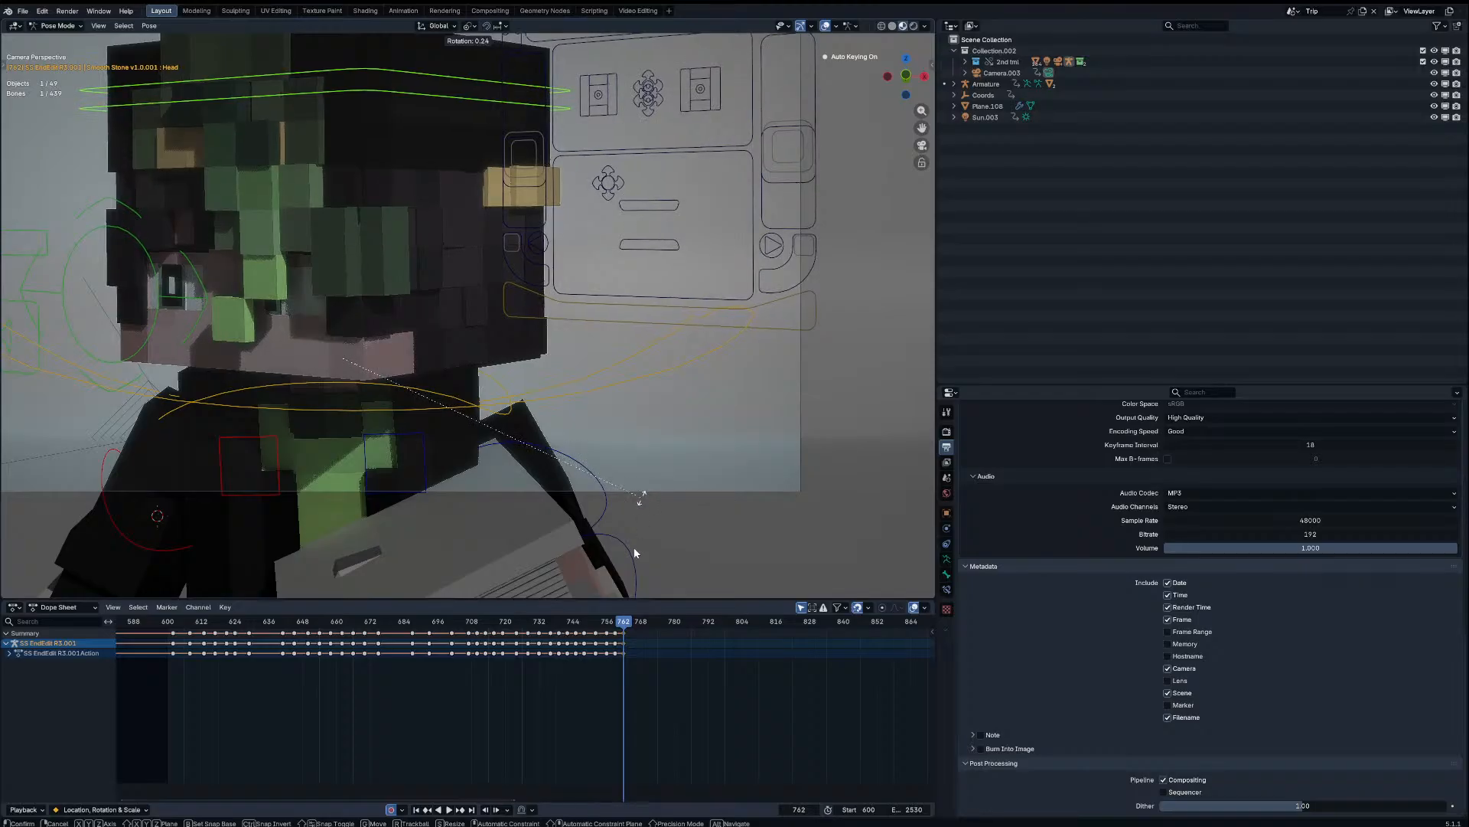
pyautogui.click(636, 551)
pyautogui.moveTo(553, 625); pyautogui.dragTo(537, 626)
pyautogui.press('space')
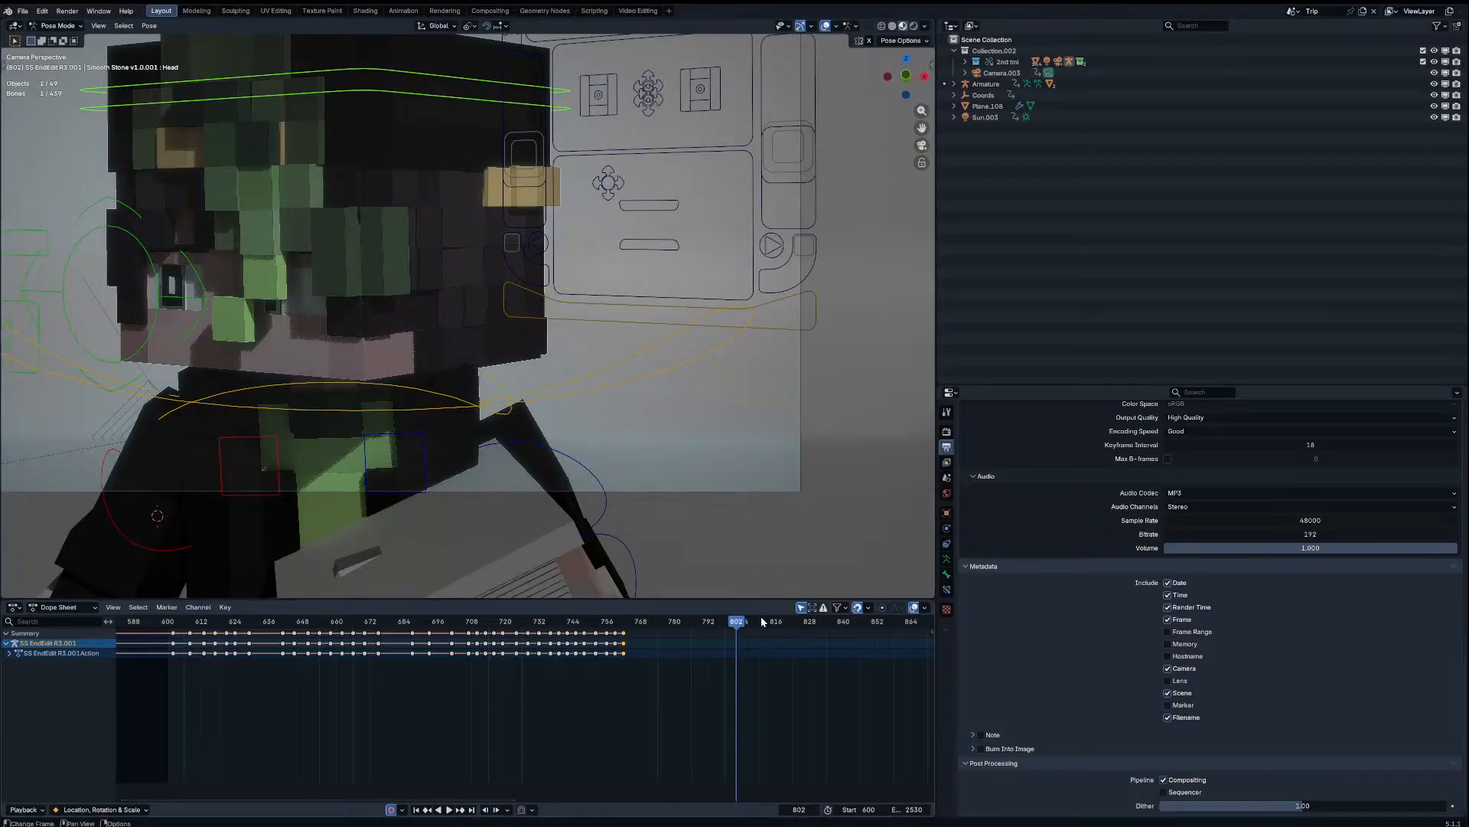
# Step: Return to frame 602 near the start of the animation and save First part.blend
pyautogui.scroll(-5, 719, 643)
pyautogui.scroll(2, 692, 663)
pyautogui.moveTo(602, 624); pyautogui.dragTo(286, 650)
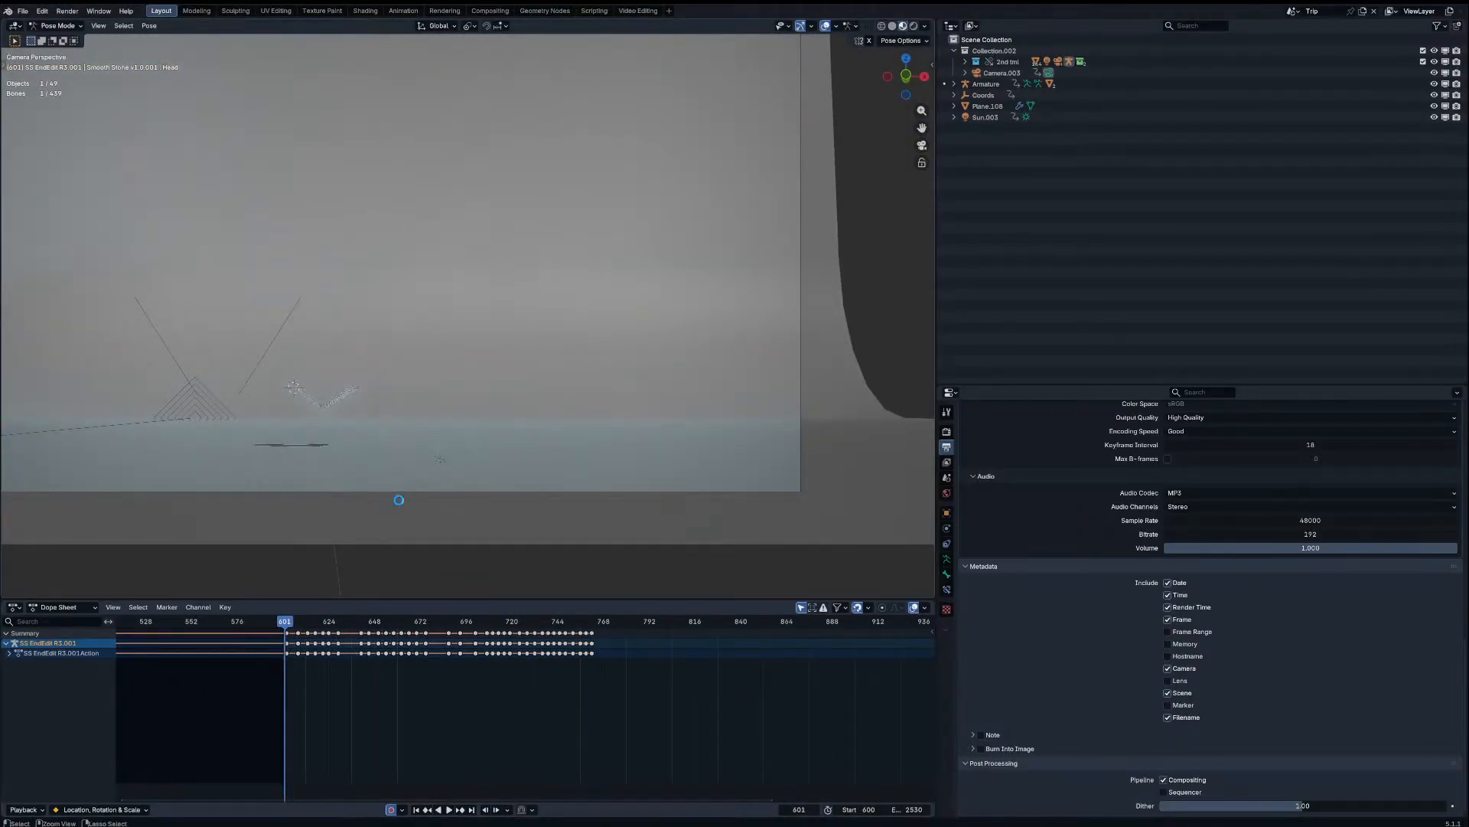
pyautogui.press('Right')
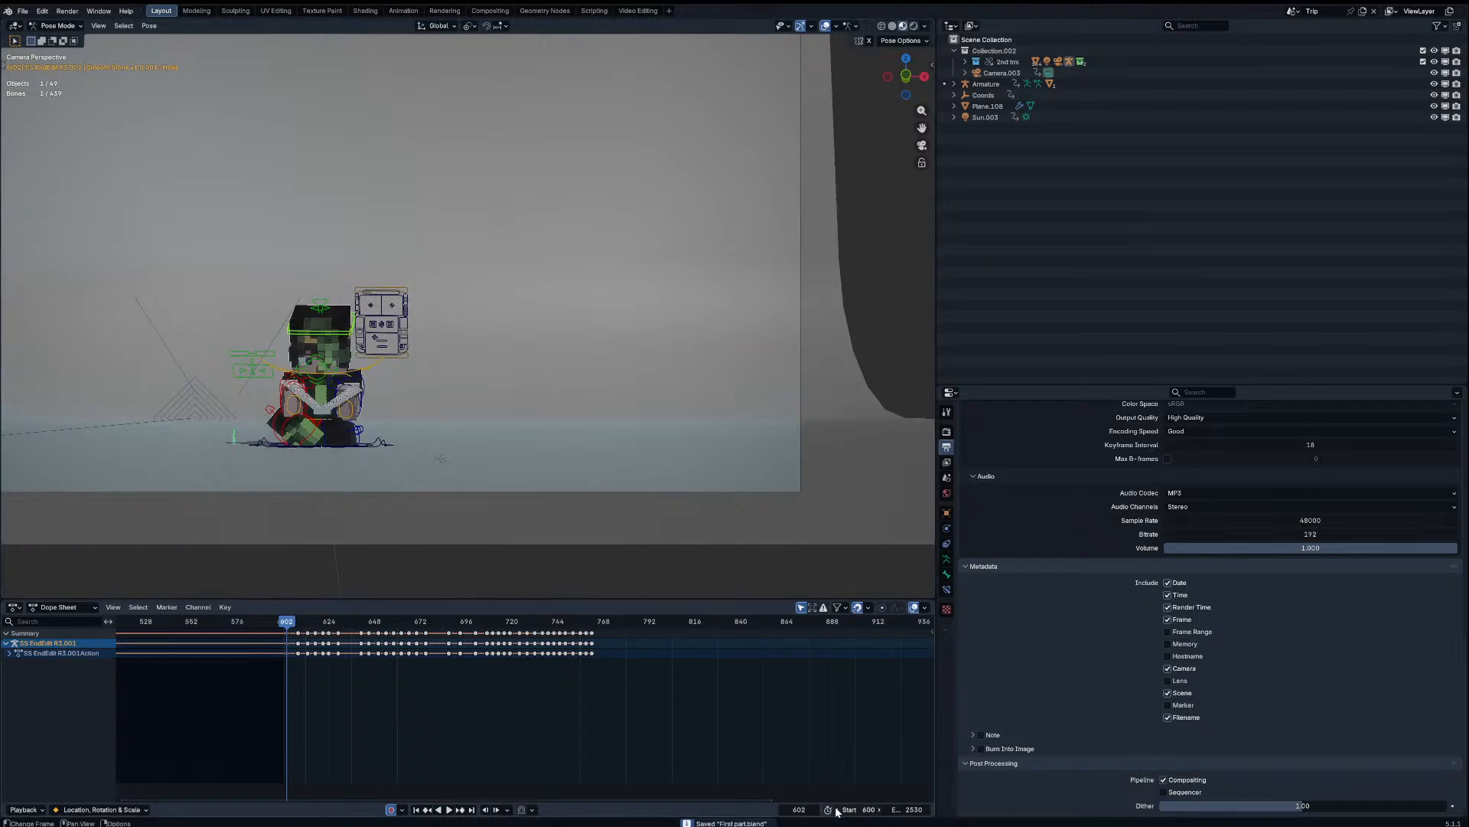
pyautogui.press('Return')
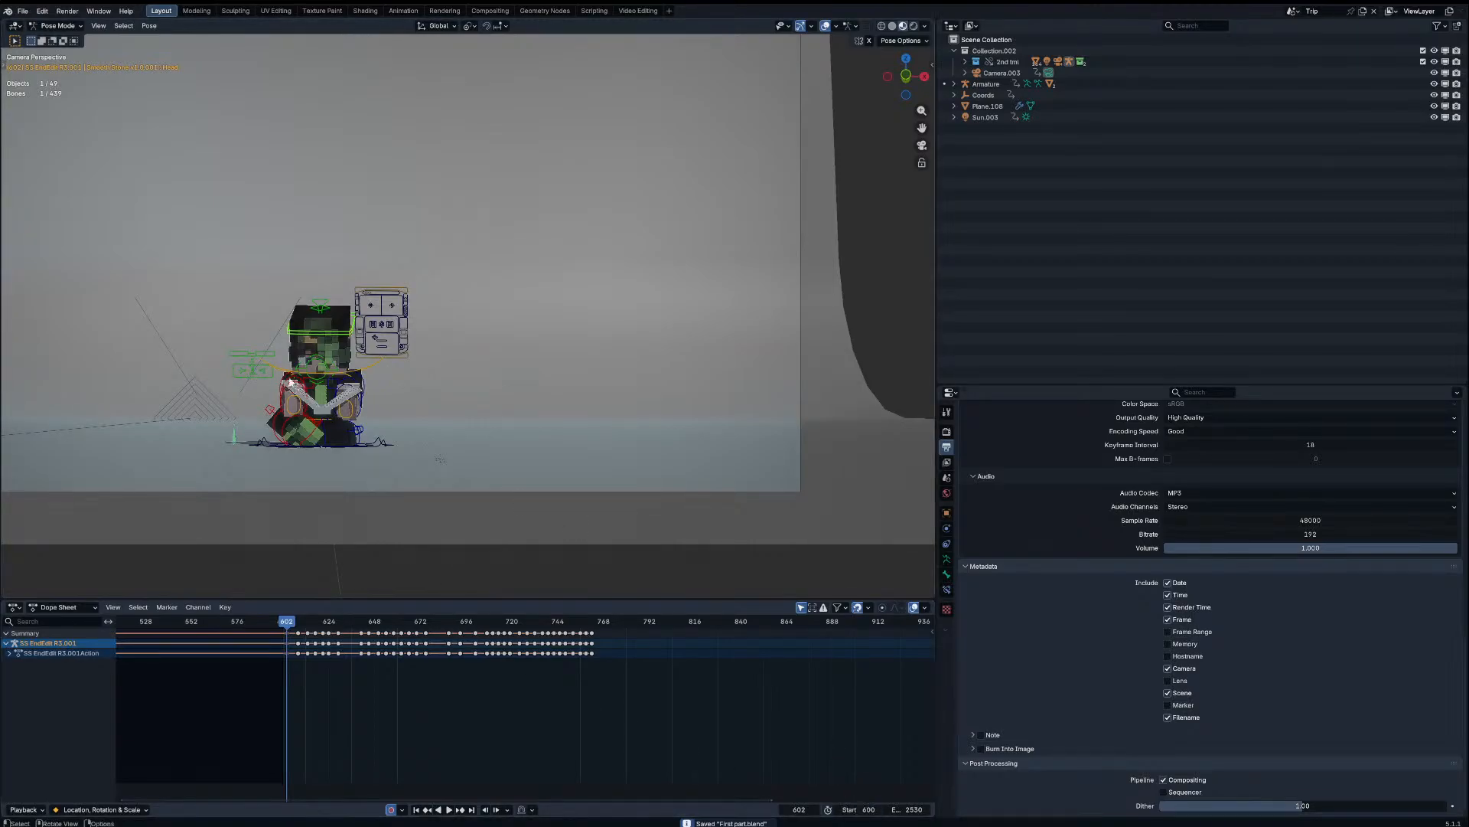
# Step: Select all bones, move their keyframe at frame 602 back to the start of the frame range, and play the animation
pyautogui.click(383, 443)
pyautogui.press('a')
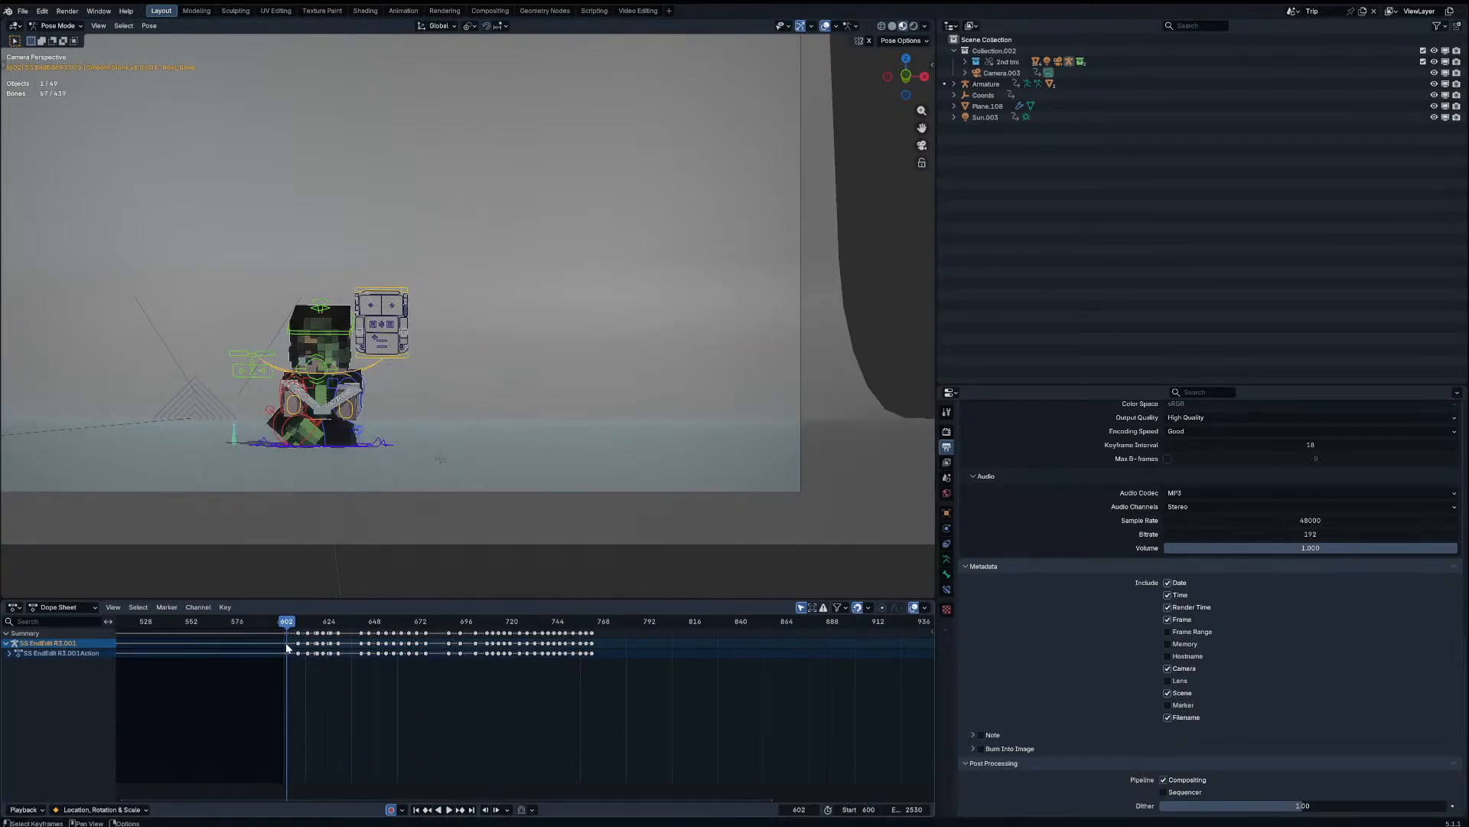
pyautogui.moveTo(288, 648); pyautogui.dragTo(280, 648)
pyautogui.press('space')
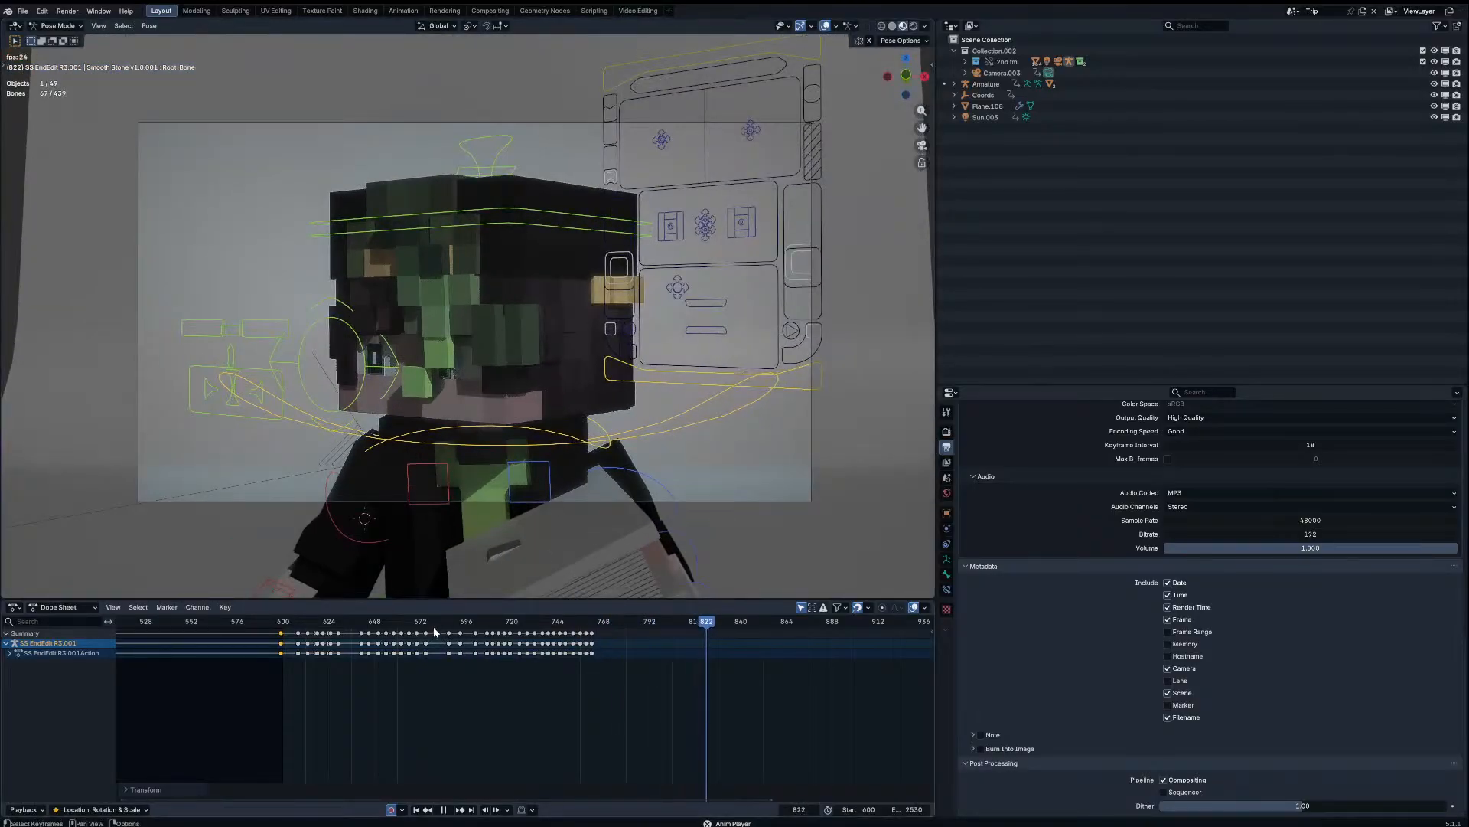
pyautogui.click(333, 621)
# Step: Try adding an Investigation shake to Camera.003 with Camera Shakify, and remove it
pyautogui.click(716, 124)
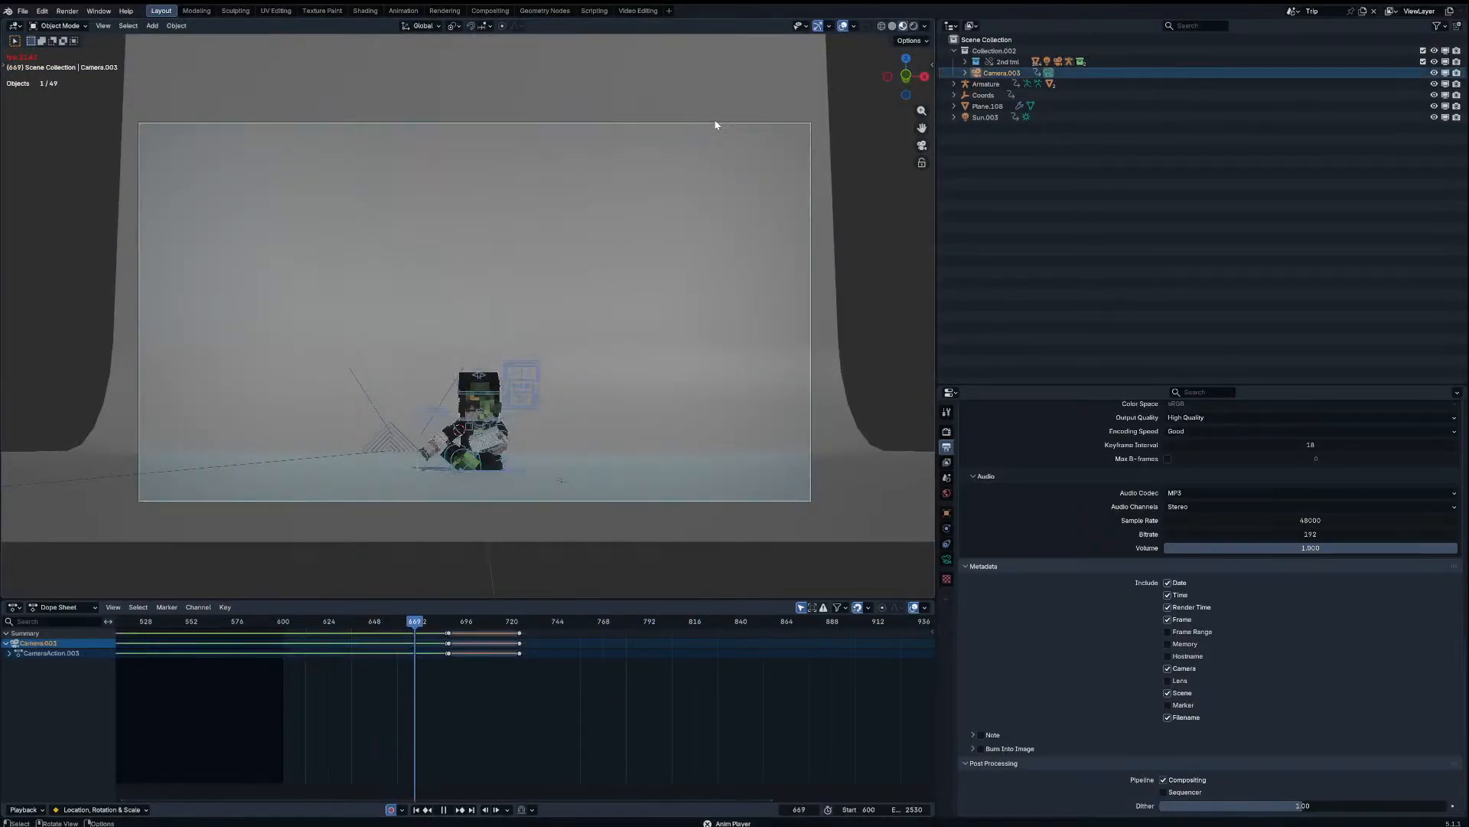
pyautogui.click(947, 559)
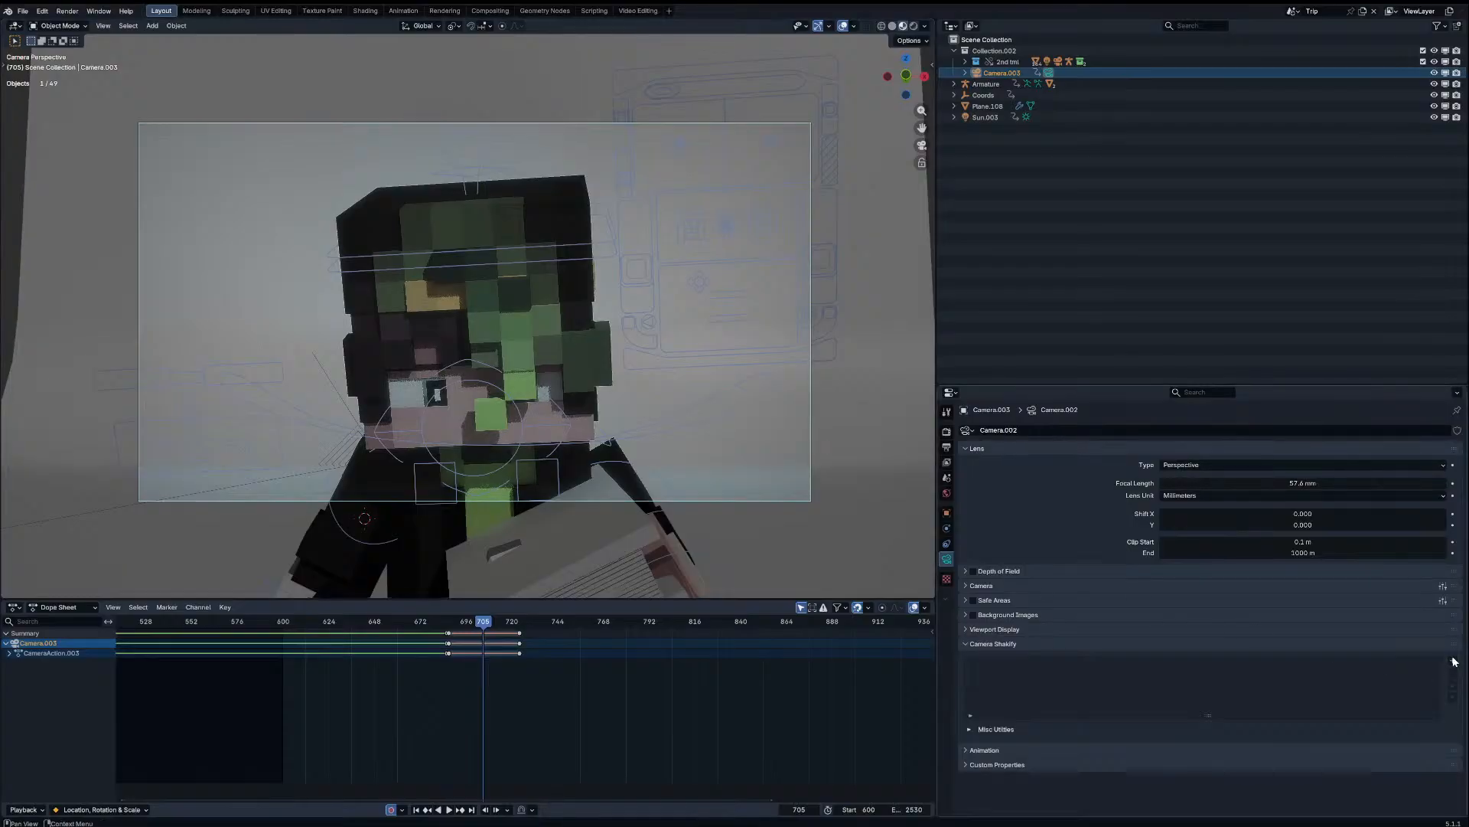
pyautogui.click(1452, 659)
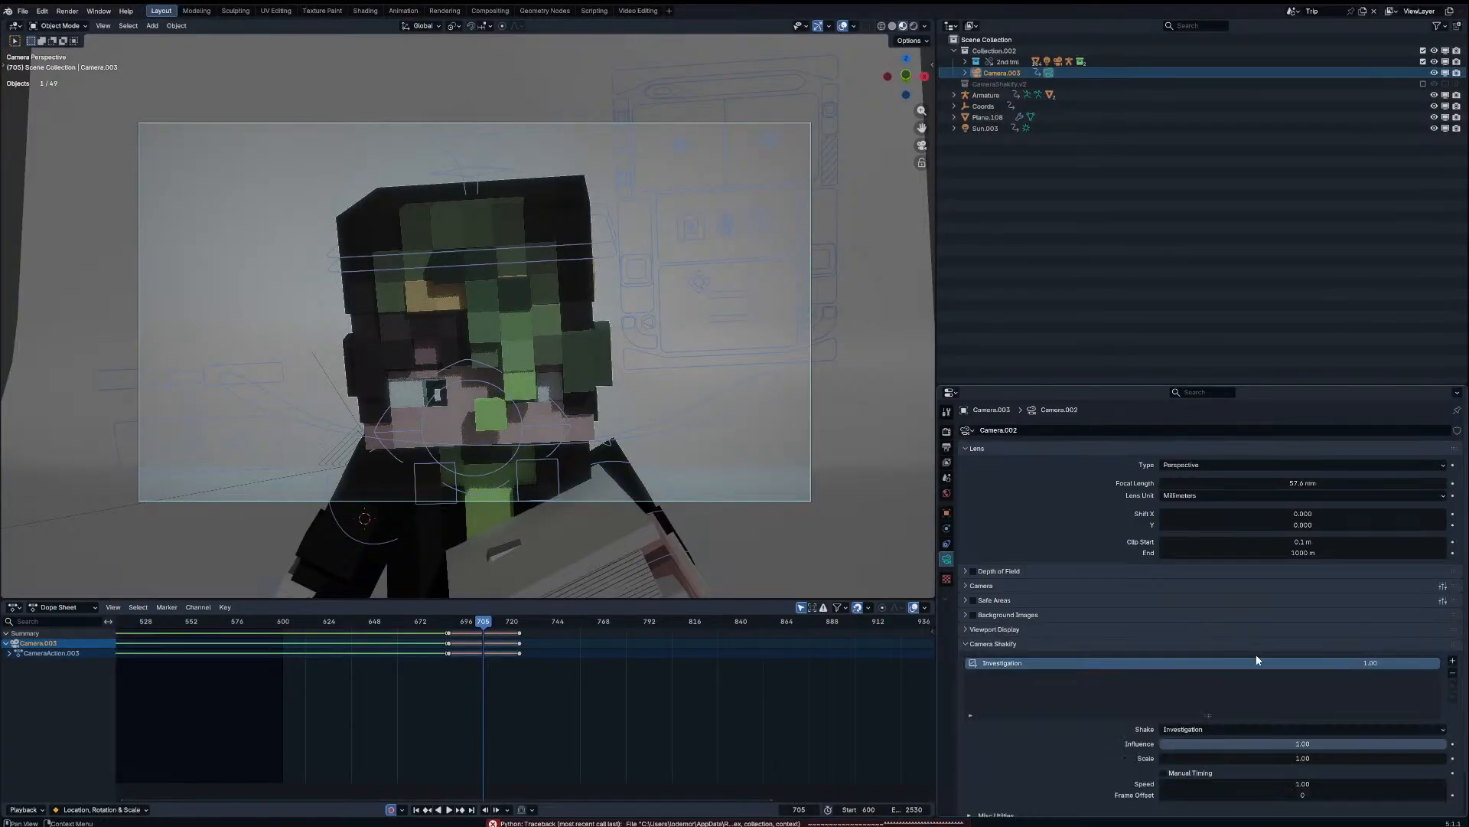
pyautogui.click(1452, 672)
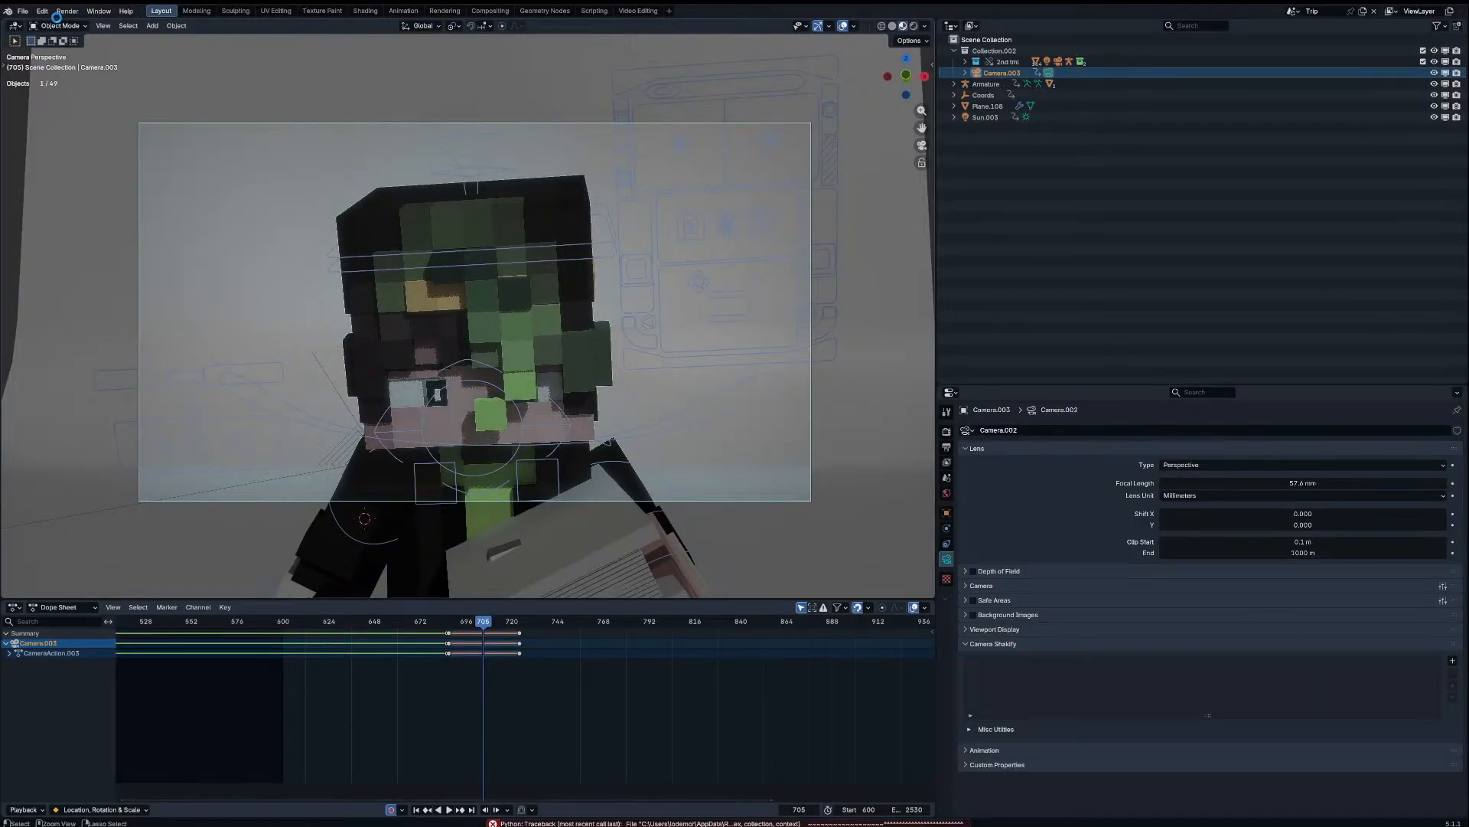
# Step: Save the changes to First part.blend
pyautogui.hotkey('ctrl', 's')
pyautogui.click(42, 11)
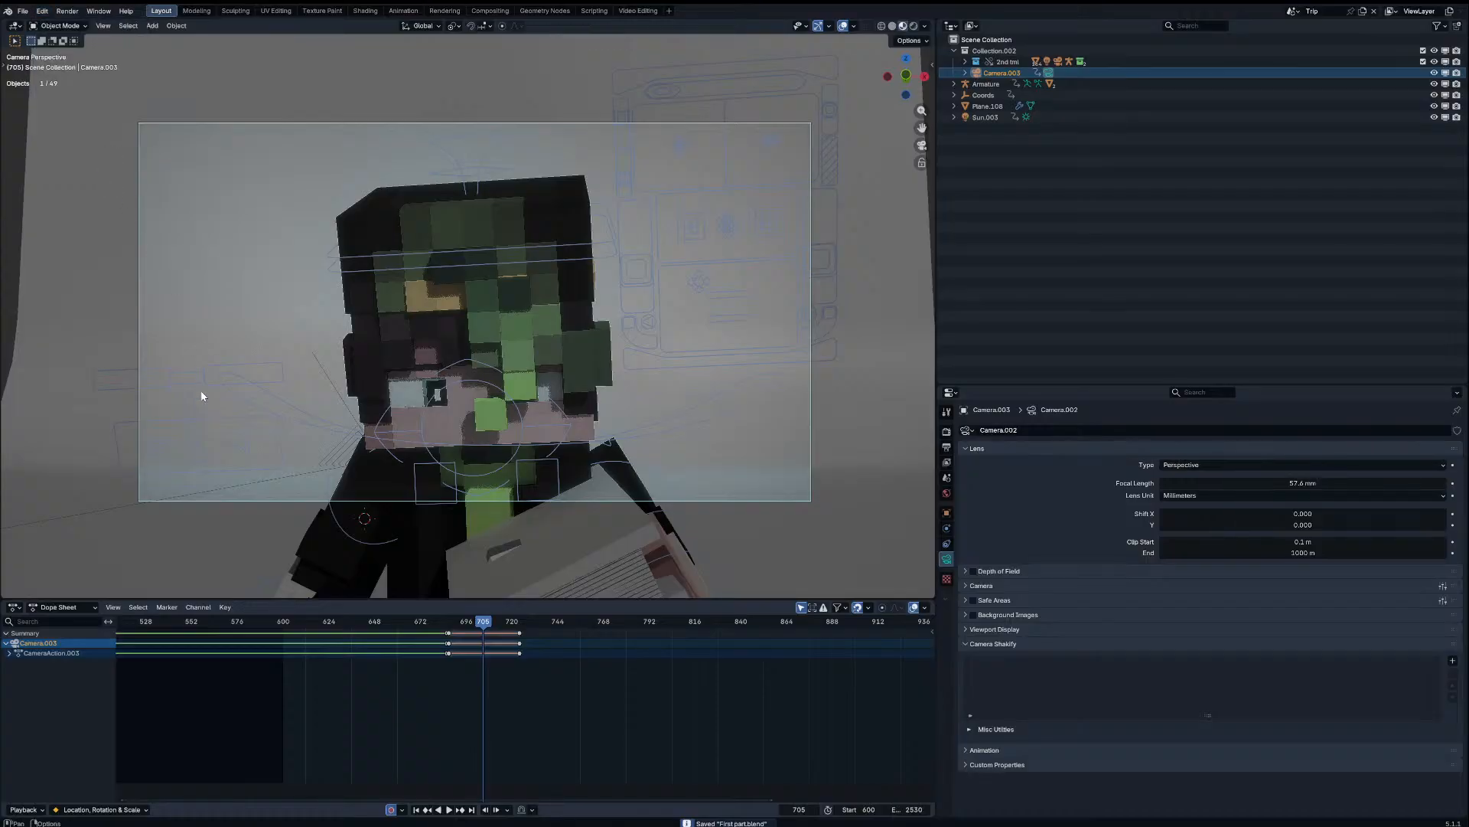
pyautogui.hotkey('ctrl', 'shift', 's')
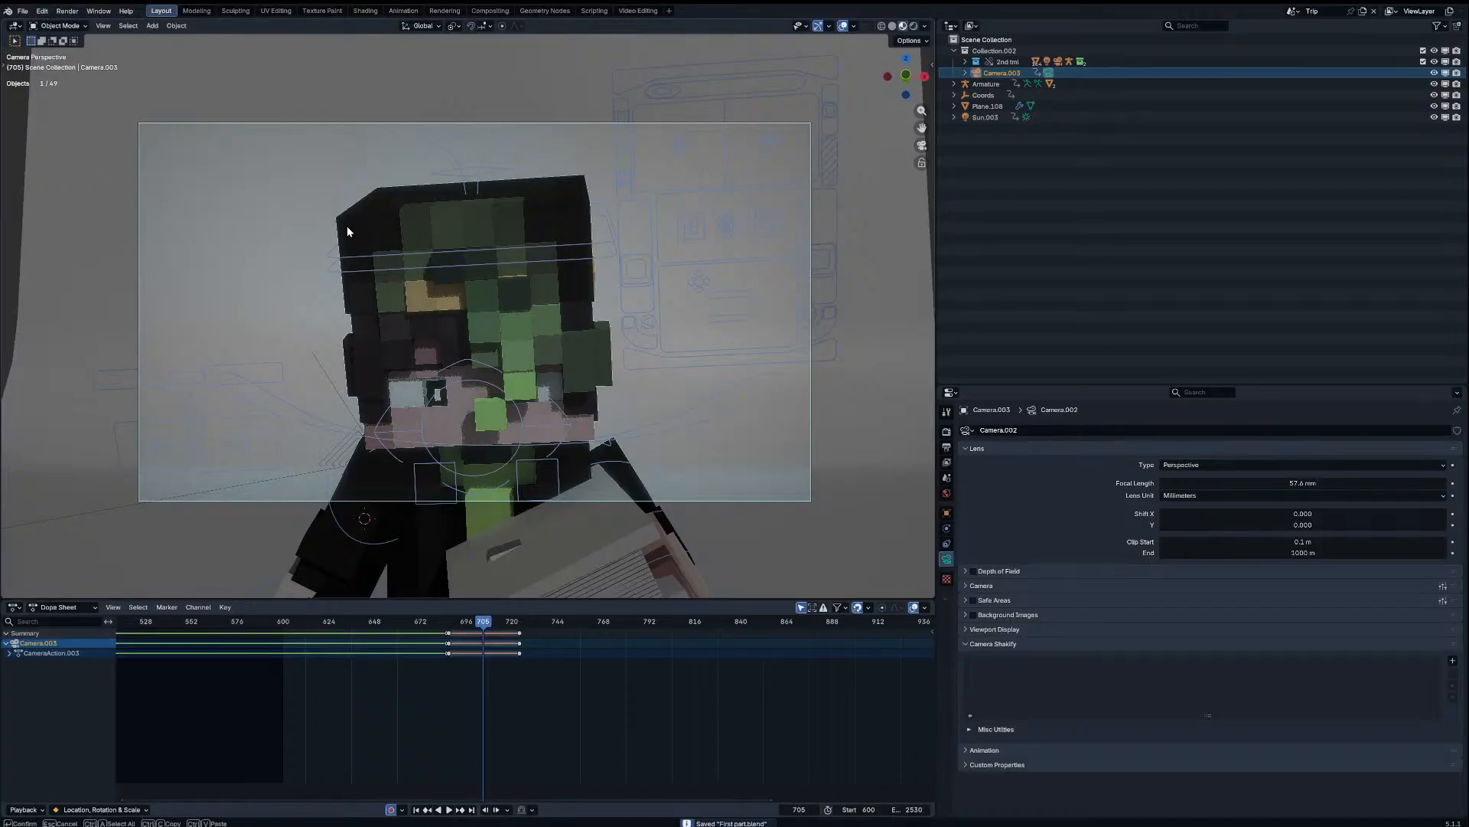
pyautogui.press('Escape')
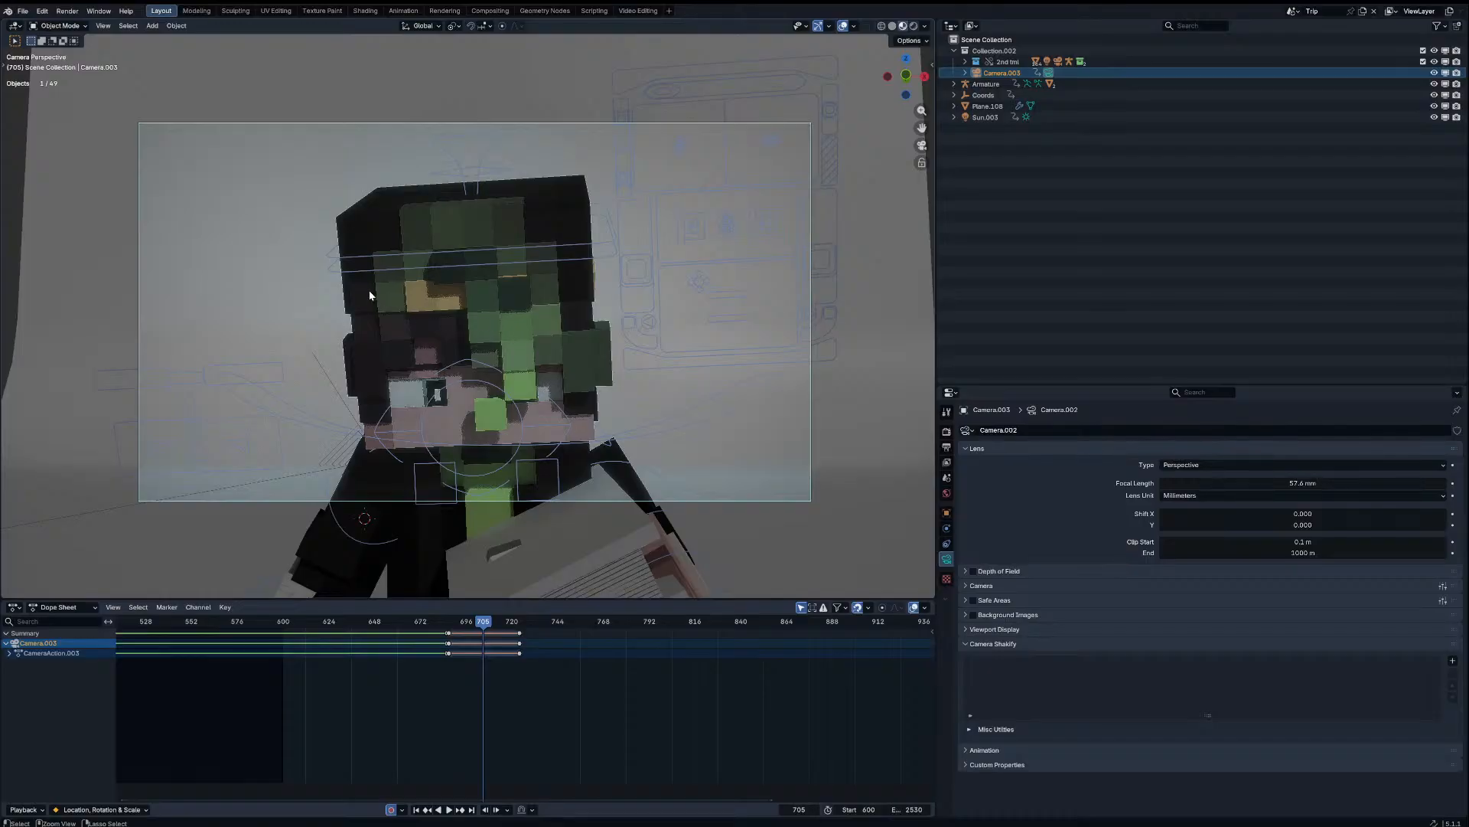
# Step: Add an Investigation shake to Camera.003 with Camera Shakify and play back the shot from near its start
pyautogui.press('F3')
pyautogui.press('Return')
pyautogui.click(1453, 659)
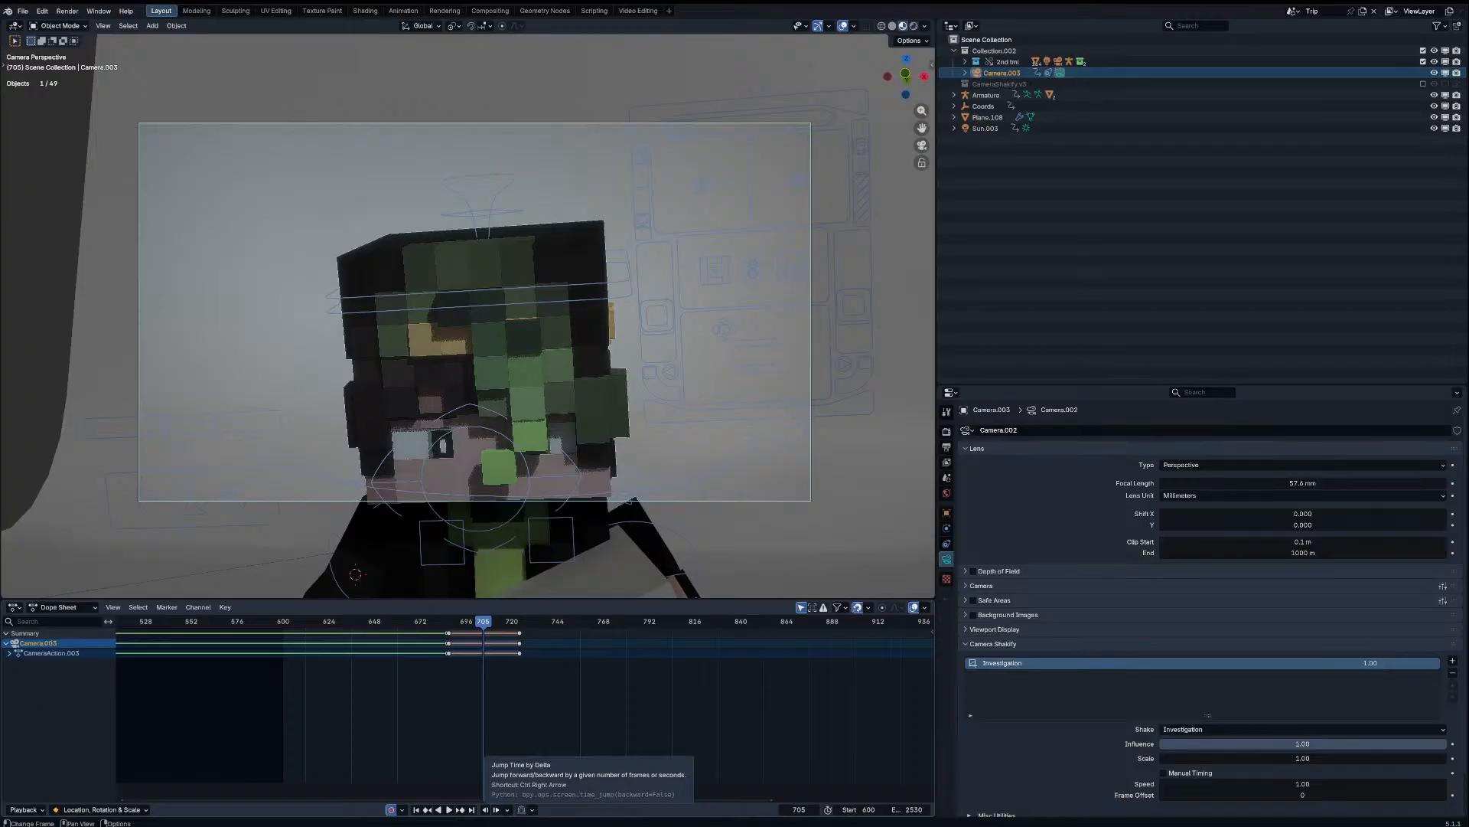
pyautogui.press('space')
pyautogui.moveTo(461, 626); pyautogui.dragTo(326, 629)
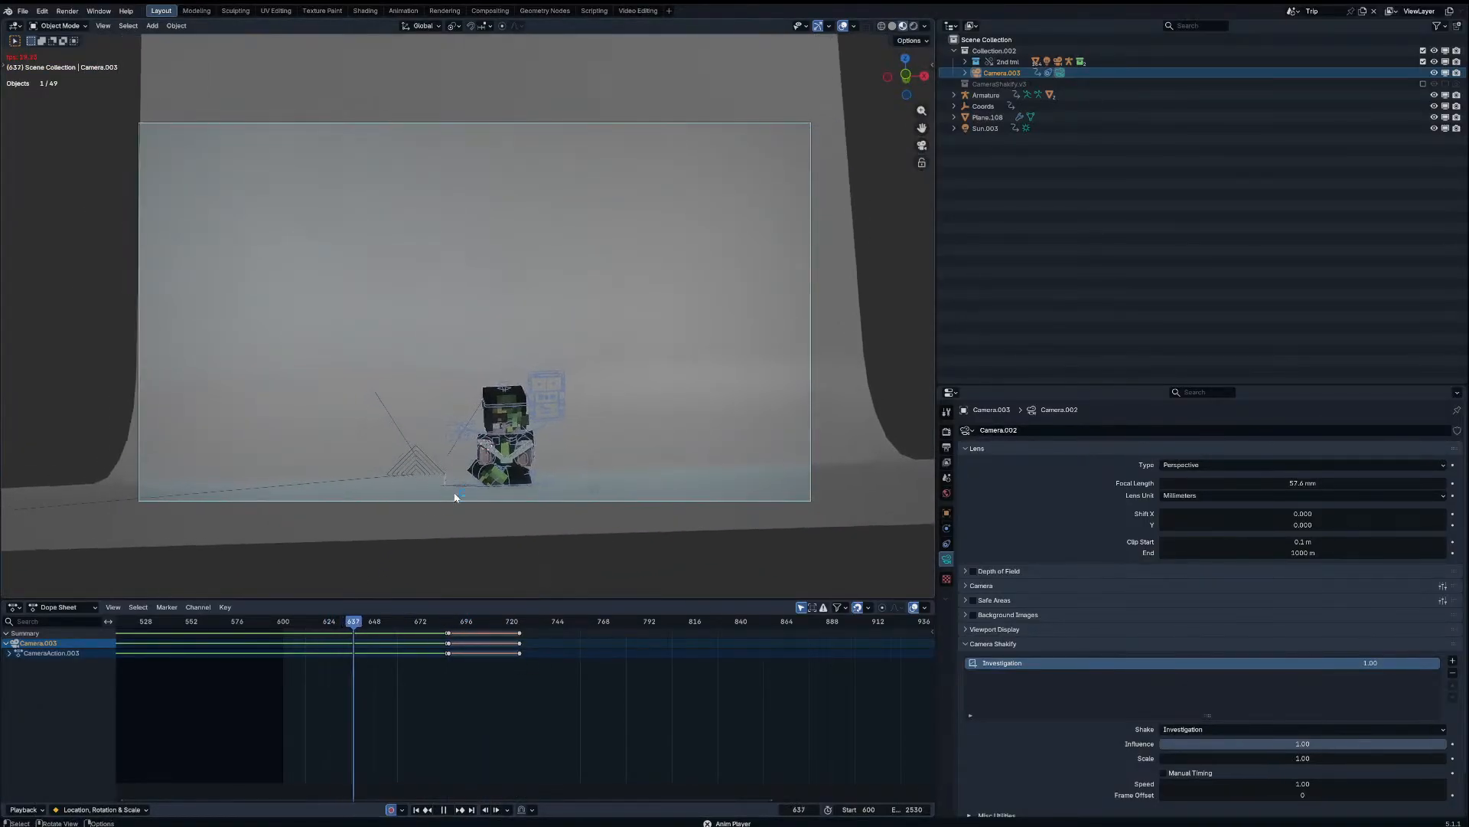
# Step: Set the Investigation shake's influence to 0.04 and play back the shot to review the camera motion
pyautogui.moveTo(1304, 743); pyautogui.dragTo(1172, 748)
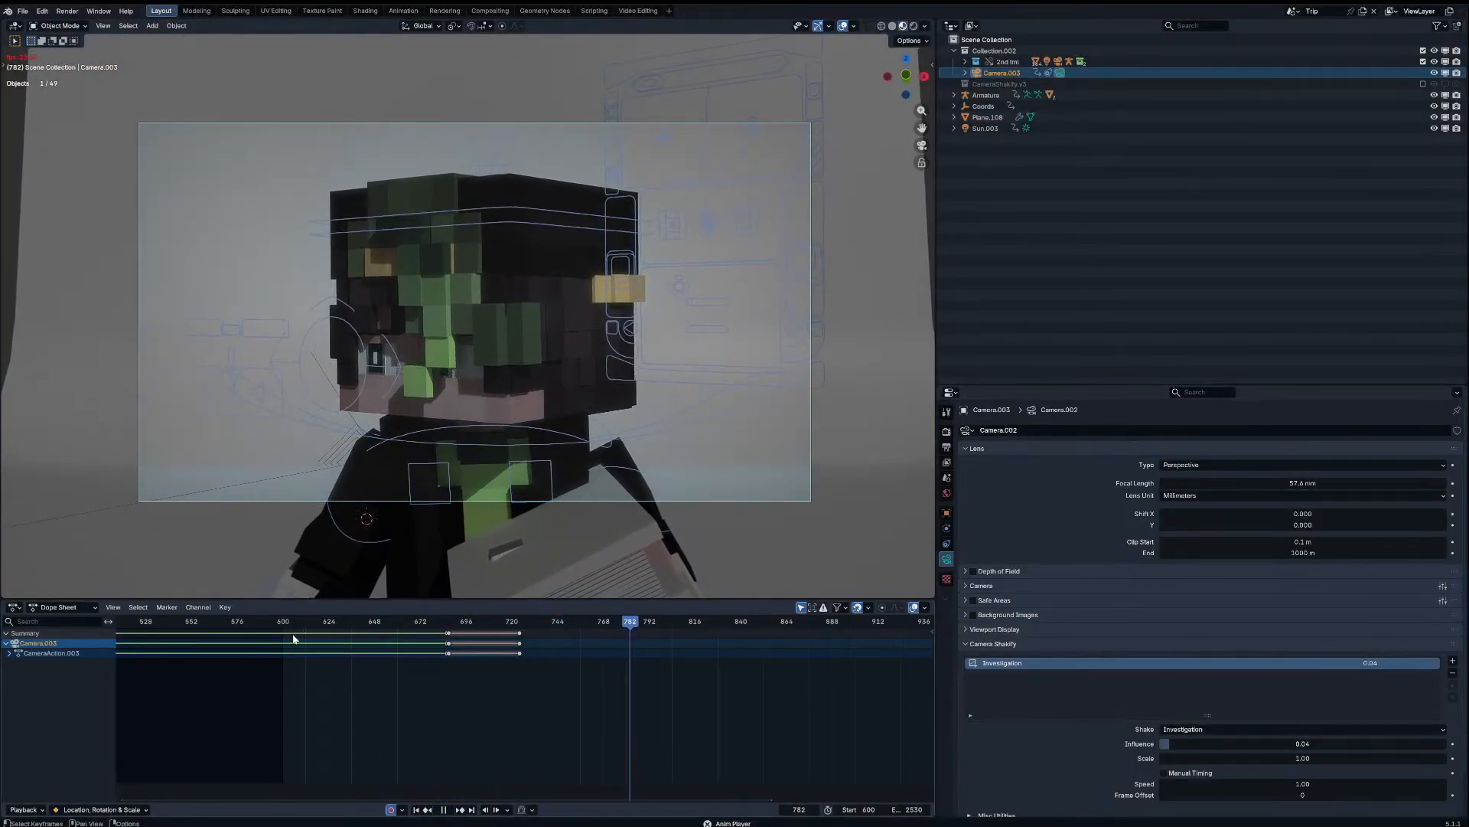
pyautogui.hotkey('shift', 'Left')
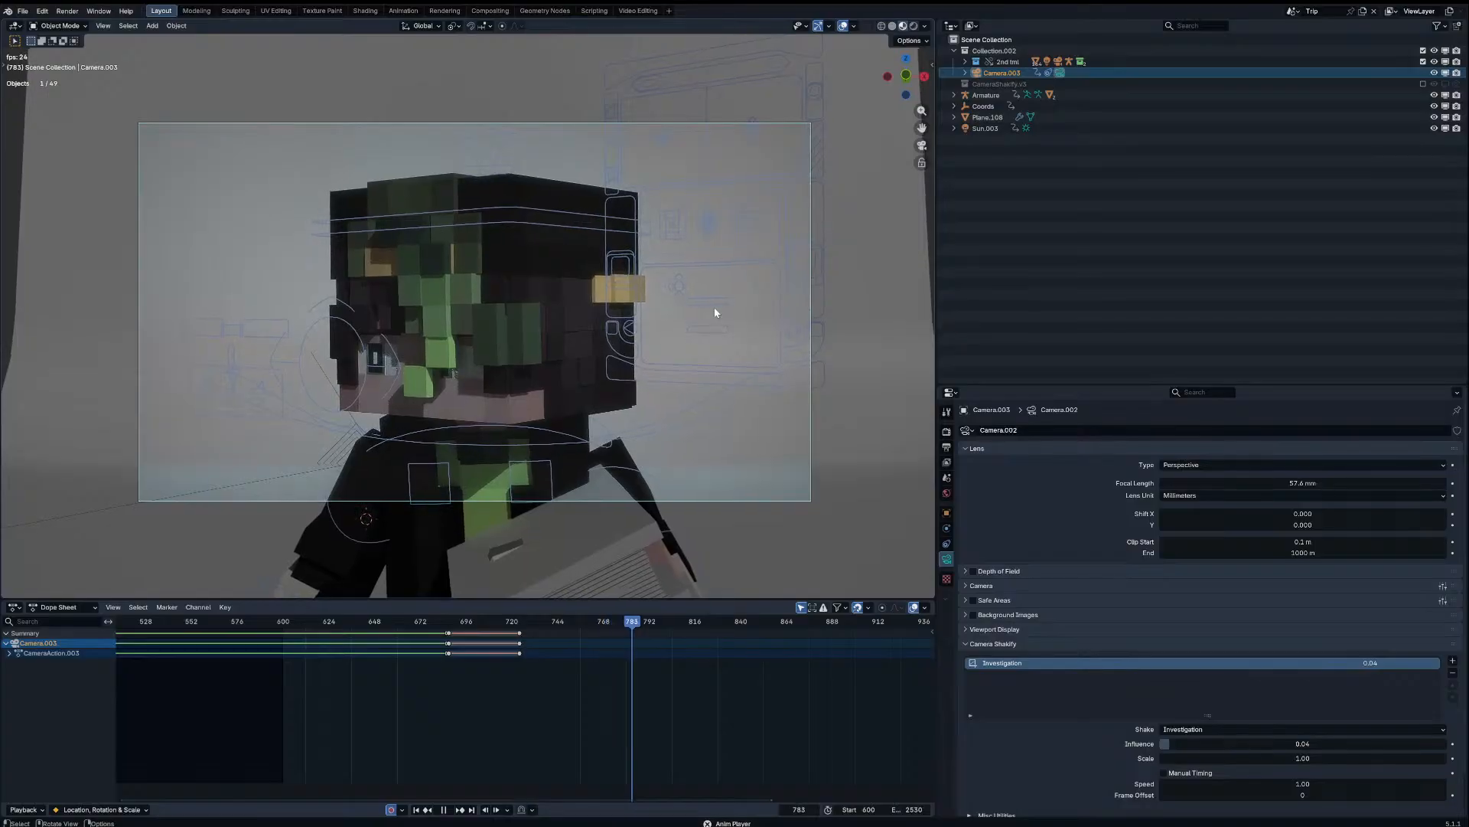
pyautogui.click(427, 621)
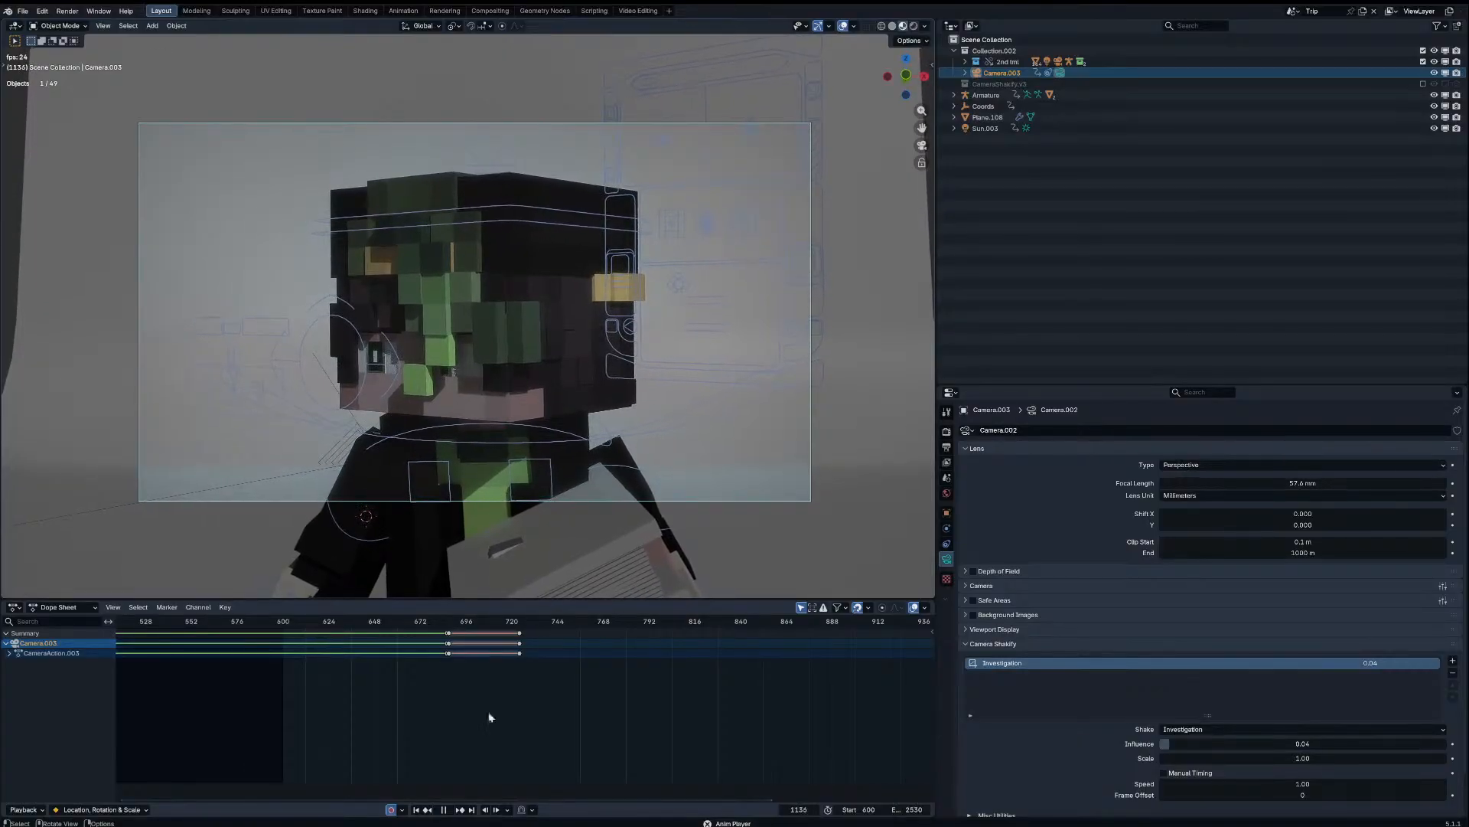
pyautogui.scroll(-8, 665, 658)
pyautogui.press('space')
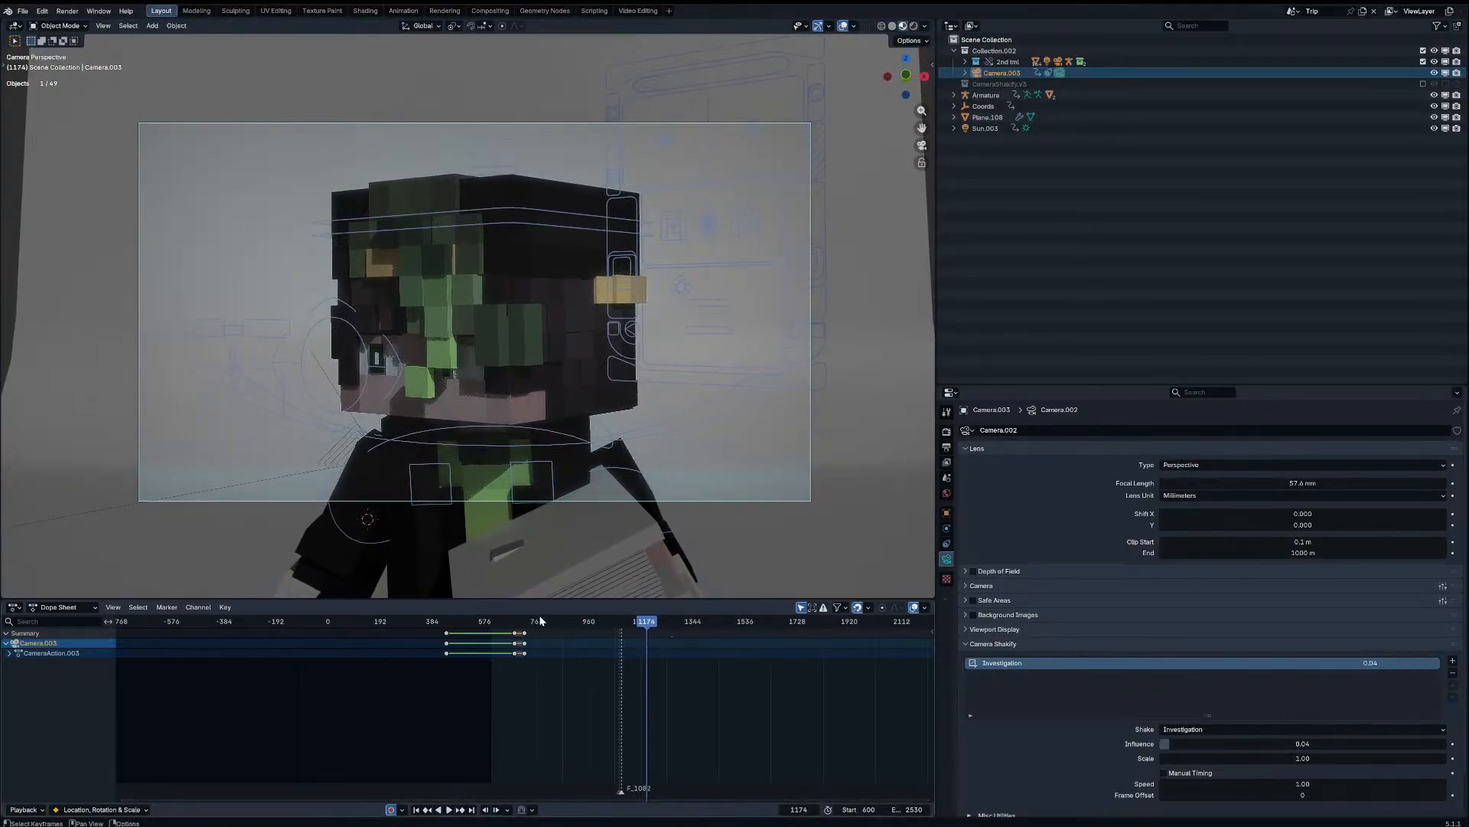
# Step: Save First part.blend and switch to the Walk scene
pyautogui.hotkey('ctrl', 's')
pyautogui.click(1292, 11)
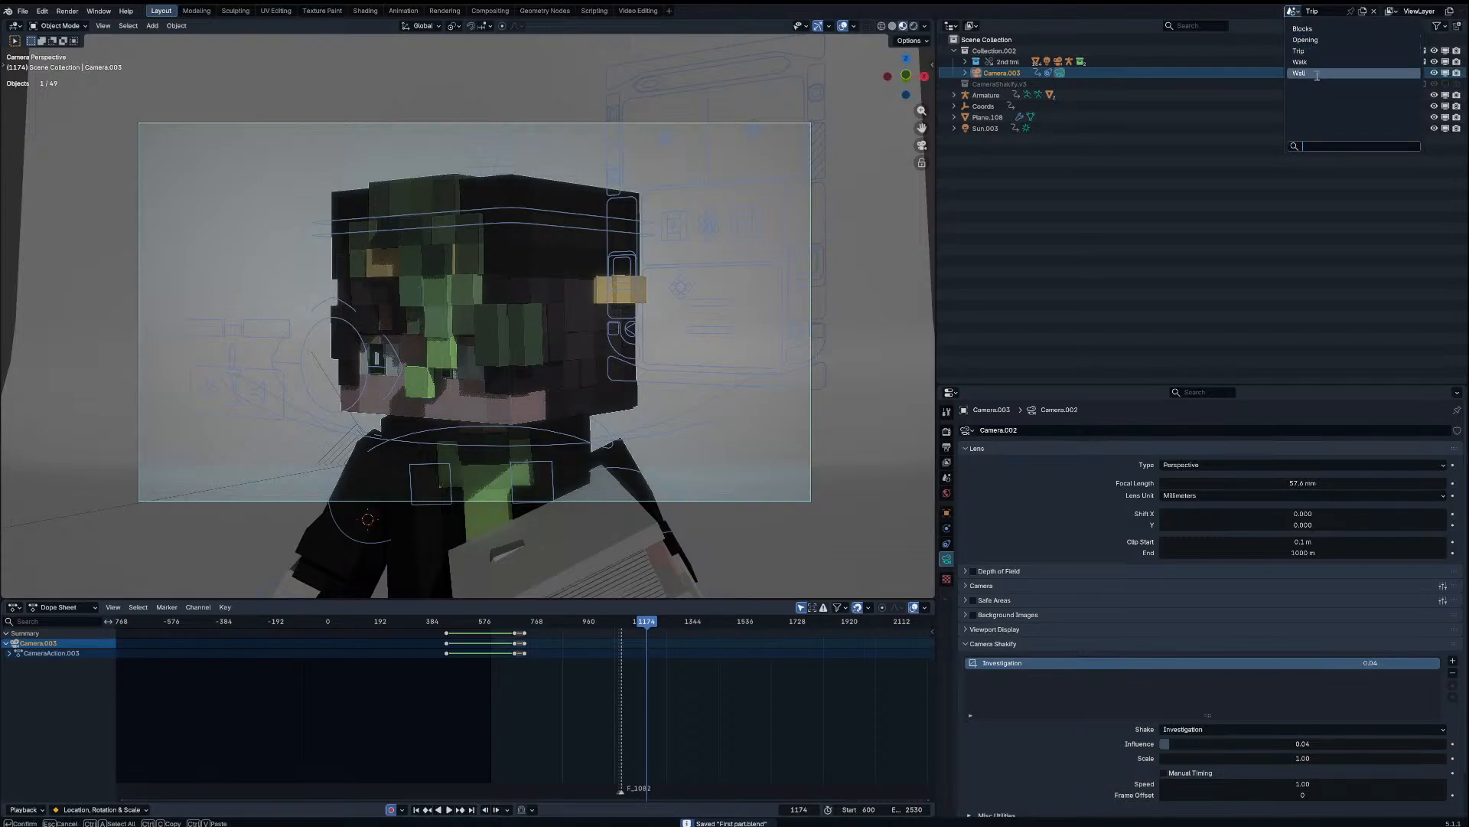
pyautogui.click(1318, 64)
# Step: Play back the walk animation from the start of its frame range to review the character and camera motion
pyautogui.scroll(5, 572, 654)
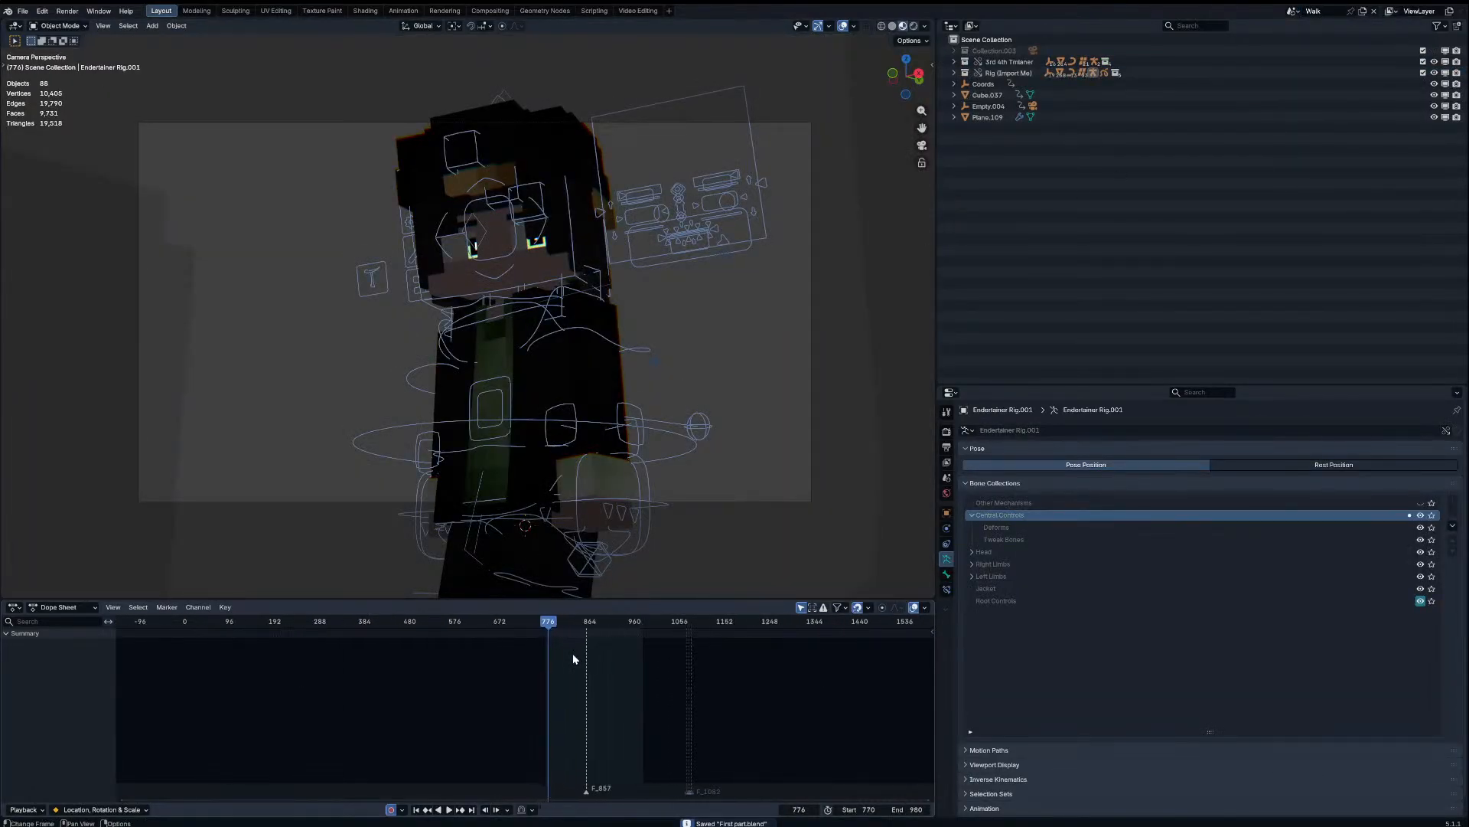
pyautogui.press('space')
pyautogui.scroll(3, 595, 648)
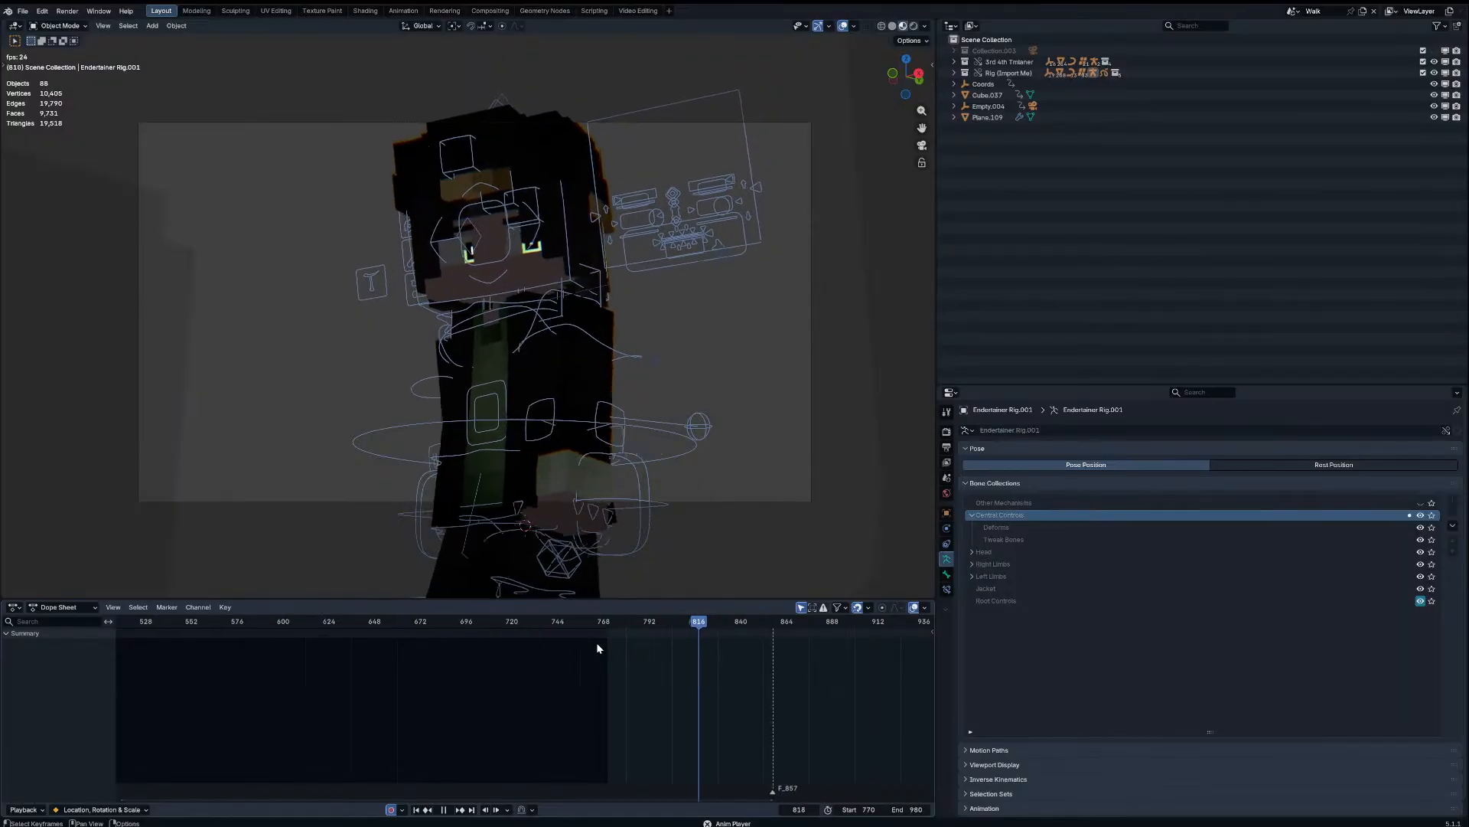
pyautogui.moveTo(612, 621); pyautogui.dragTo(553, 622)
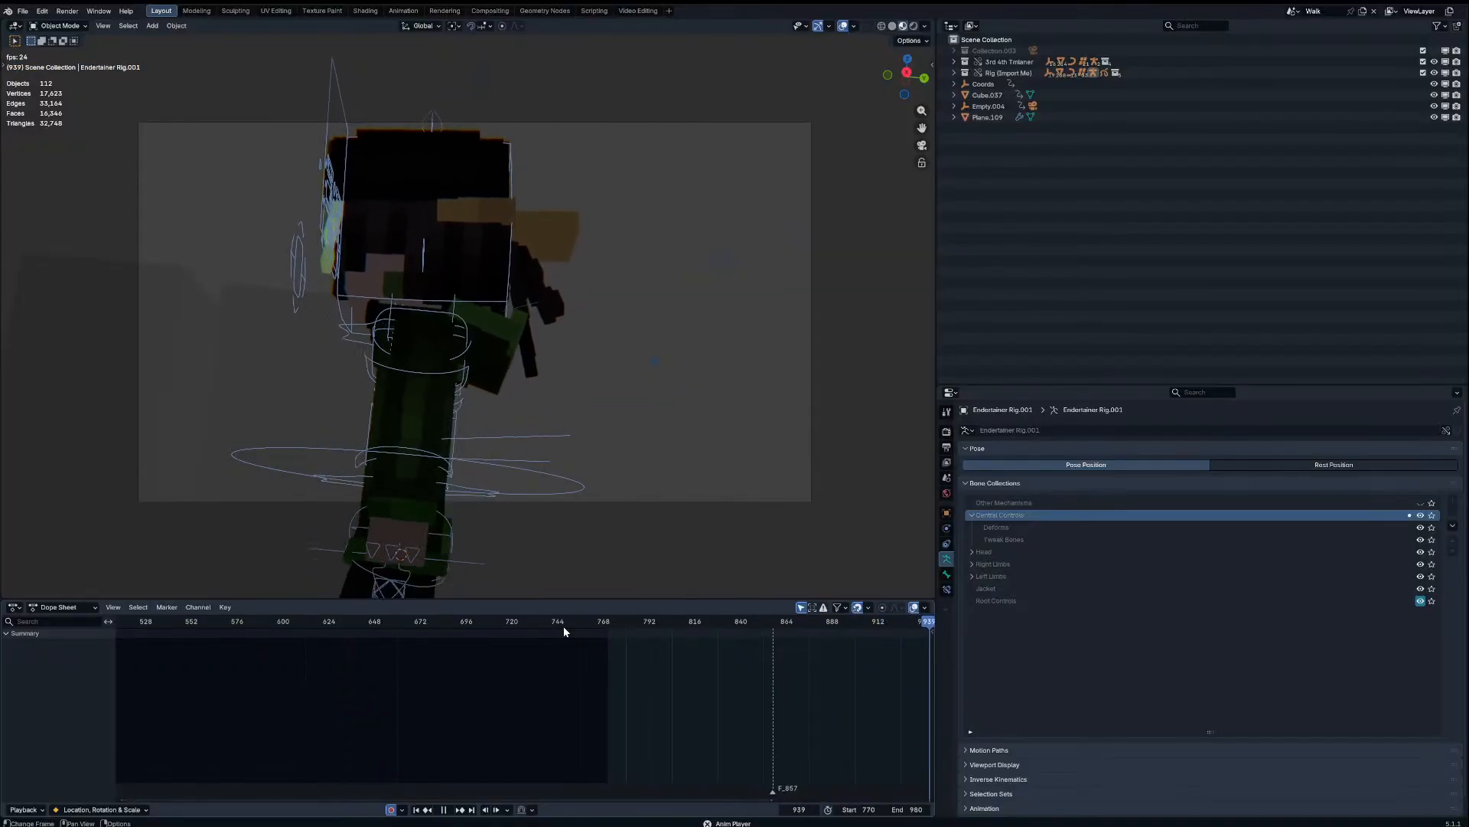
pyautogui.press('space')
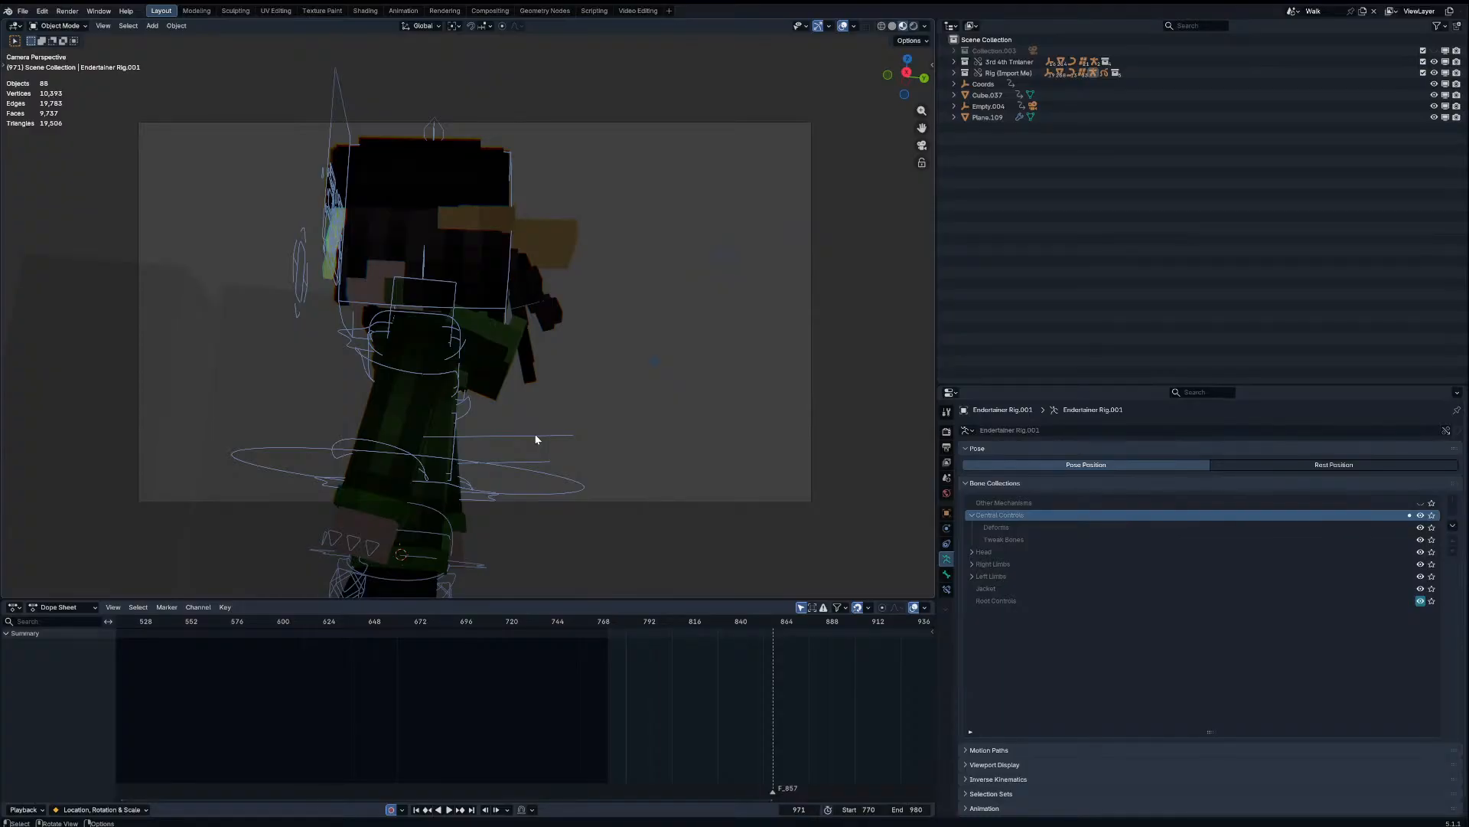
# Step: Return to frame 776 and switch the viewport to Solid shading
pyautogui.scroll(-2, 720, 640)
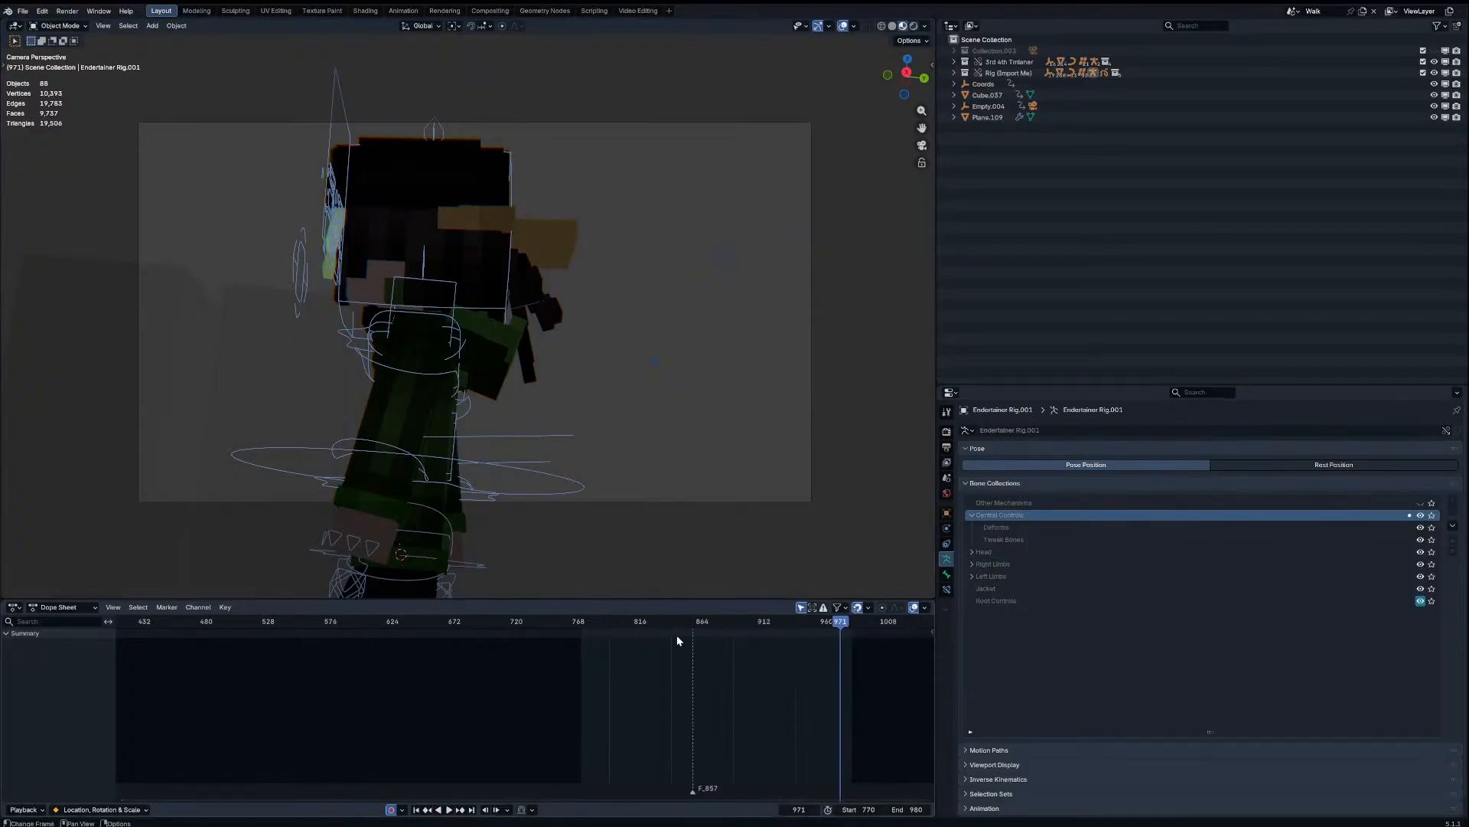
pyautogui.moveTo(665, 623); pyautogui.dragTo(589, 622)
pyautogui.press('space')
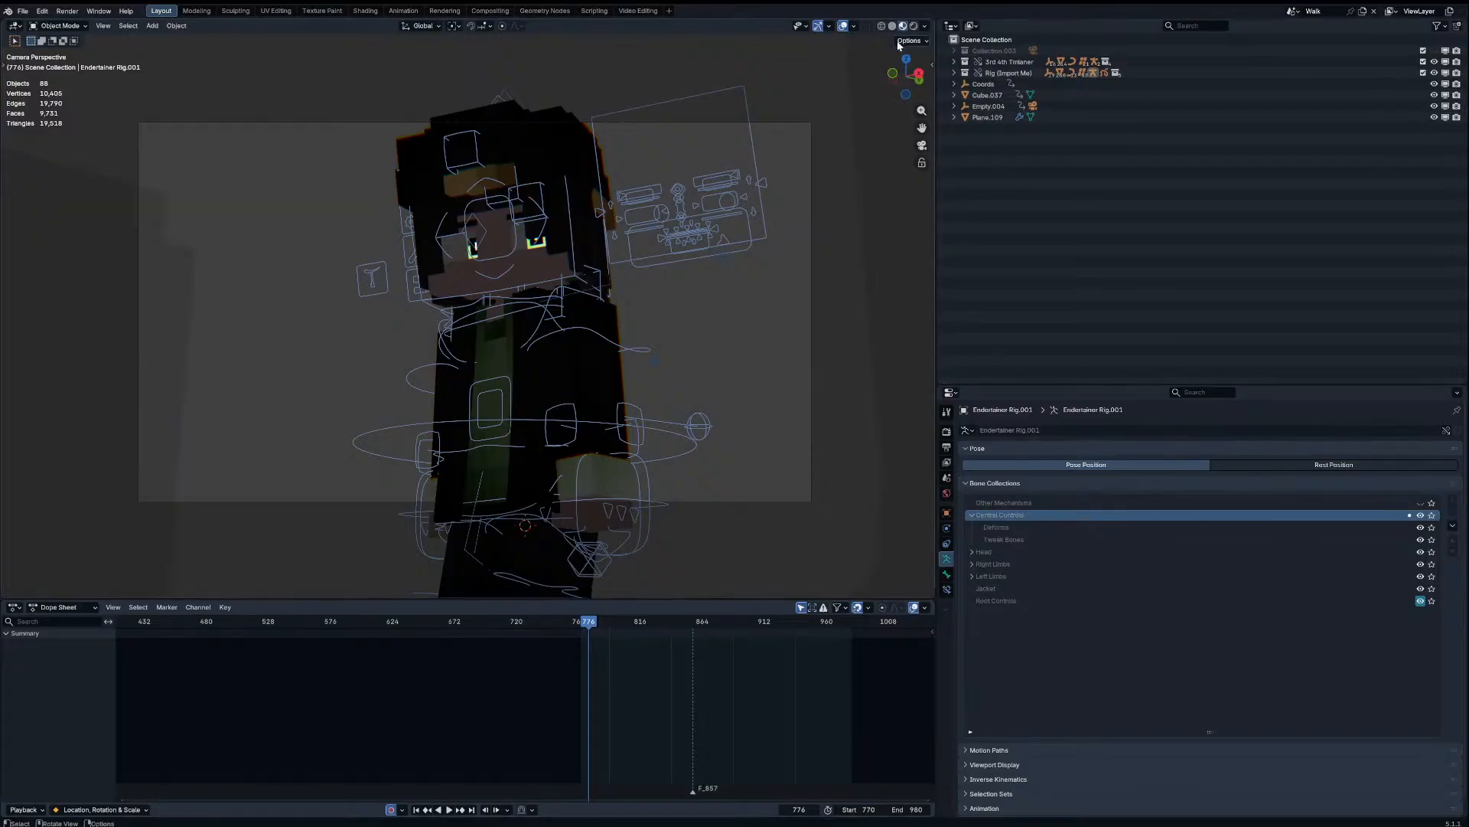
pyautogui.press('space')
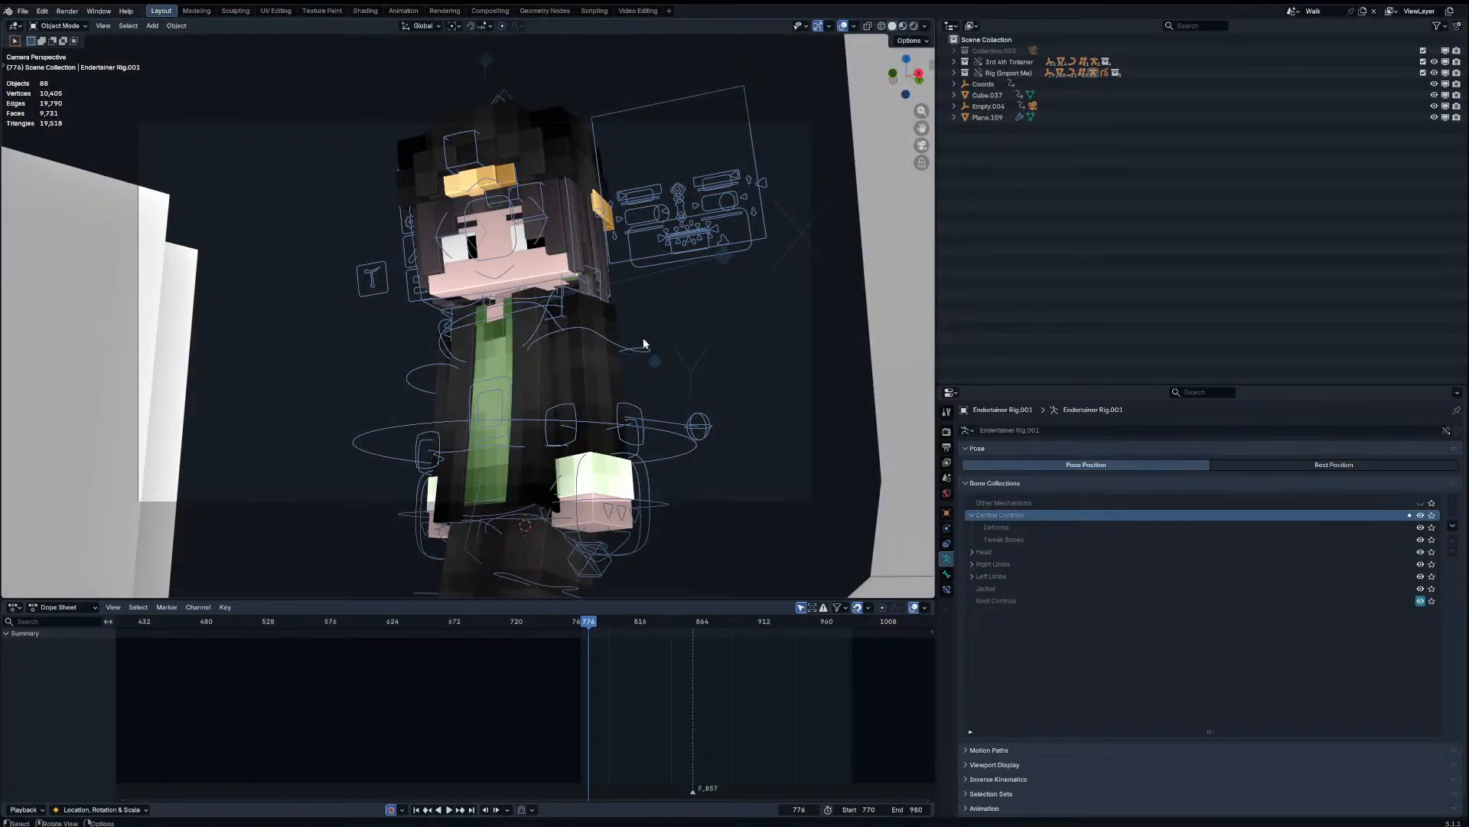
# Step: Select Empty.004 and try moving and rotating it to check how it controls the camera
pyautogui.click(592, 122)
pyautogui.press('KP_0')
pyautogui.moveTo(495, 259); pyautogui.dragTo(467, 234, button='middle')
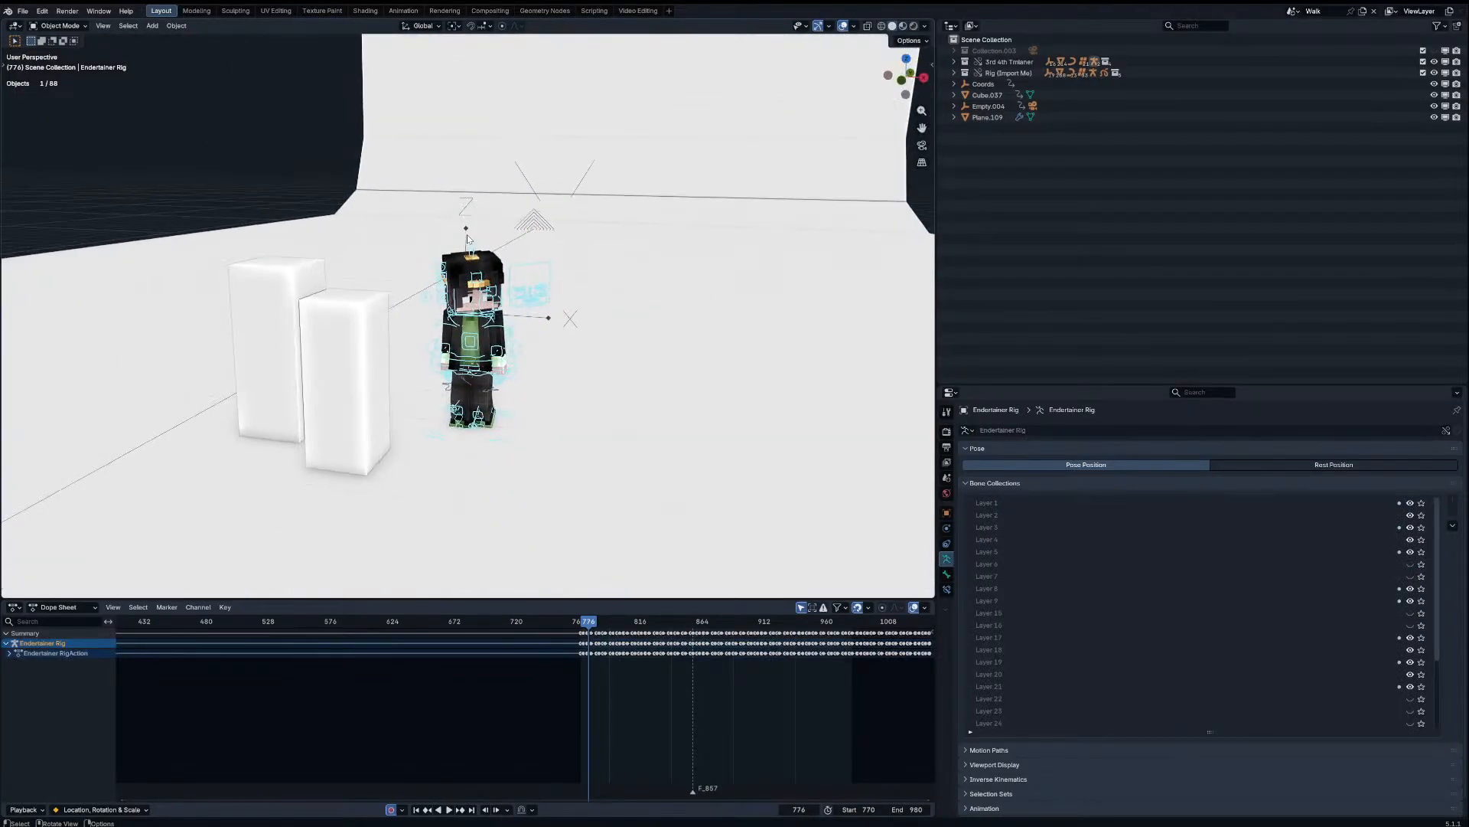
pyautogui.click(467, 233)
pyautogui.press('g')
pyautogui.rightClick(467, 232)
pyautogui.press('KP_0')
pyautogui.press('r')
pyautogui.press('r')
pyautogui.press('Escape')
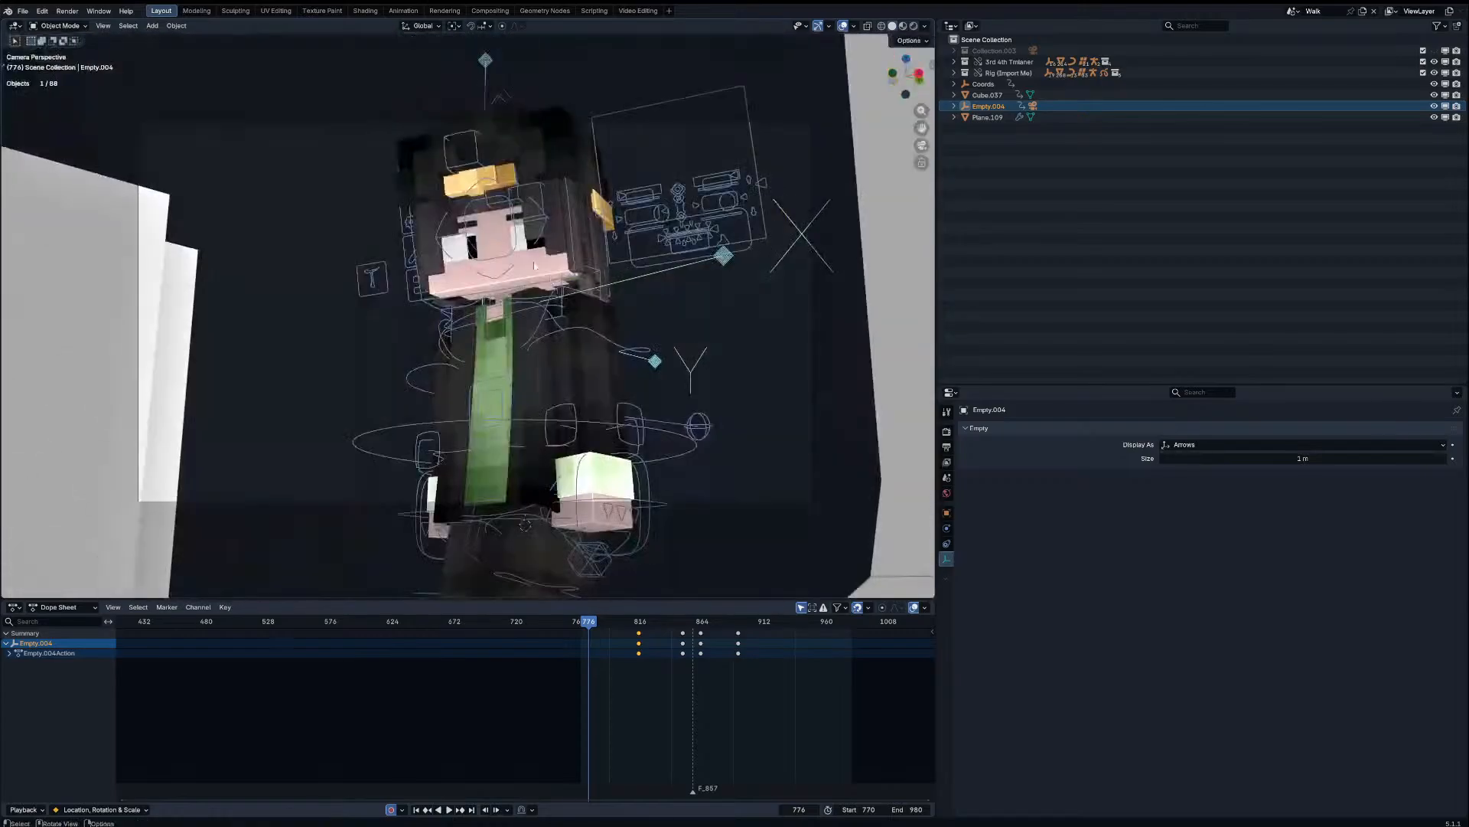
# Step: Exclude the two existing character collections from the view layer and play back Empty.004's camera animation
pyautogui.click(1423, 61)
pyautogui.click(1423, 72)
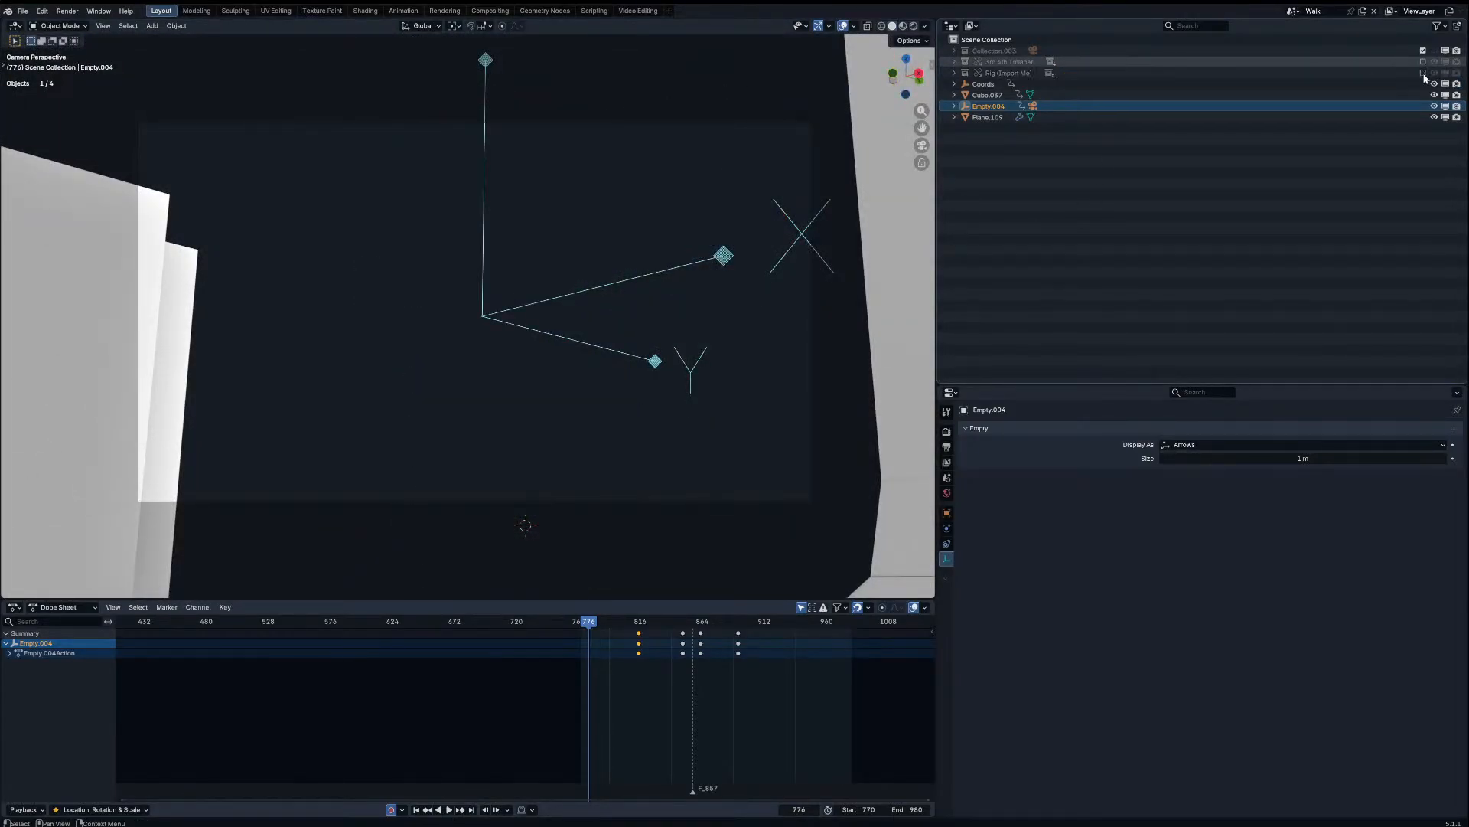
pyautogui.press('space')
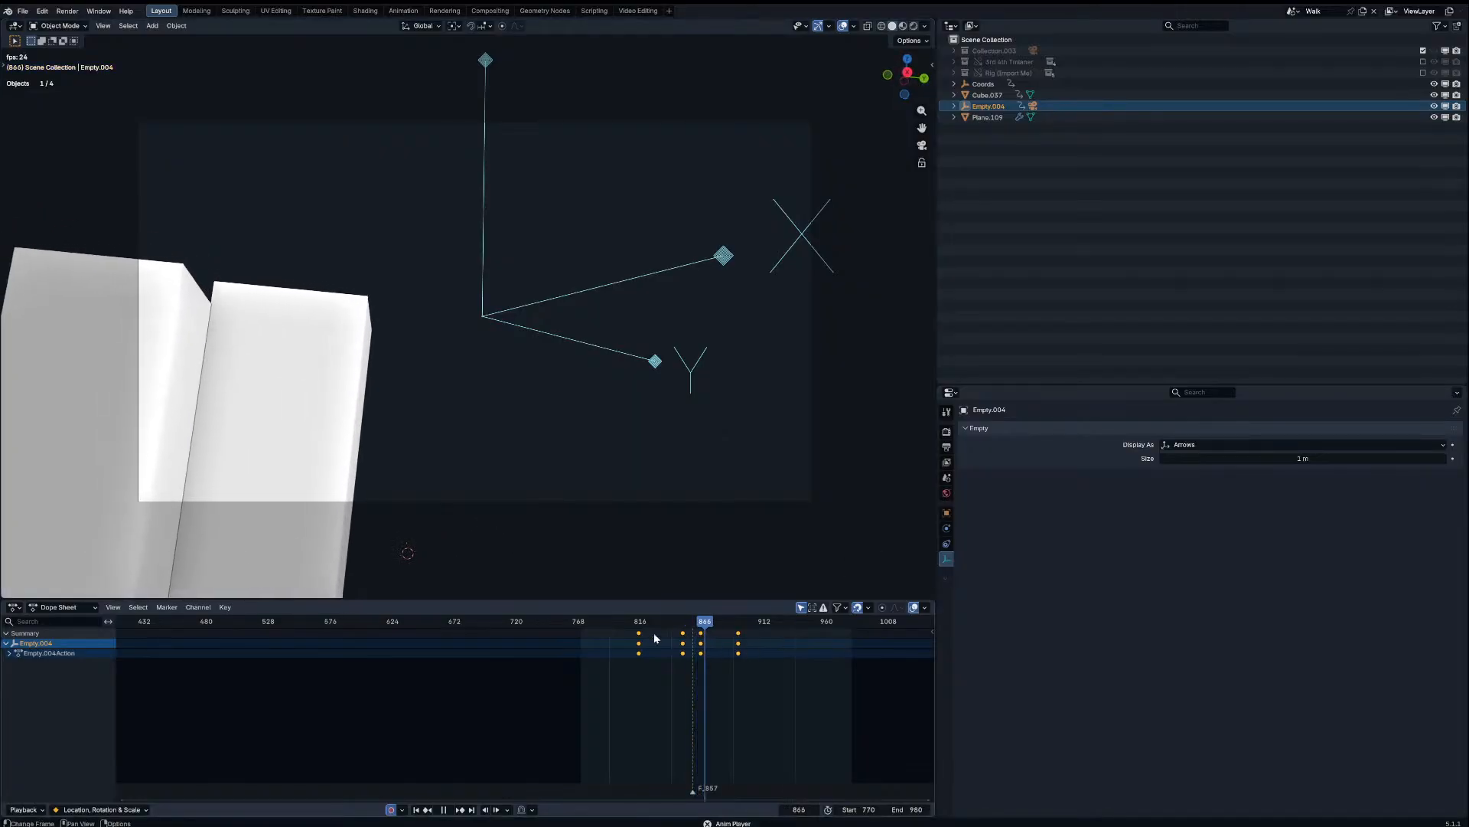
pyautogui.click(553, 625)
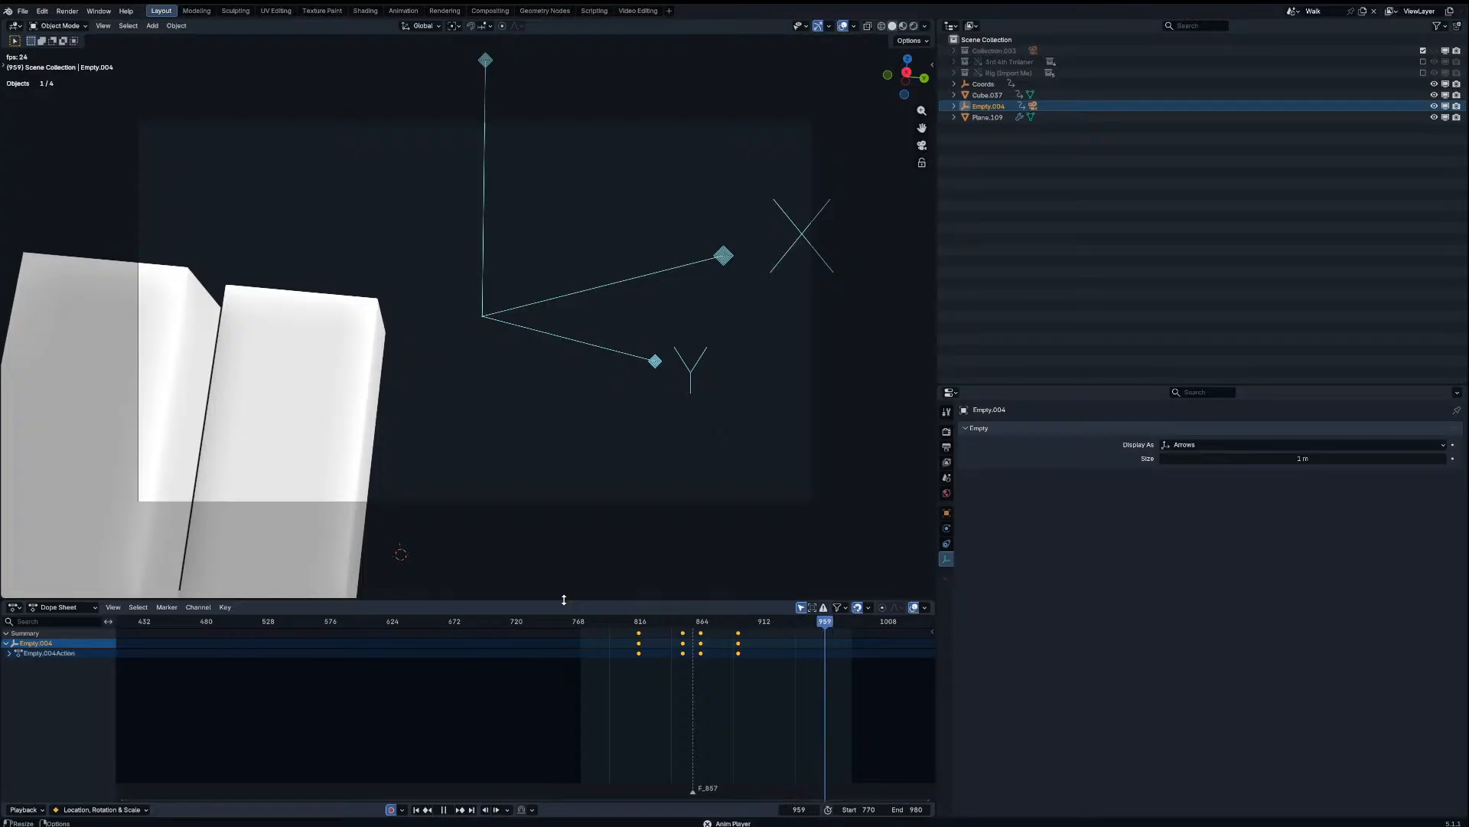
pyautogui.press('space')
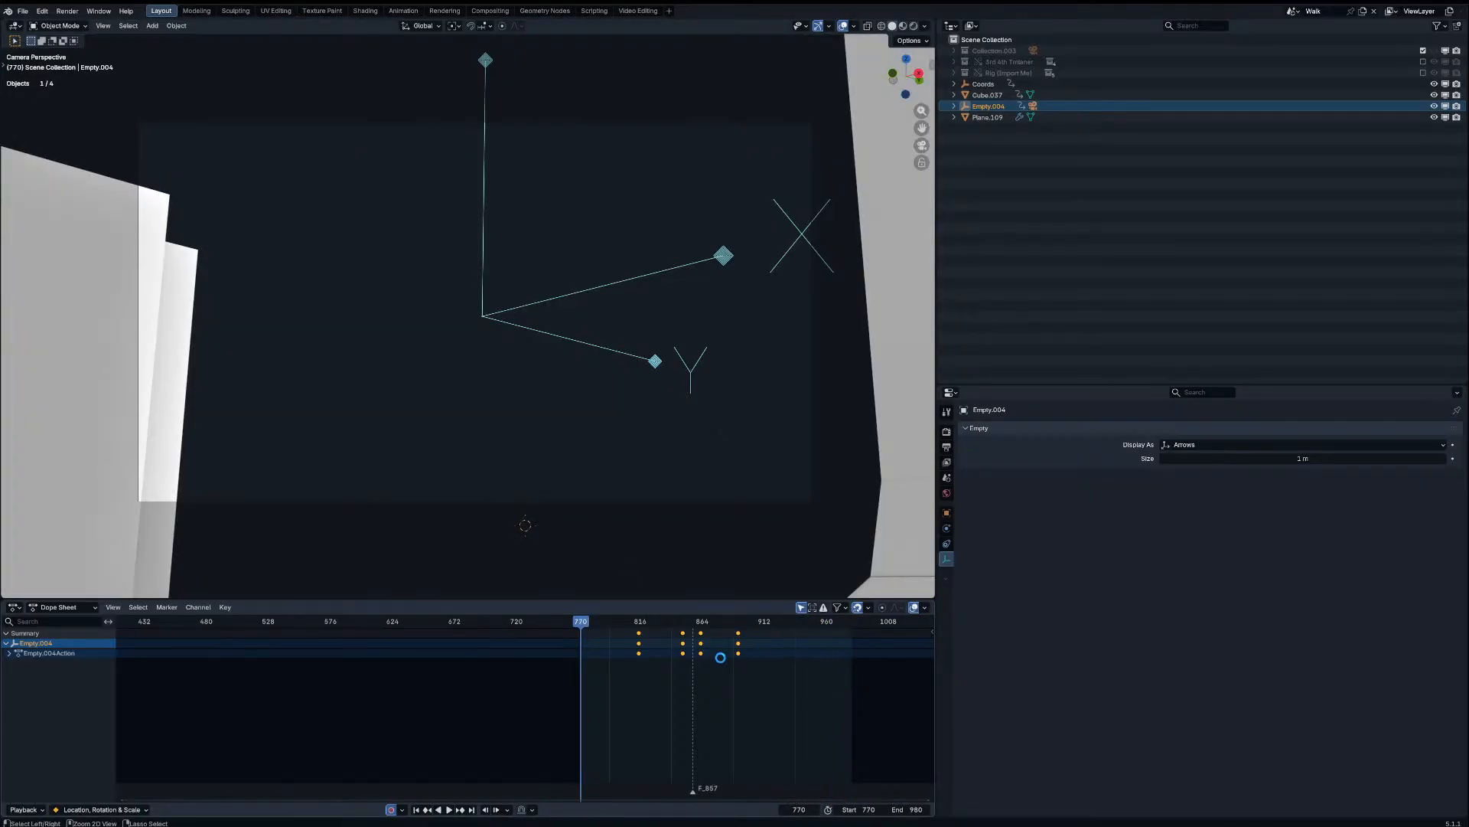
# Step: Save the file and paste the copied Fyoncle character rig into the Scene Collection
pyautogui.hotkey('ctrl', 's')
pyautogui.scroll(-3, 549, 399)
pyautogui.scroll(2, 550, 398)
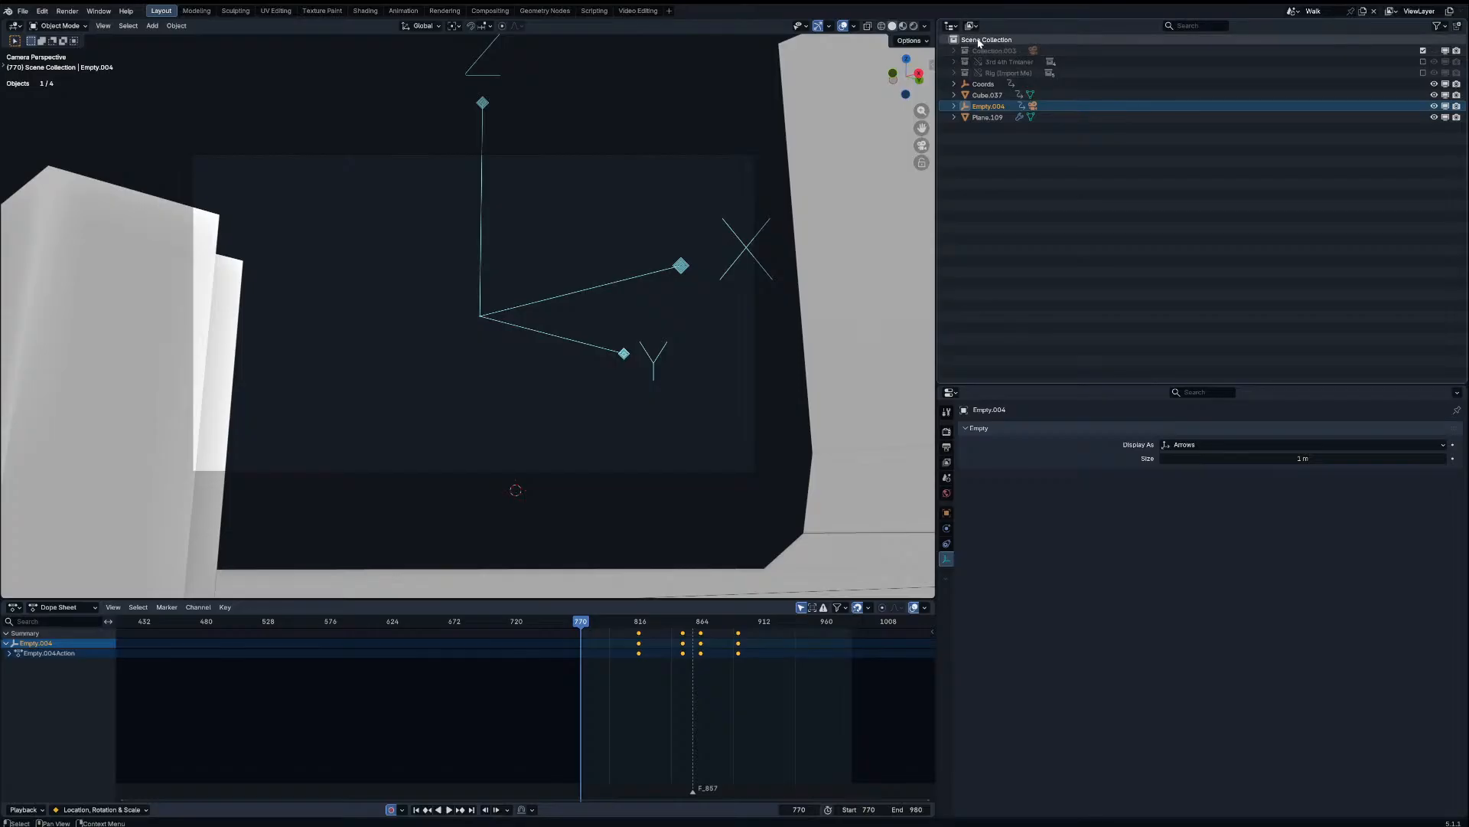
pyautogui.click(979, 42)
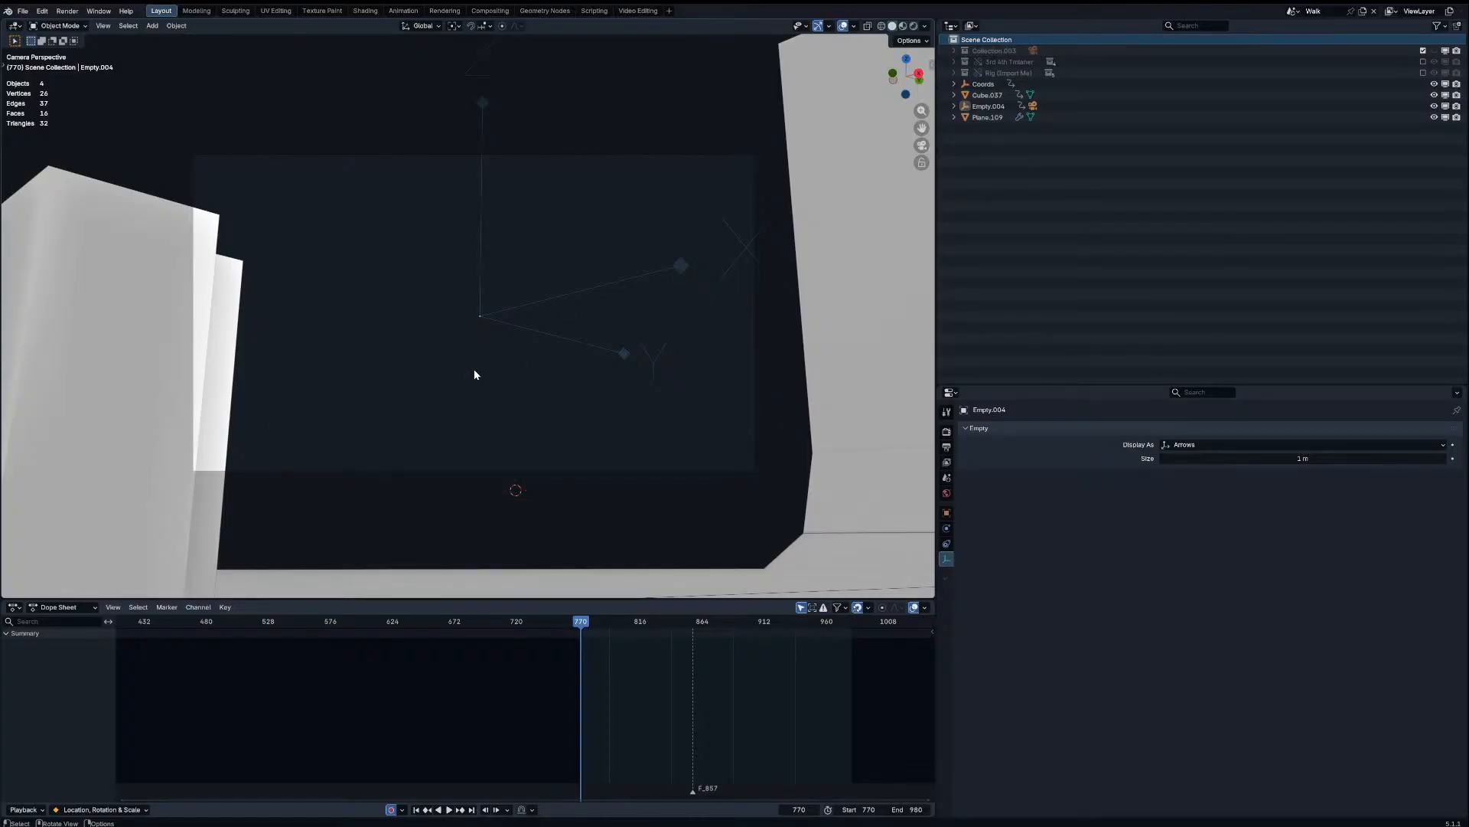
pyautogui.hotkey('ctrl', 'v')
pyautogui.scroll(-2, 486, 361)
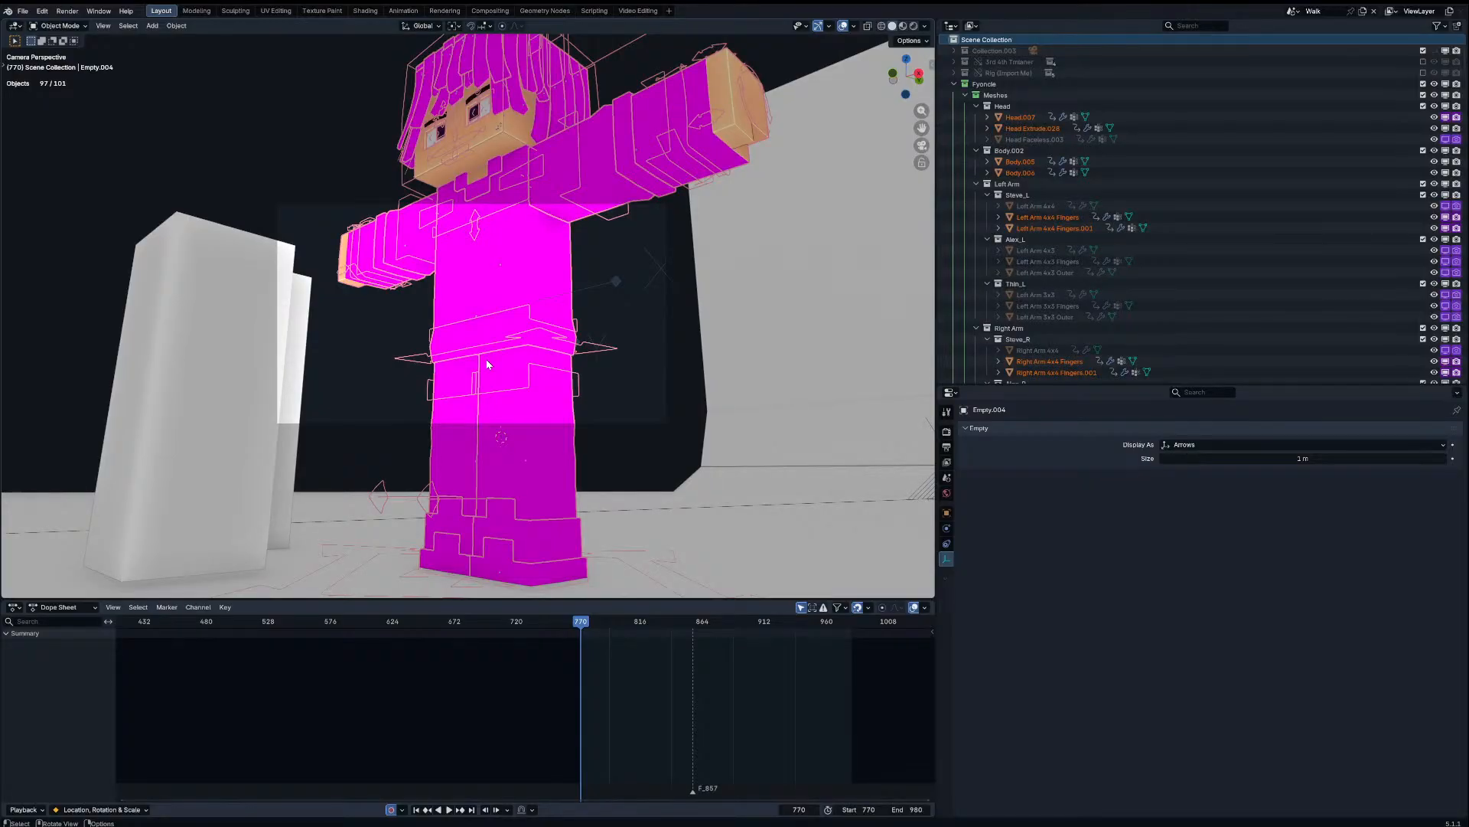
# Step: Select the character's body mesh and open Fyoncle Skin.png in an Image Editor
pyautogui.click(537, 270)
pyautogui.click(951, 26)
pyautogui.click(987, 84)
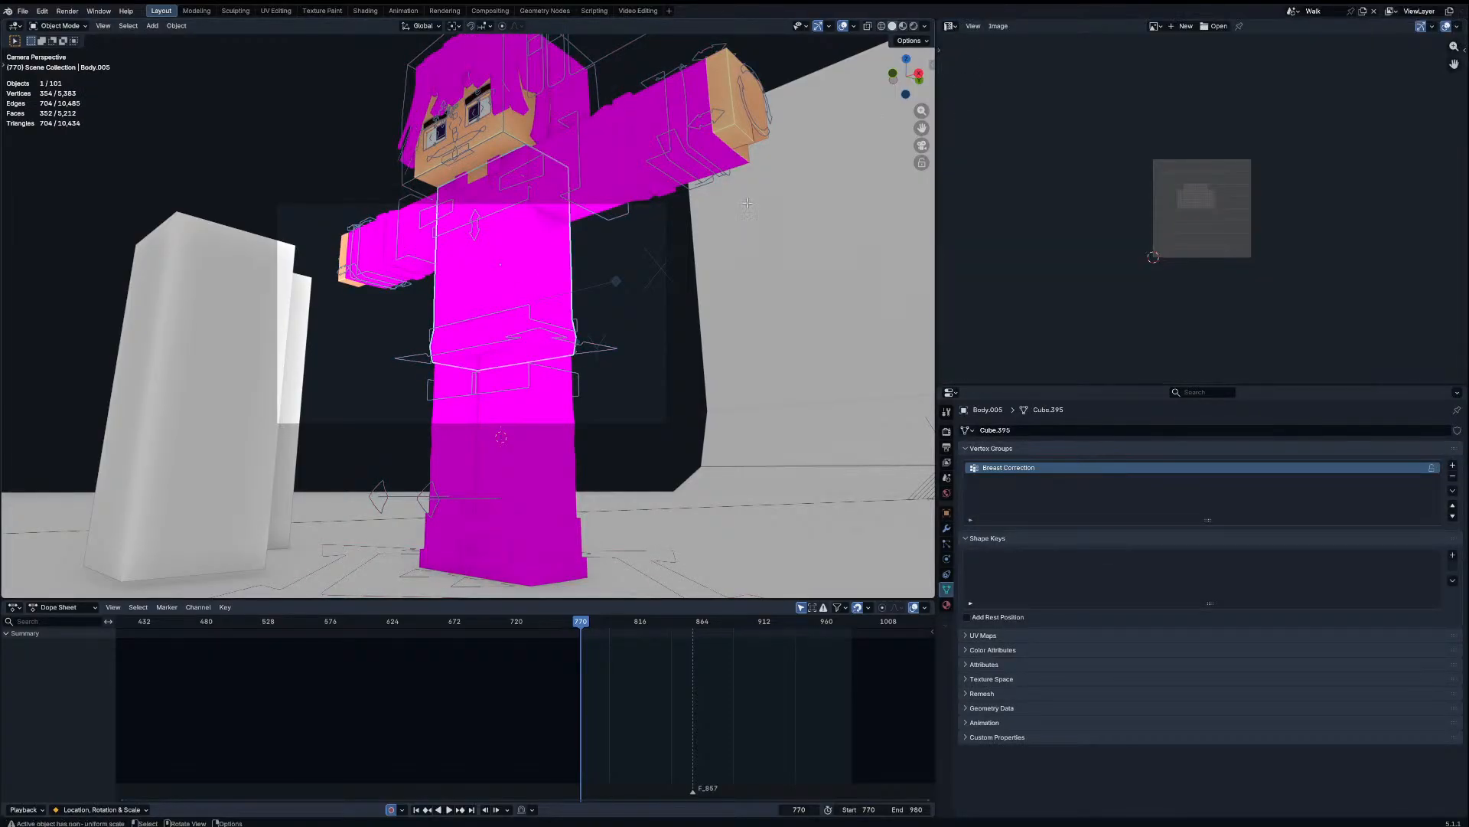
pyautogui.click(998, 26)
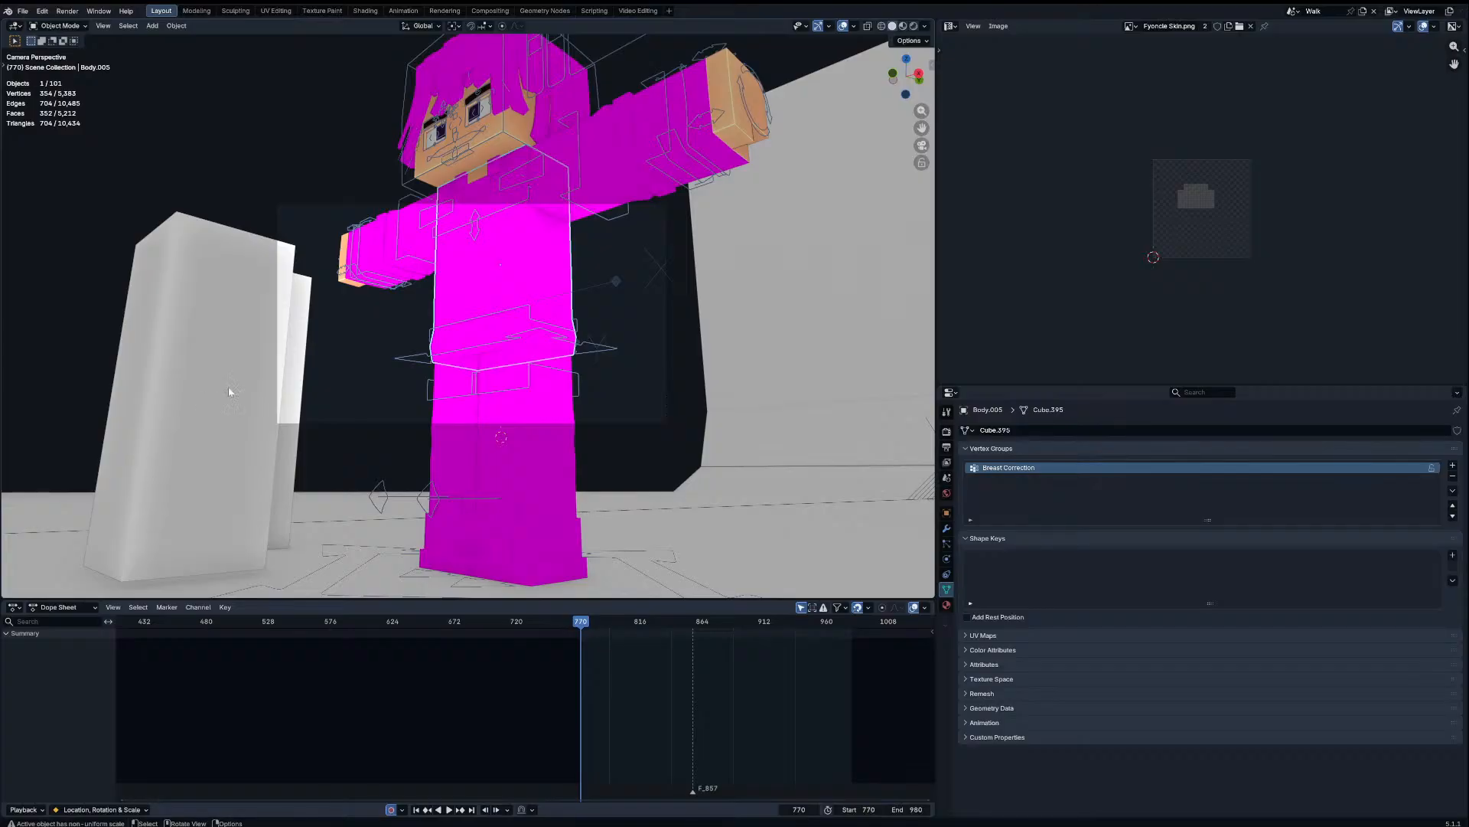
# Step: Delete the white pillars standing beside the character
pyautogui.click(596, 344)
pyautogui.moveTo(596, 344); pyautogui.dragTo(497, 322, button='middle')
pyautogui.scroll(-5, 405, 351)
pyautogui.click(436, 318)
pyautogui.press('x')
pyautogui.click(439, 315)
# Step: Select Empty.004, try scaling it in camera view, and view the character on the backdrop from outside the camera
pyautogui.click(497, 322)
pyautogui.click(496, 318)
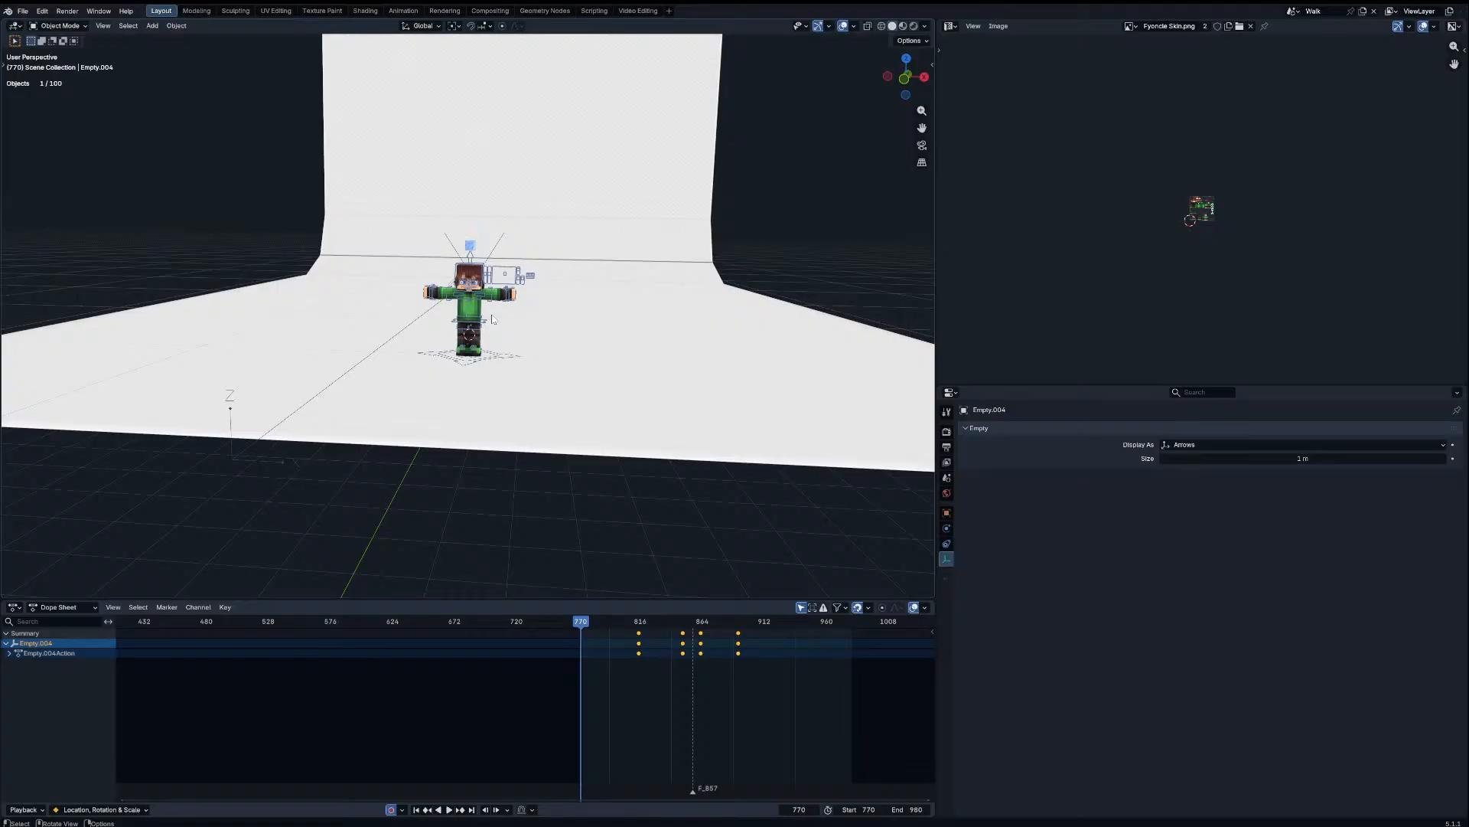
pyautogui.press('KP_0')
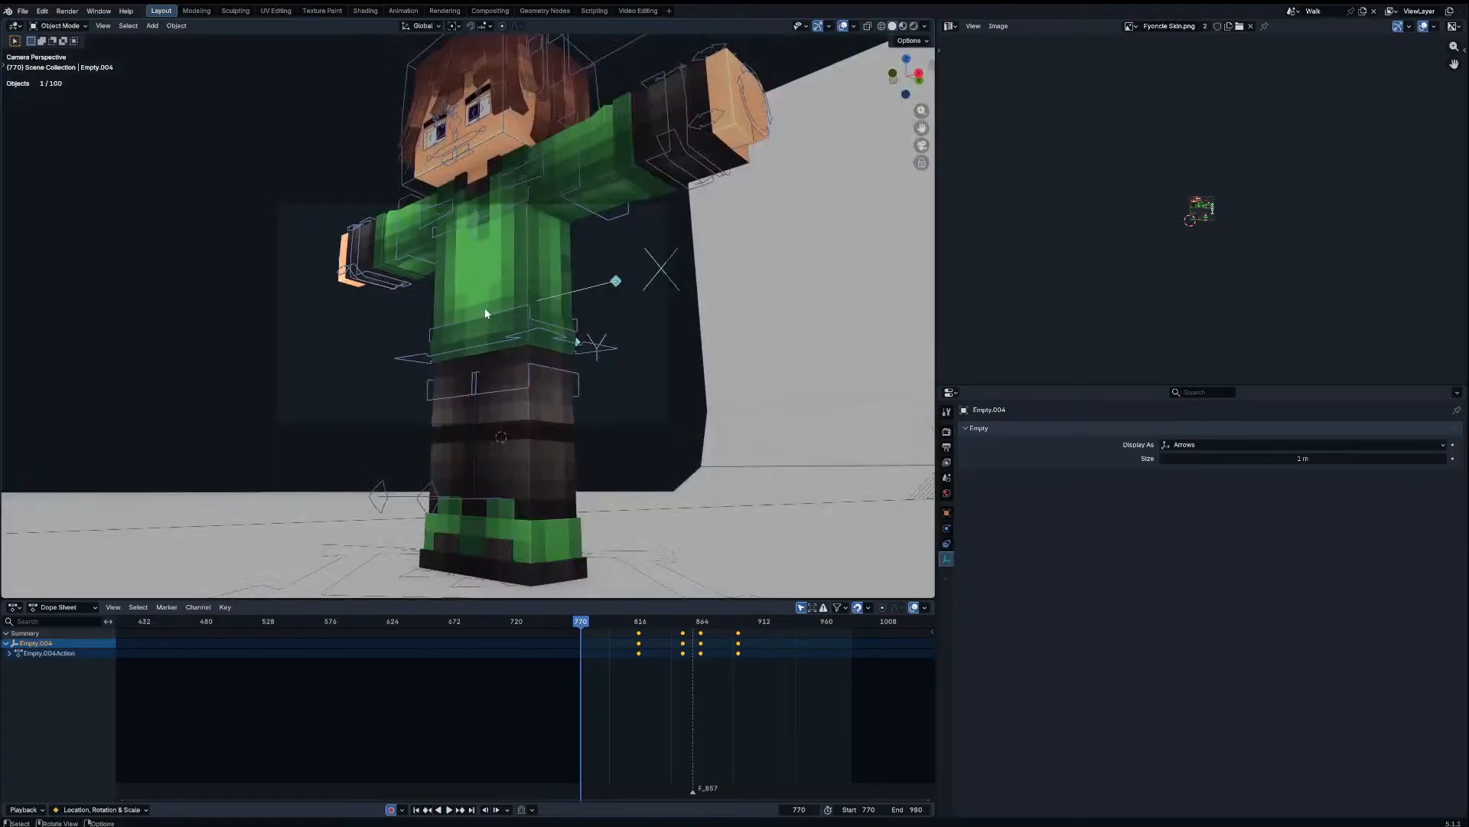
pyautogui.press('s')
pyautogui.rightClick(705, 334)
pyautogui.moveTo(705, 336); pyautogui.dragTo(735, 359, button='middle')
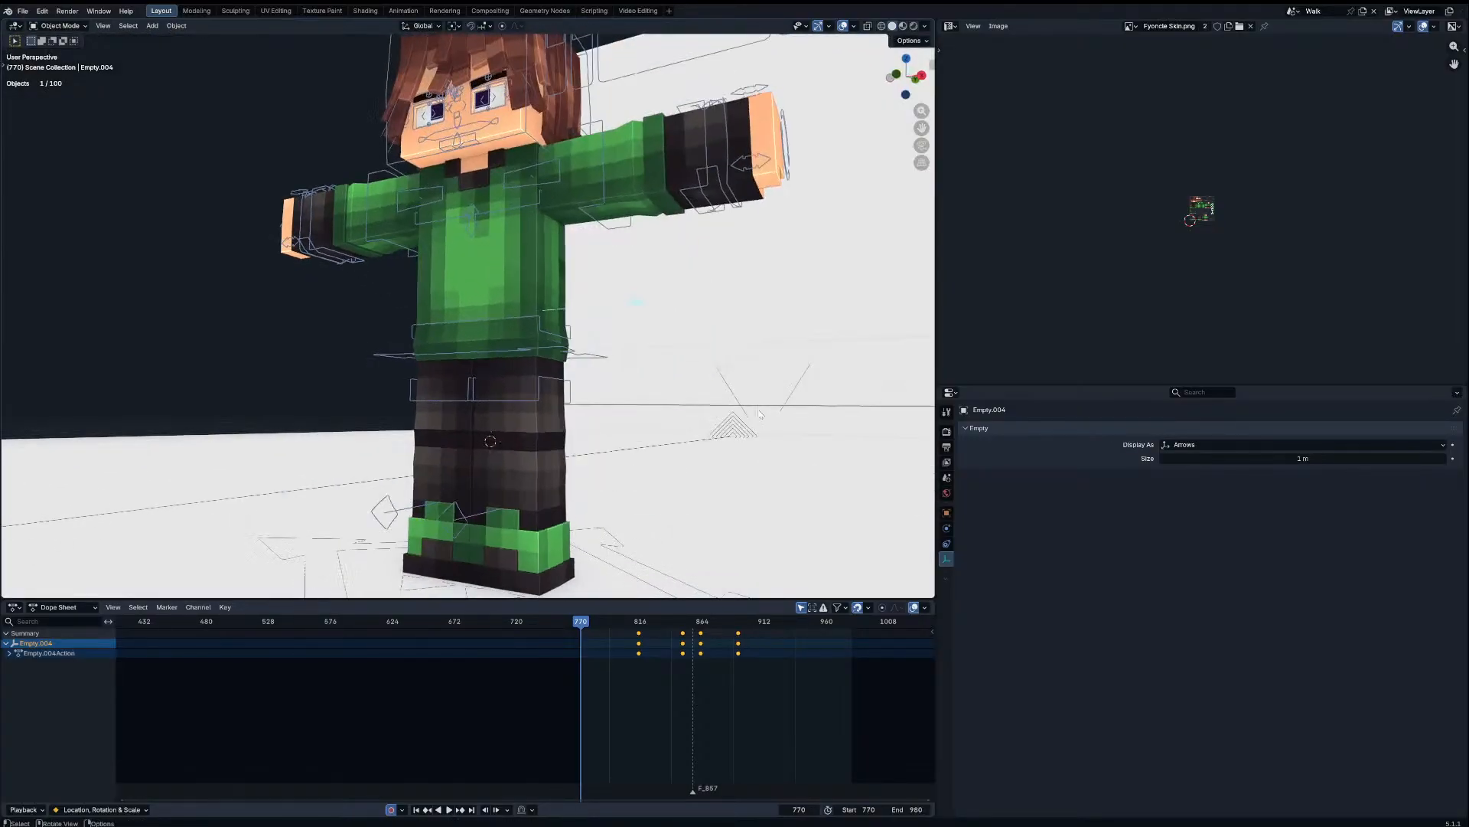
pyautogui.scroll(-6, 688, 337)
pyautogui.moveTo(612, 305); pyautogui.dragTo(673, 311, button='middle')
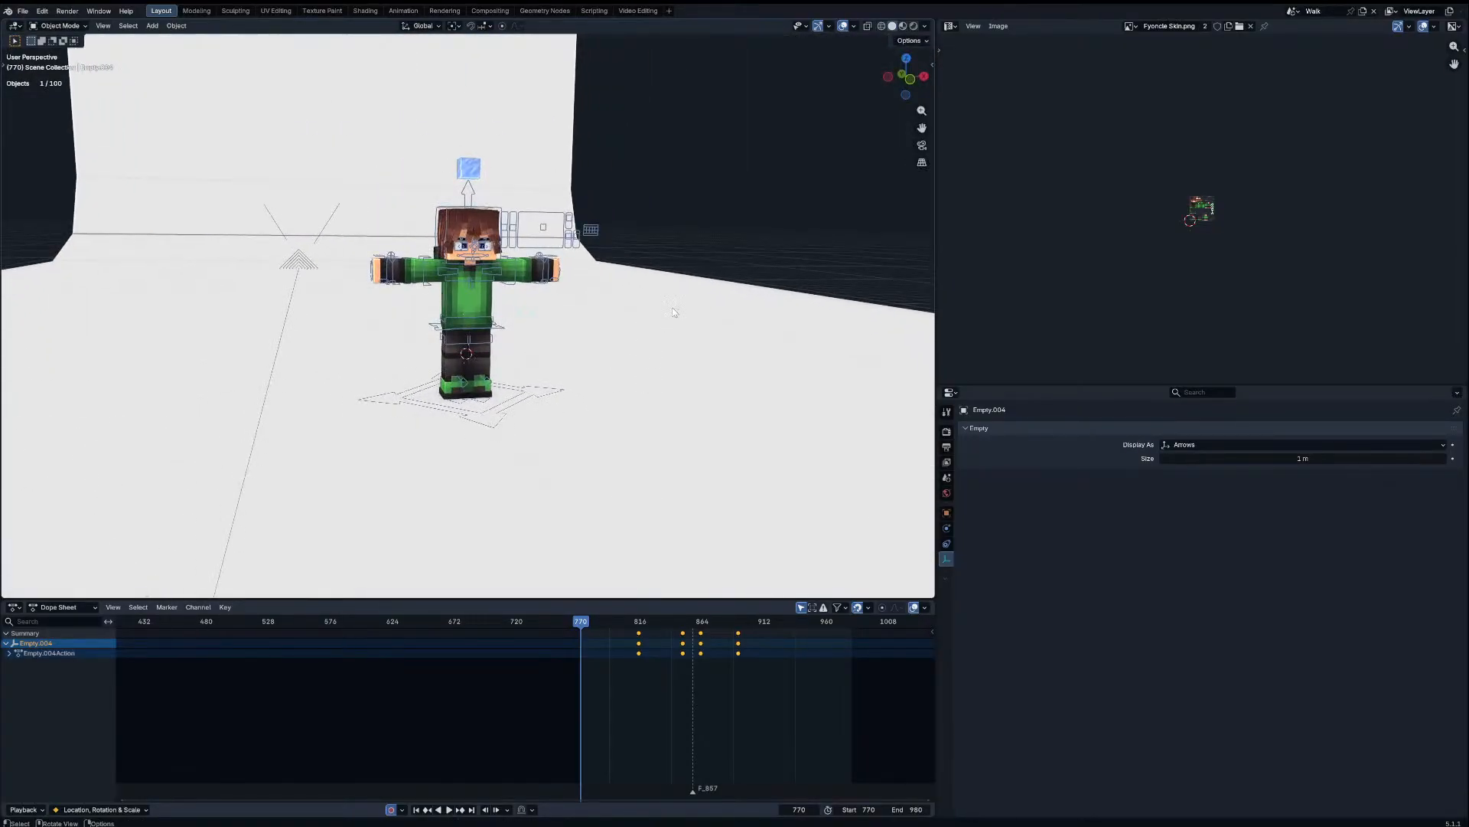
# Step: Switch the Image Editor area back to the Outliner and collapse the Fyoncle collection
pyautogui.click(951, 25)
pyautogui.click(1293, 57)
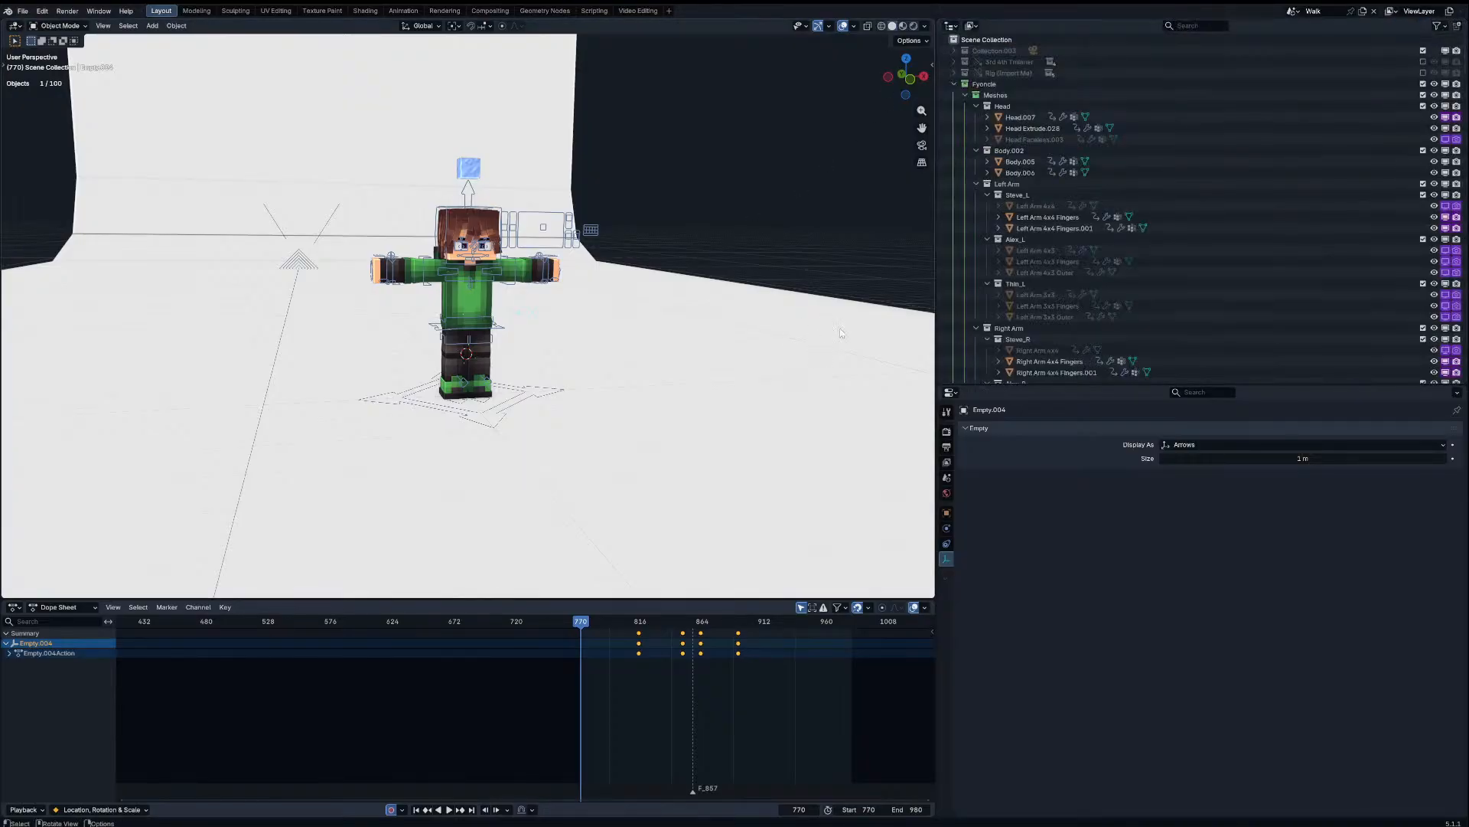
pyautogui.click(966, 95)
pyautogui.click(953, 84)
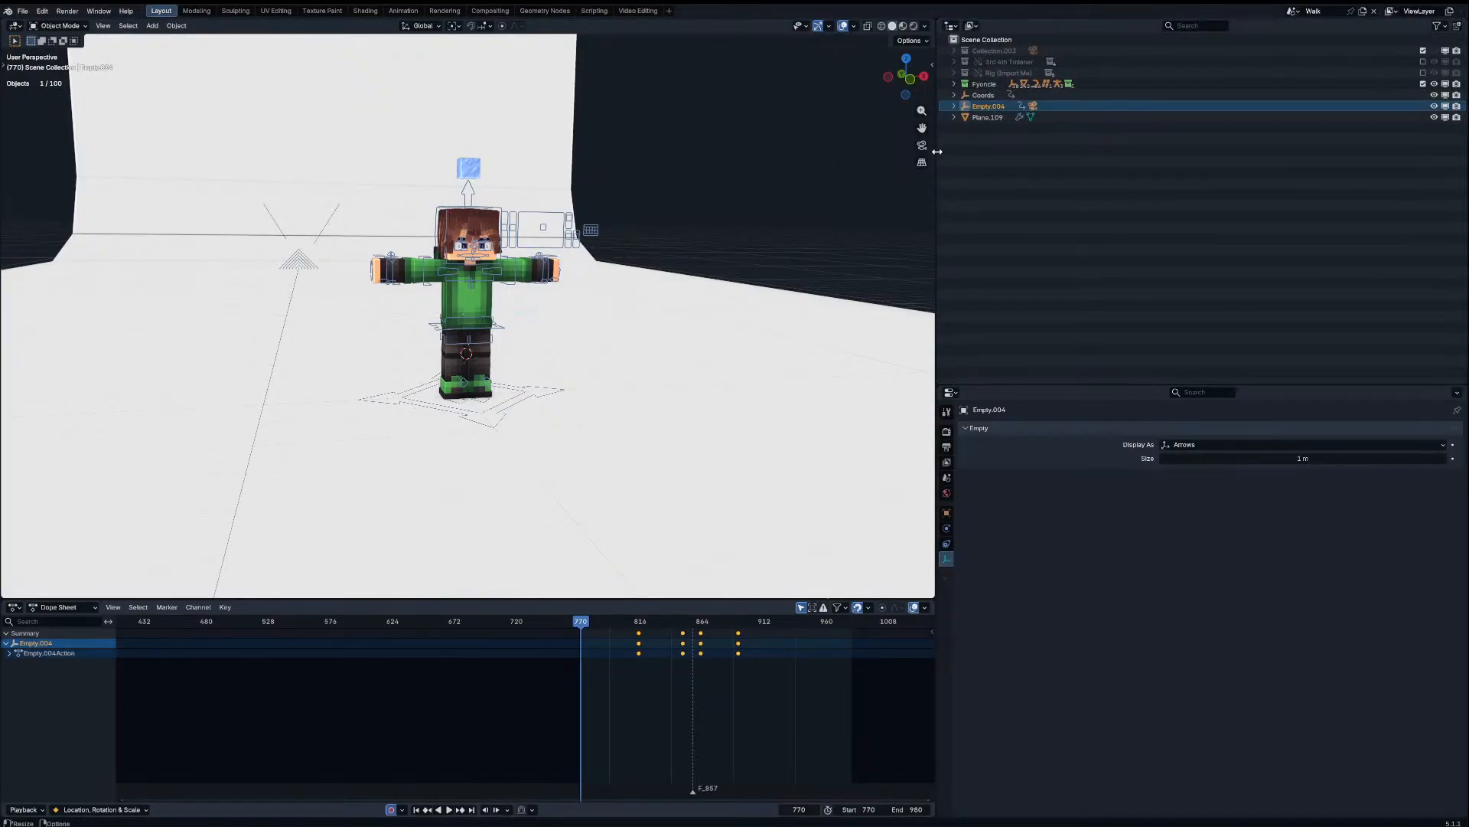
# Step: Select Camera.004 under Empty.004 and enable Collection.003 in the viewport to show the camera
pyautogui.moveTo(612, 304); pyautogui.dragTo(658, 307, button='middle')
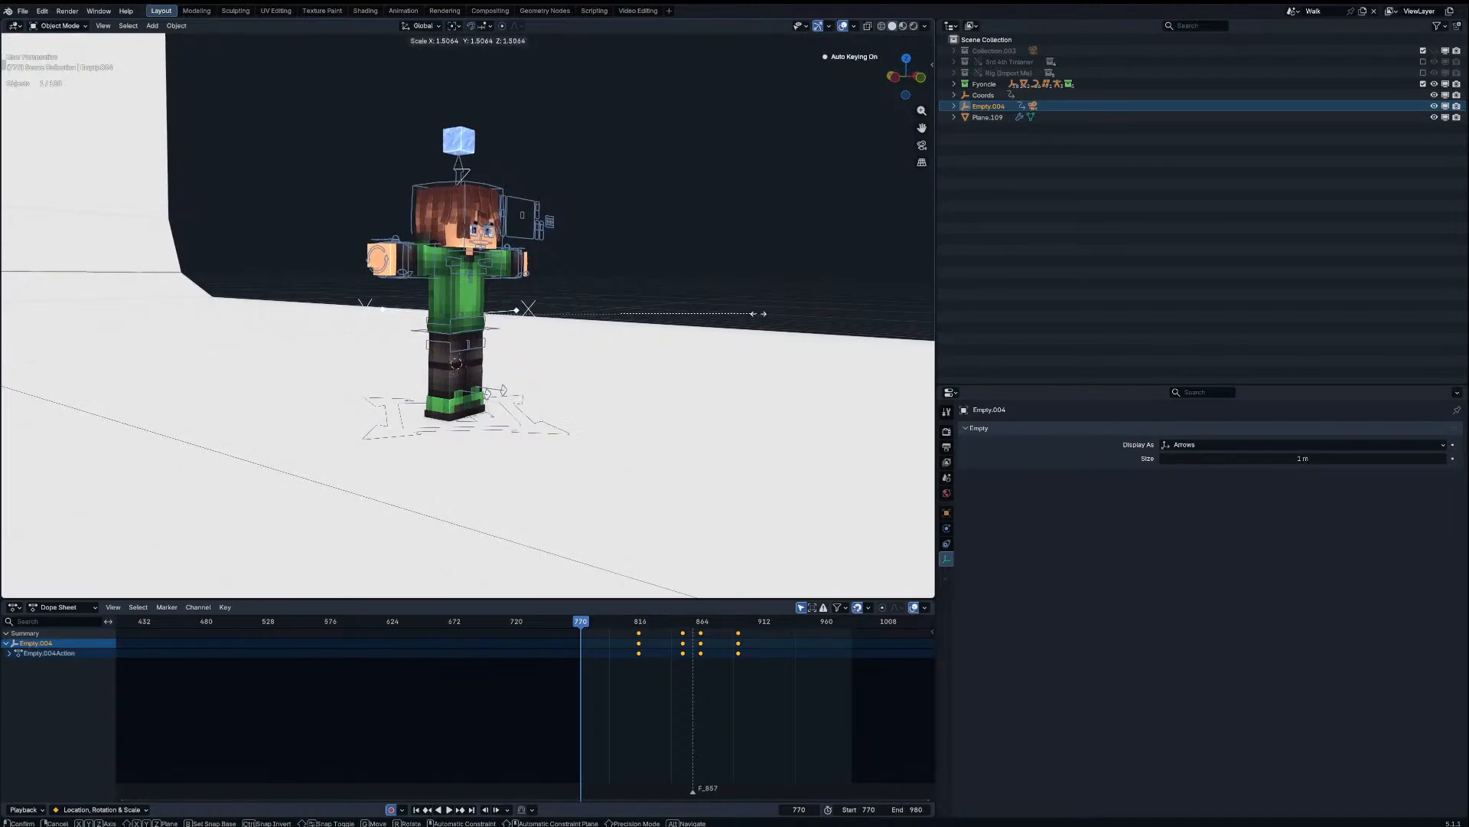
pyautogui.click(954, 105)
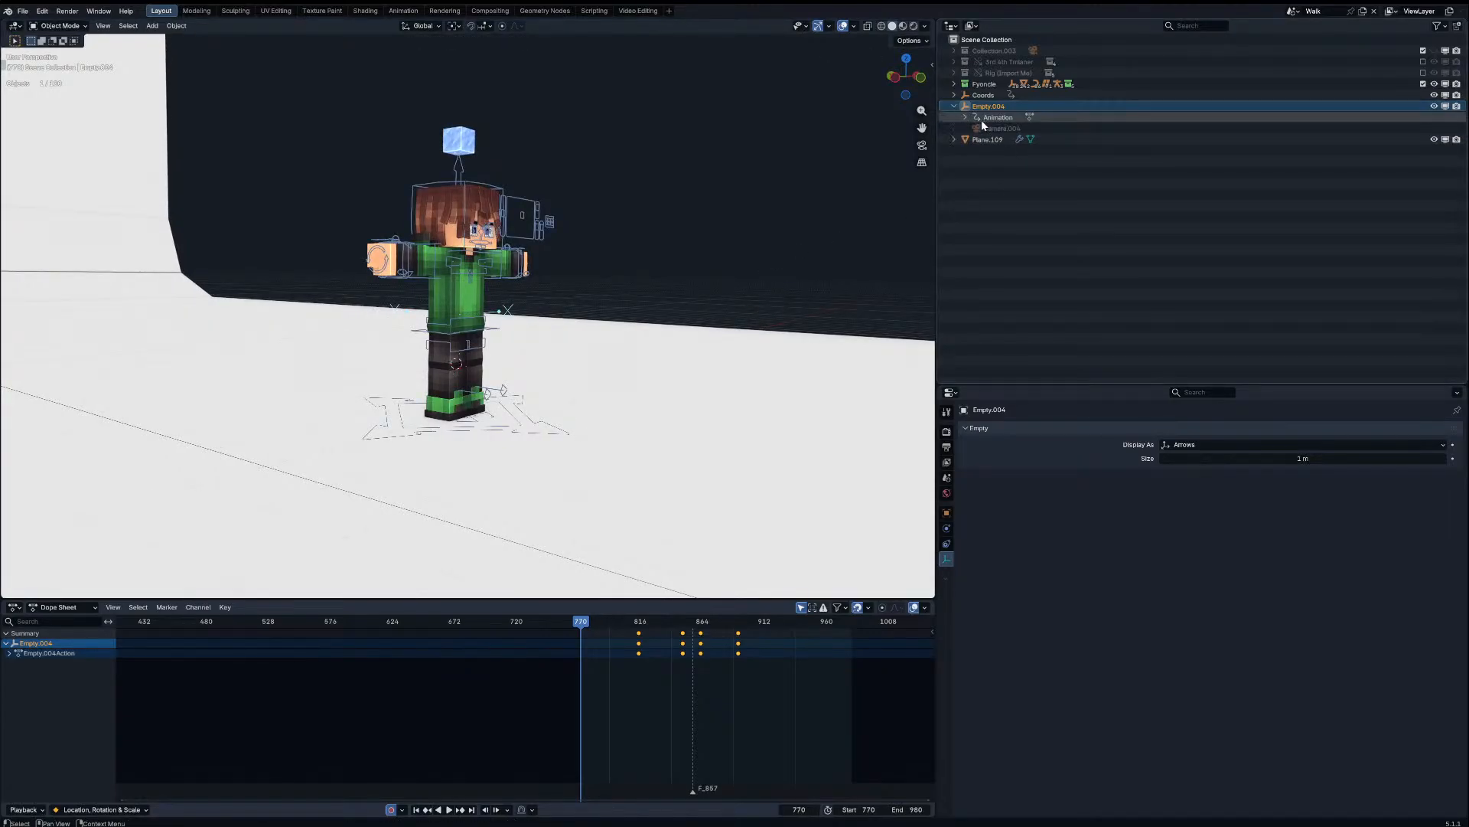
pyautogui.click(991, 128)
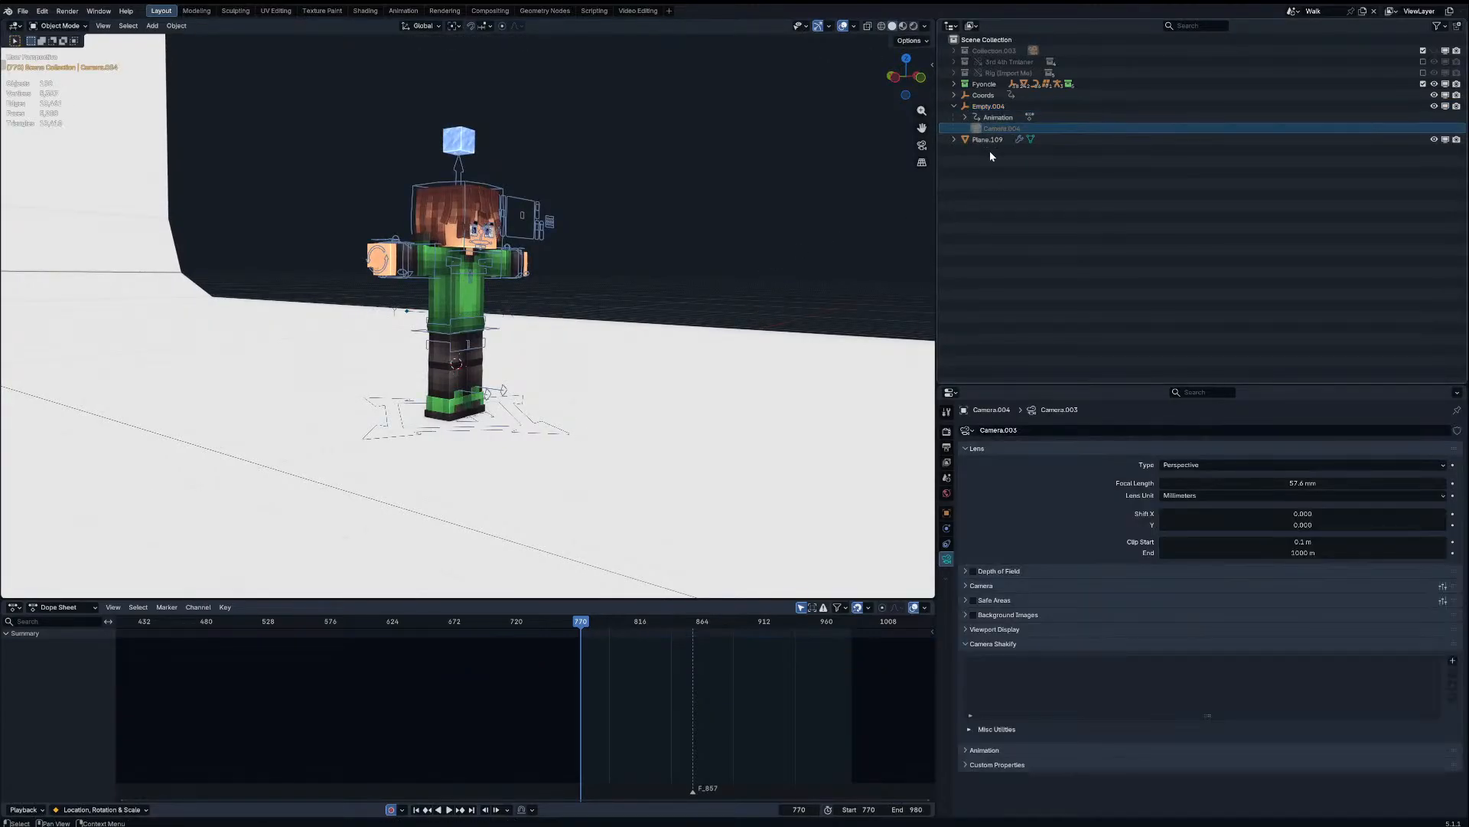
pyautogui.click(1444, 51)
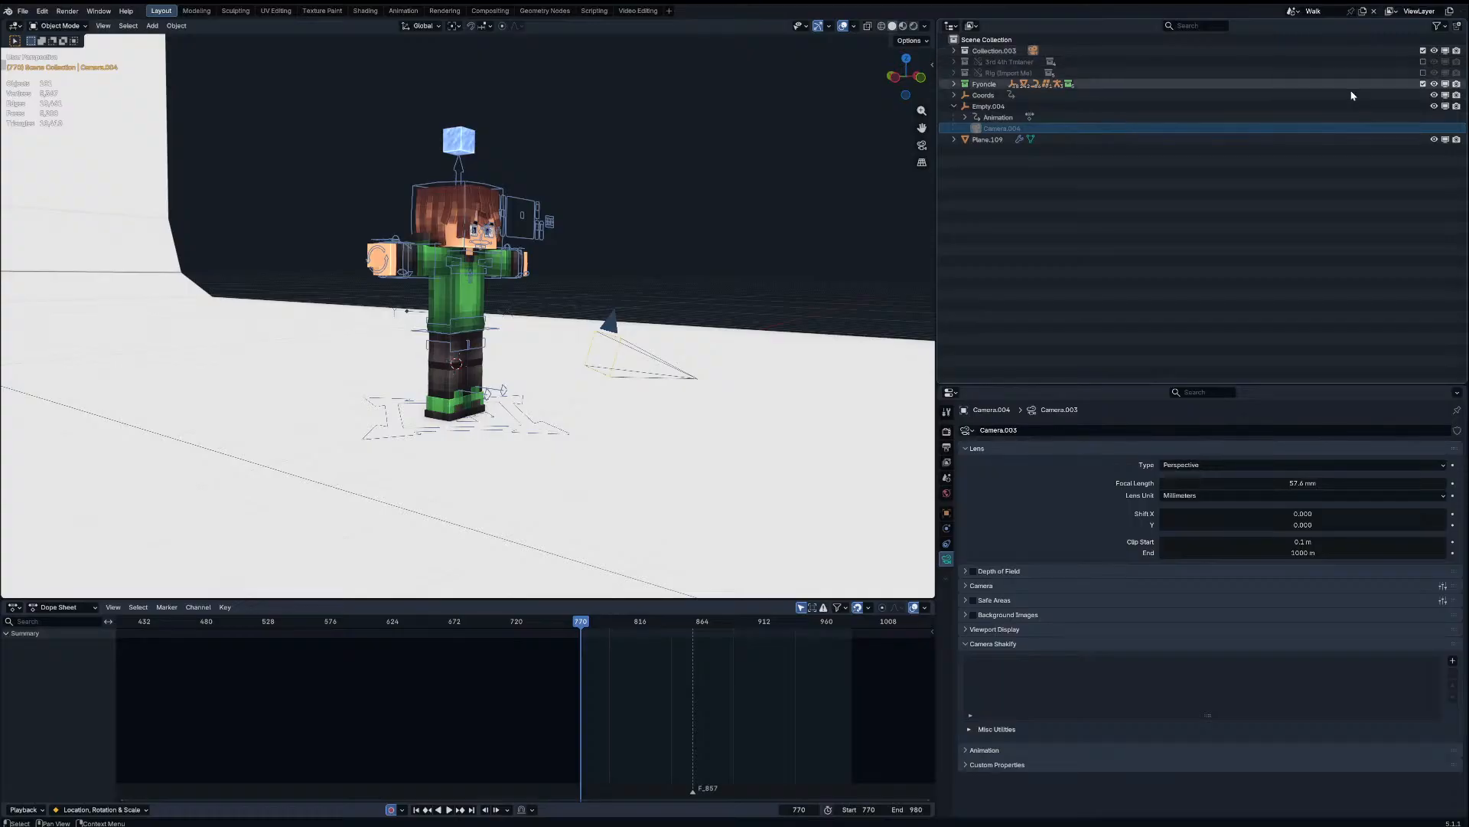
# Step: Move Empty.004 up to the character's upper body, then scale and rotate it along with its child camera
pyautogui.click(466, 320)
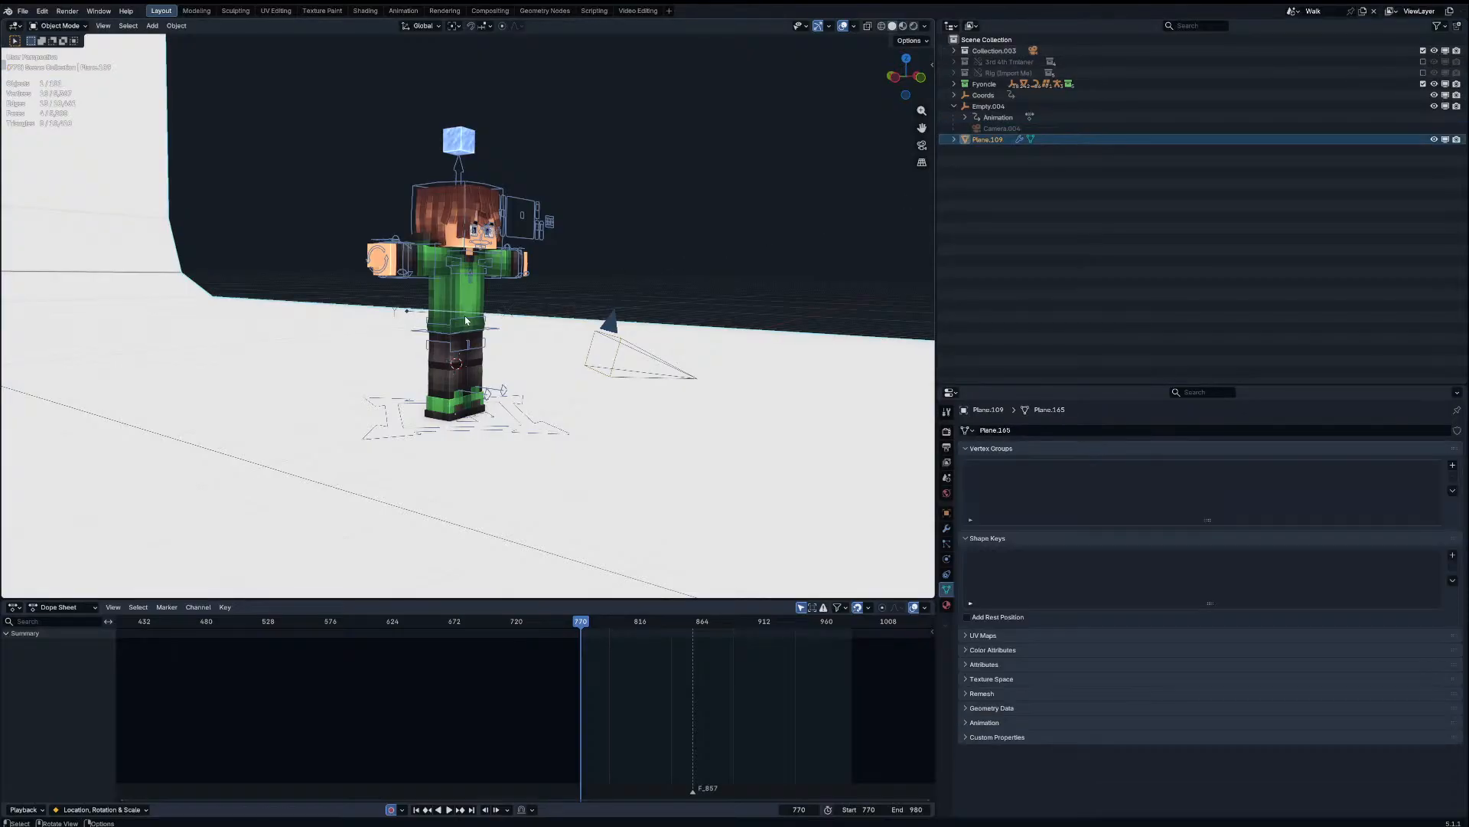
pyautogui.click(412, 310)
pyautogui.press('g')
pyautogui.press('z')
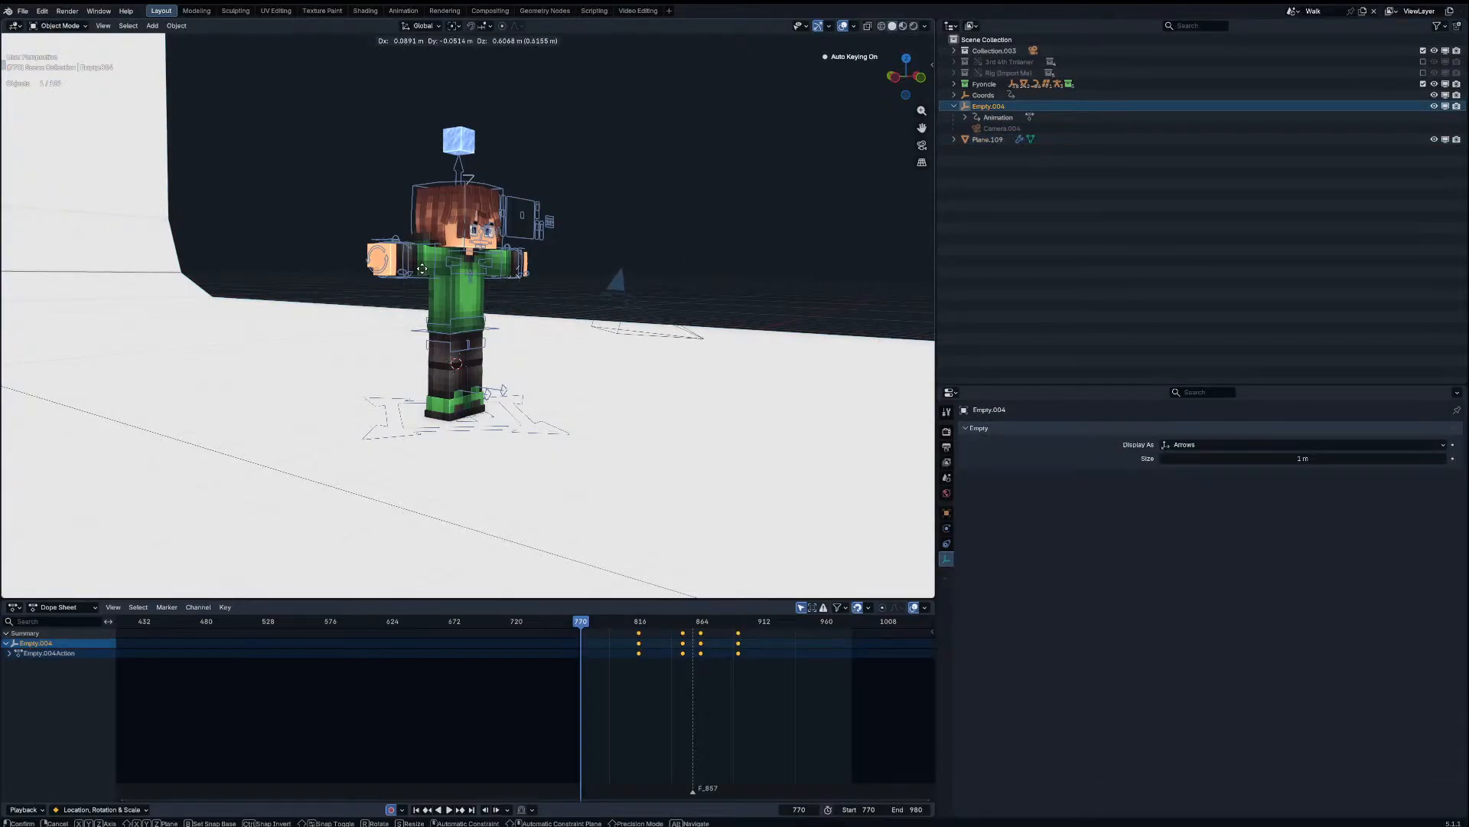
pyautogui.click(640, 269)
pyautogui.press('s')
pyautogui.click(785, 298)
pyautogui.press('r')
pyautogui.click(799, 261)
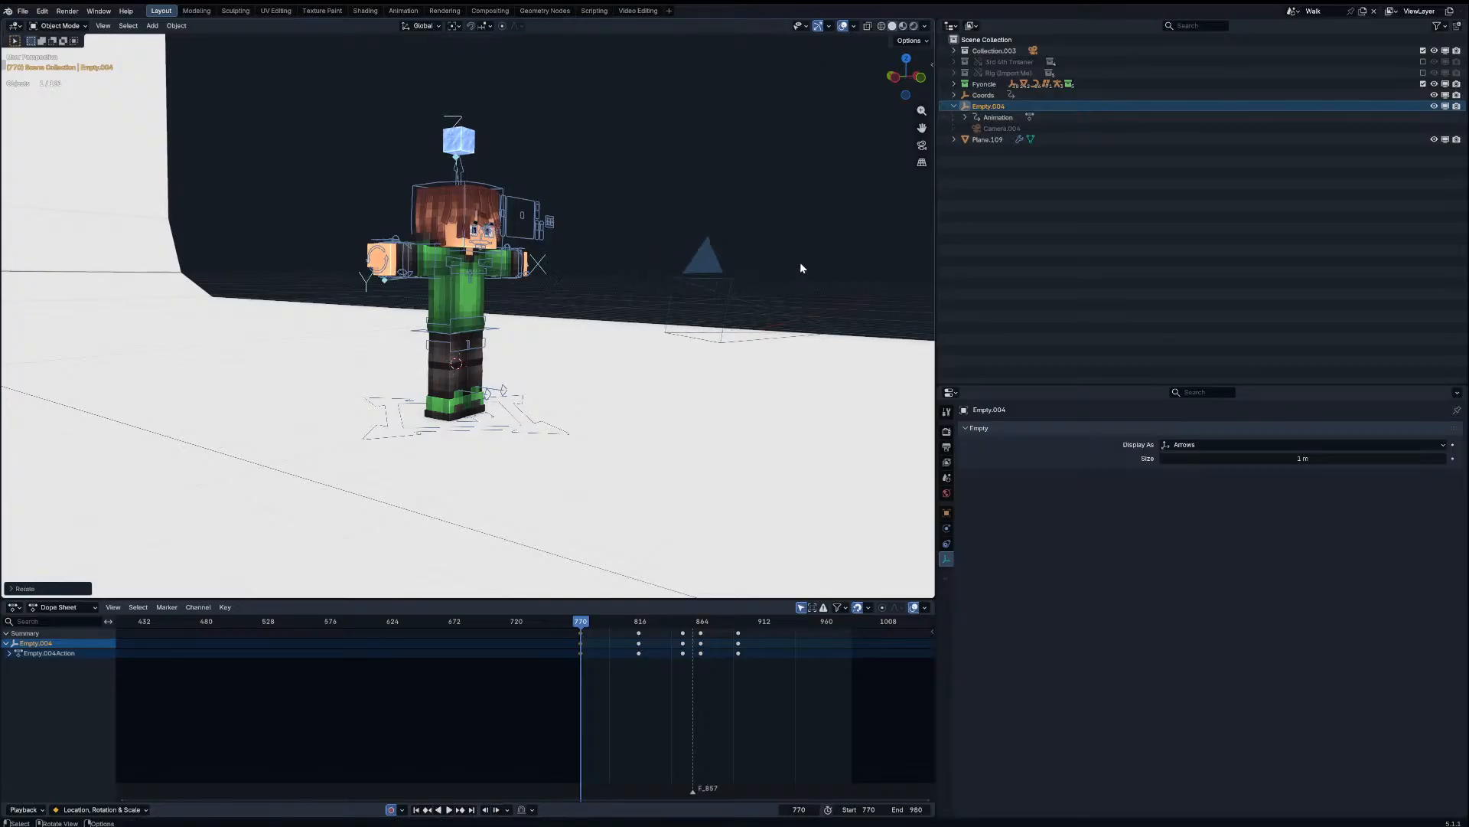
pyautogui.press('s')
pyautogui.click(842, 274)
# Step: Return to the camera view and delete all of Empty.004's existing keyframes
pyautogui.moveTo(842, 273); pyautogui.dragTo(777, 251, button='middle')
pyautogui.press('KP_0')
pyautogui.press('a')
pyautogui.press('x')
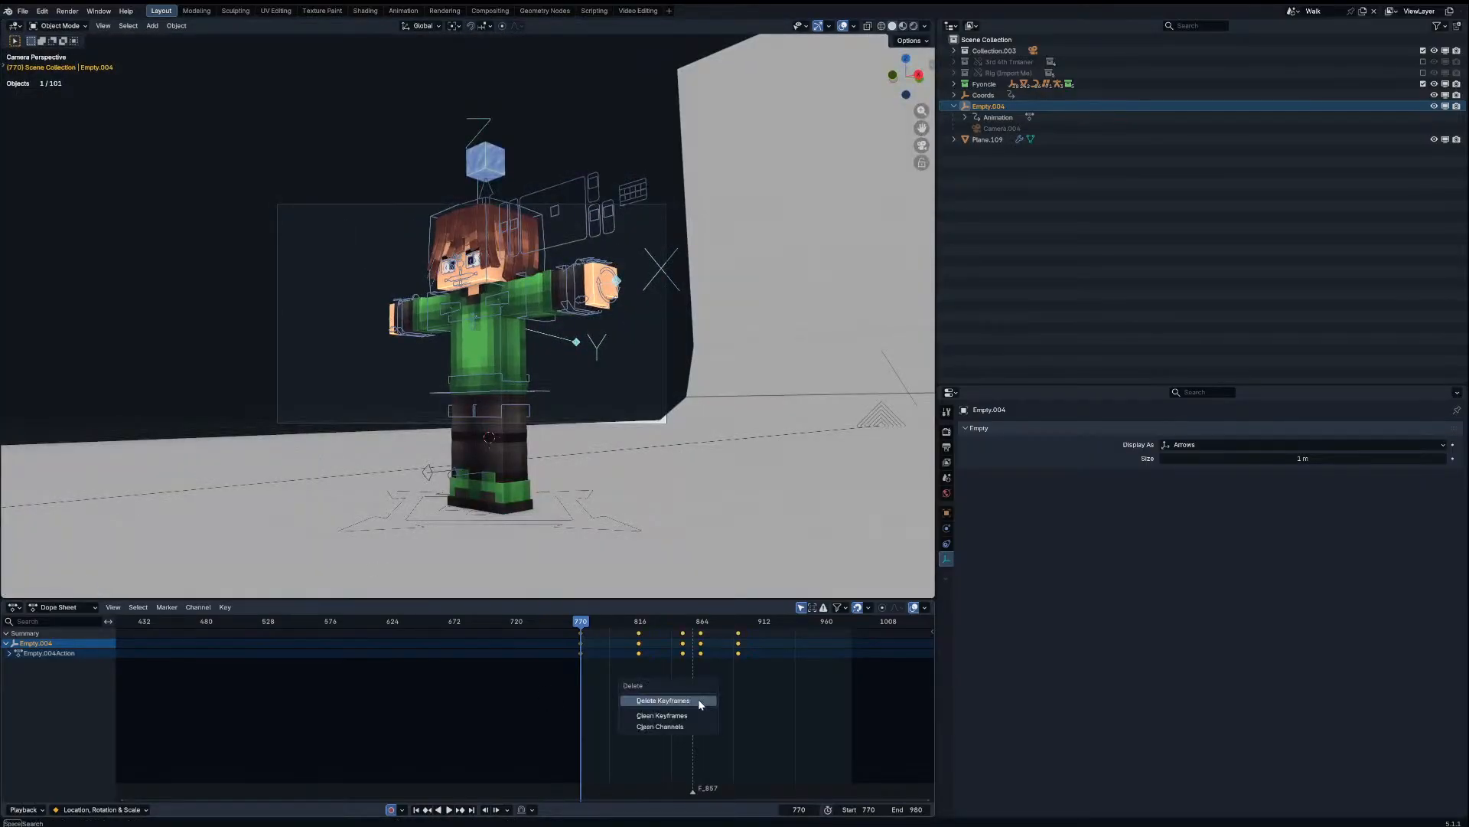
pyautogui.click(698, 699)
# Step: Rotate Empty.004 at frame 770 to re-angle the camera view on the character, check playback and save the file
pyautogui.press('r')
pyautogui.press('r')
pyautogui.click(761, 385)
pyautogui.press('r')
pyautogui.click(761, 406)
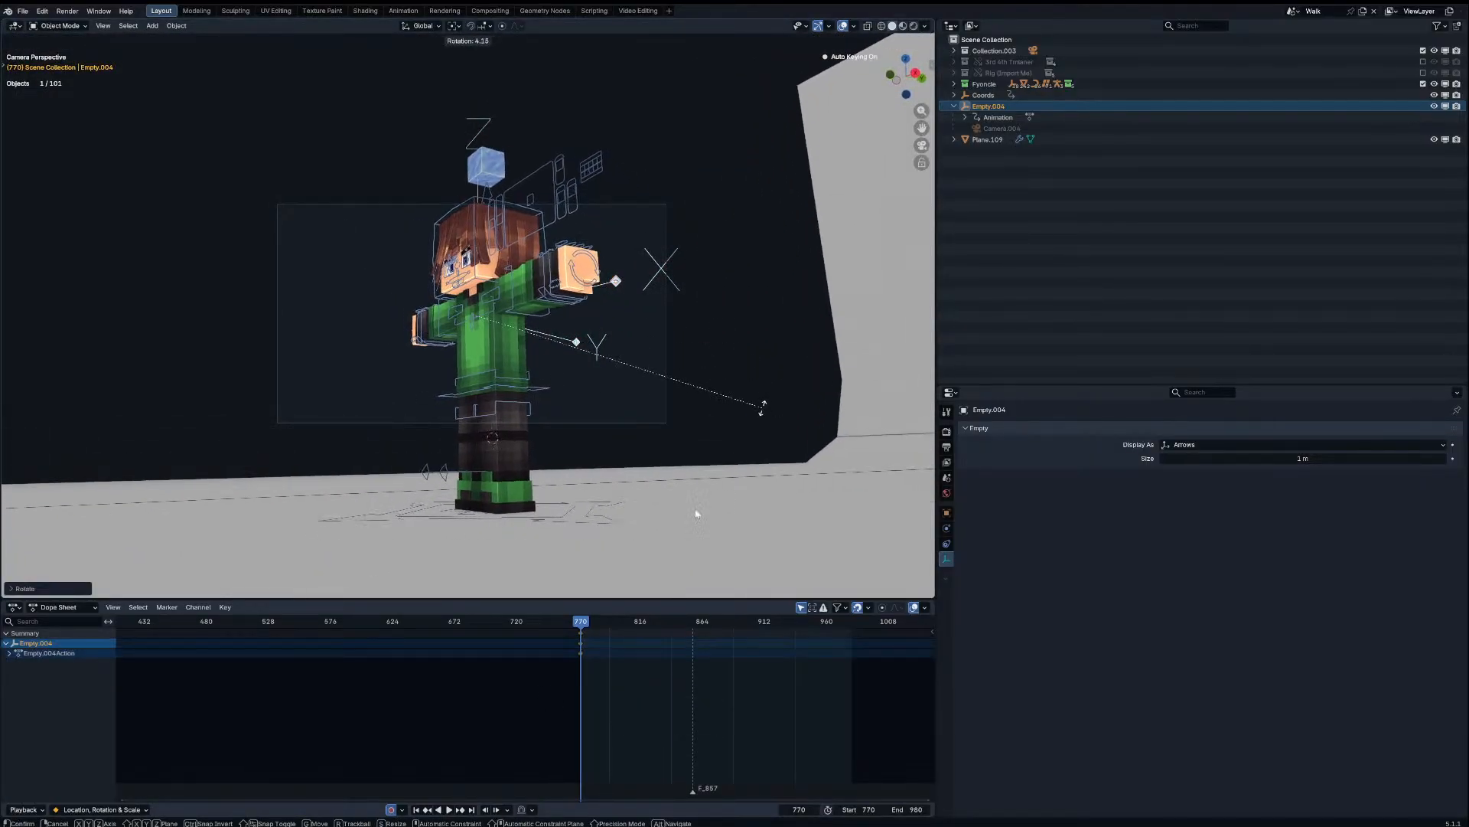
pyautogui.scroll(4, 611, 663)
pyautogui.scroll(3, 611, 662)
pyautogui.press('space')
pyautogui.moveTo(624, 626)
pyautogui.mouseDown()
pyautogui.moveTo(582, 628)
pyautogui.moveTo(625, 626)
pyautogui.mouseUp()
pyautogui.press('space')
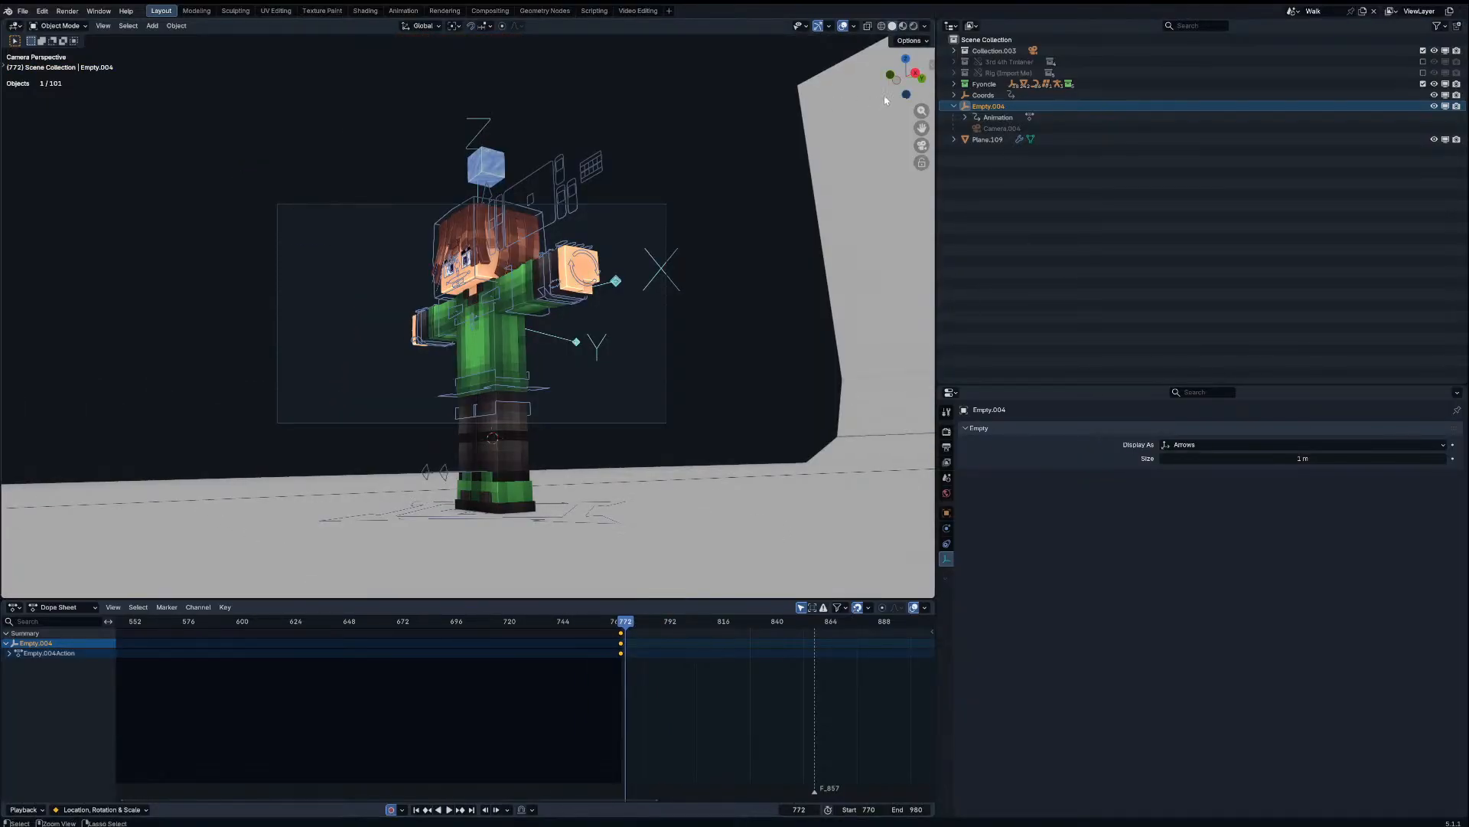
pyautogui.hotkey('ctrl', 's')
# Step: Switch to the Trip scene and rename it Book
pyautogui.click(1293, 11)
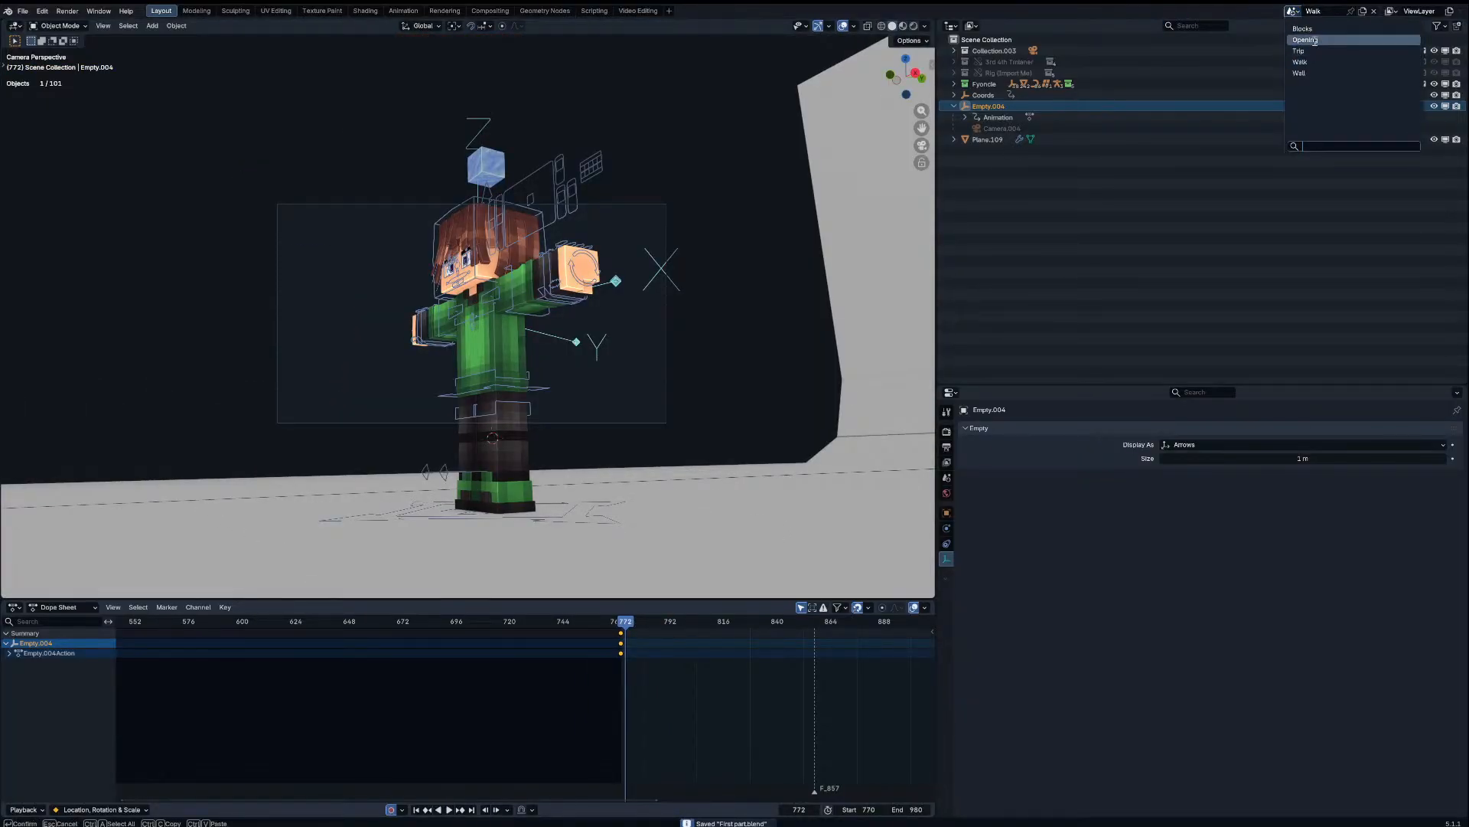
pyautogui.click(1325, 50)
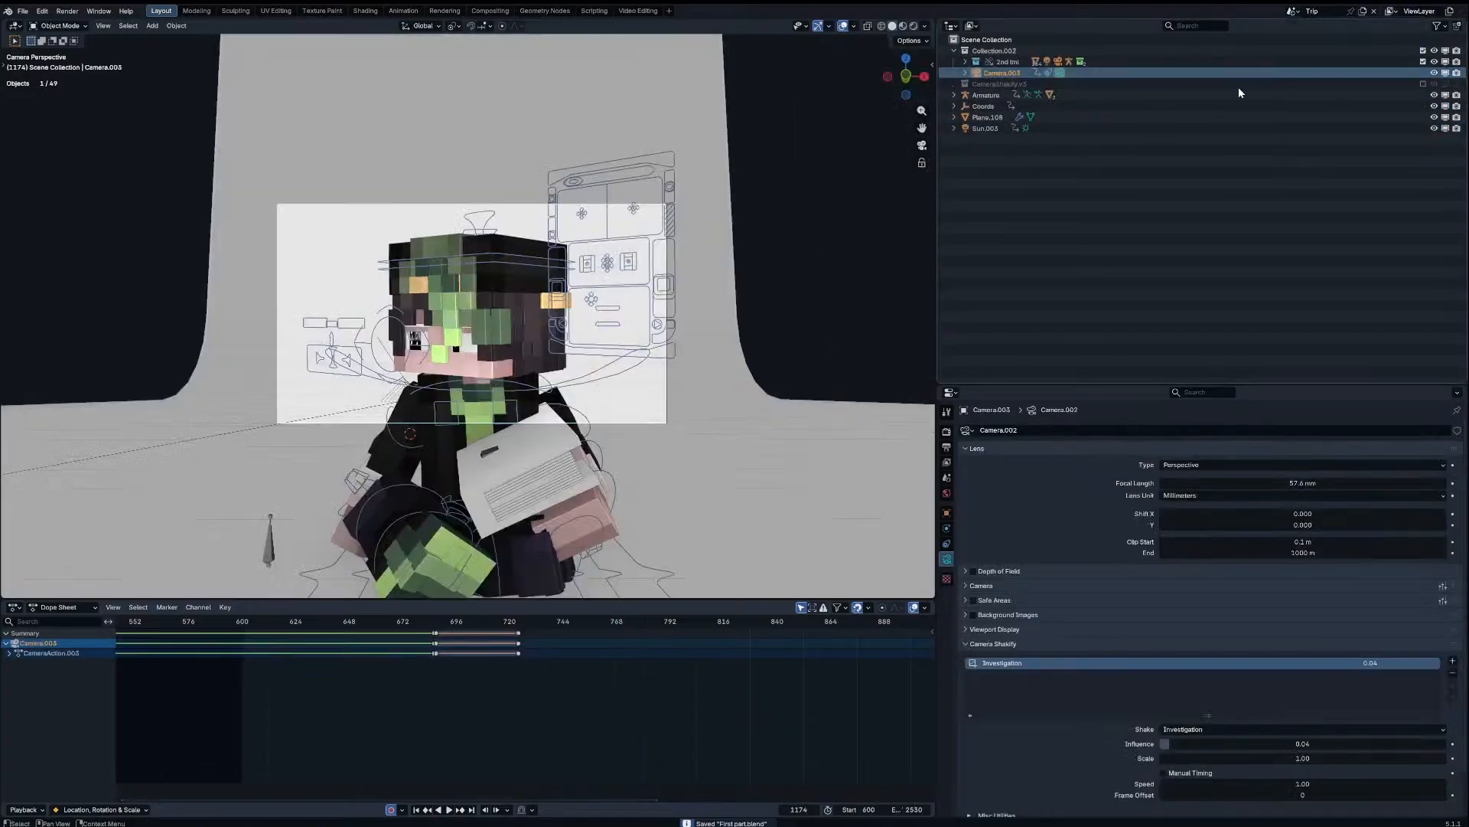
pyautogui.doubleClick(1316, 13)
pyautogui.write('Bo')
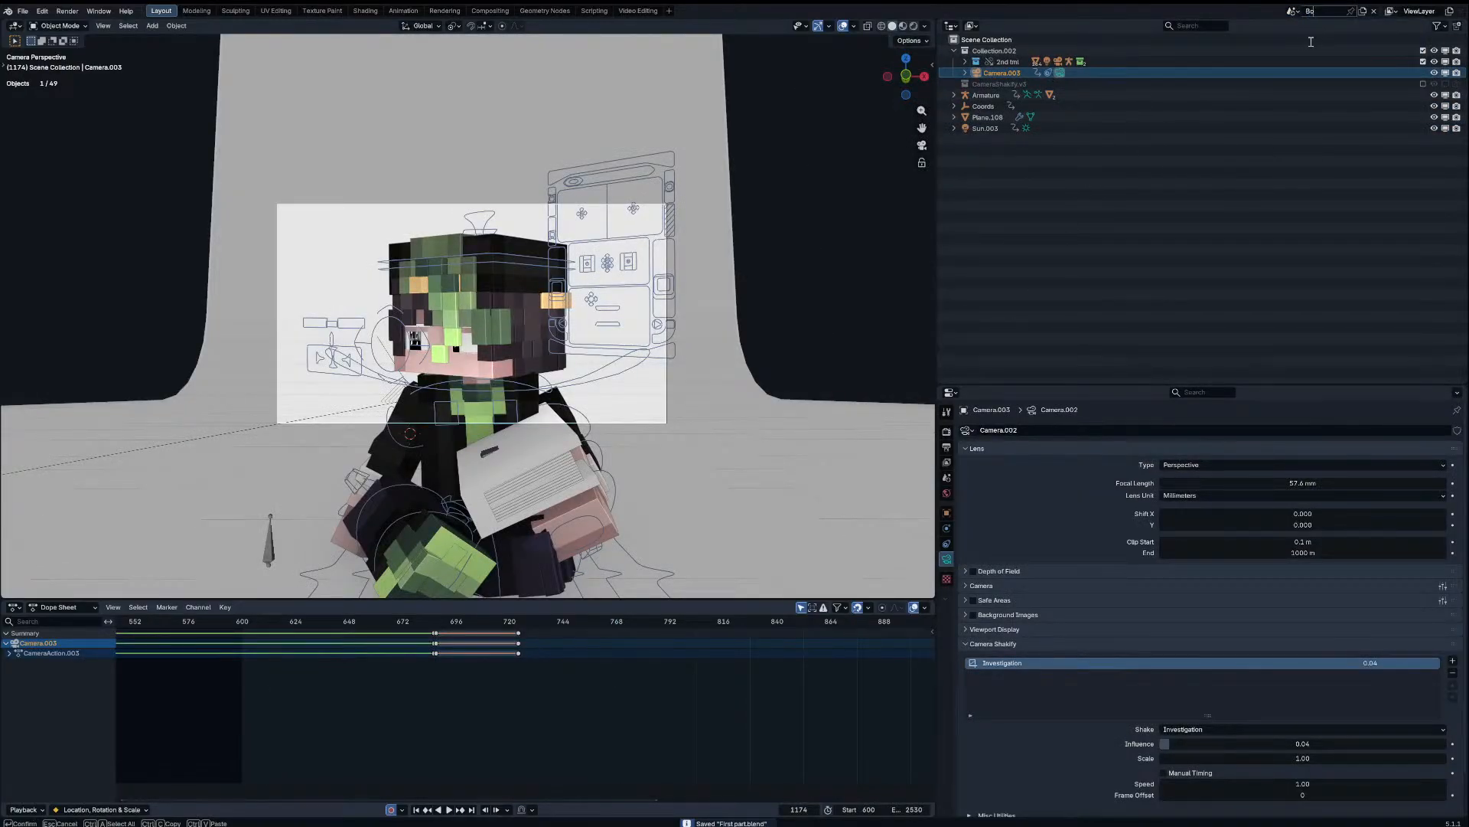
pyautogui.write('ok')
pyautogui.press('Return')
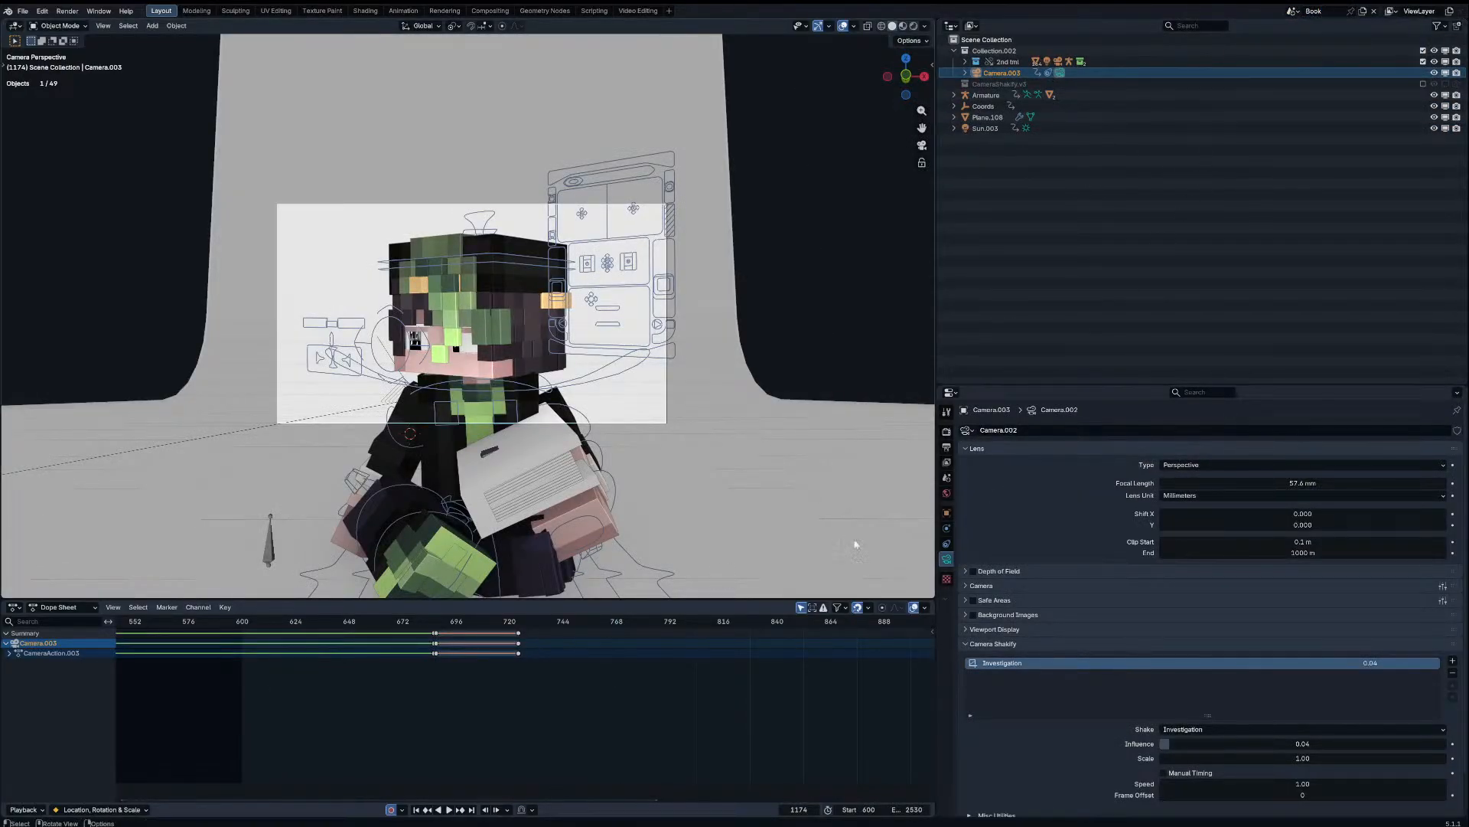
# Step: Play the Book scene from about frame 606 to frame 769 to review the camera move and head turn
pyautogui.scroll(-12, 467, 647)
pyautogui.moveTo(449, 622); pyautogui.dragTo(419, 622)
pyautogui.scroll(2, 508, 439)
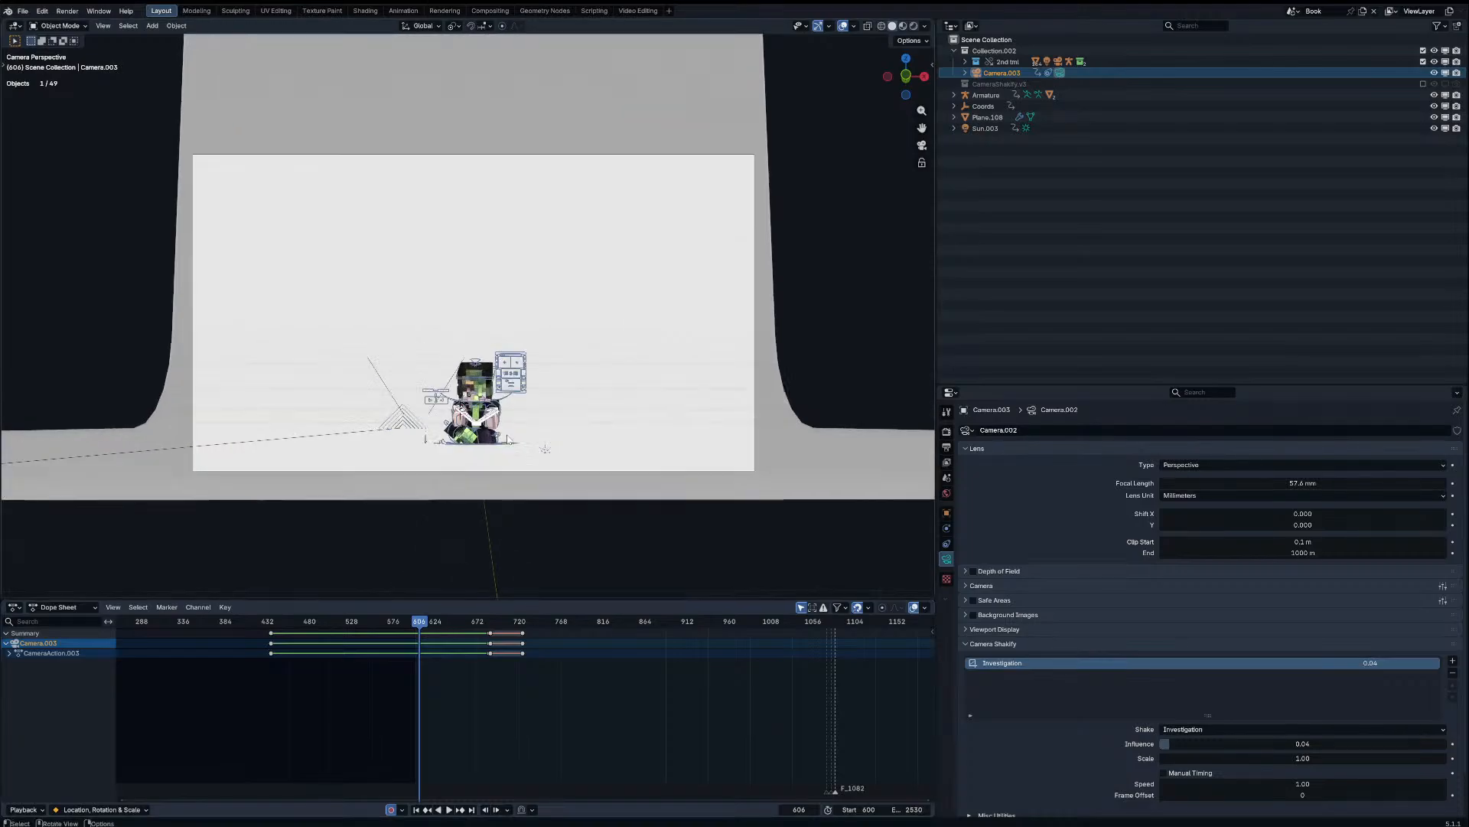
pyautogui.scroll(2, 508, 439)
pyautogui.press('space')
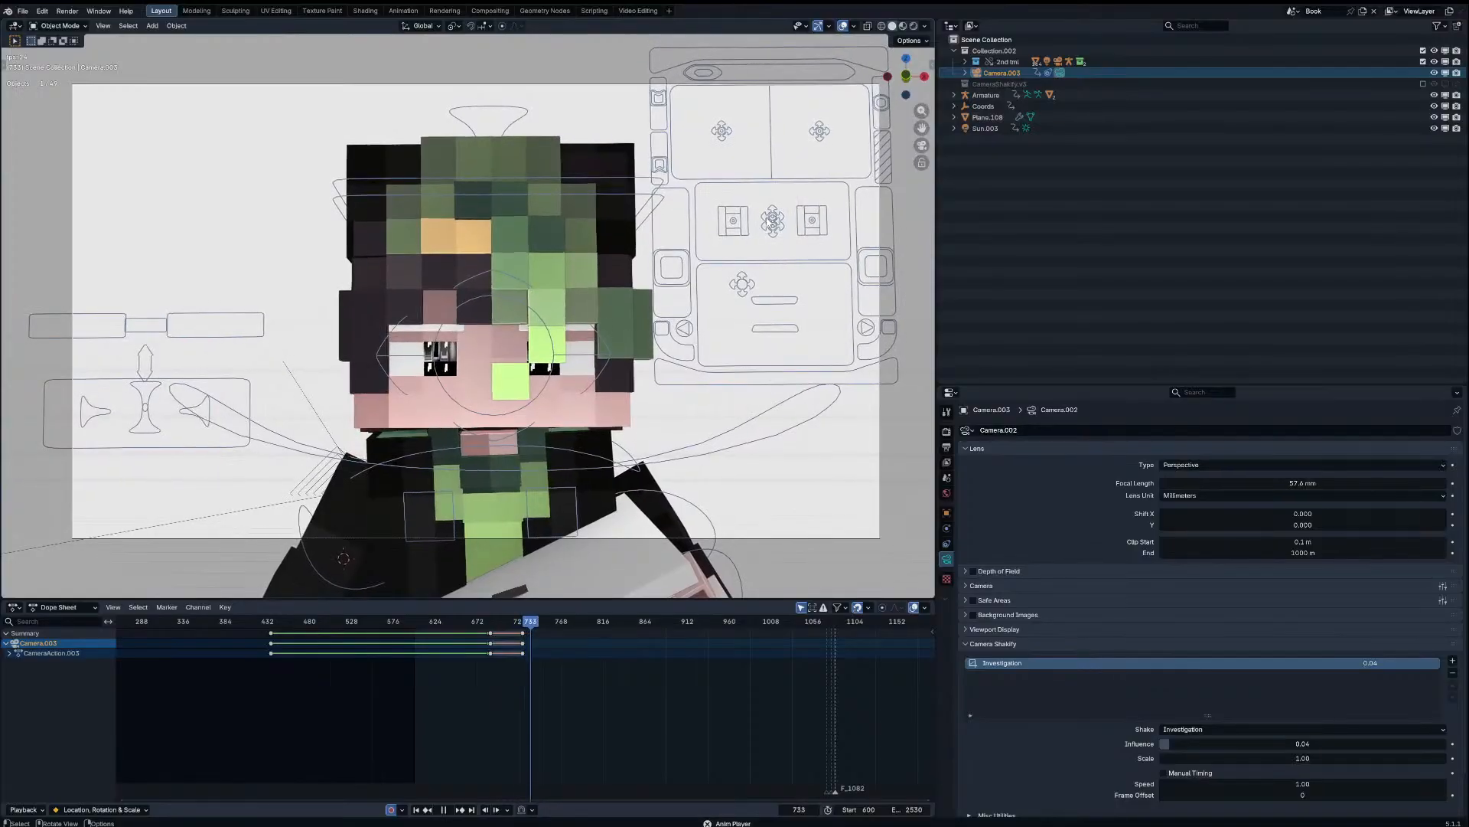
pyautogui.press('space')
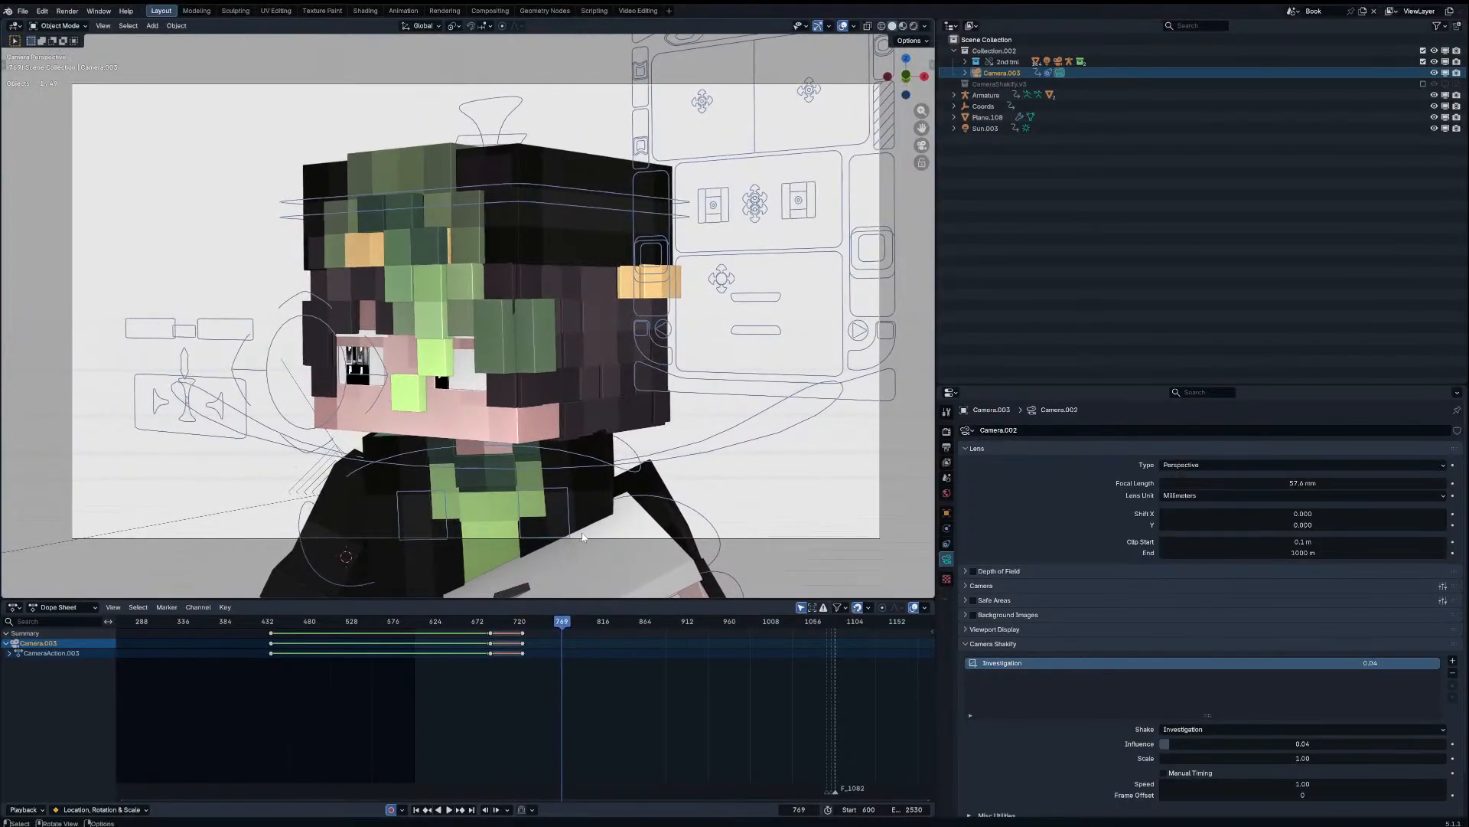
# Step: Keyframe Camera.003 at frame 769 and shift it along the X axis to reframe the turned head
pyautogui.click(594, 544)
pyautogui.click(595, 544)
pyautogui.press('i')
pyautogui.press('g')
pyautogui.press('x')
pyautogui.click(530, 528)
pyautogui.scroll(4, 527, 658)
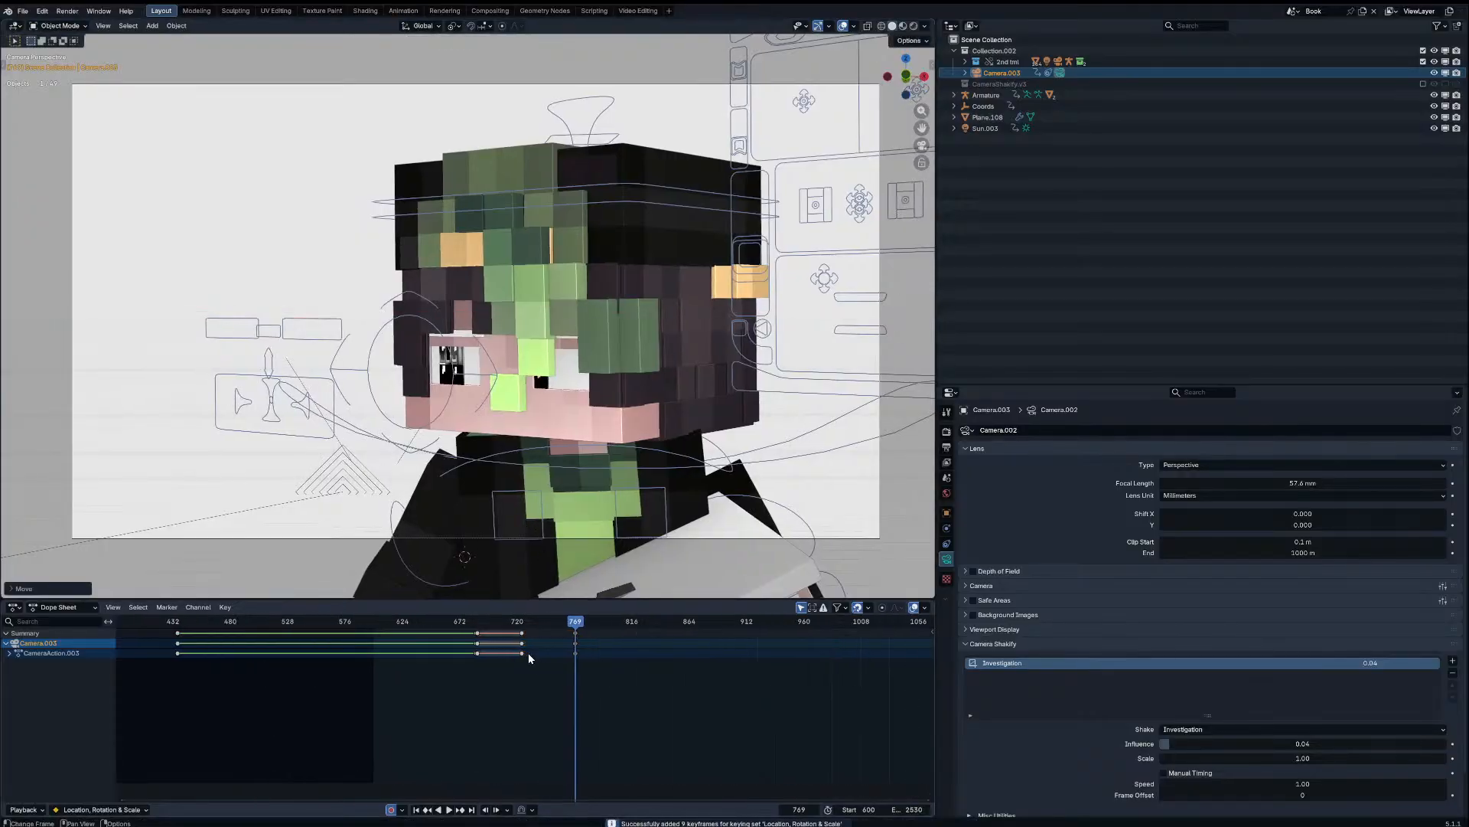
# Step: Duplicate Camera.003's keyframe near frame 722 to about frame 730 and set the copy's easing type and Bezier interpolation
pyautogui.click(524, 654)
pyautogui.hotkey('shift', 'd')
pyautogui.click(543, 652)
pyautogui.hotkey('ctrl', 'e')
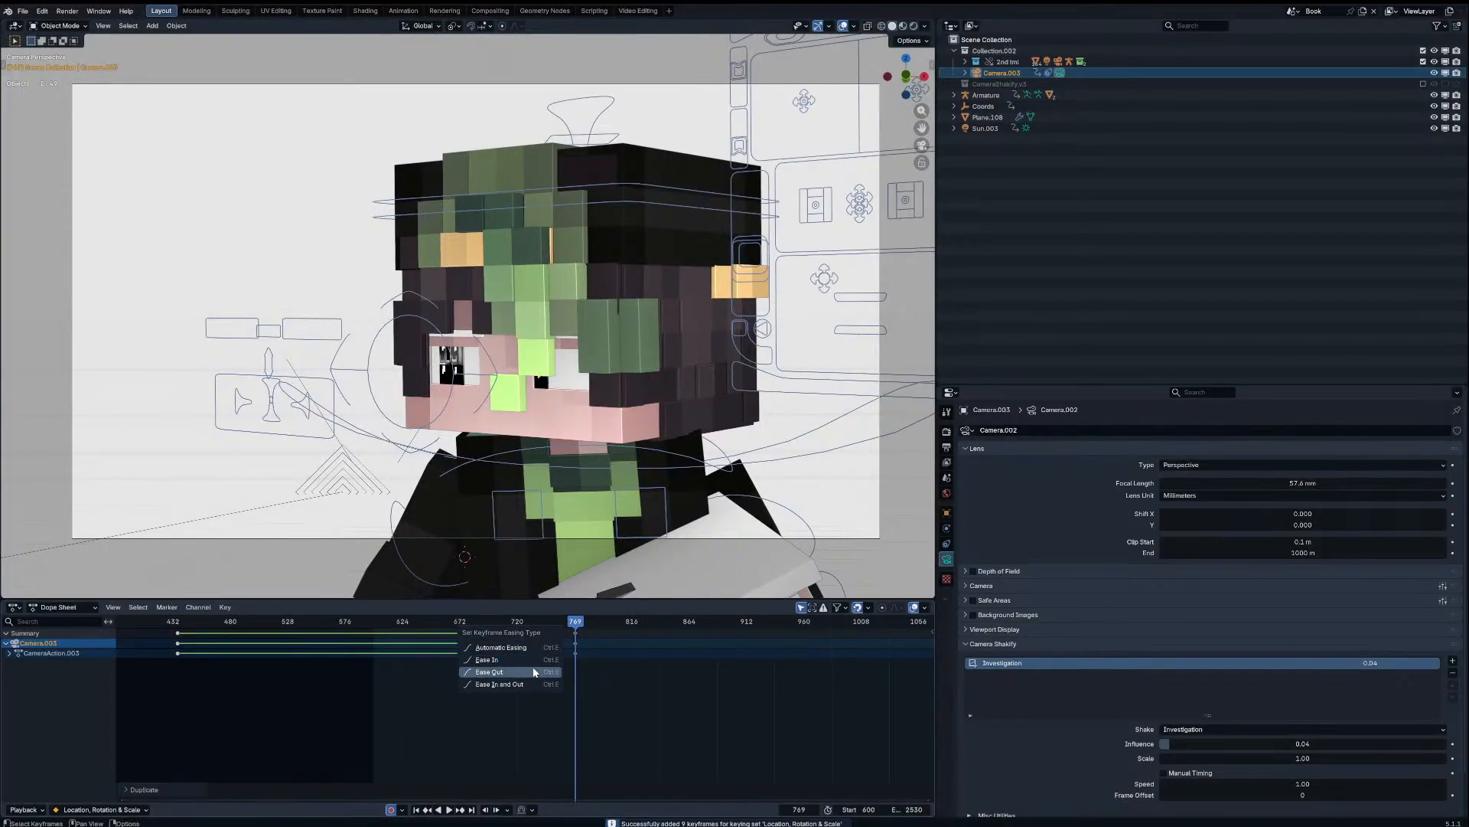
pyautogui.click(534, 677)
pyautogui.press('t')
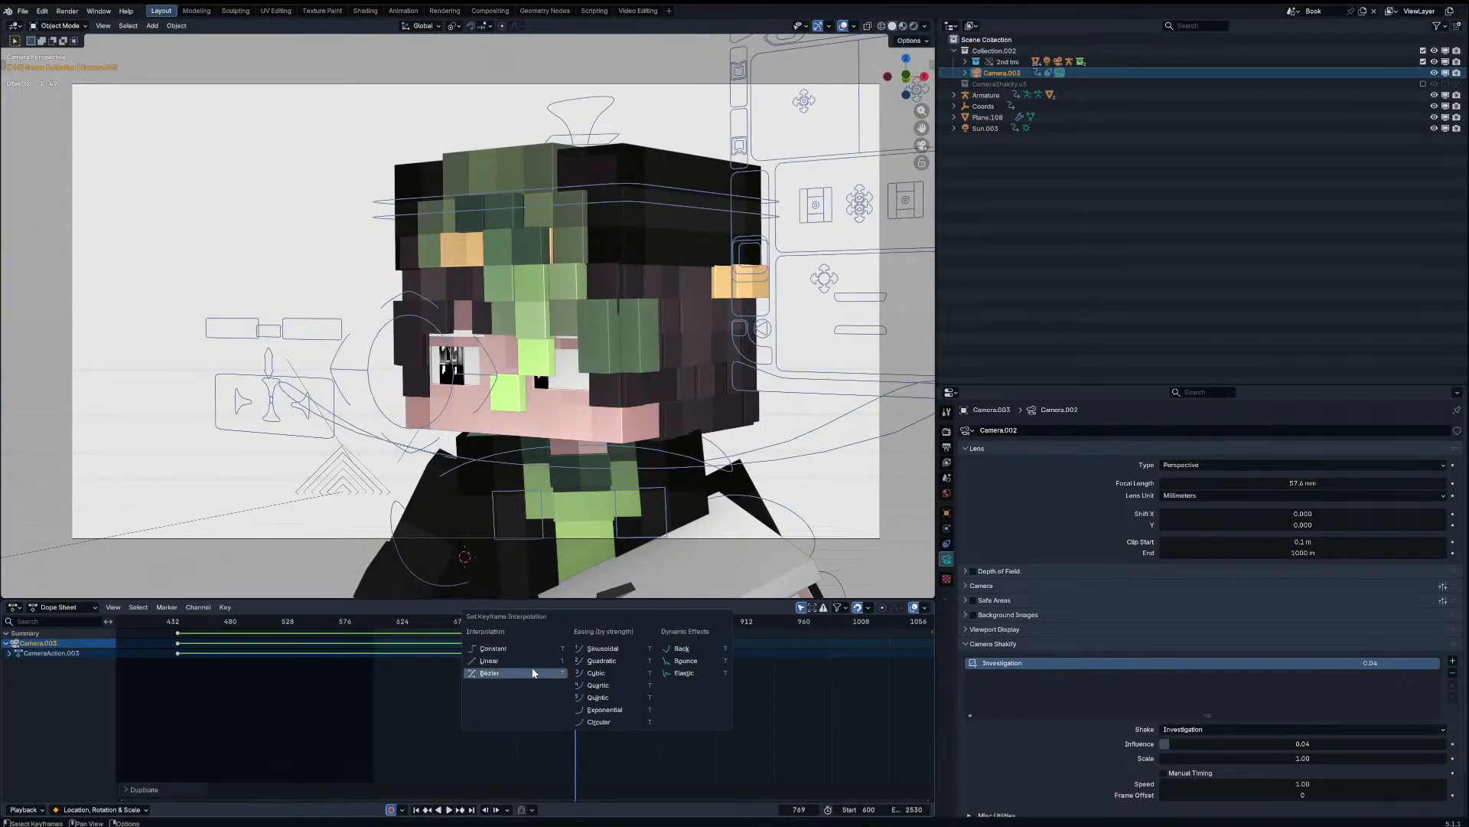
pyautogui.click(535, 672)
# Step: Insert a Camera.003 keyframe at frame 745, shift it to frame 758 and review the playback
pyautogui.click(547, 623)
pyautogui.press('i')
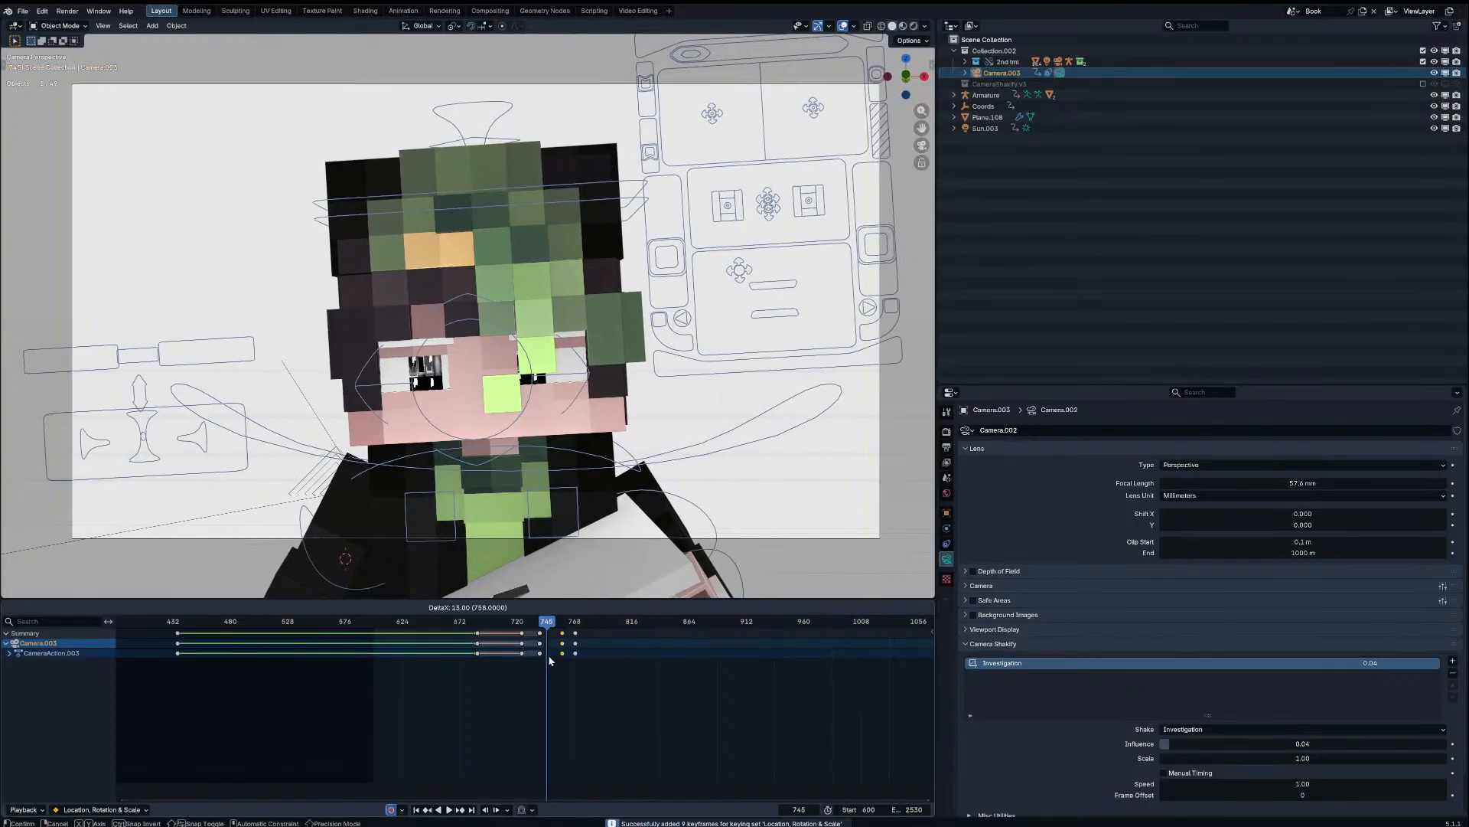
pyautogui.press('v')
pyautogui.click(573, 646)
pyautogui.press('space')
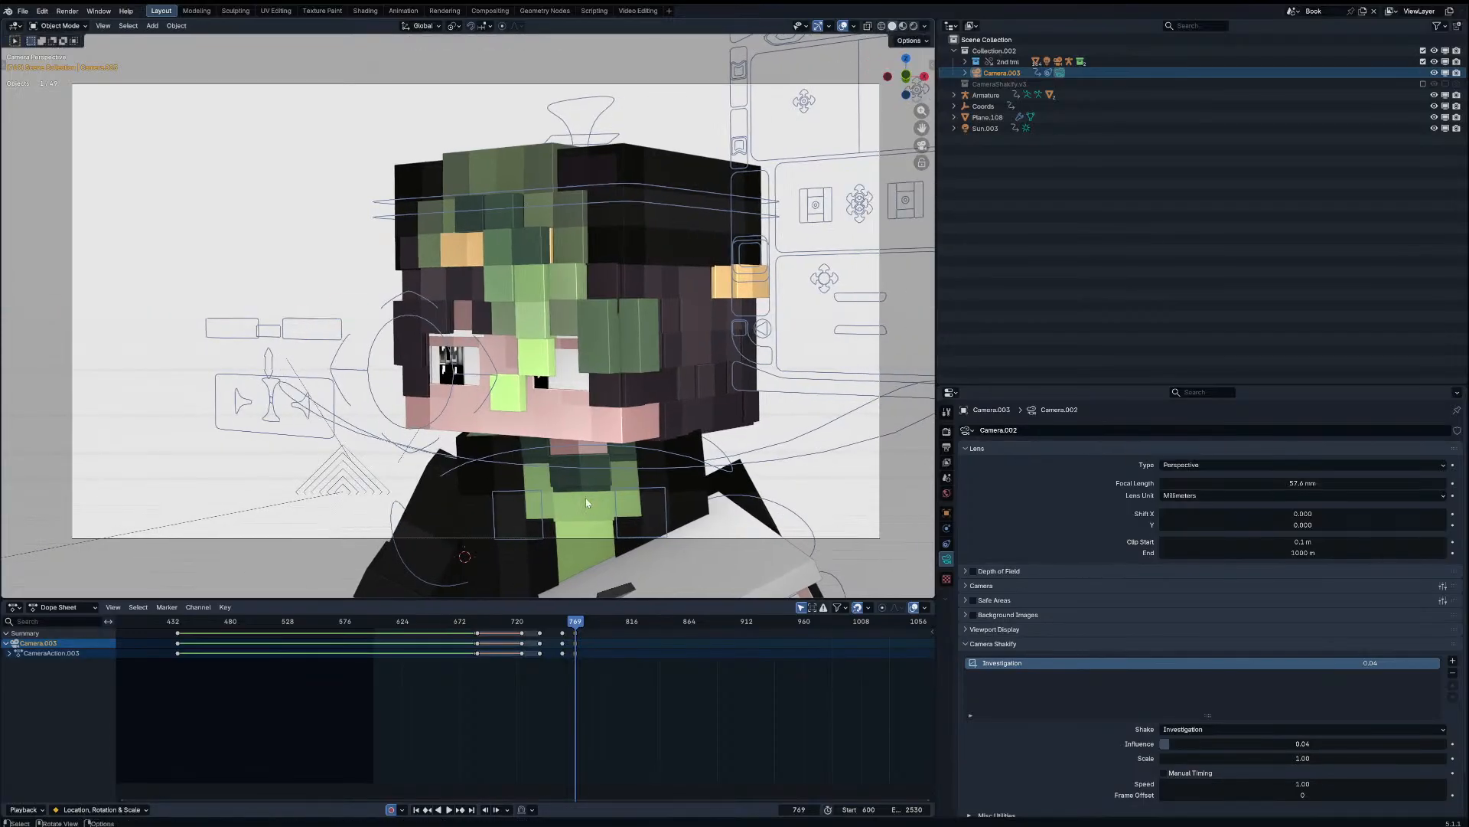
pyautogui.press('space')
# Step: Move Camera.003 and rotate it about the global Z axis at frame 769, then play back the camera transition
pyautogui.press('g')
pyautogui.click(645, 502)
pyautogui.press('r')
pyautogui.press('z')
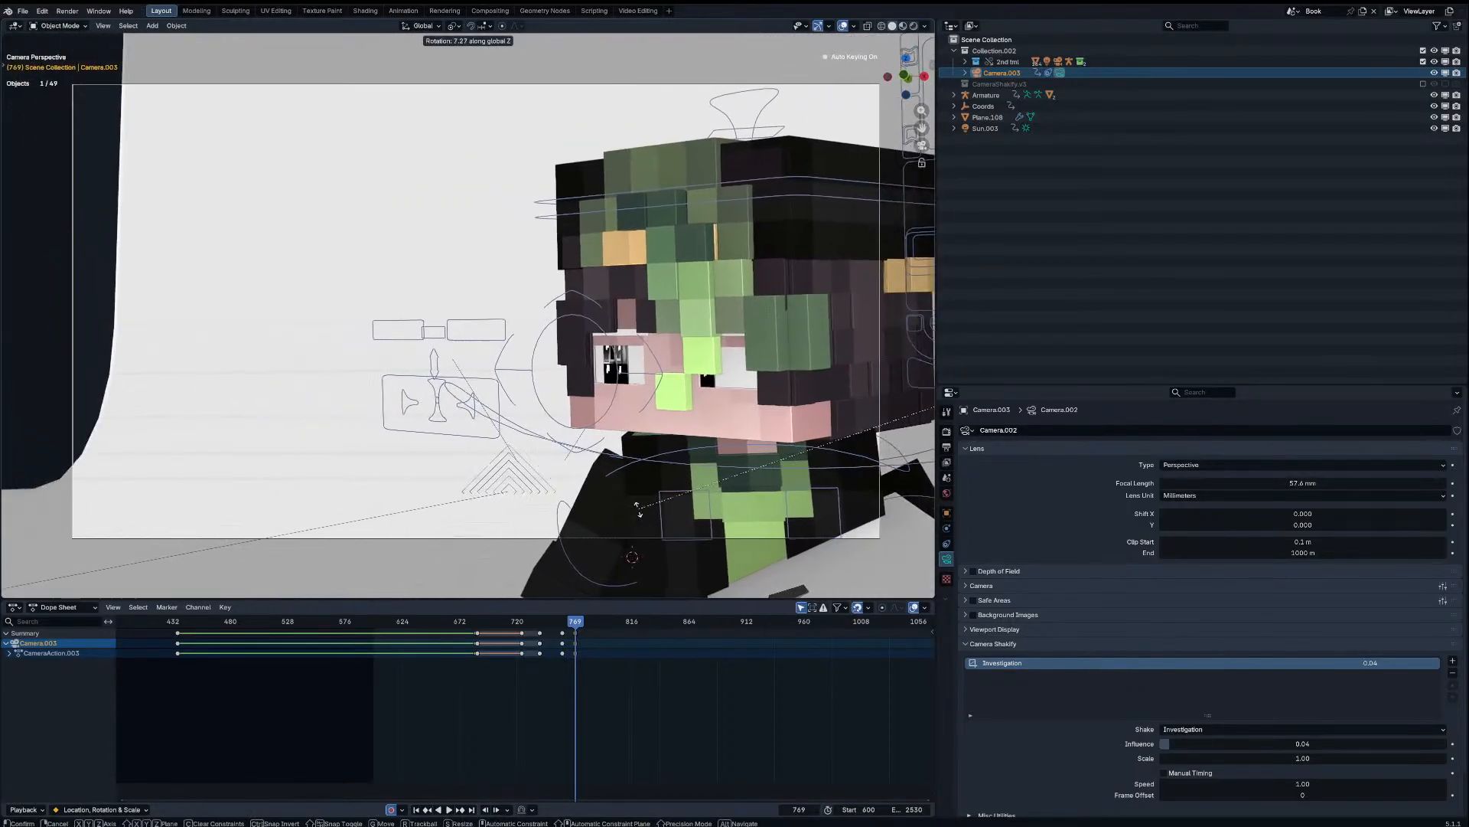
pyautogui.click(651, 501)
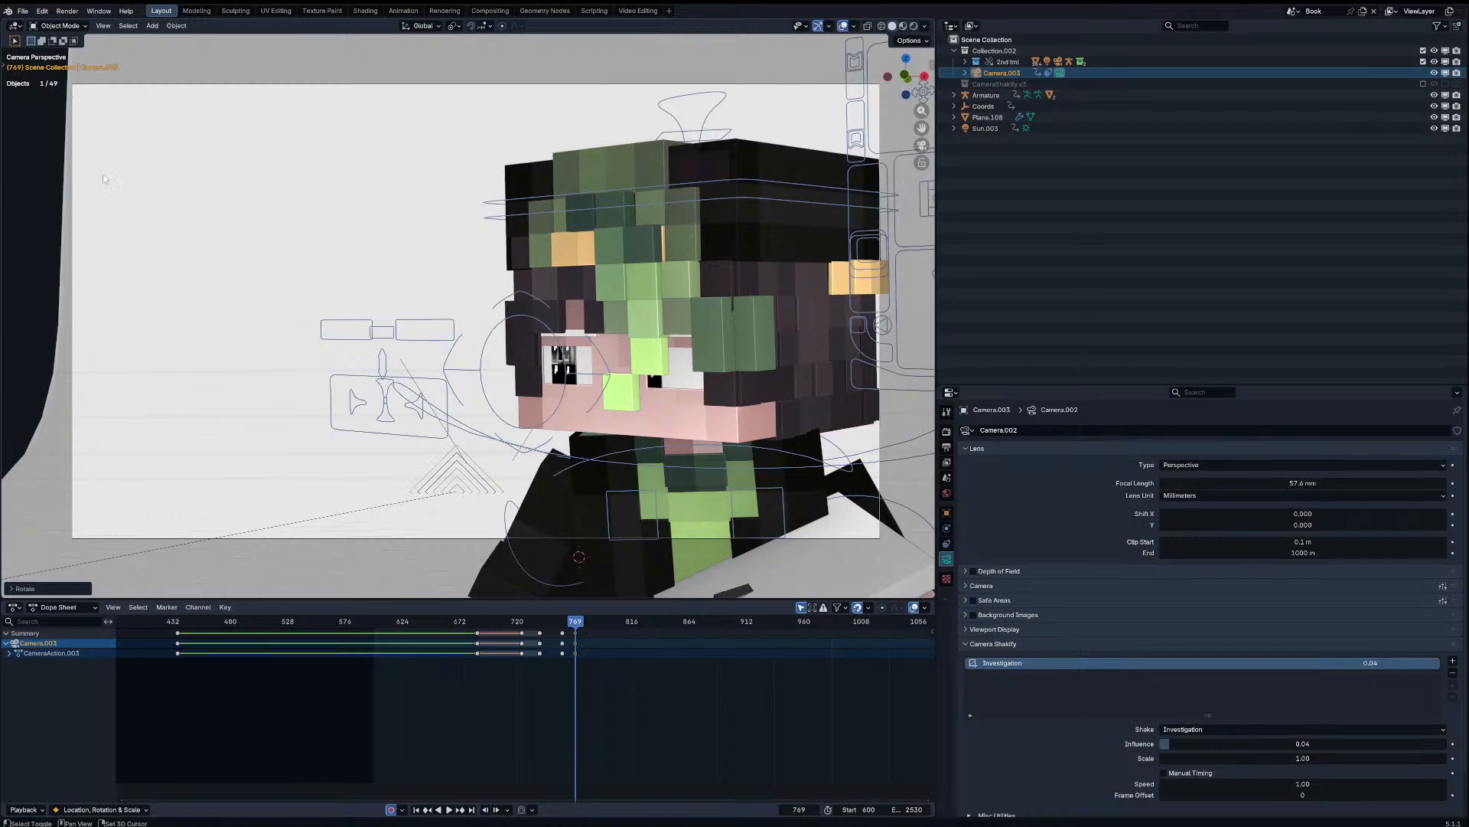
pyautogui.scroll(8, 588, 640)
pyautogui.keyDown('shift'); pyautogui.rightClick(568, 632); pyautogui.keyUp('shift')
pyautogui.press('space')
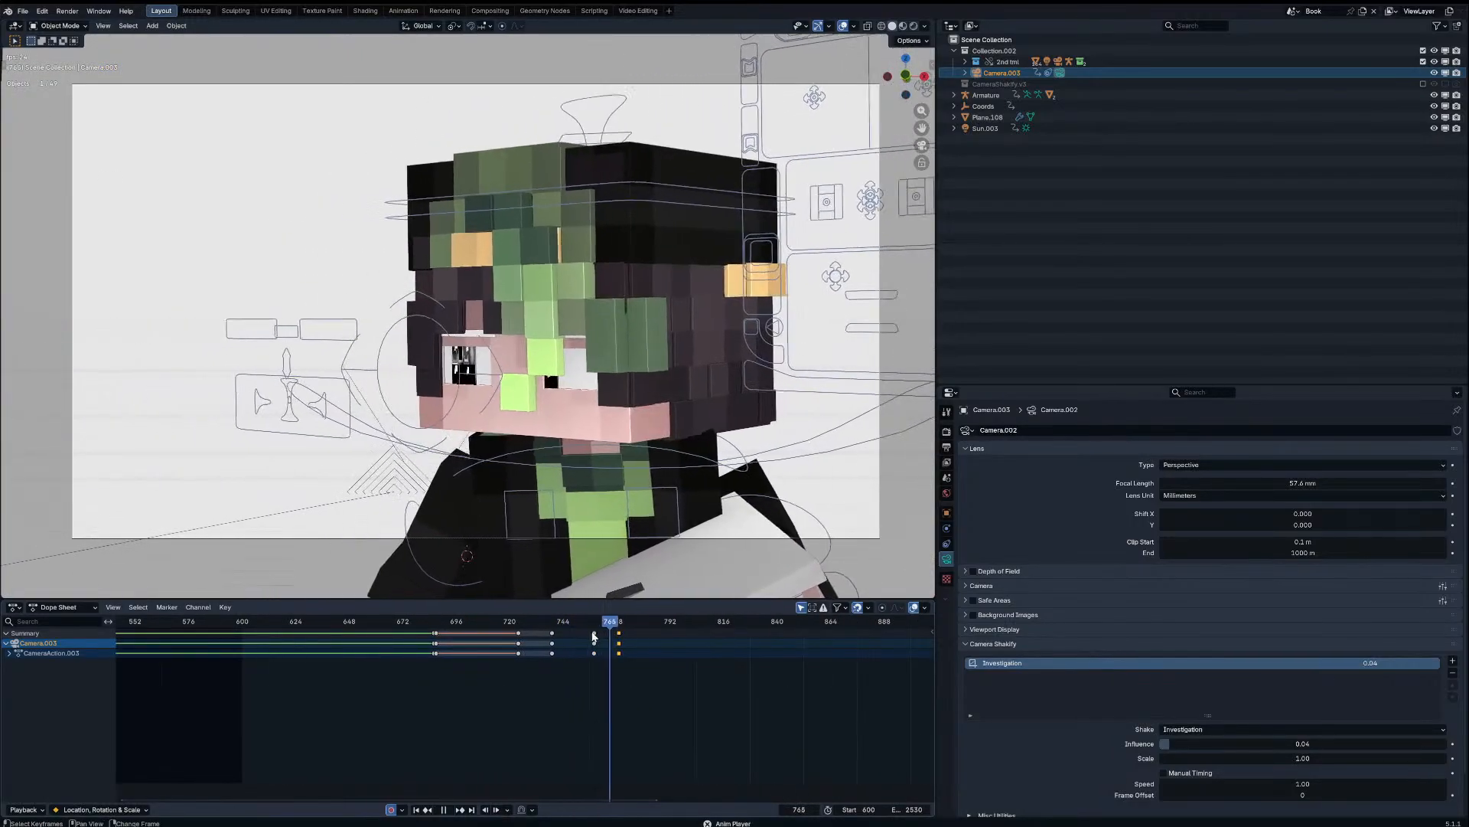
pyautogui.press('space')
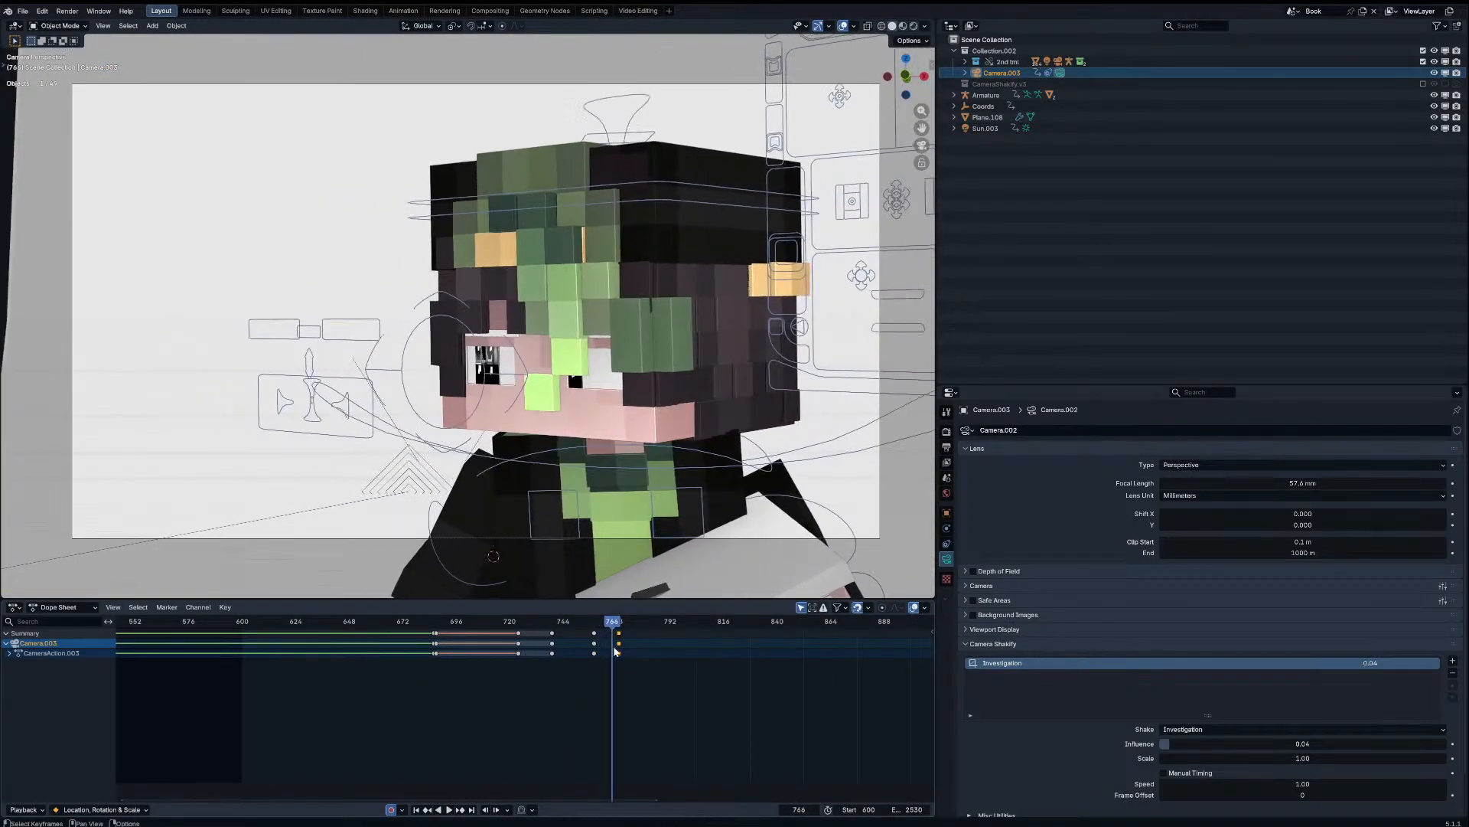
# Step: Shift Camera.003's last keyframe to about frame 771 and adjust the handle type of the keyframe near frame 739
pyautogui.keyDown('shift'); pyautogui.rightClick(620, 649); pyautogui.keyUp('shift')
pyautogui.press('g')
pyautogui.click(623, 649)
pyautogui.moveTo(600, 633)
pyautogui.keyDown('shift'); pyautogui.mouseDown(button='right')
pyautogui.moveTo(567, 627)
pyautogui.moveTo(579, 630)
pyautogui.mouseUp(button='right'); pyautogui.keyUp('shift')
pyautogui.click(553, 643)
pyautogui.press('v')
pyautogui.click(554, 640)
# Step: Try the intermediate camera keyframe at about frame 765, check the playback, and delete that keyframe
pyautogui.click(594, 646)
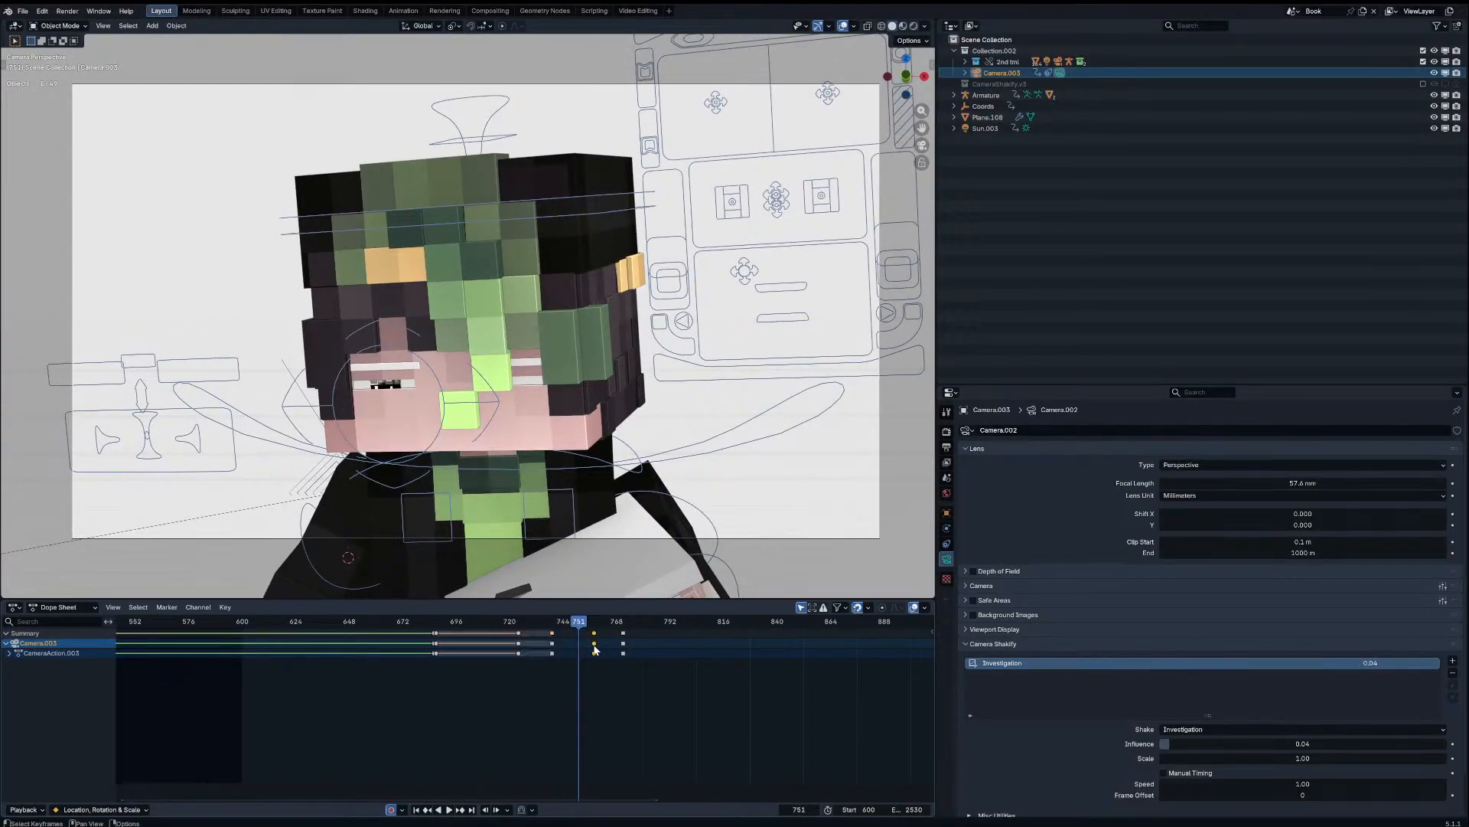
pyautogui.press('g')
pyautogui.click(610, 639)
pyautogui.press('space')
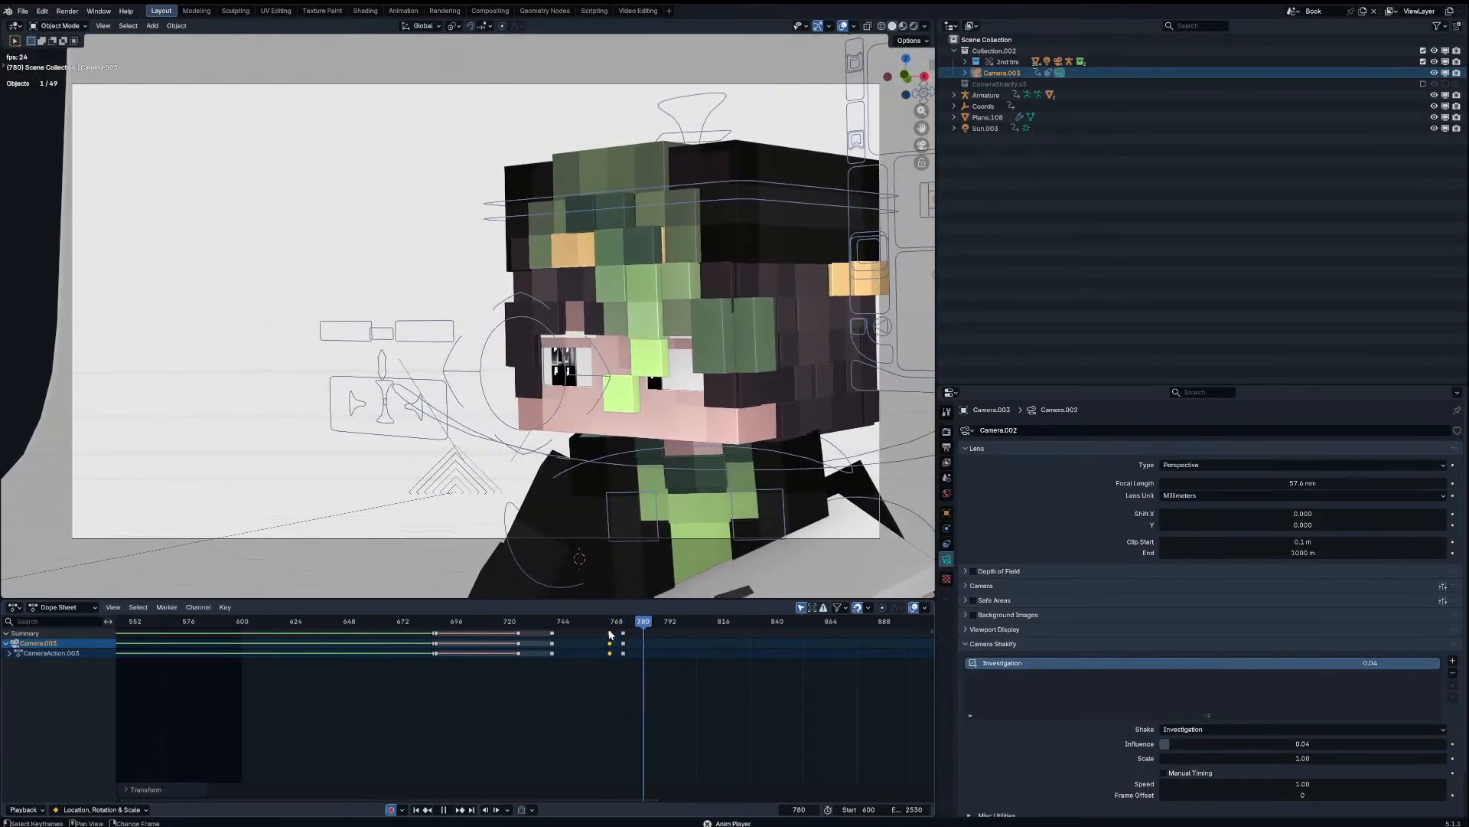
pyautogui.keyDown('shift'); pyautogui.moveTo(610, 634); pyautogui.dragTo(614, 634, button='right'); pyautogui.keyUp('shift')
pyautogui.press('x')
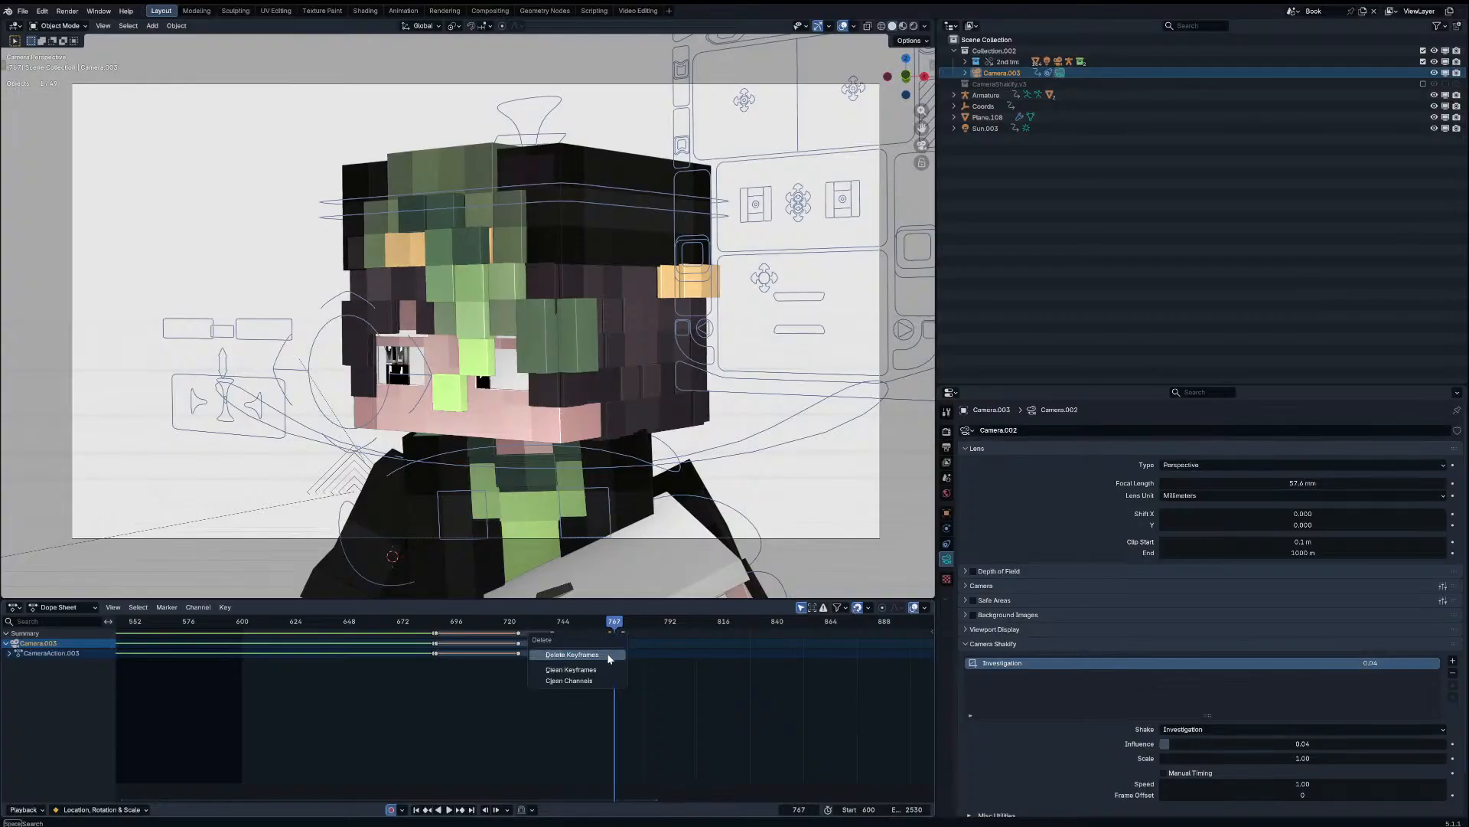
pyautogui.click(609, 654)
# Step: Set the easing type and Quintic interpolation on Camera.003's keyframe near frame 739 and play back the transition
pyautogui.click(554, 643)
pyautogui.hotkey('ctrl', 'e')
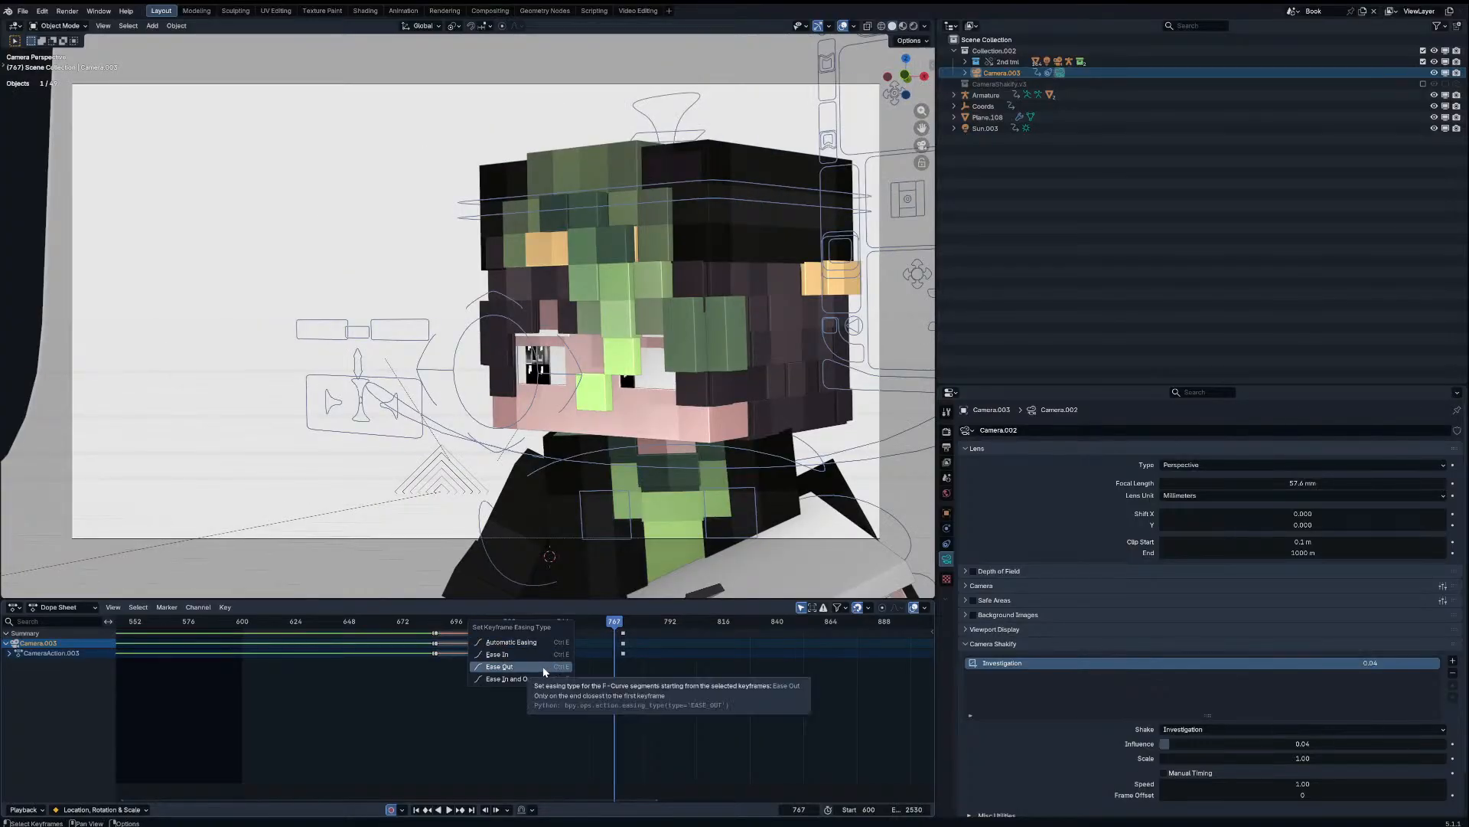
pyautogui.click(545, 656)
pyautogui.press('t')
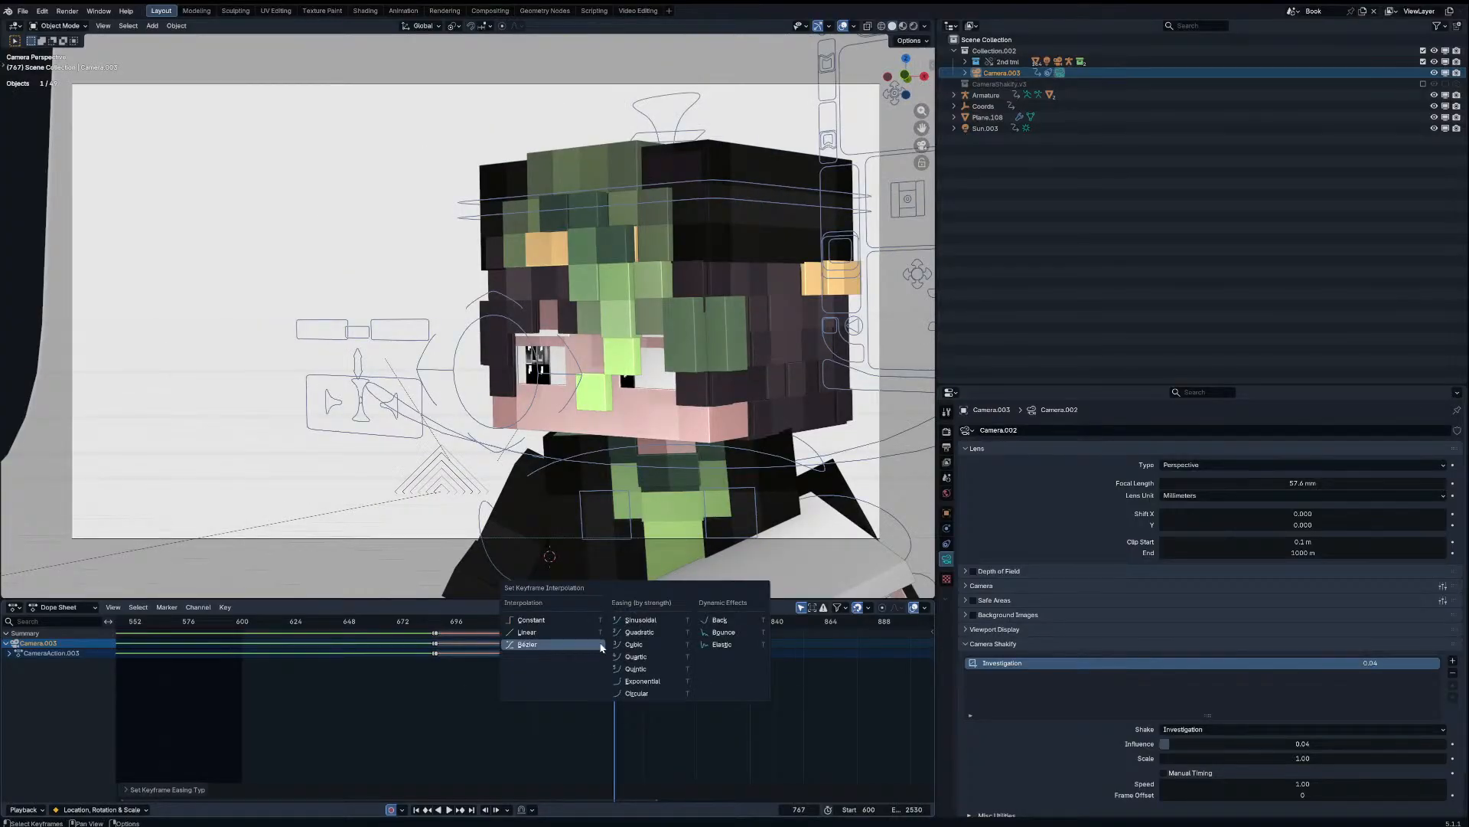
pyautogui.click(635, 668)
pyautogui.moveTo(580, 625); pyautogui.dragTo(552, 625)
pyautogui.press('space')
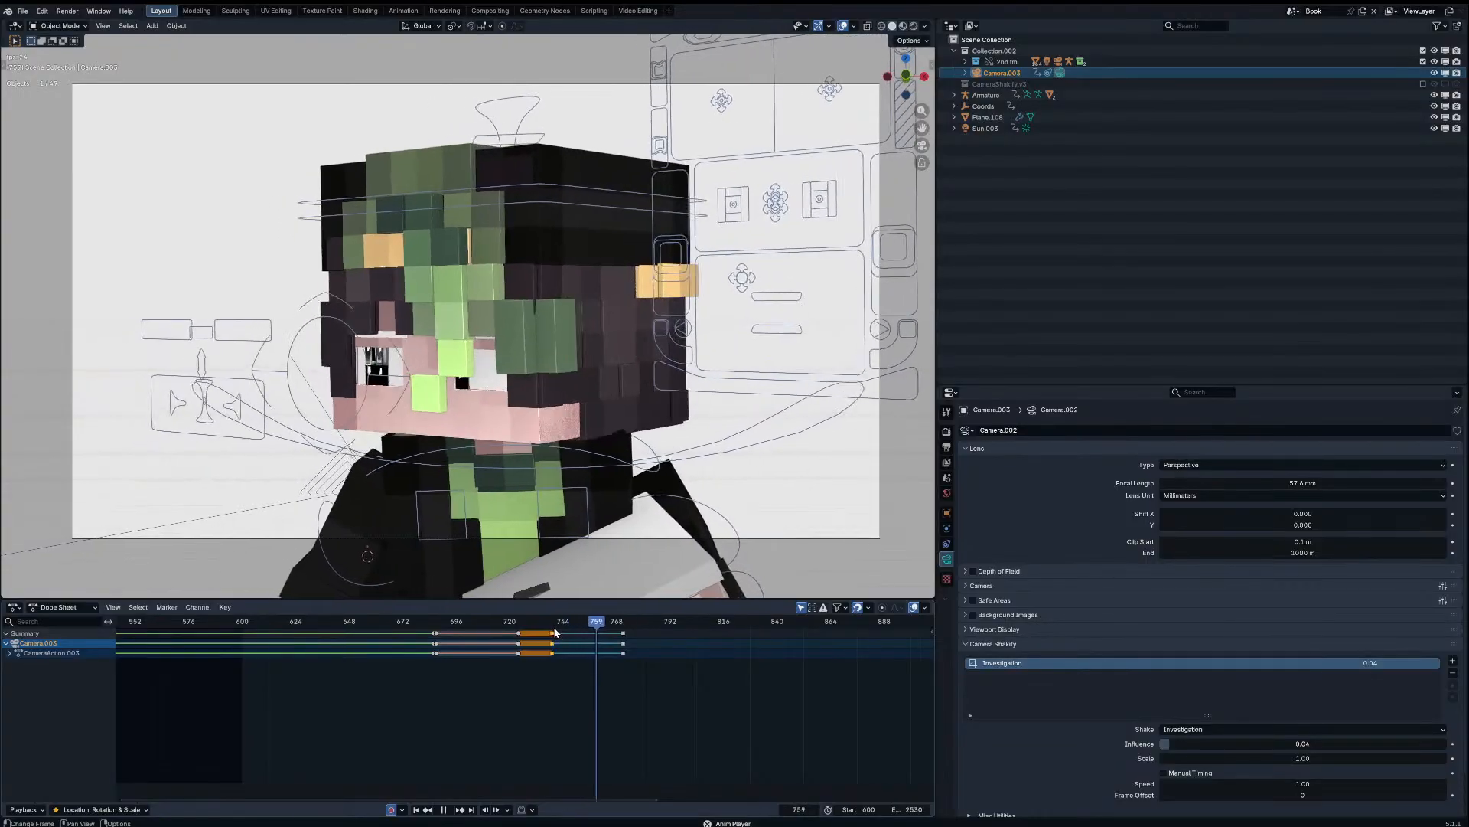
pyautogui.press('space')
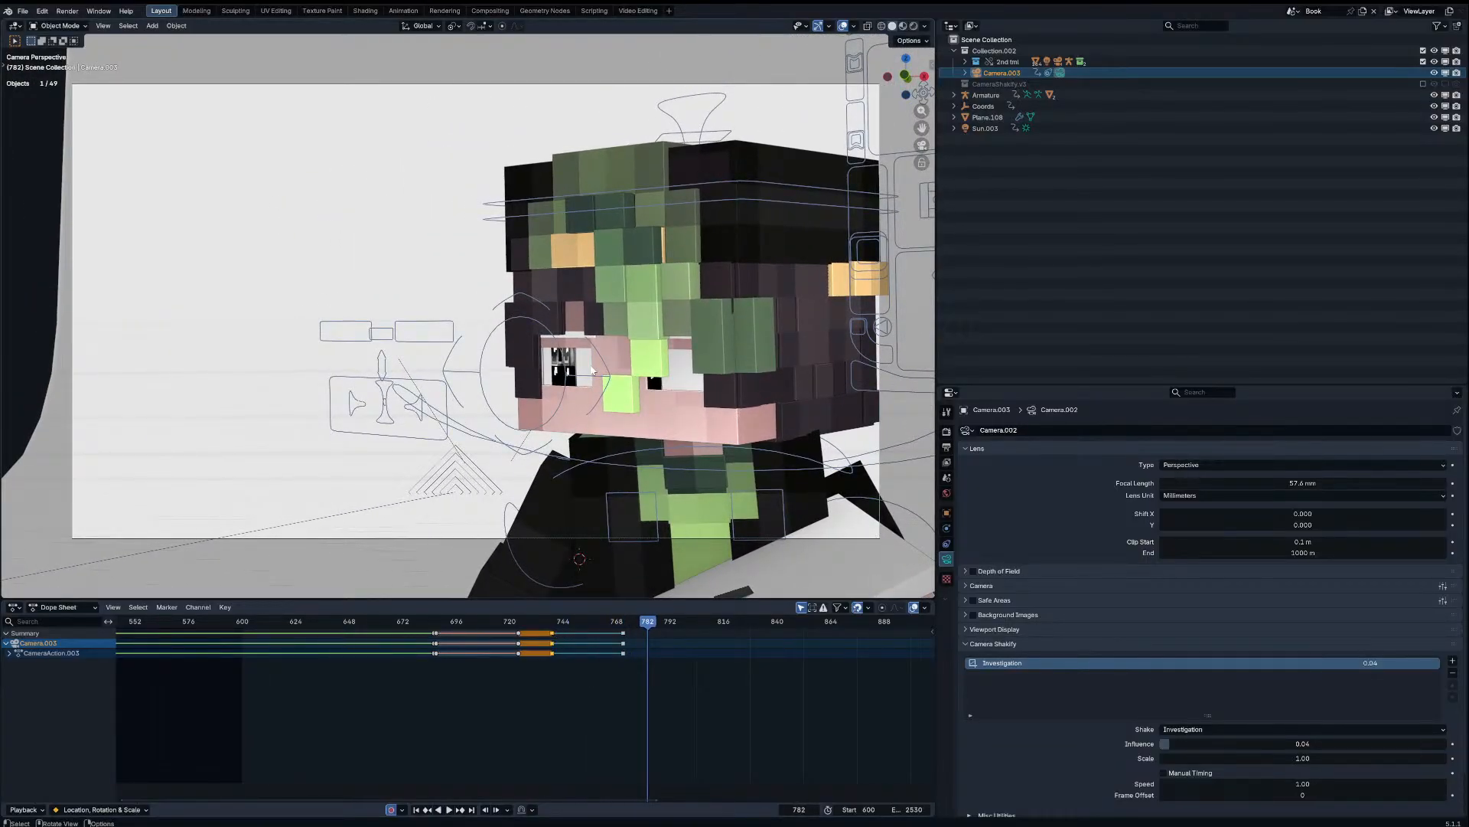
# Step: Play back the Book shot from about frame 630 through the camera move and save the file
pyautogui.moveTo(565, 624); pyautogui.dragTo(310, 641)
pyautogui.press('space')
pyautogui.scroll(-6, 312, 643)
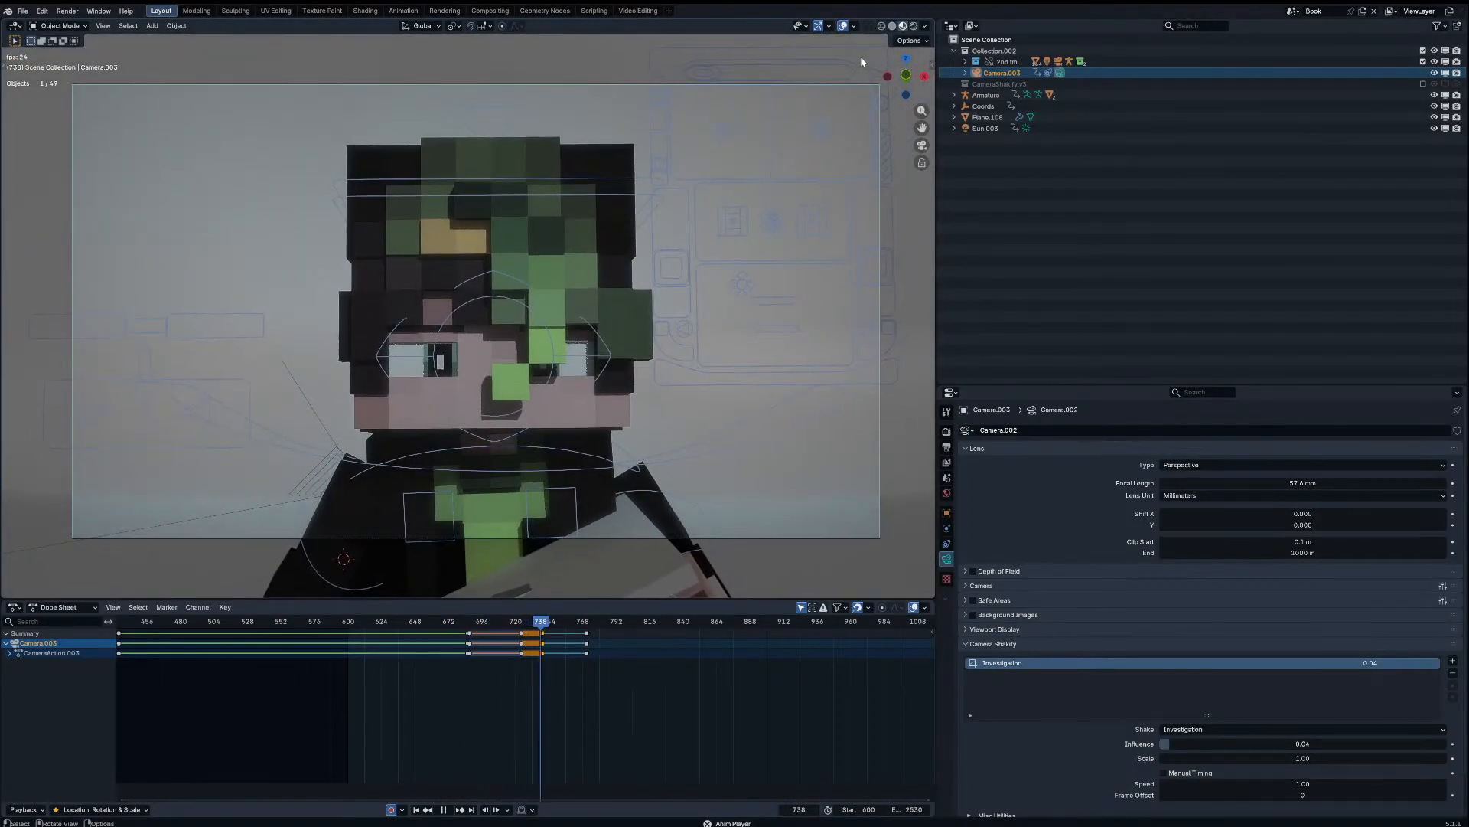
pyautogui.press('space')
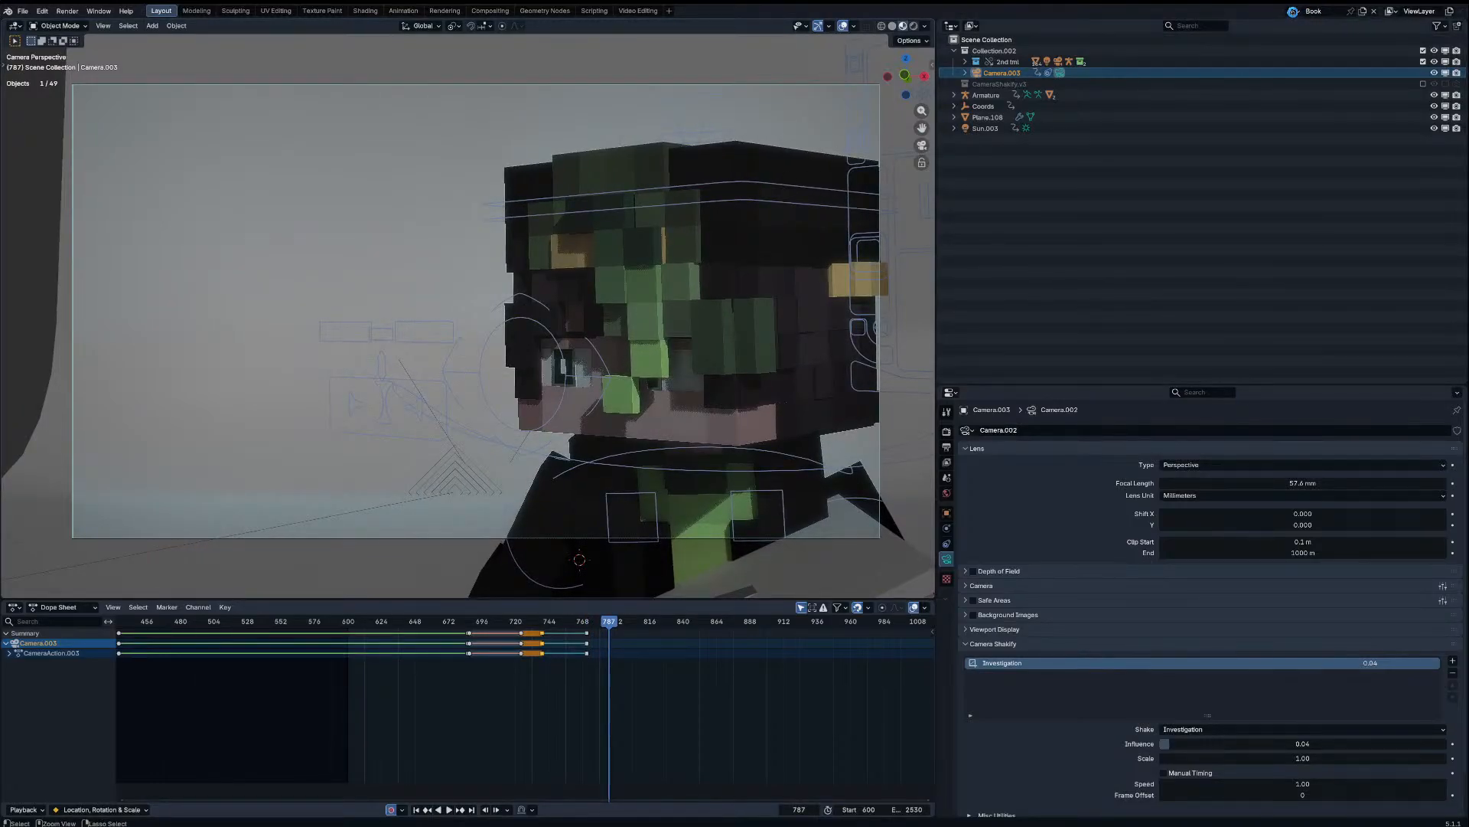
pyautogui.hotkey('ctrl', 's')
# Step: Switch to the Walk scene and rename it Spin
pyautogui.click(1293, 11)
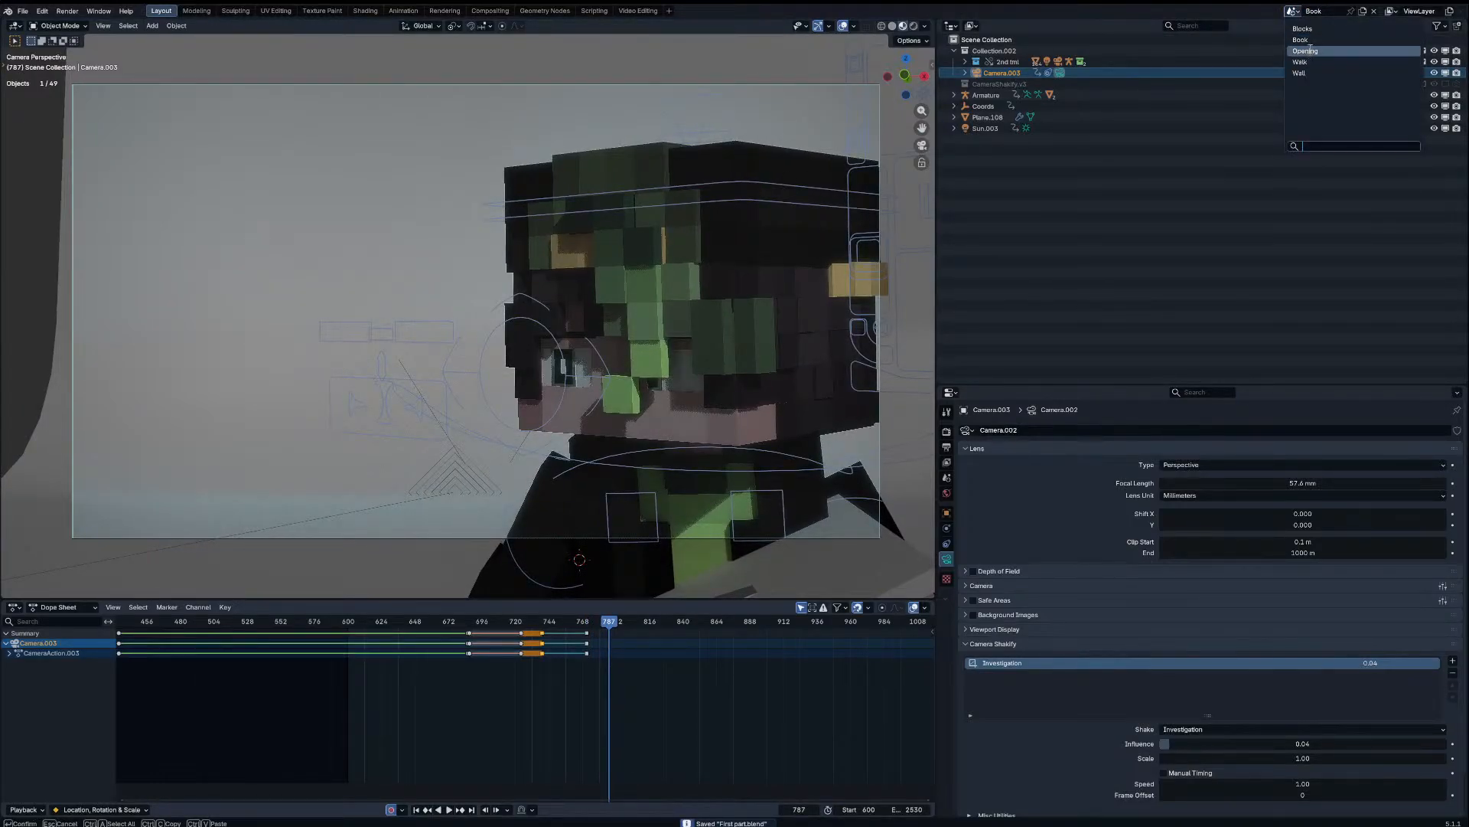
pyautogui.click(1313, 64)
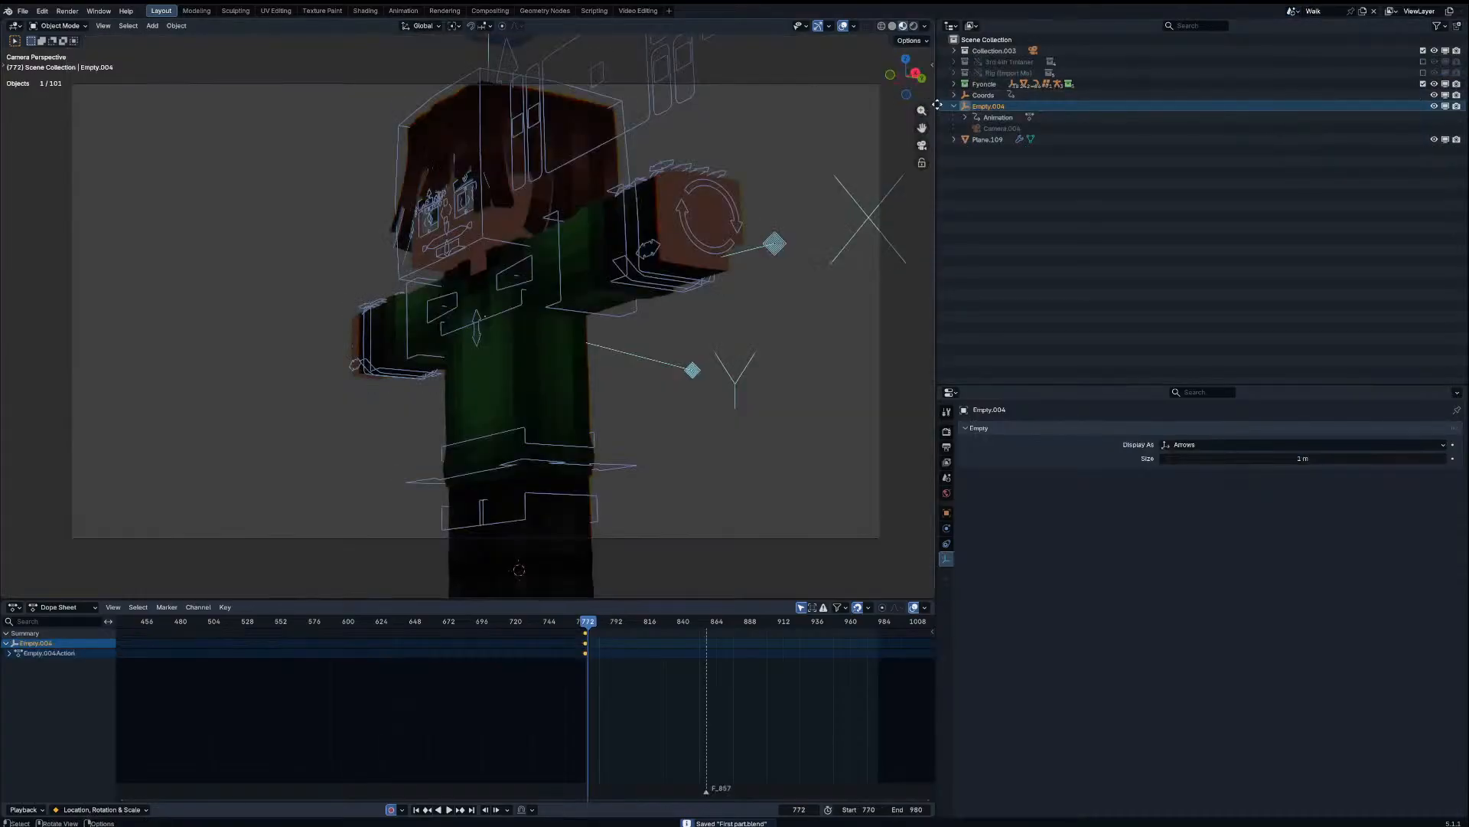
pyautogui.doubleClick(1313, 11)
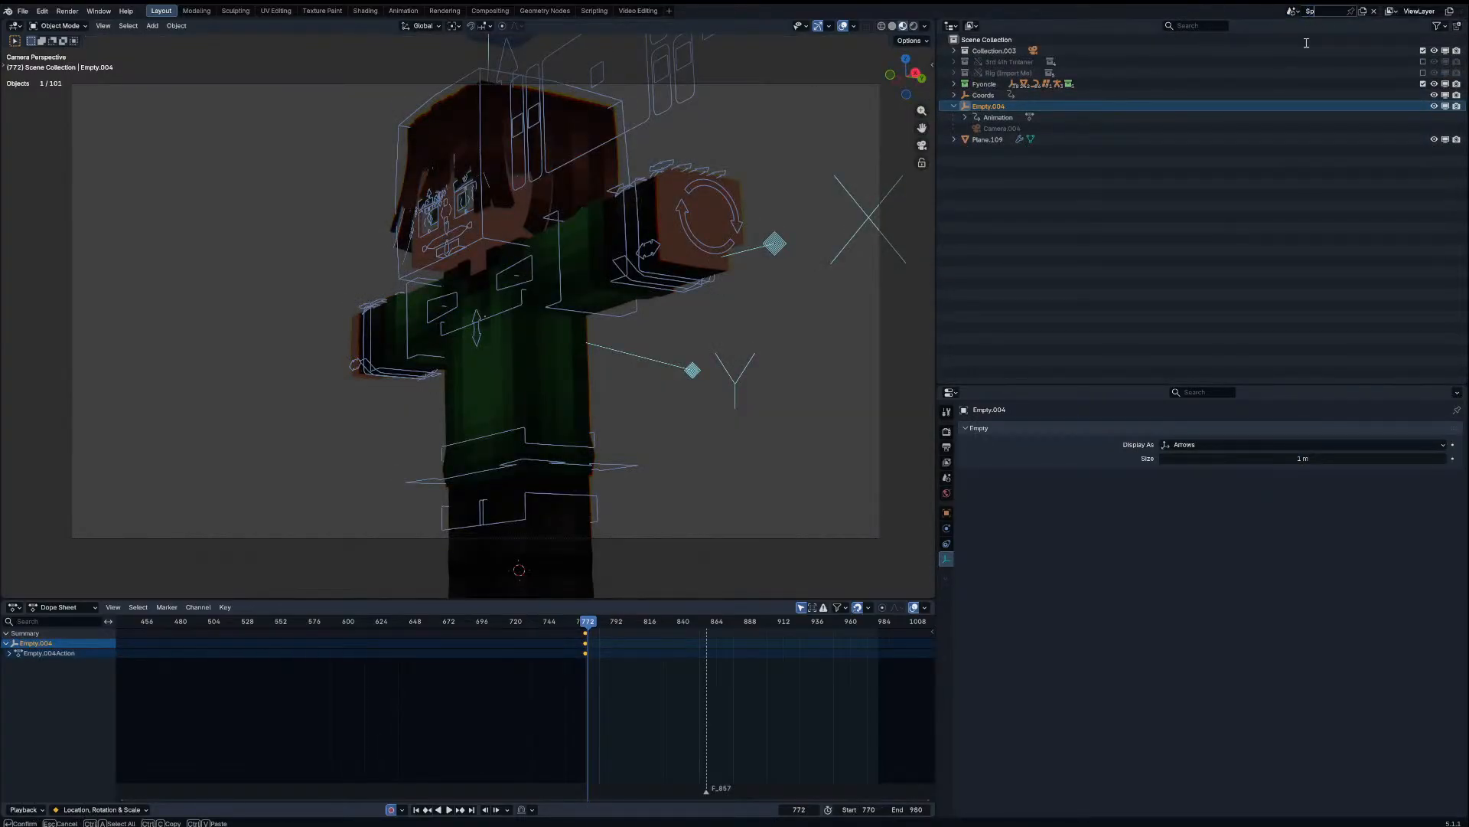
pyautogui.press('Return')
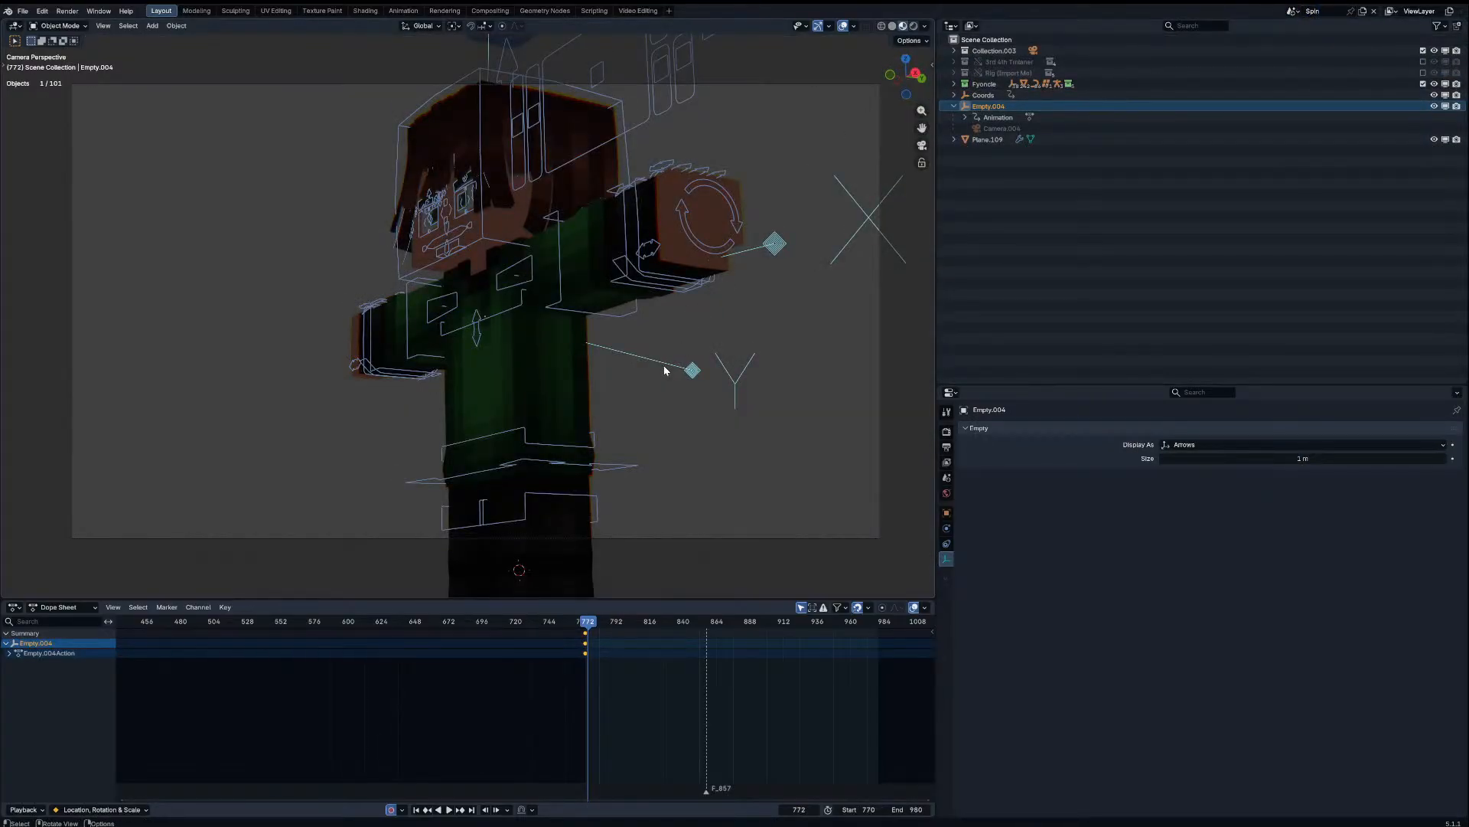
# Step: Keyframe Empty.004 at frame 770, and select Camera.004 and keyframe it at about frame 795
pyautogui.hotkey('shift', 'Left')
pyautogui.press('i')
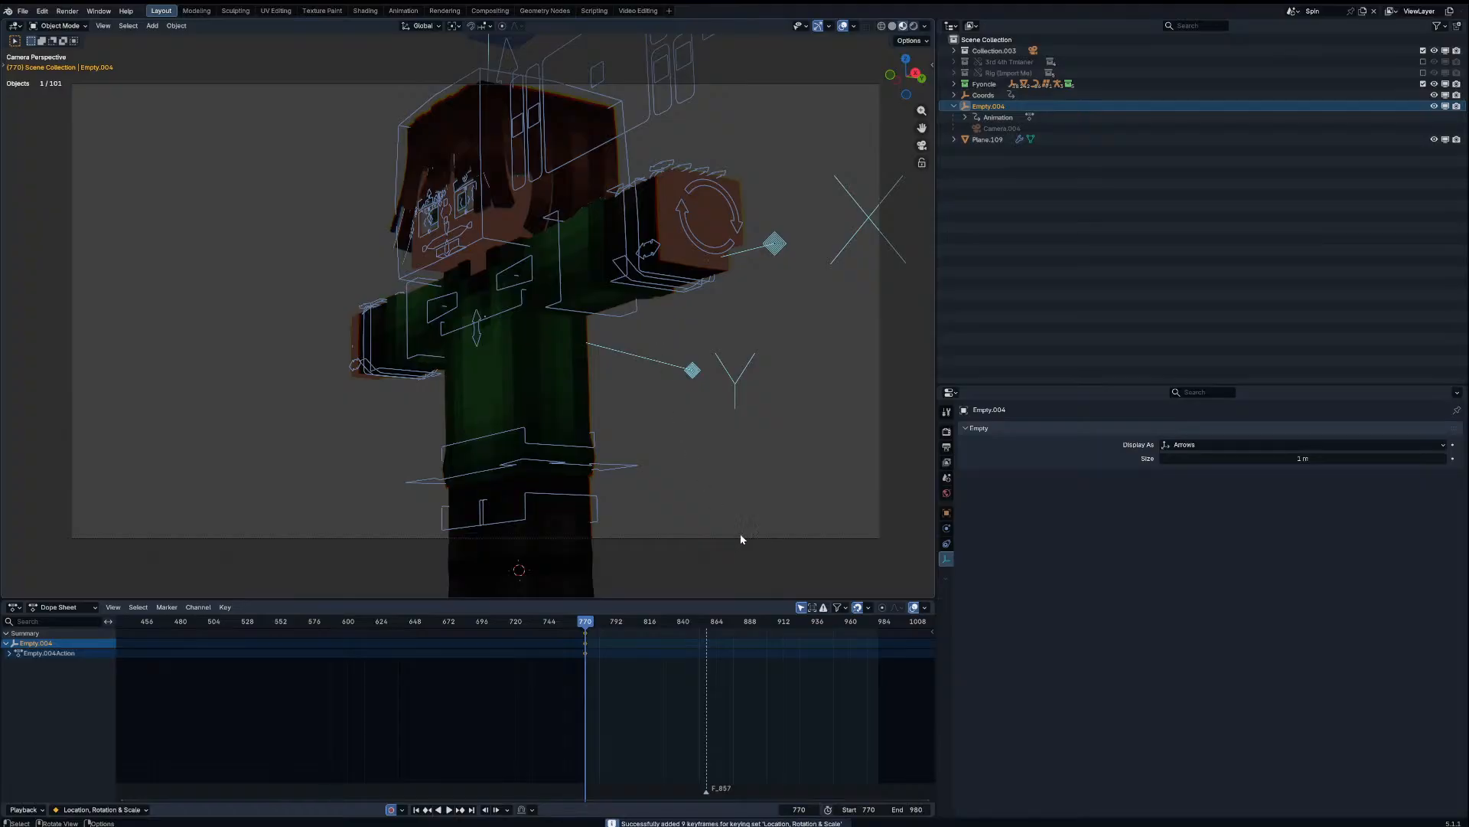
pyautogui.click(739, 536)
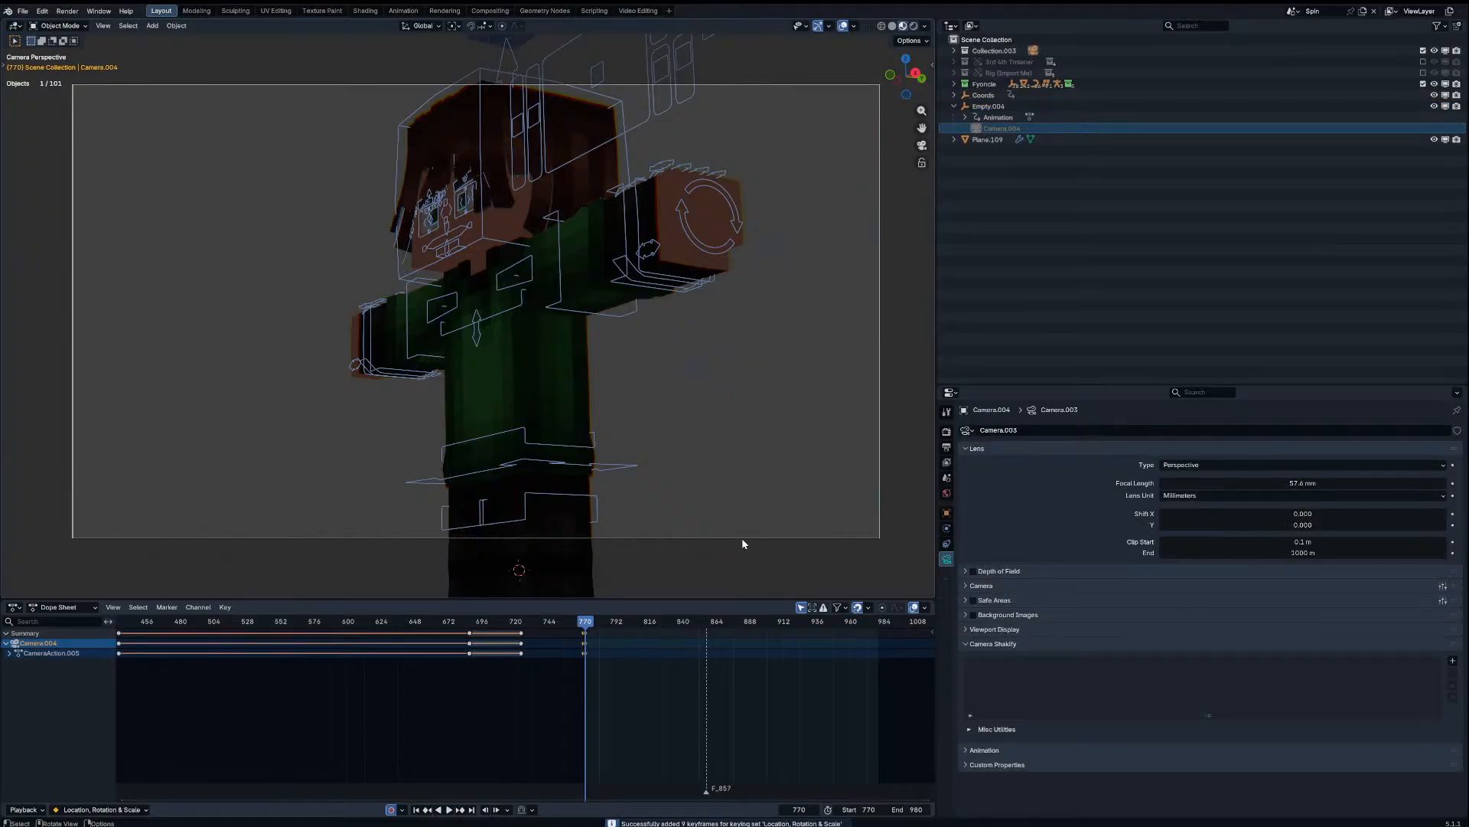
pyautogui.click(620, 623)
pyautogui.press('i')
# Step: At frame 770, shift Camera.004 sideways along its local X axis
pyautogui.hotkey('shift', 'Left')
pyautogui.press('g')
pyautogui.press('x')
pyautogui.rightClick(663, 493)
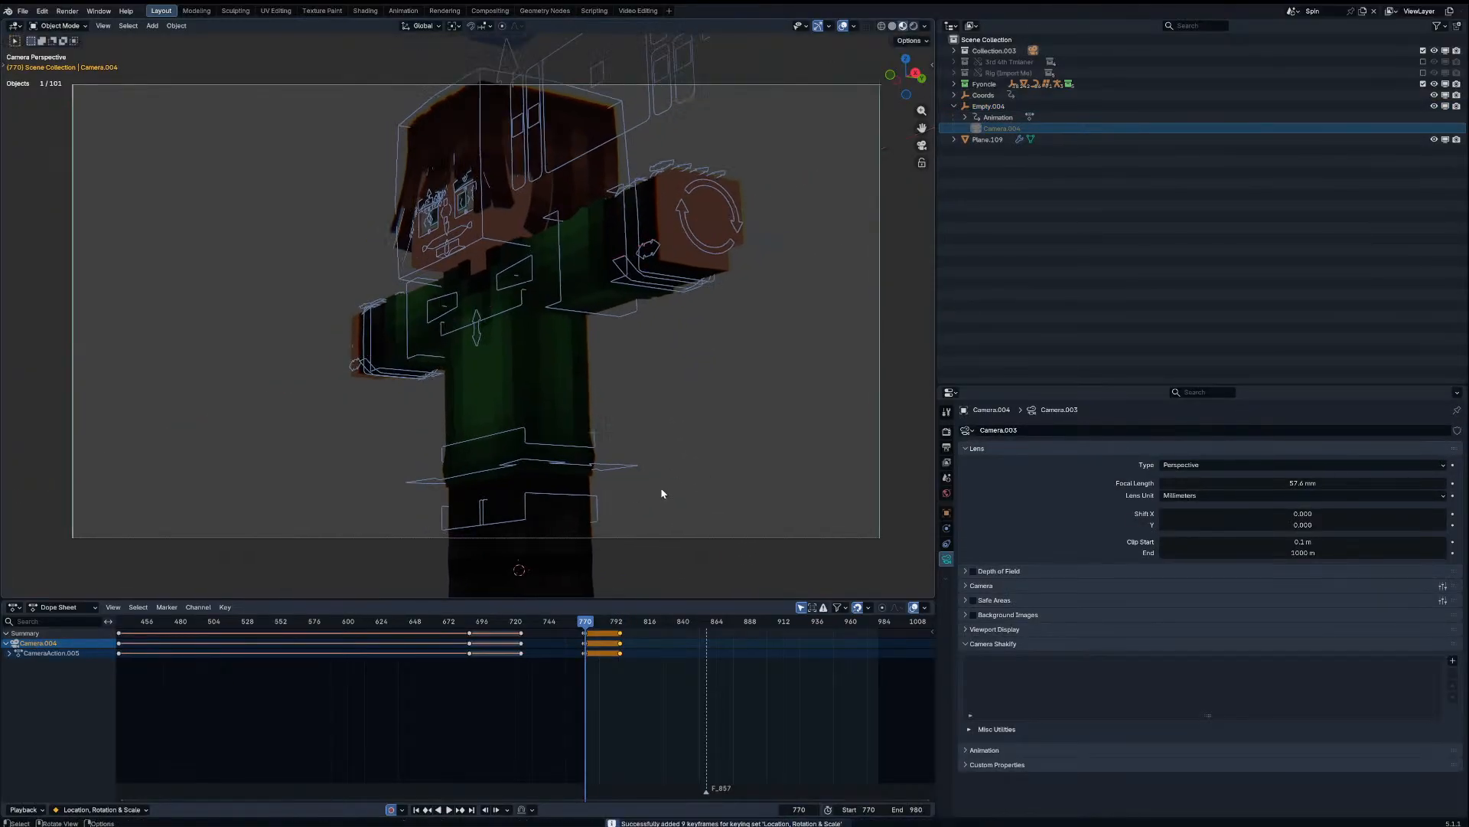
pyautogui.press('g')
pyautogui.press('x')
pyautogui.press('x')
pyautogui.click(739, 492)
# Step: Rotate Camera.004 about its local Y axis at frame 770
pyautogui.press('r')
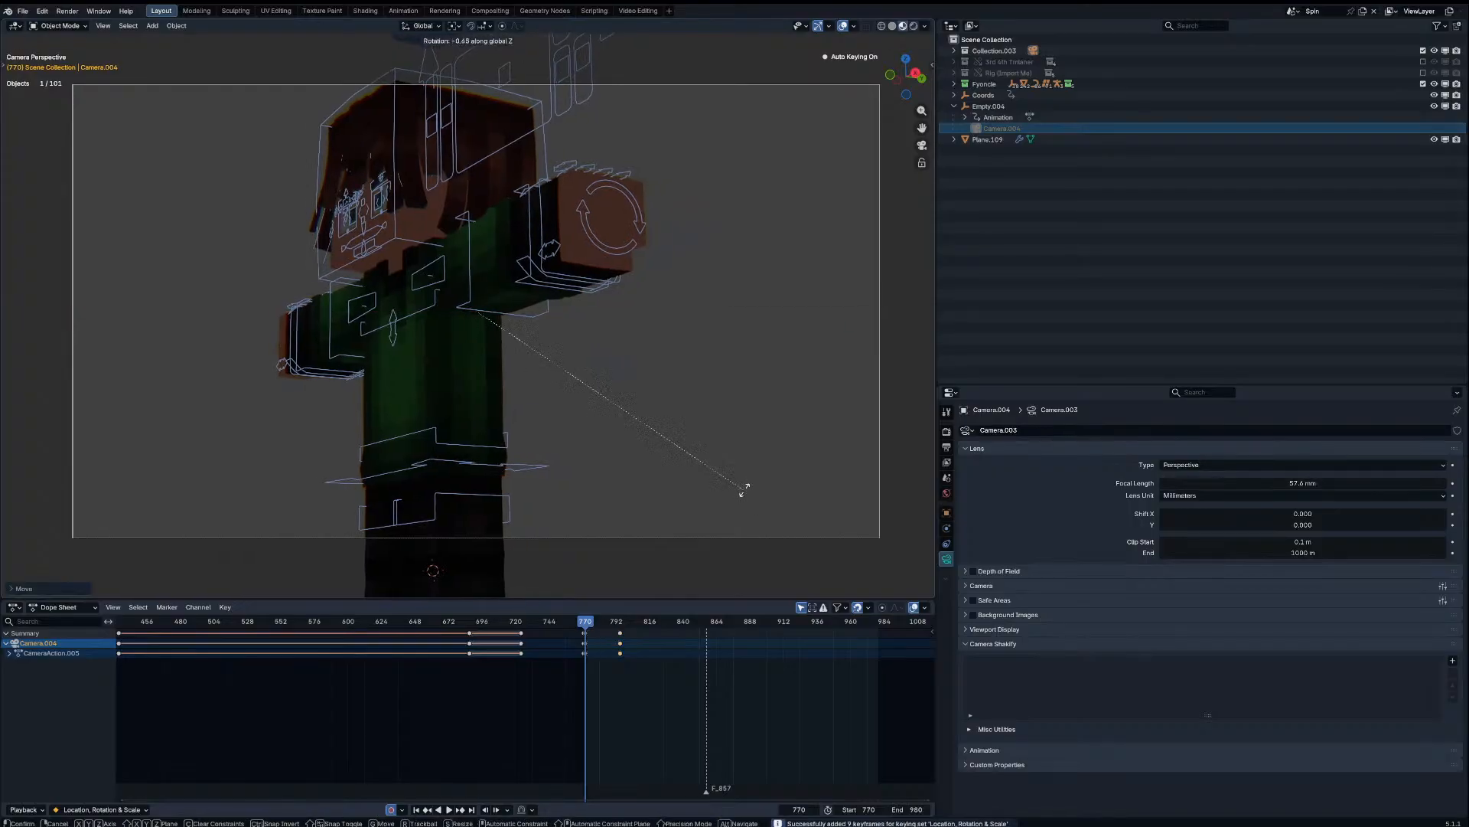
pyautogui.press('y')
pyautogui.press('y')
pyautogui.click(732, 504)
# Step: Set Camera.004's keyframe at frame 770 to Ease Out with Quintic interpolation and play back the move
pyautogui.press('v')
pyautogui.click(598, 662)
pyautogui.hotkey('ctrl', 'e')
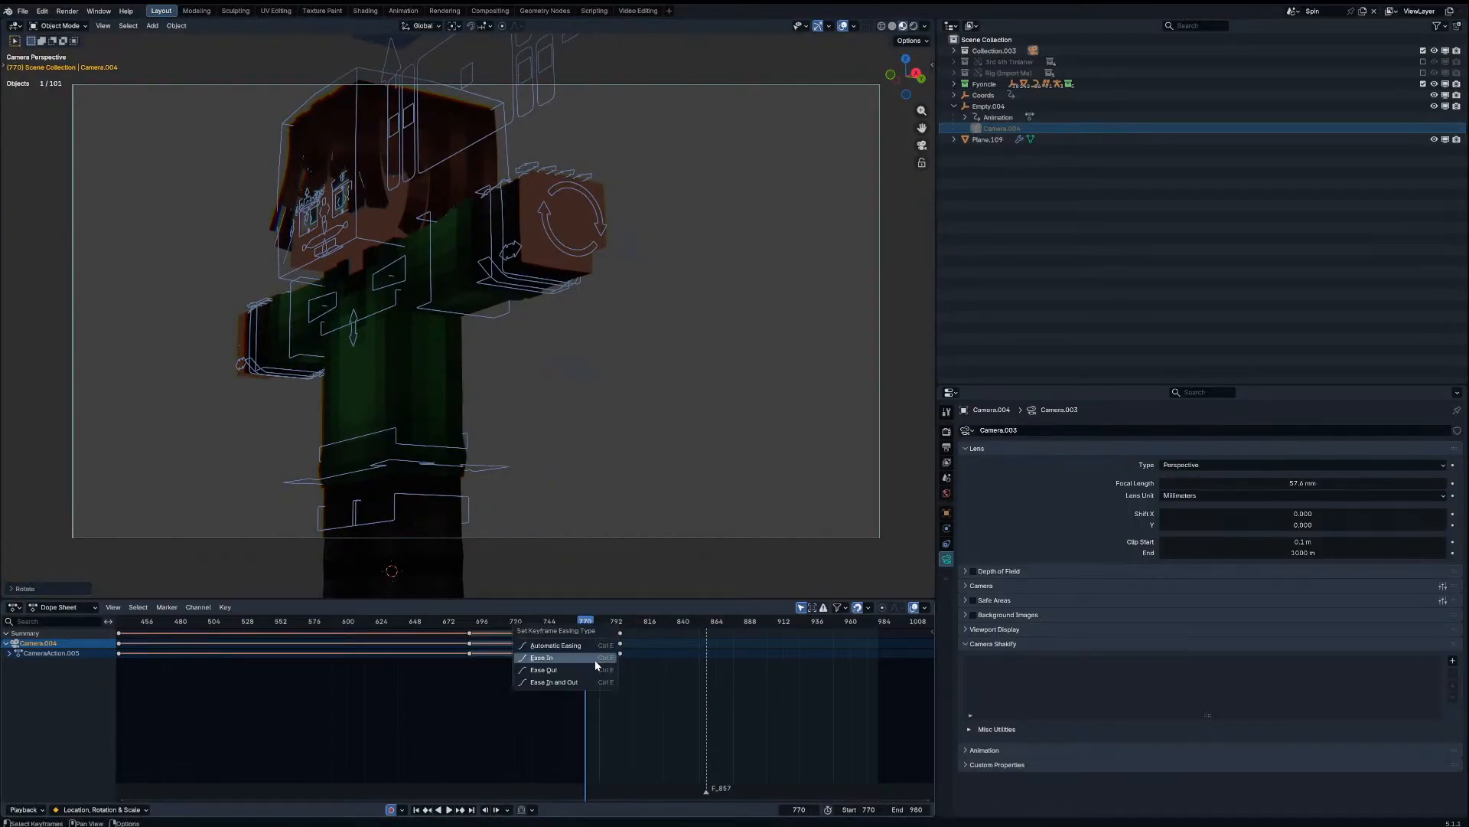
pyautogui.click(601, 652)
pyautogui.press('t')
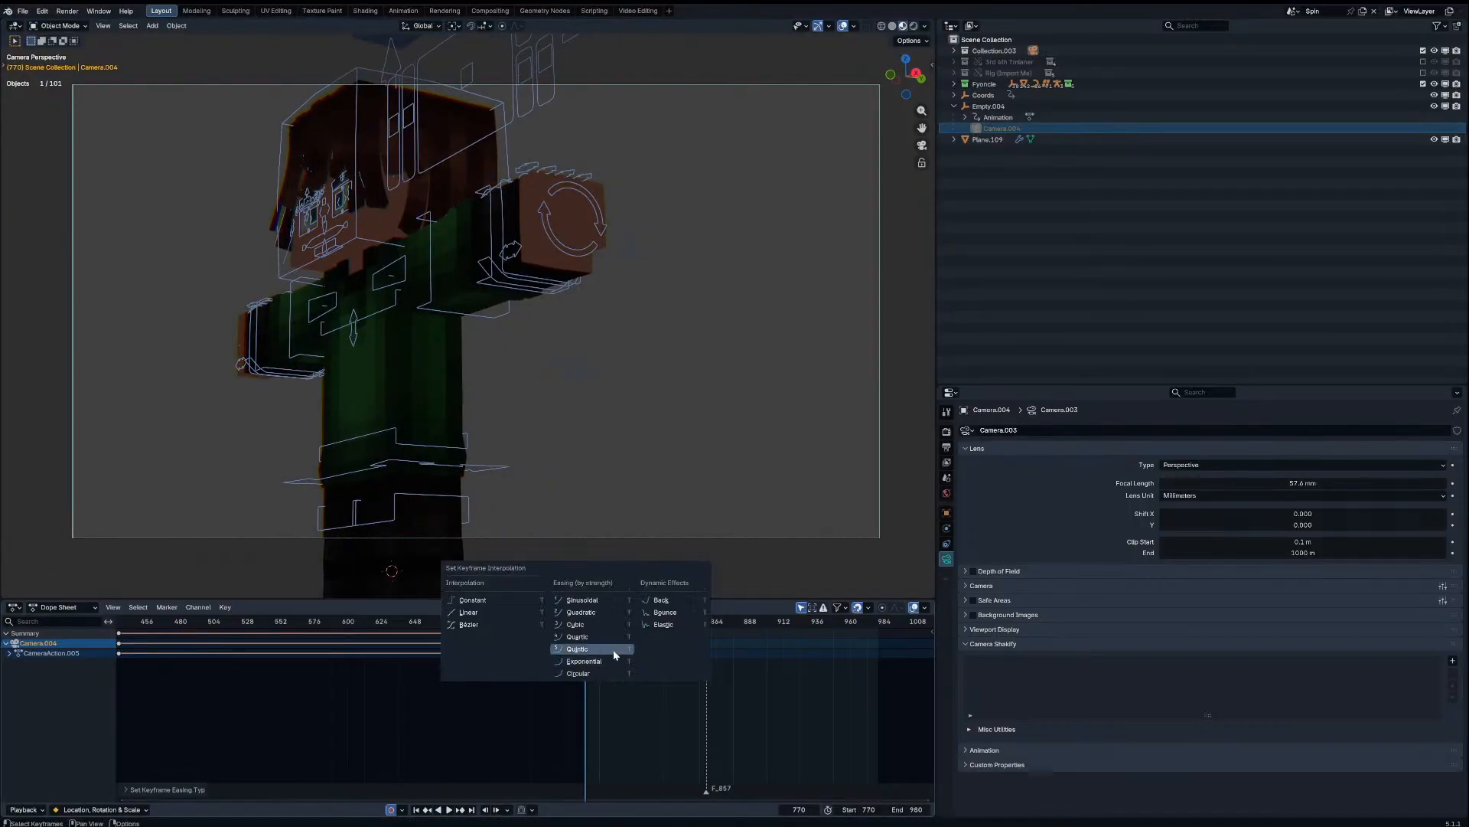
pyautogui.click(602, 647)
pyautogui.press('space')
pyautogui.scroll(2, 620, 655)
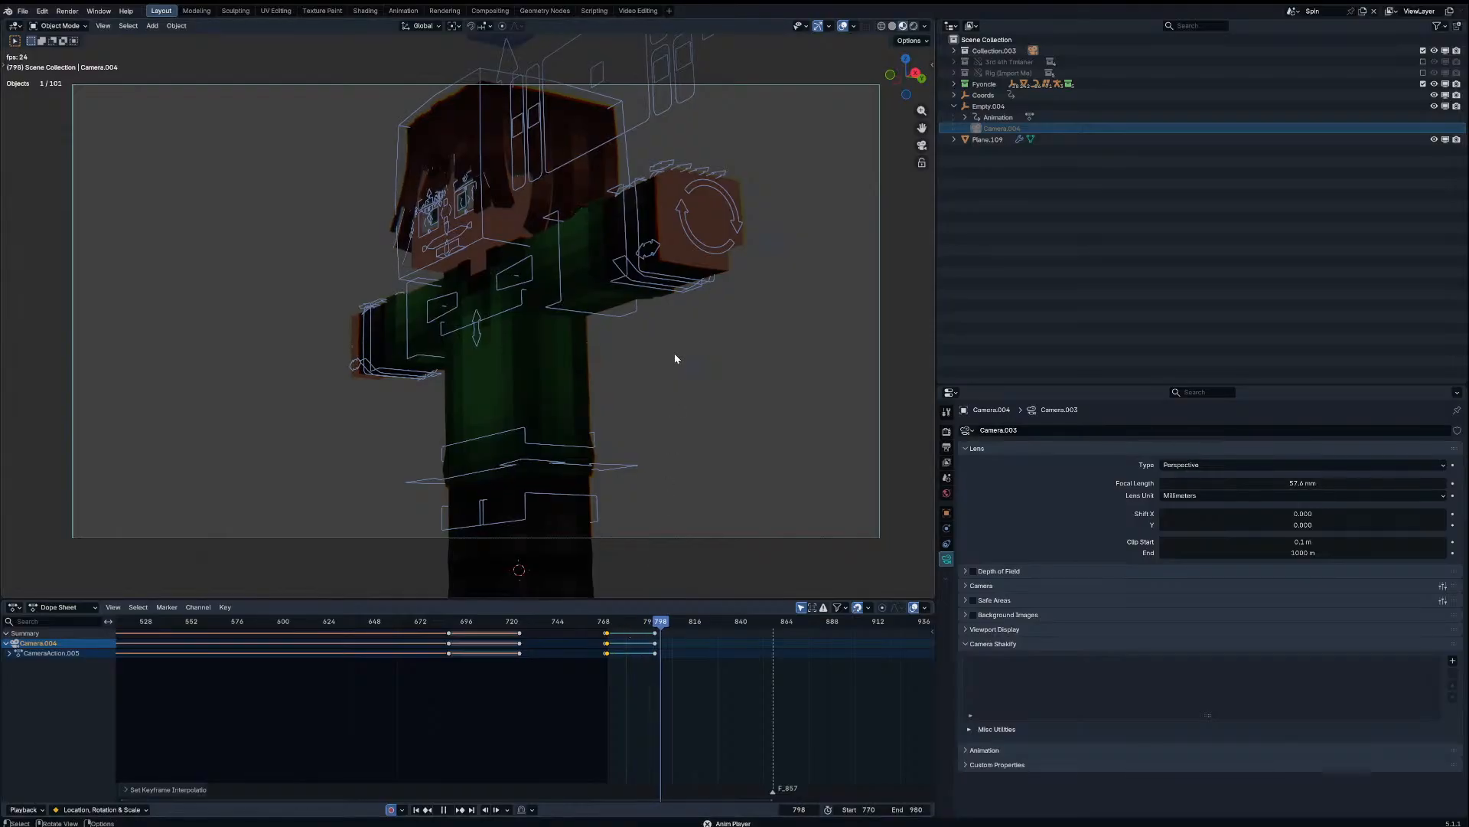
# Step: Select Empty.004 and add timeline markers during playback at frames 815, 836, 898, 919 and 939
pyautogui.click(675, 370)
pyautogui.click(597, 621)
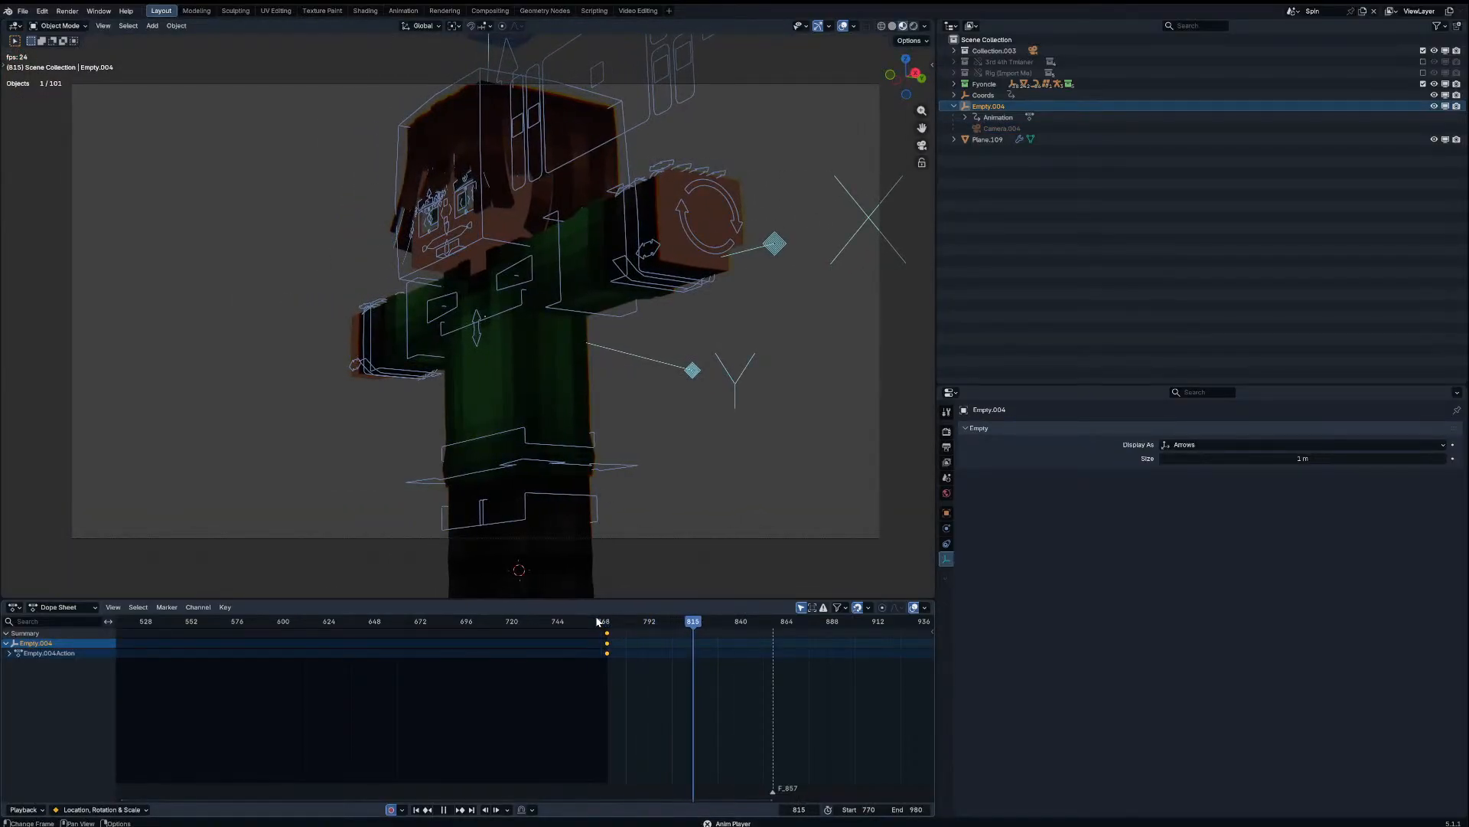
pyautogui.press('m')
pyautogui.press('m')
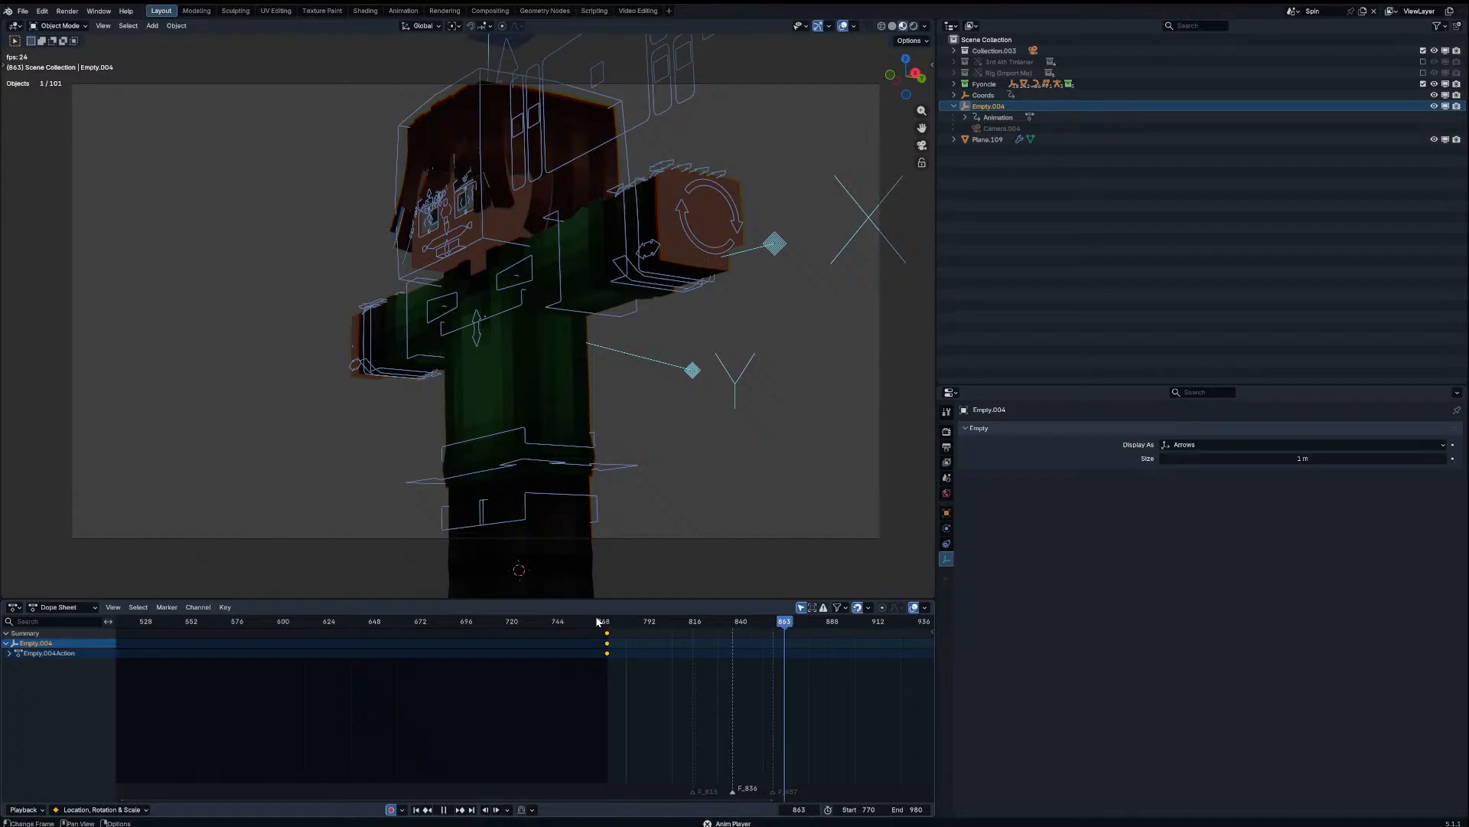
pyautogui.press('m')
pyautogui.moveTo(692, 718); pyautogui.dragTo(588, 715, button='middle')
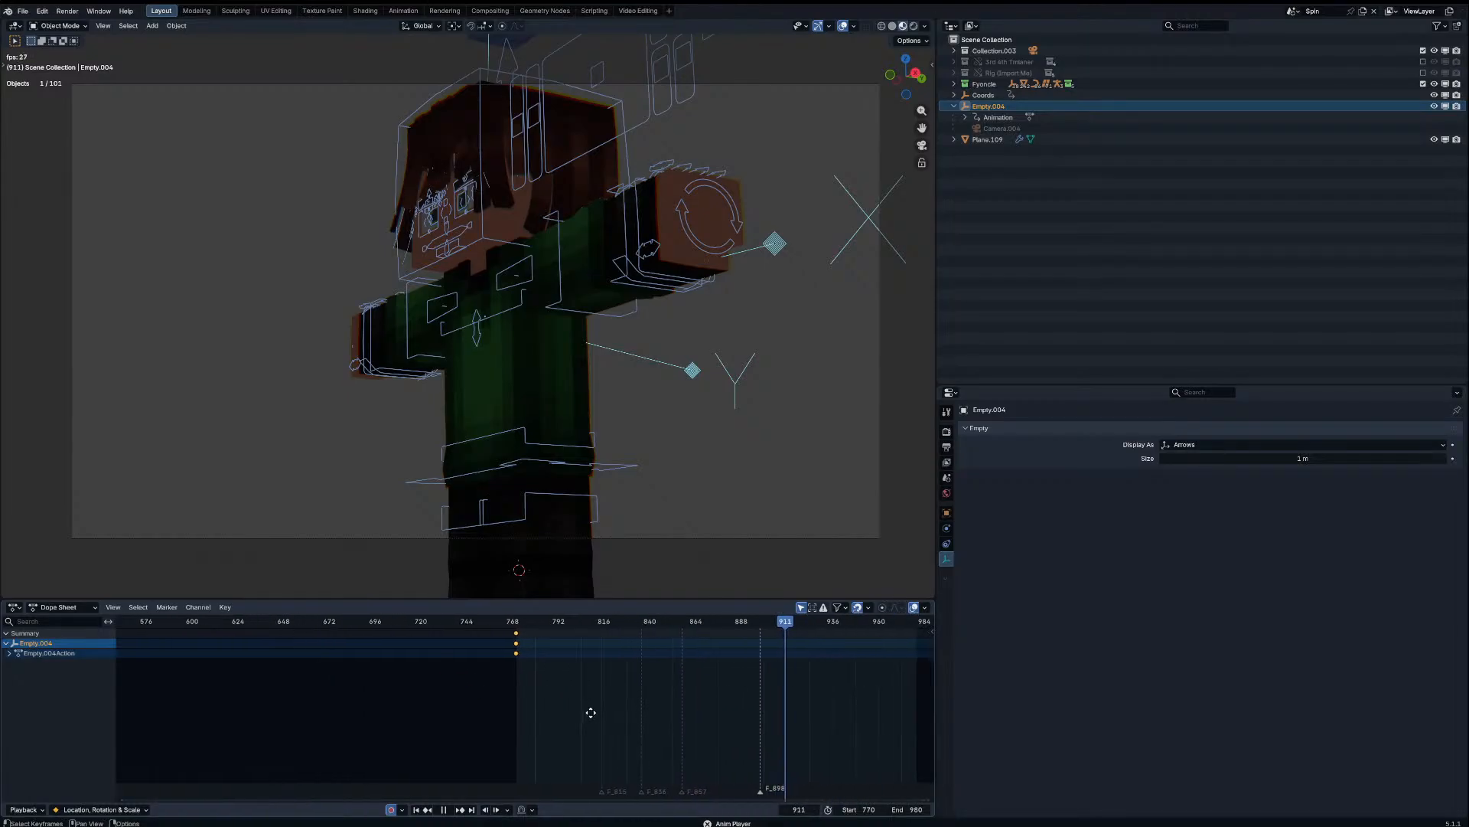
pyautogui.press('m')
pyautogui.press('m')
pyautogui.press('space')
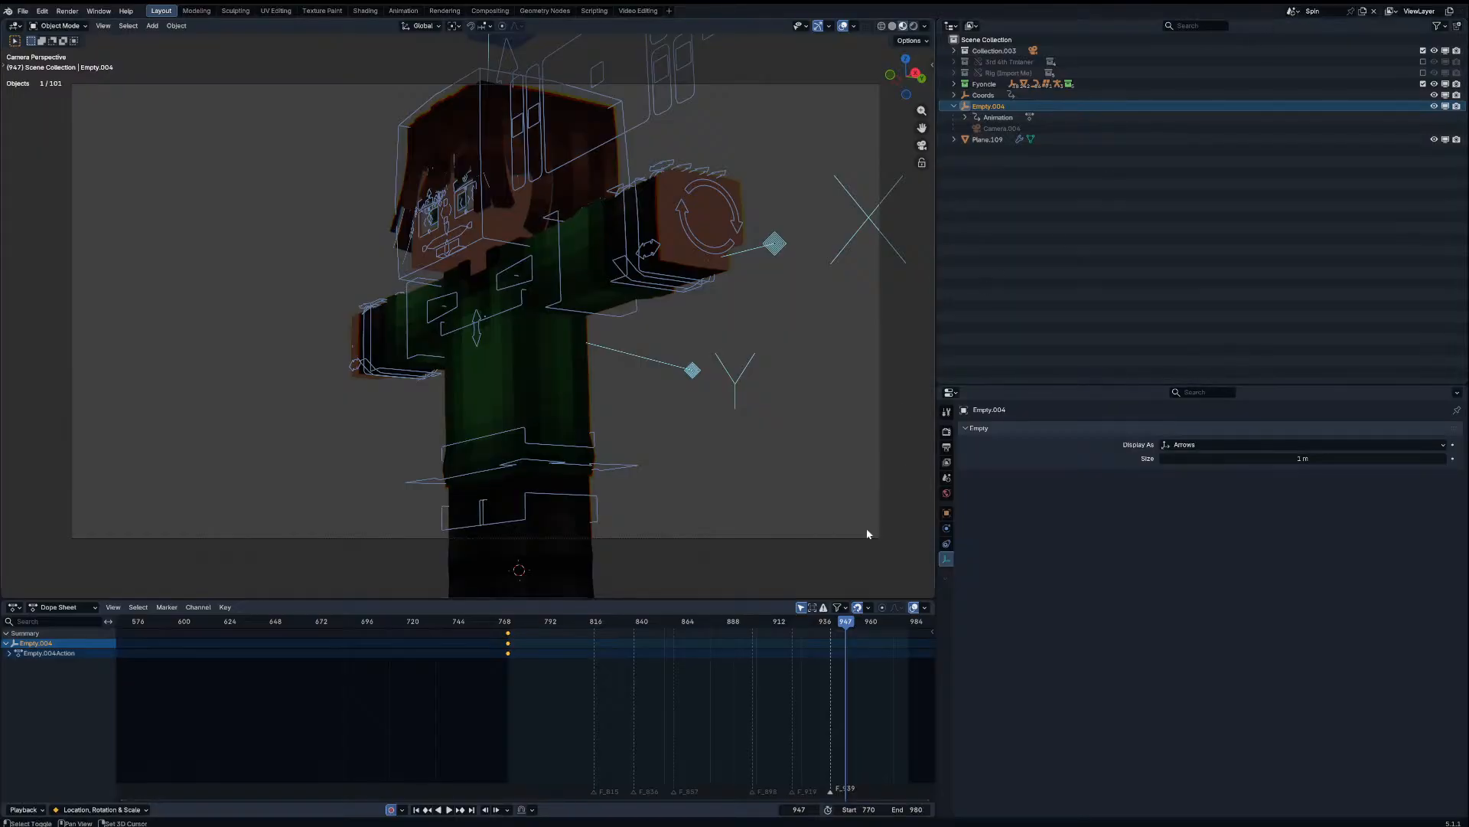
# Step: Play back the shot to check the marker timing and return to frame 770
pyautogui.press('space')
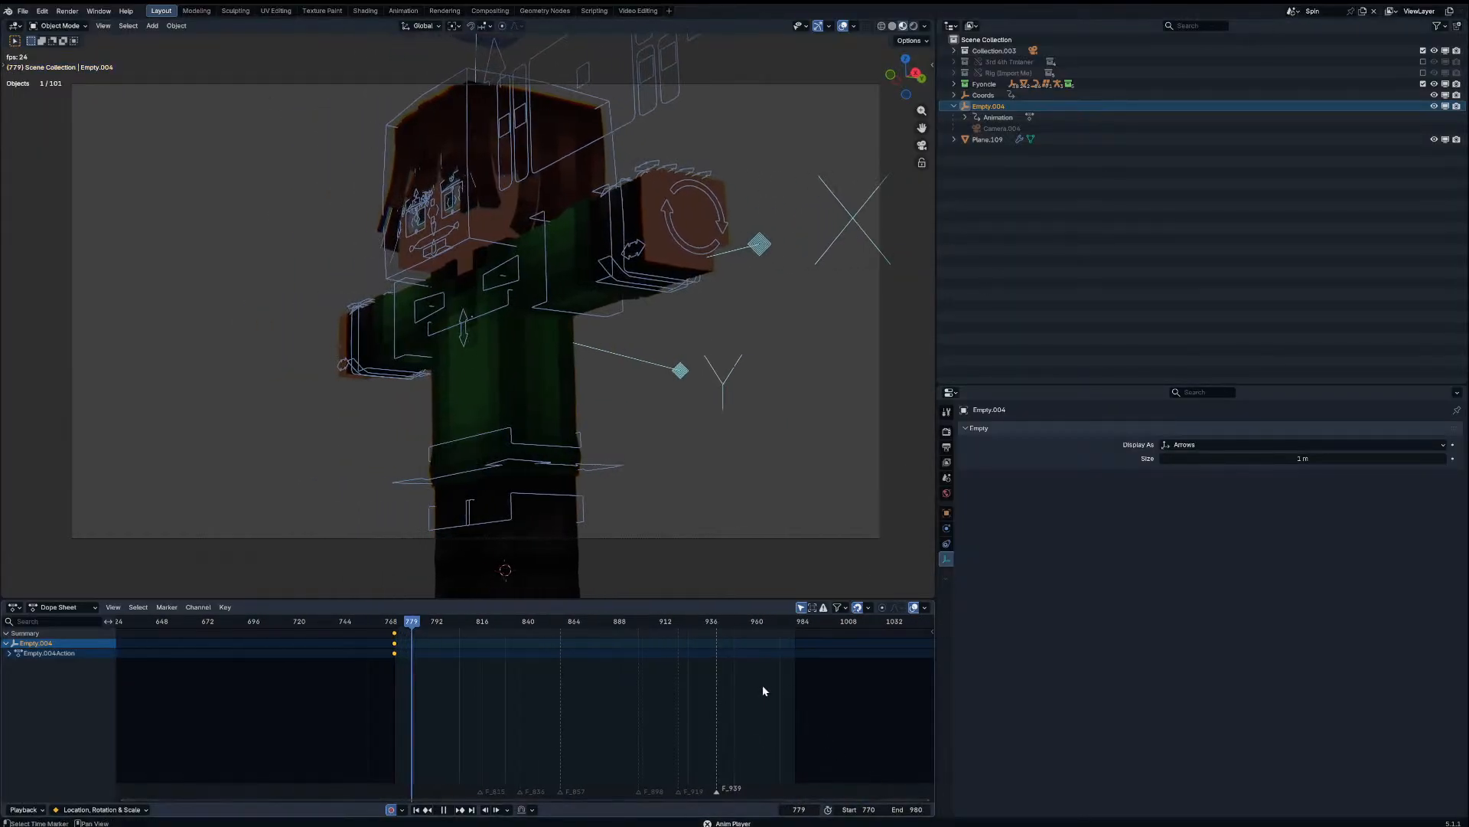
pyautogui.press('space')
pyautogui.click(632, 626)
pyautogui.press('space')
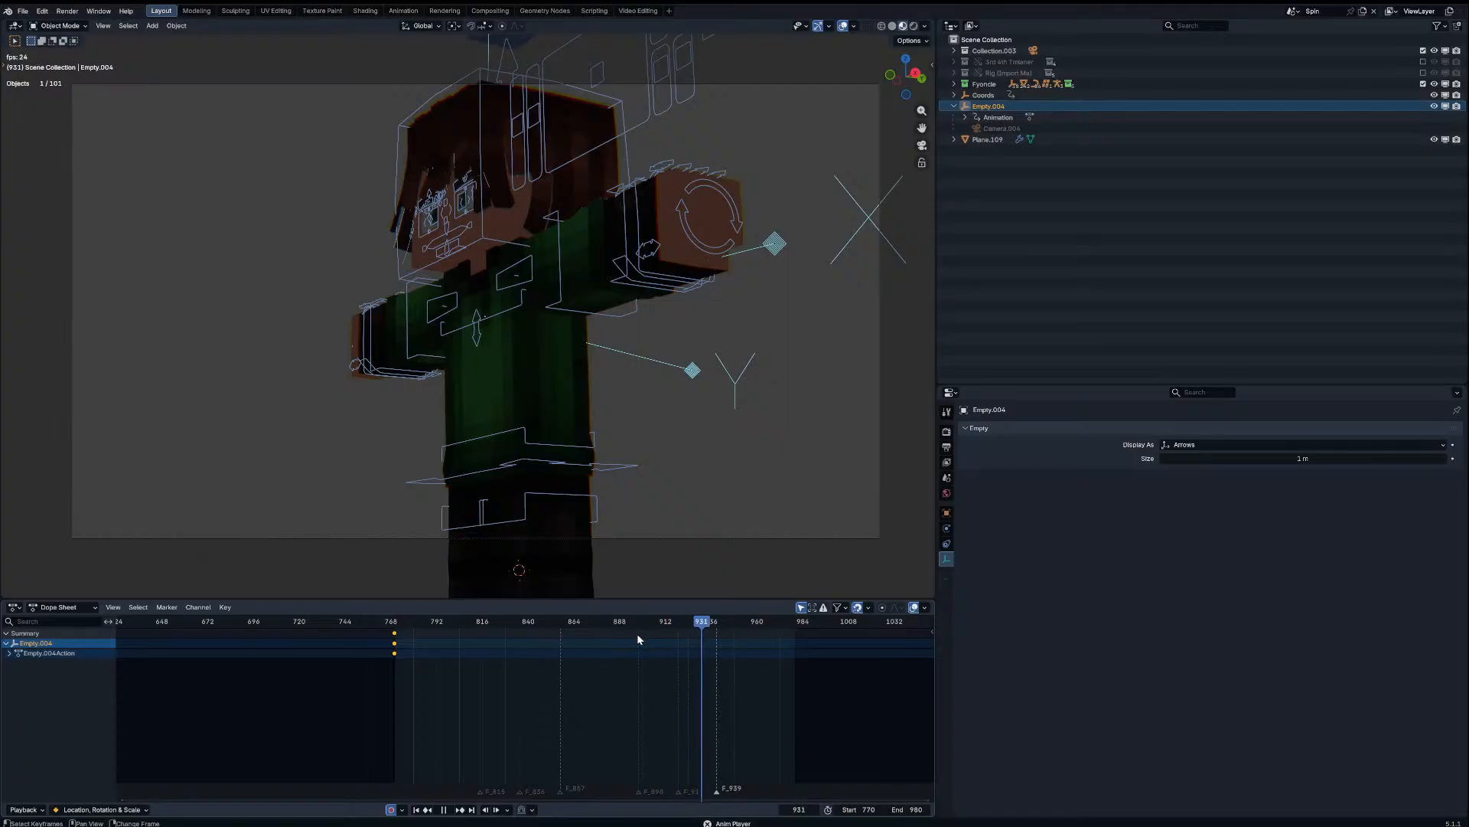
pyautogui.press('space')
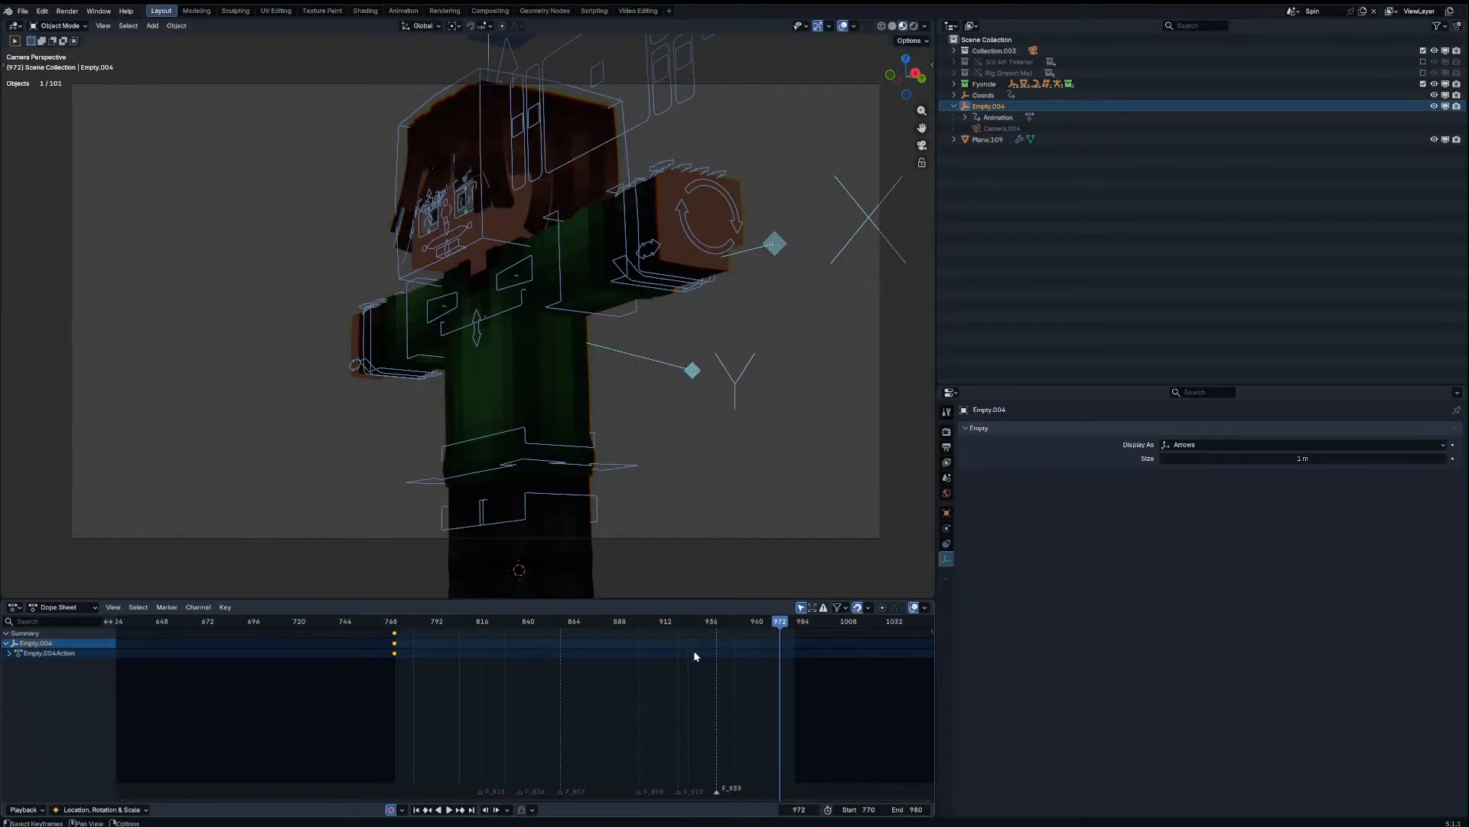
pyautogui.moveTo(421, 622); pyautogui.dragTo(396, 624)
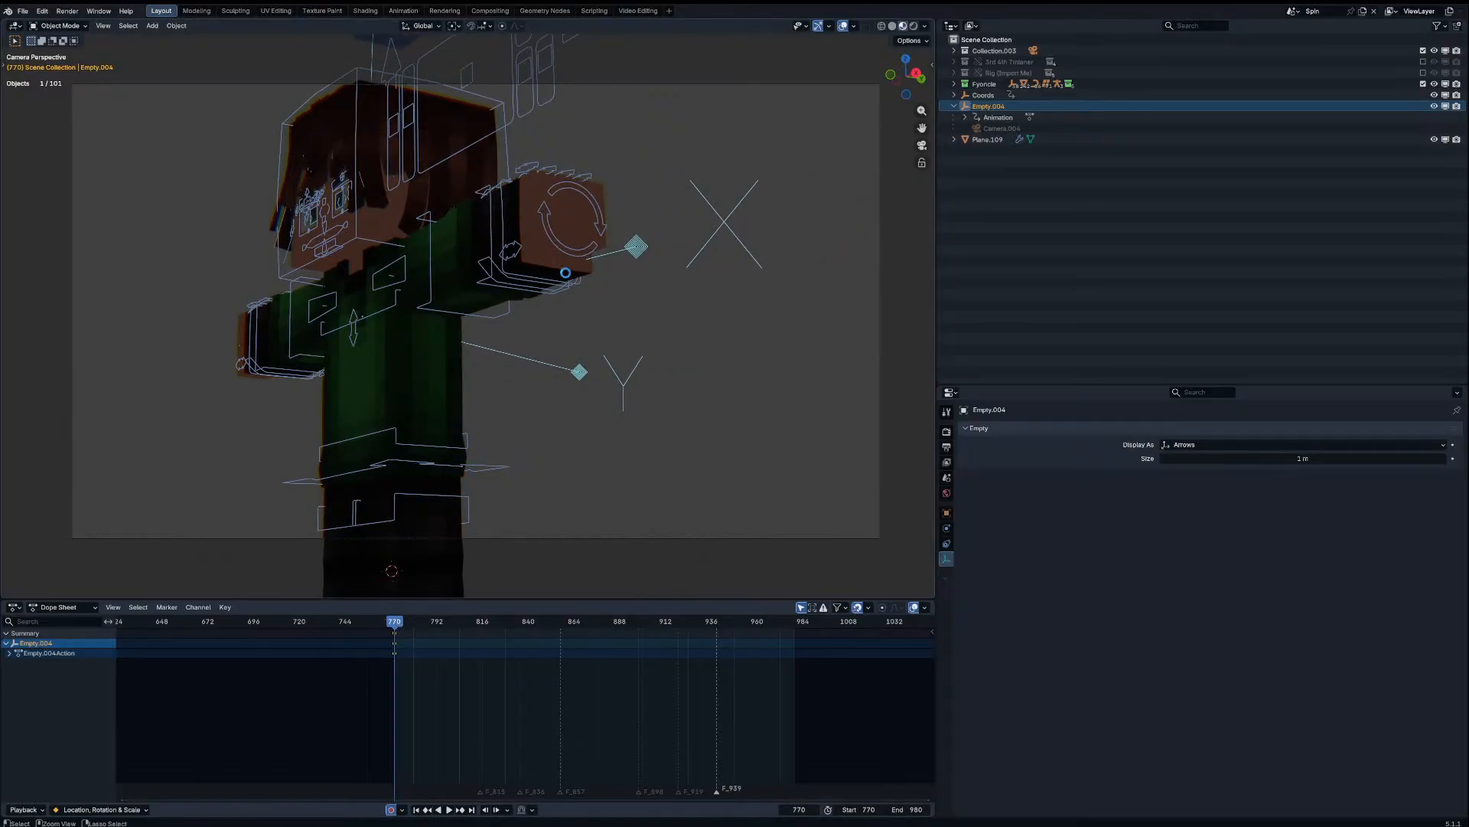
# Step: Turn off Scene World in the viewport shading and frame the character's head up close
pyautogui.click(924, 27)
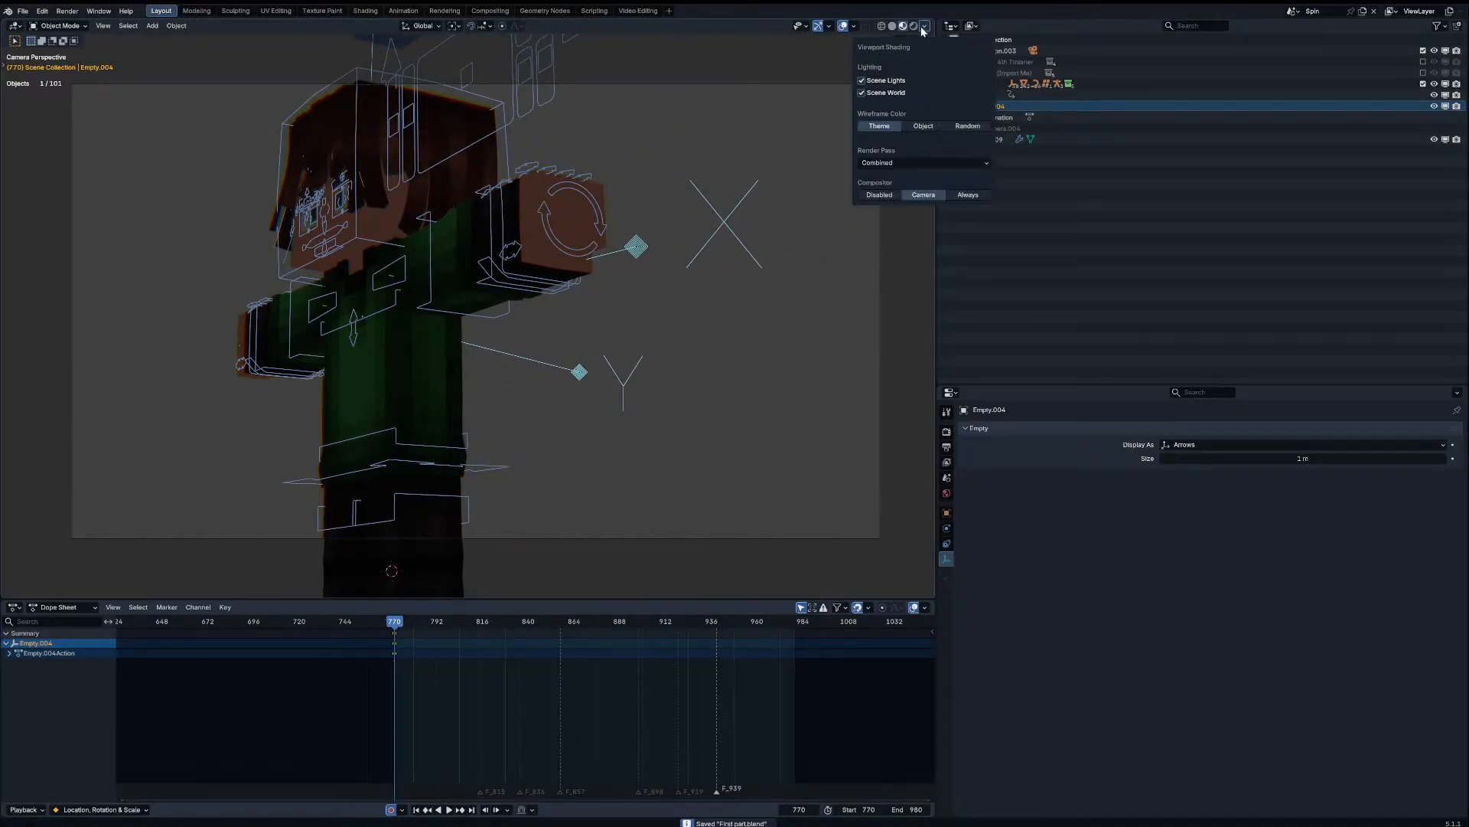
pyautogui.click(887, 93)
pyautogui.moveTo(489, 167); pyautogui.dragTo(612, 198, button='middle')
pyautogui.scroll(5, 613, 199)
pyautogui.keyDown('shift'); pyautogui.moveTo(490, 290); pyautogui.dragTo(686, 315, button='middle'); pyautogui.keyUp('shift')
# Step: Open the head's skin material in the Shader Editor and set its Subsurface radius to 0.100 on all three channels and scale to 0.1 m
pyautogui.click(589, 444)
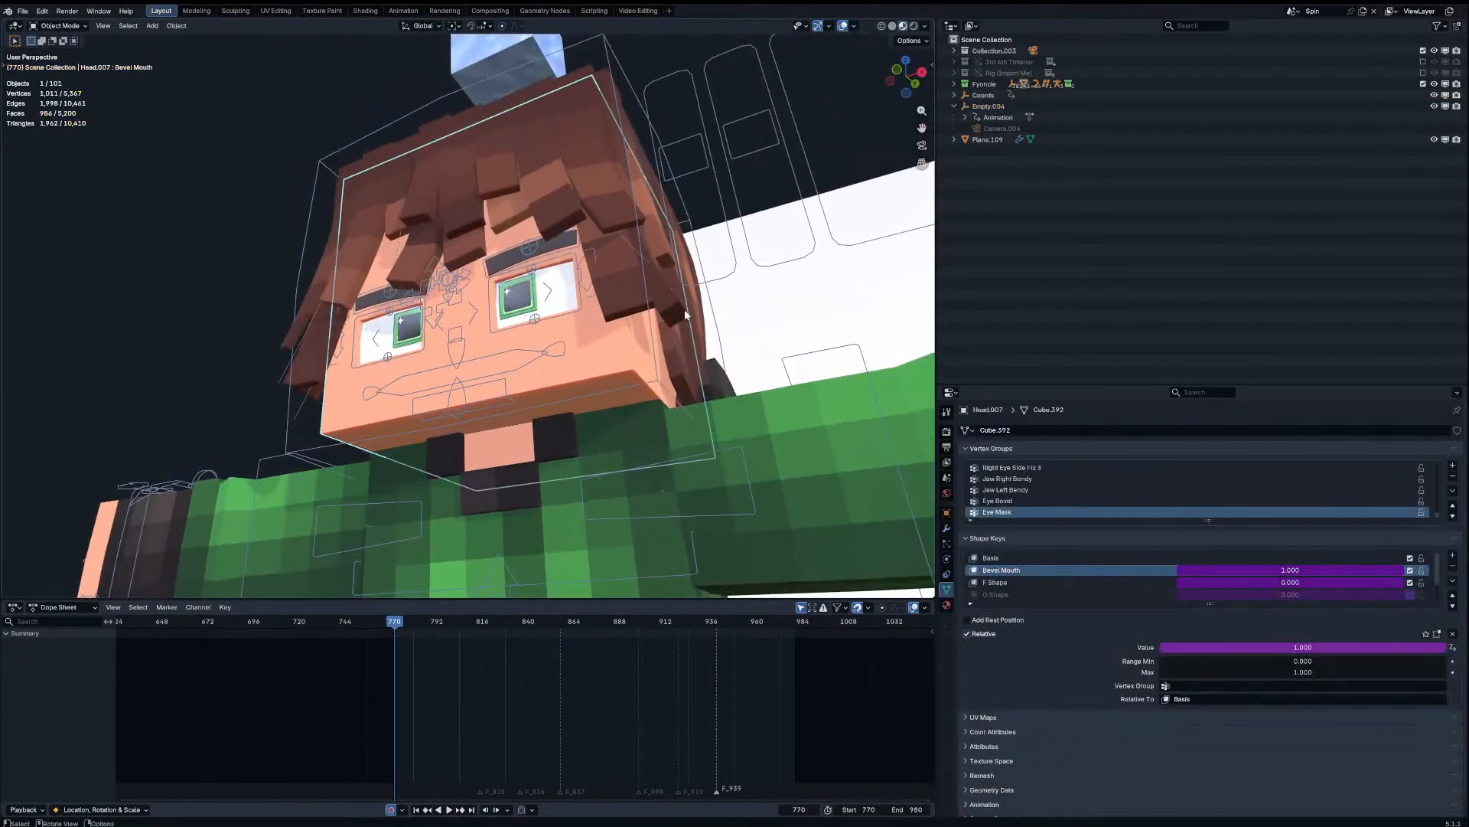
pyautogui.click(951, 25)
pyautogui.click(981, 119)
pyautogui.scroll(6, 1273, 257)
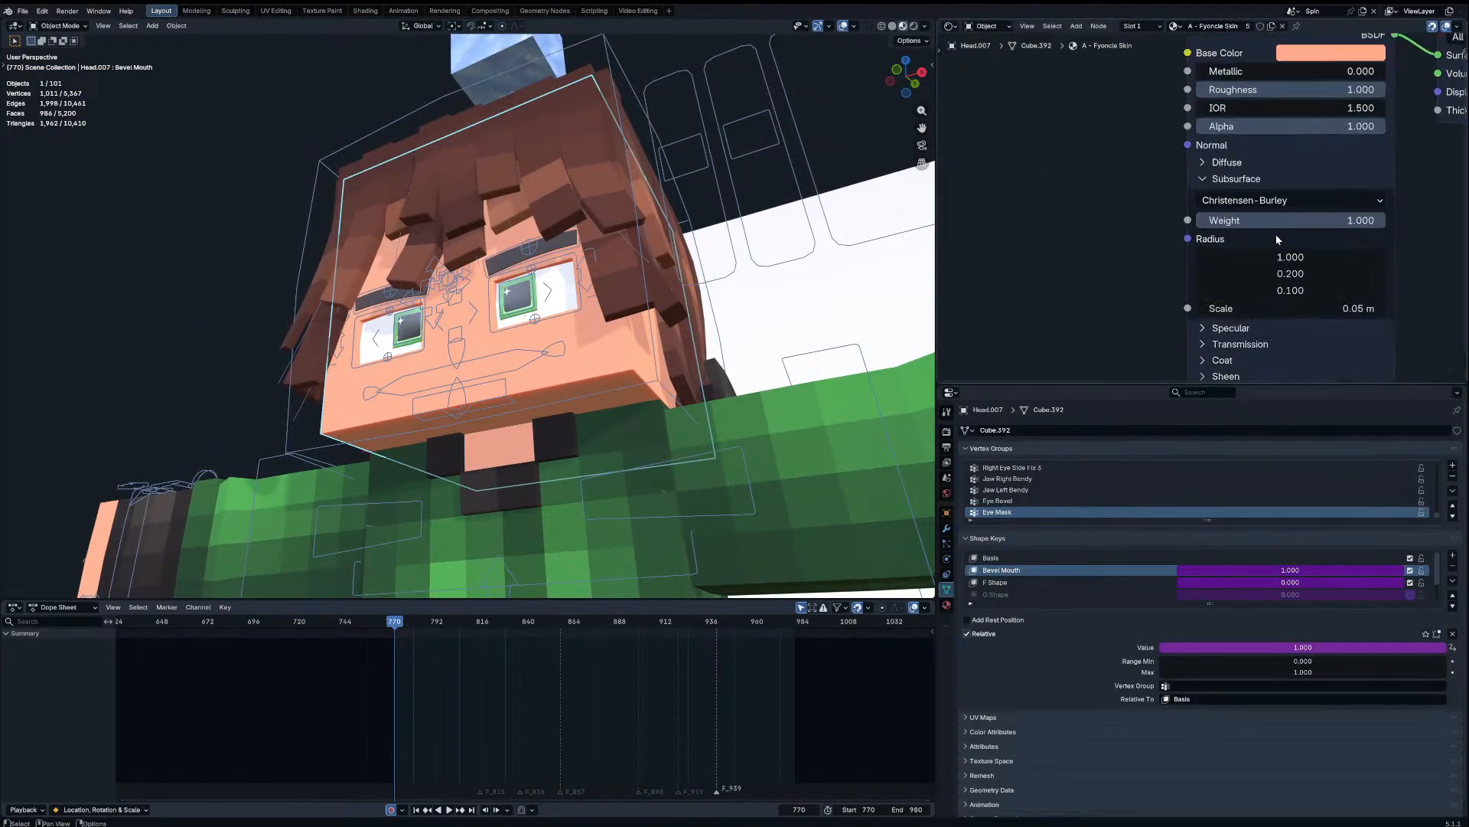
pyautogui.click(1308, 203)
pyautogui.click(1301, 202)
pyautogui.click(1321, 259)
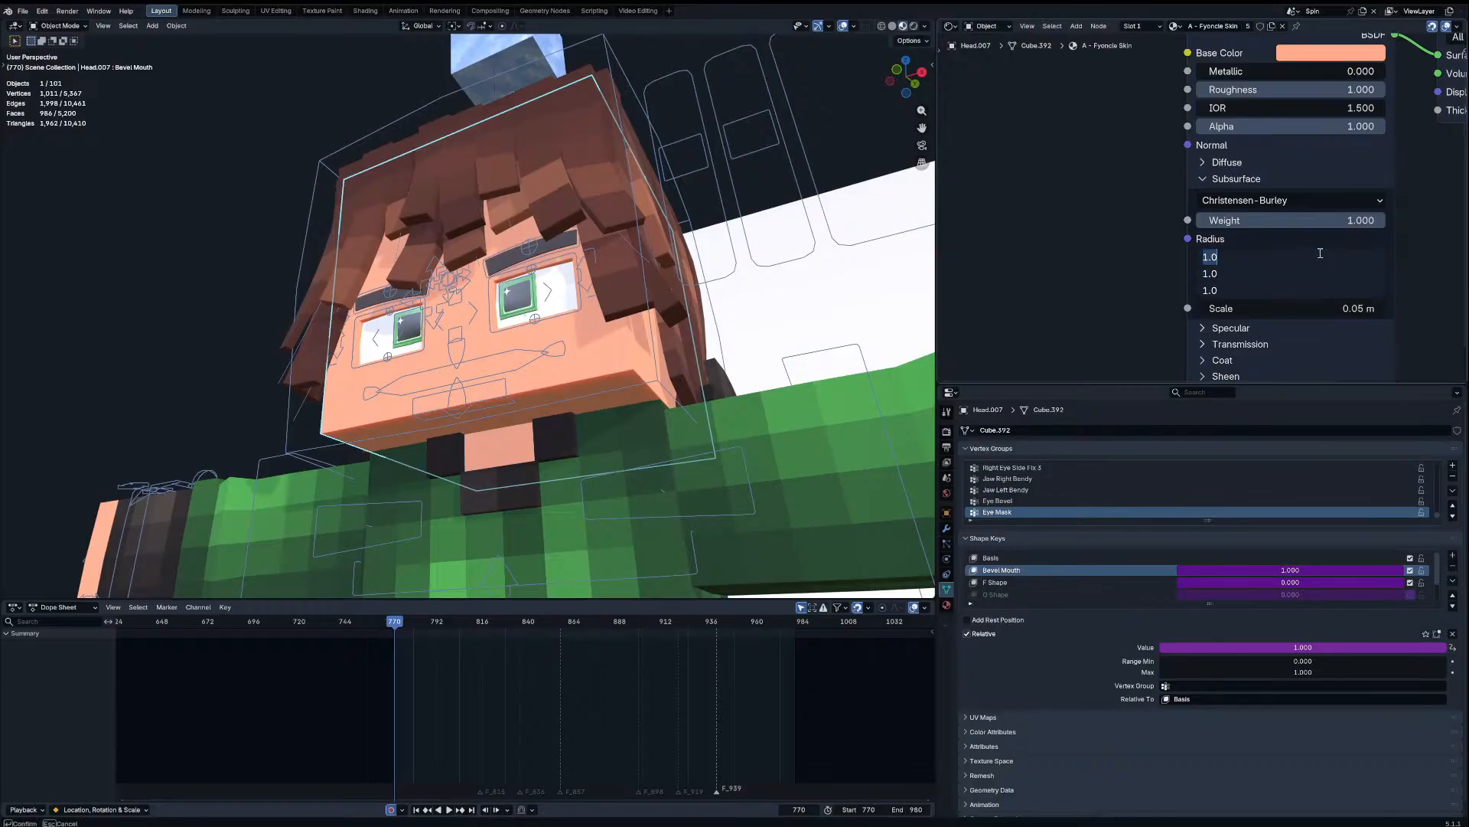
pyautogui.press('Return')
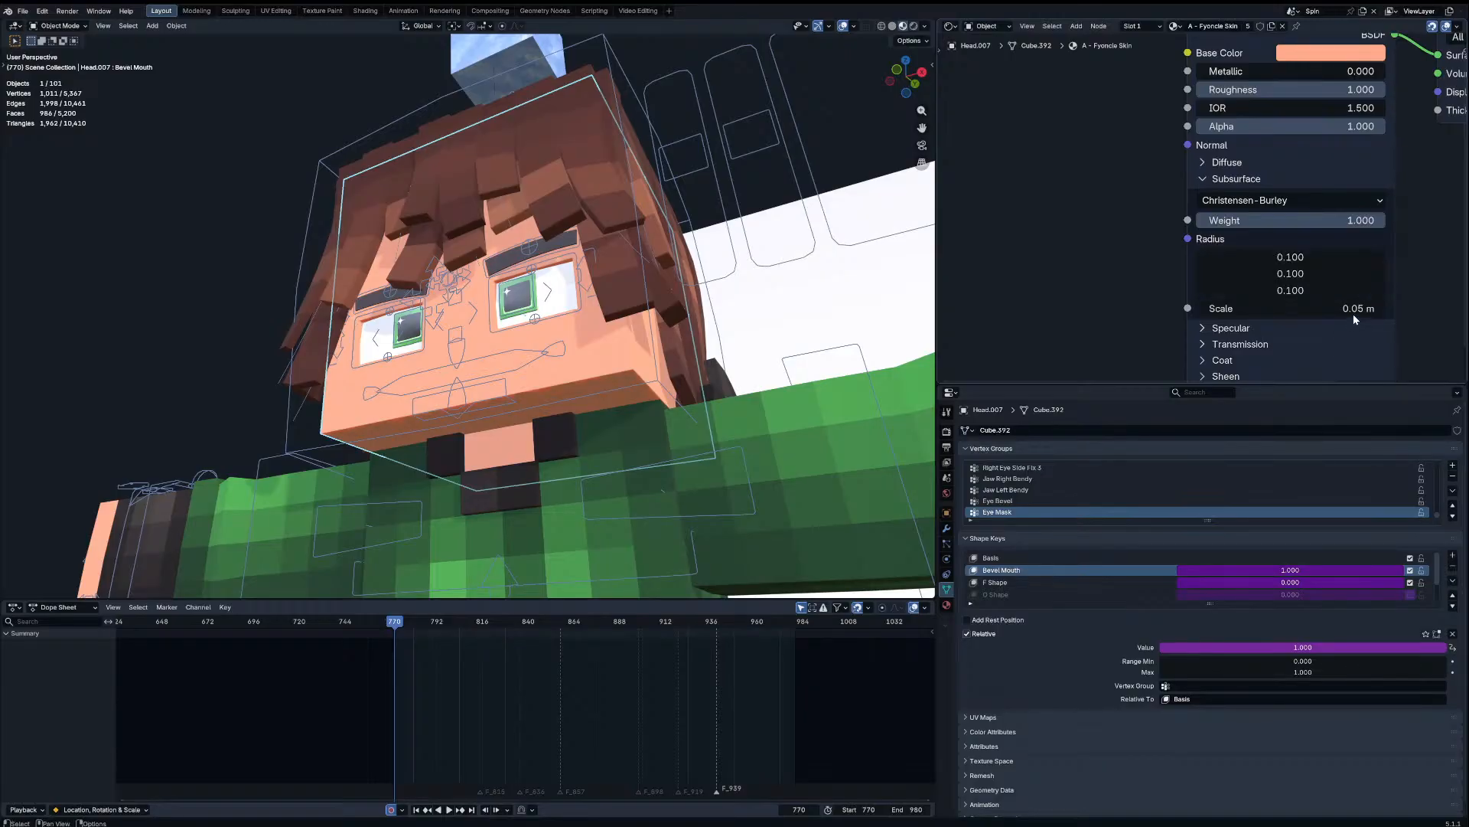
pyautogui.moveTo(1087, 337); pyautogui.dragTo(1011, 335, button='middle')
pyautogui.moveTo(880, 342); pyautogui.dragTo(836, 307, button='middle')
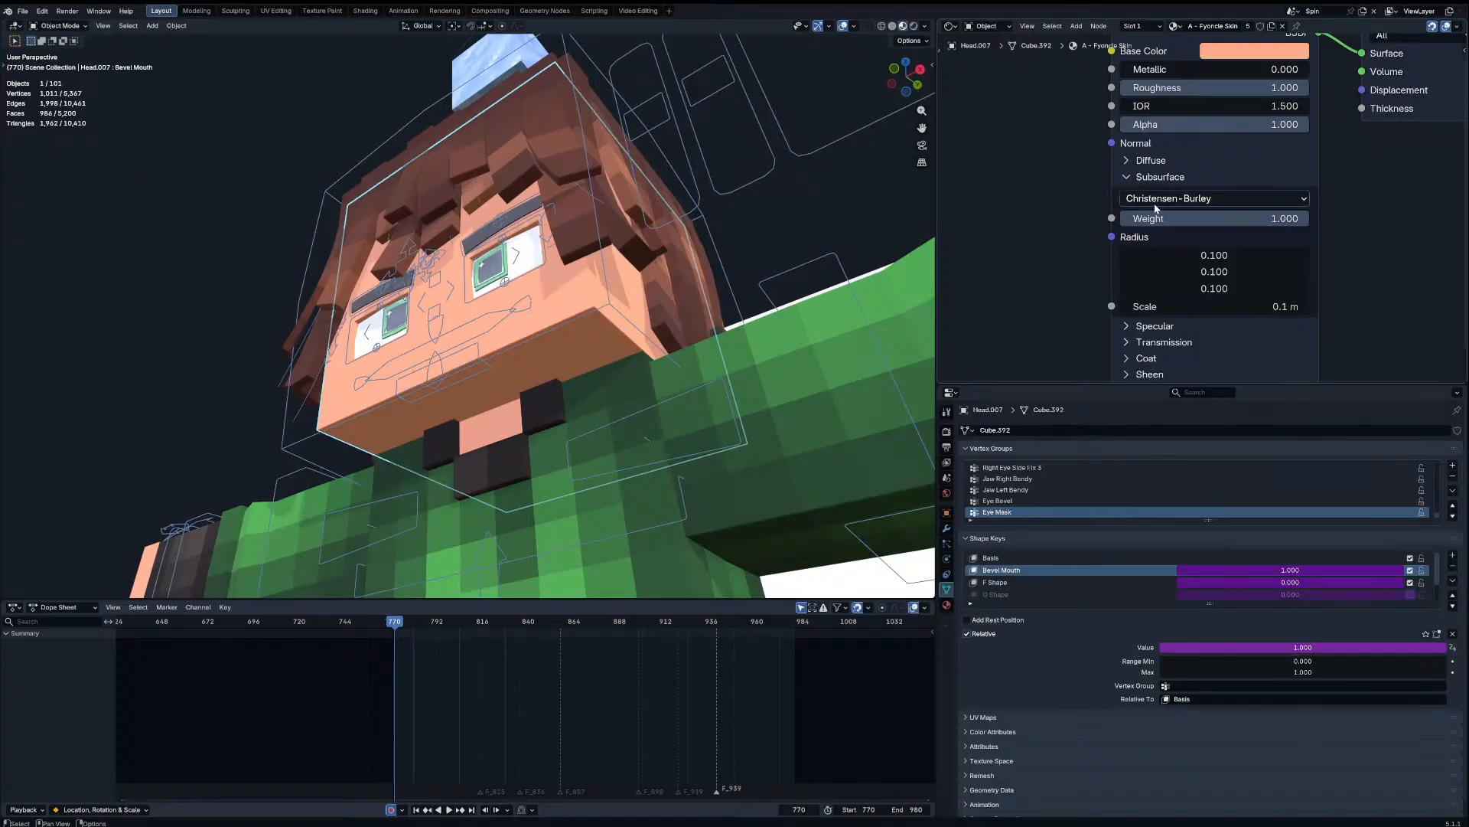
# Step: Select the left arm and switch its material's Subsurface method to Christensen-Burley
pyautogui.click(899, 370)
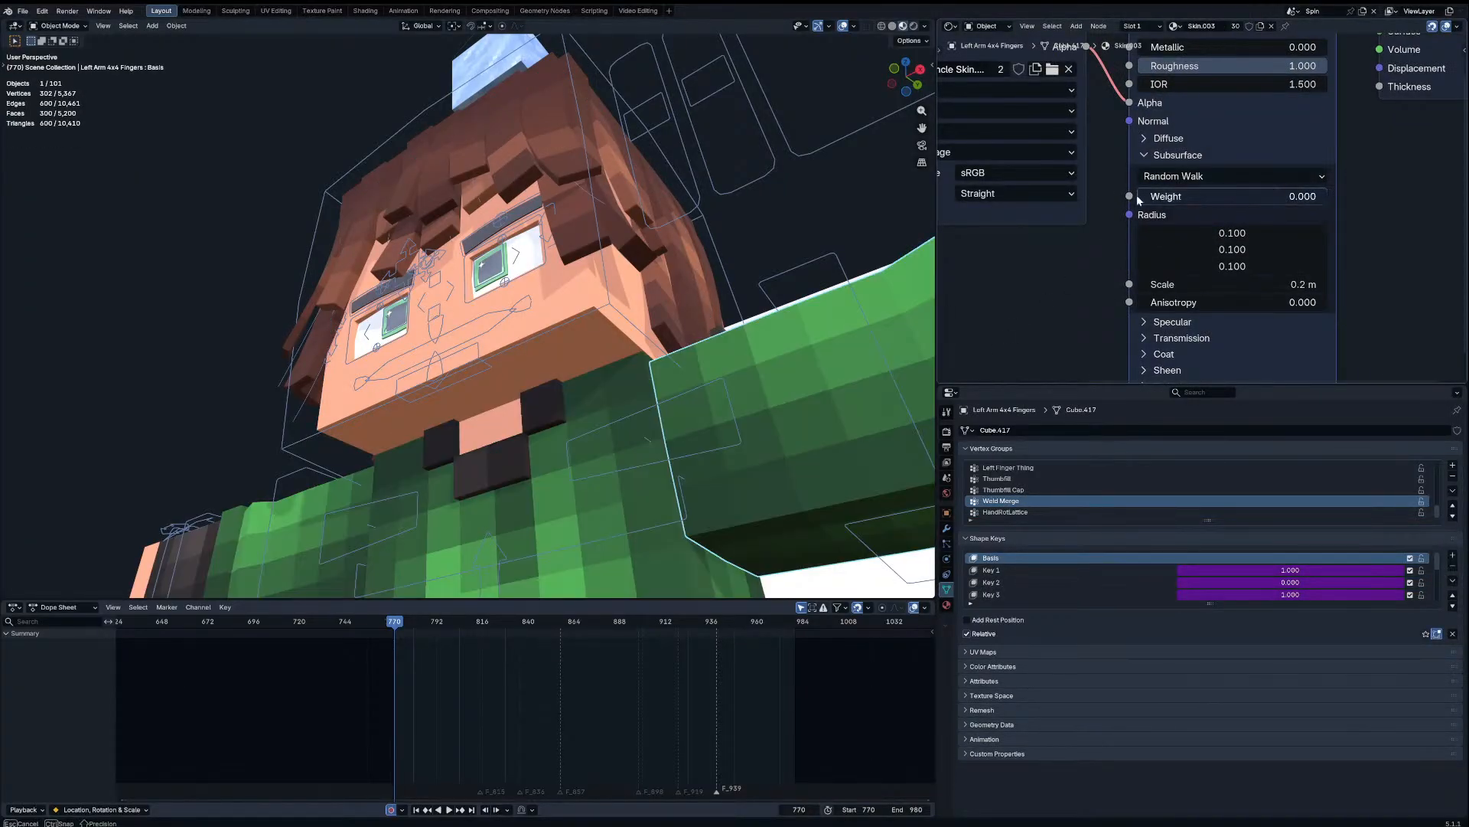
pyautogui.click(1193, 177)
pyautogui.click(1179, 217)
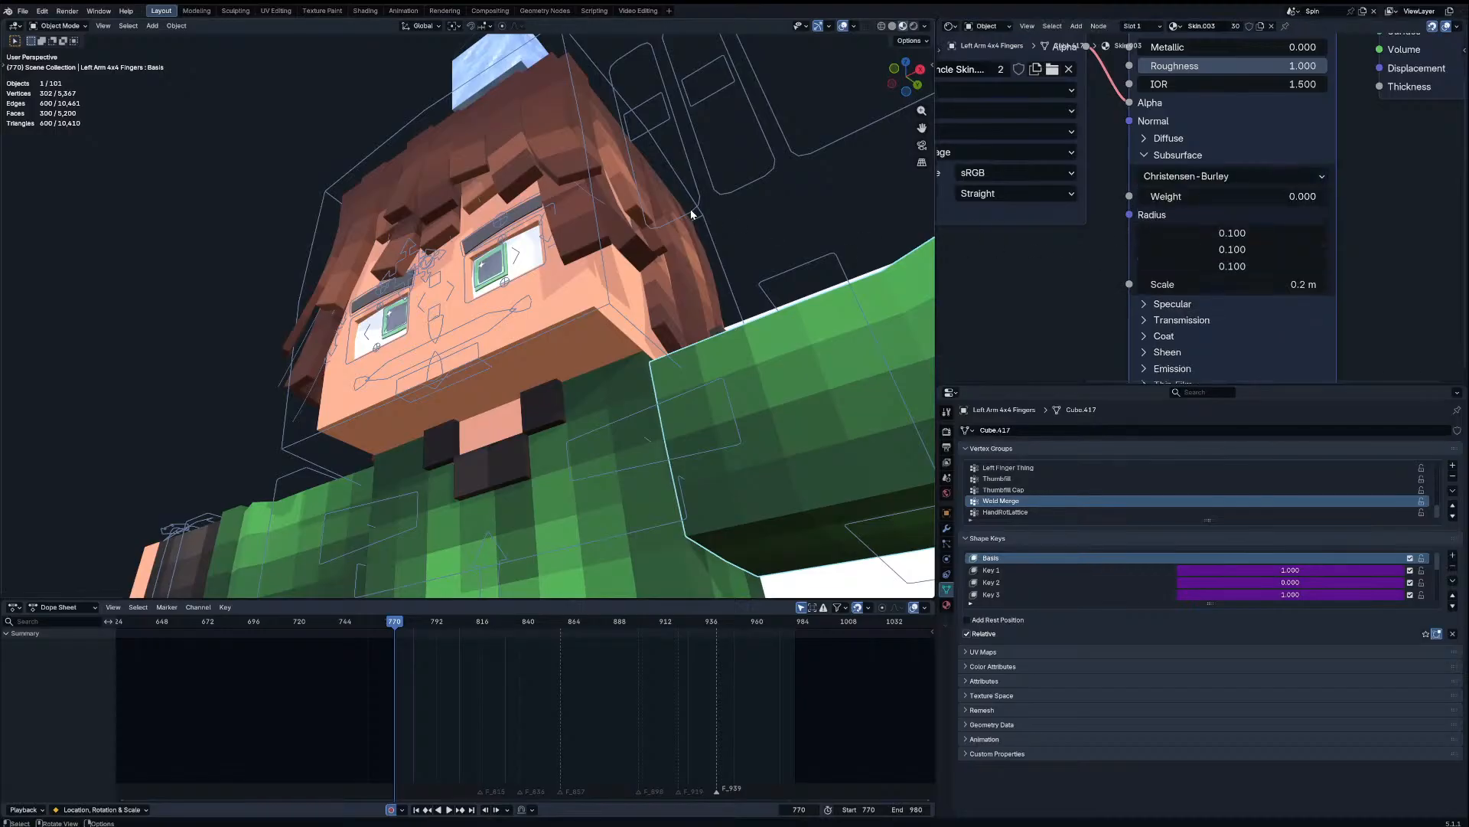
# Step: Select the hair pieces at the back of the head and set the Hair.001 material's Subsurface weight to 0.000
pyautogui.scroll(-5, 710, 199)
pyautogui.moveTo(710, 199); pyautogui.dragTo(424, 374, button='middle')
pyautogui.click(546, 259)
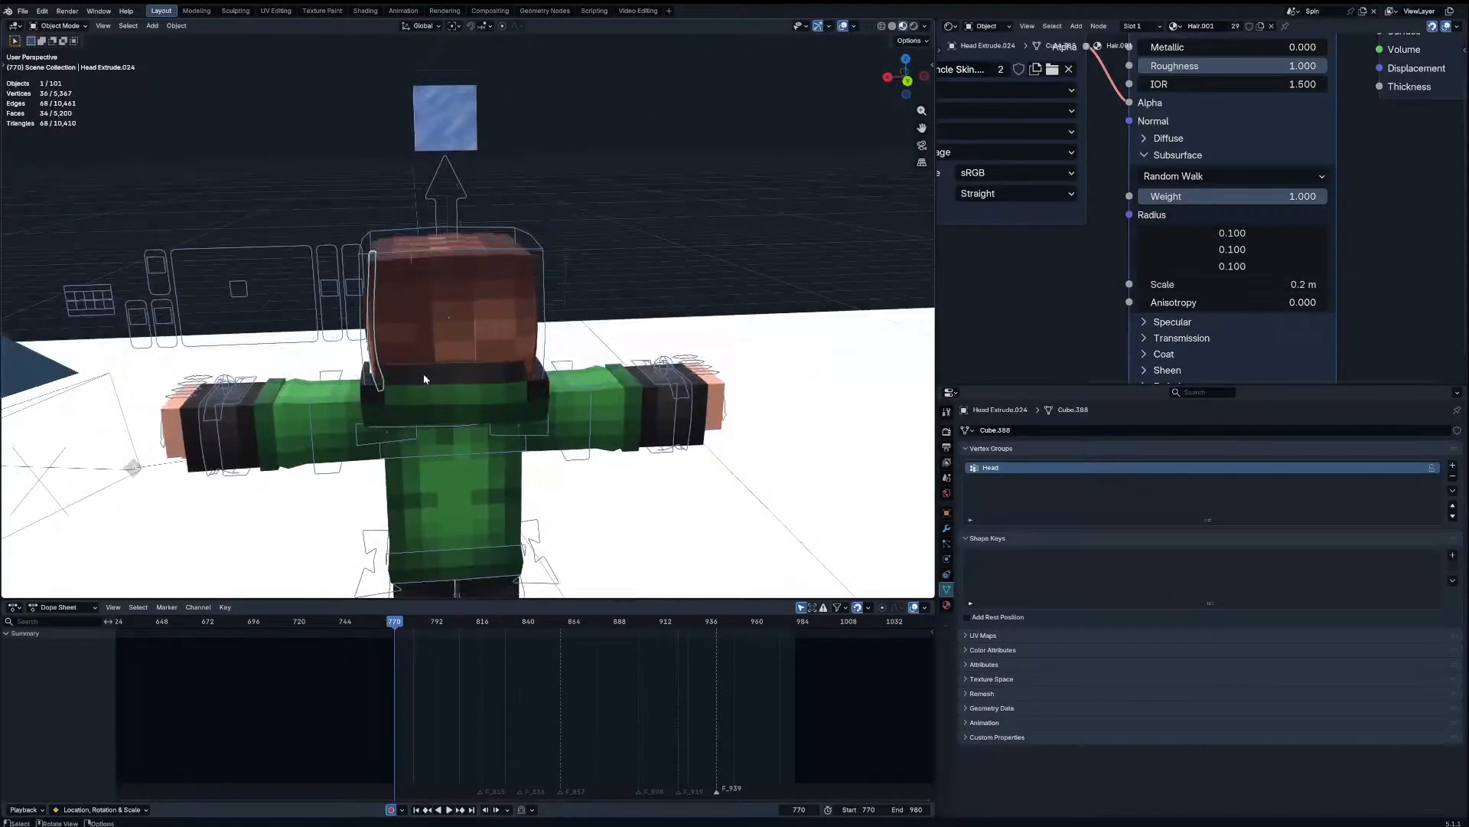
pyautogui.click(476, 311)
pyautogui.click(474, 481)
pyautogui.click(479, 396)
pyautogui.click(507, 339)
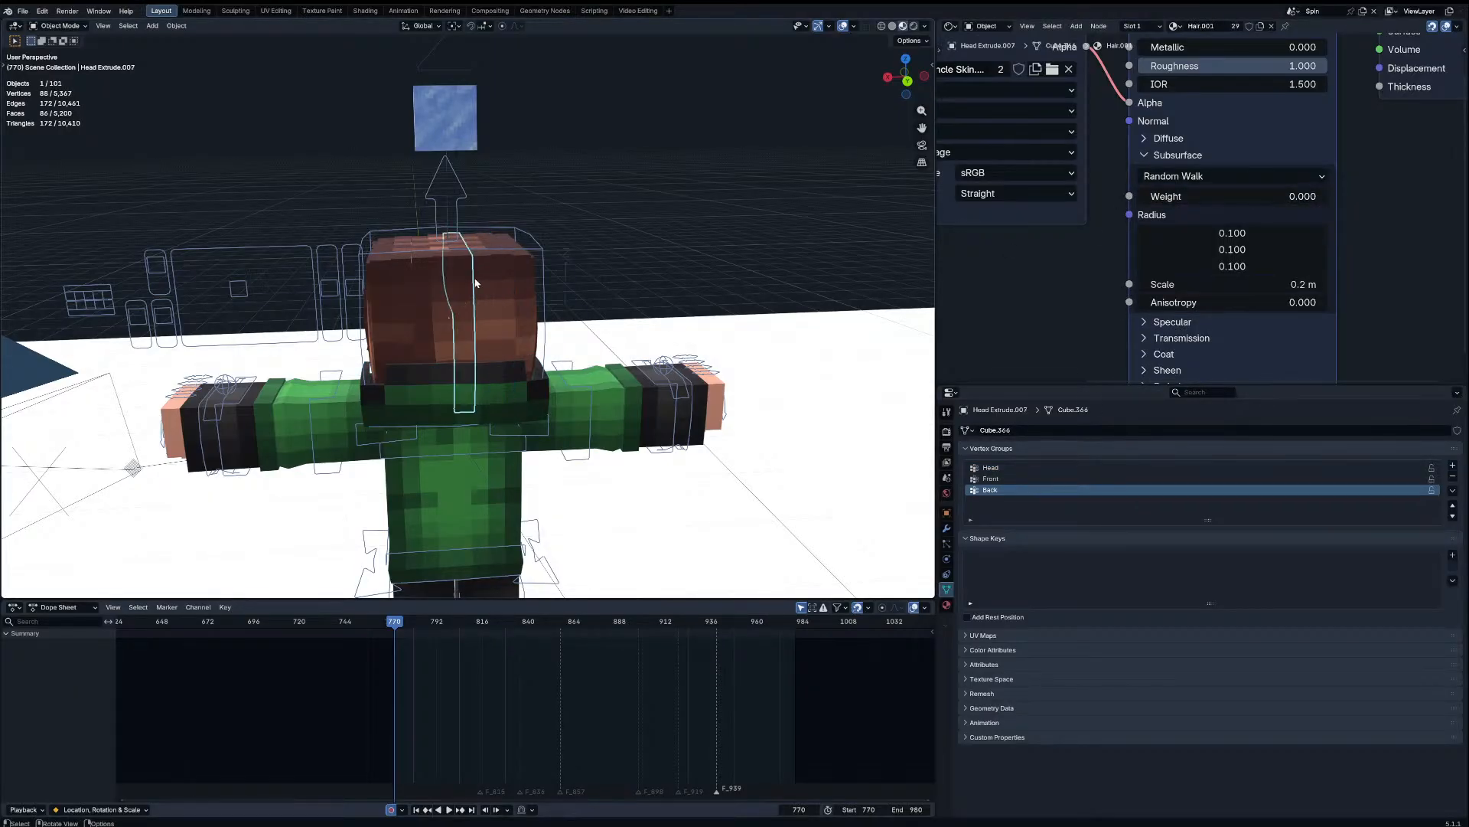
# Step: Return to a front view of the character, select the Ice Cube armature and enter Pose Mode
pyautogui.moveTo(474, 283); pyautogui.dragTo(712, 225, button='middle')
pyautogui.click(668, 197)
pyautogui.click(664, 188)
pyautogui.moveTo(465, 417); pyautogui.dragTo(568, 418, button='middle')
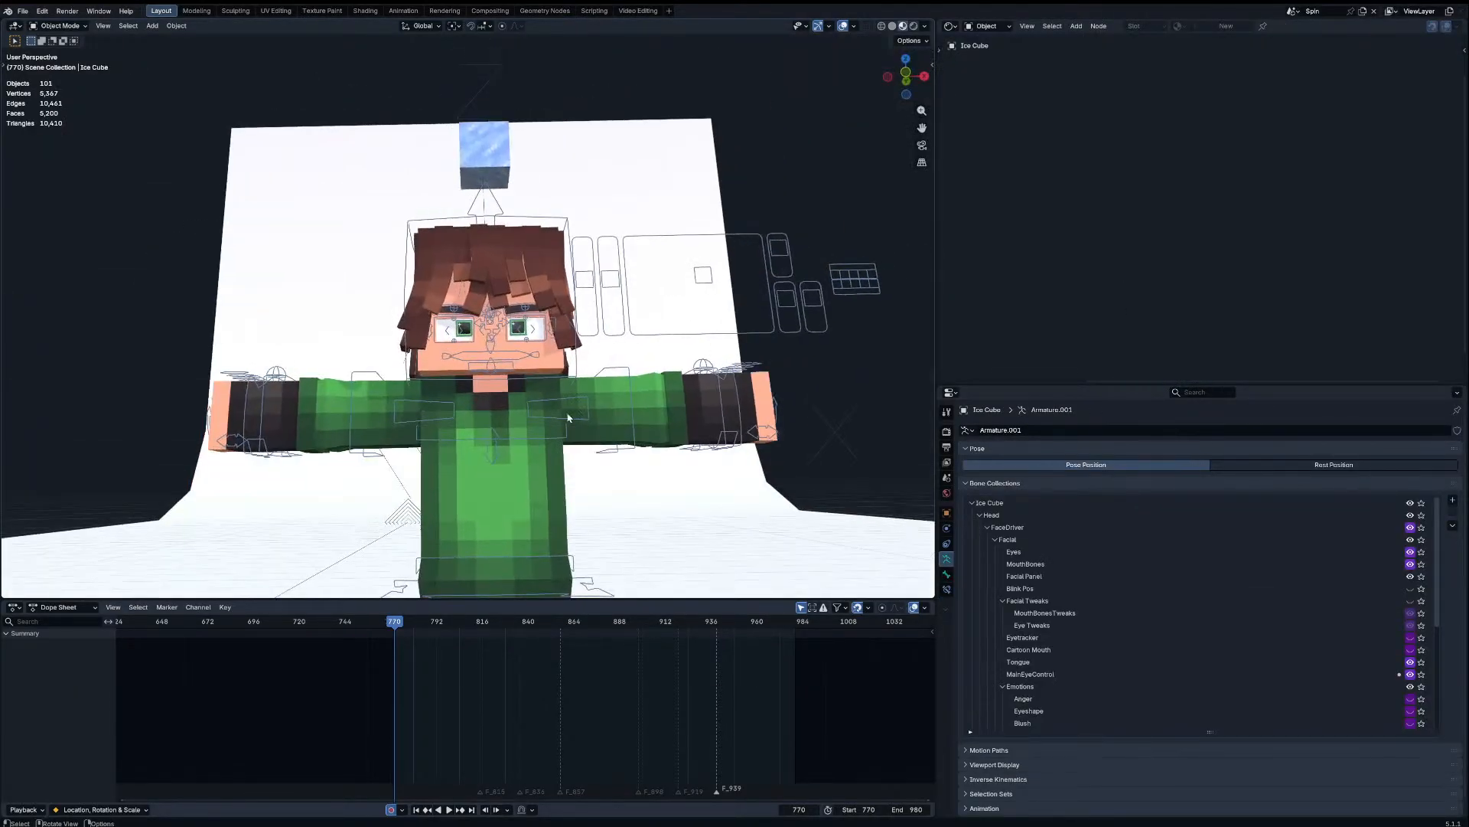
pyautogui.click(426, 443)
pyautogui.click(426, 439)
pyautogui.hotkey('ctrl', 'Tab')
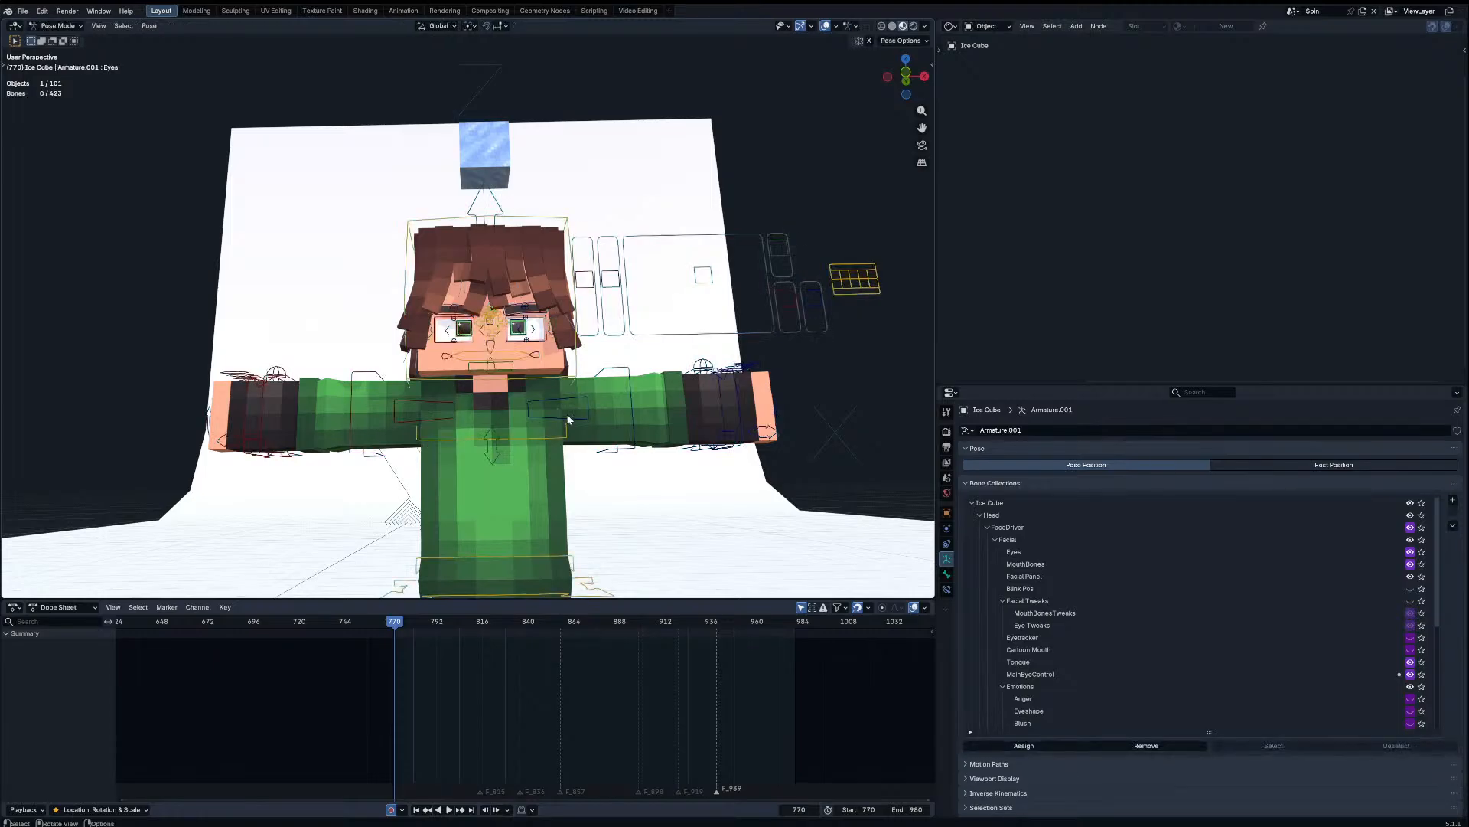
pyautogui.click(575, 418)
pyautogui.press('r')
pyautogui.rightClick(622, 445)
# Step: Select all bones of the Ice Cube rig and keyframe them at frame 770
pyautogui.keyDown('shift'); pyautogui.moveTo(589, 409); pyautogui.dragTo(598, 379, button='middle'); pyautogui.keyUp('shift')
pyautogui.scroll(-1, 582, 359)
pyautogui.press('a')
pyautogui.press('i')
# Step: Rotate the left and right upper arm FK bones down so both arms hang at the character's sides
pyautogui.click(594, 375)
pyautogui.press('r')
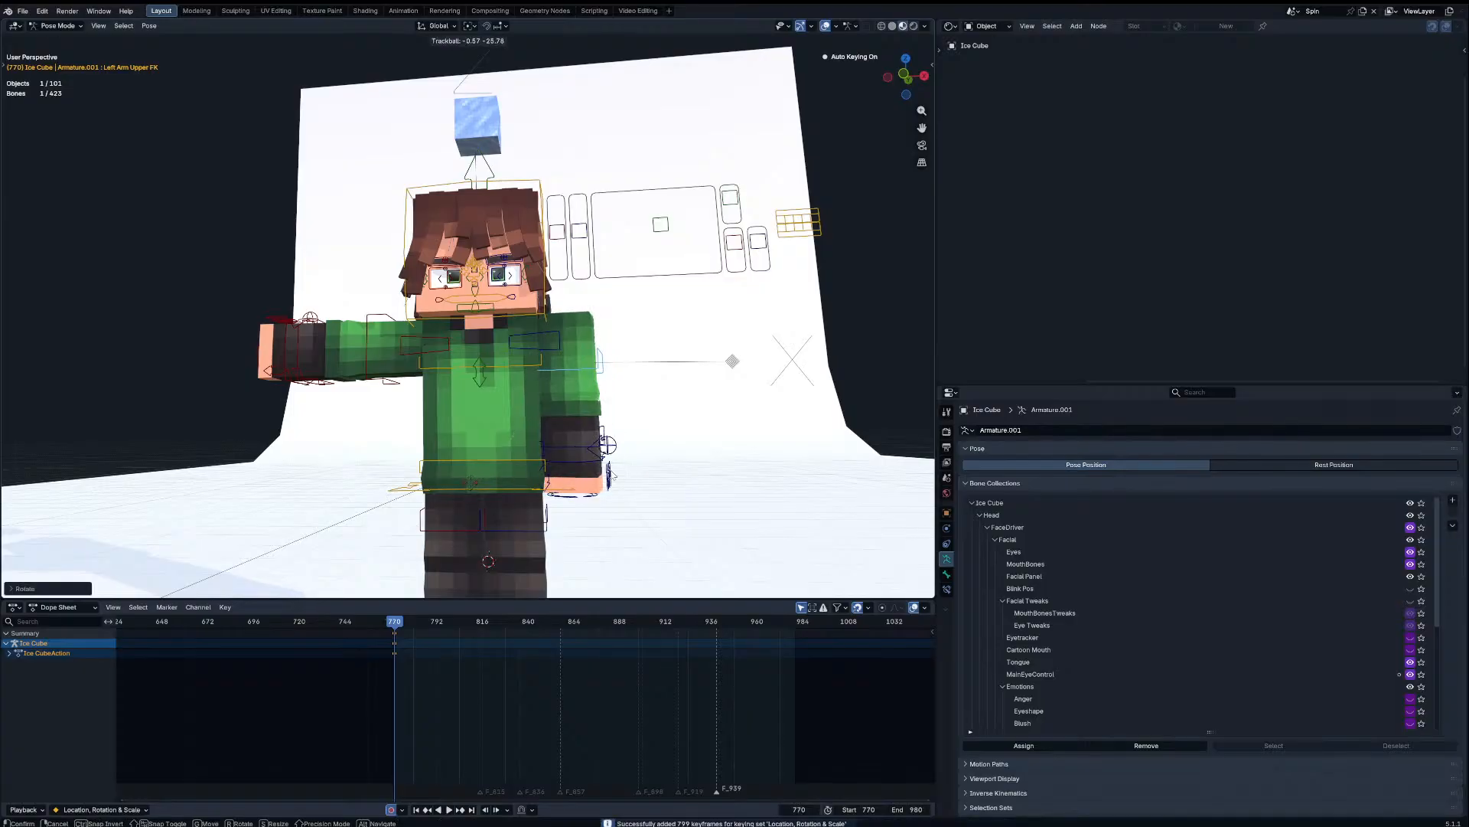
pyautogui.press('r')
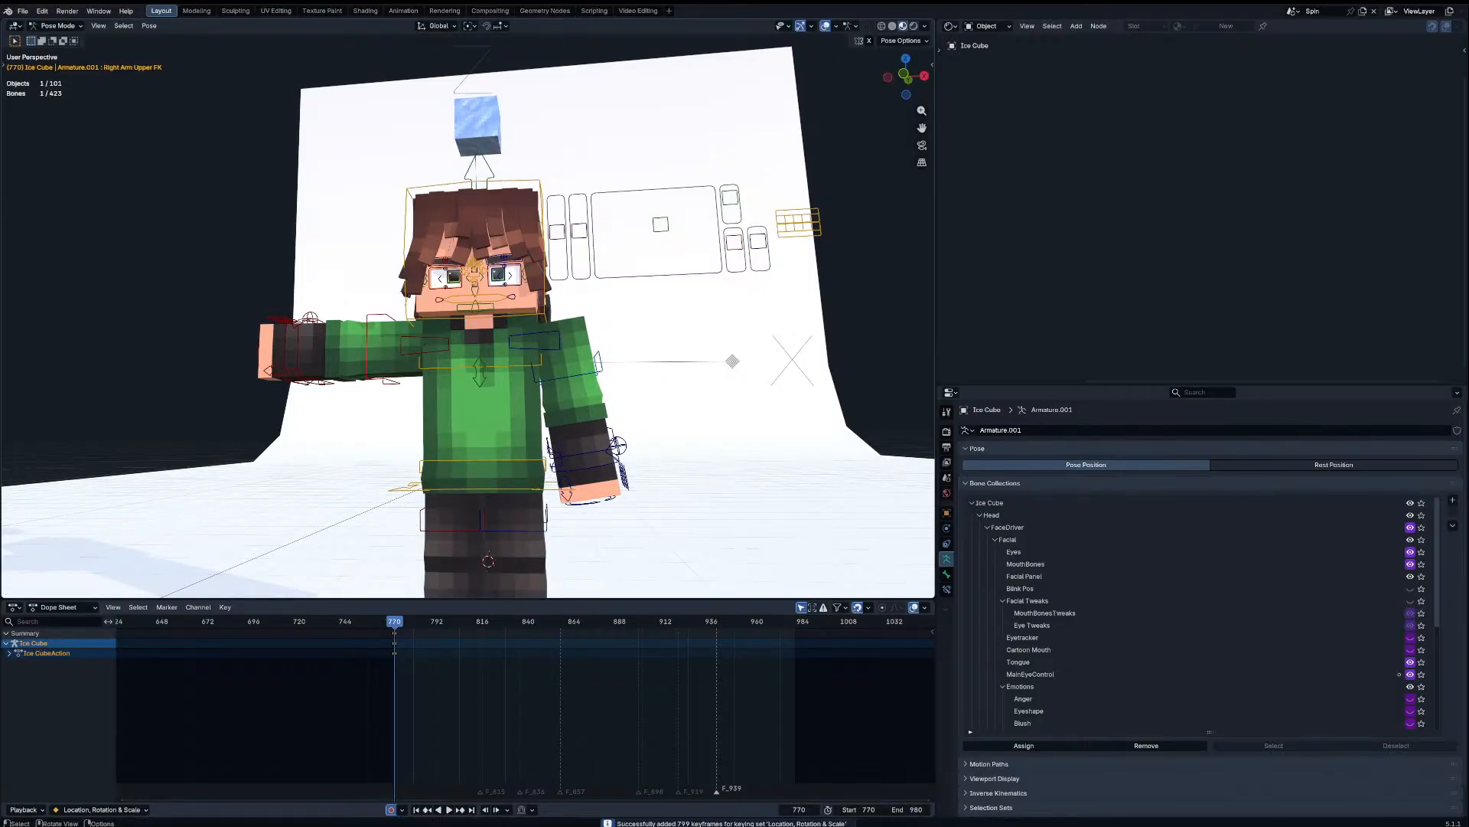
pyautogui.press('r')
pyautogui.press('r')
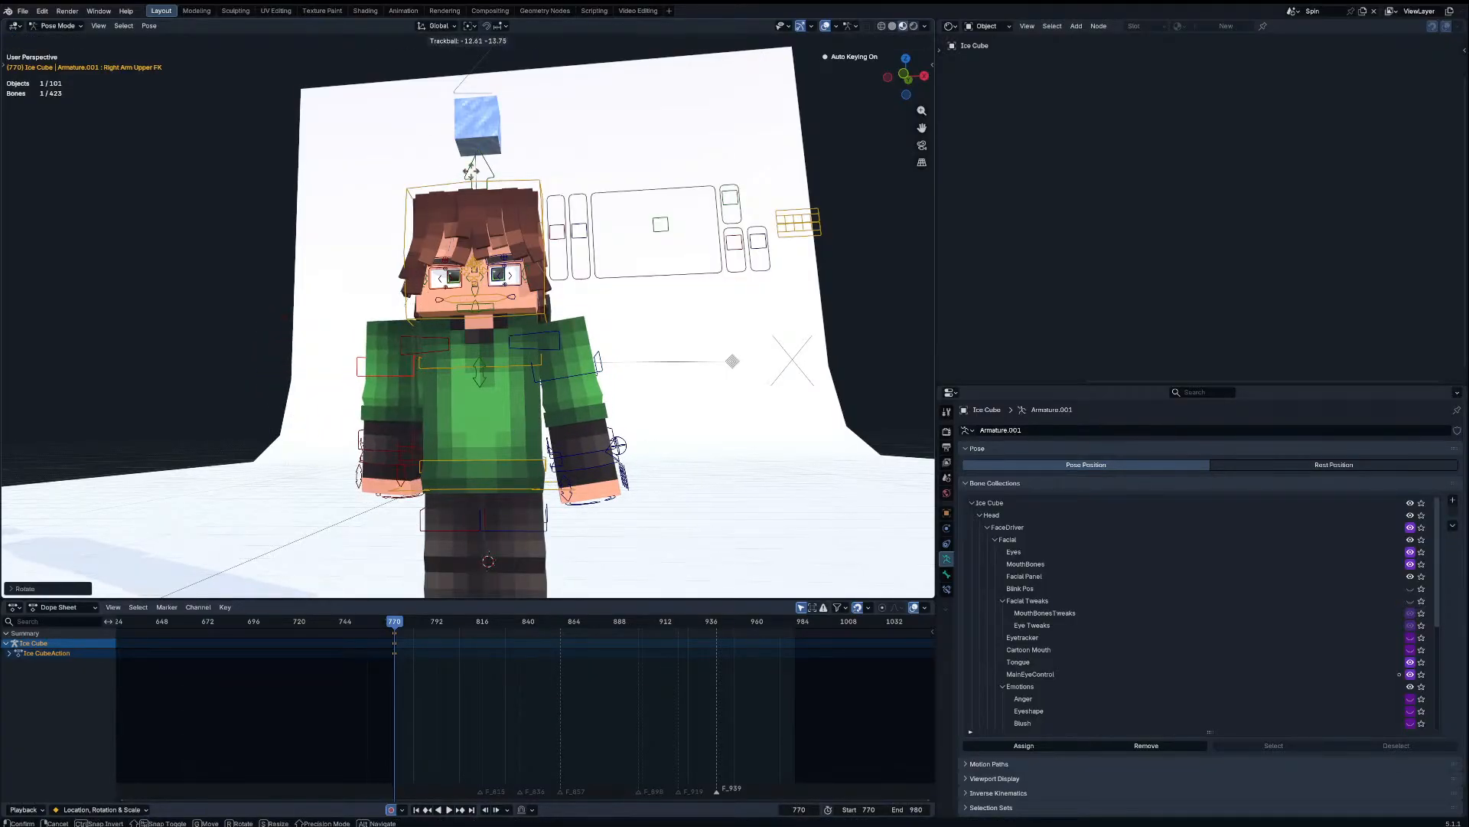
pyautogui.click(516, 234)
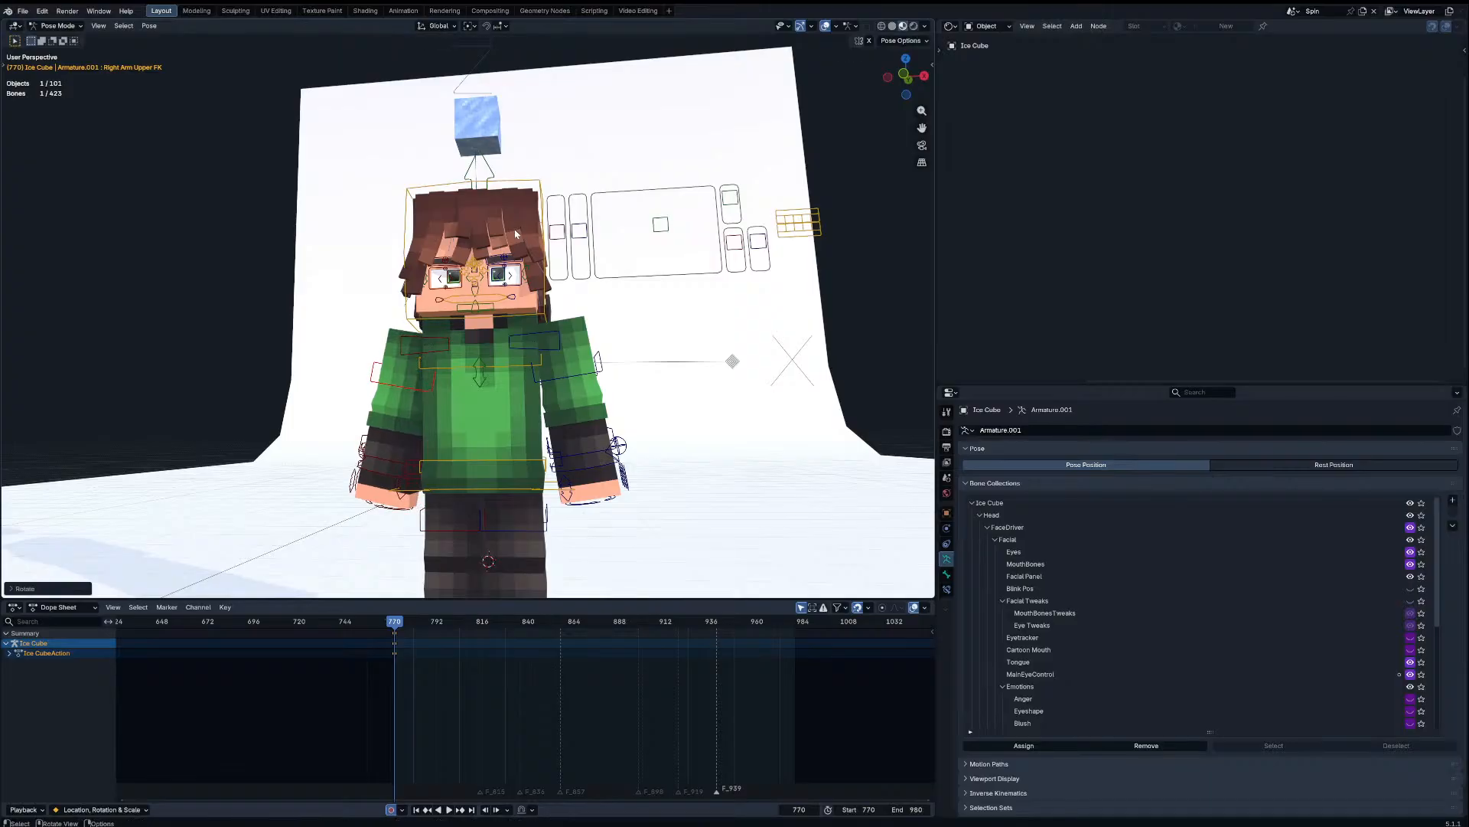
# Step: Try a rotate and move adjustment on the head bone and undo both changes
pyautogui.click(540, 310)
pyautogui.moveTo(539, 310); pyautogui.dragTo(530, 354, button='middle')
pyautogui.click(515, 327)
pyautogui.press('r')
pyautogui.press('r')
pyautogui.click(511, 392)
pyautogui.press('g')
pyautogui.click(522, 381)
pyautogui.hotkey('ctrl', 'z')
pyautogui.hotkey('ctrl', 'z')
# Step: Turn the head bone slightly with a free trackball rotation
pyautogui.press('r')
pyautogui.press('r')
pyautogui.click(560, 368)
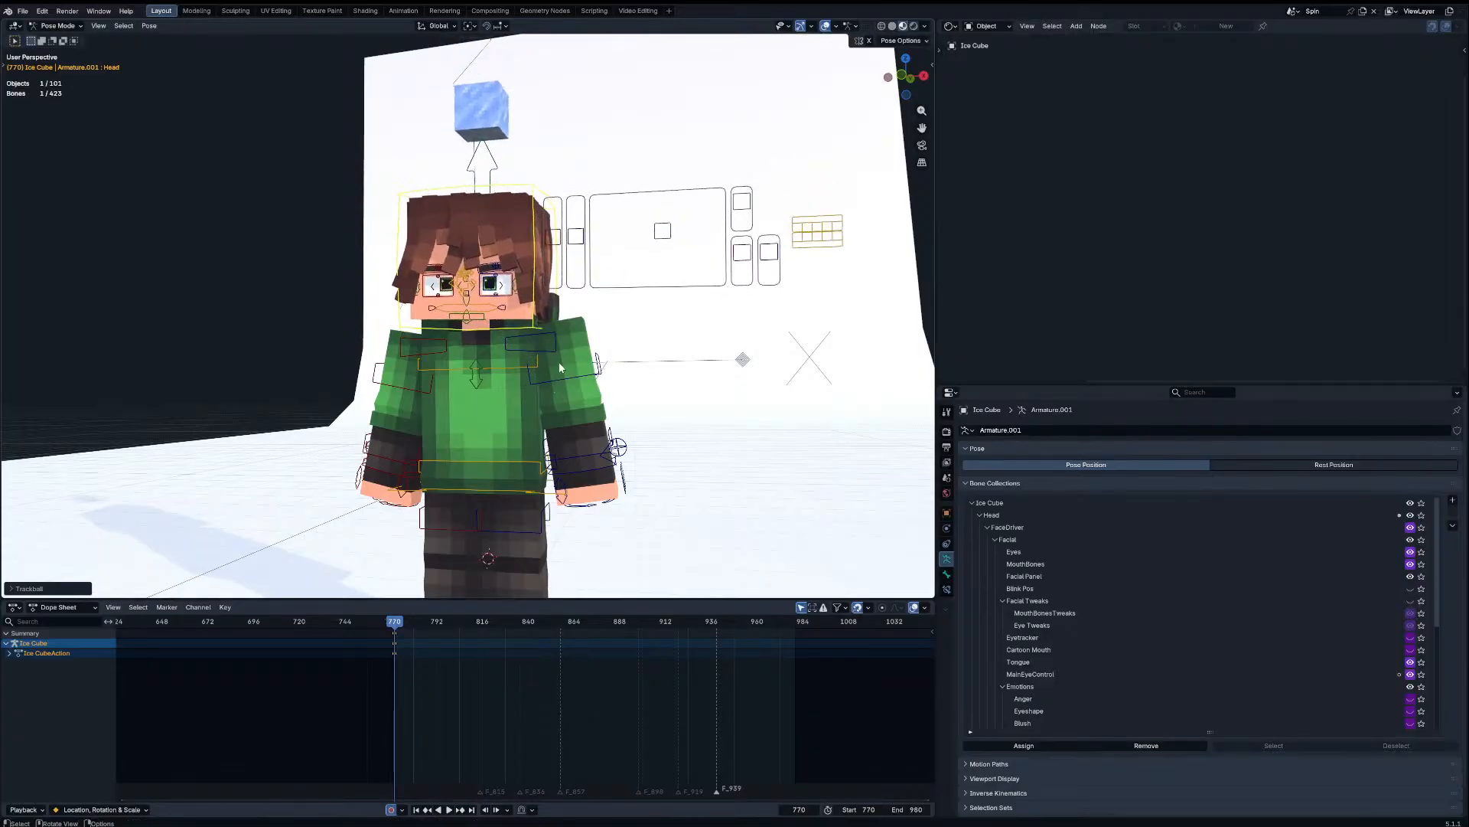
pyautogui.press('r')
pyautogui.press('r')
pyautogui.rightClick(722, 285)
pyautogui.press('r')
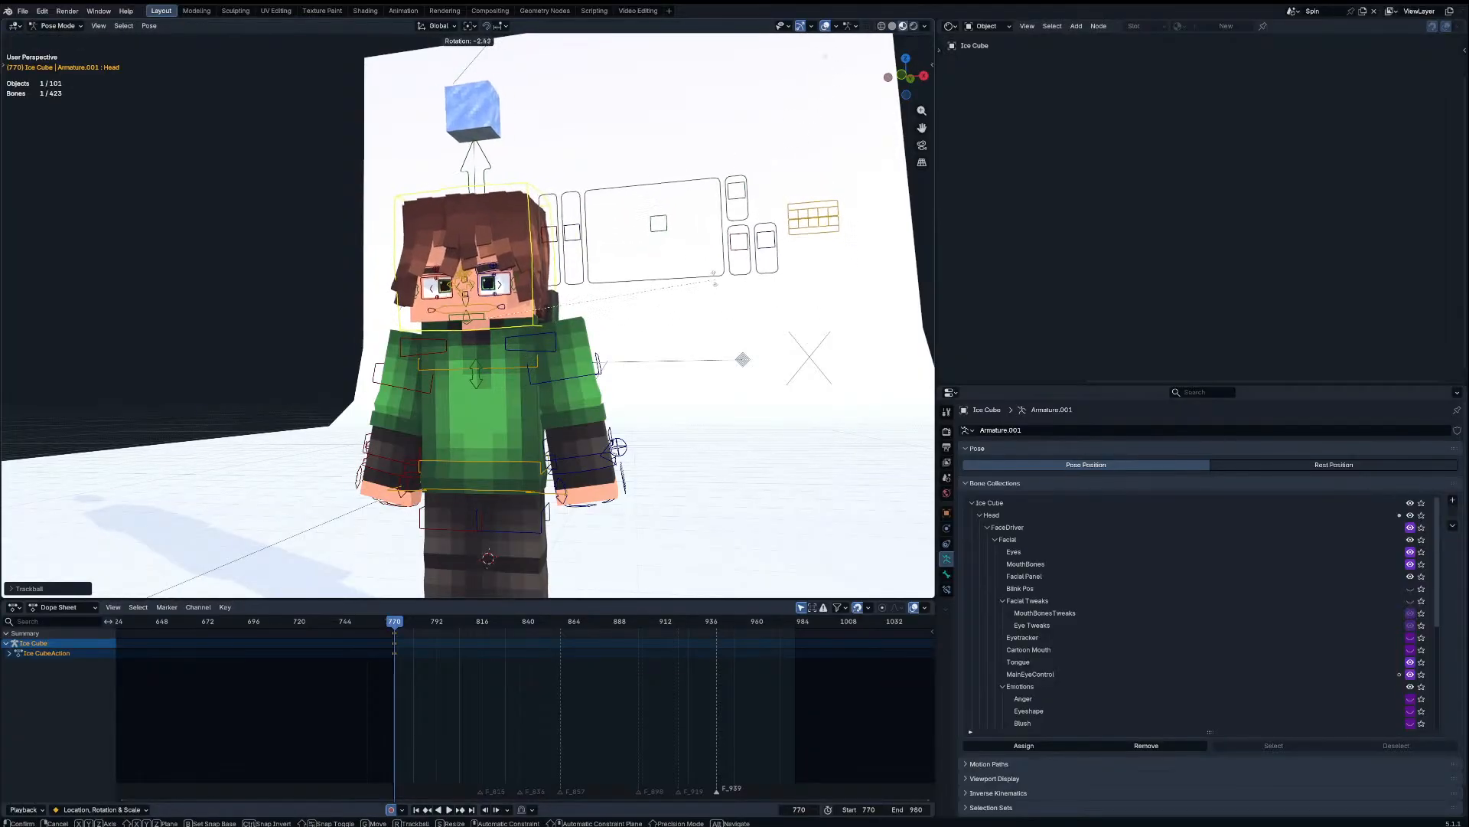
pyautogui.rightClick(649, 229)
pyautogui.press('r')
pyautogui.rightClick(535, 214)
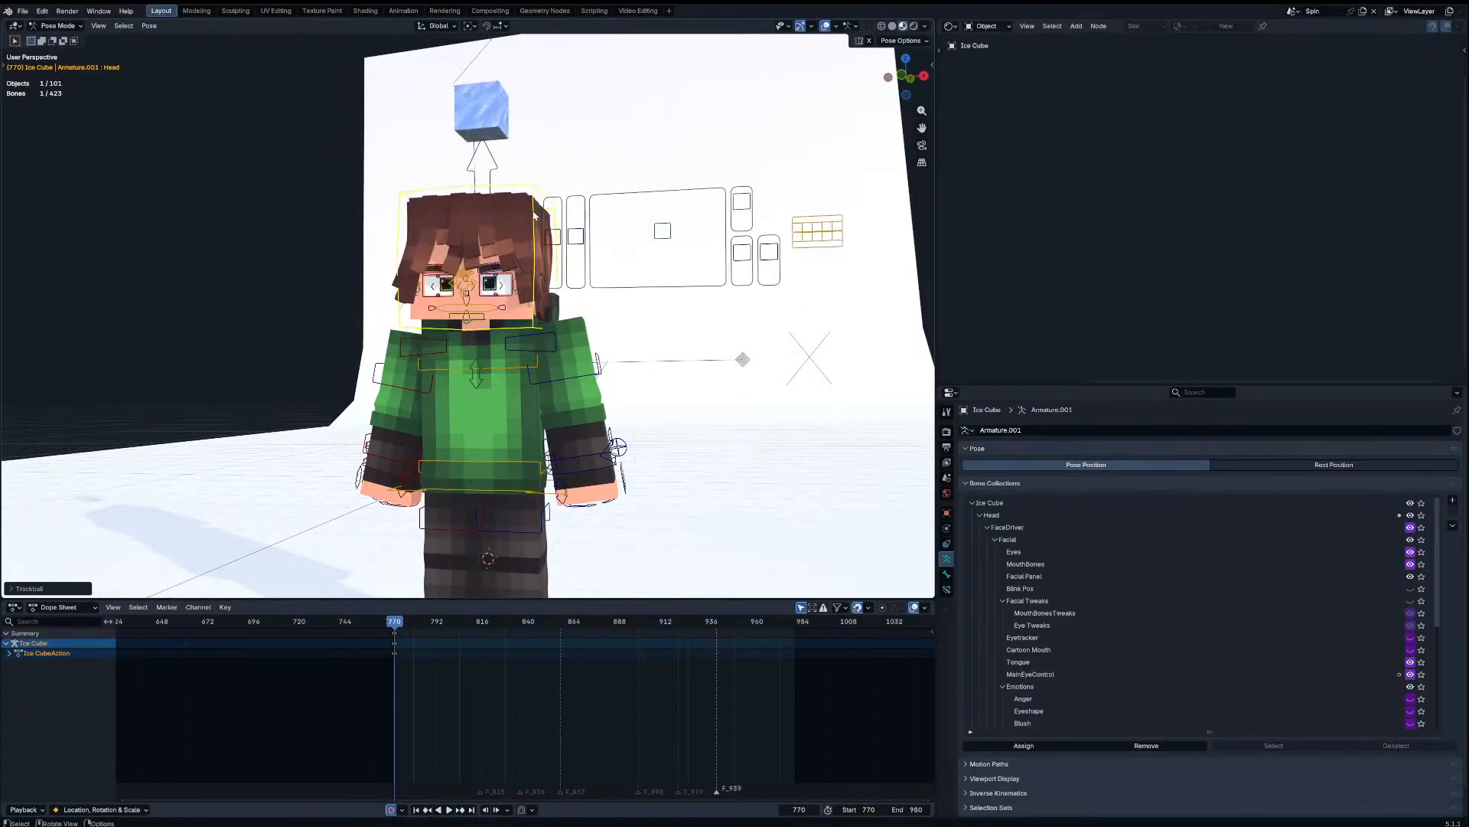
# Step: Look at the posed character through the scene camera
pyautogui.press('KP_0')
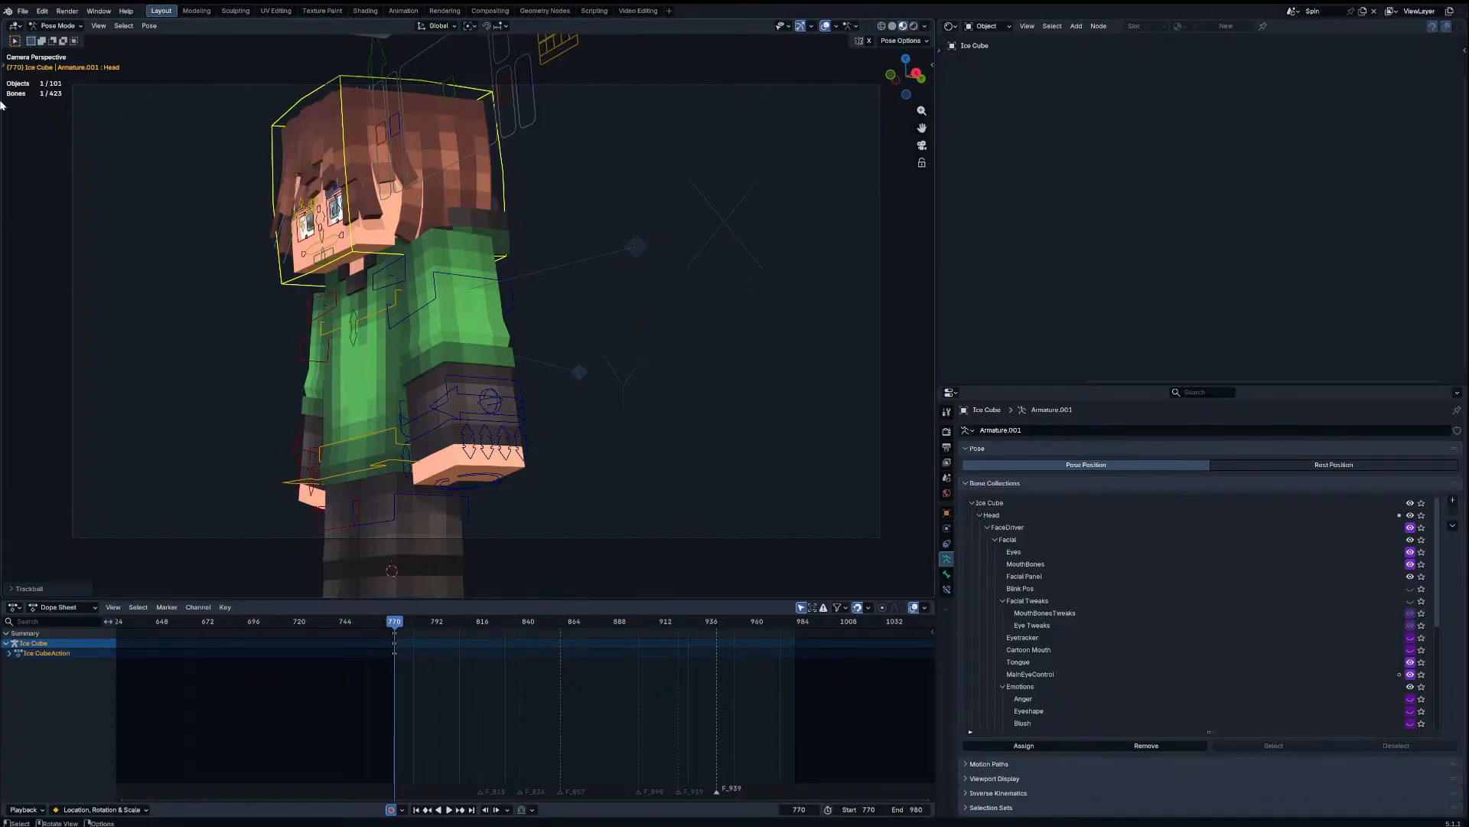
# Step: Rotate the left leg IK control about the vertical Z axis so the left foot turns
pyautogui.press('KP_0')
pyautogui.scroll(3, 414, 308)
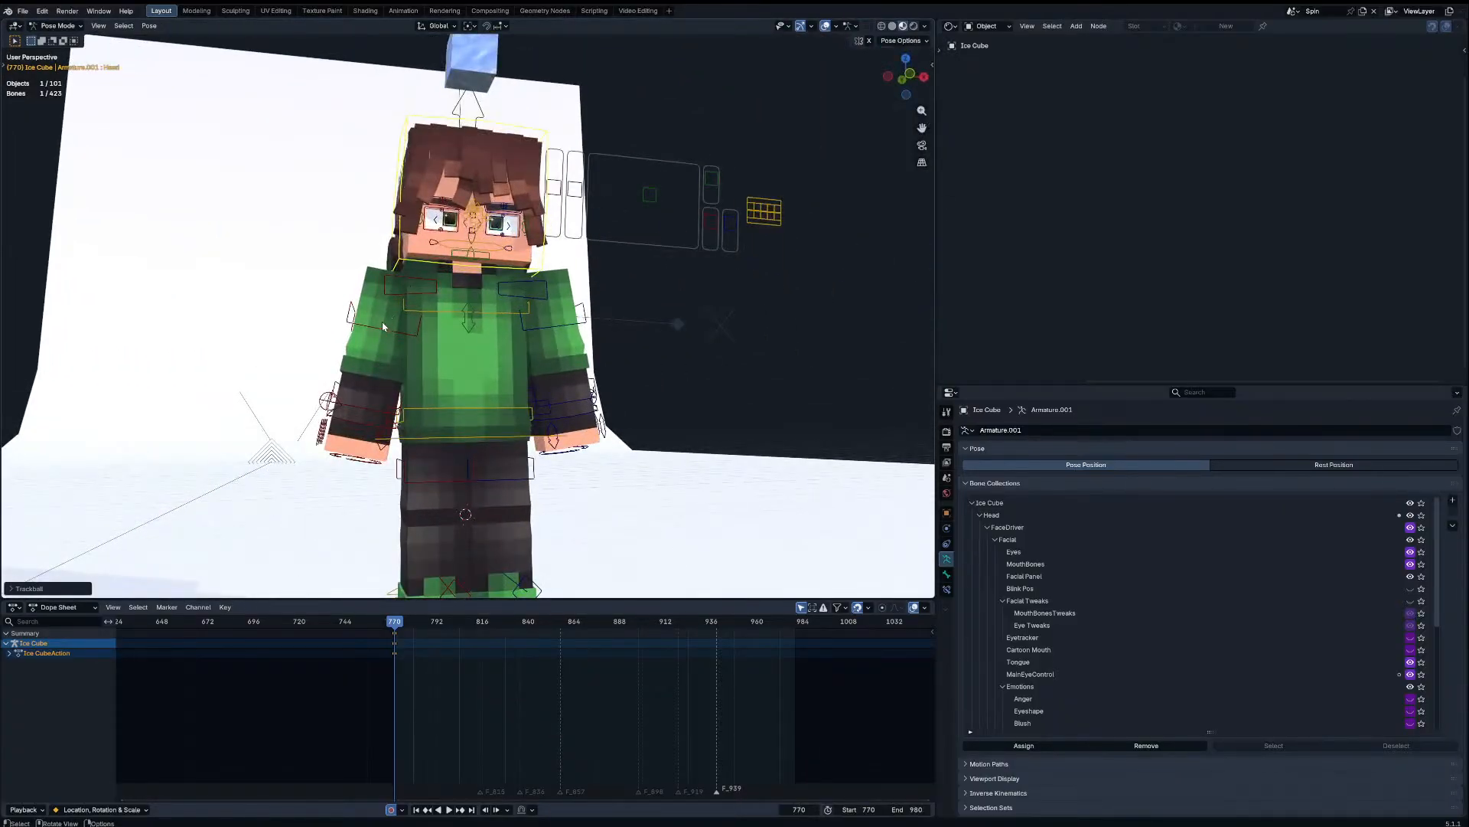
pyautogui.click(382, 322)
pyautogui.press('KP_0')
pyautogui.scroll(-2, 448, 587)
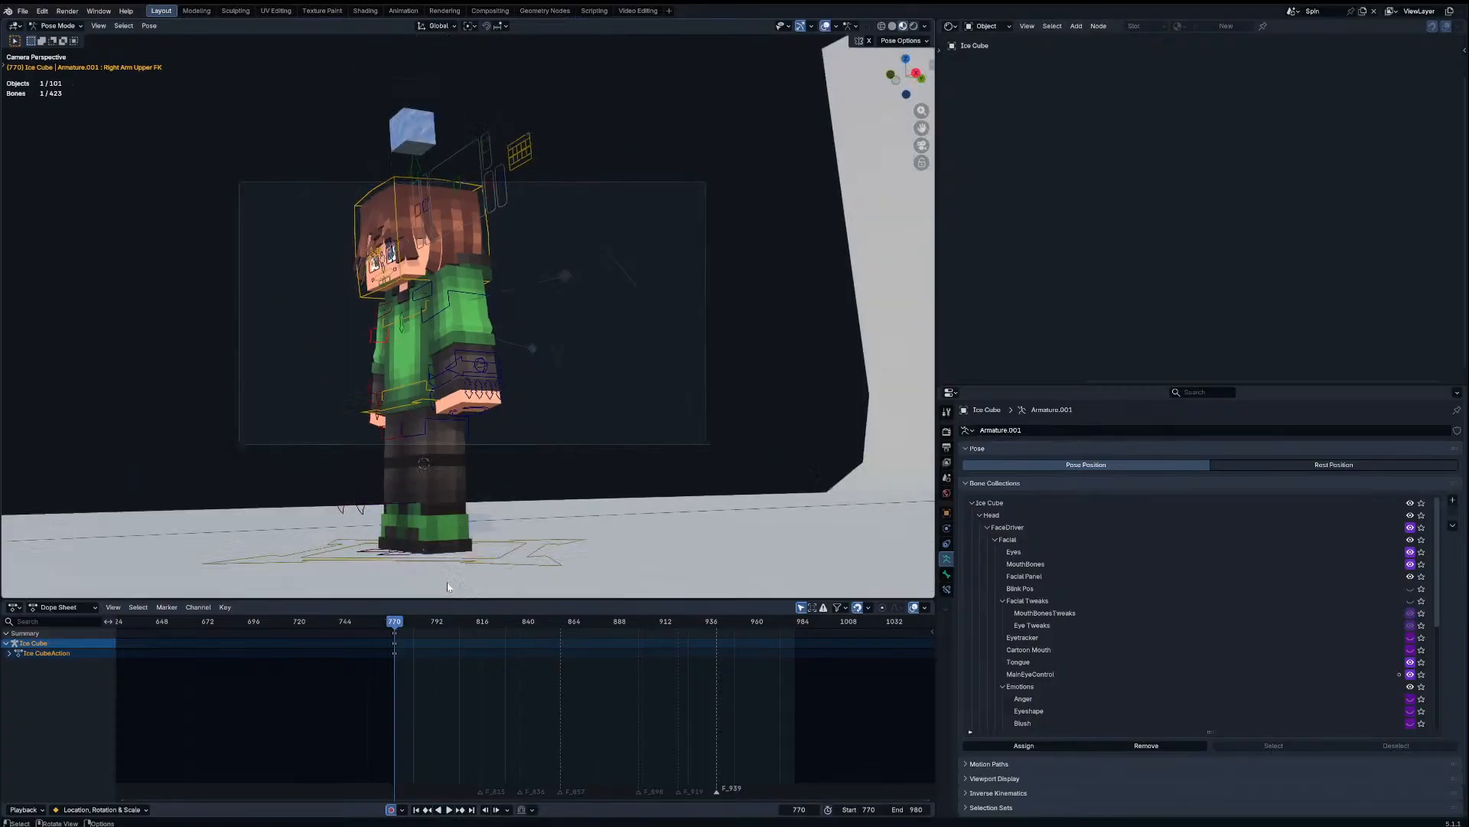
pyautogui.moveTo(448, 587); pyautogui.dragTo(561, 493, button='middle')
pyautogui.click(417, 531)
pyautogui.press('r')
pyautogui.press('z')
pyautogui.click(500, 491)
# Step: Rotate the right leg IK control about the Z axis and shift that foot slightly within the ground plane
pyautogui.click(392, 526)
pyautogui.press('r')
pyautogui.press('z')
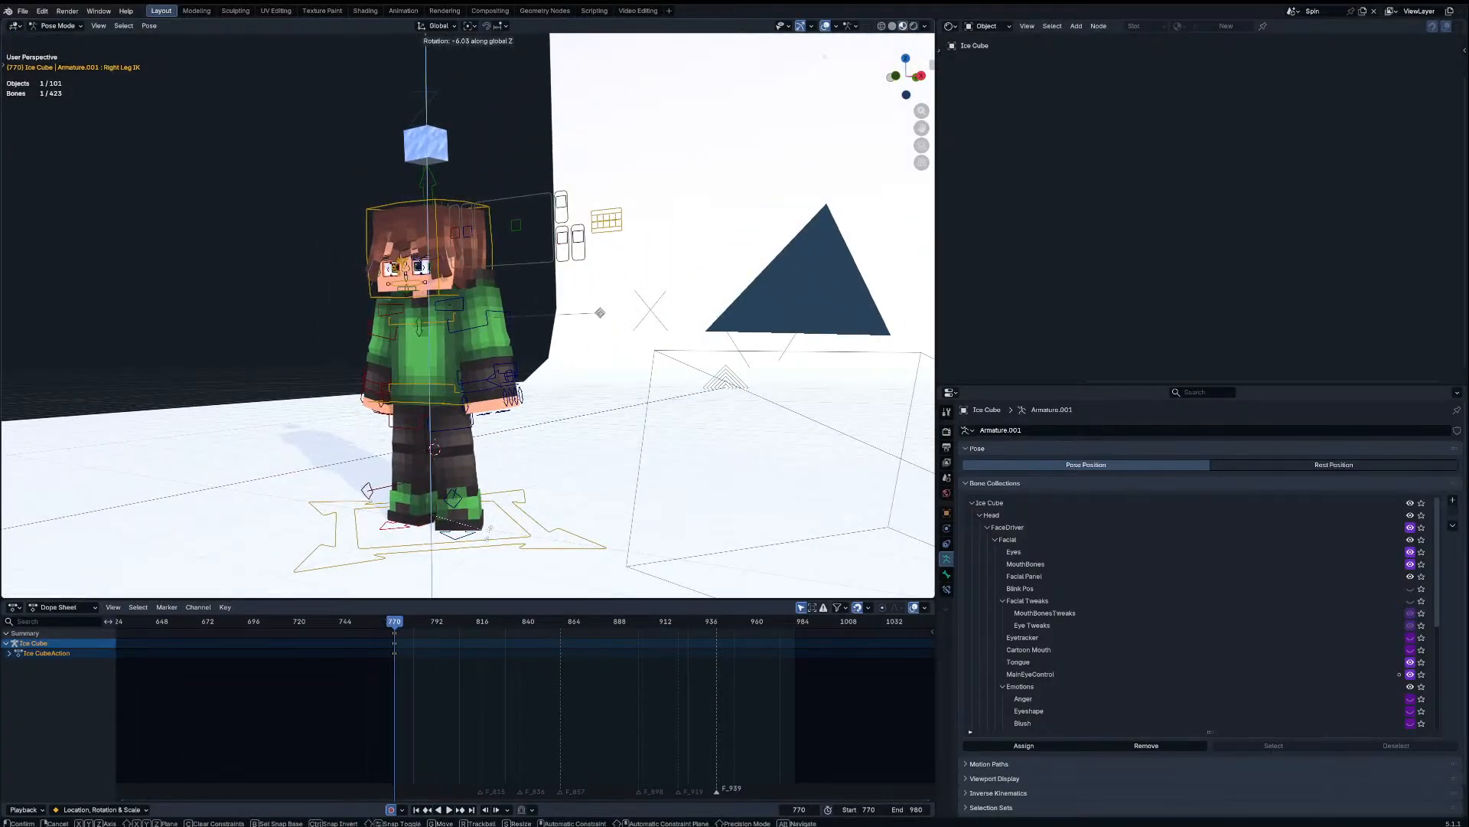
pyautogui.click(468, 535)
pyautogui.press('g')
pyautogui.hotkey('shift', 'z')
pyautogui.click(471, 534)
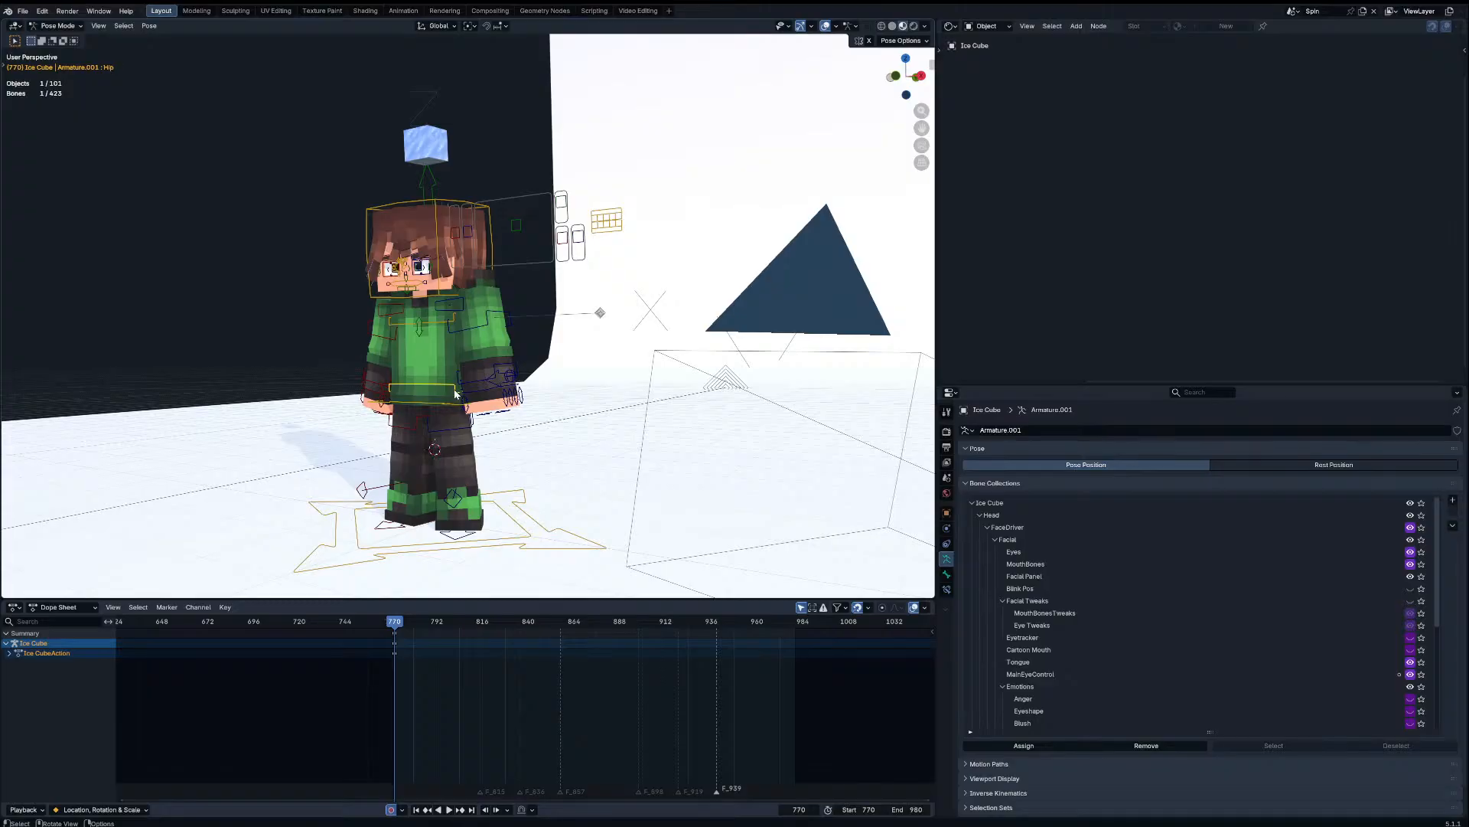
# Step: Shift the Hip bone slightly in a side view of the character
pyautogui.moveTo(455, 393); pyautogui.dragTo(397, 366, button='middle')
pyautogui.press('g')
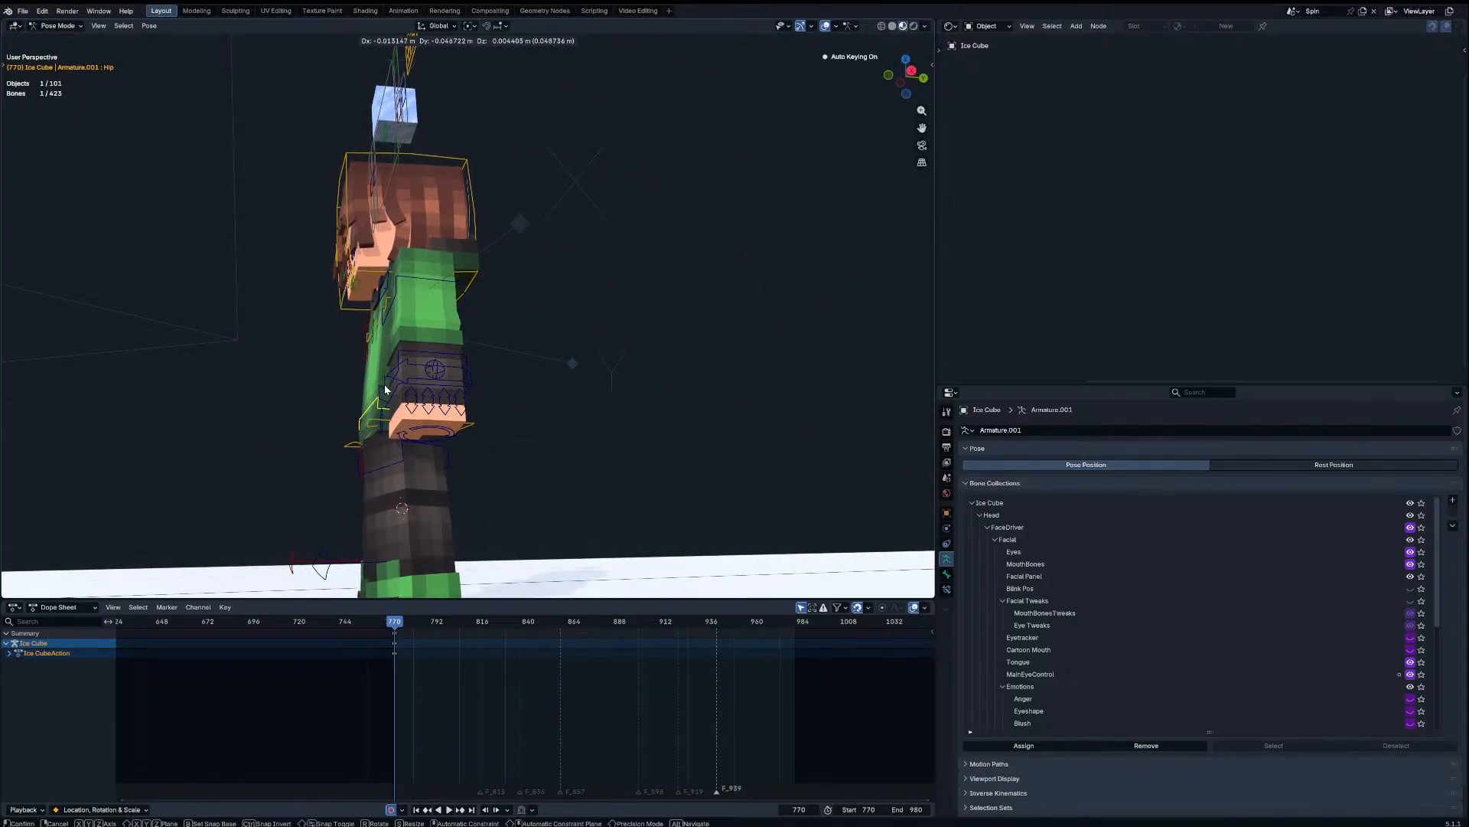
pyautogui.click(384, 387)
# Step: Move the Body Top Bend bone and rotate it to adjust the lean of the upper torso
pyautogui.click(382, 306)
pyautogui.moveTo(382, 306); pyautogui.dragTo(381, 332, button='middle')
pyautogui.press('g')
pyautogui.click(413, 318)
pyautogui.press('r')
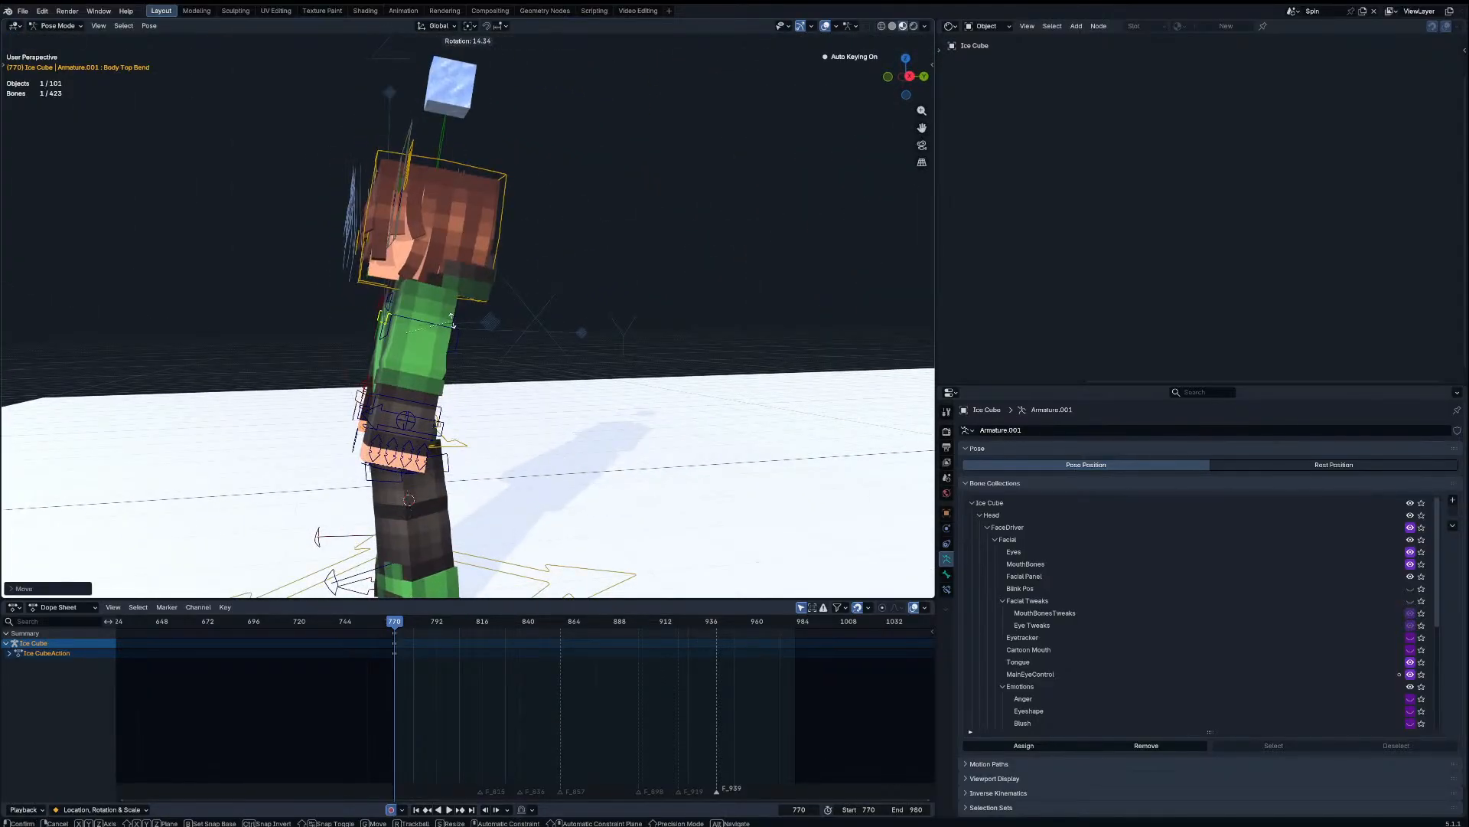
pyautogui.click(494, 294)
# Step: Turn the Head bone slightly with a trackball rotation and return to the camera view
pyautogui.click(484, 283)
pyautogui.press('r')
pyautogui.press('r')
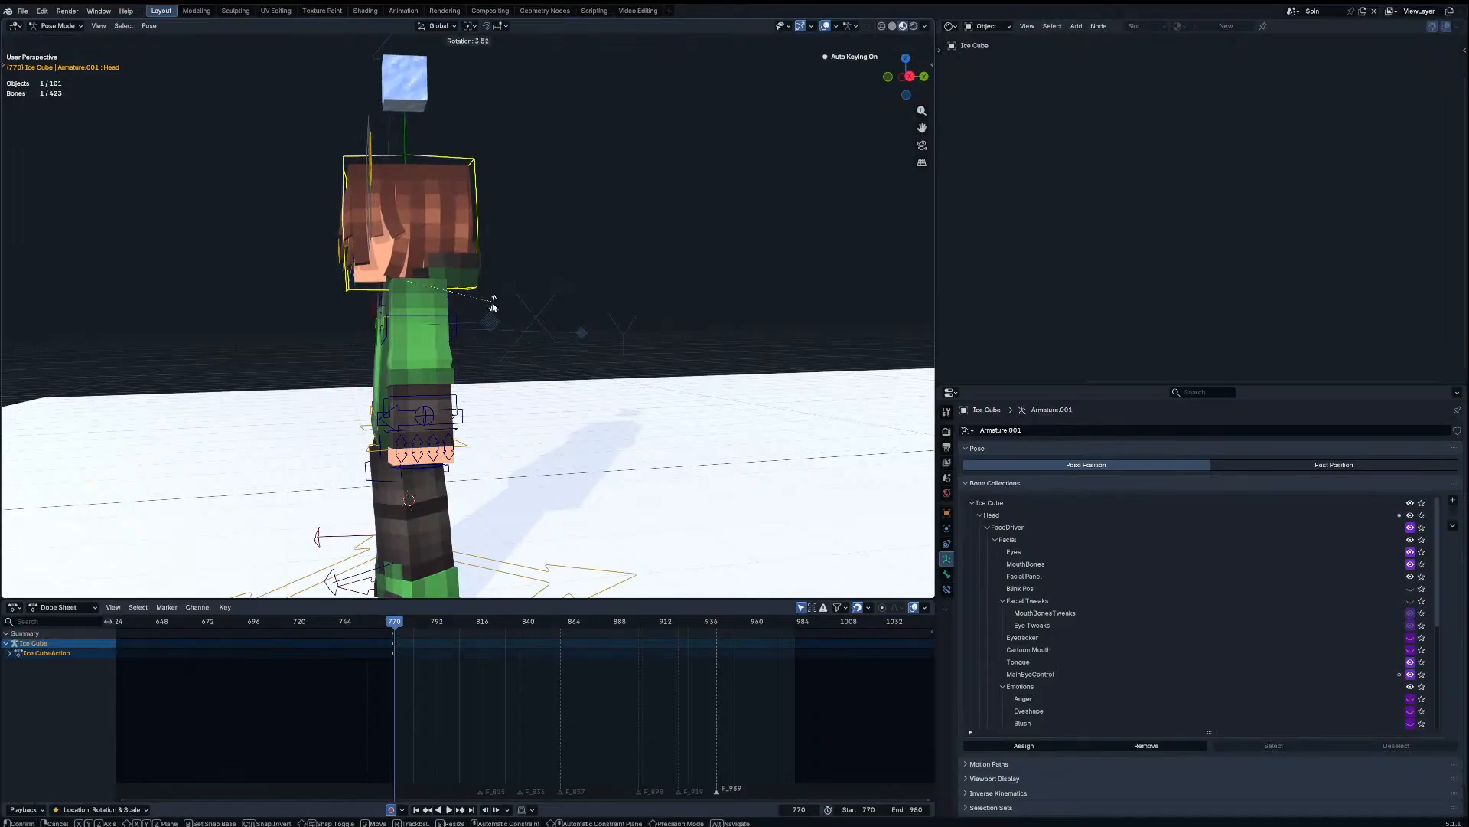
pyautogui.click(511, 300)
pyautogui.press('KP_0')
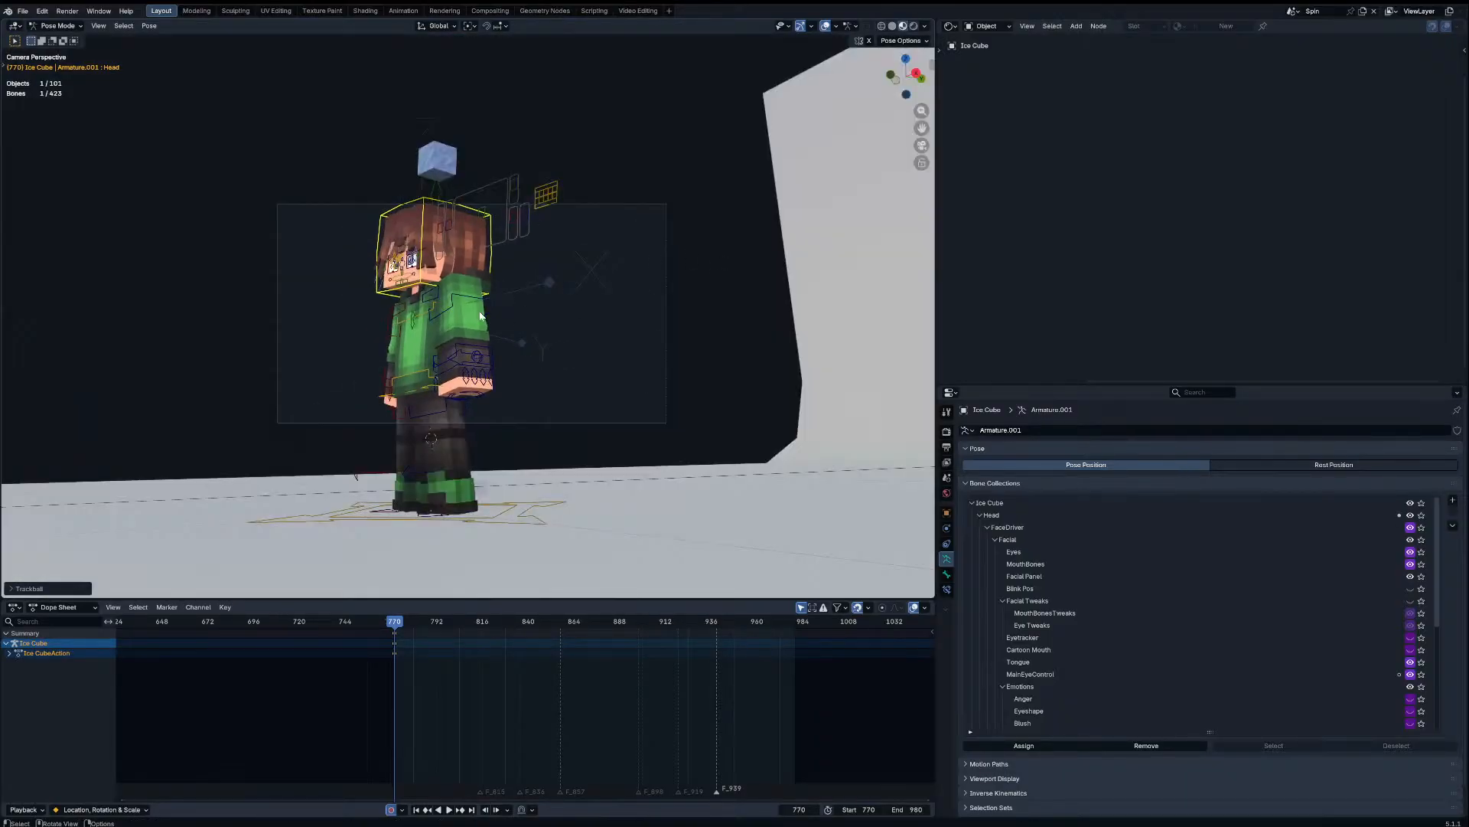
# Step: Trackball-rotate the Left Arm Upper FK bone slightly, then keyframe location, rotation and scale of all bones at frame 770
pyautogui.click(483, 302)
pyautogui.press('r')
pyautogui.press('r')
pyautogui.click(514, 297)
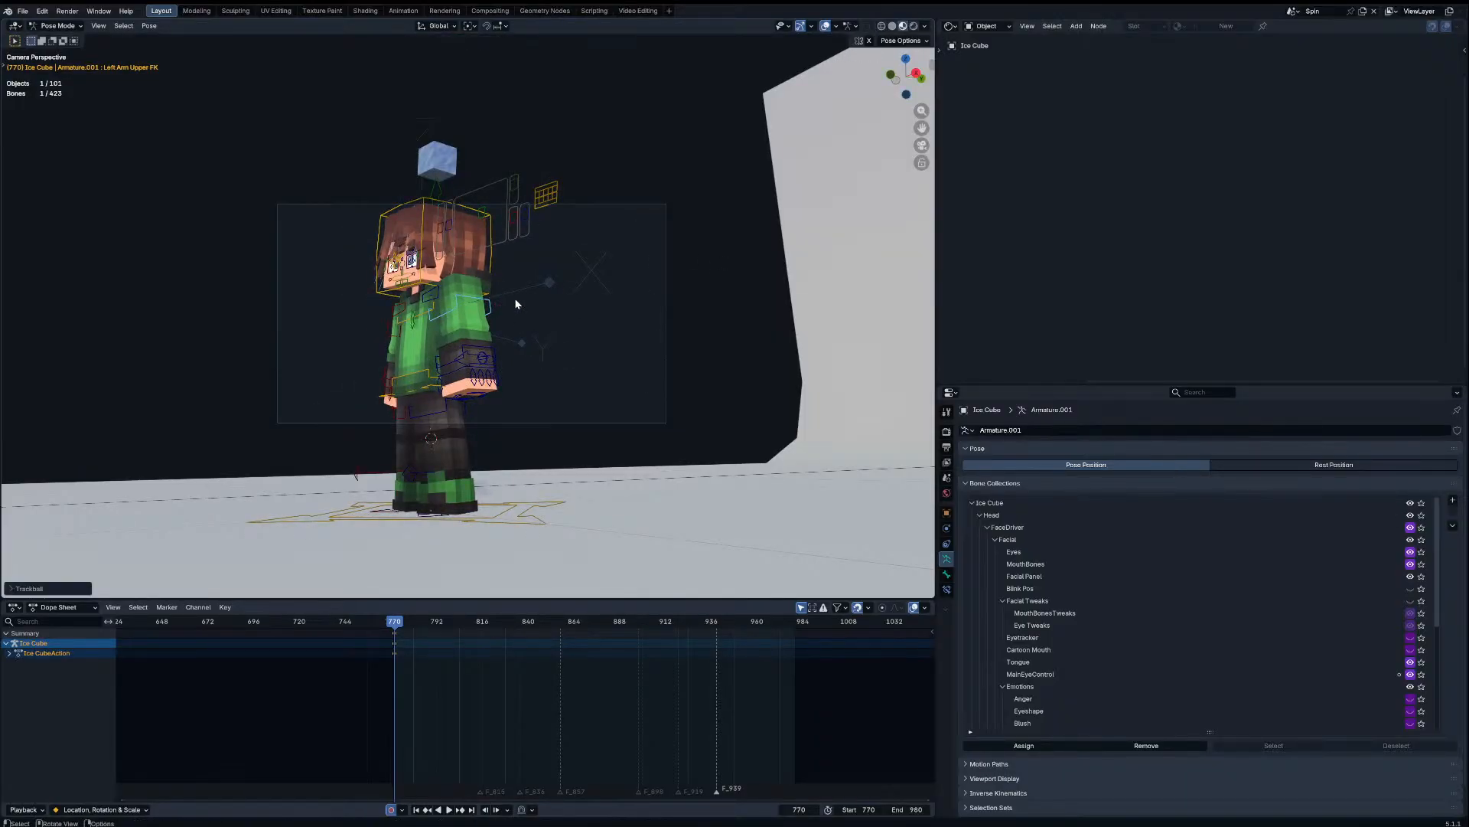
pyautogui.press('a')
# Step: In Object Mode, at frame 826, swing Empty.004 around with trackball and plain rotations and move it along the global Z axis
pyautogui.hotkey('ctrl', 'Tab')
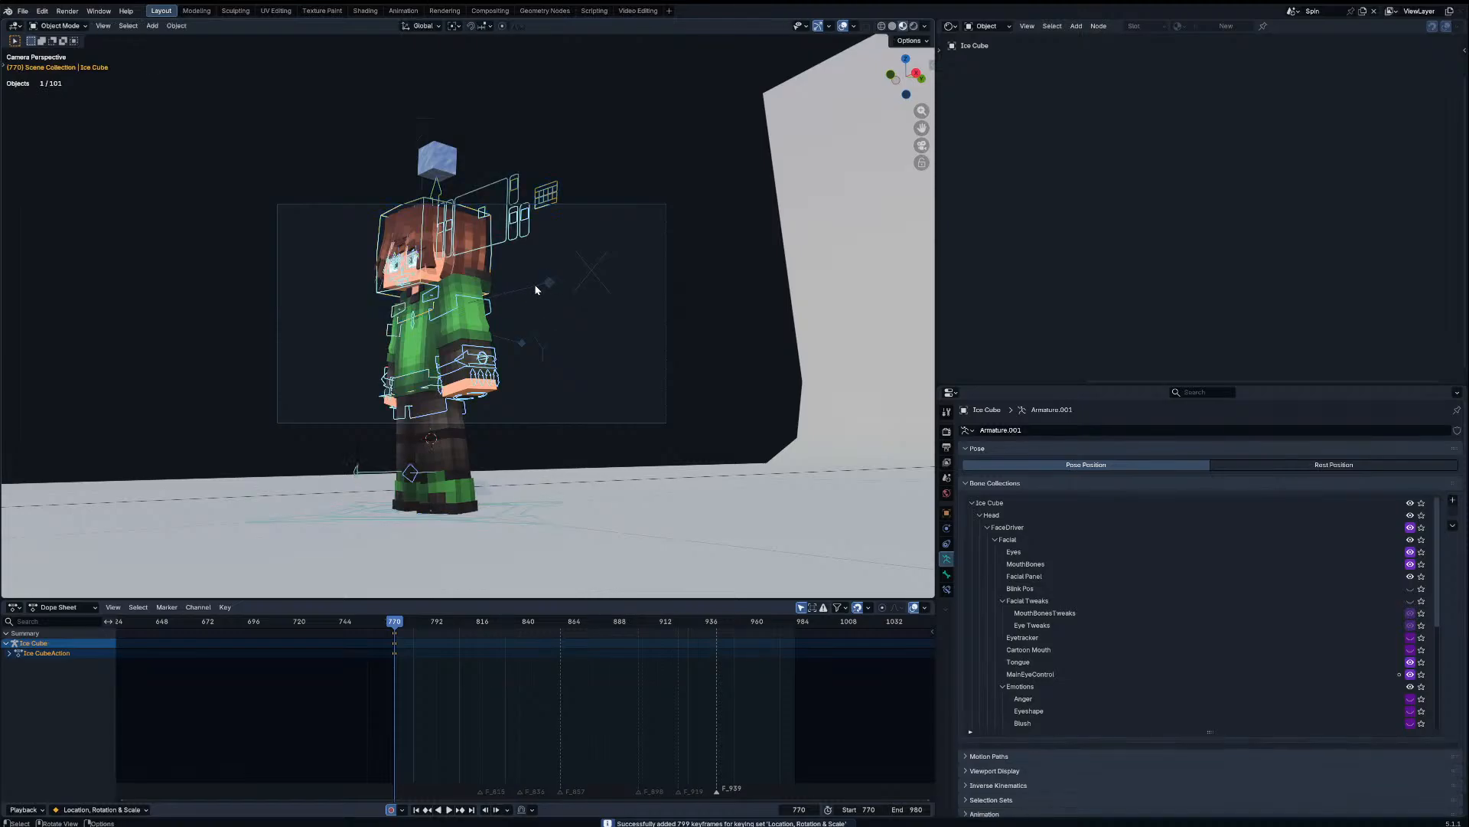
pyautogui.click(536, 286)
pyautogui.press('space')
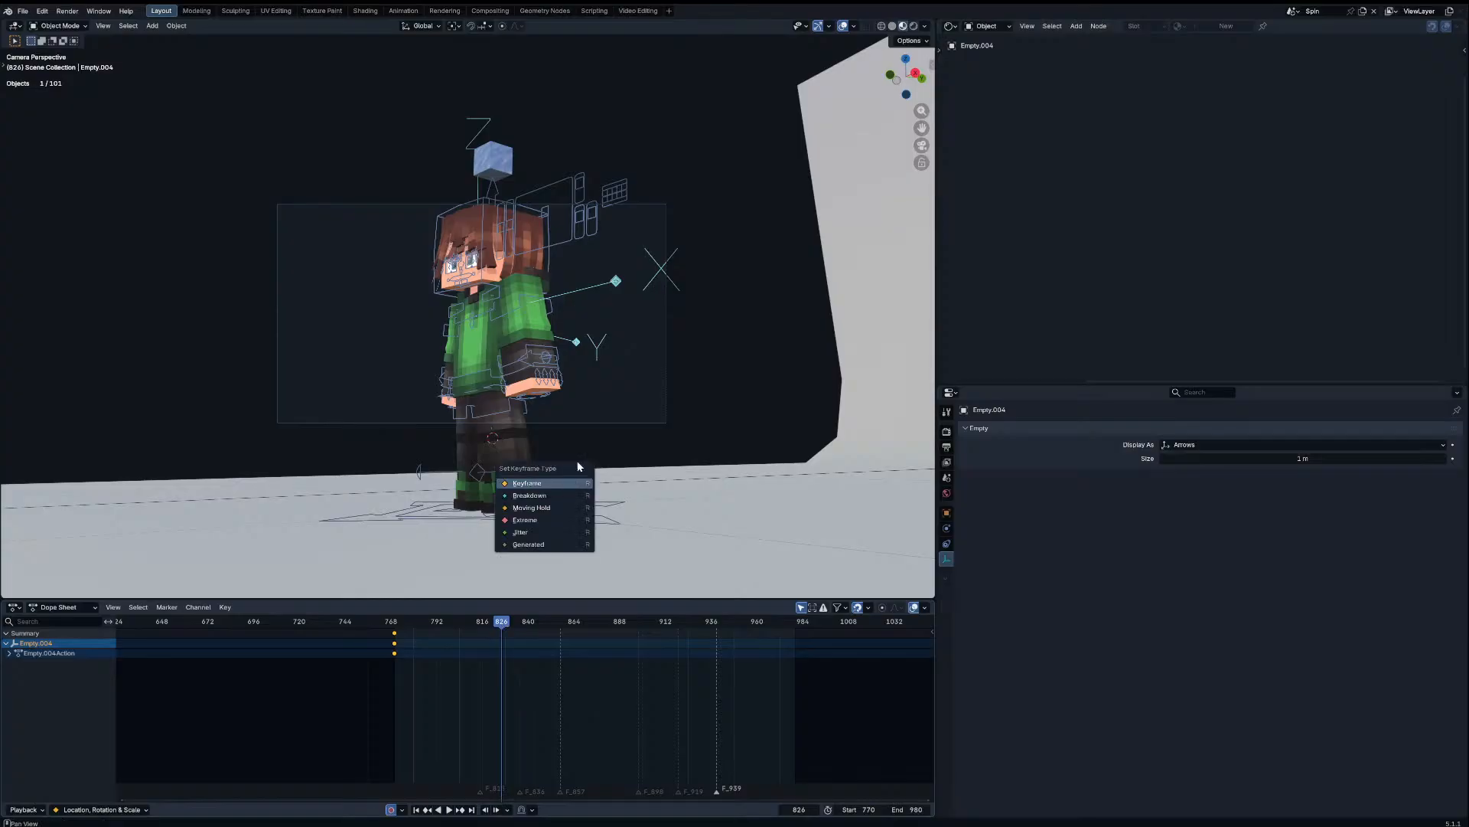
pyautogui.press('r')
pyautogui.press('r')
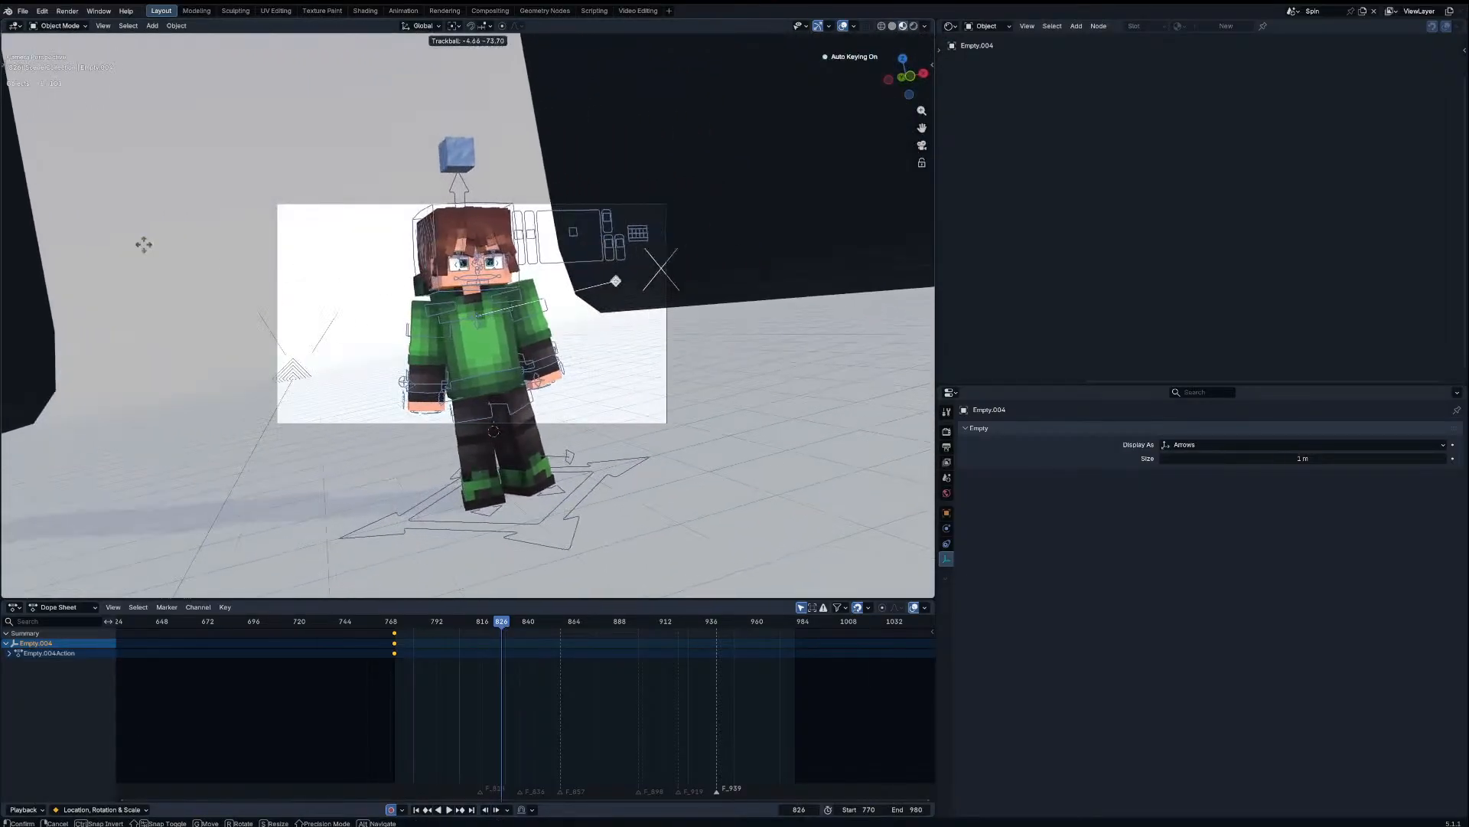
pyautogui.click(804, 172)
pyautogui.press('r')
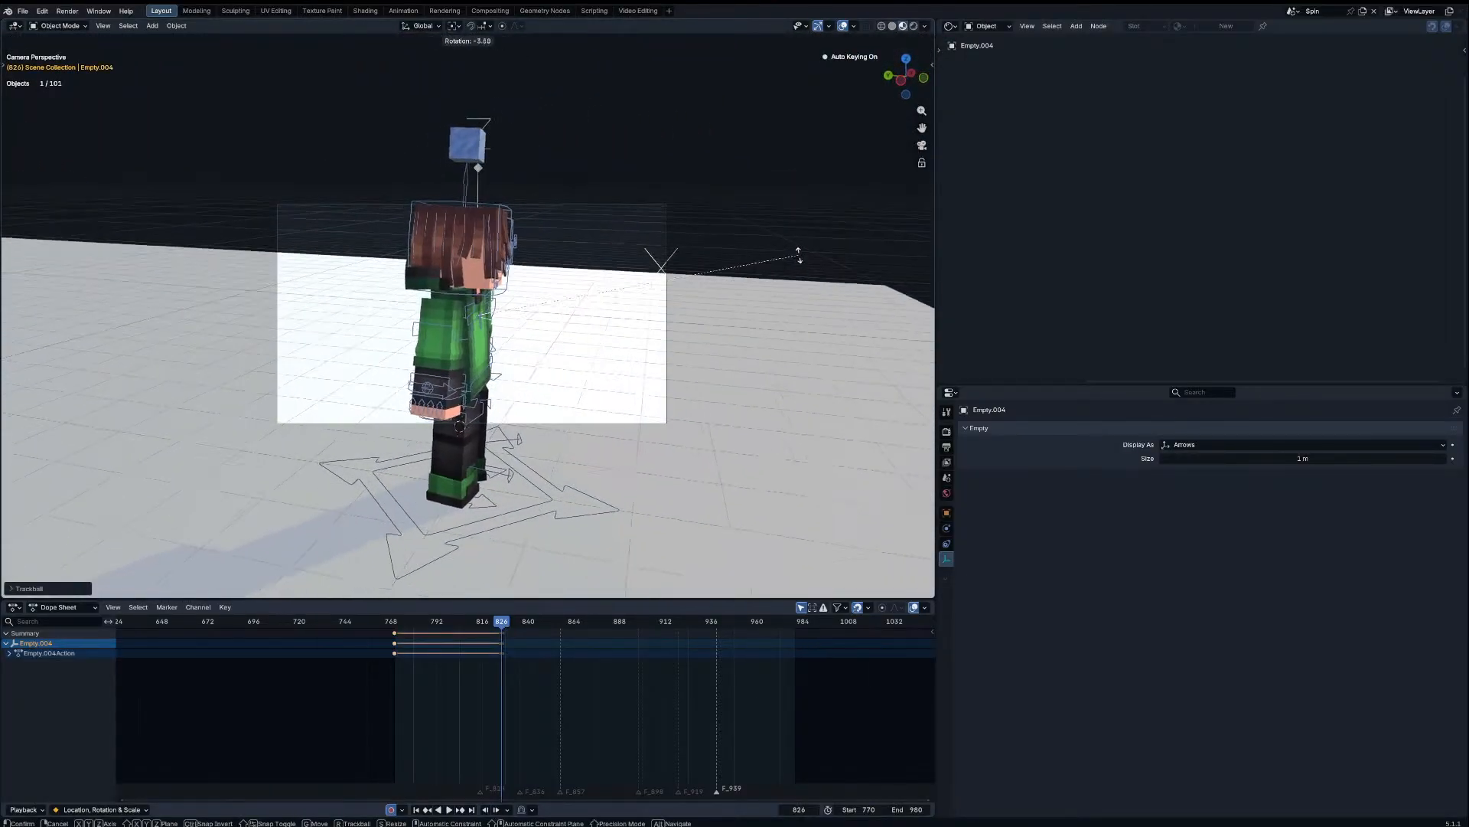
pyautogui.click(799, 254)
pyautogui.press('g')
pyautogui.press('z')
pyautogui.click(800, 239)
# Step: Change the interpolation of Empty.004's keyframes and play the camera swing from frame 770
pyautogui.click(395, 622)
pyautogui.press('space')
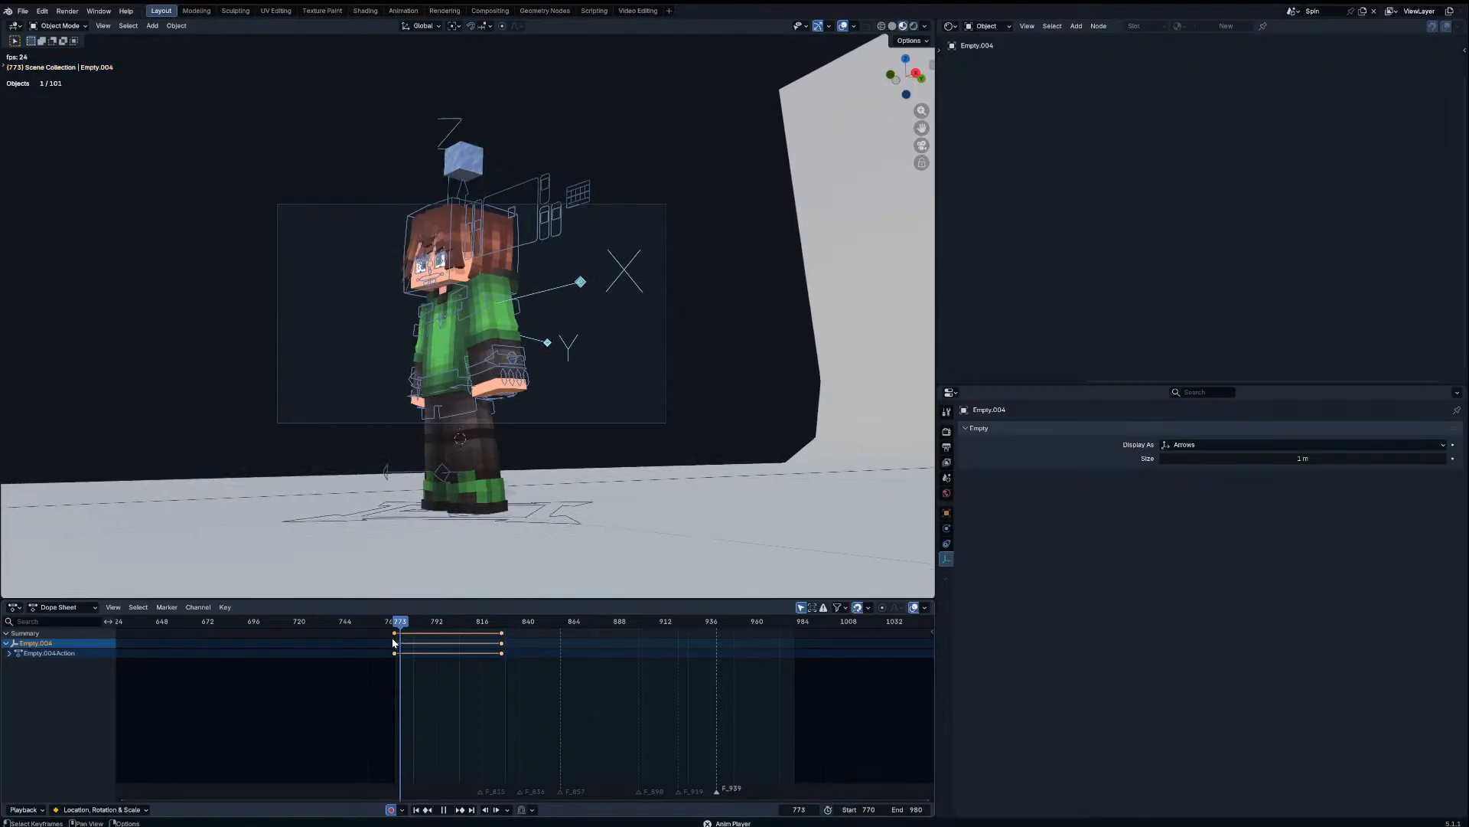
pyautogui.press('t')
pyautogui.click(290, 615)
pyautogui.click(395, 633)
pyautogui.press('space')
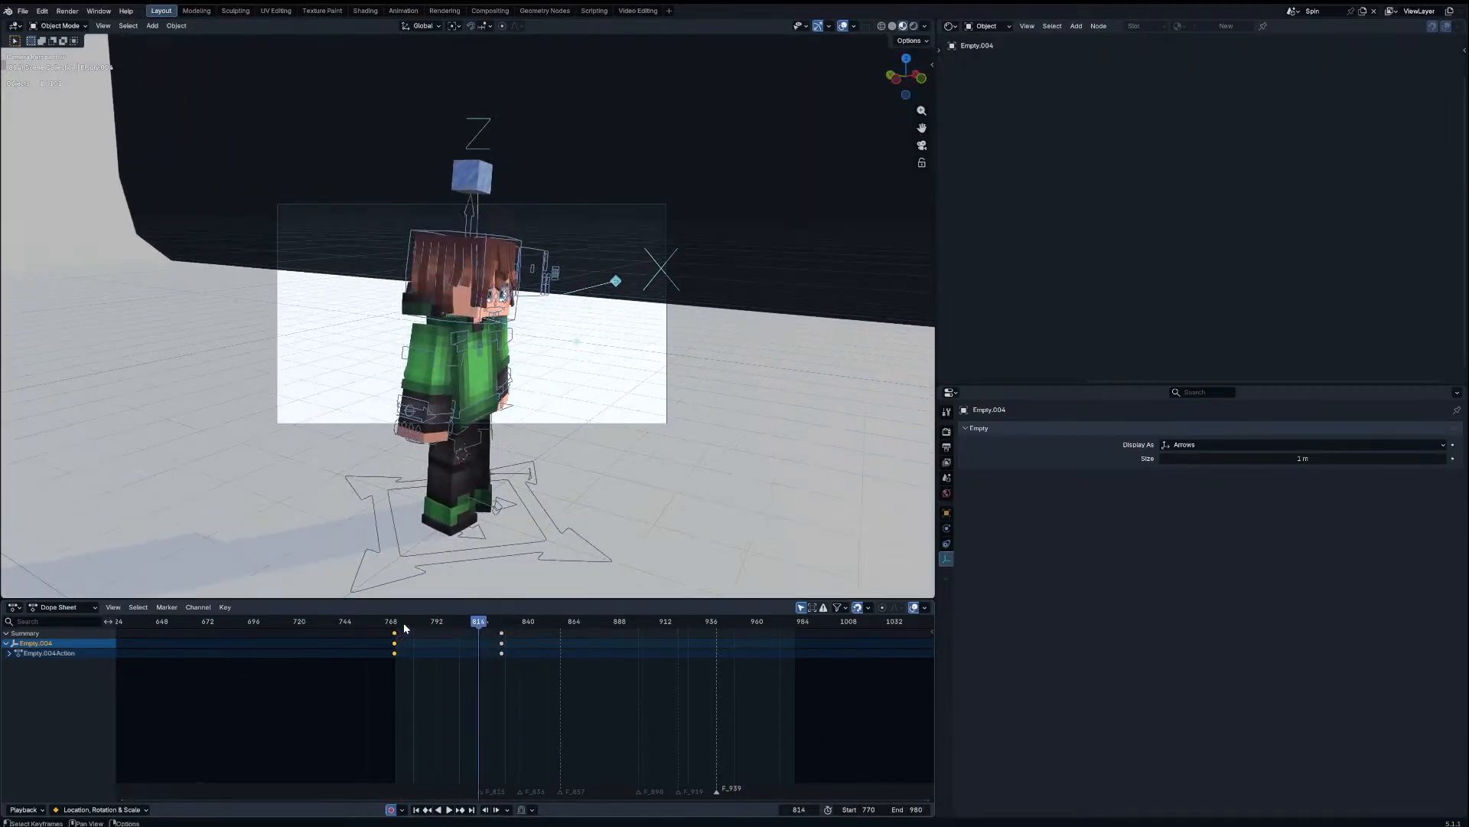
# Step: Insert a keyframe on Empty.004 between frames 770 and 826, slide it to about frame 799 and replay
pyautogui.click(404, 624)
pyautogui.scroll(4, 408, 662)
pyautogui.press('i')
pyautogui.press('g')
pyautogui.click(456, 652)
pyautogui.press('space')
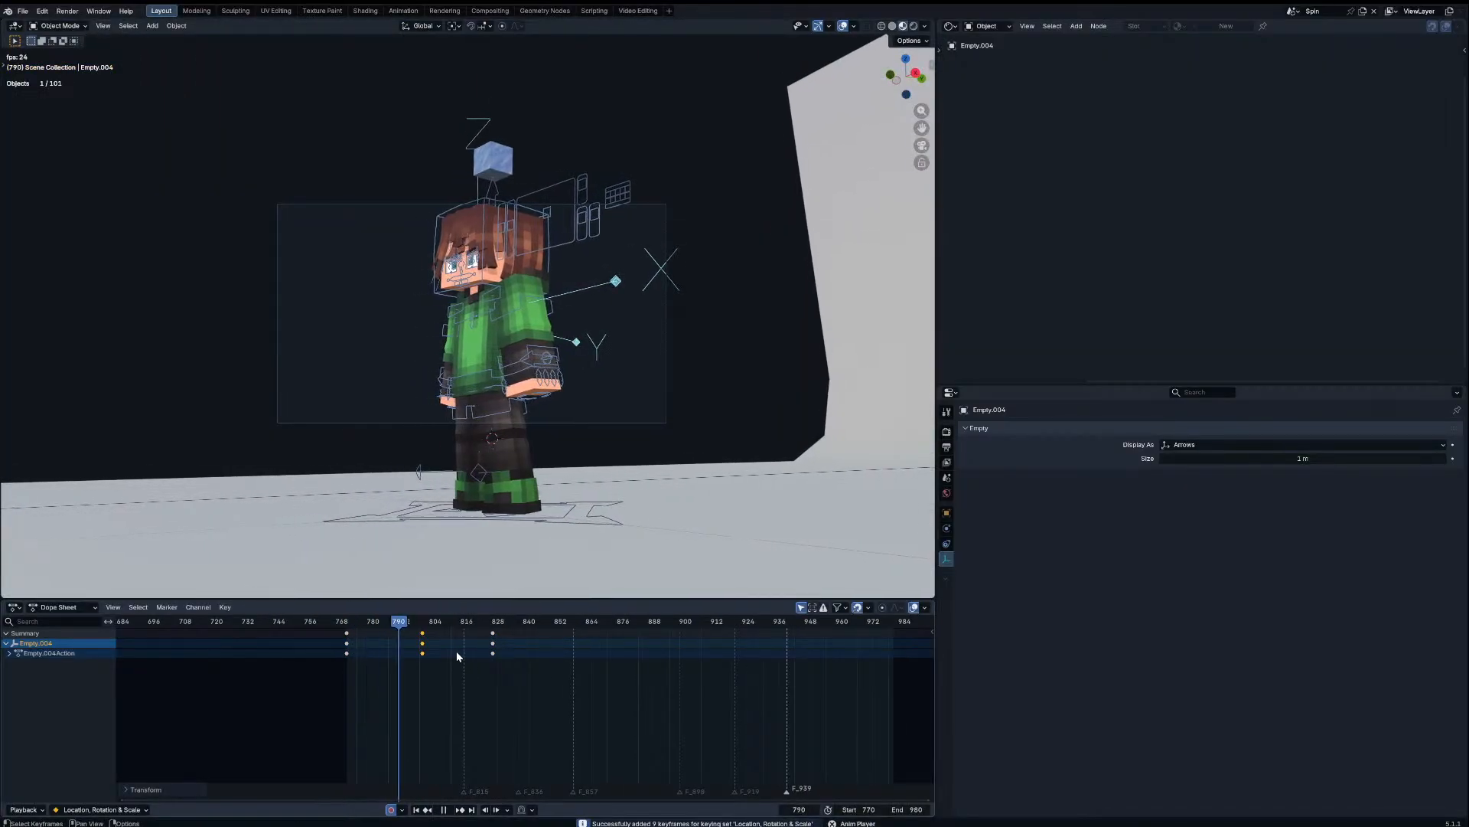
# Step: Insert a keyframe on Empty.004 at frame 822 and shift its neighbouring keyframes a few frames forward in time
pyautogui.moveTo(415, 624); pyautogui.dragTo(433, 649)
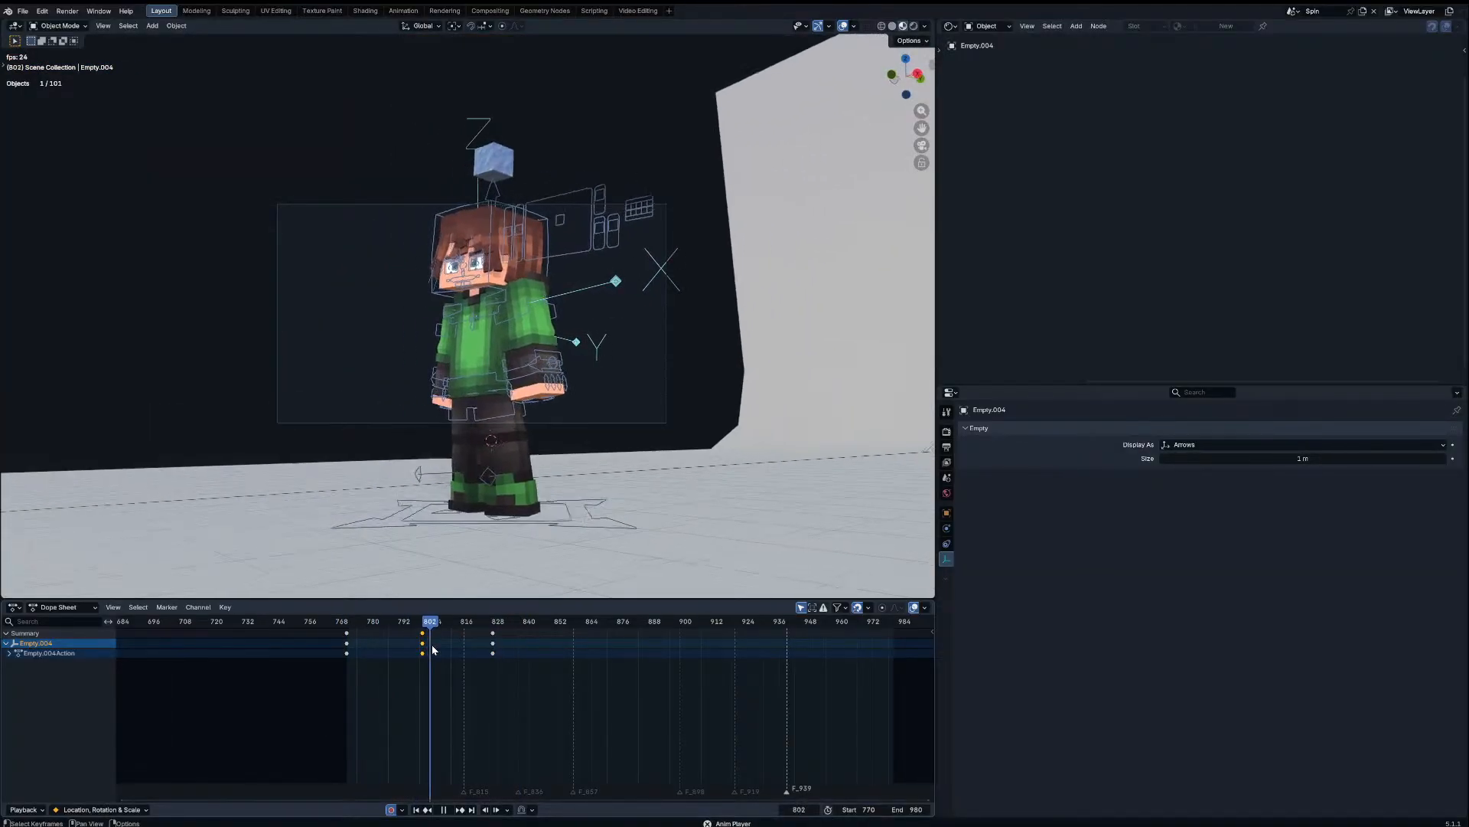
pyautogui.press('space')
pyautogui.click(483, 632)
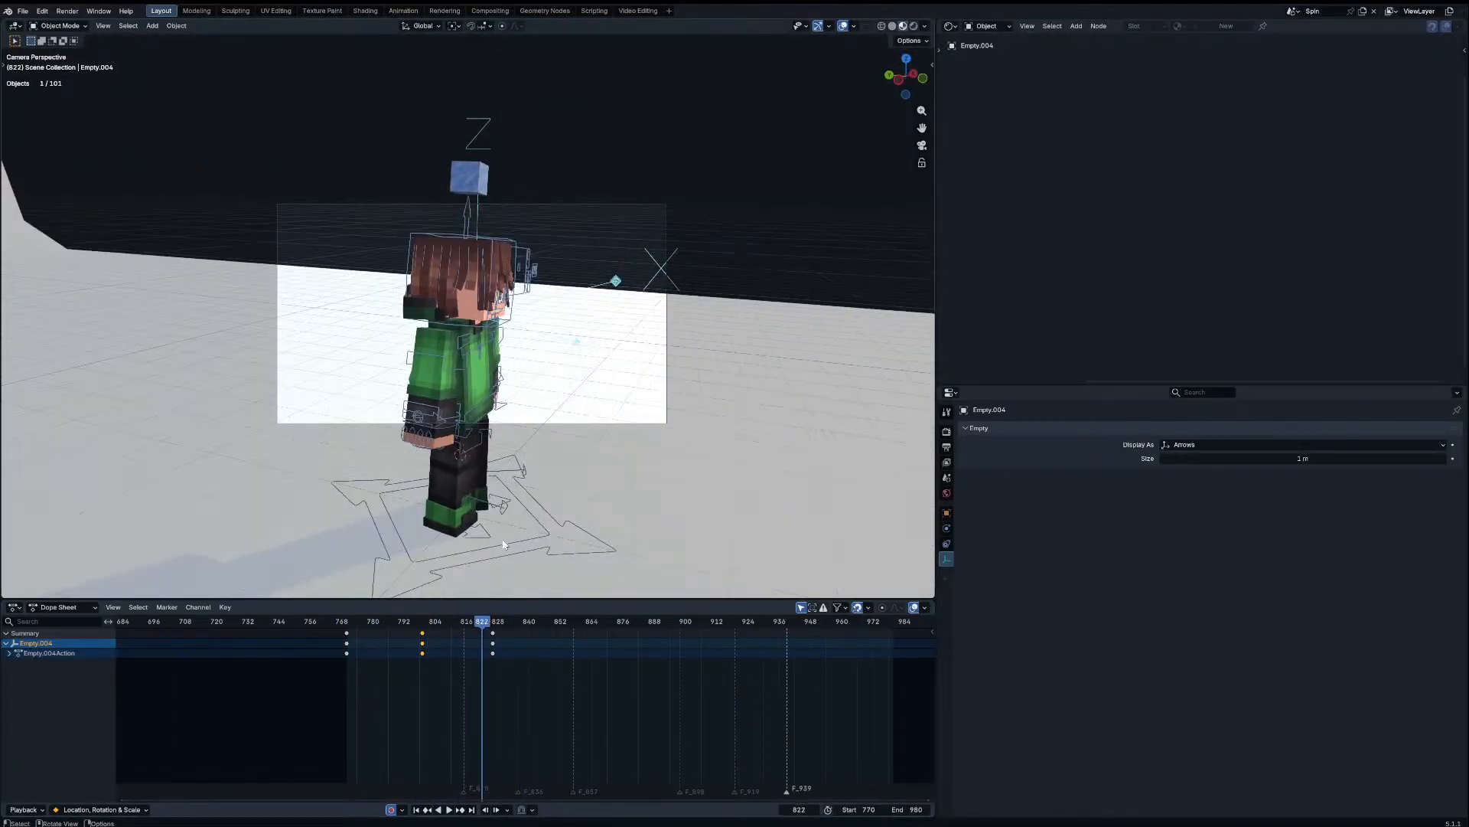
pyautogui.press('i')
pyautogui.moveTo(421, 640); pyautogui.dragTo(550, 627)
pyautogui.click(417, 623)
pyautogui.press('space')
# Step: At frame 848, trackball-rotate Empty.004 and level the view with a further rotation to show the character's back
pyautogui.press('r')
pyautogui.press('r')
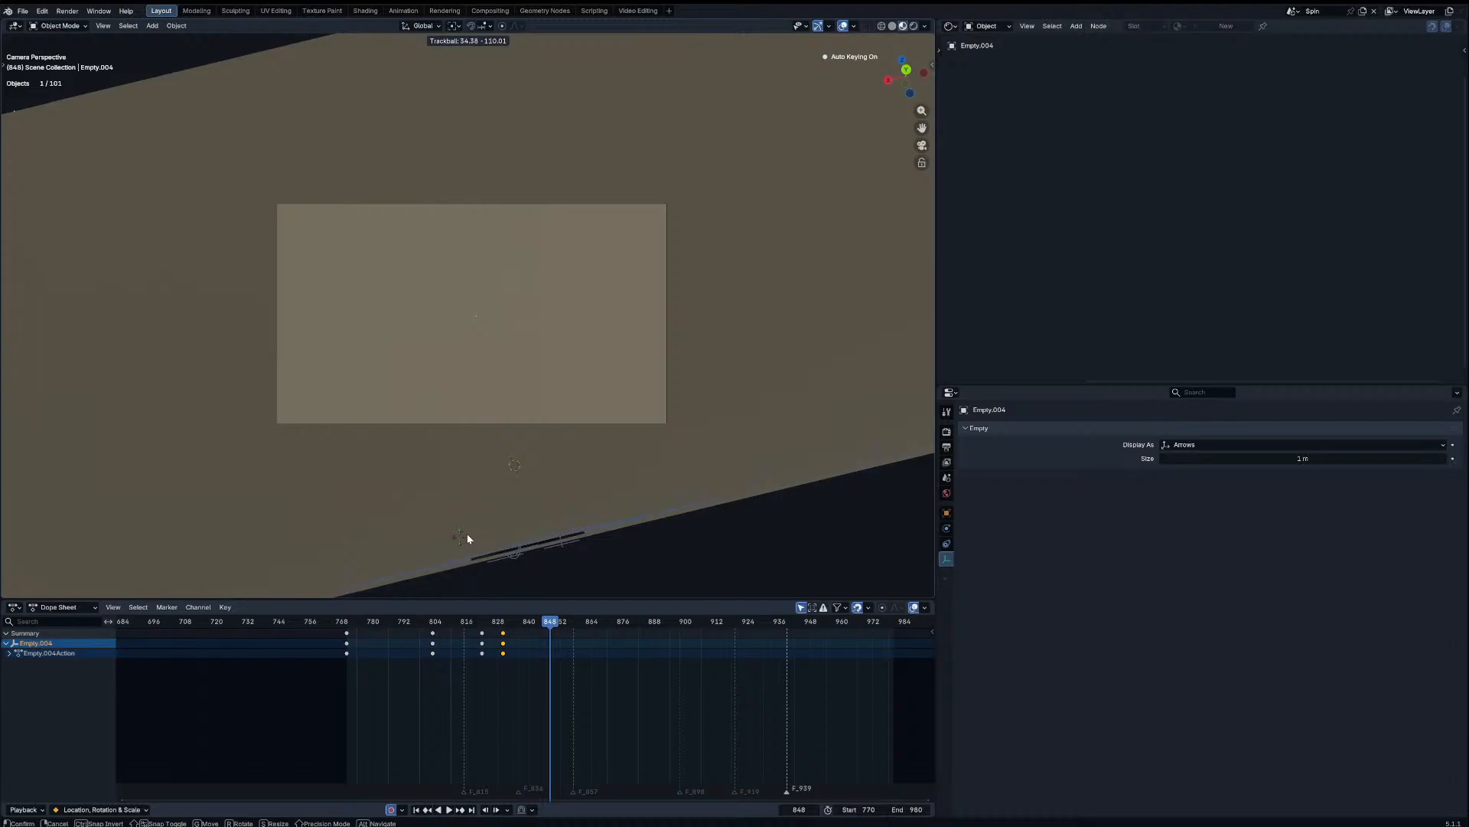
pyautogui.click(468, 535)
pyautogui.press('r')
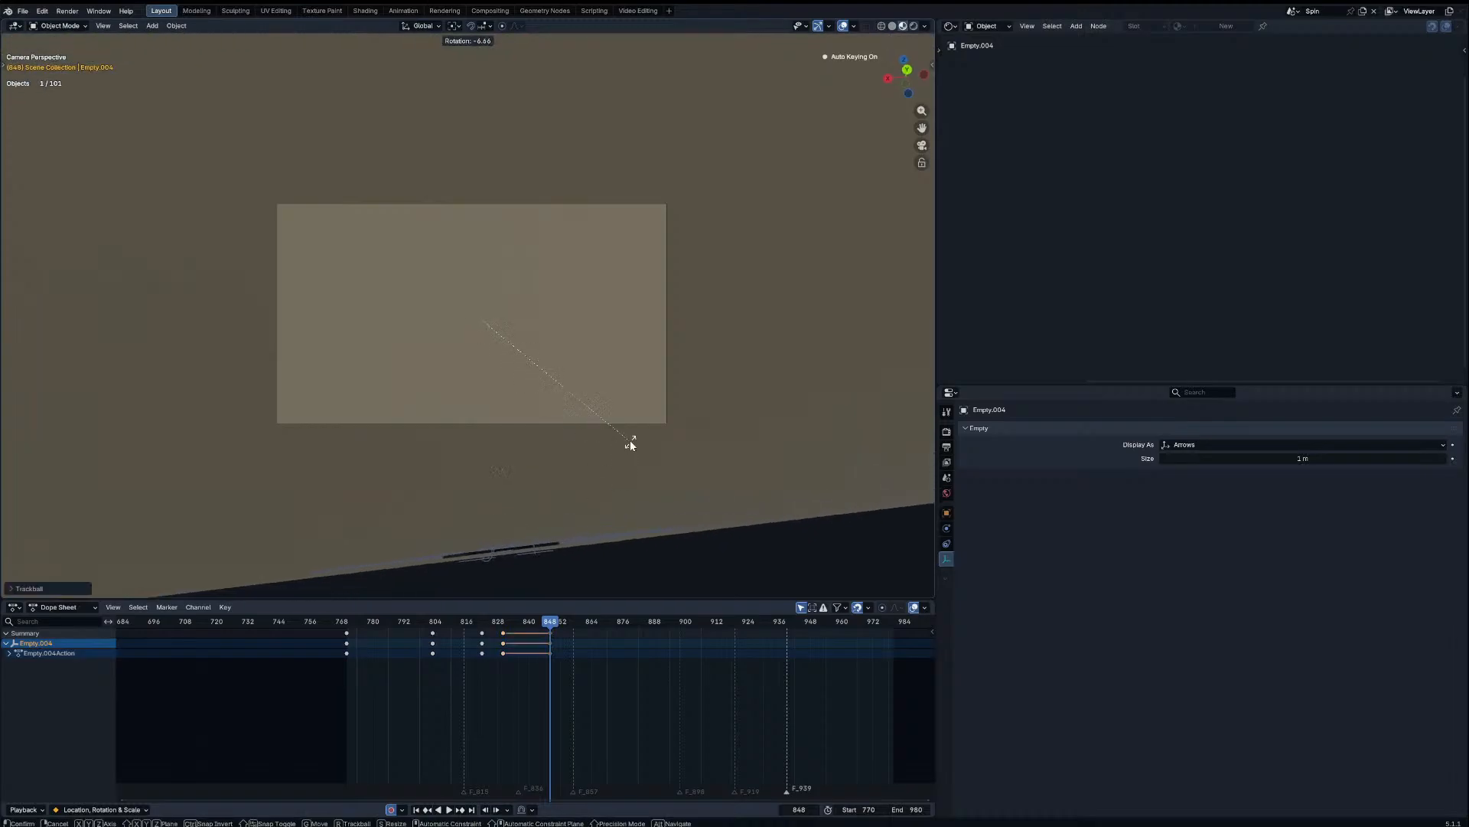
pyautogui.click(631, 443)
# Step: Reframe the back view at frame 848 by moving Empty.004 along global Z and tilting it about its X axis
pyautogui.press('g')
pyautogui.press('z')
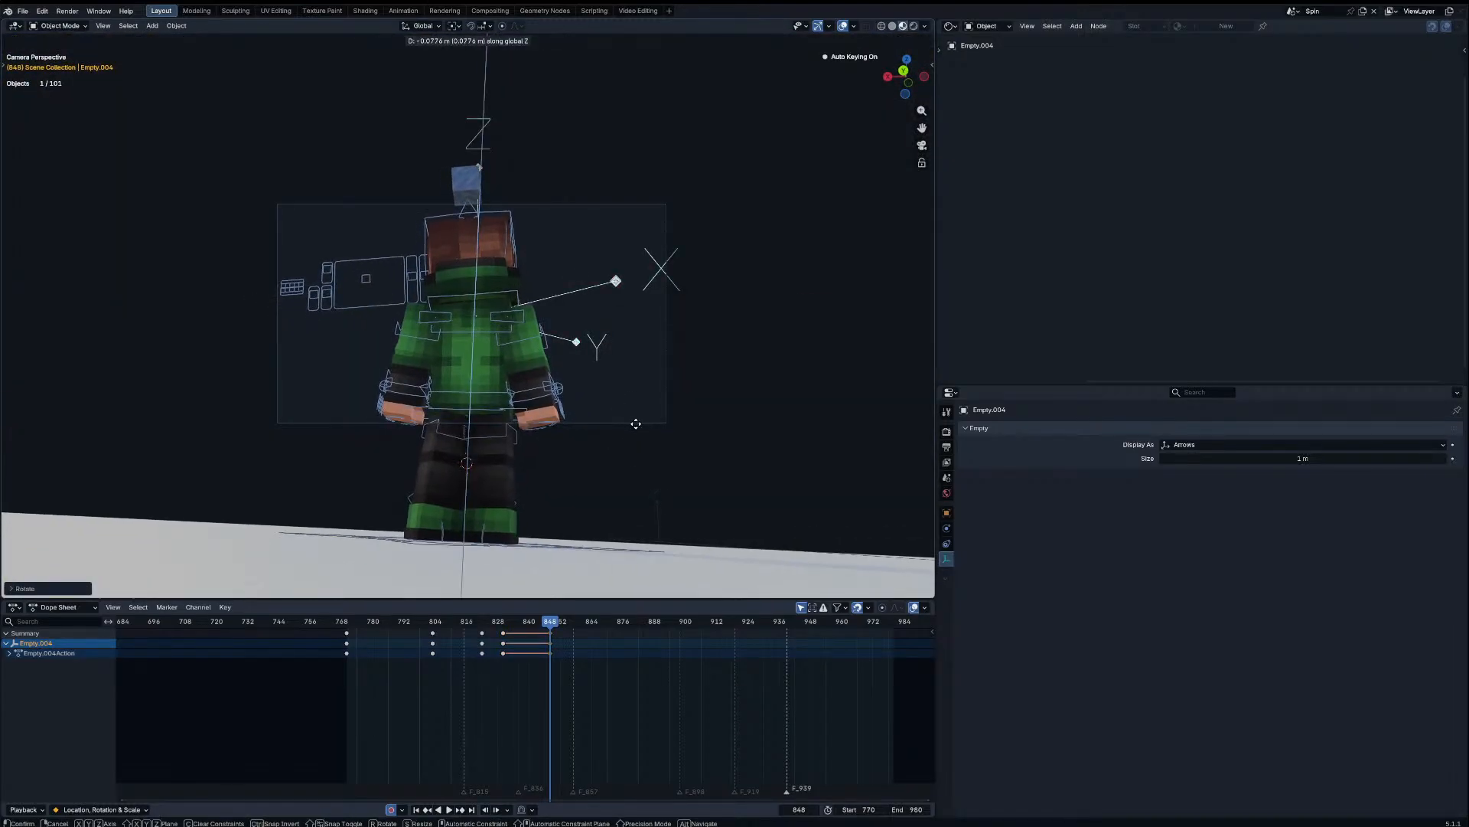
pyautogui.click(636, 423)
pyautogui.press('r')
pyautogui.press('x')
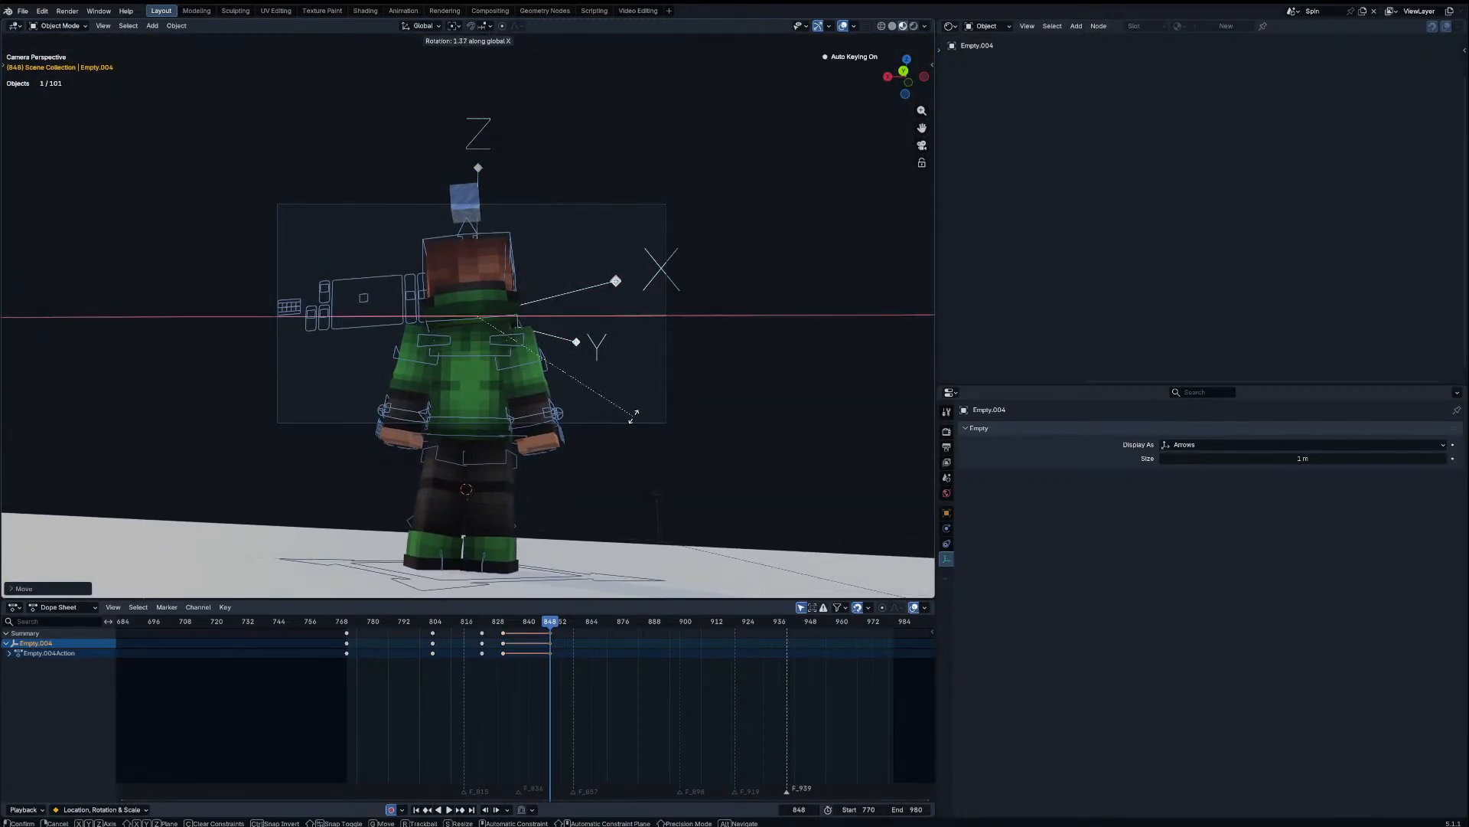
pyautogui.press('x')
pyautogui.click(617, 400)
# Step: Select all keyframes of Empty.004, set their interpolation anew and play the move from frame 770
pyautogui.moveTo(503, 623); pyautogui.dragTo(479, 664)
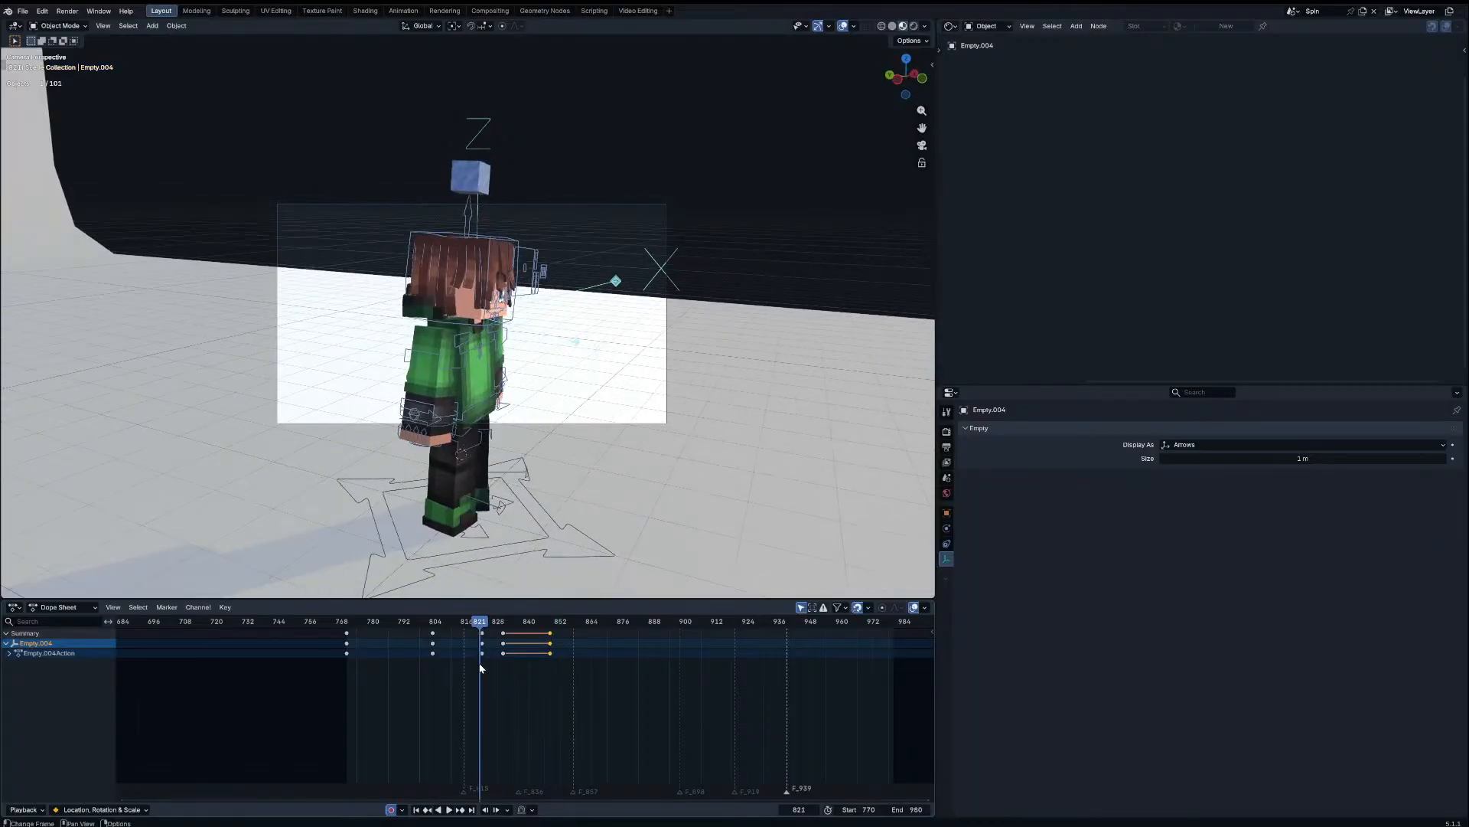
pyautogui.press('a')
pyautogui.press('t')
pyautogui.click(474, 664)
pyautogui.scroll(5, 516, 668)
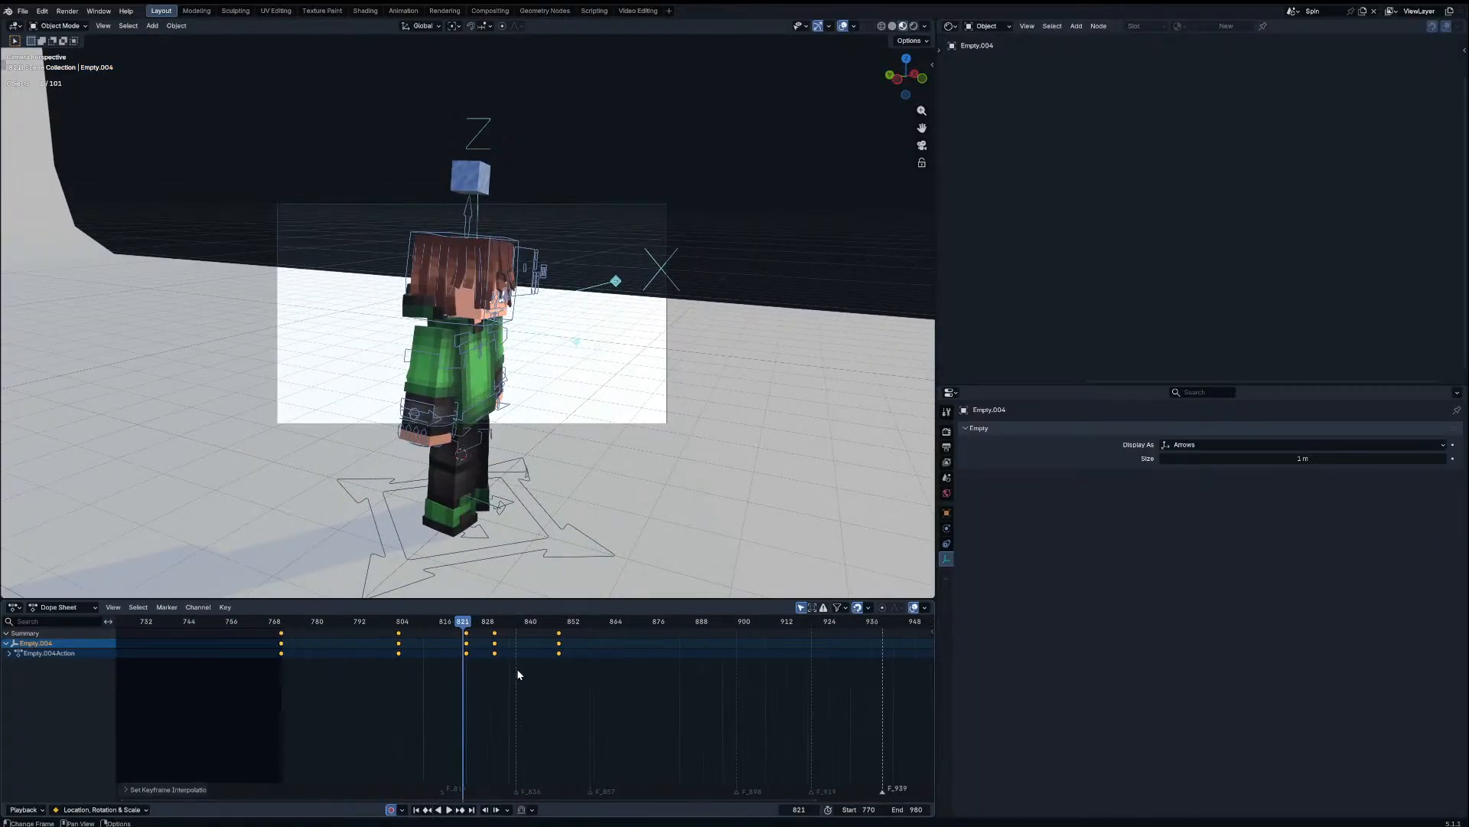
pyautogui.moveTo(514, 672); pyautogui.dragTo(501, 676, button='middle')
pyautogui.scroll(1, 501, 676)
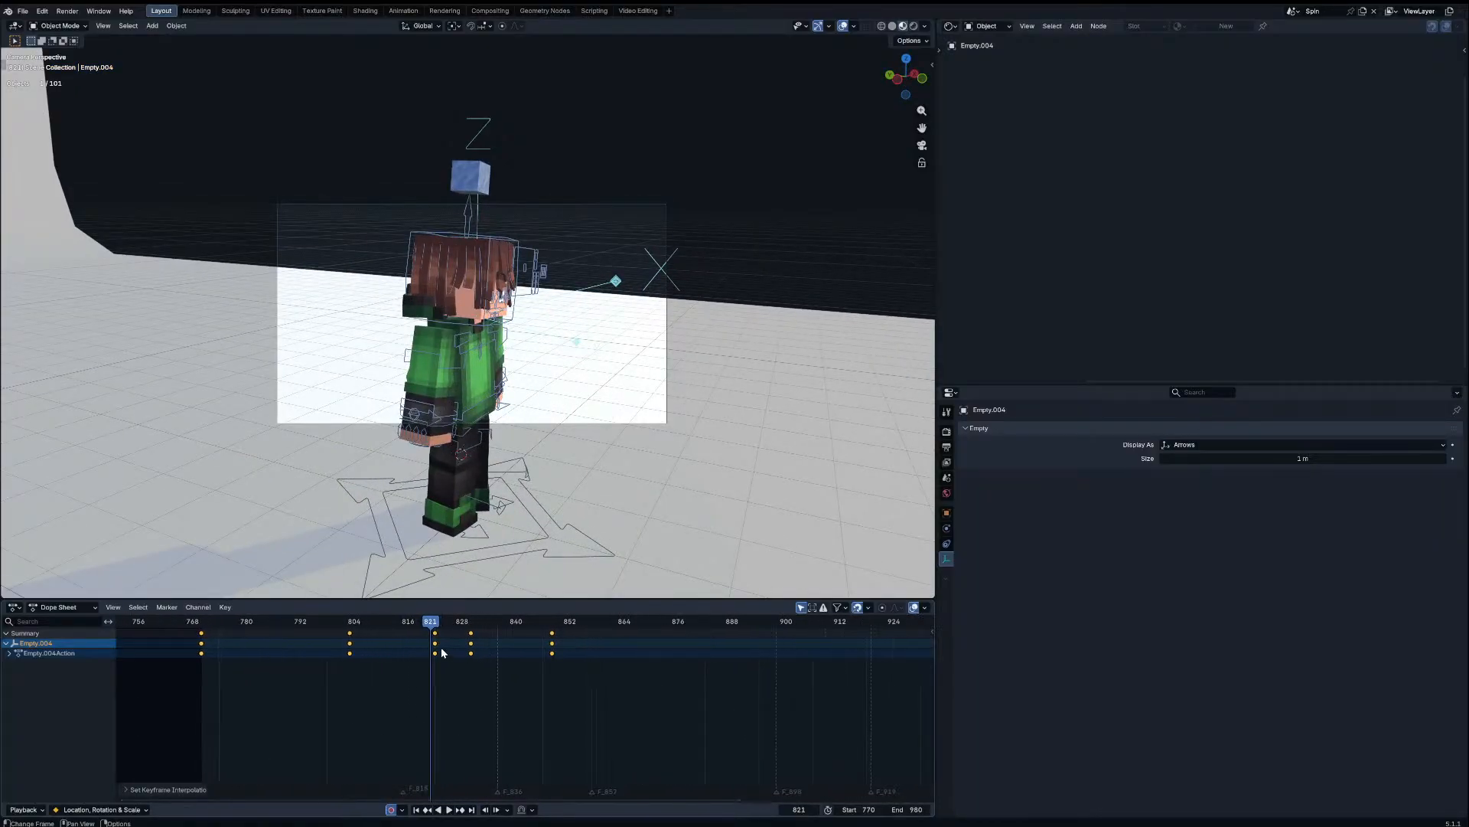
pyautogui.click(225, 608)
pyautogui.click(204, 622)
pyautogui.press('space')
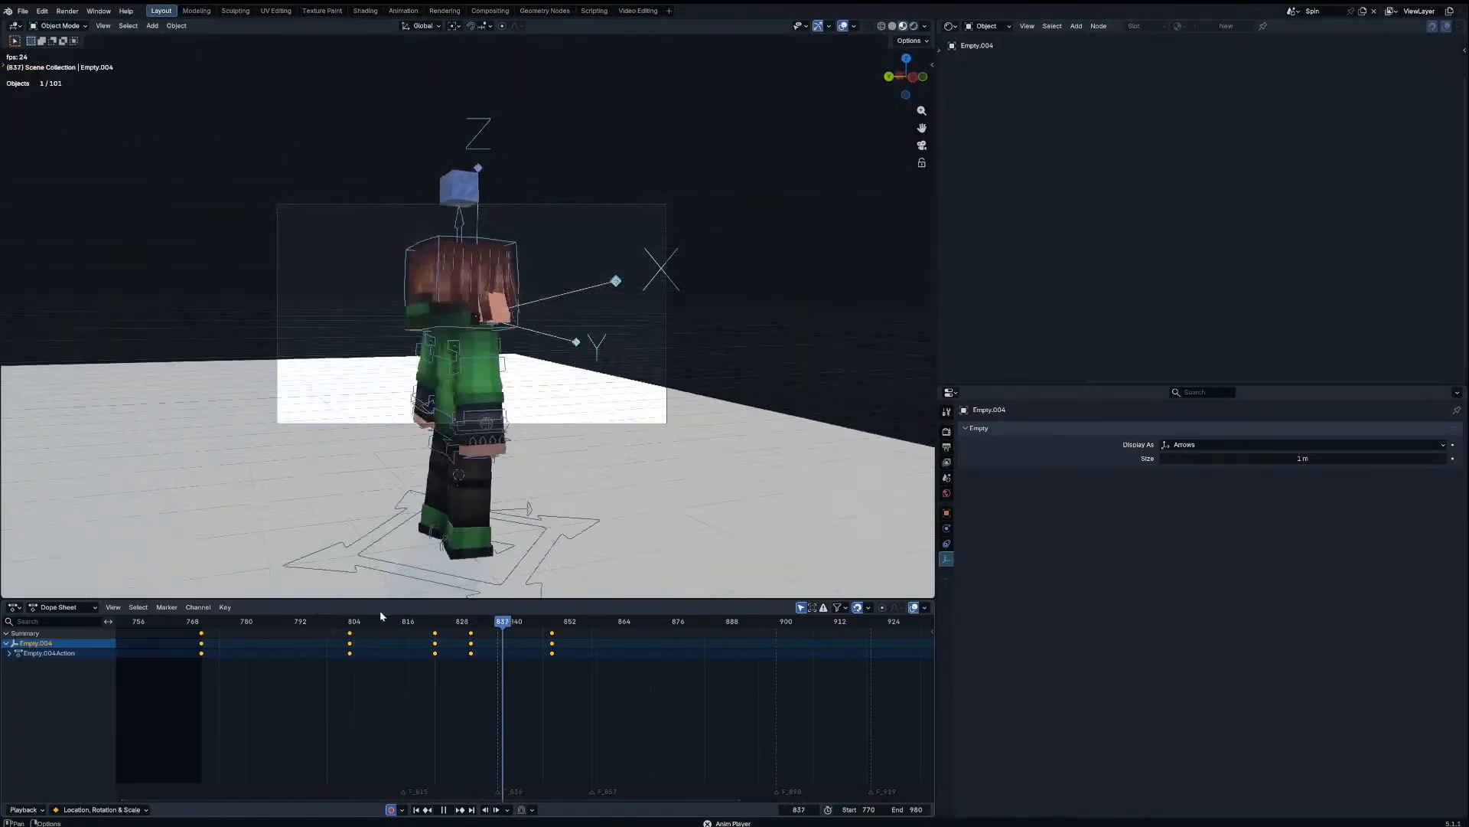
# Step: Add two in-between keyframes to Empty.004 ahead of frame 848, one with an adjusted rotation, and retime them
pyautogui.moveTo(355, 622); pyautogui.dragTo(425, 644)
pyautogui.press('r')
pyautogui.click(518, 561)
pyautogui.press('g')
pyautogui.click(496, 650)
pyautogui.click(533, 625)
pyautogui.press('i')
pyautogui.press('g')
pyautogui.click(511, 640)
# Step: Move Empty.004's keyframes from frame 822 onward about two frames earlier and replay the shot
pyautogui.moveTo(595, 661); pyautogui.dragTo(431, 692)
pyautogui.press('g')
pyautogui.click(420, 667)
pyautogui.moveTo(256, 626); pyautogui.dragTo(202, 630)
pyautogui.press('space')
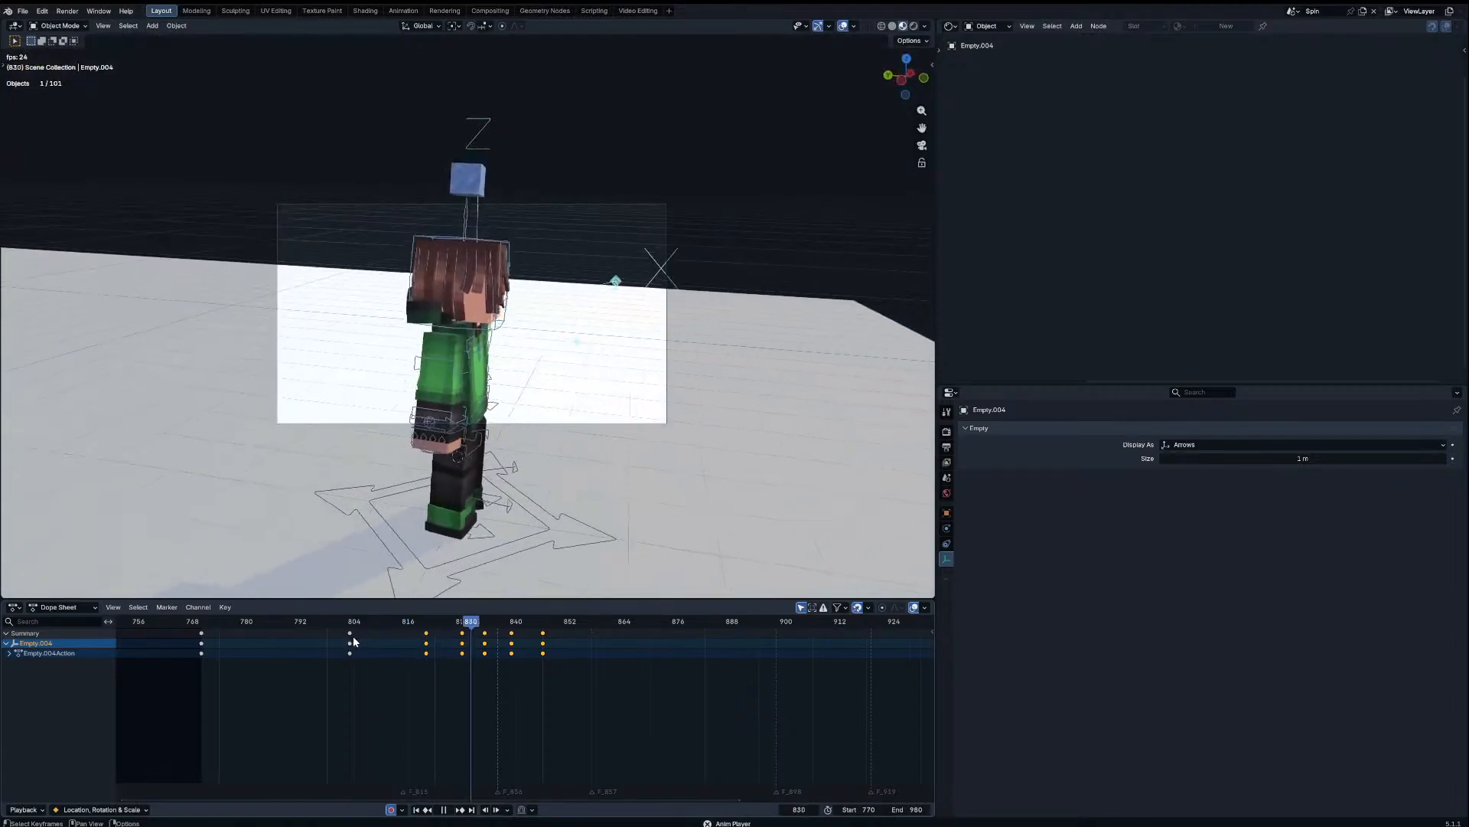
# Step: Refine Empty.004's rotation at the keyframe before frame 846 and at frame 846, then replay the swing
pyautogui.click(435, 626)
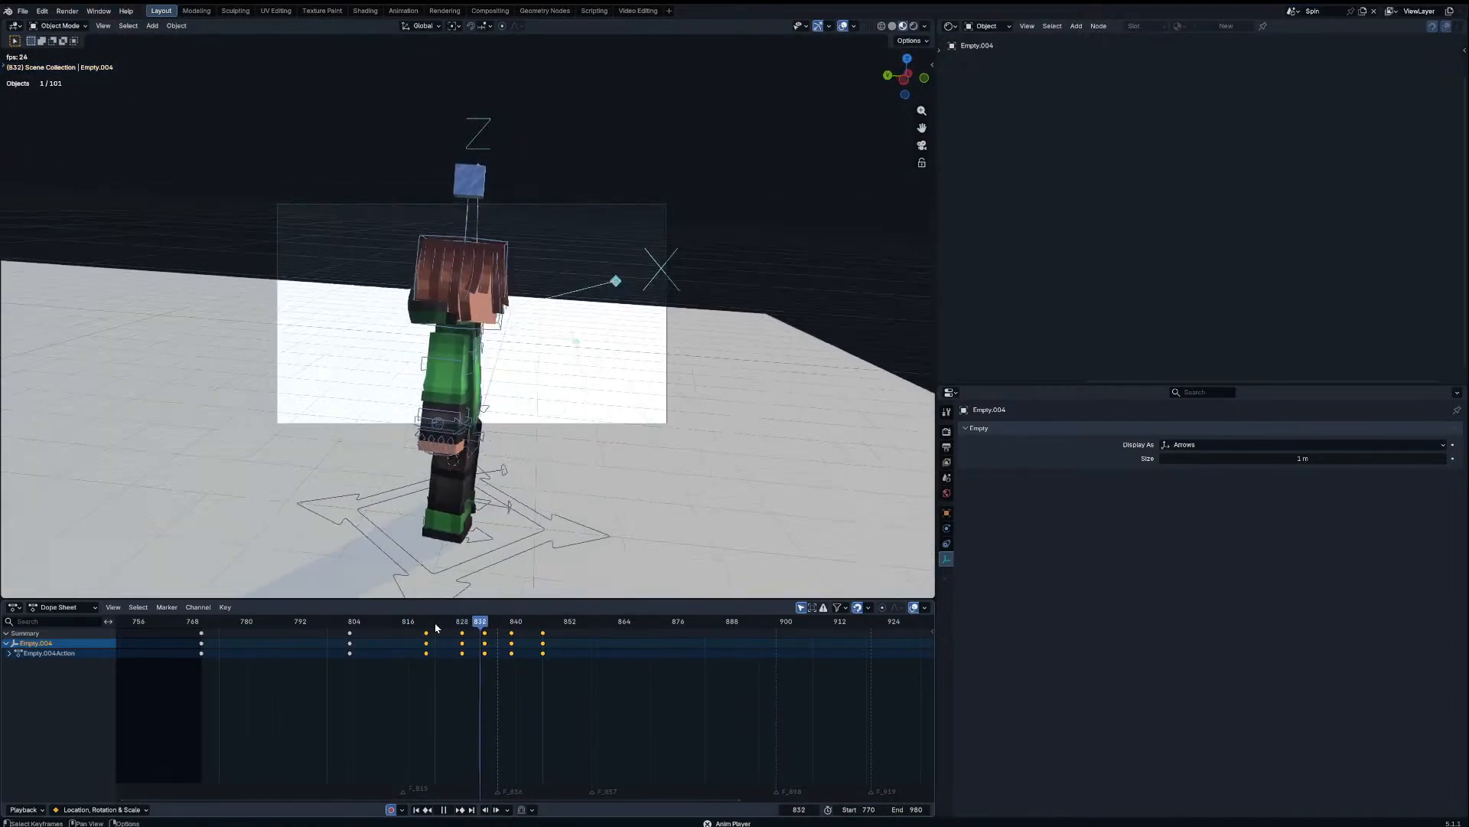
pyautogui.click(462, 626)
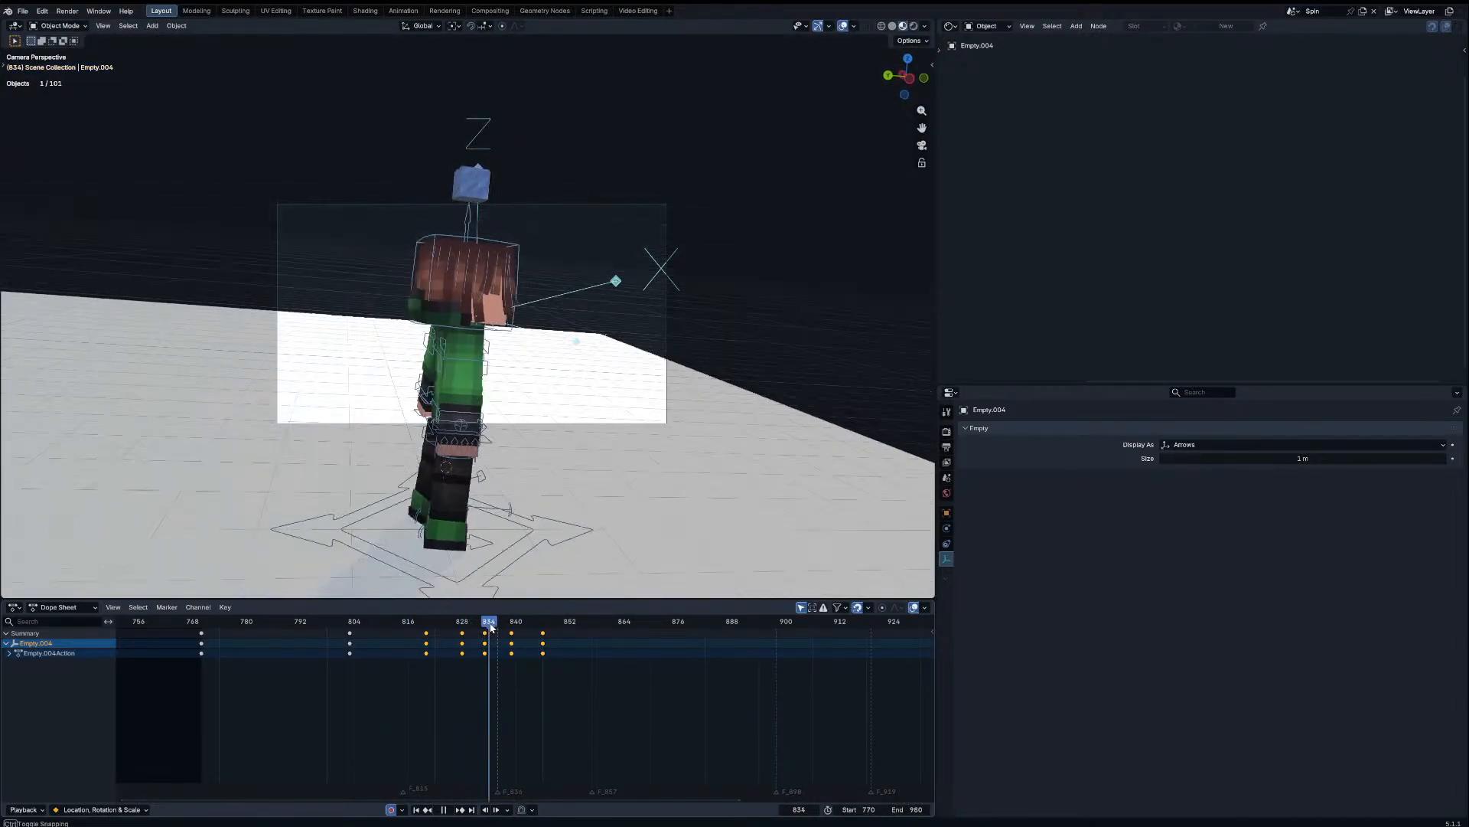
pyautogui.press('r')
pyautogui.click(661, 506)
pyautogui.press('Up')
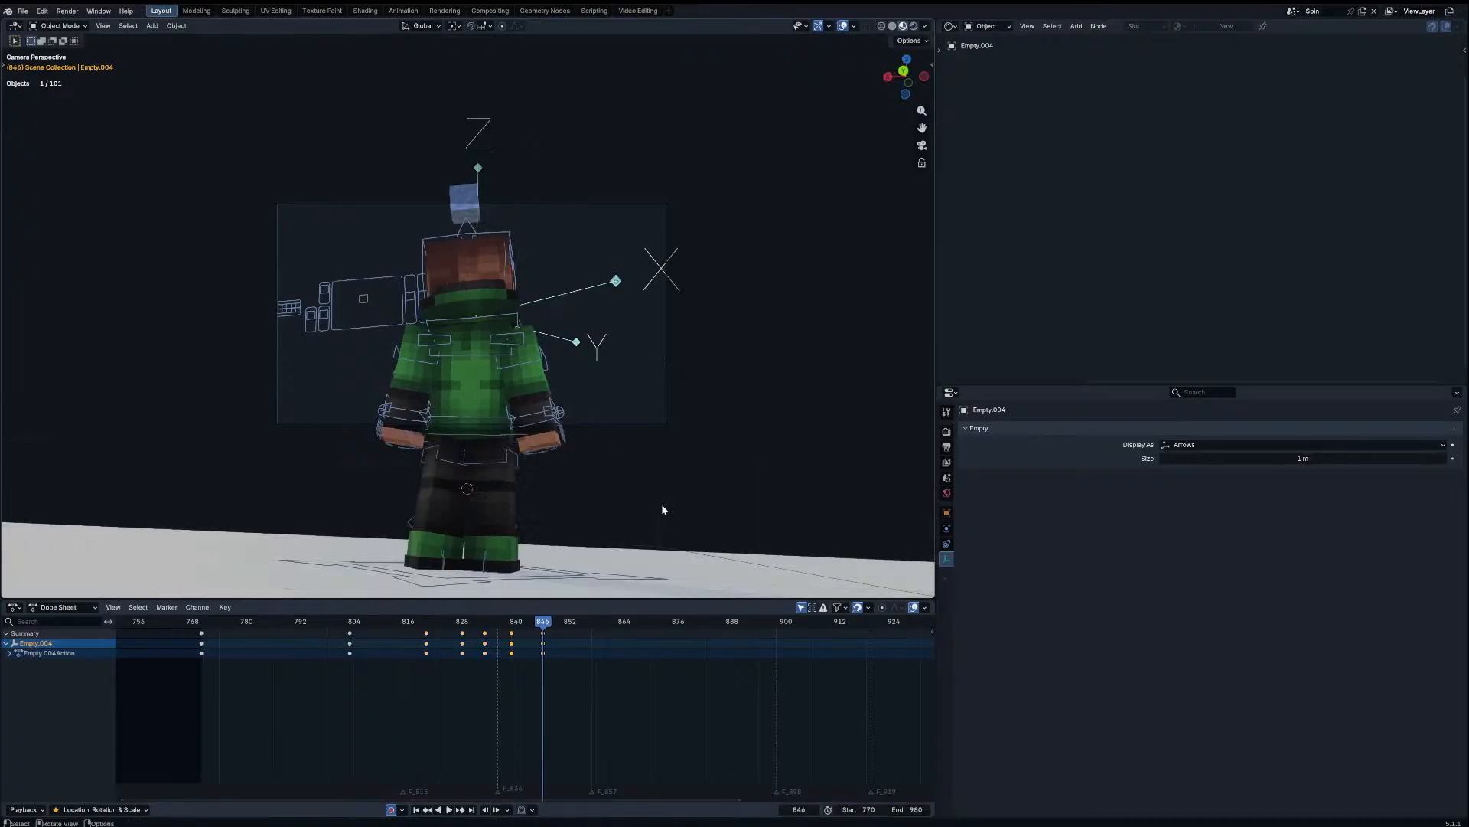
pyautogui.press('r')
pyautogui.click(661, 493)
pyautogui.moveTo(547, 620); pyautogui.dragTo(337, 634)
pyautogui.press('space')
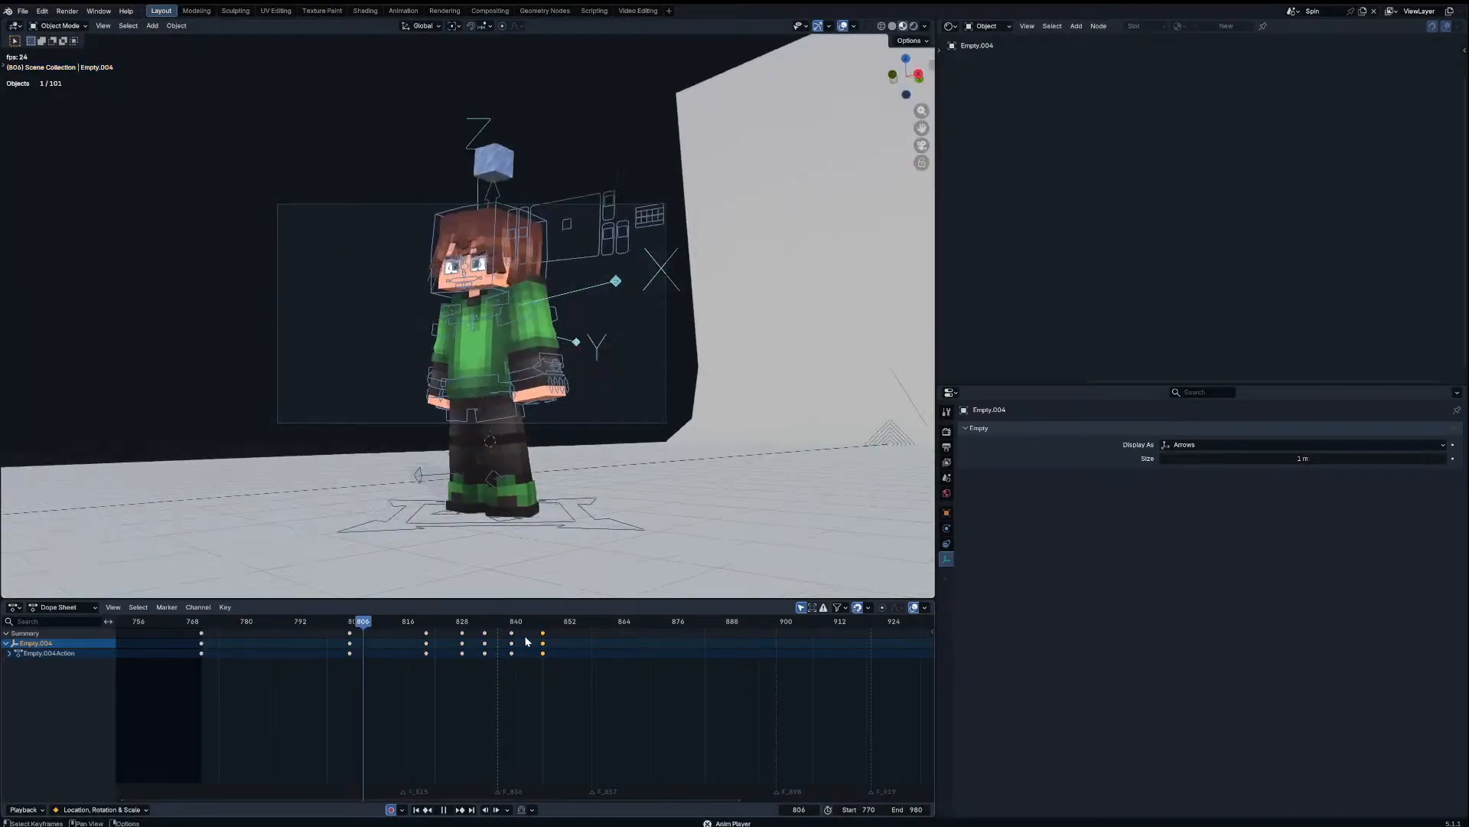
# Step: Move Empty.004's last keyframe from frame 846 to about frame 849 and scrub through the motion
pyautogui.press('space')
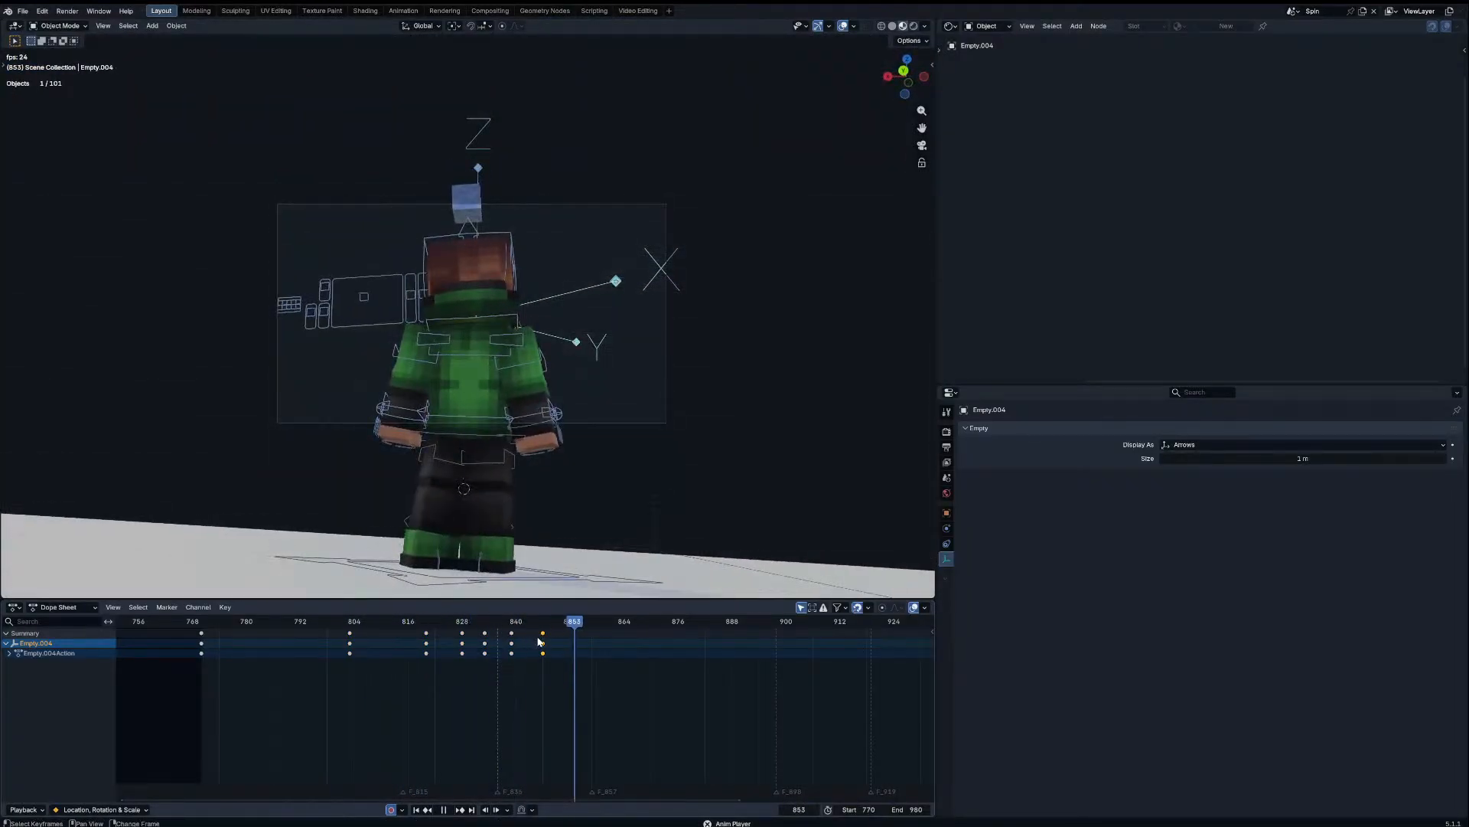
pyautogui.moveTo(542, 641); pyautogui.dragTo(558, 643)
pyautogui.moveTo(535, 622); pyautogui.dragTo(435, 620)
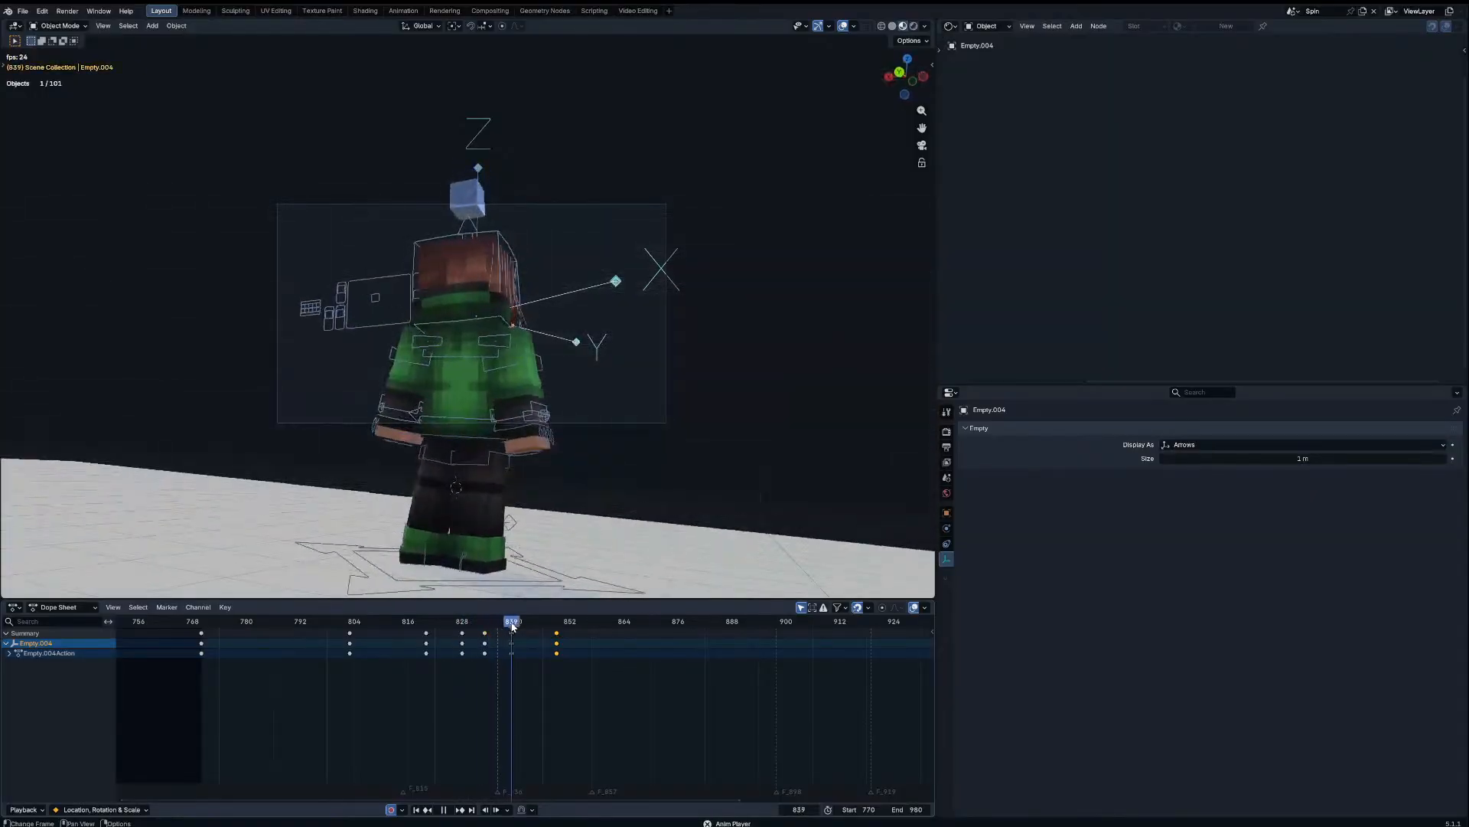
# Step: Rotate Empty.004 at frame 867 about its local Z and X axes to swing the camera around to the character's front
pyautogui.moveTo(627, 625); pyautogui.dragTo(637, 625)
pyautogui.press('r')
pyautogui.press('z')
pyautogui.press('z')
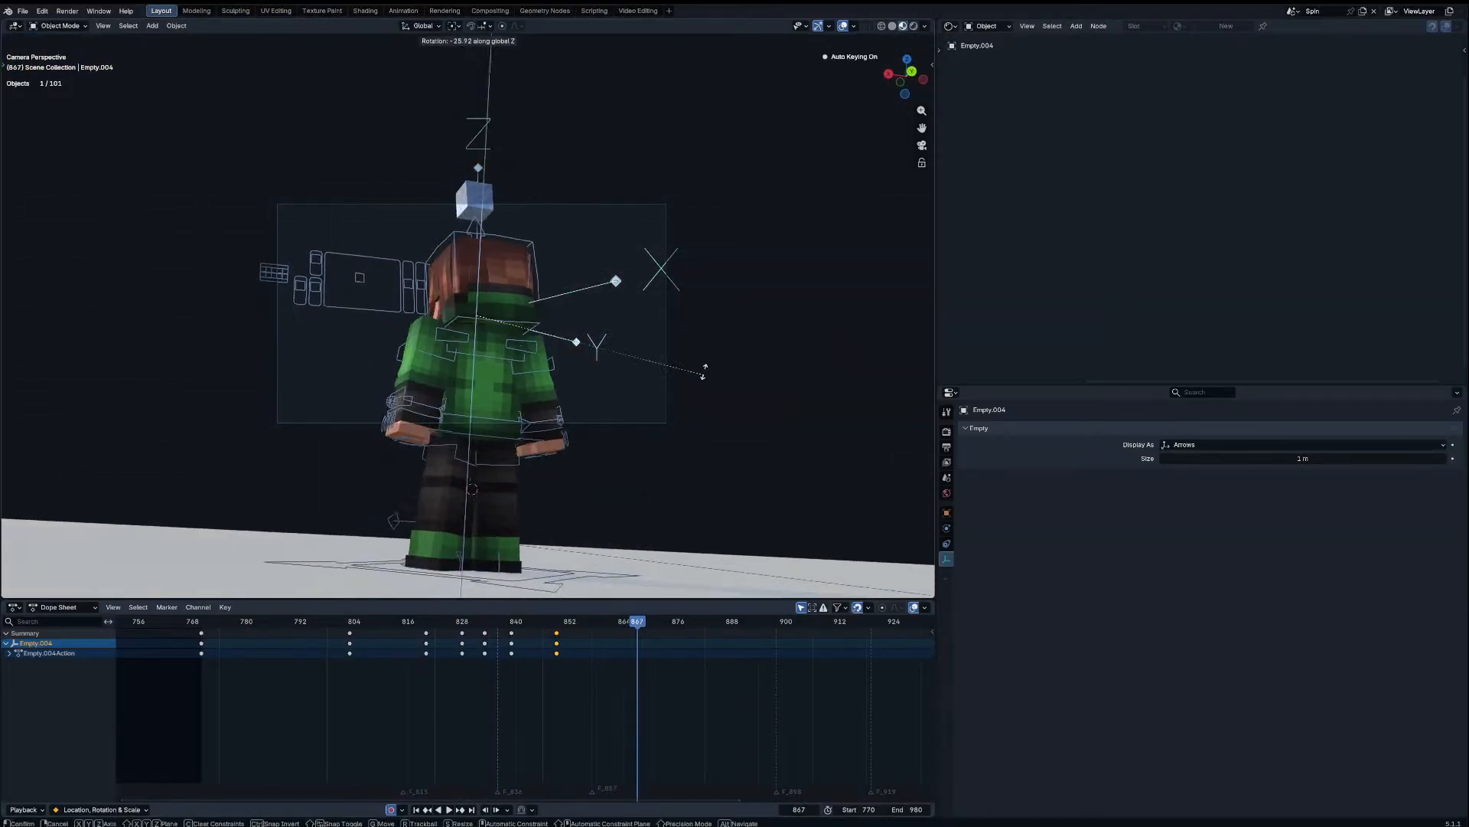
pyautogui.click(600, 288)
pyautogui.press('r')
pyautogui.press('x')
pyautogui.press('x')
pyautogui.press('r')
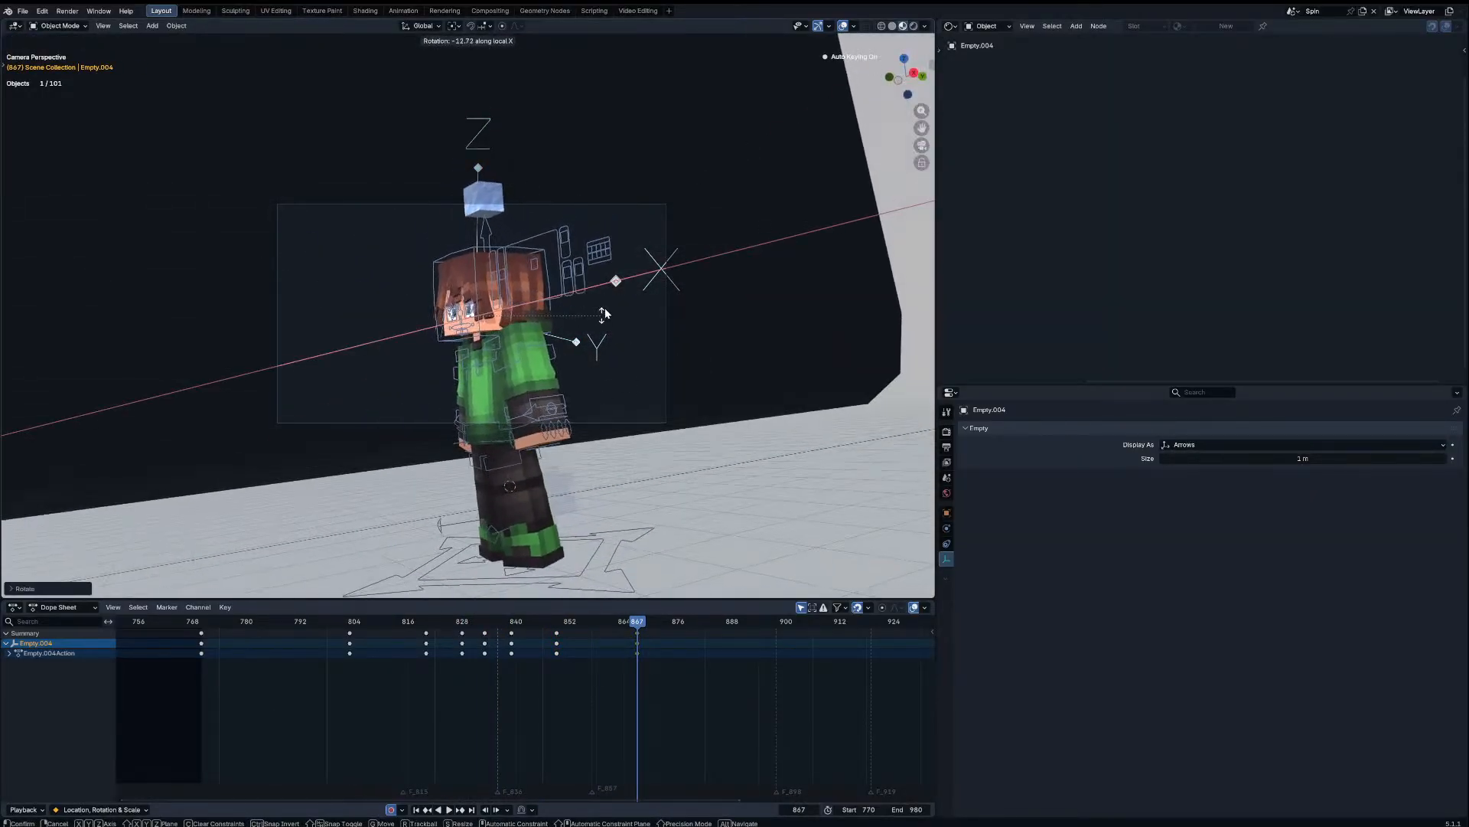
pyautogui.click(600, 311)
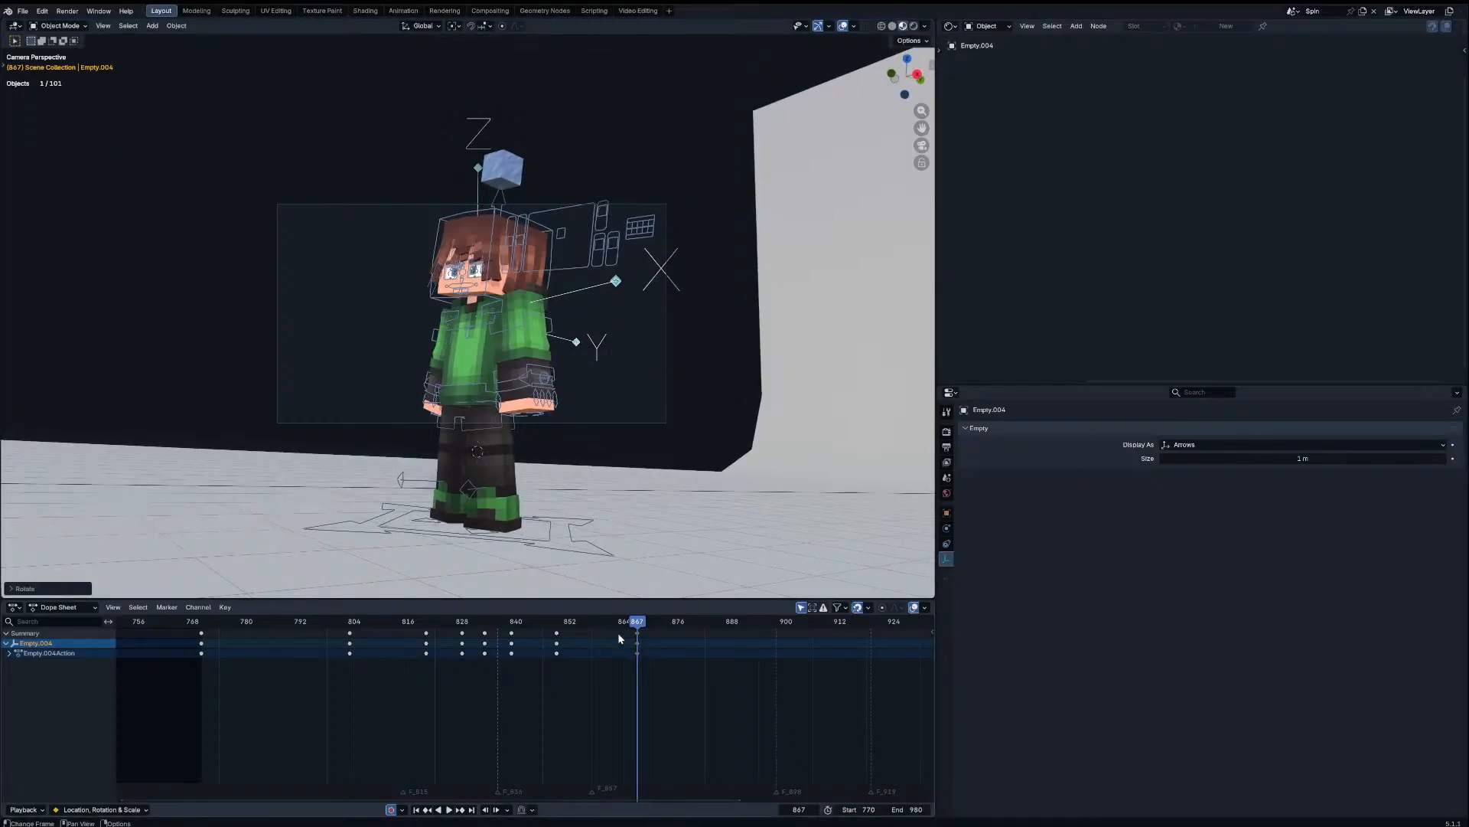
# Step: Add two in-between keyframes to Empty.004 before frame 867, move its last keyframe to about frame 874, and replay the shot
pyautogui.click(621, 623)
pyautogui.press('i')
pyautogui.click(576, 625)
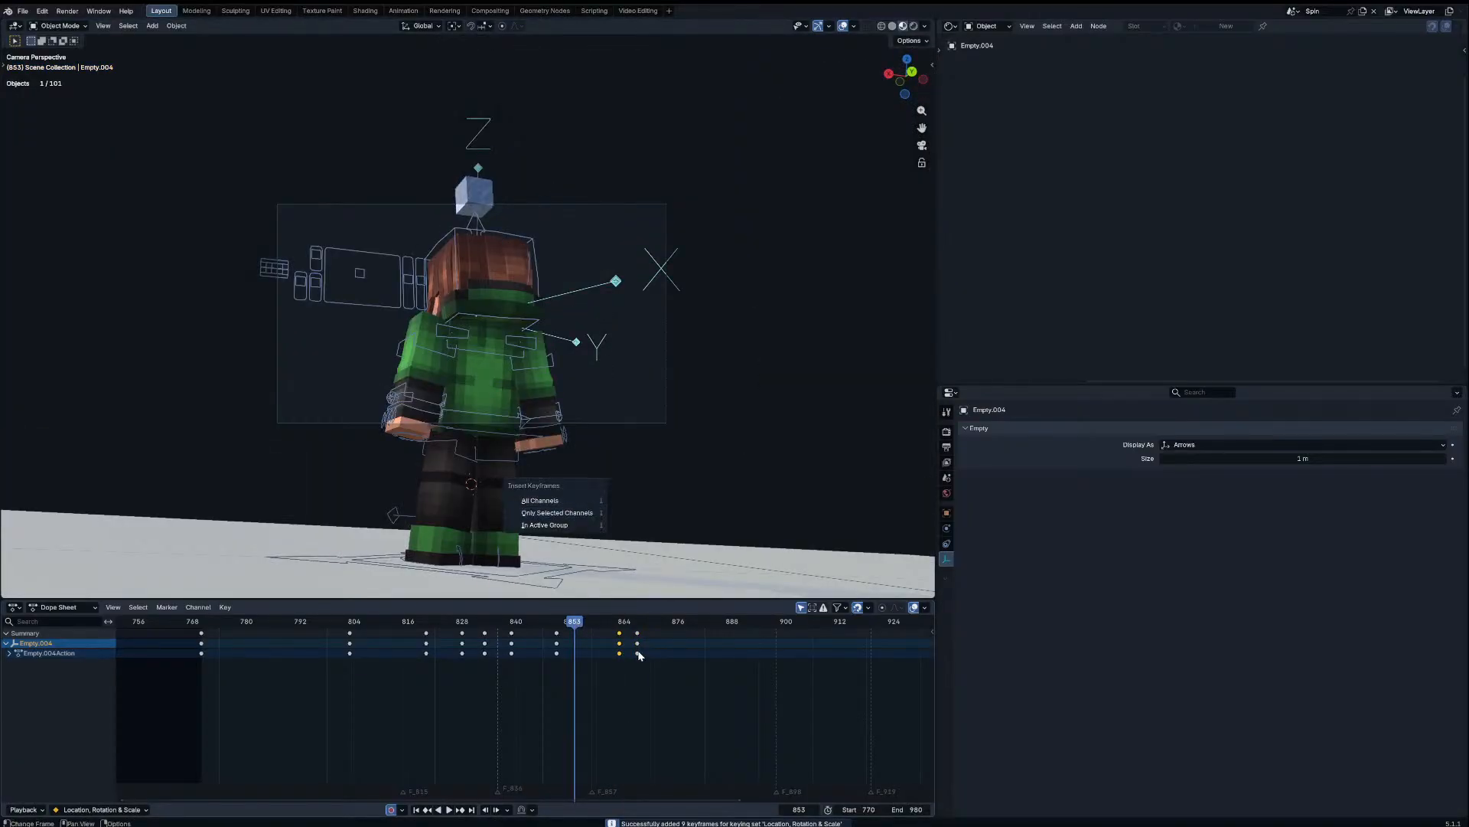
pyautogui.moveTo(621, 640); pyautogui.dragTo(669, 650)
pyautogui.press('space')
pyautogui.click(509, 623)
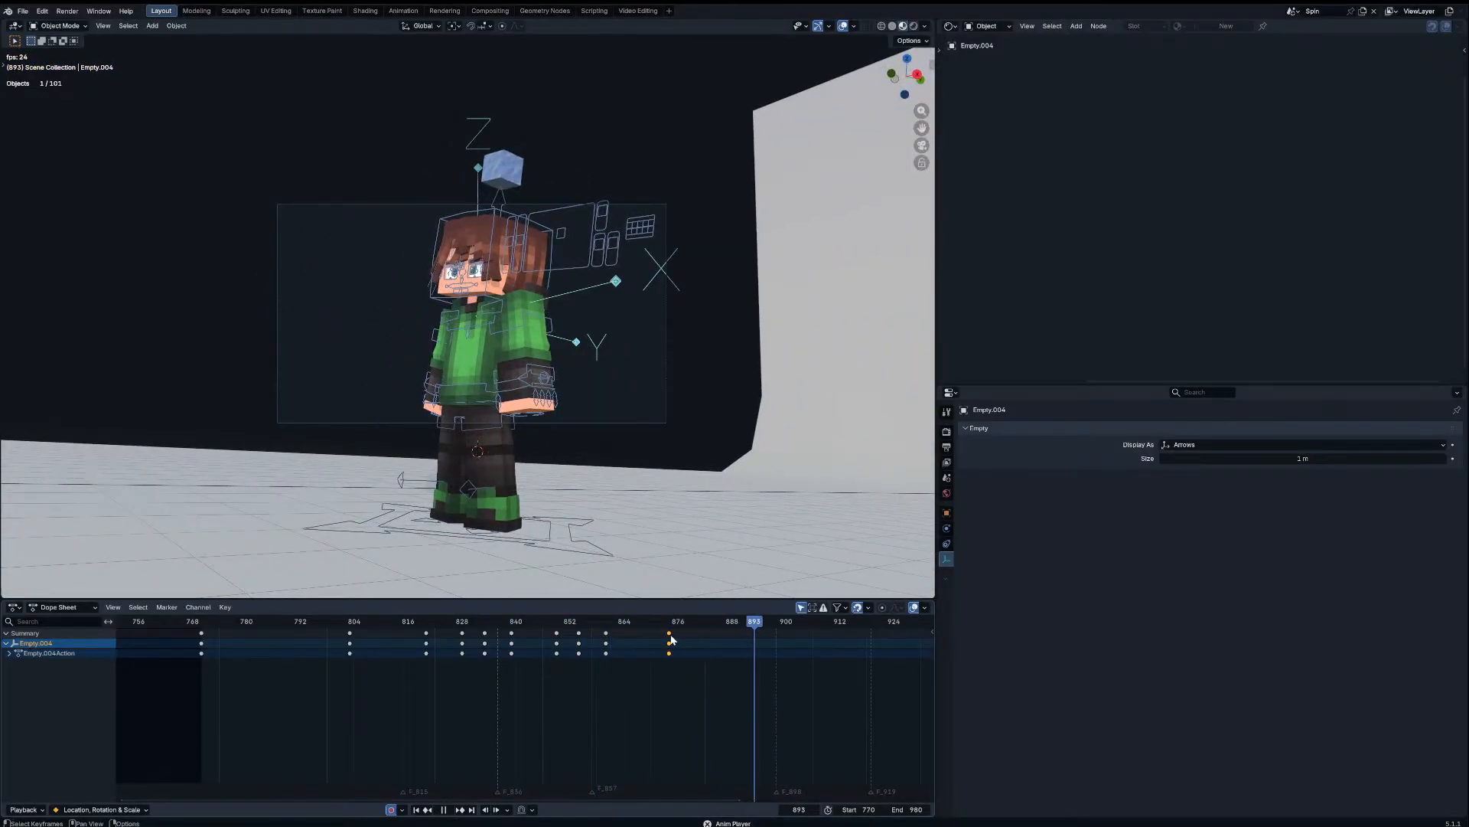
# Step: Retime Empty.004's last two keyframes to about frames 861 and 876 and replay the motion
pyautogui.moveTo(671, 639); pyautogui.dragTo(613, 644)
pyautogui.moveTo(534, 622); pyautogui.dragTo(256, 637)
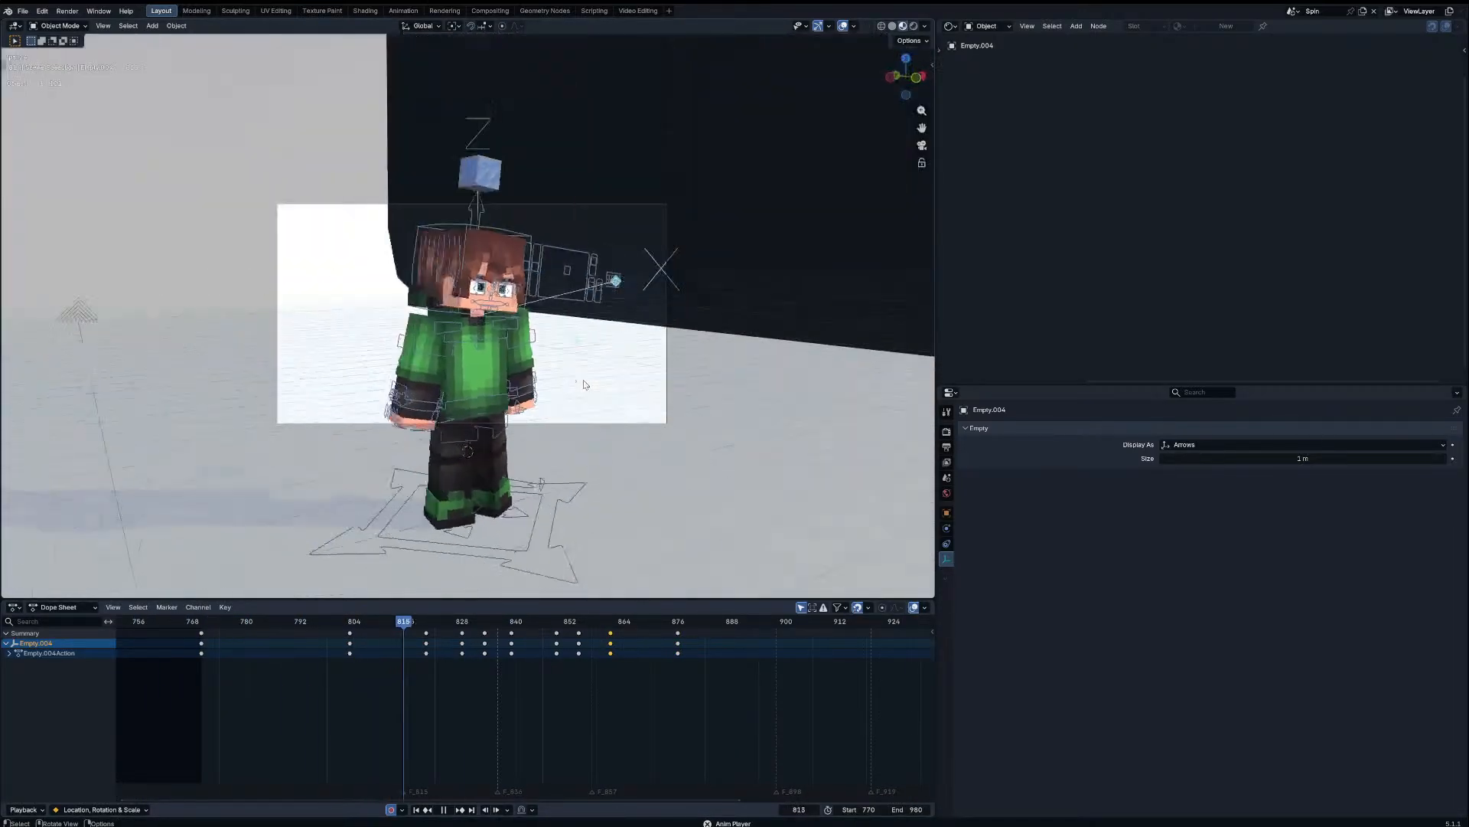
pyautogui.press('space')
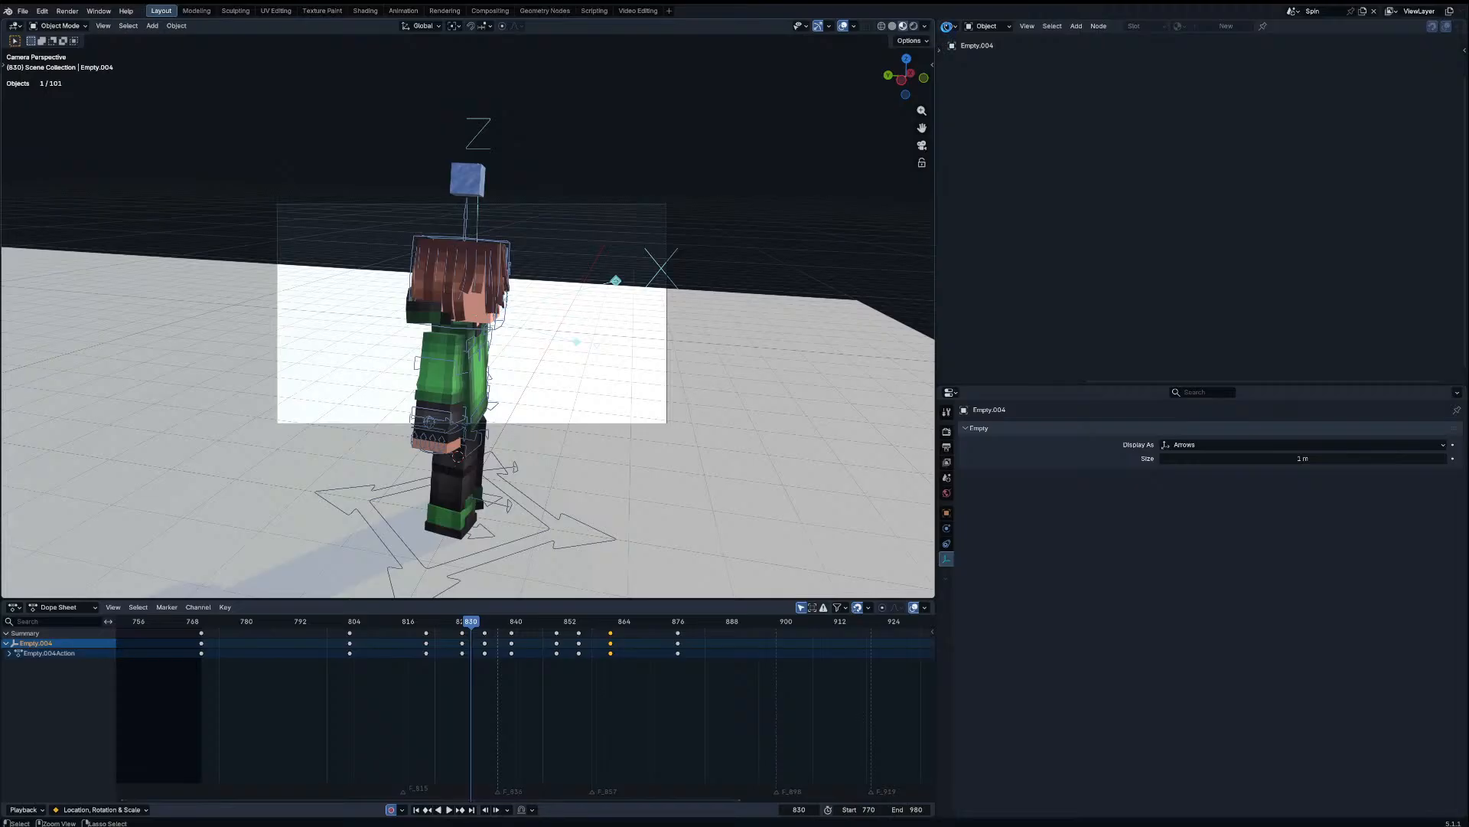
# Step: Save the file and change the node editor area to the Outliner
pyautogui.hotkey('ctrl', 's')
pyautogui.click(949, 26)
pyautogui.click(1300, 56)
pyautogui.moveTo(1067, 61); pyautogui.dragTo(1074, 77)
pyautogui.keyDown('ctrl'); pyautogui.click(1079, 82); pyautogui.keyUp('ctrl')
pyautogui.rightClick(1081, 81)
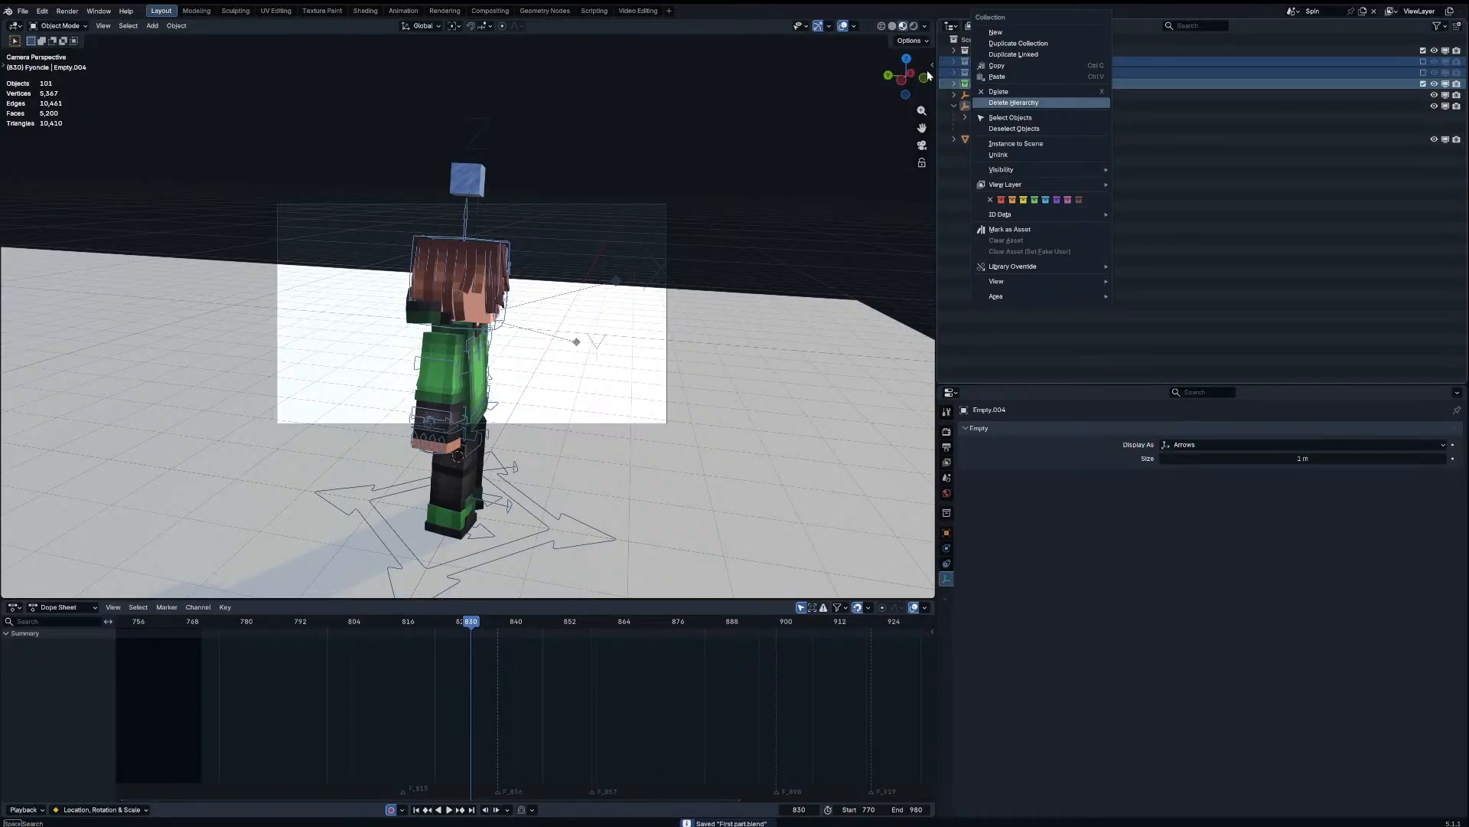
pyautogui.hotkey('ctrl', 'z')
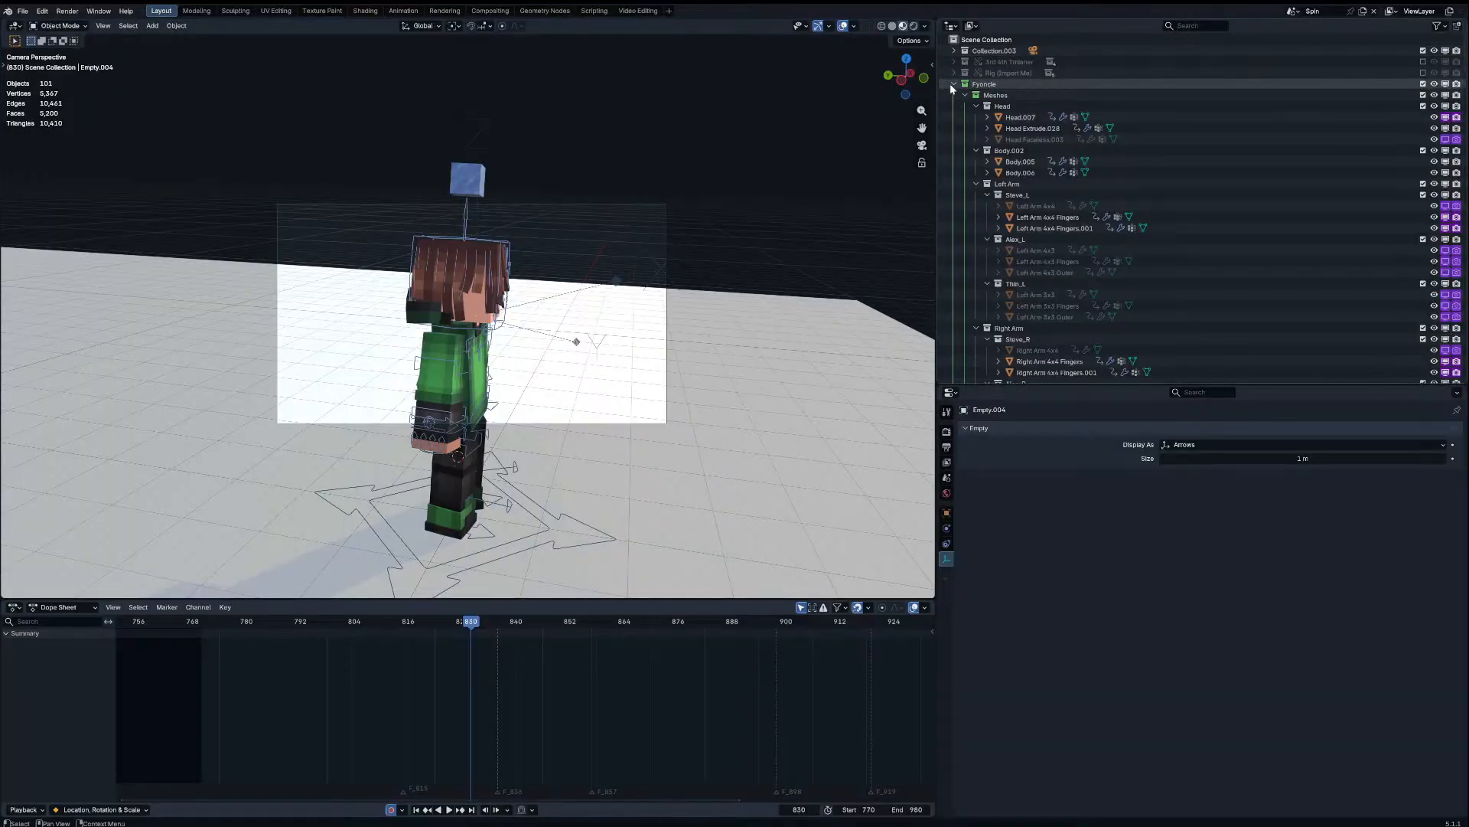
# Step: Collapse the green character's collection and delete the two disabled collections listed above it, including their hierarchies
pyautogui.click(954, 84)
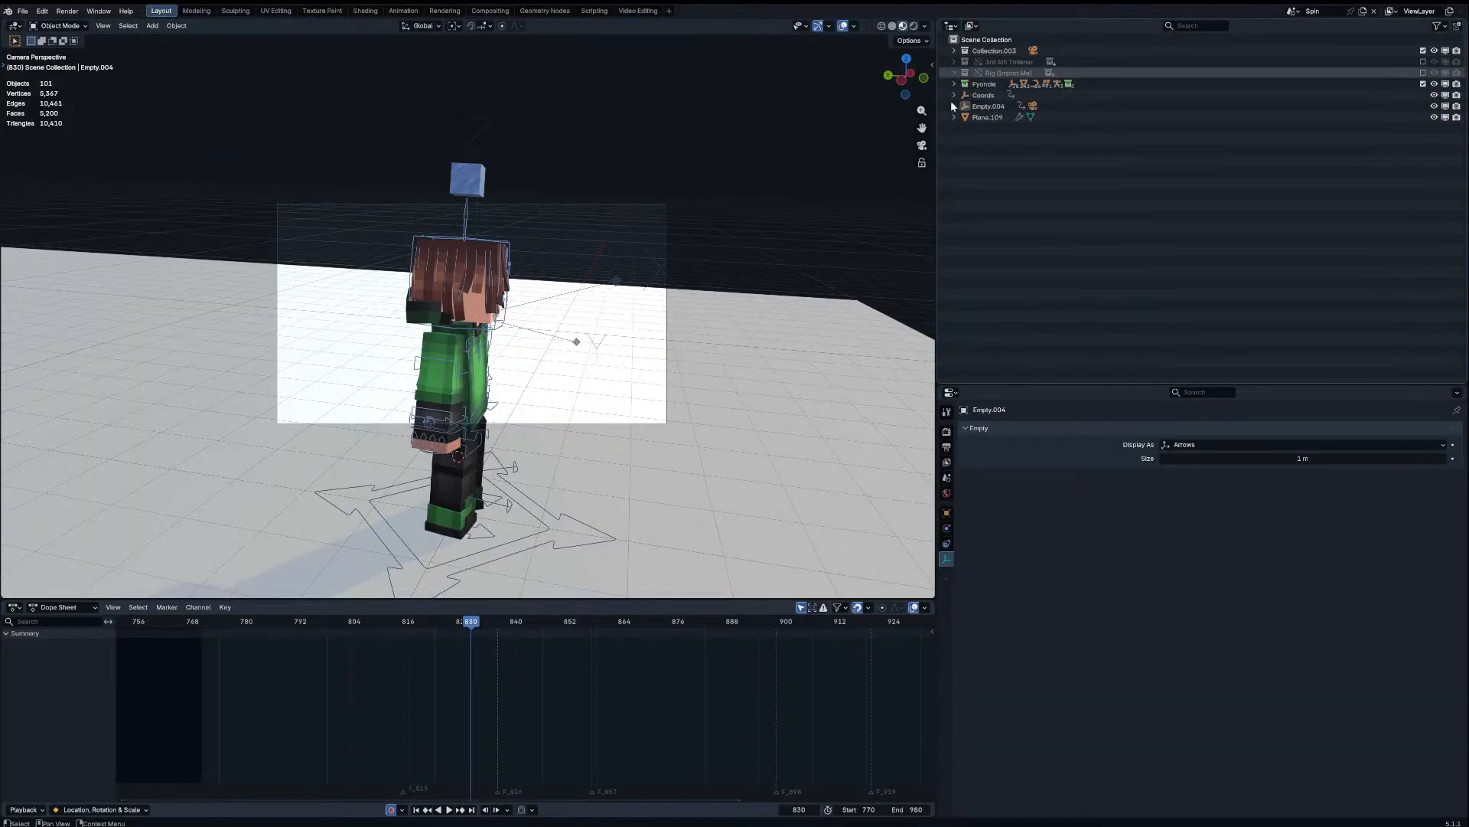
pyautogui.keyDown('ctrl'); pyautogui.click(991, 67); pyautogui.keyUp('ctrl')
pyautogui.rightClick(991, 67)
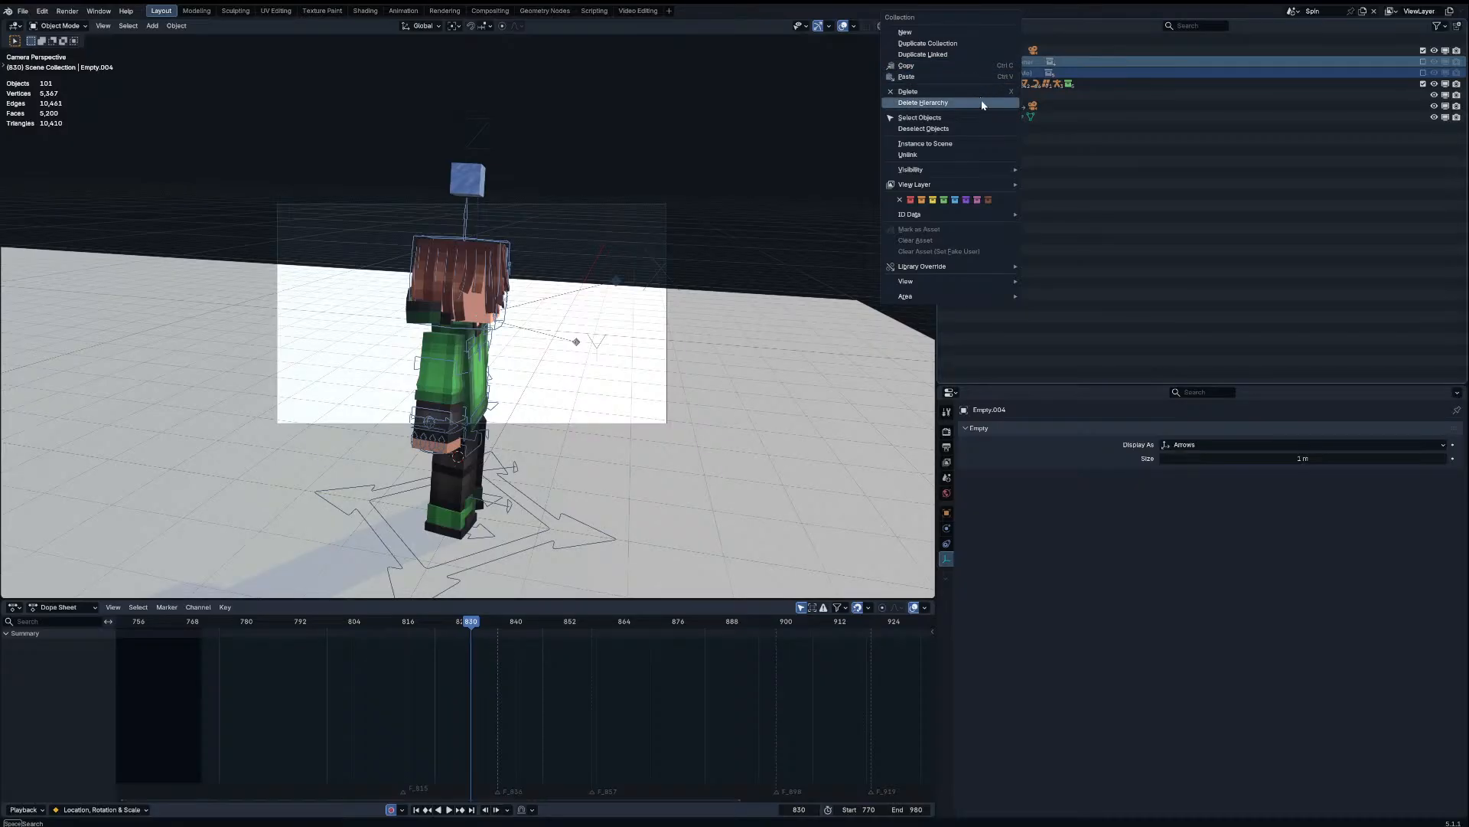
pyautogui.click(892, 102)
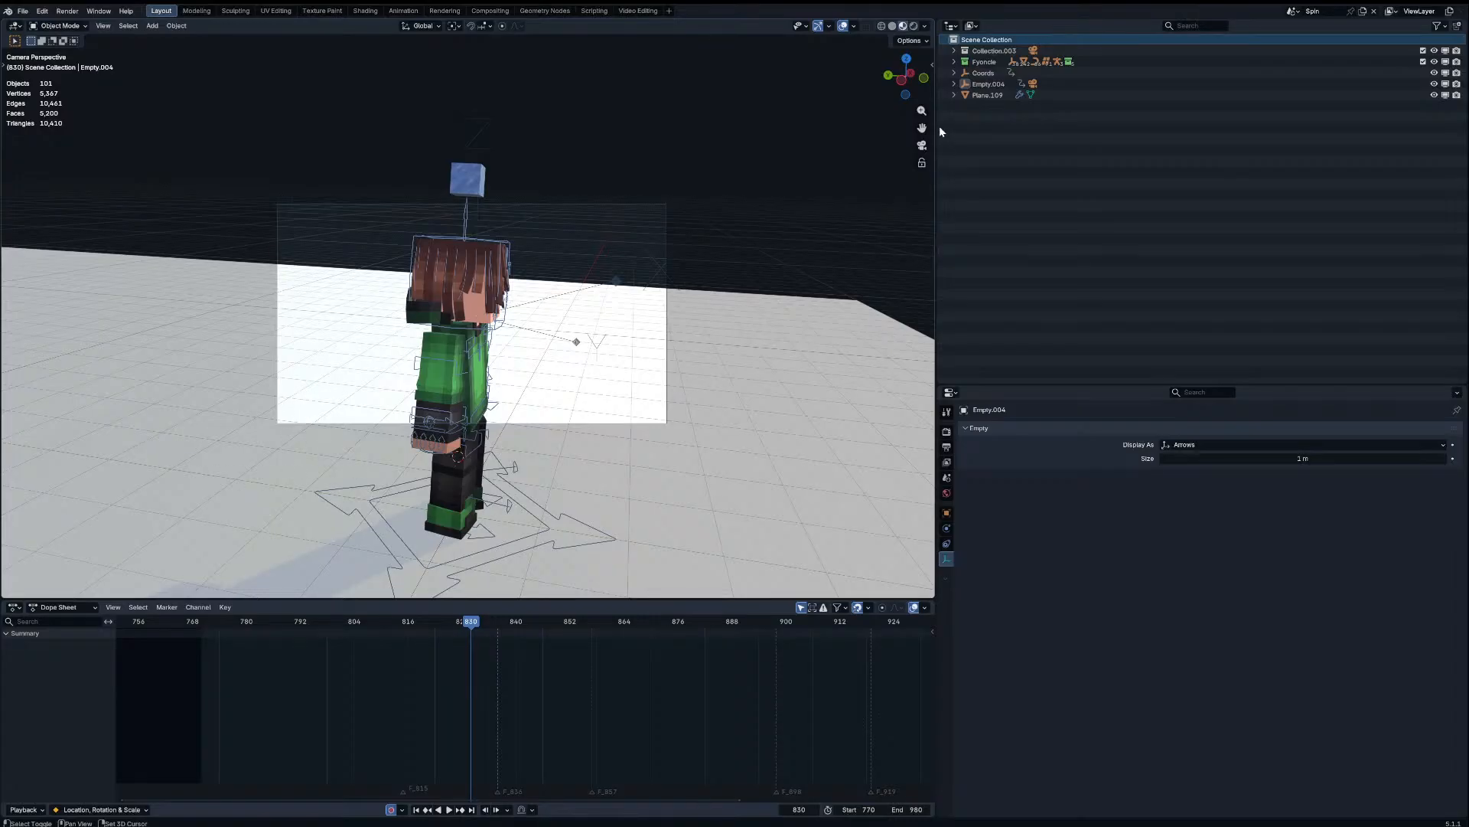
# Step: Paste the copied CH-Walker character collection into the scene and collapse its mesh collections in the Outliner
pyautogui.hotkey('ctrl', 'v')
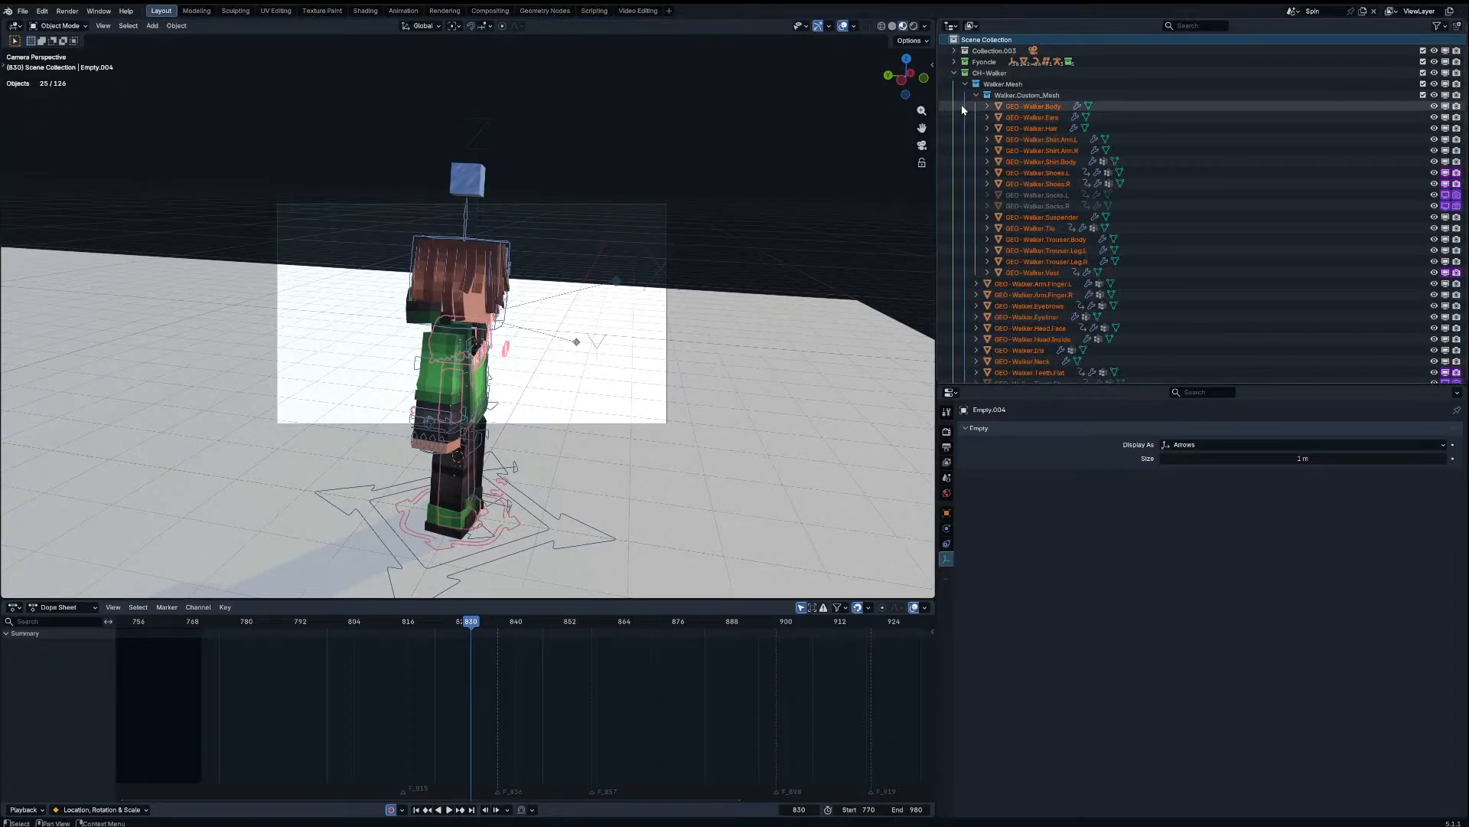
pyautogui.click(965, 85)
pyautogui.click(965, 95)
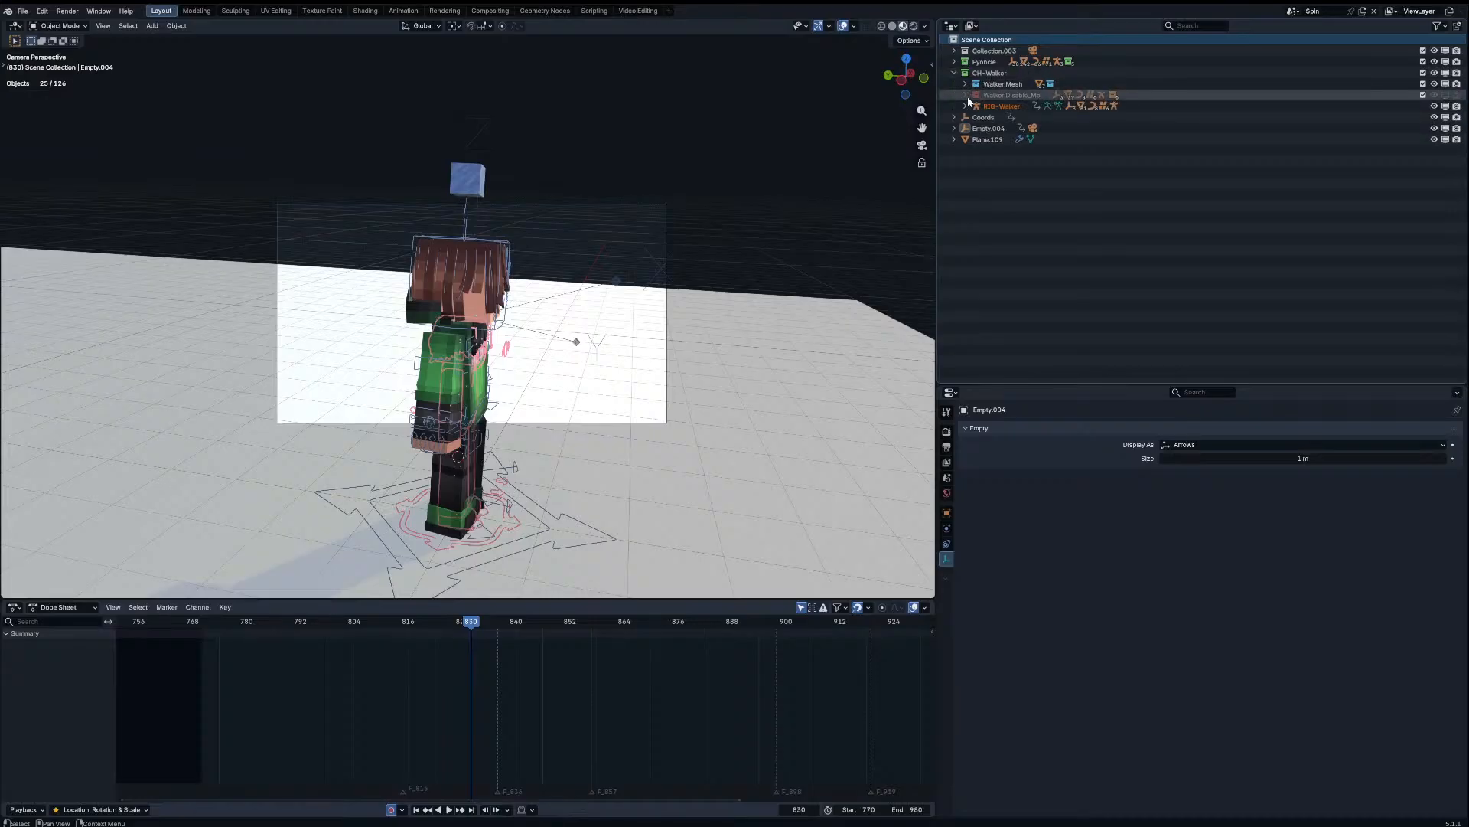
# Step: Put RIG-Walker into Pose Mode and scale up its root control so the character stands taller than the green one
pyautogui.click(1000, 106)
pyautogui.moveTo(735, 201); pyautogui.dragTo(630, 211, button='middle')
pyautogui.moveTo(592, 306); pyautogui.dragTo(528, 329, button='middle')
pyautogui.hotkey('ctrl', 'Tab')
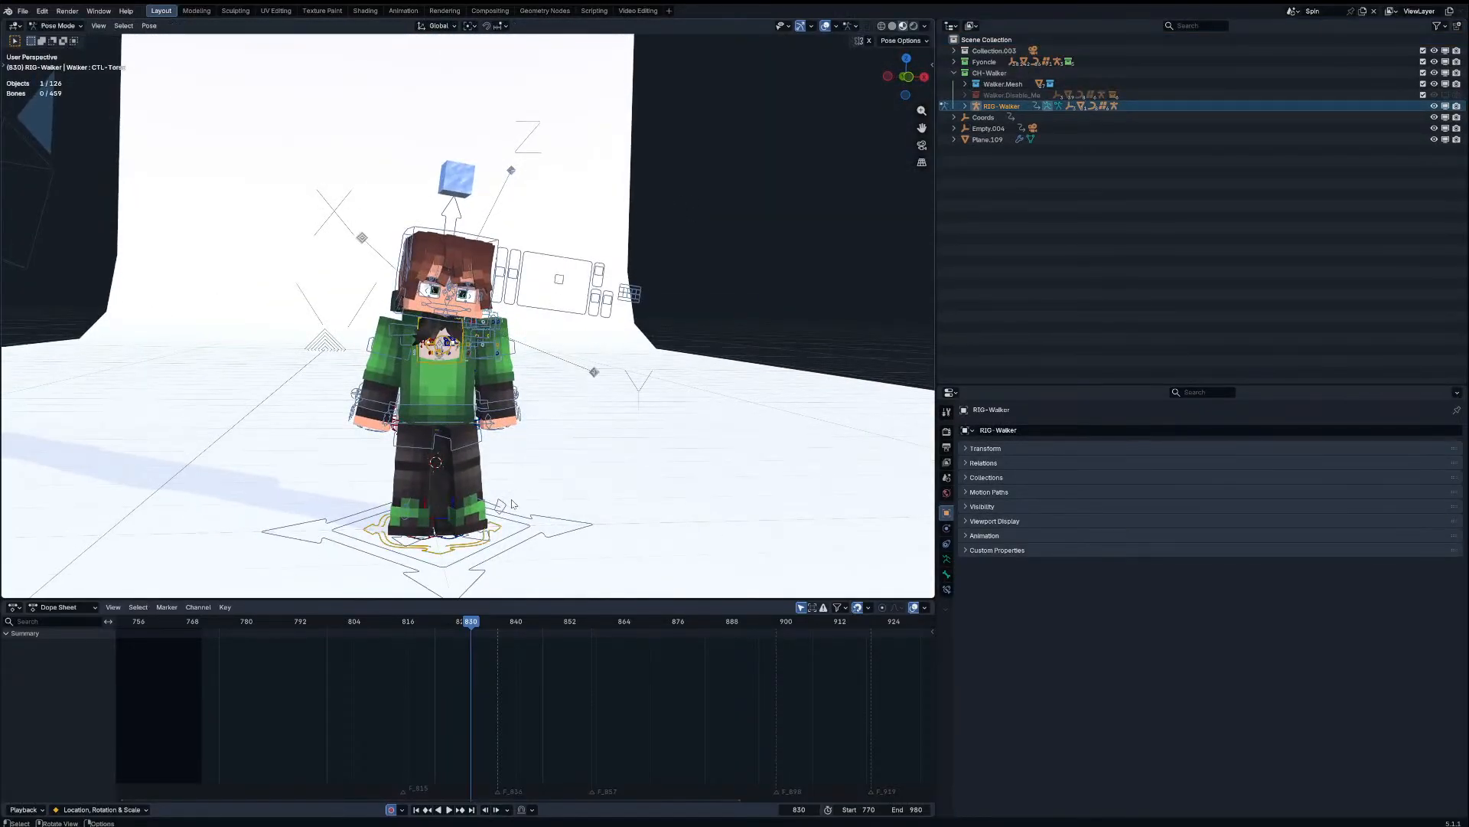
pyautogui.click(508, 534)
pyautogui.press('s')
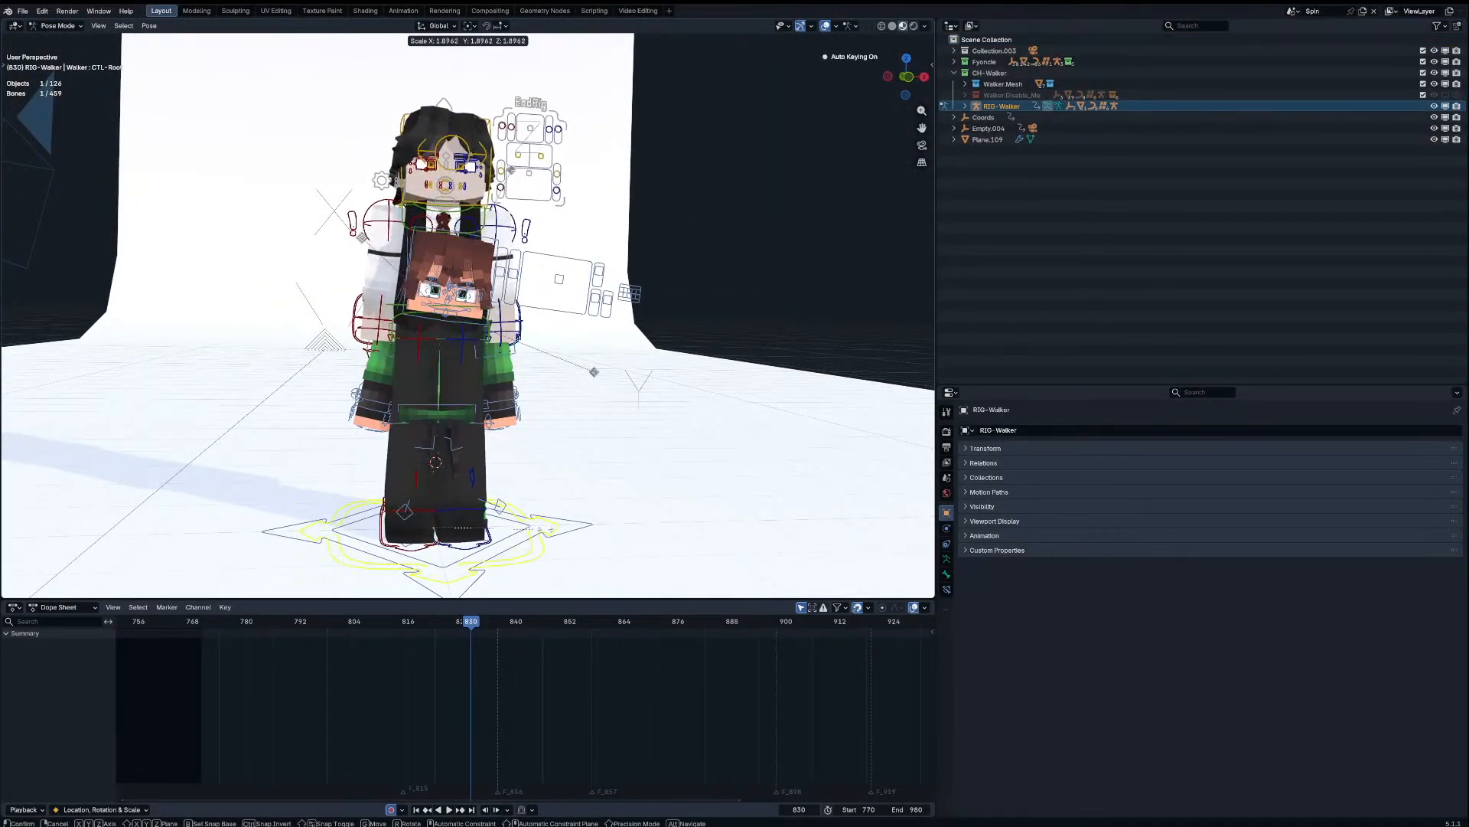
pyautogui.click(535, 533)
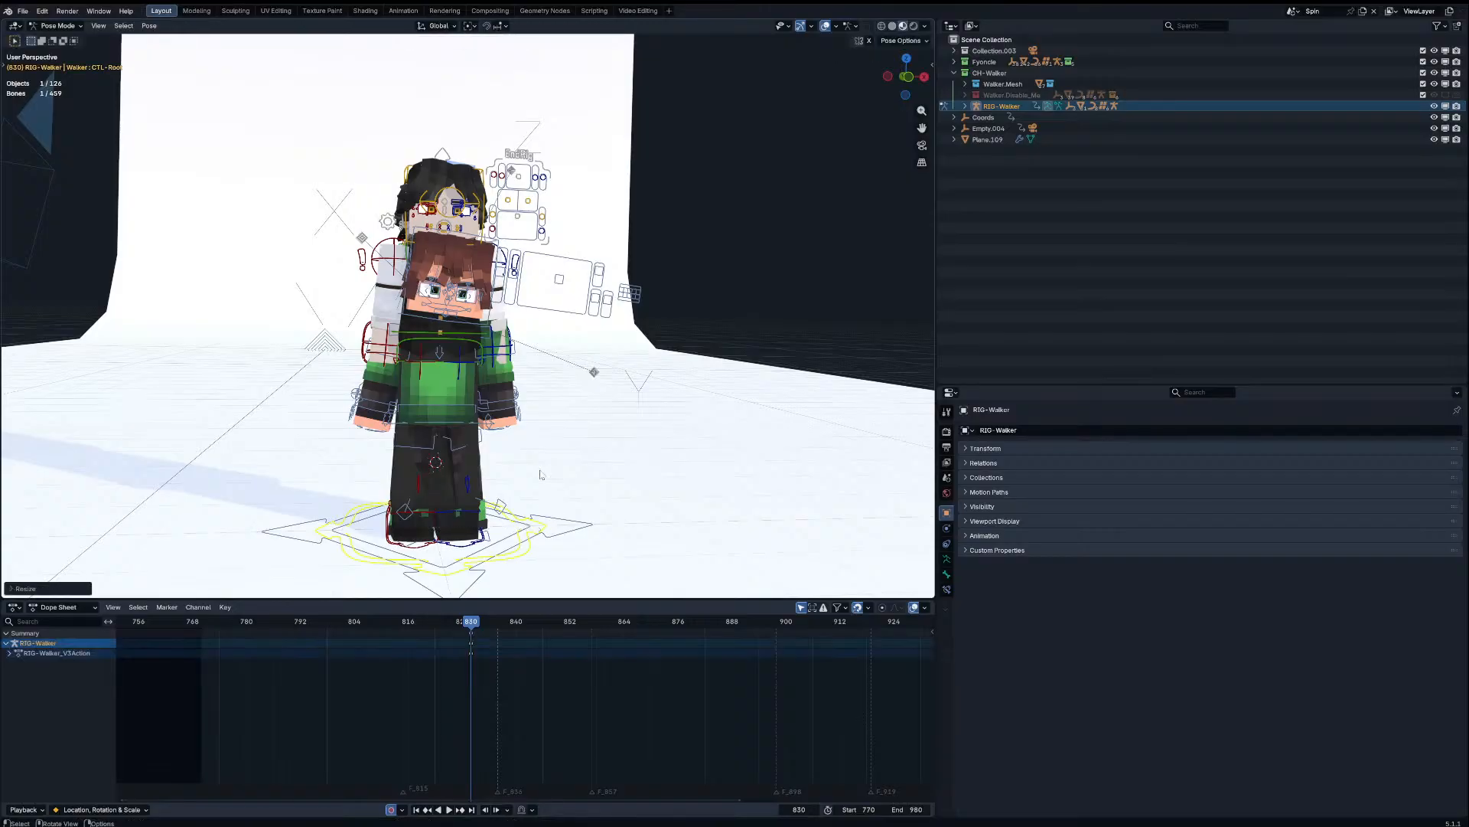
# Step: Move the Walker rig's root control along the X axis so the character stands beside the green one
pyautogui.press('g')
pyautogui.press('x')
pyautogui.click(691, 444)
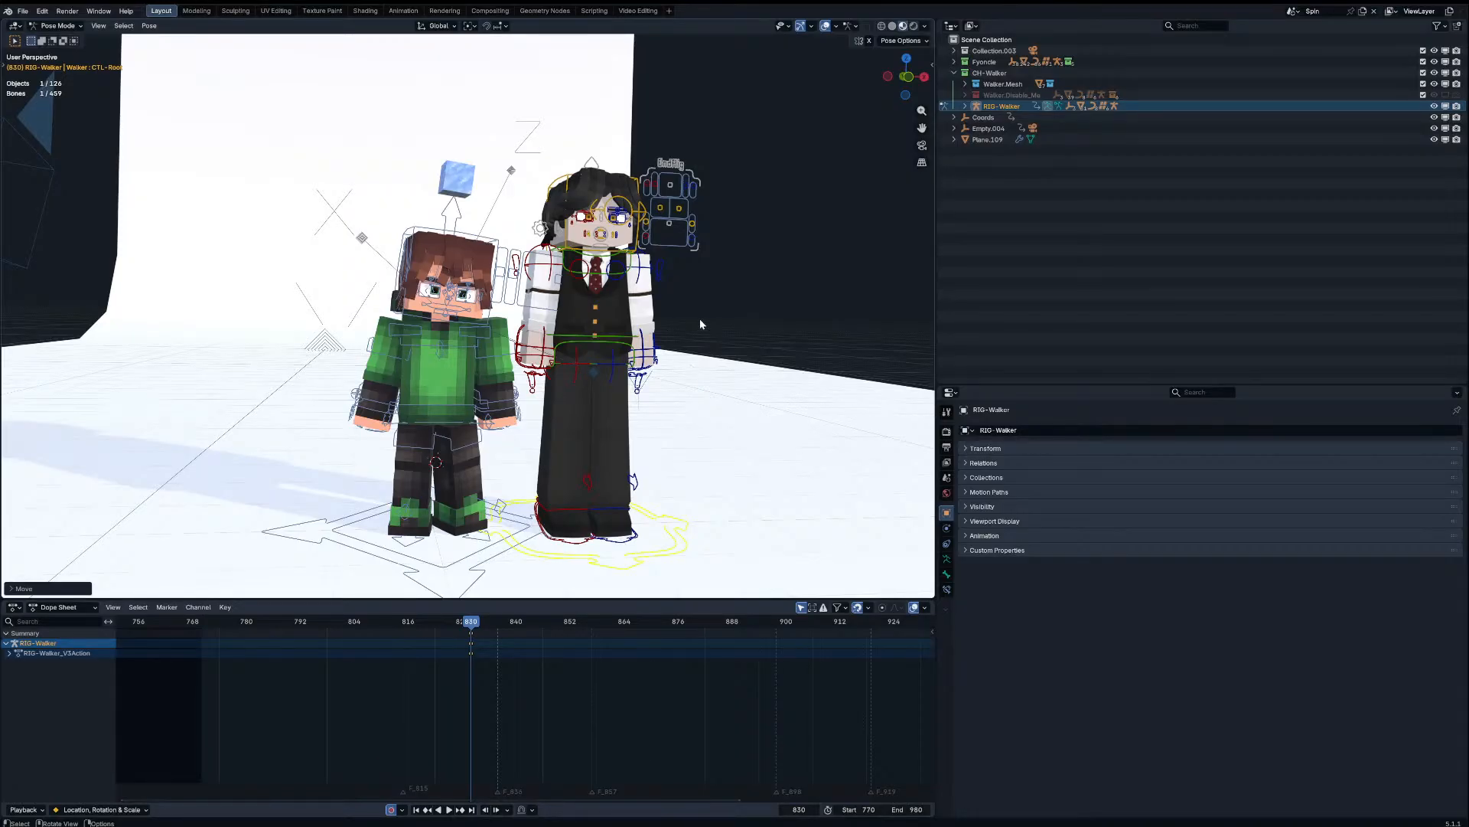
pyautogui.moveTo(700, 324); pyautogui.dragTo(692, 375, button='middle')
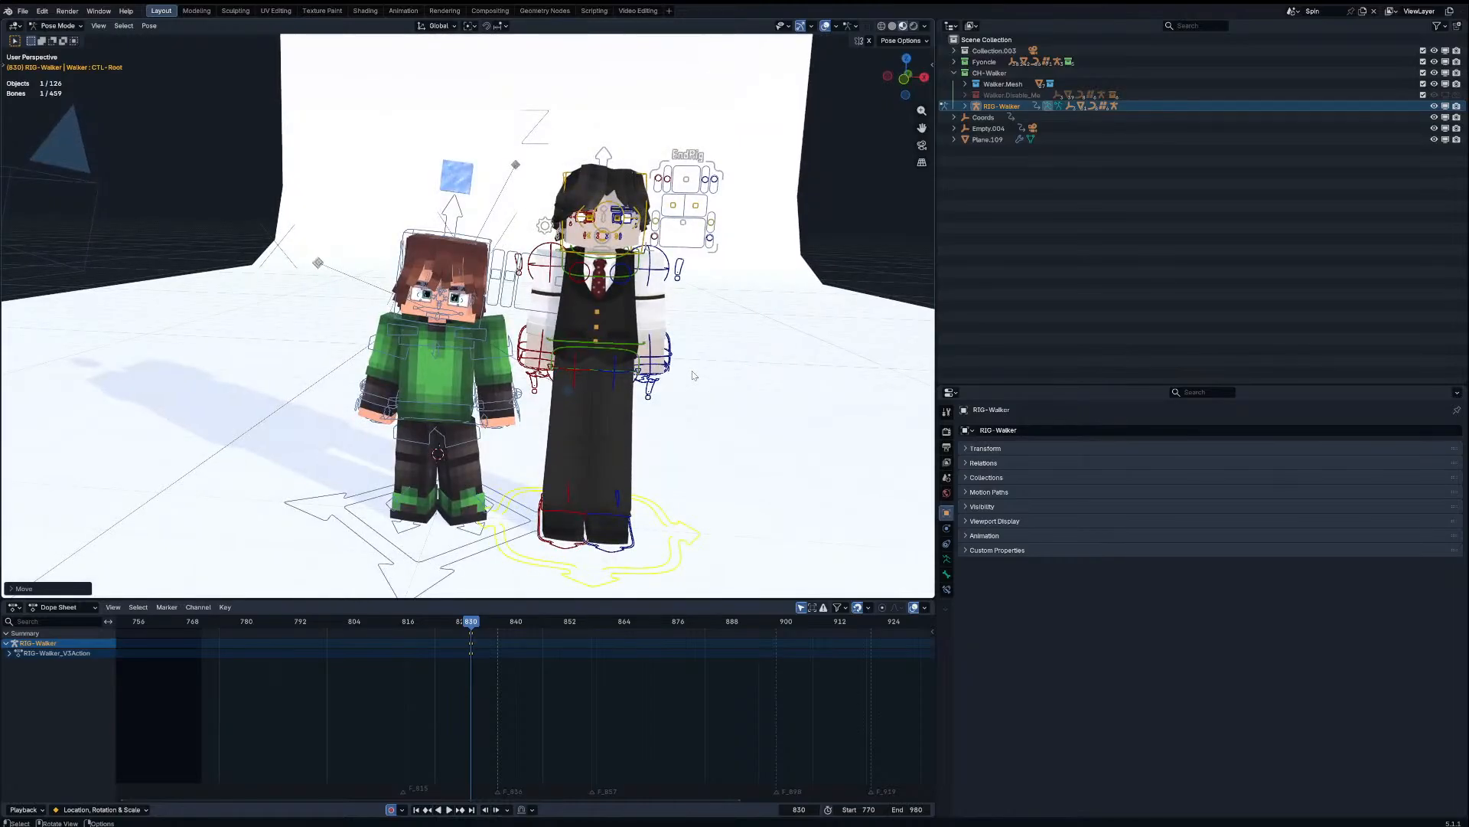
# Step: Replay and scrub the shot through the camera to check how both characters are framed during the spin
pyautogui.press('KP_0')
pyautogui.click(381, 621)
pyautogui.press('space')
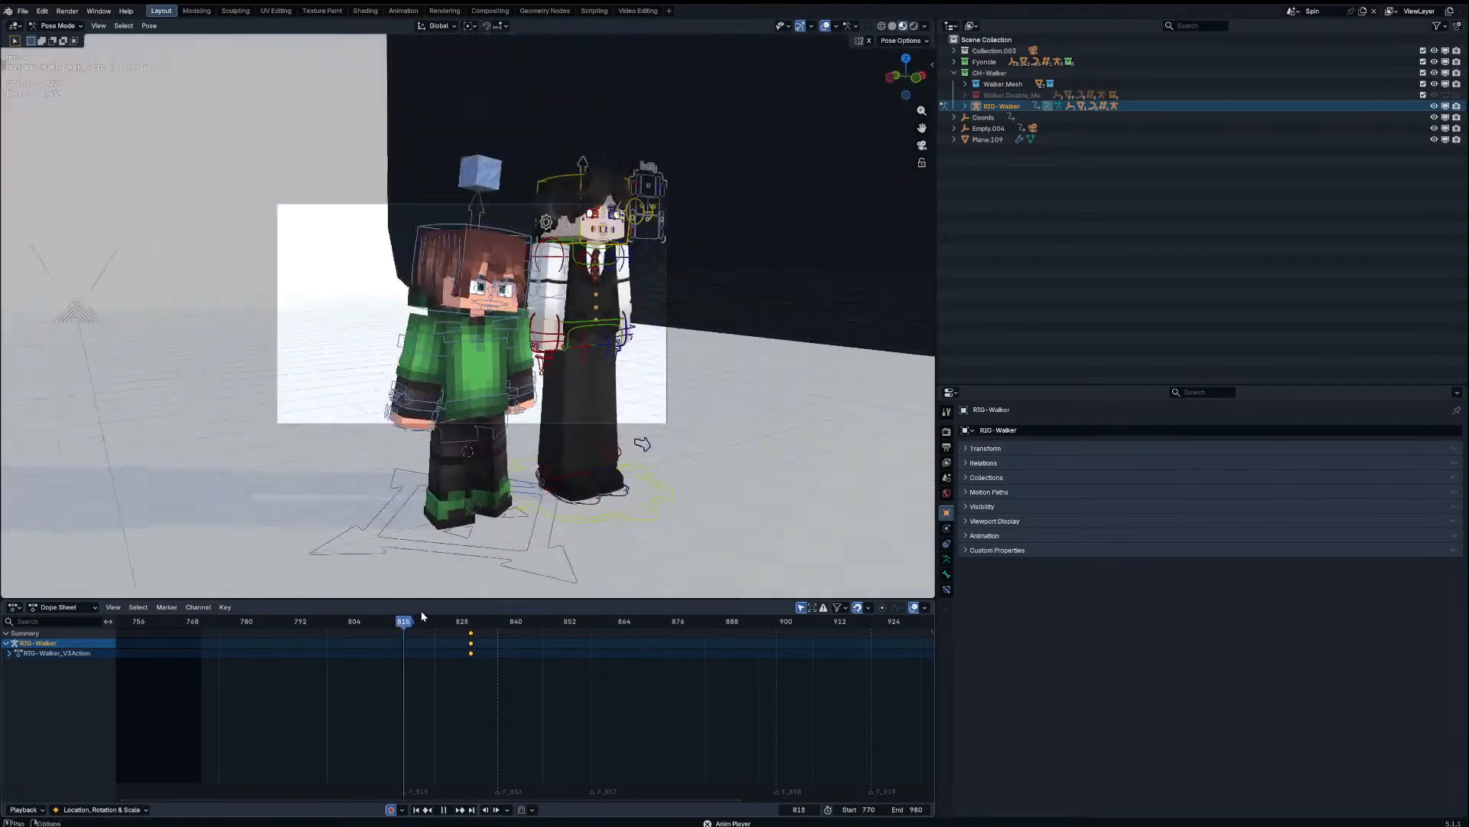
pyautogui.click(213, 621)
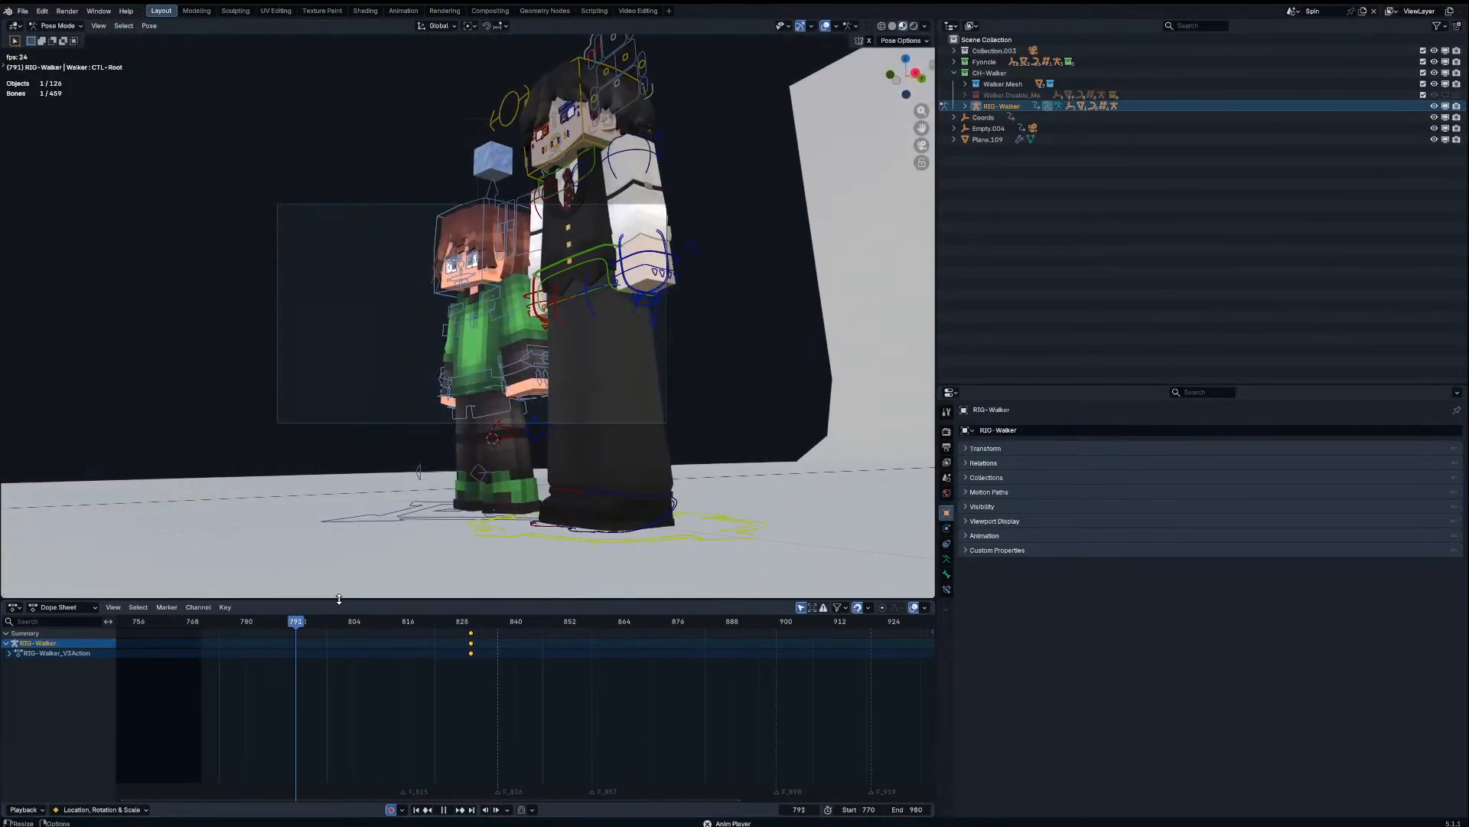
pyautogui.click(371, 623)
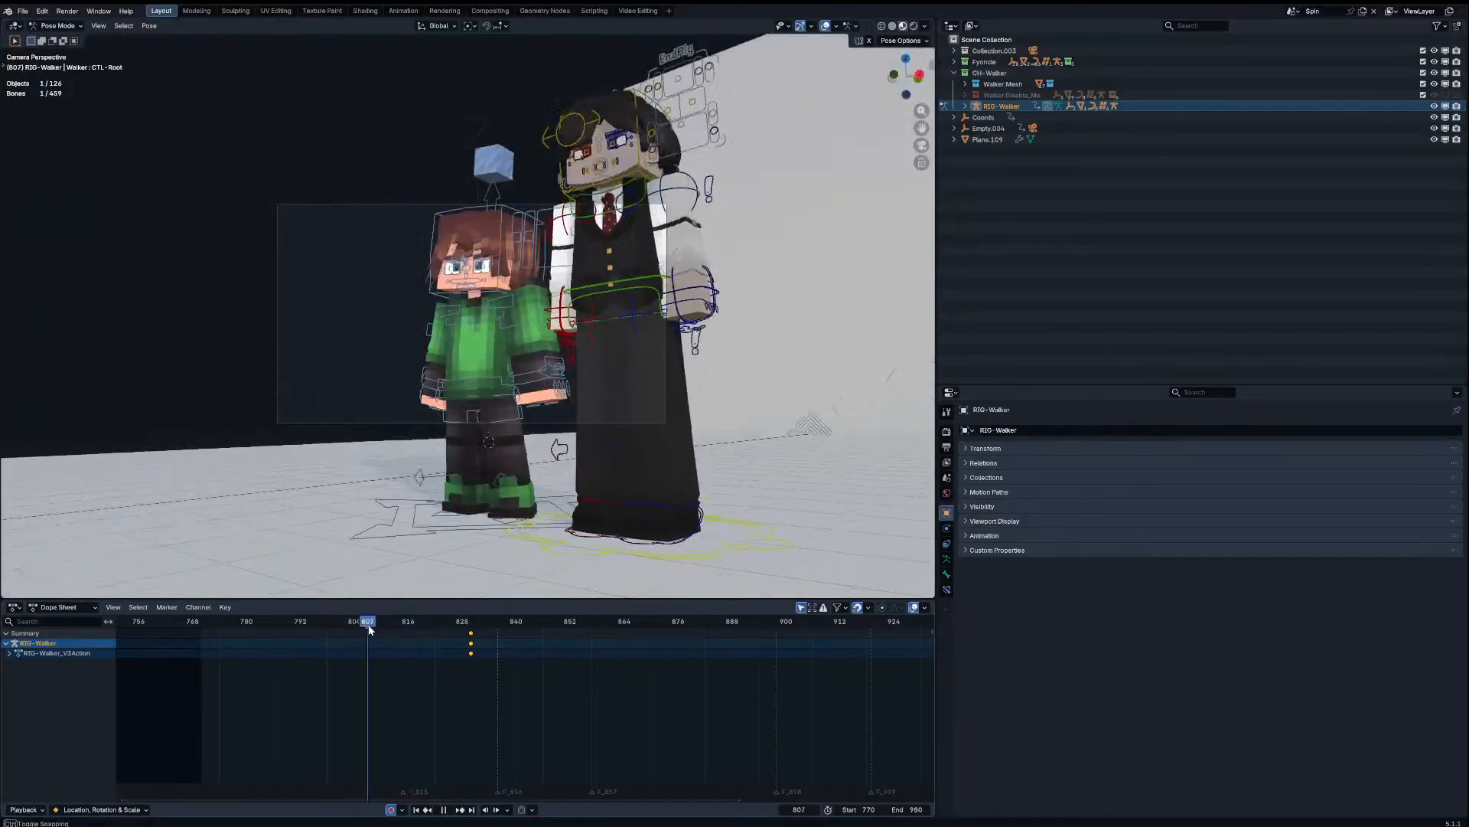
pyautogui.press('space')
pyautogui.moveTo(387, 622); pyautogui.dragTo(360, 645)
# Step: Return the Walker rig to Object Mode and replay the spin repeatedly, settling on frame 815
pyautogui.hotkey('ctrl', 'Tab')
pyautogui.click(474, 142)
pyautogui.press('space')
pyautogui.press('space')
pyautogui.moveTo(361, 623); pyautogui.dragTo(381, 654)
pyautogui.scroll(3, 379, 663)
pyautogui.press('space')
pyautogui.press('space')
pyautogui.moveTo(365, 623)
pyautogui.mouseDown()
pyautogui.moveTo(291, 626)
pyautogui.moveTo(370, 624)
pyautogui.mouseUp()
pyautogui.press('space')
pyautogui.press('space')
# Step: Keyframe the Ice Cube rig's root control at frame 815 in Pose Mode and move it along Z out of the shot
pyautogui.click(491, 559)
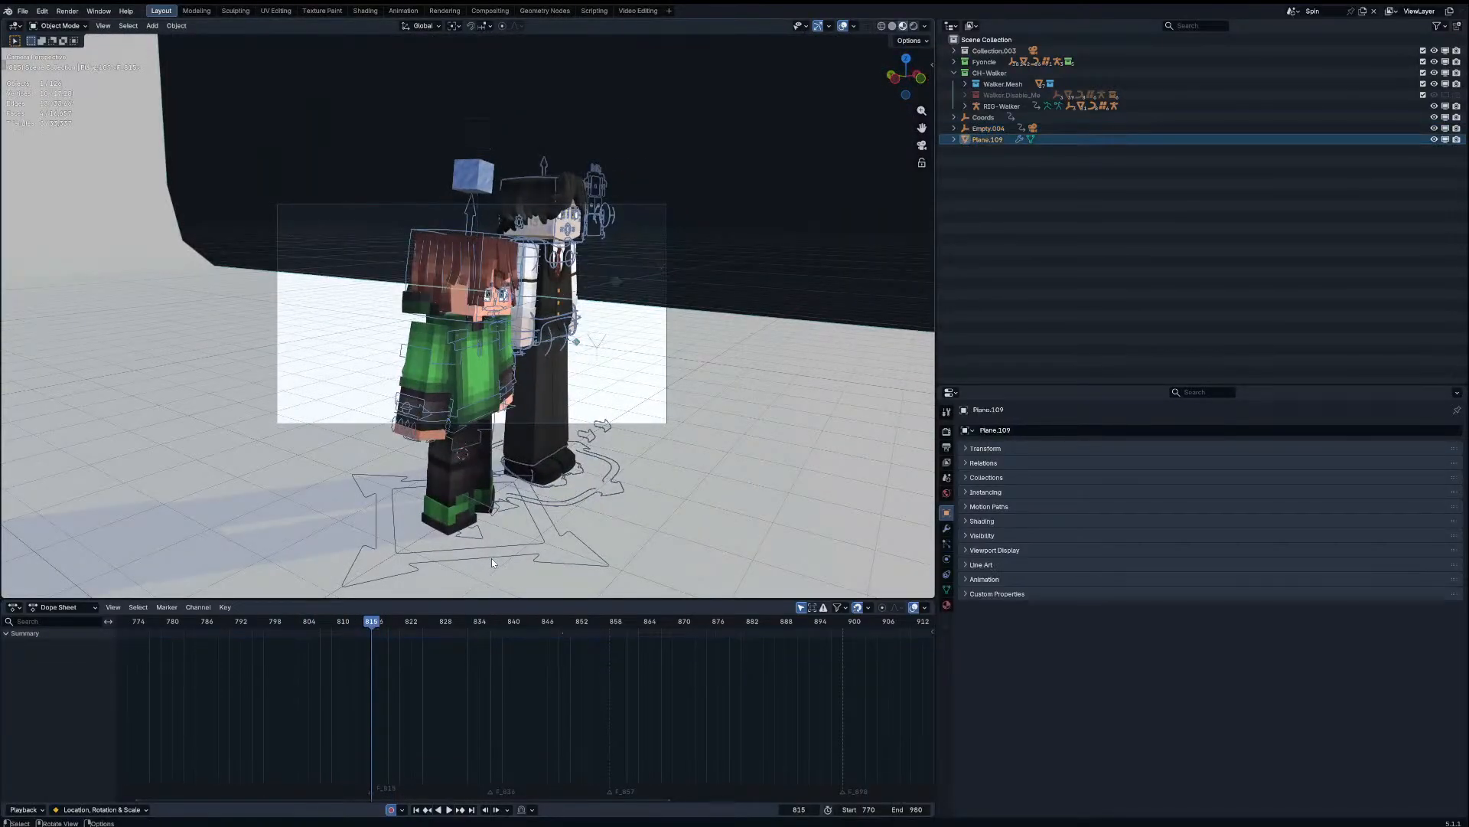
pyautogui.click(491, 561)
pyautogui.click(491, 561)
pyautogui.click(492, 561)
pyautogui.hotkey('ctrl', 'Tab')
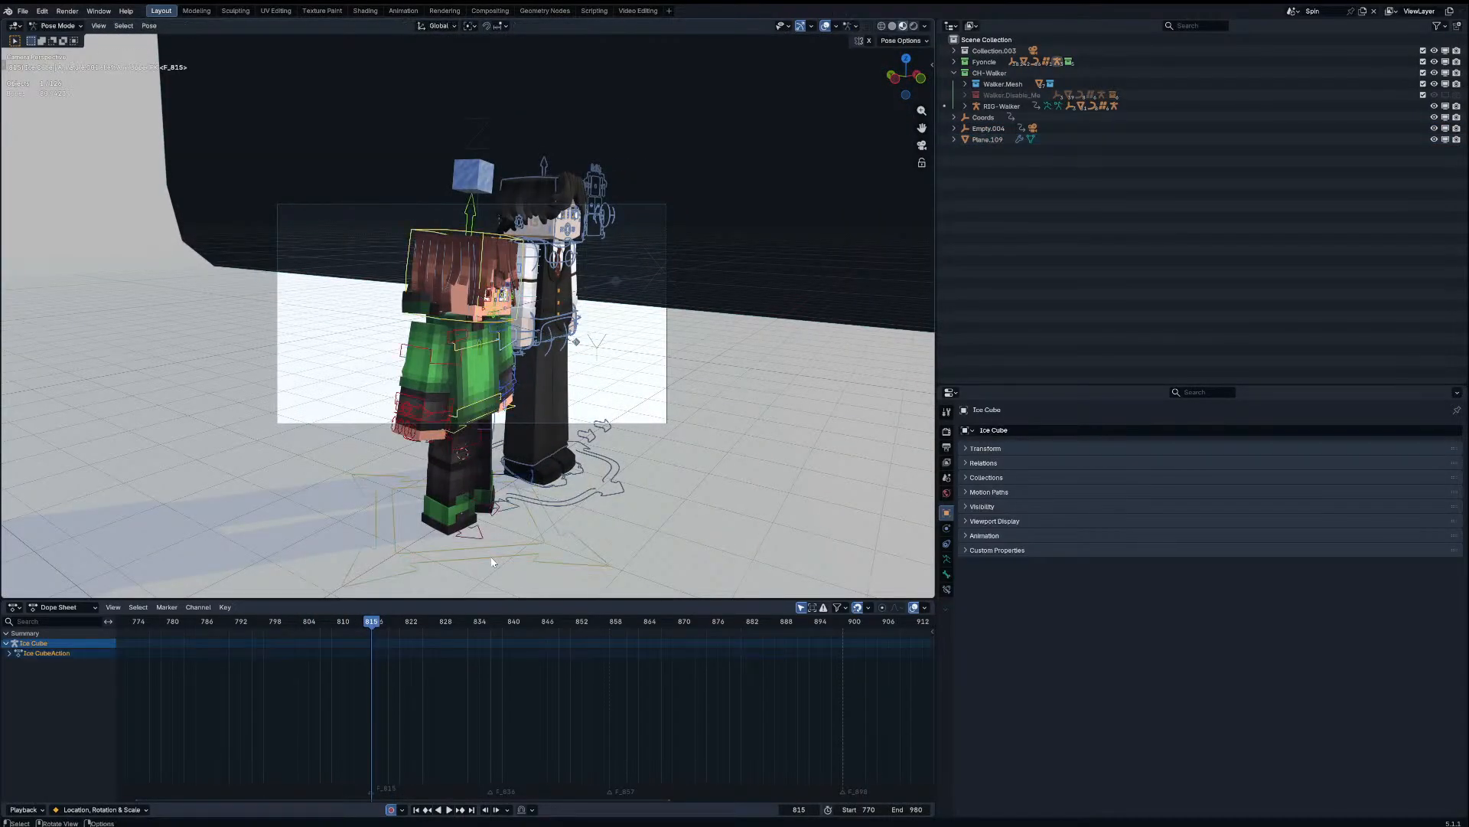
pyautogui.click(489, 547)
pyautogui.press('i')
pyautogui.press('g')
pyautogui.press('z')
pyautogui.click(590, 497)
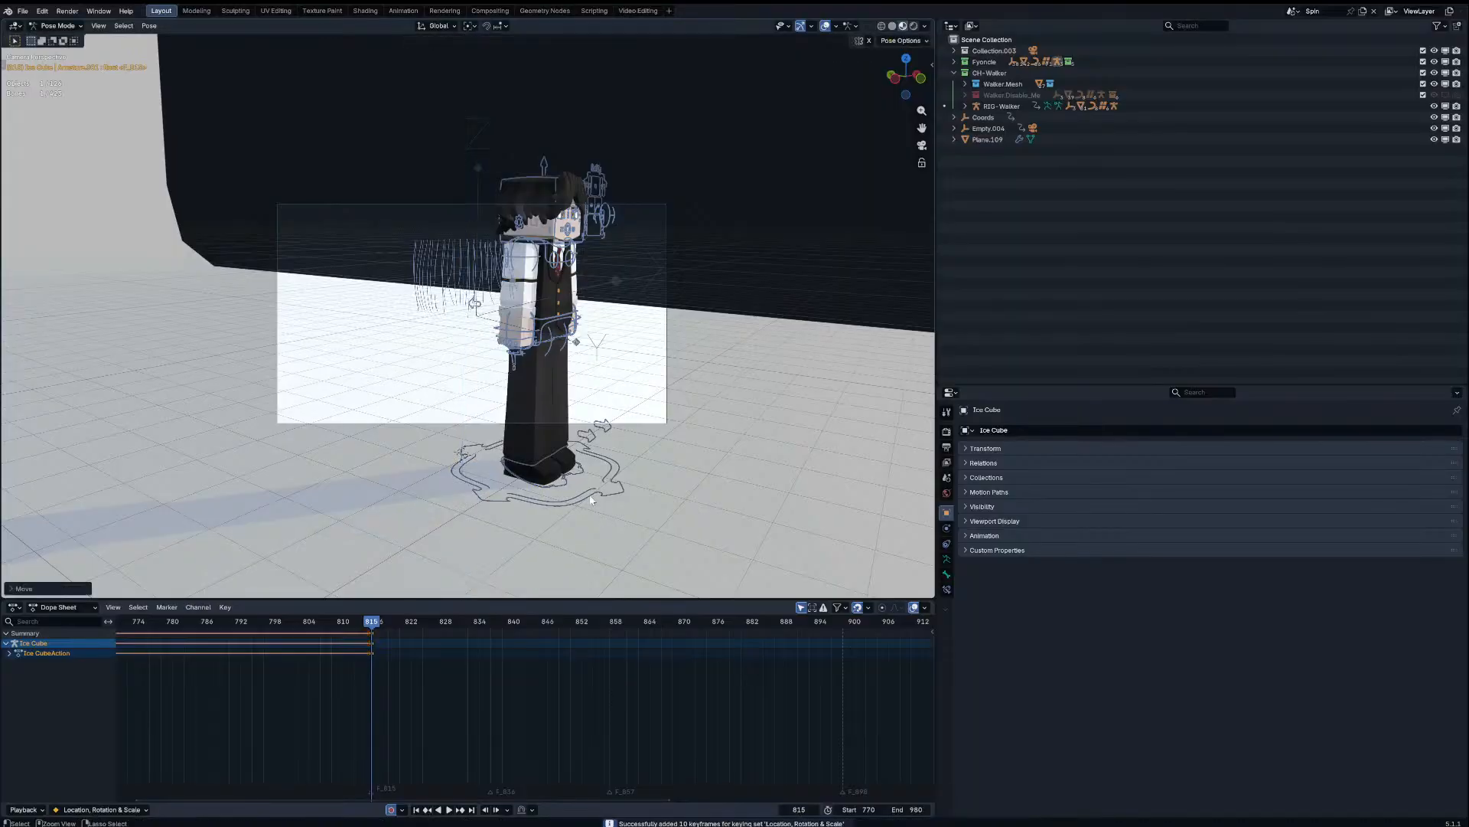
# Step: Return the Ice Cube rig to Object Mode, select a stray hair curve, and expand the character's collection to its collapsed subcollections
pyautogui.hotkey('ctrl', 'Tab')
pyautogui.click(579, 505)
pyautogui.click(442, 269)
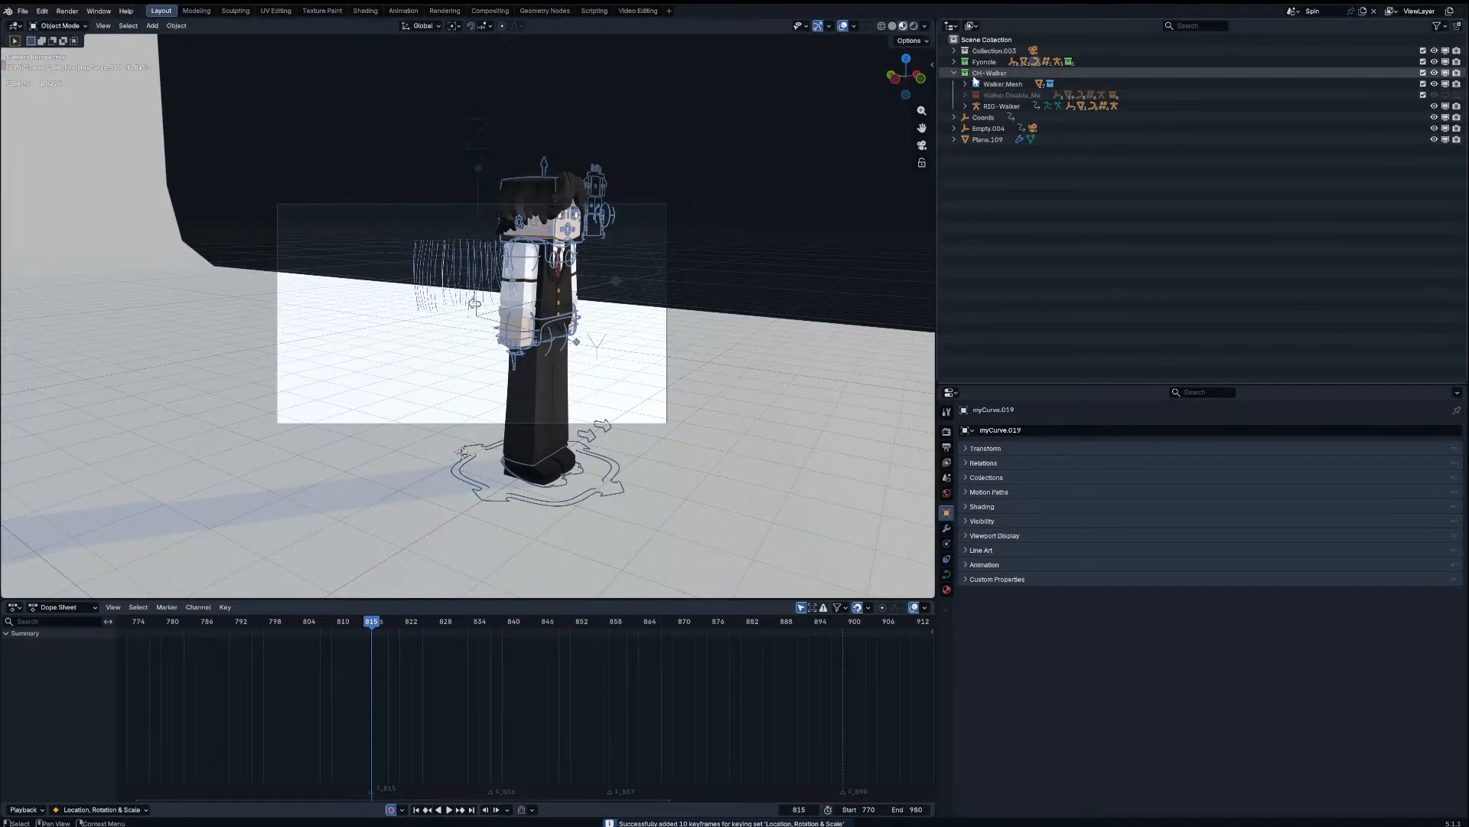
pyautogui.click(954, 62)
pyautogui.moveTo(966, 73); pyautogui.dragTo(972, 101)
pyautogui.click(966, 106)
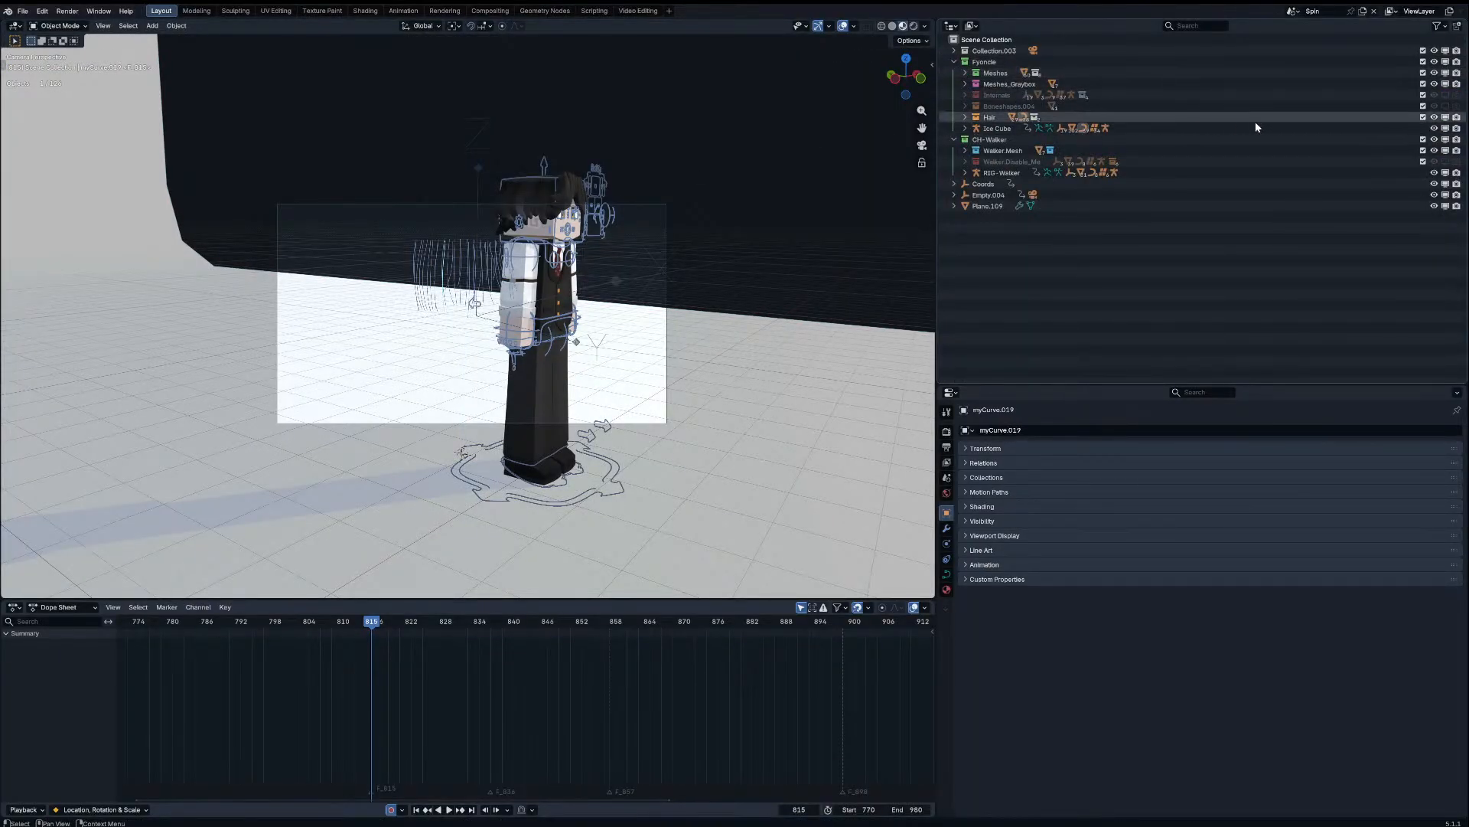
# Step: Try excluding the Hair collection from the view layer, and re-enable it with its Front and Hair Curves subcollections
pyautogui.click(1422, 118)
pyautogui.moveTo(877, 196); pyautogui.dragTo(705, 196, button='middle')
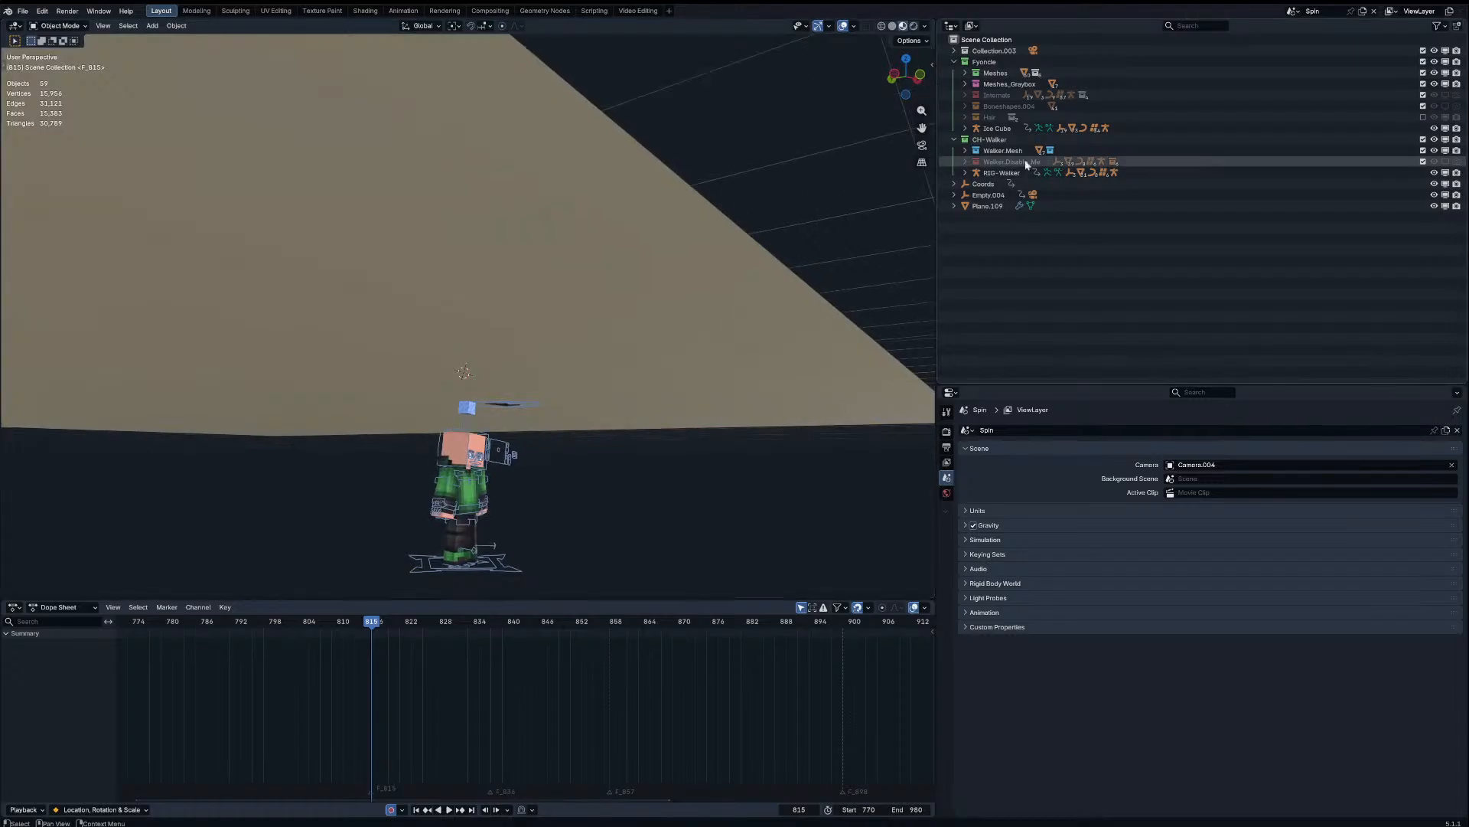
pyautogui.click(966, 117)
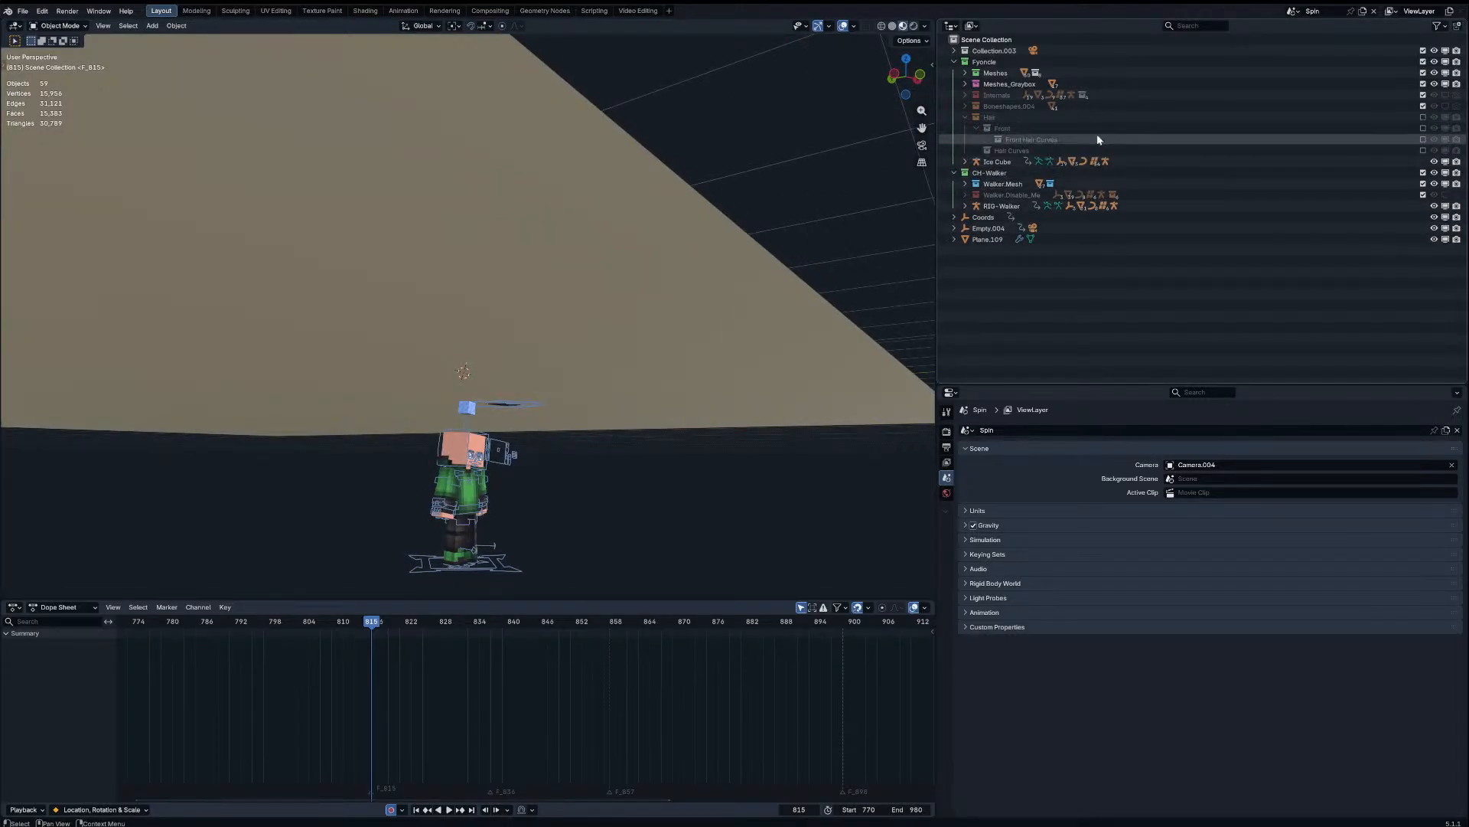
pyautogui.click(1423, 128)
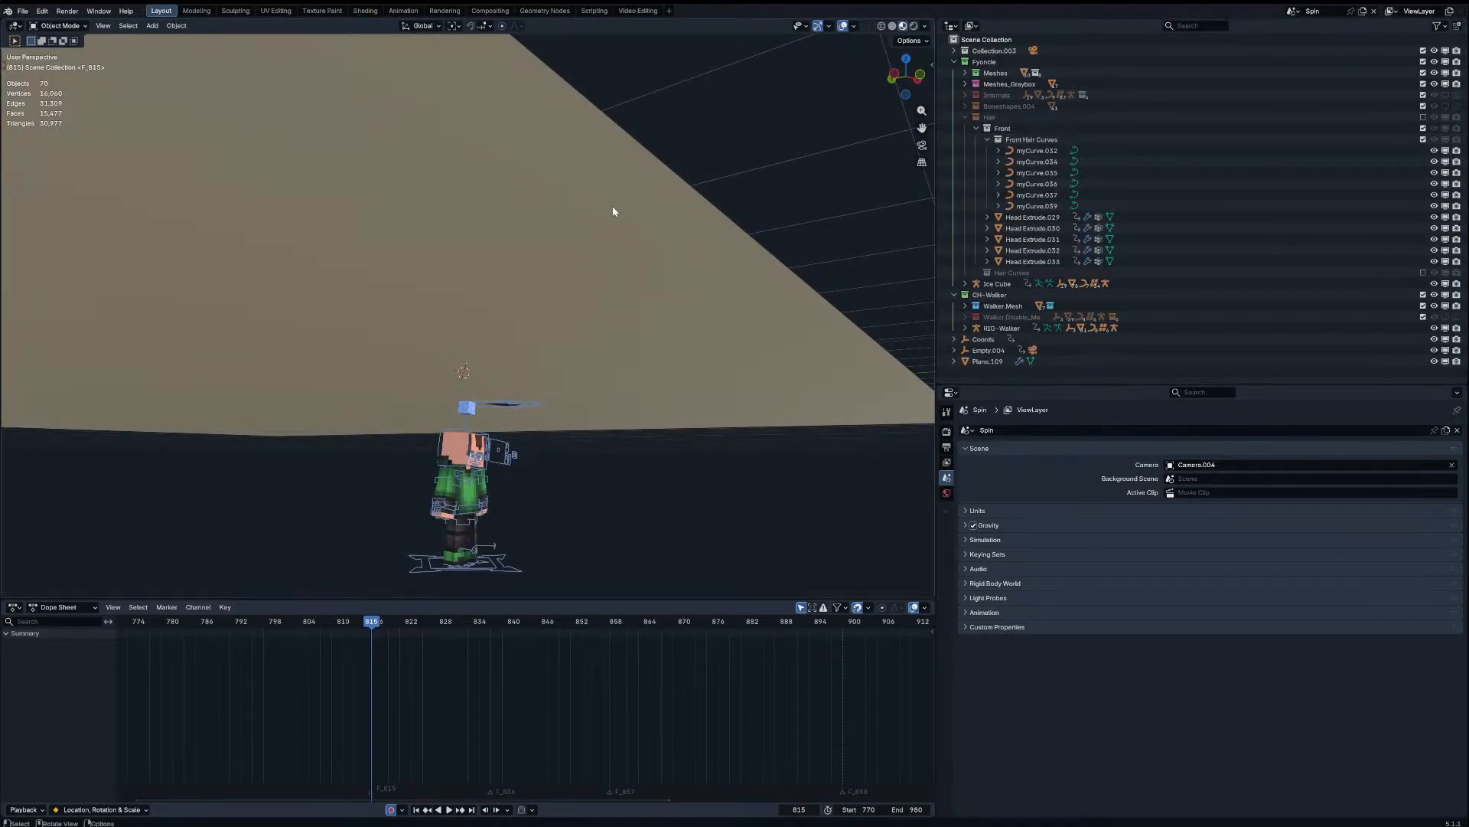
pyautogui.click(1423, 273)
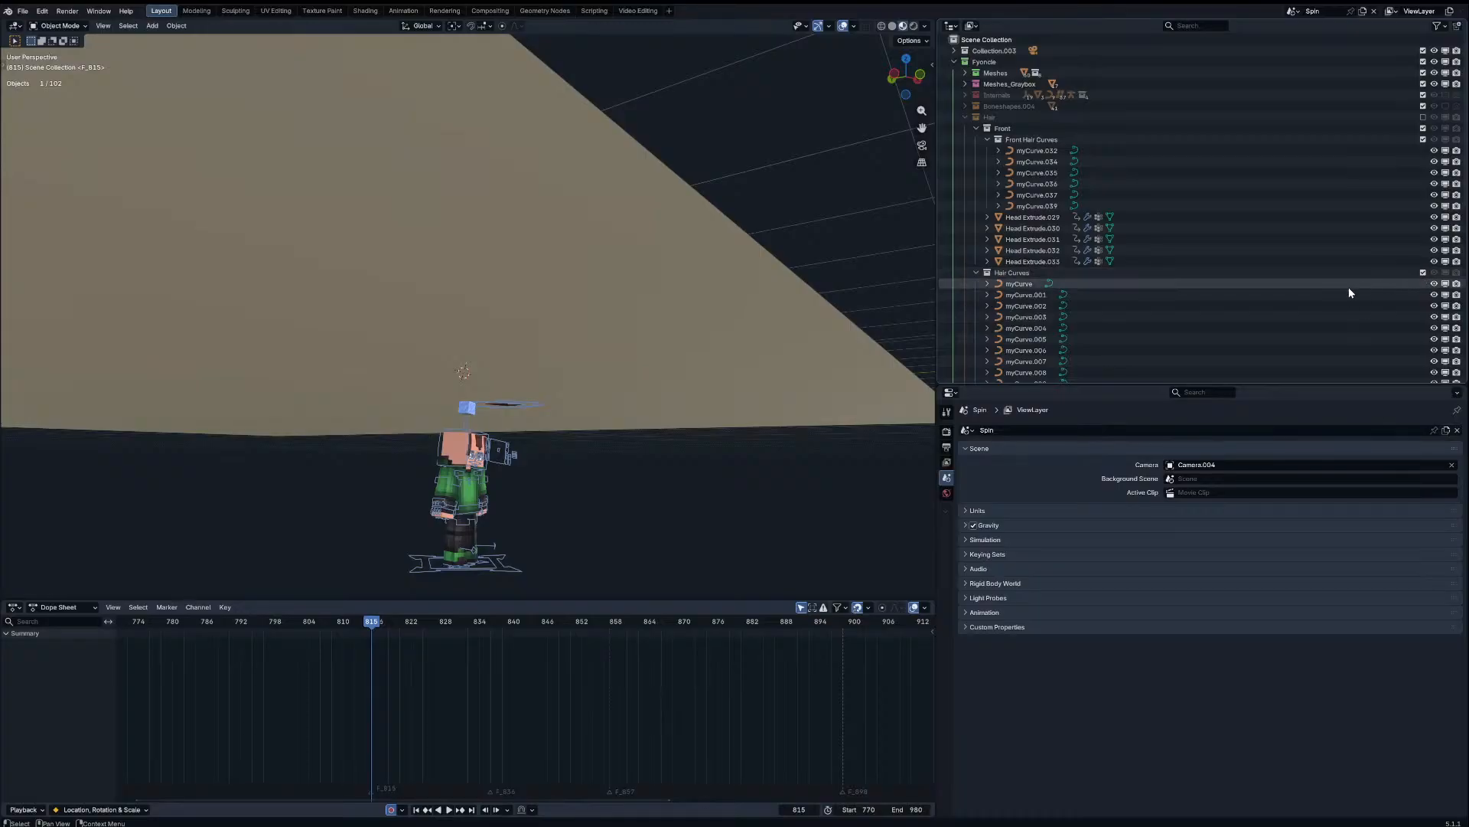
pyautogui.click(1416, 274)
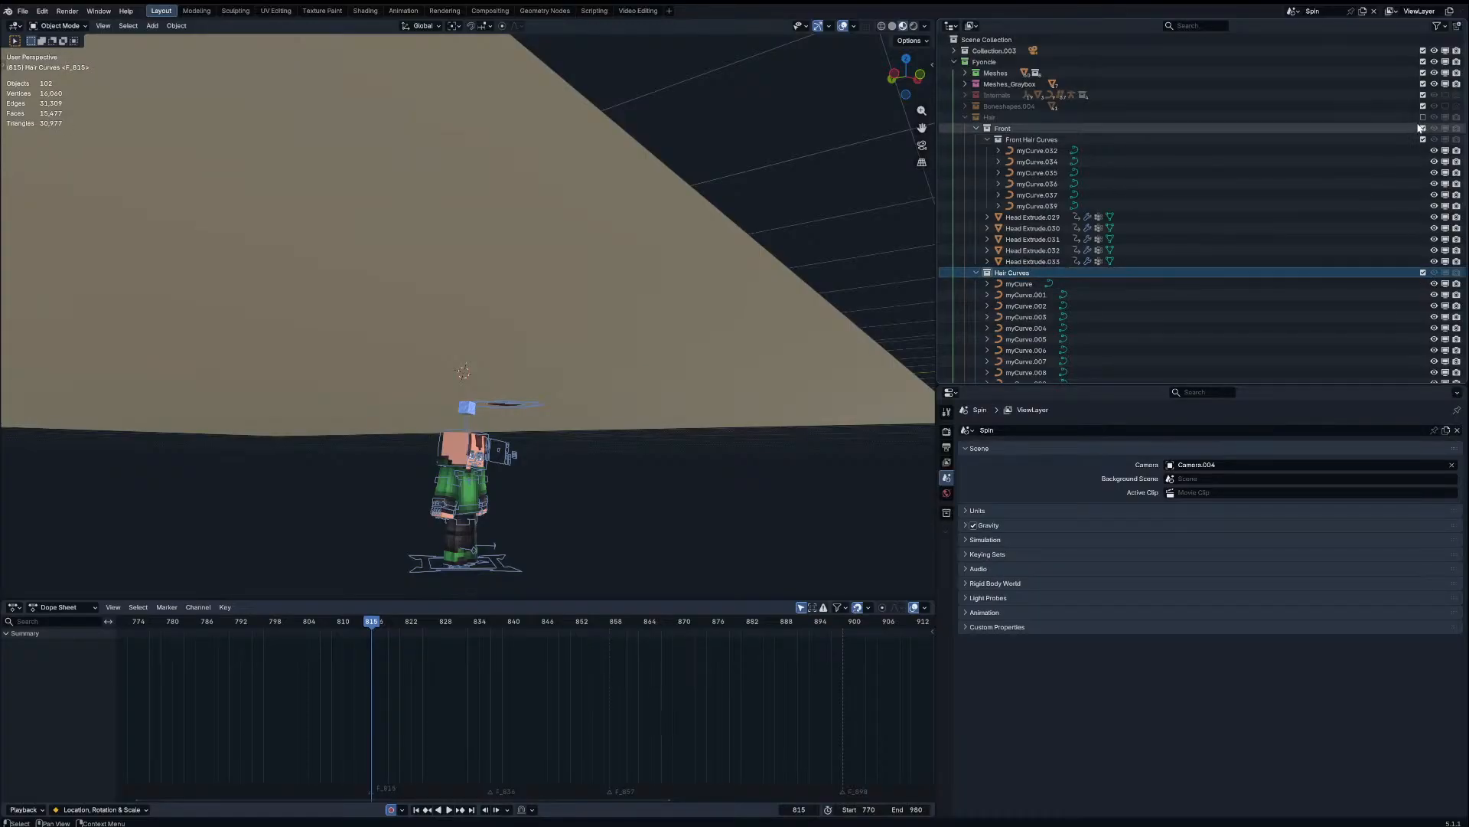
pyautogui.click(1424, 117)
# Step: Exclude the Hair Curves subcollection from the view layer and select the remaining front hair curve myCurve.035
pyautogui.click(1423, 273)
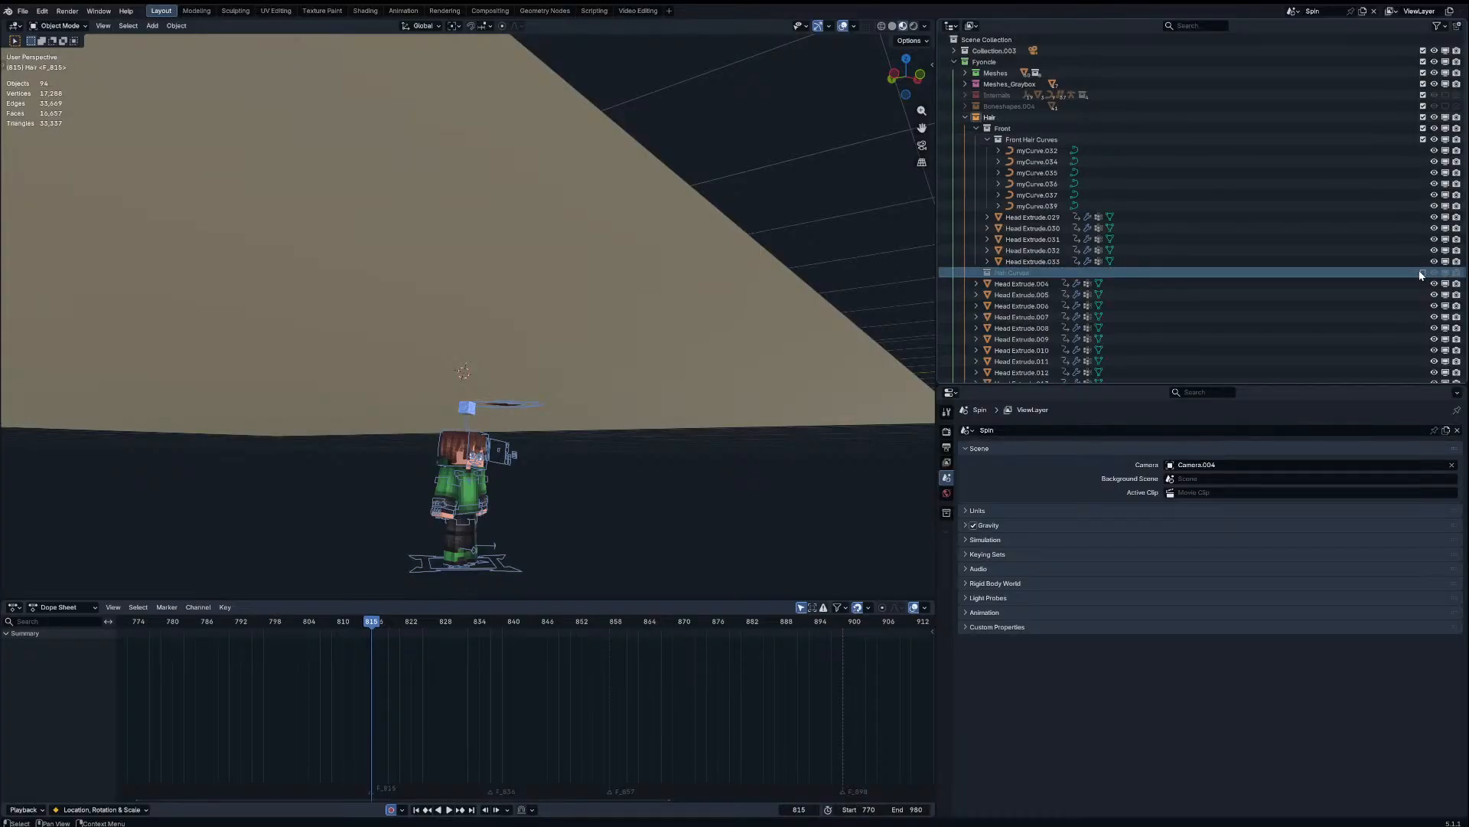
pyautogui.moveTo(605, 348); pyautogui.dragTo(503, 406, button='middle')
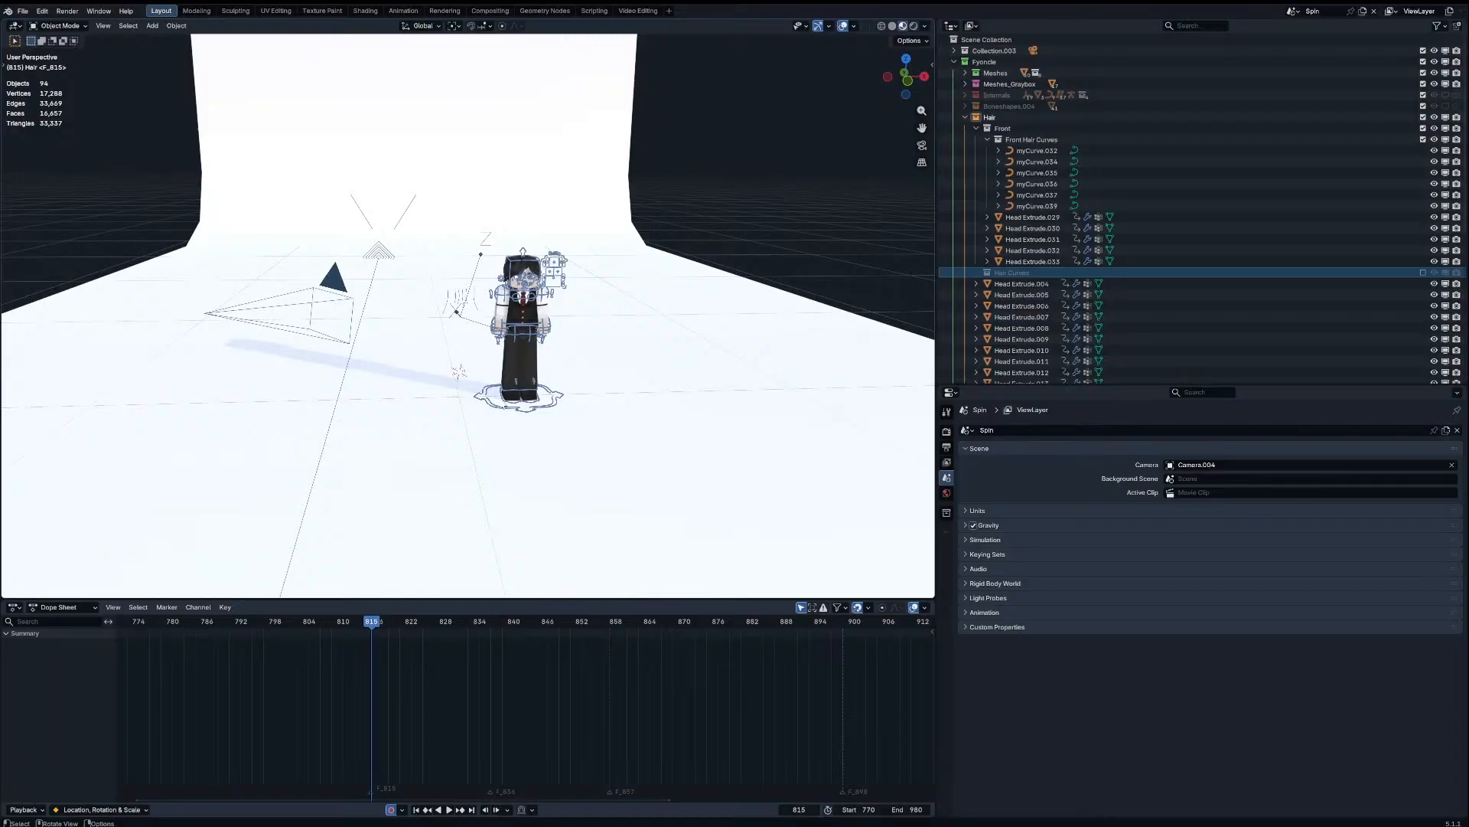
pyautogui.click(495, 399)
pyautogui.moveTo(440, 297); pyautogui.dragTo(466, 267, button='middle')
pyautogui.scroll(2, 466, 267)
pyautogui.click(1030, 173)
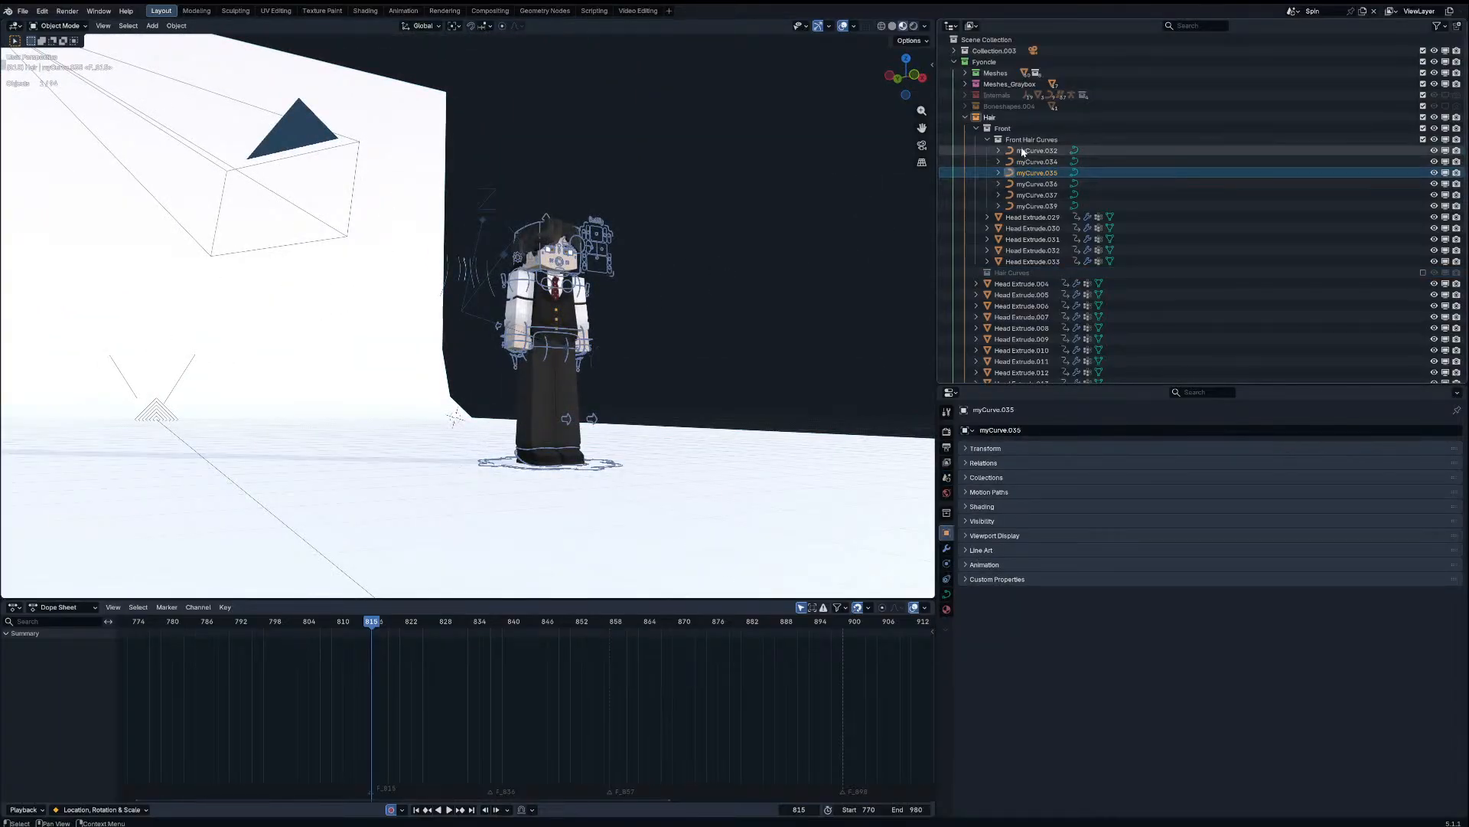
# Step: Exclude the Front Hair Curves subcollection from the view layer and put the Walker rig in Pose Mode in camera view
pyautogui.click(1424, 140)
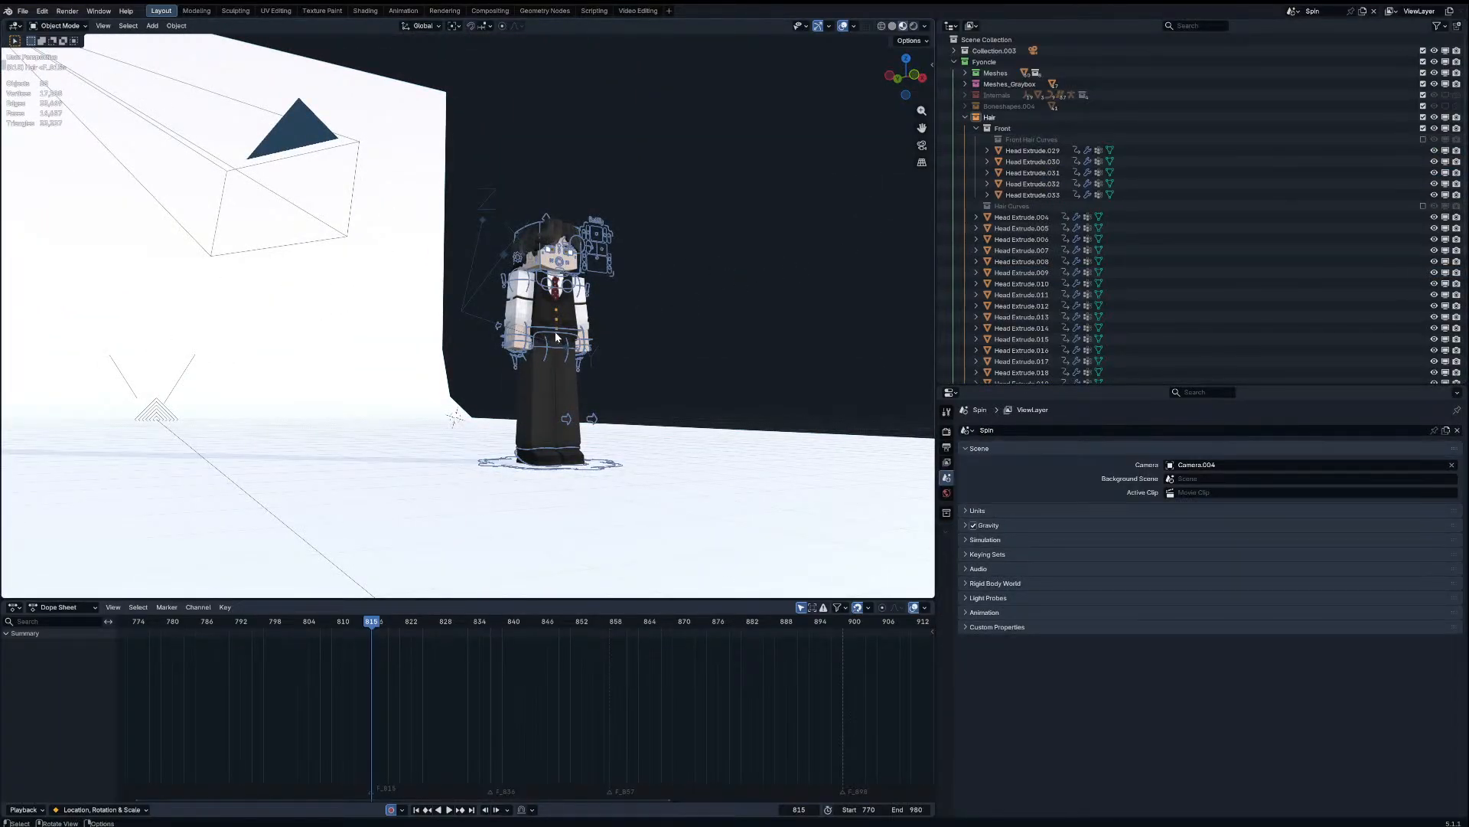
pyautogui.click(618, 466)
pyautogui.hotkey('ctrl', 'Tab')
pyautogui.press('KP_0')
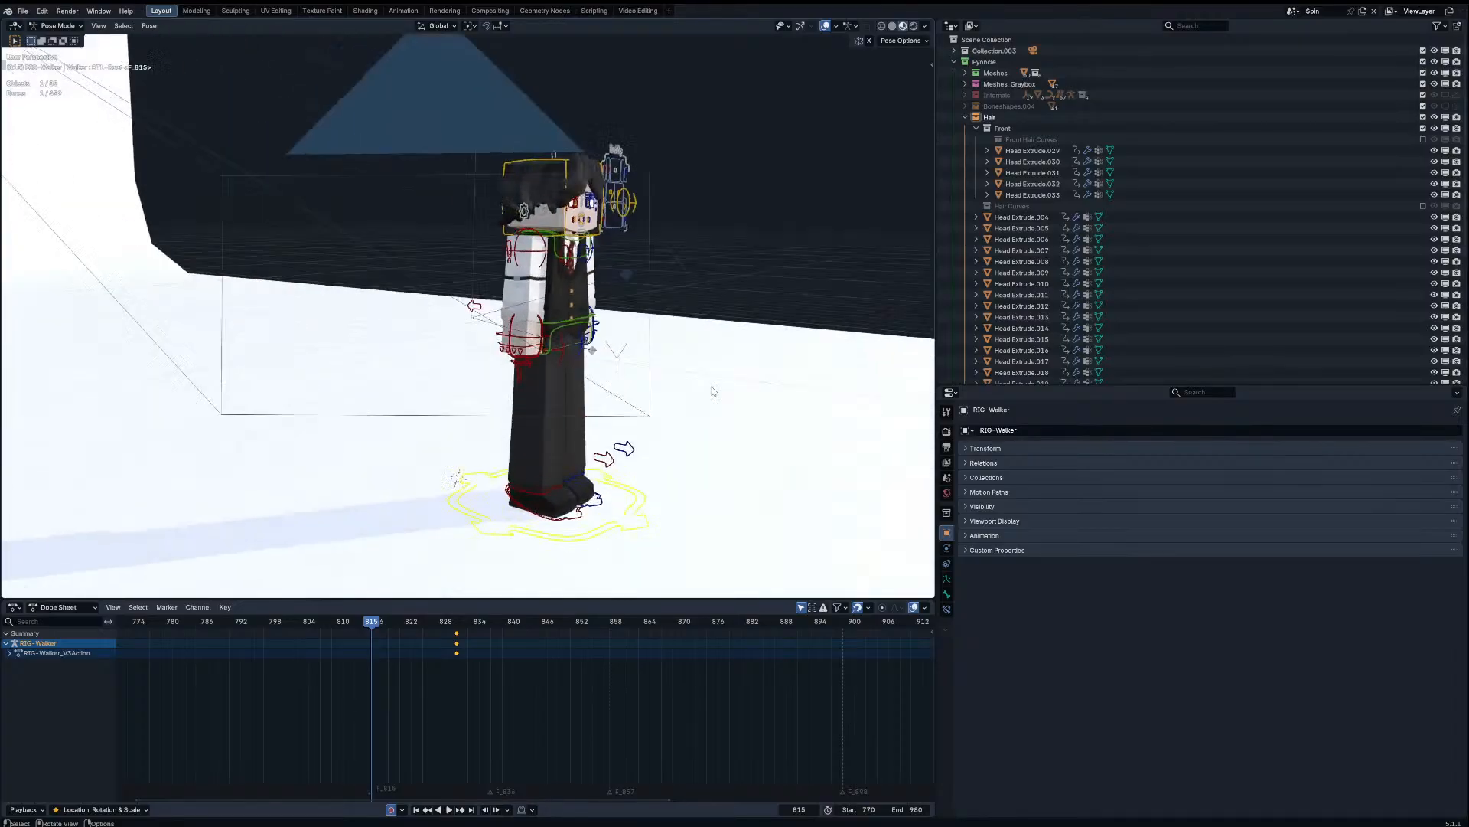
# Step: Move the Walker rig's root control along X and down along Z to frame the upper body in the camera
pyautogui.press('g')
pyautogui.press('x')
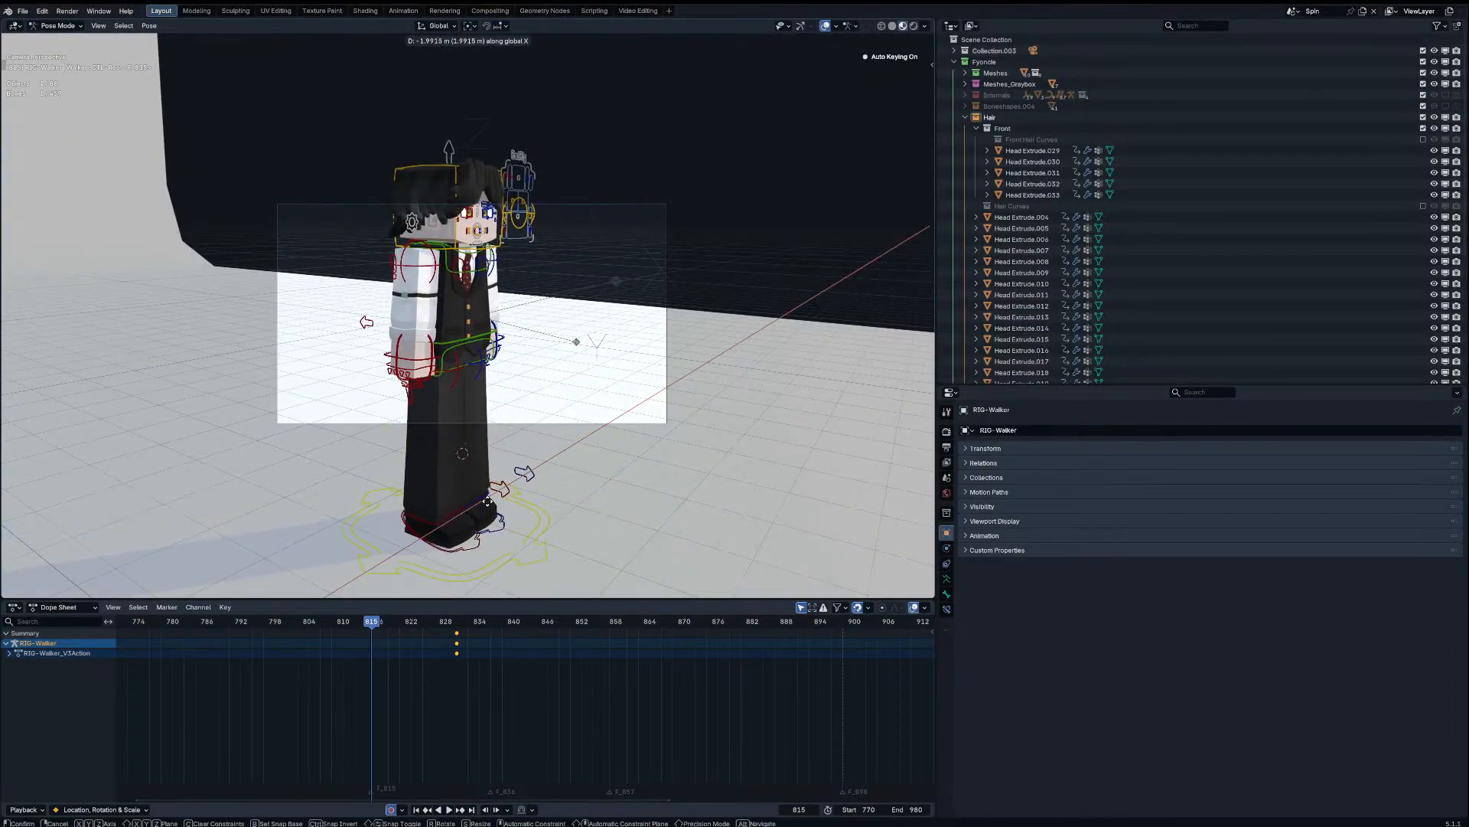
pyautogui.click(535, 425)
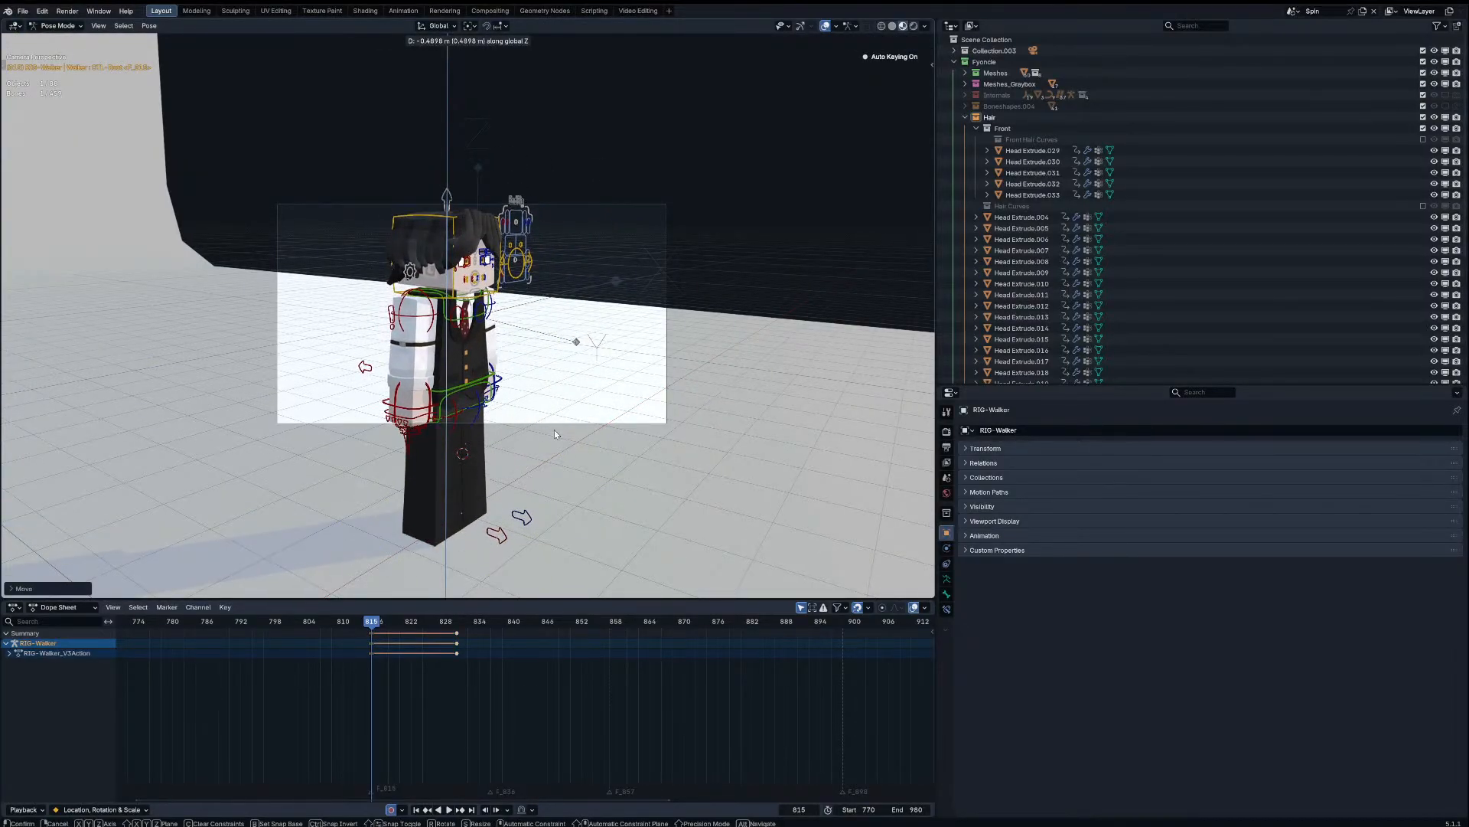
pyautogui.scroll(2, 521, 381)
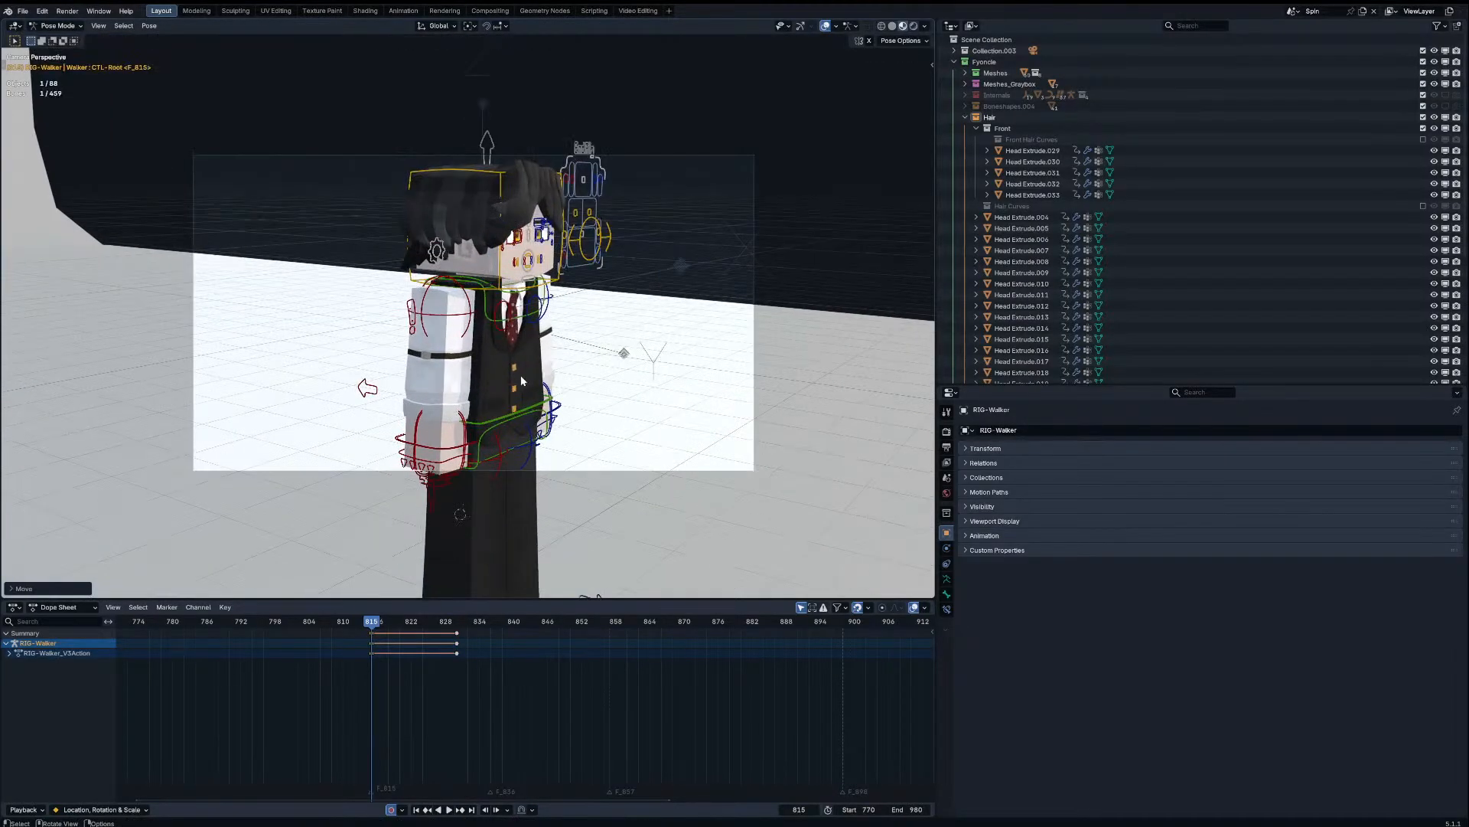
pyautogui.click(512, 282)
pyautogui.press('r')
pyautogui.press('r')
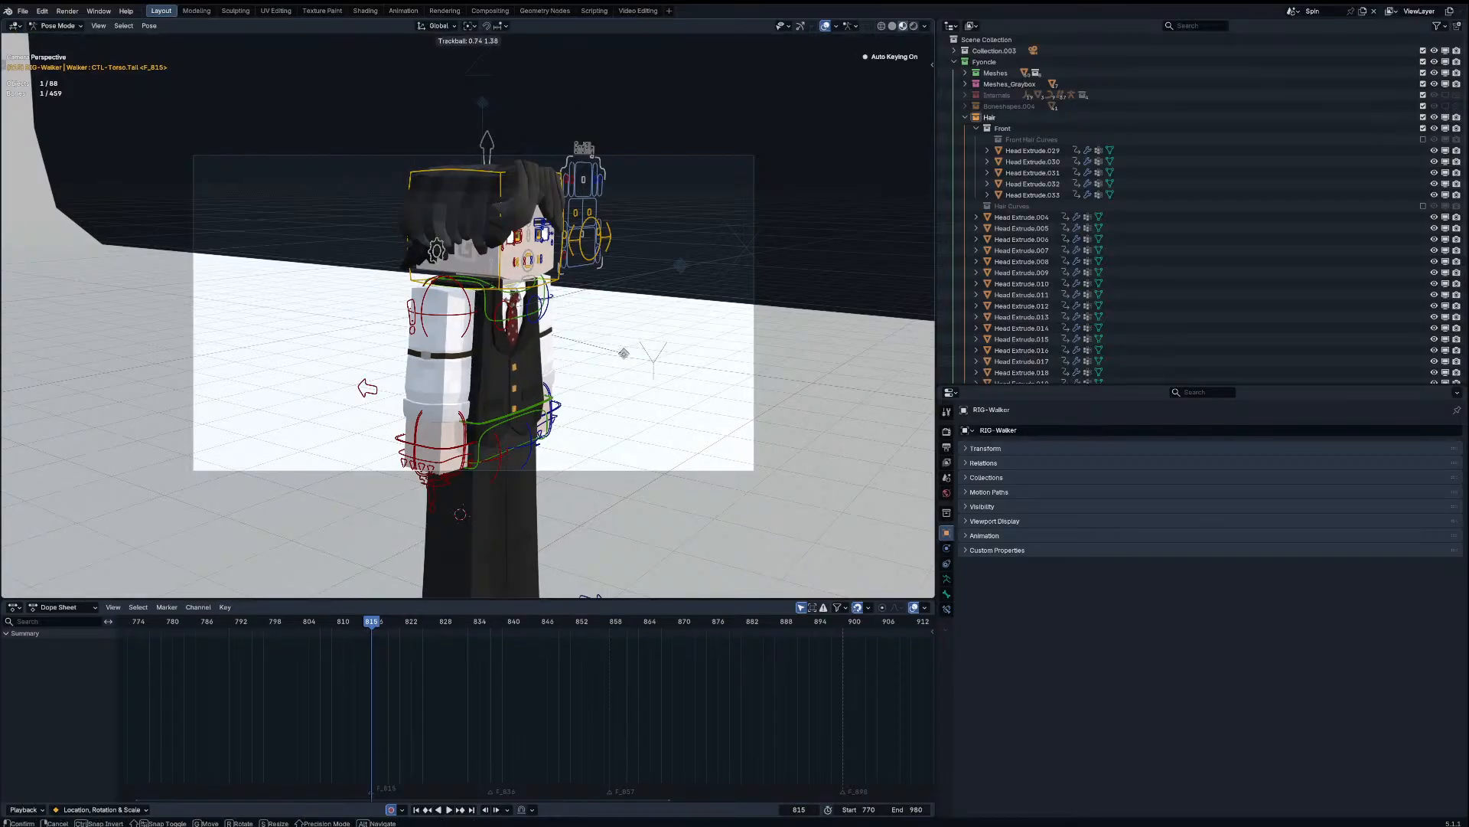
pyautogui.rightClick(662, 339)
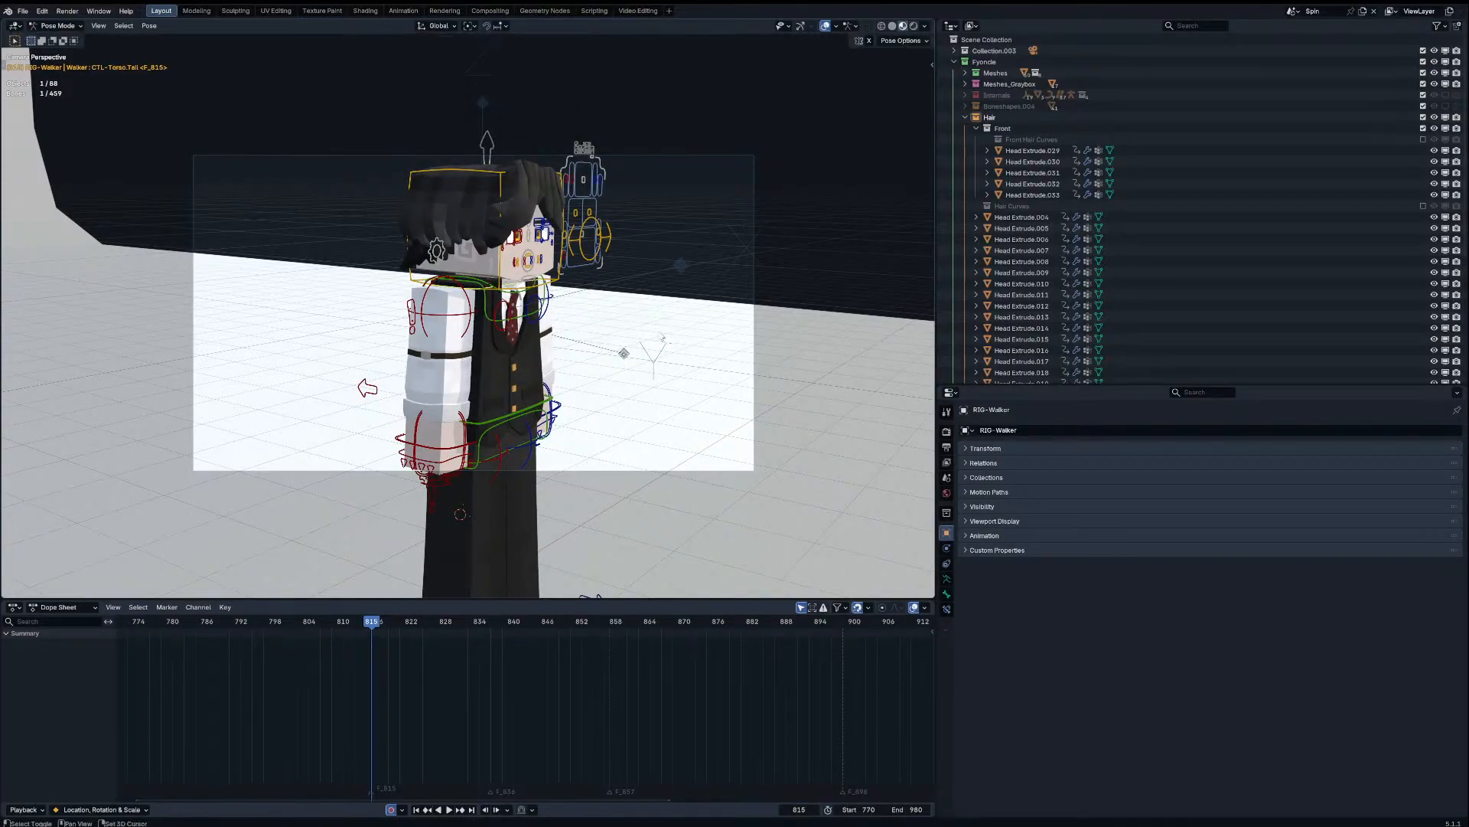
# Step: Rotate the Walker's head control to adjust its facing and keyframe all of the rig's bones at frame 815
pyautogui.click(503, 284)
pyautogui.press('r')
pyautogui.press('r')
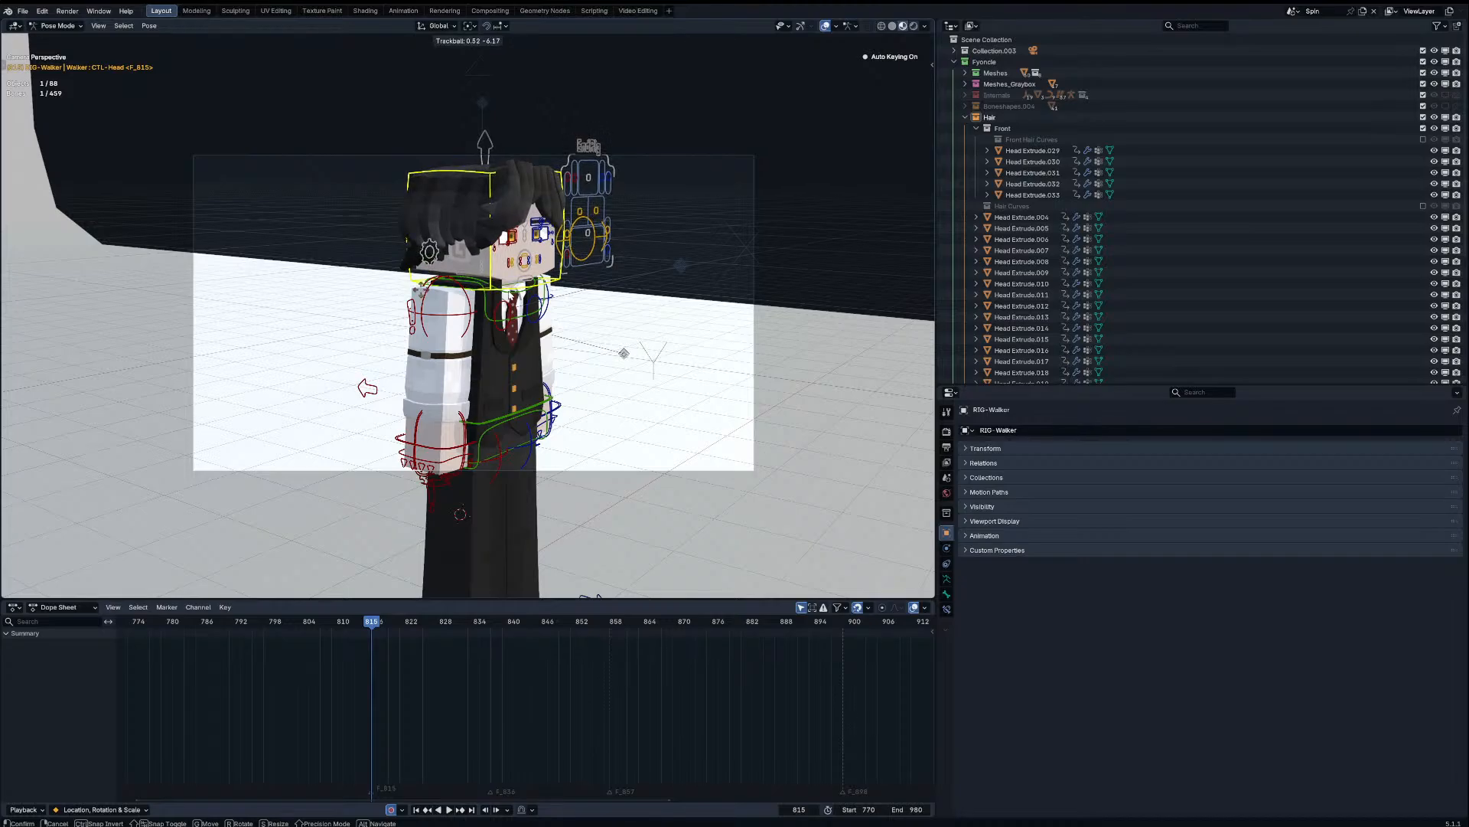
pyautogui.click(611, 303)
pyautogui.press('r')
pyautogui.click(612, 305)
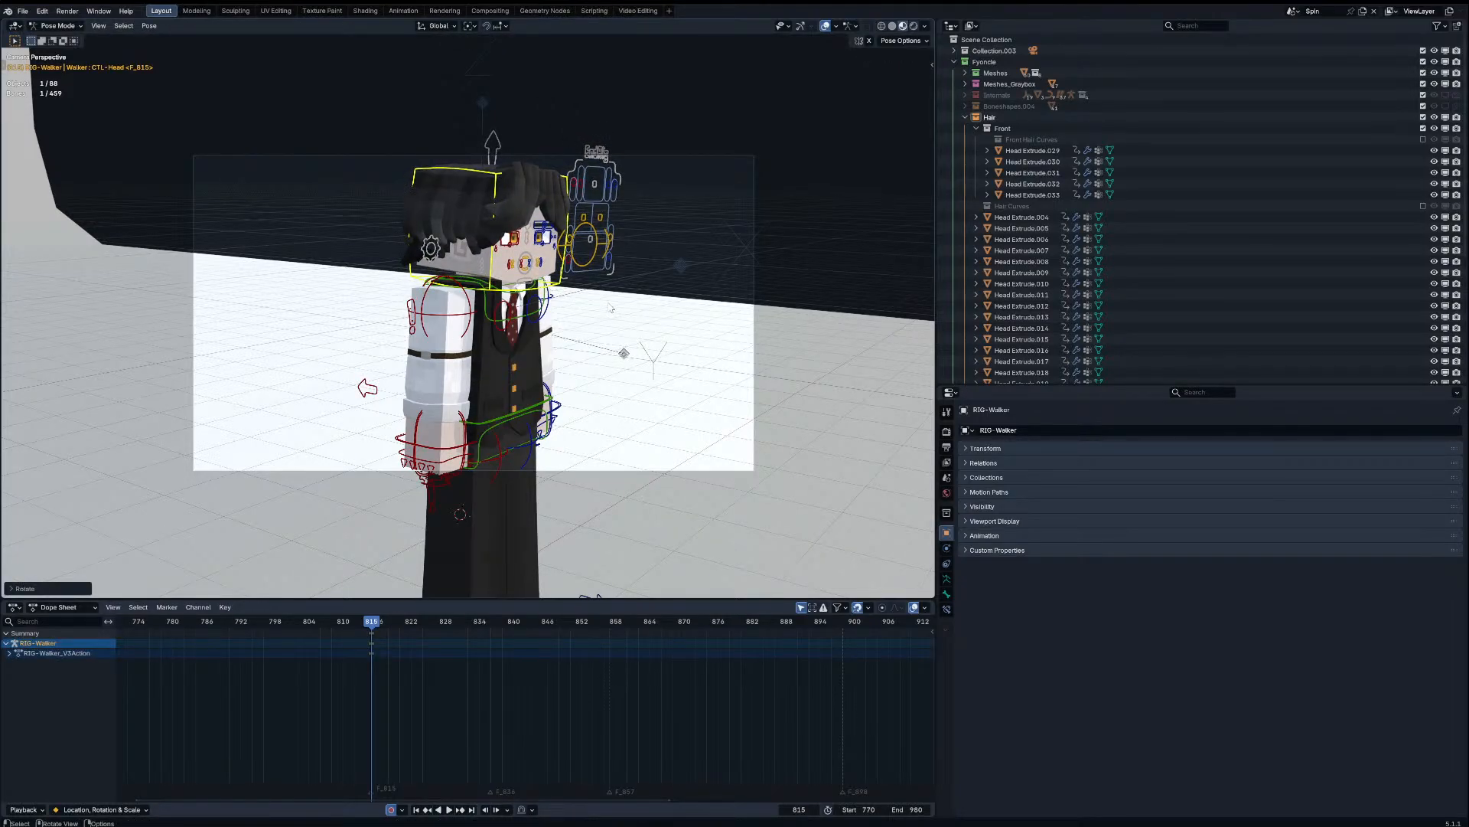
pyautogui.press('a')
pyautogui.press('i')
# Step: At frame 814, move the Walker rig's root control down along Z to below the floor, out of the shot
pyautogui.press('Left')
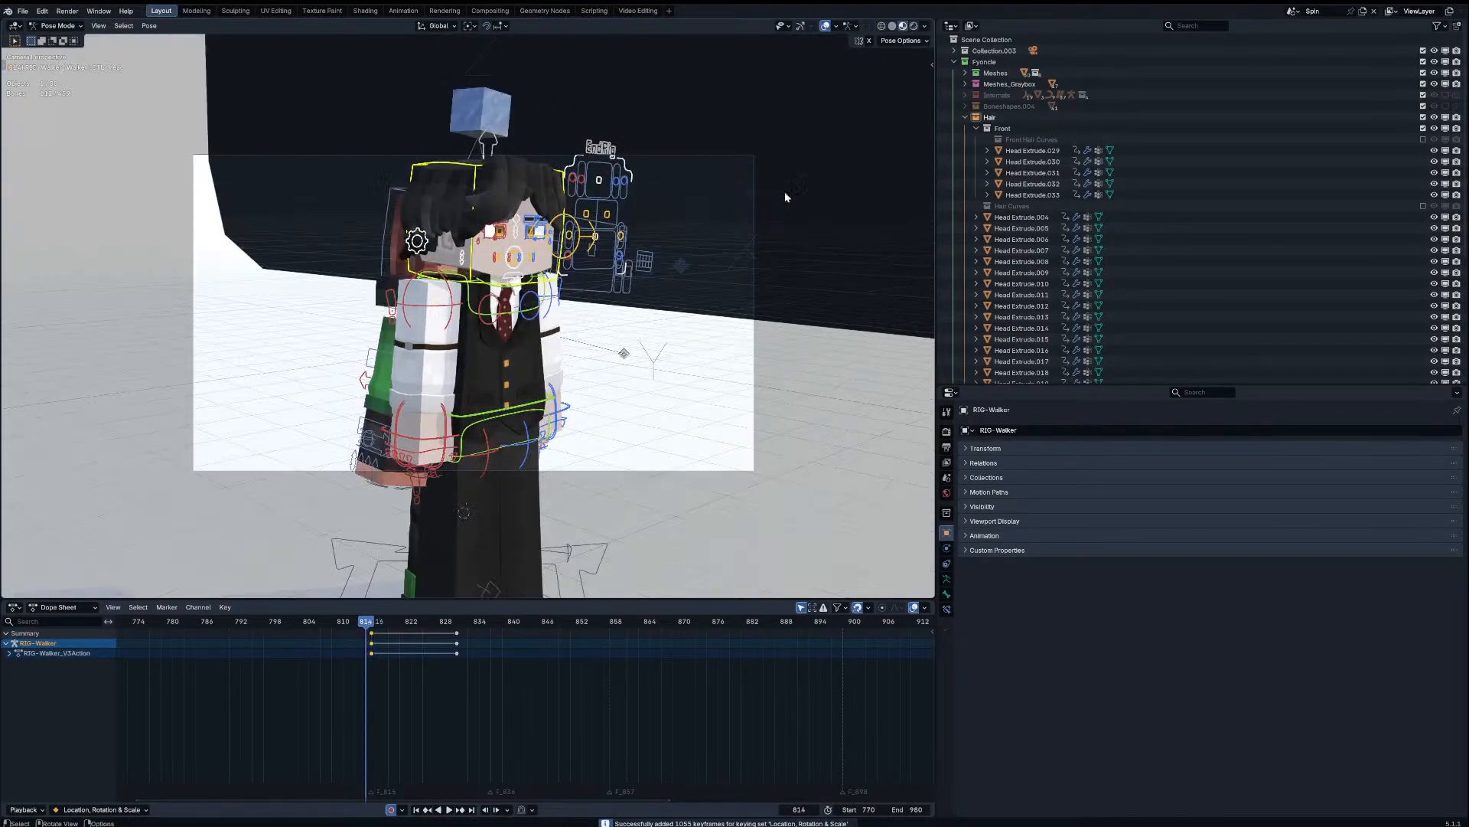
pyautogui.moveTo(612, 406); pyautogui.dragTo(558, 381, button='middle')
pyautogui.scroll(-3, 559, 381)
pyautogui.moveTo(539, 490)
pyautogui.mouseDown(button='middle')
pyautogui.moveTo(528, 499)
pyautogui.moveTo(523, 477)
pyautogui.mouseUp(button='middle')
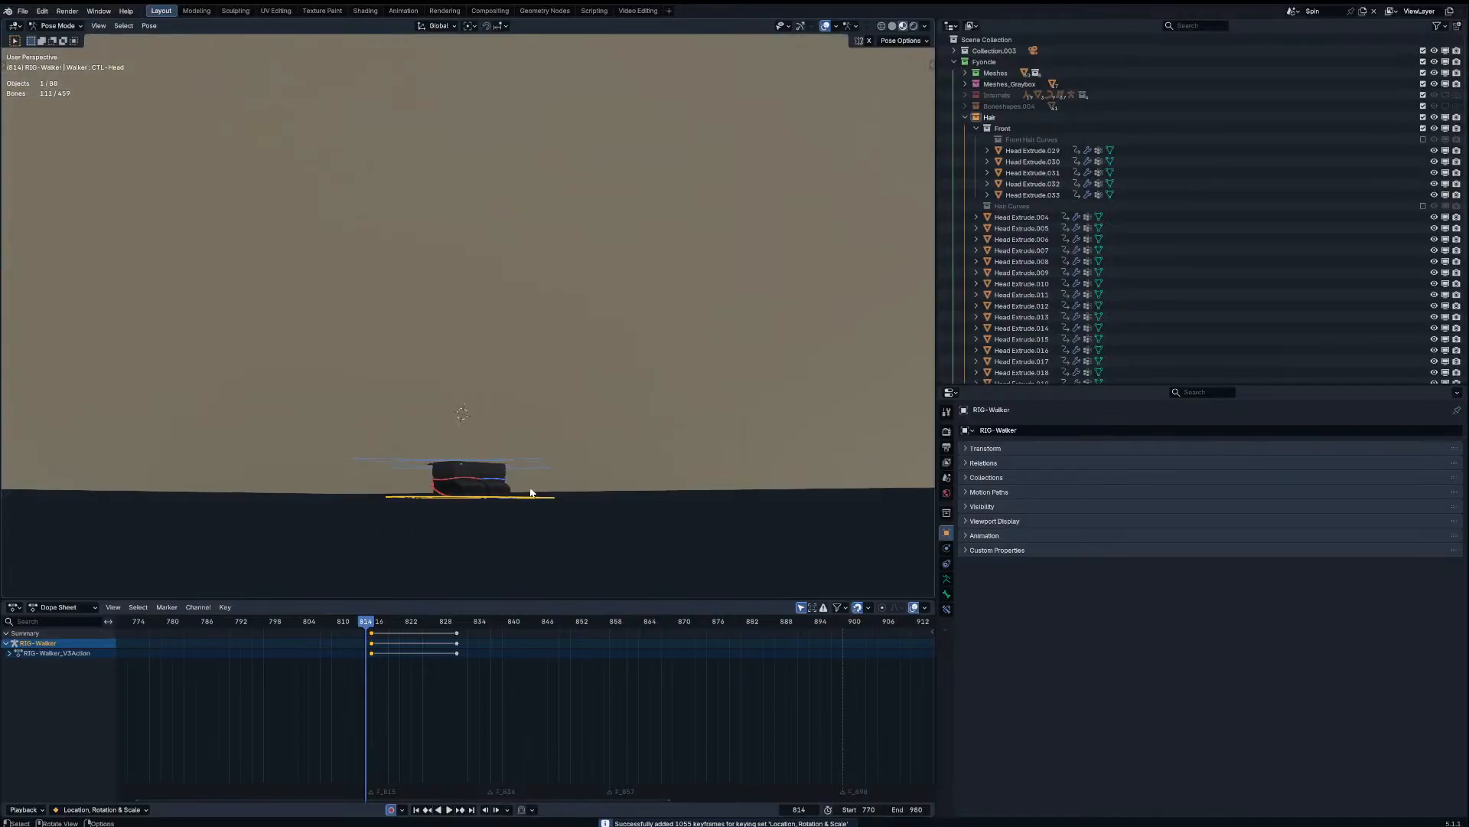
pyautogui.click(529, 494)
pyautogui.press('g')
pyautogui.press('z')
pyautogui.click(541, 119)
pyautogui.press('KP_0')
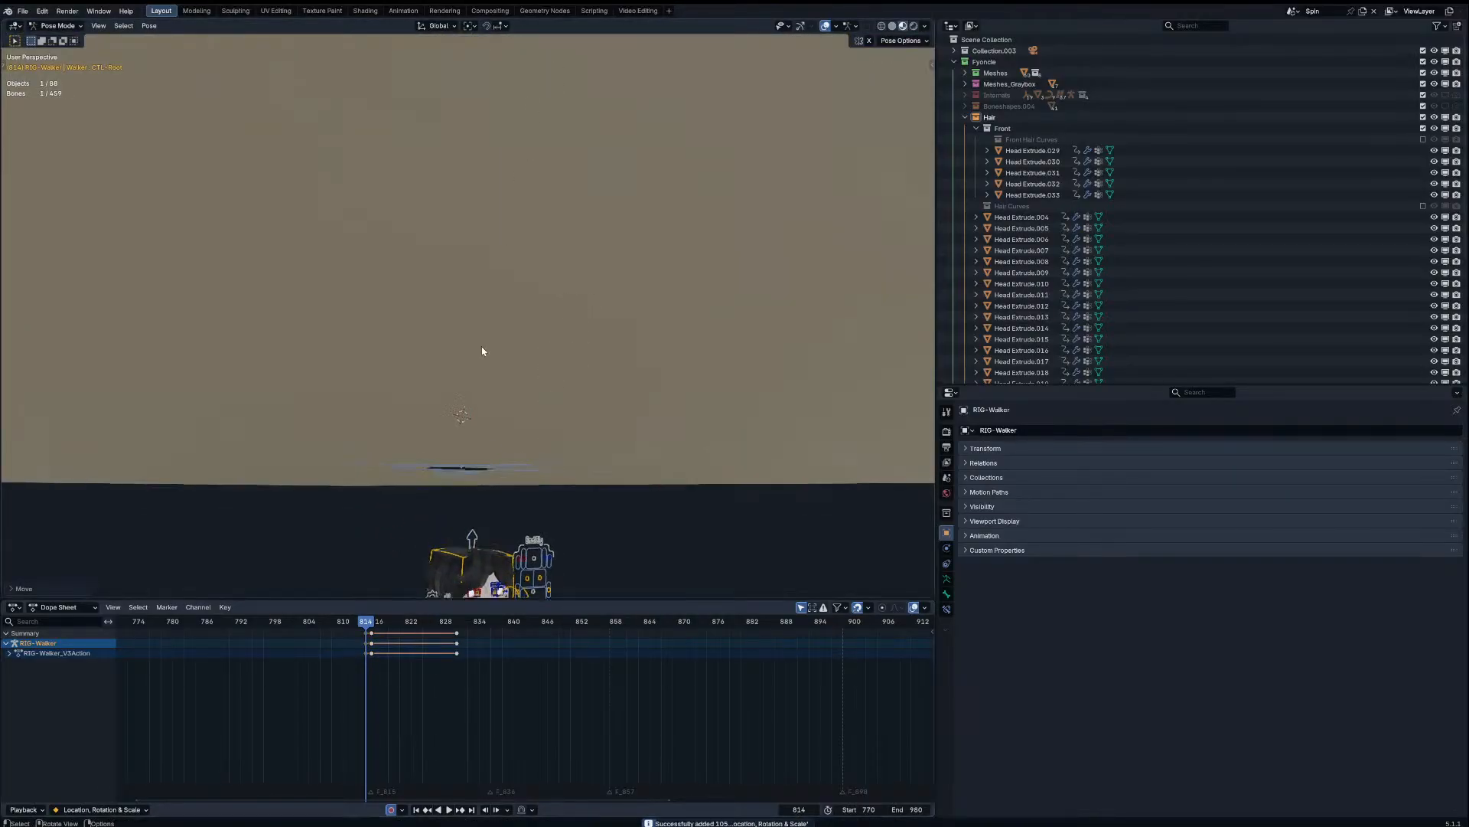
# Step: Return the Walker rig to Object Mode and play back the character swap around frame 815 through the camera
pyautogui.hotkey('ctrl', 'Tab')
pyautogui.moveTo(349, 623); pyautogui.dragTo(264, 636)
pyautogui.scroll(-4, 310, 649)
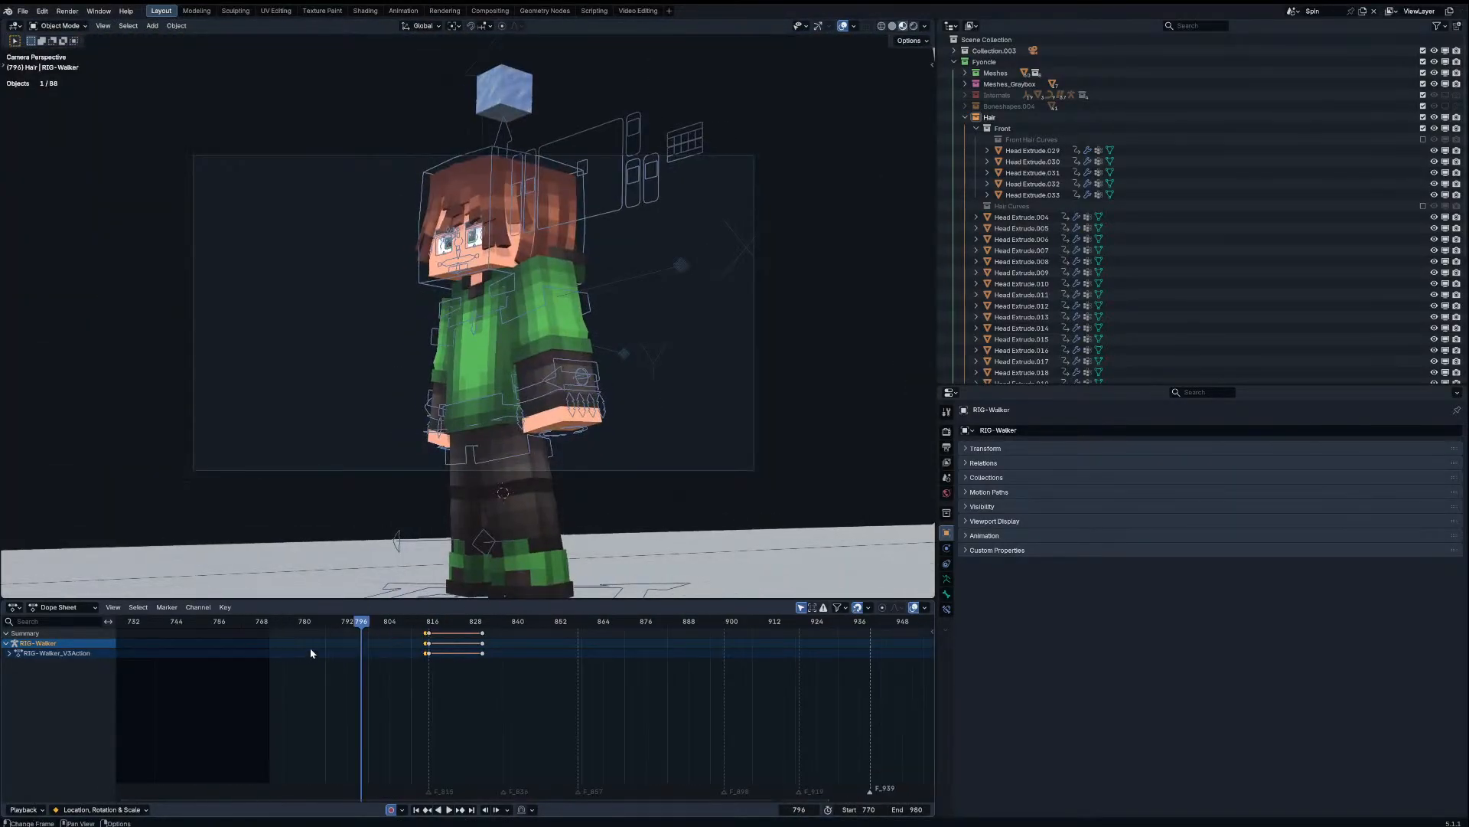
pyautogui.moveTo(312, 650); pyautogui.dragTo(386, 639, button='middle')
pyautogui.moveTo(404, 626); pyautogui.dragTo(387, 626)
pyautogui.press('space')
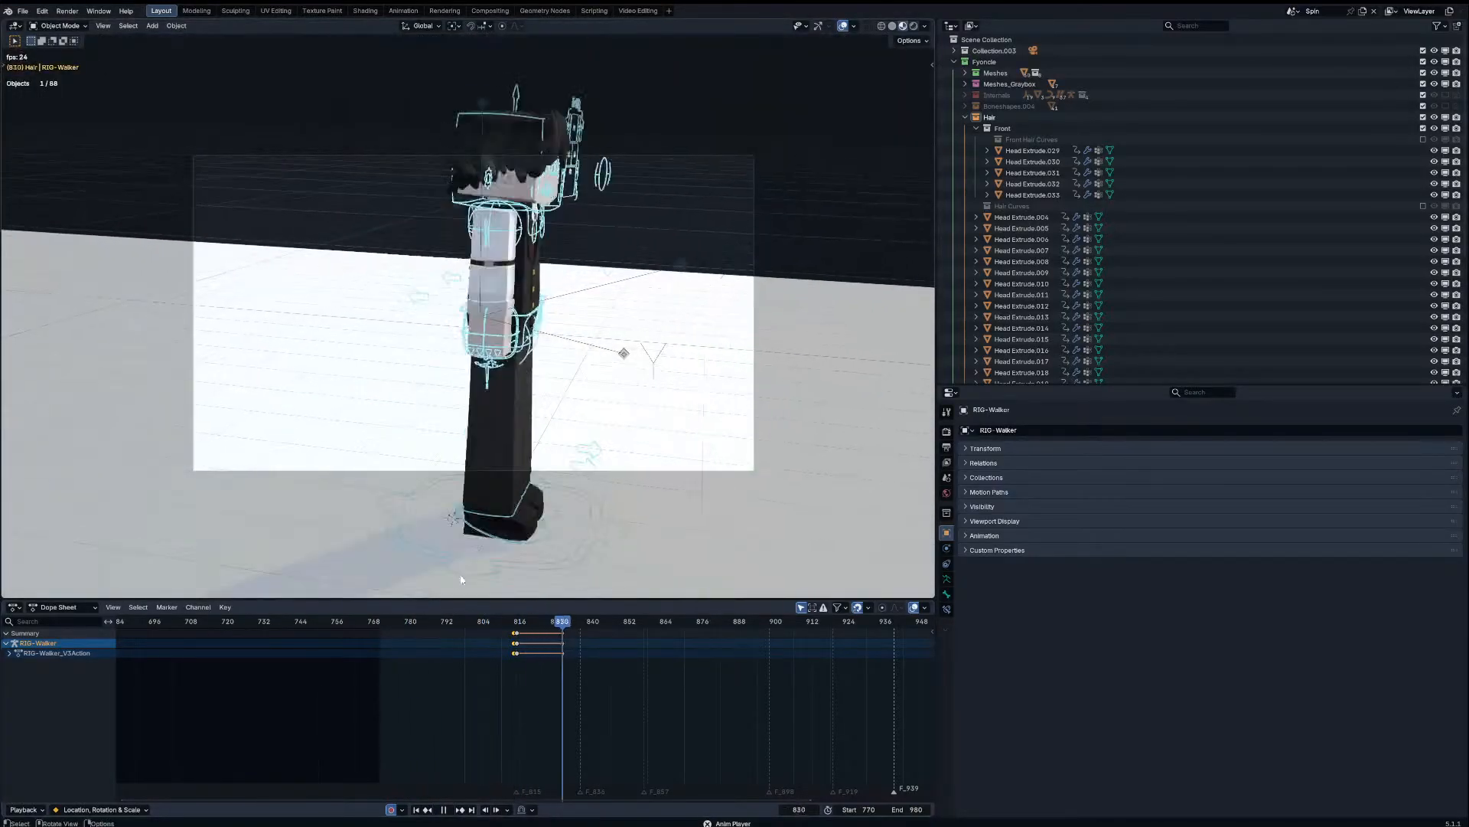
pyautogui.press('space')
# Step: Delete the Walker rig's keyframes at frame 830 and return to frame 815 in Pose Mode and camera view
pyautogui.moveTo(545, 626); pyautogui.dragTo(561, 636)
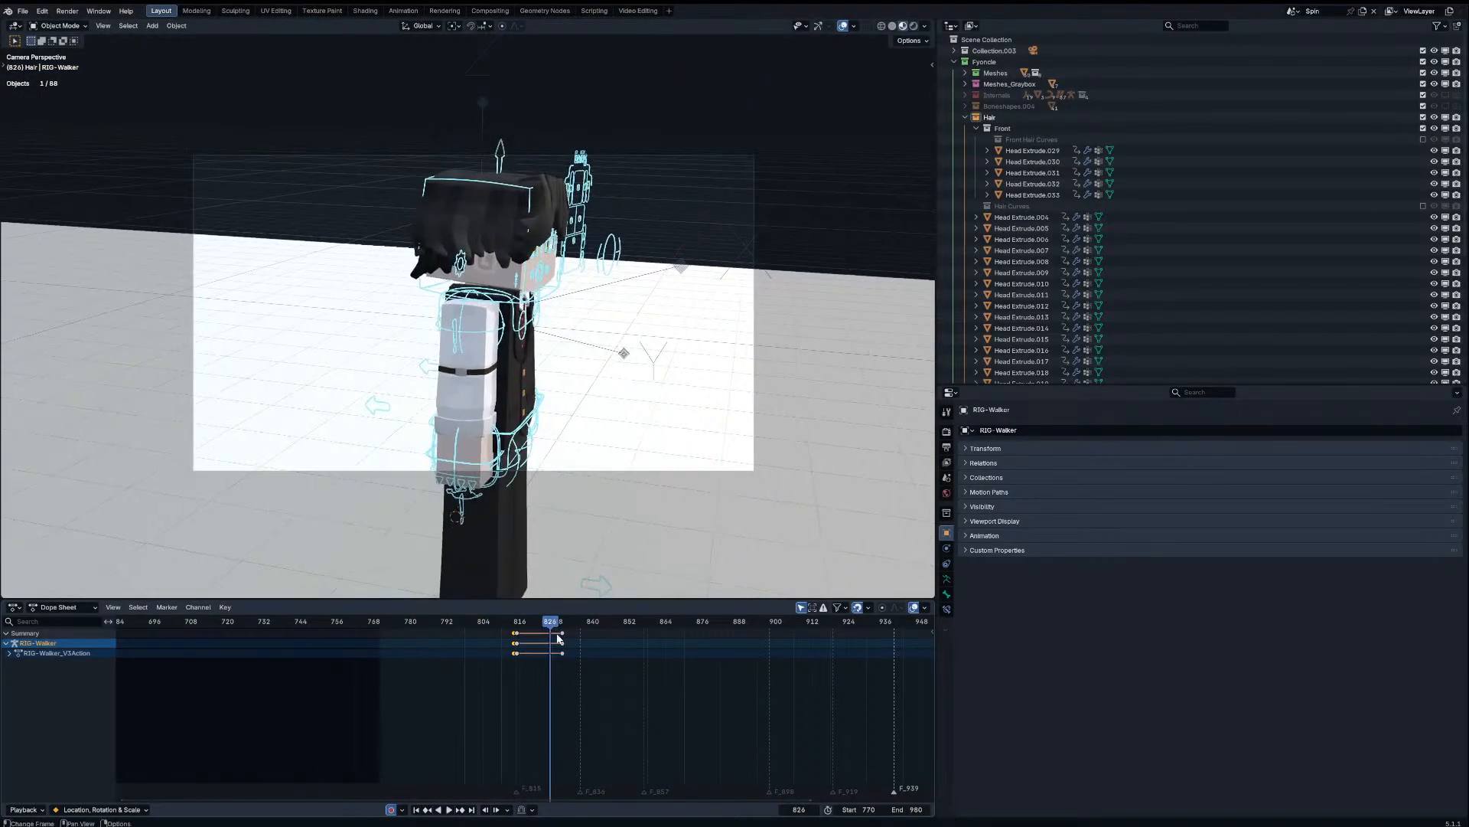
pyautogui.click(562, 642)
pyautogui.press('x')
pyautogui.click(563, 641)
pyautogui.hotkey('ctrl', 'Tab')
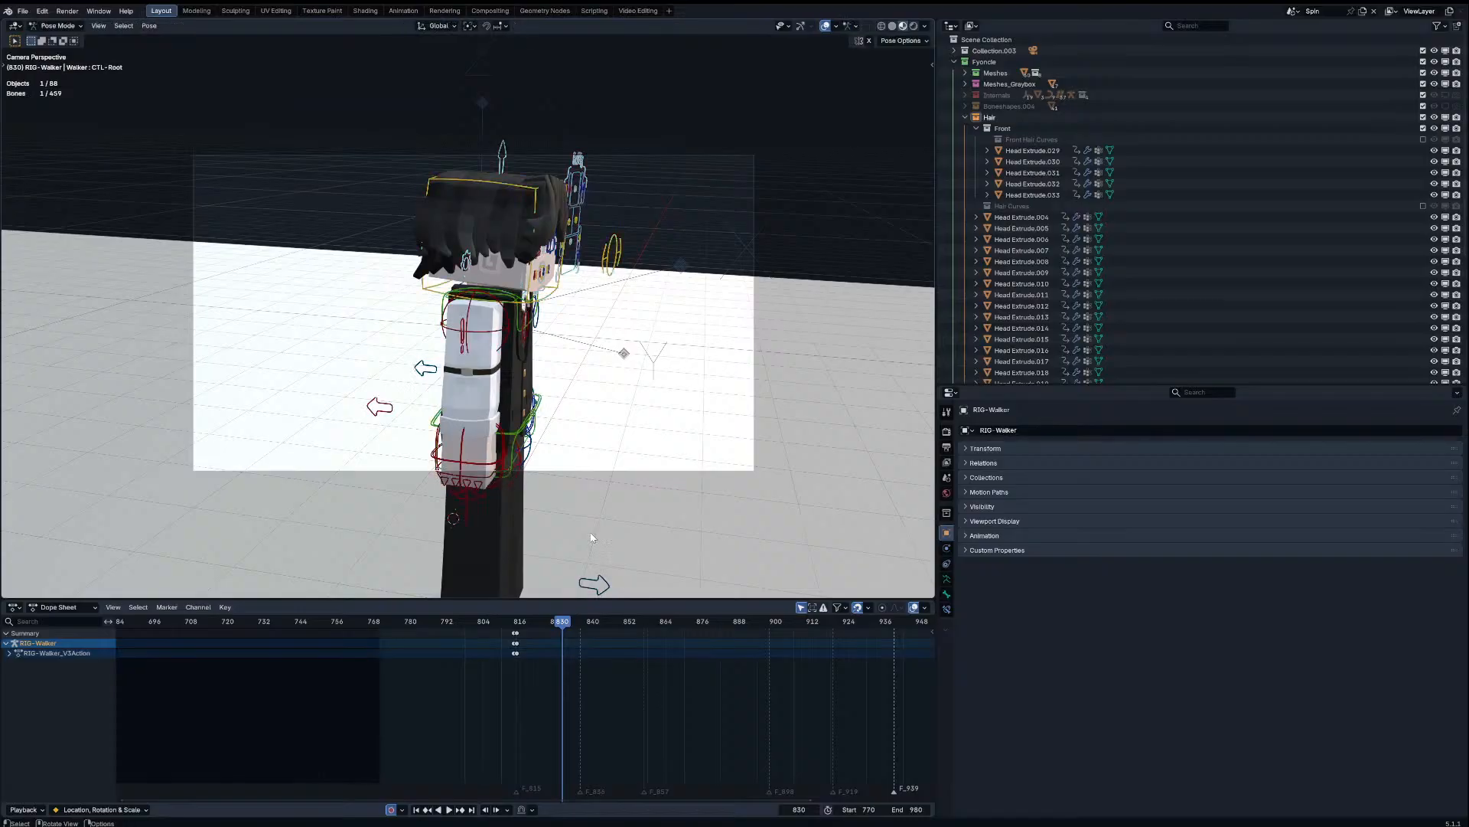
pyautogui.press('Down')
pyautogui.moveTo(520, 507); pyautogui.dragTo(522, 429, button='middle')
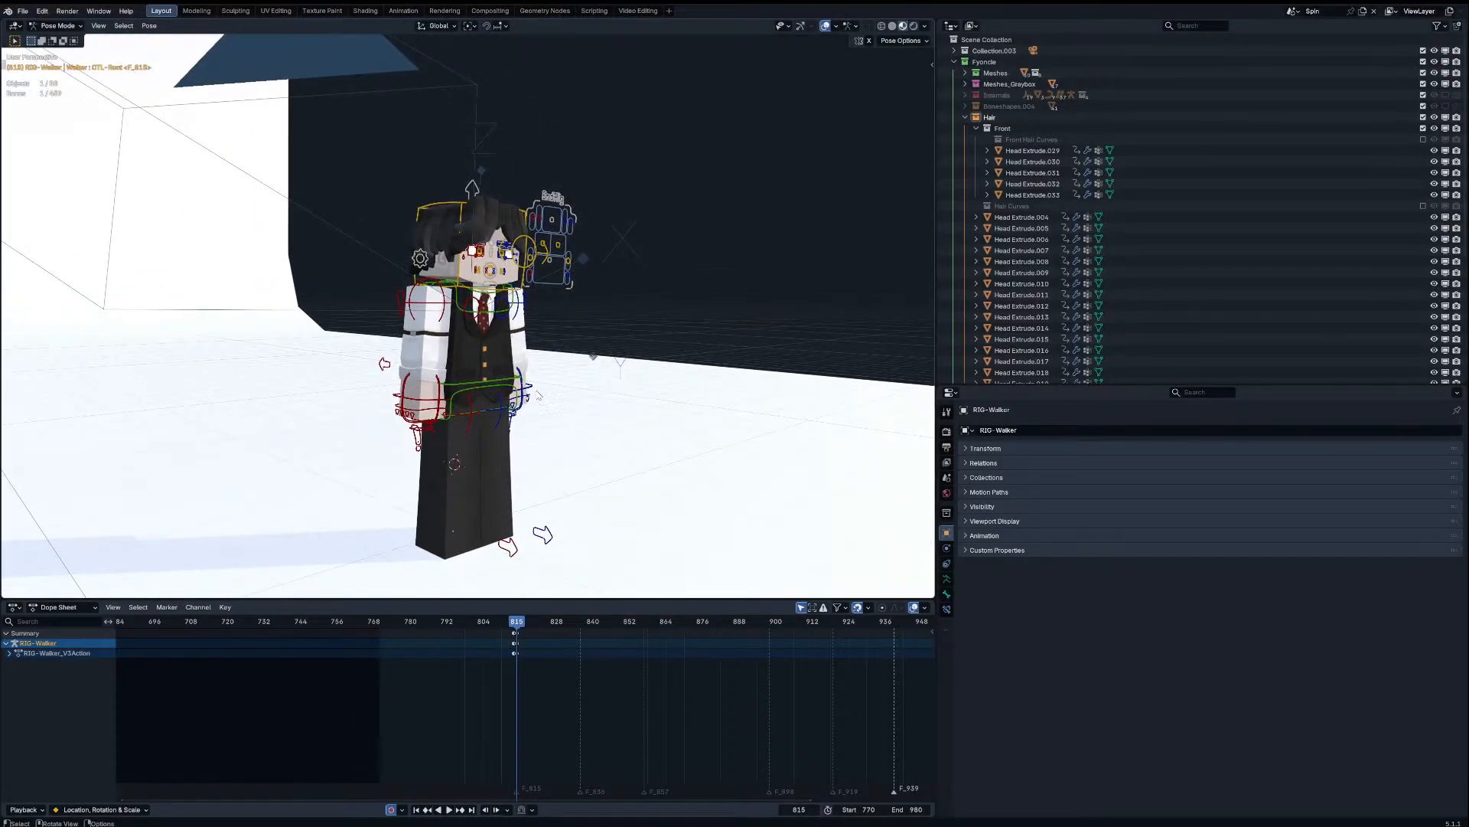
pyautogui.press('KP_0')
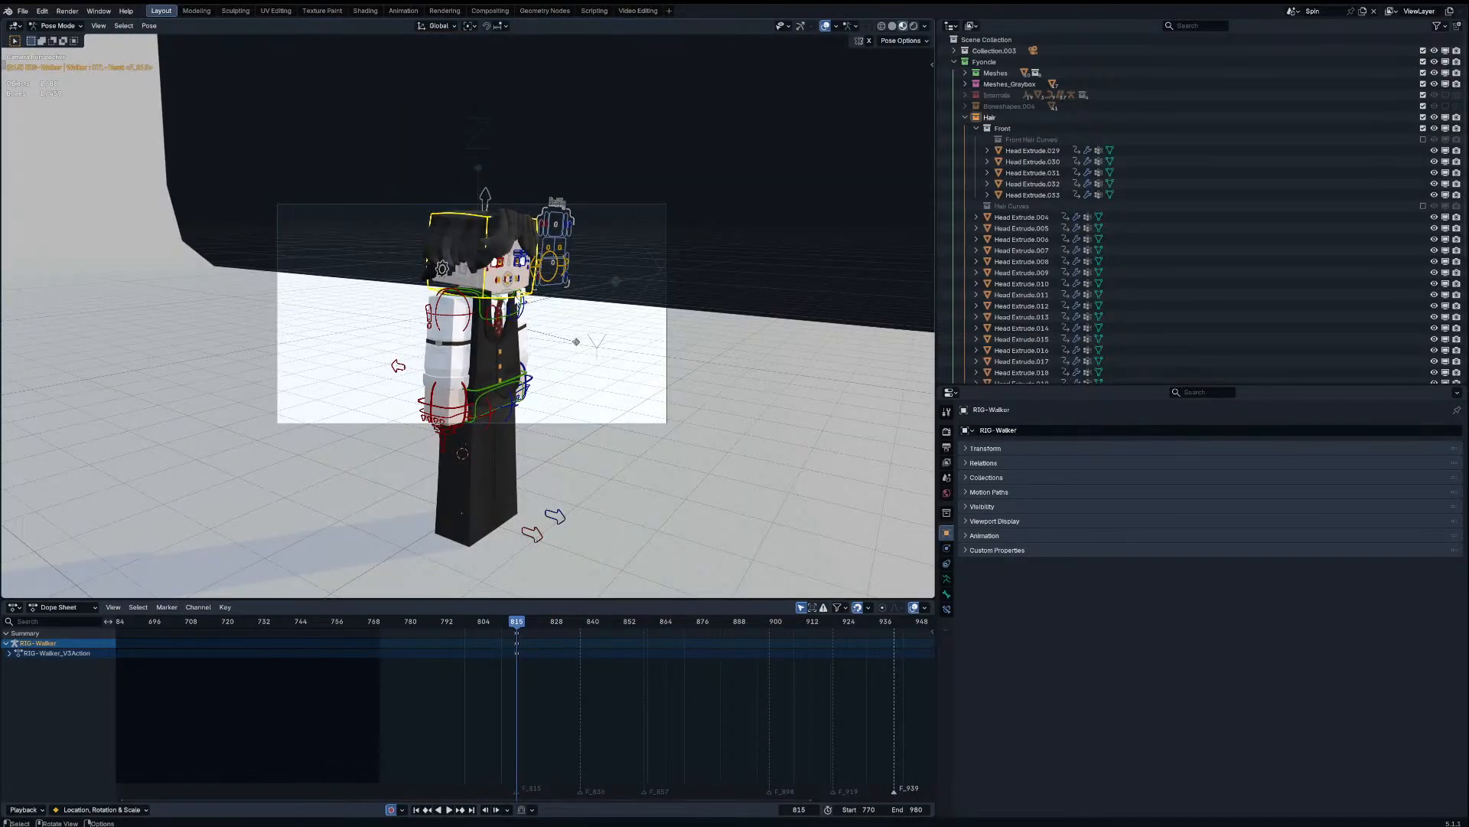
# Step: Switch to Object Mode and hide the backdrop object Plane.109 in the viewport
pyautogui.hotkey('ctrl', 'Tab')
pyautogui.click(573, 342)
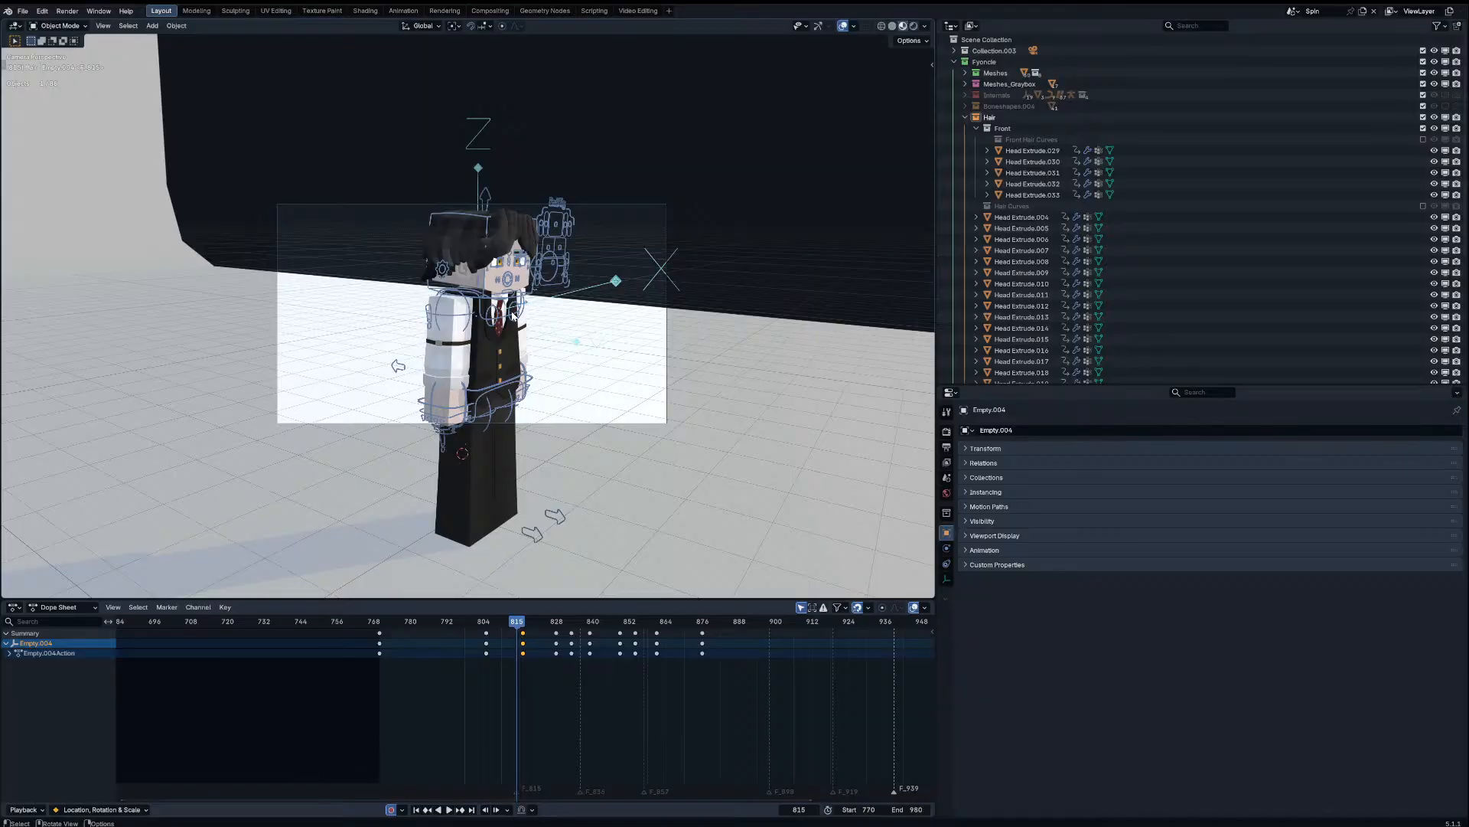
pyautogui.click(514, 314)
pyautogui.click(569, 365)
pyautogui.press('h')
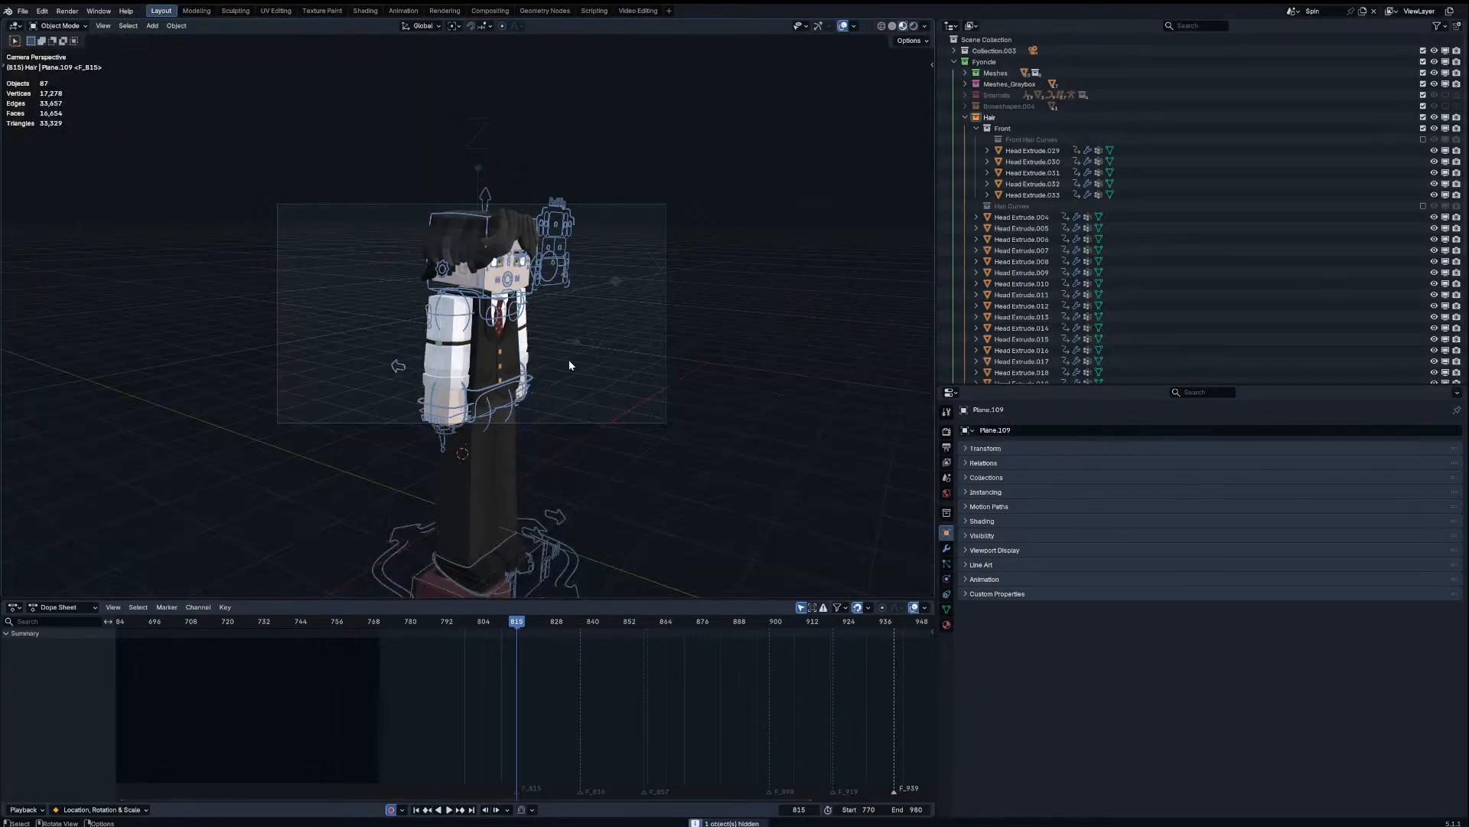
# Step: Rotate the Walker rig's root control in Pose Mode to tilt the whole character, and reposition it in the camera frame
pyautogui.click(560, 548)
pyautogui.hotkey('ctrl', 'Tab')
pyautogui.click(567, 553)
pyautogui.press('r')
pyautogui.press('r')
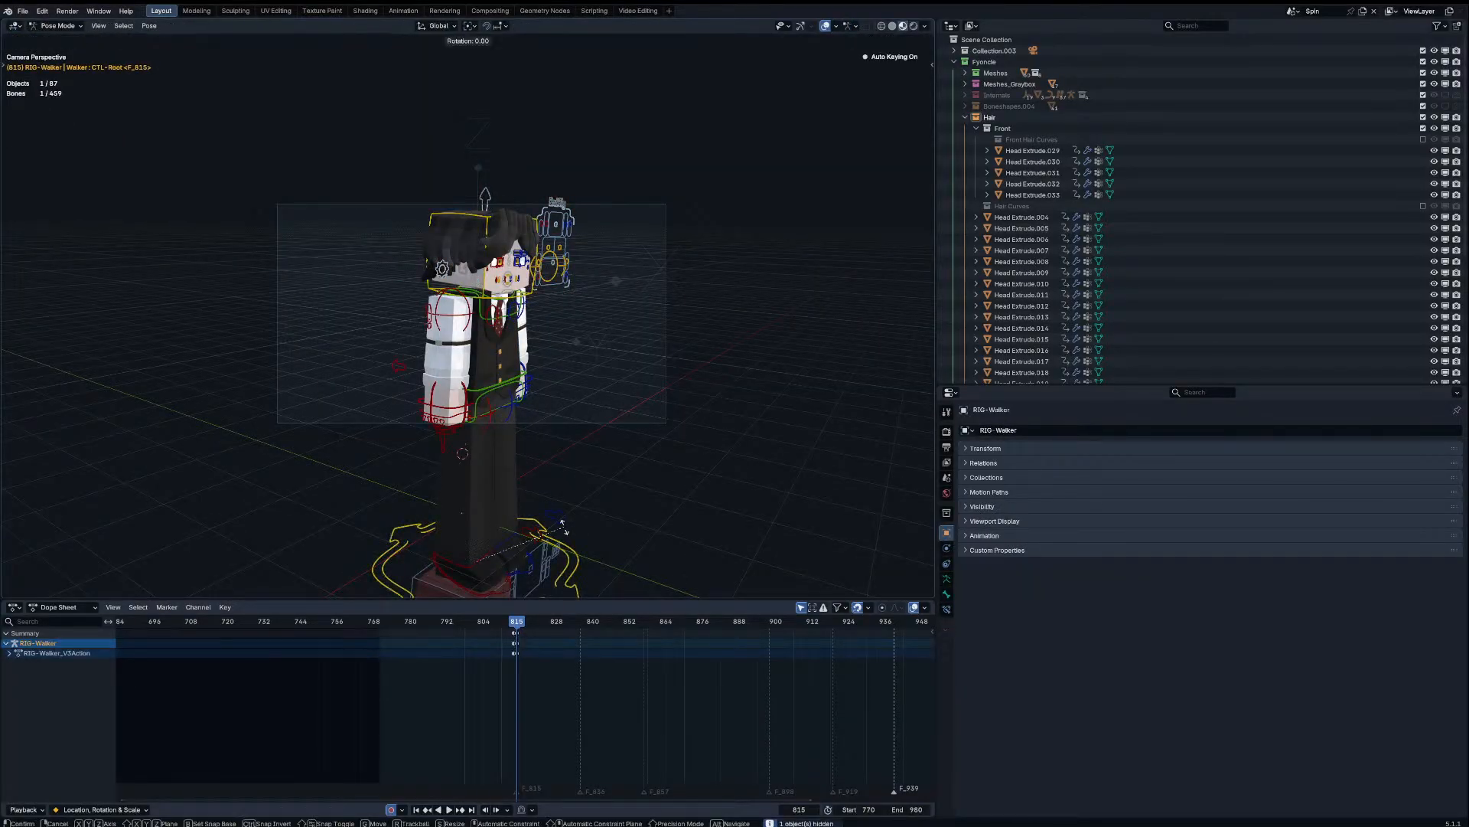
pyautogui.click(528, 553)
pyautogui.press('g')
pyautogui.click(482, 567)
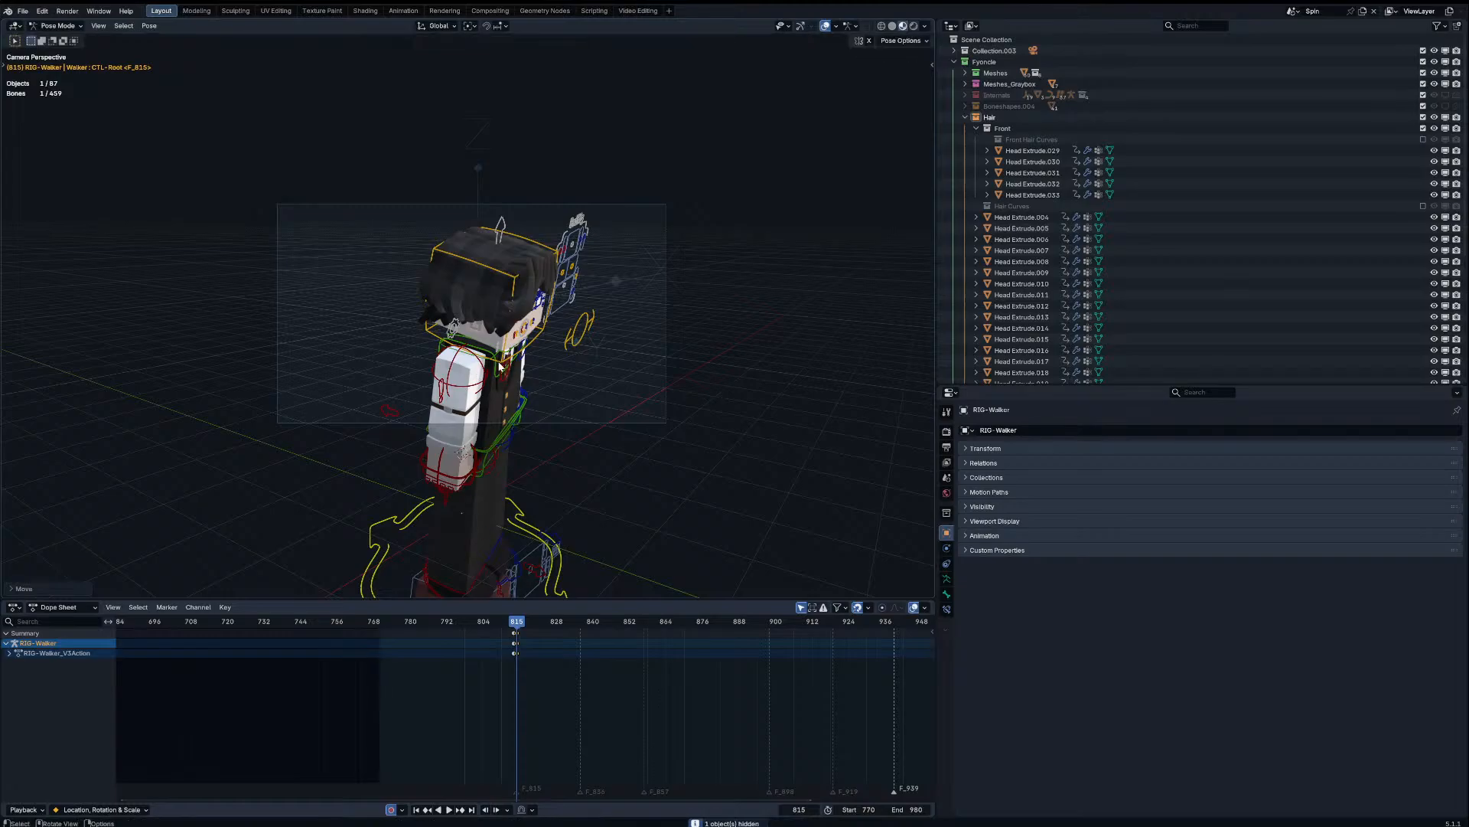
# Step: Rotate the Walker's head control freely and then around the view axis to suit the tilted body
pyautogui.click(500, 361)
pyautogui.press('r')
pyautogui.press('r')
pyautogui.click(324, 285)
pyautogui.press('r')
pyautogui.click(597, 354)
pyautogui.scroll(3, 502, 451)
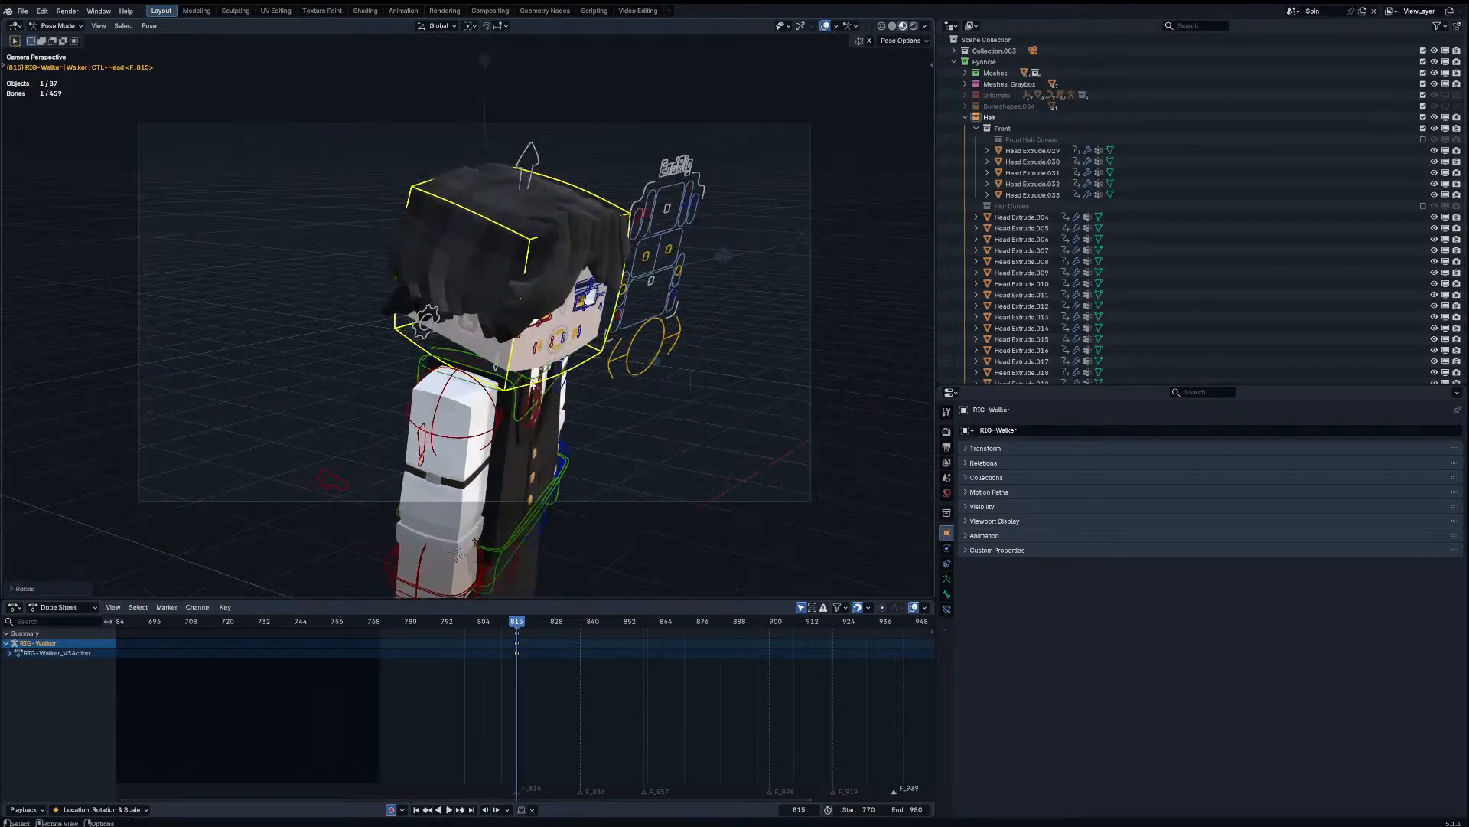
pyautogui.scroll(-1, 496, 465)
# Step: Adjust the Walker's right arm IK control to bend the elbow outward and bring the hand to the hip
pyautogui.click(476, 521)
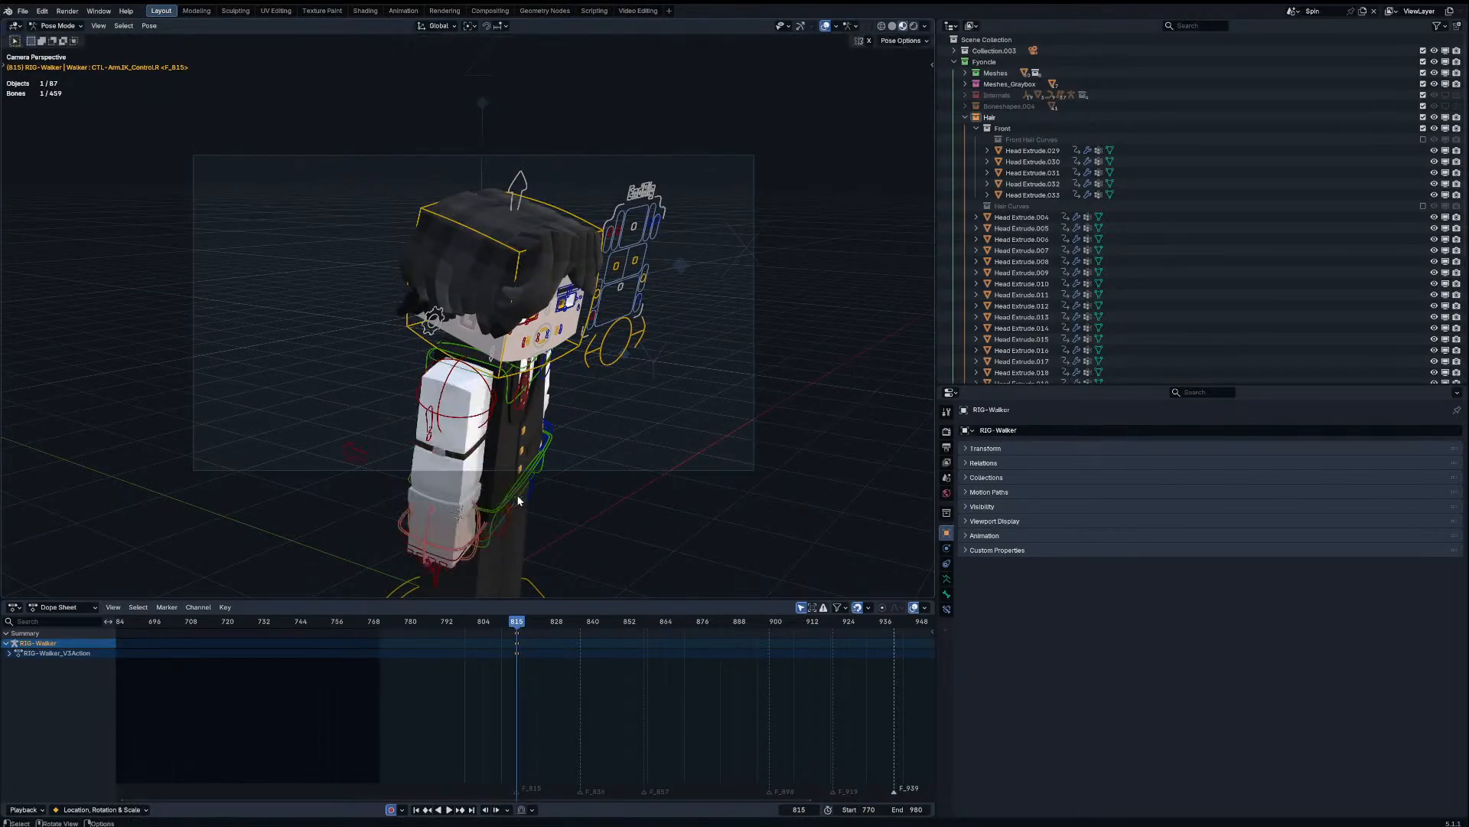
pyautogui.moveTo(476, 521); pyautogui.dragTo(537, 459, button='middle')
pyautogui.press('r')
pyautogui.press('r')
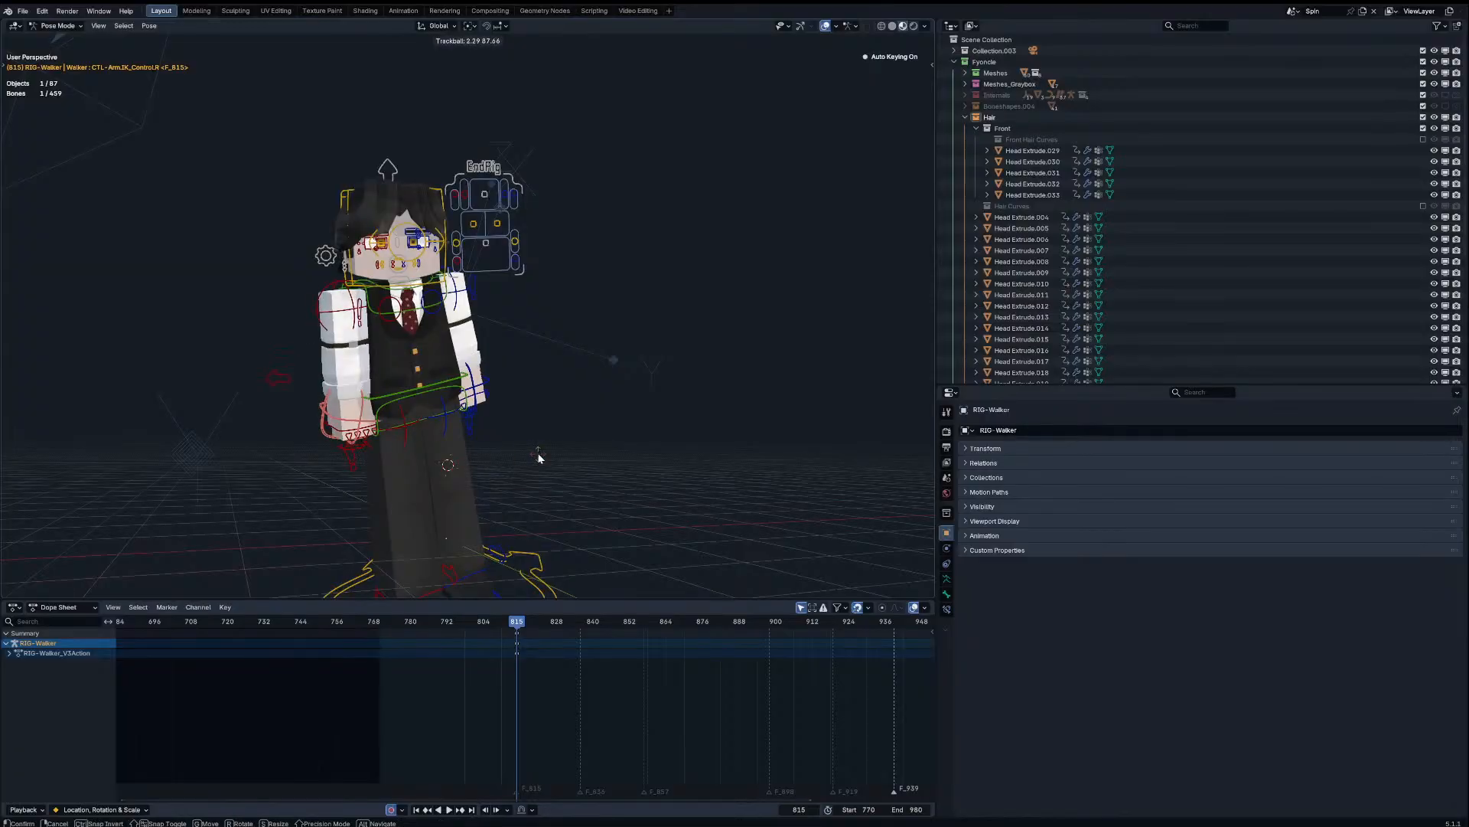
pyautogui.click(427, 277)
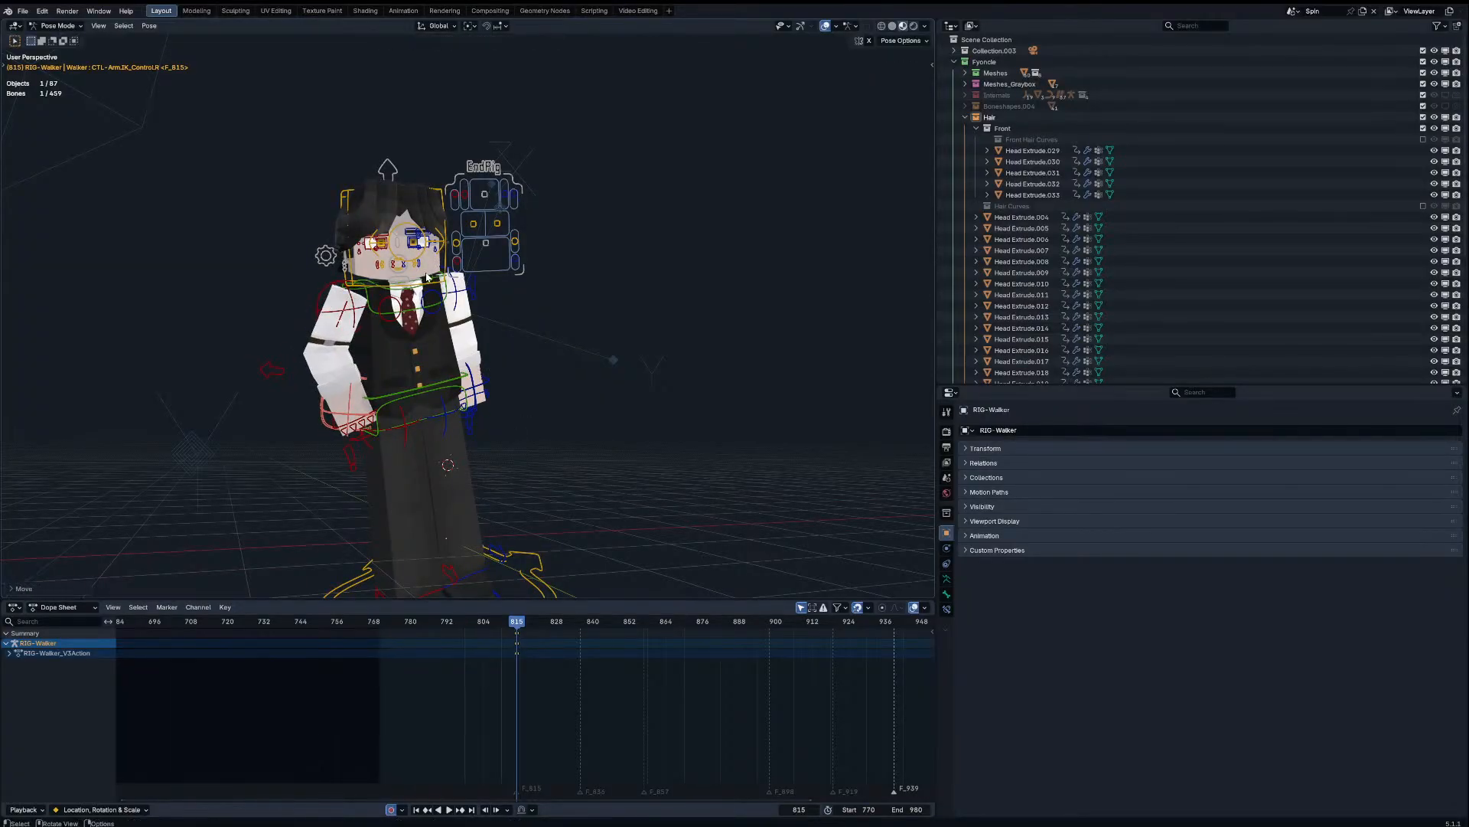
# Step: Rotate the Walker's chest control slightly to refine the upper-body pose
pyautogui.click(385, 299)
pyautogui.press('r')
pyautogui.press('r')
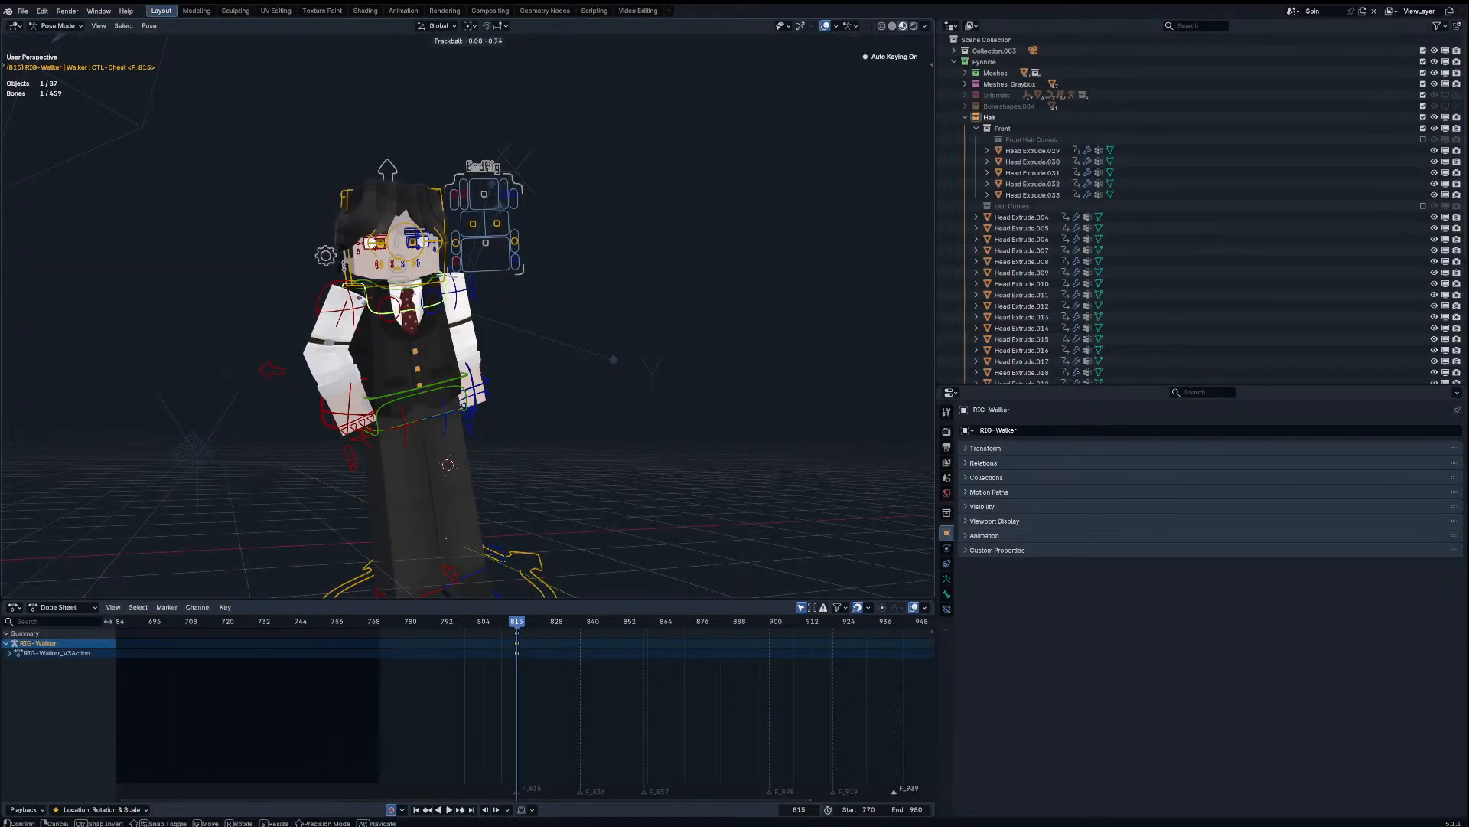
pyautogui.click(397, 289)
# Step: Refine the Walker's head rotation in camera view with two free rotations of the head control
pyautogui.click(397, 289)
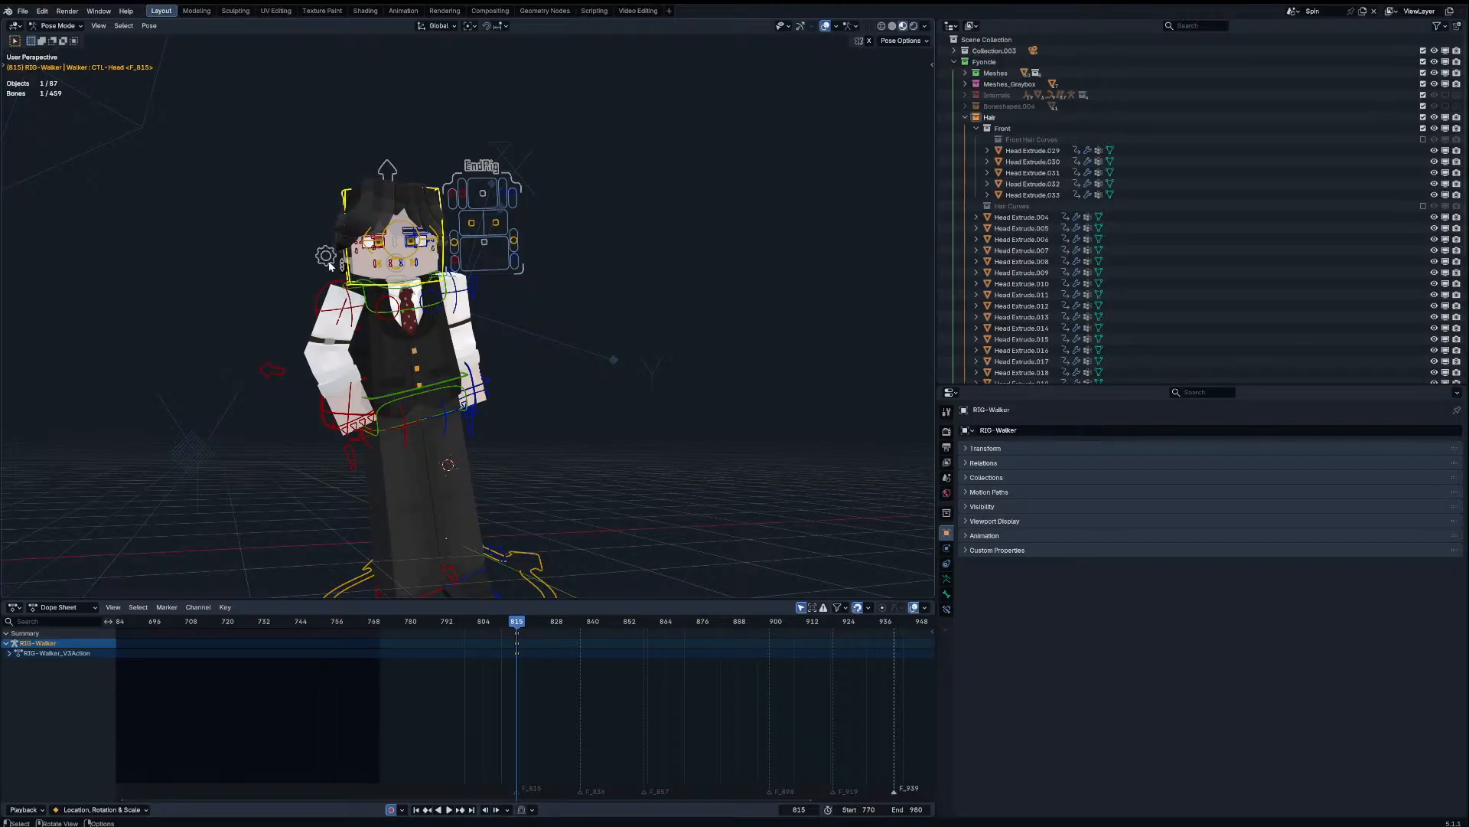
pyautogui.press('KP_0')
pyautogui.press('r')
pyautogui.press('r')
pyautogui.click(649, 342)
pyautogui.press('r')
pyautogui.press('r')
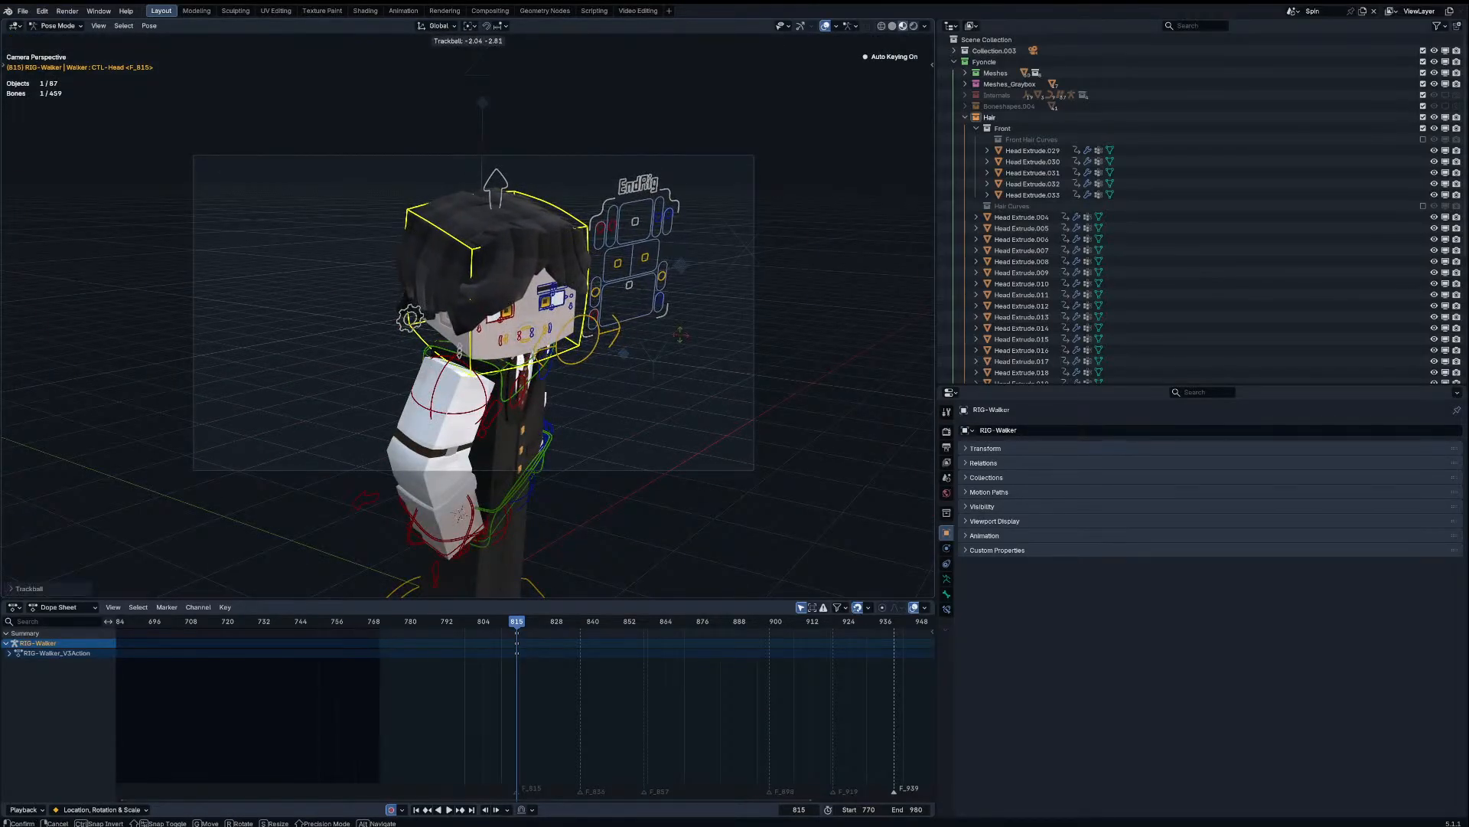
pyautogui.click(601, 331)
# Step: Move the Walker's main iris control to redirect the gaze, and adjust the mouth with the main mouth control
pyautogui.click(602, 331)
pyautogui.press('g')
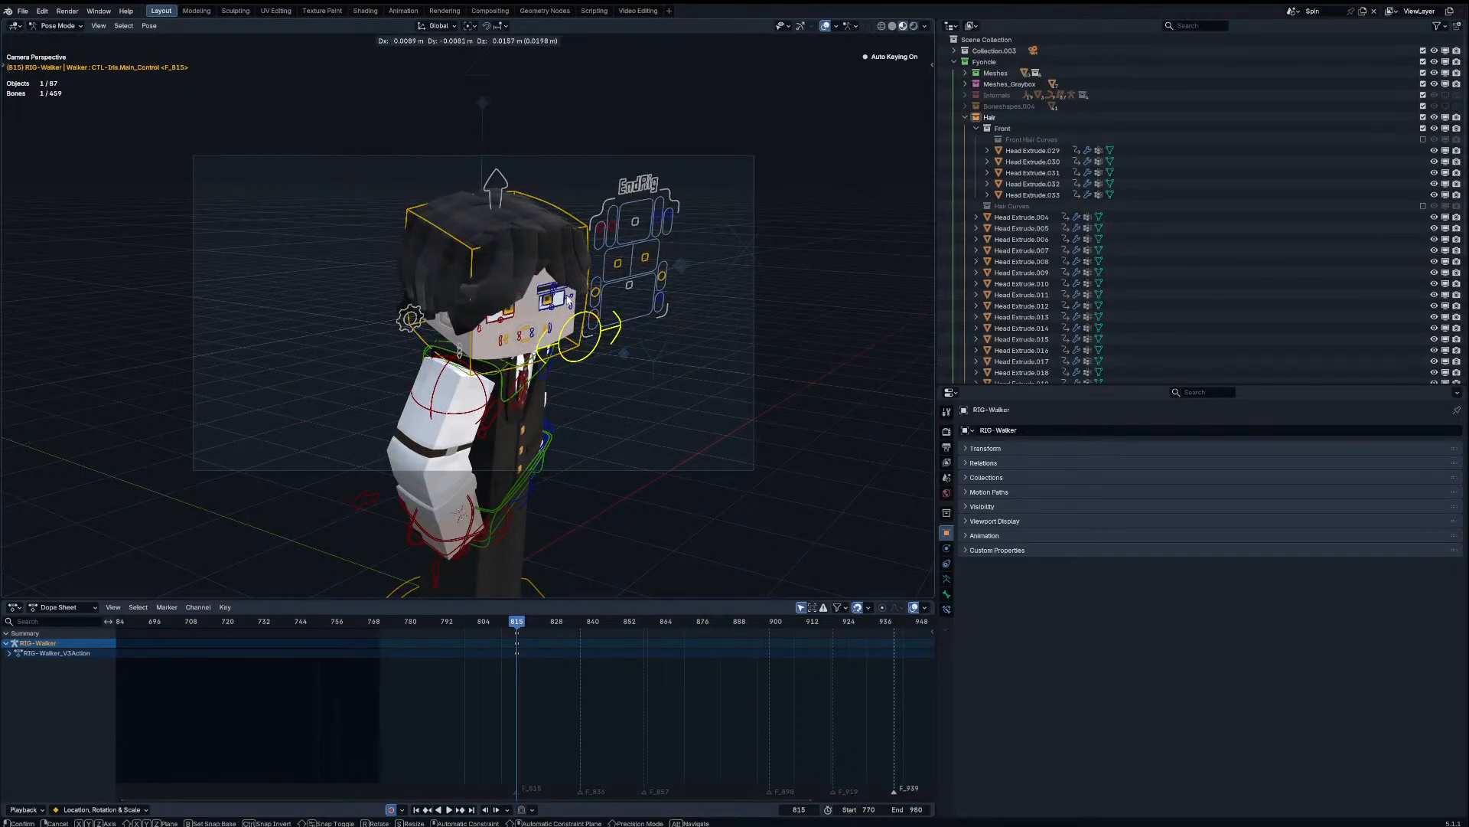
pyautogui.click(557, 299)
pyautogui.scroll(5, 612, 293)
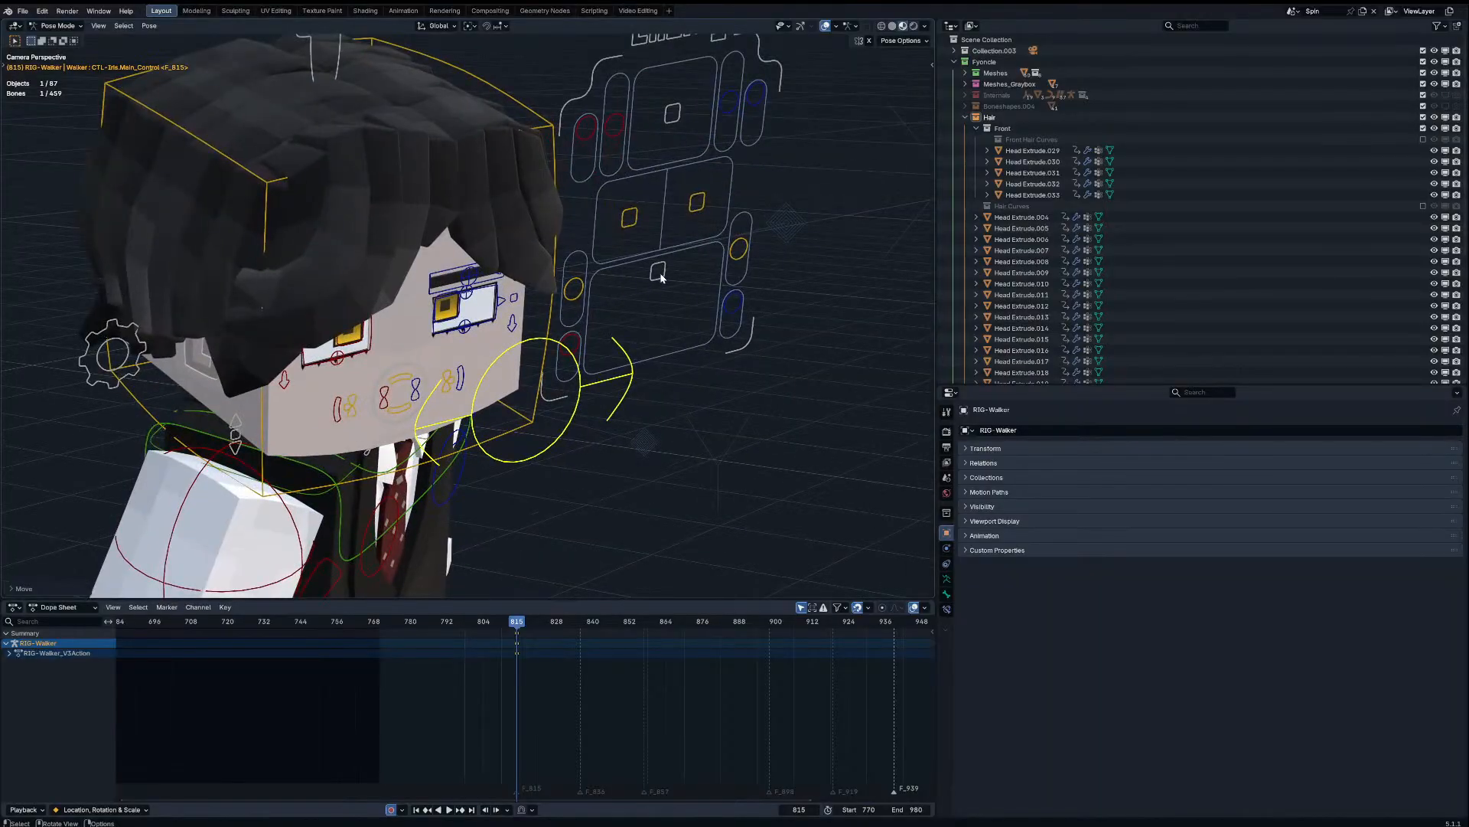
pyautogui.click(659, 277)
pyautogui.press('g')
pyautogui.click(678, 296)
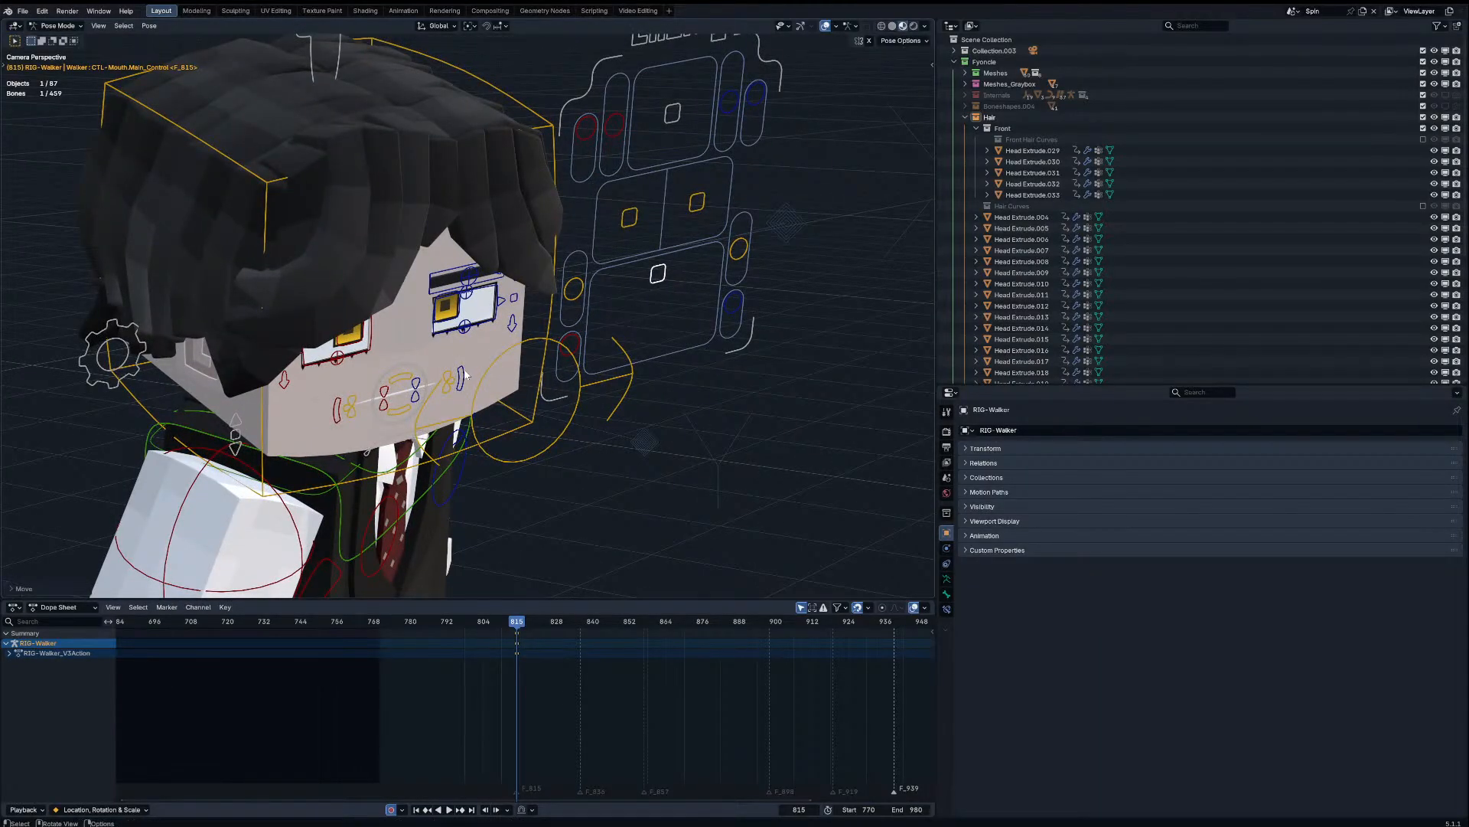
pyautogui.click(463, 375)
# Step: Rotate the Walker's left eyebrow root control and try moving the left upper eyelid control
pyautogui.click(430, 296)
pyautogui.press('r')
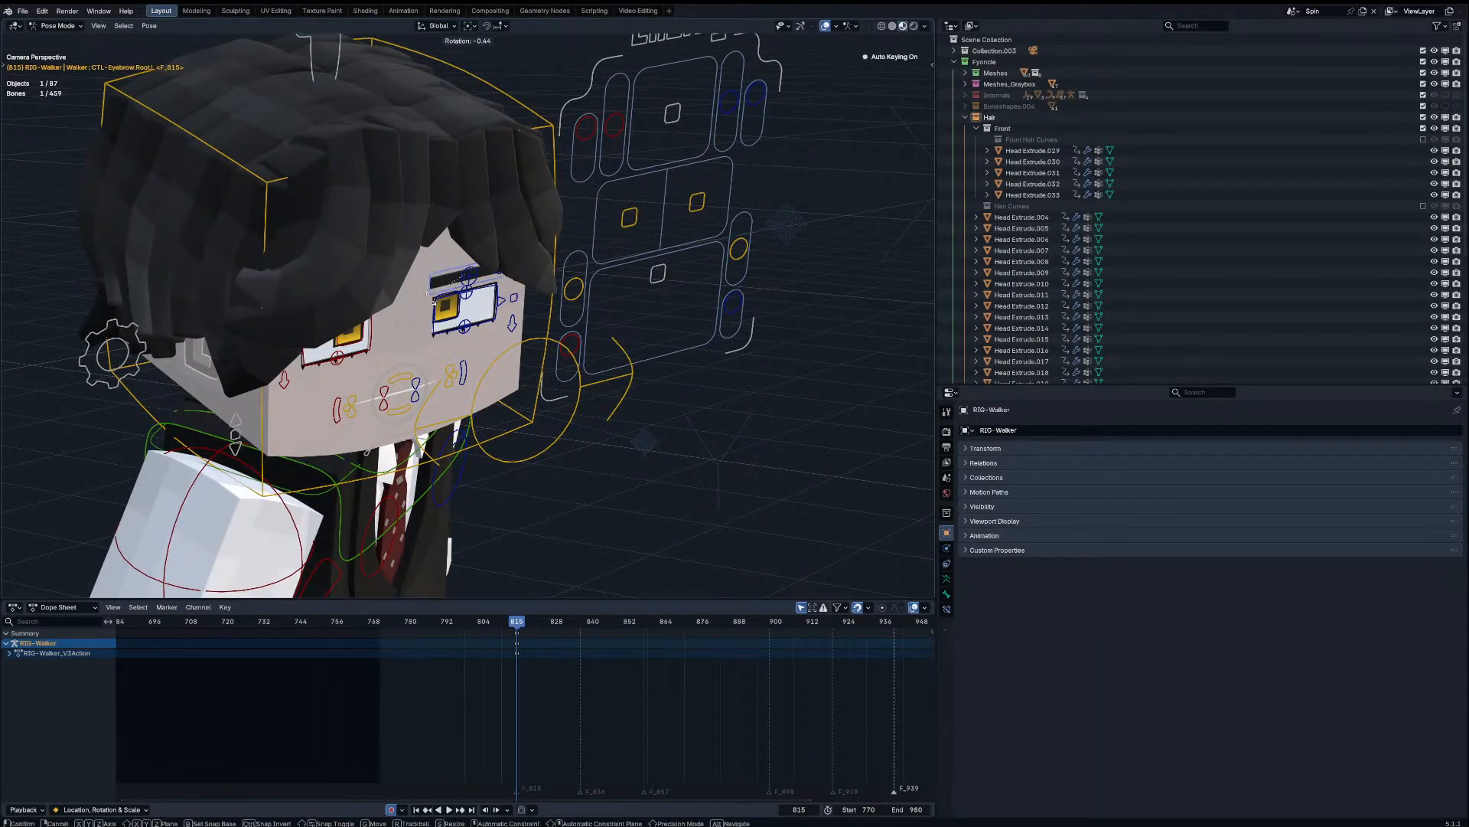
pyautogui.click(453, 339)
pyautogui.click(466, 294)
pyautogui.press('g')
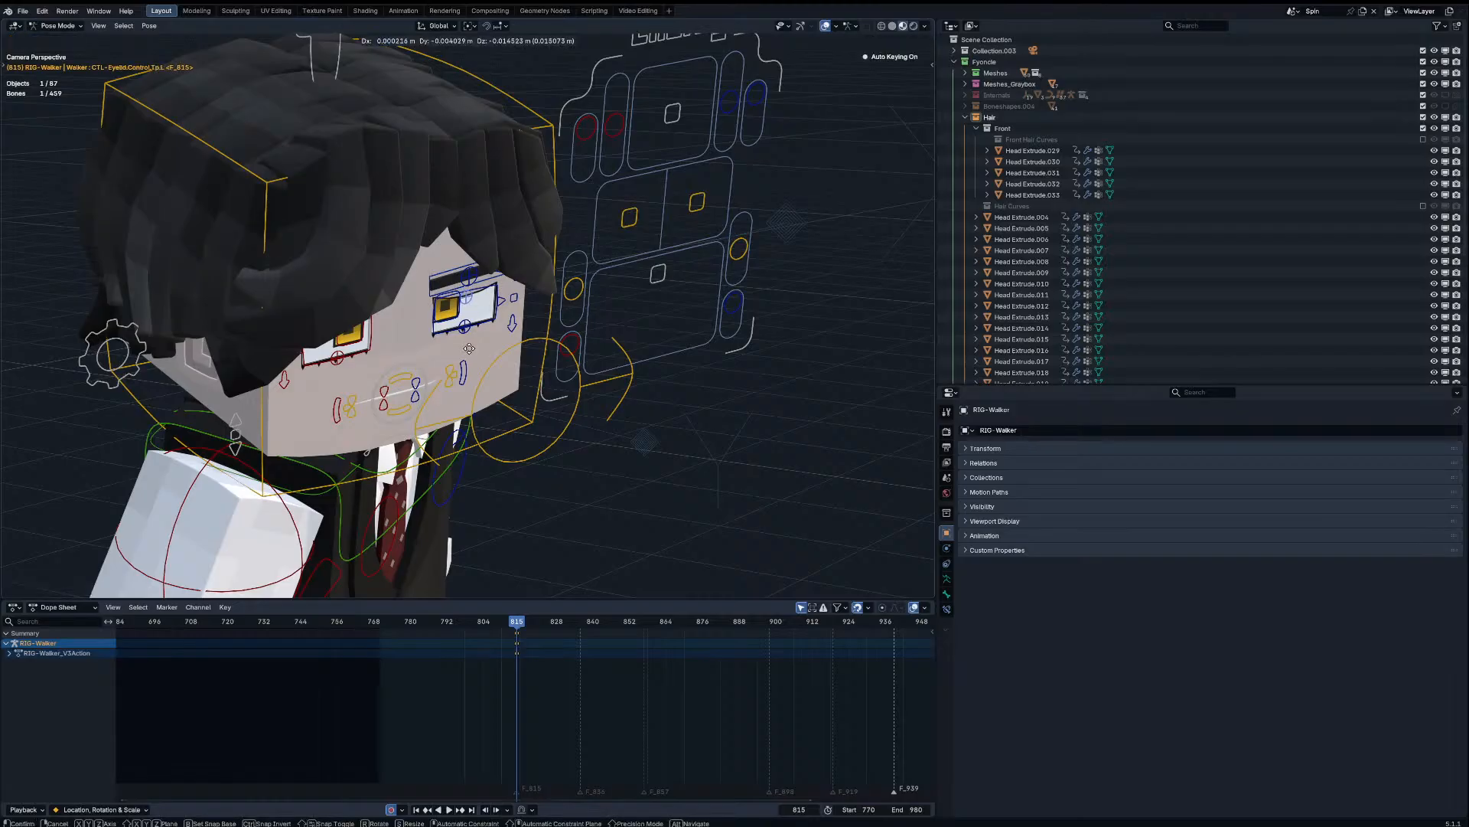
pyautogui.click(442, 318)
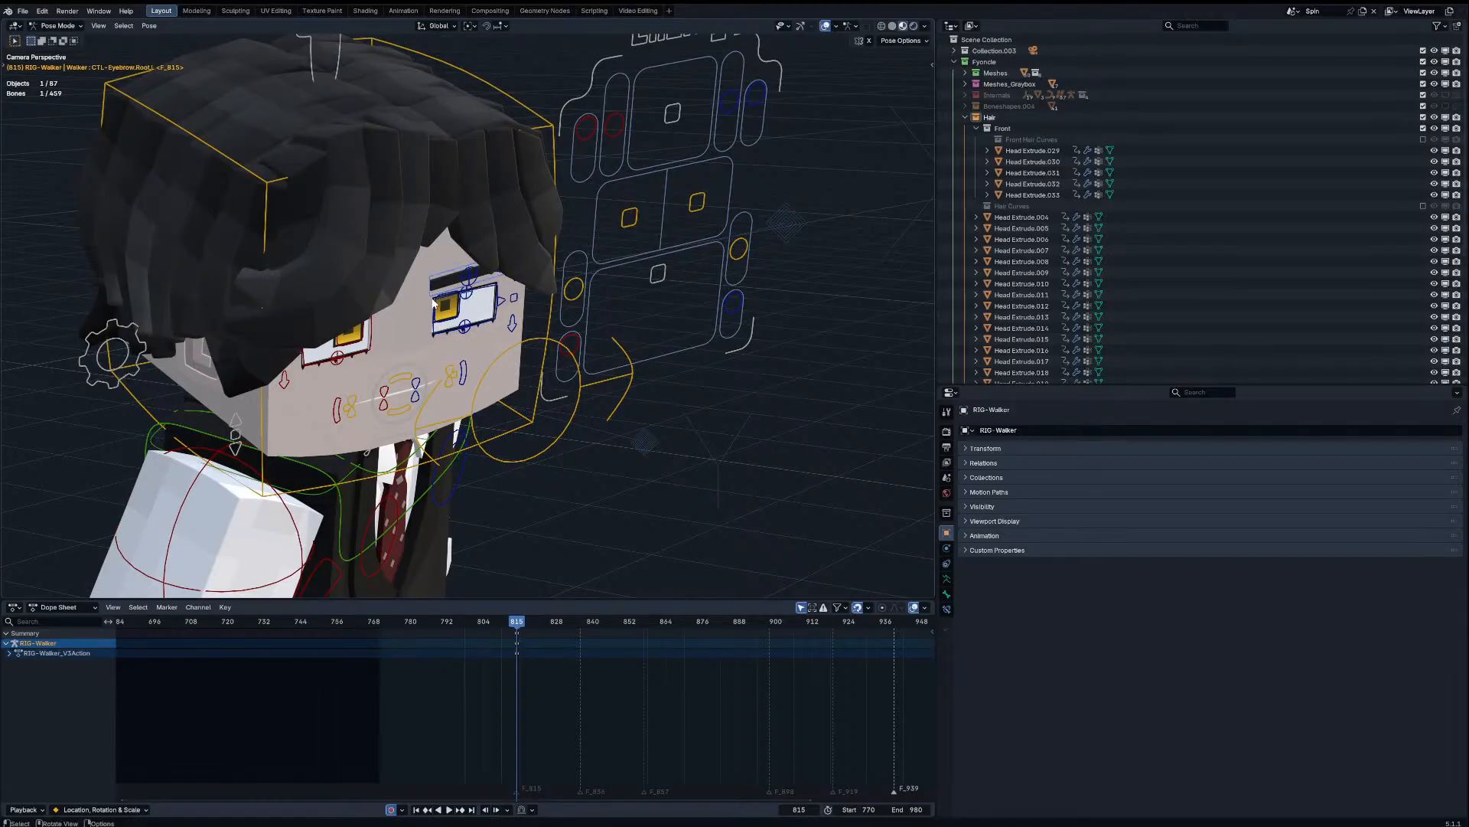
# Step: Try rotating the Walker's left eye root control, and move the left upper eyelid control
pyautogui.click(442, 306)
pyautogui.press('r')
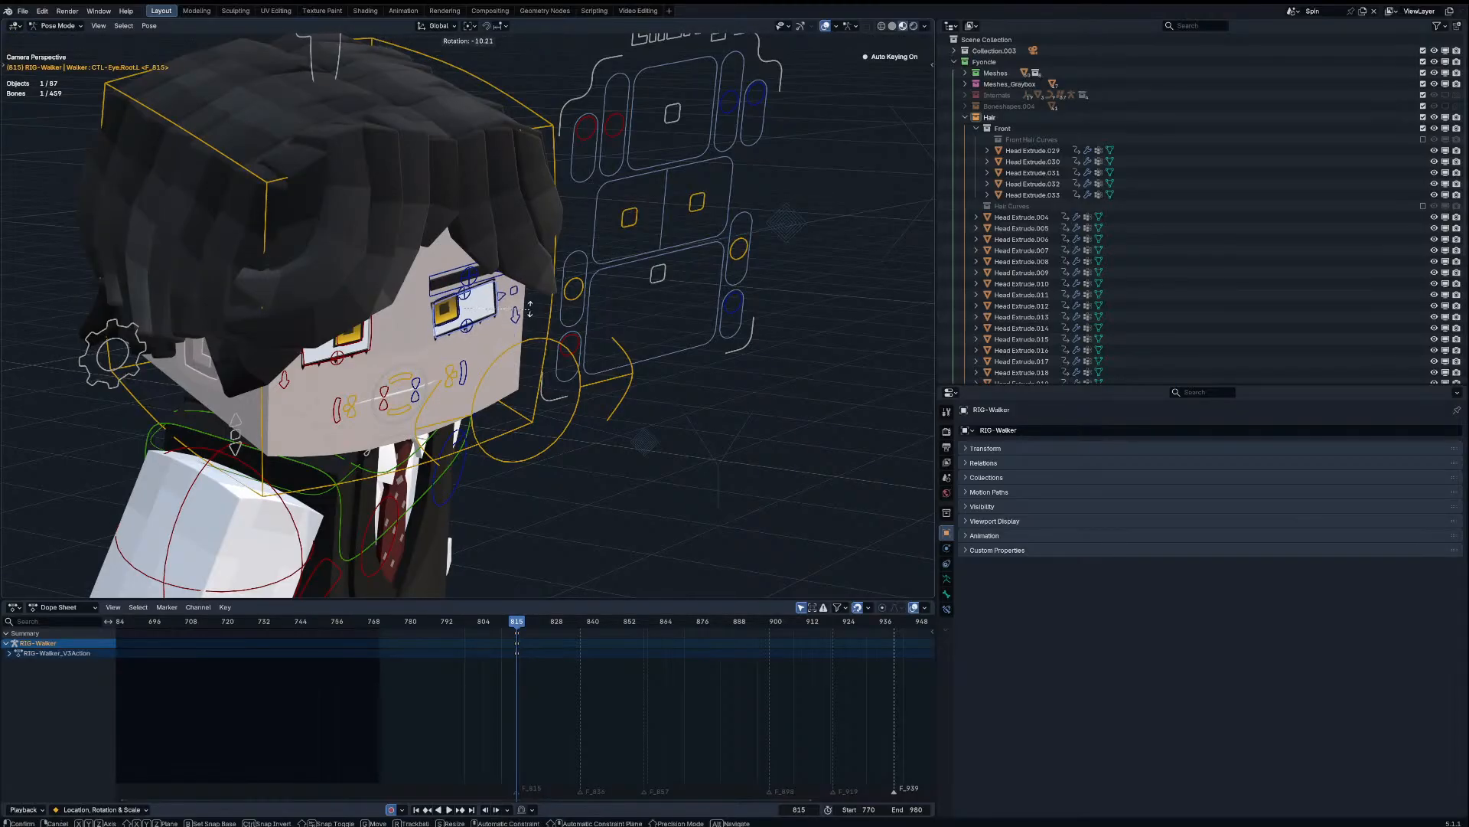
pyautogui.click(529, 308)
pyautogui.click(444, 306)
pyautogui.press('g')
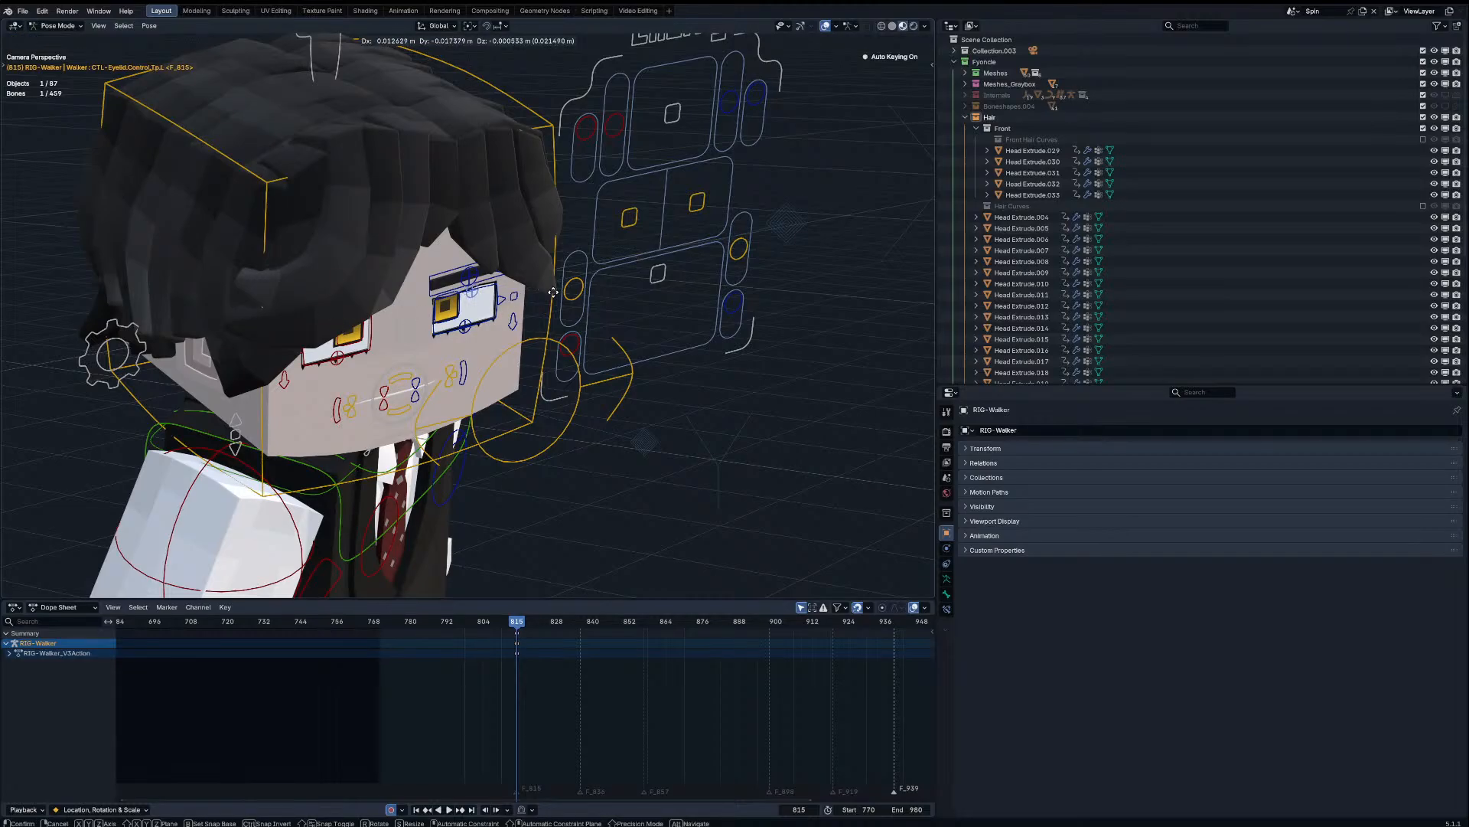
pyautogui.click(552, 291)
# Step: Move the Walker's left eyebrow control to adjust the brow over the eye
pyautogui.click(471, 280)
pyautogui.press('g')
pyautogui.click(451, 303)
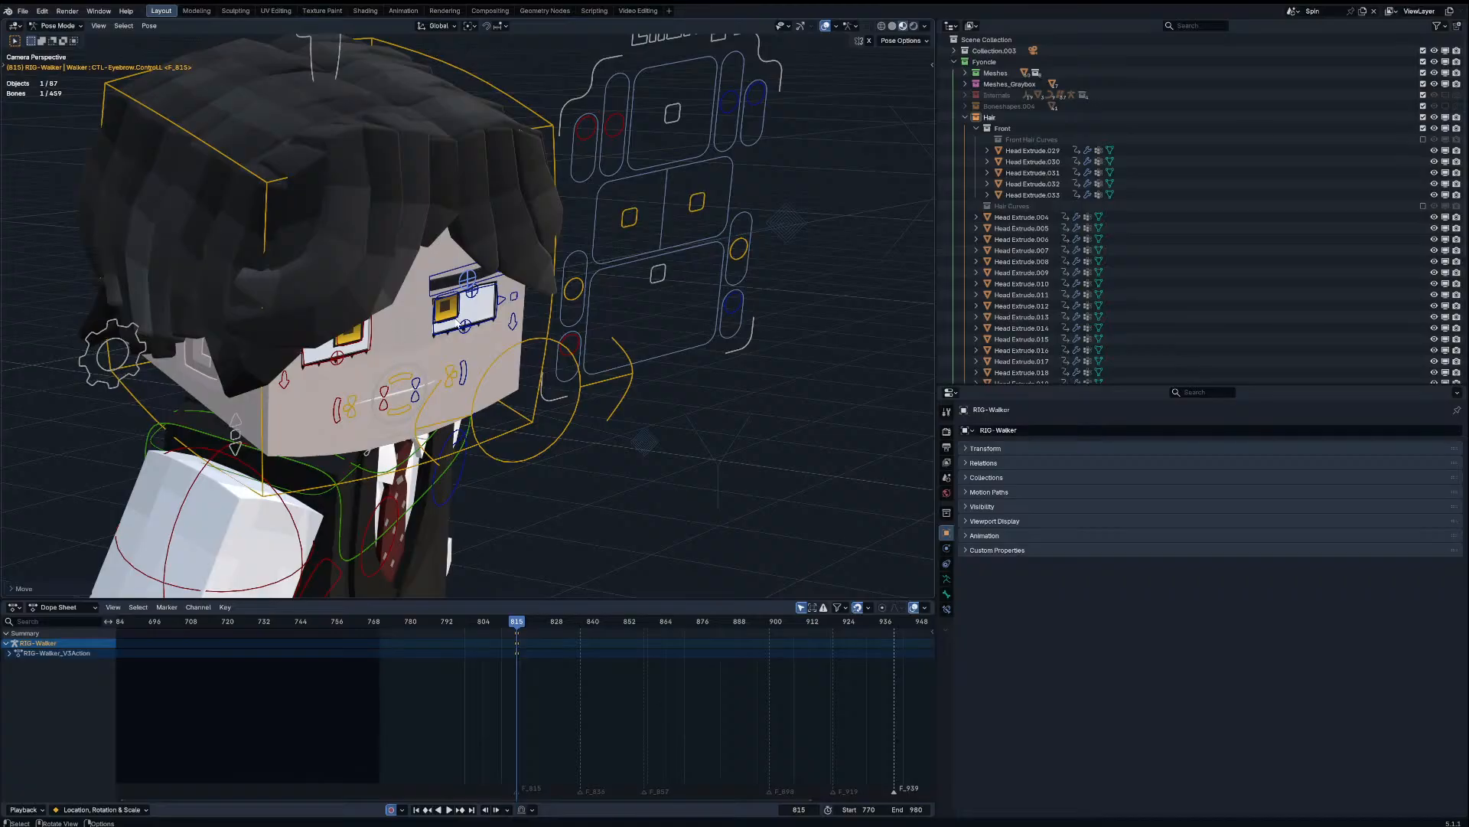
# Step: Lower the Walker's left upper eyelid by moving its root control along Z, and adjust the eyelid control
pyautogui.click(515, 279)
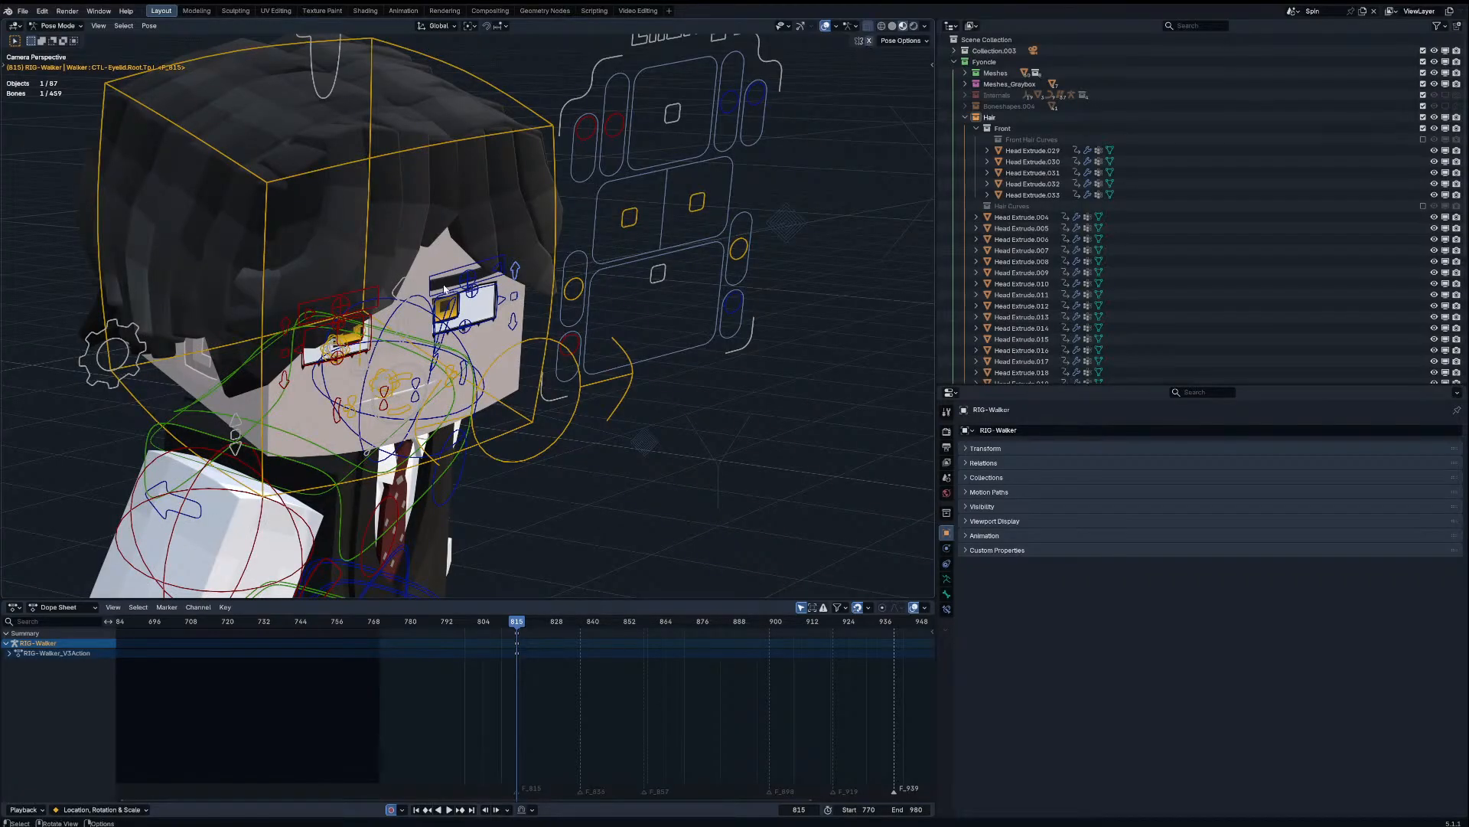
pyautogui.press('g')
pyautogui.click(450, 334)
pyautogui.hotkey('alt', 'z')
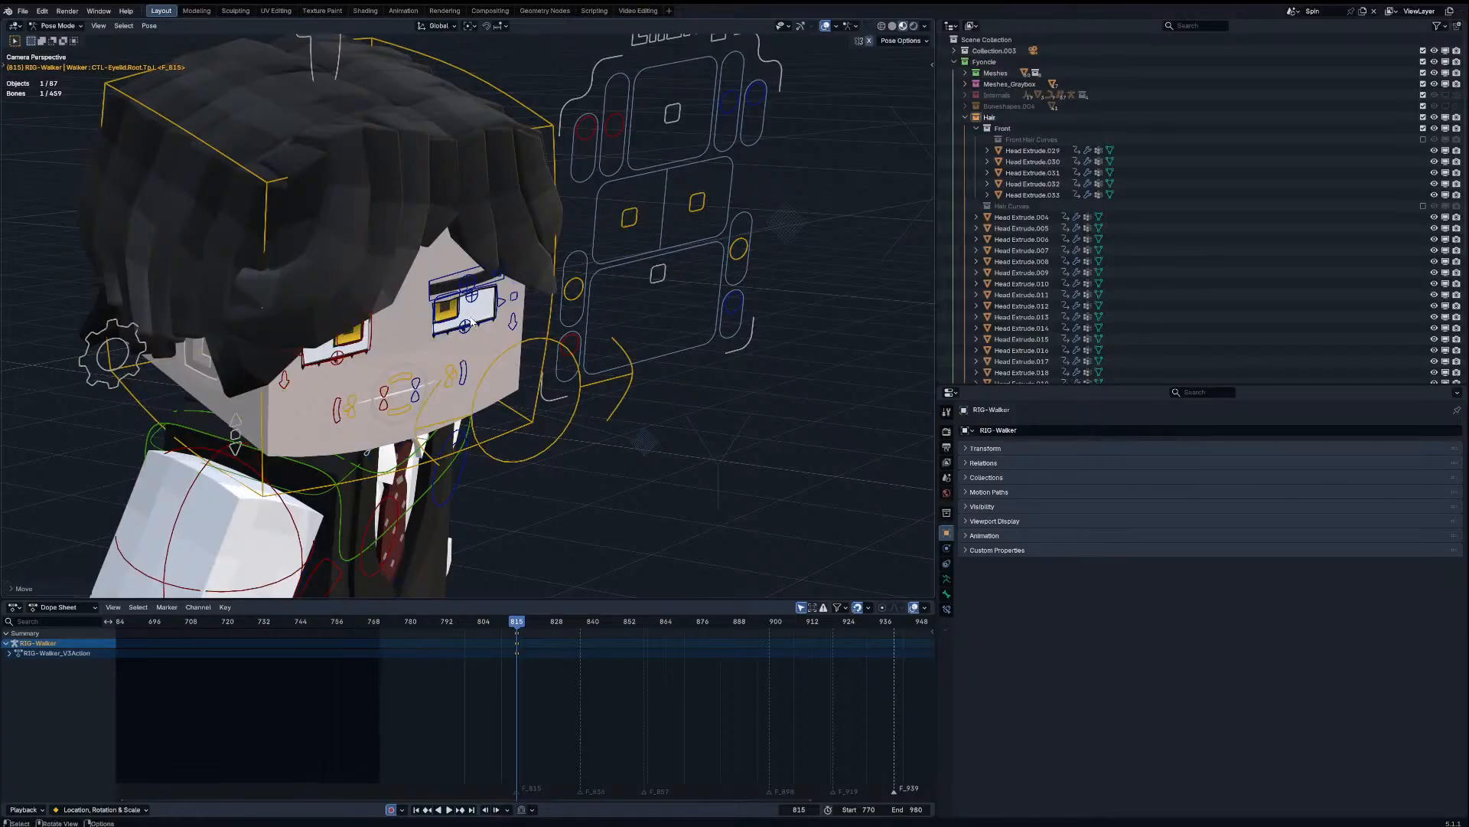
pyautogui.press('g')
pyautogui.press('z')
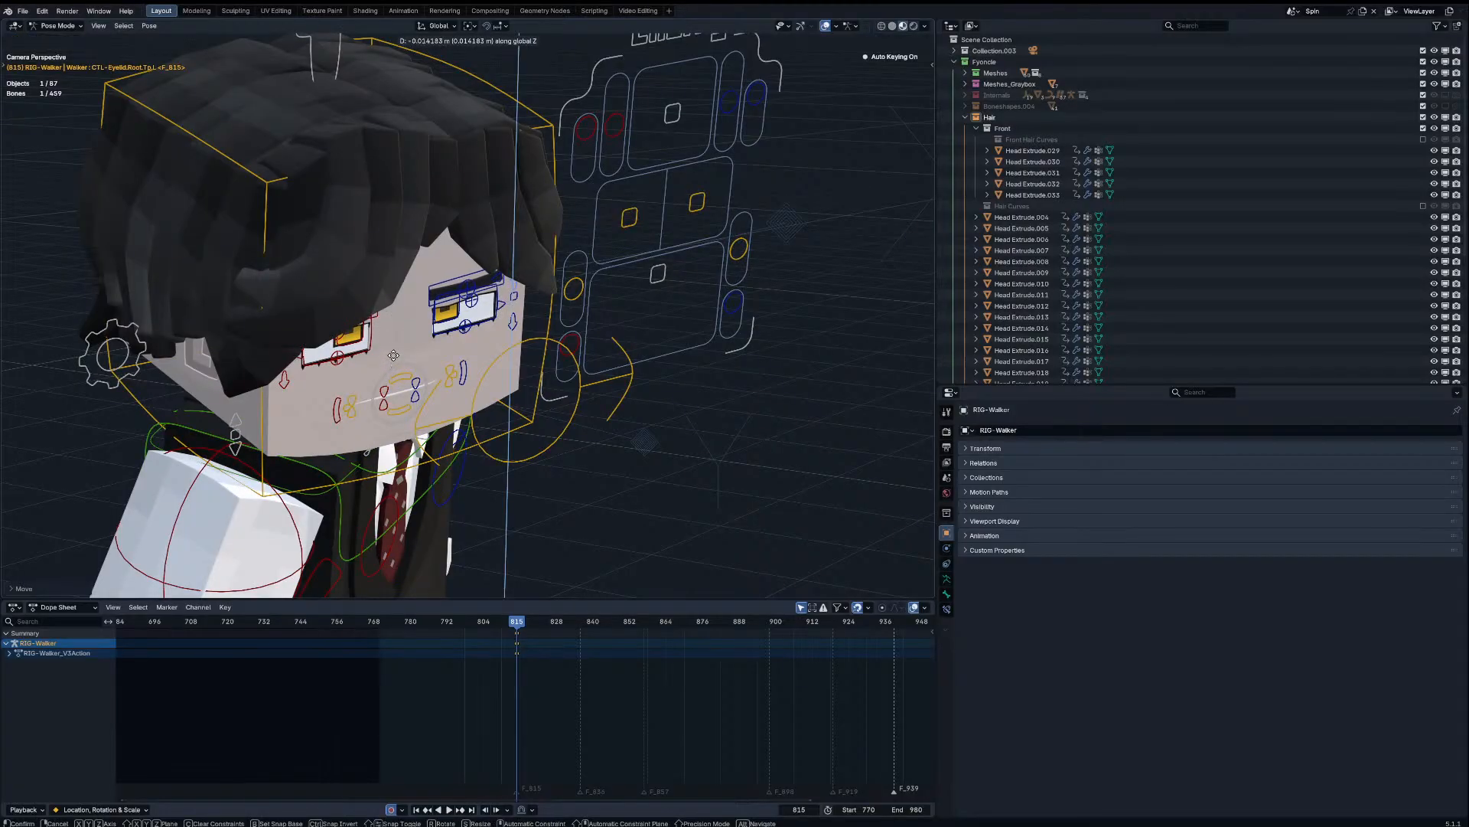
pyautogui.click(470, 308)
pyautogui.press('g')
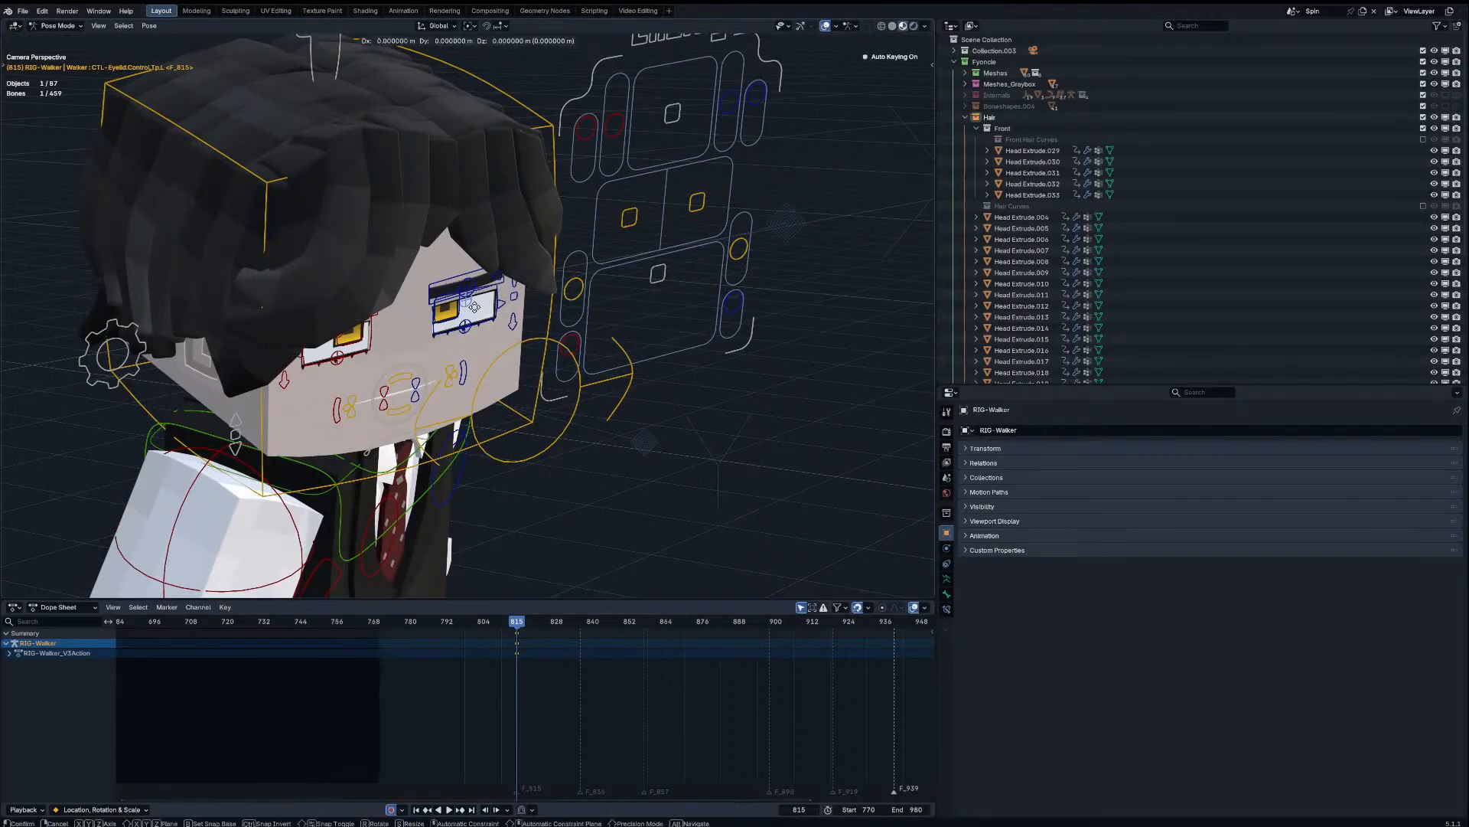
pyautogui.click(433, 328)
# Step: Move the Walker's main eye root control slightly down
pyautogui.click(406, 322)
pyautogui.press('g')
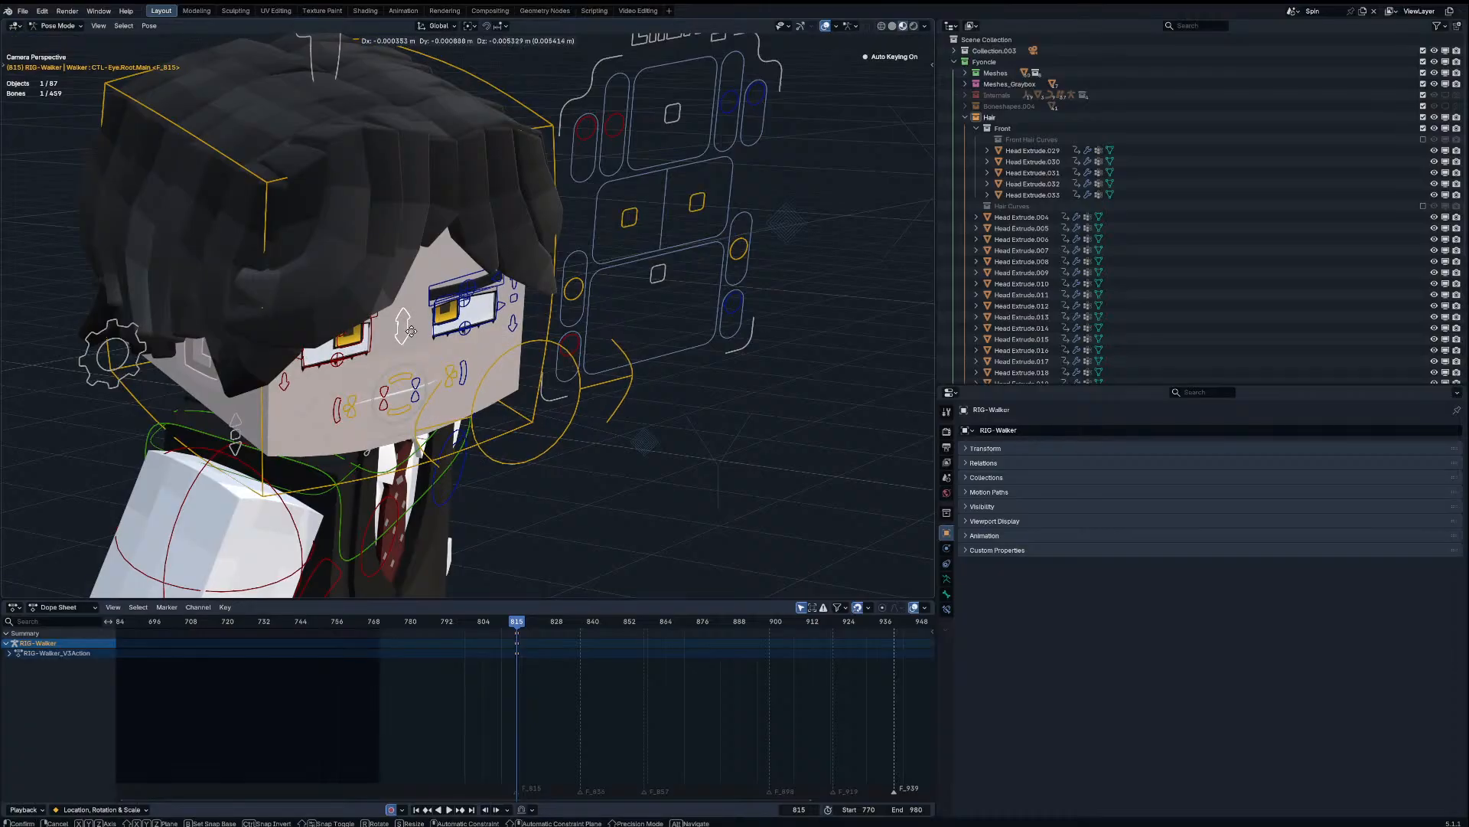
pyautogui.click(411, 331)
# Step: Reposition the Walker's mouth root control on the face and rotate it slightly
pyautogui.click(426, 381)
pyautogui.press('g')
pyautogui.click(428, 382)
pyautogui.press('r')
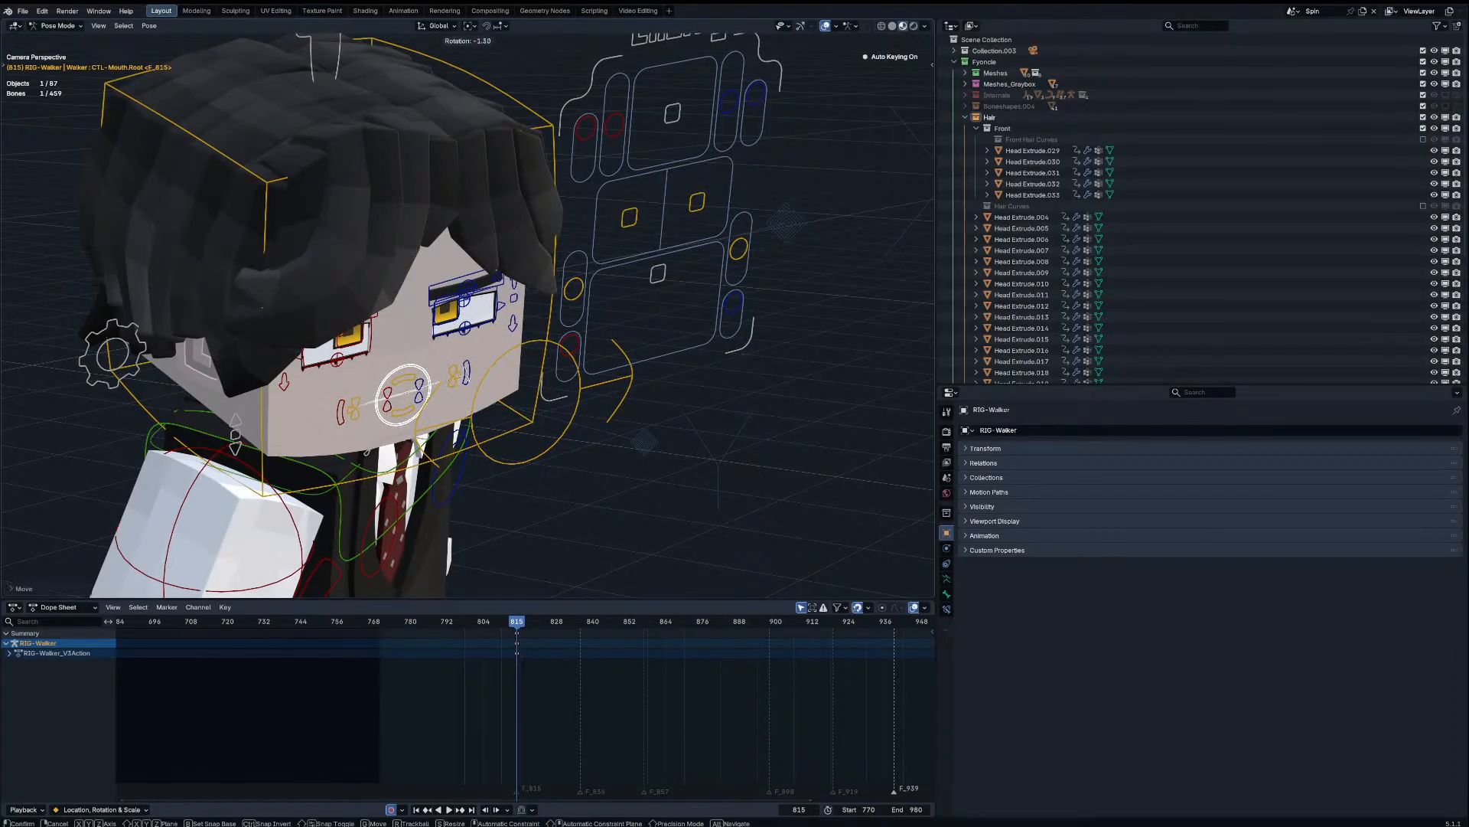
pyautogui.click(429, 382)
pyautogui.press('g')
pyautogui.click(430, 385)
# Step: Adjust the Walker's lip shape by moving the lower and upper middle mouth controls
pyautogui.click(408, 414)
pyautogui.press('g')
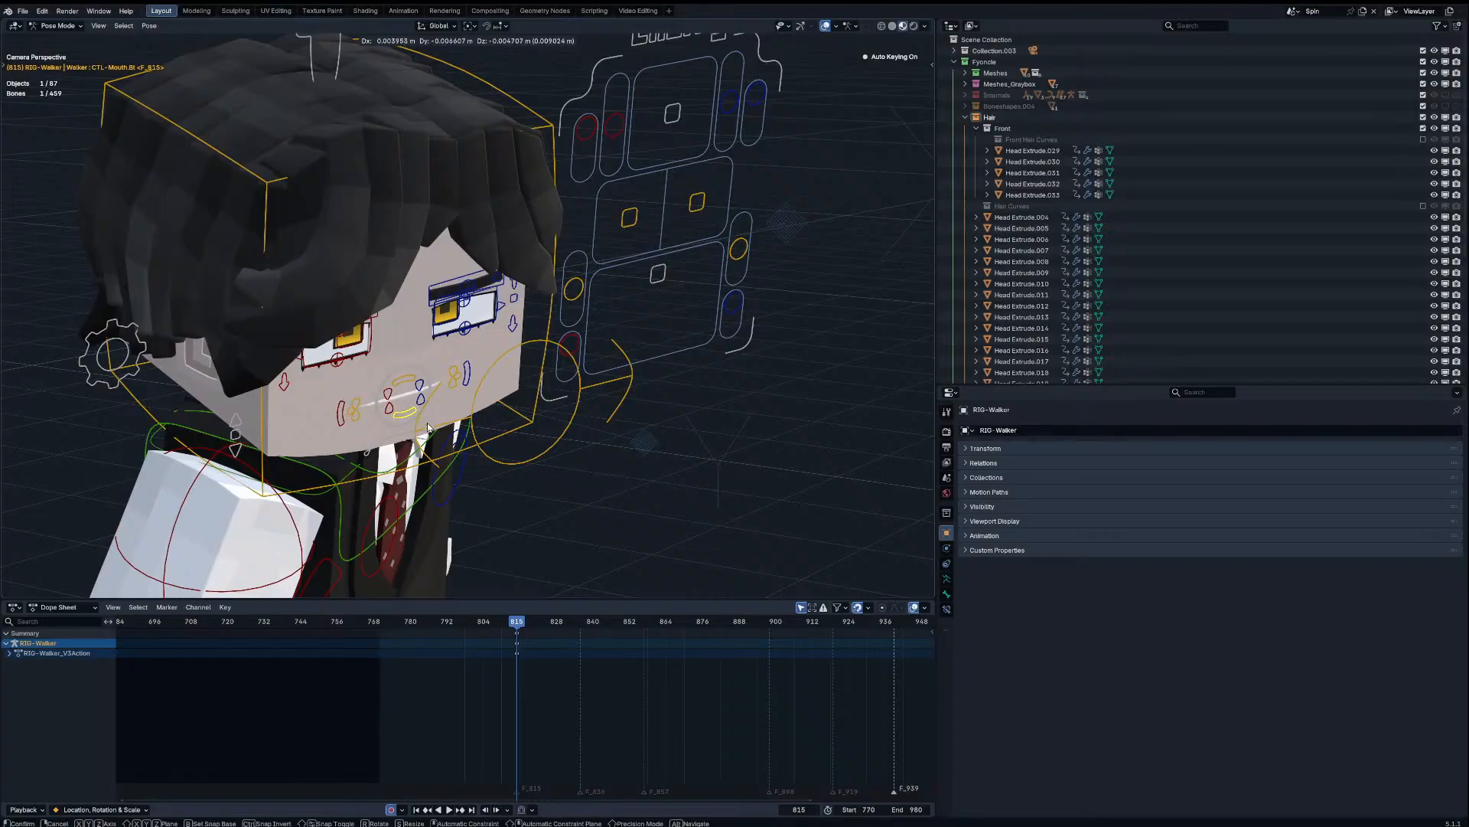
pyautogui.click(428, 426)
pyautogui.click(406, 382)
pyautogui.press('g')
pyautogui.click(415, 415)
pyautogui.press('g')
pyautogui.click(424, 422)
# Step: Adjust the Walker's right and left mouth corner controls
pyautogui.click(343, 405)
pyautogui.press('g')
pyautogui.click(344, 408)
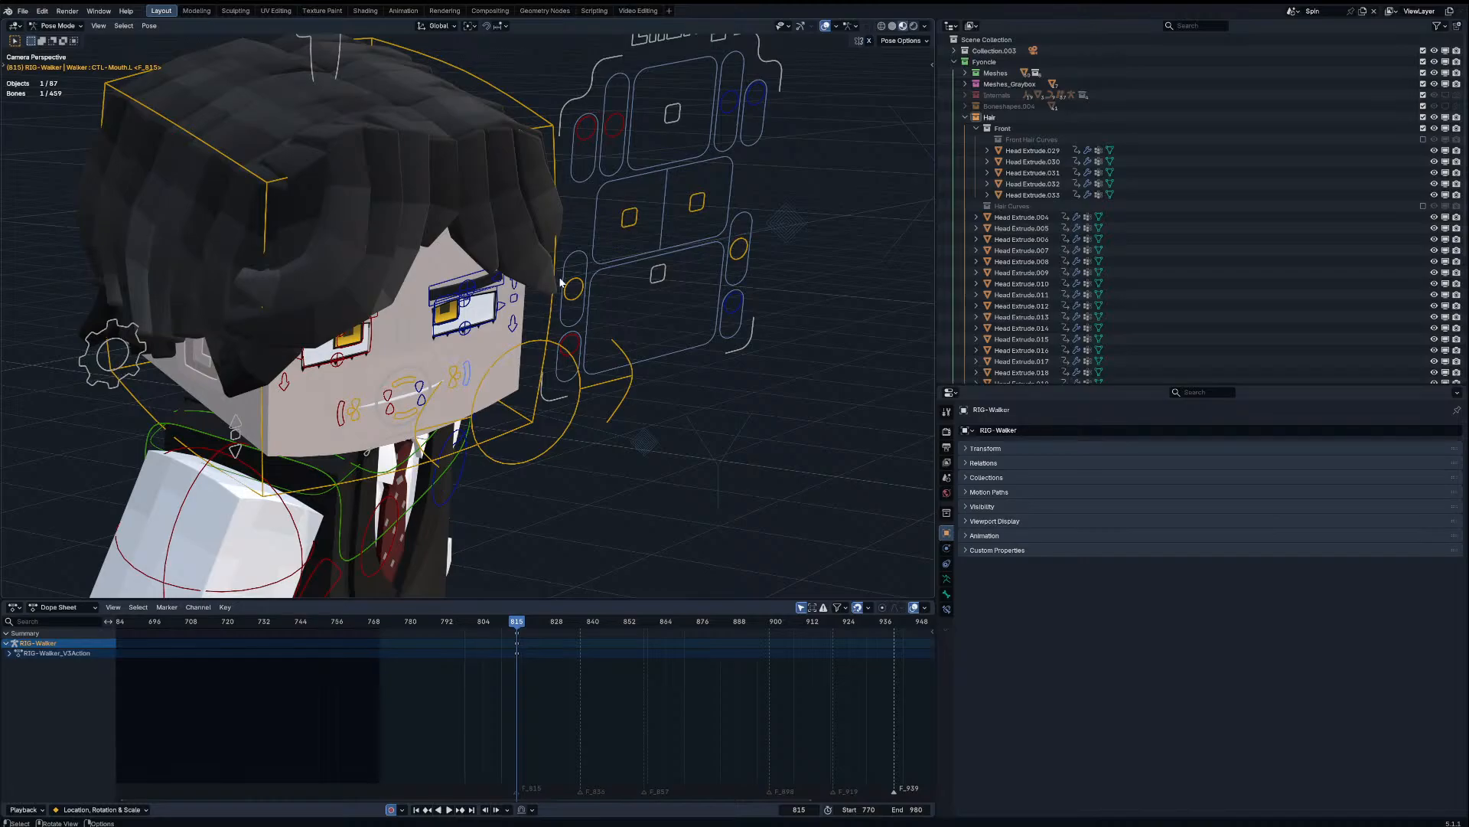
pyautogui.scroll(2, 618, 451)
pyautogui.press('g')
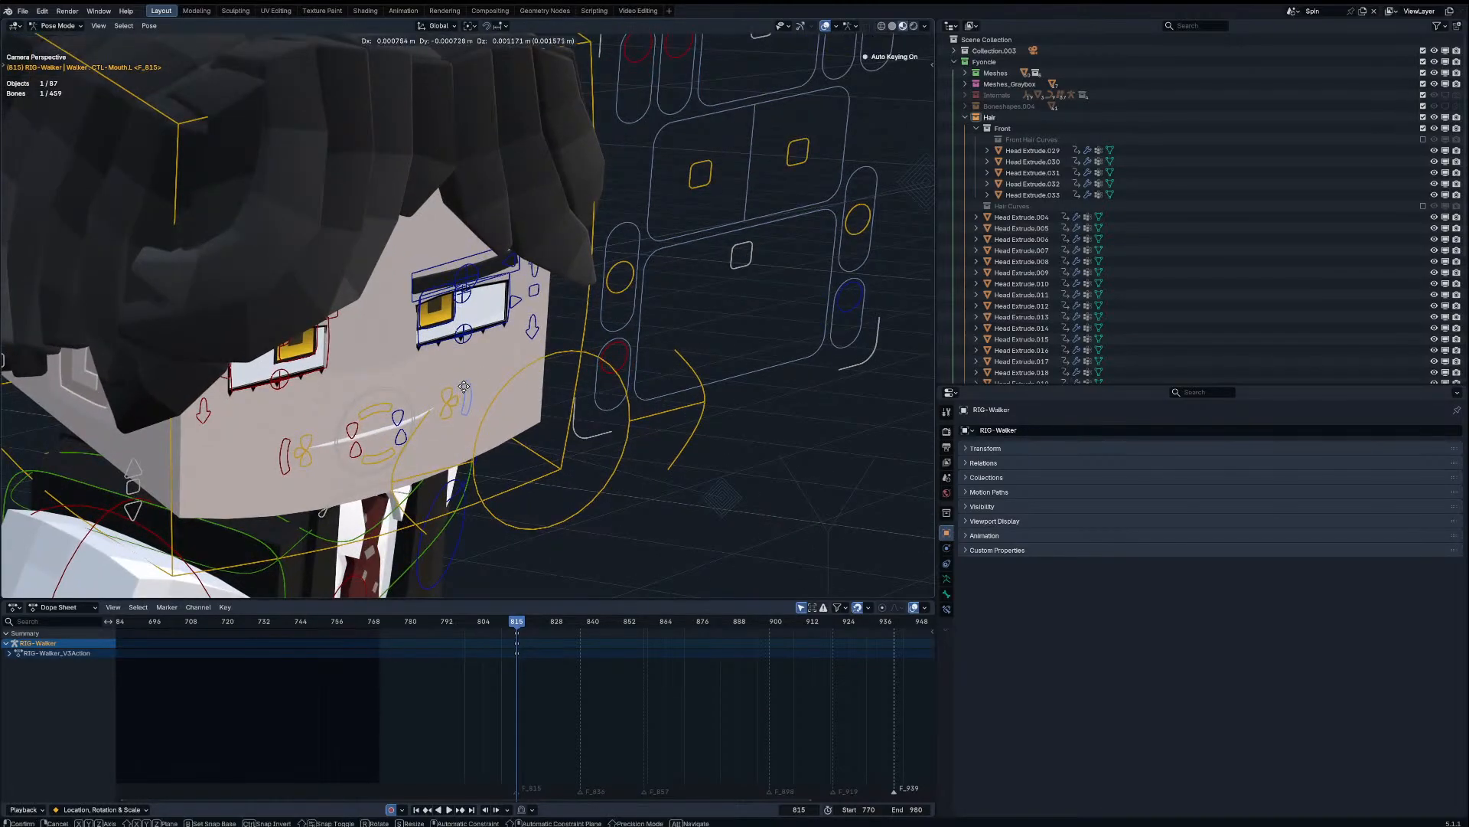
pyautogui.click(441, 388)
pyautogui.press('g')
pyautogui.click(440, 359)
# Step: Move the Walker's left upper lip control slightly up
pyautogui.click(397, 406)
pyautogui.press('g')
pyautogui.click(399, 397)
# Step: Rotate the Walker's chest control freely by a small amount in camera view
pyautogui.scroll(-6, 447, 401)
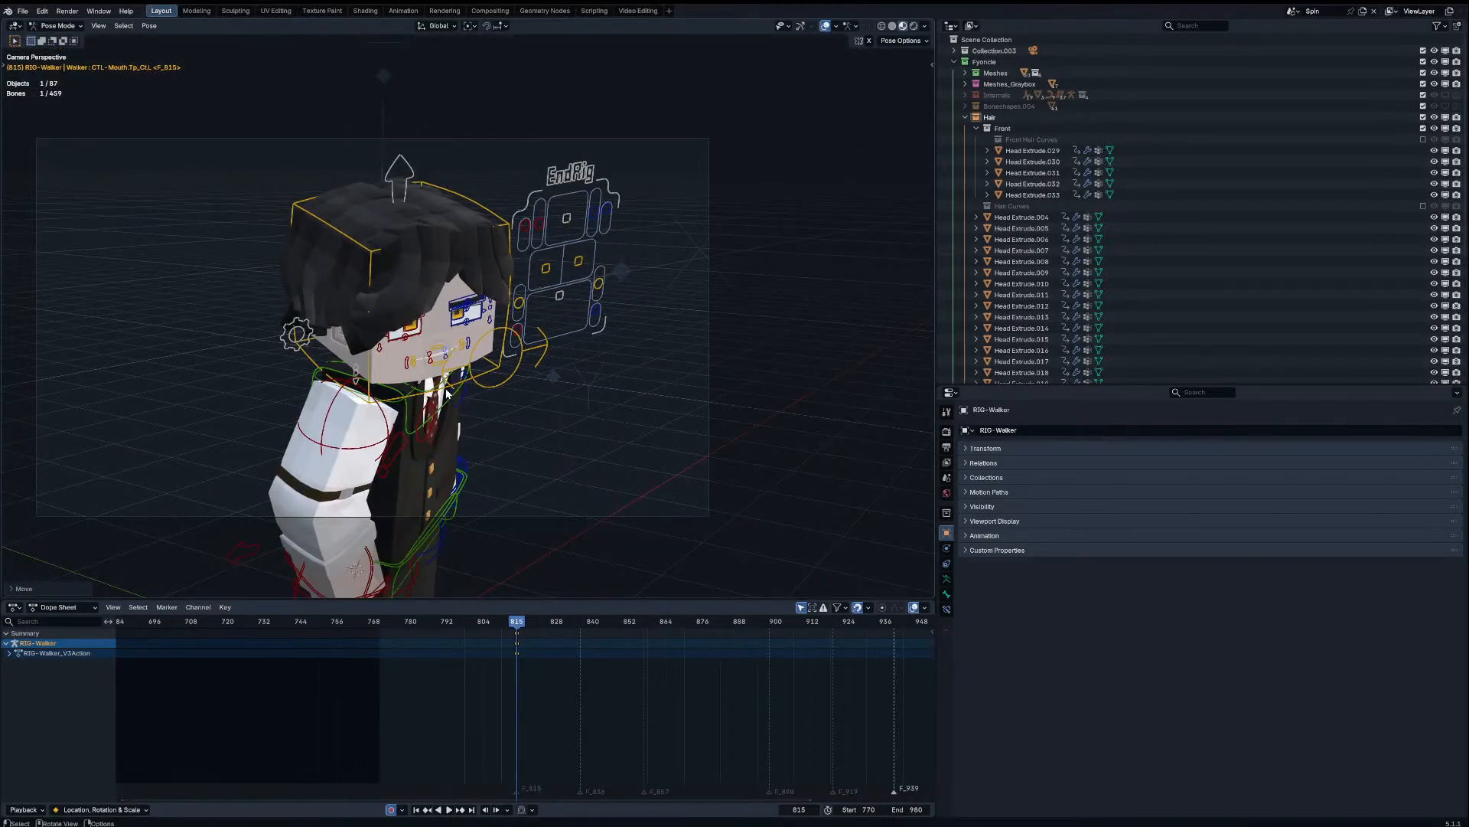
pyautogui.click(447, 391)
pyautogui.press('r')
pyautogui.press('r')
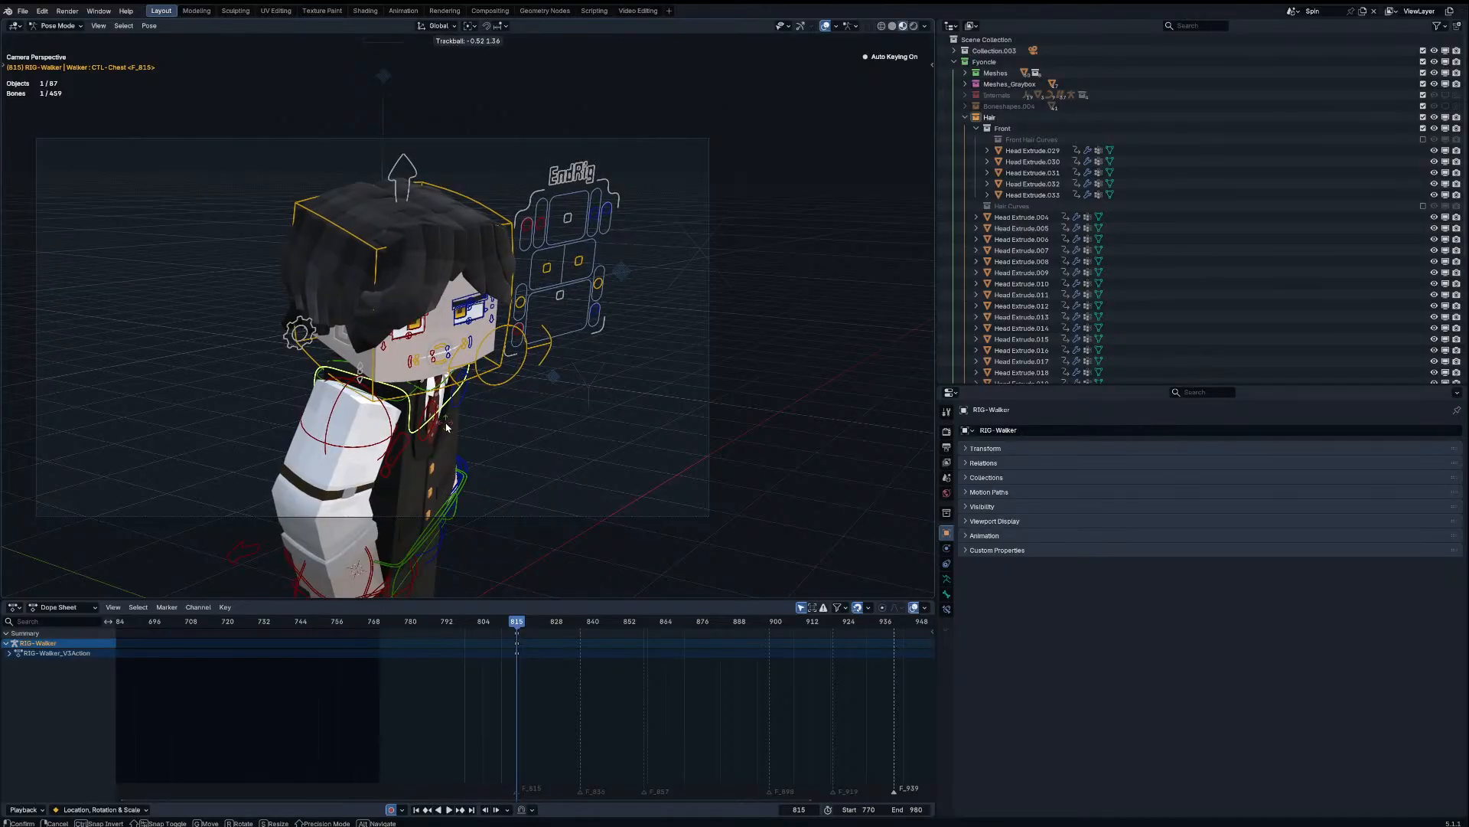
pyautogui.click(446, 426)
# Step: Move the Walker's left leg IK control to reposition the foot, and rotate it in camera view
pyautogui.keyDown('shift'); pyautogui.scroll(-1, 522, 481); pyautogui.keyUp('shift')
pyautogui.moveTo(522, 480); pyautogui.dragTo(387, 468, button='middle')
pyautogui.scroll(-3, 492, 452)
pyautogui.click(494, 475)
pyautogui.press('g')
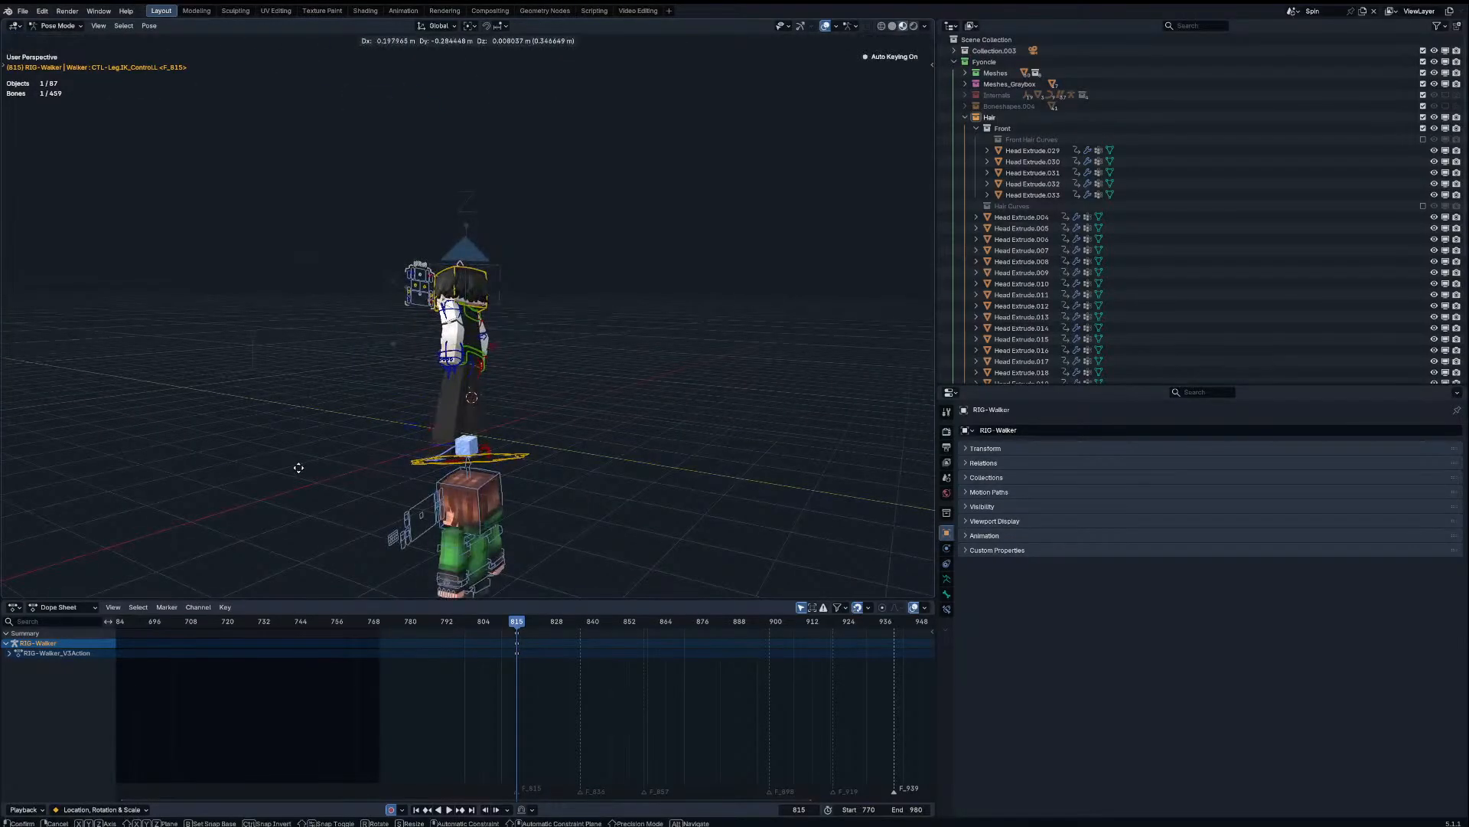
pyautogui.click(550, 420)
pyautogui.press('KP_0')
pyautogui.press('r')
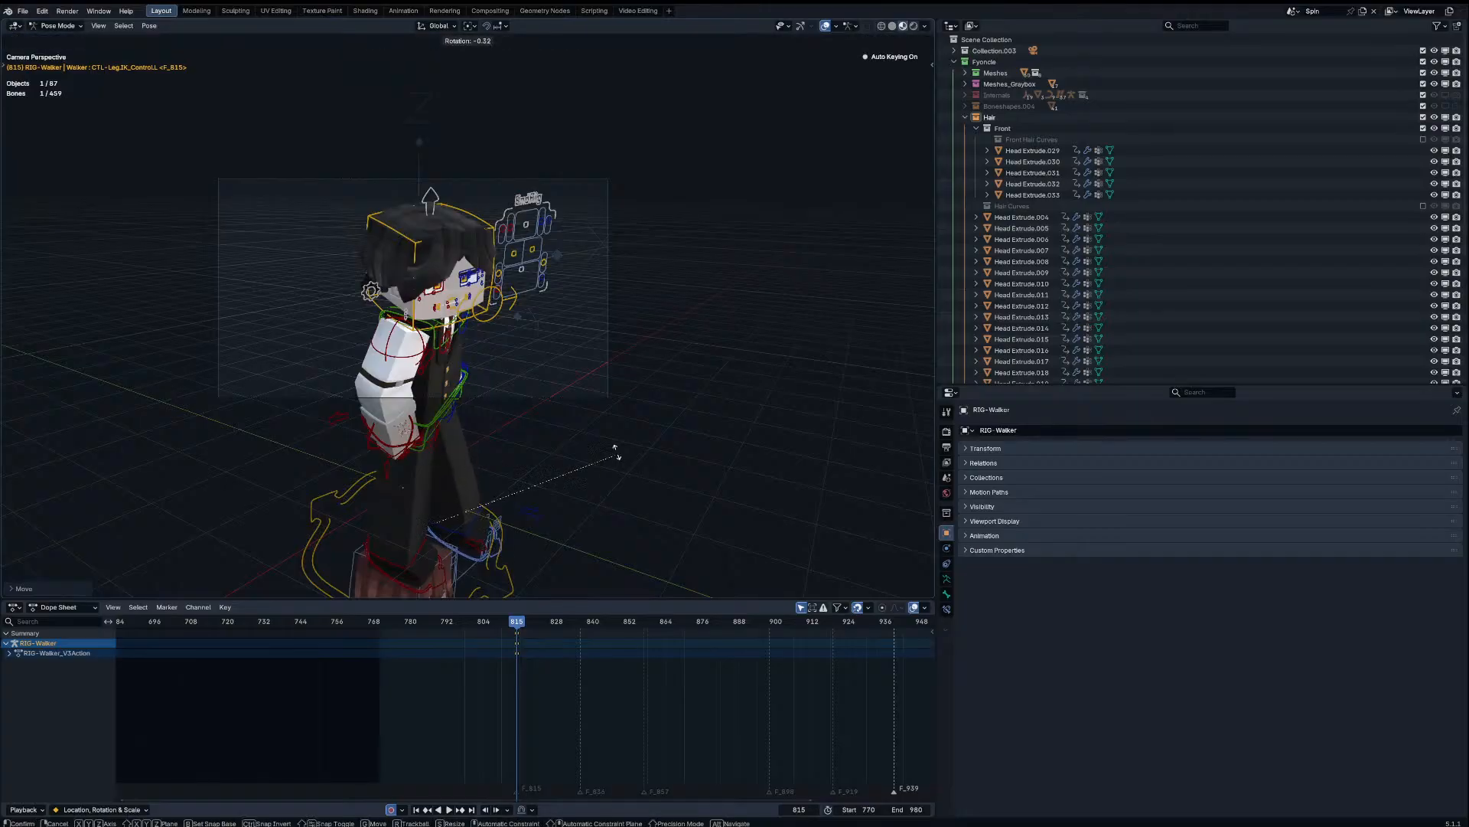
pyautogui.click(602, 420)
# Step: Rotate the Walker's head control freely by a small amount to refine the head tilt
pyautogui.scroll(2, 562, 345)
pyautogui.keyDown('shift'); pyautogui.moveTo(494, 182); pyautogui.dragTo(508, 263, button='middle'); pyautogui.keyUp('shift')
pyautogui.click(509, 262)
pyautogui.press('r')
pyautogui.press('r')
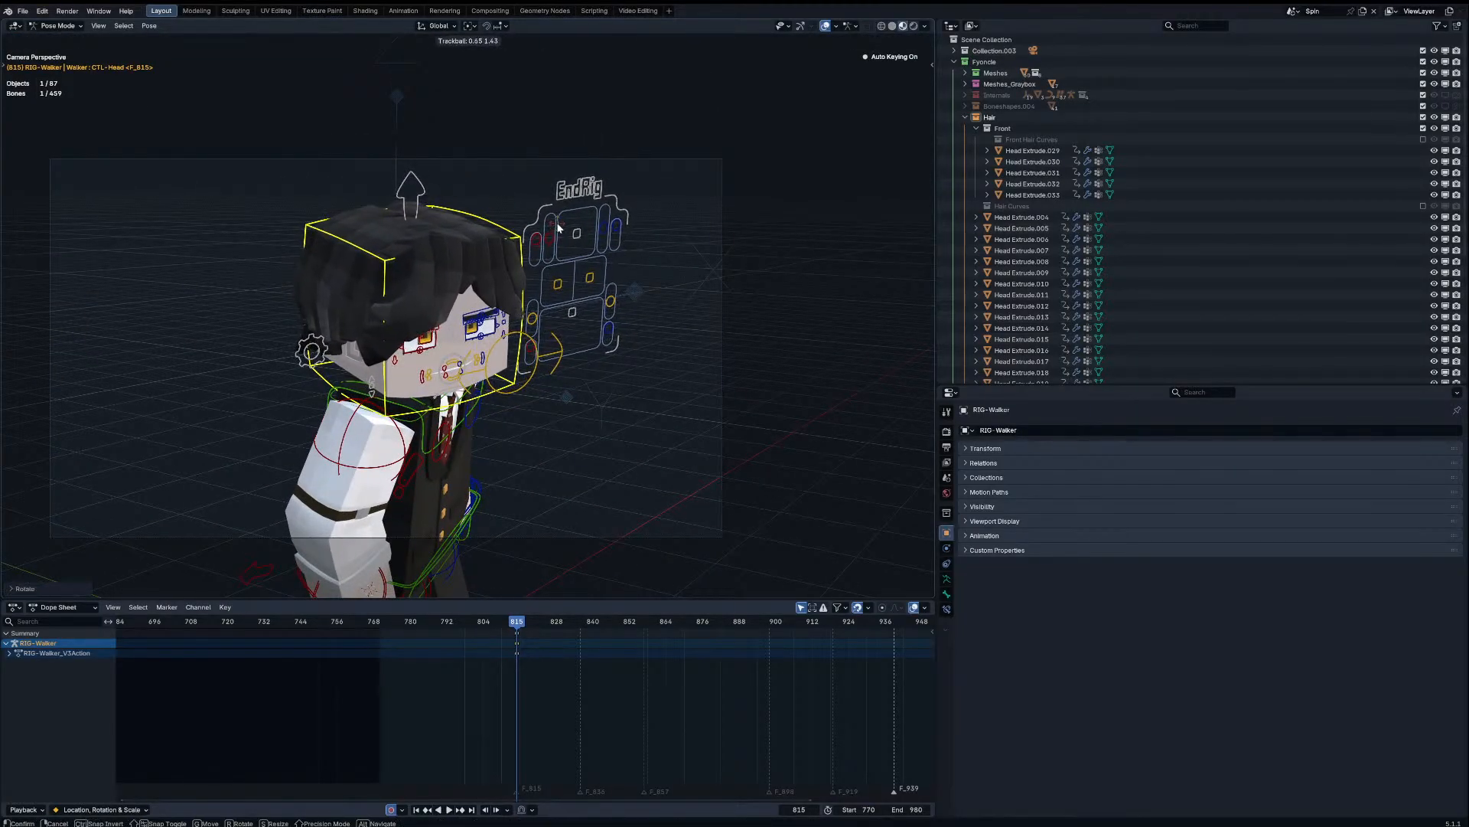
pyautogui.click(540, 243)
# Step: Key location, rotation and scale on the Walker's controls around the swap, delete the unwanted keyframes, and return to frame 815
pyautogui.hotkey('ctrl', 'Tab')
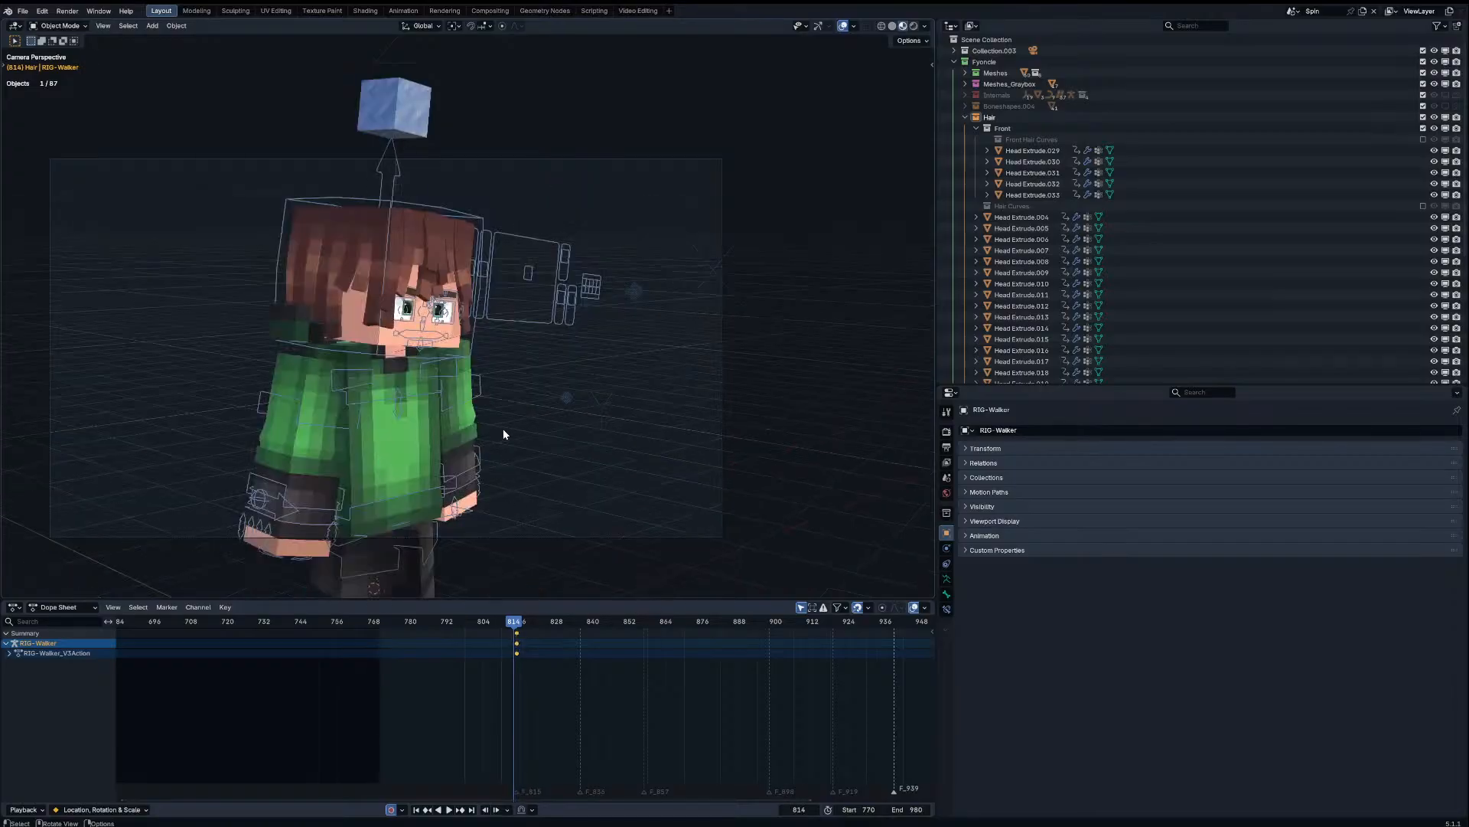
pyautogui.hotkey('ctrl', 'Tab')
pyautogui.press('i')
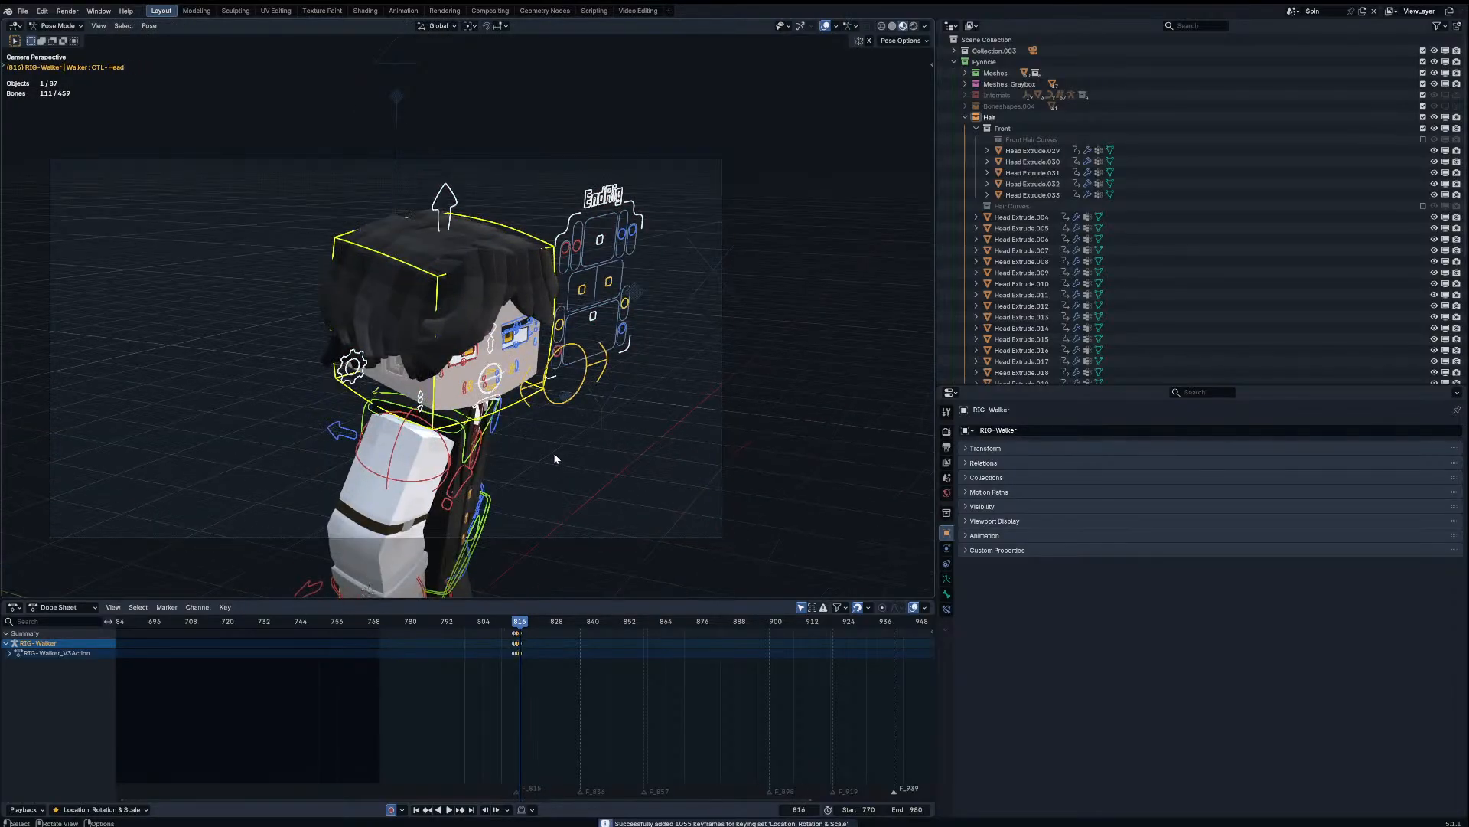
pyautogui.press('x')
pyautogui.click(522, 644)
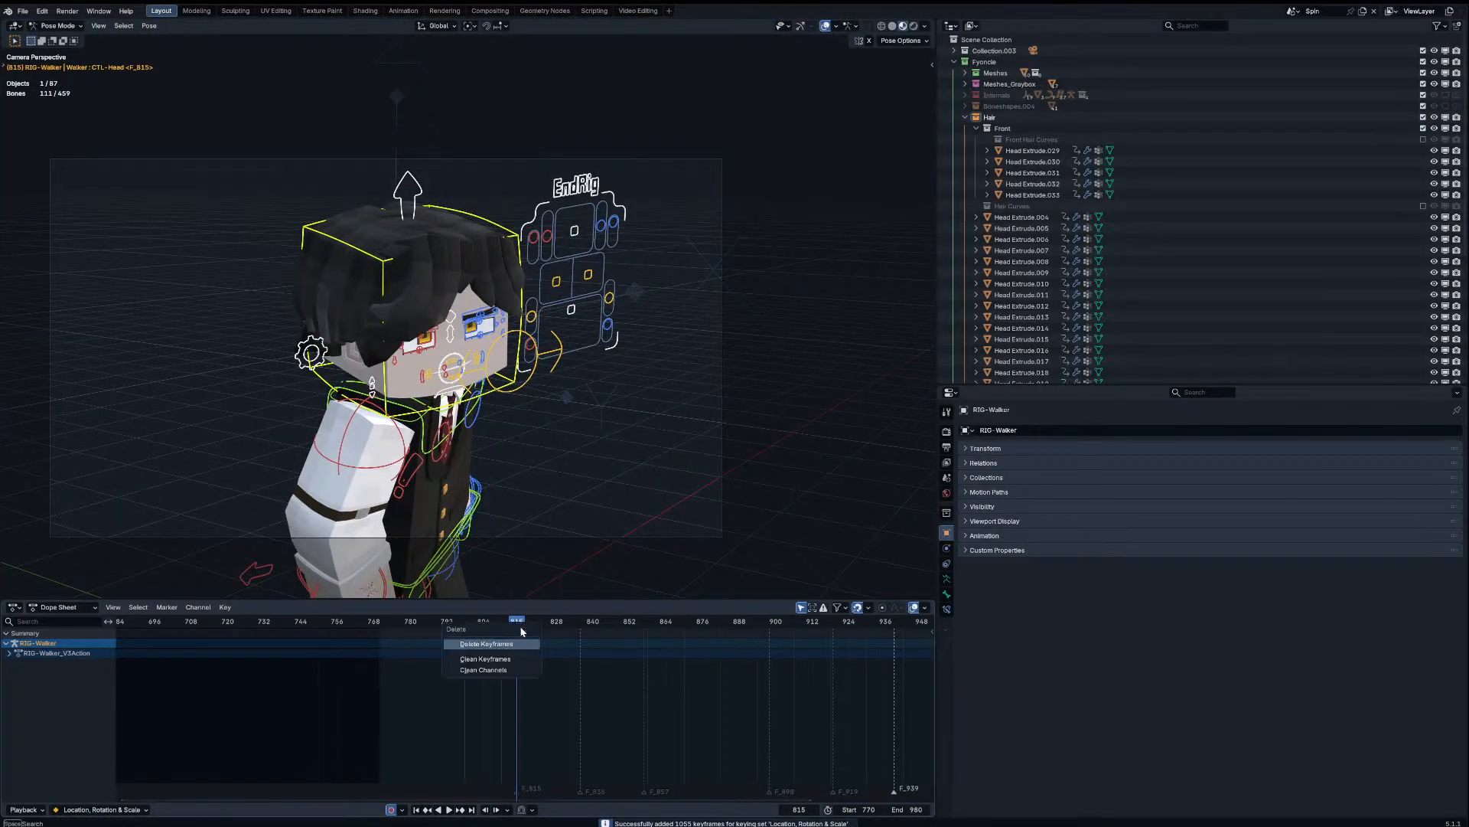
pyautogui.moveTo(520, 627); pyautogui.dragTo(548, 626)
pyautogui.press('Down')
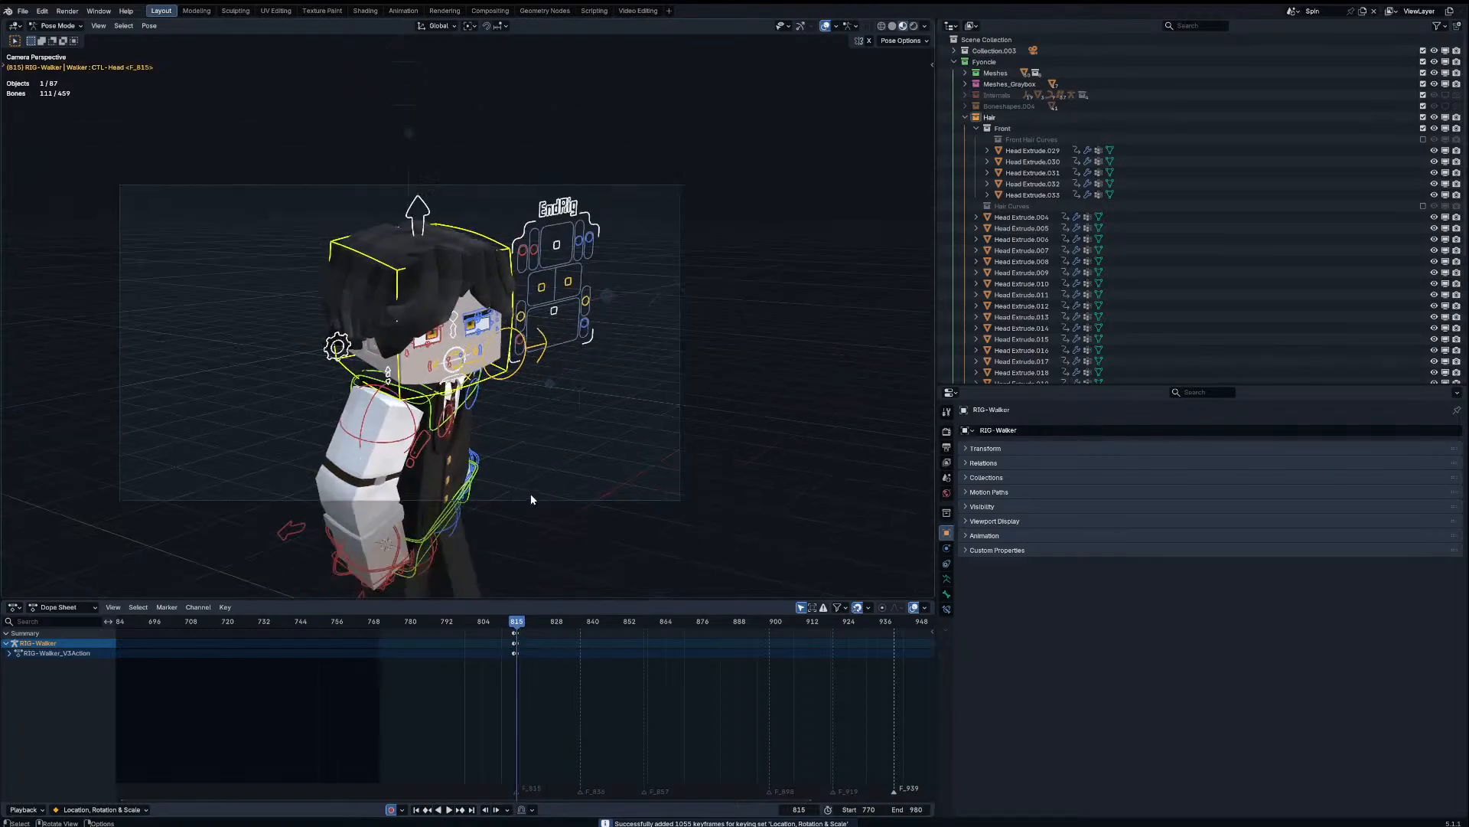
# Step: Rotate and move the Walker's root control at frame 825 to reframe the character in the camera
pyautogui.click(352, 545)
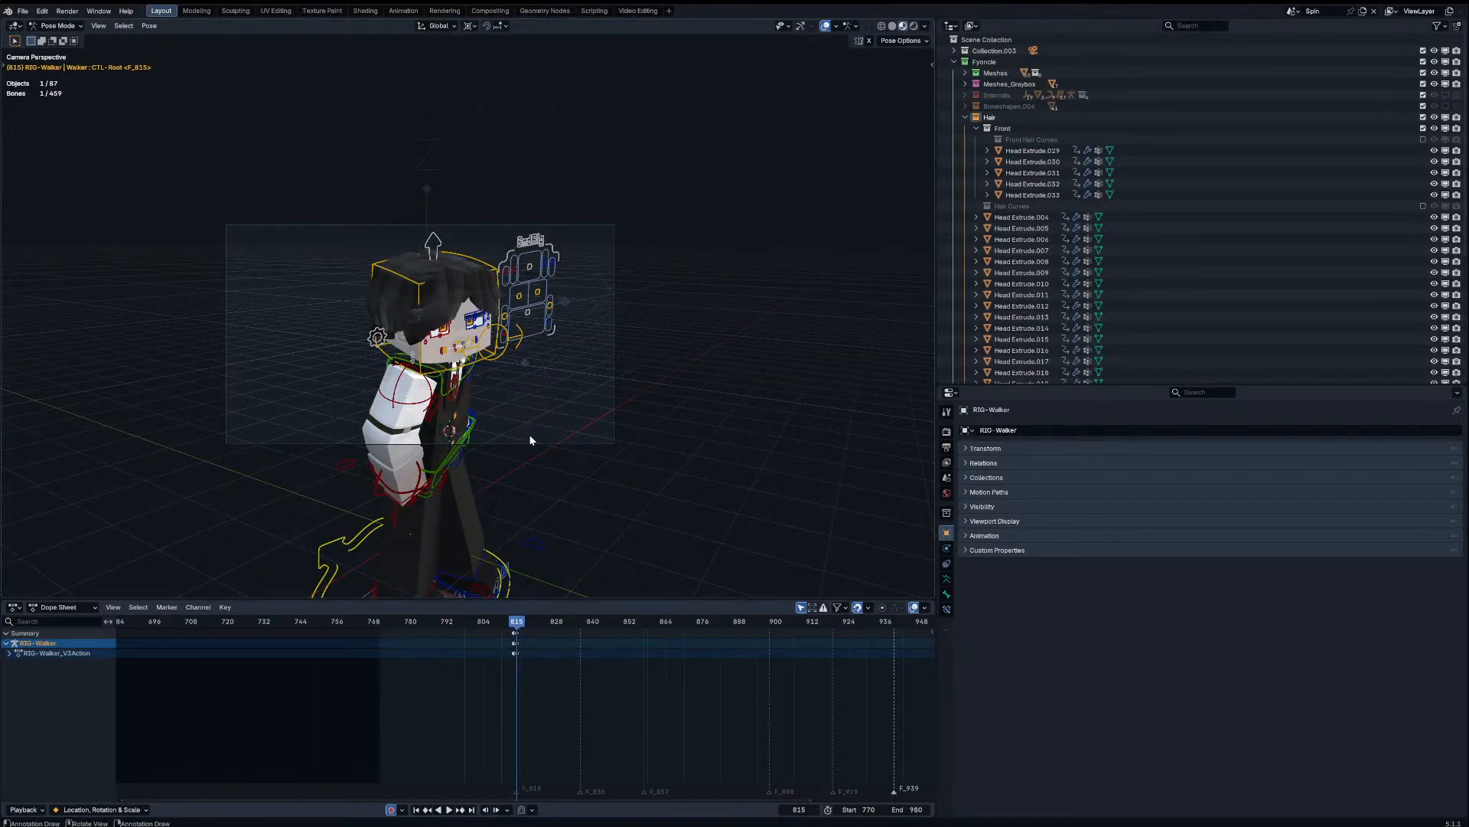
pyautogui.press('space')
pyautogui.press('space')
pyautogui.press('r')
pyautogui.press('r')
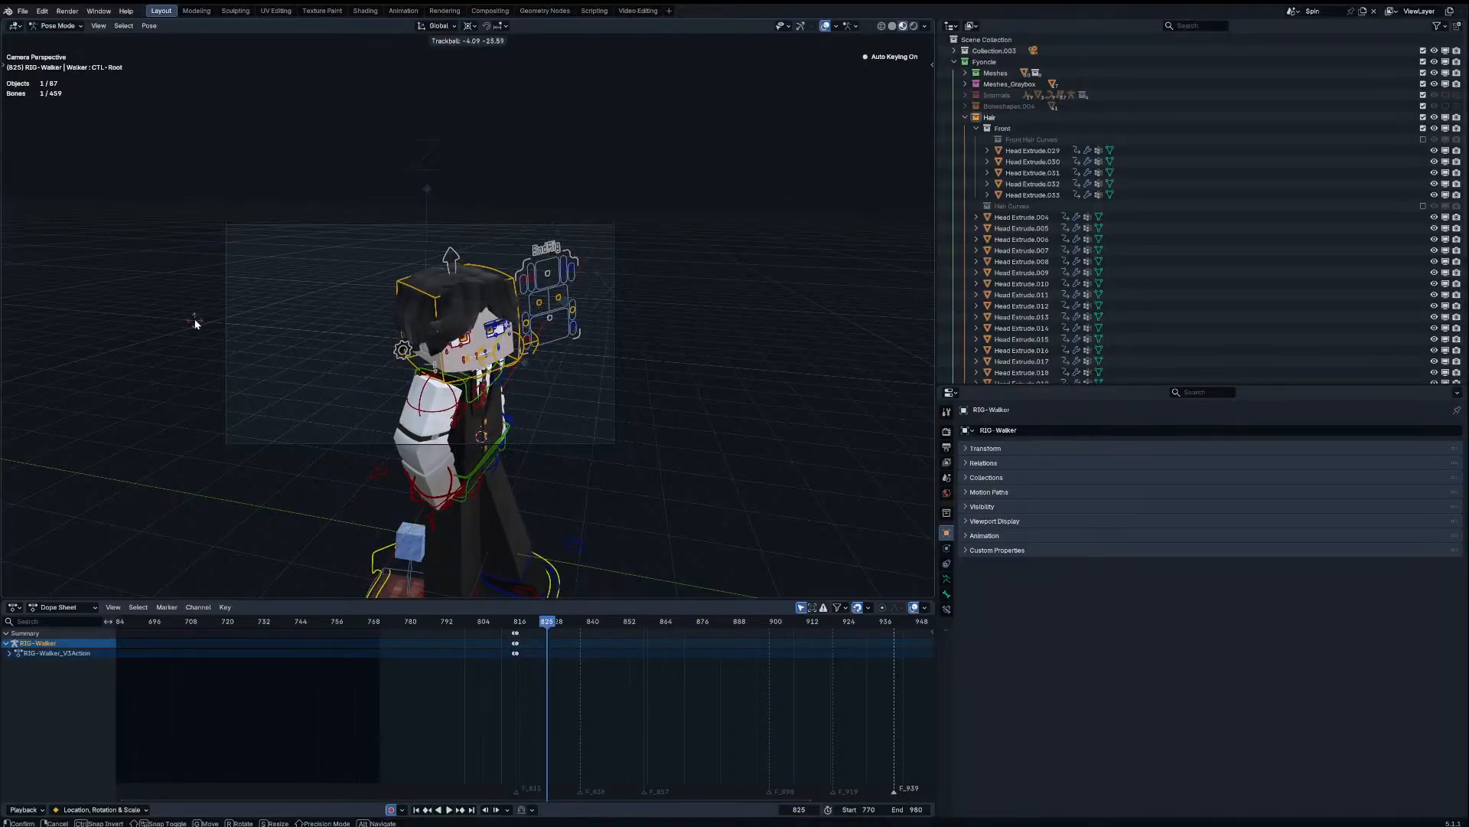
pyautogui.click(196, 324)
pyautogui.press('g')
pyautogui.click(388, 361)
pyautogui.scroll(1, 490, 375)
pyautogui.press('r')
pyautogui.press('r')
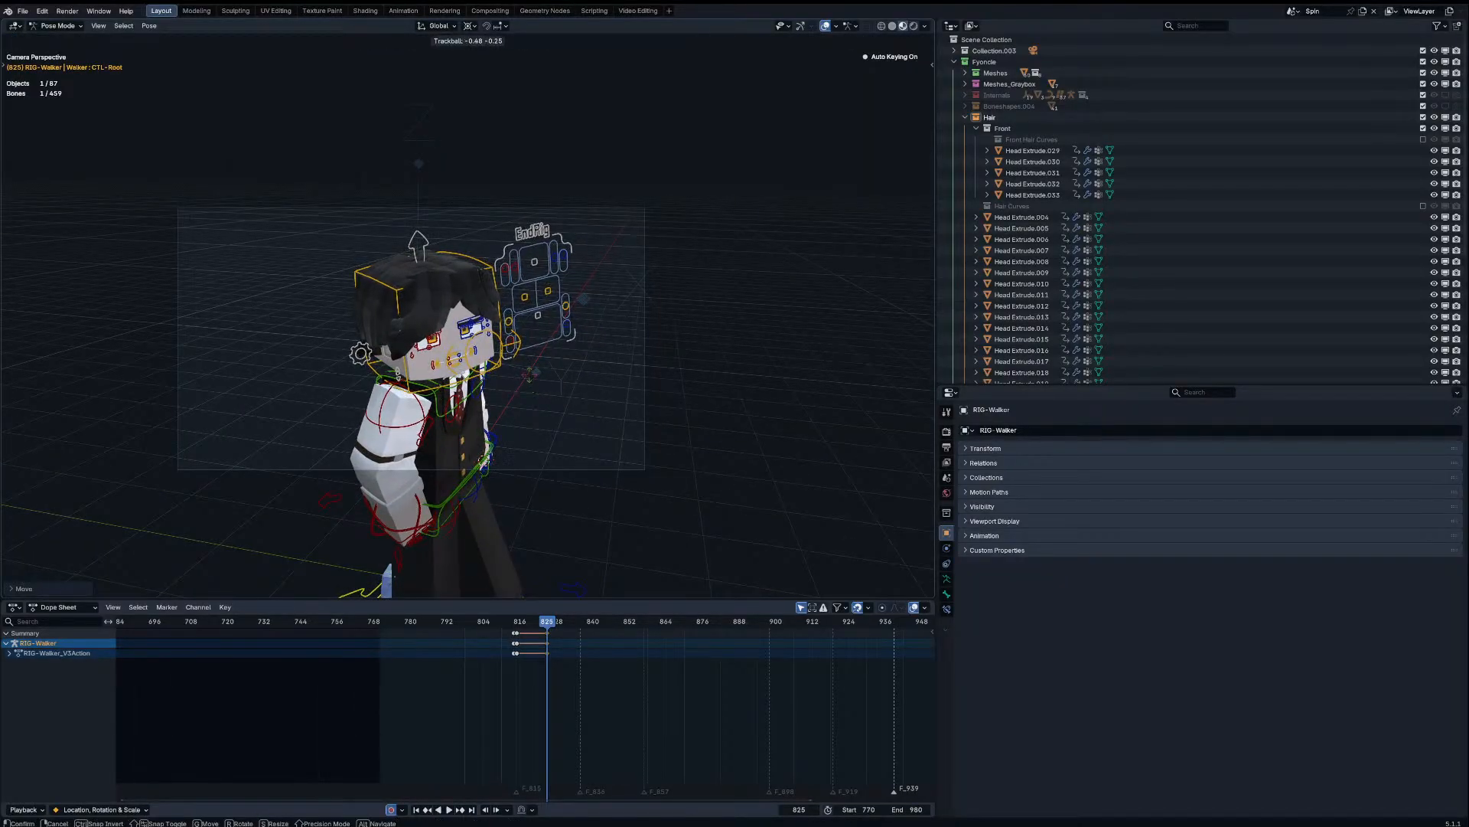
pyautogui.click(522, 397)
# Step: Snap the Walker's keyframes at frame 825 to frame 815
pyautogui.click(548, 643)
pyautogui.press('Down')
pyautogui.hotkey('shift', 's')
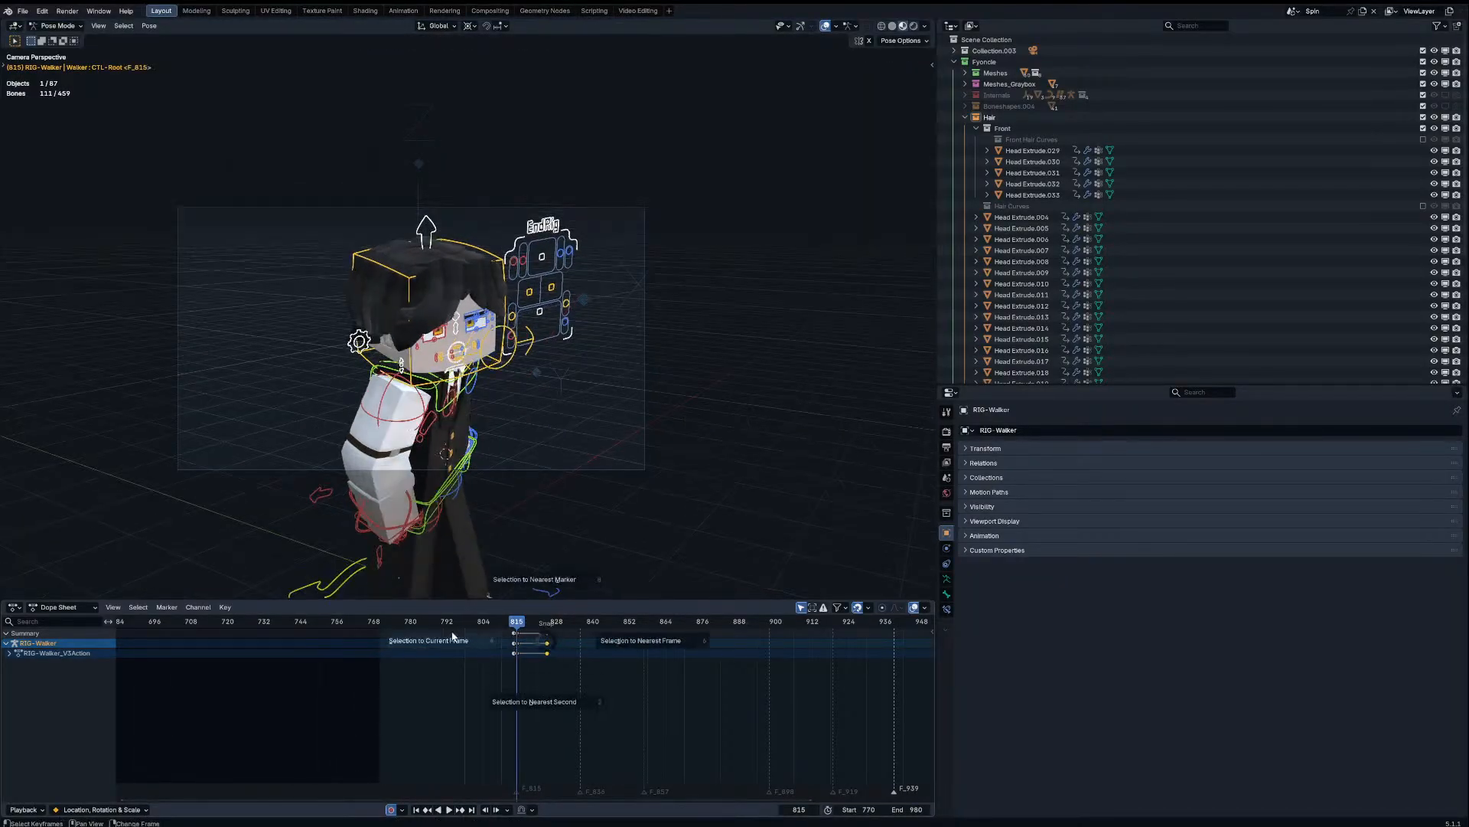
pyautogui.click(454, 636)
# Step: Play the animation, and switch to posing the Ice Cube rig at the start frame 770
pyautogui.press('space')
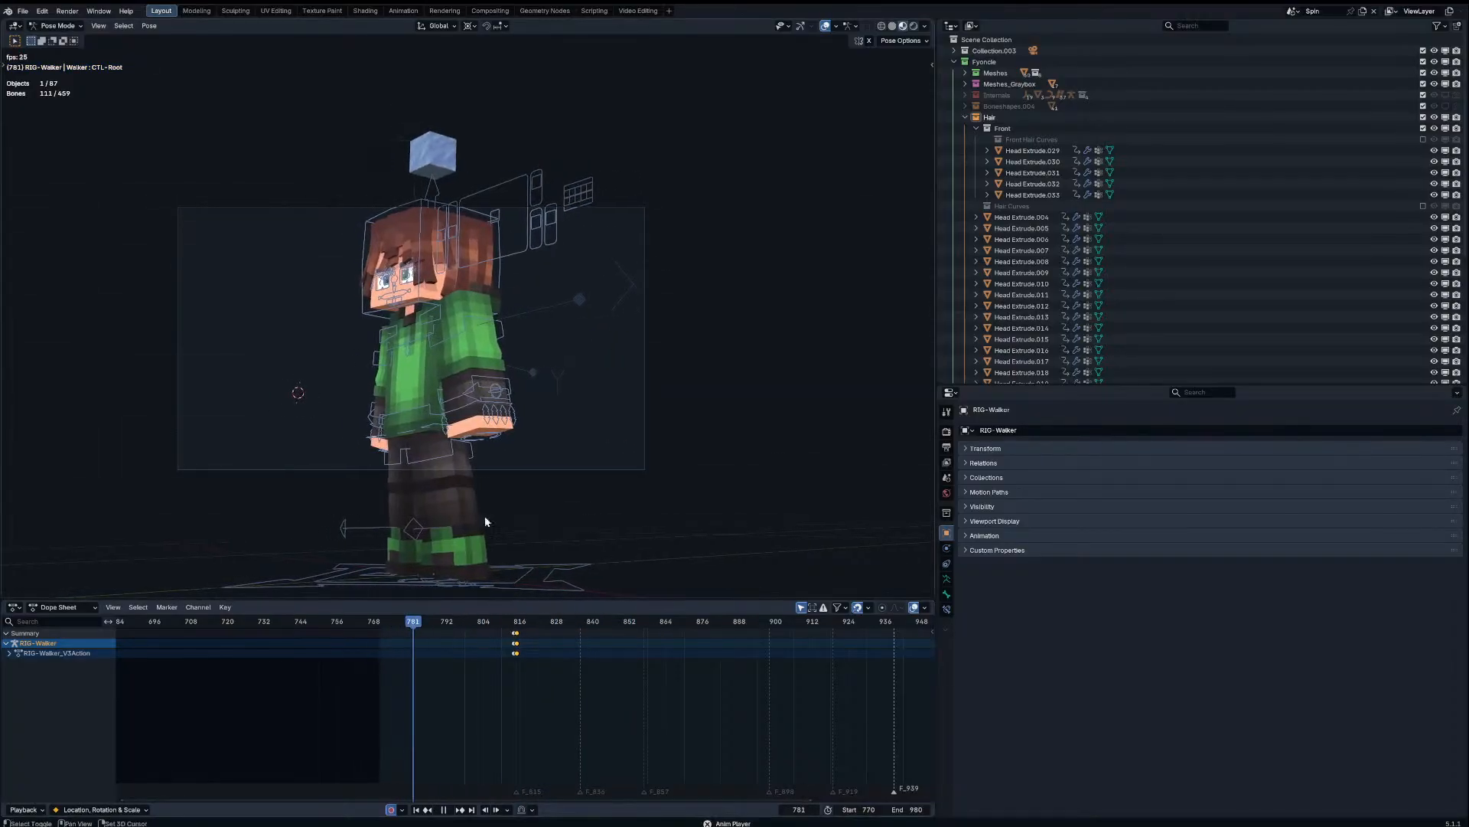
pyautogui.press('space')
pyautogui.hotkey('ctrl', 'Tab')
pyautogui.click(512, 393)
pyautogui.hotkey('ctrl', 'Tab')
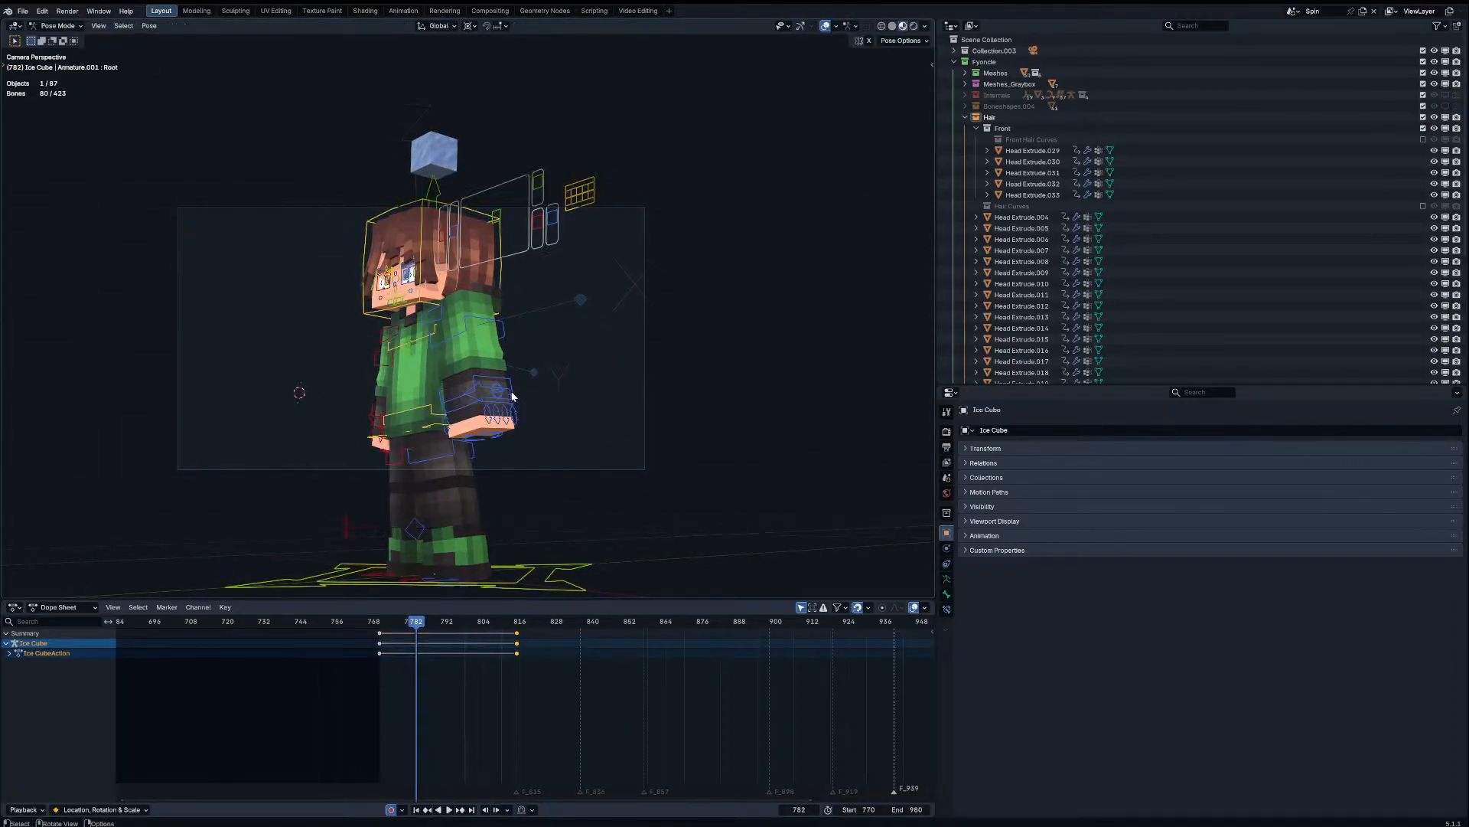
pyautogui.hotkey('shift', 'Left')
pyautogui.press('KP_0')
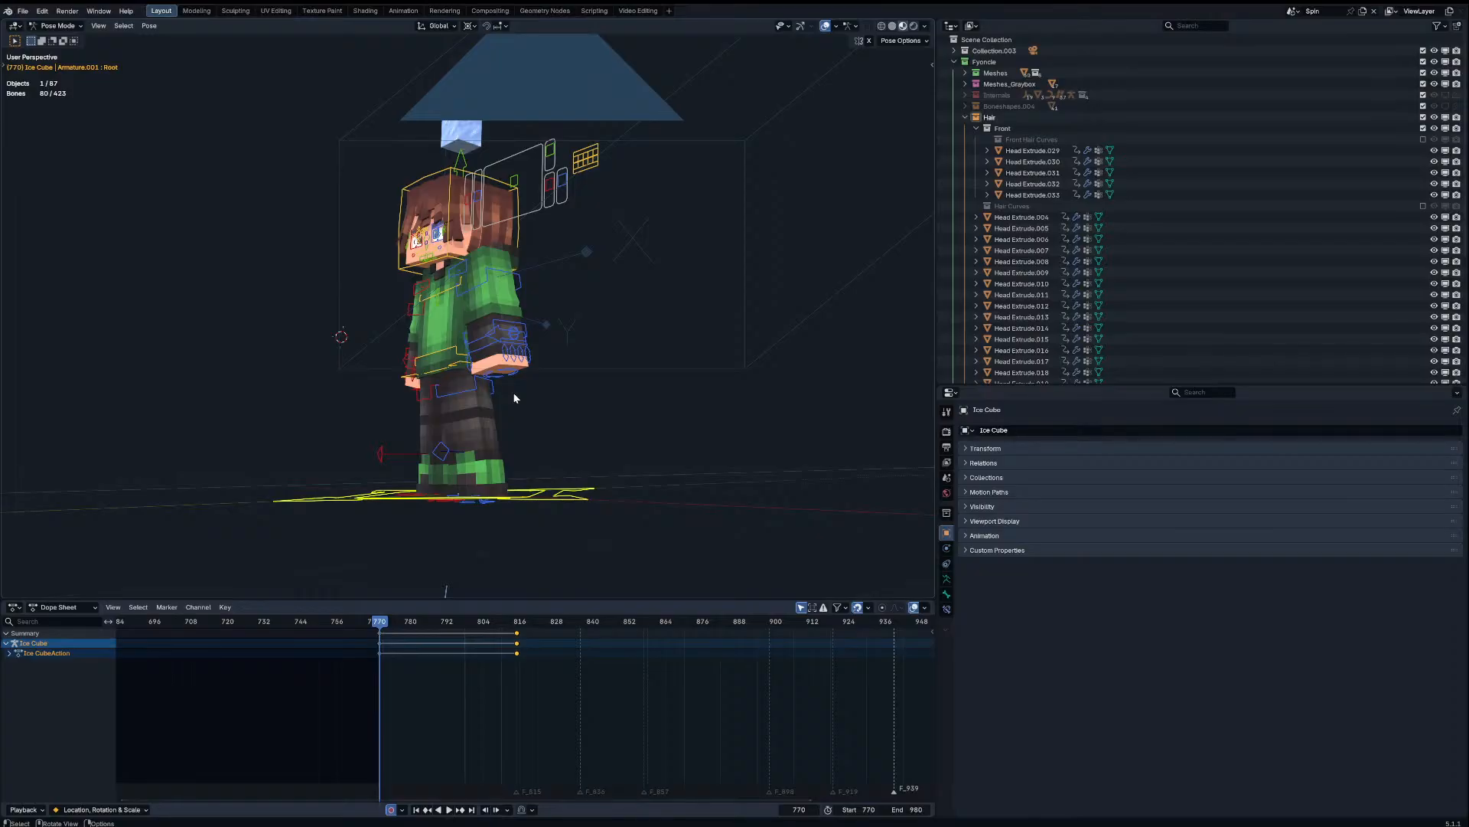
# Step: Rotate the Body Top Bend bone about the global X axis to lean the upper body forward
pyautogui.moveTo(514, 398); pyautogui.dragTo(553, 421, button='middle')
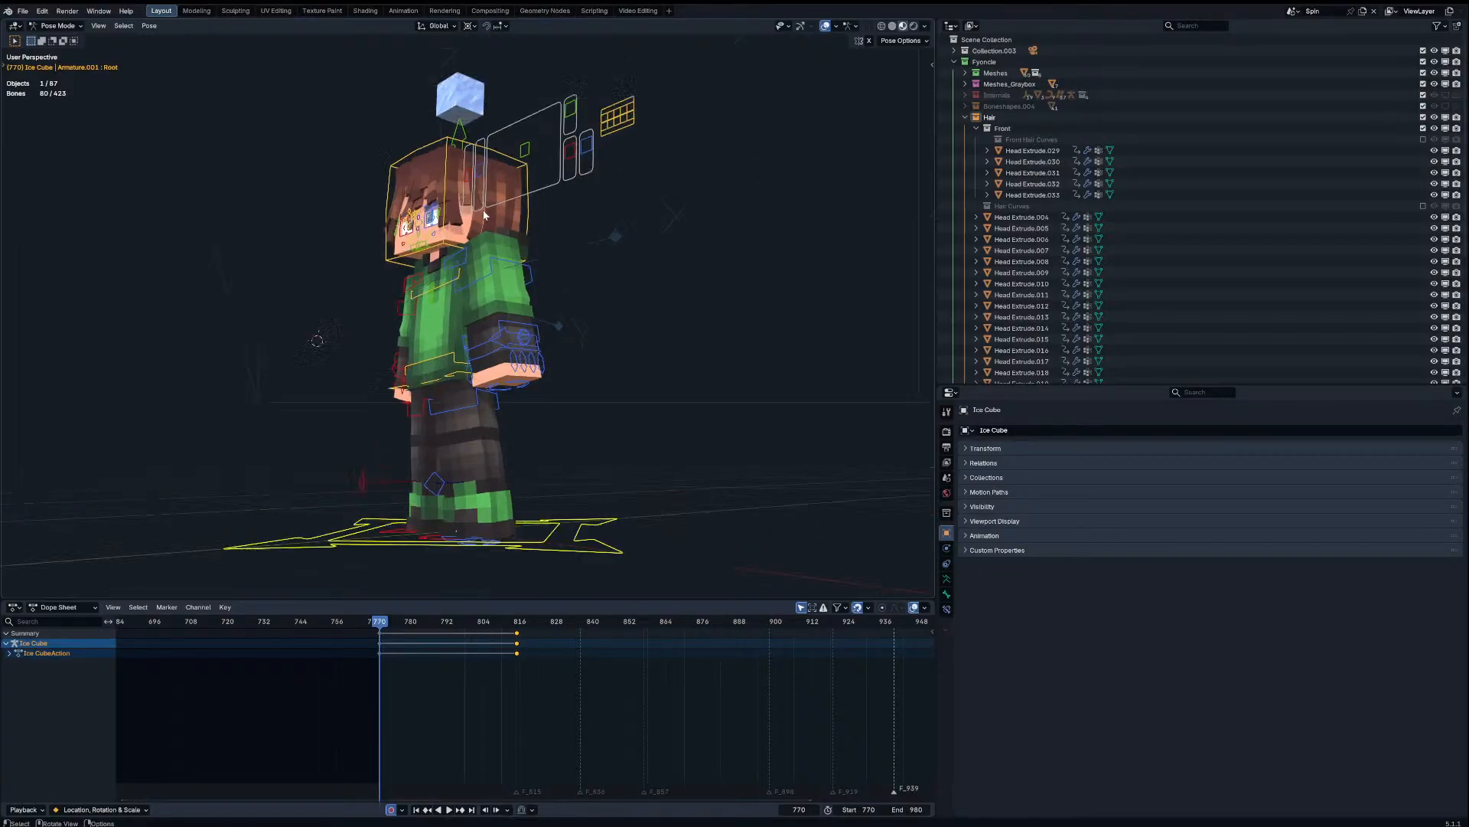
pyautogui.scroll(4, 528, 306)
pyautogui.moveTo(498, 226); pyautogui.dragTo(536, 264, button='middle')
pyautogui.click(505, 257)
pyautogui.press('r')
pyautogui.press('x')
pyautogui.rightClick(565, 280)
pyautogui.press('.')
pyautogui.click(490, 283)
pyautogui.press('r')
pyautogui.press('x')
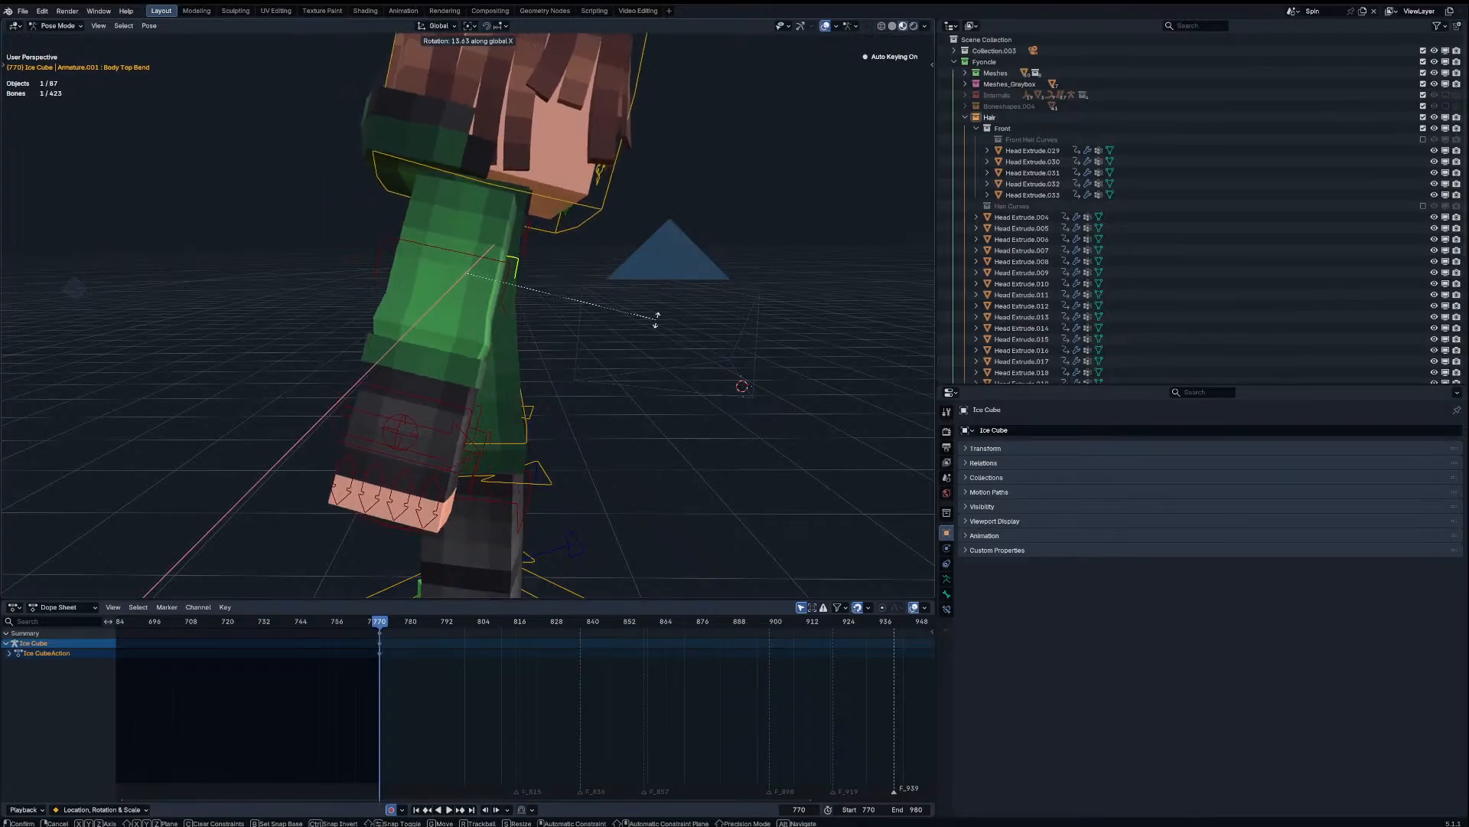
pyautogui.click(650, 297)
# Step: Rotate the left arm freely so the forearm comes forward, and adjust the rotation of the Left Hand Rotation bone
pyautogui.moveTo(649, 297); pyautogui.dragTo(460, 342, button='middle')
pyautogui.click(568, 374)
pyautogui.press('r')
pyautogui.press('r')
pyautogui.click(572, 314)
pyautogui.click(458, 344)
pyautogui.moveTo(542, 368); pyautogui.dragTo(497, 350, button='middle')
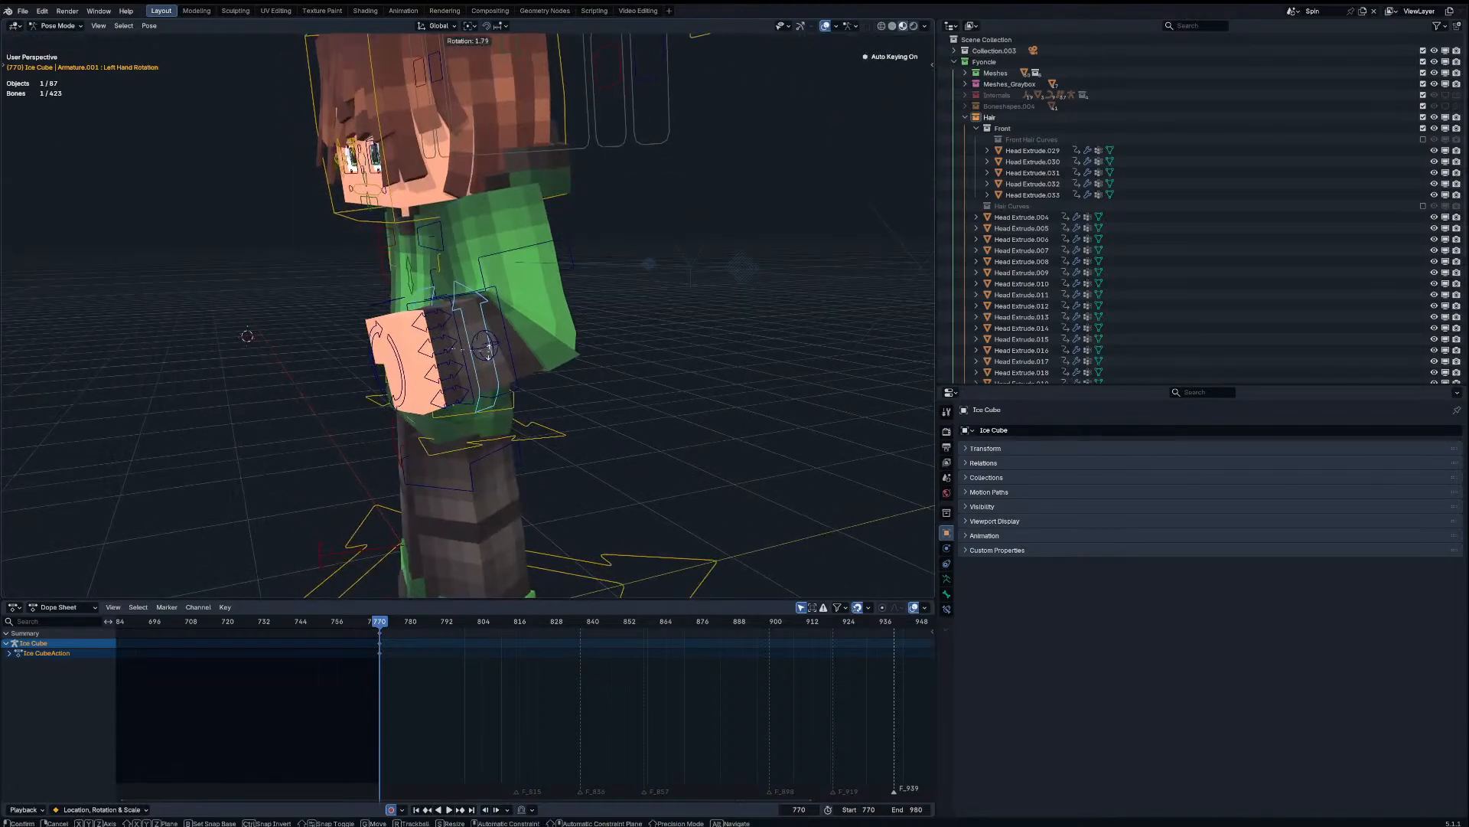
pyautogui.click(495, 349)
# Step: Move the Left Fingers Main control to curl the fingers of the left hand
pyautogui.press('g')
pyautogui.click(511, 345)
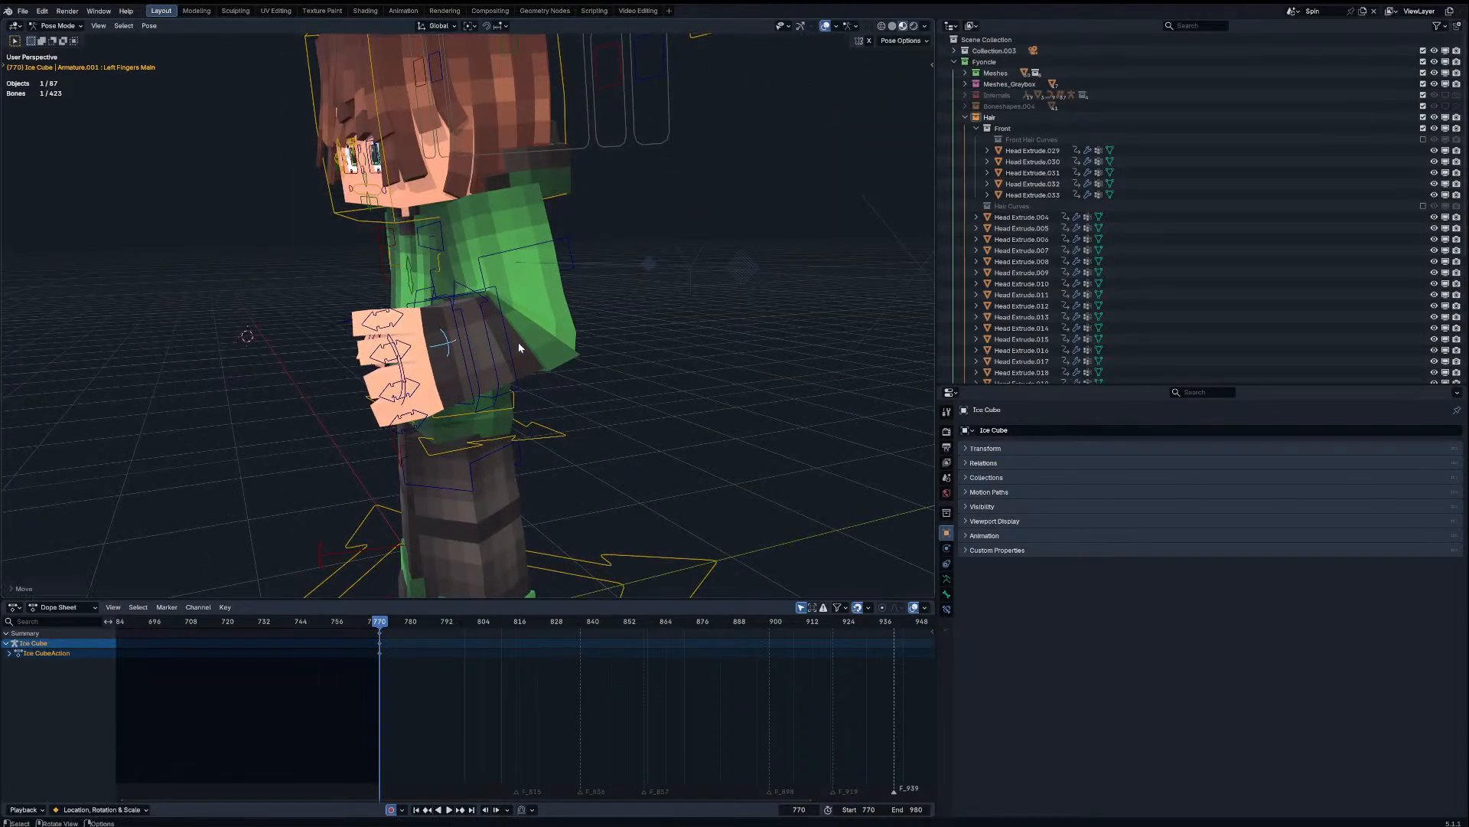
pyautogui.press('g')
pyautogui.click(541, 343)
pyautogui.moveTo(543, 343); pyautogui.dragTo(655, 319, button='middle')
pyautogui.press('g')
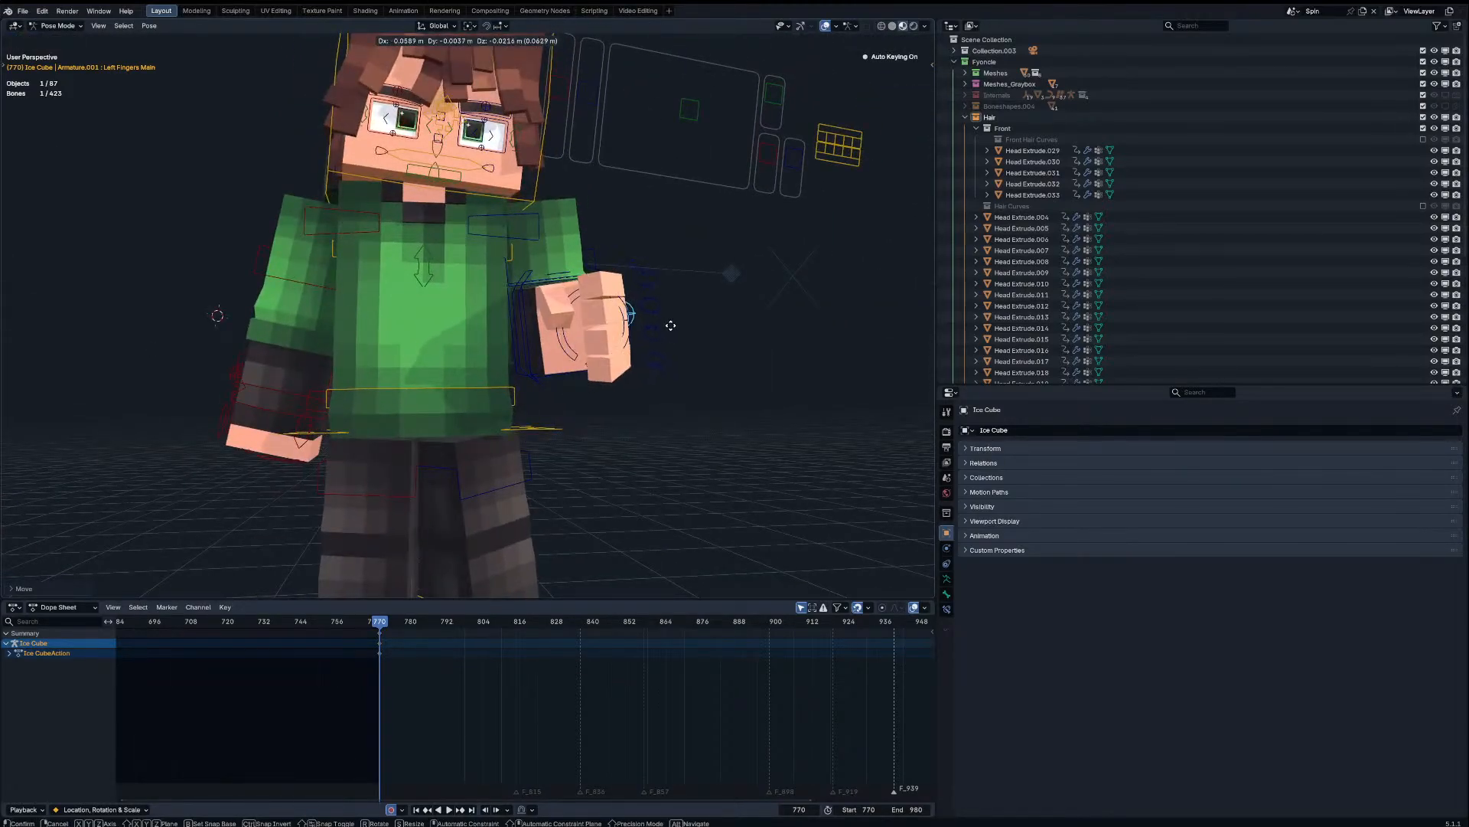
pyautogui.click(668, 317)
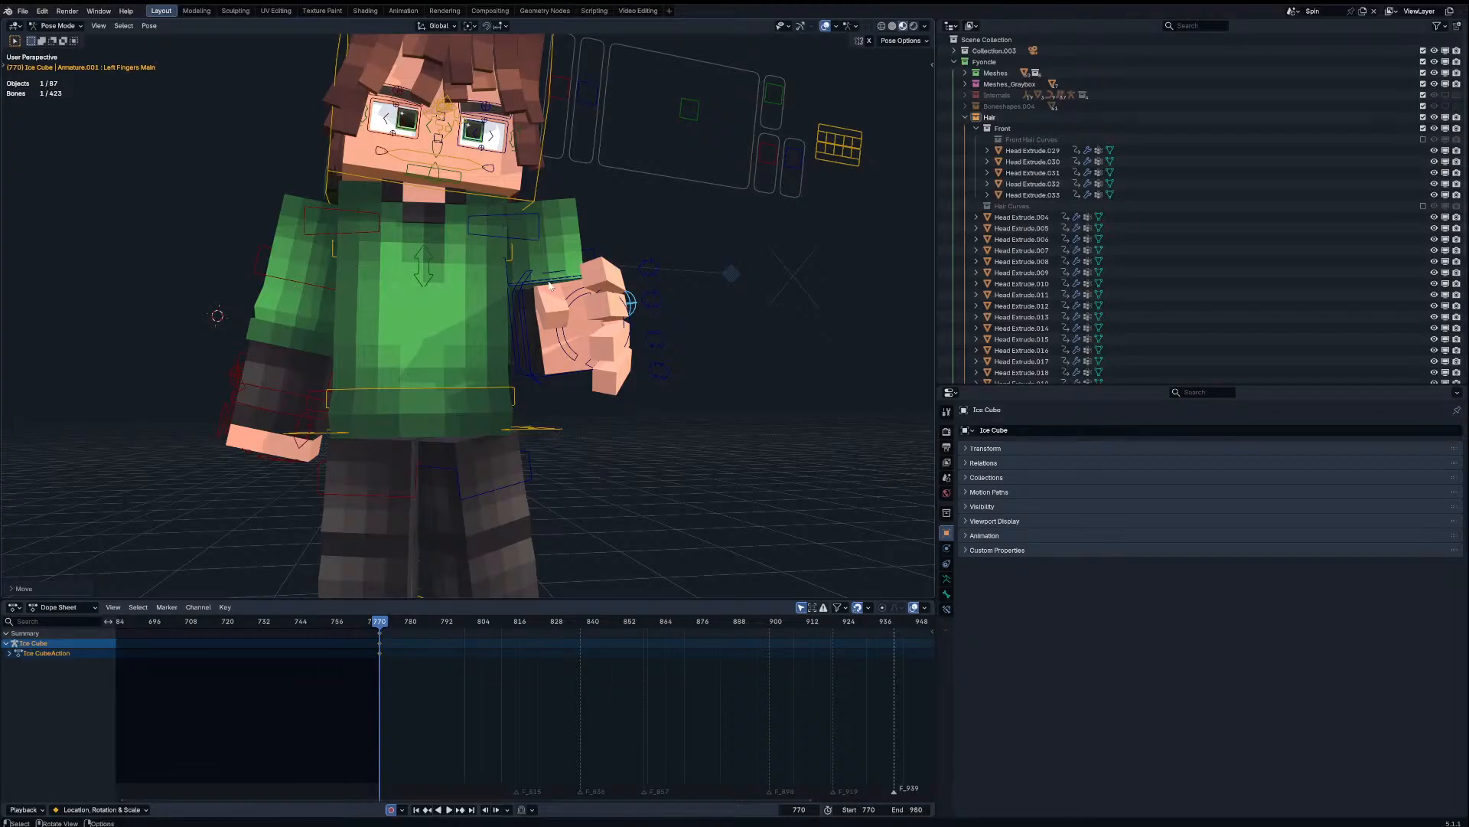
# Step: Rotate the Left Arm Twist bone to turn the left palm upward
pyautogui.click(629, 321)
pyautogui.press('r')
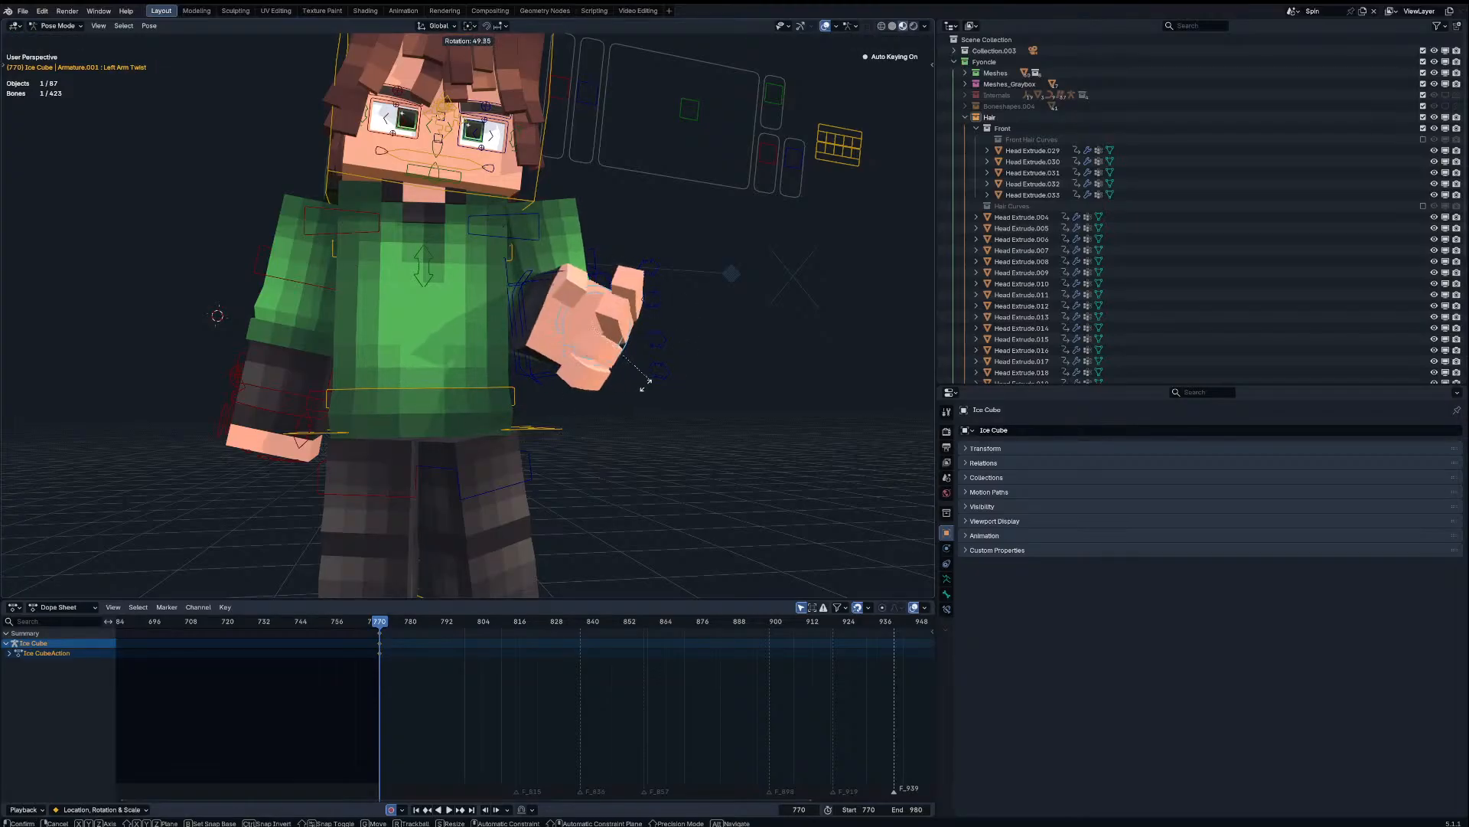
pyautogui.click(607, 387)
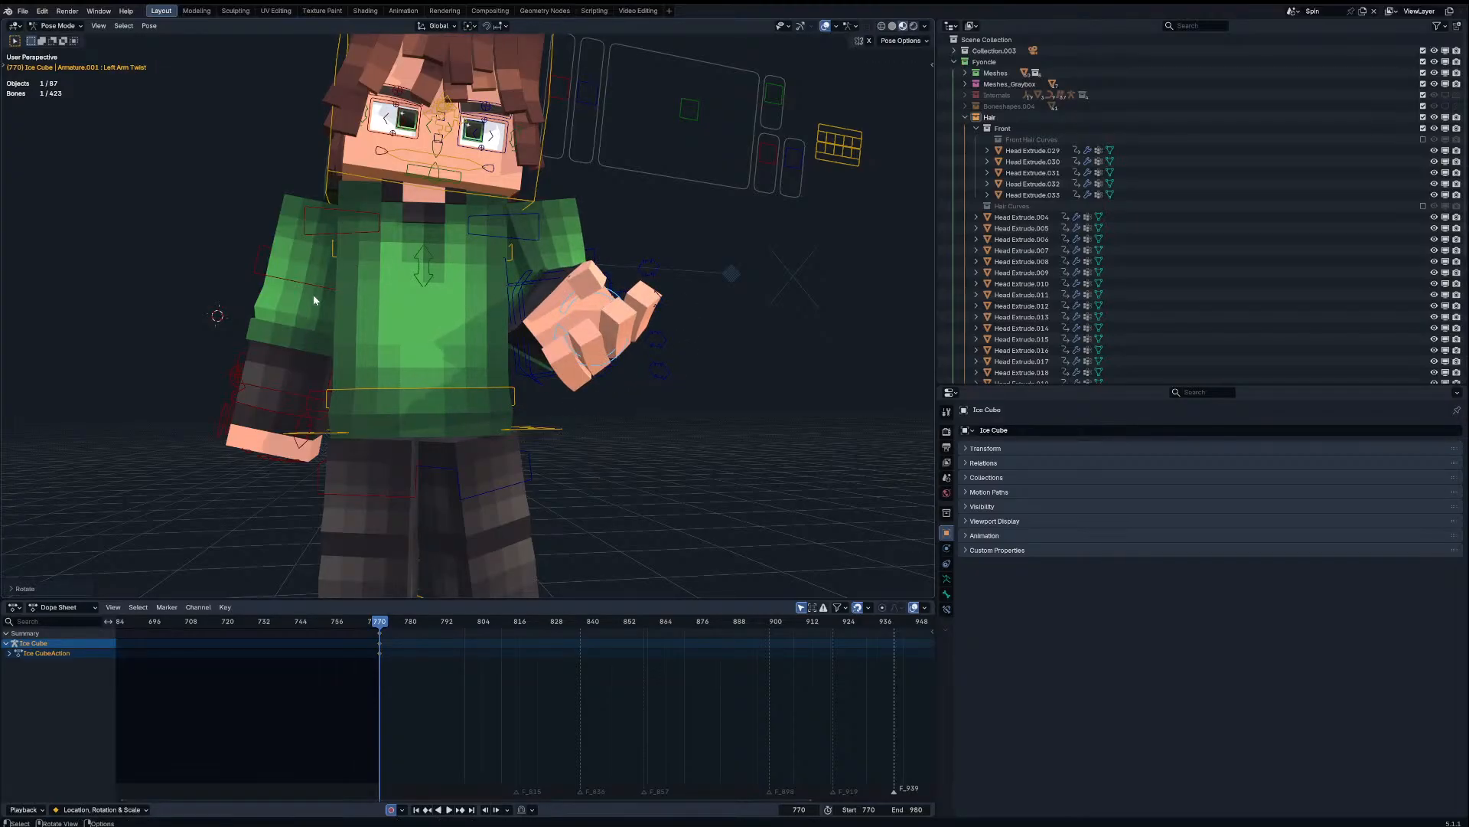
# Step: Tilt the head downward by rotating the Head bone freely with trackball rotation
pyautogui.moveTo(333, 288); pyautogui.dragTo(392, 308, button='middle')
pyautogui.click(492, 213)
pyautogui.press('r')
pyautogui.press('r')
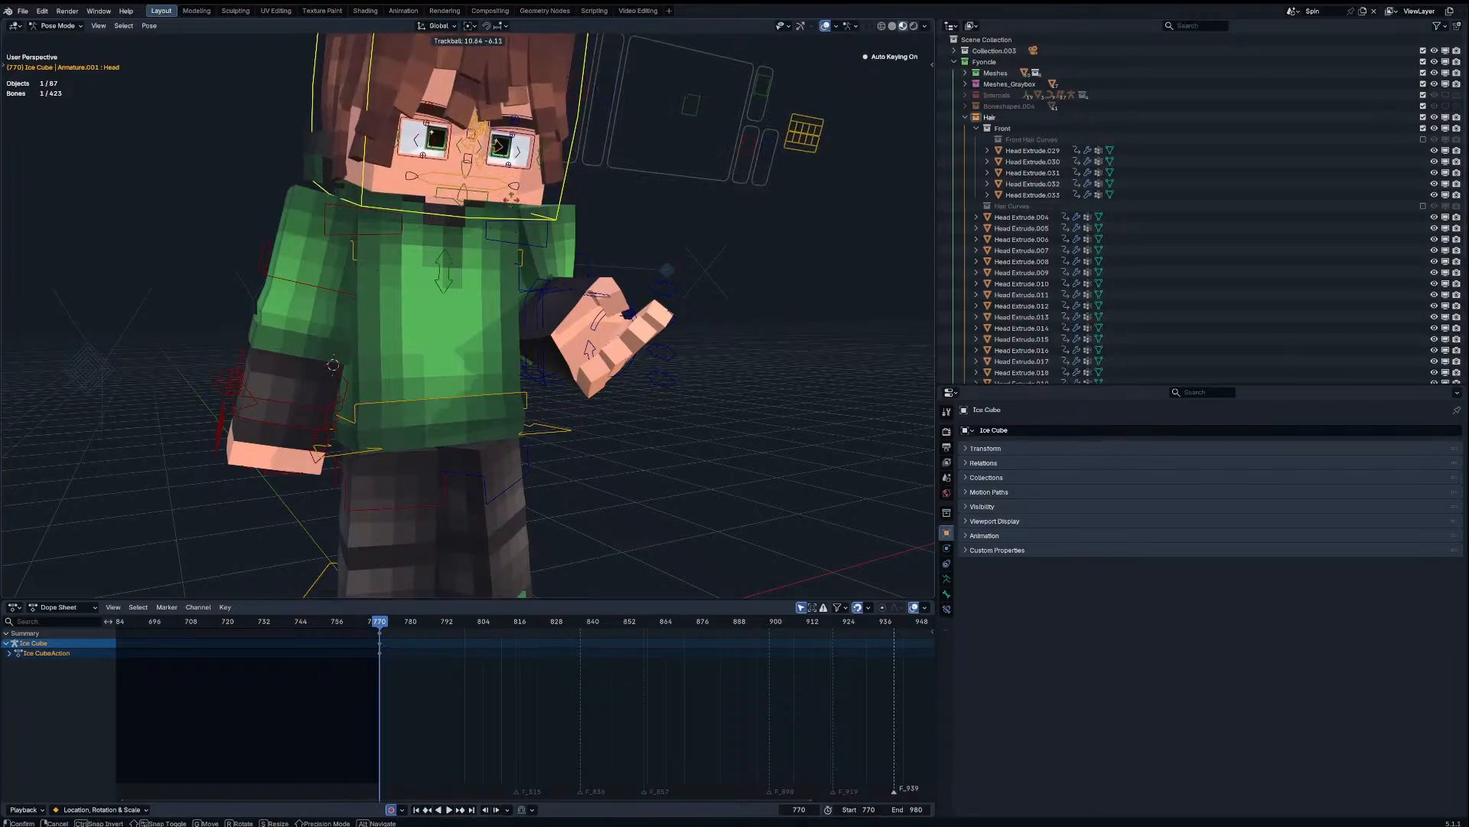
pyautogui.click(558, 125)
# Step: Scale the Eyes control down slightly on the face
pyautogui.moveTo(558, 124); pyautogui.dragTo(423, 160, button='middle')
pyautogui.press('s')
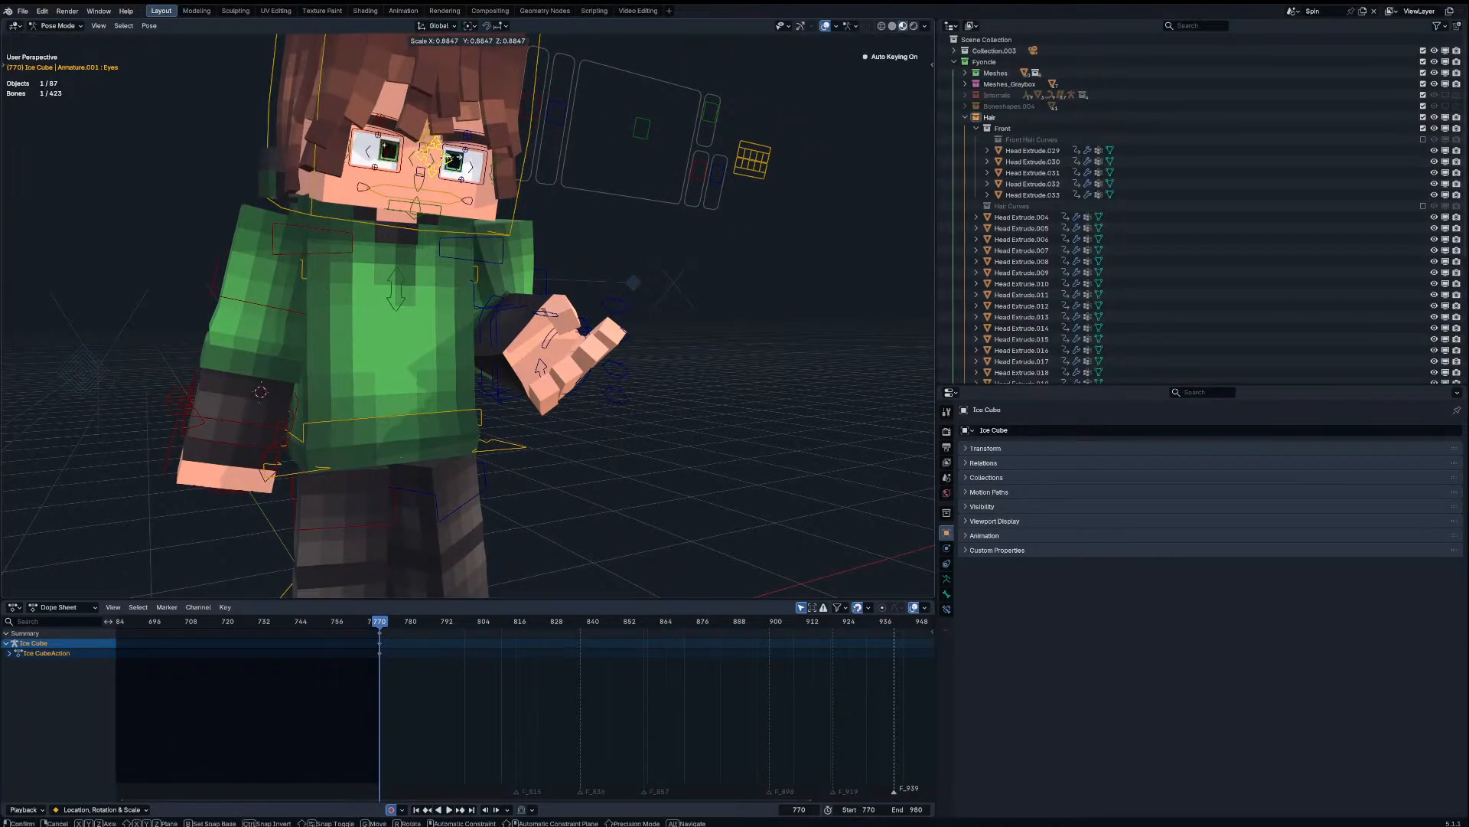
pyautogui.click(441, 157)
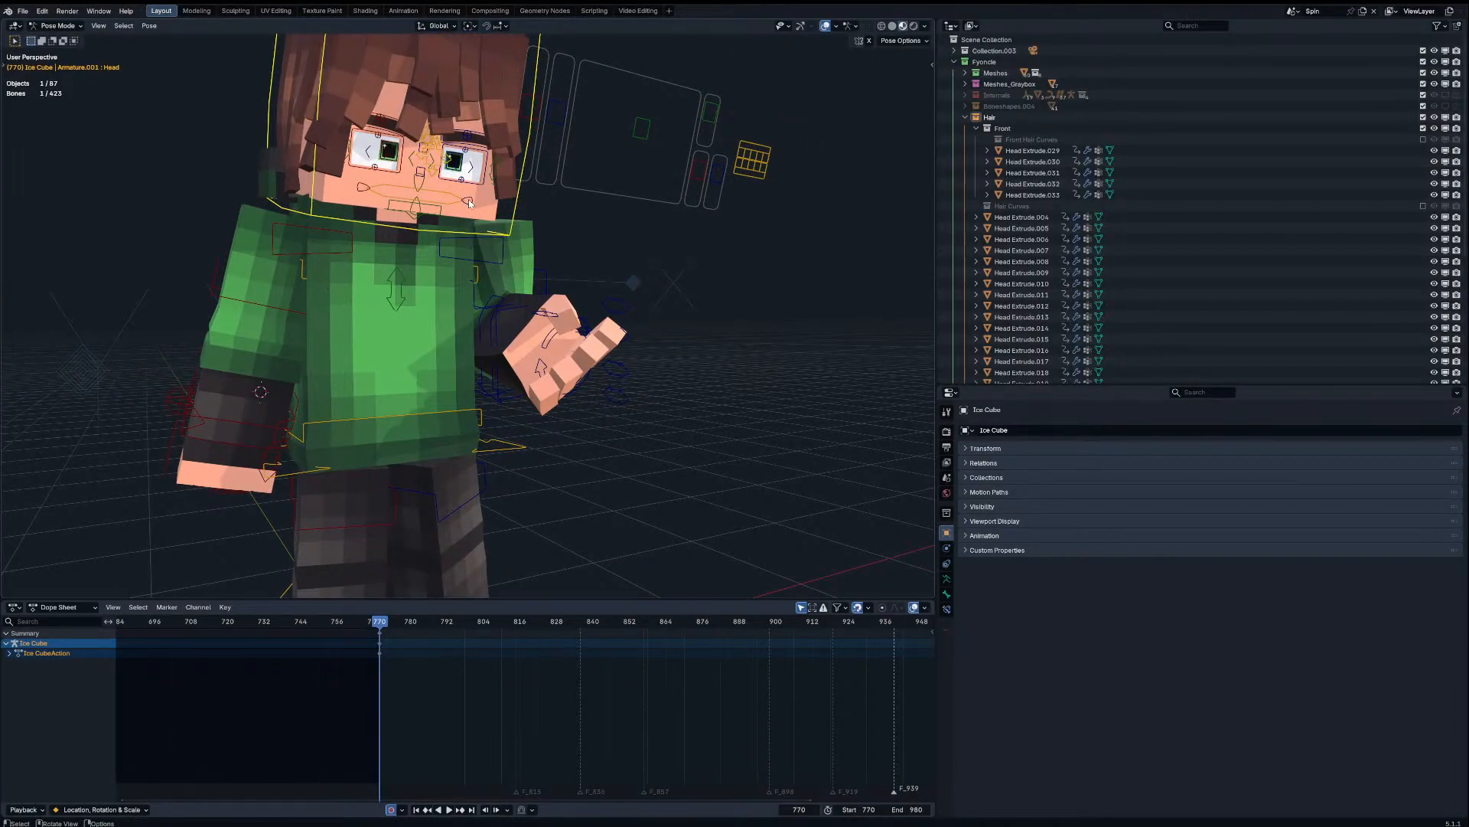
# Step: Shape the mouth by moving the Mouth Lower bone and the Mouth Control on the face panel
pyautogui.moveTo(470, 203); pyautogui.dragTo(427, 221)
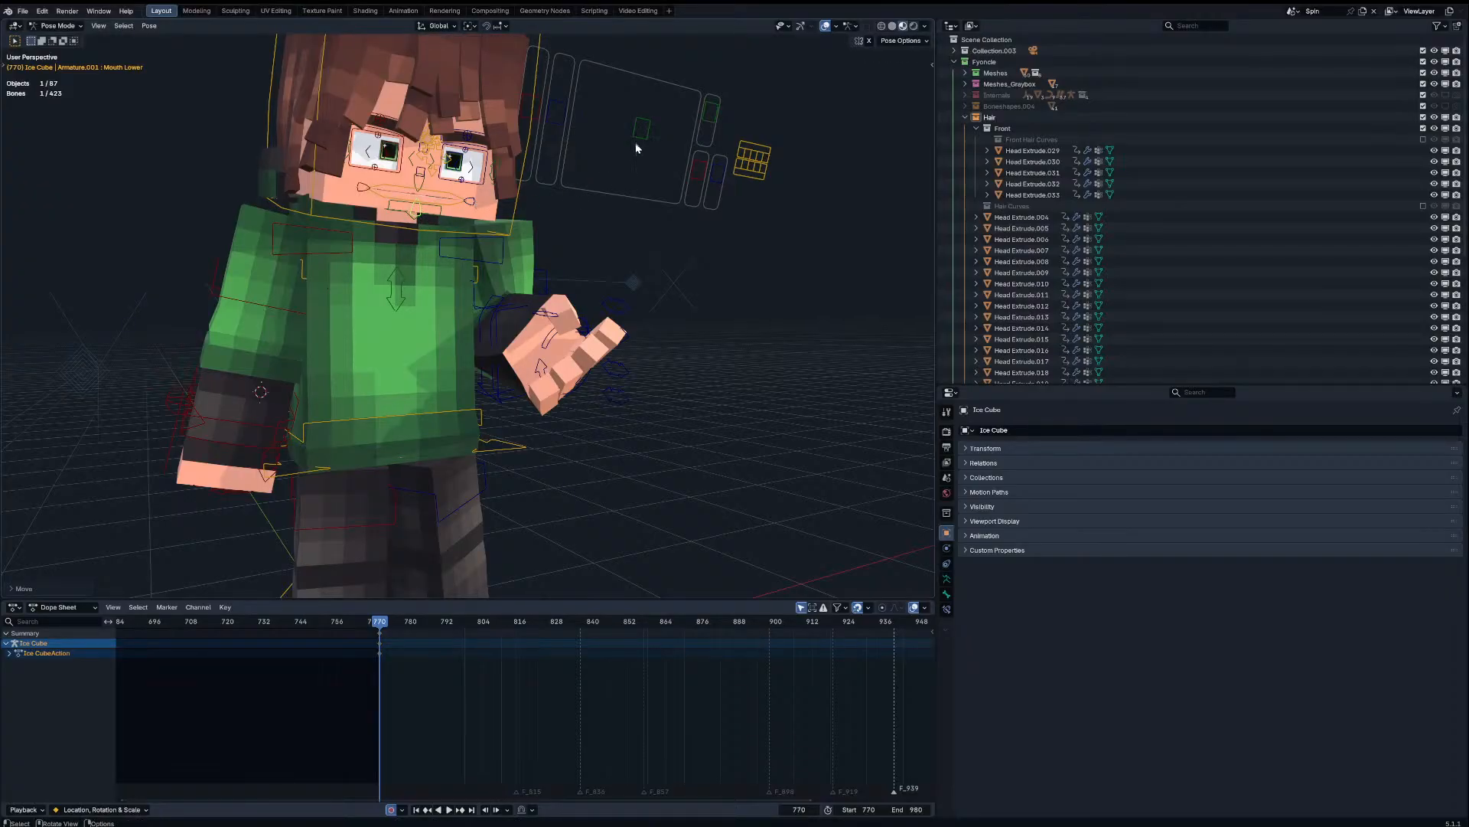
pyautogui.moveTo(643, 132); pyautogui.dragTo(577, 134)
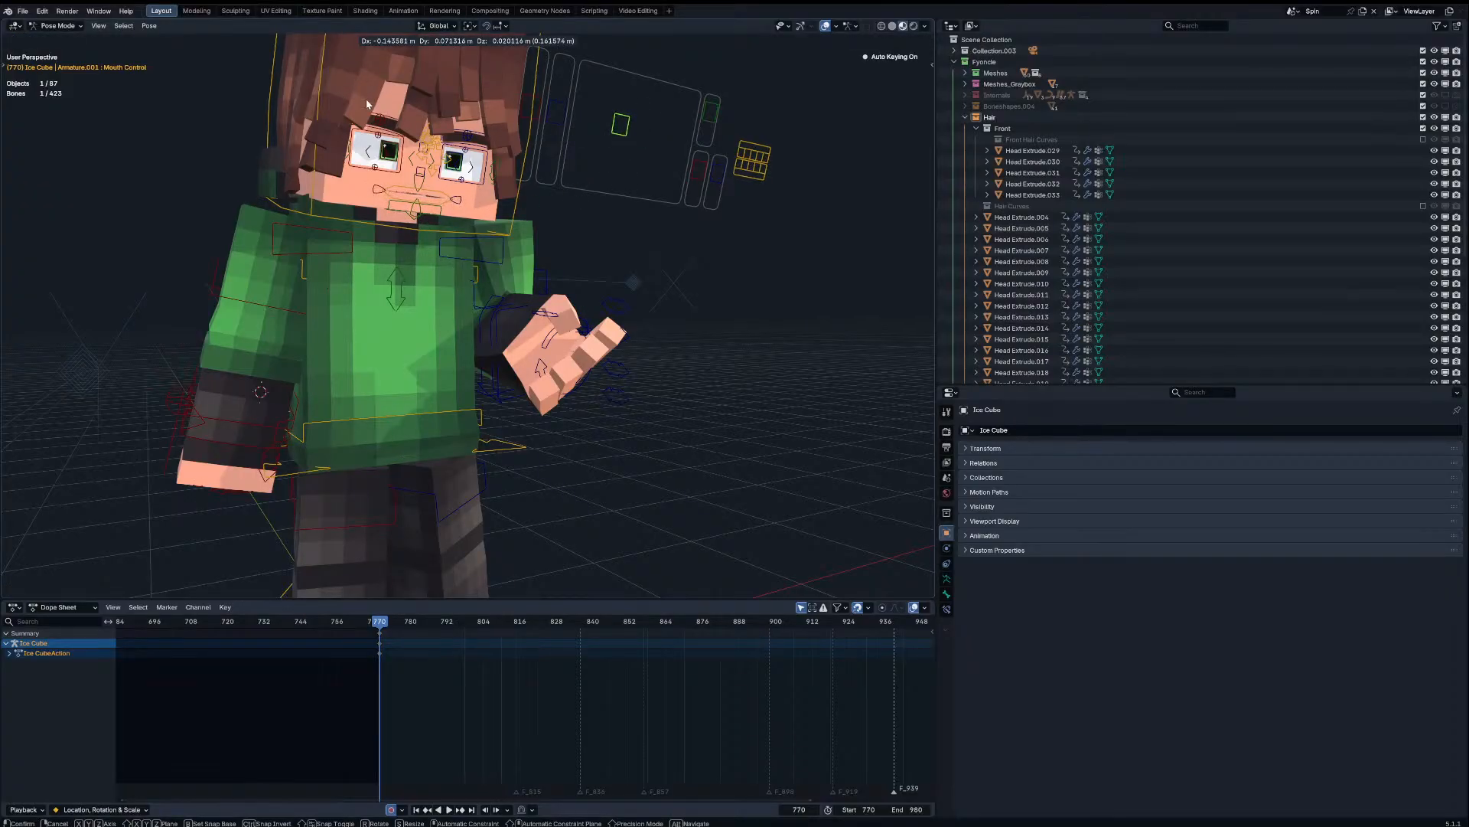
pyautogui.moveTo(367, 103); pyautogui.dragTo(368, 105)
# Step: Select both eye blink controls on the face panel and lower them slightly
pyautogui.click(470, 138)
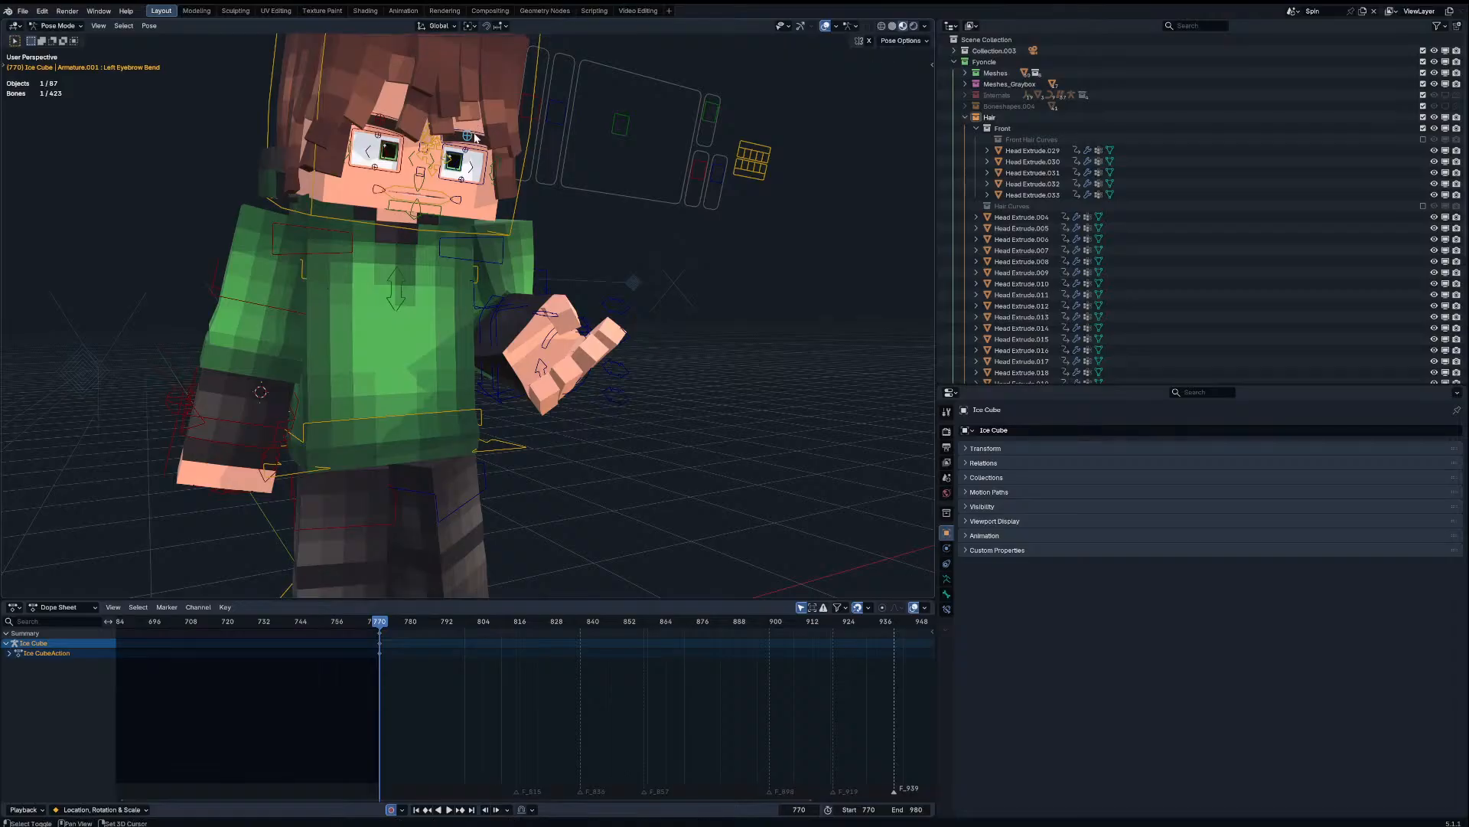
pyautogui.click(553, 126)
pyautogui.moveTo(550, 118); pyautogui.dragTo(553, 120)
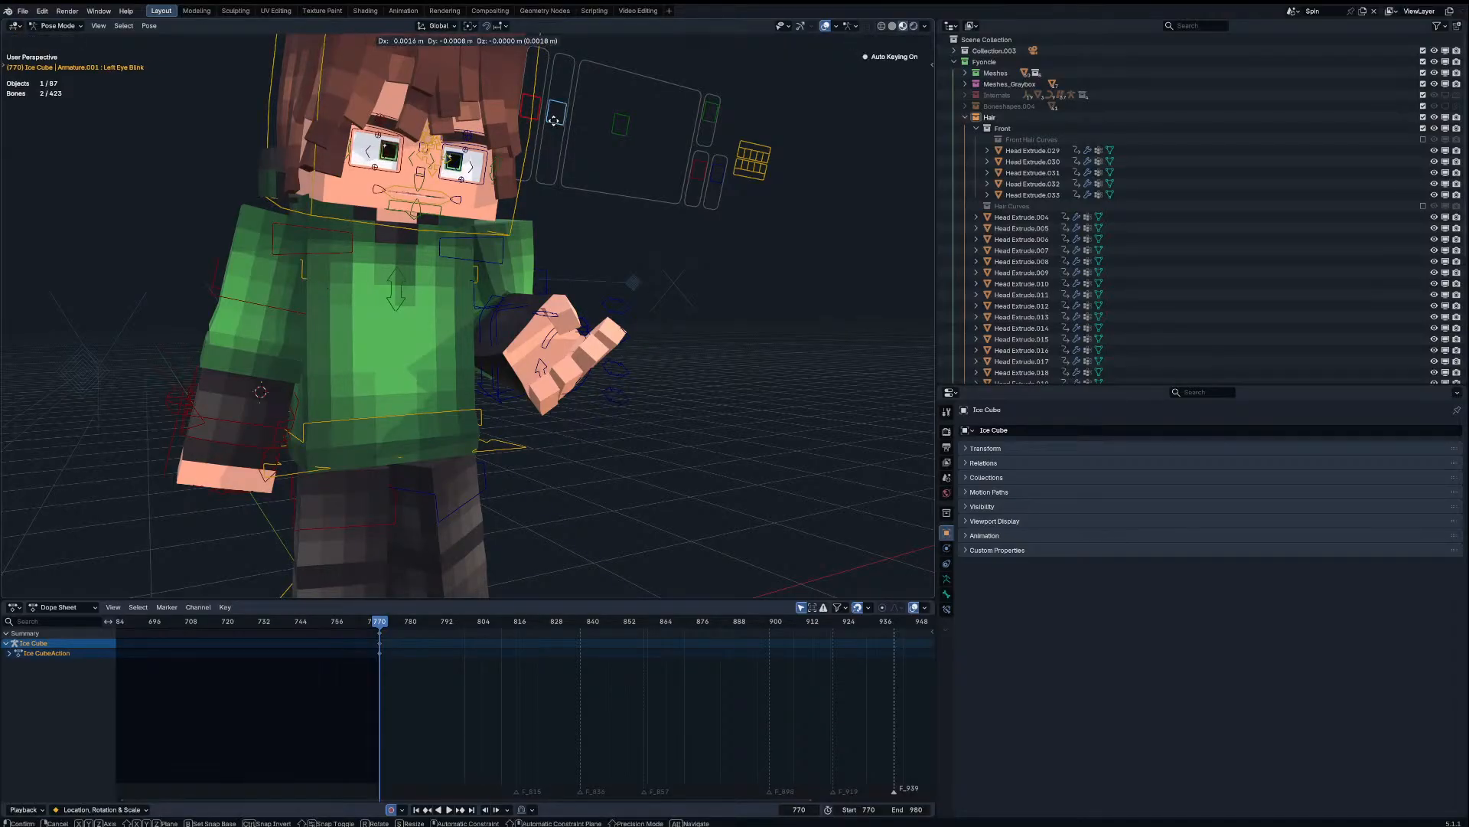
pyautogui.click(546, 127)
# Step: Refine the head's tilt with another trackball rotation of the Head bone from the front
pyautogui.moveTo(546, 128); pyautogui.dragTo(504, 124, button='middle')
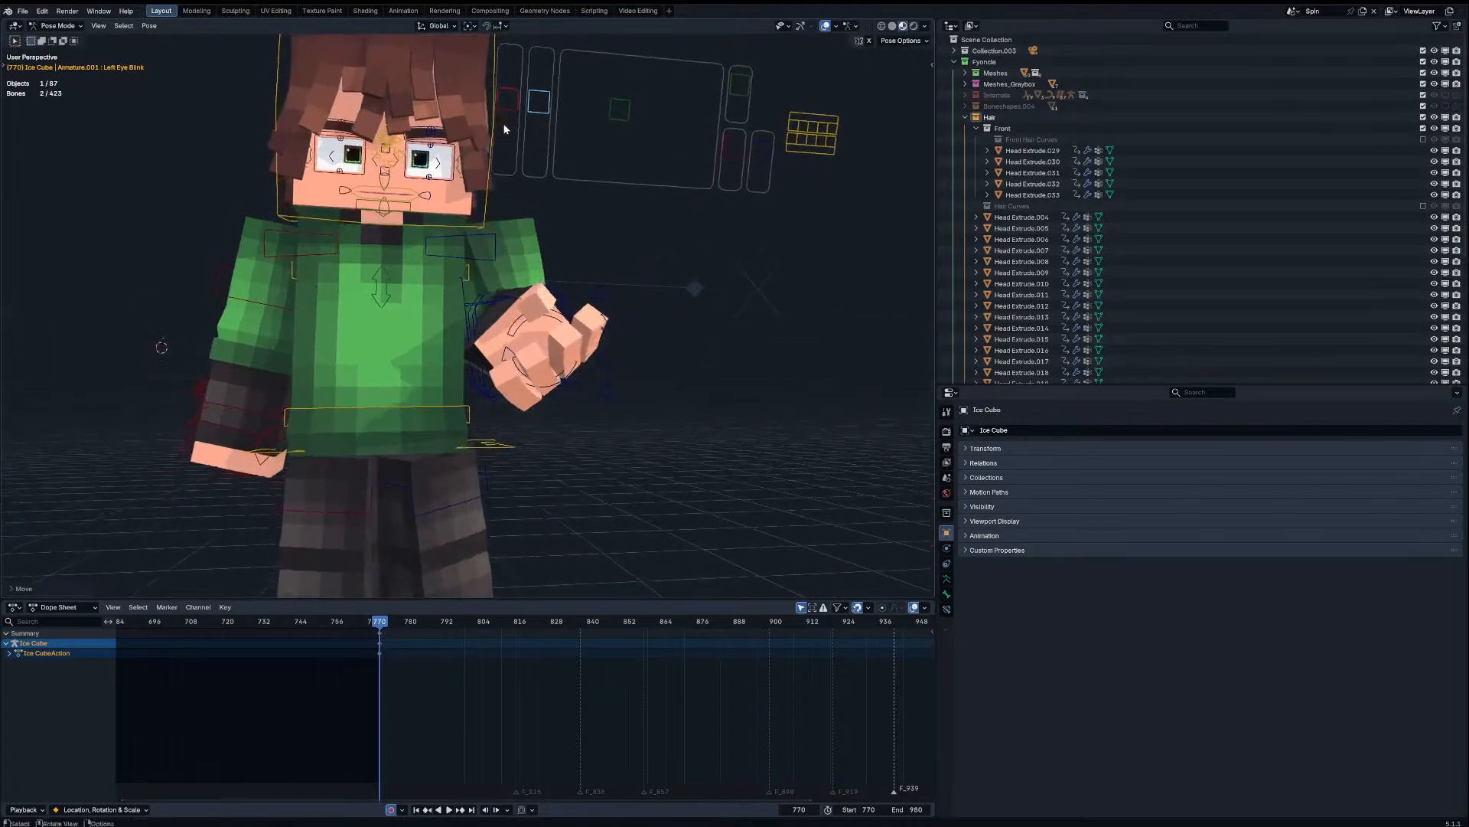
pyautogui.click(410, 228)
pyautogui.press('r')
pyautogui.press('r')
pyautogui.click(399, 221)
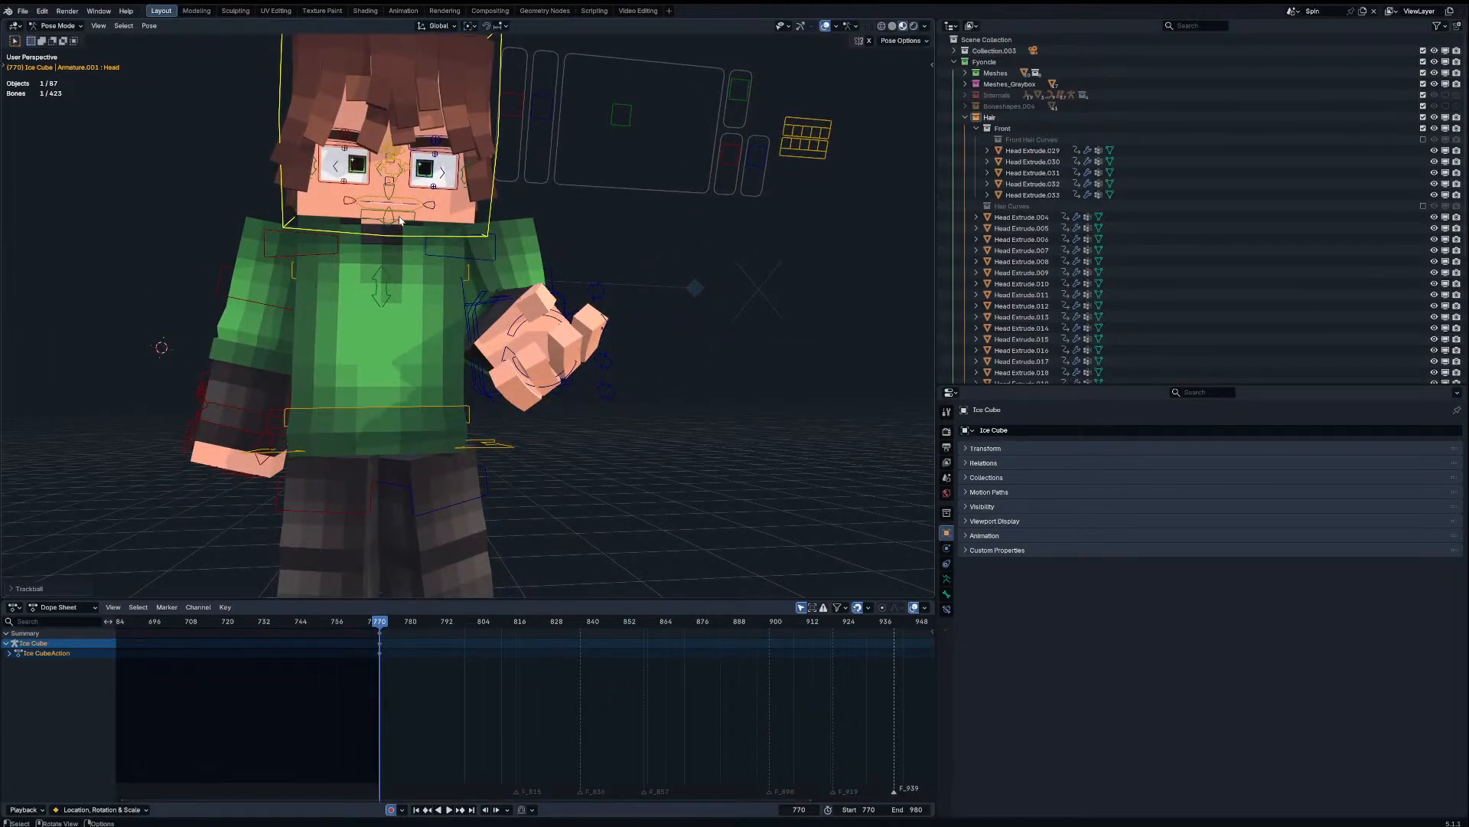
# Step: Move the Eyes control slightly downward on the face
pyautogui.click(405, 178)
pyautogui.moveTo(410, 173); pyautogui.dragTo(411, 183)
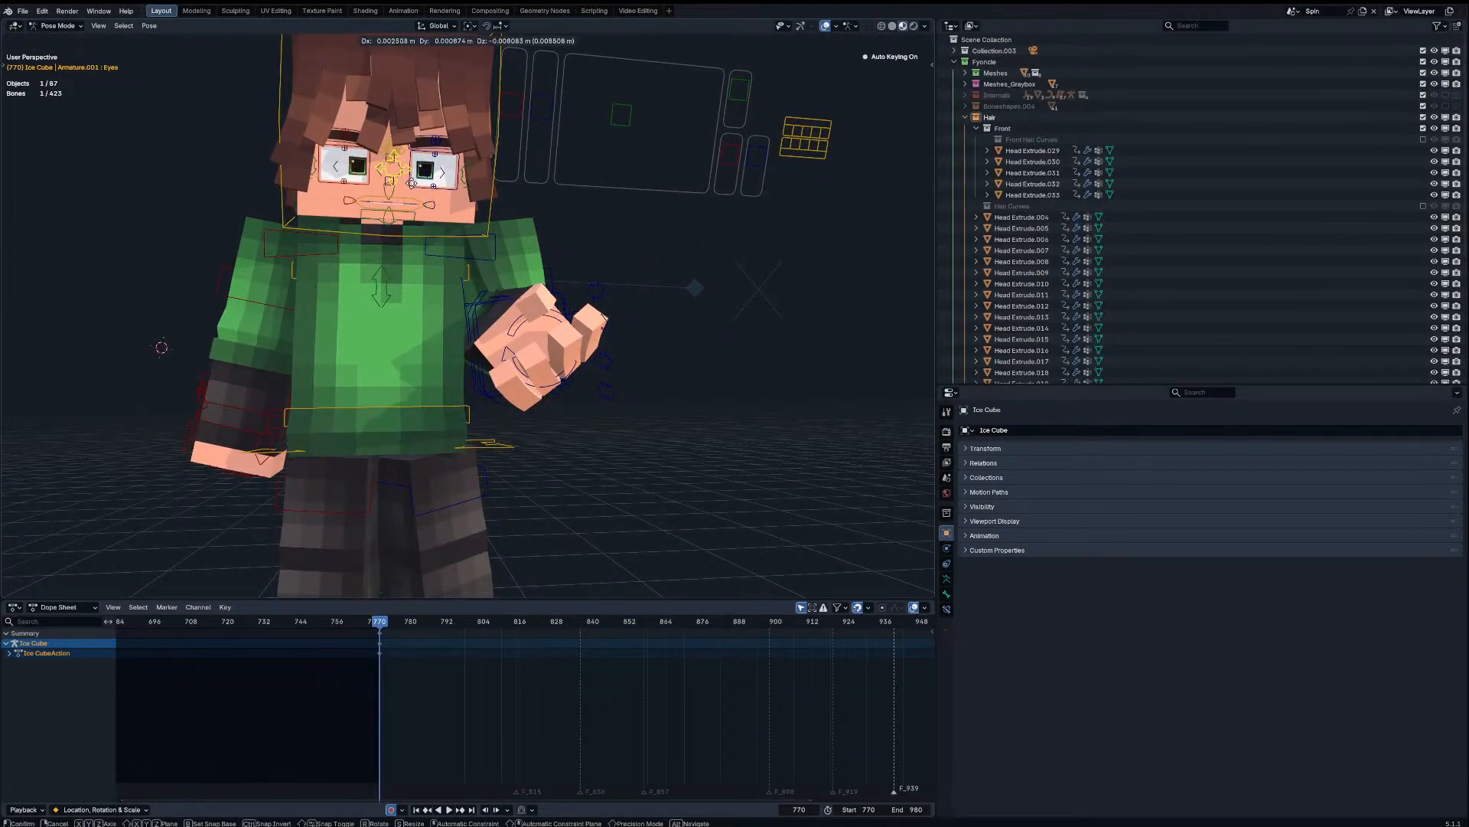
pyautogui.click(362, 231)
# Step: Rotate the Right Arm Upper FK bone to swing the right arm slightly outward
pyautogui.click(272, 308)
pyautogui.press('r')
pyautogui.click(274, 361)
pyautogui.press('r')
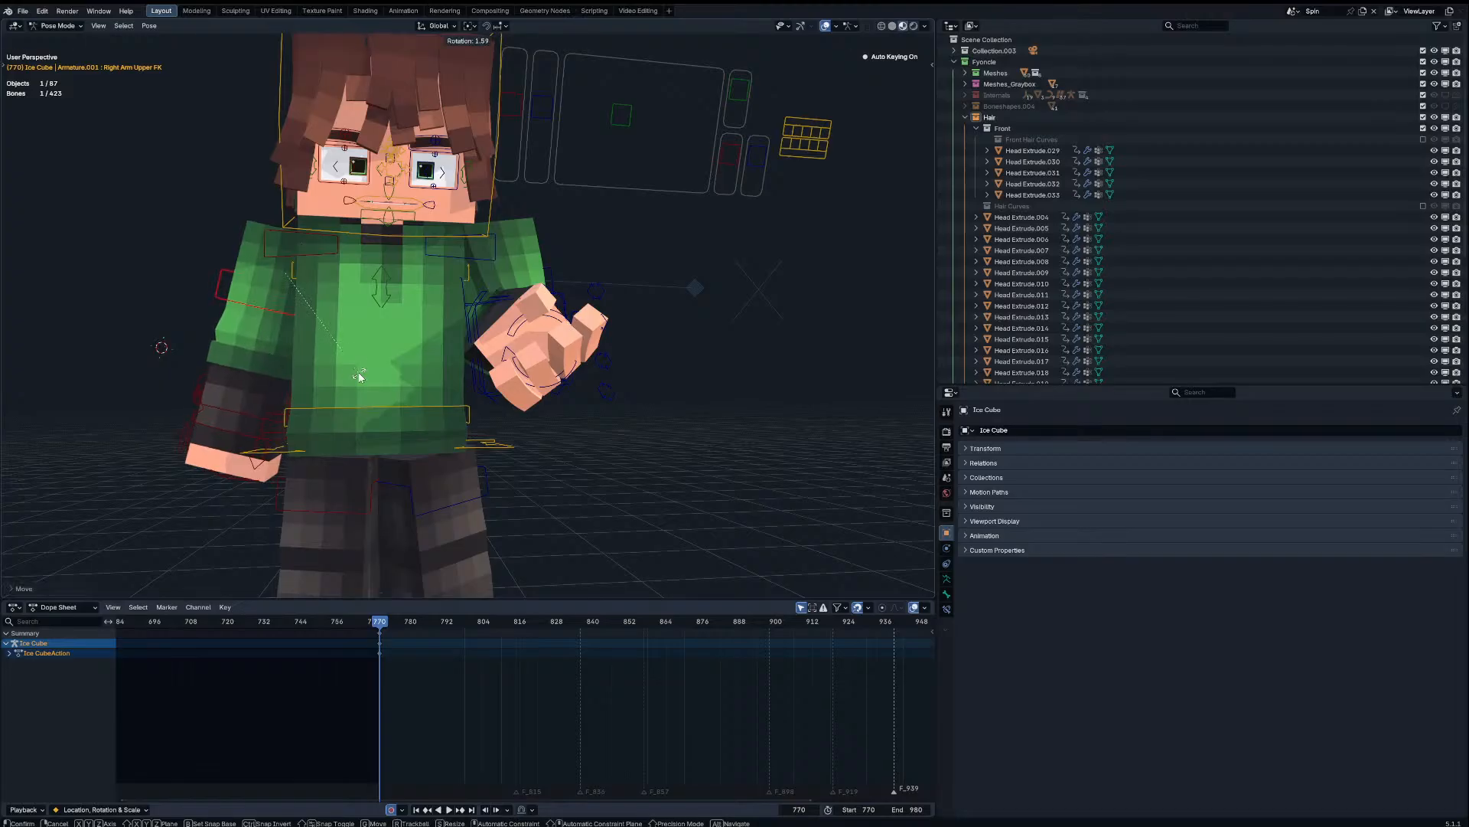
pyautogui.click(360, 375)
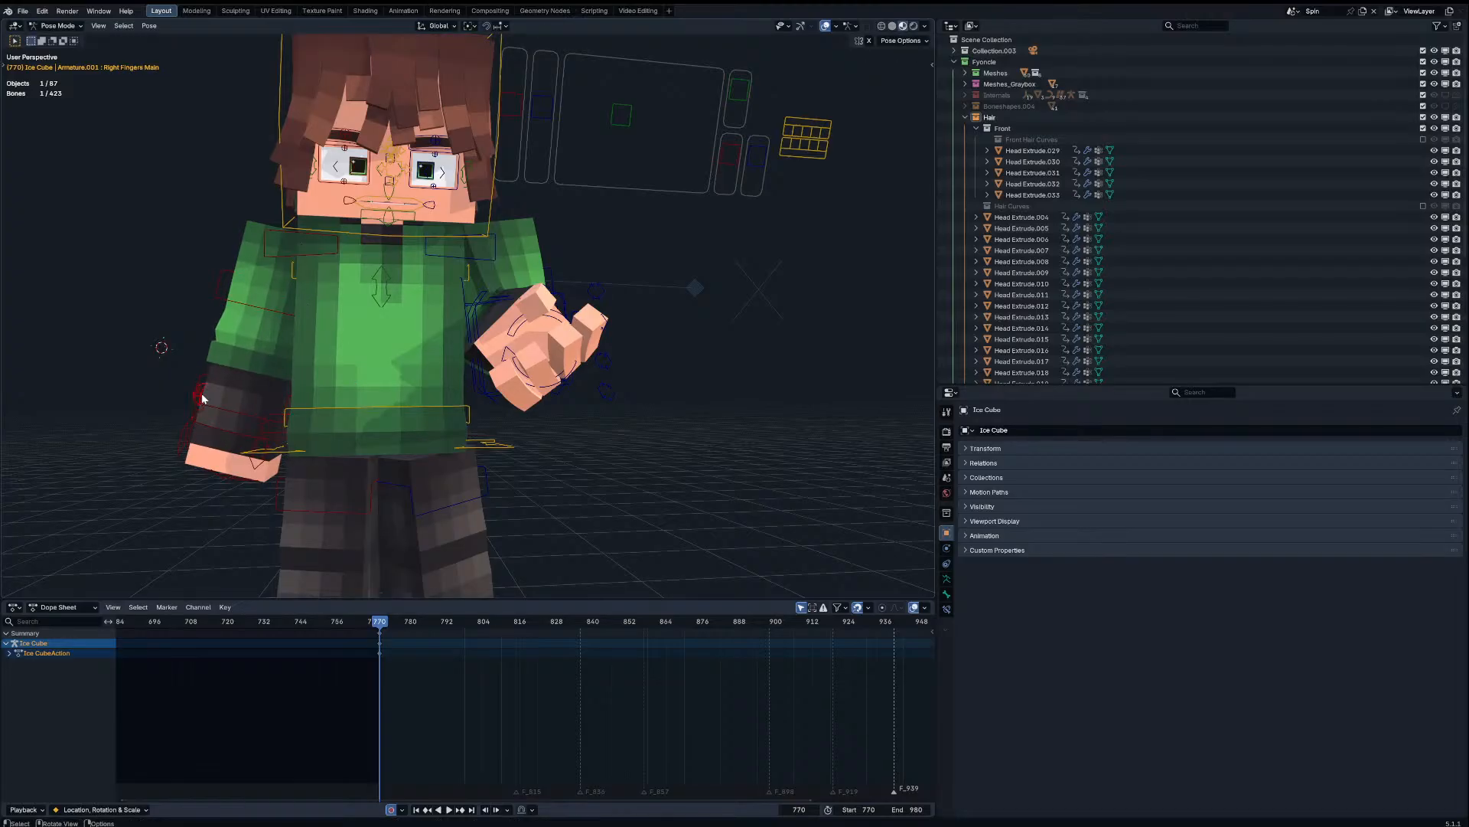
# Step: Move the Right Fingers Main control to curl the fingers of the right hand
pyautogui.moveTo(203, 398); pyautogui.dragTo(193, 437)
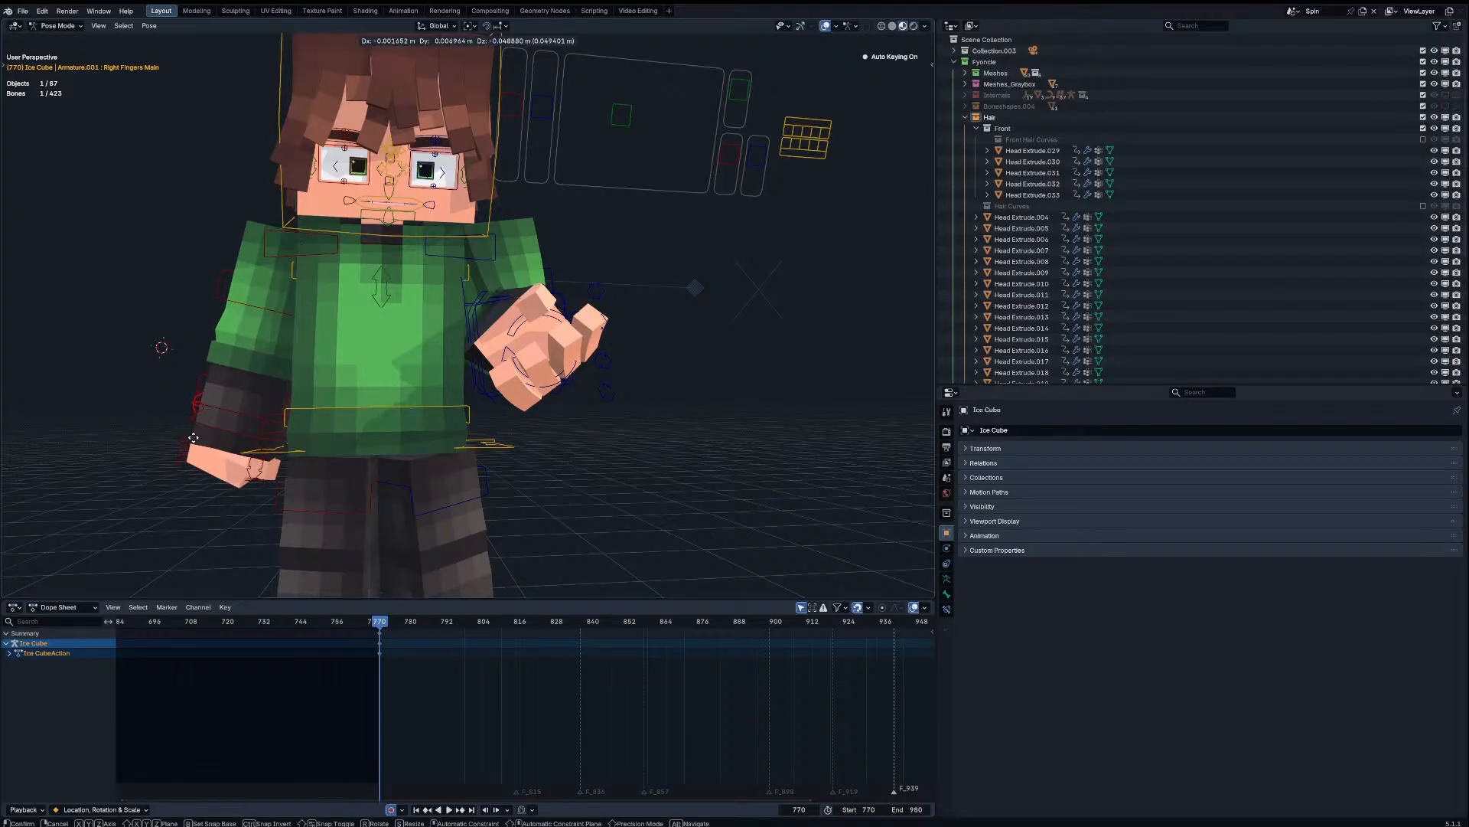
pyautogui.rightClick(314, 453)
pyautogui.moveTo(316, 453); pyautogui.dragTo(374, 434, button='middle')
pyautogui.press('s')
pyautogui.rightClick(527, 451)
pyautogui.moveTo(527, 451); pyautogui.dragTo(643, 442, button='middle')
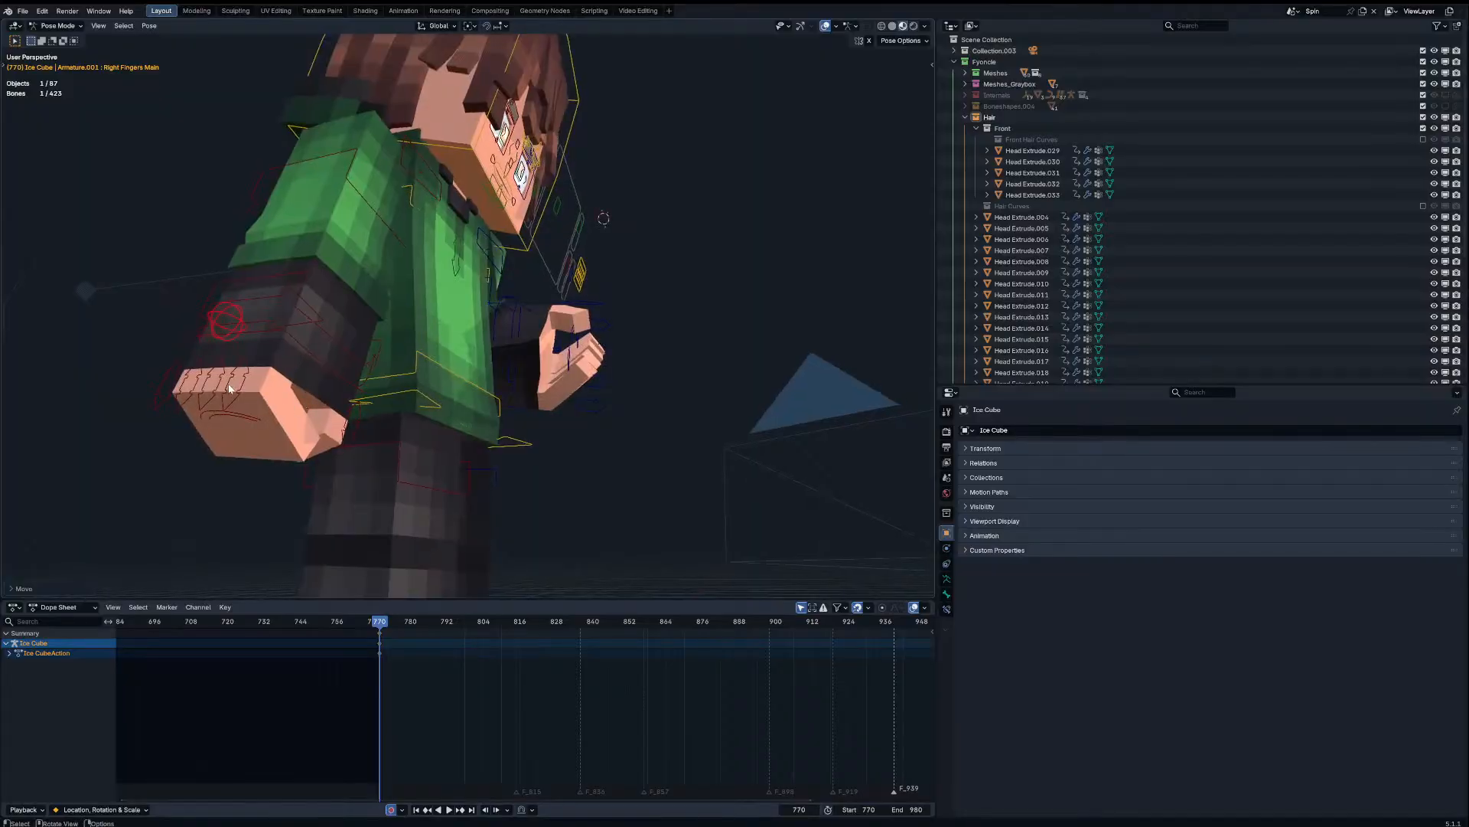
pyautogui.press('s')
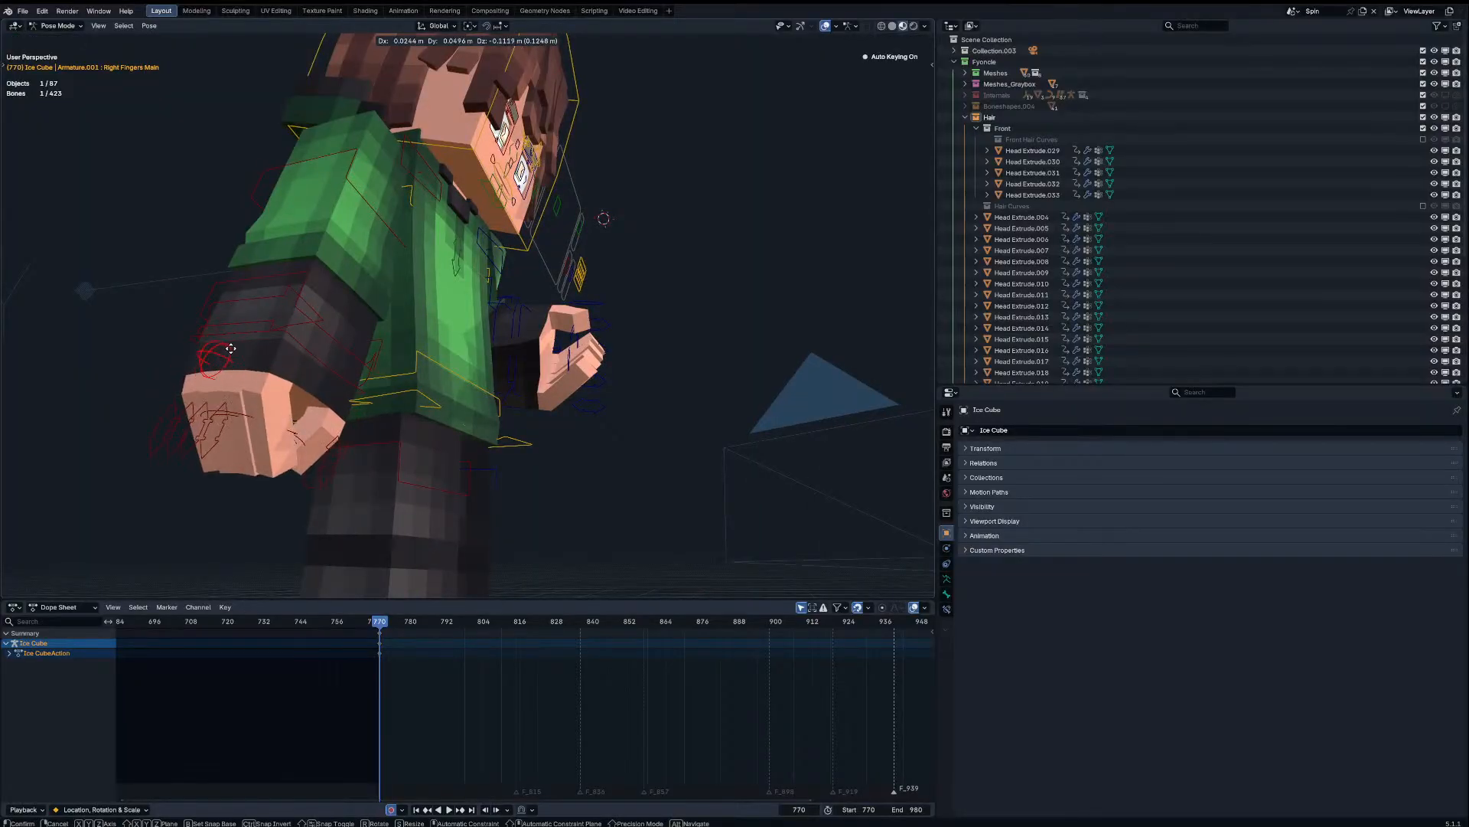
pyautogui.rightClick(244, 333)
# Step: Move the Left Finger Ring control and adjust the left hand's finger pose
pyautogui.moveTo(339, 394); pyautogui.dragTo(182, 417, button='middle')
pyautogui.click(427, 347)
pyautogui.press('g')
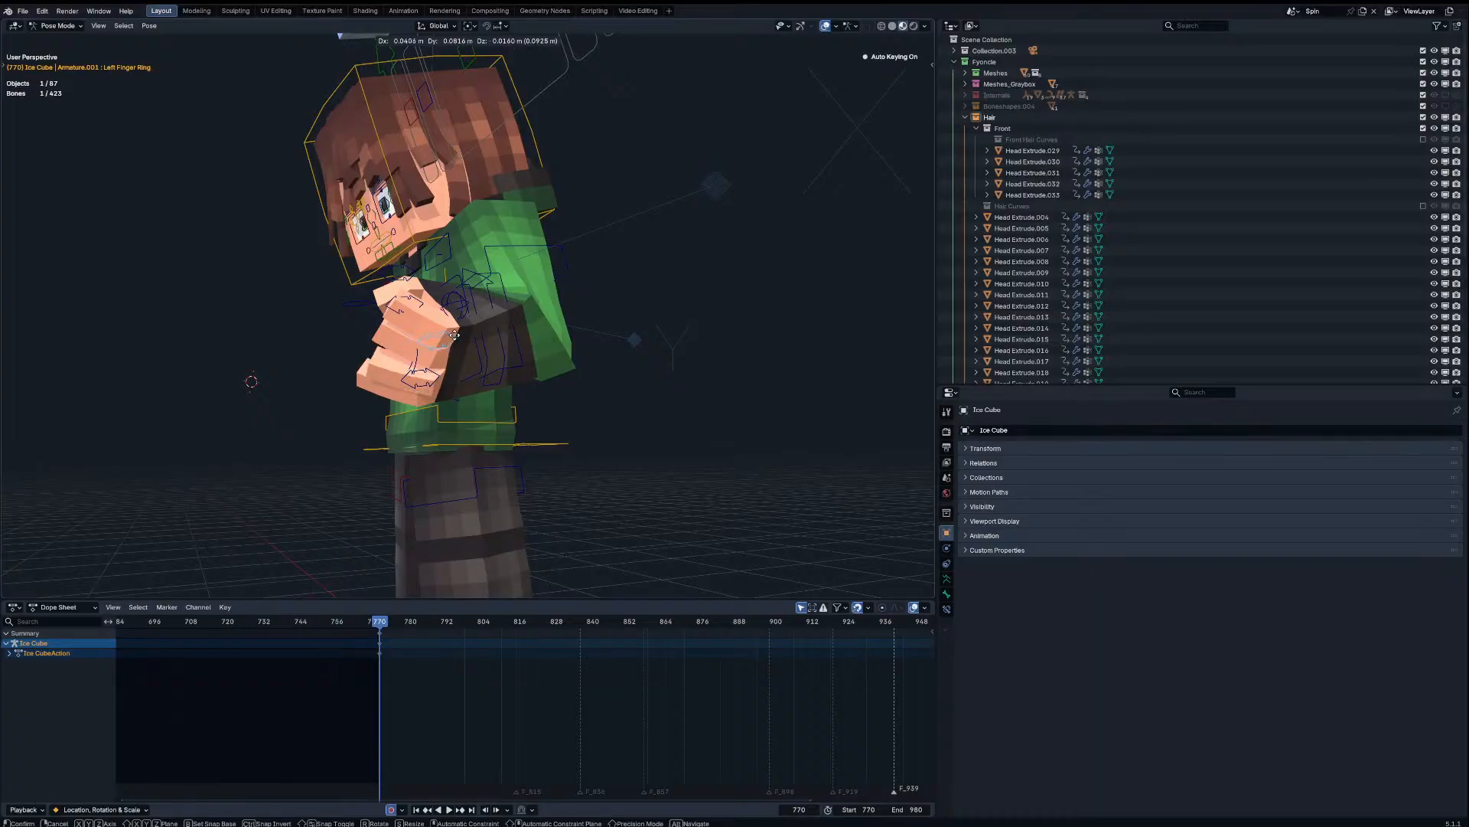
pyautogui.rightClick(453, 337)
pyautogui.press('g')
pyautogui.rightClick(368, 349)
pyautogui.moveTo(413, 346); pyautogui.dragTo(600, 341, button='middle')
pyautogui.press('s')
pyautogui.click(551, 342)
pyautogui.press('r')
pyautogui.rightClick(459, 345)
# Step: Rotate the Left Fingers Main control, finishing with trackball rotation, to refine the left hand's finger curl
pyautogui.moveTo(459, 346)
pyautogui.mouseDown(button='middle')
pyautogui.moveTo(571, 368)
pyautogui.moveTo(609, 354)
pyautogui.moveTo(437, 356)
pyautogui.mouseUp(button='middle')
pyautogui.click(517, 363)
pyautogui.click(608, 339)
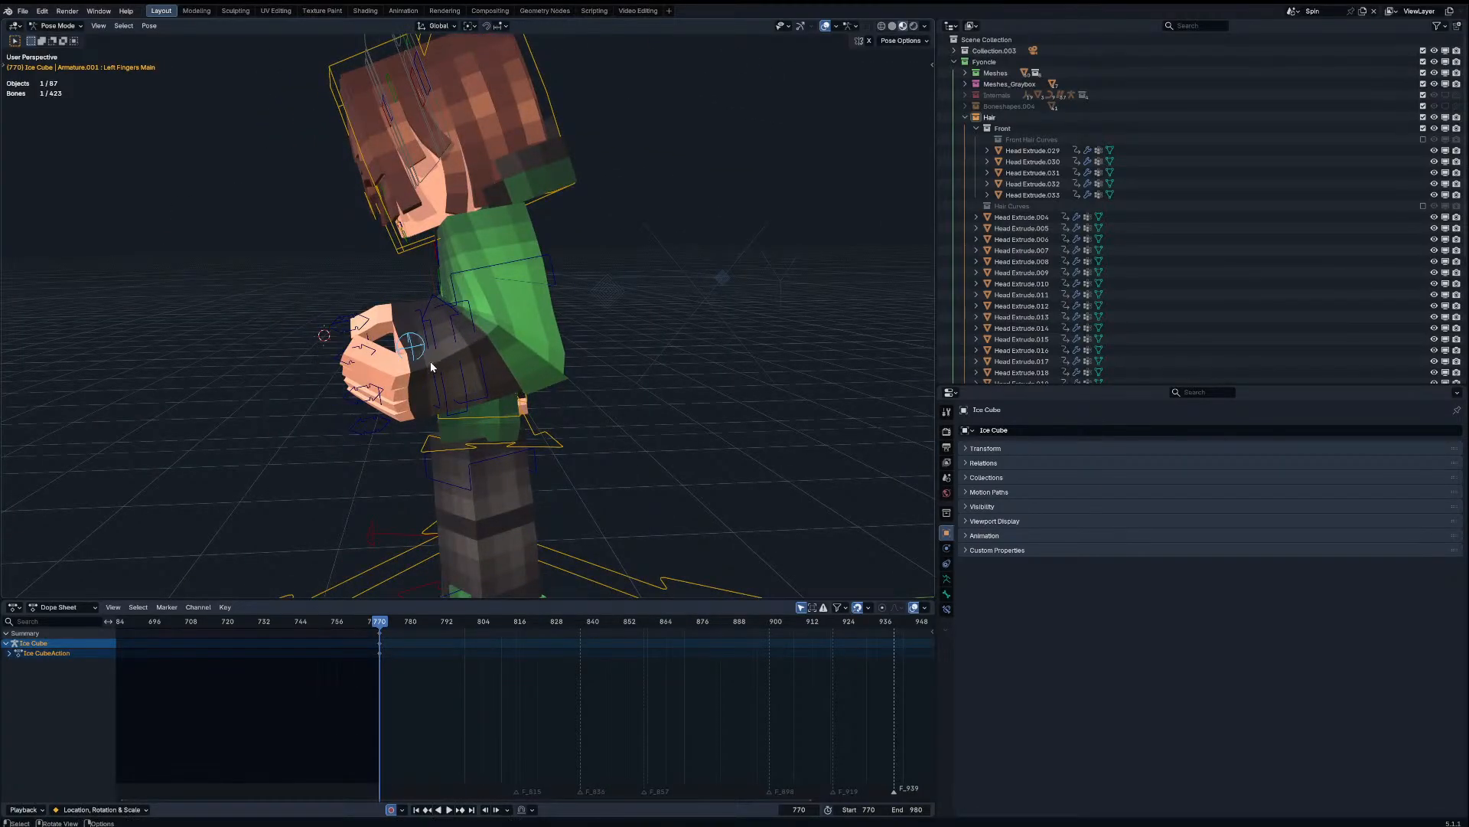
pyautogui.press('r')
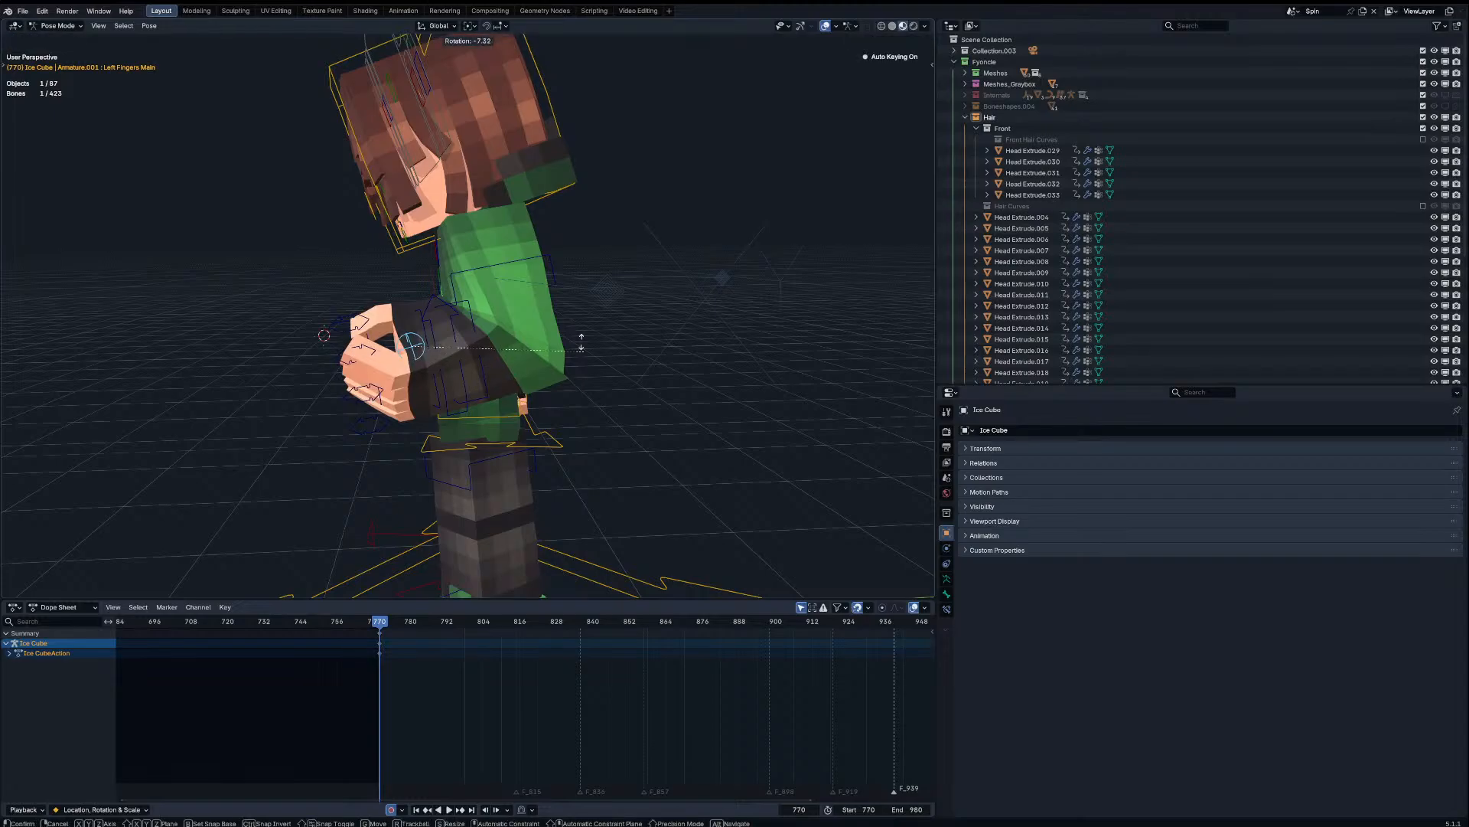
pyautogui.click(494, 315)
pyautogui.press('r')
pyautogui.moveTo(494, 315); pyautogui.dragTo(639, 287, button='middle')
pyautogui.press('r')
pyautogui.click(567, 321)
pyautogui.press('r')
pyautogui.press('r')
pyautogui.click(590, 300)
# Step: Rotate and move the Right Fingers Main control to refine the right hand's finger curl
pyautogui.click(240, 404)
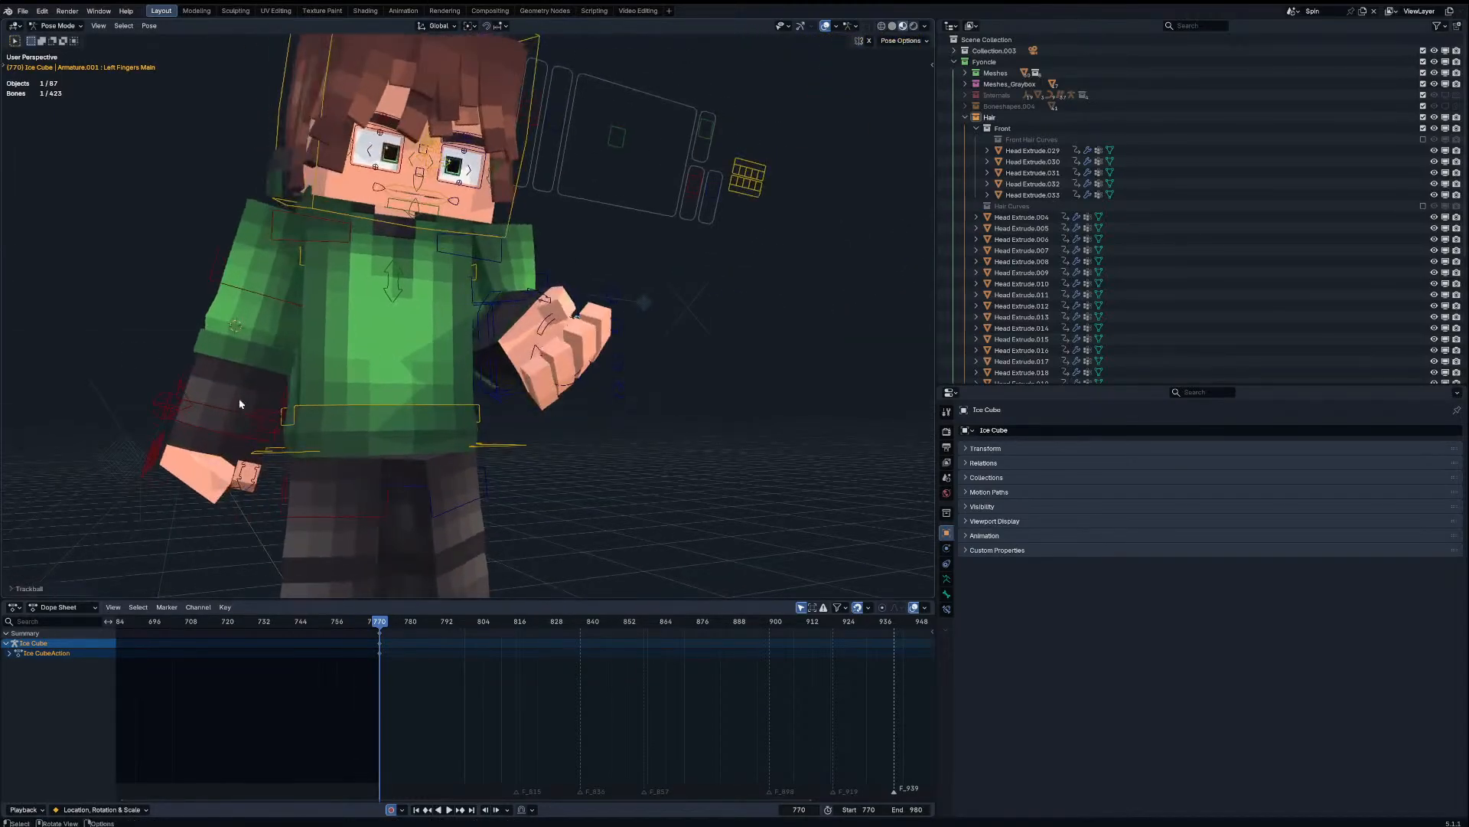
pyautogui.moveTo(240, 403); pyautogui.dragTo(160, 406, button='middle')
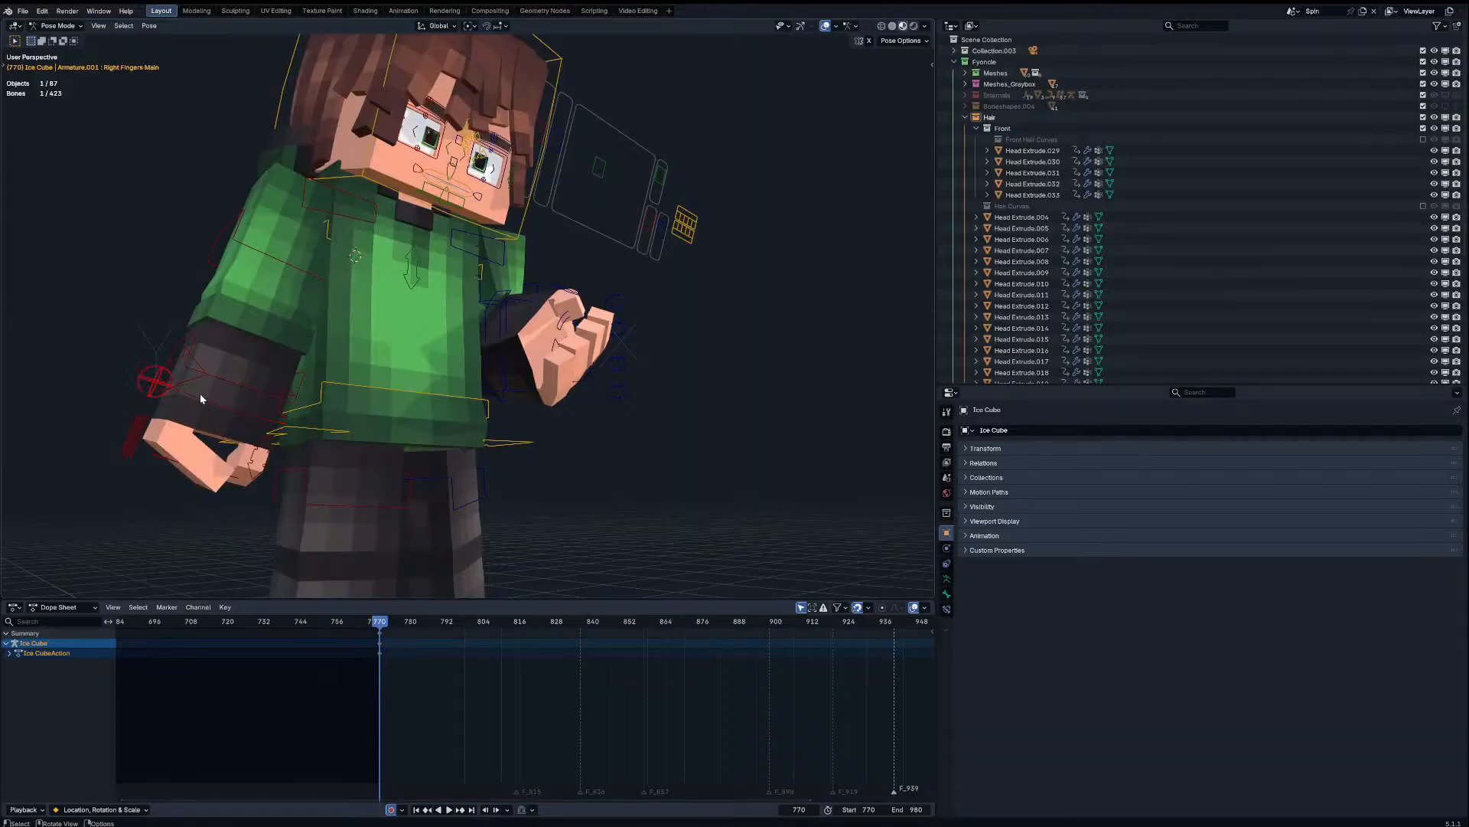
pyautogui.press('r')
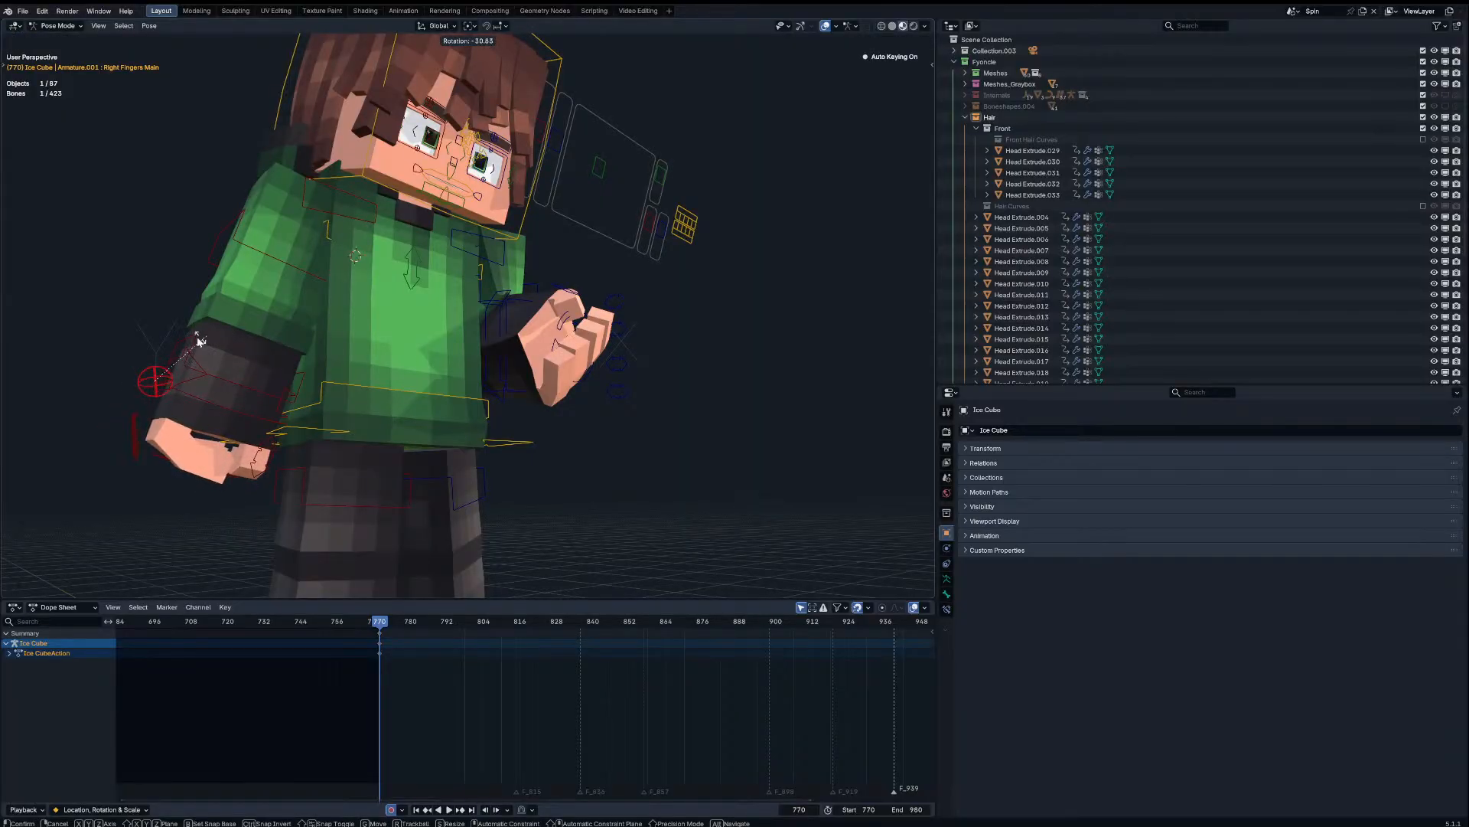
pyautogui.press('r')
pyautogui.click(165, 436)
pyautogui.press('g')
pyautogui.click(188, 530)
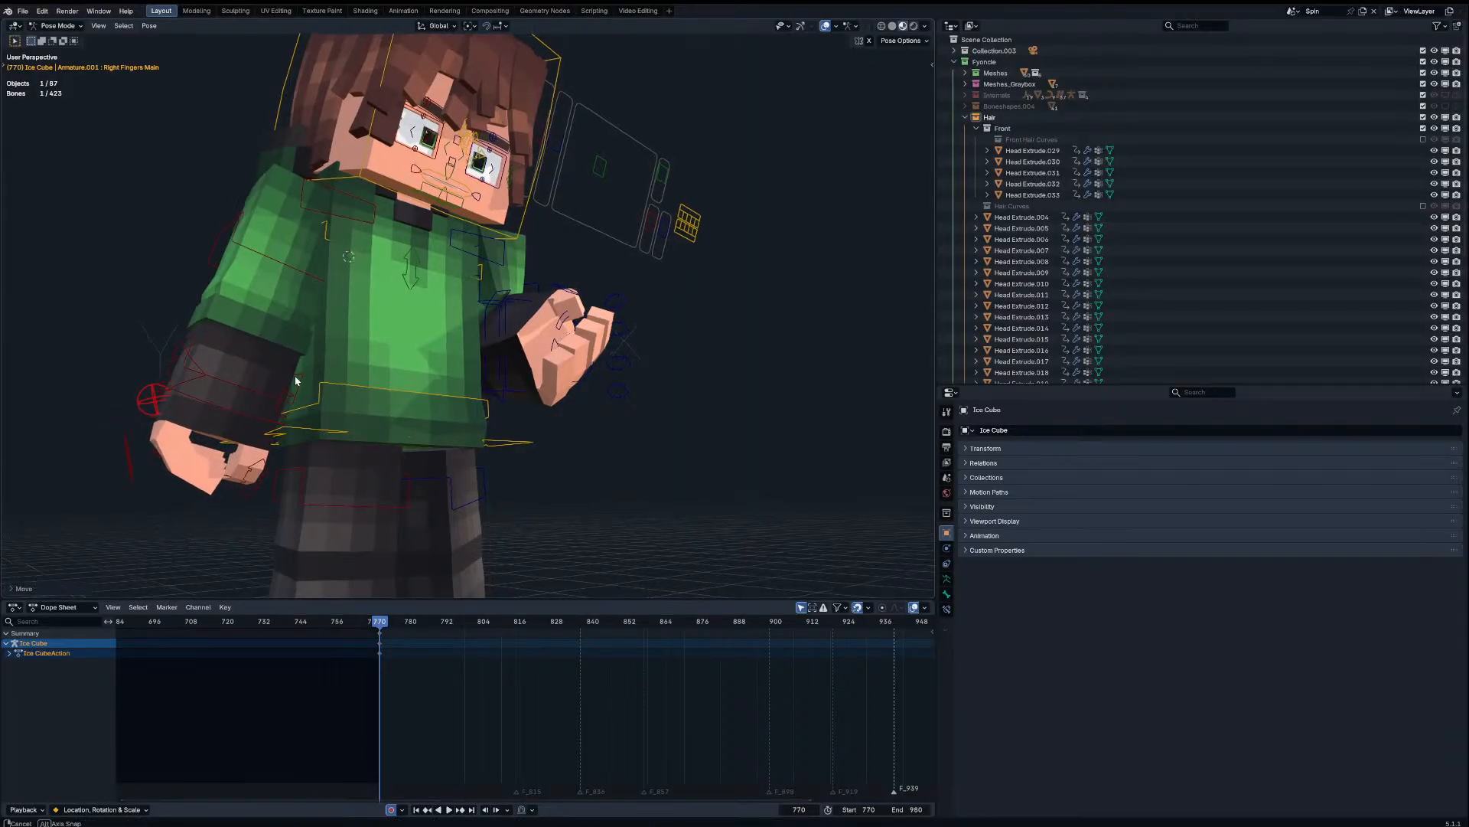
# Step: Move the Left Eye control slightly downward to adjust the gaze
pyautogui.moveTo(188, 530); pyautogui.dragTo(403, 200, button='middle')
pyautogui.click(451, 182)
pyautogui.press('g')
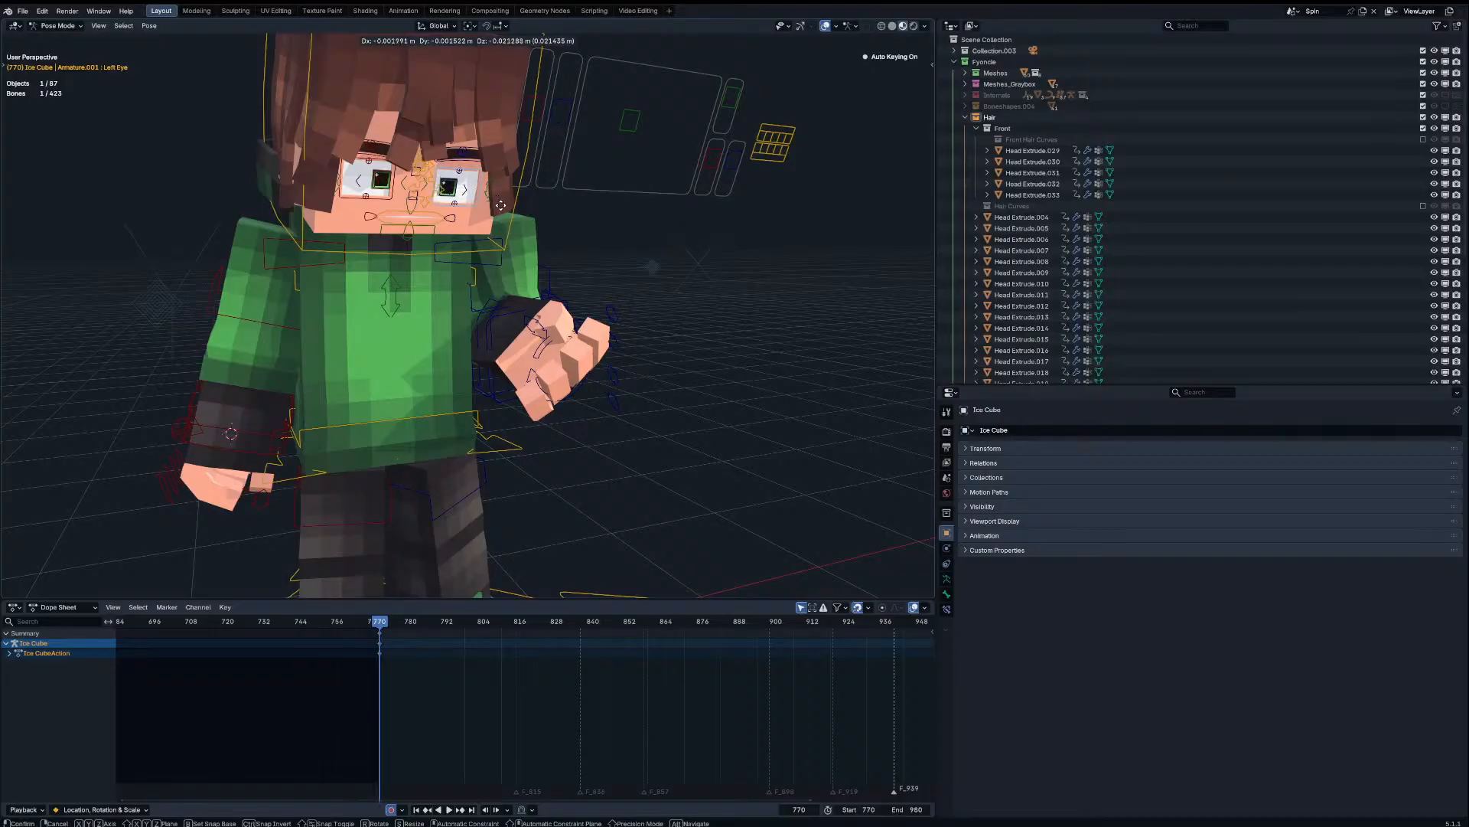
pyautogui.click(500, 205)
# Step: Play the animation through the camera view and stop at frame 786, ready to continue posing the rig
pyautogui.press('KP_0')
pyautogui.press('space')
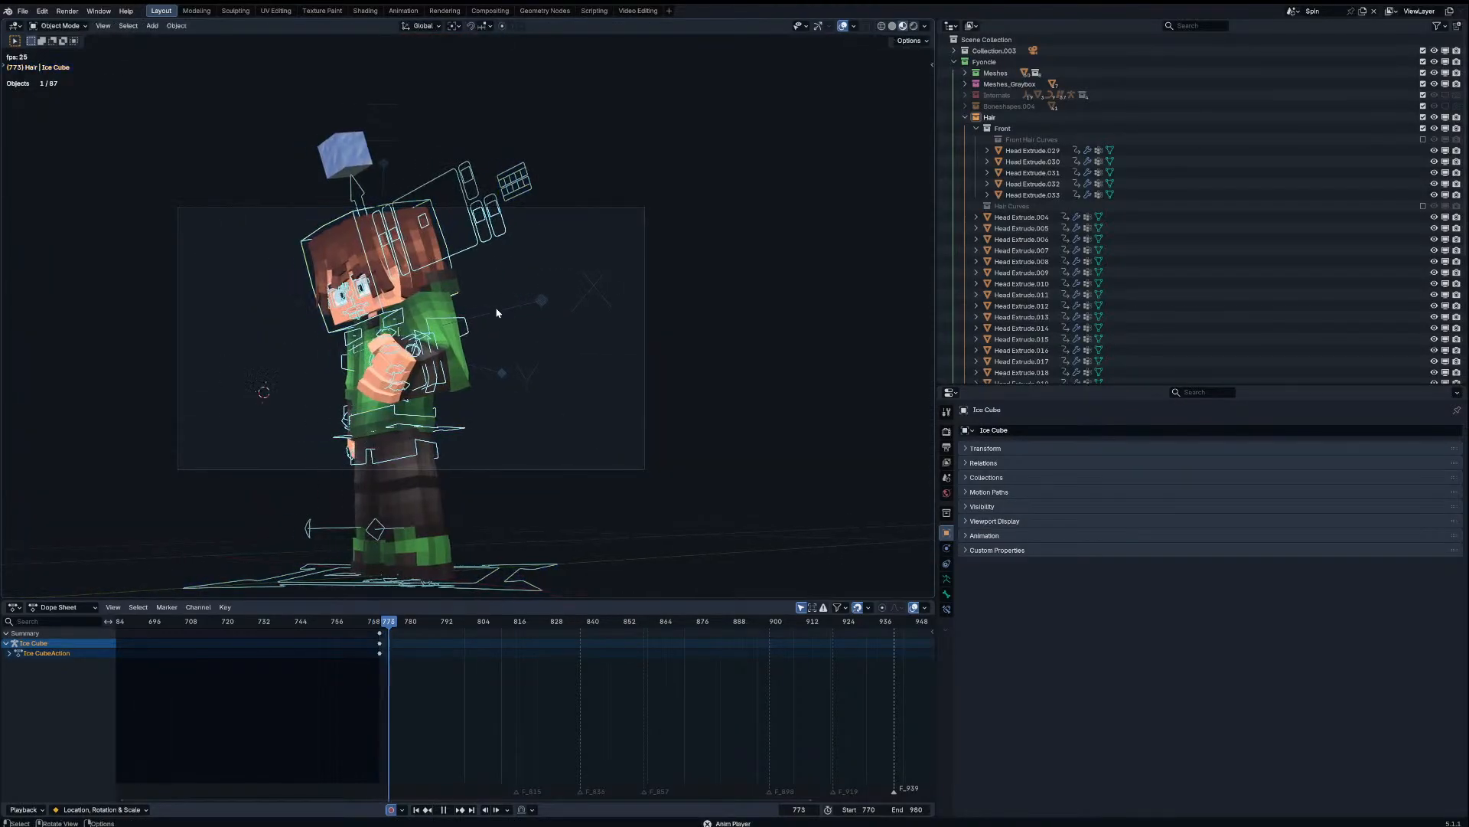
pyautogui.press('space')
pyautogui.click(441, 312)
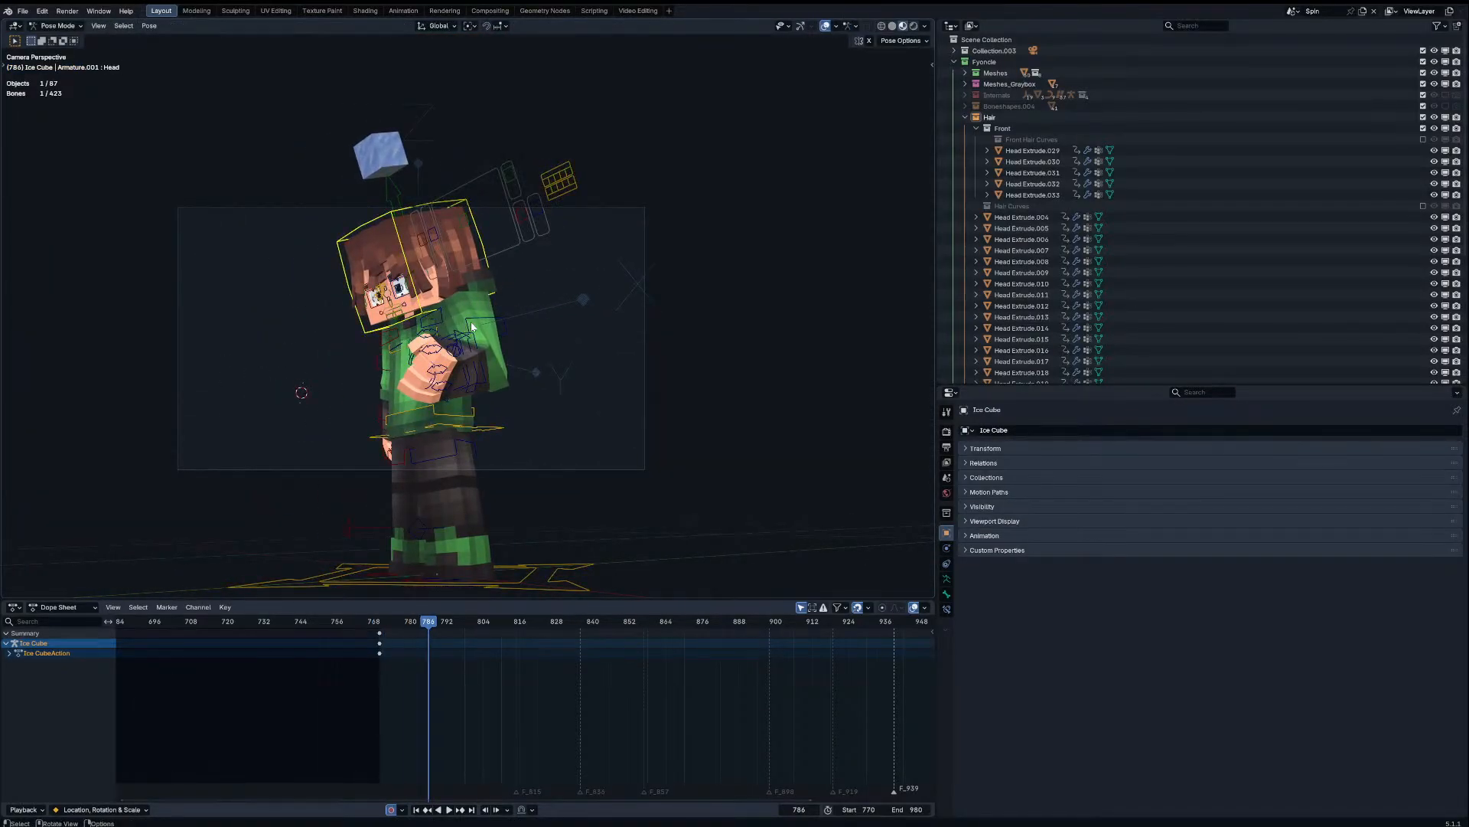
pyautogui.click(470, 320)
pyautogui.press('r')
pyautogui.press('r')
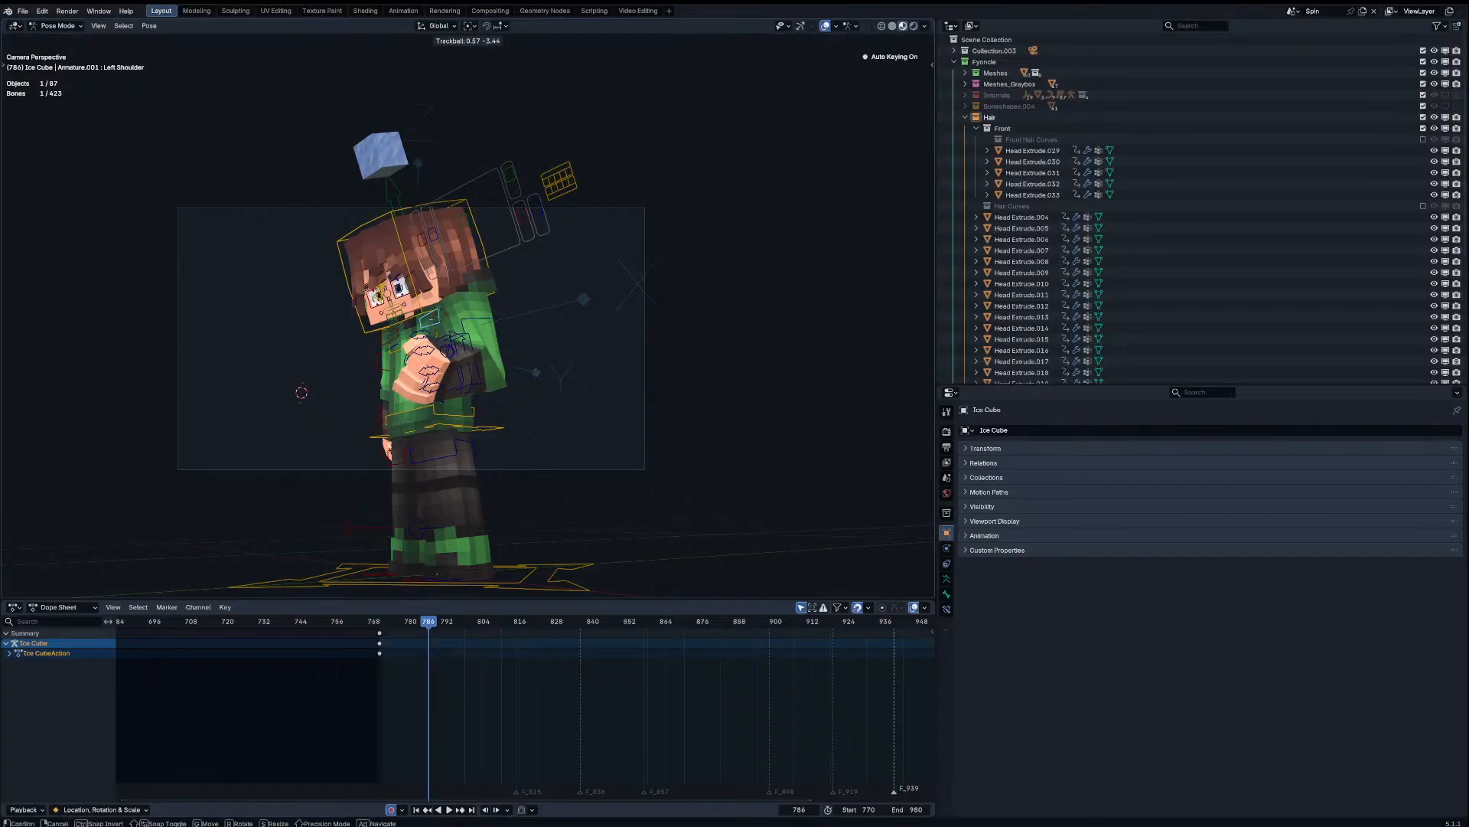
pyautogui.click(445, 315)
# Step: Insert location, rotation and scale keyframes for all bones of the rig at frame 786
pyautogui.press('a')
pyautogui.press('i')
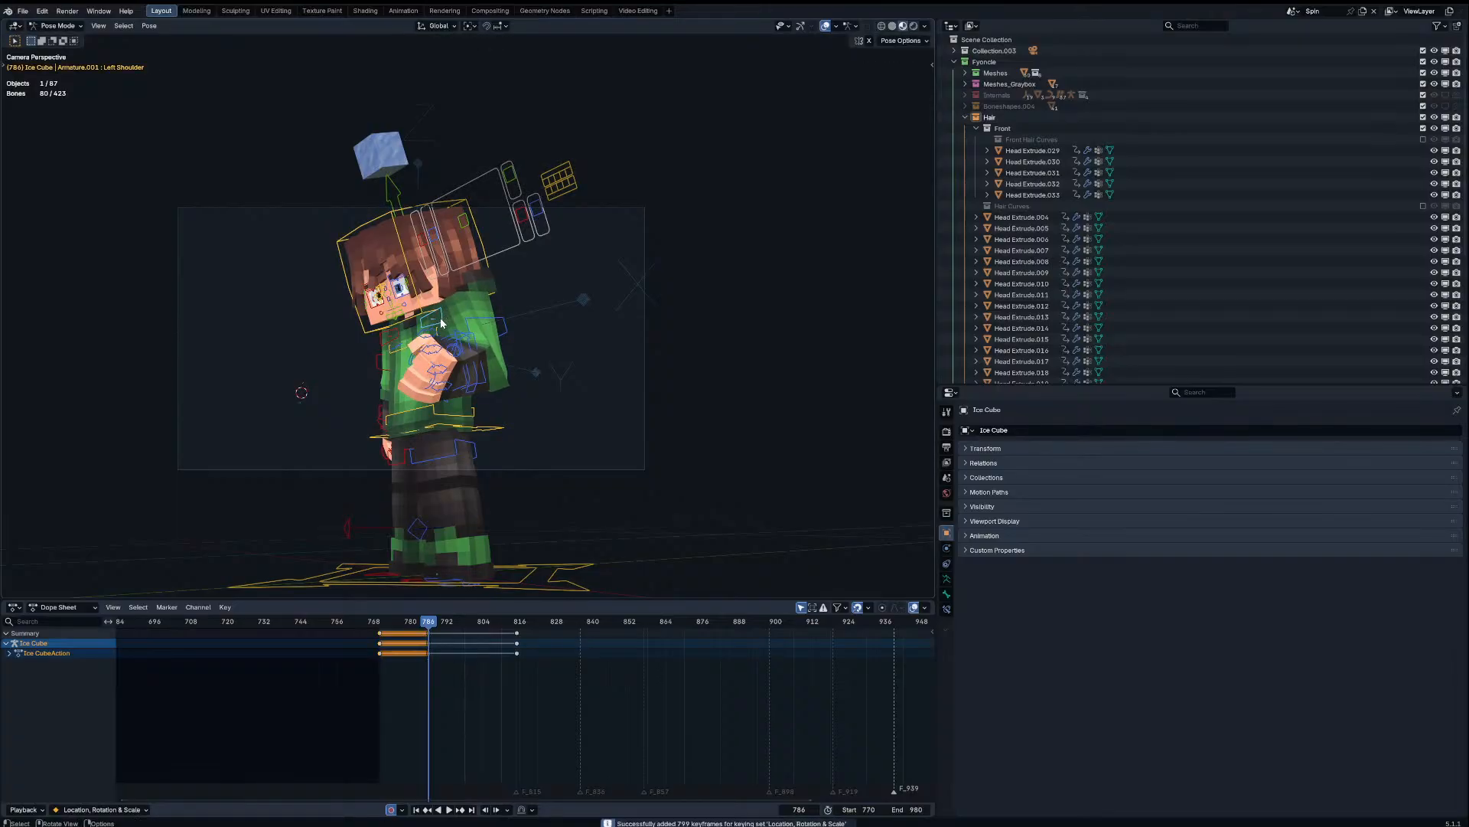
# Step: Rotate the Left Shoulder control freely to adjust the left arm's pose at frame 786
pyautogui.click(439, 318)
pyautogui.press('r')
pyautogui.press('r')
pyautogui.click(223, 323)
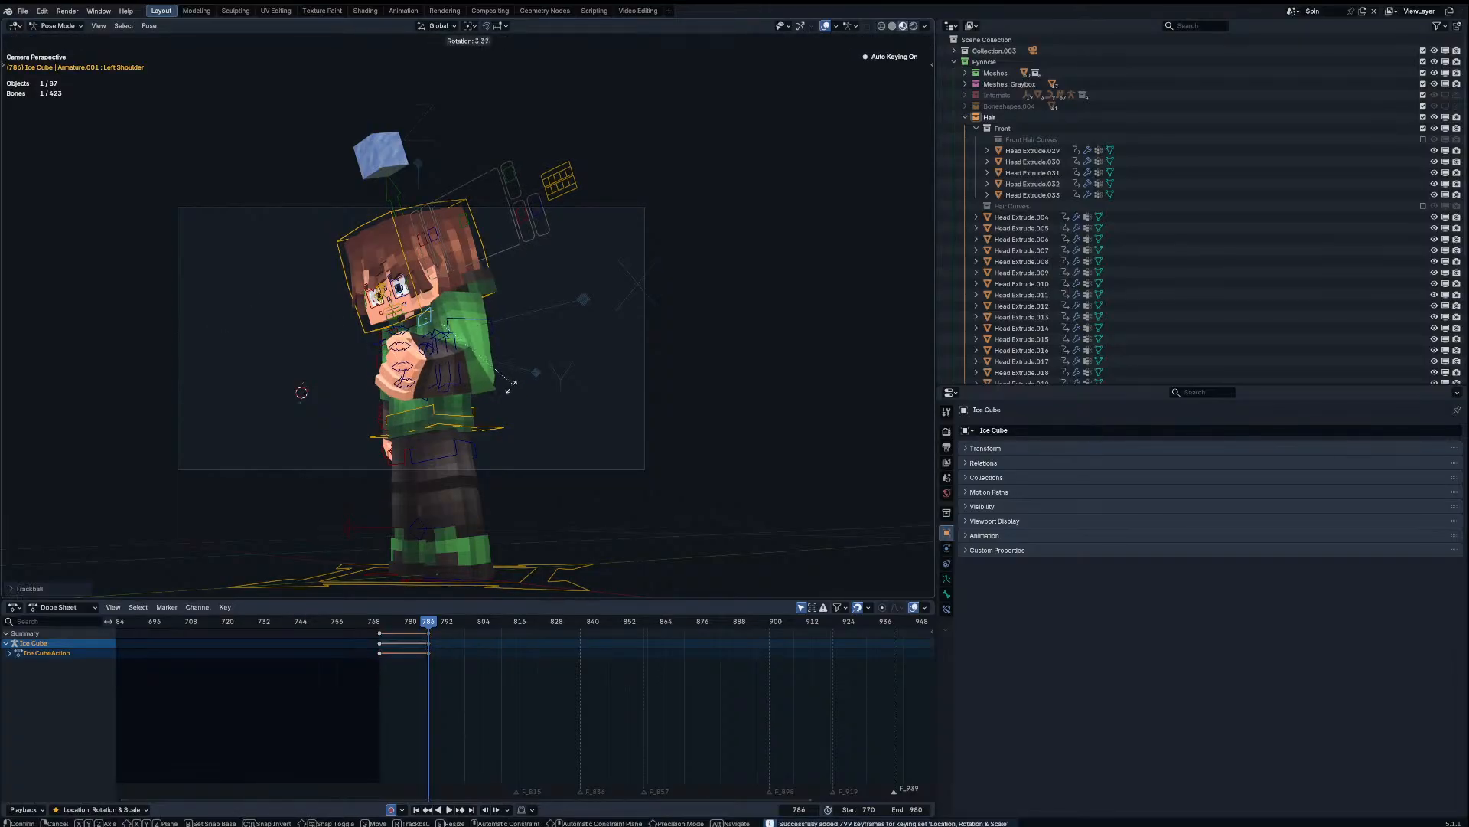
# Step: Rotate the Root control about 10° around the global Z axis
pyautogui.click(537, 564)
pyautogui.press('r')
pyautogui.press('z')
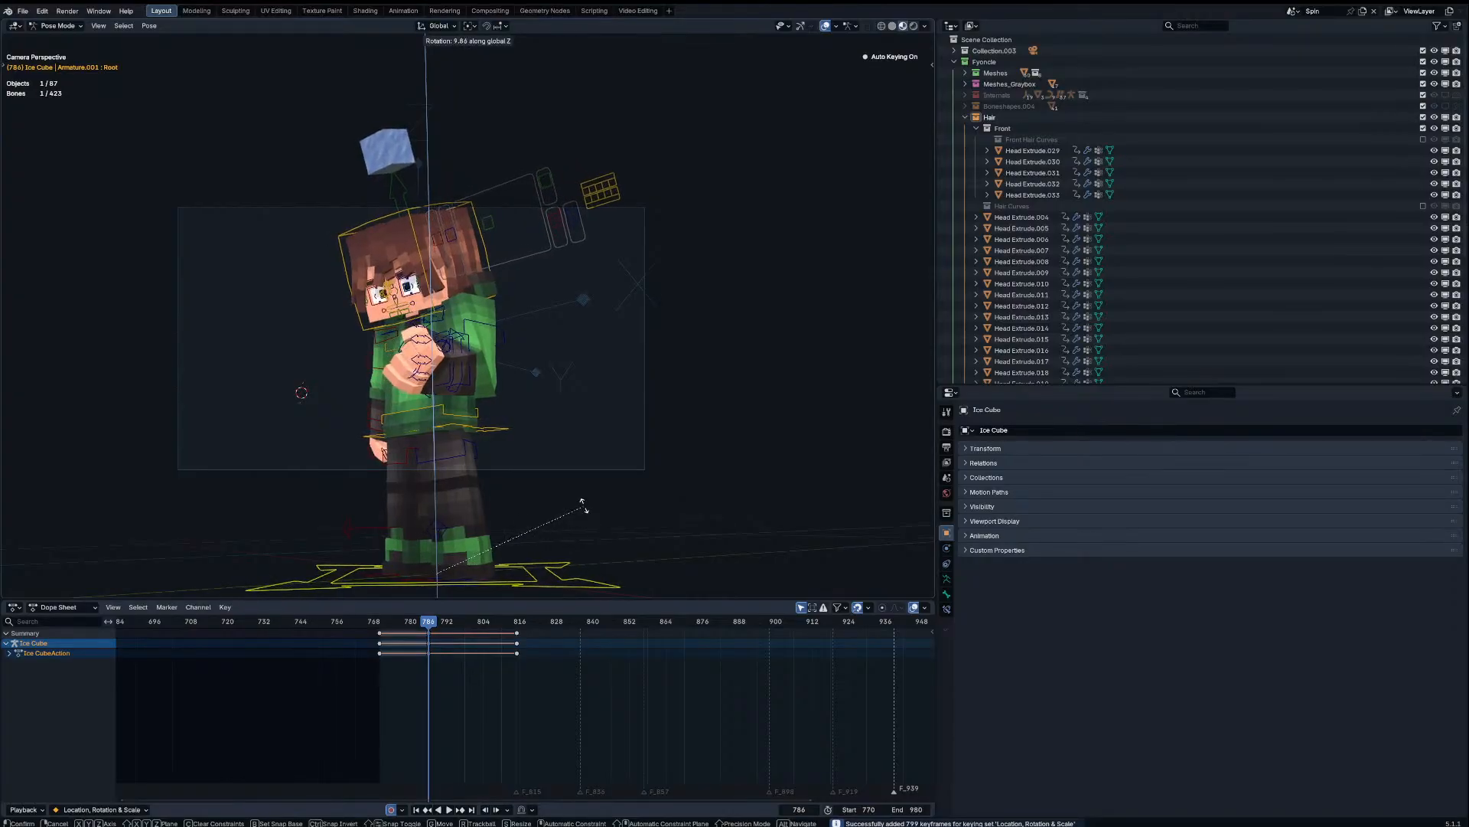
pyautogui.click(583, 502)
# Step: Rotate the Head control freely toward the camera and shift the Eyes control slightly to adjust the gaze
pyautogui.scroll(3, 469, 315)
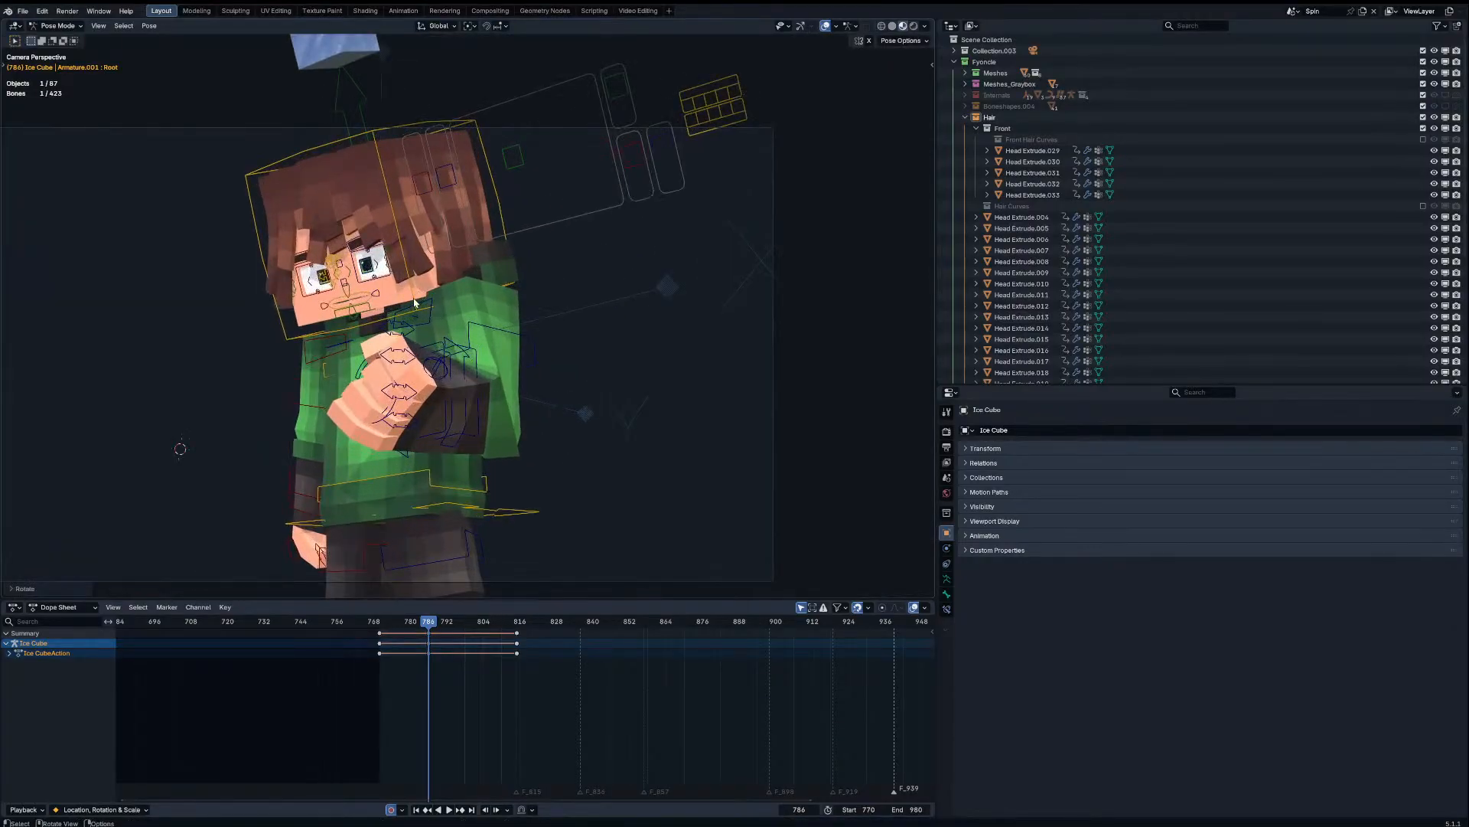
pyautogui.click(414, 303)
pyautogui.press('r')
pyautogui.press('r')
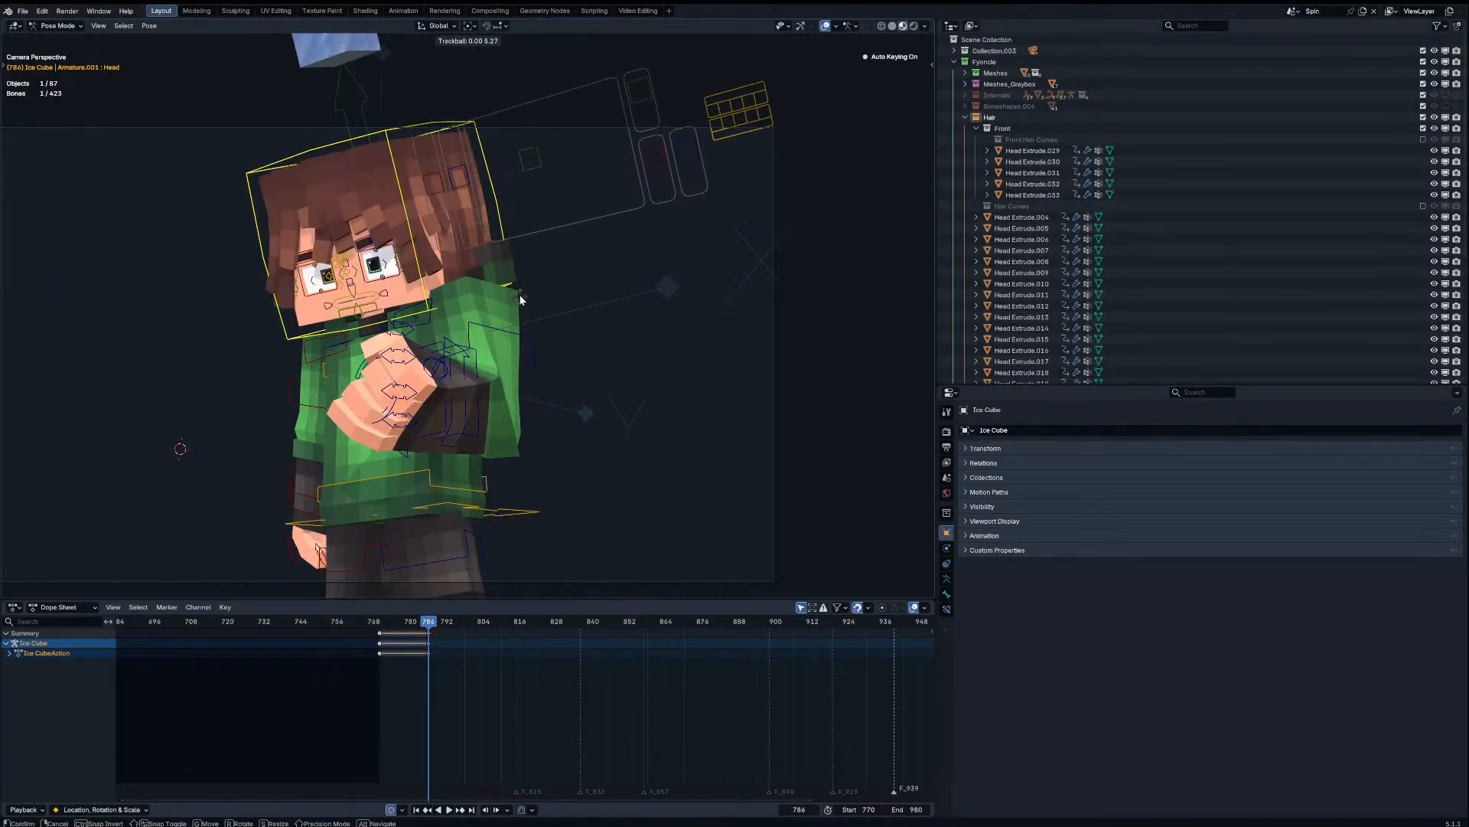
pyautogui.click(518, 299)
pyautogui.click(344, 281)
pyautogui.press('g')
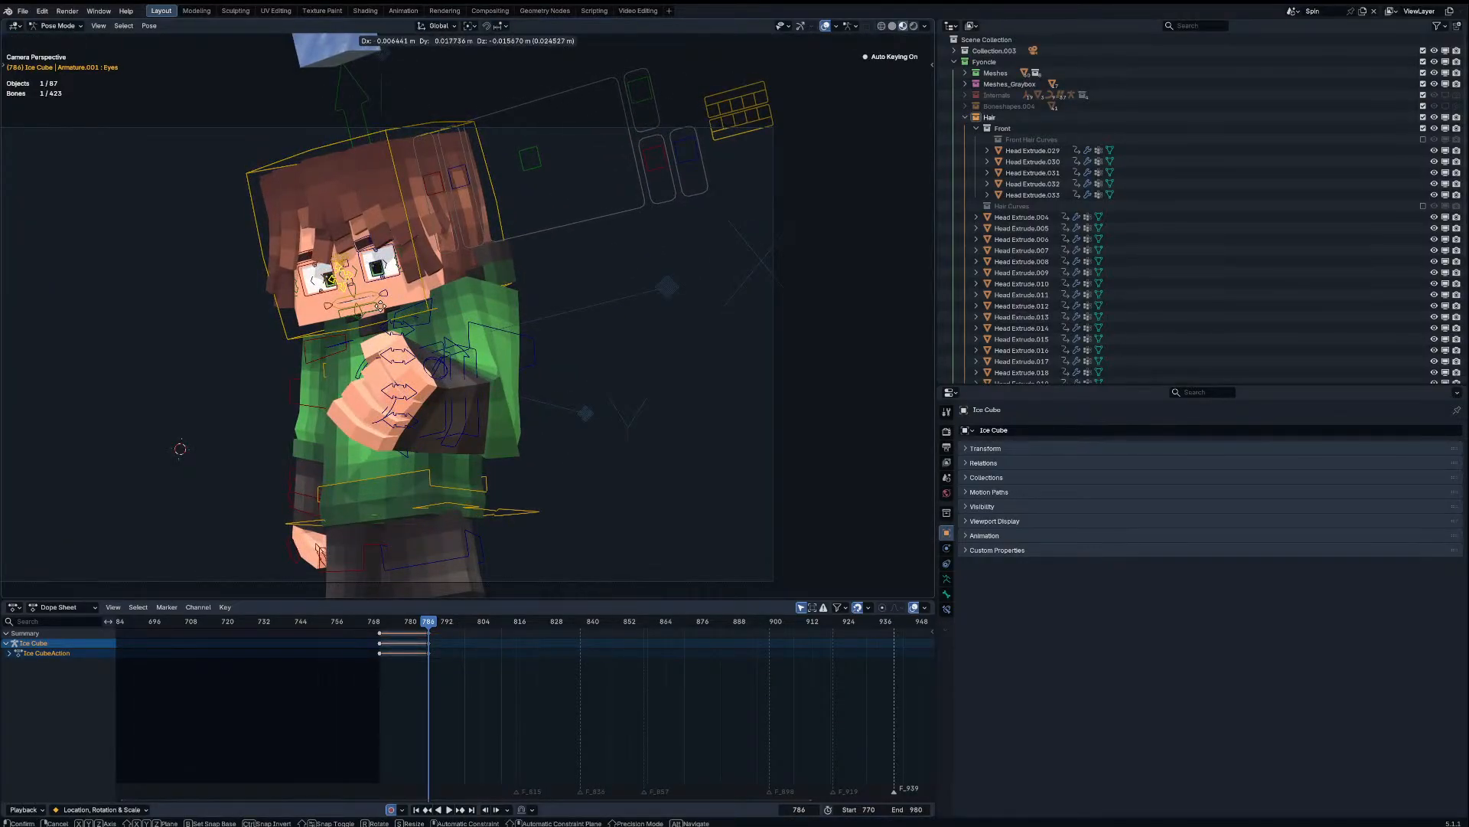
pyautogui.click(381, 306)
# Step: Move the Right Arm Upper FK control slightly and rotate it by a small angle
pyautogui.click(295, 389)
pyautogui.press('g')
pyautogui.click(301, 393)
pyautogui.press('r')
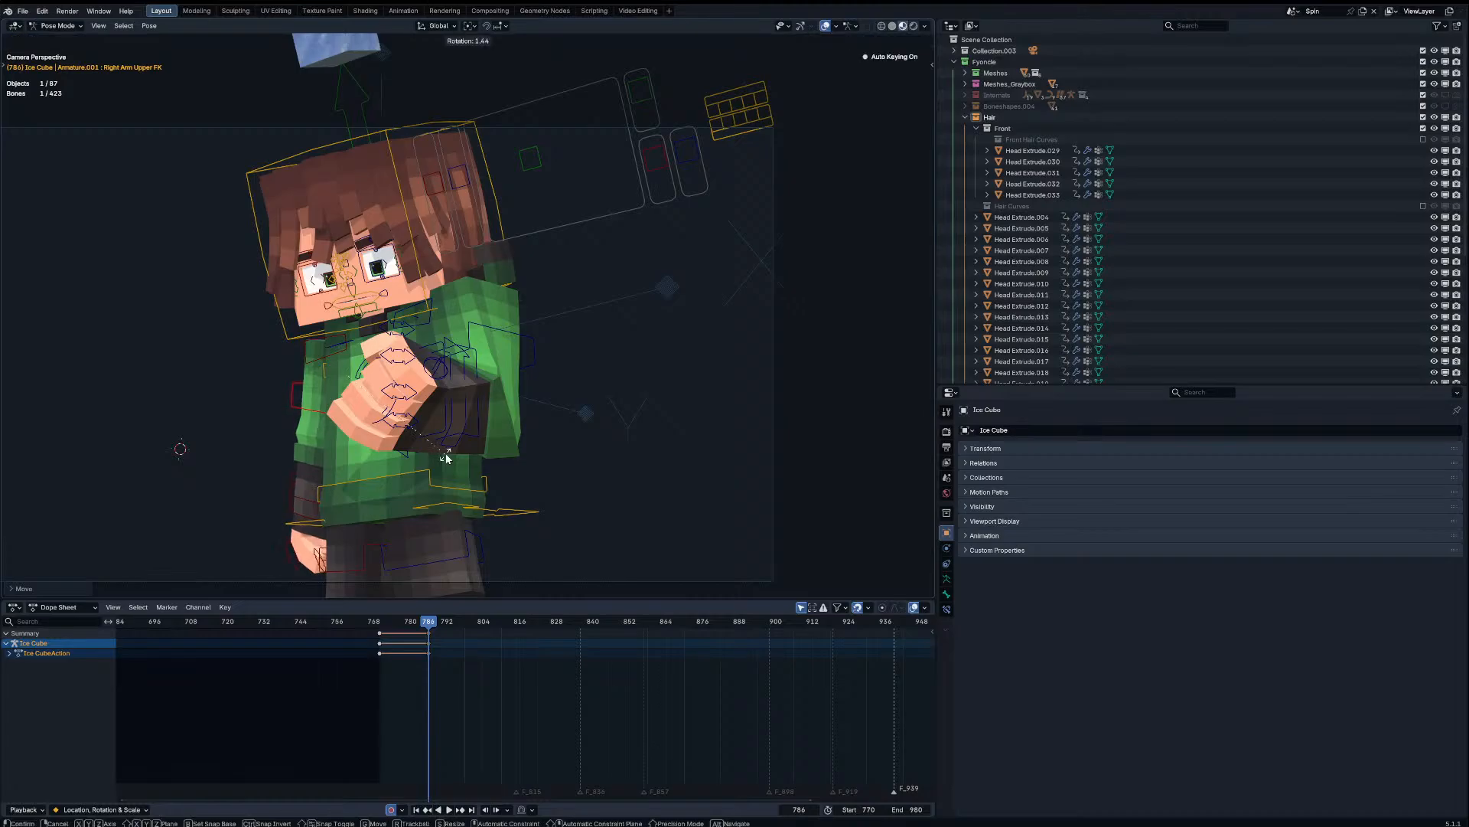
pyautogui.click(446, 458)
# Step: Move the Right Leg IK control slightly outward and rotate the foot by a small angle
pyautogui.keyDown('shift'); pyautogui.moveTo(446, 457); pyautogui.dragTo(469, 242, button='middle'); pyautogui.keyUp('shift')
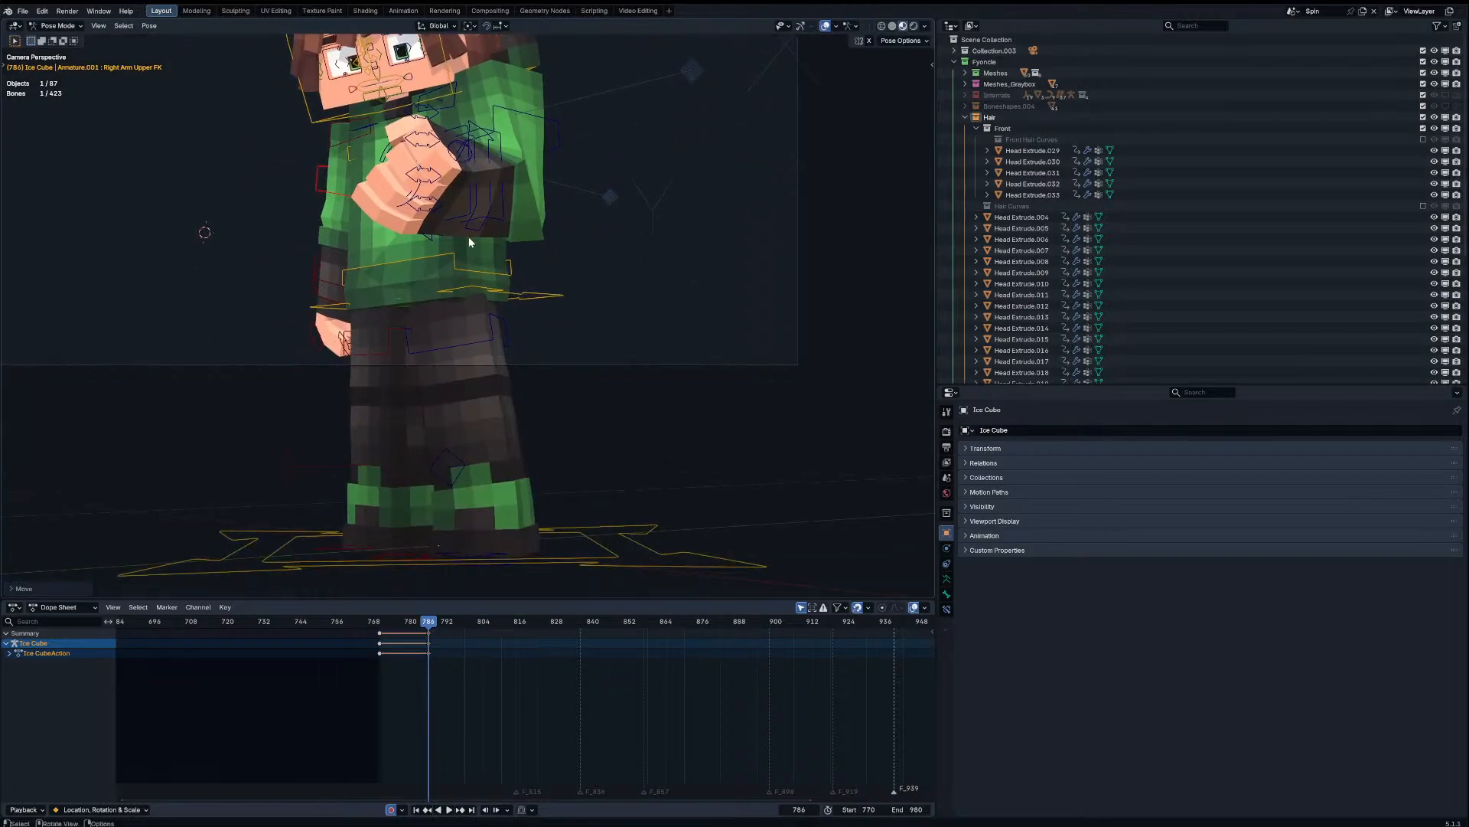
pyautogui.click(359, 549)
pyautogui.press('g')
pyautogui.click(260, 554)
pyautogui.press('r')
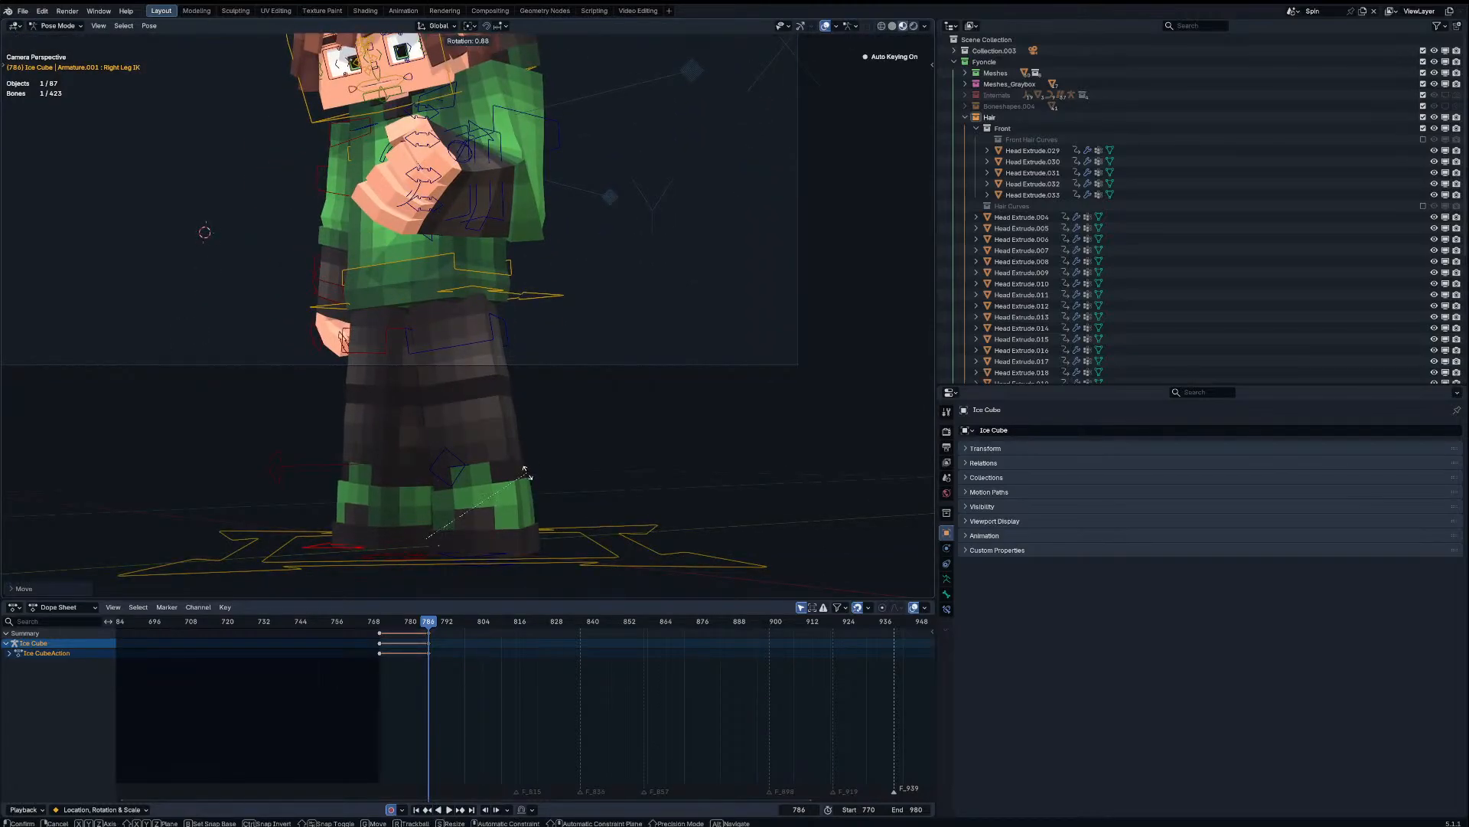
pyautogui.click(529, 473)
# Step: Rotate the Waist control freely to tilt the torso slightly
pyautogui.keyDown('shift'); pyautogui.moveTo(523, 349); pyautogui.dragTo(533, 371, button='middle'); pyautogui.keyUp('shift')
pyautogui.click(551, 316)
pyautogui.press('r')
pyautogui.press('r')
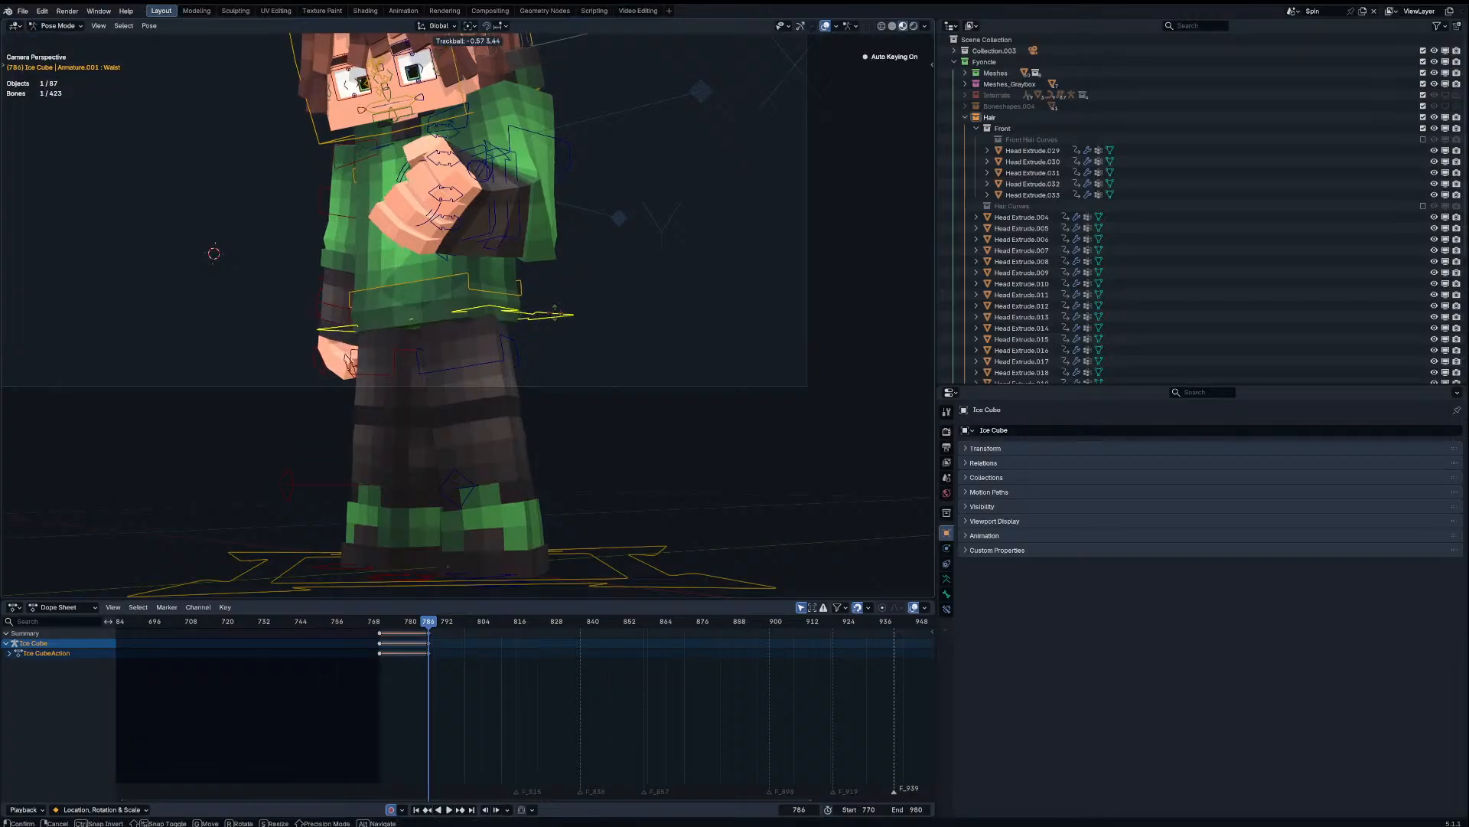
pyautogui.click(562, 314)
# Step: Delete the rig's keyframes at frame 770 and insert location, rotation and scale keyframes for all bones at frame 786
pyautogui.press('a')
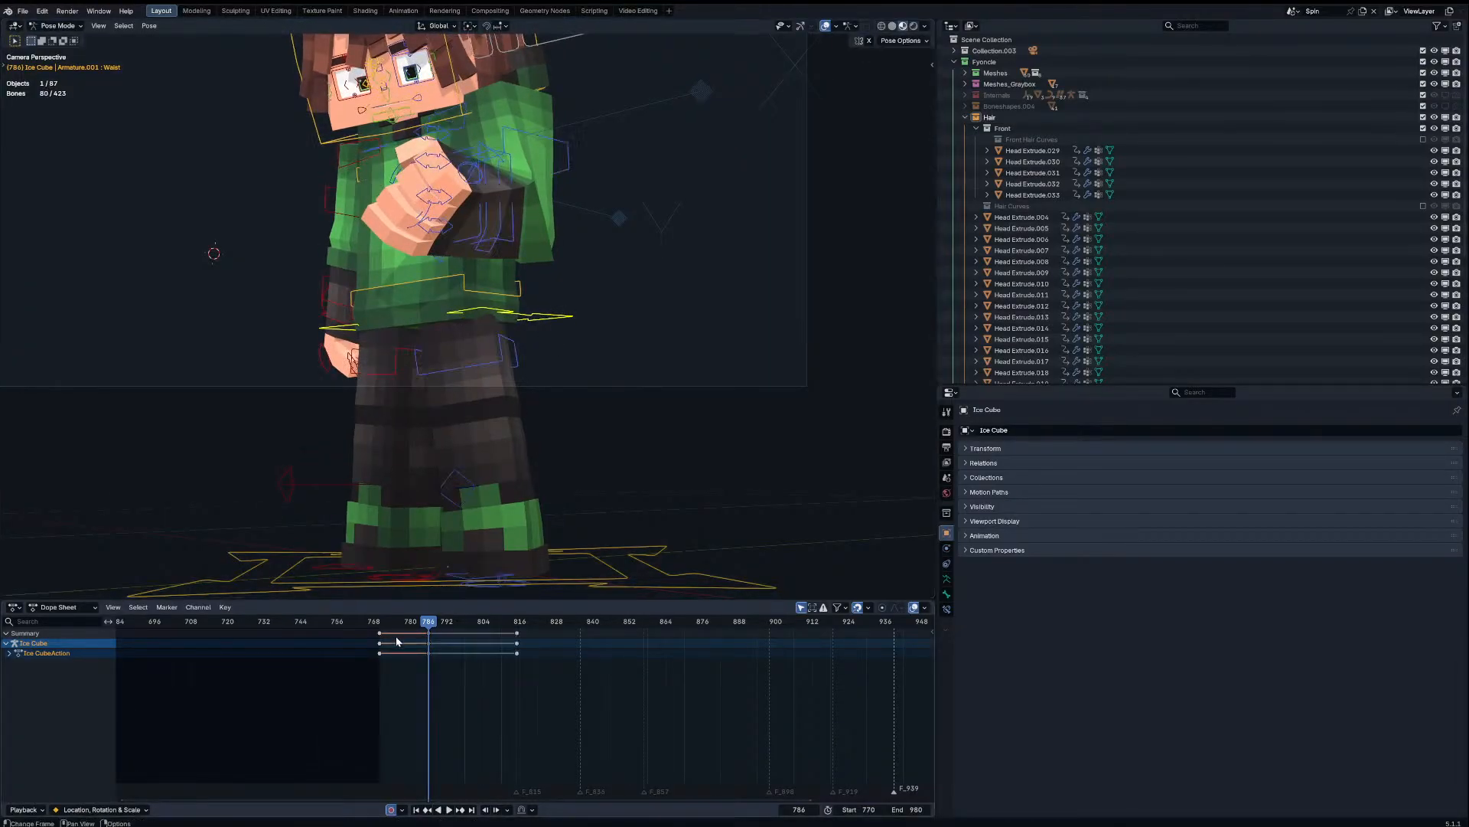
pyautogui.click(381, 634)
pyautogui.press('x')
pyautogui.click(382, 635)
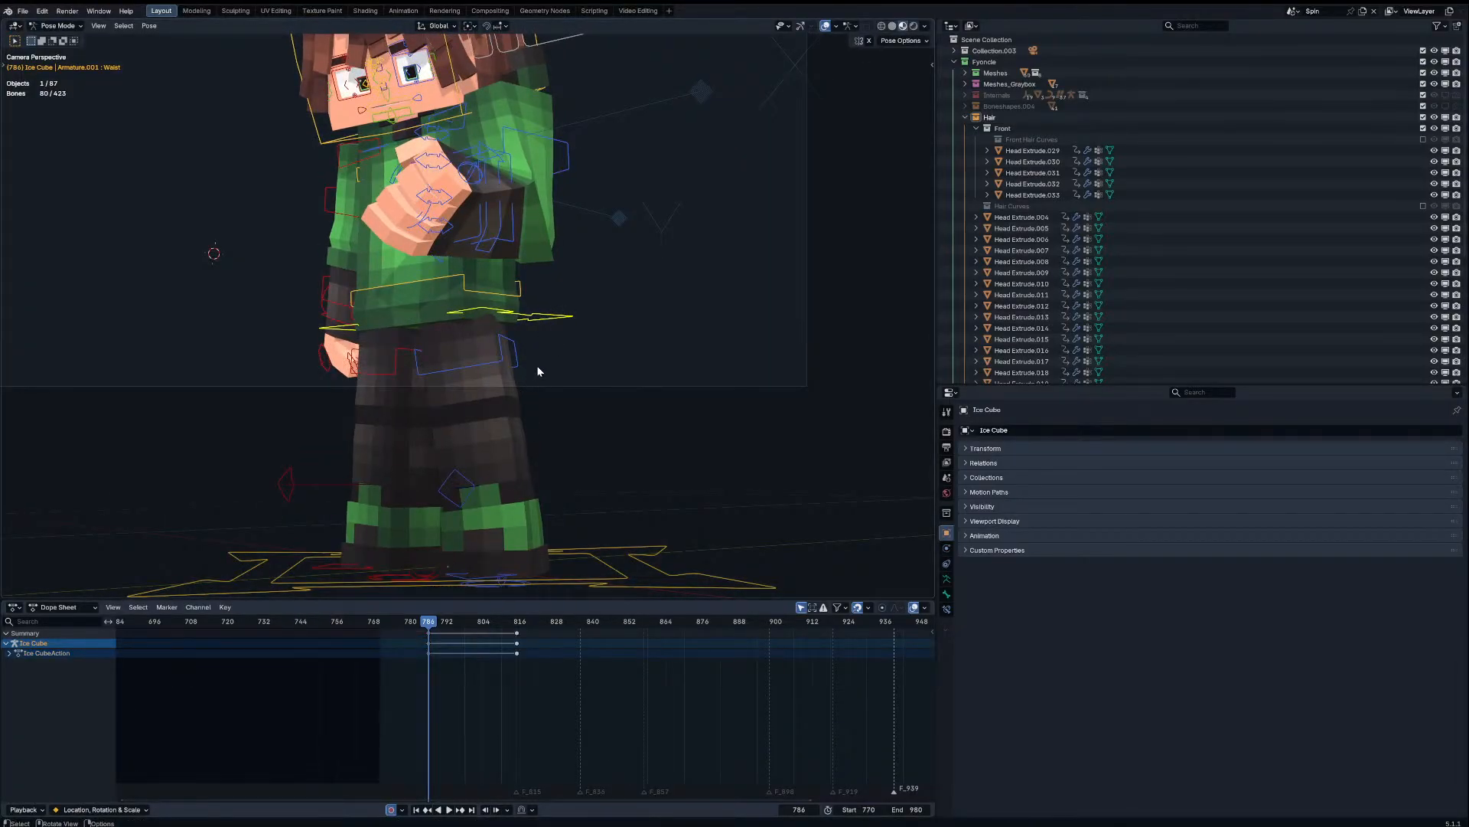
pyautogui.scroll(-4, 546, 267)
pyautogui.press('i')
# Step: Play the animation from around the first keyframe and stop at frame 809 to check the turn
pyautogui.press('space')
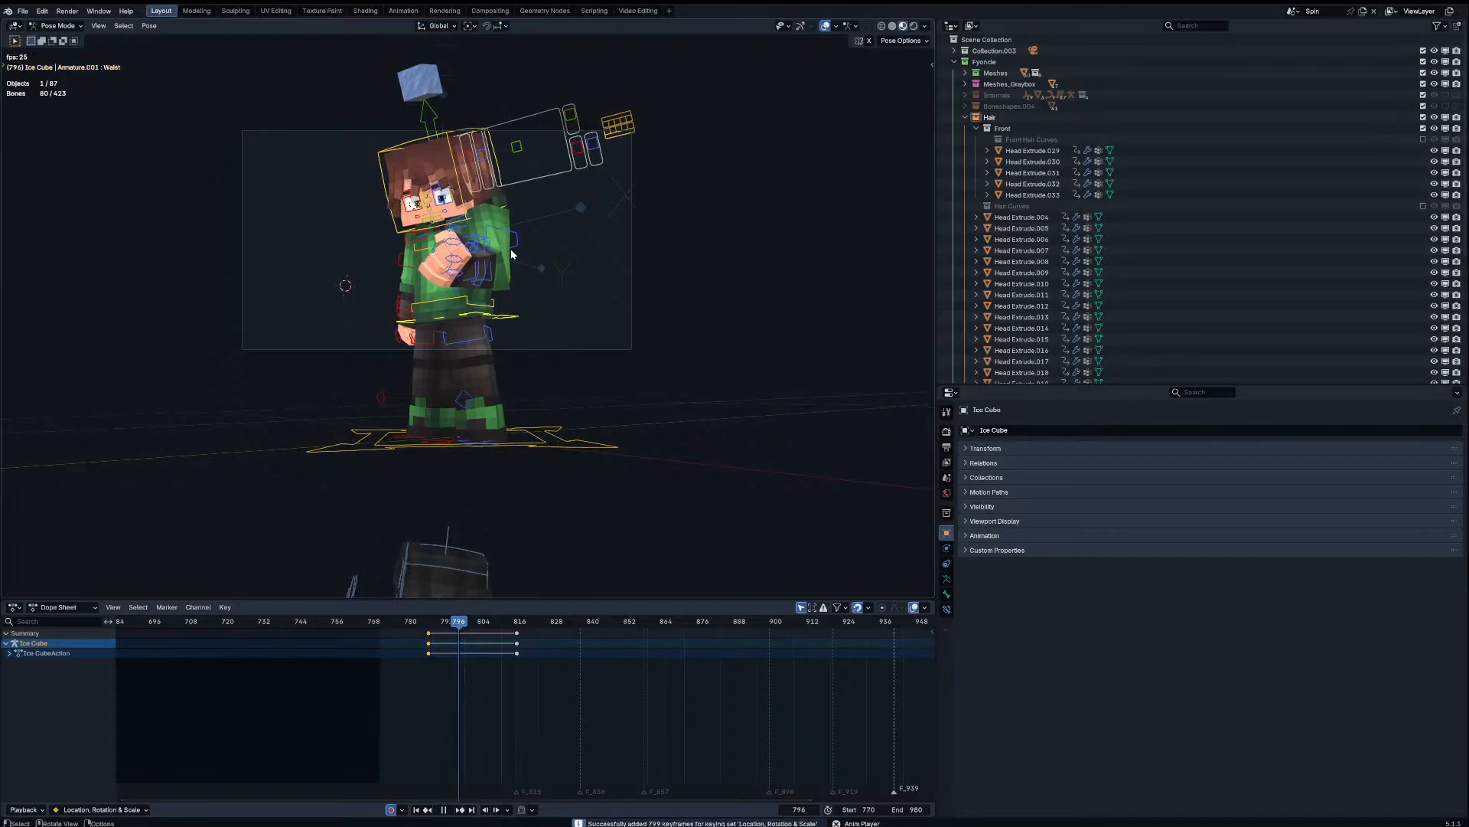
pyautogui.click(428, 622)
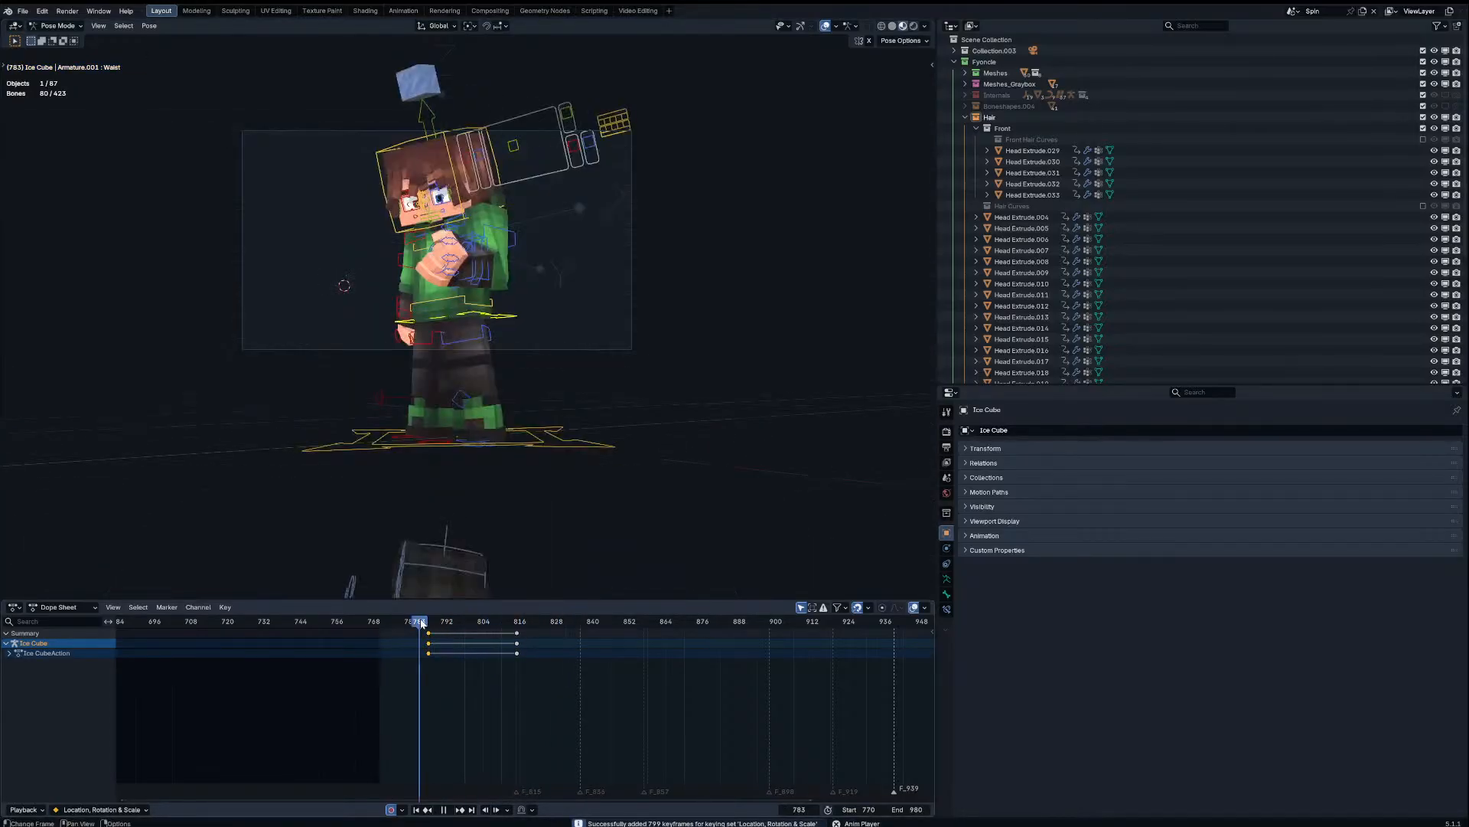
pyautogui.press('space')
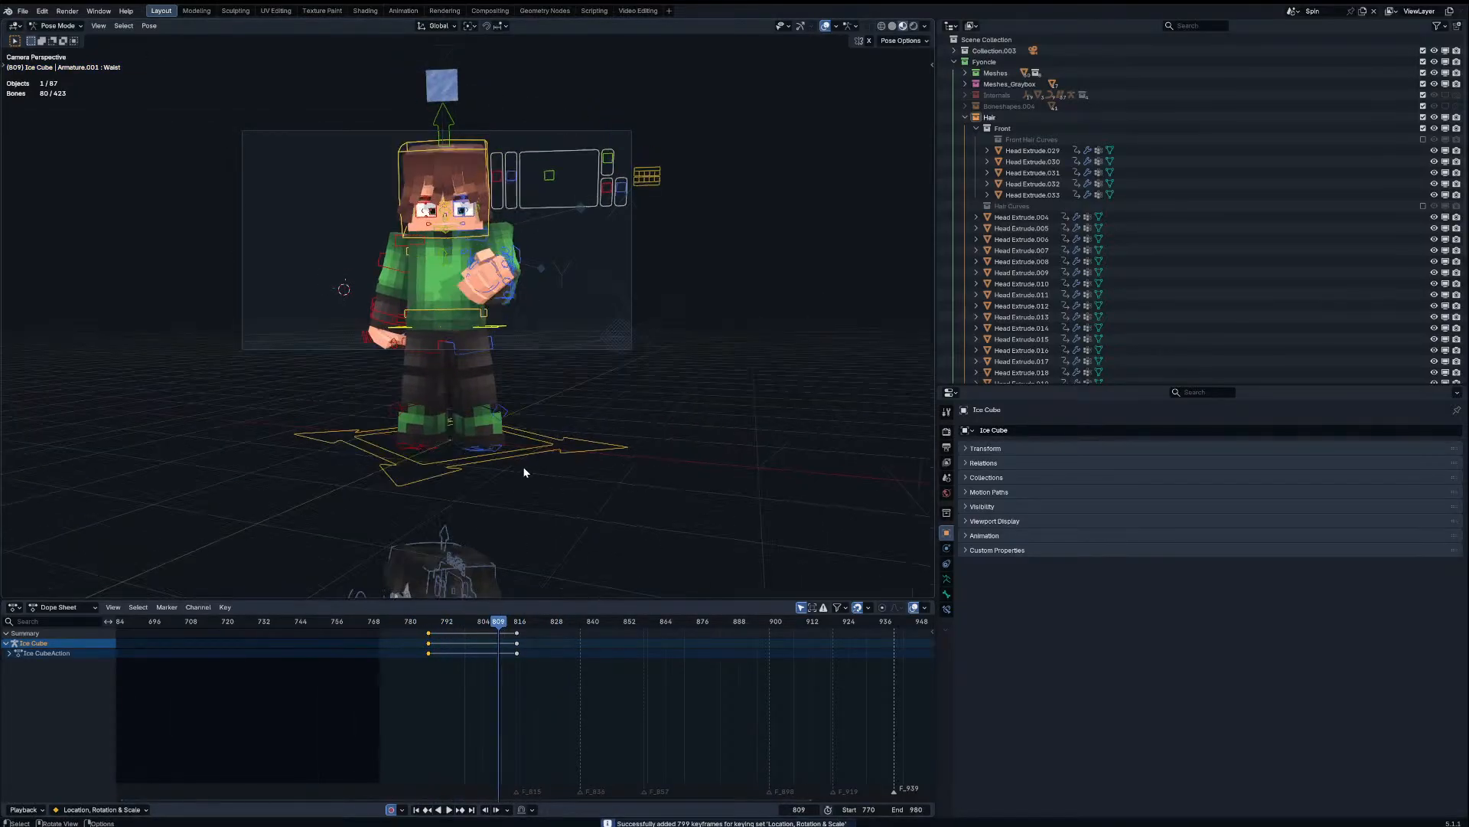
# Step: Try to snap the Ice Cube rig's last keyframes to frame 811
pyautogui.click(517, 653)
pyautogui.press('Right')
pyautogui.press('Right')
pyautogui.hotkey('shift', 's')
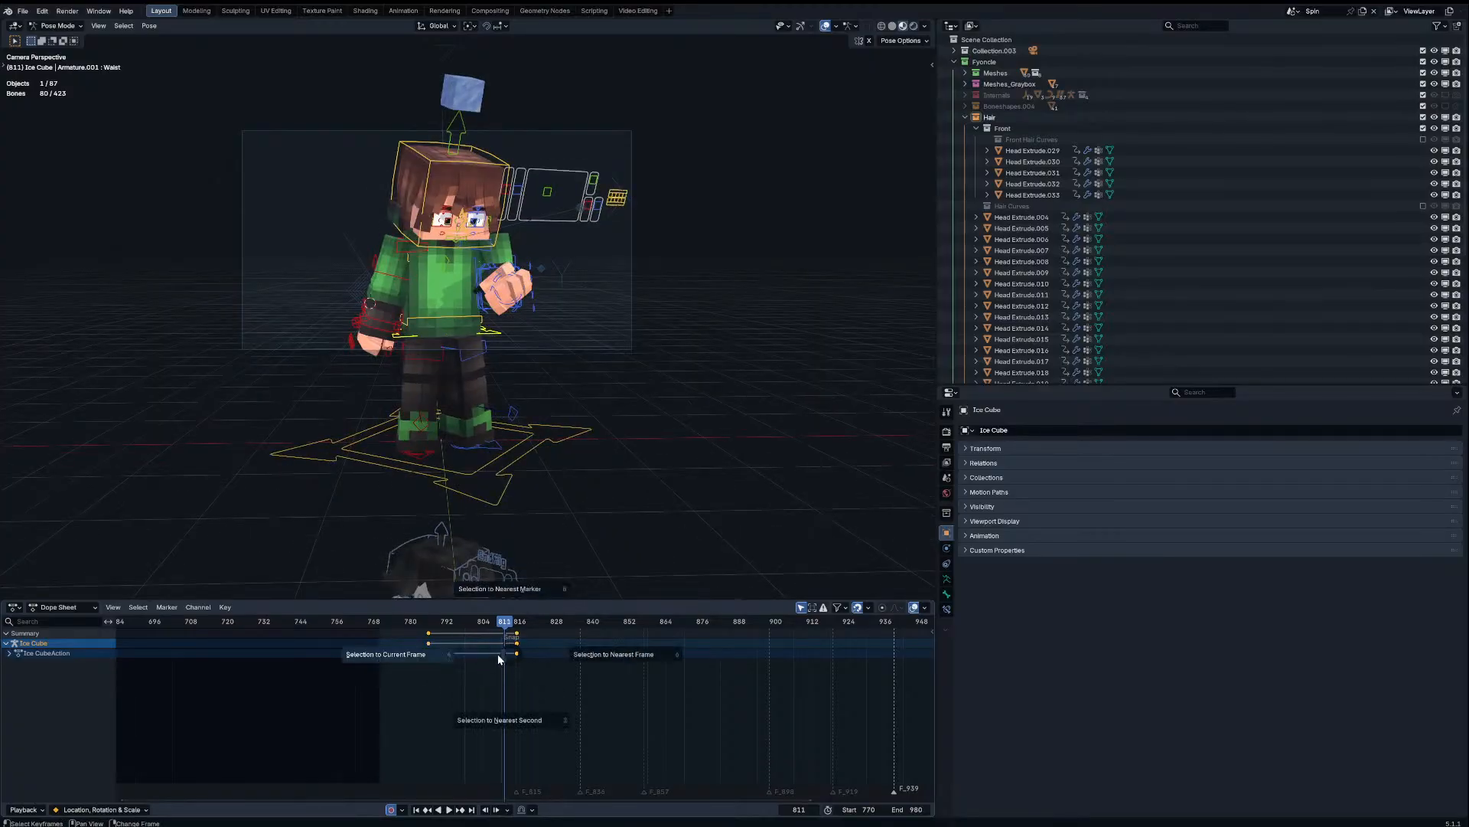
pyautogui.click(497, 654)
# Step: Try to shift all of the RIG-Walker rig's keyframes about five frames earlier
pyautogui.hotkey('ctrl', 'Tab')
pyautogui.click(390, 556)
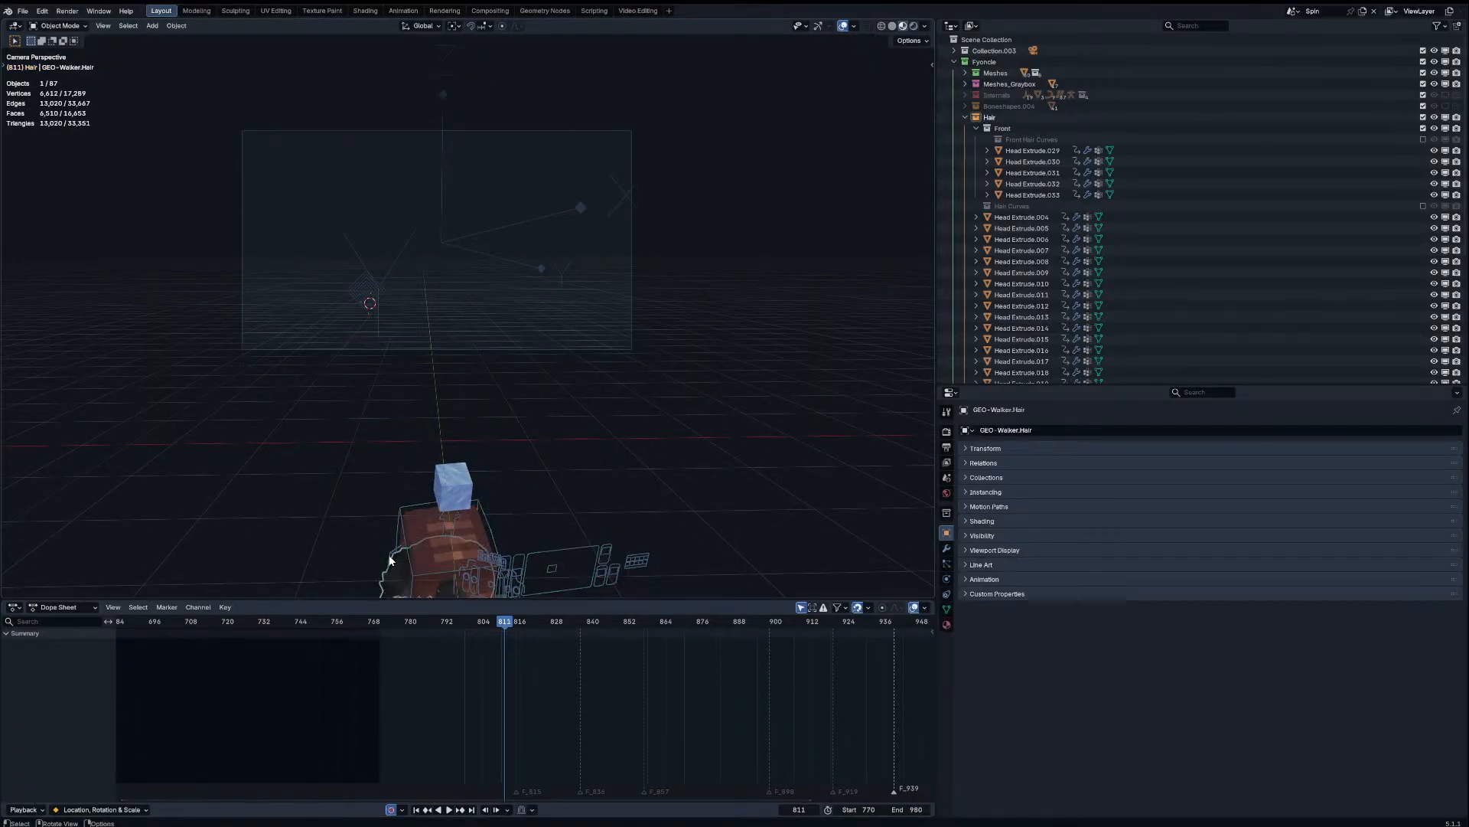
pyautogui.click(390, 556)
pyautogui.hotkey('ctrl', 'Tab')
pyautogui.press('a')
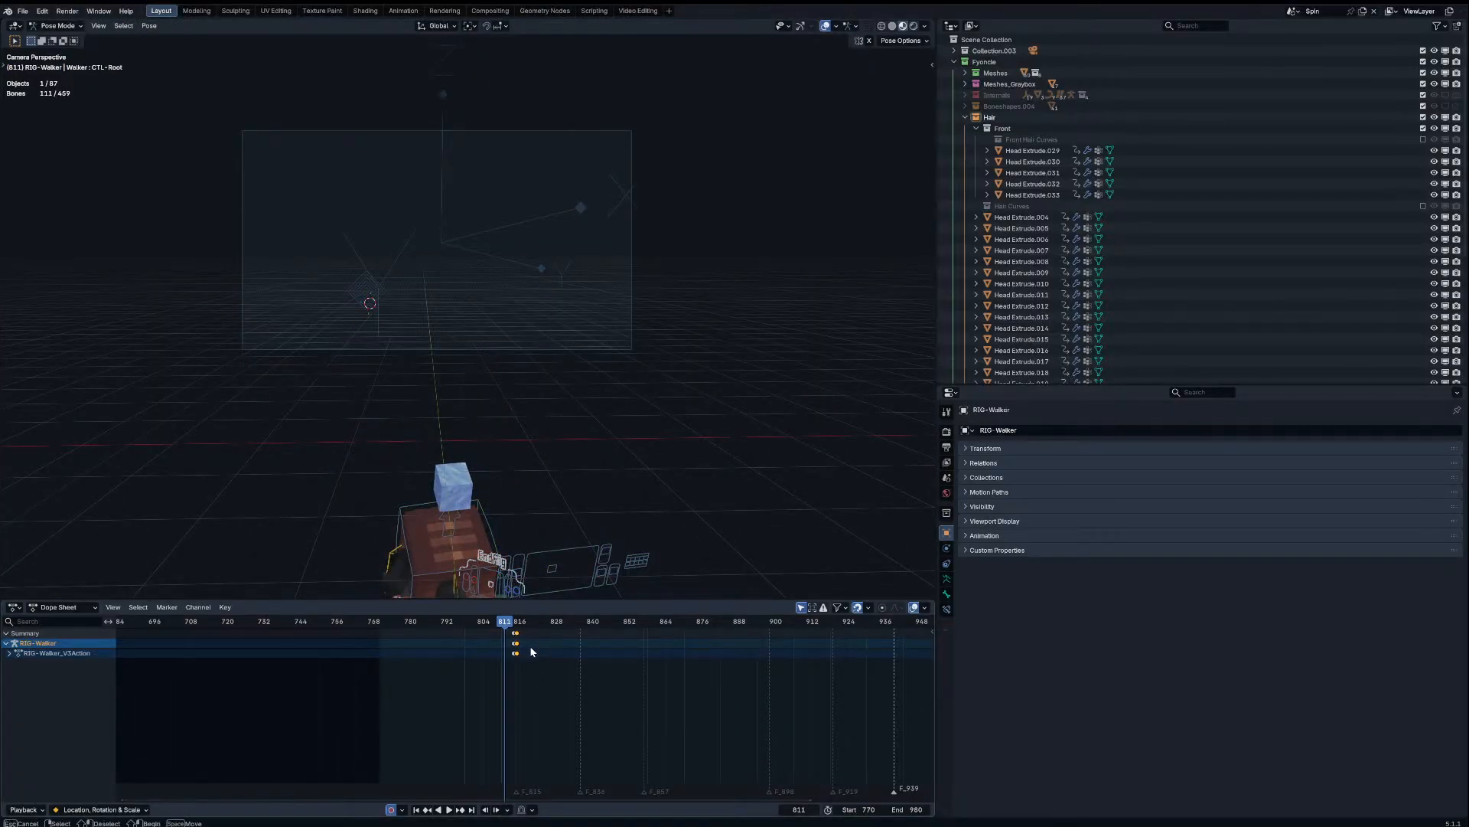
pyautogui.press('g')
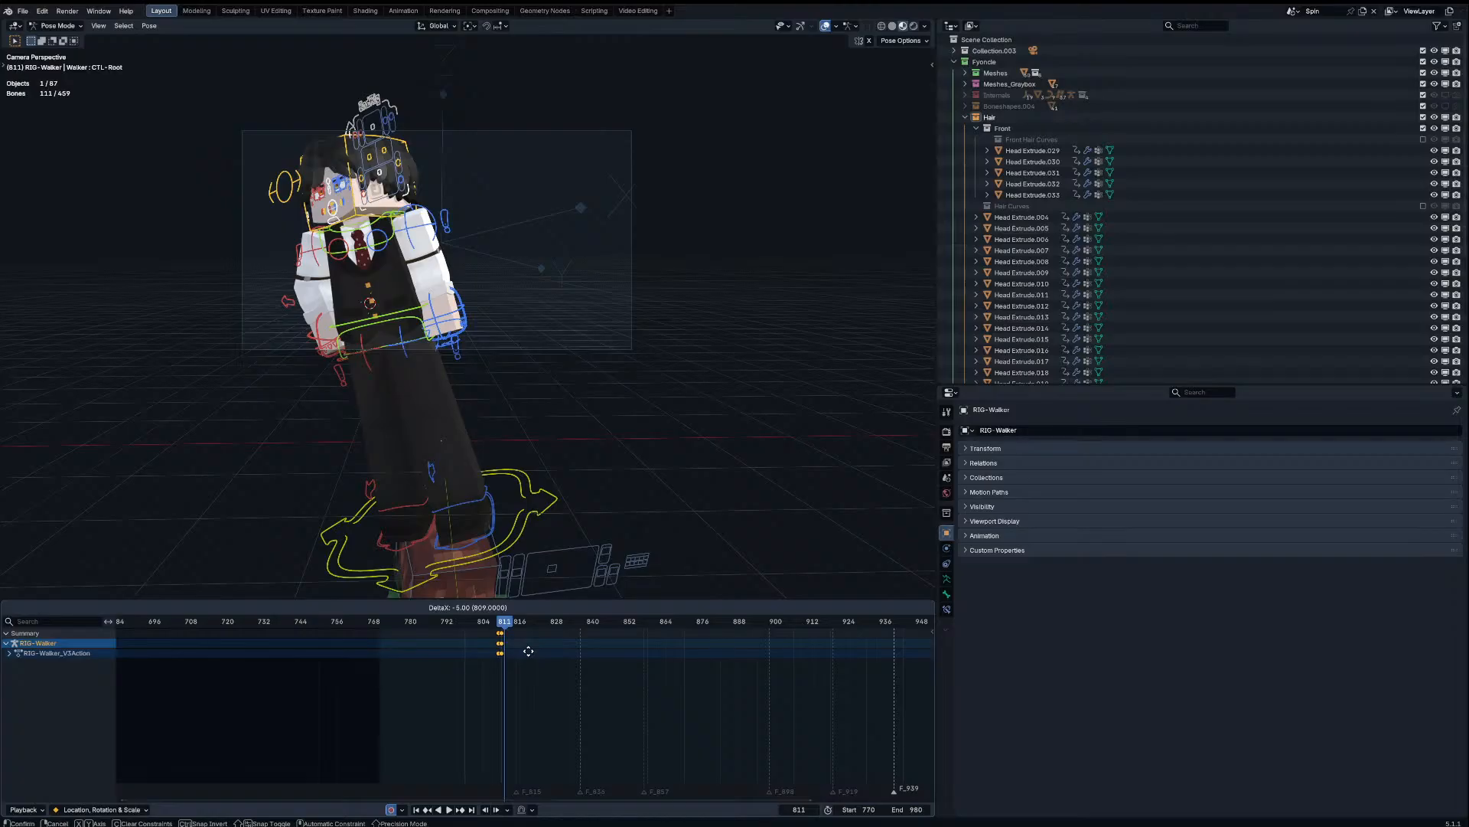
pyautogui.rightClick(530, 651)
# Step: Undo the recent changes back to the Ice Cube rig in Pose Mode with its end keyframes at frame 815
pyautogui.hotkey('ctrl', 'z')
pyautogui.hotkey('ctrl', 'z')
pyautogui.hotkey('ctrl', 'z')
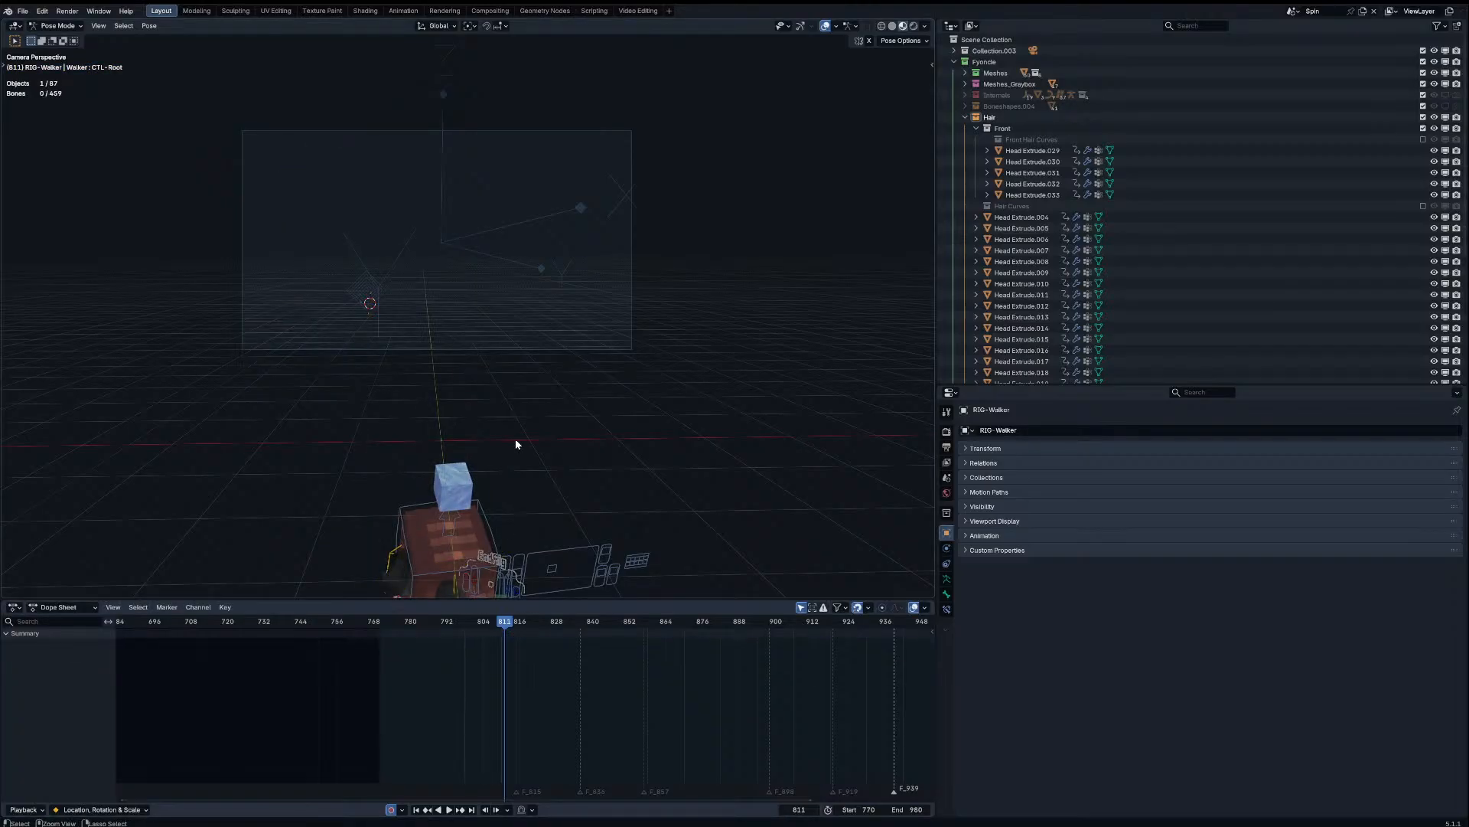
pyautogui.hotkey('ctrl', 'z')
pyautogui.hotkey('ctrl', 'z')
pyautogui.hotkey('ctrl', 'z')
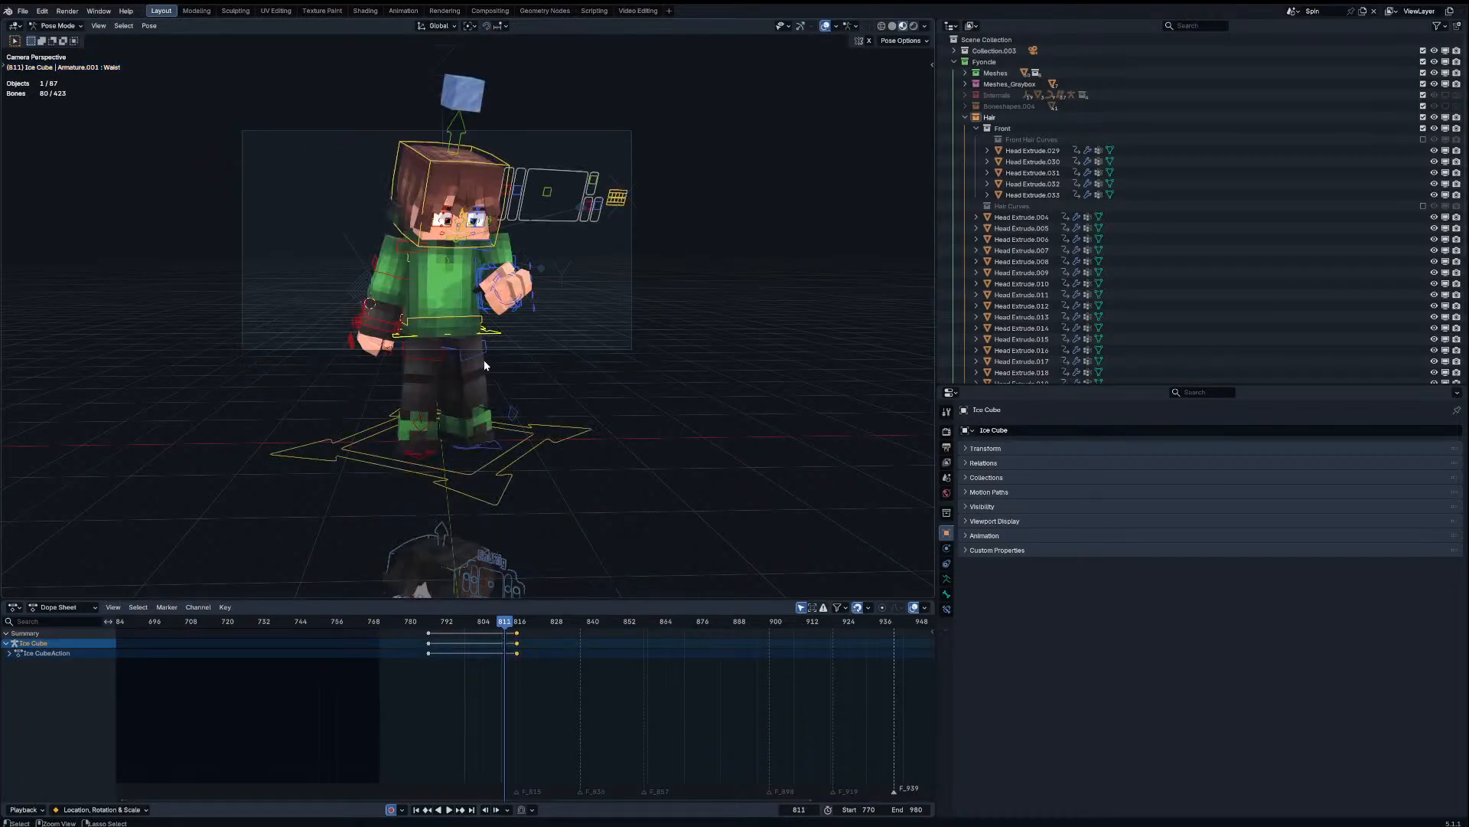
# Step: Return to Object Mode, deselect everything and play the shot, replaying the transition between the two characters
pyautogui.hotkey('ctrl', 'Tab')
pyautogui.click(600, 359)
pyautogui.click(375, 621)
pyautogui.press('space')
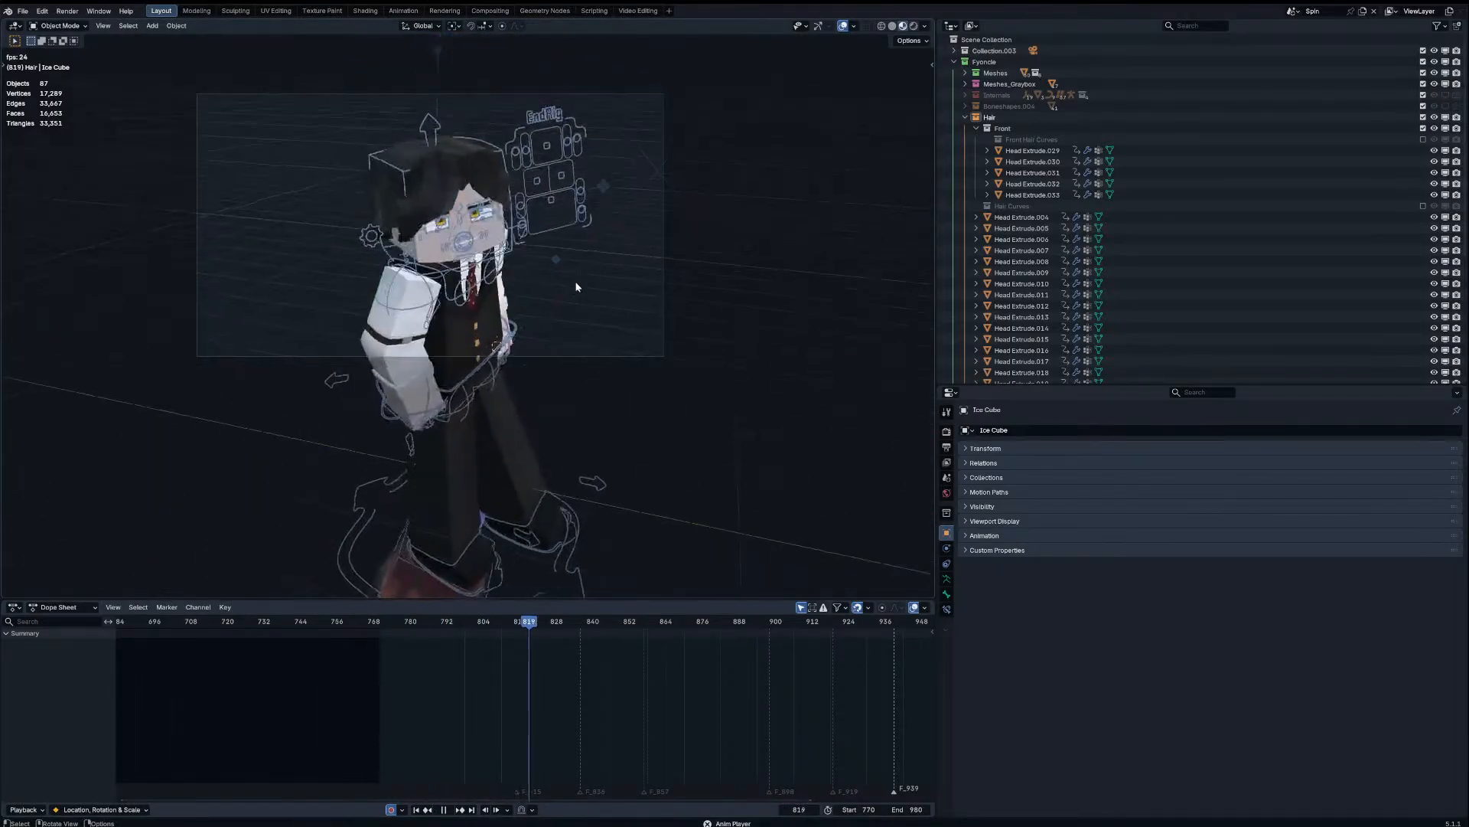
pyautogui.click(470, 621)
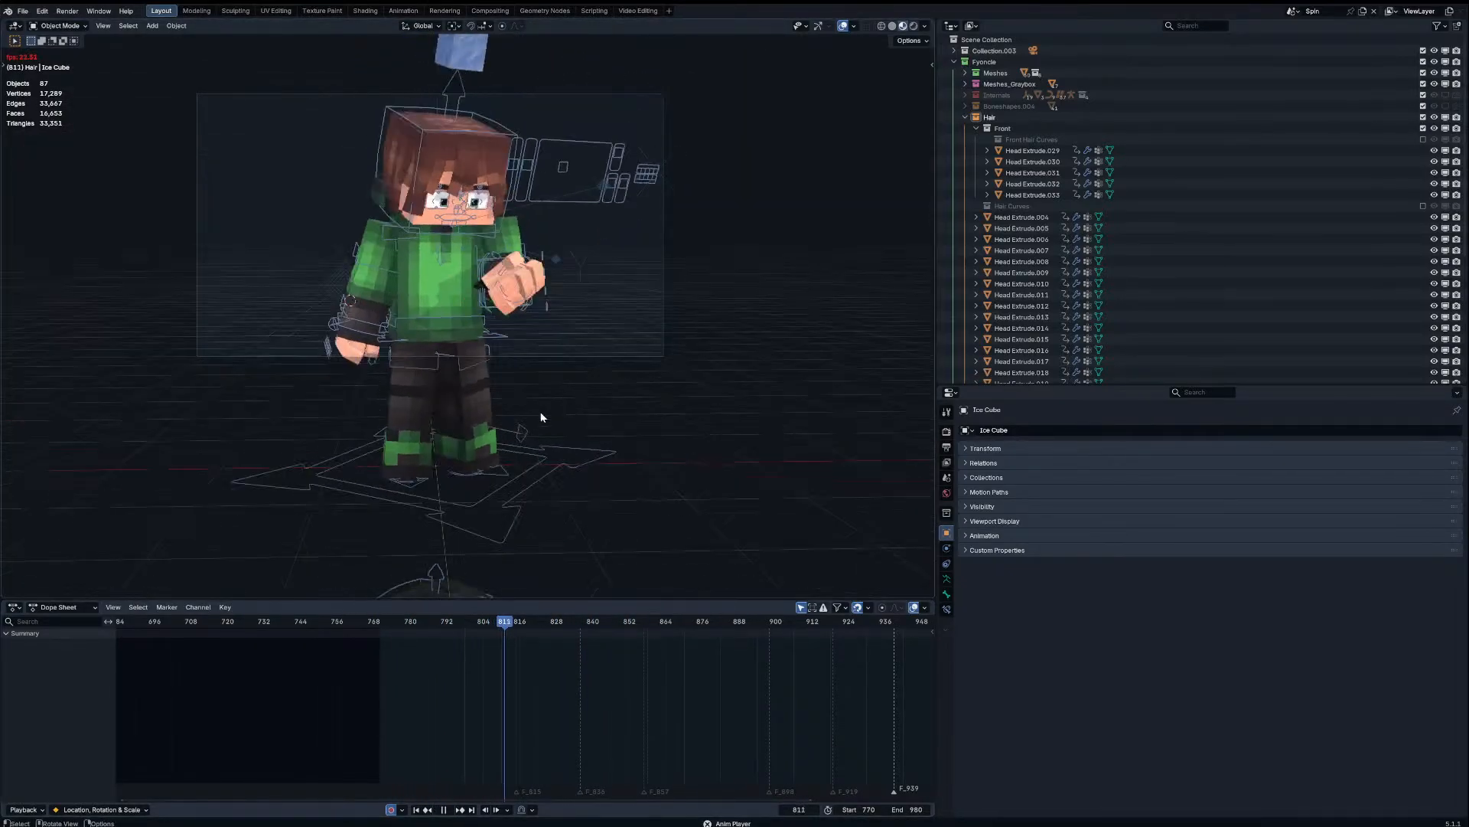
# Step: Reposition the RIG-Walker rig's CTL-Root control at frame 815 and keyframe it
pyautogui.click(584, 543)
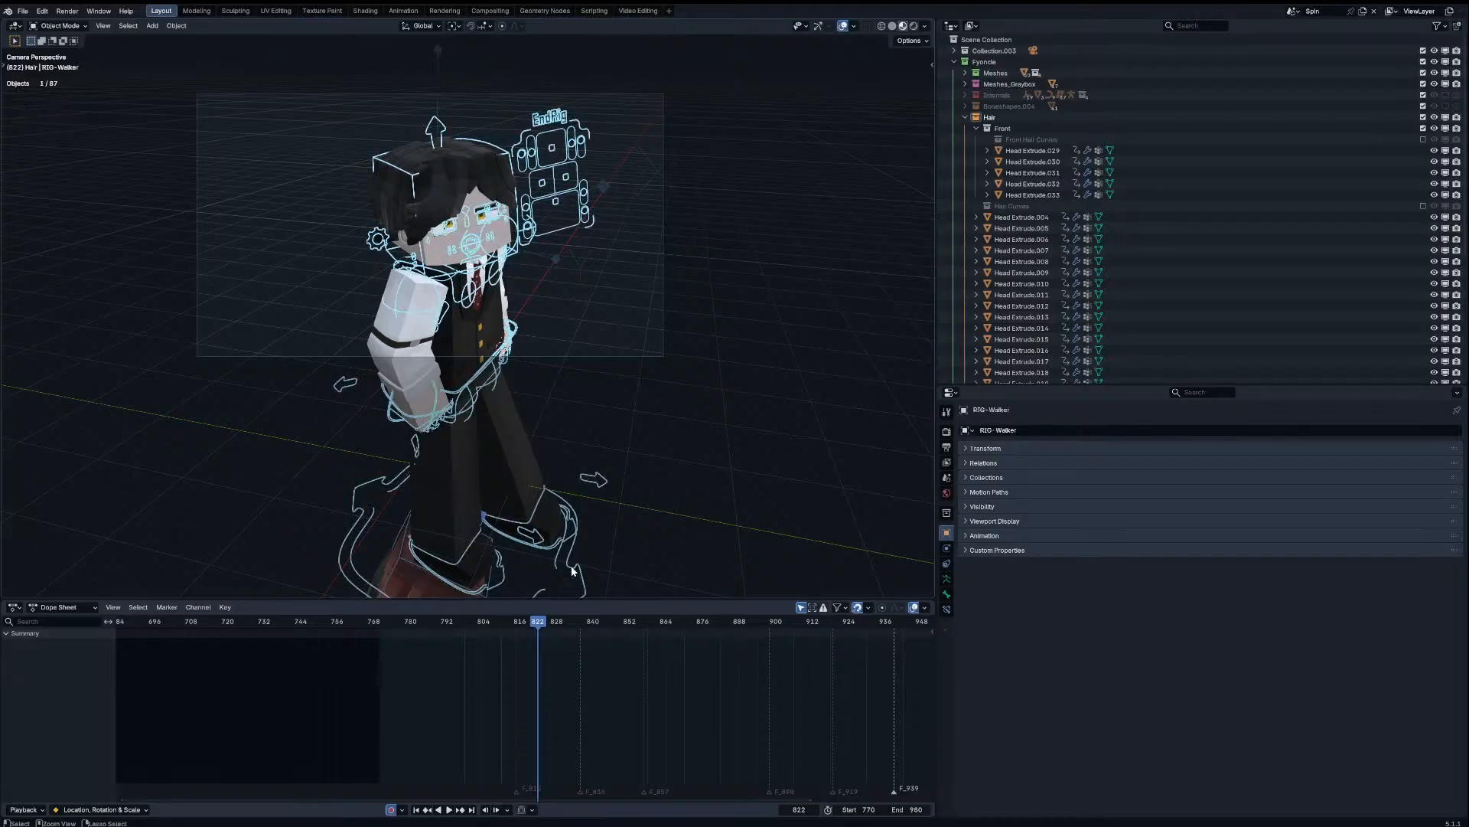
pyautogui.hotkey('ctrl', 'Tab')
pyautogui.press('Down')
pyautogui.press('g')
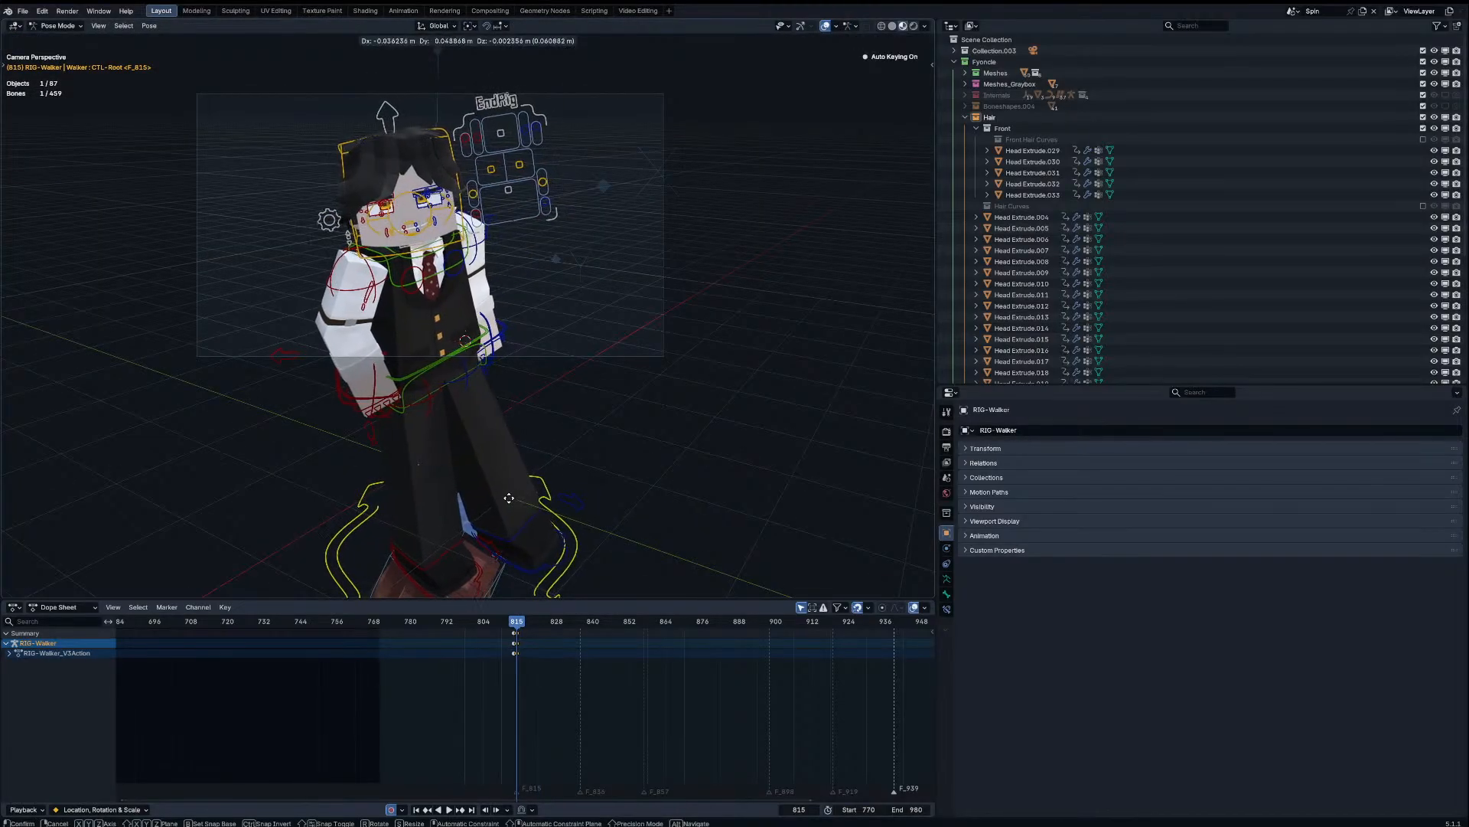
pyautogui.click(580, 468)
pyautogui.press('i')
# Step: At frame 836, keyframe the Walker's root, lower it about 5.5 m along global Z, and return to Object Mode
pyautogui.press('space')
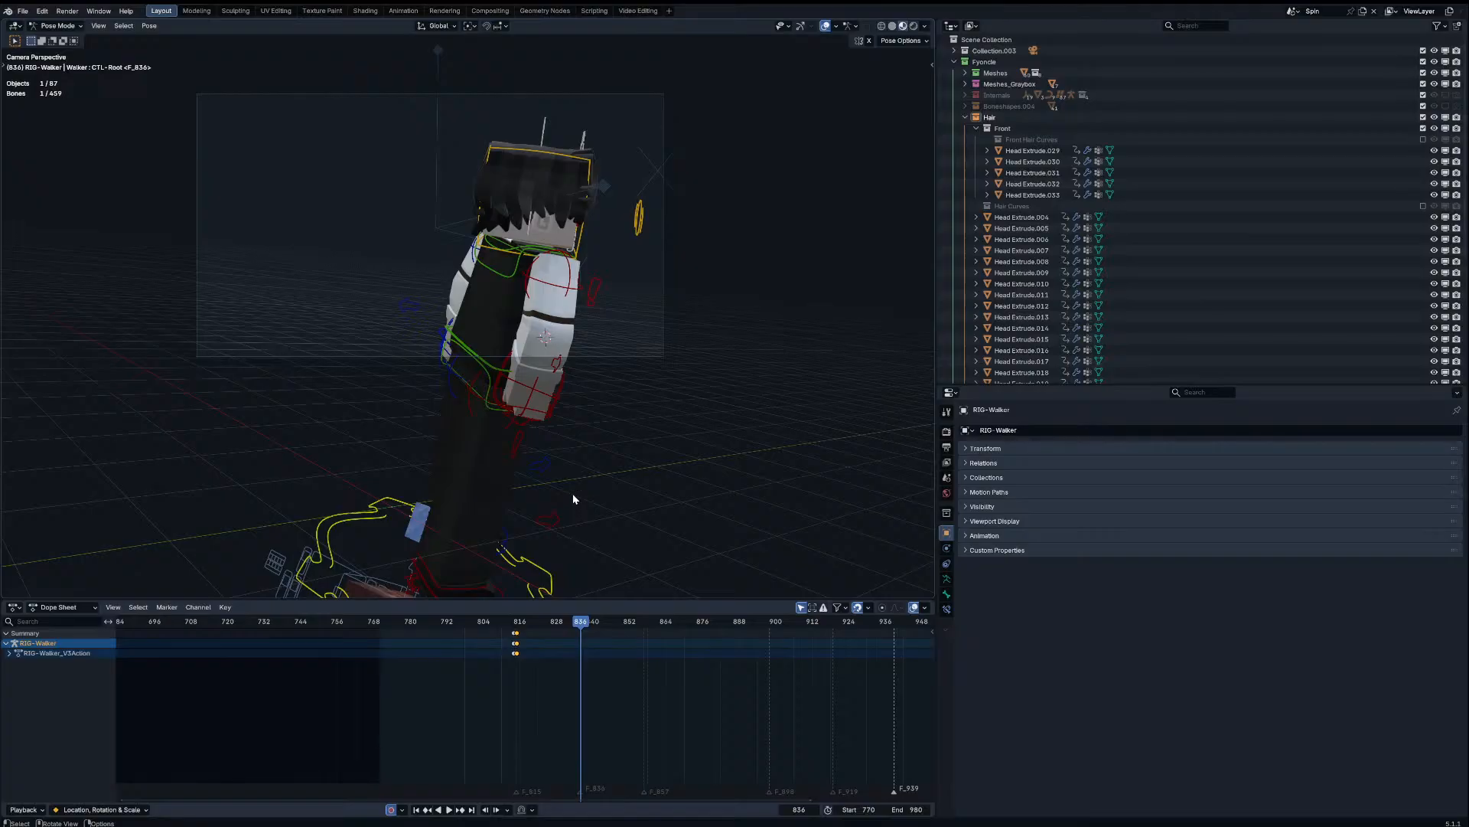
pyautogui.press('i')
pyautogui.press('g')
pyautogui.press('z')
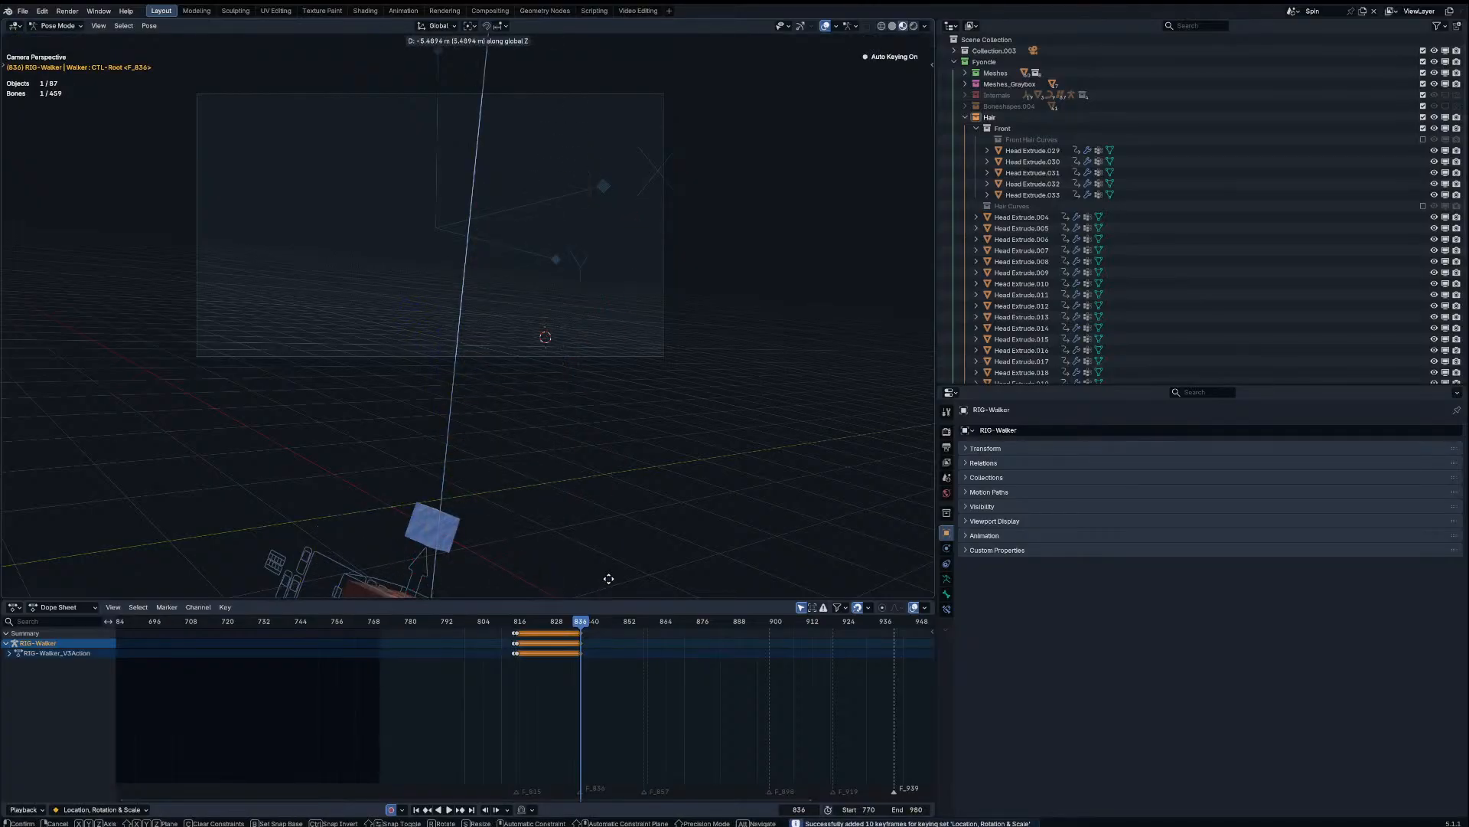
pyautogui.click(607, 578)
pyautogui.hotkey('ctrl', 'Tab')
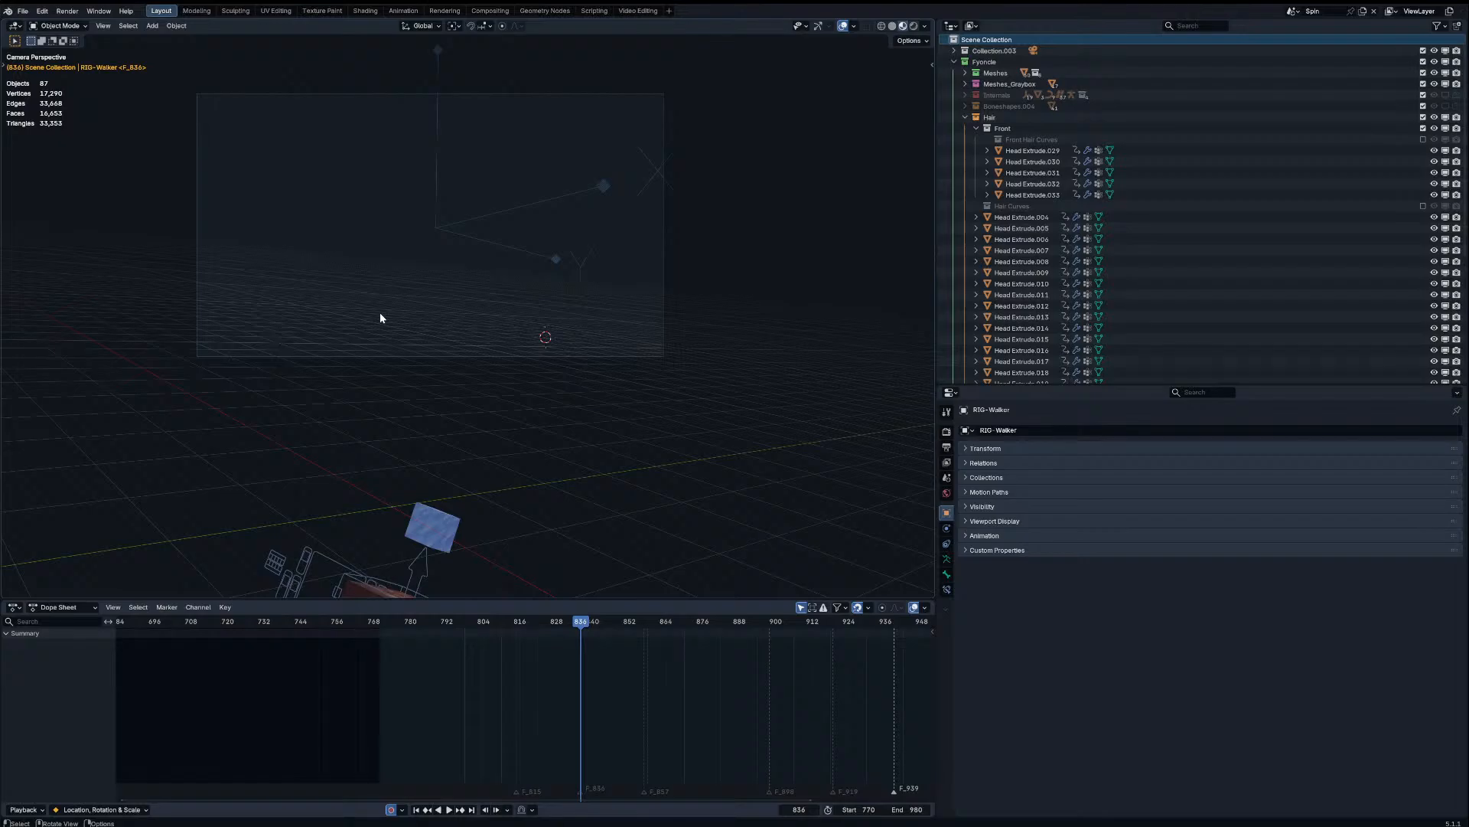
# Step: Unhide all hidden objects and put the BPS Character Rig into Pose Mode in the camera view
pyautogui.hotkey('alt', 'h')
pyautogui.moveTo(542, 275); pyautogui.dragTo(406, 281, button='middle')
pyautogui.click(441, 453)
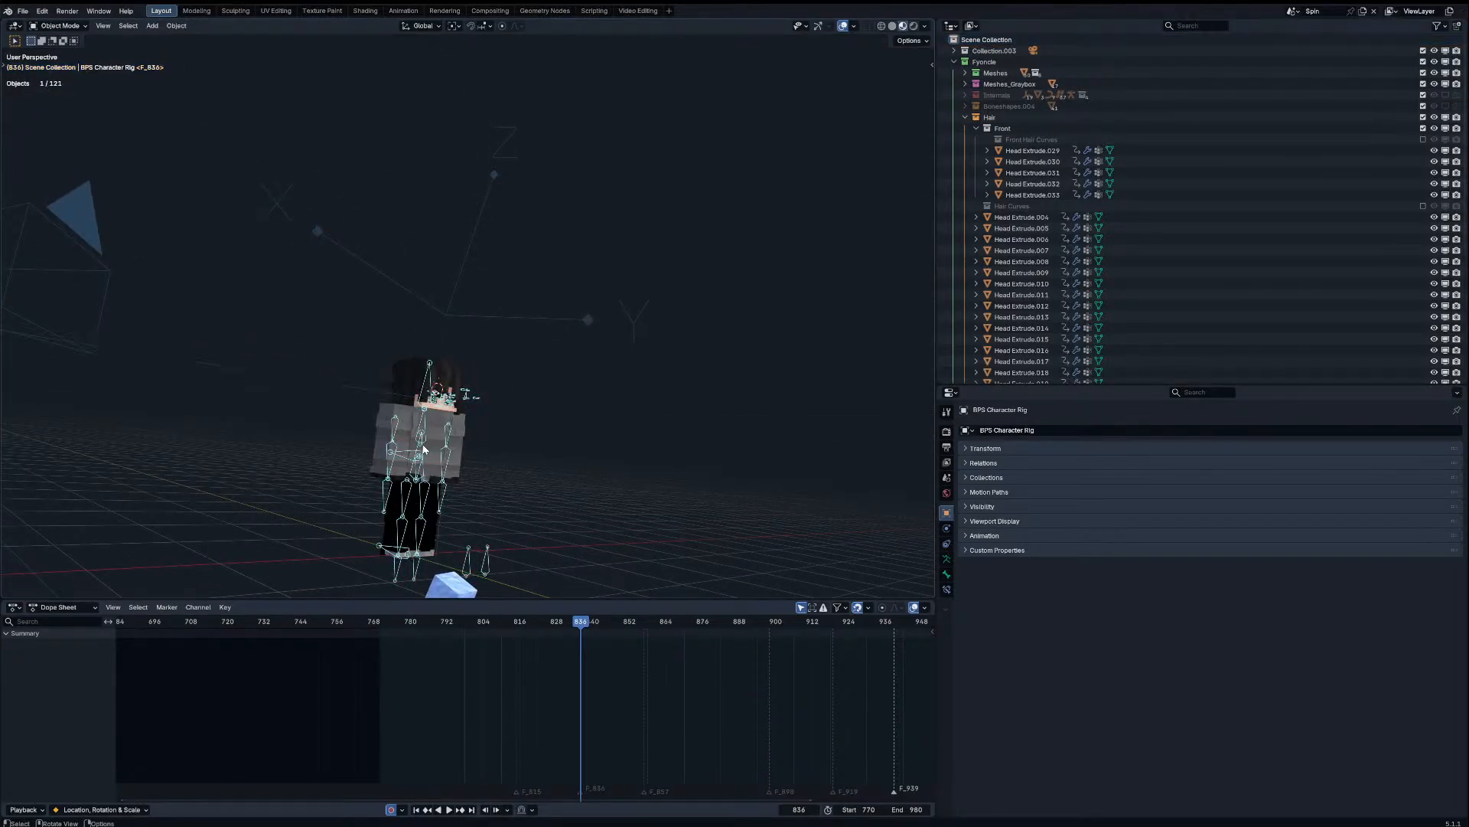
pyautogui.press('KP_0')
pyautogui.hotkey('ctrl', 'Tab')
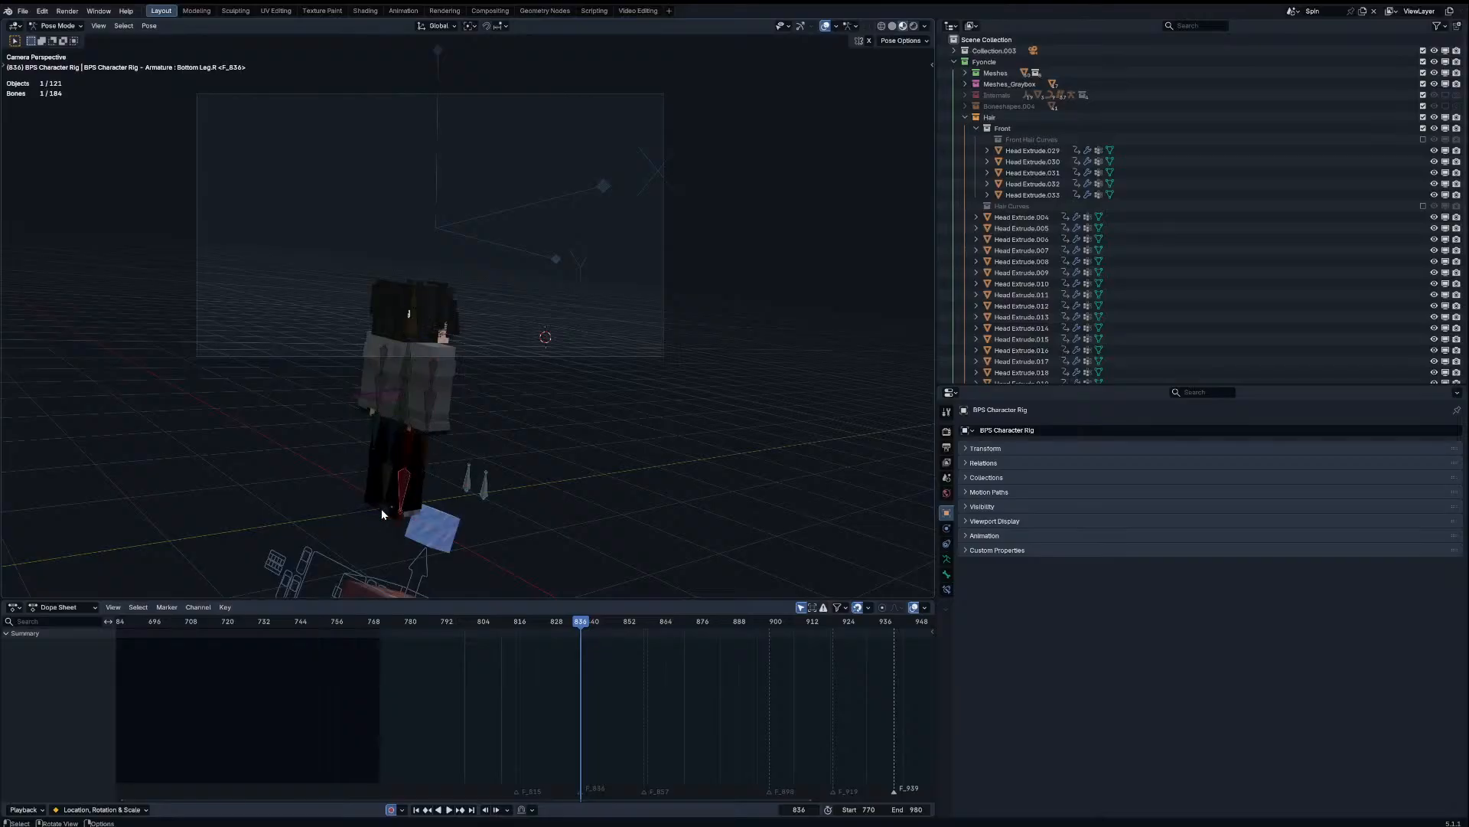
pyautogui.click(401, 510)
pyautogui.press('s')
pyautogui.rightClick(426, 520)
pyautogui.moveTo(426, 520); pyautogui.dragTo(456, 424, button='middle')
pyautogui.press('KP_Decimal')
pyautogui.scroll(-3, 554, 436)
pyautogui.scroll(-5, 490, 406)
pyautogui.moveTo(566, 360); pyautogui.dragTo(497, 387, button='middle')
# Step: Try rotating the BPS Character Rig's Torso bone freely and around the X axis
pyautogui.click(472, 183)
pyautogui.press('r')
pyautogui.press('r')
pyautogui.rightClick(621, 287)
pyautogui.moveTo(622, 287); pyautogui.dragTo(525, 249, button='middle')
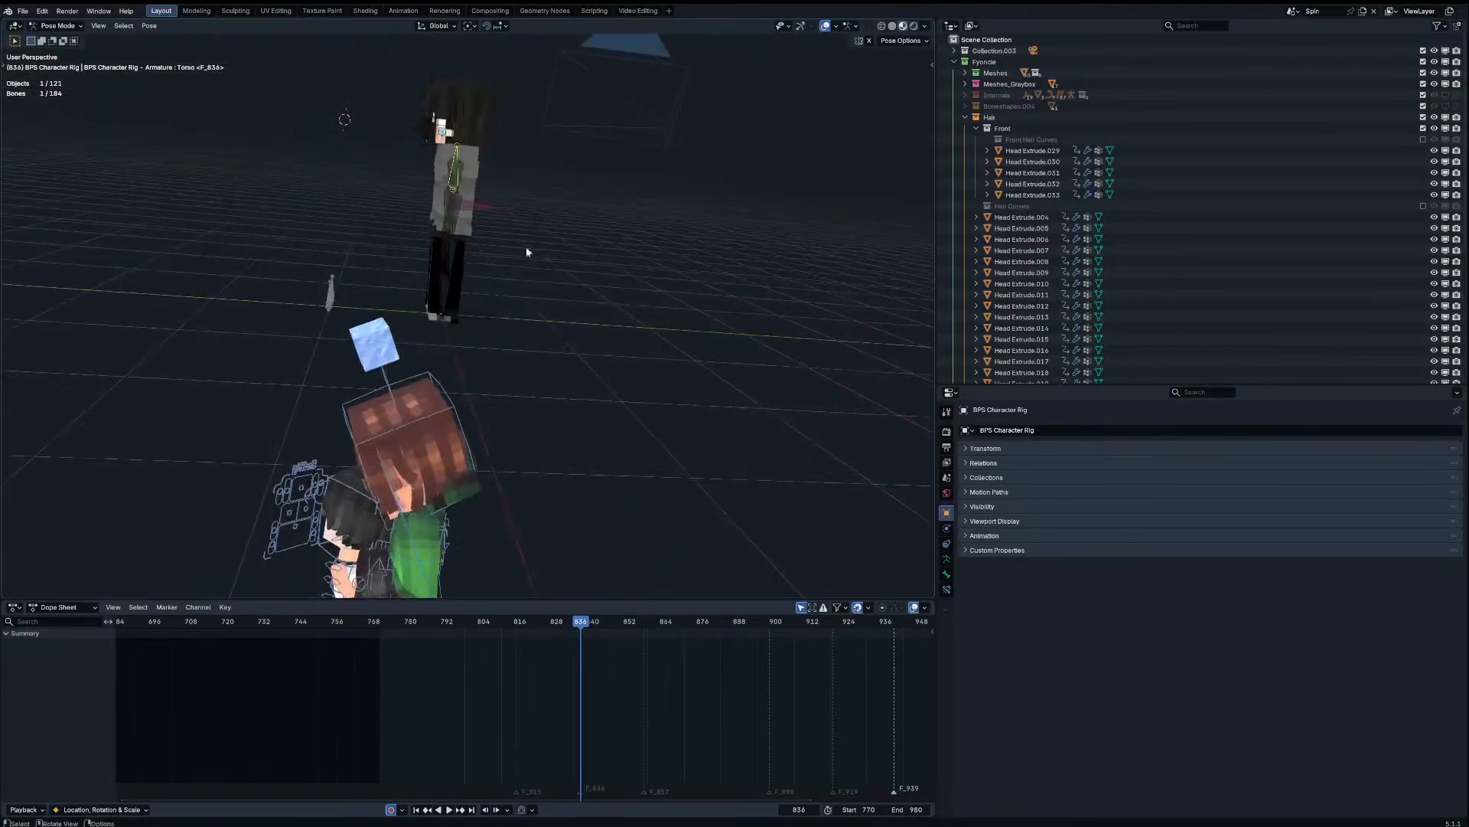
pyautogui.press('r')
pyautogui.rightClick(664, 184)
pyautogui.moveTo(665, 184); pyautogui.dragTo(549, 163, button='middle')
pyautogui.press('r')
pyautogui.press('x')
pyautogui.rightClick(463, 175)
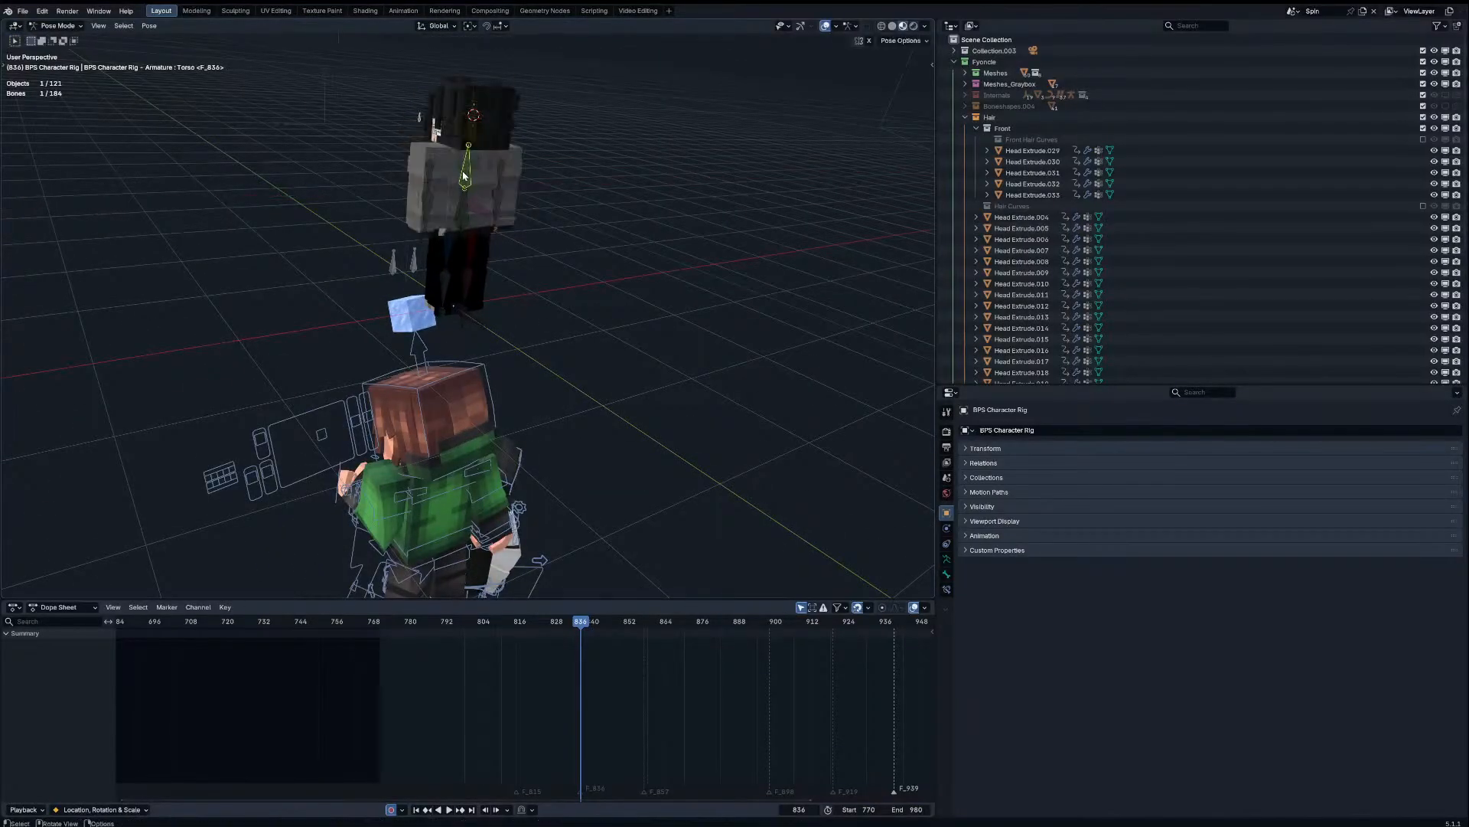
# Step: Try rotating the Pelvis bone around the X axis
pyautogui.click(438, 219)
pyautogui.press('r')
pyautogui.press('x')
pyautogui.rightClick(444, 205)
pyautogui.press('KP_0')
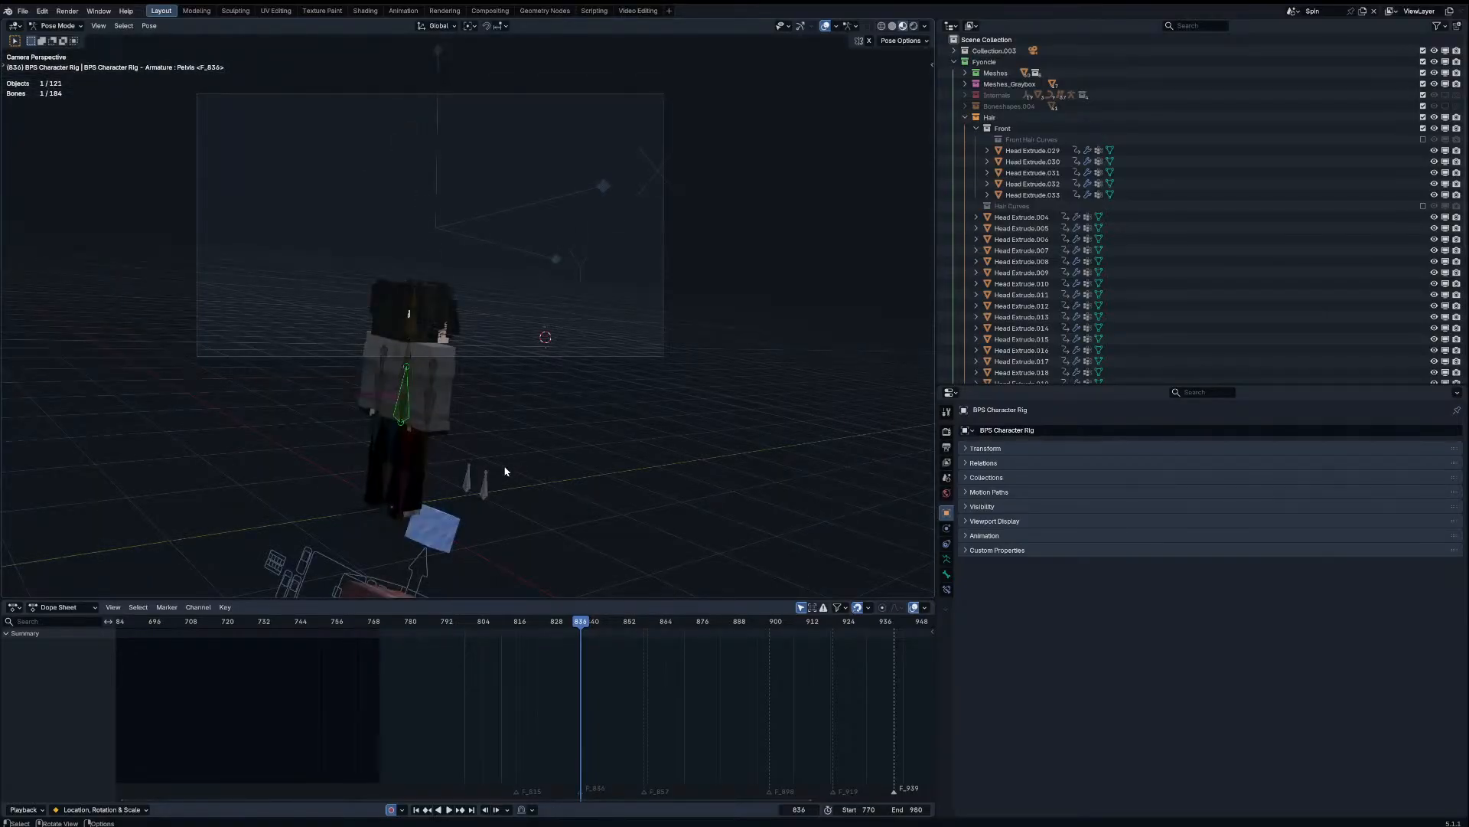
# Step: At frame 835, move the BPS Character Rig's Flip bone upward to place the character beside the Walker
pyautogui.press('Left')
pyautogui.moveTo(444, 455); pyautogui.dragTo(444, 423, button='middle')
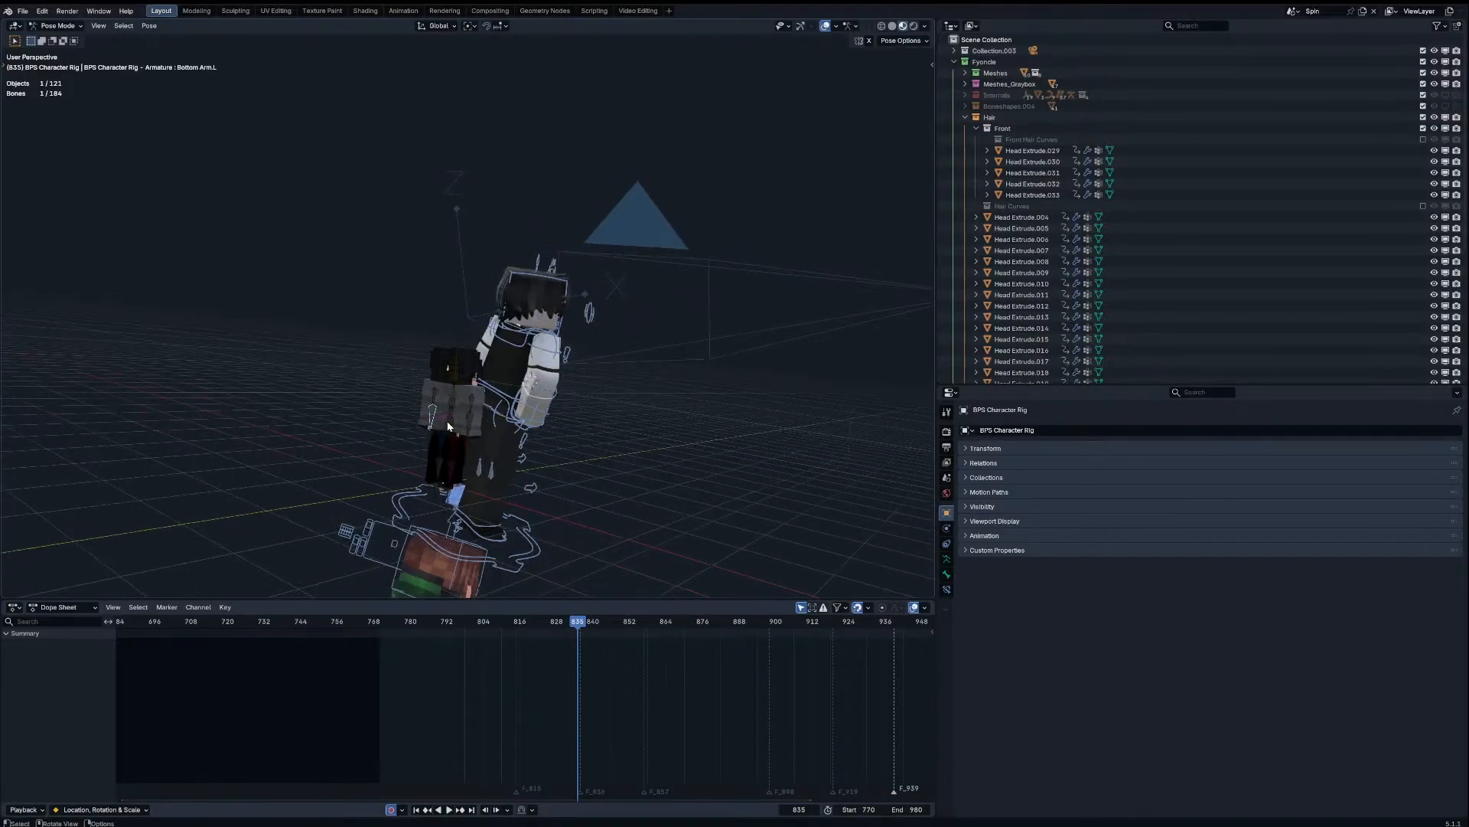
pyautogui.click(440, 420)
pyautogui.press('s')
pyautogui.press('g')
pyautogui.click(496, 355)
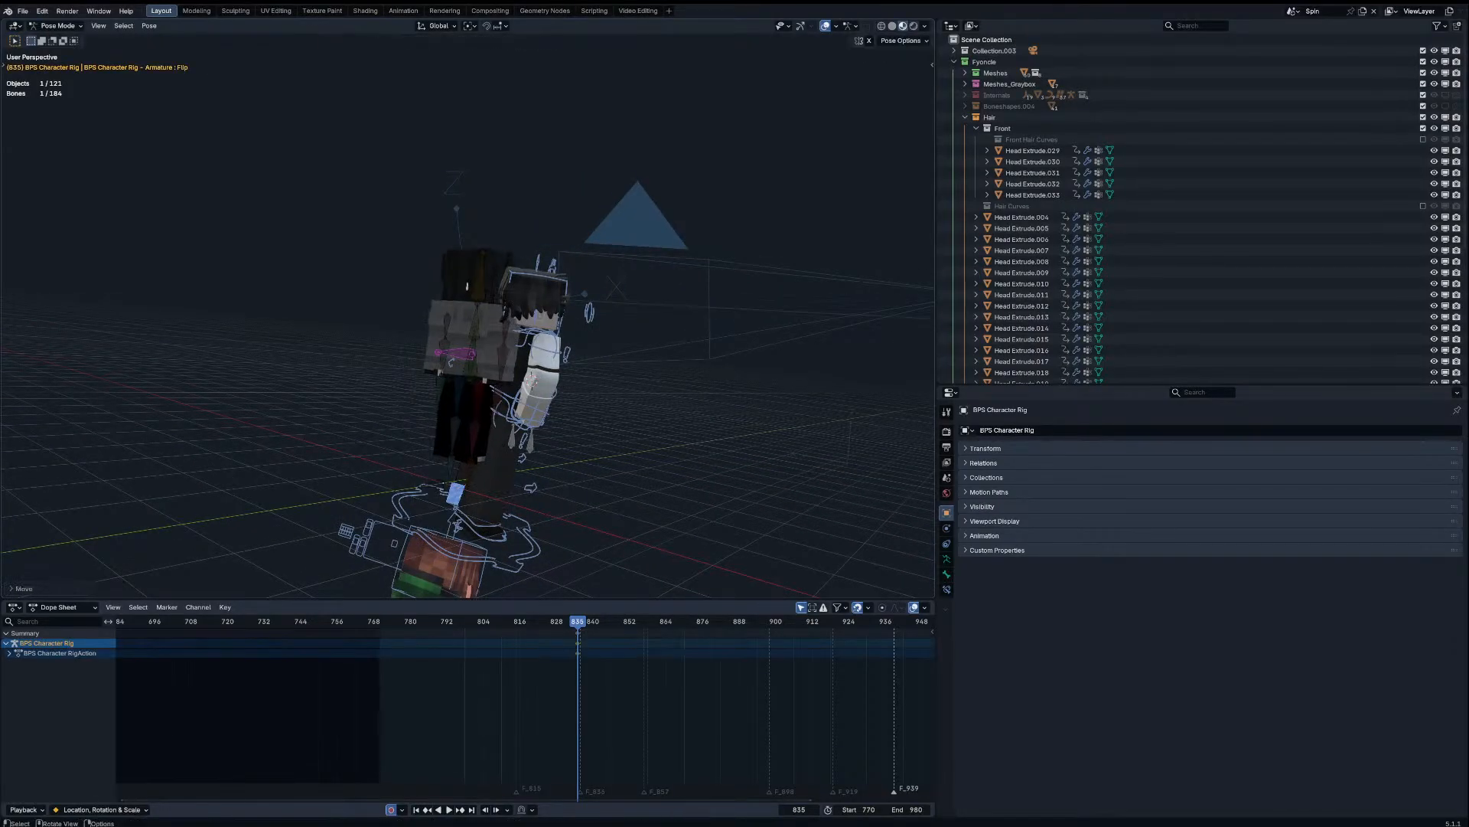
# Step: Try a free rotation of the Flip bone and check the placement through the camera
pyautogui.press('r')
pyautogui.press('r')
pyautogui.press('Escape')
pyautogui.press('KP_0')
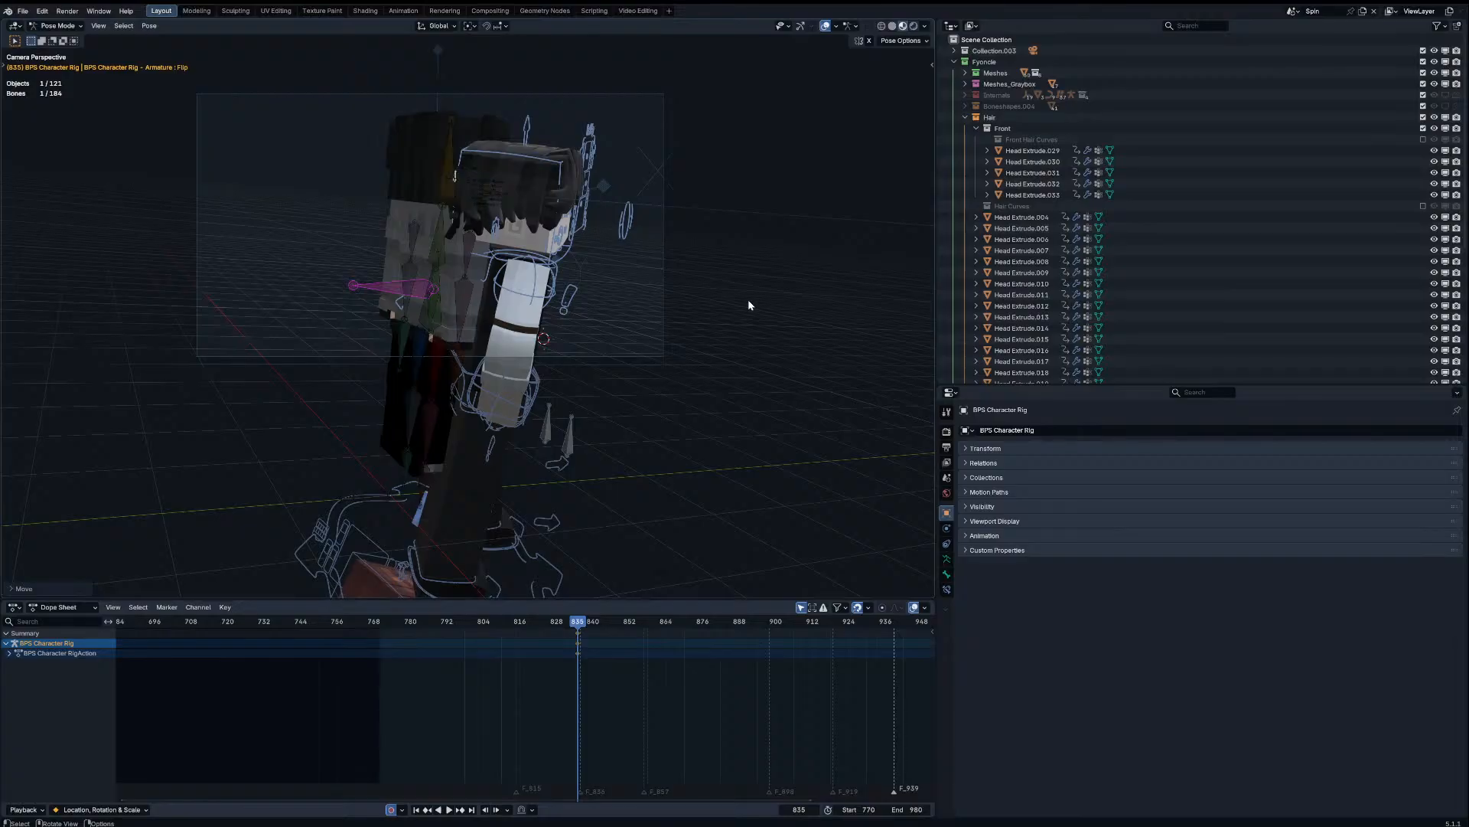
# Step: Keyframe the Flip bone's pose at frame 835 and play the animation on to frame 852
pyautogui.press('i')
pyautogui.press('space')
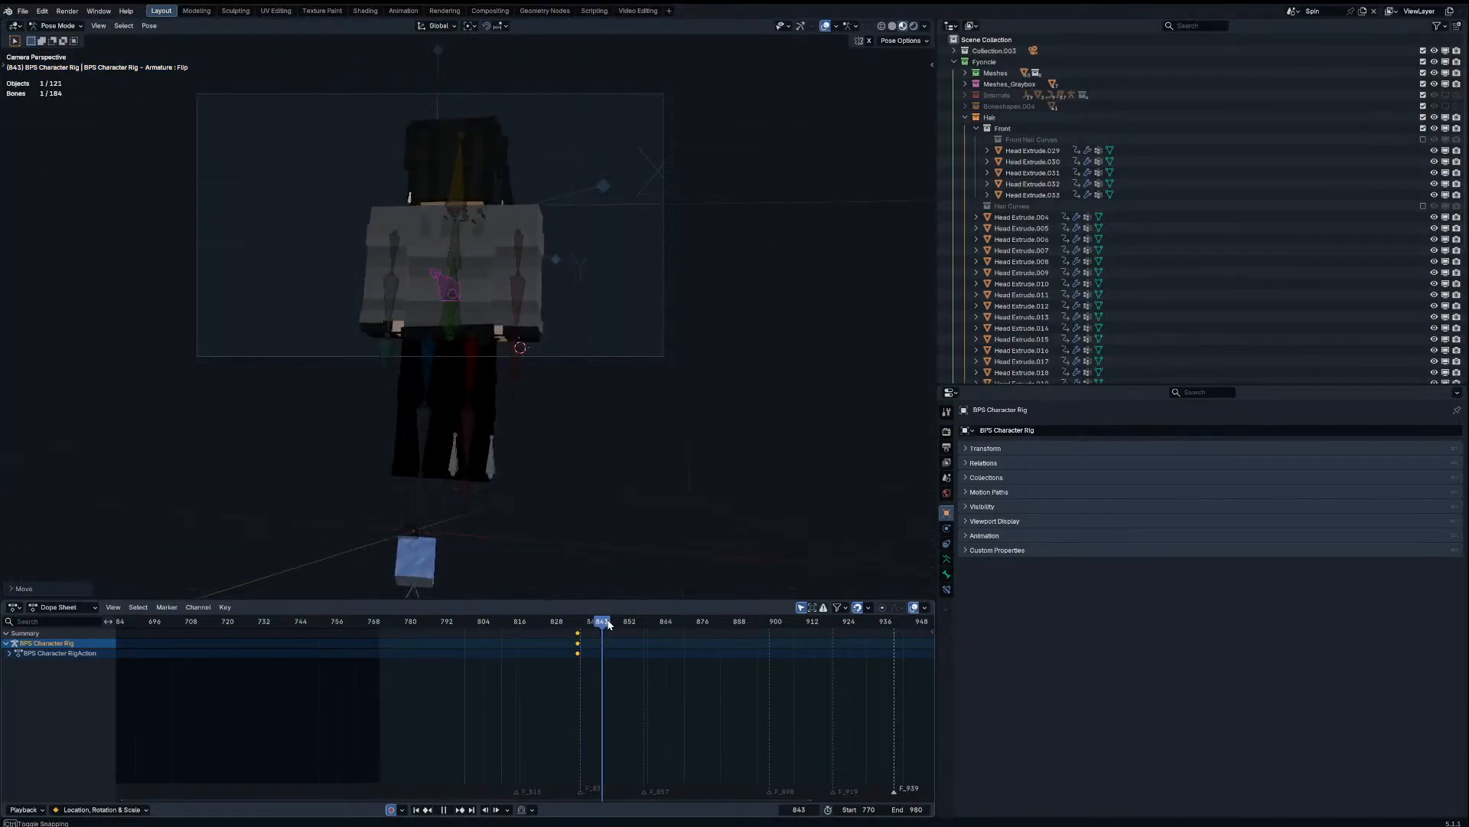
pyautogui.press('space')
# Step: At frame 852, rotate the BPS Character Rig's Flip bone freely until the character faces the camera upright
pyautogui.press('r')
pyautogui.press('r')
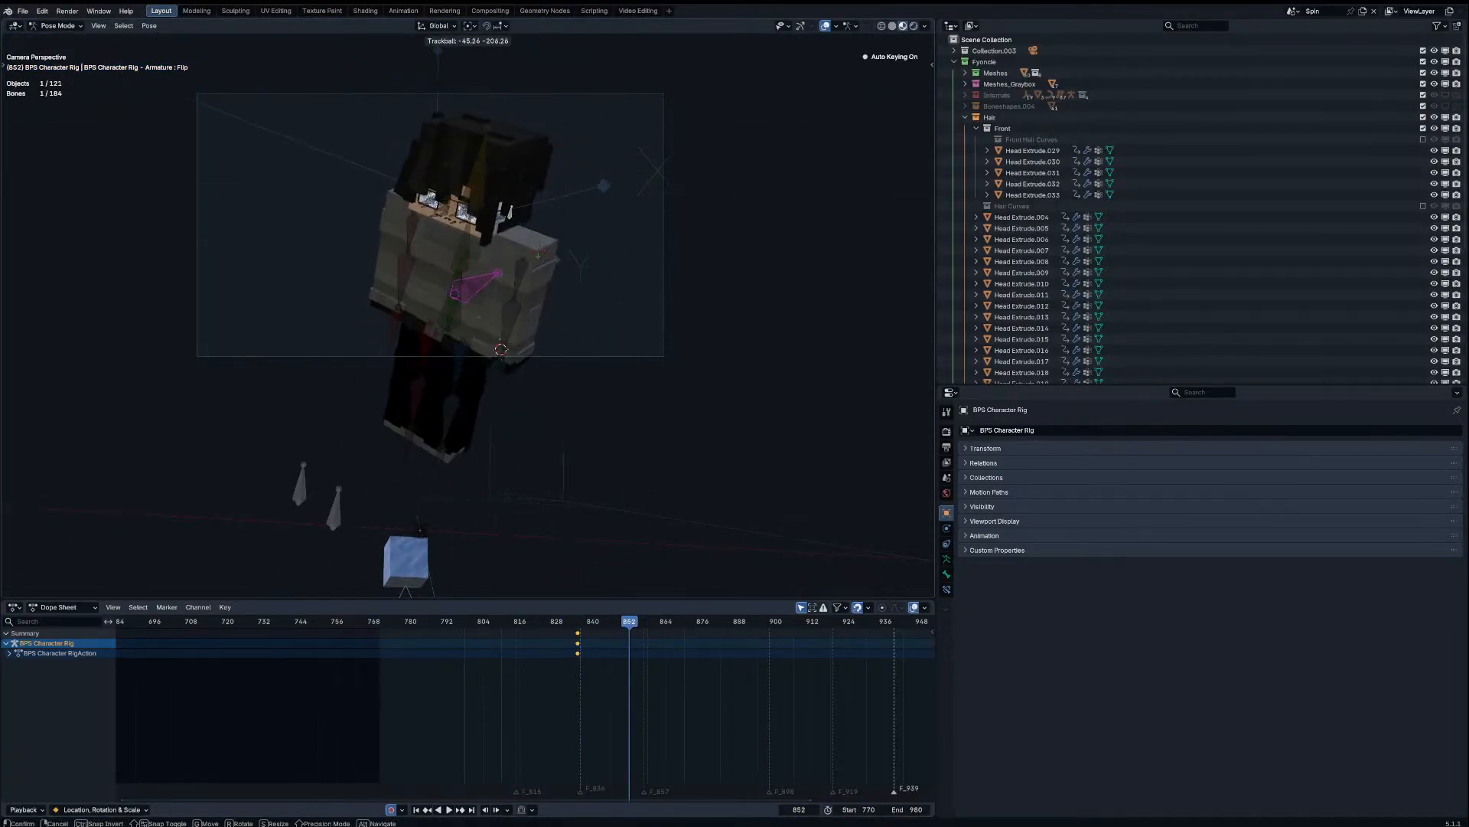
pyautogui.click(598, 183)
pyautogui.press('r')
pyautogui.click(542, 109)
pyautogui.press('r')
pyautogui.press('r')
pyautogui.click(535, 201)
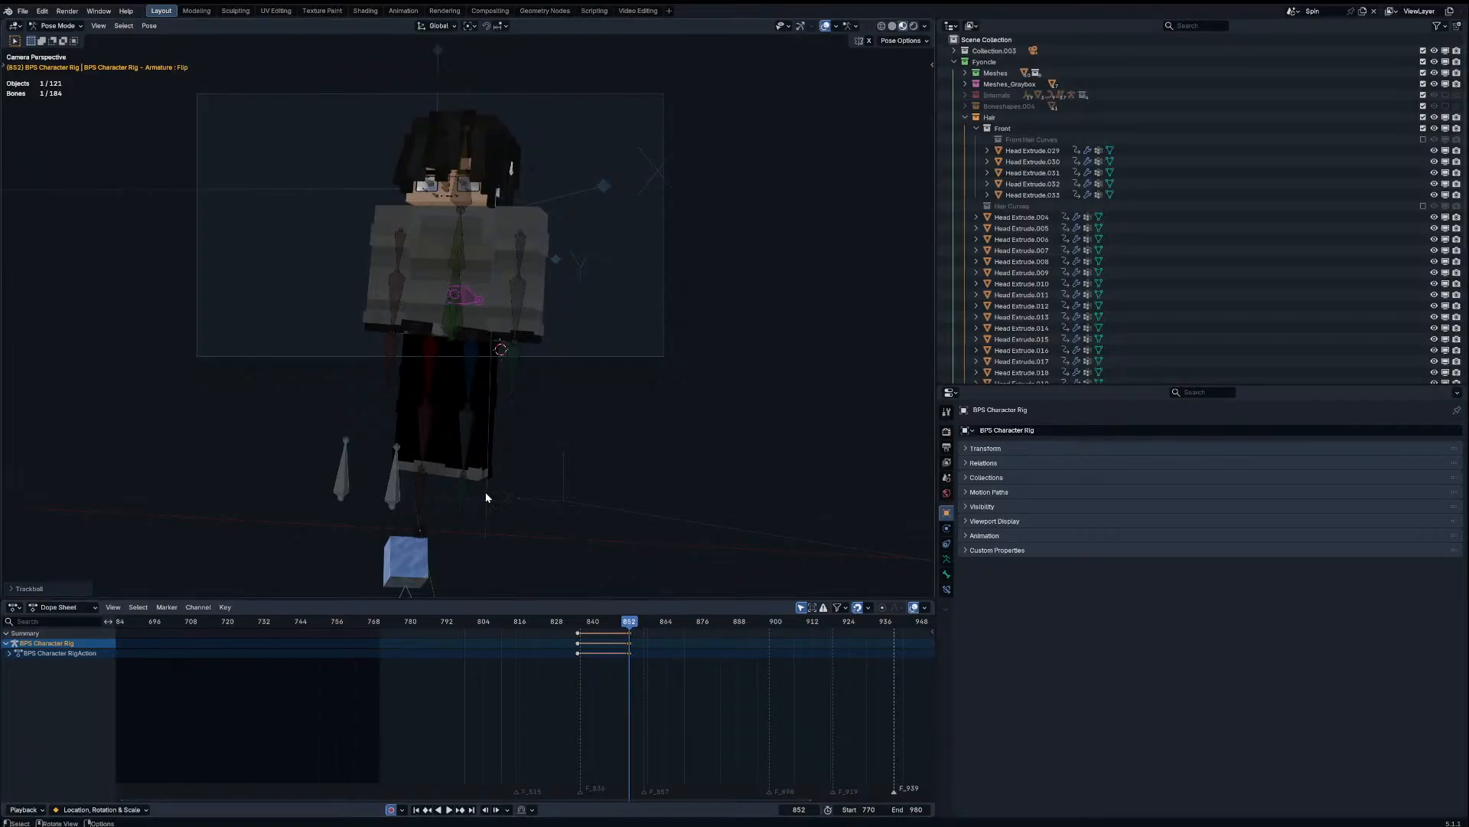
# Step: Try another free rotation of the Flip bone at frame 852 and compare it with frame 835
pyautogui.scroll(3, 525, 289)
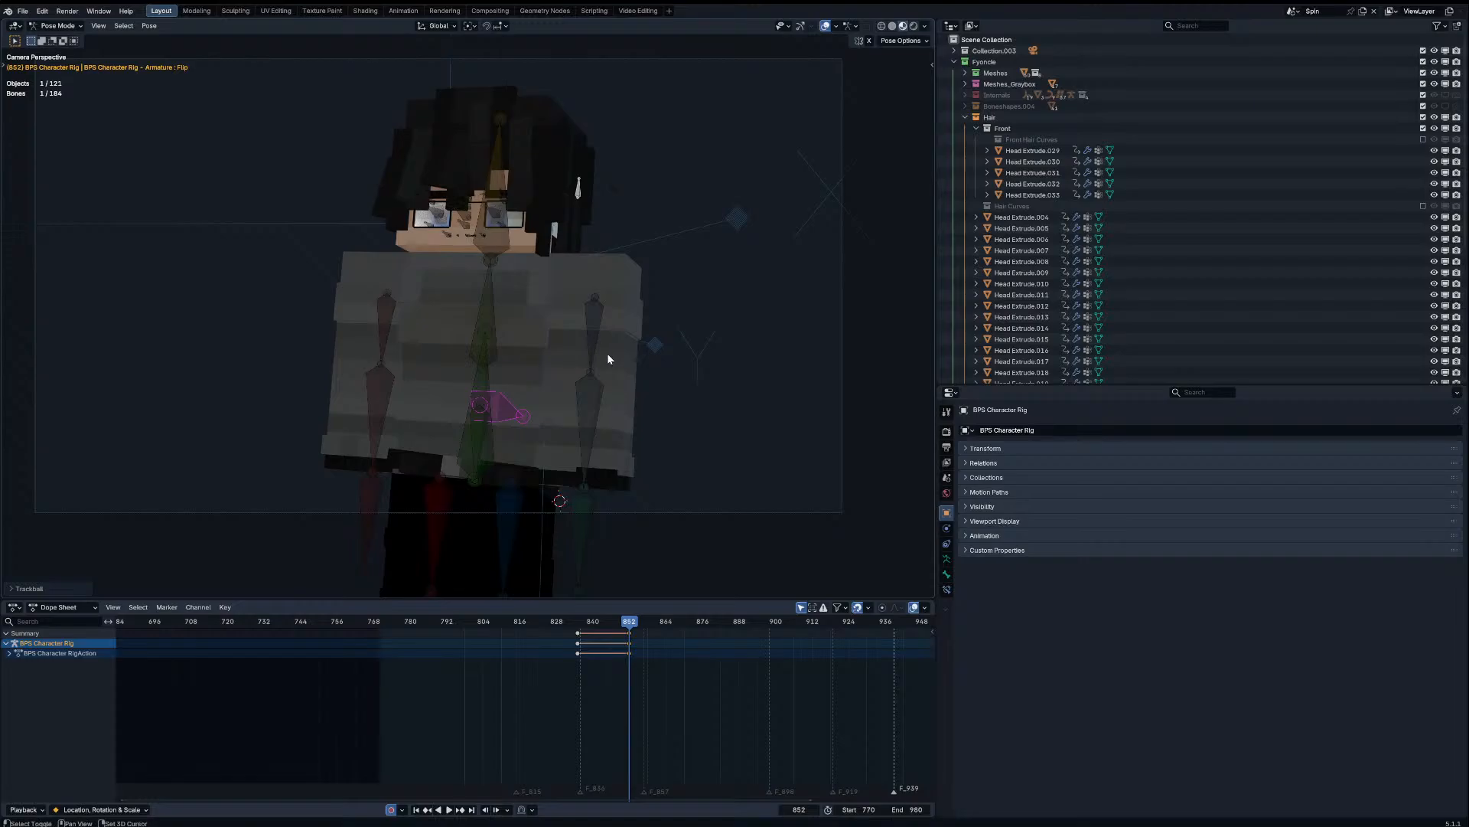
pyautogui.scroll(2, 607, 354)
pyautogui.scroll(-1, 647, 301)
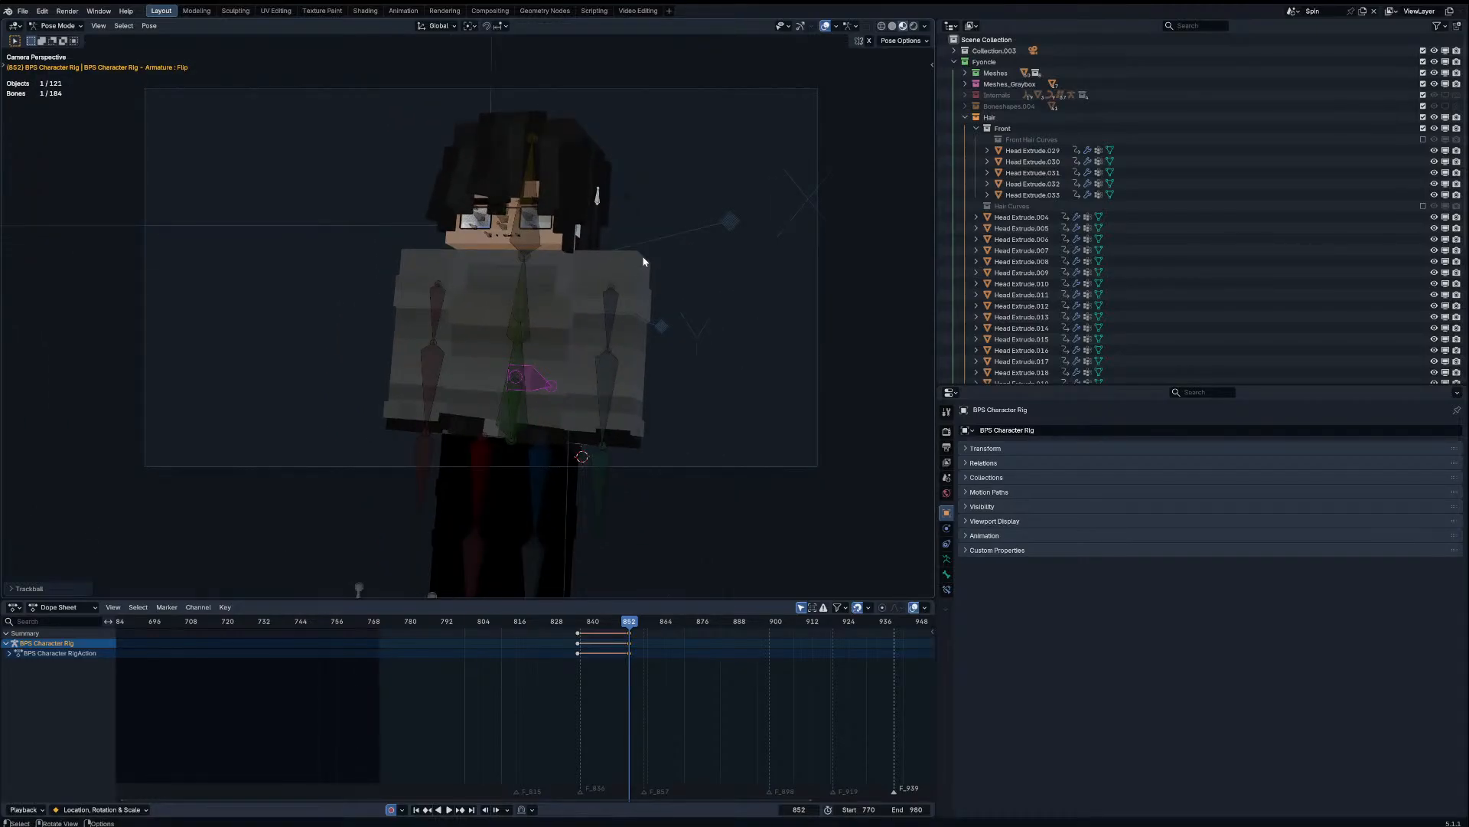
pyautogui.press('r')
pyautogui.press('r')
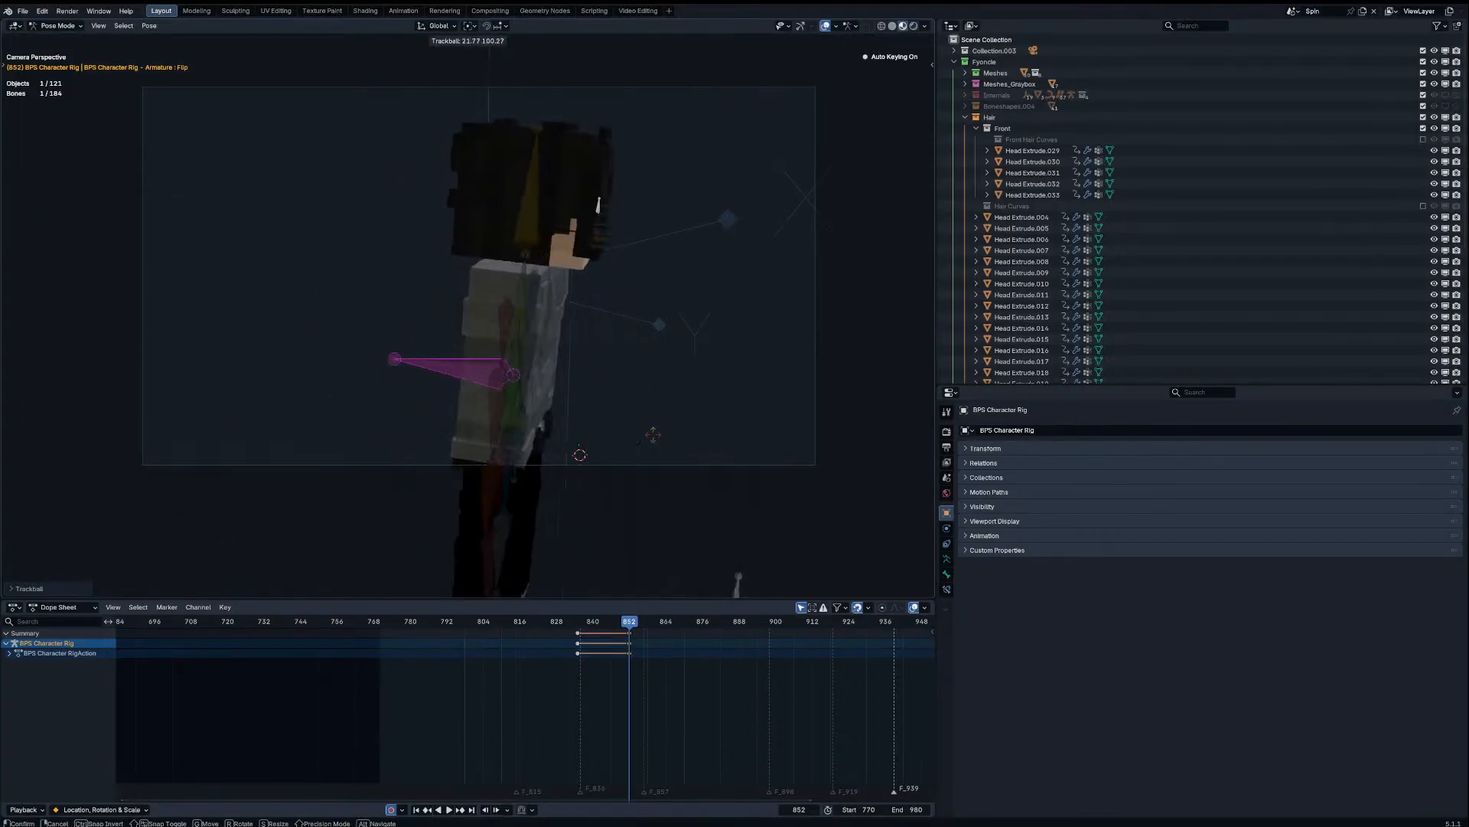
pyautogui.click(582, 431)
pyautogui.moveTo(597, 622); pyautogui.dragTo(581, 623)
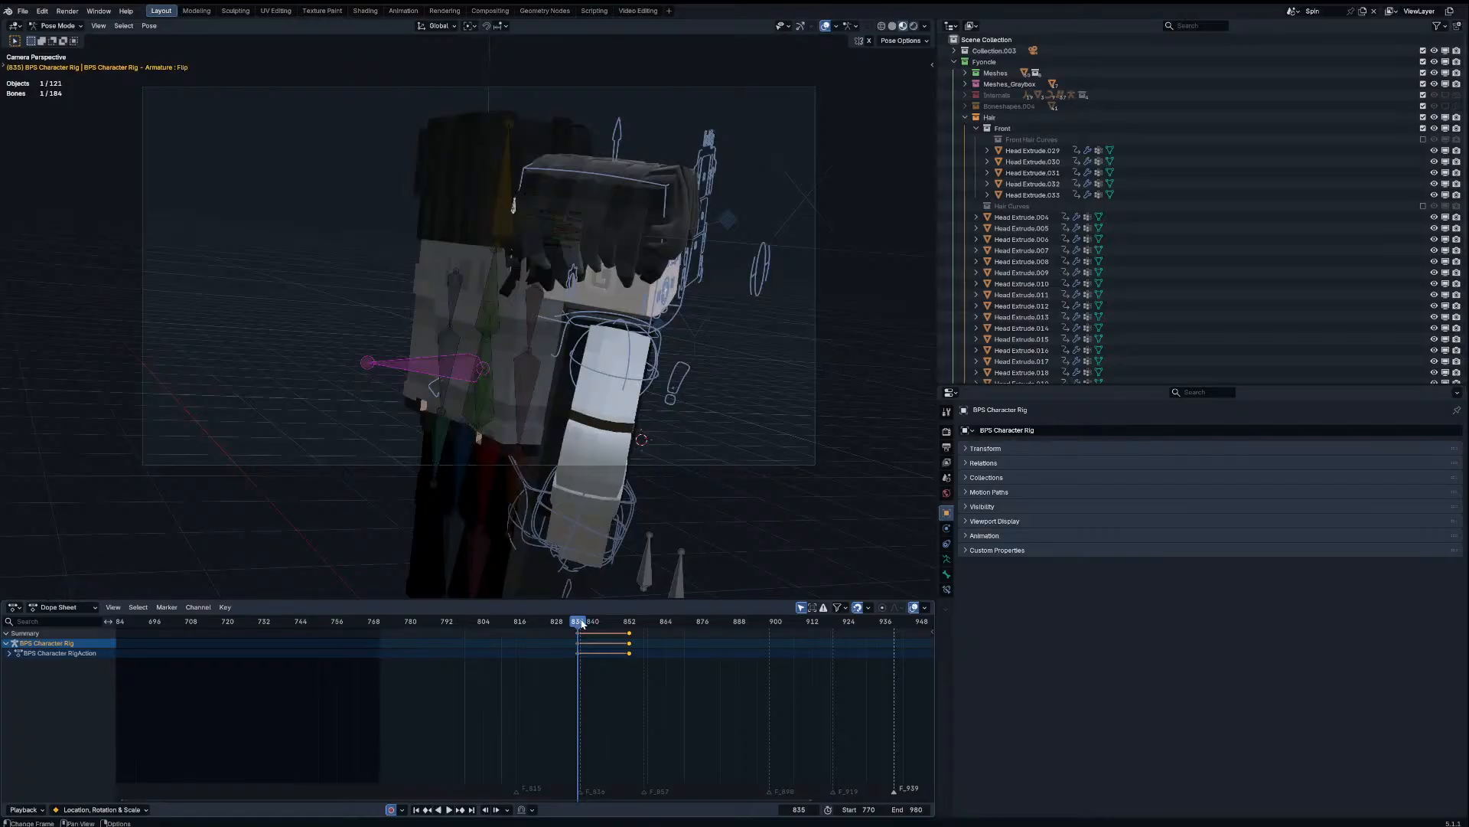
# Step: At frame 852, move the Flip bone upward and rotate it freely to tilt the character in the camera view
pyautogui.press('Up')
pyautogui.press('s')
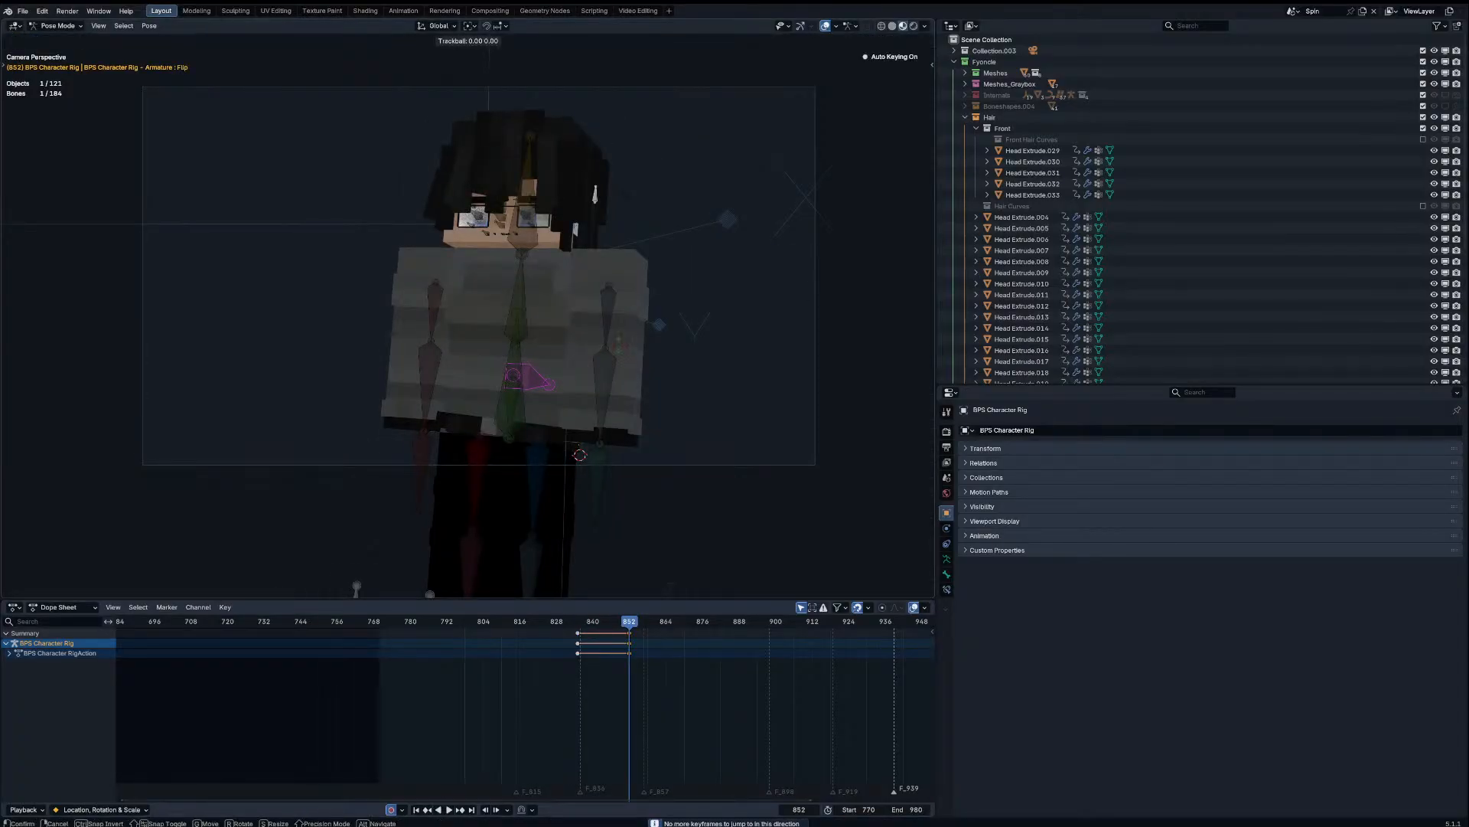
pyautogui.rightClick(671, 306)
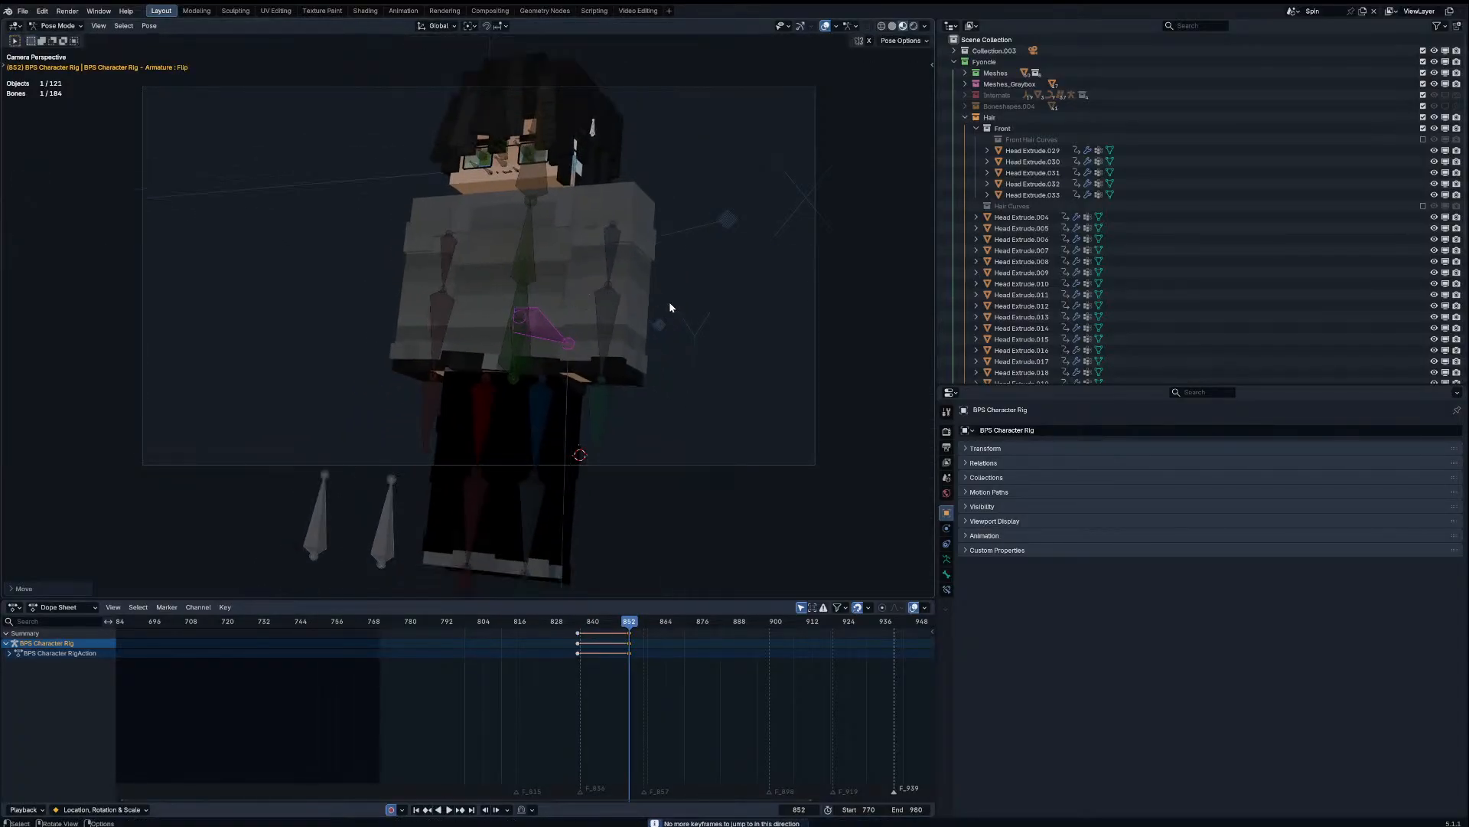
pyautogui.press('g')
pyautogui.click(676, 303)
pyautogui.press('r')
pyautogui.press('r')
pyautogui.click(675, 305)
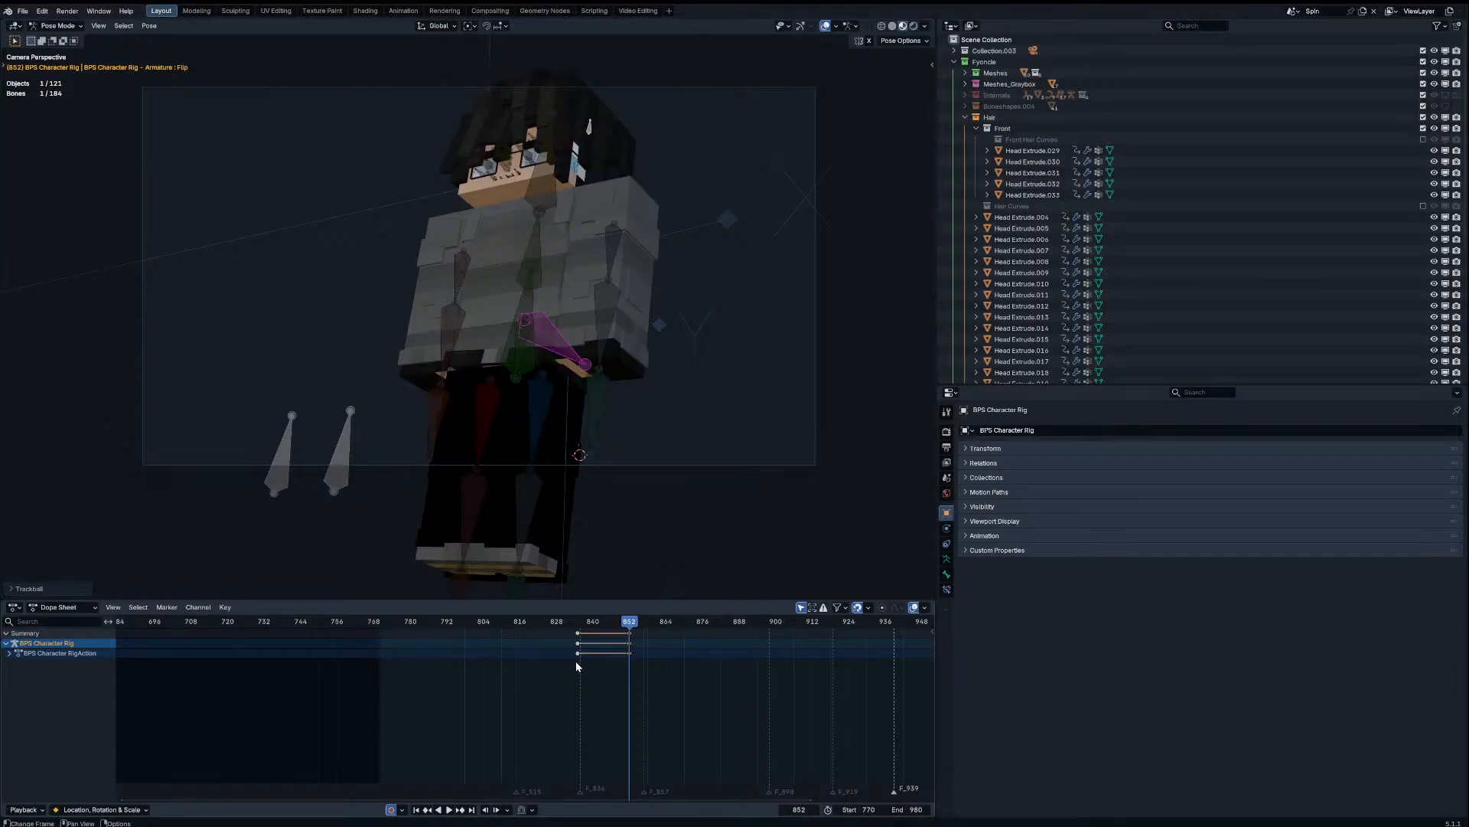
# Step: Select all of the rig's bones and snap the frame 852 keyframe to frame 835
pyautogui.click(590, 626)
pyautogui.press('Down')
pyautogui.press('a')
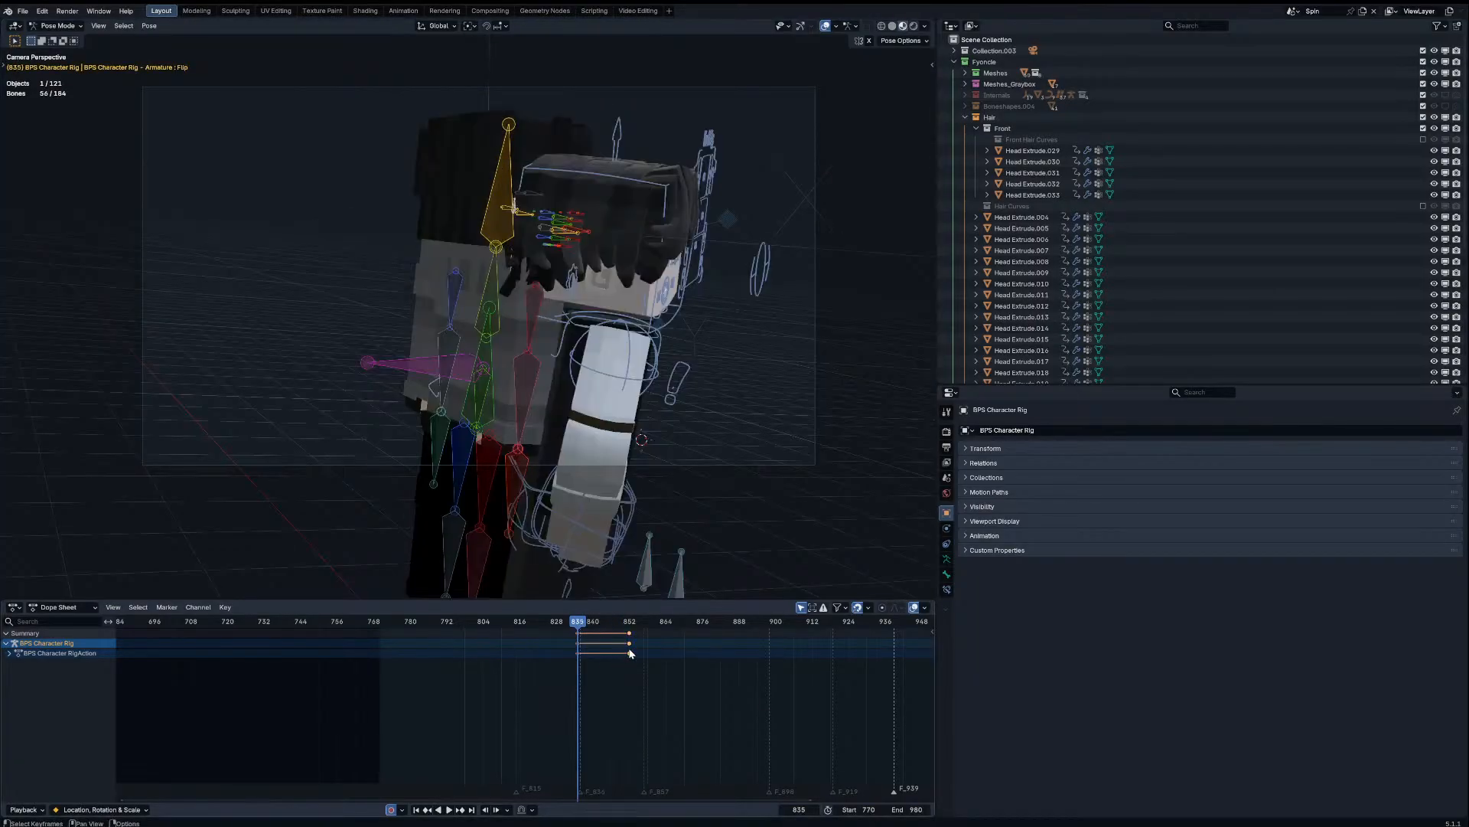
pyautogui.hotkey('shift', 's')
pyautogui.click(534, 643)
# Step: Play and scrub the animation through the camera to check the character's swap-in up to frame 857
pyautogui.moveTo(565, 622); pyautogui.dragTo(402, 620)
pyautogui.press('space')
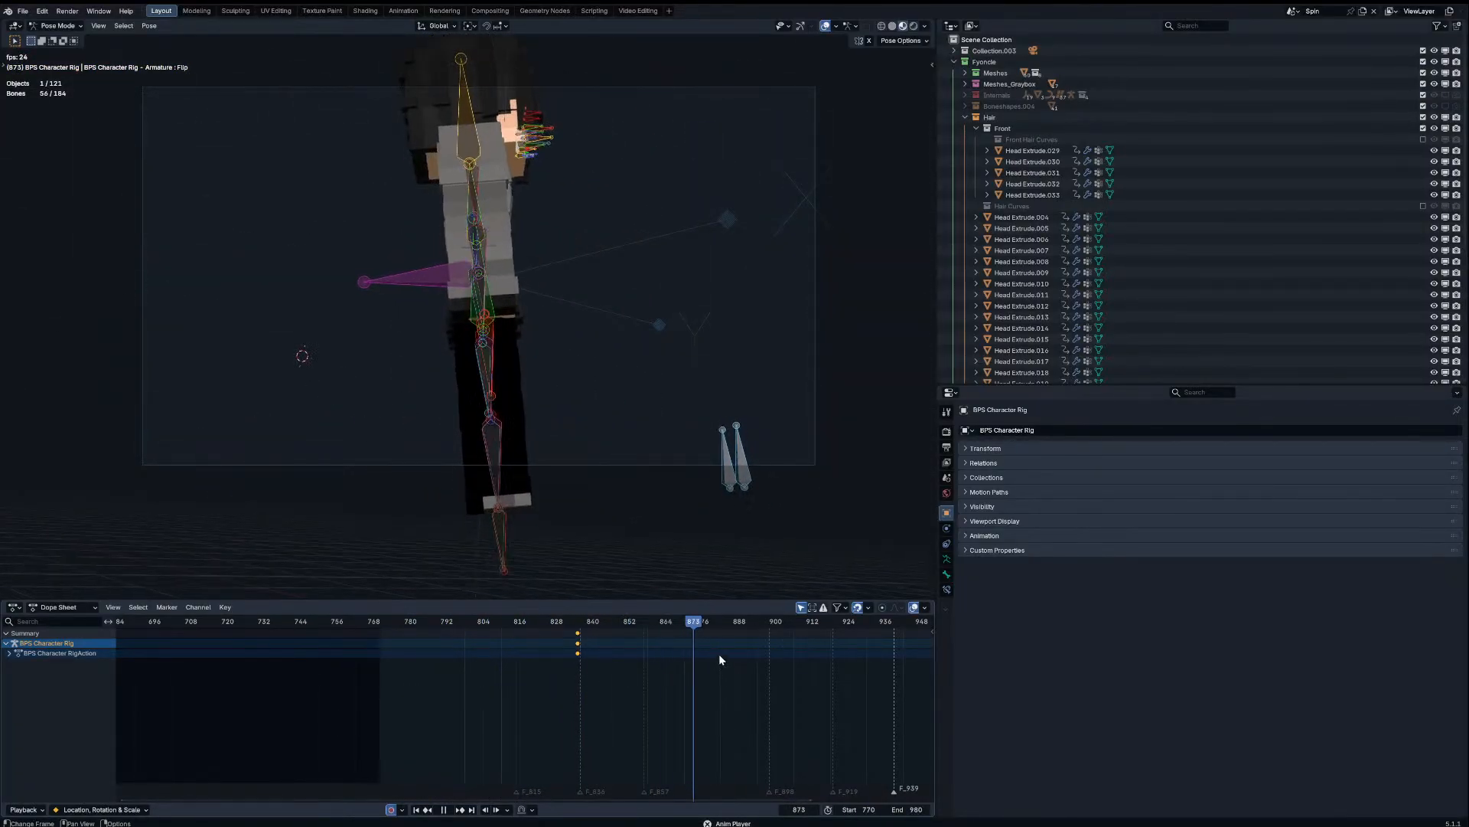
pyautogui.press('space')
pyautogui.click(519, 622)
pyautogui.press('space')
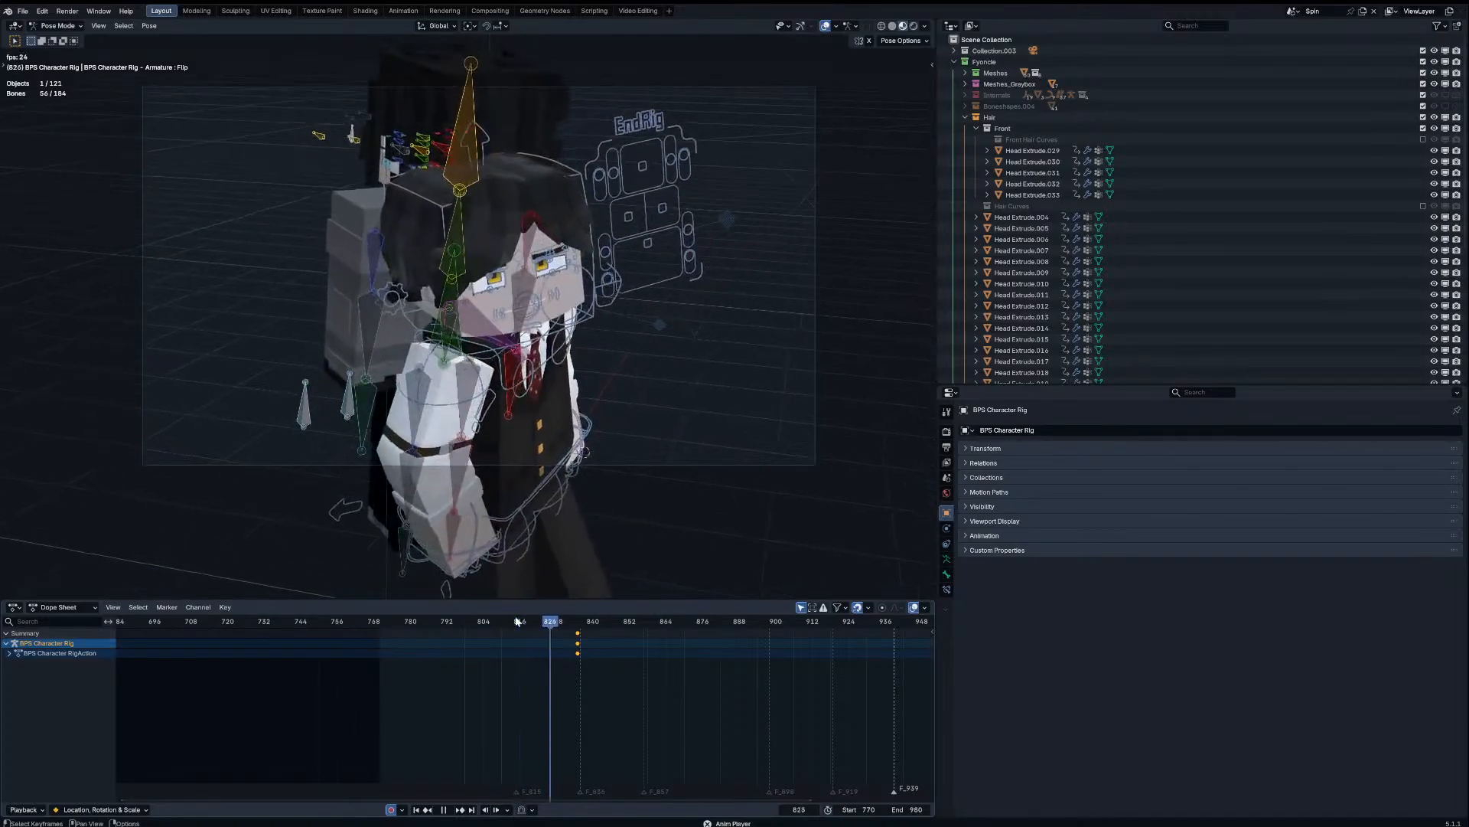
pyautogui.moveTo(544, 627); pyautogui.dragTo(646, 629)
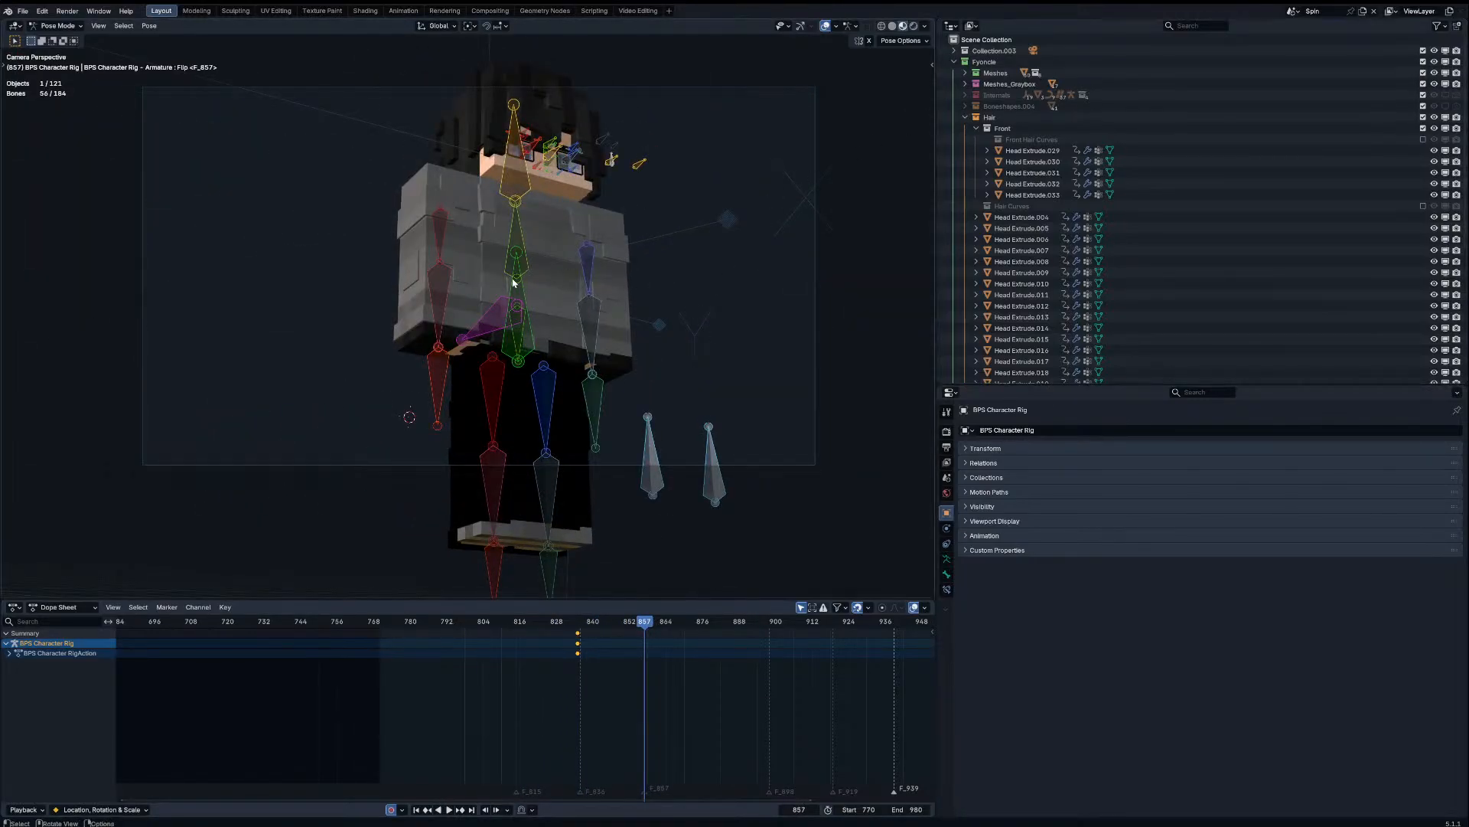
# Step: At frame 857, move all bones along Z out of the camera's view and return to Object Mode
pyautogui.press('g')
pyautogui.press('z')
pyautogui.click(529, 251)
pyautogui.hotkey('ctrl', 'Tab')
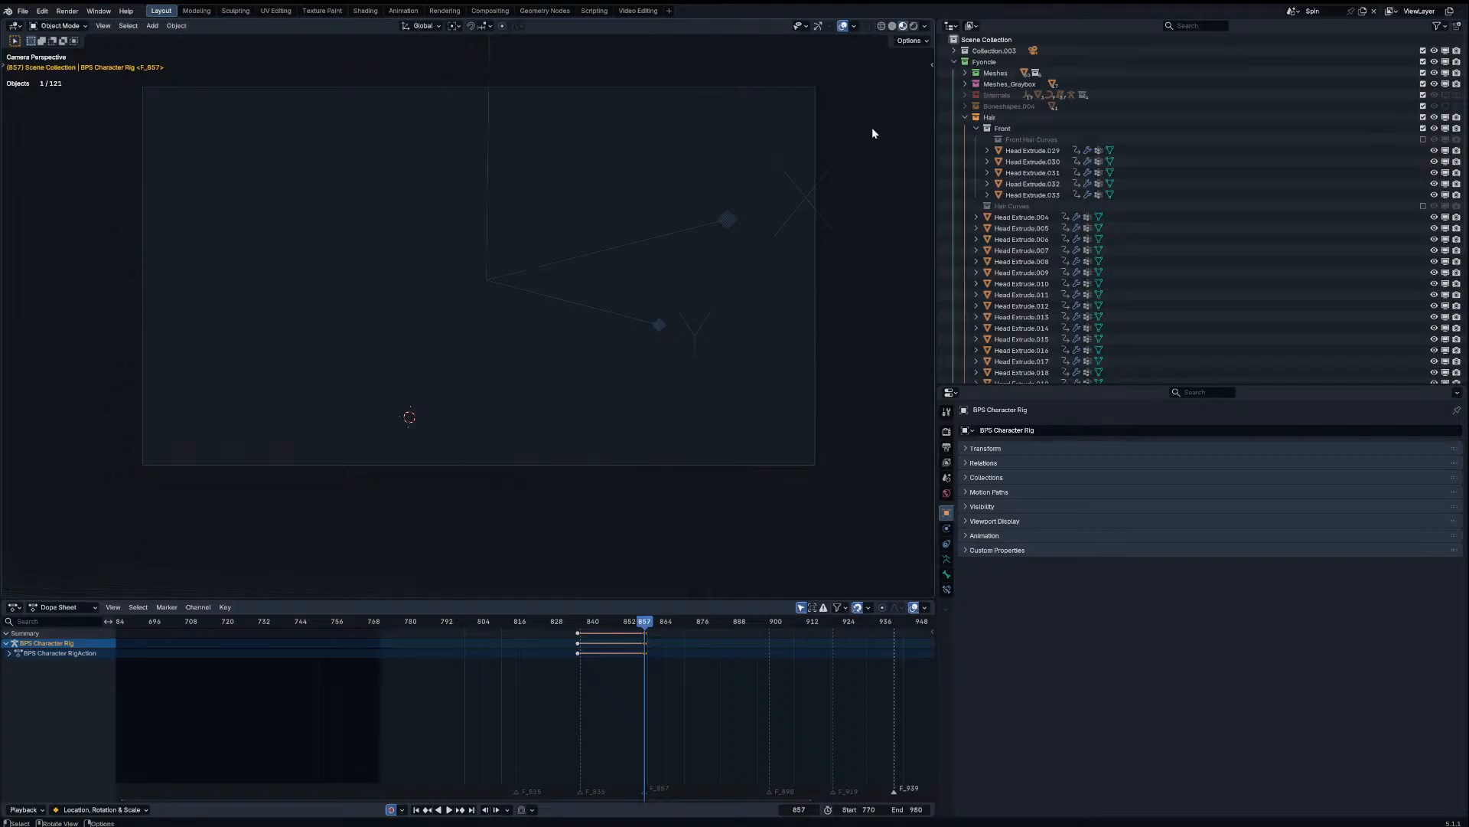
# Step: Paste the Rig (Import Me) character into the Scene Collection and collapse the expanded top-level collections
pyautogui.click(975, 42)
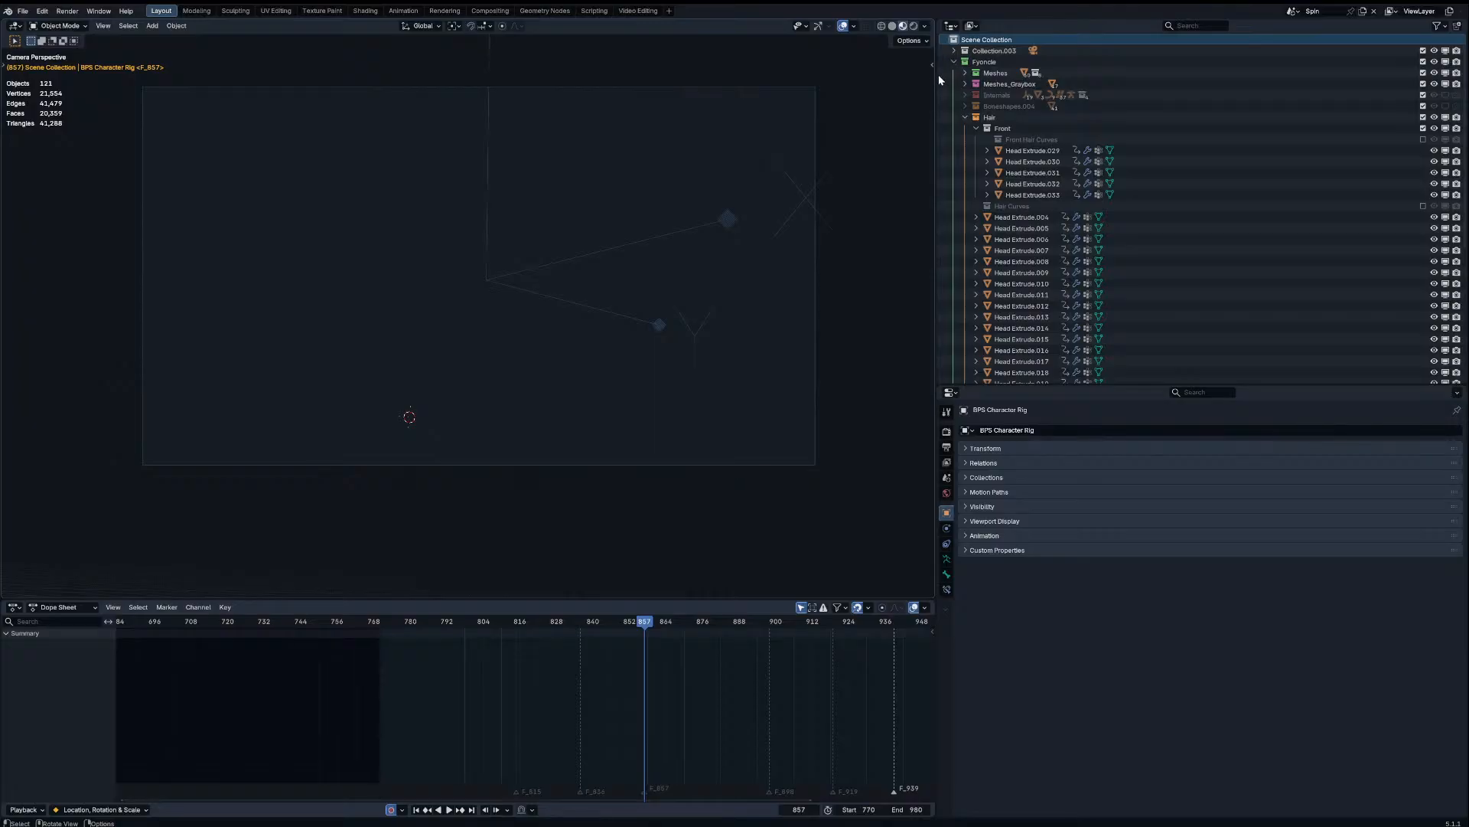
pyautogui.hotkey('ctrl', 'z')
pyautogui.moveTo(955, 62); pyautogui.dragTo(963, 142)
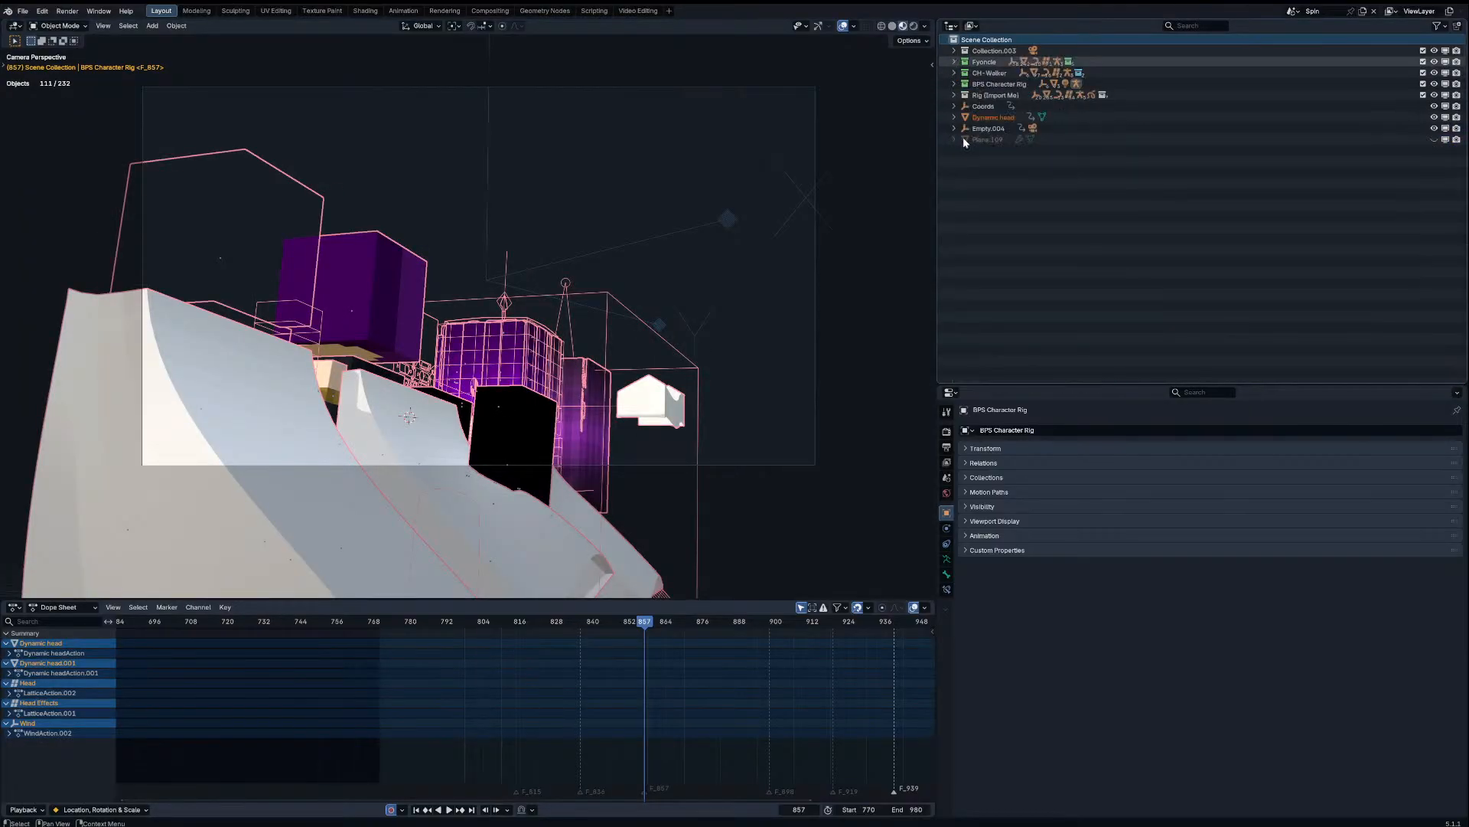
pyautogui.moveTo(865, 118); pyautogui.dragTo(677, 223, button='middle')
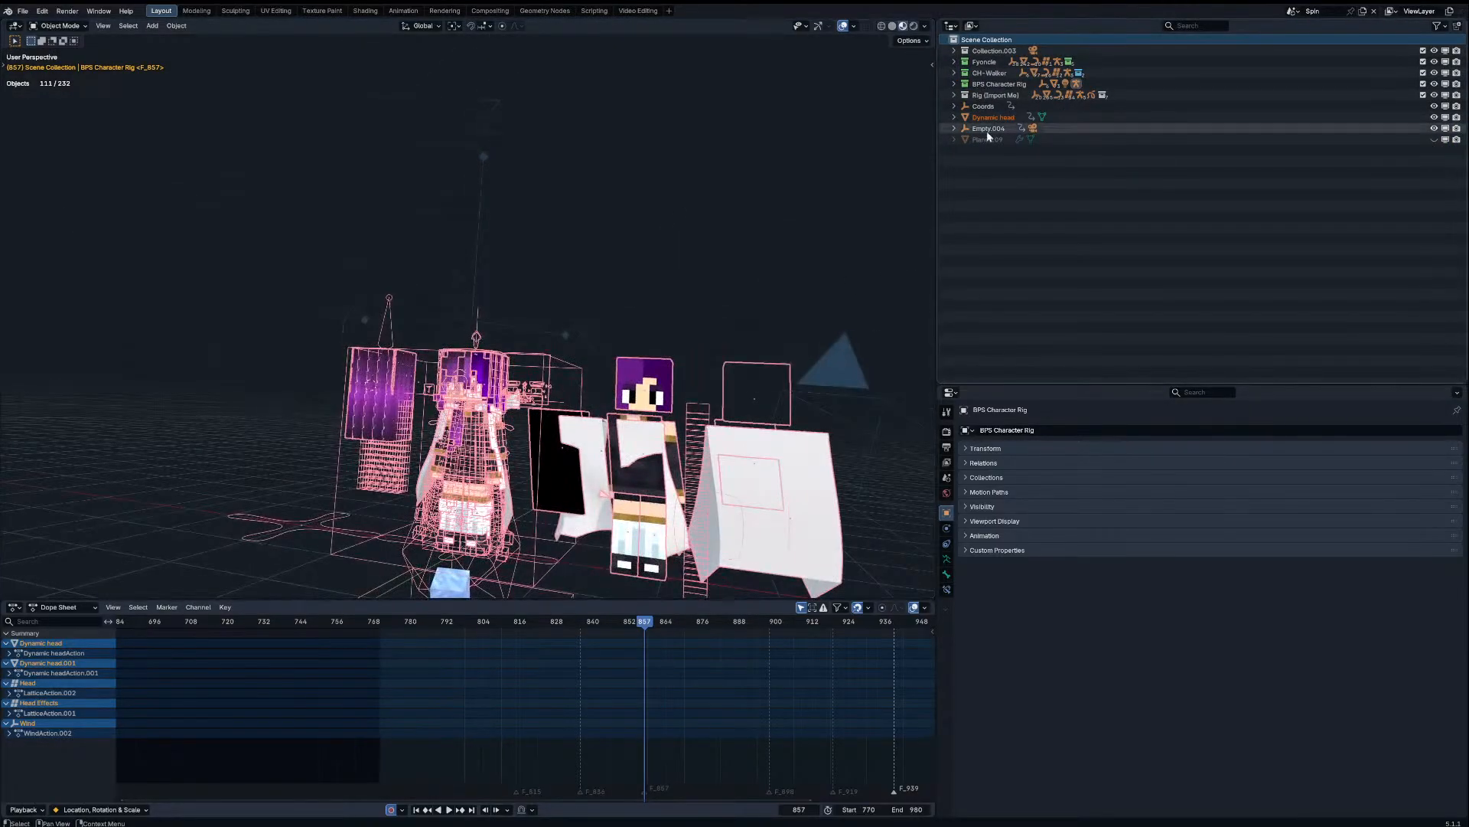
# Step: Collapse the subcollections of Rig (Import Me) and exclude the Disable Me collection from the view layer
pyautogui.click(954, 95)
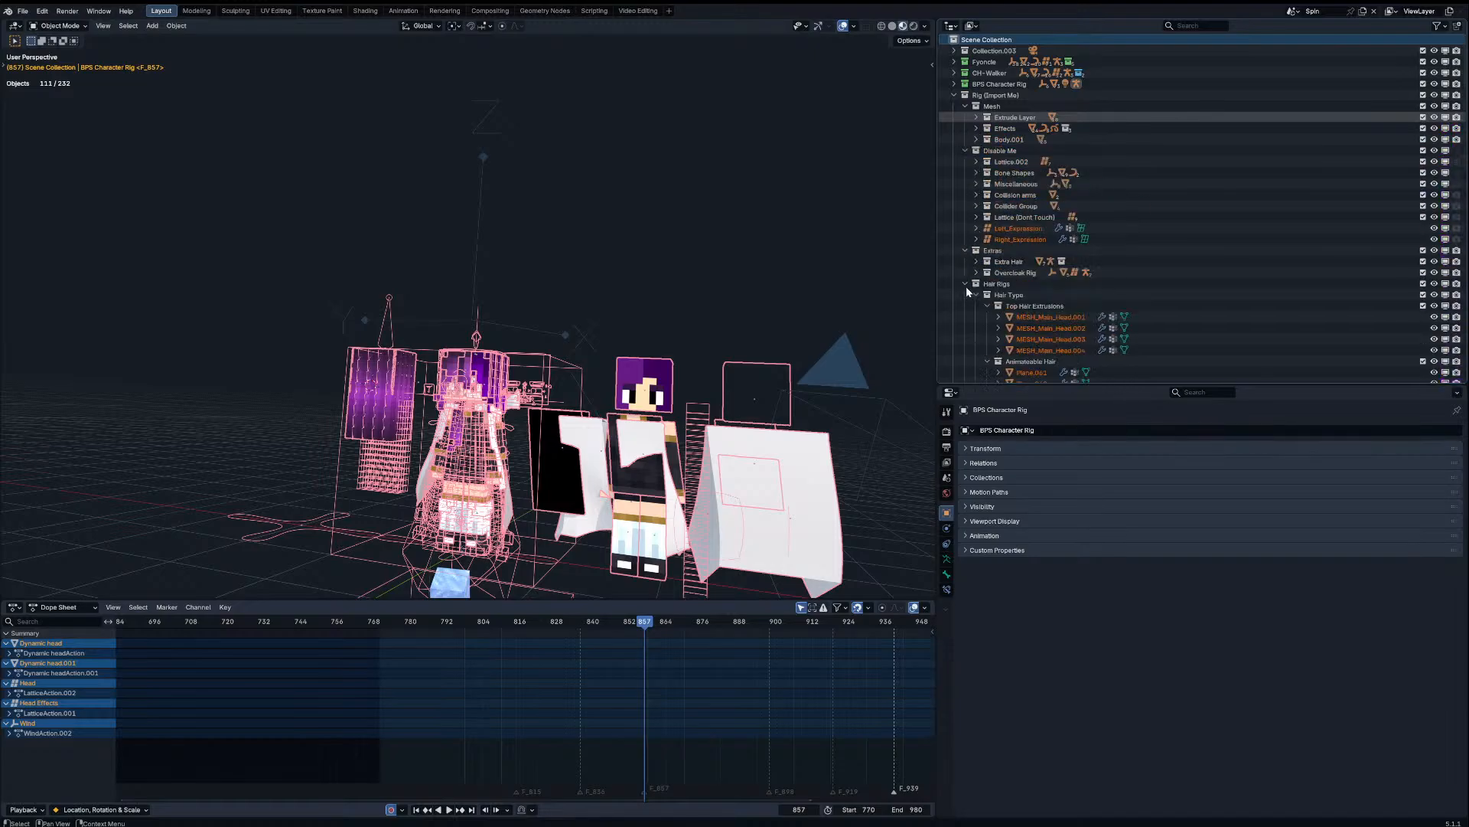
pyautogui.moveTo(965, 287); pyautogui.dragTo(967, 297)
pyautogui.moveTo(965, 106); pyautogui.dragTo(965, 174)
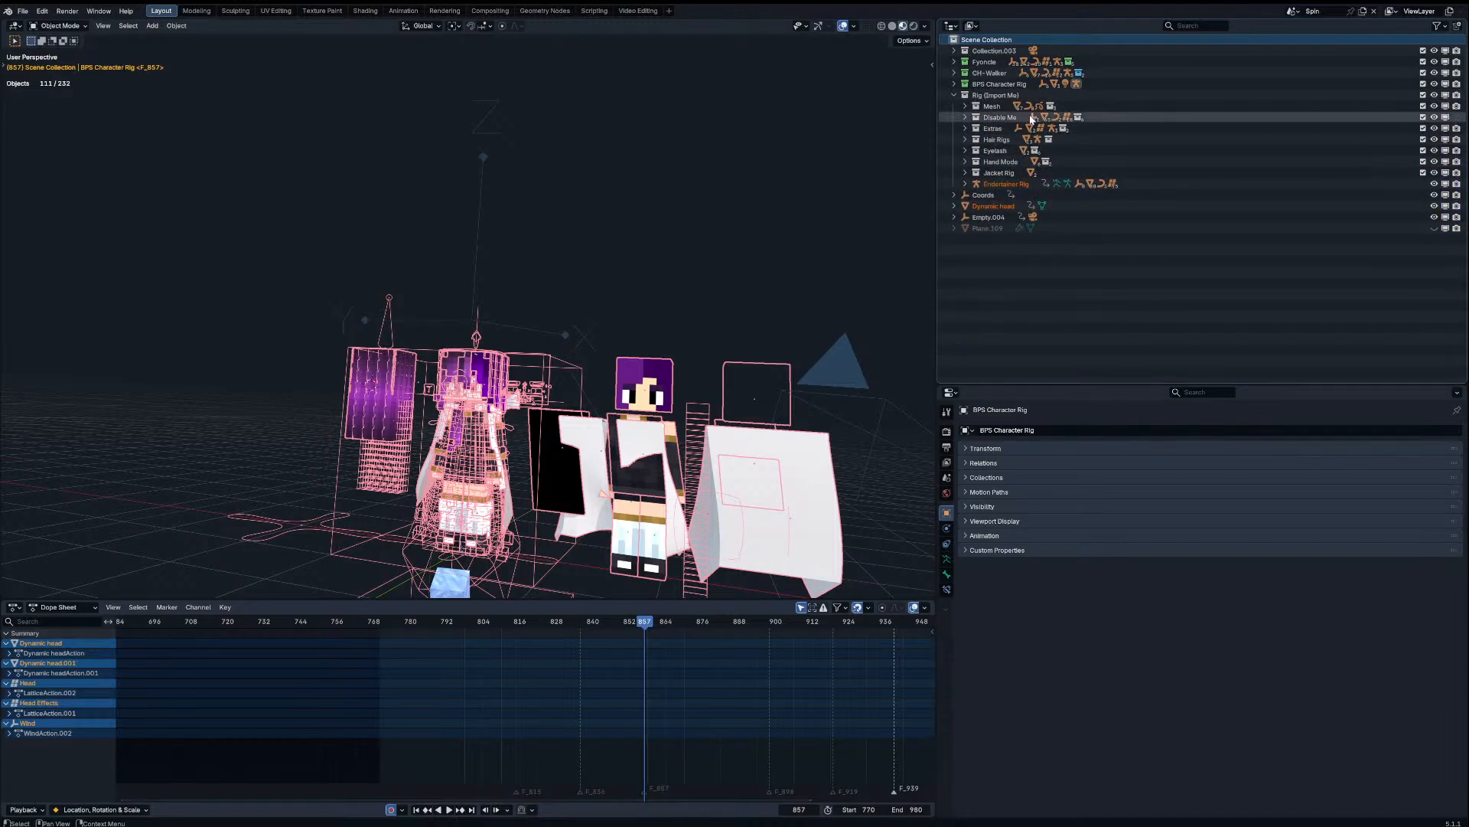
pyautogui.click(1007, 118)
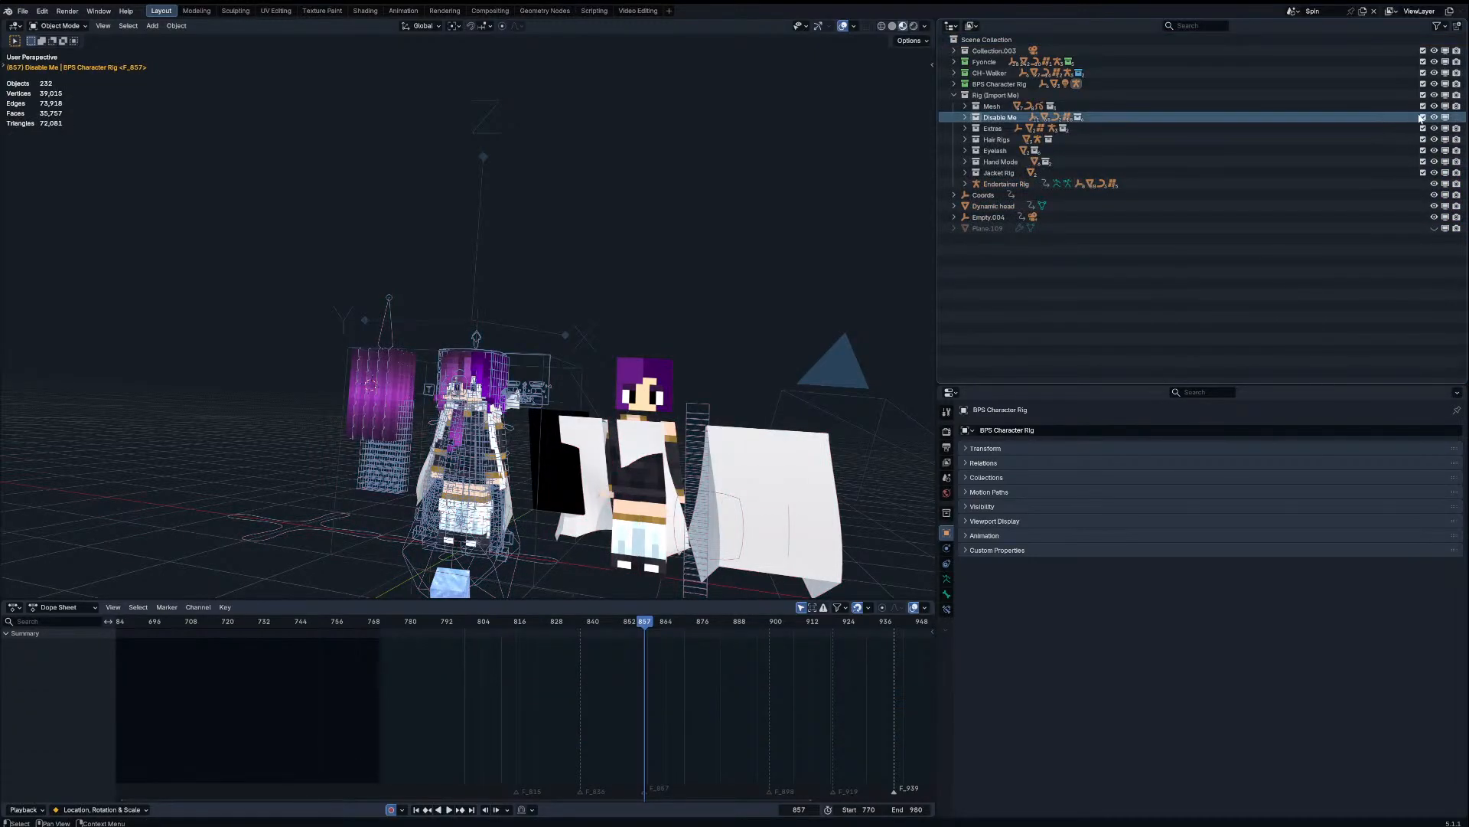
pyautogui.click(1422, 117)
# Step: Exclude the new rig's Extrude Layer and Extras collections from the view layer
pyautogui.click(1042, 206)
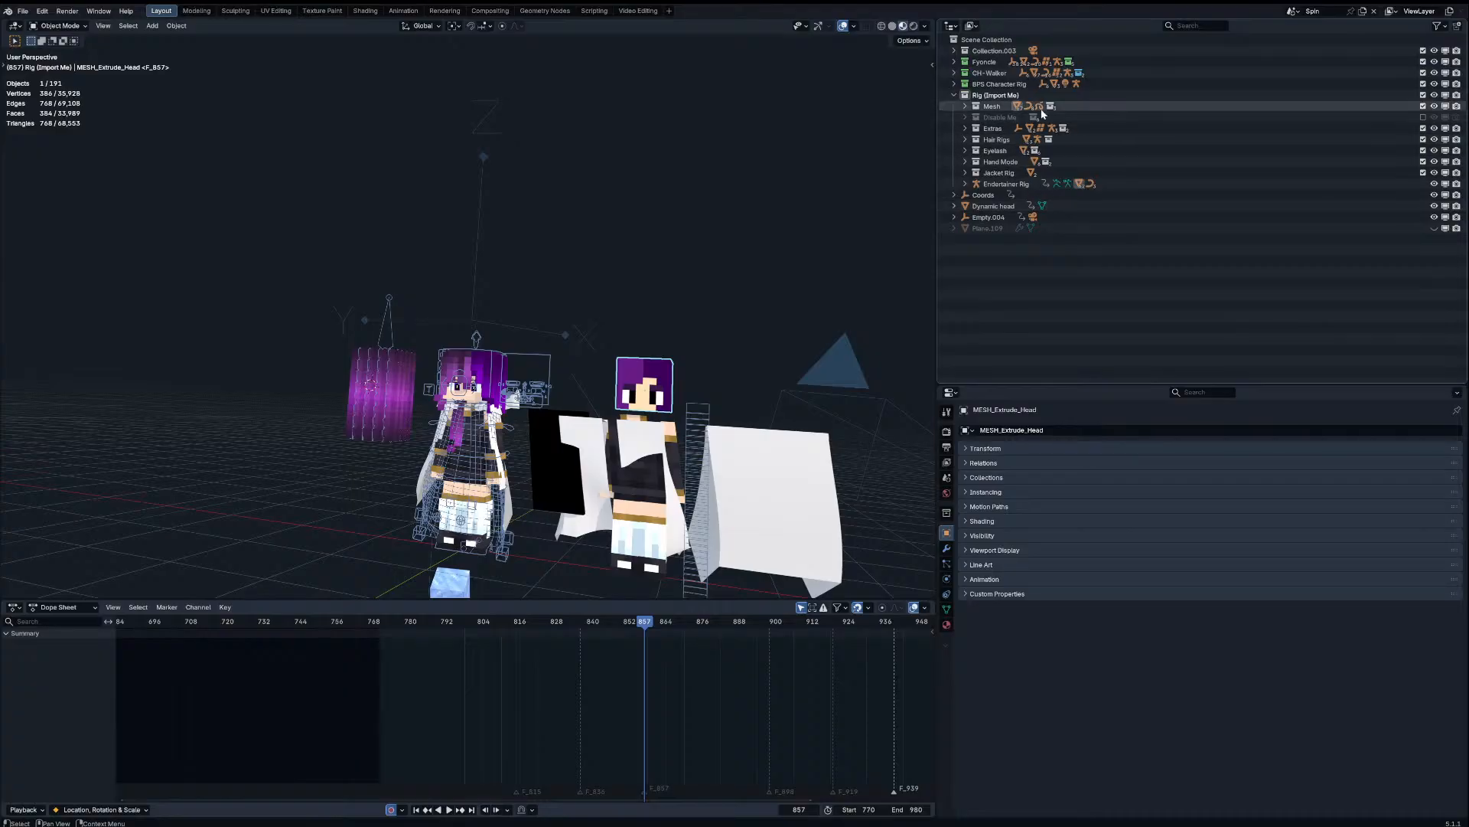
pyautogui.click(965, 106)
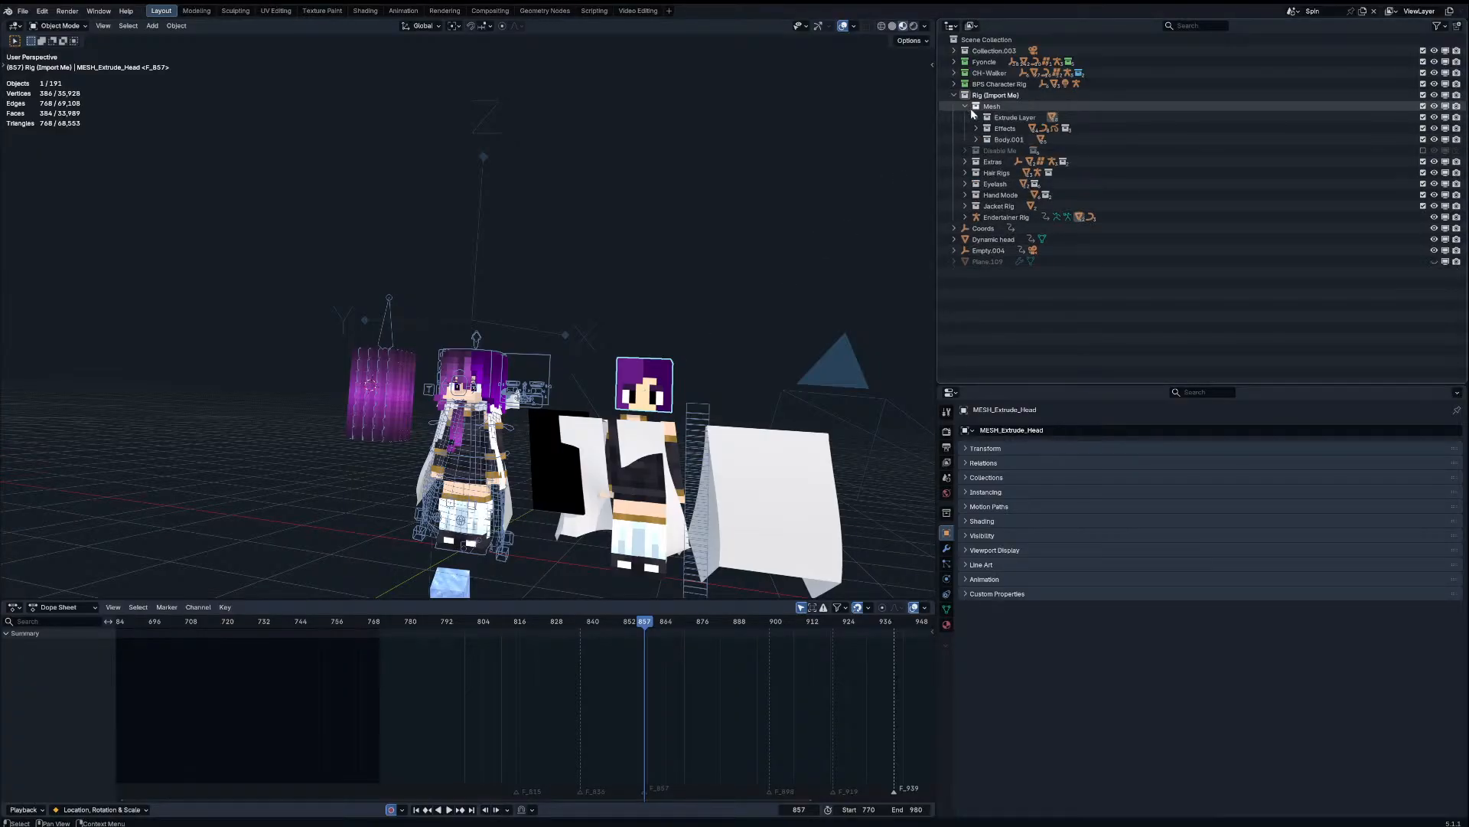
pyautogui.click(1423, 117)
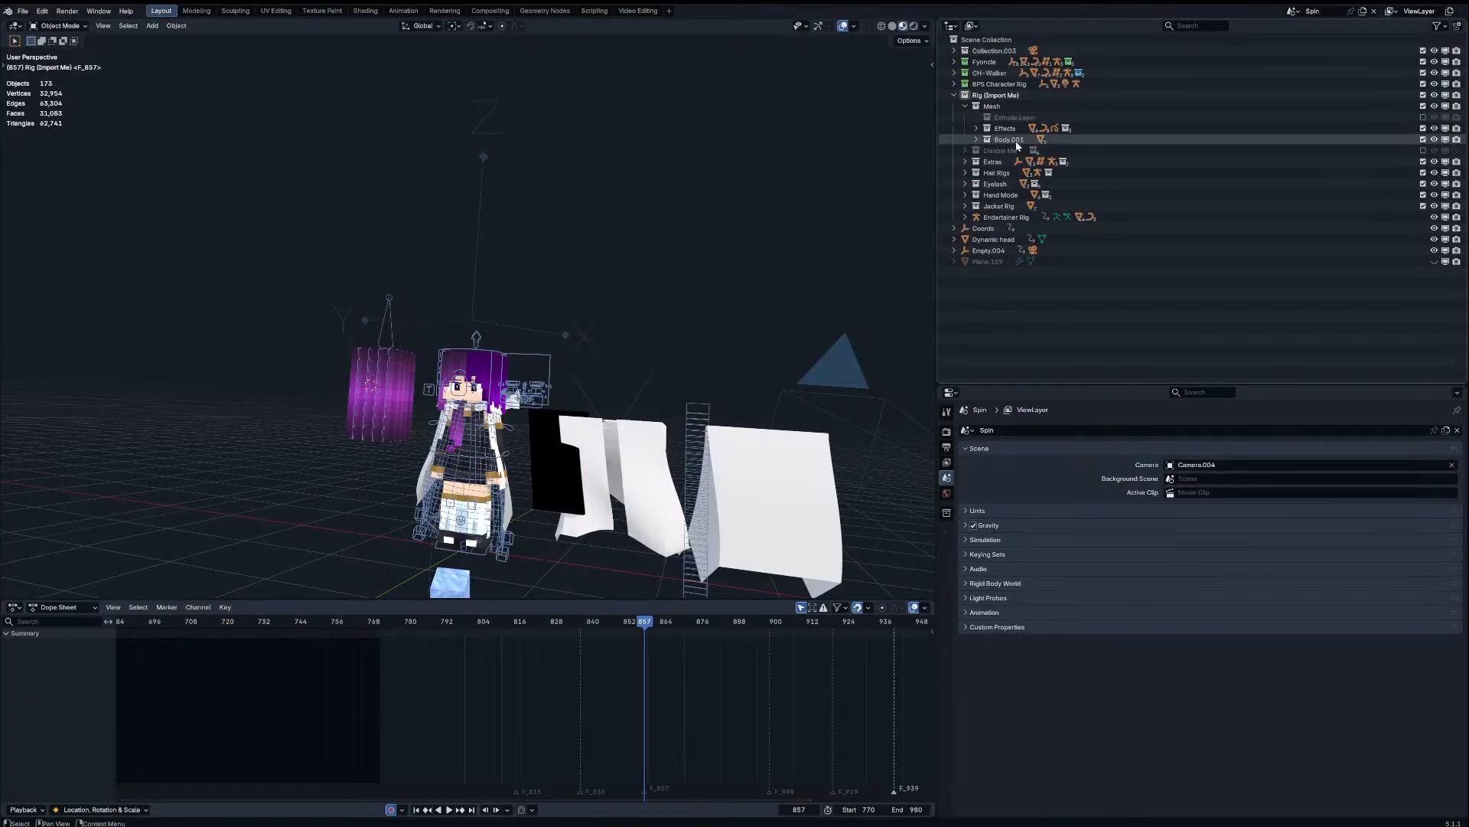
pyautogui.click(778, 421)
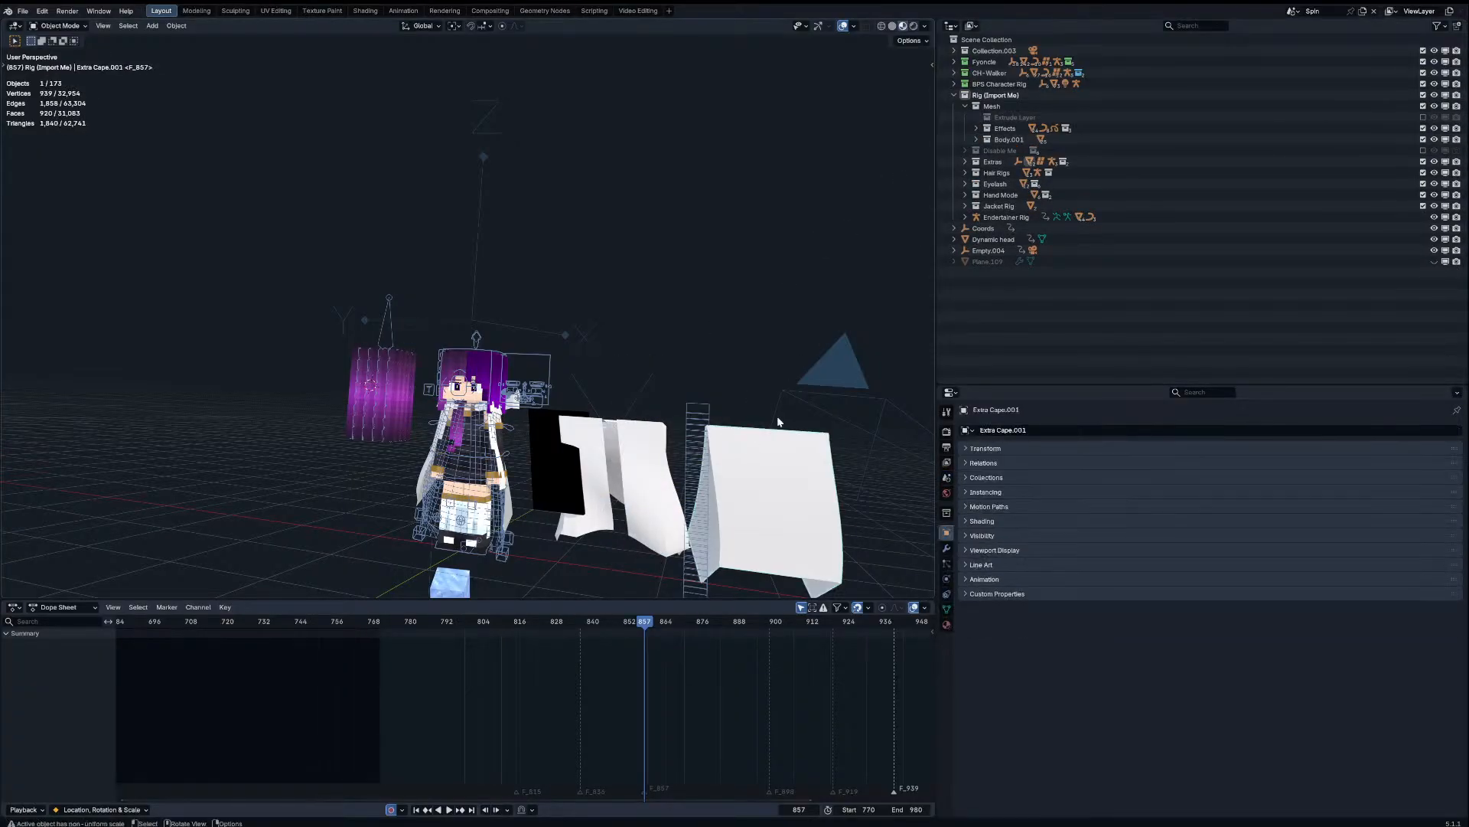
pyautogui.click(1423, 161)
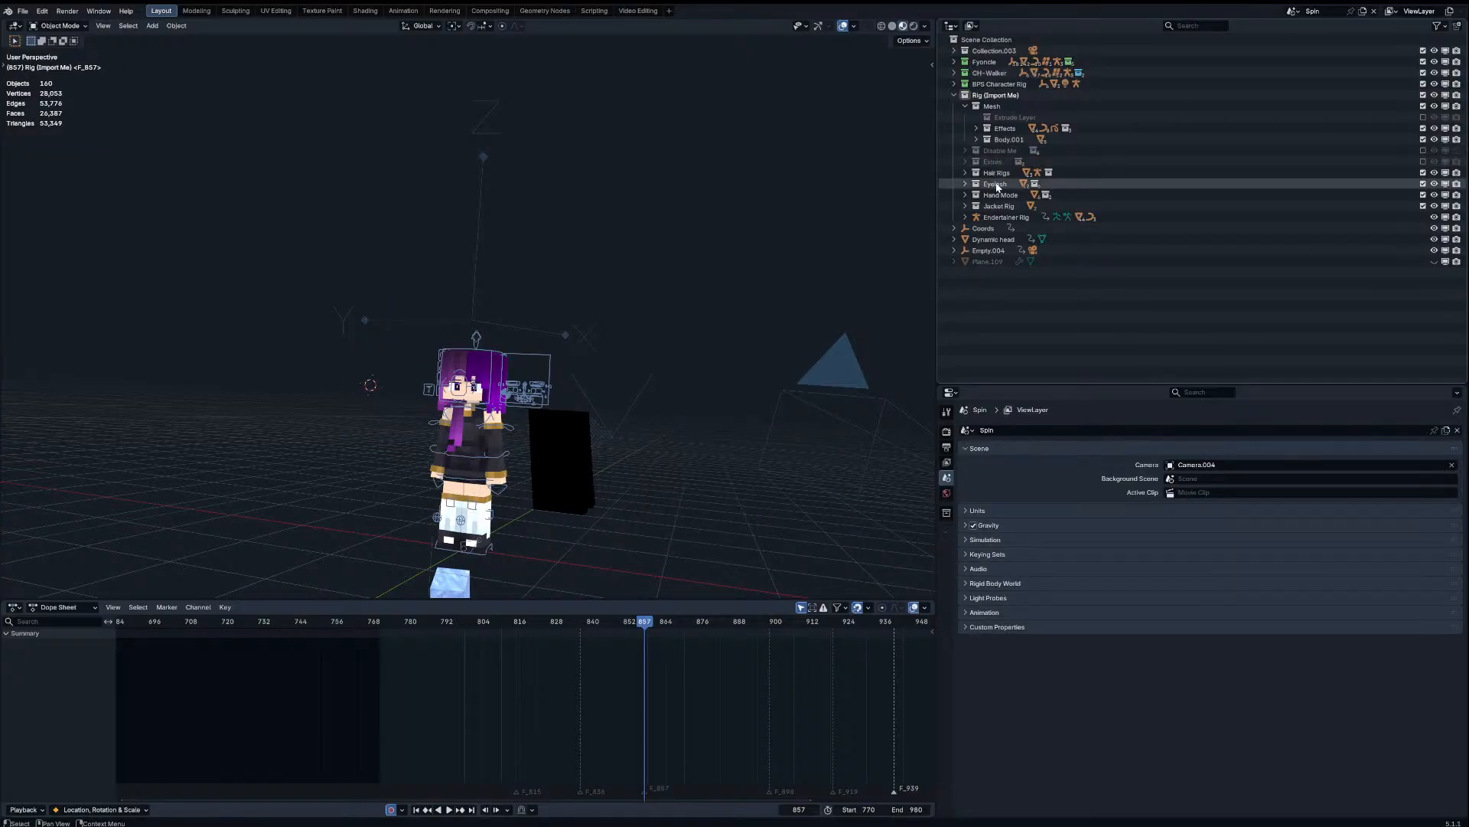
# Step: Check what the Hand Mode collection contributes and exclude the Jacket Rig collection from the view layer
pyautogui.click(1319, 198)
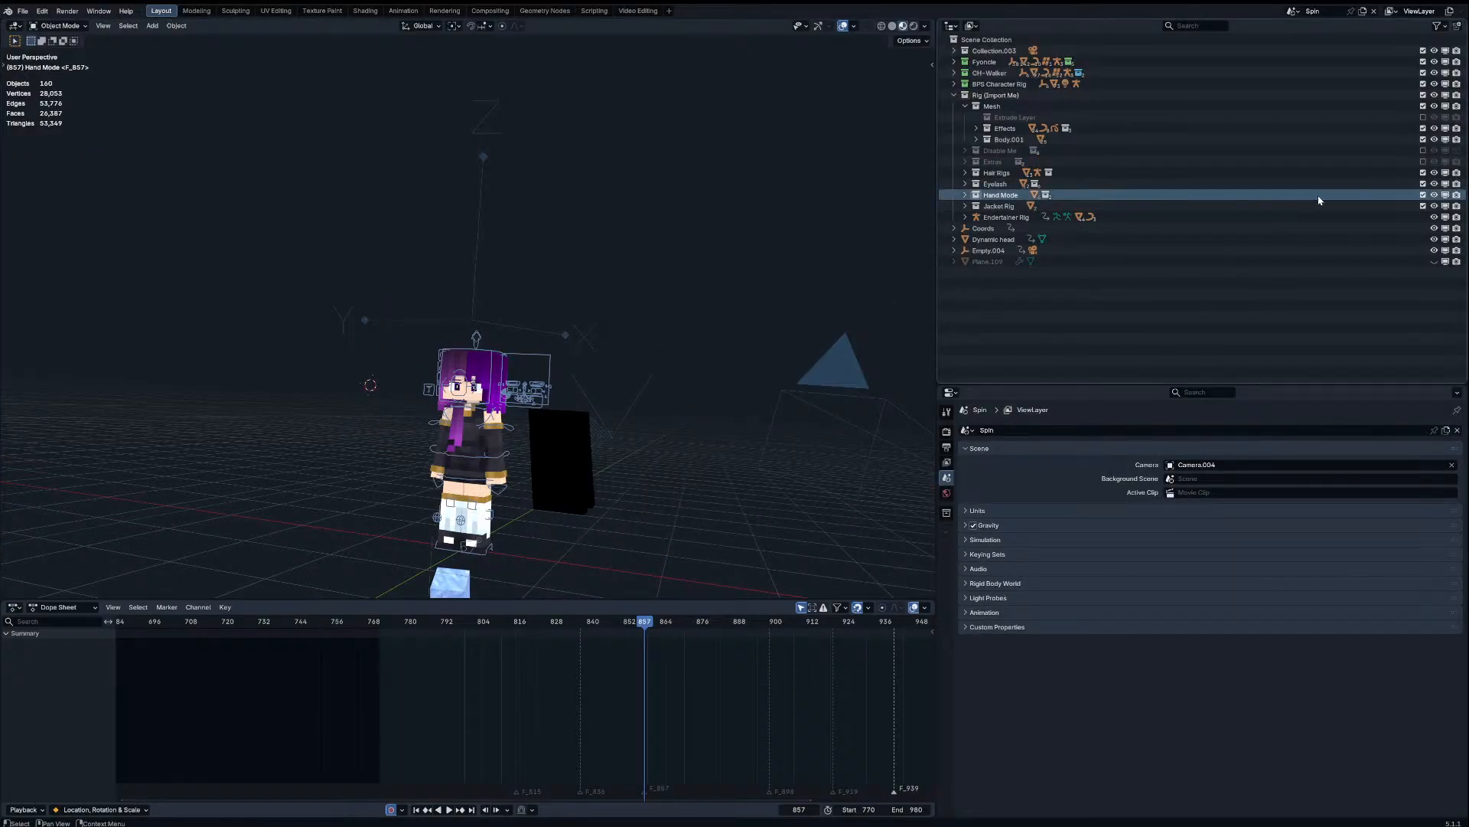
pyautogui.click(1423, 196)
pyautogui.click(1424, 196)
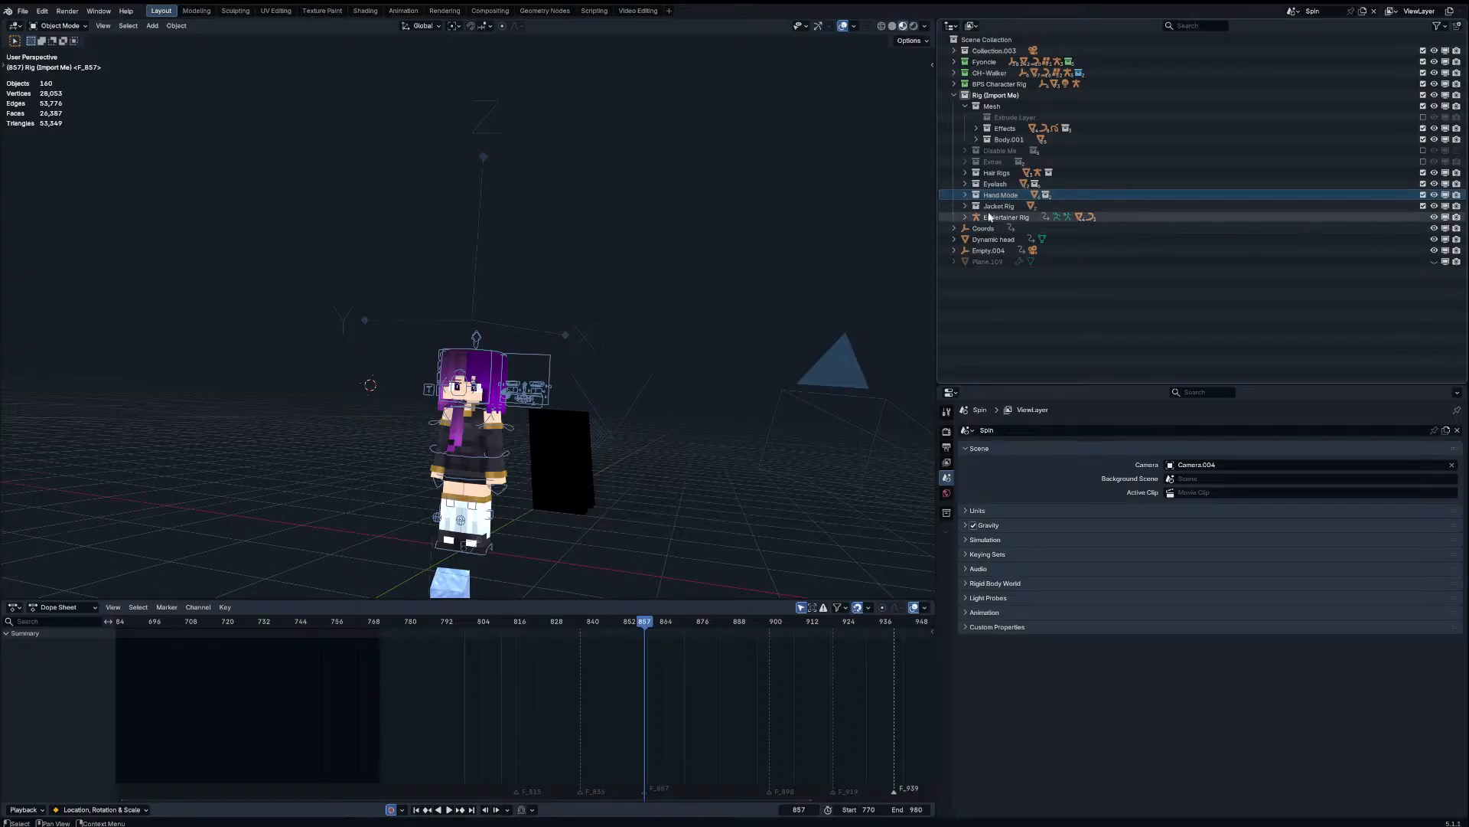
pyautogui.click(987, 208)
pyautogui.click(1424, 207)
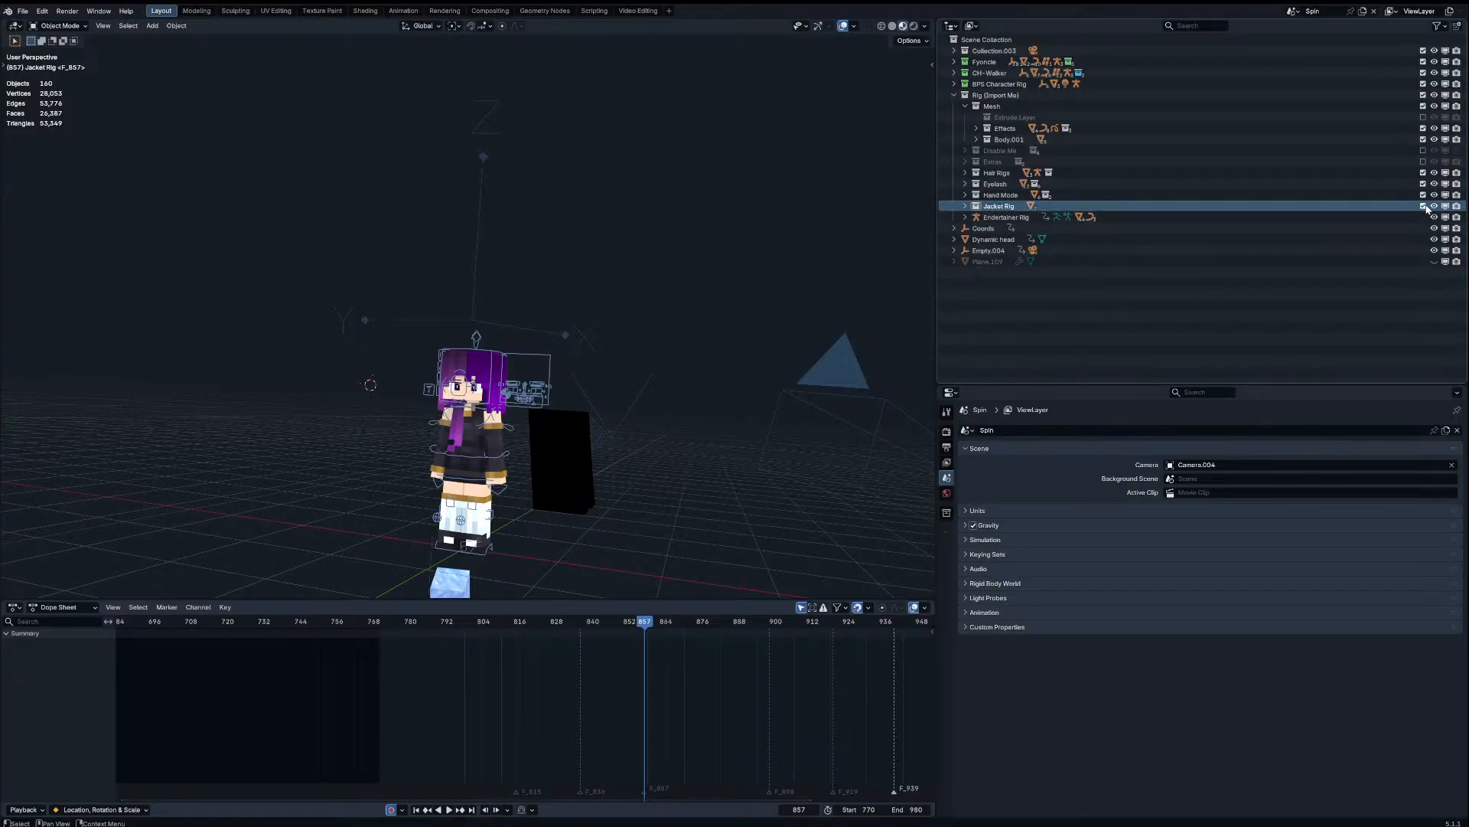
pyautogui.click(961, 189)
# Step: Inspect the modifier stacks of the Endertainer character's left iris meshes, including their Boolean settings
pyautogui.click(542, 398)
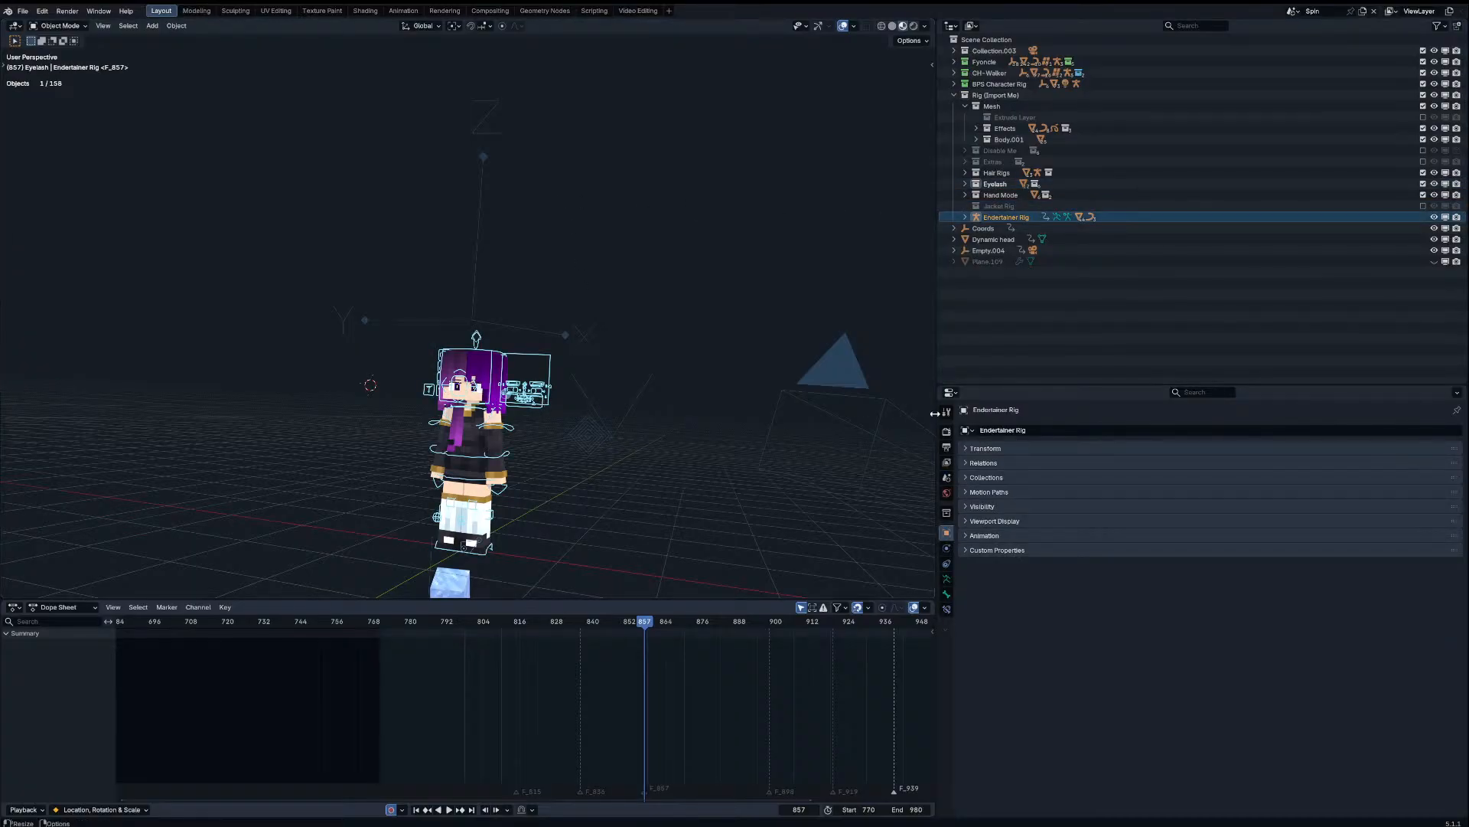
pyautogui.scroll(8, 499, 387)
pyautogui.scroll(2, 566, 388)
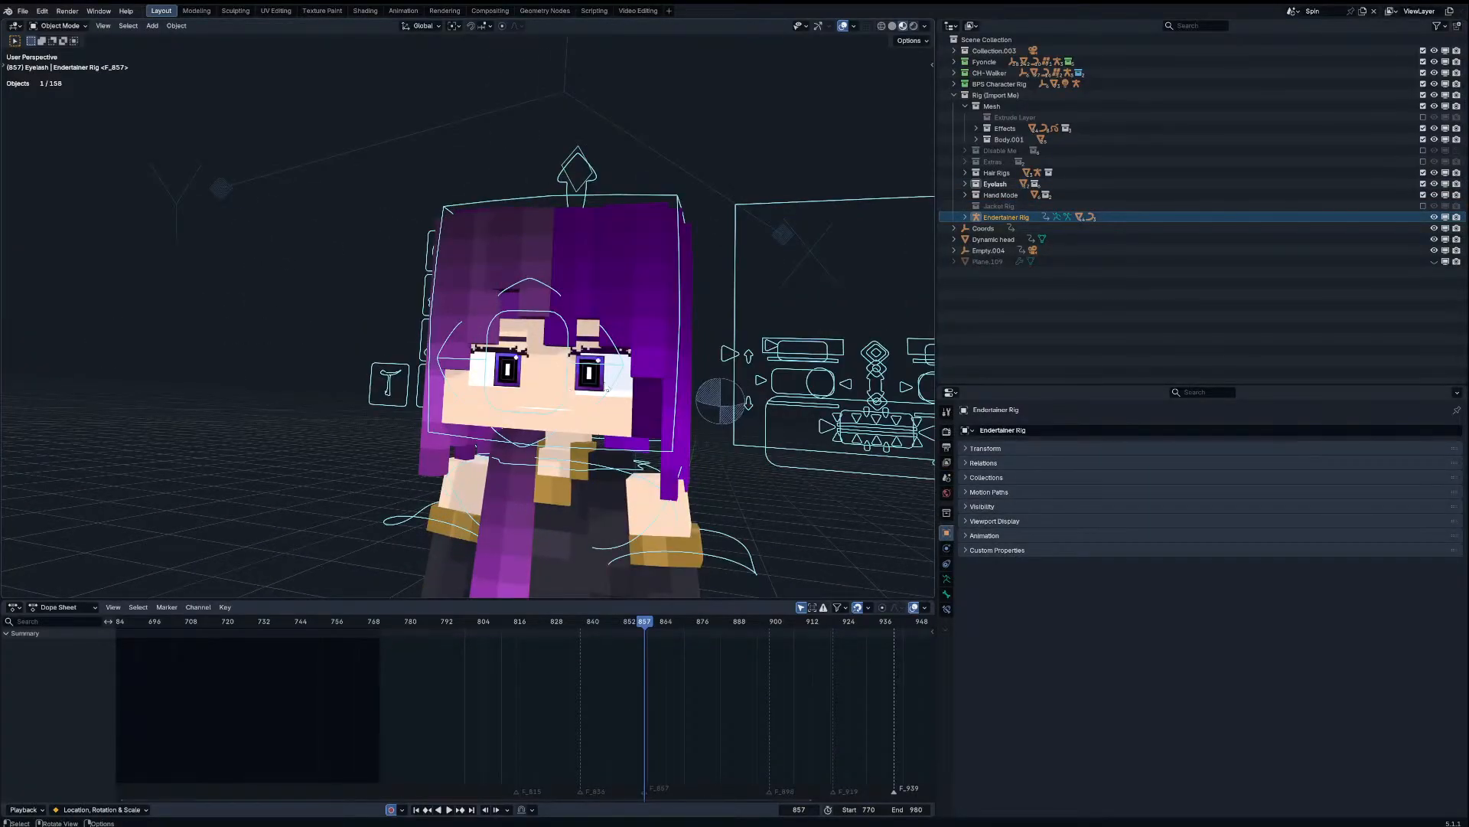
pyautogui.click(601, 385)
pyautogui.click(947, 608)
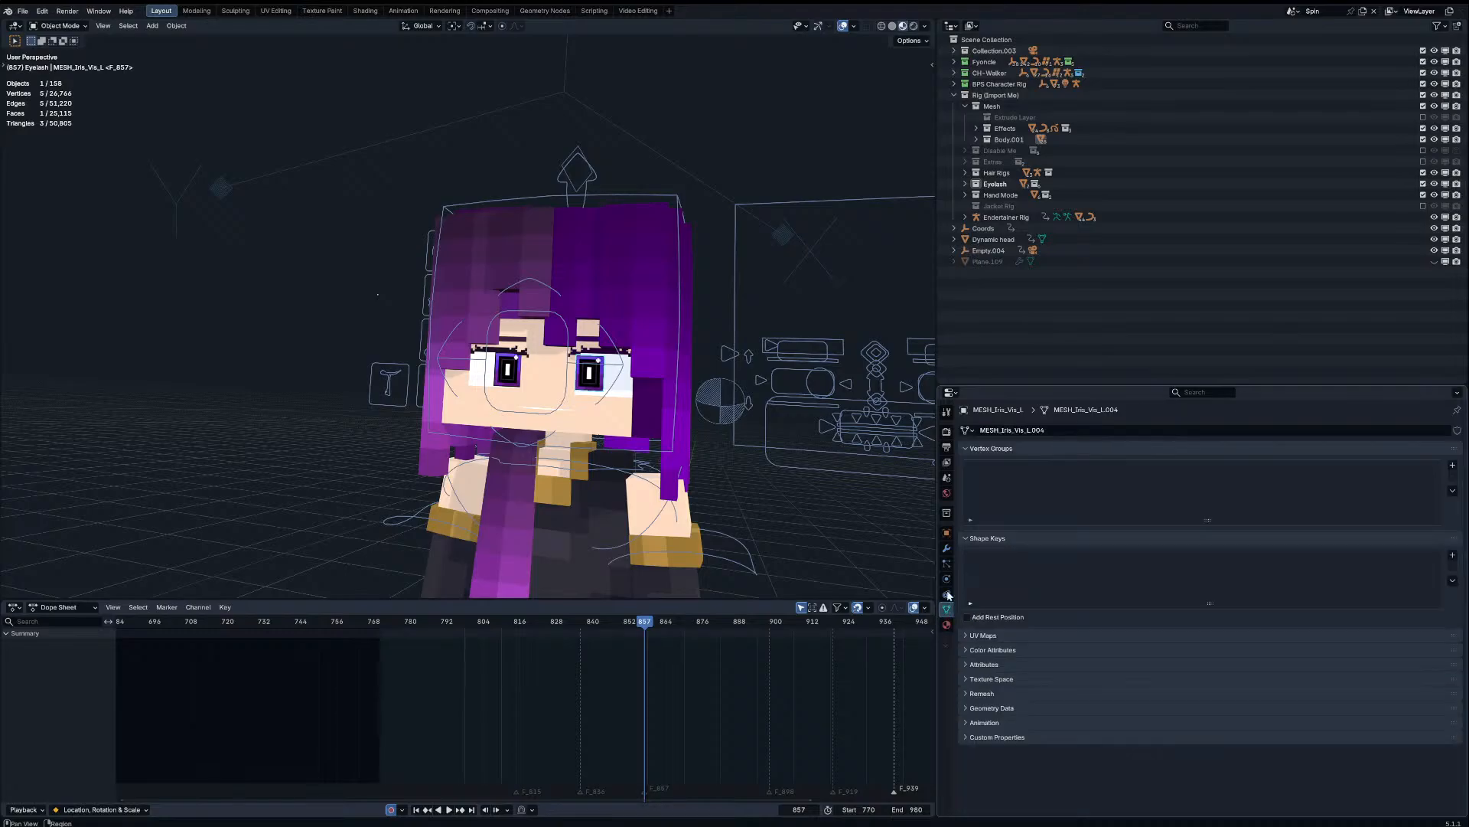
pyautogui.click(948, 548)
pyautogui.click(965, 553)
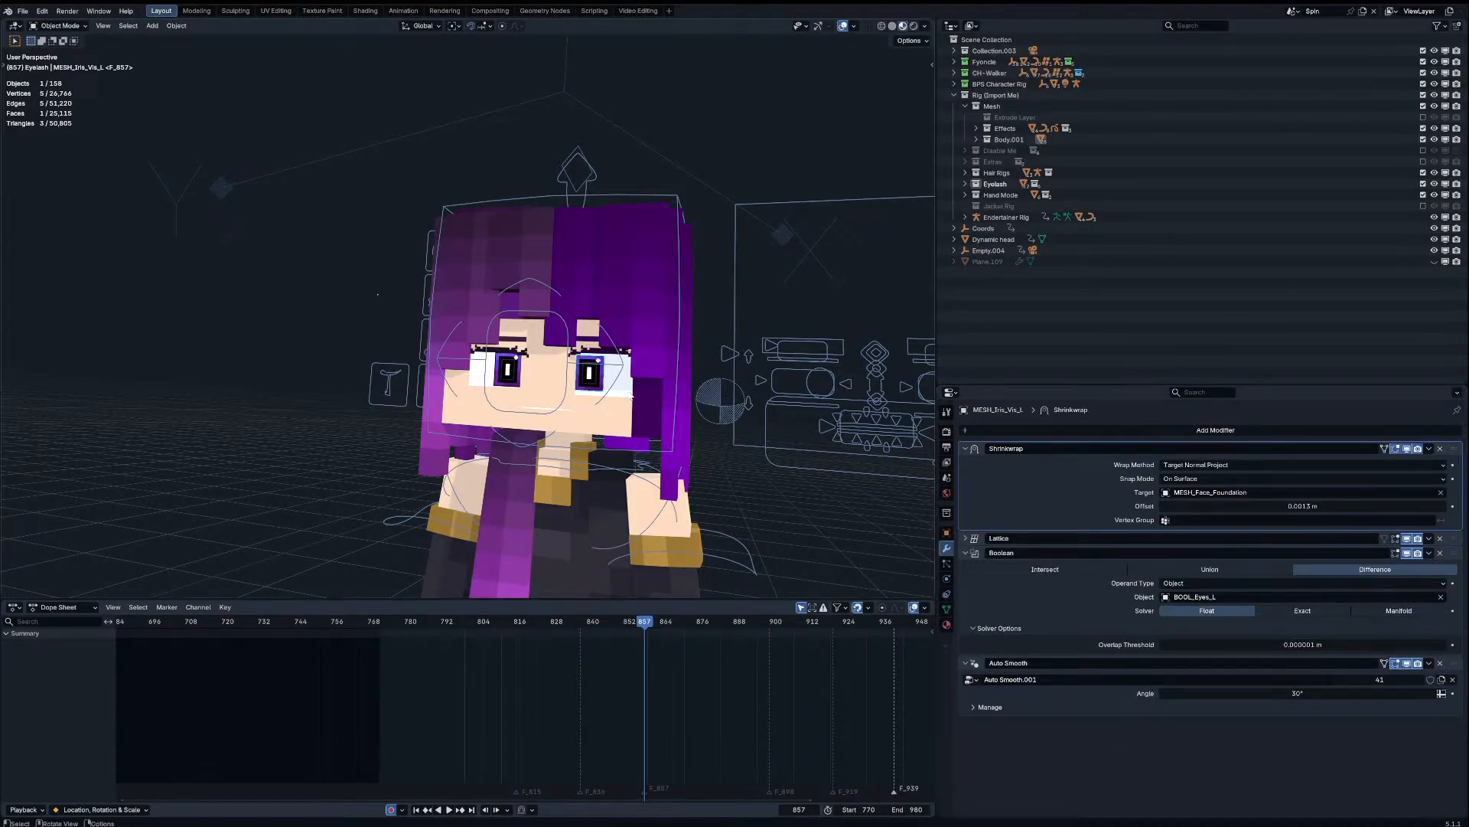
pyautogui.click(589, 373)
pyautogui.click(965, 601)
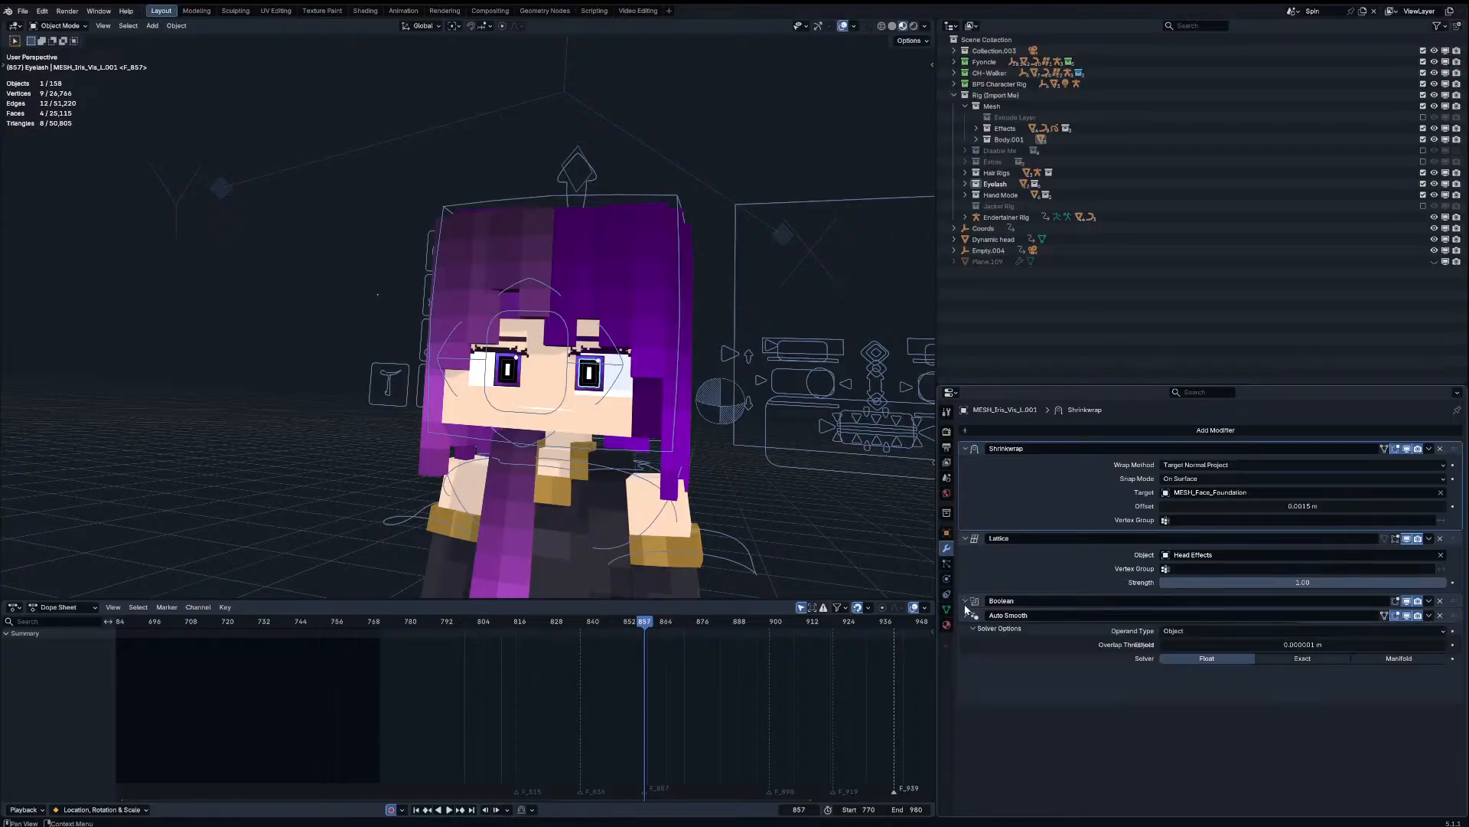
pyautogui.click(608, 396)
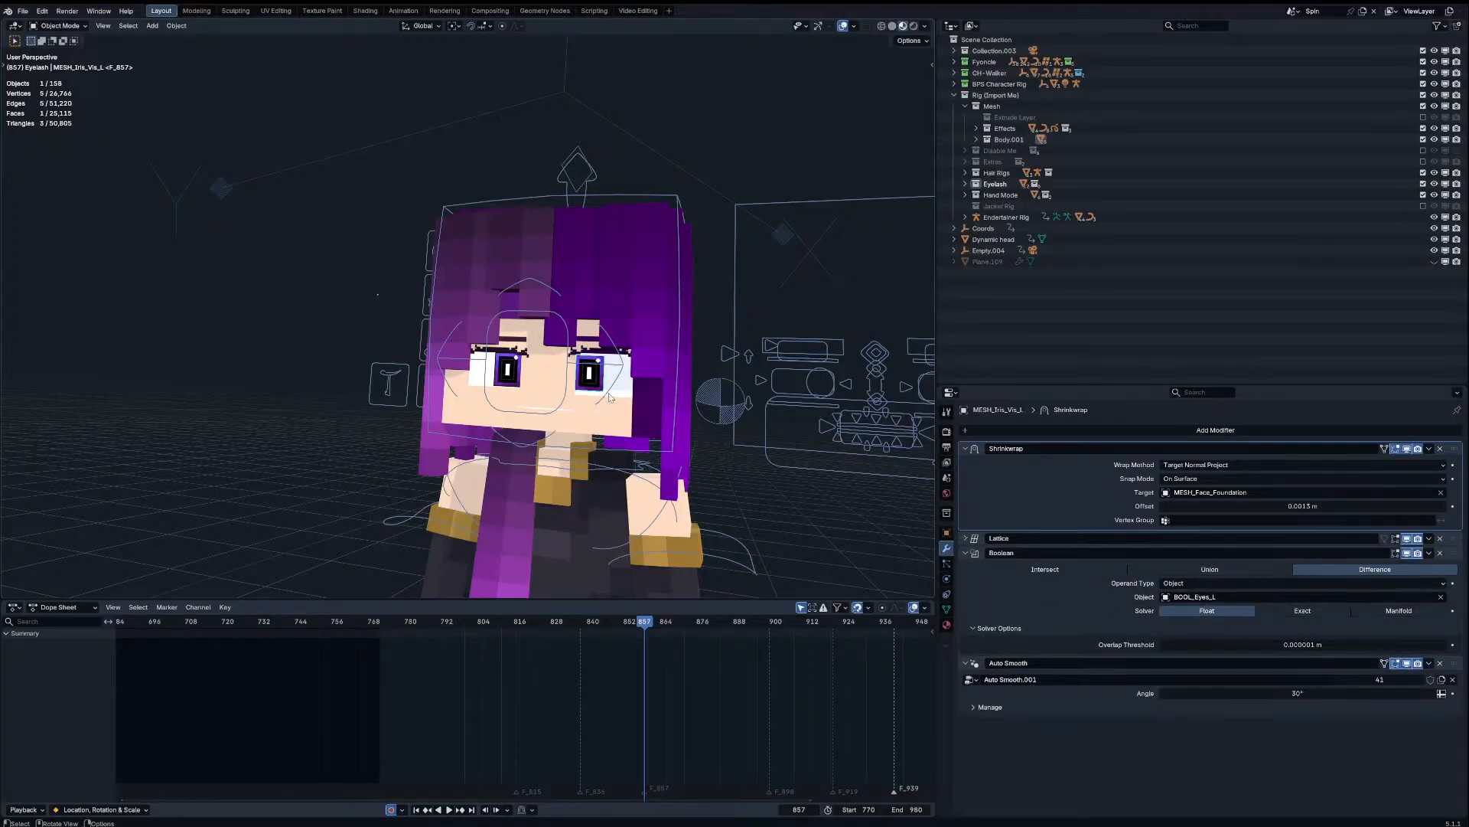
# Step: Put the Endertainer Rig in pose mode and adjust its left and right upper eye blink controls at frame 857
pyautogui.click(778, 421)
pyautogui.scroll(-2, 772, 403)
pyautogui.click(773, 405)
pyautogui.hotkey('ctrl', 'Tab')
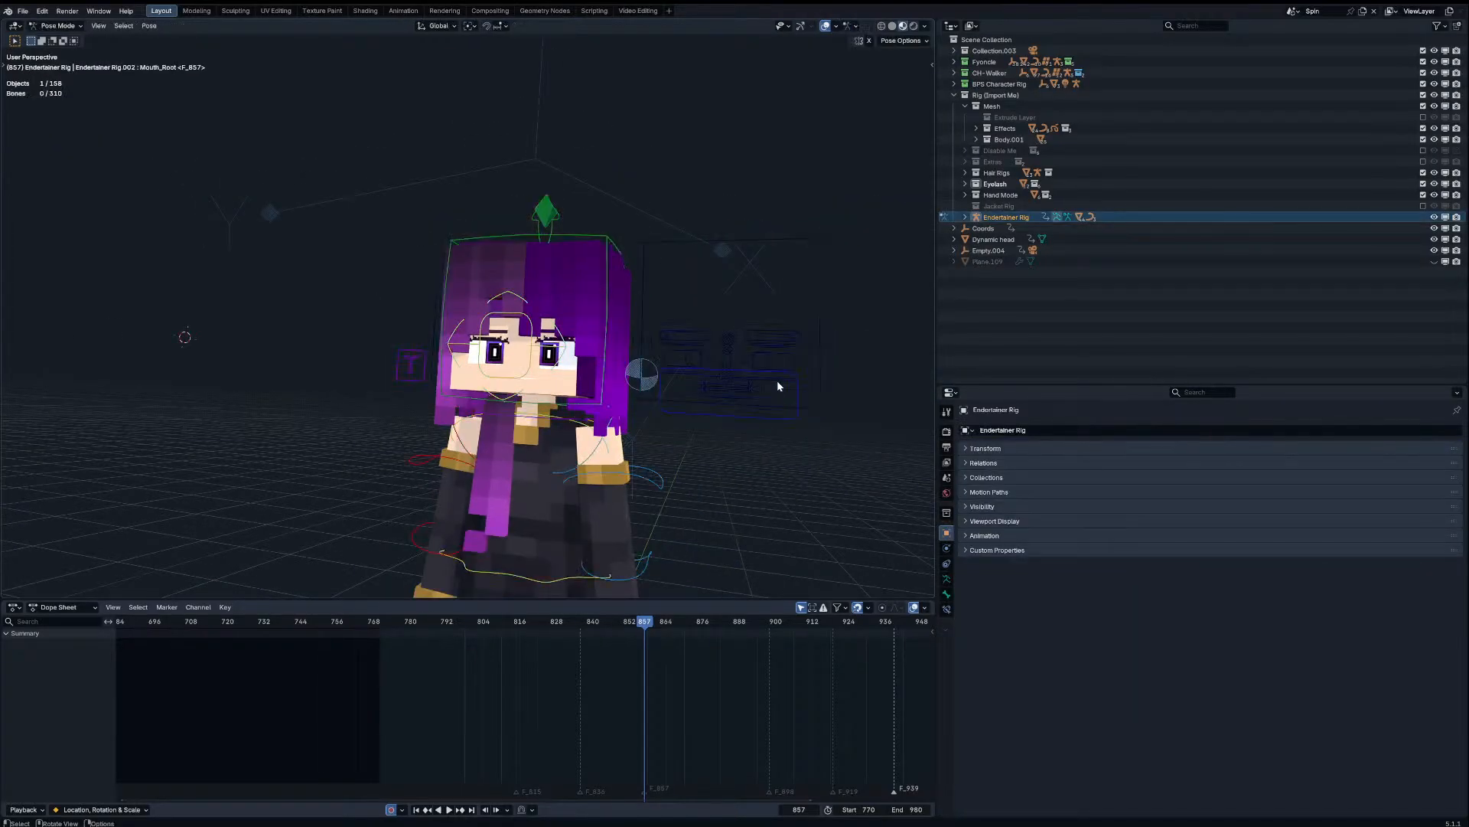
pyautogui.click(828, 349)
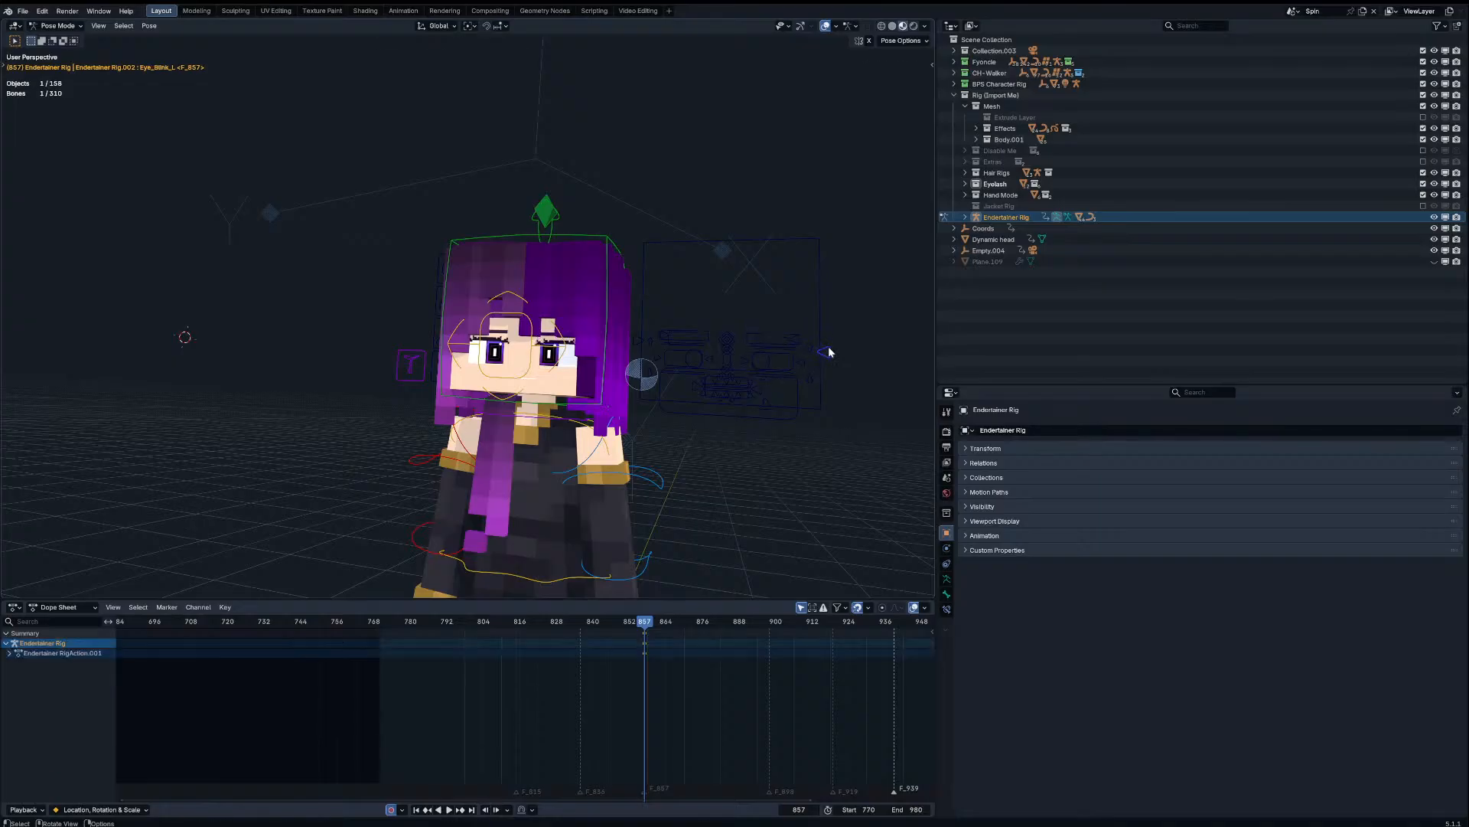
pyautogui.click(633, 341)
pyautogui.click(635, 341)
pyautogui.scroll(3, 590, 375)
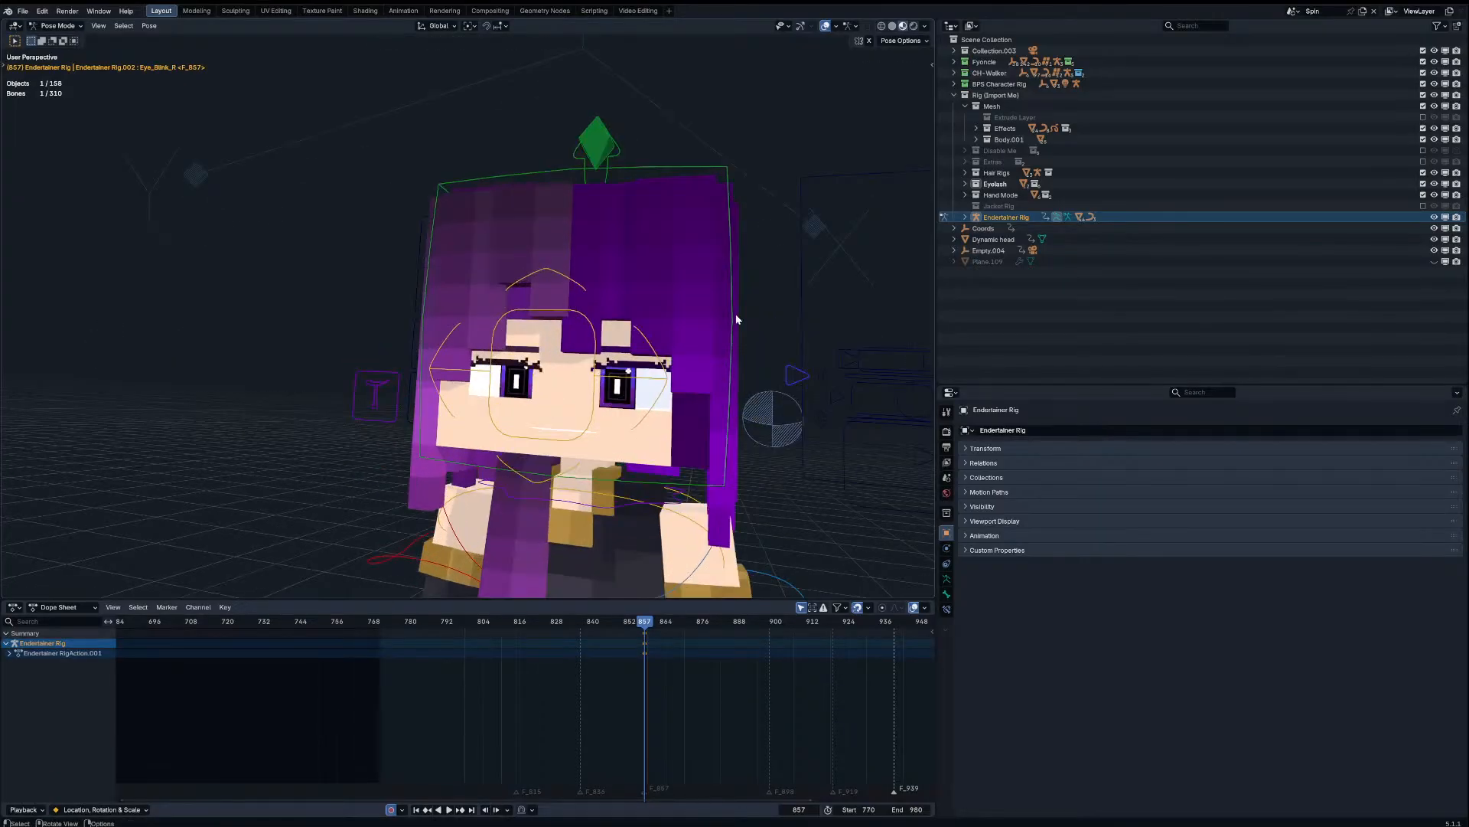
# Step: From the front view, adjust the Endertainer Rig's lower eyelid blink controls on both eyes at frame 857
pyautogui.press('KP_1')
pyautogui.scroll(4, 522, 379)
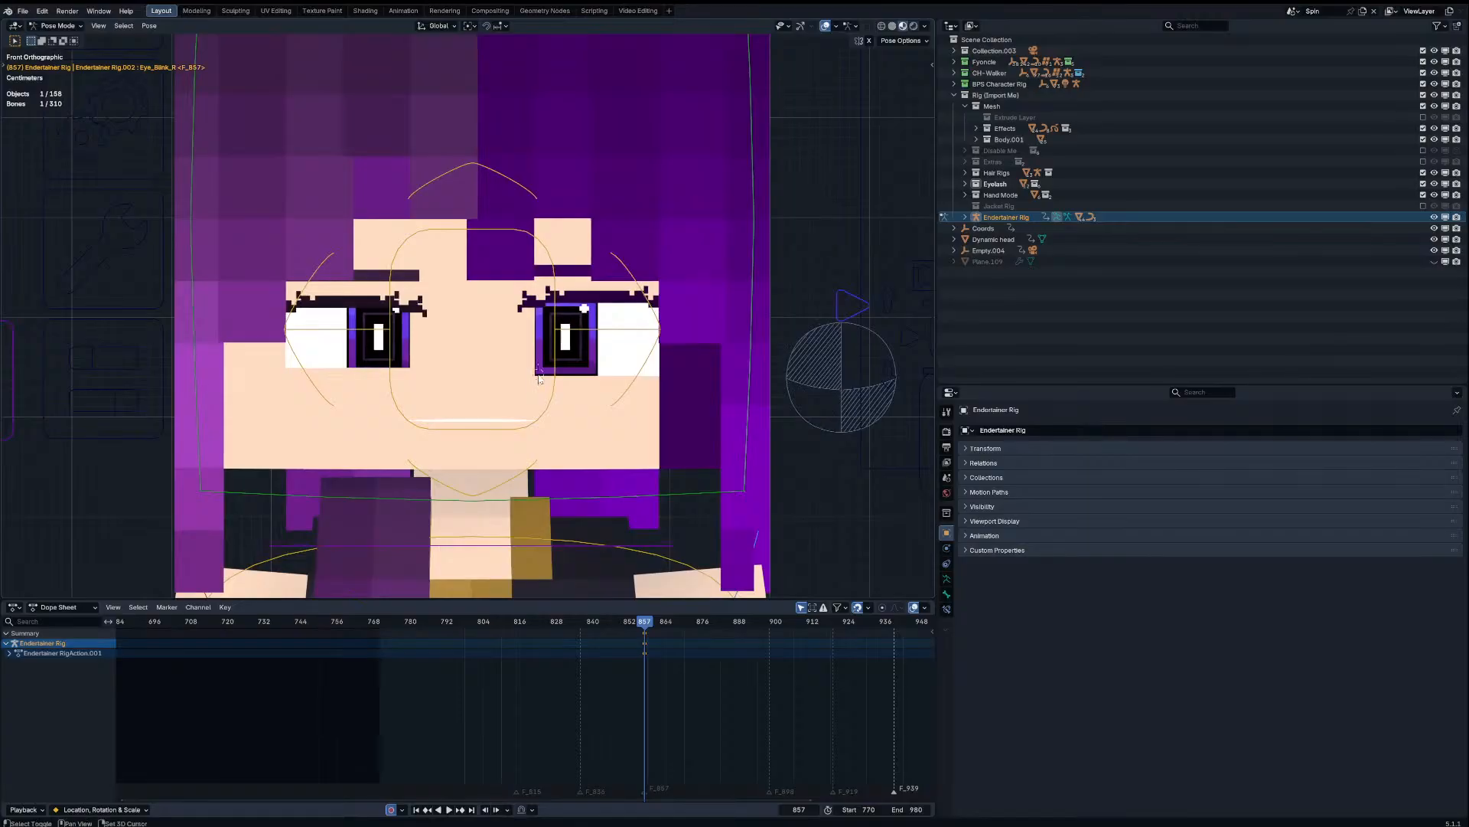
pyautogui.keyDown('shift'); pyautogui.moveTo(538, 375); pyautogui.dragTo(563, 384, button='right'); pyautogui.keyUp('shift')
pyautogui.keyDown('shift'); pyautogui.moveTo(877, 367); pyautogui.dragTo(591, 323, button='middle'); pyautogui.keyUp('shift')
pyautogui.scroll(-2, 647, 326)
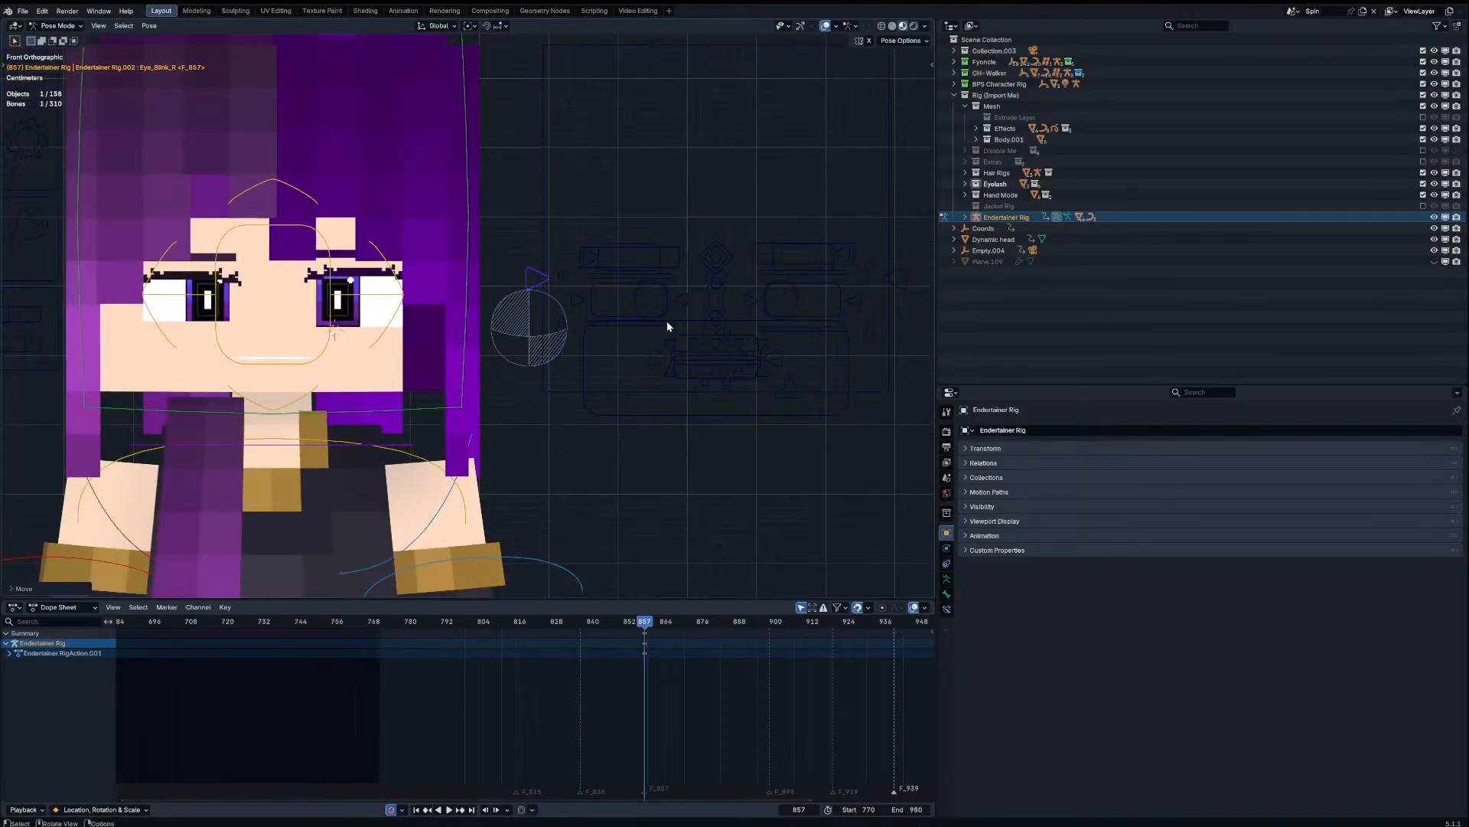
pyautogui.click(667, 323)
pyautogui.click(557, 327)
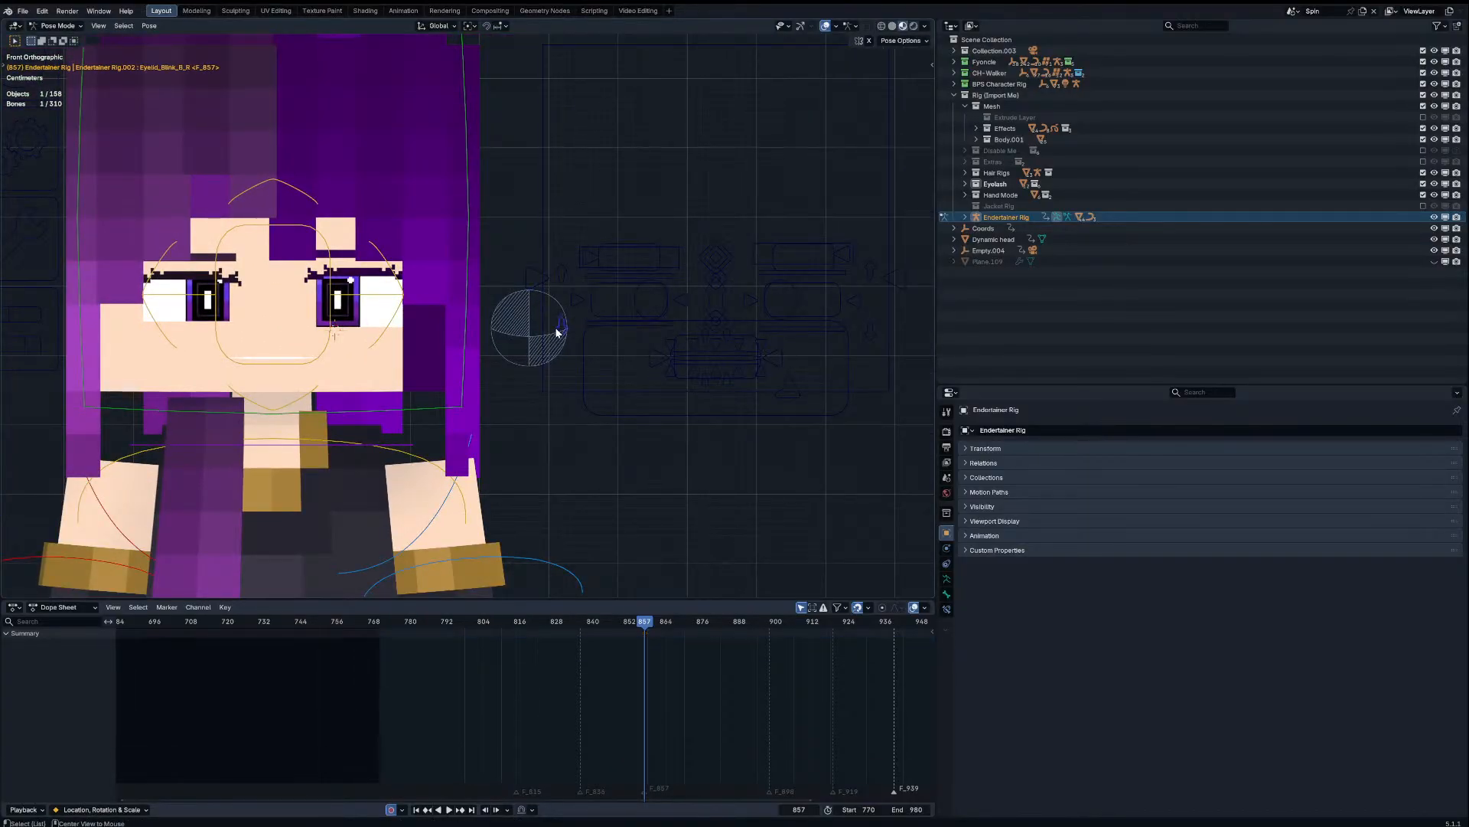
pyautogui.click(868, 331)
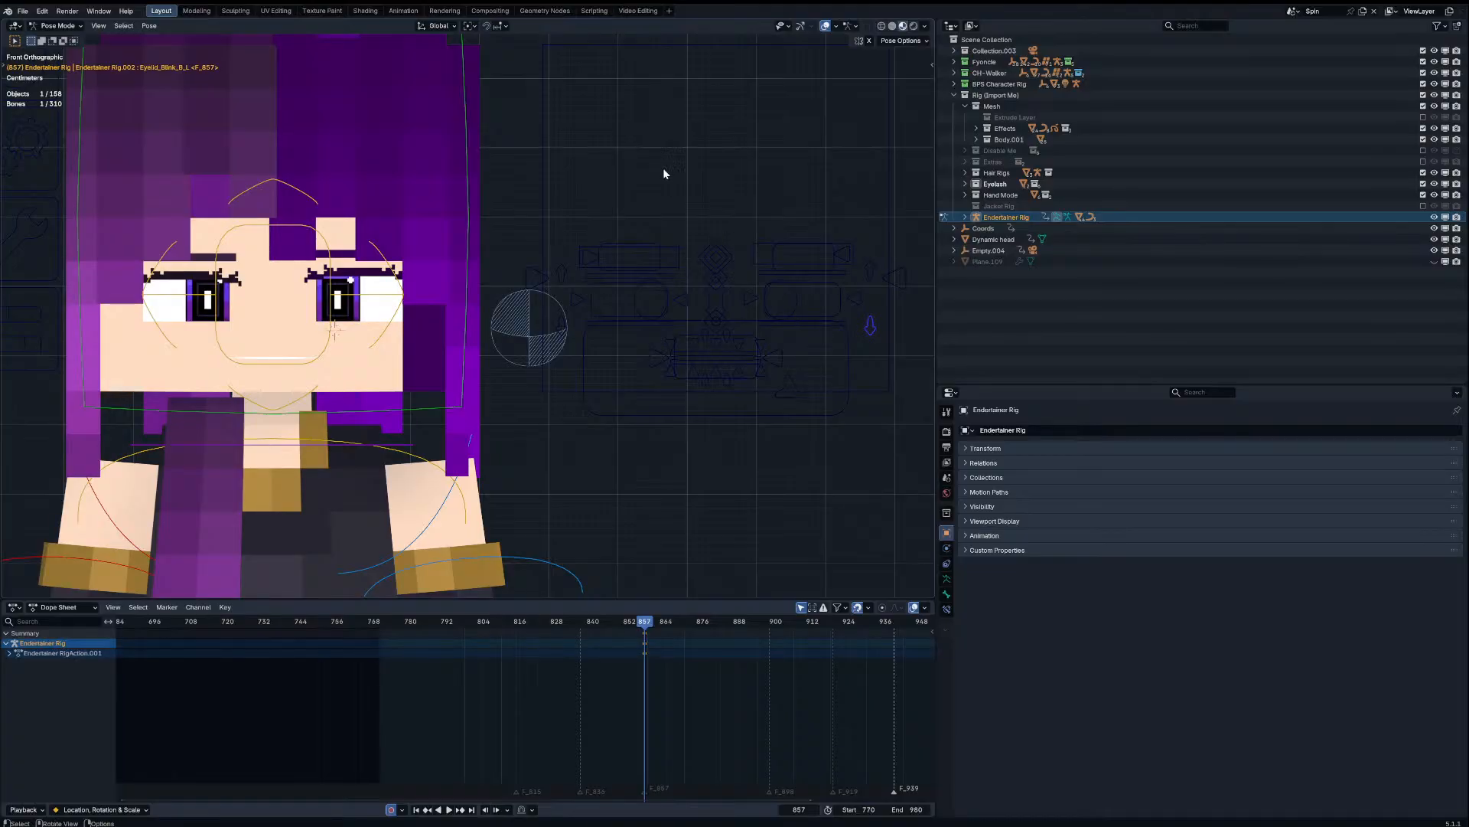
pyautogui.press('KP_0')
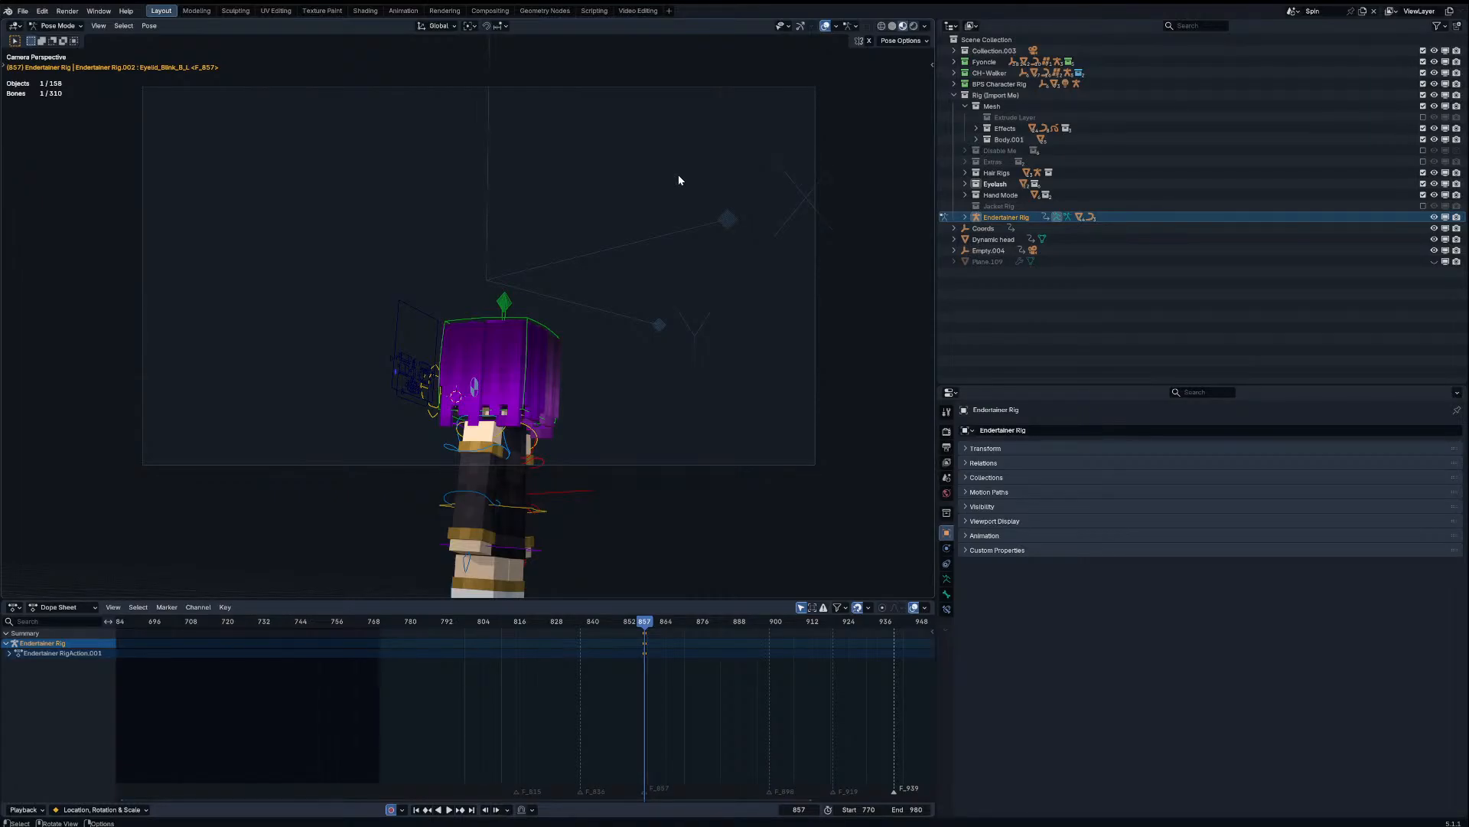
pyautogui.scroll(-2, 499, 486)
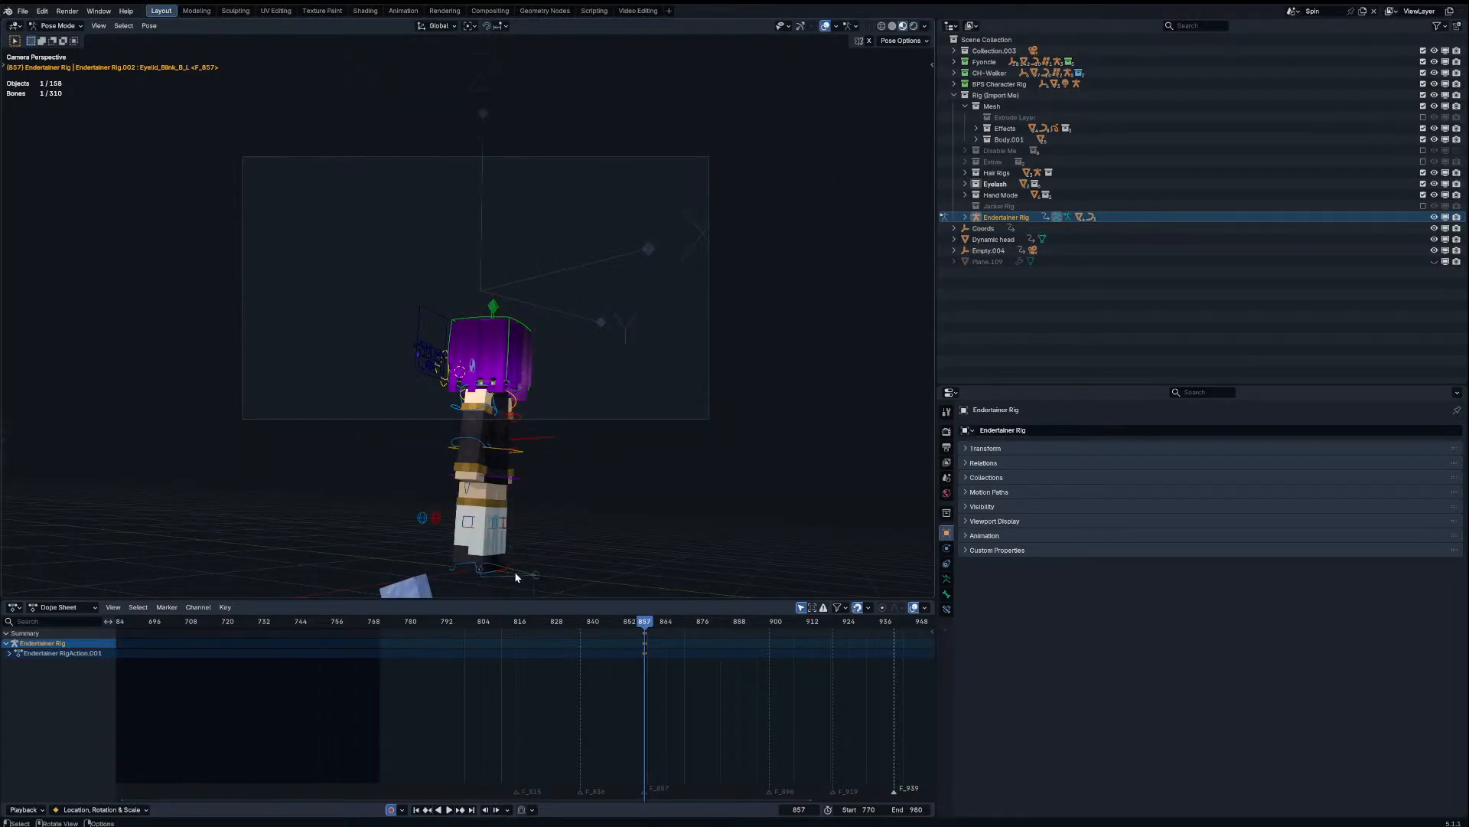
pyautogui.moveTo(516, 577); pyautogui.dragTo(666, 537, button='middle')
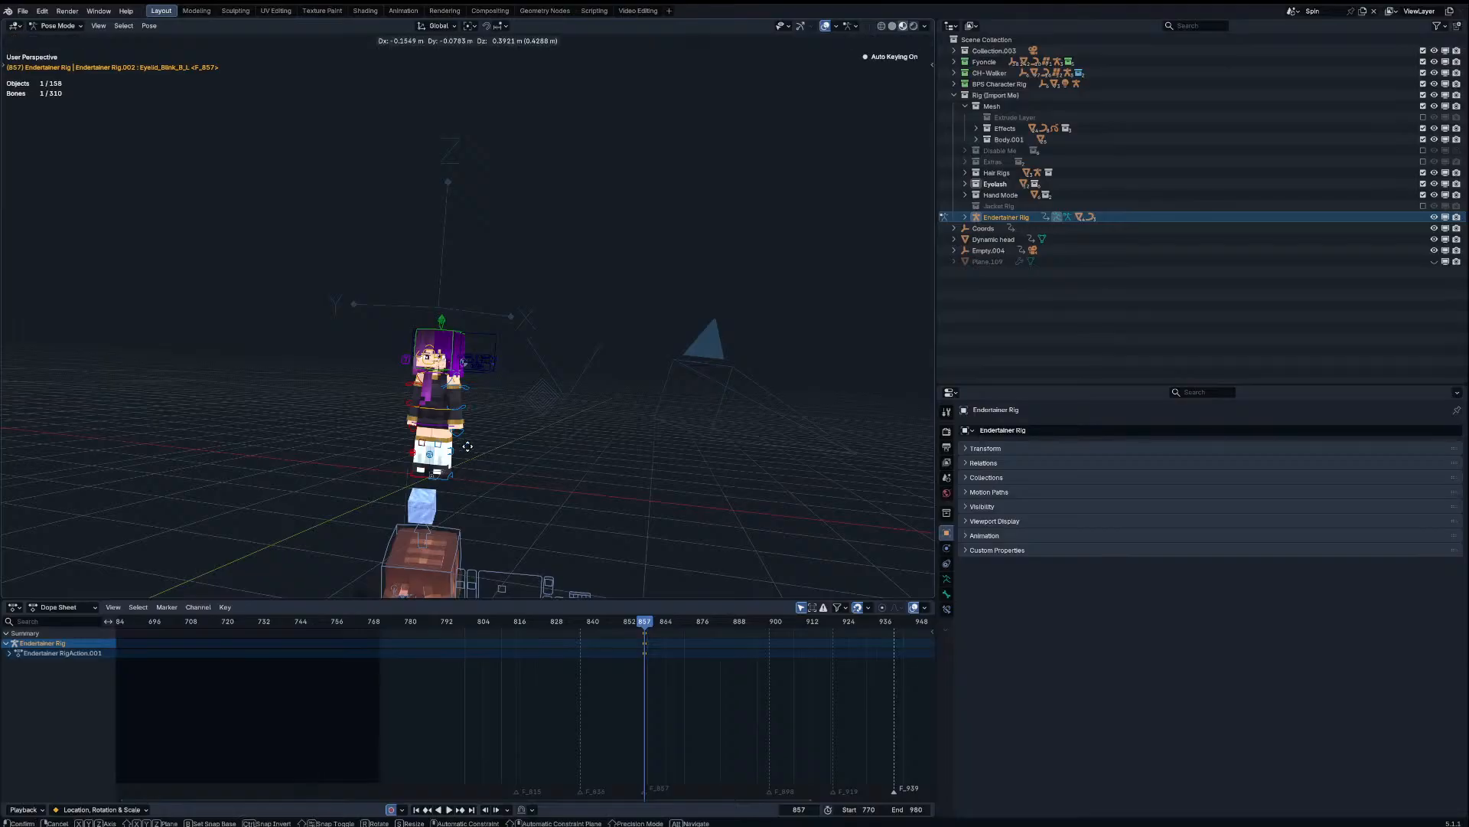
pyautogui.click(437, 413)
pyautogui.press('g')
pyautogui.rightClick(437, 397)
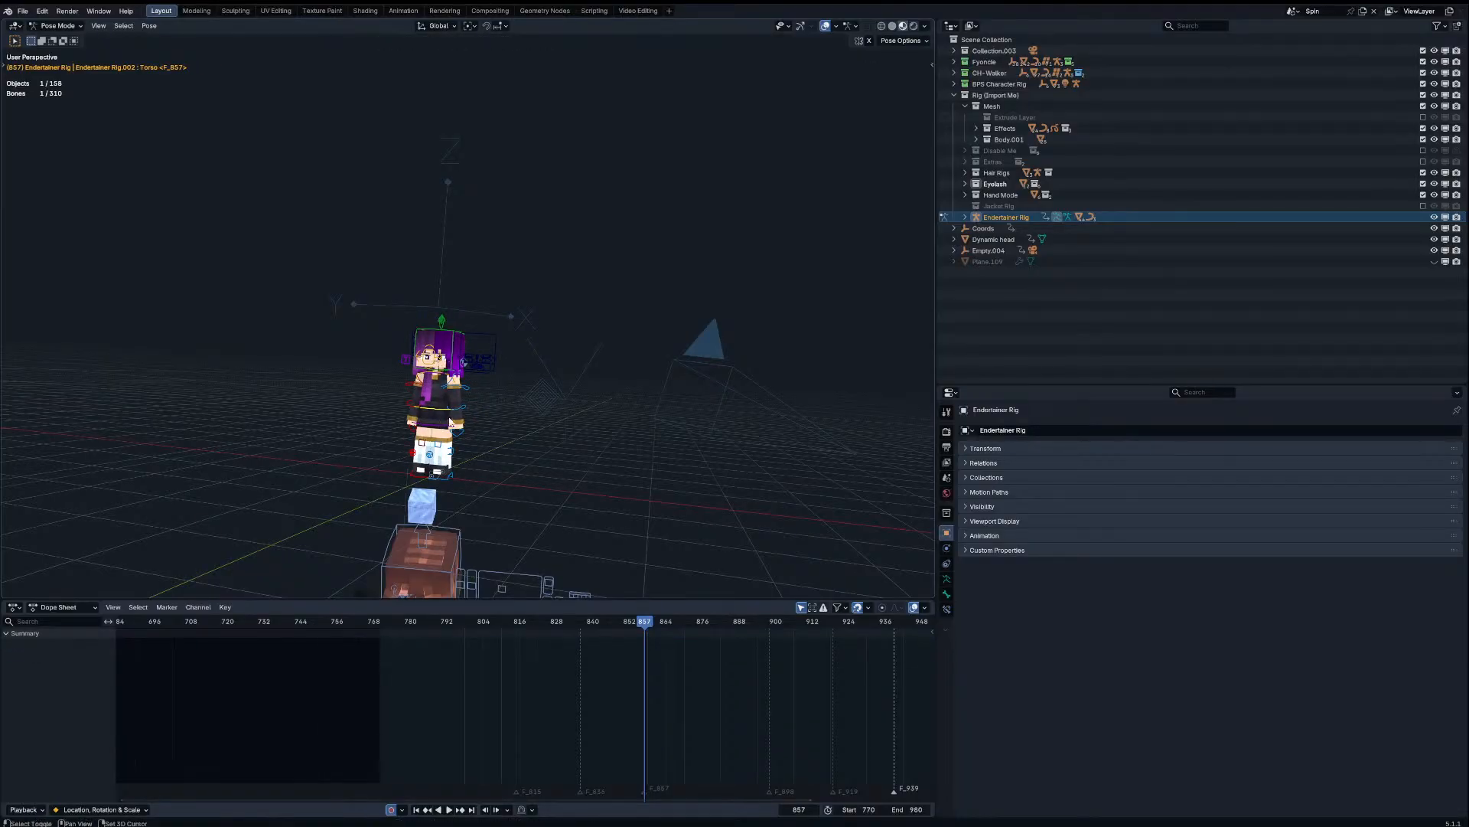
# Step: Make the Endertainer armature's Root Controls bone collection visible
pyautogui.keyDown('shift'); pyautogui.moveTo(437, 428); pyautogui.dragTo(479, 322, button='middle'); pyautogui.keyUp('shift')
pyautogui.scroll(5, 479, 321)
pyautogui.moveTo(452, 482); pyautogui.dragTo(490, 472, button='middle')
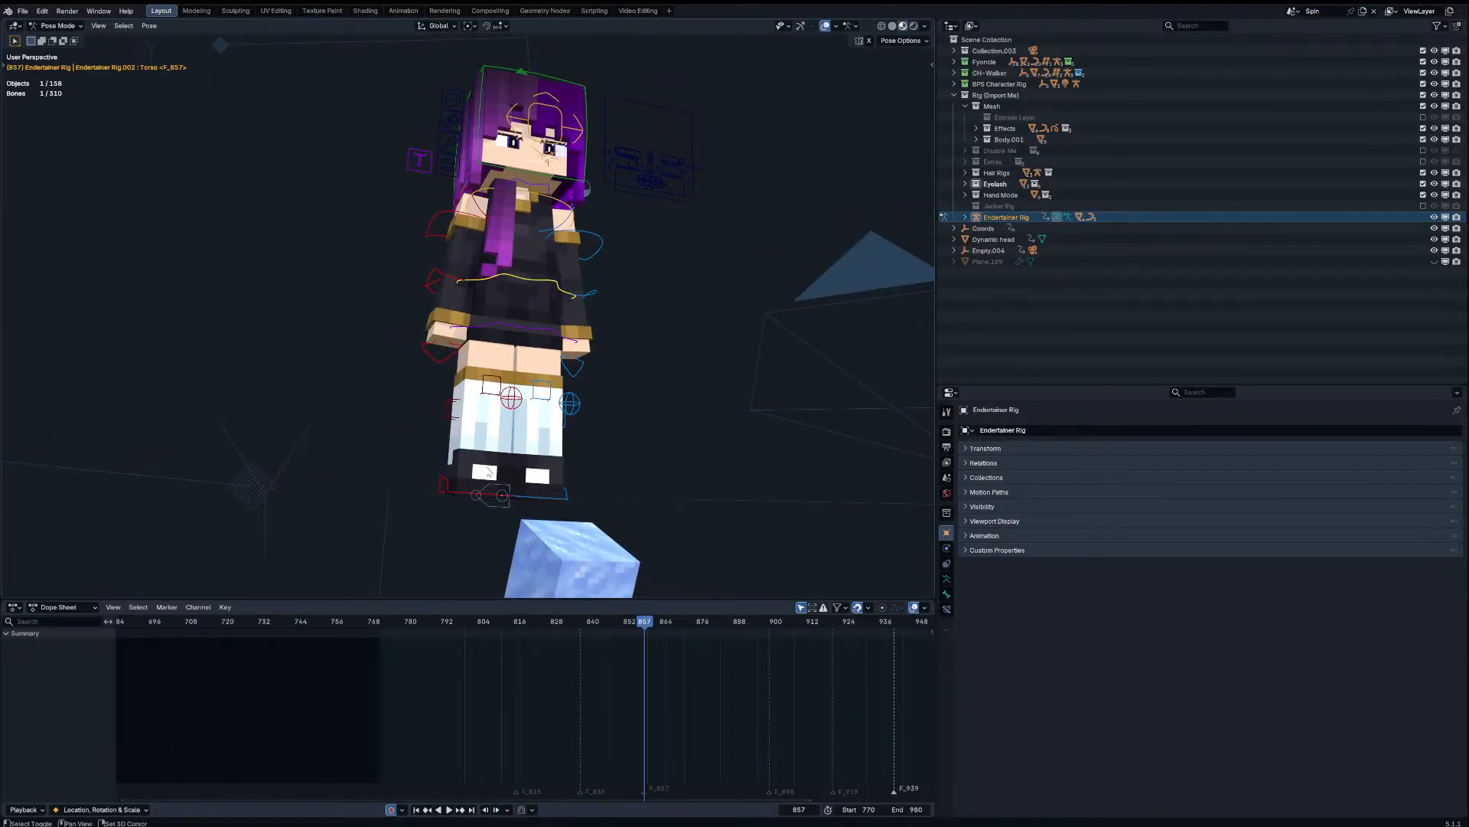
pyautogui.click(947, 577)
pyautogui.click(1268, 518)
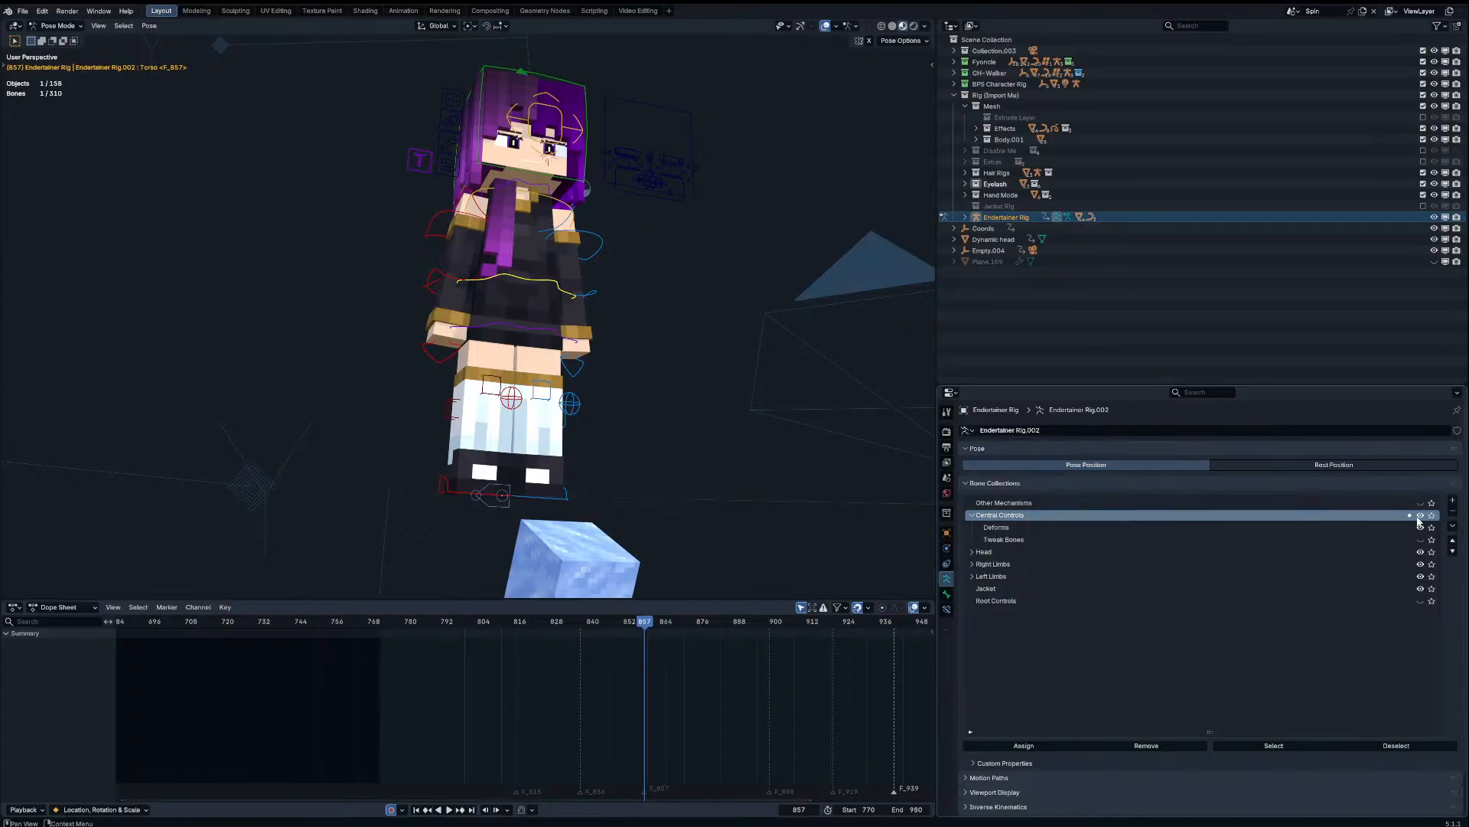
pyautogui.click(1420, 602)
pyautogui.scroll(-1, 1417, 603)
pyautogui.moveTo(651, 406); pyautogui.dragTo(614, 465, button='middle')
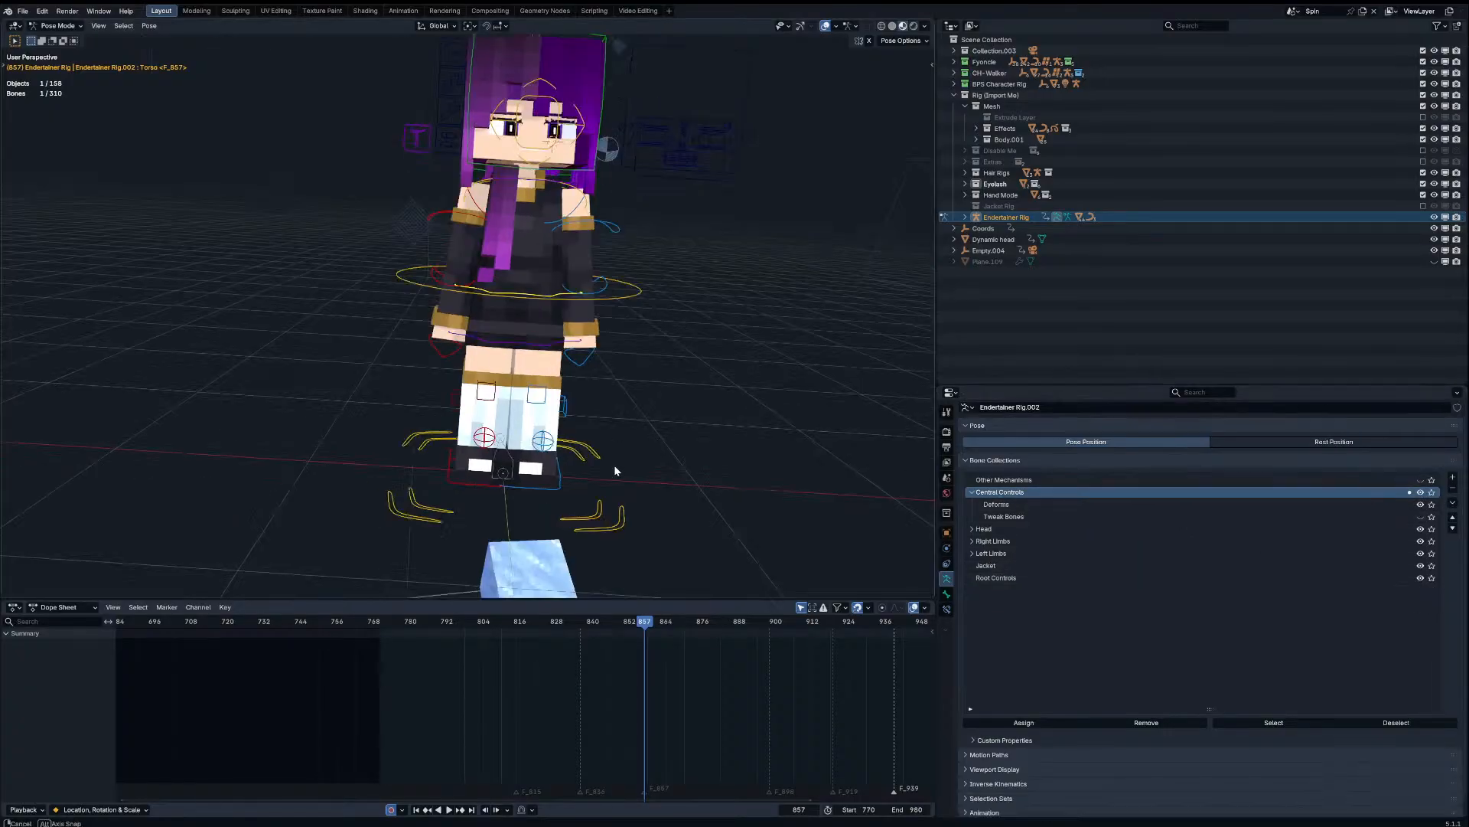
pyautogui.click(598, 520)
pyautogui.press('g')
pyautogui.rightClick(629, 540)
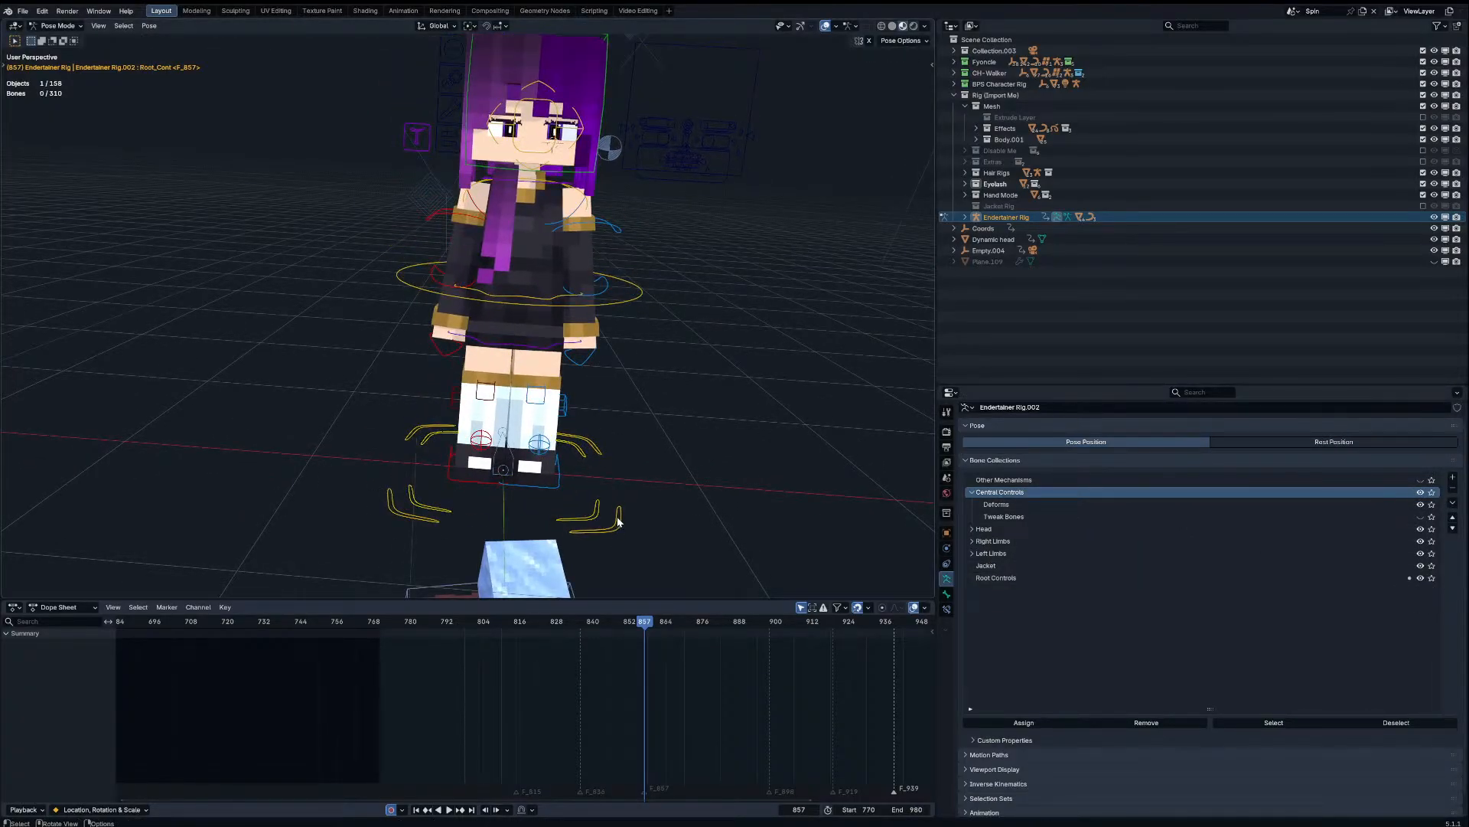
pyautogui.click(619, 522)
pyautogui.click(608, 304)
pyautogui.press('g')
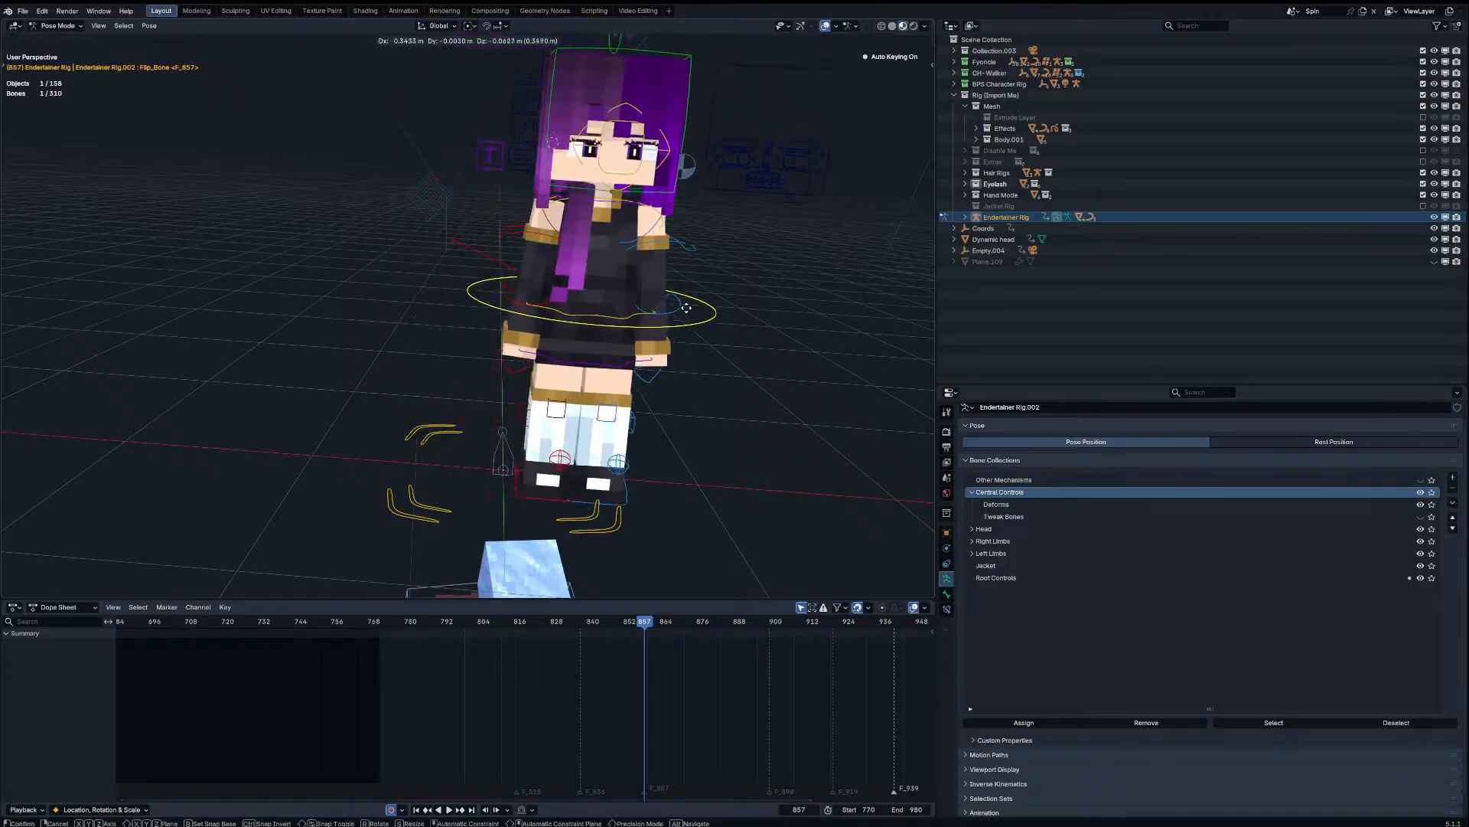
pyautogui.rightClick(681, 355)
# Step: Show the transform values and hide the Endertainer Rig's two root control bones around the feet
pyautogui.click(621, 515)
pyautogui.press('n')
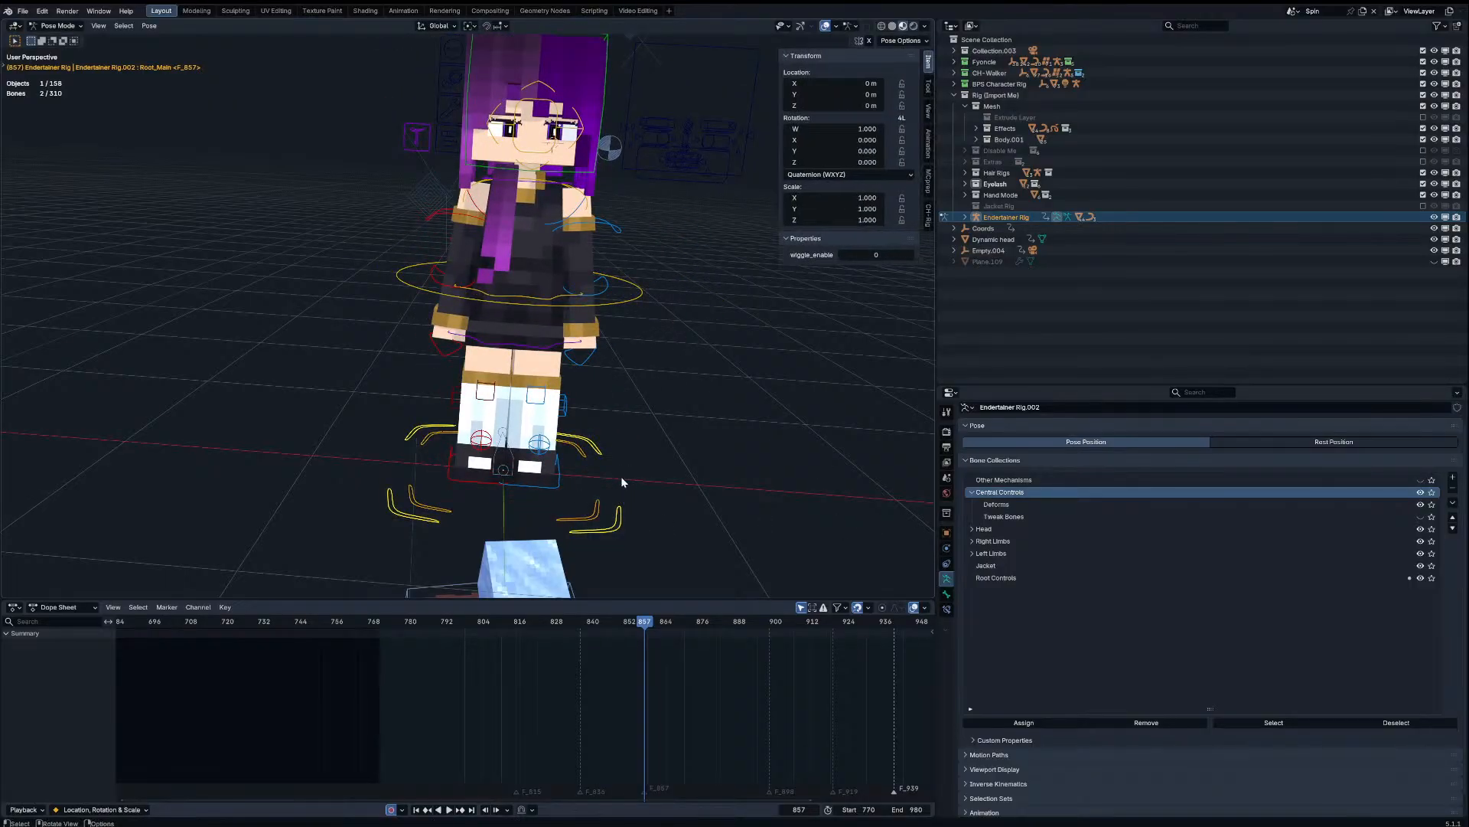
pyautogui.press('h')
# Step: Key the Endertainer Rig's Flip_Bone raised into the camera frame at 857 and at about -0.26, -3.82, -1.07 m at frame 786
pyautogui.press('KP_0')
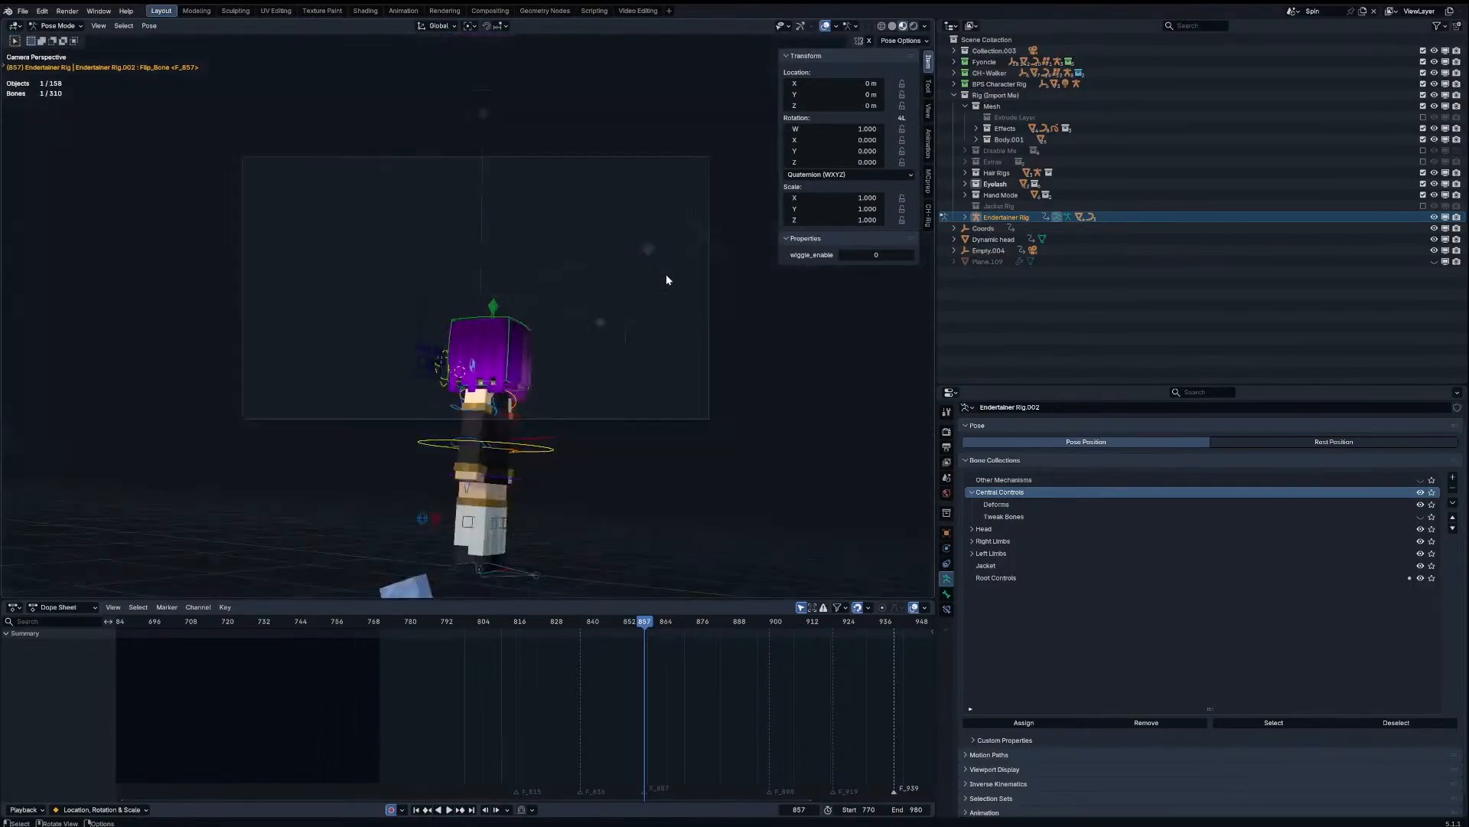
pyautogui.press('g')
pyautogui.click(649, 350)
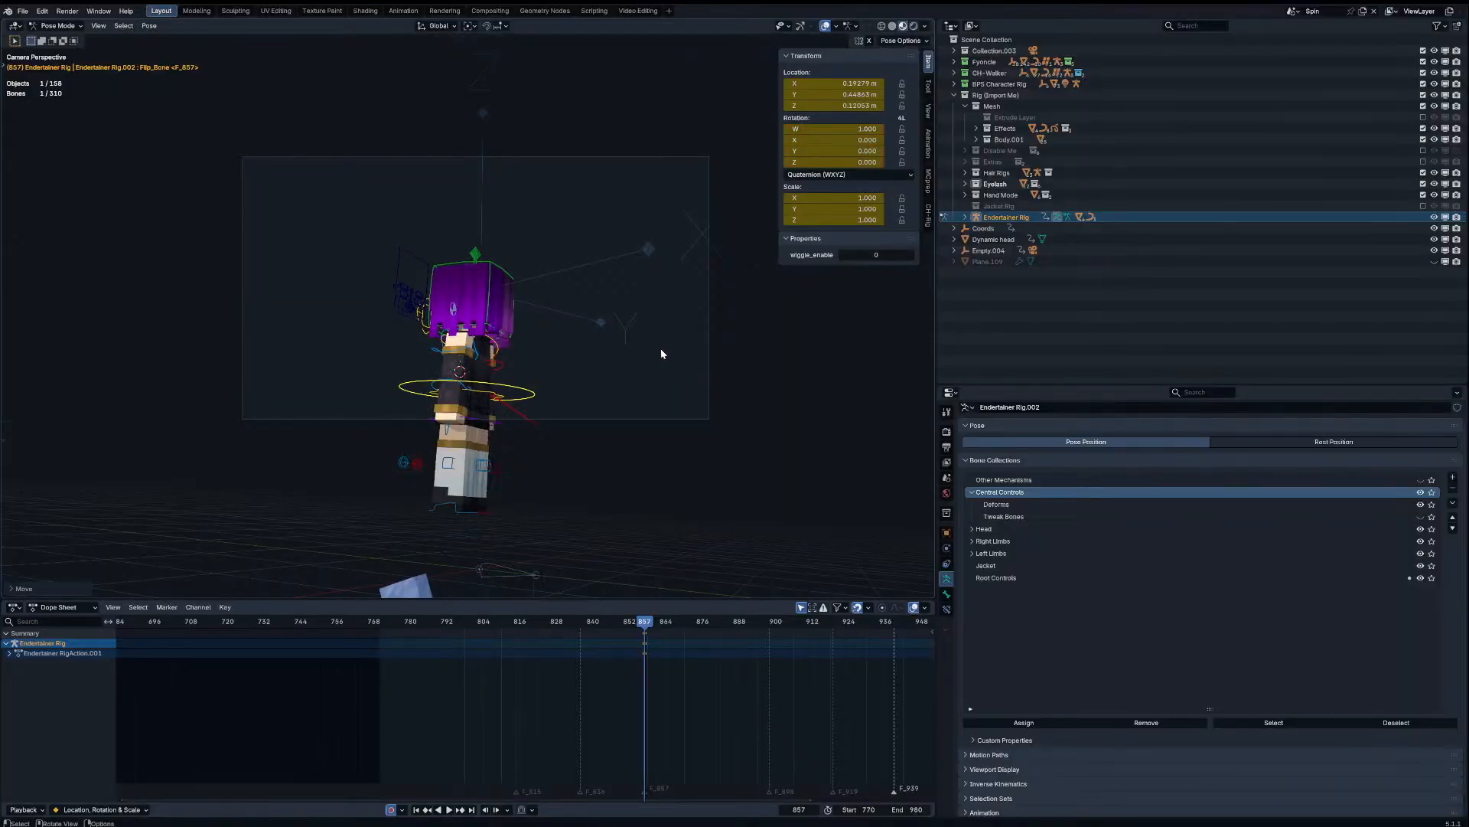
pyautogui.moveTo(603, 613); pyautogui.dragTo(427, 619)
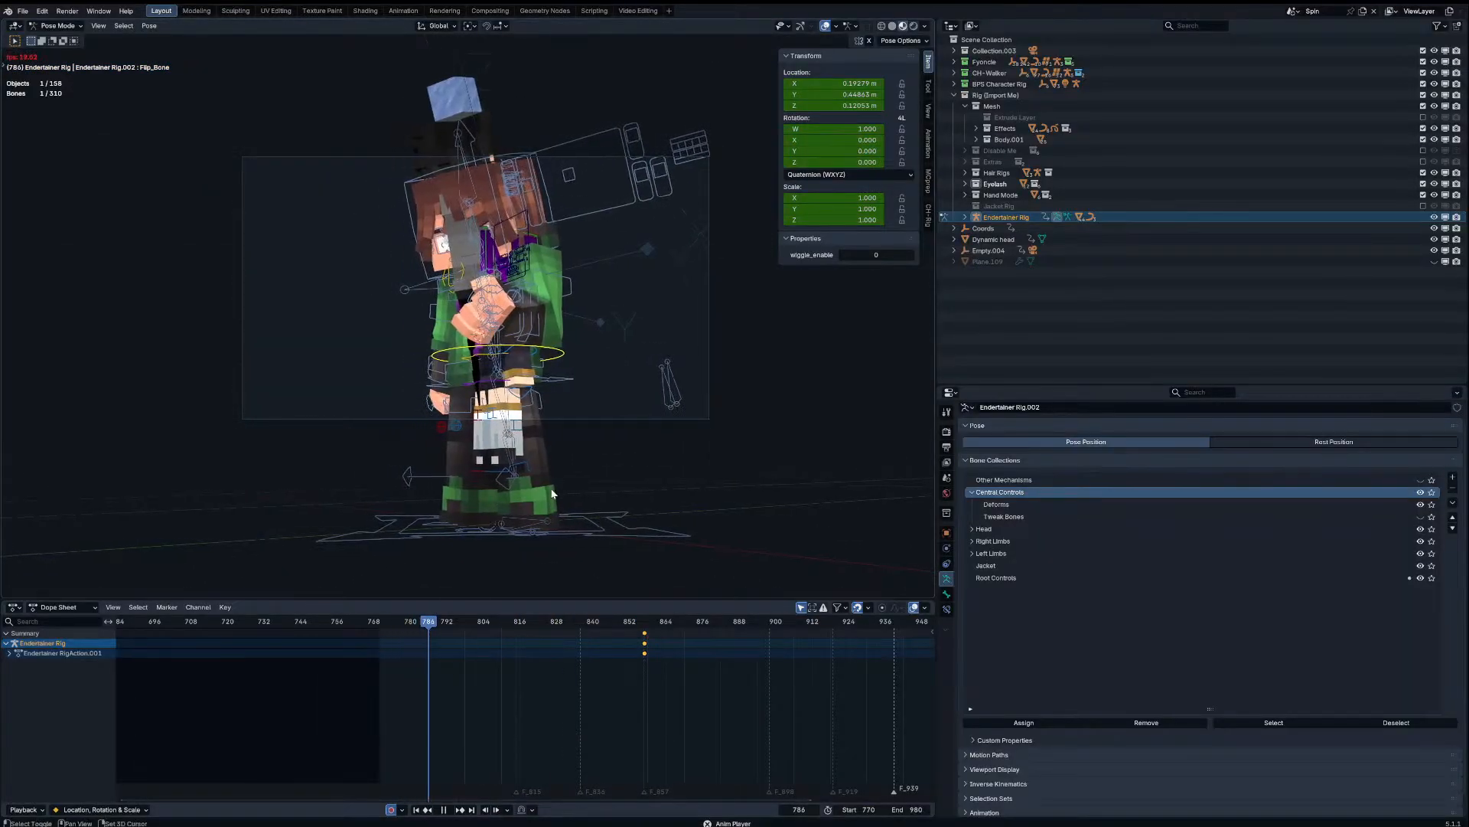
pyautogui.press('i')
pyautogui.press('KP_0')
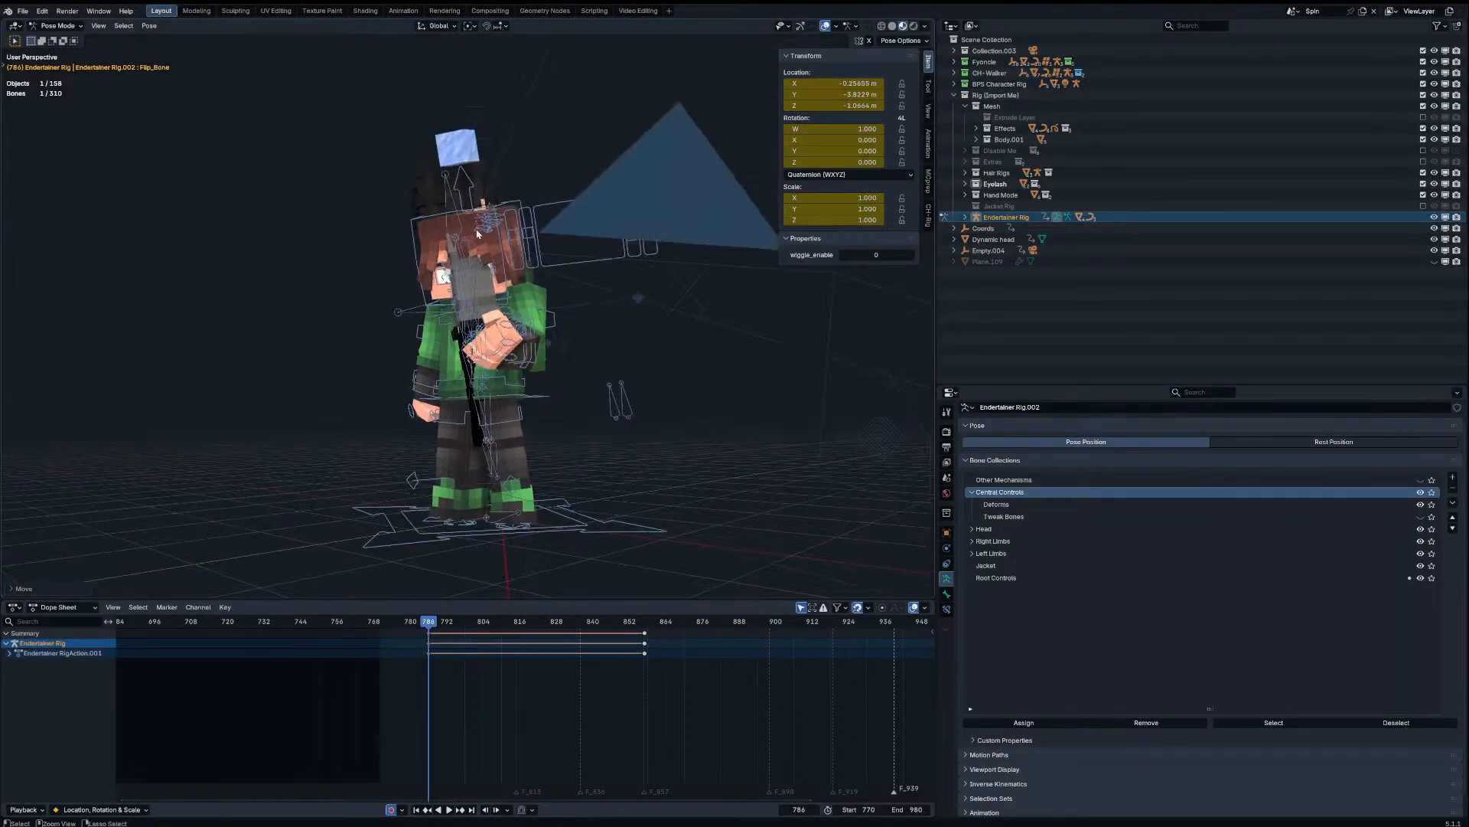
# Step: Move the BPS Character Rig's Flip bone along Z to about -6.17 m at frame 786, out of the shot
pyautogui.hotkey('ctrl', 'Tab')
pyautogui.moveTo(424, 147); pyautogui.dragTo(493, 146, button='middle')
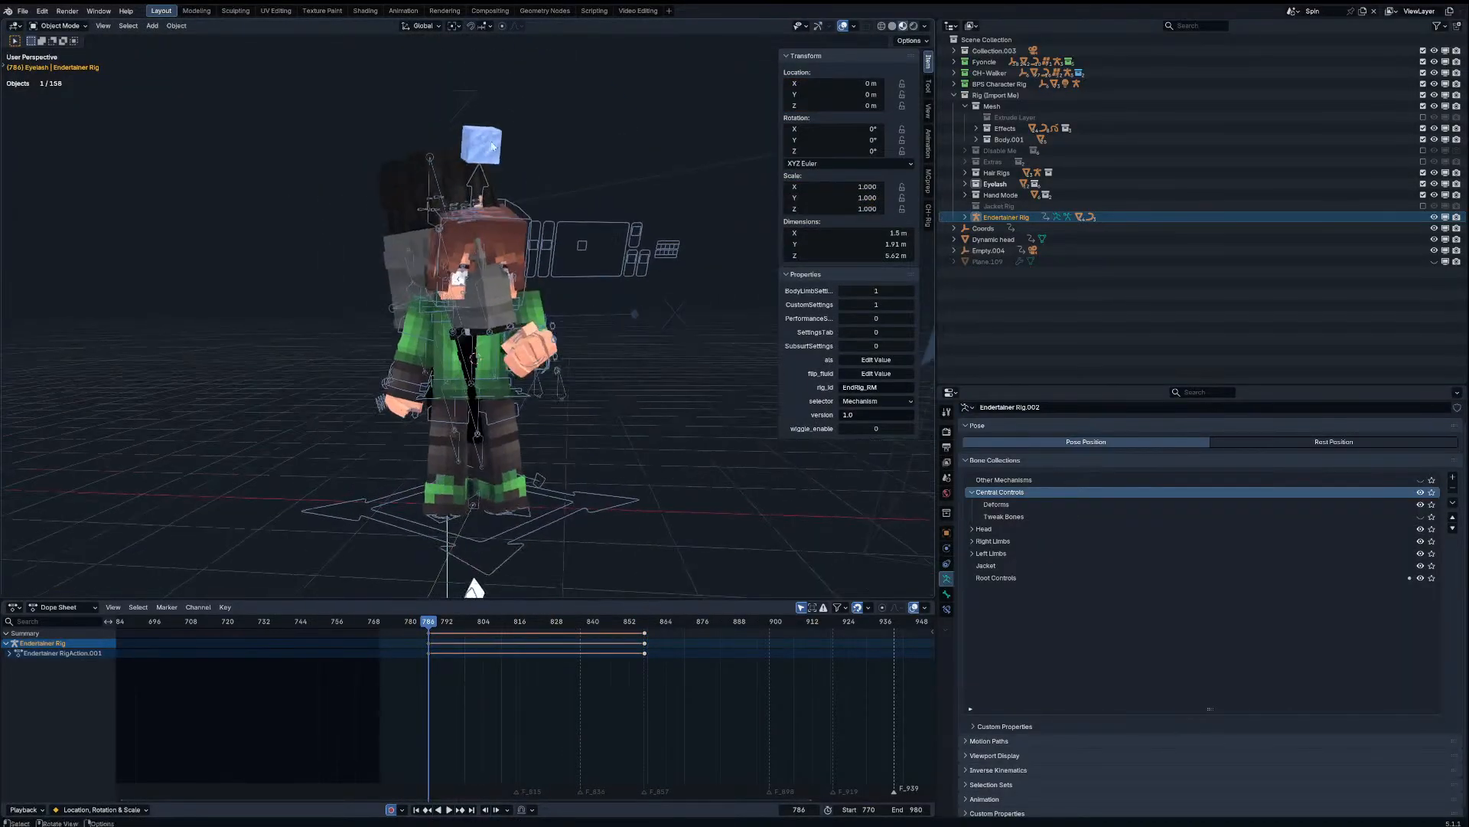
pyautogui.click(391, 313)
pyautogui.hotkey('ctrl', 'Tab')
pyautogui.press('g')
pyautogui.press('z')
pyautogui.click(390, 301)
pyautogui.moveTo(390, 302); pyautogui.dragTo(408, 310, button='middle')
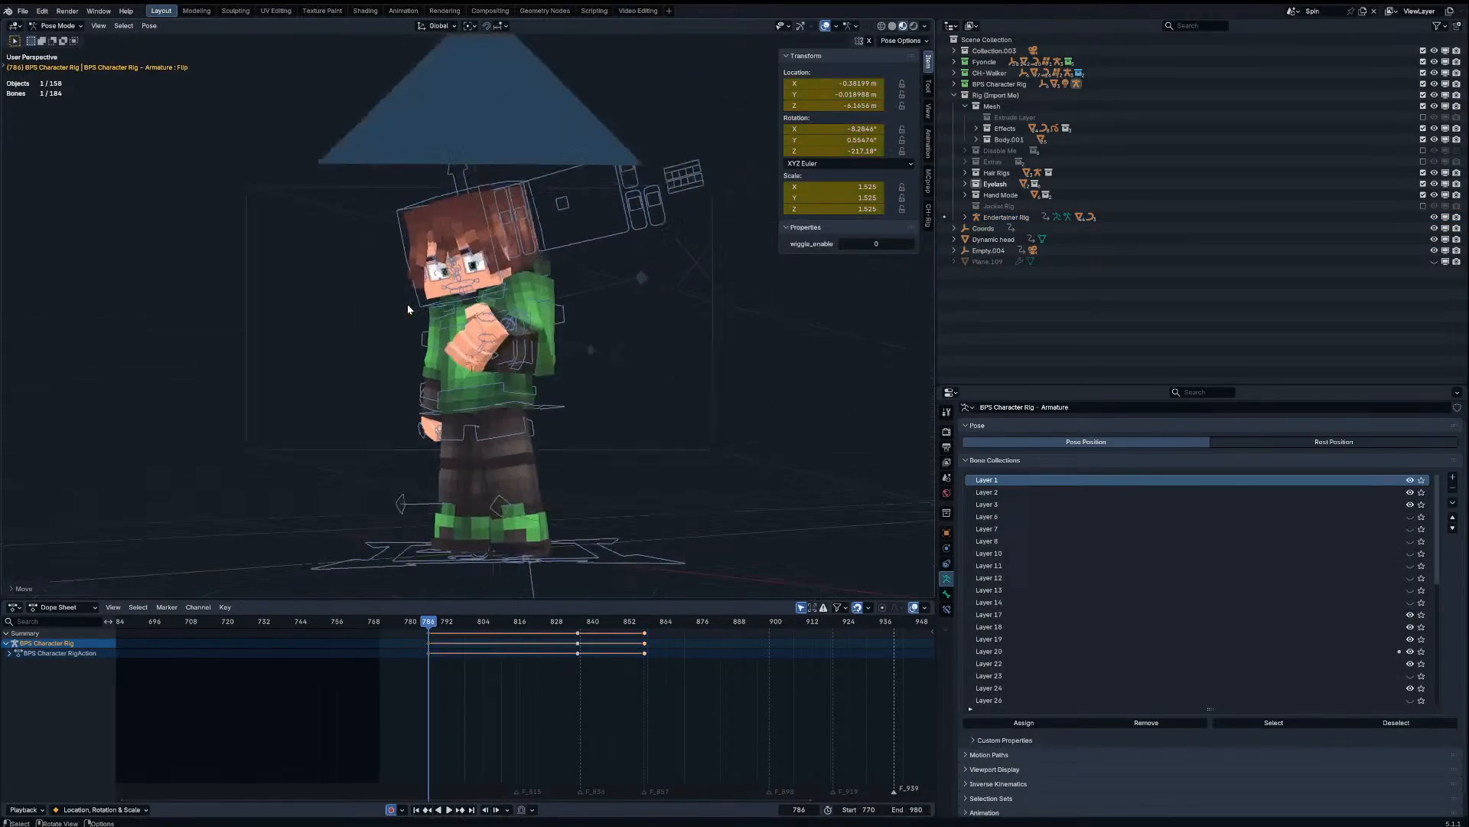
# Step: Return to object mode in camera view, select Empty.004 and play the animation from frame 786 to 854
pyautogui.press('KP_0')
pyautogui.hotkey('ctrl', 'Tab')
pyautogui.press('space')
pyautogui.click(628, 325)
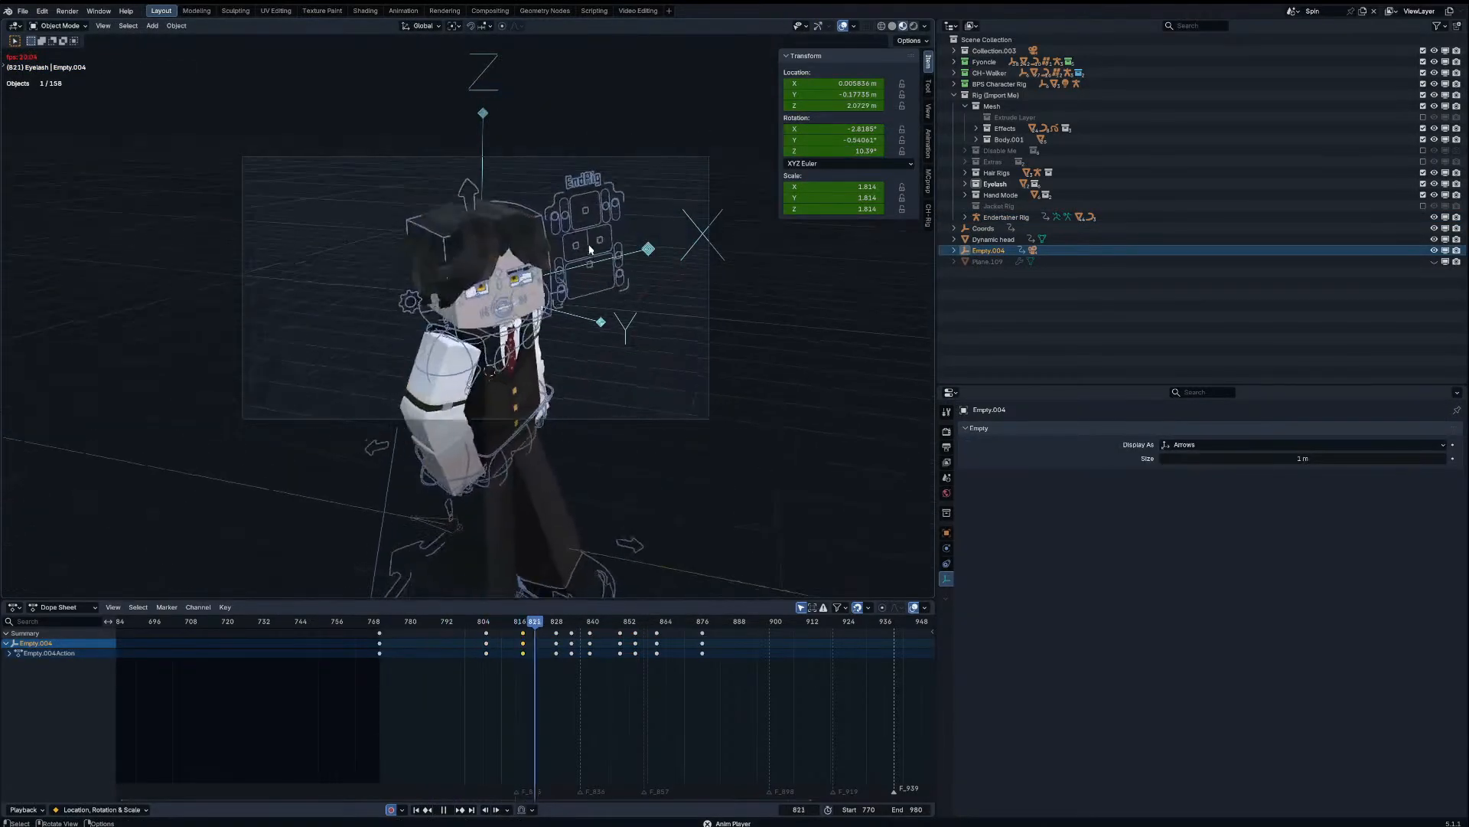
pyautogui.press('space')
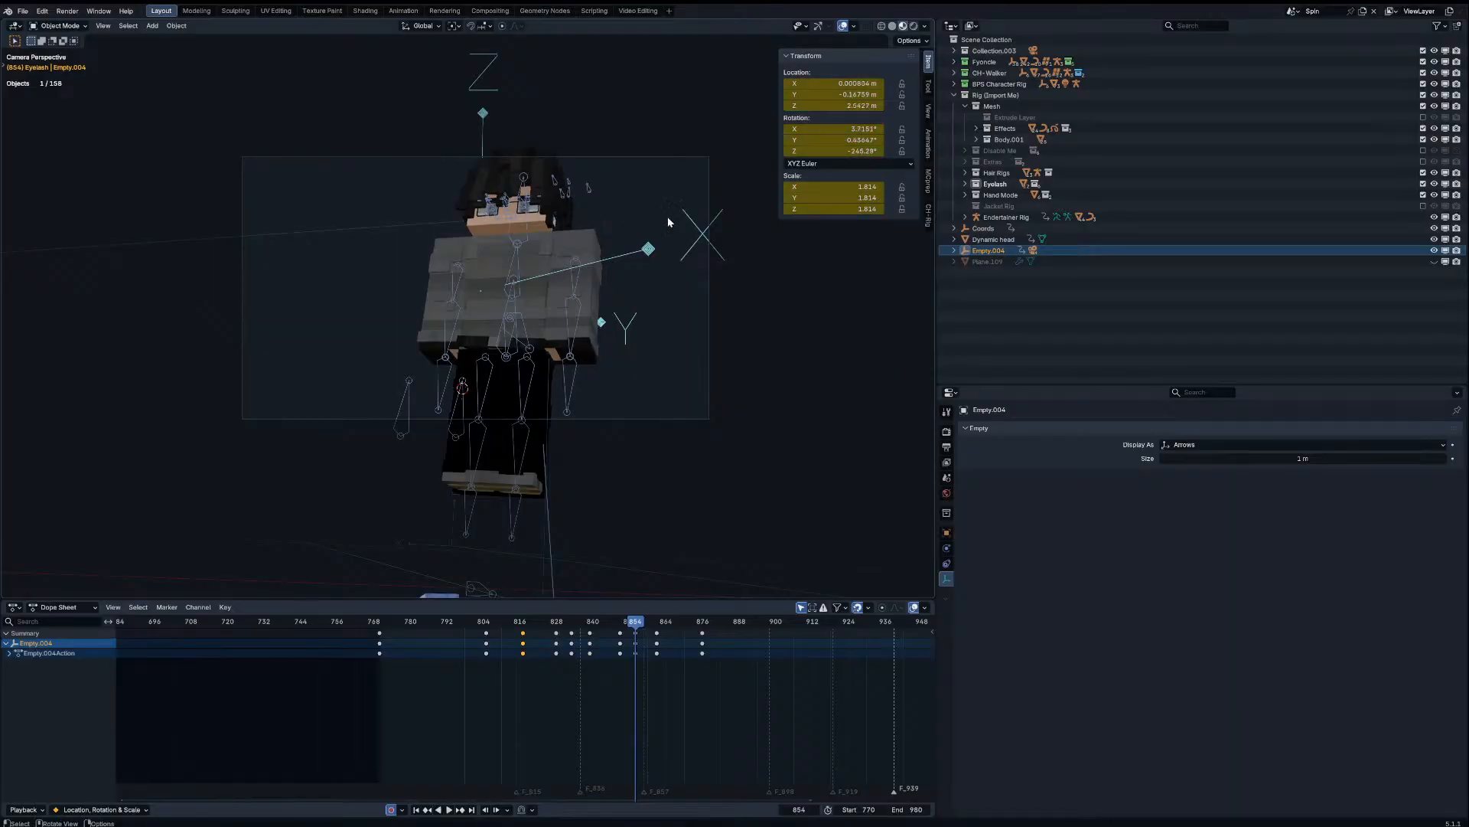
# Step: Put the BPS Character Rig in pose mode and scrub the animation to frame 845
pyautogui.scroll(3, 681, 656)
pyautogui.moveTo(671, 661); pyautogui.dragTo(573, 663, button='middle')
pyautogui.scroll(3, 573, 663)
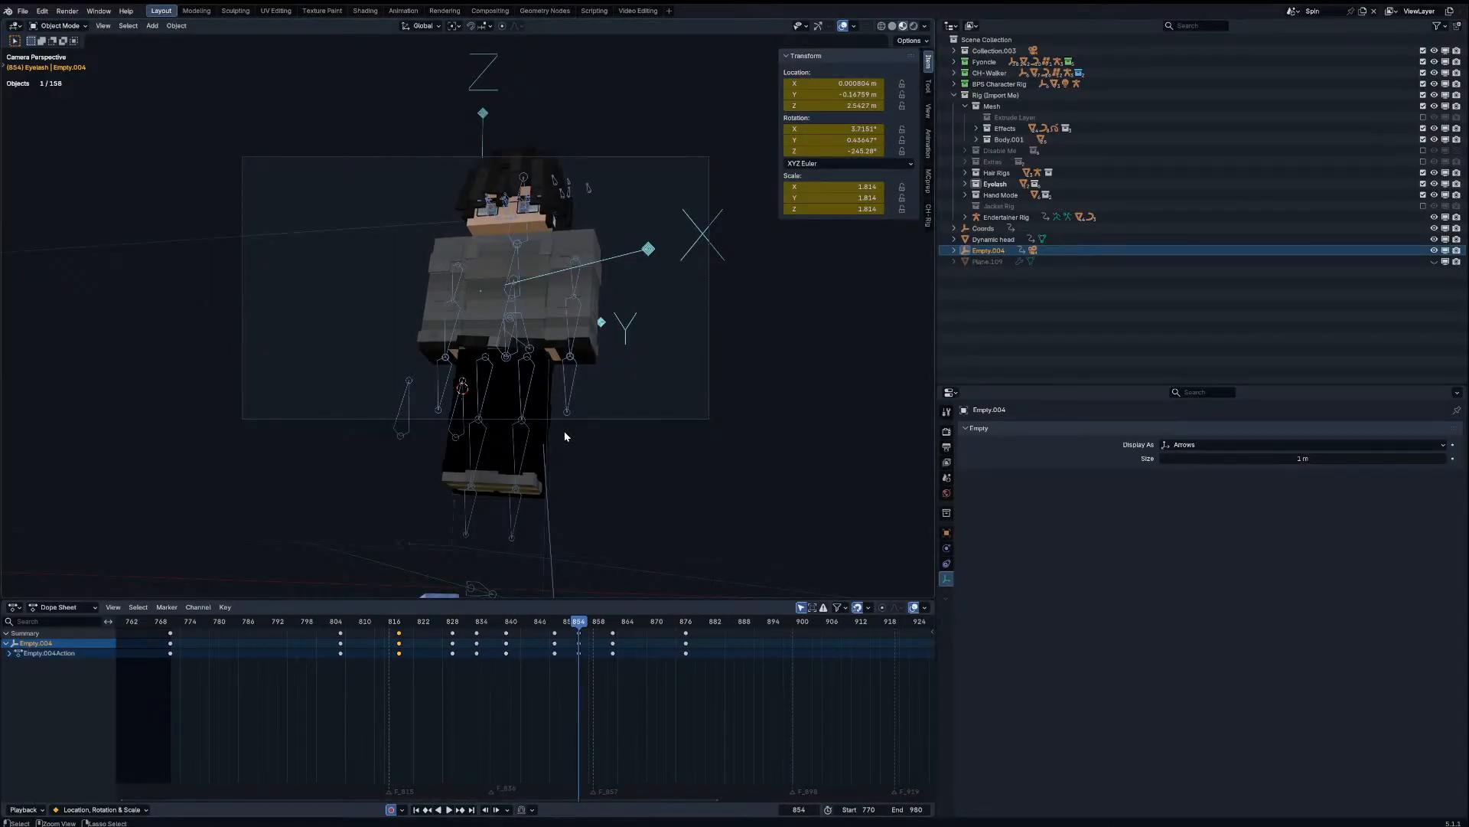
pyautogui.click(566, 382)
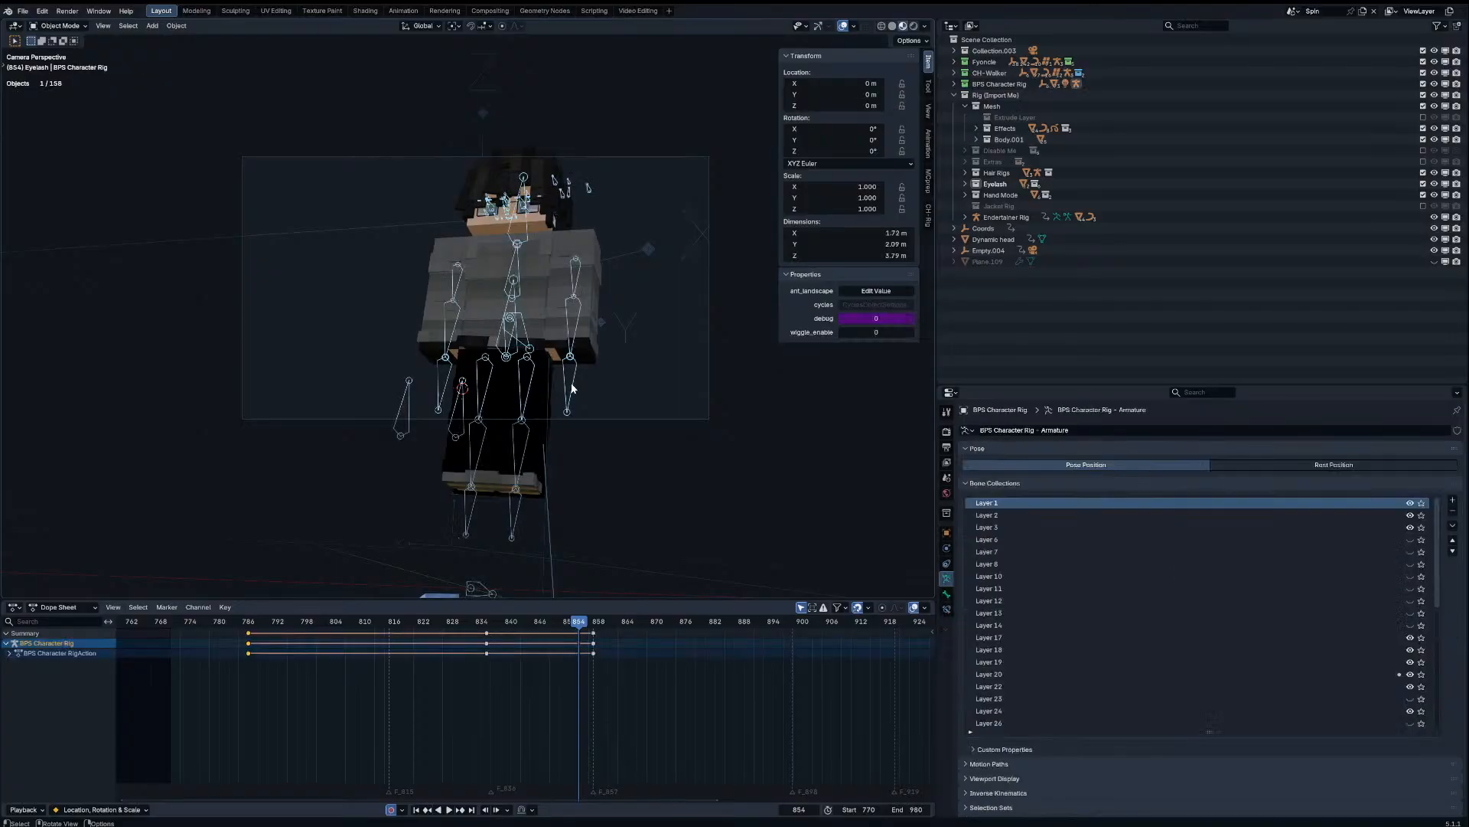
pyautogui.hotkey('ctrl', 'Tab')
pyautogui.moveTo(528, 622); pyautogui.dragTo(493, 625)
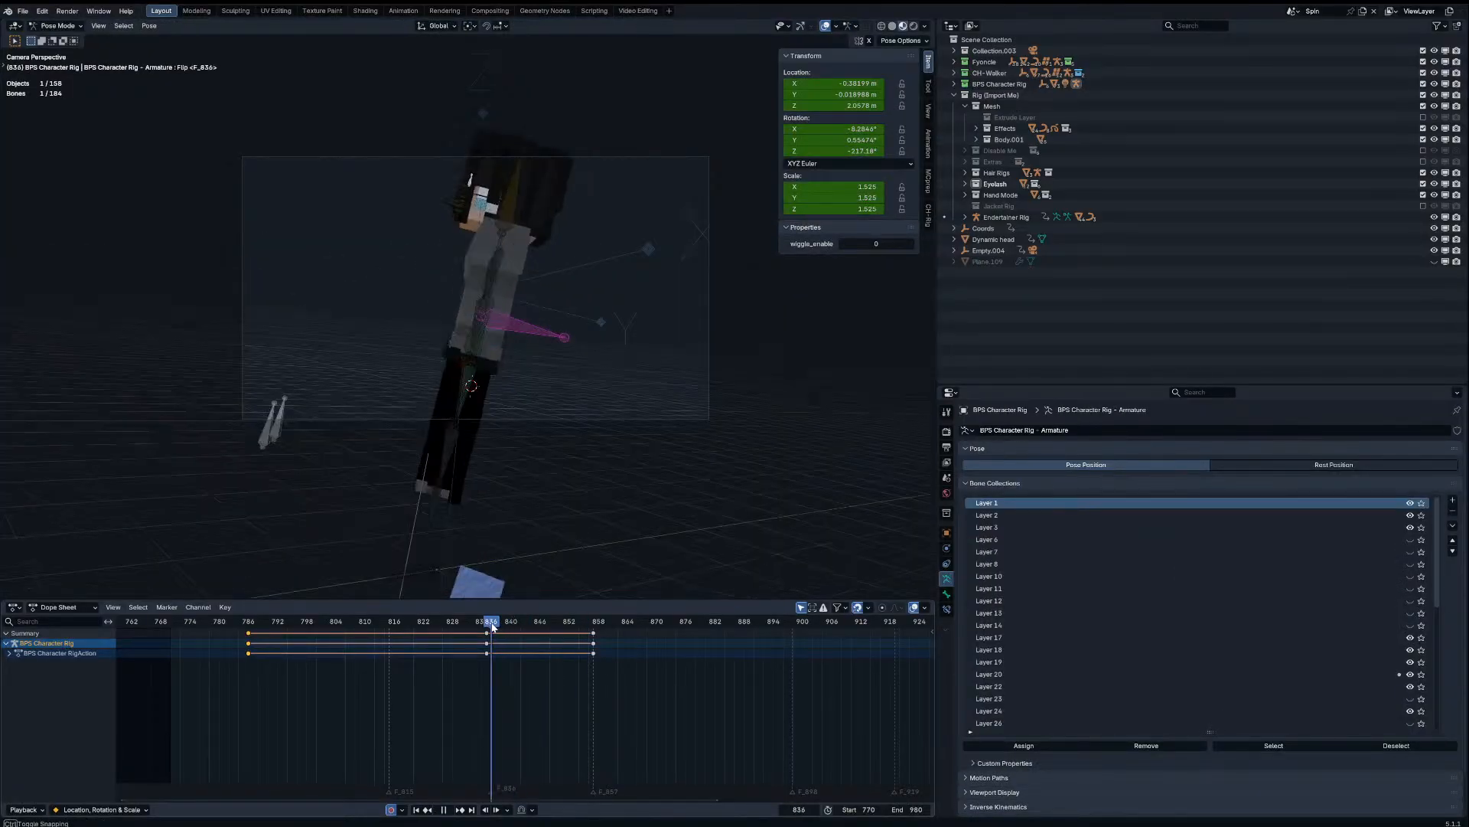
pyautogui.press('Left')
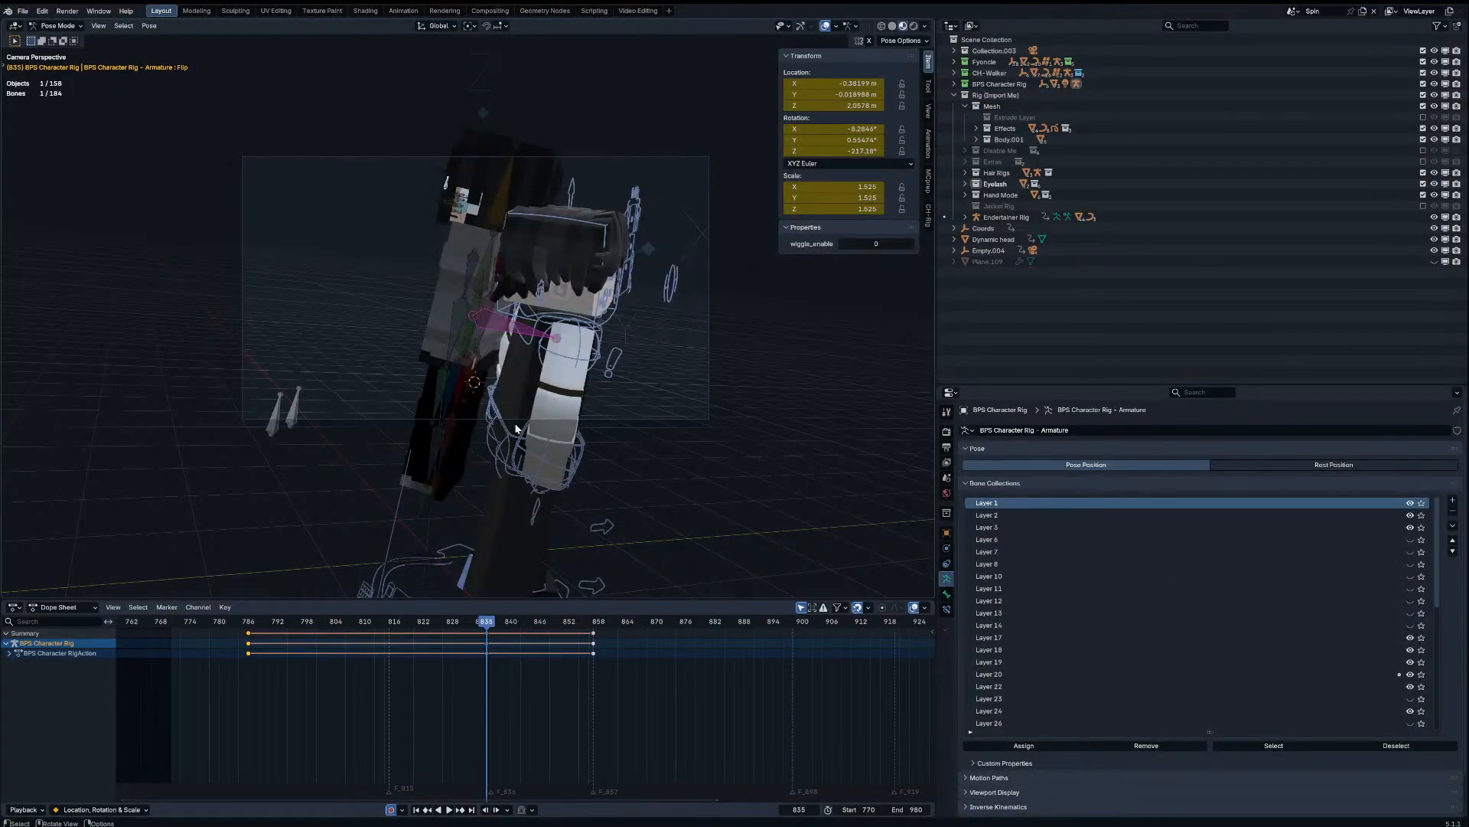
pyautogui.press('space')
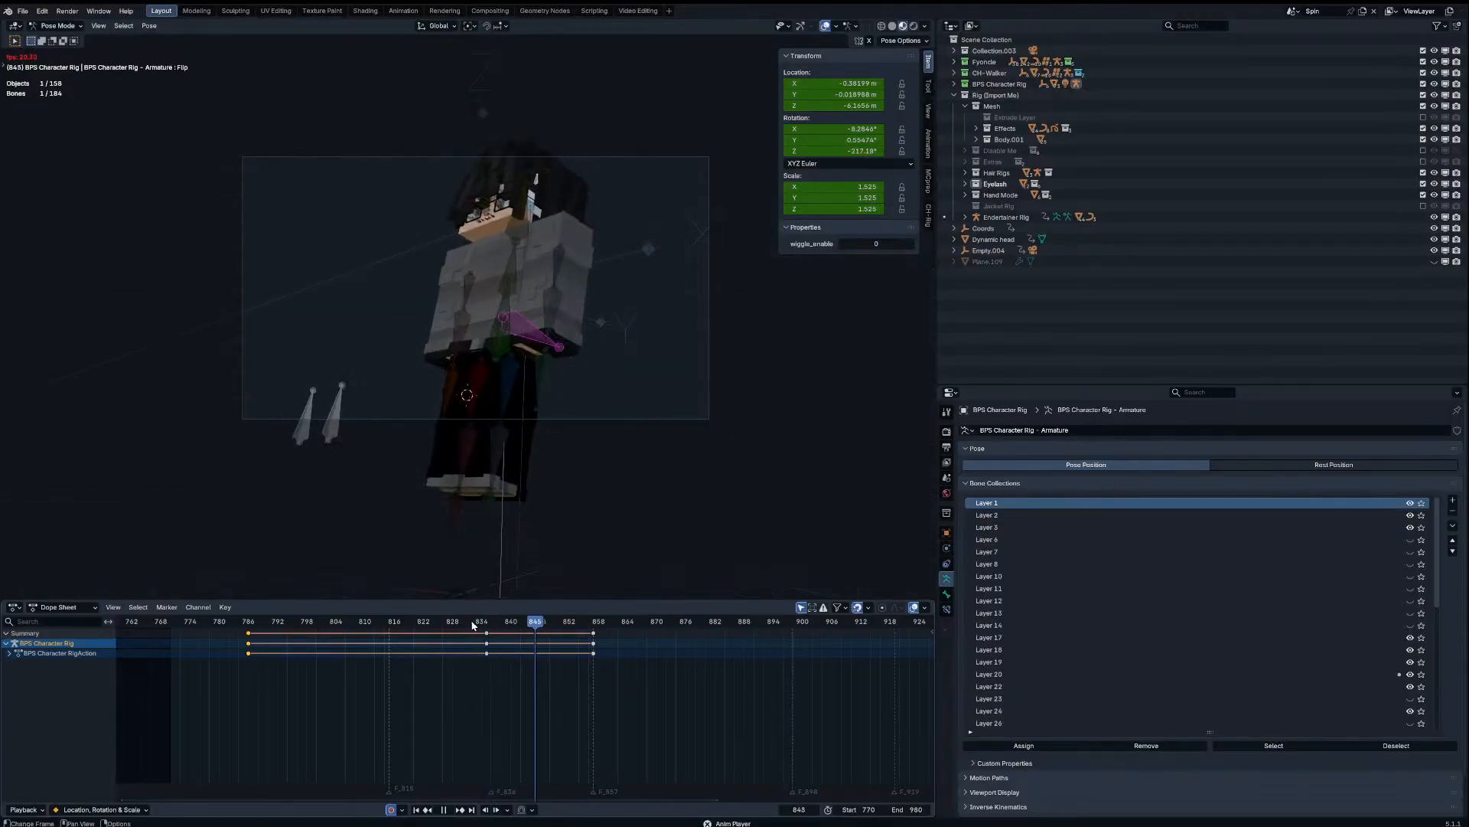
pyautogui.moveTo(472, 625); pyautogui.dragTo(534, 629)
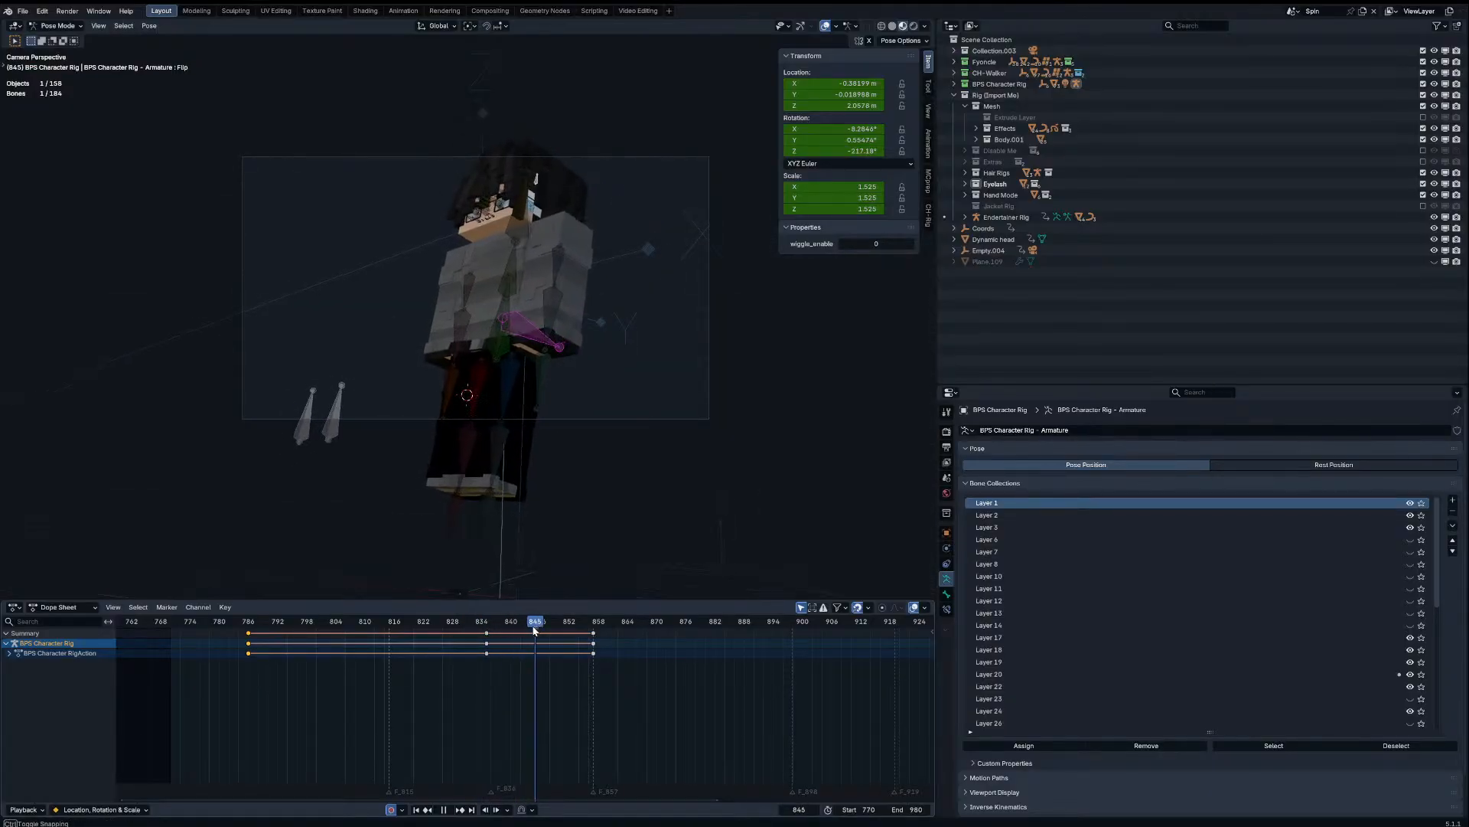
pyautogui.scroll(1, 533, 629)
# Step: Move and rotate the BPS Character Rig's right leg bones outward at frame 845
pyautogui.click(469, 391)
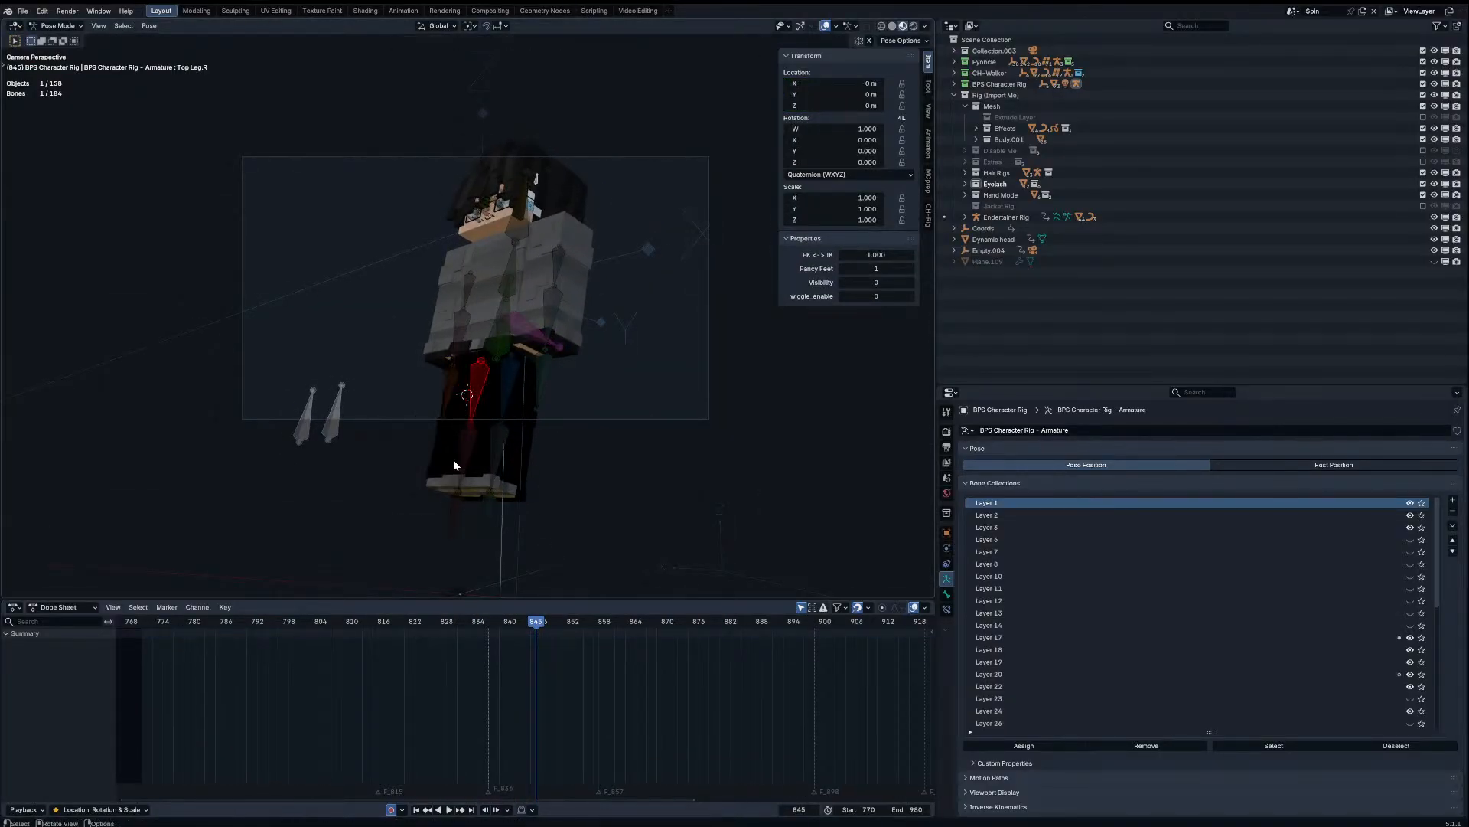
pyautogui.press('g')
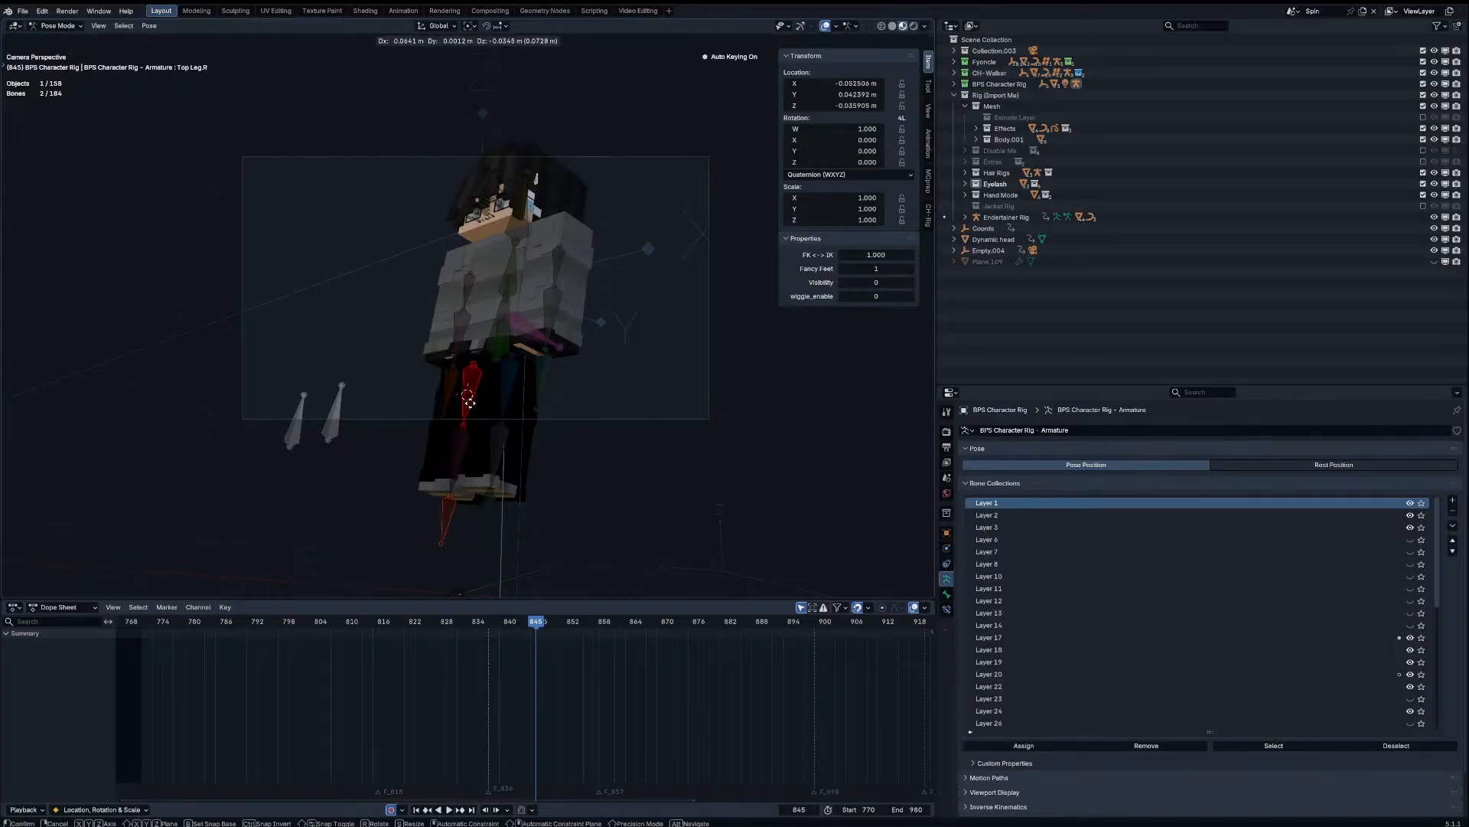
pyautogui.press('Return')
pyautogui.press('r')
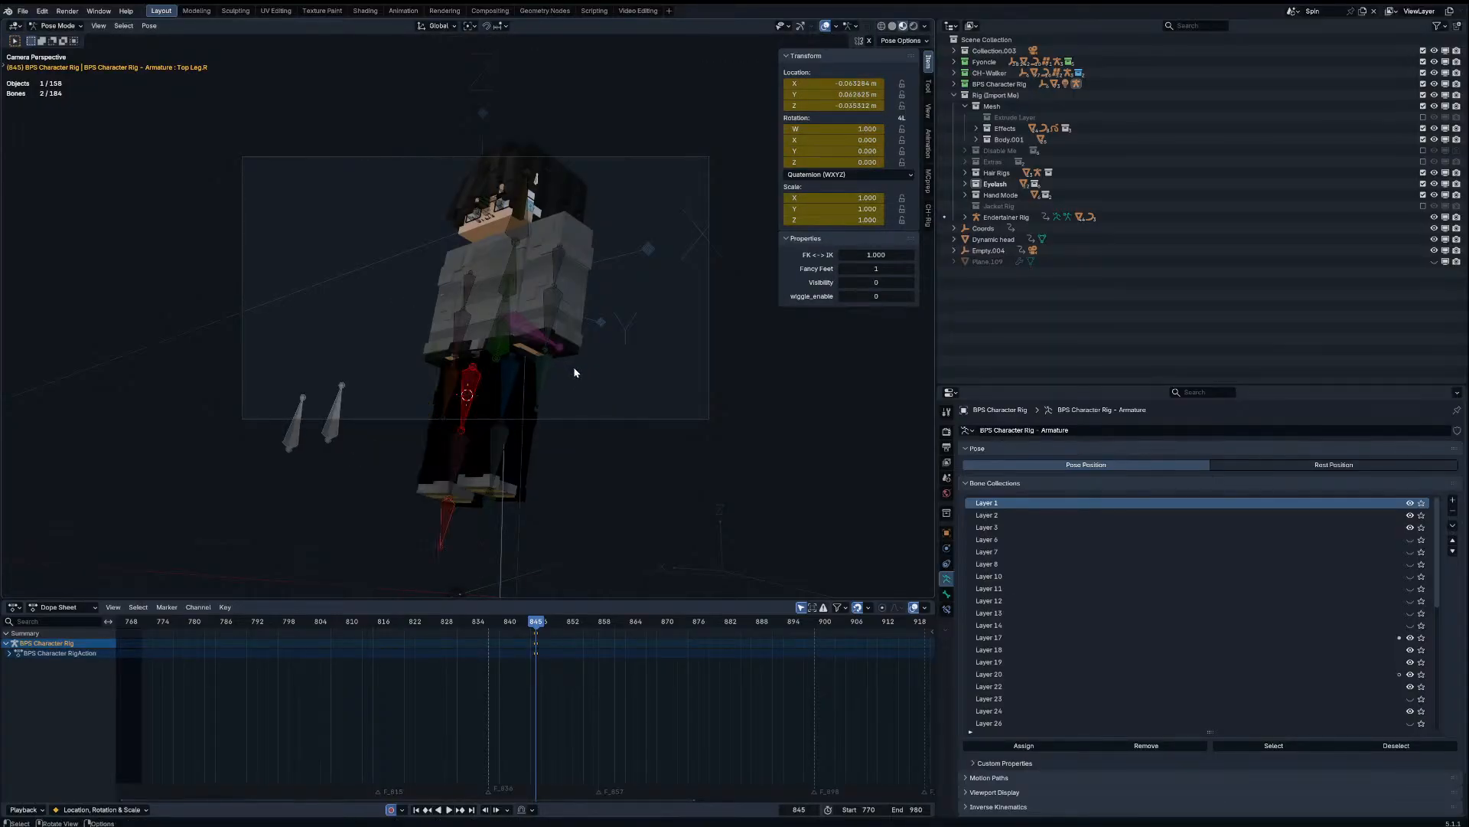
pyautogui.click(552, 391)
# Step: Switch the viewport to solid shading and expand the render settings' Simplify section with its Viewport options
pyautogui.click(508, 404)
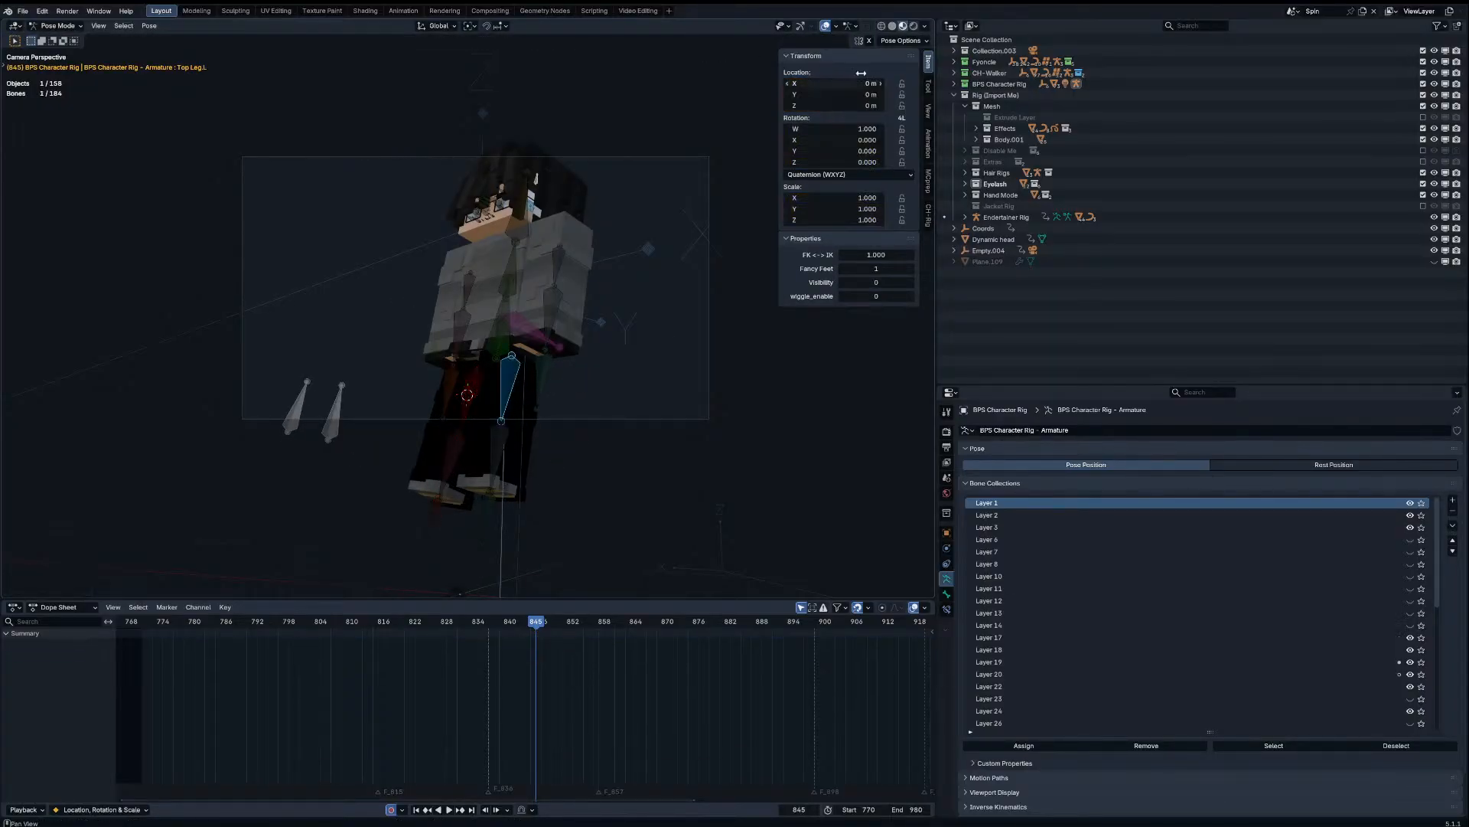
pyautogui.click(892, 26)
pyautogui.click(946, 432)
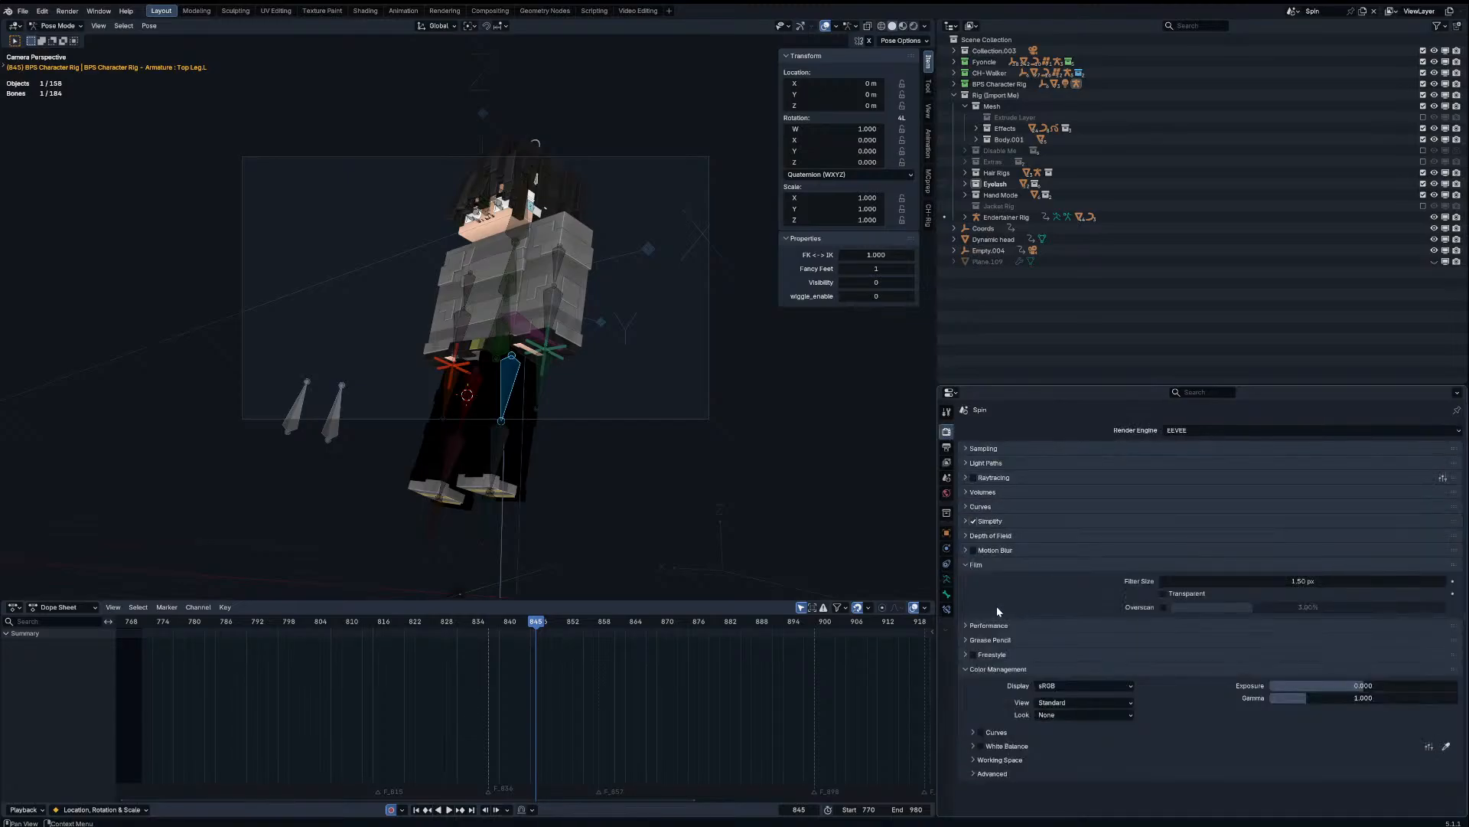
pyautogui.click(987, 521)
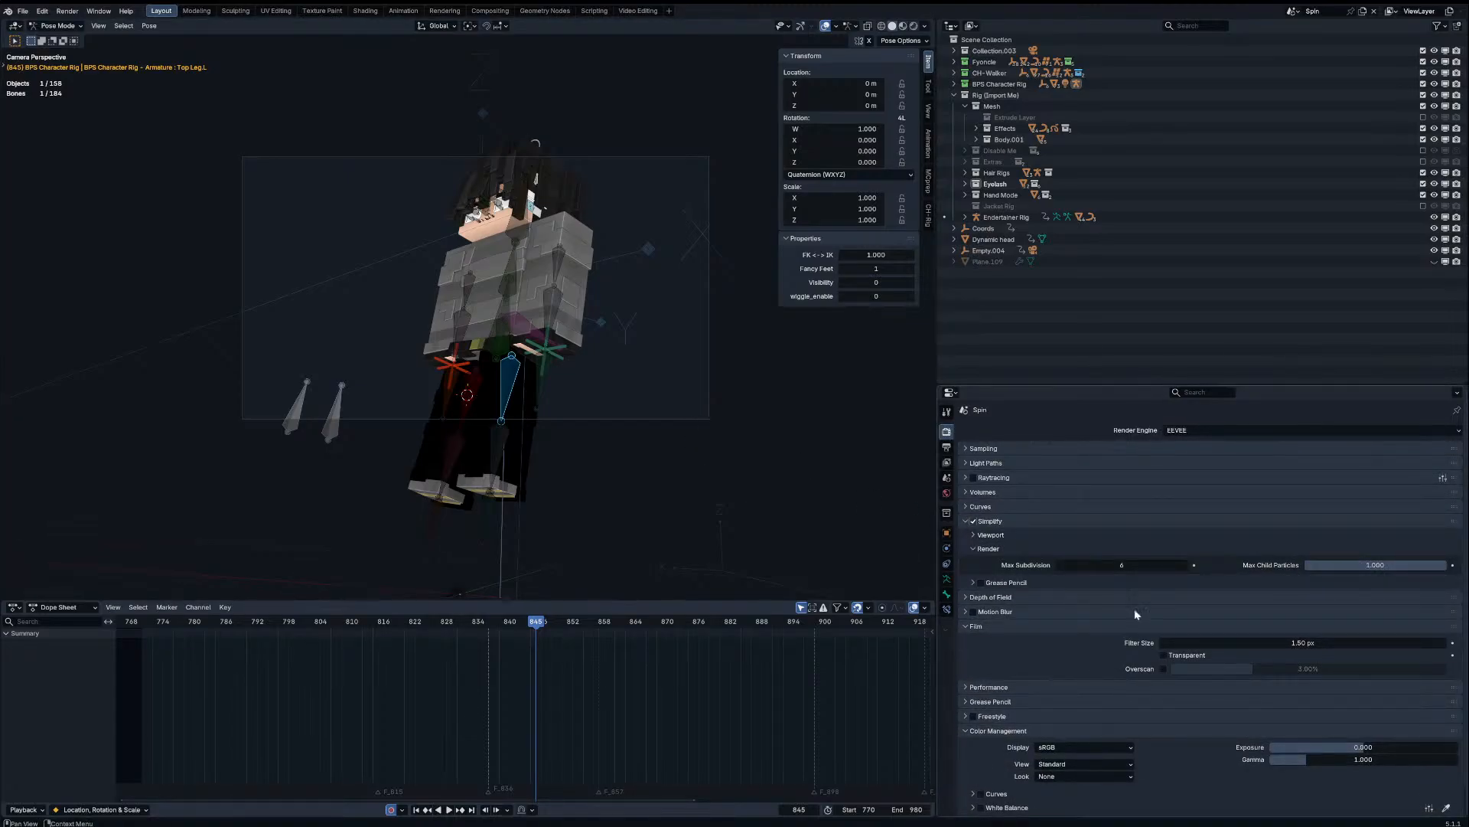
pyautogui.click(1041, 535)
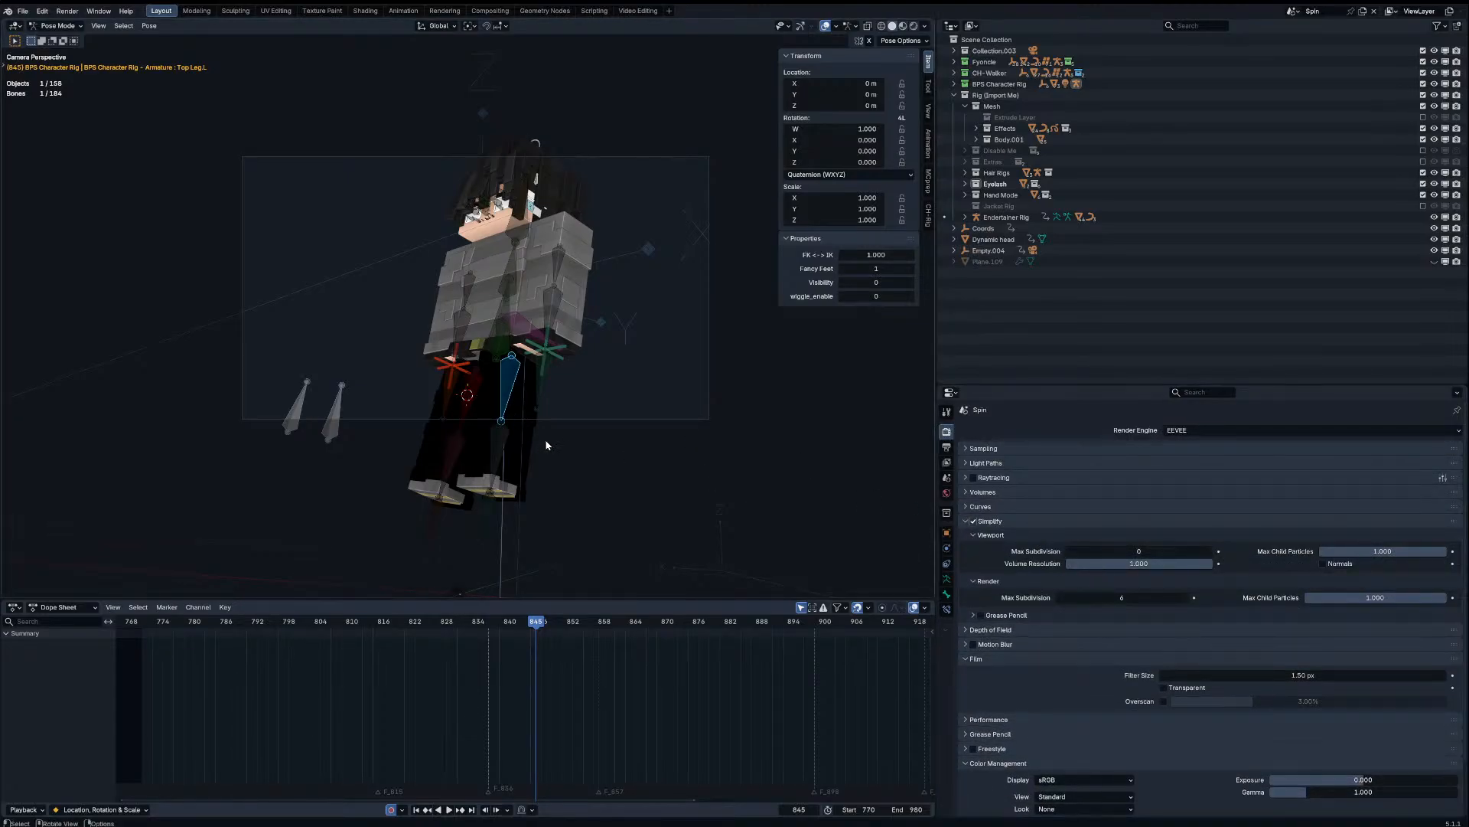
# Step: Select Leg IK.L together with the left upper leg, then move and trackball-rotate the left leg into a trailing pose
pyautogui.keyDown('shift'); pyautogui.click(489, 528); pyautogui.keyUp('shift')
pyautogui.press('r')
pyautogui.rightClick(616, 476)
pyautogui.press('g')
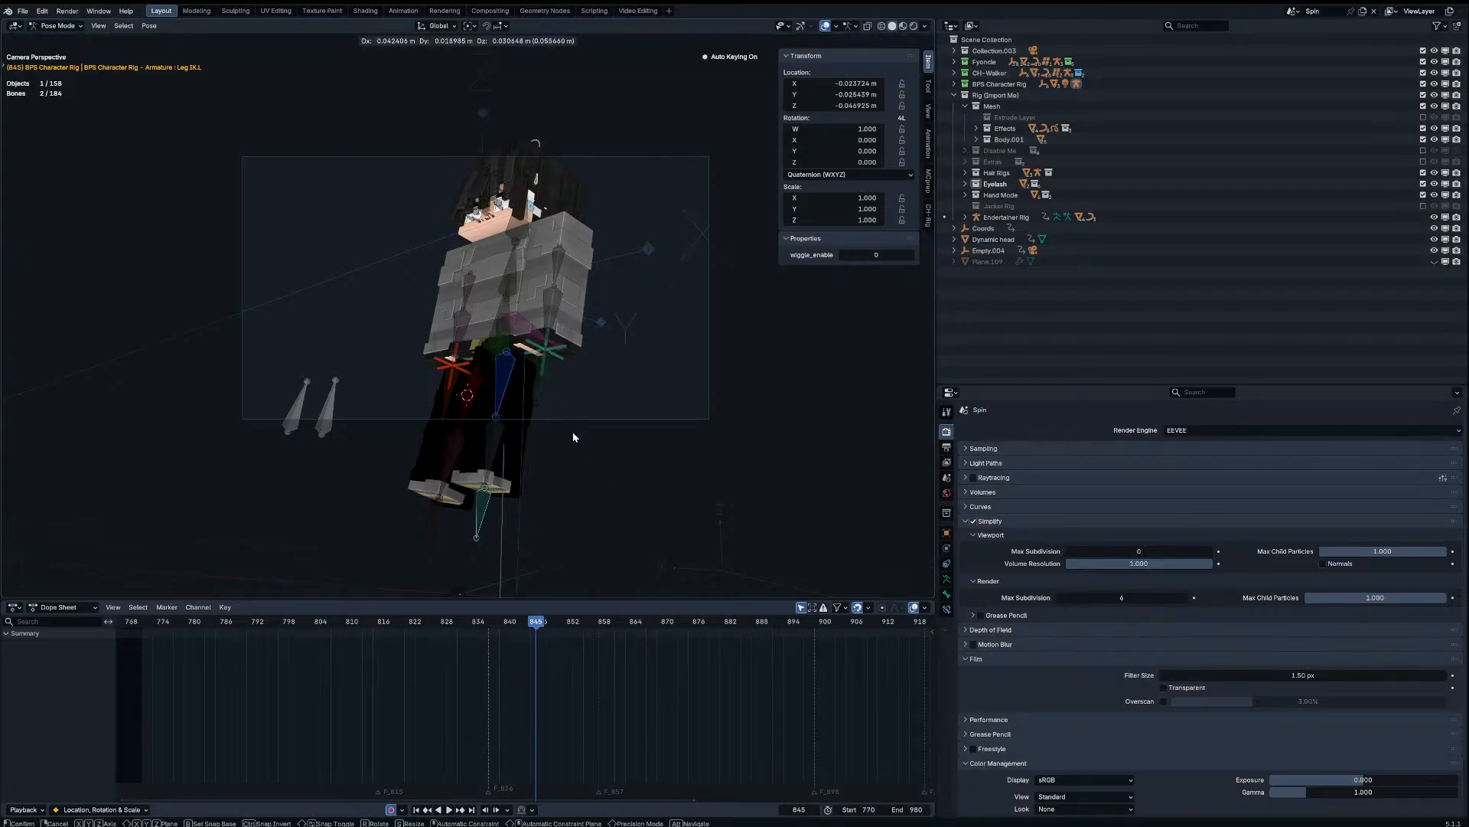
pyautogui.click(574, 435)
pyautogui.press('r')
pyautogui.press('r')
pyautogui.click(567, 420)
pyautogui.press('g')
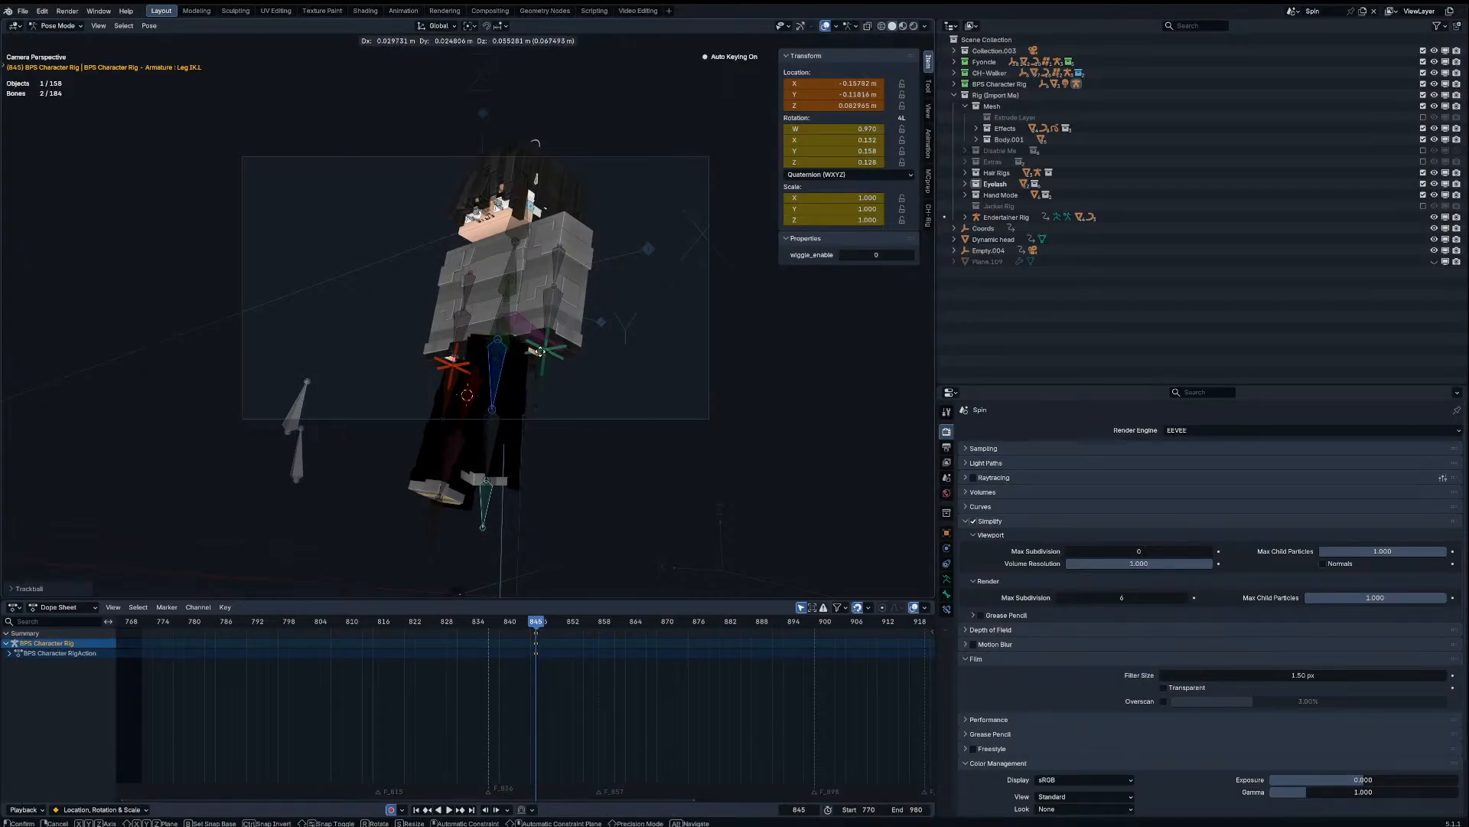
pyautogui.click(568, 361)
pyautogui.press('r')
pyautogui.click(565, 377)
# Step: Rotate the left upper arm (Top Arm.L) away from the body by about 37°
pyautogui.click(545, 377)
pyautogui.press('g')
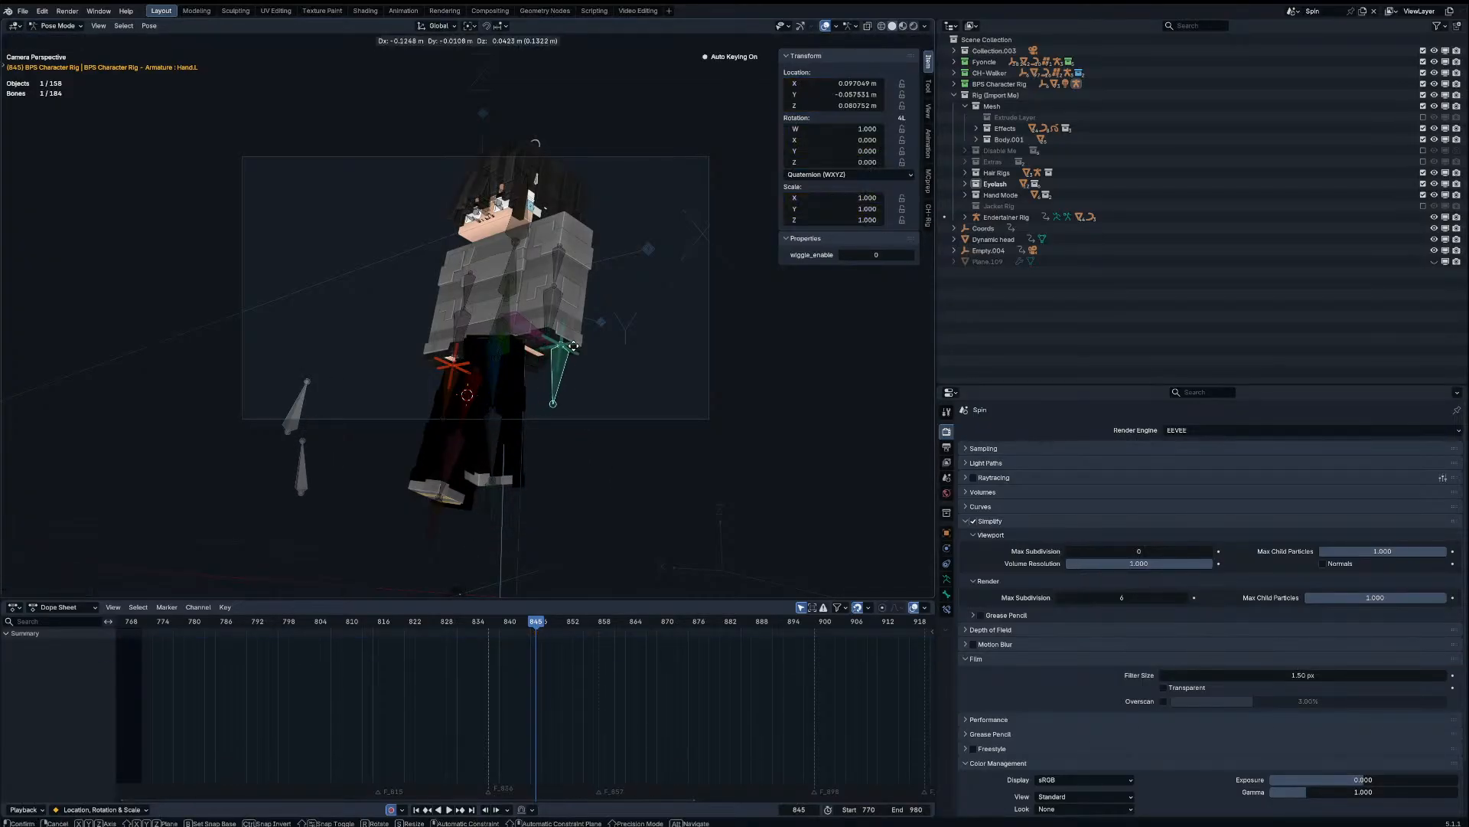
pyautogui.rightClick(563, 304)
pyautogui.click(574, 252)
pyautogui.press('r')
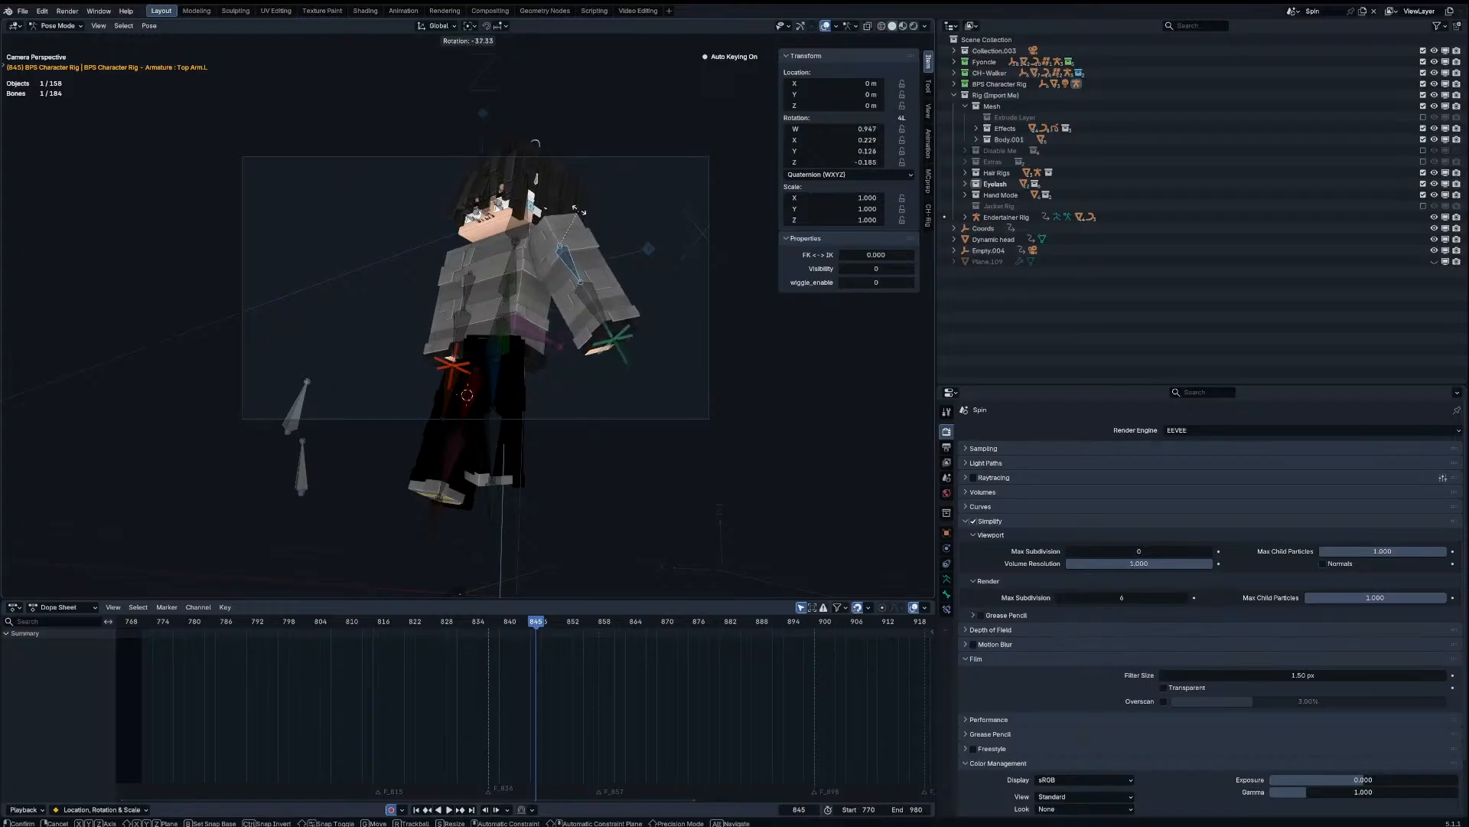
pyautogui.click(577, 212)
# Step: Tilt the head bone about 26° around its local X axis and refine its angle with a free rotation
pyautogui.click(529, 201)
pyautogui.press('r')
pyautogui.press('x')
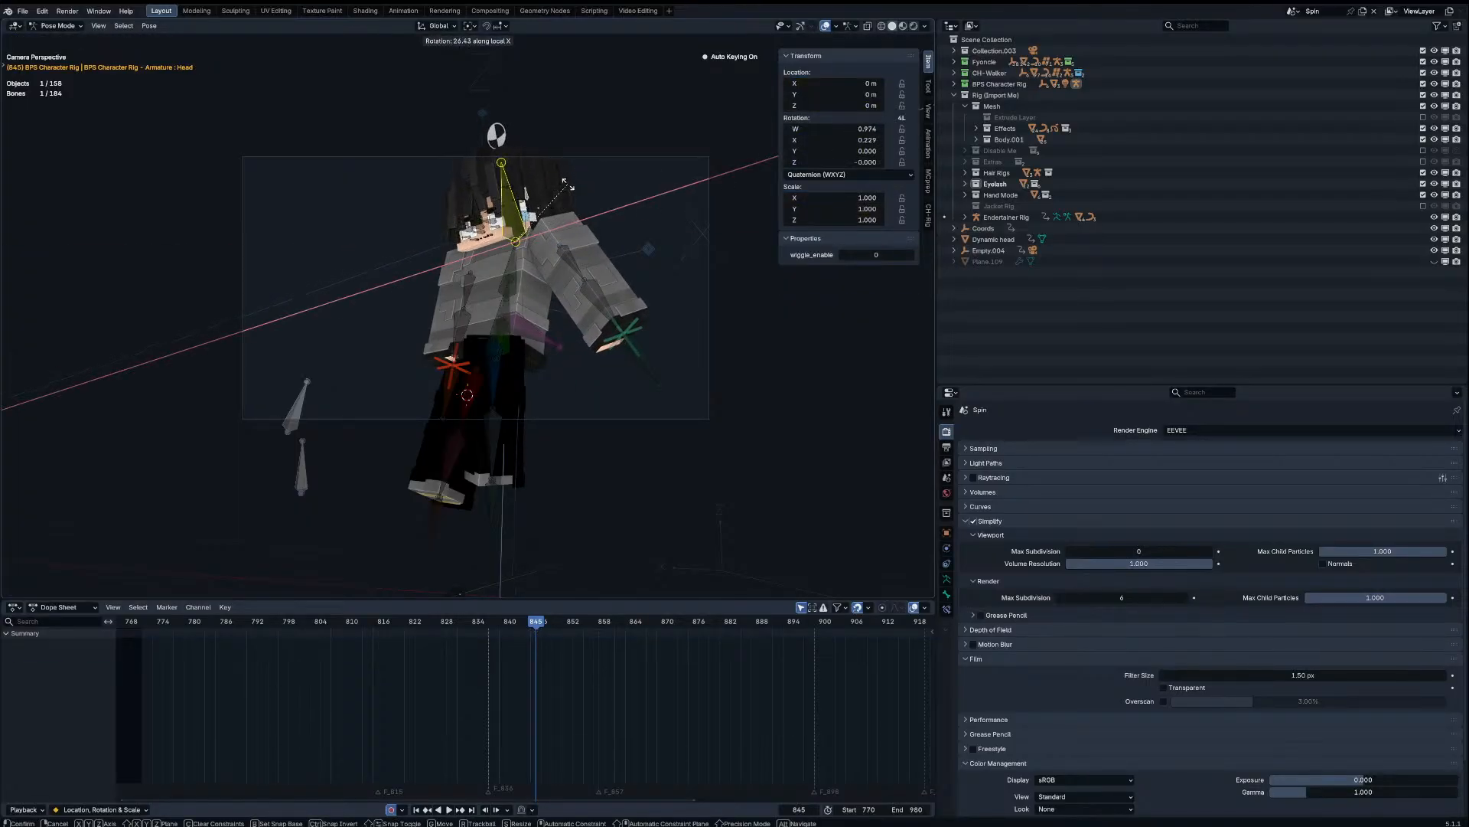
pyautogui.click(528, 184)
pyautogui.press('r')
pyautogui.press('r')
pyautogui.click(528, 188)
# Step: Adjust the torso and pelvis bones with slight rotations and a small pelvis shift
pyautogui.click(510, 271)
pyautogui.press('r')
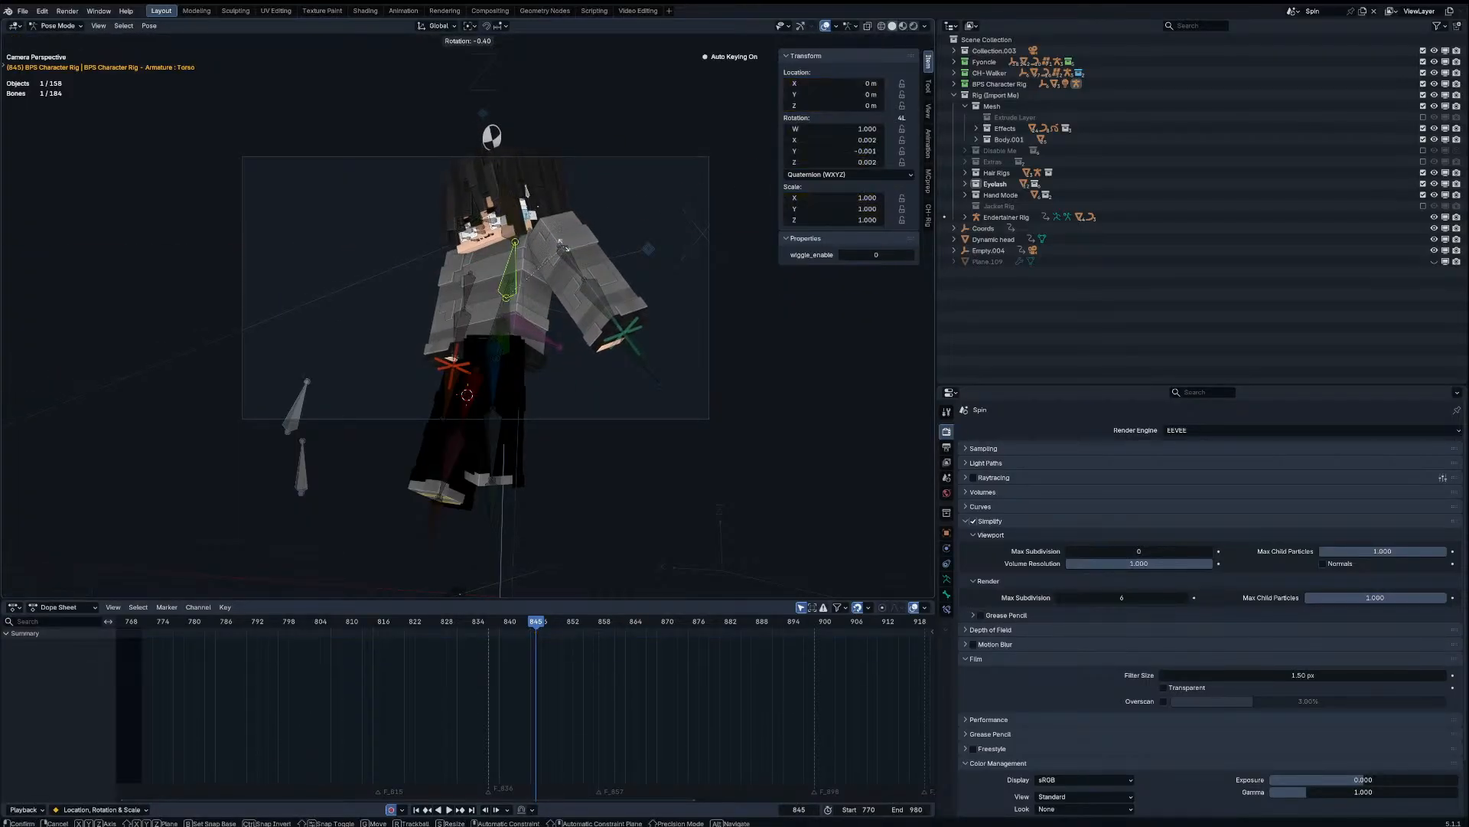
pyautogui.click(503, 317)
pyautogui.click(502, 320)
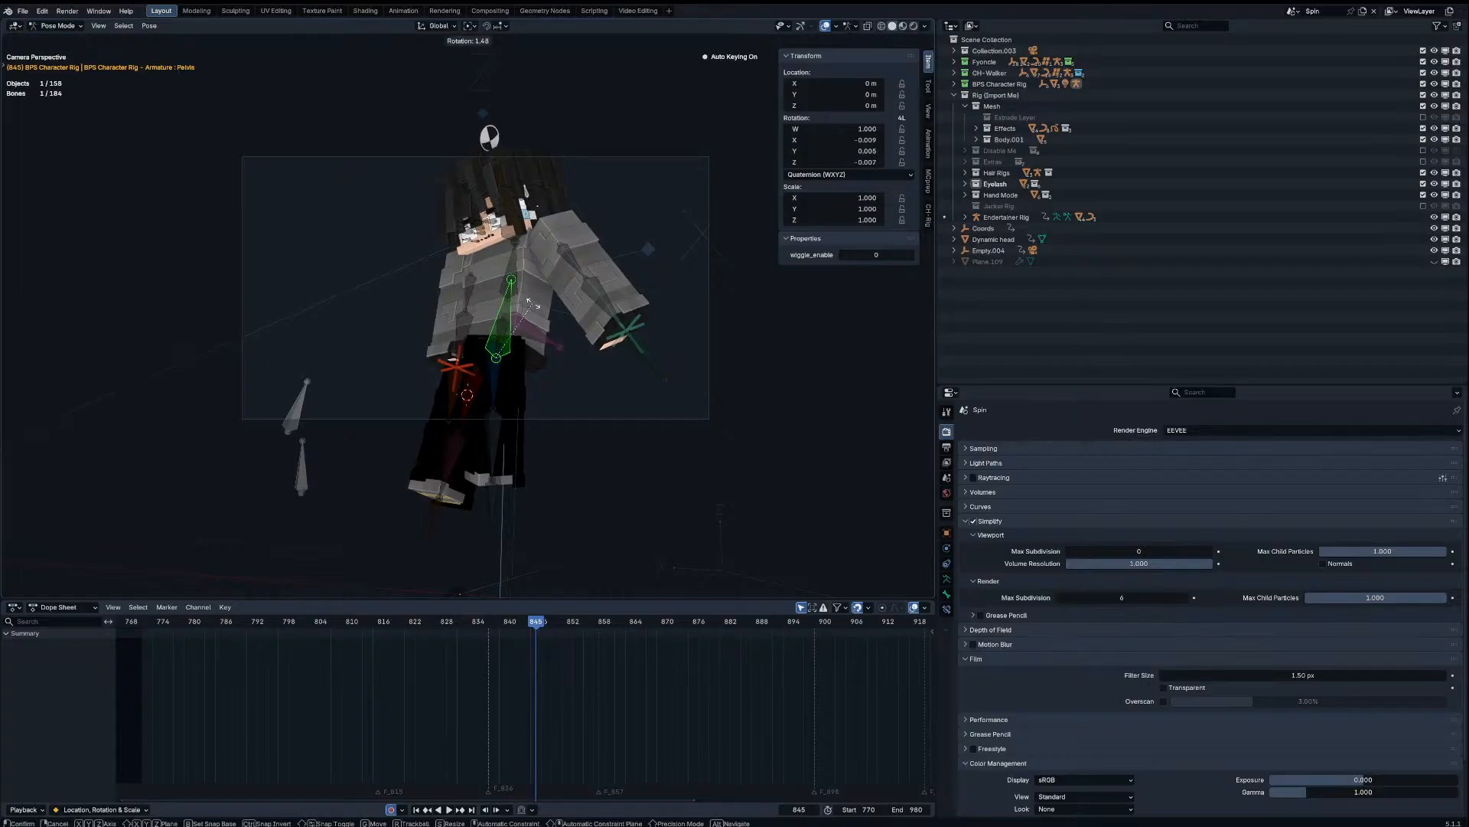
pyautogui.press('g')
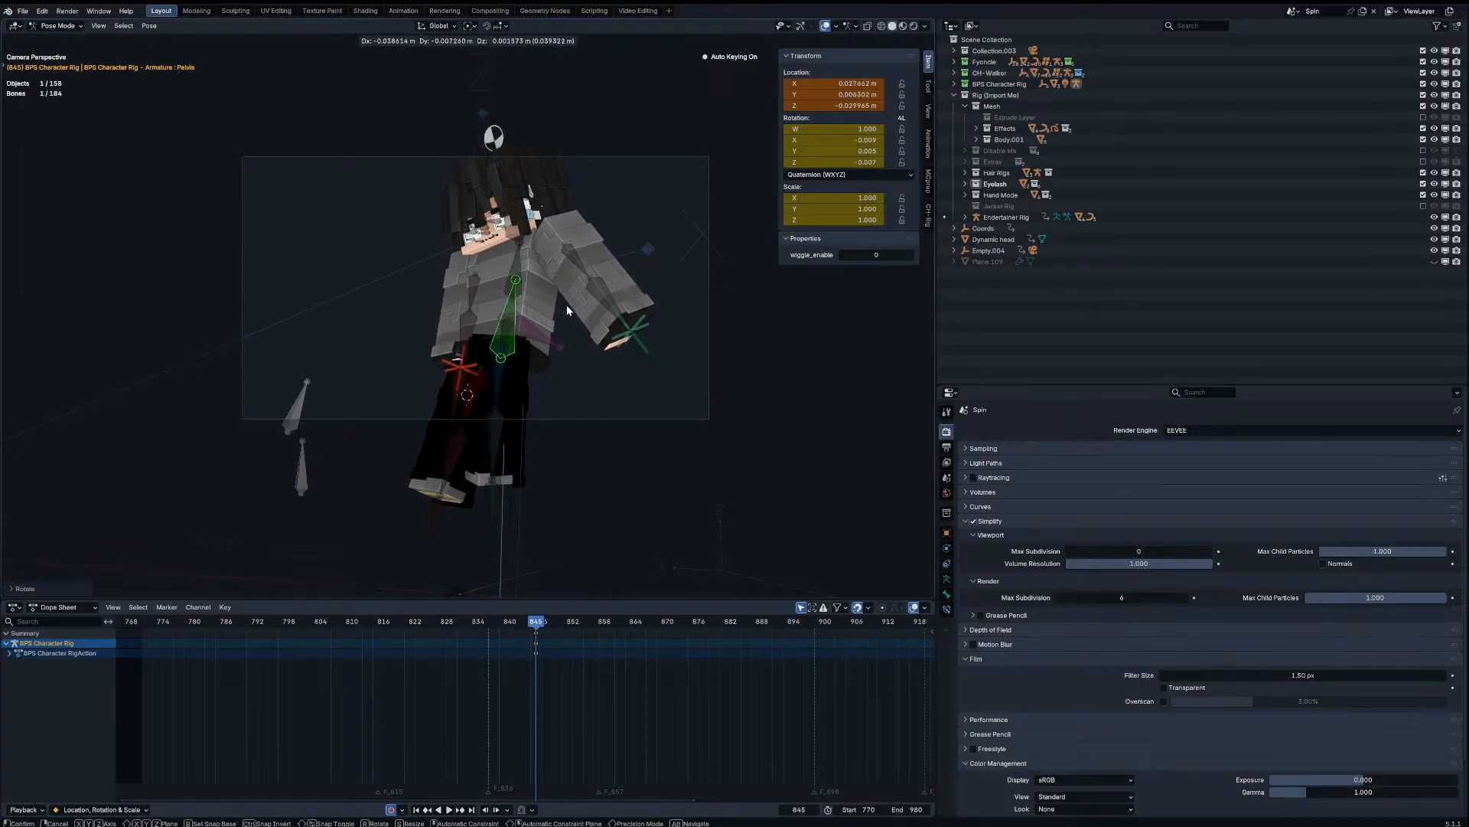
pyautogui.click(567, 305)
# Step: Rotate and reposition the right upper arm (Top Arm.R) so it swings out slightly from the body
pyautogui.click(463, 294)
pyautogui.press('r')
pyautogui.click(531, 352)
pyautogui.press('g')
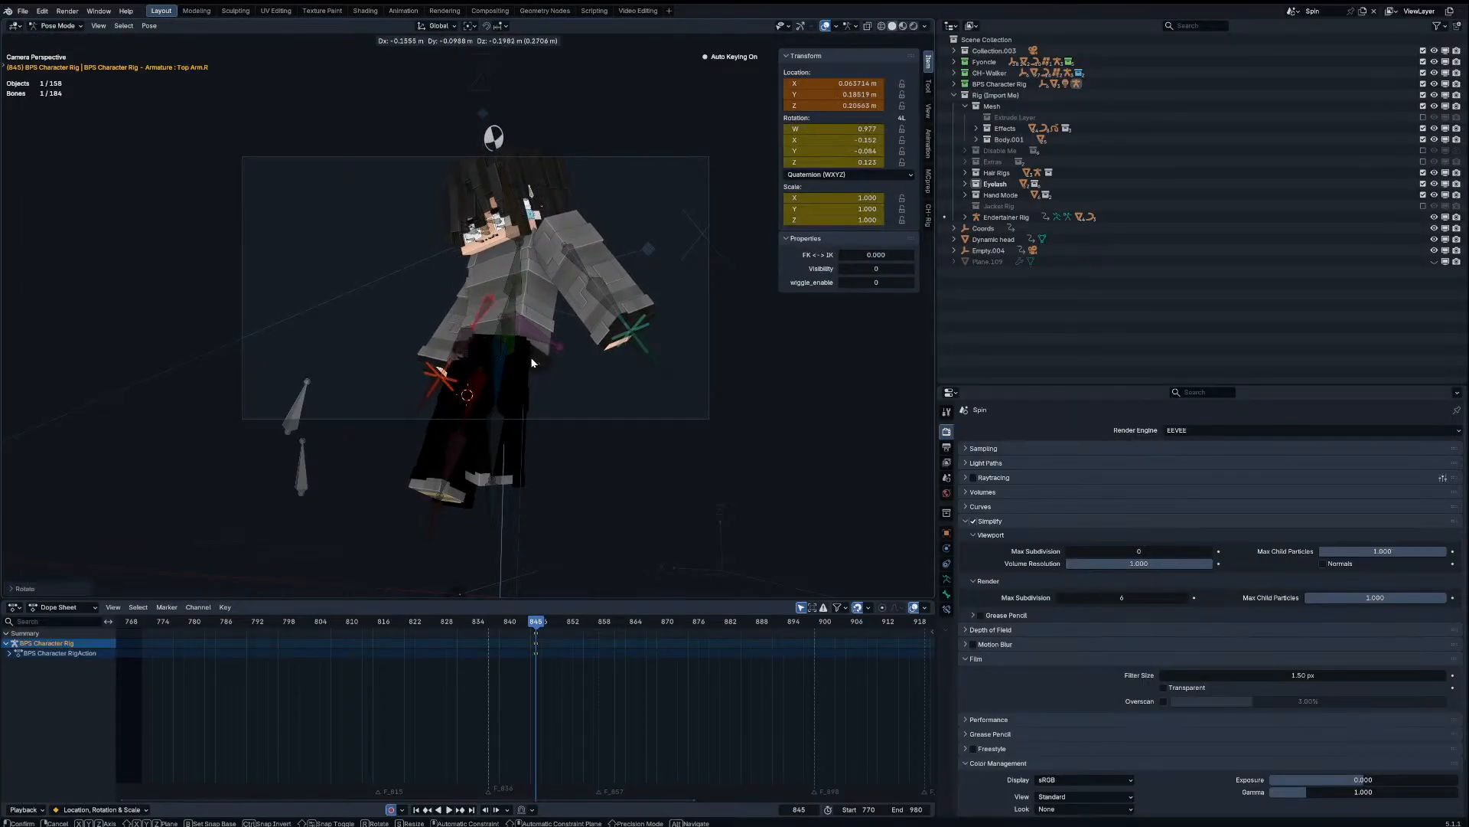
pyautogui.click(523, 362)
pyautogui.press('r')
pyautogui.press('r')
pyautogui.click(518, 381)
pyautogui.press('g')
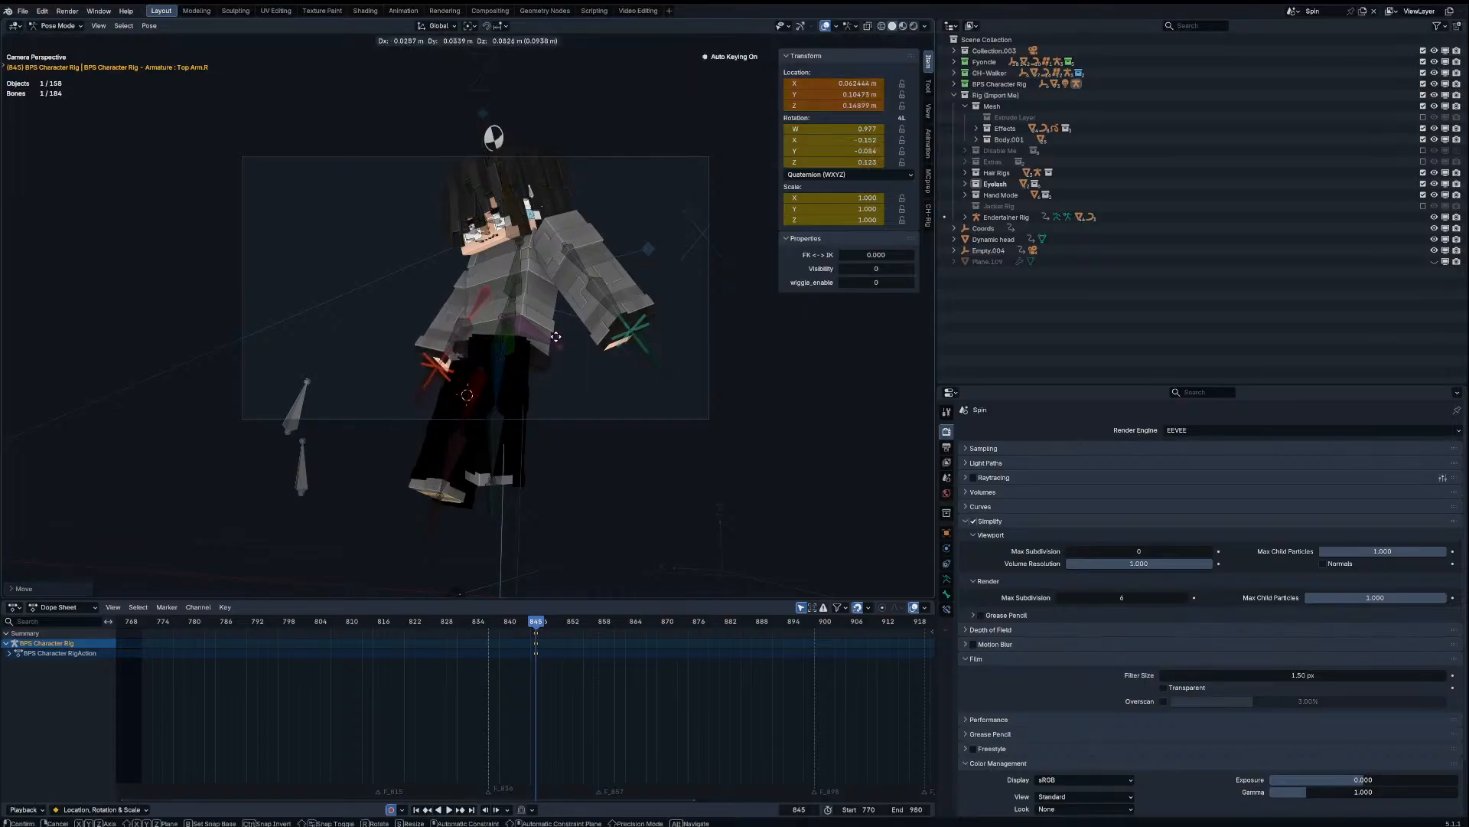
pyautogui.click(557, 334)
pyautogui.press('r')
pyautogui.click(560, 322)
pyautogui.press('r')
pyautogui.press('r')
# Step: Rotate the left upper arm again to refine its outward pose, then return to object mode
pyautogui.click(589, 280)
pyautogui.press('r')
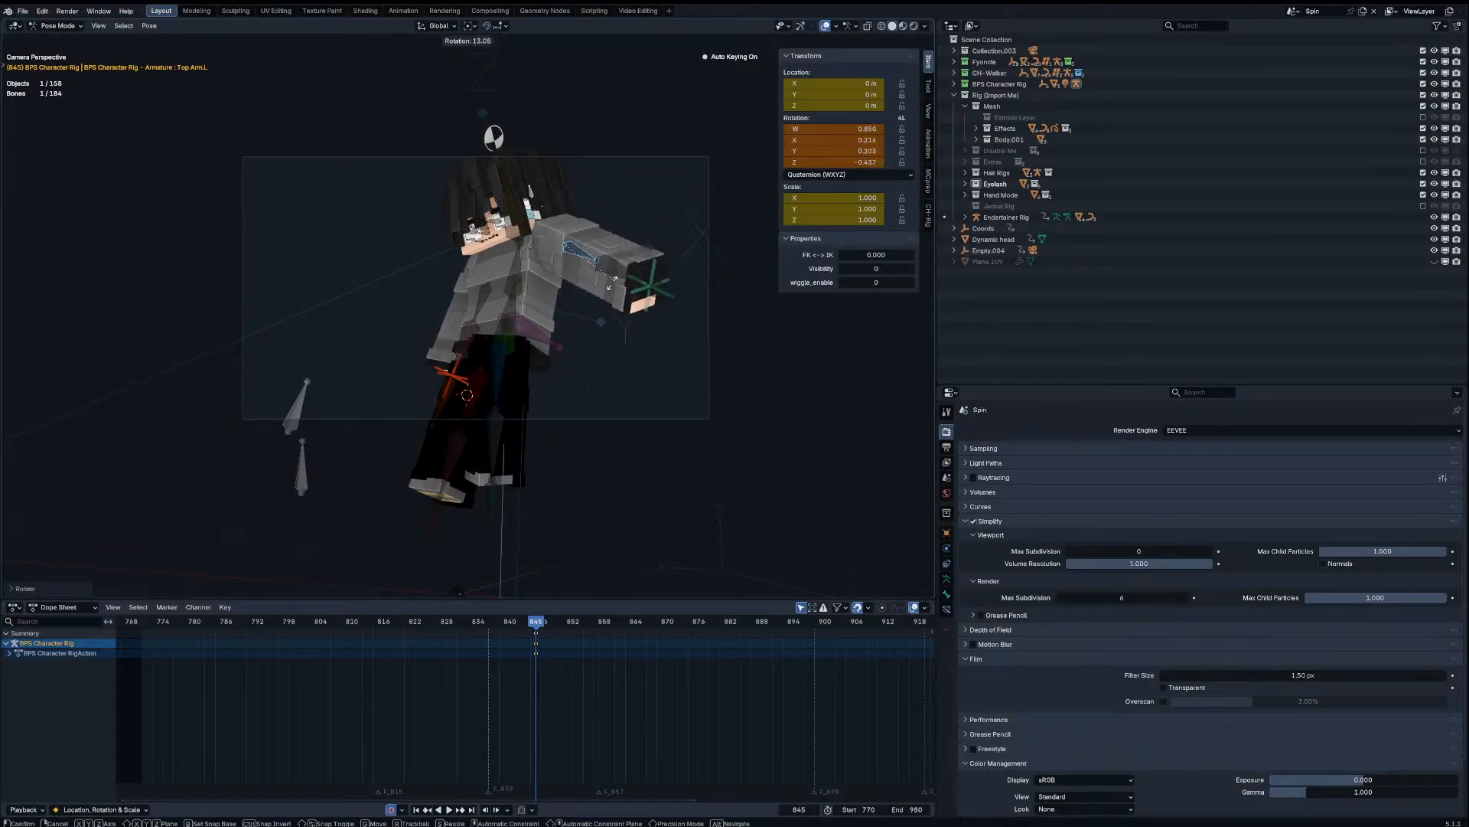
pyautogui.click(602, 305)
pyautogui.hotkey('ctrl', 'Tab')
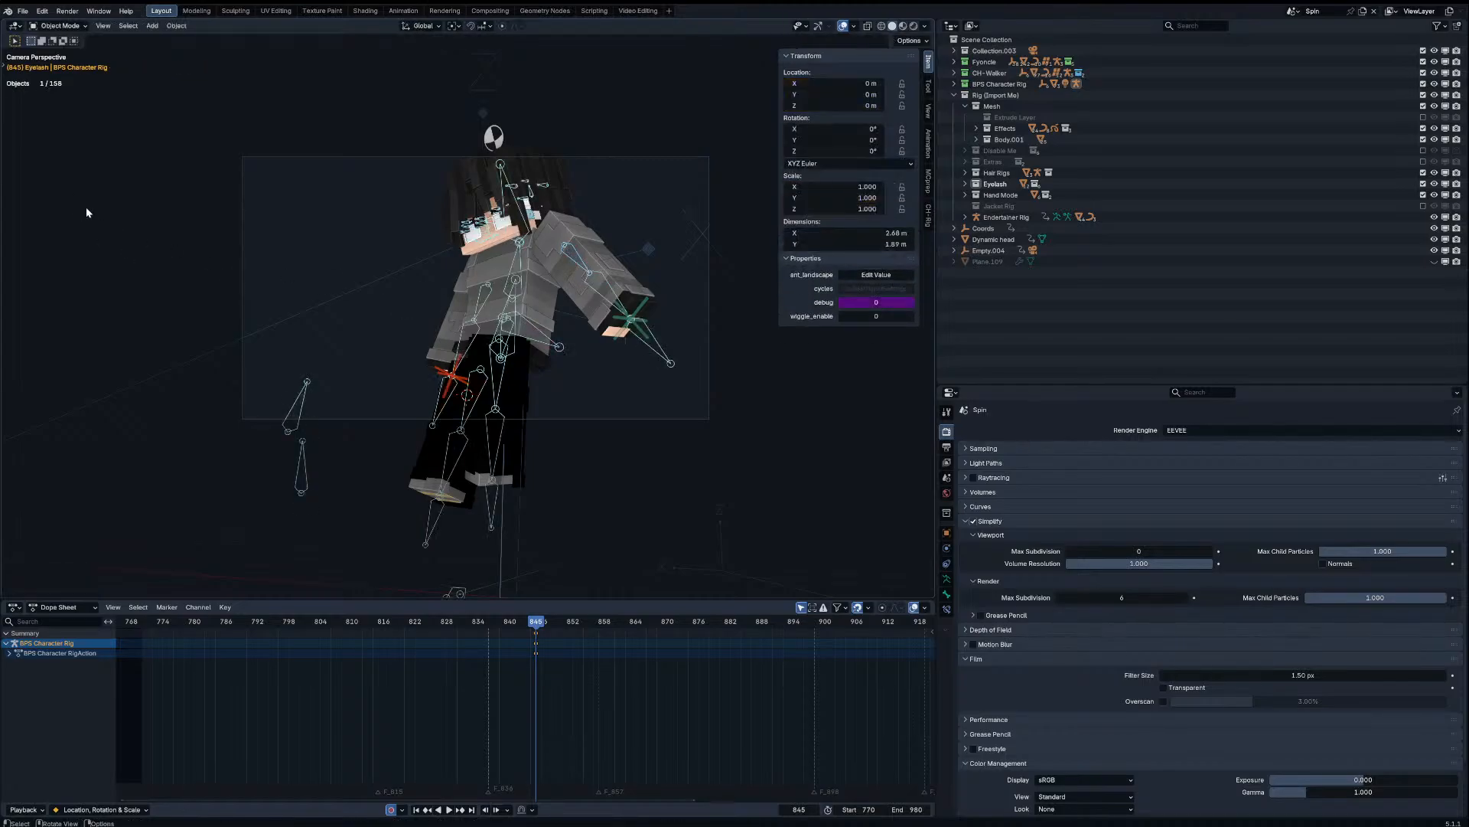
pyautogui.press('t')
pyautogui.click(22, 182)
pyautogui.press('t')
pyautogui.press('t')
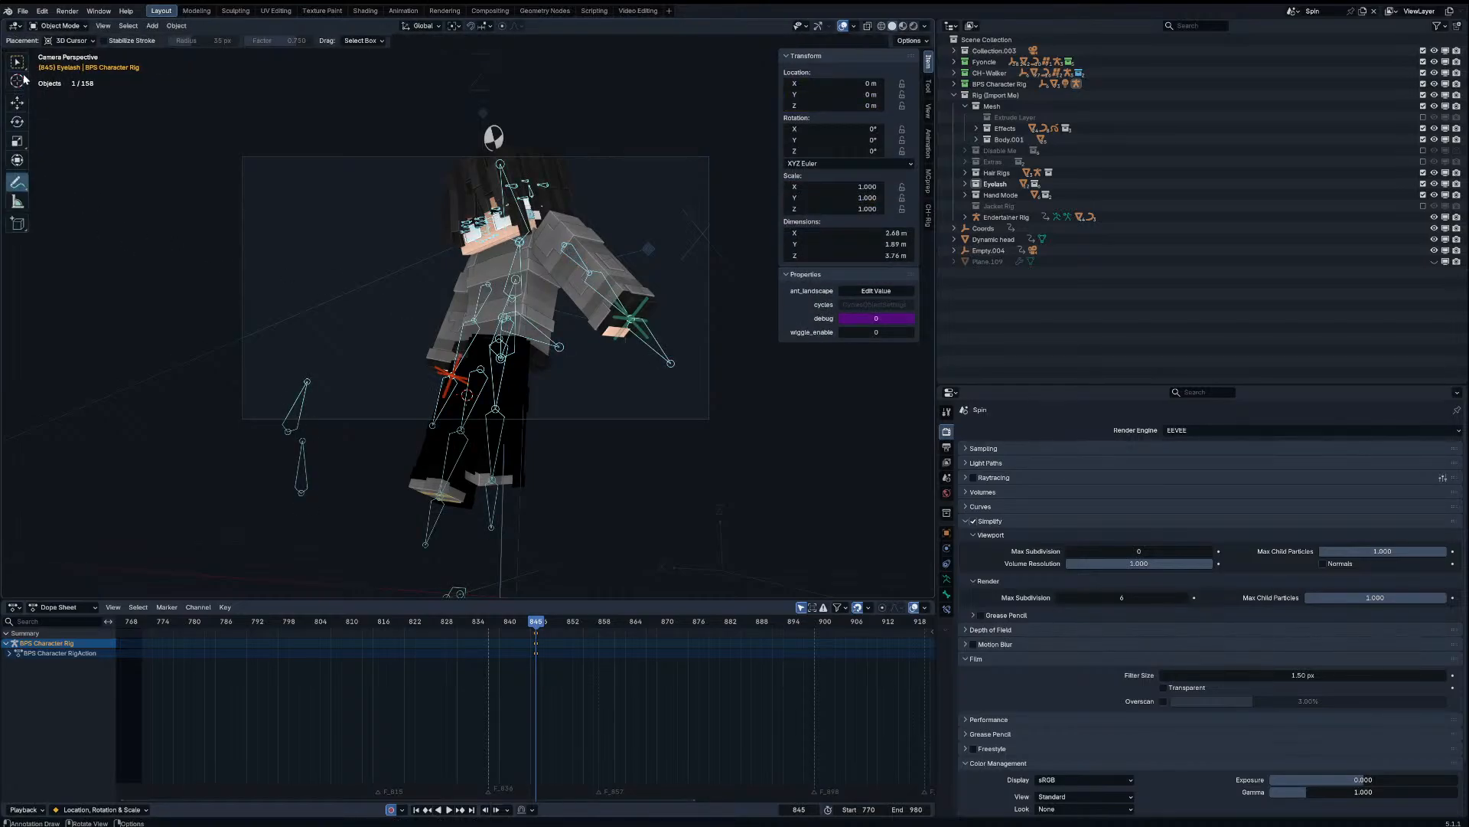
pyautogui.click(17, 61)
# Step: Add a blank Grease Pencil object to the scene at frame 845
pyautogui.hotkey('shift', 'a')
pyautogui.click(501, 262)
pyautogui.write('grease')
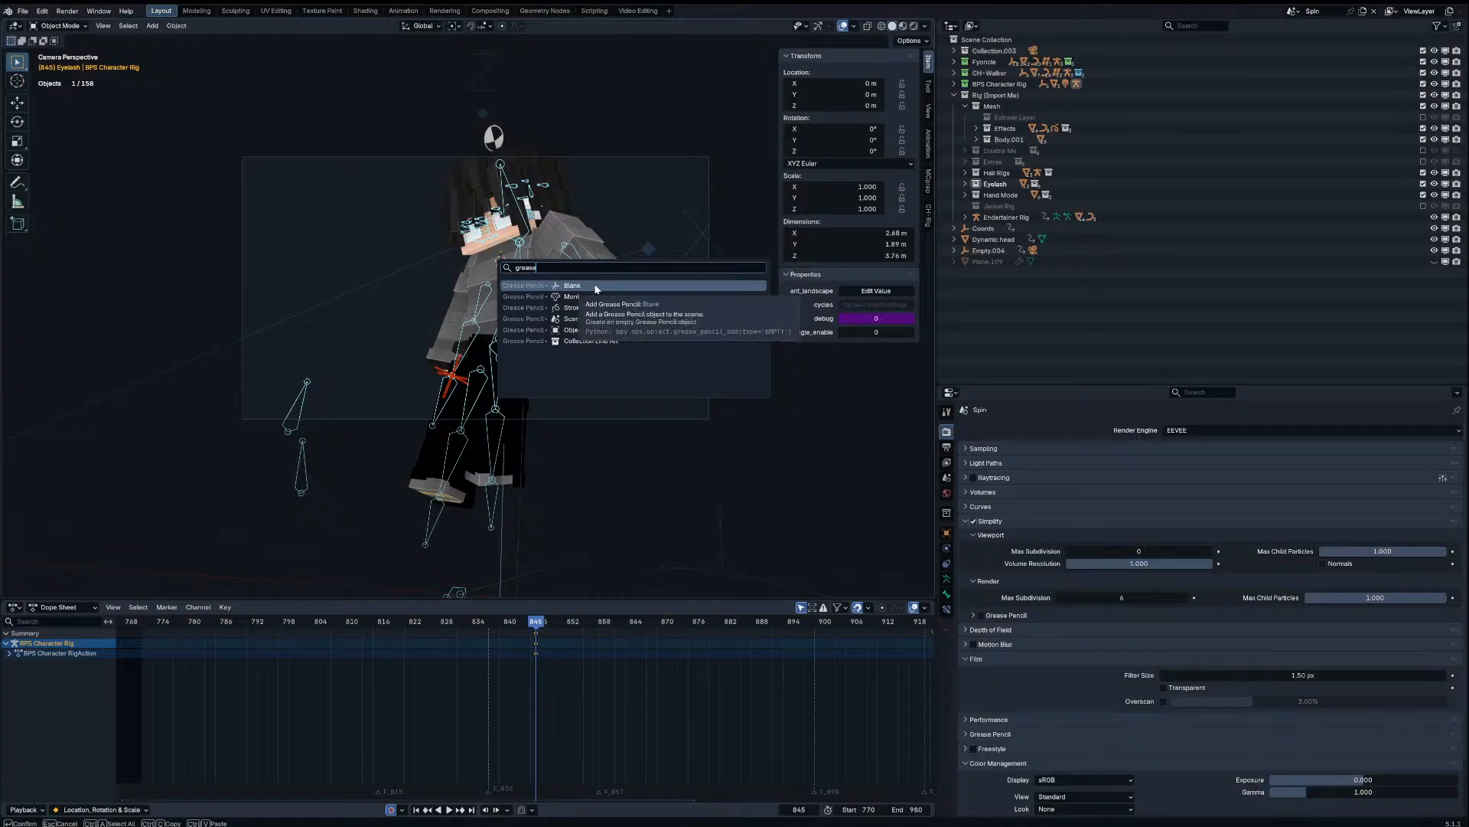
pyautogui.click(596, 285)
# Step: Draw jagged Grease Pencil strokes around the character's raised left arm, undoing the trial strokes
pyautogui.moveTo(564, 303)
pyautogui.mouseDown()
pyautogui.moveTo(582, 216)
pyautogui.moveTo(644, 159)
pyautogui.moveTo(674, 258)
pyautogui.mouseUp()
pyautogui.hotkey('ctrl', 'z')
pyautogui.moveTo(564, 268); pyautogui.dragTo(650, 164)
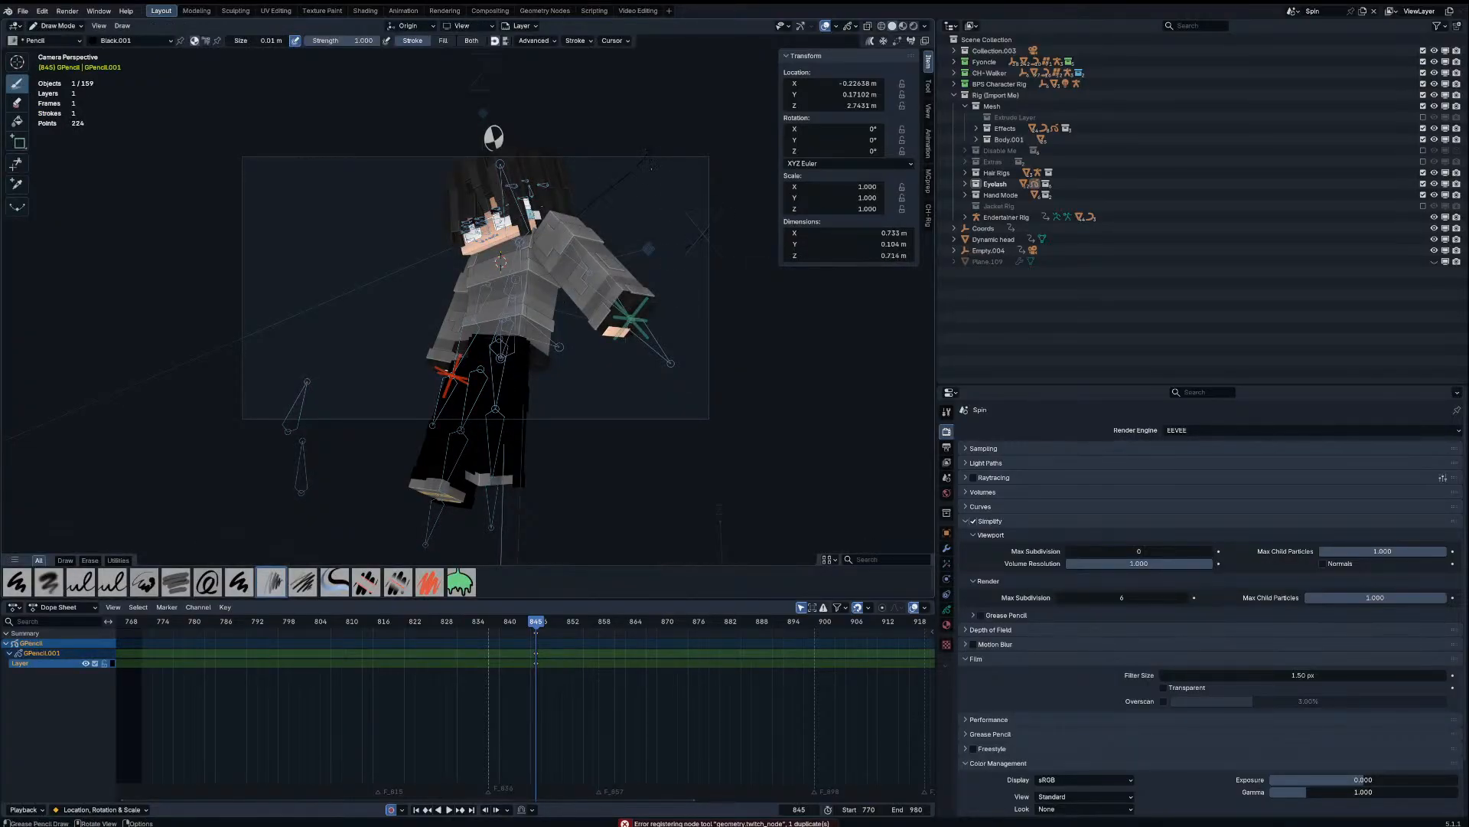
pyautogui.moveTo(622, 276); pyautogui.dragTo(598, 292)
pyautogui.hotkey('ctrl', 'z')
pyautogui.moveTo(705, 184); pyautogui.dragTo(746, 215)
pyautogui.moveTo(738, 289); pyautogui.dragTo(736, 308)
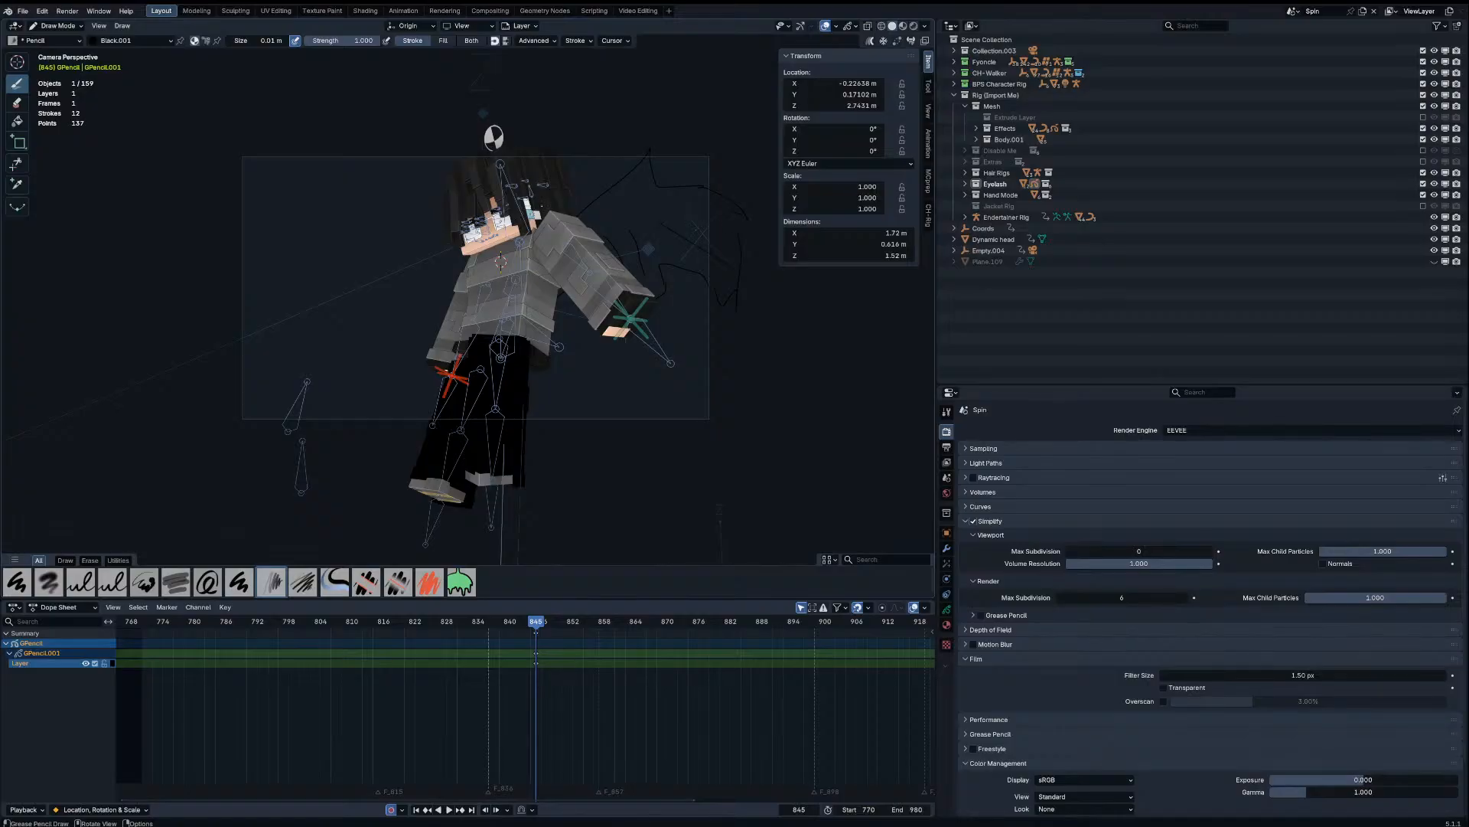
# Step: Preview the playback, return to frame 845 and draw matching jagged strokes beside the character's right arm
pyautogui.press('space')
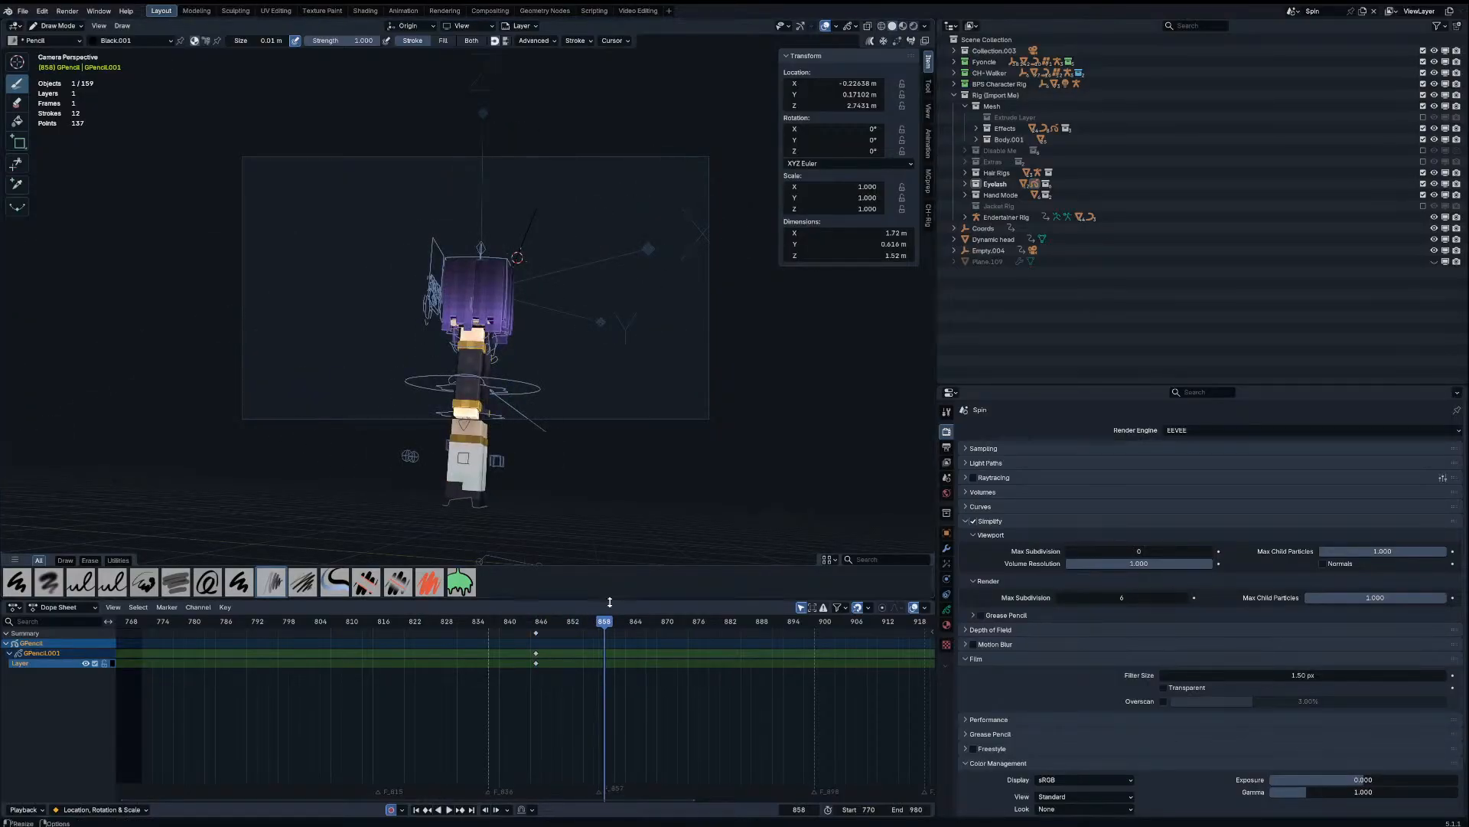
pyautogui.click(526, 626)
pyautogui.press('Right')
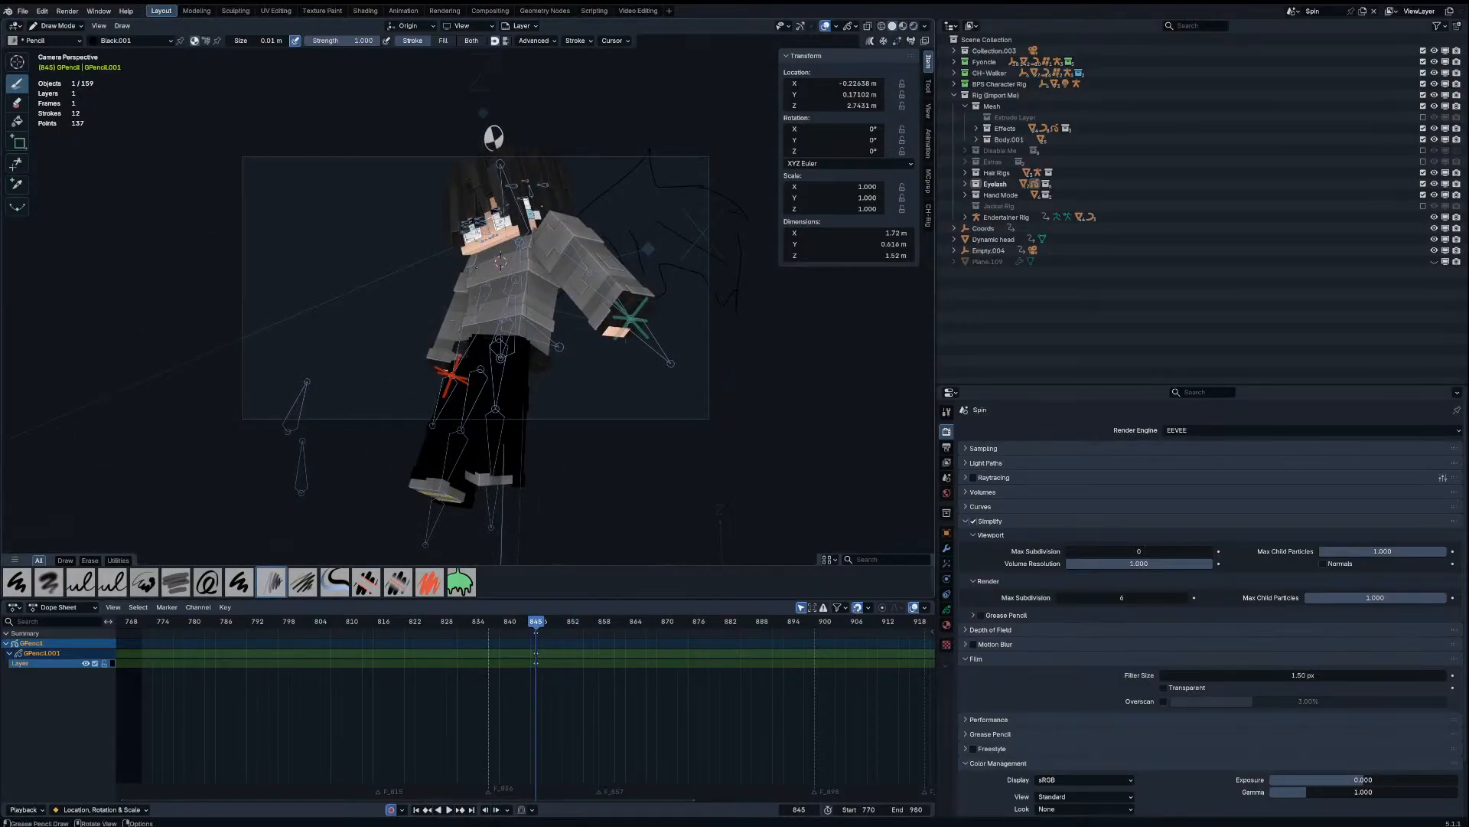
pyautogui.moveTo(415, 211); pyautogui.dragTo(476, 262)
# Step: Select the strokes beside the right arm, move their median to about 1.13, -0.83, 0.10 m and return to draw mode
pyautogui.press('Tab')
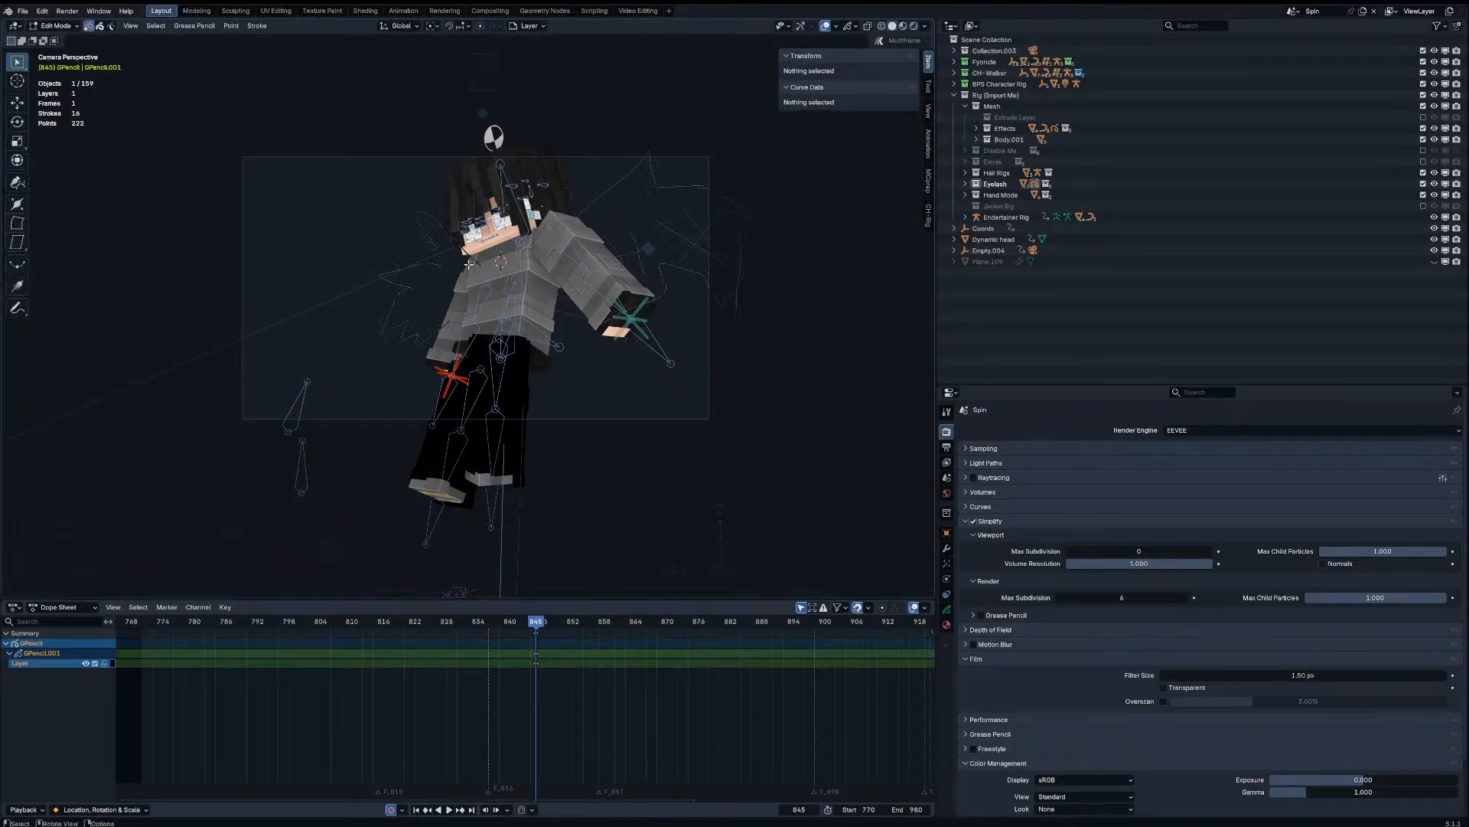
pyautogui.press('b')
pyautogui.moveTo(509, 196); pyautogui.dragTo(368, 368)
pyautogui.moveTo(375, 360)
pyautogui.mouseDown(button='middle')
pyautogui.moveTo(406, 325)
pyautogui.moveTo(483, 334)
pyautogui.mouseUp(button='middle')
pyautogui.press('g')
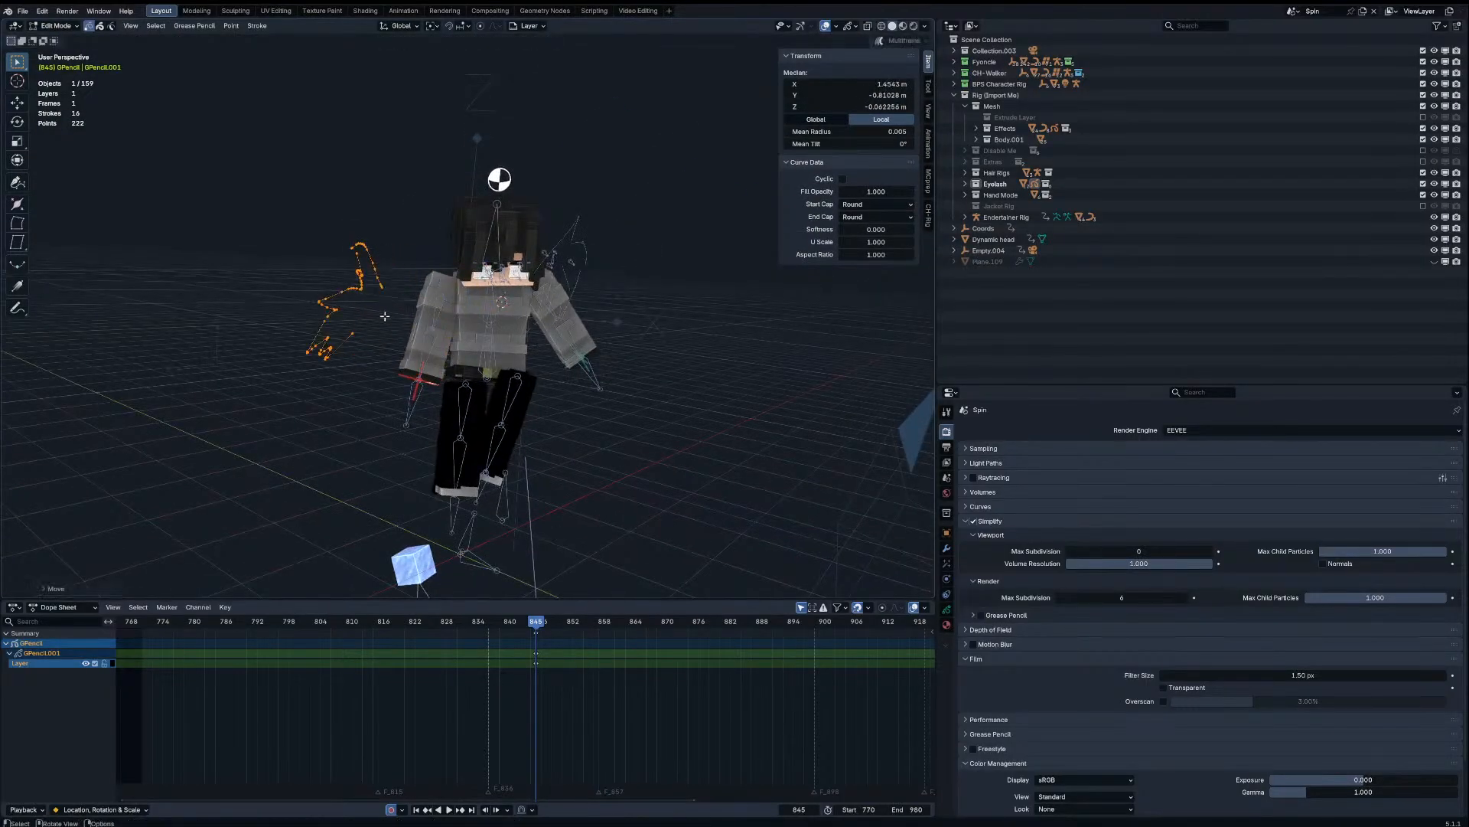
pyautogui.press('KP_0')
pyautogui.click(512, 268)
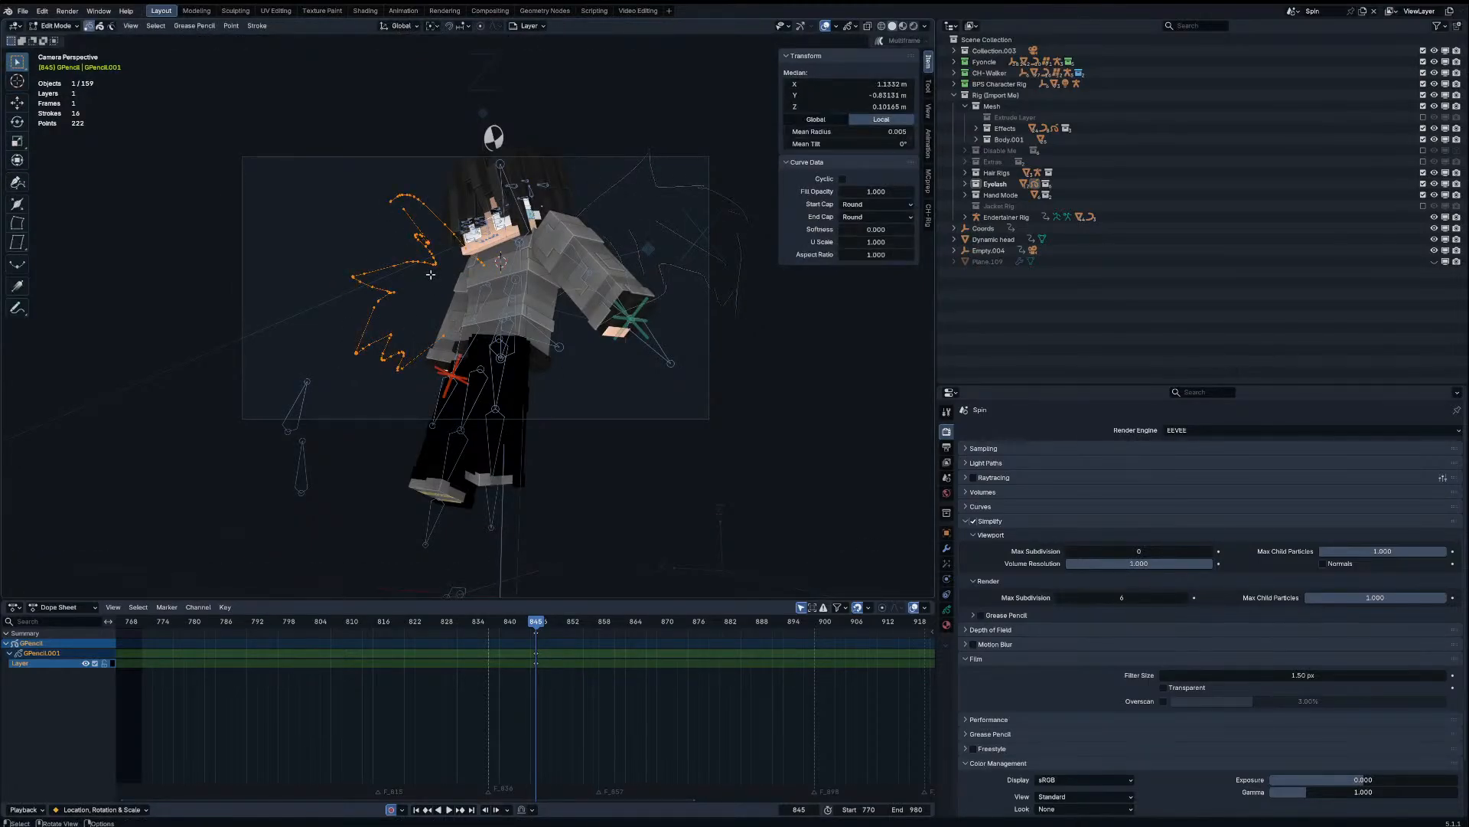
pyautogui.press('Tab')
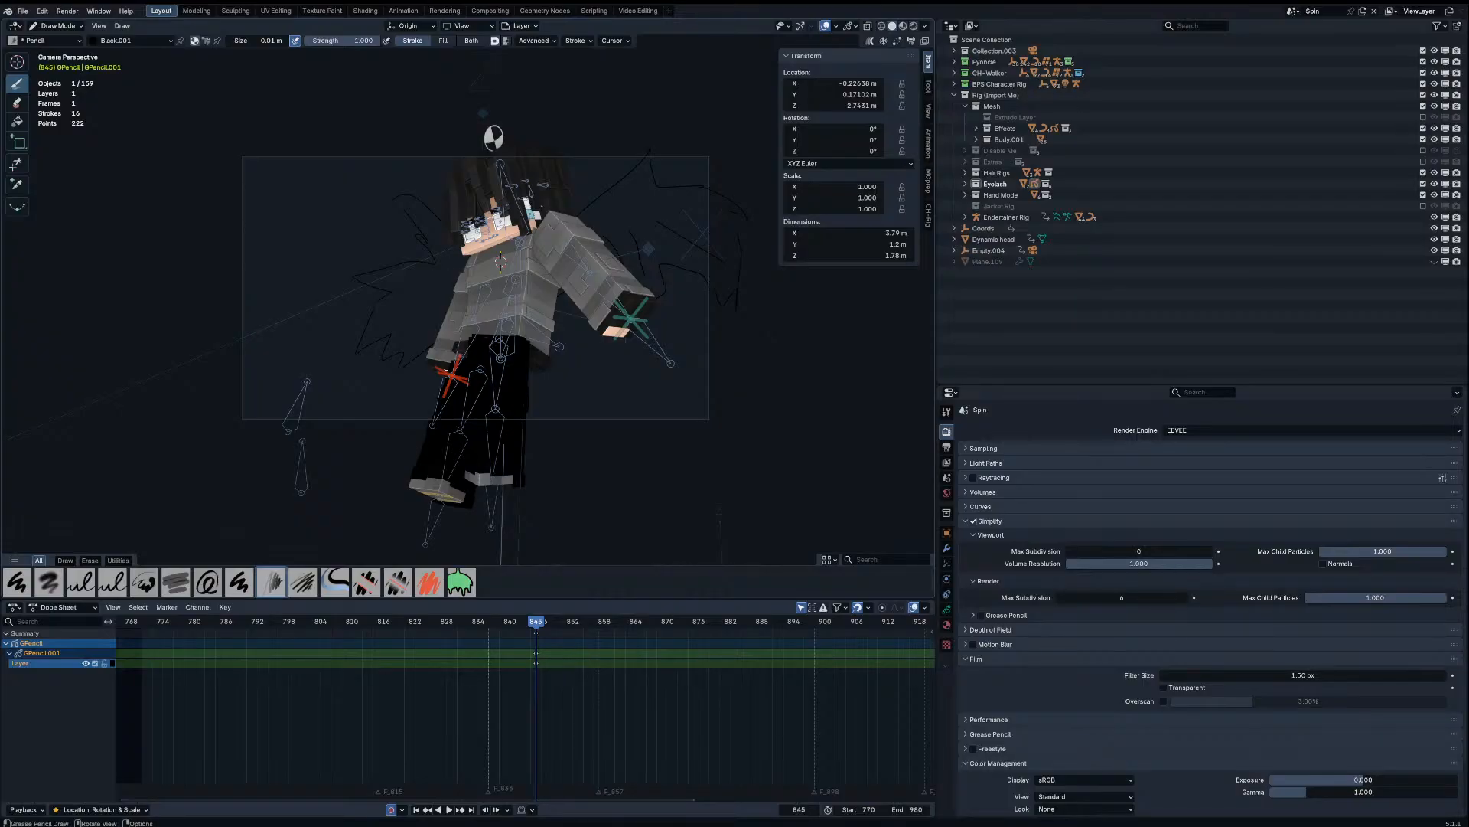
# Step: Go to frame 789, hide the brush asset shelf and switch the Grease Pencil object from Draw Mode to Object Mode
pyautogui.press('Tab')
pyautogui.press('Tab')
pyautogui.press('Tab')
pyautogui.press('Tab')
pyautogui.scroll(-3, 663, 732)
pyautogui.moveTo(540, 624)
pyautogui.mouseDown()
pyautogui.moveTo(839, 673)
pyautogui.moveTo(352, 666)
pyautogui.moveTo(375, 646)
pyautogui.mouseUp()
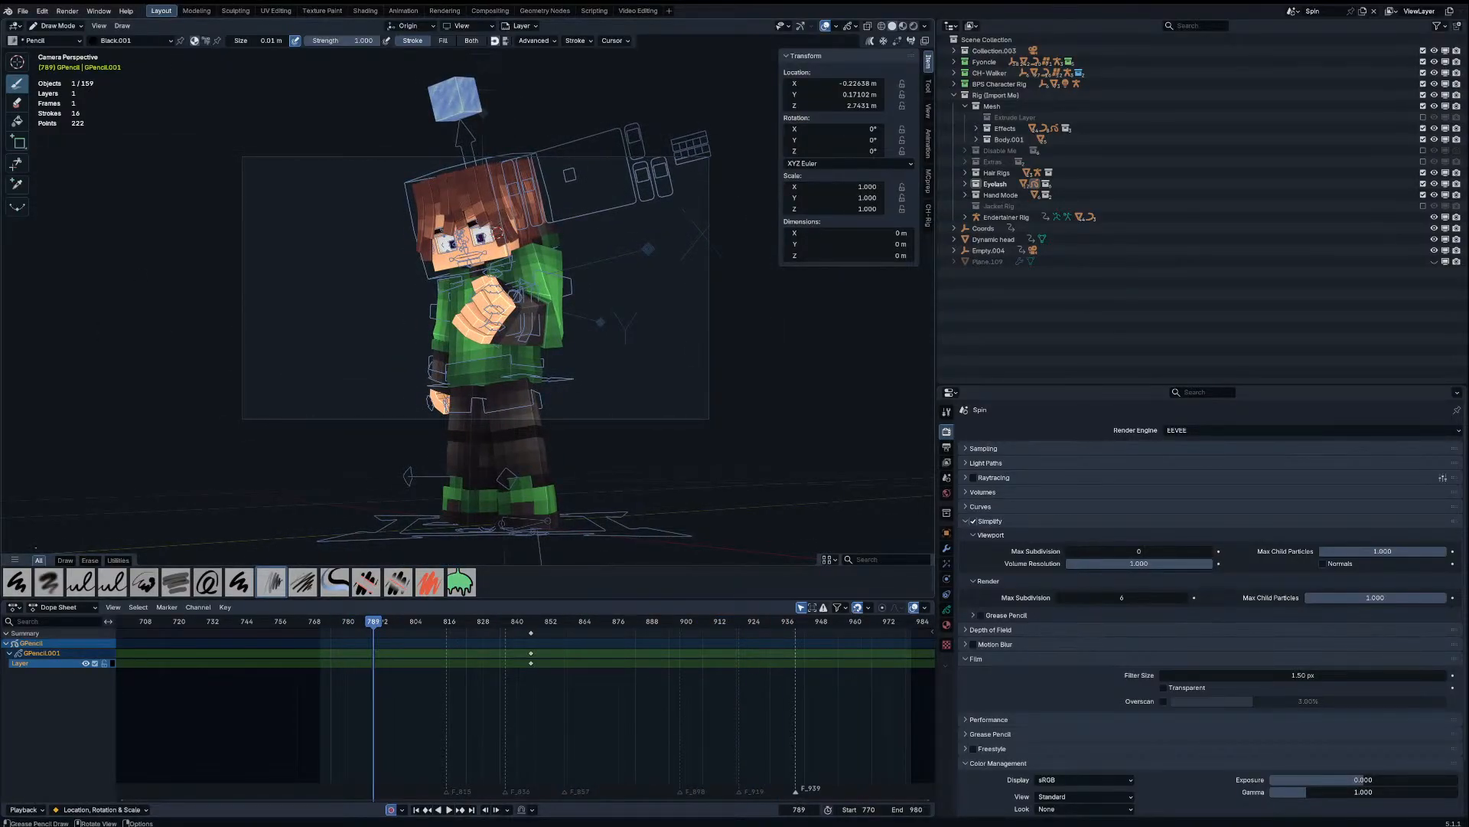
pyautogui.moveTo(147, 568); pyautogui.dragTo(141, 612)
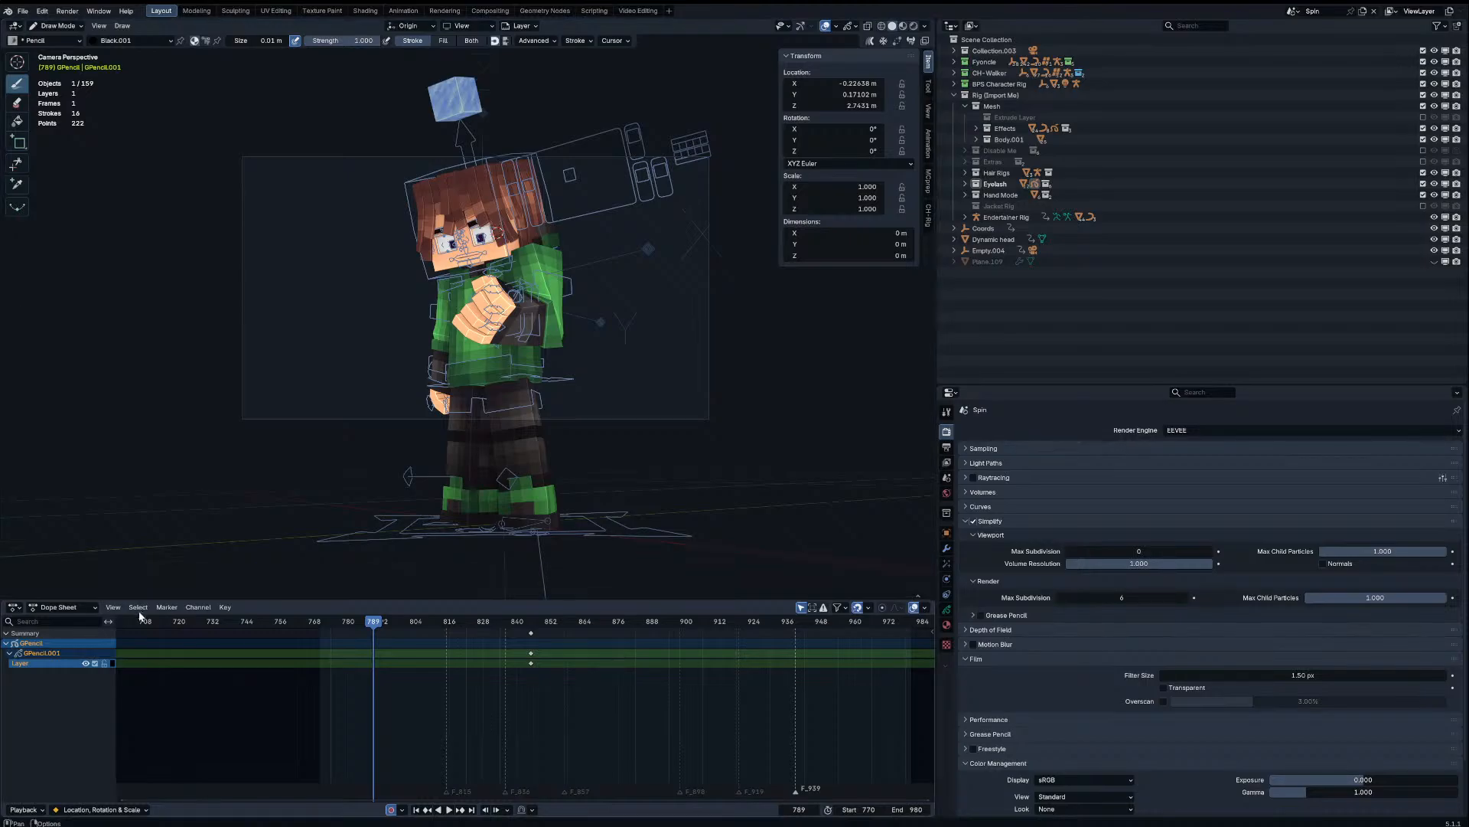
pyautogui.click(19, 59)
pyautogui.click(57, 26)
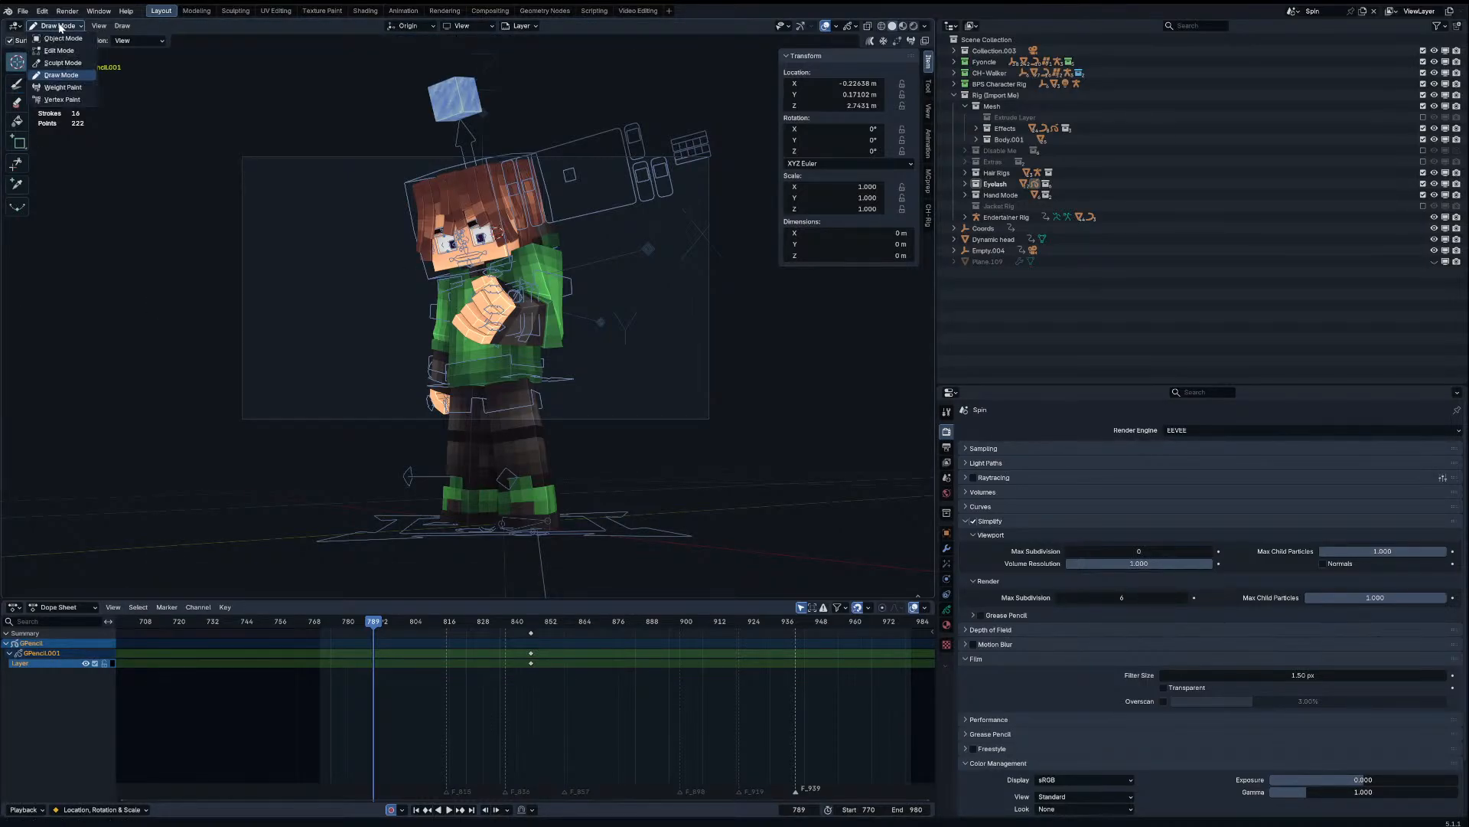
pyautogui.click(55, 38)
pyautogui.click(403, 335)
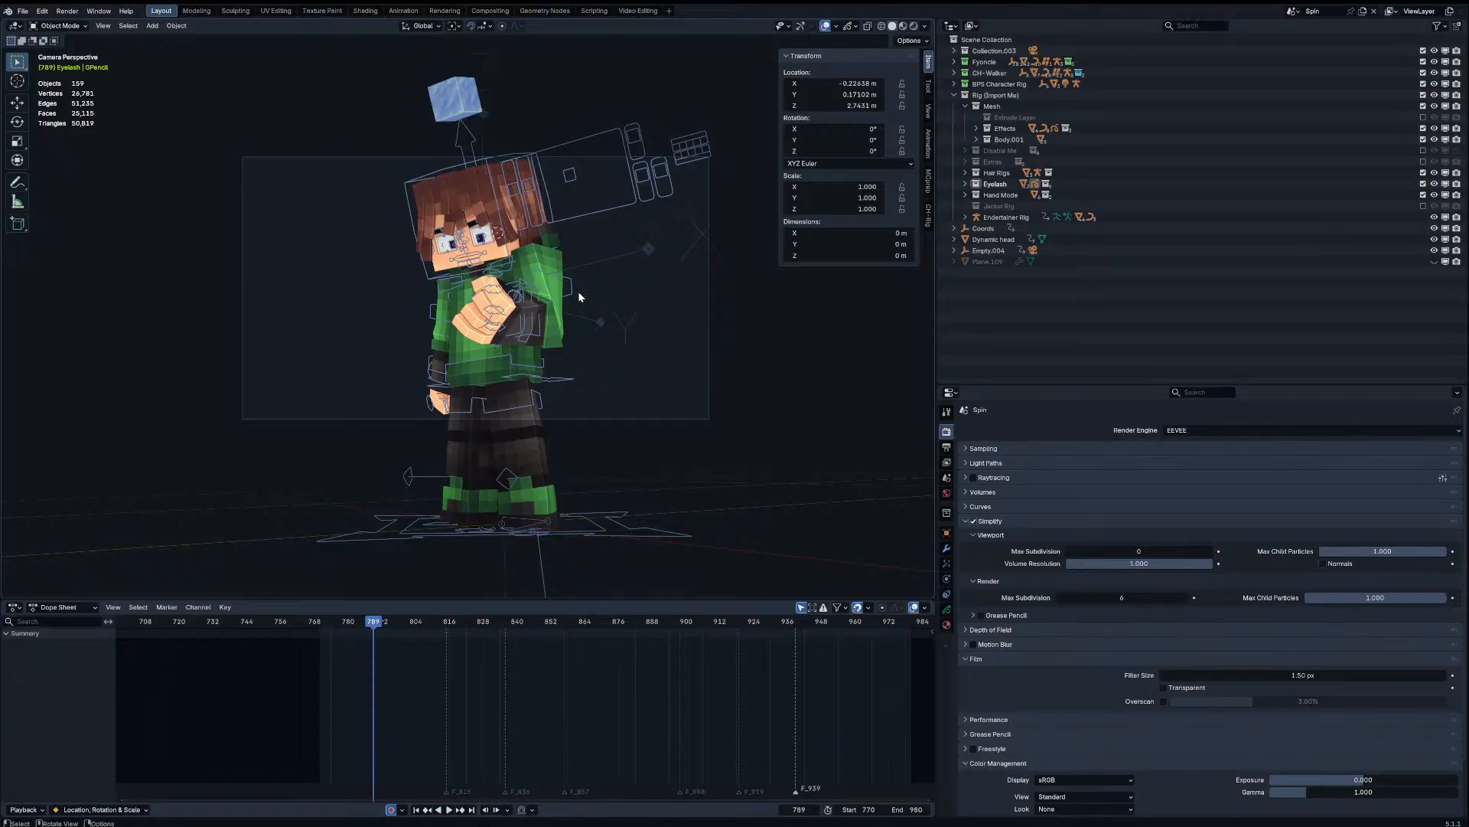
# Step: Select the Grease Pencil strokes around the gray-clothed character and move their drawing keyframe to frame 836
pyautogui.click(550, 279)
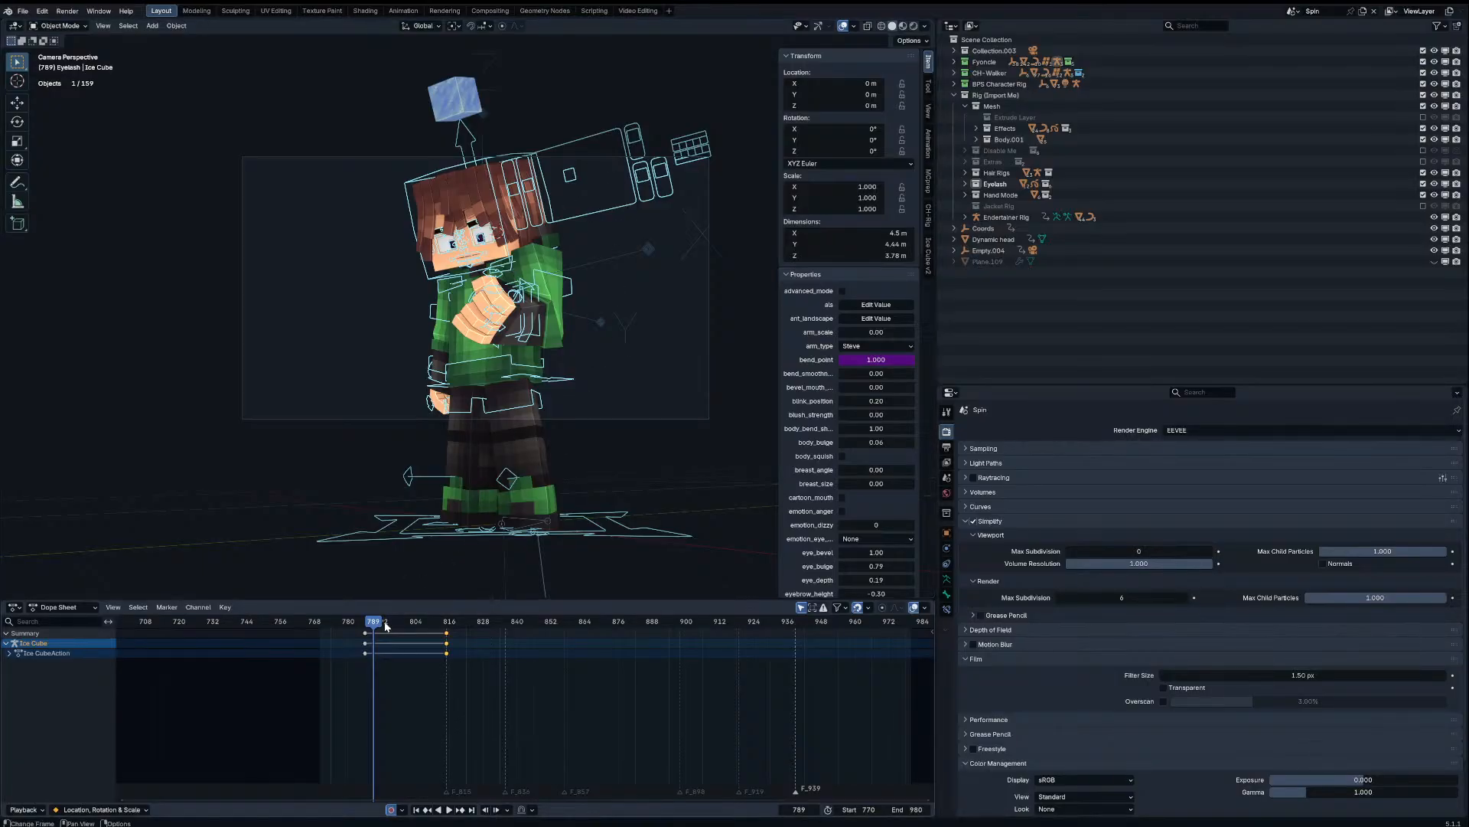
pyautogui.moveTo(380, 624); pyautogui.dragTo(452, 639)
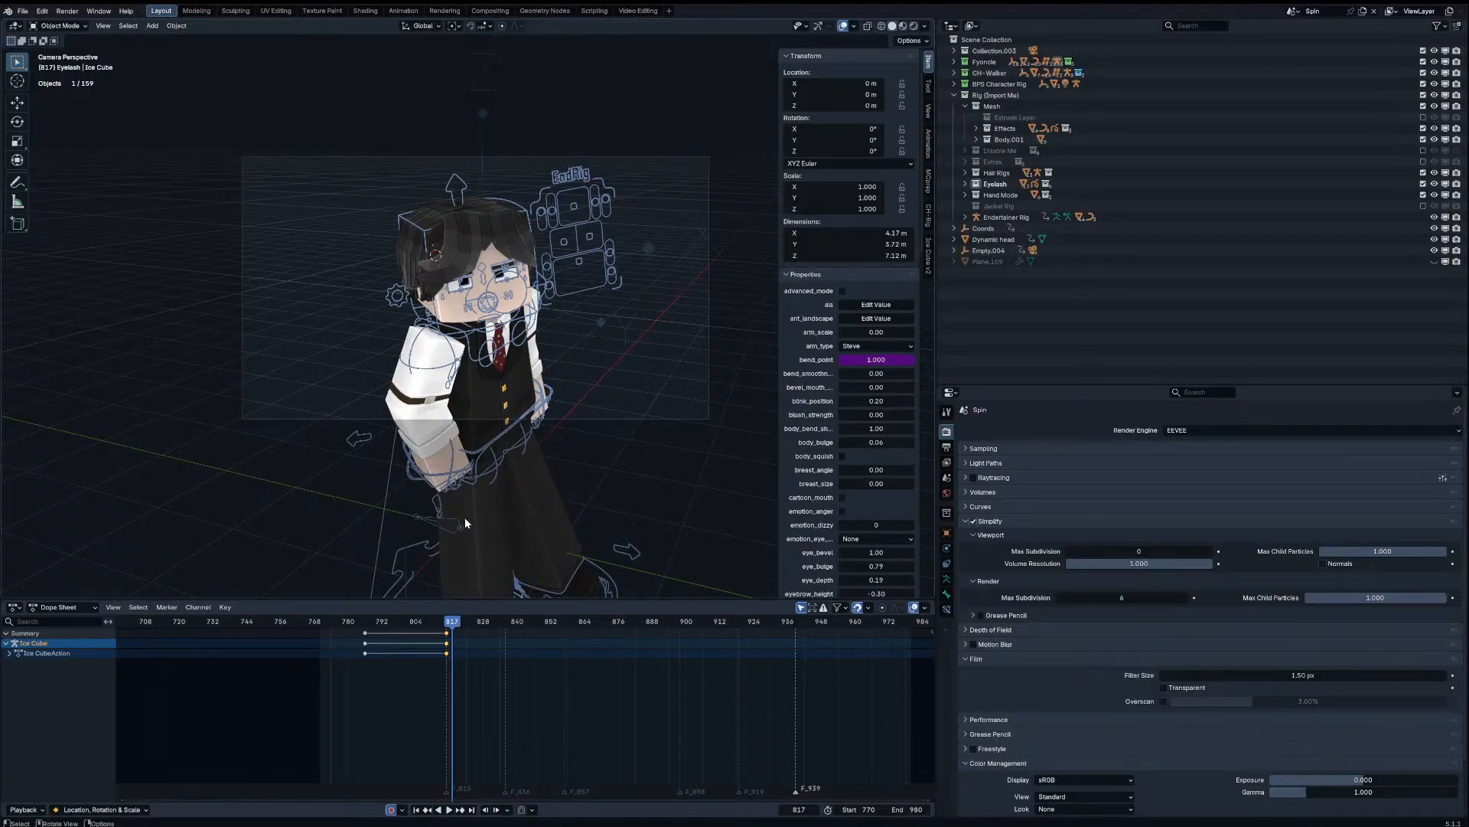
pyautogui.moveTo(469, 625); pyautogui.dragTo(528, 621)
pyautogui.click(545, 621)
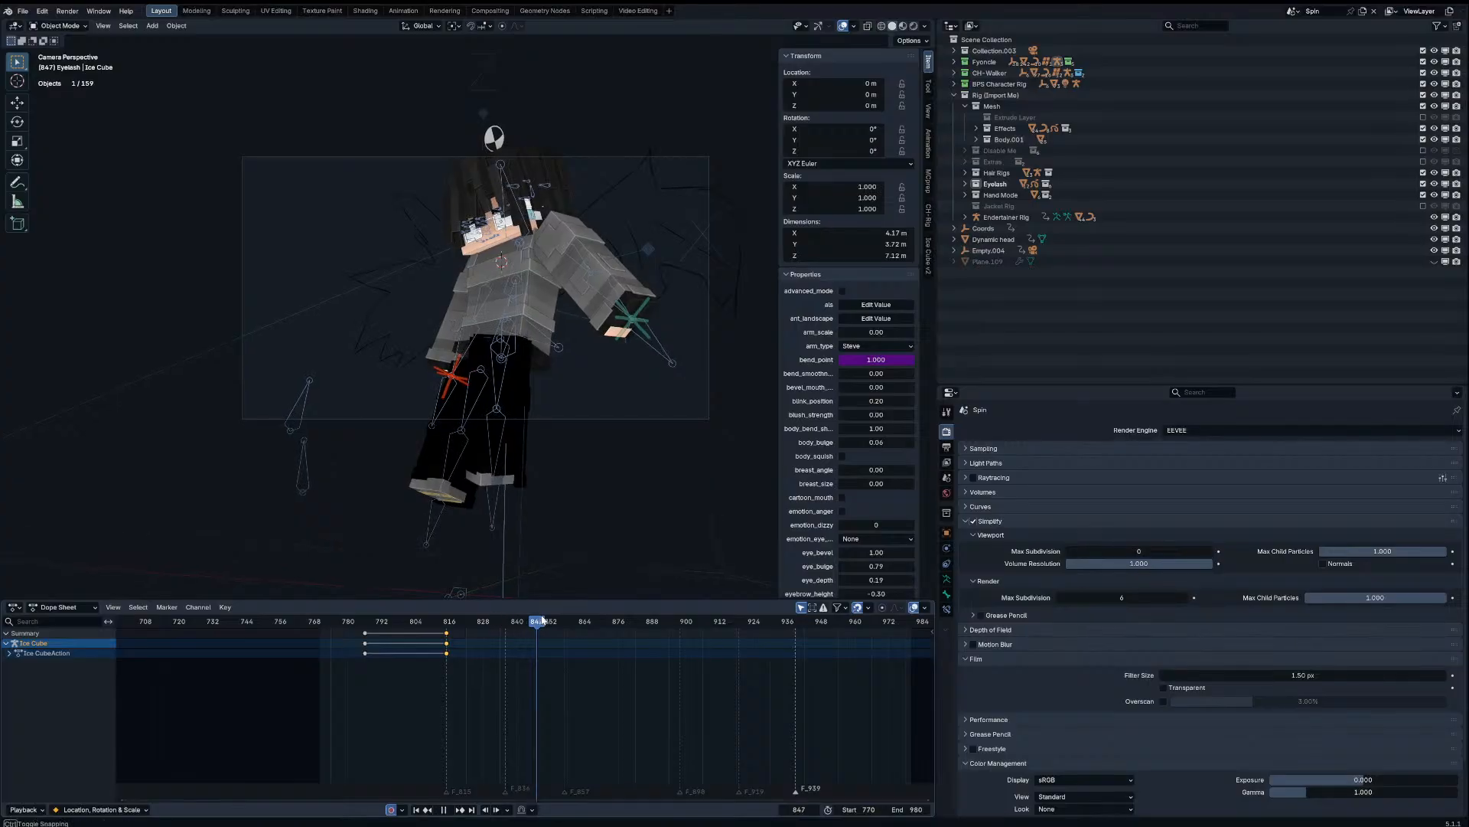
pyautogui.click(664, 276)
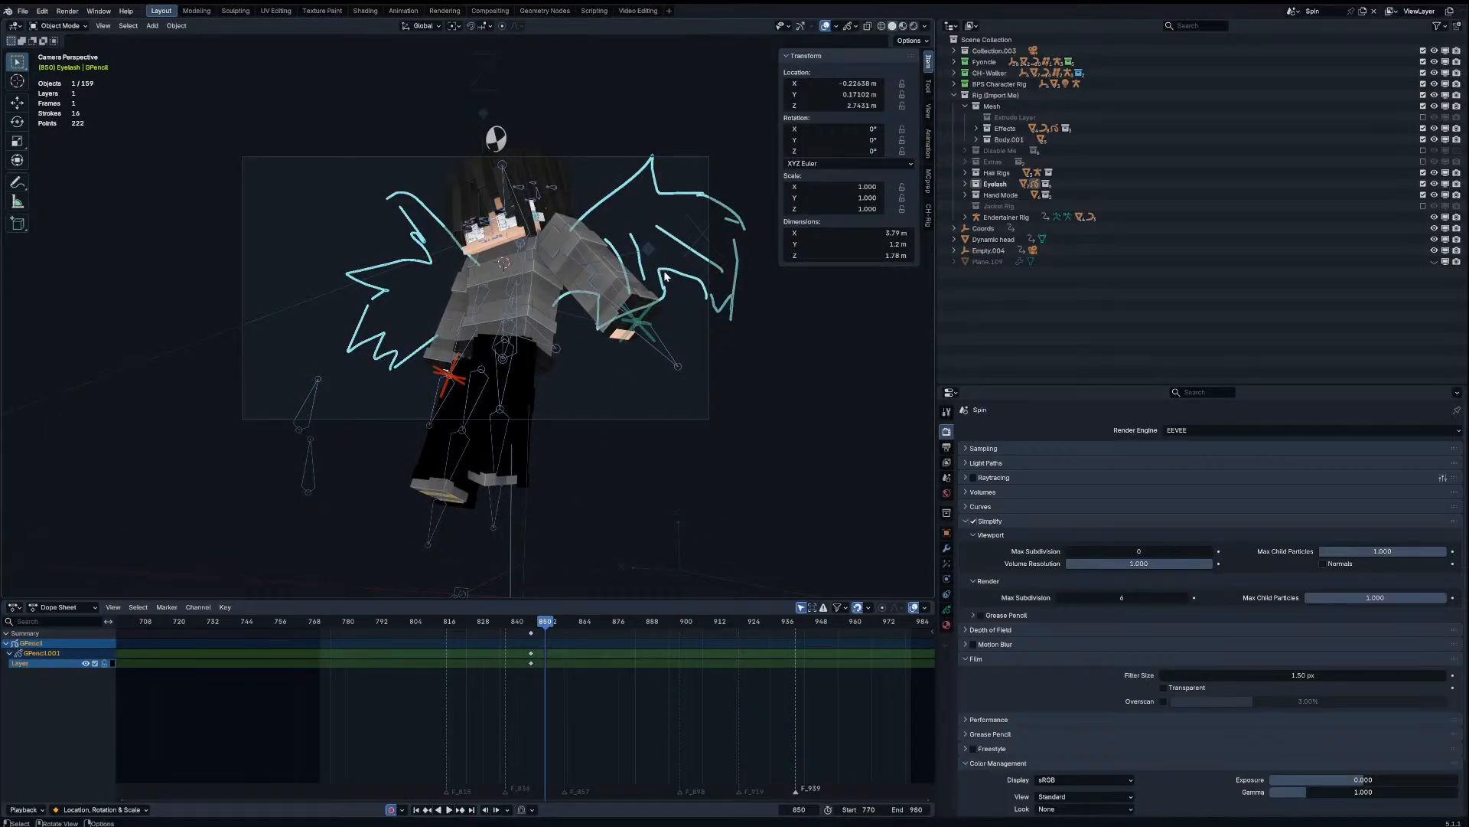
pyautogui.moveTo(517, 677); pyautogui.dragTo(538, 648)
pyautogui.press('g')
pyautogui.click(531, 670)
# Step: Scrub through the shot up to frame 949, return to frame 786 and save the file
pyautogui.moveTo(551, 623); pyautogui.dragTo(574, 626)
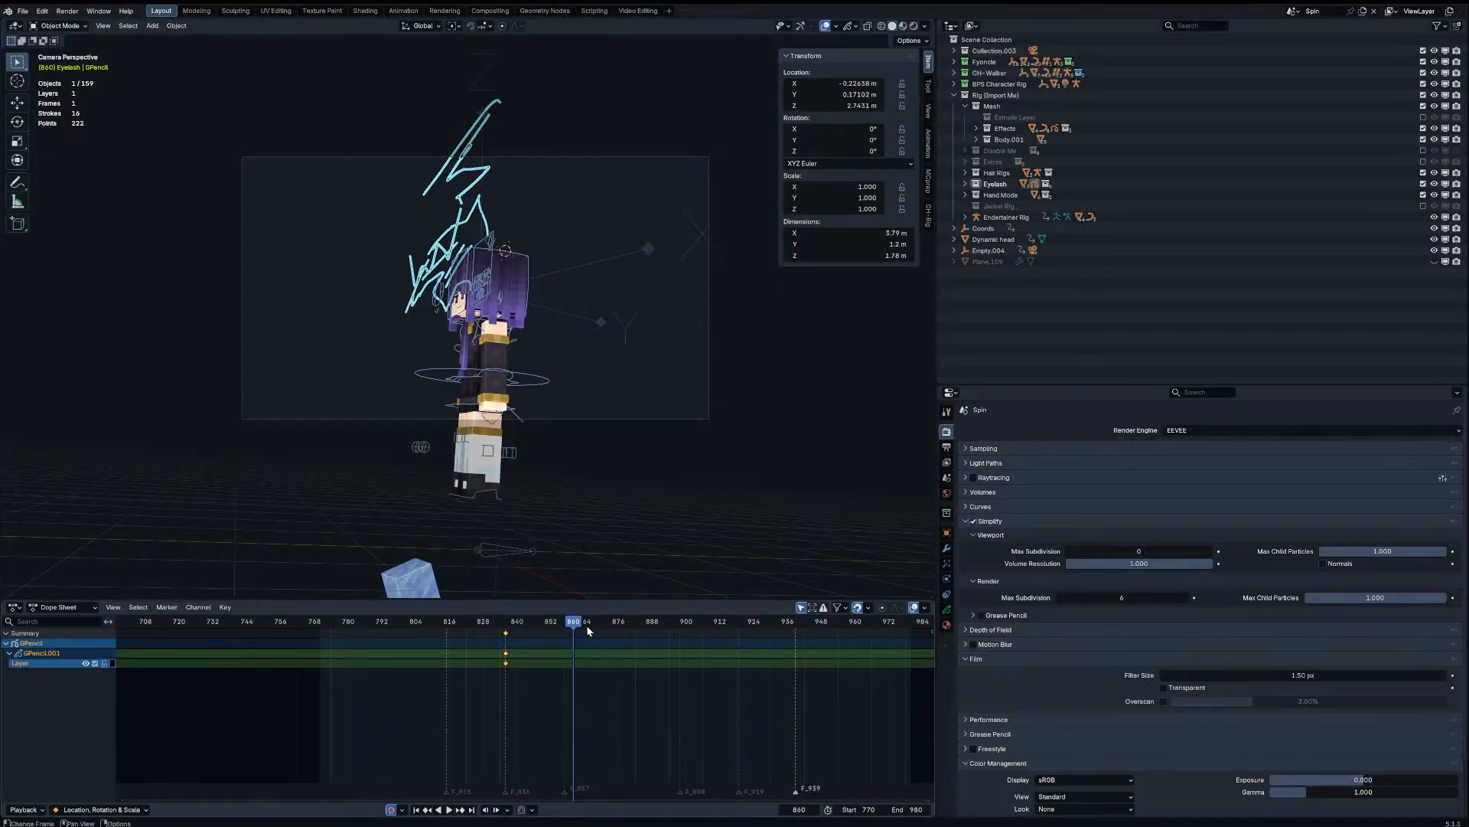
pyautogui.moveTo(586, 625); pyautogui.dragTo(801, 630)
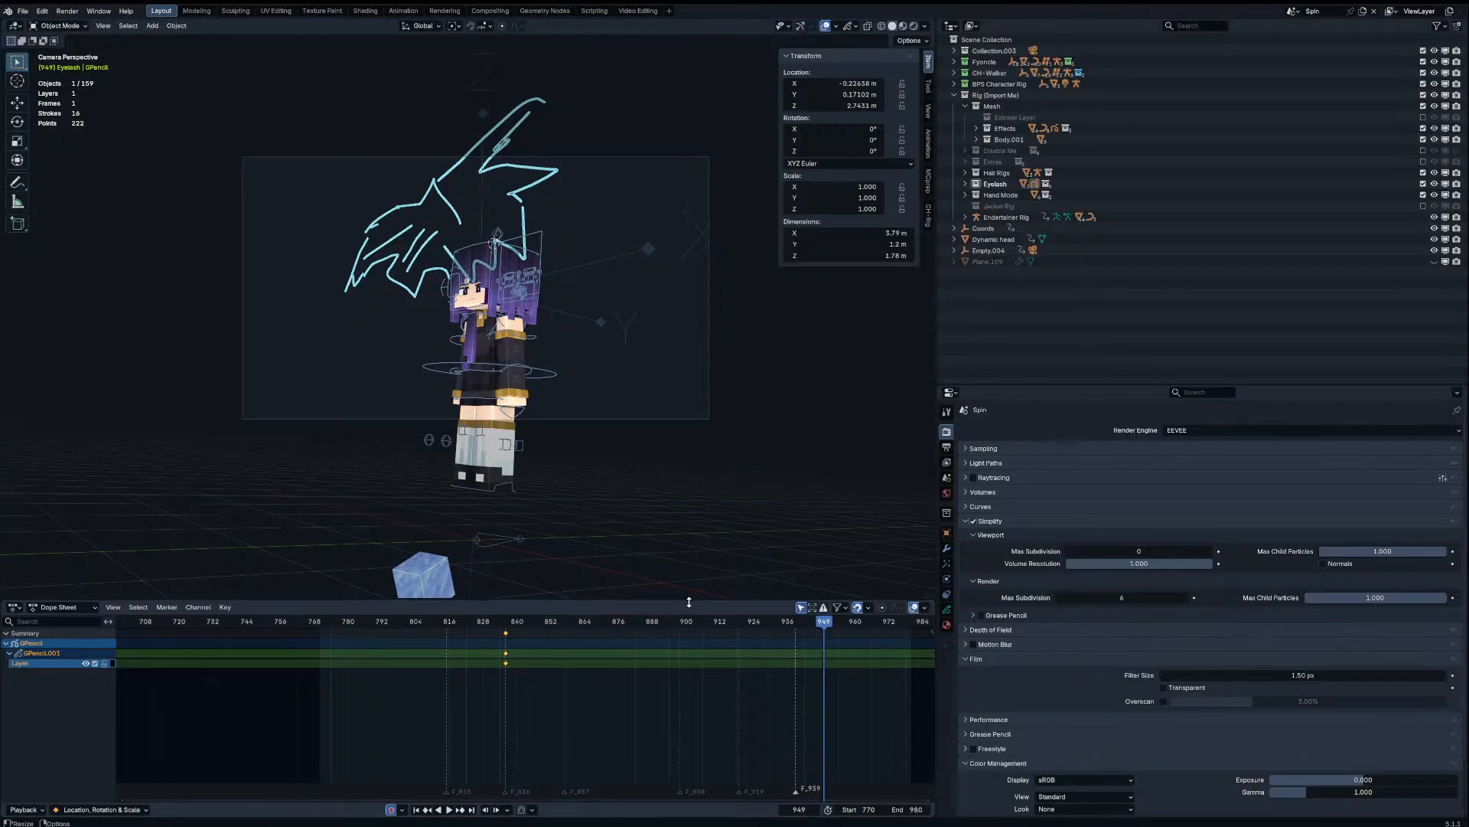
pyautogui.scroll(-4, 595, 678)
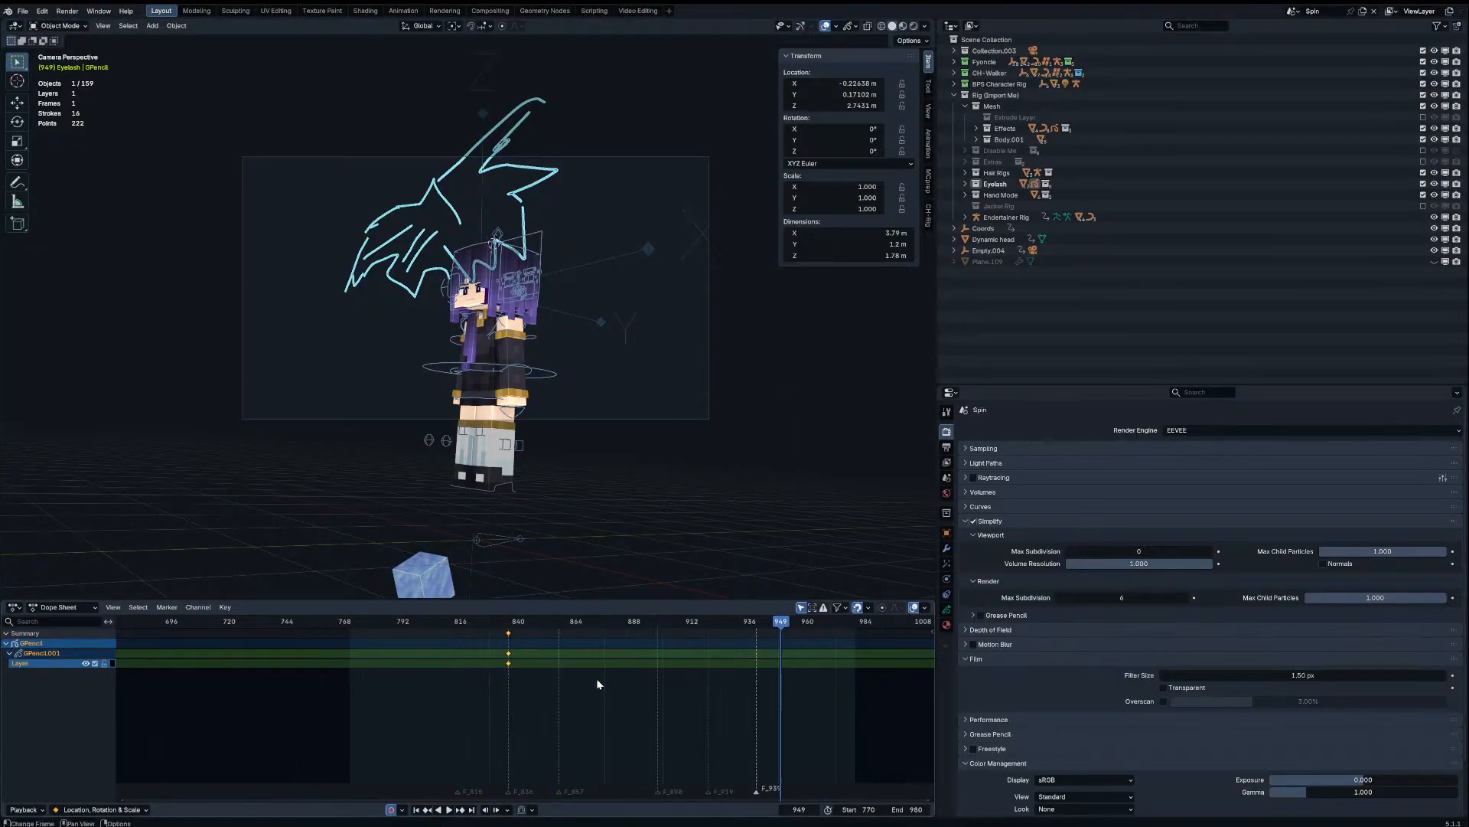
pyautogui.scroll(-1, 596, 664)
pyautogui.moveTo(649, 619); pyautogui.dragTo(470, 626)
pyautogui.hotkey('ctrl', 's')
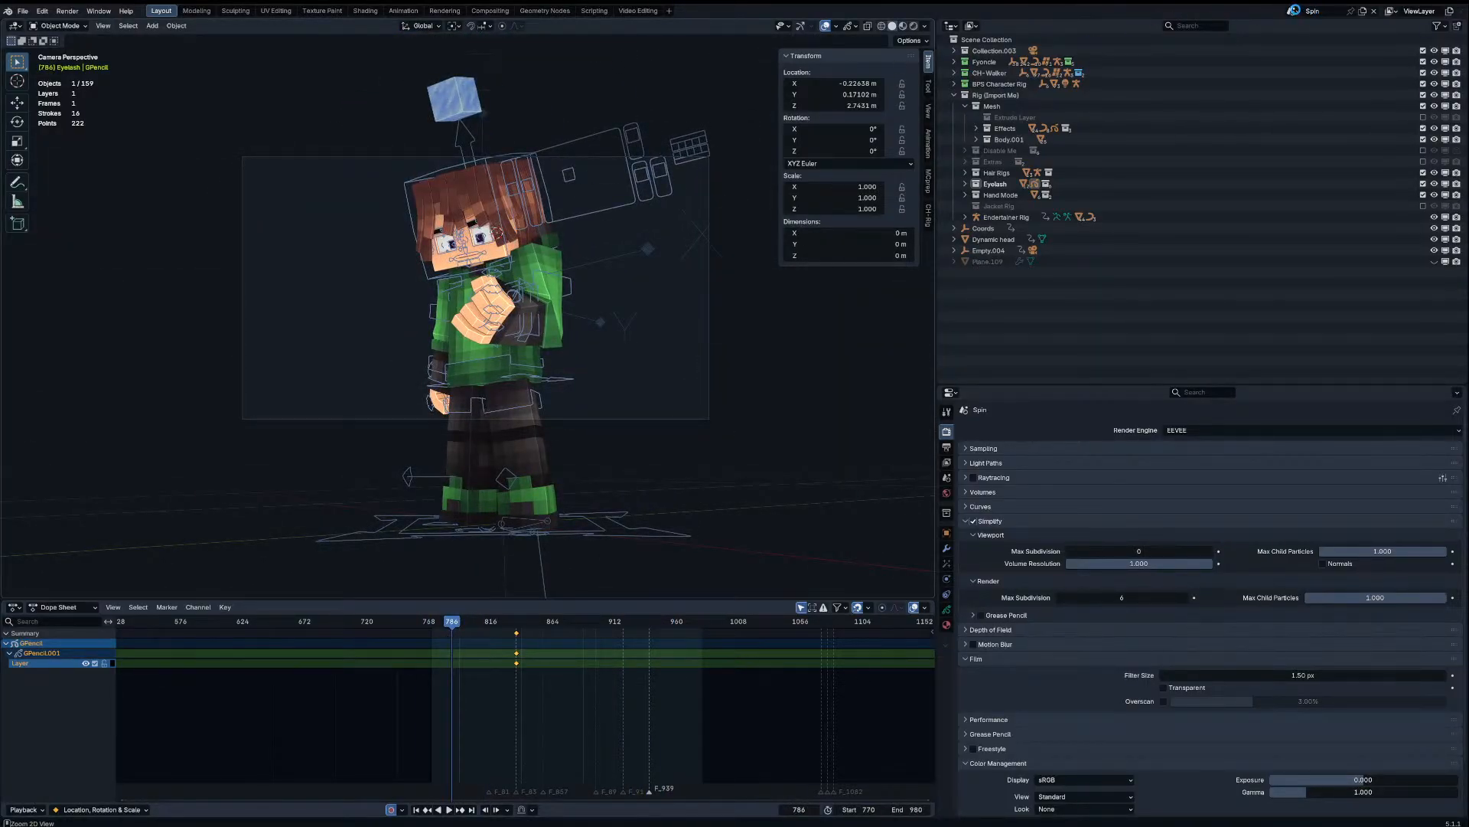
# Step: Play the shot from frame 786 and step around frame 815 to examine the swap to the suited character
pyautogui.press('space')
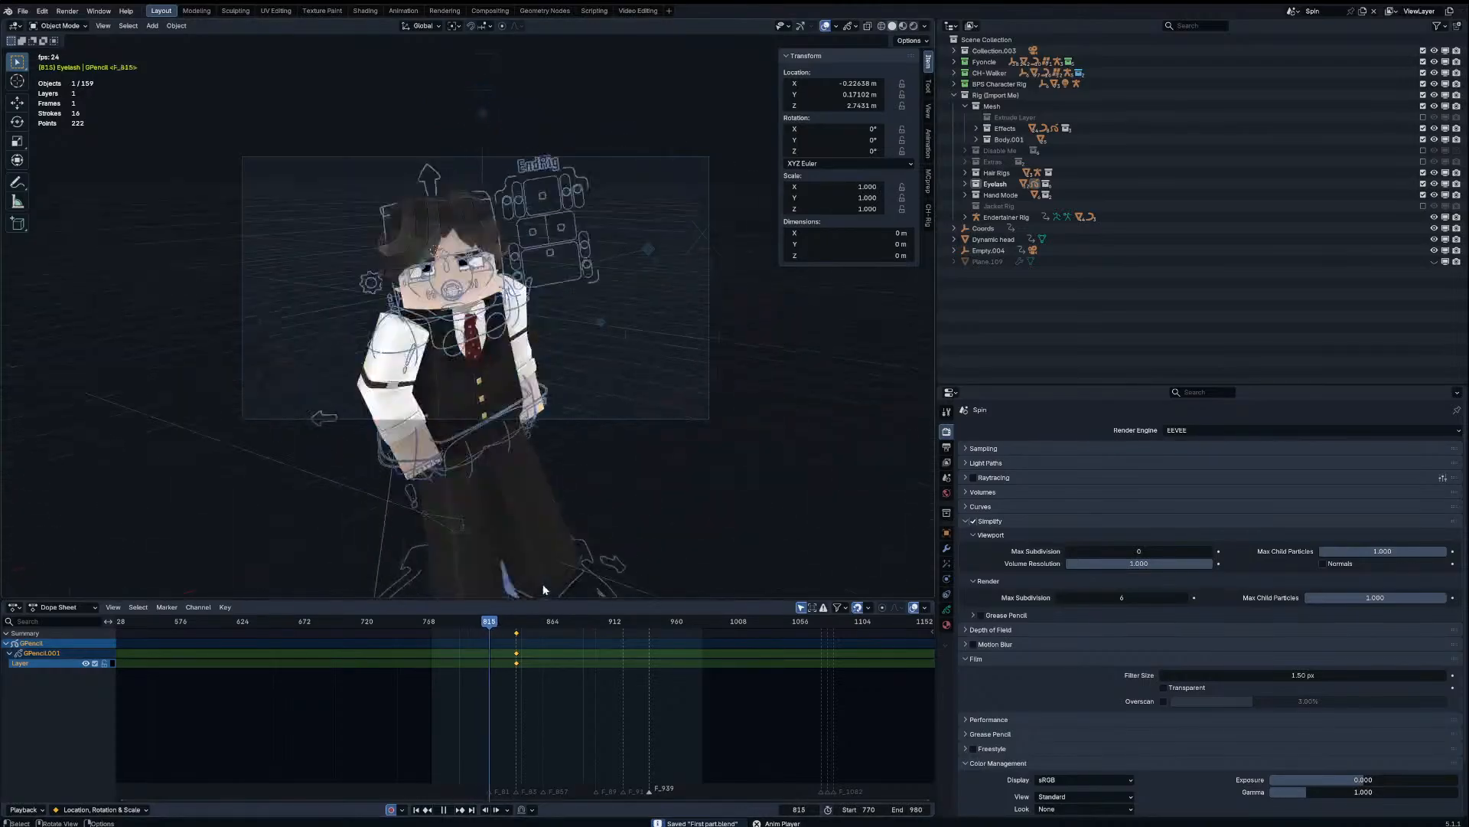
pyautogui.click(468, 620)
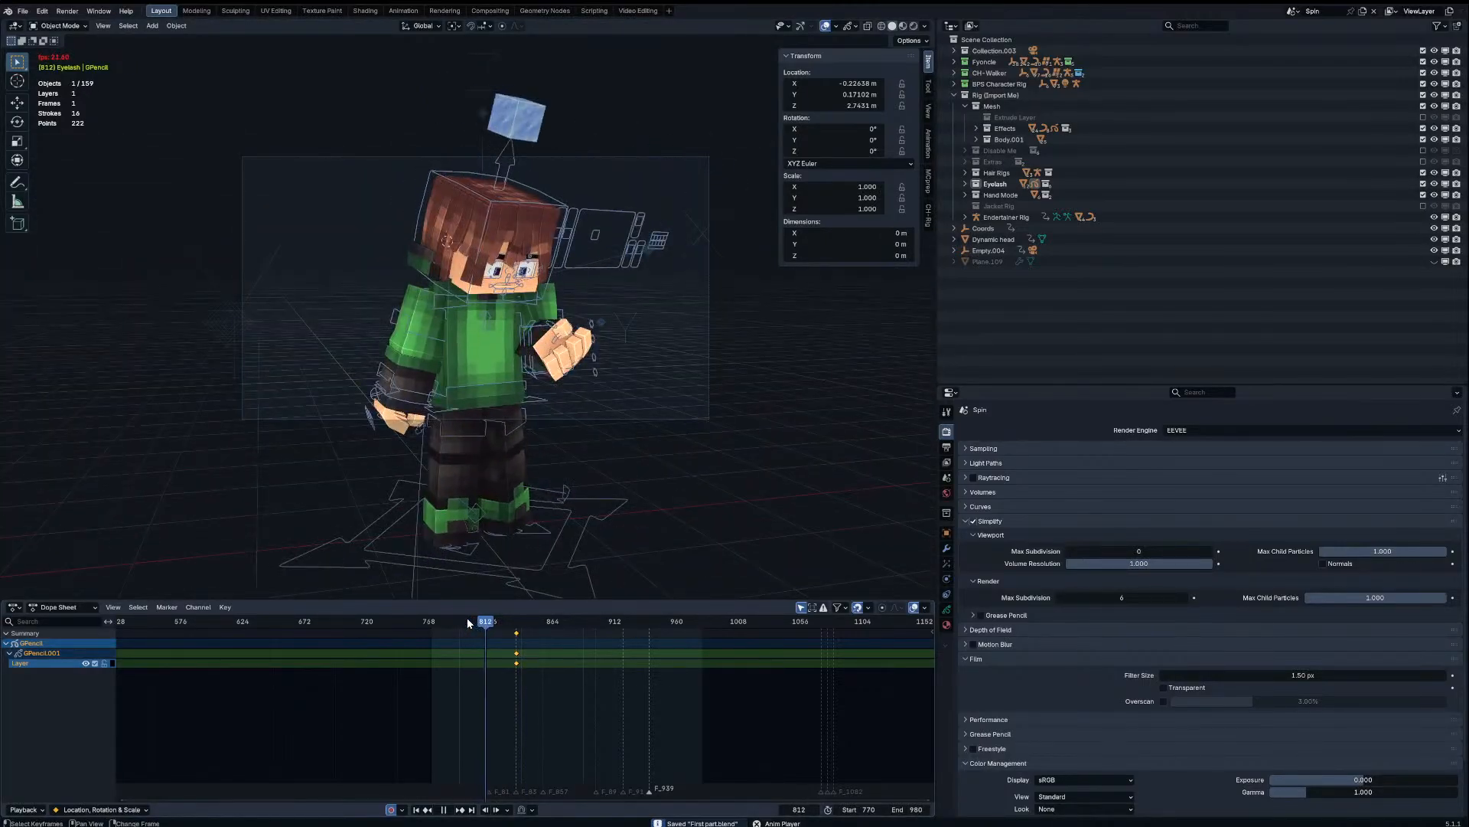
pyautogui.press('space')
pyautogui.press('Right')
pyautogui.press('Right')
pyautogui.press('Right')
pyautogui.press('Left')
pyautogui.press('Left')
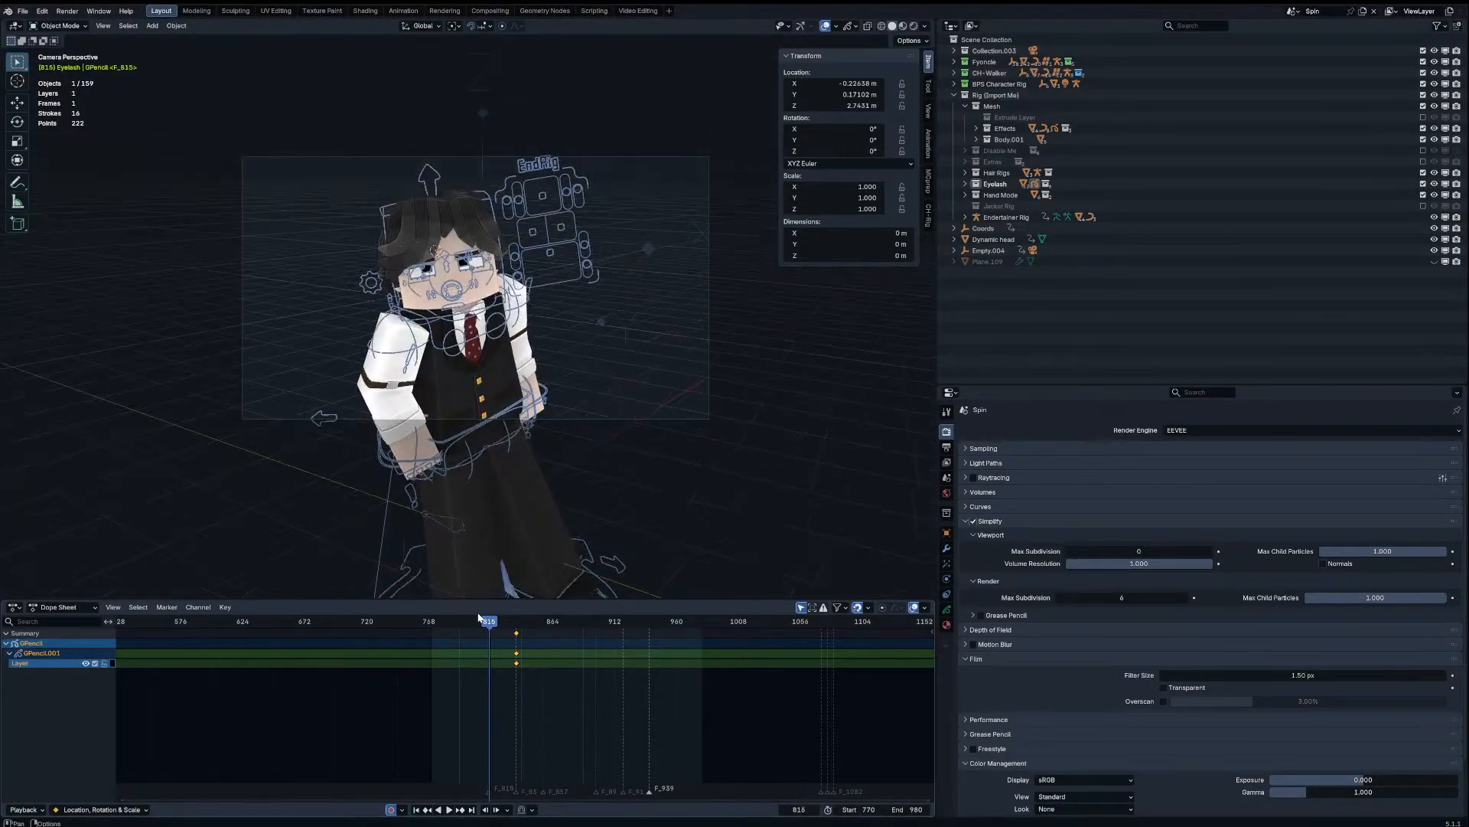
pyautogui.press('Right')
# Step: Key the suited Walker rig's root control at frame 815 in Pose Mode and set its keyframe interpolation to Bezier
pyautogui.click(608, 565)
pyautogui.hotkey('ctrl', 'Tab')
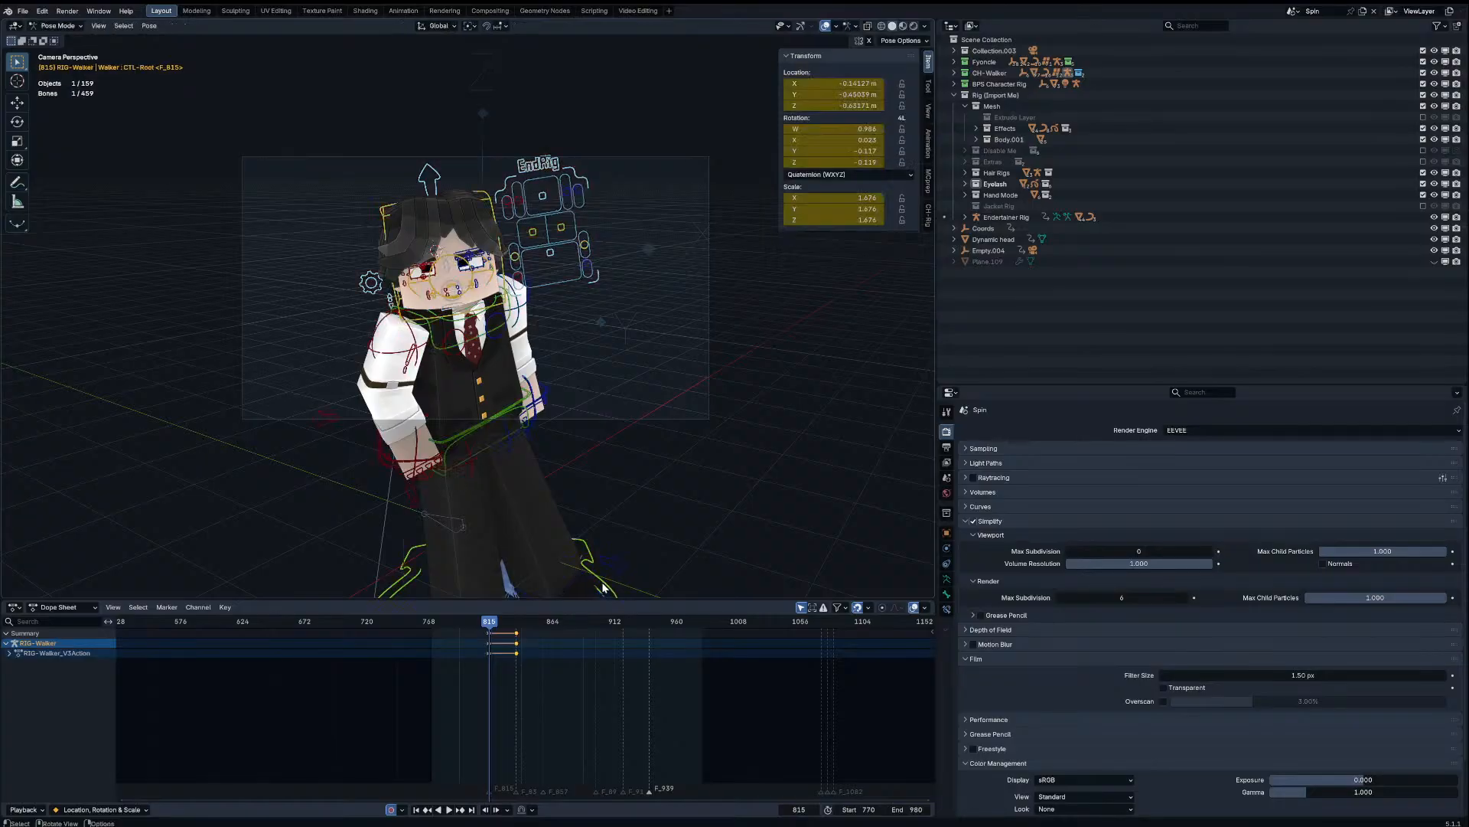
pyautogui.keyDown('shift'); pyautogui.moveTo(597, 570); pyautogui.dragTo(592, 525, button='middle'); pyautogui.keyUp('shift')
pyautogui.scroll(3, 592, 527)
pyautogui.press('i')
pyautogui.scroll(3, 462, 658)
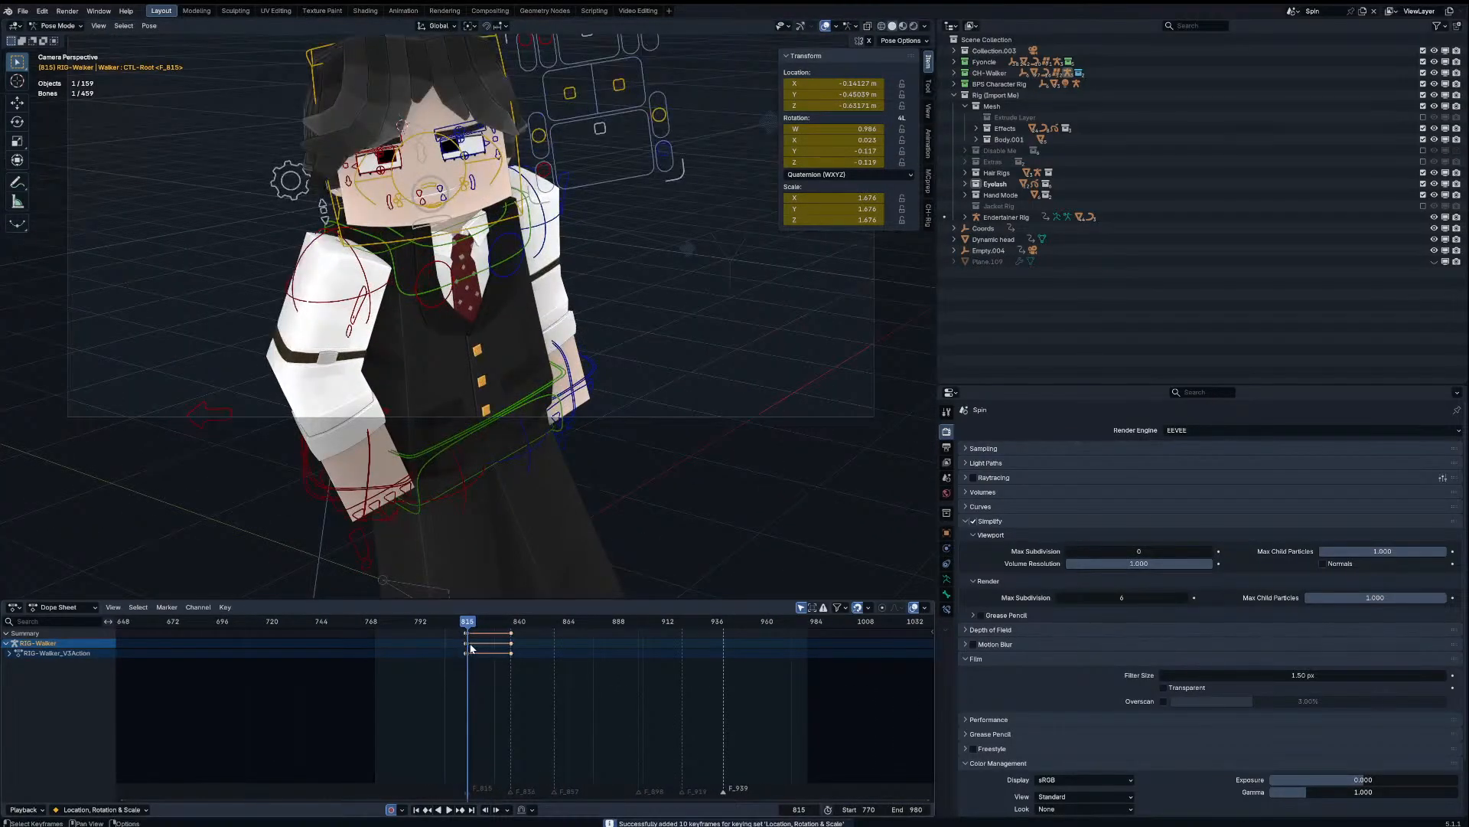
pyautogui.press('t')
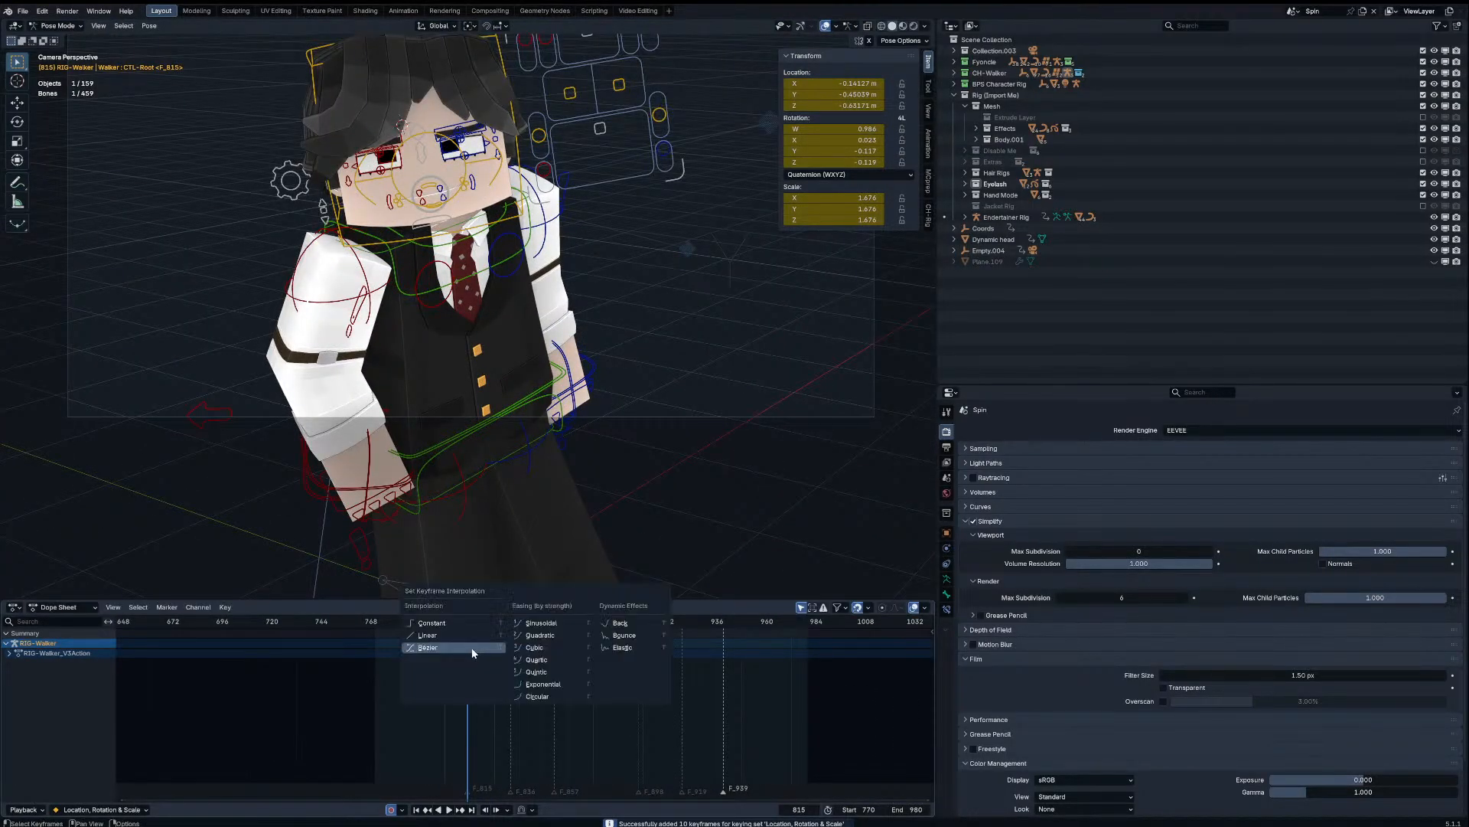
pyautogui.click(472, 653)
# Step: Rotate the Walker root slightly at frame 815, move it to about -0.178, -0.398, -0.623 m and preview the motion
pyautogui.scroll(-2, 631, 447)
pyautogui.press('r')
pyautogui.click(609, 451)
pyautogui.press('g')
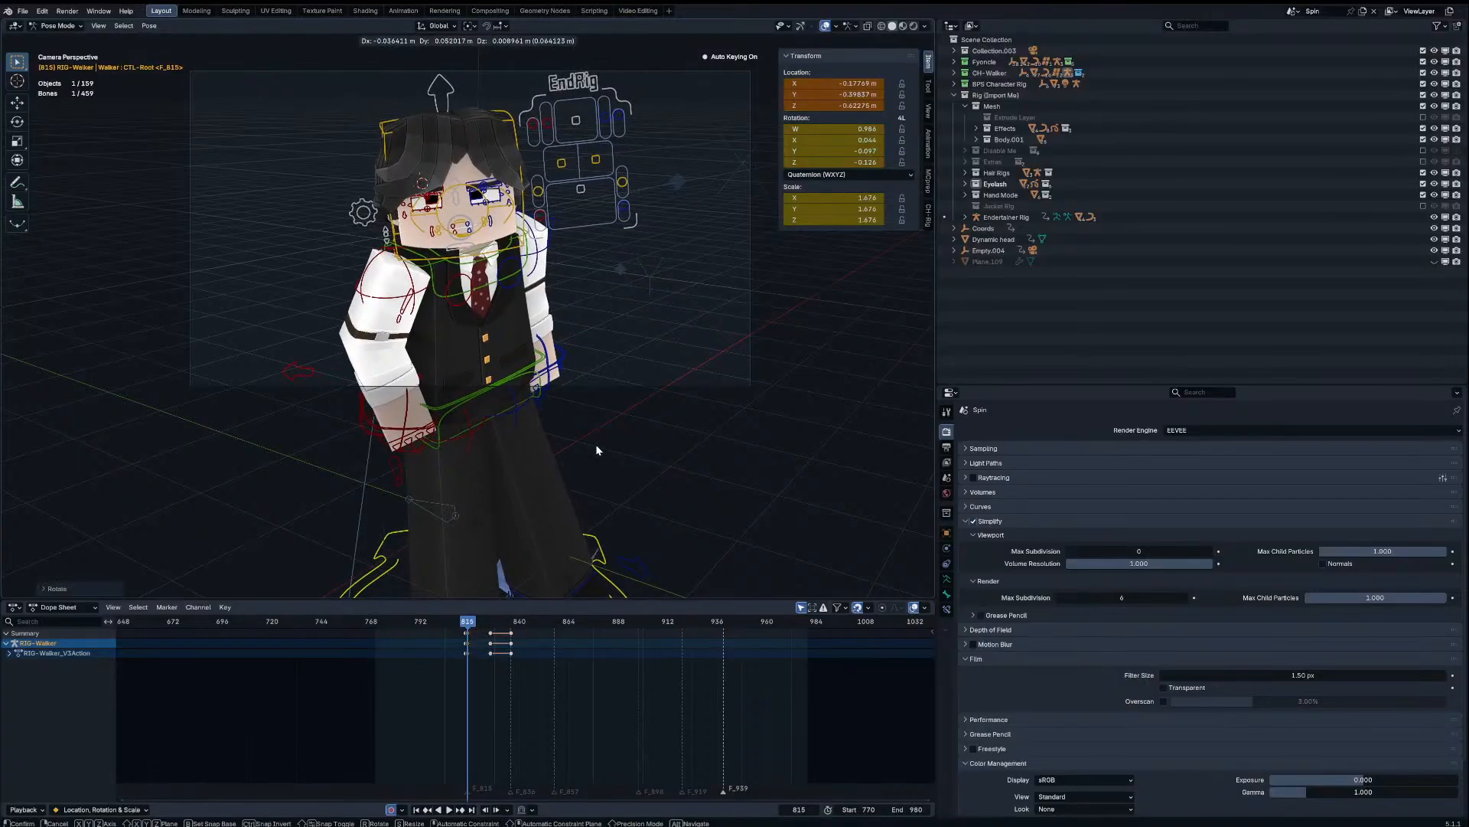
pyautogui.click(597, 451)
pyautogui.press('space')
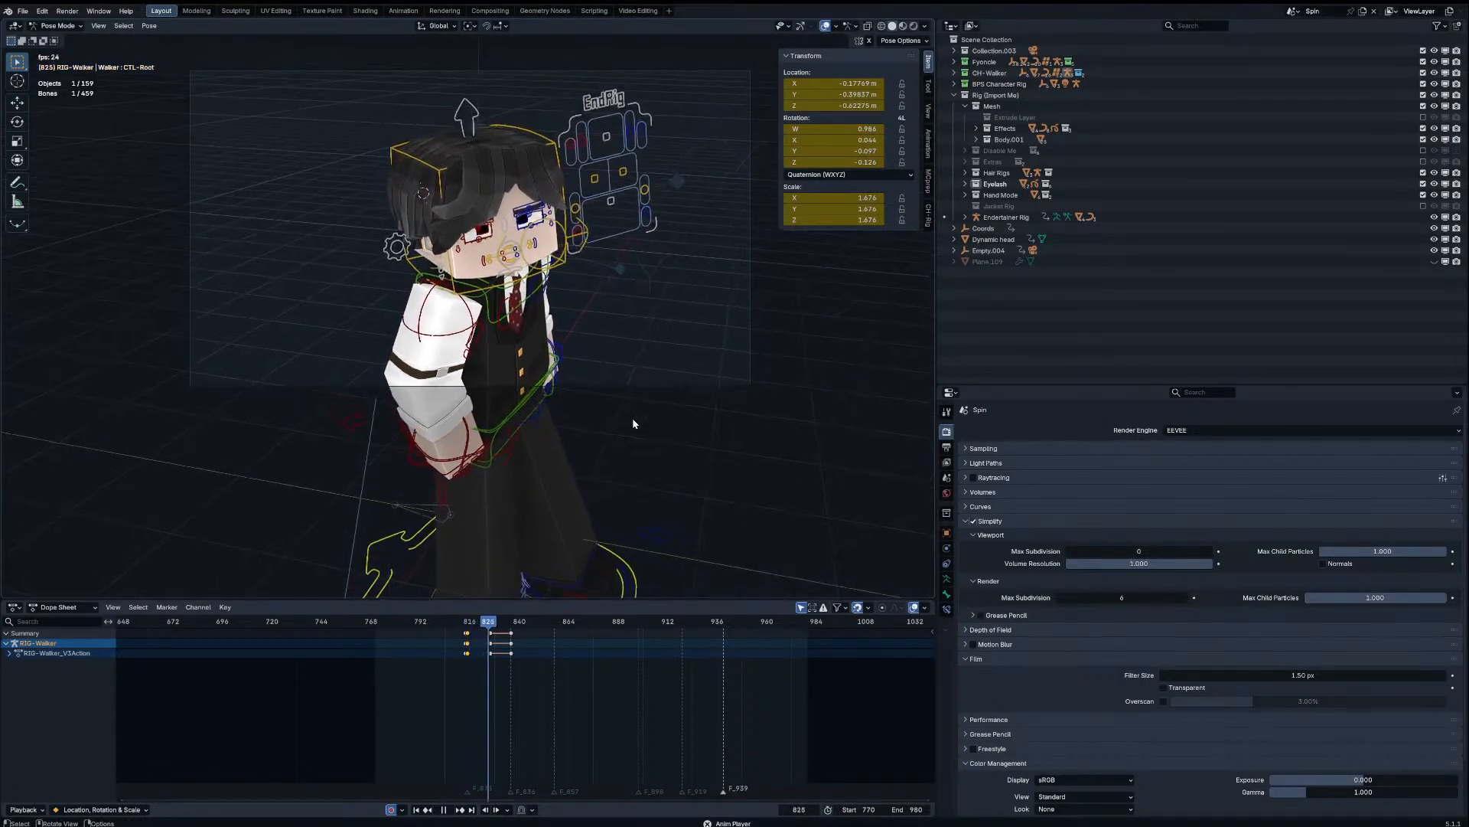
pyautogui.press('space')
# Step: Give the Walker root's starting keyframes Vector handles and Bezier interpolation
pyautogui.press('t')
pyautogui.click(468, 643)
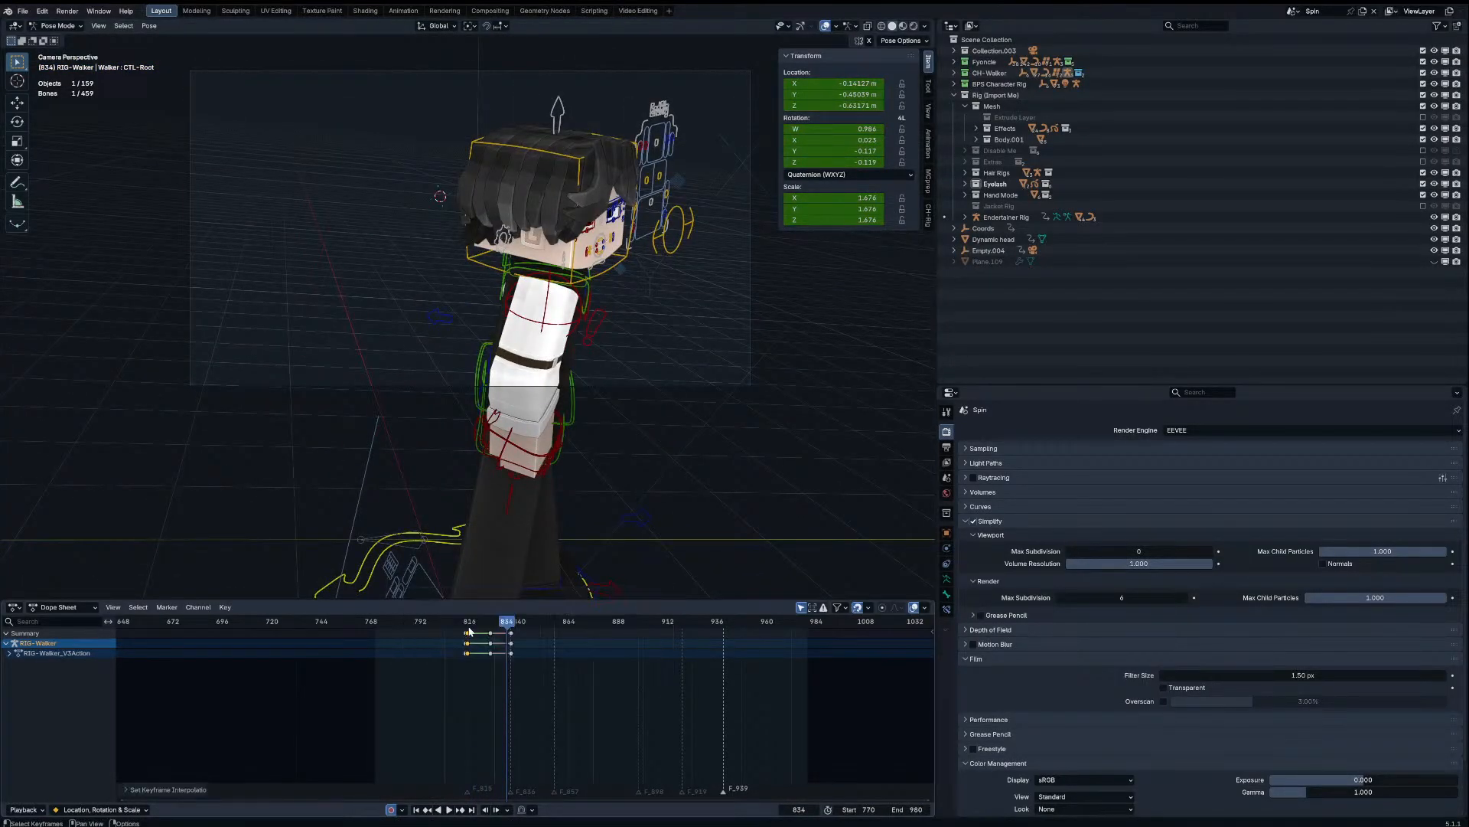
pyautogui.press('v')
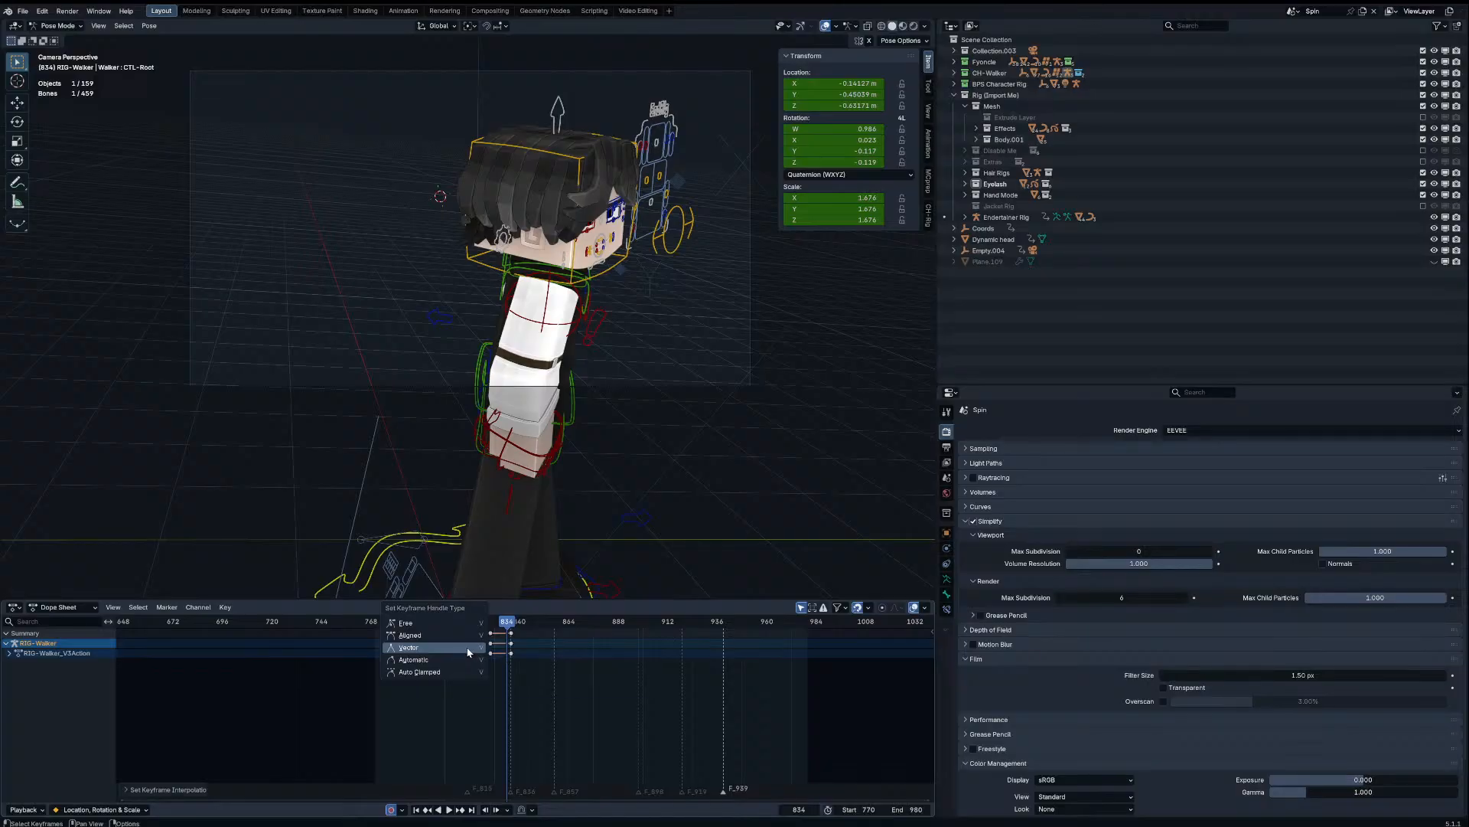
pyautogui.click(469, 648)
pyautogui.press('t')
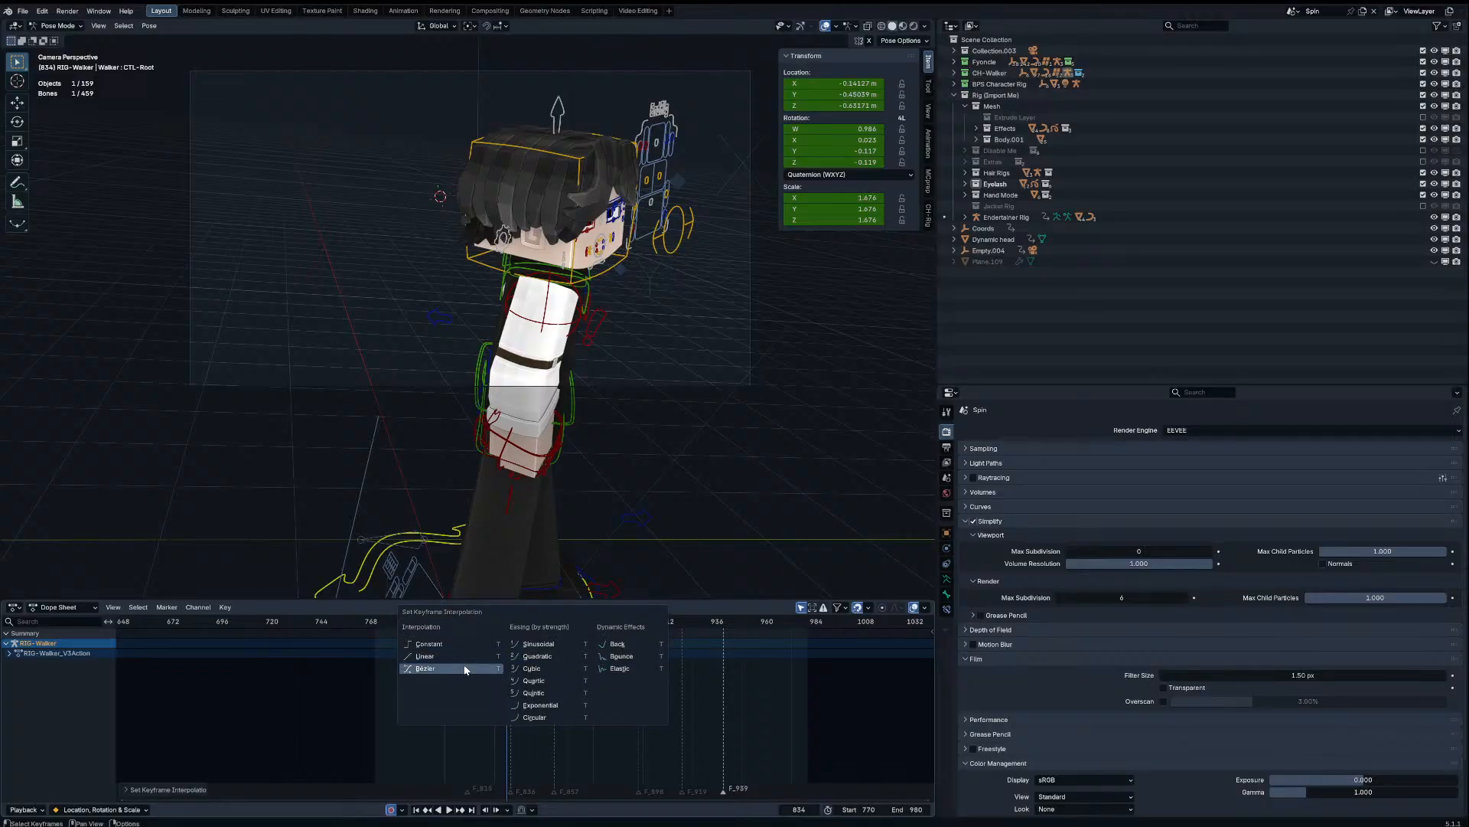
pyautogui.click(464, 668)
# Step: Move the Walker root's next keyframe to frame 823, replay the shot and go to frame 820
pyautogui.press('space')
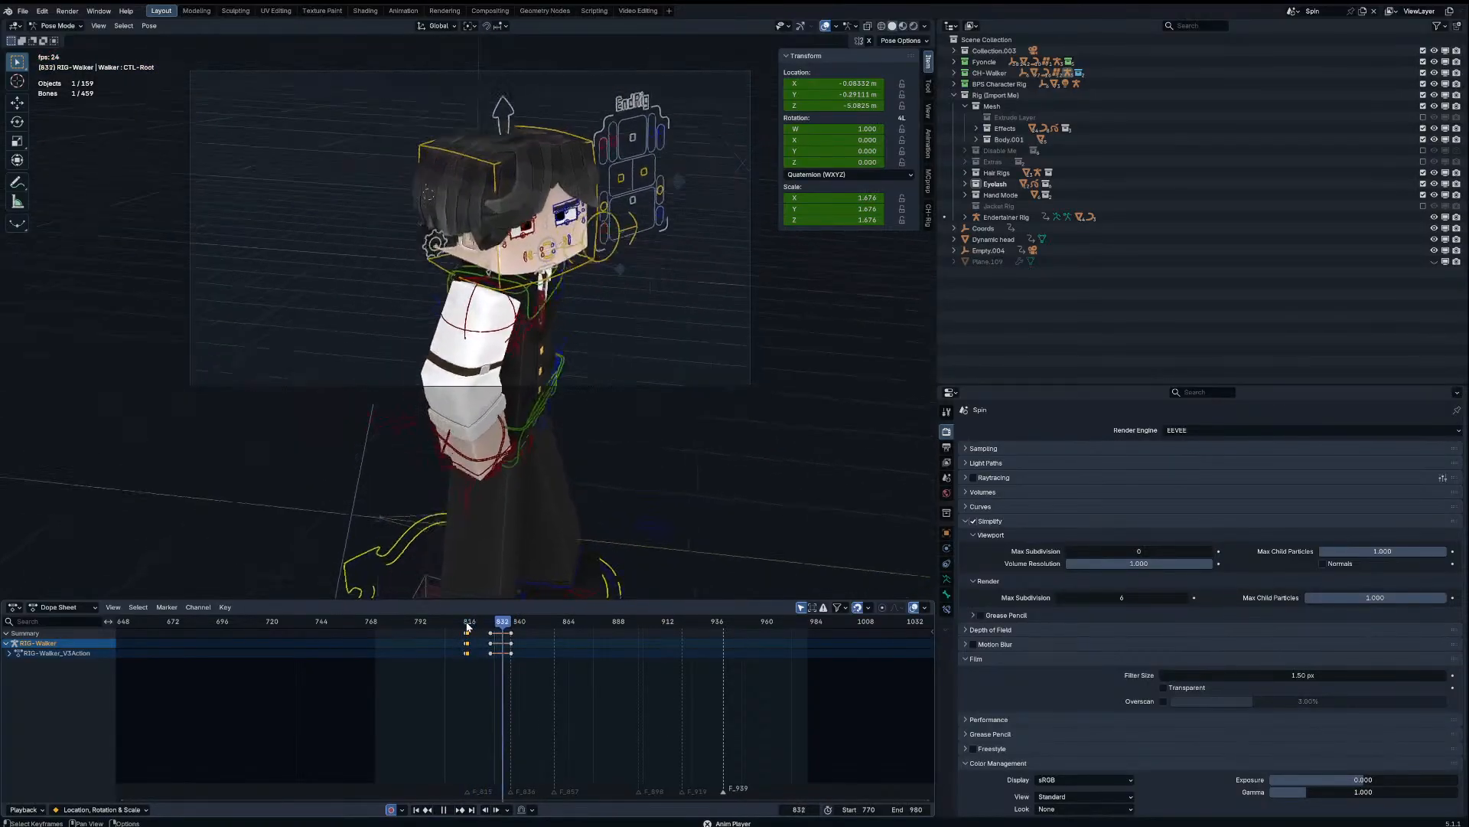
pyautogui.moveTo(466, 626); pyautogui.dragTo(485, 649)
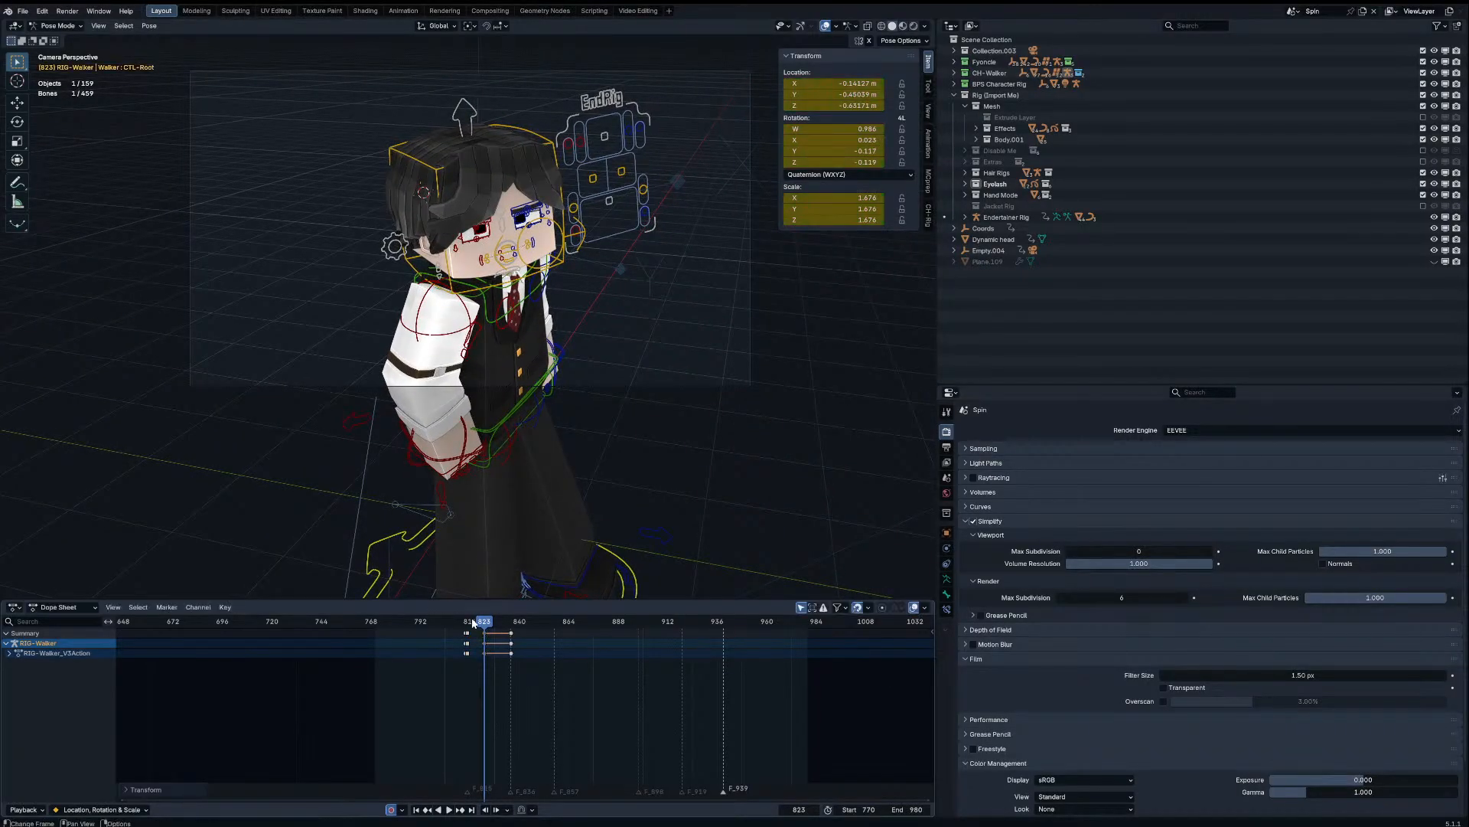
pyautogui.press('space')
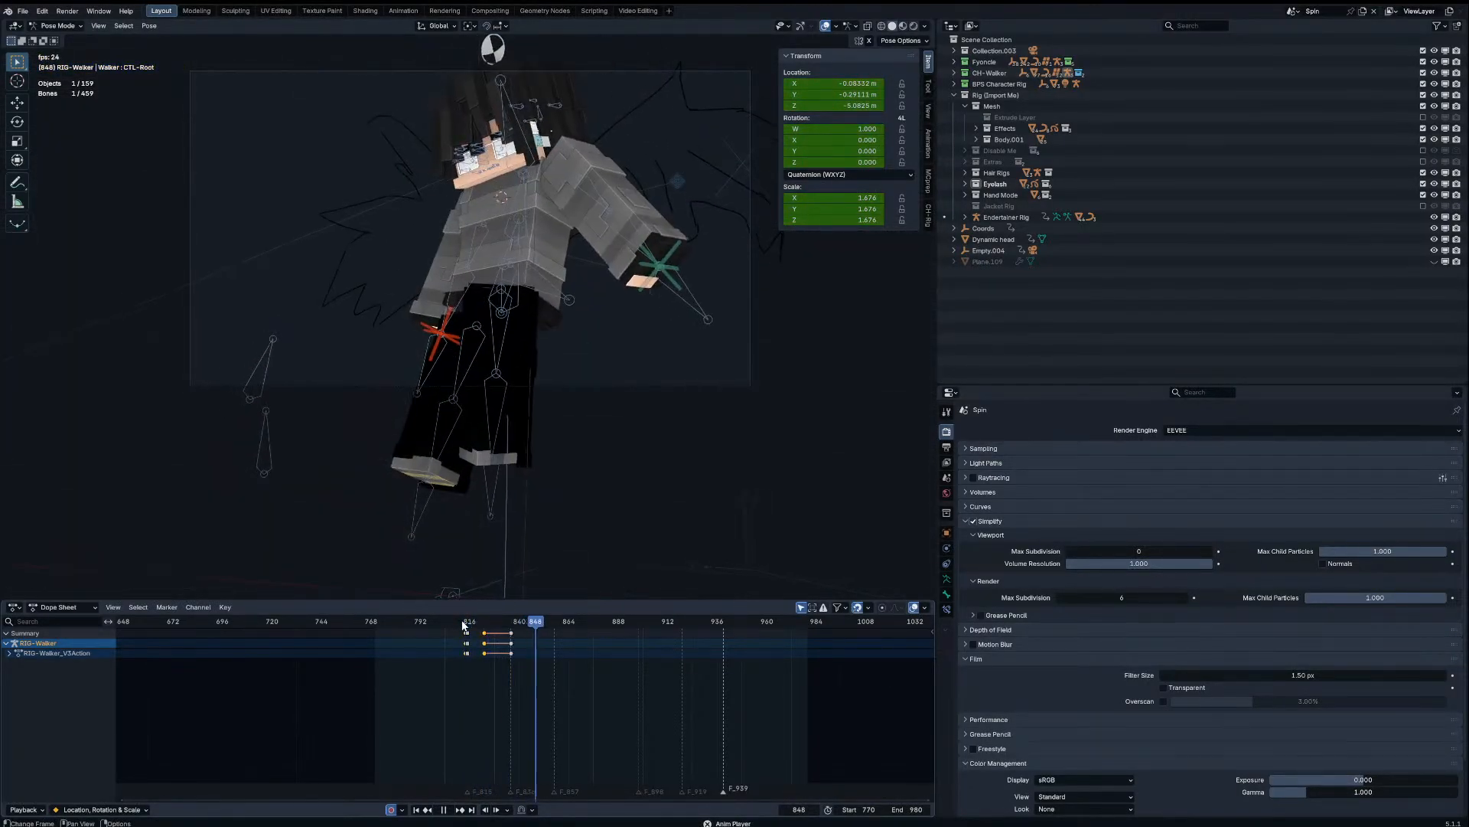
pyautogui.moveTo(462, 626); pyautogui.dragTo(394, 656)
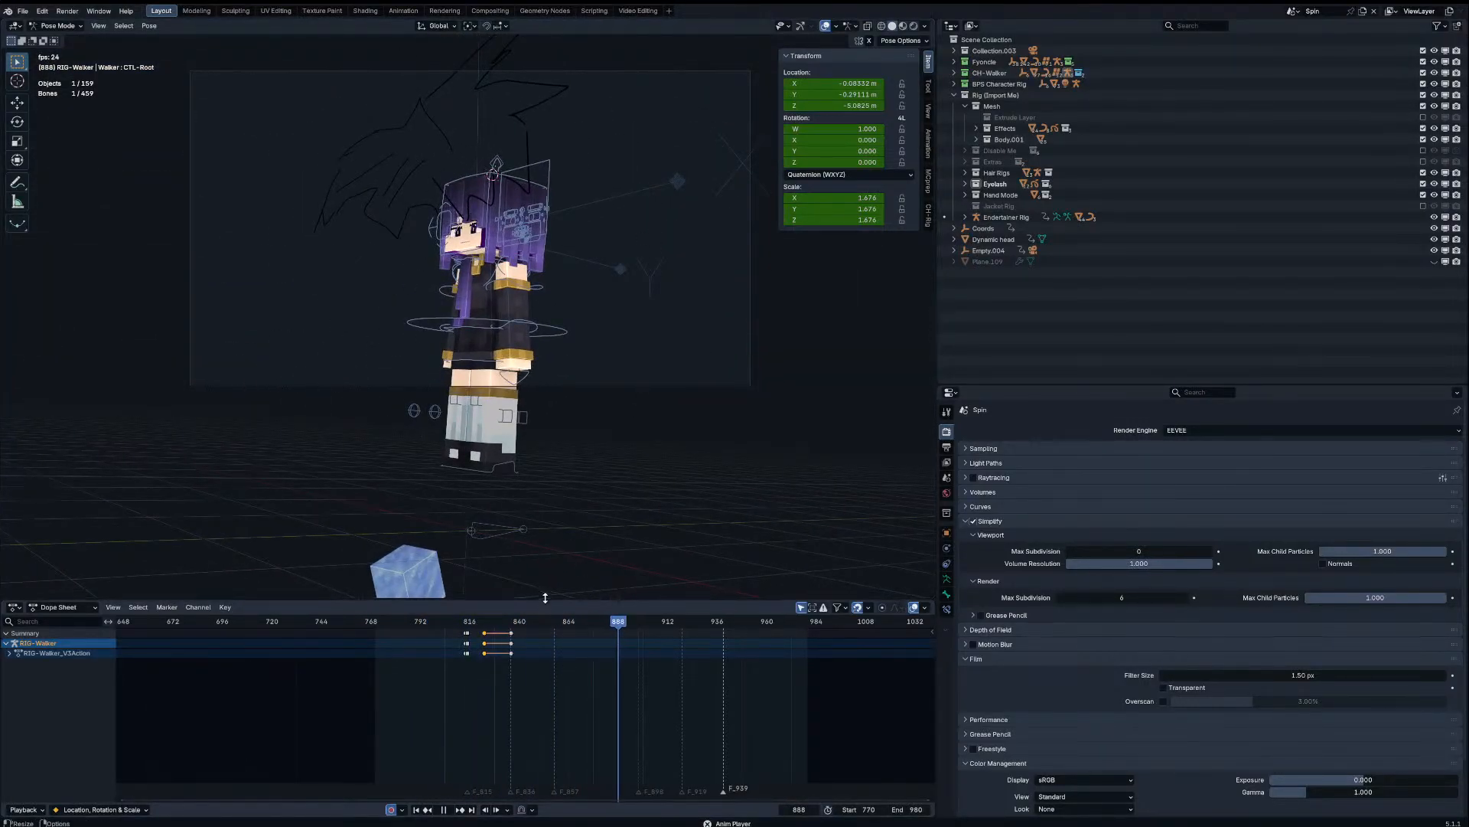
pyautogui.press('space')
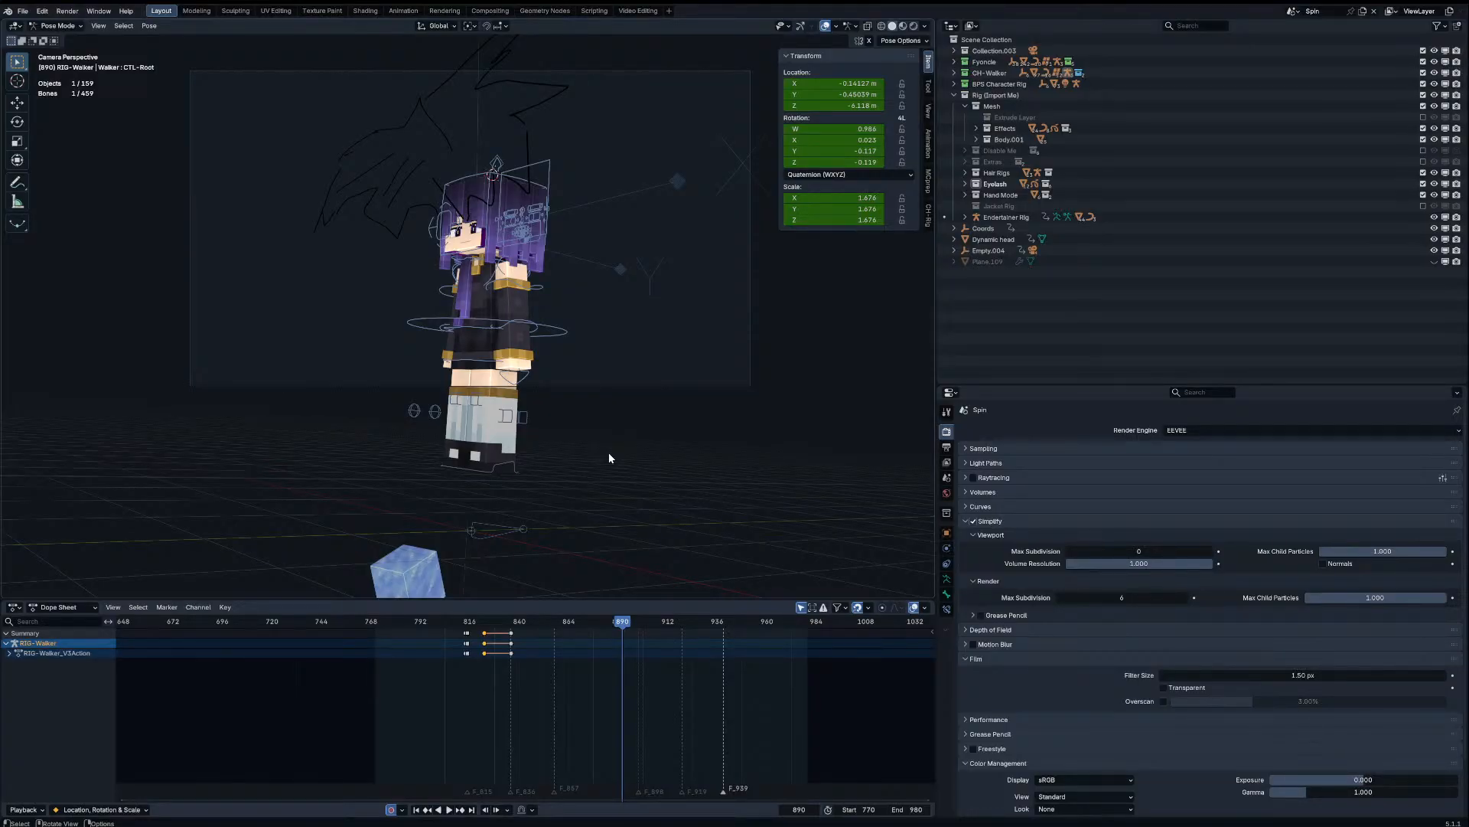
pyautogui.click(466, 626)
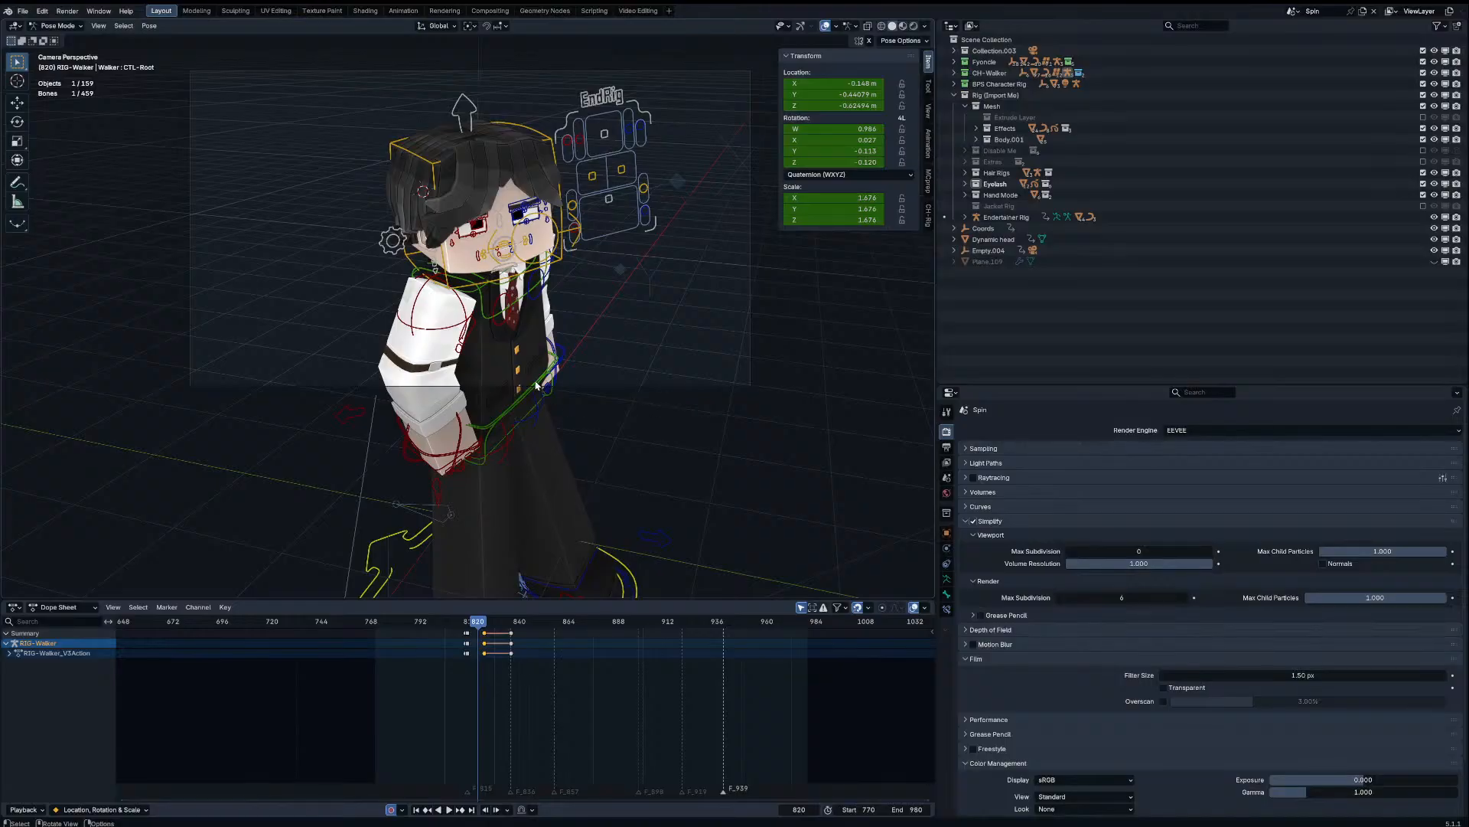
pyautogui.scroll(-6, 481, 342)
pyautogui.moveTo(537, 385)
pyautogui.mouseDown(button='middle')
pyautogui.moveTo(481, 345)
pyautogui.moveTo(564, 341)
pyautogui.moveTo(584, 319)
pyautogui.moveTo(545, 300)
pyautogui.moveTo(441, 398)
pyautogui.moveTo(455, 236)
pyautogui.moveTo(456, 356)
pyautogui.mouseUp(button='middle')
pyautogui.click(22, 186)
pyautogui.scroll(-3, 503, 409)
pyautogui.moveTo(469, 308)
pyautogui.mouseDown()
pyautogui.moveTo(492, 303)
pyautogui.moveTo(531, 431)
pyautogui.moveTo(547, 427)
pyautogui.mouseUp()
pyautogui.hotkey('ctrl', 'z')
pyautogui.hotkey('ctrl', 'z')
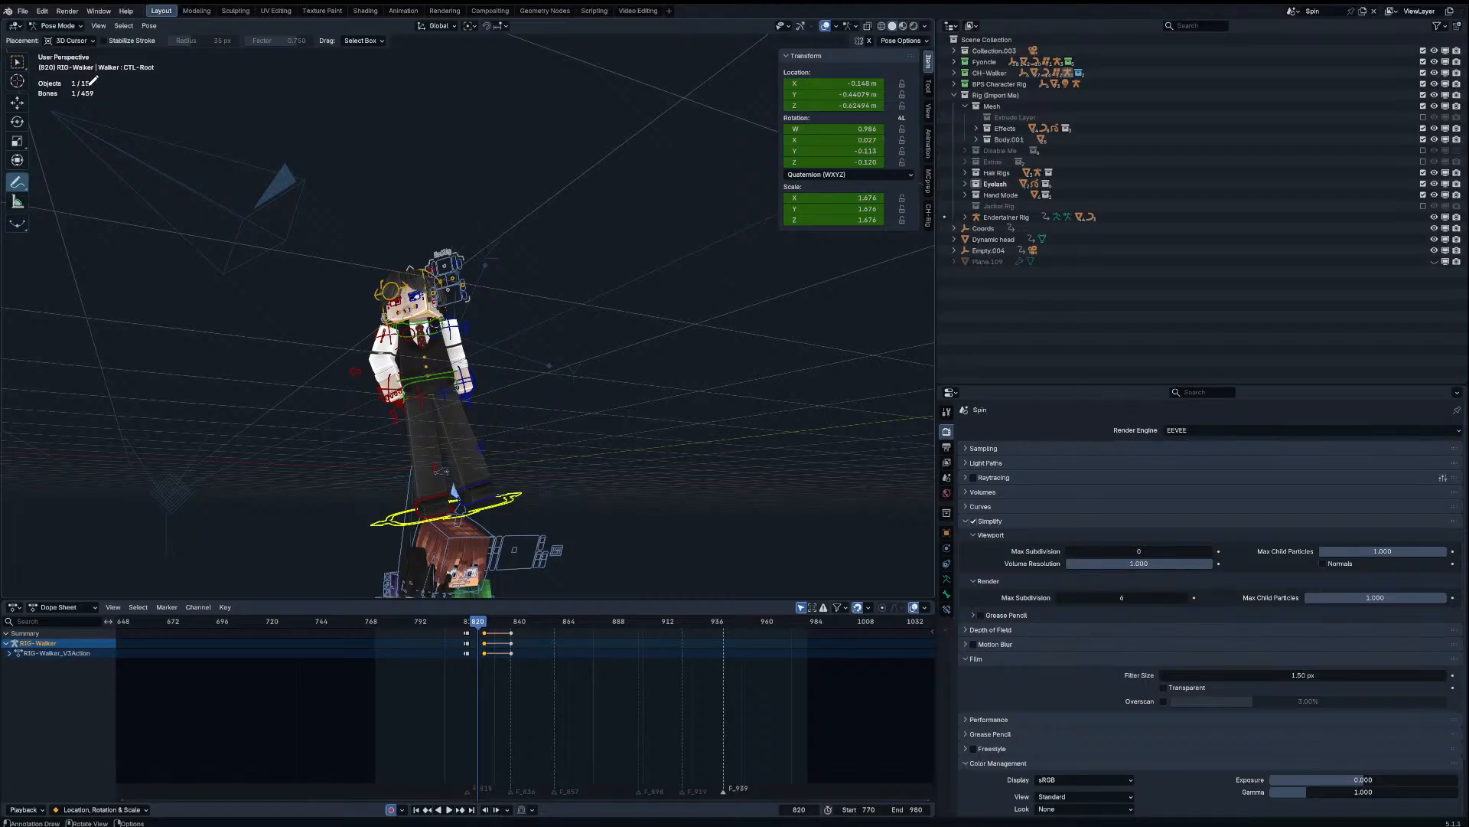
pyautogui.click(22, 76)
pyautogui.click(17, 61)
# Step: Clear the location and rotation of the Walker rig's root control at frame 820
pyautogui.moveTo(453, 341); pyautogui.dragTo(568, 358, button='middle')
pyautogui.hotkey('alt', 'g')
pyautogui.hotkey('alt', 'r')
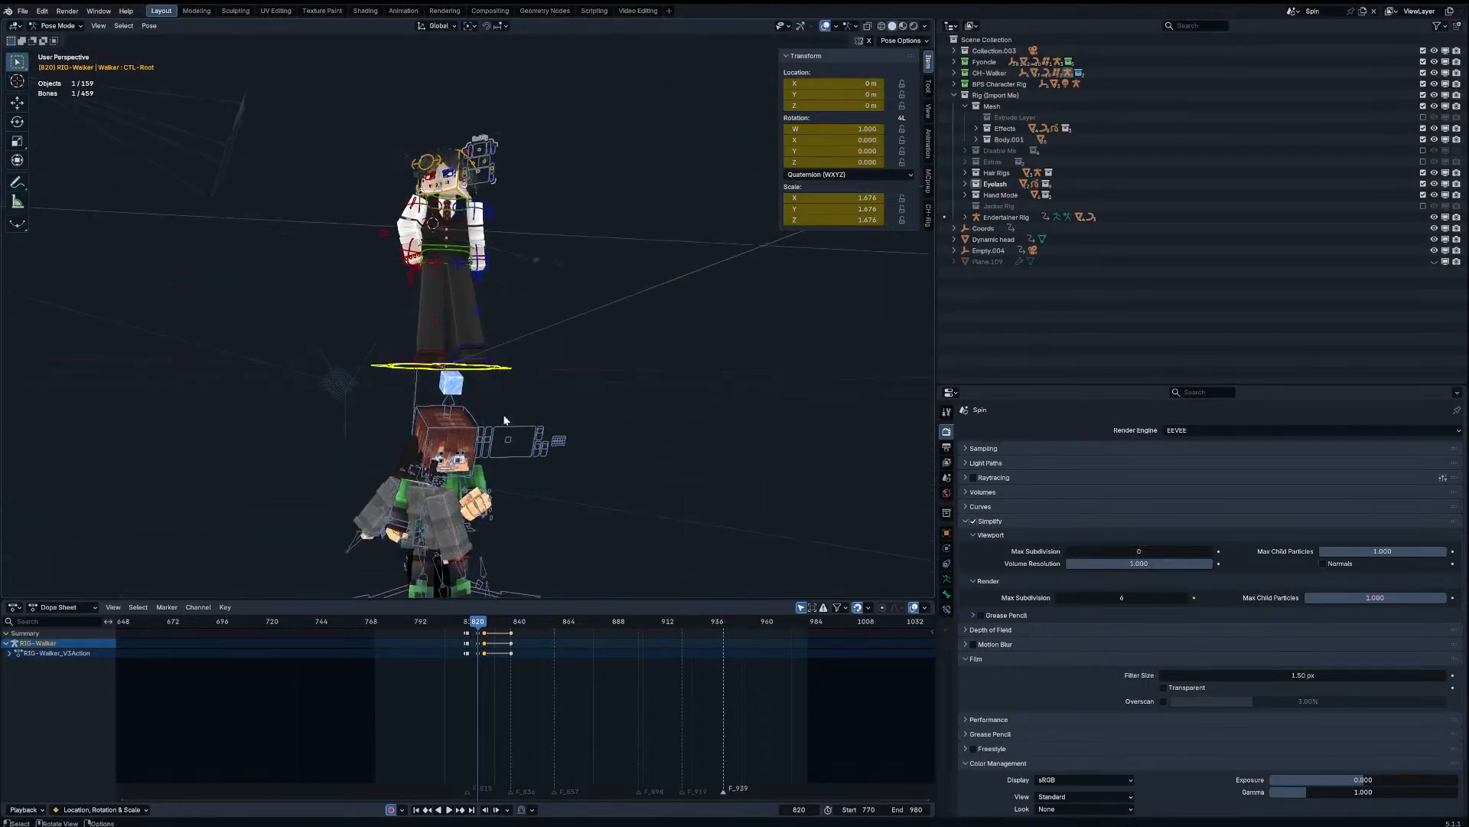
# Step: Select the root control of the green-clothed Ice Cube rig in Pose Mode and clear its location and rotation
pyautogui.hotkey('ctrl', 'Tab')
pyautogui.click(511, 430)
pyautogui.moveTo(511, 459); pyautogui.dragTo(506, 425, button='middle')
pyautogui.scroll(-2, 508, 444)
pyautogui.hotkey('ctrl', 'Tab')
pyautogui.click(513, 514)
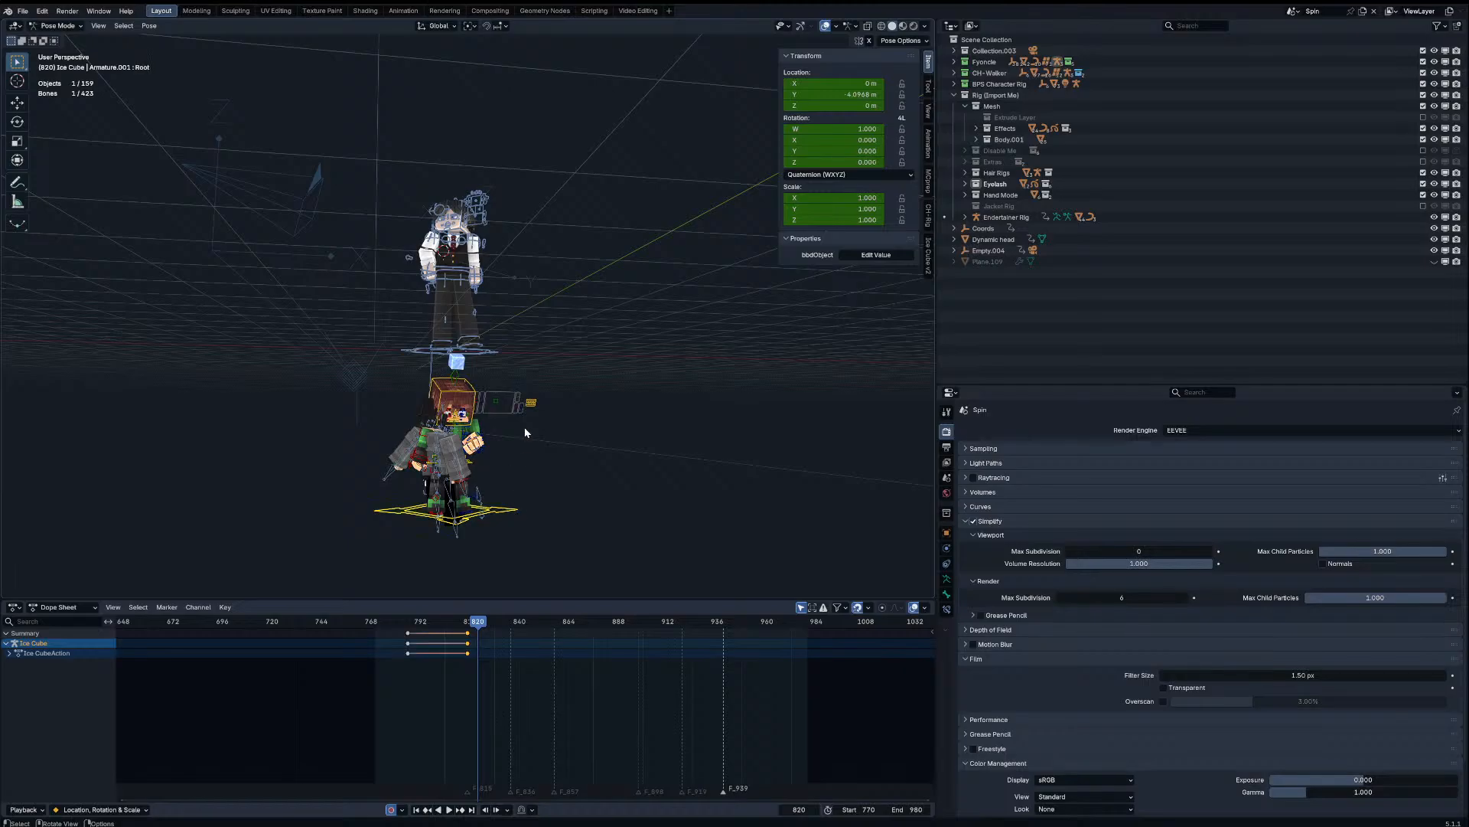
pyautogui.hotkey('alt', 'g')
pyautogui.hotkey('alt', 'r')
# Step: Move the Ice Cube root about 1.87 m along X beside the suited character, and select the suited character's face in Object Mode
pyautogui.press('g')
pyautogui.press('x')
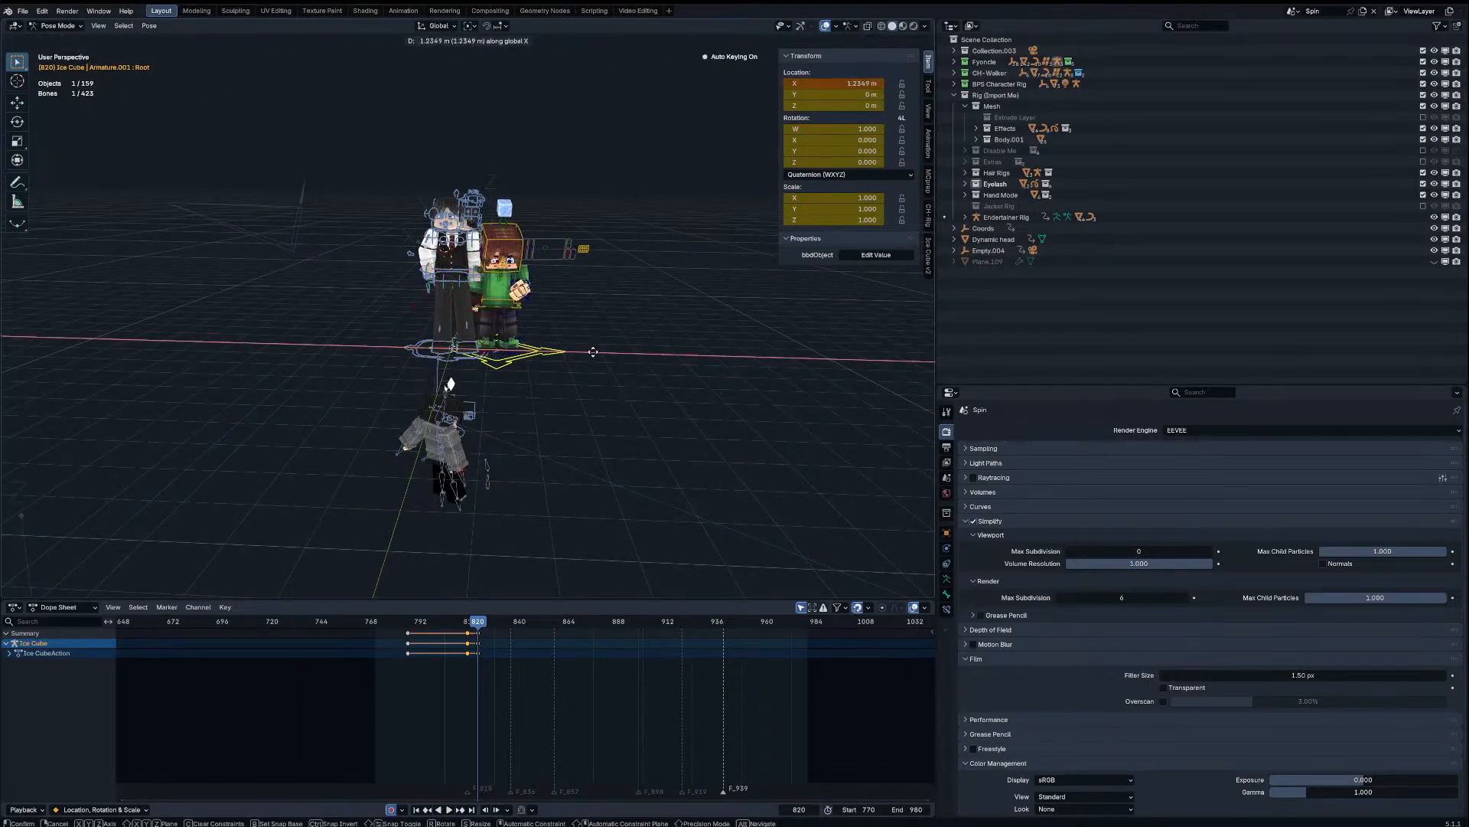
pyautogui.click(603, 351)
pyautogui.scroll(2, 612, 325)
pyautogui.moveTo(602, 352); pyautogui.dragTo(583, 307, button='middle')
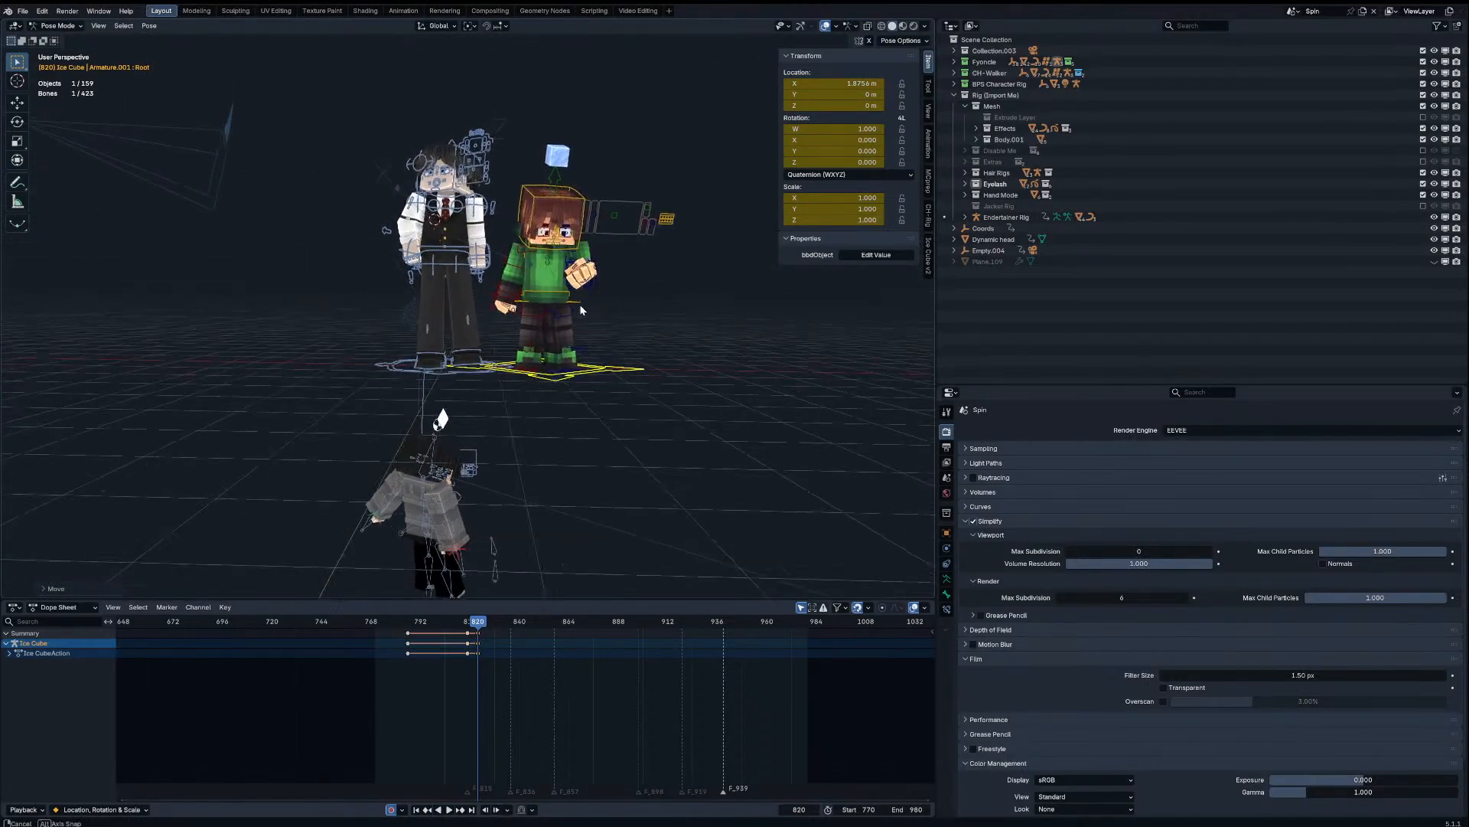
pyautogui.hotkey('ctrl', 'Tab')
pyautogui.click(454, 190)
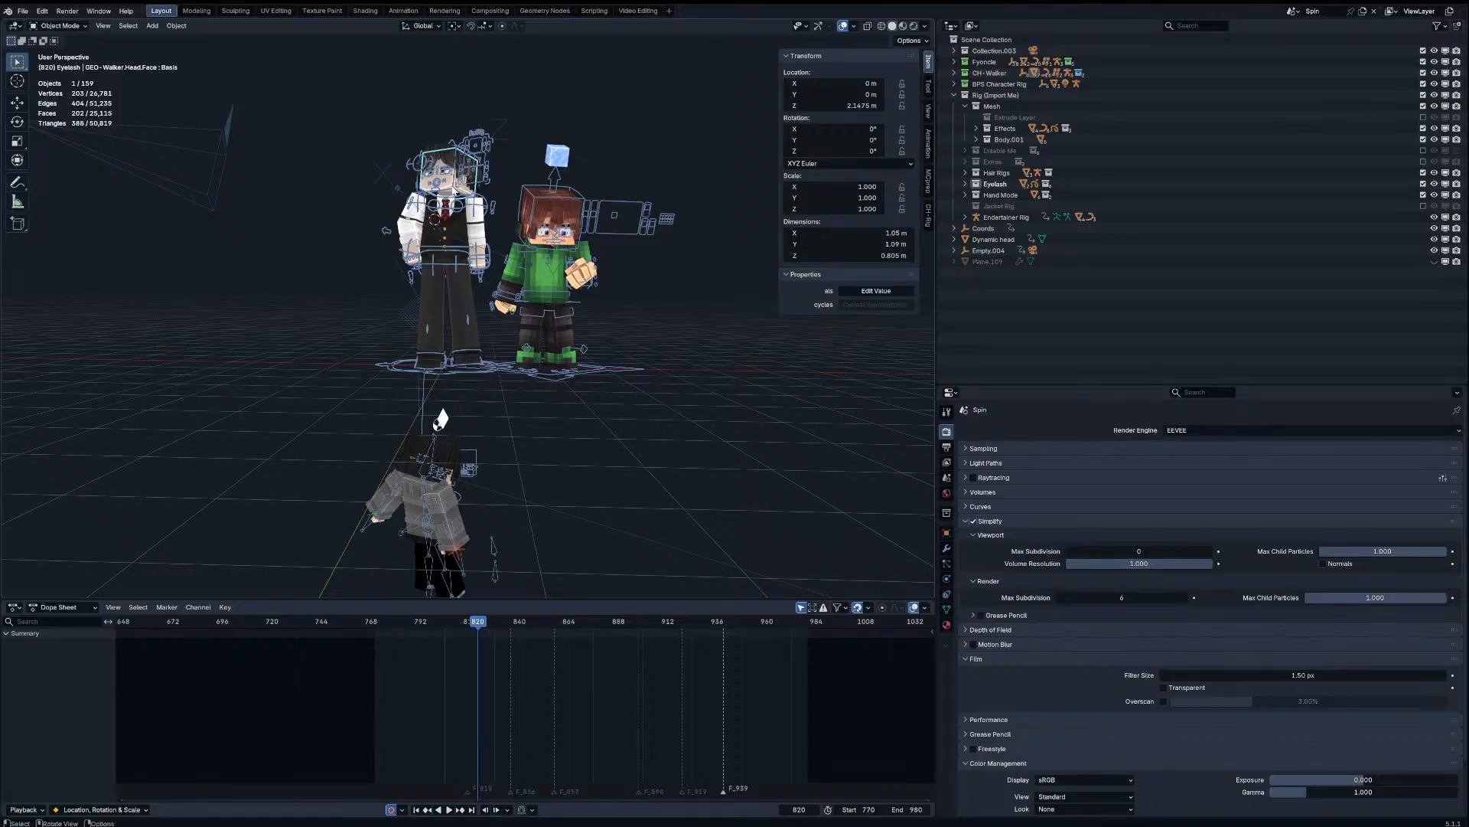
# Step: Try to move the Walker rig's head control in Pose Mode
pyautogui.click(453, 190)
pyautogui.hotkey('ctrl', 'Tab')
pyautogui.press('g')
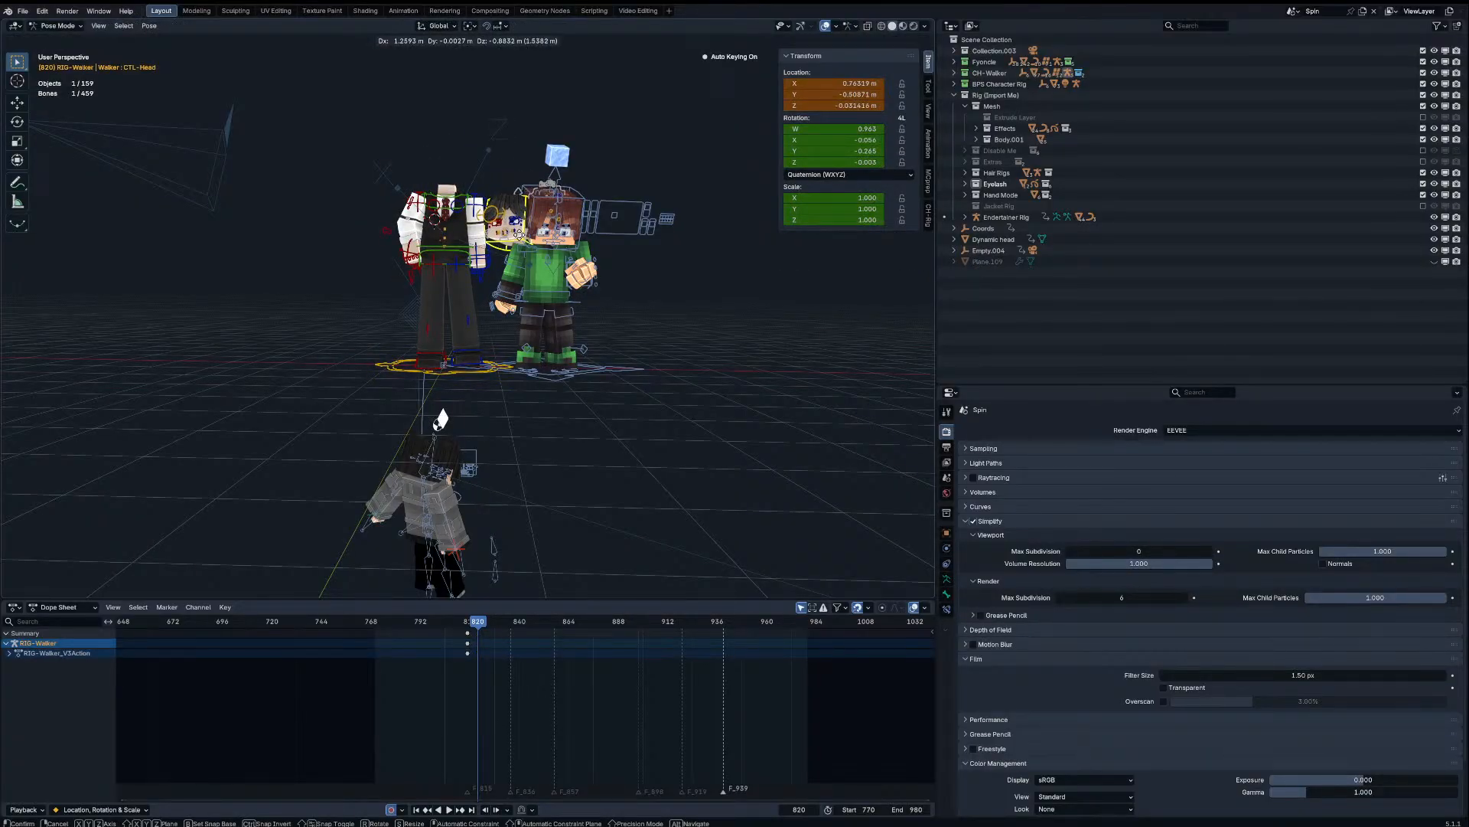
pyautogui.rightClick(516, 233)
pyautogui.moveTo(516, 232); pyautogui.dragTo(547, 230, button='middle')
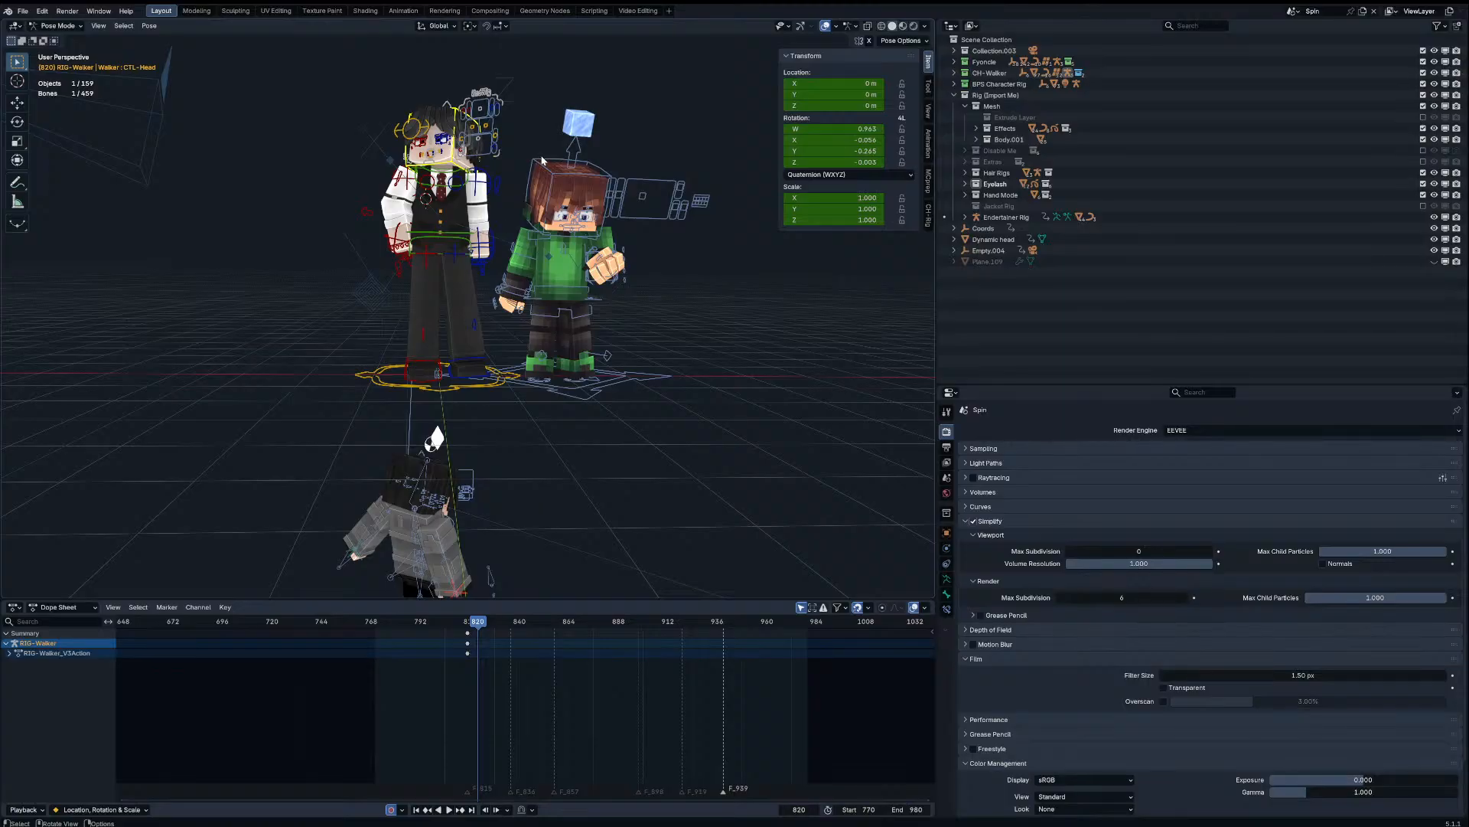
# Step: Try to scale up the Walker rig's root control, then return to Object Mode
pyautogui.click(489, 389)
pyautogui.press('s')
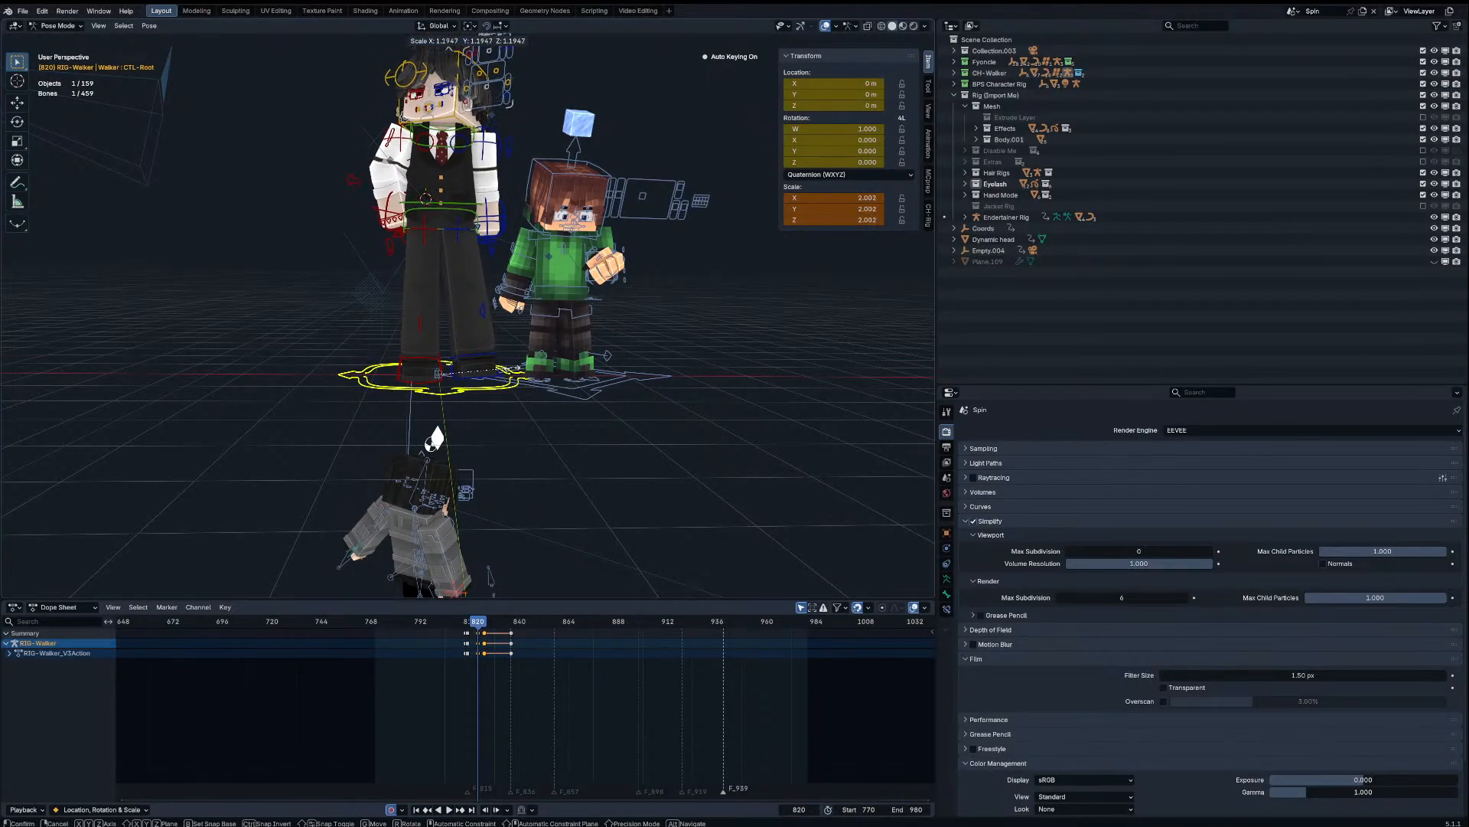
pyautogui.click(561, 320)
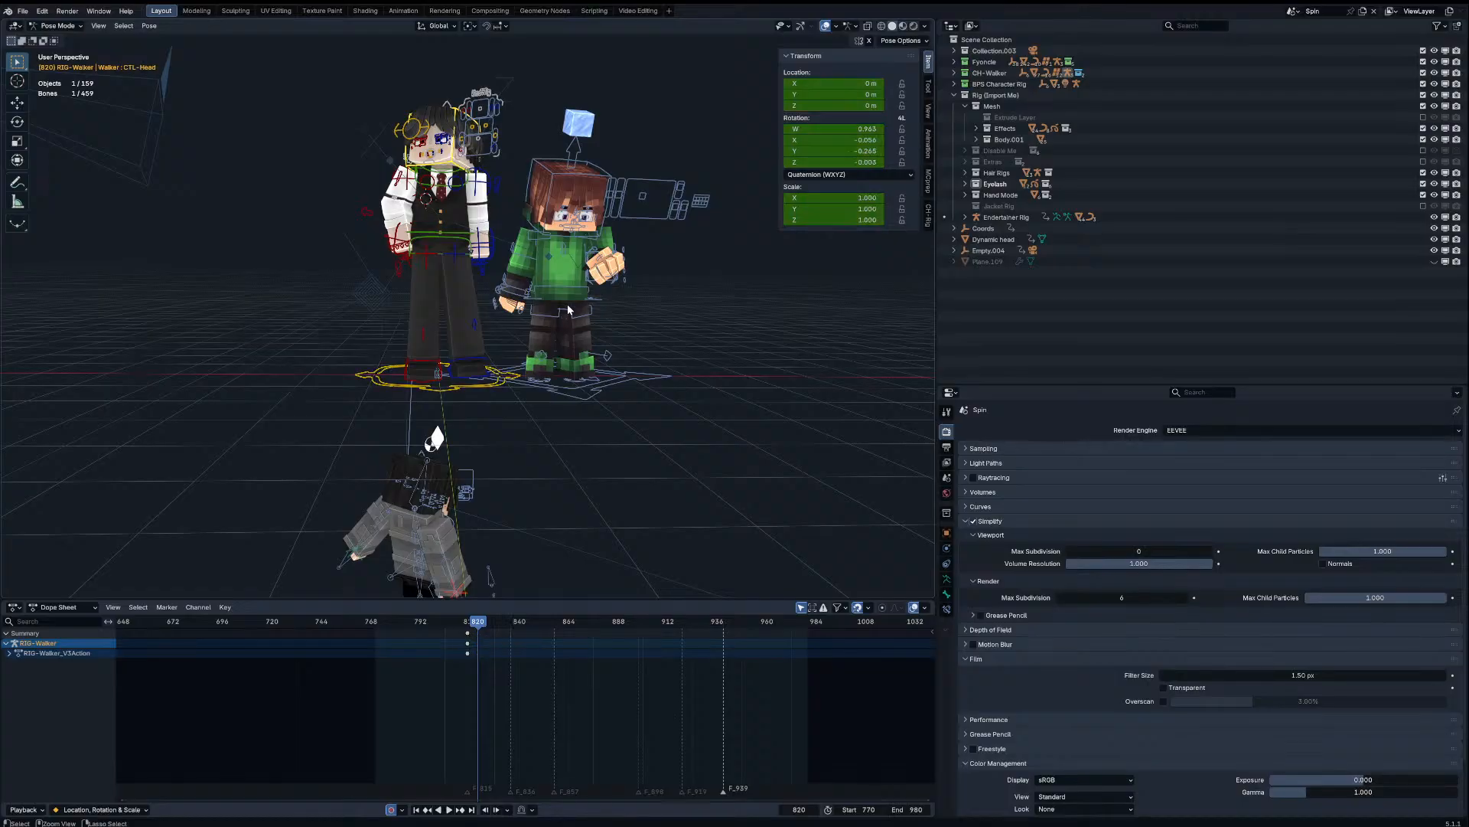
pyautogui.hotkey('ctrl', 'Tab')
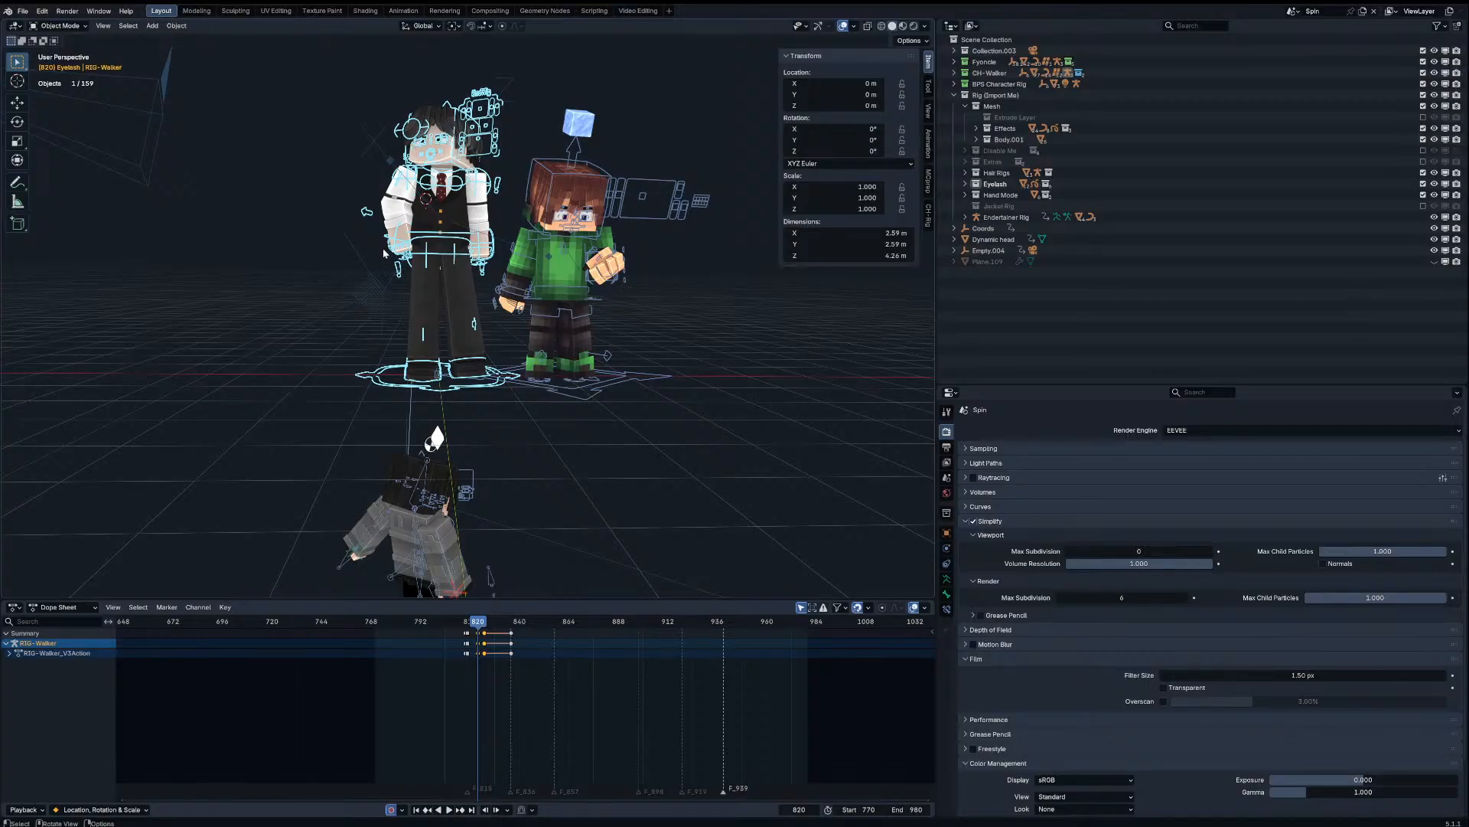
# Step: Open the earlier project file with the sequenced scenes and preview its video sequence from near the beginning
pyautogui.click(21, 10)
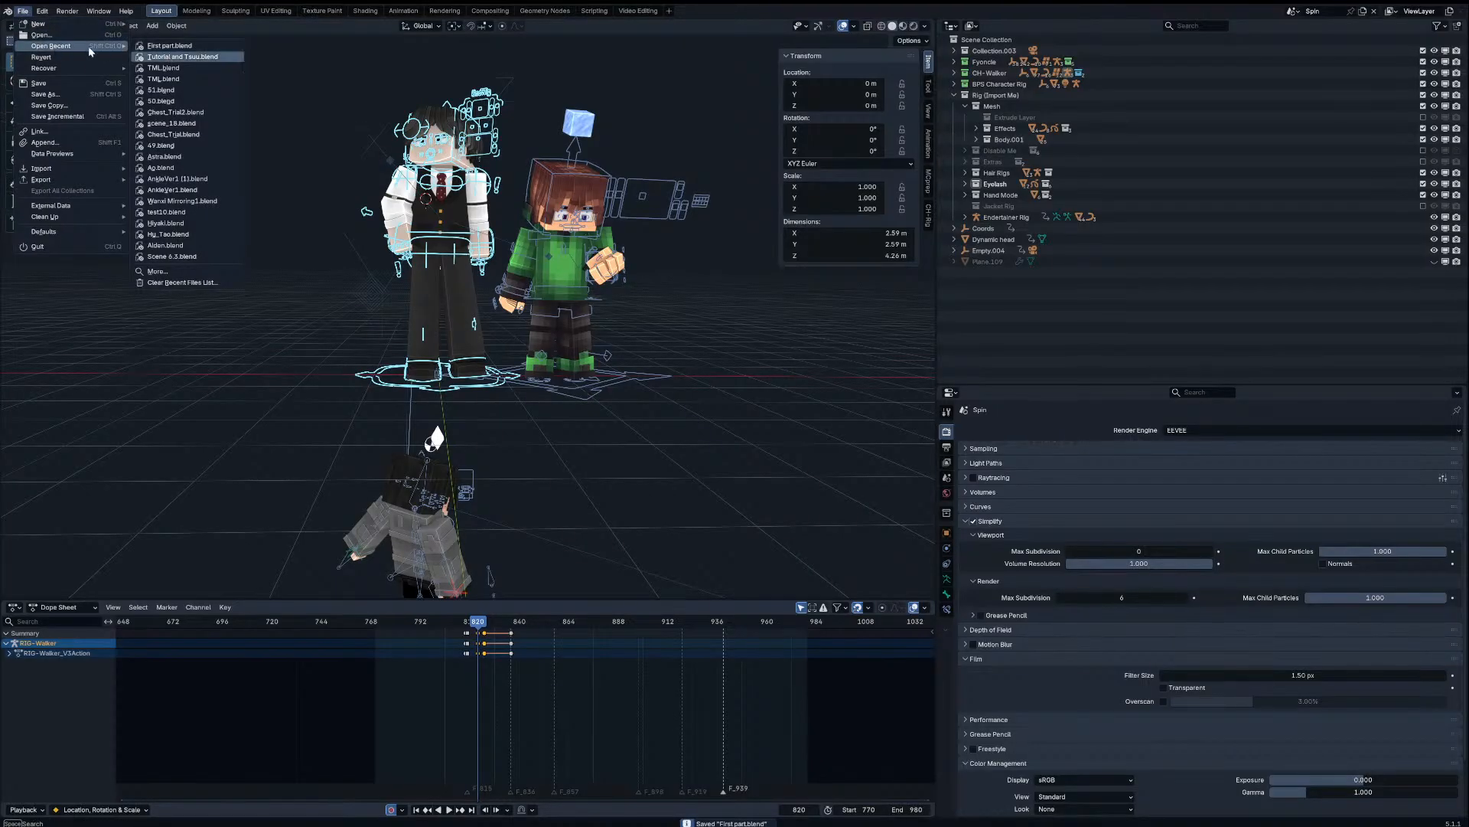
pyautogui.click(62, 34)
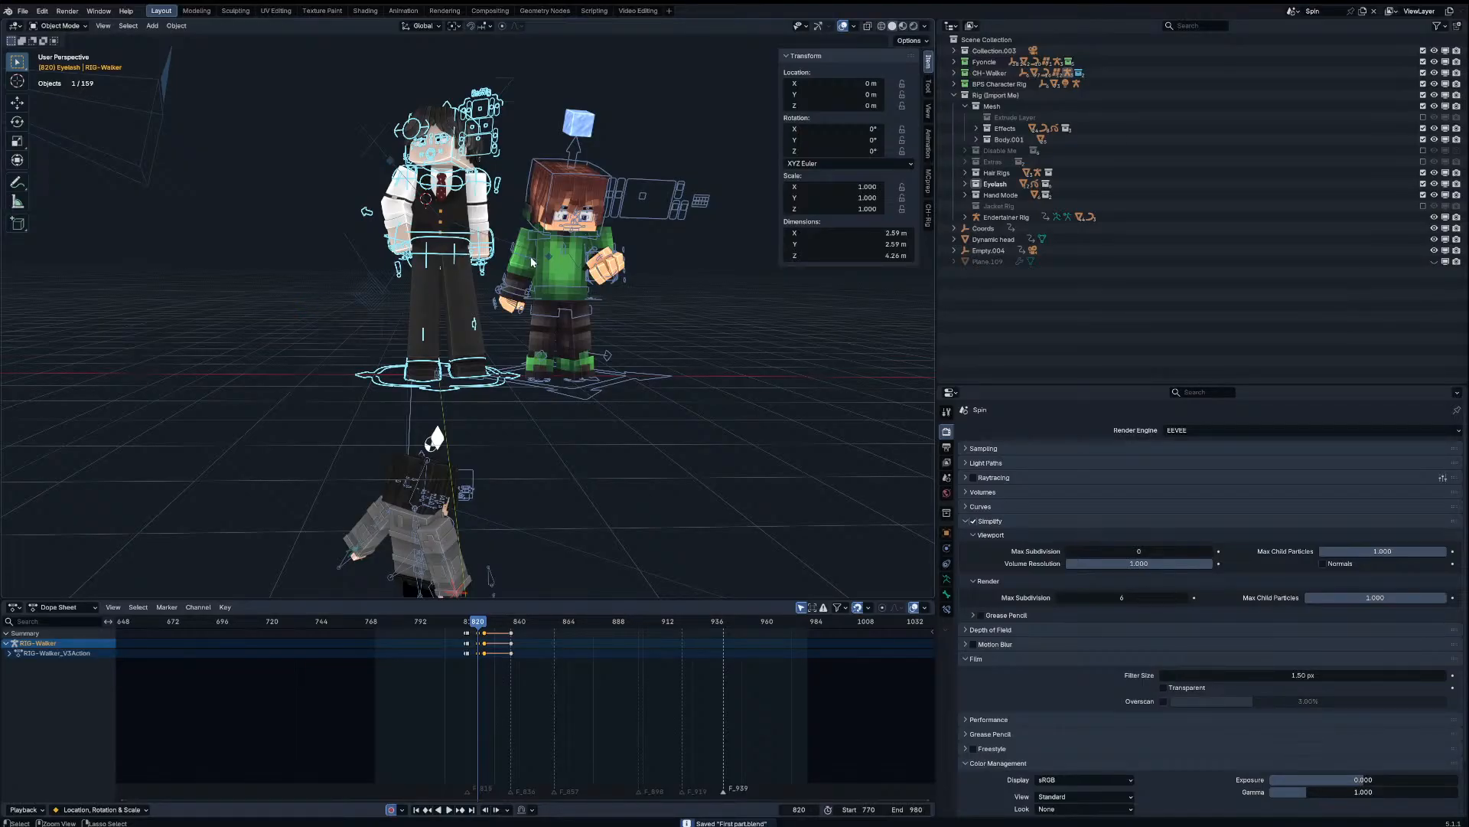
pyautogui.scroll(-3, 747, 534)
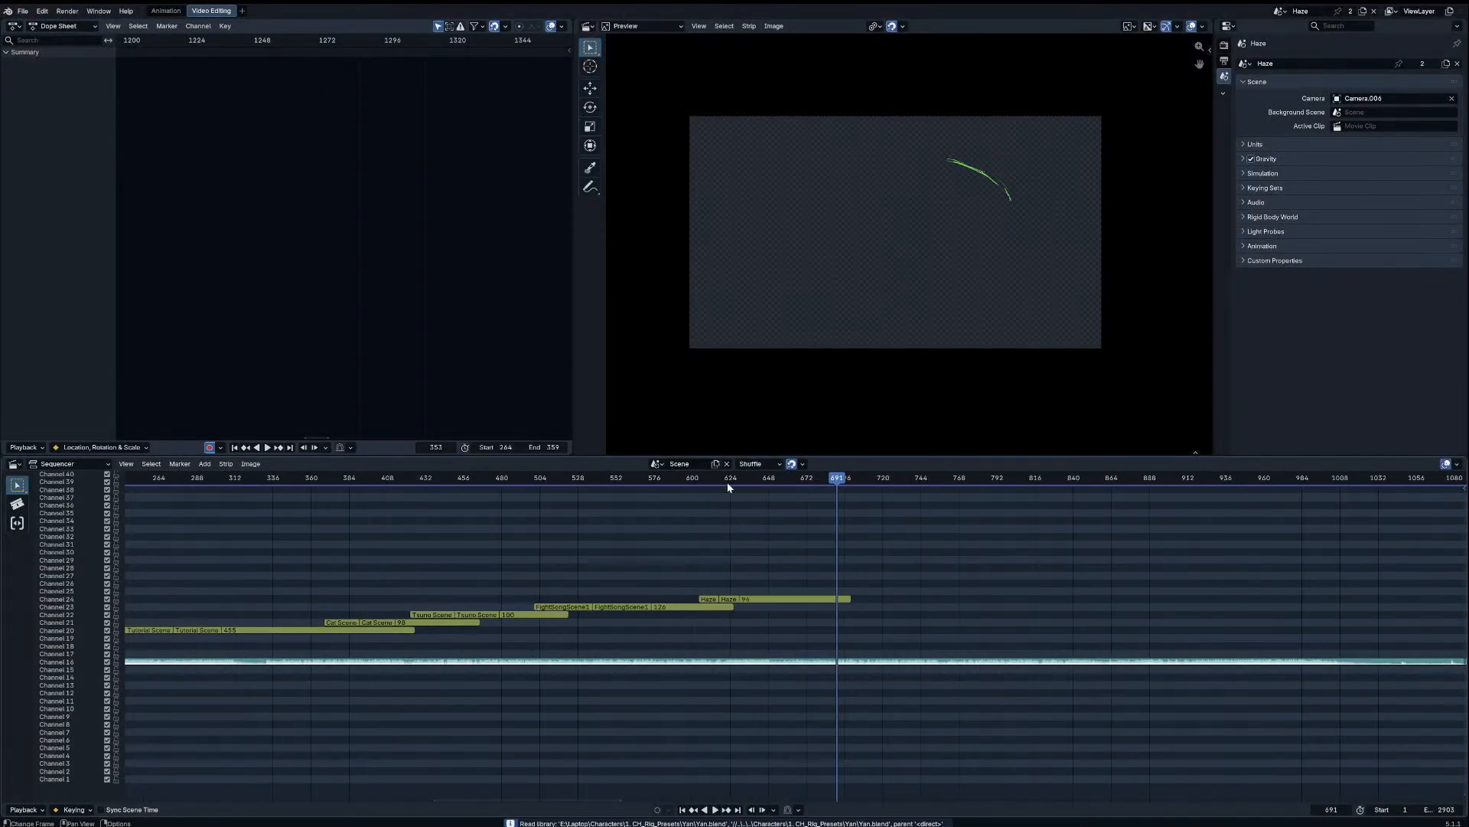
pyautogui.moveTo(688, 477); pyautogui.dragTo(197, 475)
pyautogui.scroll(-8, 225, 491)
pyautogui.moveTo(291, 480)
pyautogui.mouseDown()
pyautogui.moveTo(235, 481)
pyautogui.moveTo(303, 479)
pyautogui.mouseUp()
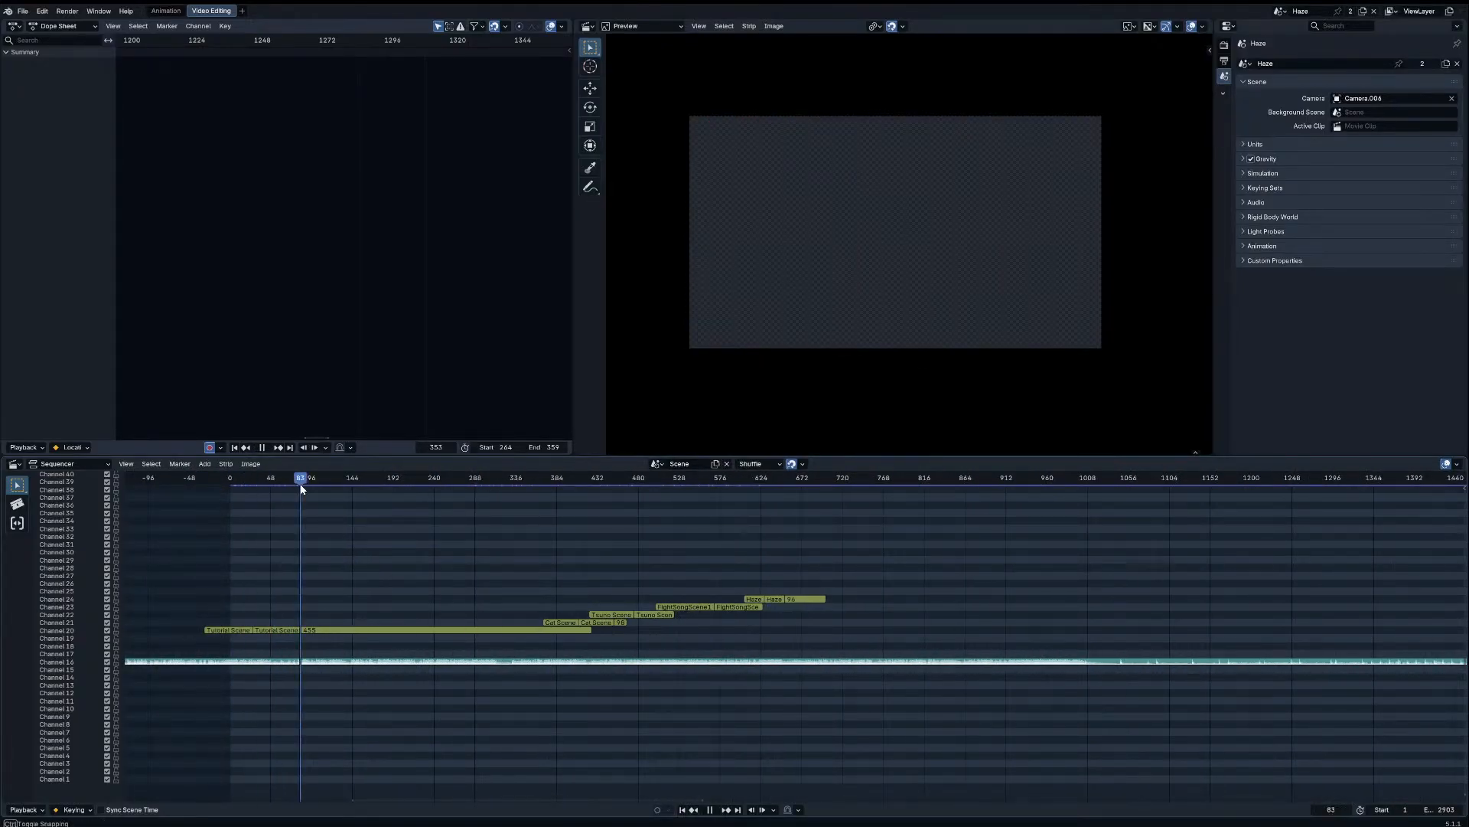
# Step: Open Tutorial Scene in the Animation workspace and play it through with the viewport overlays hidden
pyautogui.click(165, 11)
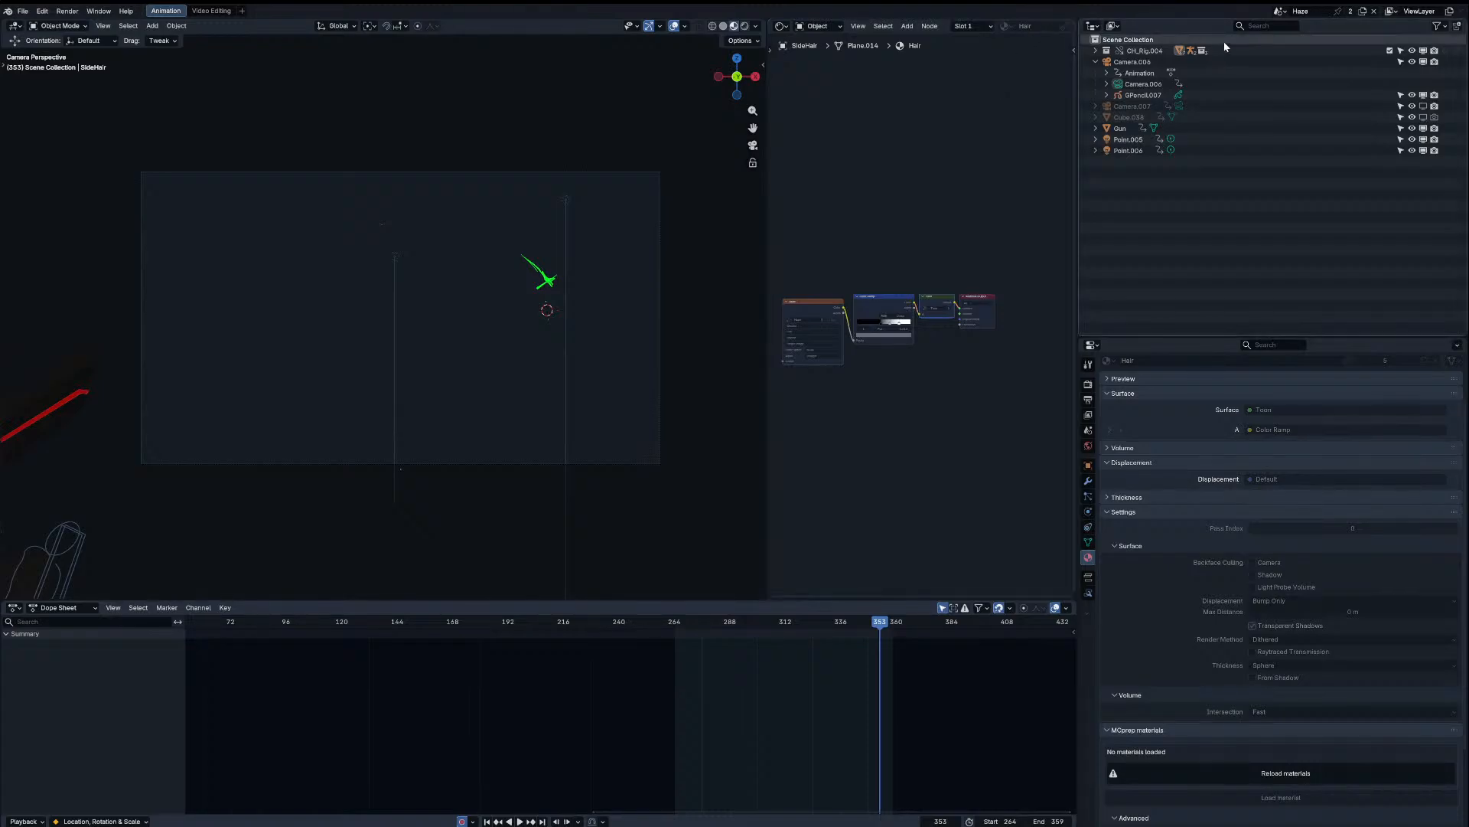
pyautogui.click(1279, 12)
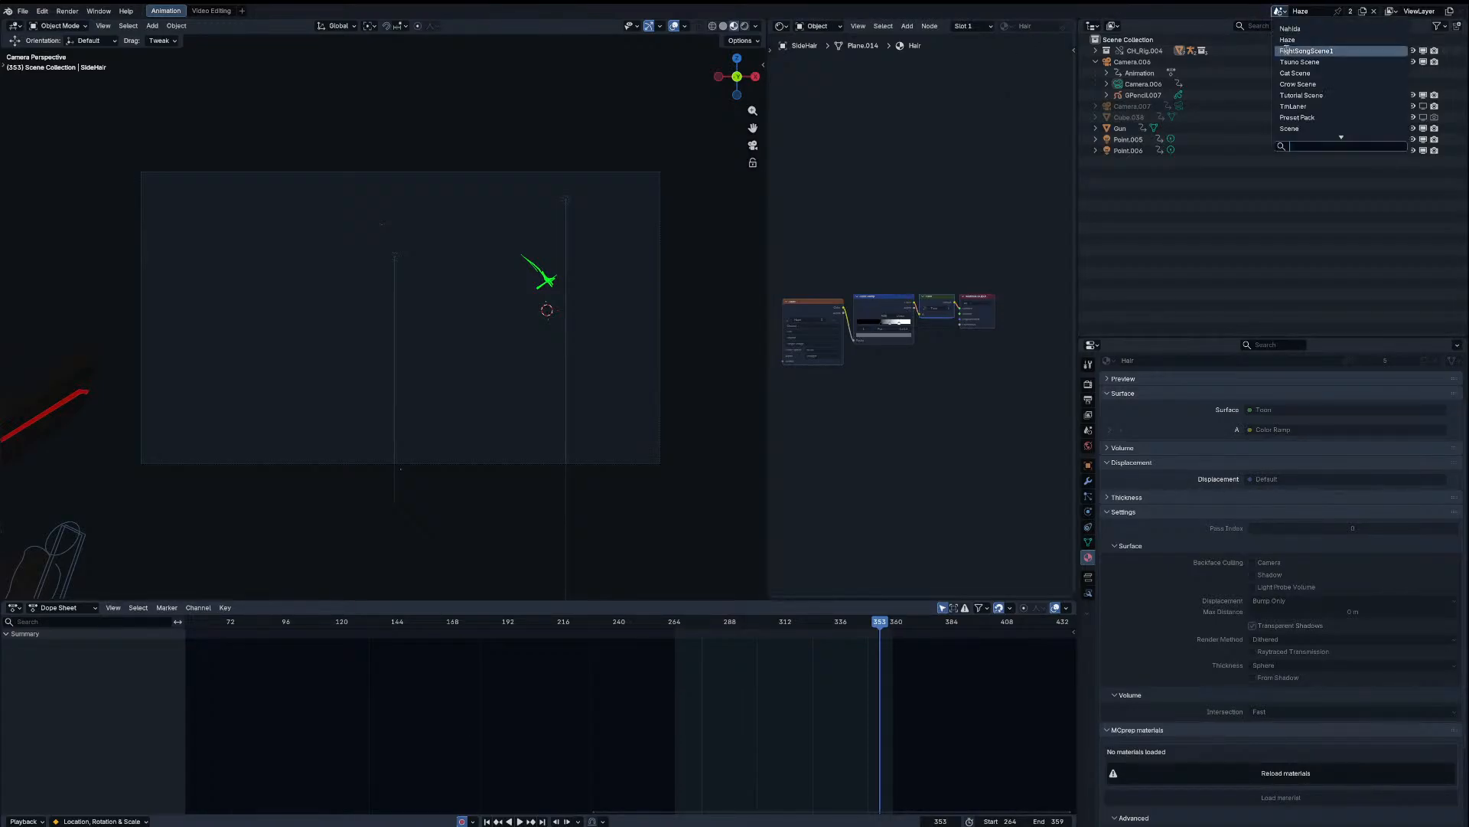
pyautogui.click(1301, 95)
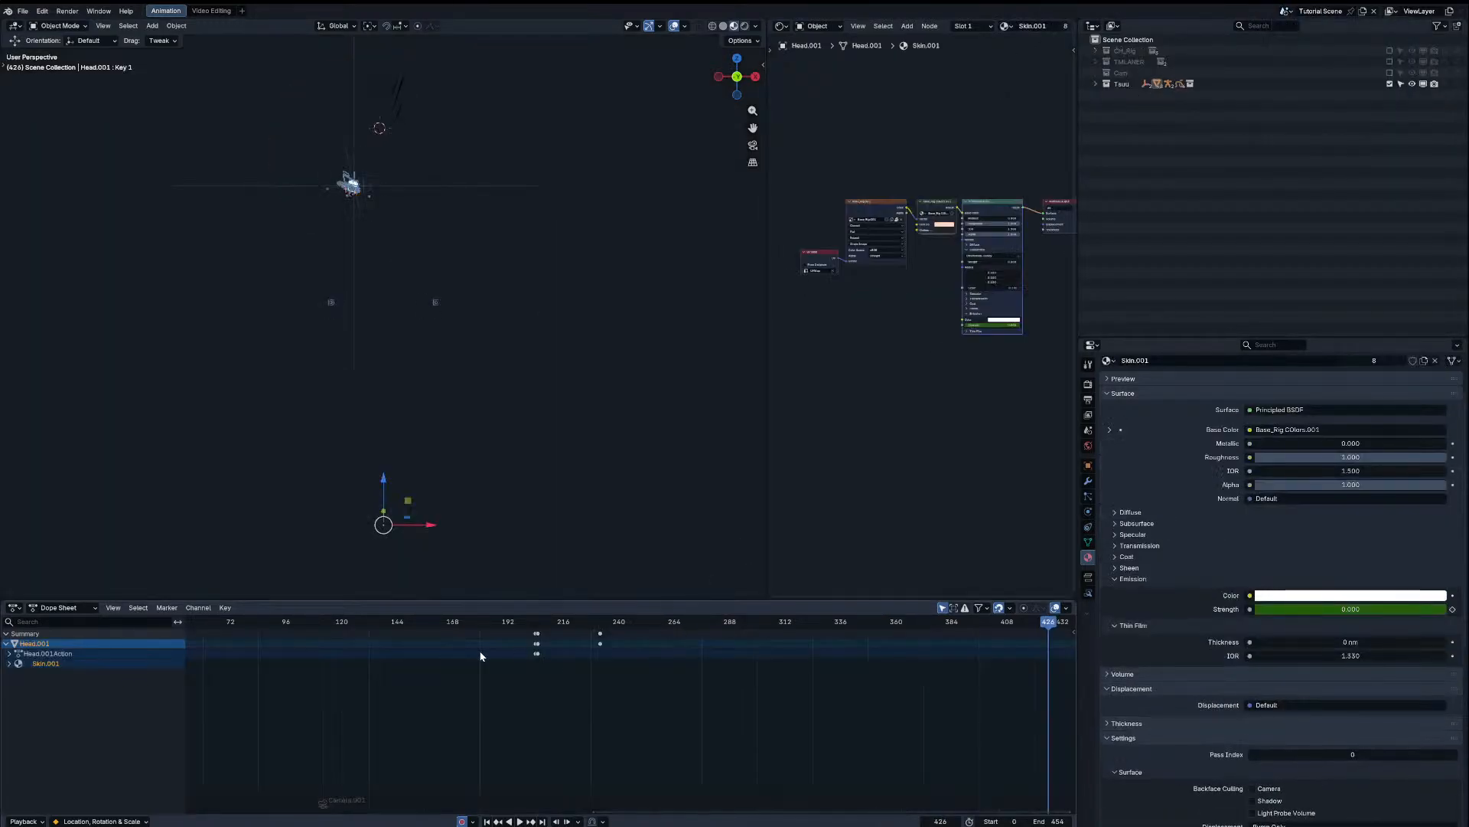
pyautogui.press('space')
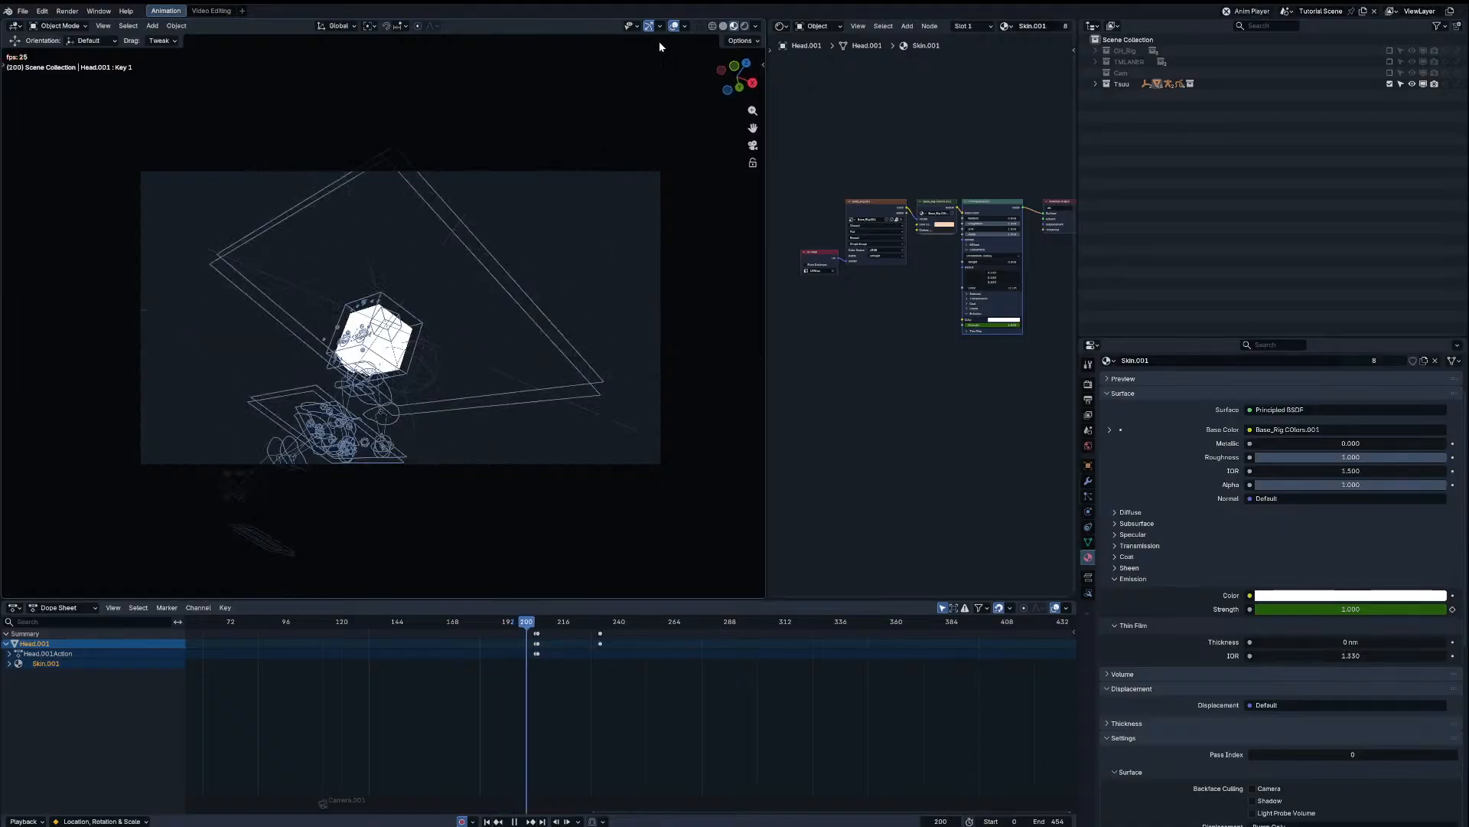
pyautogui.click(674, 25)
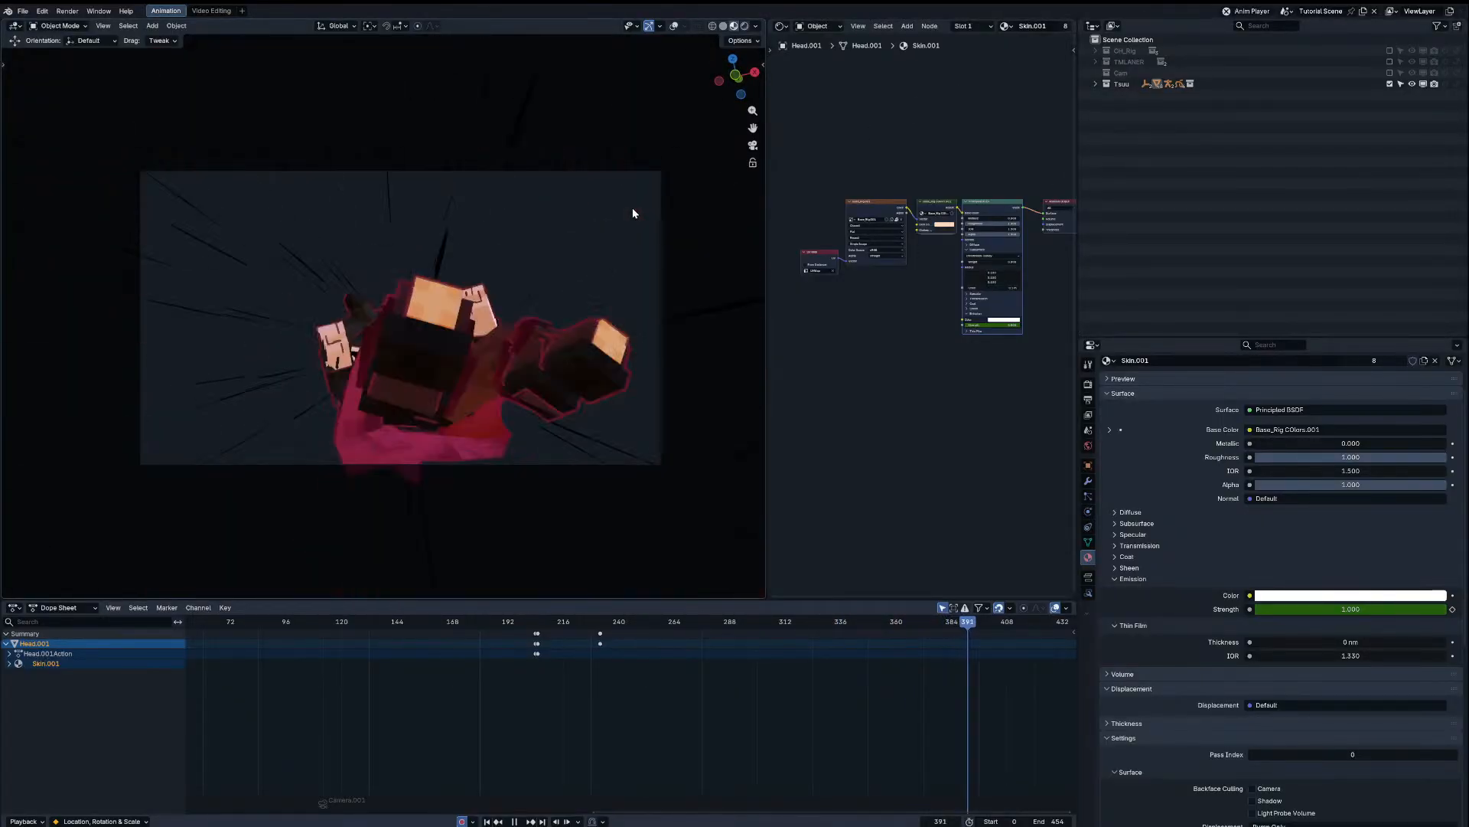
pyautogui.press('space')
# Step: Switch to Cat Scene and play its animation from the start
pyautogui.click(1290, 11)
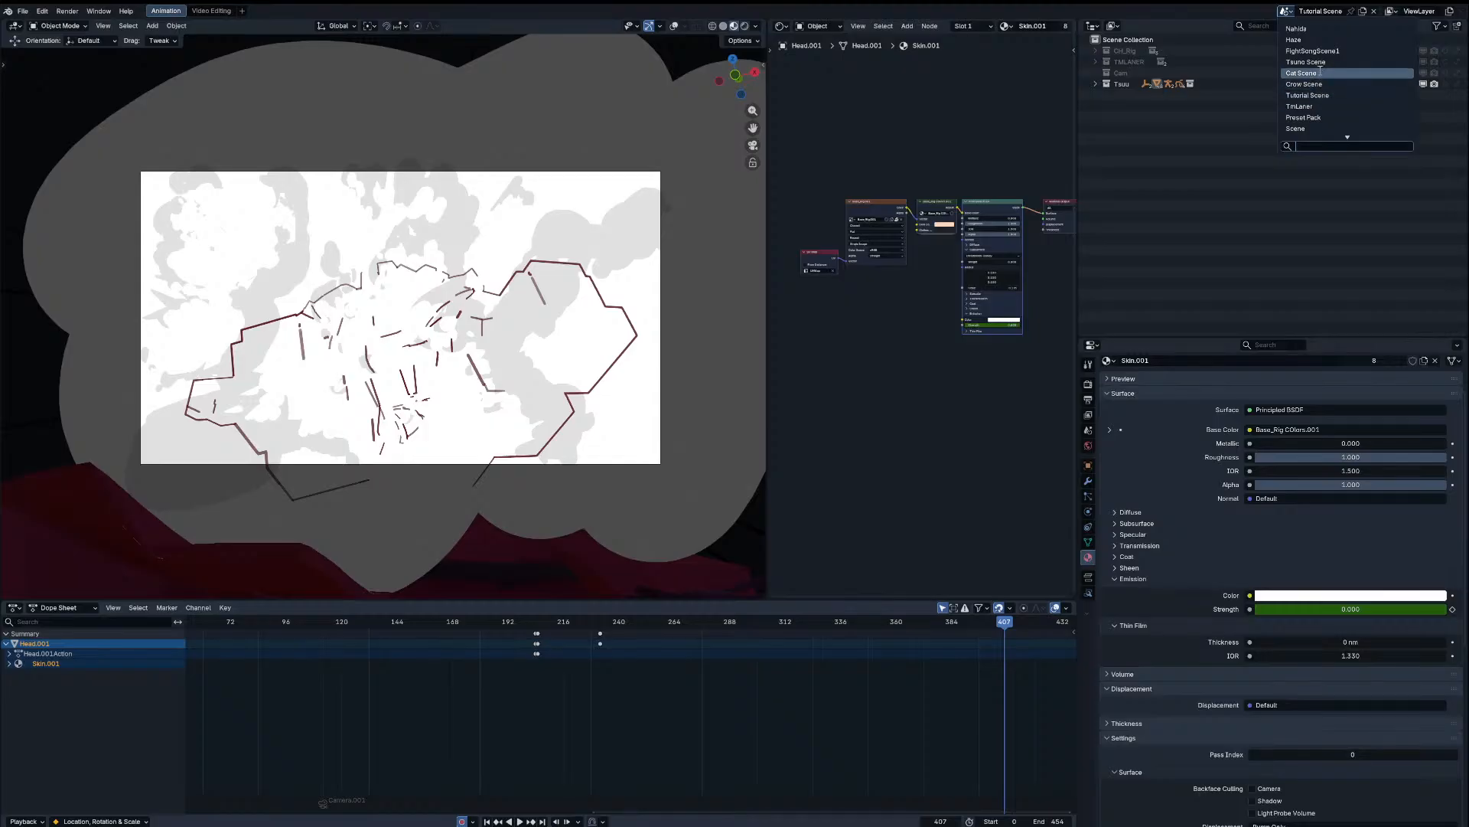
pyautogui.click(1322, 73)
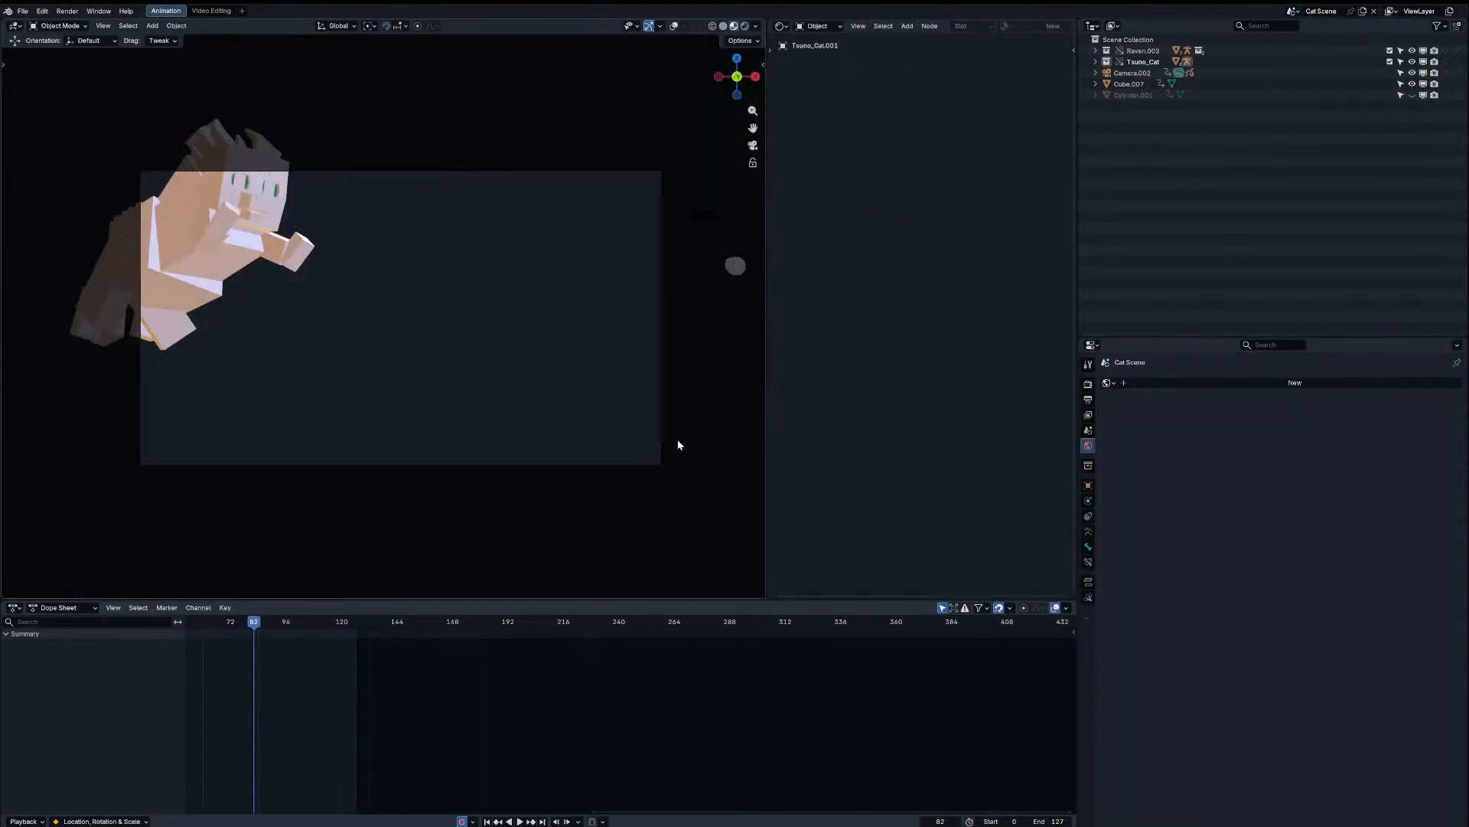
pyautogui.hotkey('shift', 'Left')
pyautogui.press('space')
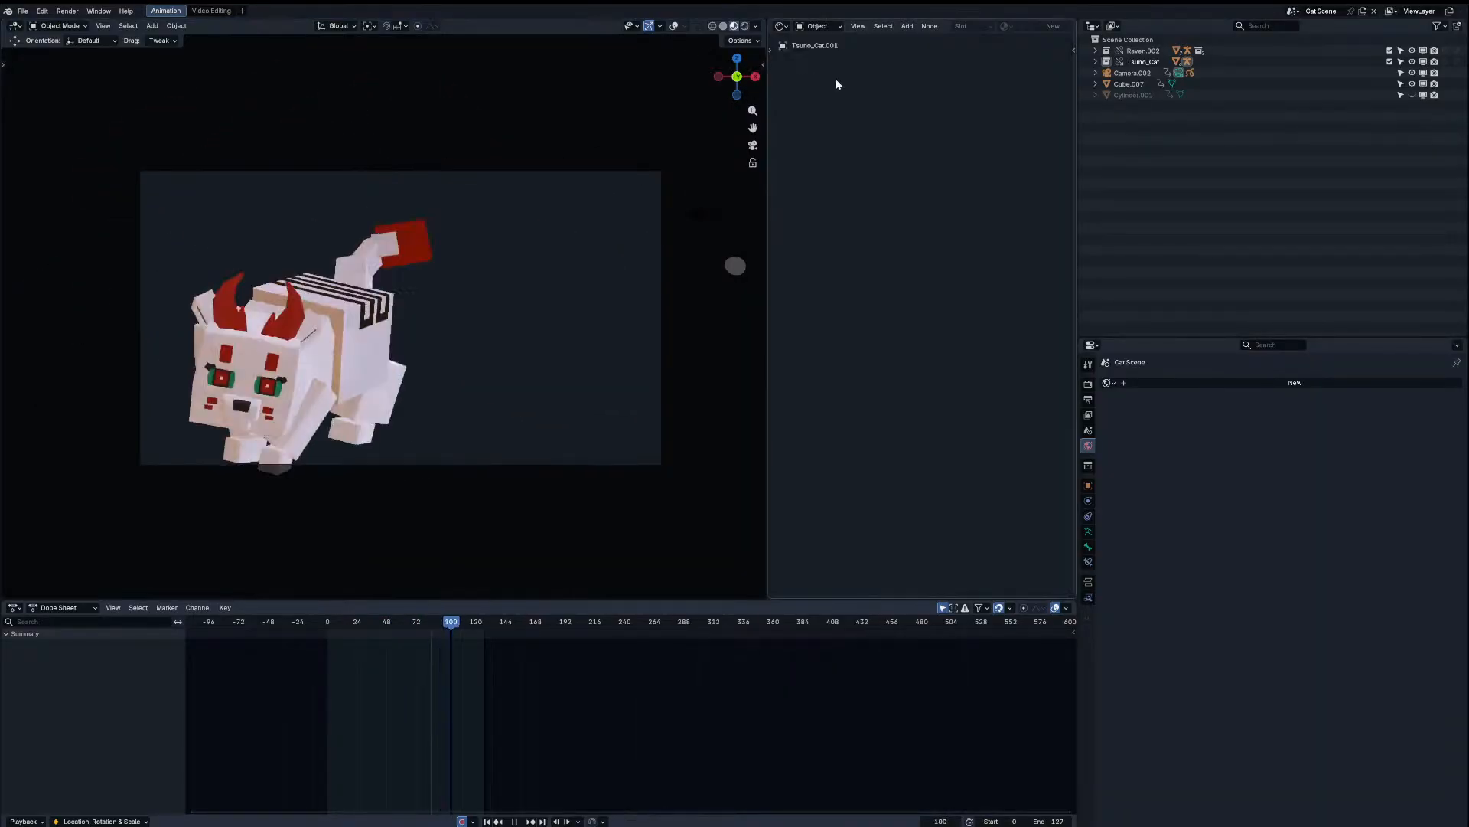
pyautogui.press('space')
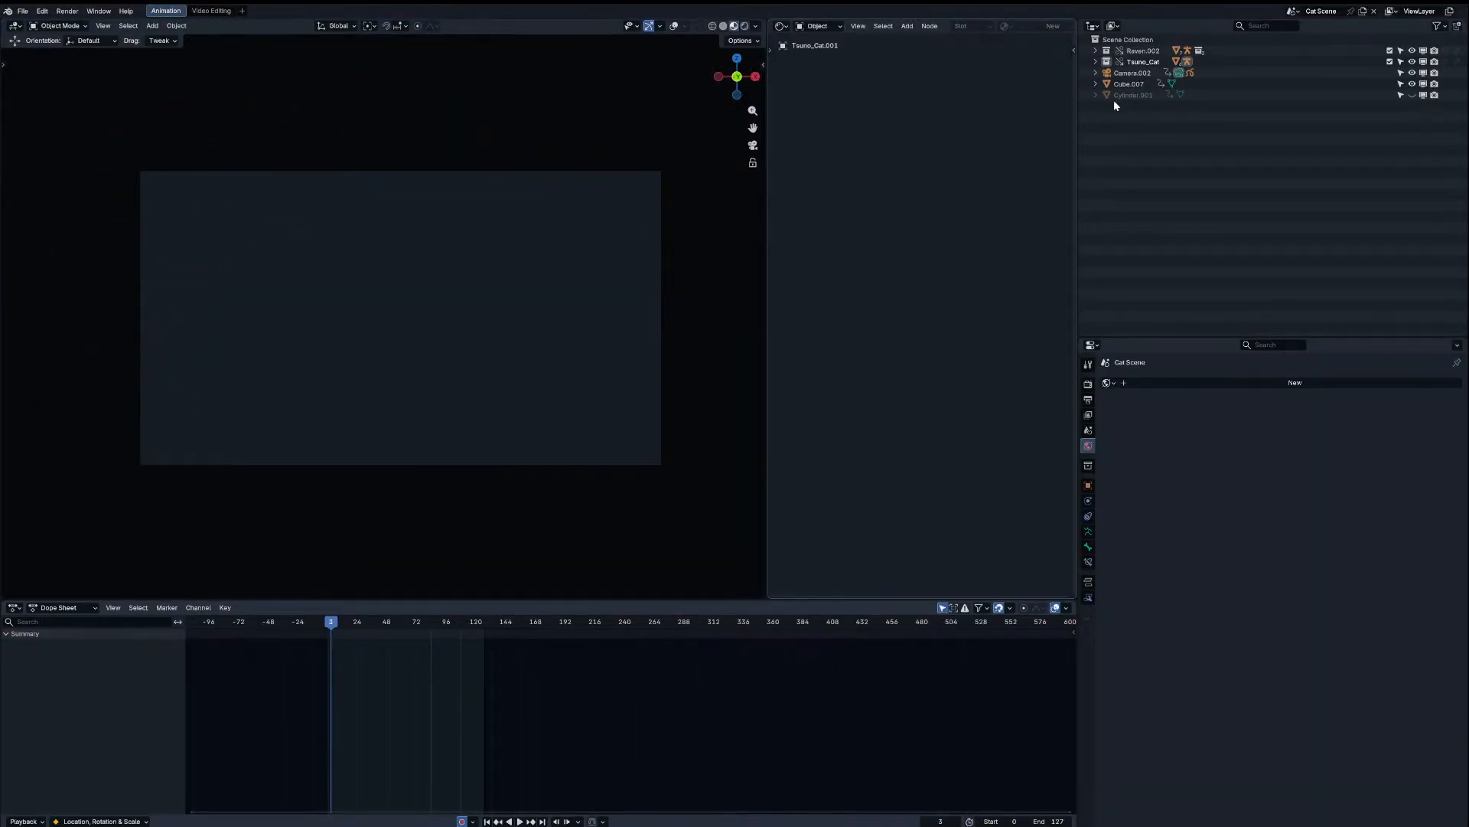
# Step: Switch to Tsuno Scene and play its animation from near the start of the frame range
pyautogui.click(1293, 11)
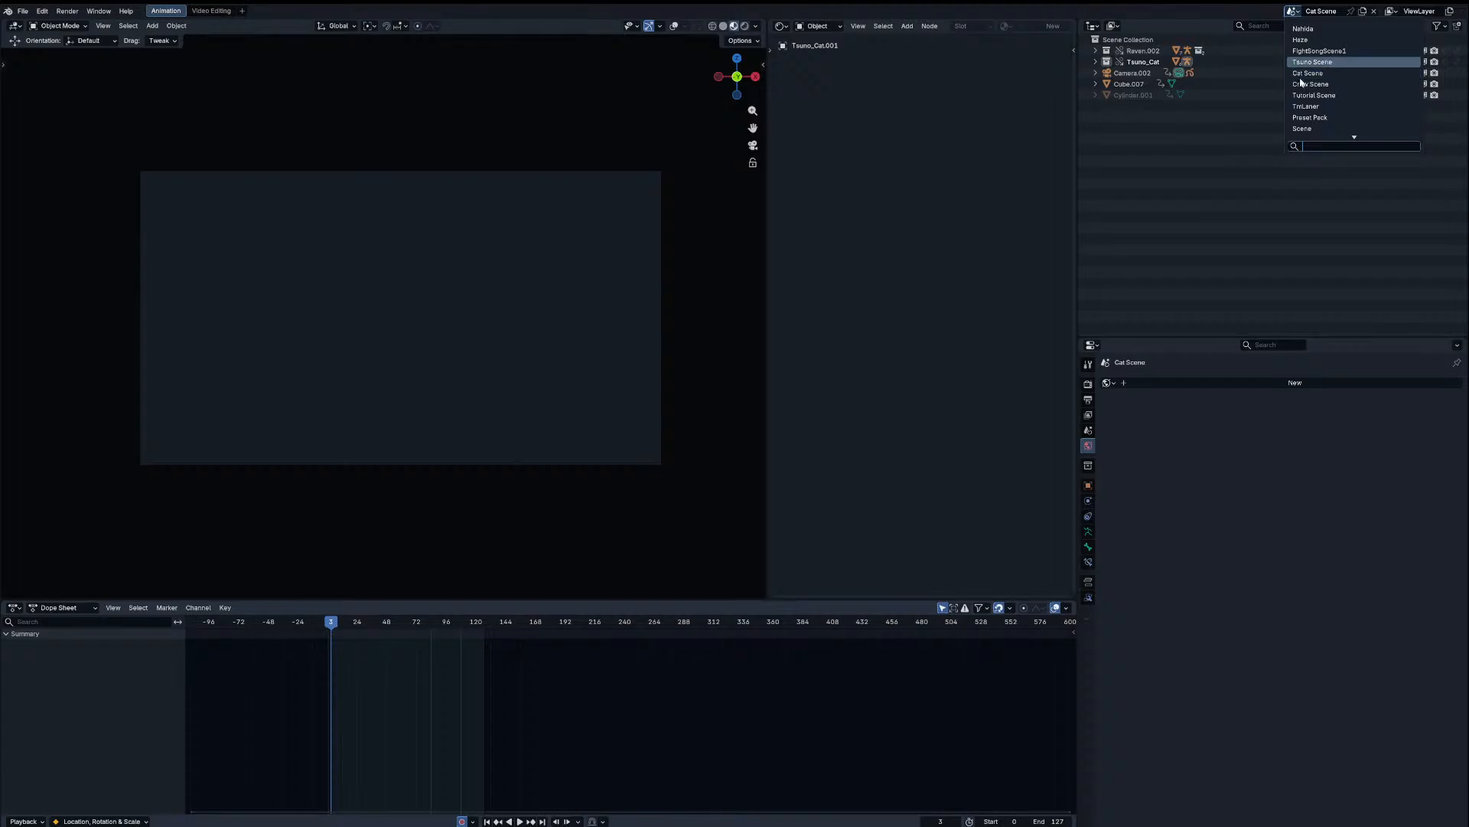
pyautogui.click(1313, 62)
pyautogui.click(446, 623)
pyautogui.press('space')
pyautogui.moveTo(445, 625); pyautogui.dragTo(418, 624)
pyautogui.press('space')
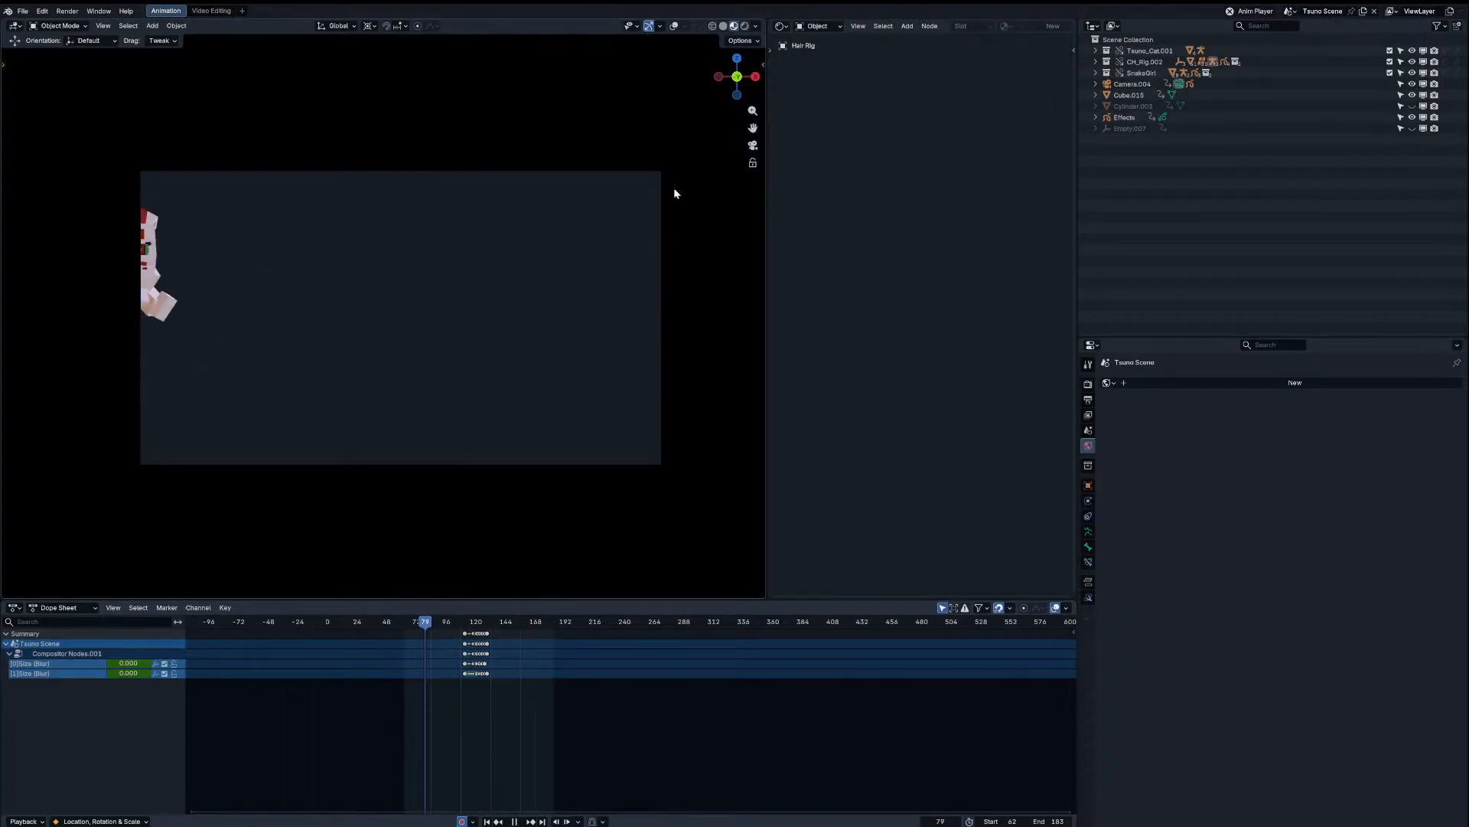
# Step: Set the viewport compositor to Always and replay Tsuno Scene from near its start
pyautogui.click(756, 25)
pyautogui.click(799, 283)
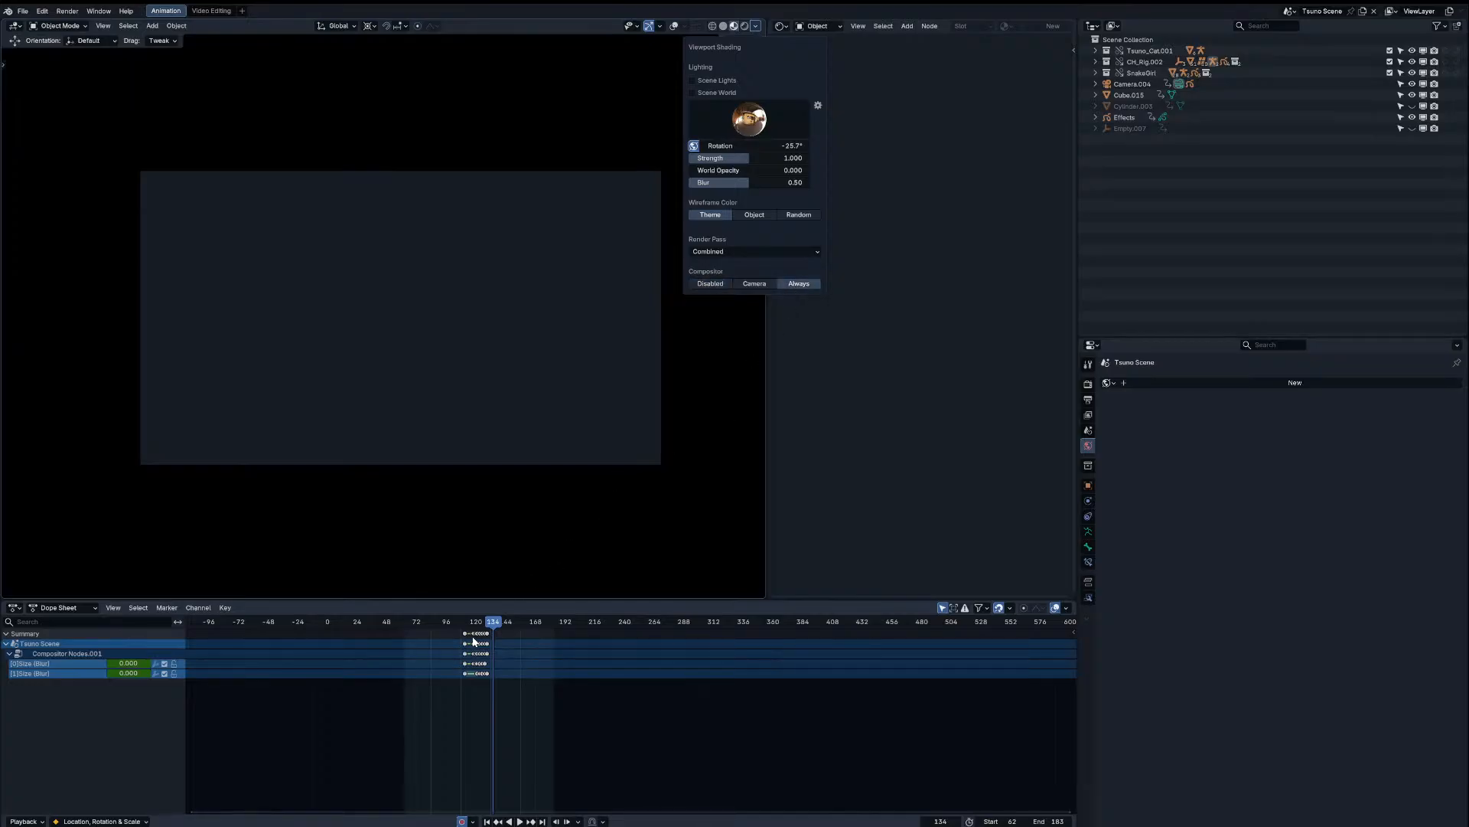
pyautogui.moveTo(439, 625); pyautogui.dragTo(430, 623)
pyautogui.press('space')
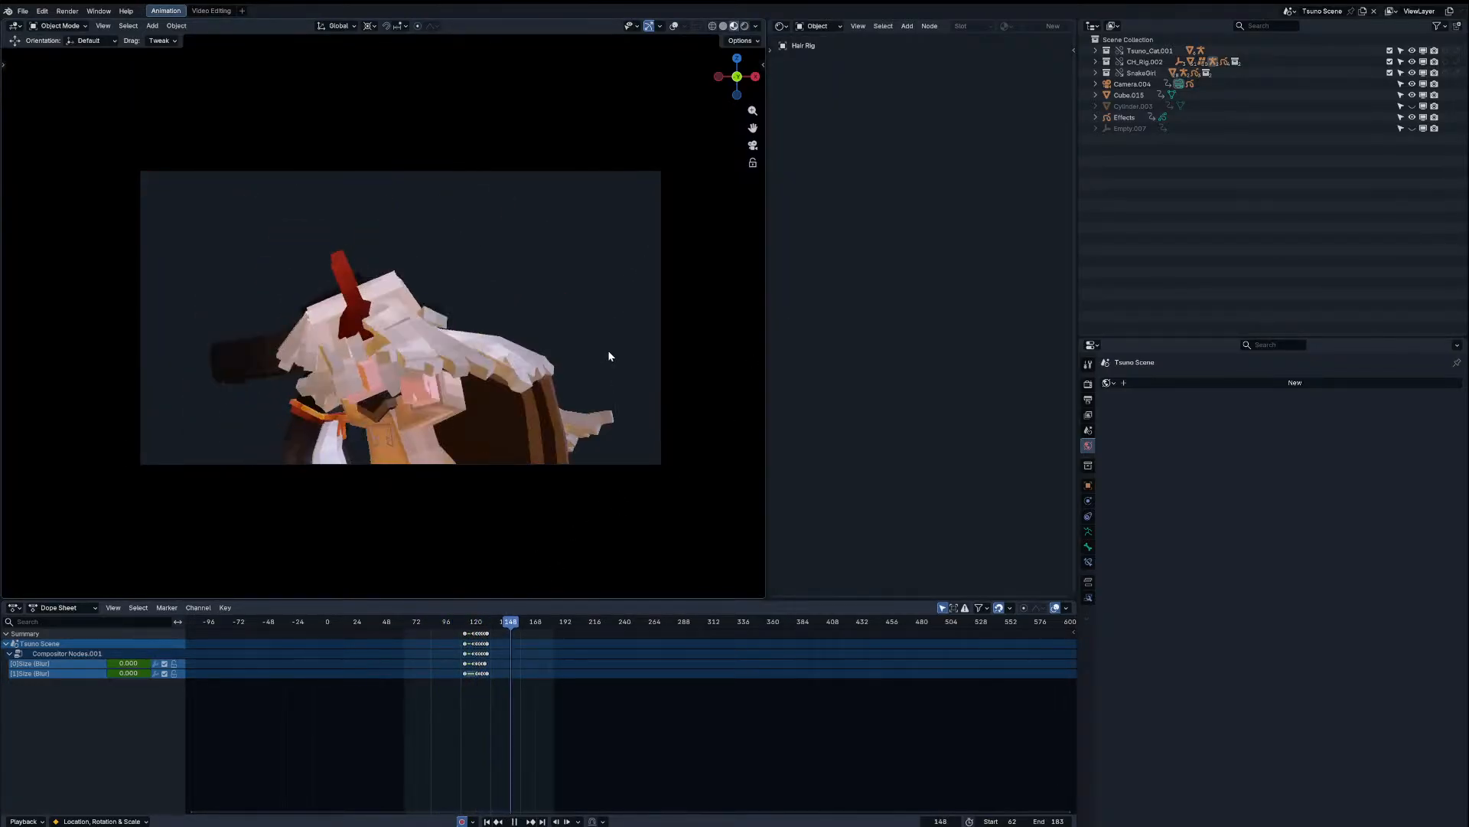
pyautogui.press('space')
# Step: Switch to FightSongScene1 and play its animation
pyautogui.click(1291, 11)
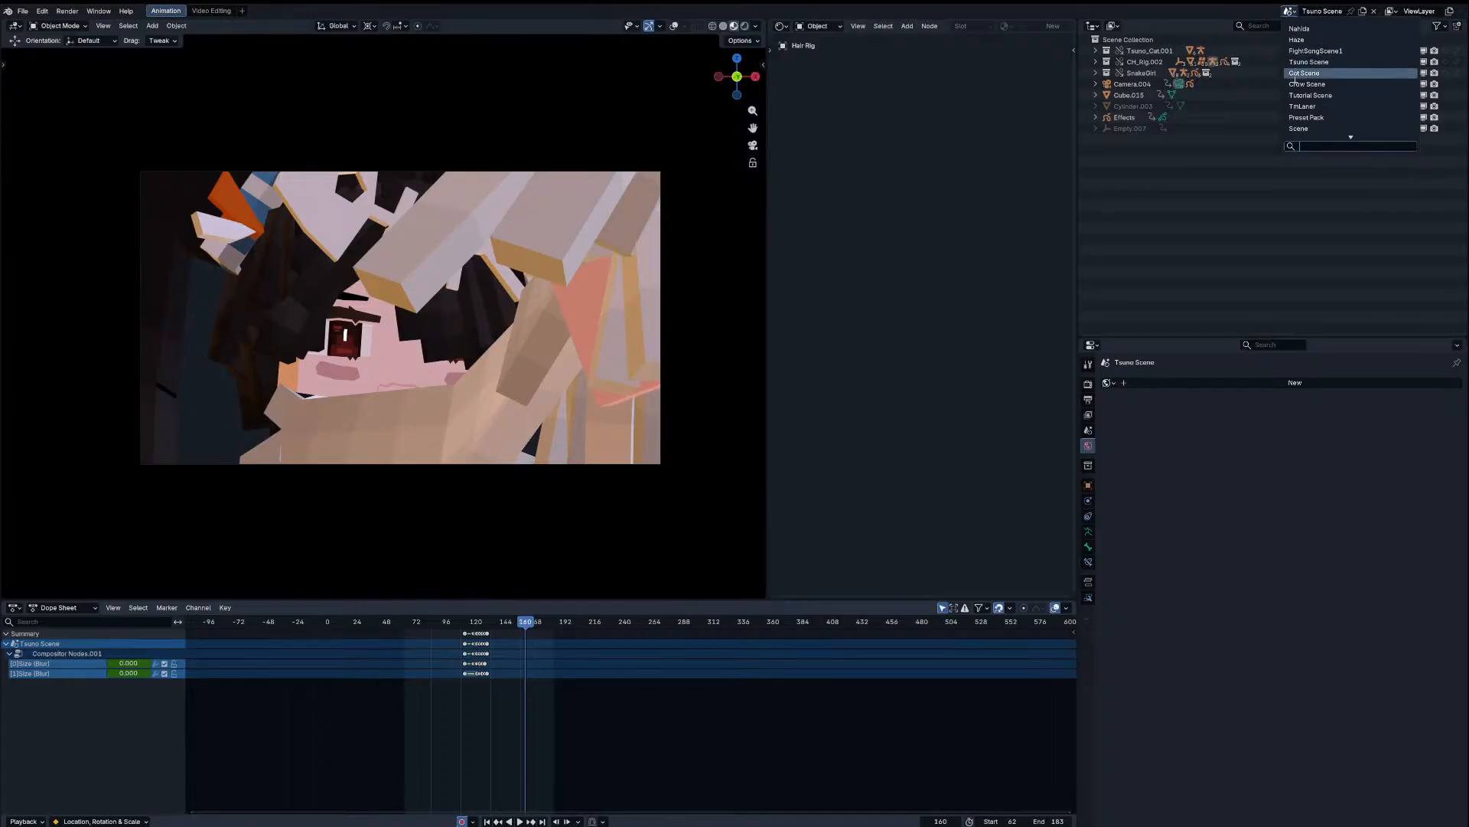
pyautogui.click(1315, 51)
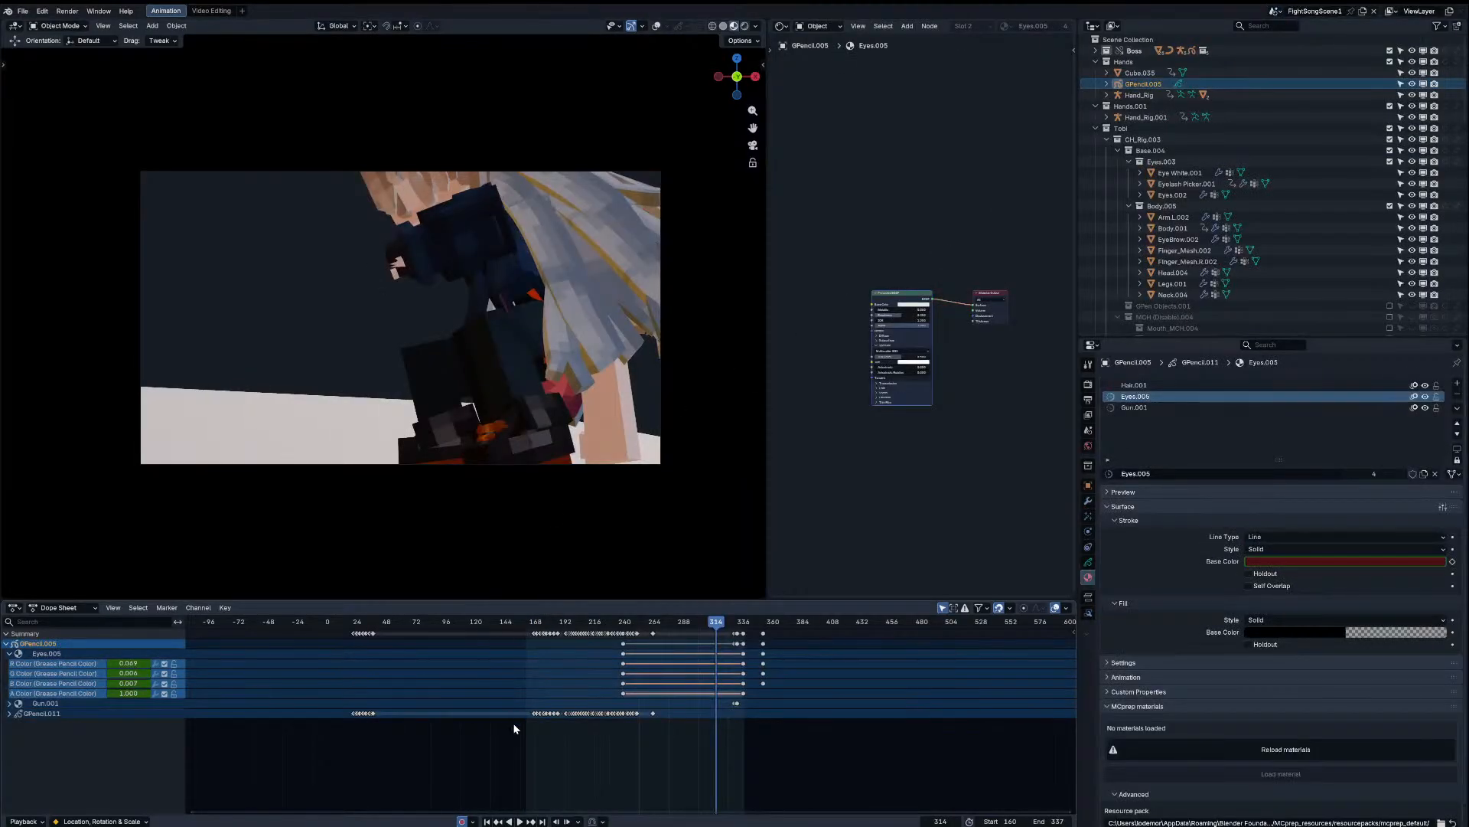
pyautogui.press('space')
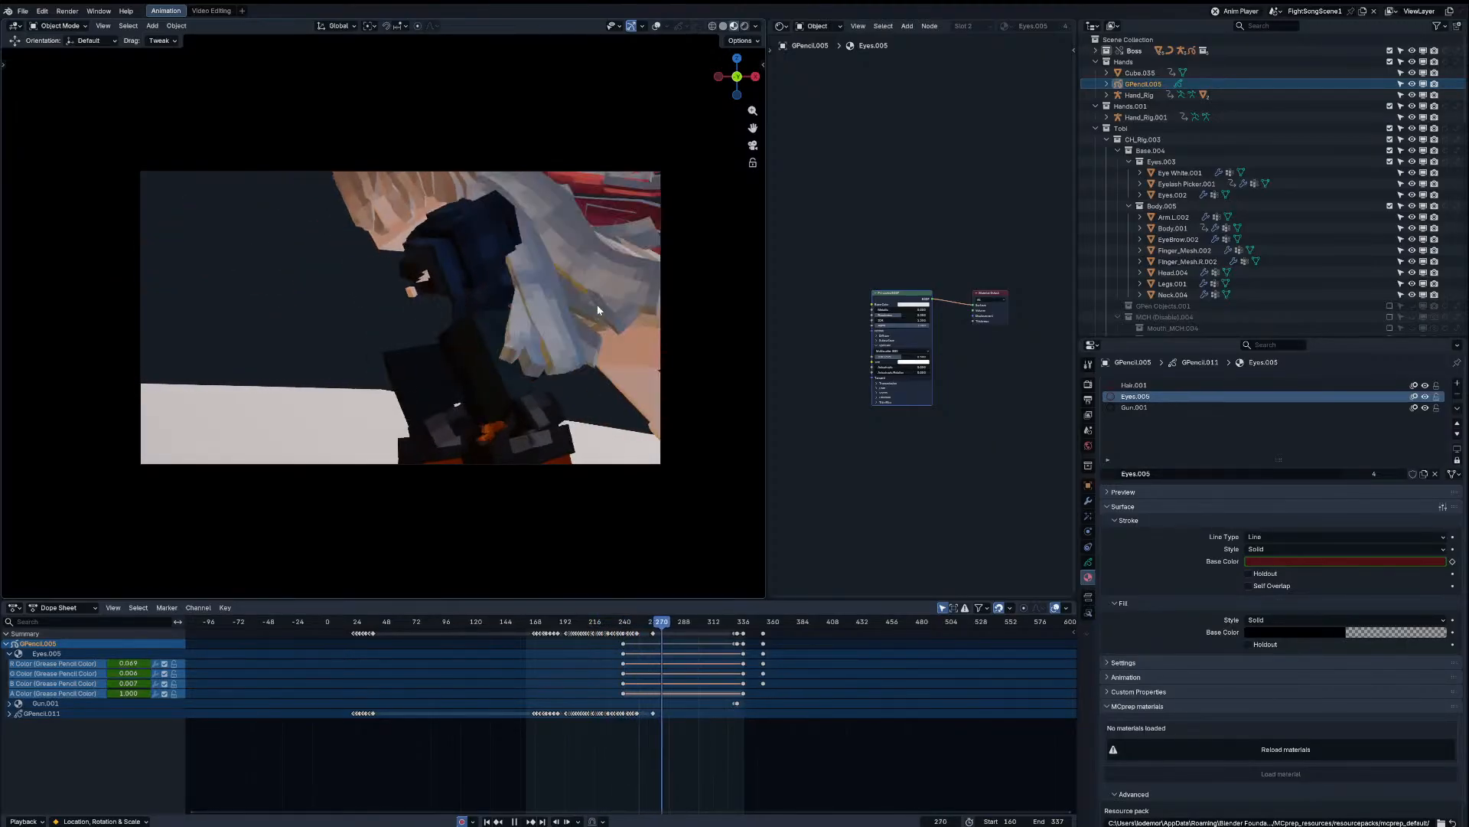
pyautogui.press('space')
# Step: Switch to the Haze scene and play it from its first frame
pyautogui.click(1276, 11)
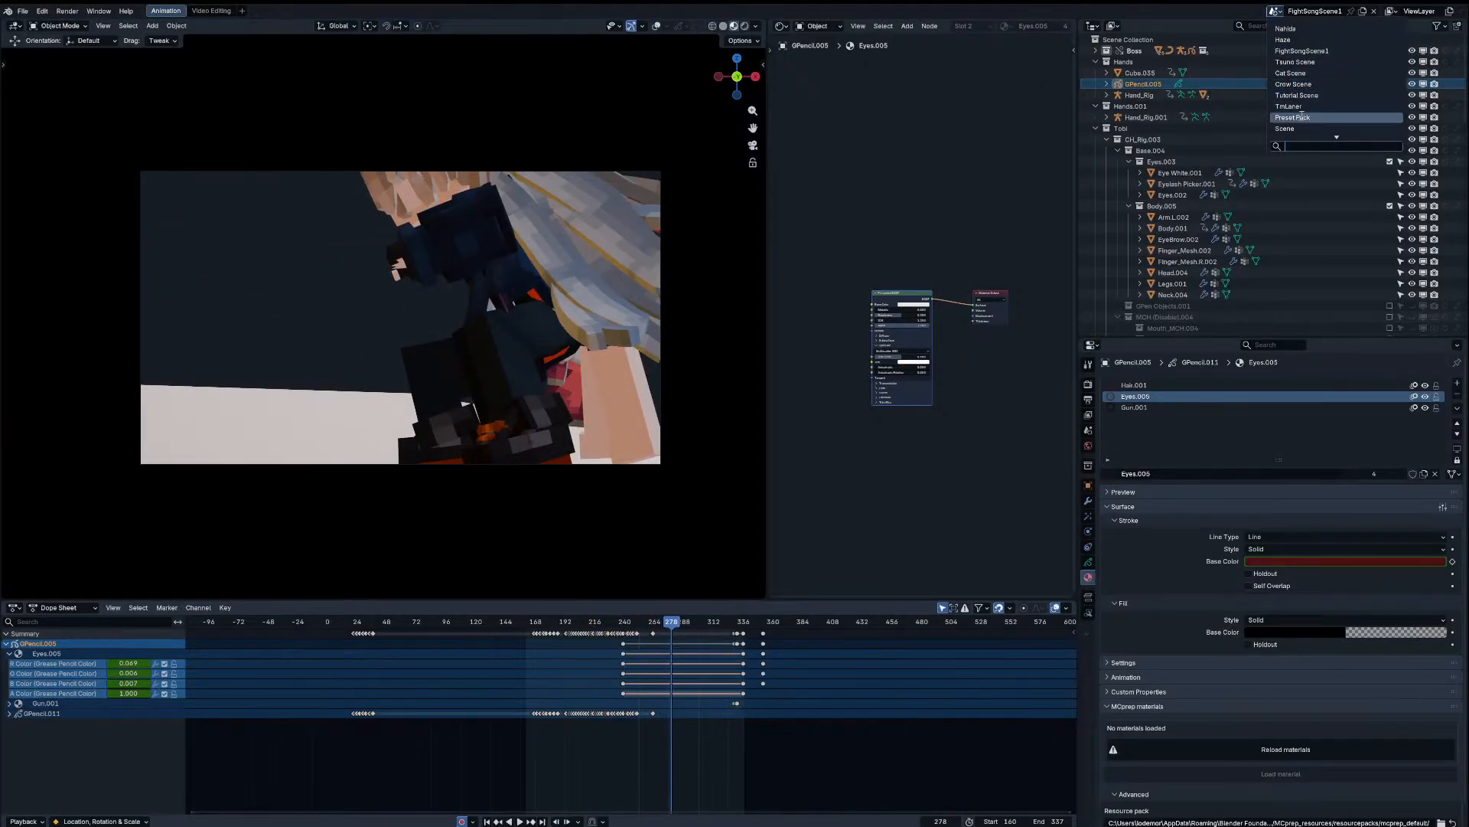
pyautogui.click(1286, 40)
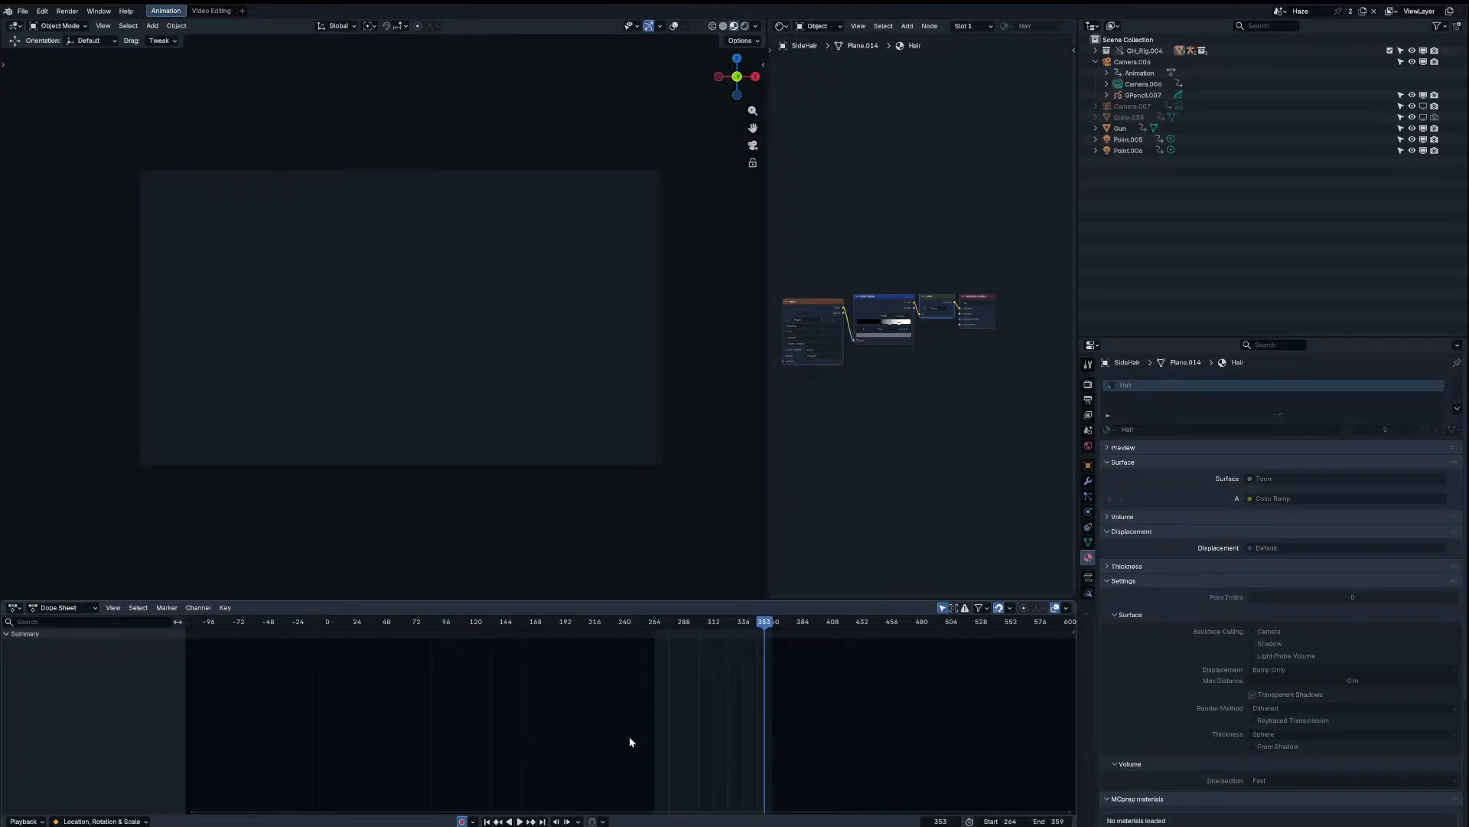
pyautogui.click(488, 820)
pyautogui.press('space')
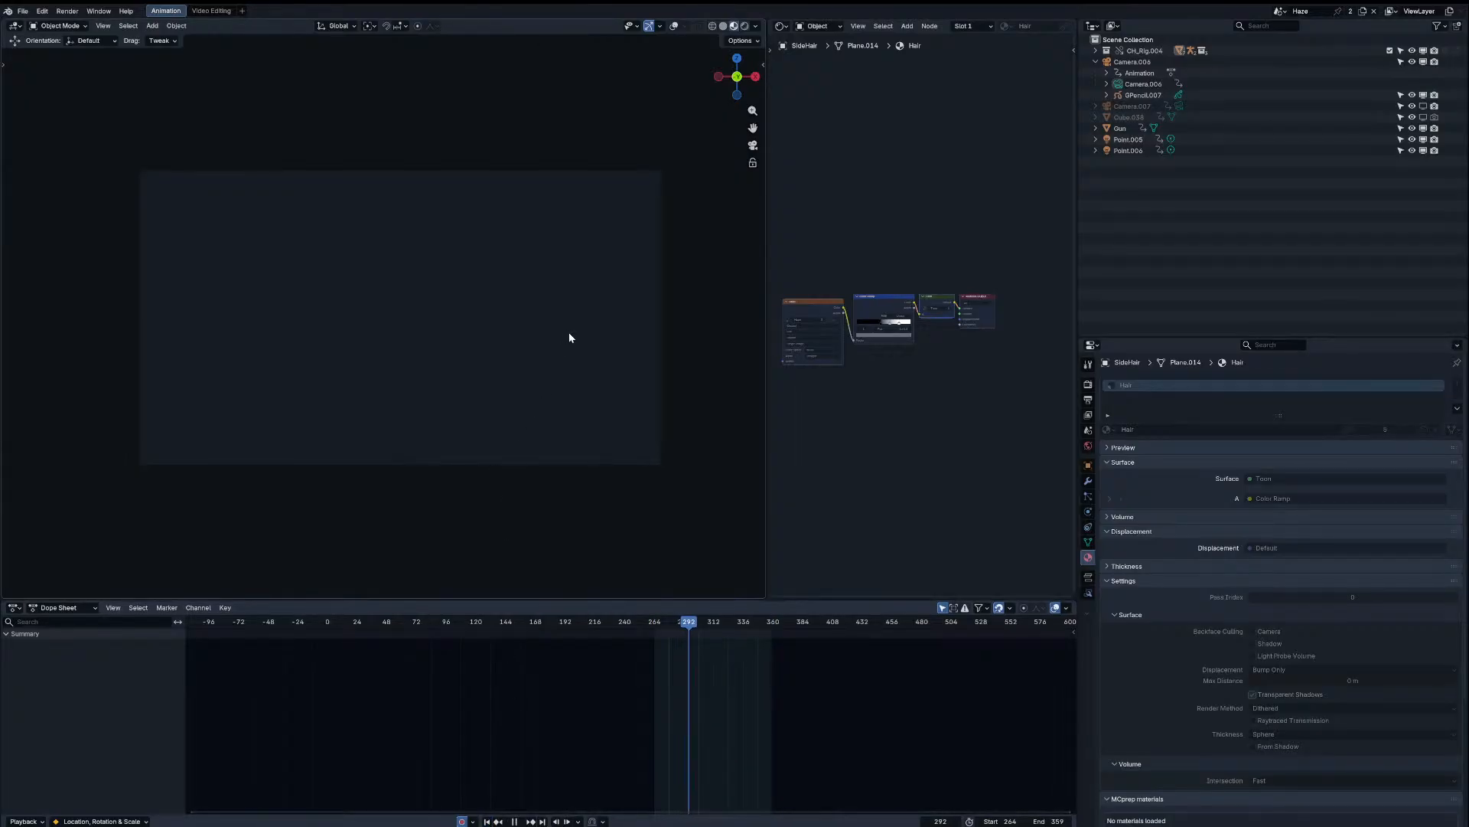
pyautogui.press('space')
# Step: Show the viewport overlays and examine the Haze scene's compositor node tree in the Compositor editor
pyautogui.click(675, 26)
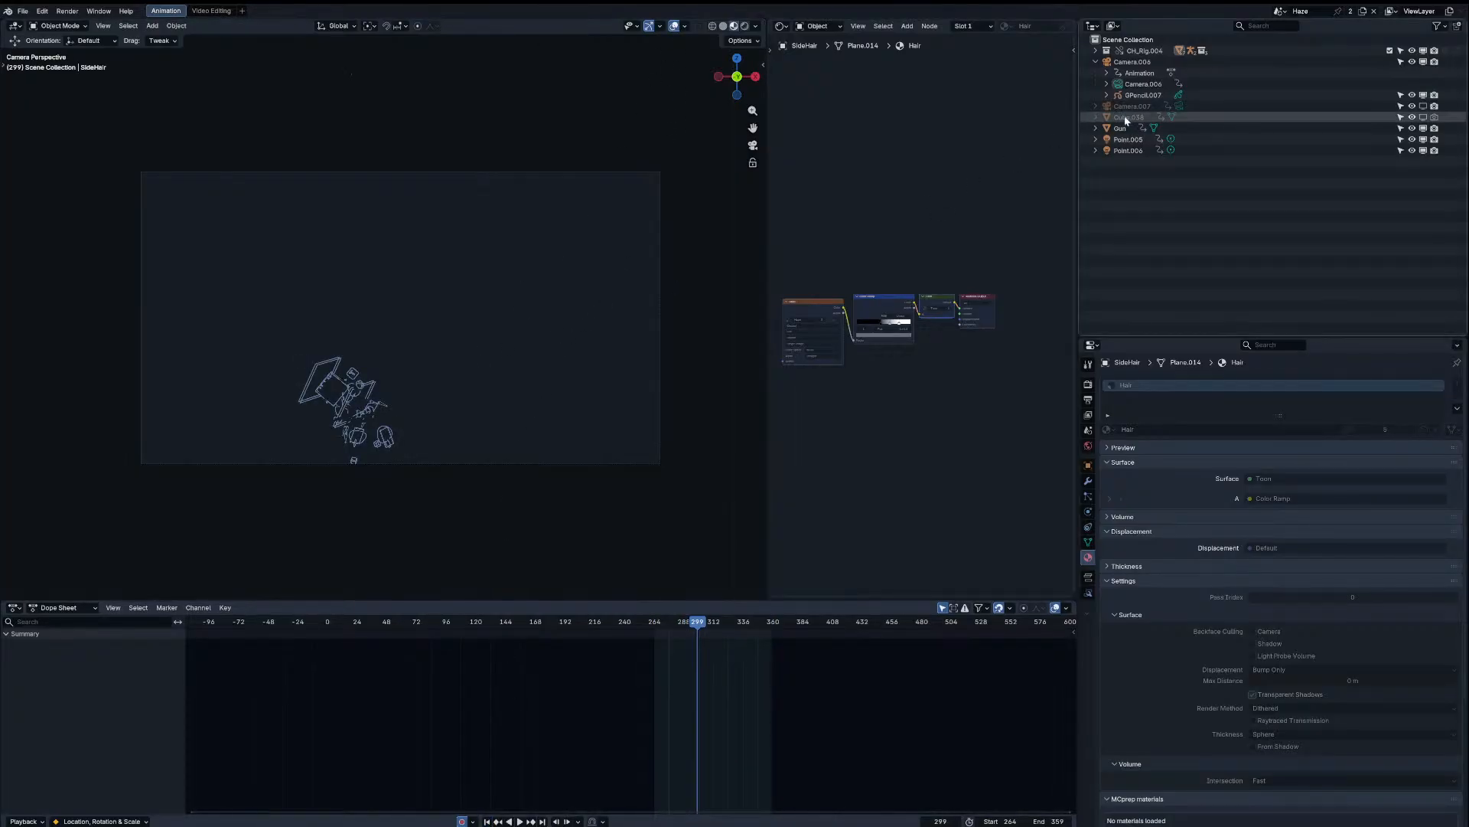
pyautogui.click(754, 27)
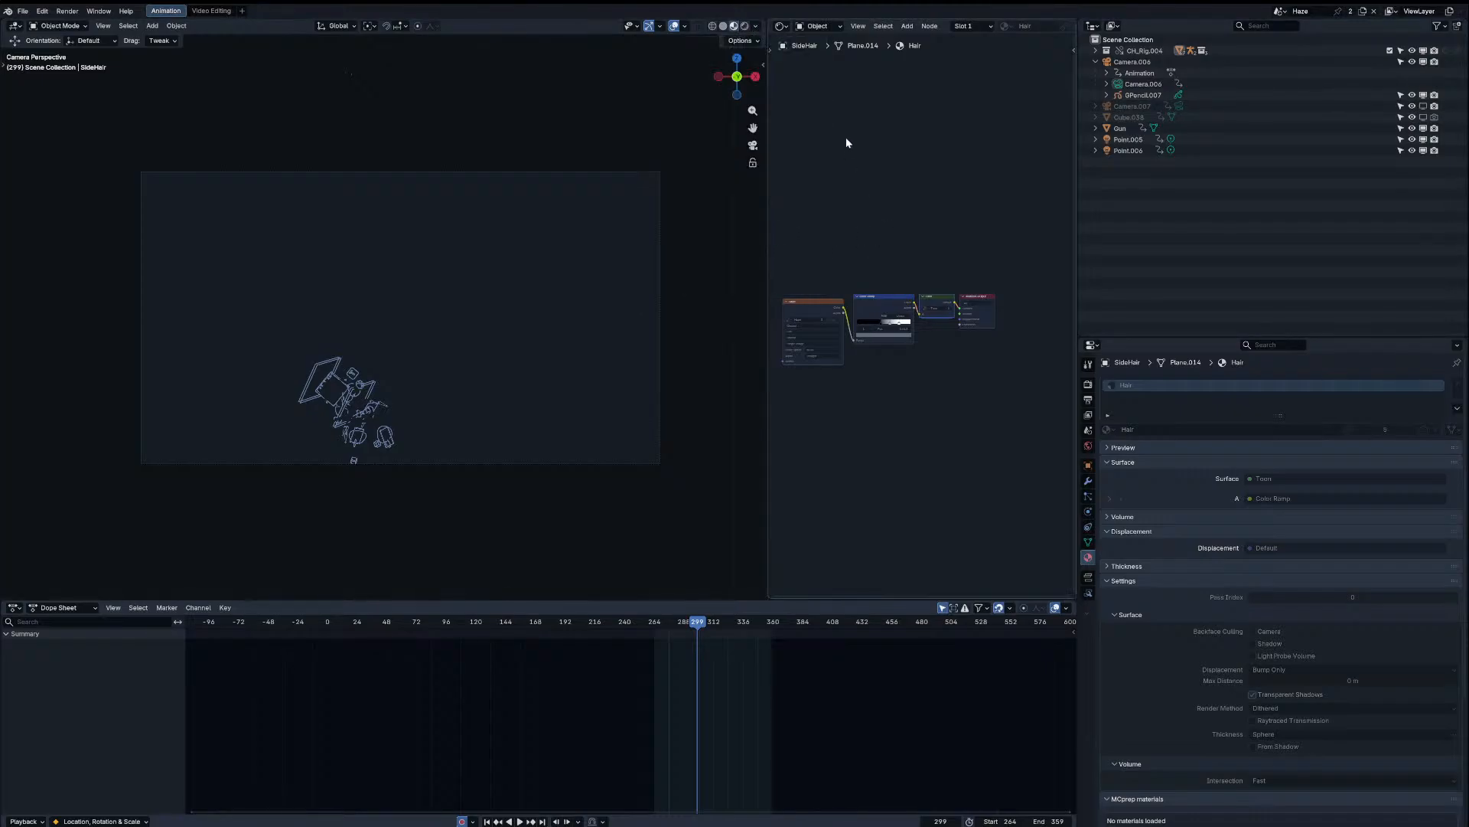
pyautogui.click(781, 26)
pyautogui.click(808, 105)
pyautogui.moveTo(1064, 263); pyautogui.dragTo(847, 201, button='middle')
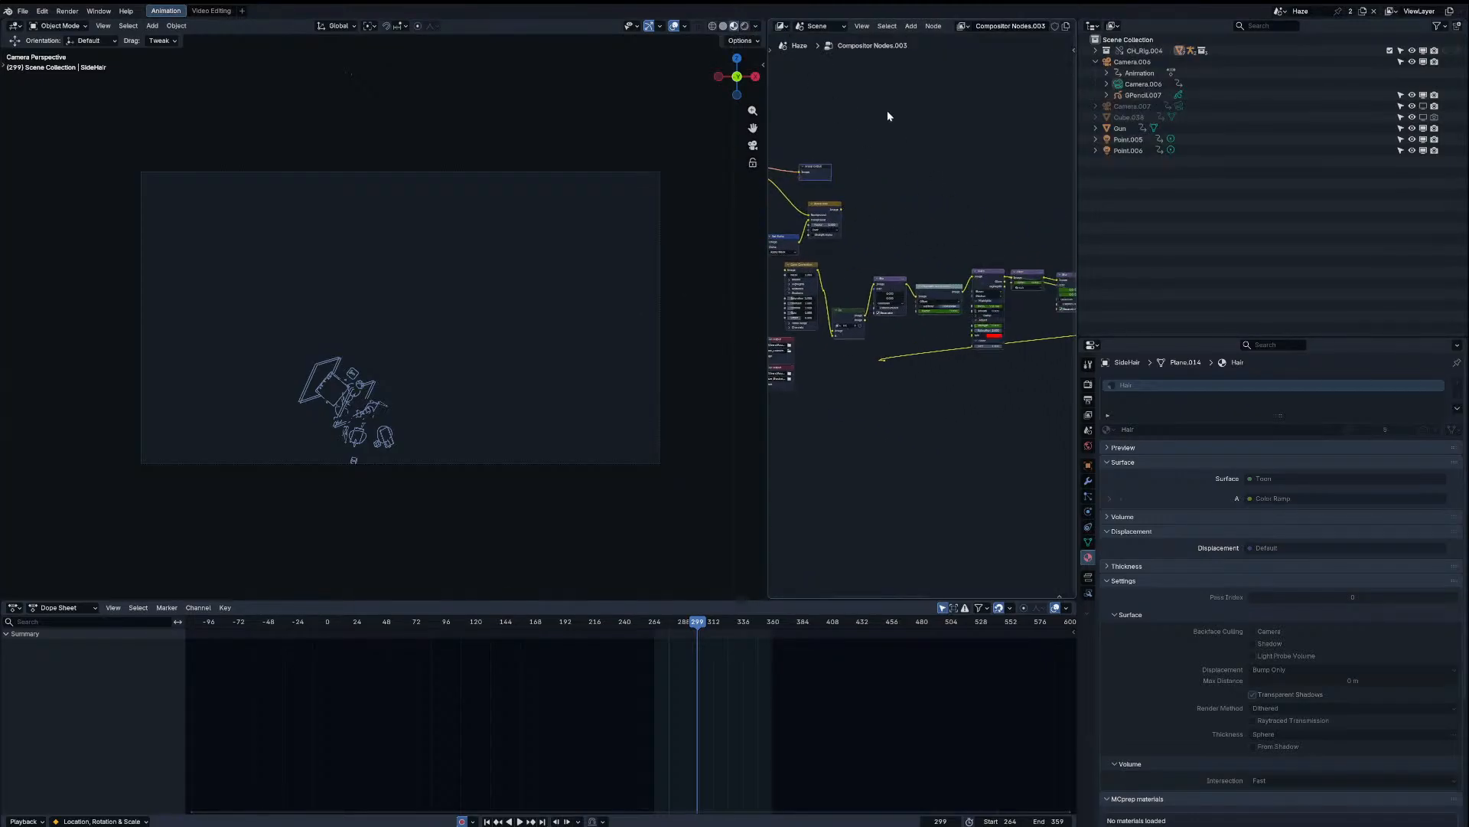
pyautogui.moveTo(1049, 123); pyautogui.dragTo(796, 100, button='middle')
# Step: Disable the viewport compositor and replay the Haze scene from frame 266
pyautogui.click(756, 26)
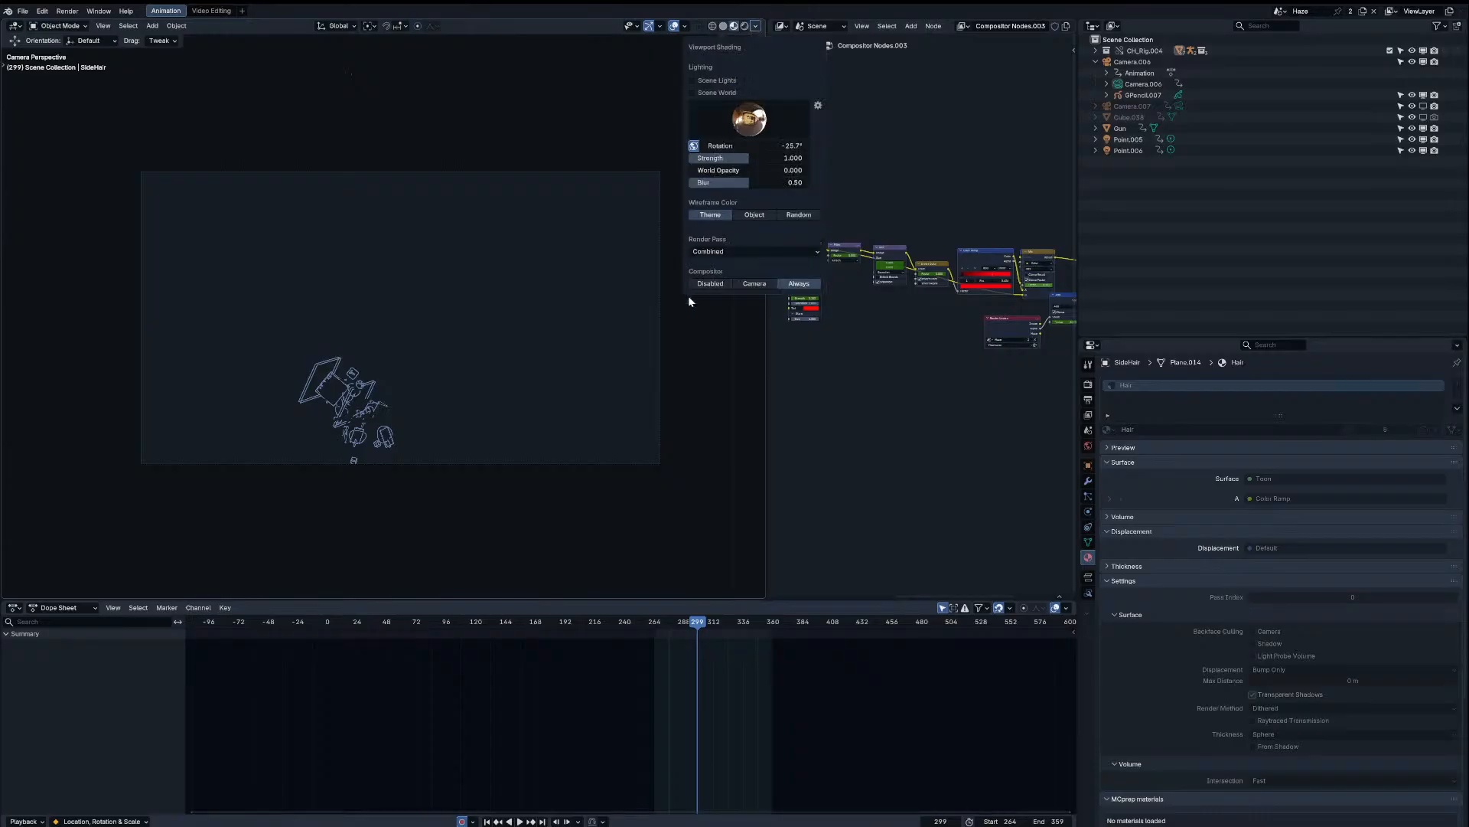
pyautogui.click(702, 285)
pyautogui.click(657, 622)
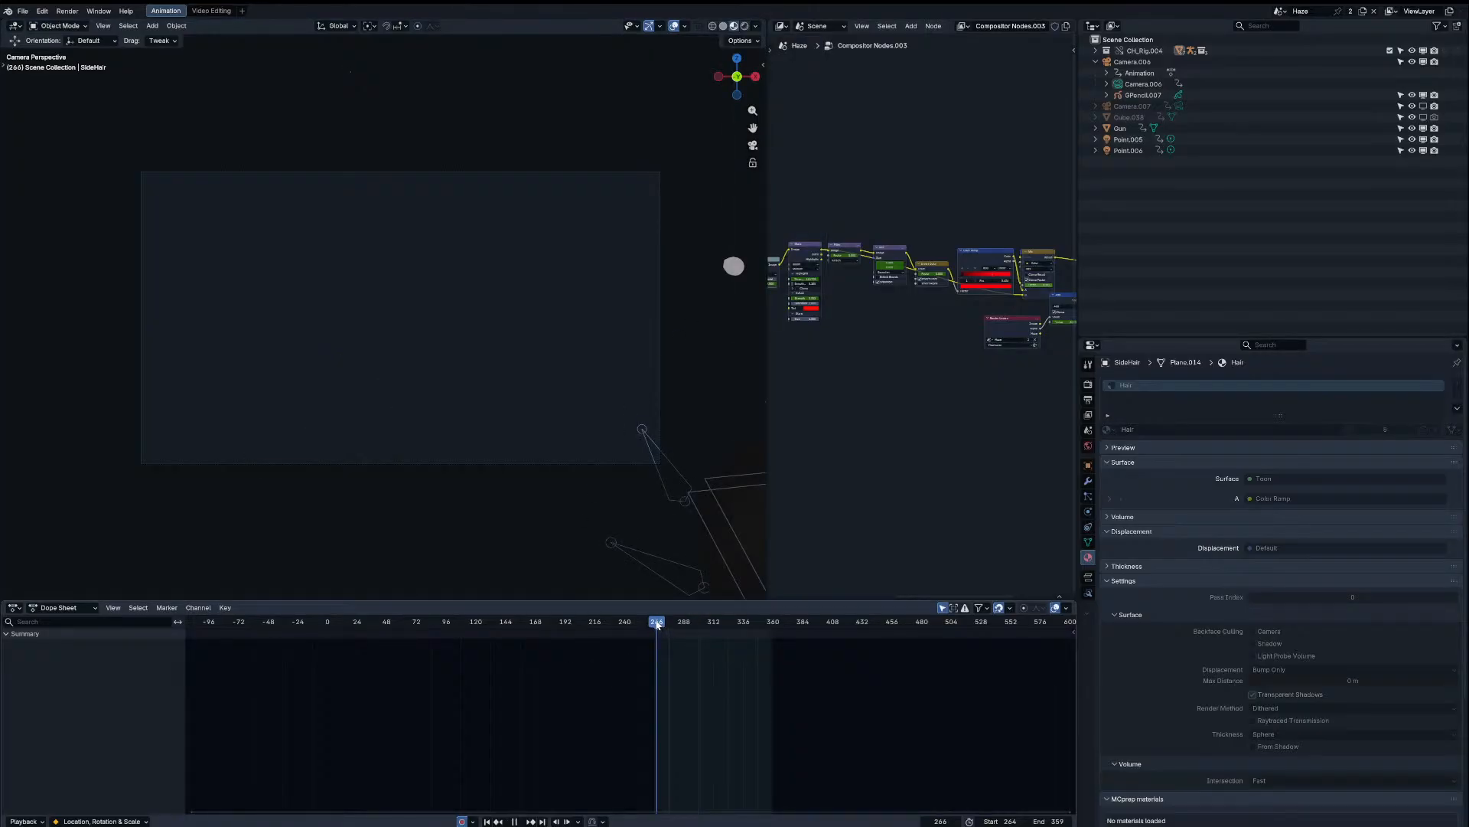
pyautogui.press('space')
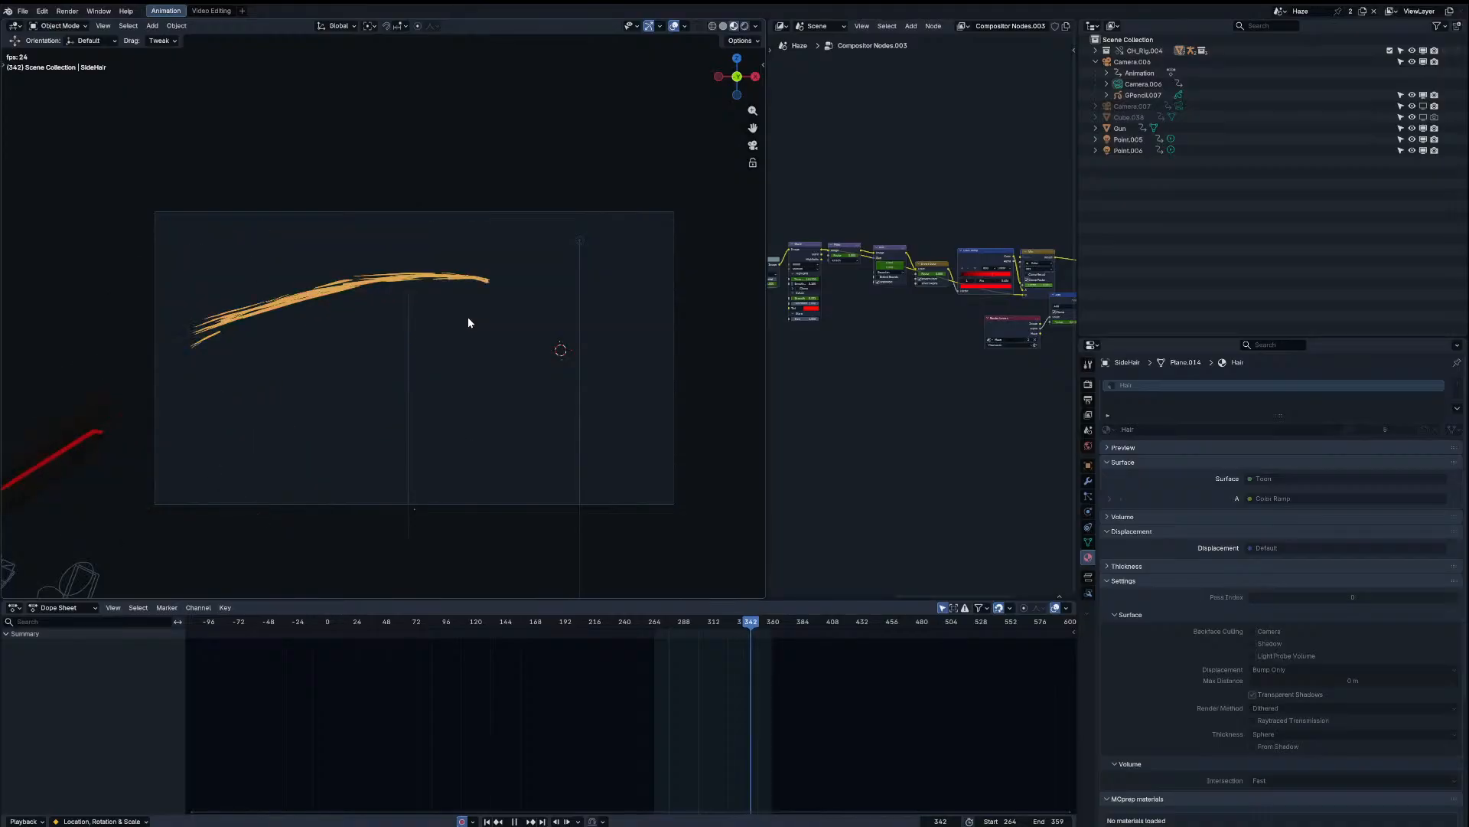
pyautogui.press('space')
# Step: Switch to the Nahida scene and play its animation from start frame 239 through the camera
pyautogui.click(1280, 11)
pyautogui.write('n')
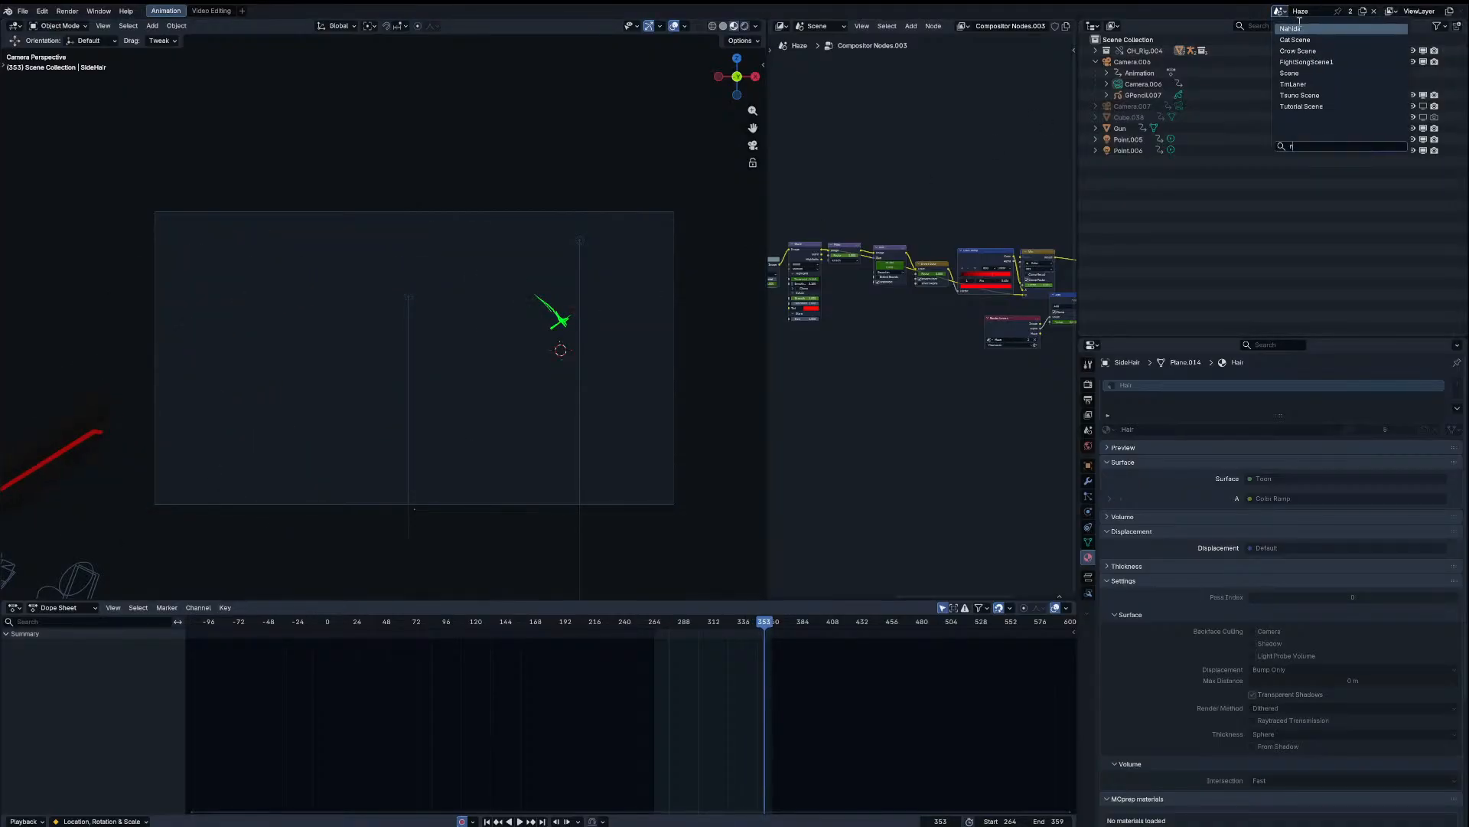
pyautogui.press('Return')
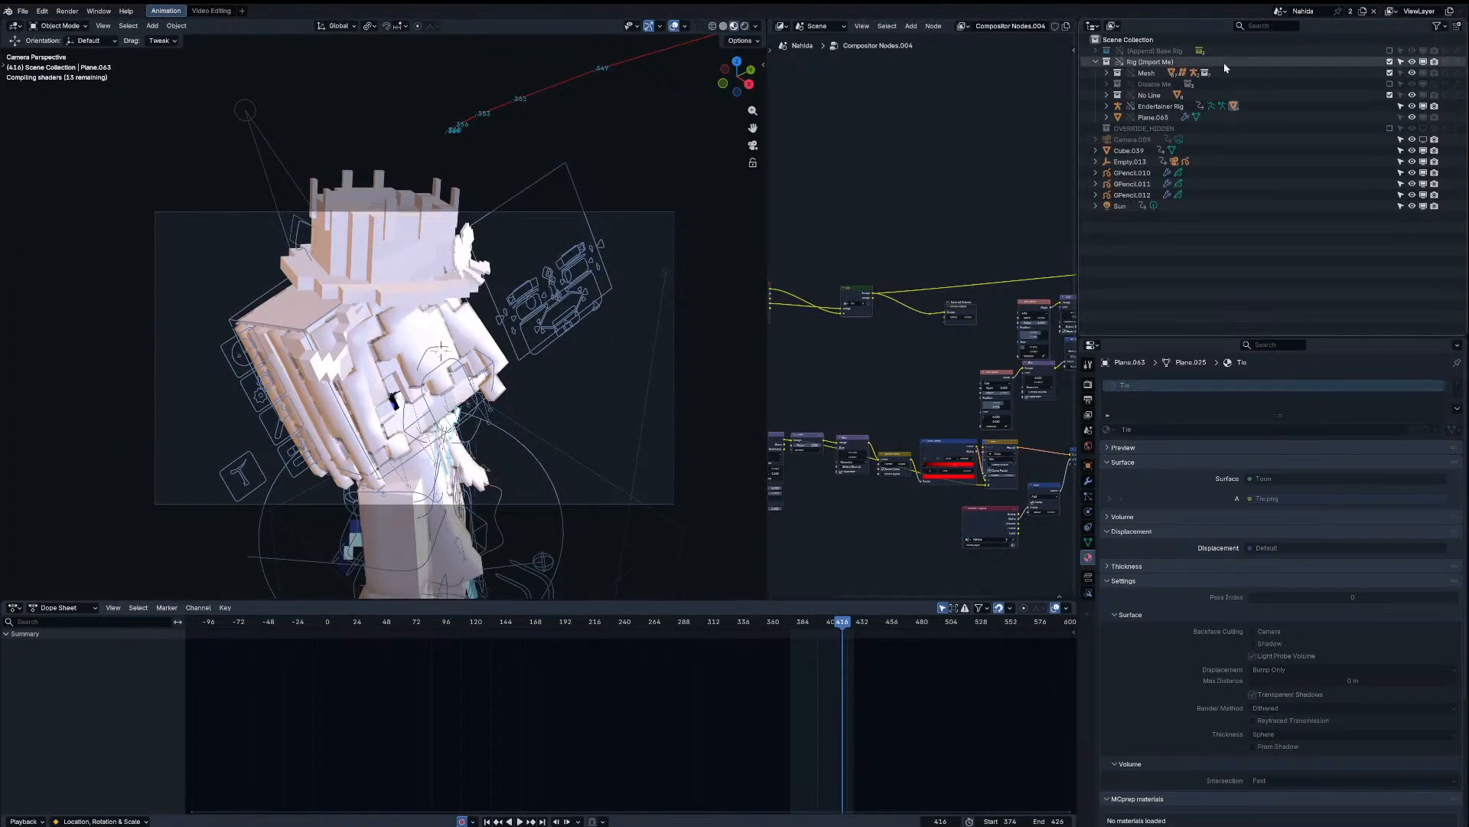
pyautogui.moveTo(464, 375); pyautogui.dragTo(498, 361, button='middle')
pyautogui.scroll(-4, 515, 365)
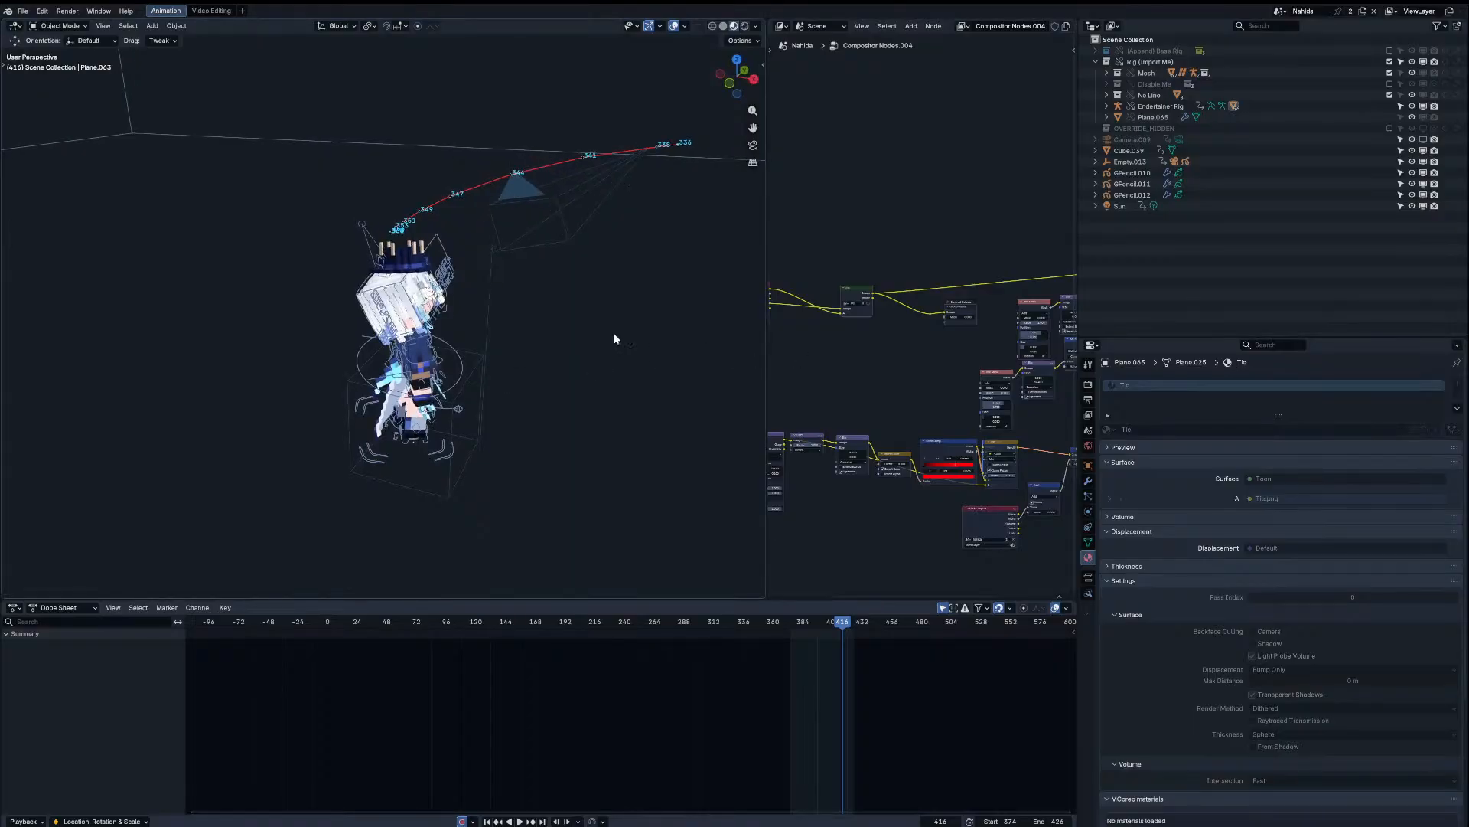
pyautogui.press('KP_0')
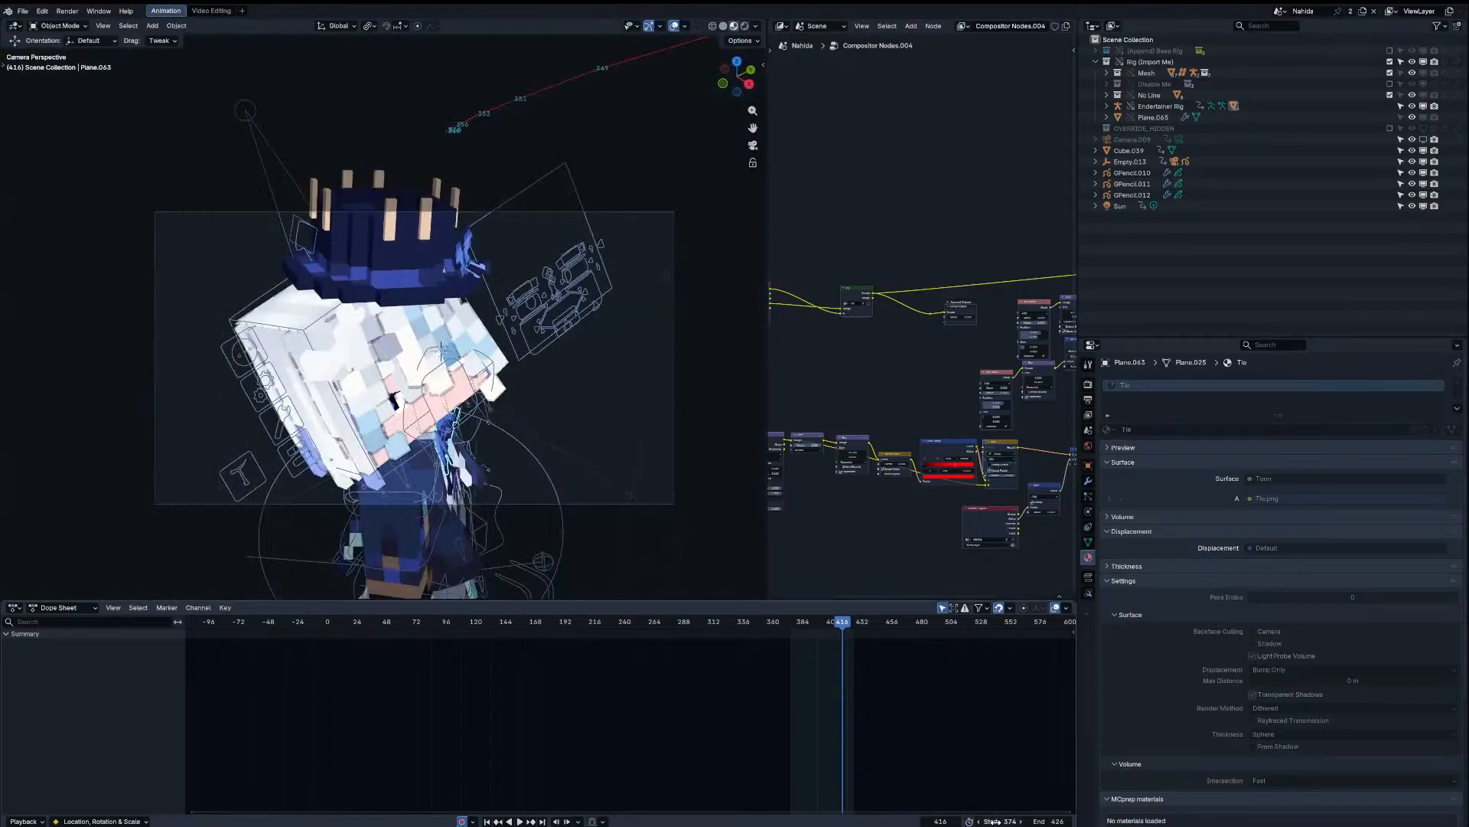
pyautogui.press('space')
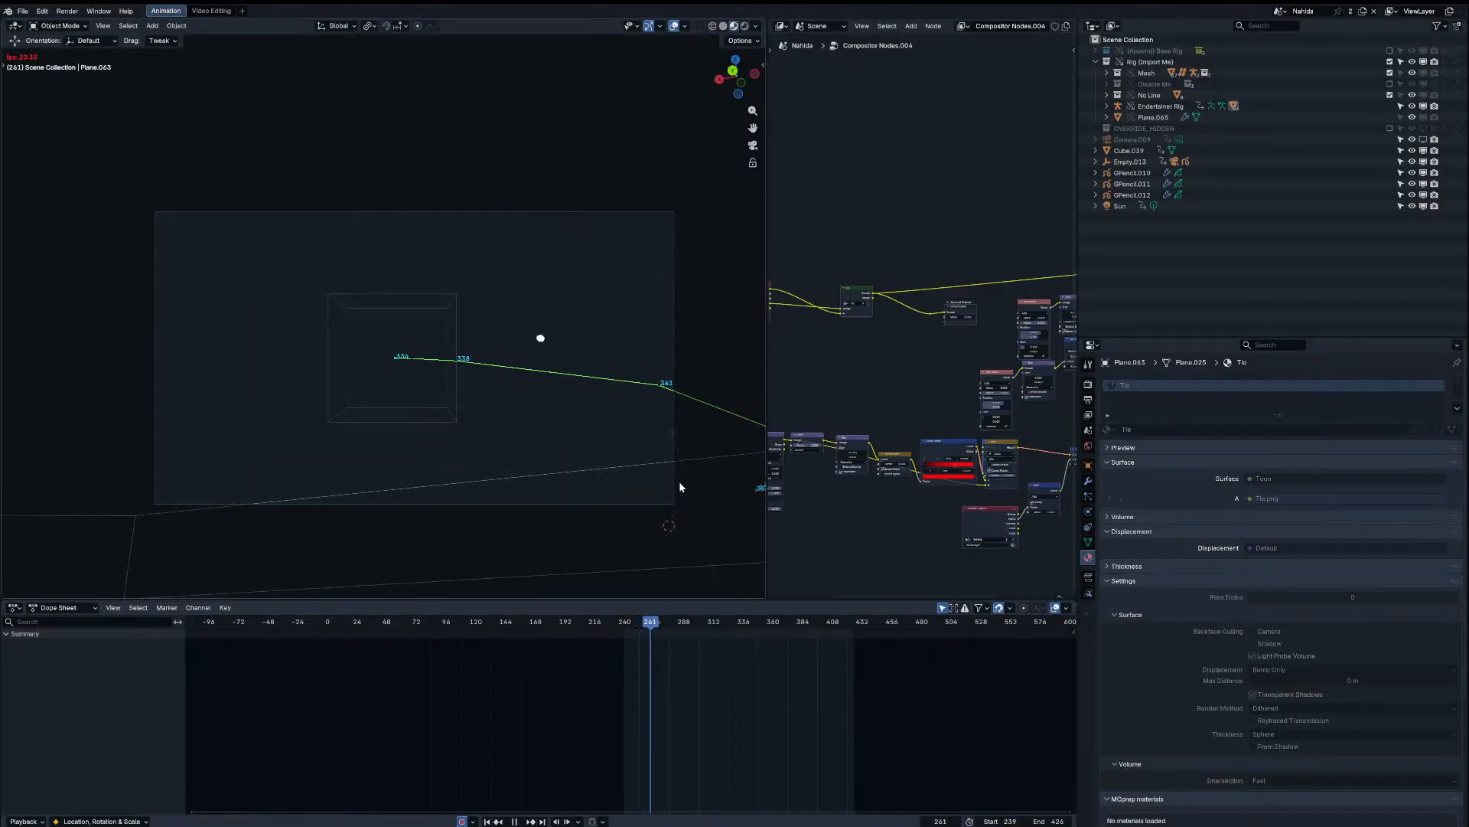
# Step: Exclude the Rig (Import Me) collection, enable the (Append) Base Rig collection instead and replay the Nahida scene from about frame 261
pyautogui.click(1389, 61)
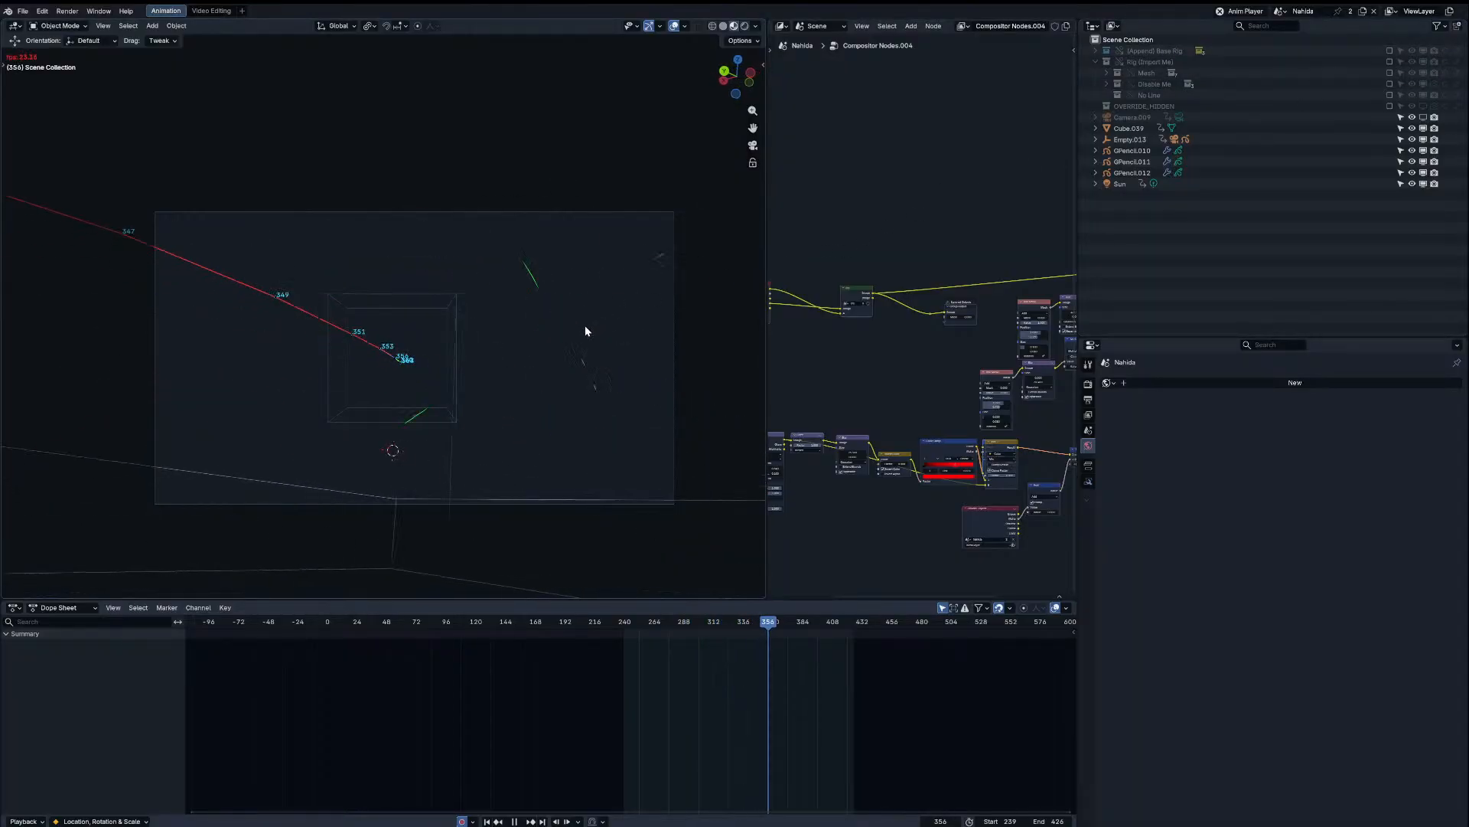
pyautogui.press('space')
pyautogui.click(1390, 50)
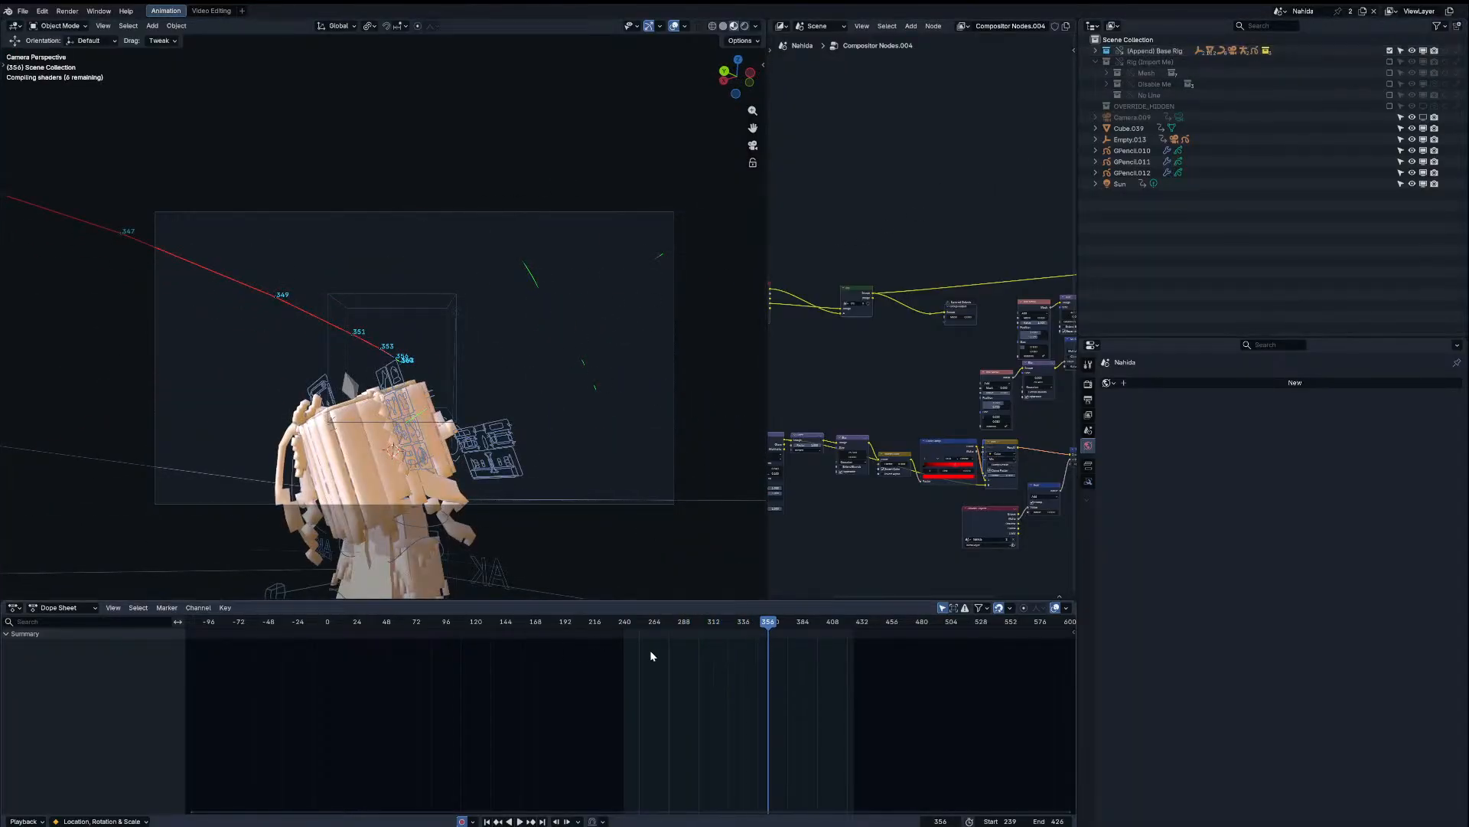
pyautogui.click(650, 622)
pyautogui.press('space')
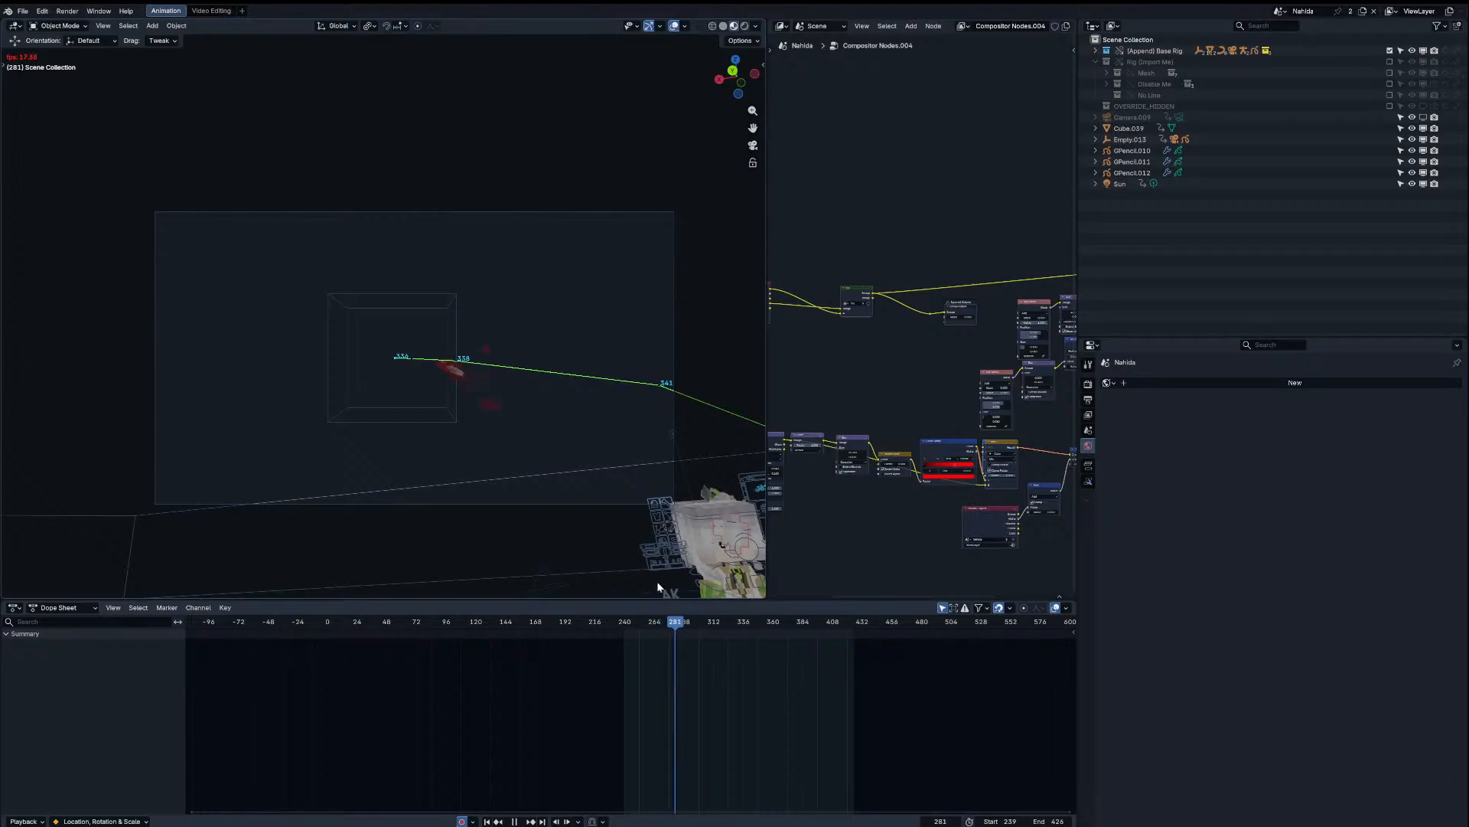
pyautogui.moveTo(595, 670); pyautogui.dragTo(431, 670, button='middle')
pyautogui.scroll(2, 549, 668)
pyautogui.scroll(1, 549, 663)
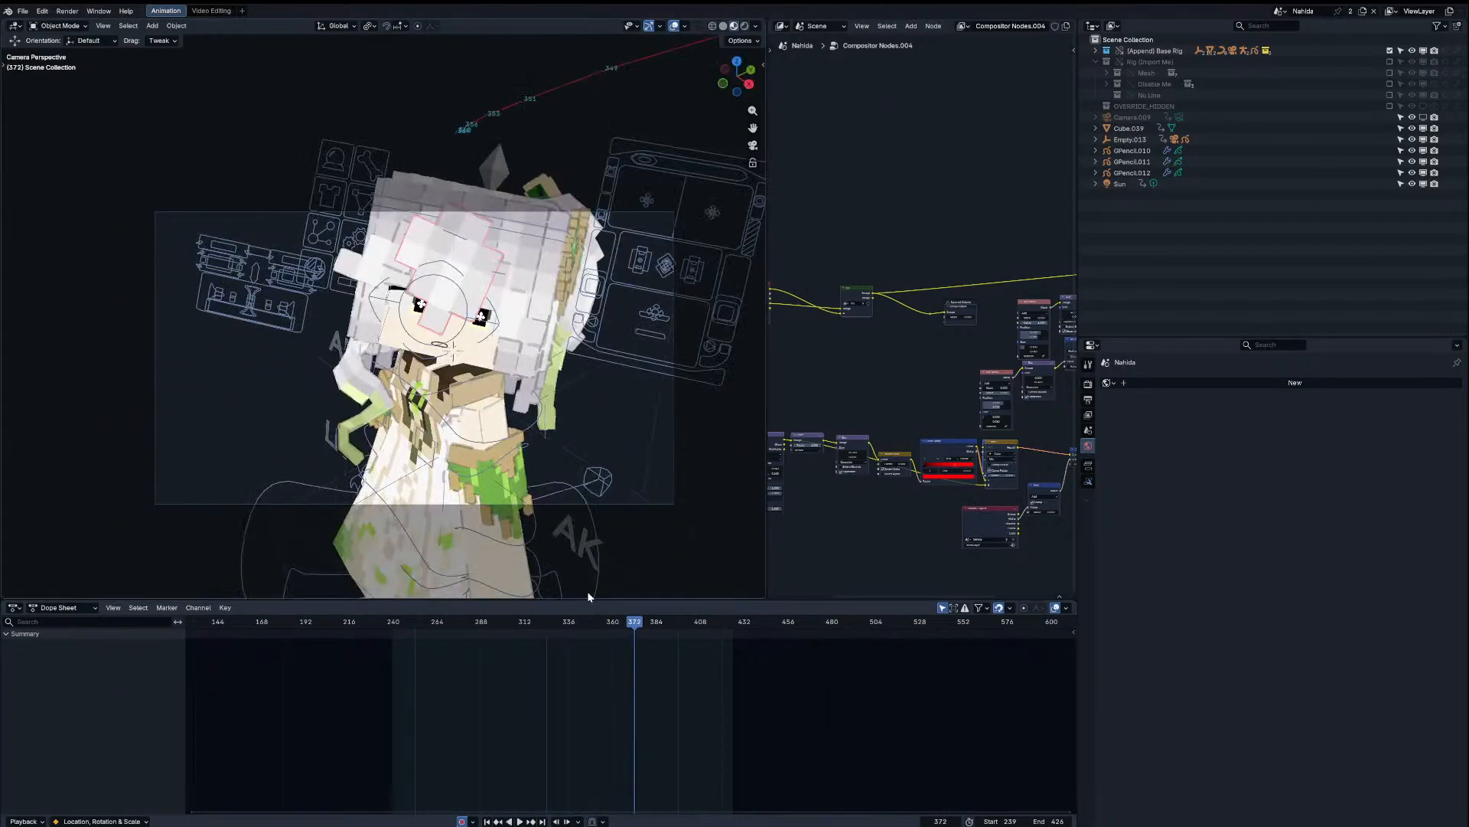
# Step: Swap the Rig (Import Me) collection back in for the (Append) Base Rig and continue playing the Nahida scene
pyautogui.press('space')
pyautogui.keyDown('ctrl'); pyautogui.click(1390, 62); pyautogui.keyUp('ctrl')
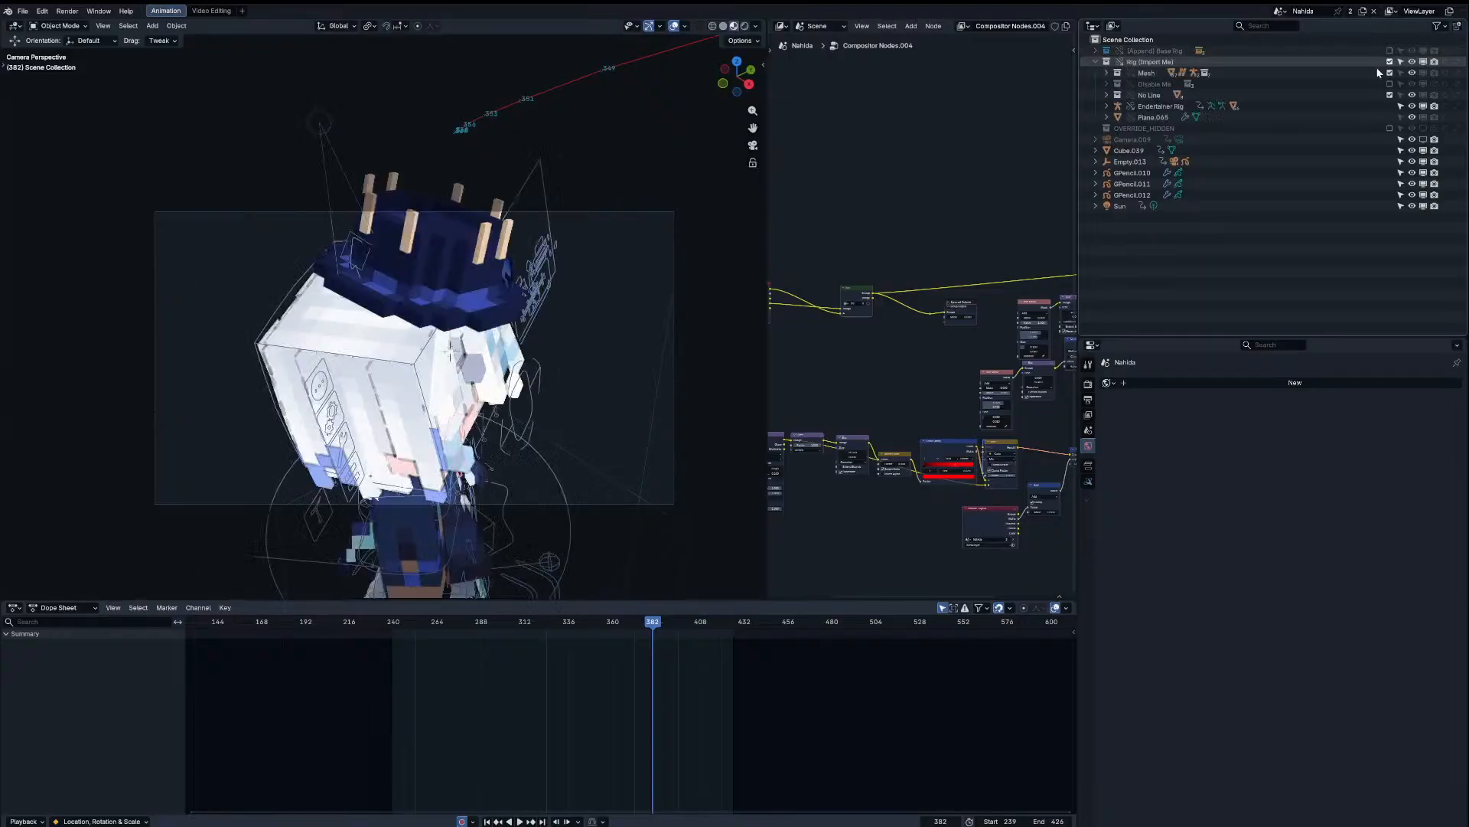
pyautogui.press('space')
pyautogui.press('space')
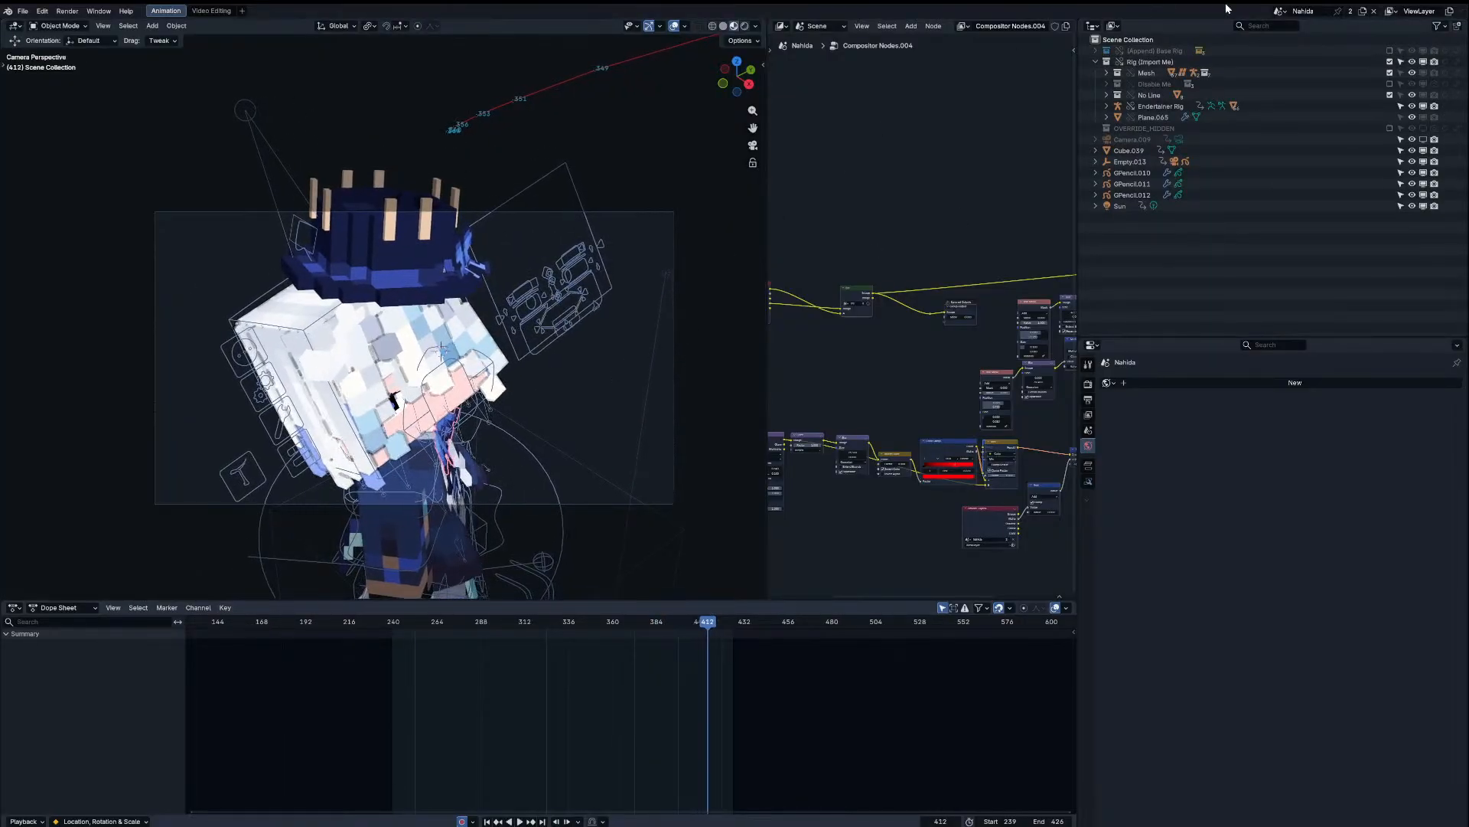
# Step: Switch to the Preset Pack scene and play its animation
pyautogui.click(1277, 13)
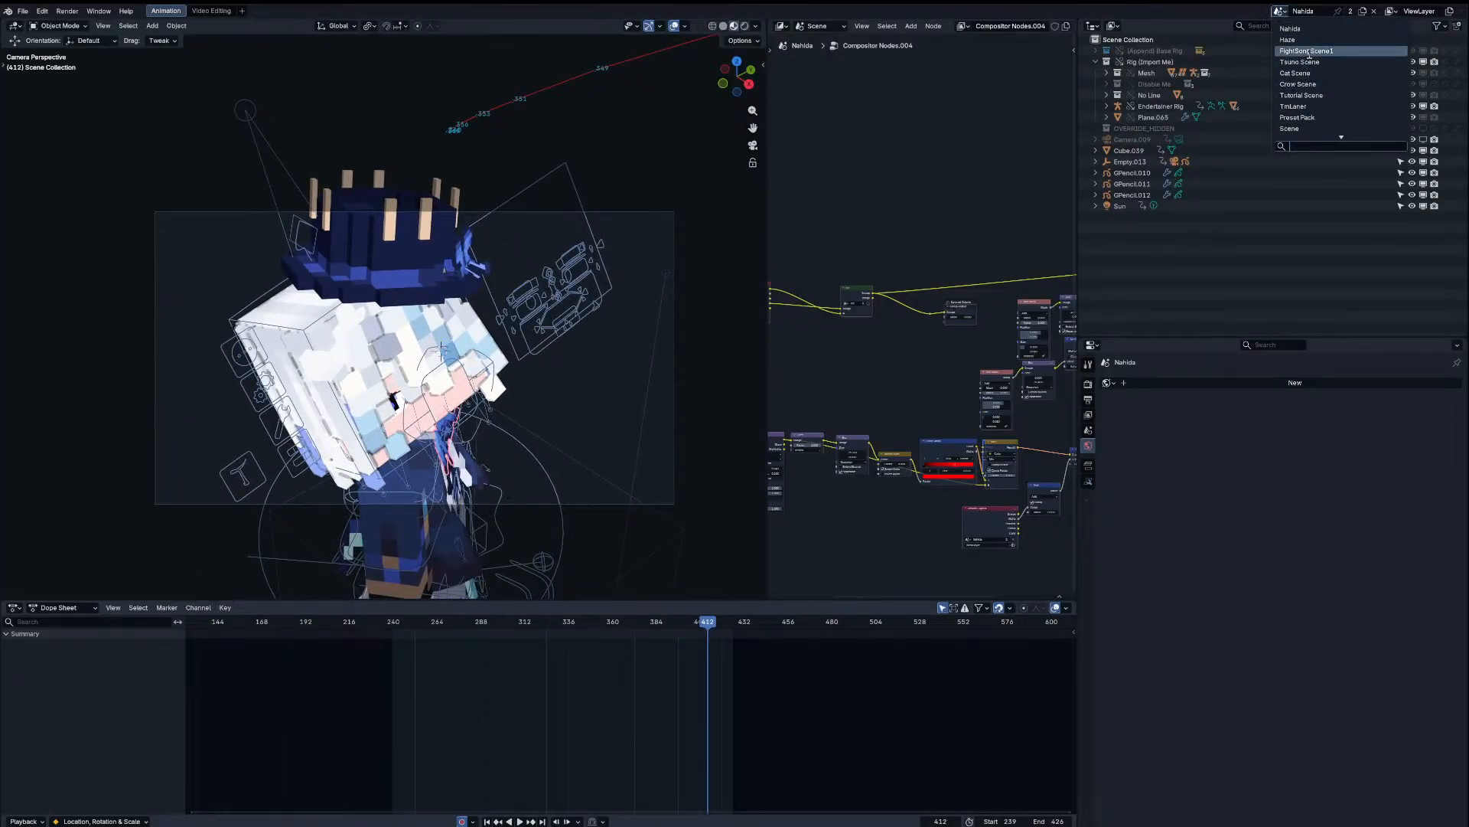
pyautogui.click(1298, 118)
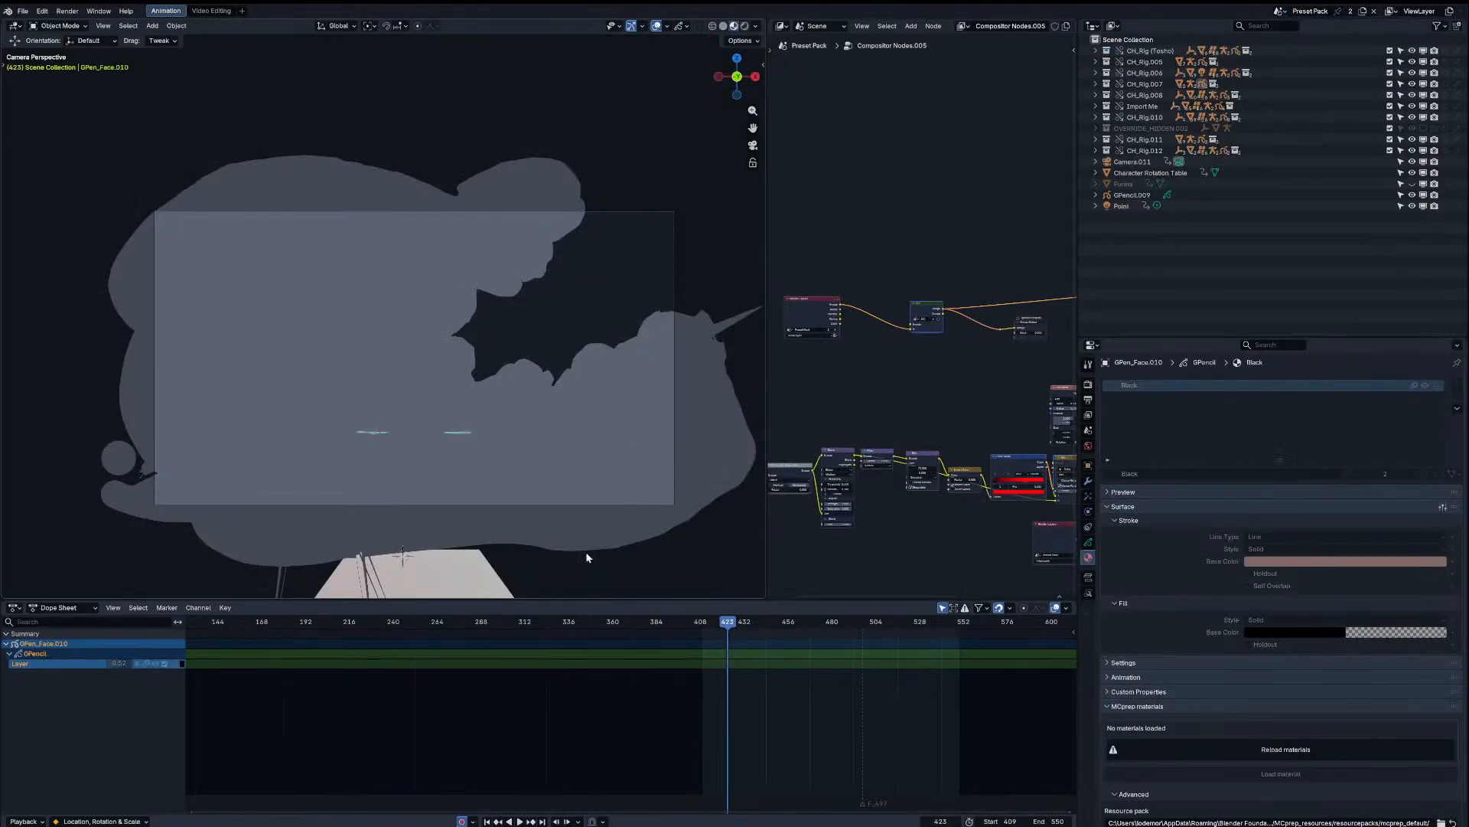
pyautogui.press('space')
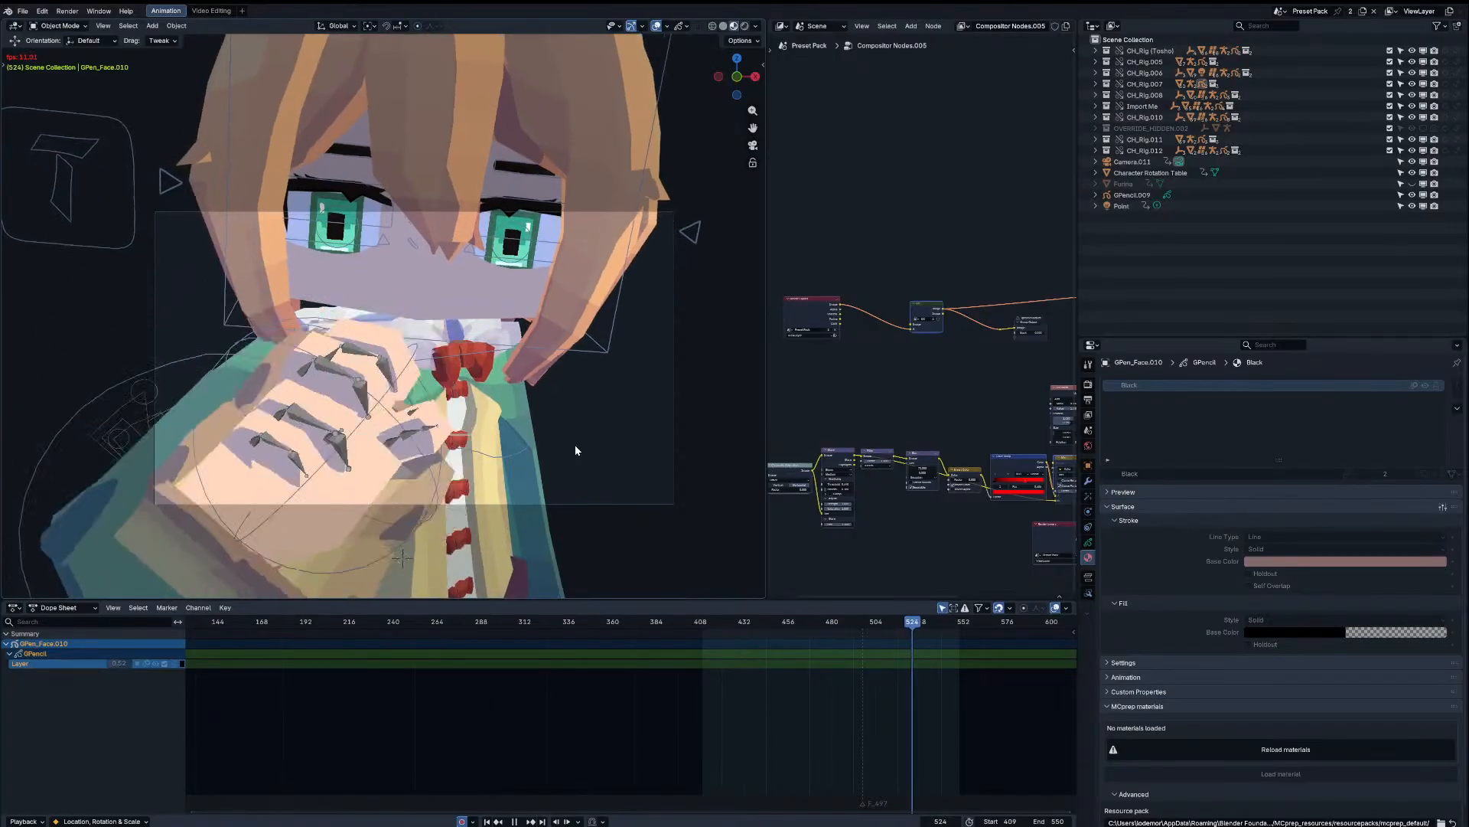
pyautogui.press('space')
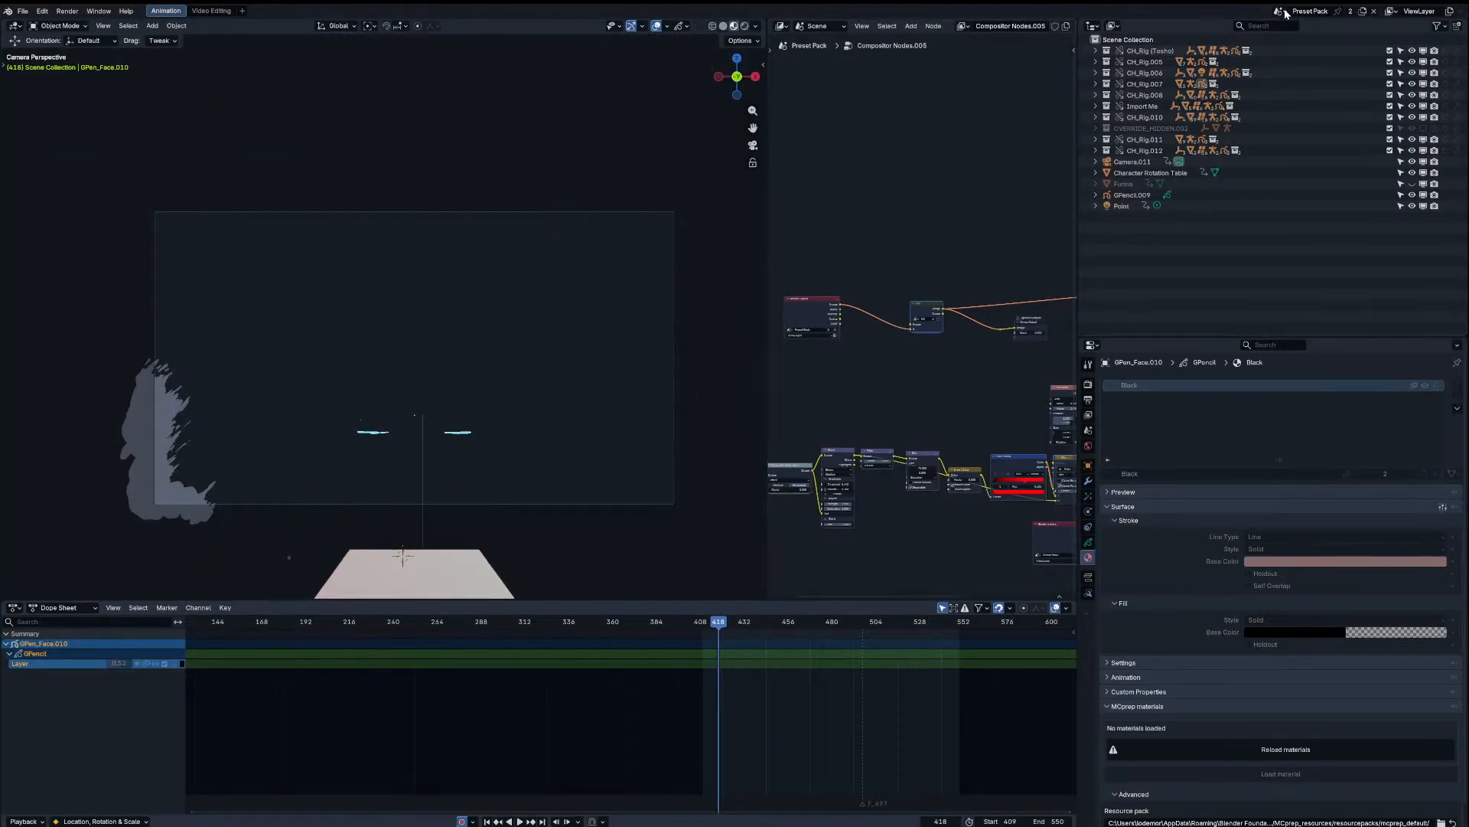
# Step: Switch to the TmLaner scene and play its animation from about frame 490
pyautogui.click(1310, 11)
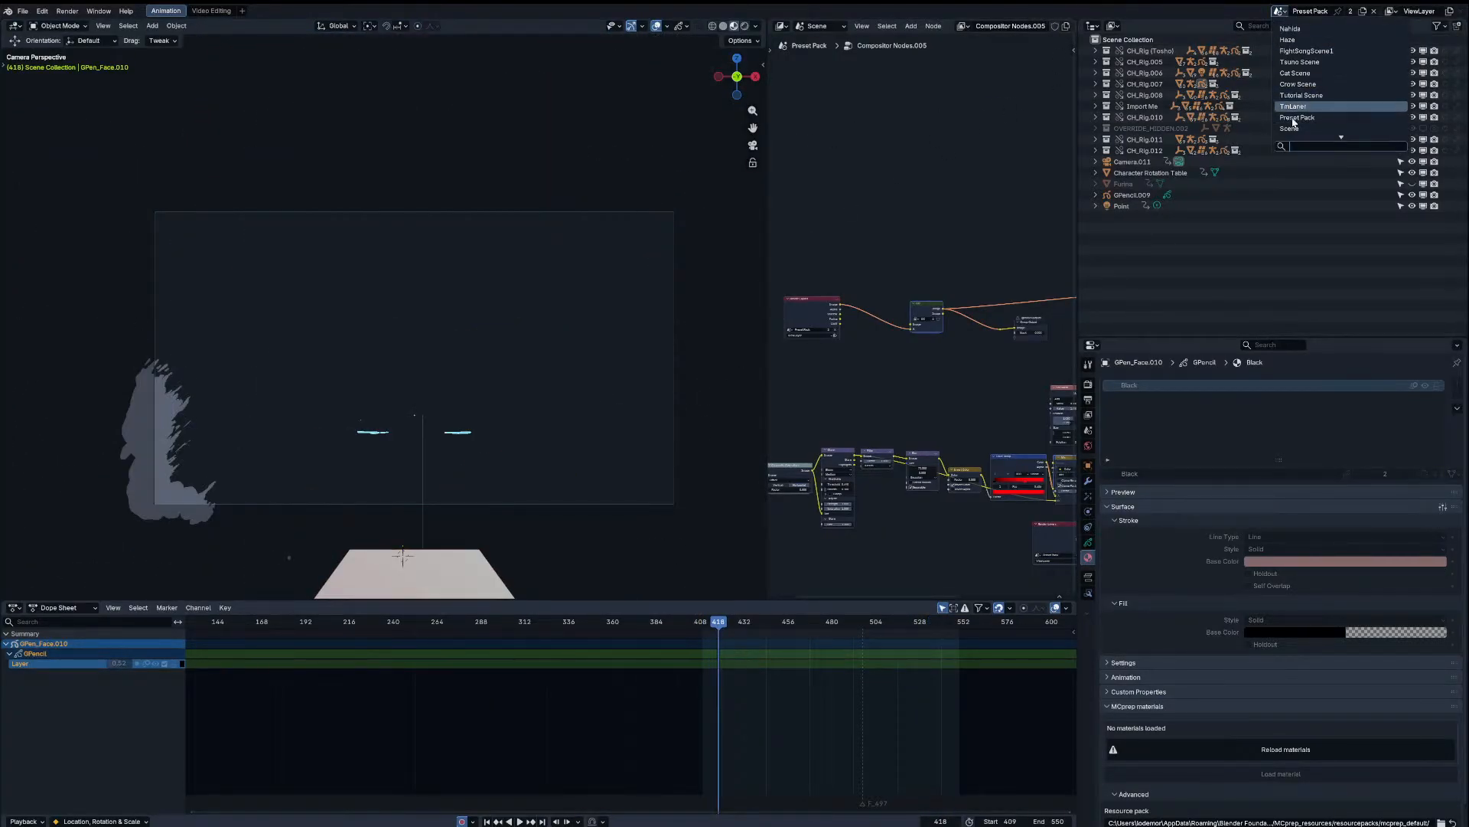
pyautogui.click(1295, 123)
pyautogui.press('space')
pyautogui.click(852, 622)
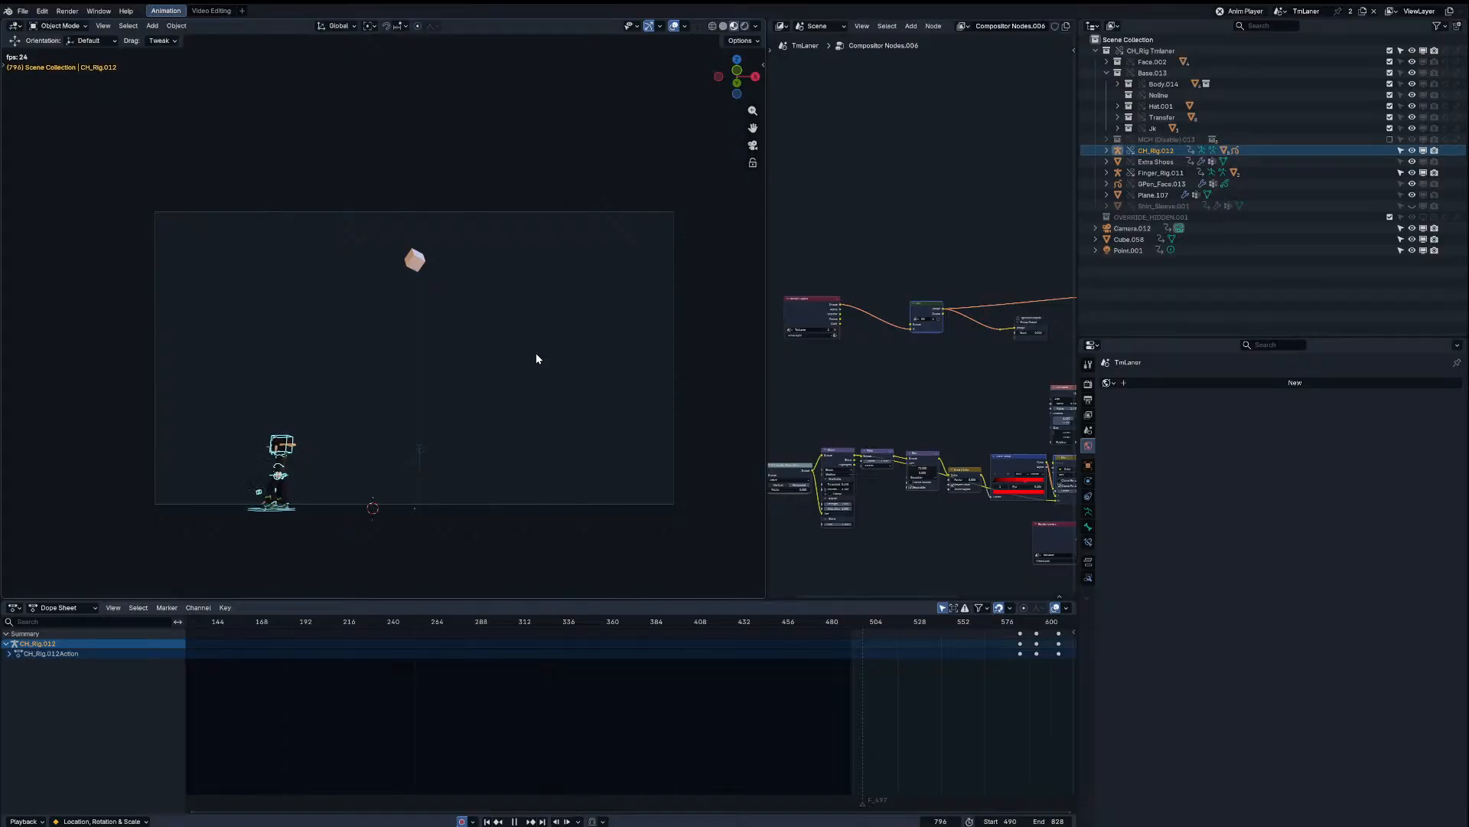
pyautogui.press('space')
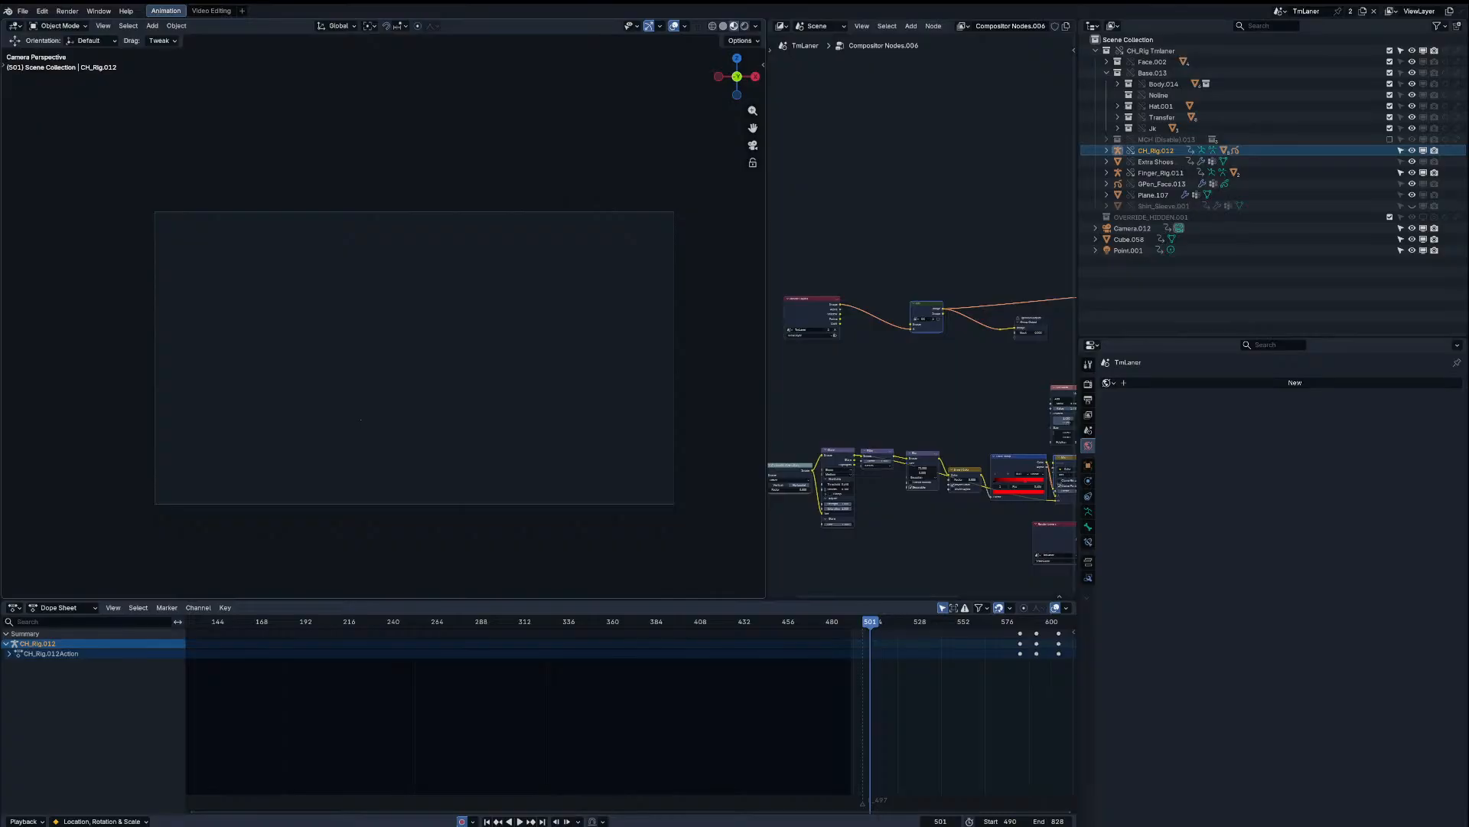
pyautogui.press('space')
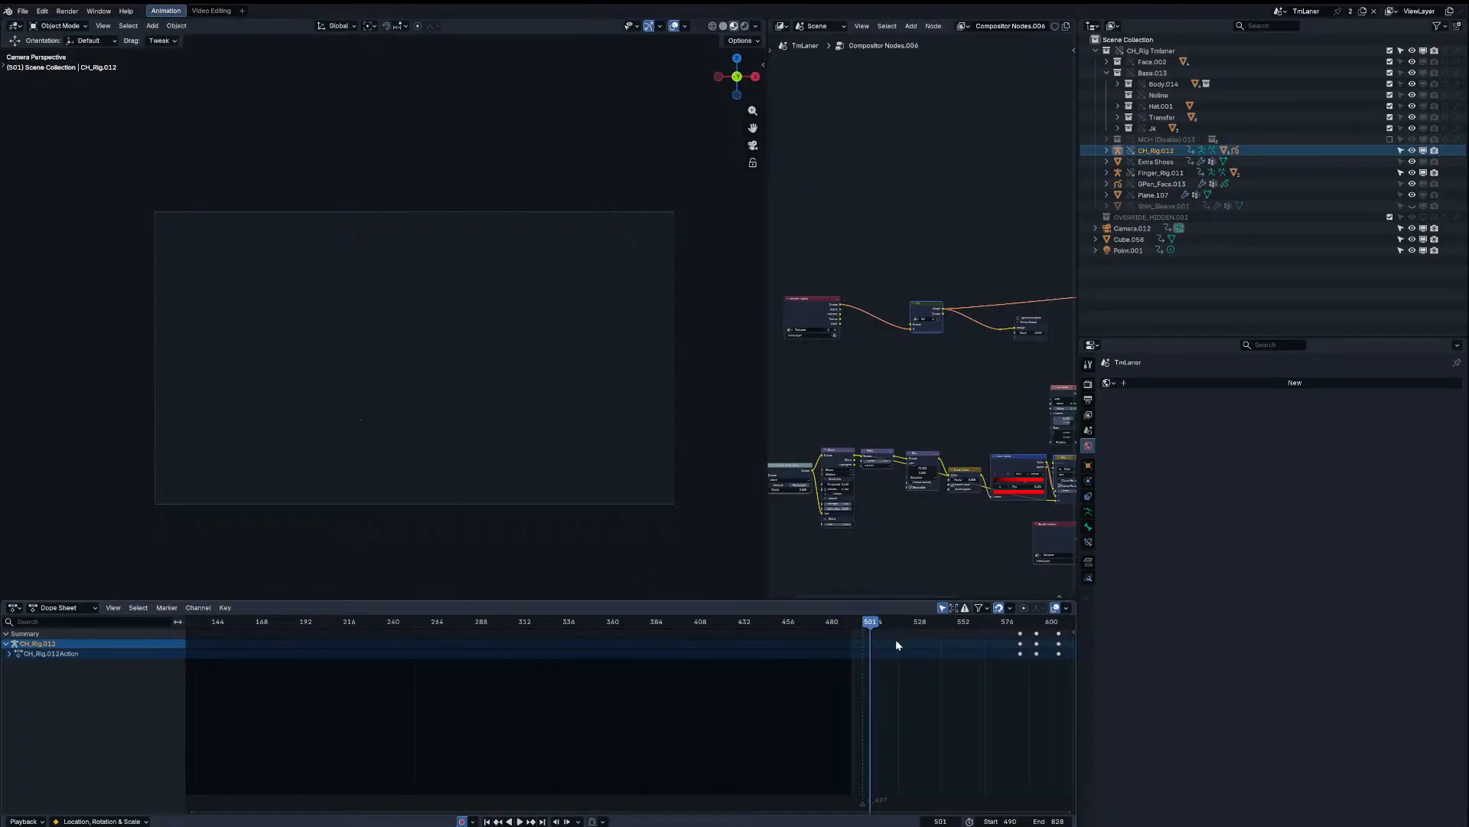
pyautogui.scroll(-3, 781, 673)
pyautogui.press('space')
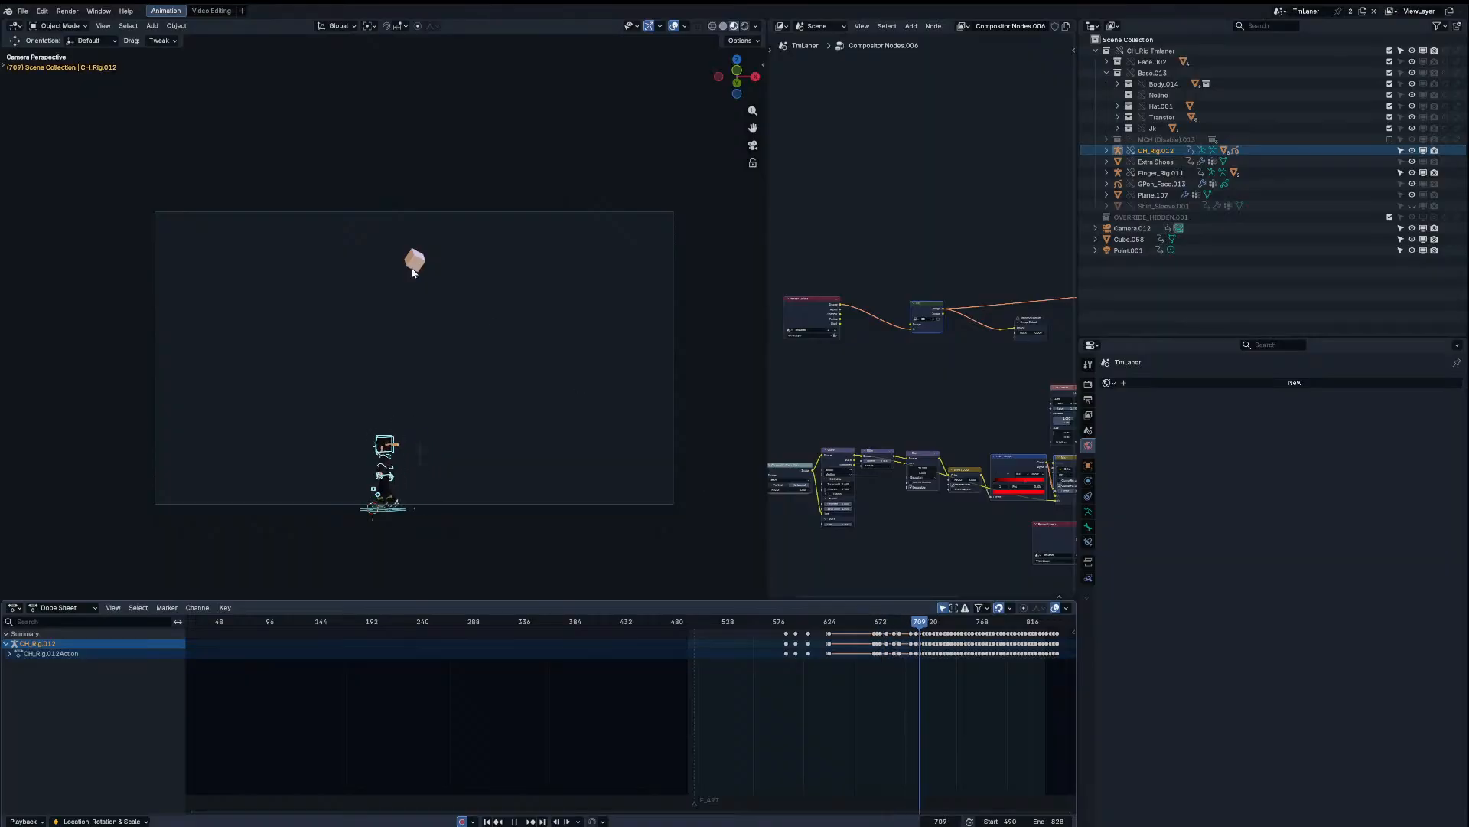
# Step: Save the current file and open the recent file First part.blend
pyautogui.hotkey('ctrl', 's')
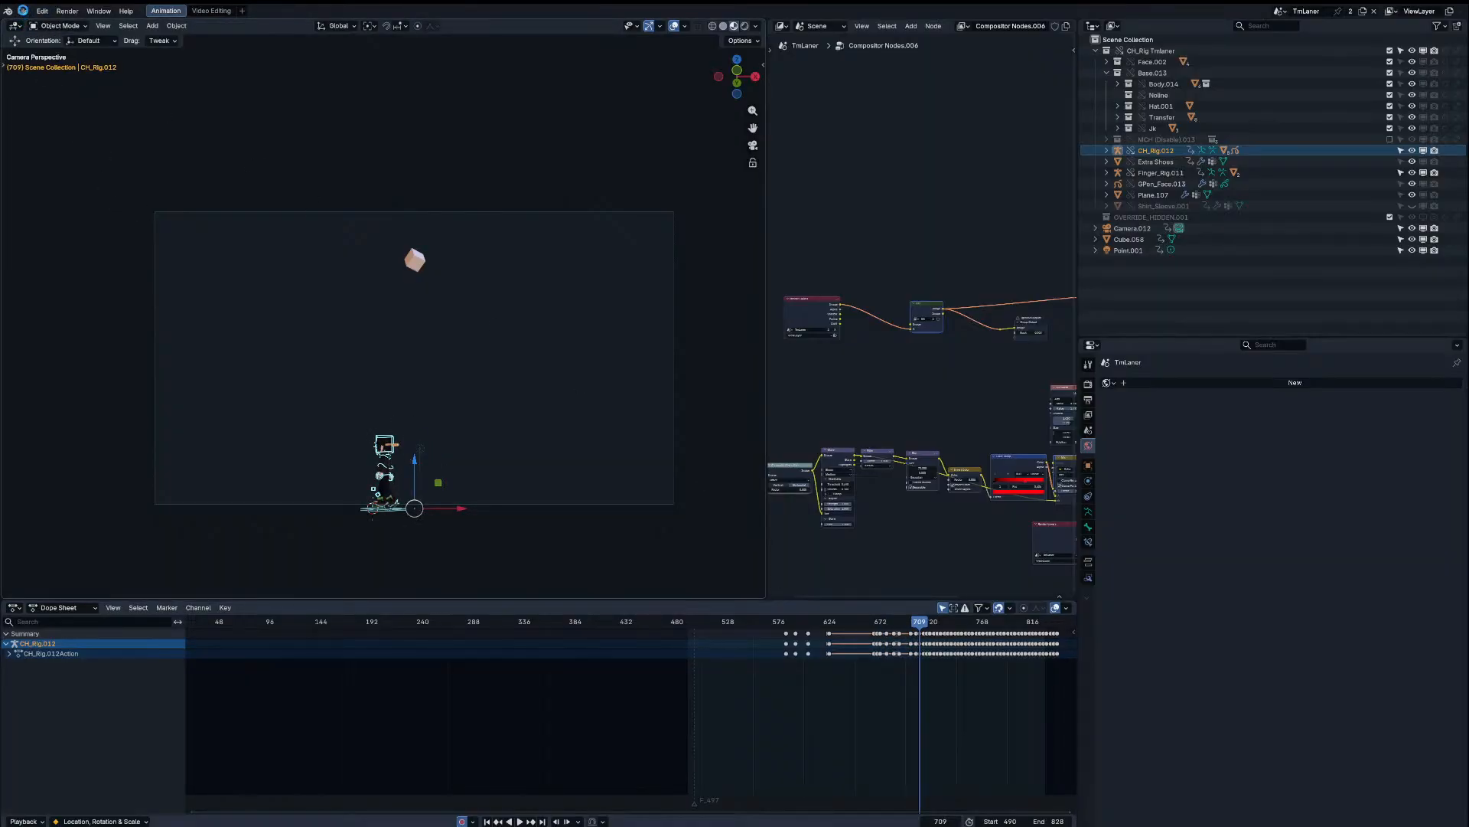
pyautogui.click(23, 11)
pyautogui.moveTo(51, 46)
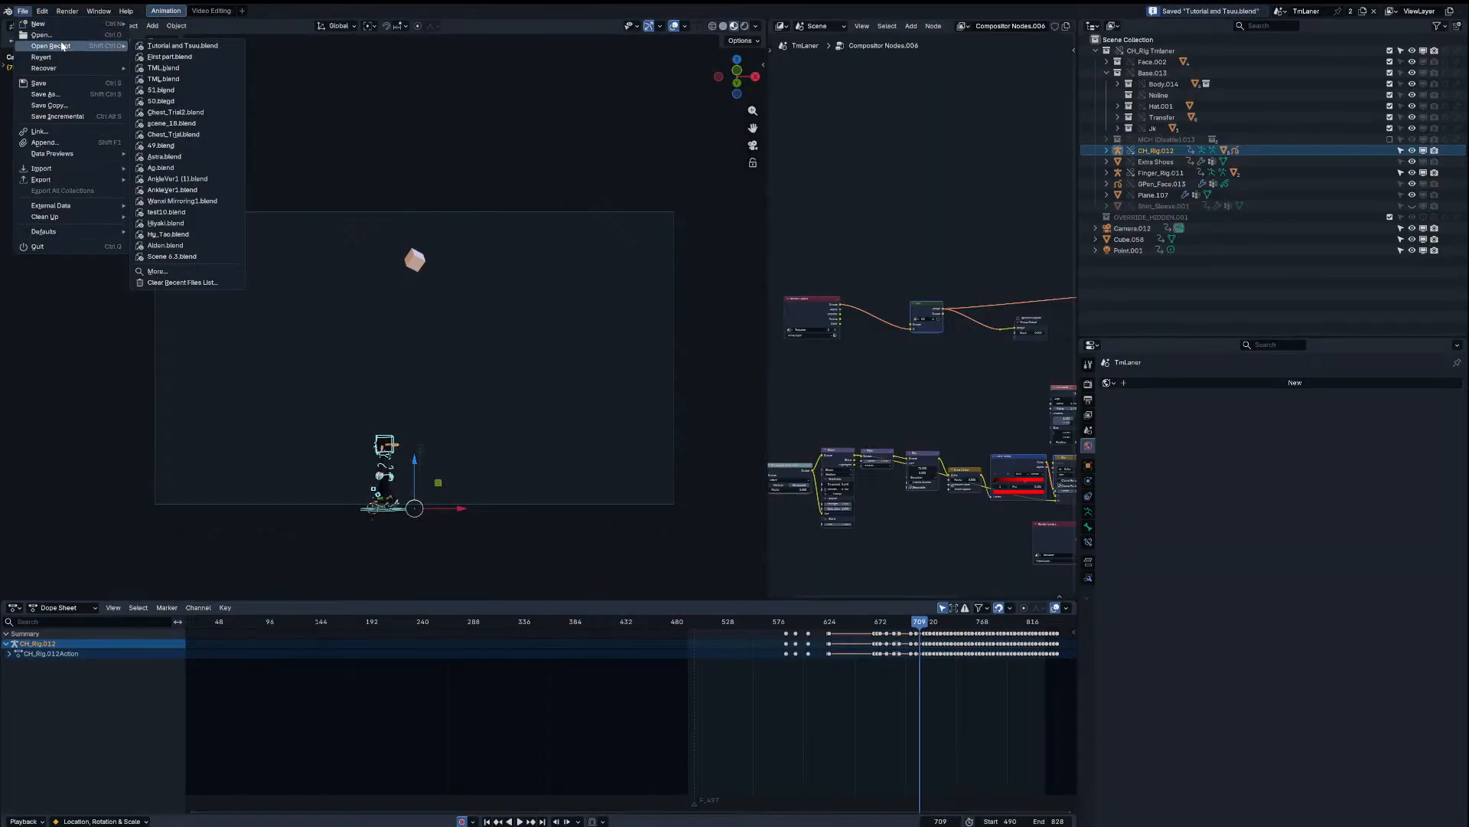
pyautogui.click(170, 57)
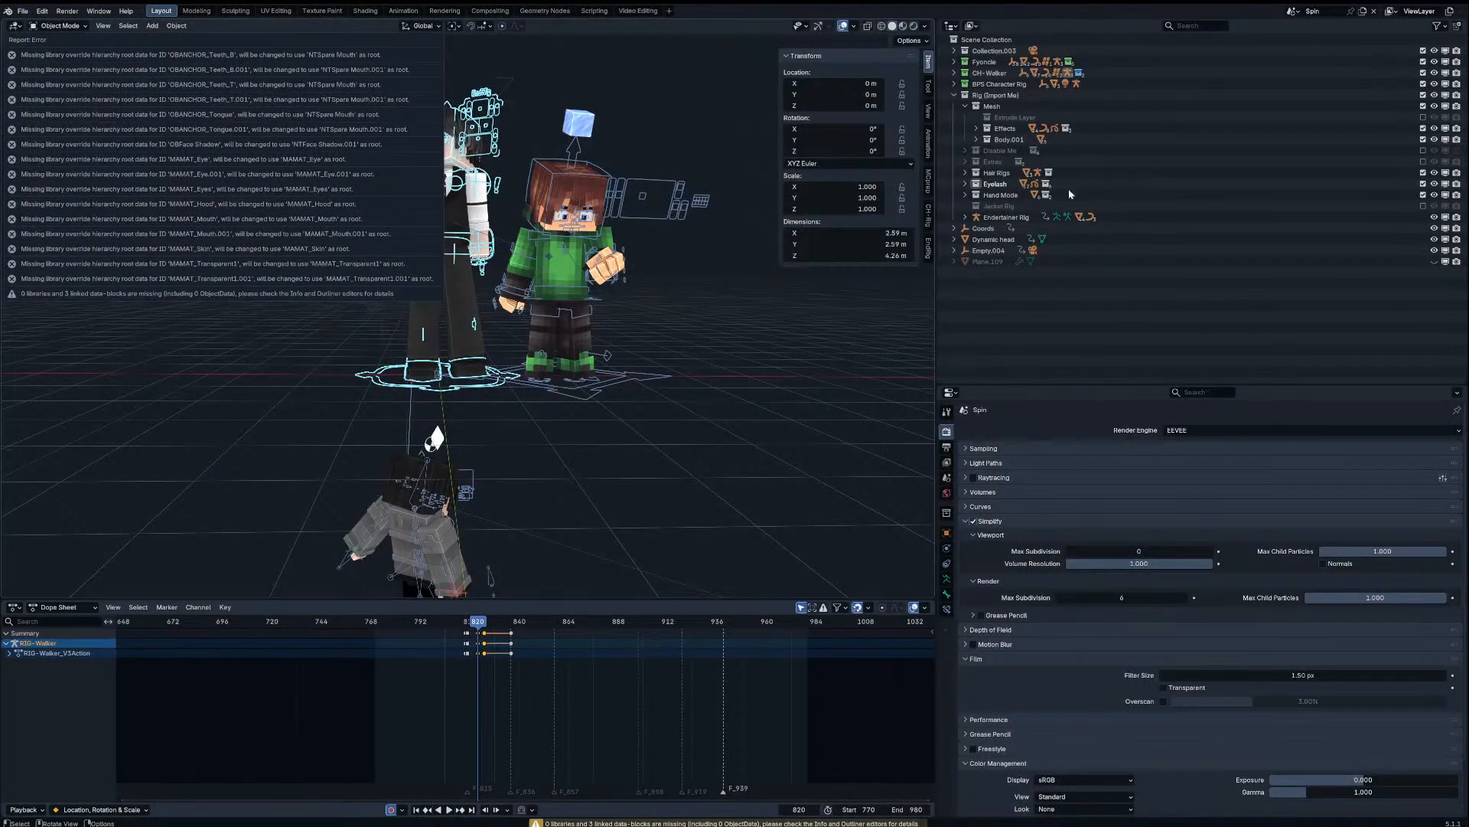
# Step: Switch to the Opening scene and play it from its first frame with the camera frame enlarged
pyautogui.click(1290, 13)
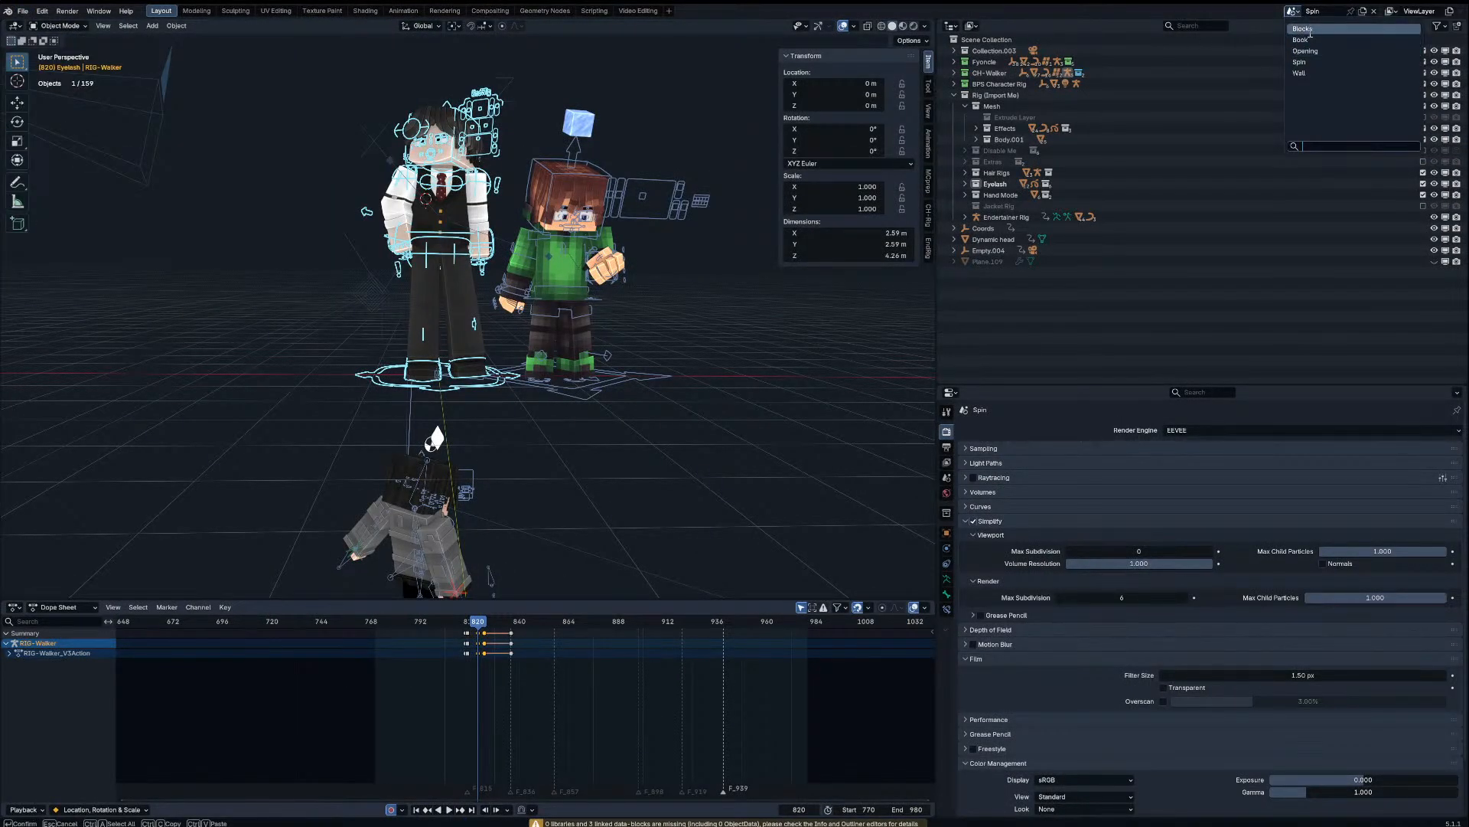
pyautogui.click(1309, 51)
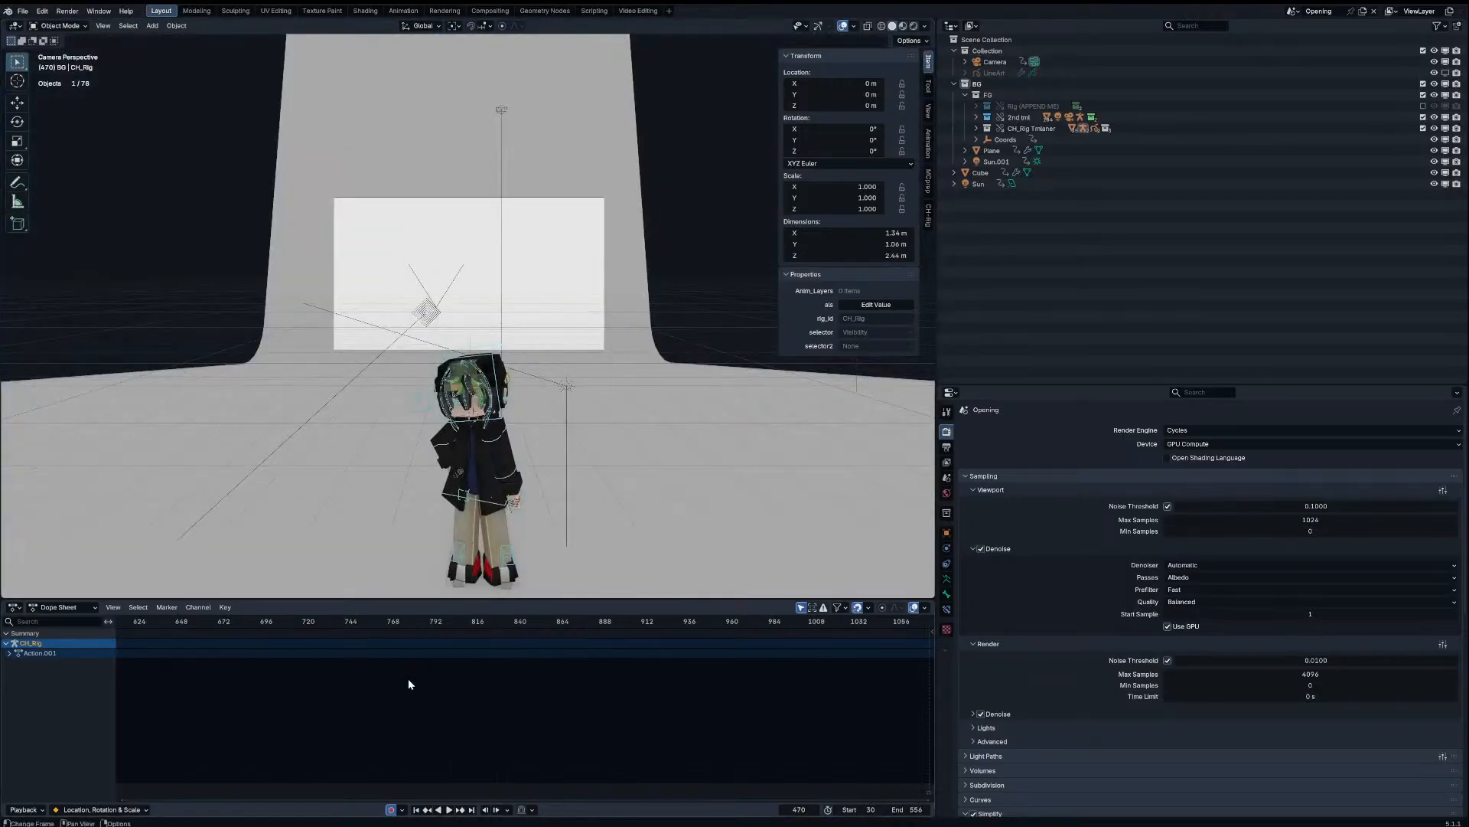
pyautogui.scroll(-3, 407, 678)
pyautogui.click(416, 809)
pyautogui.press('space')
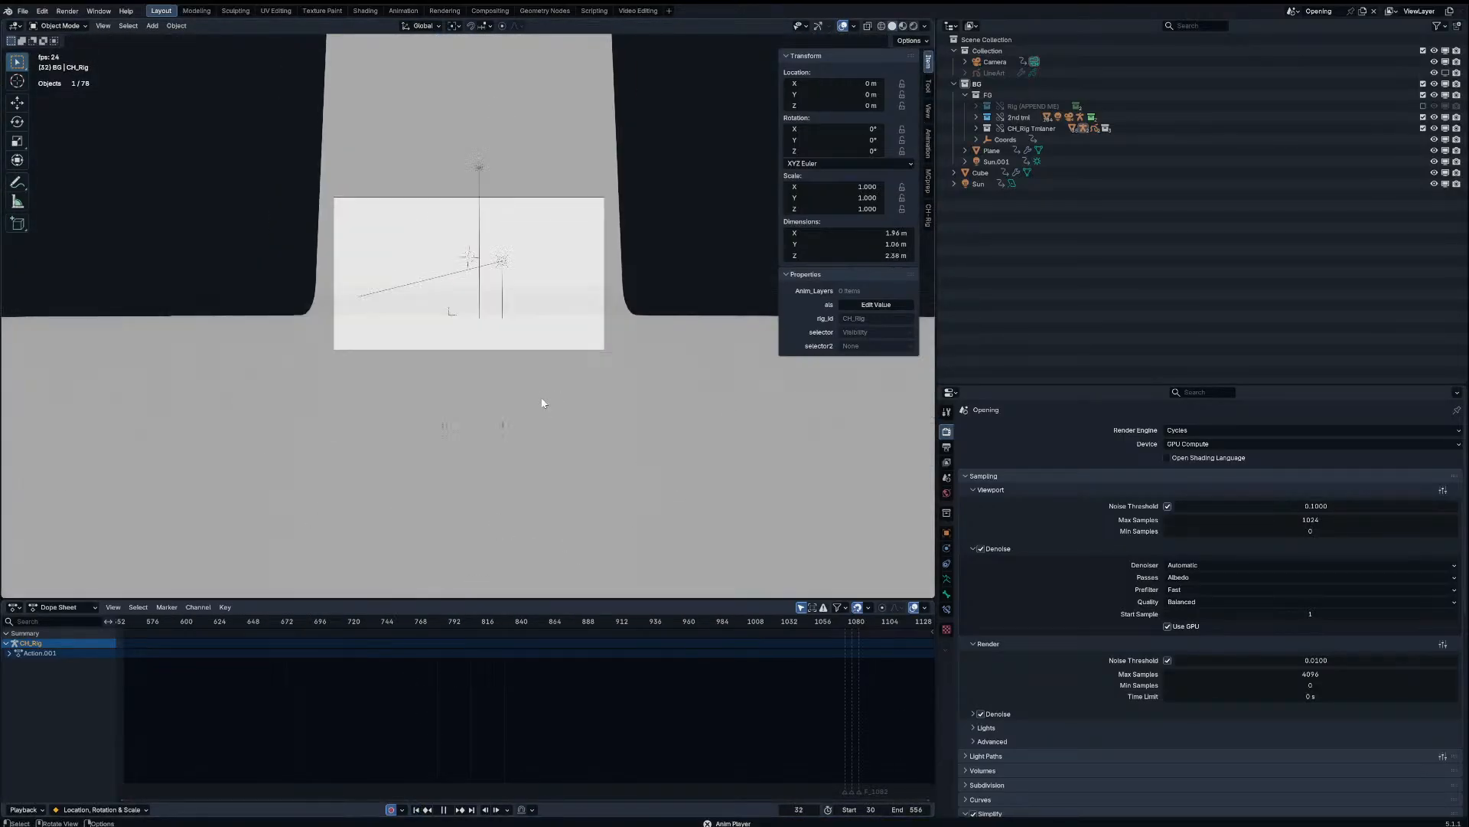
pyautogui.scroll(4, 542, 375)
pyautogui.press('space')
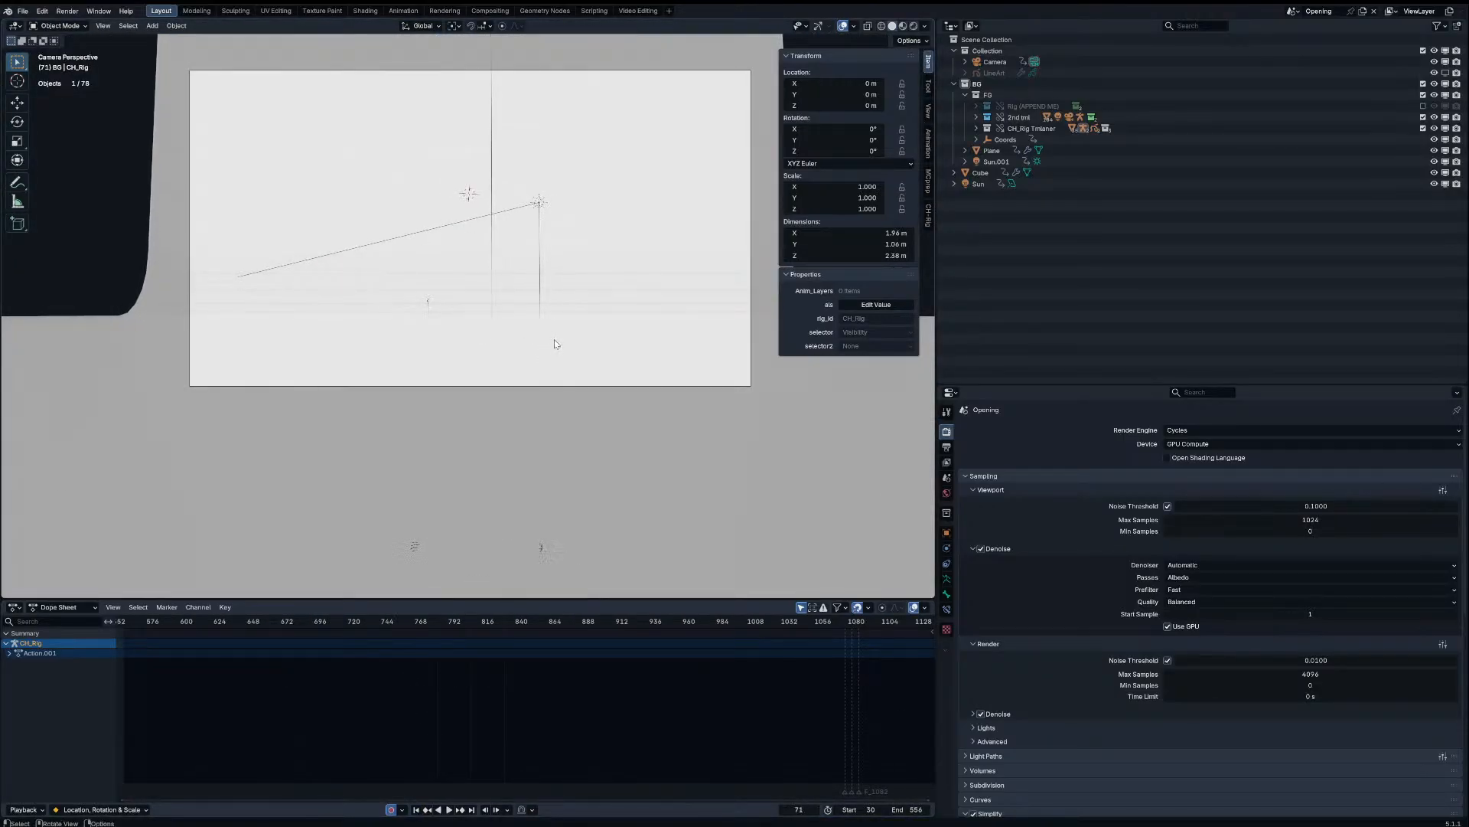
# Step: Enable the Rig (APPEND ME) collection in the Opening scene and hide the viewport sidebar
pyautogui.click(1424, 106)
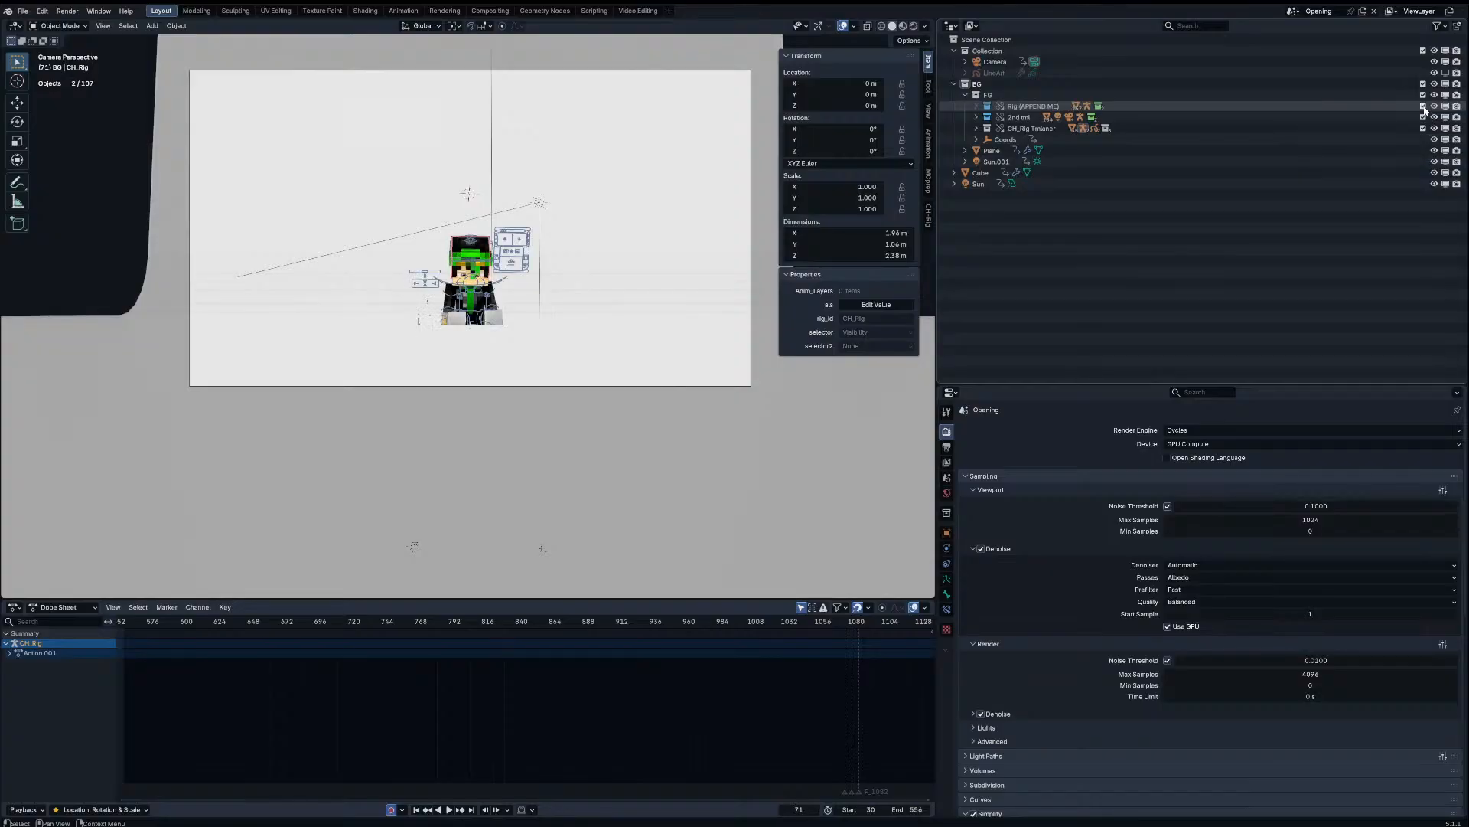
pyautogui.press('n')
pyautogui.rightClick(709, 181)
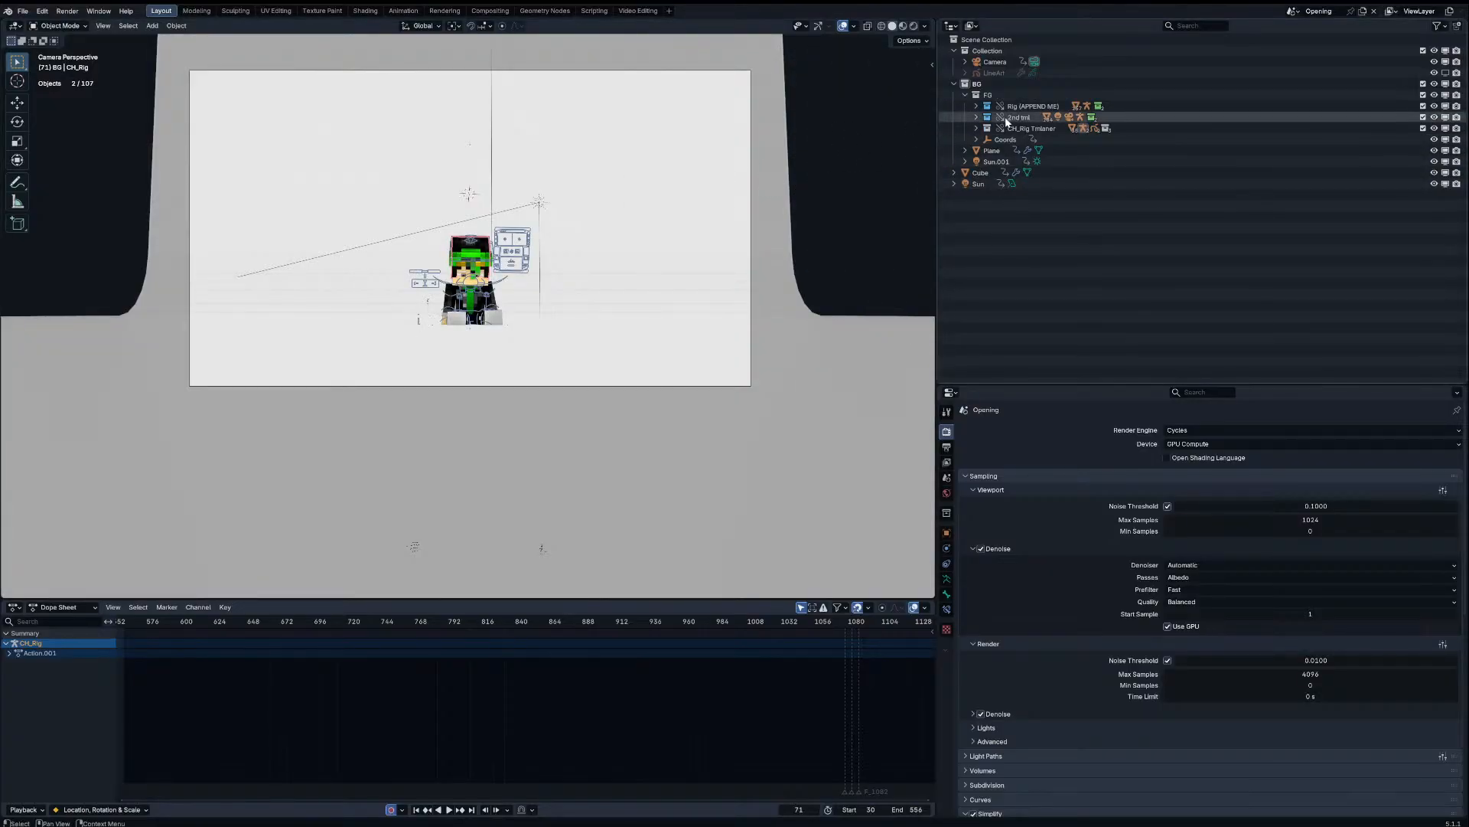
pyautogui.click(976, 117)
pyautogui.click(977, 119)
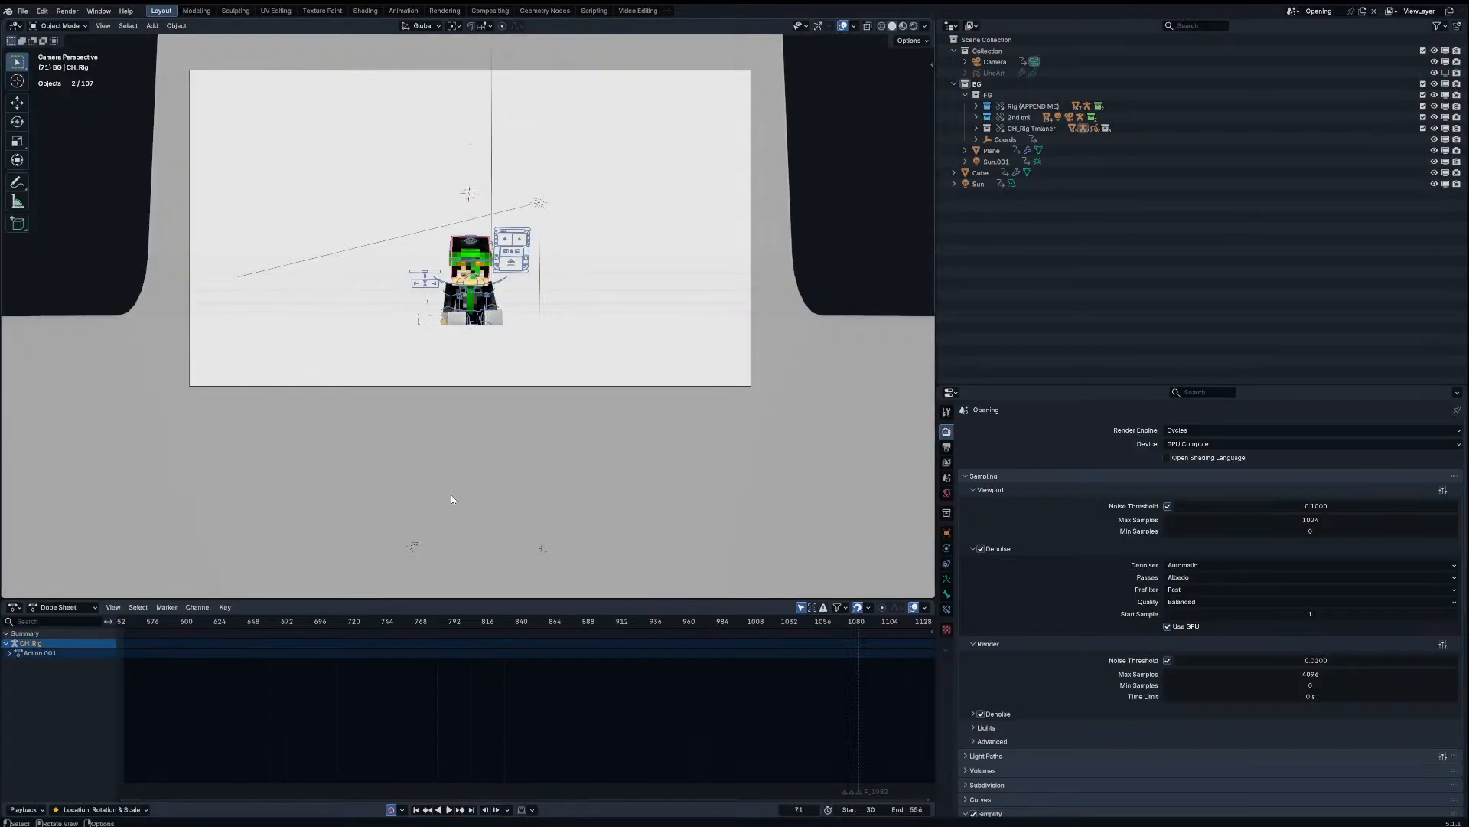
# Step: Fit the keyframes into the Dope Sheet view and play the Opening scene on from frame 71
pyautogui.scroll(-3, 649, 693)
pyautogui.scroll(-2, 541, 673)
pyautogui.moveTo(541, 673); pyautogui.dragTo(698, 689, button='middle')
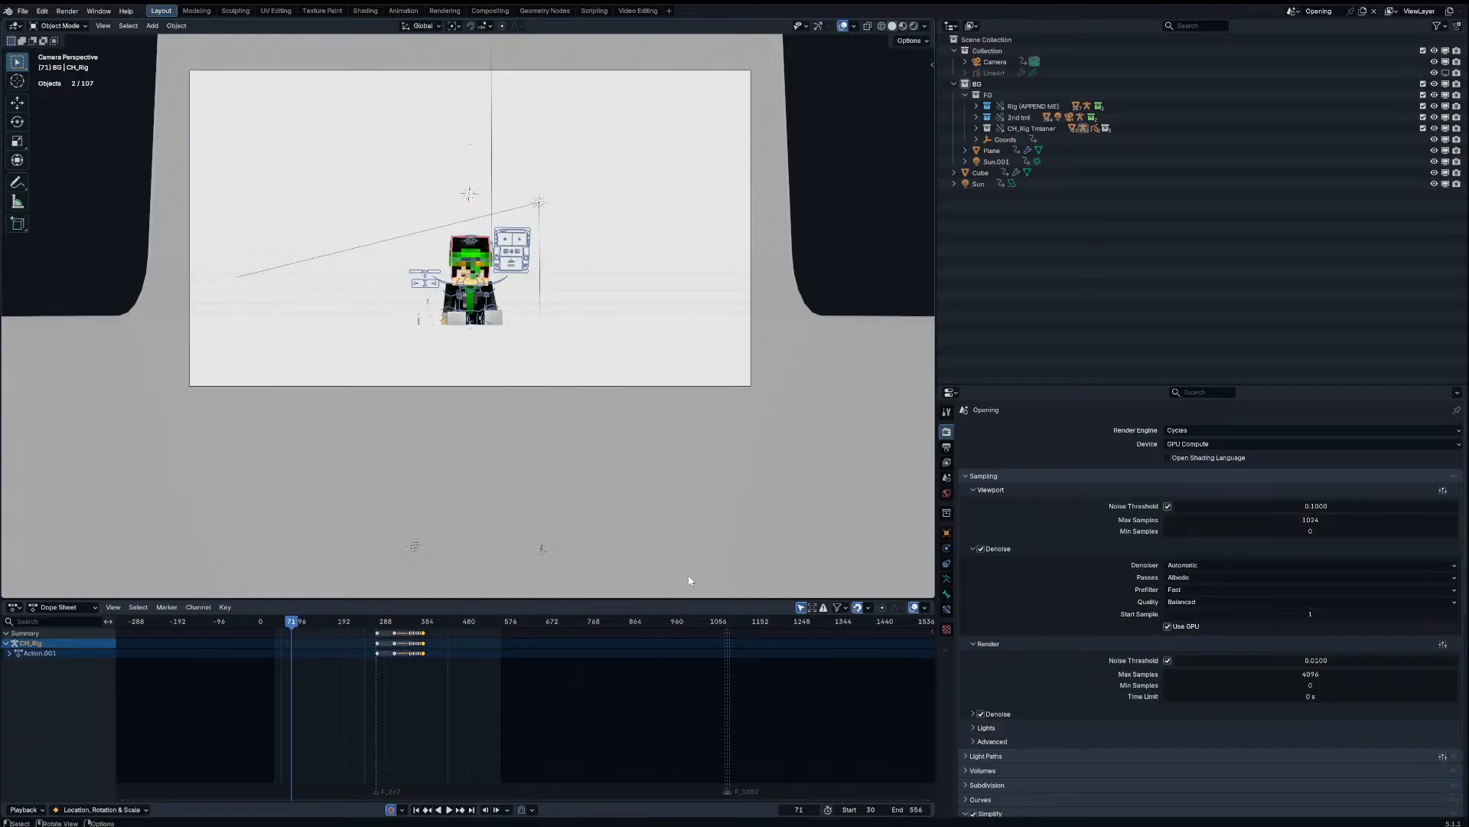
pyautogui.press('space')
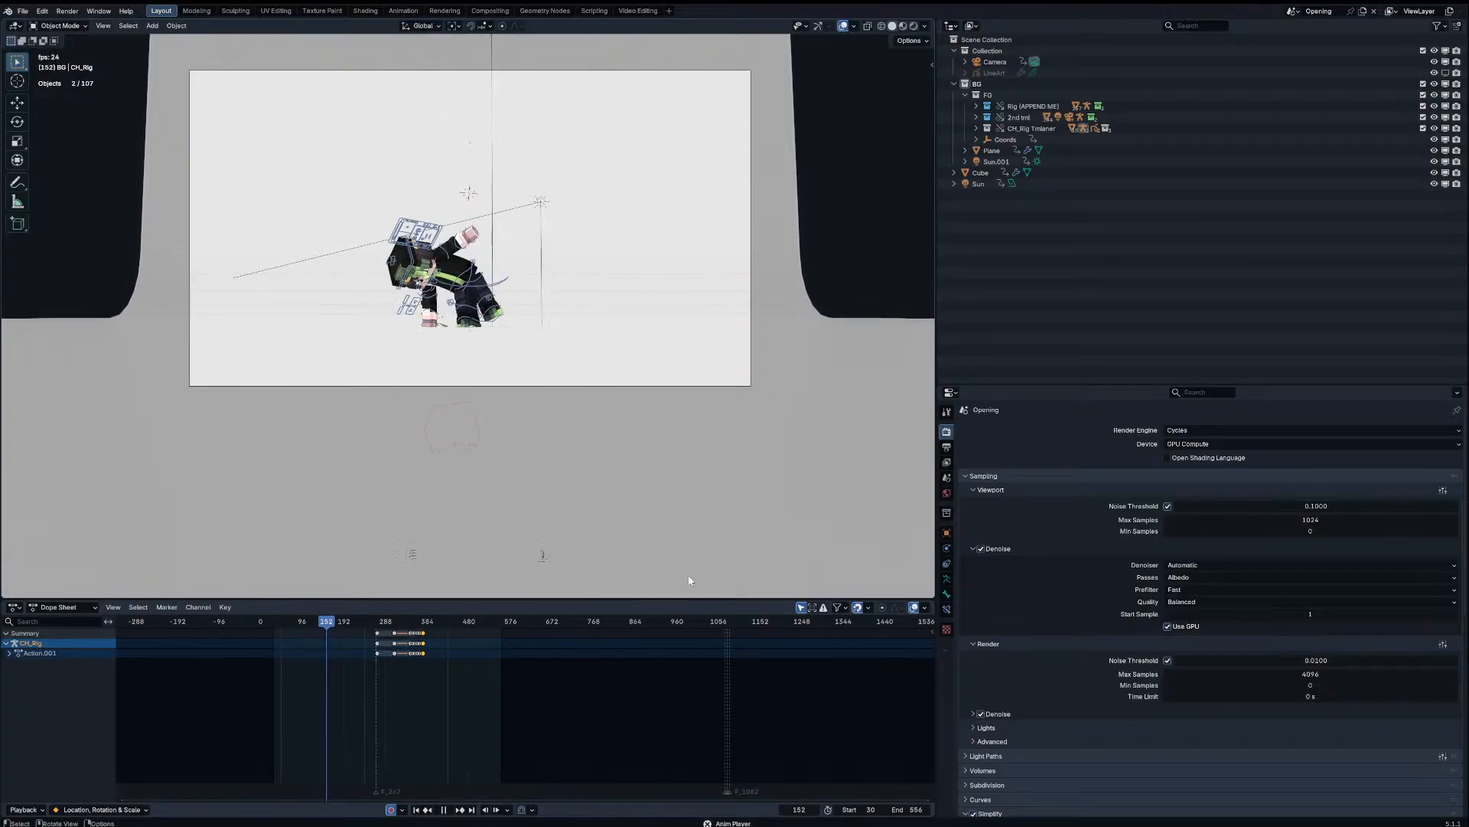
pyautogui.press('space')
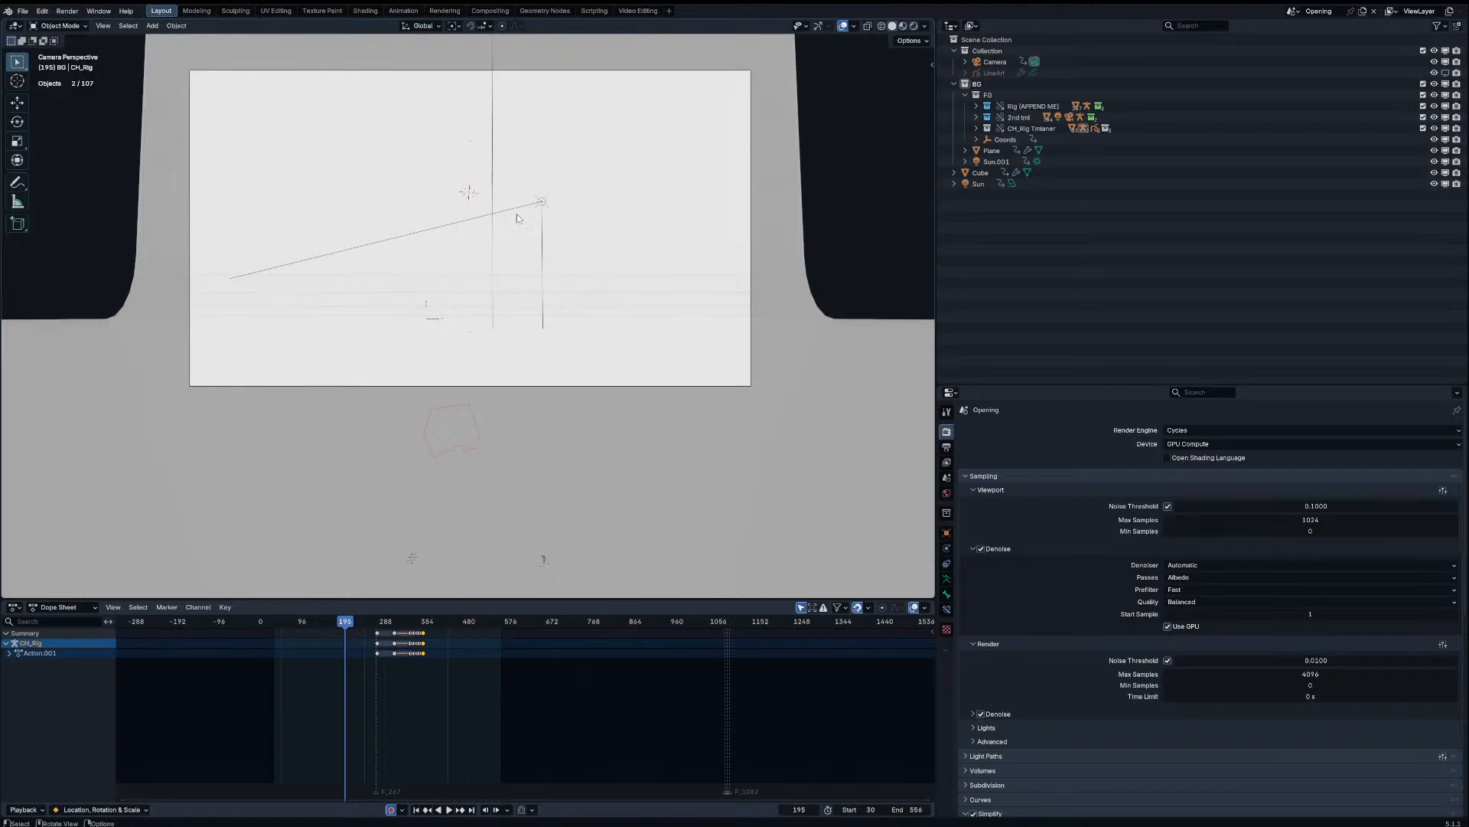
pyautogui.click(1291, 11)
pyautogui.press('space')
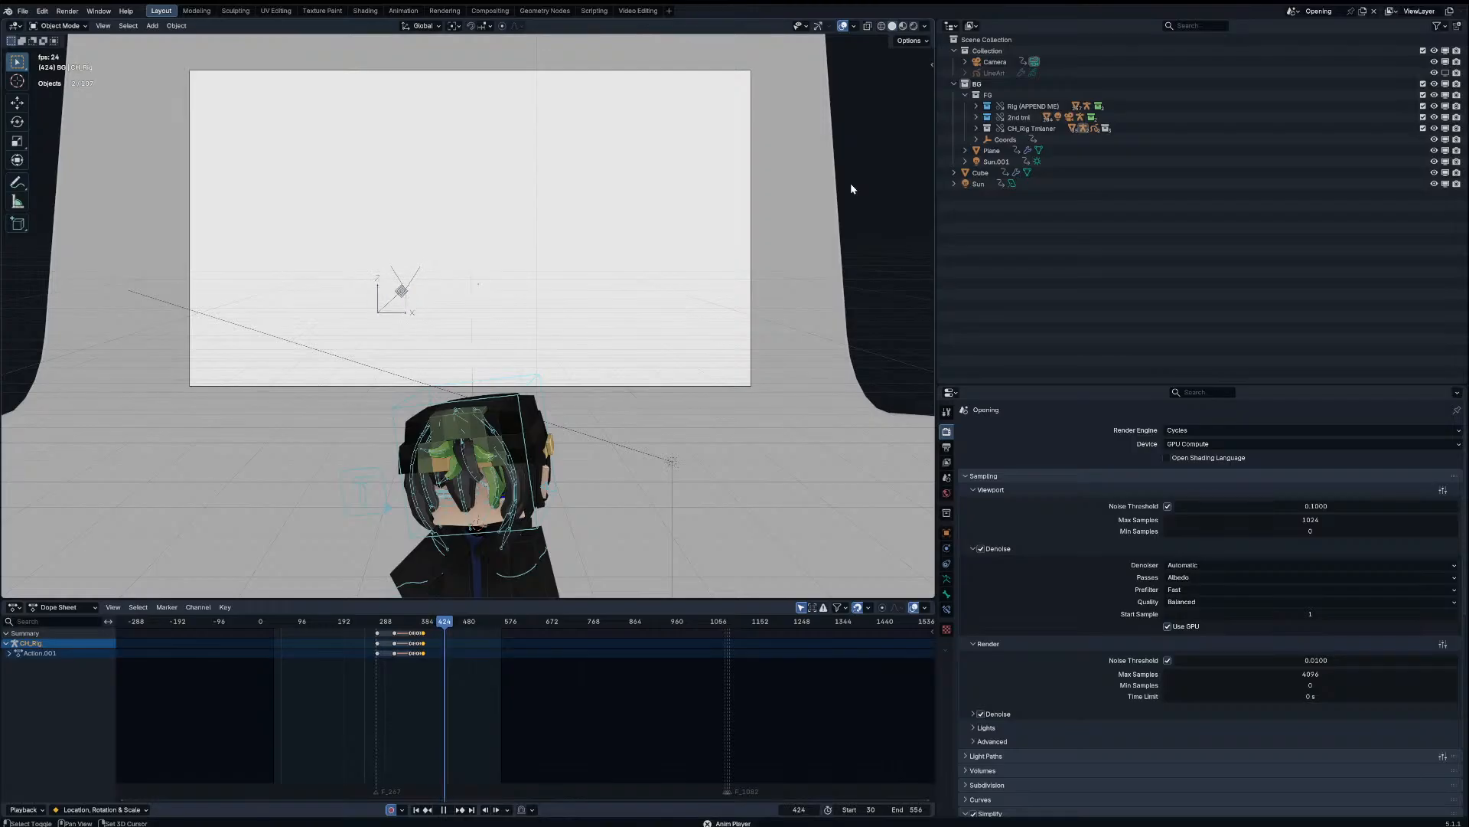
pyautogui.press('space')
# Step: Switch to the Blocks scene and play its animation from the first frame
pyautogui.click(1292, 10)
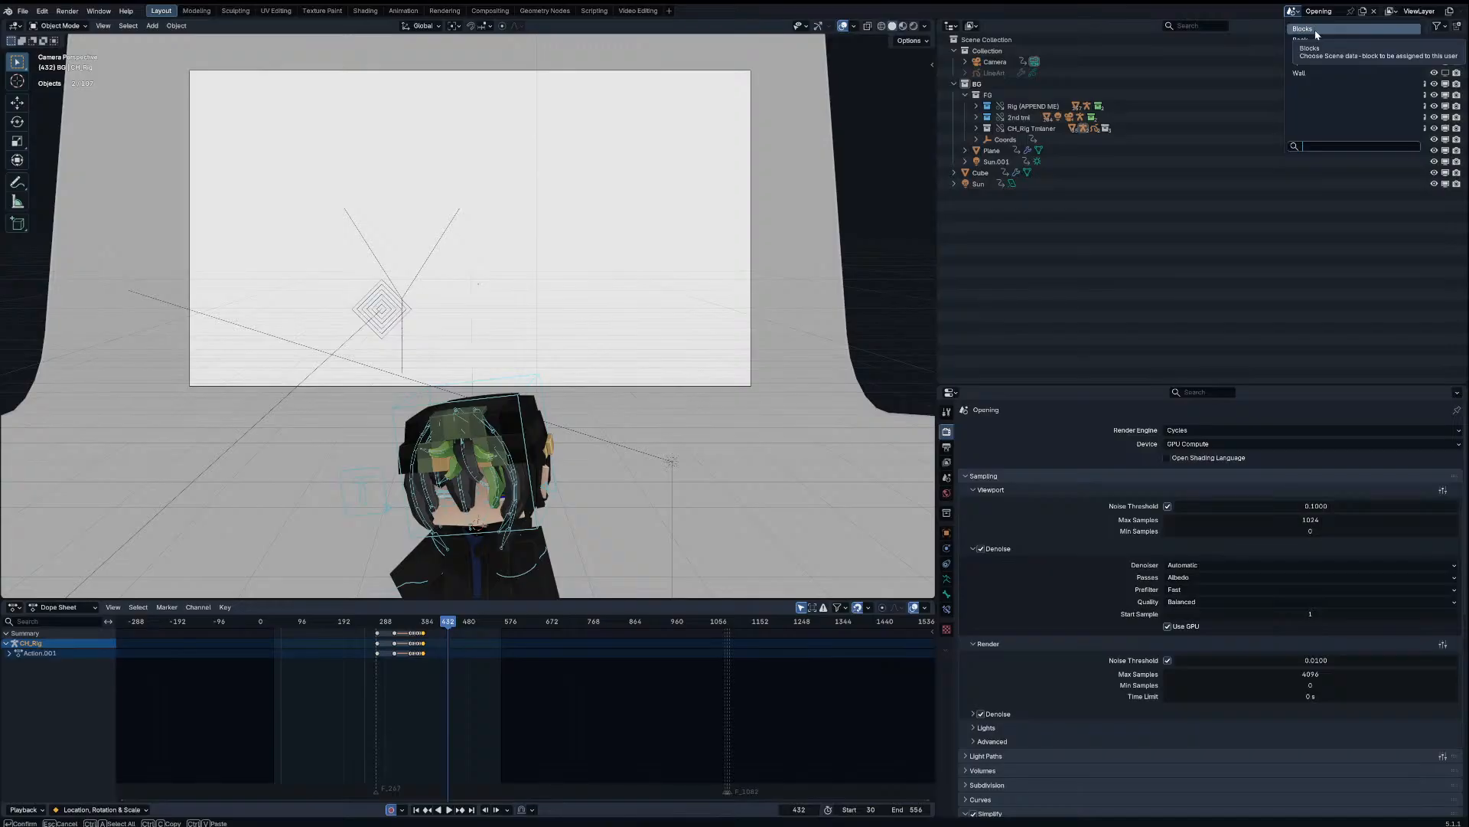
pyautogui.click(1303, 28)
pyautogui.hotkey('shift', 'Left')
pyautogui.press('space')
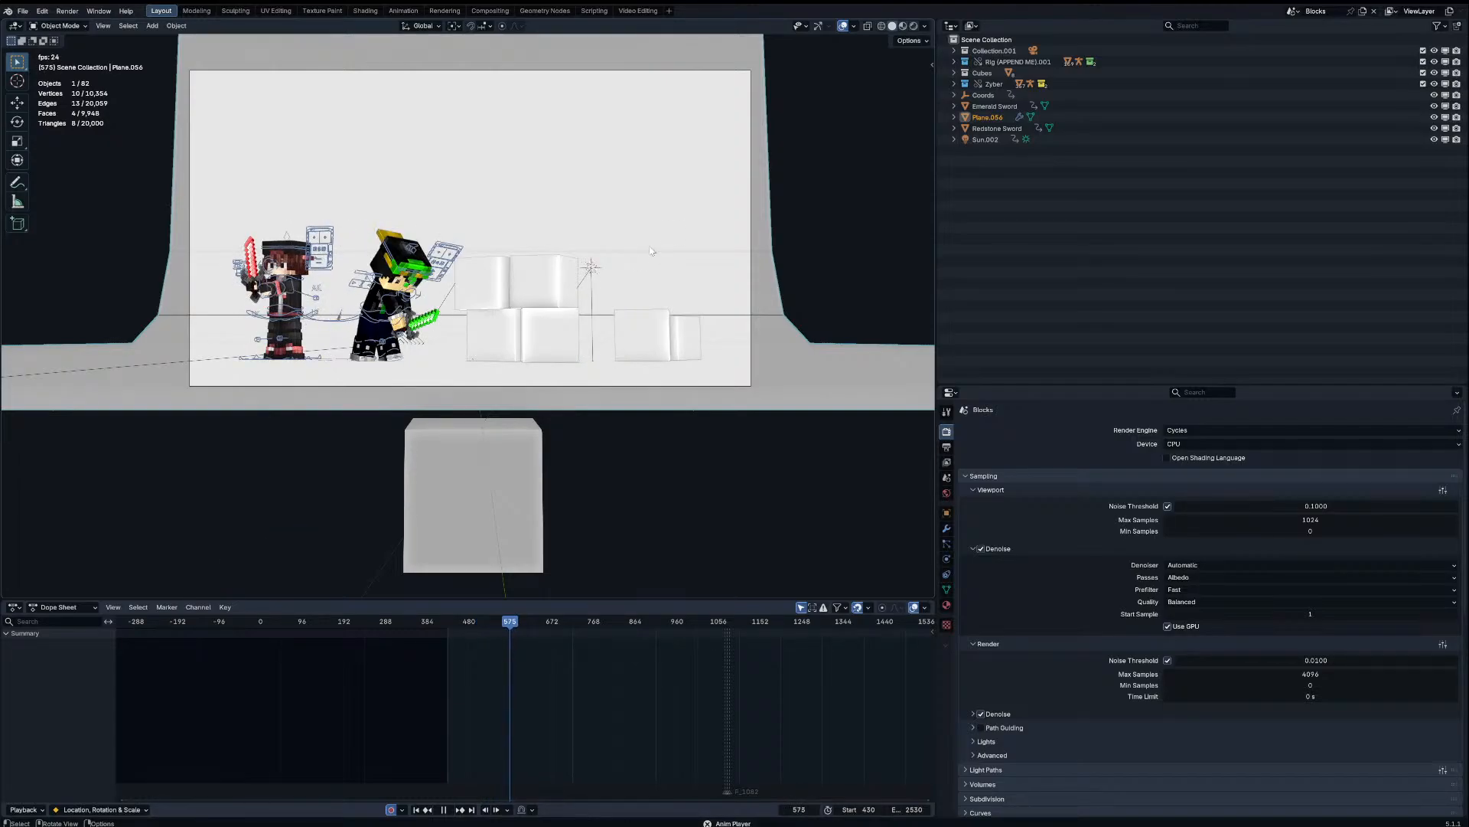
pyautogui.press('space')
# Step: Switch to the Book scene and play it from near its start frame with the camera frame enlarged
pyautogui.click(1292, 10)
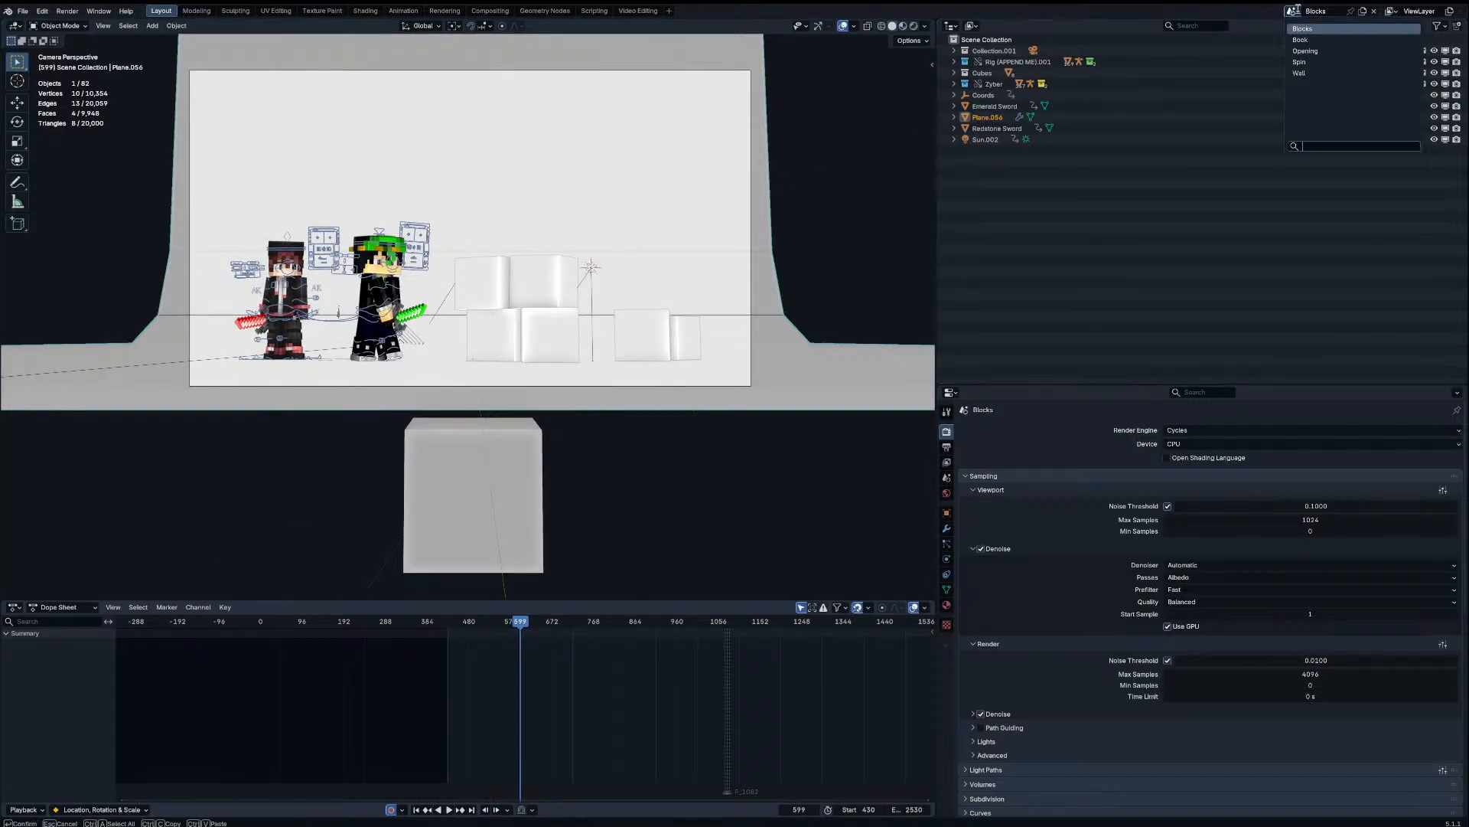
pyautogui.click(1314, 42)
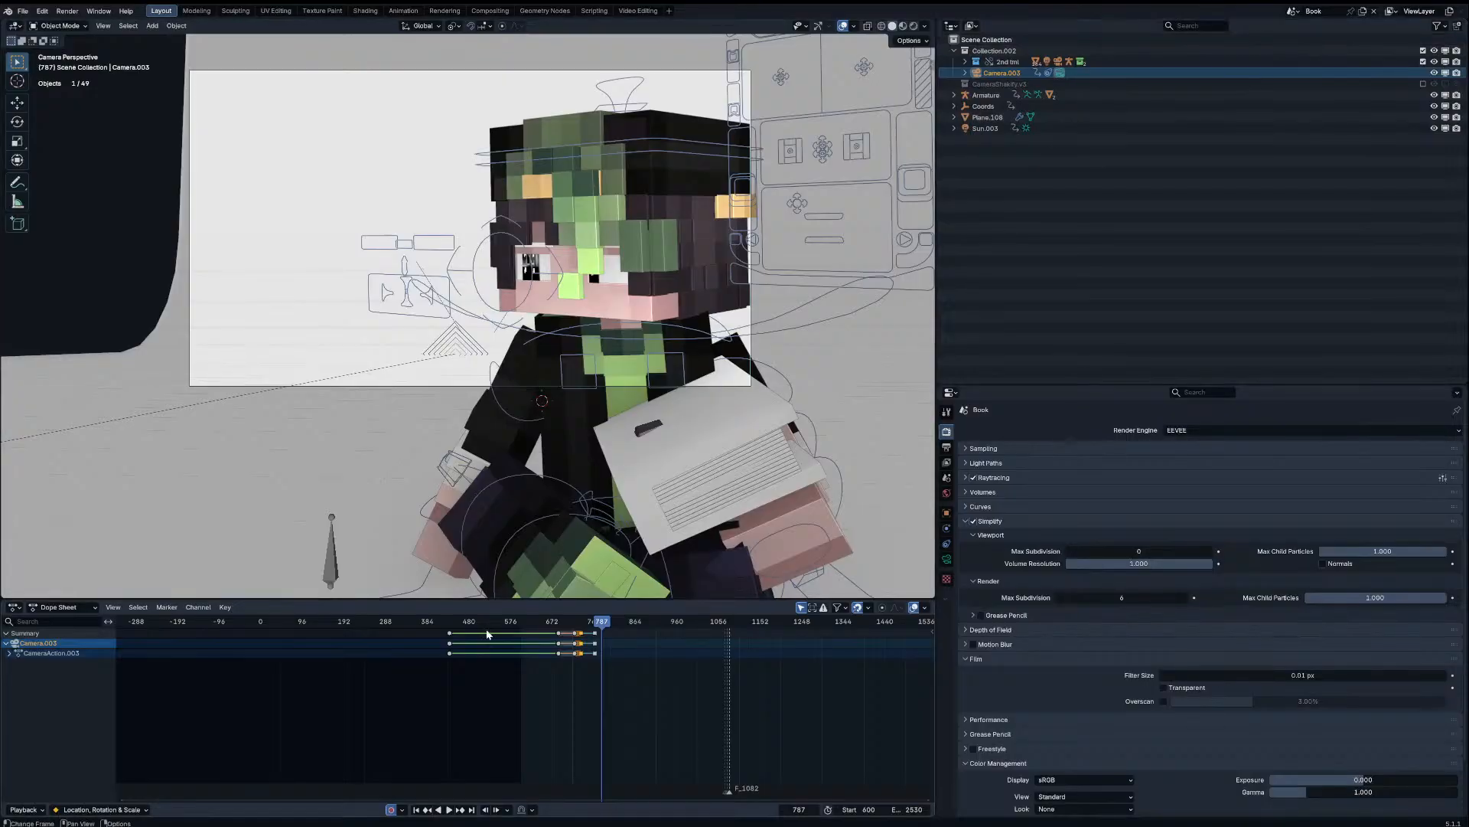
pyautogui.moveTo(533, 621); pyautogui.dragTo(518, 623)
pyautogui.press('space')
pyautogui.scroll(2, 591, 305)
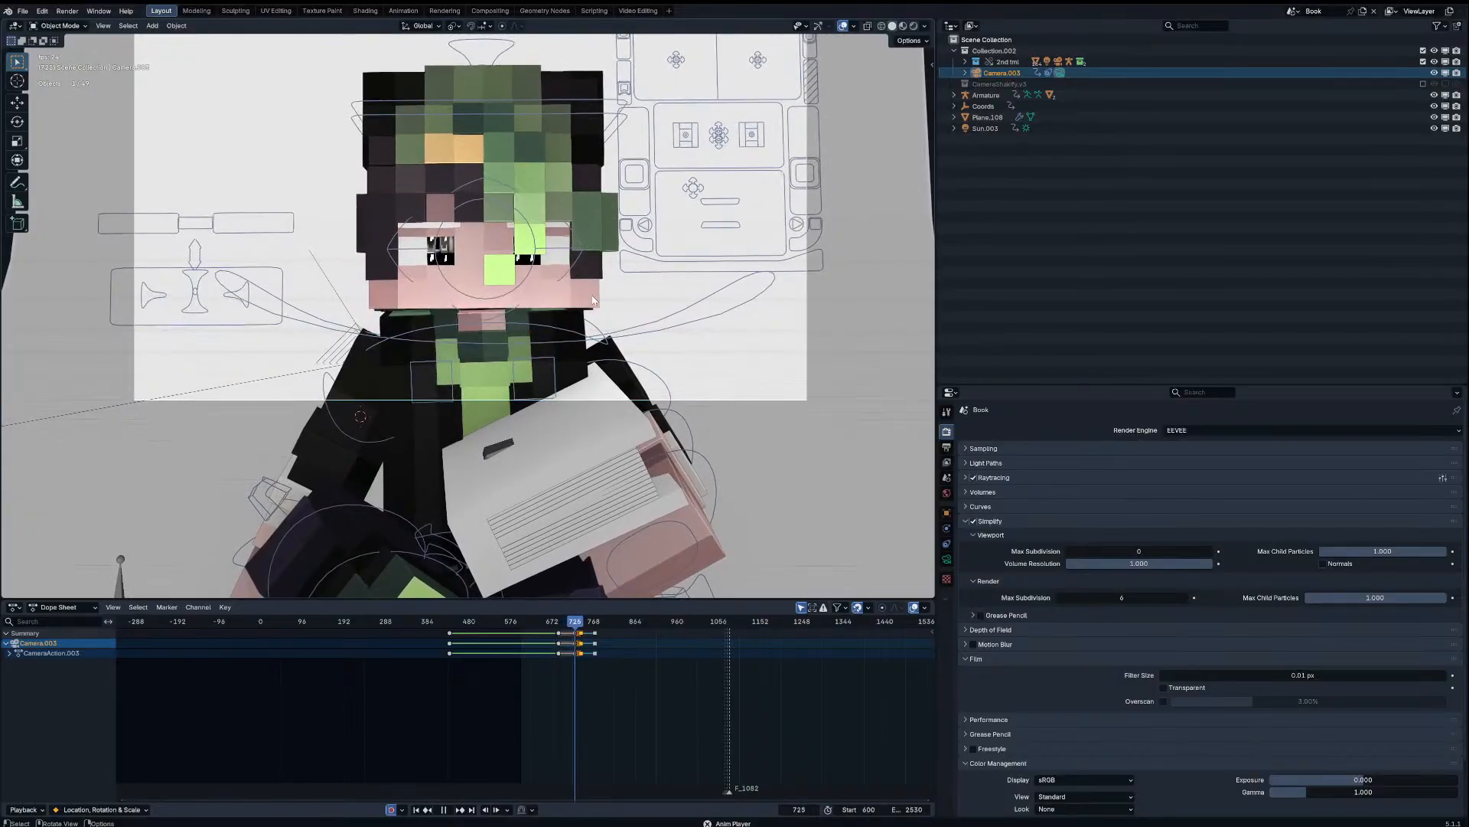
pyautogui.press('space')
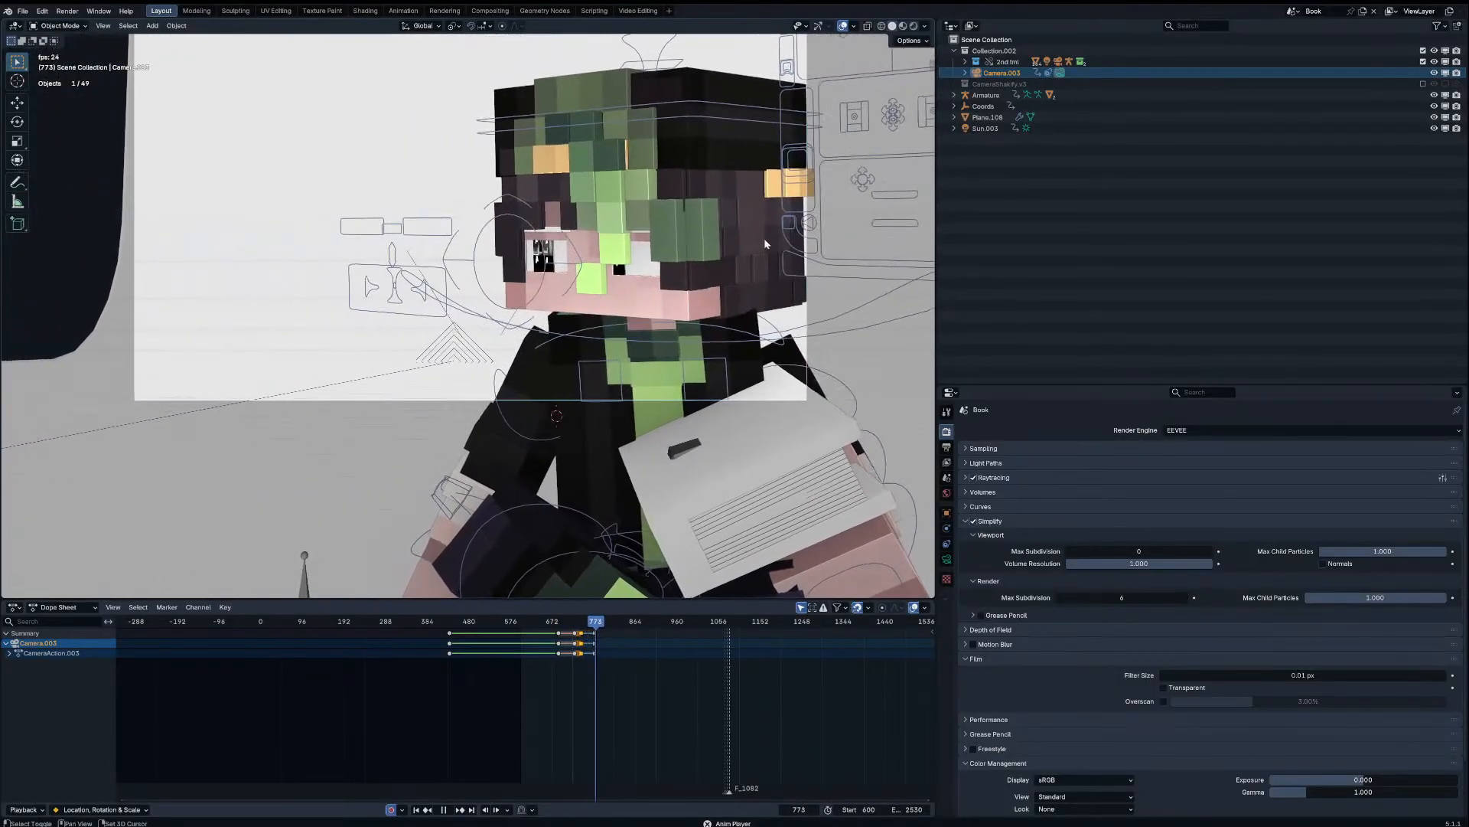
# Step: Switch to the Spin scene and play its animation from the first frame
pyautogui.click(1292, 12)
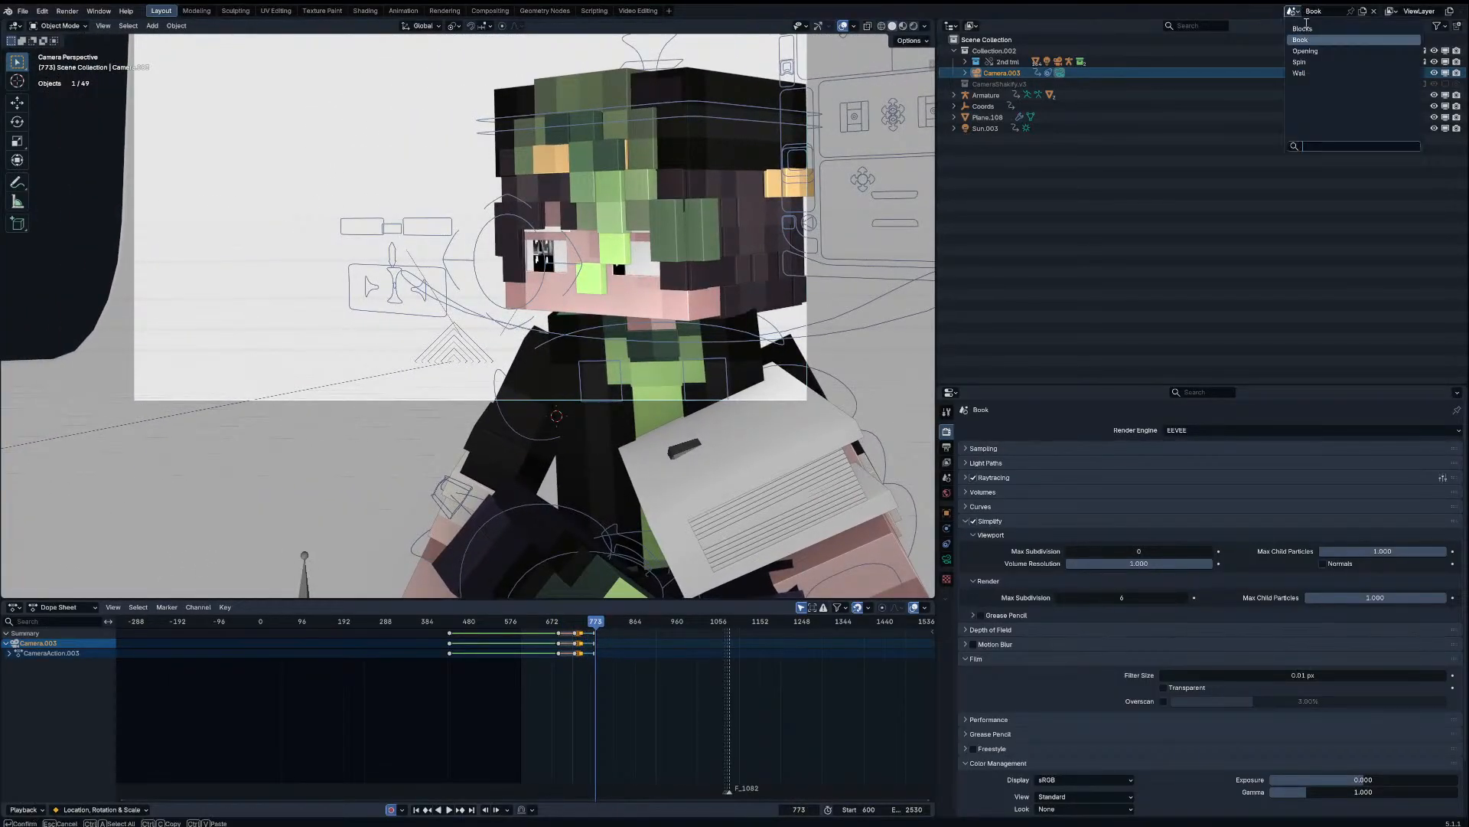
pyautogui.click(1316, 62)
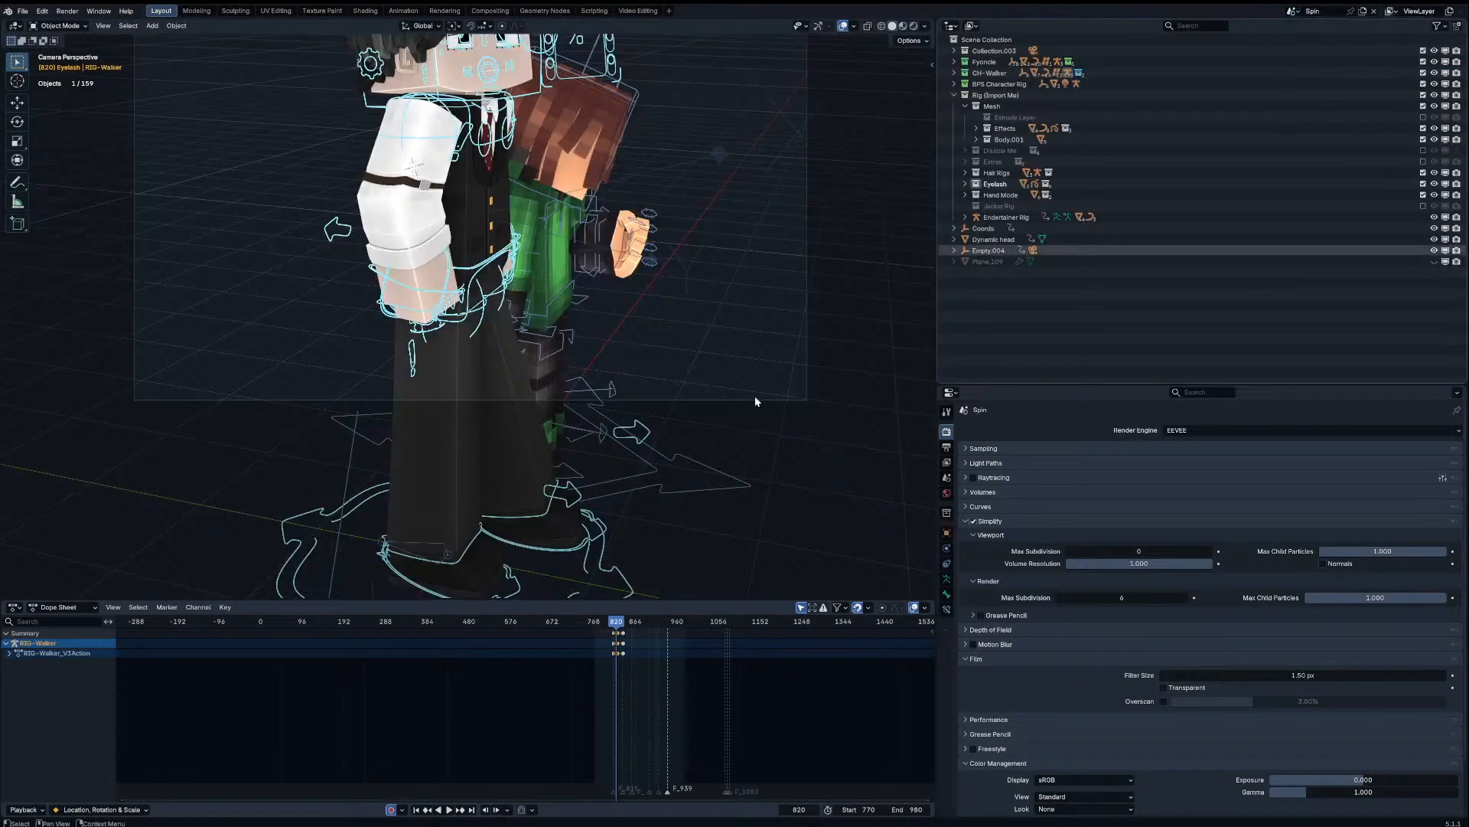
pyautogui.click(420, 808)
pyautogui.press('space')
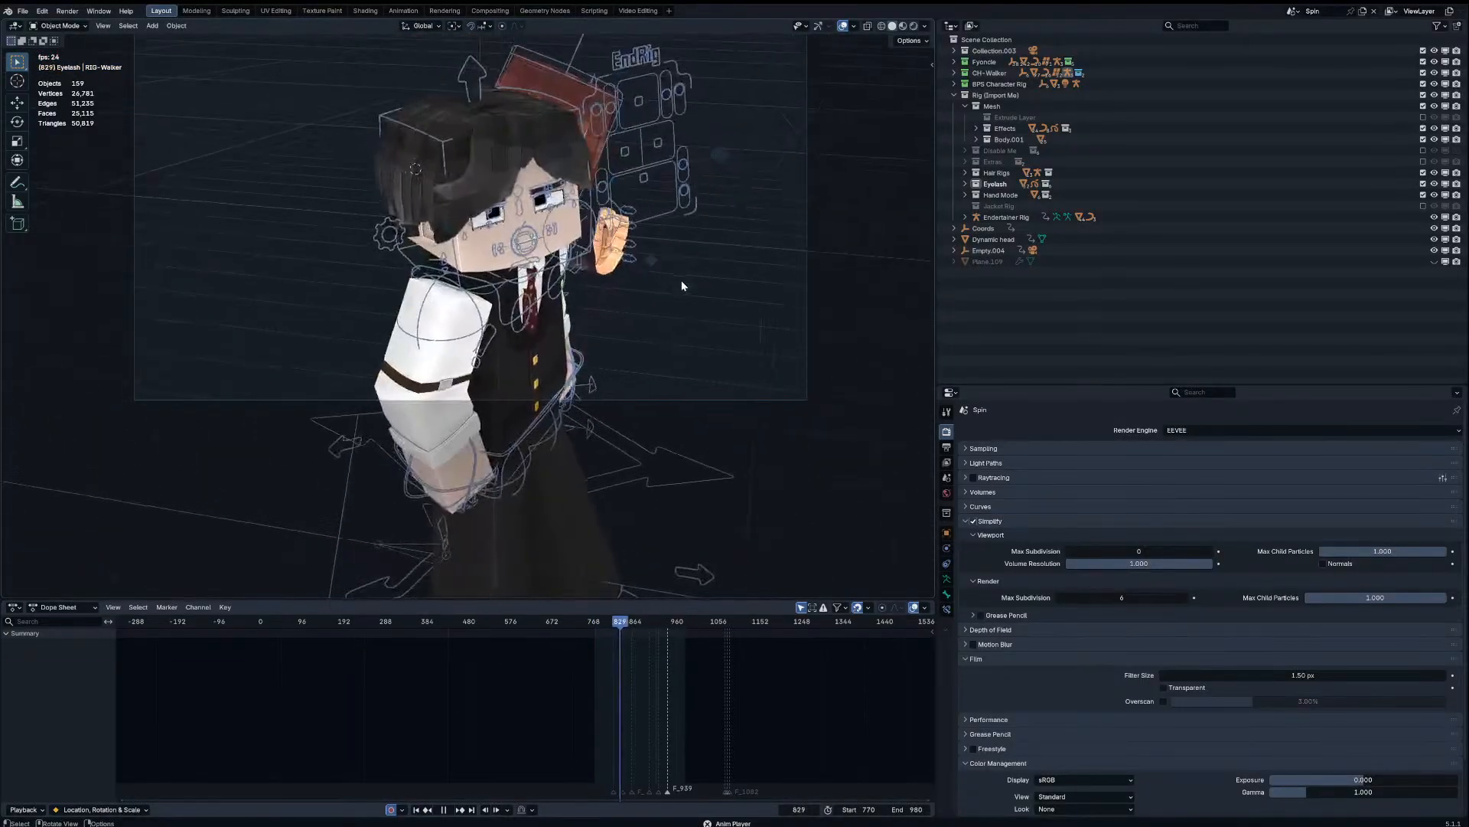
pyautogui.press('space')
# Step: Put the Walker rig in Pose Mode and delete its keyframes at frame 820
pyautogui.click(605, 542)
pyautogui.hotkey('ctrl', 'Tab')
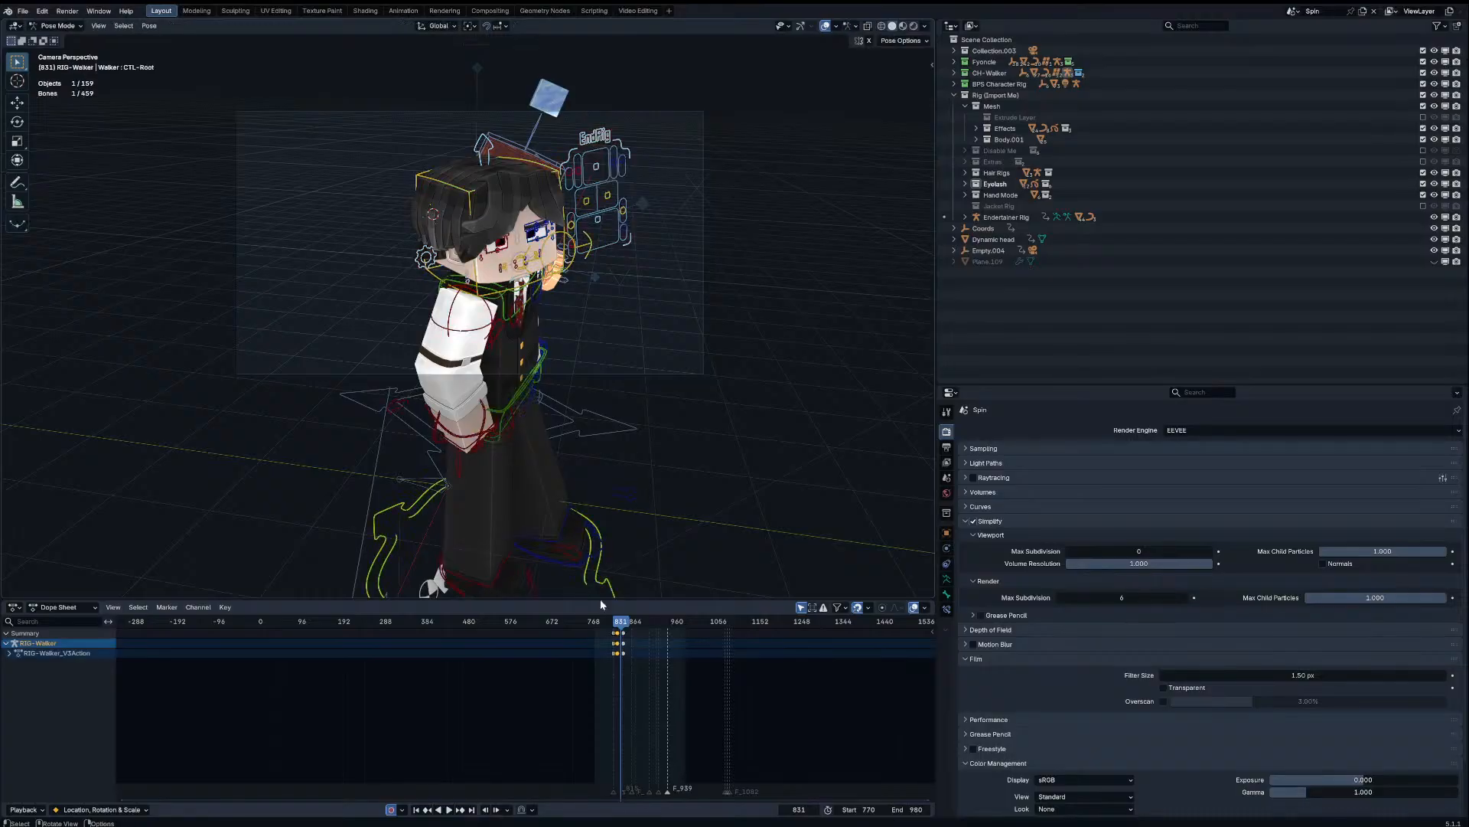
pyautogui.scroll(10, 665, 665)
pyautogui.moveTo(761, 675); pyautogui.dragTo(665, 678, button='middle')
pyautogui.scroll(5, 667, 677)
pyautogui.press('Down')
pyautogui.press('Down')
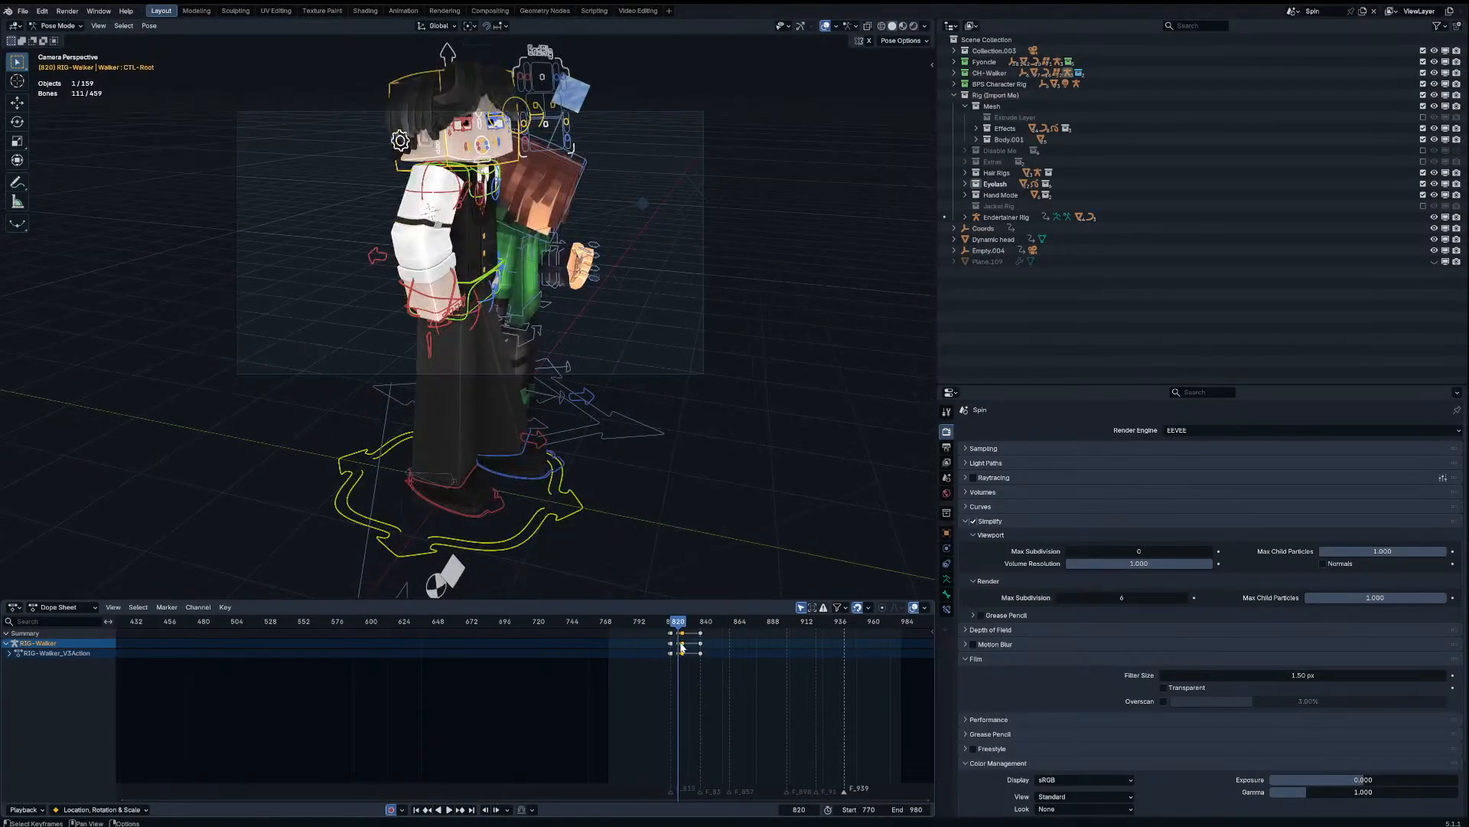
pyautogui.press('x')
pyautogui.click(682, 653)
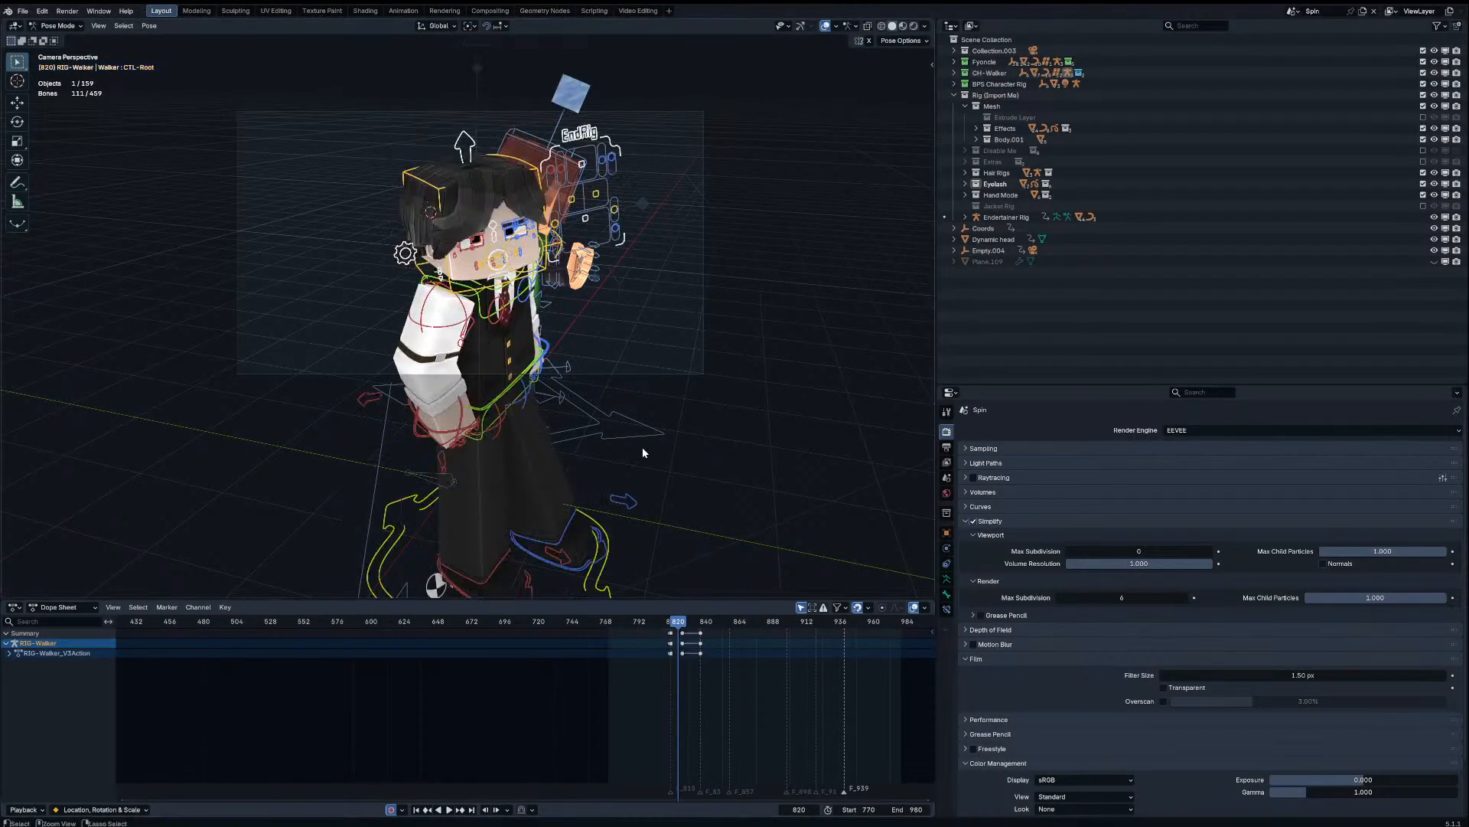
# Step: Switch from the Walker rig to the Ice Cube rig in Pose Mode and step through its keyframes
pyautogui.hotkey('ctrl', 'Tab')
pyautogui.click(642, 435)
pyautogui.hotkey('ctrl', 'Tab')
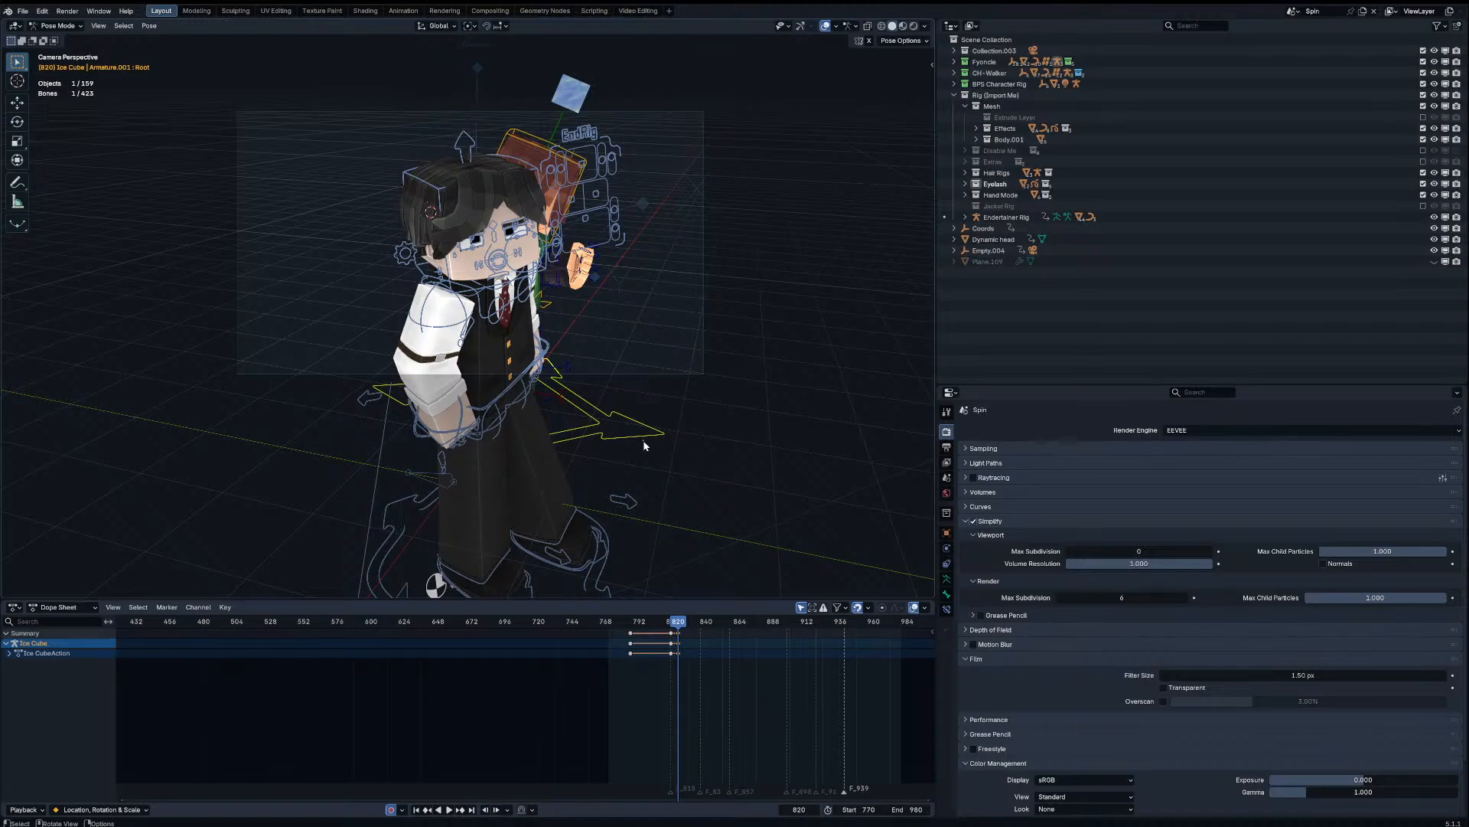
pyautogui.press('Down')
pyautogui.press('Up')
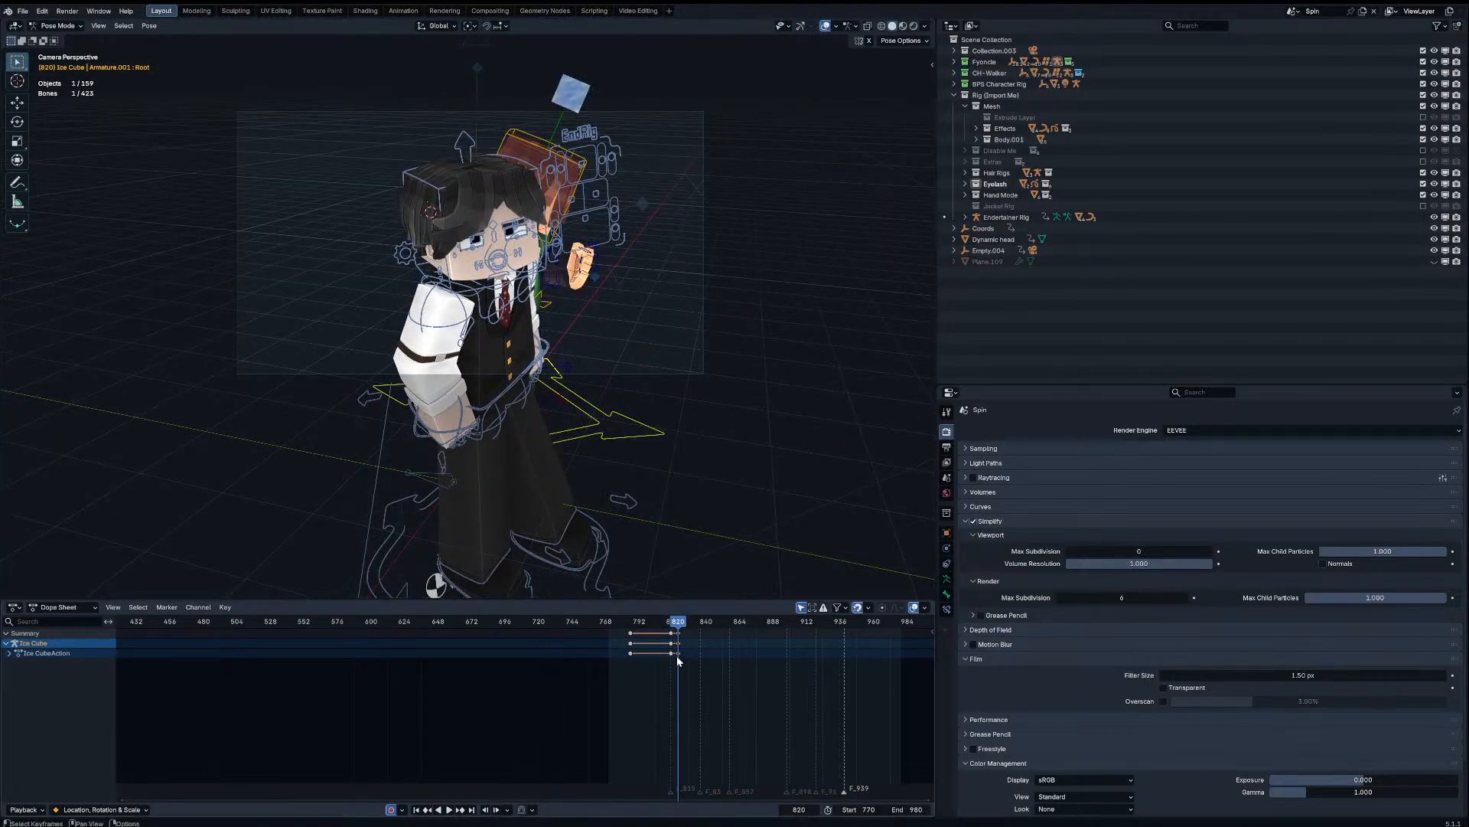
# Step: Return to Object Mode, select the Endertainer Rig and play the Spin scene on to frame 942
pyautogui.hotkey('ctrl', 'Tab')
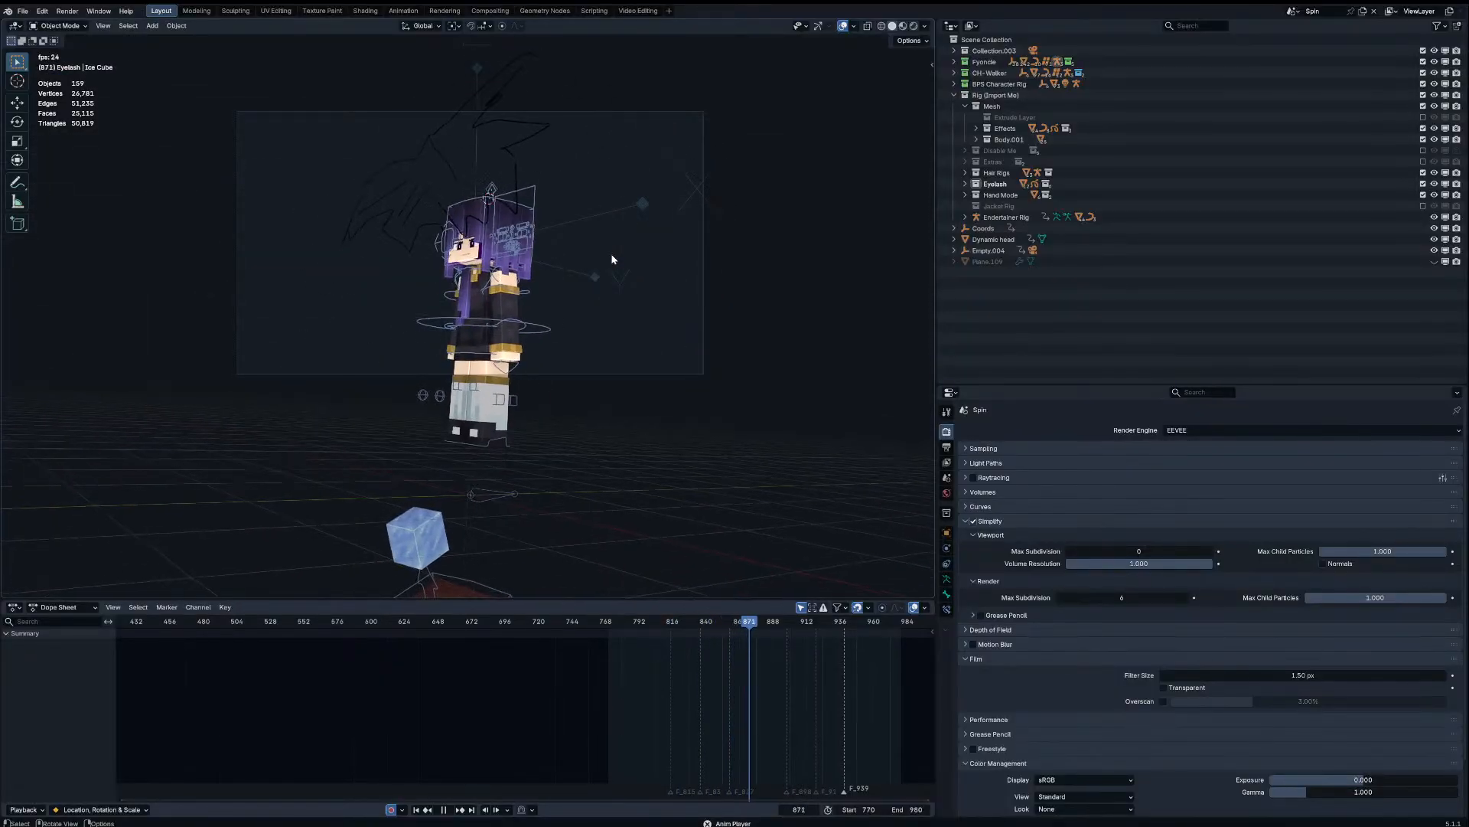
pyautogui.click(544, 327)
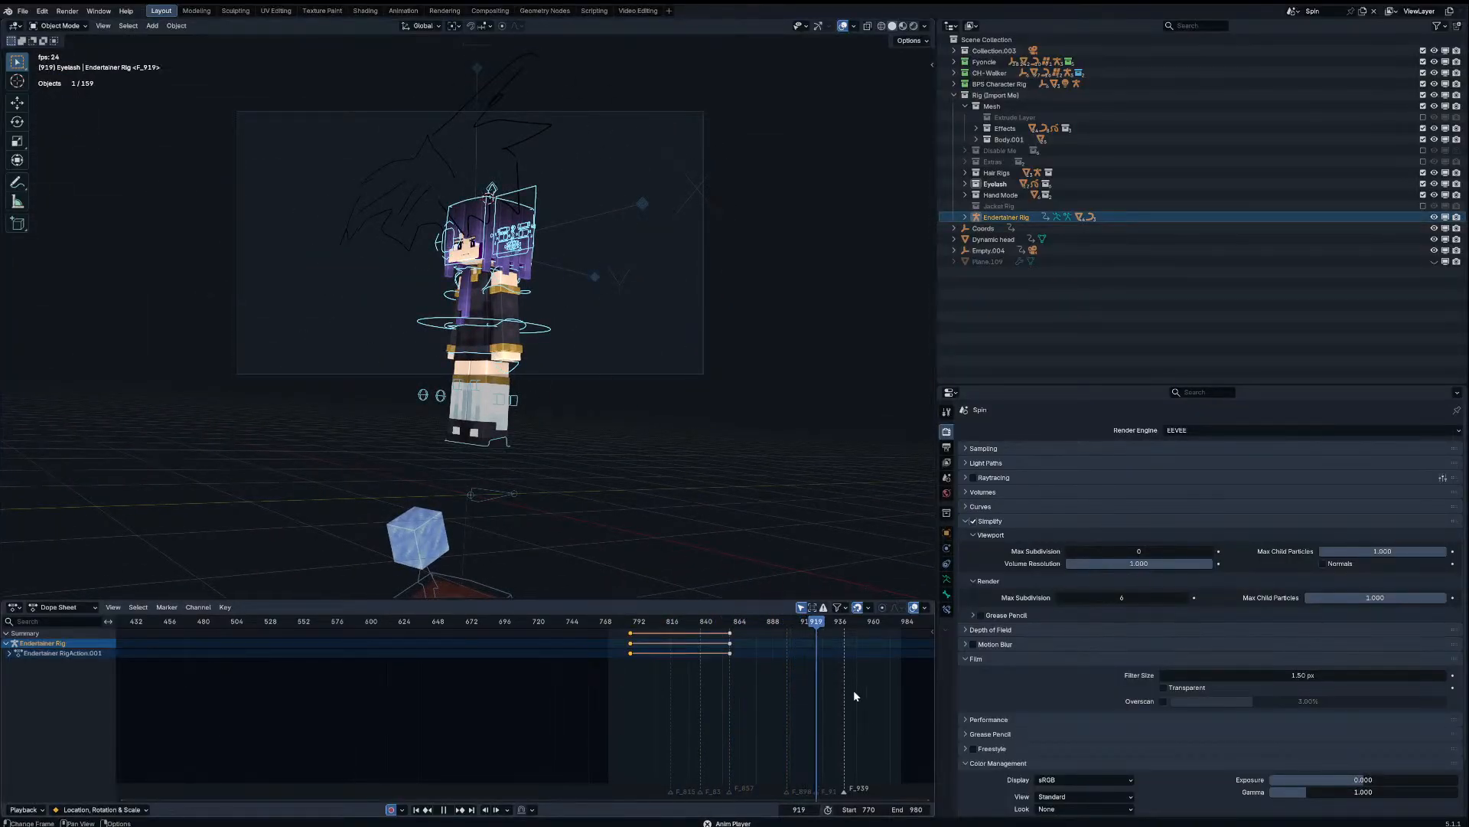
pyautogui.press('space')
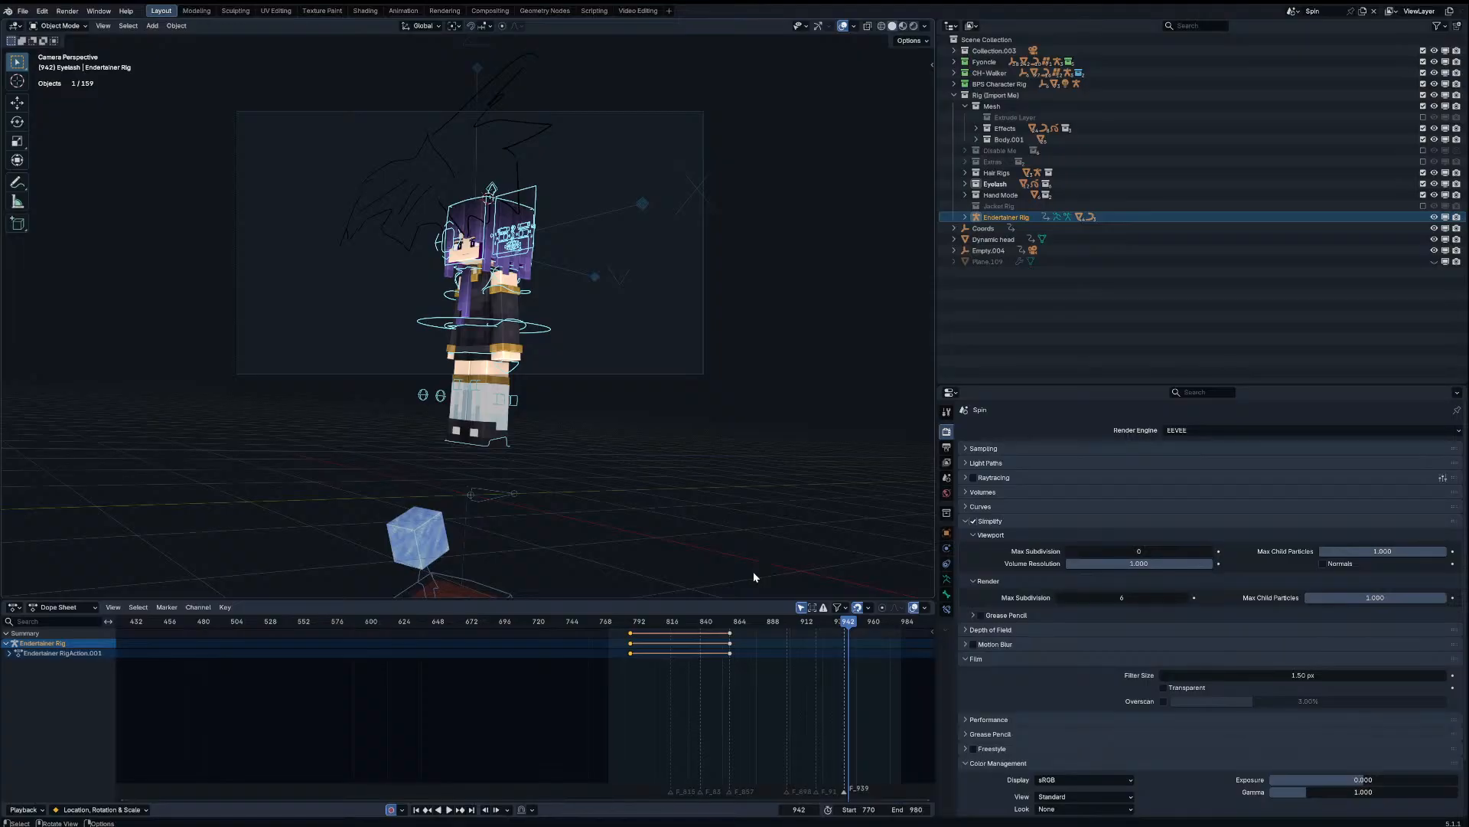
# Step: Save the changes to First part.blend and open the earlier project file containing the Cleaver animation
pyautogui.click(24, 12)
pyautogui.click(214, 153)
pyautogui.click(23, 10)
pyautogui.moveTo(66, 47)
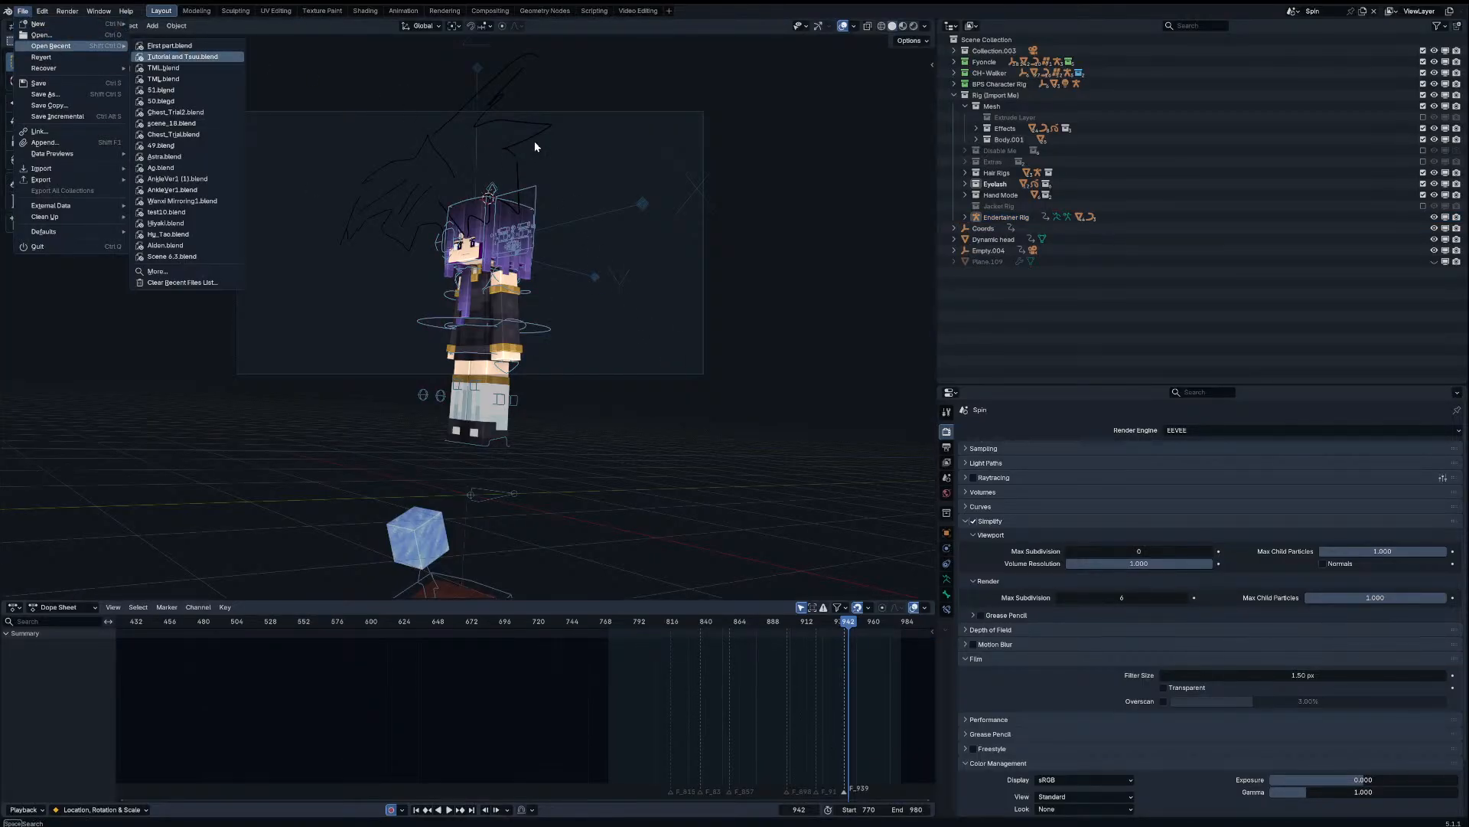
pyautogui.click(23, 10)
pyautogui.click(30, 23)
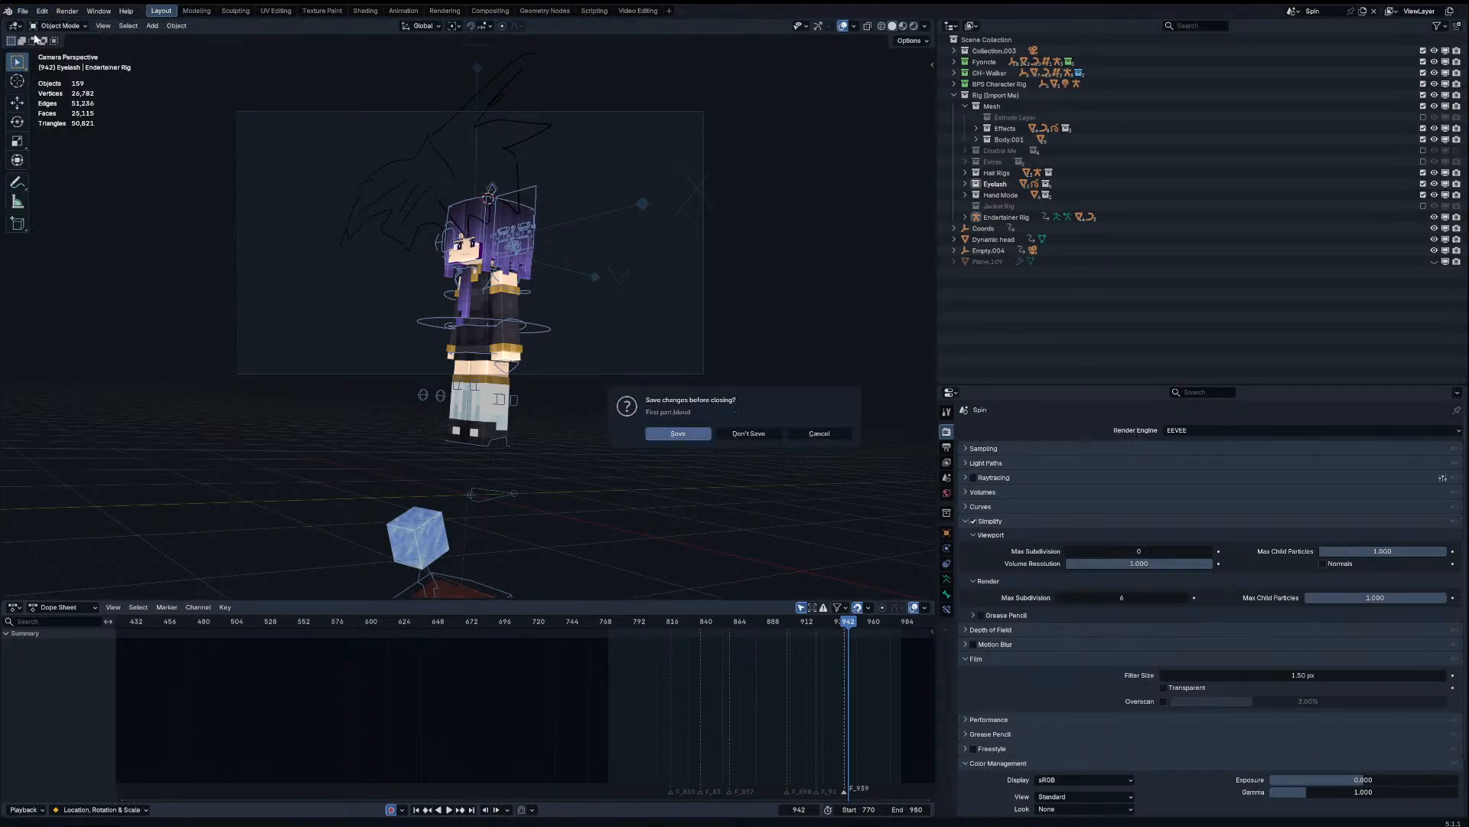
pyautogui.click(680, 434)
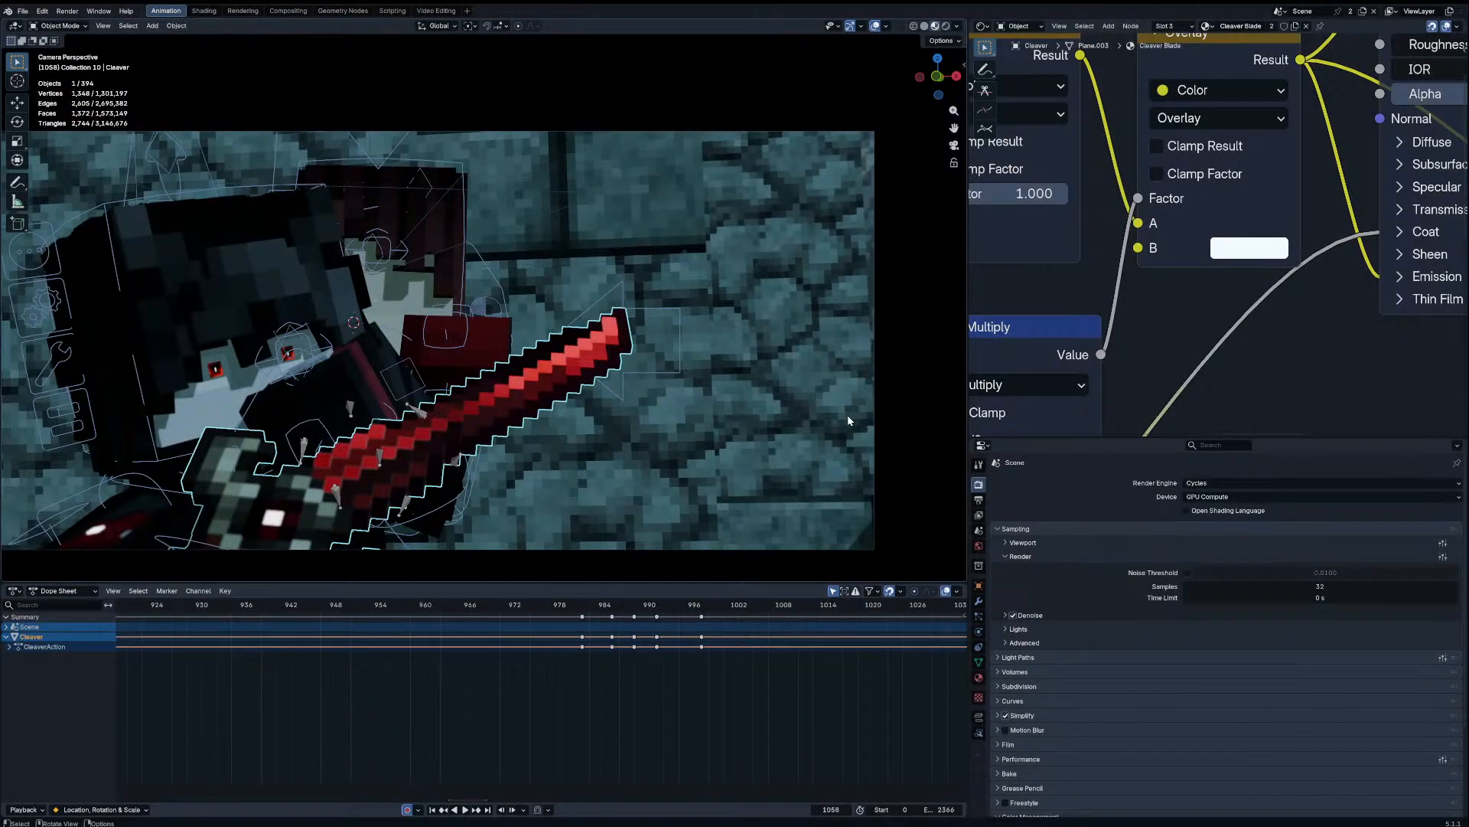
# Step: Rewind to before the Cleaver's clustered keyframes and play the fight animation on to frame 1520
pyautogui.scroll(-10, 710, 700)
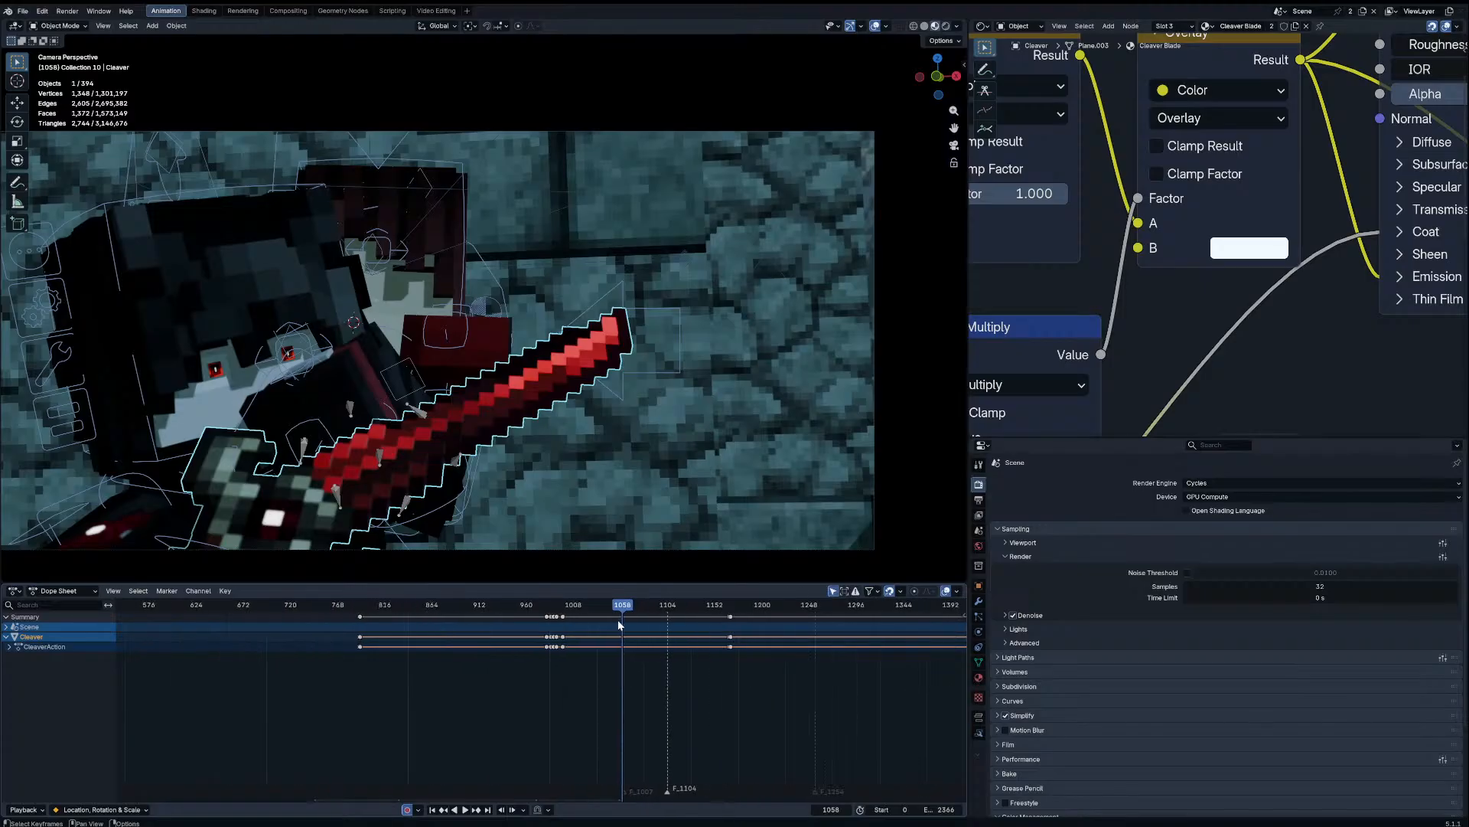
pyautogui.moveTo(608, 612); pyautogui.dragTo(498, 621)
pyautogui.press('space')
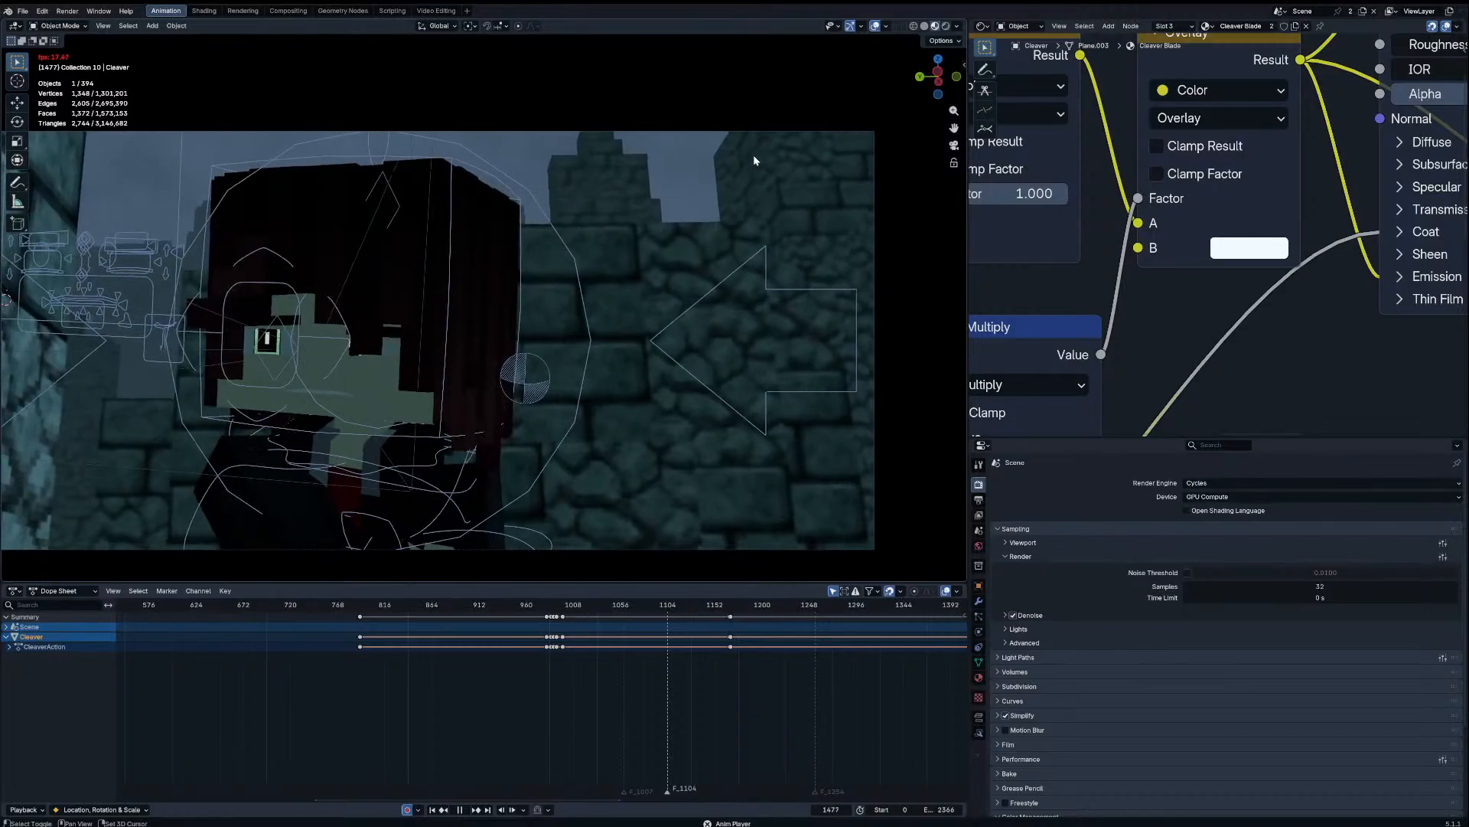
pyautogui.press('space')
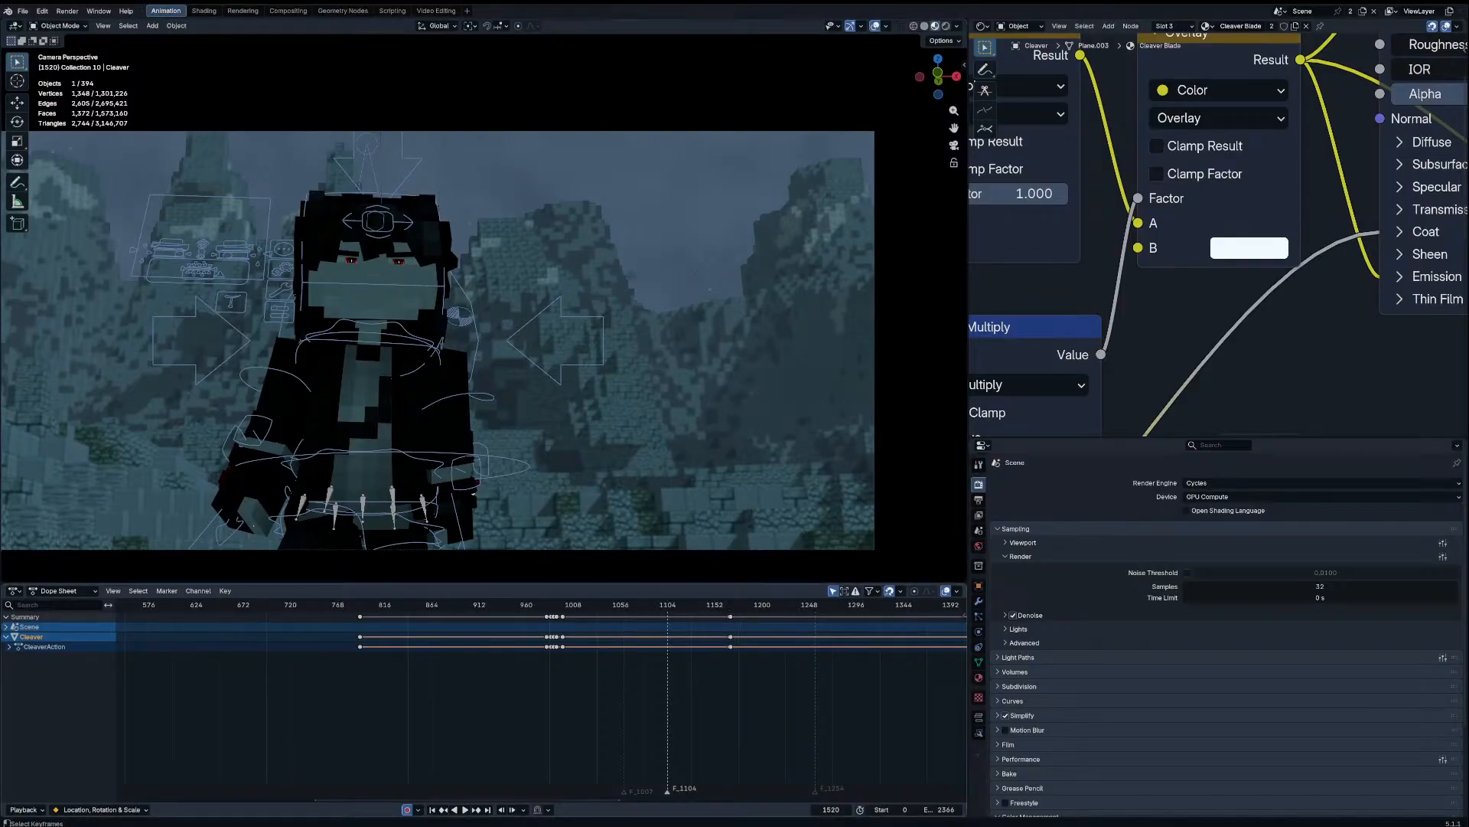
# Step: Rewind to near the start of the timeline, hide the viewport overlays and play the animation
pyautogui.scroll(-15, 547, 643)
pyautogui.moveTo(528, 605); pyautogui.dragTo(412, 609)
pyautogui.press('space')
pyautogui.press('Escape')
pyautogui.click(878, 27)
pyautogui.press('space')
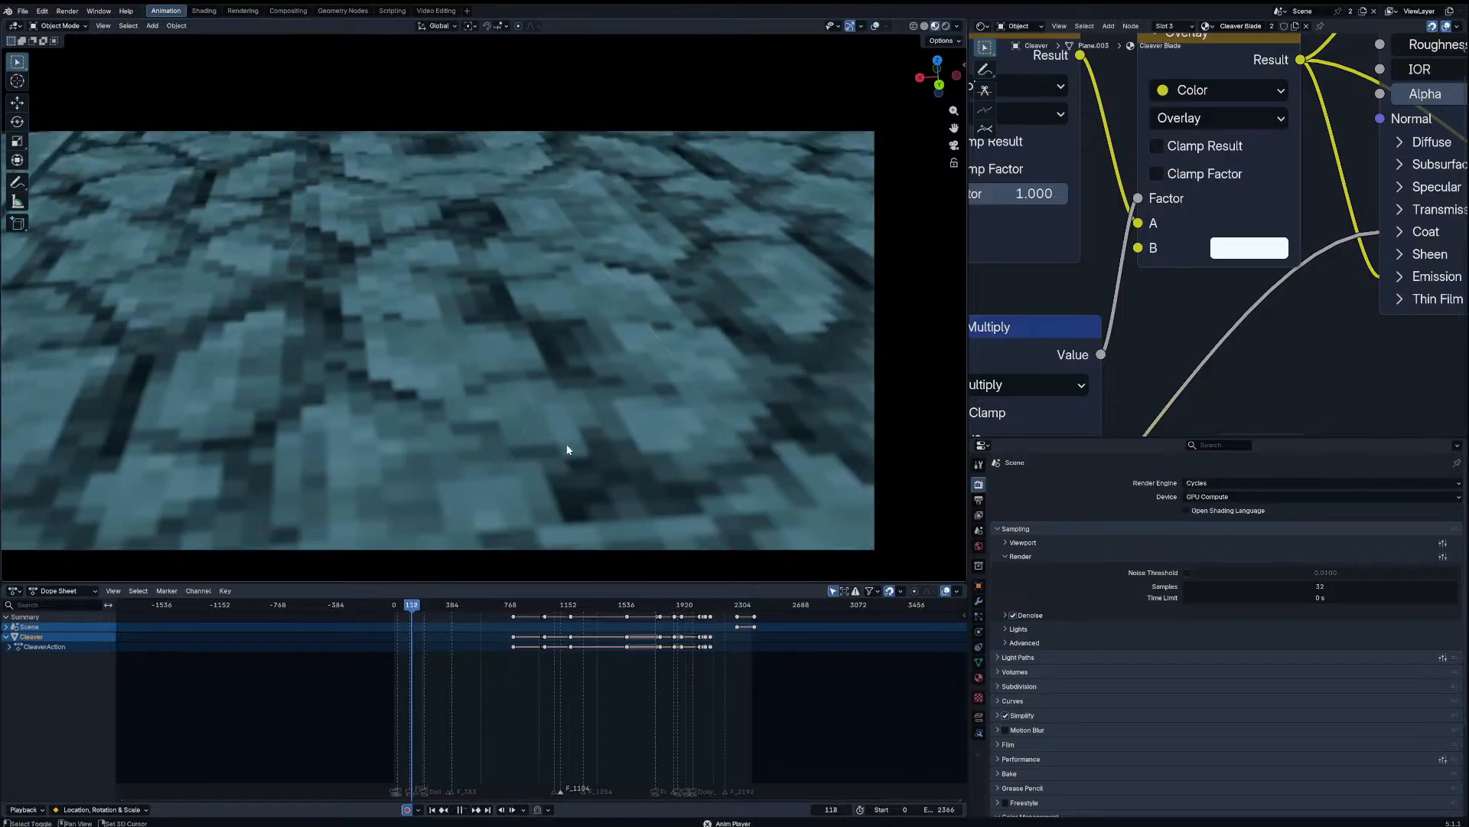
pyautogui.moveTo(461, 654); pyautogui.dragTo(515, 685, button='middle')
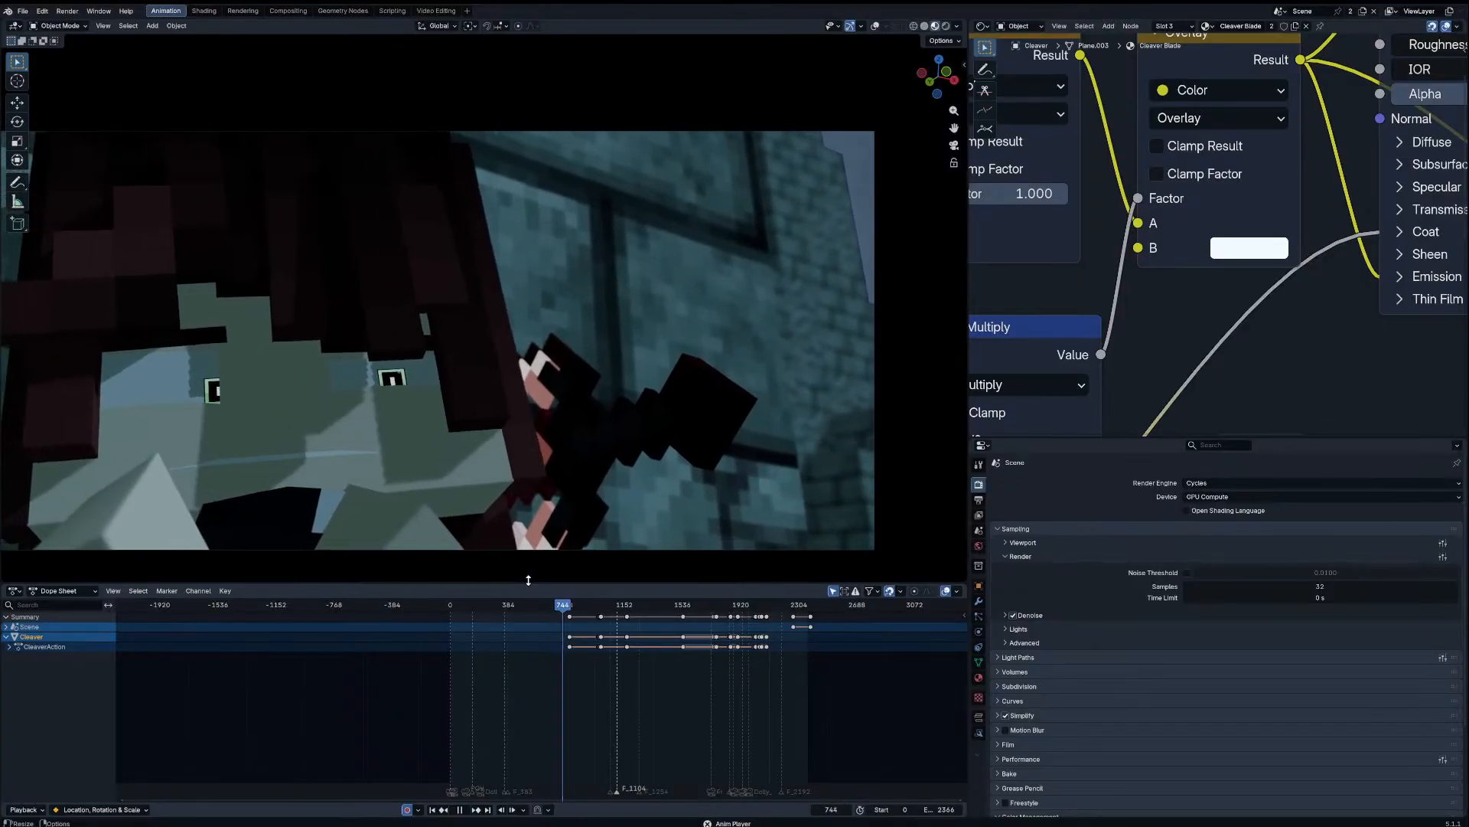
# Step: Pause at frame 744 to look around the shot, return to the camera view and play on to frame 987
pyautogui.press('space')
pyautogui.moveTo(527, 383); pyautogui.dragTo(554, 438, button='middle')
pyautogui.press('KP_0')
pyautogui.press('space')
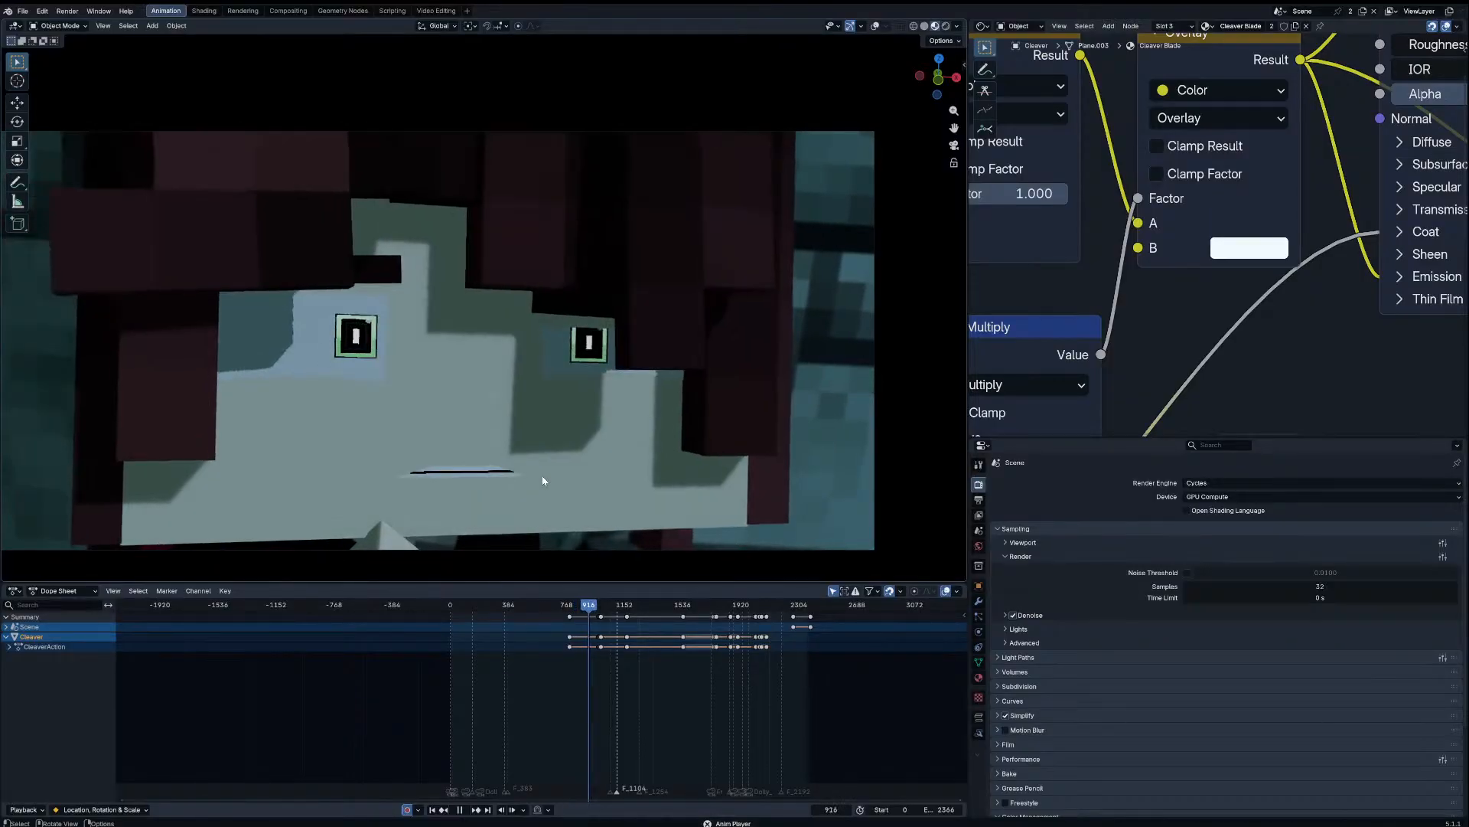
pyautogui.scroll(5, 668, 677)
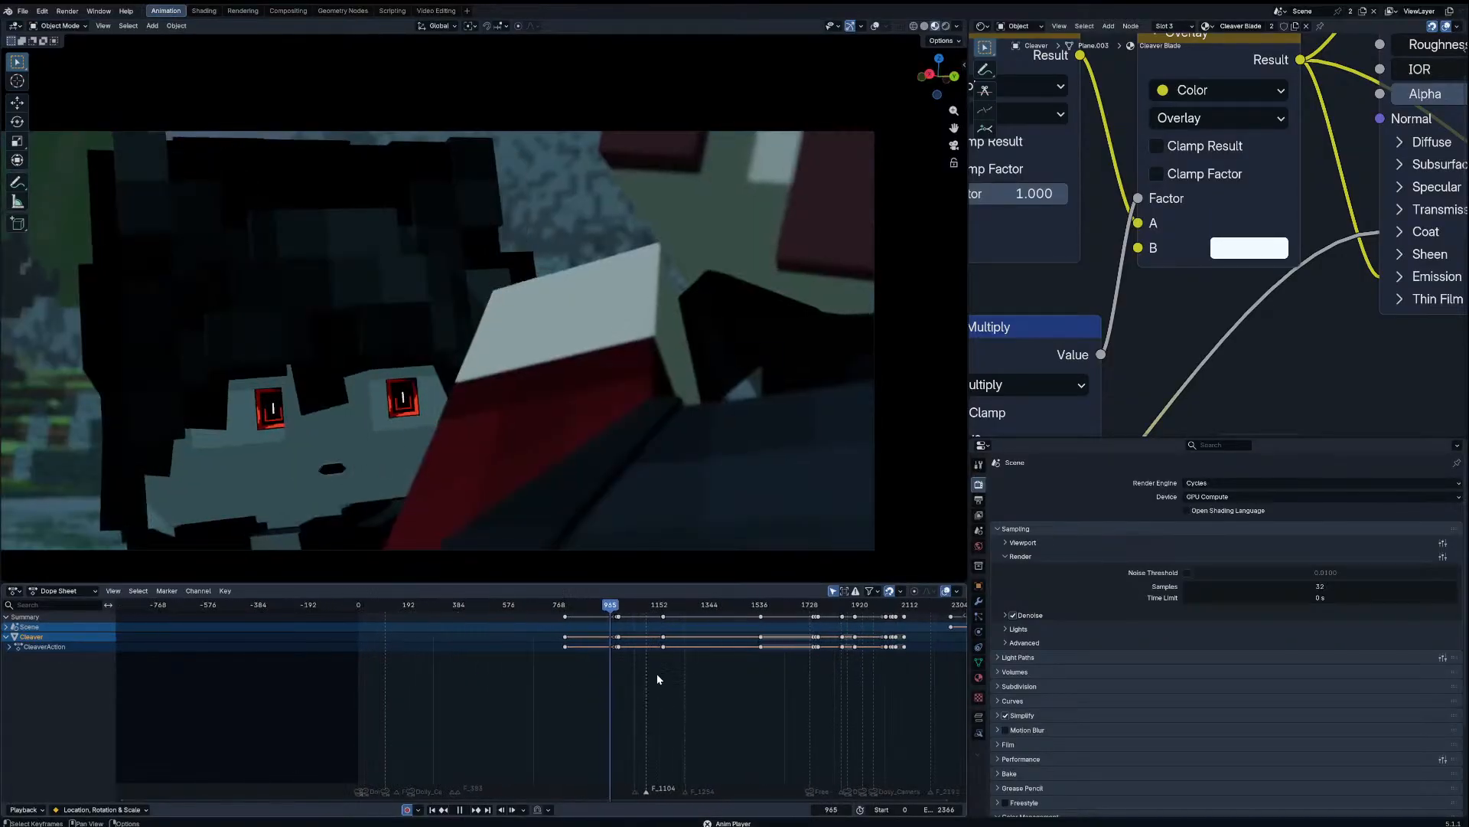
pyautogui.press('space')
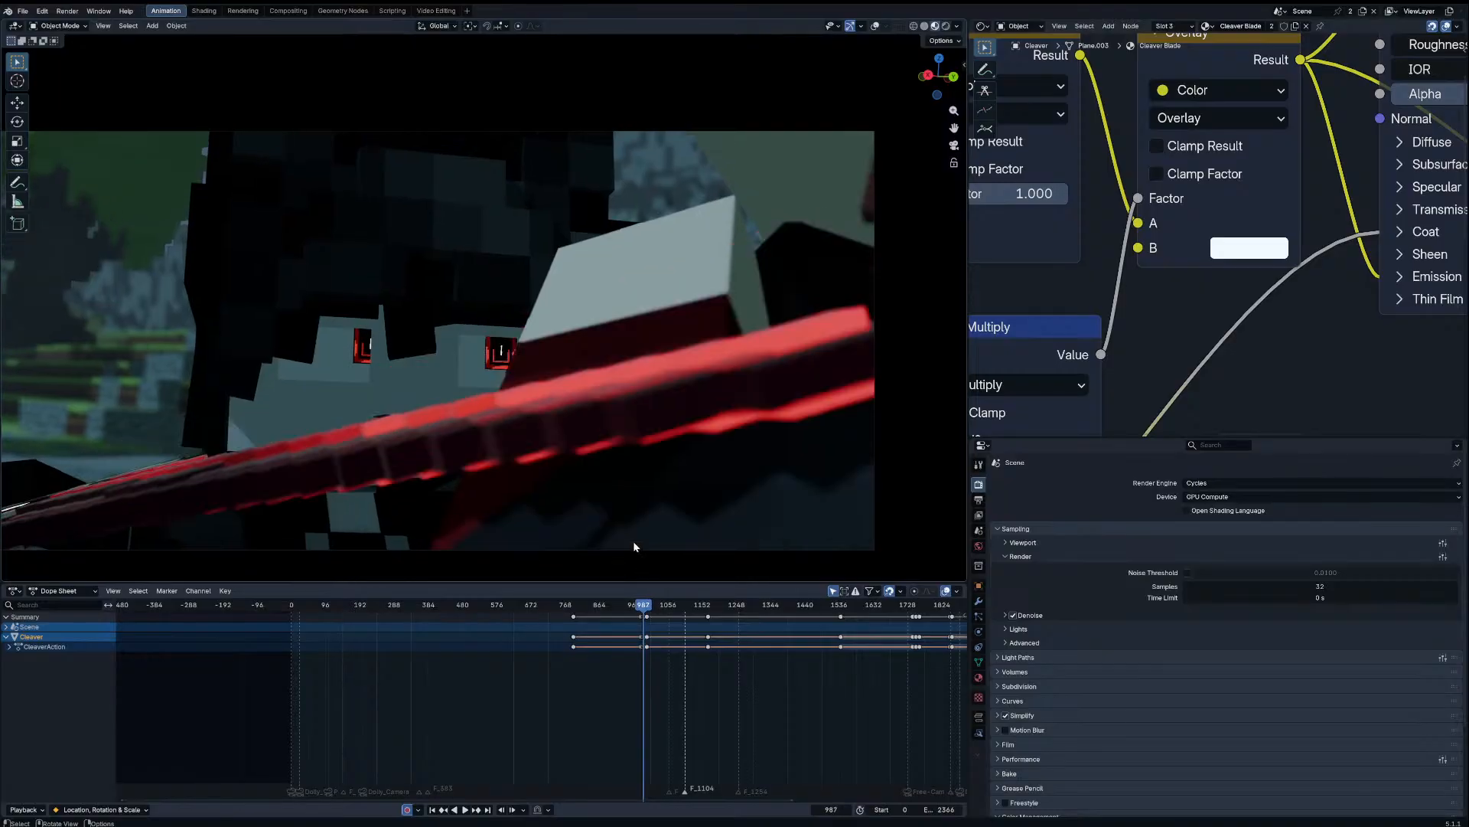
# Step: Show the overlays again, inspect the characters and cleaver from outside the camera at frame 985, and return to the camera view
pyautogui.click(875, 26)
pyautogui.moveTo(283, 394); pyautogui.dragTo(432, 408, button='middle')
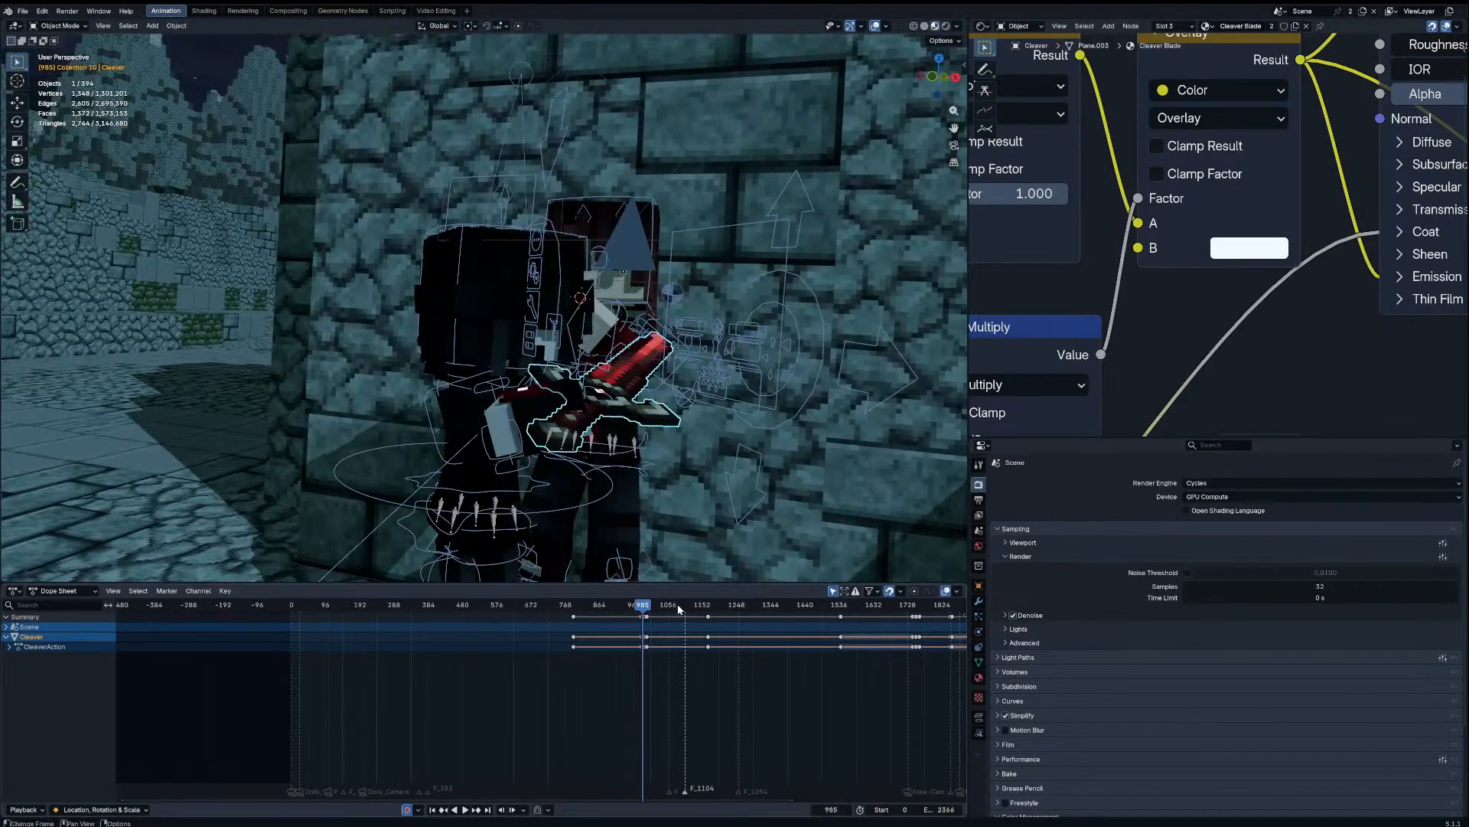
pyautogui.keyDown('ctrl'); pyautogui.moveTo(678, 610); pyautogui.dragTo(740, 687, button='middle'); pyautogui.keyUp('ctrl')
pyautogui.press('KP_0')
# Step: Trackball-rotate the Cleaver at frame 985 so its blade swings low across the camera view
pyautogui.press('r')
pyautogui.press('r')
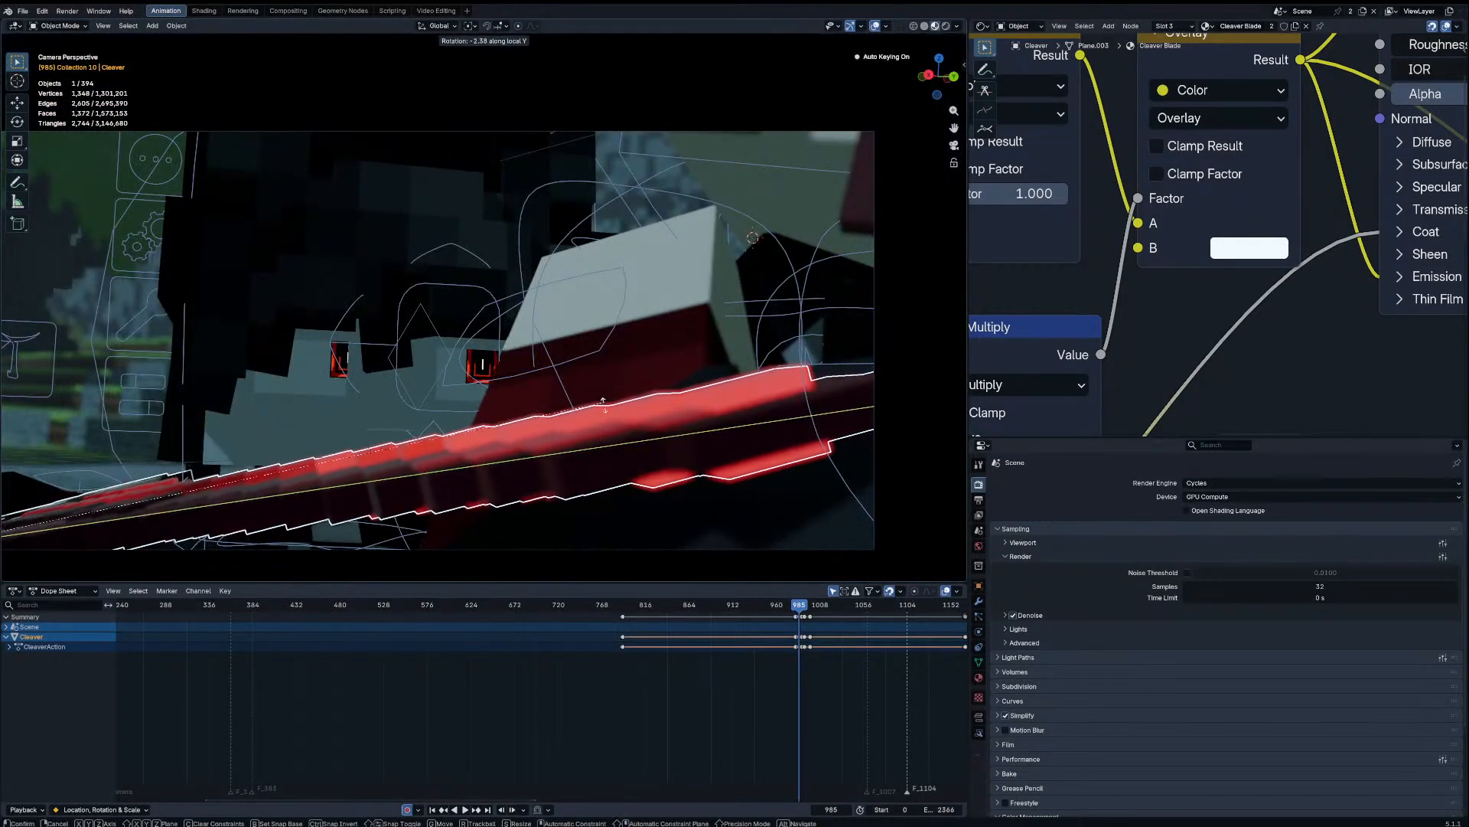
pyautogui.click(426, 519)
pyautogui.click(200, 502)
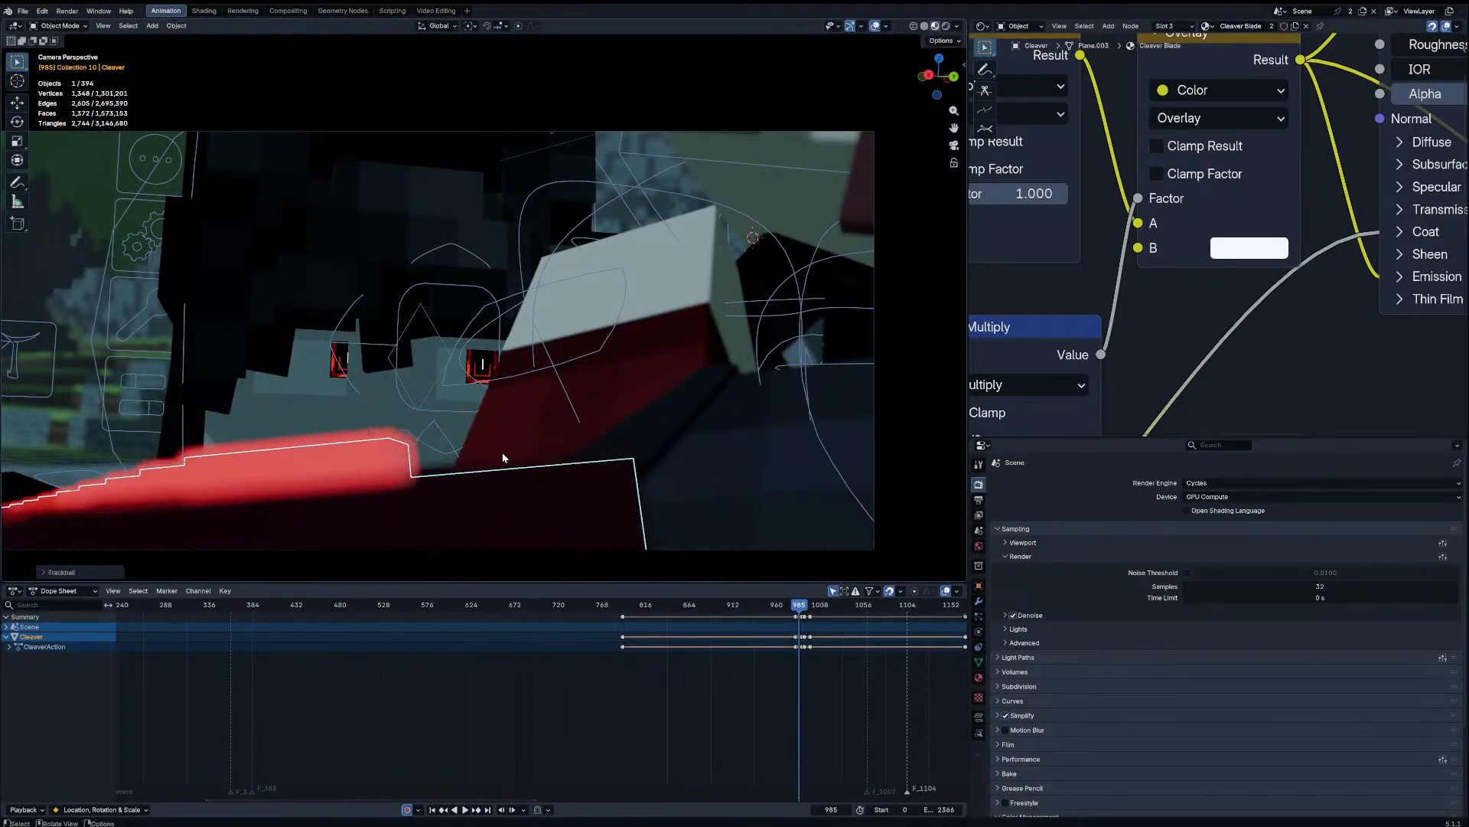
# Step: At frame 988, rotate the Cleaver around its Y axis, then trackball-rotate and move it to adjust the swing pose
pyautogui.press('Up')
pyautogui.press('r')
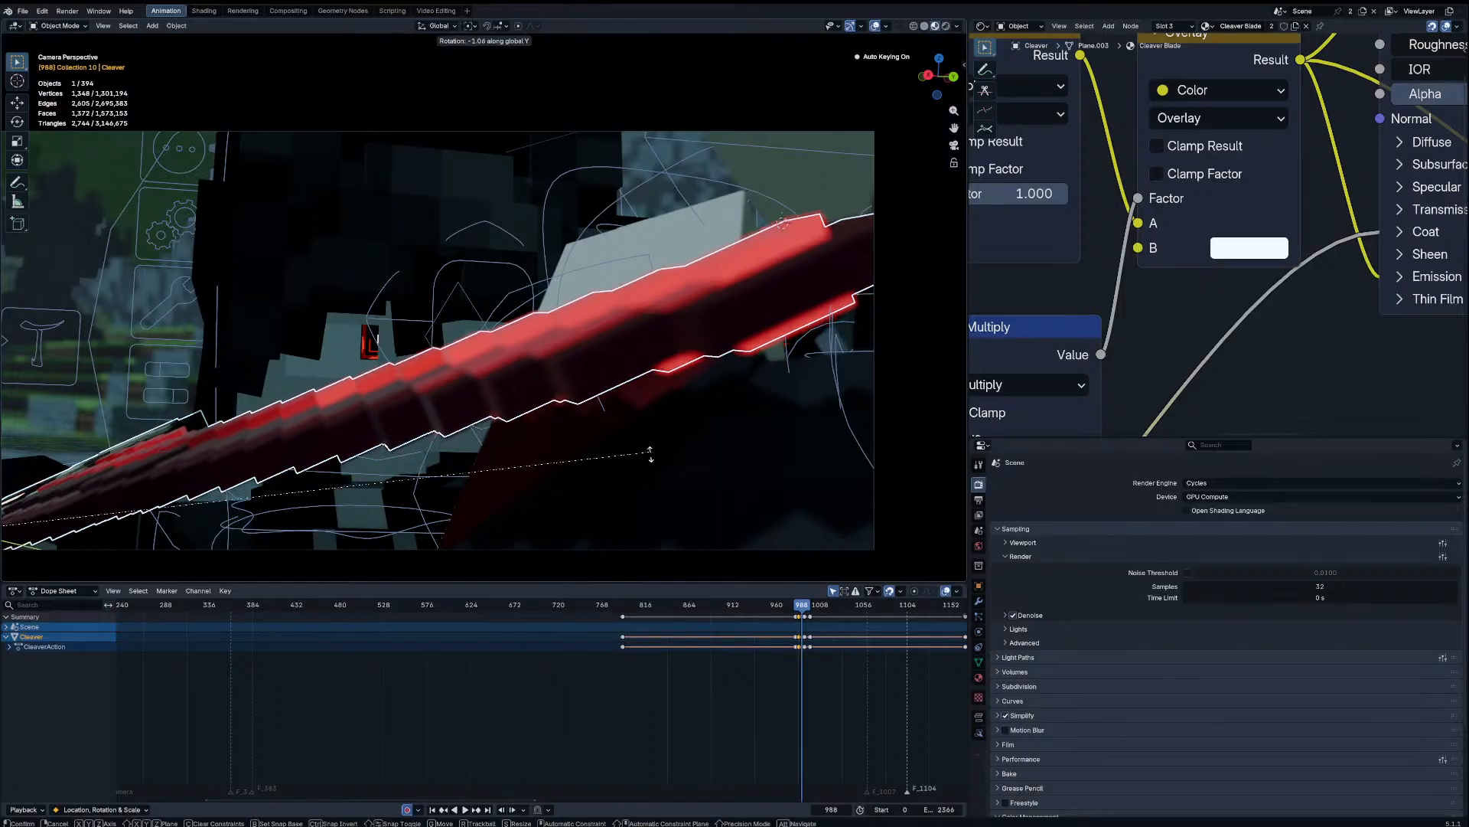
pyautogui.press('y')
pyautogui.press('y')
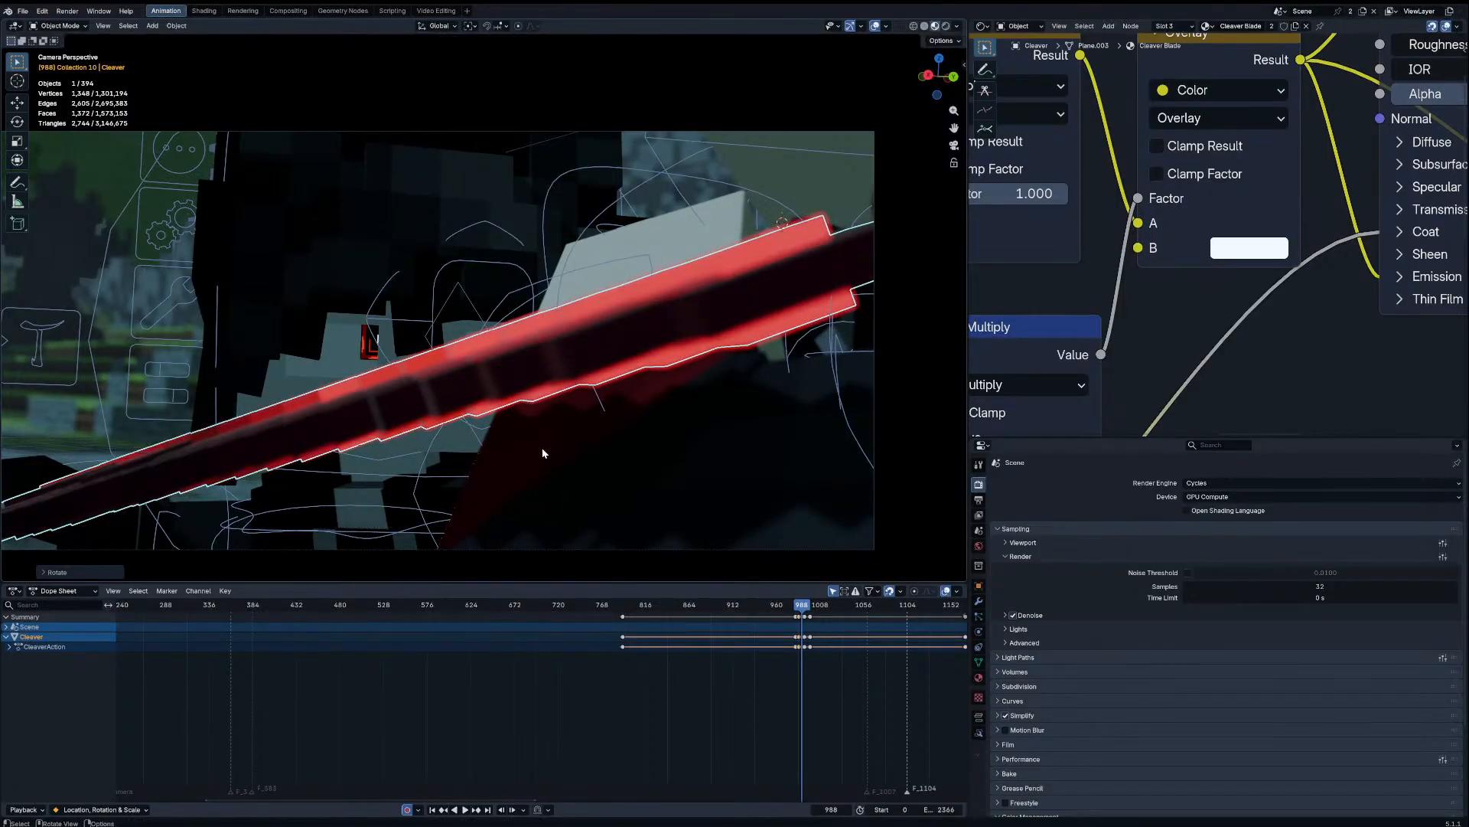
pyautogui.press('r')
pyautogui.press('r')
pyautogui.click(582, 245)
pyautogui.press('g')
pyautogui.click(608, 291)
# Step: Compare the swing with frame 985 and trackball-rotate the Cleaver at frame 991
pyautogui.press('Down')
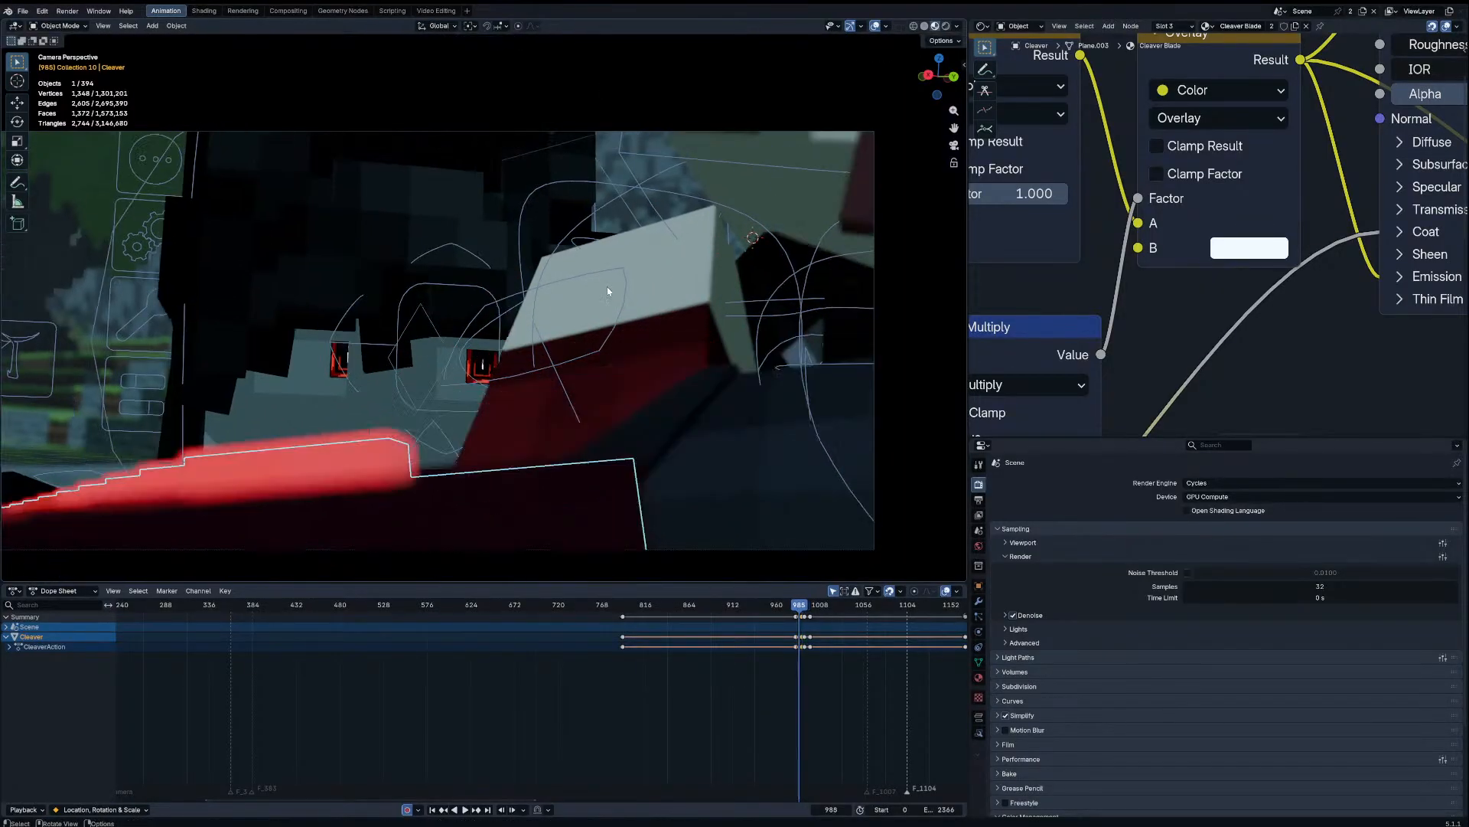
pyautogui.press('Up')
pyautogui.press('Up')
pyautogui.press('r')
pyautogui.press('r')
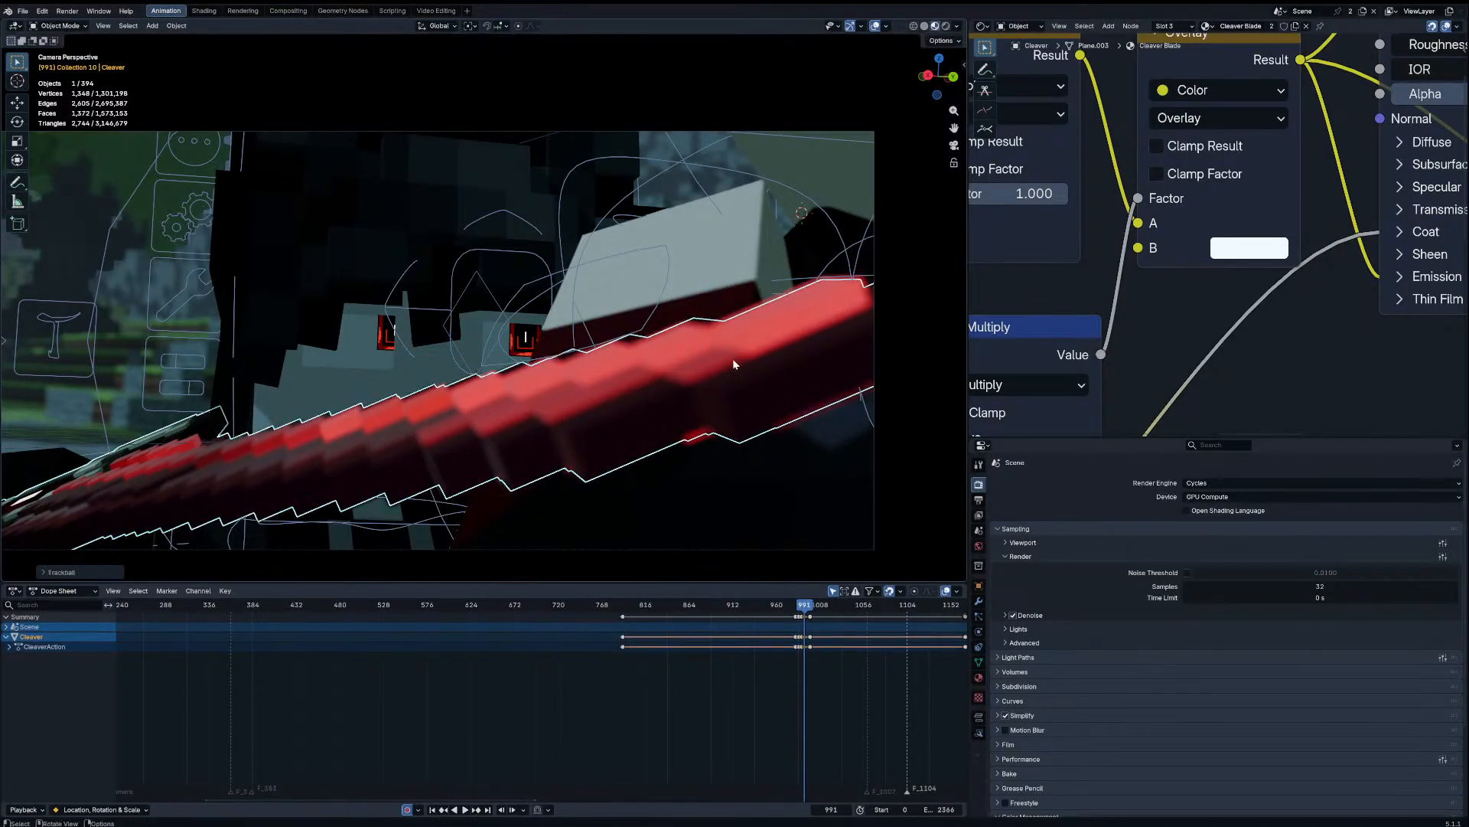
# Step: Trackball-rotate the Cleaver at frame 997 to adjust the blade's angle across the camera view
pyautogui.press('Up')
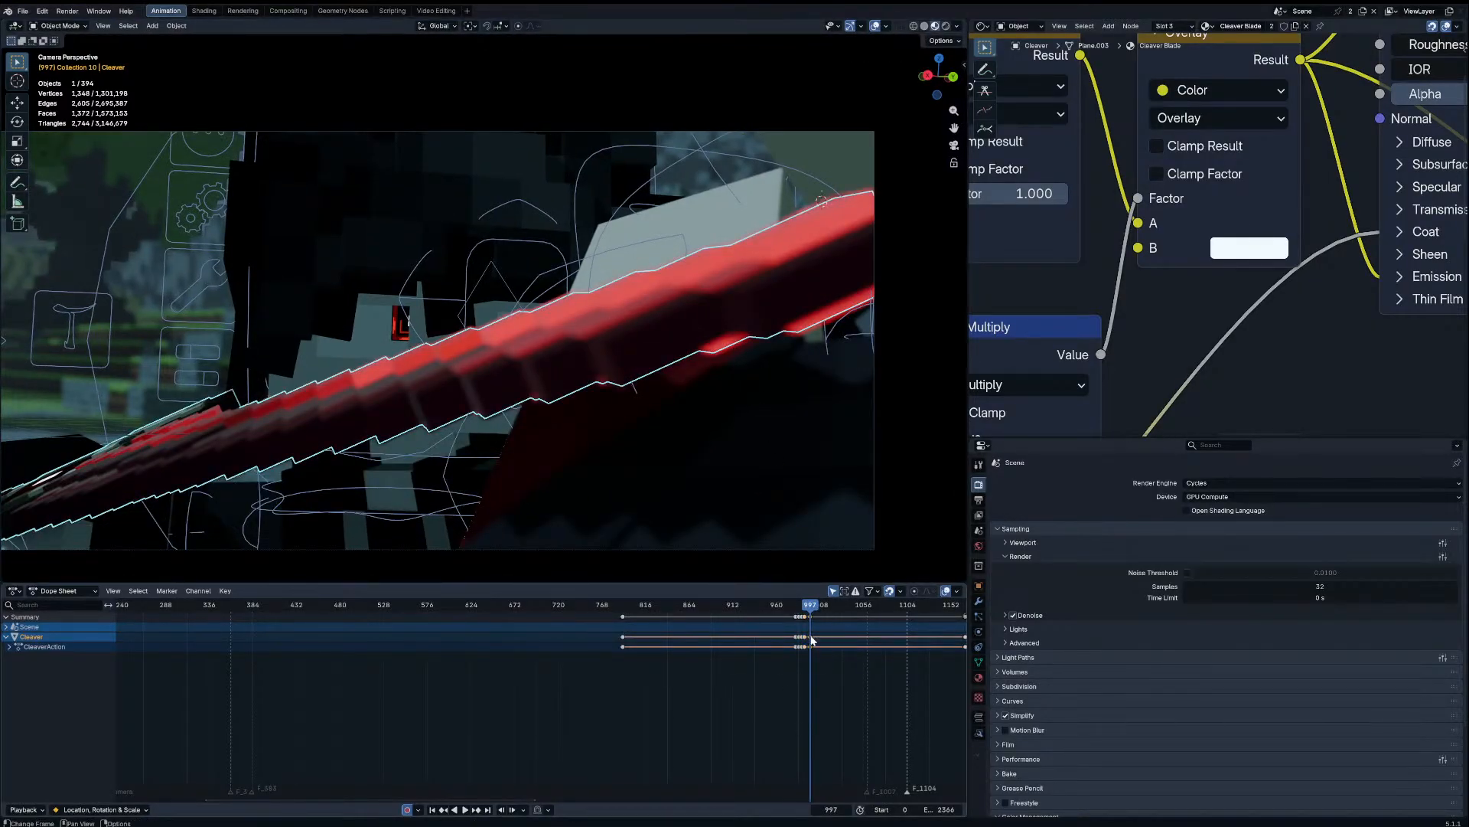
pyautogui.press('r')
pyautogui.press('r')
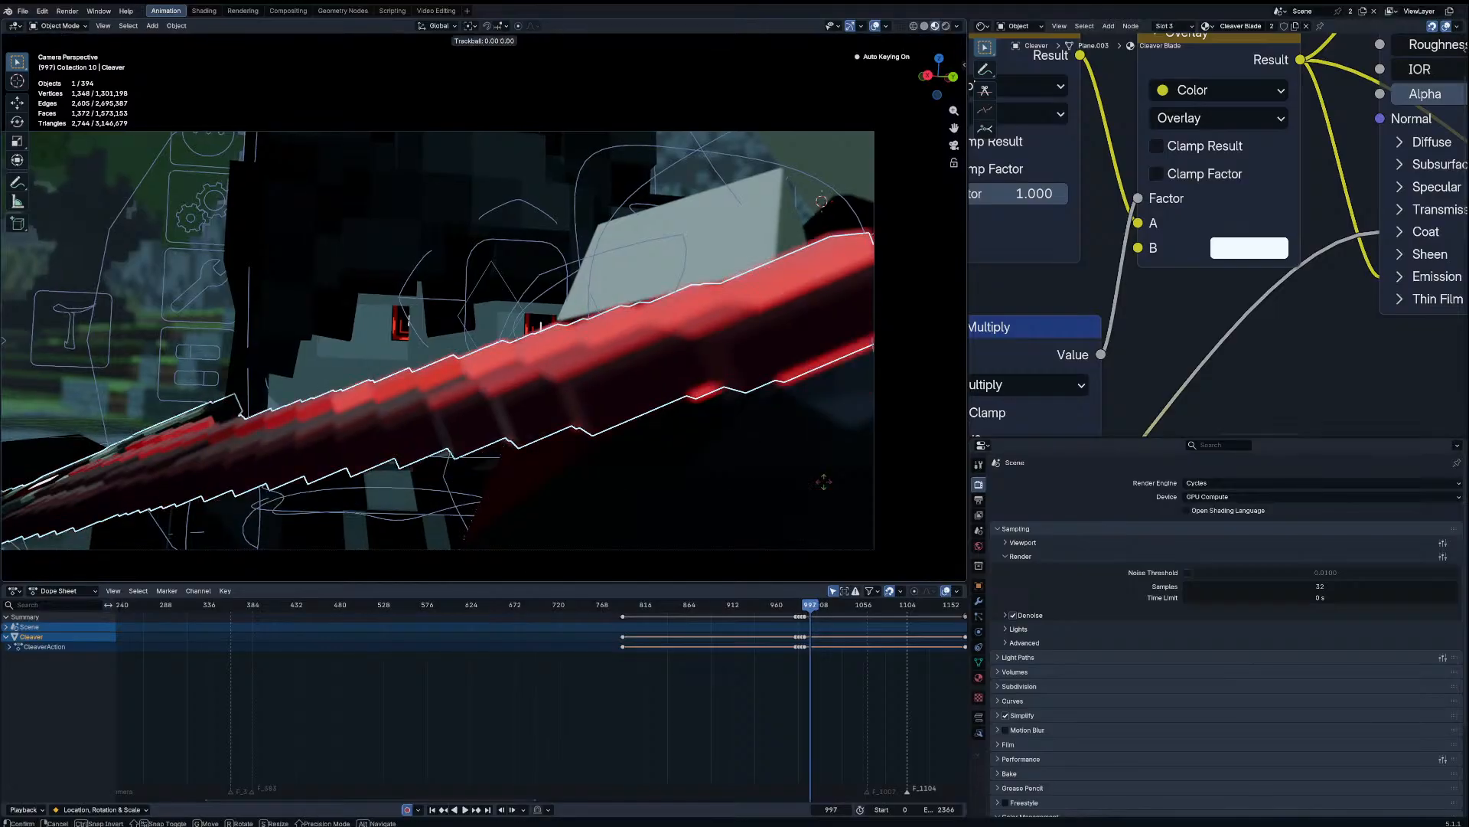
pyautogui.click(588, 262)
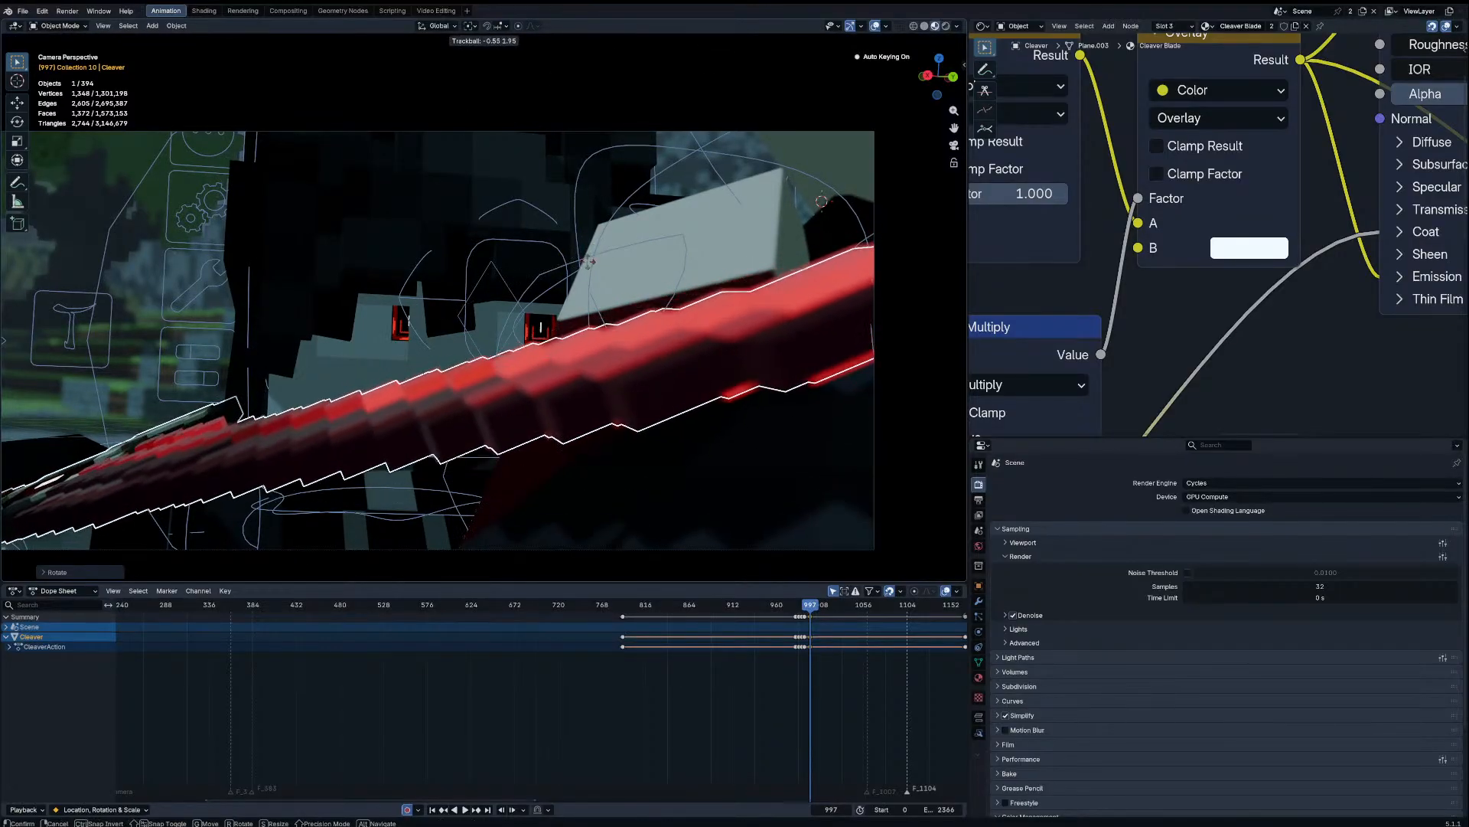
pyautogui.press('r')
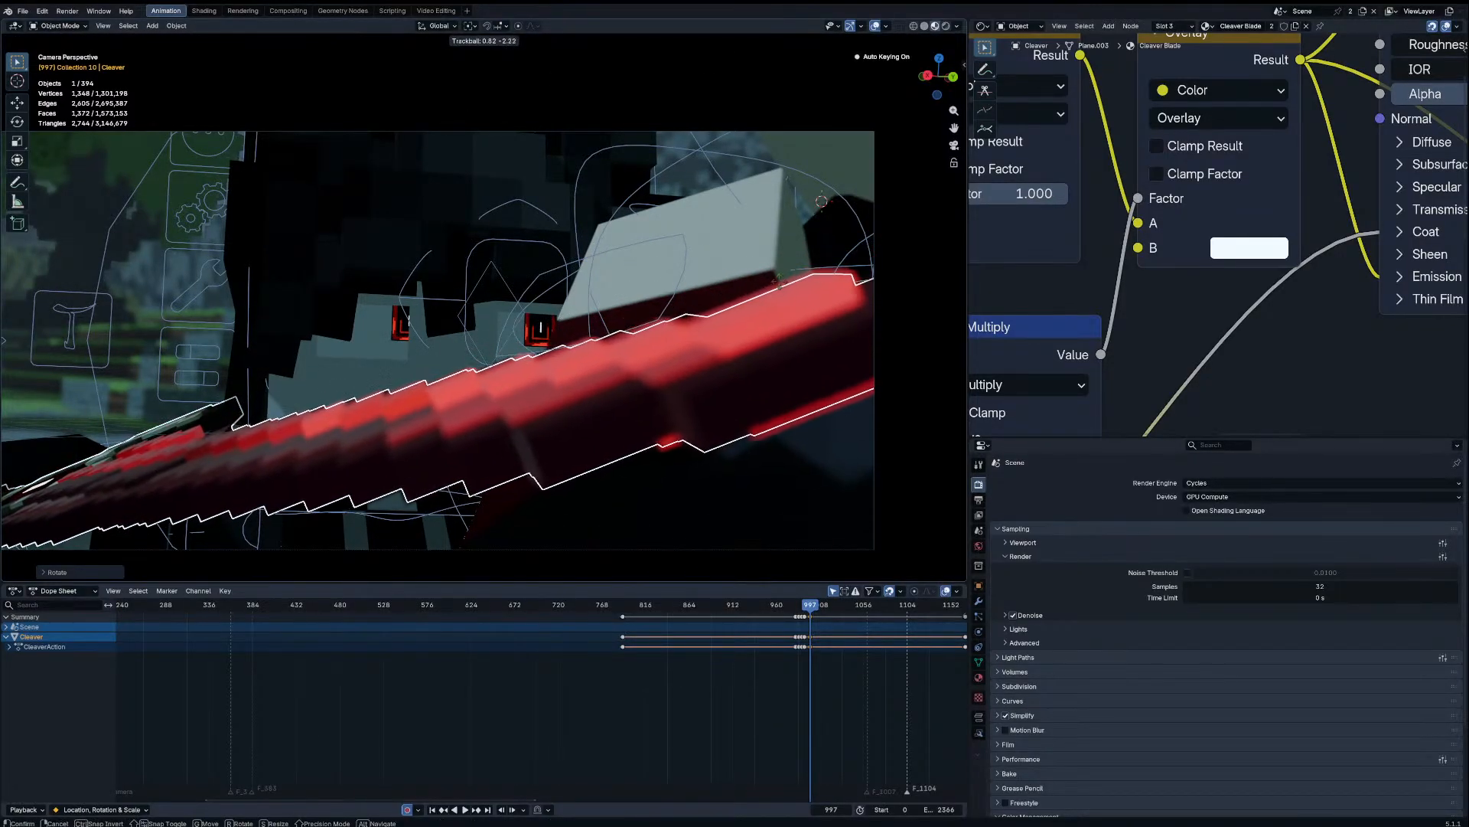
pyautogui.click(796, 219)
# Step: Compare the swing across the frames before 997, and refine the Cleaver's trackball rotation at frame 997
pyautogui.press('Left')
pyautogui.press('Left')
pyautogui.press('Left')
pyautogui.press('Left')
pyautogui.press('Left')
pyautogui.press('Left')
pyautogui.press('Left')
pyautogui.press('Left')
pyautogui.press('Left')
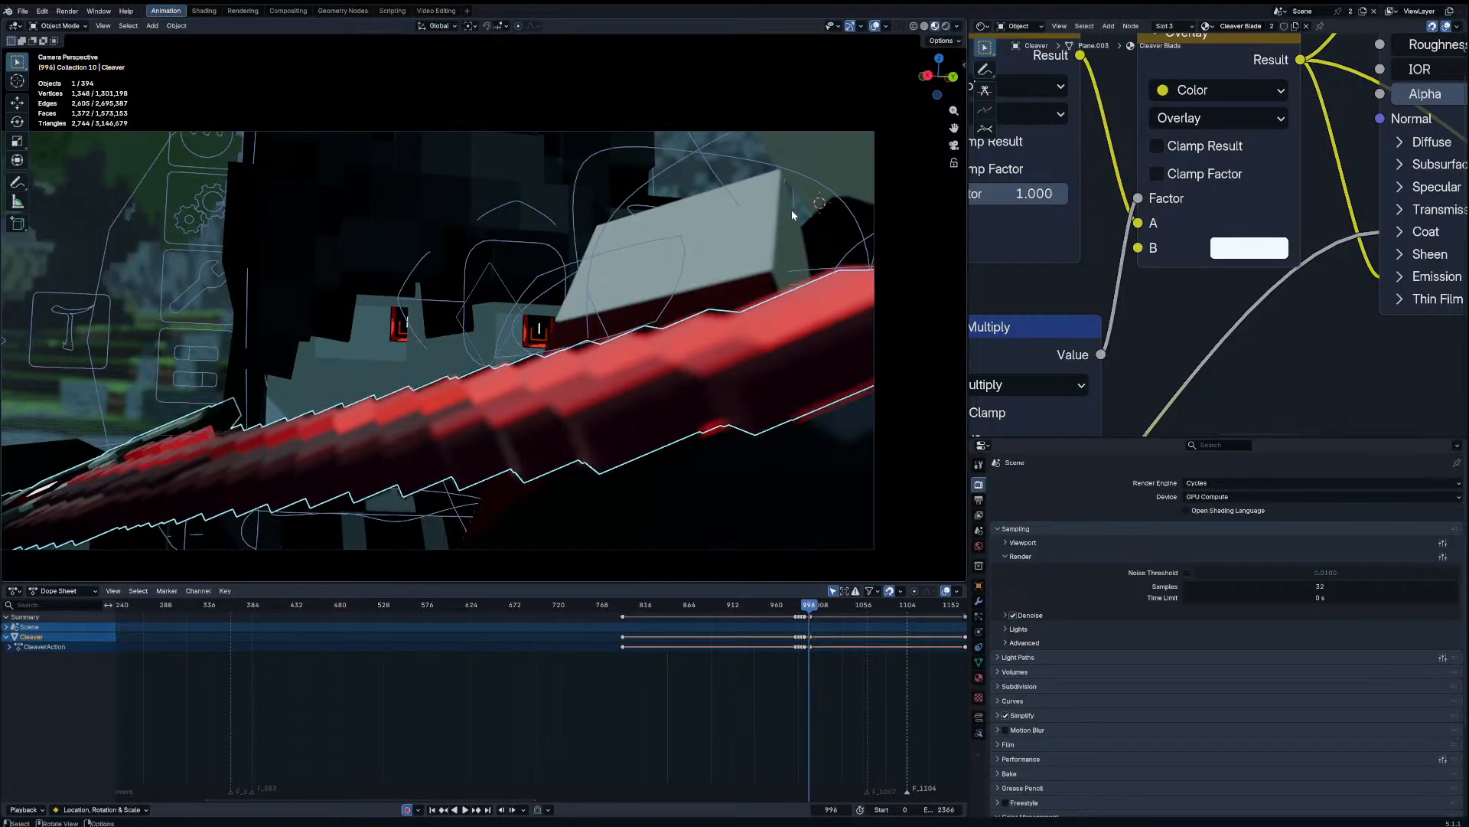
pyautogui.press('Right')
pyautogui.press('Right')
pyautogui.press('Right')
pyautogui.press('Right')
pyautogui.press('Right')
pyautogui.press('Right')
pyautogui.press('Right')
pyautogui.press('Right')
pyautogui.press('Right')
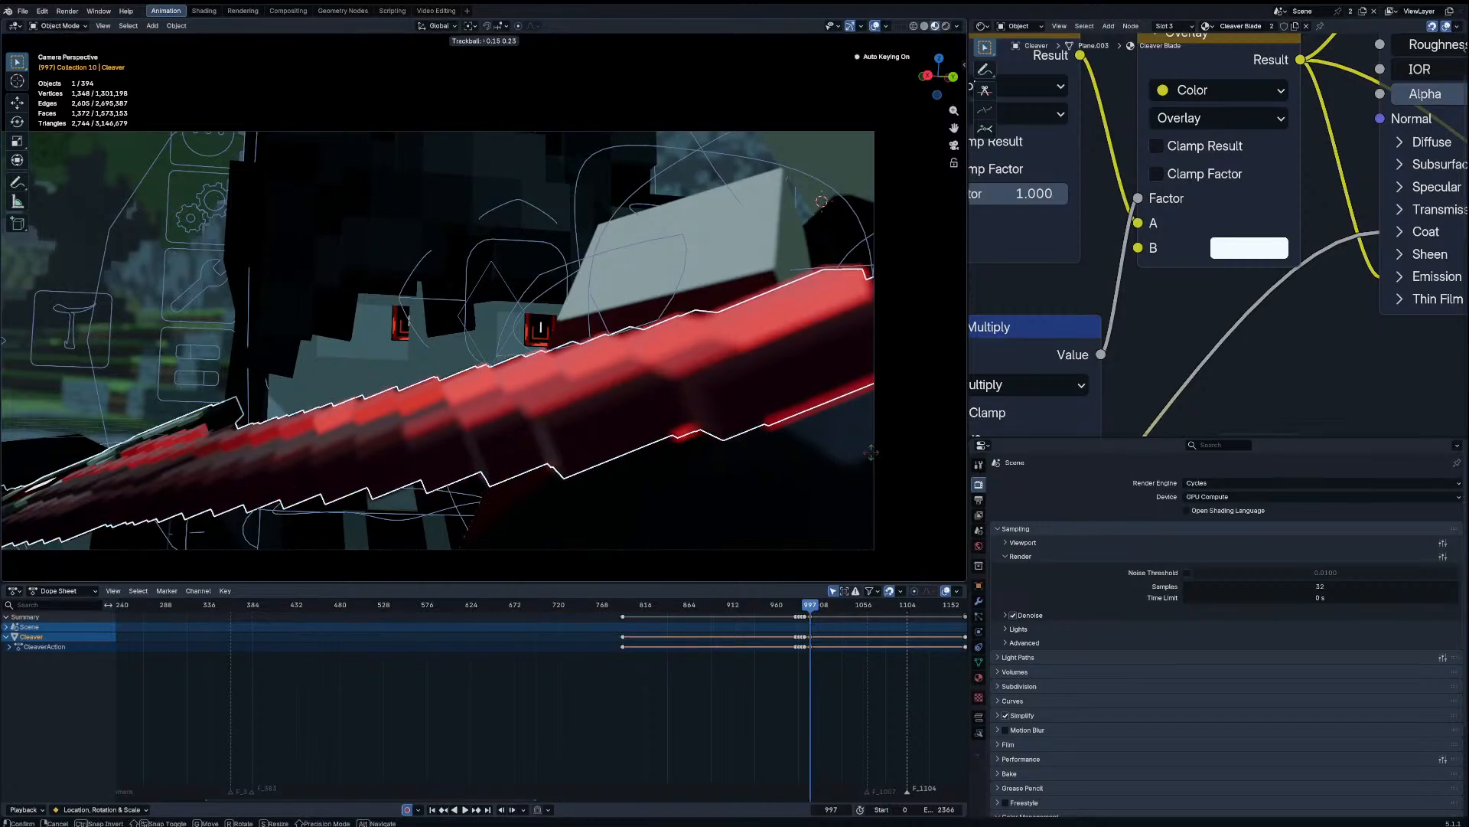
pyautogui.click(838, 634)
# Step: Play the reworked swing through the following shot and stop at frame 1060
pyautogui.press('space')
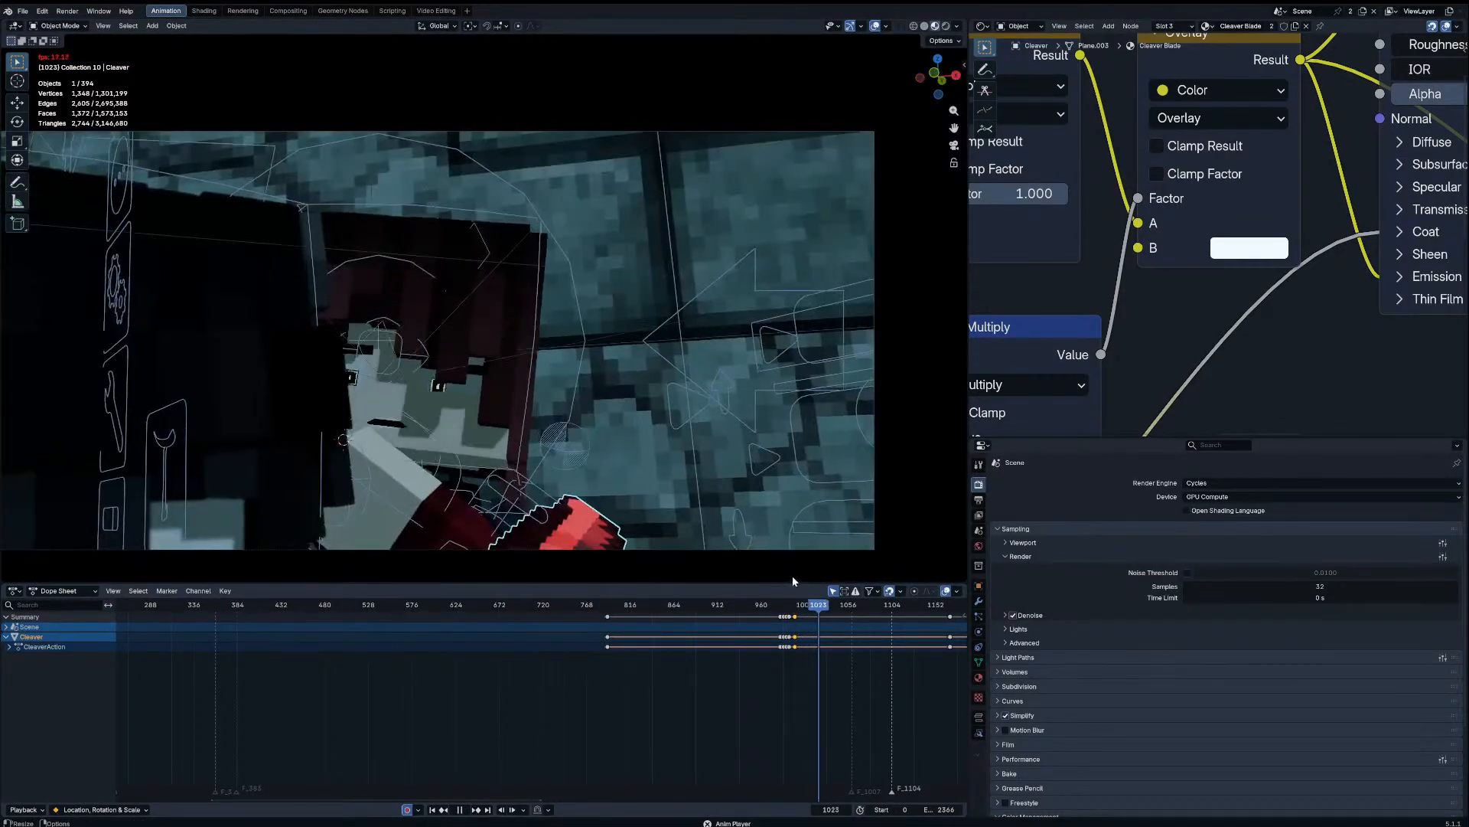
pyautogui.press('space')
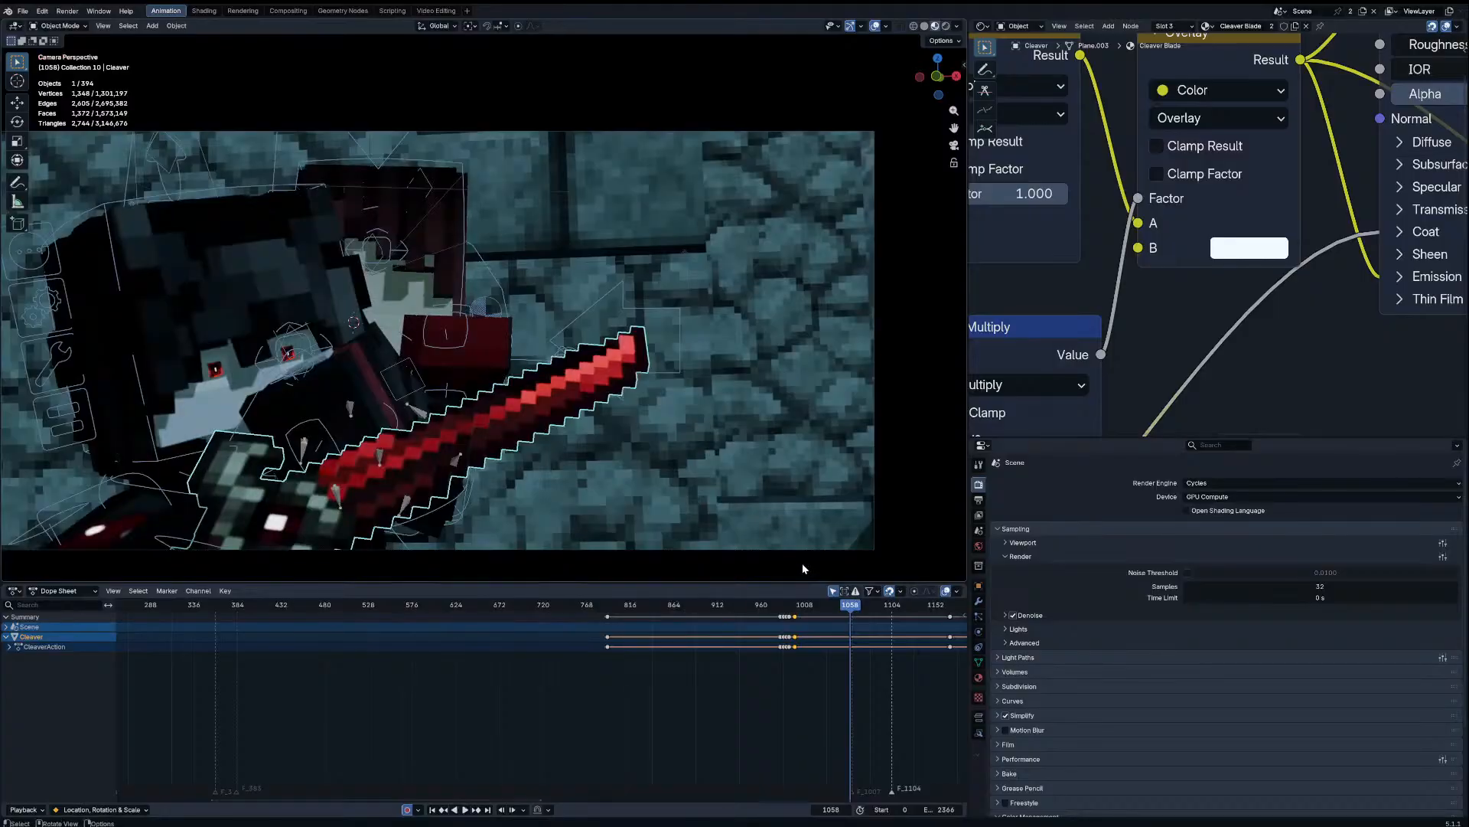
pyautogui.press('Right')
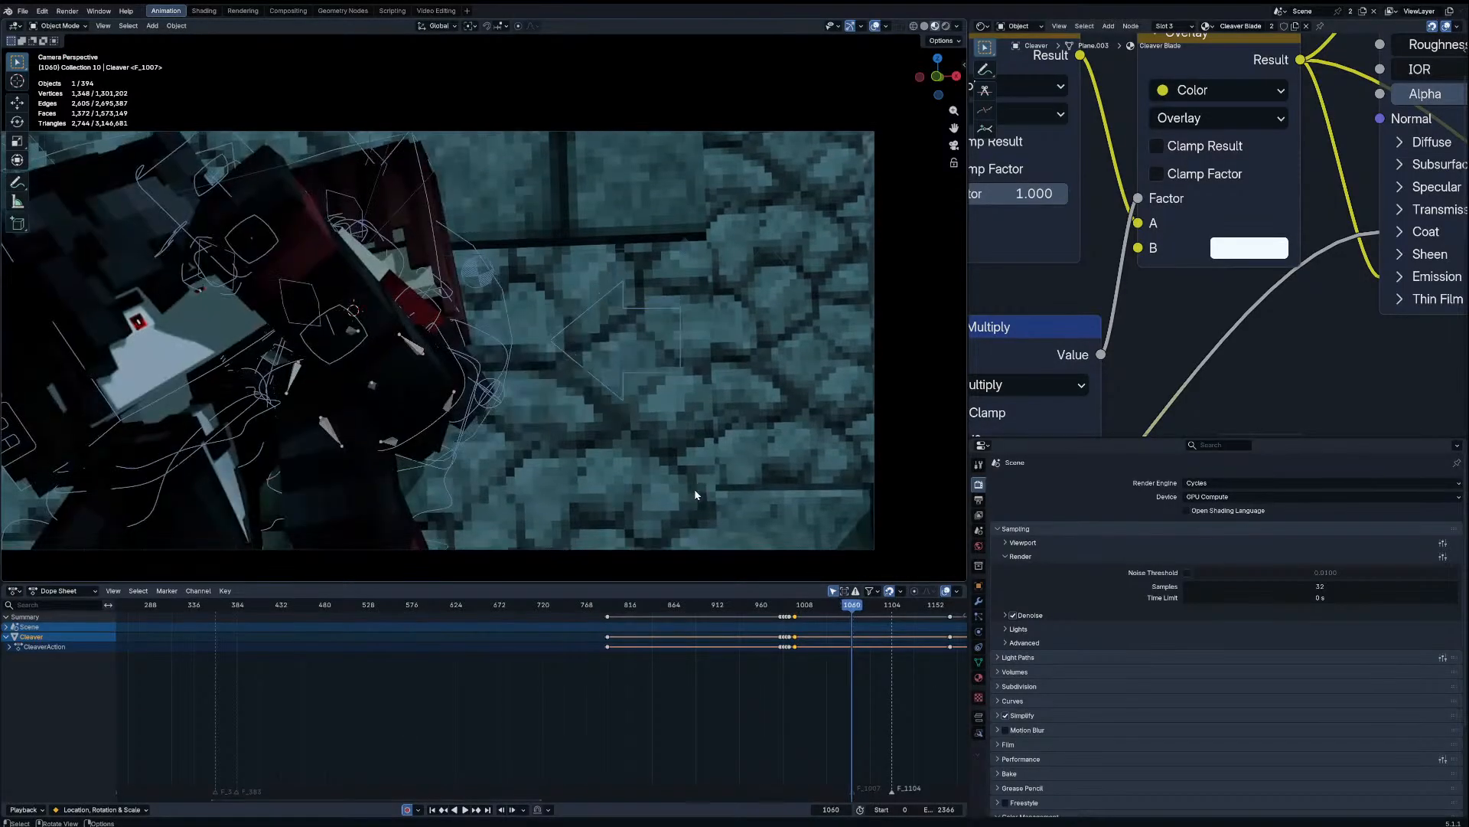
# Step: Put the Endertainer Rig in Pose Mode, select the Leg_IK_L bone and move it at frame 1056
pyautogui.click(439, 420)
pyautogui.hotkey('ctrl', 'Tab')
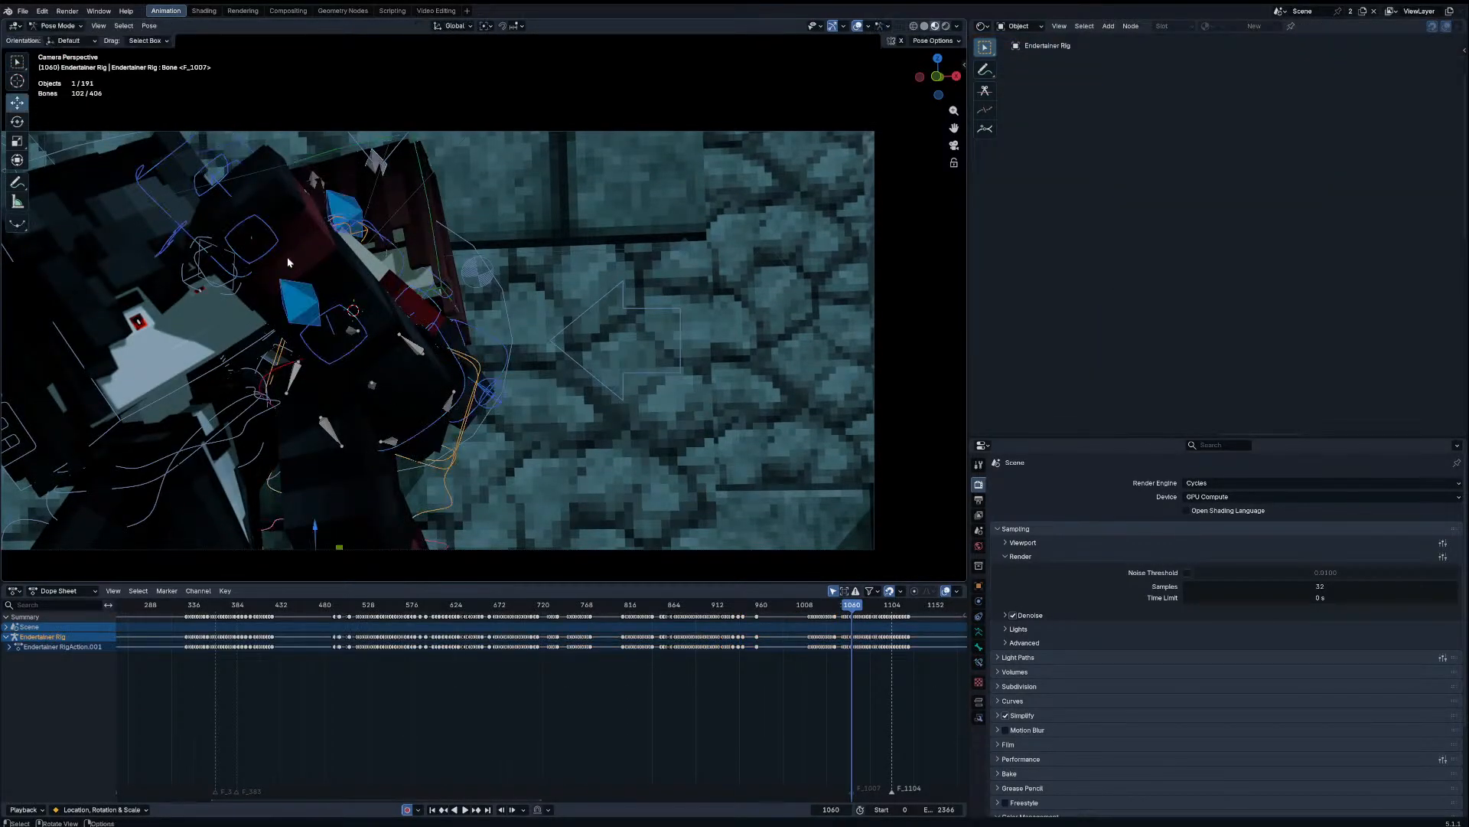
pyautogui.click(165, 216)
pyautogui.press('Left')
pyautogui.moveTo(838, 649); pyautogui.dragTo(616, 697, button='middle')
pyautogui.scroll(2, 616, 697)
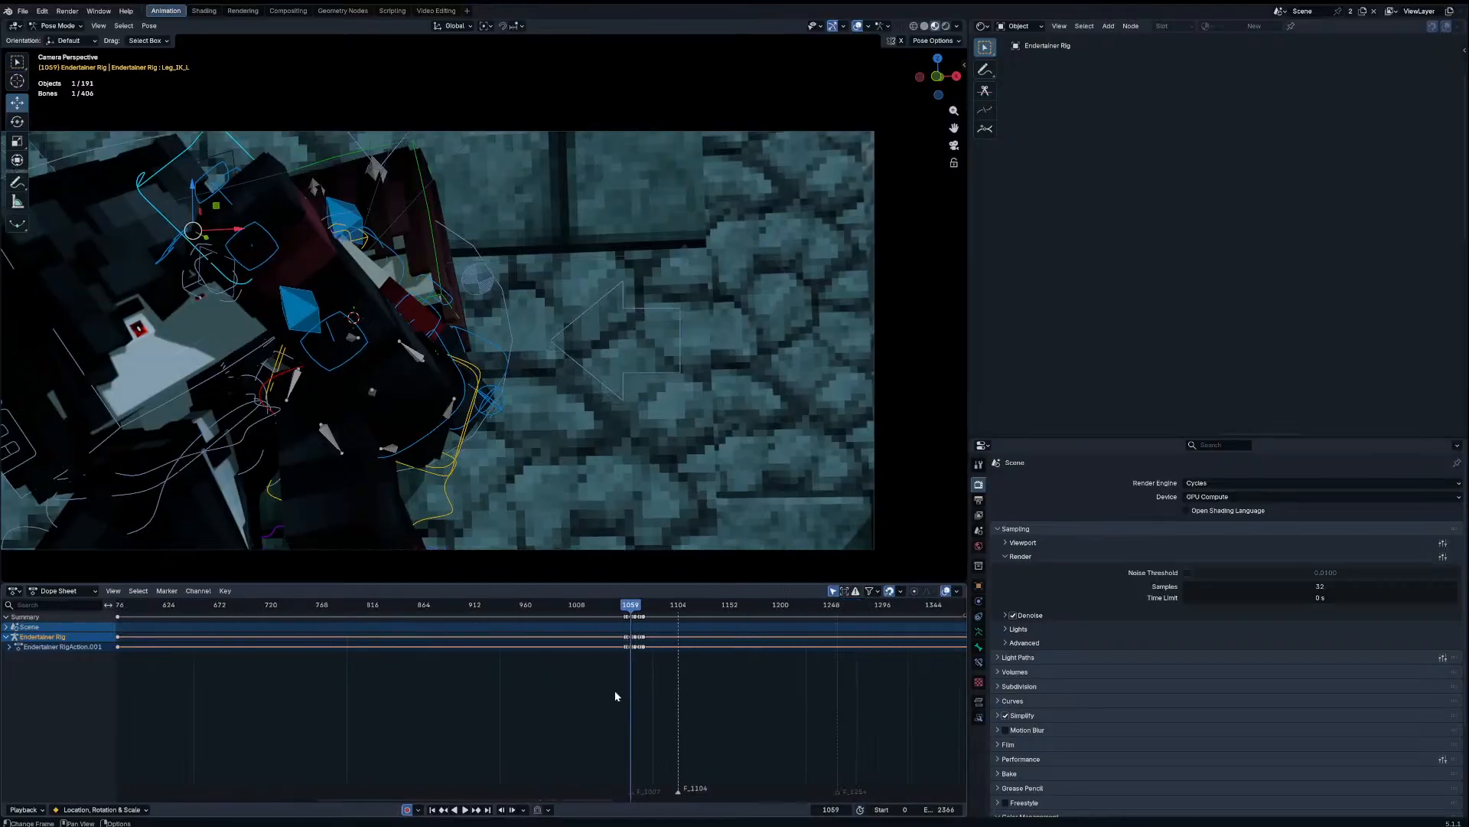
pyautogui.scroll(1, 607, 700)
pyautogui.press('Down')
pyautogui.press('Down')
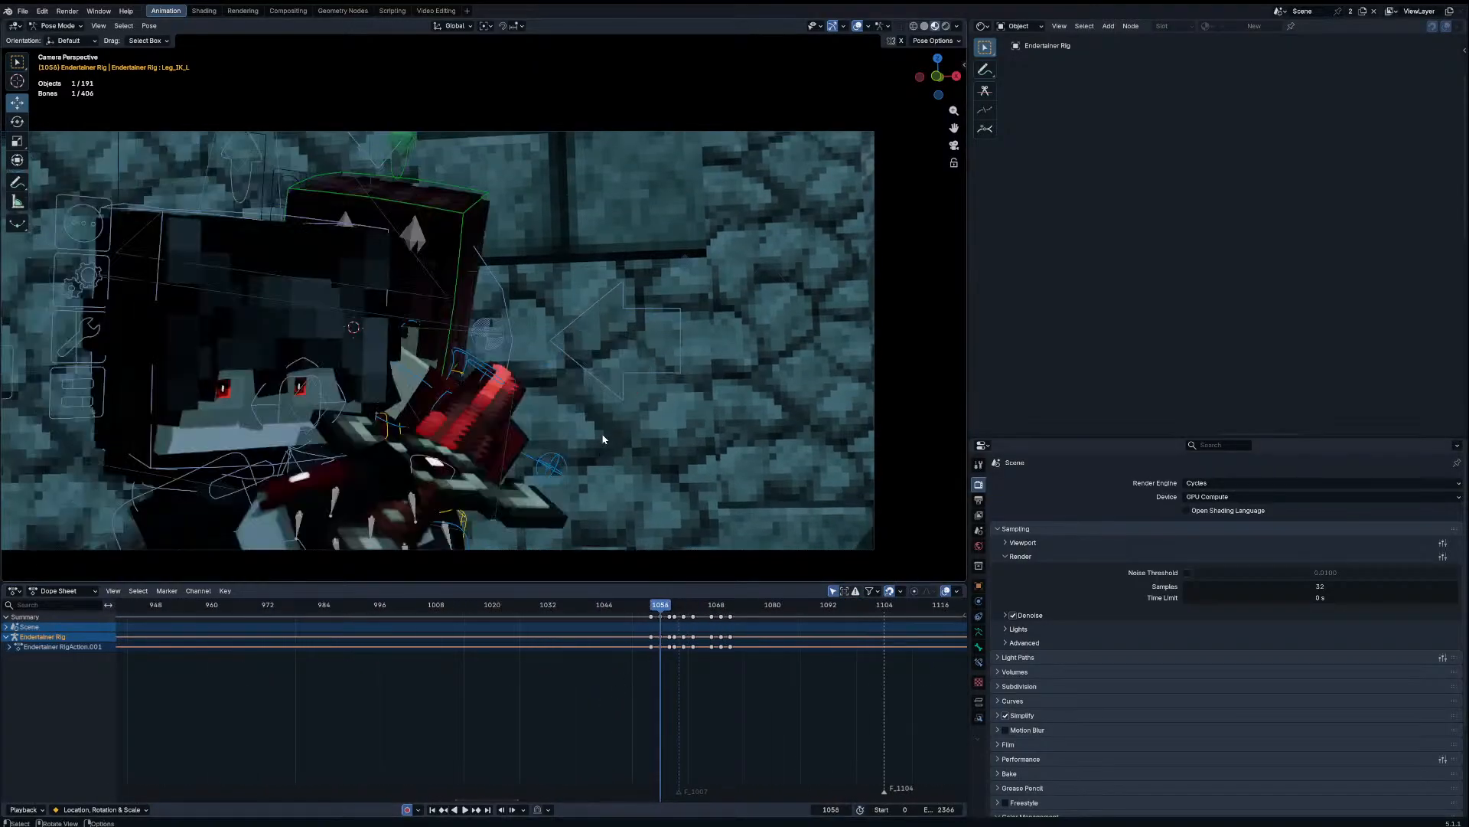
pyautogui.press('Up')
pyautogui.press('g')
pyautogui.click(647, 464)
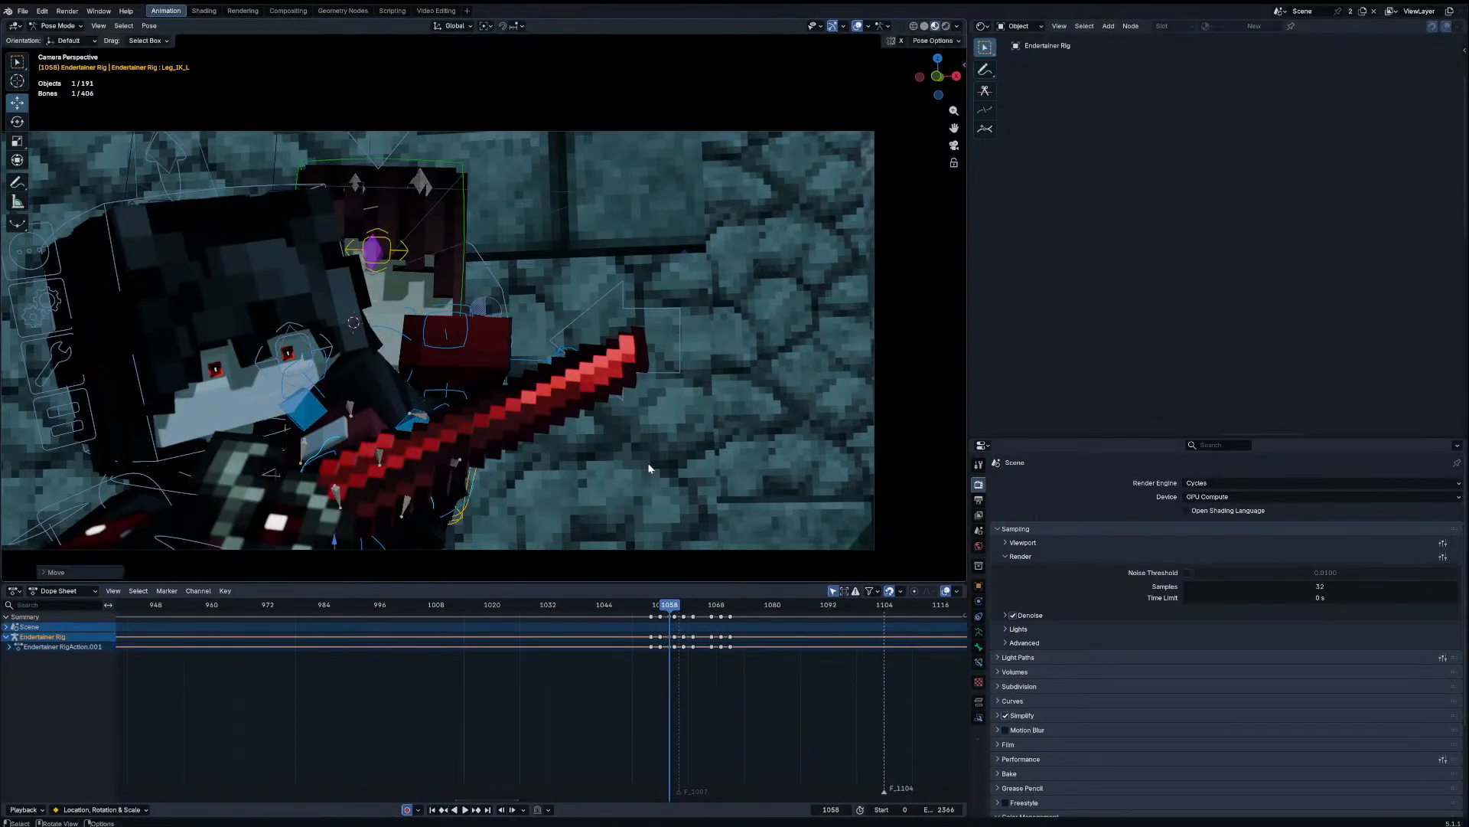
# Step: Move and rotate the Leg_IK_L bone at frames 1058 and 1059 to refine the leg's motion
pyautogui.press('r')
pyautogui.click(640, 520)
pyautogui.press('g')
pyautogui.click(641, 551)
pyautogui.press('Up')
pyautogui.press('g')
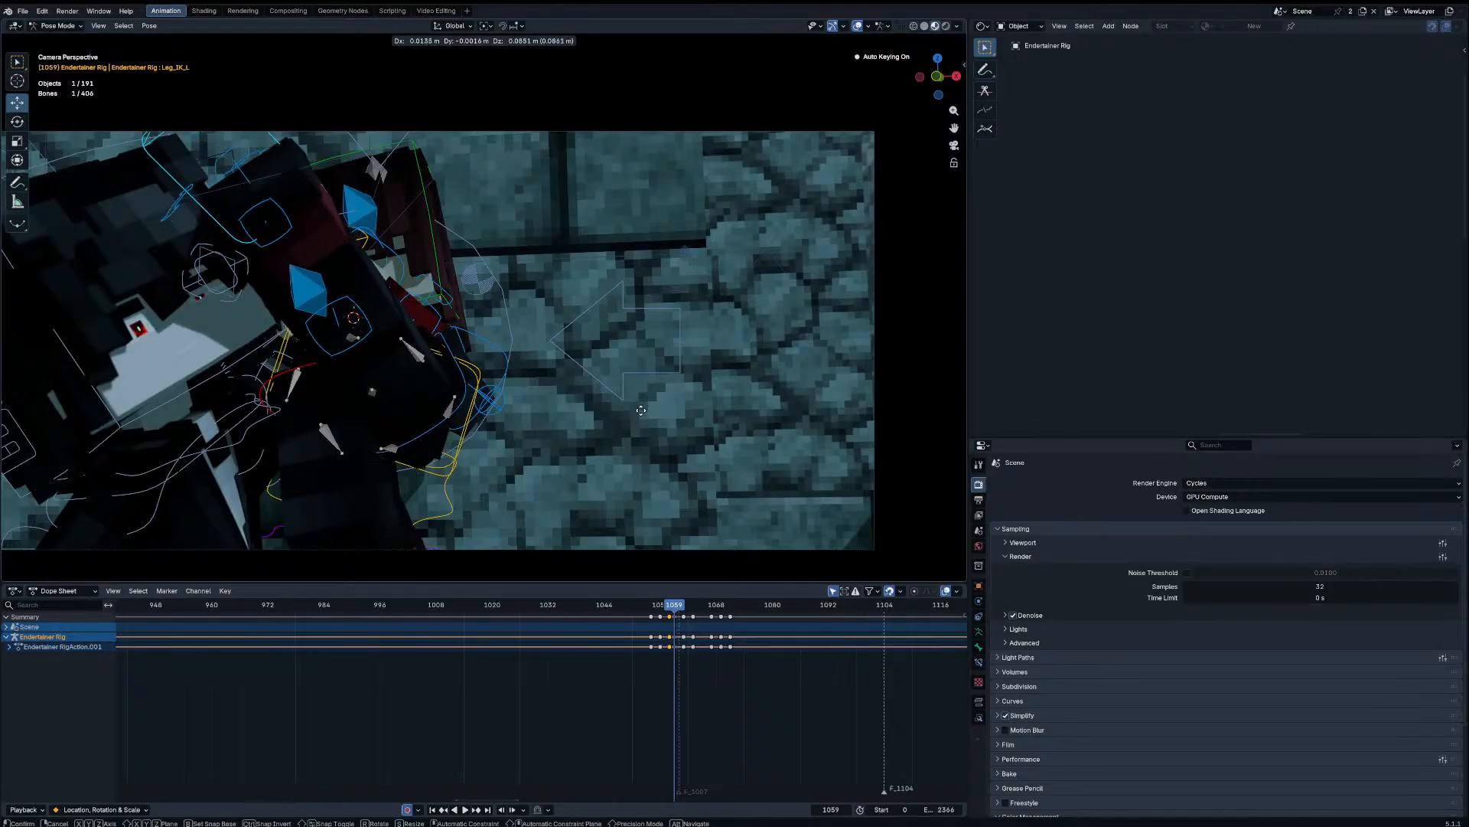
pyautogui.click(651, 474)
pyautogui.press('r')
pyautogui.click(675, 454)
# Step: Move and rotate the Leg_IK_L bone at frame 1061, and advance to frame 1063
pyautogui.press('Up')
pyautogui.press('g')
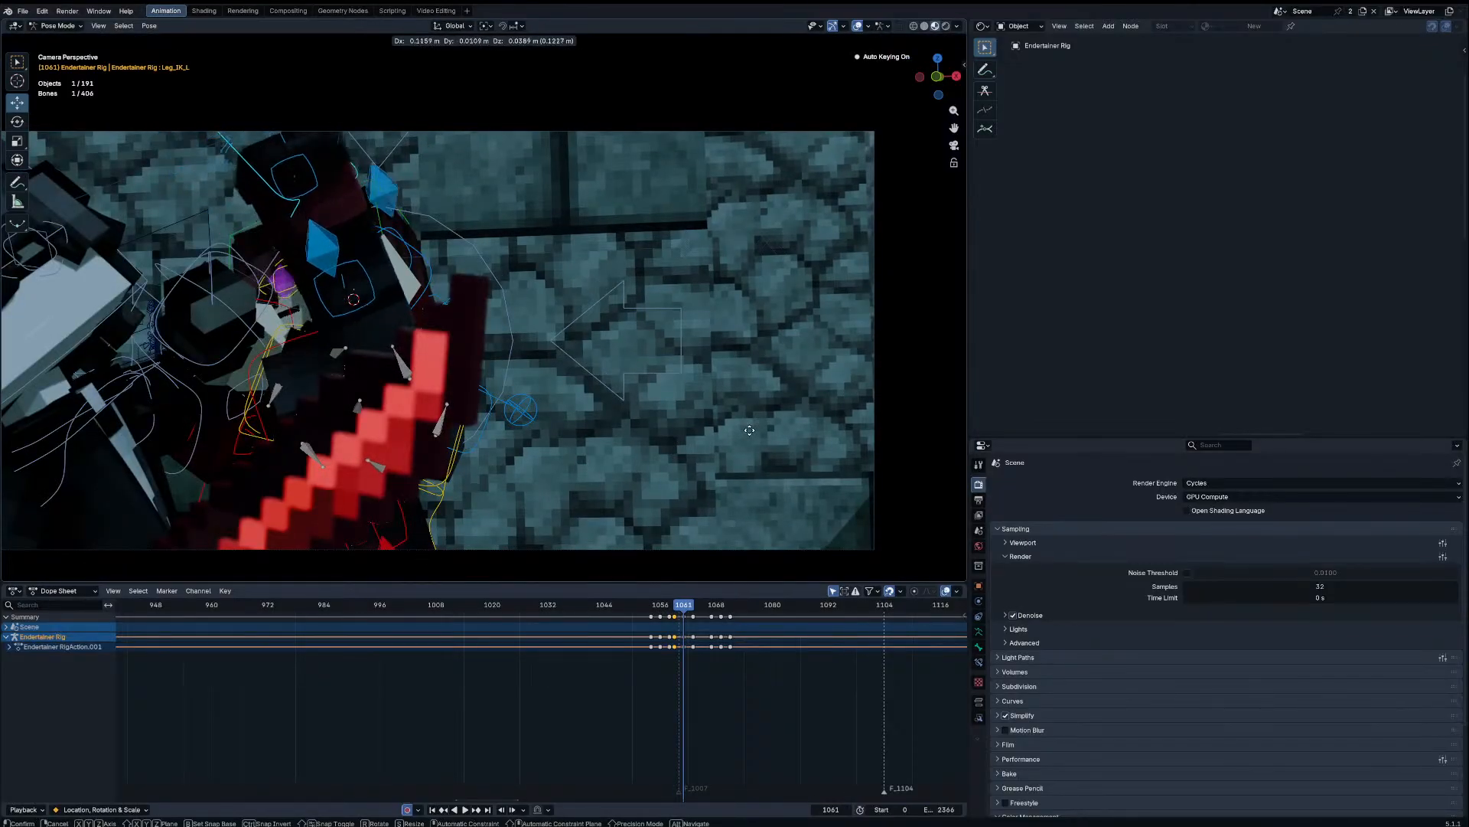
pyautogui.click(712, 453)
pyautogui.press('r')
pyautogui.click(681, 433)
pyautogui.press('Up')
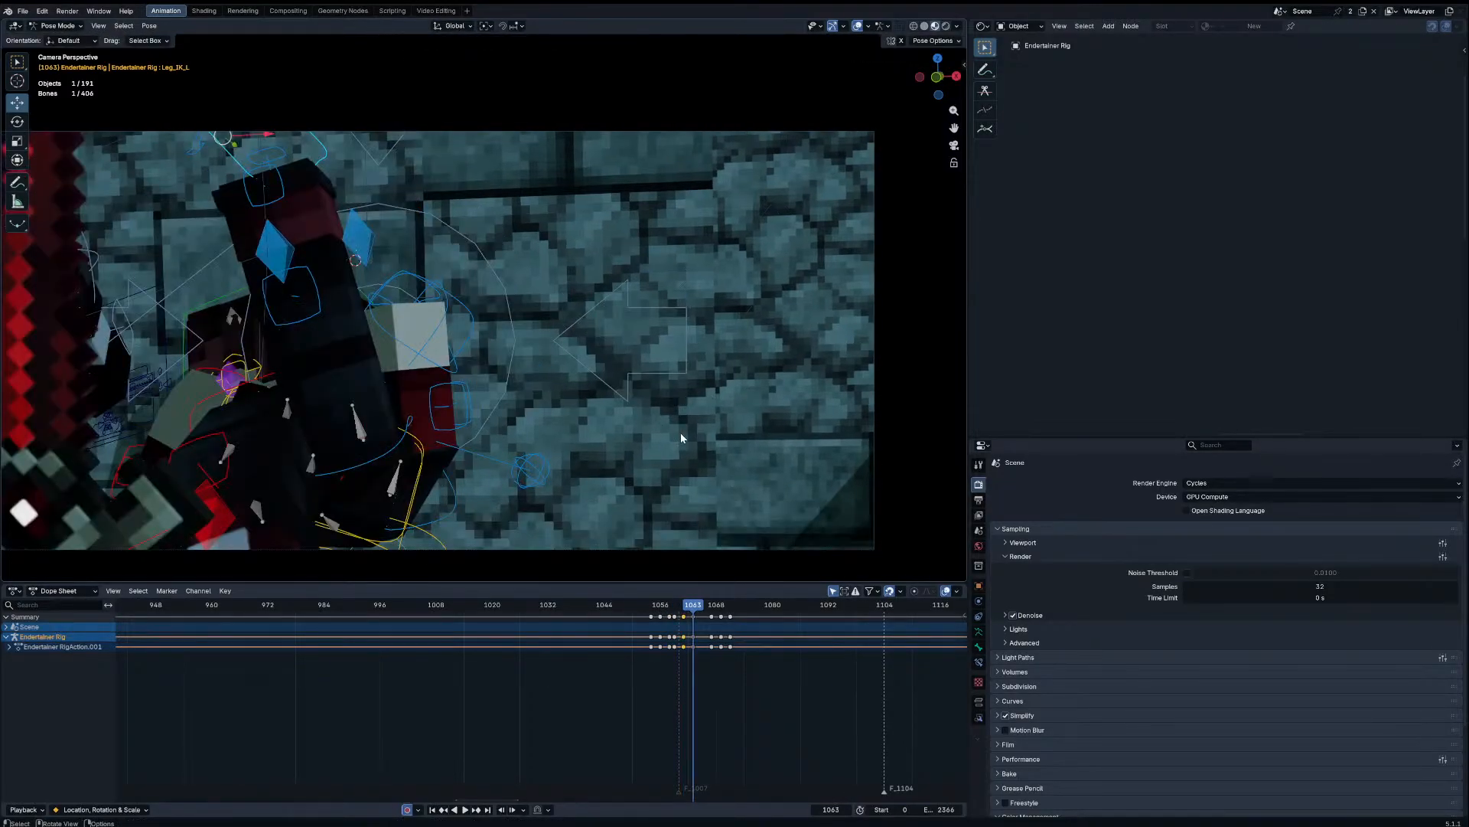
# Step: Play back the adjusted leg motion and return to frame 1059
pyautogui.press('space')
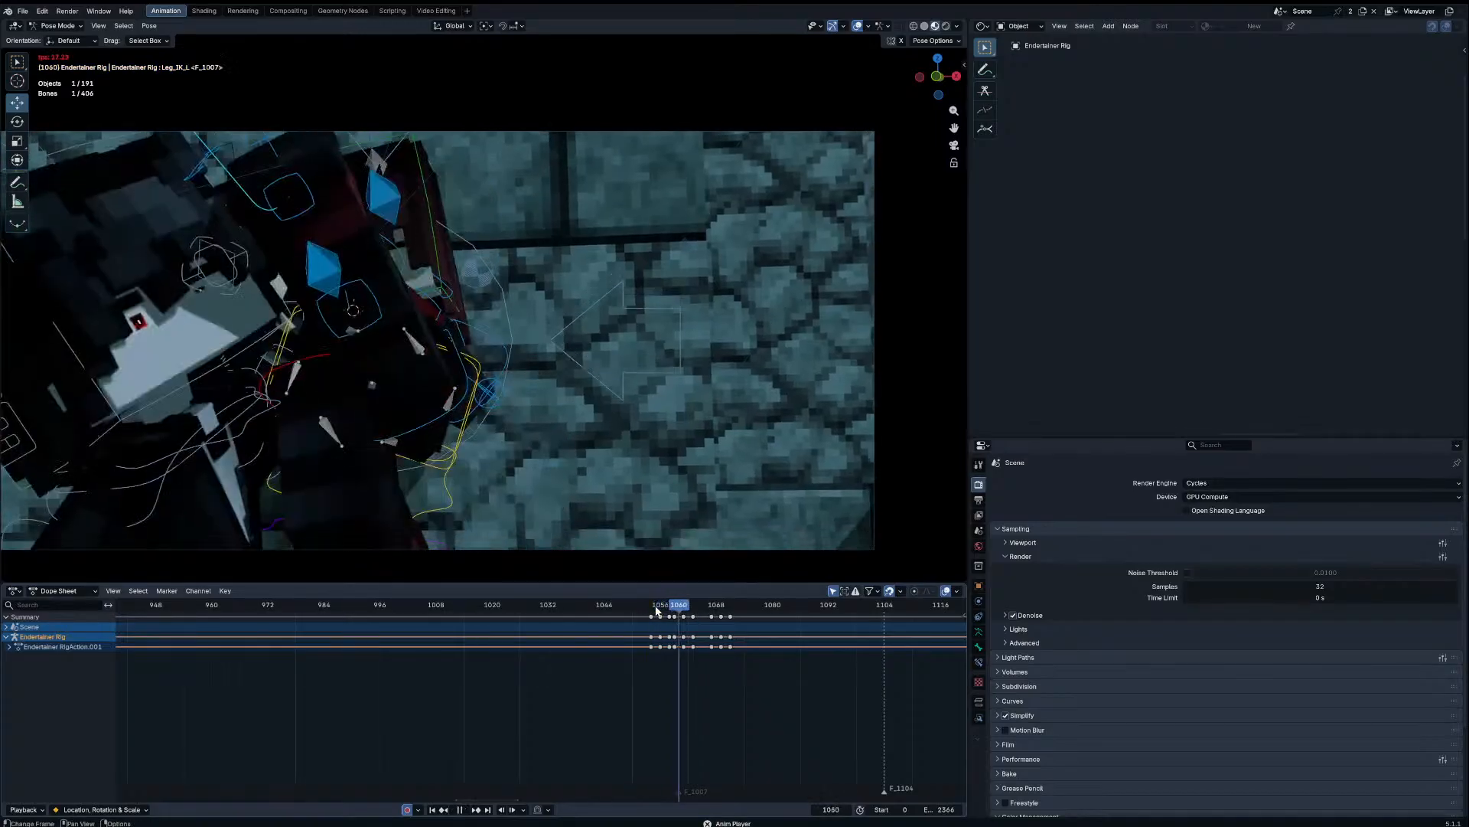
pyautogui.click(660, 609)
pyautogui.press('space')
# Step: Switch to Endertainer Rig.001 in Pose Mode and rotate its Head and Chest bones at frame 1059
pyautogui.hotkey('ctrl', 'Tab')
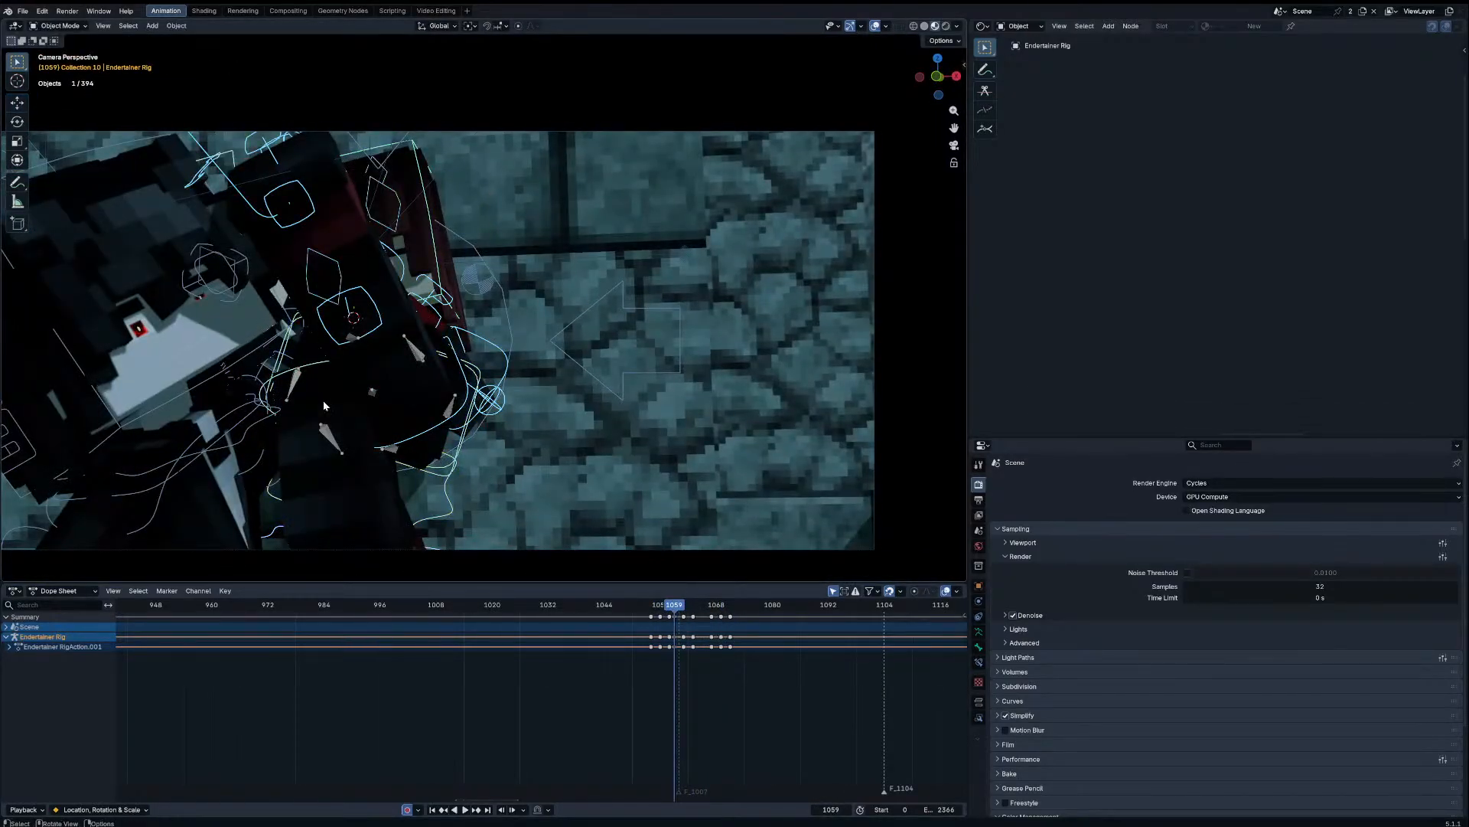
pyautogui.click(258, 353)
pyautogui.hotkey('ctrl', 'Tab')
pyautogui.click(258, 352)
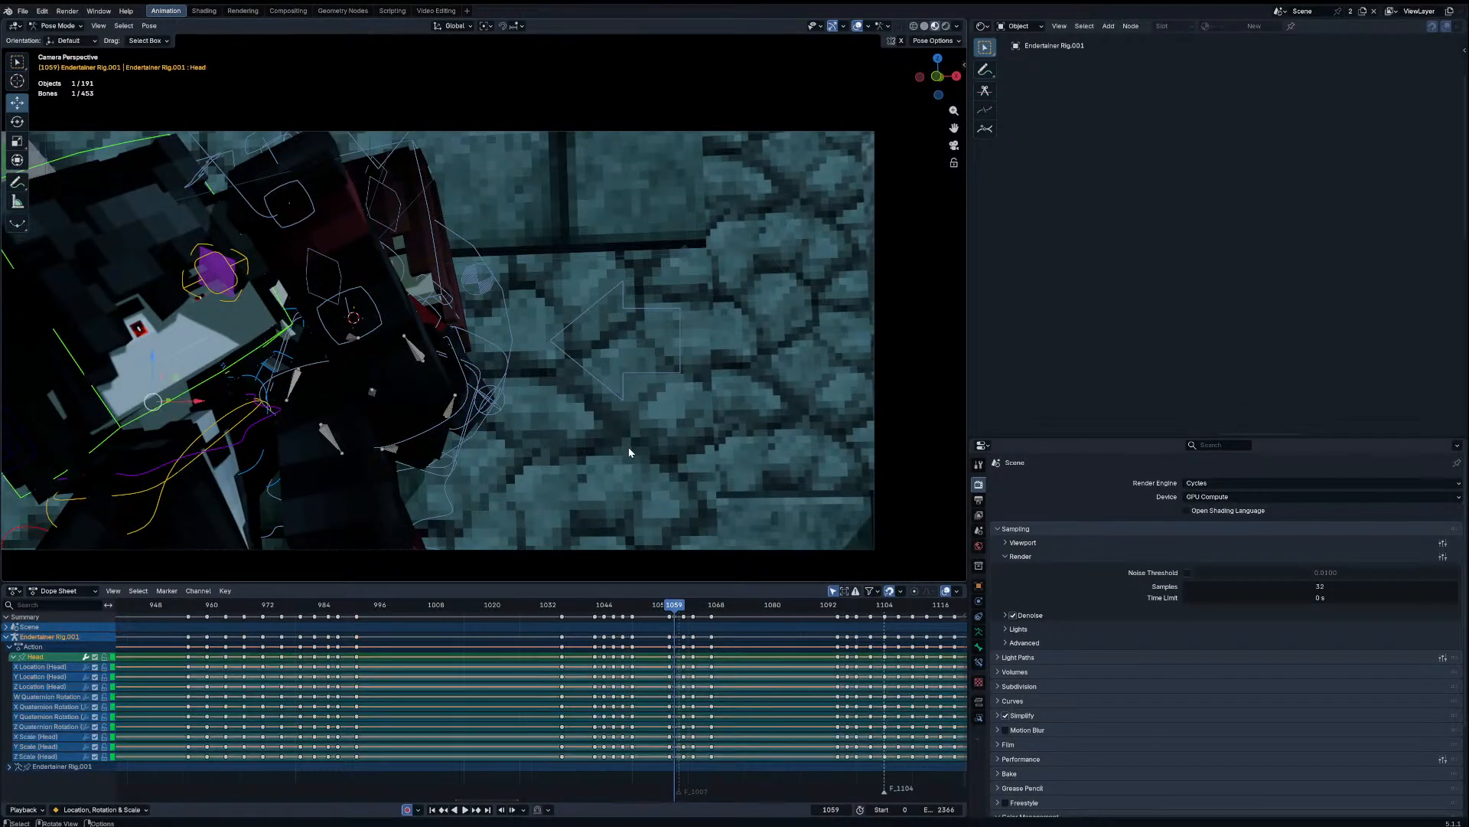
pyautogui.press('Left')
pyautogui.press('Right')
pyautogui.press('r')
pyautogui.click(332, 423)
pyautogui.click(225, 427)
pyautogui.press('r')
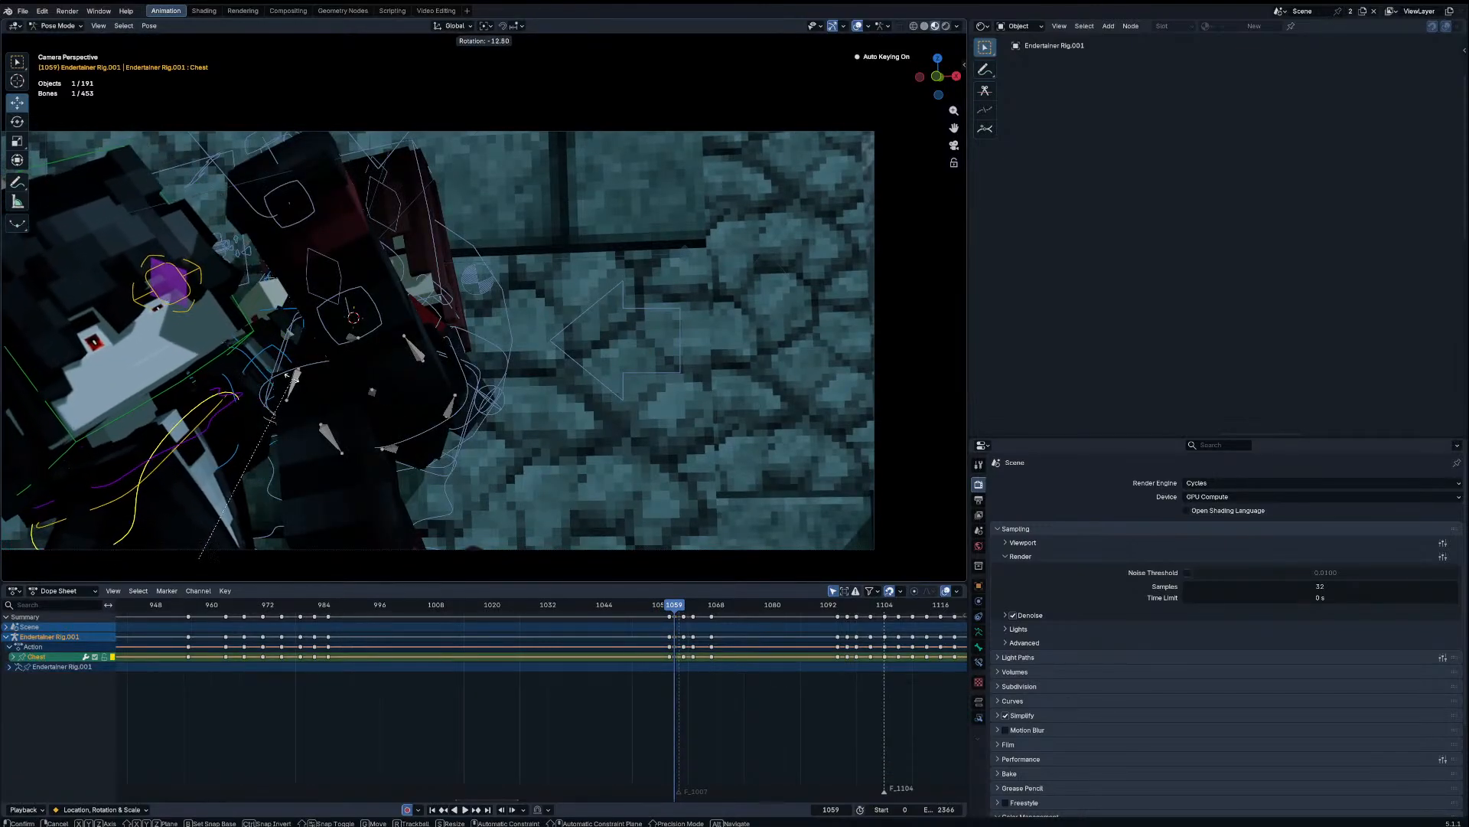
pyautogui.click(285, 380)
# Step: Rotate the Head and Chest bones of Endertainer Rig.001 at frame 1061
pyautogui.press('Right')
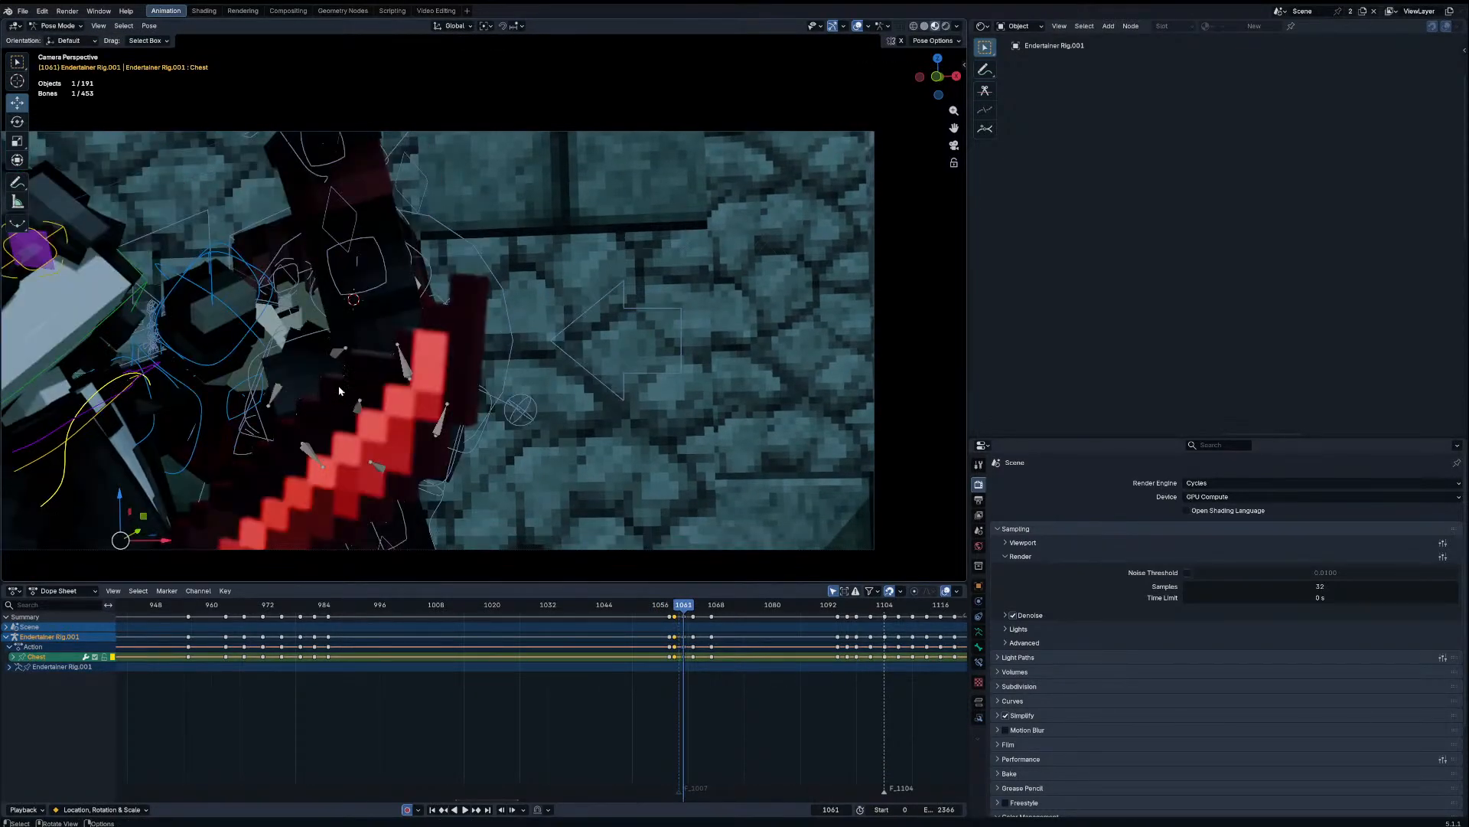
pyautogui.press('Right')
pyautogui.click(199, 289)
pyautogui.press('r')
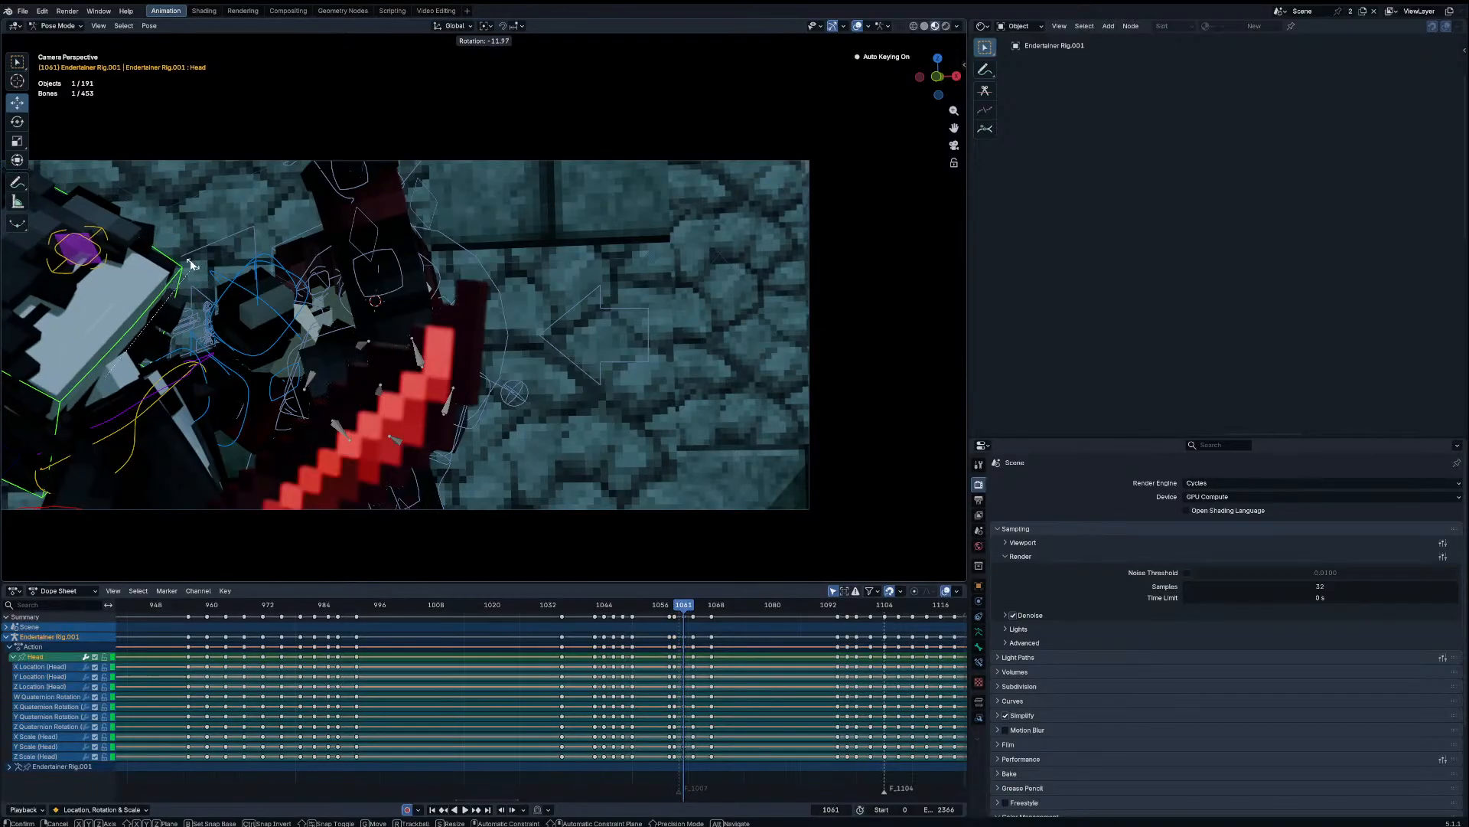
pyautogui.click(187, 265)
pyautogui.click(215, 362)
pyautogui.press('r')
pyautogui.rightClick(237, 335)
pyautogui.click(207, 369)
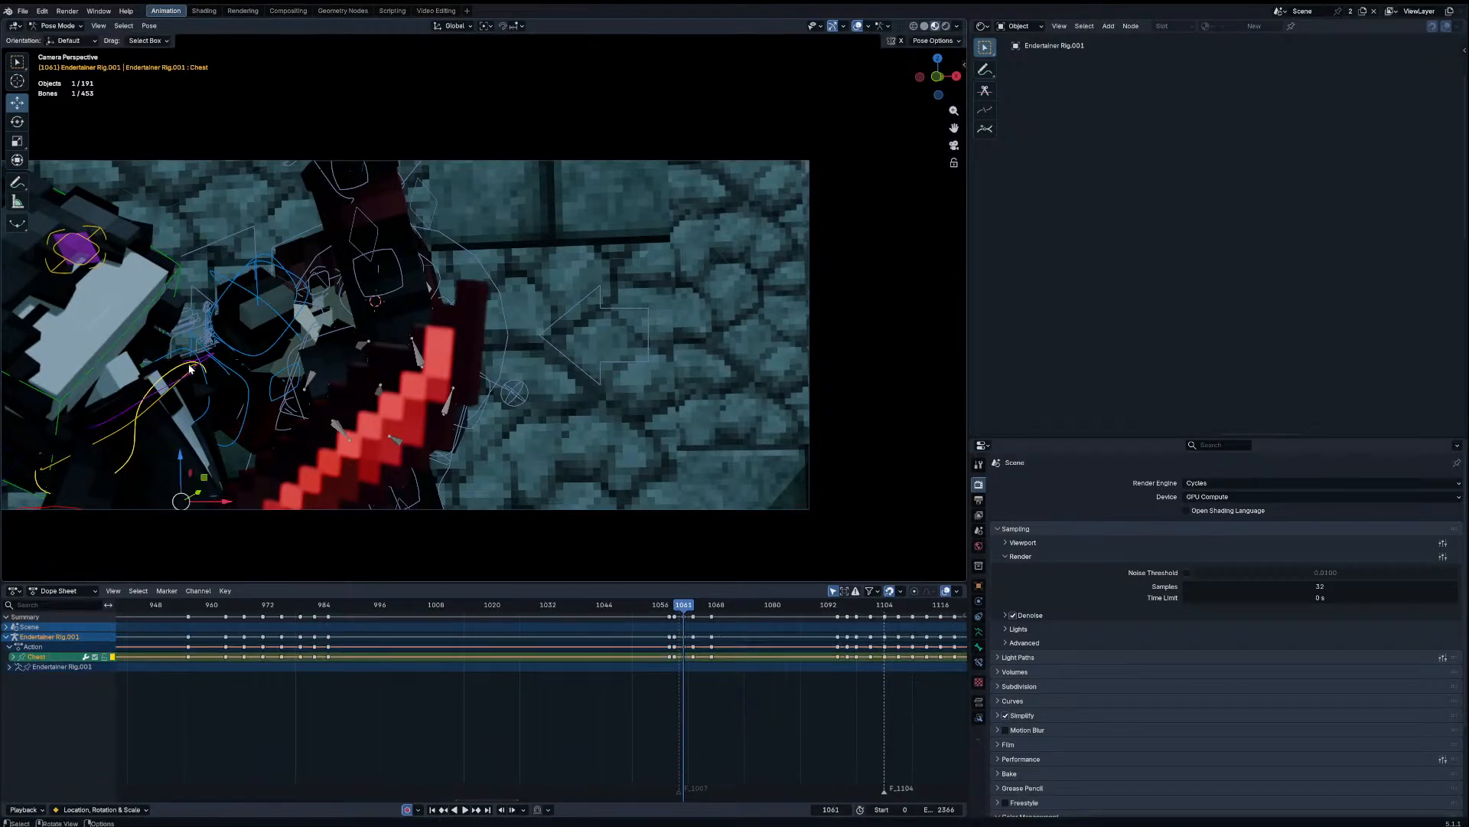
pyautogui.press('r')
pyautogui.click(263, 321)
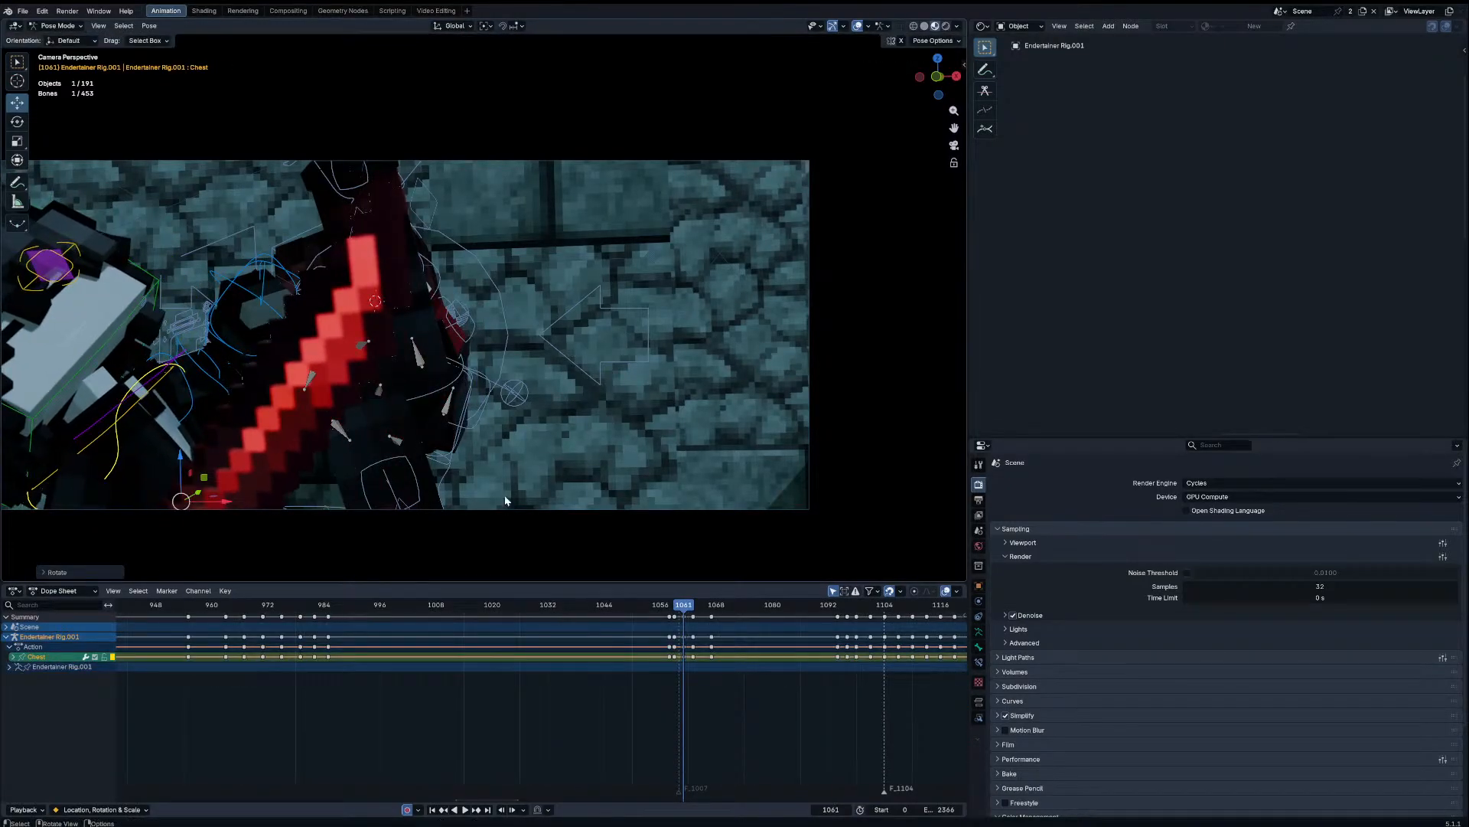
# Step: Move the Arm_IK_L bone at frame 1061 and adjust it again at frame 1063
pyautogui.click(262, 304)
pyautogui.press('g')
pyautogui.click(198, 284)
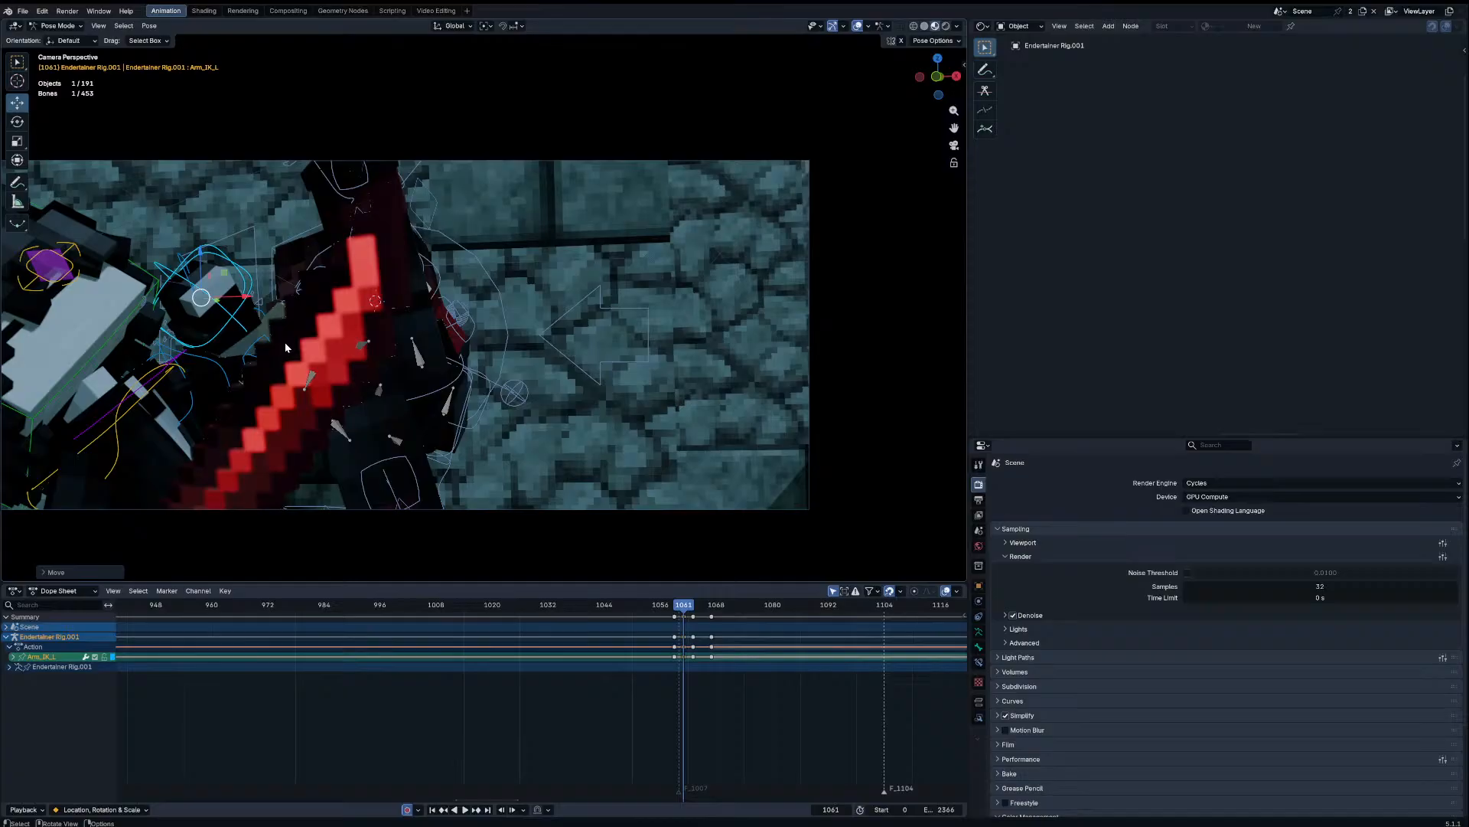
pyautogui.click(694, 611)
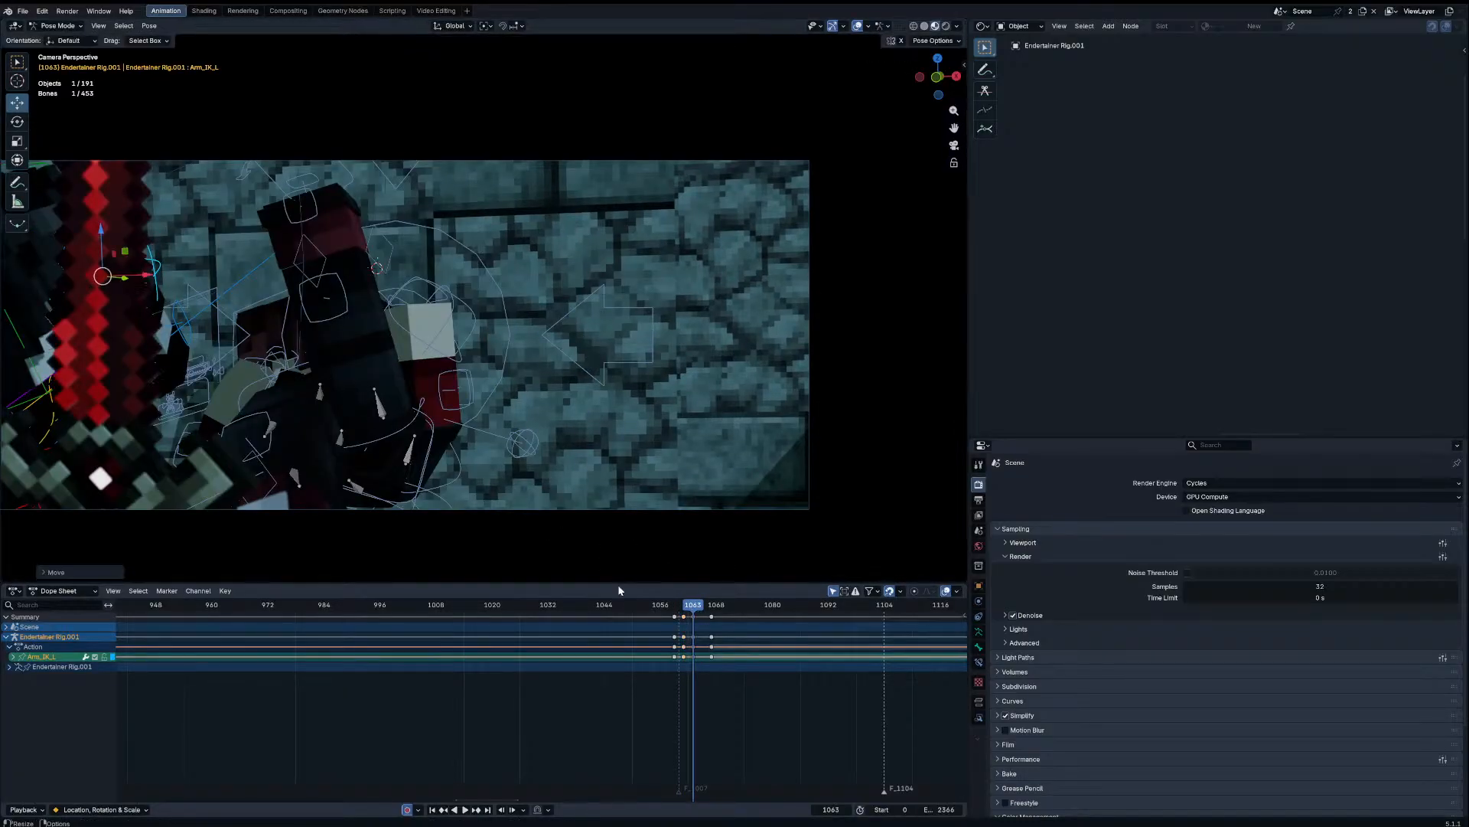
# Step: Play the animation to frame 1152, and examine the character's motion in the frames around 1148
pyautogui.press('space')
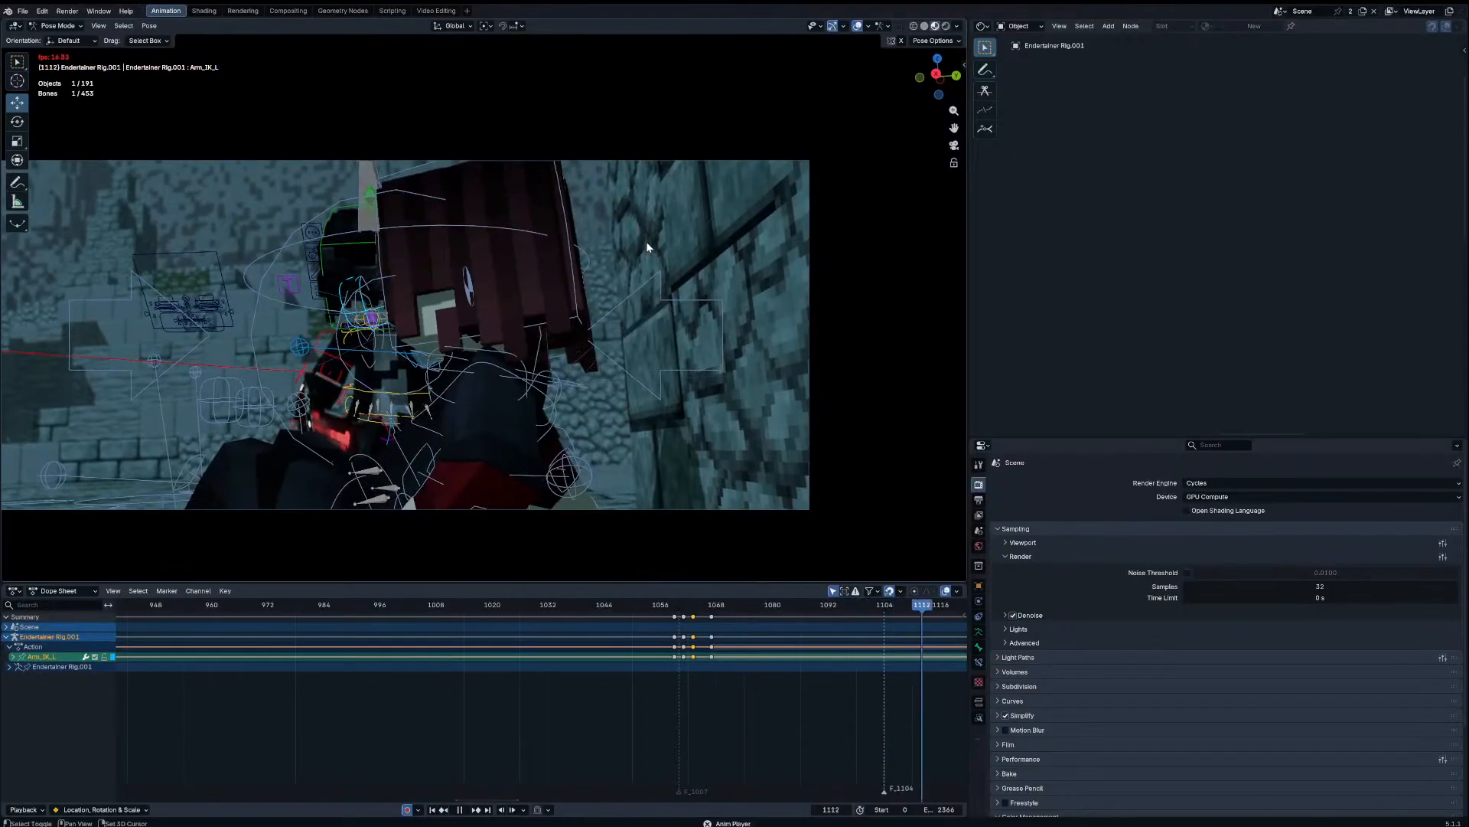
pyautogui.press('space')
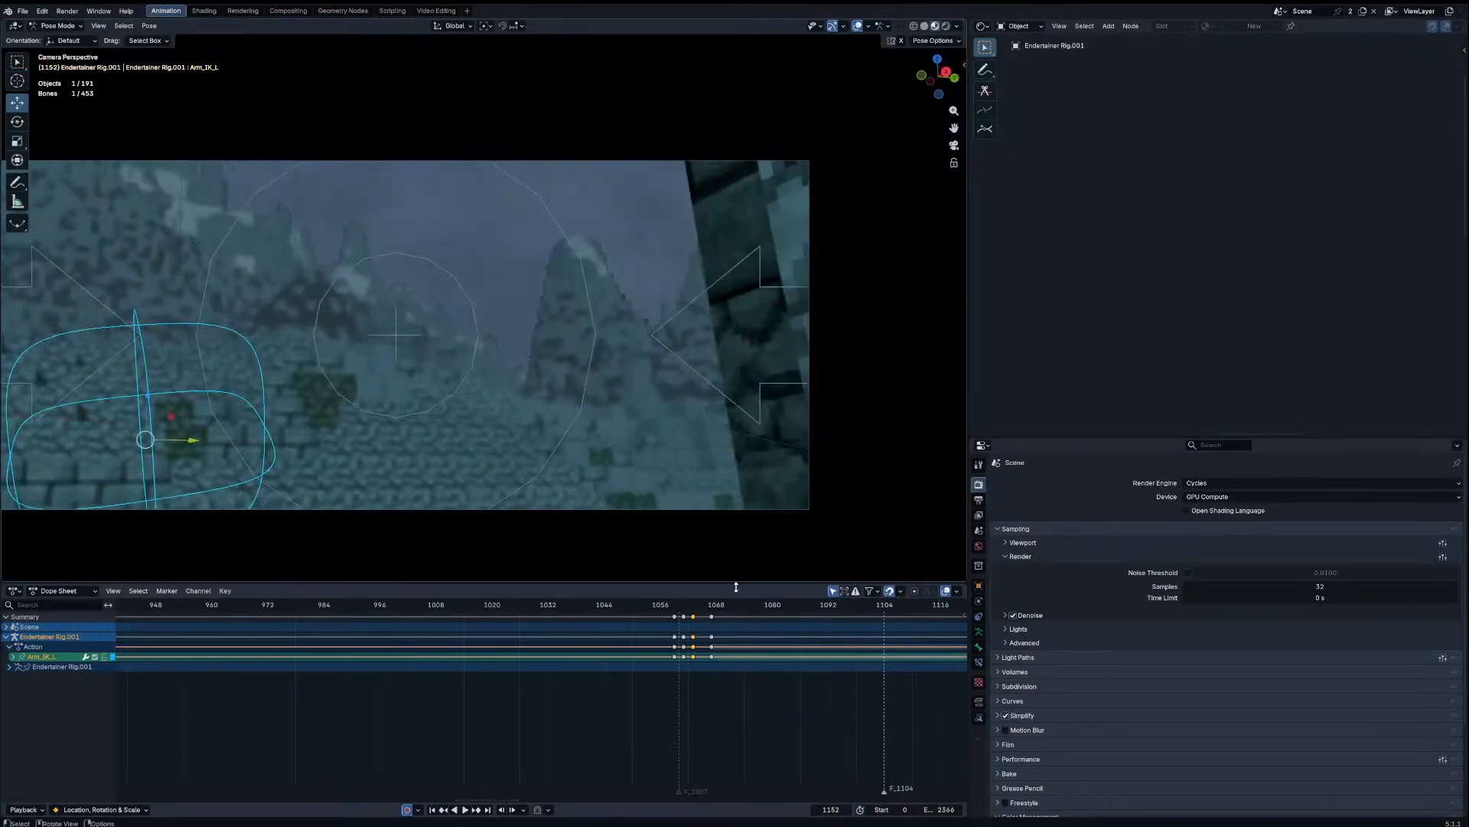
pyautogui.moveTo(886, 642); pyautogui.dragTo(521, 633, button='middle')
pyautogui.scroll(-4, 536, 632)
pyautogui.moveTo(689, 605)
pyautogui.mouseDown()
pyautogui.moveTo(721, 606)
pyautogui.moveTo(677, 607)
pyautogui.mouseUp()
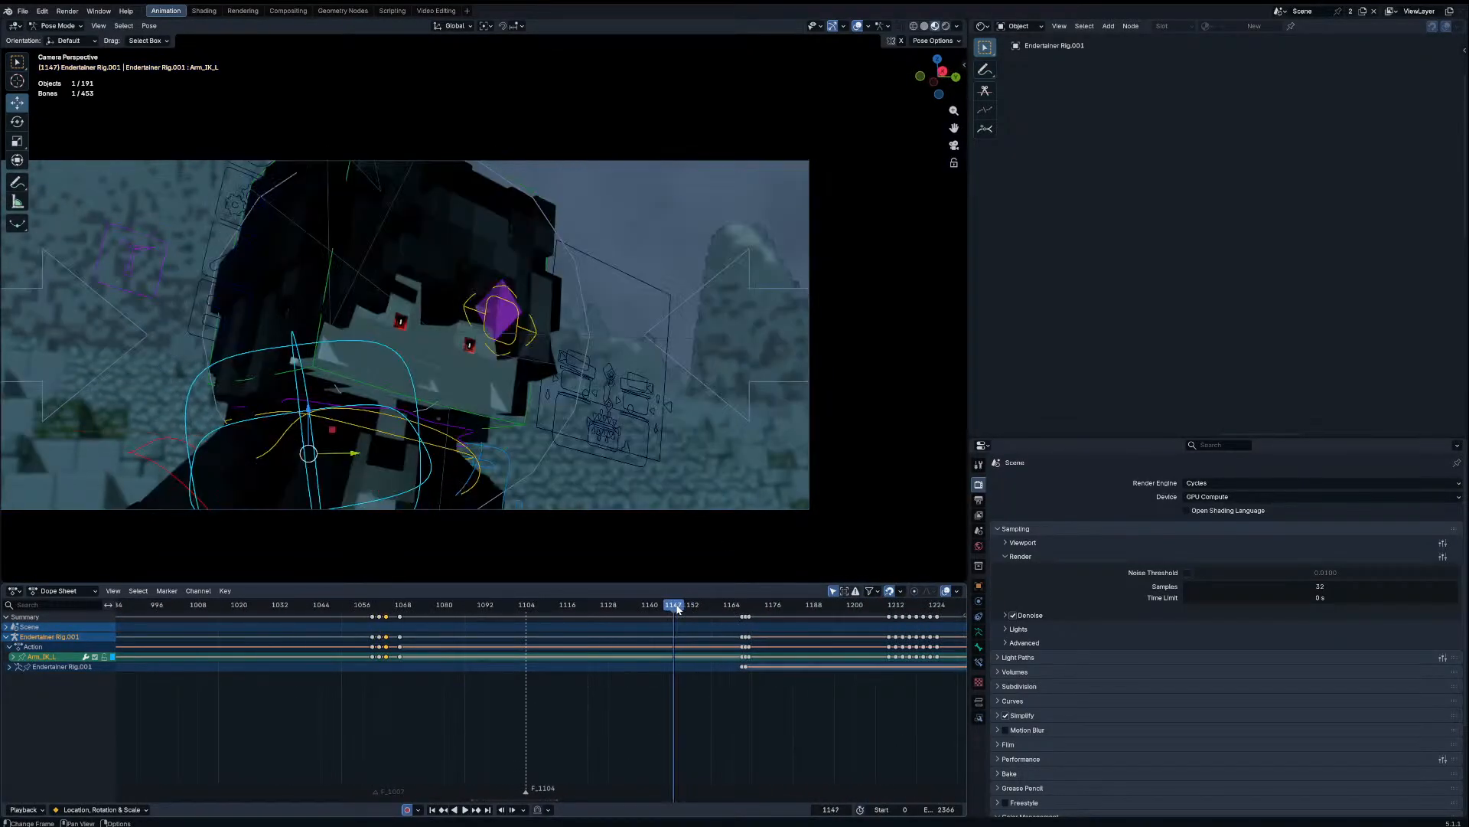
pyautogui.press('Right')
pyautogui.press('Right')
pyautogui.press('Left')
pyautogui.press('Left')
pyautogui.press('Right')
# Step: At frame 1148, rotate the Head bone of Endertainer Rig.001 and move the Eye_Blink_R control
pyautogui.click(647, 422)
pyautogui.click(655, 437)
pyautogui.press('r')
pyautogui.click(557, 358)
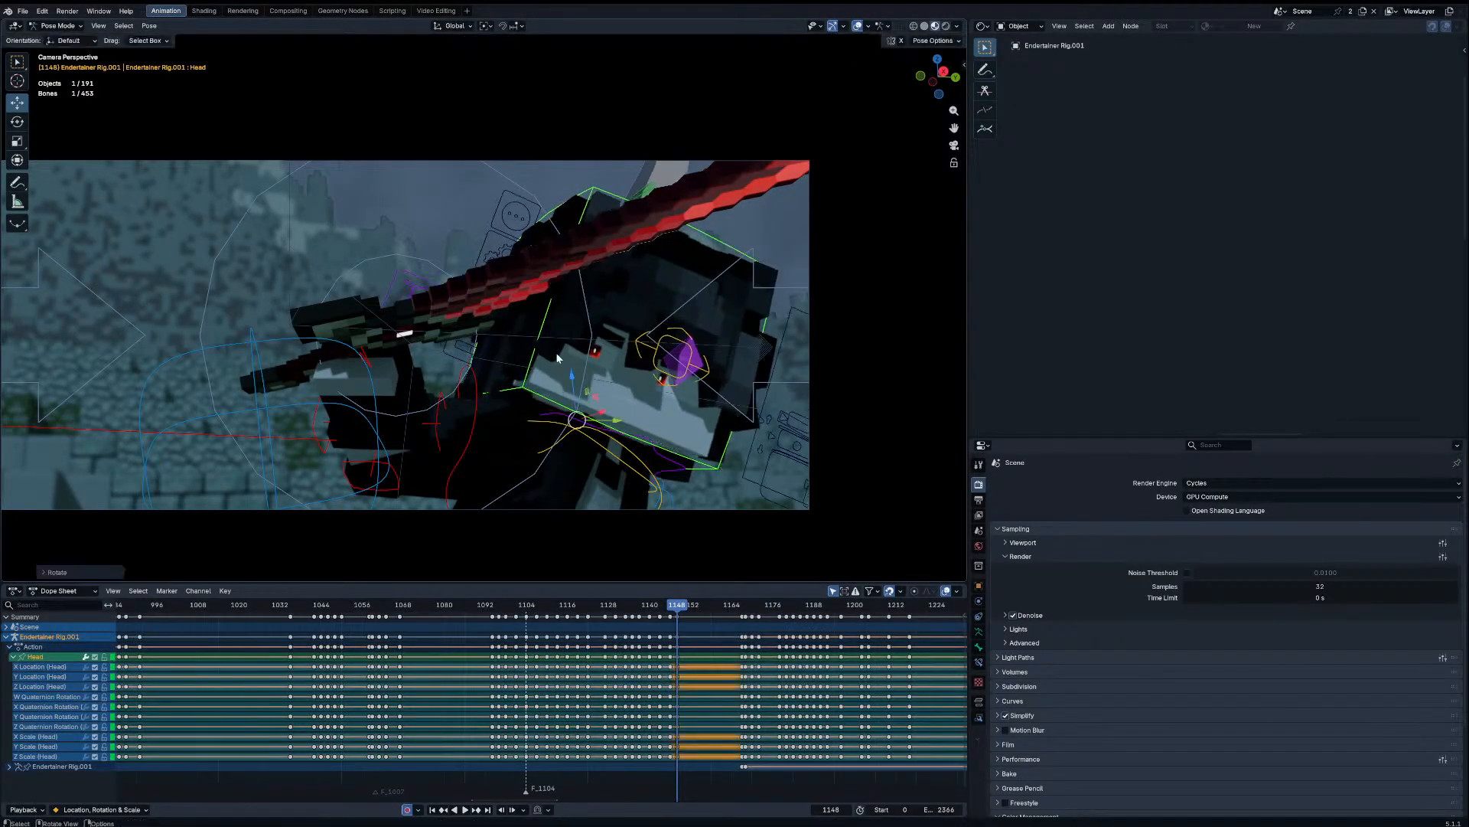
pyautogui.click(764, 423)
pyautogui.press('g')
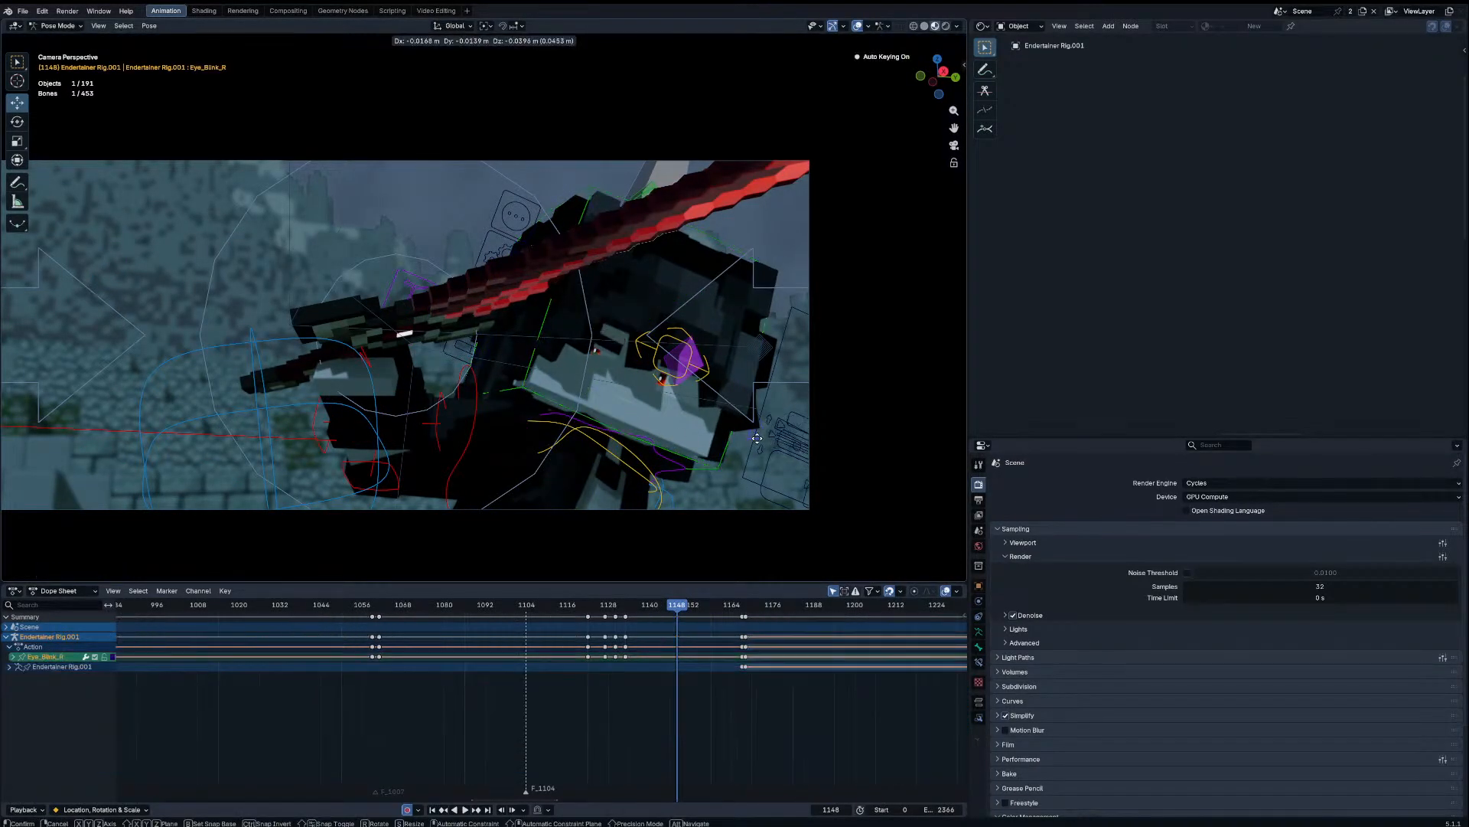
pyautogui.click(756, 445)
# Step: Trackball-rotate the Head bone at frame 1148, and tilt it further with a regular rotation
pyautogui.click(724, 463)
pyautogui.press('r')
pyautogui.press('r')
pyautogui.click(726, 478)
pyautogui.press('r')
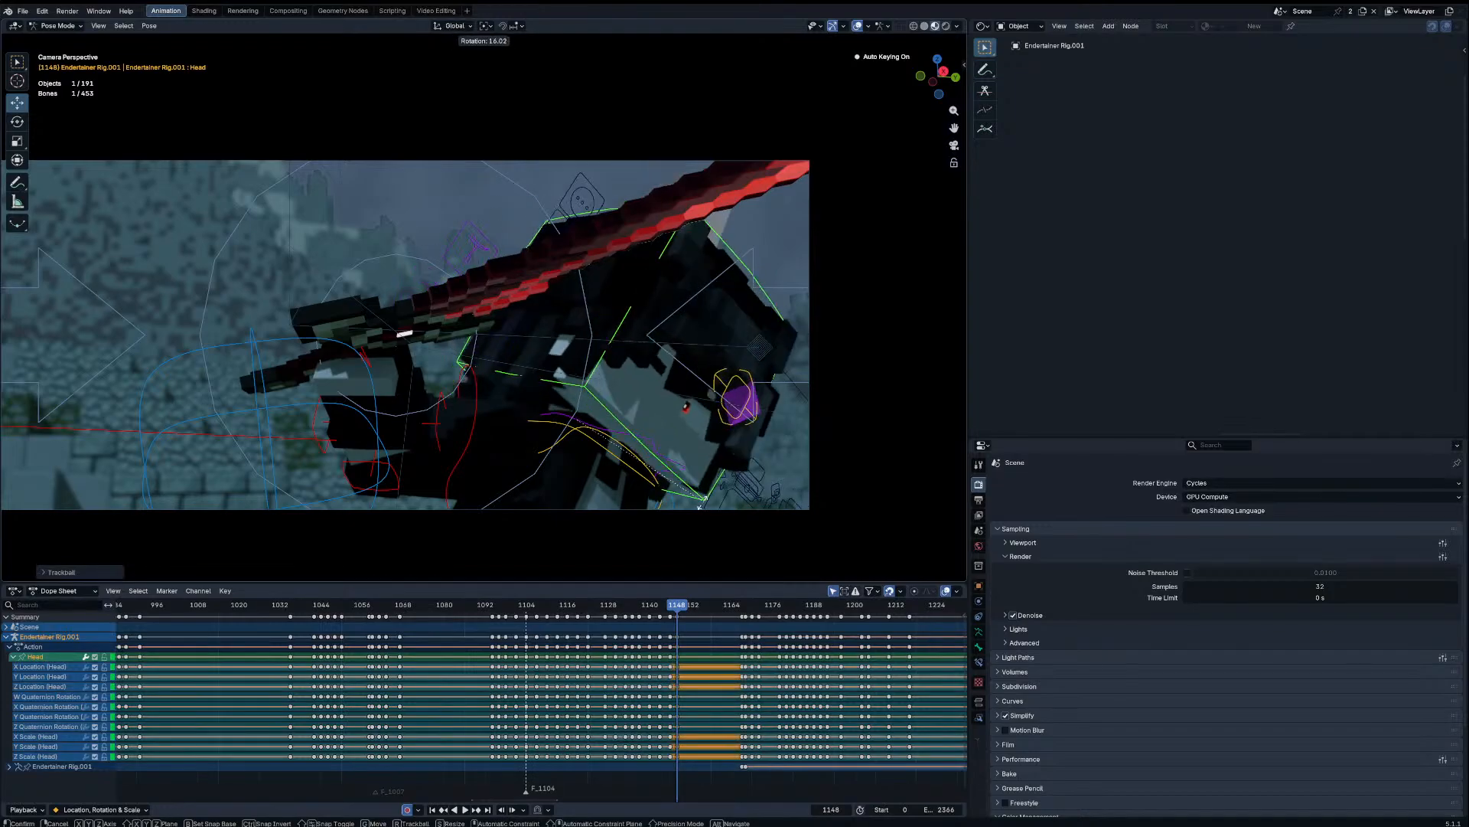
pyautogui.click(713, 490)
# Step: Move the Root_Main bone at frame 1150 to bring the character into the camera view, adjusting it along global X
pyautogui.press('Right')
pyautogui.press('Right')
pyautogui.press('a')
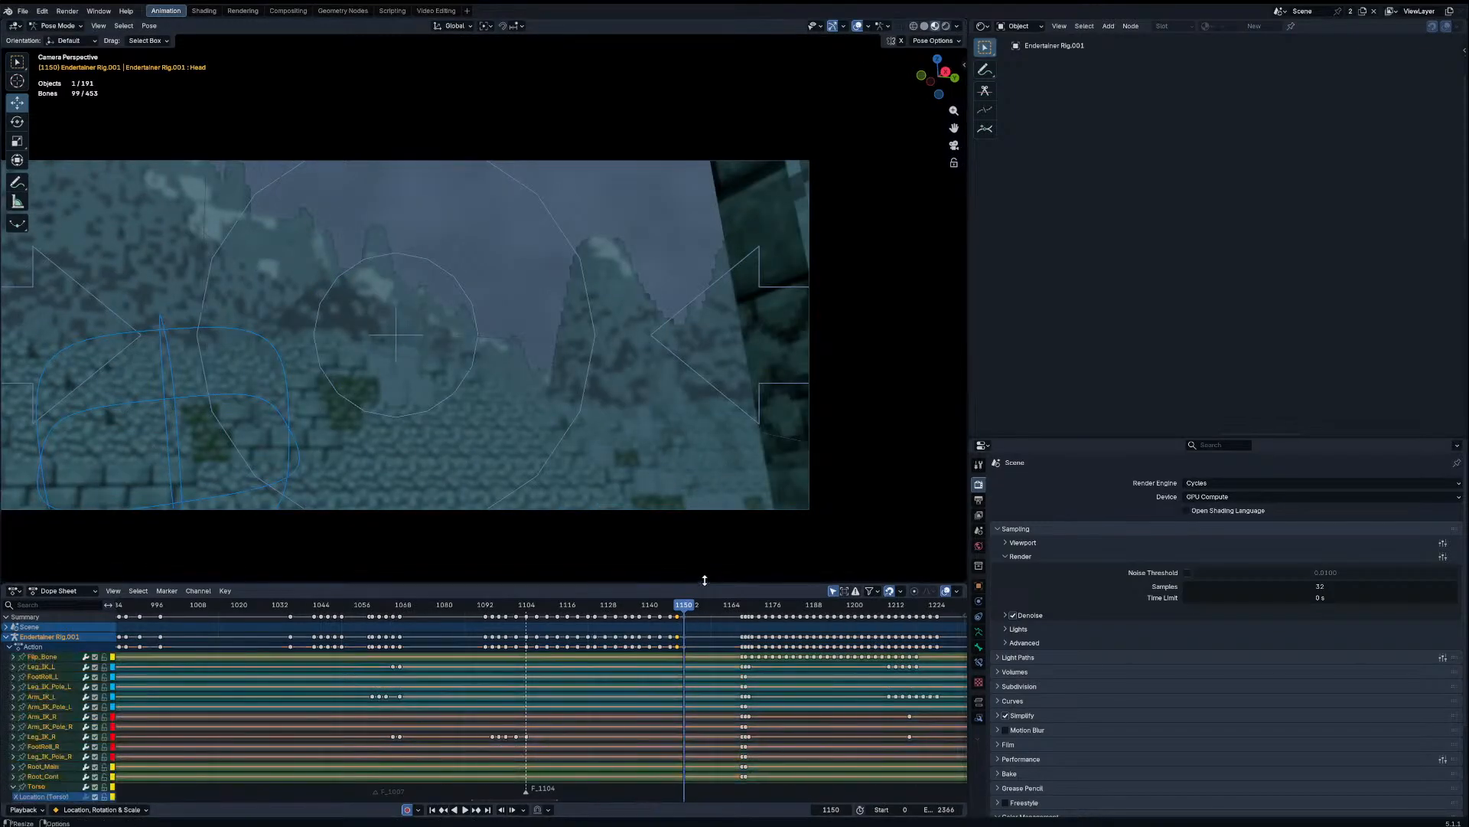
pyautogui.moveTo(660, 498); pyautogui.dragTo(665, 476, button='middle')
pyautogui.moveTo(593, 439); pyautogui.dragTo(486, 376, button='middle')
pyautogui.scroll(-4, 521, 433)
pyautogui.click(428, 420)
pyautogui.click(761, 399)
pyautogui.moveTo(761, 400); pyautogui.dragTo(695, 349, button='middle')
pyautogui.press('KP_0')
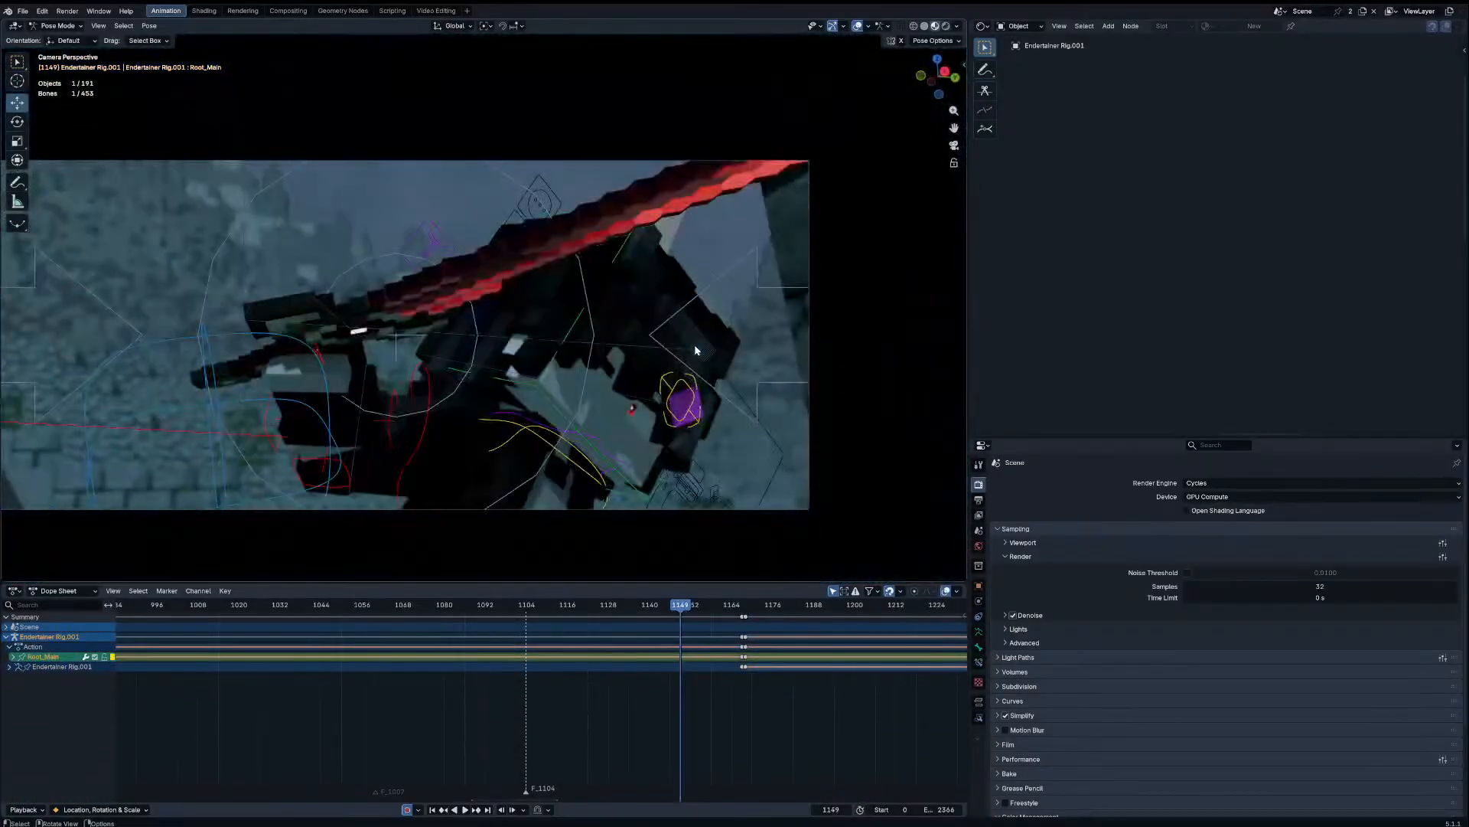
pyautogui.rightClick(415, 337)
pyautogui.press('g')
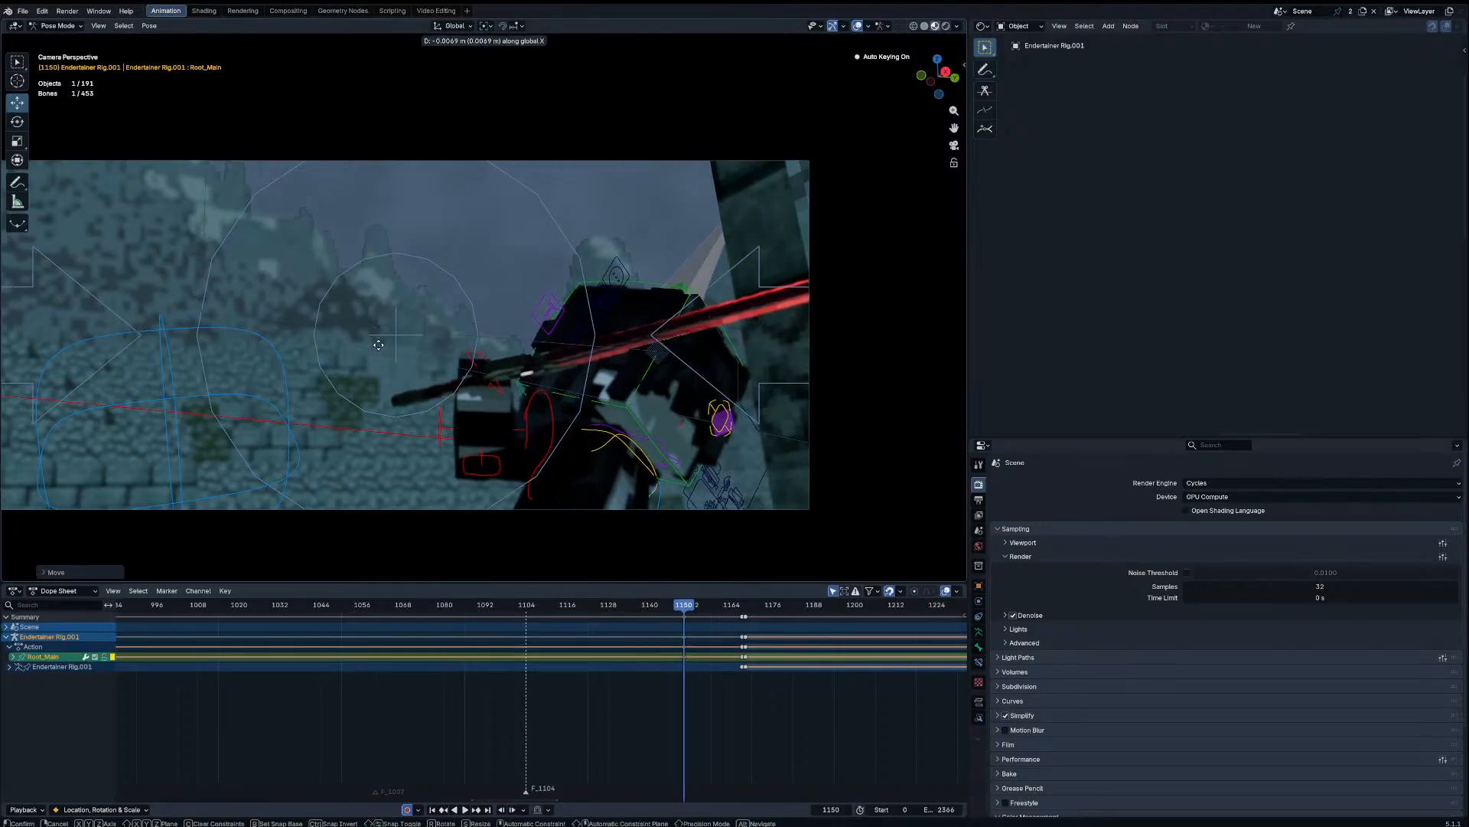
pyautogui.click(488, 472)
# Step: Clear the Elbow_IK_R bone's rotation at frame 1150, and rotate the Shoulder_IK_R bone
pyautogui.click(488, 470)
pyautogui.hotkey('alt', 'r')
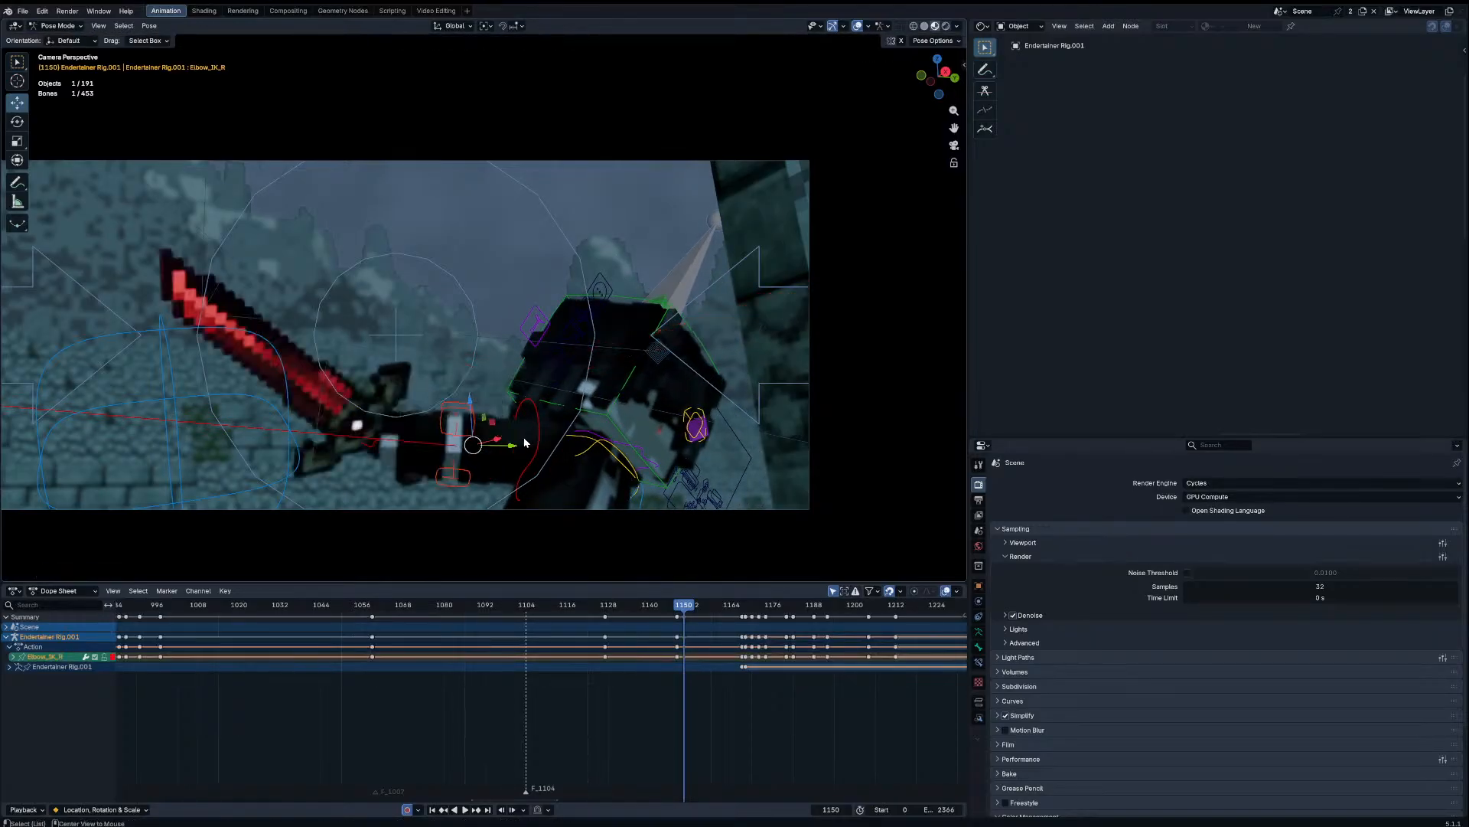
pyautogui.click(538, 440)
pyautogui.press('r')
pyautogui.rightClick(540, 449)
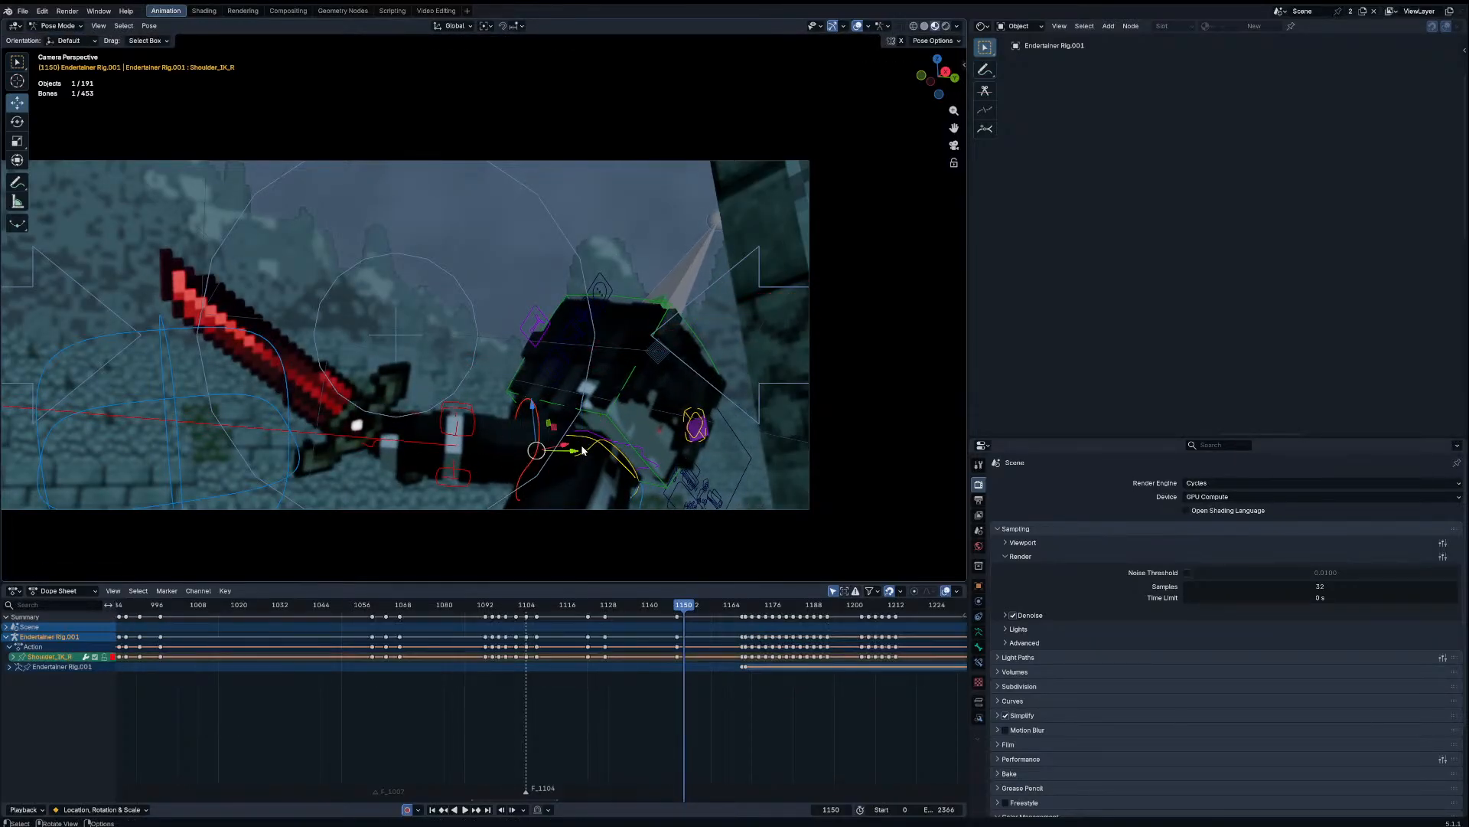
pyautogui.press('r')
pyautogui.click(630, 454)
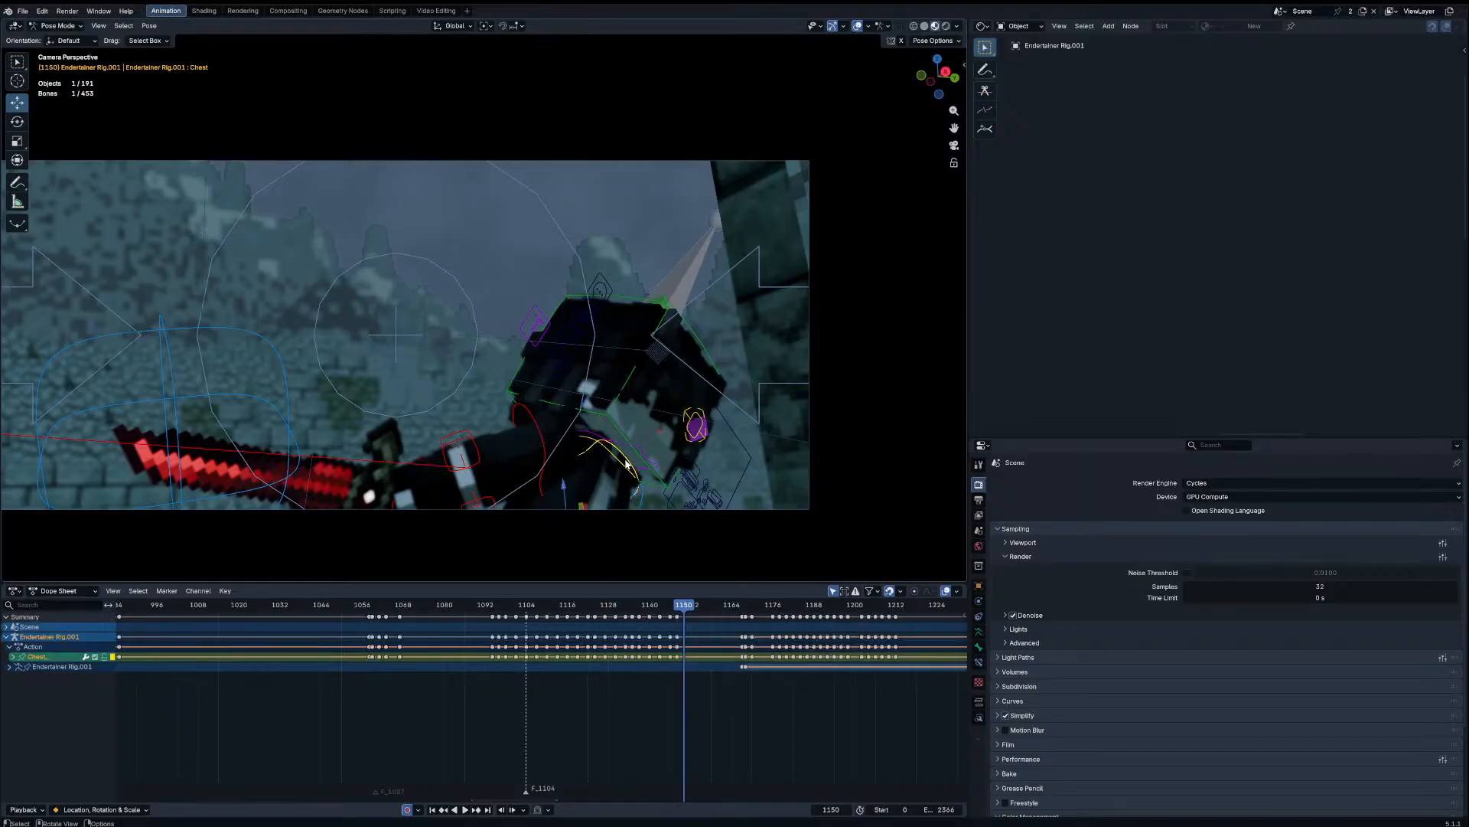
# Step: Rotate the Chest bone at frame 1150, using both regular and trackball rotation
pyautogui.press('r')
pyautogui.click(643, 484)
pyautogui.press('r')
pyautogui.press('r')
pyautogui.click(660, 496)
pyautogui.press('r')
pyautogui.click(666, 494)
# Step: Trackball-rotate the Head bone at frame 1150, and refine its tilt with a regular rotation
pyautogui.click(673, 473)
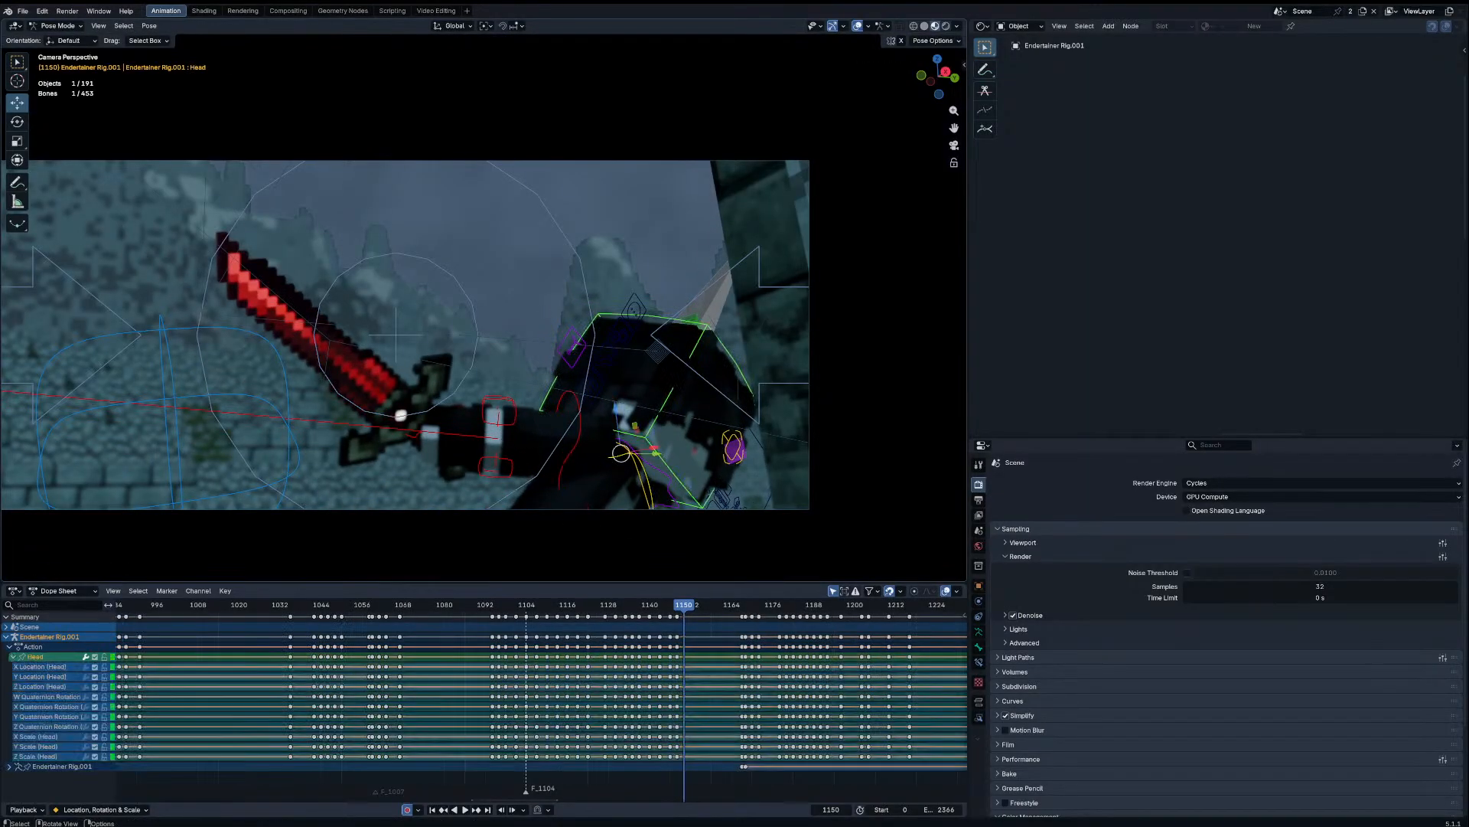
pyautogui.press('r')
pyautogui.press('r')
pyautogui.click(676, 527)
pyautogui.press('r')
pyautogui.click(678, 522)
# Step: Move the Root_Main bone down along global Z at frame 1152 so the character leaves the camera view
pyautogui.press('Right')
pyautogui.press('Right')
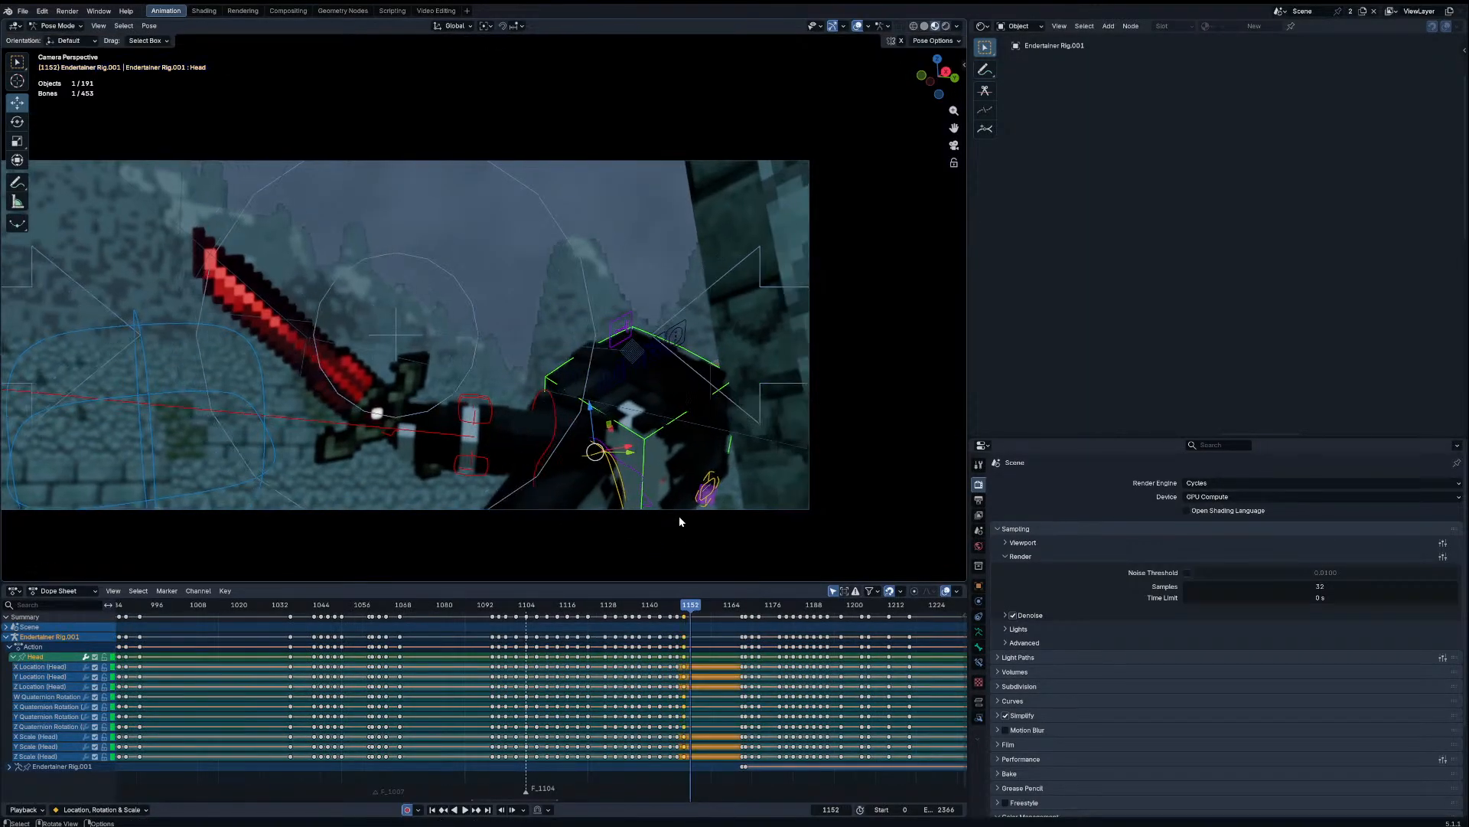
pyautogui.moveTo(680, 522); pyautogui.dragTo(476, 488, button='middle')
pyautogui.scroll(-4, 429, 512)
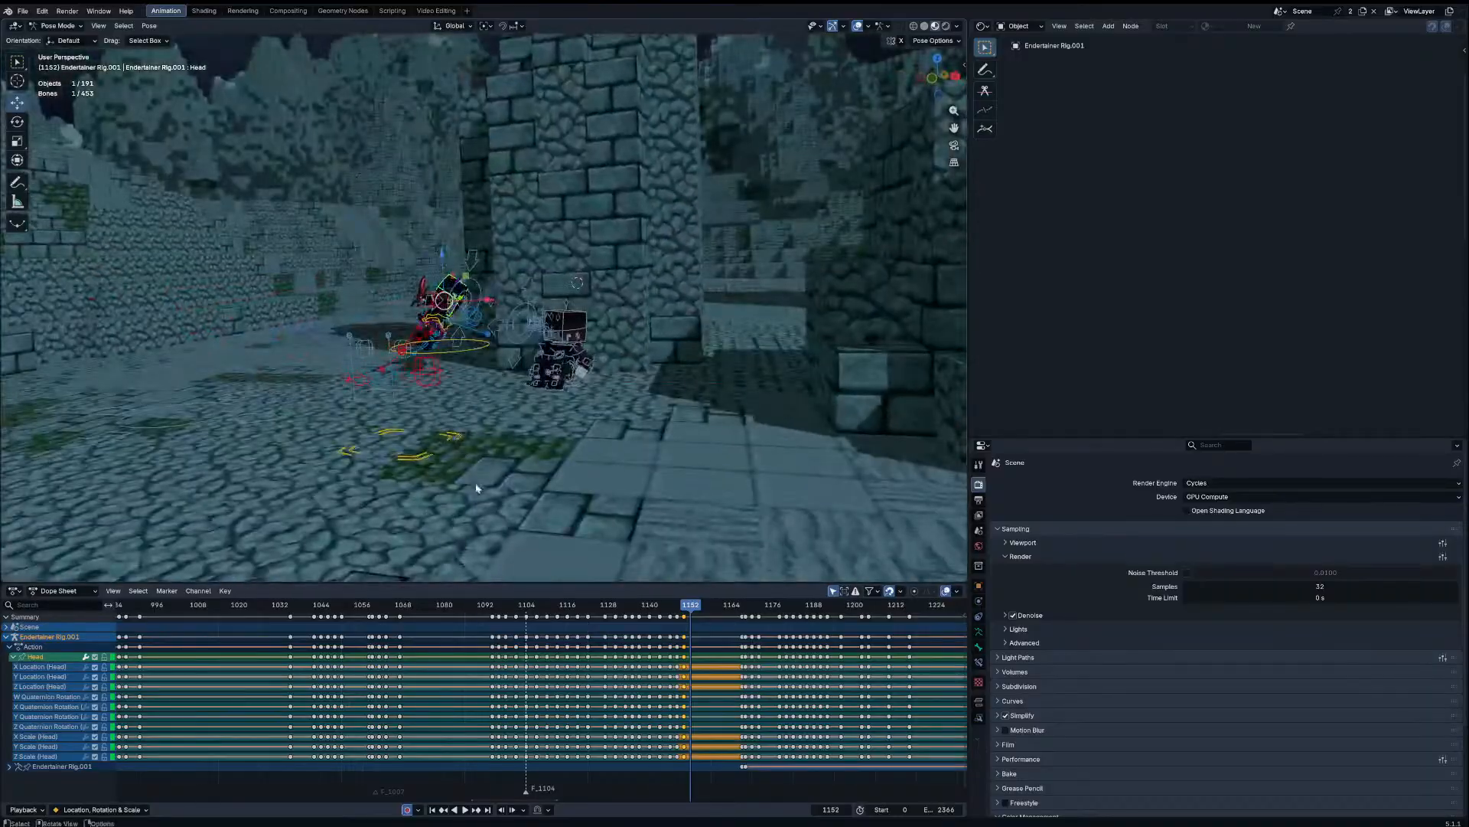
pyautogui.click(435, 459)
pyautogui.press('g')
pyautogui.press('z')
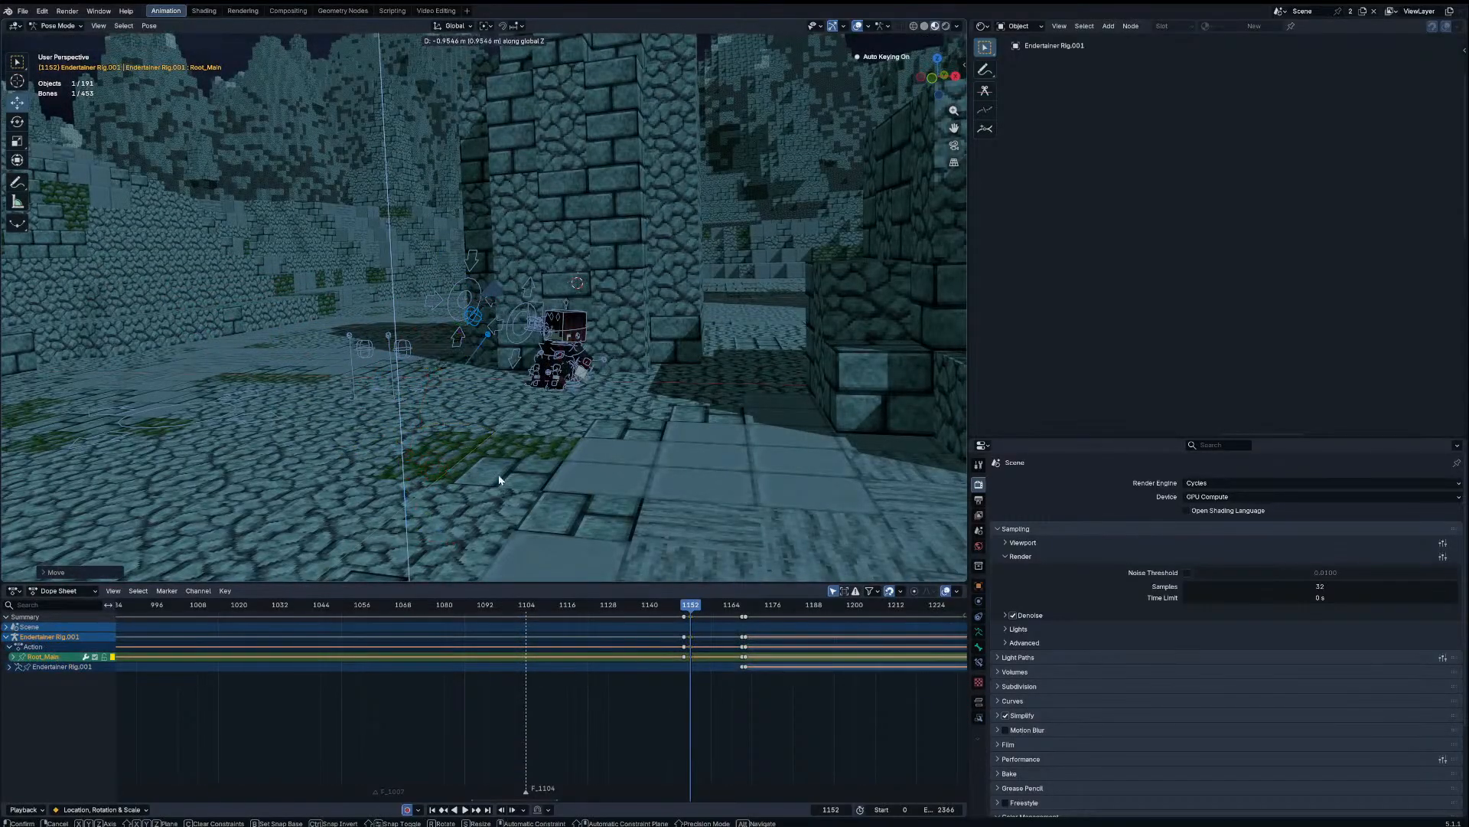
pyautogui.click(499, 480)
pyautogui.press('KP_0')
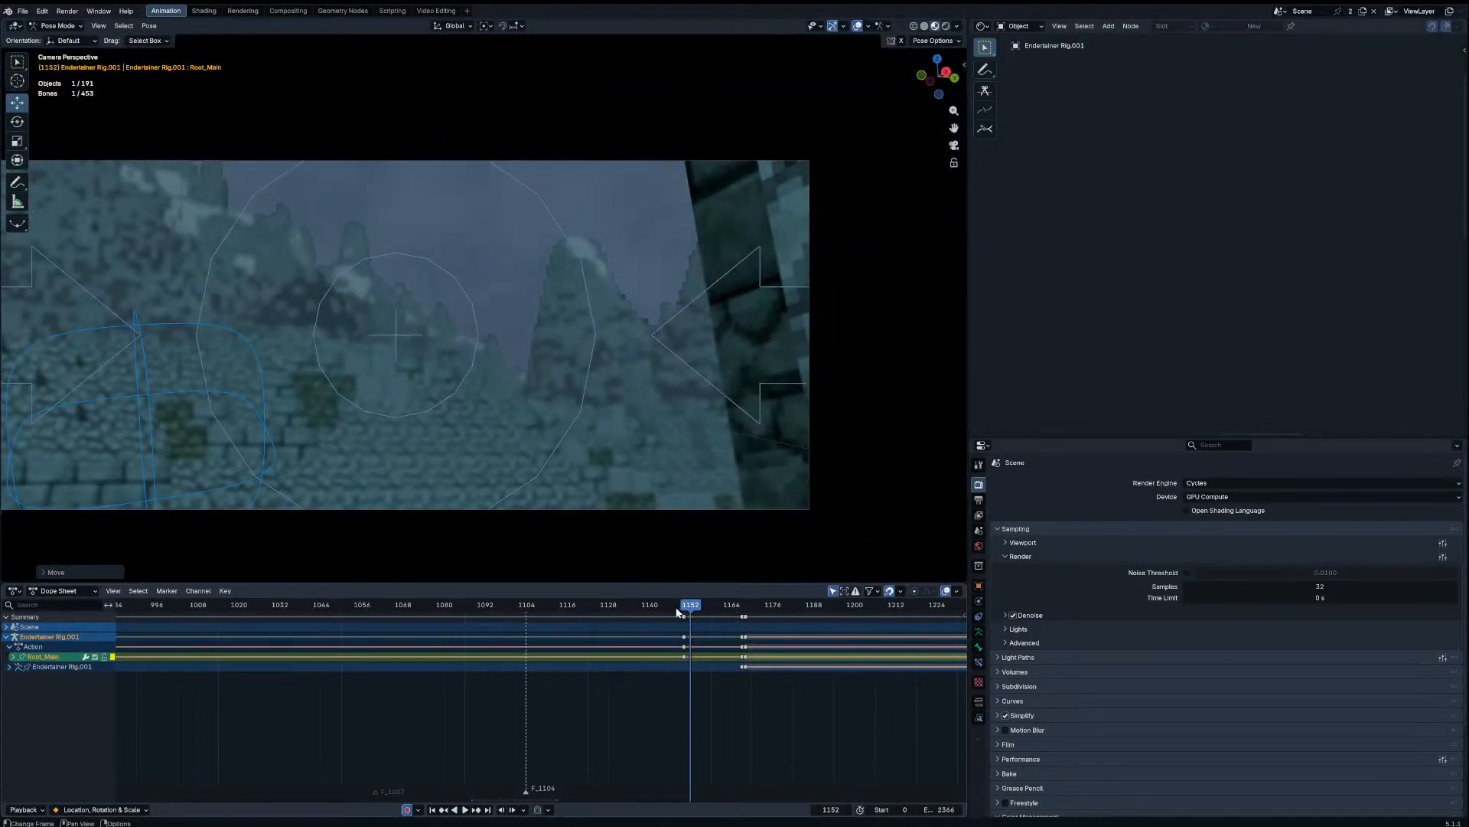
# Step: Play the animation through the camera, and examine the character's poses in the frames around 1148
pyautogui.moveTo(676, 610); pyautogui.dragTo(553, 601)
pyautogui.press('space')
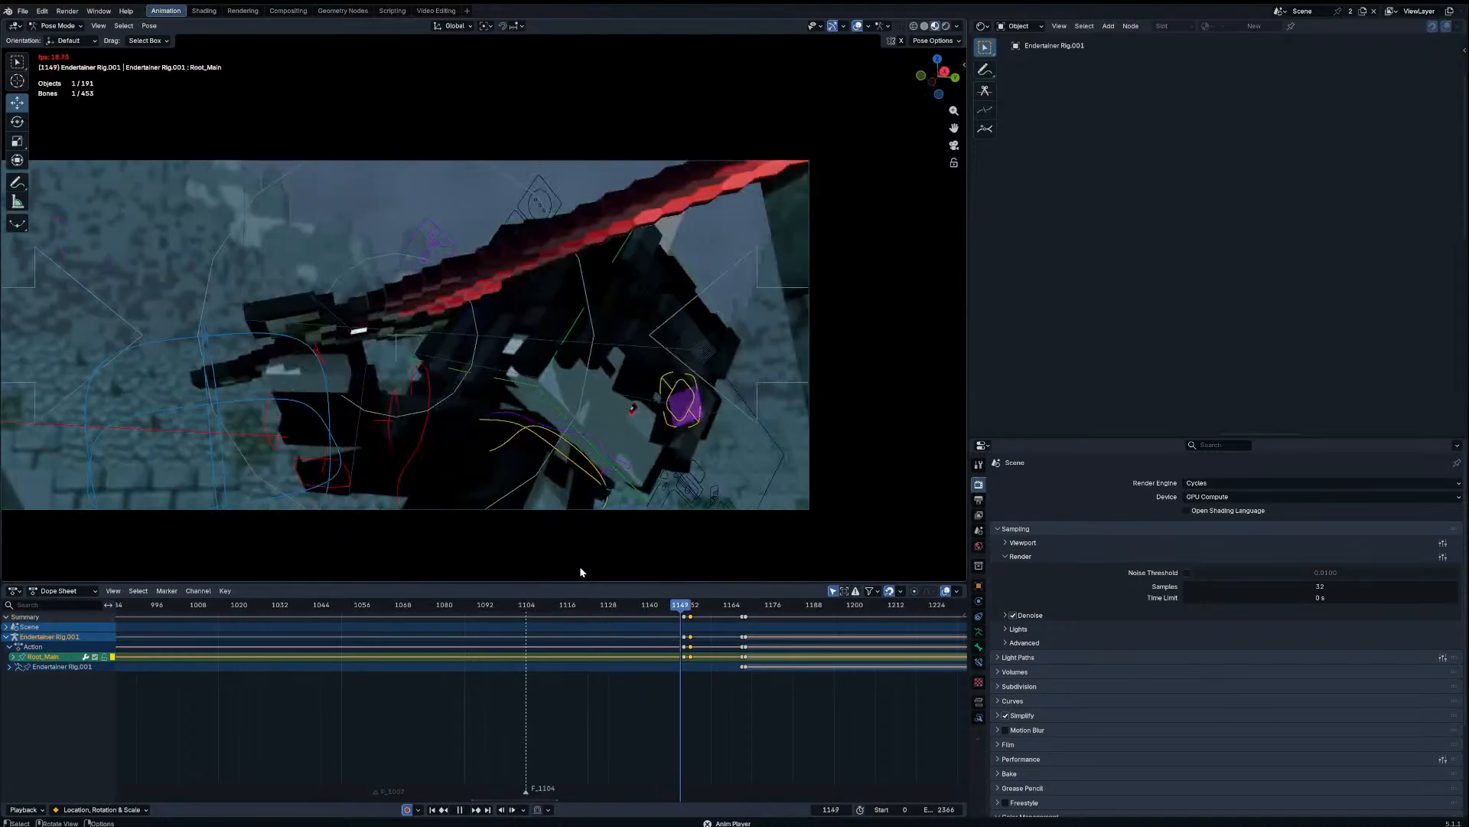
pyautogui.press('space')
pyautogui.moveTo(667, 606); pyautogui.dragTo(673, 611)
pyautogui.press('Right')
pyautogui.press('Right')
pyautogui.press('Left')
pyautogui.press('Left')
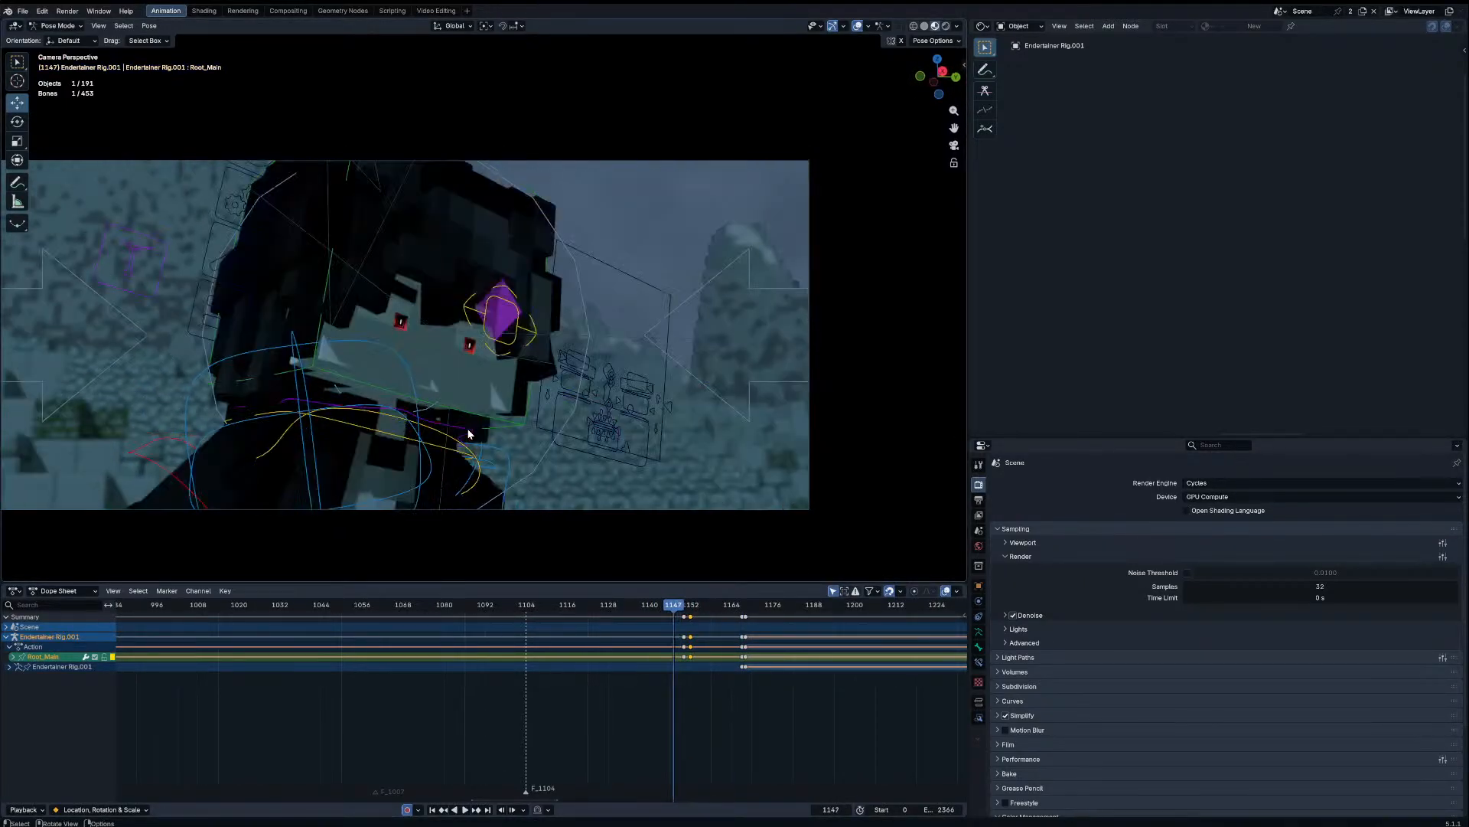
# Step: Rotate the Elbow_IK_R bone at frame 1148 to swing the sword forearm
pyautogui.press('Right')
pyautogui.click(392, 434)
pyautogui.press('r')
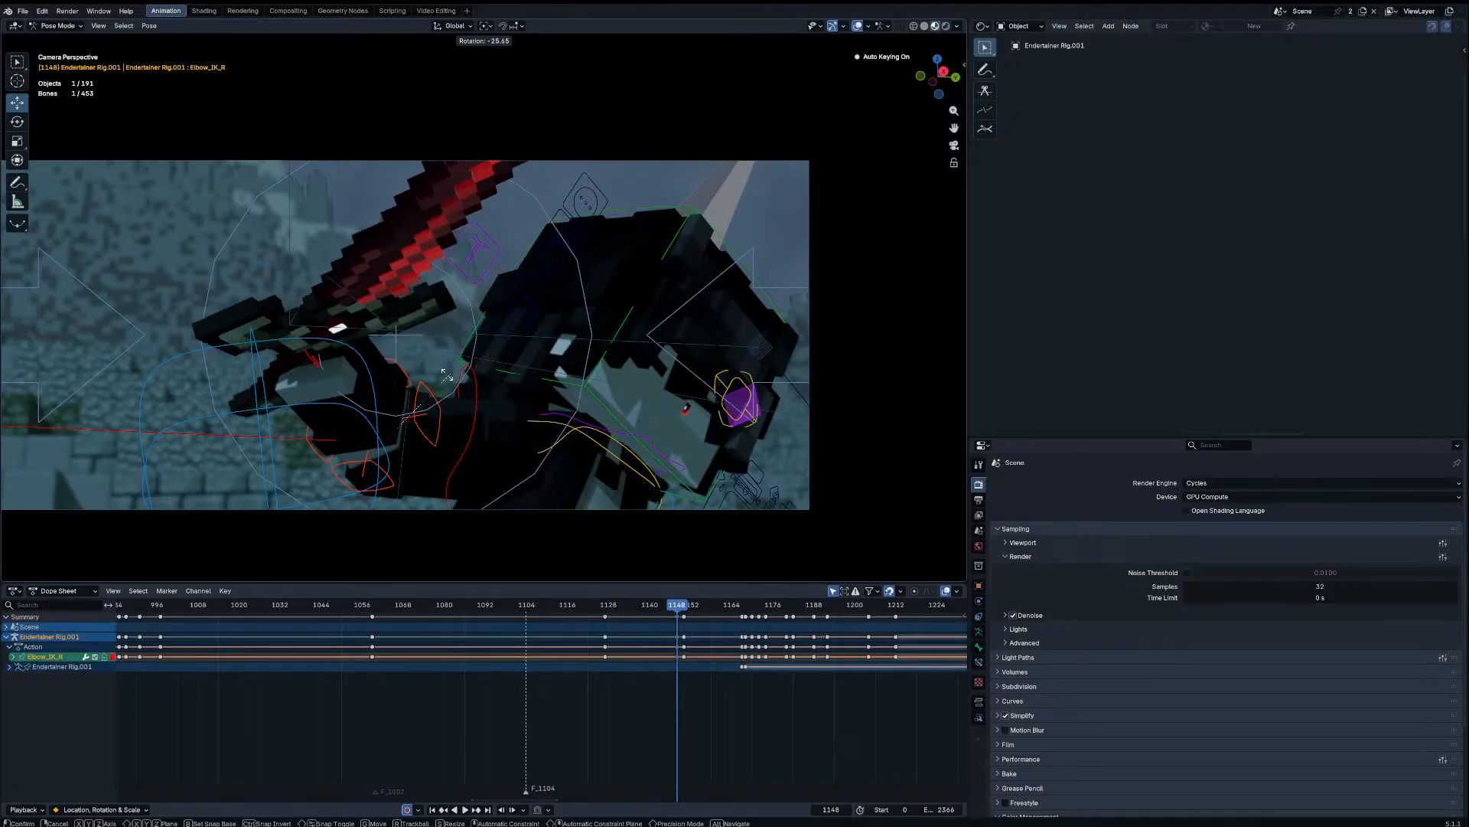
pyautogui.click(450, 378)
# Step: Rotate the Shoulder_IK_R bone at frame 1148, combining regular and trackball rotation
pyautogui.click(481, 411)
pyautogui.click(476, 410)
pyautogui.press('r')
pyautogui.click(459, 410)
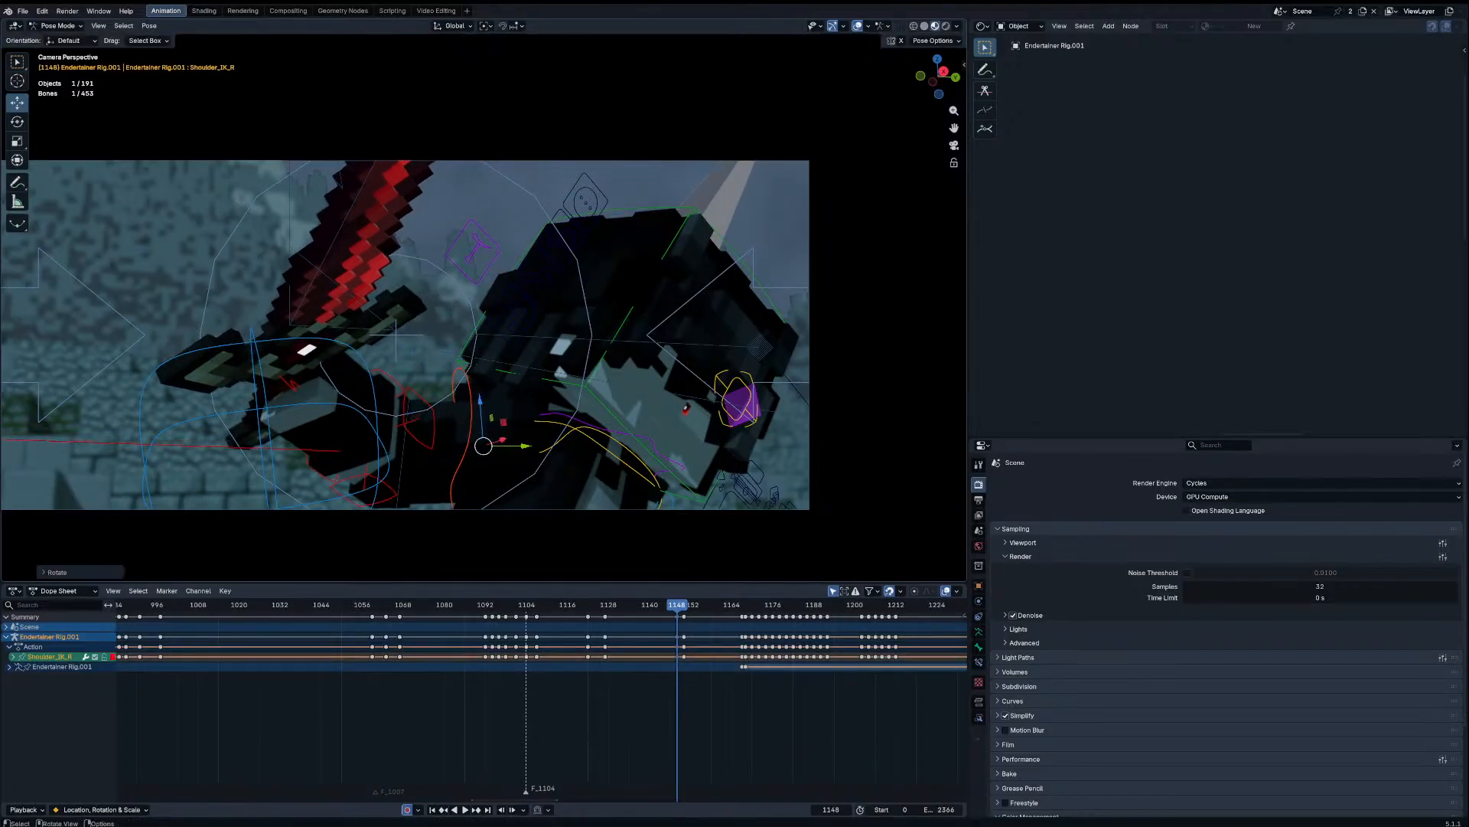
pyautogui.press('r')
pyautogui.press('r')
pyautogui.click(509, 429)
pyautogui.press('r')
pyautogui.click(551, 397)
# Step: Play the animation through frame 1278 to review the motion, and return to frame 1234
pyautogui.moveTo(657, 605); pyautogui.dragTo(692, 614)
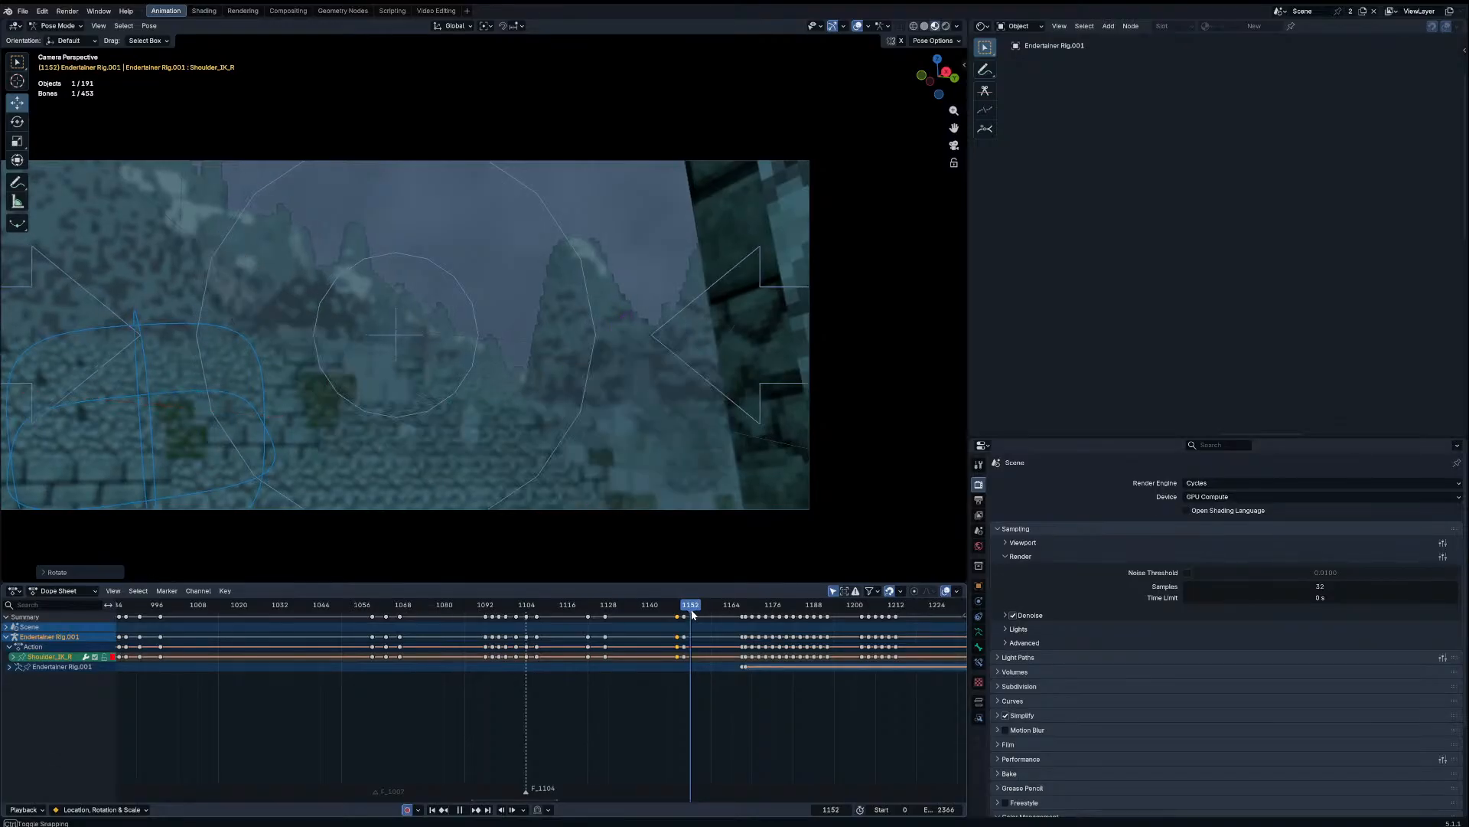
pyautogui.press('space')
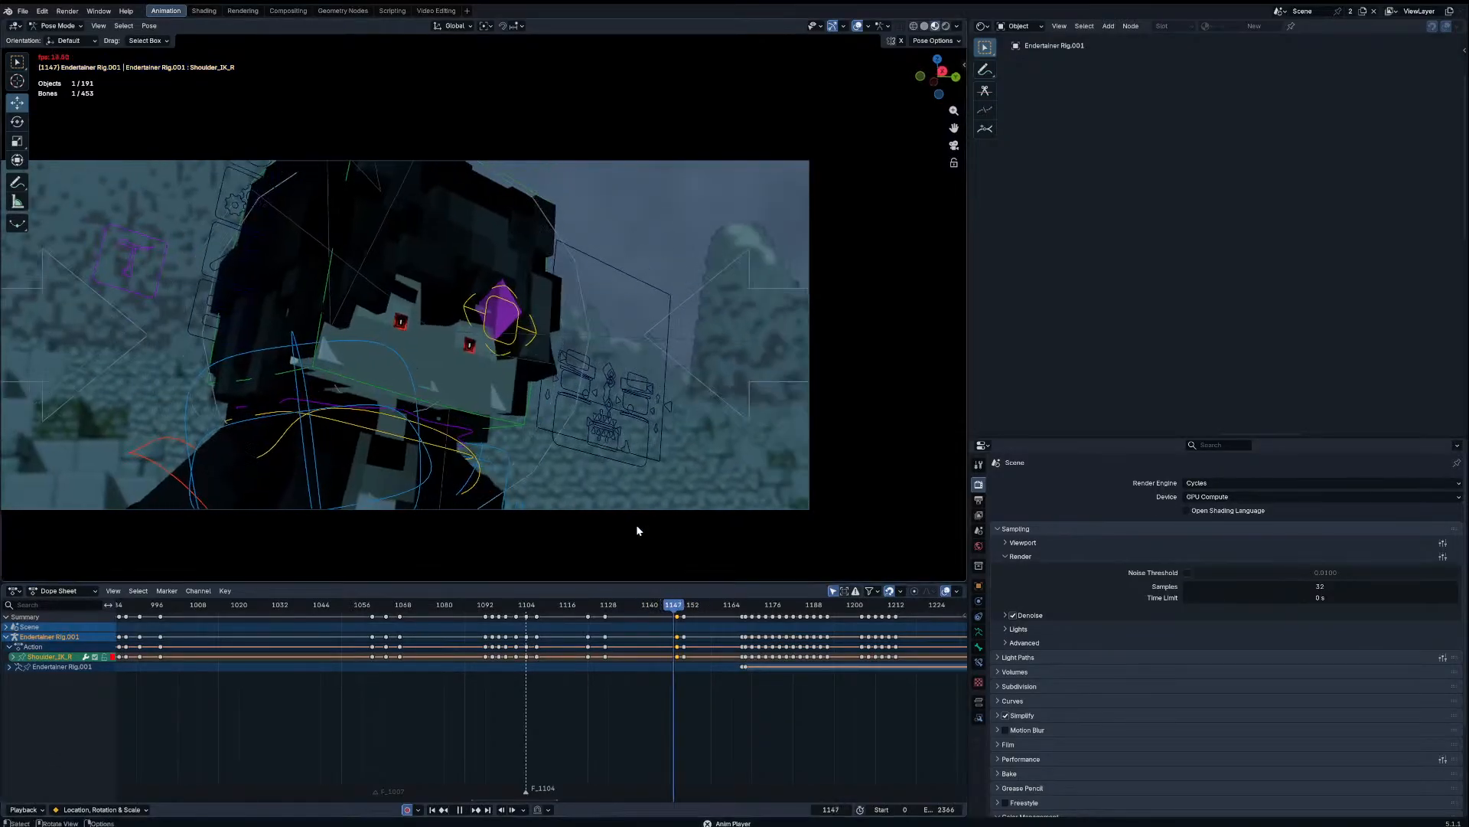
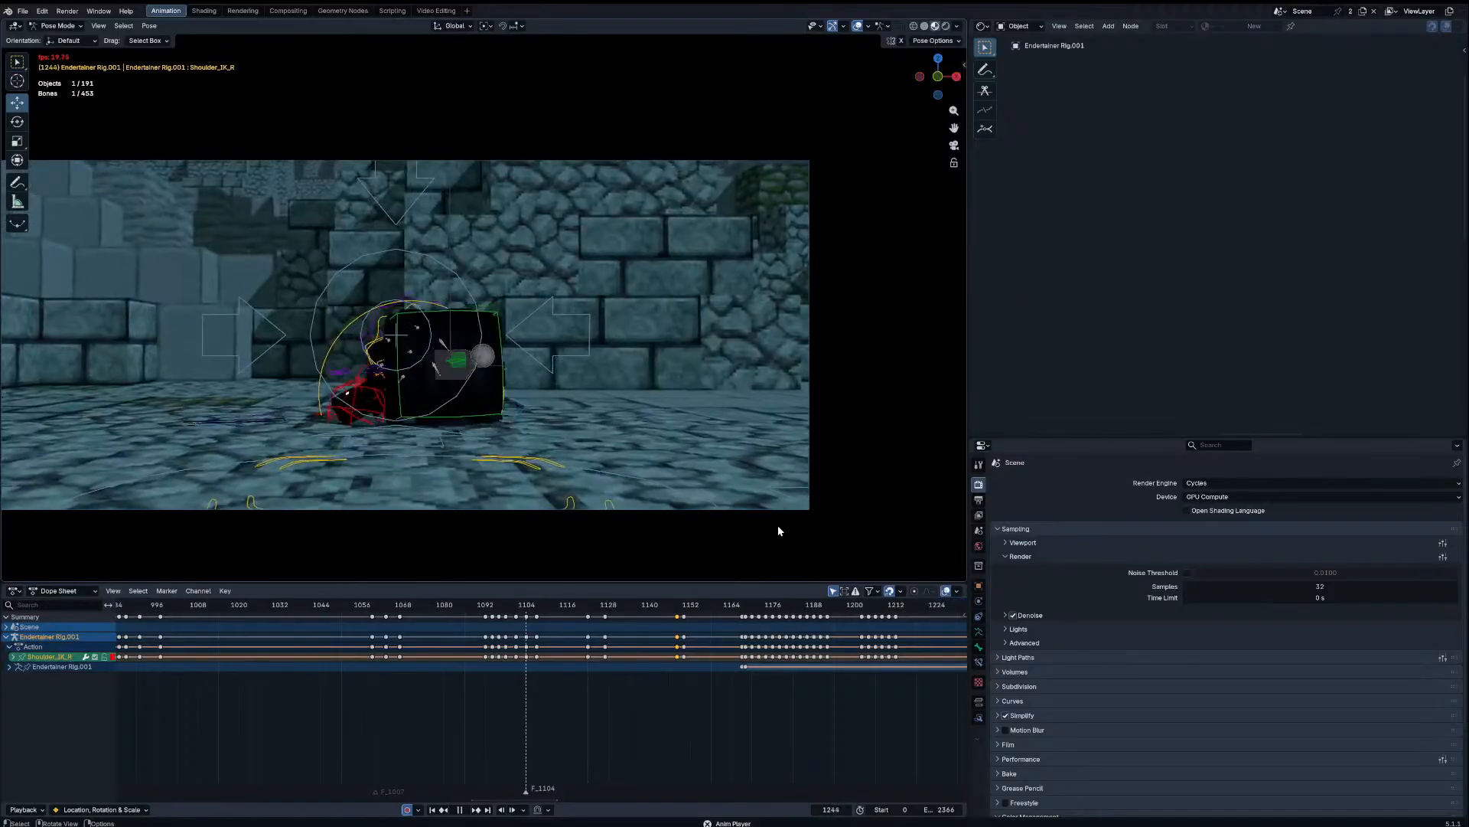
pyautogui.hotkey('shift', 'space')
pyautogui.moveTo(911, 666); pyautogui.dragTo(482, 677, button='middle')
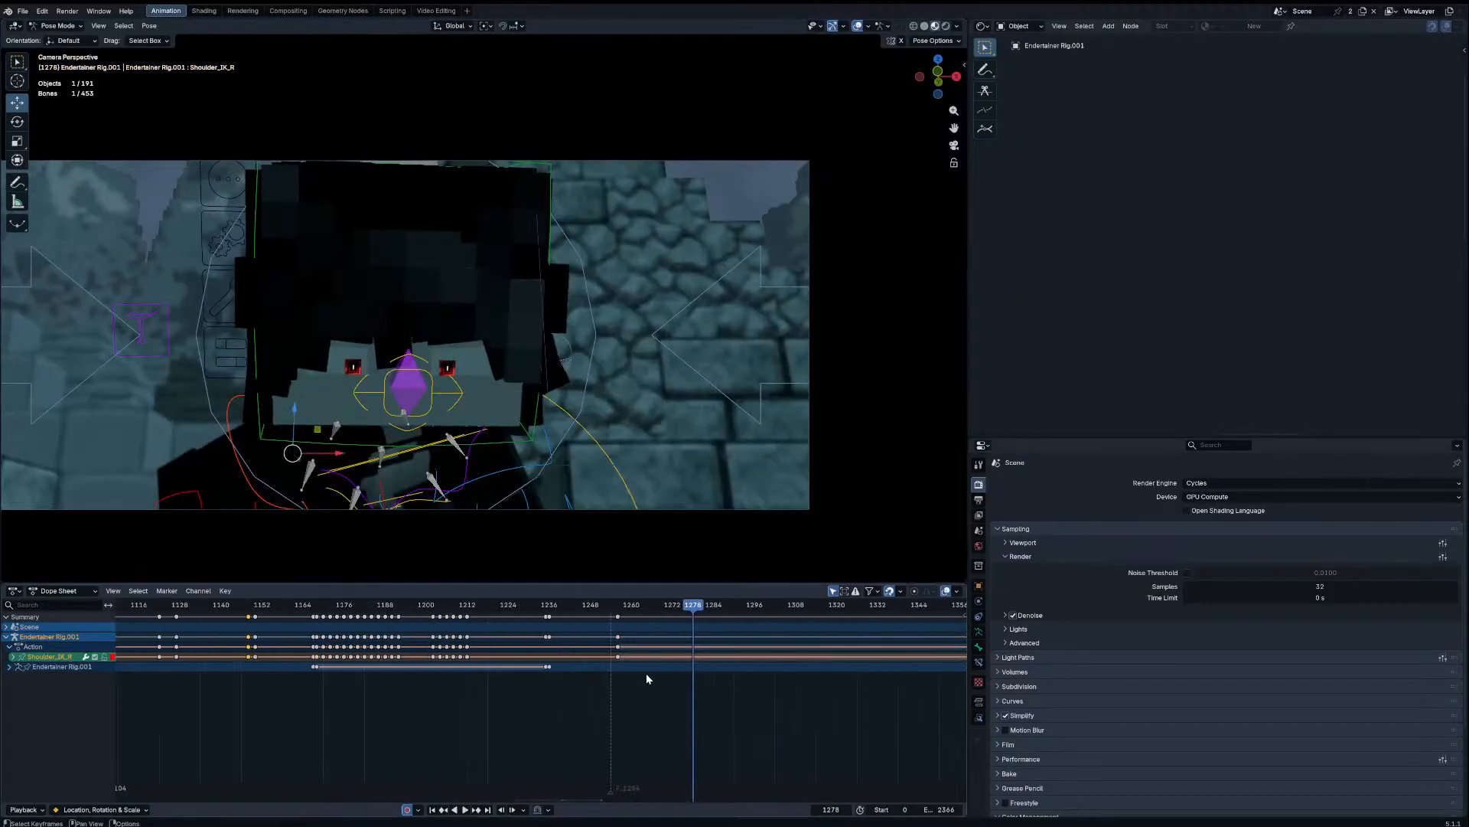
pyautogui.moveTo(623, 604); pyautogui.dragTo(501, 601)
pyautogui.hotkey('shift', 'space')
pyautogui.hotkey('shift', 'space')
# Step: Switch to Object Mode, select the Dolly_Rig camera rig, and enter Pose Mode on it
pyautogui.hotkey('ctrl', 'Tab')
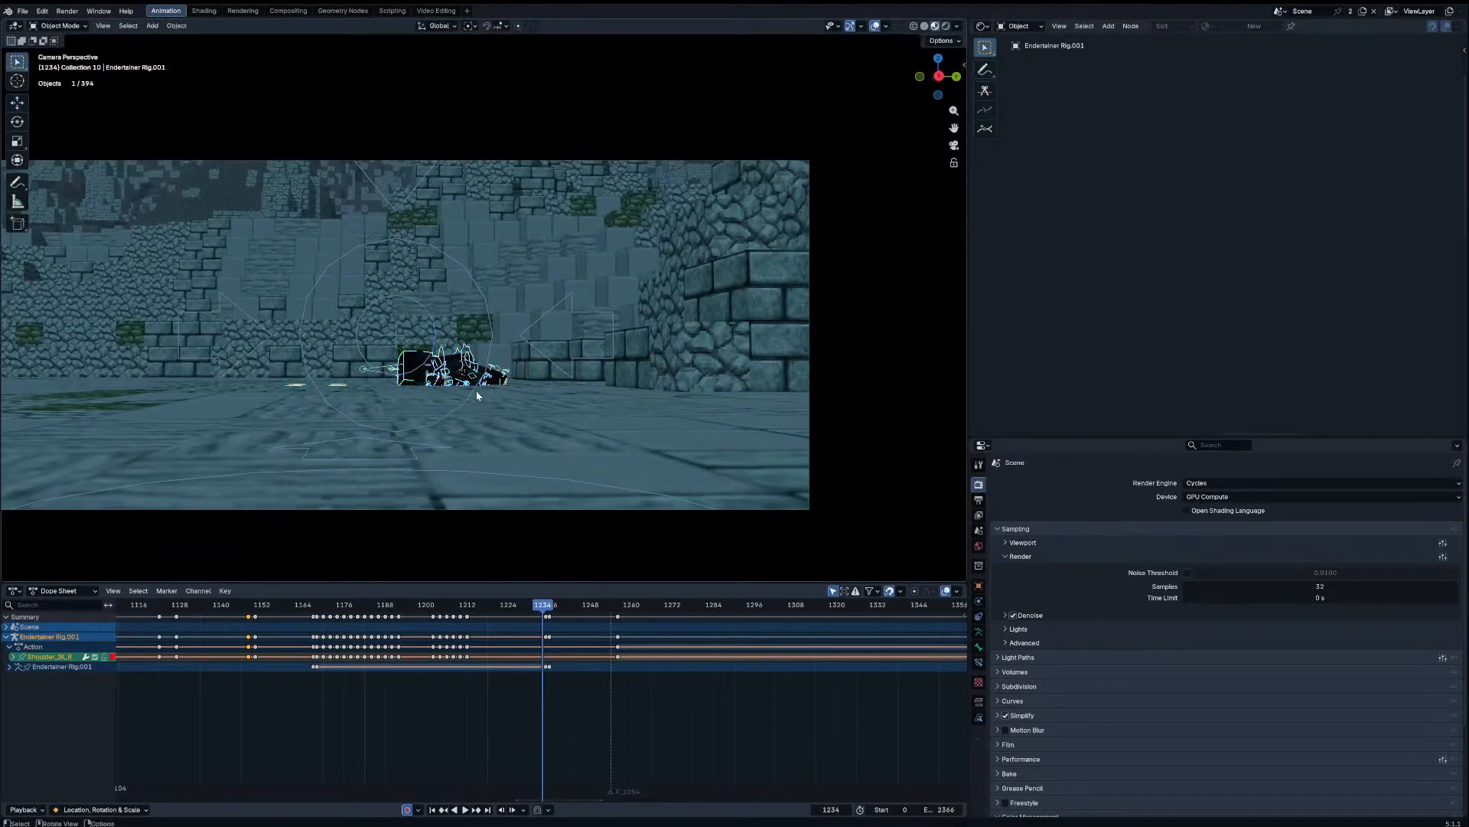
pyautogui.click(476, 390)
pyautogui.click(472, 390)
pyautogui.hotkey('ctrl', 'Tab')
pyautogui.hotkey('shift', 'space')
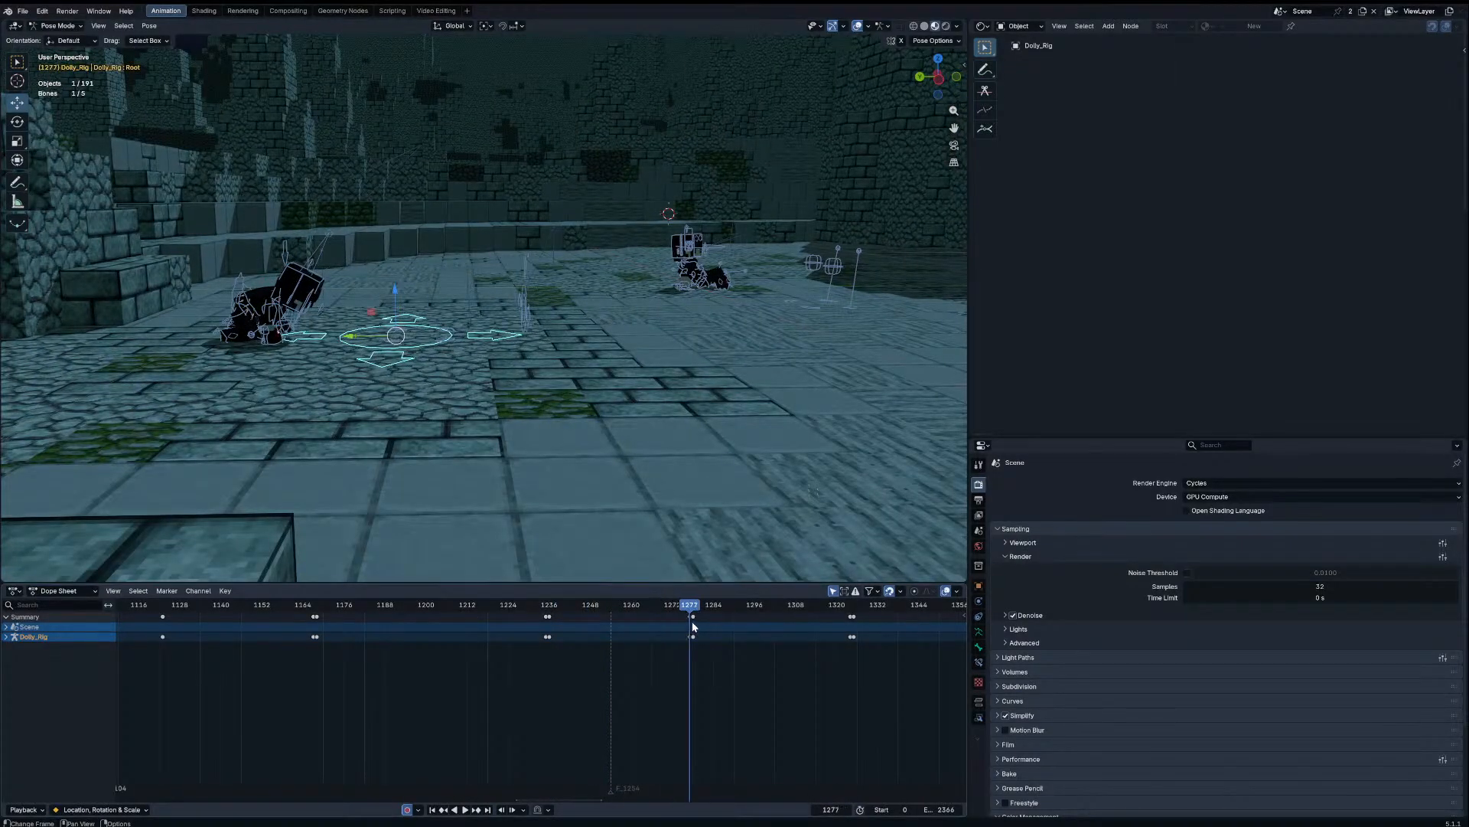
# Step: Change the interpolation of the Dolly_Rig Root keyframe just after frame 1234, and duplicate it to frame 1277
pyautogui.click(551, 616)
pyautogui.press('t')
pyautogui.click(551, 597)
pyautogui.hotkey('shift', 'd')
pyautogui.click(637, 636)
pyautogui.hotkey('shift', 's')
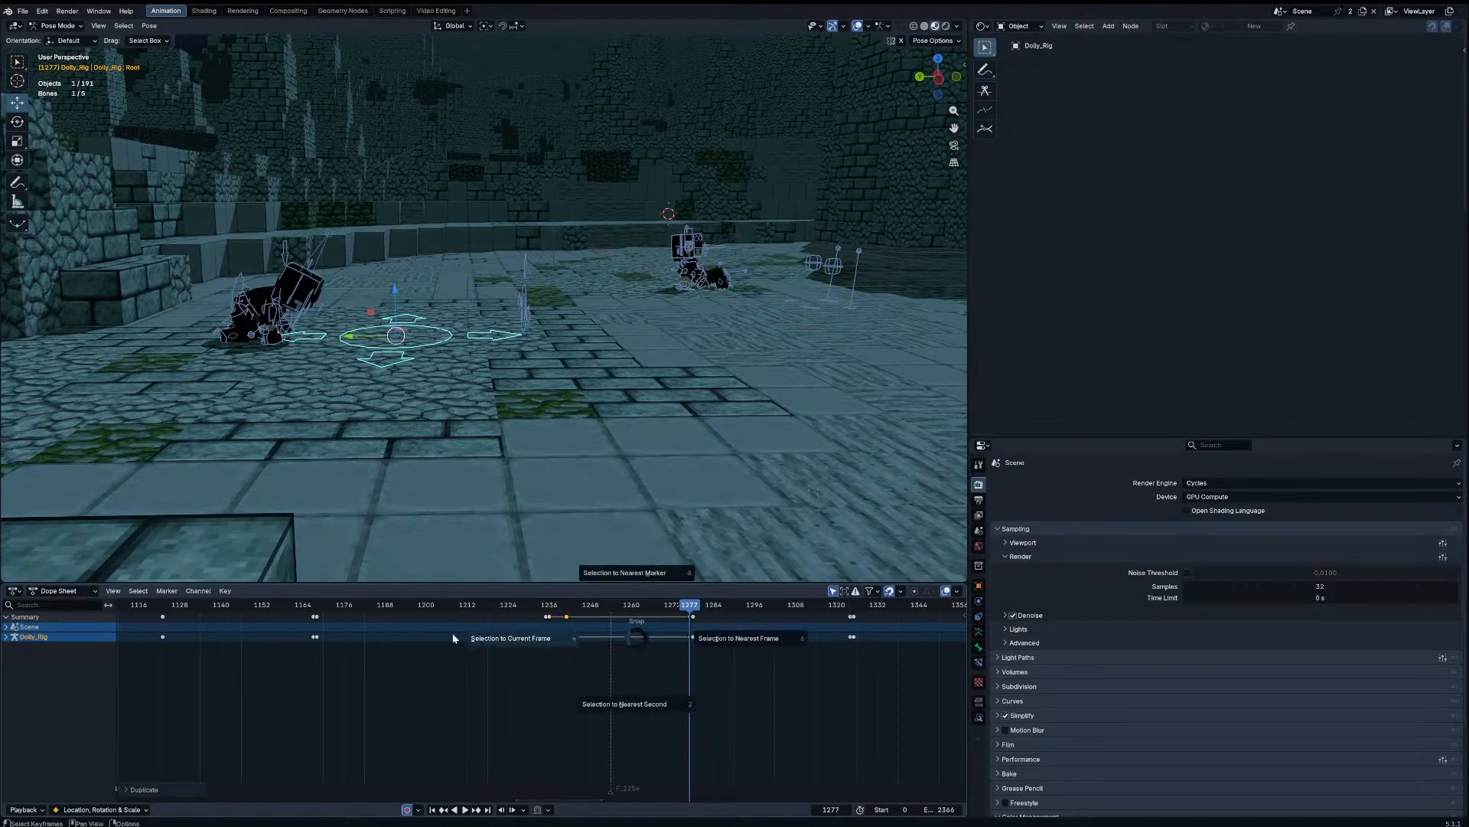
pyautogui.click(453, 638)
pyautogui.press('space')
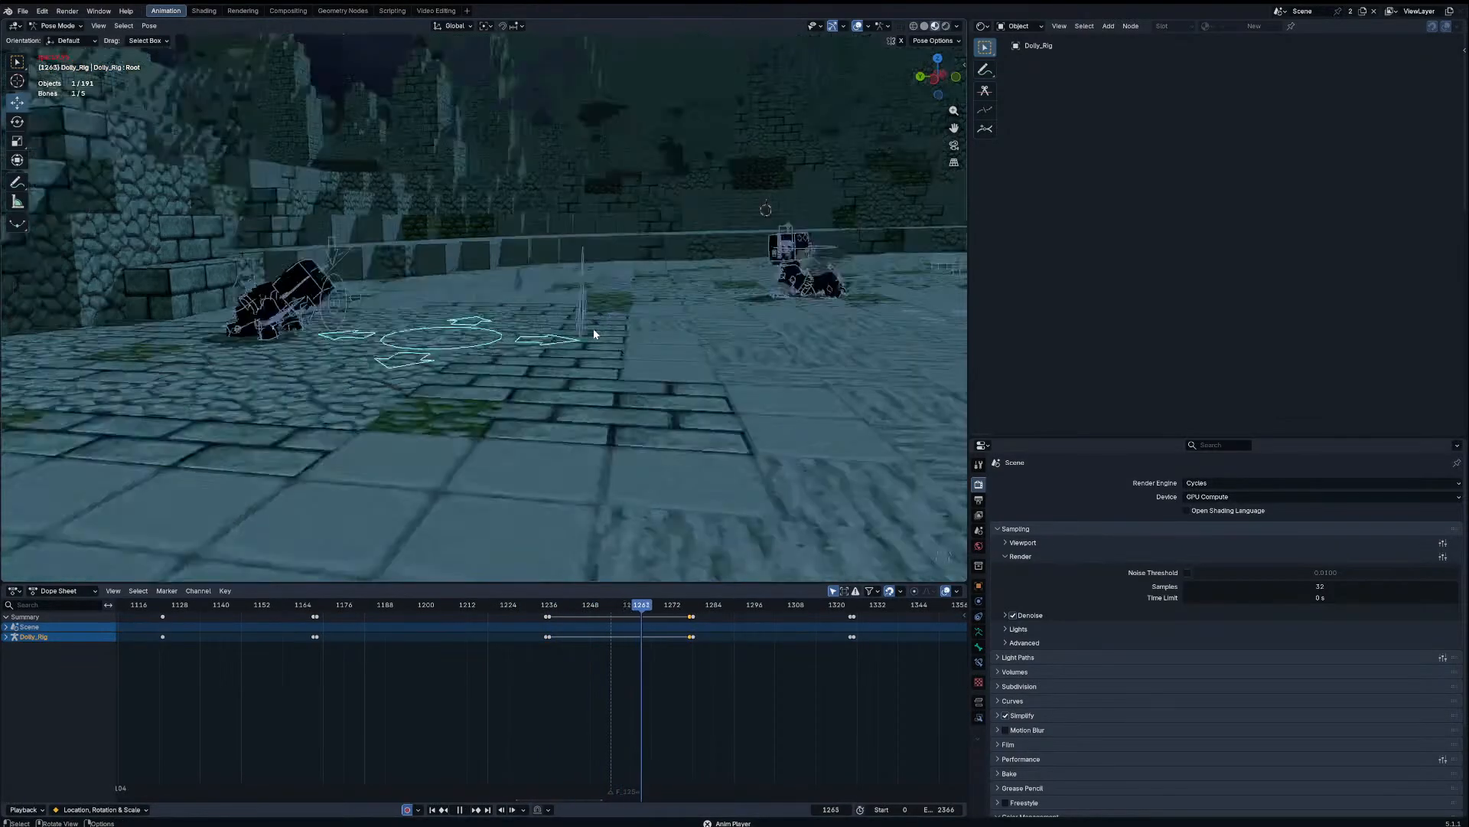
pyautogui.press('KP_0')
pyautogui.press('space')
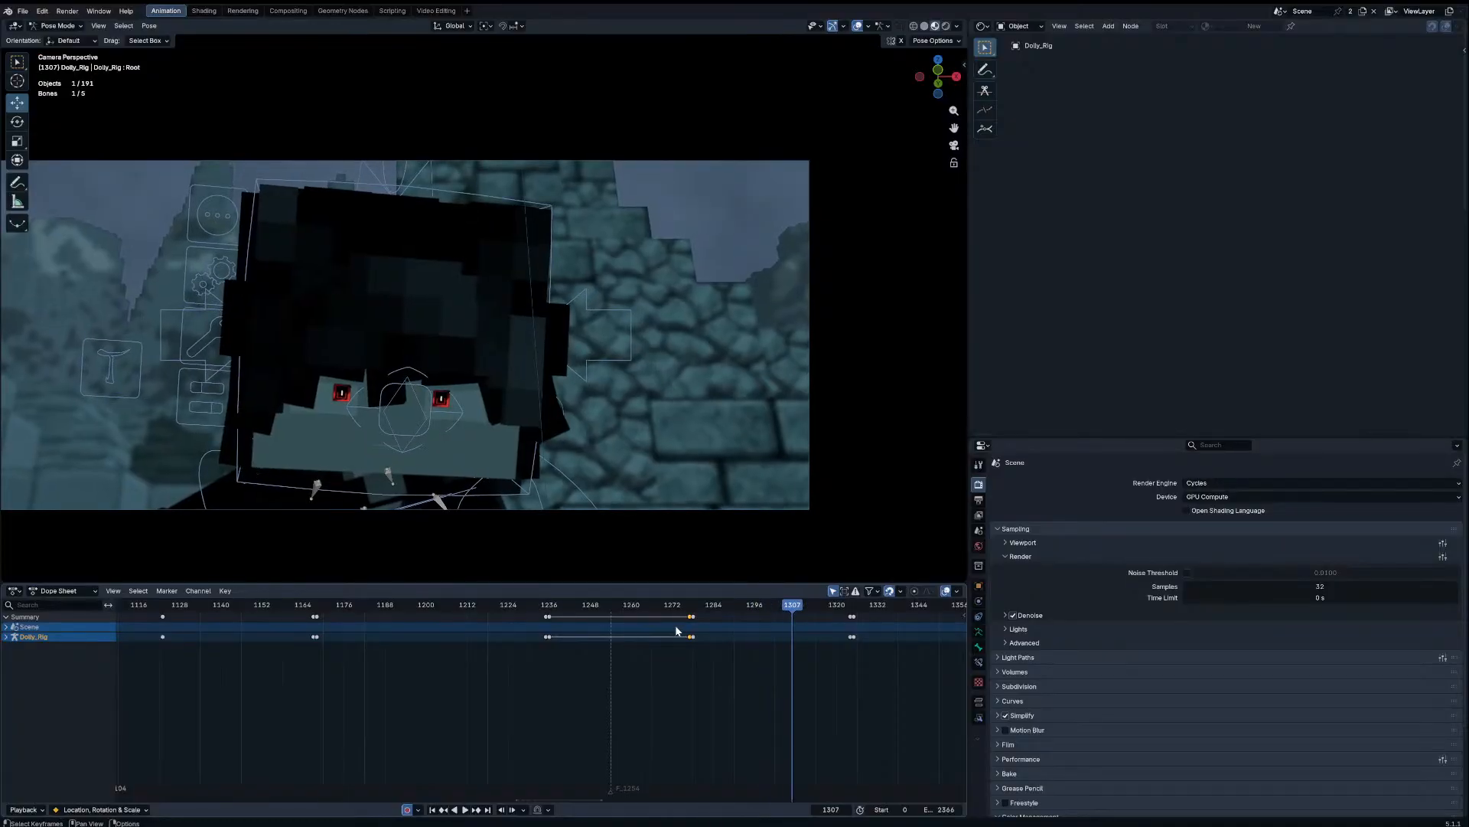
# Step: Set the Dolly_Rig Root keyframe at frame 1278 to Constant interpolation, and save the scene file
pyautogui.click(694, 618)
pyautogui.press('t')
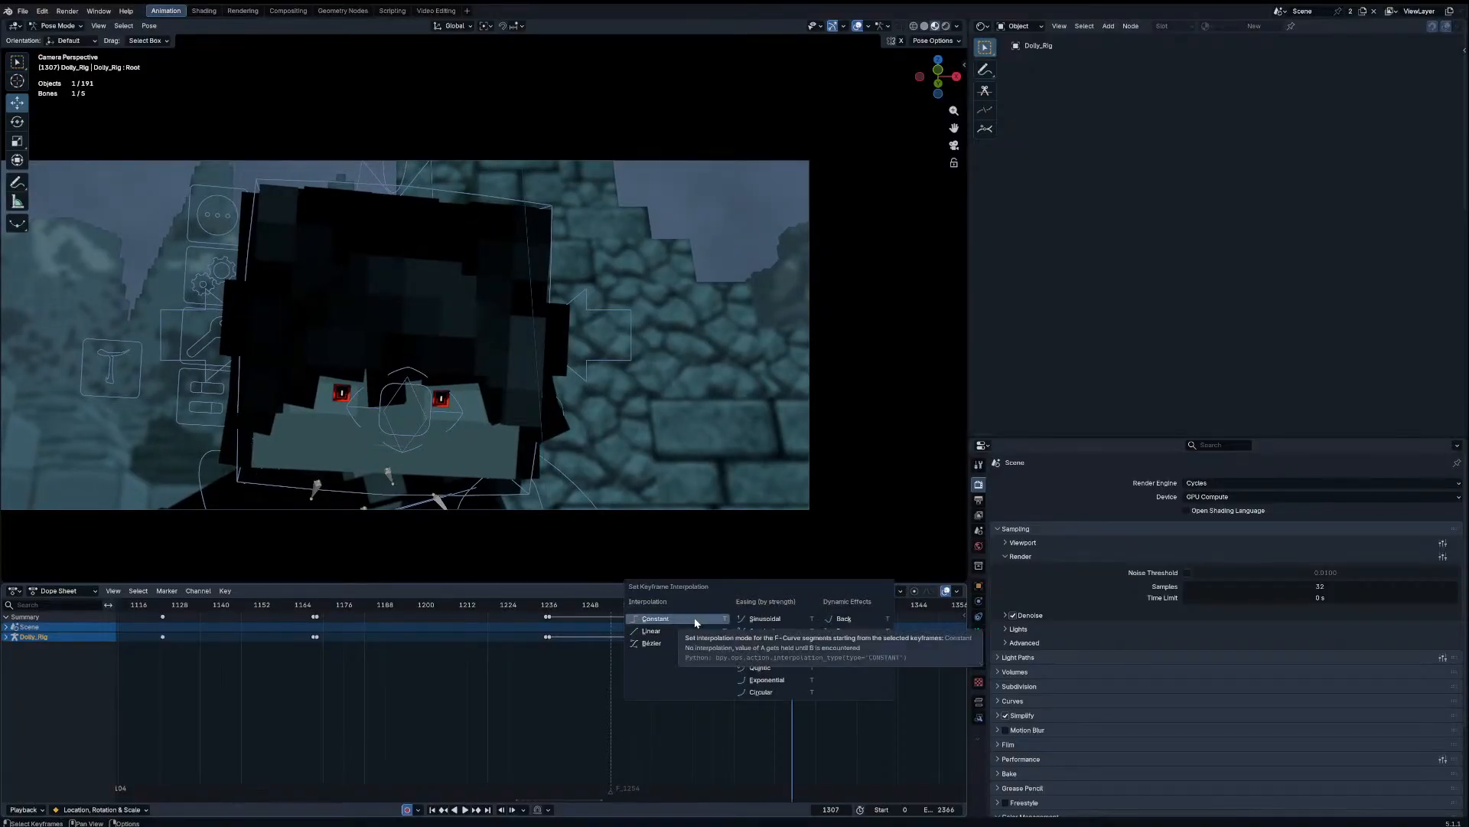
pyautogui.click(695, 620)
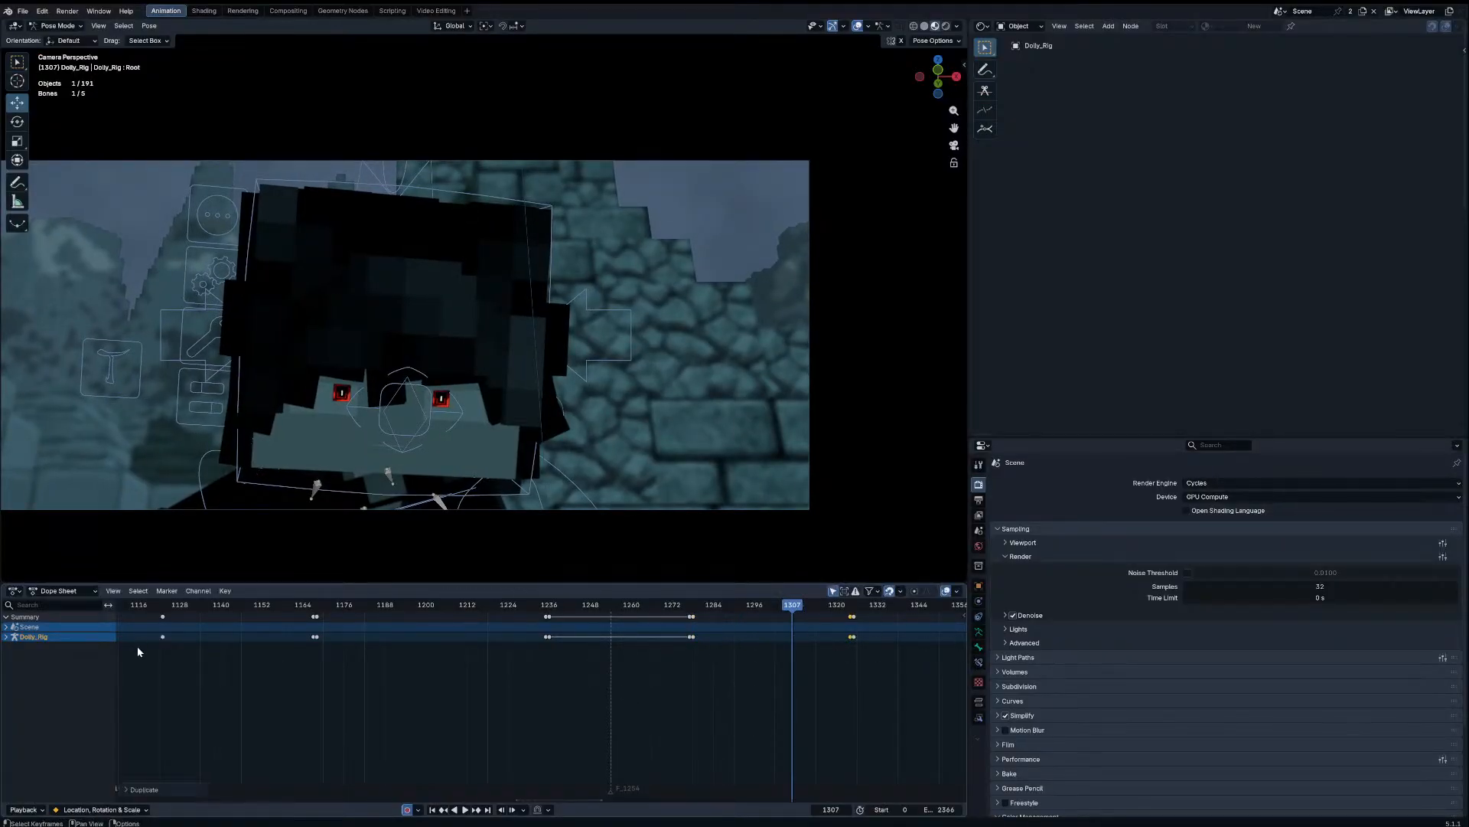
pyautogui.hotkey('ctrl', 's')
# Step: Play the camera animation from just before frame 1234 through frame 1333
pyautogui.click(532, 605)
pyautogui.press('space')
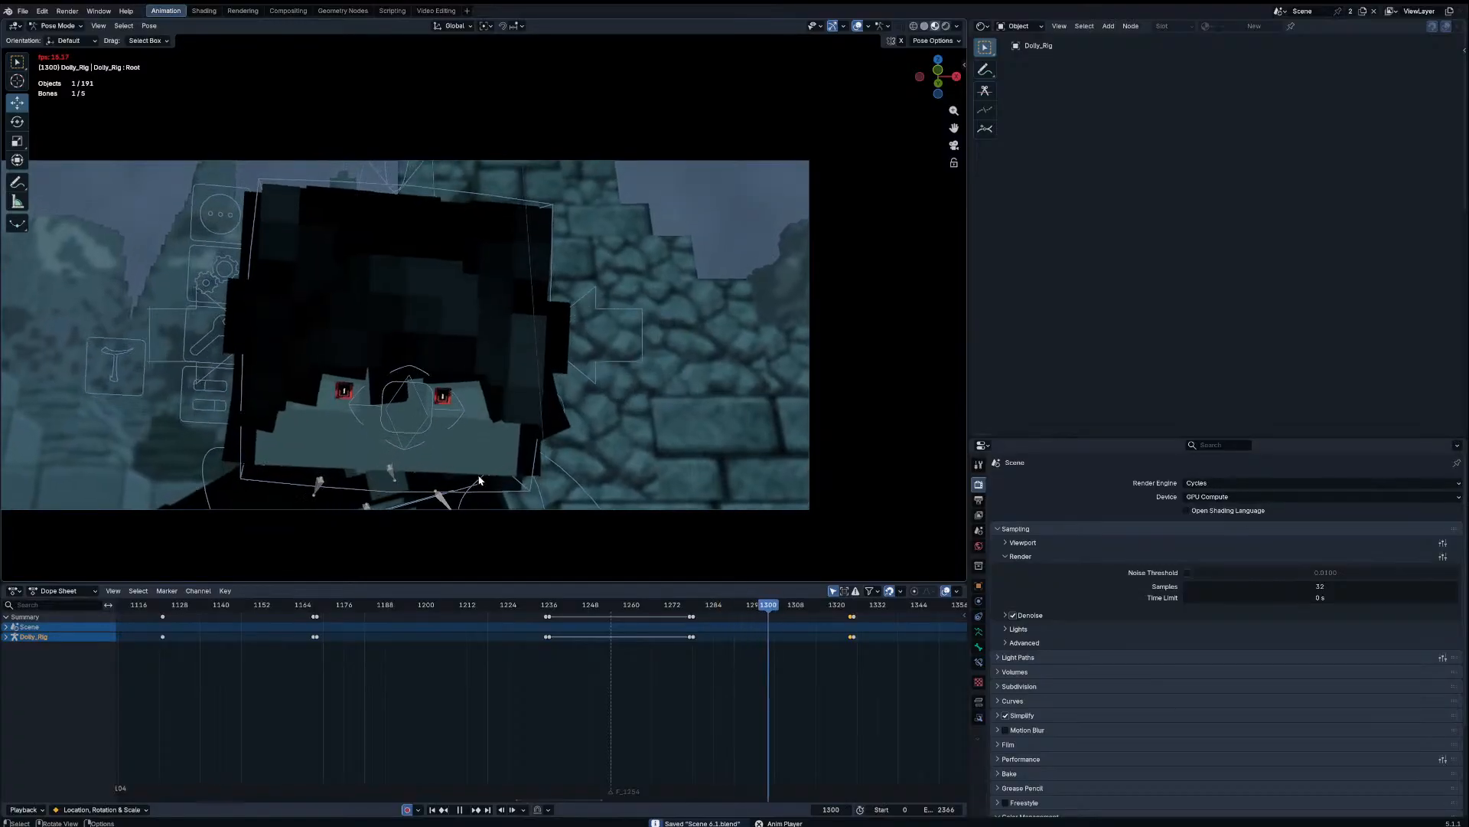
pyautogui.press('space')
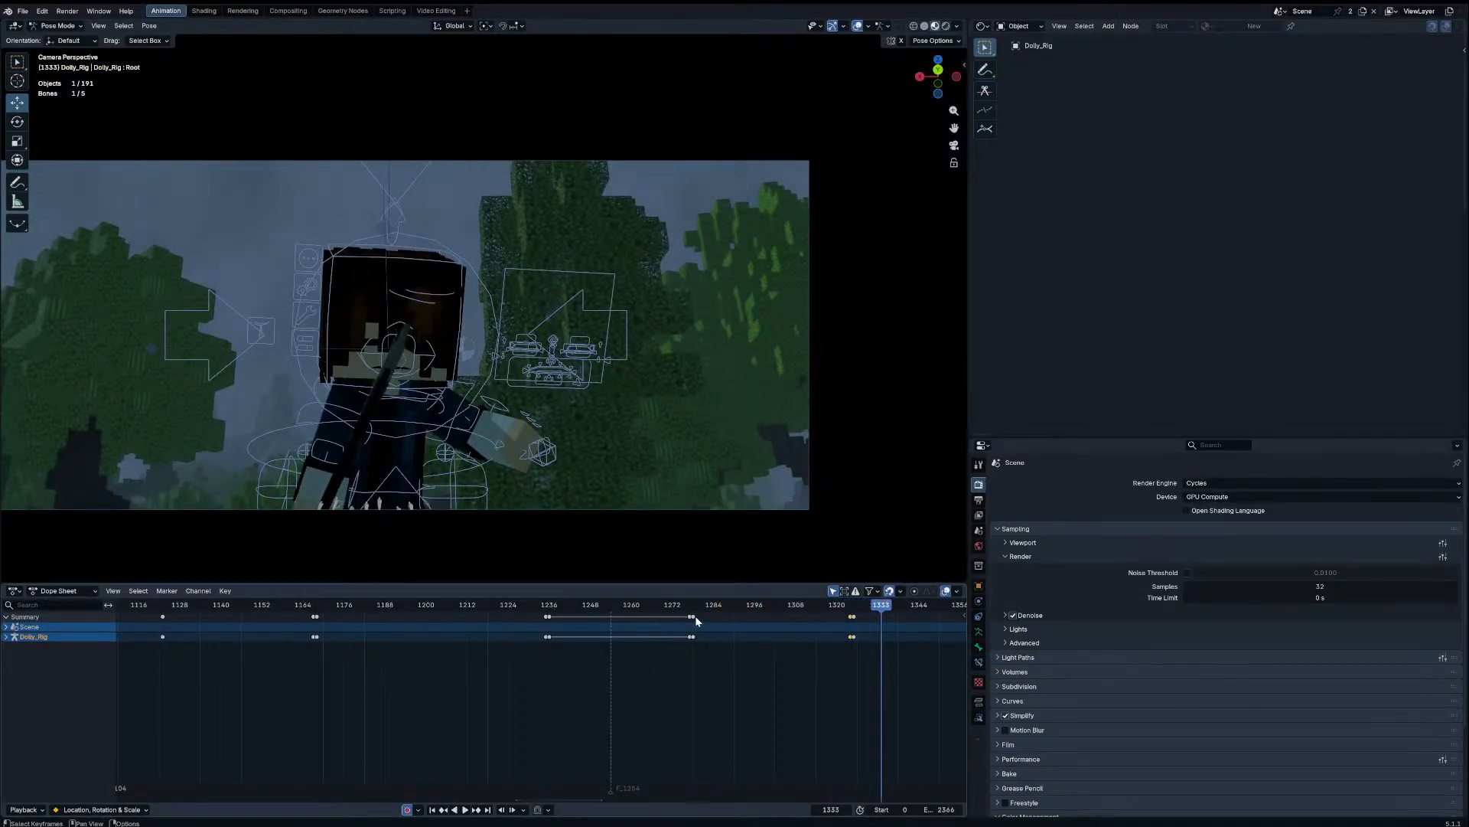
# Step: Duplicate the Dolly_Rig's frame 1278 keyframes, including the Camera bone's, to just before its keyframe near frame 1325
pyautogui.click(694, 617)
pyautogui.click(693, 605)
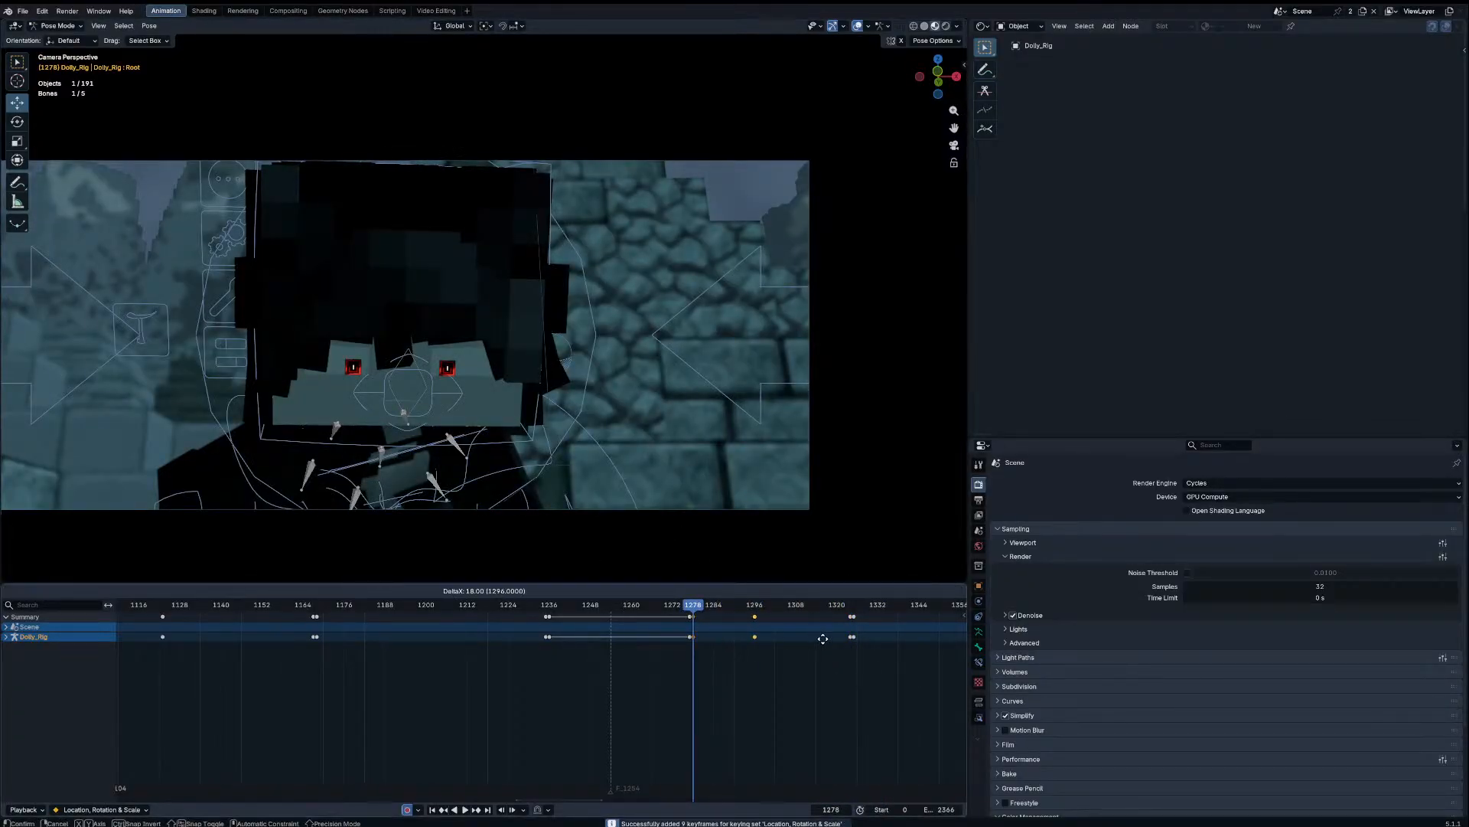
pyautogui.press('space')
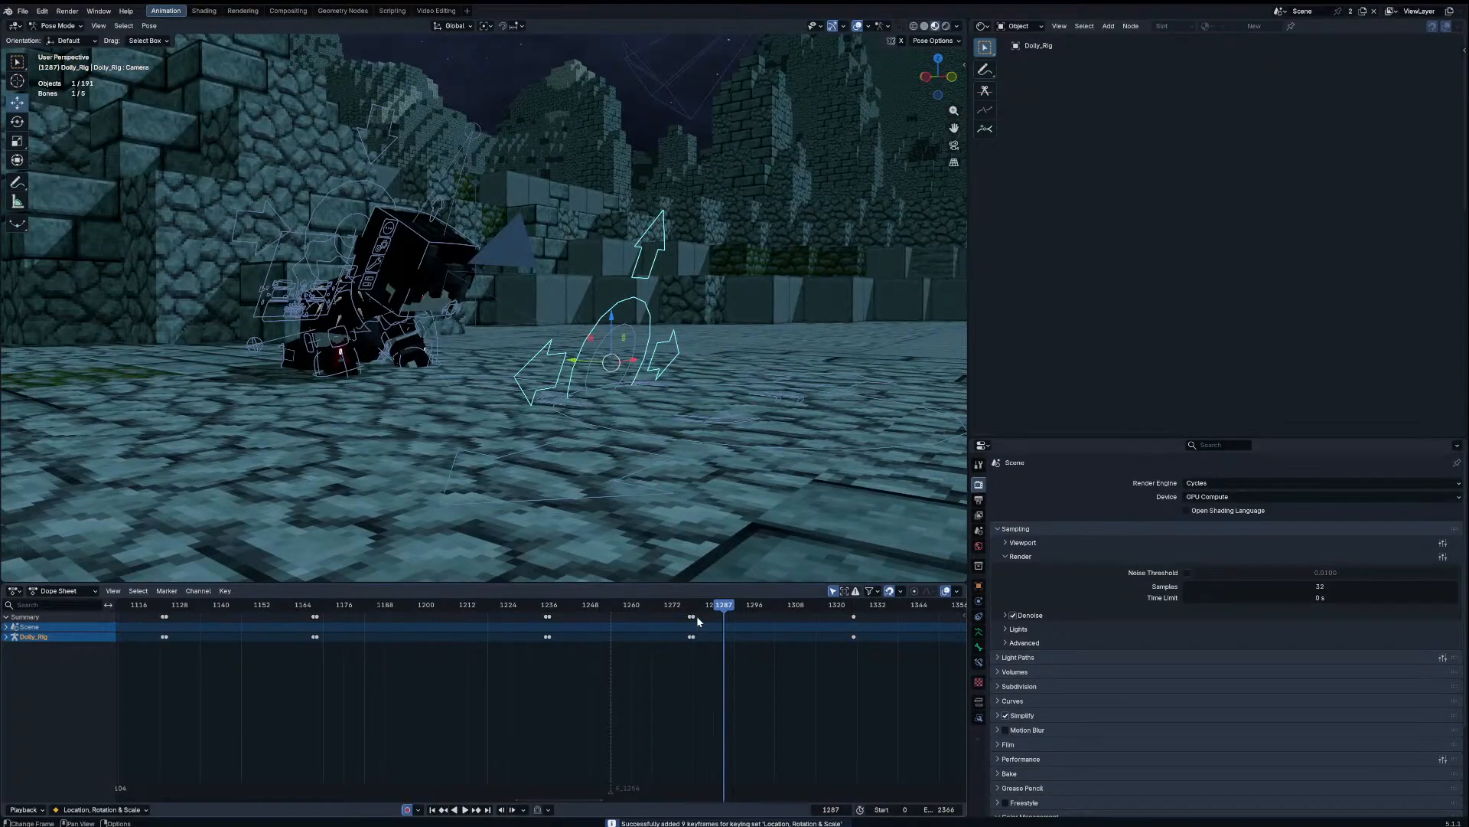
pyautogui.hotkey('shift', 'd')
pyautogui.click(866, 658)
# Step: Play the shot through the camera, replaying the frames from about 1234 onward to check the camera motion
pyautogui.press('space')
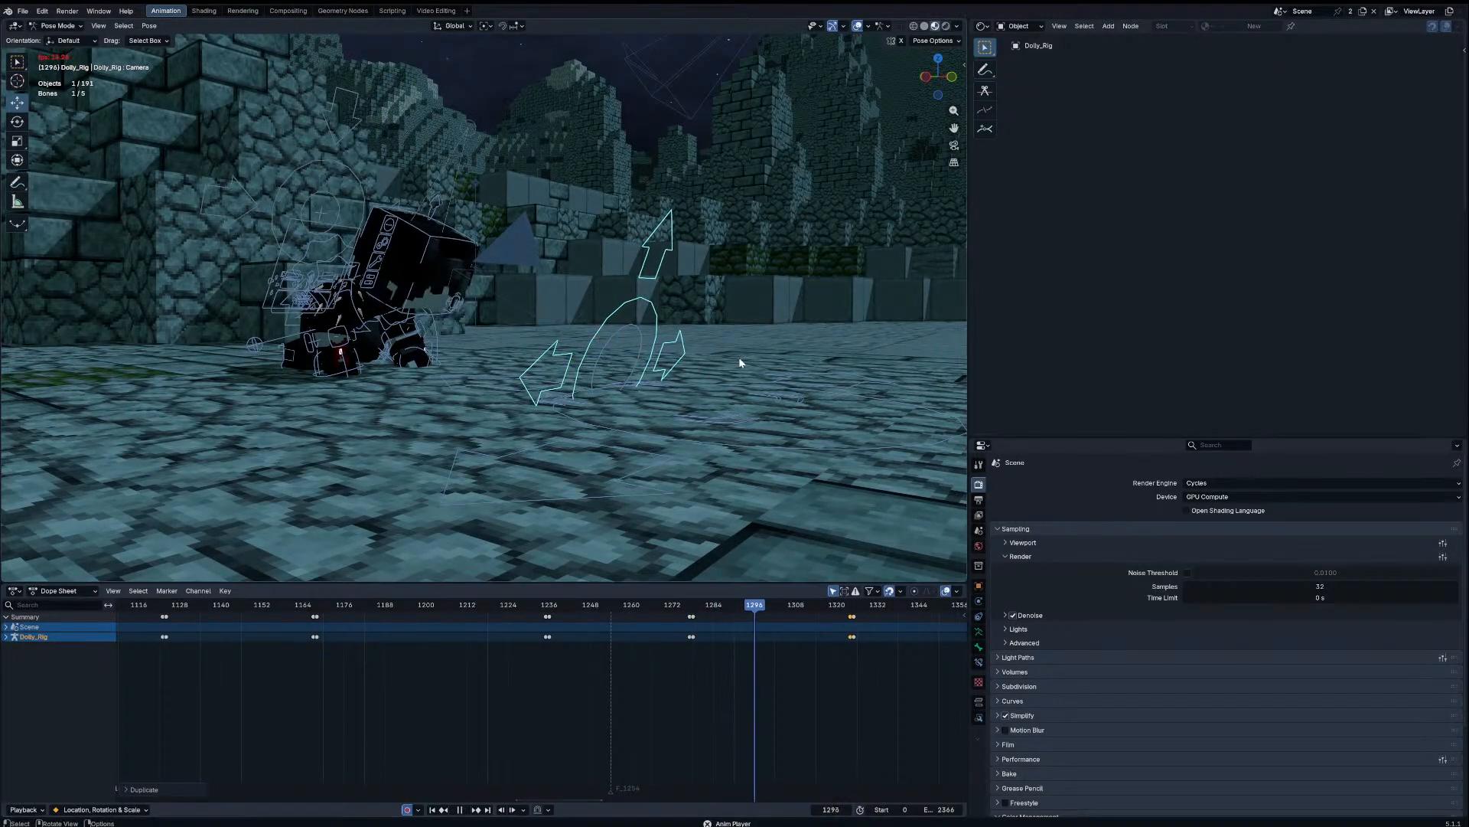
pyautogui.press('KP_0')
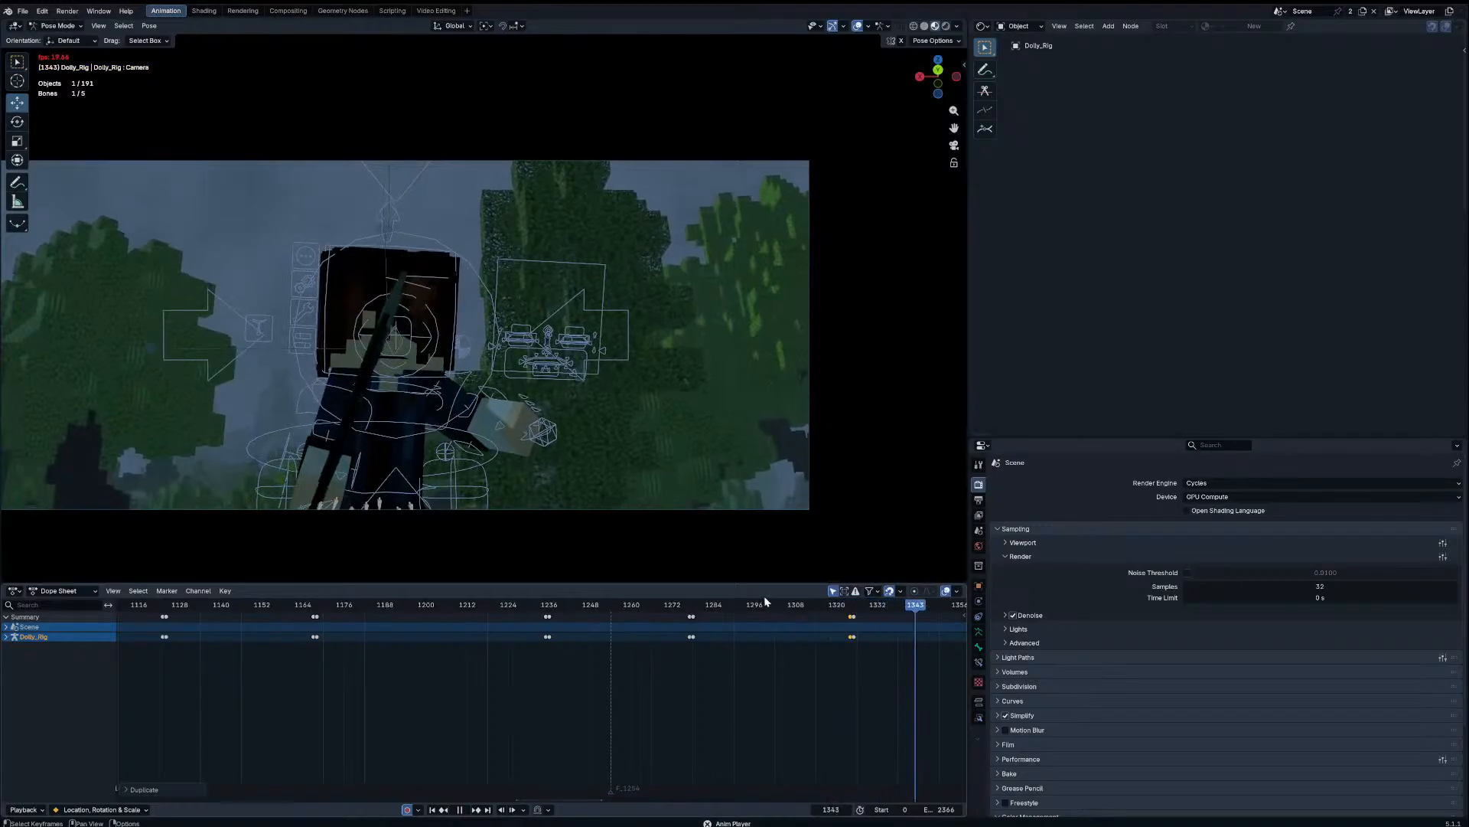
pyautogui.moveTo(685, 602); pyautogui.dragTo(630, 589)
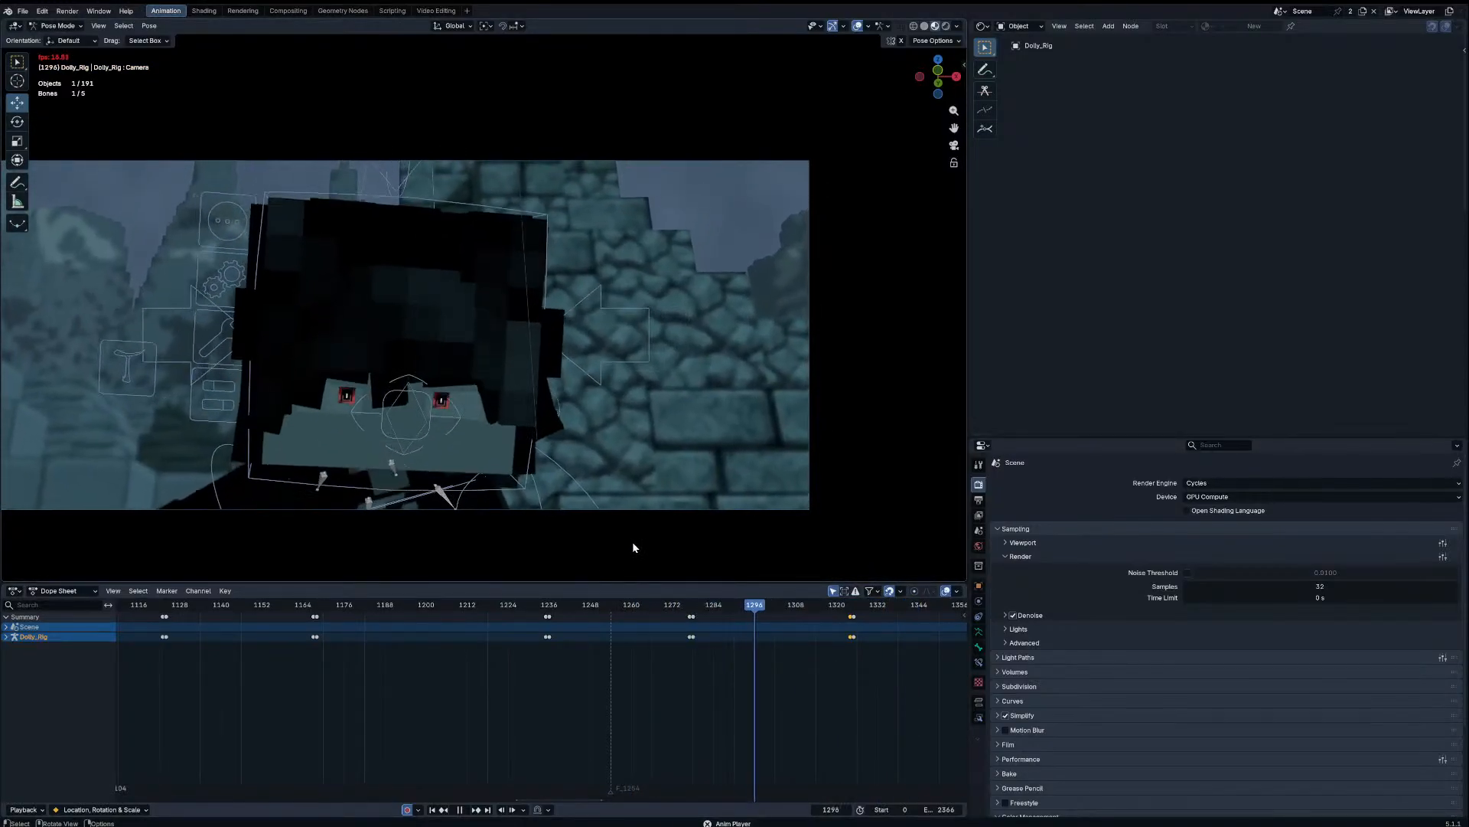
pyautogui.click(548, 604)
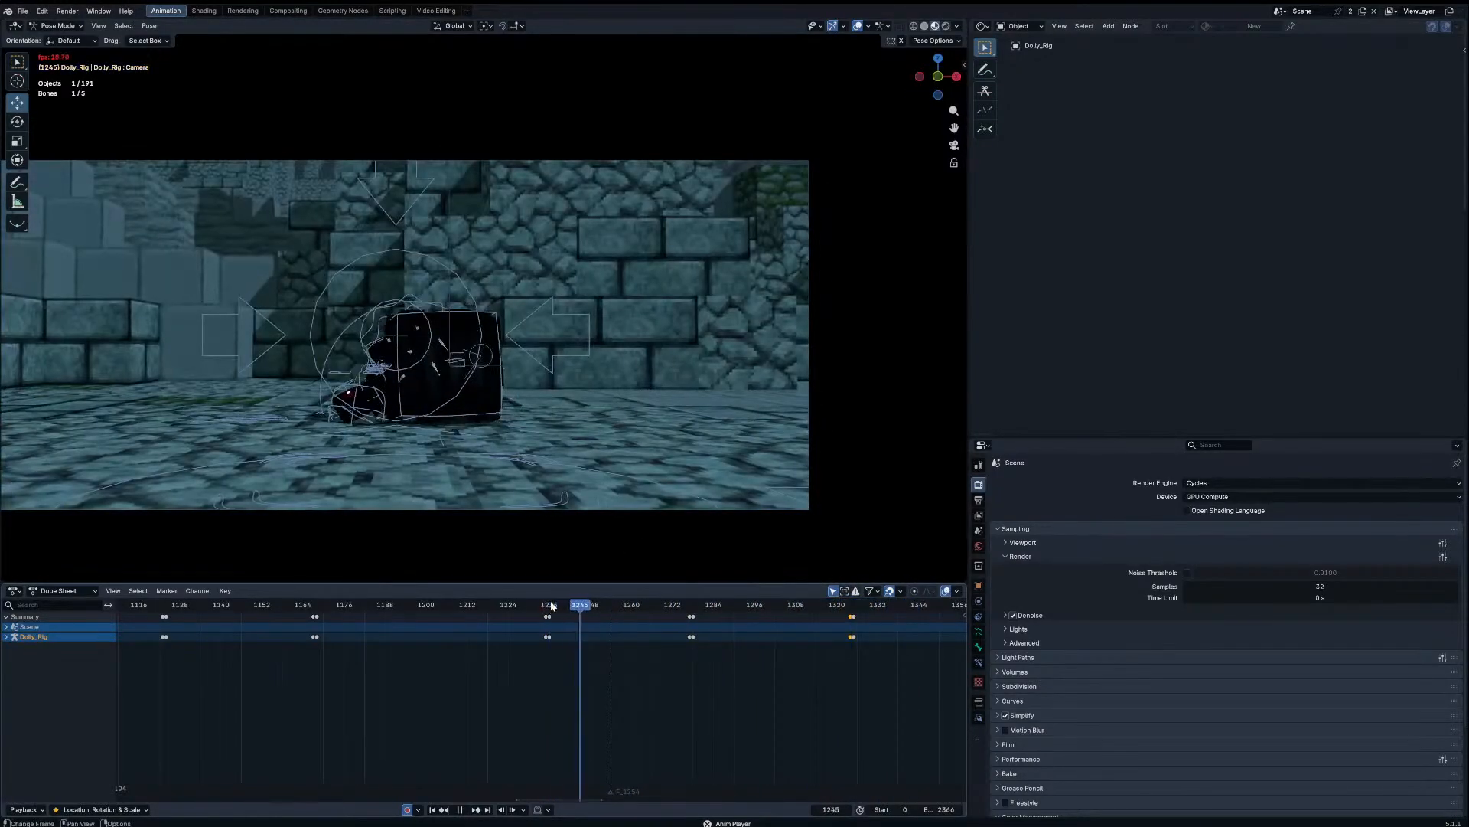
pyautogui.press('space')
# Step: Select Endertainer Rig.001 in the viewport, enter Pose Mode, and select its Head bone
pyautogui.click(453, 277)
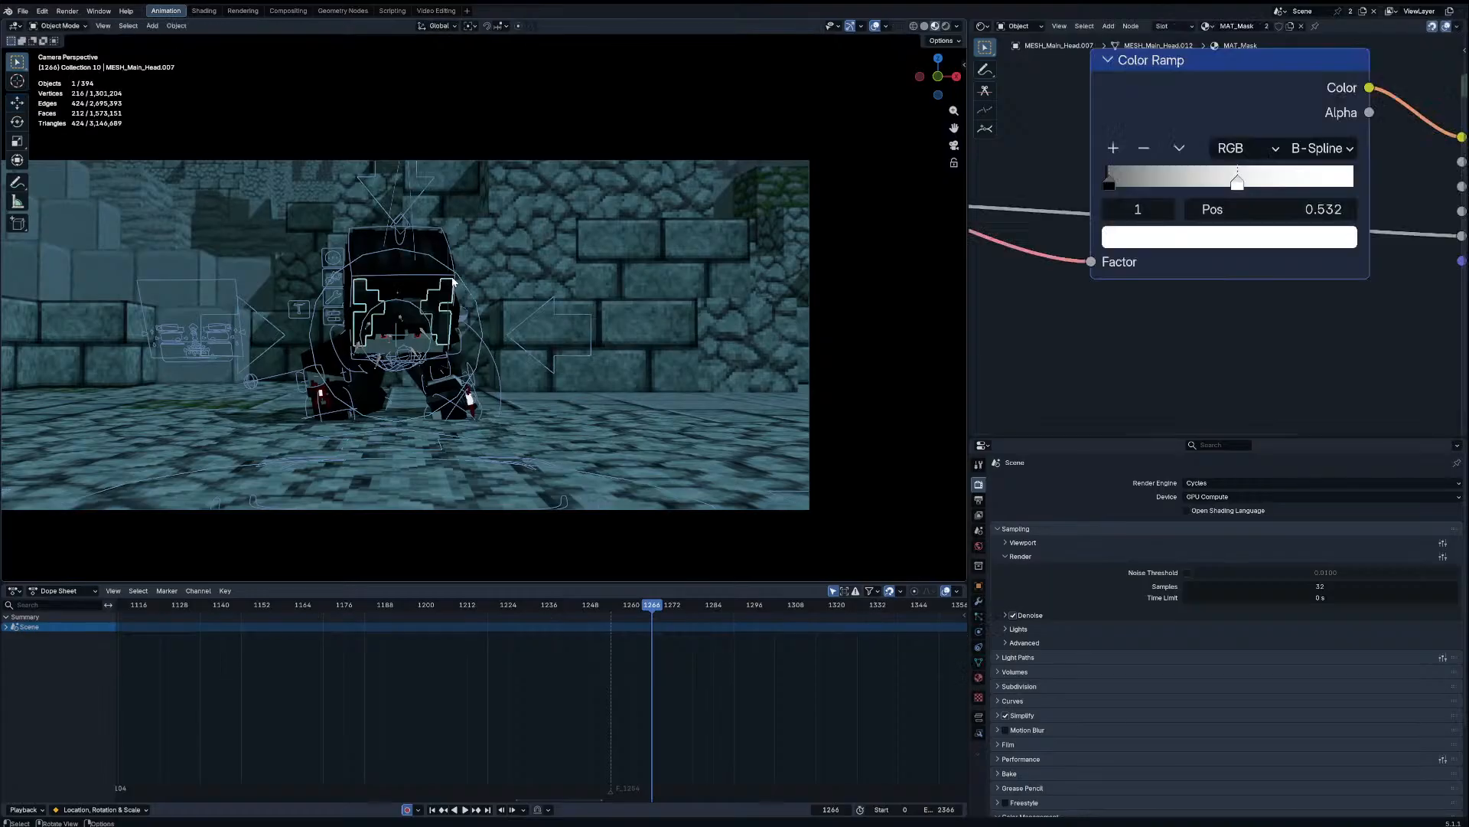
pyautogui.click(450, 278)
pyautogui.hotkey('ctrl', 'Tab')
pyautogui.click(452, 280)
pyautogui.scroll(10, 684, 617)
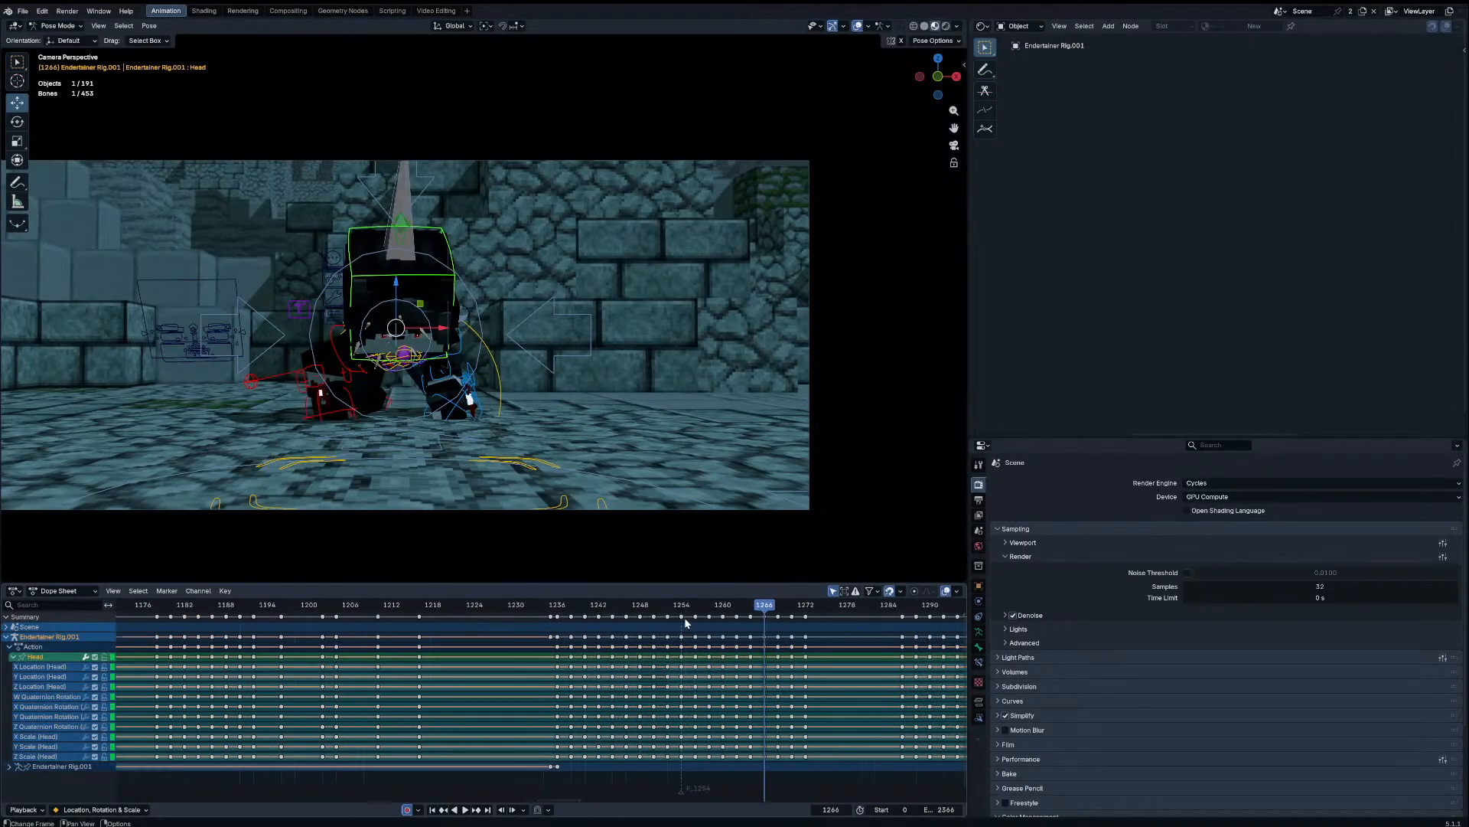
# Step: Play back the Head bone's motion, and step through its keyframes around frame 1260
pyautogui.click(617, 610)
pyautogui.press('space')
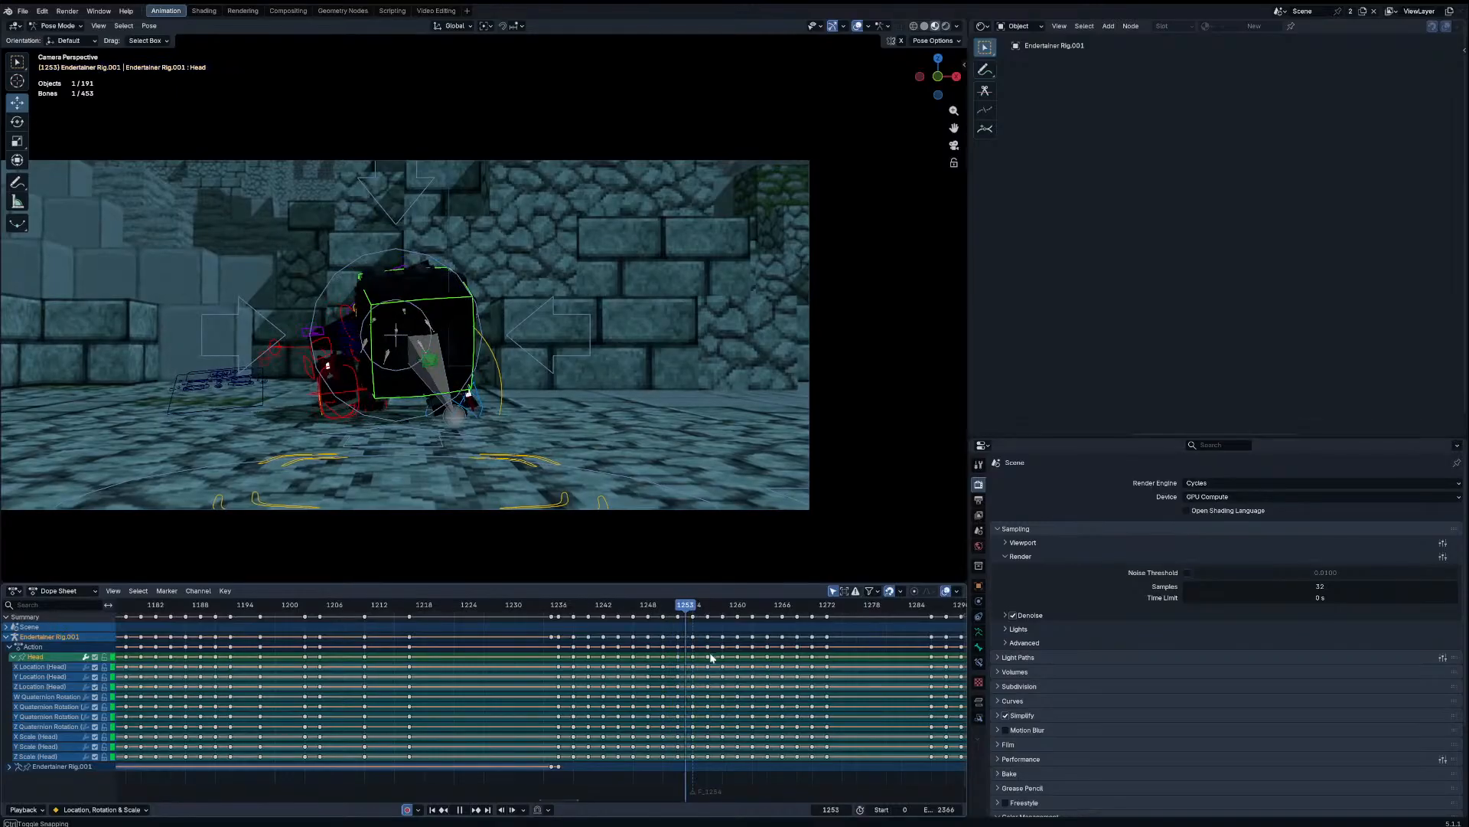
pyautogui.moveTo(764, 668); pyautogui.dragTo(744, 668)
pyautogui.press('Up')
pyautogui.press('Up')
pyautogui.press('Down')
pyautogui.press('Down')
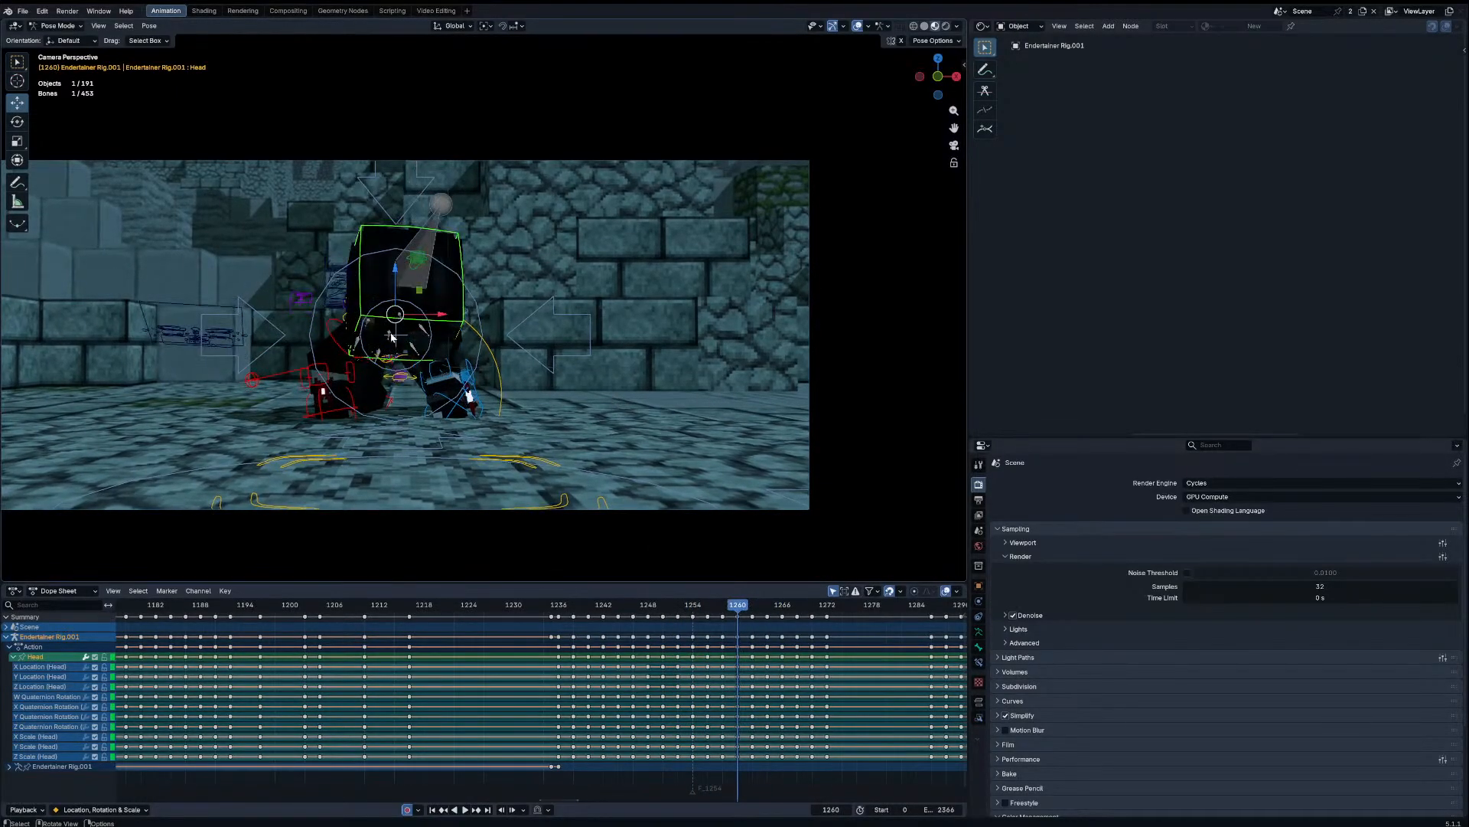
# Step: Rotate the Head bone of the crouching rig slightly at frame 1260, with the selection tool active
pyautogui.click(18, 183)
pyautogui.scroll(3, 433, 364)
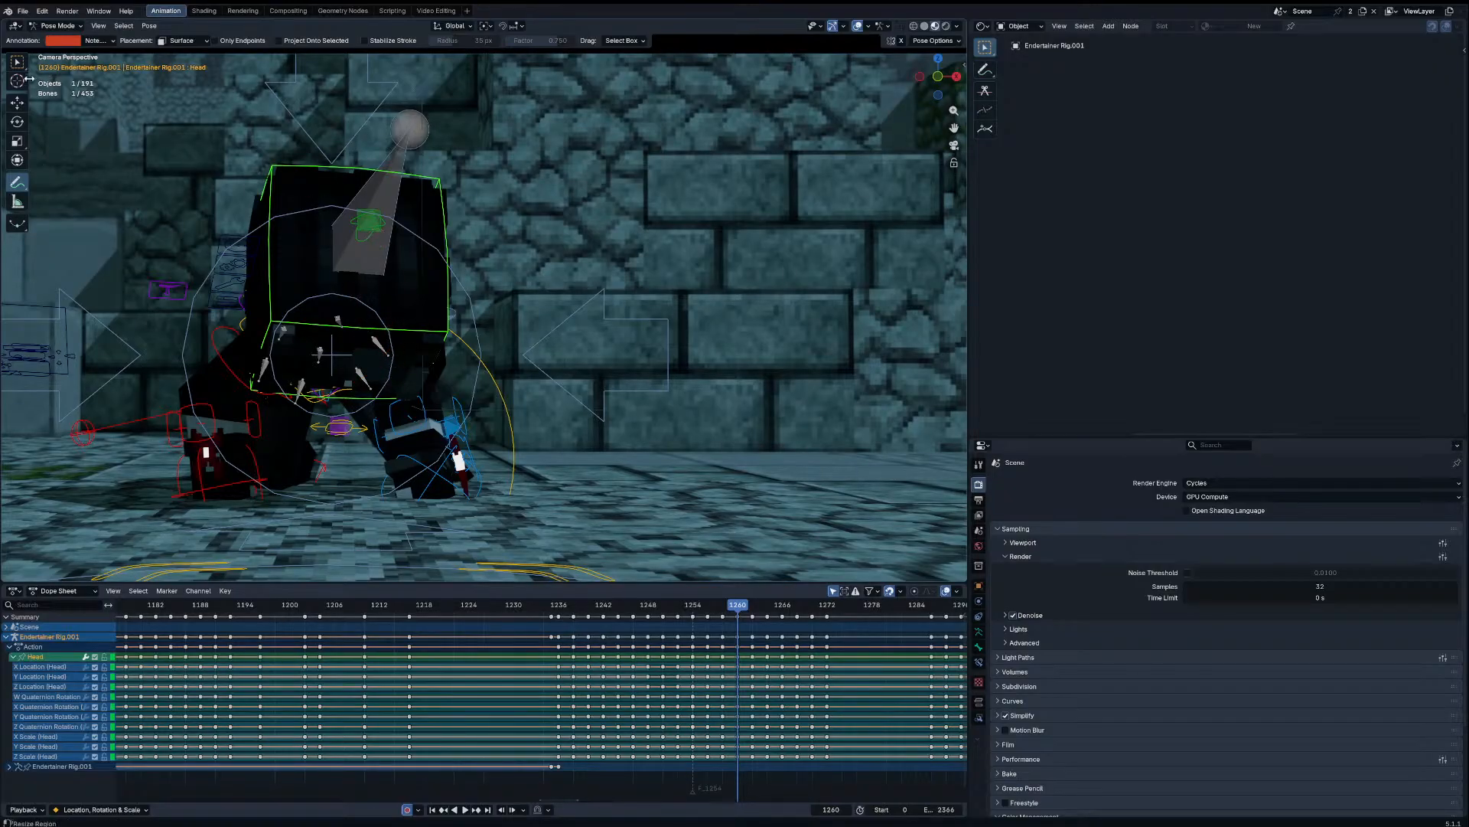
pyautogui.click(18, 62)
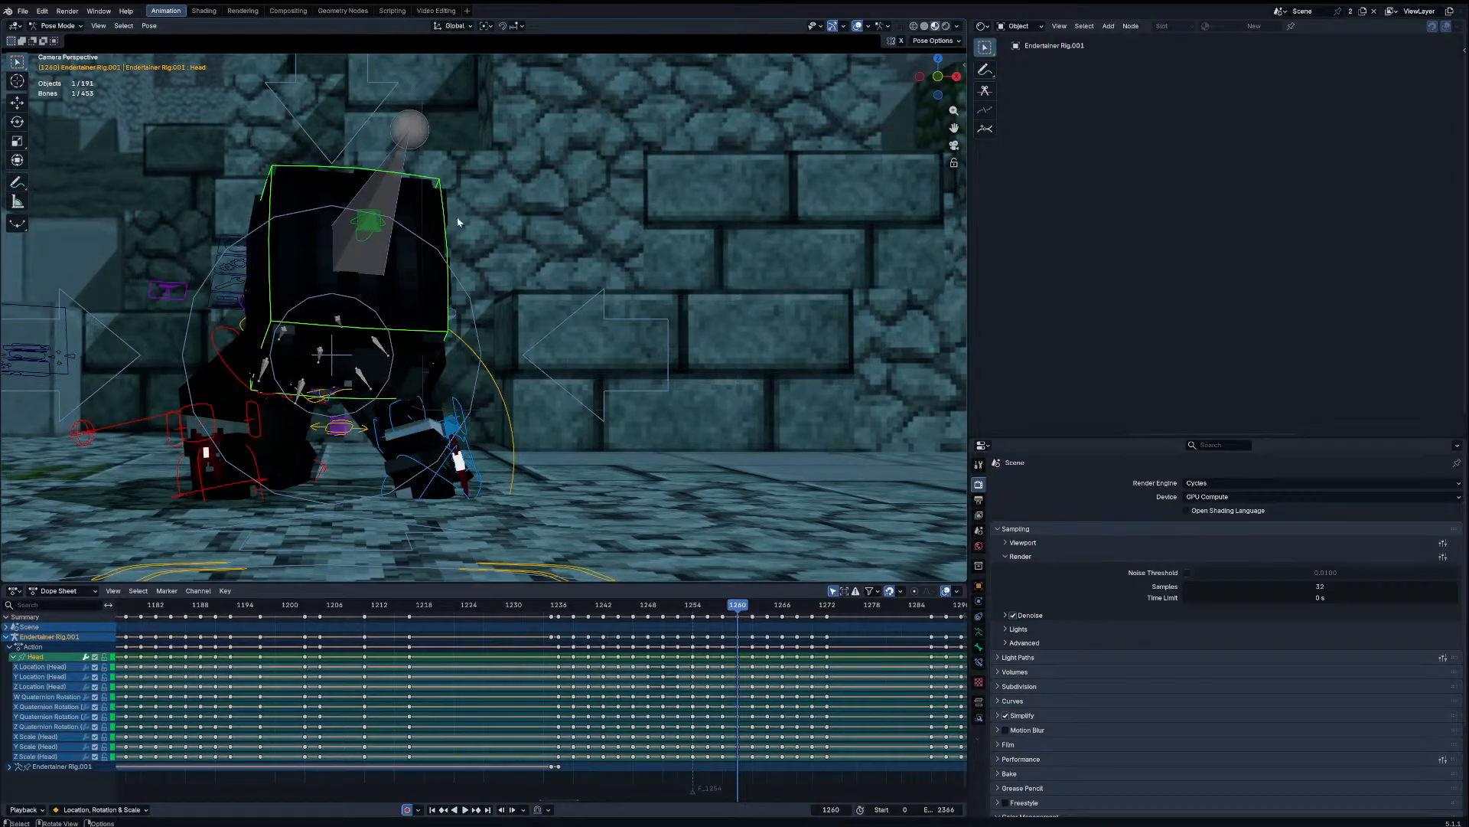
pyautogui.press('r')
pyautogui.click(568, 246)
pyautogui.press('Down')
pyautogui.press('Up')
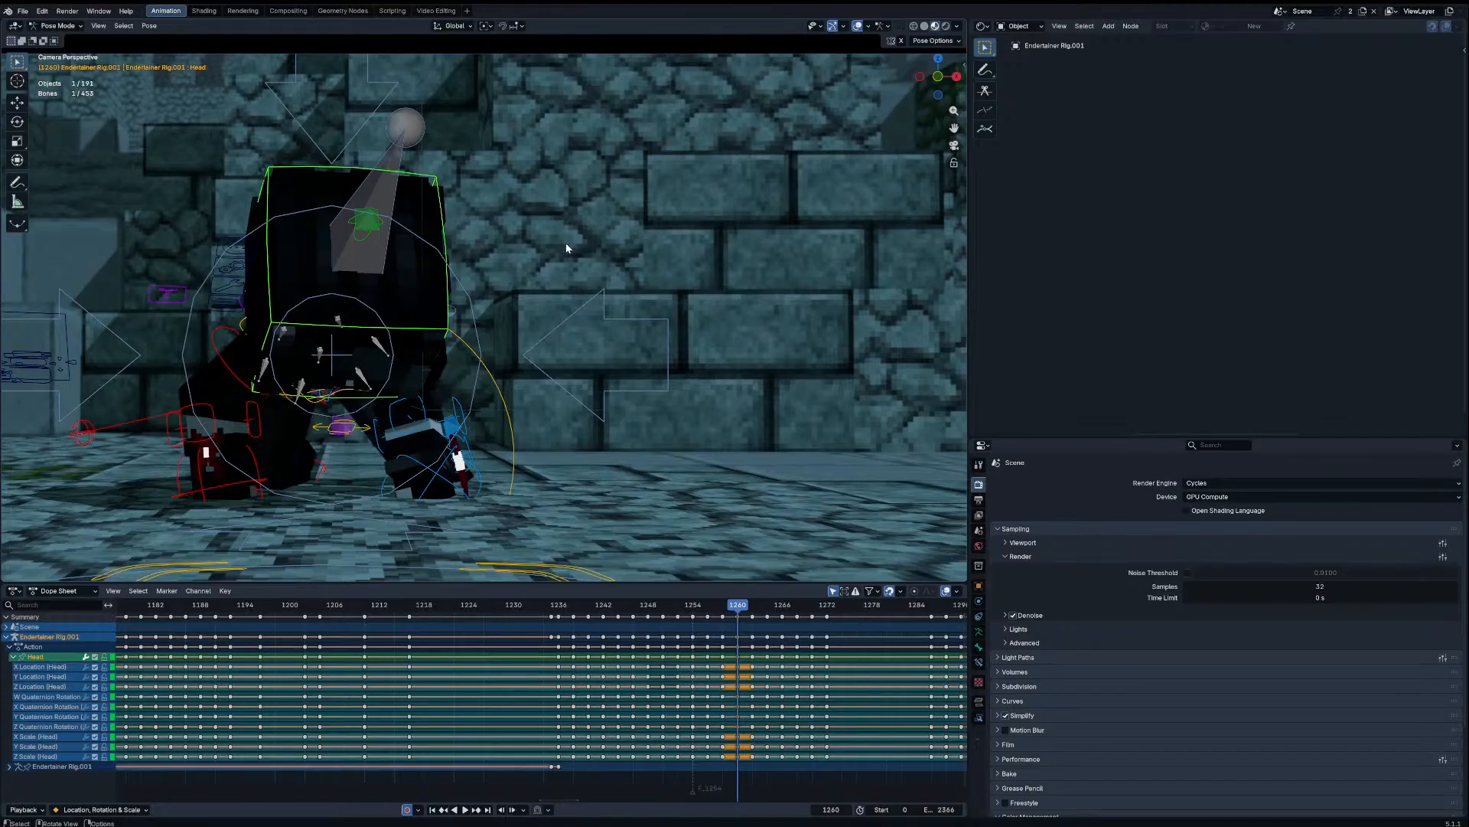
# Step: Rotate the Head bone at the preceding keyframe, frame 1258, and compare it with the next pose
pyautogui.press('Down')
pyautogui.press('r')
pyautogui.click(546, 224)
pyautogui.press('Down')
pyautogui.press('Up')
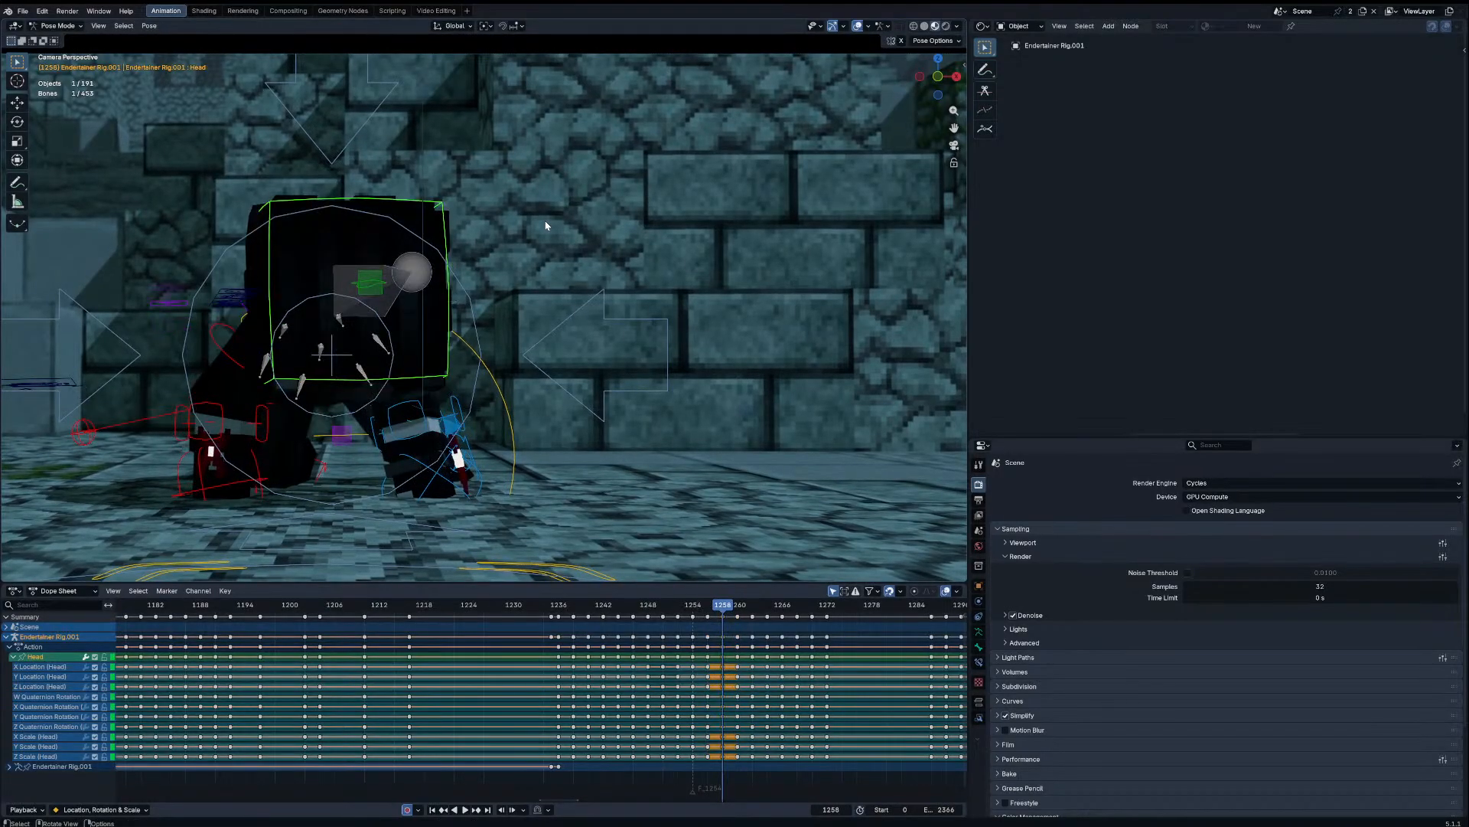
# Step: Adjust the Head bone's rotation at keyframes 1262 and 1264
pyautogui.press('Up')
pyautogui.press('Up')
pyautogui.press('r')
pyautogui.click(559, 232)
pyautogui.press('Up')
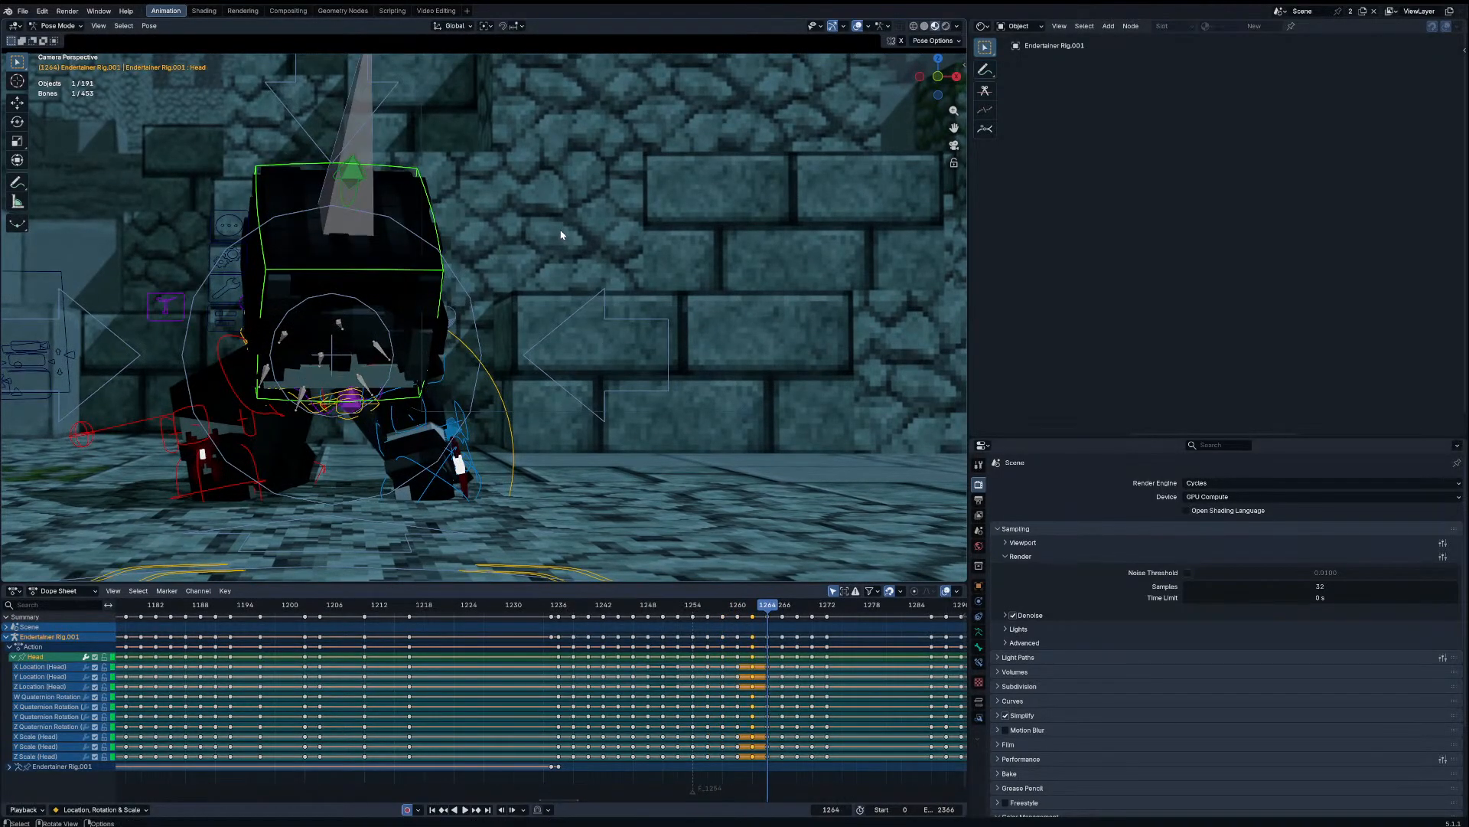
pyautogui.click(562, 232)
pyautogui.press('Up')
# Step: Adjust the Head bone's rotation at keyframes 1266 and 1268
pyautogui.press('r')
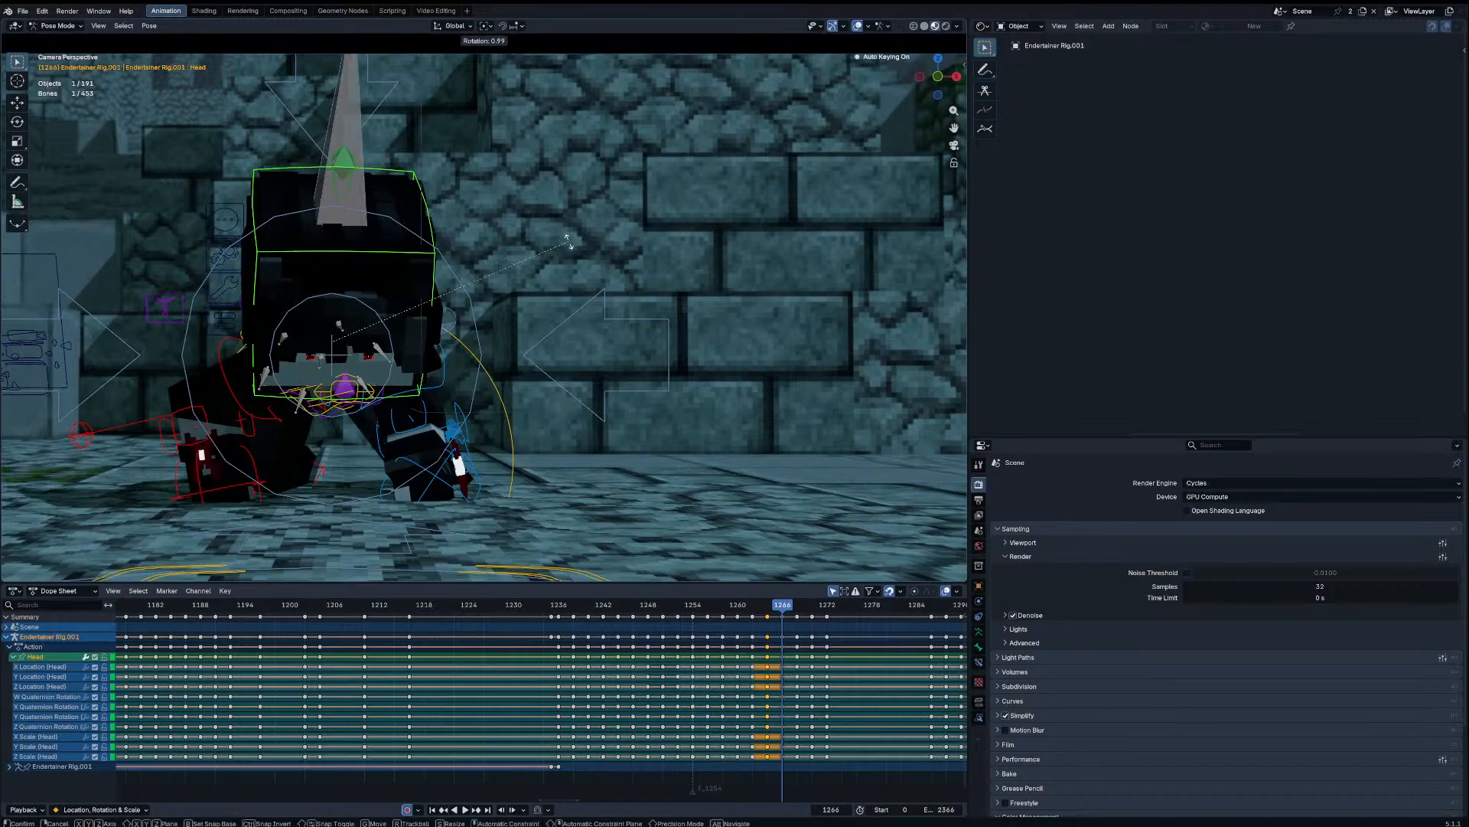
pyautogui.click(567, 241)
pyautogui.press('Up')
pyautogui.press('r')
pyautogui.click(572, 251)
pyautogui.press('Up')
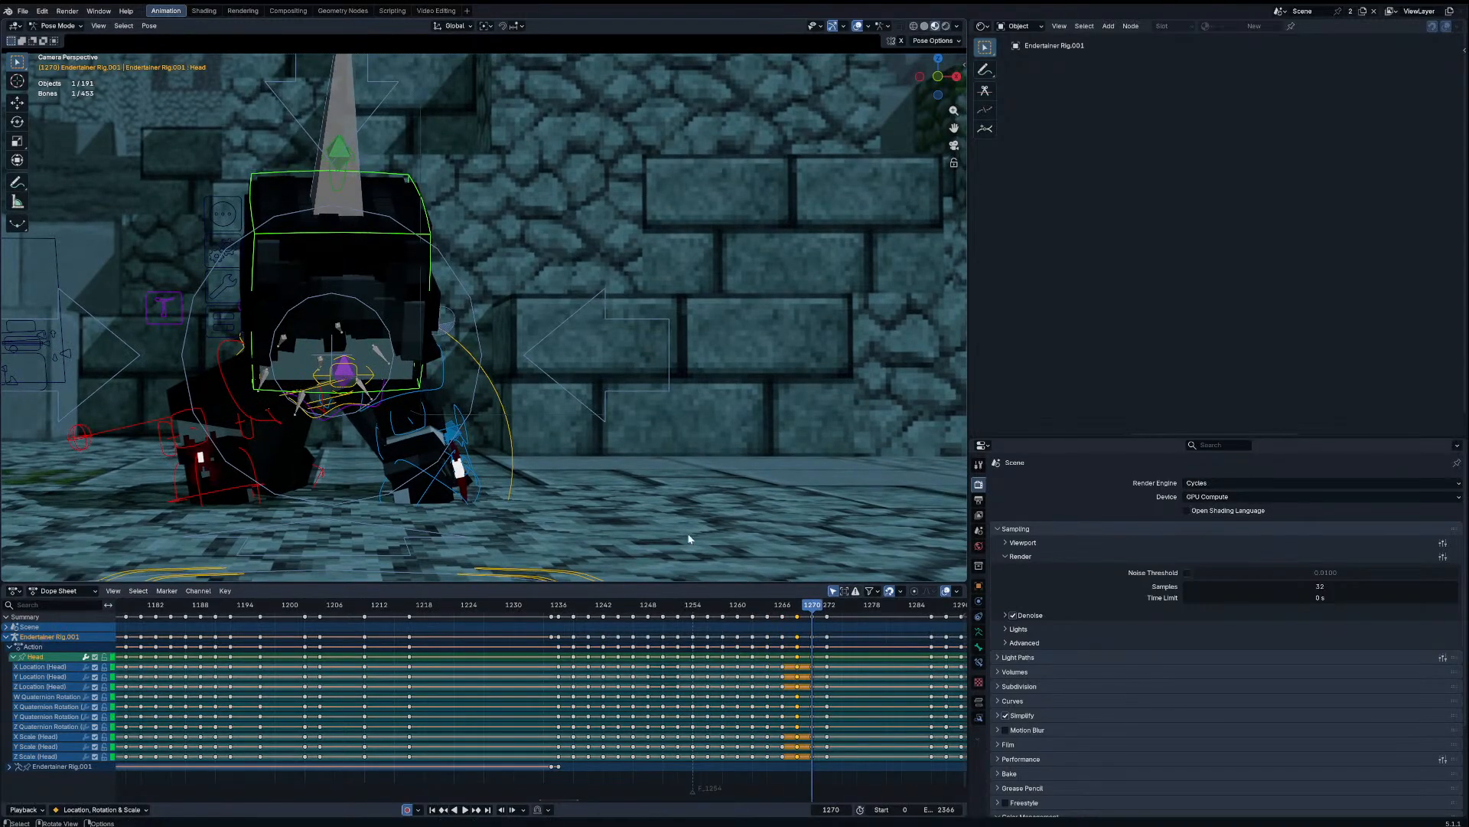
# Step: Play the animation, select all bones of the rig and delete their keyframes at frame 1288
pyautogui.moveTo(693, 604); pyautogui.dragTo(643, 602)
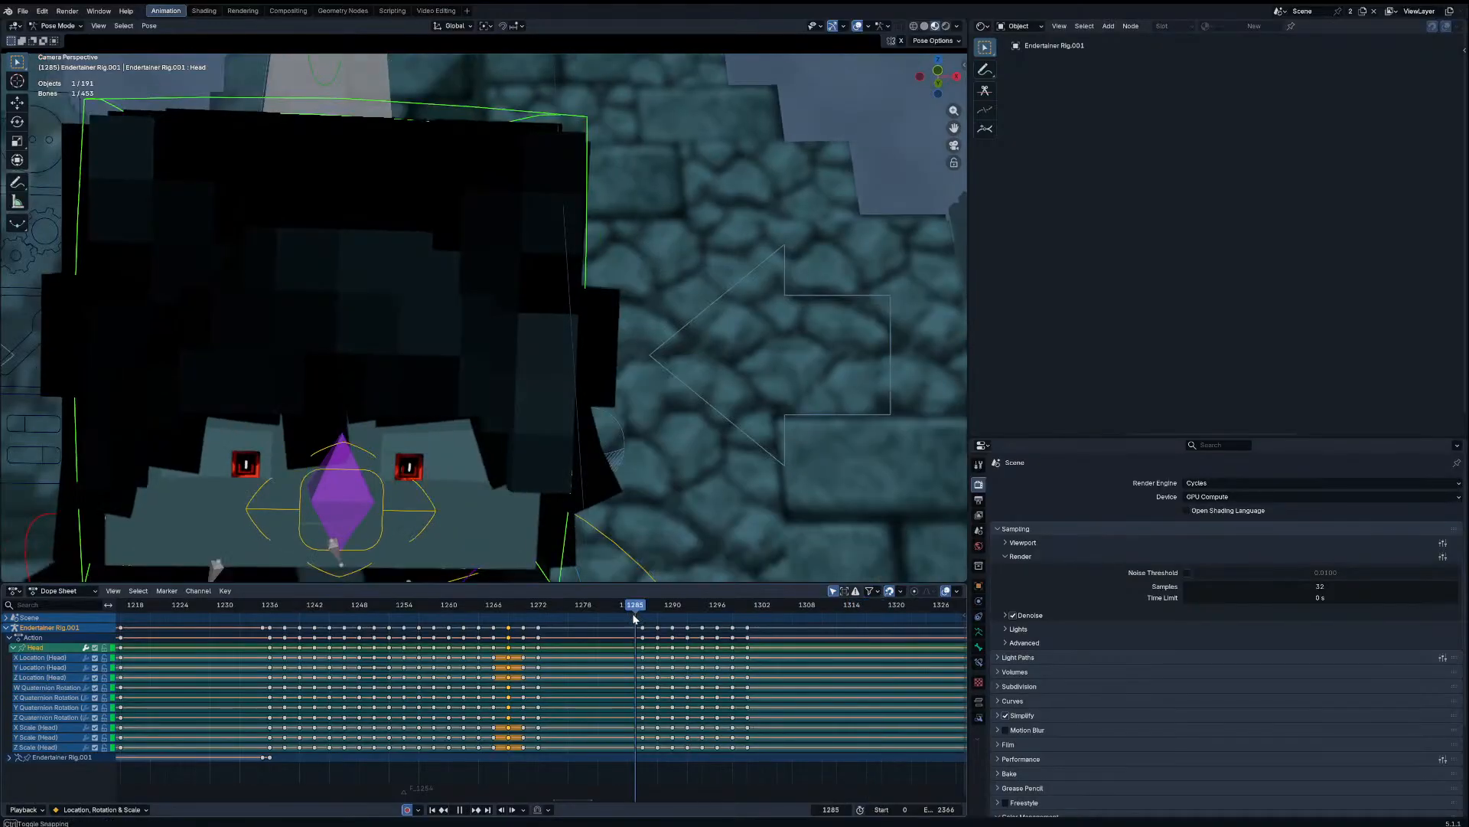
pyautogui.press('space')
pyautogui.press('a')
pyautogui.click(663, 607)
pyautogui.click(658, 627)
pyautogui.press('x')
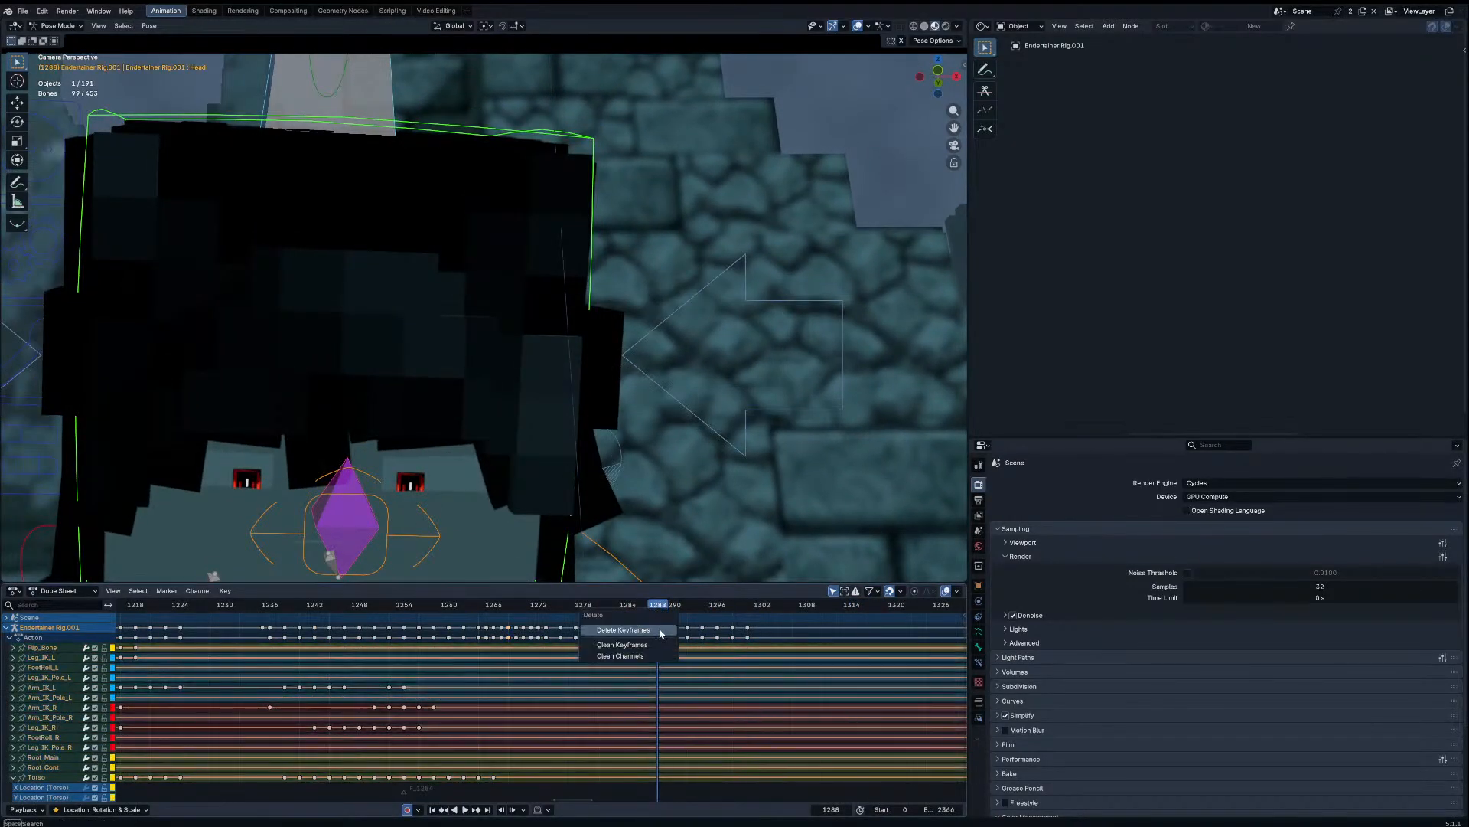
pyautogui.click(659, 629)
# Step: Review the motion and delete the rig's keyframes at frames 1292 and 1296
pyautogui.click(621, 603)
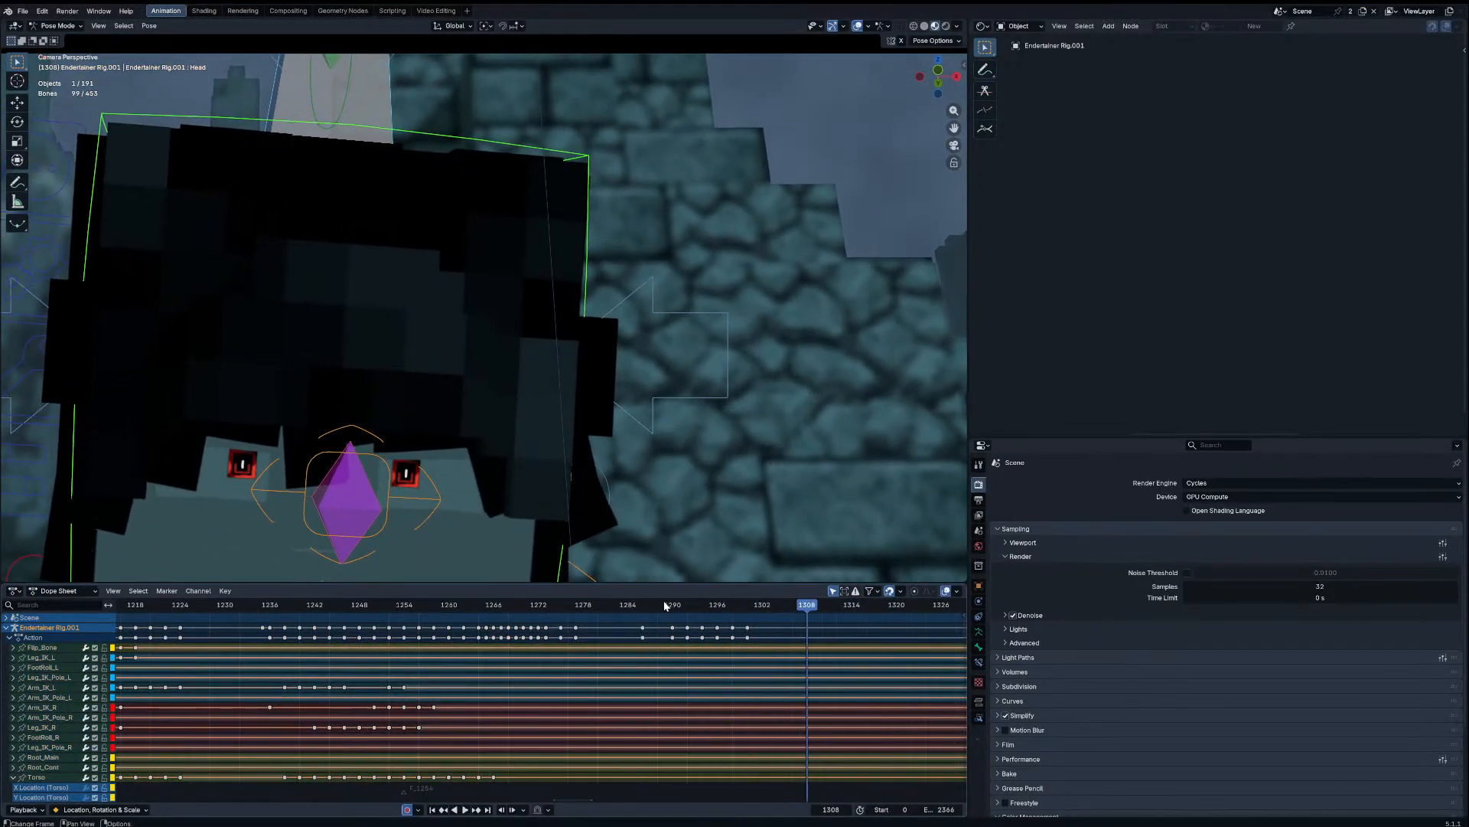
pyautogui.moveTo(665, 602); pyautogui.dragTo(688, 613)
pyautogui.click(658, 604)
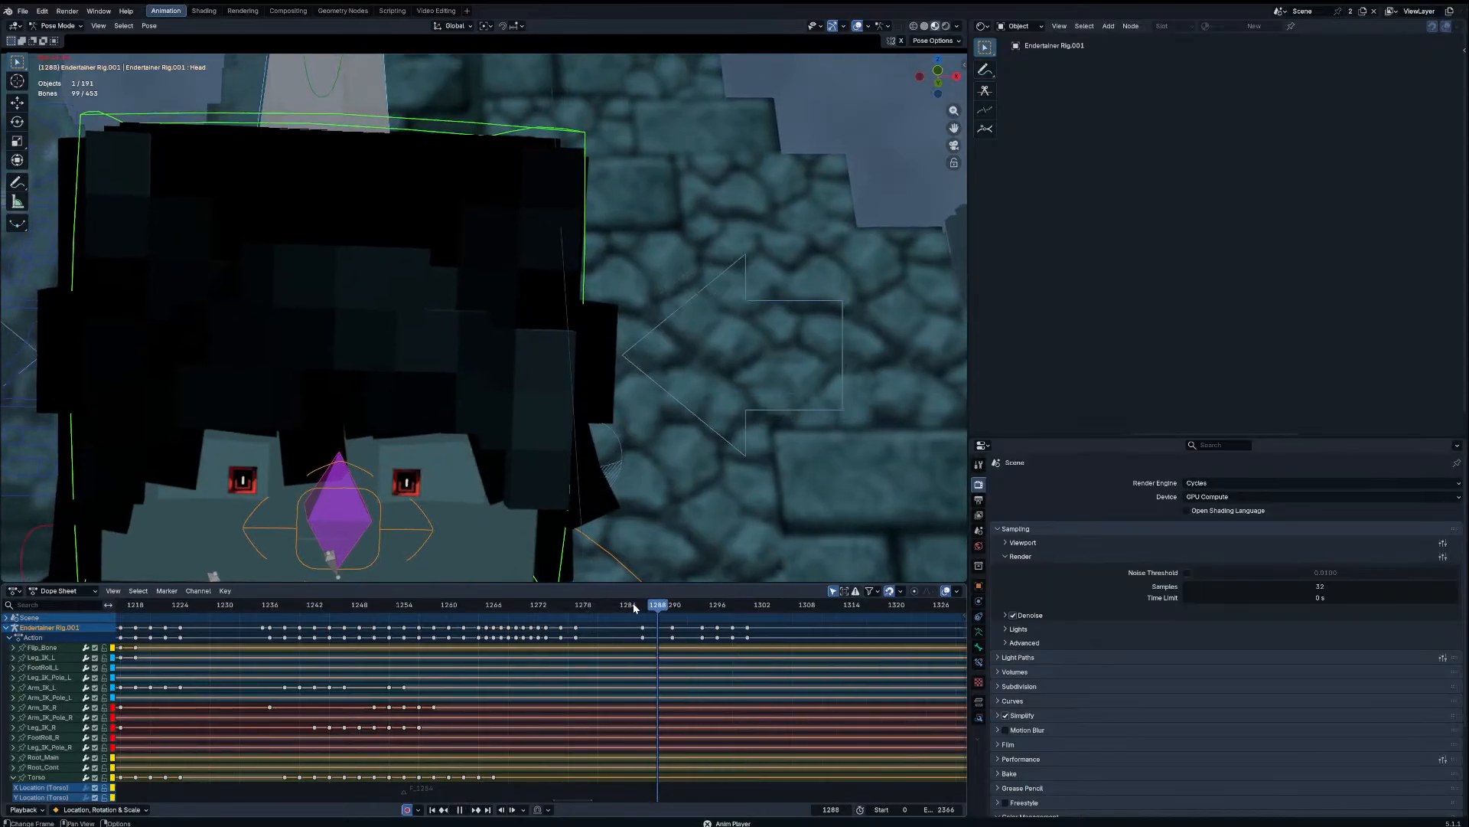
pyautogui.click(719, 634)
pyautogui.press('x')
pyautogui.click(720, 635)
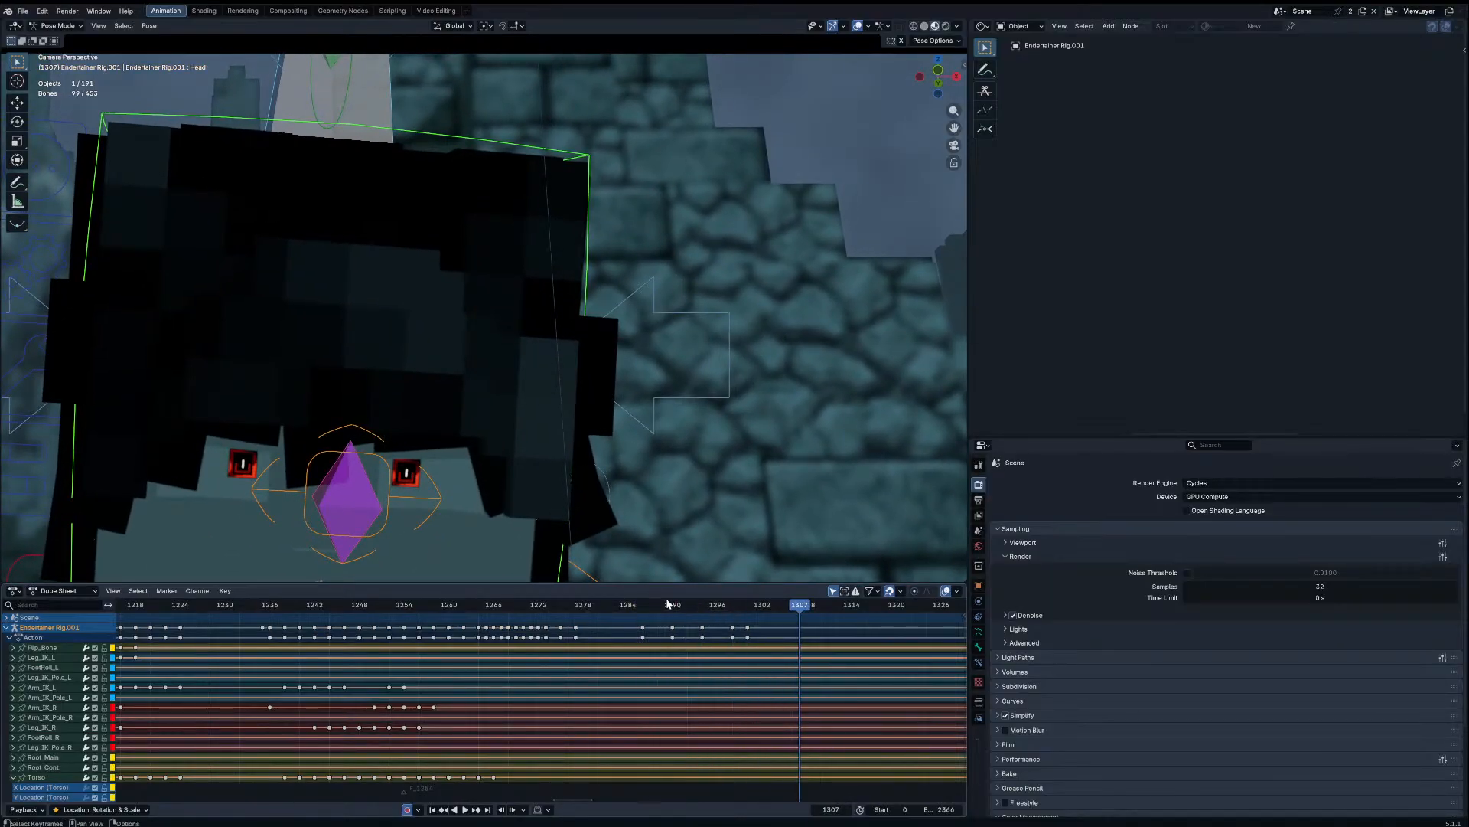
# Step: Play the shot again and delete the rig's keyframe at frame 1298
pyautogui.click(667, 604)
pyautogui.press('space')
pyautogui.click(734, 635)
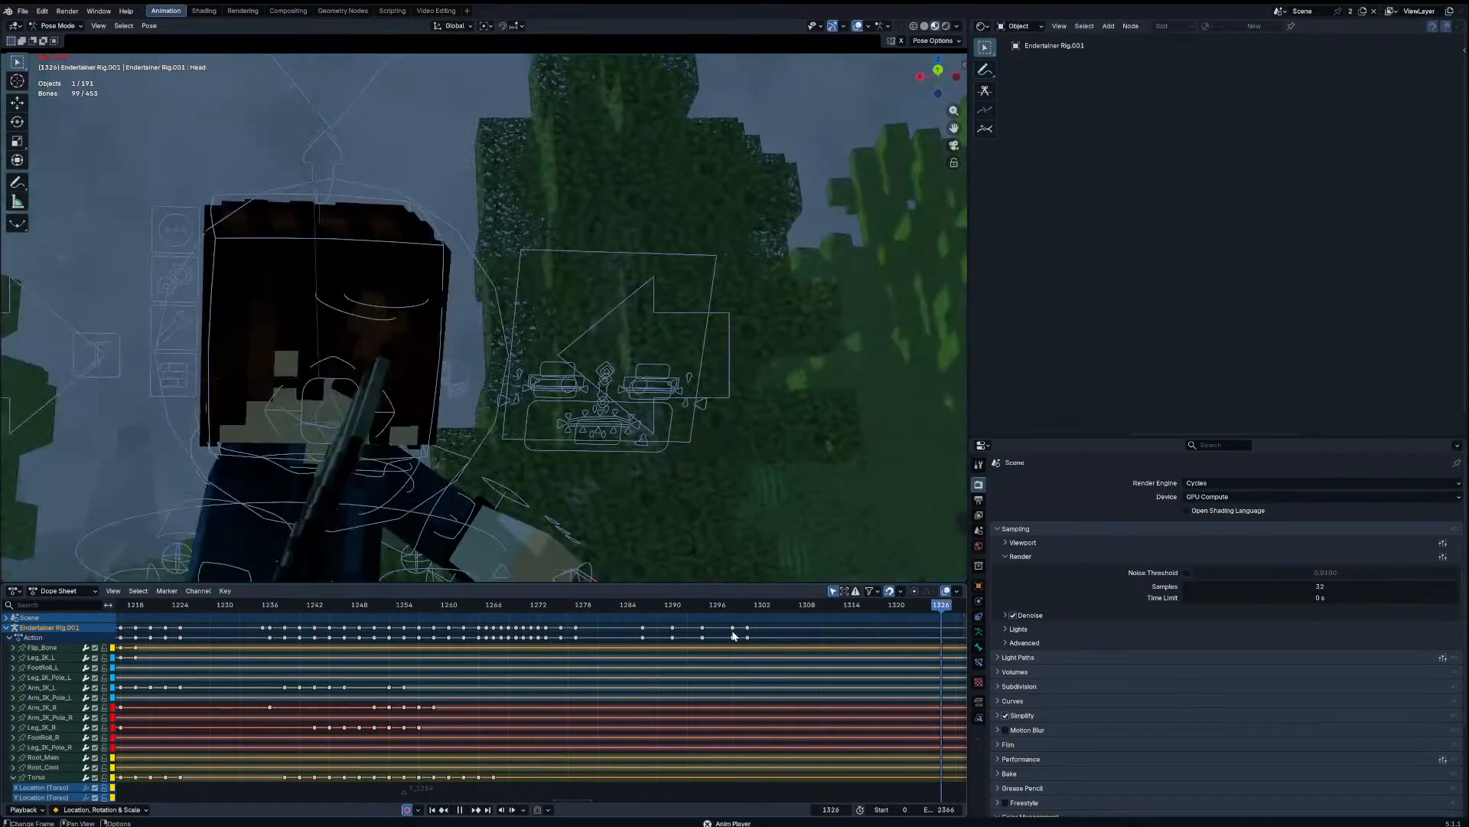
pyautogui.press('x')
pyautogui.click(733, 635)
pyautogui.click(611, 604)
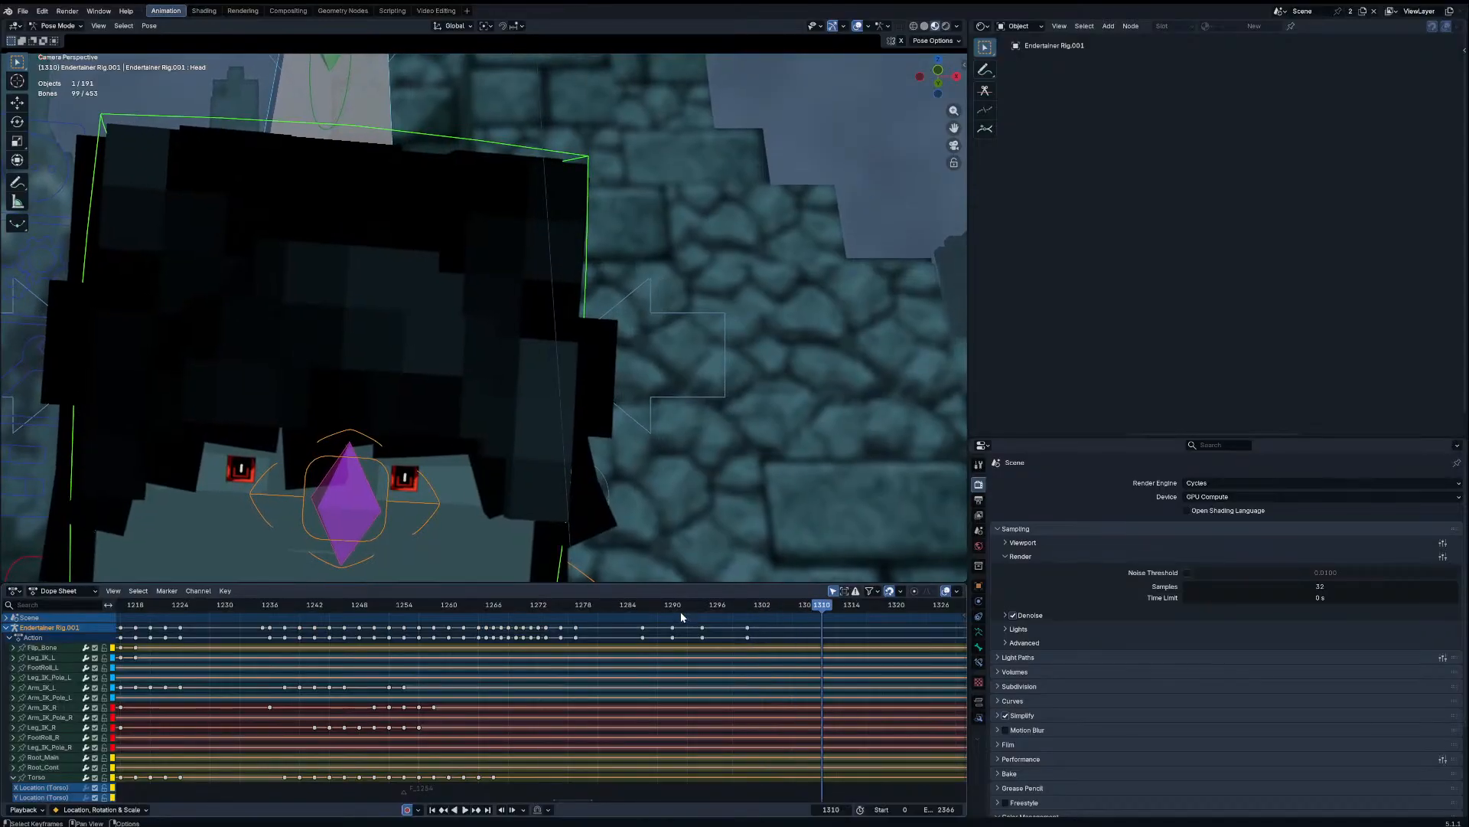
# Step: Key an in-between pose for all rig bones at frame 1297 and play it back from frame 1280
pyautogui.click(721, 610)
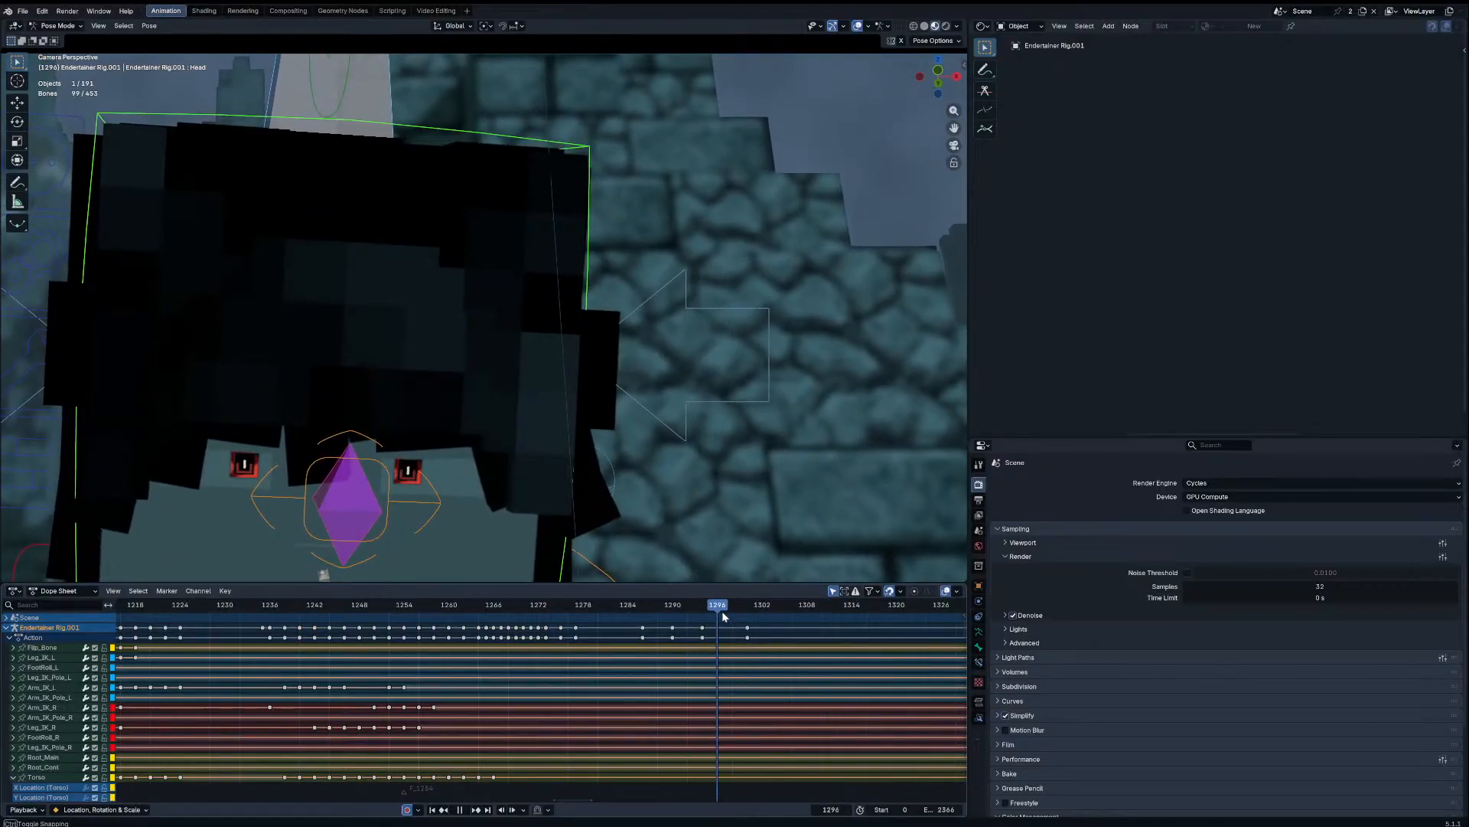
pyautogui.click(764, 455)
pyautogui.click(600, 610)
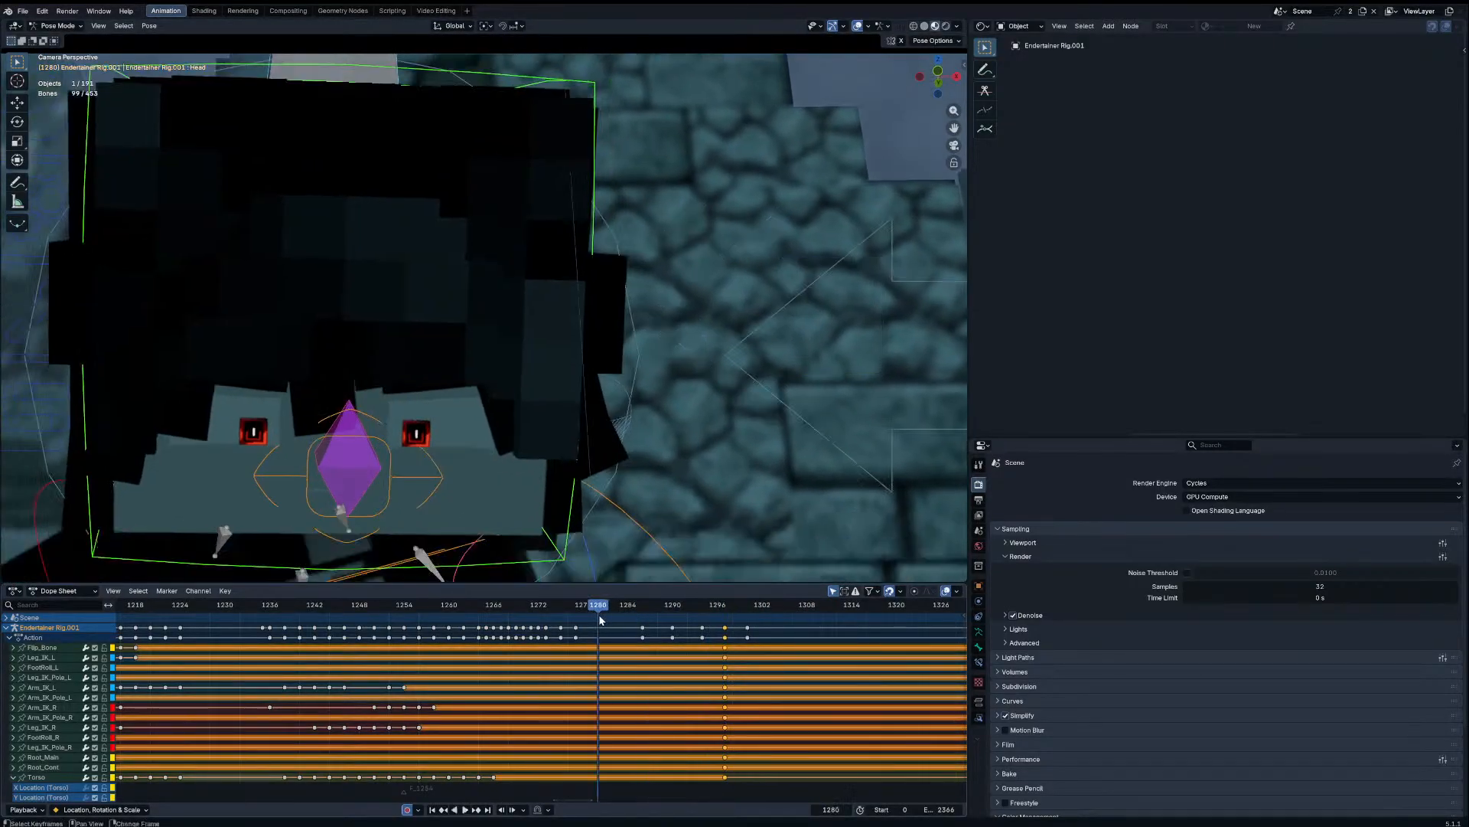
pyautogui.press('space')
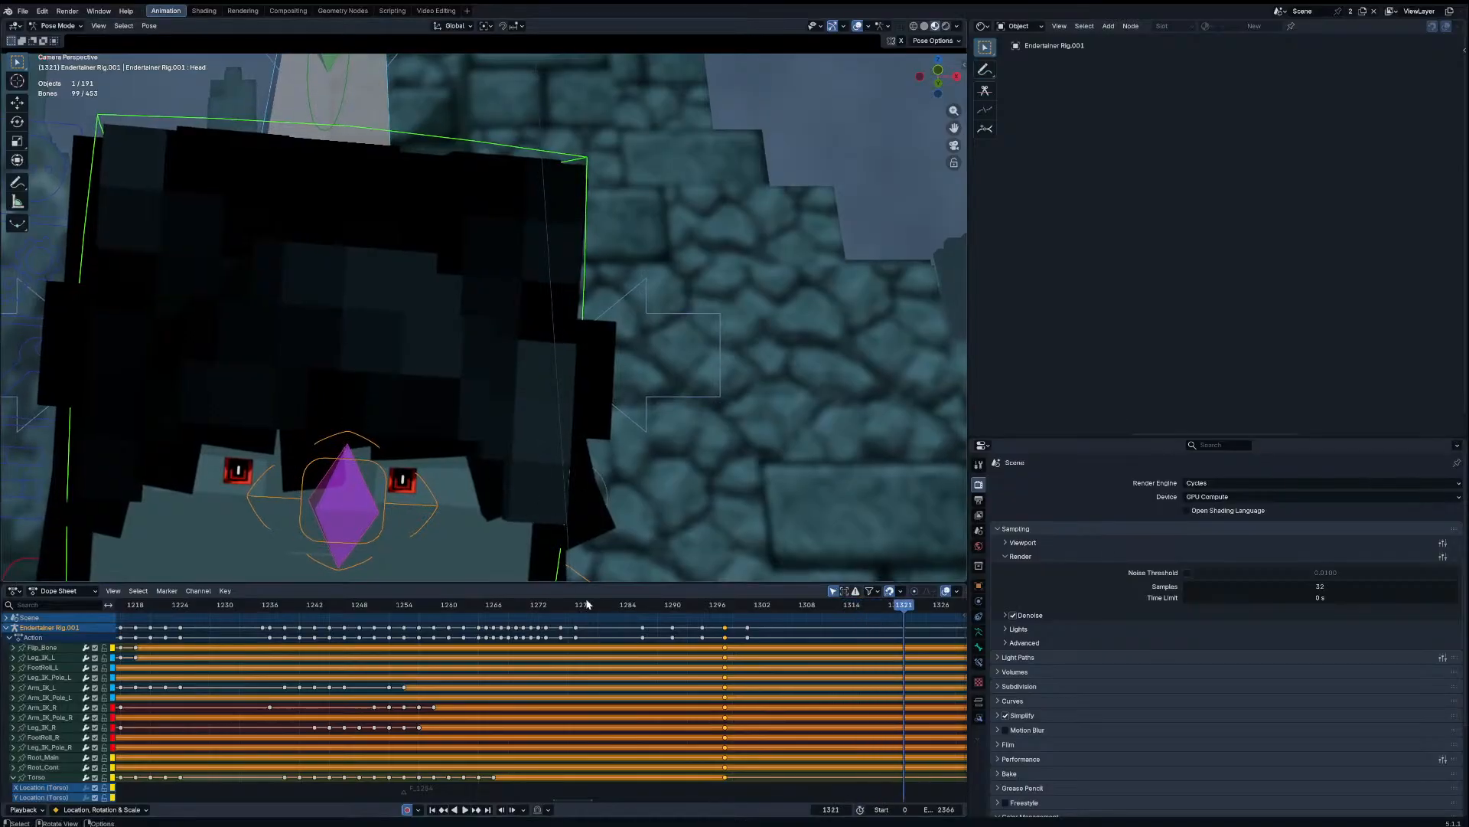
pyautogui.press('space')
# Step: Try deleting the rig's keyframes at frame 1265, play the result and undo the edit
pyautogui.click(486, 610)
pyautogui.press('x')
pyautogui.click(486, 634)
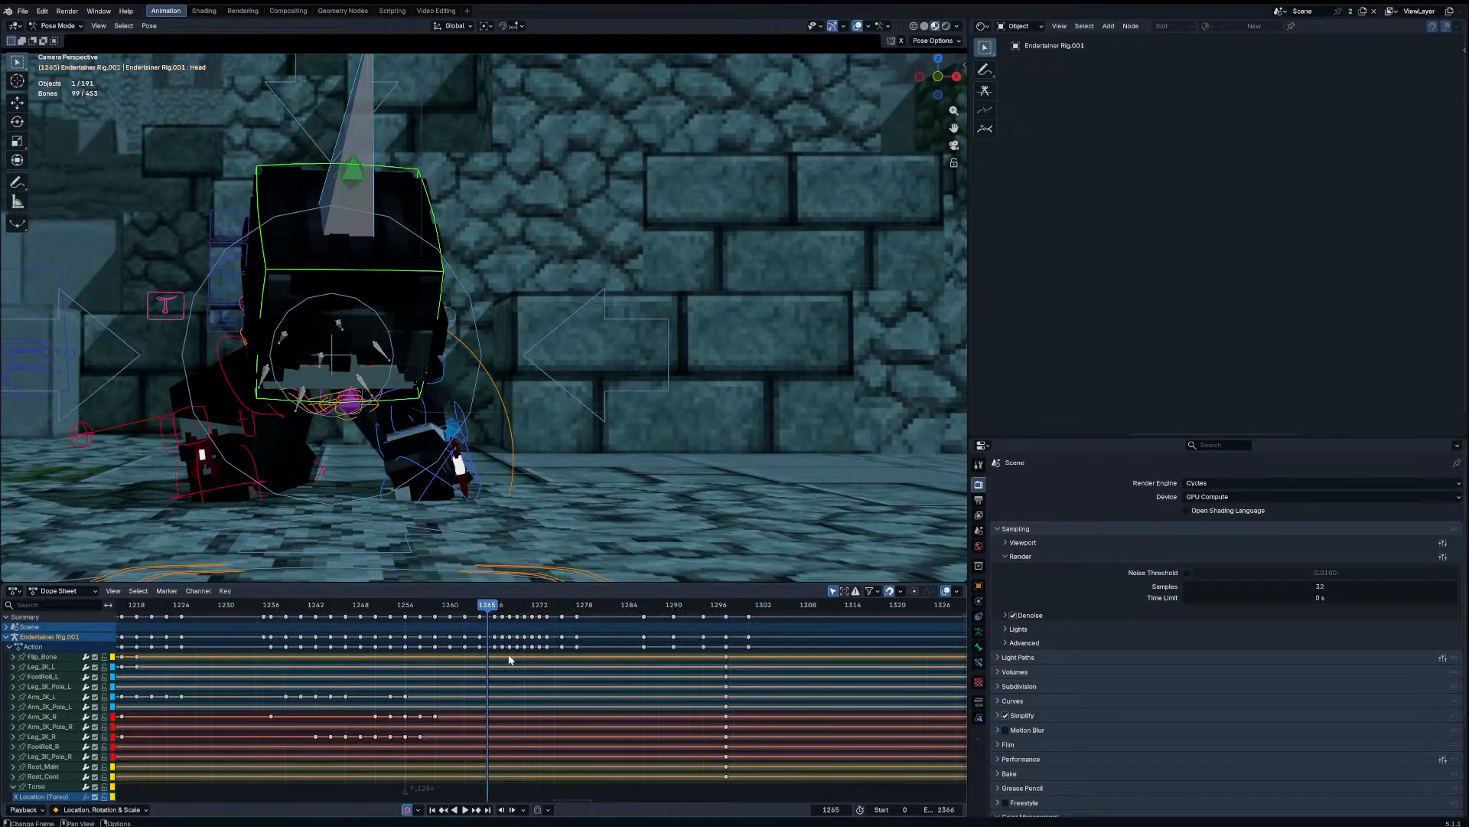
pyautogui.press('space')
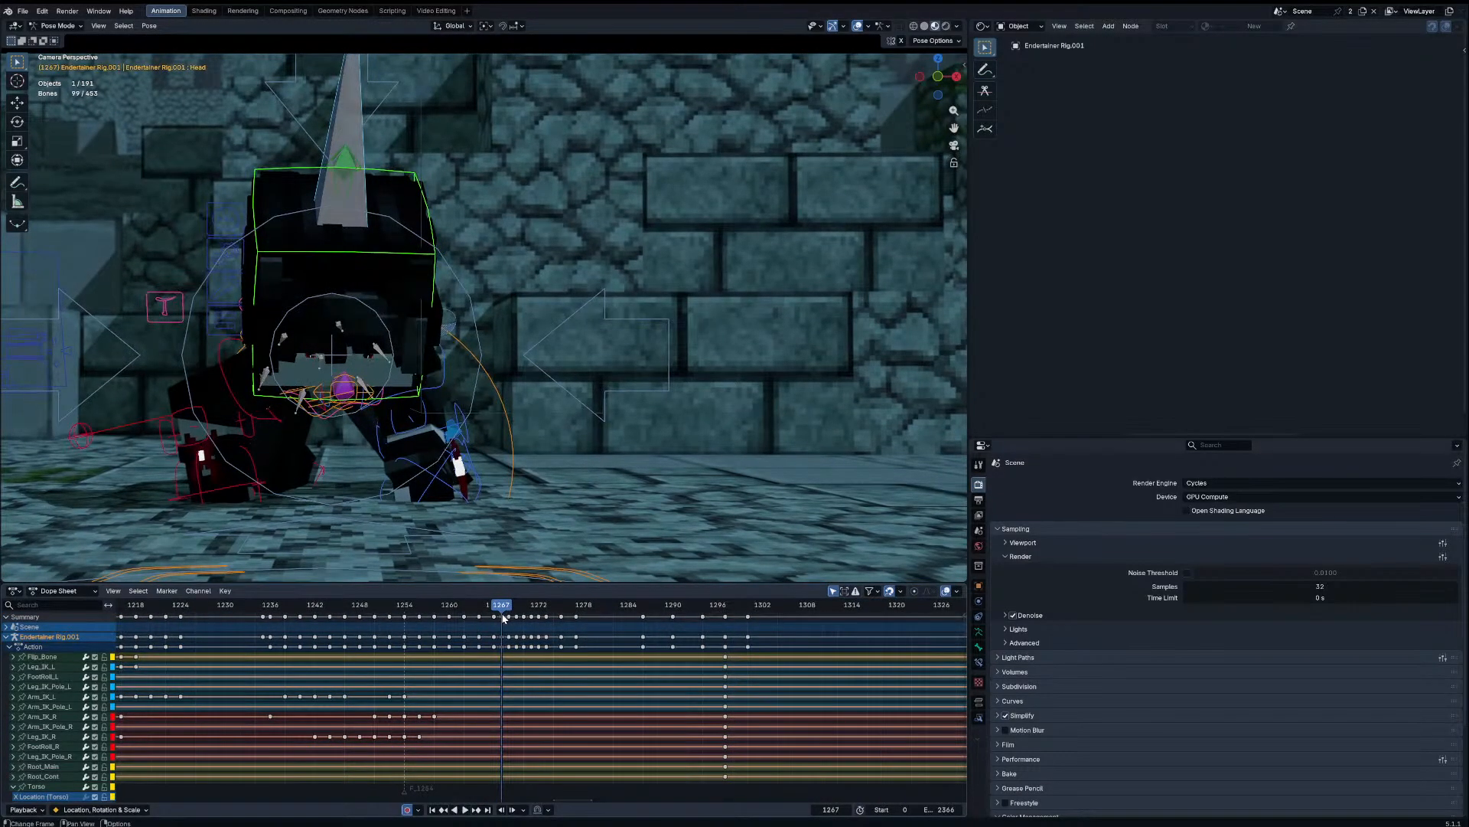
pyautogui.moveTo(505, 610)
pyautogui.mouseDown()
pyautogui.moveTo(519, 613)
pyautogui.moveTo(479, 609)
pyautogui.mouseUp()
pyautogui.press('space')
pyautogui.press('space')
pyautogui.hotkey('ctrl', 'z')
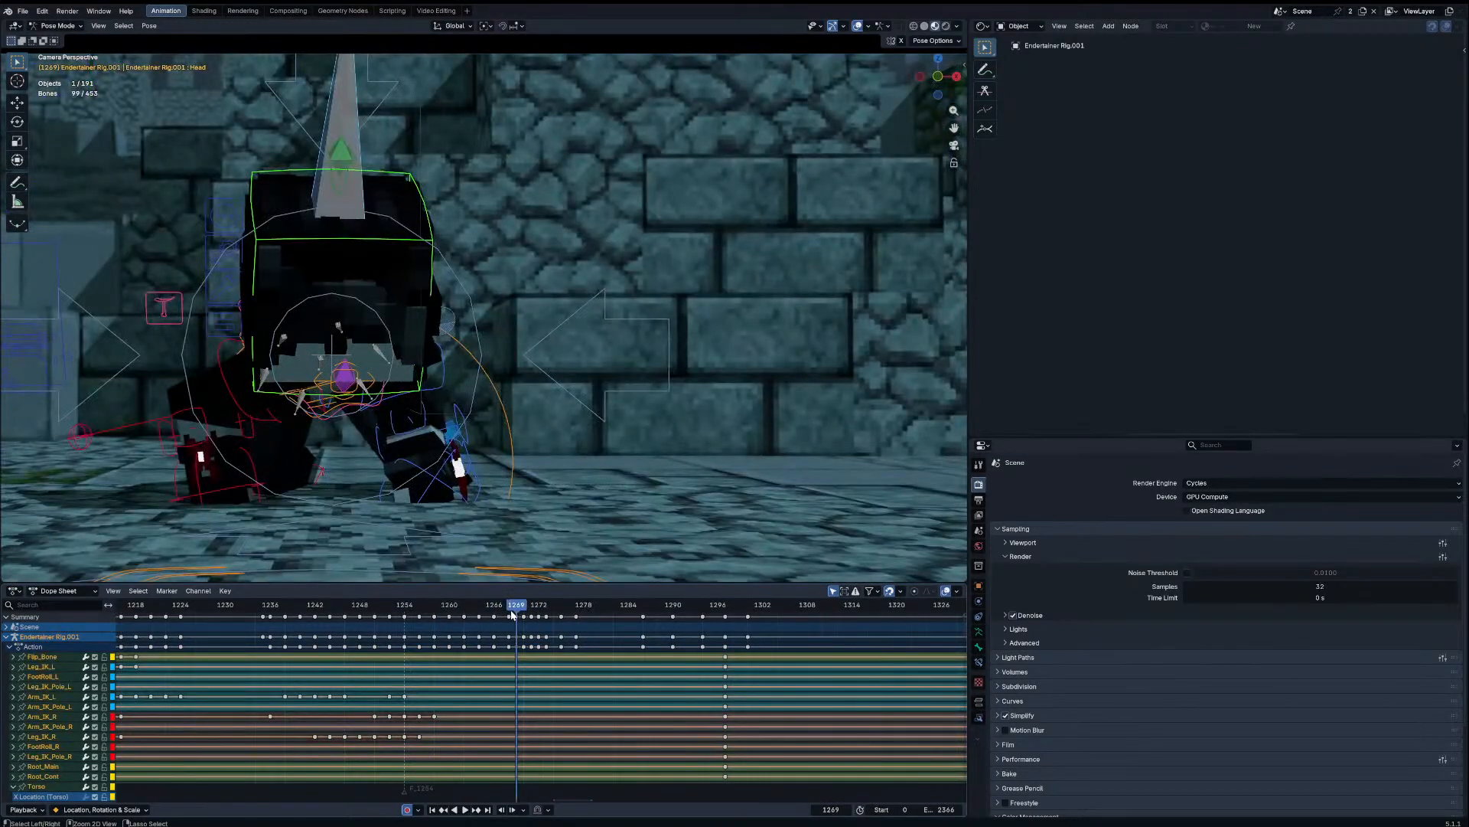
# Step: Move the rig's keyframes at frames 1265 and 1267 one frame earlier, onto 1264 and 1266
pyautogui.press('Left')
pyautogui.press('Left')
pyautogui.moveTo(505, 612); pyautogui.dragTo(481, 618)
pyautogui.press('Left')
pyautogui.press('Left')
pyautogui.press('Right')
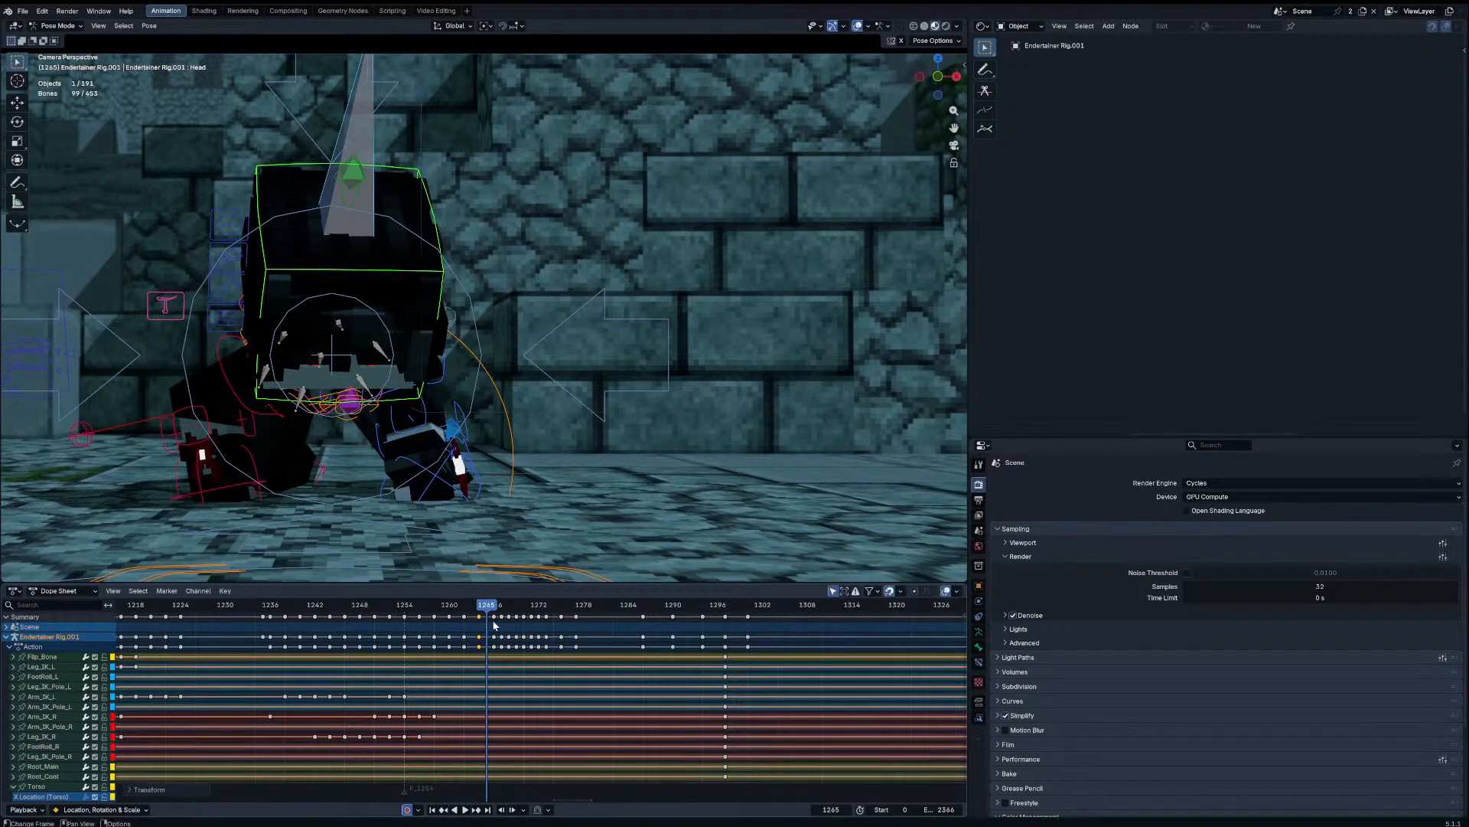
pyautogui.press('Right')
pyautogui.press('Right')
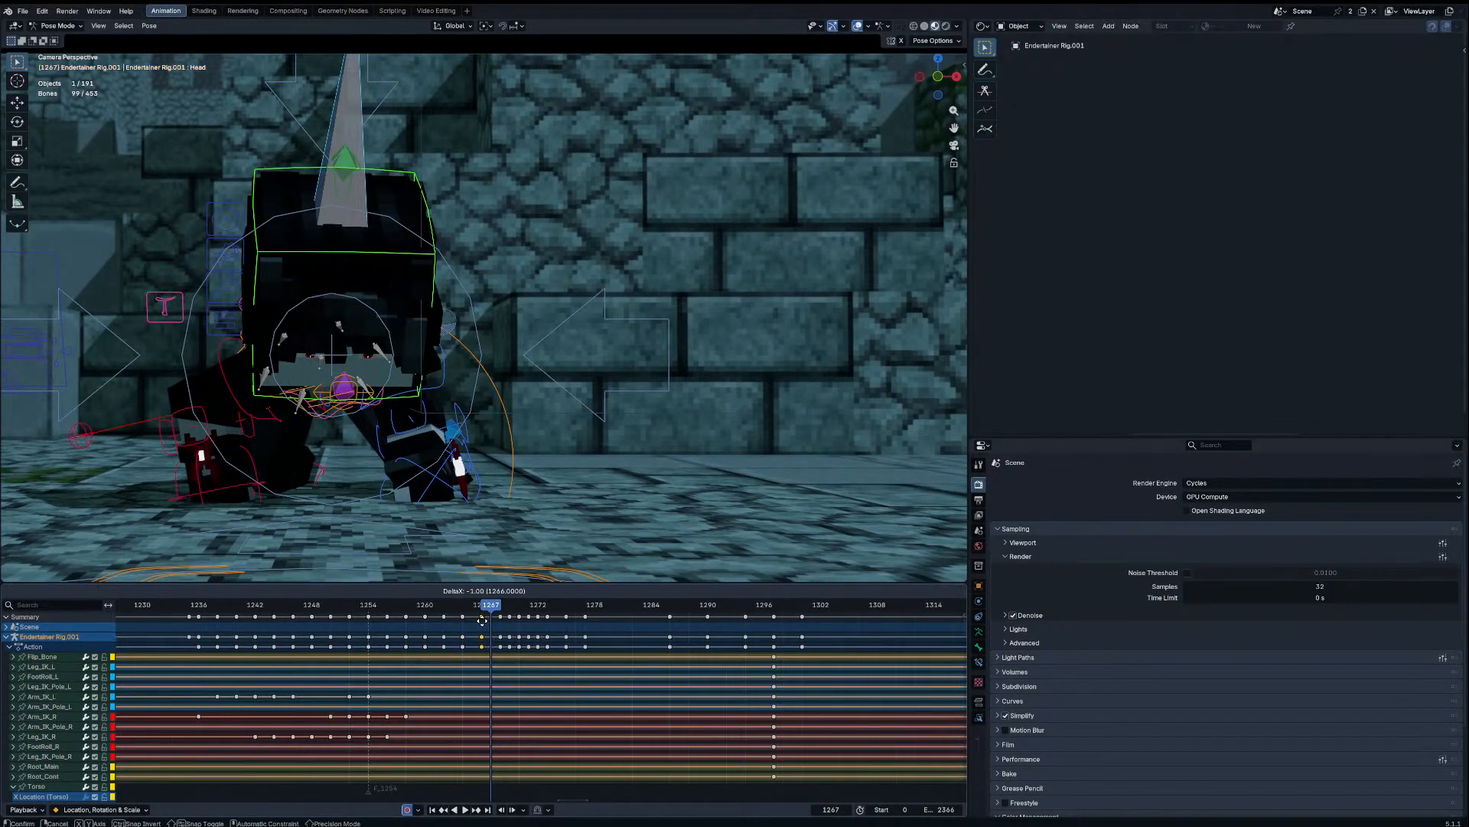
pyautogui.click(483, 620)
# Step: Move the rig's keyframes at 1269, 1271 and 1273 one frame earlier and play back the shot
pyautogui.press('Right')
pyautogui.press('Right')
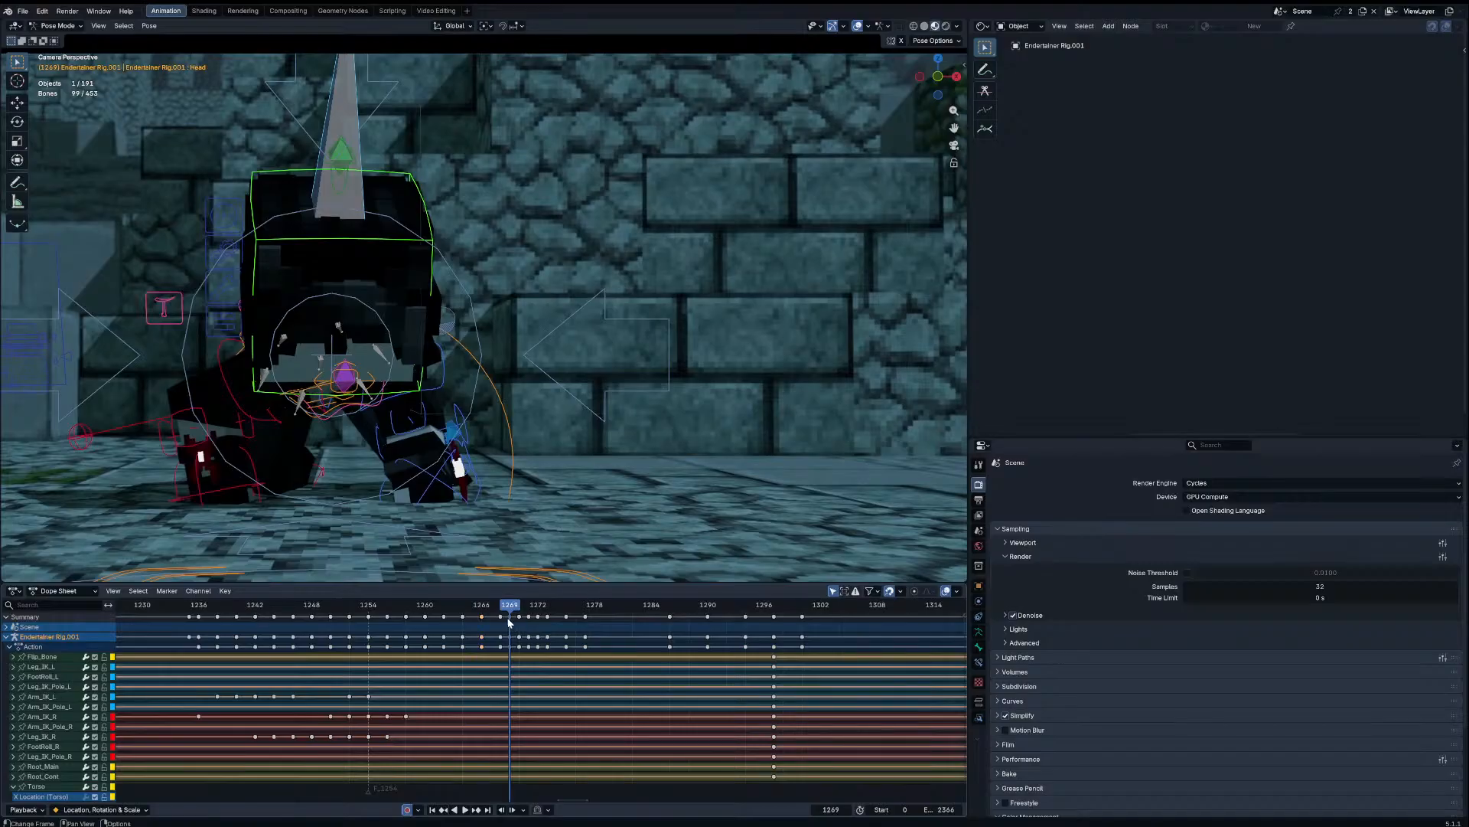
pyautogui.press('Right')
pyautogui.press('Right')
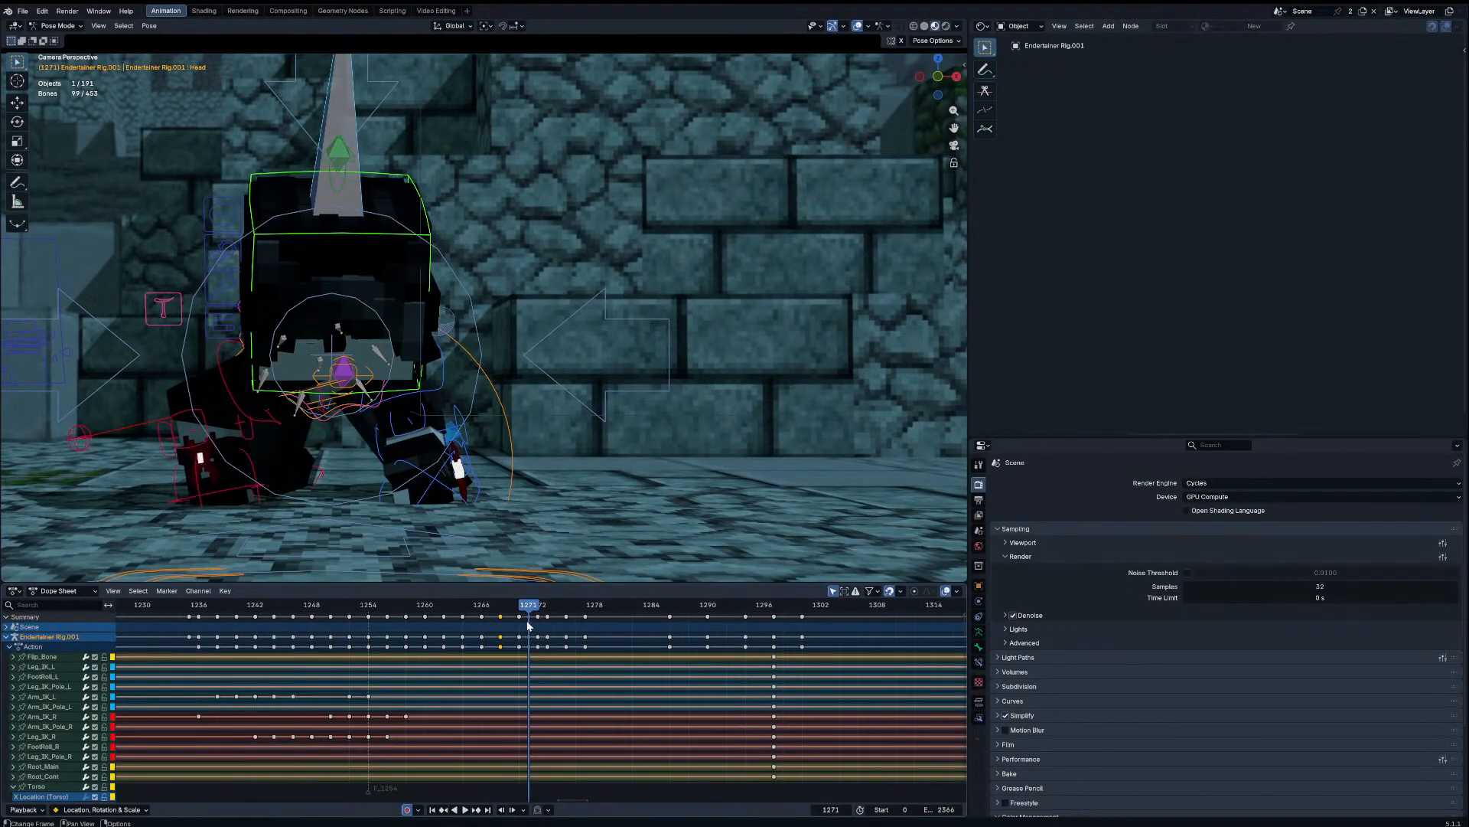
pyautogui.click(517, 622)
pyautogui.press('Right')
pyautogui.press('Right')
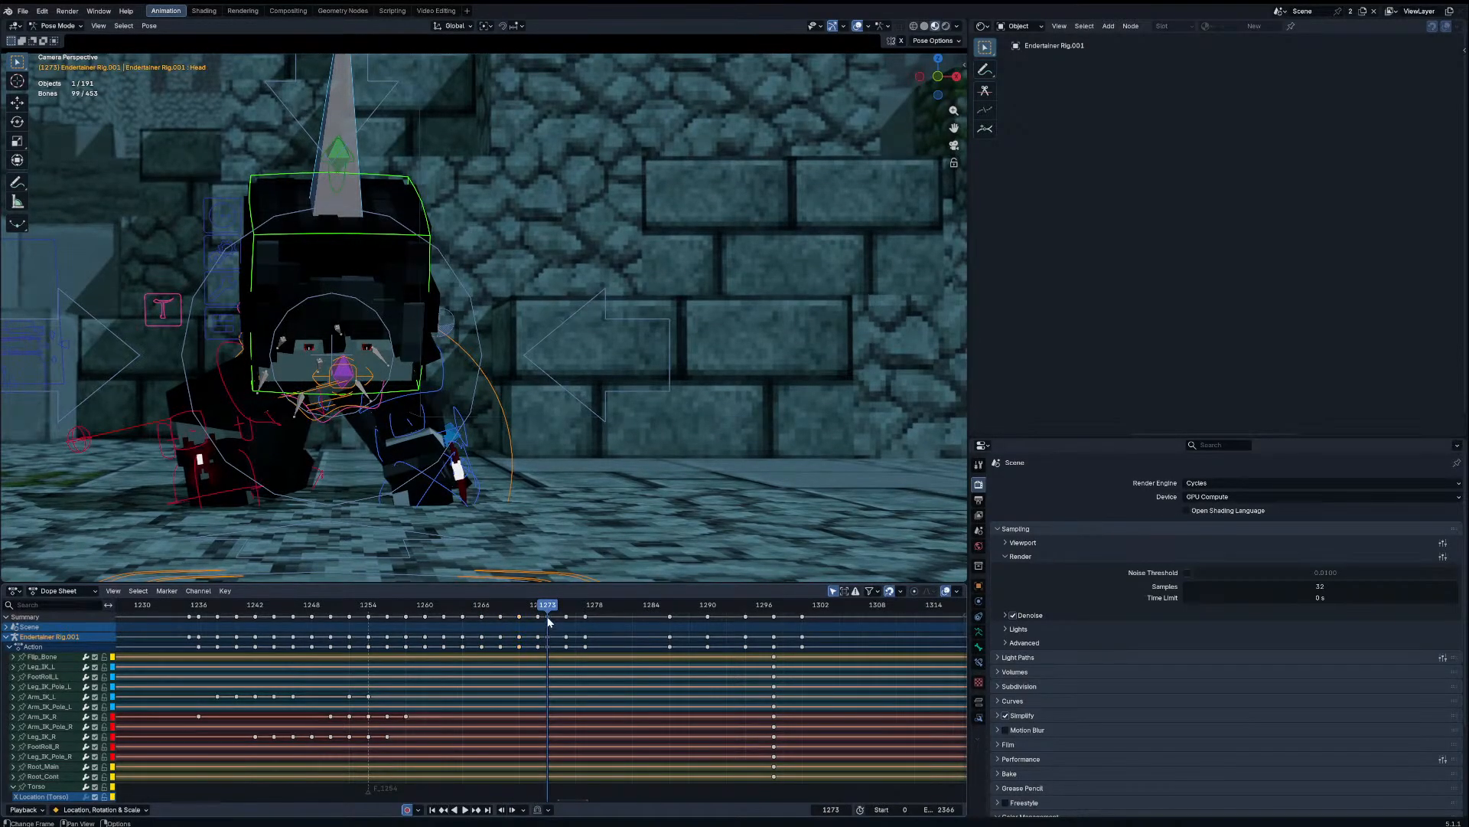
pyautogui.press('g')
pyautogui.press('space')
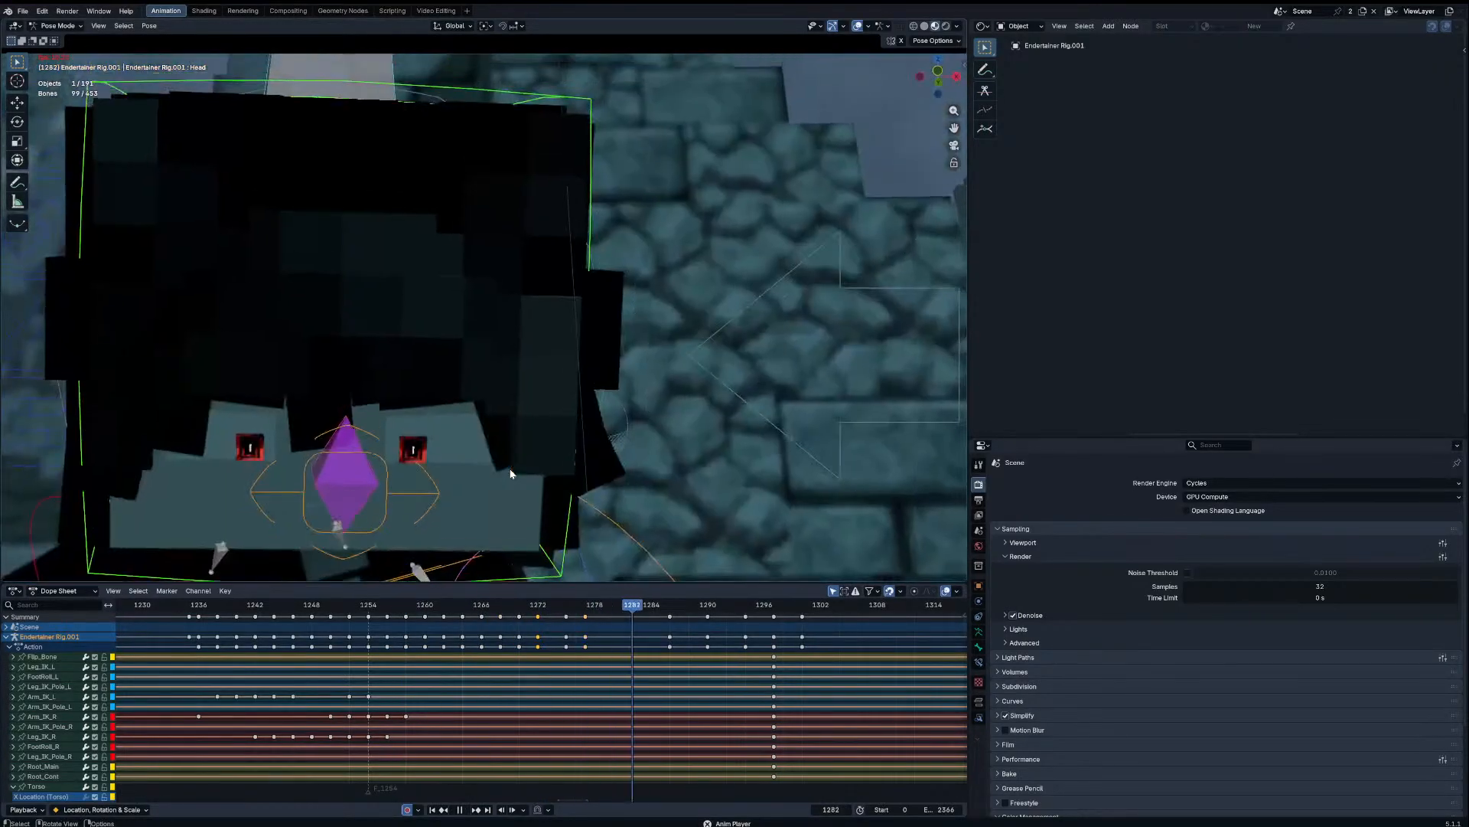
pyautogui.moveTo(382, 605); pyautogui.dragTo(332, 604)
pyautogui.press('KP_0')
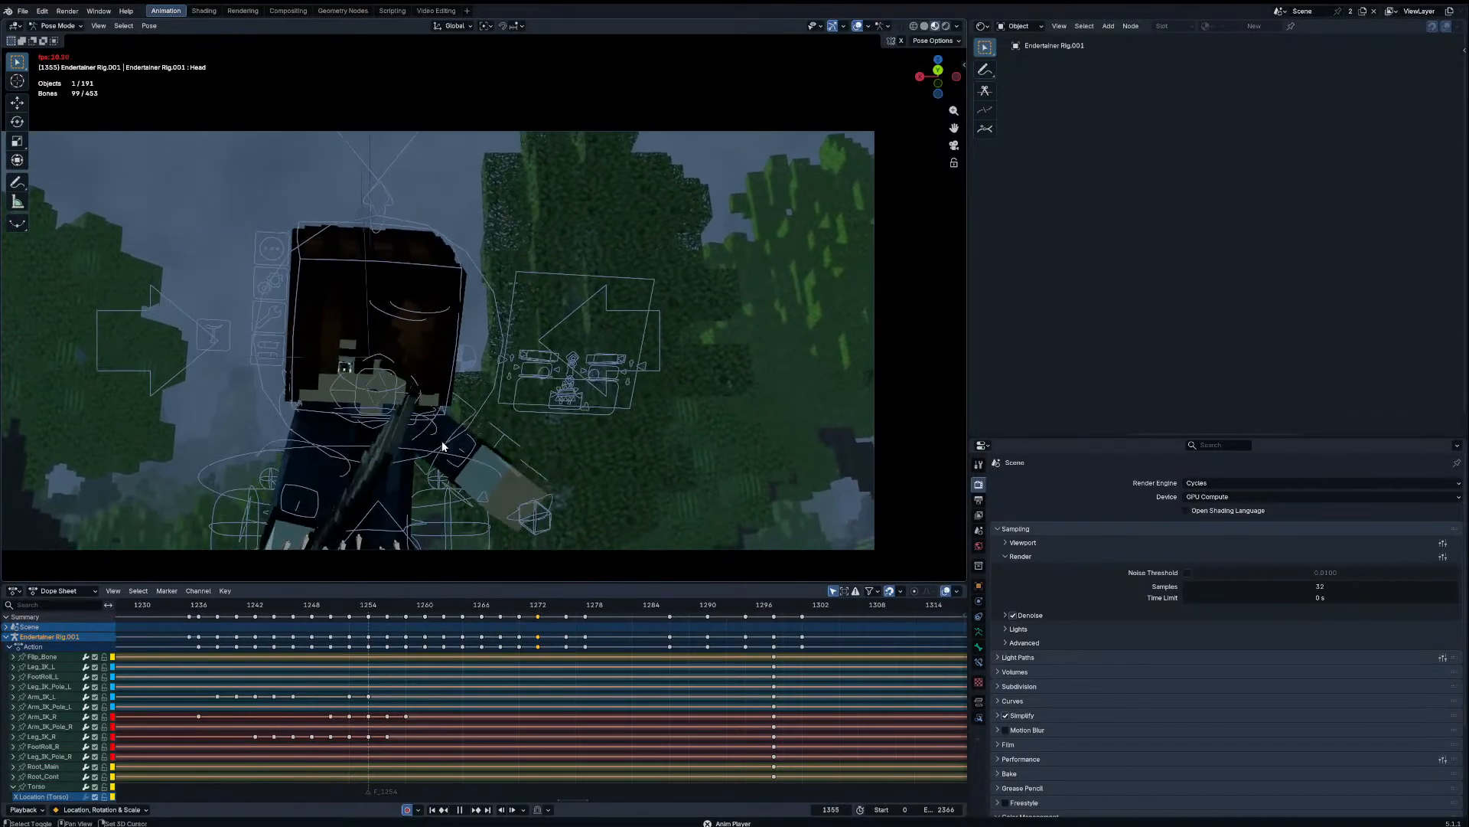
# Step: Switch posing to Endertainer Rig.002, show its keyframes in the Dope Sheet and review its motion up to frame 1382
pyautogui.click(435, 253)
pyautogui.hotkey('ctrl', 'Tab')
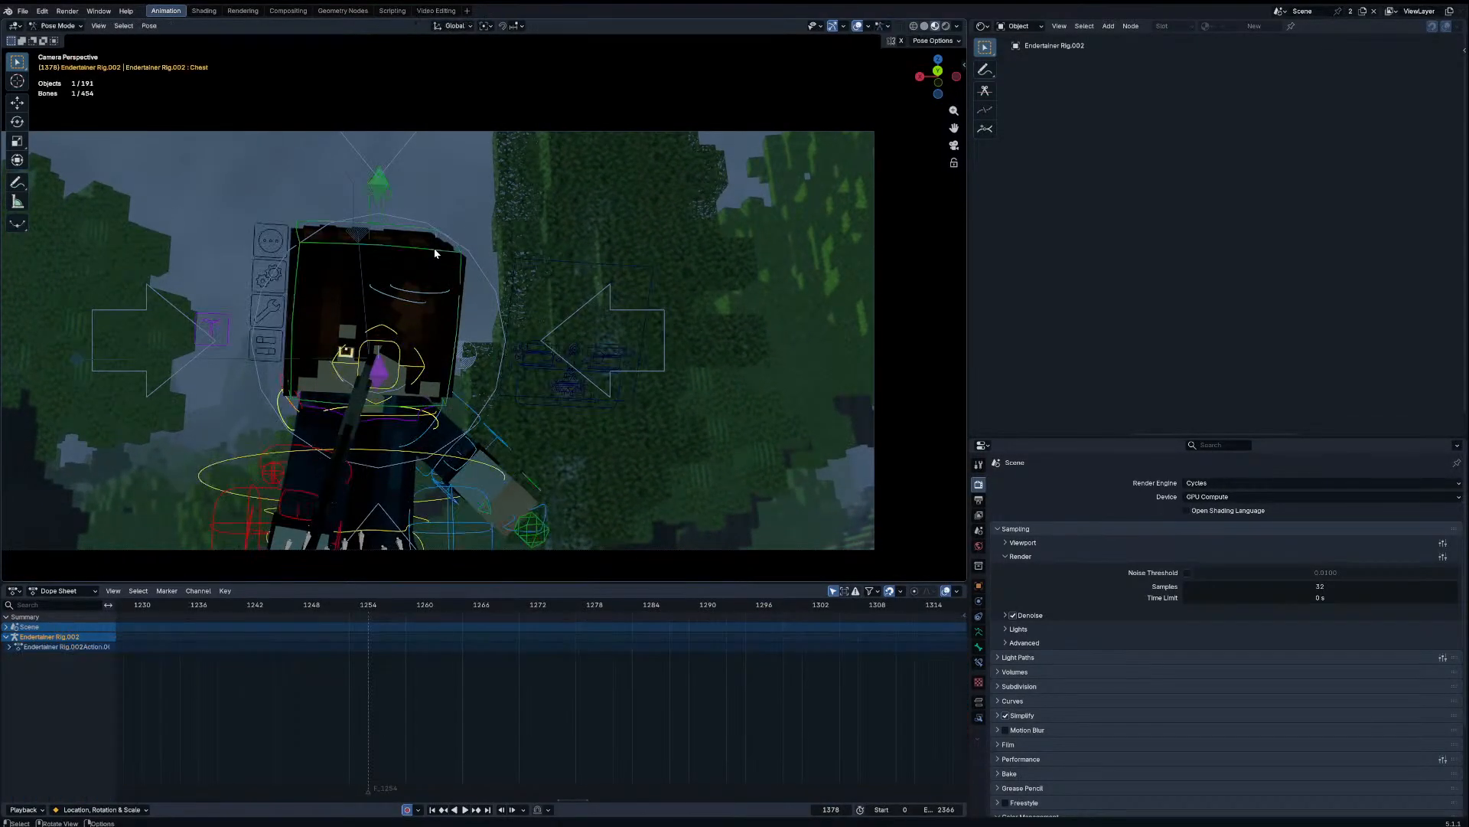
pyautogui.scroll(-7, 728, 633)
pyautogui.moveTo(656, 605); pyautogui.dragTo(629, 608)
pyautogui.press('space')
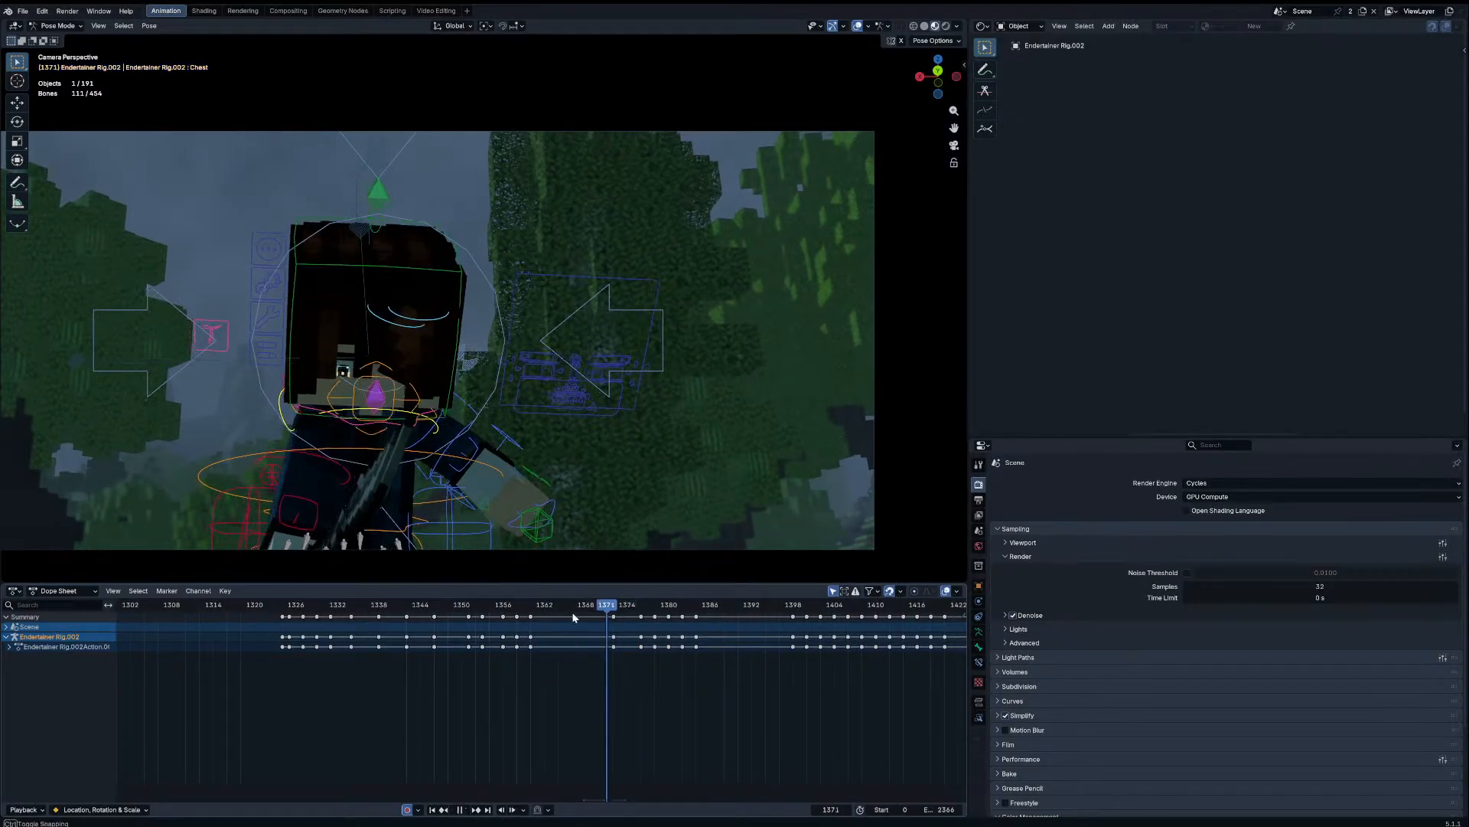
pyautogui.moveTo(633, 607); pyautogui.dragTo(686, 609)
# Step: Select the Shoulder_IK_R bone and rotate it at frame 1382
pyautogui.click(264, 449)
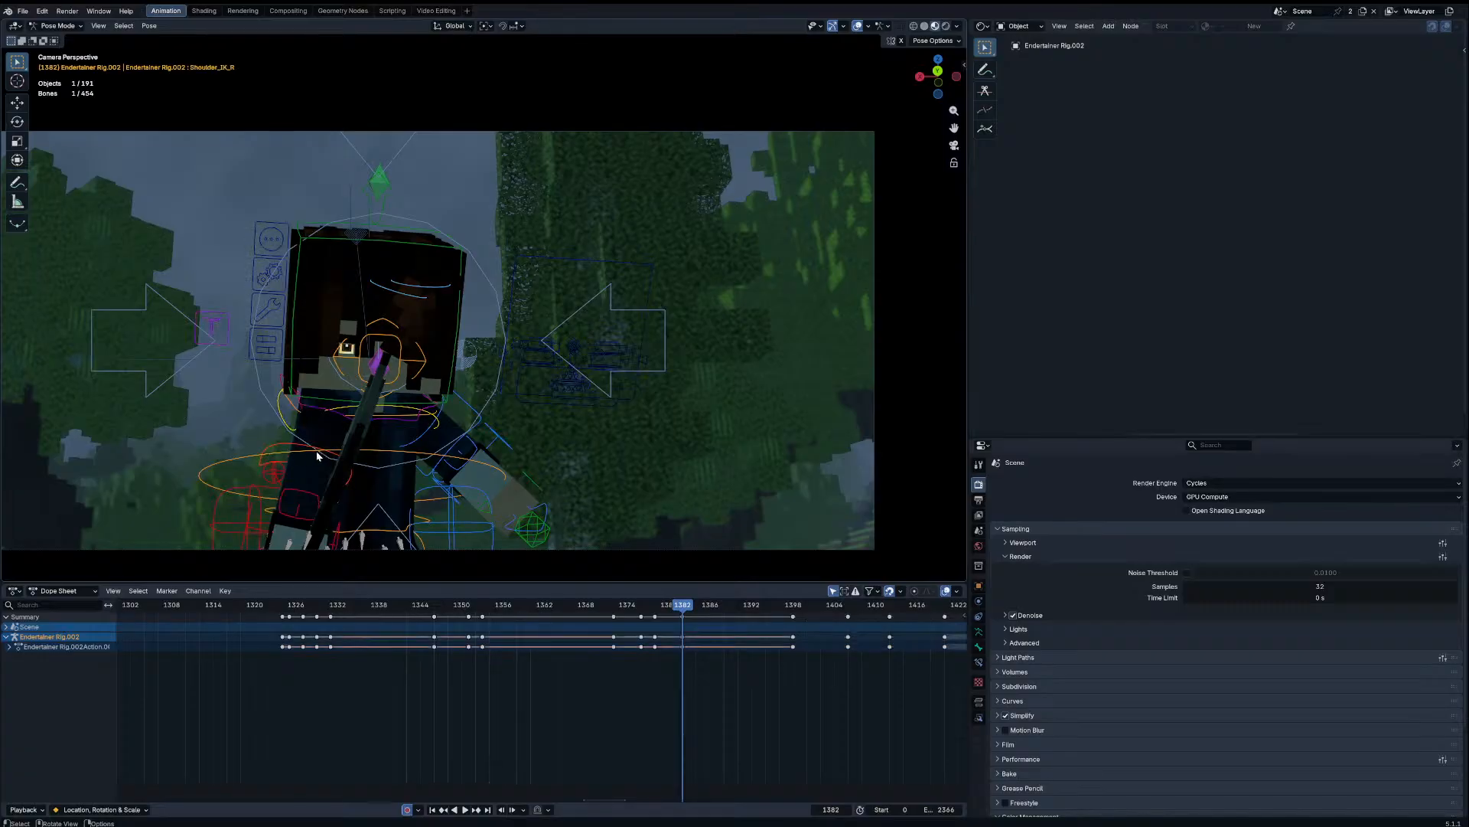
pyautogui.press('Down')
pyautogui.press('Up')
pyautogui.press('r')
pyautogui.click(458, 398)
pyautogui.press('Down')
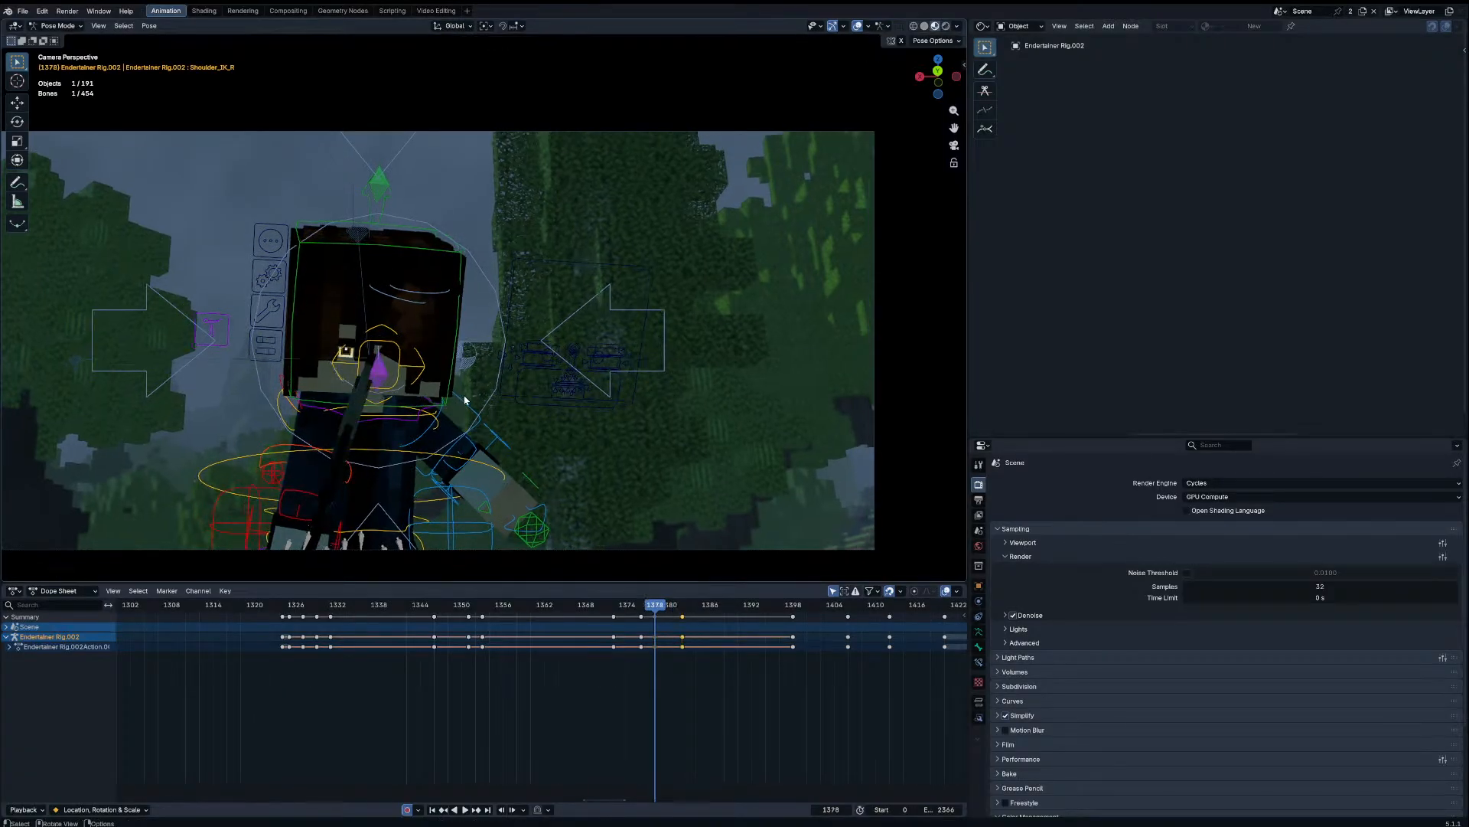
# Step: Refine the right shoulder's rotation at frame 1382, finishing with a trackball rotation and comparing against keyframe 1378
pyautogui.press('Up')
pyautogui.press('Down')
pyautogui.press('Up')
pyautogui.press('r')
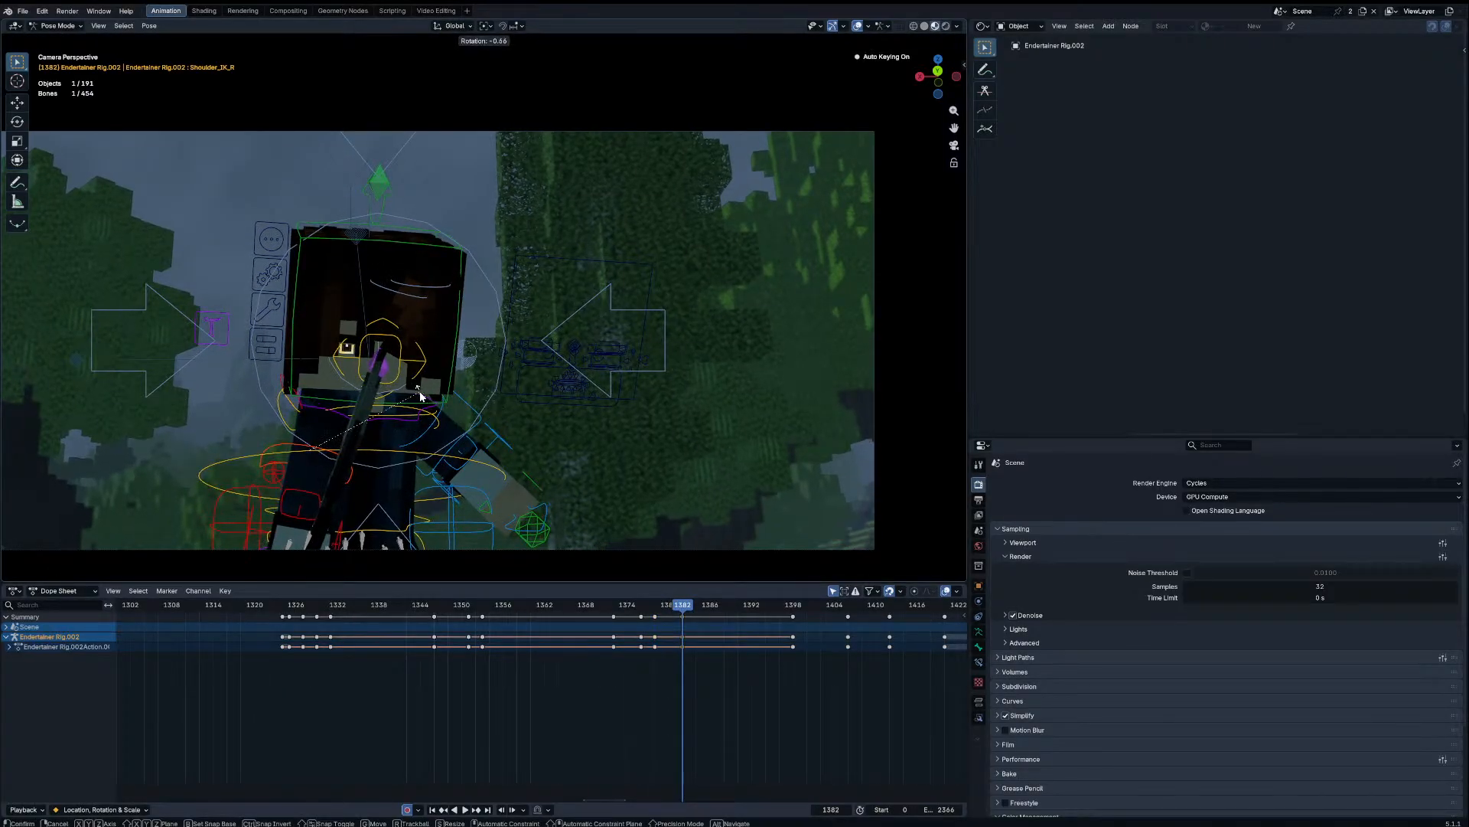
pyautogui.click(420, 397)
pyautogui.press('Down')
pyautogui.press('Up')
pyautogui.click(478, 401)
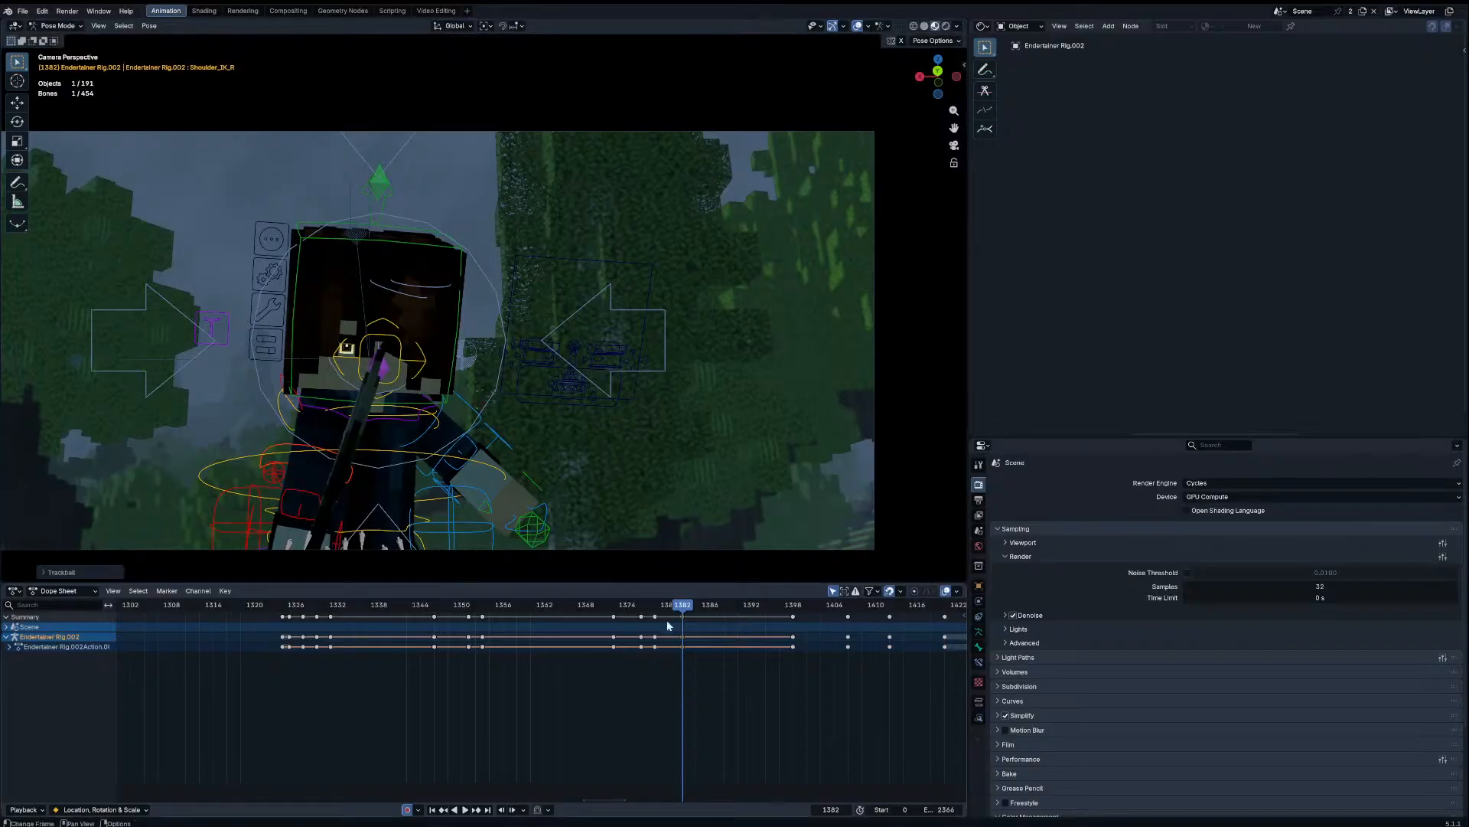
# Step: Play the motion and blend the right shoulder's pose to its neighbor by 30% at frame 1376
pyautogui.moveTo(649, 606)
pyautogui.mouseDown()
pyautogui.moveTo(585, 607)
pyautogui.moveTo(648, 606)
pyautogui.mouseUp()
pyautogui.press('space')
pyautogui.hotkey('shift', 'alt', 'e')
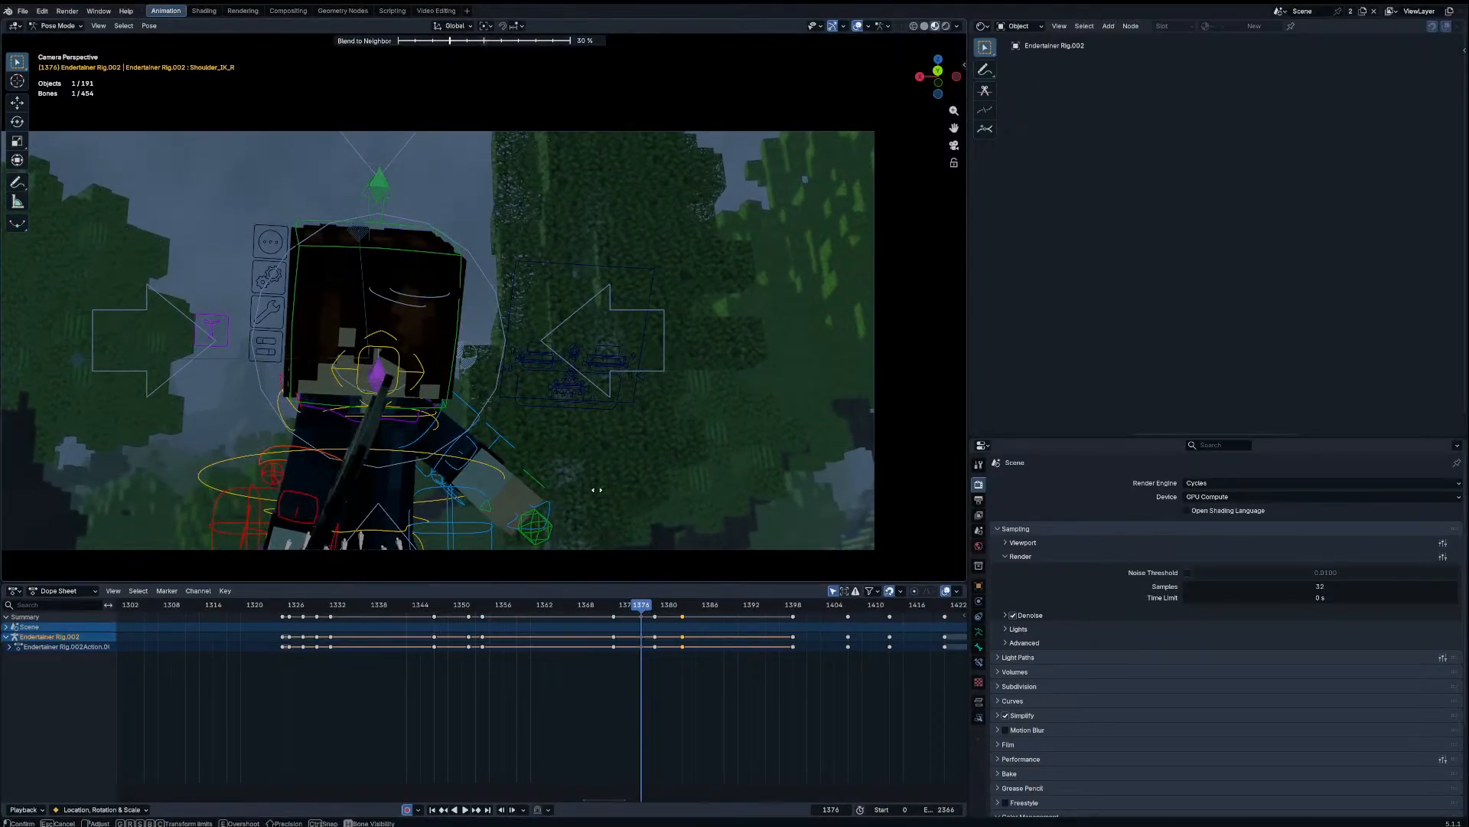
pyautogui.click(597, 490)
pyautogui.press('Down')
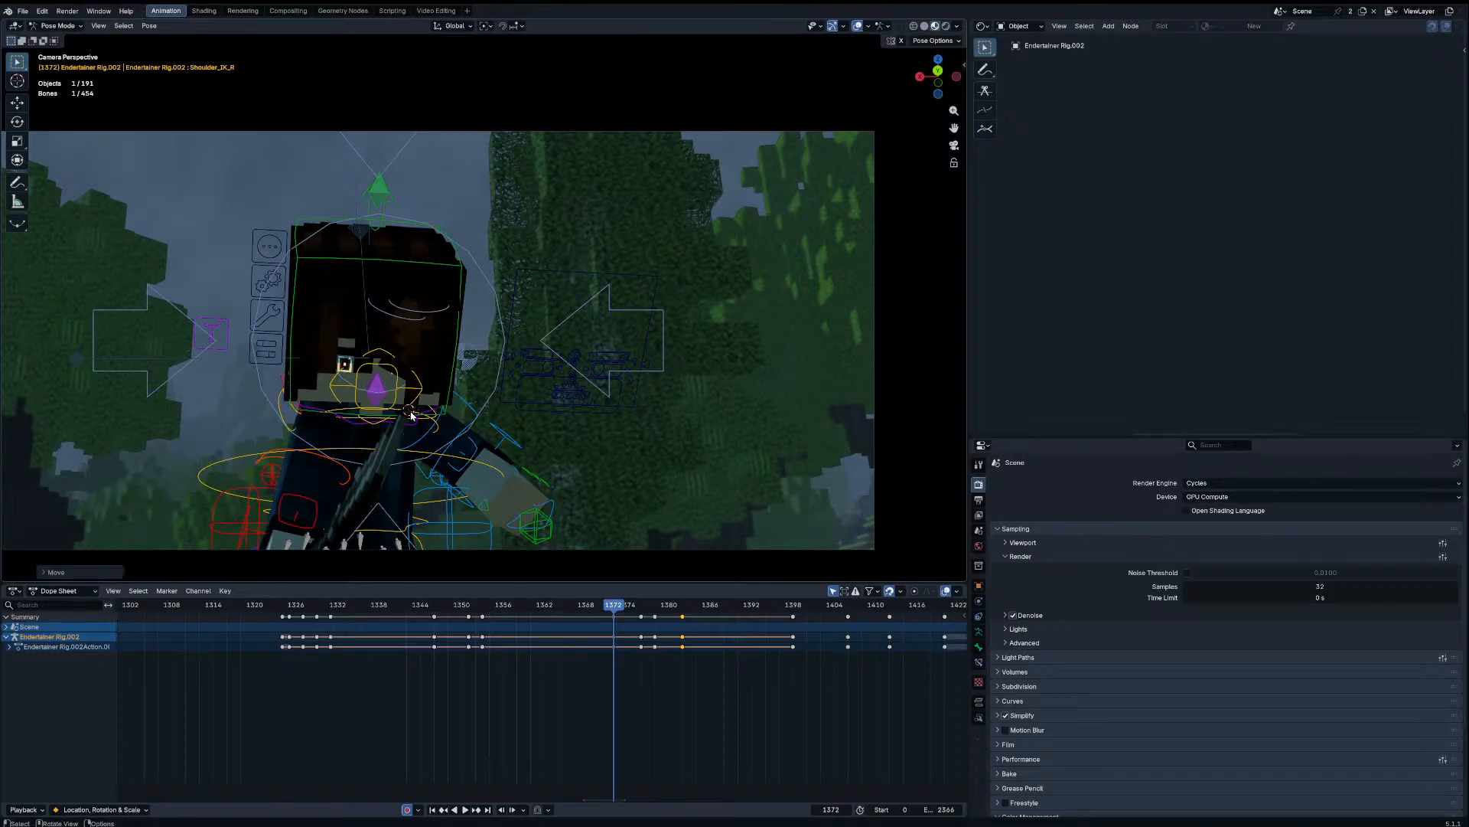
# Step: Rotate the right shoulder at frame 1376 and adjust it with a trackball rotation at frame 1378
pyautogui.press('Up')
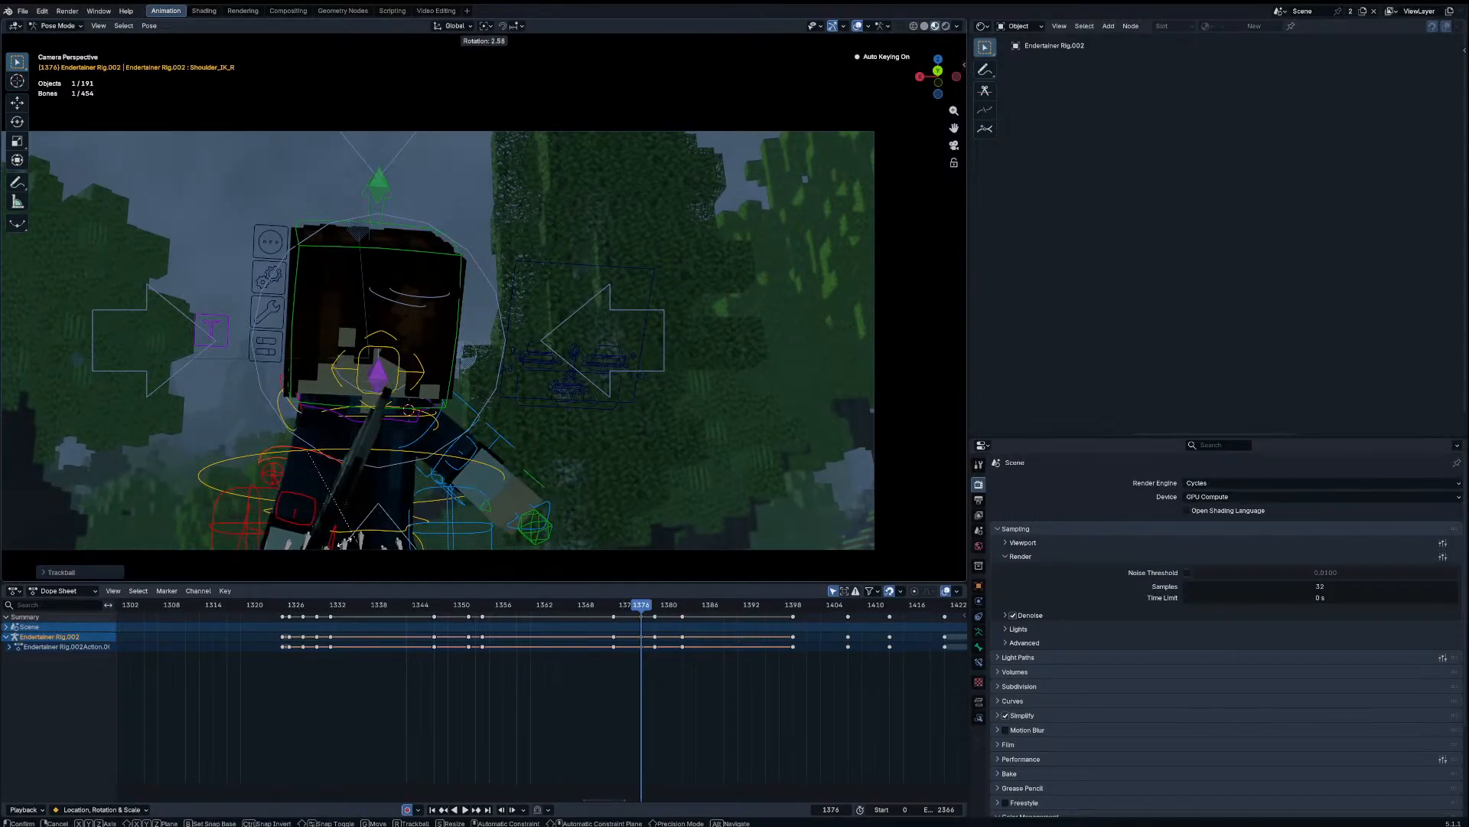
pyautogui.click(465, 505)
pyautogui.press('Down')
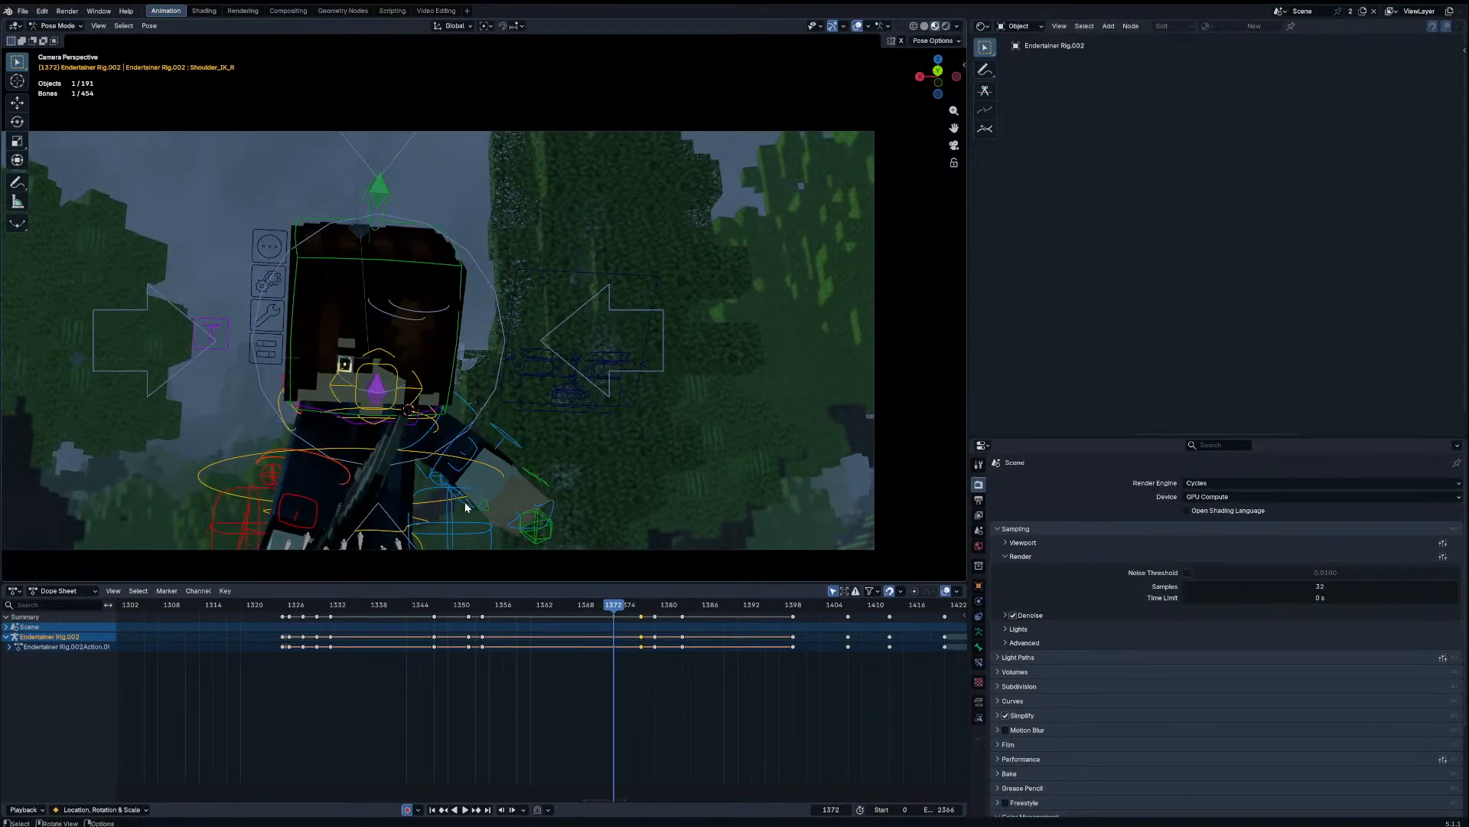
pyautogui.press('Up')
pyautogui.press('Up')
pyautogui.press('r')
pyautogui.press('r')
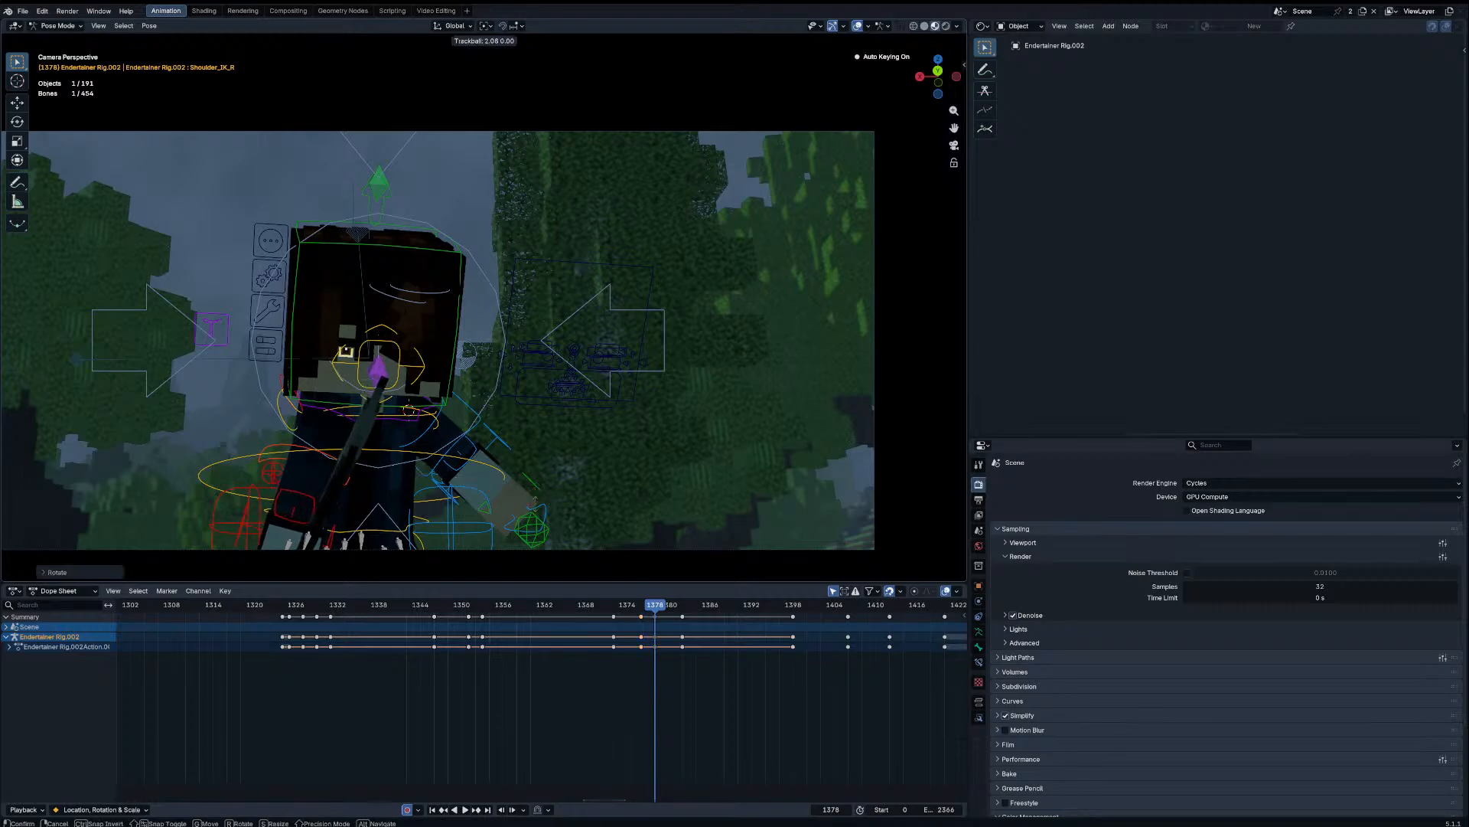
# Step: Refine the right shoulder's rotation at frame 1382 with a trackball rotation
pyautogui.press('Up')
pyautogui.hotkey('shift', 'alt', 'e')
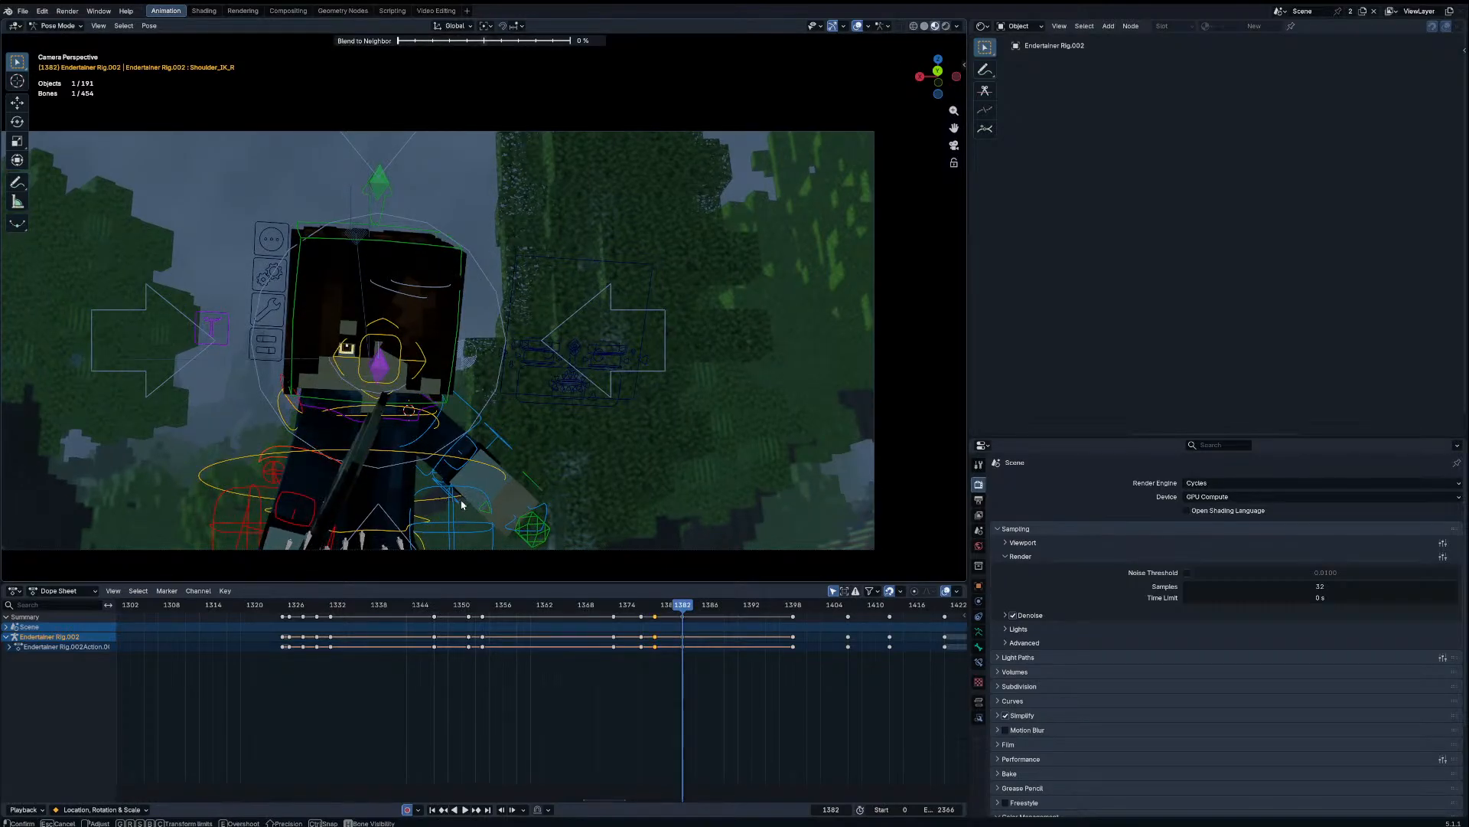
pyautogui.press('Escape')
pyautogui.press('r')
pyautogui.press('r')
pyautogui.click(454, 452)
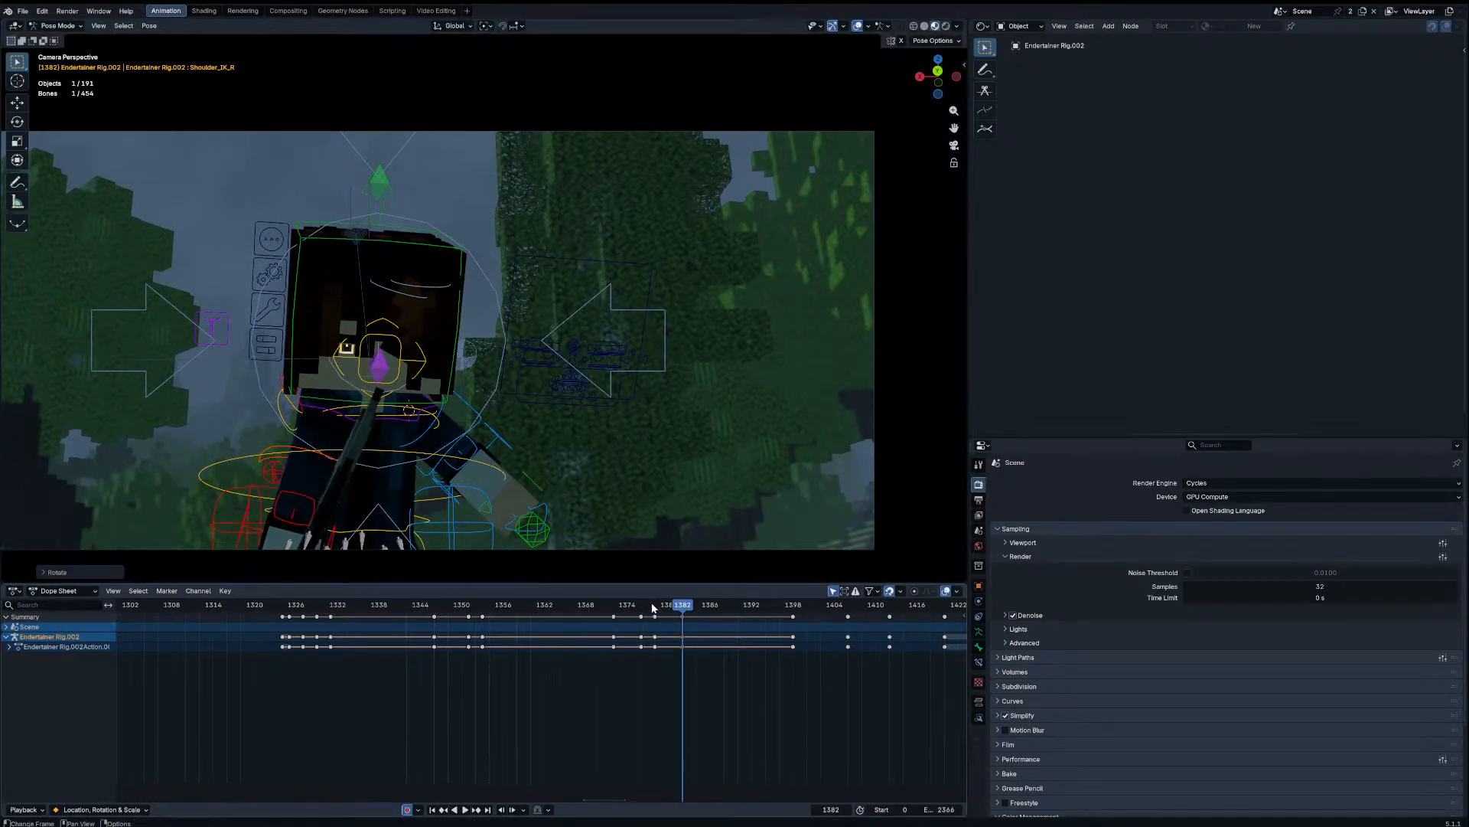
# Step: Blend the right shoulder's pose to its neighbor at frame 1386 and trackball-rotate it at frame 1398
pyautogui.press('space')
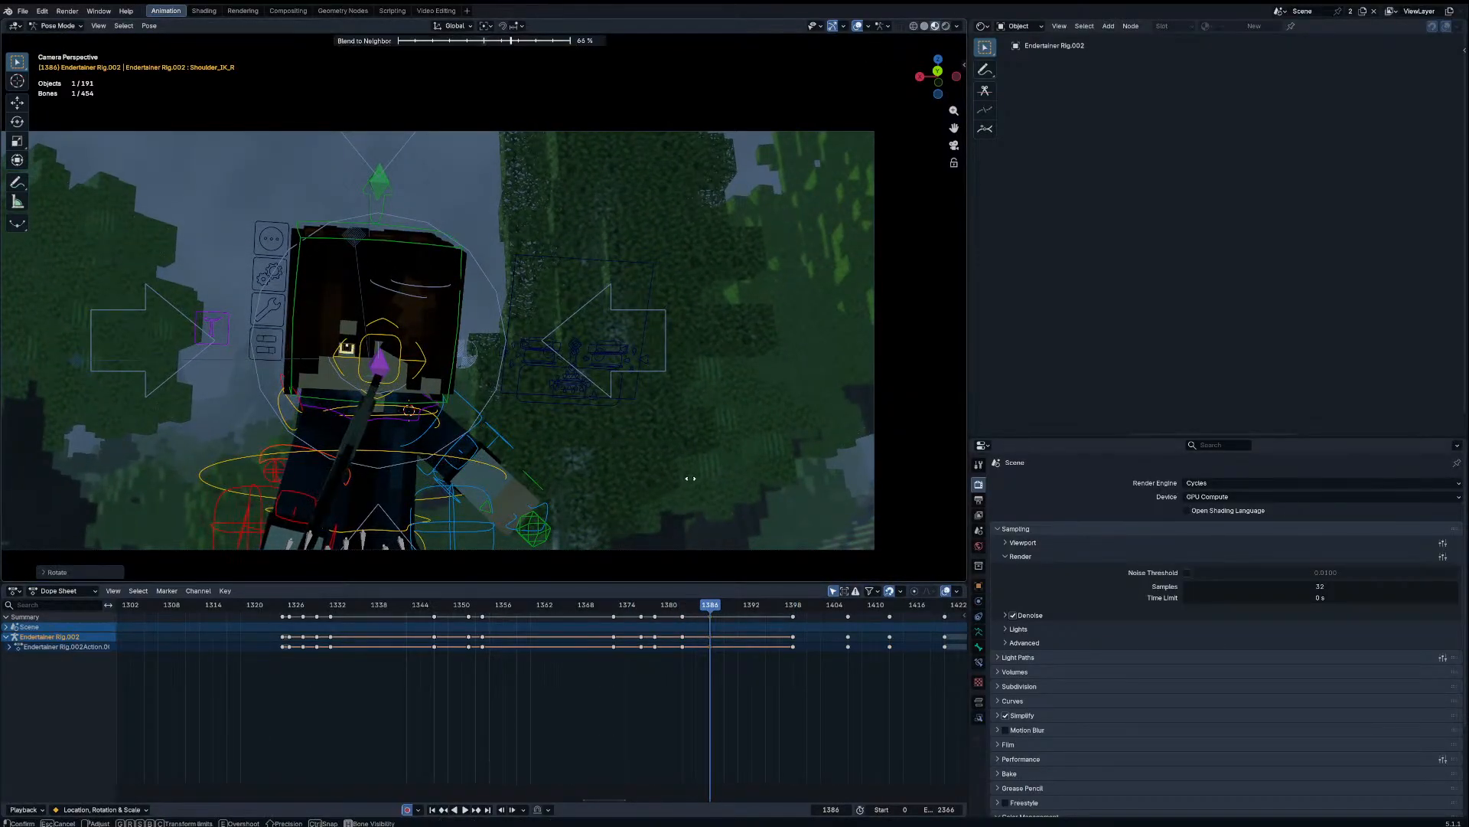
pyautogui.click(648, 469)
pyautogui.press('Up')
pyautogui.hotkey('shift', 'alt', 'e')
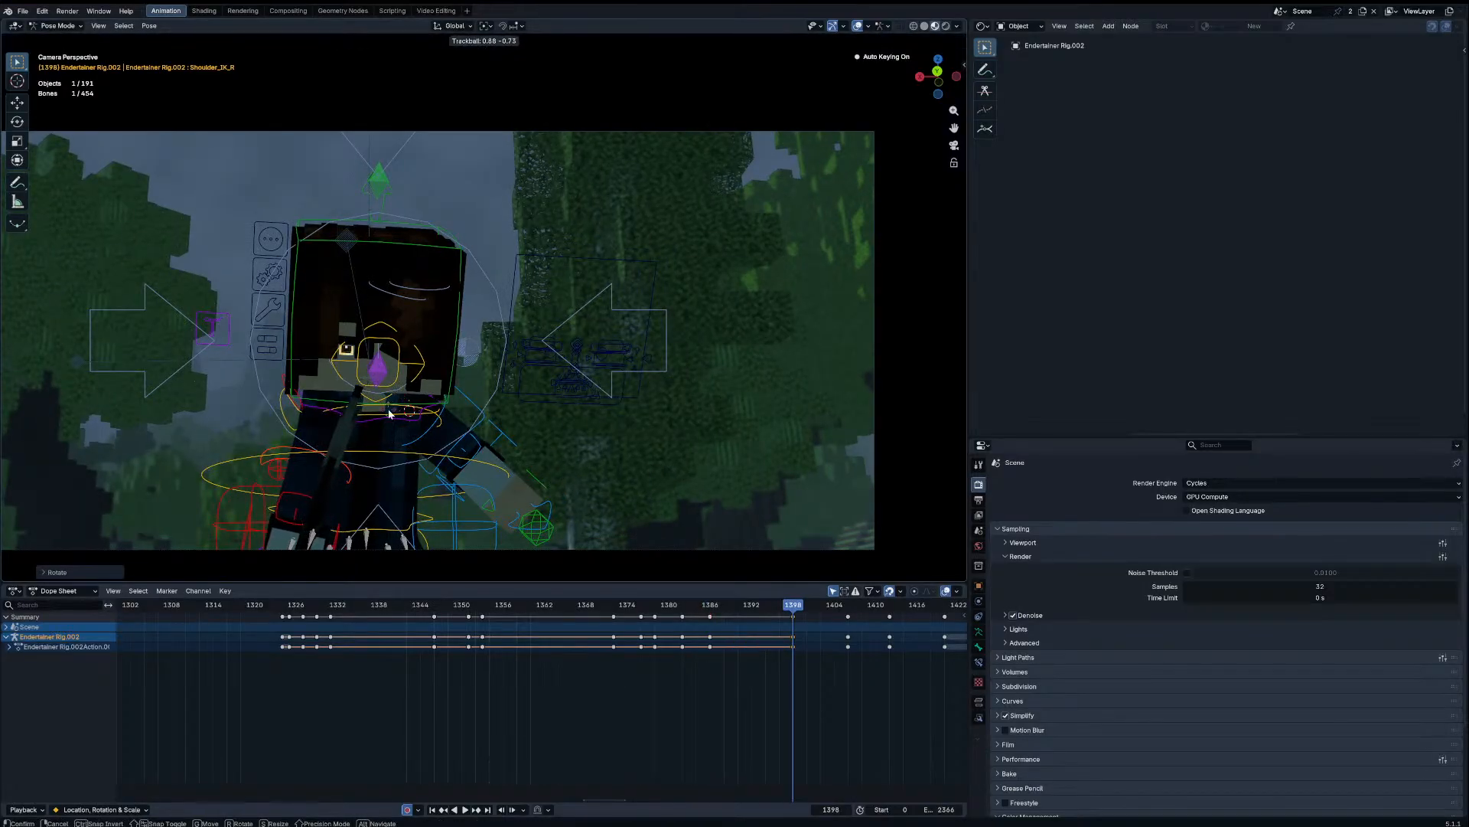
# Step: Play back the right shoulder's motion leading up to frame 1398 to check the reworked poses
pyautogui.moveTo(664, 603); pyautogui.dragTo(578, 593)
pyautogui.press('space')
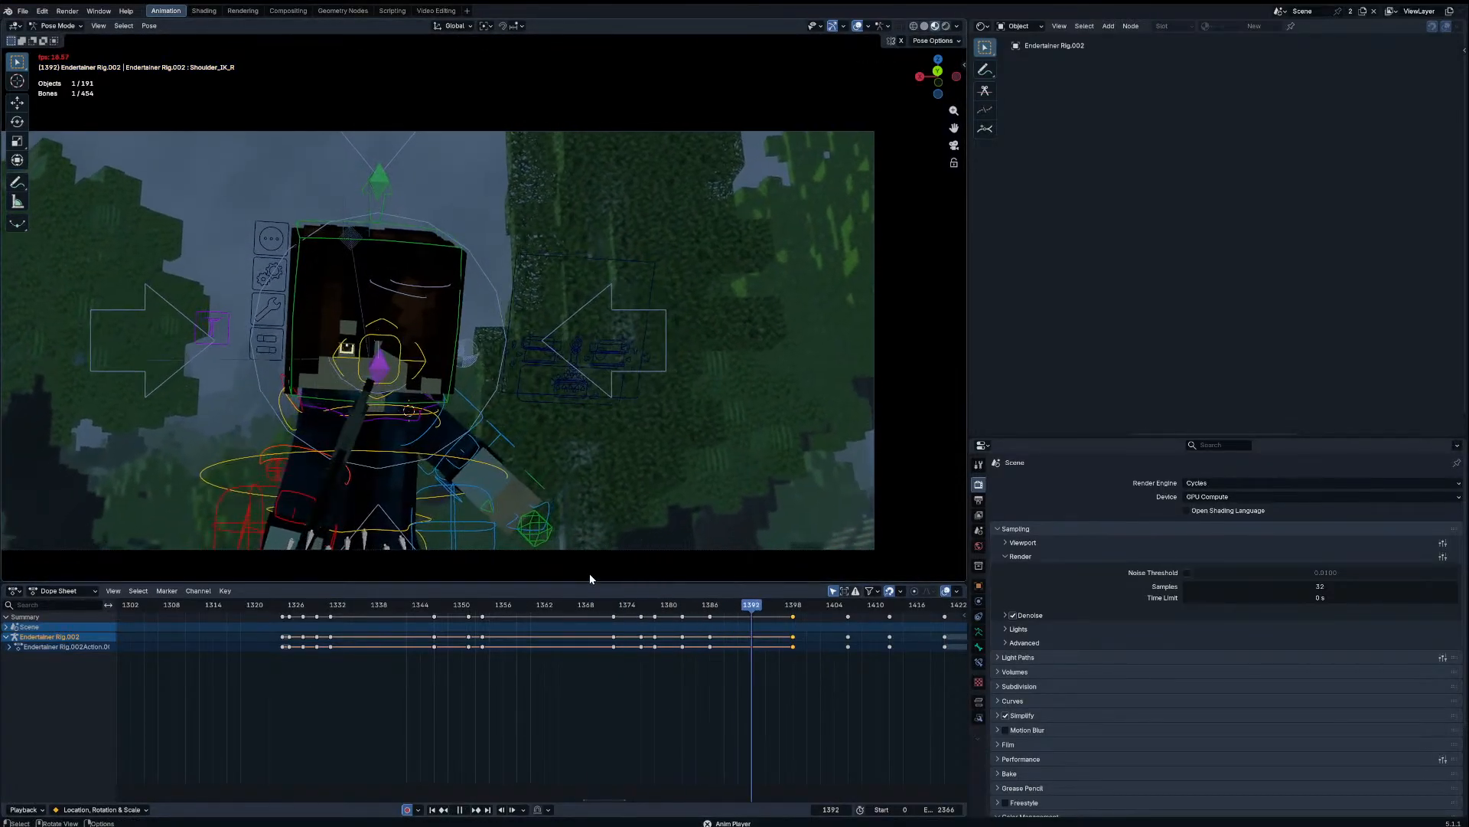
pyautogui.moveTo(733, 605); pyautogui.dragTo(590, 604)
pyautogui.moveTo(748, 635); pyautogui.dragTo(587, 551, button='middle')
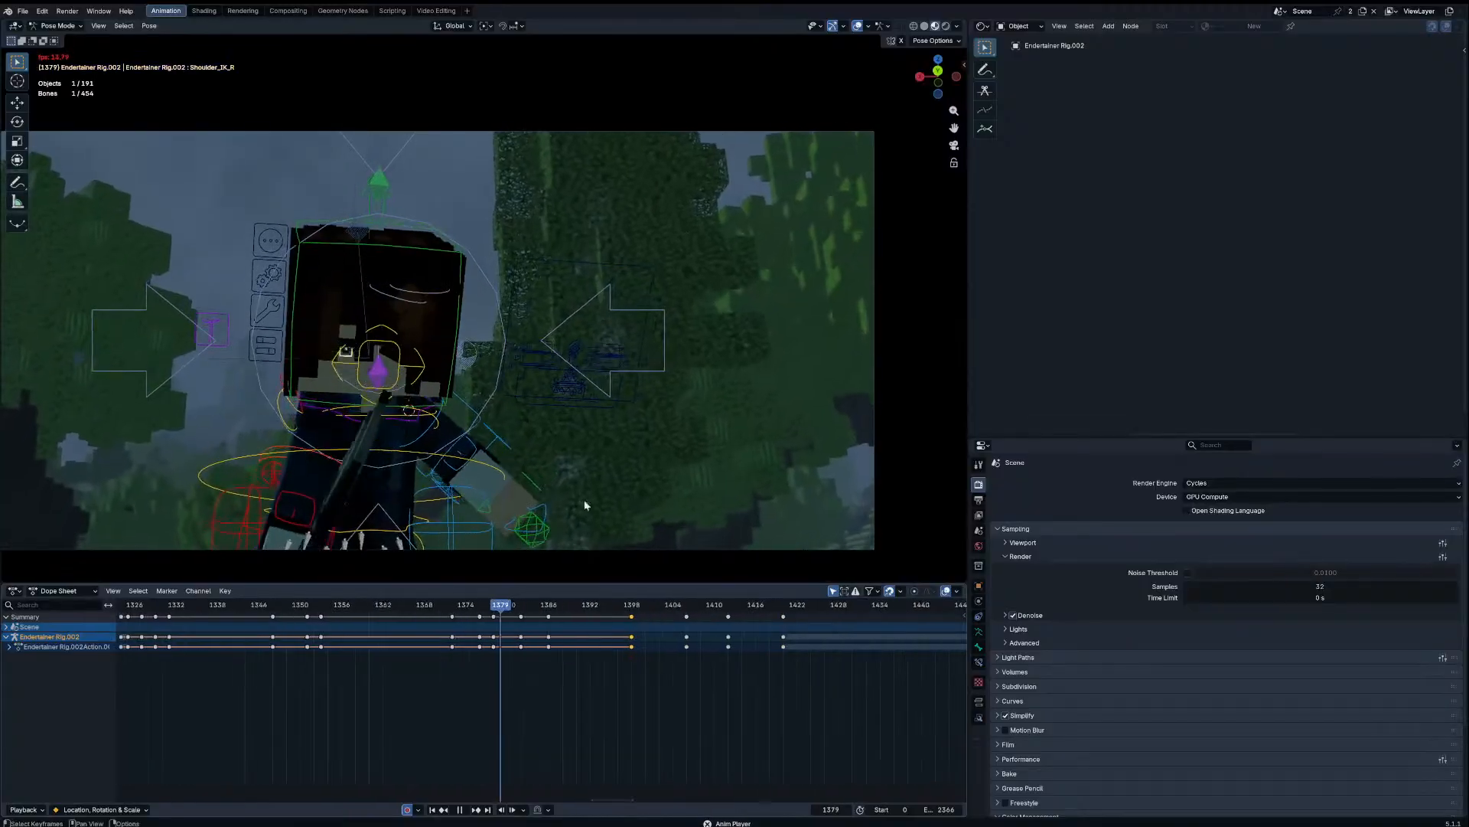
# Step: Select all of the rig's bones and set the interpolation of their keyframes from about frame 1398 to 1420
pyautogui.press('a')
pyautogui.moveTo(560, 695); pyautogui.dragTo(843, 615)
pyautogui.press('t')
pyautogui.click(841, 616)
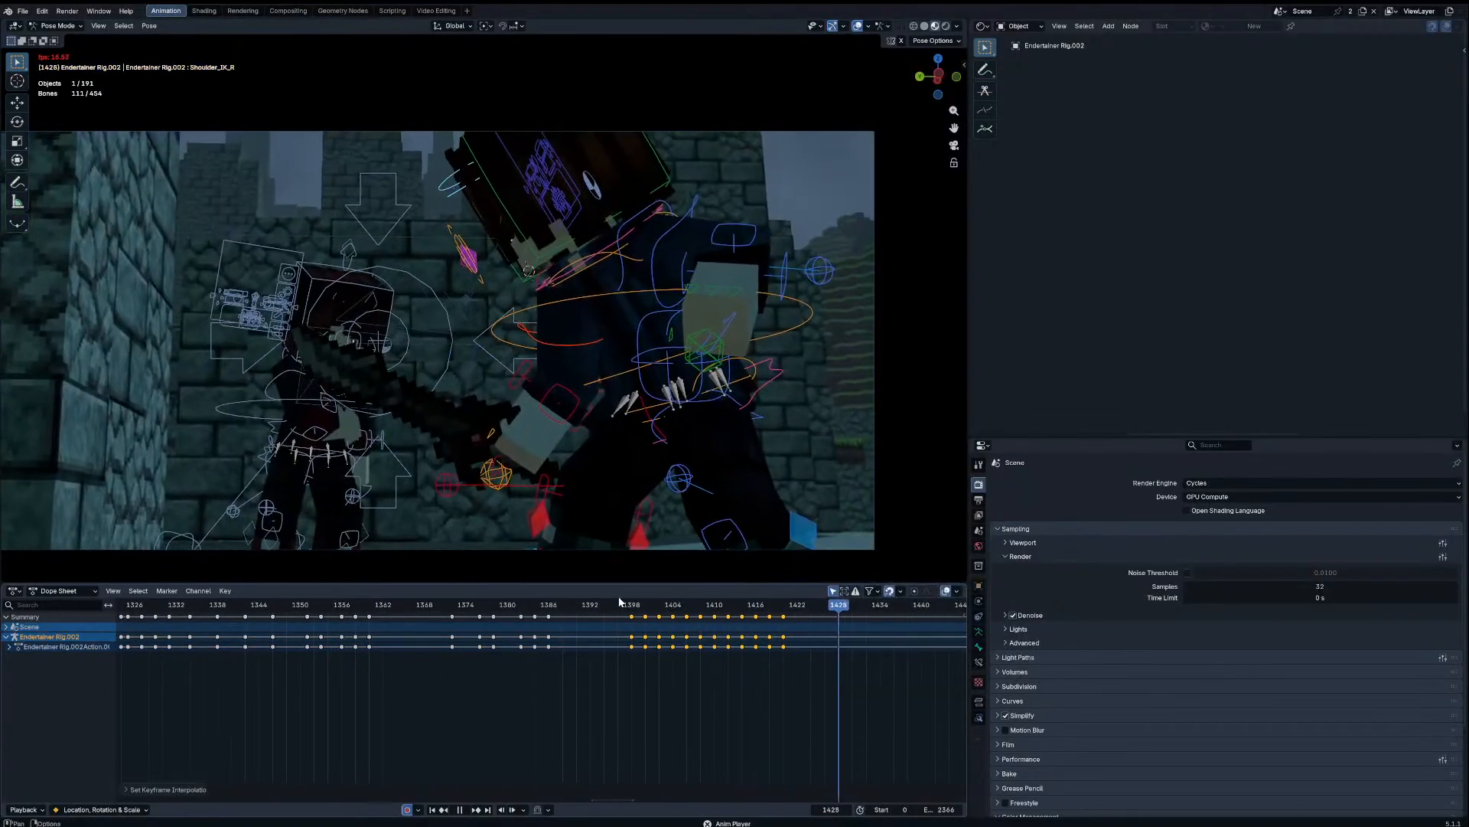
# Step: Review the animation from about frame 1398 up to frame 1586 and go back to frame 1528
pyautogui.click(624, 605)
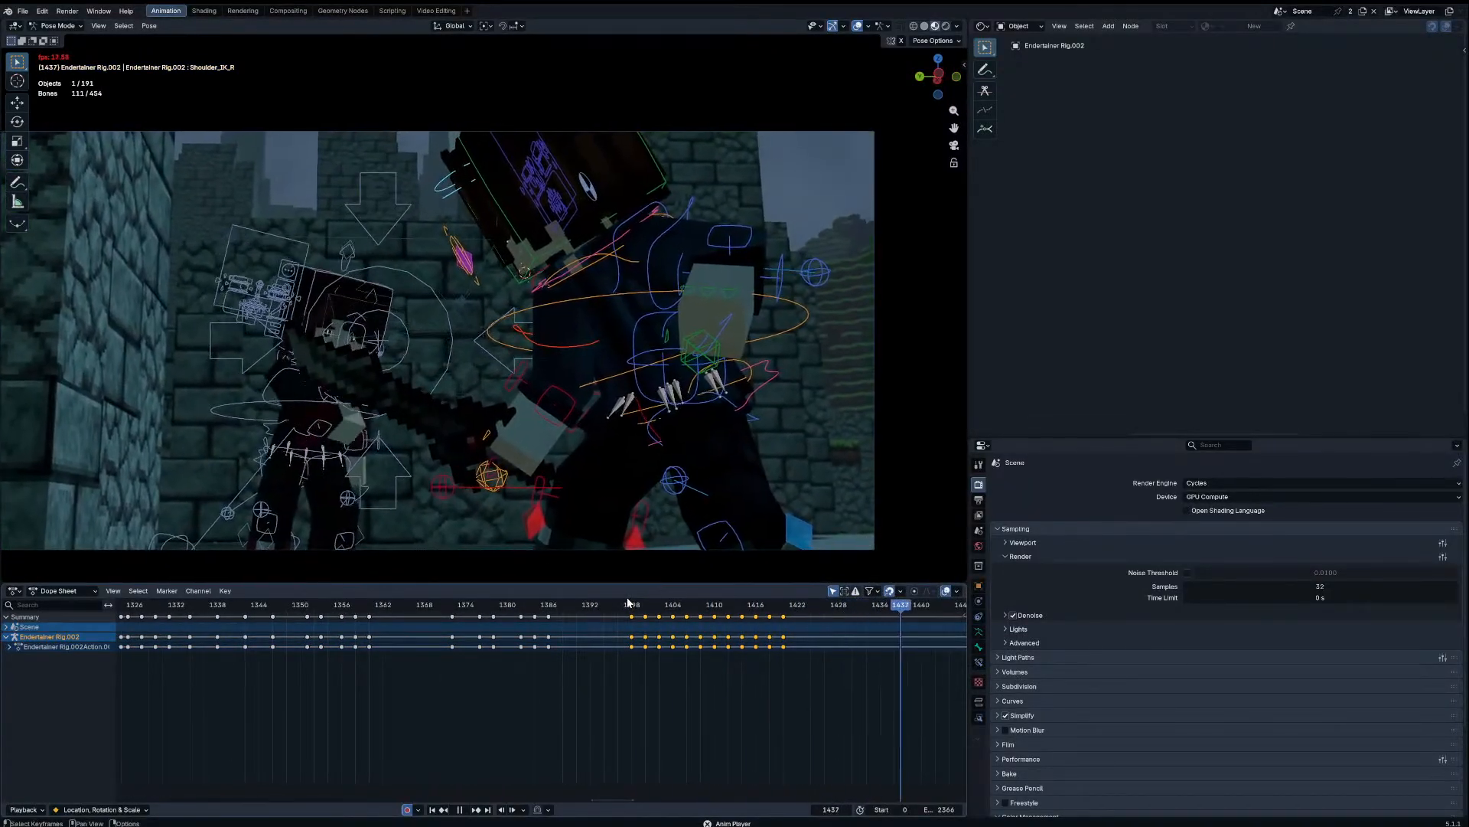
pyautogui.scroll(-10, 760, 658)
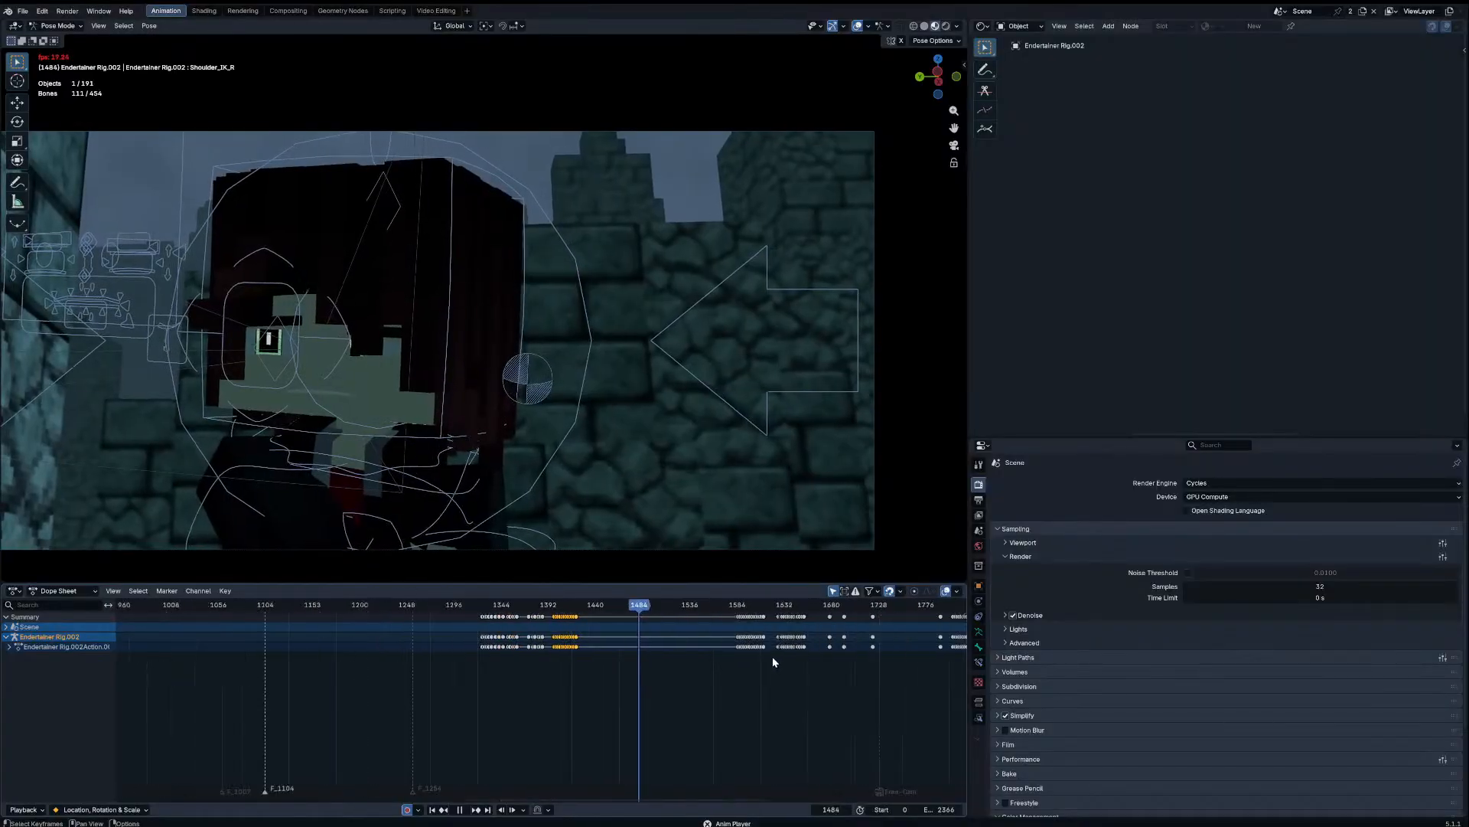
pyautogui.moveTo(706, 610)
pyautogui.mouseDown()
pyautogui.moveTo(626, 613)
pyautogui.moveTo(698, 610)
pyautogui.mouseUp()
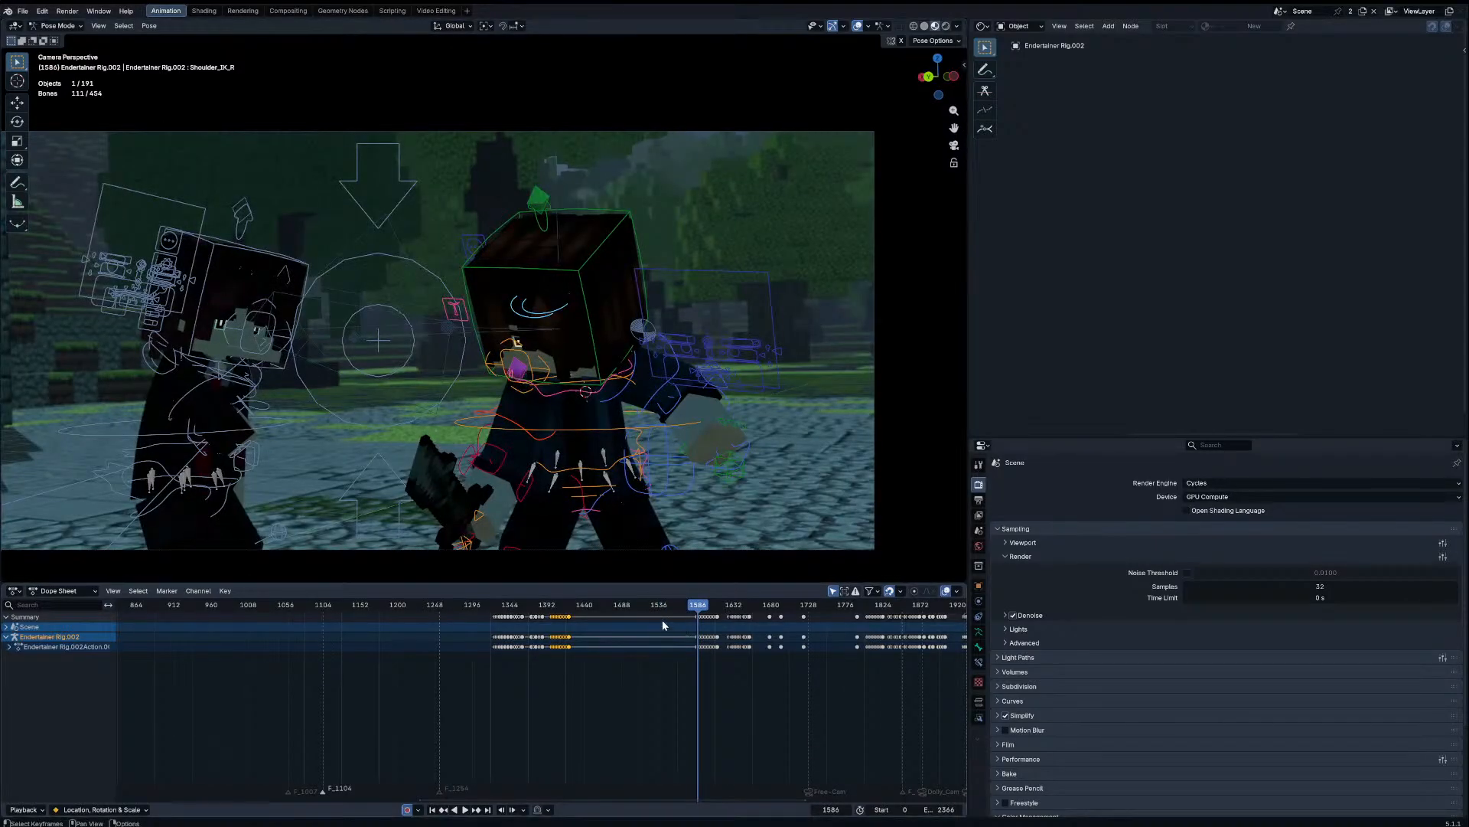
pyautogui.click(654, 610)
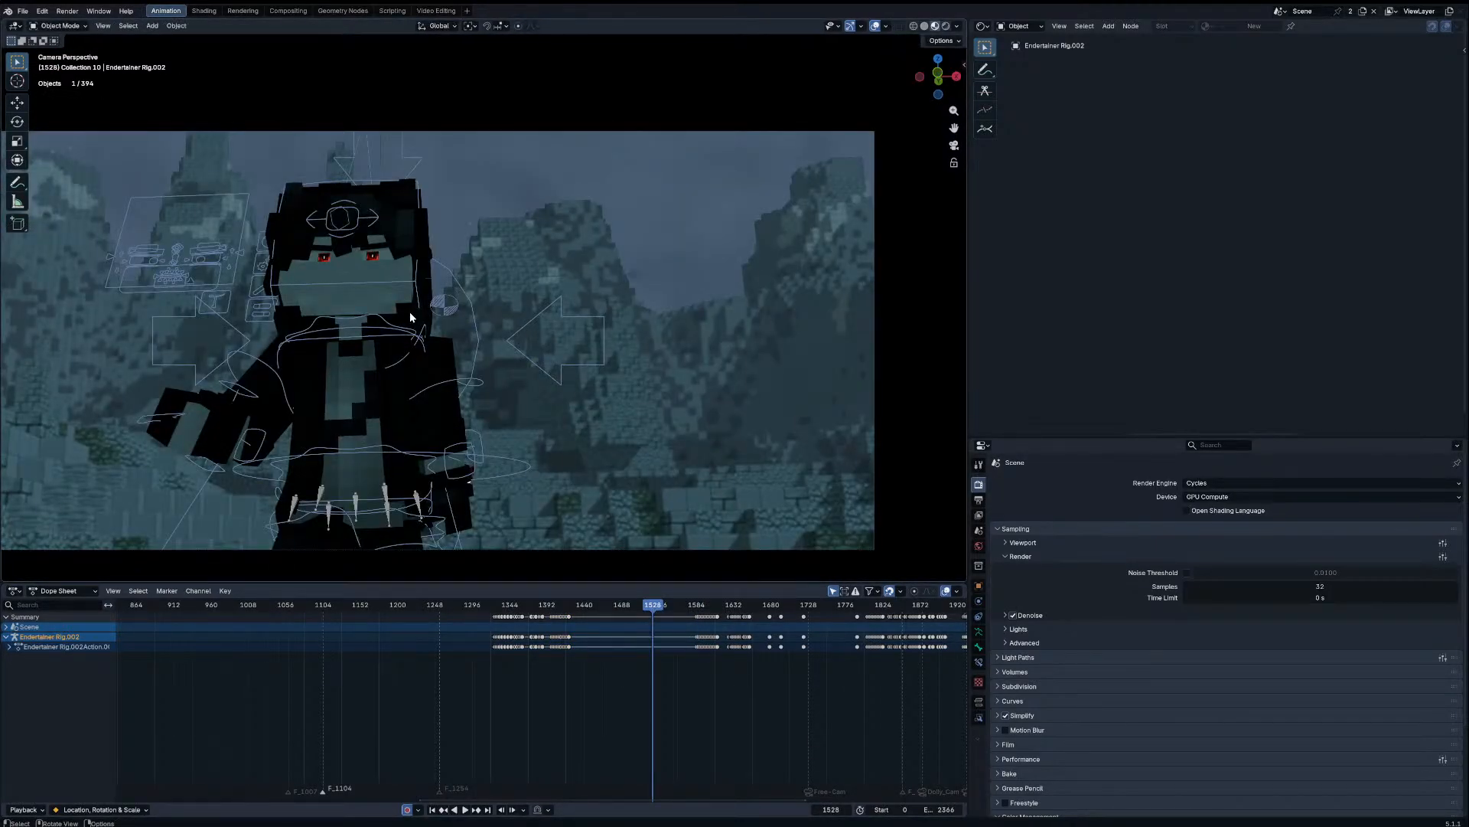
# Step: Switch posing to Endertainer Rig.001 and examine its keyframes and motion between about frames 1500 and 1547
pyautogui.click(411, 339)
pyautogui.moveTo(733, 640); pyautogui.dragTo(617, 621)
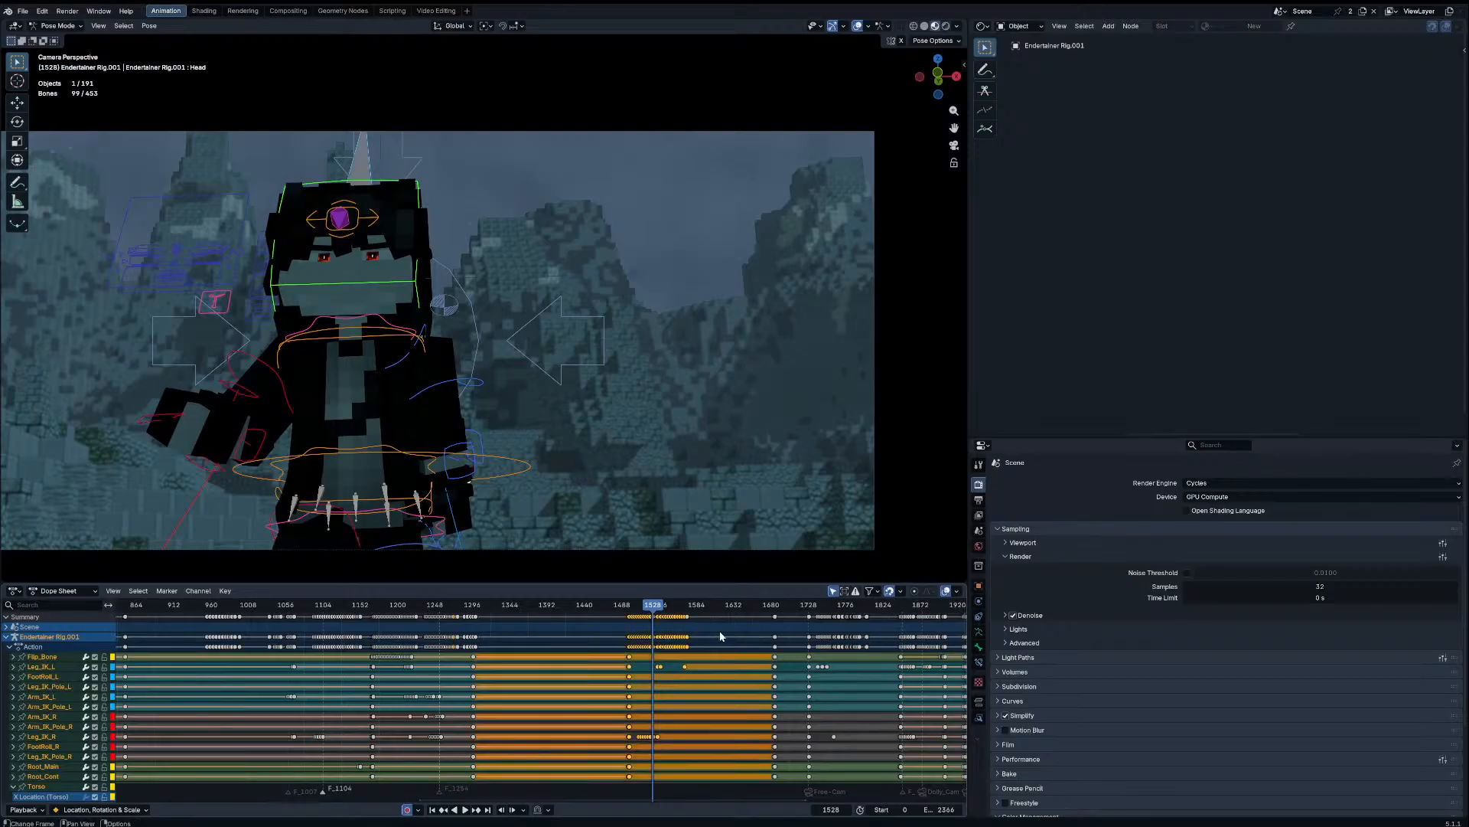
pyautogui.click(714, 634)
pyautogui.press('space')
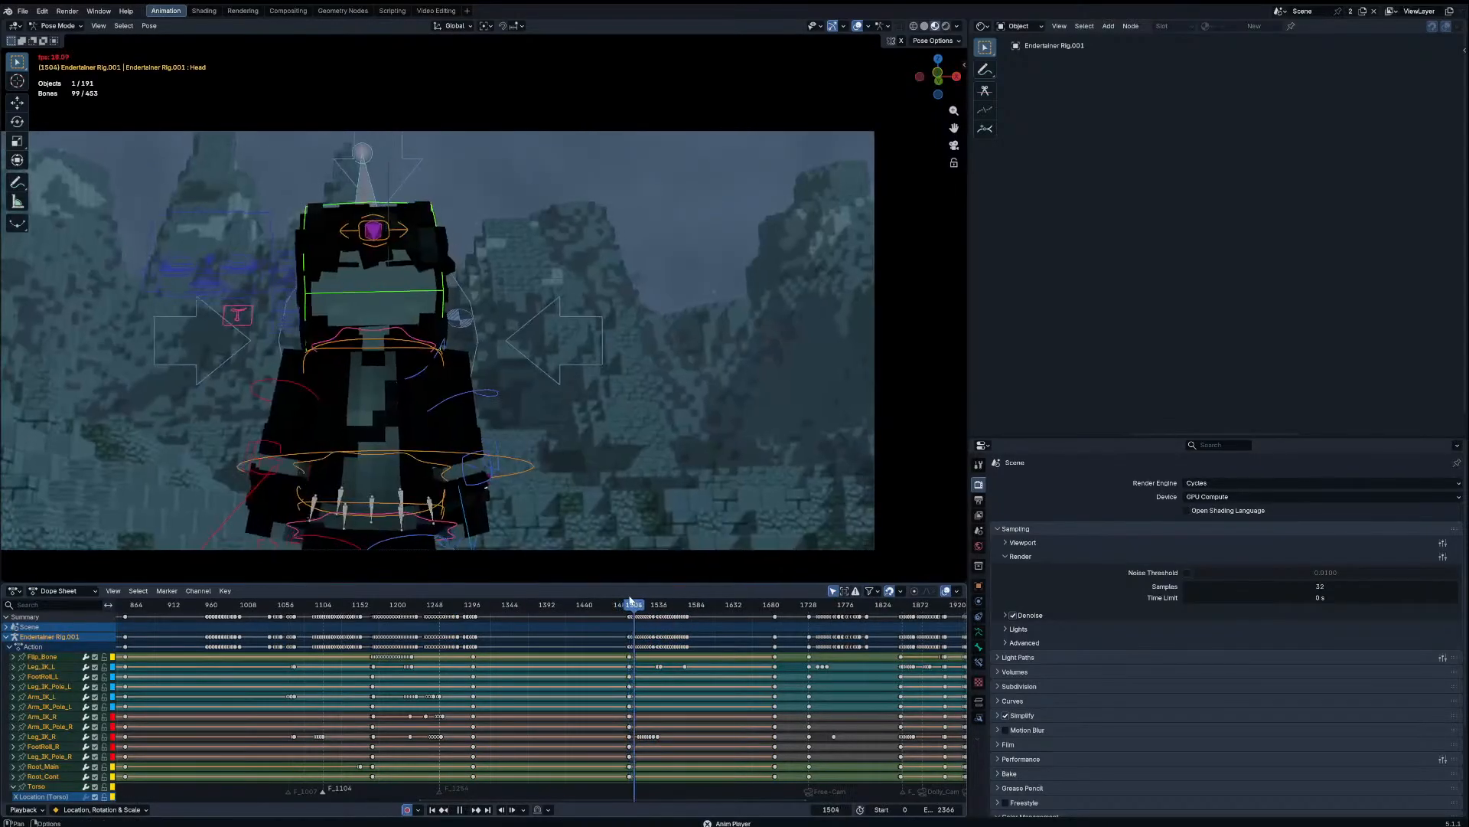
pyautogui.press('space')
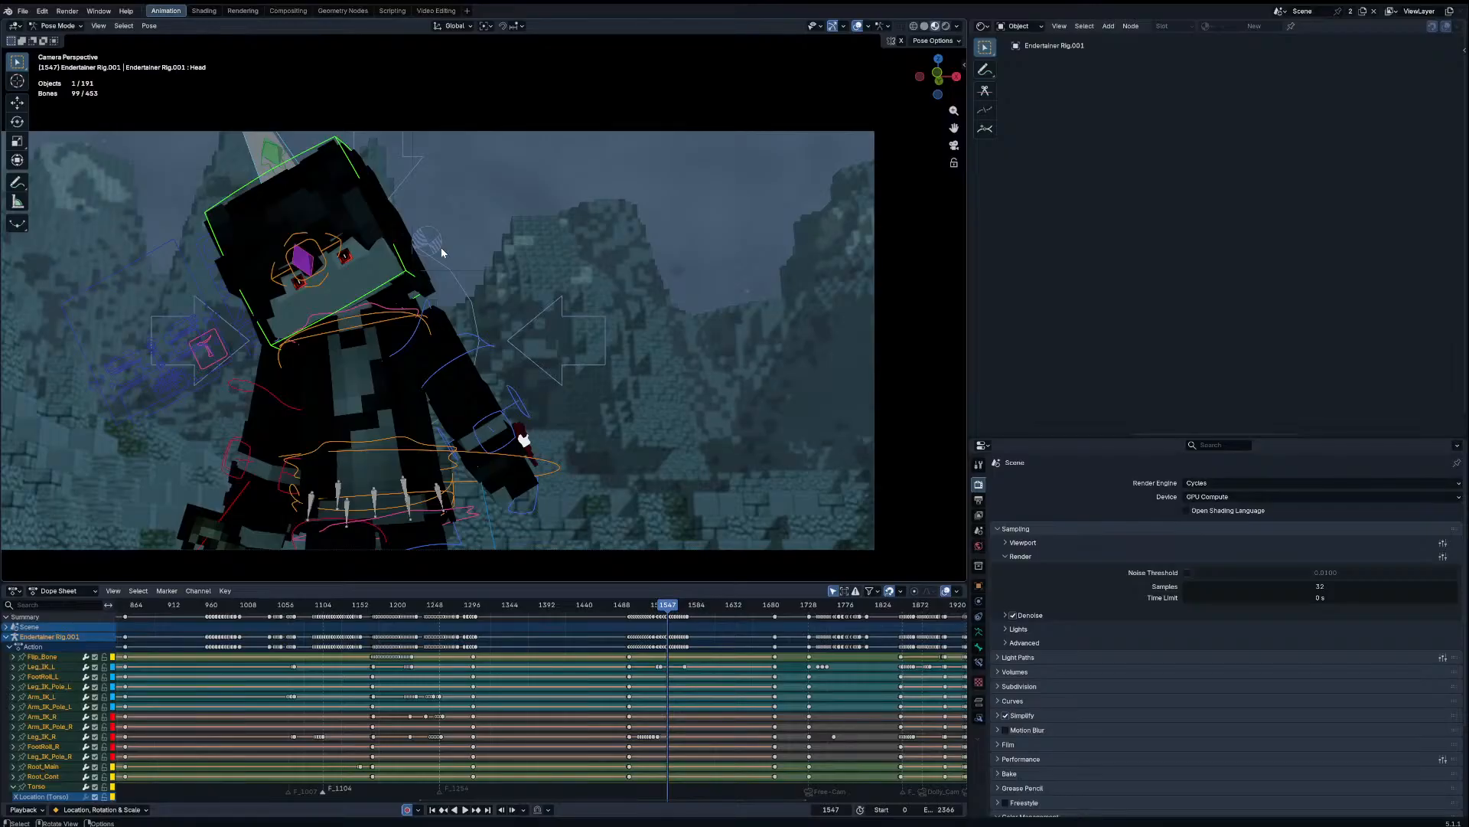
# Step: Continue playback to frame 1631, switch posing to Endertainer Rig.002 and review its motion up to frame 1773
pyautogui.press('space')
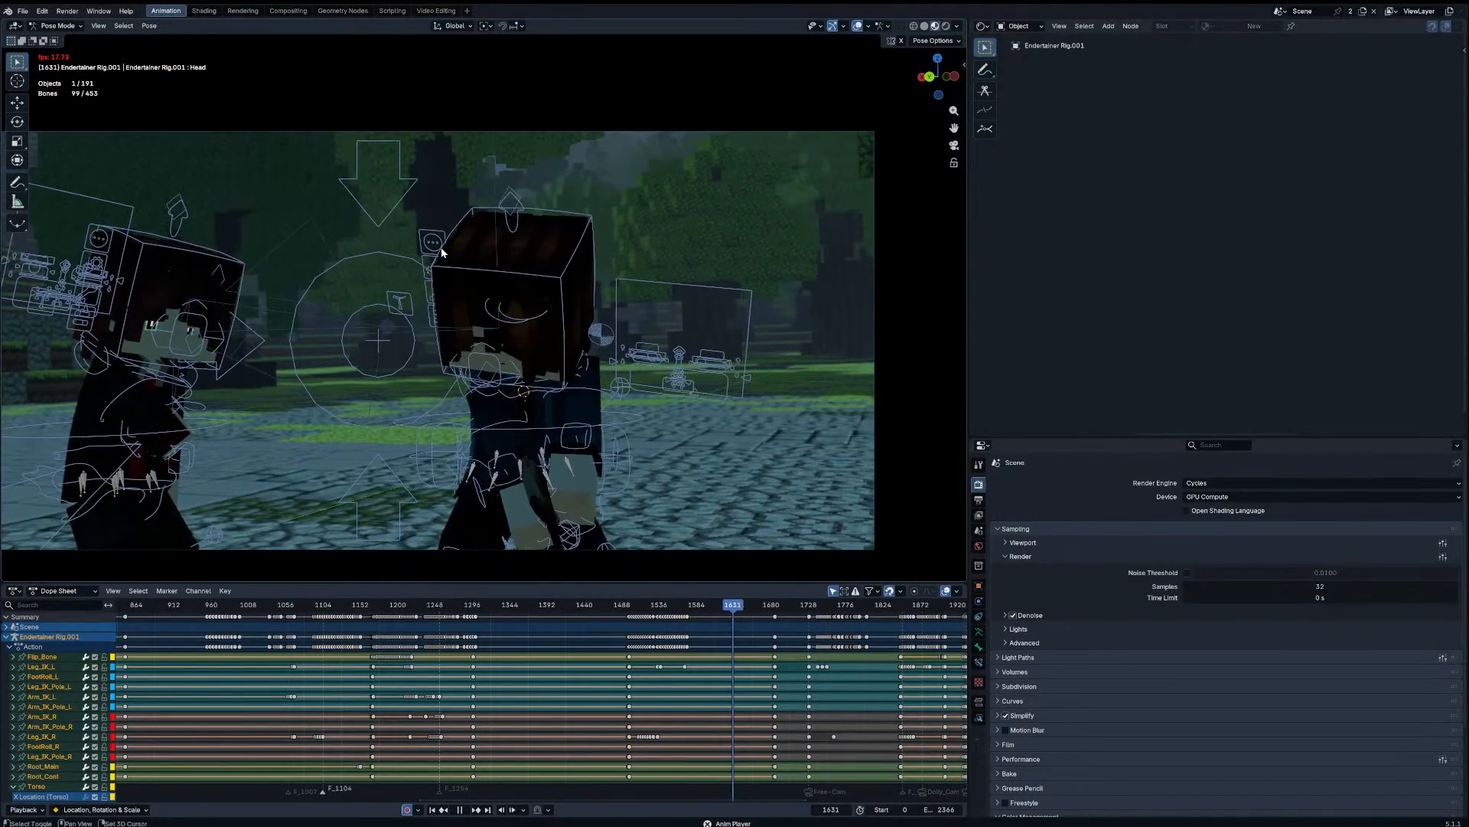
pyautogui.click(568, 280)
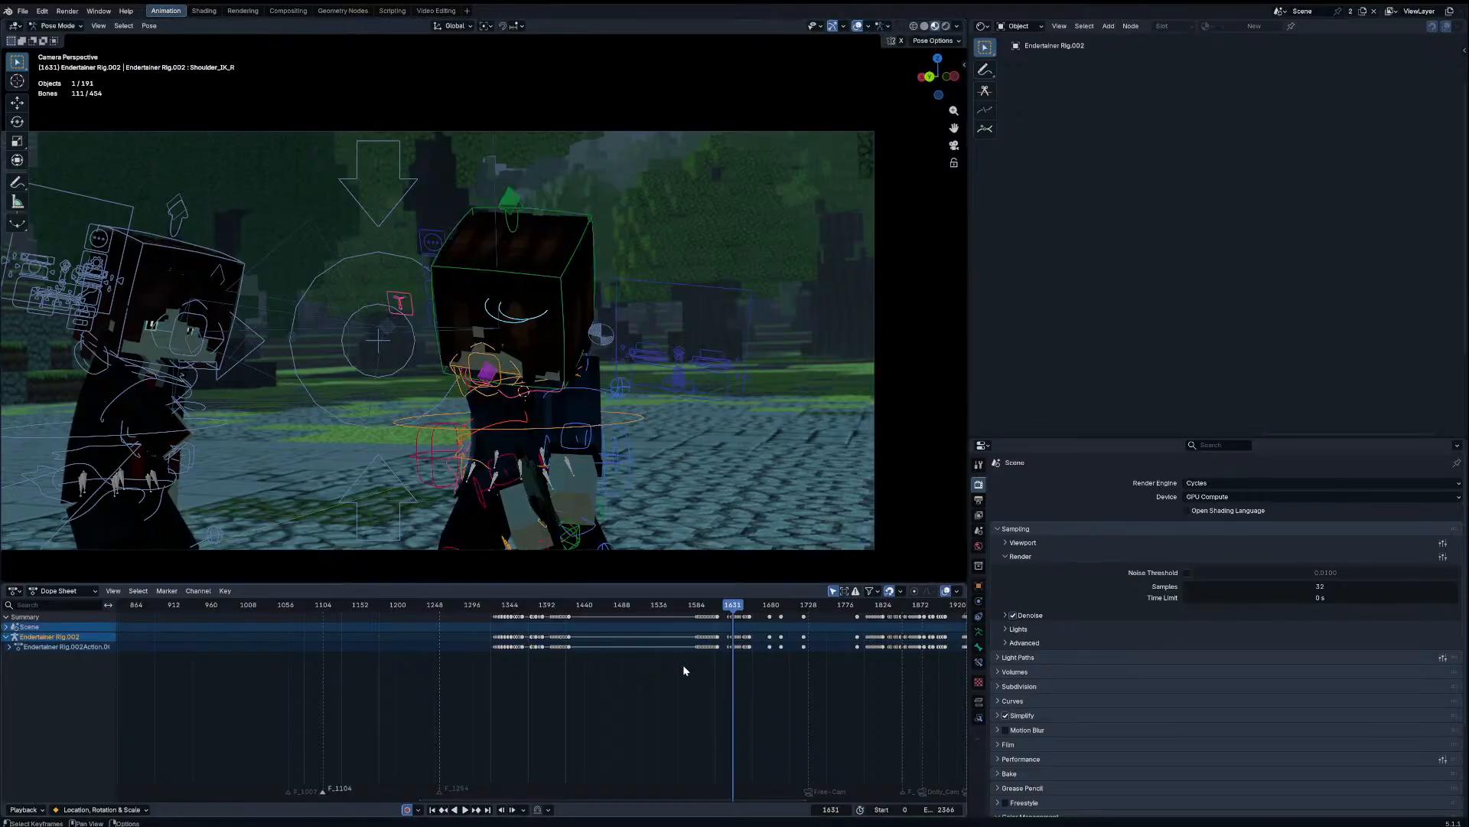
pyautogui.press('space')
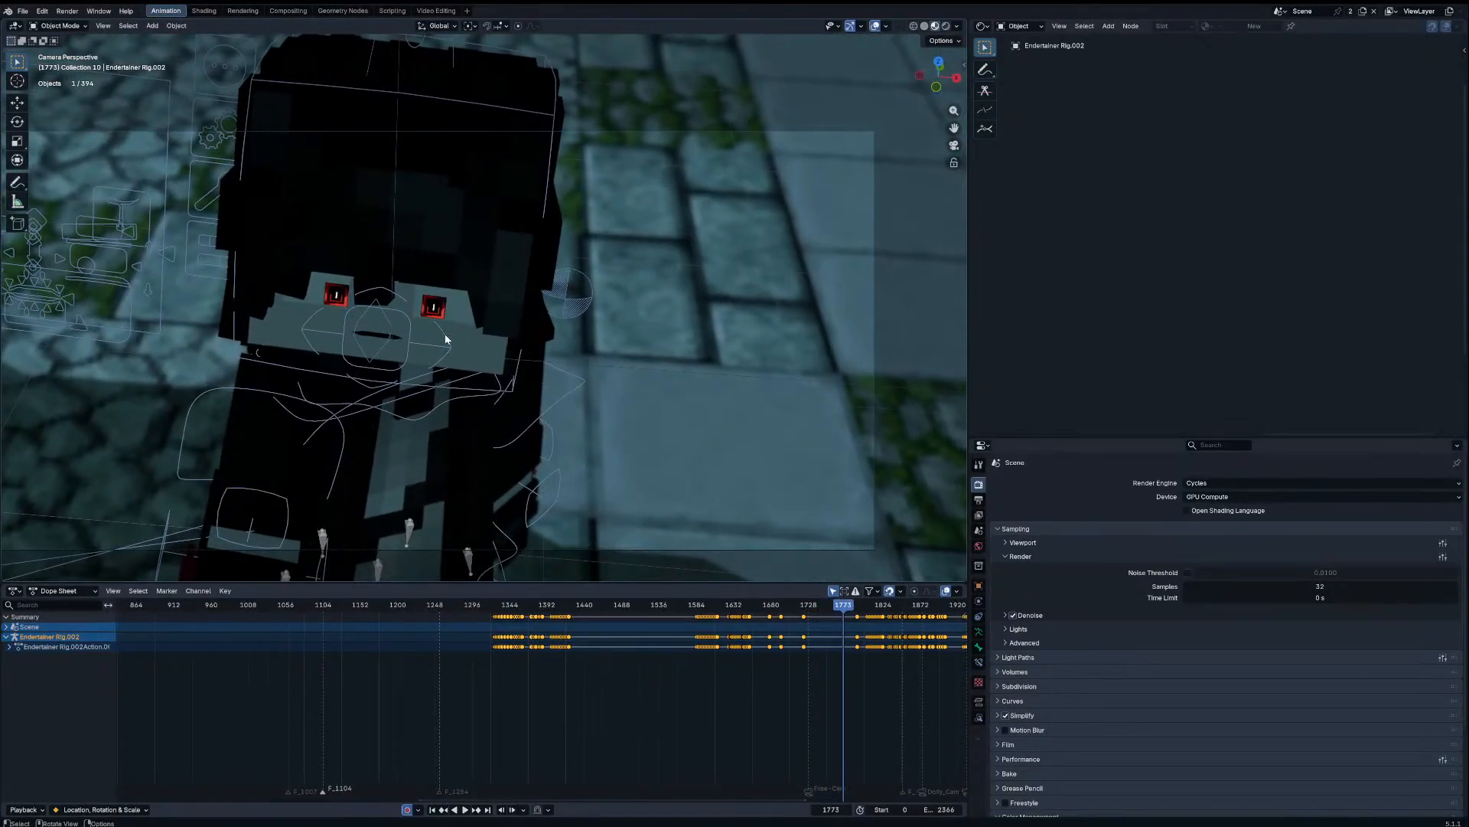
# Step: Select Endertainer Rig.001 in Object Mode, select all its keyframes and set their interpolation
pyautogui.click(420, 348)
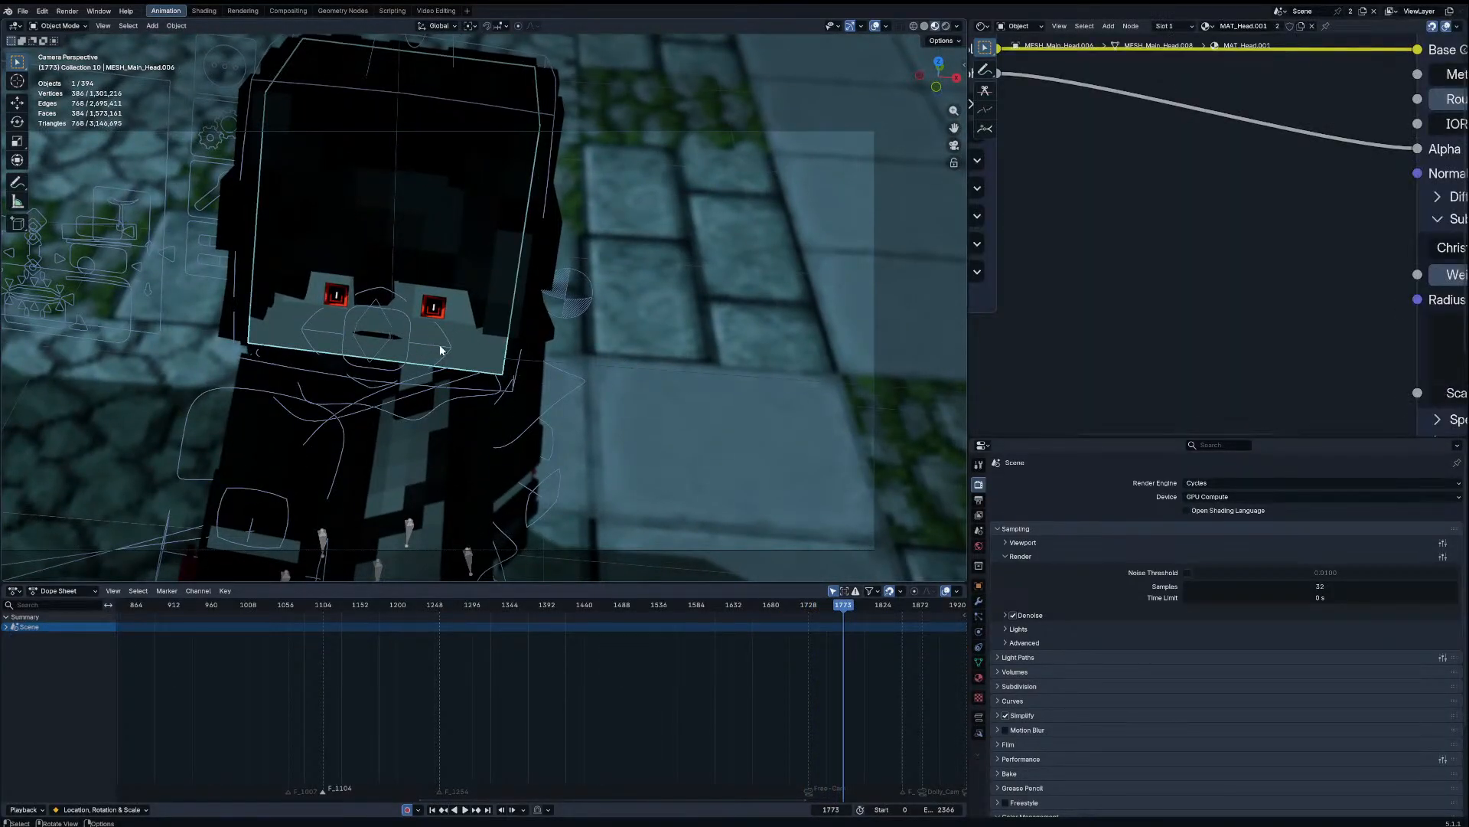
pyautogui.click(440, 350)
pyautogui.press('a')
pyautogui.press('t')
pyautogui.click(750, 623)
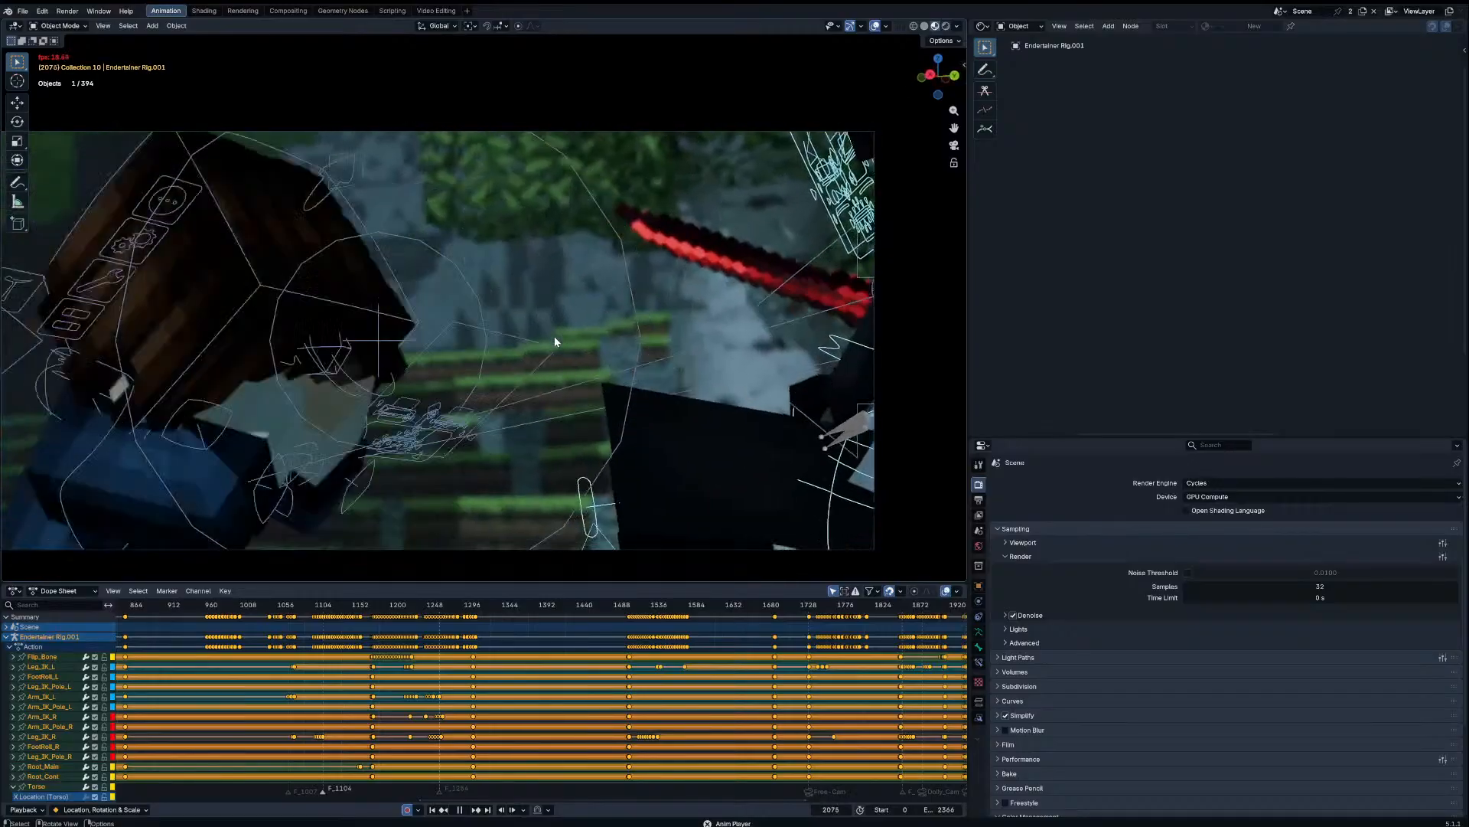
# Step: Switch posing to Endertainer Rig.002 and set the interpolation of its keyframes from about frame 1974 to 2170
pyautogui.press('space')
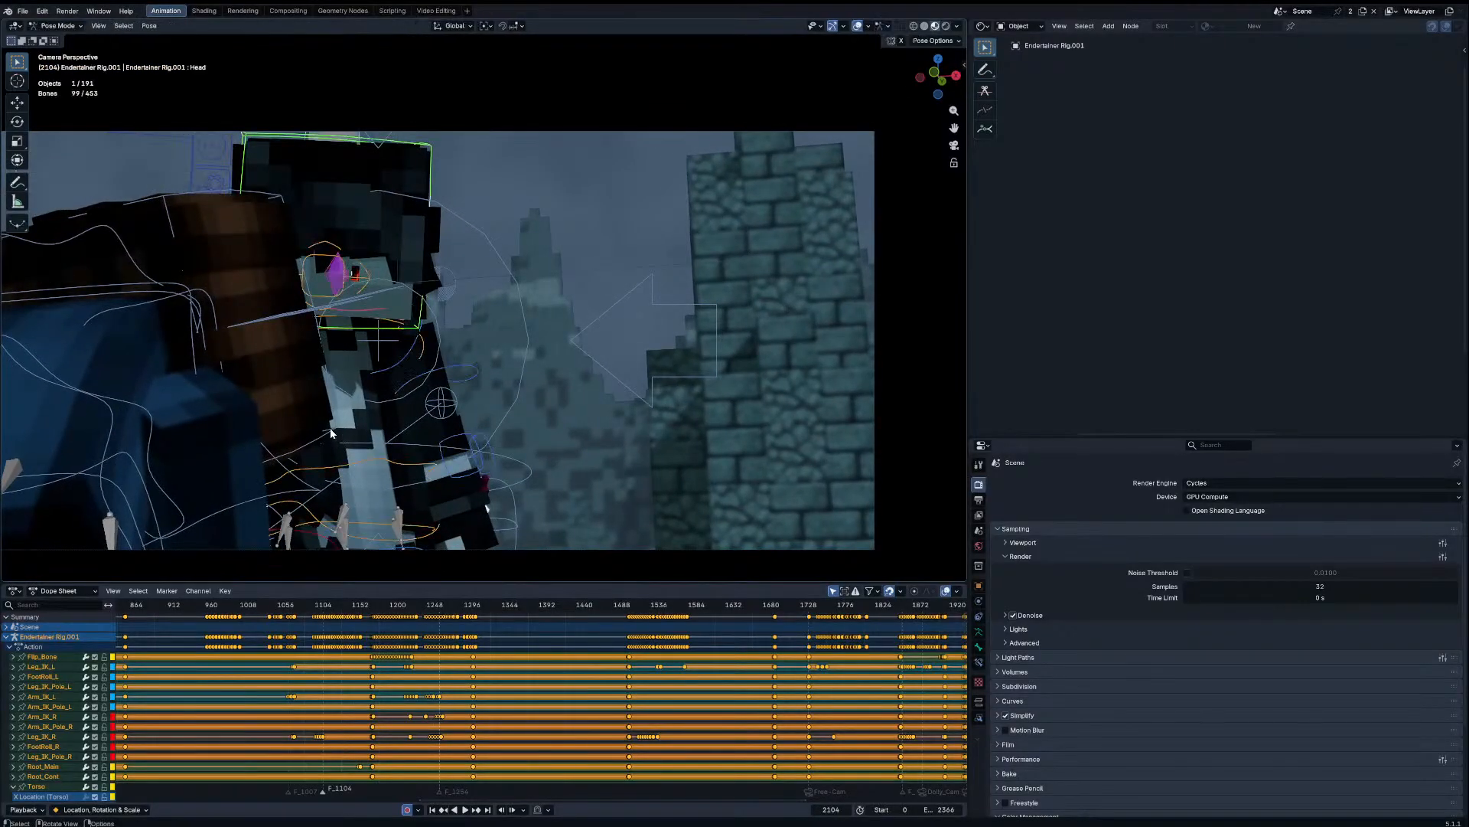
pyautogui.hotkey('ctrl', 'Tab')
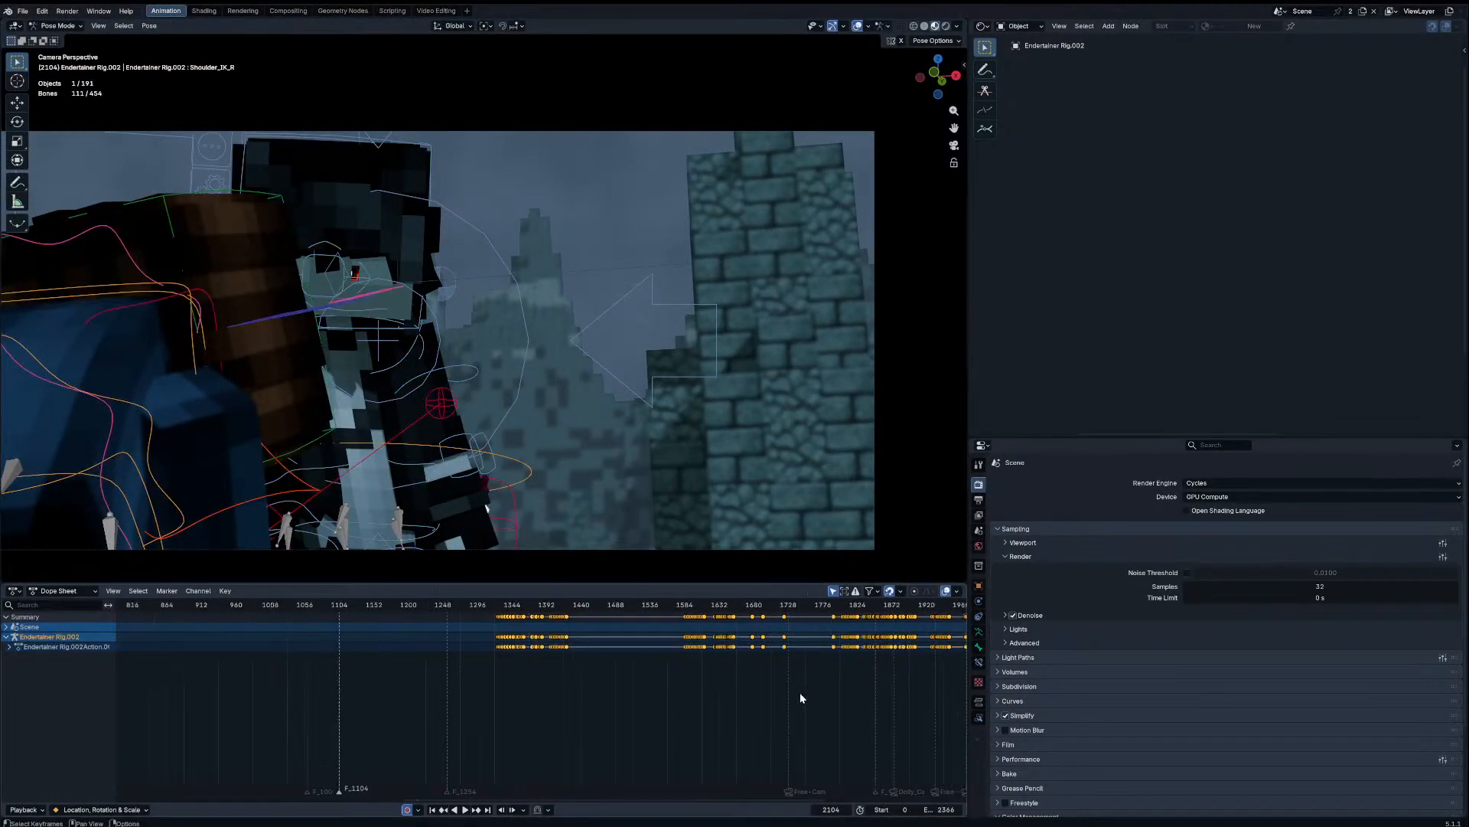
pyautogui.scroll(-6, 800, 697)
pyautogui.moveTo(800, 696); pyautogui.dragTo(656, 686, button='middle')
pyautogui.scroll(11, 656, 670)
pyautogui.moveTo(605, 604); pyautogui.dragTo(494, 610)
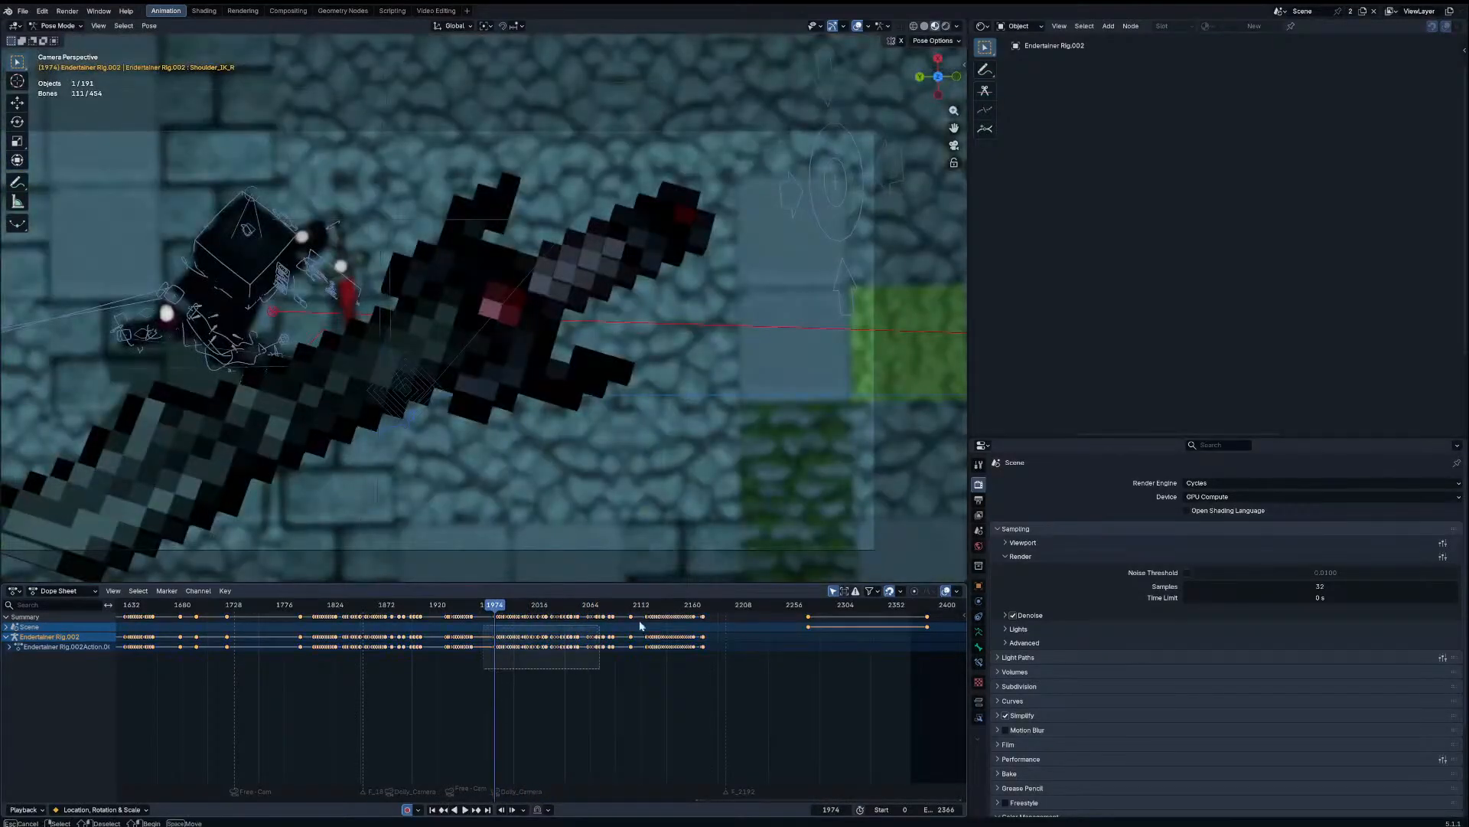
pyautogui.click(728, 653)
pyautogui.press('space')
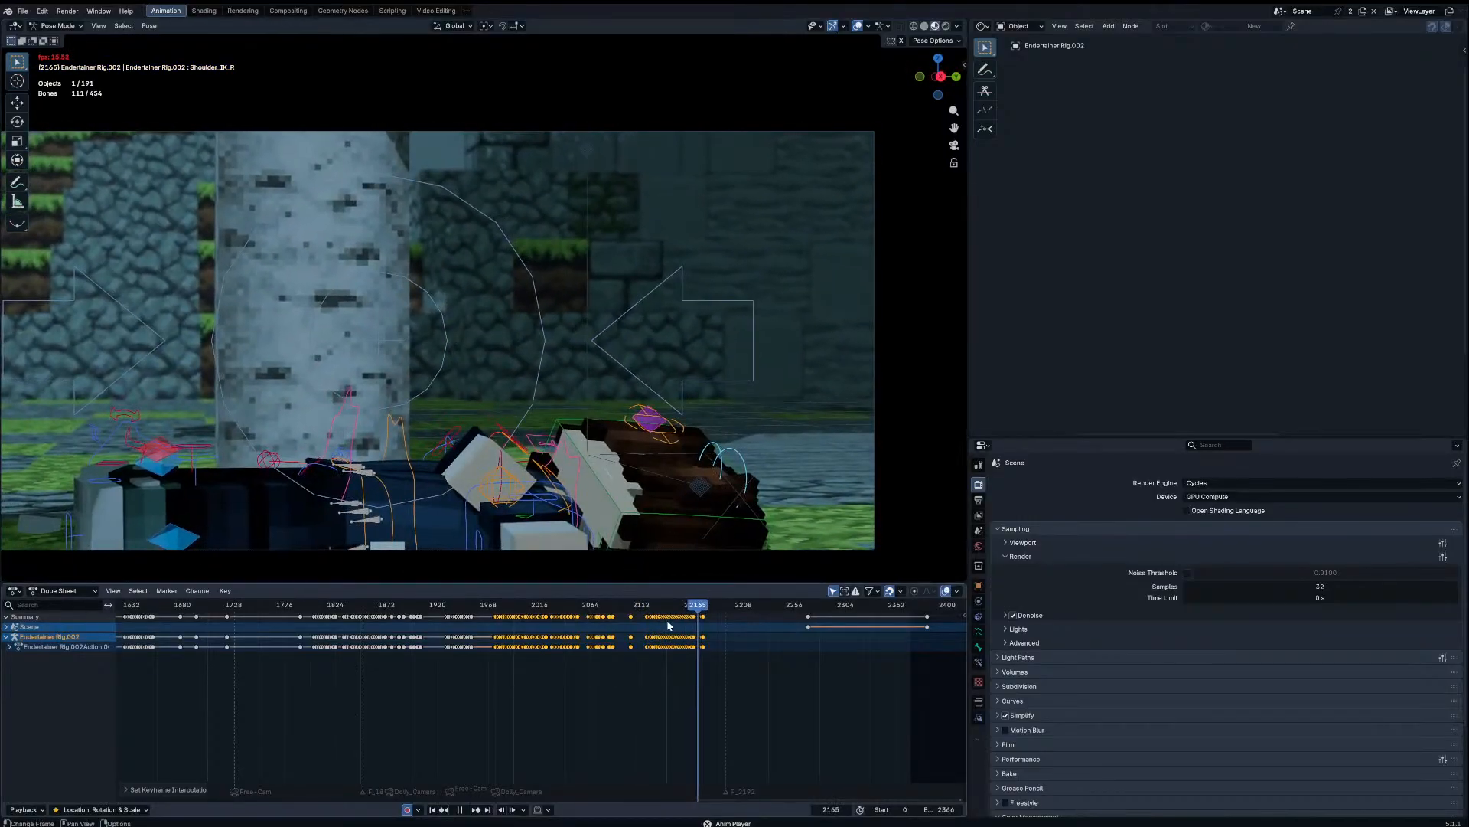
# Step: Set the interpolation of Endertainer Rig.002's final run of keyframes, from about frame 2118 to 2170
pyautogui.scroll(3, 603, 652)
pyautogui.scroll(1, 604, 649)
pyautogui.click(599, 604)
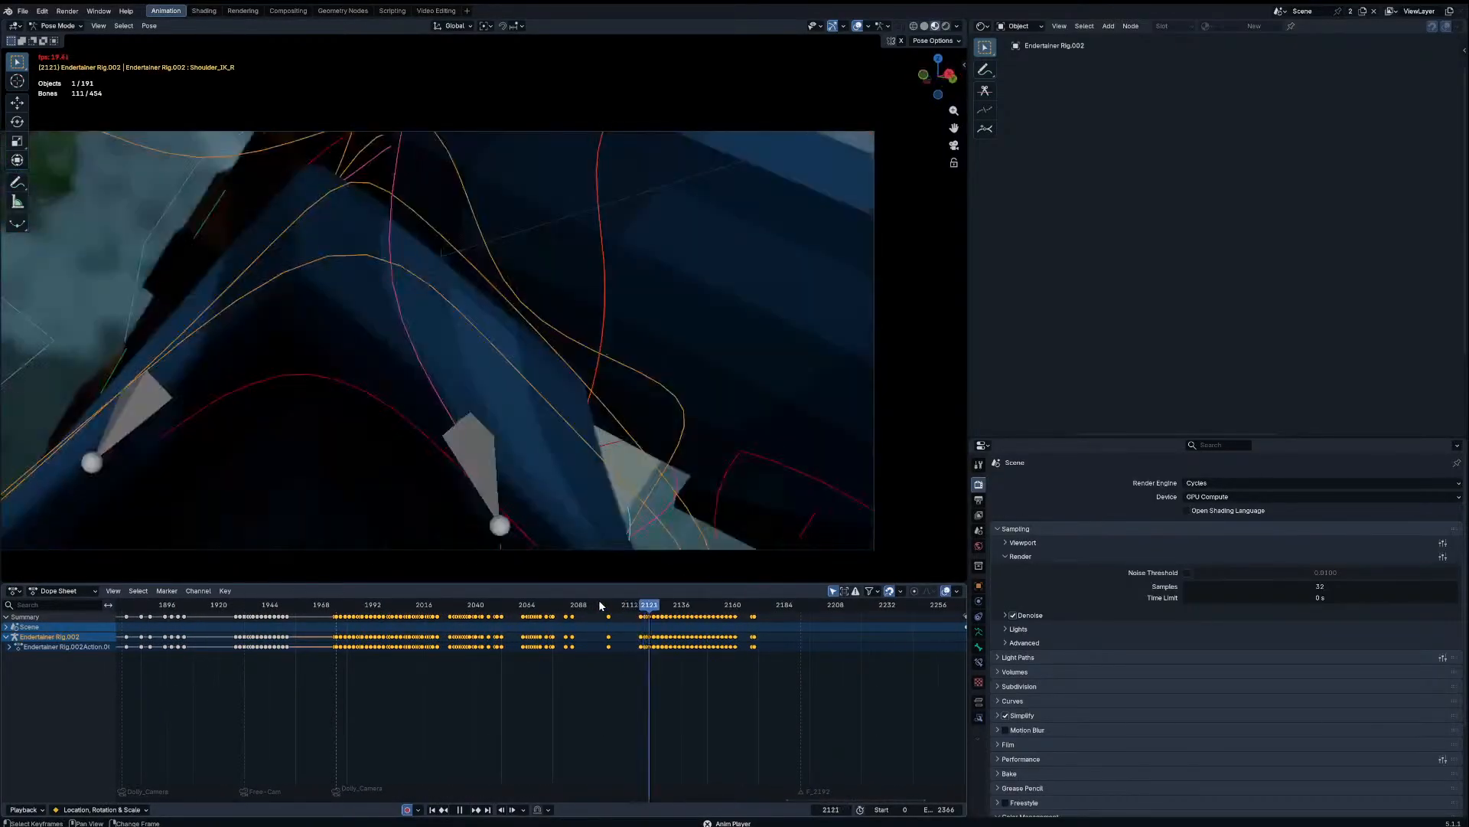
pyautogui.press('space')
pyautogui.click(779, 600)
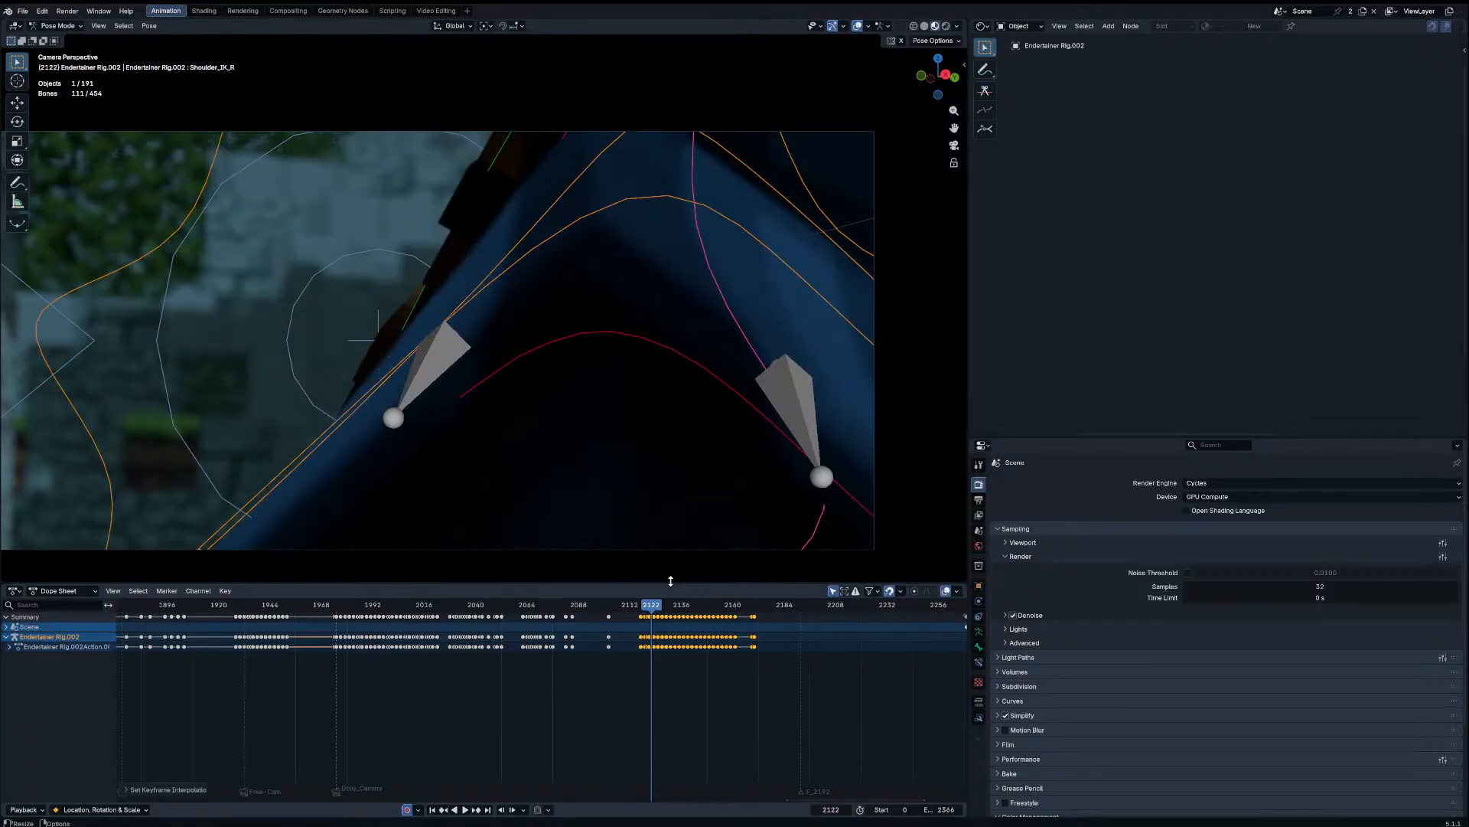
# Step: Play the animation through frame 2240 and replay it from around frame 1987
pyautogui.press('space')
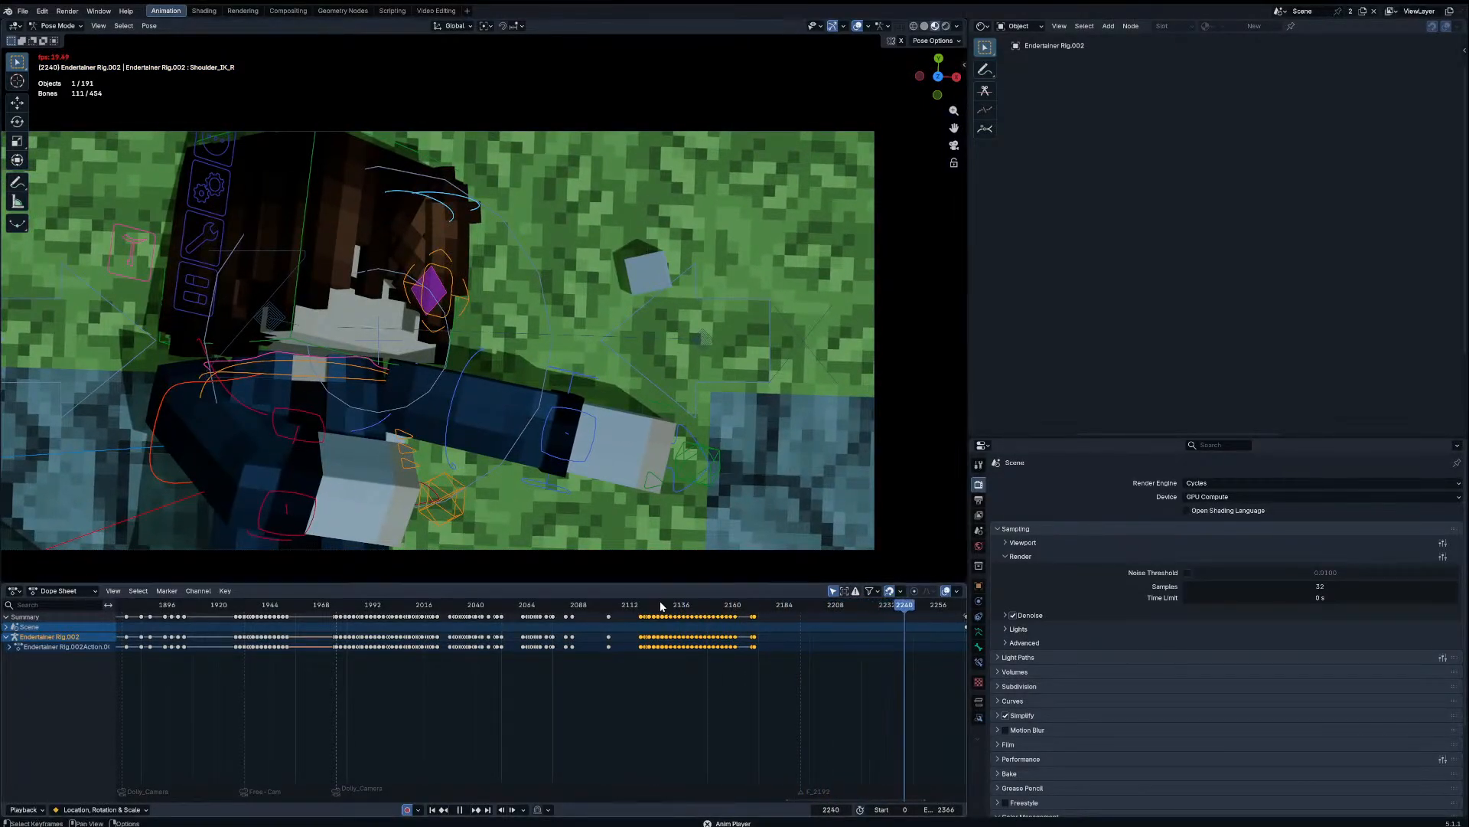
pyautogui.click(624, 606)
pyautogui.click(361, 608)
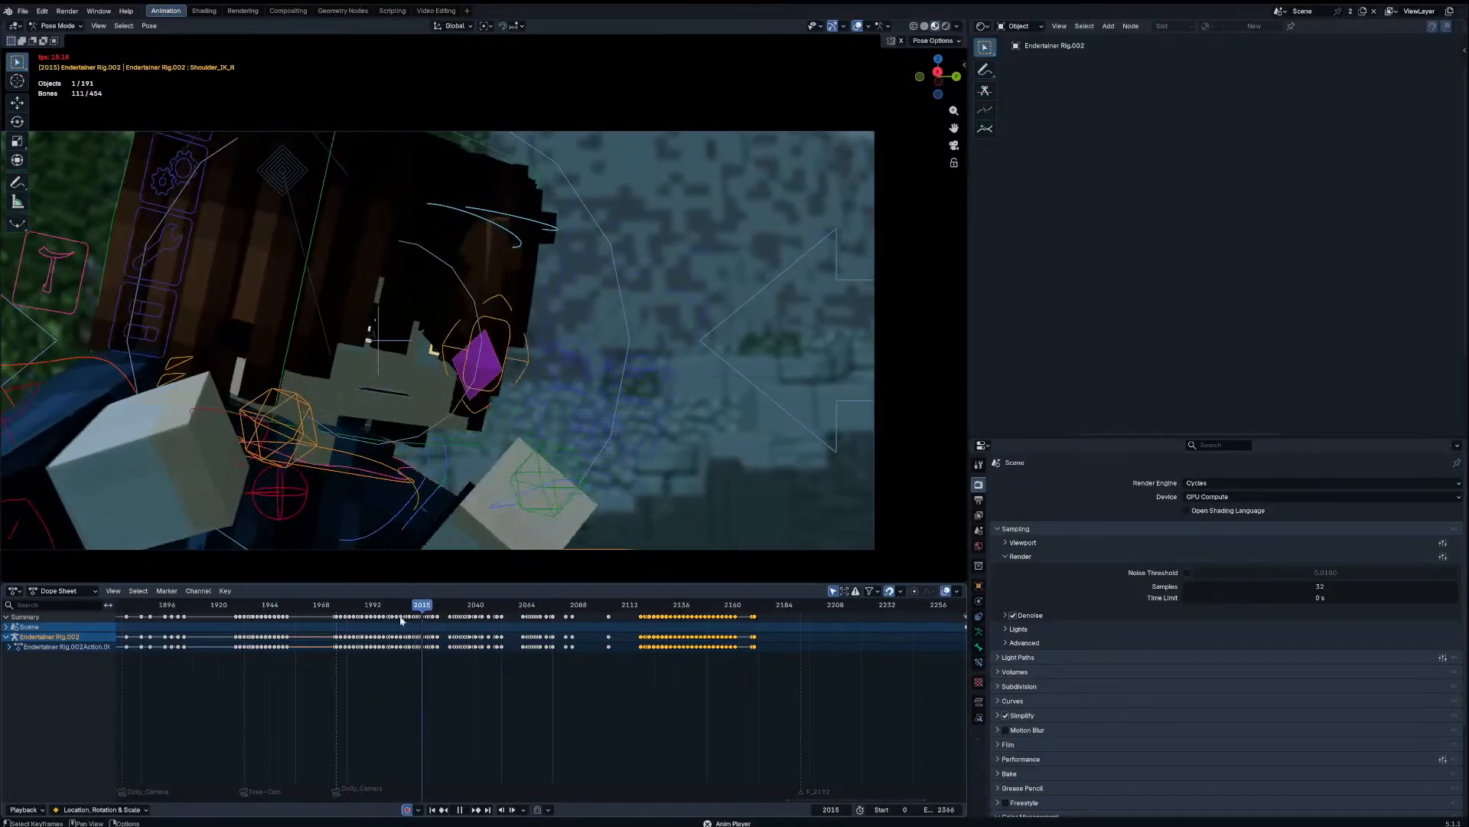
# Step: Switch to Object Mode with Solid viewport shading and expand the render properties' Simplify settings
pyautogui.hotkey('ctrl', 'Tab')
pyautogui.click(924, 26)
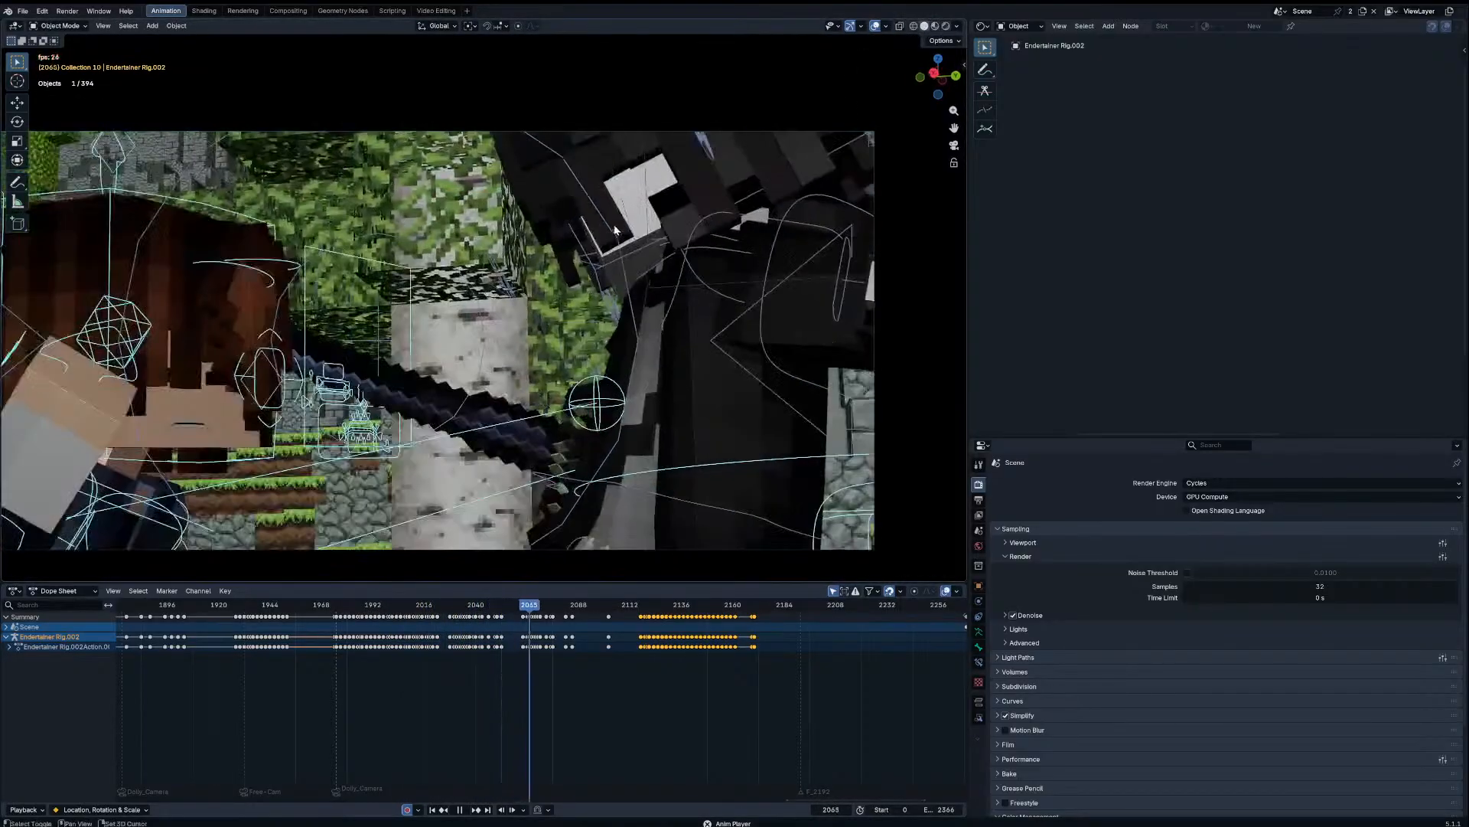
pyautogui.scroll(-2, 1032, 670)
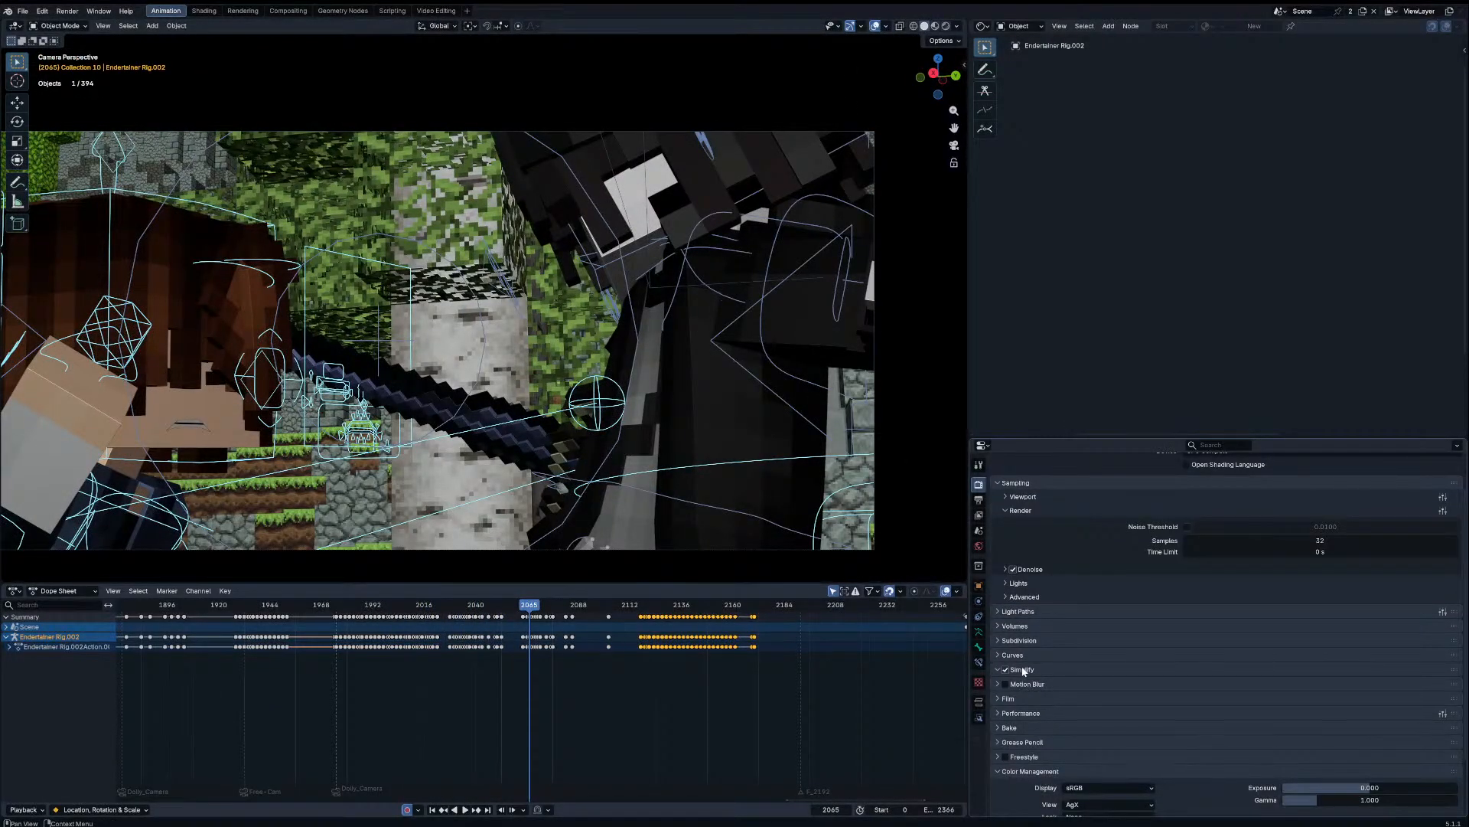
pyautogui.click(1023, 672)
# Step: Review the motion in Solid shading up to frame 2185 and go back toward frame 1964 for a replay
pyautogui.scroll(-16, 444, 669)
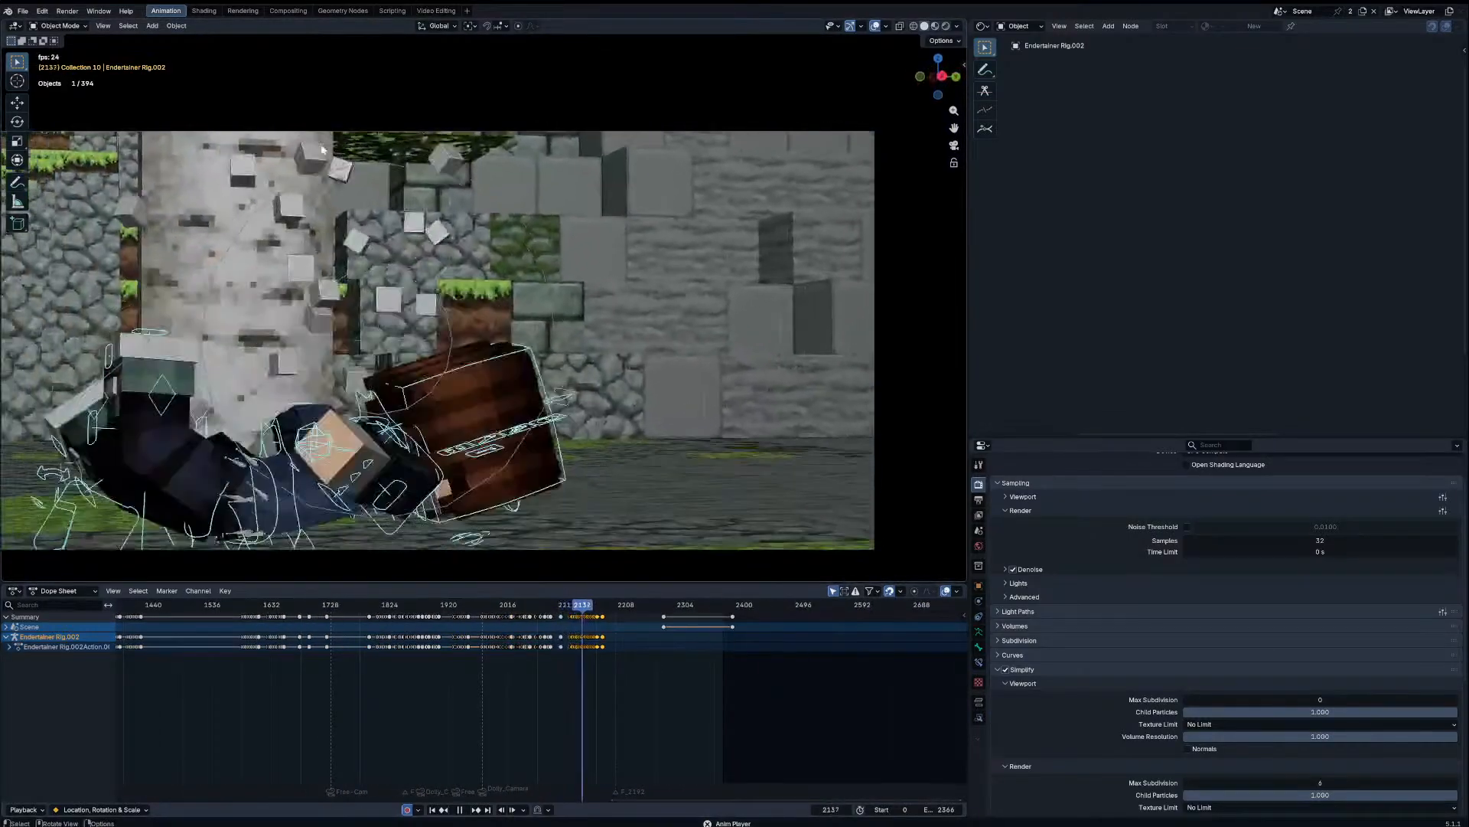
pyautogui.scroll(10, 709, 732)
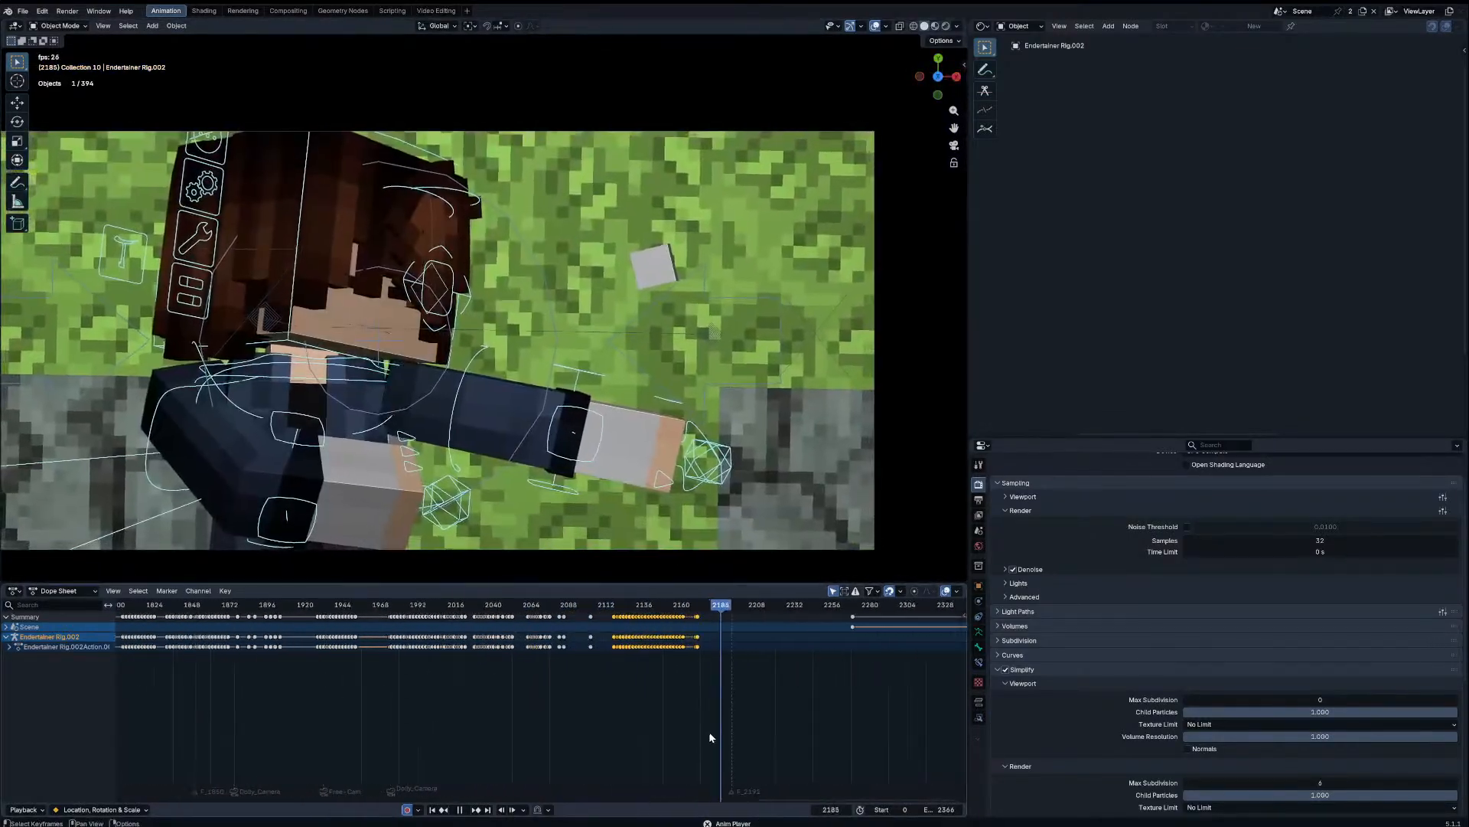
pyautogui.scroll(-3, 536, 608)
pyautogui.moveTo(377, 606); pyautogui.dragTo(311, 606)
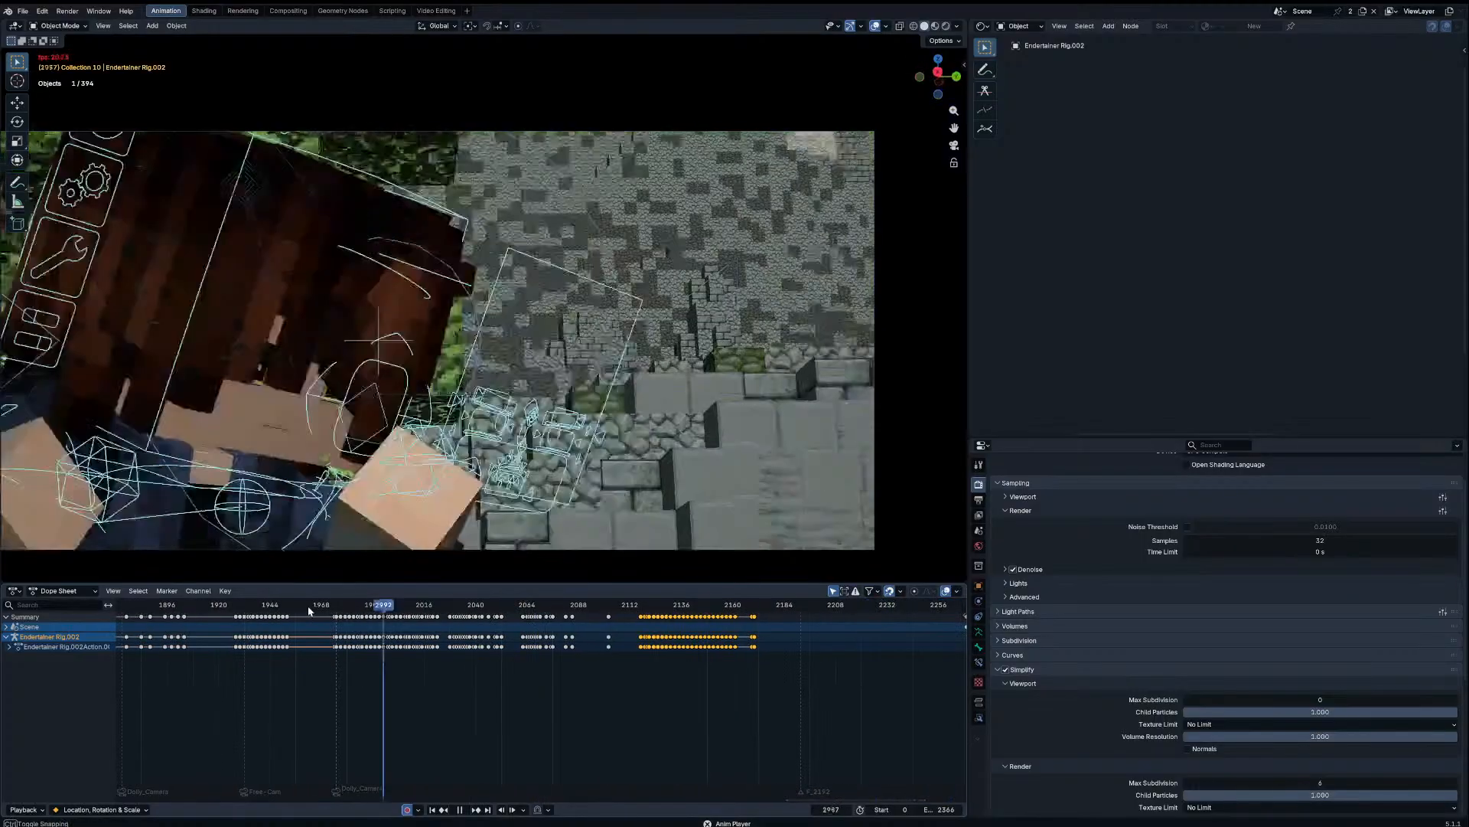
# Step: Replay the animation from around frame 1546 and move back to review the shot starting near frame 1340
pyautogui.scroll(-7, 322, 620)
pyautogui.click(230, 605)
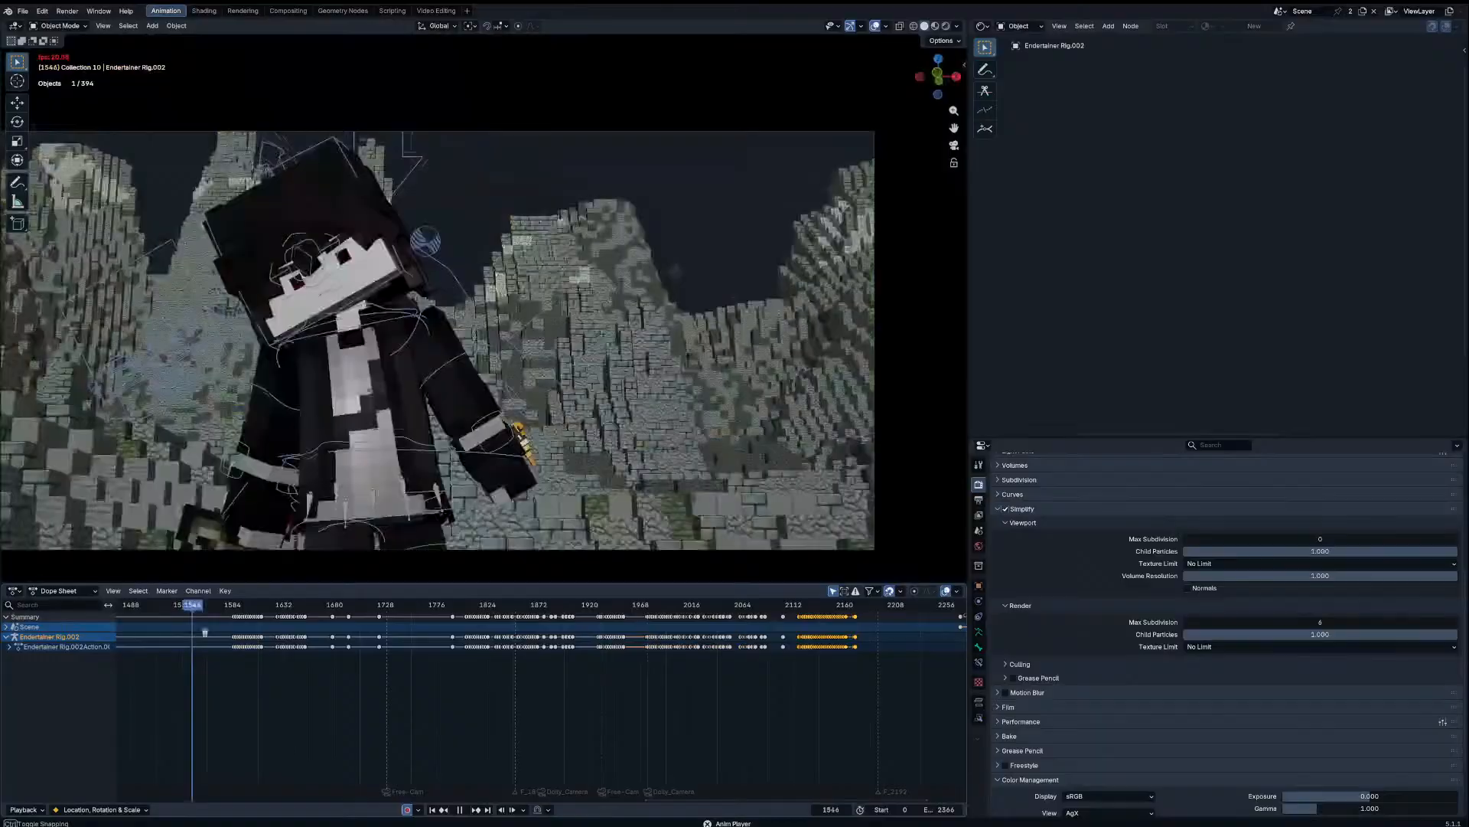
pyautogui.moveTo(204, 632); pyautogui.dragTo(392, 649, button='middle')
pyautogui.scroll(-3, 394, 649)
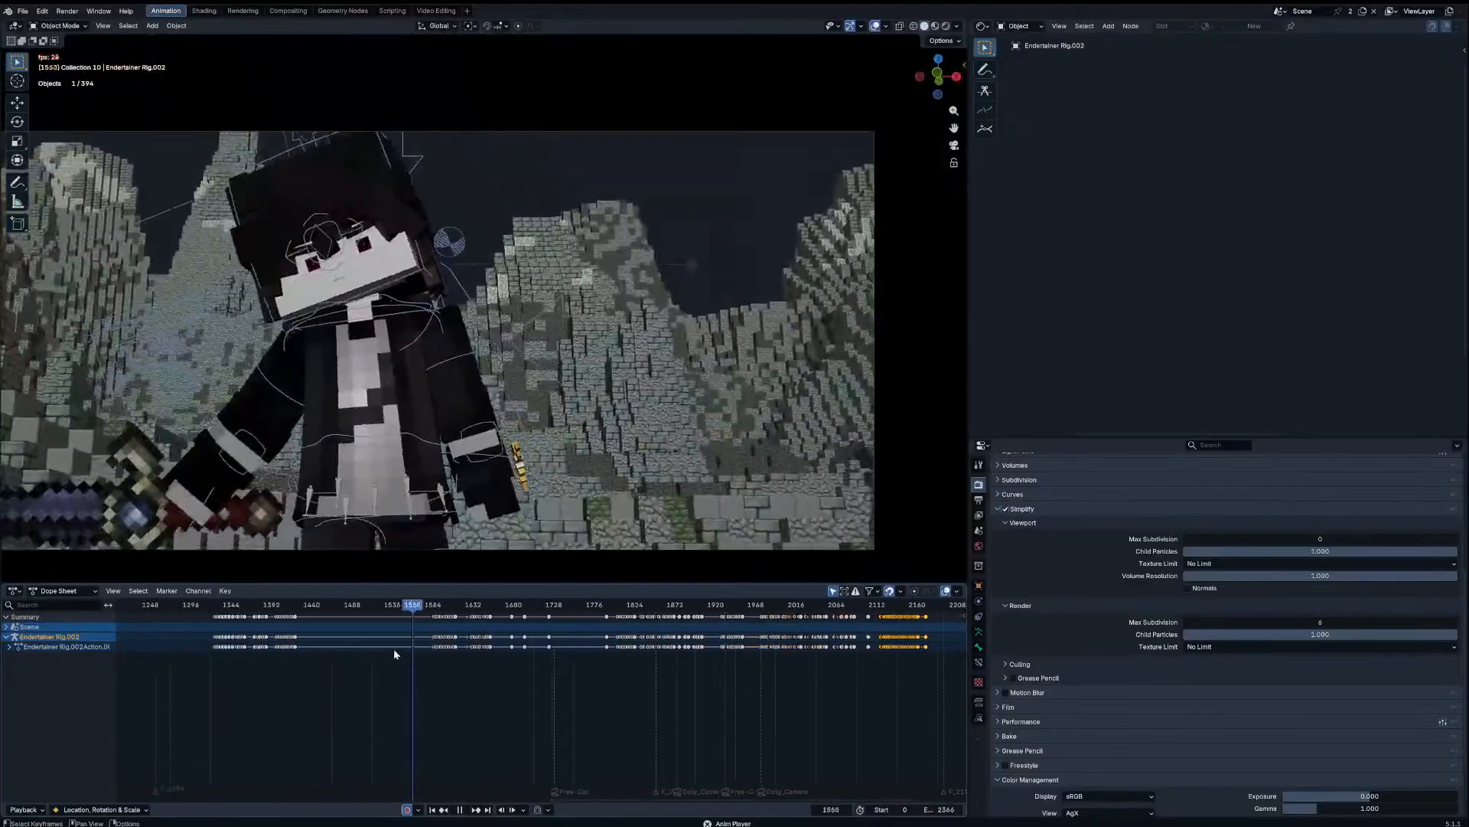
pyautogui.moveTo(287, 609); pyautogui.dragTo(200, 613)
pyautogui.moveTo(226, 641); pyautogui.dragTo(346, 661, button='middle')
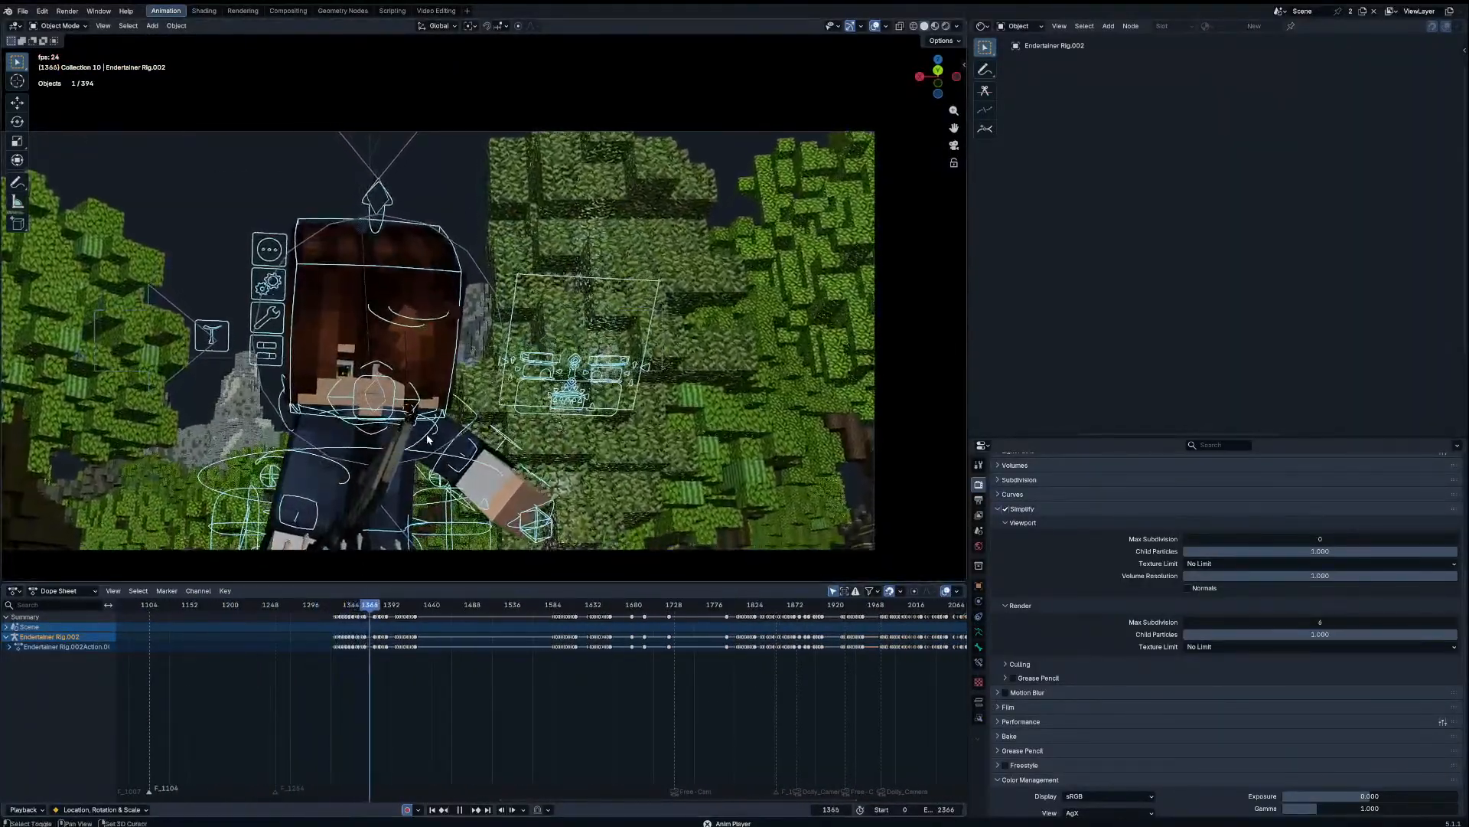
# Step: Switch Endertainer Rig.002 to Pose Mode with all bones selected and go to frame 1331
pyautogui.press('a')
pyautogui.scroll(6, 533, 664)
pyautogui.moveTo(534, 664); pyautogui.dragTo(643, 670, button='middle')
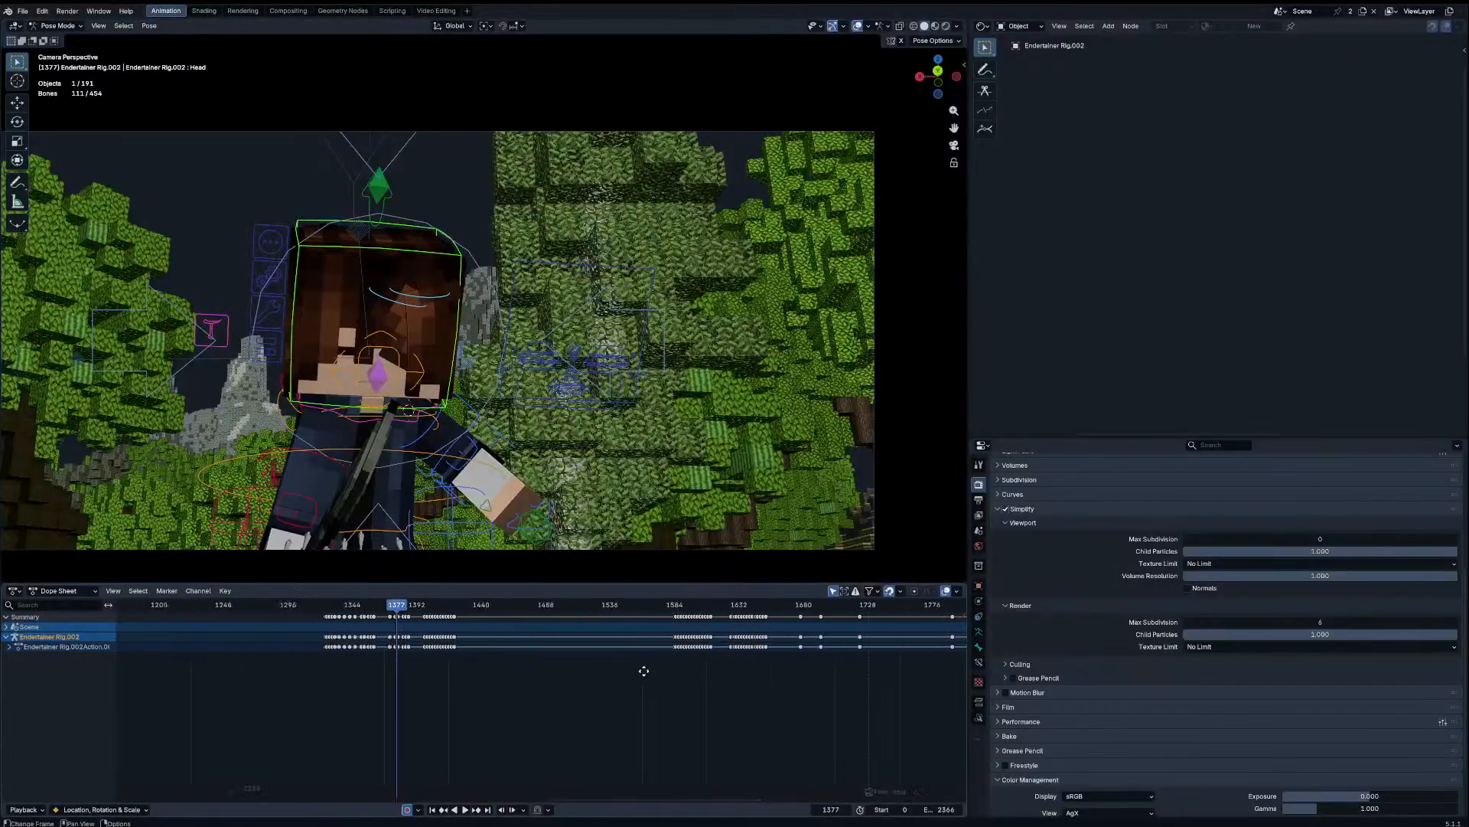
pyautogui.moveTo(469, 611); pyautogui.dragTo(384, 621)
pyautogui.scroll(6, 439, 638)
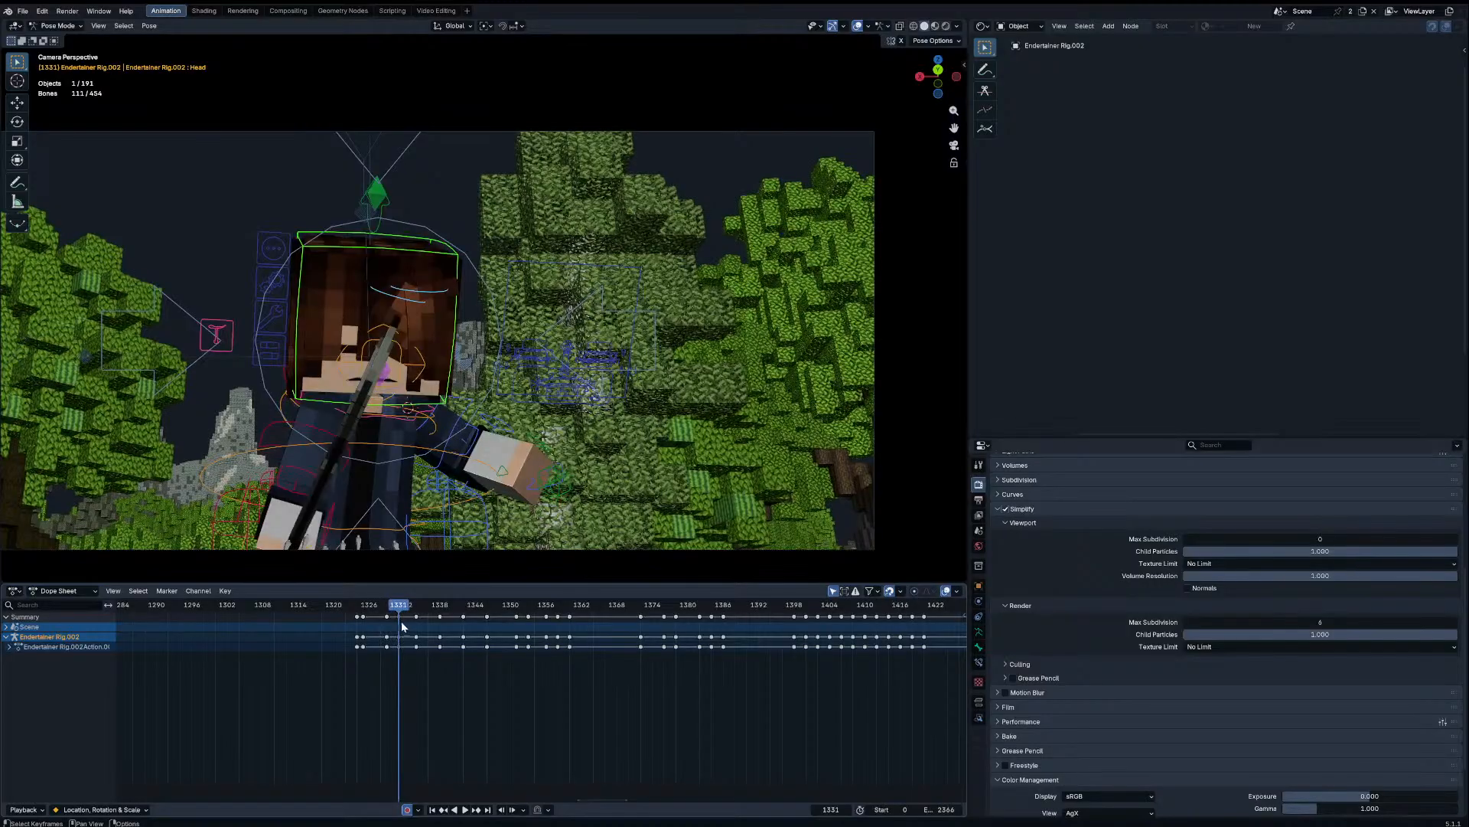
# Step: Select only the Head bone and adjust its rotation with Trackball at frames 1331 and 1334
pyautogui.press('Up')
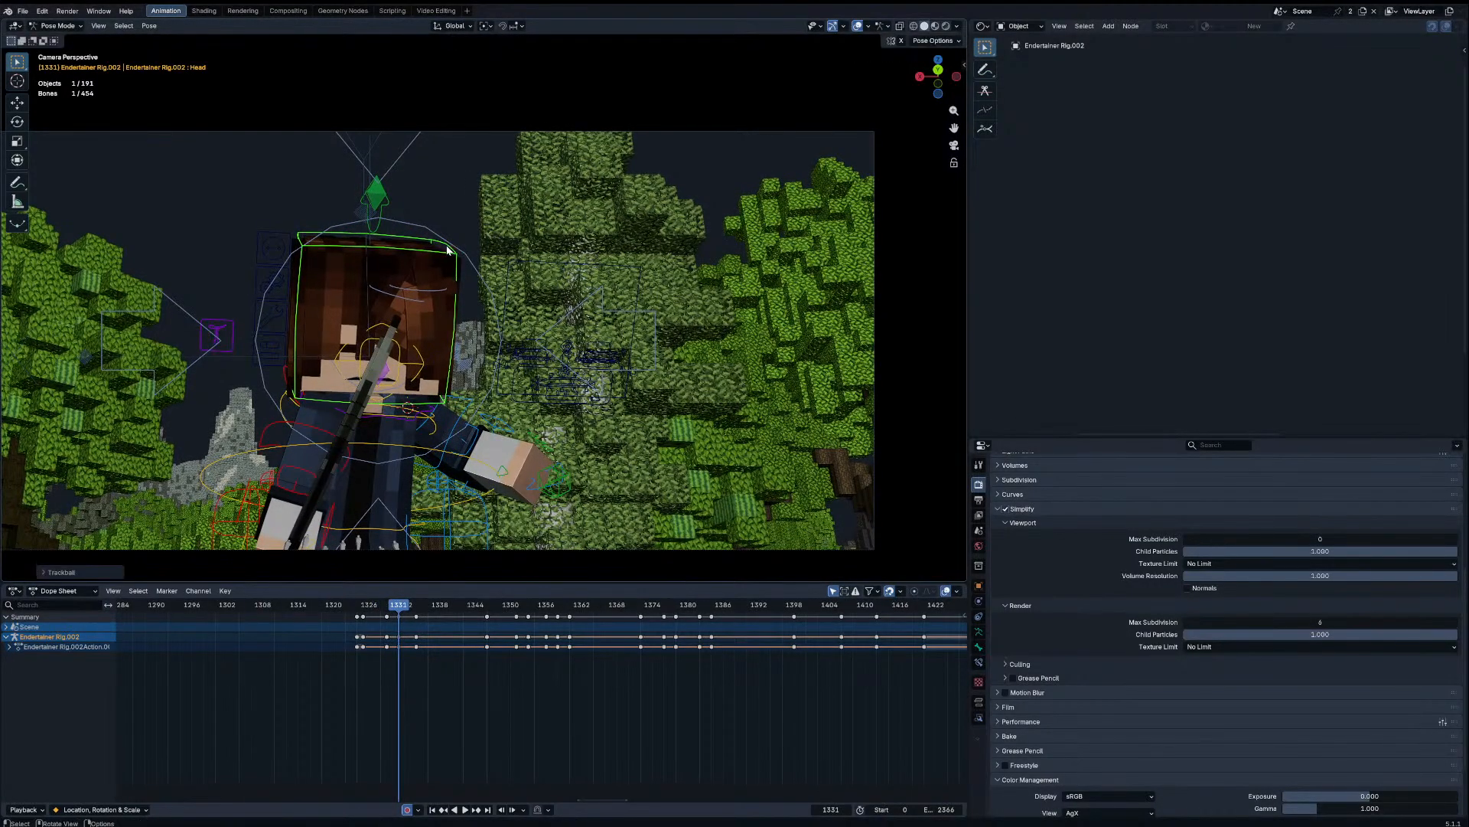
pyautogui.press('Up')
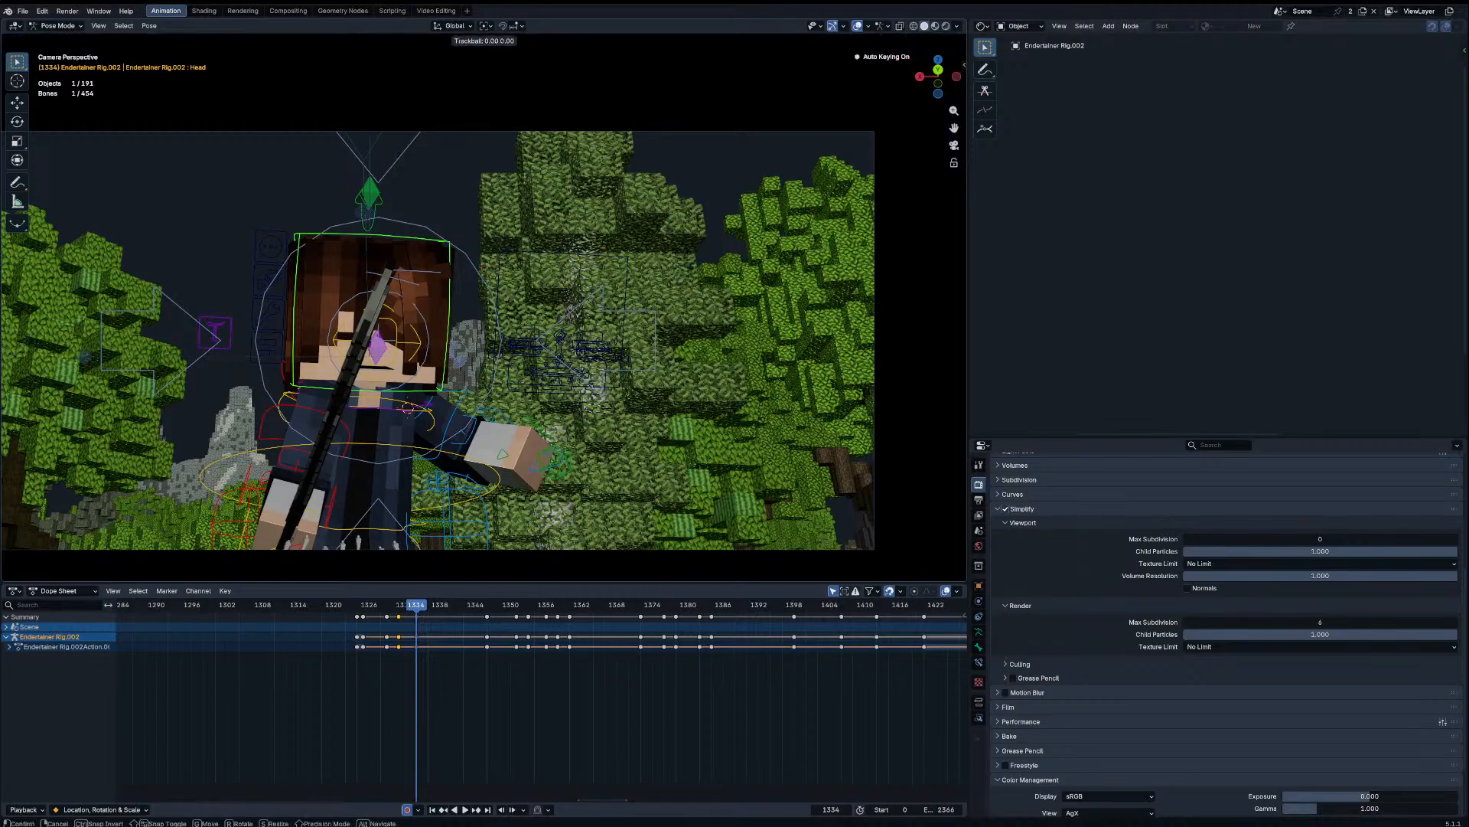
pyautogui.press('Down')
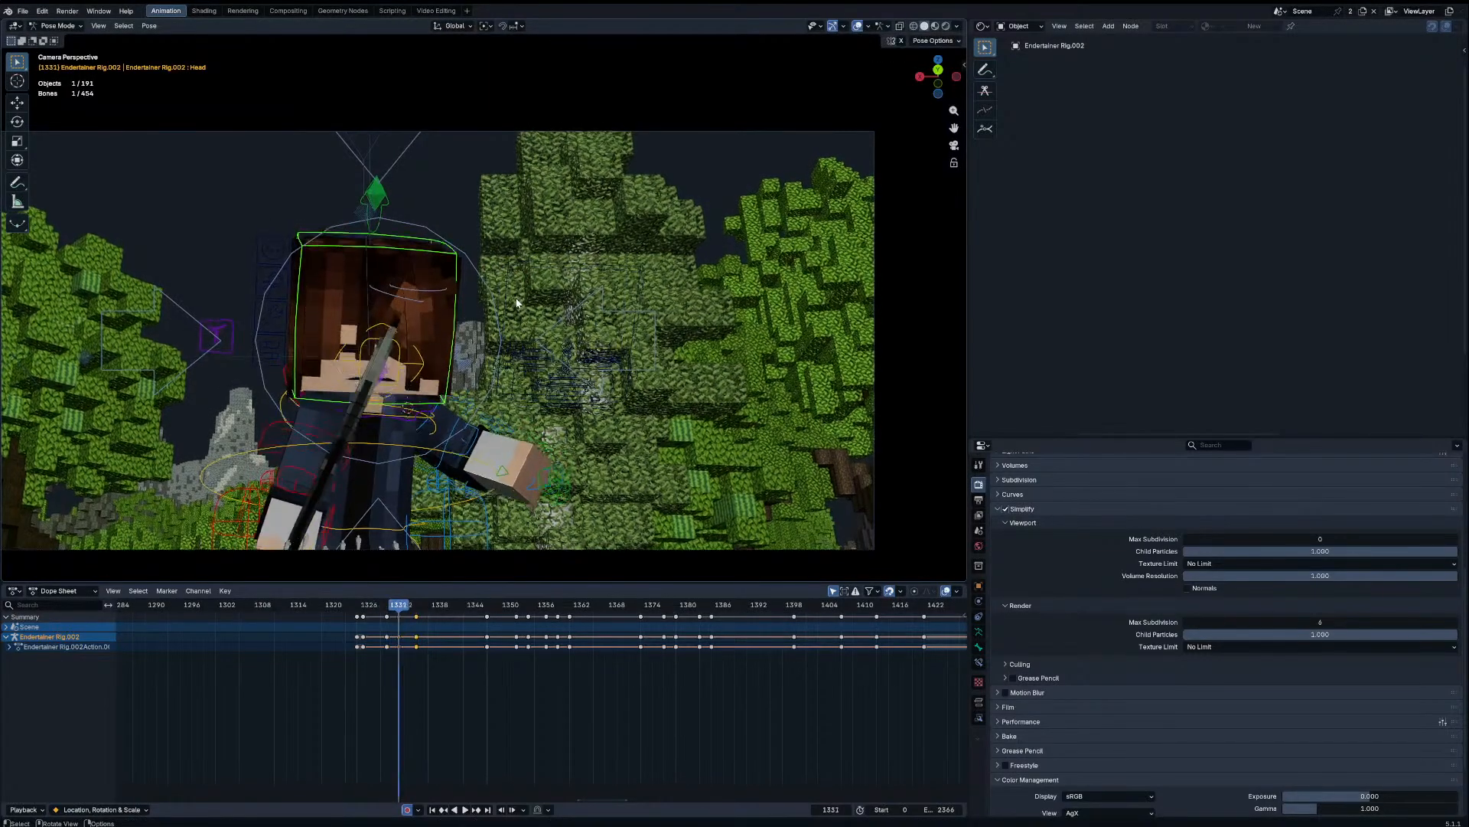
# Step: Compare the head pose across the keyframes from 1325 to 1331 and activate the Annotate tool to mark its path
pyautogui.press('Down')
pyautogui.press('Down')
pyautogui.press('Up')
pyautogui.press('Down')
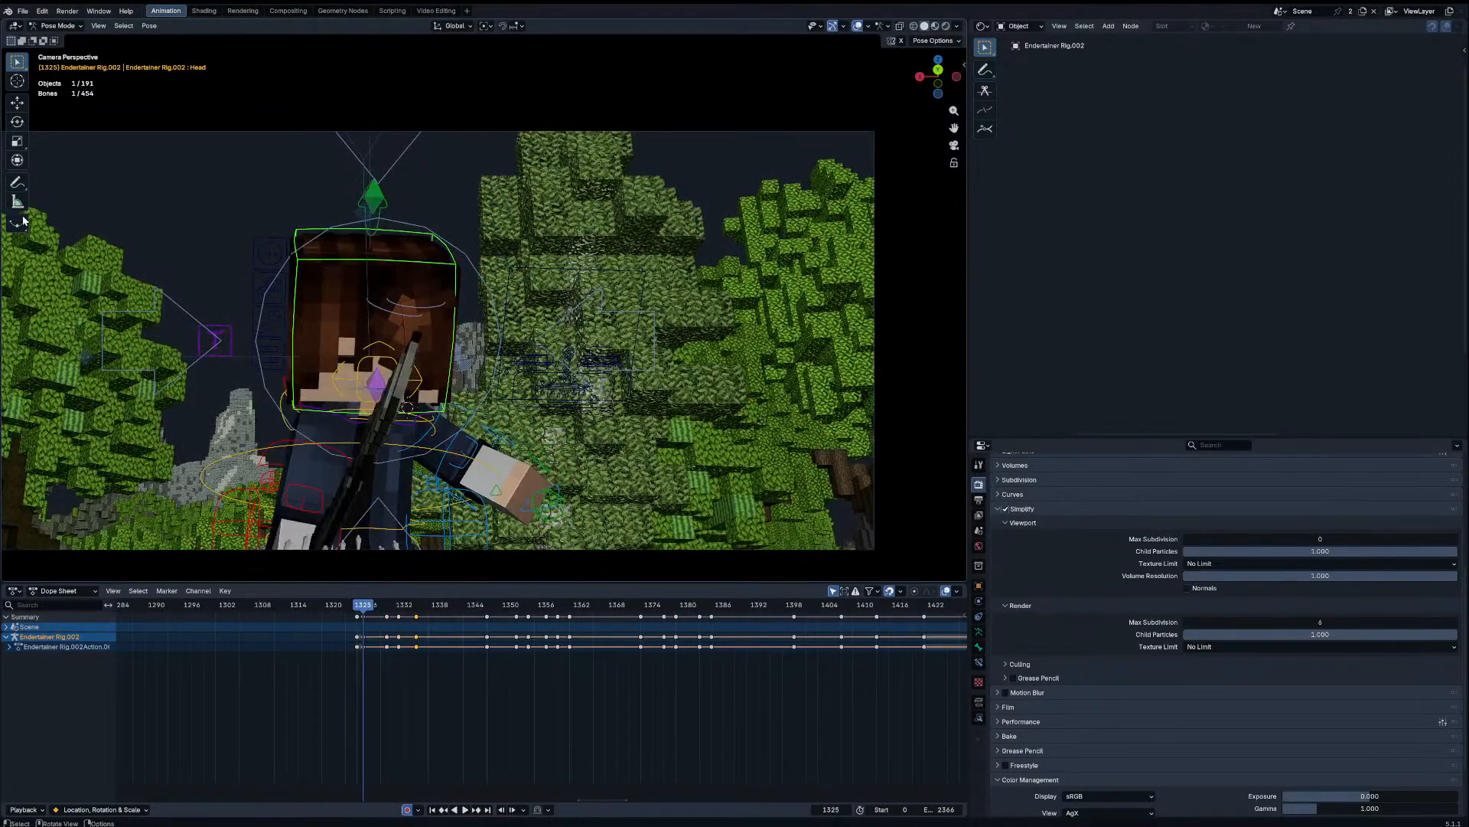
pyautogui.press('Up')
pyautogui.click(23, 186)
pyautogui.press('Down')
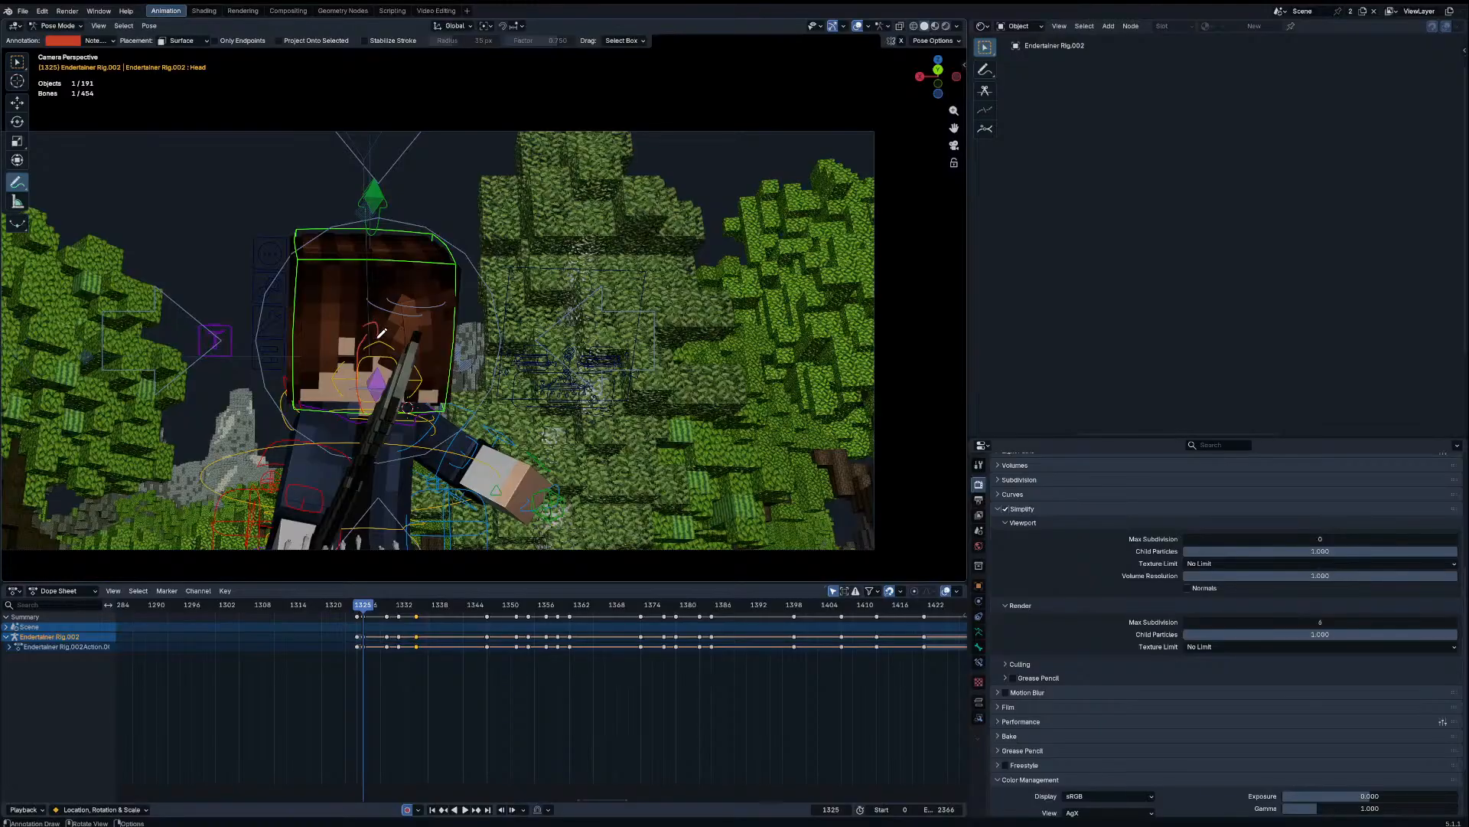
# Step: Blend the Head bone toward its neighbouring keyframes and refine its rotation at frames 1334 and 1331
pyautogui.press('Up')
pyautogui.press('Up')
pyautogui.press('Up')
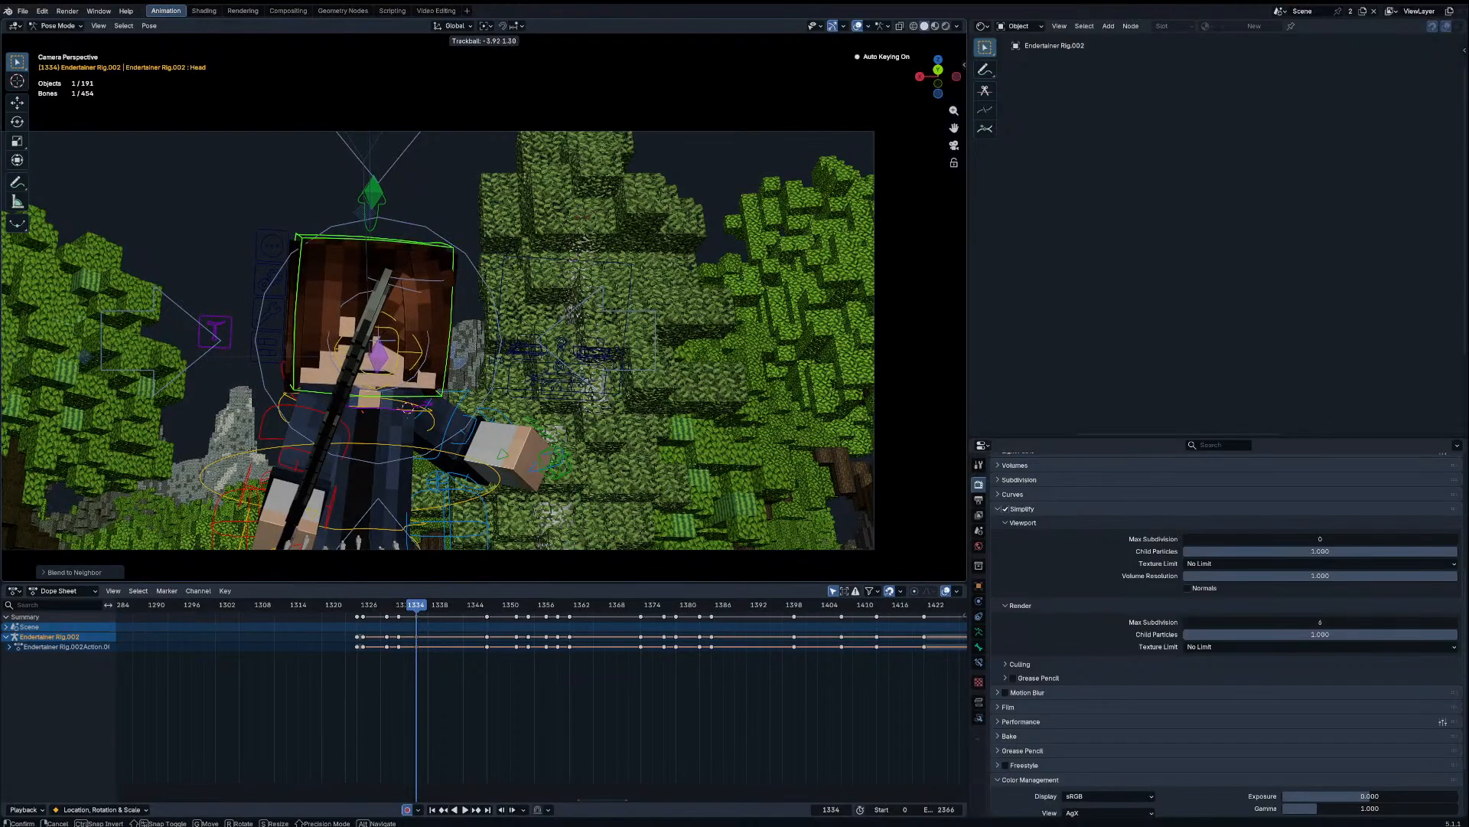
pyautogui.moveTo(405, 600); pyautogui.dragTo(386, 606)
pyautogui.press('Up')
pyautogui.hotkey('shift', 'alt', 'e')
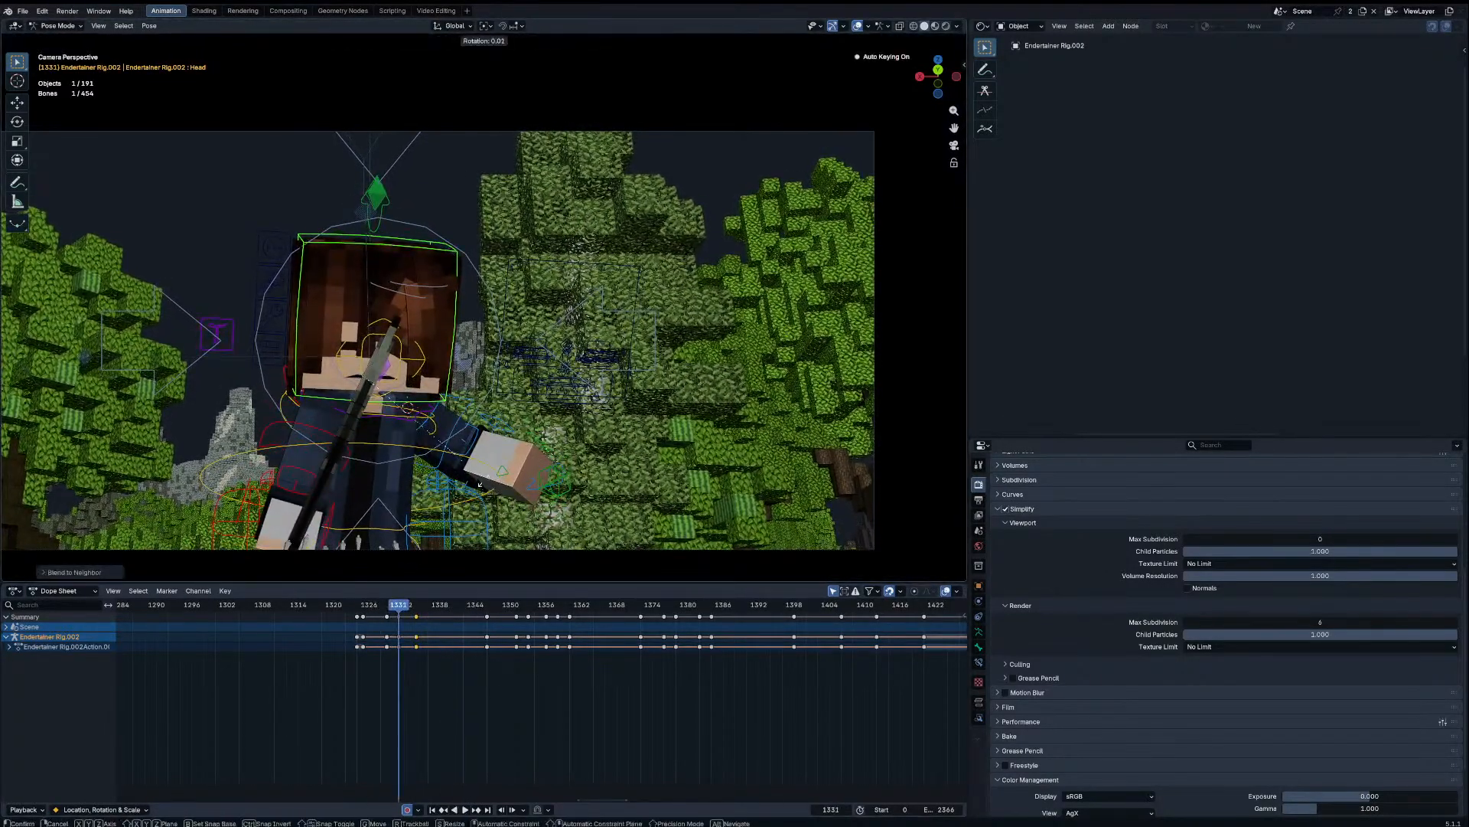
# Step: Fine-tune the Head bone's rotation at frame 1334 and replay the head motion up to frame 1345
pyautogui.press('Up')
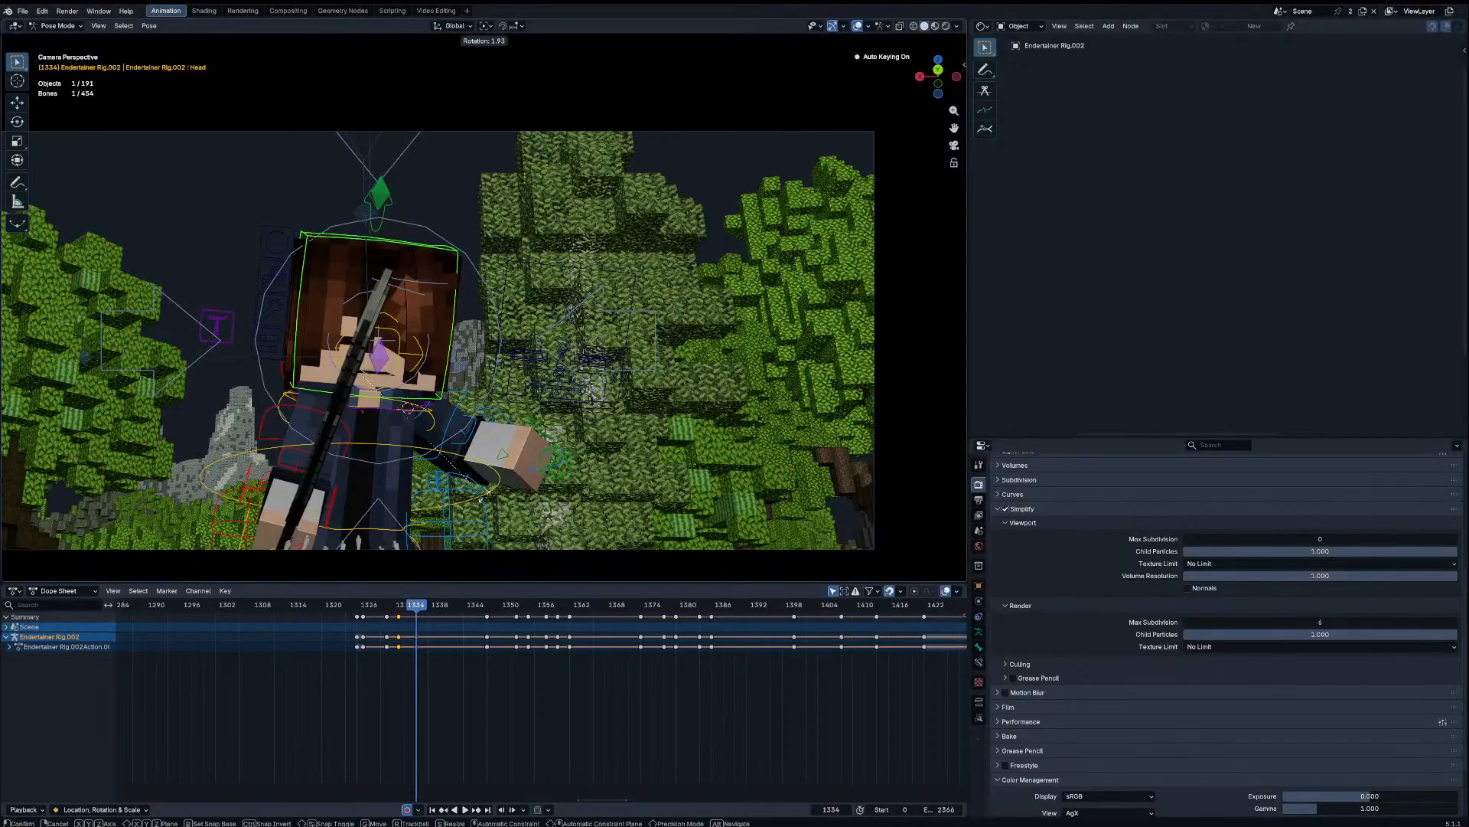
pyautogui.moveTo(407, 602); pyautogui.dragTo(371, 602)
pyautogui.press('space')
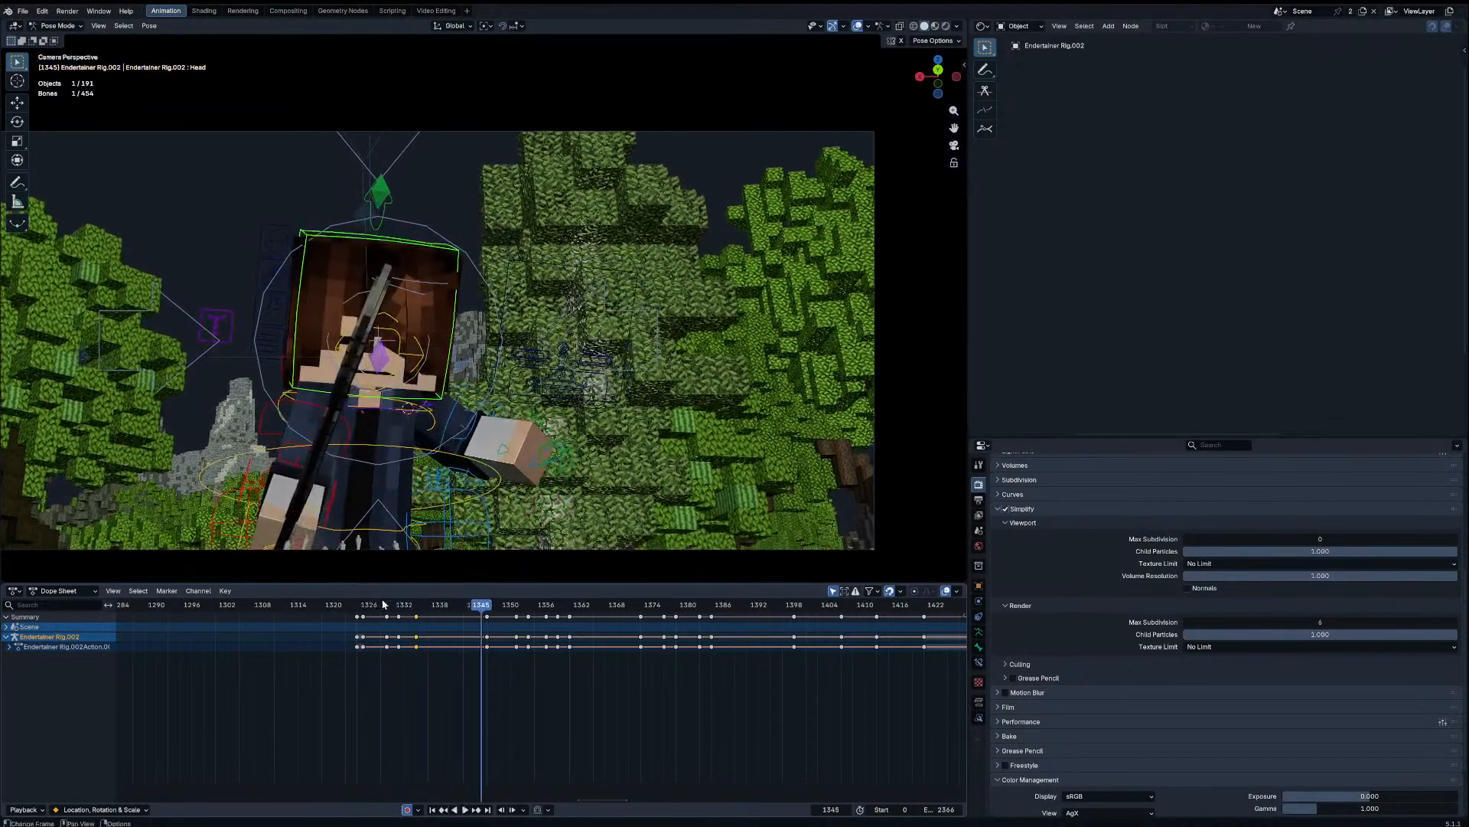
# Step: Rotate the Head bone slightly to add in-between poses at frames 1338 and 1342
pyautogui.moveTo(483, 605); pyautogui.dragTo(435, 605)
pyautogui.press('Right')
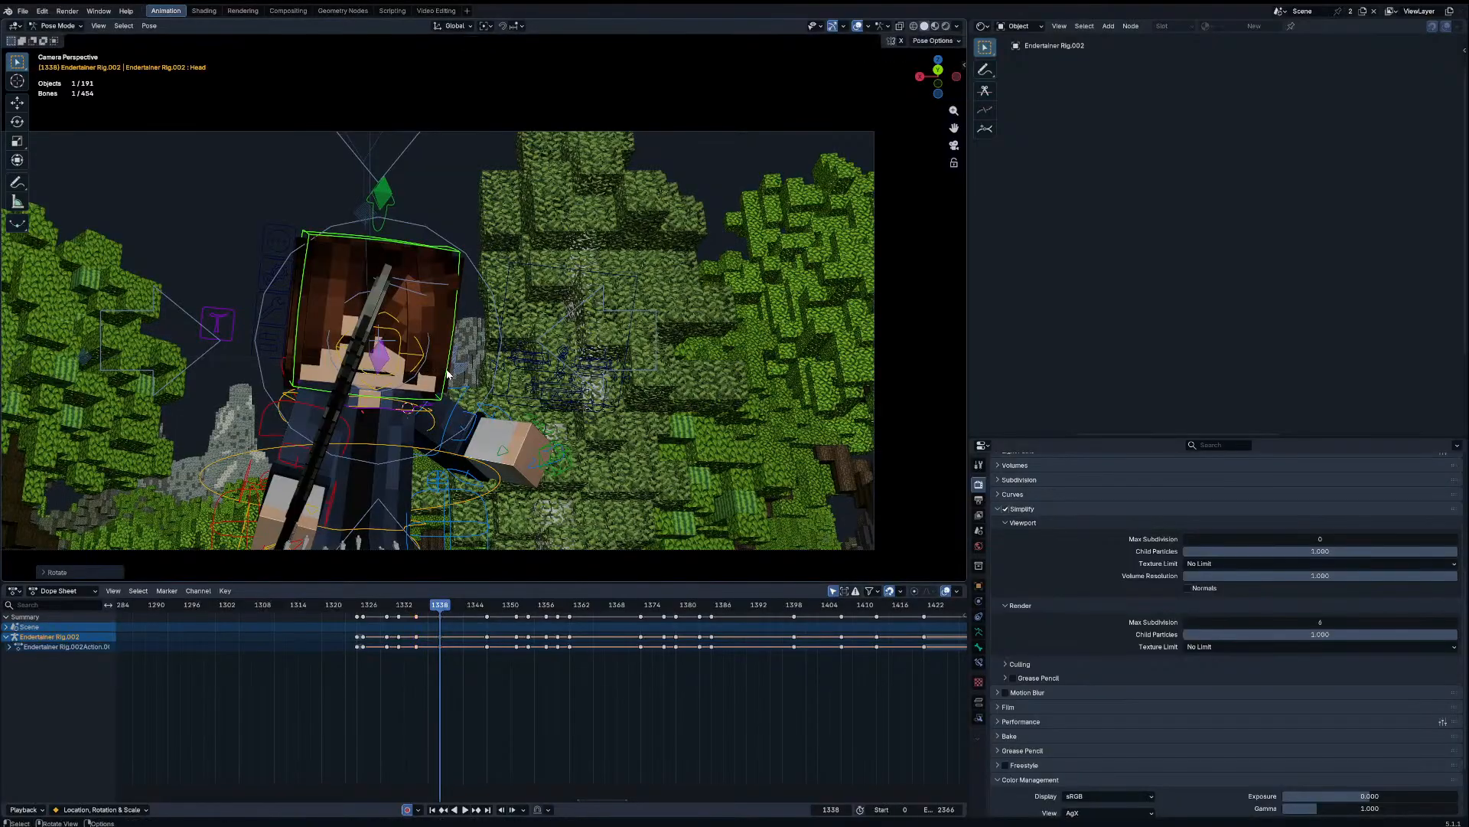
pyautogui.press('Up')
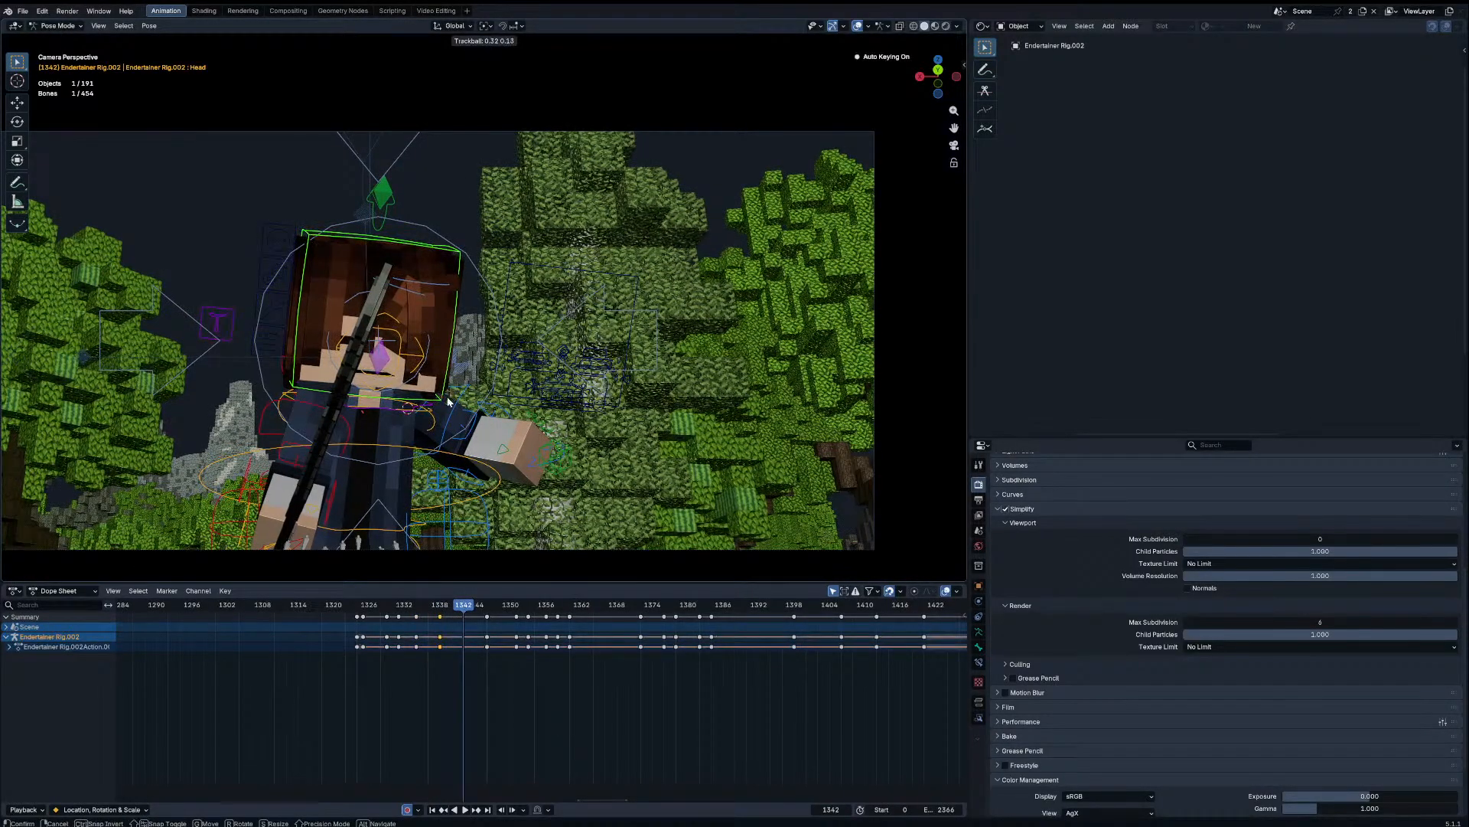
pyautogui.click(450, 398)
# Step: Blend the Head bone to its neighbour at frame 1346 and rotate it along local Z at frame 1351
pyautogui.press('Up')
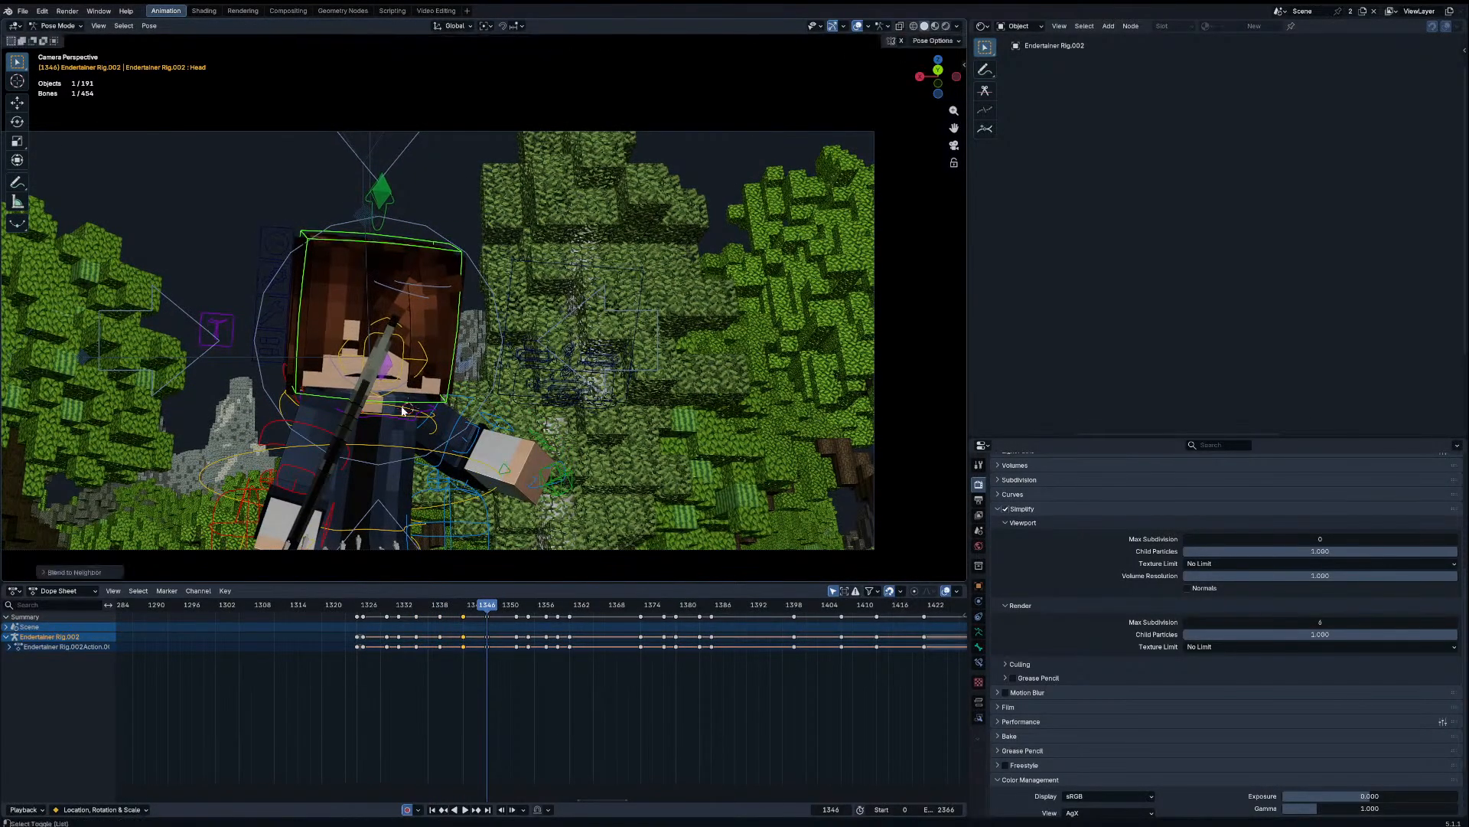
pyautogui.click(471, 421)
pyautogui.press('Up')
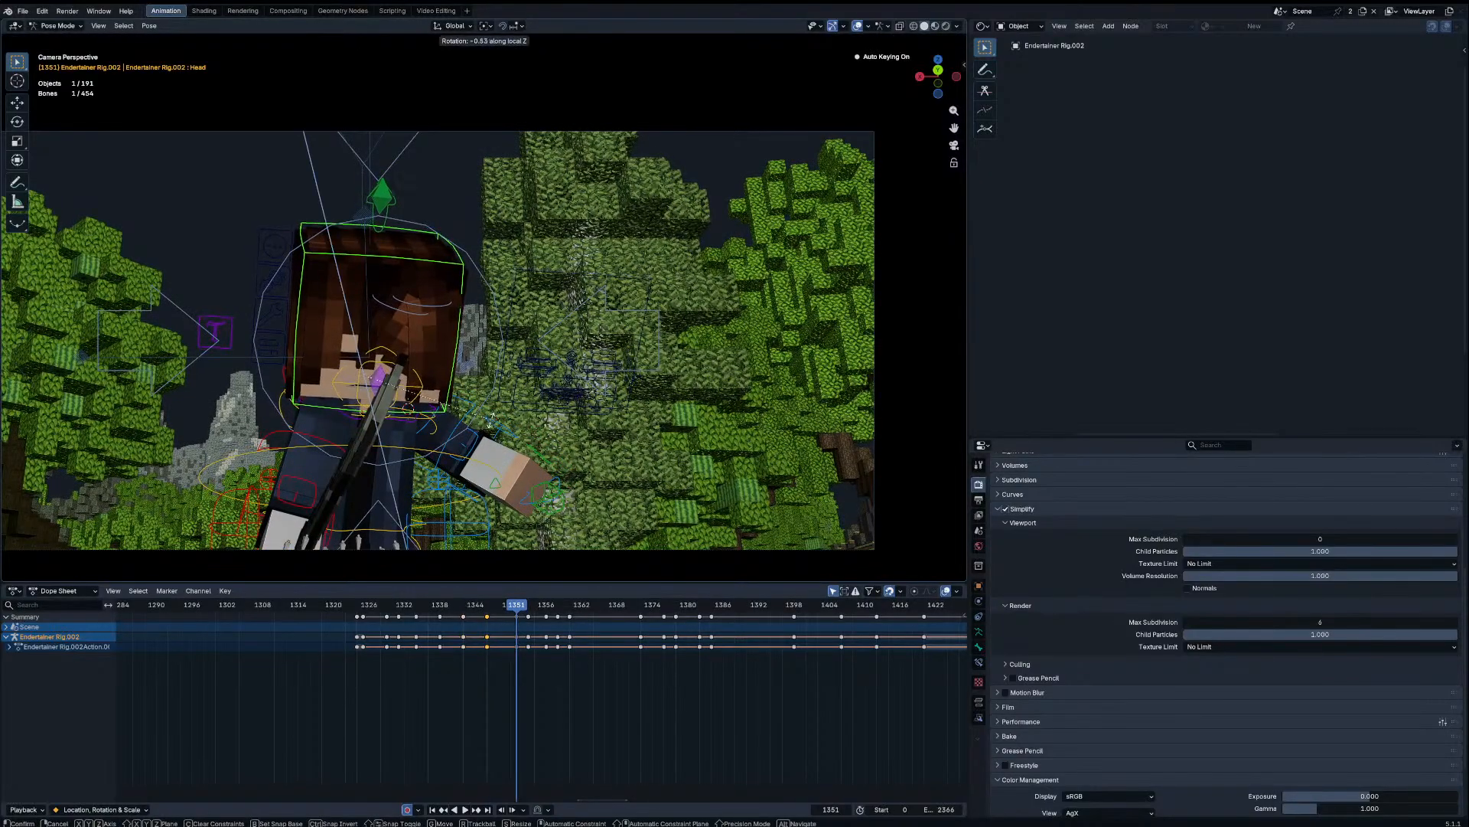
pyautogui.press('Up')
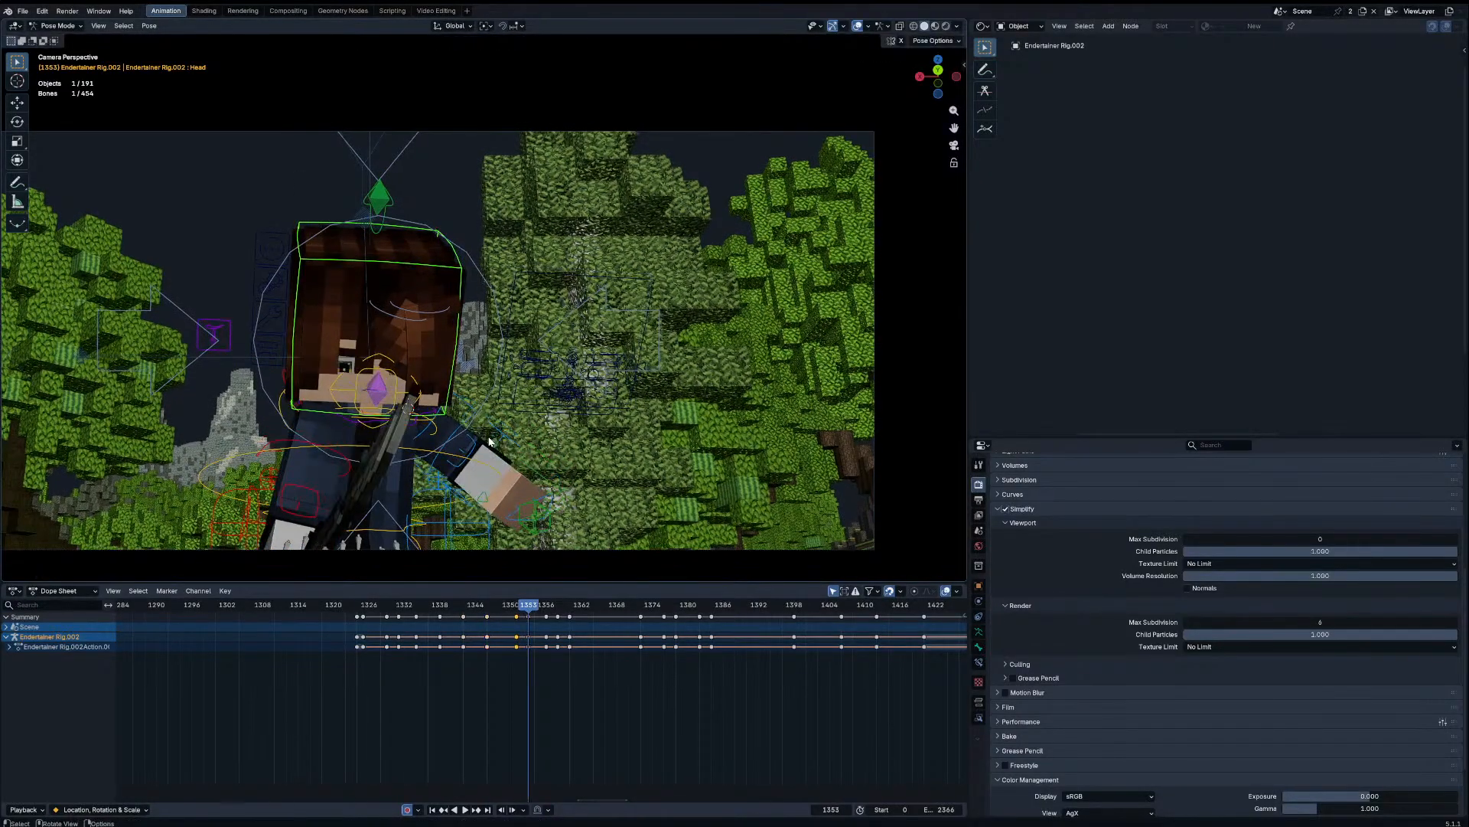
# Step: Play the head motion through frame 1423 and replay it from around frame 1365 to 1389
pyautogui.press('space')
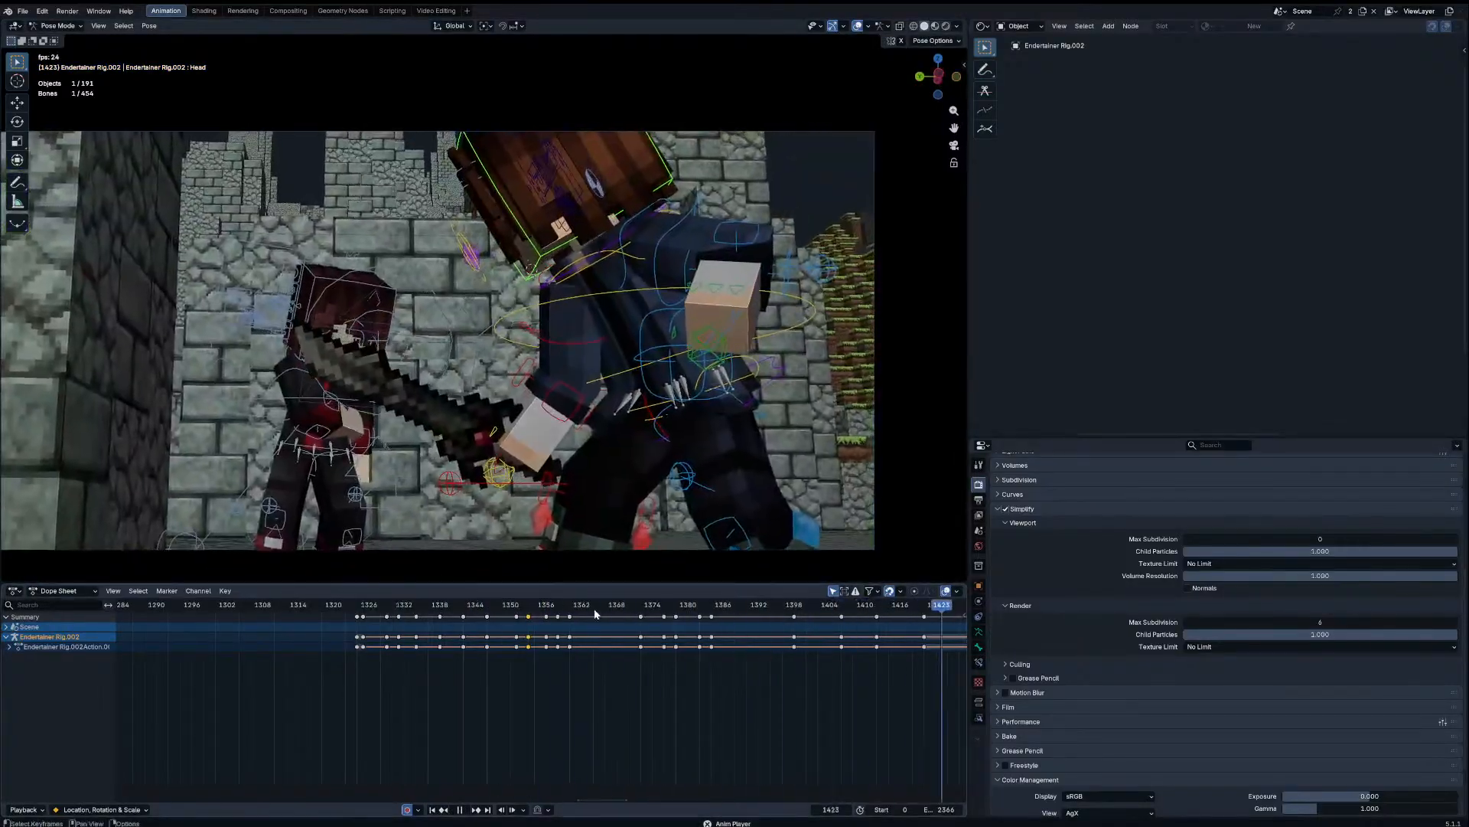
pyautogui.click(595, 607)
pyautogui.moveTo(715, 651); pyautogui.dragTo(571, 505, button='middle')
pyautogui.press('space')
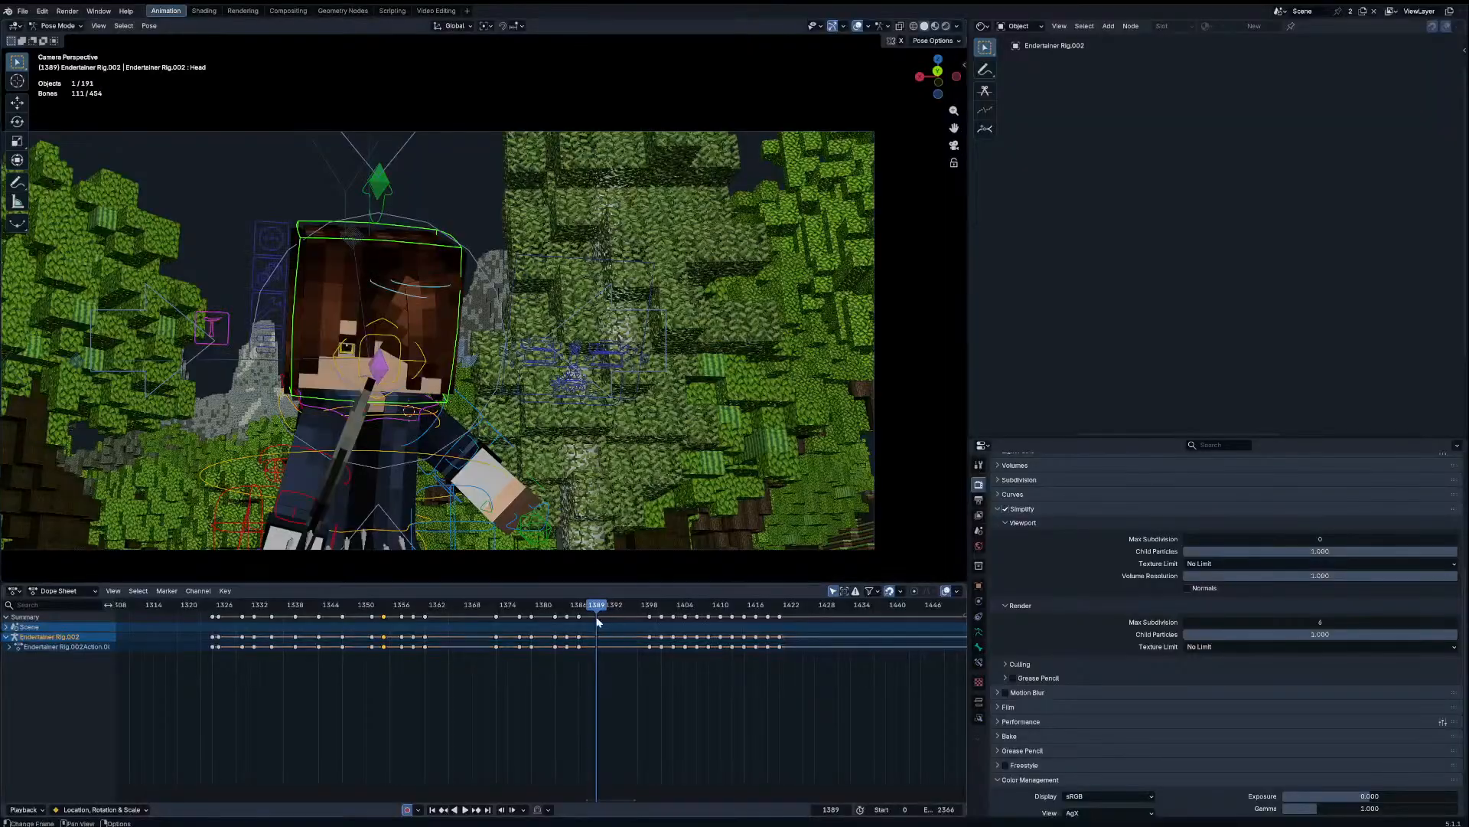
pyautogui.moveTo(596, 617); pyautogui.dragTo(426, 590)
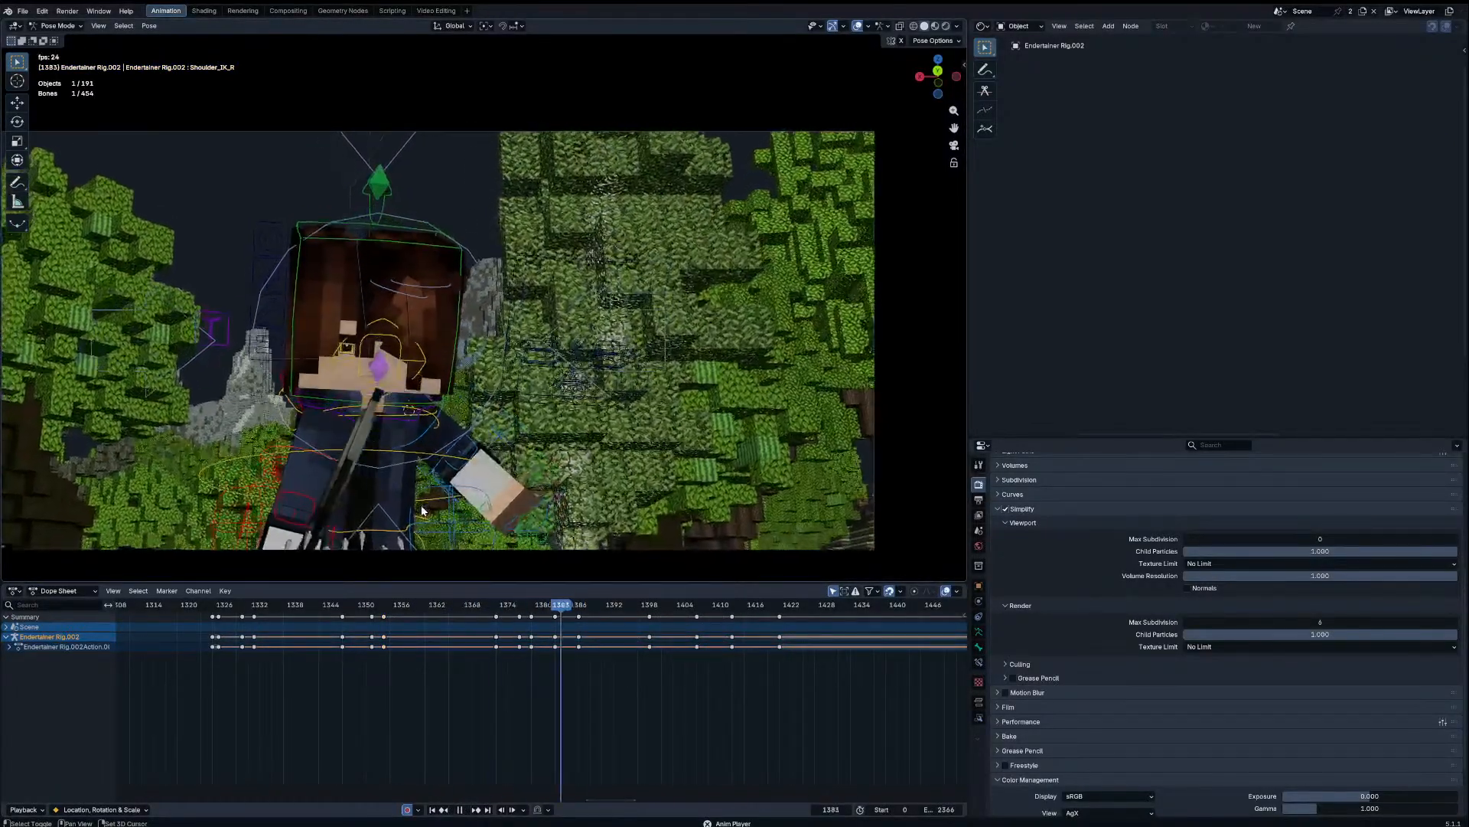
# Step: Review the motion of the Shoulder_IK_R bone by scrubbing and playing between about frames 1383 and 1406
pyautogui.press('space')
pyautogui.moveTo(621, 605); pyautogui.dragTo(809, 634)
pyautogui.moveTo(636, 610); pyautogui.dragTo(605, 606)
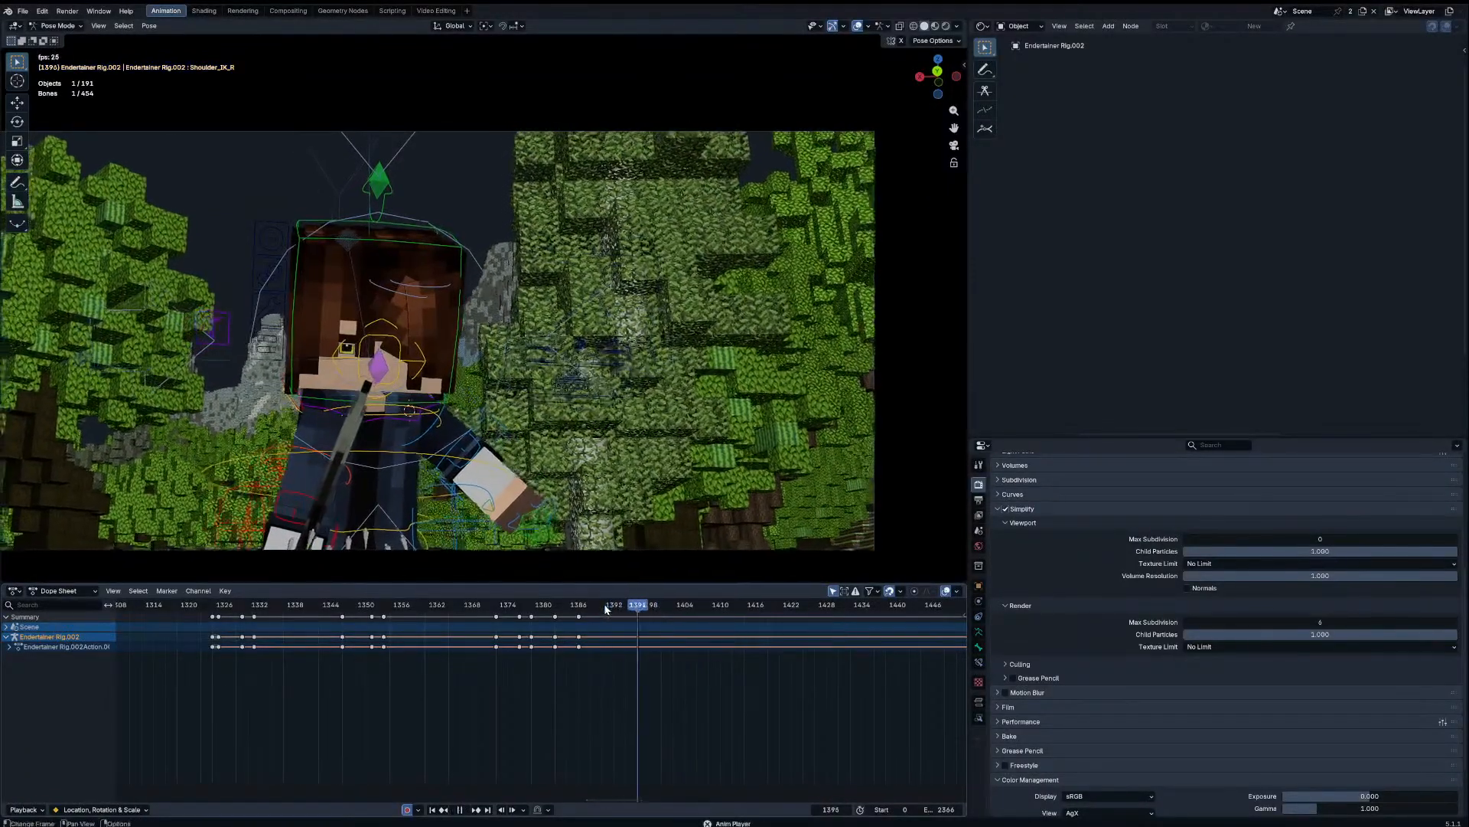
pyautogui.moveTo(700, 607); pyautogui.dragTo(610, 608)
pyautogui.press('space')
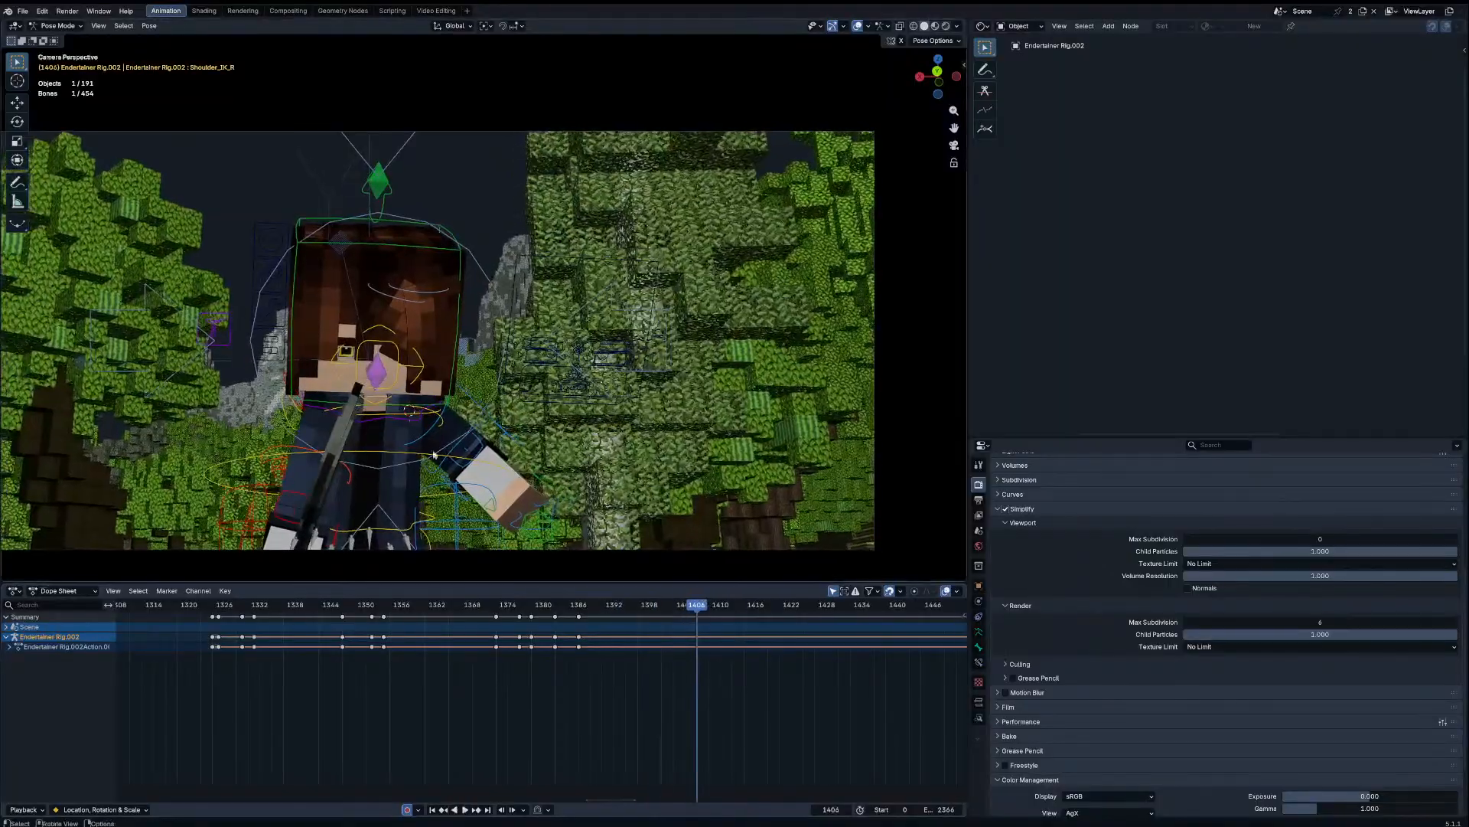
# Step: Select all of the rig's bones, go to frame 1400 and narrow the selection to 57 bones with Circle Select
pyautogui.press('a')
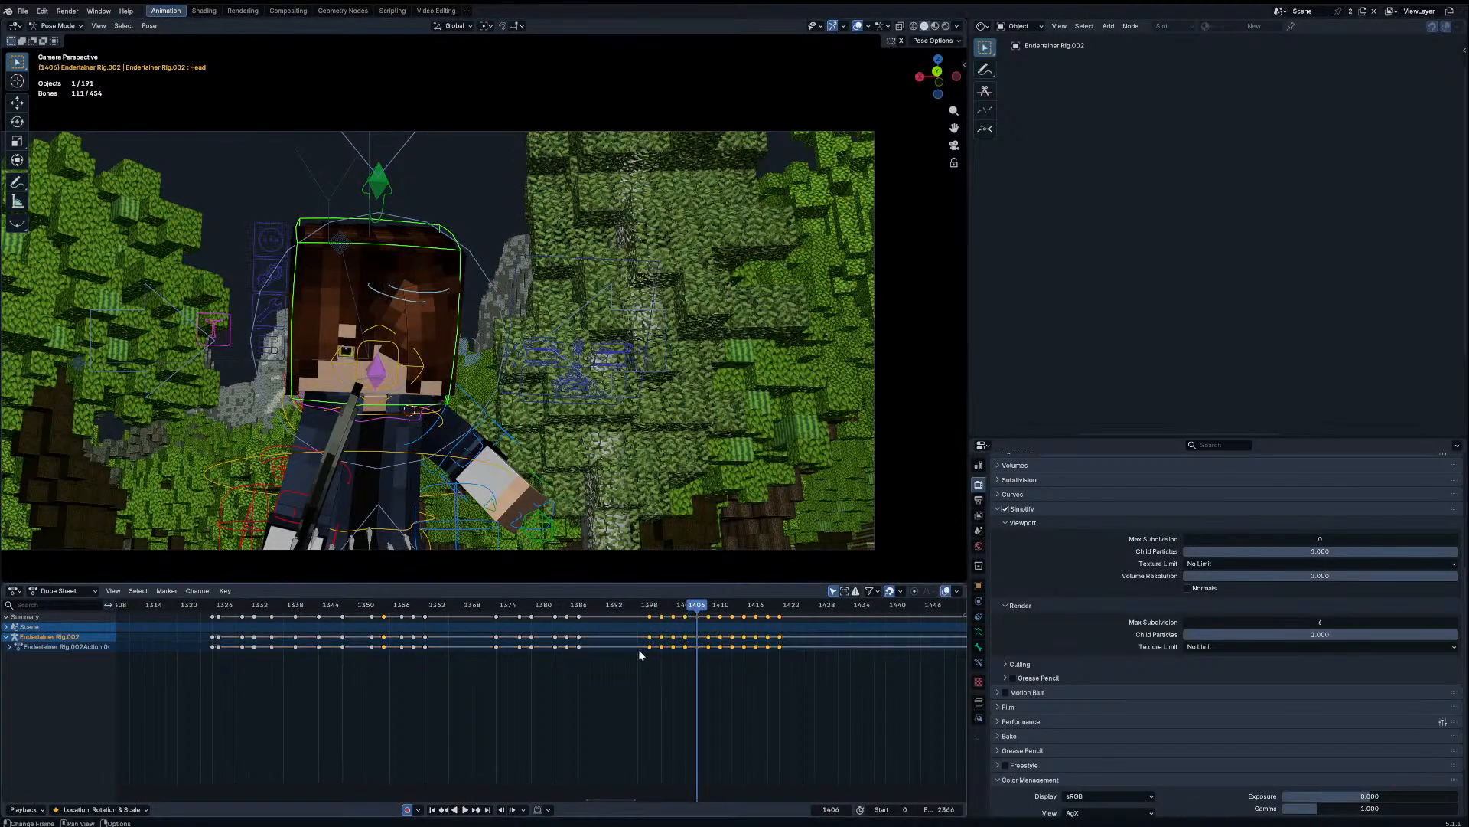
pyautogui.click(638, 649)
pyautogui.moveTo(650, 607); pyautogui.dragTo(661, 605)
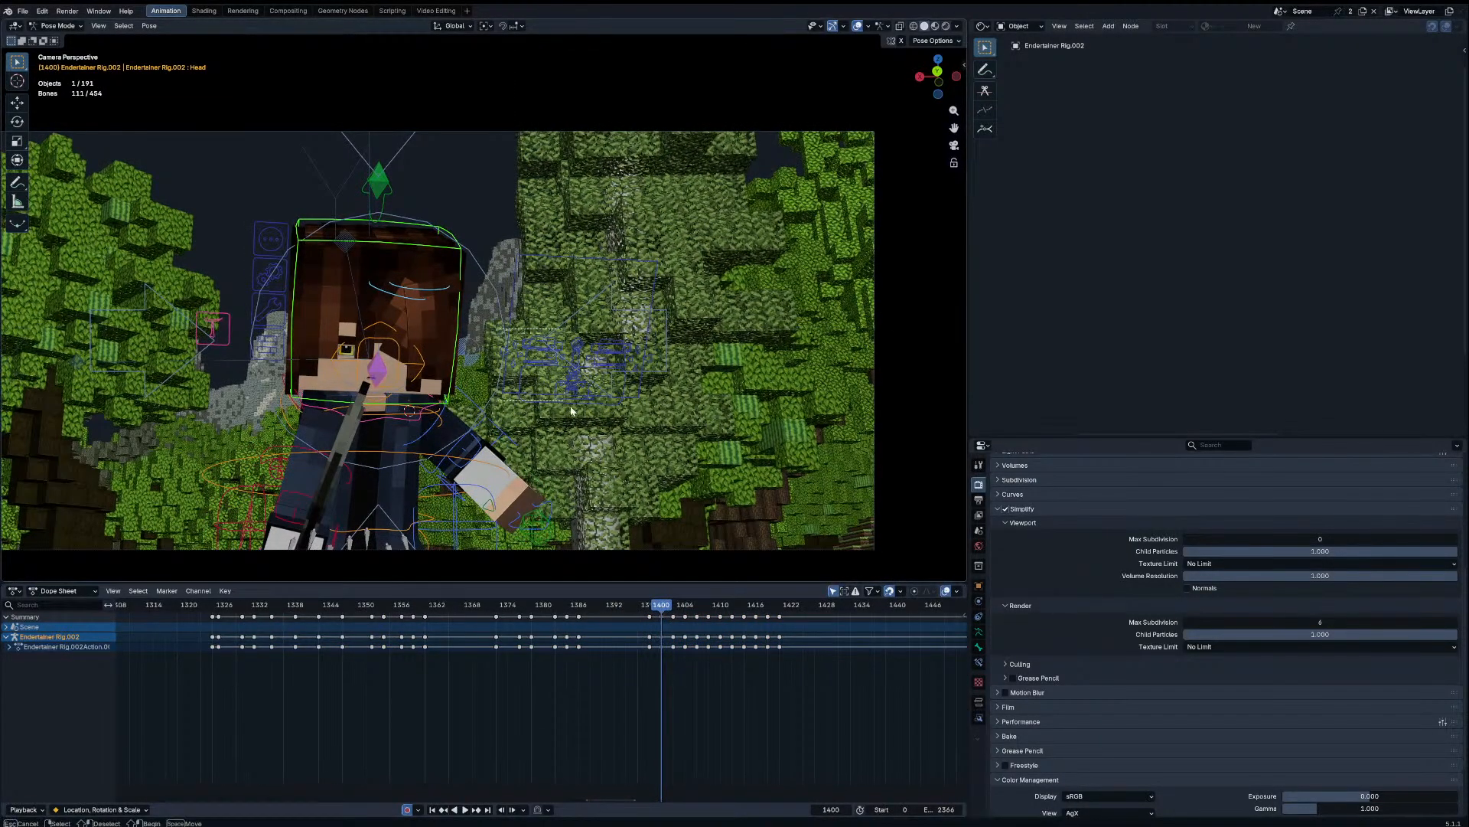
pyautogui.press('Right')
pyautogui.press('Right')
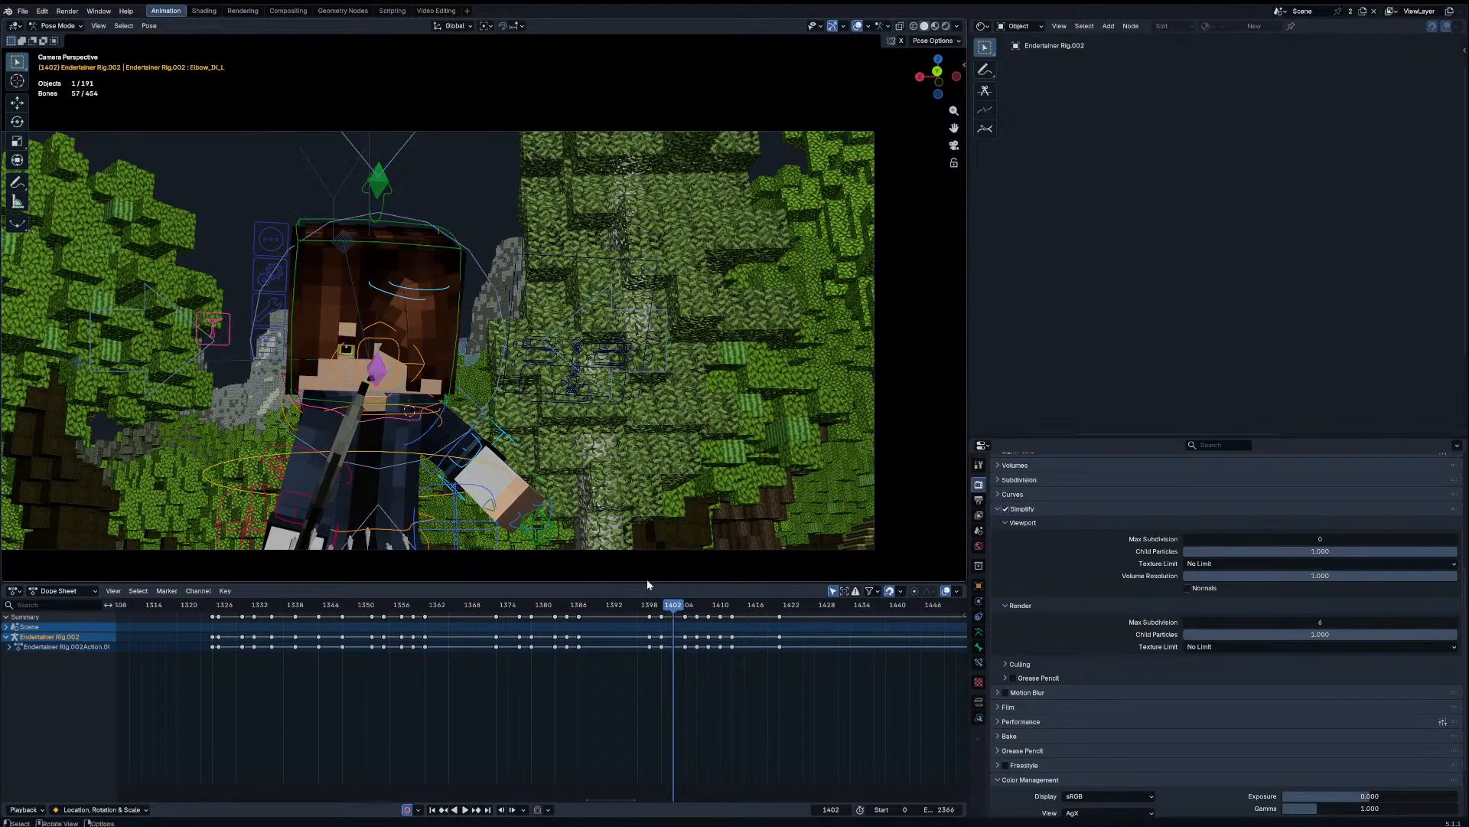
pyautogui.click(663, 608)
# Step: Examine the arm poses up close from outside the camera view across frames 1400 to 1408
pyautogui.moveTo(442, 426); pyautogui.dragTo(469, 443, button='middle')
pyautogui.press('Up')
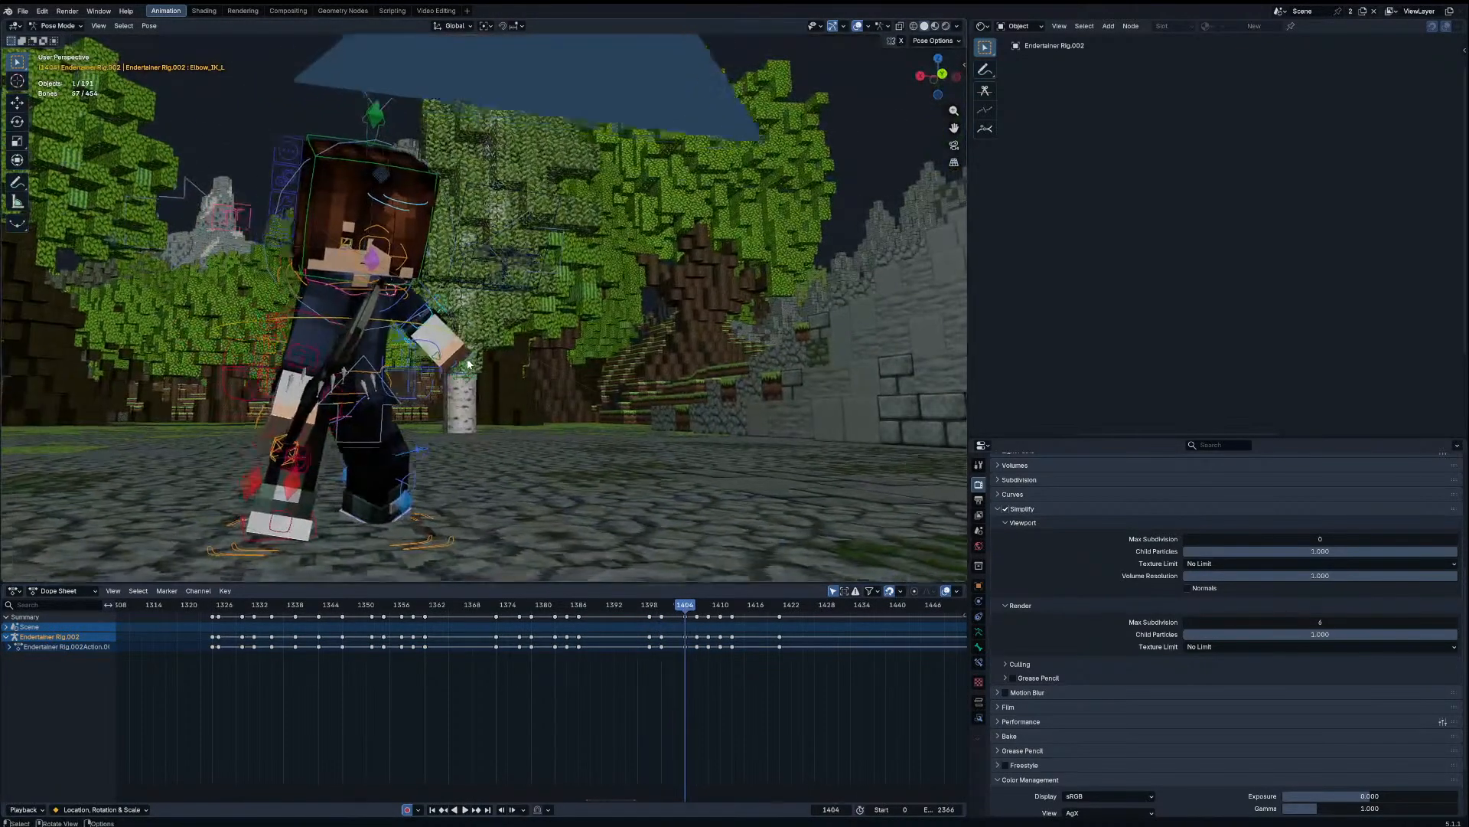
pyautogui.press('KP_Decimal')
pyautogui.moveTo(467, 337); pyautogui.dragTo(424, 311, button='middle')
pyautogui.scroll(3, 518, 361)
pyautogui.press('Up')
pyautogui.press('Left')
pyautogui.press('Left')
pyautogui.press('Right')
pyautogui.press('Right')
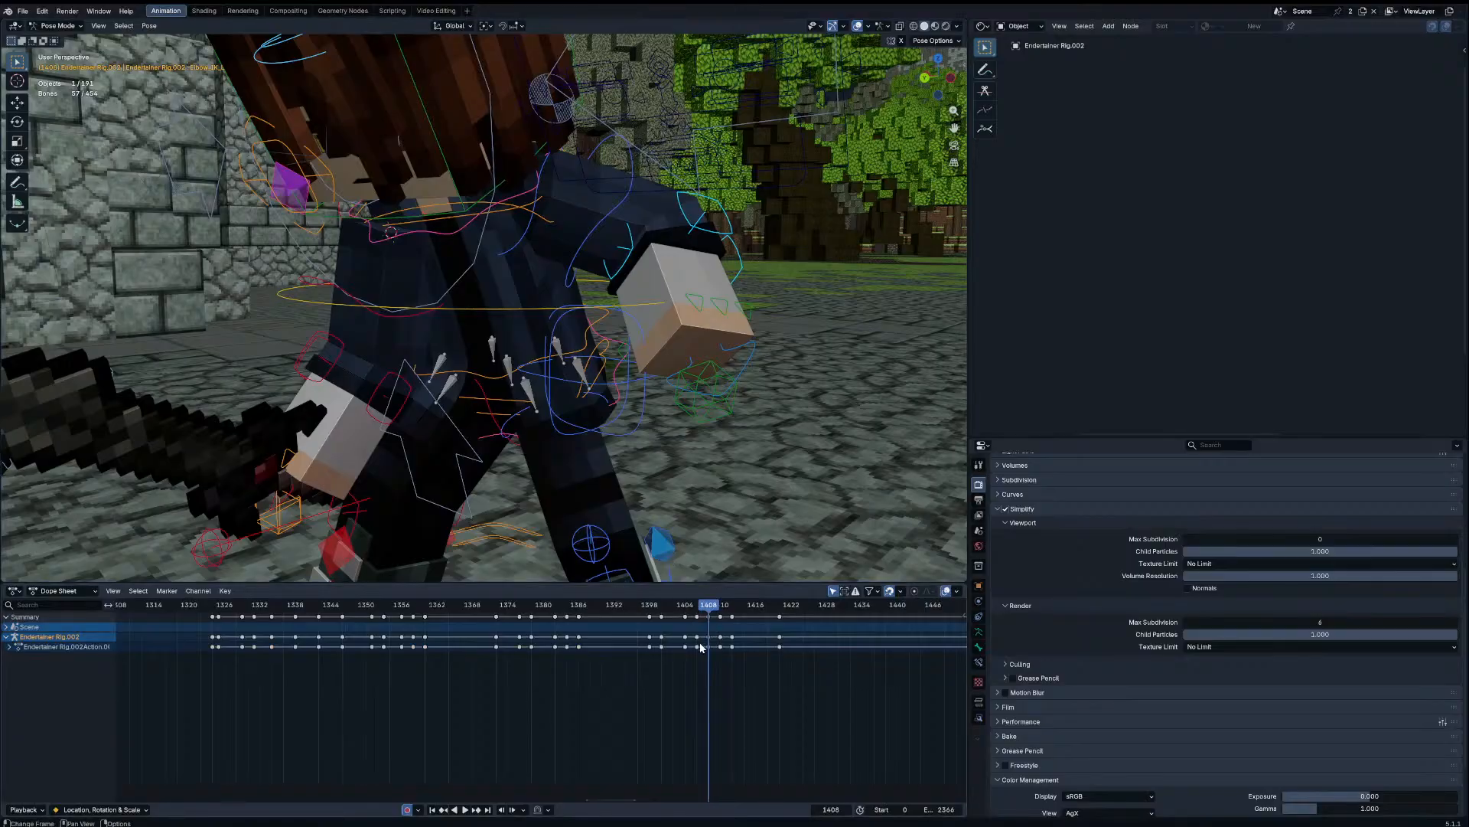
# Step: Try deleting the selected bones' keyframes at frames 1404 and 1406, and undo the deletion
pyautogui.moveTo(673, 660); pyautogui.dragTo(673, 660)
pyautogui.press('Delete')
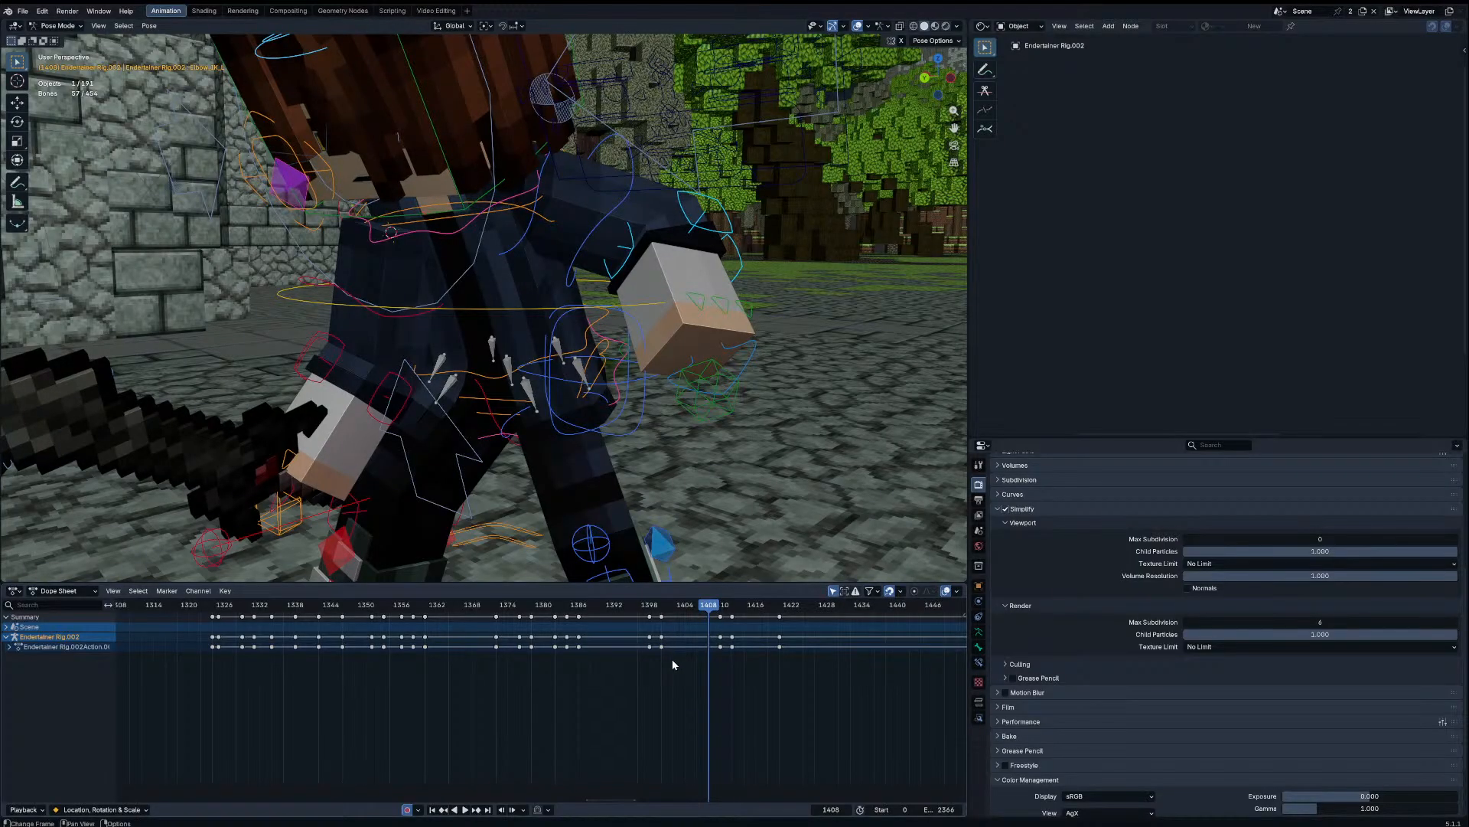
pyautogui.hotkey('ctrl', 'z')
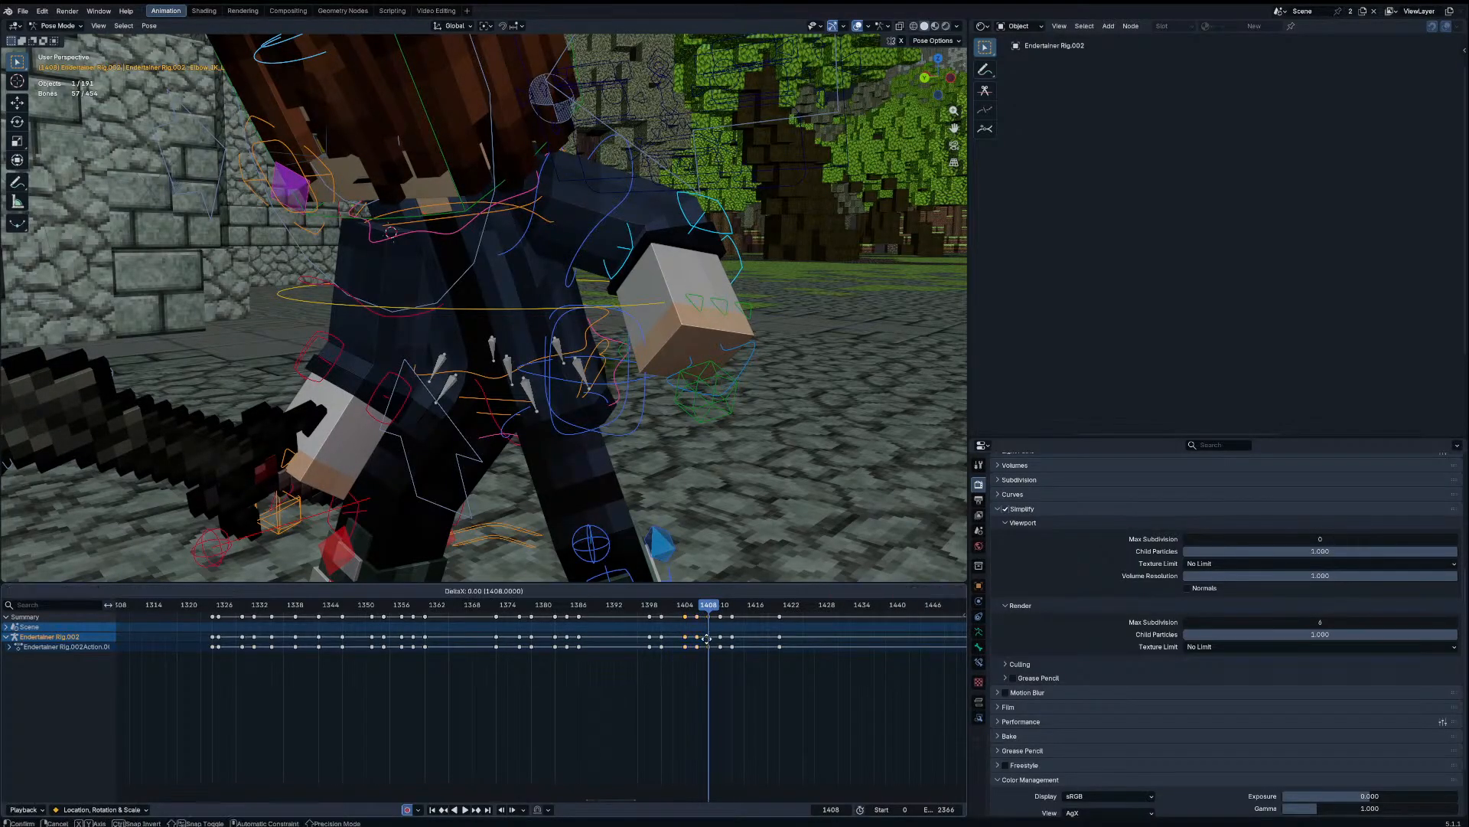
pyautogui.press('Escape')
# Step: Delete the selected bones' keyframes between frames 1400 and 1406 and replay the motion through the camera
pyautogui.press('x')
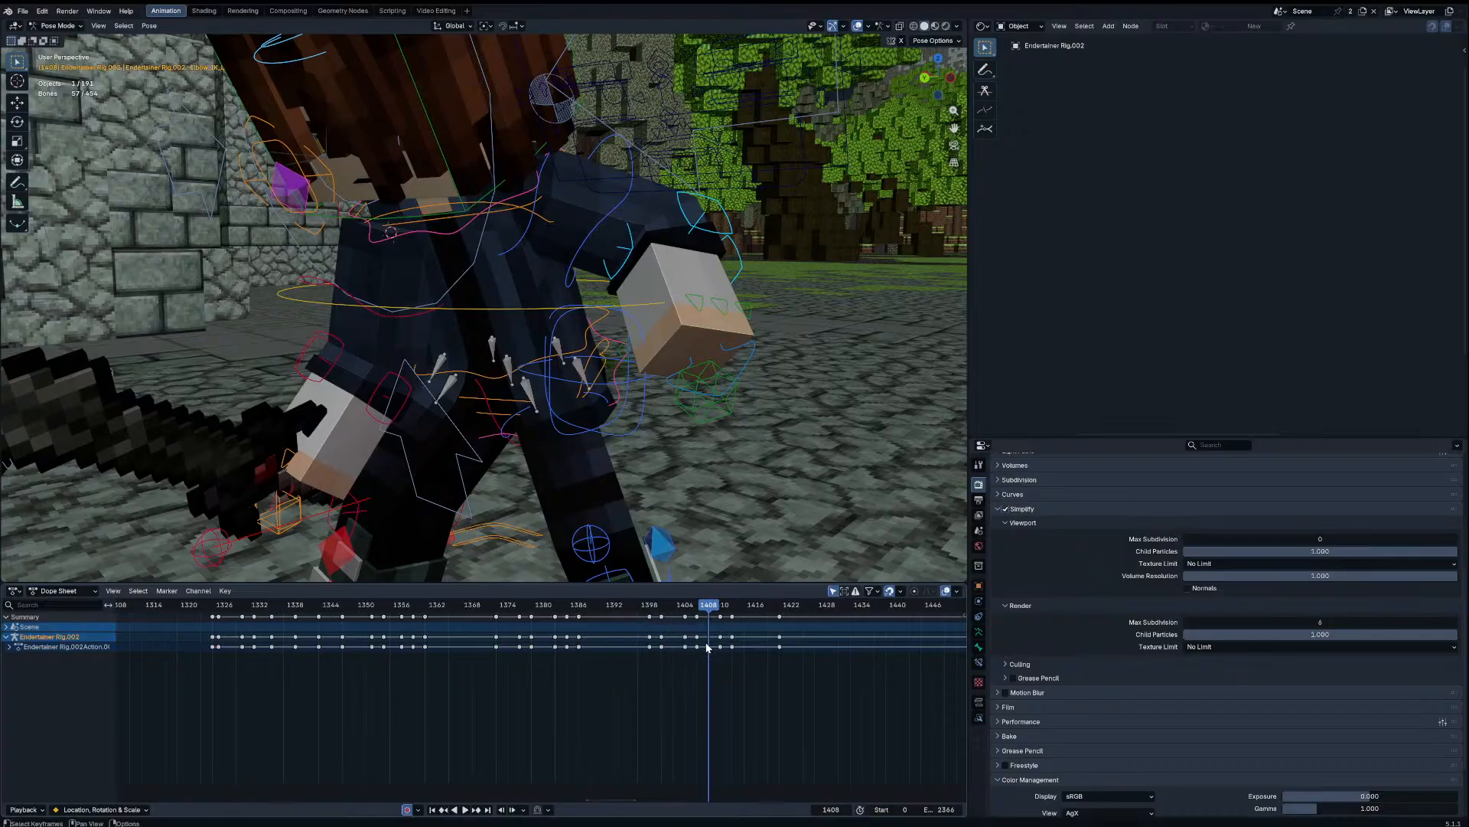
pyautogui.keyDown('shift'); pyautogui.rightClick(698, 639); pyautogui.keyUp('shift')
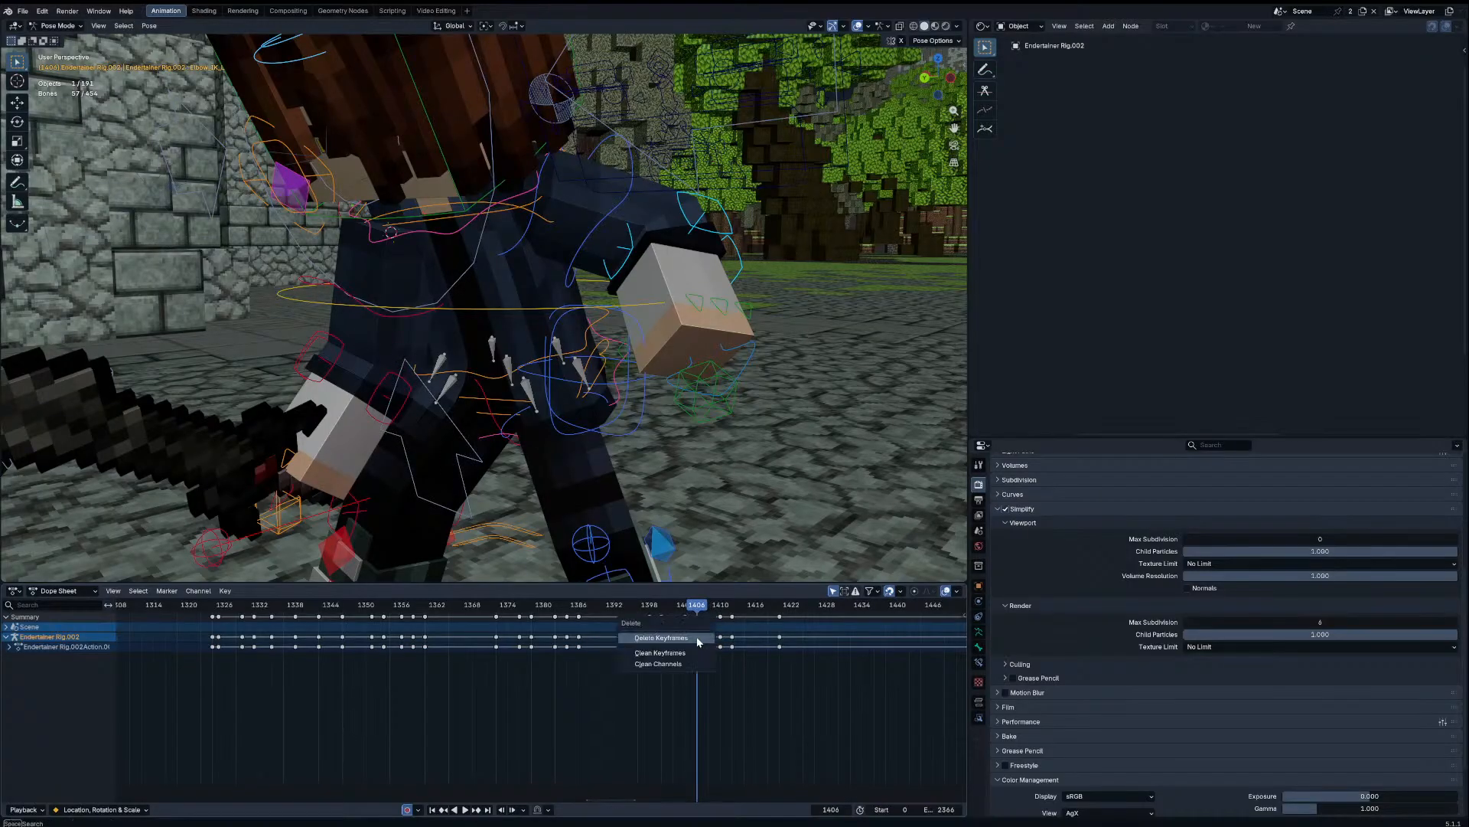
pyautogui.click(697, 639)
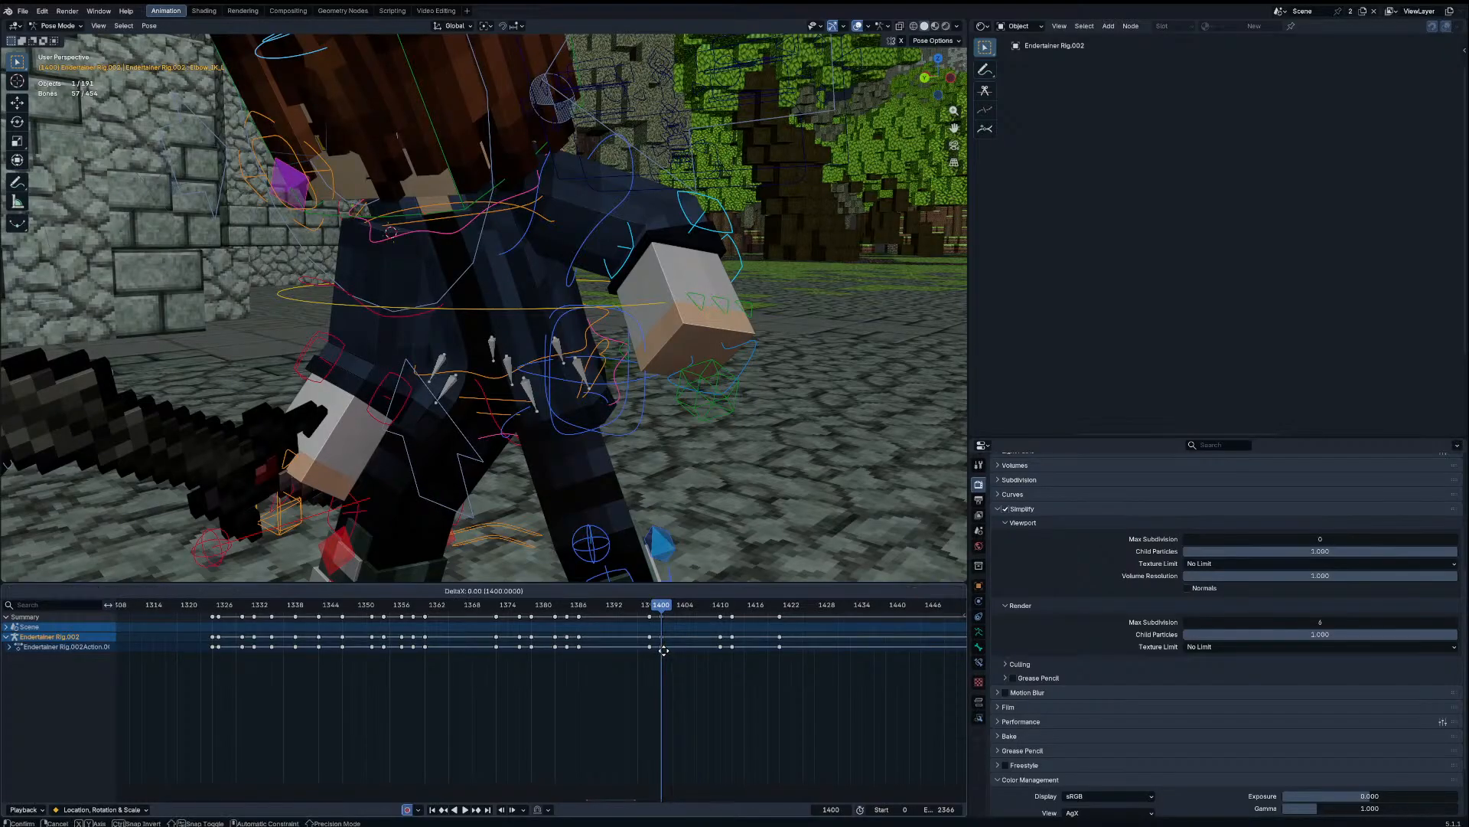
pyautogui.press('KP_0')
pyautogui.press('space')
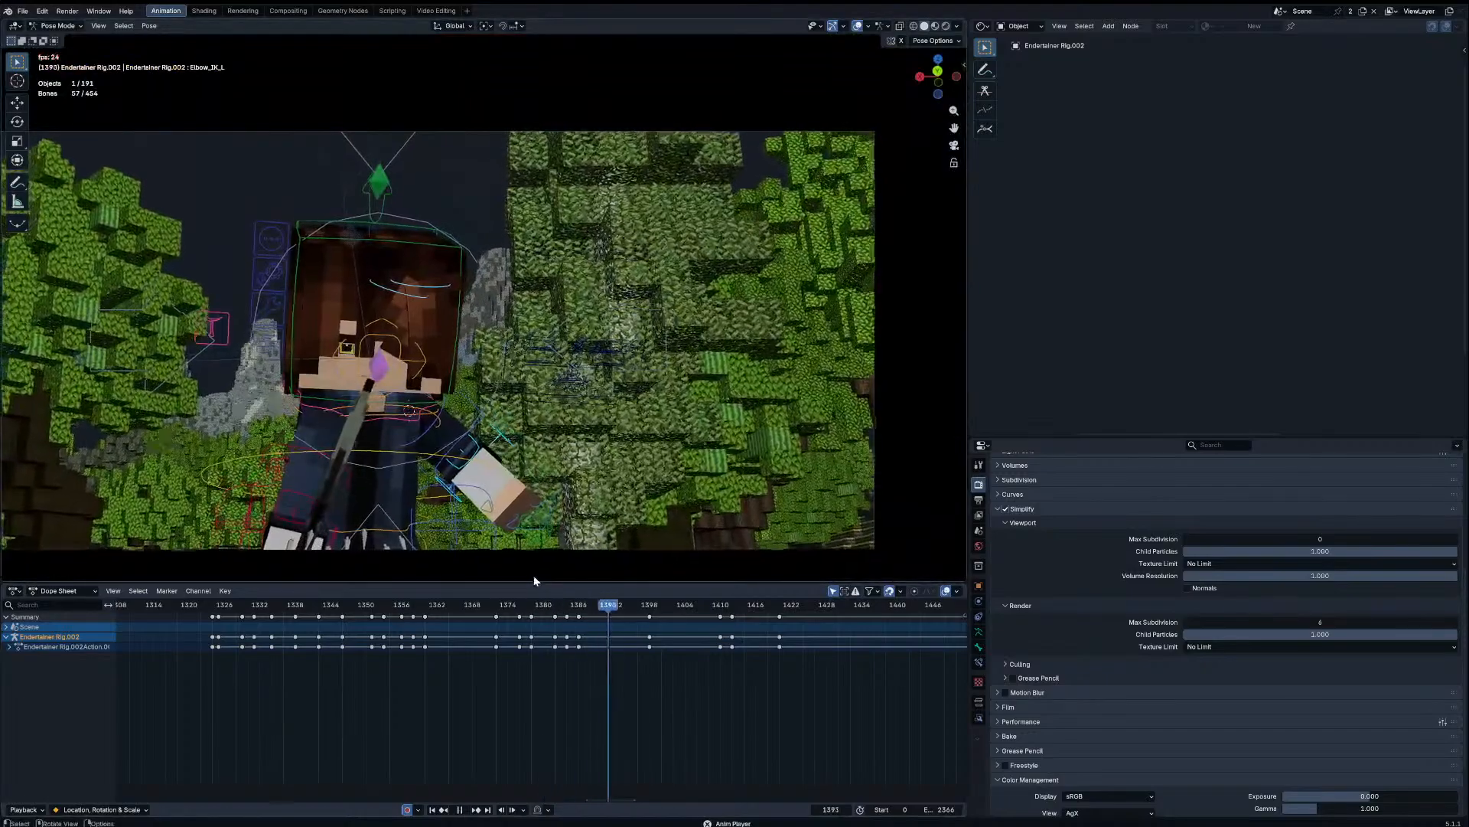
# Step: Stop the playback and rotate the Head bone slightly at frame 1398
pyautogui.press('space')
pyautogui.press('Down')
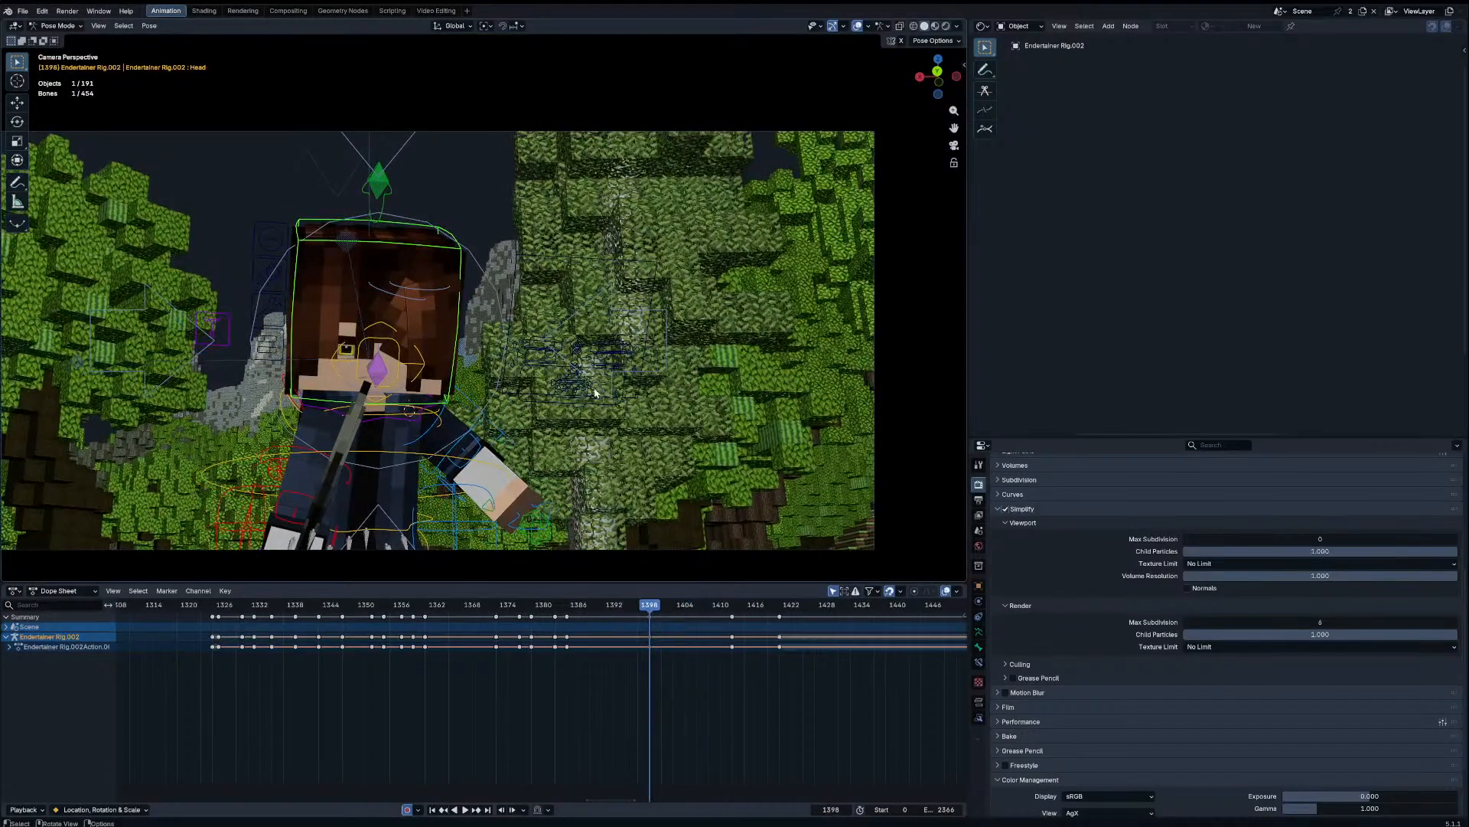
pyautogui.press('r')
pyautogui.press('r')
pyautogui.press('Return')
pyautogui.press('Right')
pyautogui.press('Right')
pyautogui.press('Right')
pyautogui.press('Right')
pyautogui.press('Right')
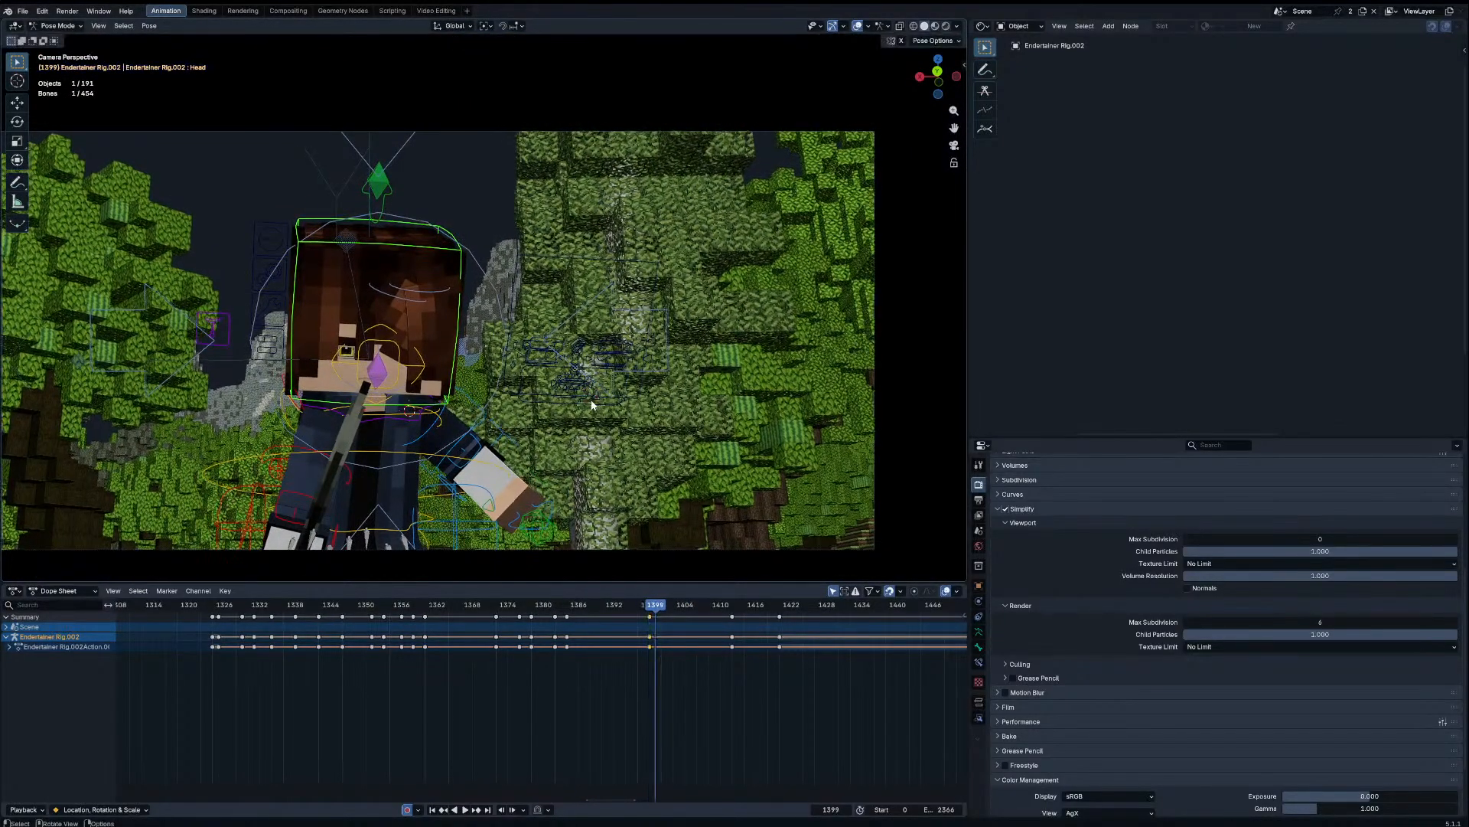
# Step: Make a small rotation of the Head bone at frame 1402 and play back the motion
pyautogui.press('Left')
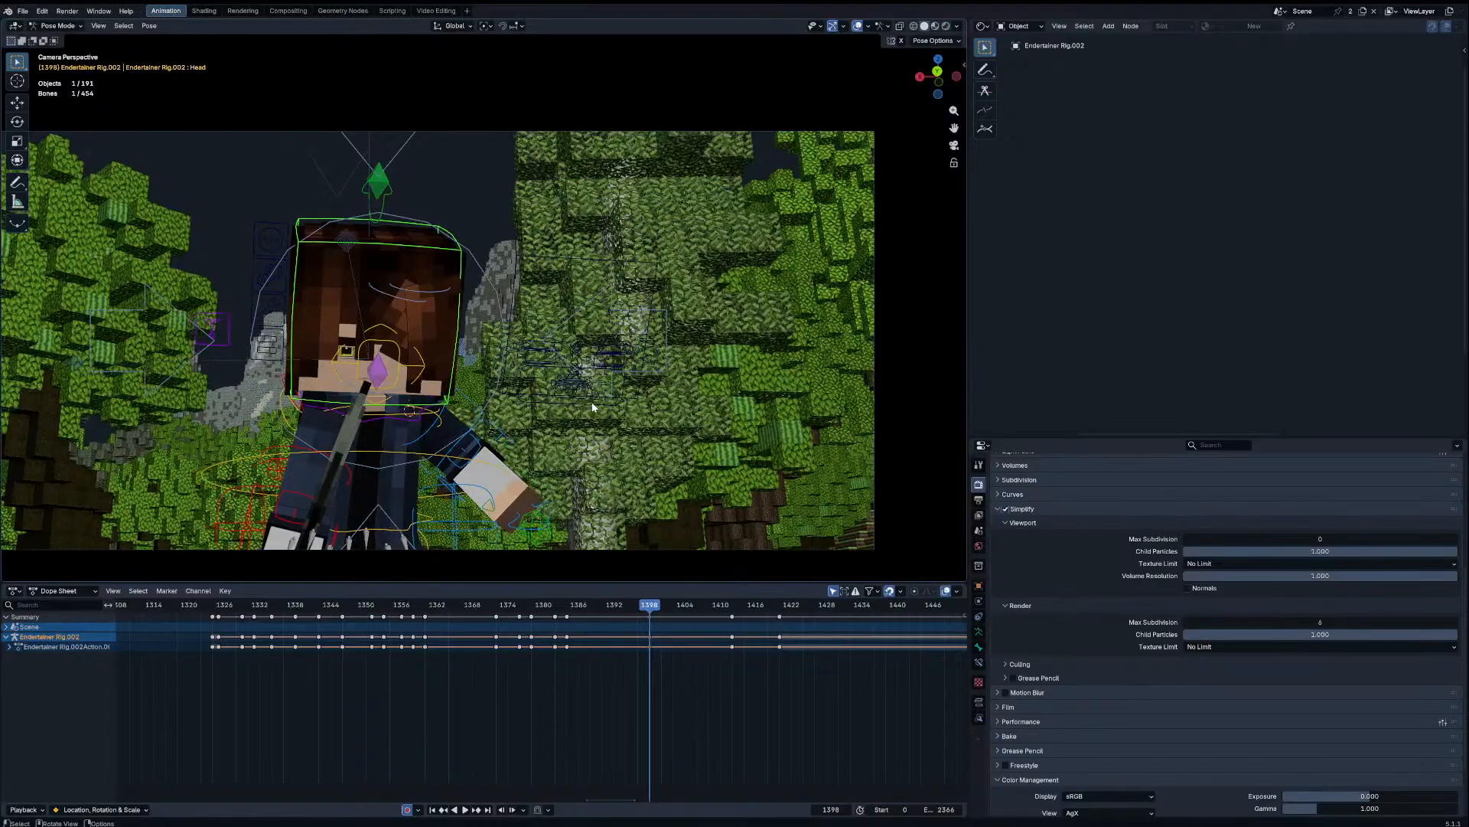
pyautogui.press('r')
pyautogui.press('Return')
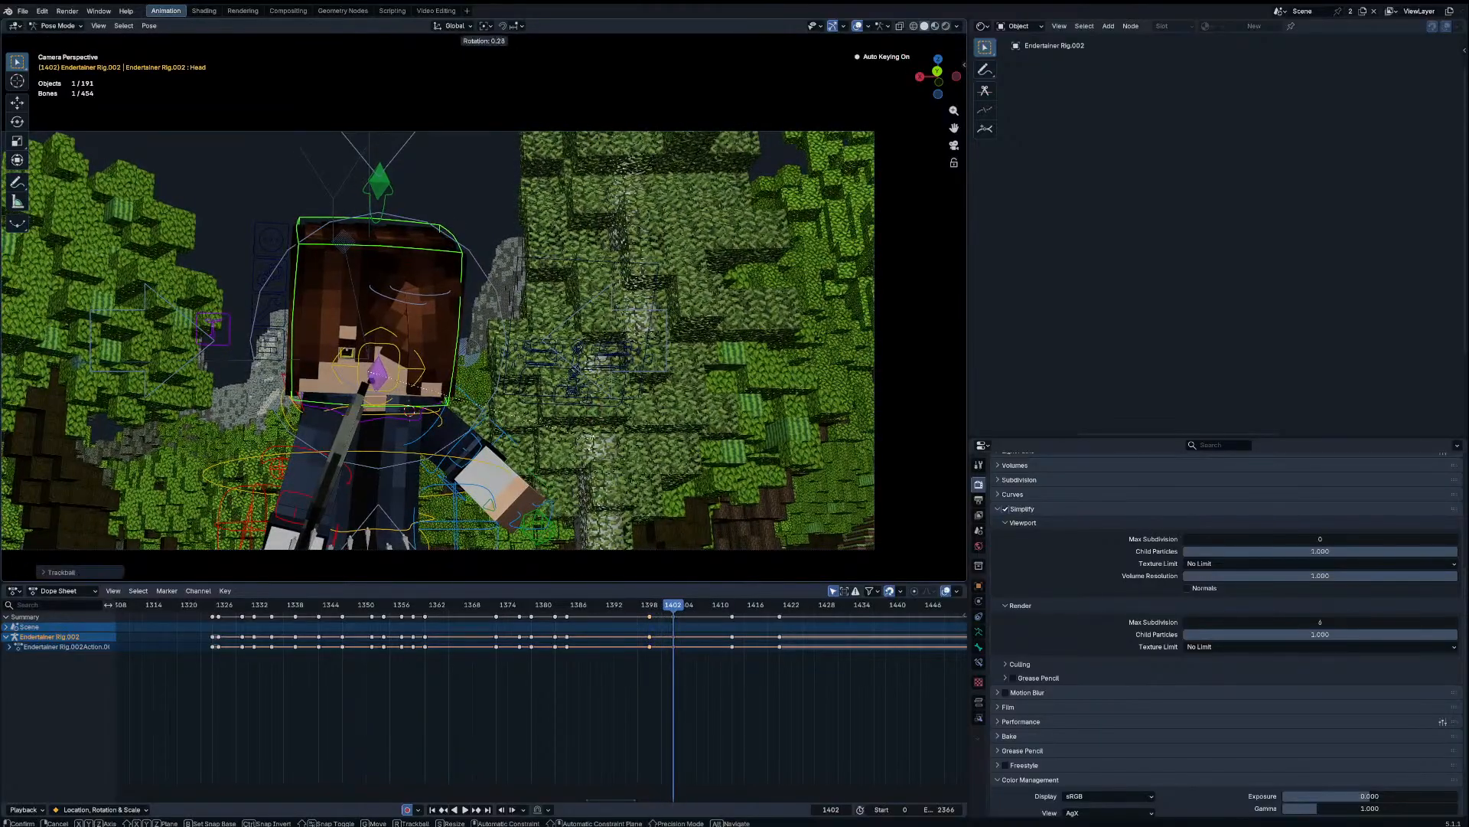
pyautogui.press('space')
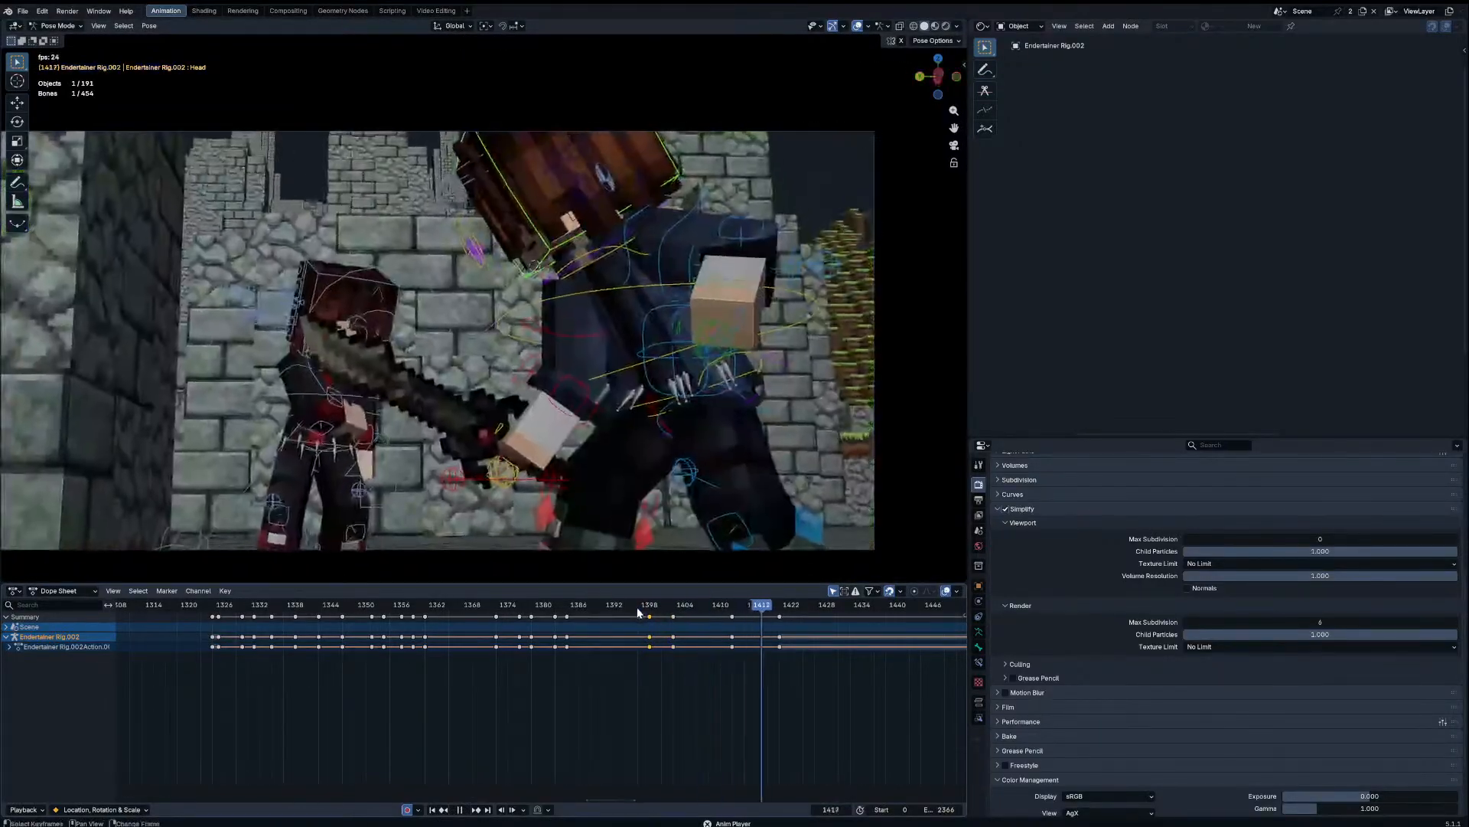
pyautogui.press('Escape')
# Step: Blend the Head bone's pose toward its neighbouring keyframe at frame 1402, fine-tune its rotation and replay the motion
pyautogui.hotkey('shift', 'e')
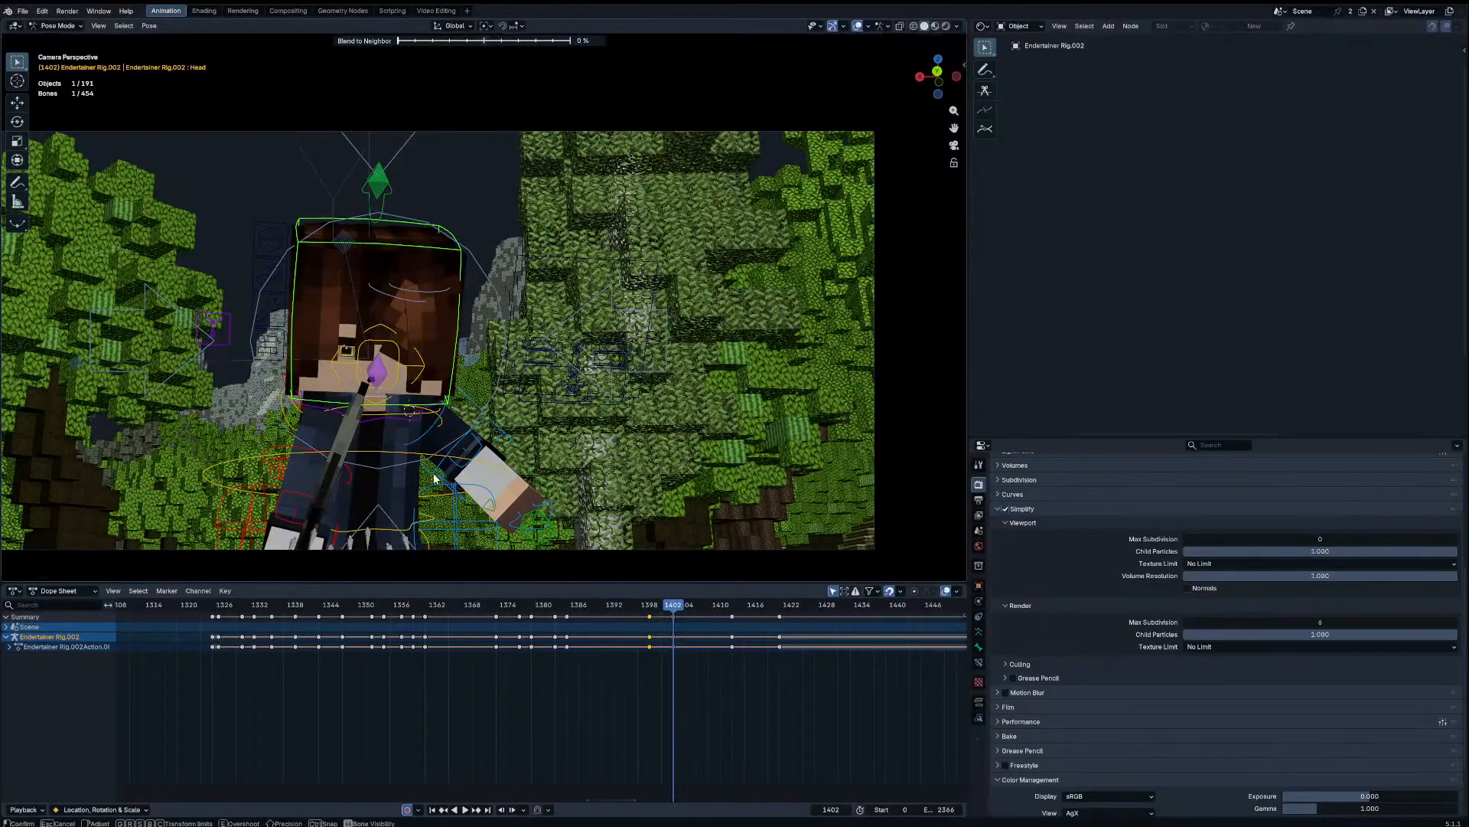
pyautogui.click(506, 507)
pyautogui.press('r')
pyautogui.click(444, 516)
pyautogui.press('r')
pyautogui.click(442, 524)
pyautogui.click(627, 606)
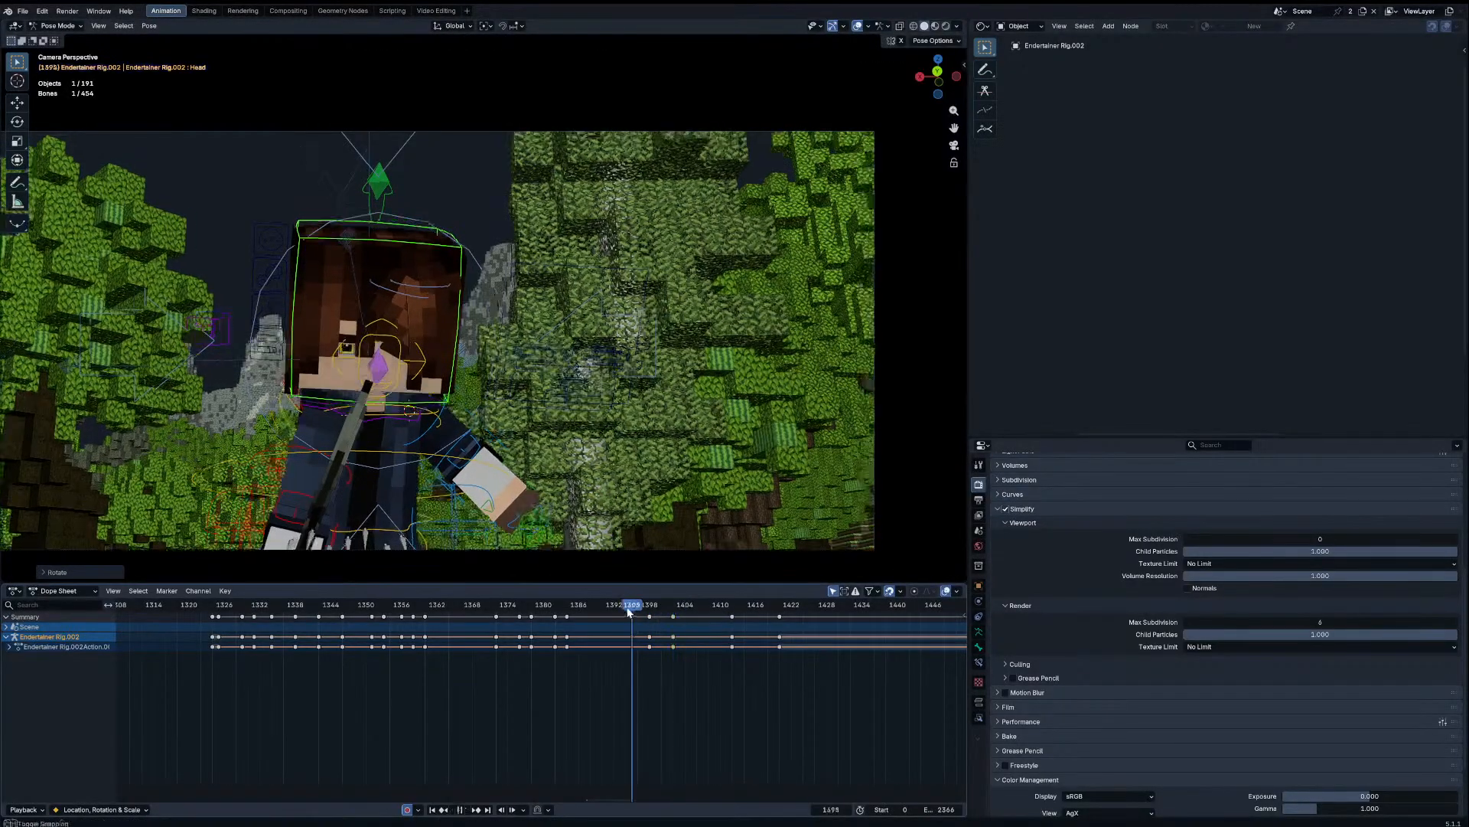
pyautogui.press('space')
# Step: Adjust the Head bone's rotation at frame 1405 with several small trackball and plain rotations
pyautogui.moveTo(626, 605); pyautogui.dragTo(686, 618)
pyautogui.press('r')
pyautogui.press('r')
pyautogui.press('r')
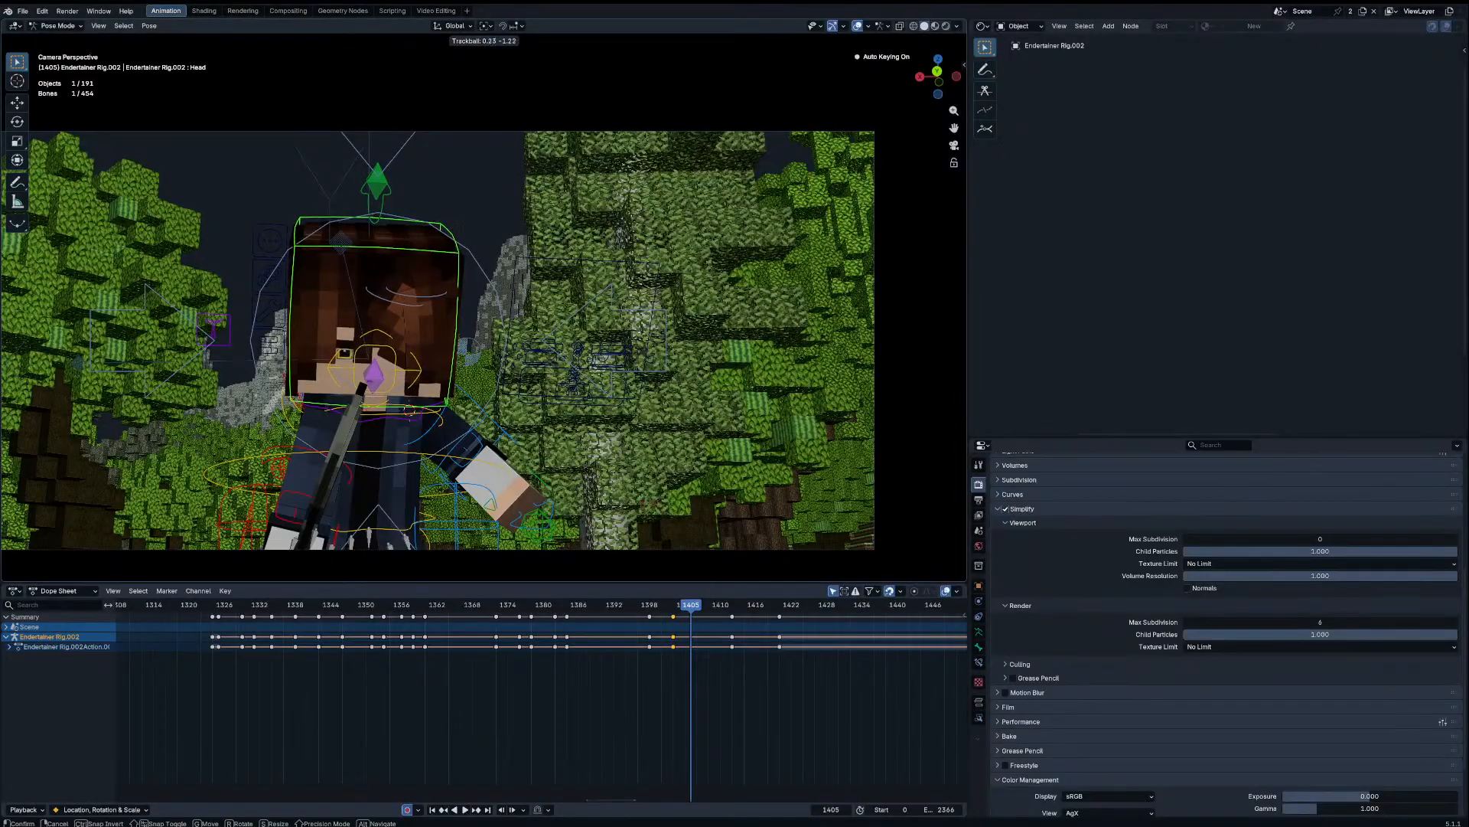
pyautogui.click(648, 511)
pyautogui.press('r')
pyautogui.press('r')
pyautogui.click(642, 526)
pyautogui.press('r')
pyautogui.click(641, 528)
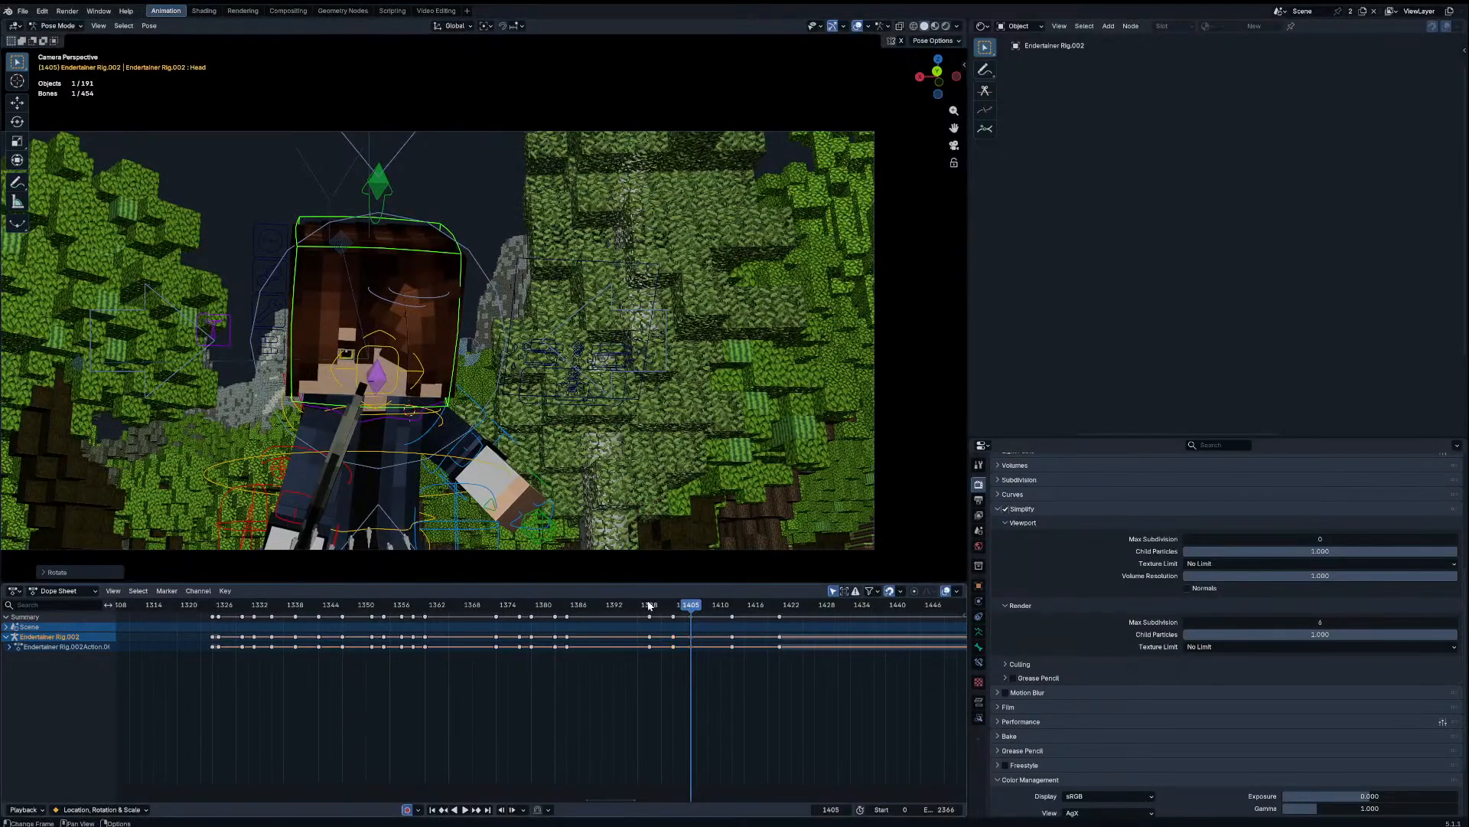
# Step: Replay the head motion and rotate the Head bone slightly at frame 1408
pyautogui.click(634, 604)
pyautogui.press('space')
pyautogui.moveTo(638, 604); pyautogui.dragTo(652, 607)
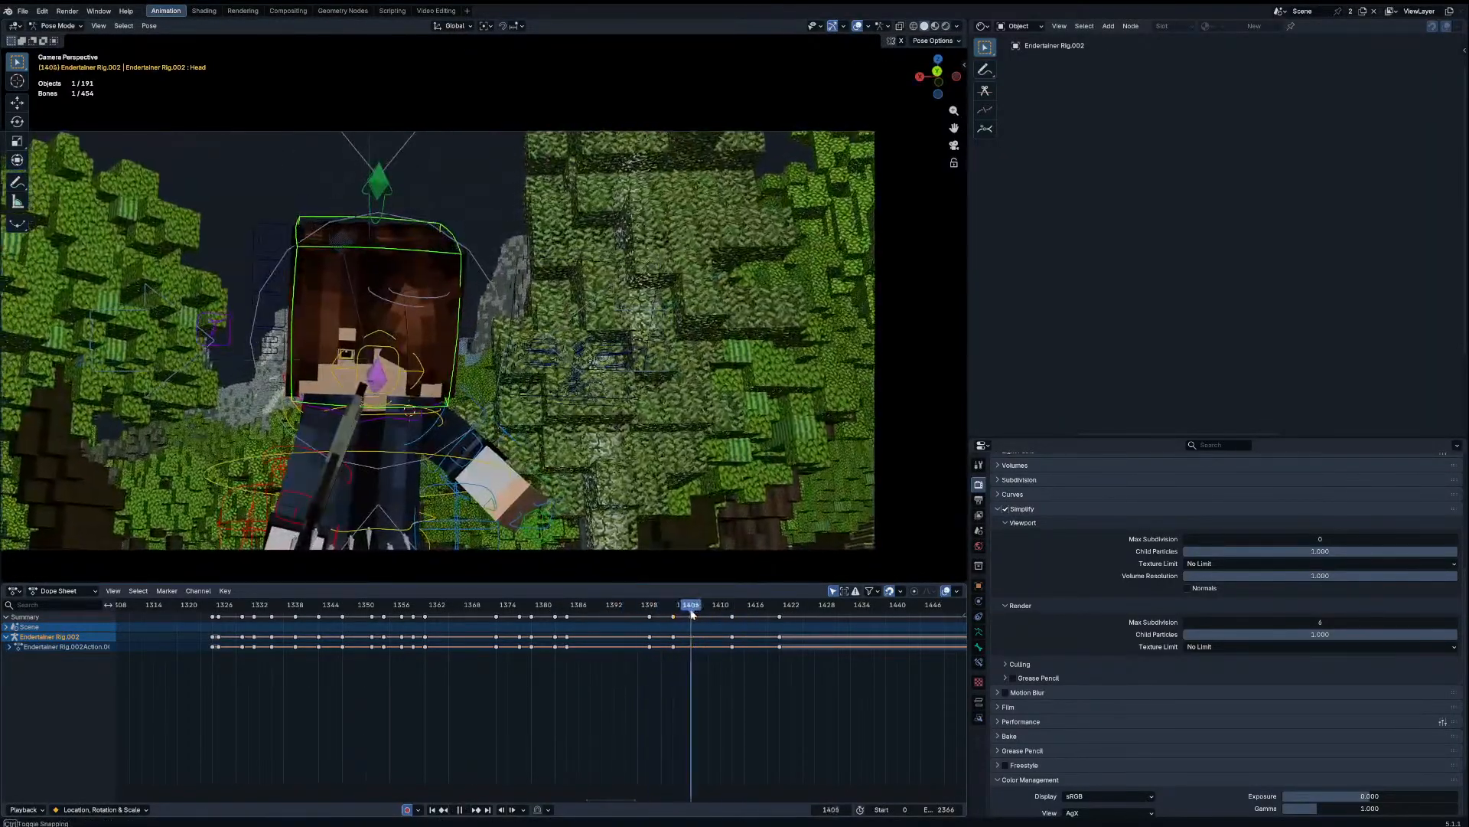
pyautogui.press('space')
pyautogui.press('r')
pyautogui.press('r')
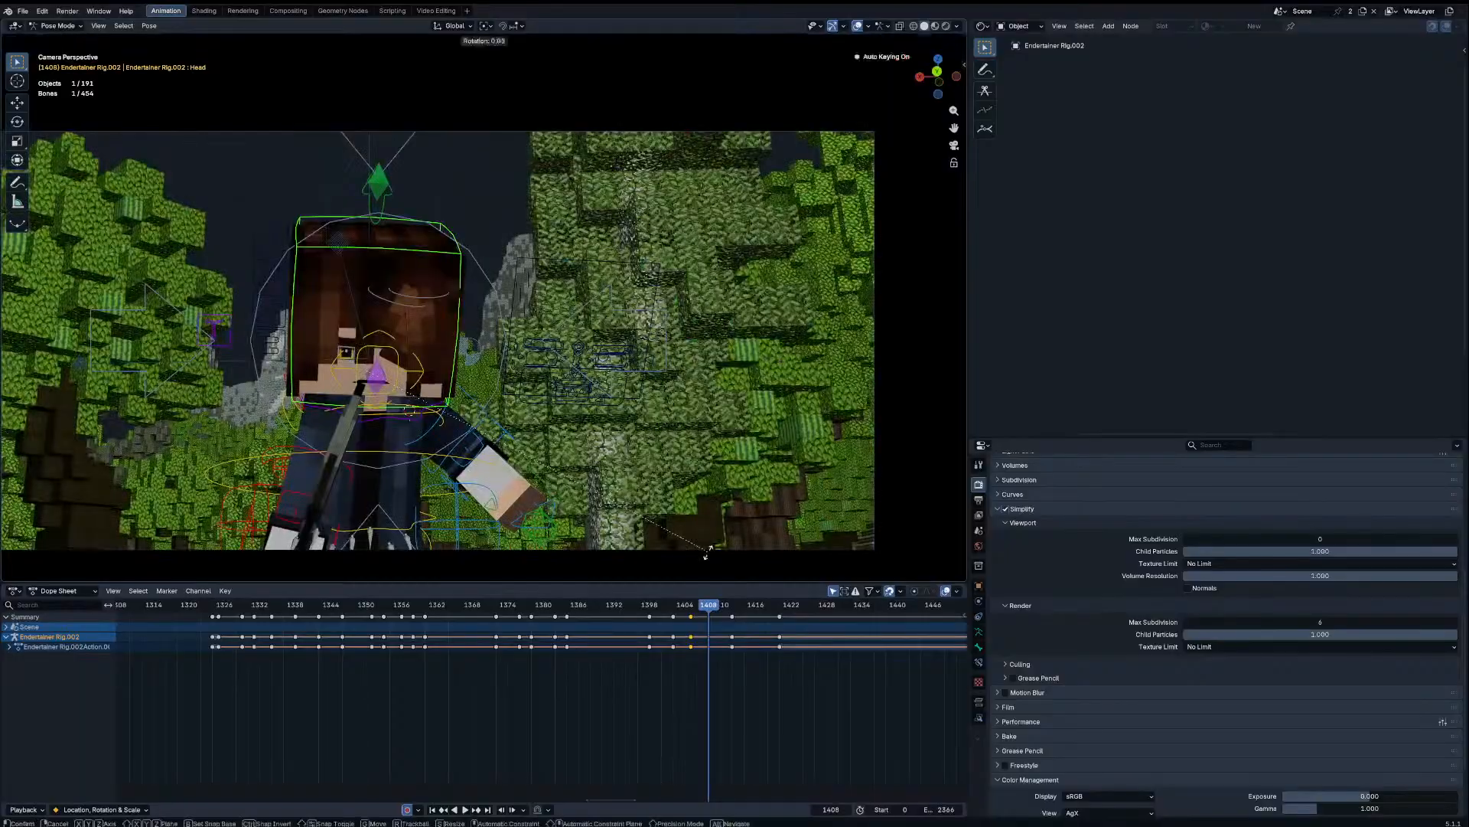
pyautogui.click(706, 553)
pyautogui.press('r')
pyautogui.press('r')
pyautogui.click(697, 504)
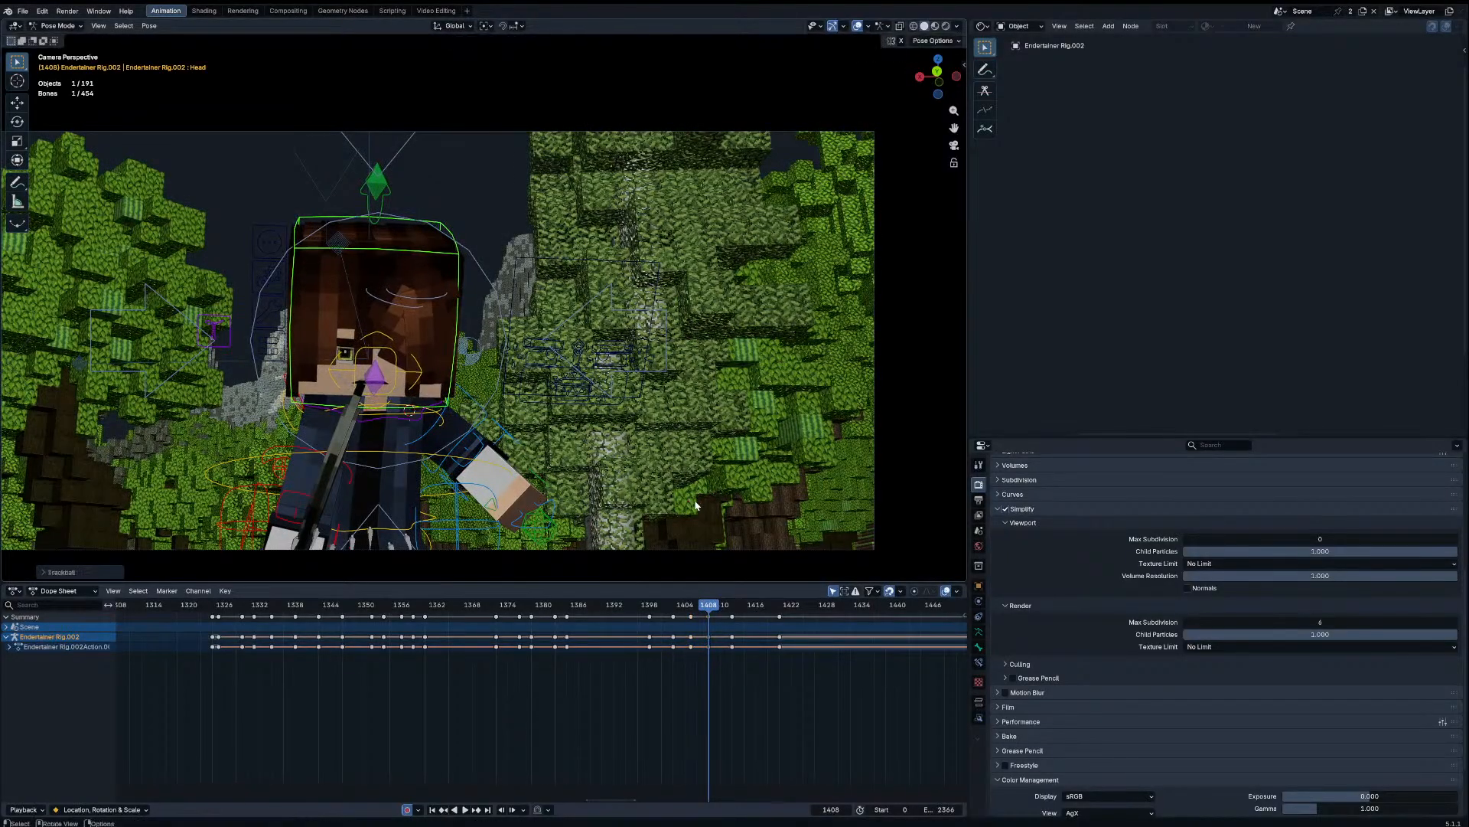
# Step: Blend the Head bone's pose toward its neighbouring keyframes at frames 1410 and 1412, fine-tuning its rotation at 1410
pyautogui.press('Right')
pyautogui.press('Right')
pyautogui.press('Left')
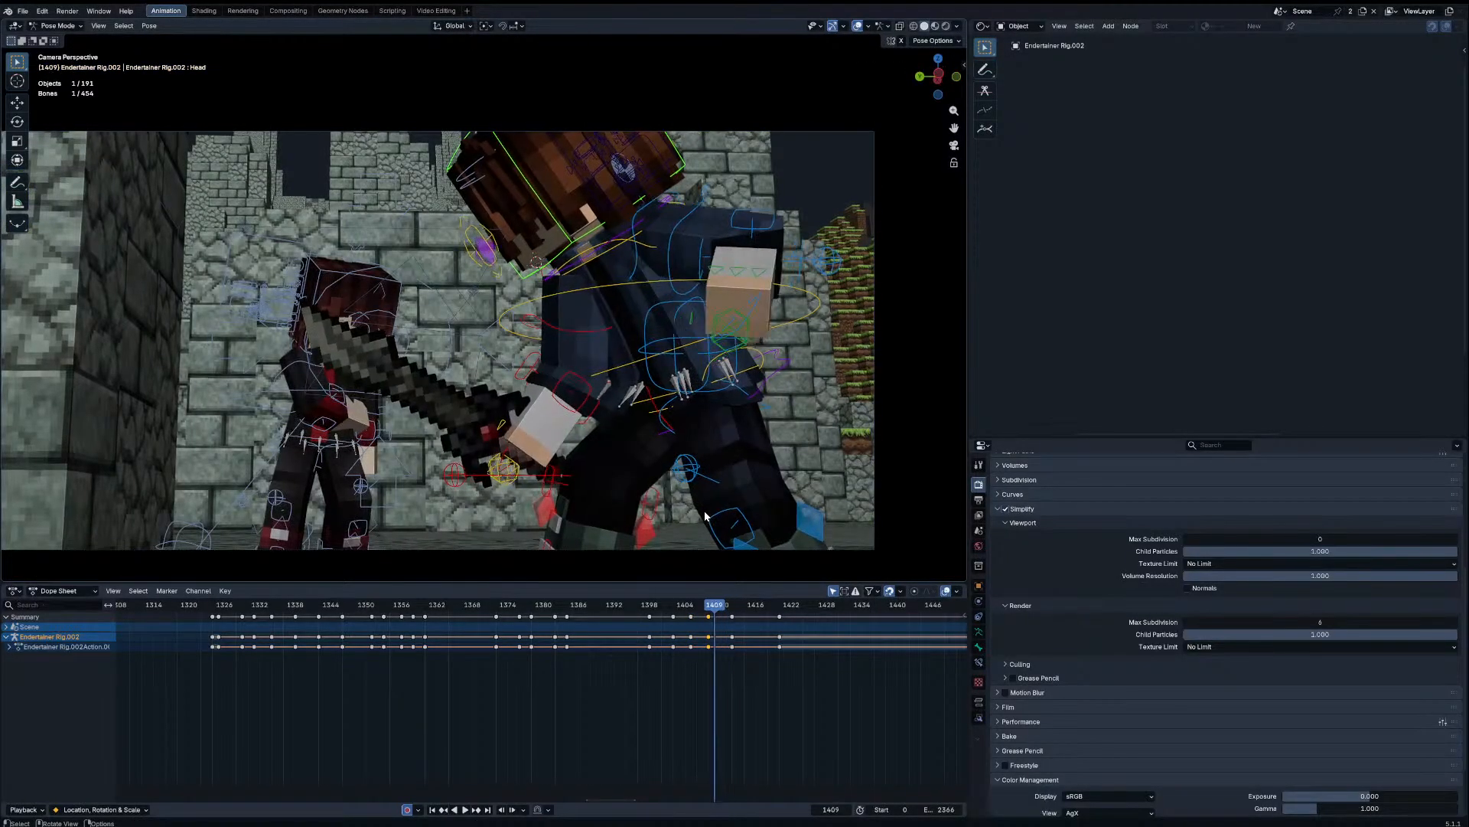
pyautogui.hotkey('shift', 'alt', 'e')
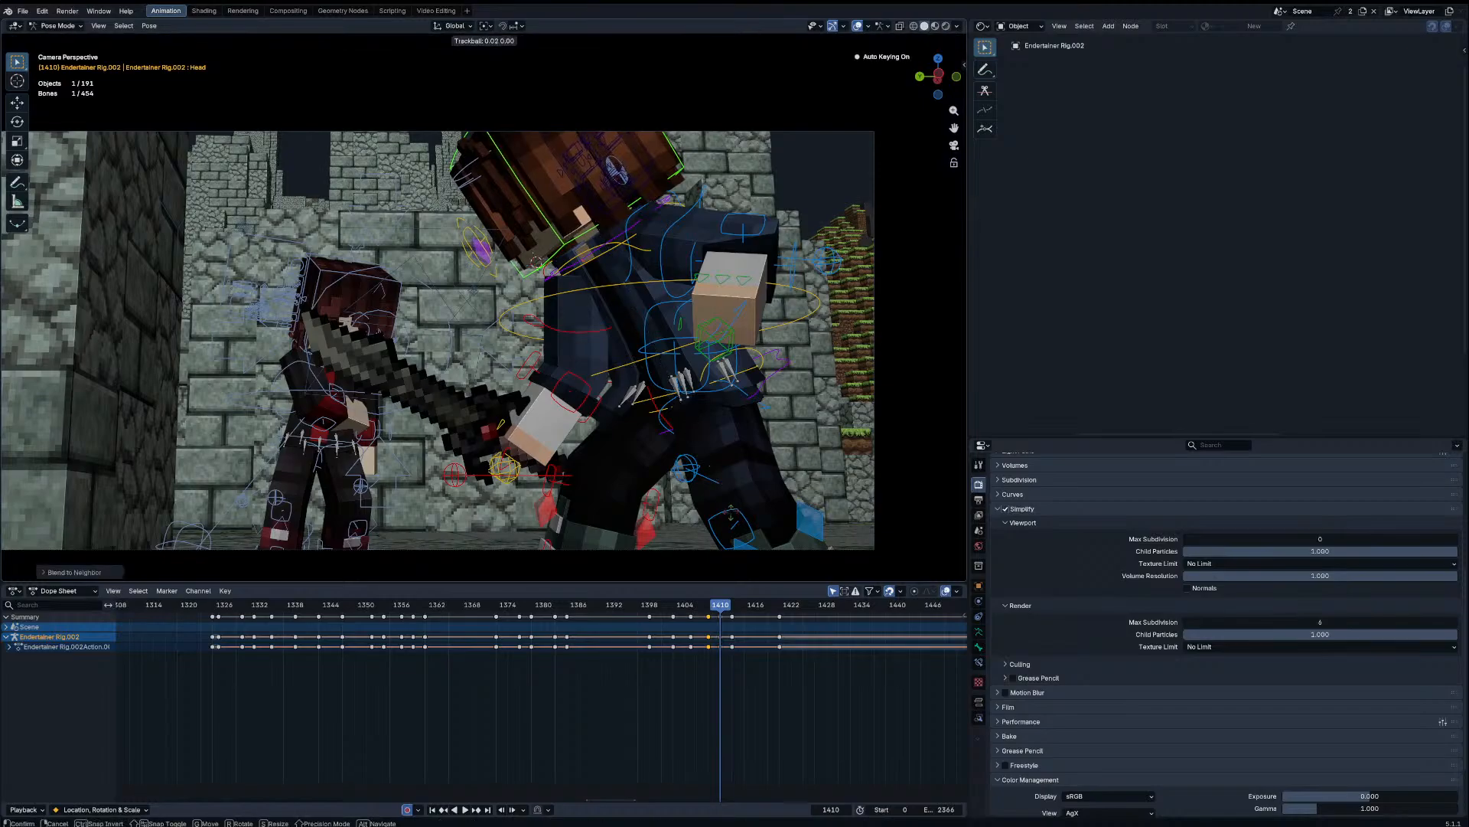
pyautogui.click(747, 480)
pyautogui.press('Right')
pyautogui.press('Right')
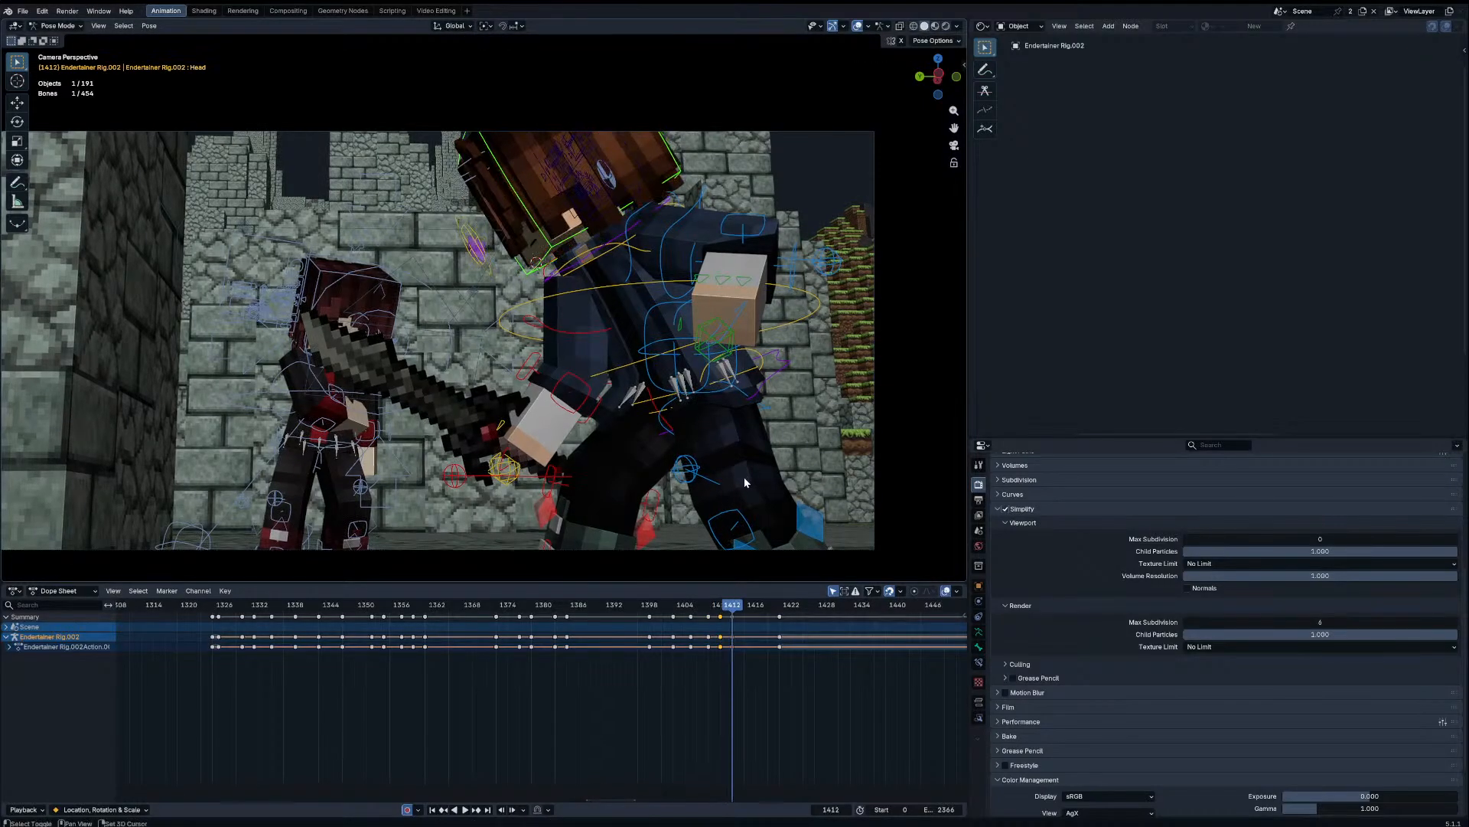
pyautogui.hotkey('shift', 'alt', 'e')
pyautogui.click(745, 471)
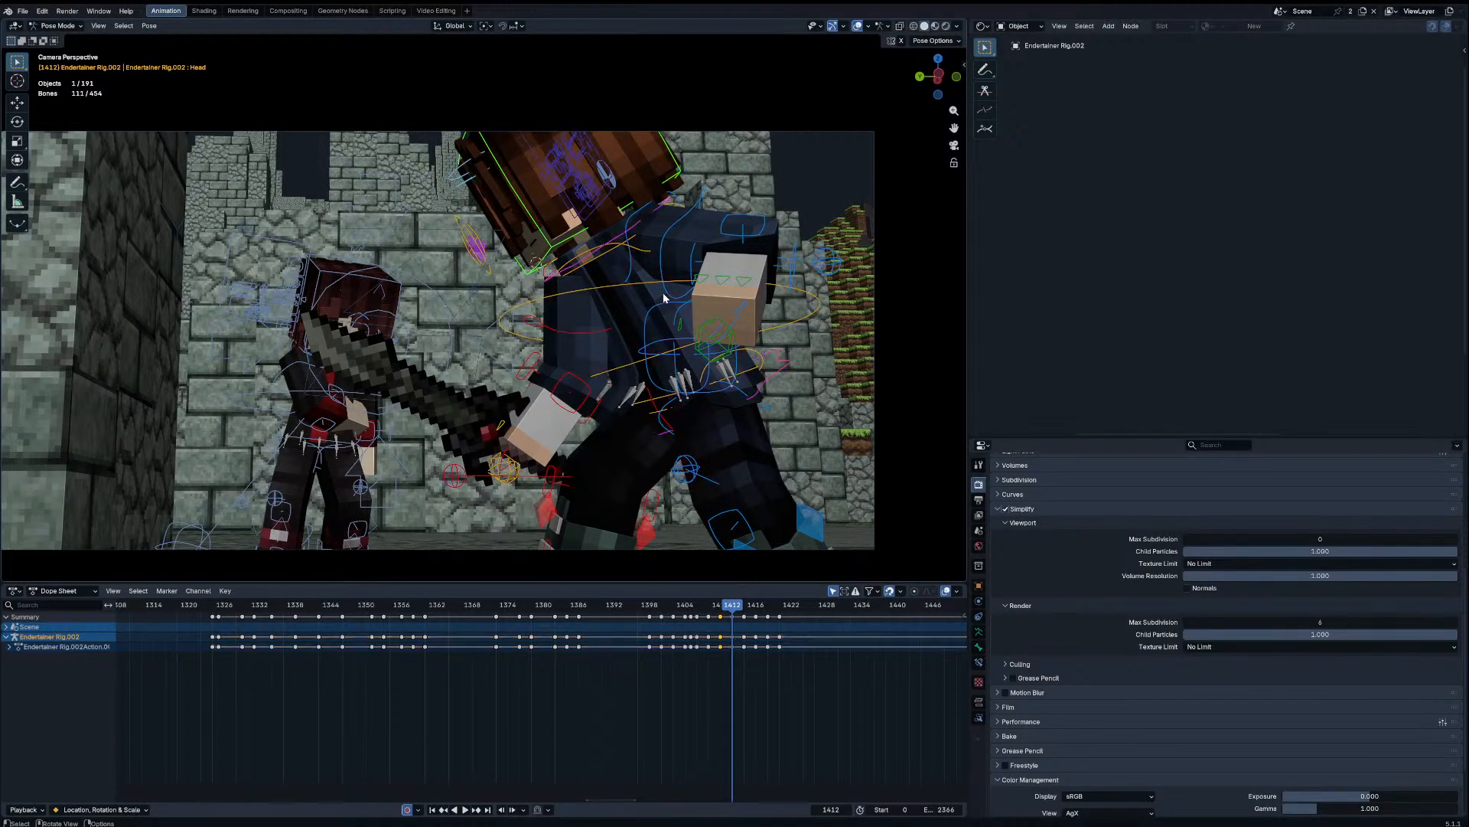
# Step: At frame 1412, rotate the Chest bone and shift the Shoulder_IK_R bone slightly
pyautogui.click(648, 255)
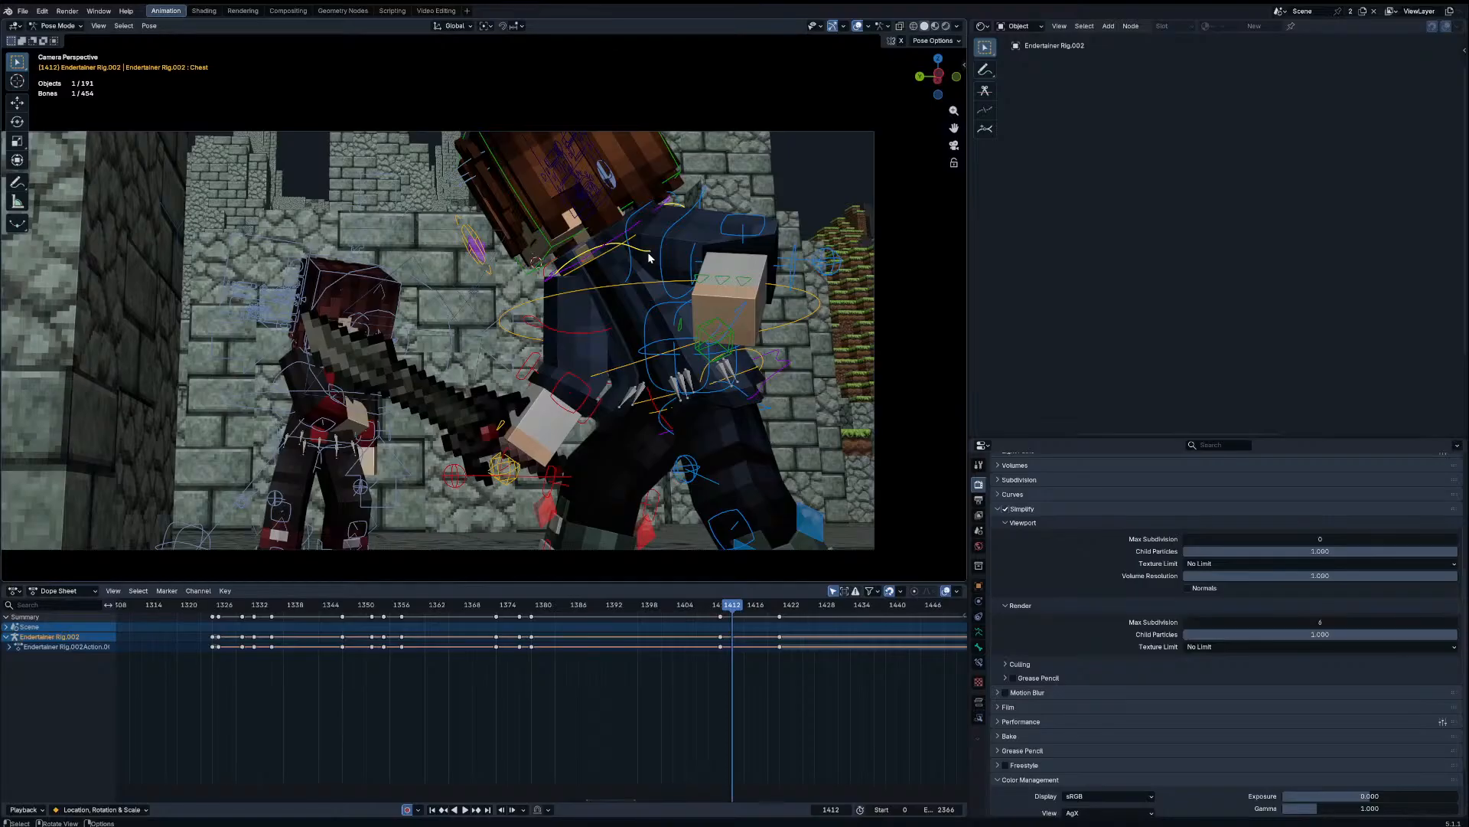
pyautogui.press('r')
pyautogui.press('r')
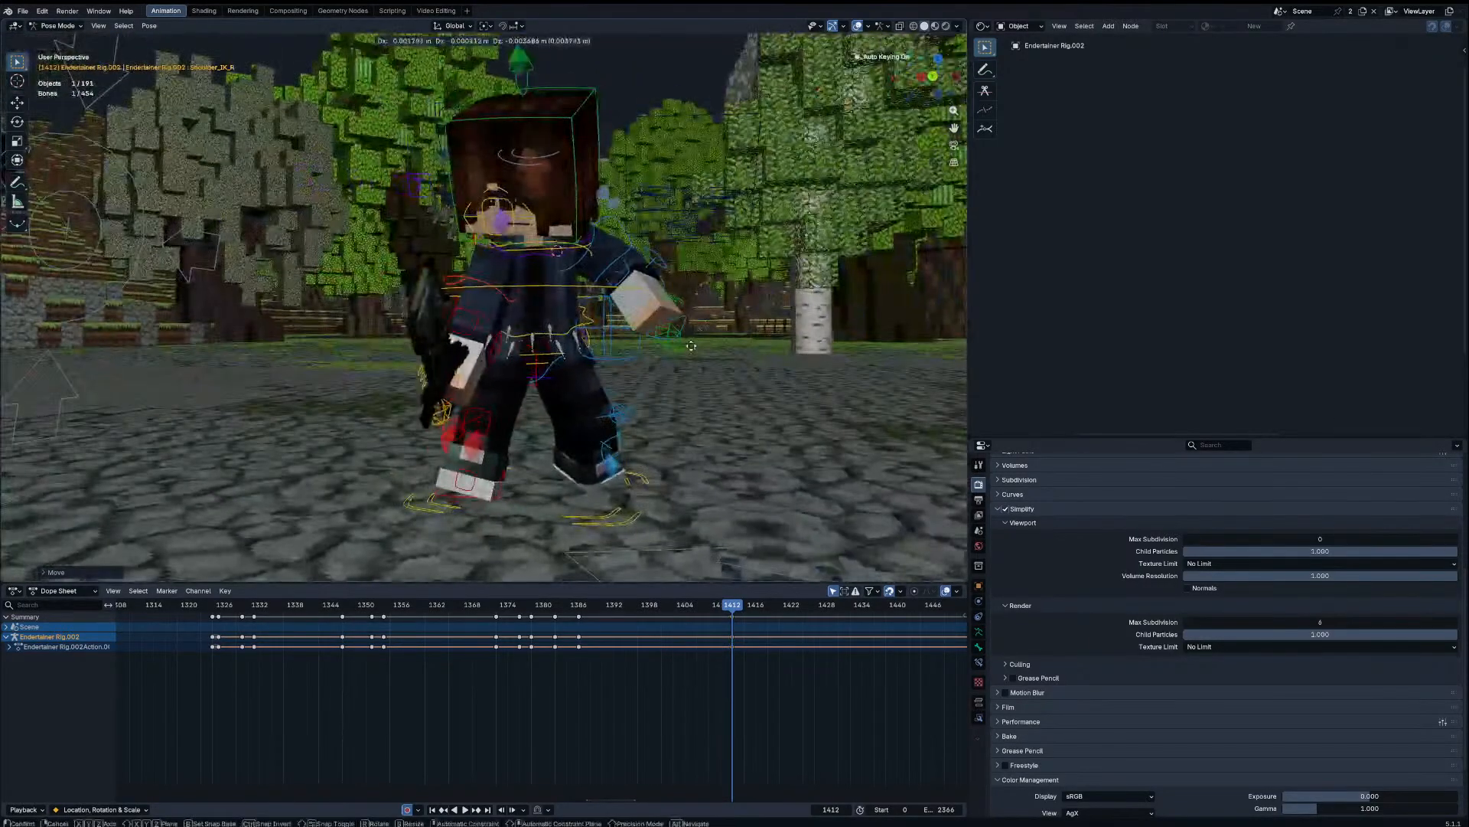
pyautogui.click(682, 342)
# Step: Select all of the rig's bones and replay the motion up to frame 1416 from outside the camera view
pyautogui.press('a')
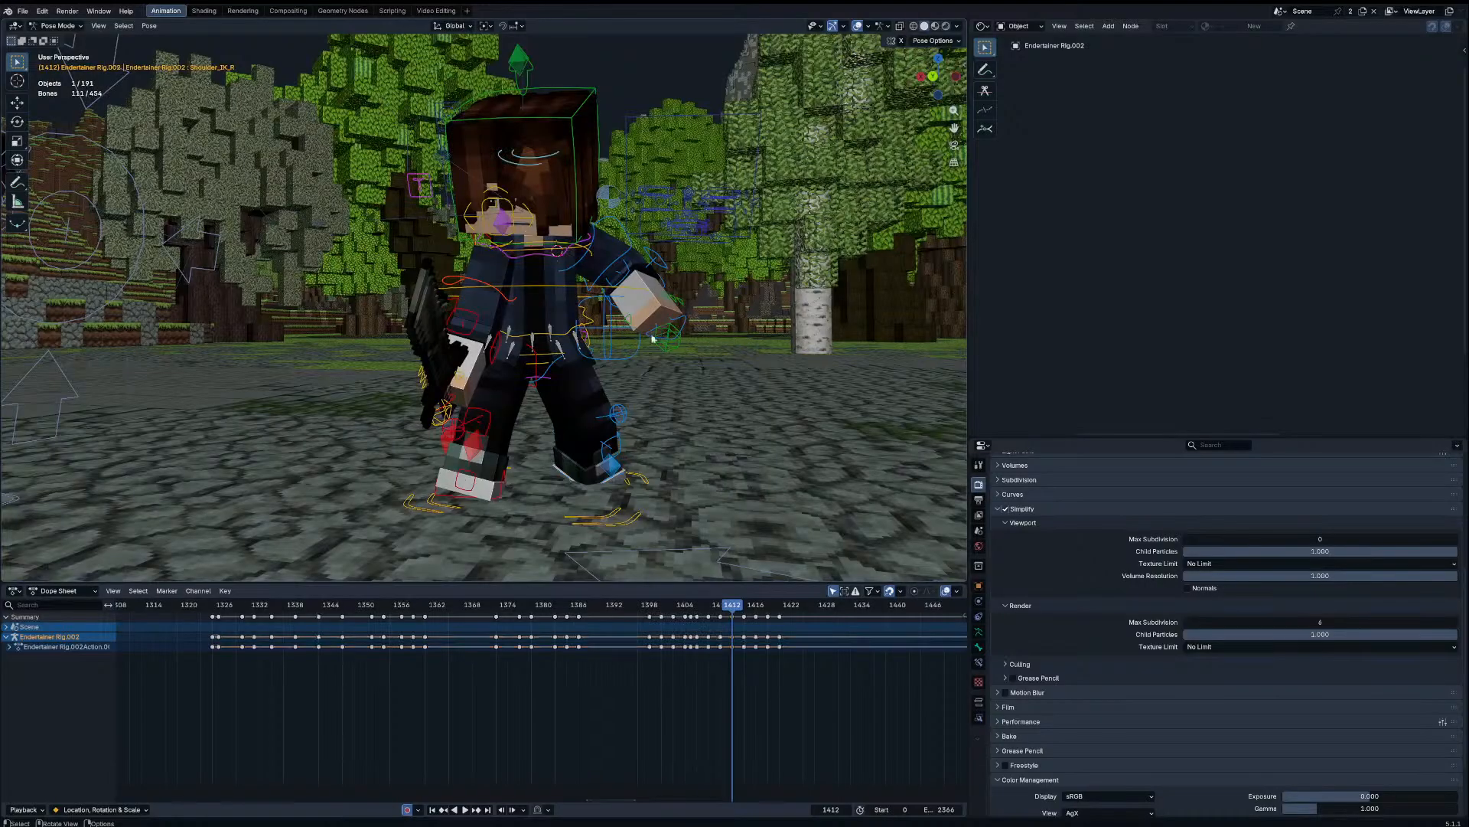
pyautogui.press('space')
pyautogui.moveTo(715, 603)
pyautogui.mouseDown()
pyautogui.moveTo(642, 592)
pyautogui.moveTo(741, 612)
pyautogui.mouseUp()
pyautogui.press('space')
# Step: Select the Head bone, compare the nearby frames and rotate it at frame 1416
pyautogui.click(578, 217)
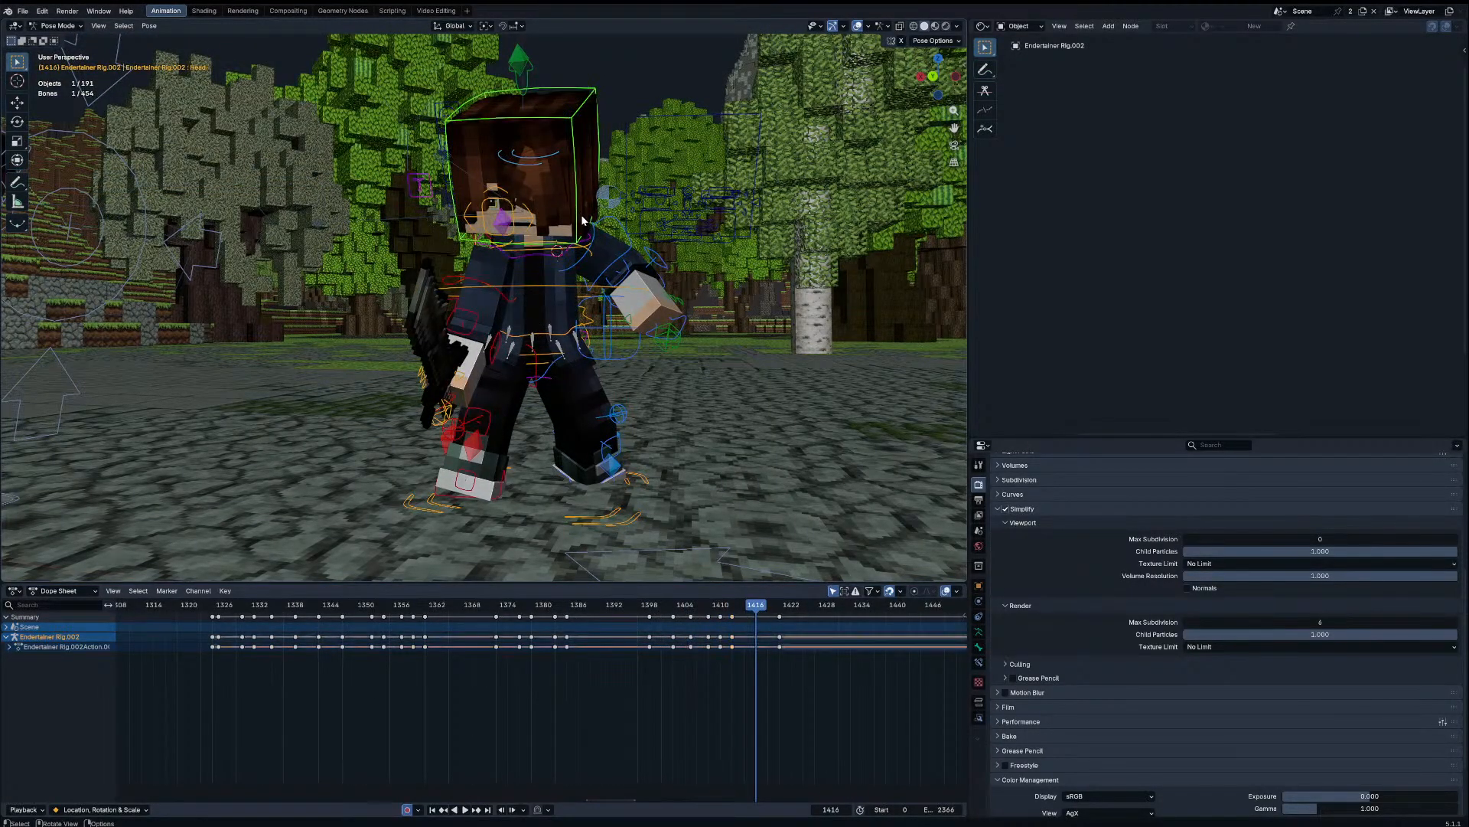
pyautogui.press('Left')
pyautogui.press('Left')
pyautogui.press('Left')
pyautogui.press('Left')
pyautogui.press('Right')
pyautogui.press('r')
pyautogui.press('r')
pyautogui.click(675, 253)
# Step: Blend the Head bone's pose toward its neighbouring keyframe at frame 1420 and adjust its rotation
pyautogui.press('Up')
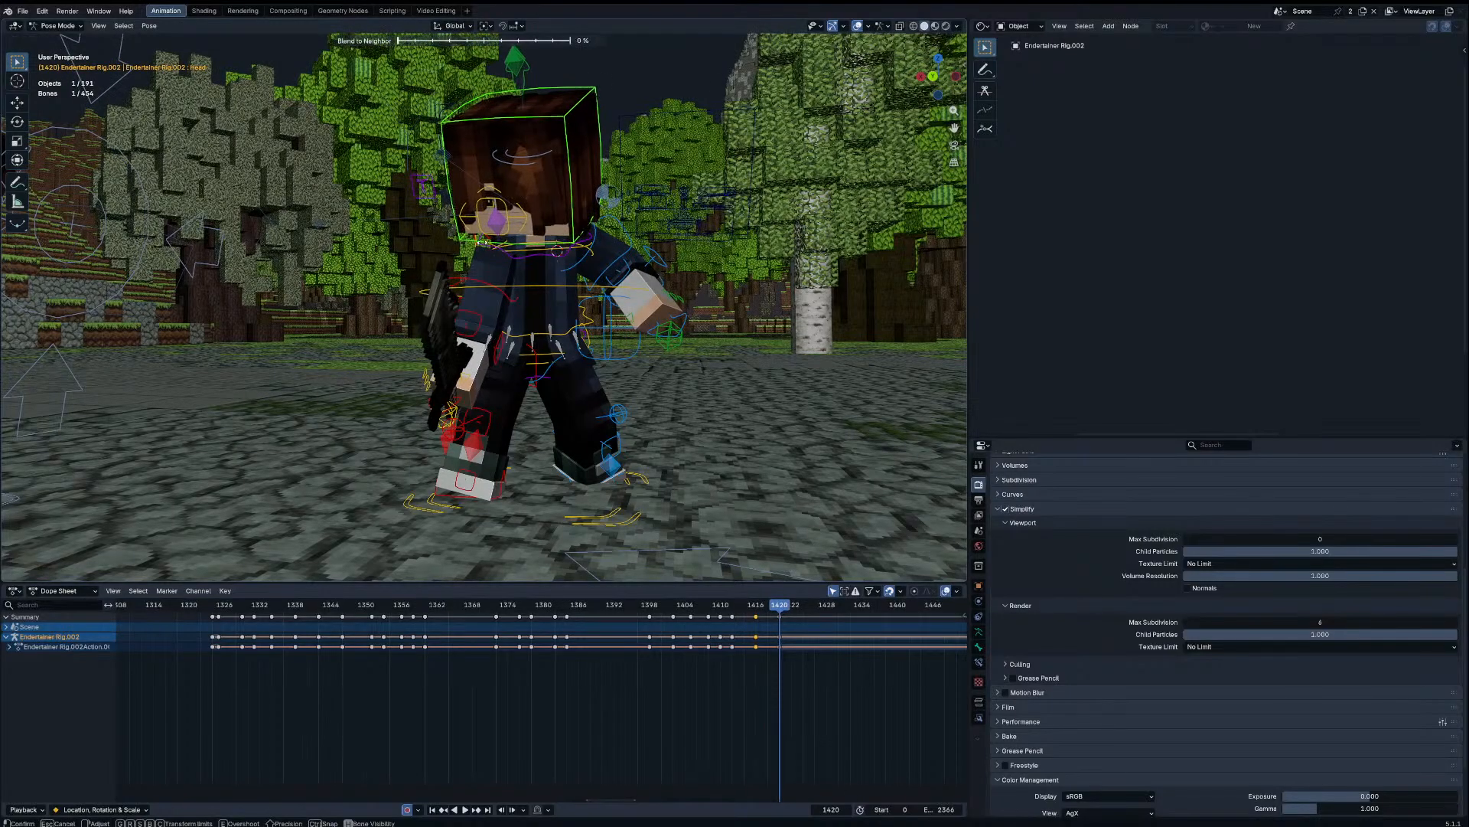
pyautogui.hotkey('shift', 'alt', 'e')
pyautogui.click(641, 265)
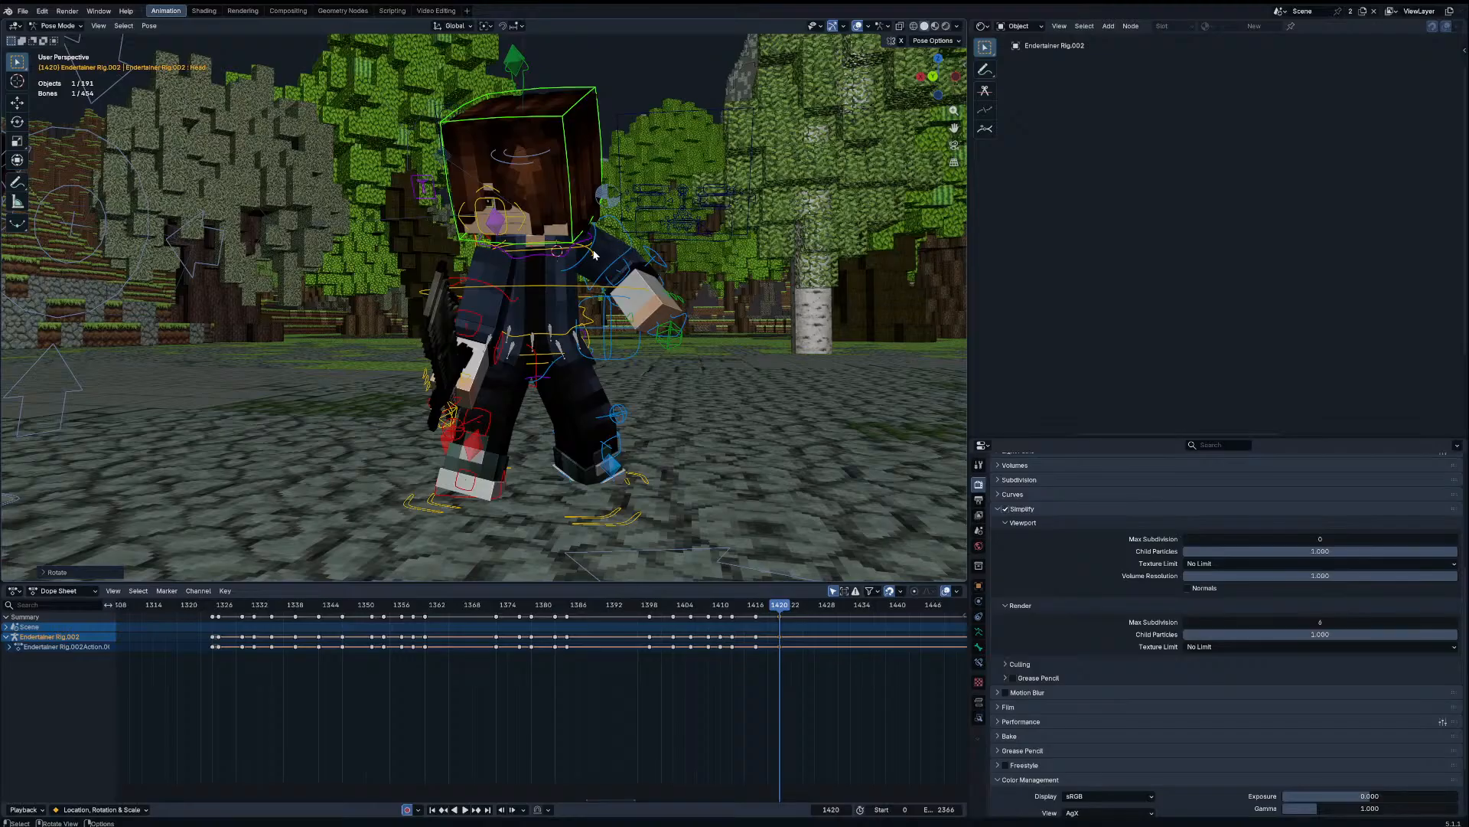
# Step: Rotate the Chest bone slightly at frame 1420
pyautogui.click(576, 283)
pyautogui.press('r')
pyautogui.press('r')
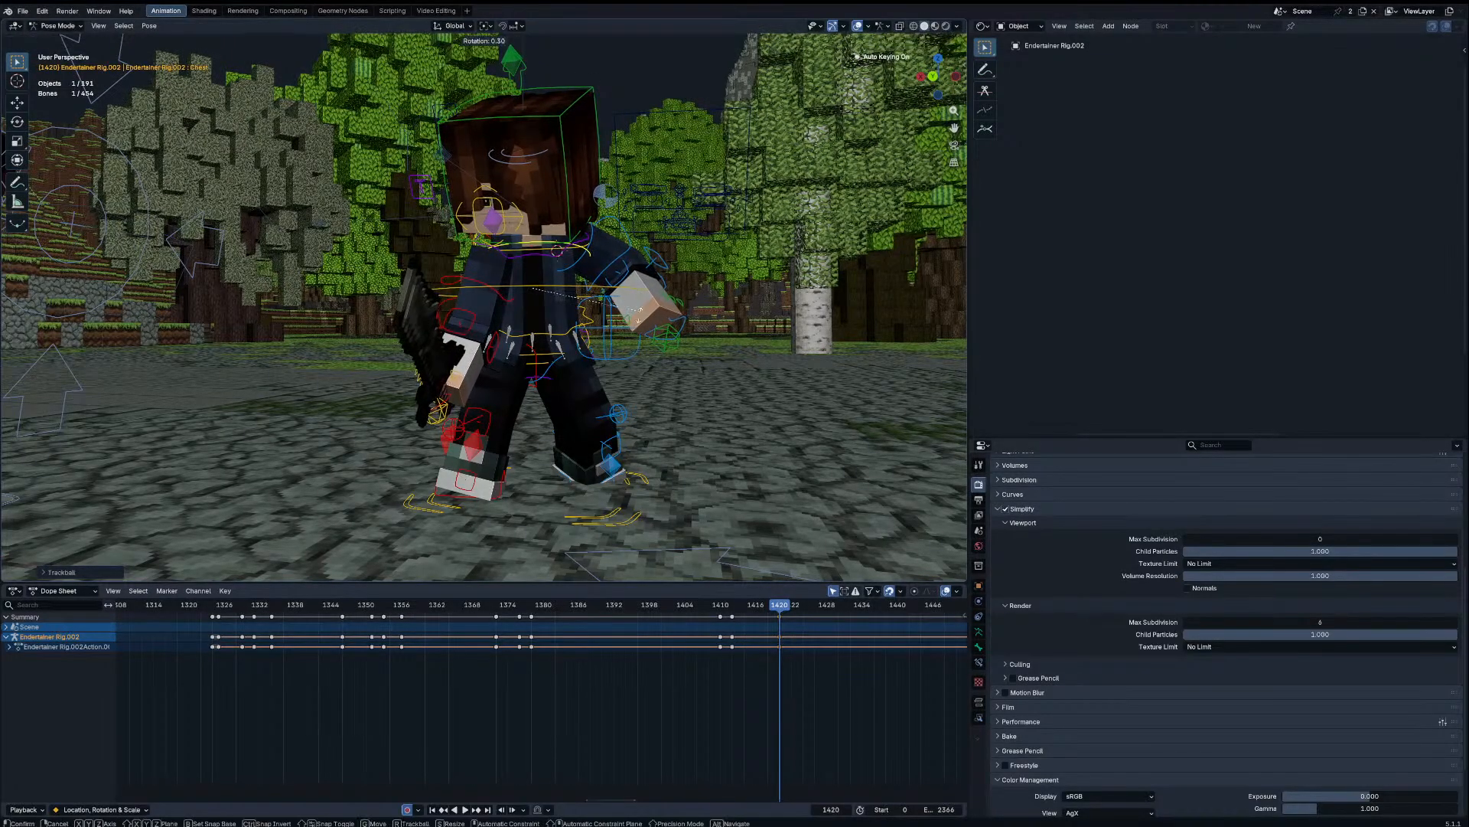
pyautogui.click(639, 314)
# Step: Blend the Chest bone's pose at frame 1416 about 72% toward its neighbouring keyframe
pyautogui.click(587, 246)
pyautogui.press('Left')
pyautogui.press('Left')
pyautogui.click(584, 242)
pyautogui.click(580, 240)
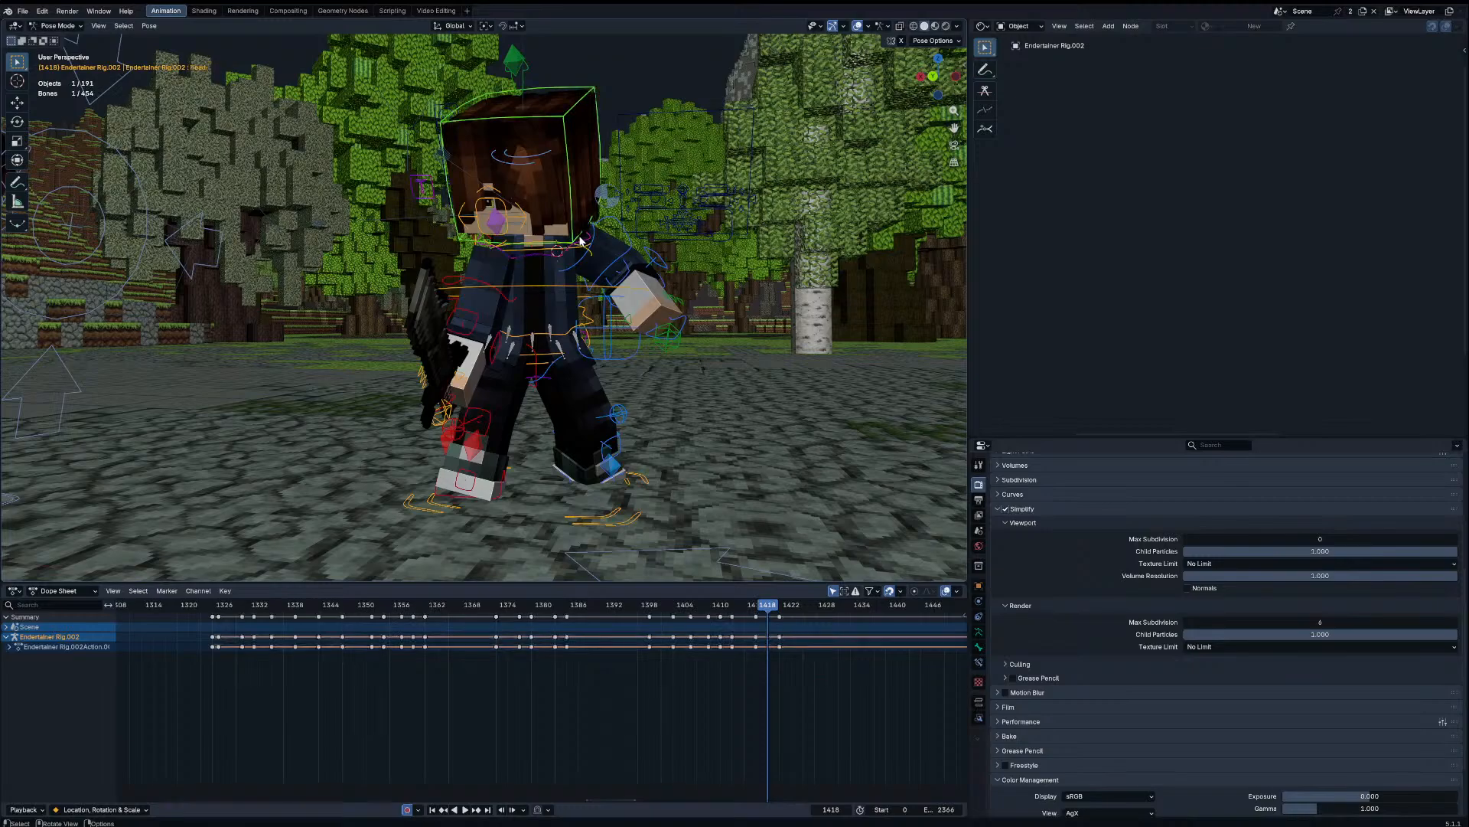
pyautogui.click(594, 265)
pyautogui.hotkey('shift', 'alt', 'e')
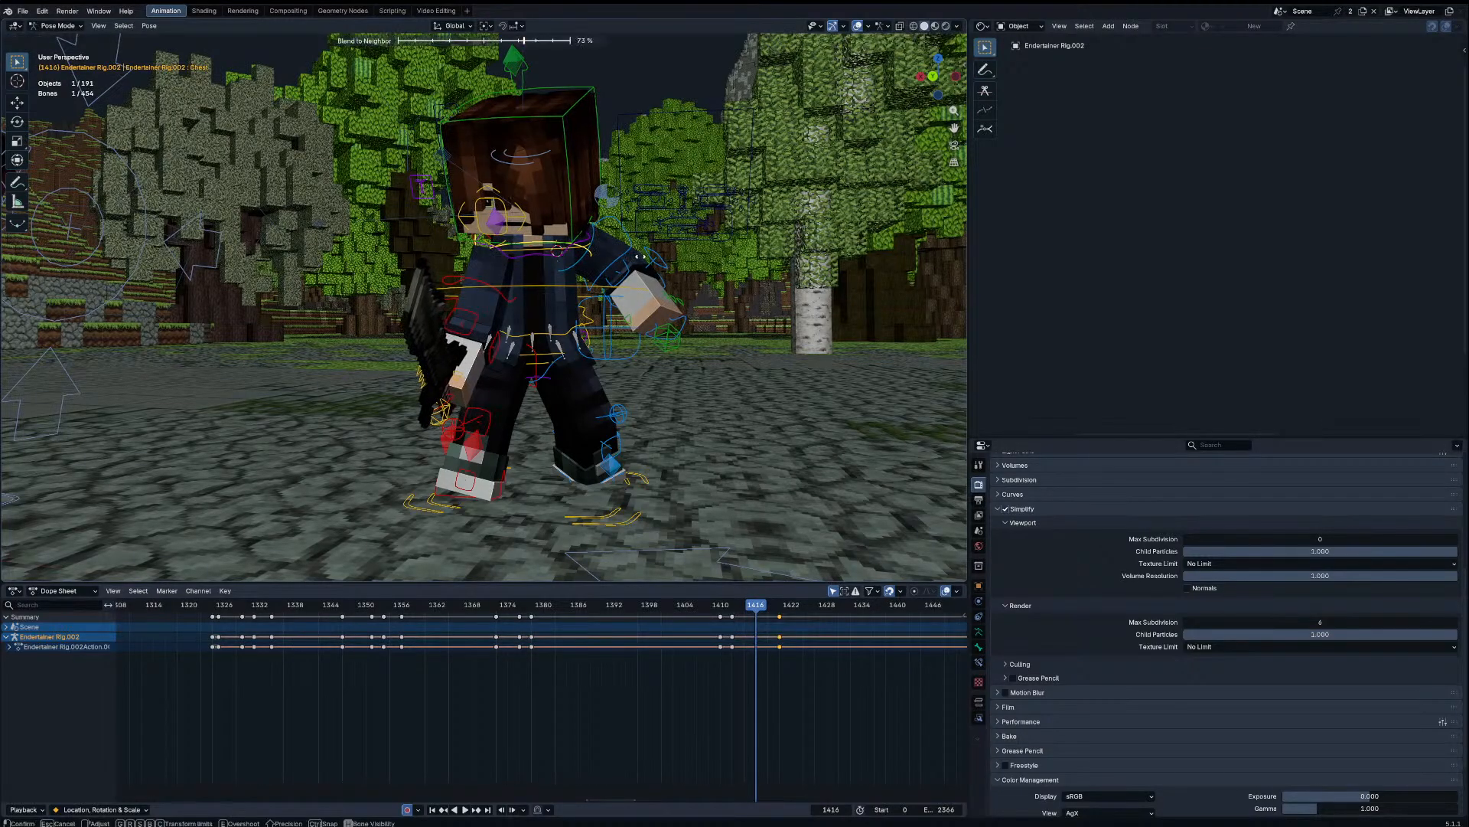
pyautogui.click(655, 261)
# Step: Rotate the Torso bone slightly at frame 1416 and replay the motion
pyautogui.click(573, 330)
pyautogui.press('r')
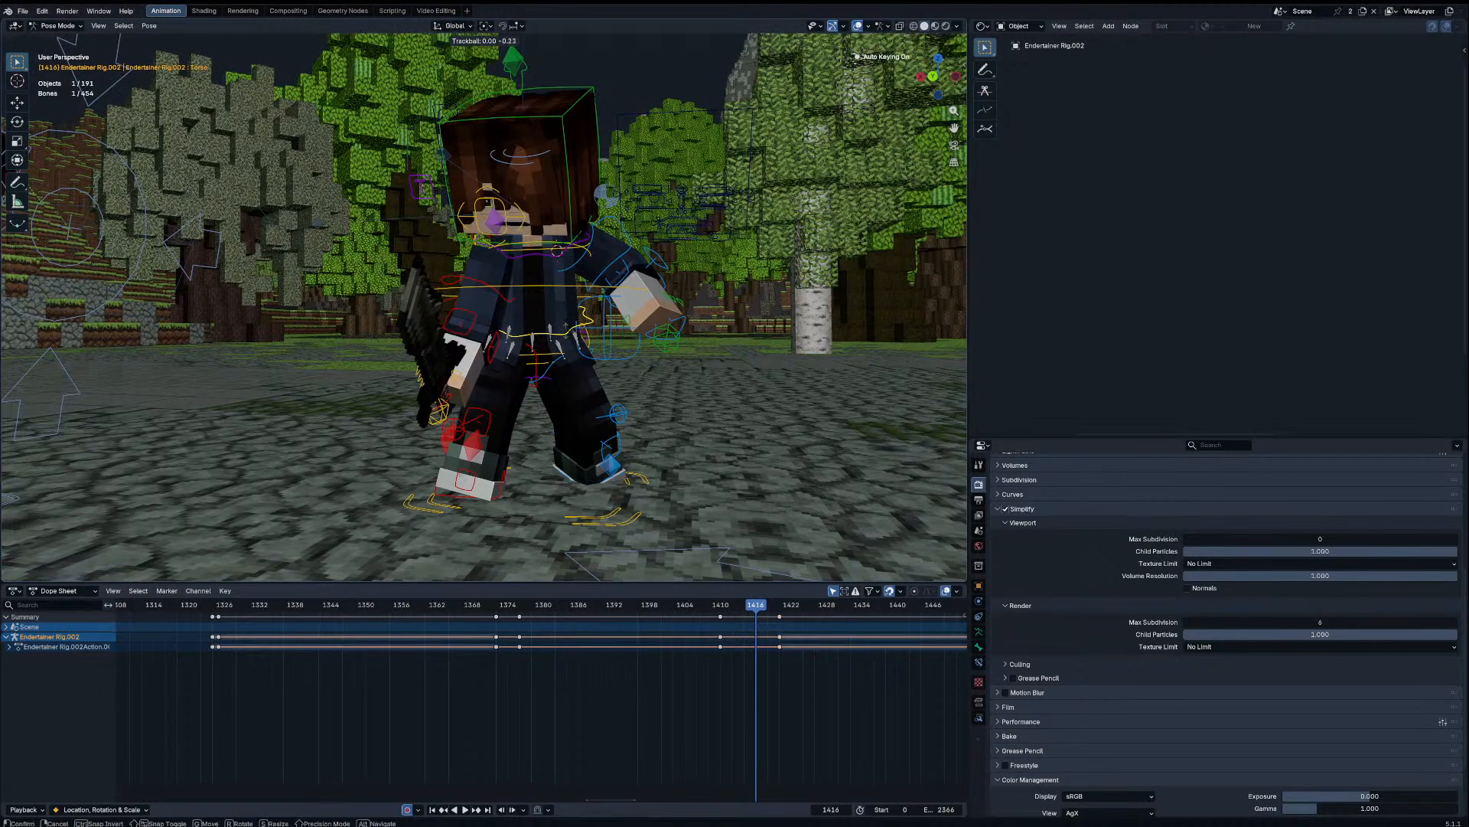
pyautogui.moveTo(719, 603); pyautogui.dragTo(696, 601)
pyautogui.press('space')
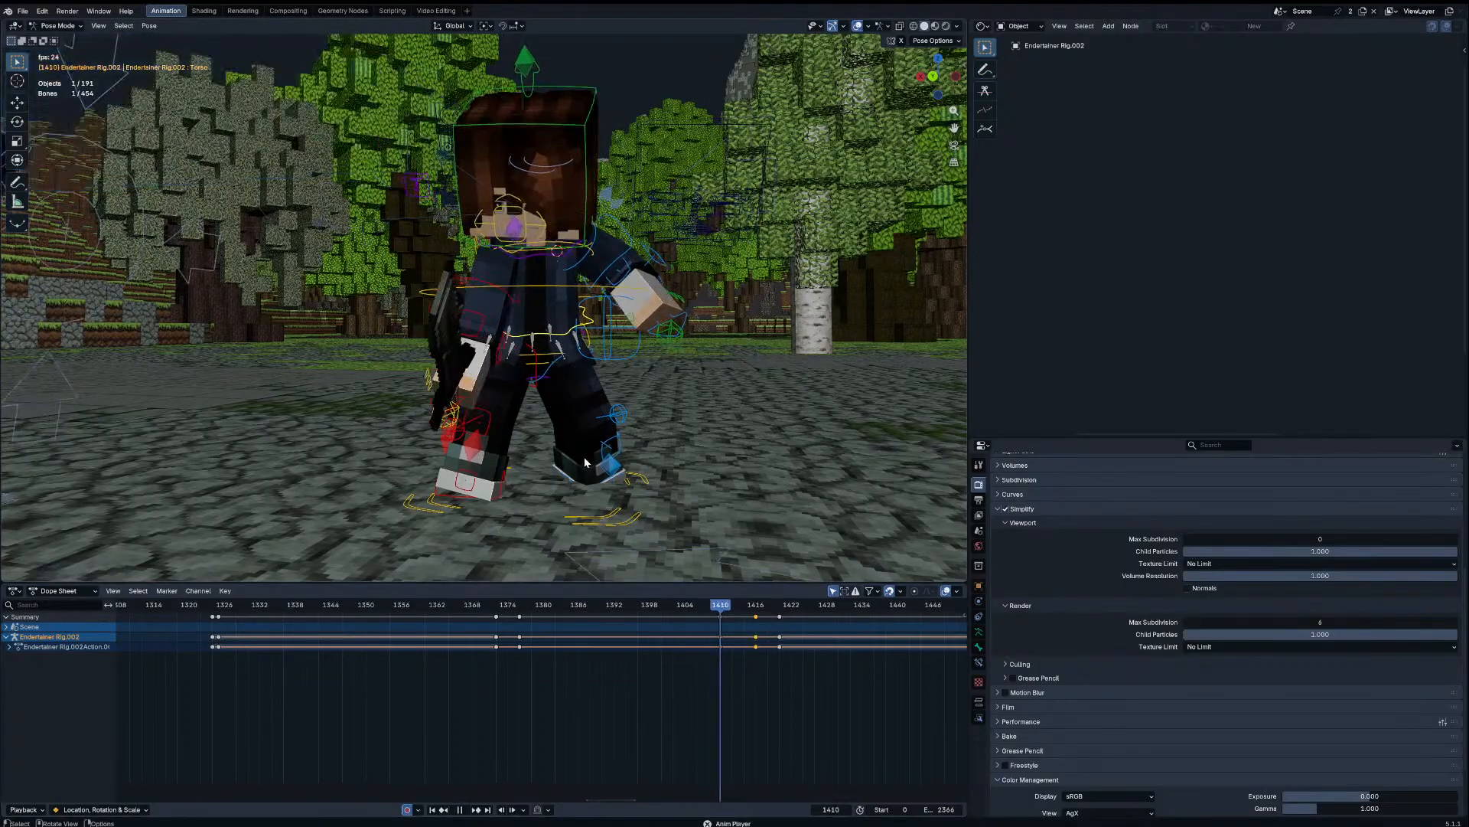
# Step: Blend the Torso bone's pose toward its neighbouring keyframe at frame 1420 and adjust its rotation
pyautogui.press('Down')
pyautogui.hotkey('shift', 'alt', 'e')
pyautogui.click(440, 430)
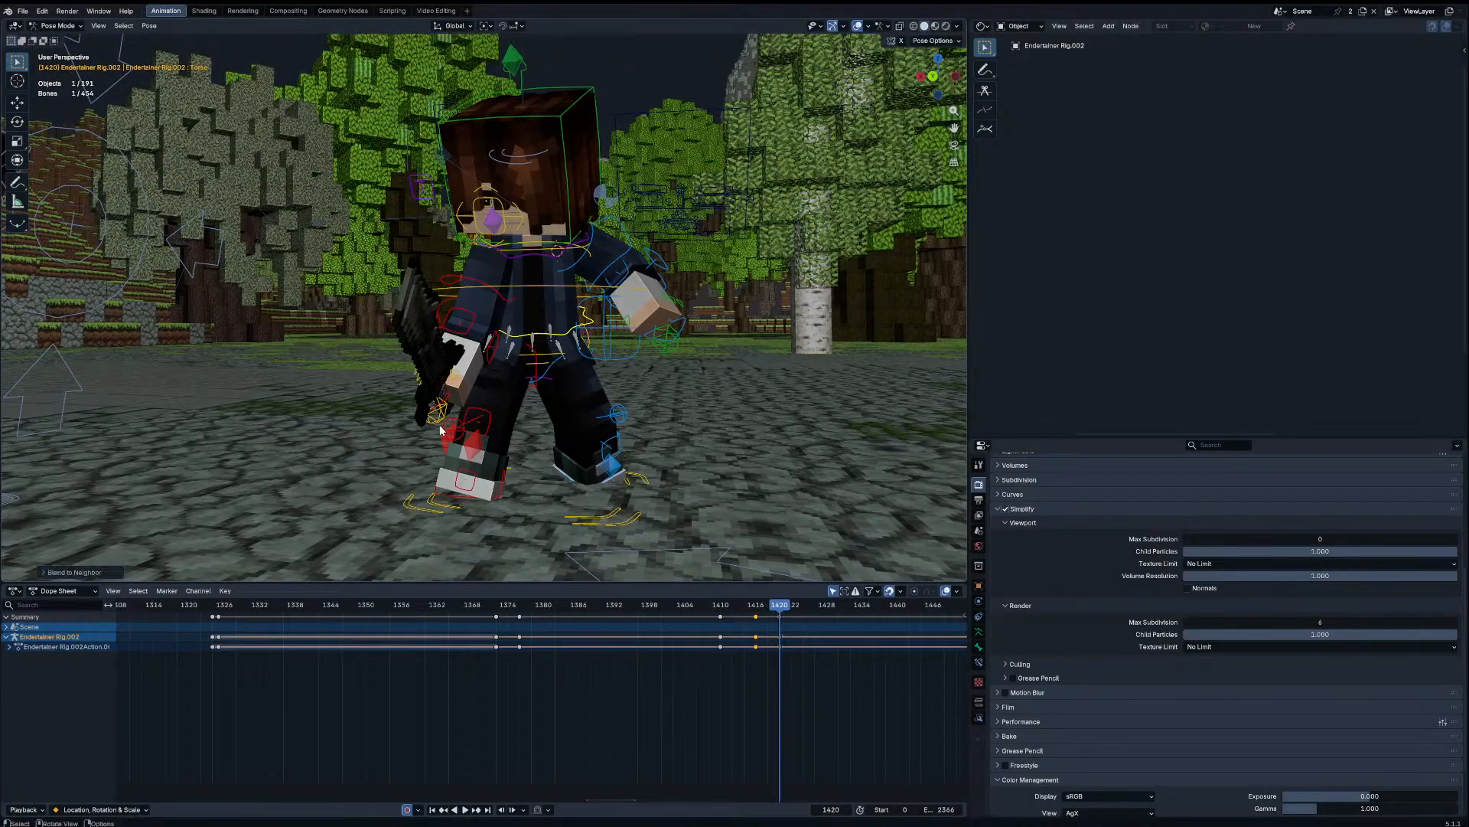
pyautogui.click(655, 435)
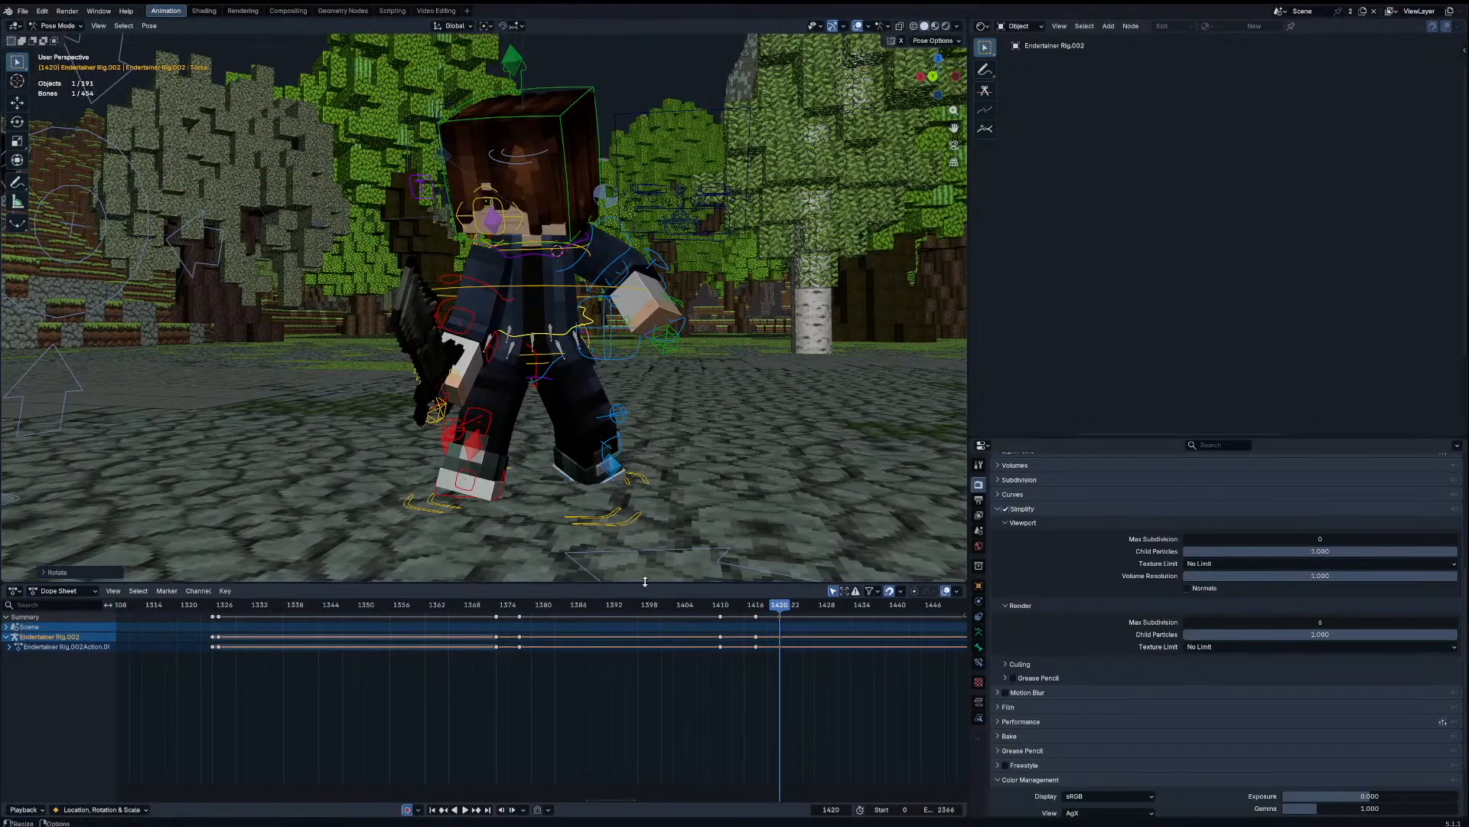
# Step: Replay the shot through the camera from earlier in the timeline
pyautogui.moveTo(538, 609); pyautogui.dragTo(363, 604)
pyautogui.press('space')
pyautogui.press('KP_0')
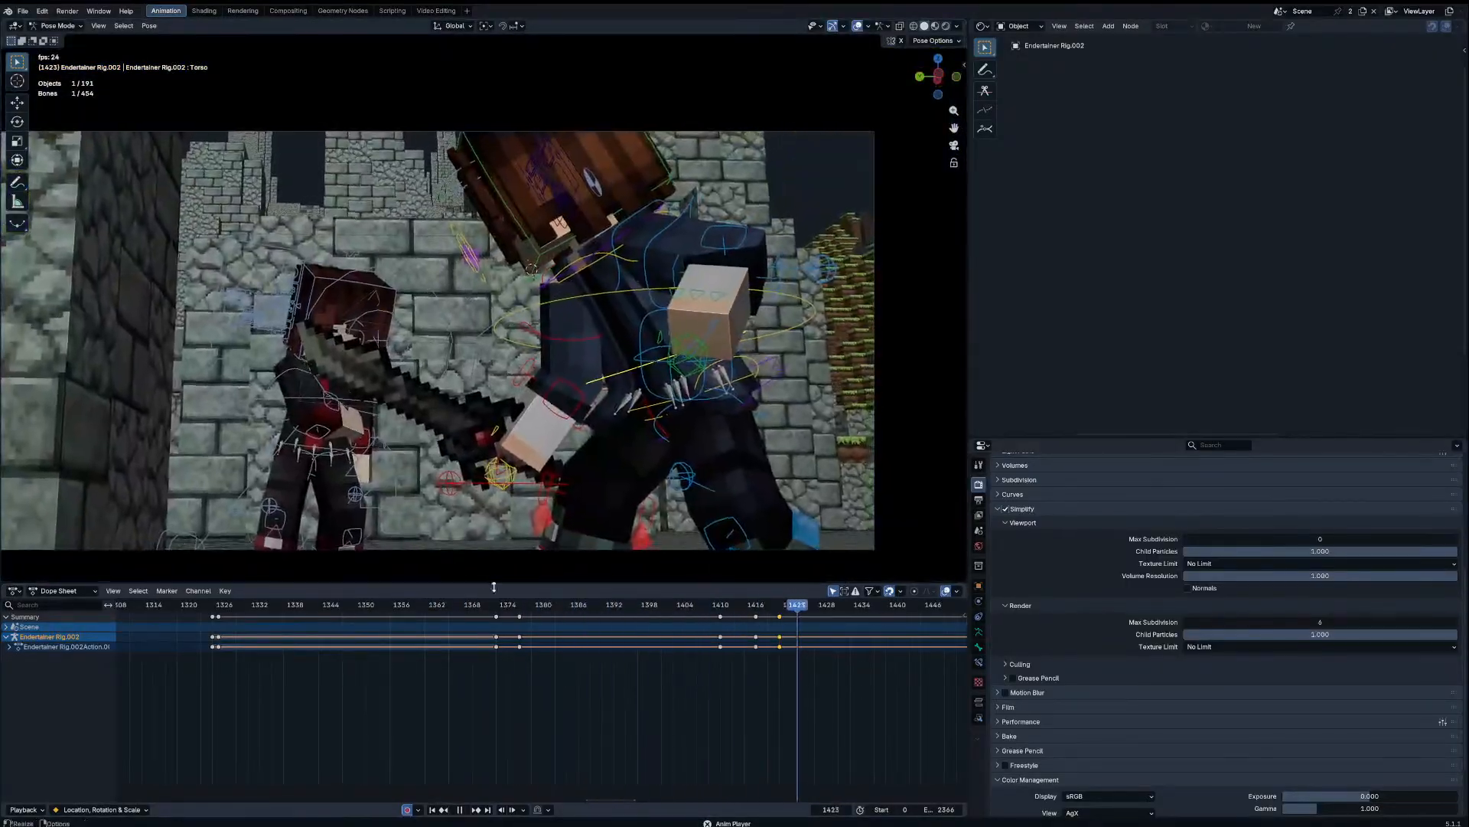
pyautogui.moveTo(360, 605); pyautogui.dragTo(324, 607)
pyautogui.press('space')
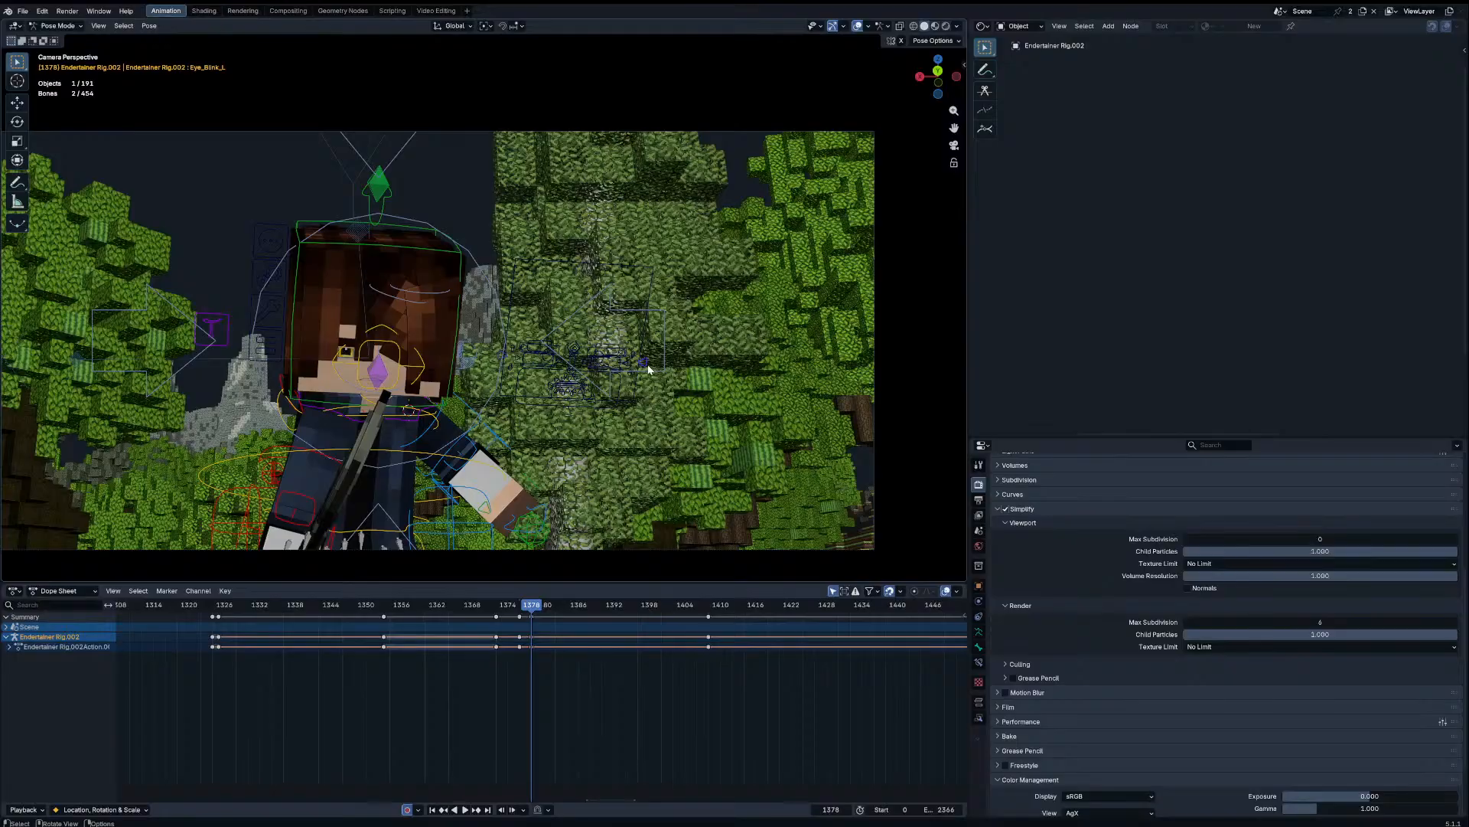
# Step: Move the two selected eye-blink bones at frame 1382
pyautogui.press('Right')
pyautogui.press('Right')
pyautogui.press('Right')
pyautogui.press('Right')
pyautogui.press('g')
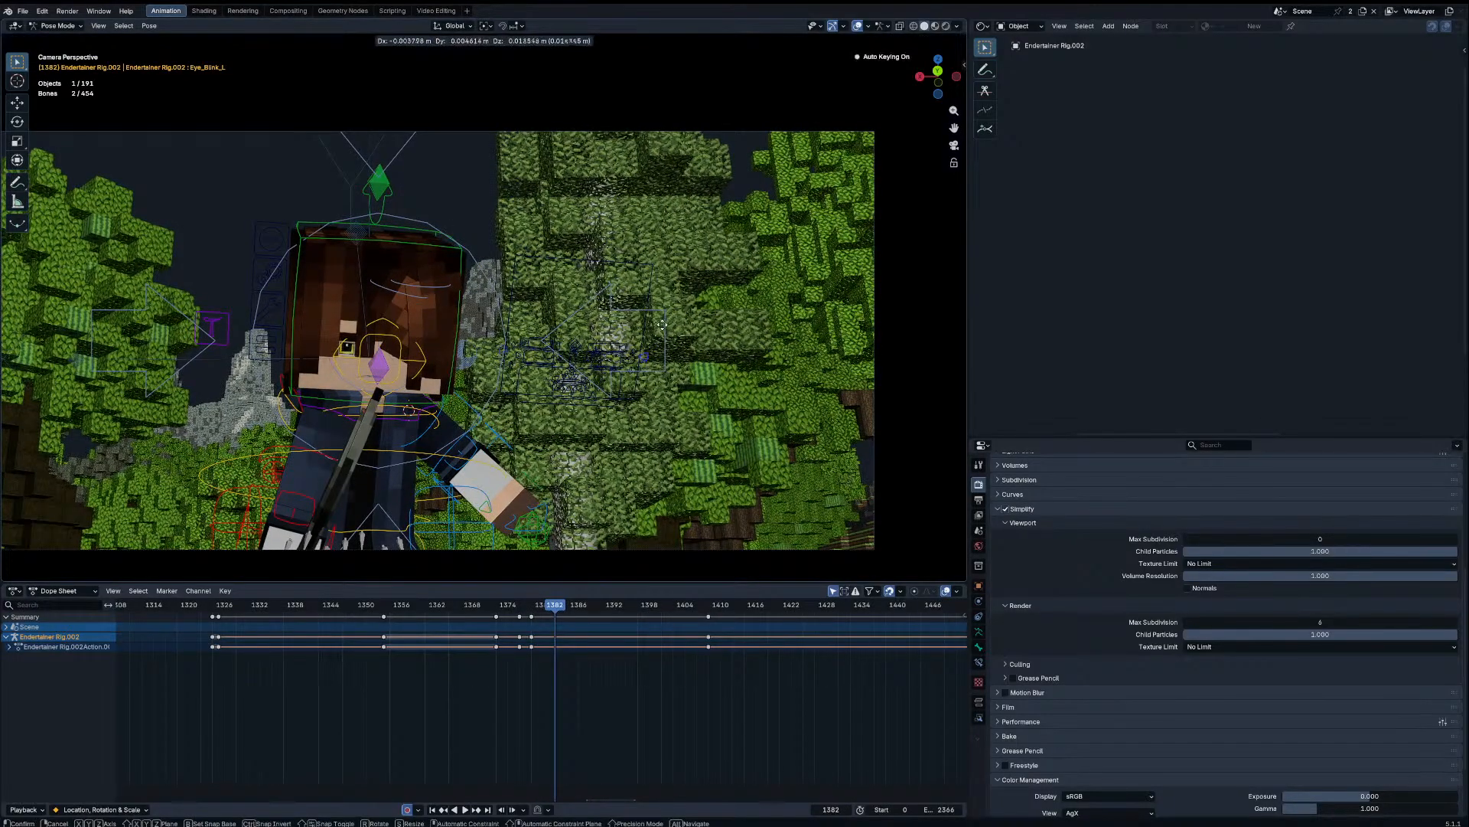
pyautogui.click(666, 301)
# Step: Nudge the two selected eye-blink bones at frame 1386
pyautogui.press('Right')
pyautogui.press('Right')
pyautogui.press('Right')
pyautogui.press('Right')
pyautogui.press('g')
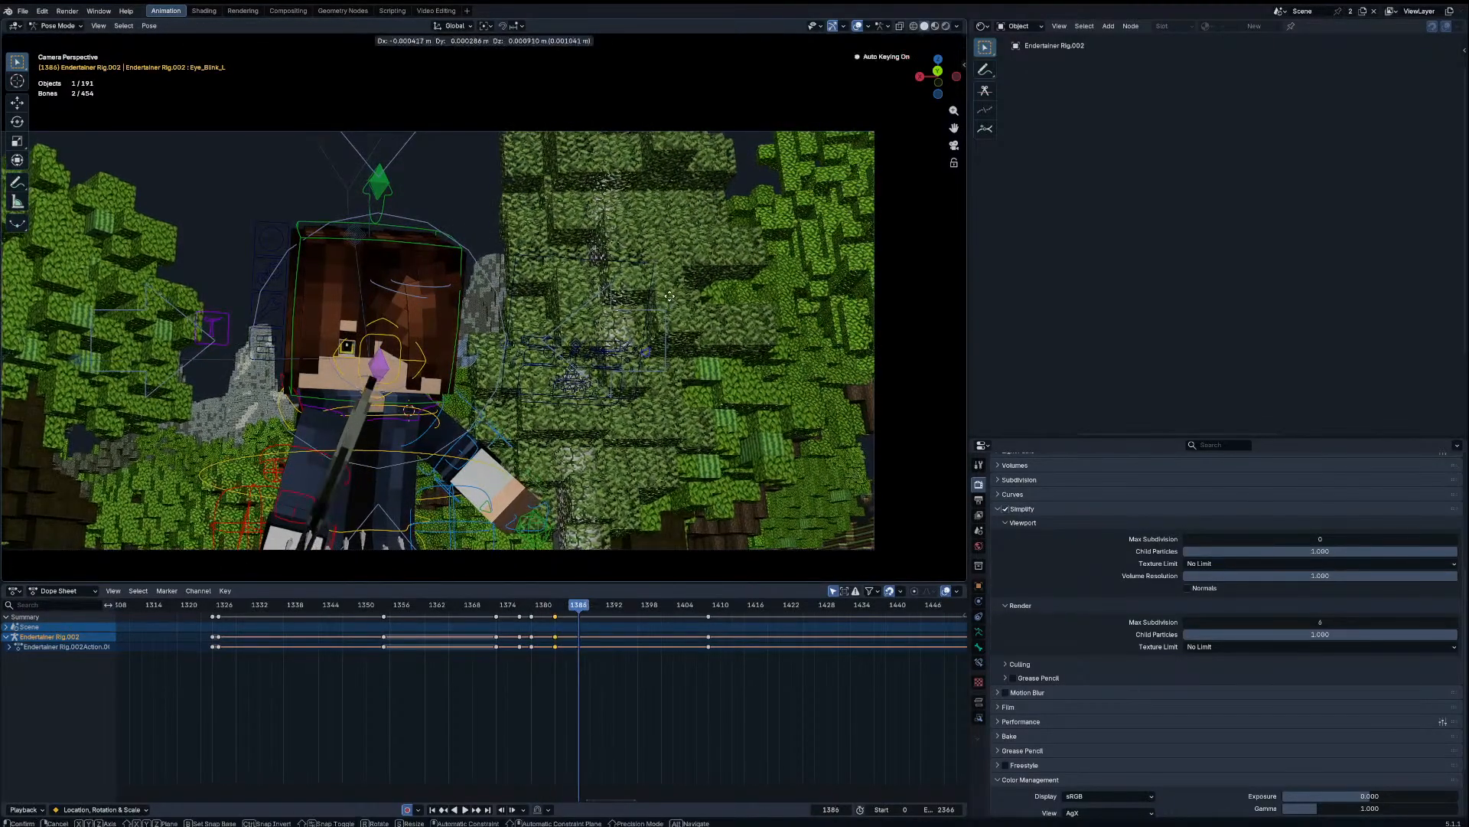
pyautogui.click(670, 292)
# Step: Select the Shoulder_IK_R bone on Endertainer Rig.002 and play the shot from frame 1386
pyautogui.press('Left')
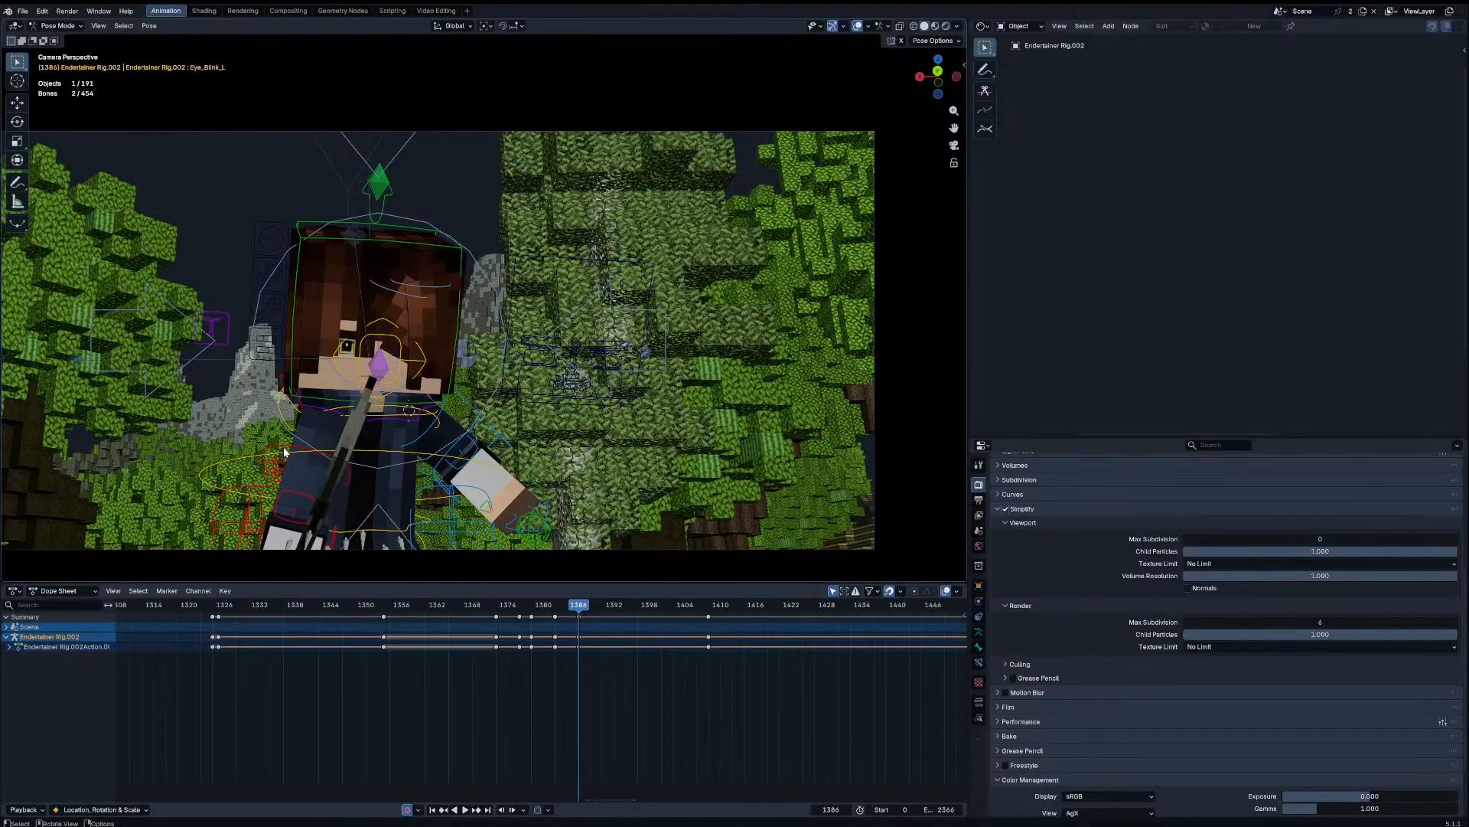
pyautogui.click(277, 446)
pyautogui.press('Right')
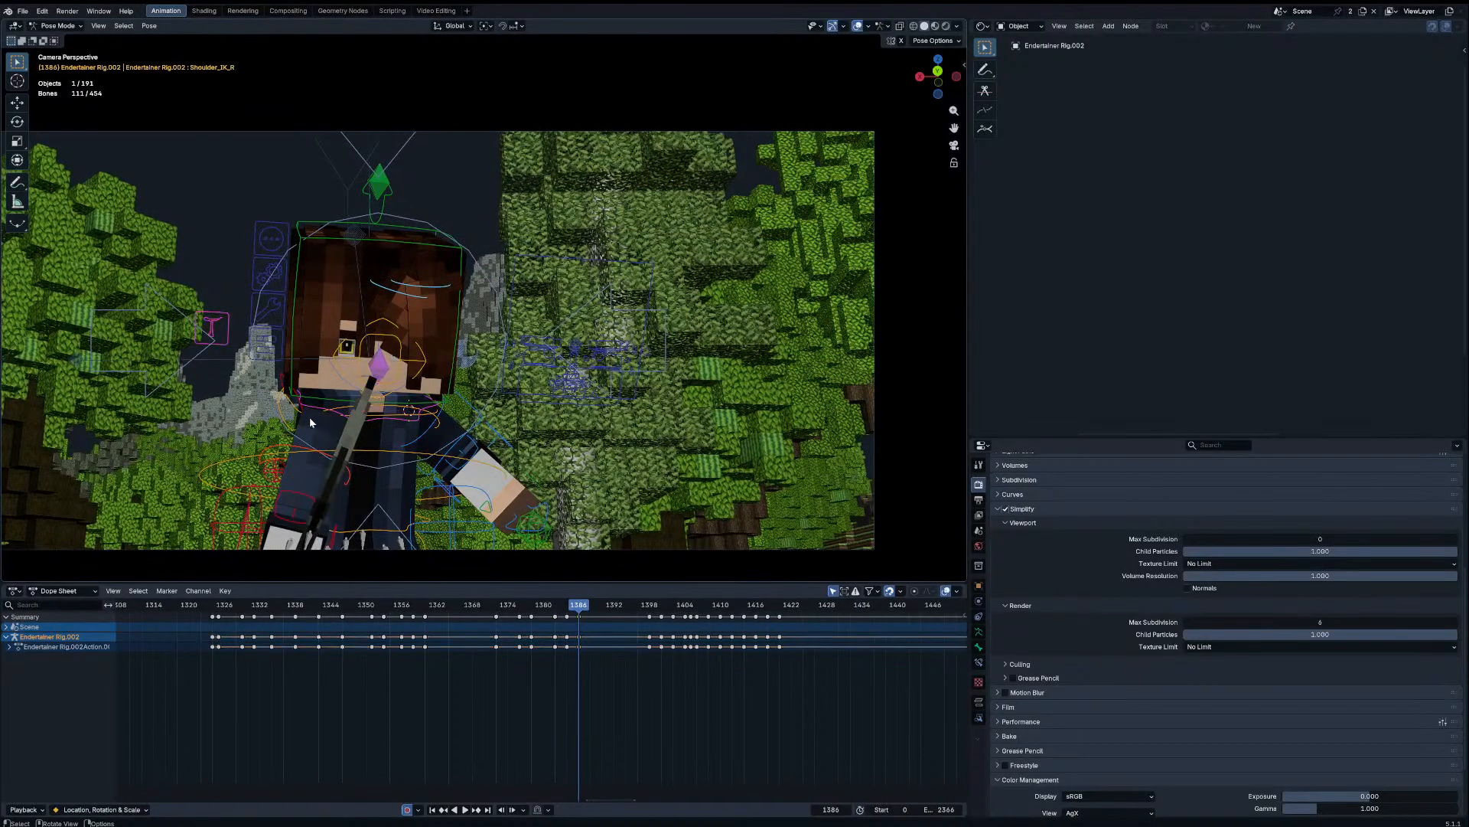
pyautogui.click(310, 416)
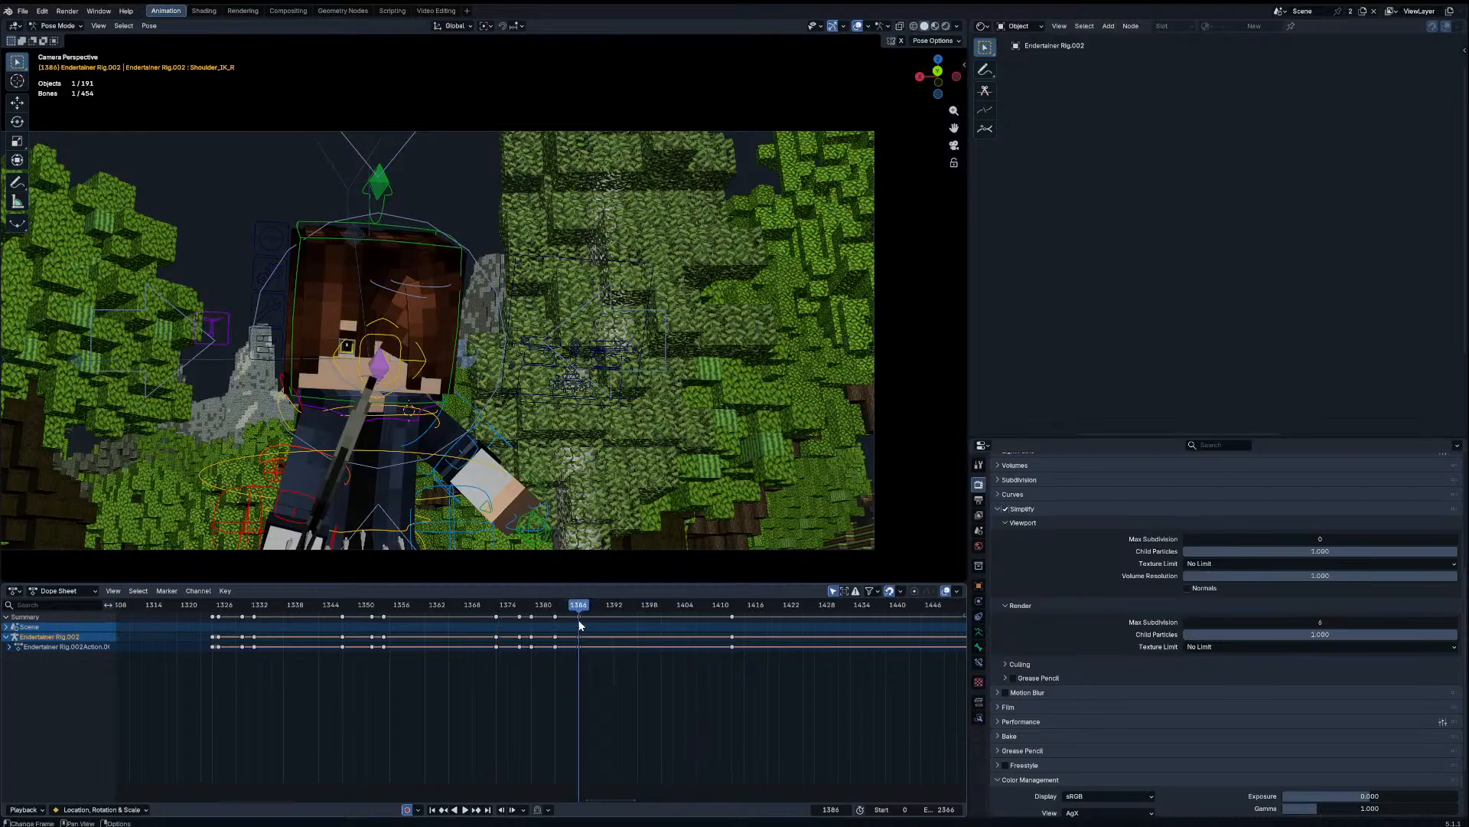
pyautogui.press('space')
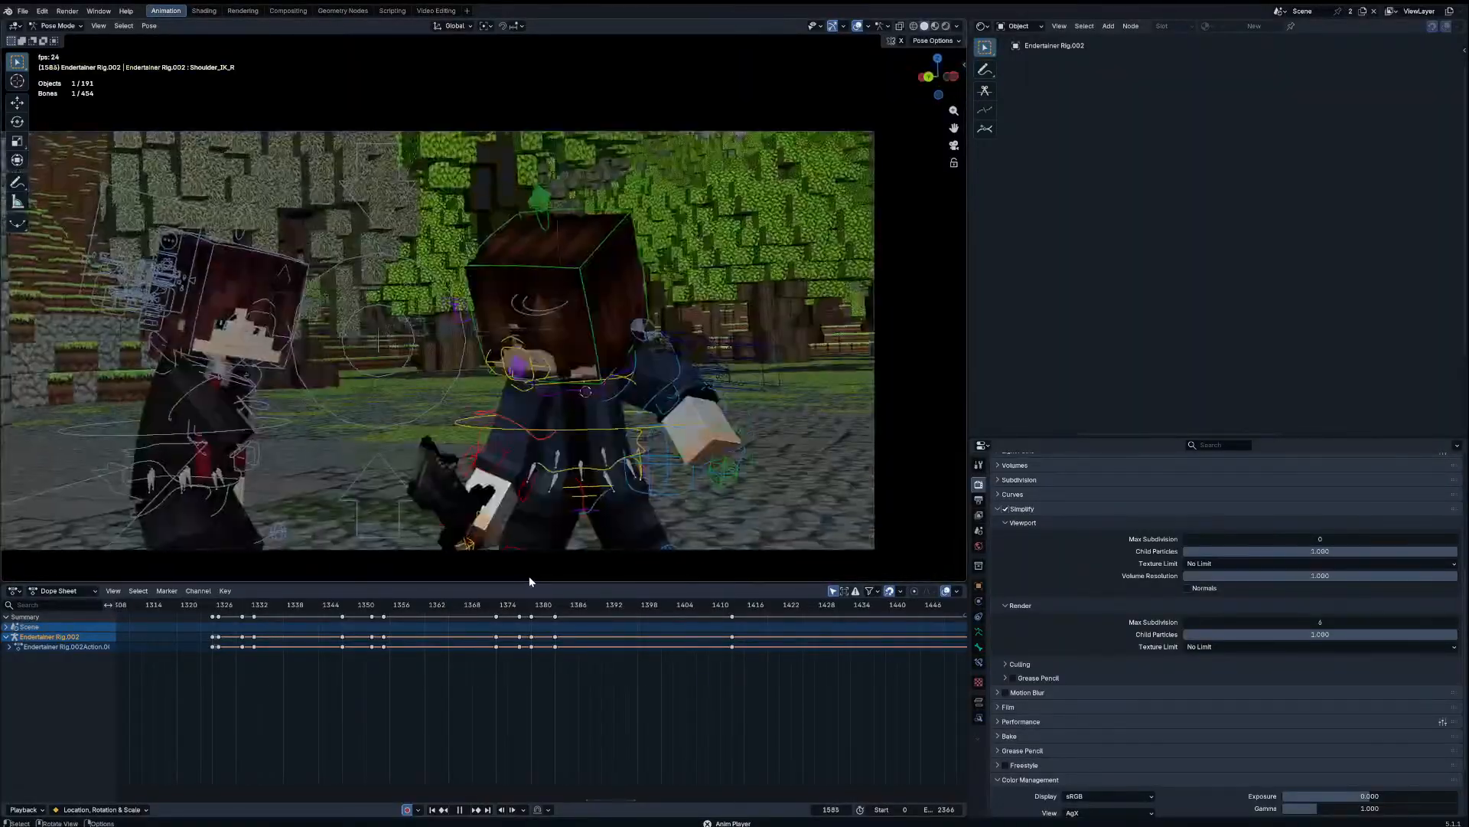
# Step: Scrub the timeline back to frame 1490 to review the shots leading up to it
pyautogui.moveTo(703, 662); pyautogui.dragTo(662, 664, button='middle')
pyautogui.moveTo(662, 664); pyautogui.dragTo(613, 659)
pyautogui.scroll(-13, 613, 659)
pyautogui.click(776, 606)
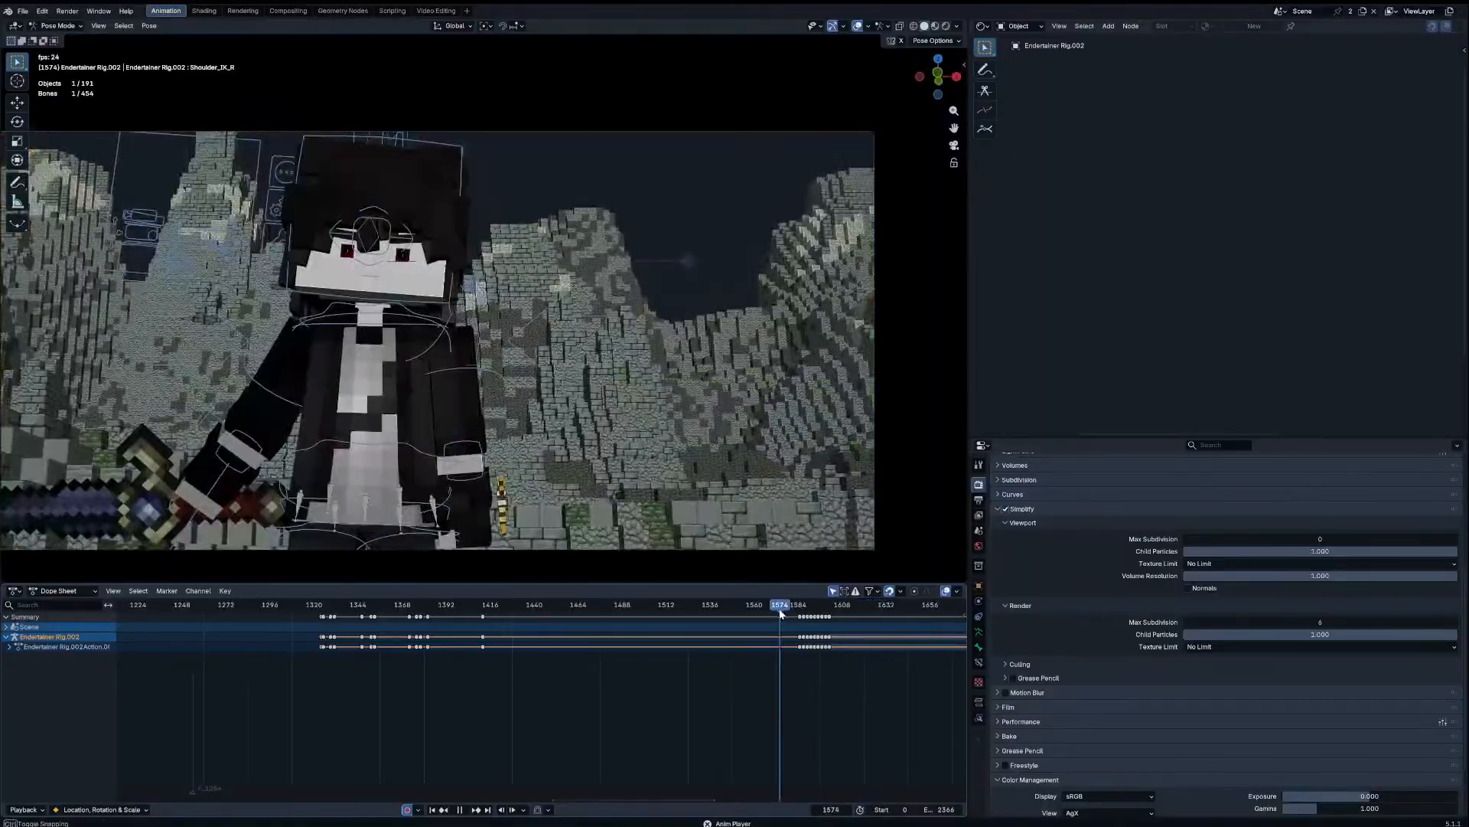
pyautogui.moveTo(680, 607); pyautogui.dragTo(588, 607)
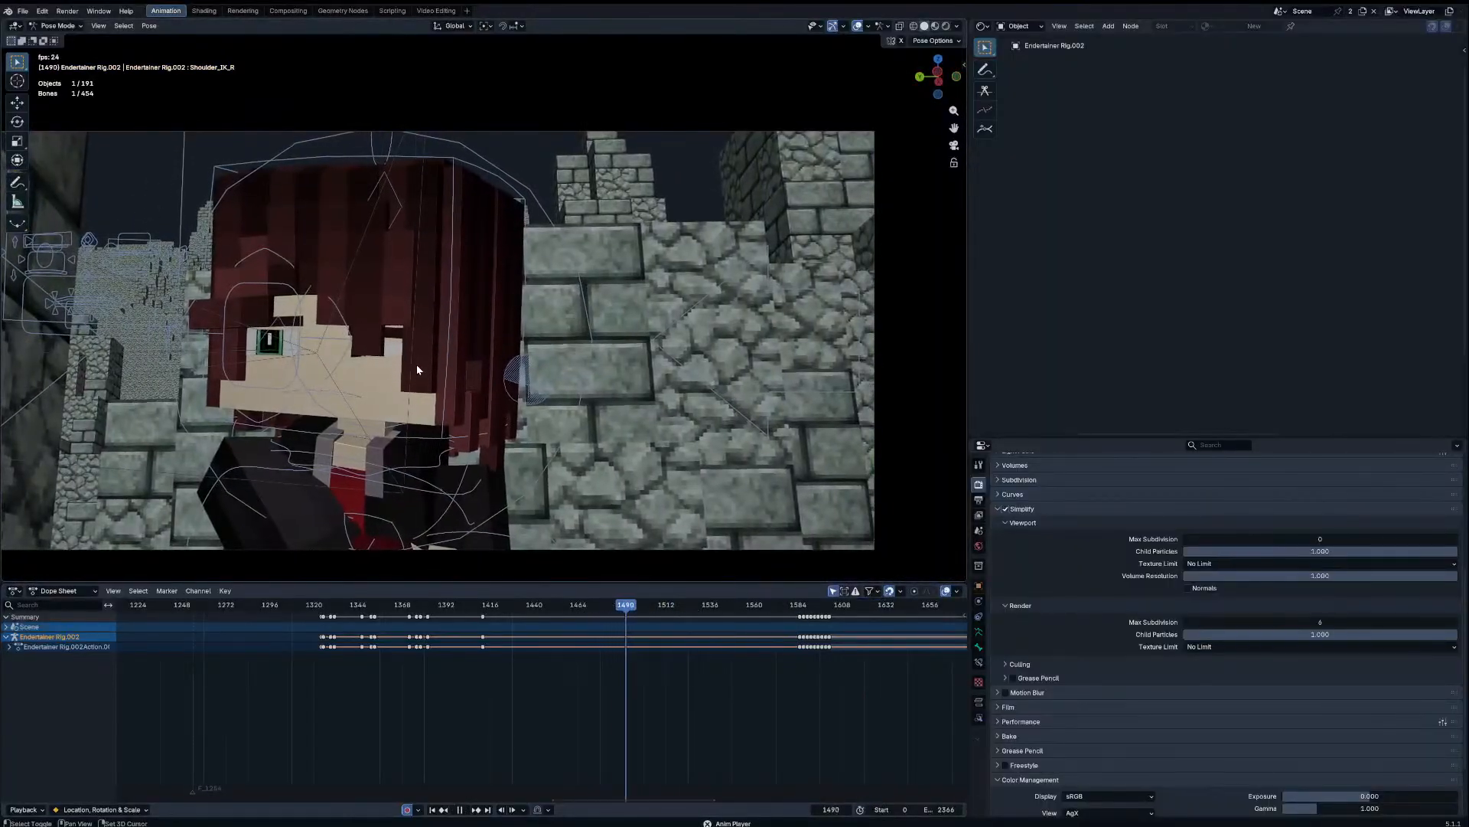
# Step: Switch posing to Endertainer Rig.001, select all its bones and go to its keyframe at frame 1501
pyautogui.press('space')
pyautogui.hotkey('ctrl', 'Tab')
pyautogui.click(430, 346)
pyautogui.hotkey('ctrl', 'Tab')
pyautogui.press('a')
pyautogui.moveTo(663, 651); pyautogui.dragTo(469, 637, button='middle')
pyautogui.scroll(12, 468, 637)
pyautogui.scroll(4, 466, 633)
pyautogui.press('Down')
pyautogui.press('Down')
pyautogui.press('Up')
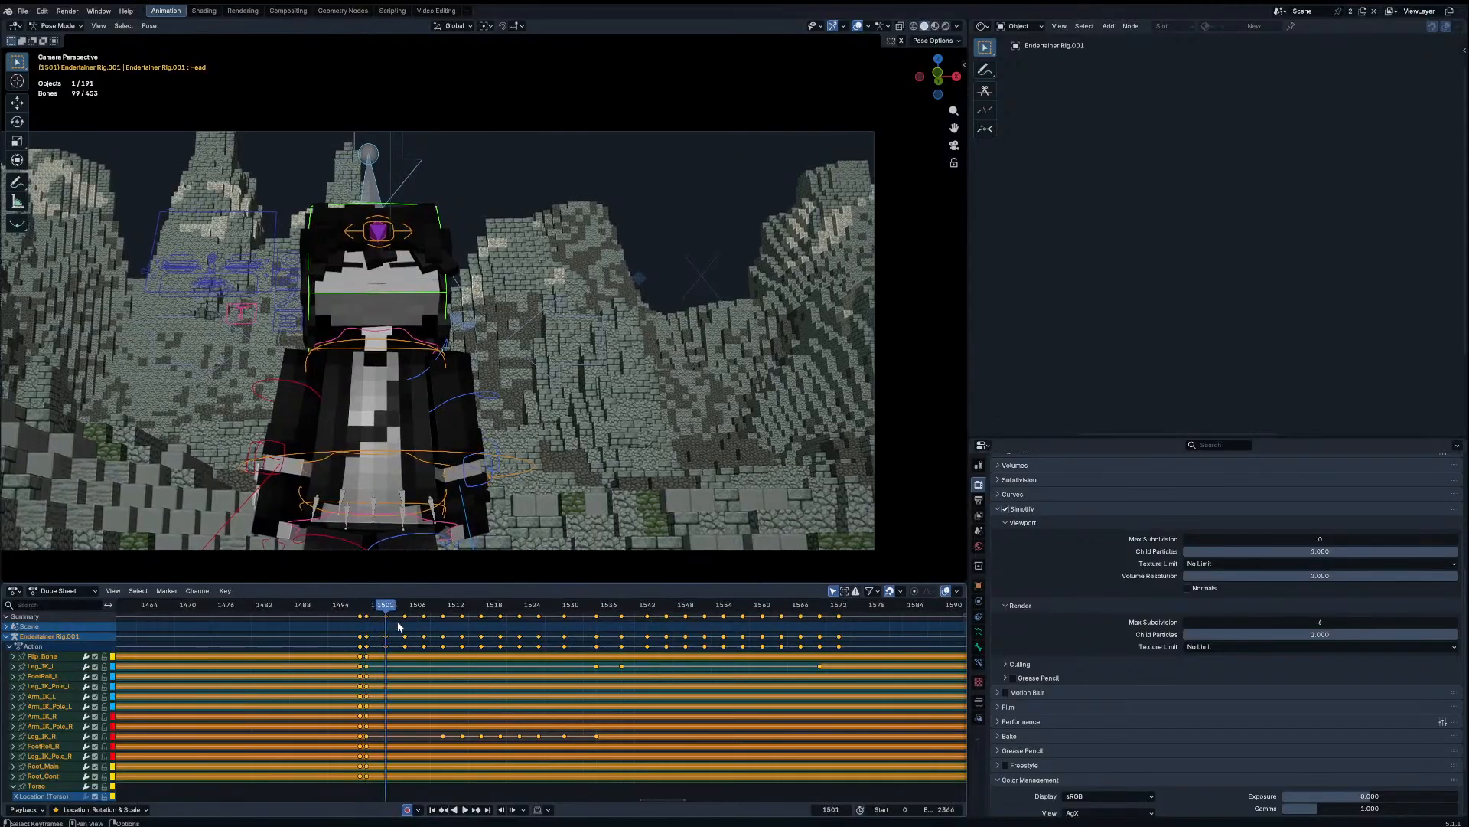
# Step: Delete the rig's pose keyframes at frames 1504 and 1510
pyautogui.click(398, 623)
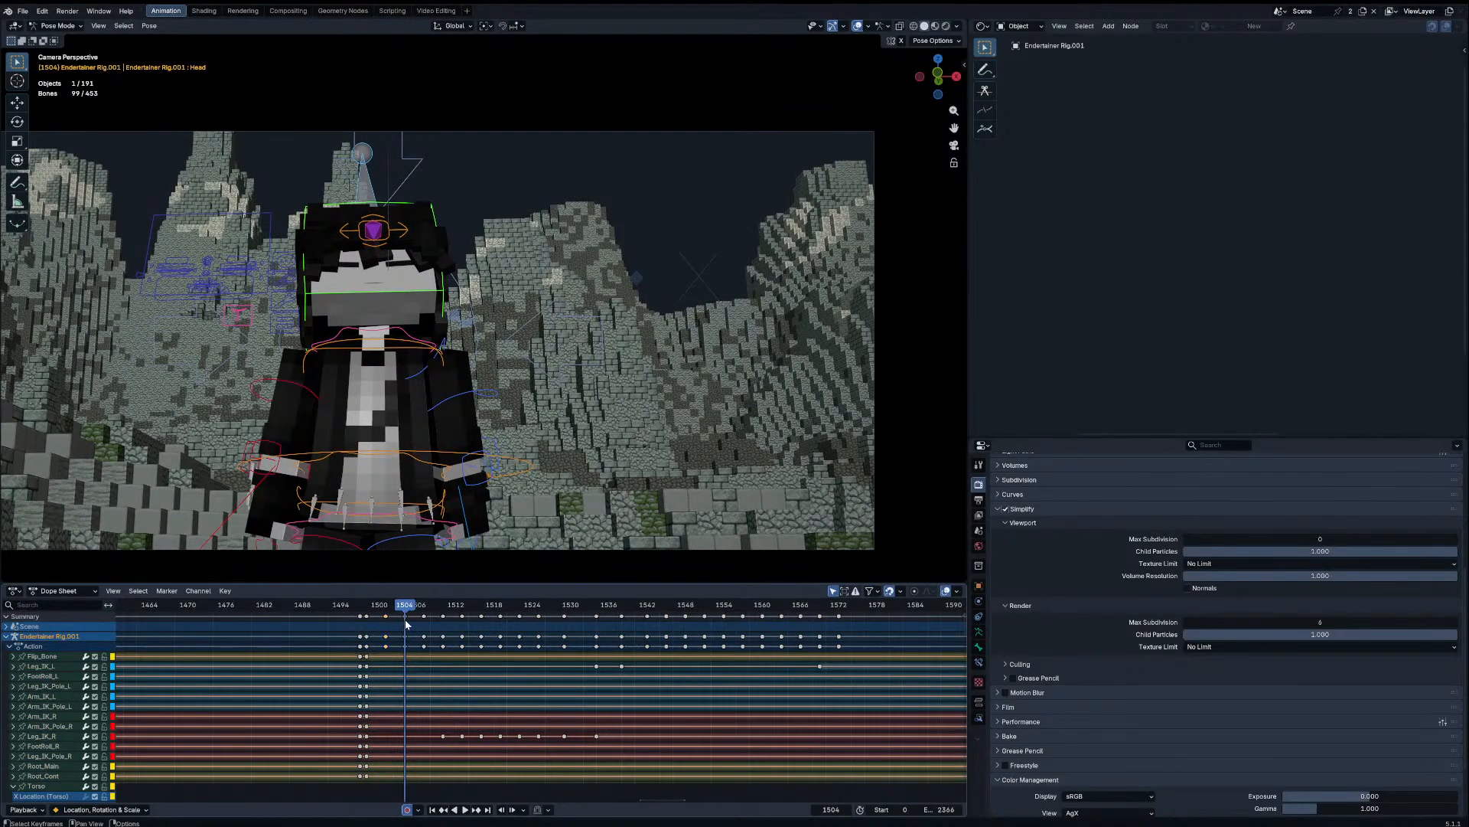
pyautogui.press('Up')
pyautogui.press('Up')
pyautogui.press('Up')
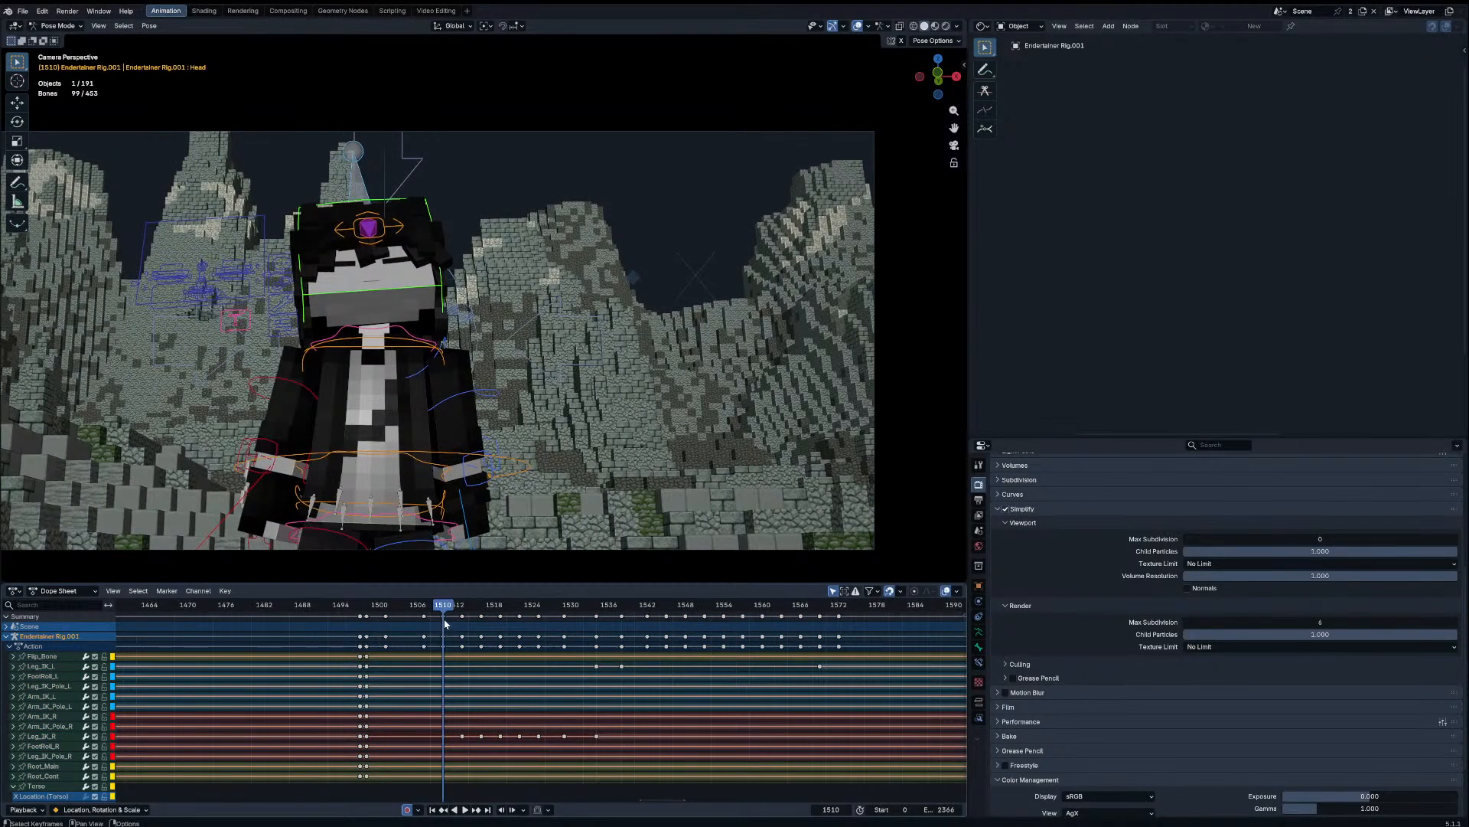
pyautogui.press('Up')
pyautogui.press('Up')
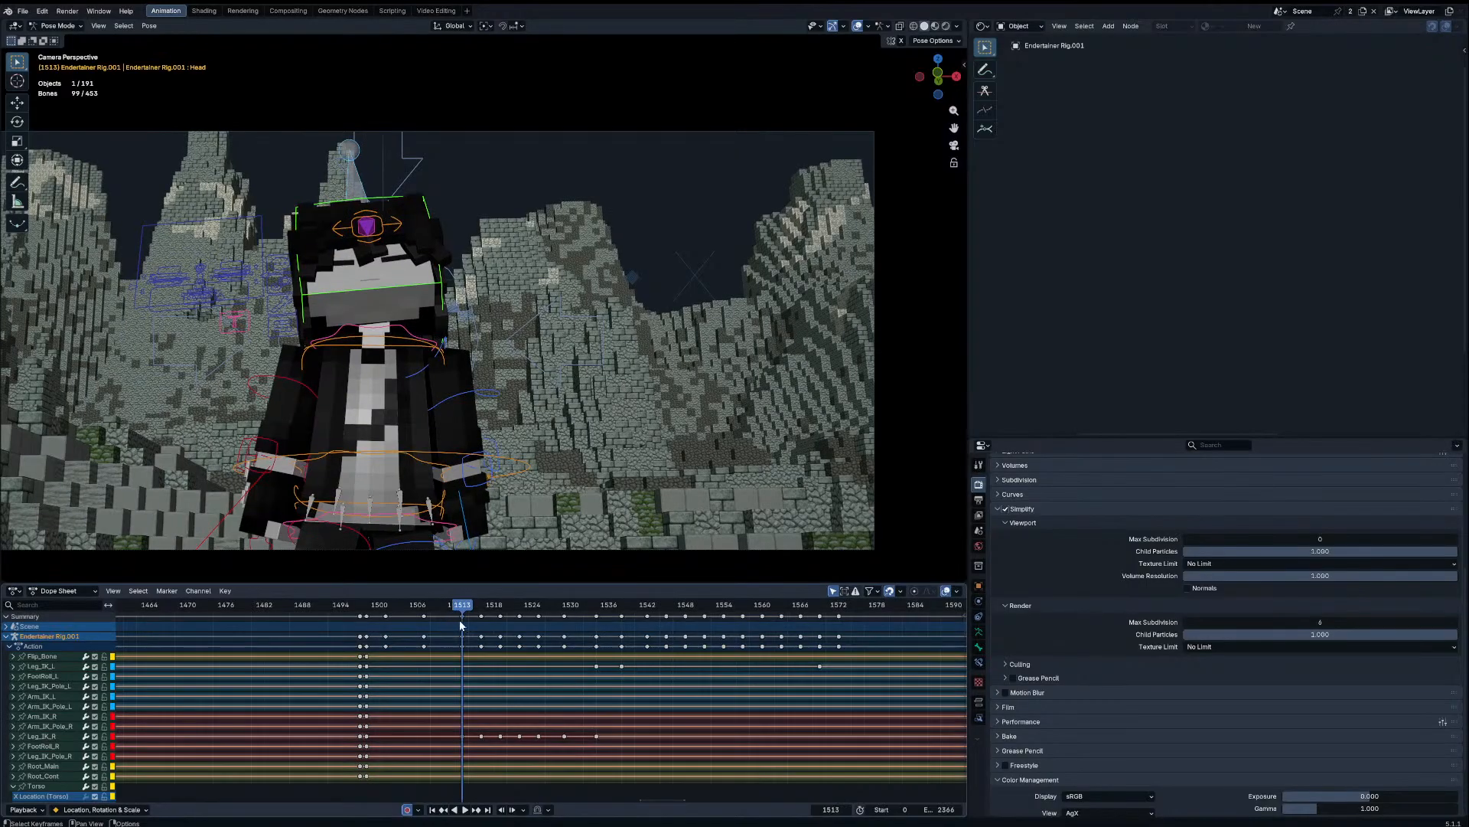
# Step: Remove the pose keyframe at frame 1516, compare the neighbouring poses and undo the surplus changes
pyautogui.click(481, 622)
pyautogui.press('Down')
pyautogui.press('Up')
pyautogui.press('Up')
pyautogui.press('Down')
pyautogui.press('Down')
pyautogui.hotkey('ctrl', 'z')
pyautogui.hotkey('ctrl', 'z')
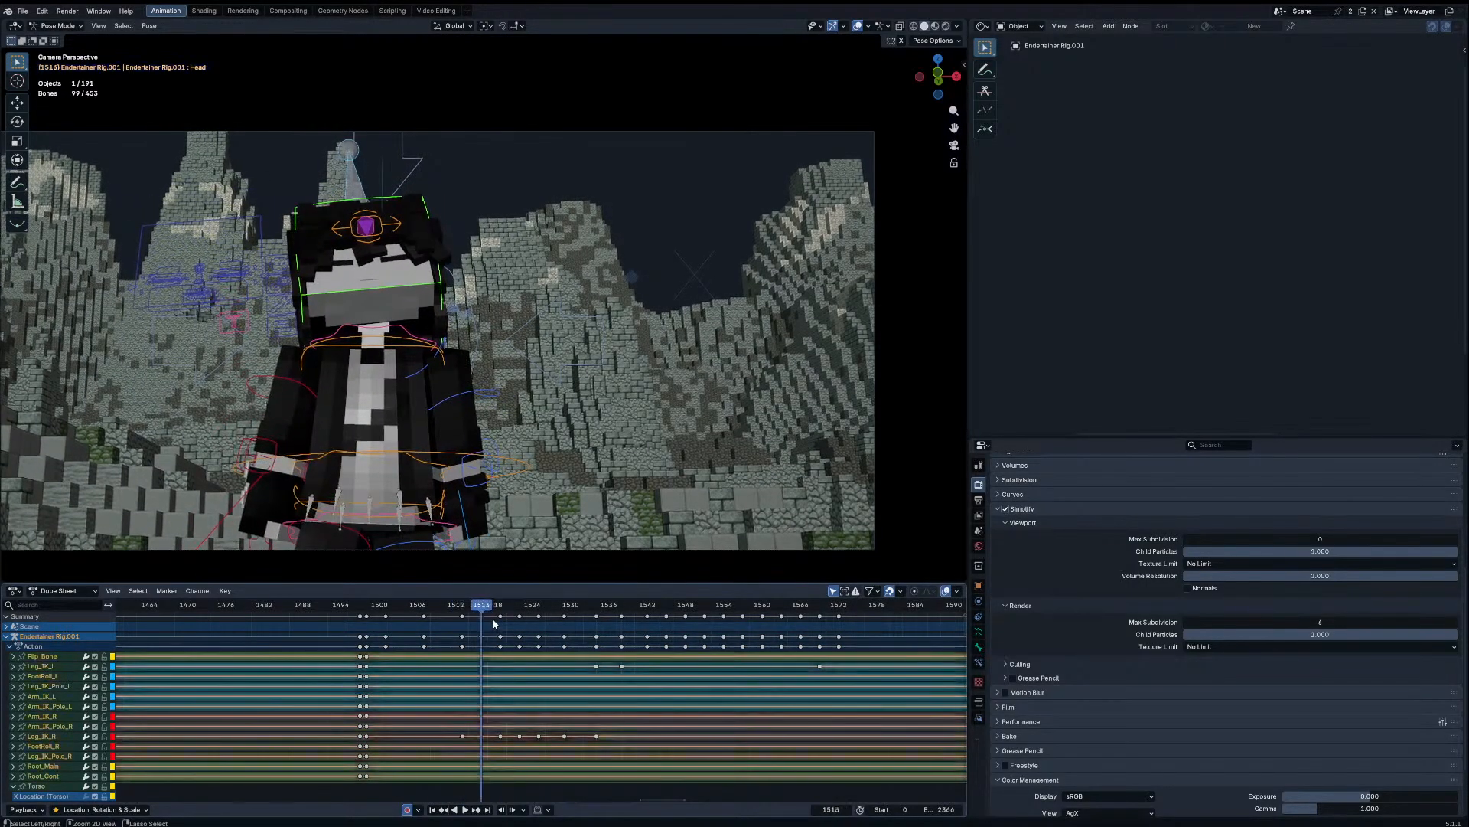
# Step: Move the pose keyframe following frame 1516 one frame earlier to frame 1518 and replay the motion
pyautogui.press('g')
pyautogui.press('g')
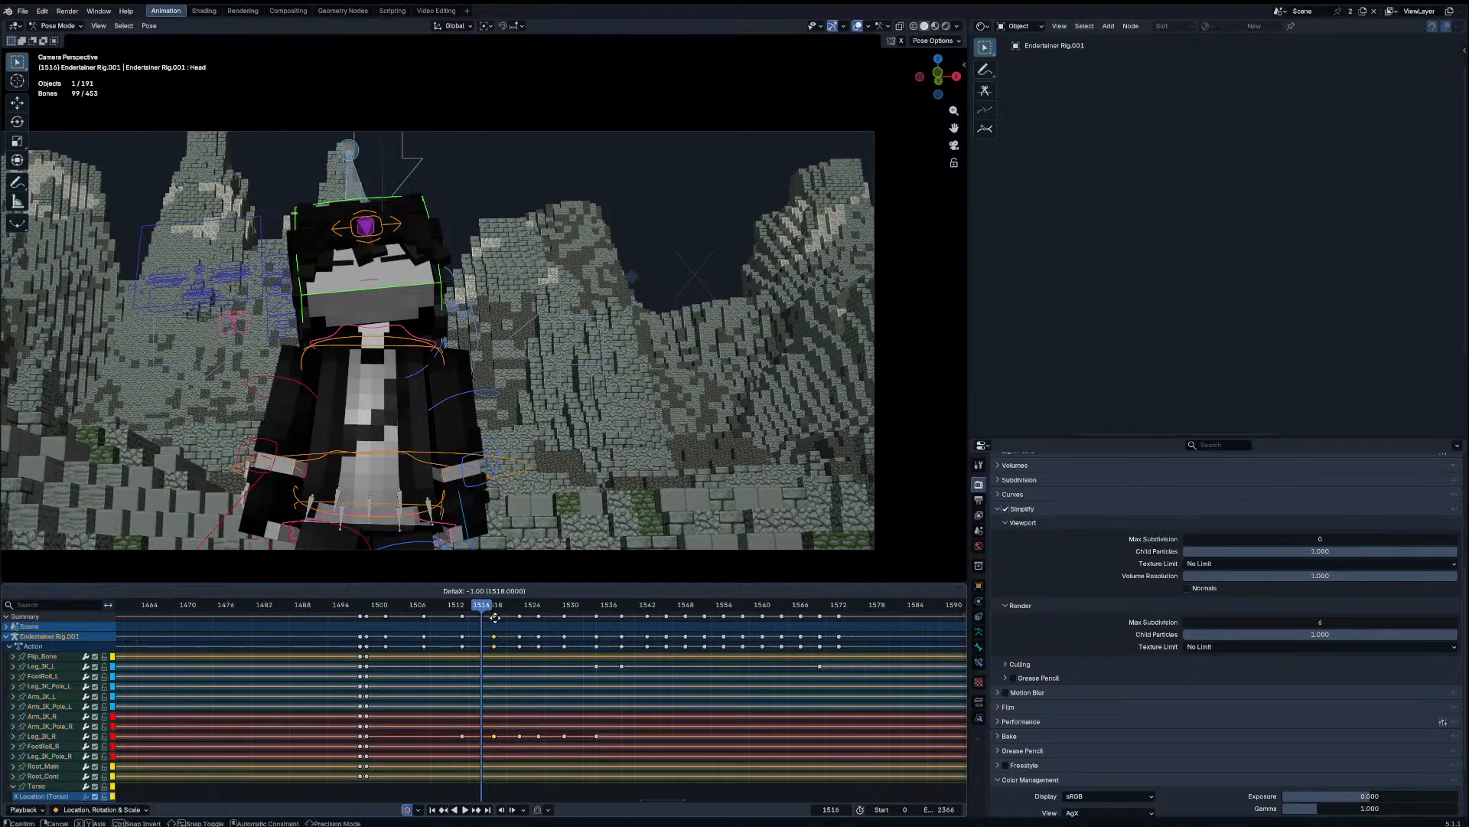
pyautogui.click(496, 615)
pyautogui.click(430, 605)
pyautogui.press('space')
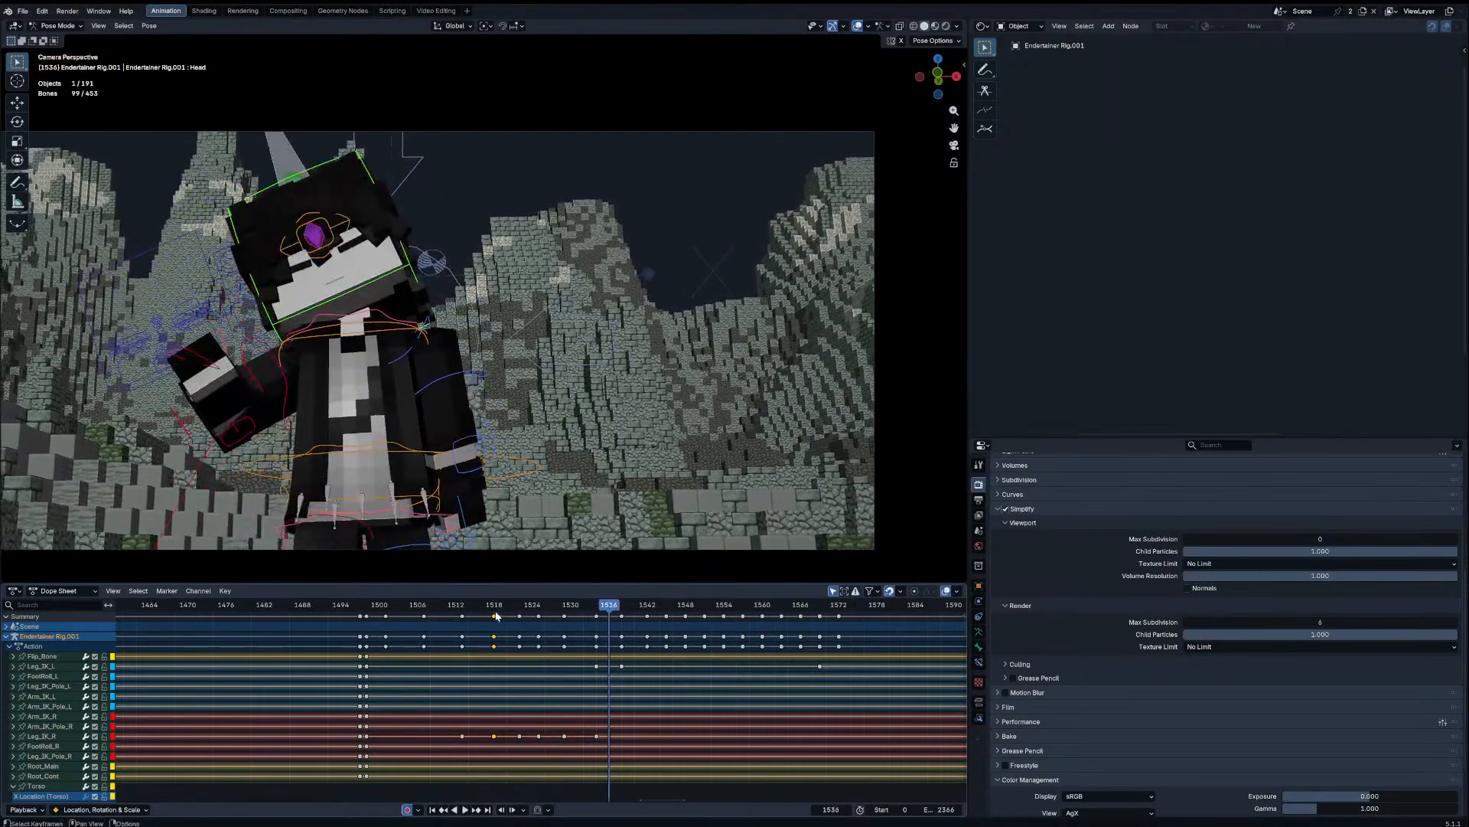
# Step: Try deleting the pose keyframe at frame 1522, replay the motion and undo the deletion
pyautogui.moveTo(527, 606); pyautogui.dragTo(530, 608)
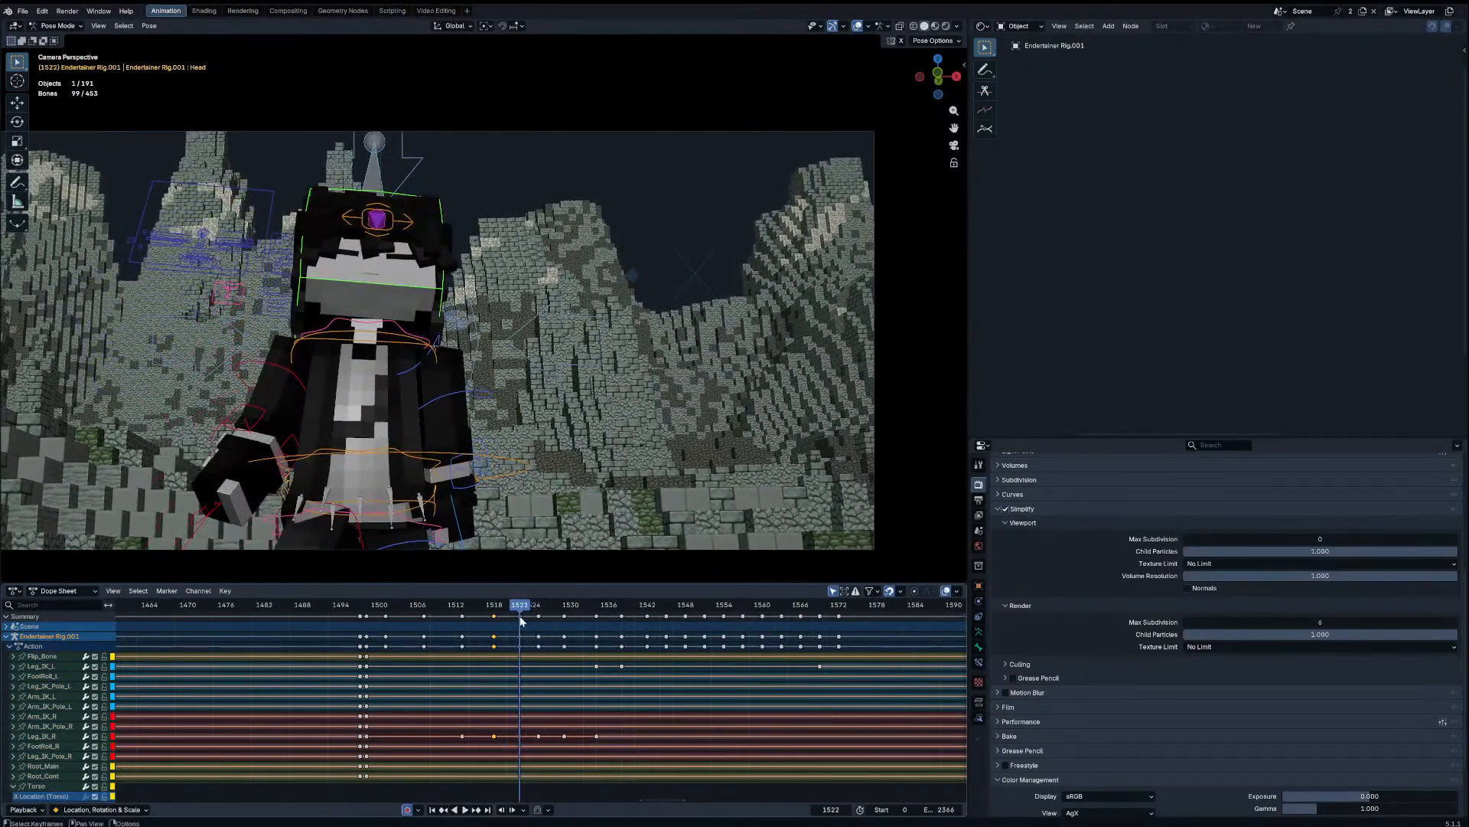
pyautogui.click(520, 617)
pyautogui.press('Delete')
pyautogui.click(450, 608)
pyautogui.press('space')
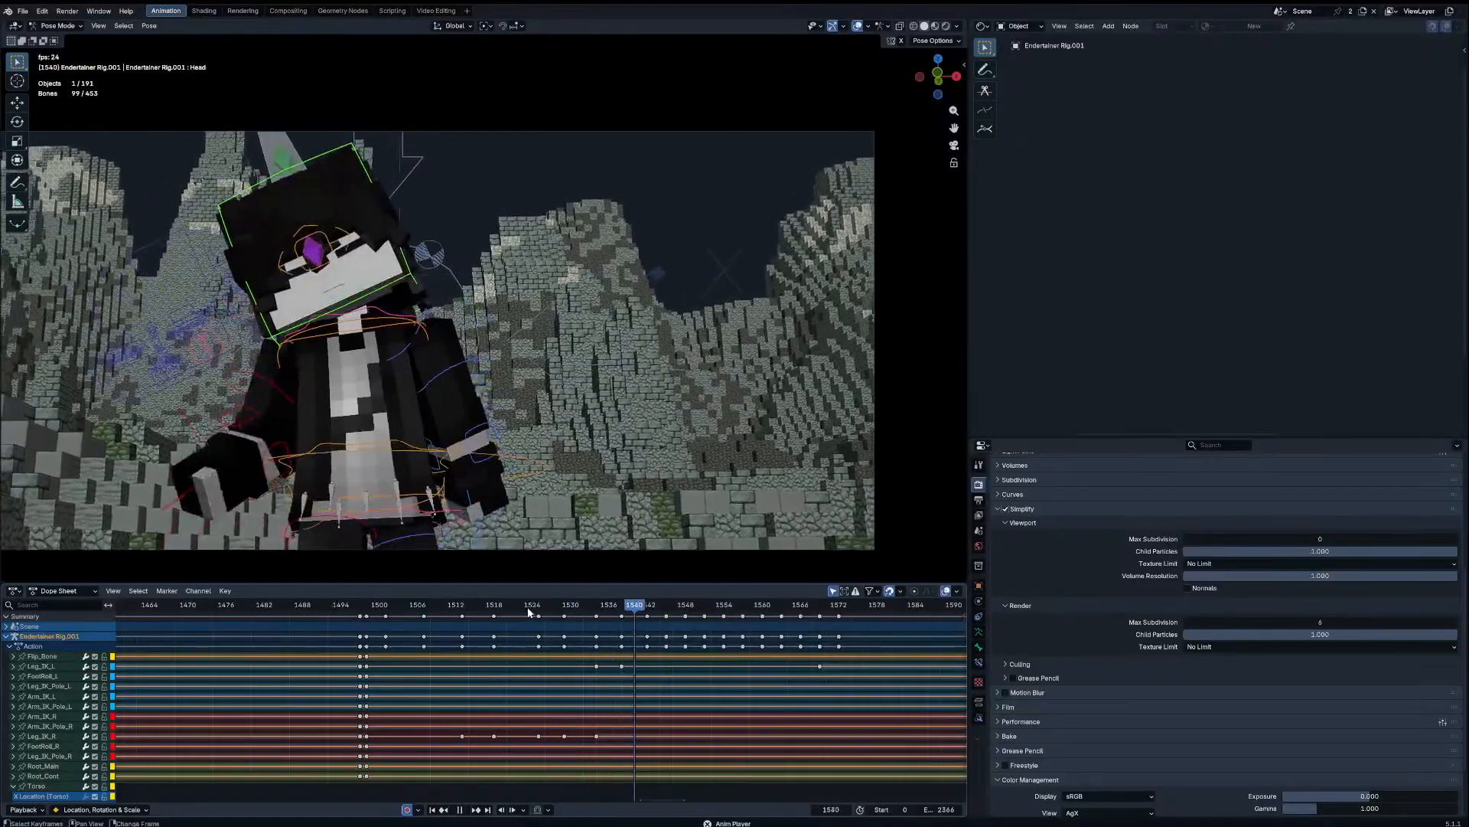
pyautogui.hotkey('ctrl', 'z')
pyautogui.hotkey('ctrl', 'z')
pyautogui.click(527, 609)
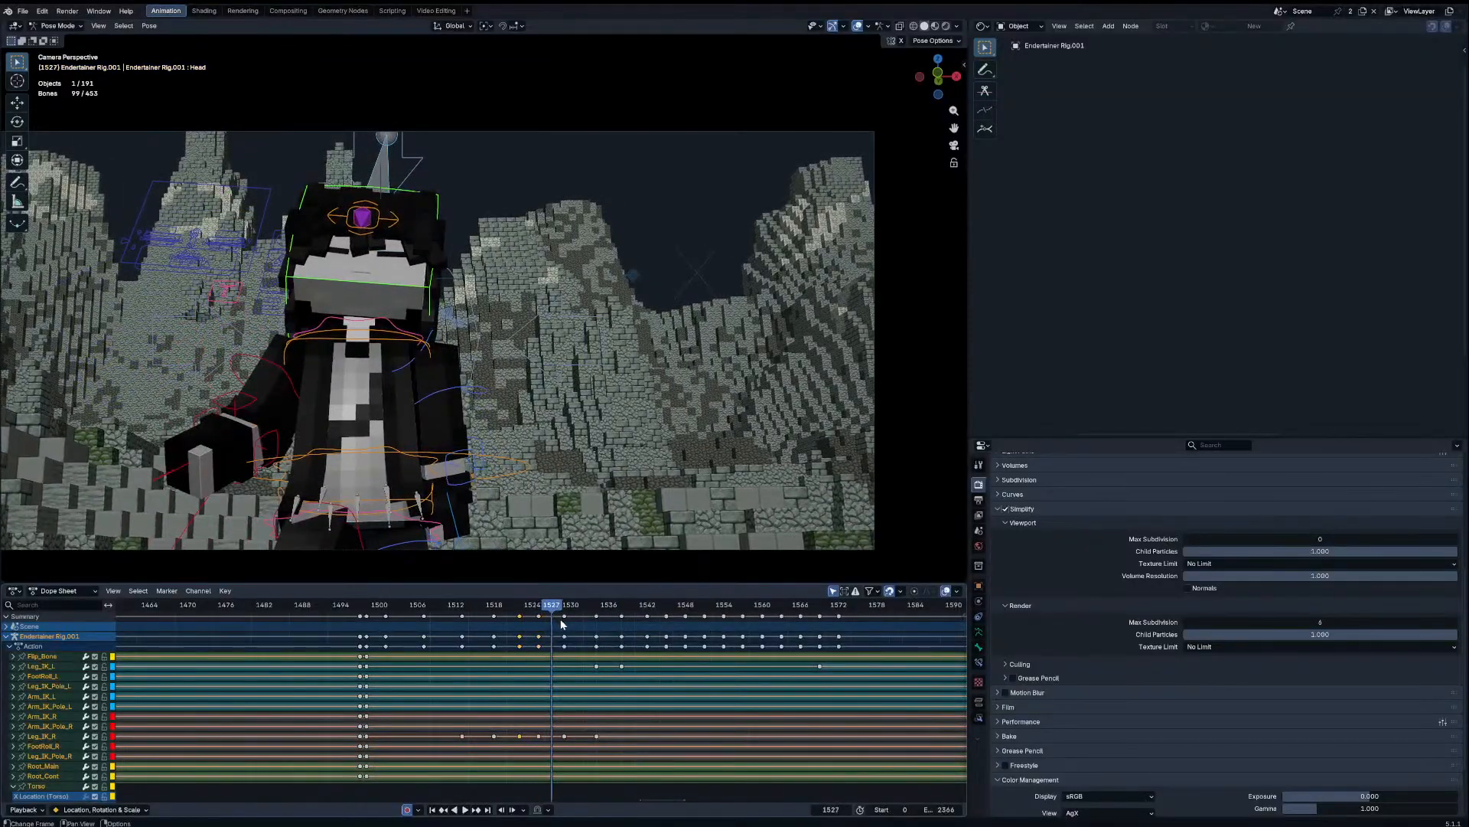
# Step: Blend the Head bone's pose toward its neighbouring keyframe at frame 1529 and rotate the head slightly with trackball rotation
pyautogui.moveTo(563, 624); pyautogui.dragTo(564, 620)
pyautogui.click(429, 286)
pyautogui.hotkey('alt', 'a')
pyautogui.hotkey('shift', 'alt', 'e')
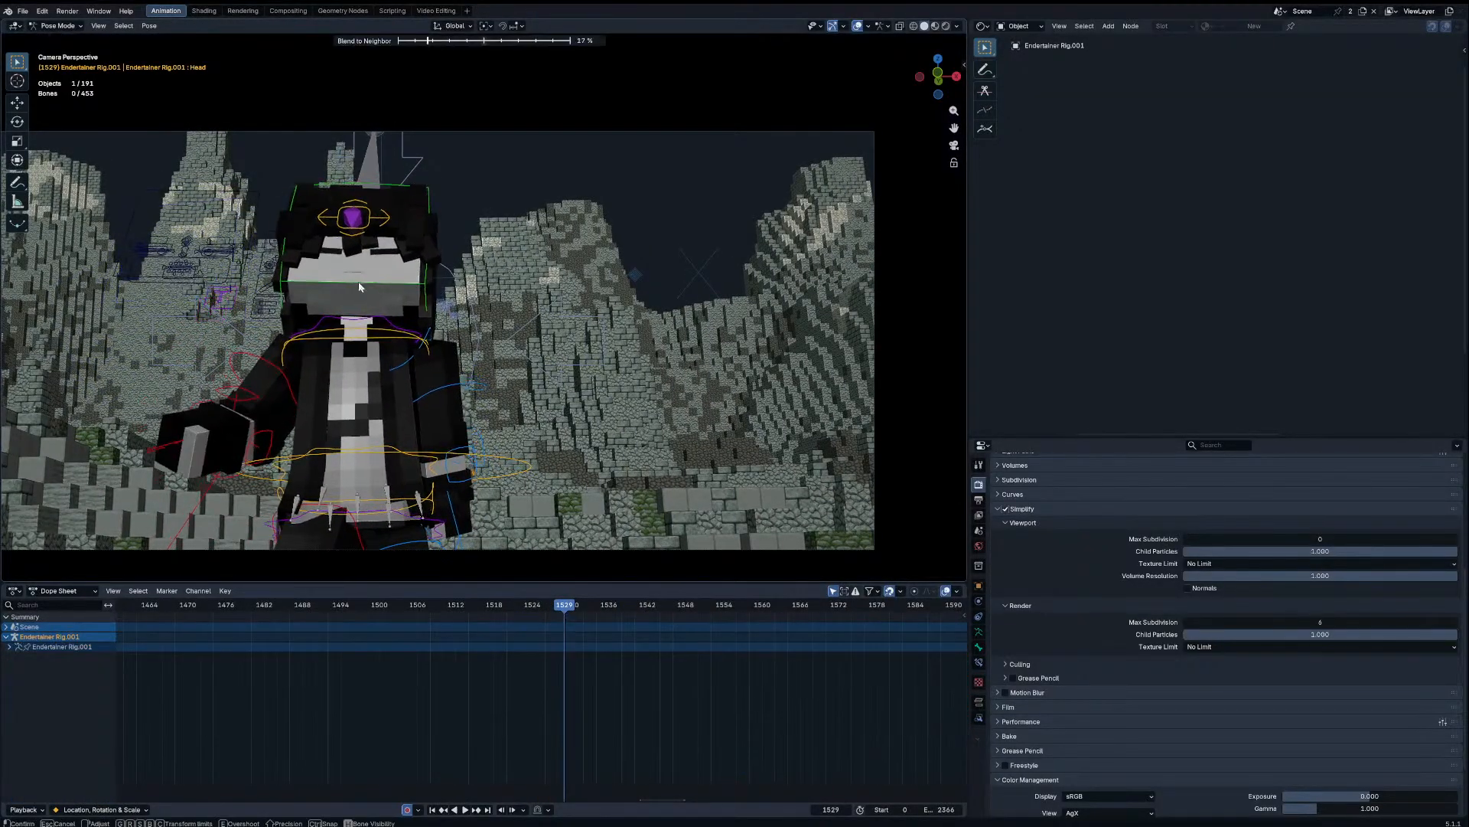
pyautogui.rightClick(360, 287)
pyautogui.click(369, 283)
pyautogui.click(371, 283)
pyautogui.hotkey('shift', 'alt', 'e')
pyautogui.click(509, 308)
pyautogui.press('r')
pyautogui.press('r')
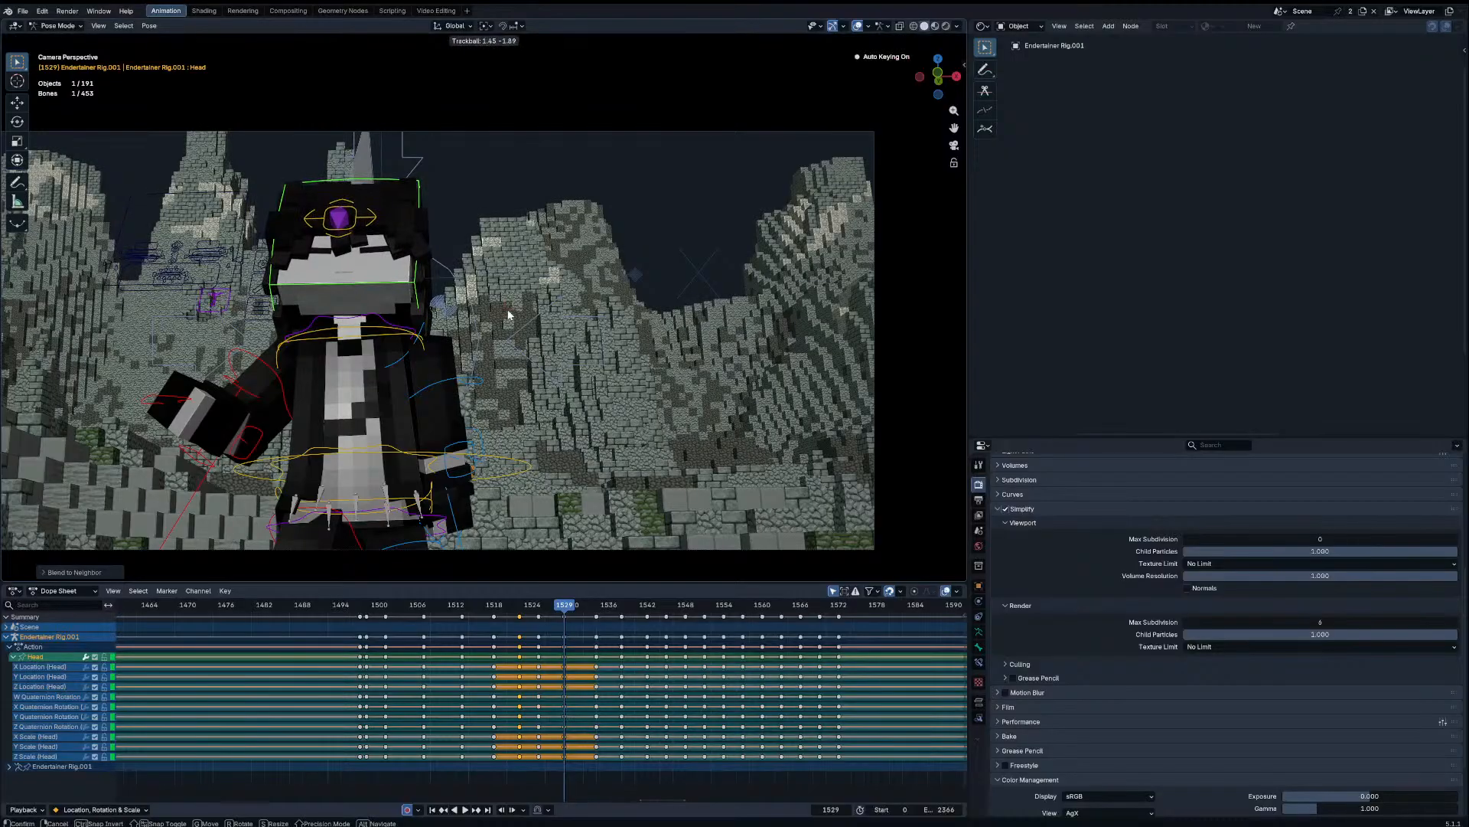
pyautogui.click(509, 315)
# Step: Scrub through the head motion and replay it from about frame 1510
pyautogui.moveTo(547, 610); pyautogui.dragTo(654, 635)
pyautogui.click(444, 616)
pyautogui.press('space')
pyautogui.click(459, 609)
pyautogui.press('space')
# Step: Delete the all-bone keyframe at frame 1538 and move the following pose keyframe onto that frame
pyautogui.press('a')
pyautogui.click(622, 620)
pyautogui.press('x')
pyautogui.click(625, 627)
pyautogui.press('g')
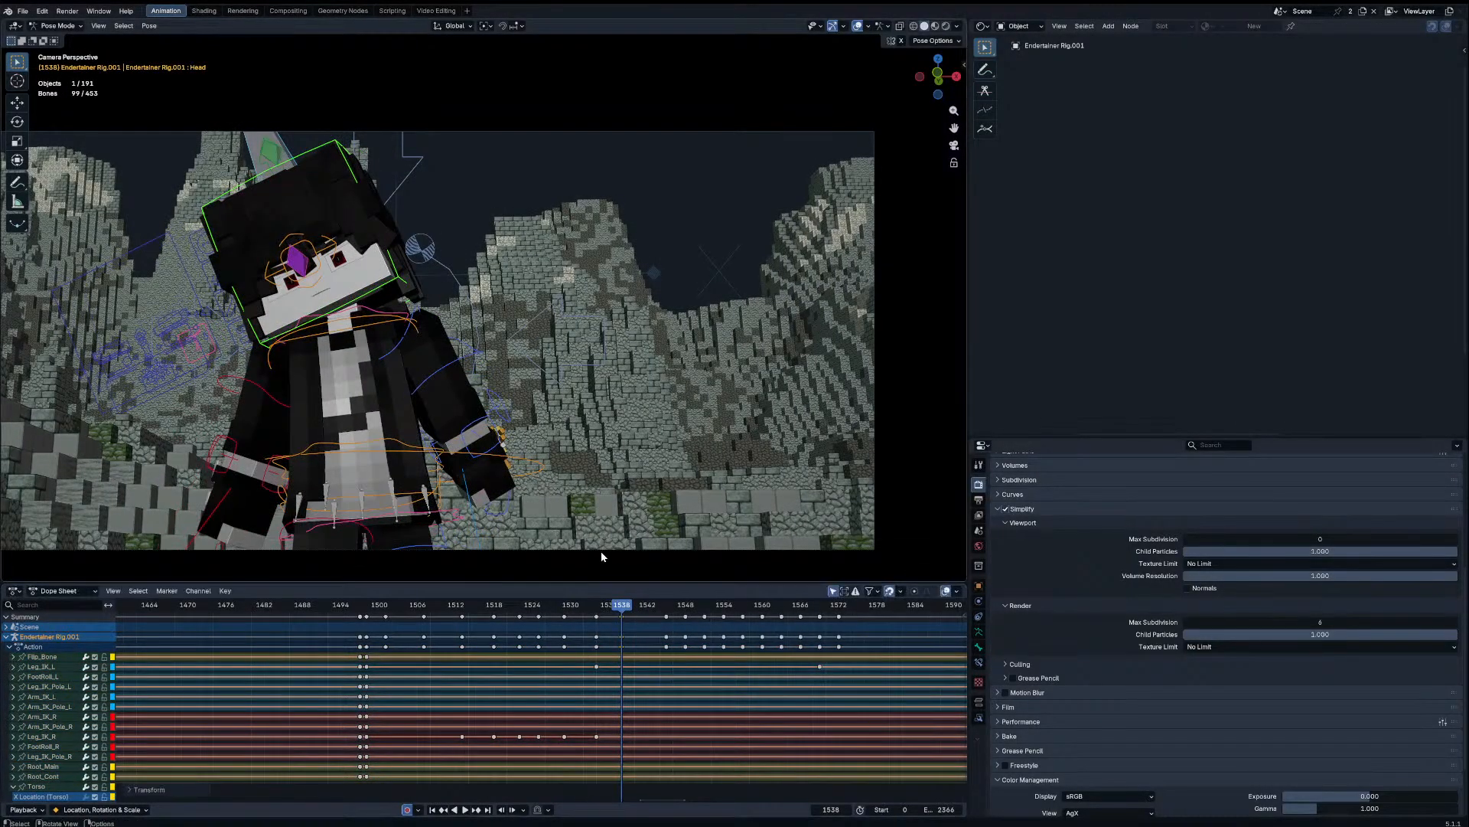
# Step: Leave Pose Mode, select the Cleaver and snap its keyframe to frame 1538
pyautogui.press('Right')
pyautogui.press('Right')
pyautogui.press('Right')
pyautogui.hotkey('ctrl', 'Tab')
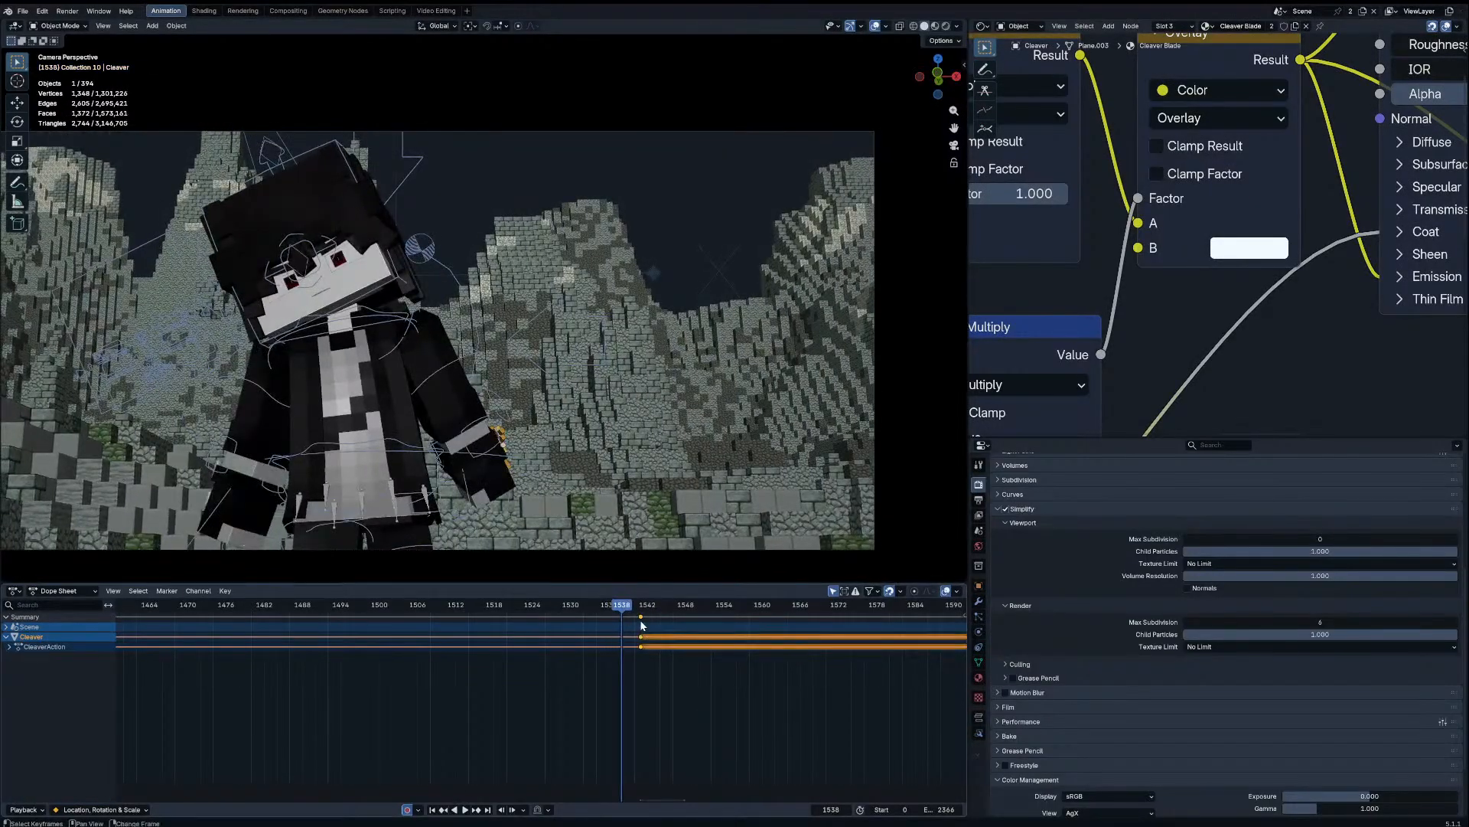
pyautogui.hotkey('shift', 's')
# Step: Return Endertainer Rig.001 to Pose Mode and replay the shot from before frame 1500
pyautogui.click(385, 449)
pyautogui.click(400, 445)
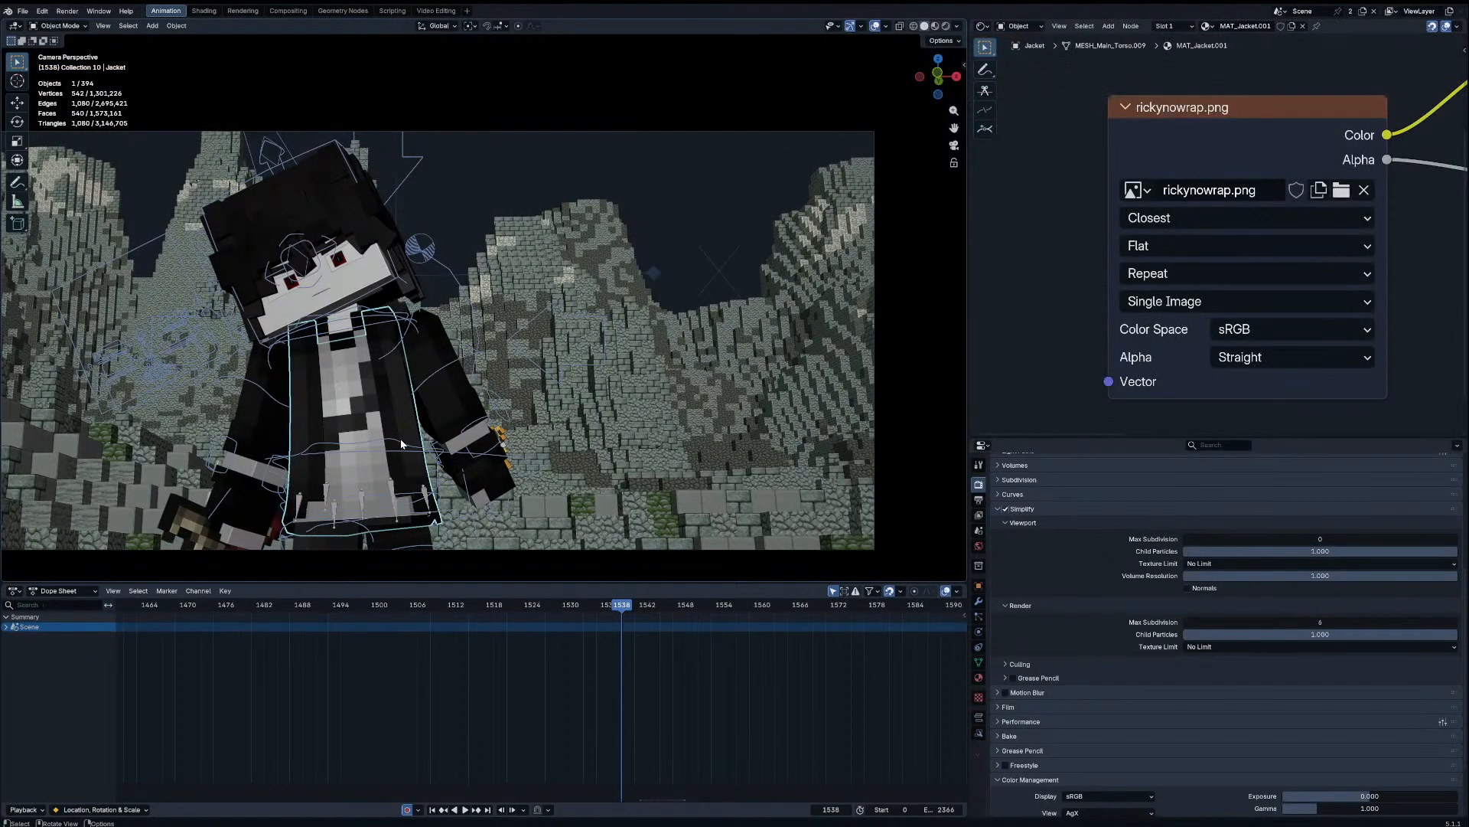
pyautogui.click(405, 443)
pyautogui.hotkey('ctrl', 'Tab')
pyautogui.moveTo(621, 606); pyautogui.dragTo(348, 601)
pyautogui.press('space')
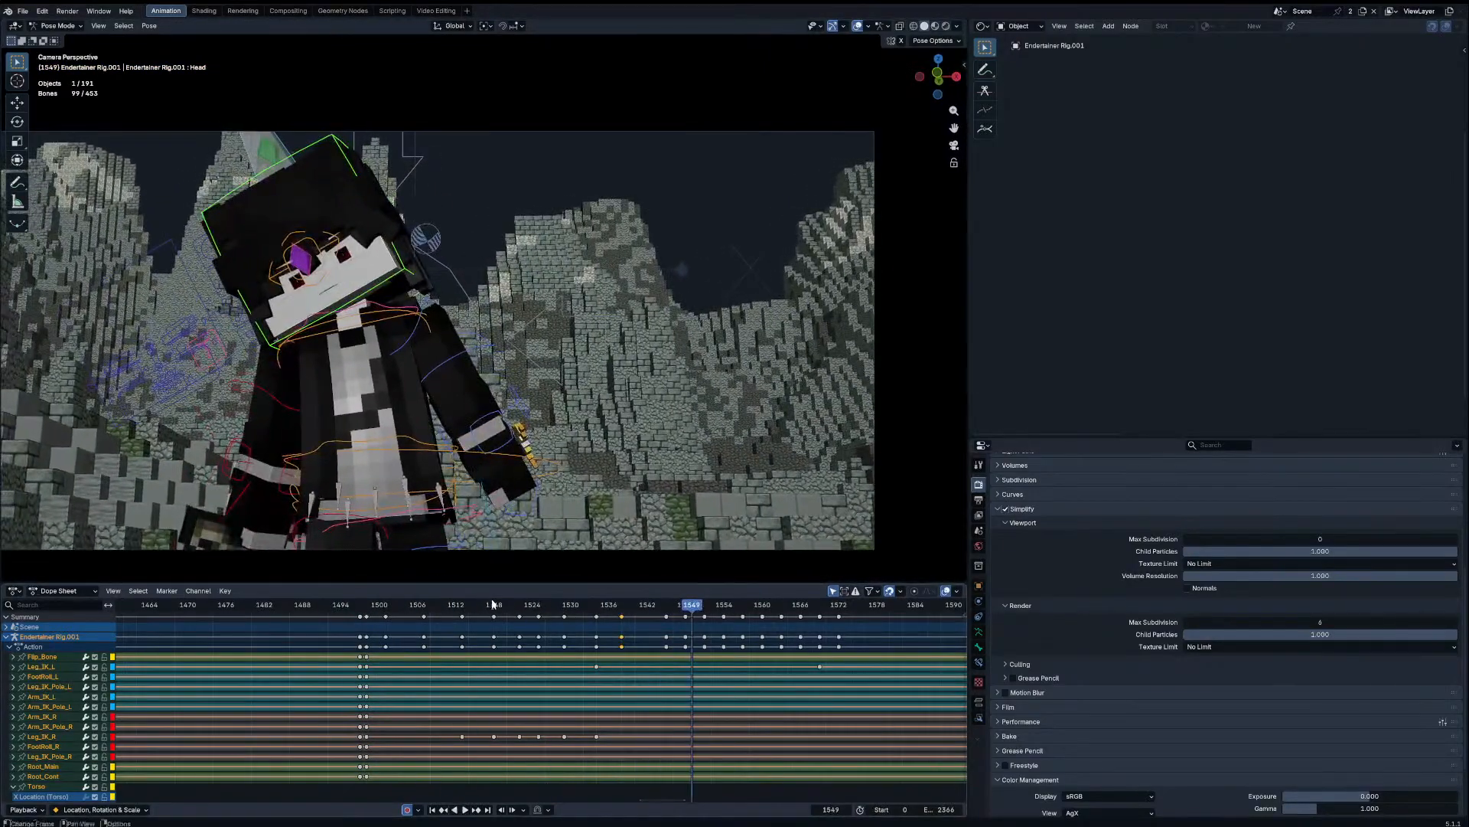
# Step: Blend the Elbow_IK_R and Shoulder_IK_R bones toward their neighbouring keyframe at frame 1522
pyautogui.moveTo(499, 605); pyautogui.dragTo(526, 611)
pyautogui.press('Left')
pyautogui.click(259, 415)
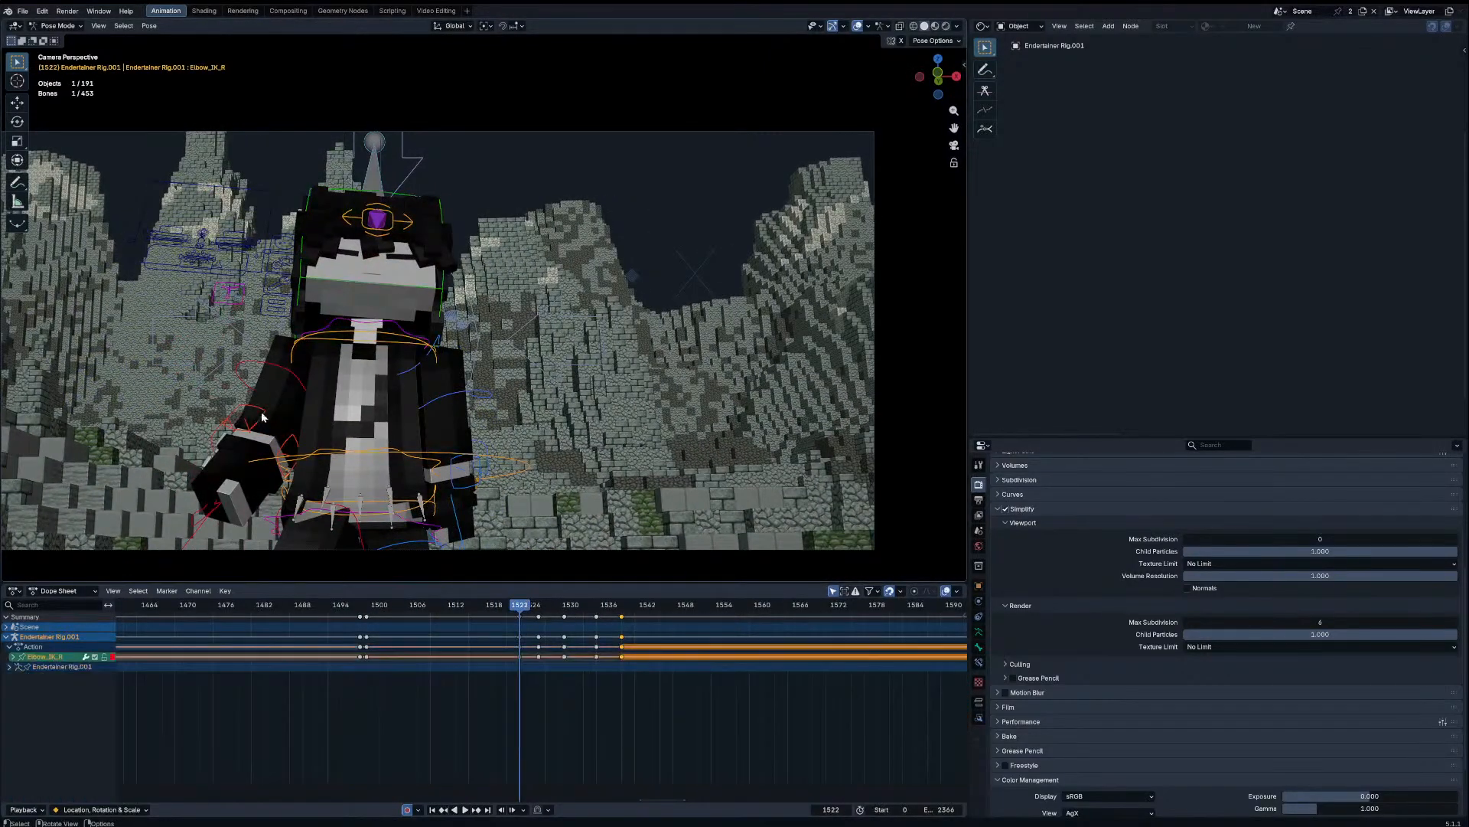
pyautogui.hotkey('shift', 'alt', 'e')
pyautogui.click(302, 387)
pyautogui.keyDown('shift'); pyautogui.click(301, 386); pyautogui.keyUp('shift')
pyautogui.hotkey('shift', 'alt', 'e')
pyautogui.click(358, 393)
# Step: Blend the right shoulder and elbow bones toward their neighbouring keyframes at frames 1525 and 1529
pyautogui.press('Up')
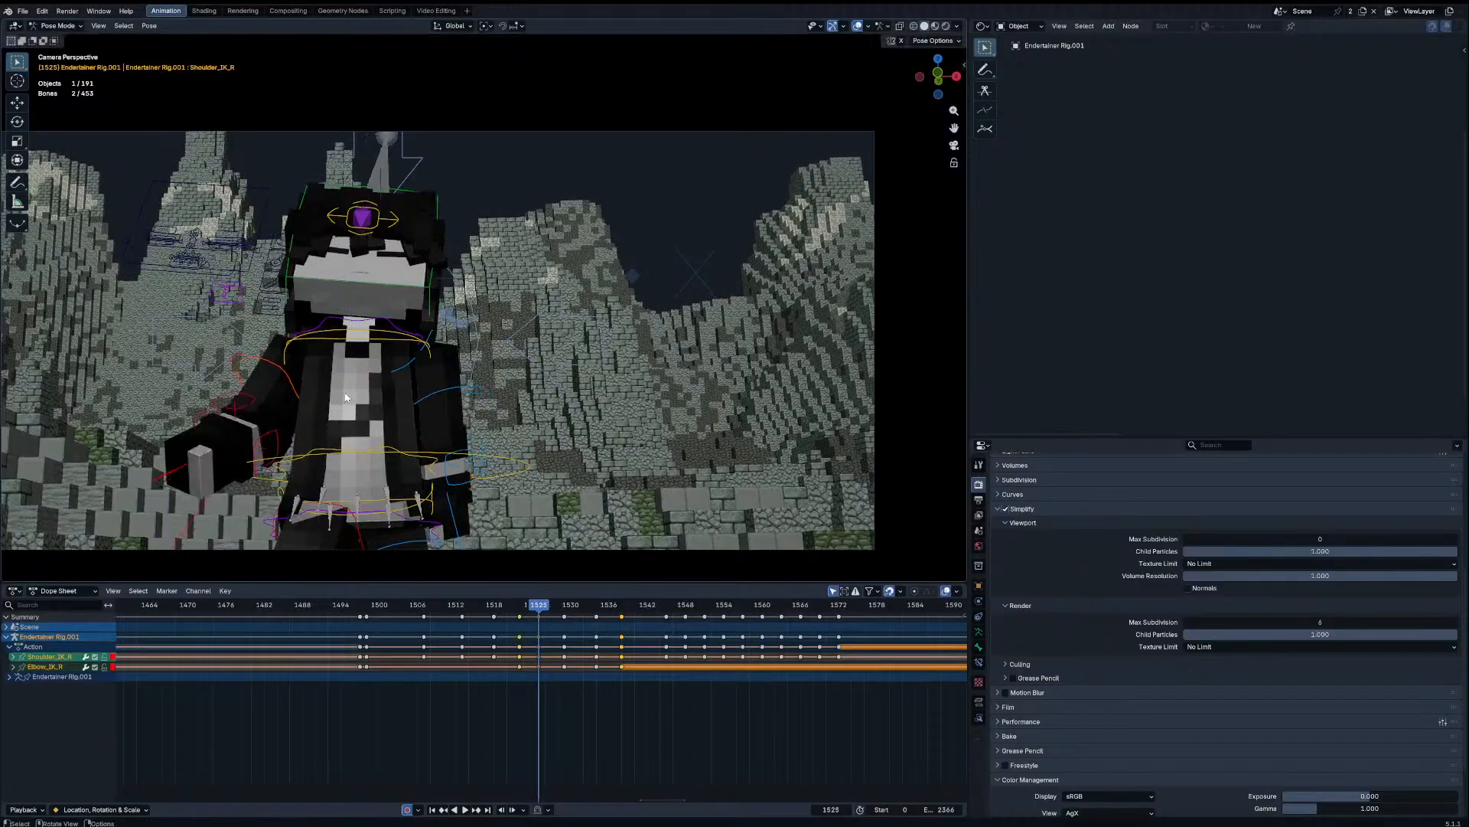
pyautogui.hotkey('shift', 'alt', 'e')
pyautogui.click(447, 399)
pyautogui.press('Up')
pyautogui.hotkey('shift', 'alt', 'e')
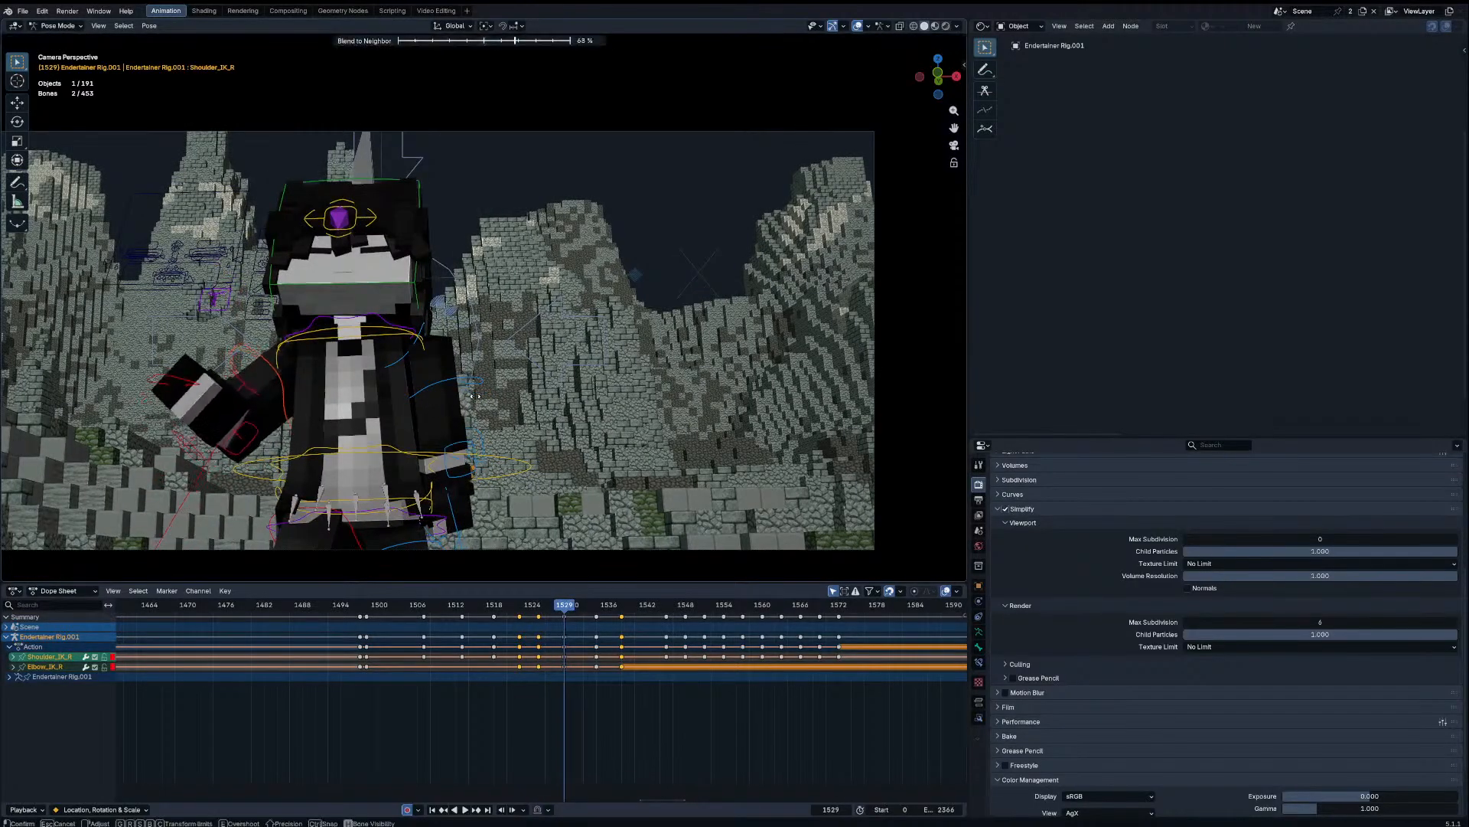
pyautogui.click(490, 392)
# Step: Blend the right shoulder and elbow bones toward their neighbouring keyframe at frame 1534 and play the result
pyautogui.press('Up')
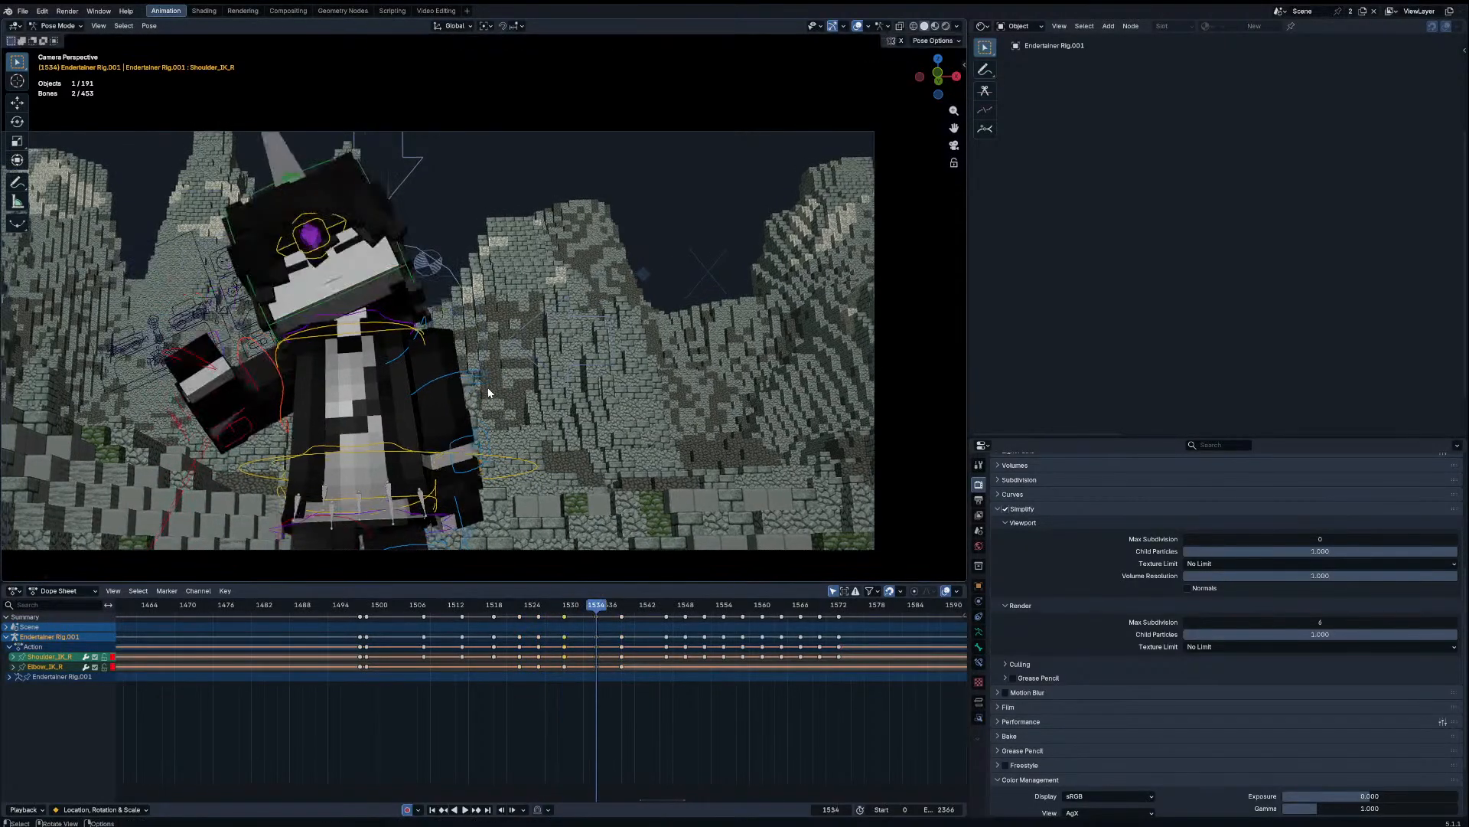
pyautogui.hotkey('shift', 'alt', 'e')
pyautogui.click(538, 395)
pyautogui.hotkey('shift', 'alt', 'e')
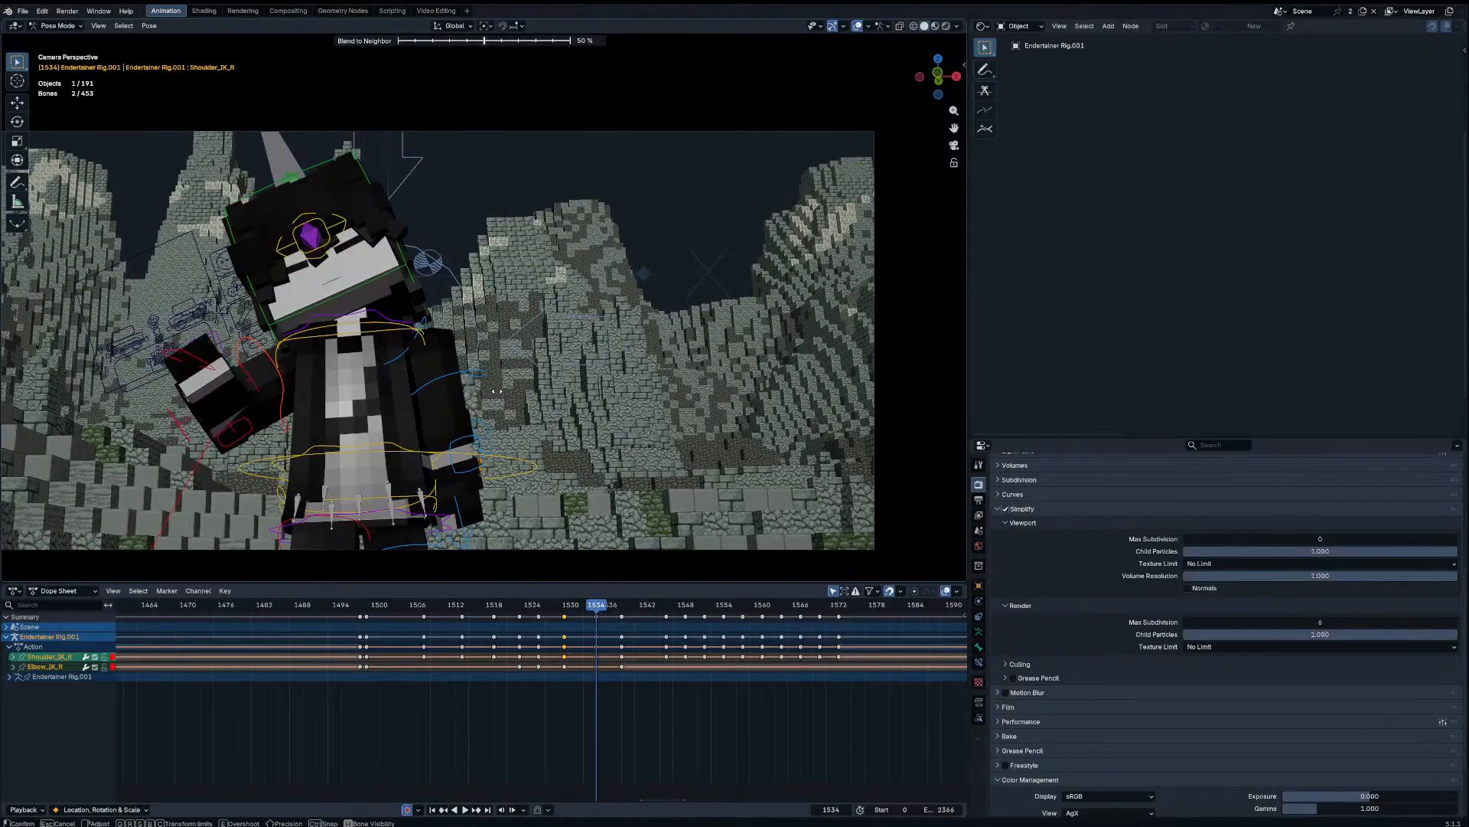
pyautogui.click(586, 417)
pyautogui.press('space')
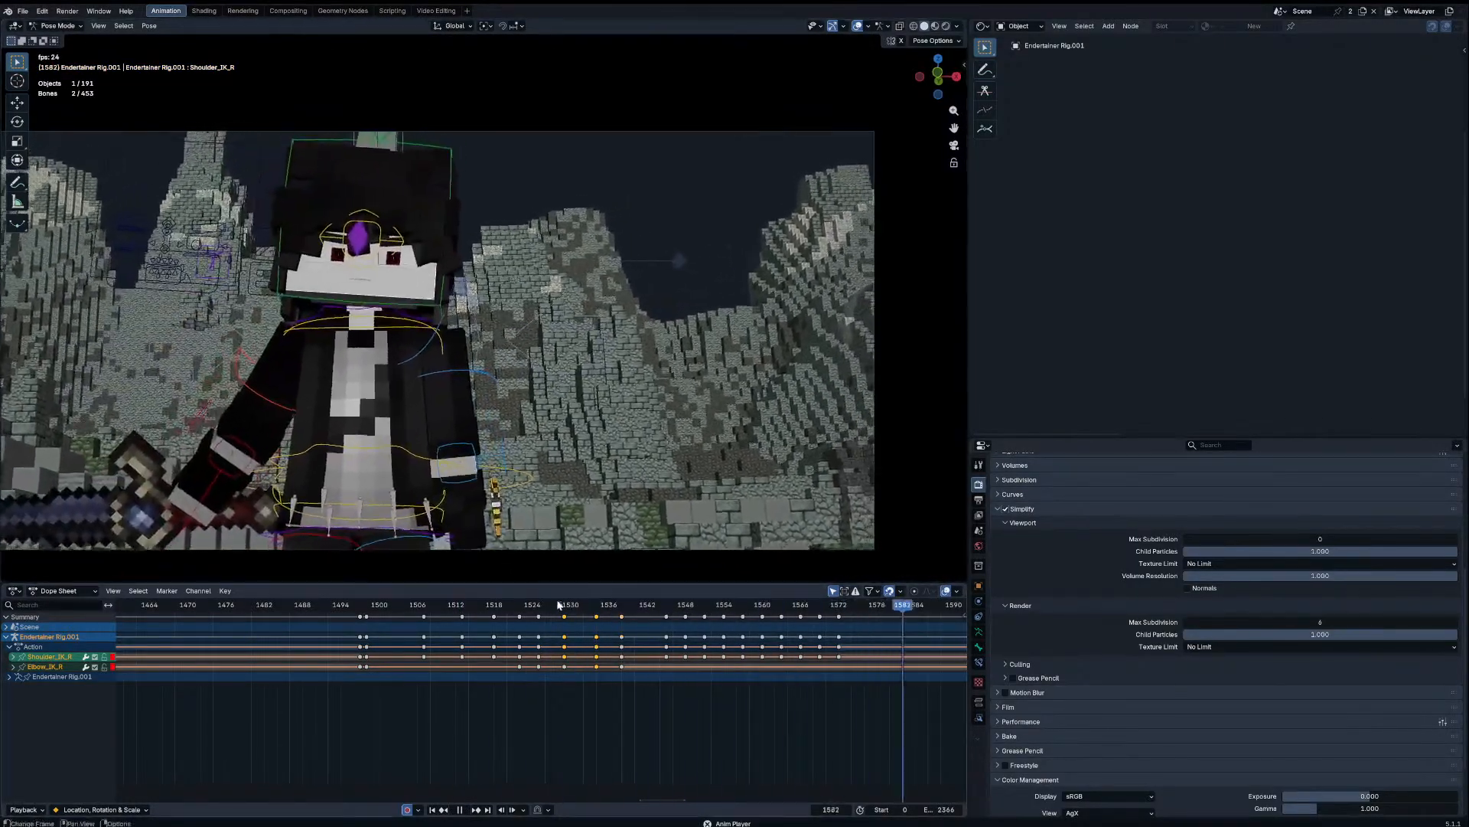
# Step: Select all bones of the rig and thin out the surplus pose keyframes after frame 1543
pyautogui.press('Escape')
pyautogui.press('a')
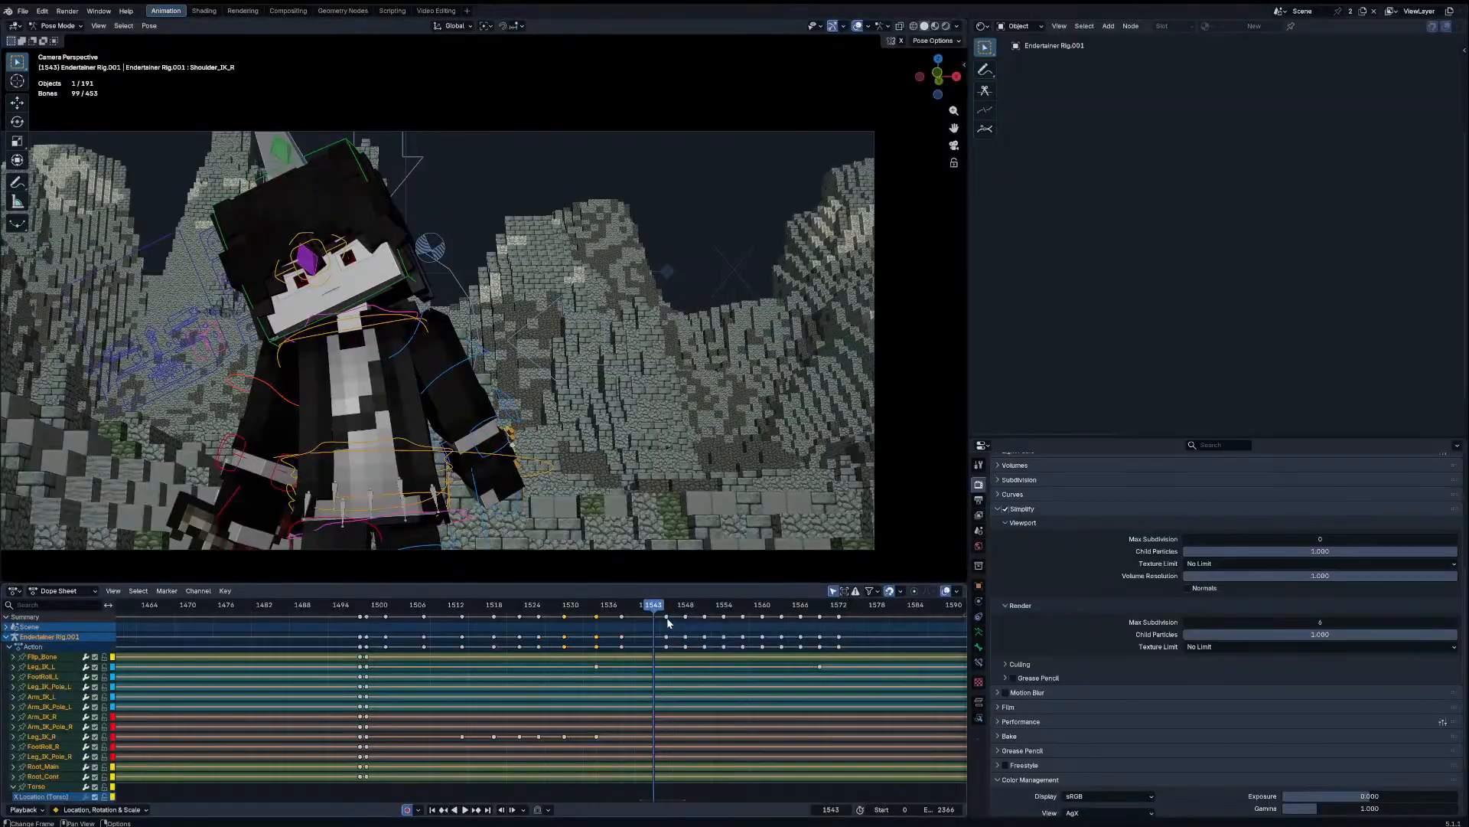
pyautogui.moveTo(666, 616)
pyautogui.mouseDown()
pyautogui.moveTo(653, 615)
pyautogui.moveTo(684, 617)
pyautogui.moveTo(649, 607)
pyautogui.moveTo(692, 617)
pyautogui.mouseUp()
pyautogui.moveTo(691, 607); pyautogui.dragTo(728, 617)
pyautogui.click(726, 617)
pyautogui.press('Delete')
# Step: Spread out the remaining later pose keyframes so that the last one falls on frame 1575
pyautogui.moveTo(723, 607); pyautogui.dragTo(545, 594)
pyautogui.press('g')
pyautogui.click(883, 610)
pyautogui.press('g')
pyautogui.click(868, 621)
pyautogui.click(853, 616)
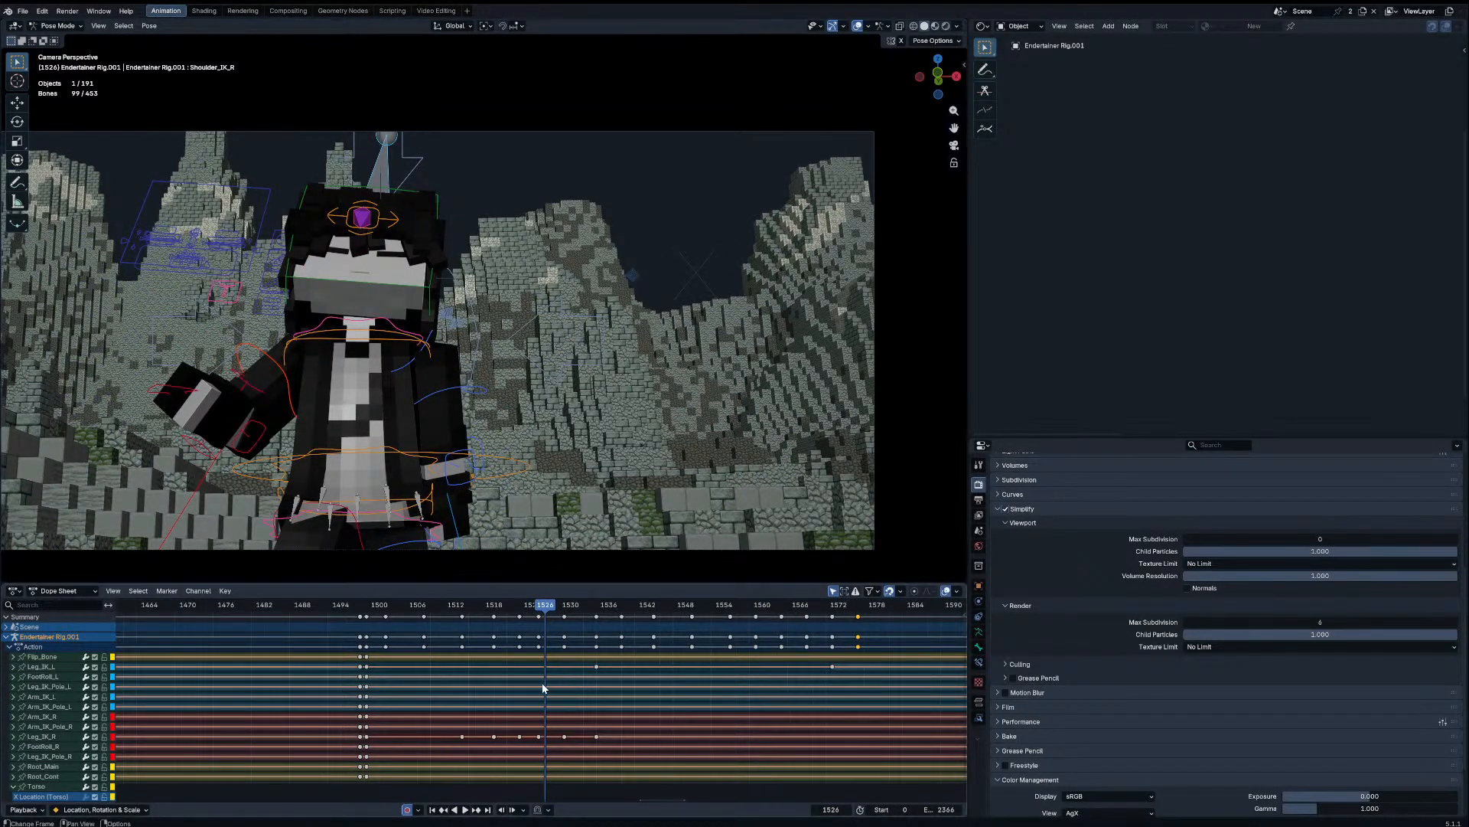
# Step: Replay the retimed motion from about frame 1499 and scrub back to frame 1504
pyautogui.click(373, 605)
pyautogui.press('space')
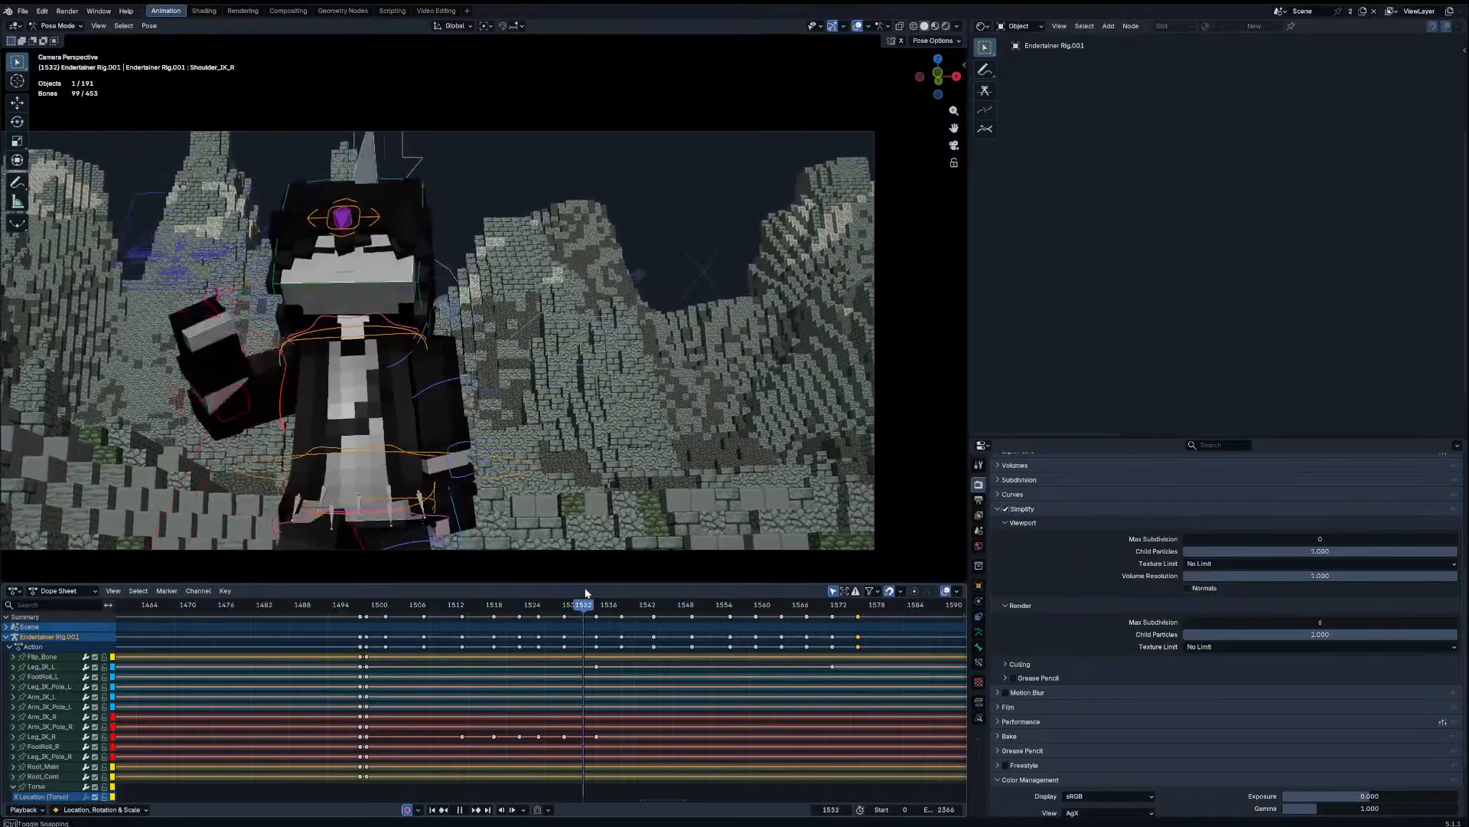
pyautogui.moveTo(638, 583); pyautogui.dragTo(405, 655)
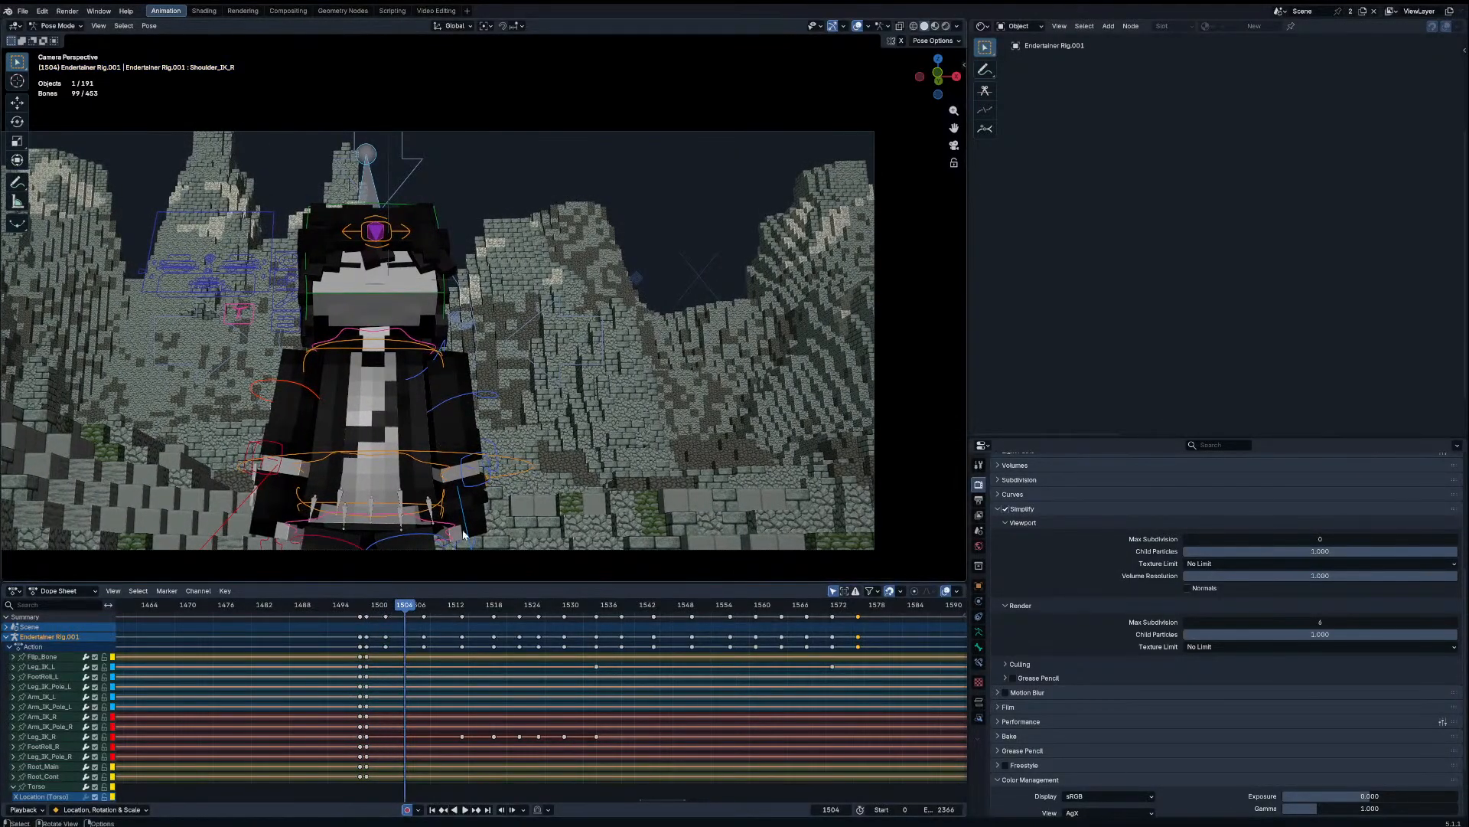
# Step: Sketch a freehand annotation over the character's torso at frame 1504 and return to the selection tool
pyautogui.click(17, 183)
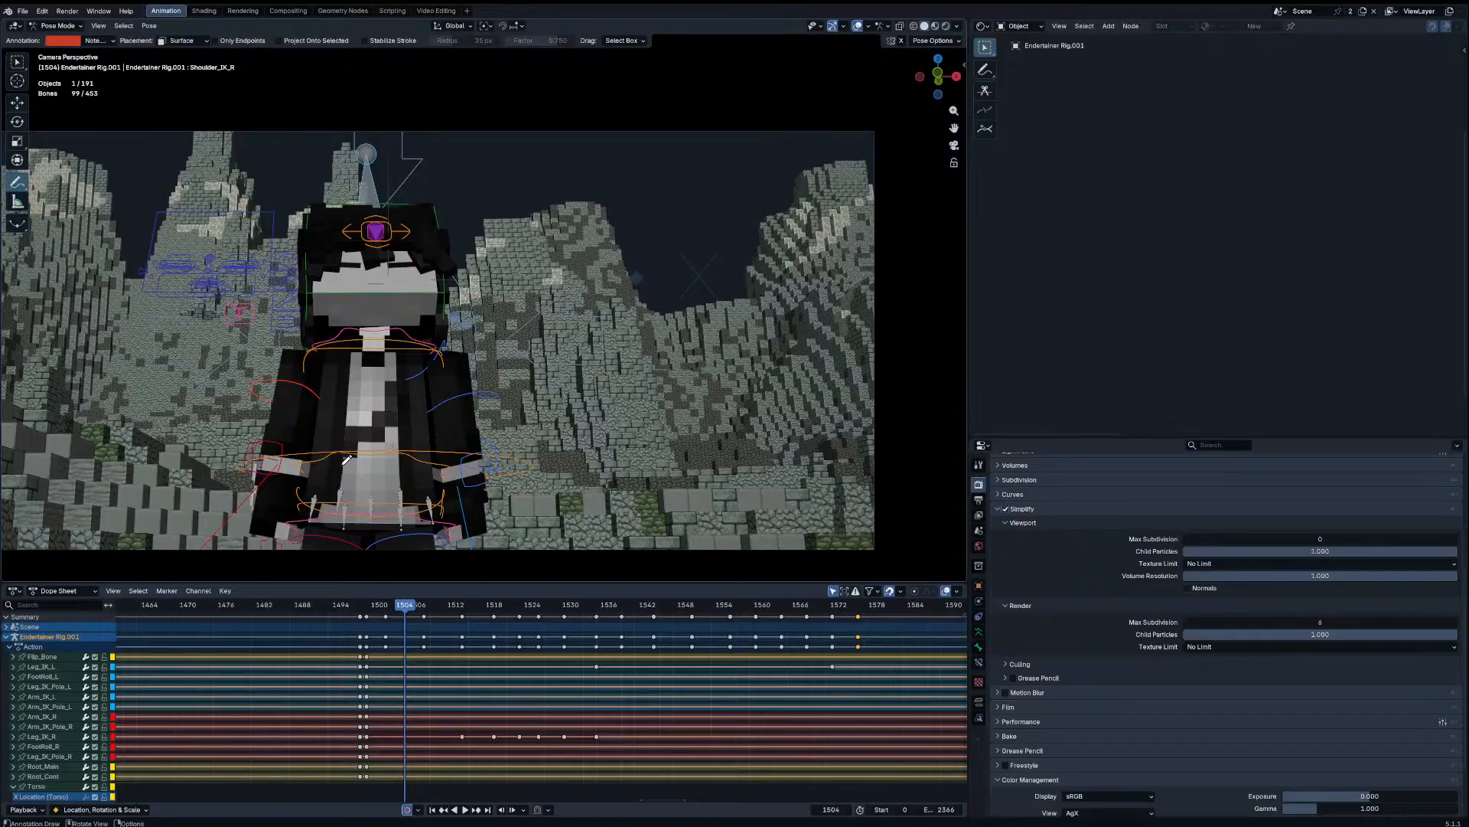
pyautogui.moveTo(343, 464)
pyautogui.mouseDown()
pyautogui.moveTo(438, 413)
pyautogui.moveTo(348, 457)
pyautogui.moveTo(316, 330)
pyautogui.mouseUp()
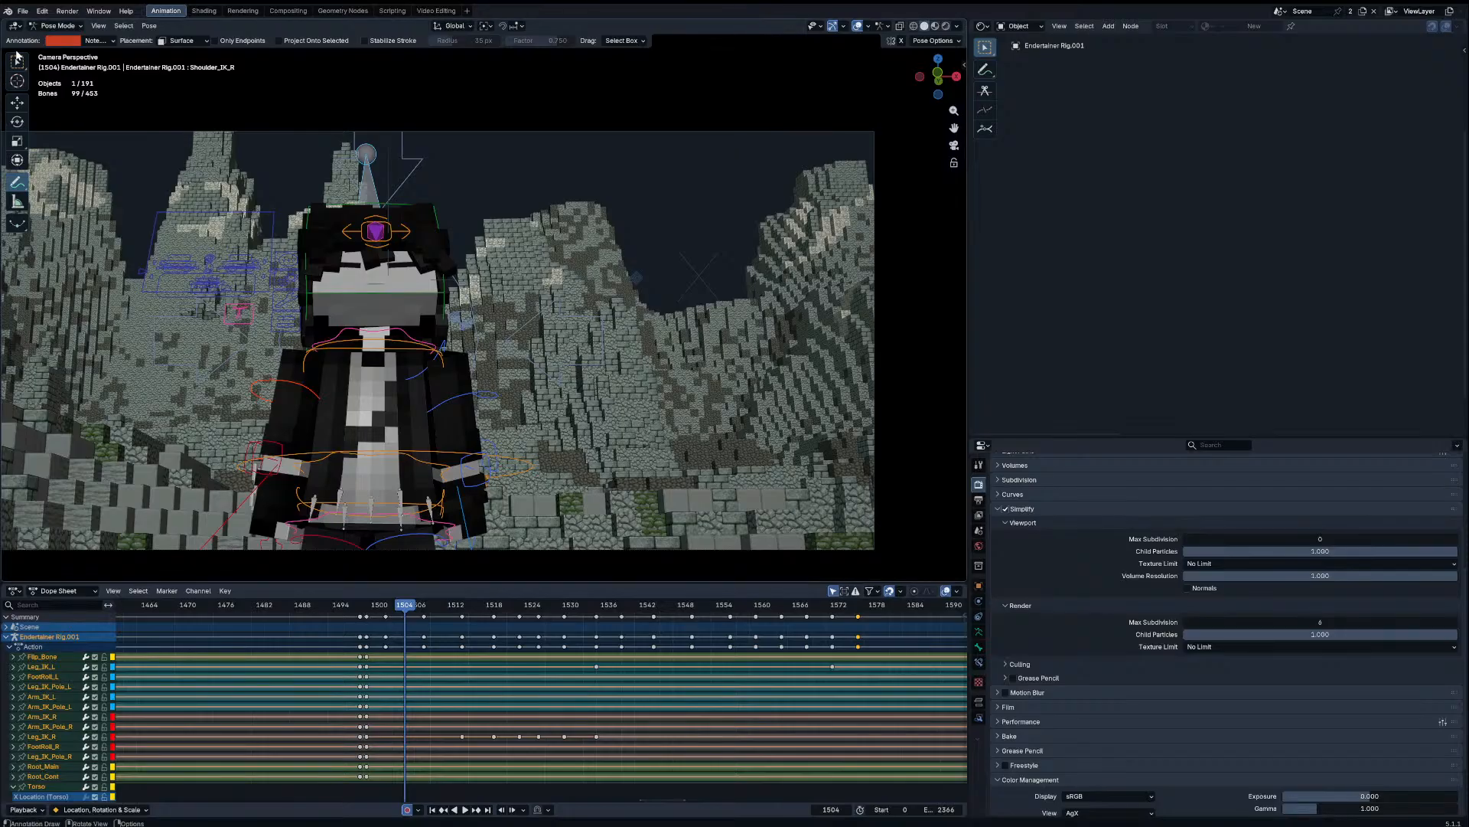
pyautogui.click(17, 62)
# Step: Scrub back to before frame 1500 and play the character's arm and head motion again
pyautogui.click(420, 607)
pyautogui.moveTo(419, 607); pyautogui.dragTo(333, 612)
pyautogui.press('space')
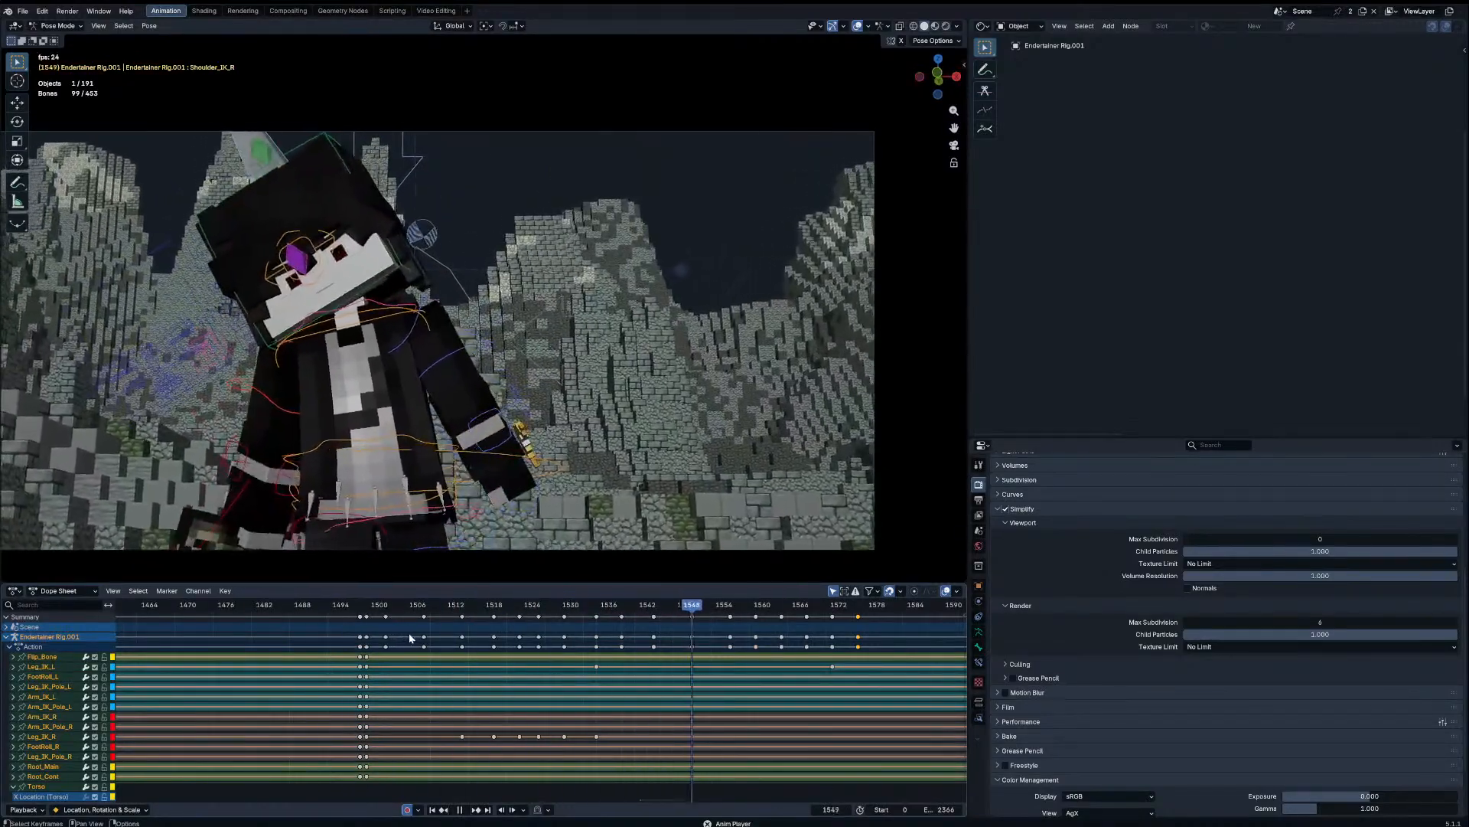
# Step: Replay the last stretch of the character's pose motion and stop at frame 1580
pyautogui.press('space')
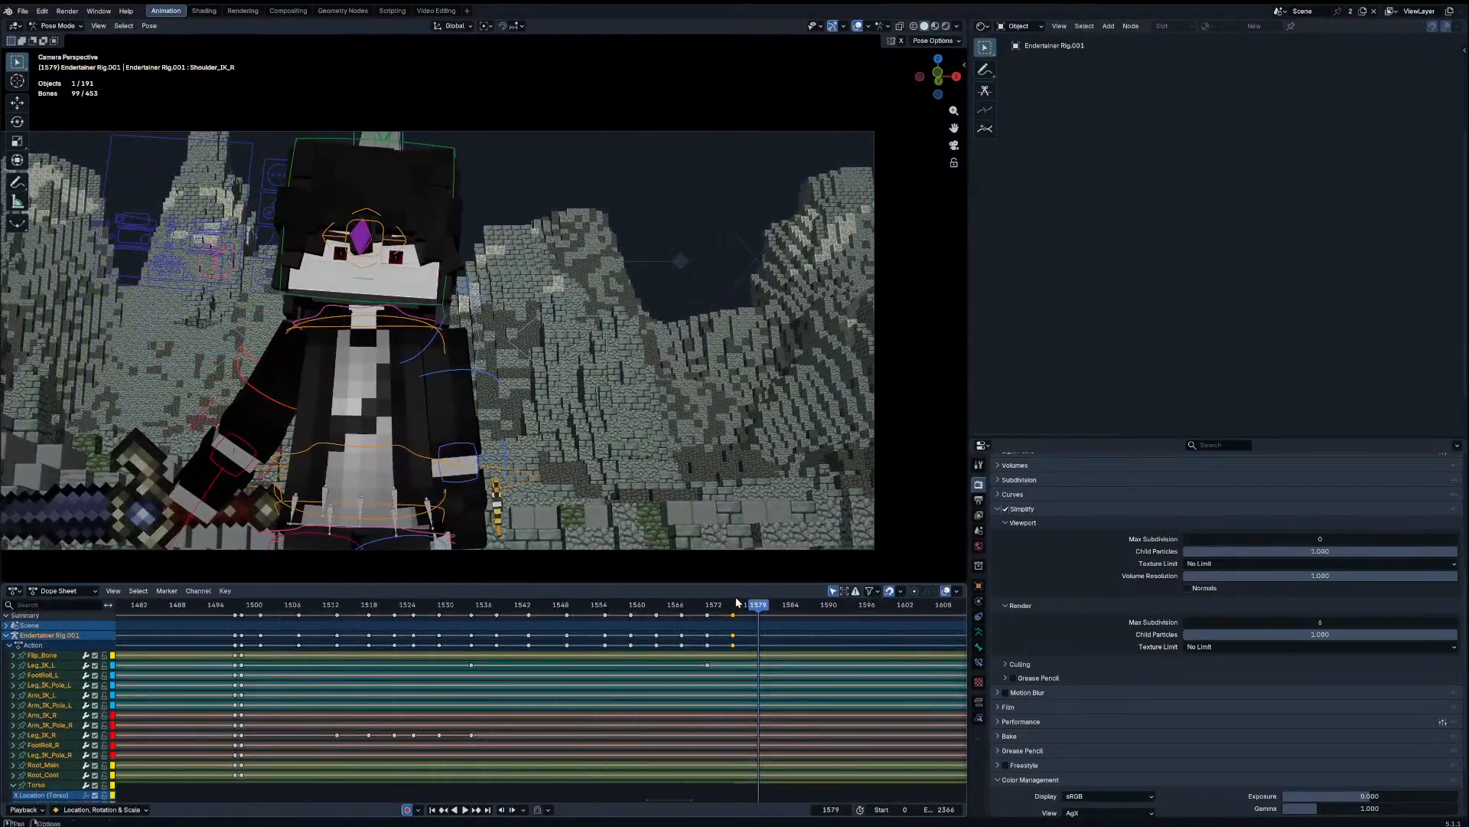
pyautogui.moveTo(737, 603); pyautogui.dragTo(476, 604)
pyautogui.press('space')
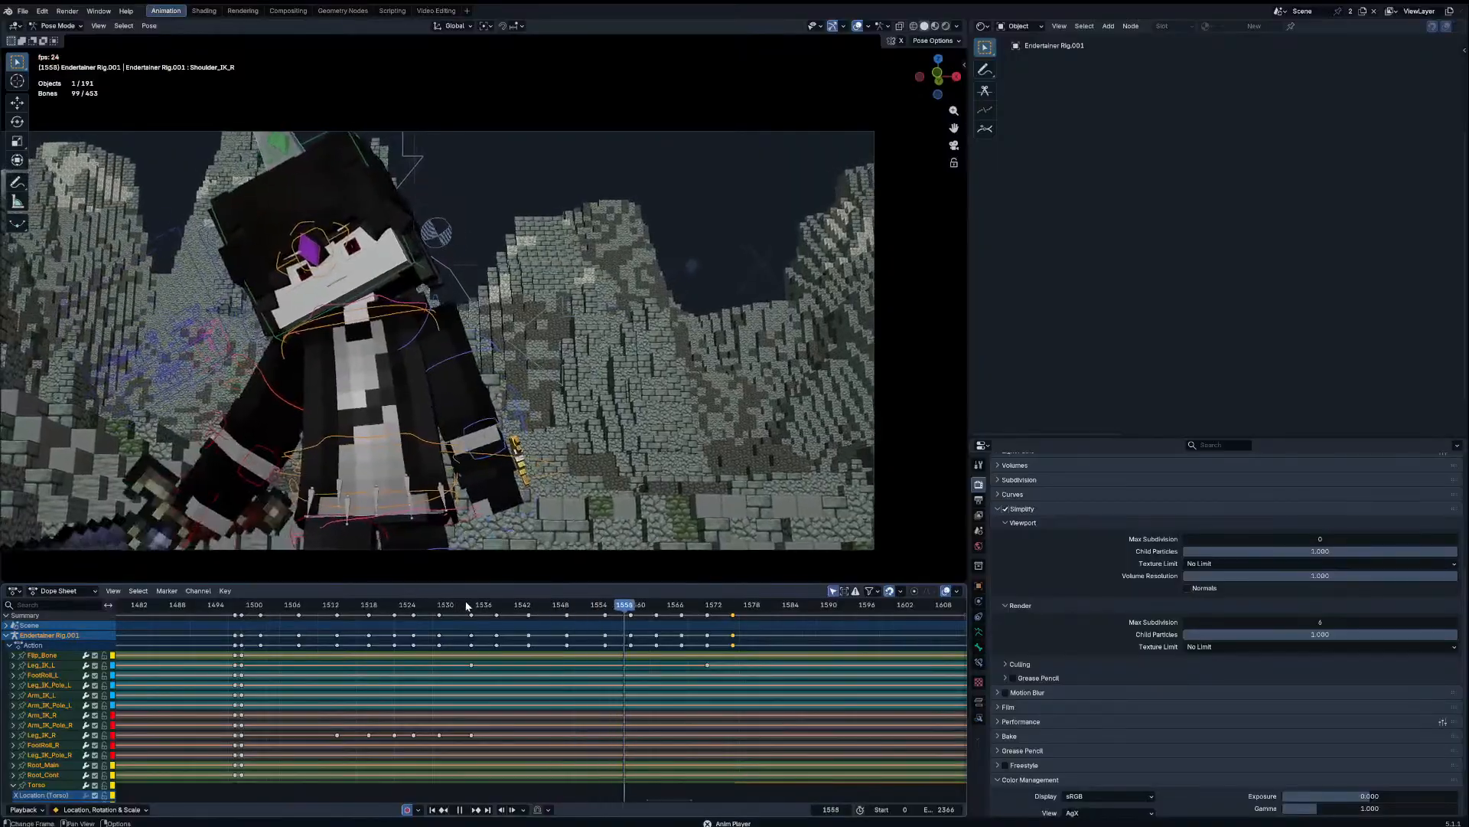
pyautogui.press('space')
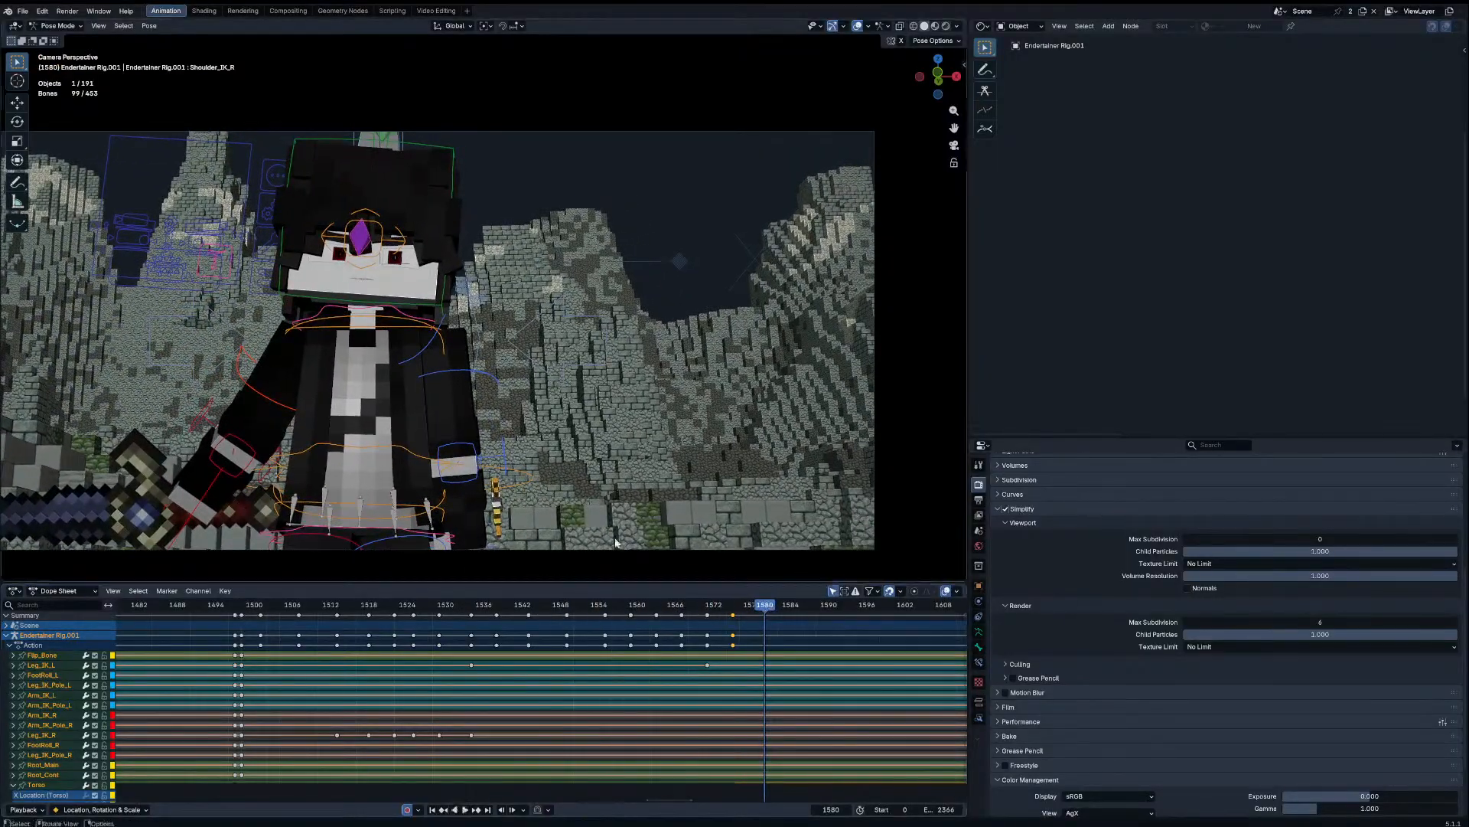
# Step: Move the Torso bone of Endertainer Rig.001 slightly at frame 1580 and rotate it a little
pyautogui.click(454, 464)
pyautogui.press('g')
pyautogui.click(495, 484)
pyautogui.press('r')
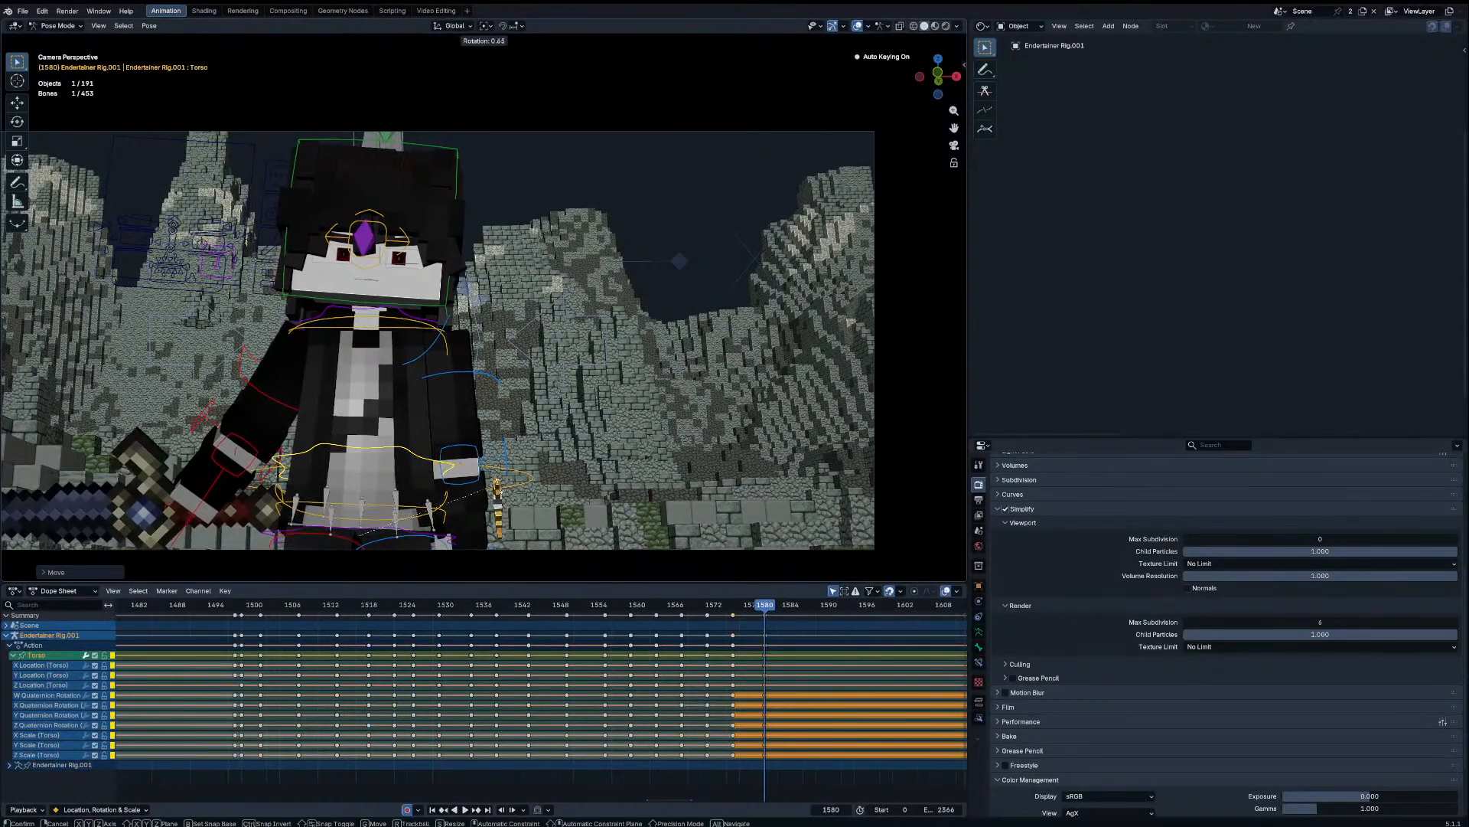
pyautogui.click(498, 494)
# Step: Tilt the Head bone at frame 1580 and fine-tune its orientation with a free trackball rotation
pyautogui.click(453, 296)
pyautogui.press('r')
pyautogui.click(459, 306)
pyautogui.press('r')
pyautogui.press('r')
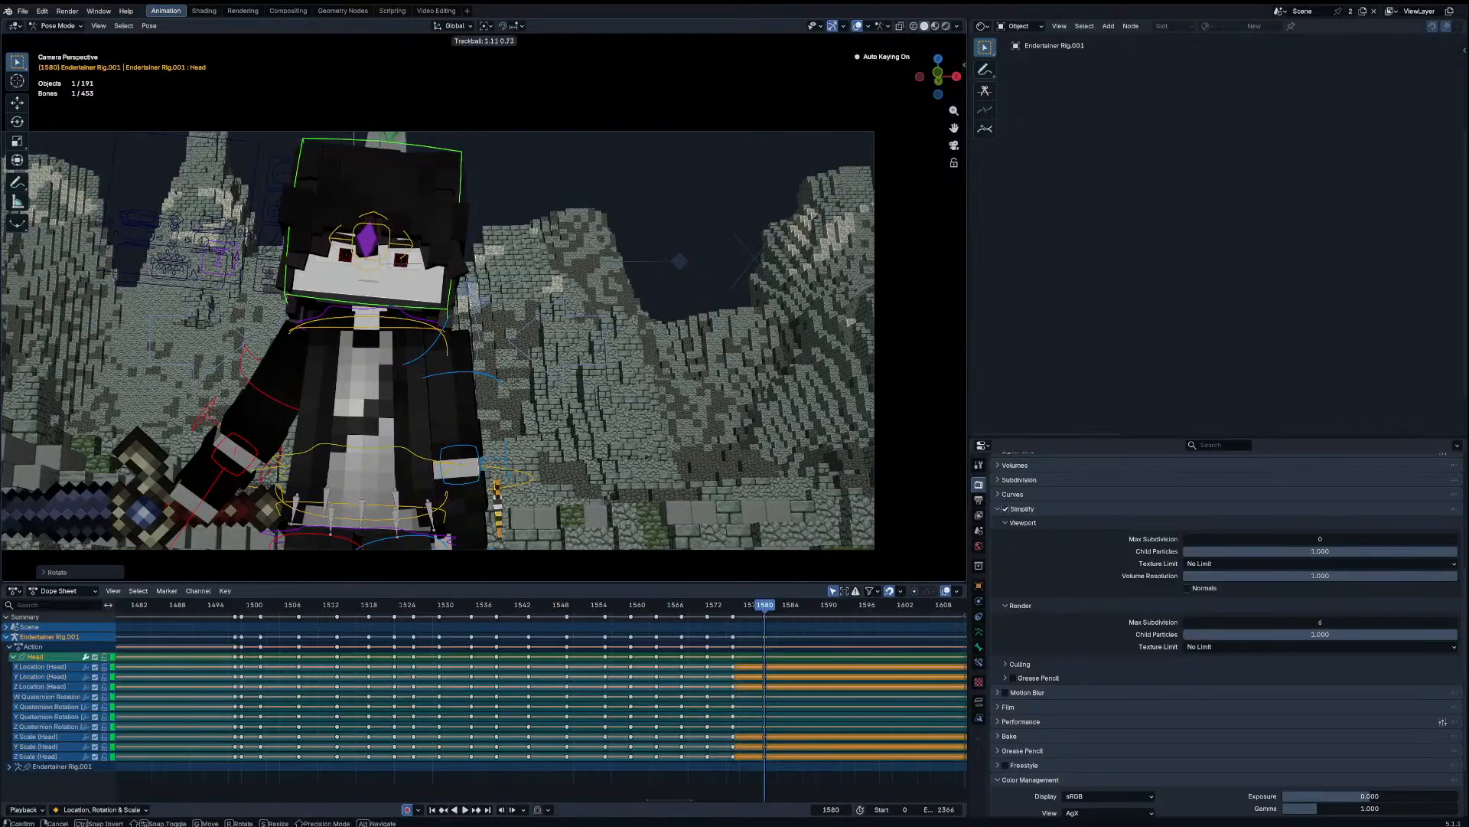
pyautogui.click(517, 391)
pyautogui.click(501, 385)
# Step: Rotate the Shoulder_IK_R and Chest bones slightly at frame 1580 to finish the closing pose
pyautogui.click(288, 407)
pyautogui.press('r')
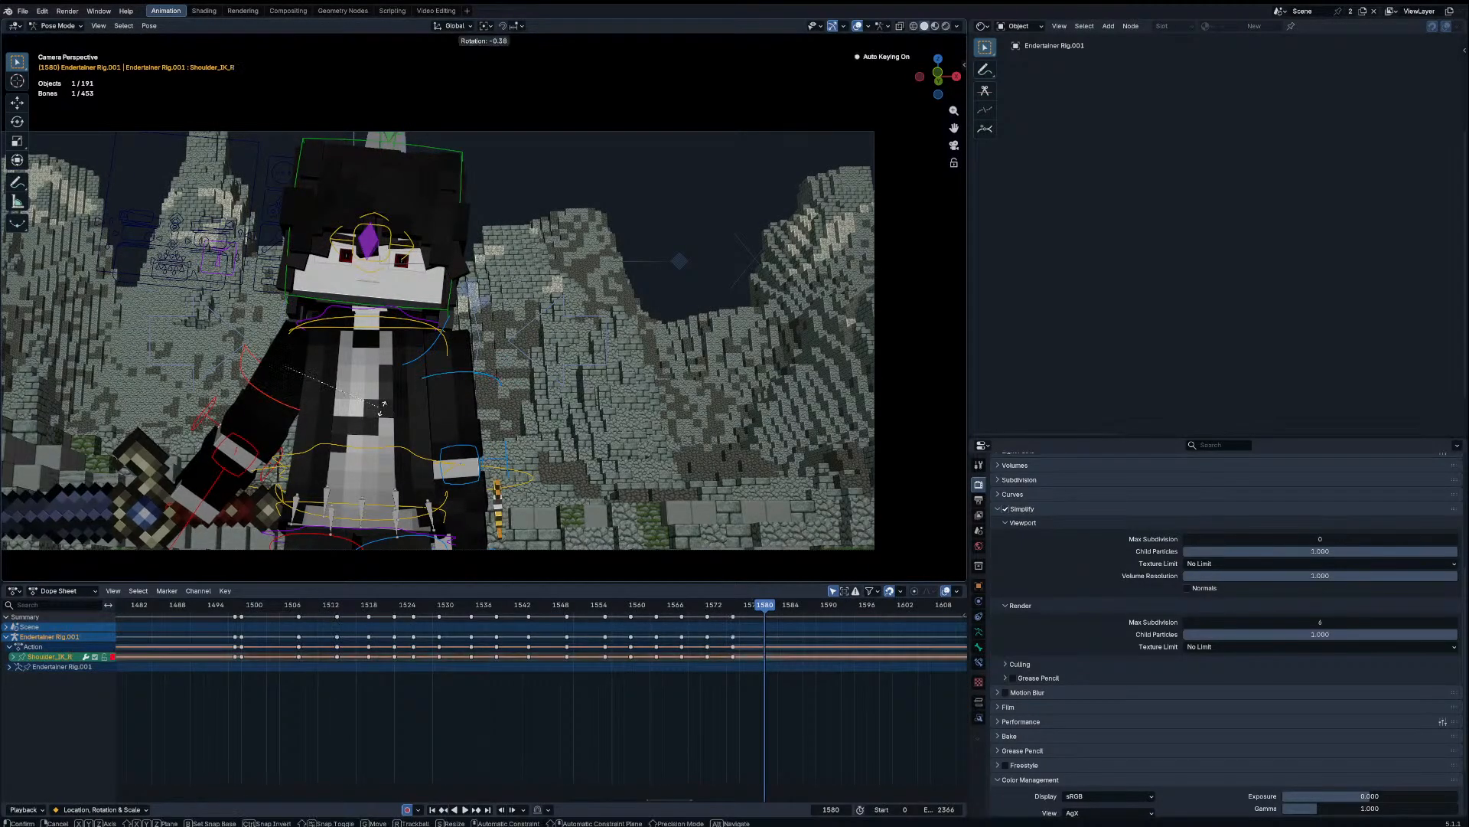
pyautogui.click(291, 407)
pyautogui.click(453, 350)
pyautogui.click(448, 349)
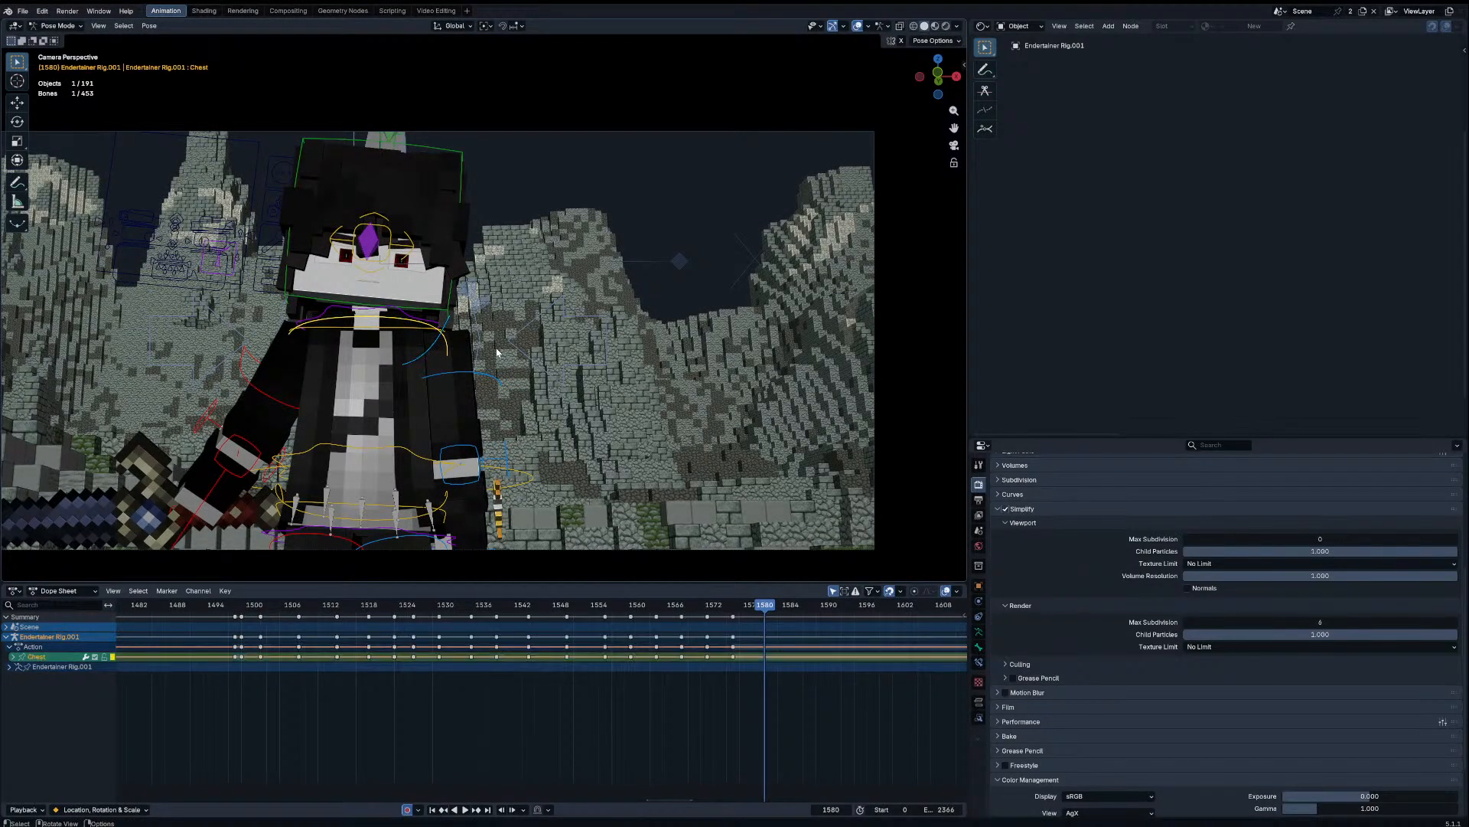
pyautogui.press('r')
pyautogui.click(453, 354)
# Step: Play the closing pose through into the forest shot and save the file
pyautogui.moveTo(715, 606); pyautogui.dragTo(608, 605)
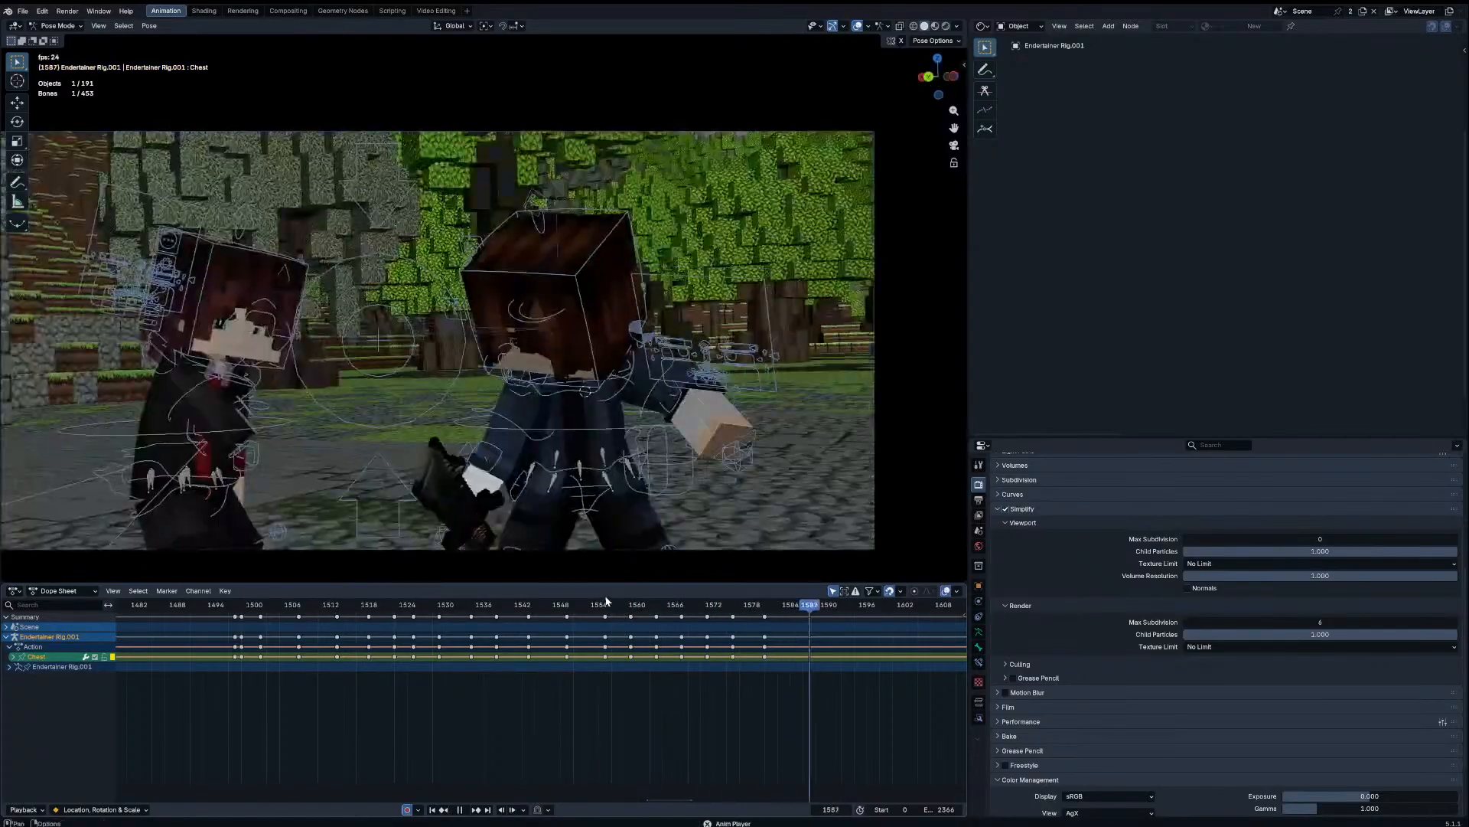
pyautogui.press('space')
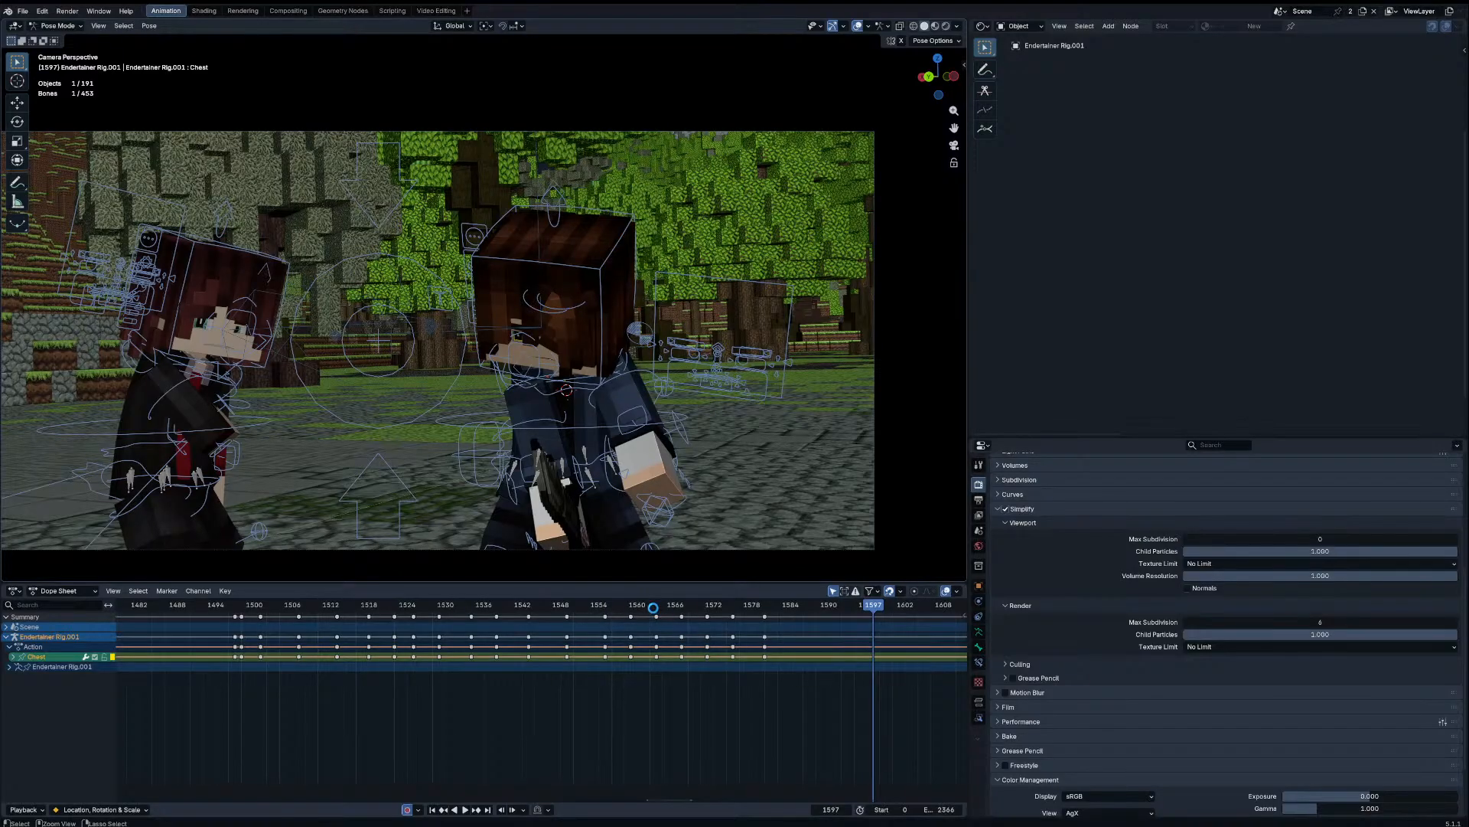
pyautogui.hotkey('ctrl', 's')
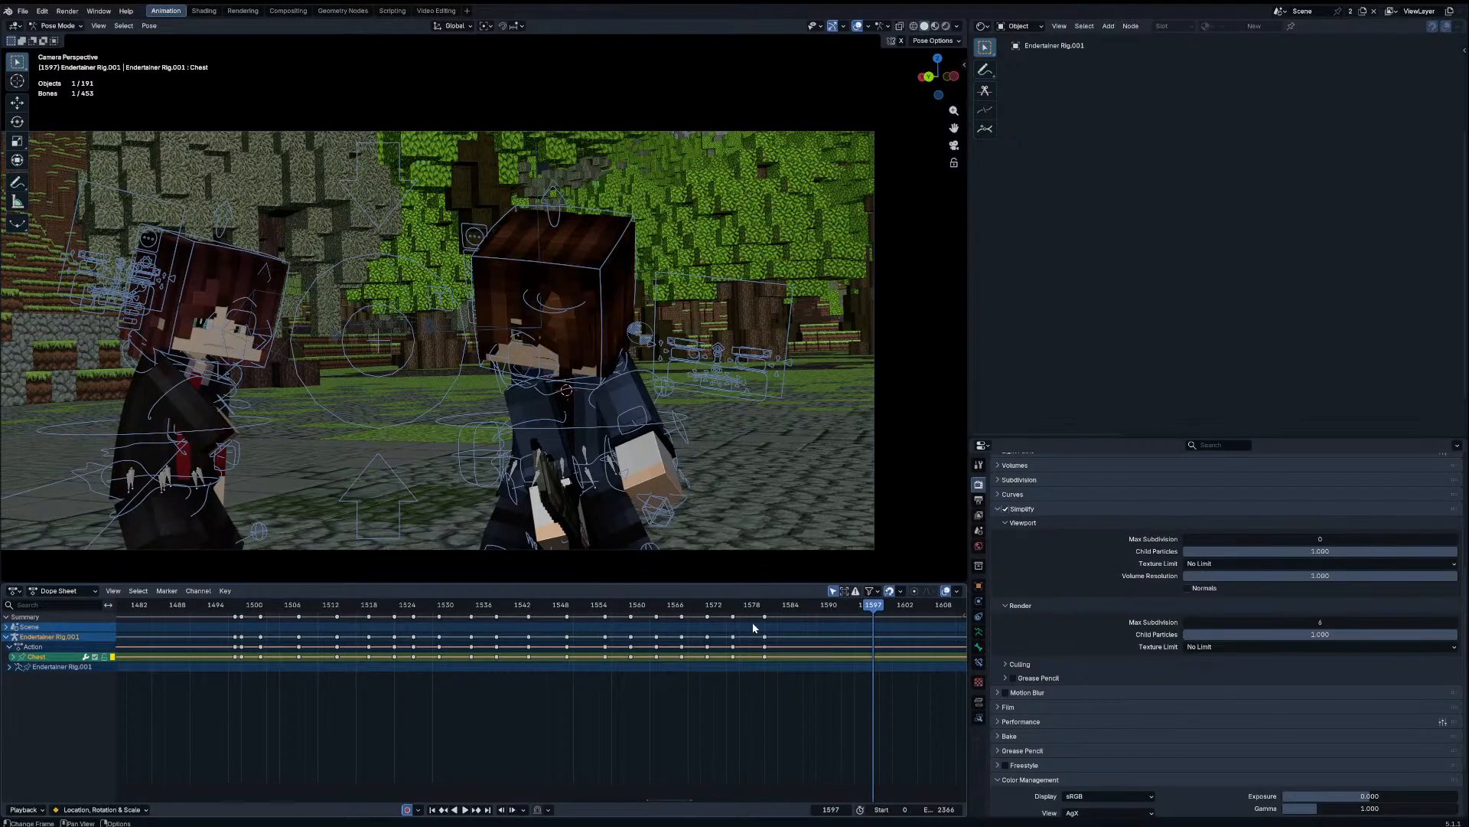
# Step: Scrub around frames 1488 to 1518 and play the sequence through into the forest shot, stopping near frame 1615
pyautogui.scroll(-4, 587, 618)
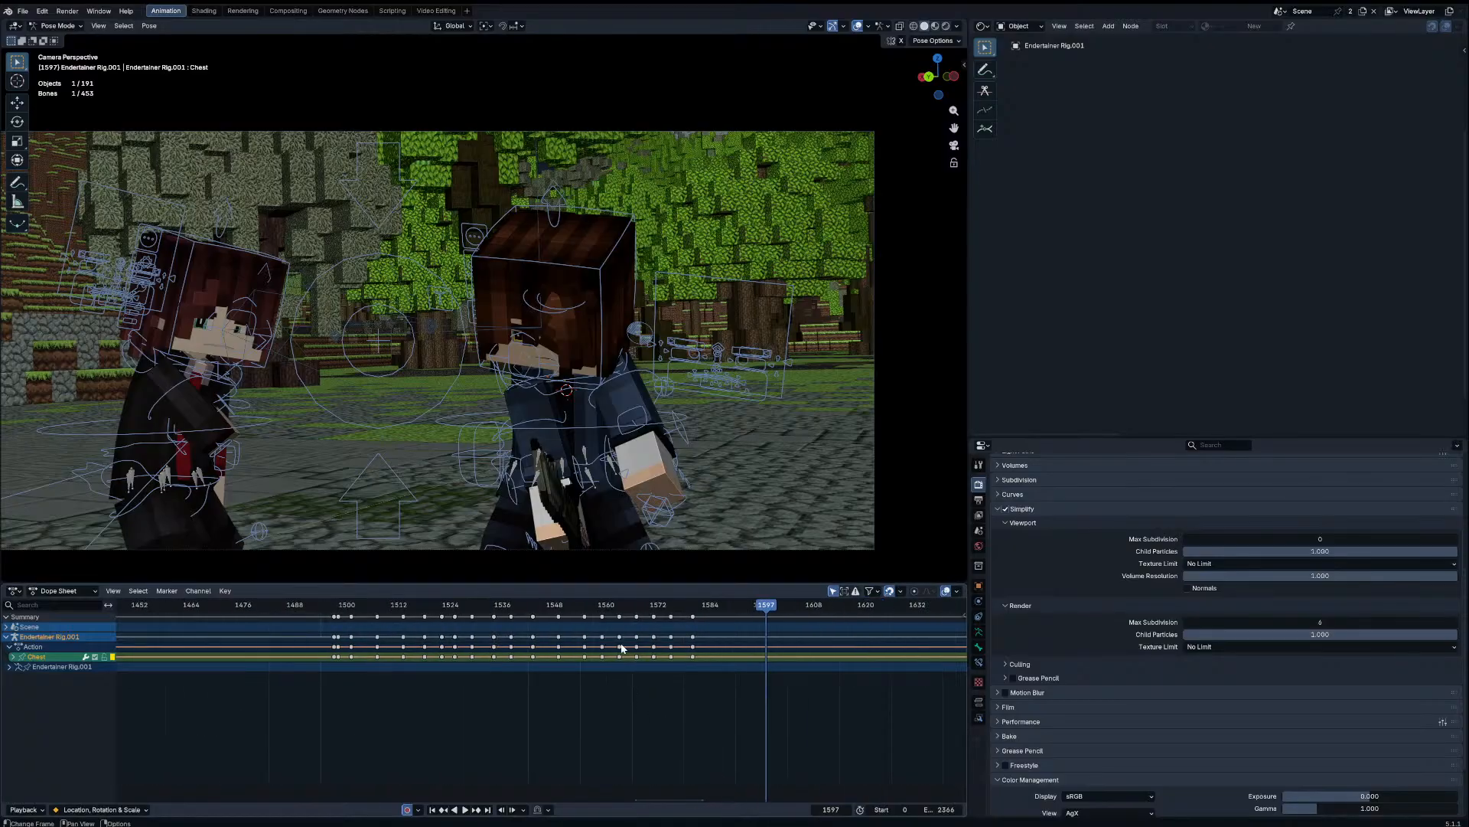
pyautogui.moveTo(575, 614); pyautogui.dragTo(378, 611)
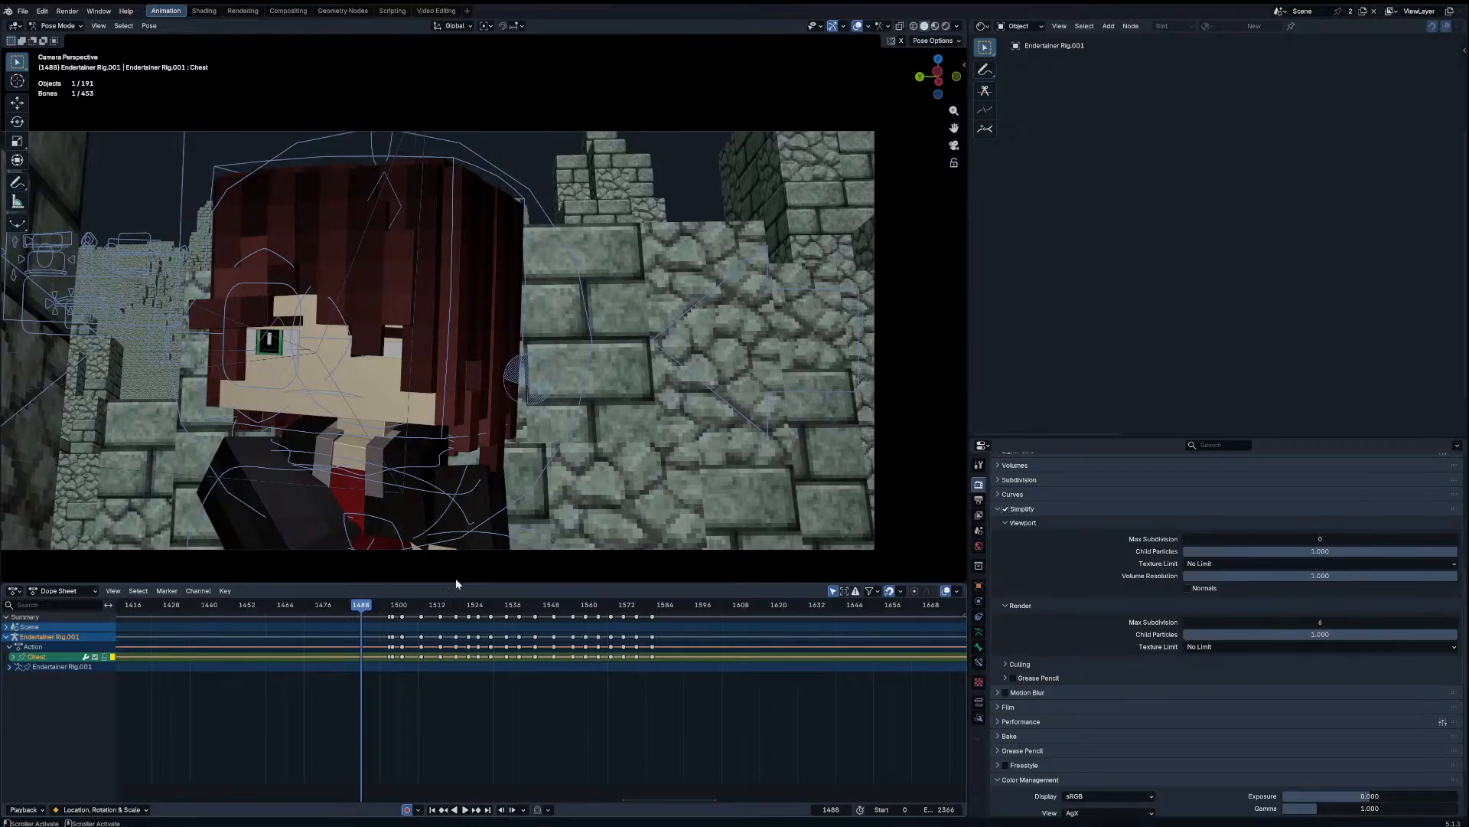
pyautogui.scroll(-6, 443, 727)
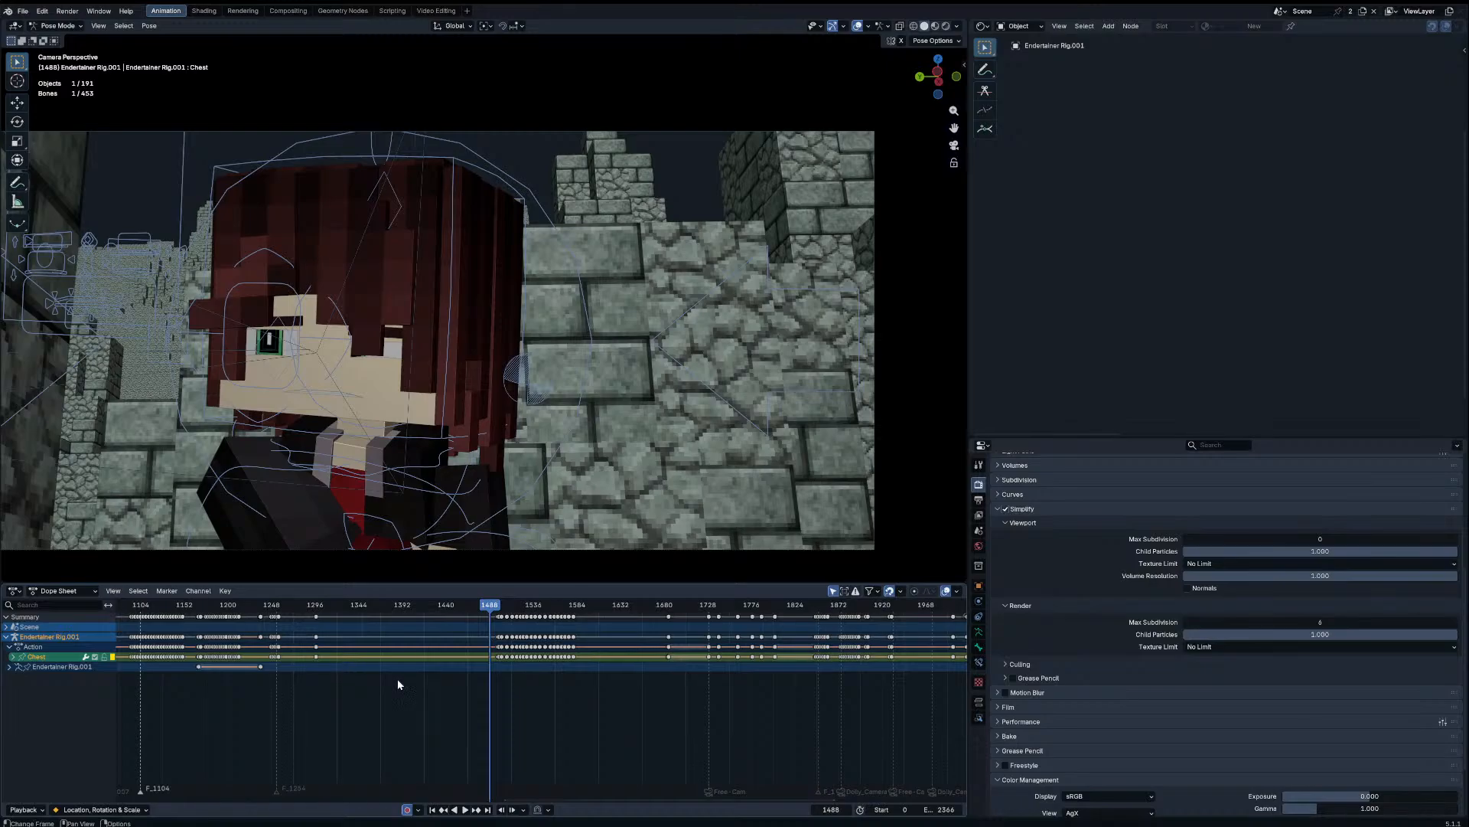
pyautogui.scroll(2, 398, 683)
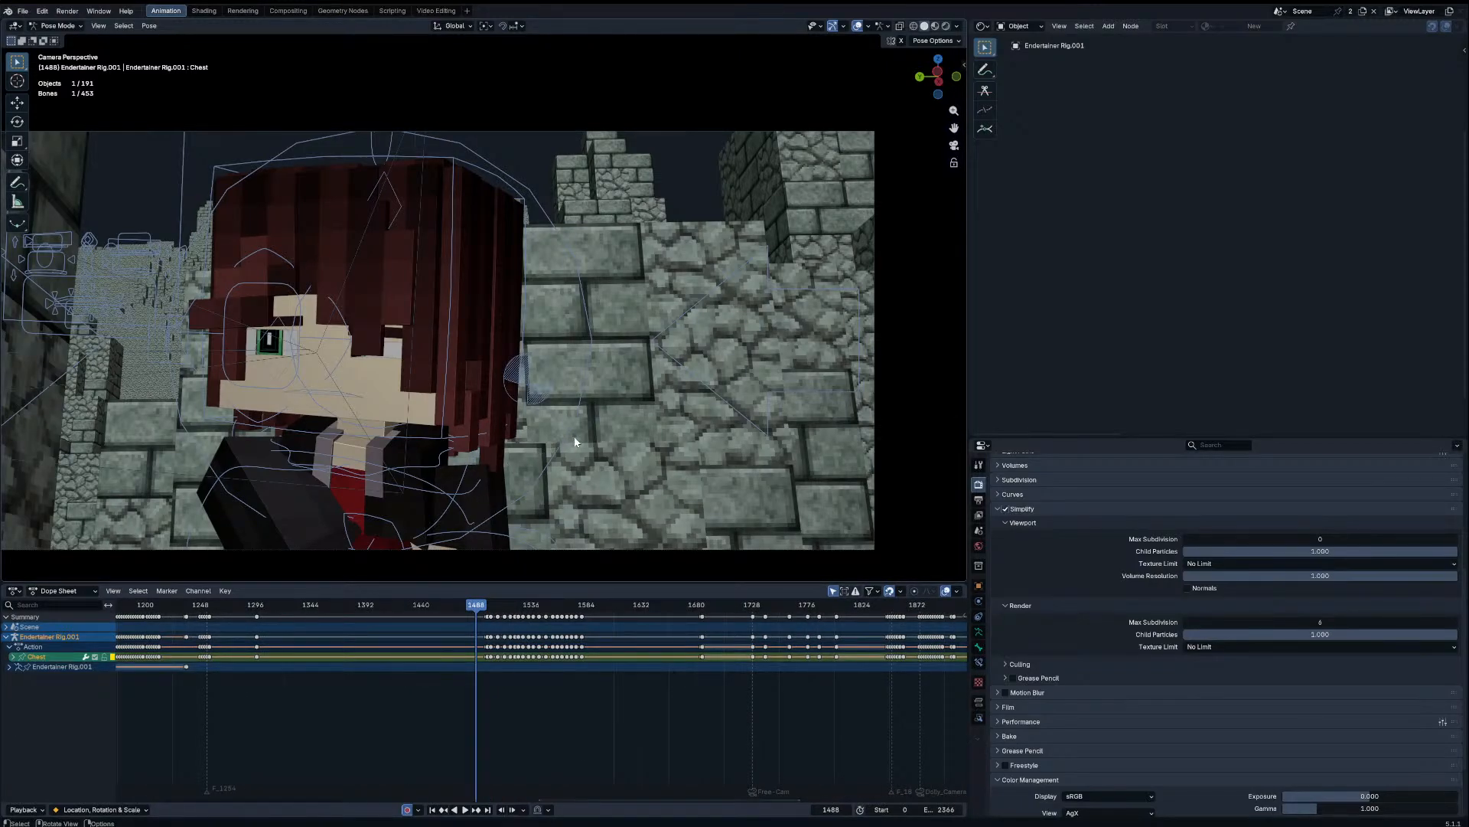
pyautogui.scroll(5, 644, 702)
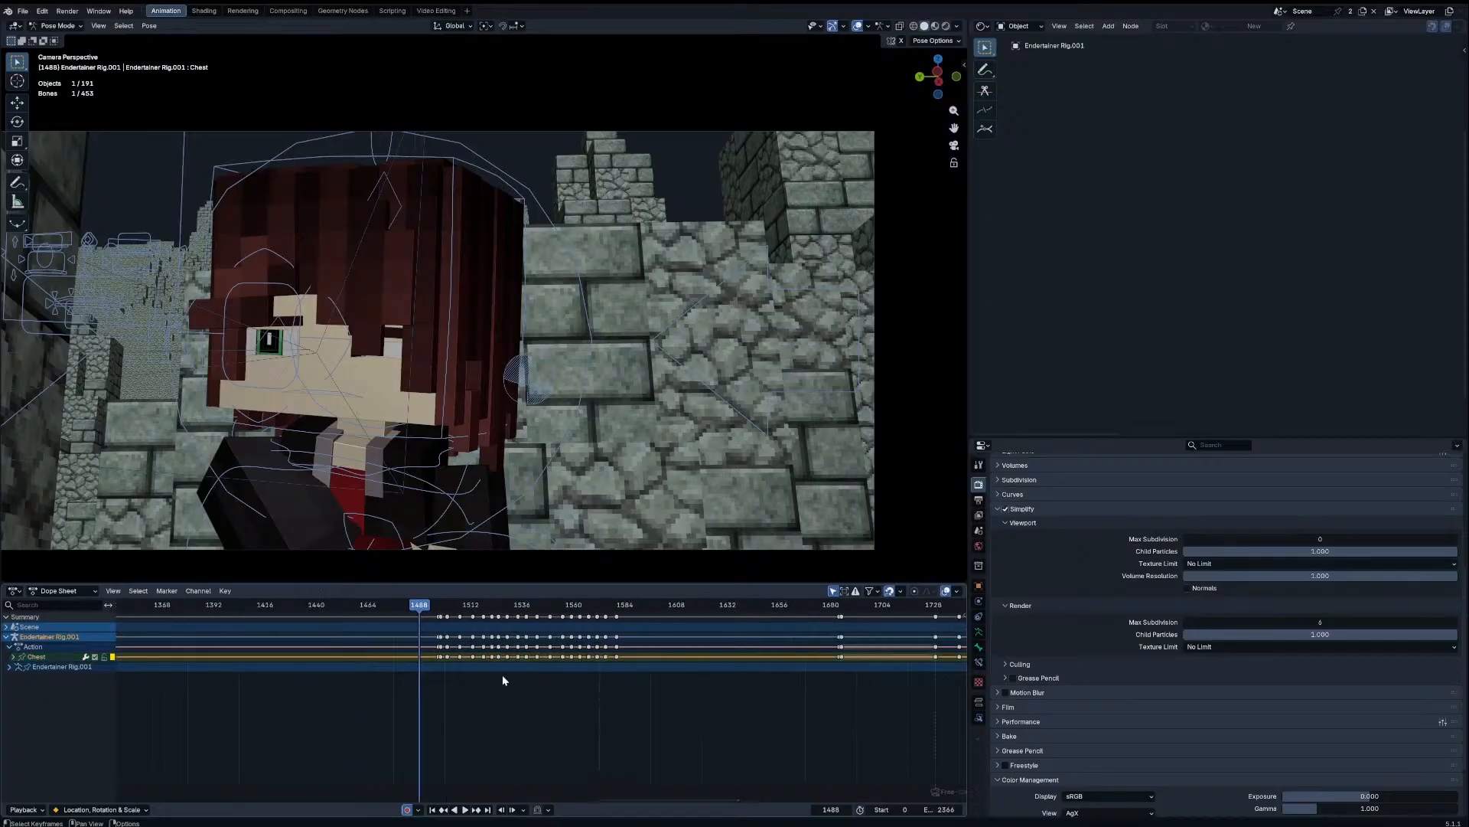
pyautogui.moveTo(410, 608); pyautogui.dragTo(475, 609)
pyautogui.scroll(-3, 490, 700)
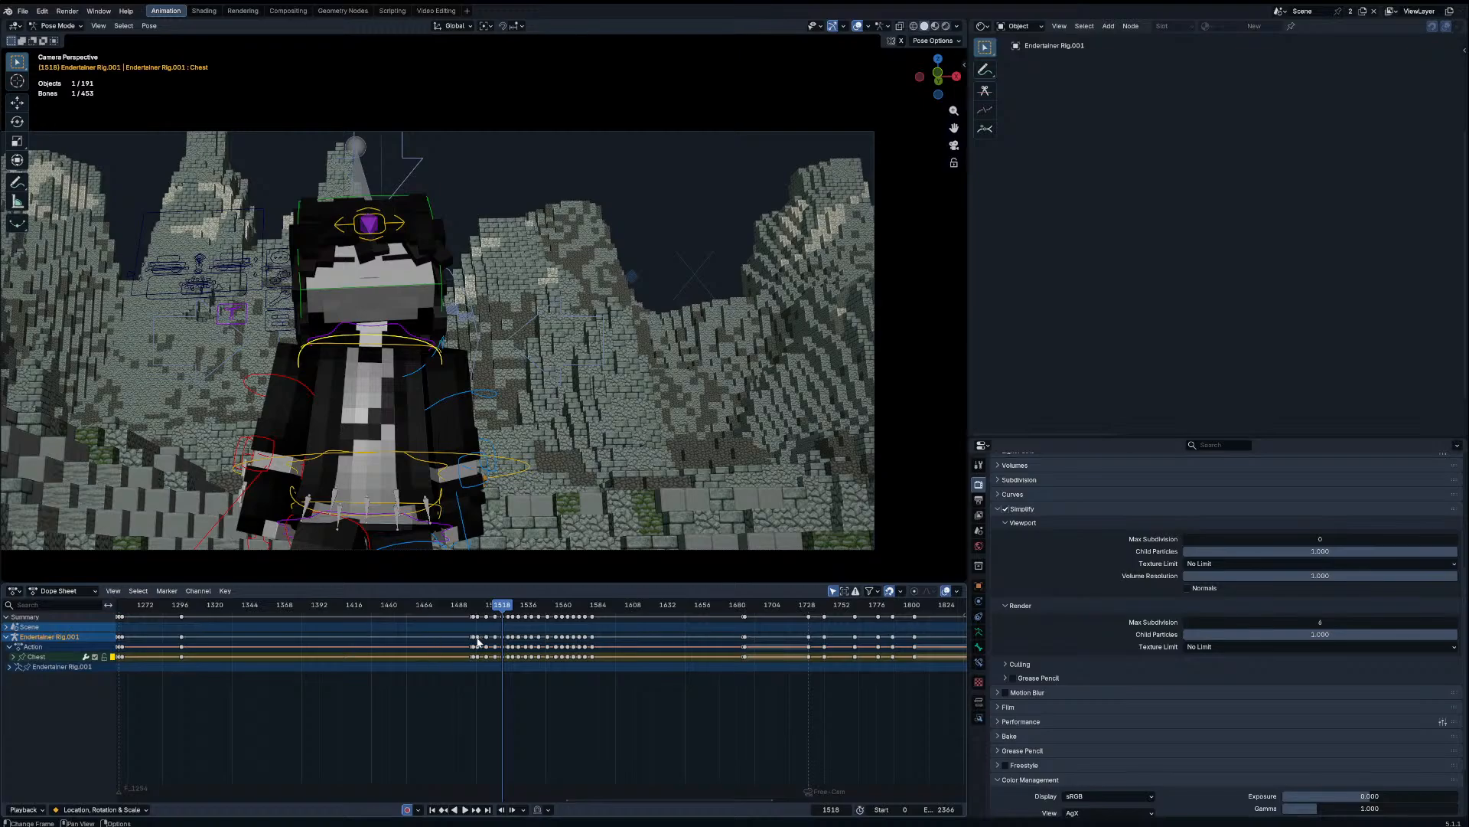
pyautogui.scroll(-2, 570, 698)
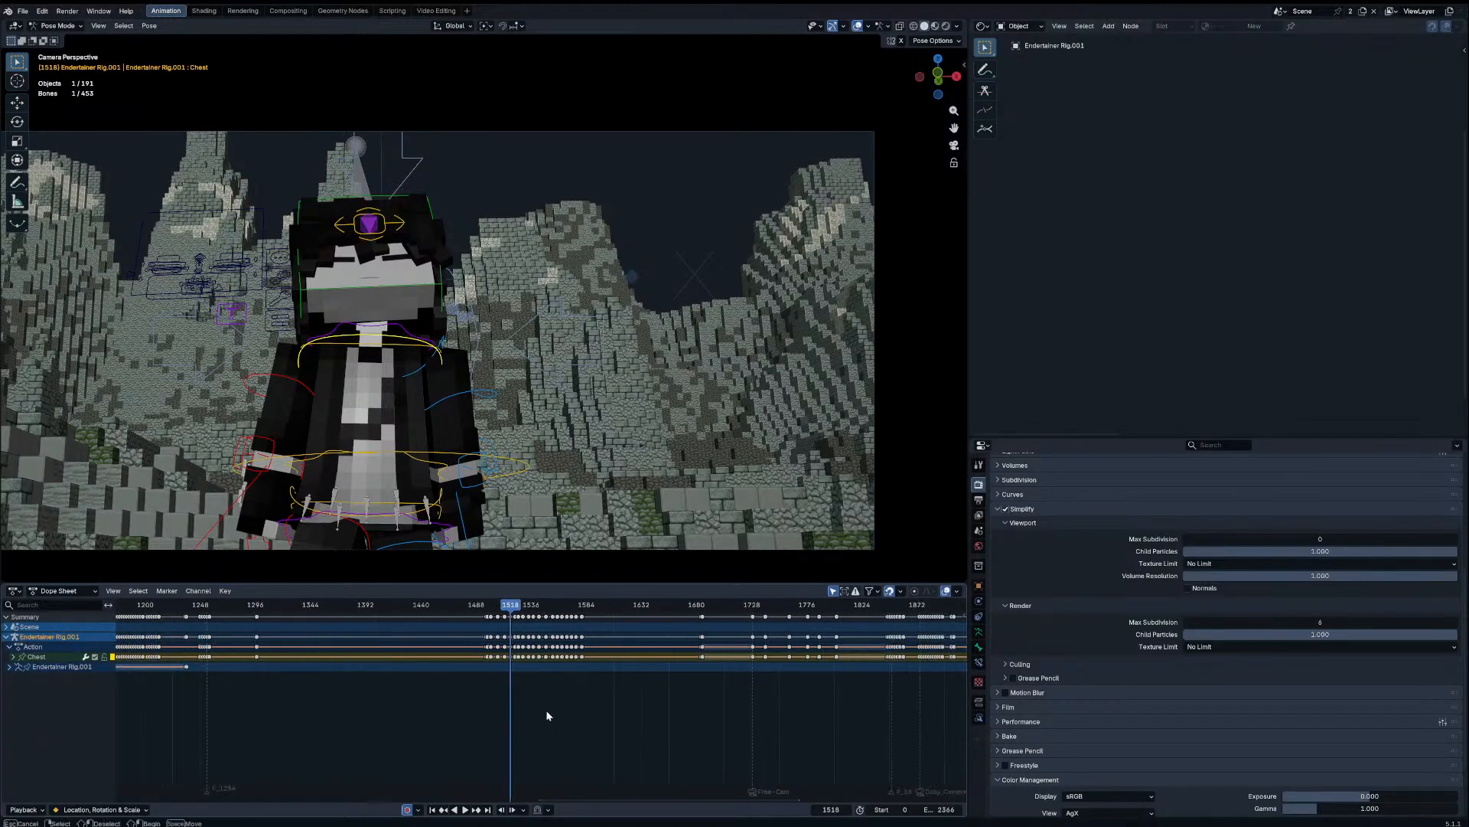
pyautogui.click(486, 604)
pyautogui.press('space')
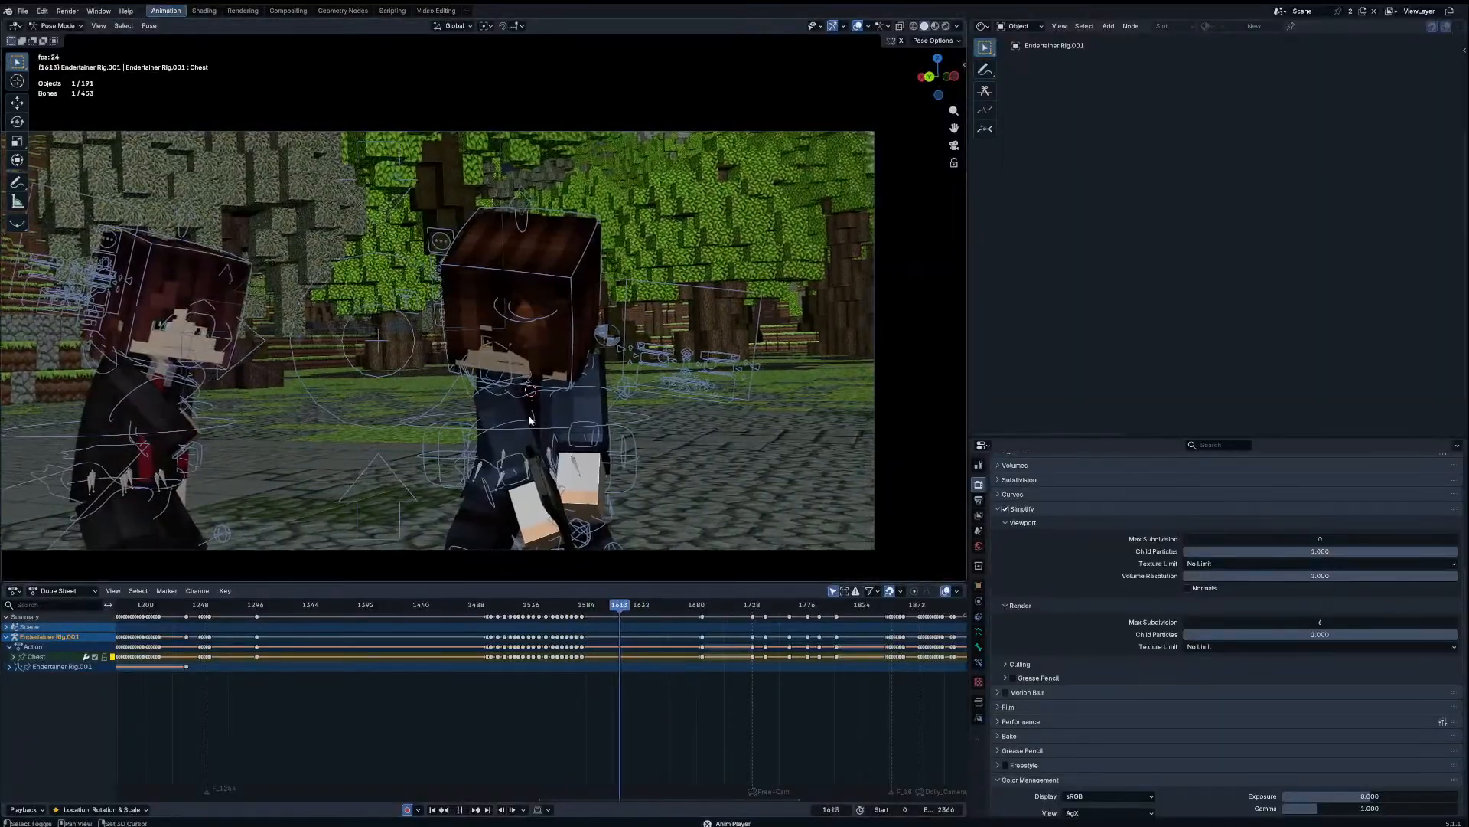
pyautogui.press('space')
# Step: Switch from posing Endertainer Rig.001 to posing the red-haired character's Endertainer Rig in the forest shot
pyautogui.hotkey('ctrl', 'Tab')
pyautogui.click(239, 259)
pyautogui.click(245, 263)
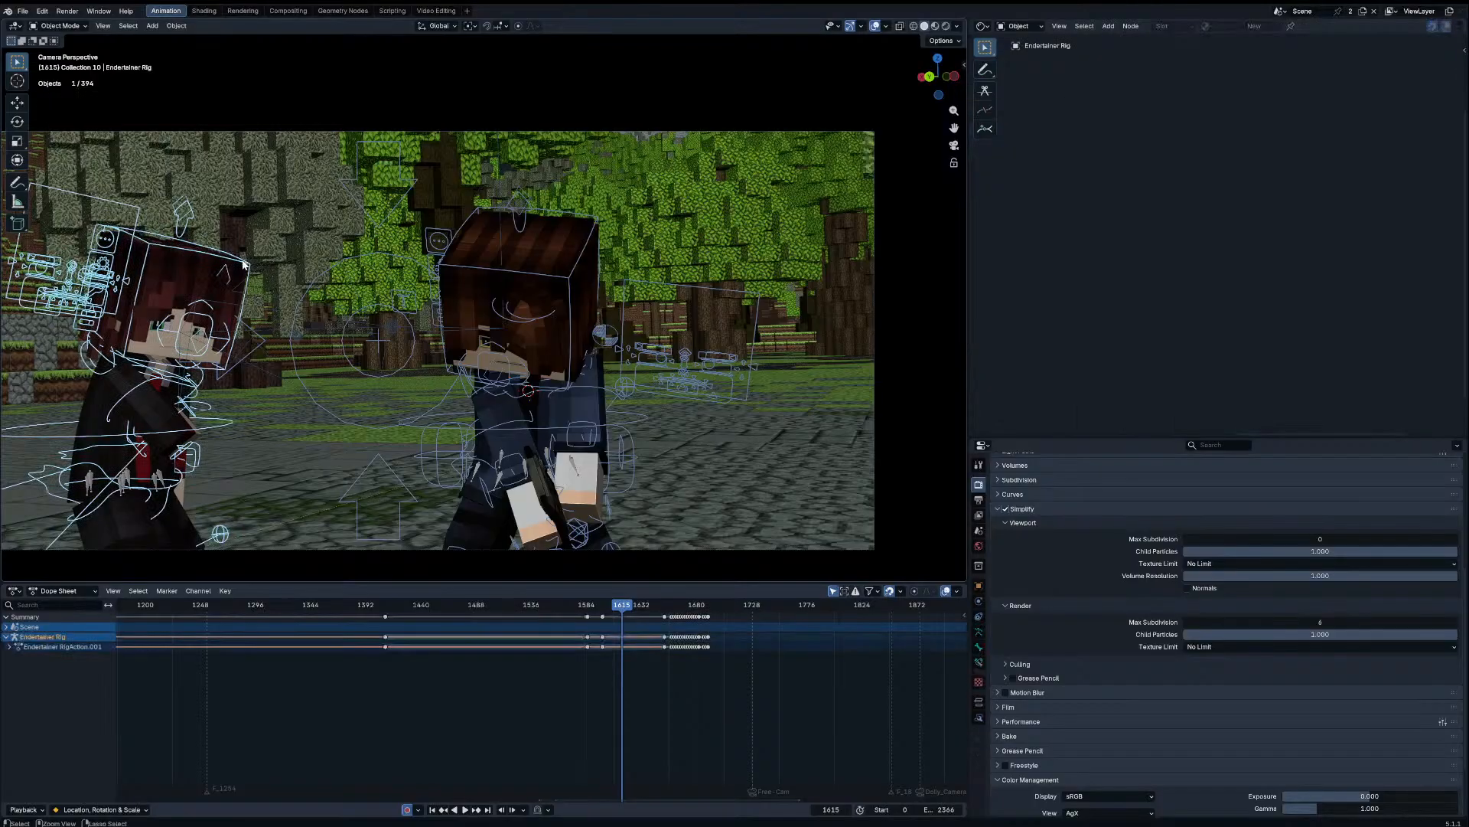
pyautogui.hotkey('ctrl', 'Tab')
# Step: Review the red-haired character's motion before frame 1637 and key all of its selected bones at frame 1632
pyautogui.scroll(4, 602, 641)
pyautogui.moveTo(603, 641); pyautogui.dragTo(497, 658, button='middle')
pyautogui.press('space')
pyautogui.press('space')
pyautogui.scroll(5, 564, 651)
pyautogui.press('Down')
pyautogui.press('Down')
pyautogui.press('Up')
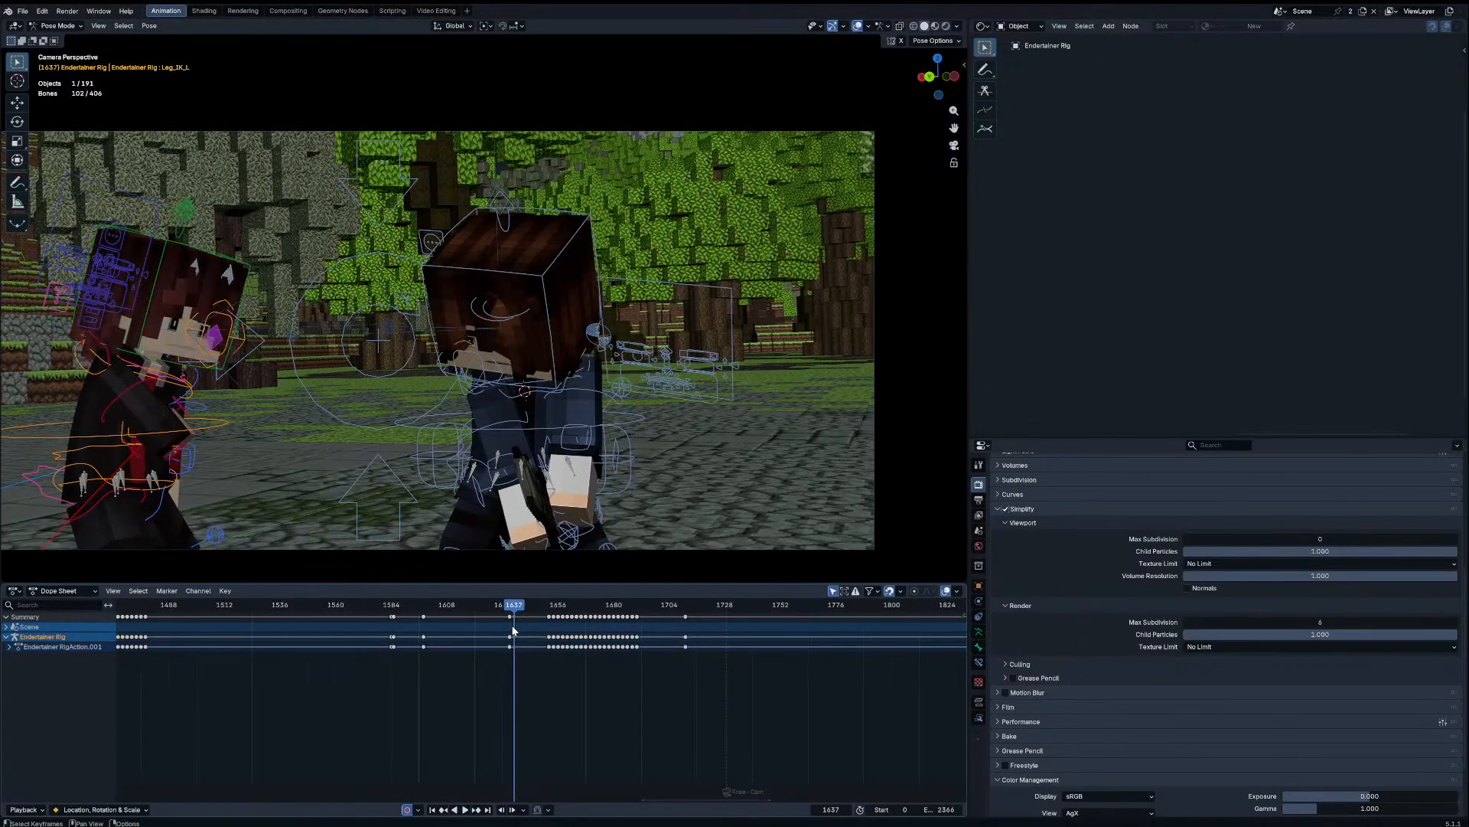
pyautogui.scroll(8, 517, 647)
pyautogui.press('Left')
pyautogui.press('Left')
pyautogui.press('Left')
pyautogui.press('Left')
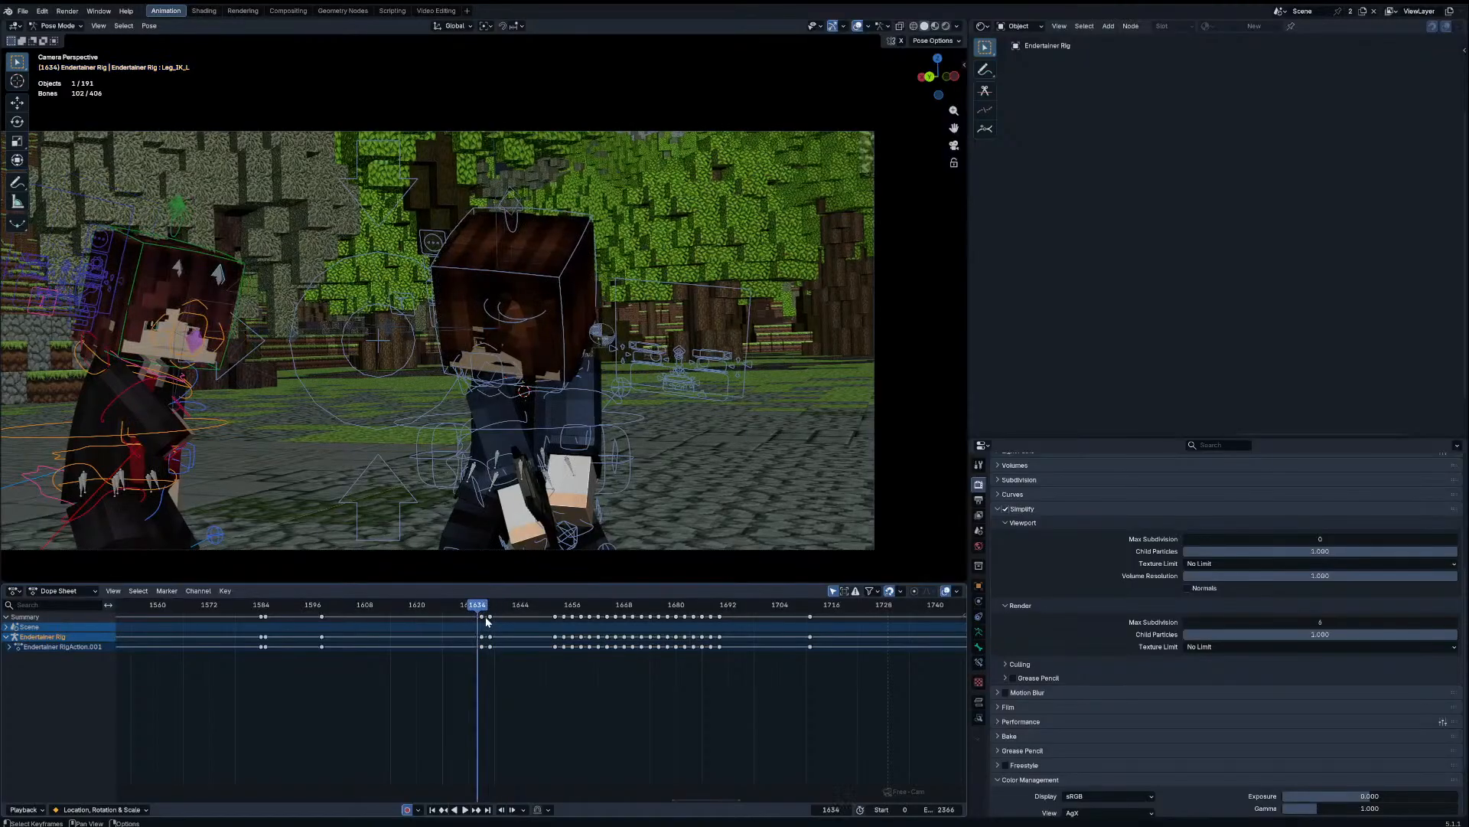
pyautogui.press('Left')
pyautogui.press('i')
# Step: Exclude the control bones around the head from the selection and blend the remaining bones to their neighbouring keyframes at frame 1635
pyautogui.press('Right')
pyautogui.press('Right')
pyautogui.press('Right')
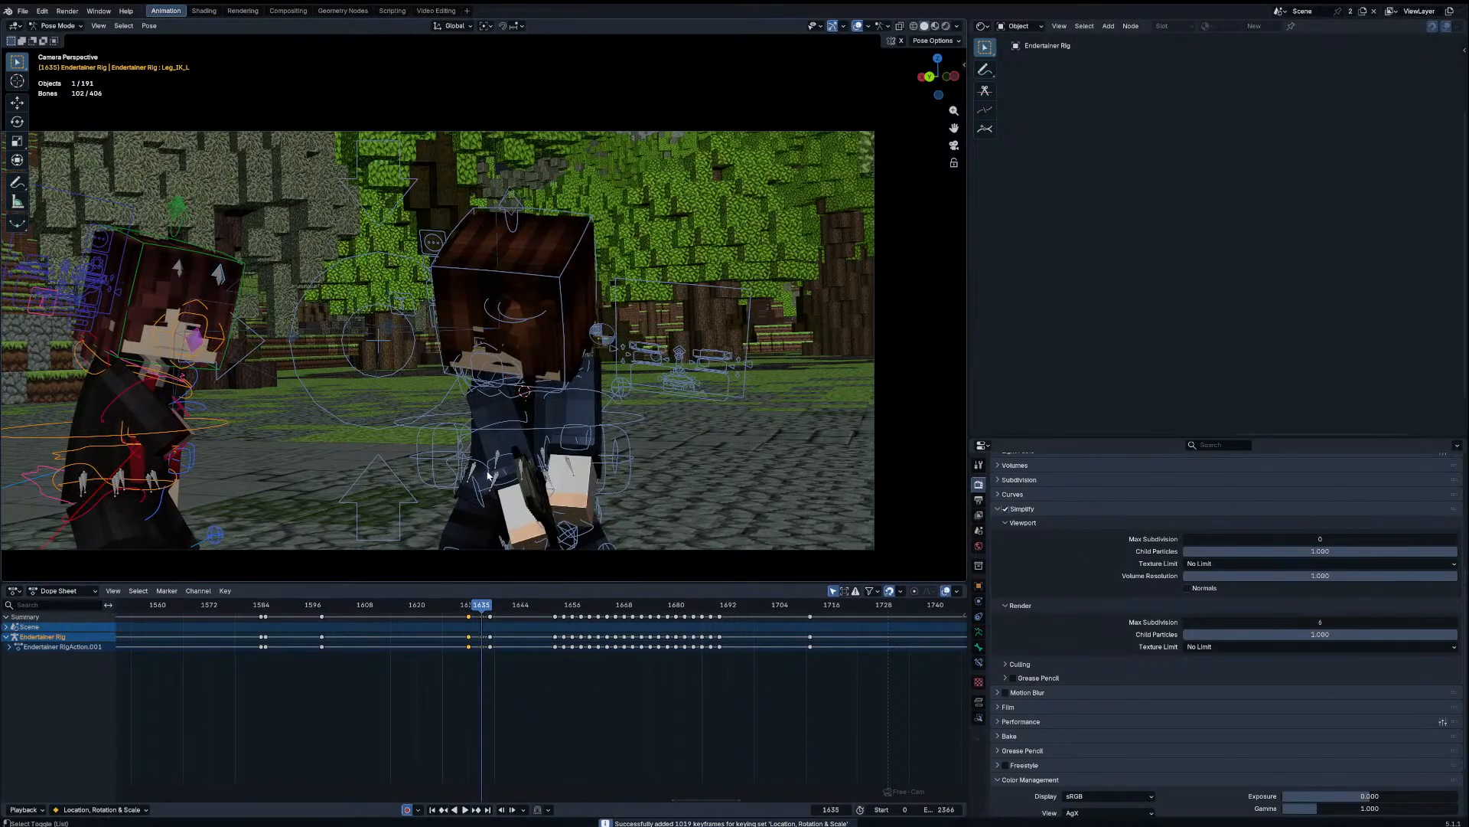
pyautogui.hotkey('shift', 'alt', 'e')
pyautogui.click(493, 468)
pyautogui.press('b')
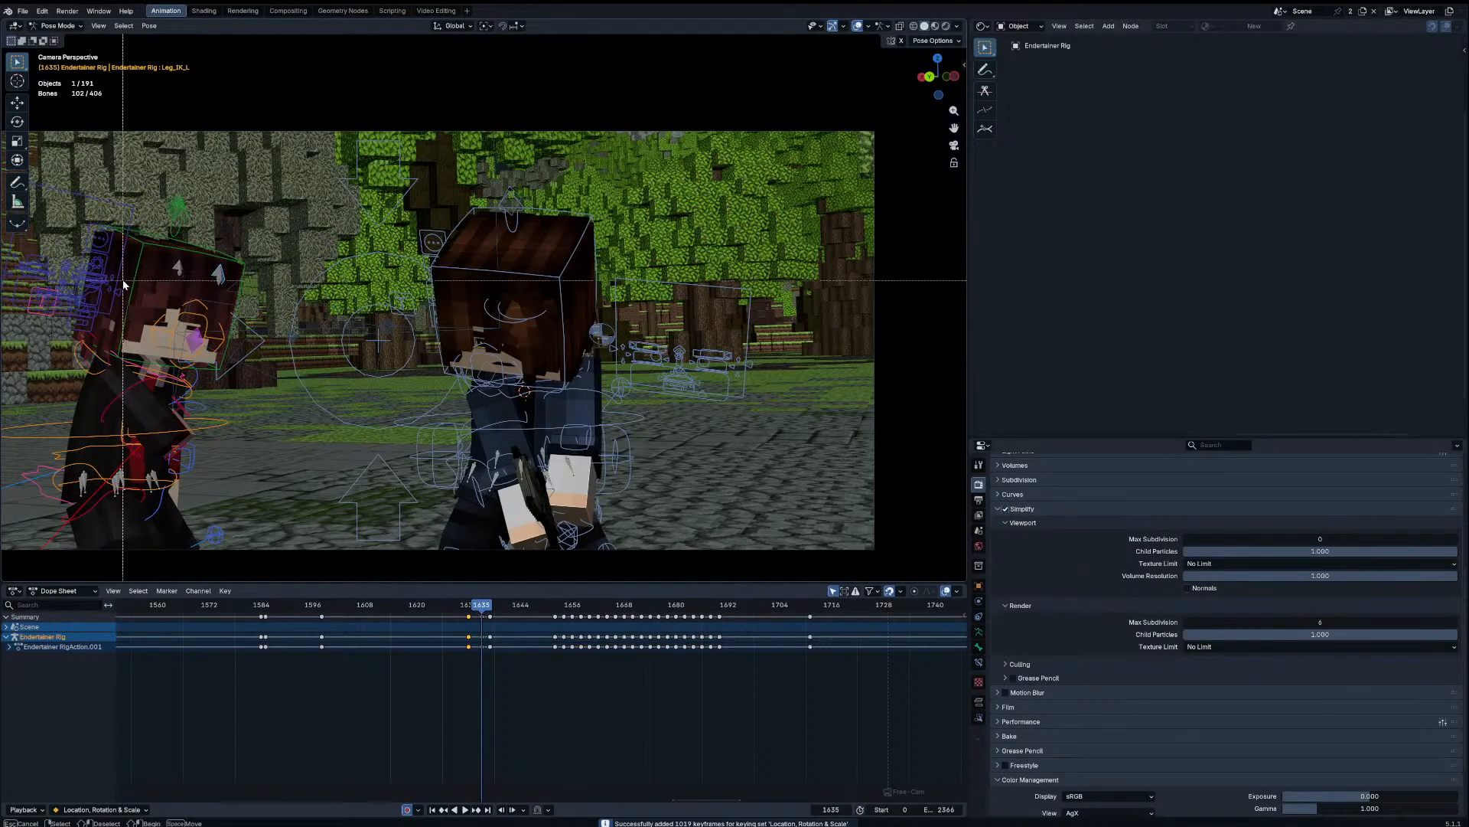
pyautogui.moveTo(125, 281); pyautogui.dragTo(4, 304, button='middle')
pyautogui.press('b')
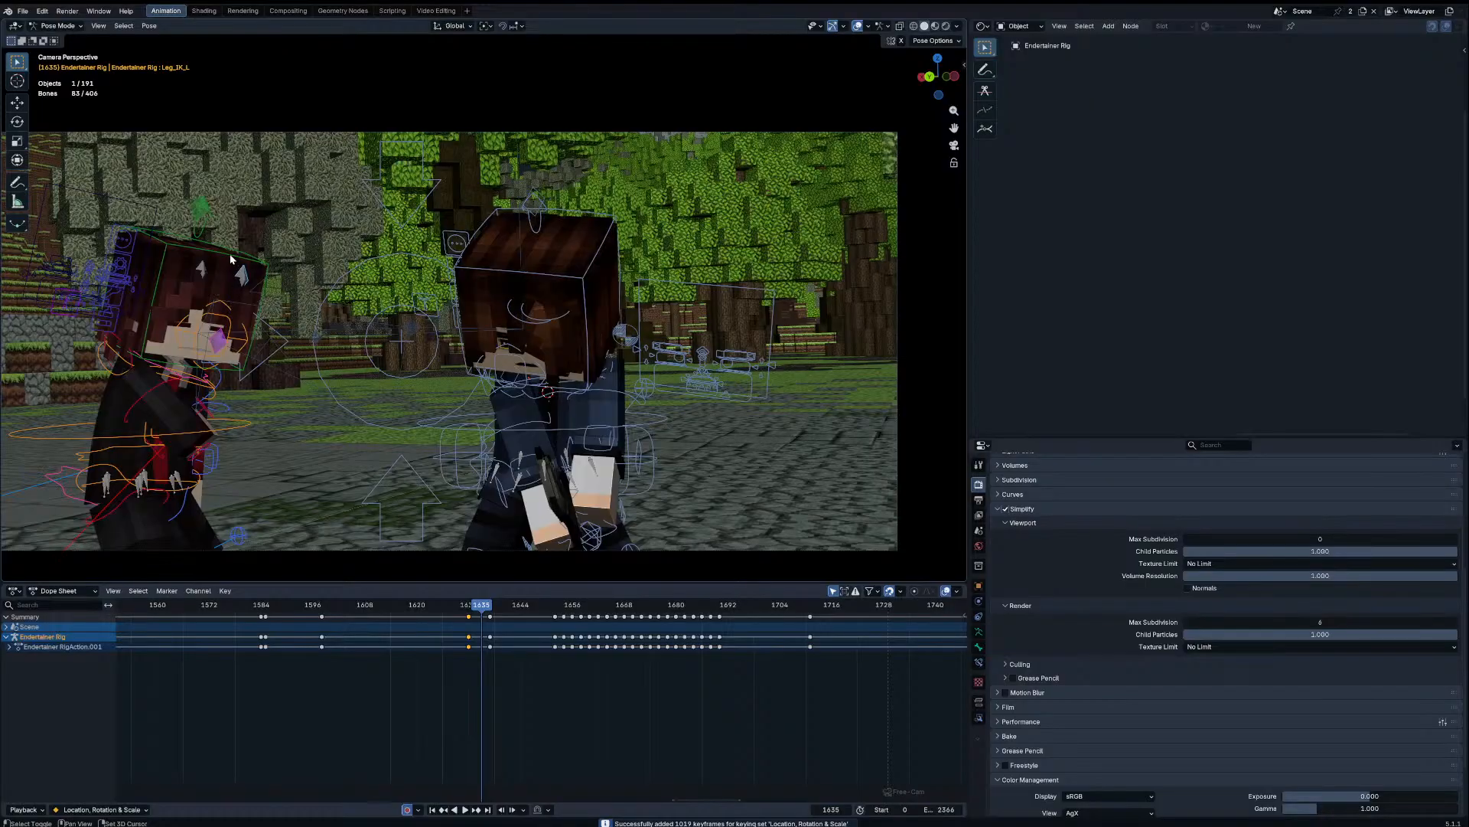
pyautogui.press('b')
pyautogui.moveTo(246, 255); pyautogui.dragTo(257, 300, button='middle')
pyautogui.hotkey('shift', 'alt', 'e')
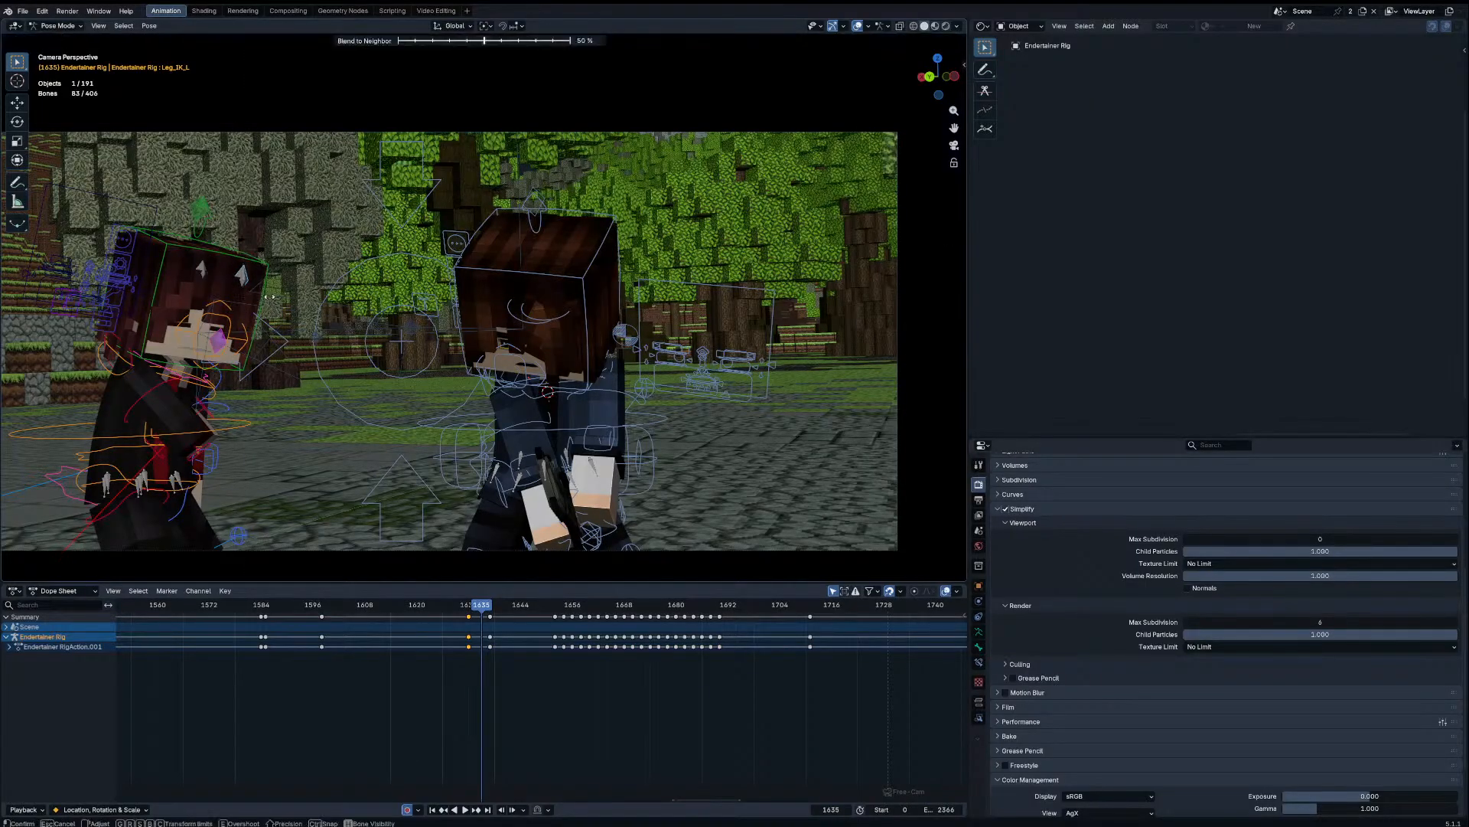
pyautogui.click(297, 306)
# Step: Rotate the red-haired character's Head bone freely at frame 1639 and adjust its tilt
pyautogui.moveTo(458, 604); pyautogui.dragTo(499, 615)
pyautogui.click(254, 376)
pyautogui.press('r')
pyautogui.press('r')
pyautogui.click(265, 376)
pyautogui.press('r')
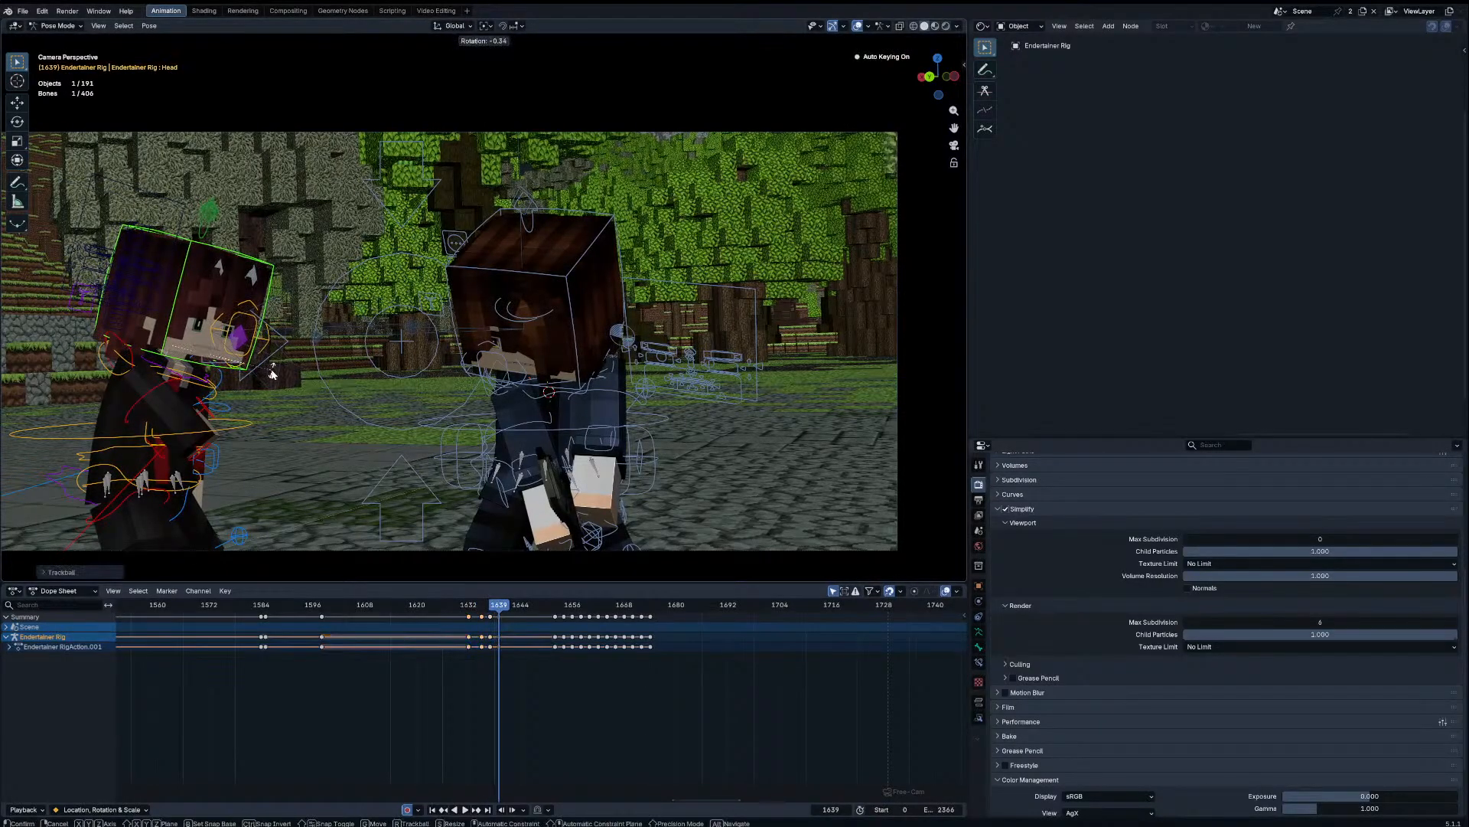
pyautogui.click(272, 374)
# Step: Replay the head turn and blend the Head bone to its neighbouring keyframes by about 46% at frame 1637
pyautogui.click(463, 604)
pyautogui.press('space')
pyautogui.press('space')
pyautogui.press('b')
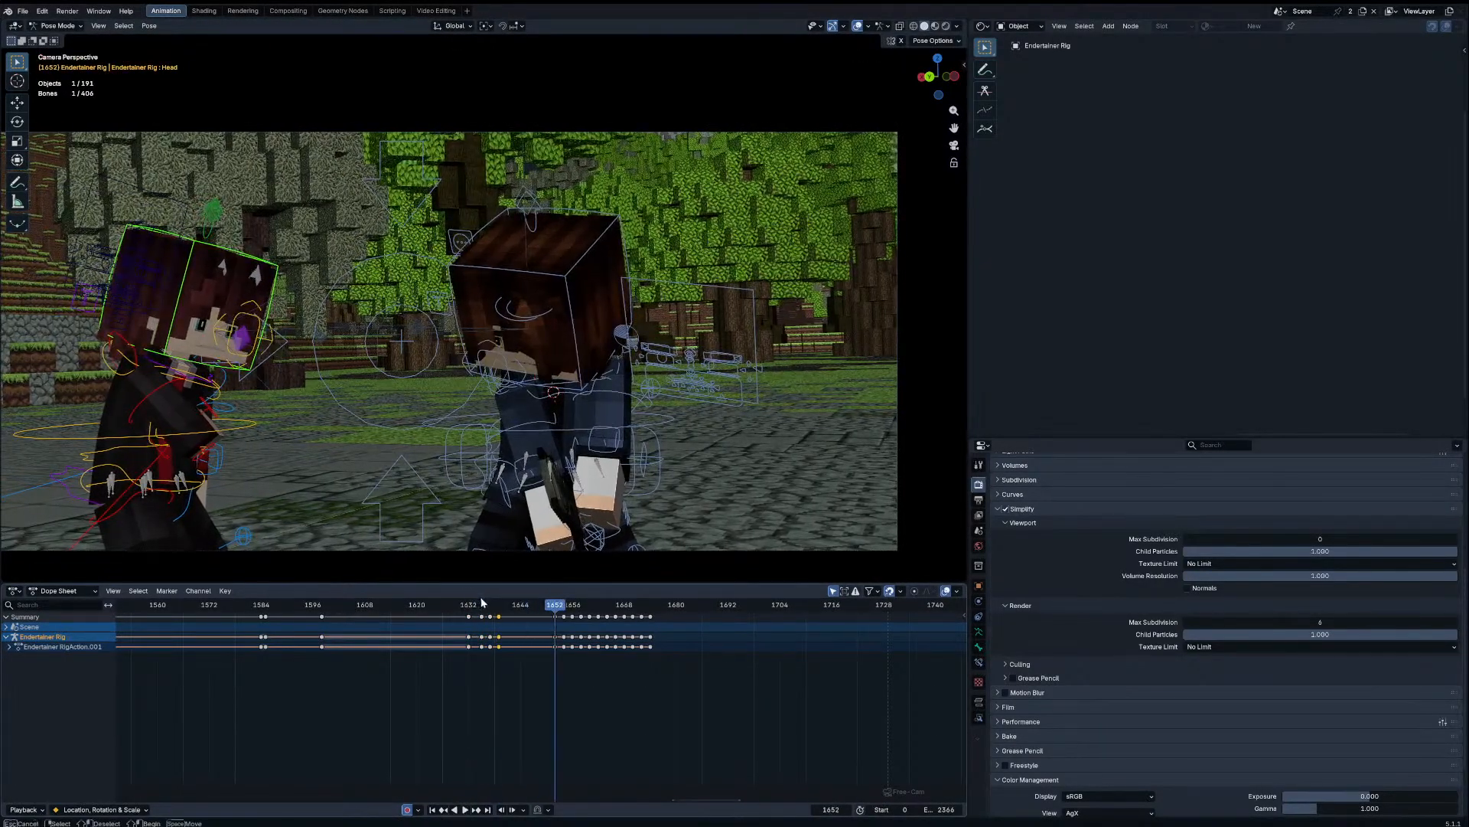
pyautogui.click(490, 605)
pyautogui.hotkey('shift', 'e')
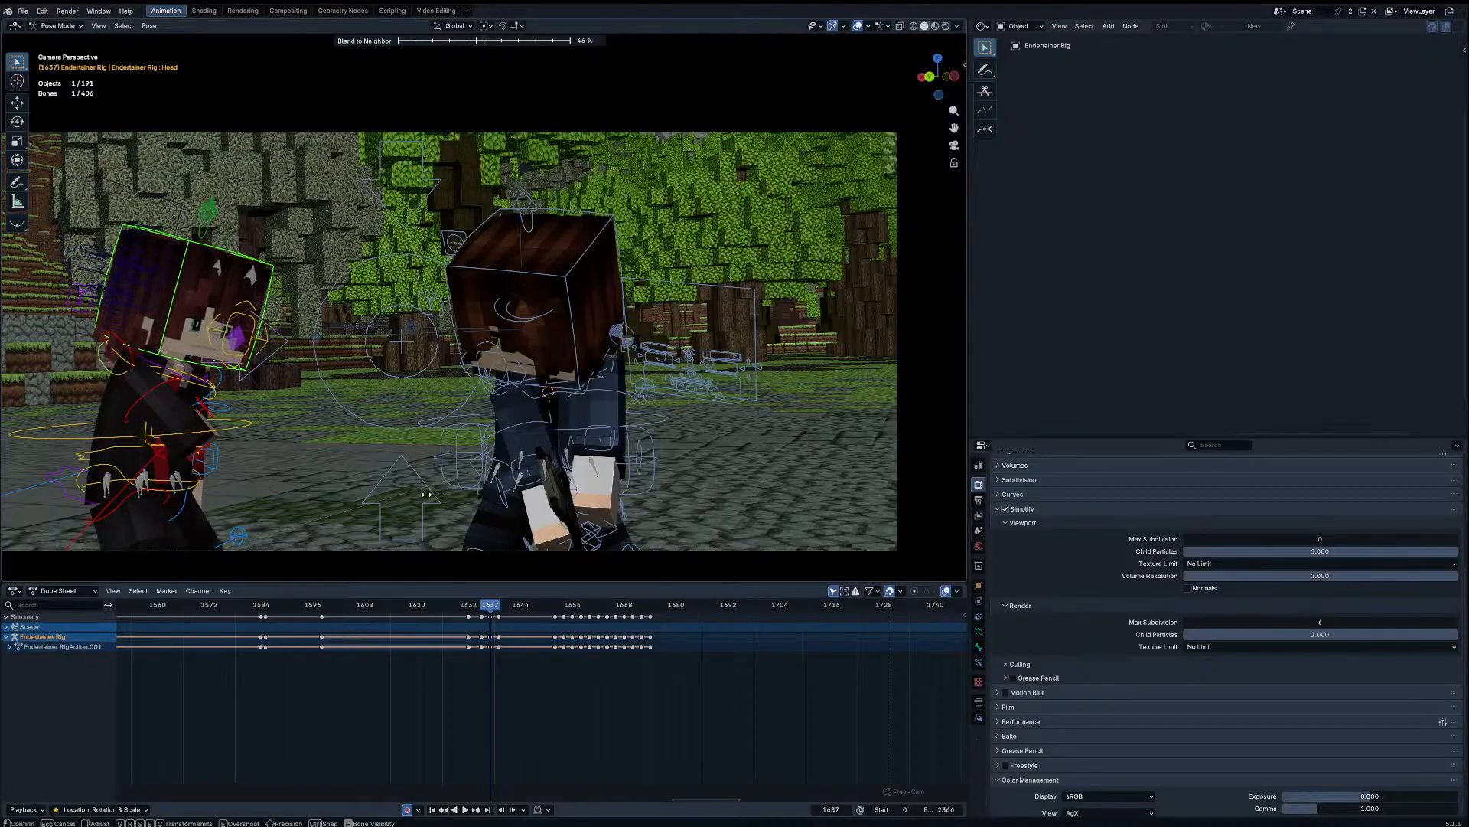
pyautogui.click(429, 494)
# Step: Key the Head bone at frame 1642 and blend its pose at frame 1639 towards the neighbouring keyframes
pyautogui.press('Up')
pyautogui.press('Right')
pyautogui.press('Right')
pyautogui.press('Right')
pyautogui.press('i')
pyautogui.press('Down')
pyautogui.hotkey('alt', 'shift', 'e')
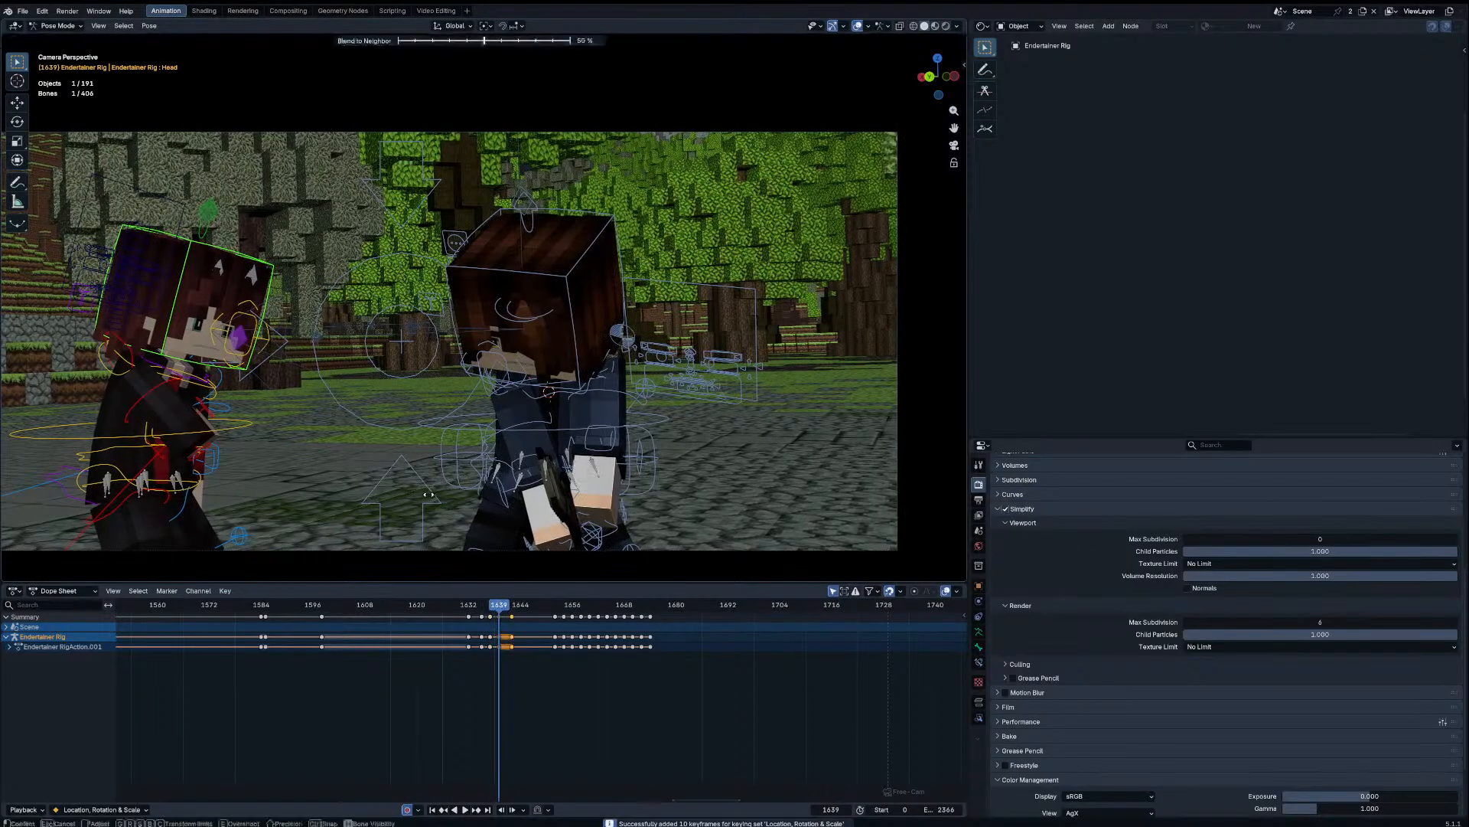
pyautogui.click(420, 502)
# Step: Replay the head turn and blend the Head bone's pose at frame 1652 strongly towards its previous keyframe
pyautogui.moveTo(487, 604); pyautogui.dragTo(538, 606)
pyautogui.press('space')
pyautogui.press('space')
pyautogui.press('Up')
pyautogui.hotkey('alt', 'shift', 'e')
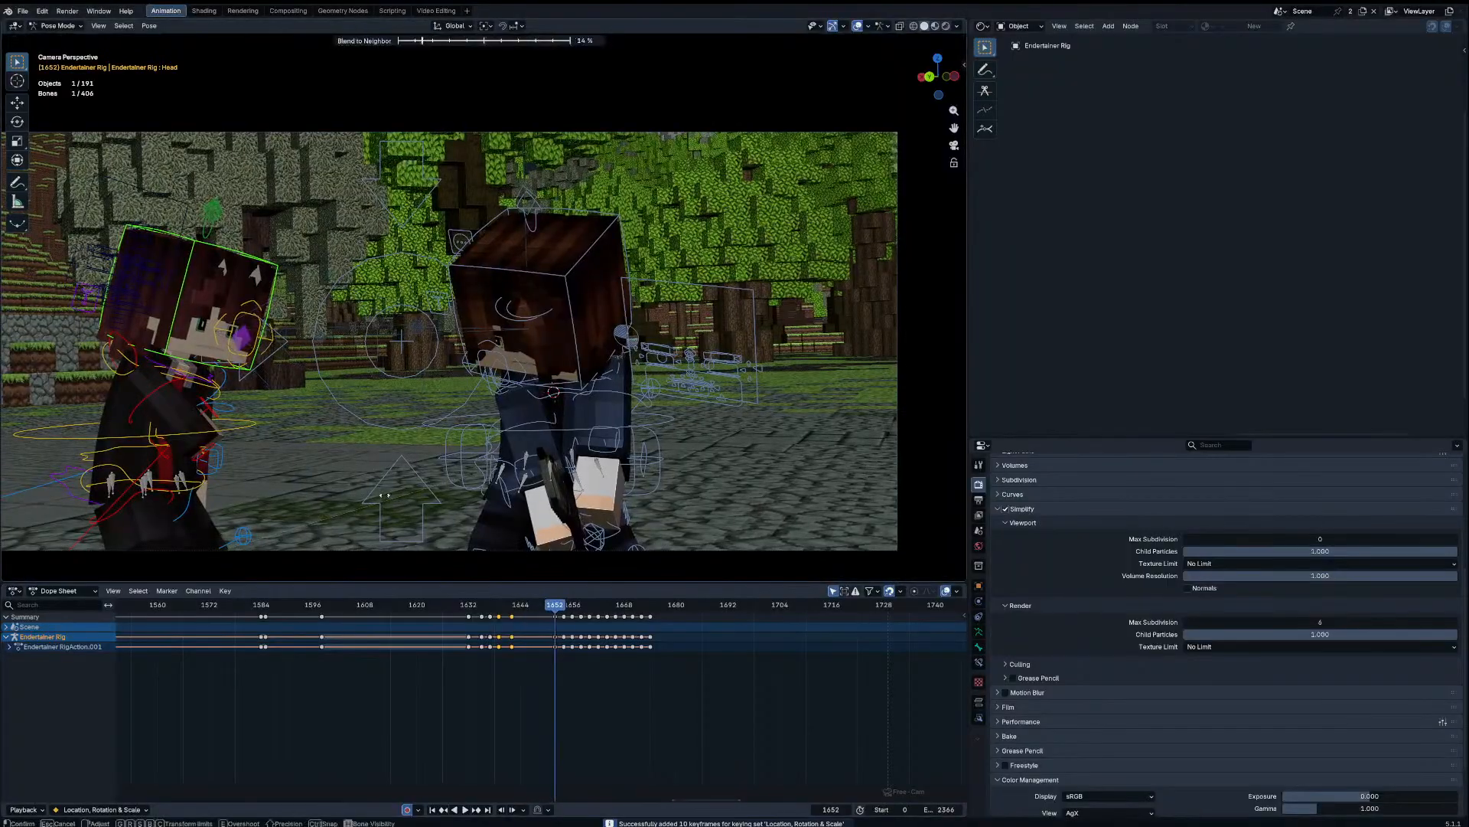
pyautogui.click(306, 495)
# Step: Select all of the rig's bones and delete their keyframes at frame 1654
pyautogui.press('Up')
pyautogui.press('a')
pyautogui.click(565, 618)
pyautogui.press('x')
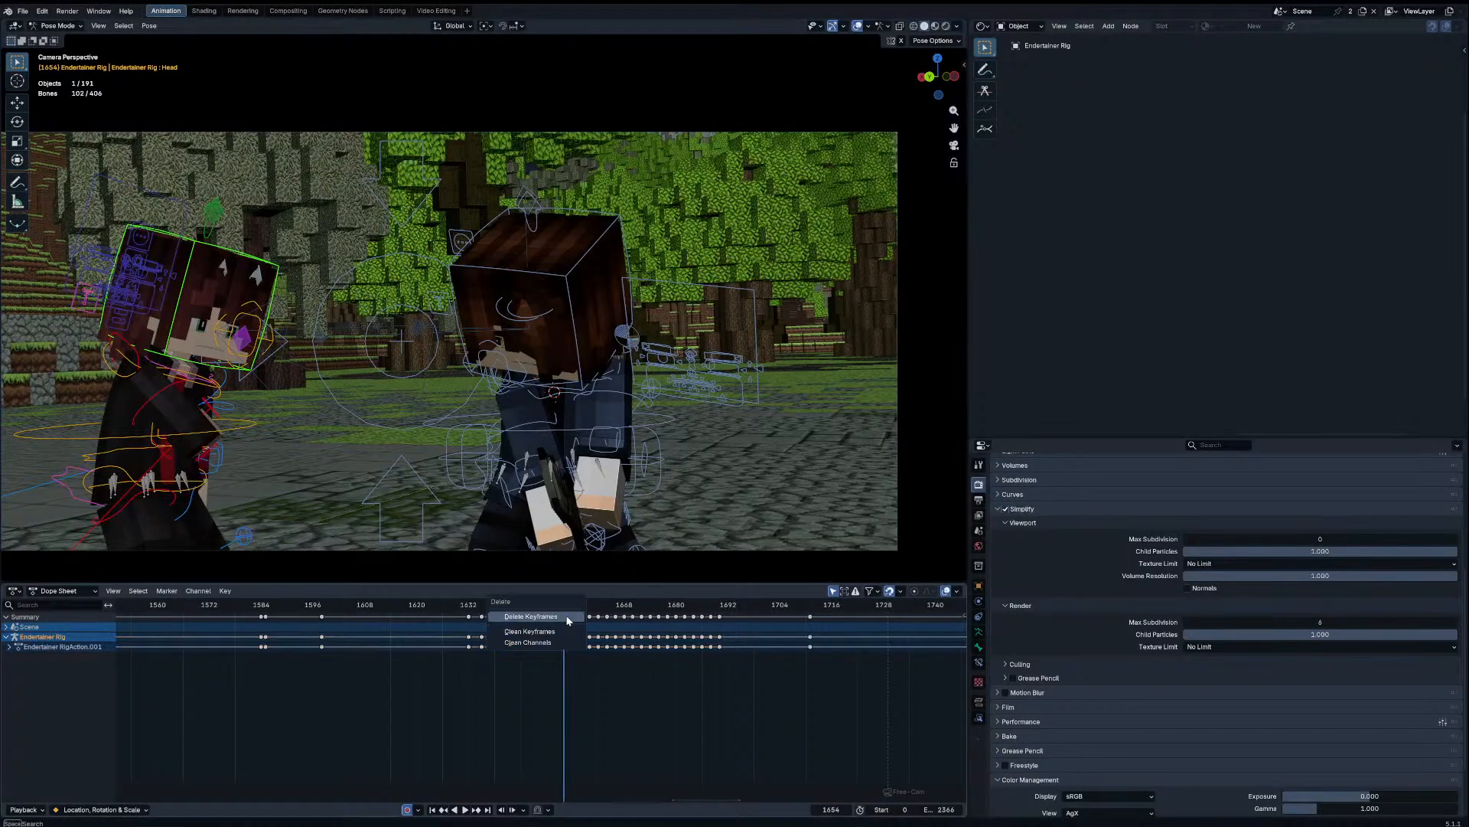
pyautogui.click(567, 618)
pyautogui.click(561, 608)
# Step: Compare the poses at frames 1656 and 1658, and rotate the Torso bone at frame 1656
pyautogui.scroll(1, 564, 628)
pyautogui.moveTo(565, 634); pyautogui.dragTo(541, 648, button='middle')
pyautogui.press('Up')
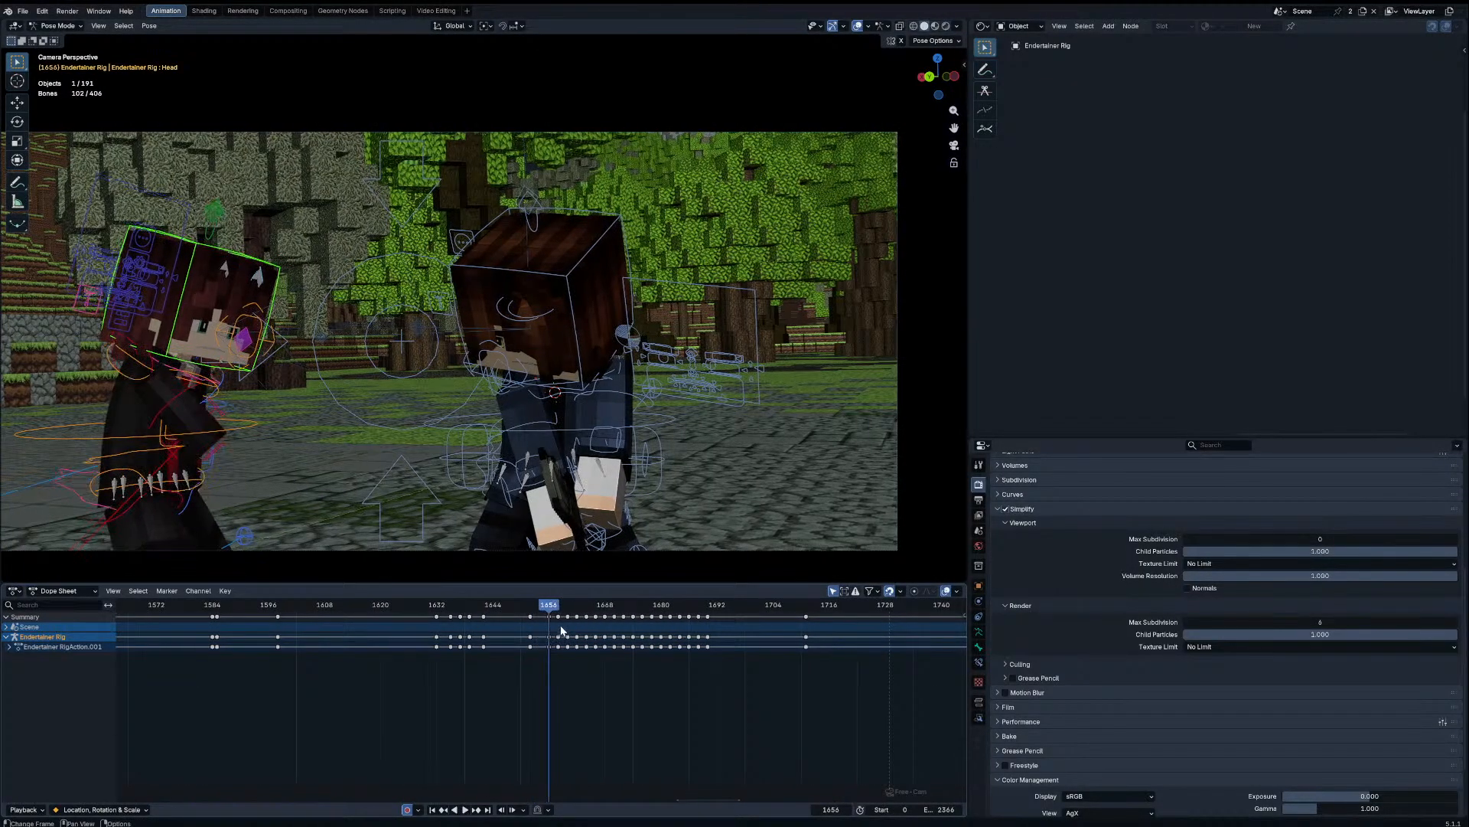
pyautogui.press('Up')
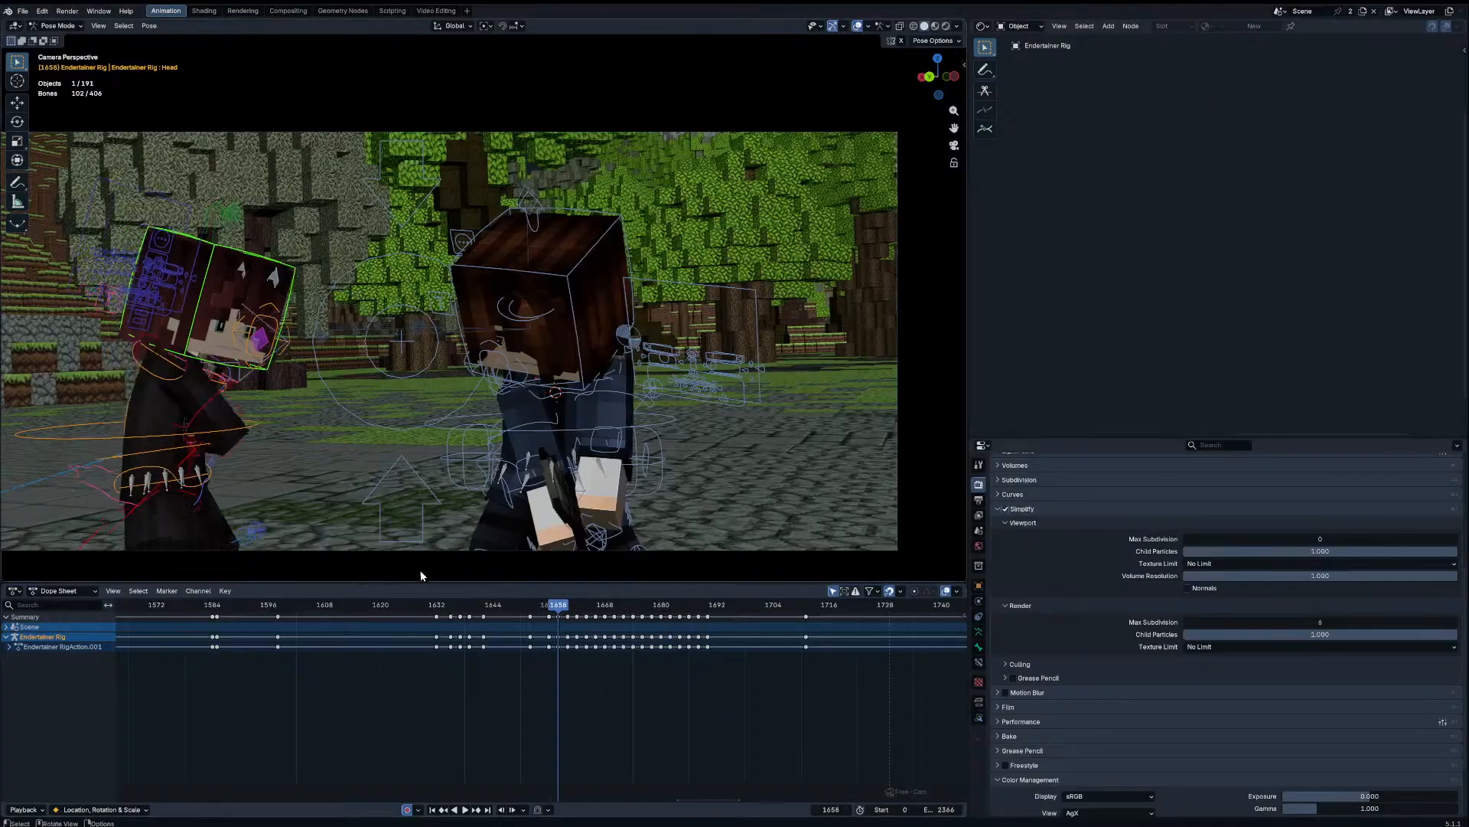
pyautogui.press('Down')
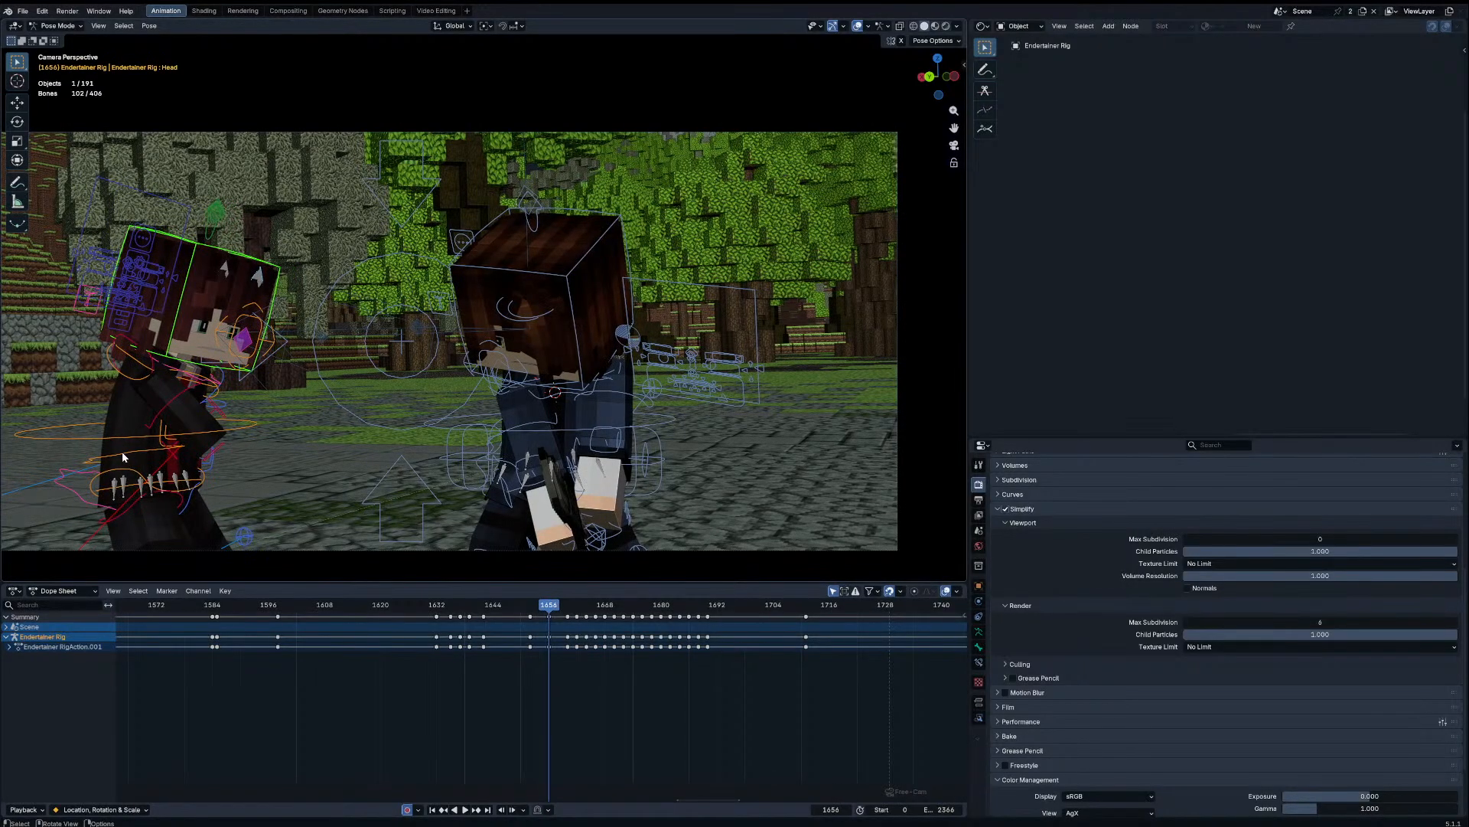
pyautogui.click(122, 457)
pyautogui.press('r')
pyautogui.click(426, 557)
pyautogui.press('Right')
pyautogui.press('Left')
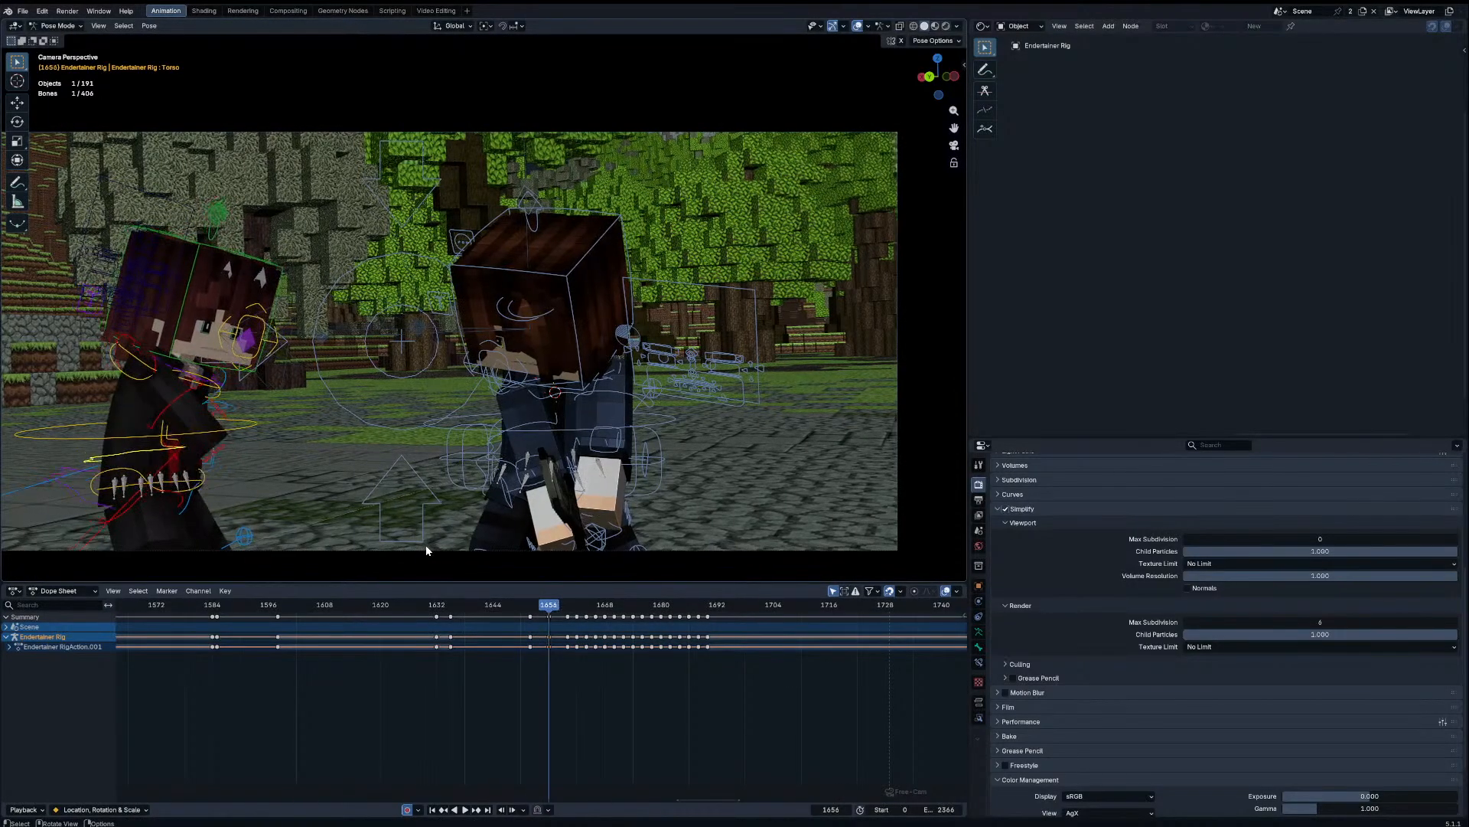
# Step: Rotate the Torso bone at frame 1660
pyautogui.press('Up')
pyautogui.press('r')
pyautogui.click(363, 447)
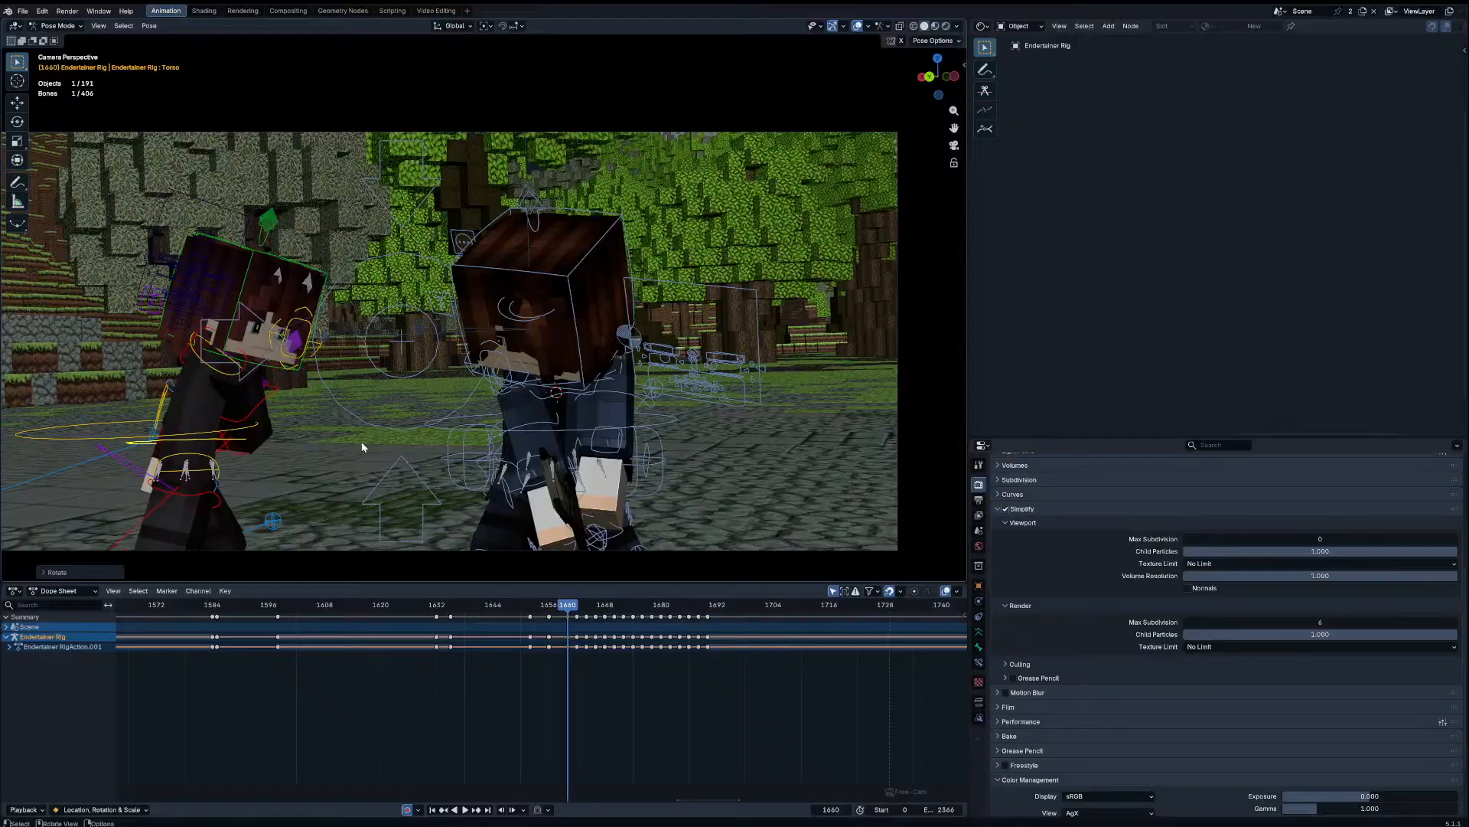
# Step: Blend the Head bone's pose at frame 1660 towards its neighbouring keyframes, and turn it with a trackball rotation
pyautogui.click(288, 371)
pyautogui.hotkey('shift', 'alt', 'e')
pyautogui.click(449, 416)
pyautogui.press('r')
pyautogui.press('r')
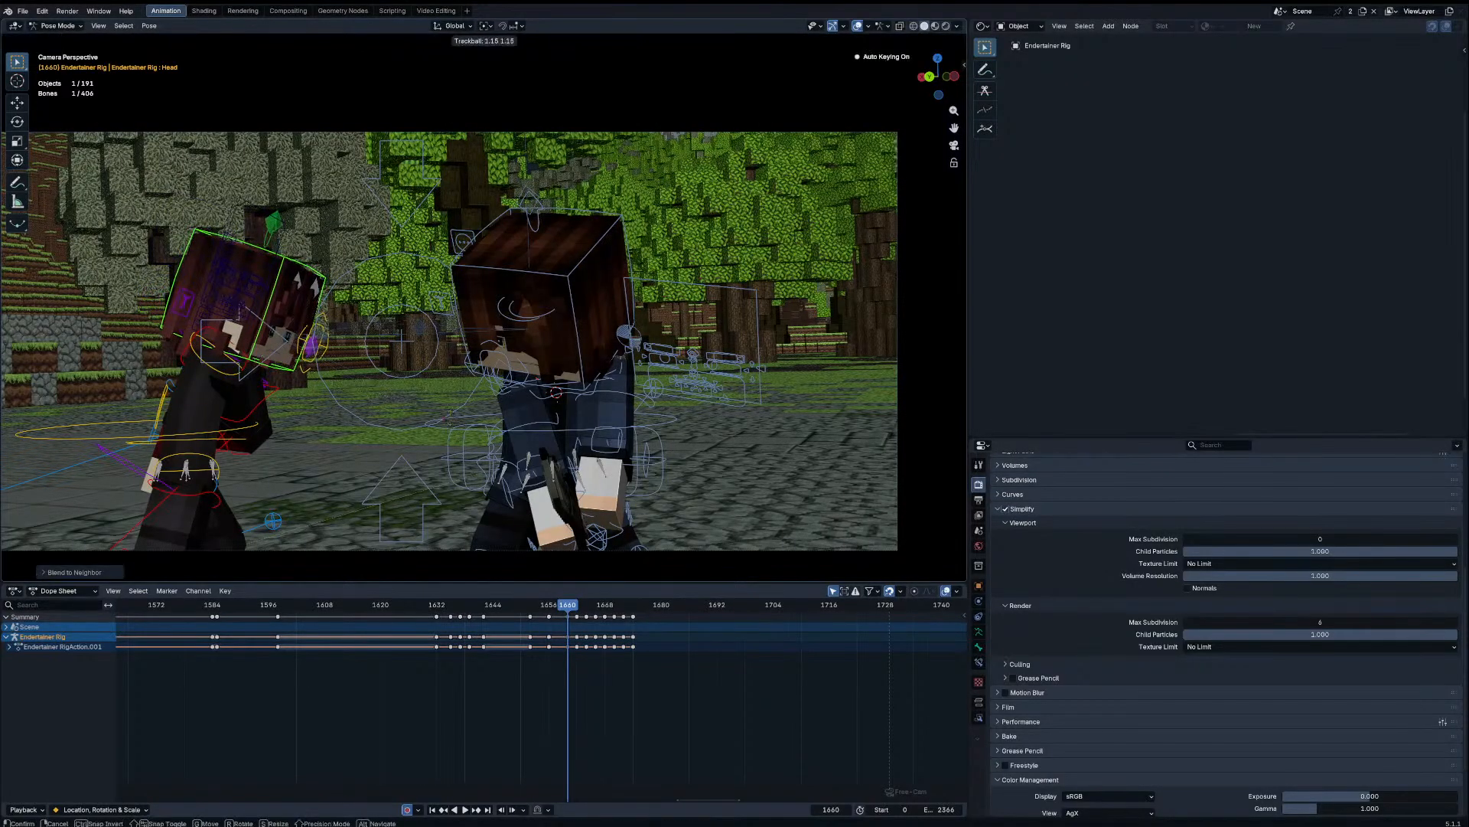
pyautogui.click(457, 434)
# Step: Return to frame 1656 and blend the Head bone's pose towards its neighbouring keyframes
pyautogui.press('Down')
pyautogui.press('Down')
pyautogui.press('Up')
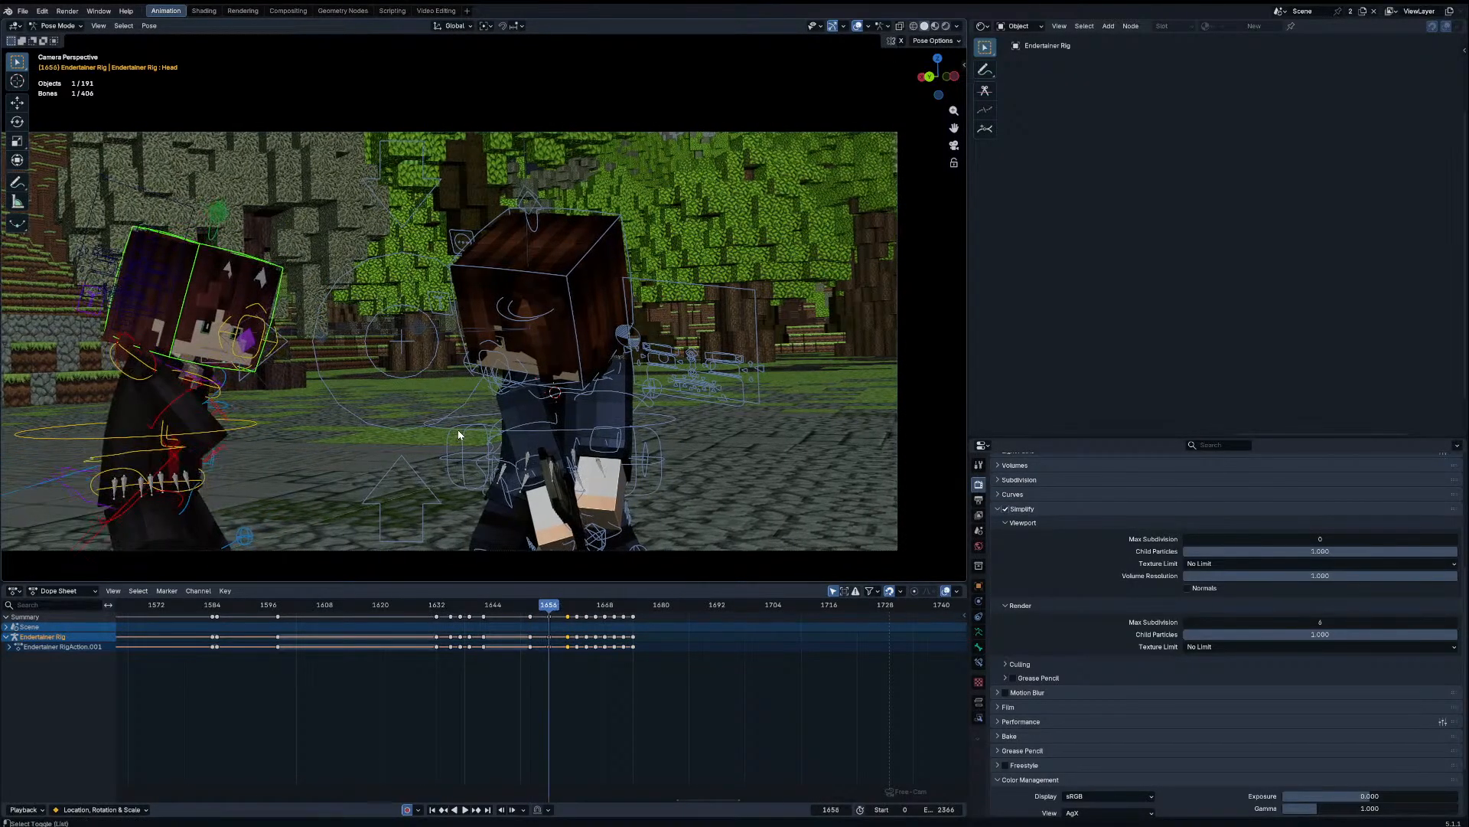
pyautogui.hotkey('shift', 'alt', 'e')
pyautogui.click(138, 325)
# Step: Lower both Eye_Blink bones at frame 1656 and reposition them again at frame 1660
pyautogui.click(123, 271)
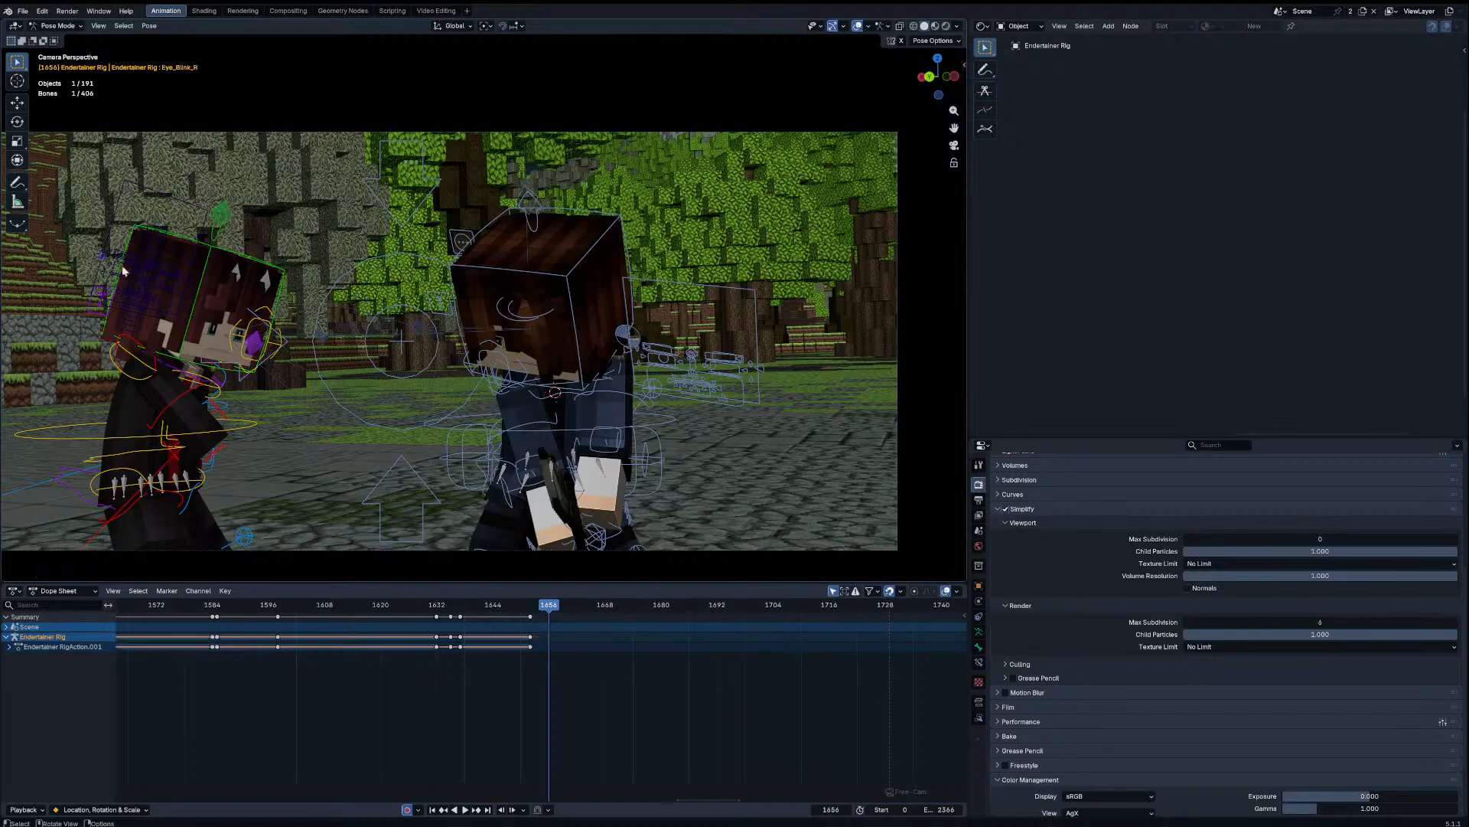
pyautogui.keyDown('shift'); pyautogui.click(196, 286); pyautogui.keyUp('shift')
pyautogui.press('g')
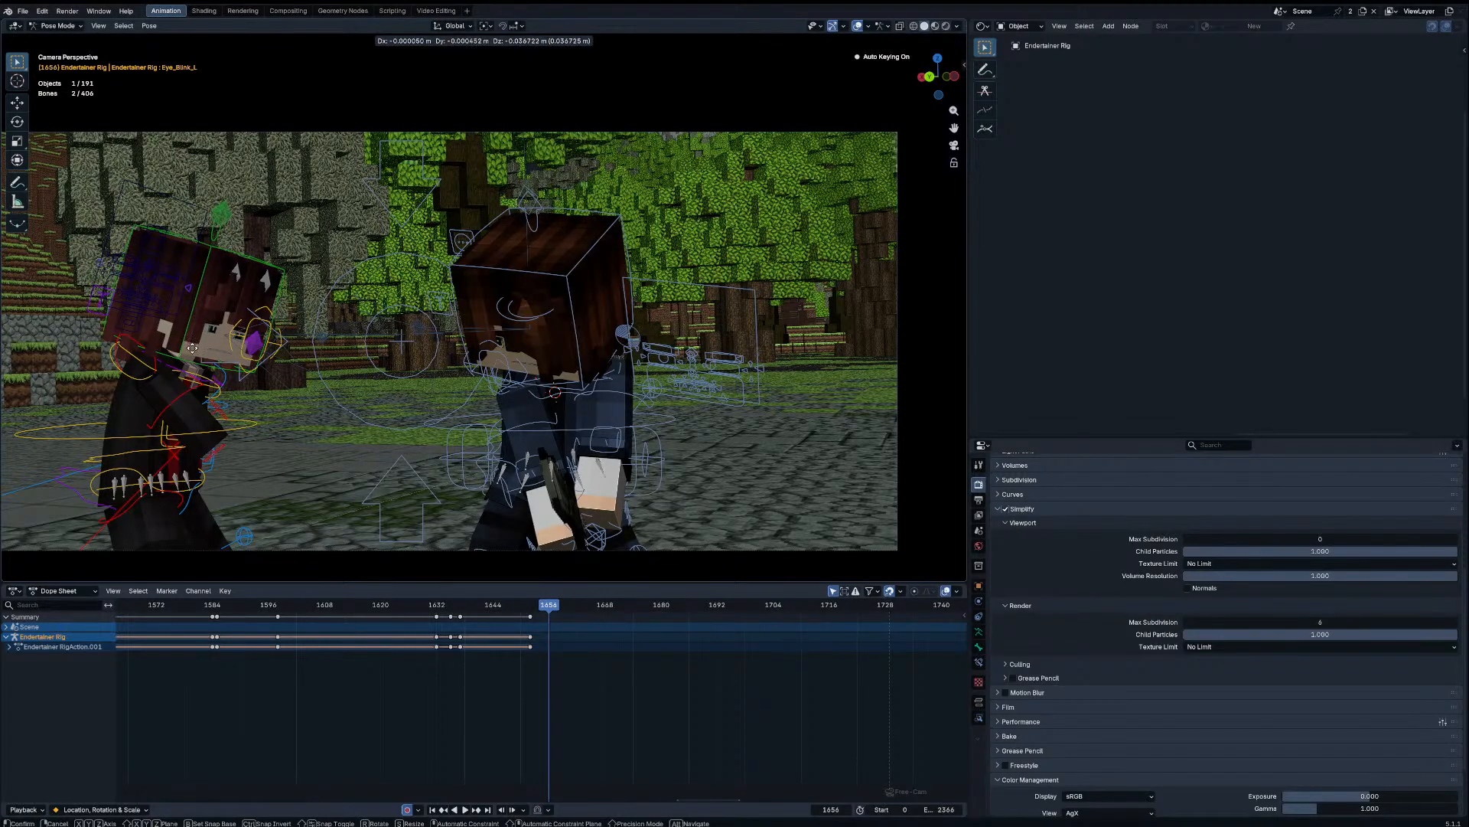
pyautogui.click(192, 349)
pyautogui.press('Right')
pyautogui.press('Right')
pyautogui.press('Right')
pyautogui.press('Right')
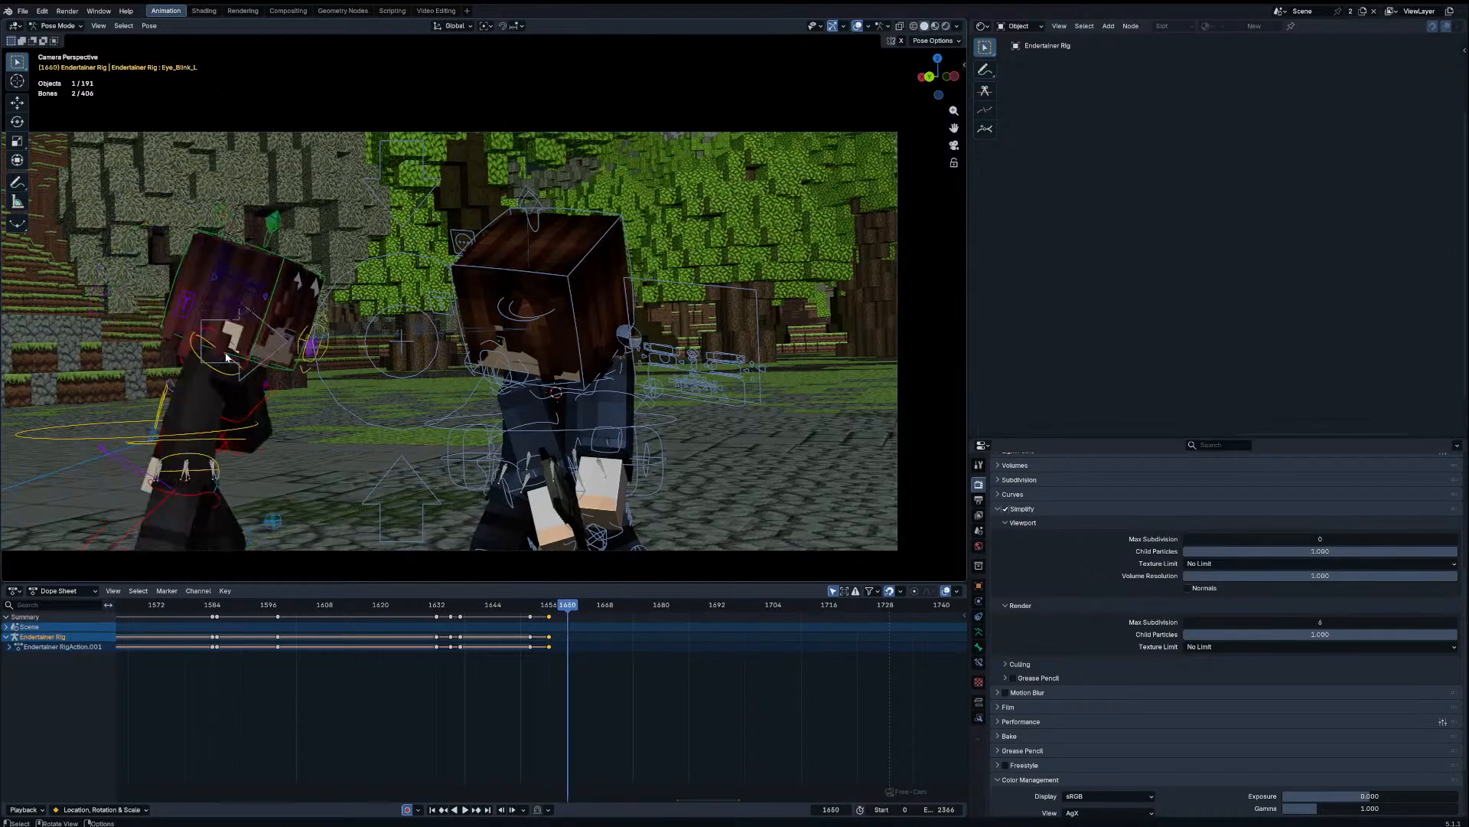
pyautogui.press('g')
pyautogui.click(232, 369)
# Step: Blend the Head bone's pose at frame 1660 about 66% towards its next keyframe
pyautogui.click(274, 373)
pyautogui.hotkey('shift', 'alt', 'e')
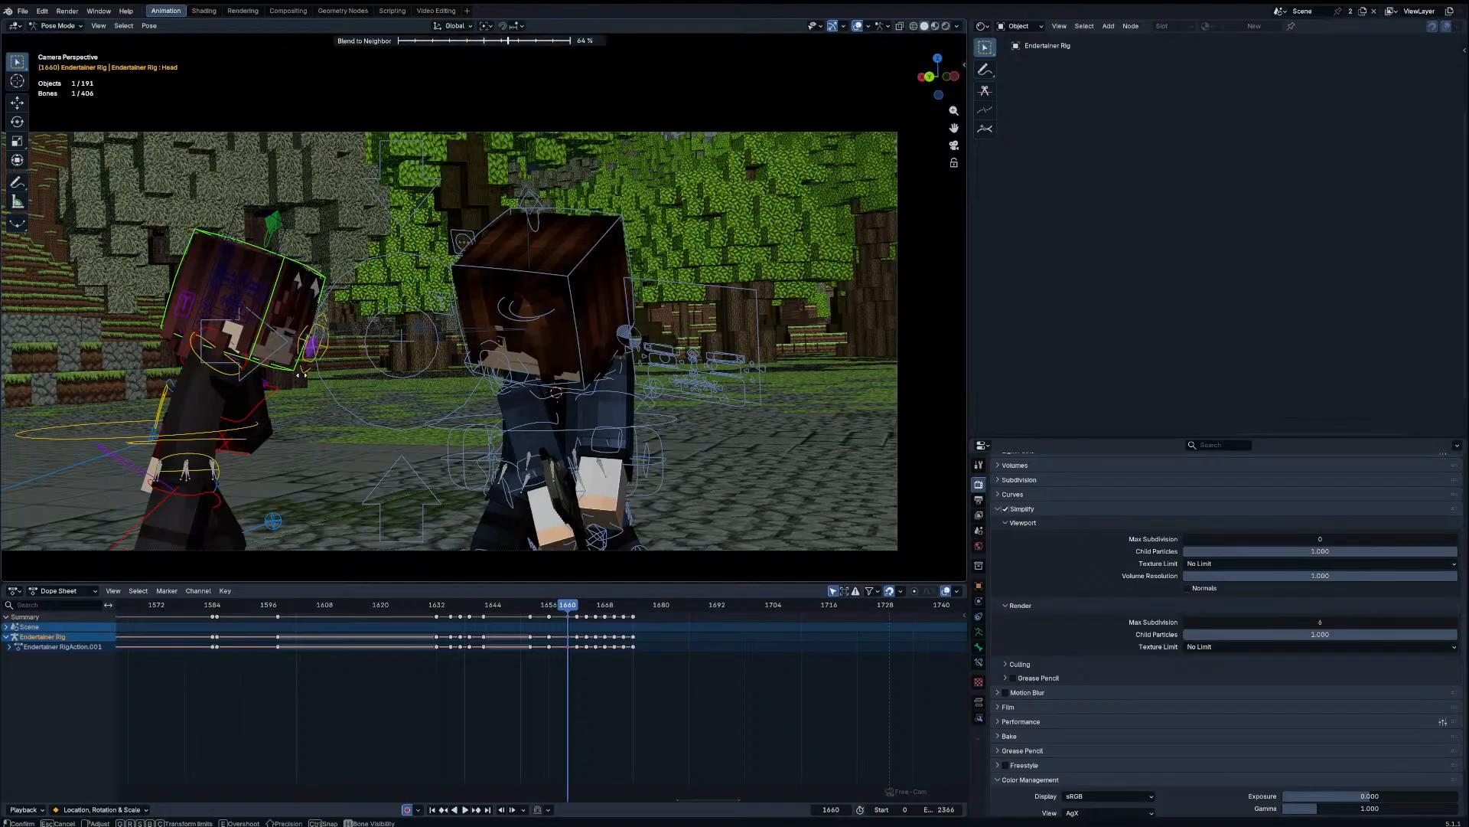
pyautogui.click(302, 380)
# Step: Select all bones, play back the run, and examine the poses up to frame 1672 from the camera and from the side
pyautogui.press('Right')
pyautogui.press('Right')
pyautogui.press('a')
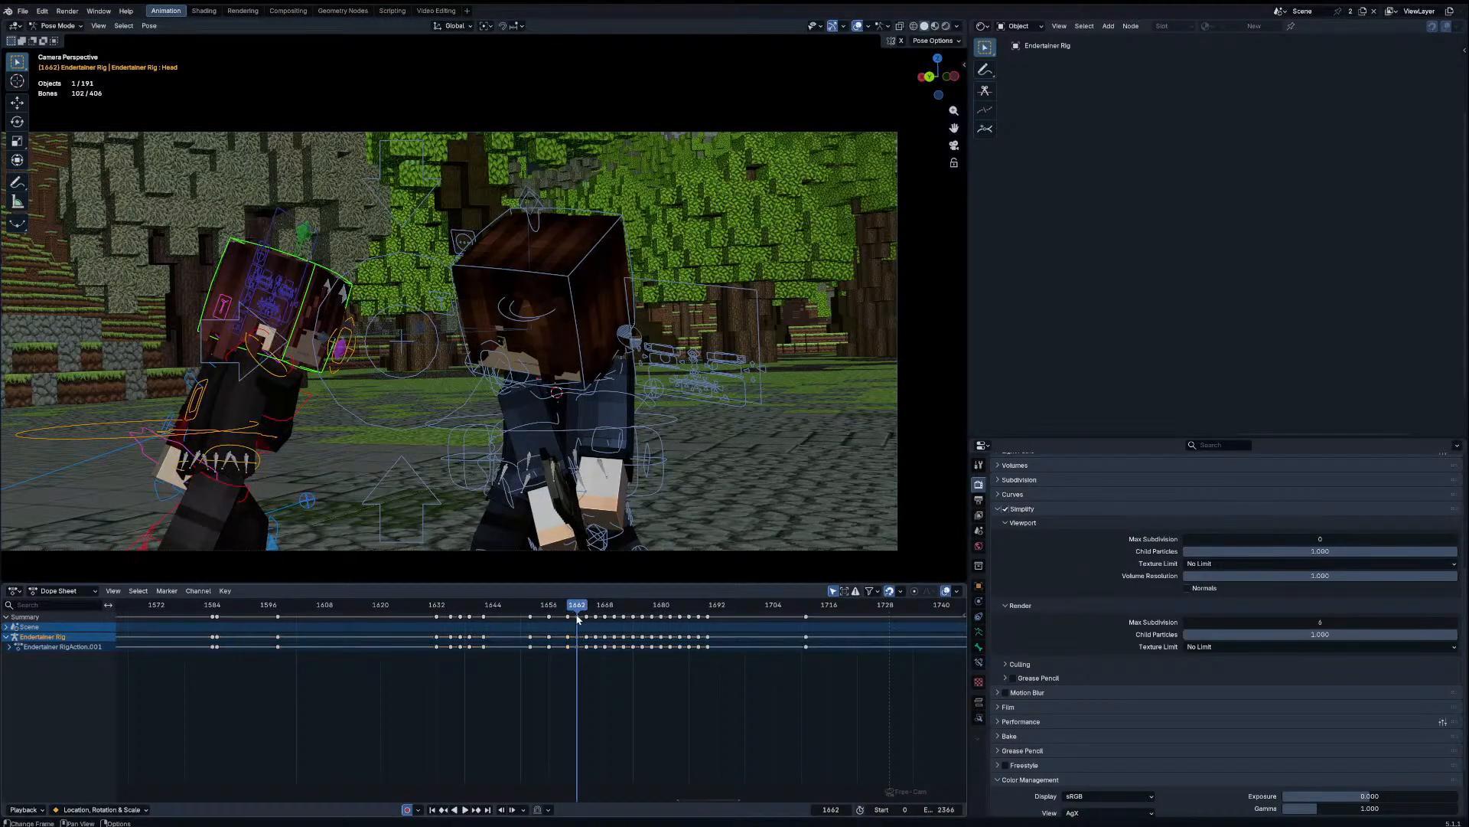
pyautogui.press('space')
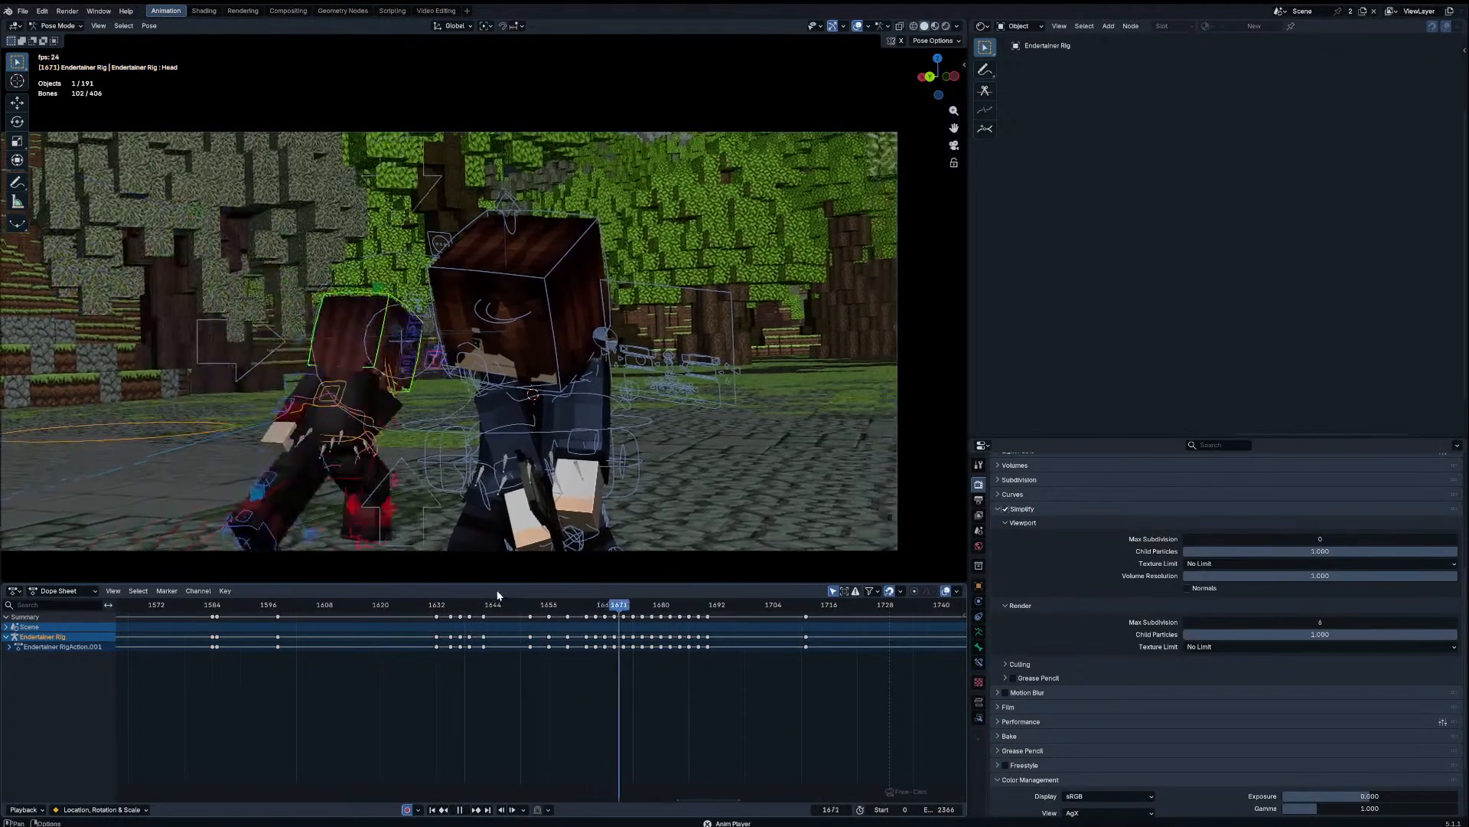
pyautogui.press('space')
pyautogui.moveTo(549, 604); pyautogui.dragTo(596, 617)
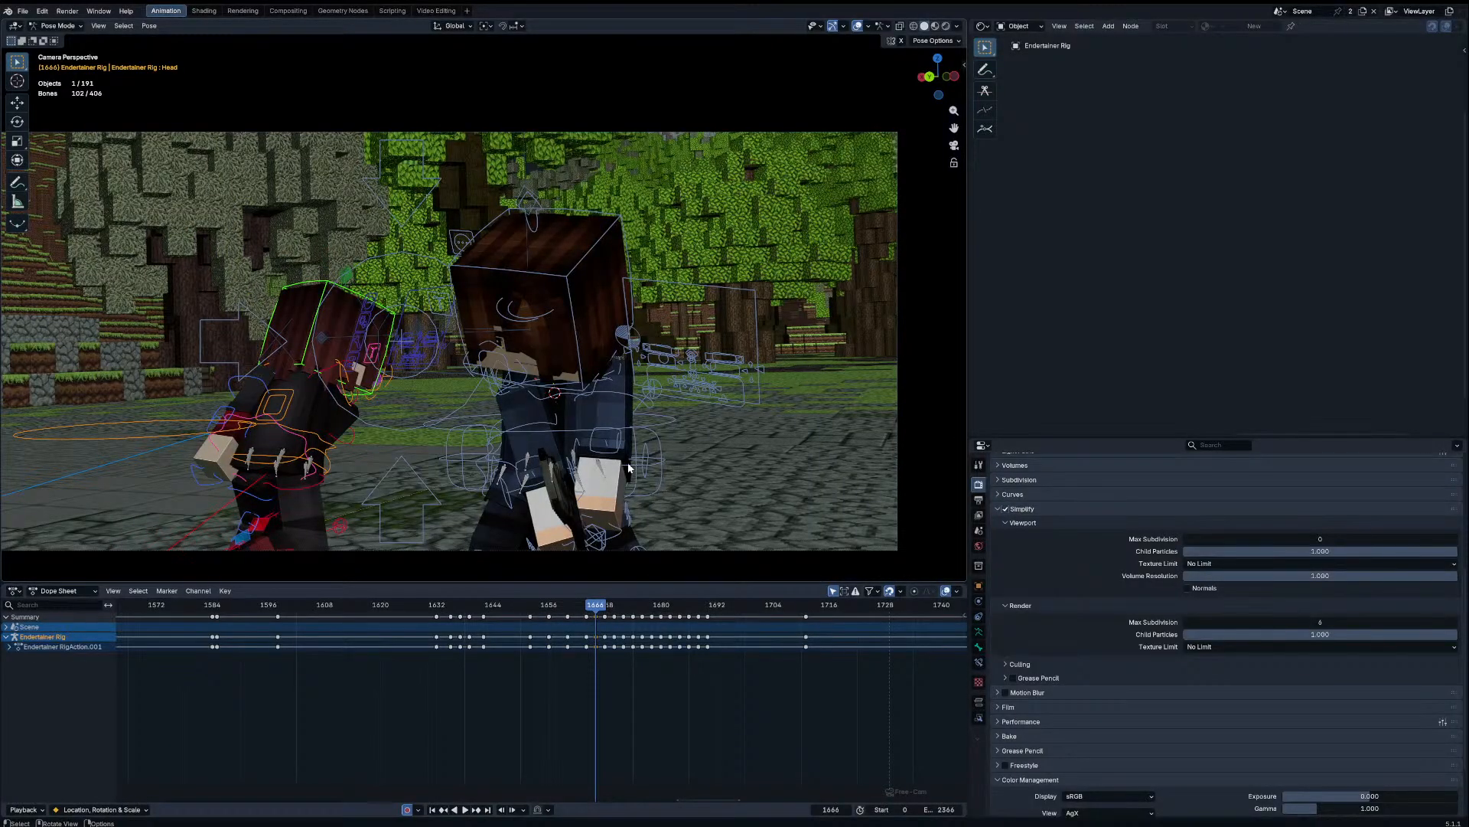
pyautogui.scroll(2, 590, 709)
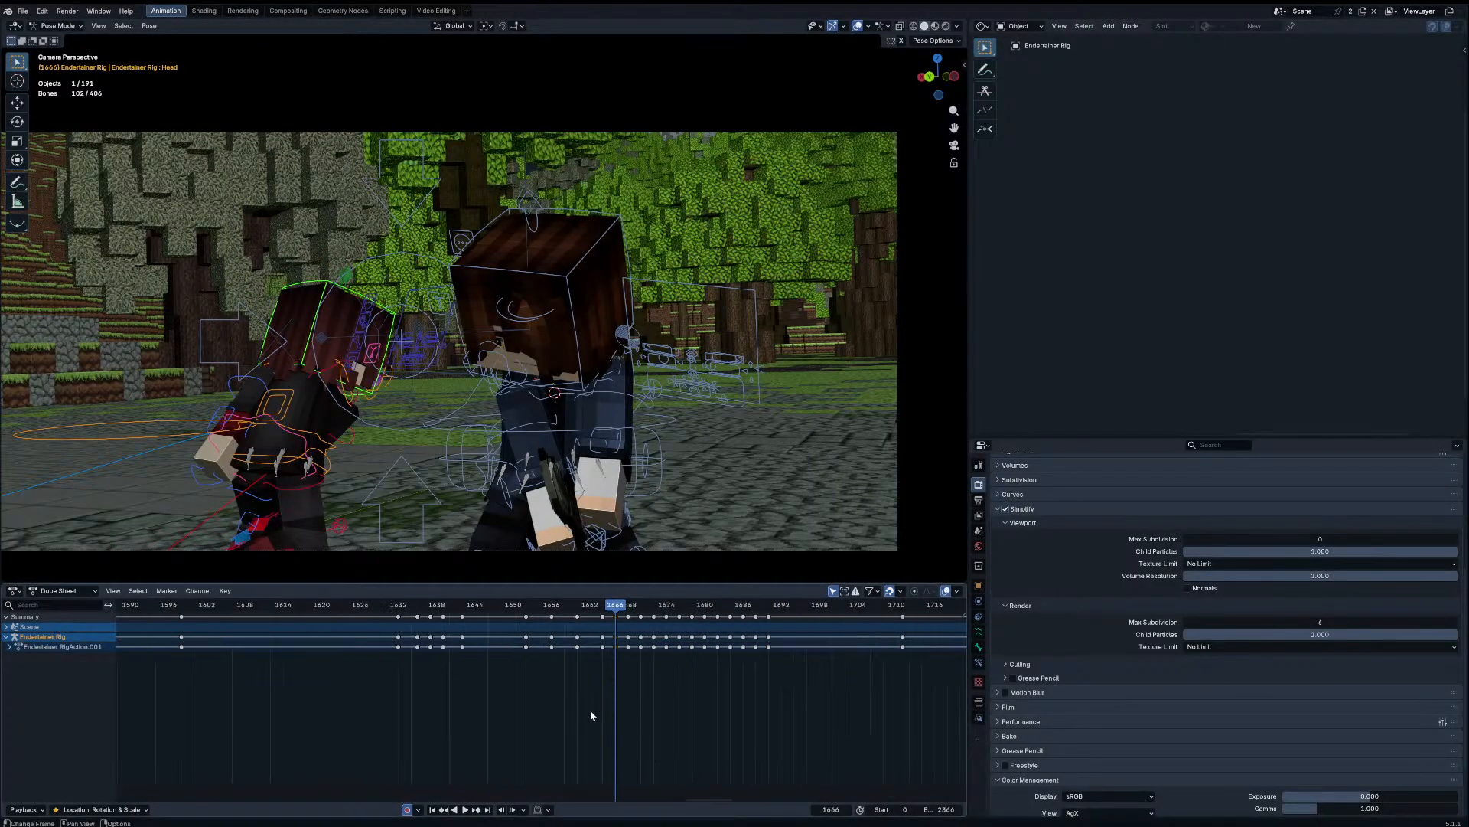
pyautogui.moveTo(463, 385); pyautogui.dragTo(685, 349, button='middle')
pyautogui.press('KP_0')
pyautogui.click(625, 649)
pyautogui.moveTo(621, 551); pyautogui.dragTo(600, 401, button='middle')
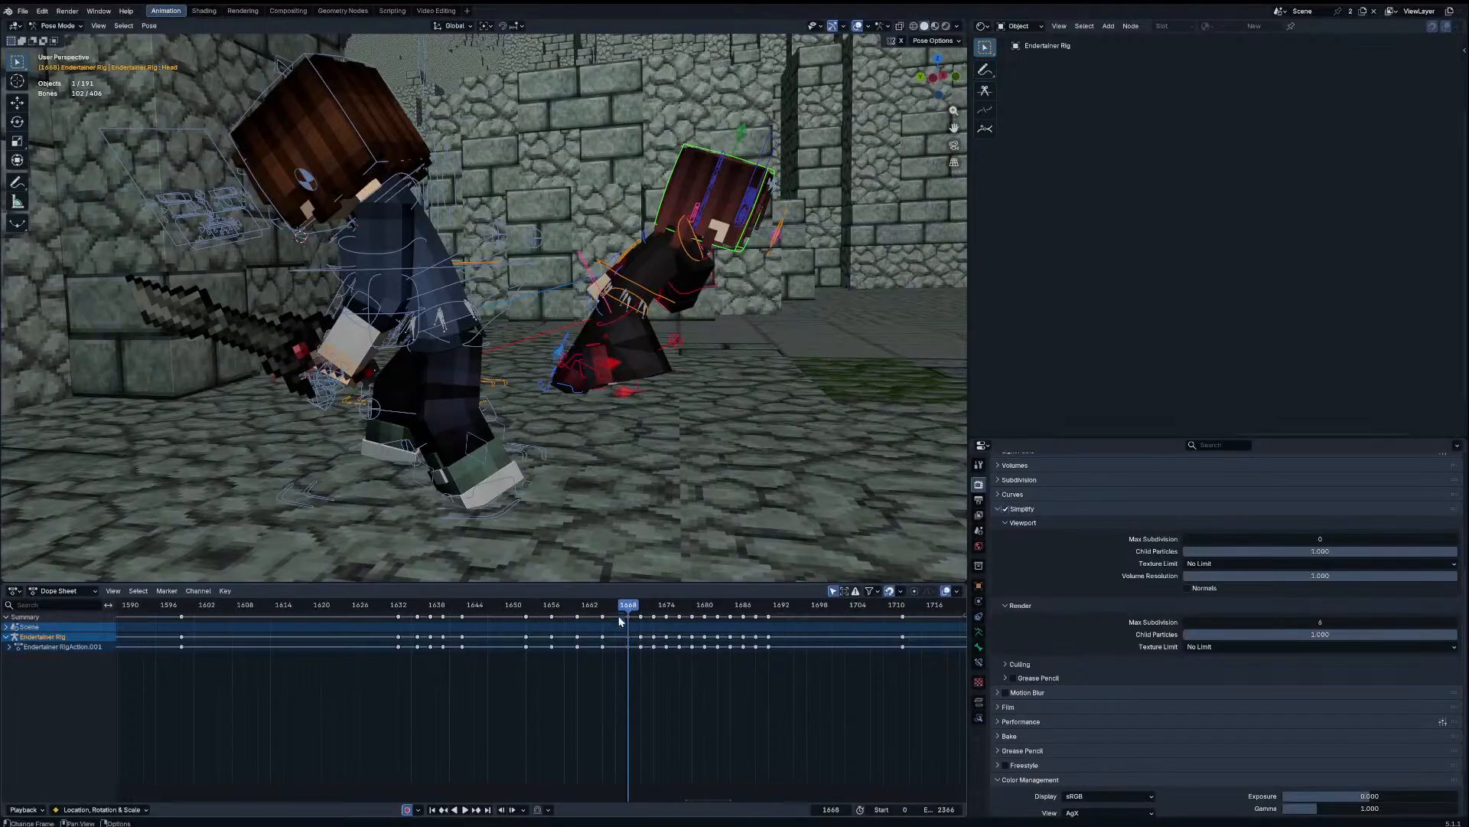
pyautogui.moveTo(610, 617); pyautogui.dragTo(656, 617)
# Step: Move the Leg_IK_R bone slightly at frame 1672
pyautogui.keyDown('shift'); pyautogui.moveTo(874, 400); pyautogui.dragTo(810, 371, button='middle'); pyautogui.keyUp('shift')
pyautogui.press('Up')
pyautogui.press('Down')
pyautogui.click(794, 373)
pyautogui.press('g')
pyautogui.click(796, 378)
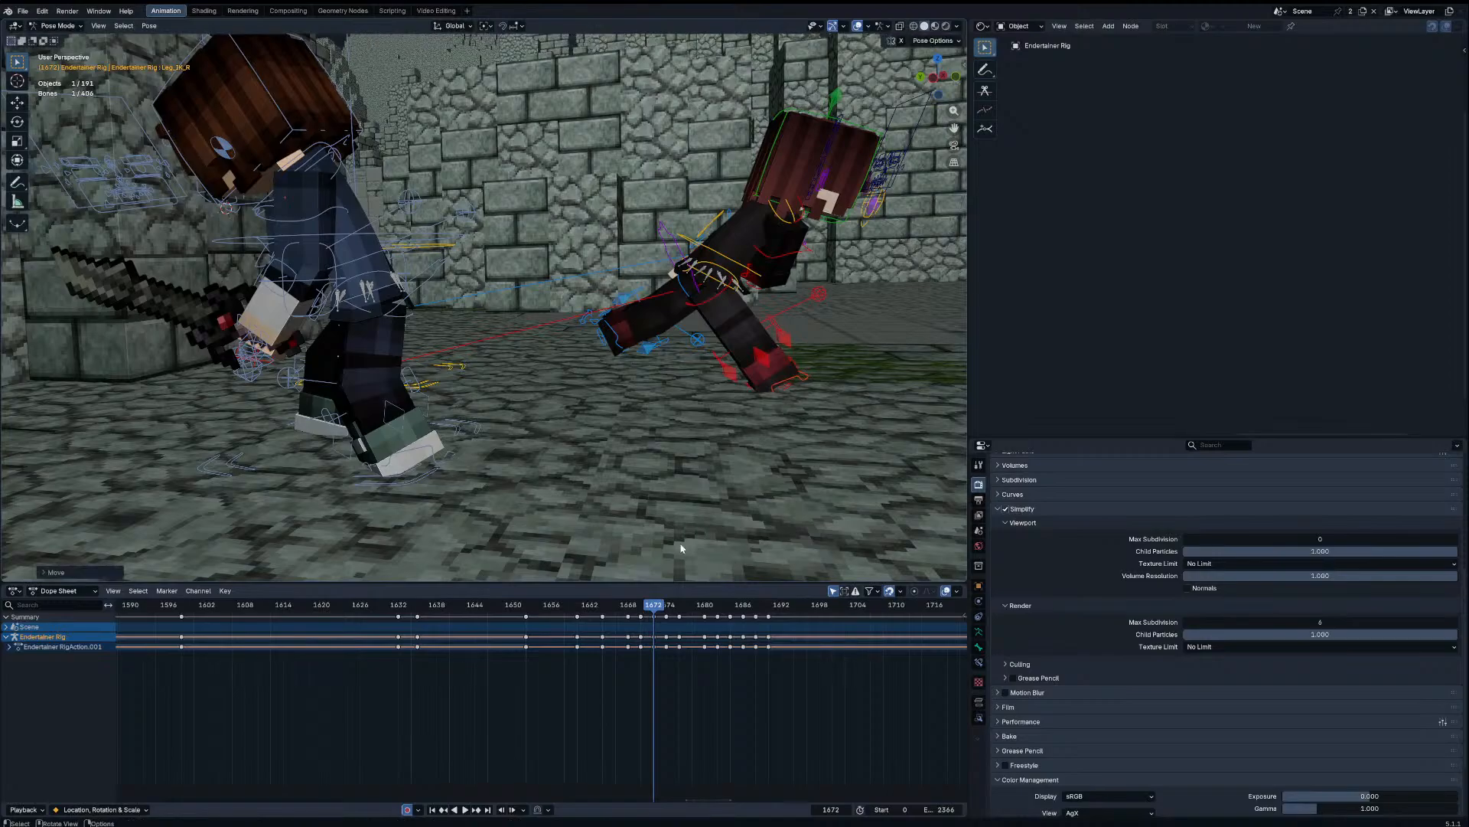
# Step: Select all of the rig's bones and delete their keyframes at frame 1670
pyautogui.press('Down')
pyautogui.press('a')
pyautogui.click(643, 618)
pyautogui.press('x')
pyautogui.click(643, 619)
# Step: Activate the Annotate tool and compare the rig's foot placement across frames 1672 to 1678
pyautogui.keyDown('shift'); pyautogui.moveTo(689, 506); pyautogui.dragTo(599, 483, button='middle'); pyautogui.keyUp('shift')
pyautogui.press('Up')
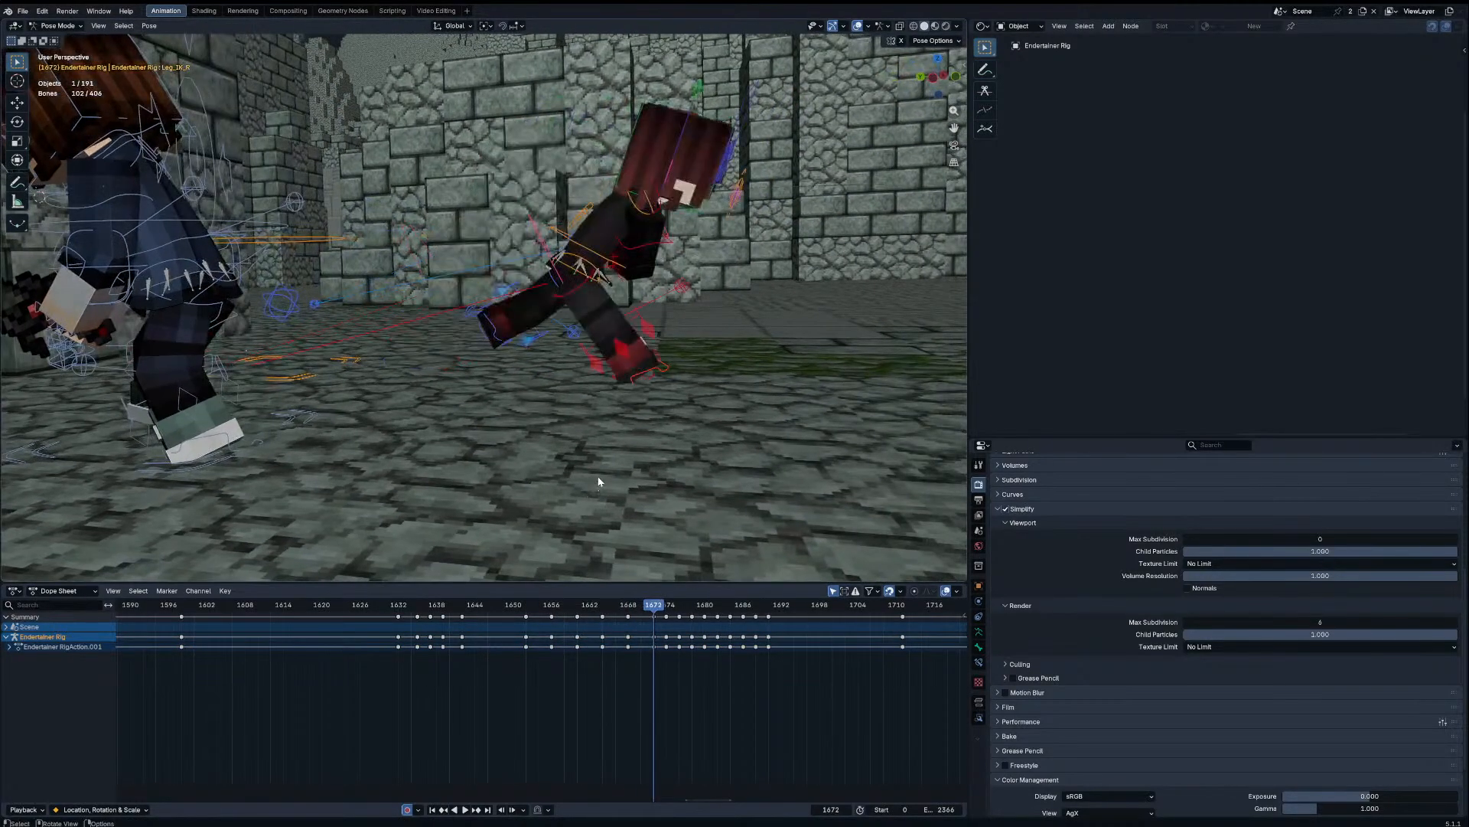
pyautogui.press('Up')
pyautogui.moveTo(697, 535)
pyautogui.keyDown('shift'); pyautogui.mouseDown(button='middle')
pyautogui.moveTo(622, 335)
pyautogui.moveTo(597, 337)
pyautogui.mouseUp(button='middle'); pyautogui.keyUp('shift')
pyautogui.click(17, 182)
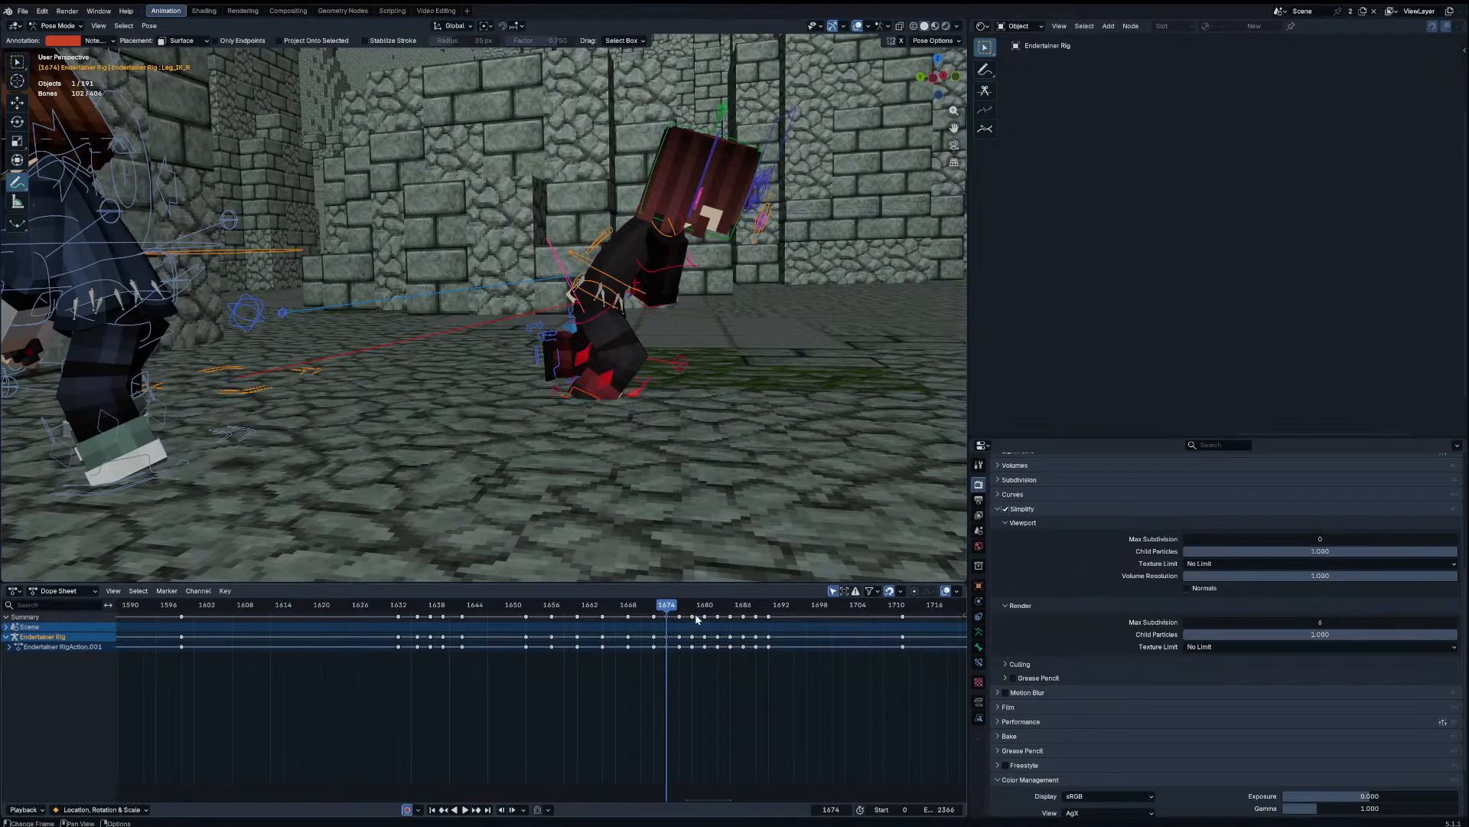
pyautogui.press('Up')
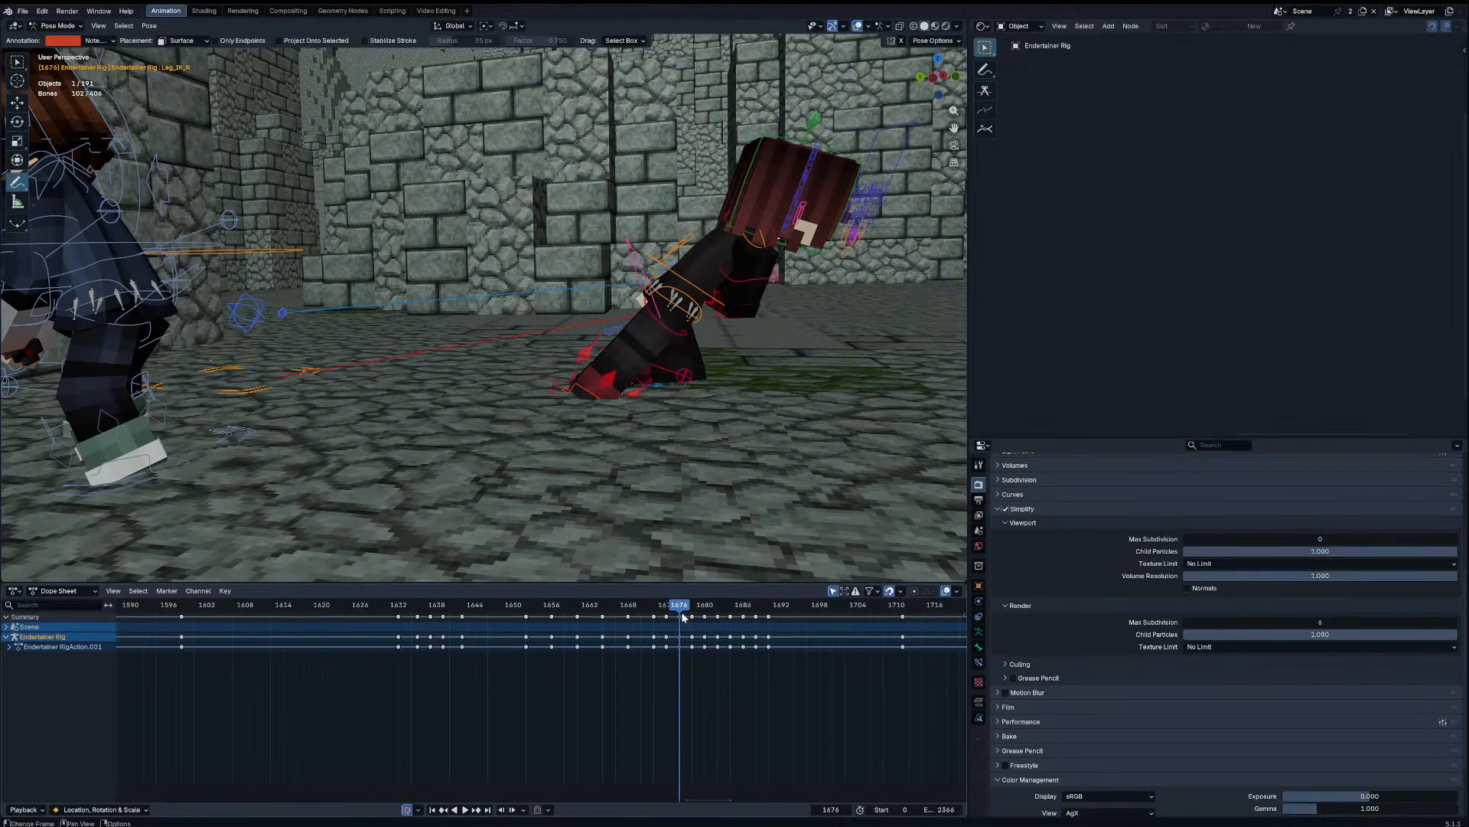
pyautogui.press('Up')
pyautogui.keyDown('shift'); pyautogui.moveTo(780, 396); pyautogui.dragTo(762, 354, button='middle'); pyautogui.keyUp('shift')
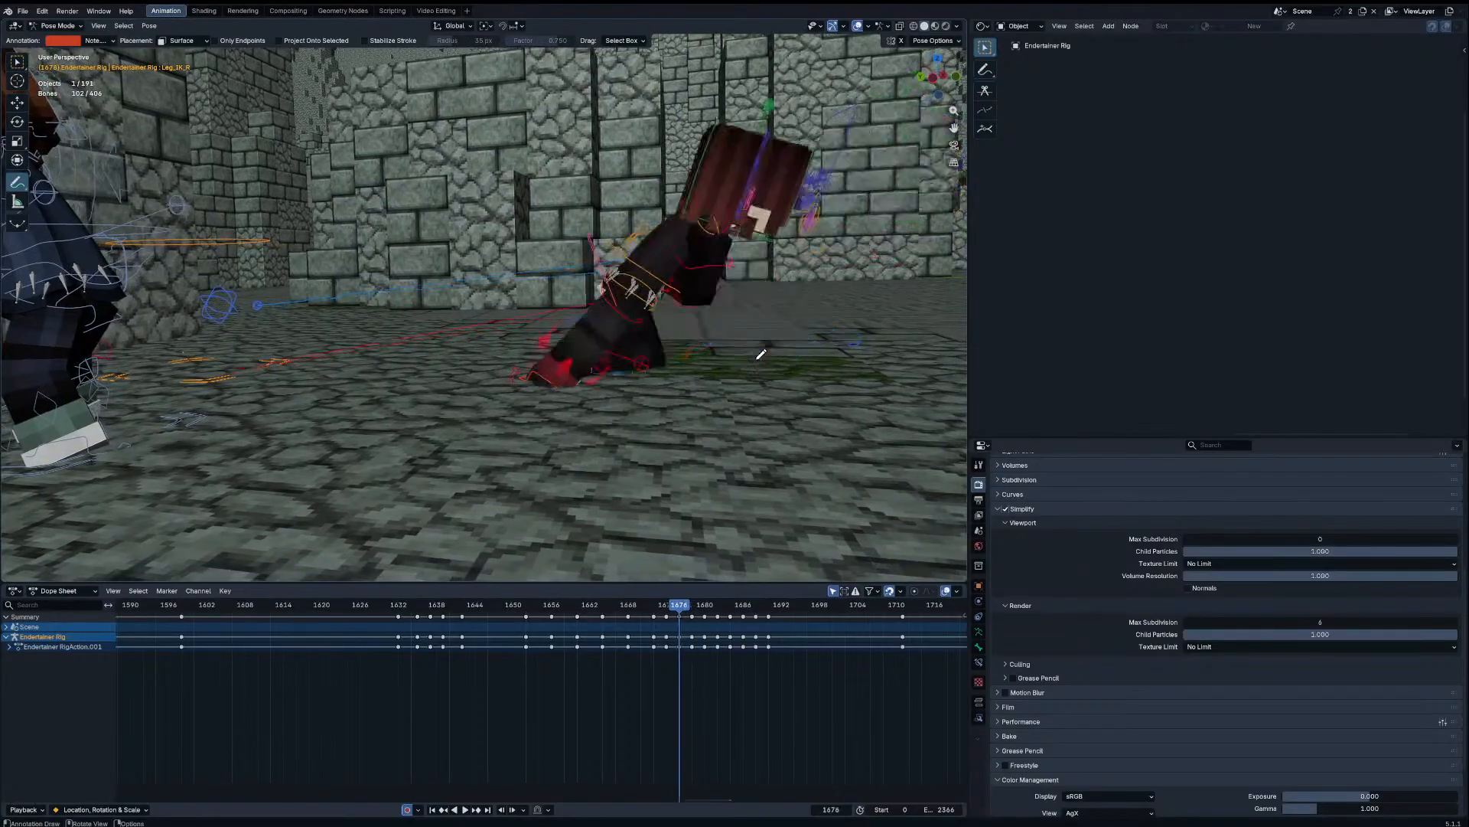
pyautogui.press('Down')
pyautogui.press('Up')
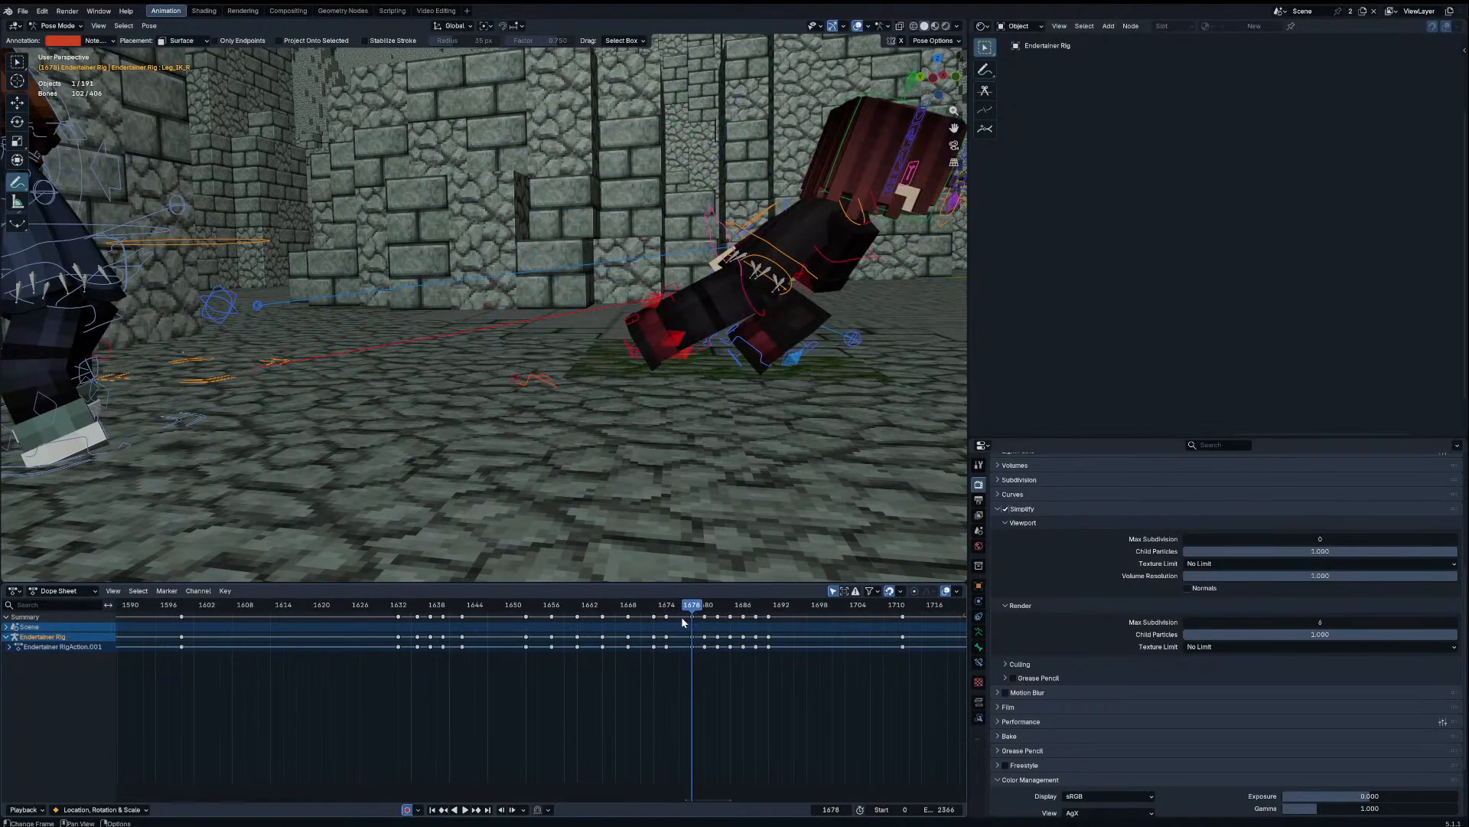
# Step: Shift the rig's keyframes at frame 1674 to frame 1675, and review the run in playback
pyautogui.click(673, 610)
pyautogui.moveTo(666, 616); pyautogui.dragTo(668, 615)
pyautogui.moveTo(665, 609); pyautogui.dragTo(692, 623)
pyautogui.press('space')
pyautogui.press('space')
pyautogui.click(629, 617)
# Step: Switch back to the selection tool, and move and rotate the left leg's IK bone forward at frame 1680
pyautogui.moveTo(677, 432); pyautogui.dragTo(598, 400, button='middle')
pyautogui.press('Up')
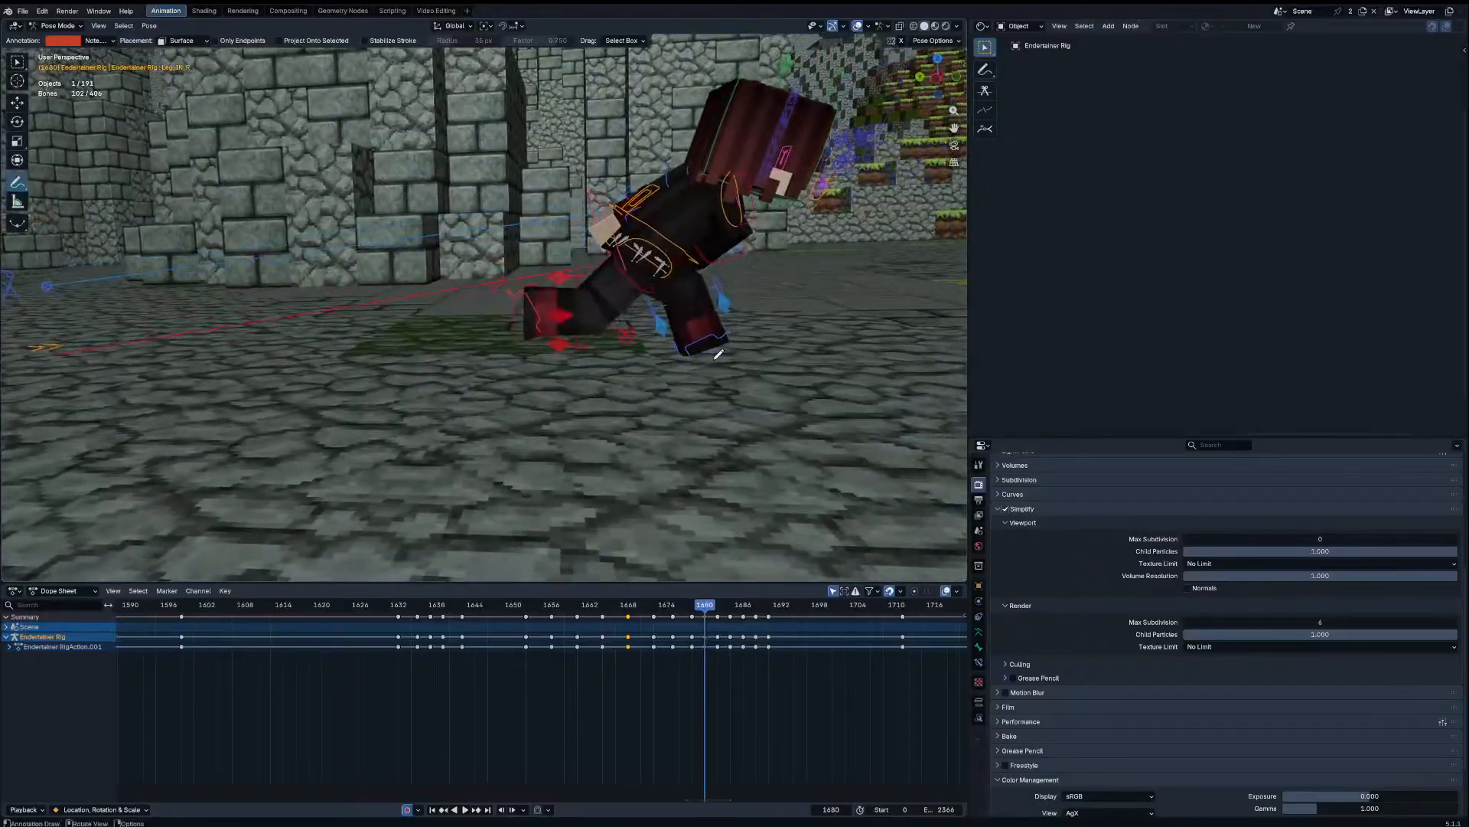
pyautogui.click(19, 64)
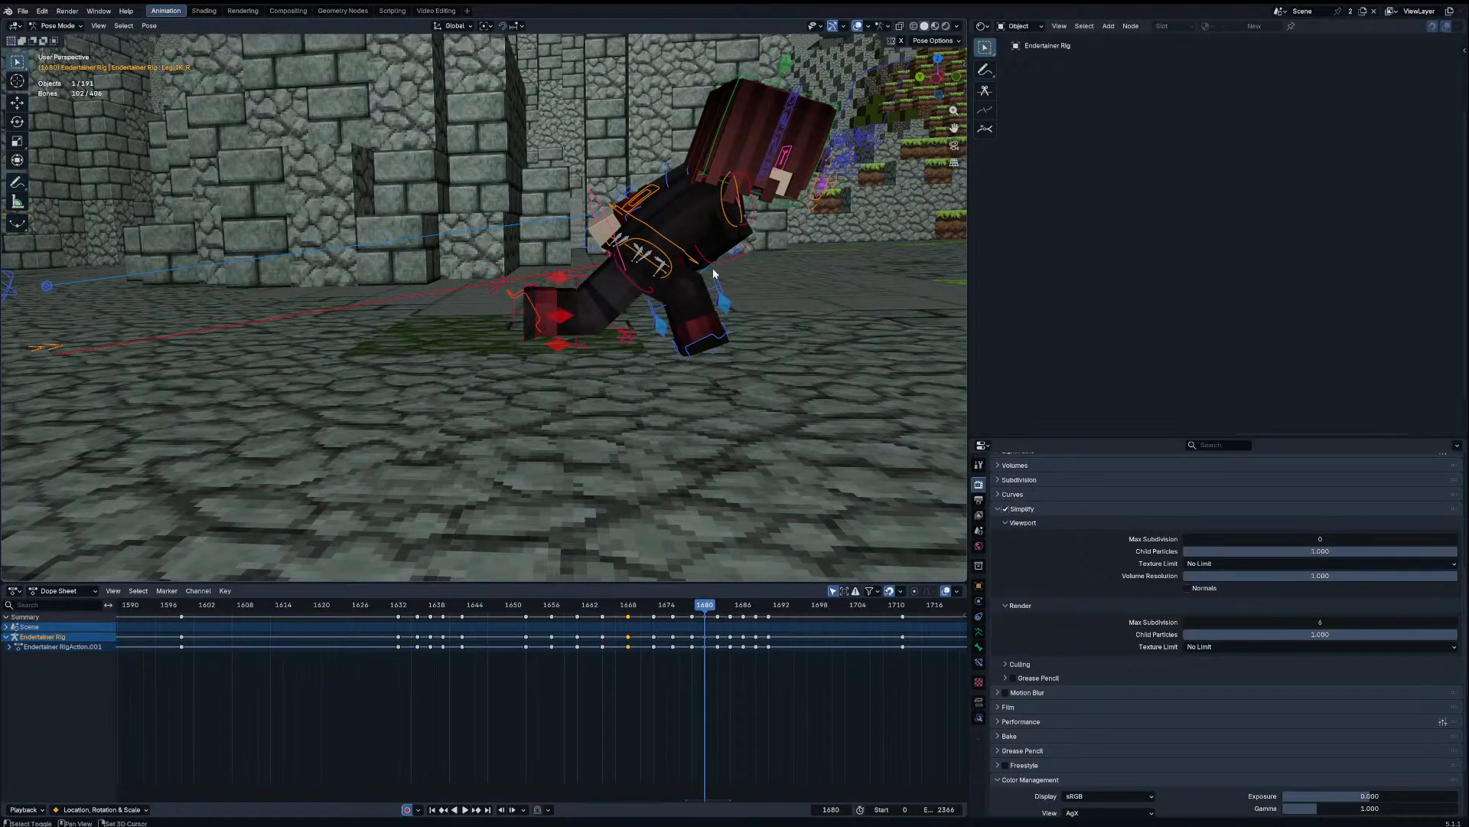
pyautogui.keyDown('shift'); pyautogui.moveTo(768, 303); pyautogui.dragTo(650, 277, button='middle'); pyautogui.keyUp('shift')
pyautogui.click(612, 310)
pyautogui.press('g')
pyautogui.click(672, 317)
pyautogui.press('space')
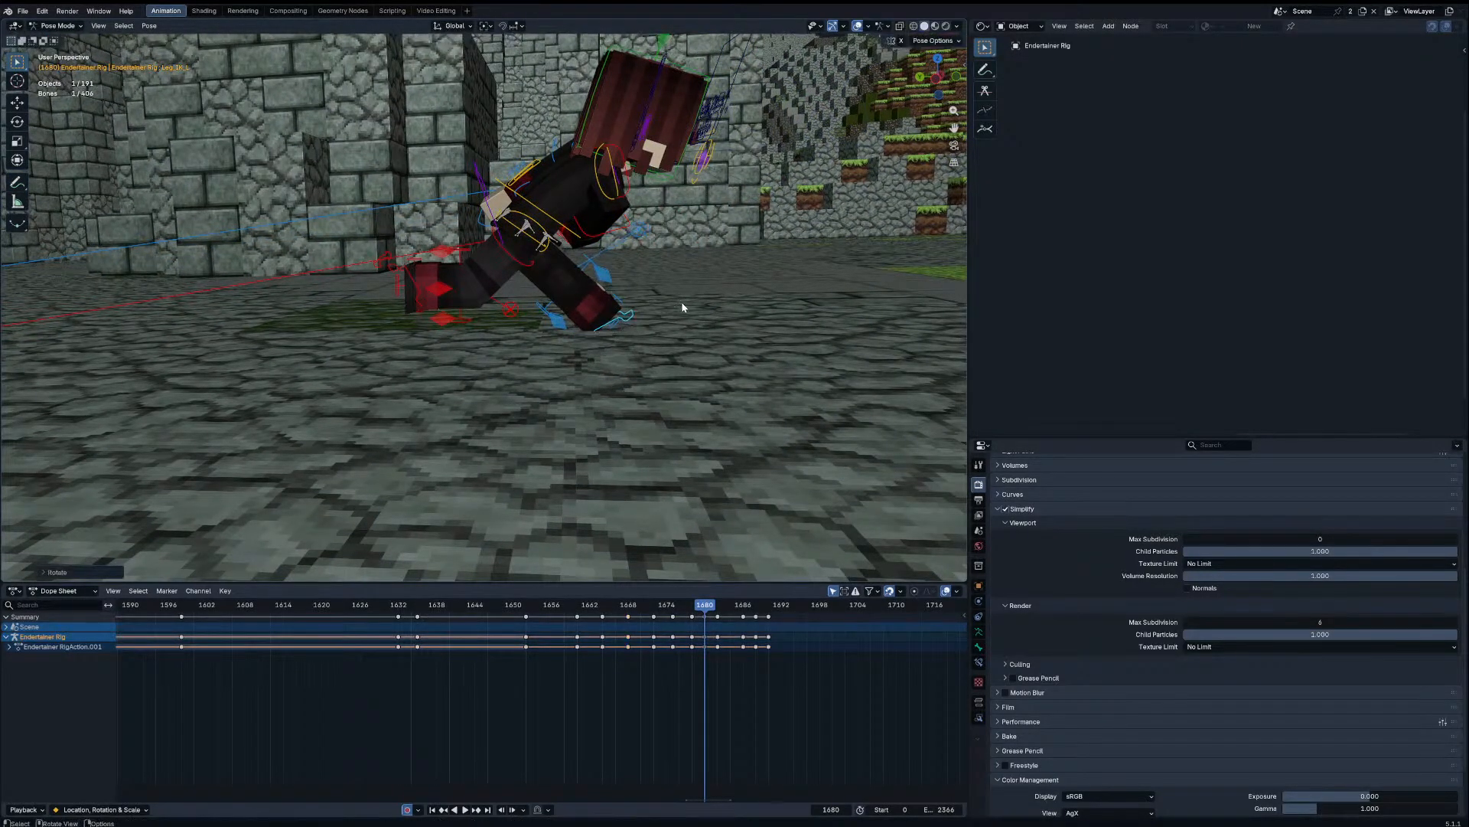
pyautogui.press('Escape')
# Step: Select the right leg's IK bone together with a second bone and move them at frame 1682
pyautogui.press('Up')
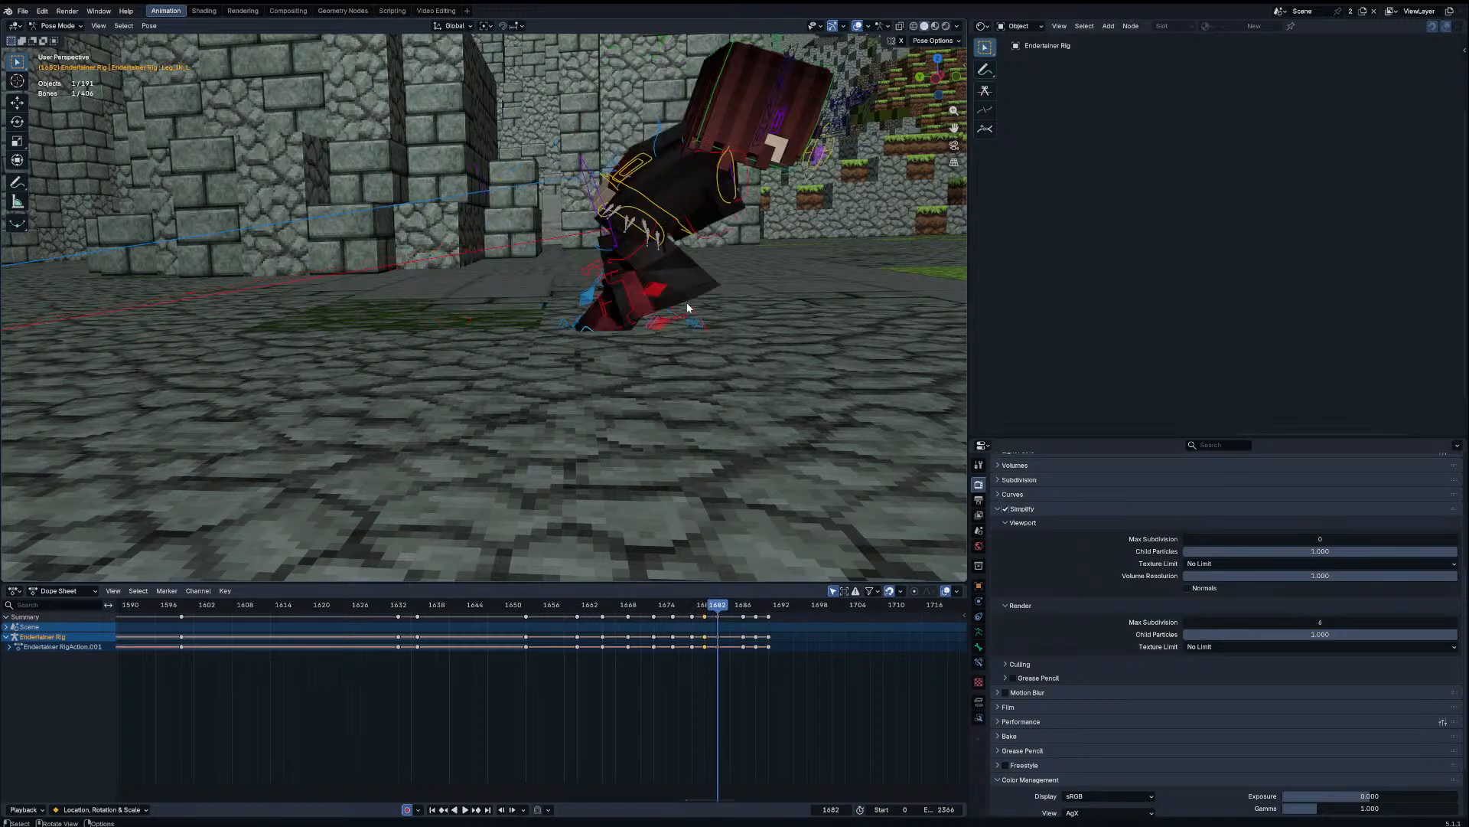
pyautogui.click(674, 223)
pyautogui.keyDown('shift'); pyautogui.click(622, 293); pyautogui.keyUp('shift')
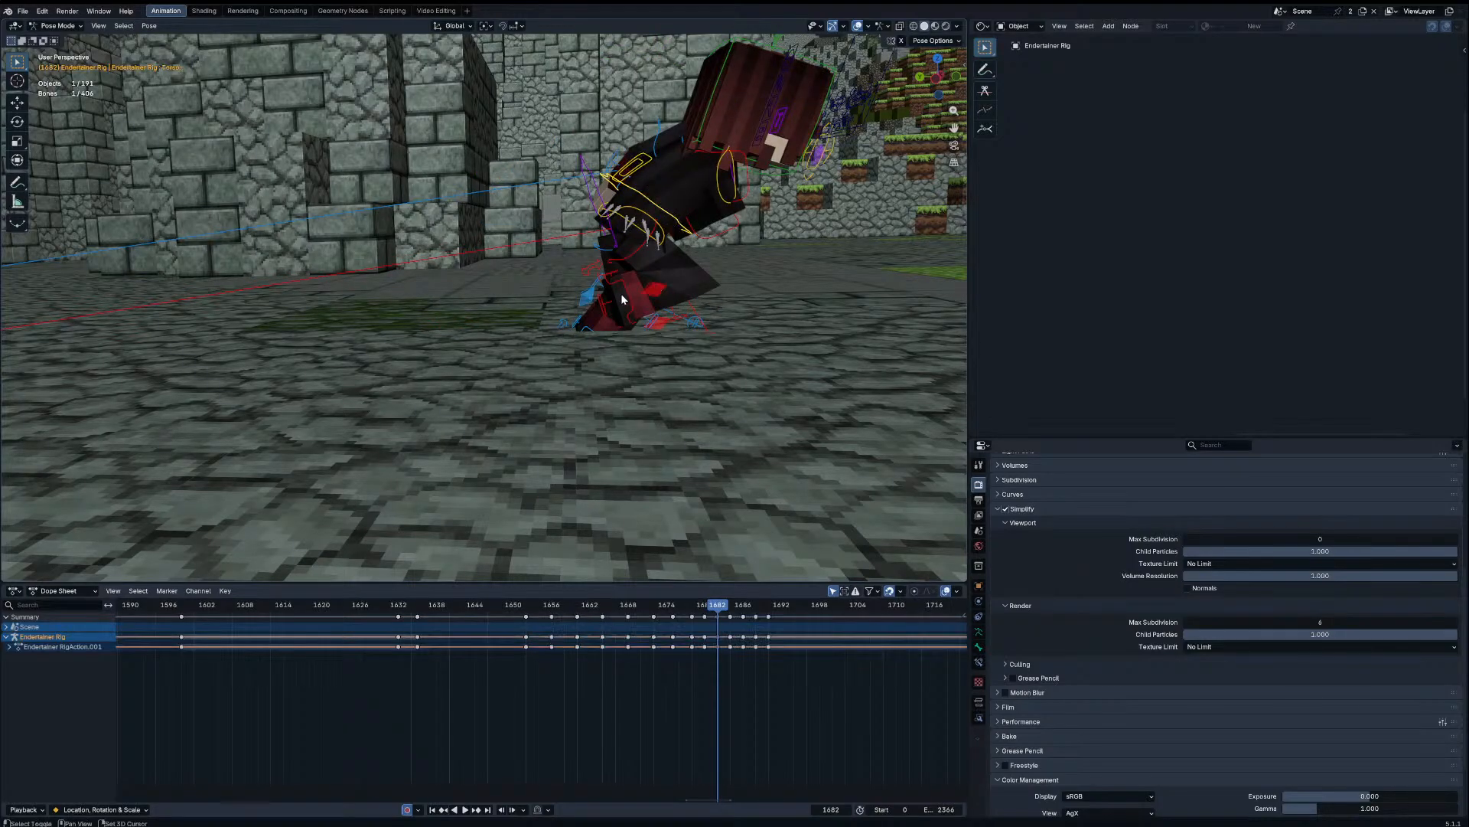
pyautogui.press('g')
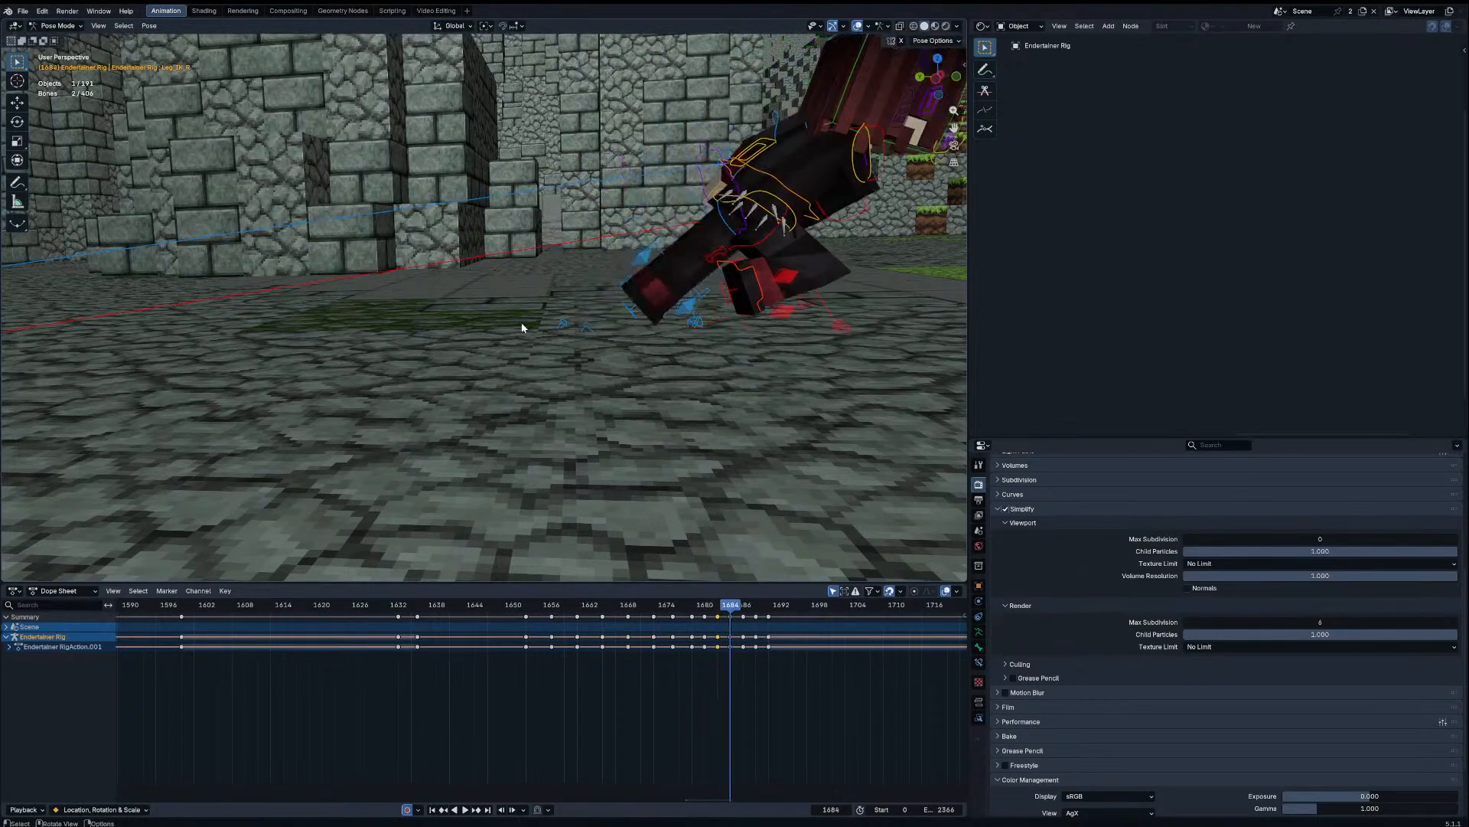
pyautogui.click(525, 327)
# Step: With all bones selected, delete the keyframes at frame 1684 and shift those at frame 1682 to frame 1683
pyautogui.press('Up')
pyautogui.press('a')
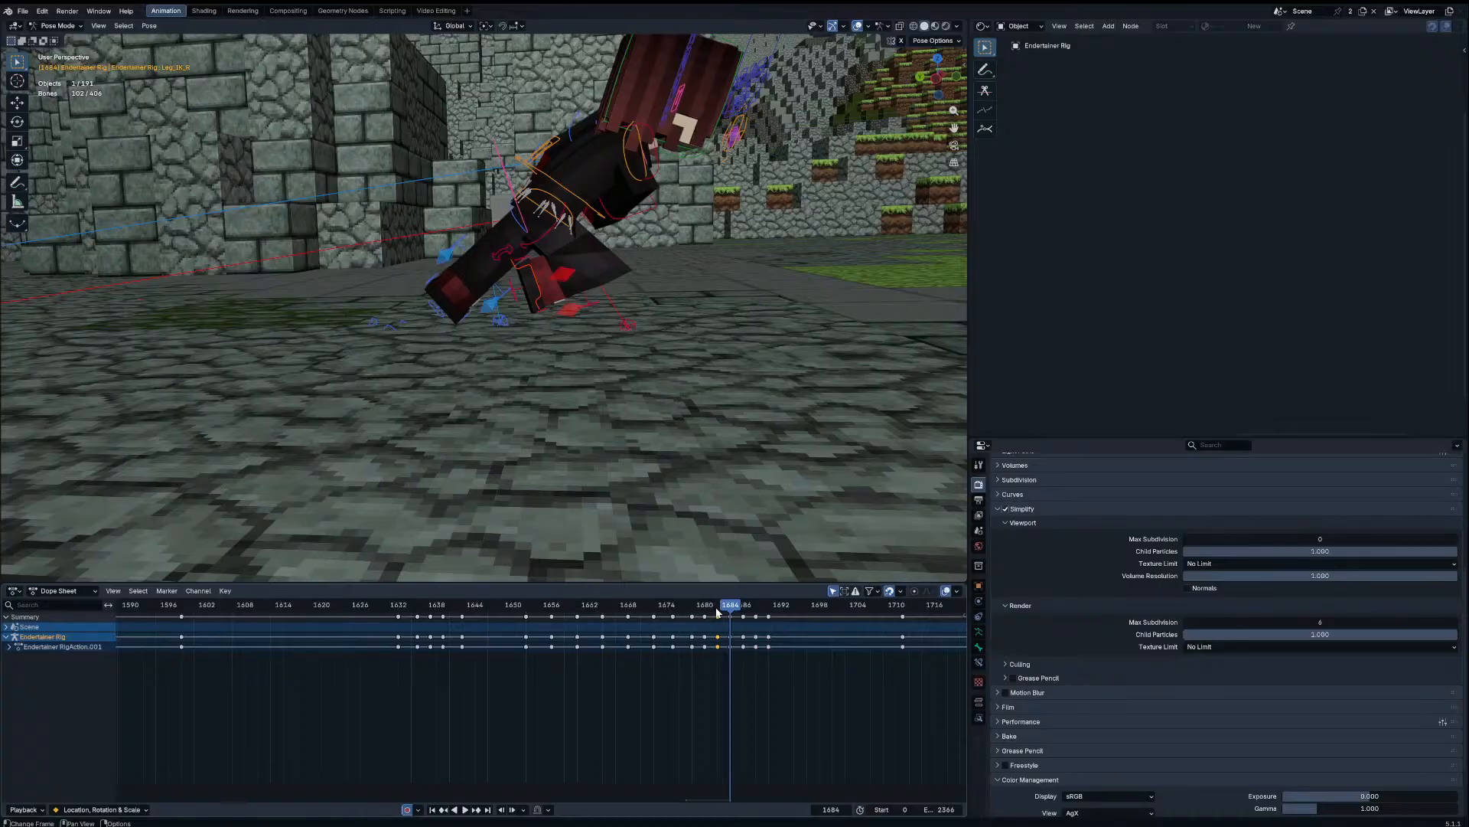
pyautogui.click(717, 609)
pyautogui.press('x')
pyautogui.click(717, 613)
pyautogui.moveTo(730, 616); pyautogui.dragTo(744, 619)
# Step: Move and rotate the Leg_IK_R bone at frame 1686, and compare the pose with the following keyframe
pyautogui.click(746, 268)
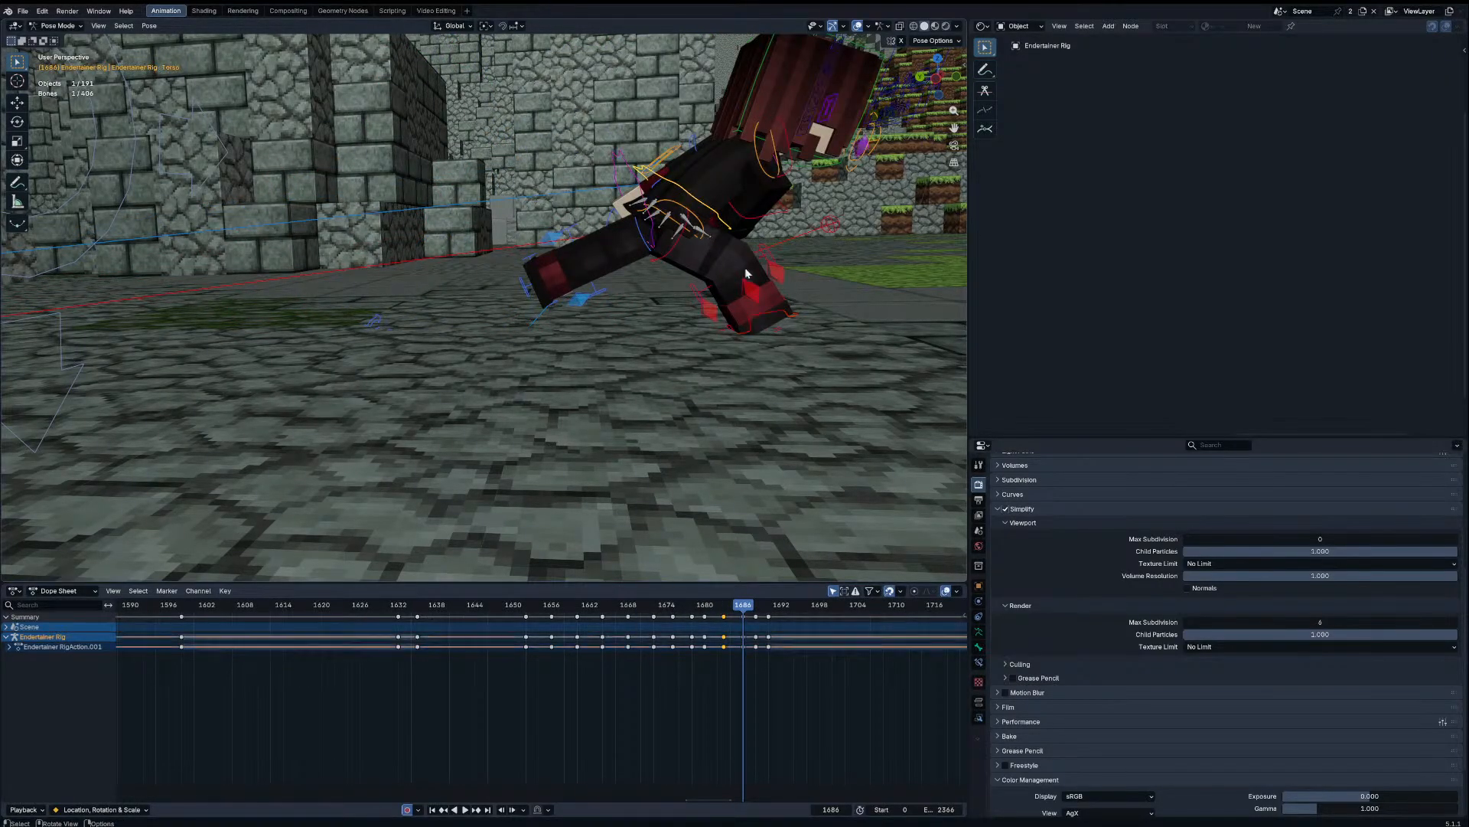
pyautogui.press('g')
pyautogui.press('r')
pyautogui.click(748, 304)
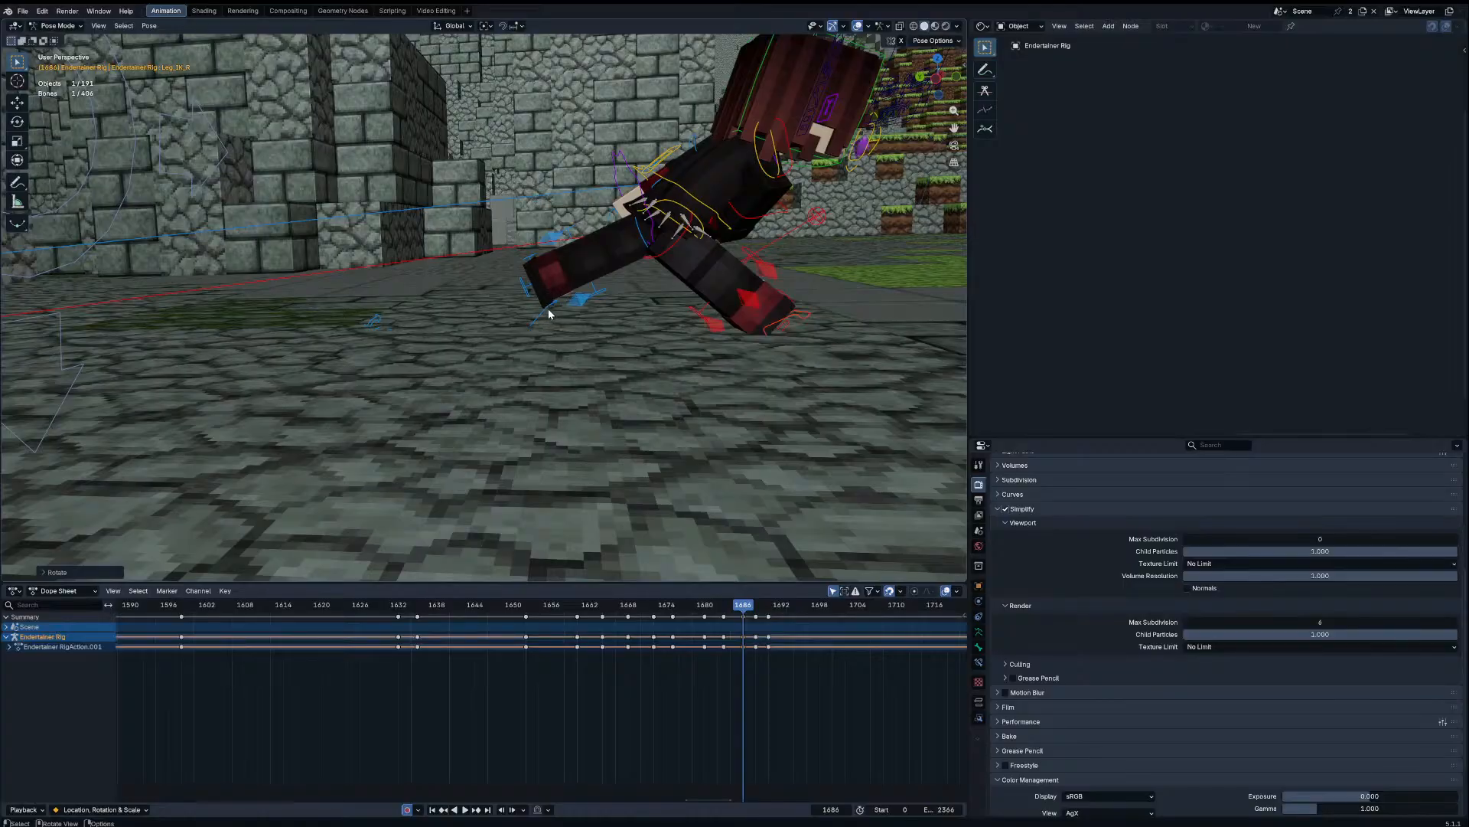
pyautogui.press('Up')
pyautogui.press('Down')
# Step: Select the Leg_IK_L bone at frame 1686, and raise and rotate it behind the body
pyautogui.click(562, 299)
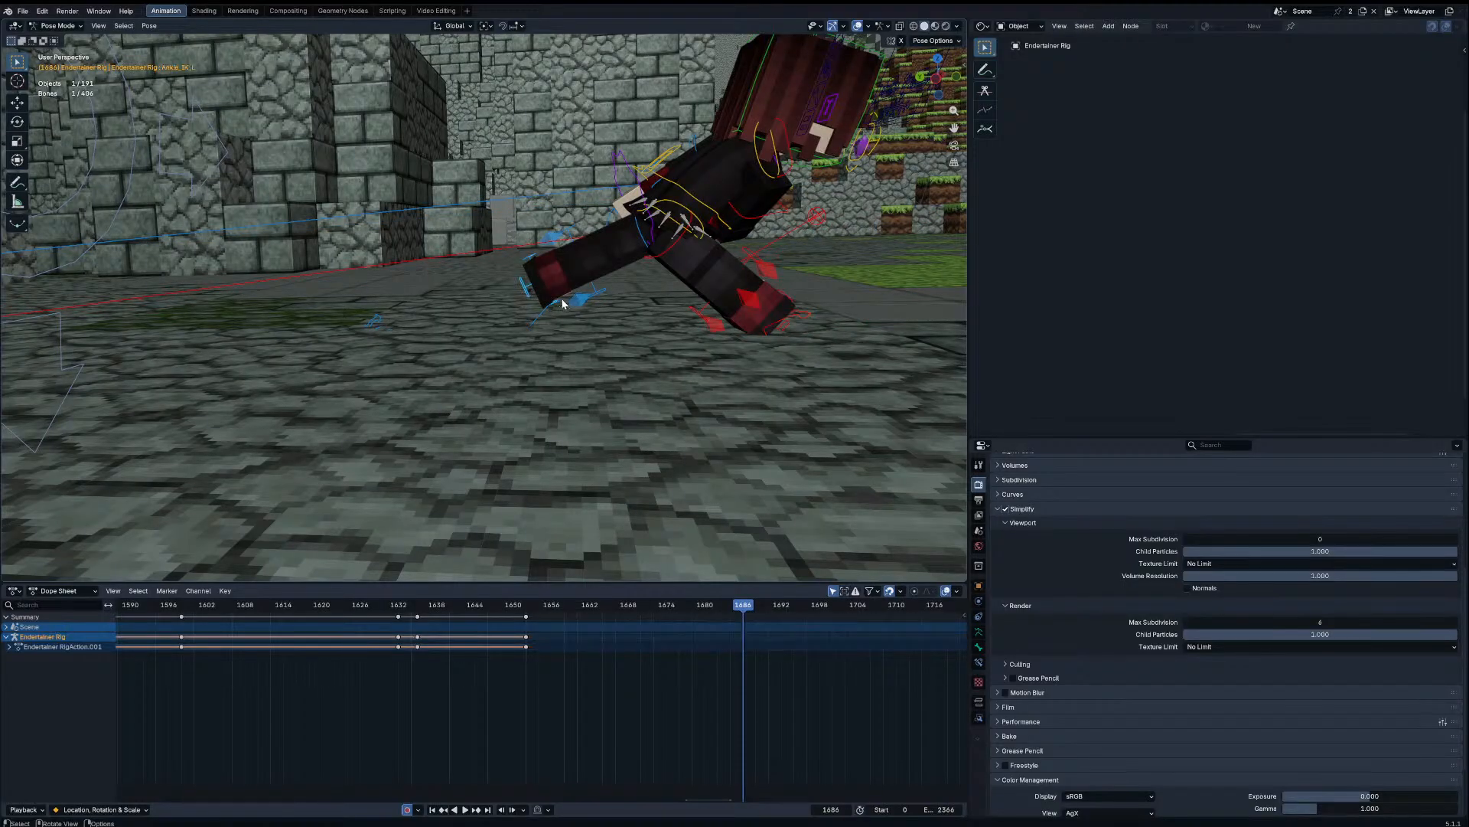
pyautogui.click(540, 313)
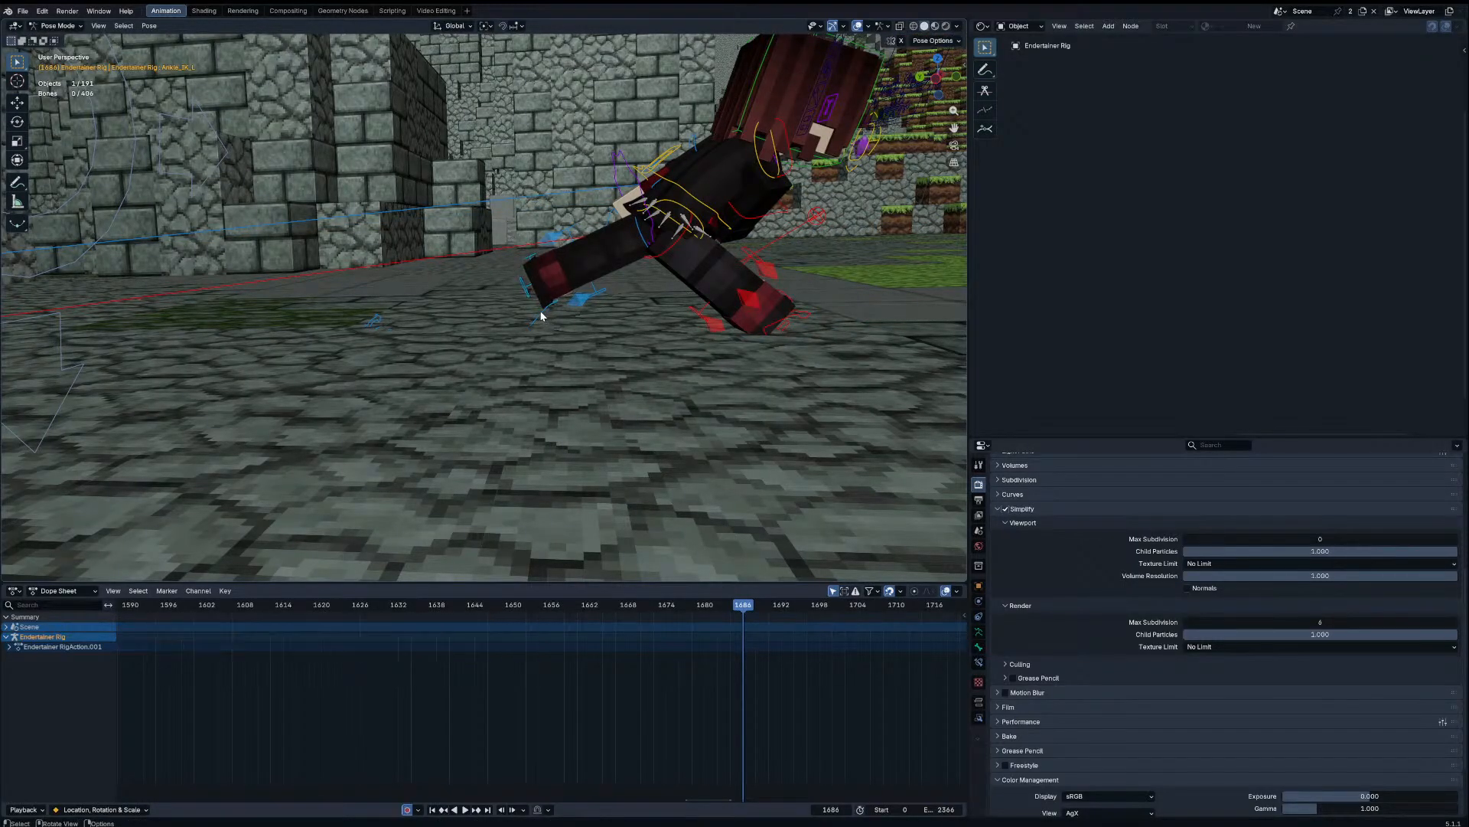
pyautogui.click(416, 347)
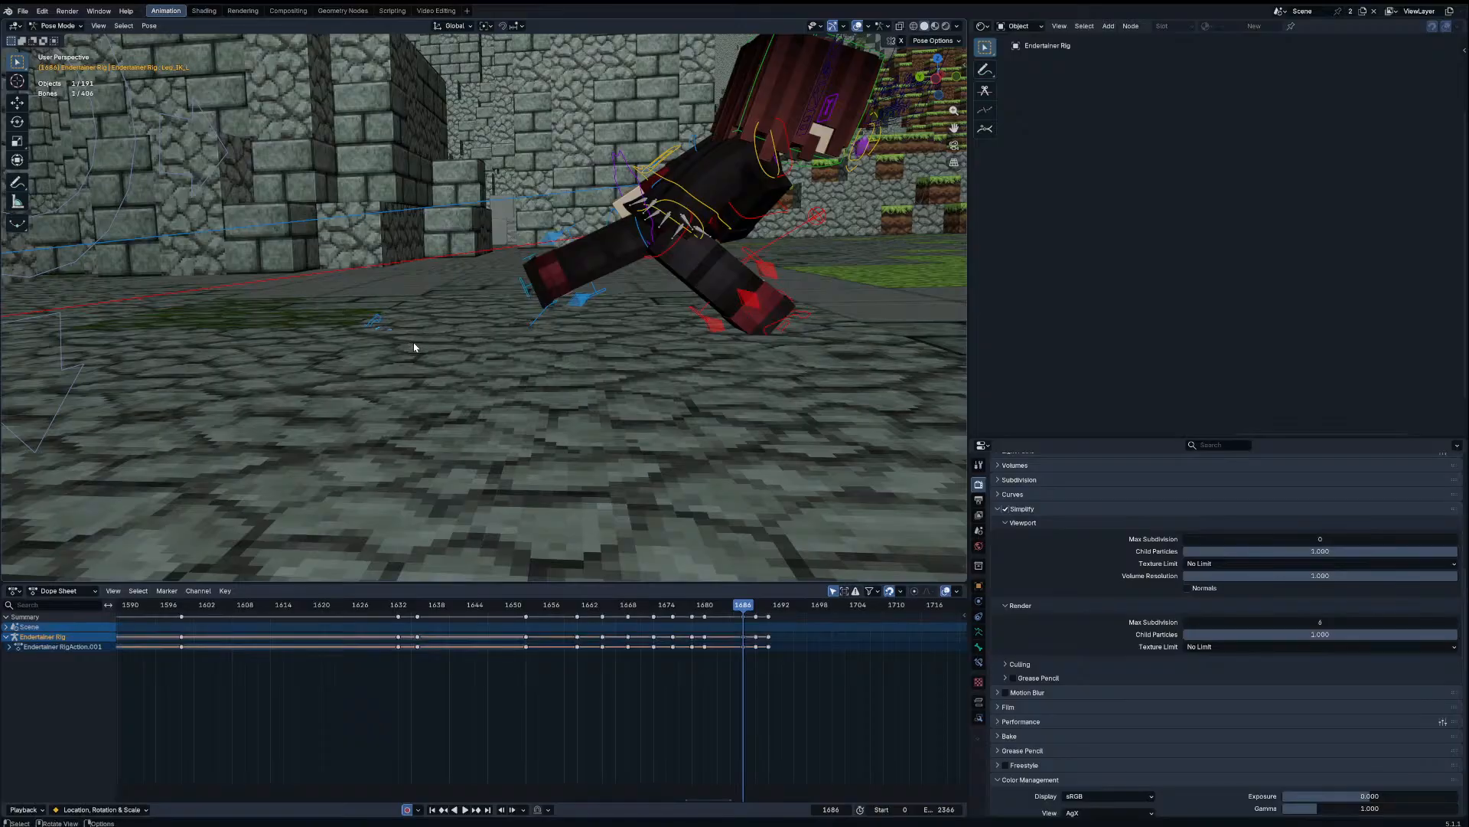
pyautogui.press('g')
pyautogui.click(540, 271)
pyautogui.moveTo(543, 271)
pyautogui.mouseDown(button='middle')
pyautogui.moveTo(575, 262)
pyautogui.moveTo(562, 260)
pyautogui.mouseUp(button='middle')
pyautogui.press('r')
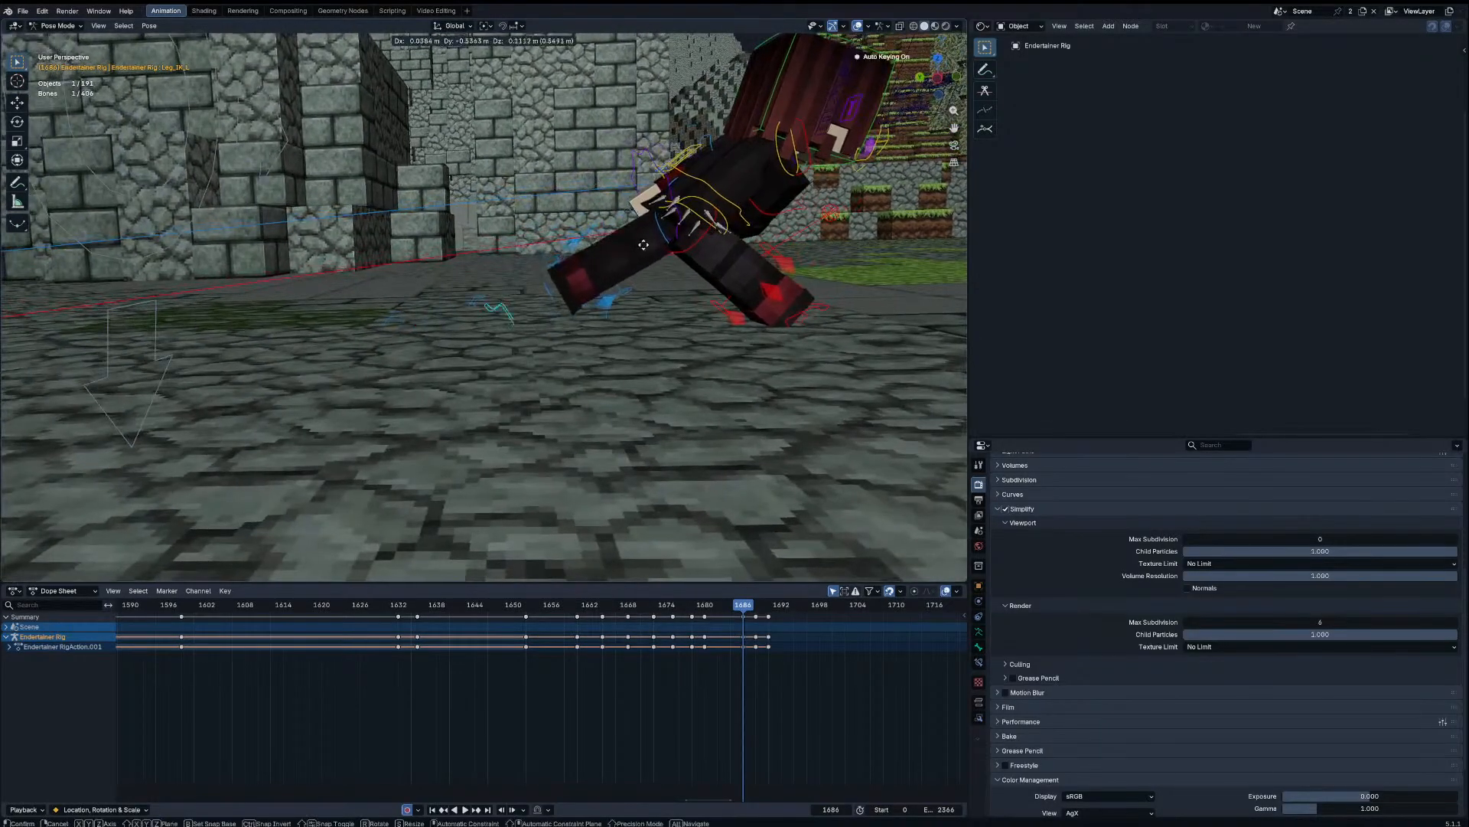
pyautogui.click(678, 240)
pyautogui.press('g')
pyautogui.click(680, 235)
pyautogui.press('r')
pyautogui.click(683, 232)
# Step: Refine the left leg's IK bone at frame 1686 with further moves, a trackball rotation and a plain rotation
pyautogui.press('g')
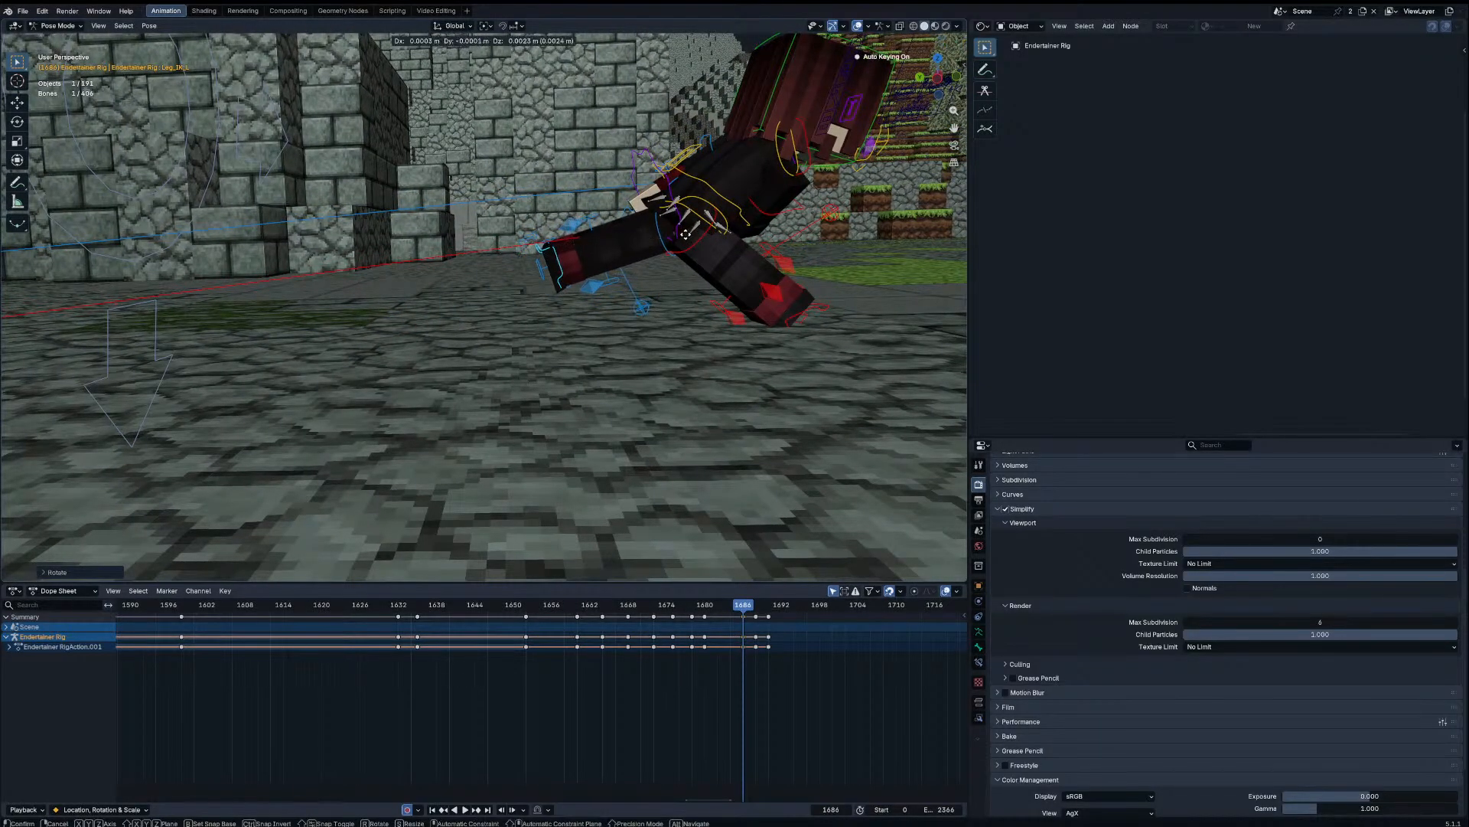
pyautogui.click(679, 236)
pyautogui.press('r')
pyautogui.press('r')
pyautogui.click(701, 224)
pyautogui.moveTo(699, 225); pyautogui.dragTo(623, 253, button='middle')
pyautogui.press('g')
pyautogui.click(760, 251)
pyautogui.press('r')
pyautogui.click(759, 262)
# Step: Reposition the trailing left foot at frame 1686, adjust its angle with a trackball rotation, and raise it slightly
pyautogui.press('g')
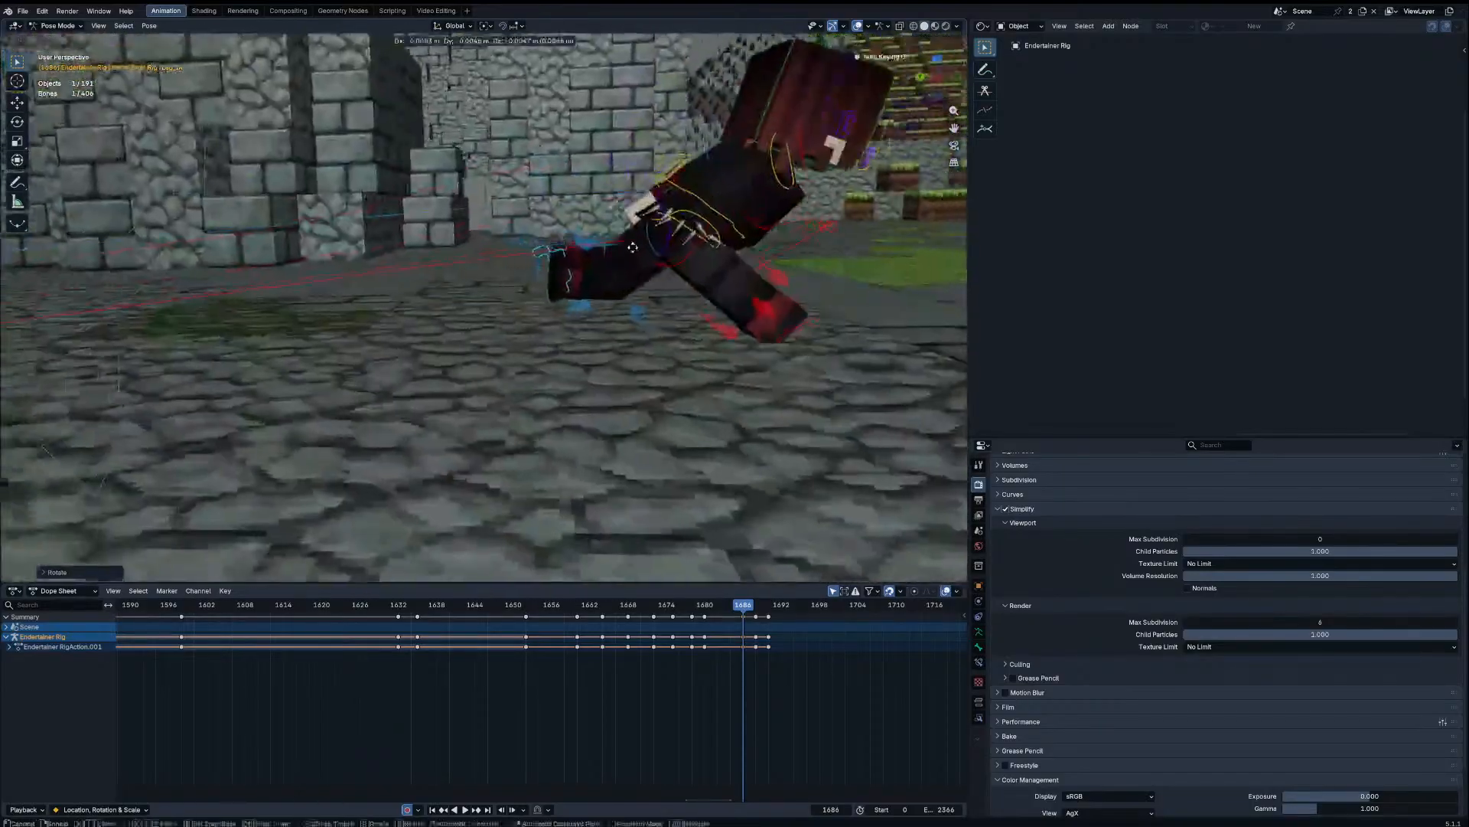
pyautogui.click(630, 240)
pyautogui.press('r')
pyautogui.press('r')
pyautogui.click(627, 255)
pyautogui.press('g')
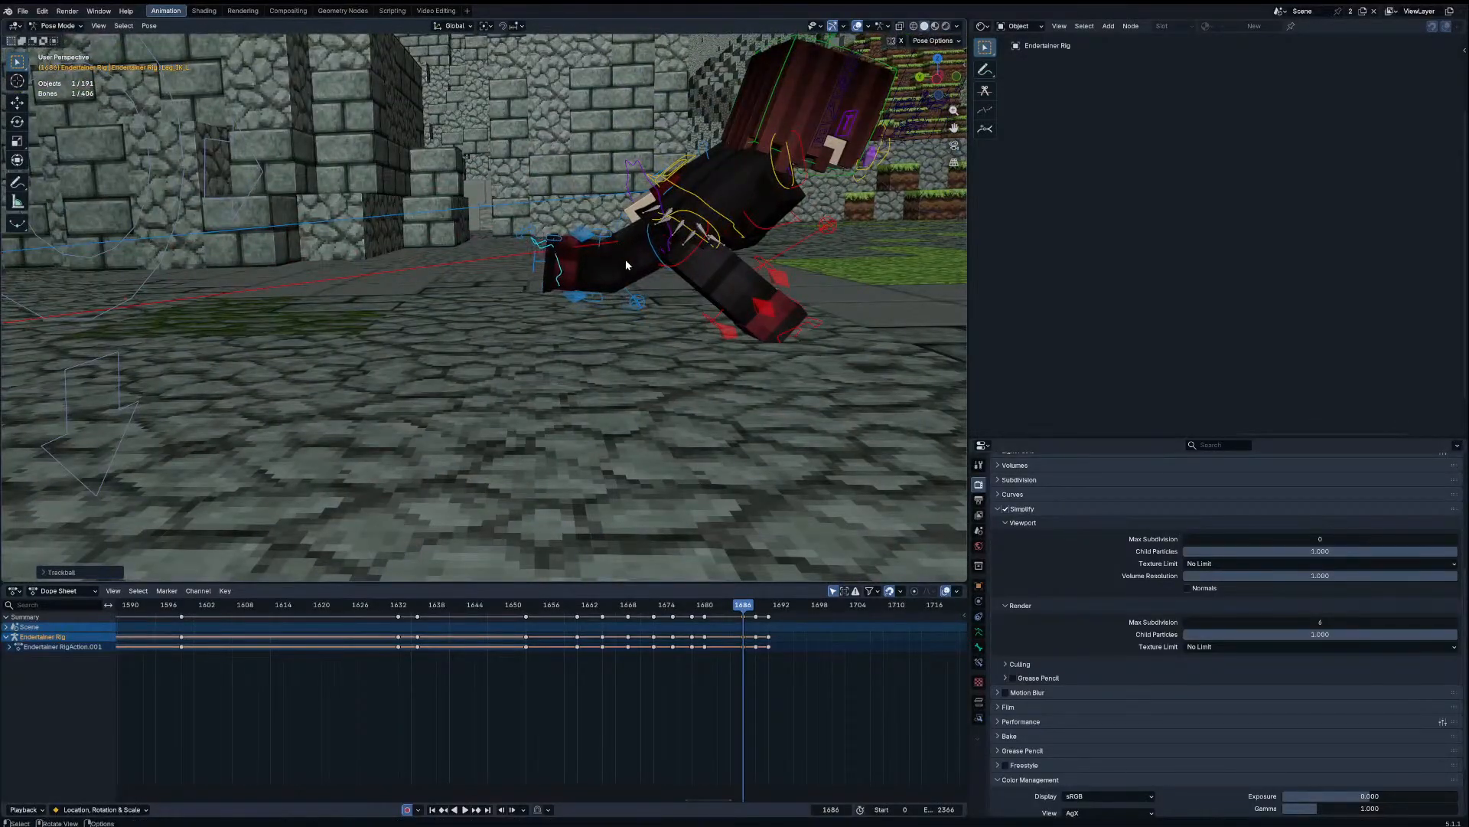
pyautogui.click(616, 273)
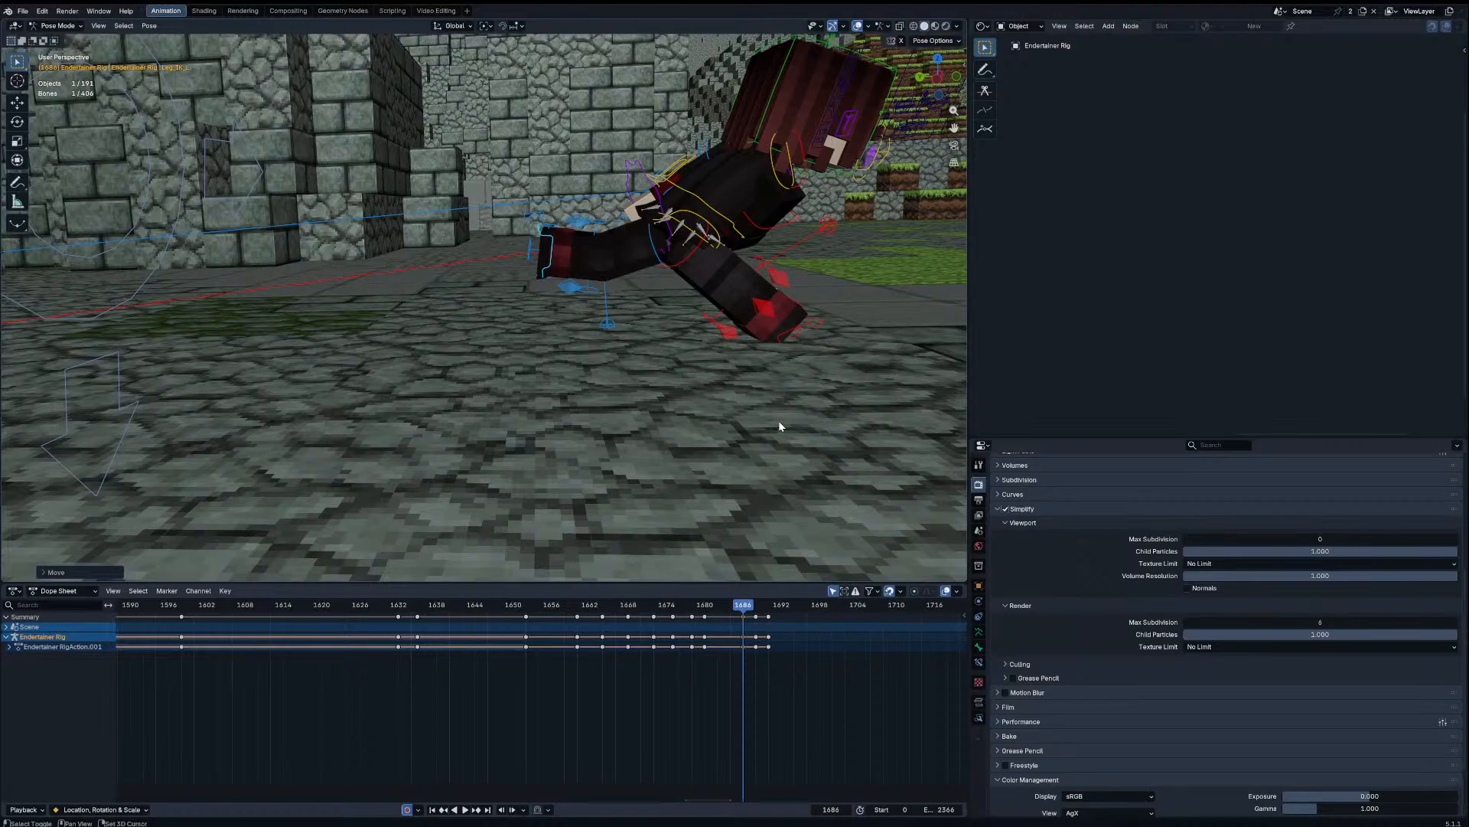
# Step: Move the Leg_IK_L bone of the running rig to adjust the front foot at frame 1690
pyautogui.keyDown('shift'); pyautogui.moveTo(779, 423); pyautogui.dragTo(607, 397, button='middle'); pyautogui.keyUp('shift')
pyautogui.press('Right')
pyautogui.press('Right')
pyautogui.press('a')
pyautogui.press('Right')
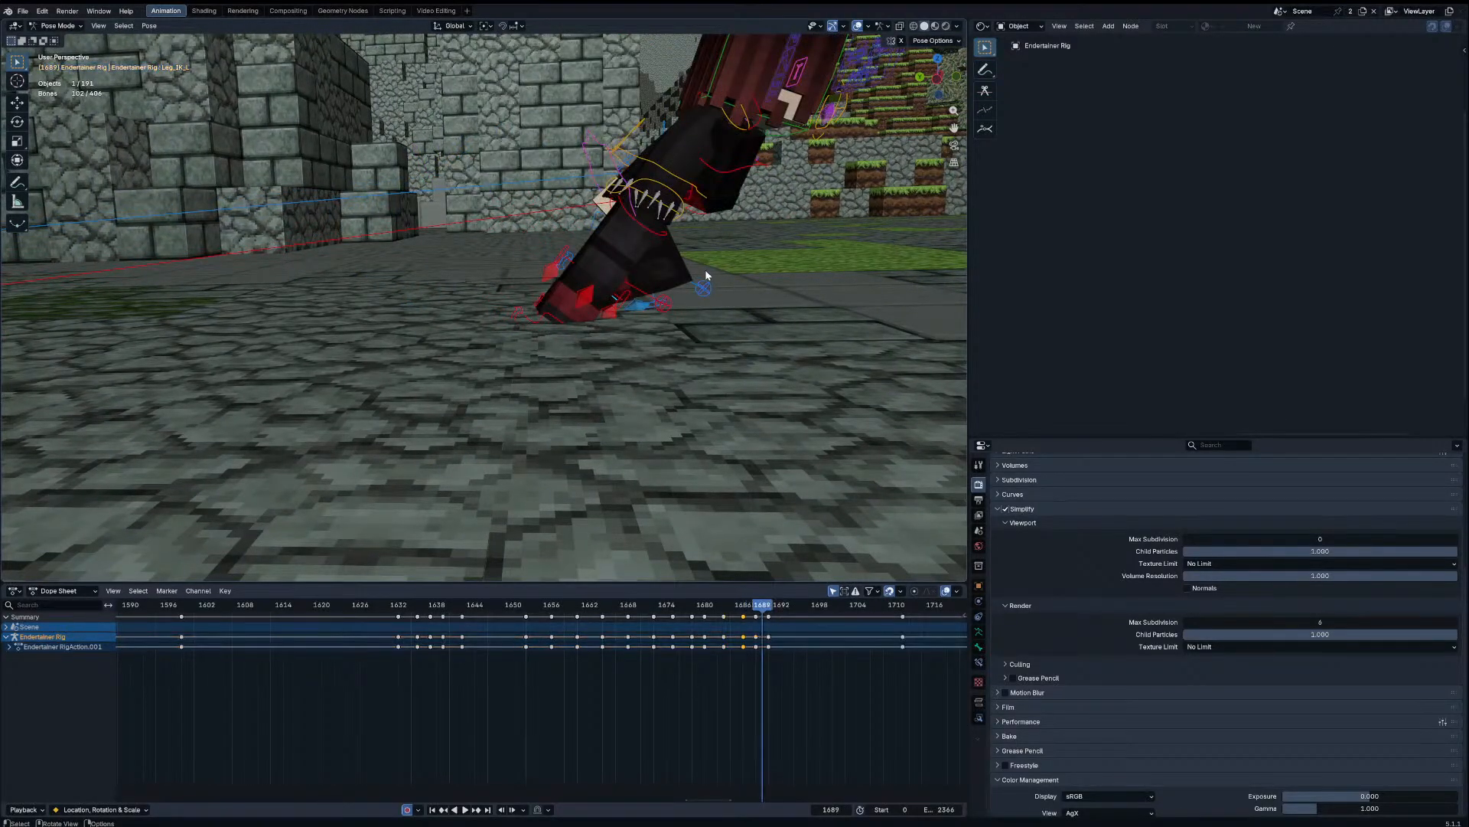
pyautogui.press('Right')
pyautogui.scroll(-2, 705, 269)
pyautogui.click(758, 298)
pyautogui.press('g')
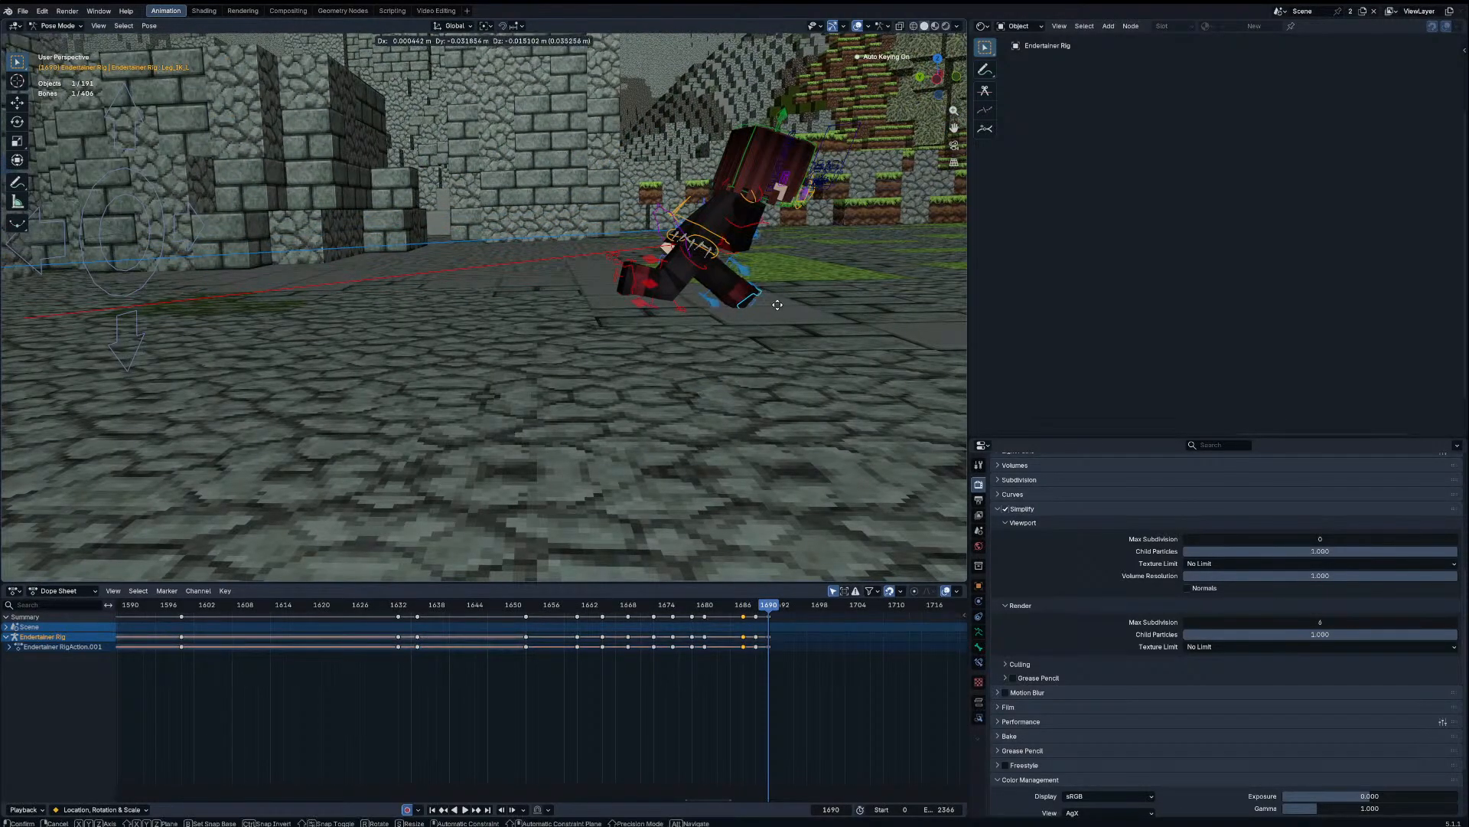
pyautogui.click(777, 276)
# Step: Review the run leading up to frame 1690 by playing it back through the camera
pyautogui.press('KP_0')
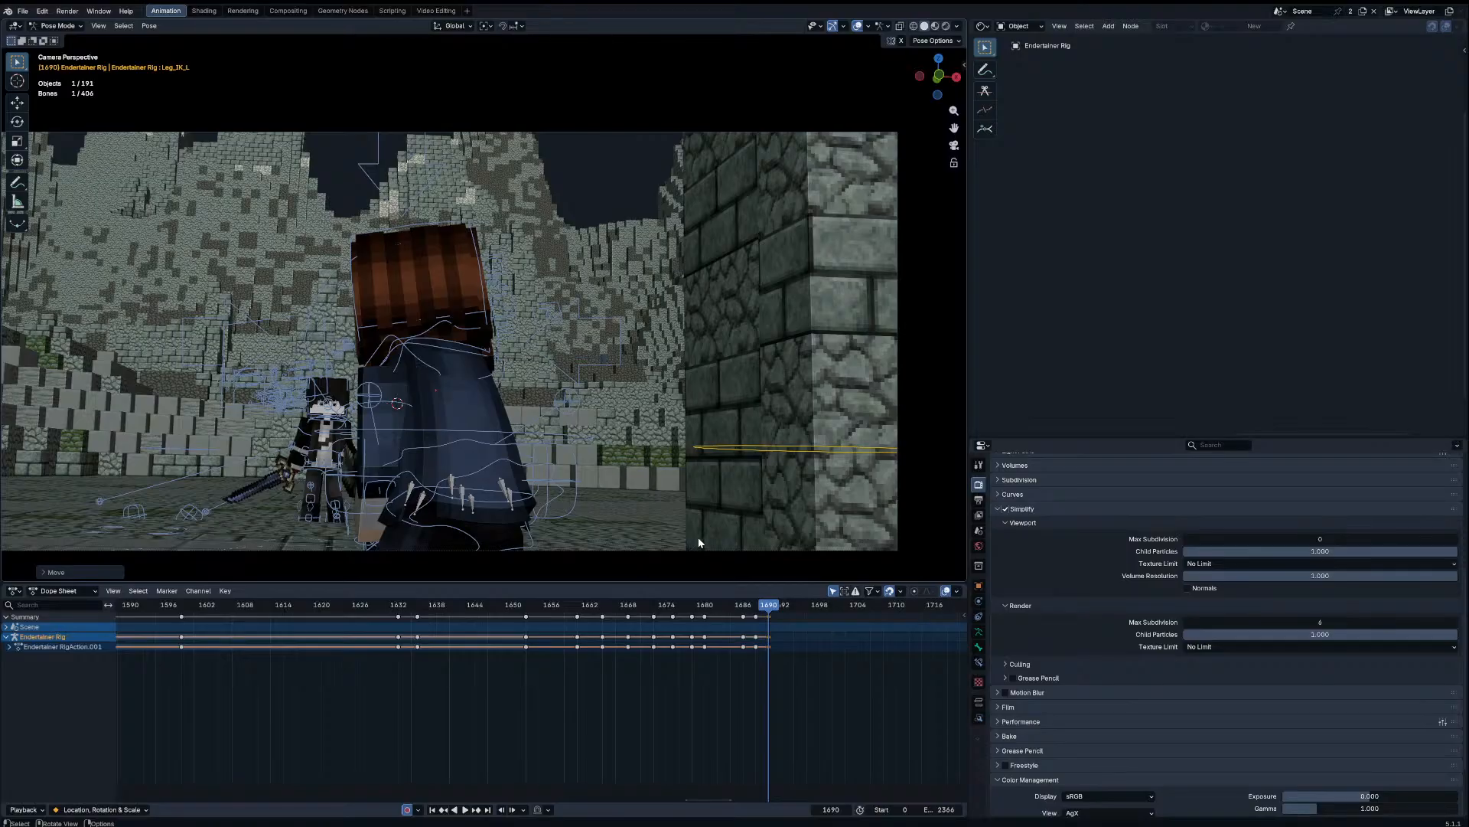
pyautogui.press('a')
pyautogui.moveTo(686, 607); pyautogui.dragTo(479, 609)
pyautogui.press('space')
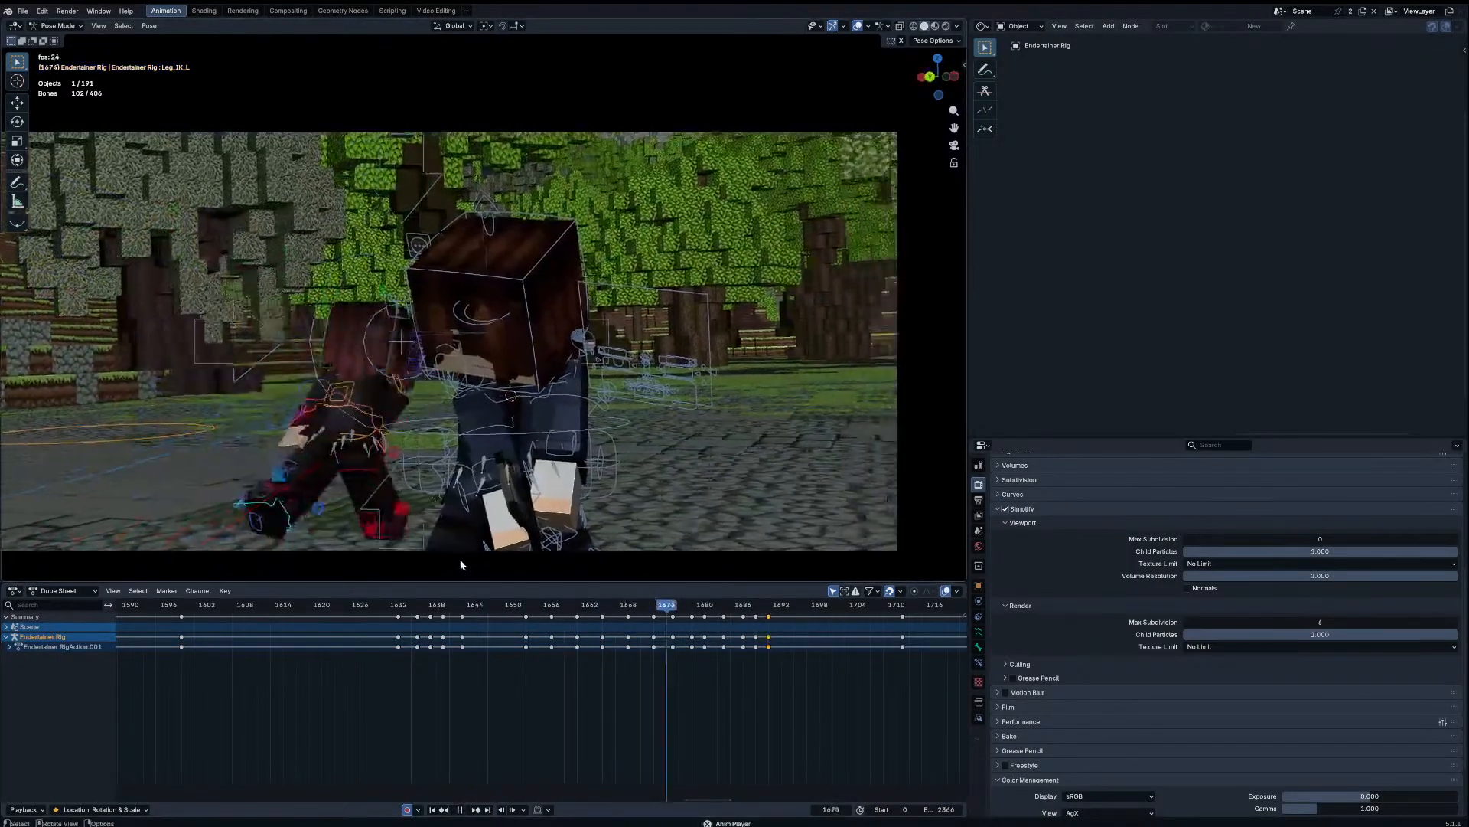
pyautogui.press('space')
pyautogui.moveTo(587, 607); pyautogui.dragTo(487, 605)
# Step: Switch posing from the running character to Endertainer Rig.002, and select its keyframes at frame 1629
pyautogui.hotkey('ctrl', 'Tab')
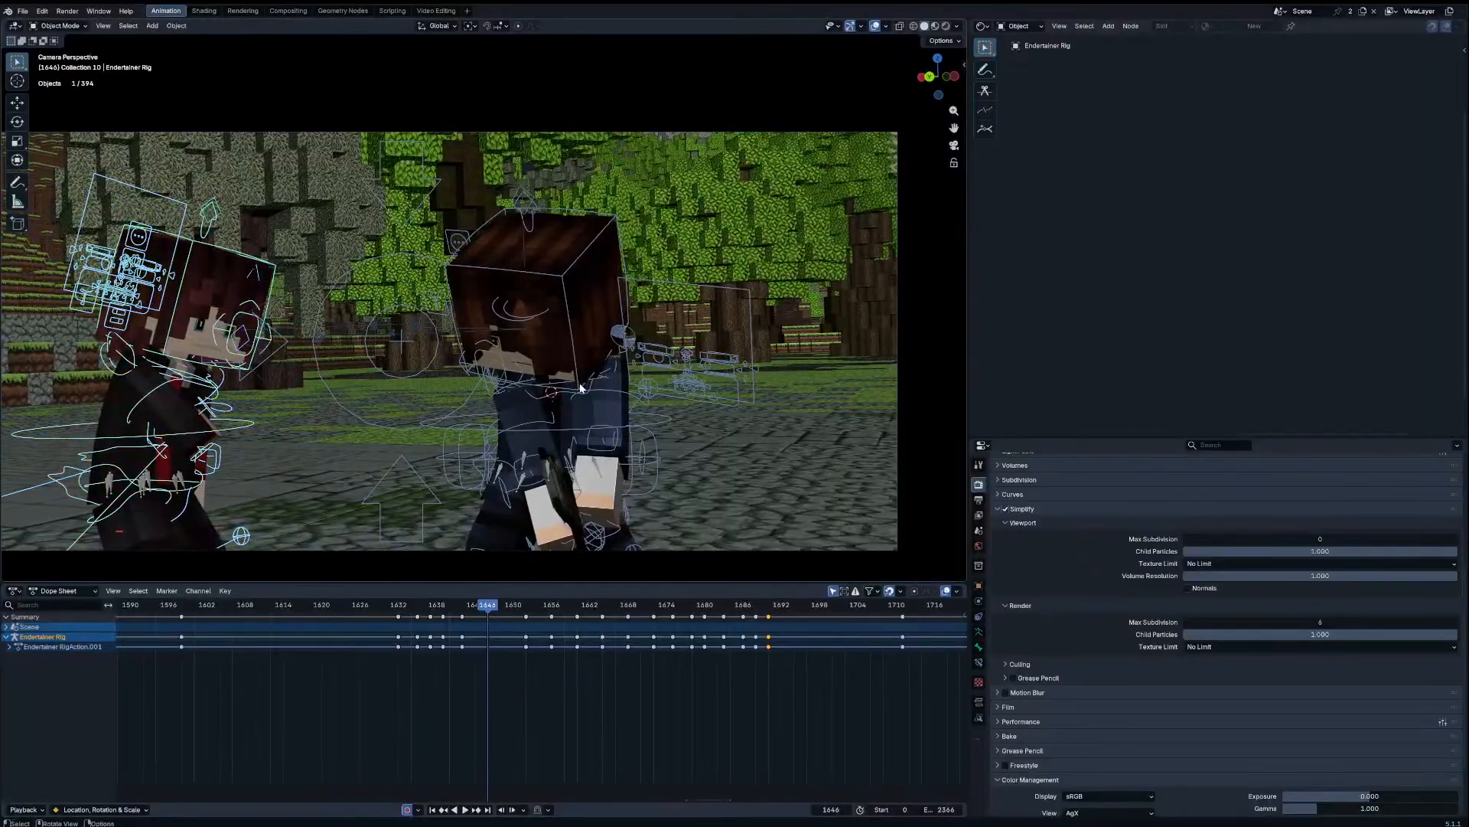
pyautogui.click(580, 388)
pyautogui.hotkey('ctrl', 'Tab')
pyautogui.press('Home')
pyautogui.moveTo(341, 614); pyautogui.dragTo(302, 614)
pyautogui.click(320, 618)
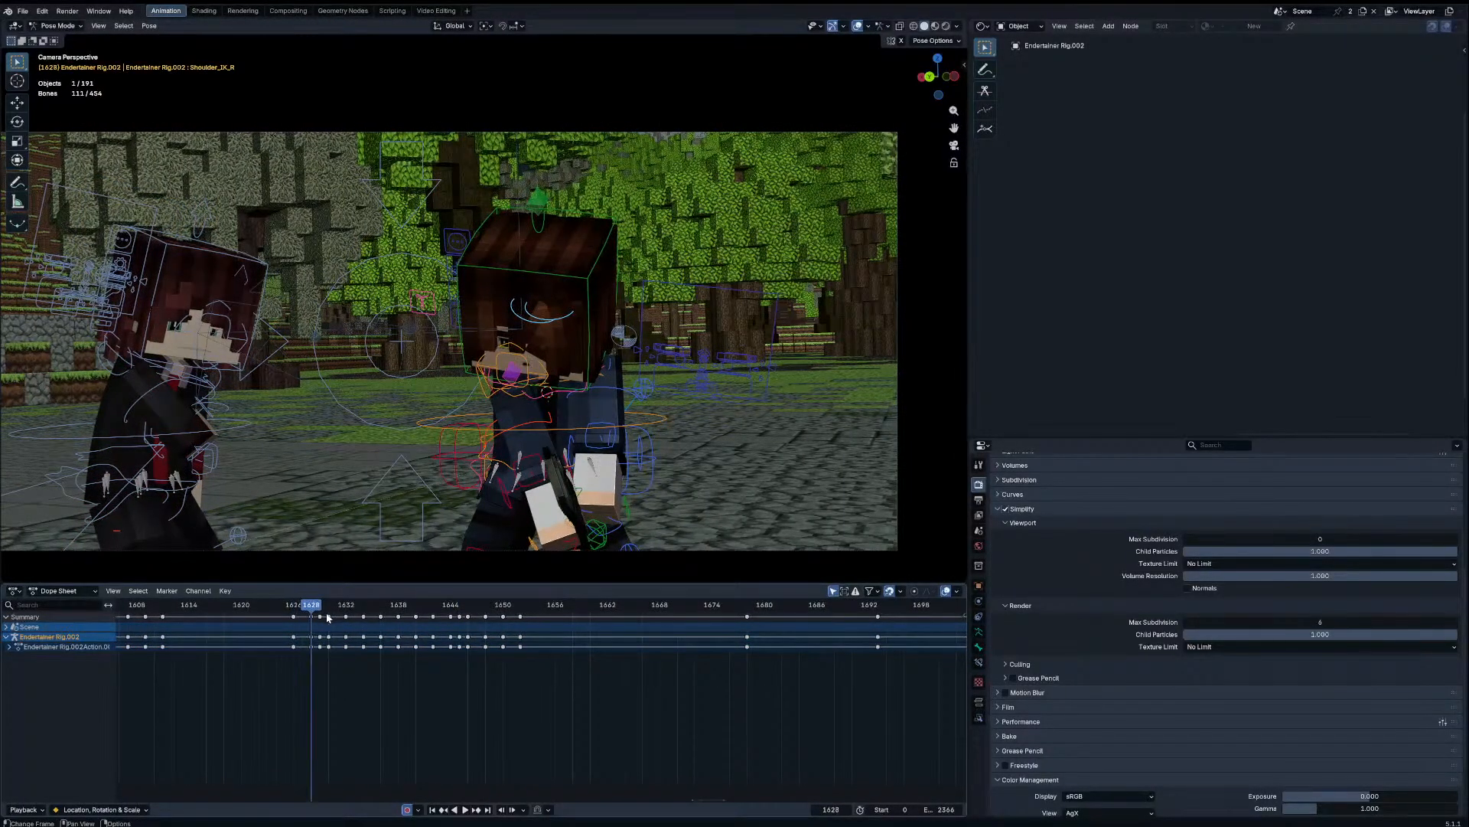
# Step: Delete the selected keyframes at frame 1629, and compare the poses at the neighbouring keyframes
pyautogui.press('x')
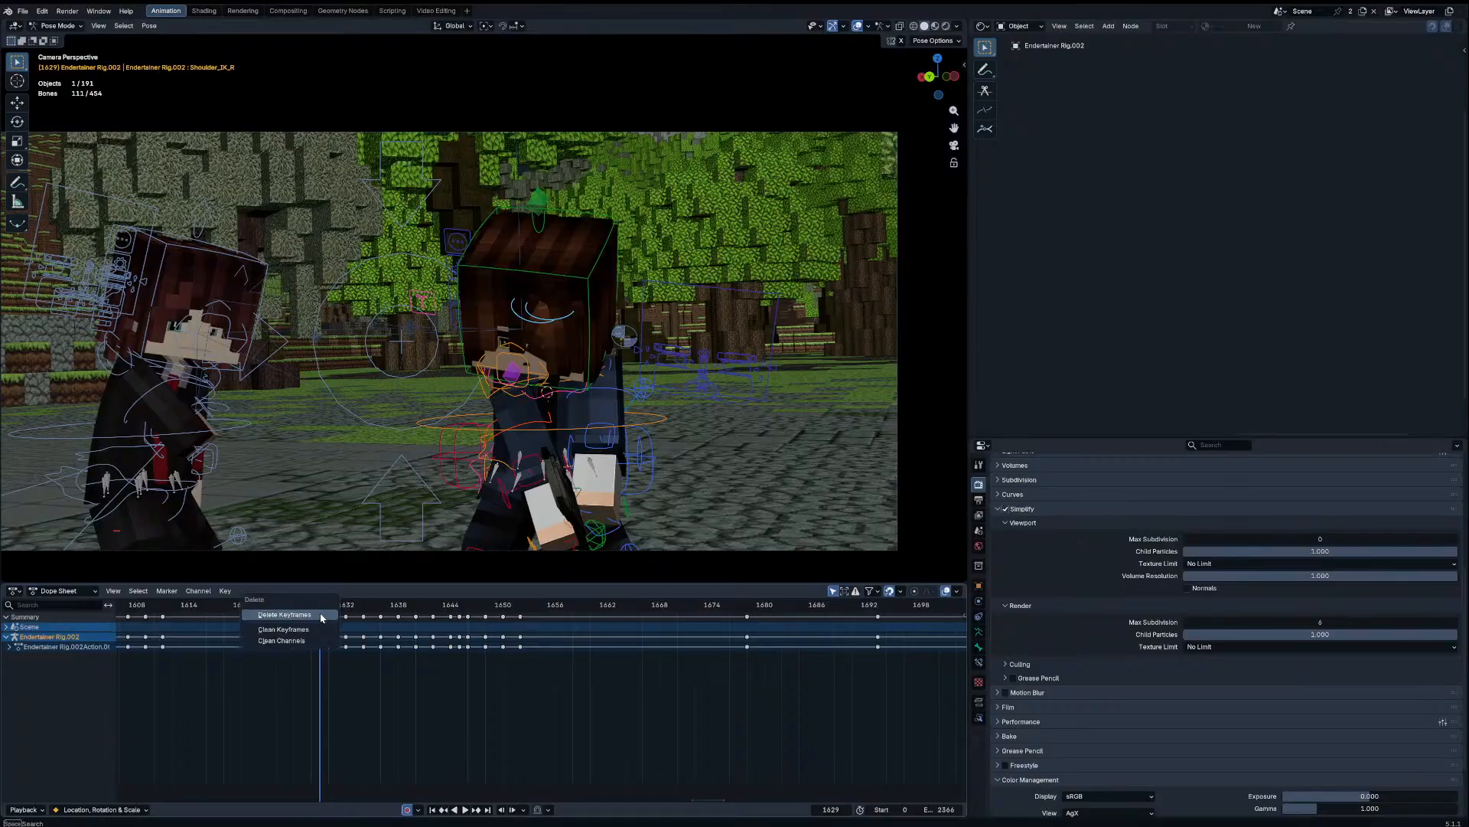
pyautogui.click(320, 614)
pyautogui.press('Down')
pyautogui.press('Up')
pyautogui.press('Down')
pyautogui.press('Down')
pyautogui.press('Up')
pyautogui.press('Up')
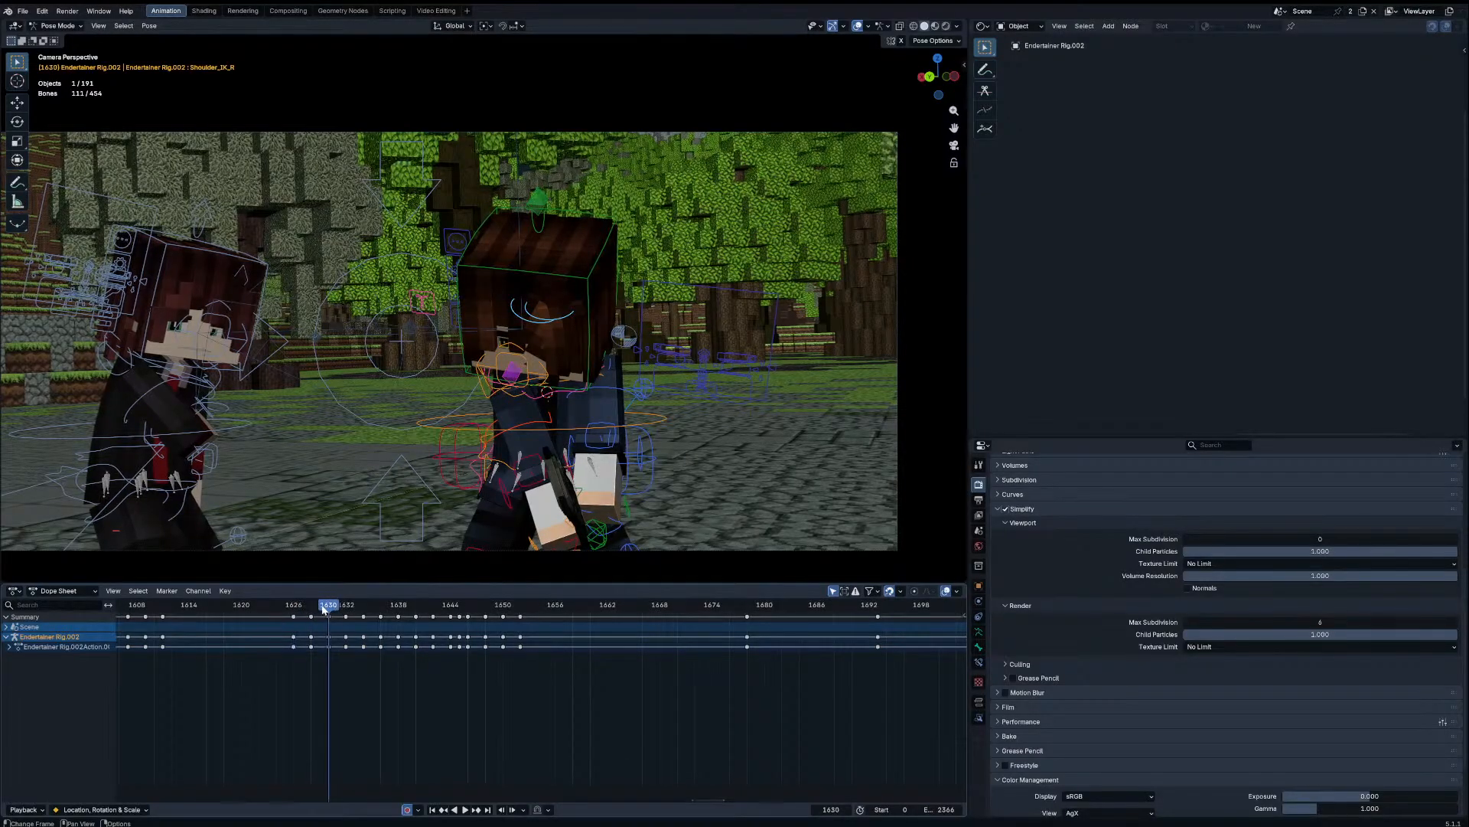
# Step: Box-select a smaller group of the rig's bones, check the surrounding frames, and delete their keyframe at frame 1629
pyautogui.press('Left')
pyautogui.press('b')
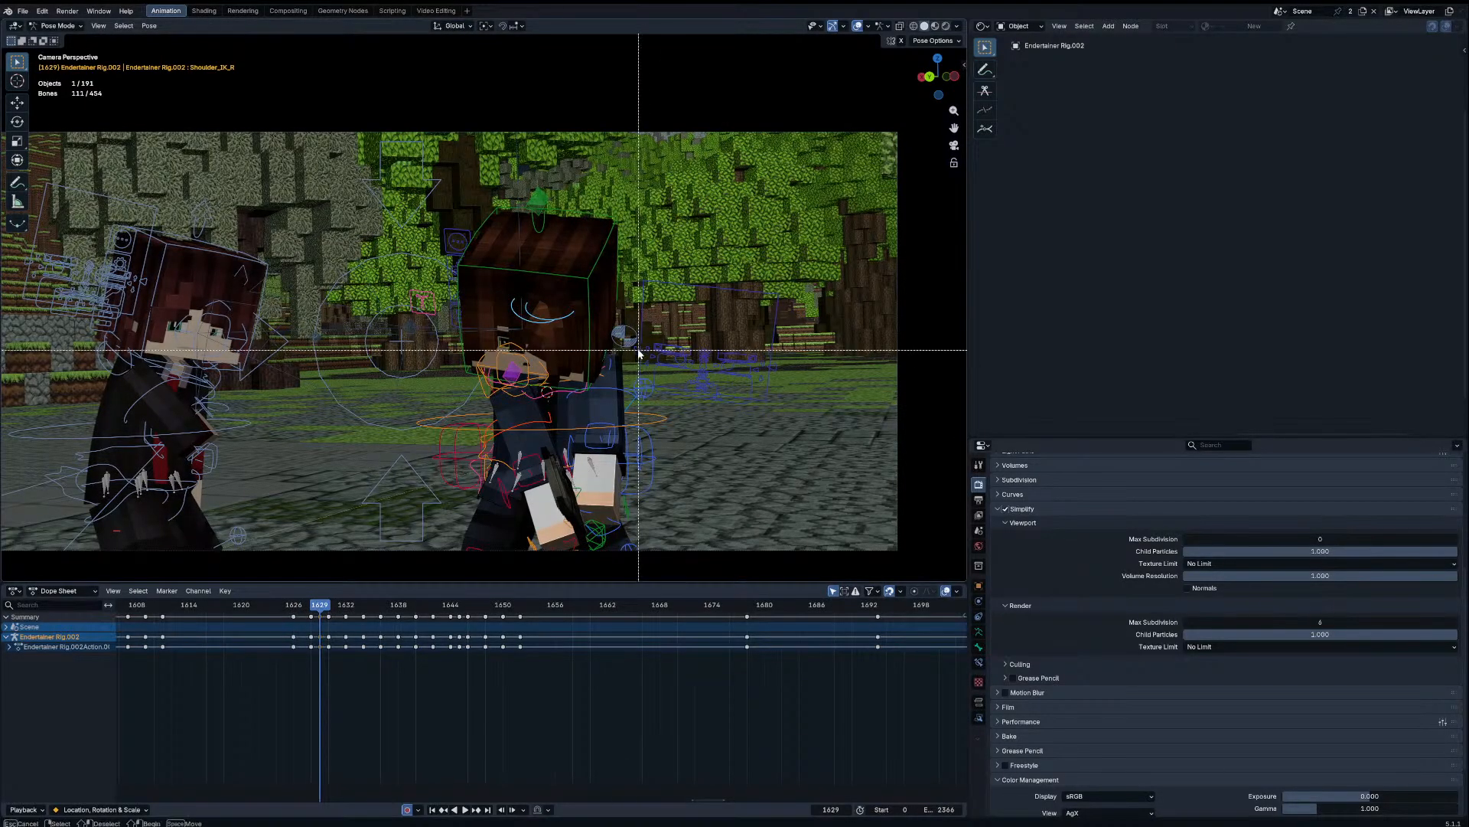
pyautogui.moveTo(802, 390); pyautogui.dragTo(631, 337, button='middle')
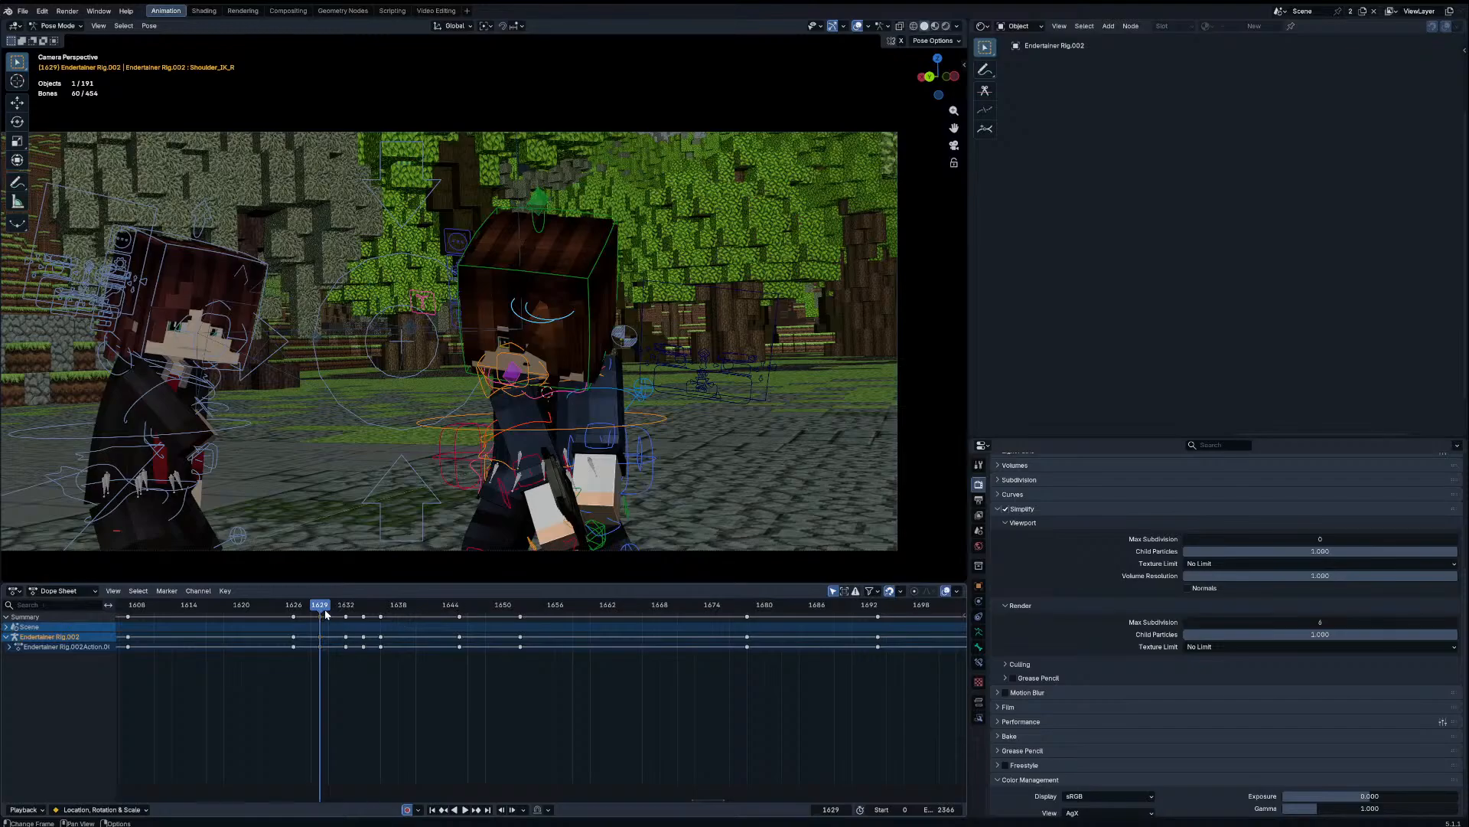
pyautogui.press('Right')
pyautogui.press('Right')
pyautogui.press('Right')
pyautogui.press('Left')
pyautogui.press('Left')
pyautogui.press('Left')
pyautogui.press('Left')
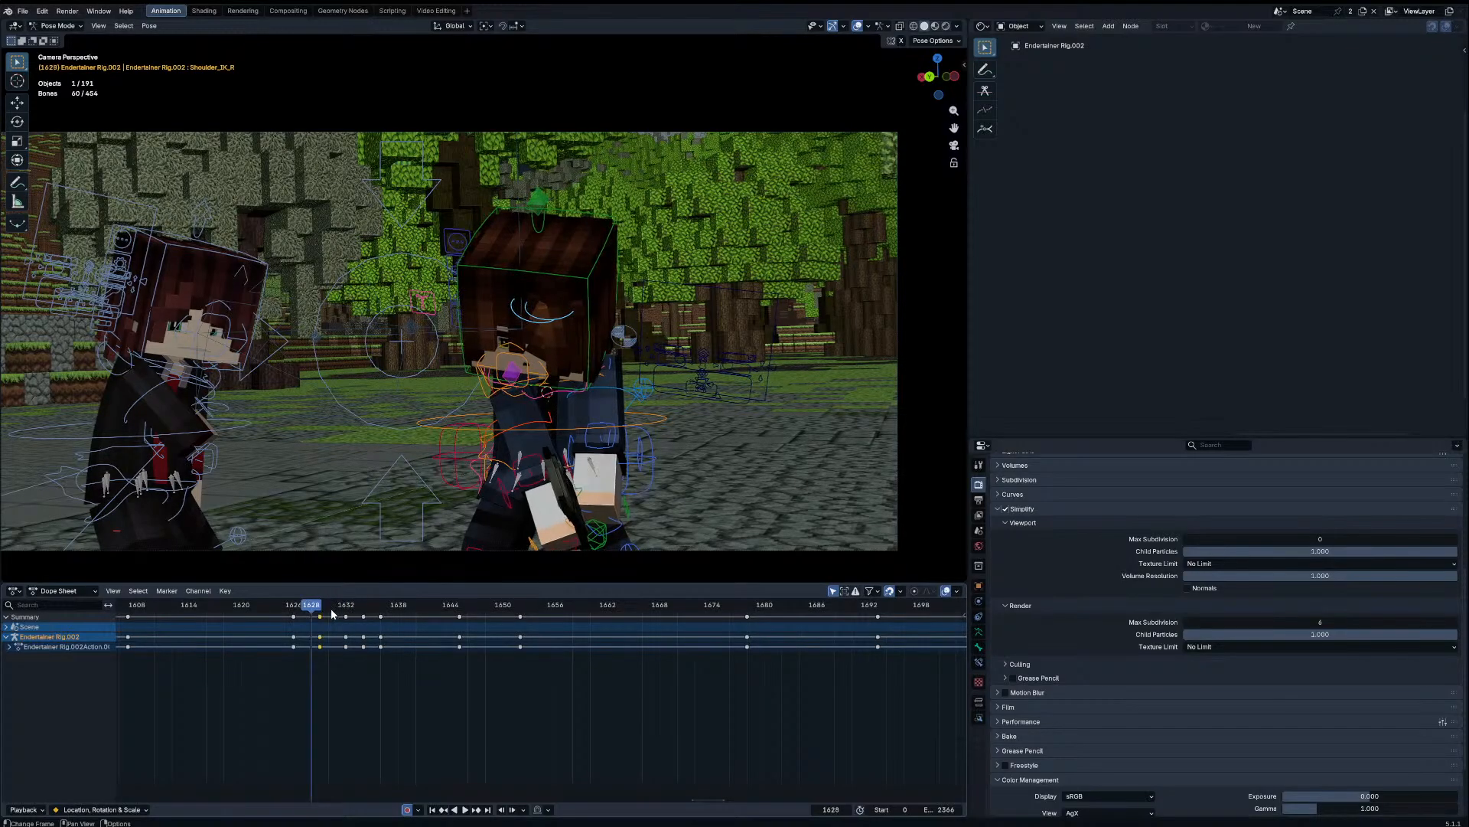
pyautogui.press('Delete')
# Step: Inspect the pose between frames 1632 and 1635, and retime the selected bones' keyframe after it to frame 1635
pyautogui.moveTo(322, 610)
pyautogui.mouseDown()
pyautogui.moveTo(303, 607)
pyautogui.moveTo(346, 610)
pyautogui.mouseUp()
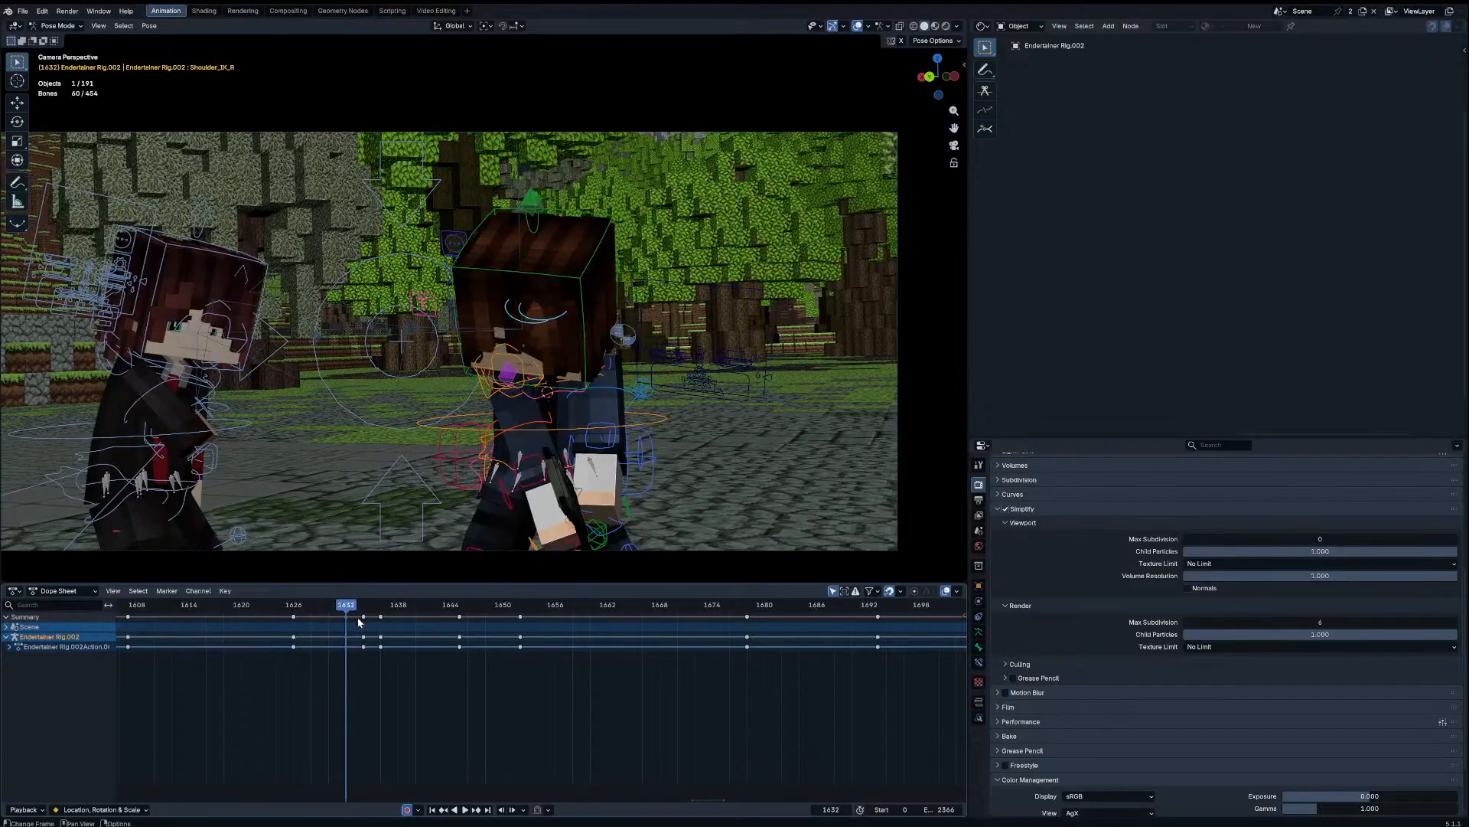
pyautogui.press('Right')
pyautogui.press('Right')
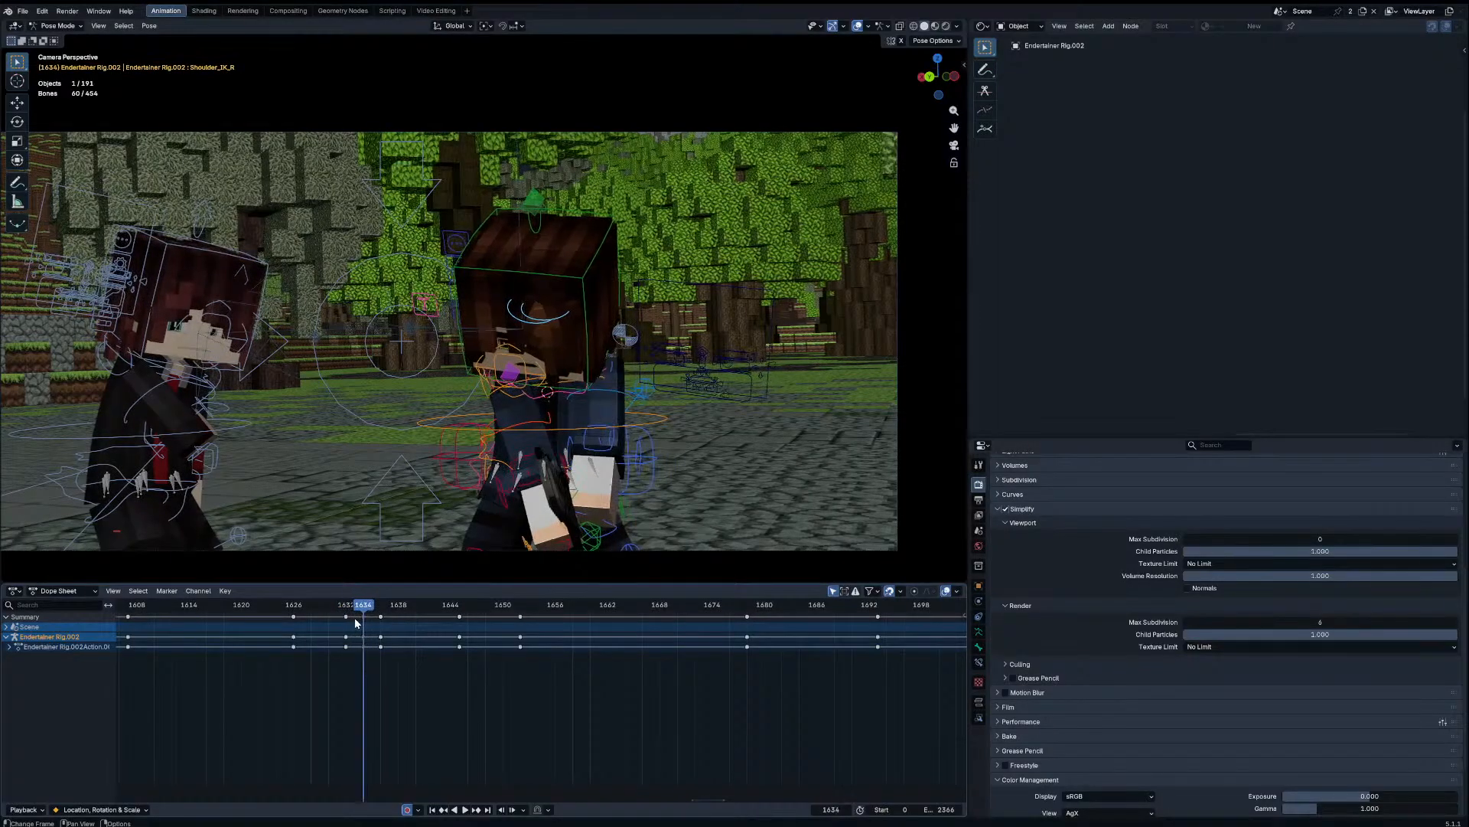
pyautogui.press('Right')
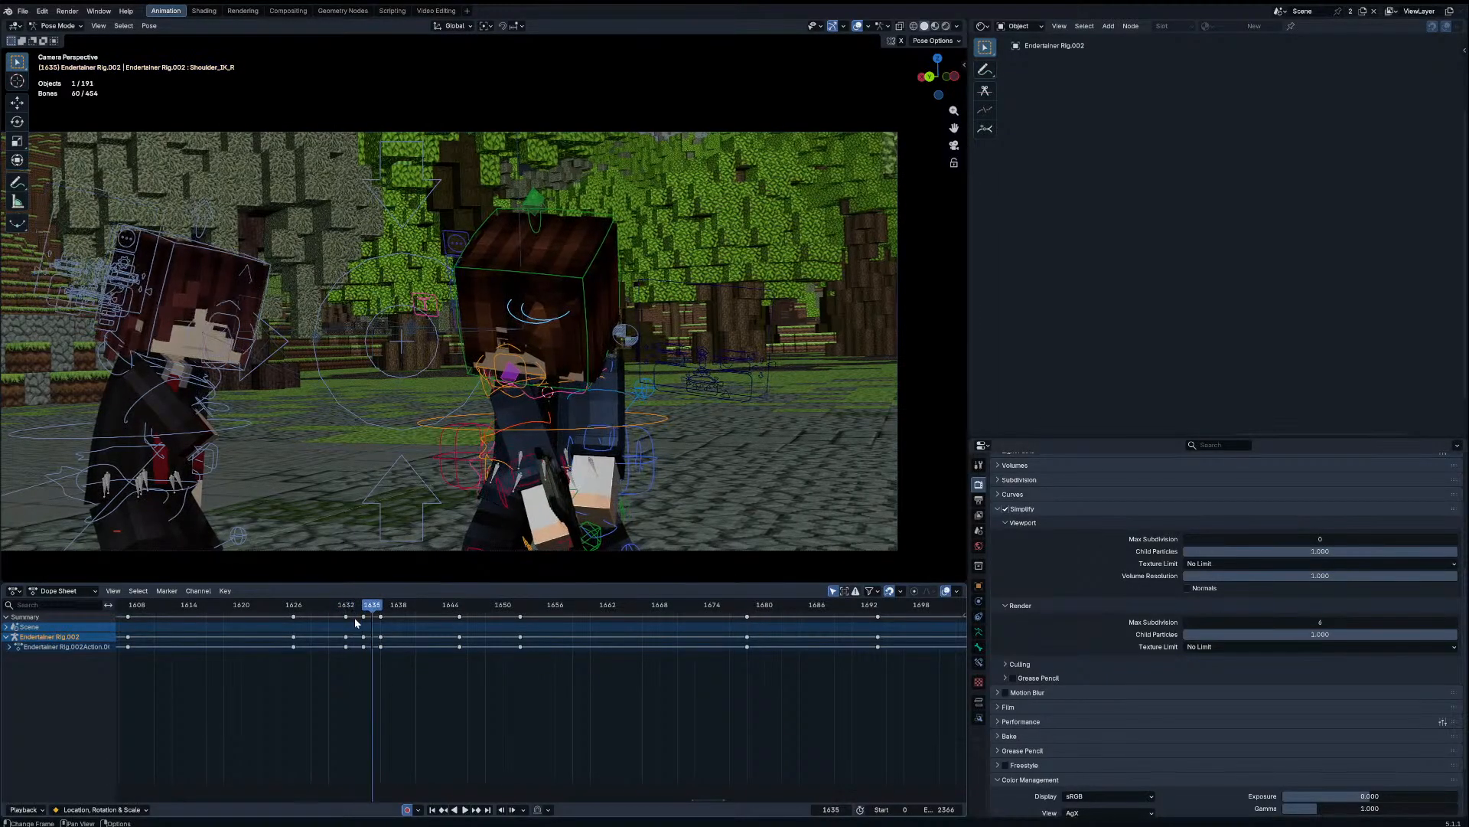
pyautogui.press('Left')
pyautogui.moveTo(381, 618); pyautogui.dragTo(350, 621)
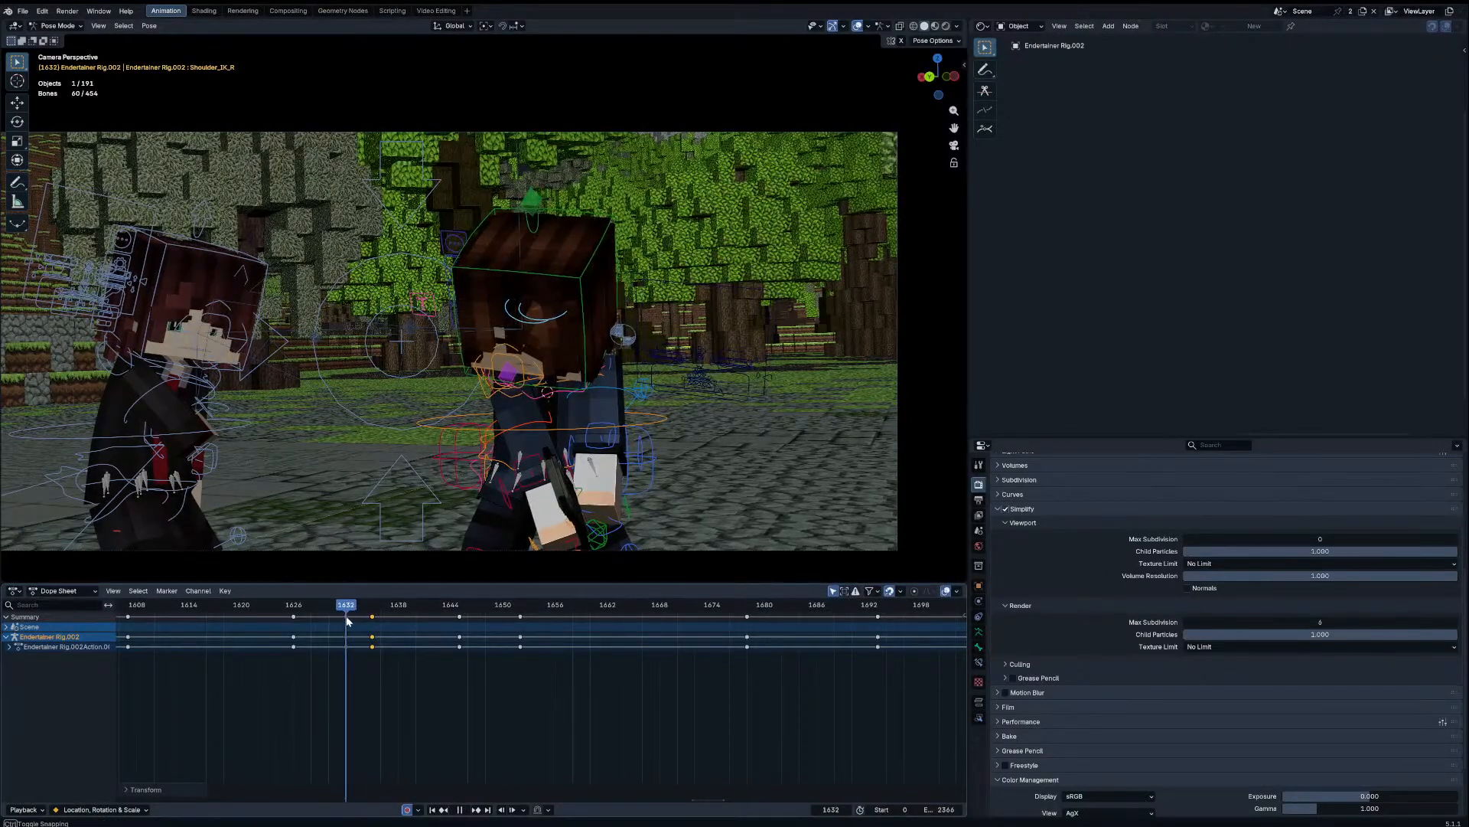
# Step: Apply Blend to Neighbor at 50% to the Chest bone at frame 1632, and check the motion
pyautogui.click(540, 412)
pyautogui.hotkey('shift', 'alt', 'e')
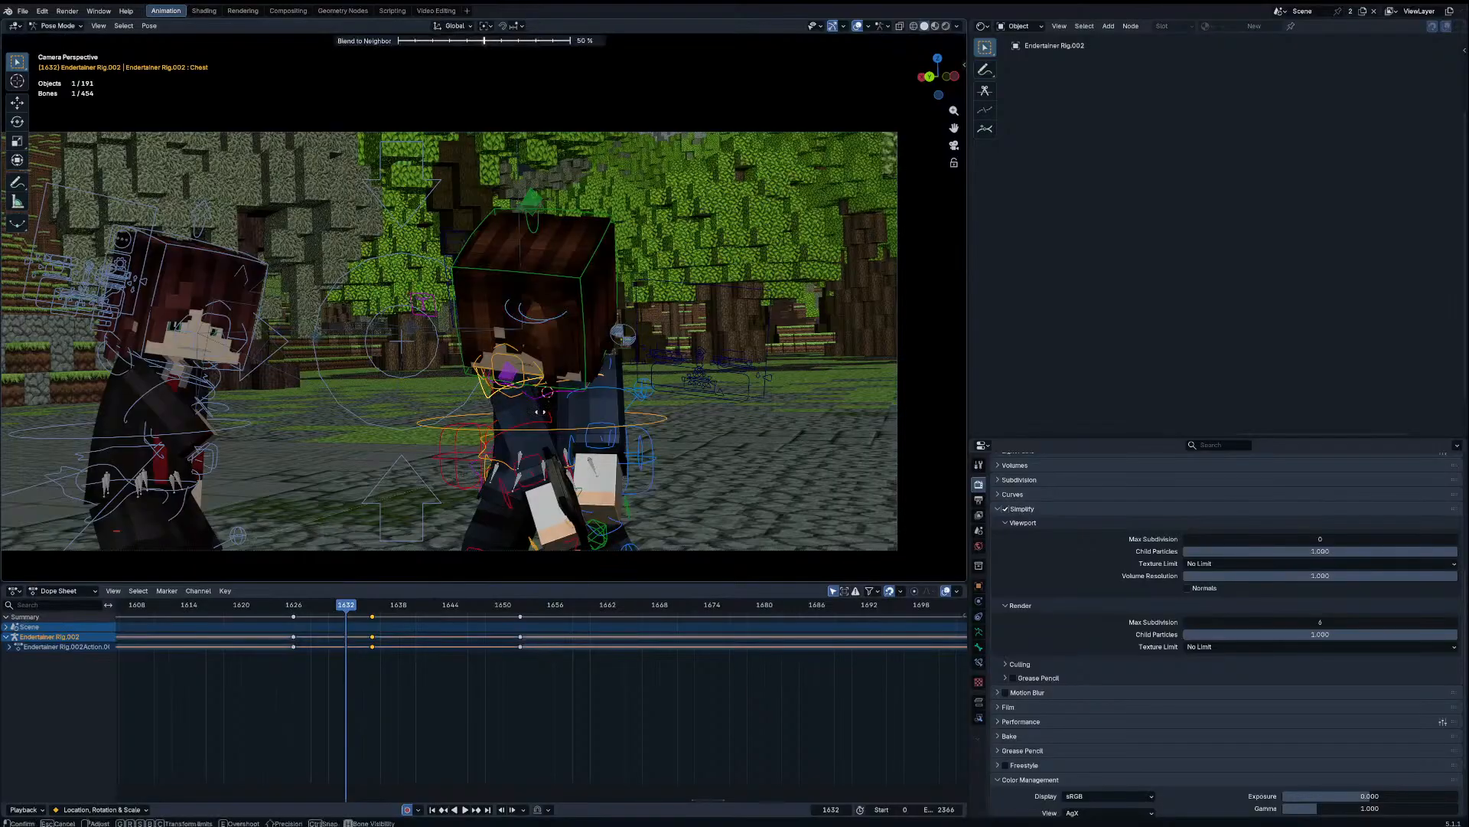
pyautogui.click(540, 412)
pyautogui.moveTo(337, 606); pyautogui.dragTo(399, 605)
pyautogui.press('space')
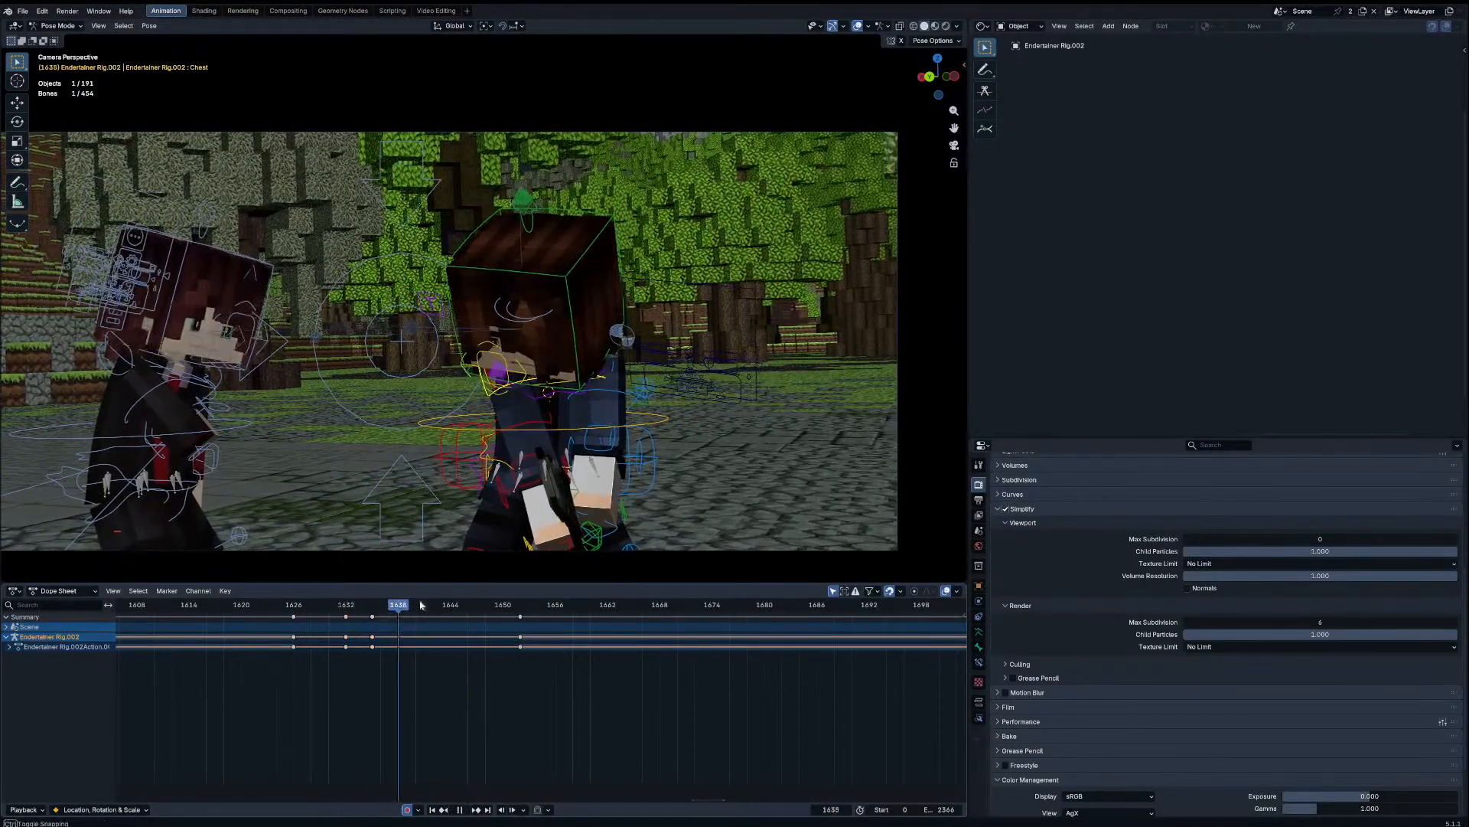
# Step: Undo the last change at frame 1645, and box-select the bone group that includes Eye_Blink_R
pyautogui.press('a')
pyautogui.click(570, 292)
pyautogui.press('Up')
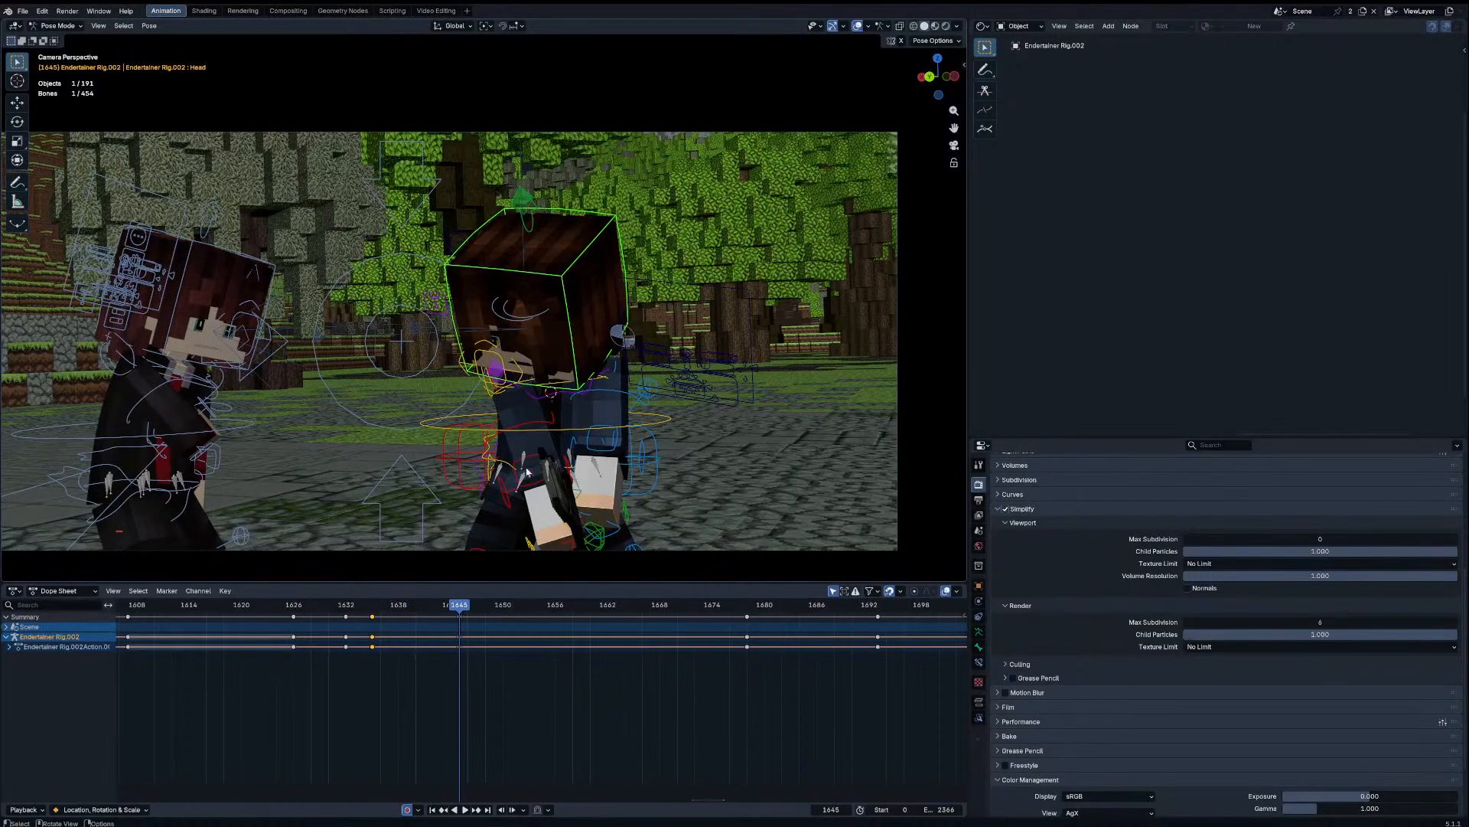
pyautogui.hotkey('ctrl', 'z')
pyautogui.click(645, 355)
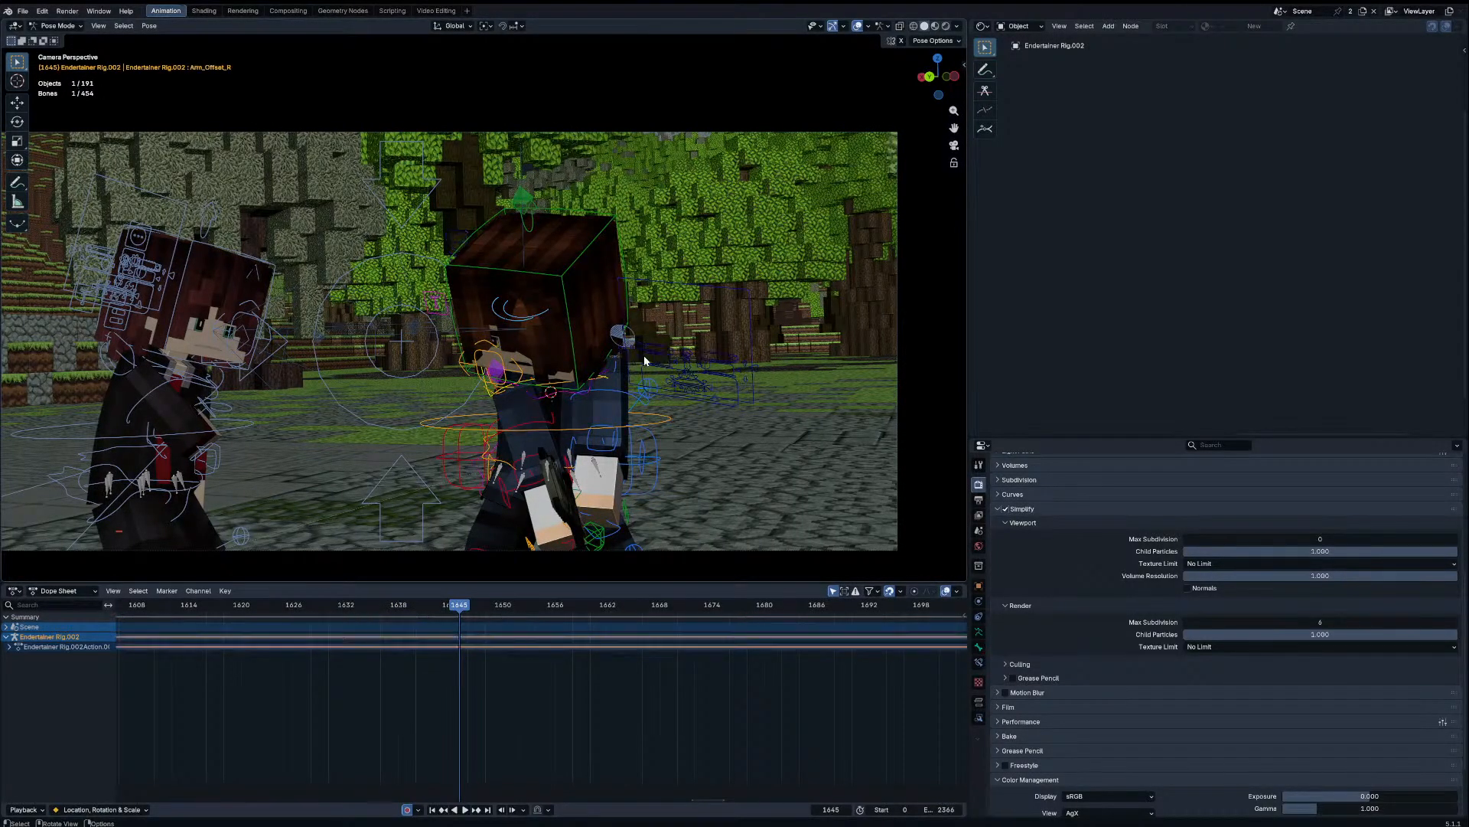
pyautogui.click(643, 355)
pyautogui.click(628, 351)
pyautogui.click(620, 350)
pyautogui.moveTo(622, 294); pyautogui.dragTo(793, 398)
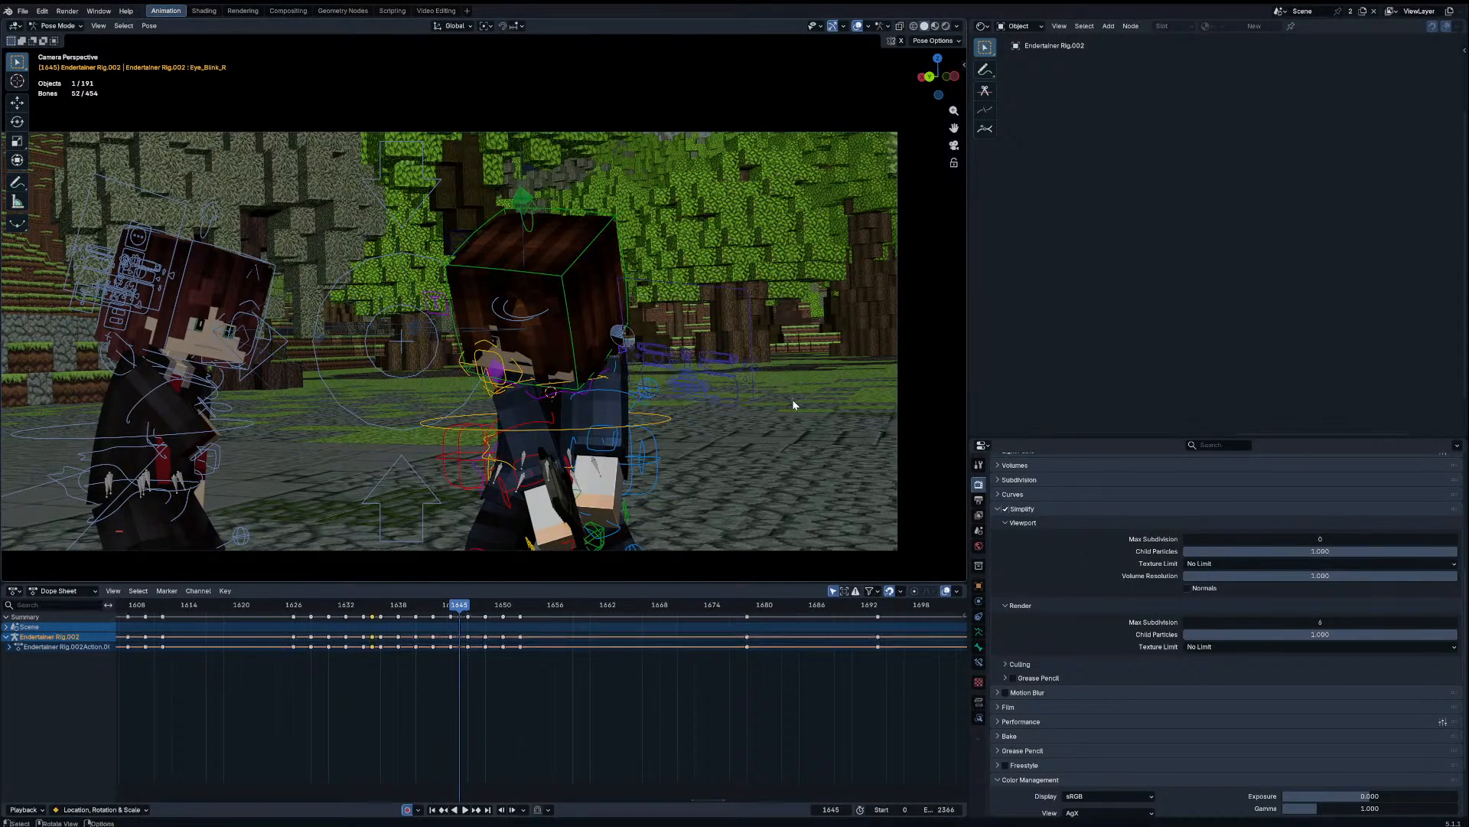
# Step: Retime the selected bones' keyframe at frame 1645 to frame 1640, checking the timing with playback
pyautogui.moveTo(487, 666); pyautogui.dragTo(330, 608)
pyautogui.press('g')
pyautogui.click(462, 642)
pyautogui.press('space')
pyautogui.press('space')
pyautogui.click(460, 618)
pyautogui.press('g')
pyautogui.click(415, 615)
pyautogui.press('g')
pyautogui.click(415, 615)
pyautogui.press('space')
pyautogui.press('g')
pyautogui.click(387, 636)
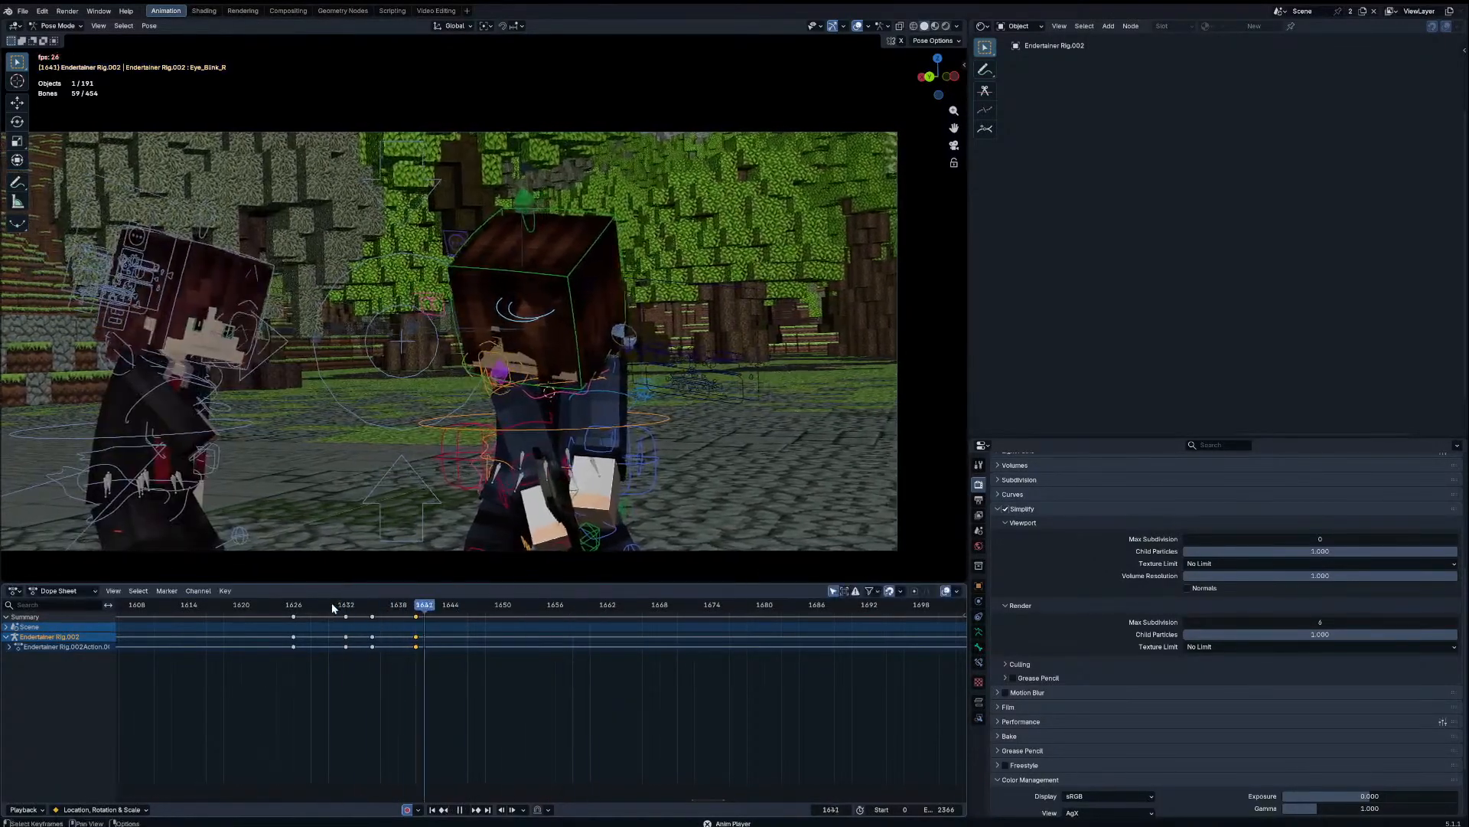
# Step: Select the Head bone, move its keyframe at frame 1645 to frame 1640, and play back the result
pyautogui.press('space')
pyautogui.click(416, 603)
pyautogui.click(565, 312)
pyautogui.click(459, 637)
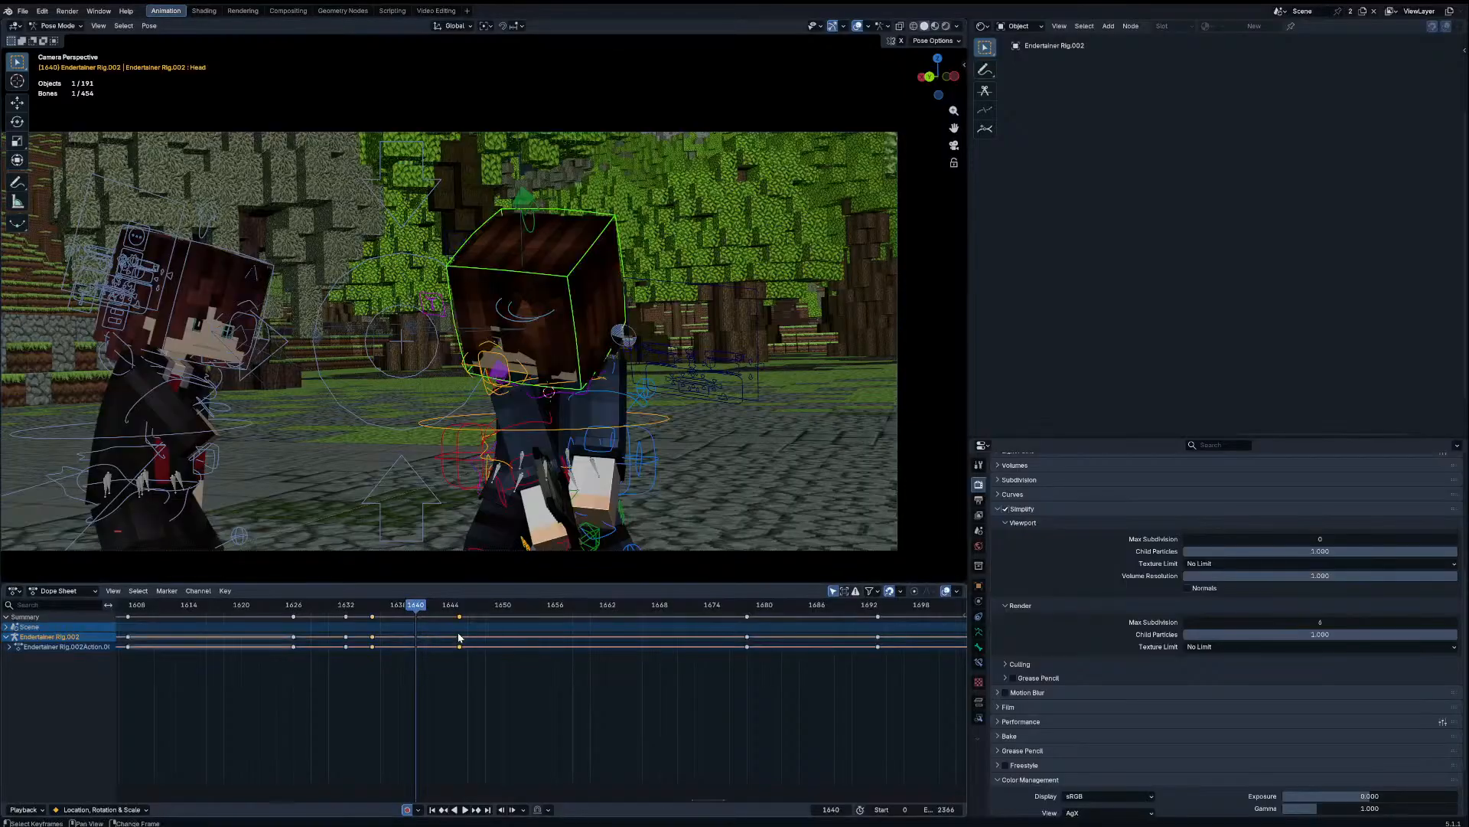
pyautogui.press('g')
pyautogui.click(414, 636)
pyautogui.moveTo(399, 610); pyautogui.dragTo(330, 610)
pyautogui.press('space')
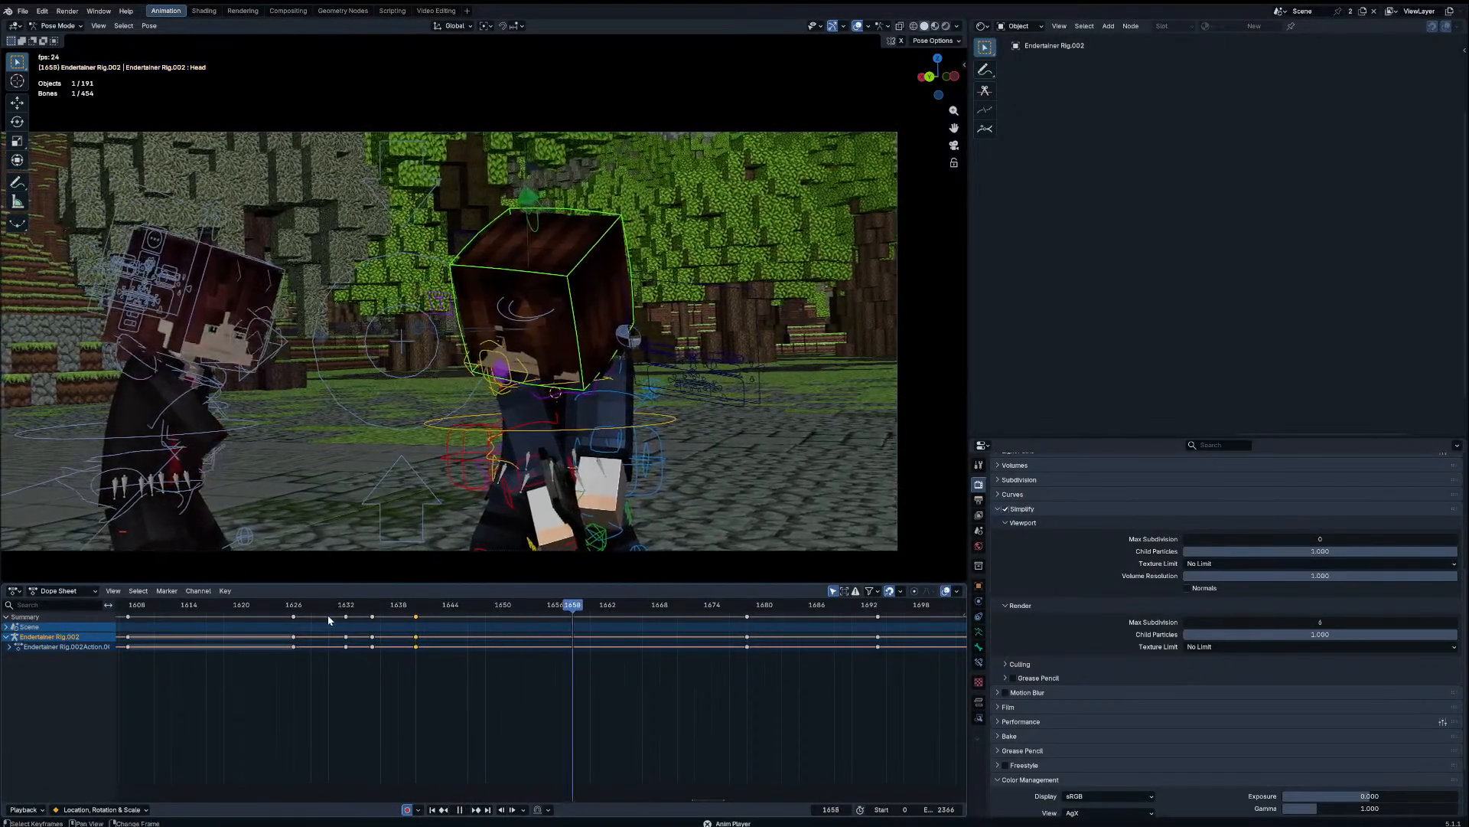
pyautogui.press('space')
pyautogui.press('a')
pyautogui.click(585, 375)
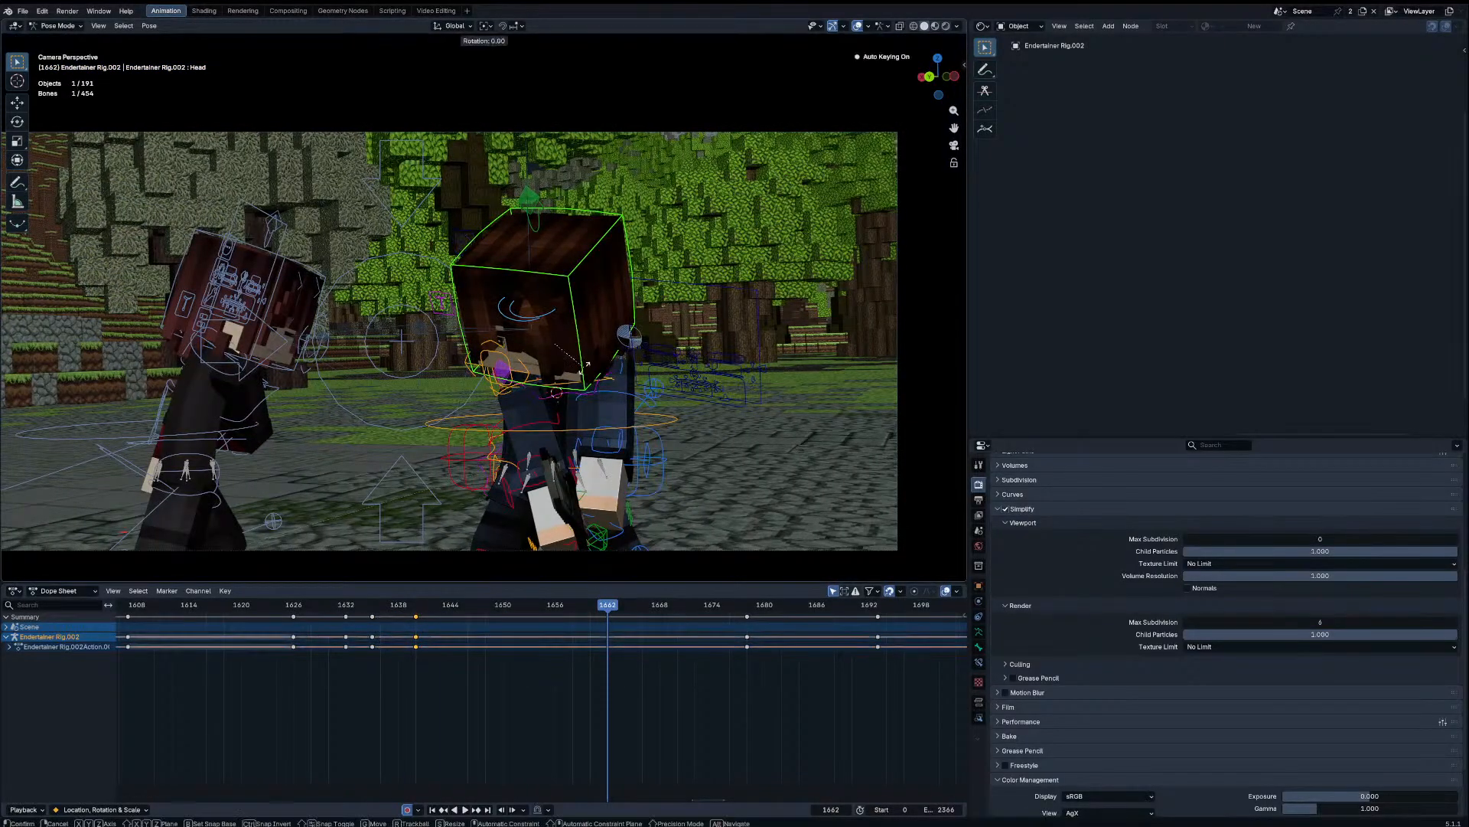
pyautogui.press('r')
pyautogui.rightClick(614, 382)
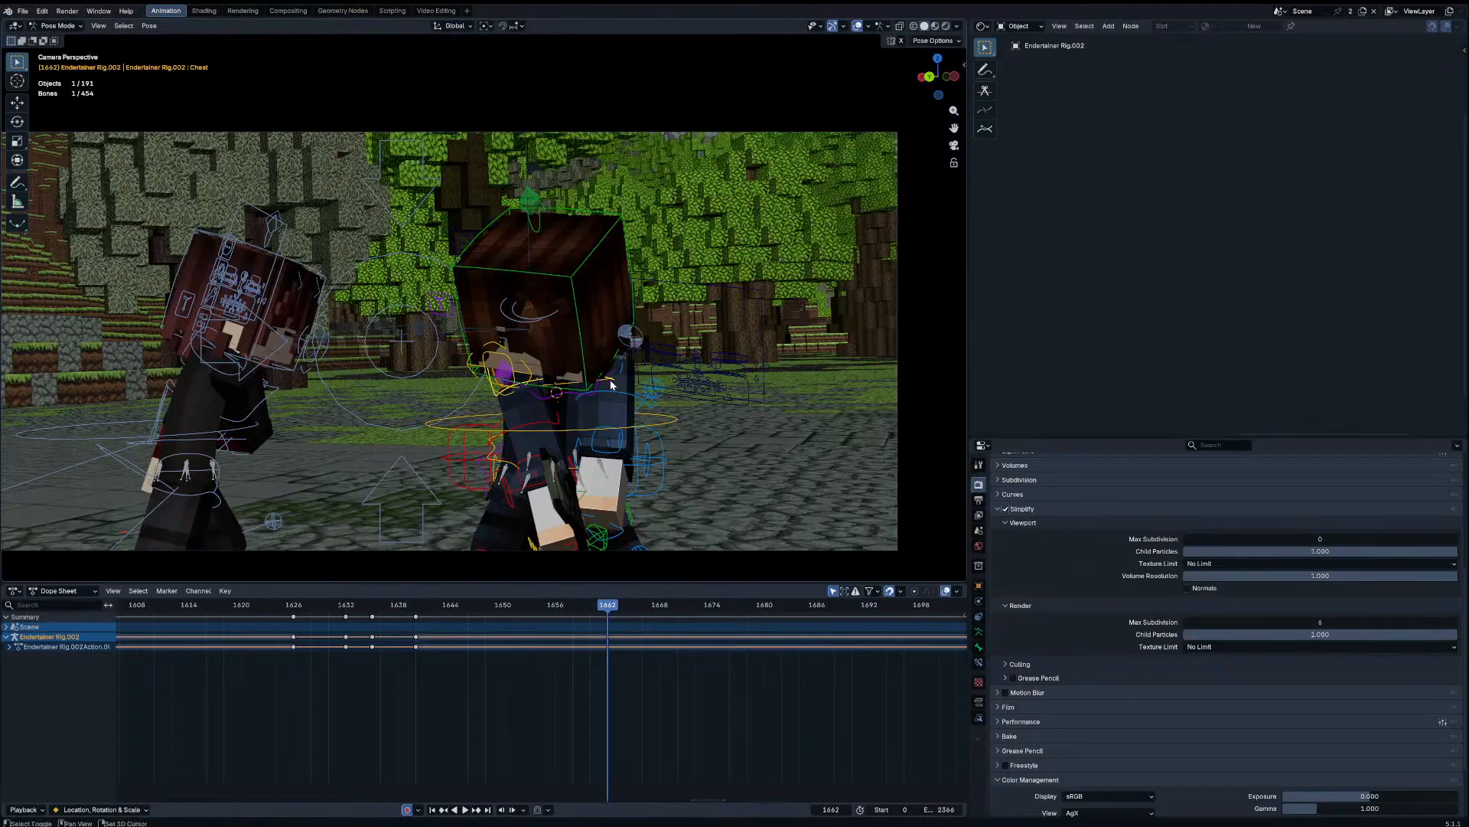
# Step: Adjust the Chest bone with a trackball rotation at frame 1662, and play on from there
pyautogui.press('r')
pyautogui.press('r')
pyautogui.click(613, 385)
pyautogui.press('space')
pyautogui.press('space')
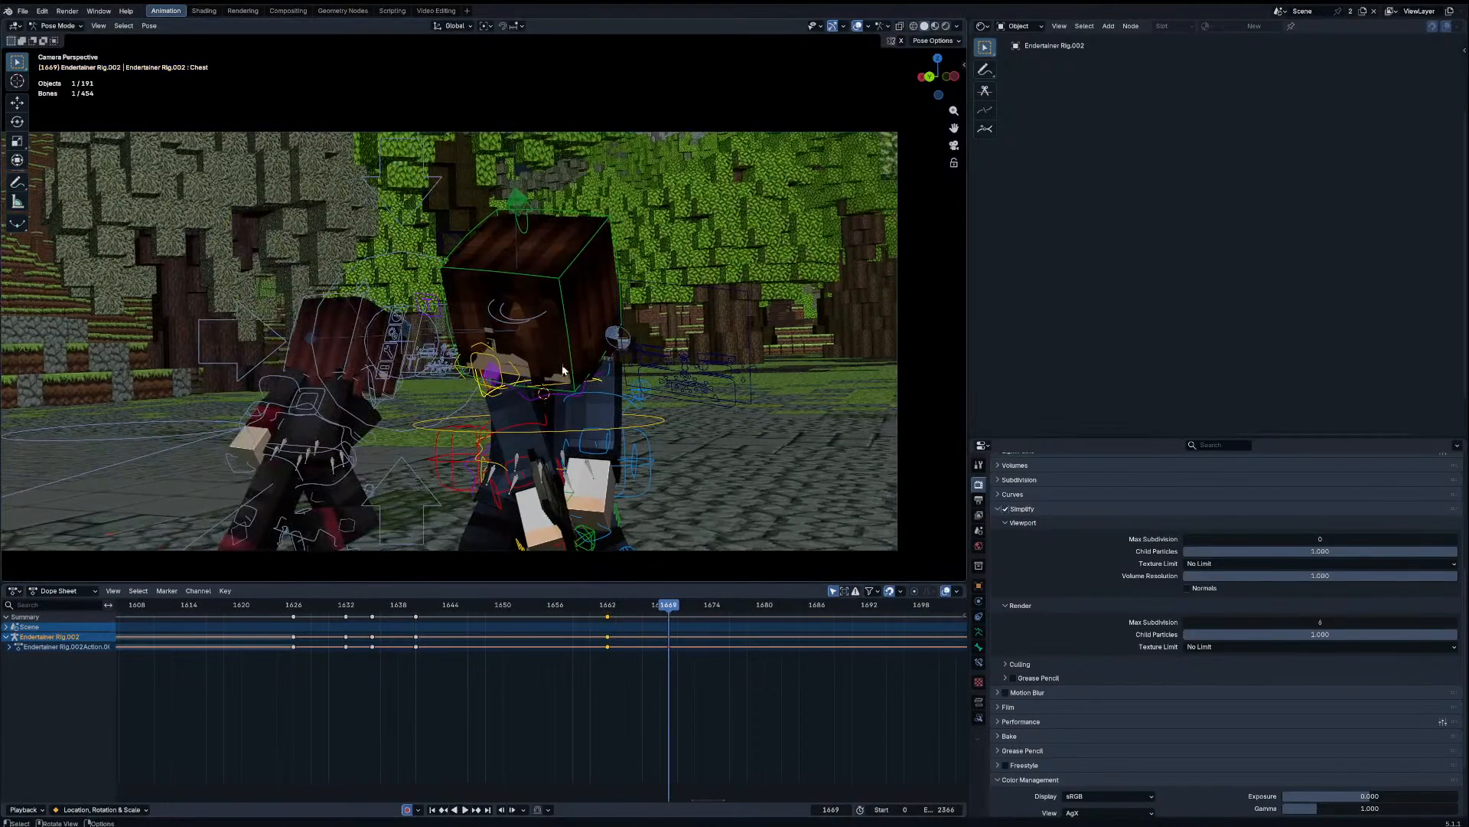
# Step: Turn and tilt the Head bone at frame 1669 with trackball rotations and a plain rotation
pyautogui.click(573, 361)
pyautogui.press('r')
pyautogui.press('r')
pyautogui.click(633, 324)
pyautogui.press('r')
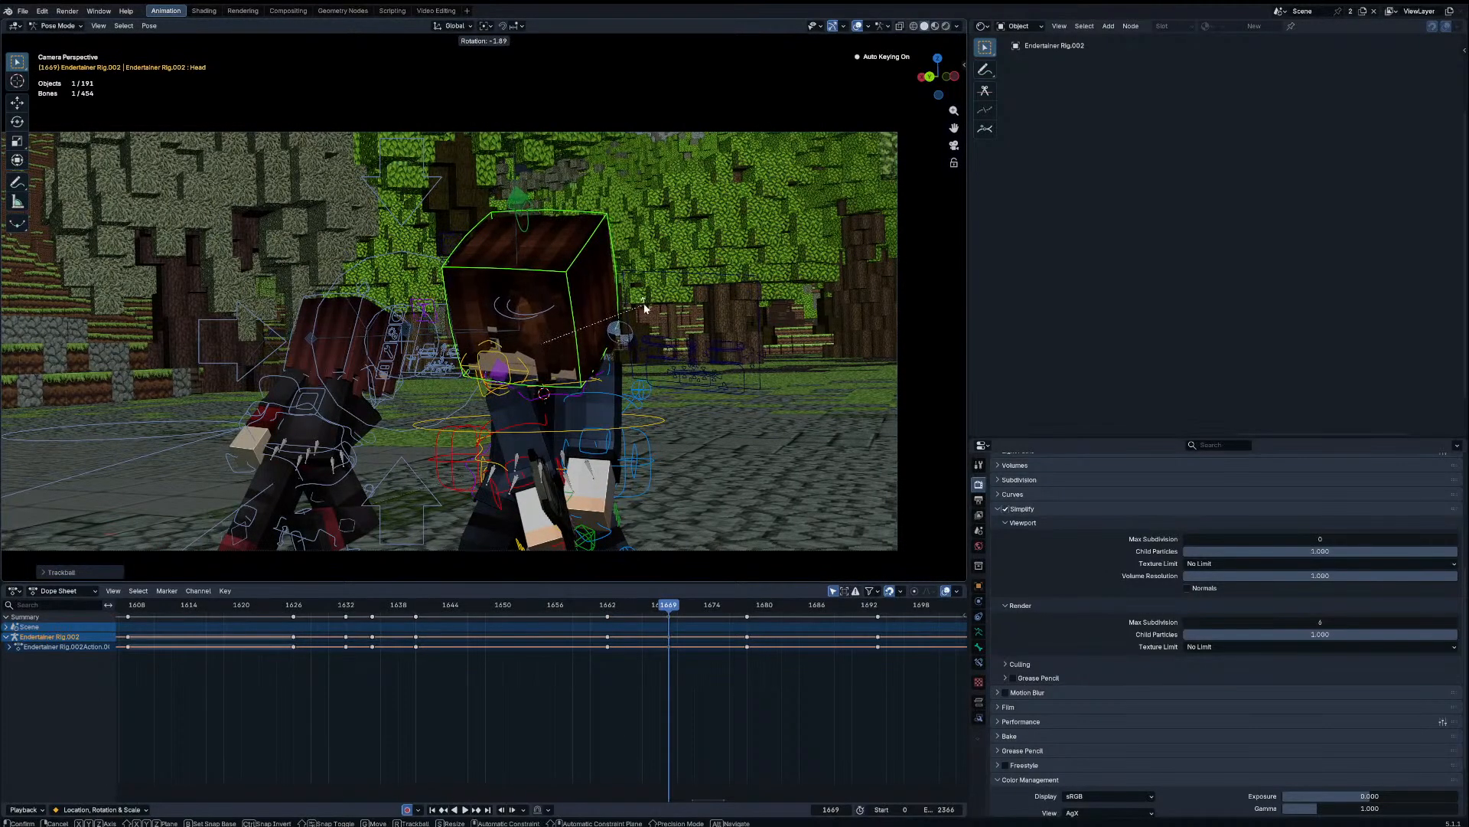
pyautogui.click(648, 300)
pyautogui.press('r')
pyautogui.press('r')
pyautogui.click(650, 291)
# Step: Shift the character's gaze at frame 1669 by moving the Iris_Control bone
pyautogui.click(531, 367)
pyautogui.press('g')
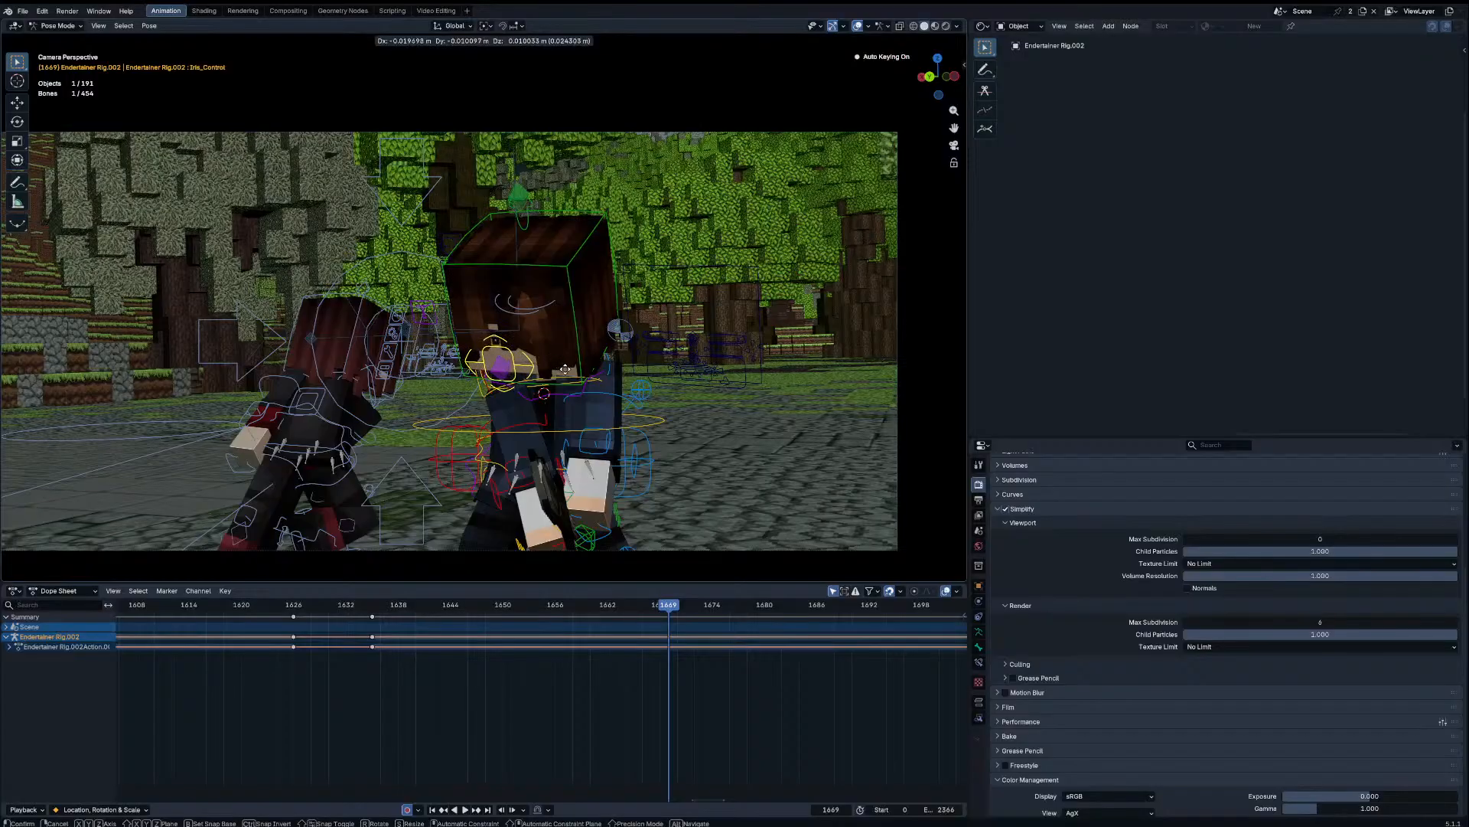
pyautogui.click(569, 372)
# Step: Select the Head bone, advance to frame 1674, and refine its angle with several trackball rotations
pyautogui.click(582, 350)
pyautogui.press('space')
pyautogui.press('space')
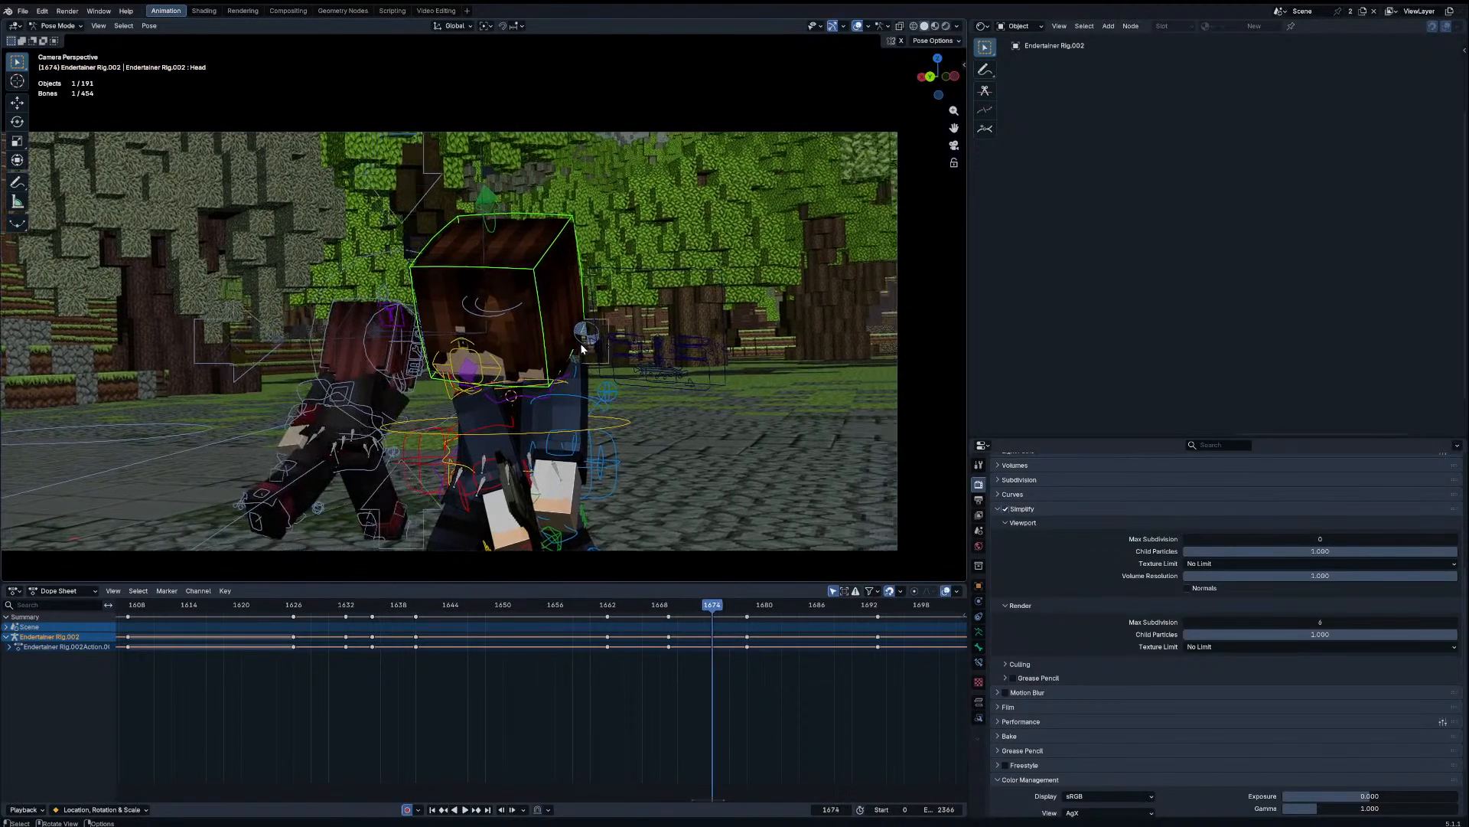
pyautogui.press('r')
pyautogui.press('r')
pyautogui.click(574, 359)
pyautogui.press('r')
pyautogui.press('r')
pyautogui.click(577, 385)
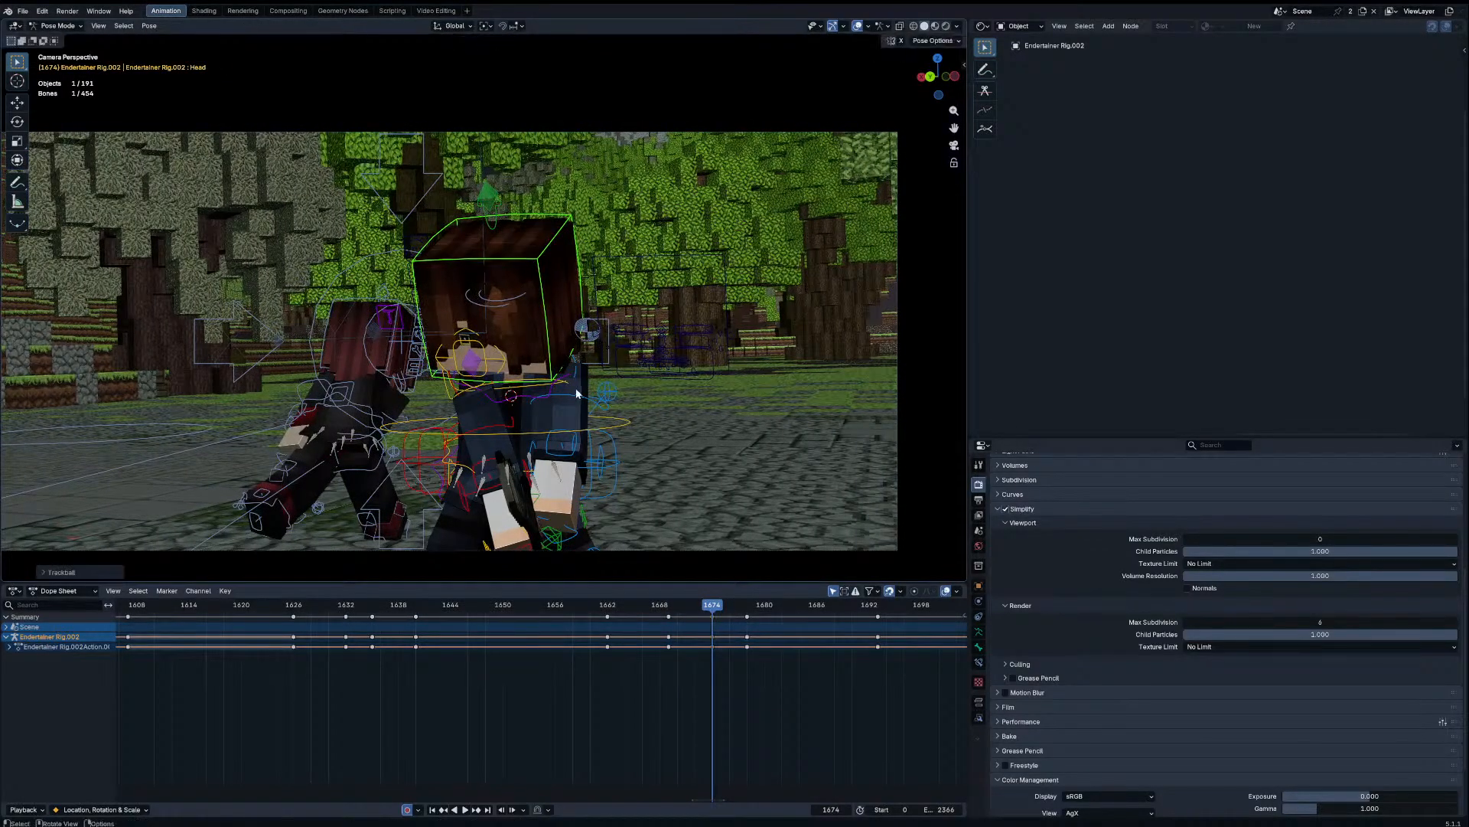
pyautogui.click(570, 381)
pyautogui.press('r')
pyautogui.press('r')
pyautogui.click(574, 385)
# Step: Move the Iris_Control bone slightly at frame 1674, and play back the head and eye motion
pyautogui.click(504, 359)
pyautogui.press('g')
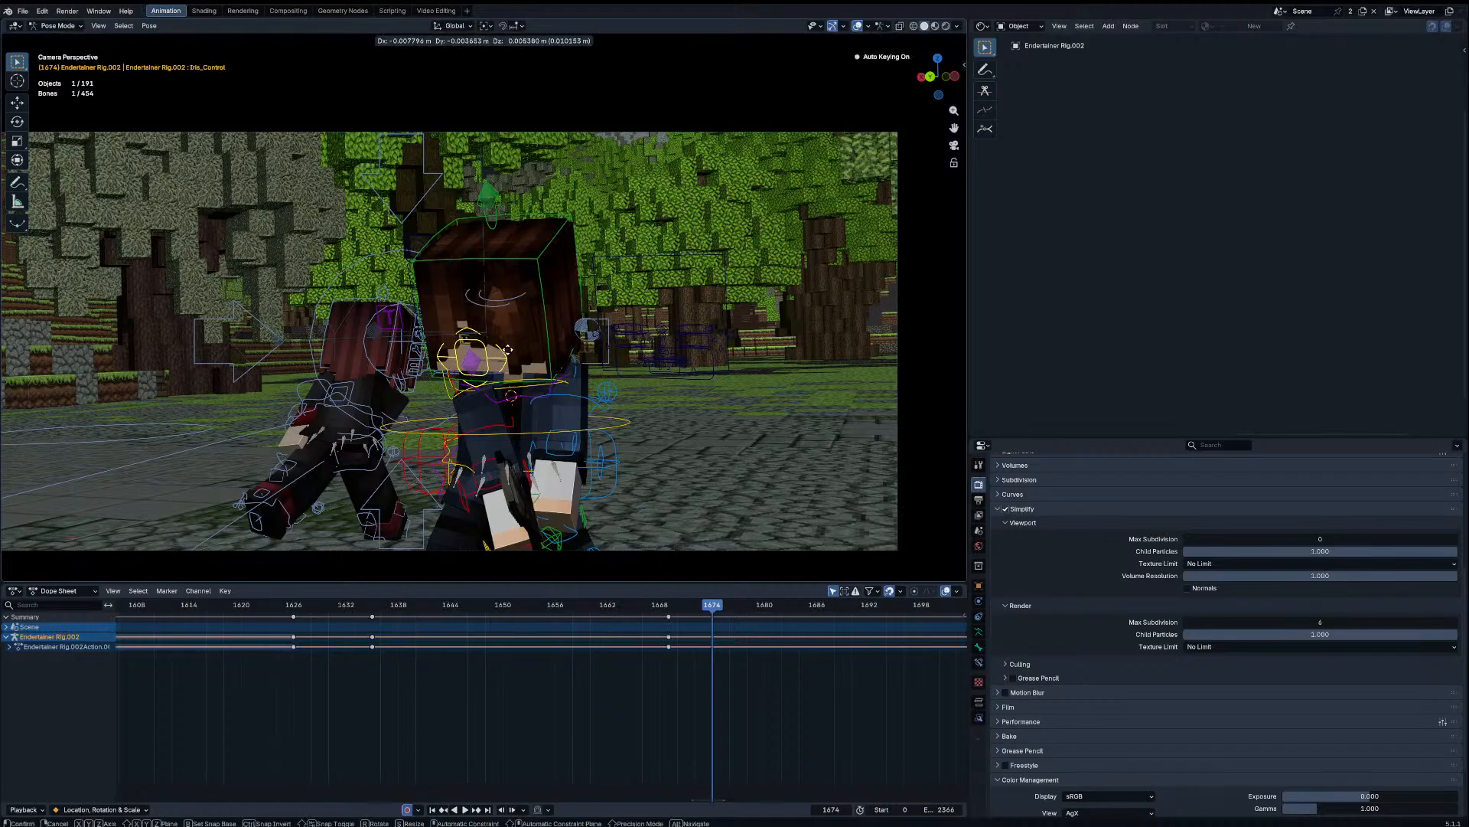
pyautogui.click(508, 351)
pyautogui.click(528, 609)
pyautogui.press('space')
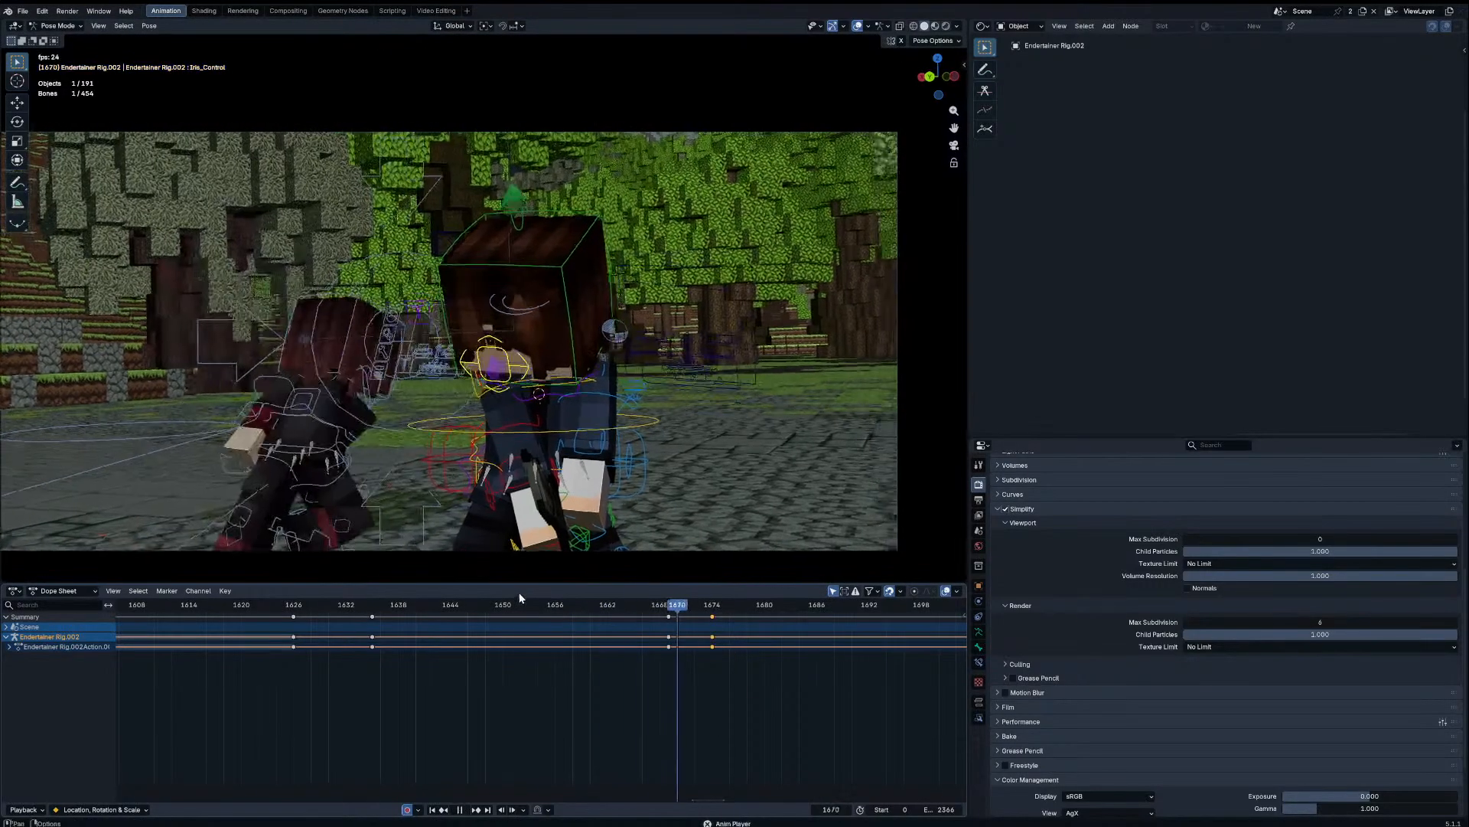
pyautogui.press('space')
# Step: Select the Head bone and delete its keyframe at frame 1678
pyautogui.press('a')
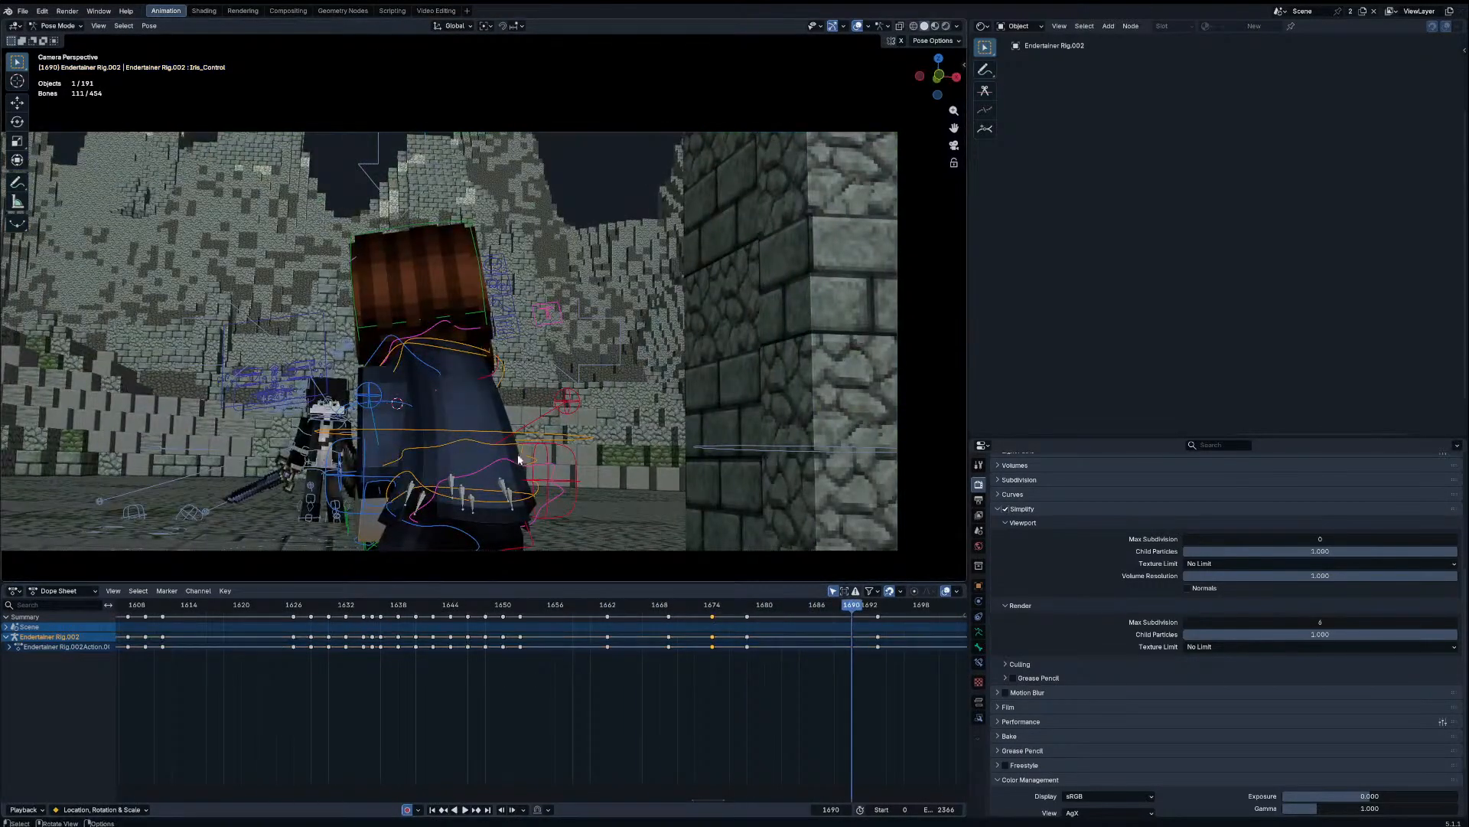
pyautogui.click(483, 249)
pyautogui.click(747, 606)
pyautogui.click(747, 616)
pyautogui.press('x')
pyautogui.click(746, 614)
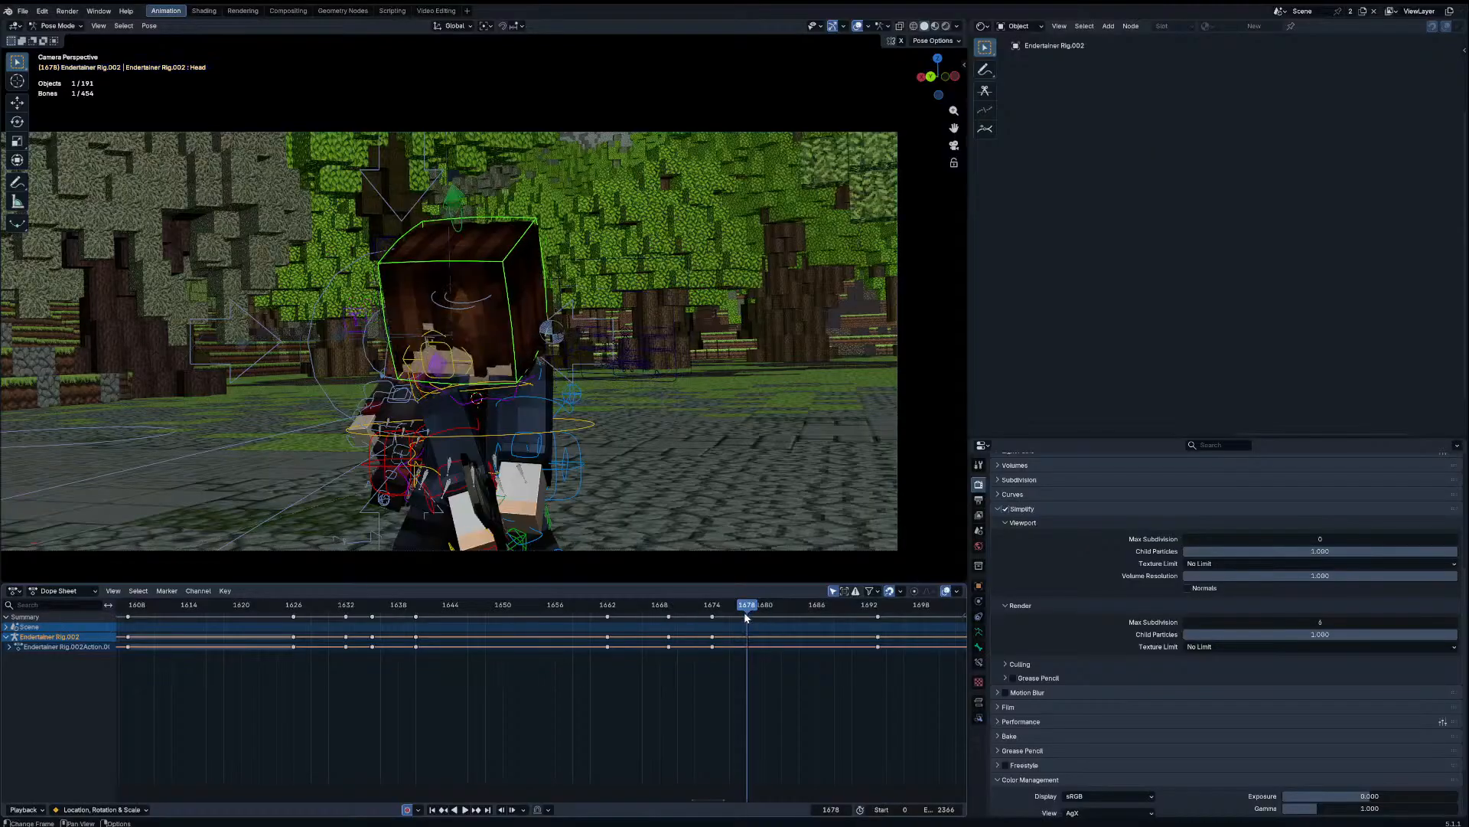
# Step: Repose the Head bone at frame 1678 with a small trackball rotation
pyautogui.moveTo(745, 610); pyautogui.dragTo(745, 606)
pyautogui.press('r')
pyautogui.press('r')
pyautogui.click(680, 459)
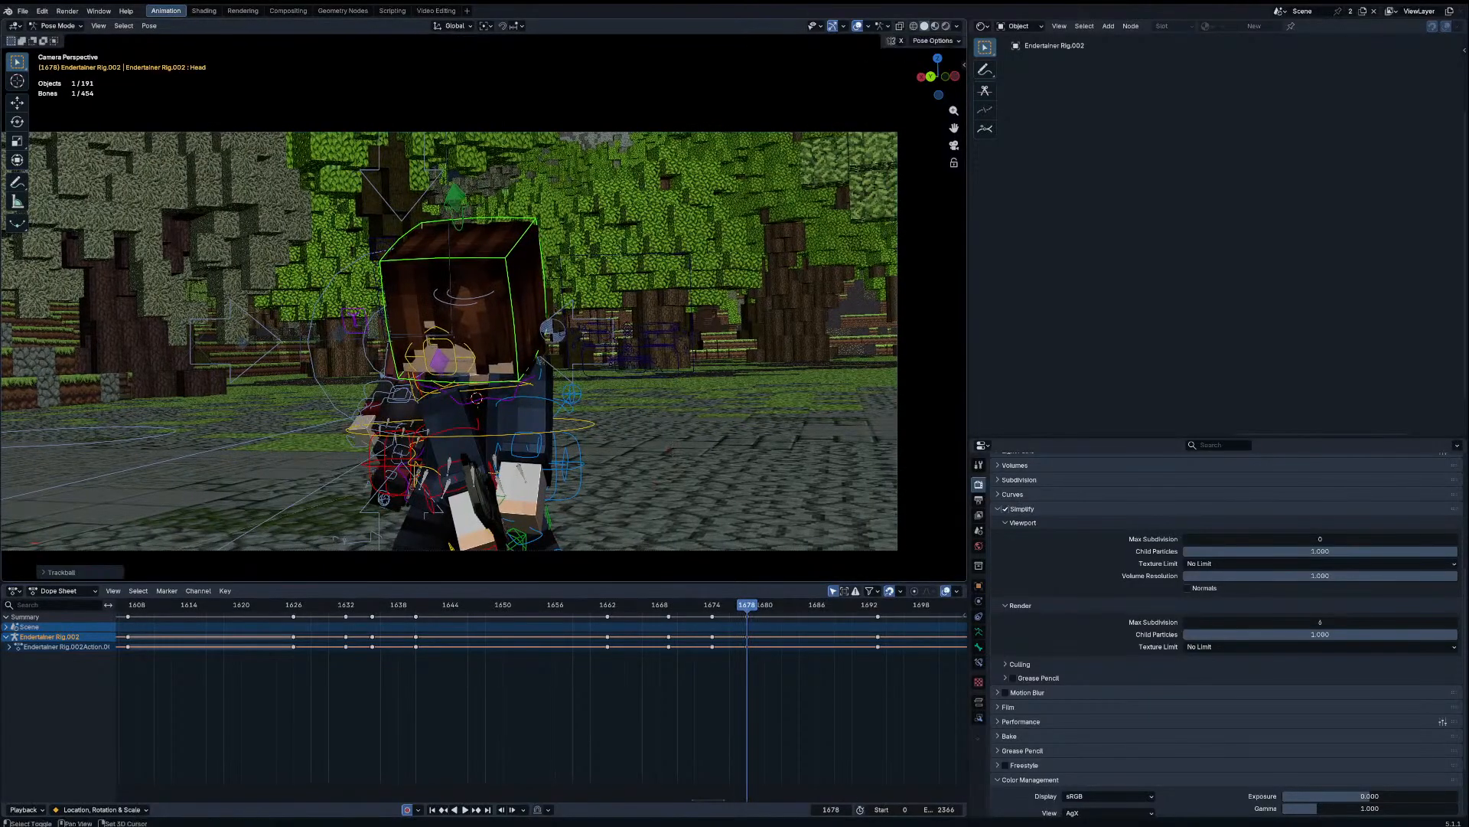
# Step: Refine the Head bone's rotation at frame 1678 and play back the motion
pyautogui.press('r')
pyautogui.click(678, 454)
pyautogui.press('space')
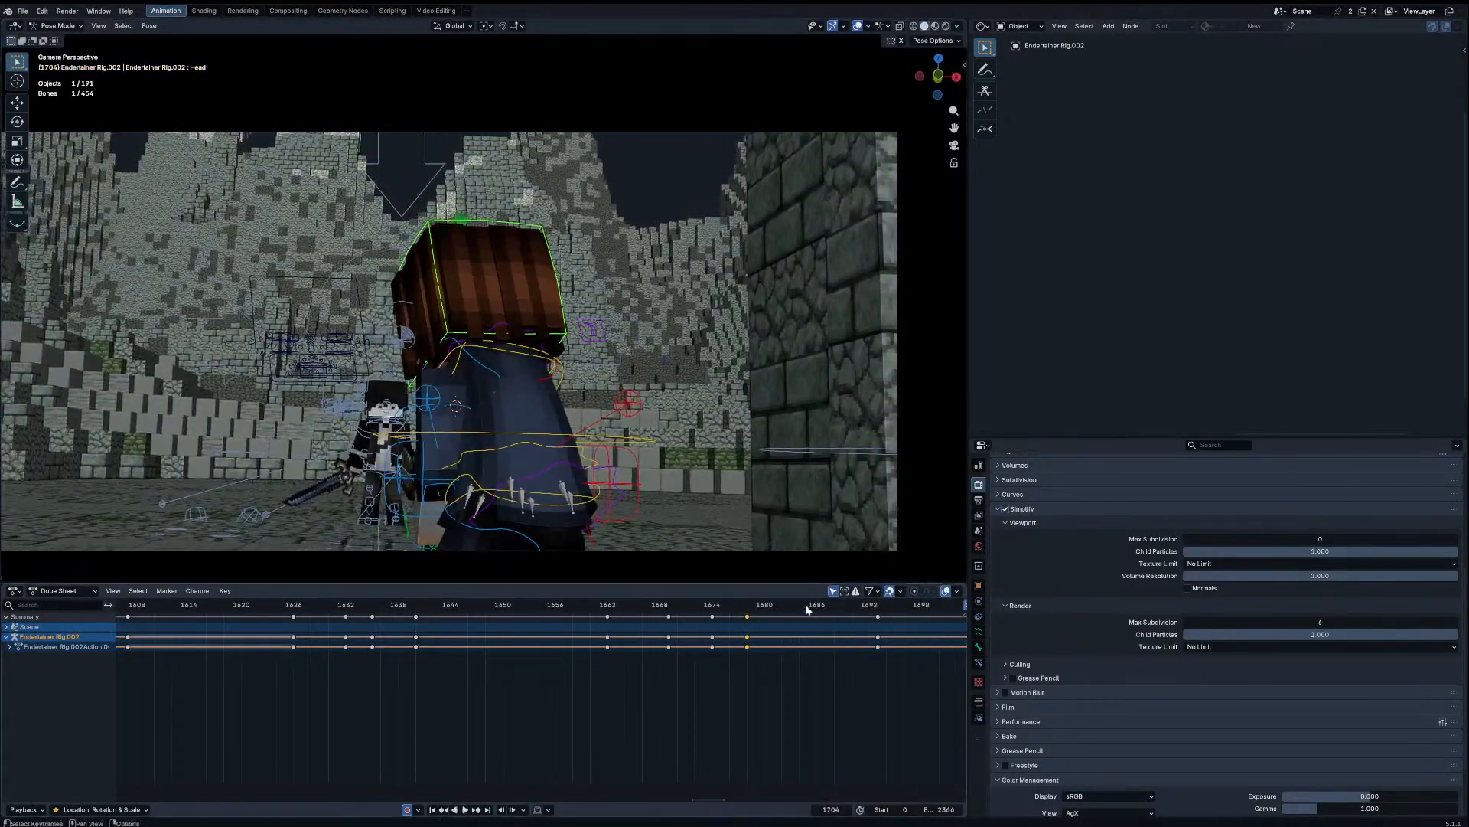
# Step: At frame 1688, blend the Head bone to its neighboring keyframe, fine-tune it with a trackball rotation, and play back the motion
pyautogui.moveTo(817, 605); pyautogui.dragTo(822, 605)
pyautogui.press('space')
pyautogui.press('r')
pyautogui.press('r')
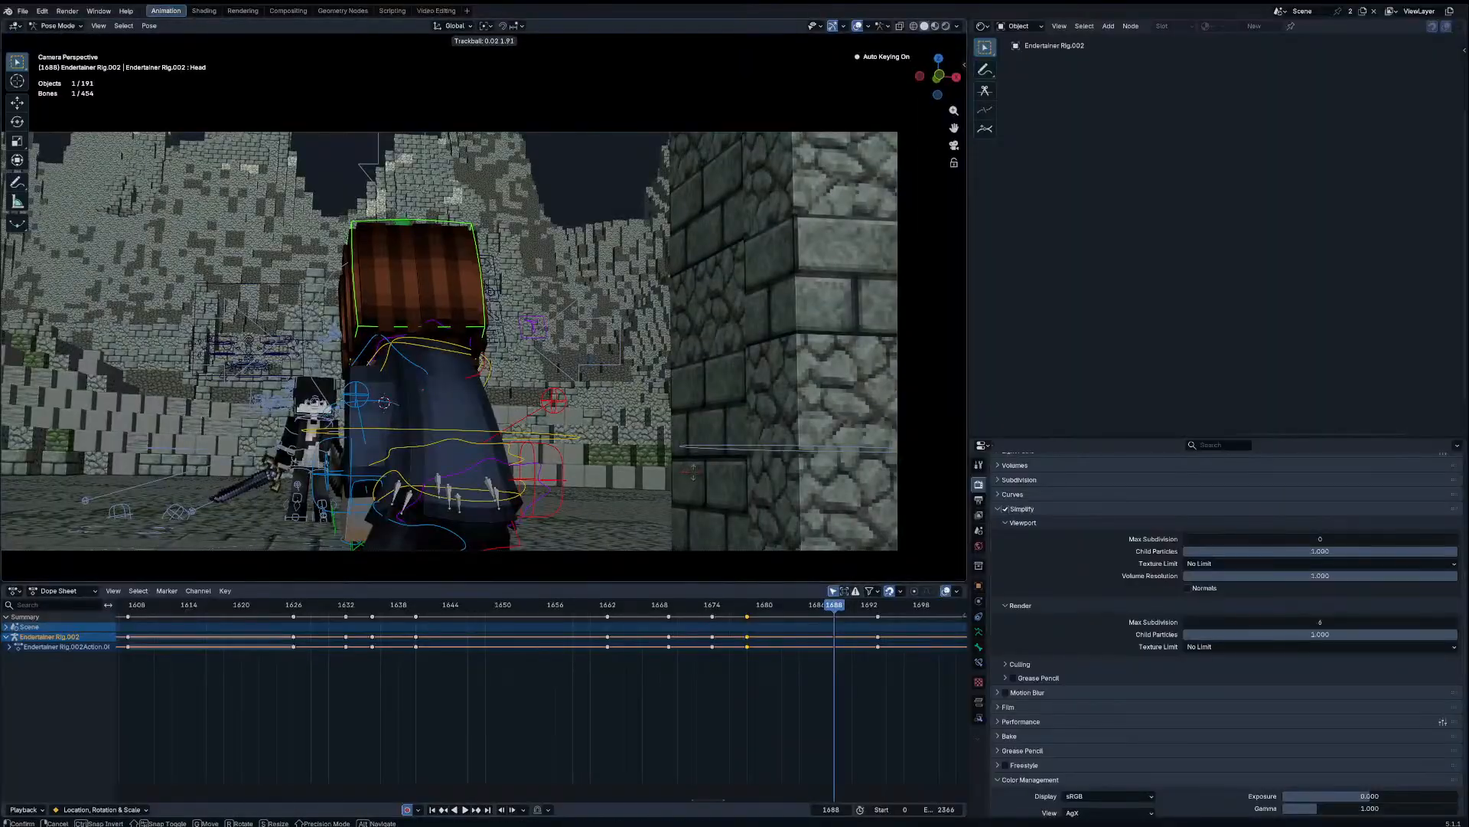
pyautogui.rightClick(698, 474)
pyautogui.hotkey('shift', 'alt', 'e')
pyautogui.click(708, 472)
pyautogui.press('r')
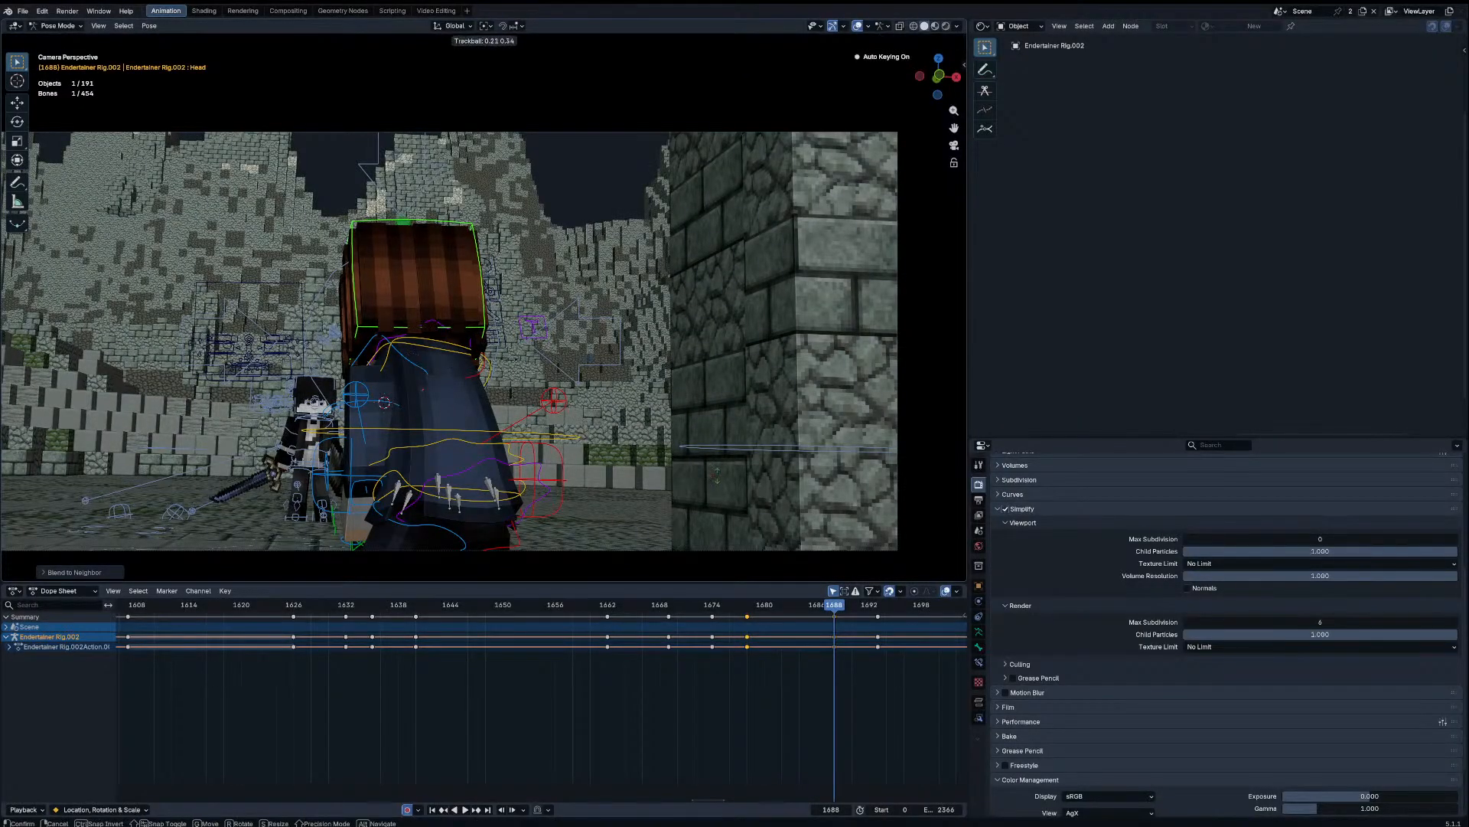
pyautogui.click(708, 470)
pyautogui.click(659, 605)
pyautogui.press('space')
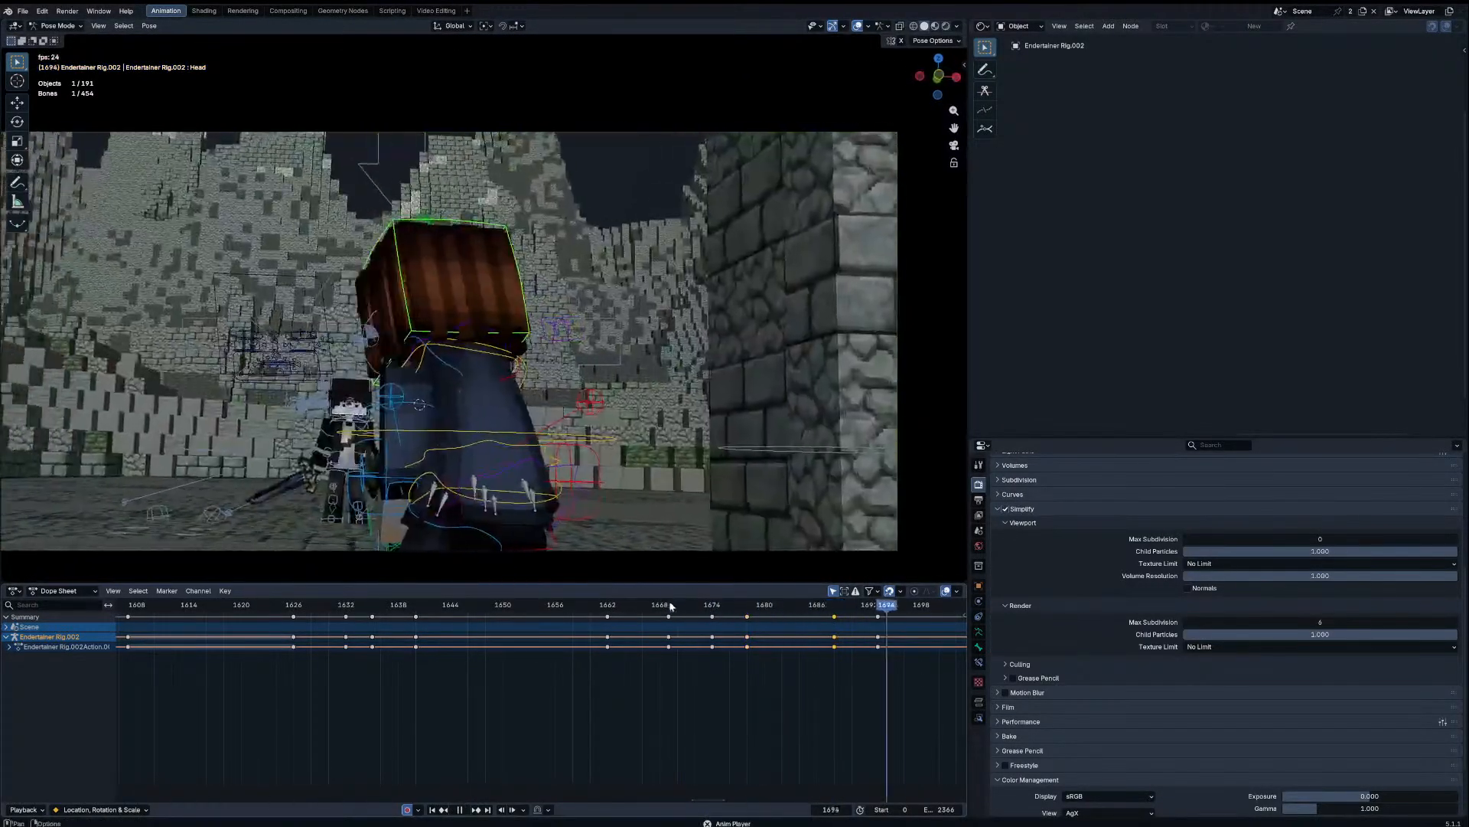
pyautogui.press('space')
# Step: Shift the Head keyframe at frame 1693 to 1698, and key a blended, slightly rotated Head pose at frame 1693
pyautogui.click(678, 606)
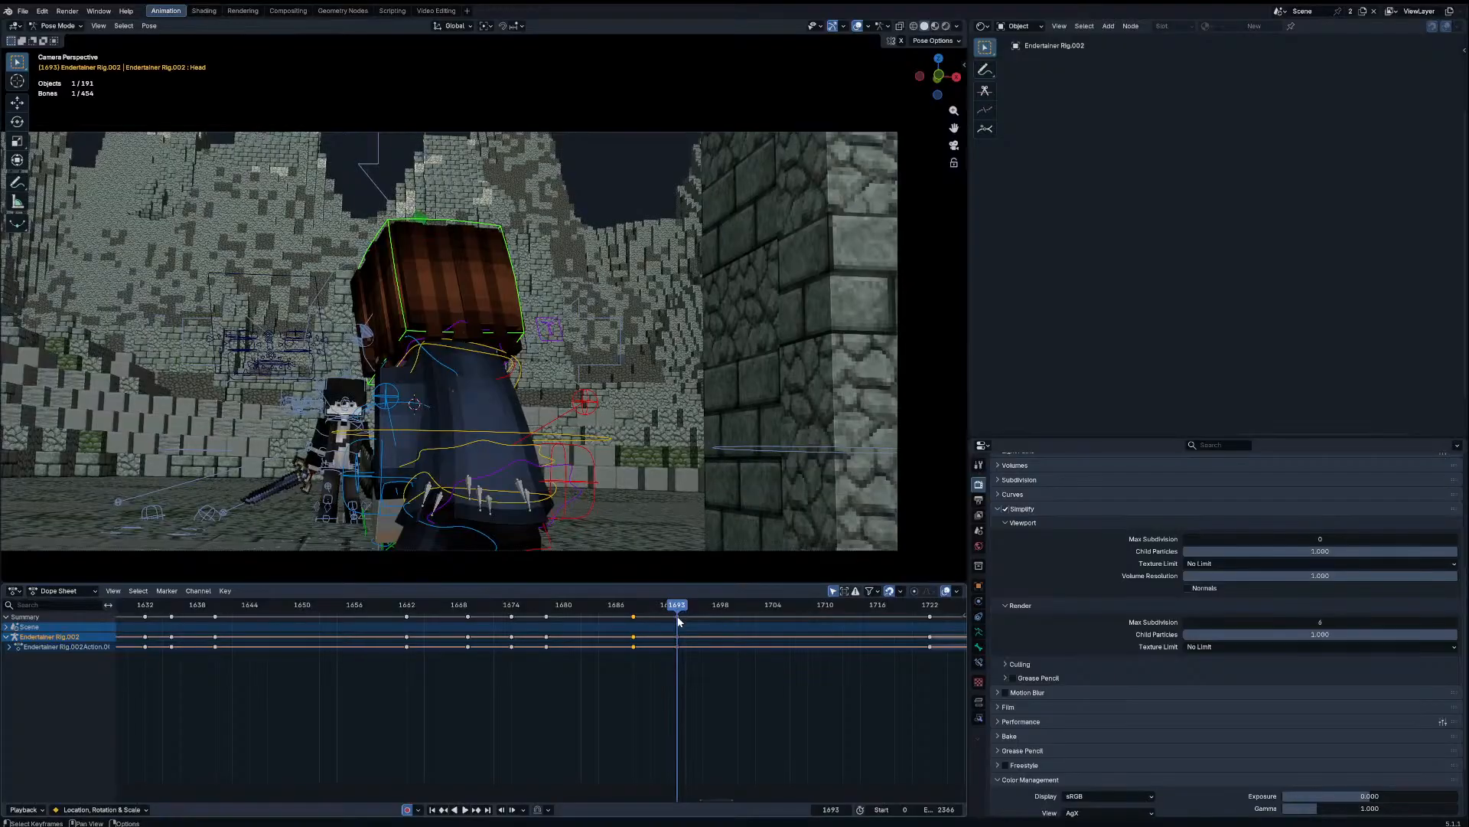
pyautogui.moveTo(677, 617); pyautogui.dragTo(722, 618)
pyautogui.hotkey('shift', 'alt', 'e')
pyautogui.click(660, 451)
pyautogui.press('r')
pyautogui.press('r')
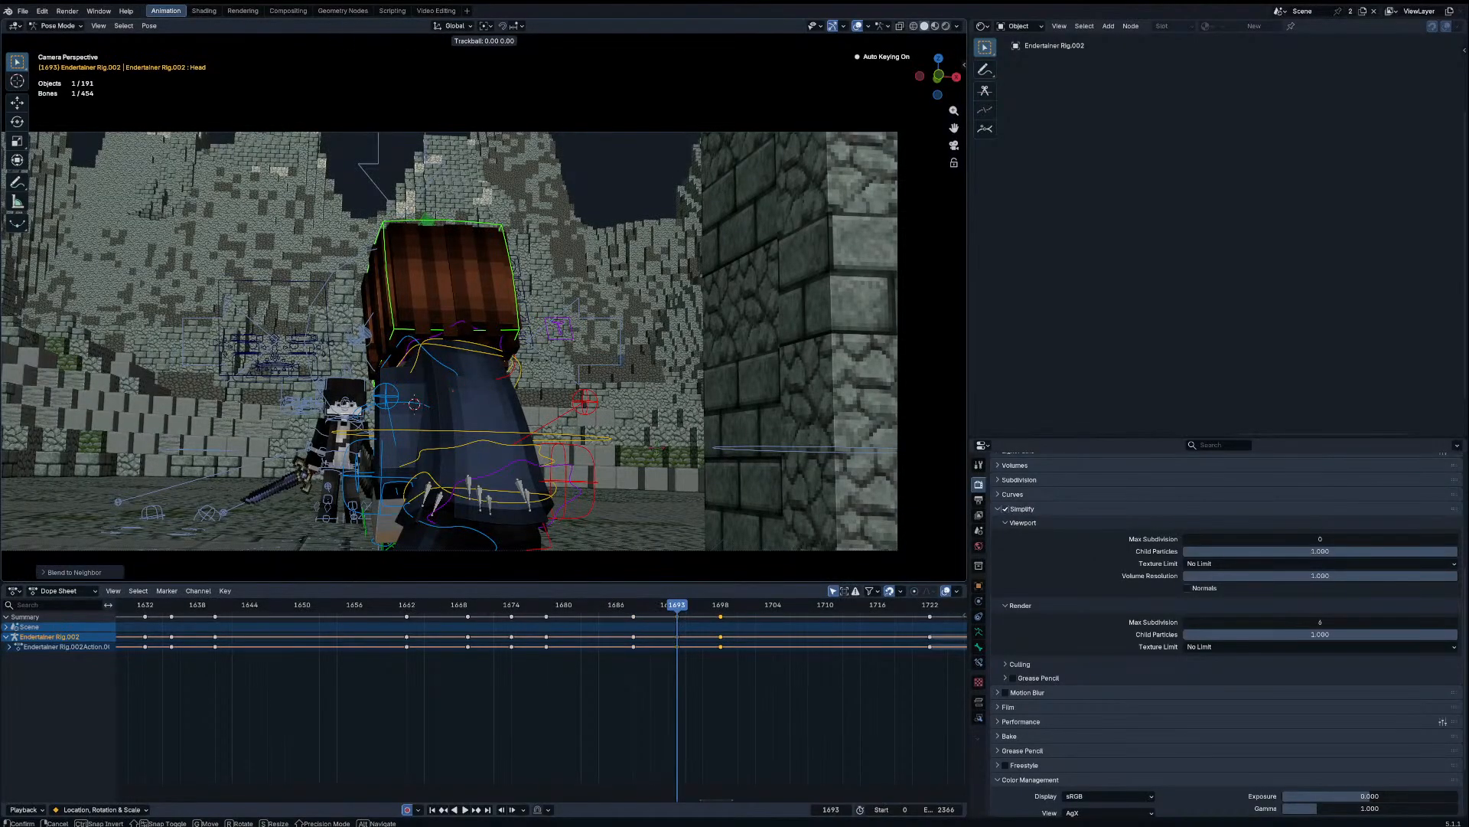
pyautogui.click(658, 463)
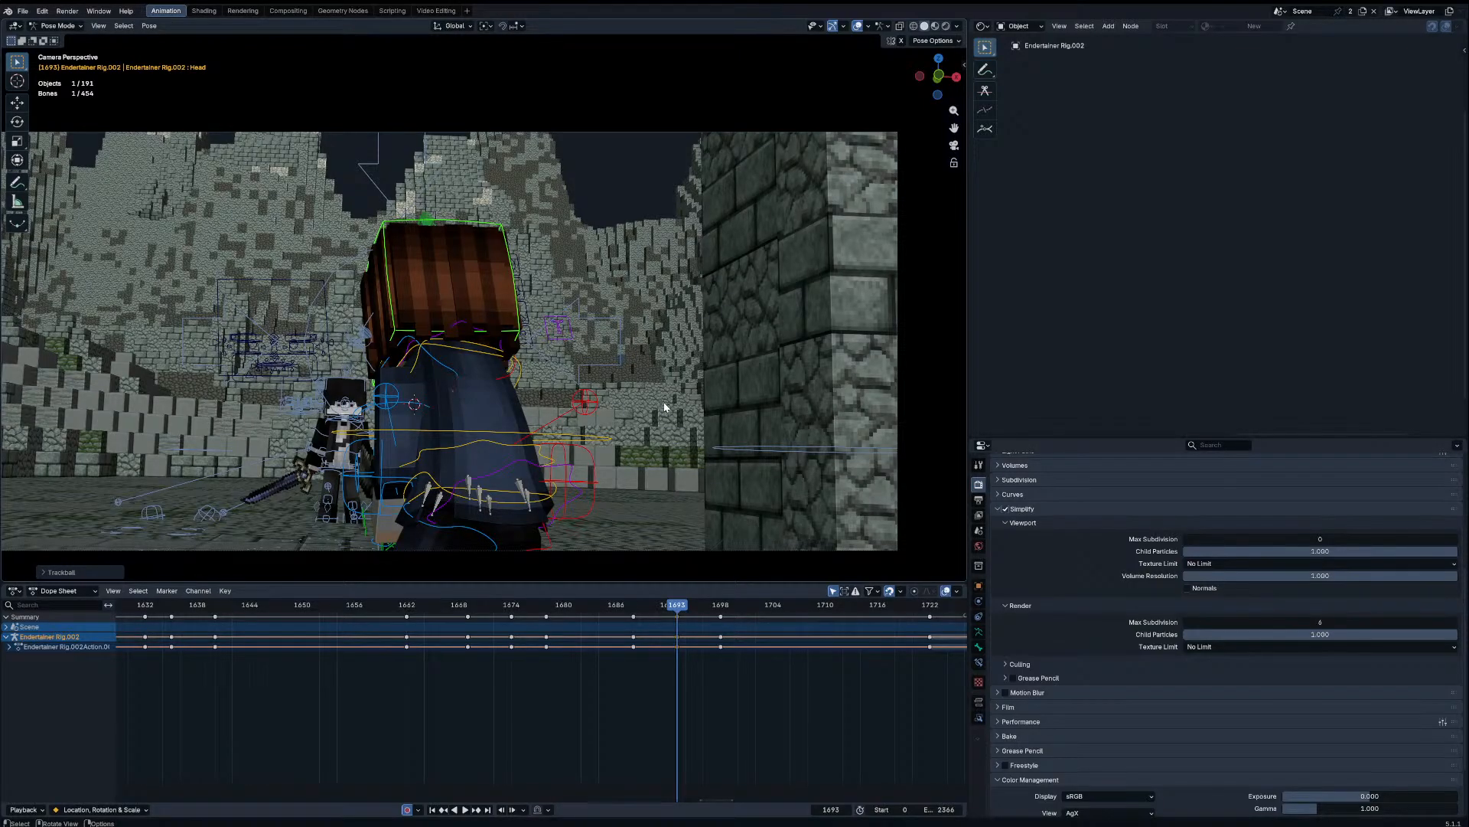
# Step: Play back the head turn, and adjust the Chest bone with a trackball rotation at frame 1693
pyautogui.moveTo(615, 769); pyautogui.dragTo(540, 731, button='middle')
pyautogui.scroll(6, 562, 724)
pyautogui.moveTo(583, 598); pyautogui.dragTo(395, 666)
pyautogui.press('space')
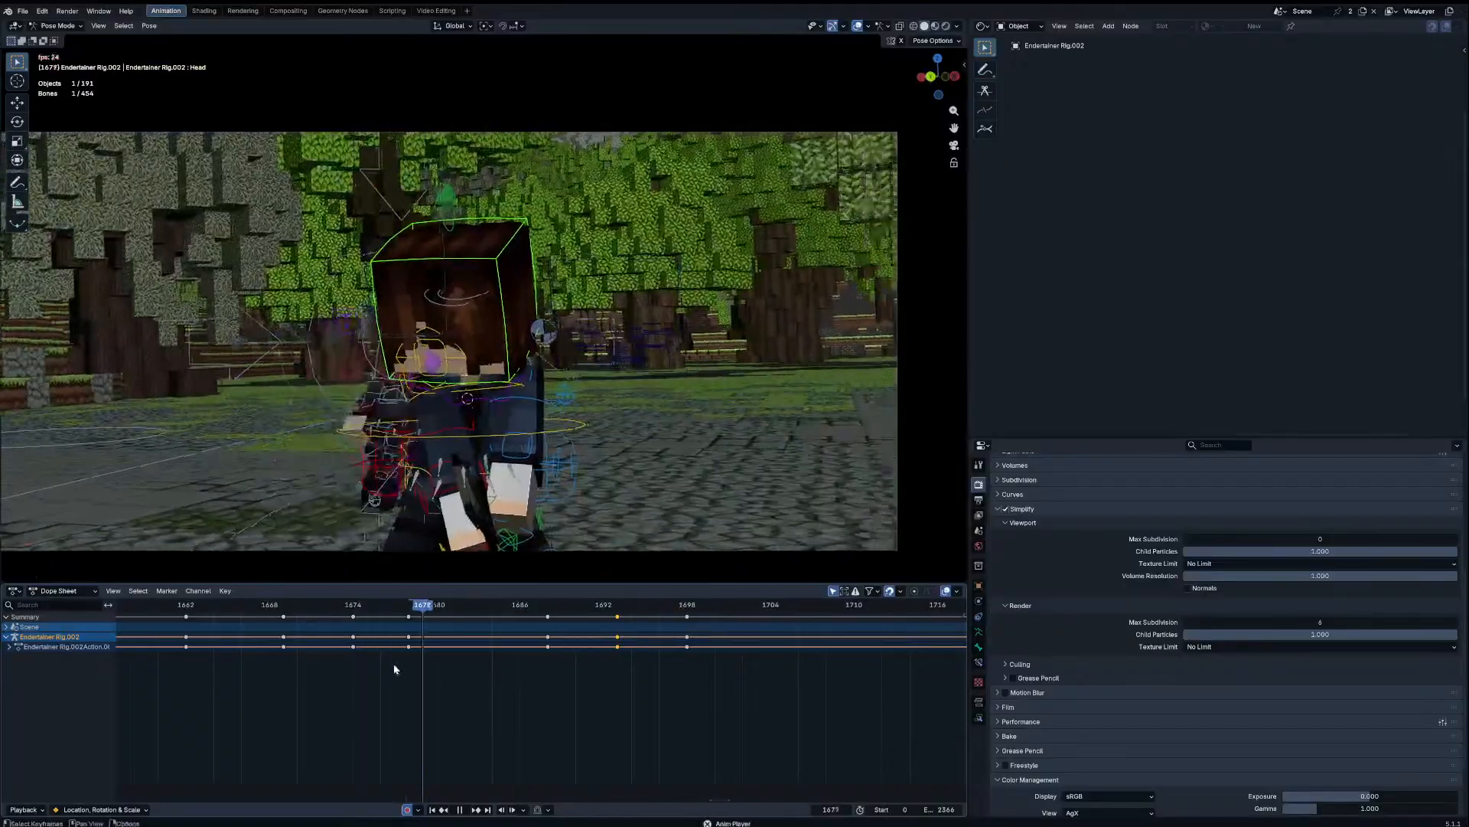
pyautogui.moveTo(518, 604); pyautogui.dragTo(617, 604)
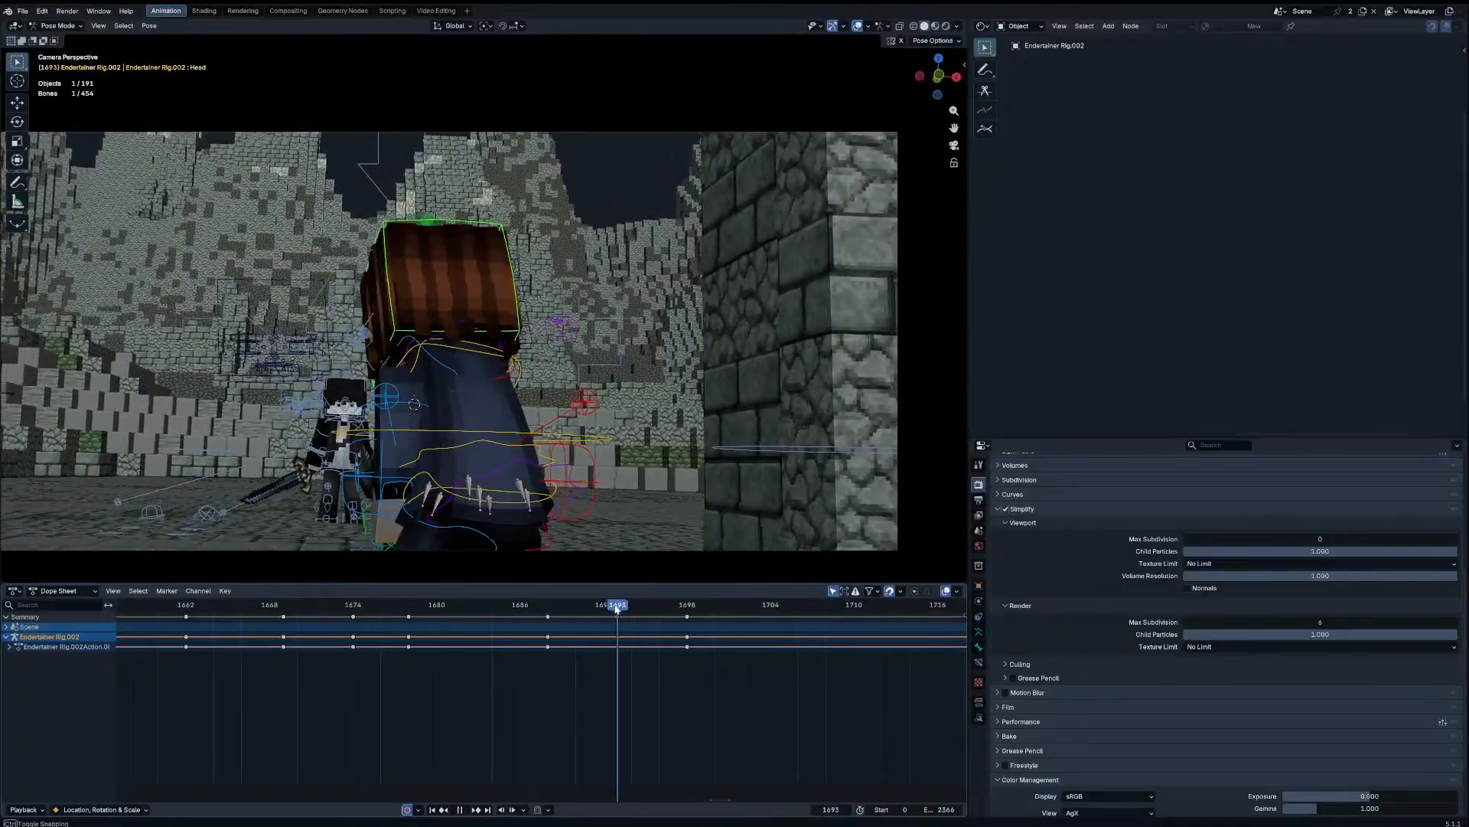
pyautogui.press('r')
pyautogui.press('r')
pyautogui.click(428, 376)
pyautogui.click(435, 375)
pyautogui.press('a')
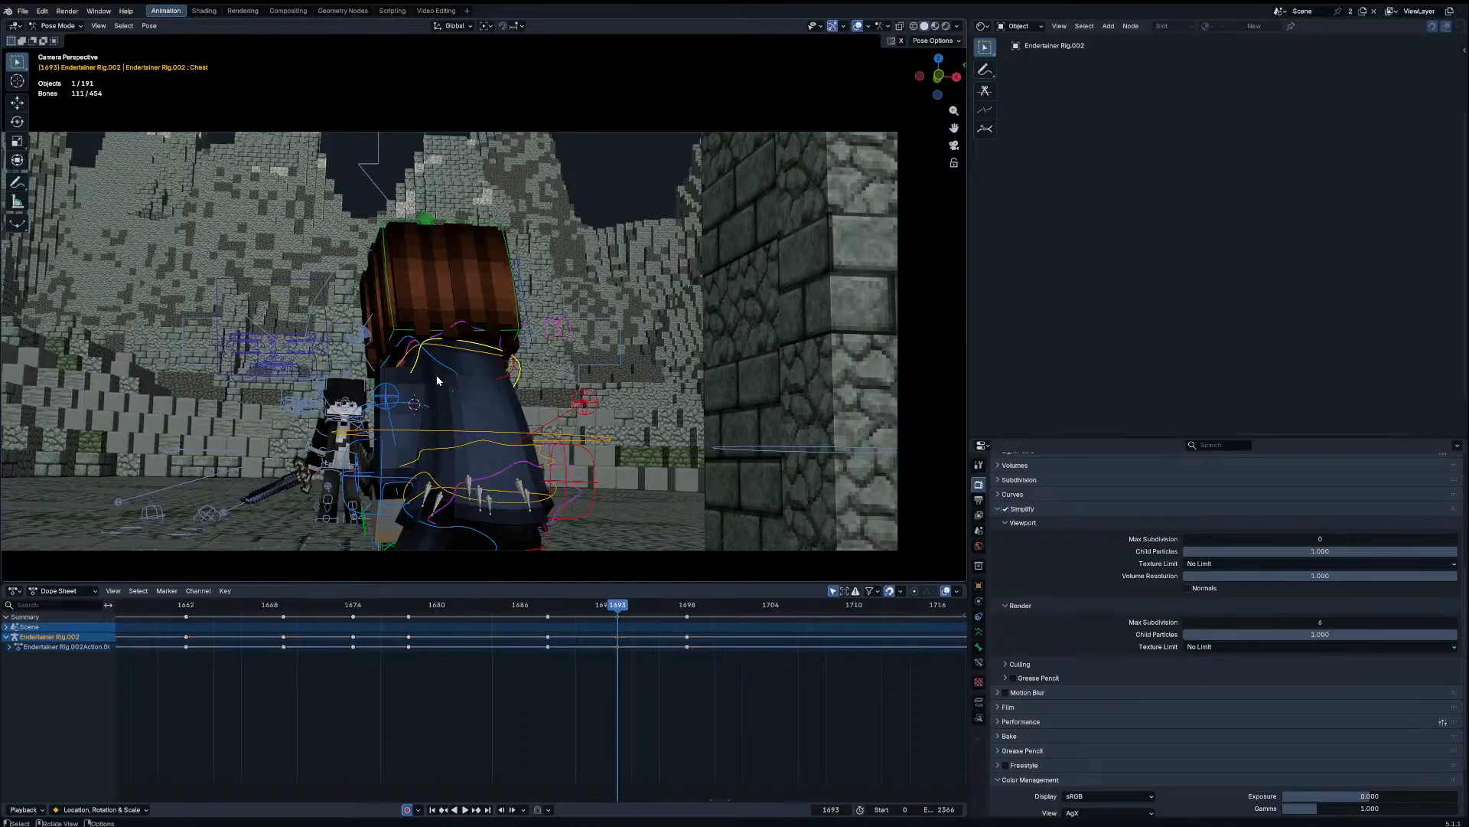
# Step: Rotate the Chest bone slightly with a trackball rotation at frame 1698 and scrub through the change
pyautogui.press('Up')
pyautogui.click(435, 378)
pyautogui.press('r')
pyautogui.press('r')
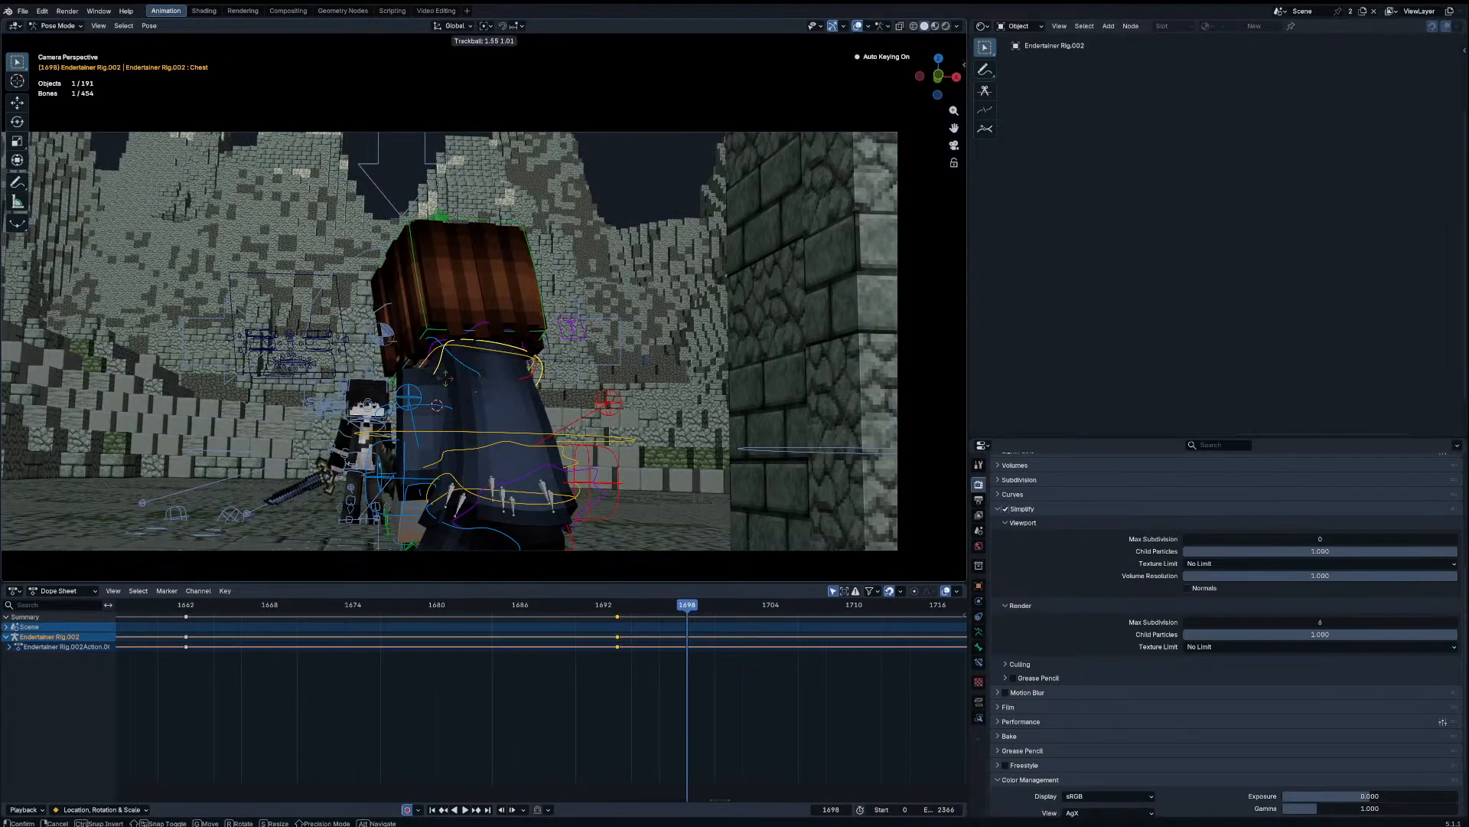
pyautogui.click(446, 378)
pyautogui.moveTo(600, 605); pyautogui.dragTo(691, 615)
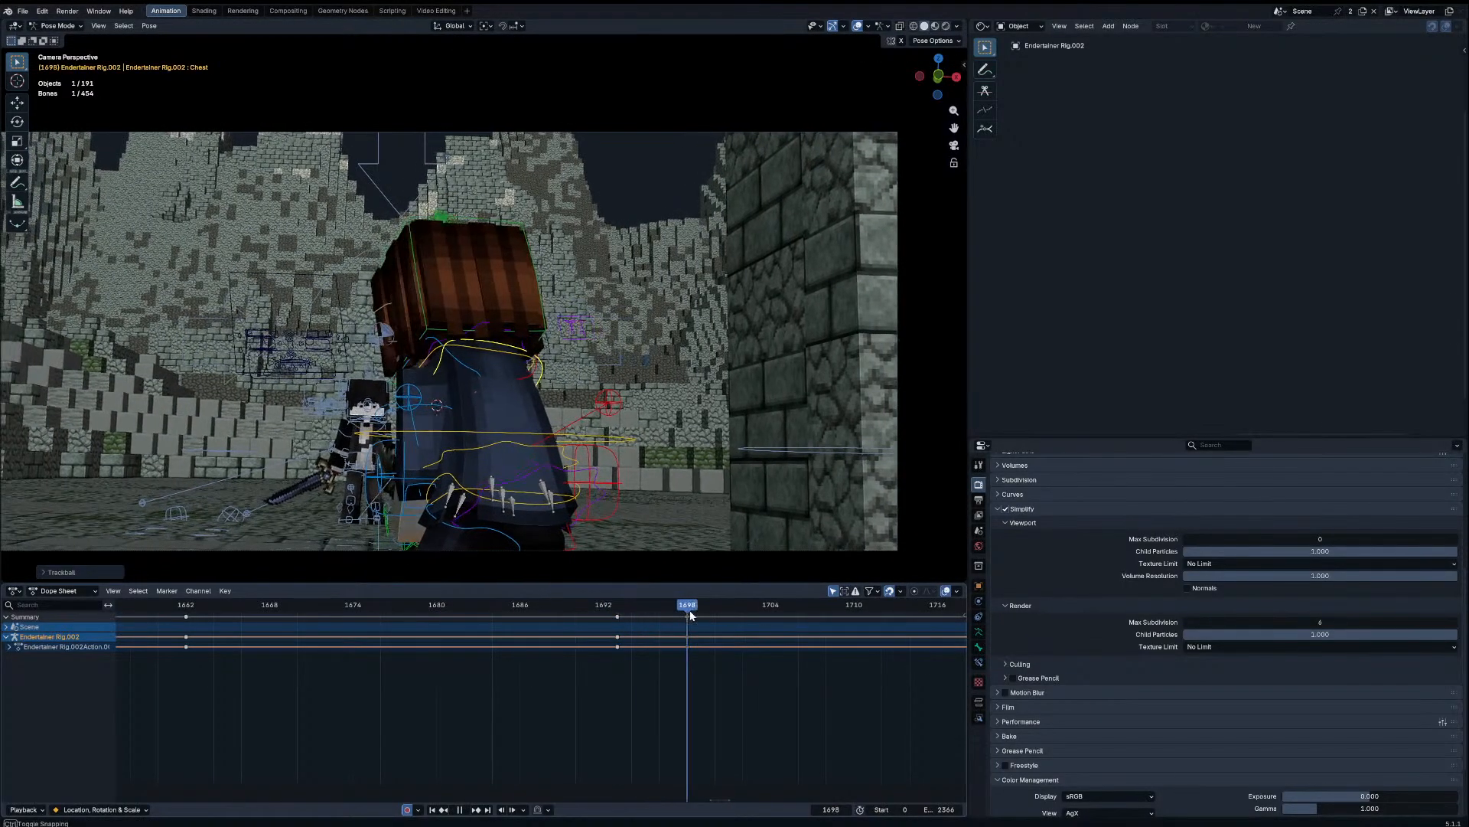
# Step: Select the Head bone, advance to frame 1703, and refine its angle with a small trackball rotation
pyautogui.click(542, 337)
pyautogui.press('Right')
pyautogui.press('Right')
pyautogui.press('Right')
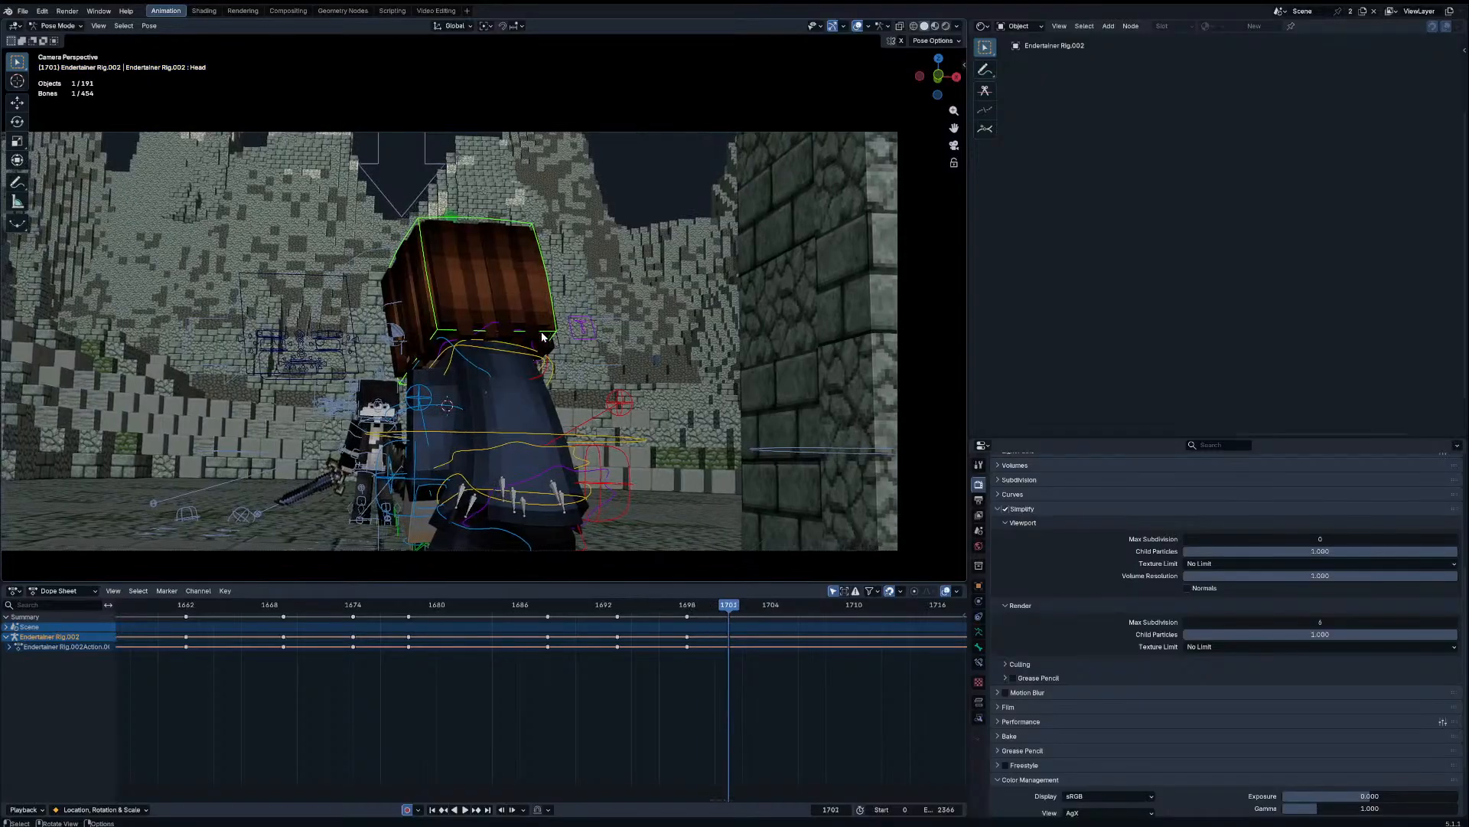
pyautogui.press('Right')
pyautogui.press('Right')
pyautogui.press('r')
pyautogui.press('r')
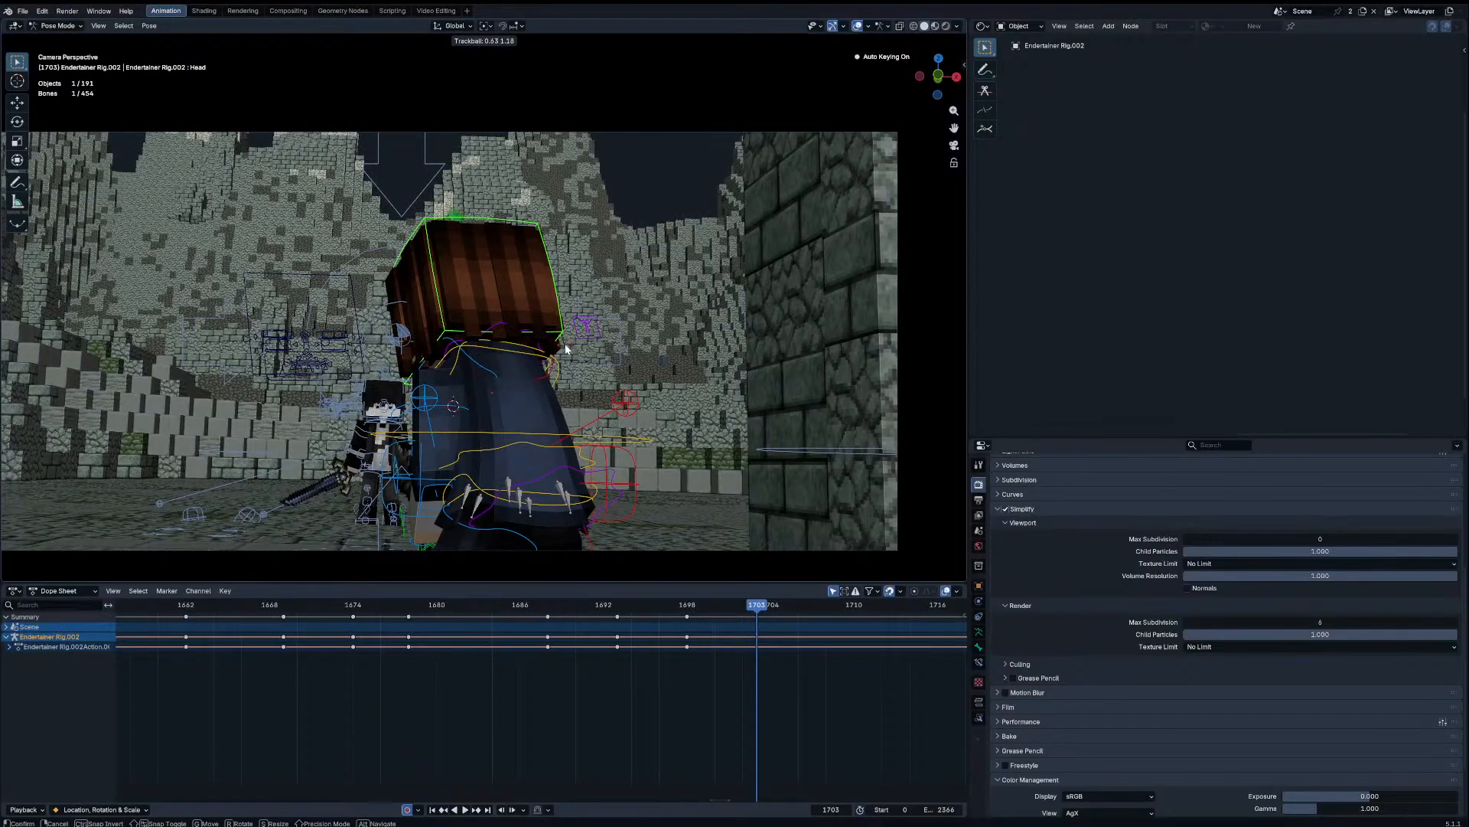
pyautogui.click(566, 349)
# Step: Play back the head turn and the following shot to review the motion
pyautogui.click(444, 605)
pyautogui.press('space')
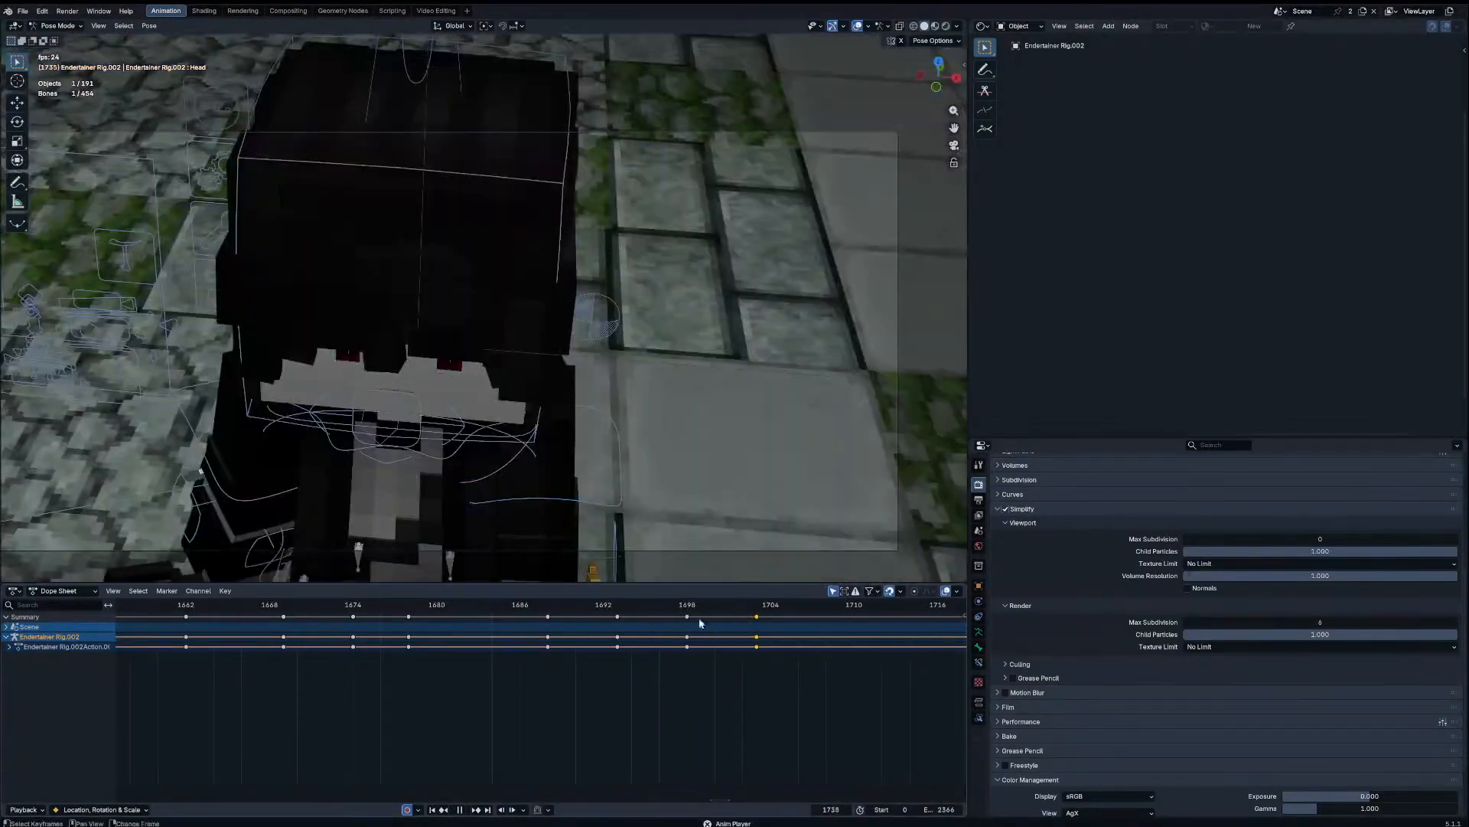
pyautogui.press('space')
pyautogui.moveTo(698, 623); pyautogui.dragTo(281, 629, button='middle')
pyautogui.click(610, 607)
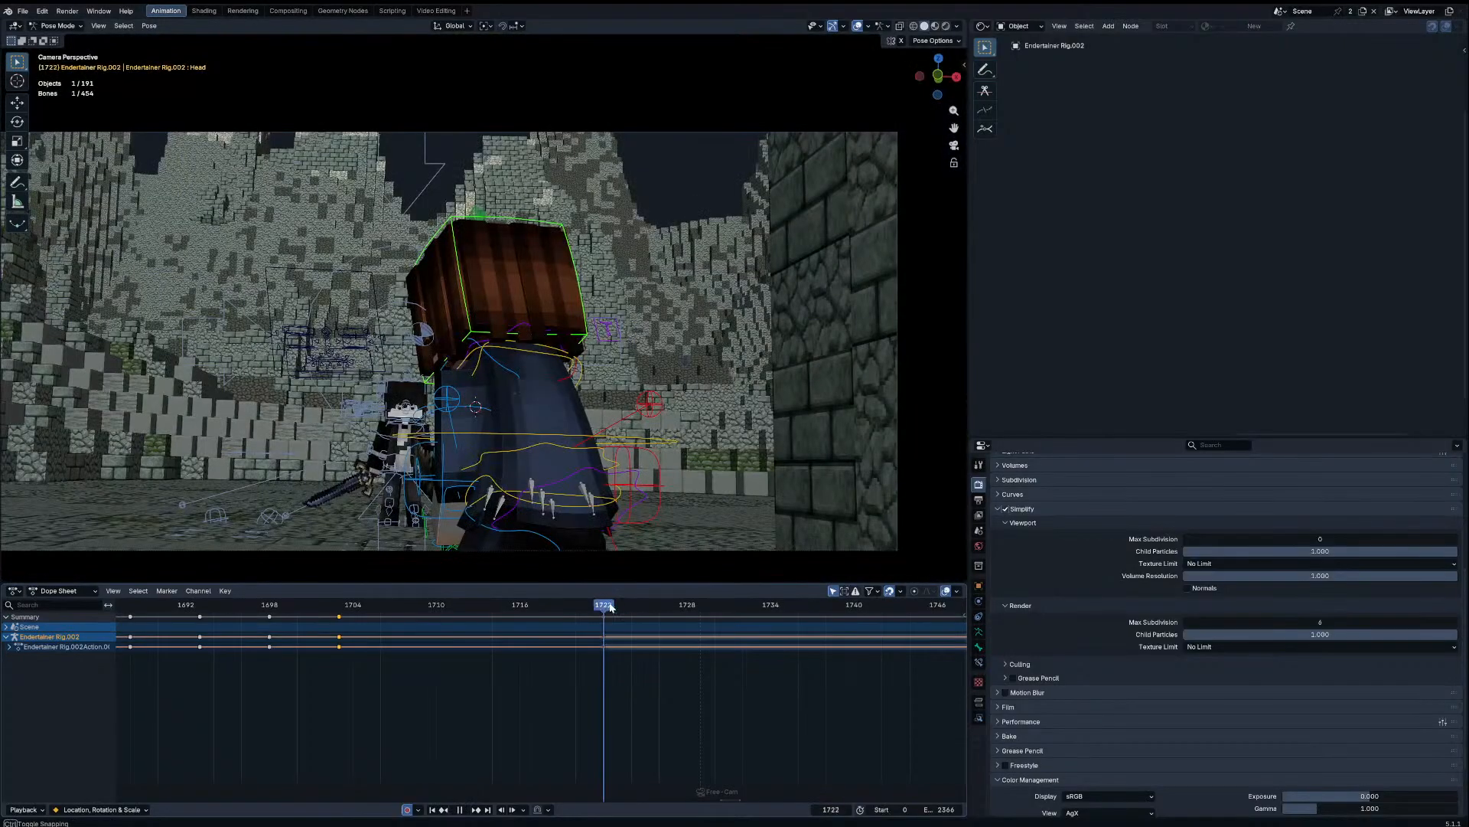
pyautogui.click(237, 605)
pyautogui.press('space')
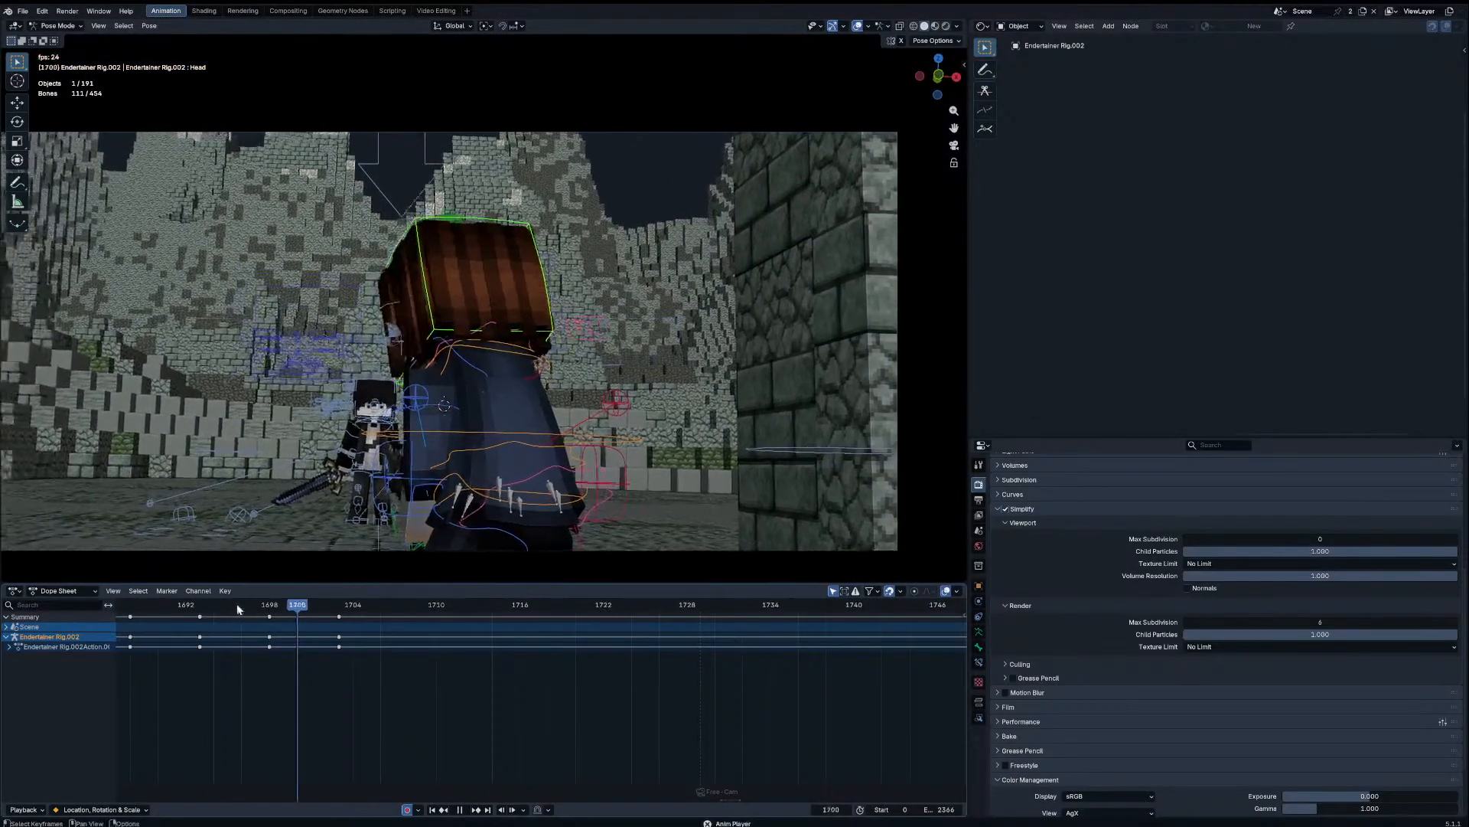
pyautogui.scroll(-2, 430, 609)
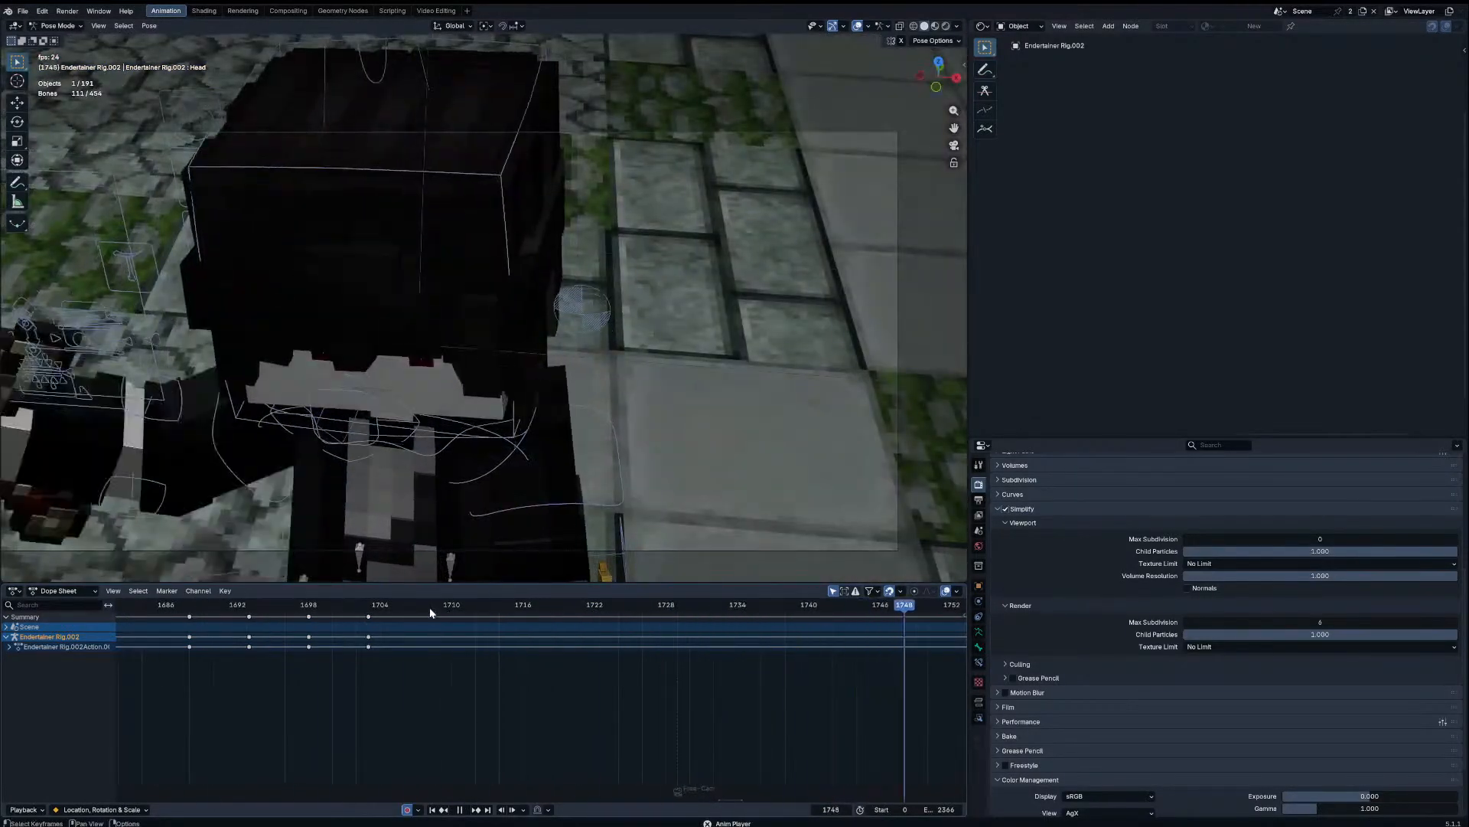
pyautogui.press('space')
# Step: Switch to posing Endertainer Rig.001, select all its bones, and go to frame 1750
pyautogui.click(444, 414)
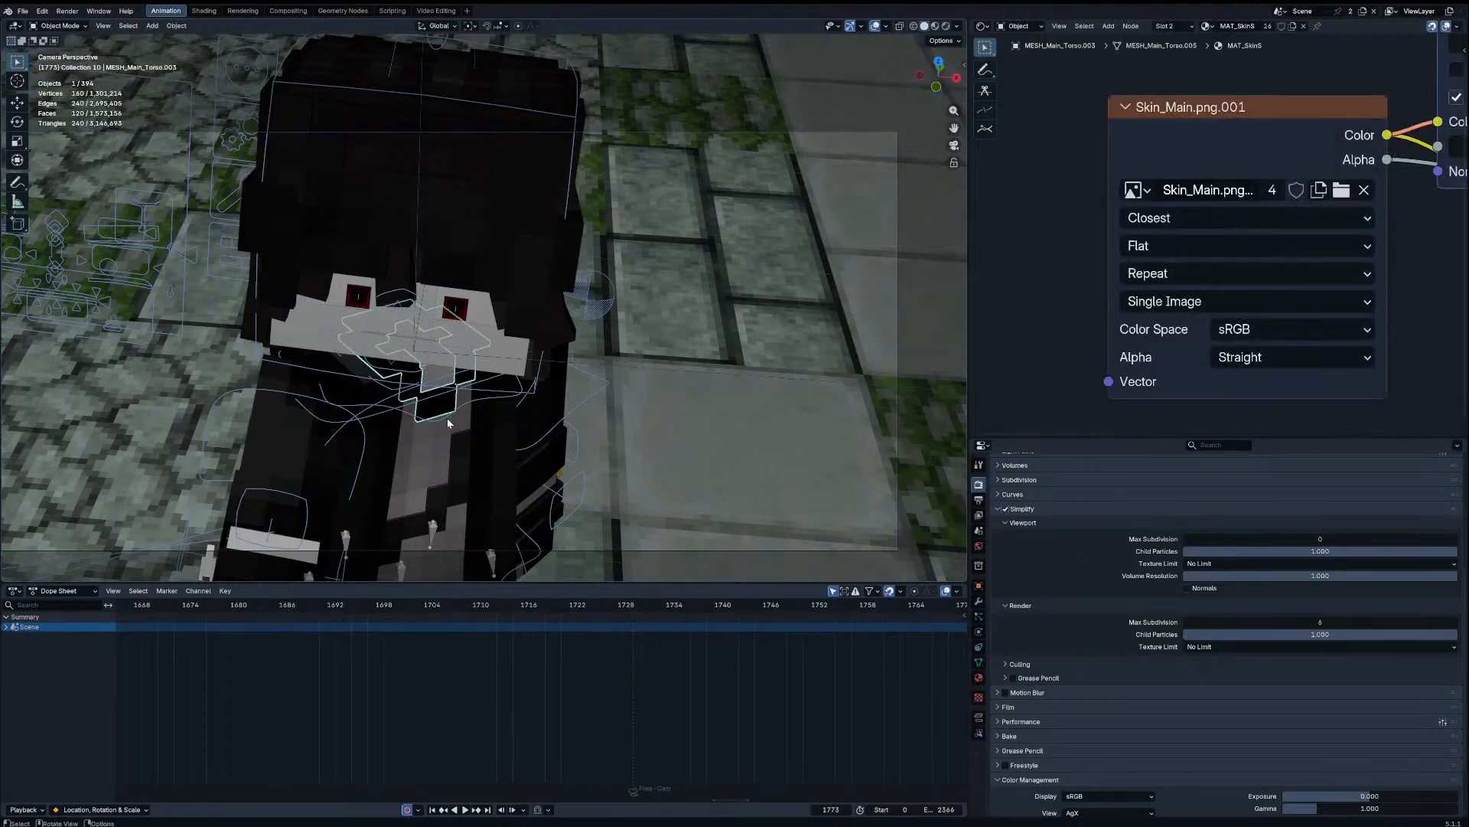
pyautogui.click(447, 417)
pyautogui.press('a')
pyautogui.moveTo(871, 662); pyautogui.dragTo(555, 663, button='middle')
pyautogui.moveTo(429, 604); pyautogui.dragTo(487, 604)
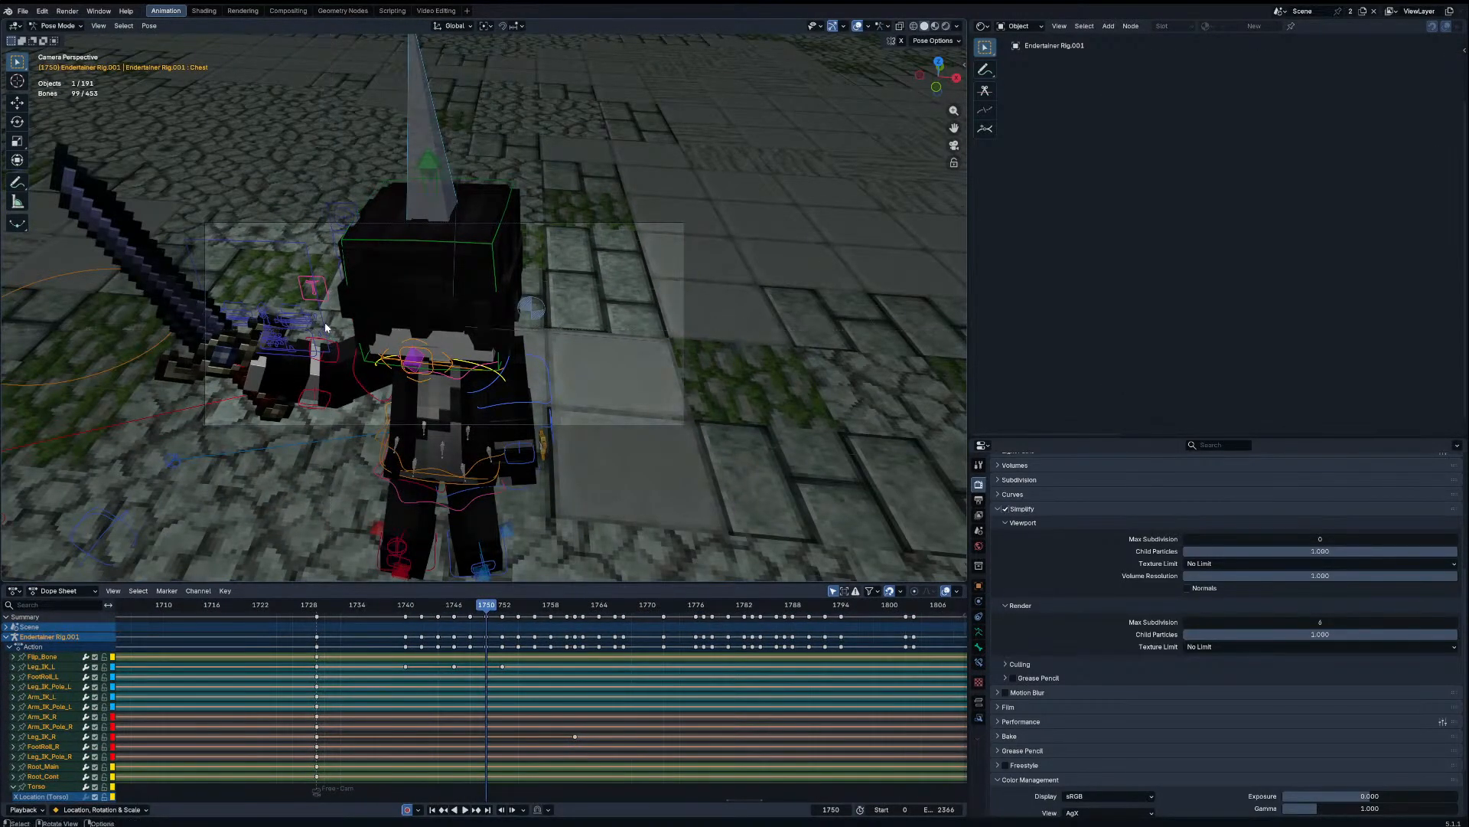
# Step: Select the Iris_L bone, enlarge the rig's bone collections list, and hide the Layer 1 collection
pyautogui.click(979, 630)
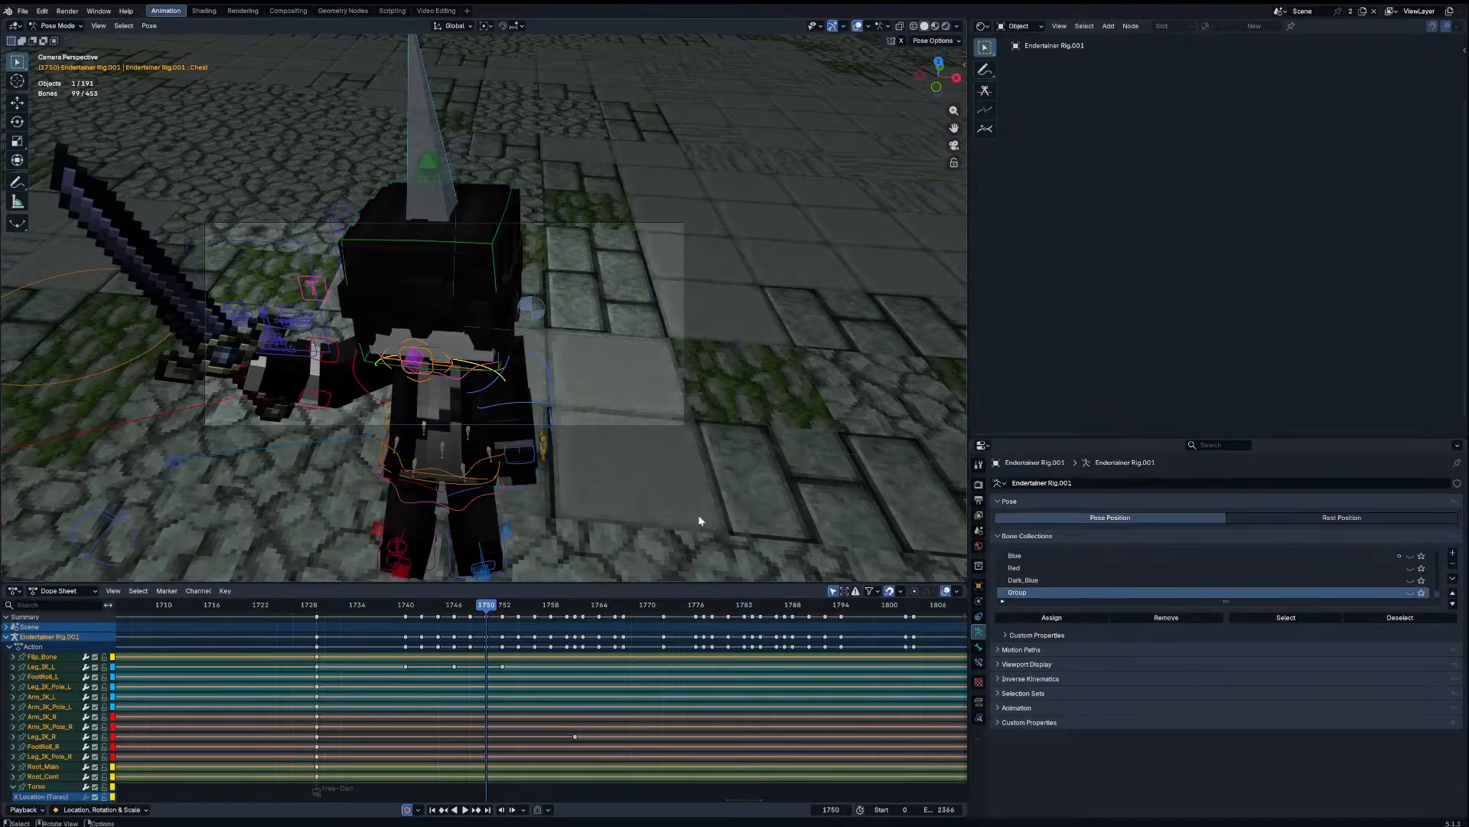
pyautogui.click(312, 397)
pyautogui.click(274, 337)
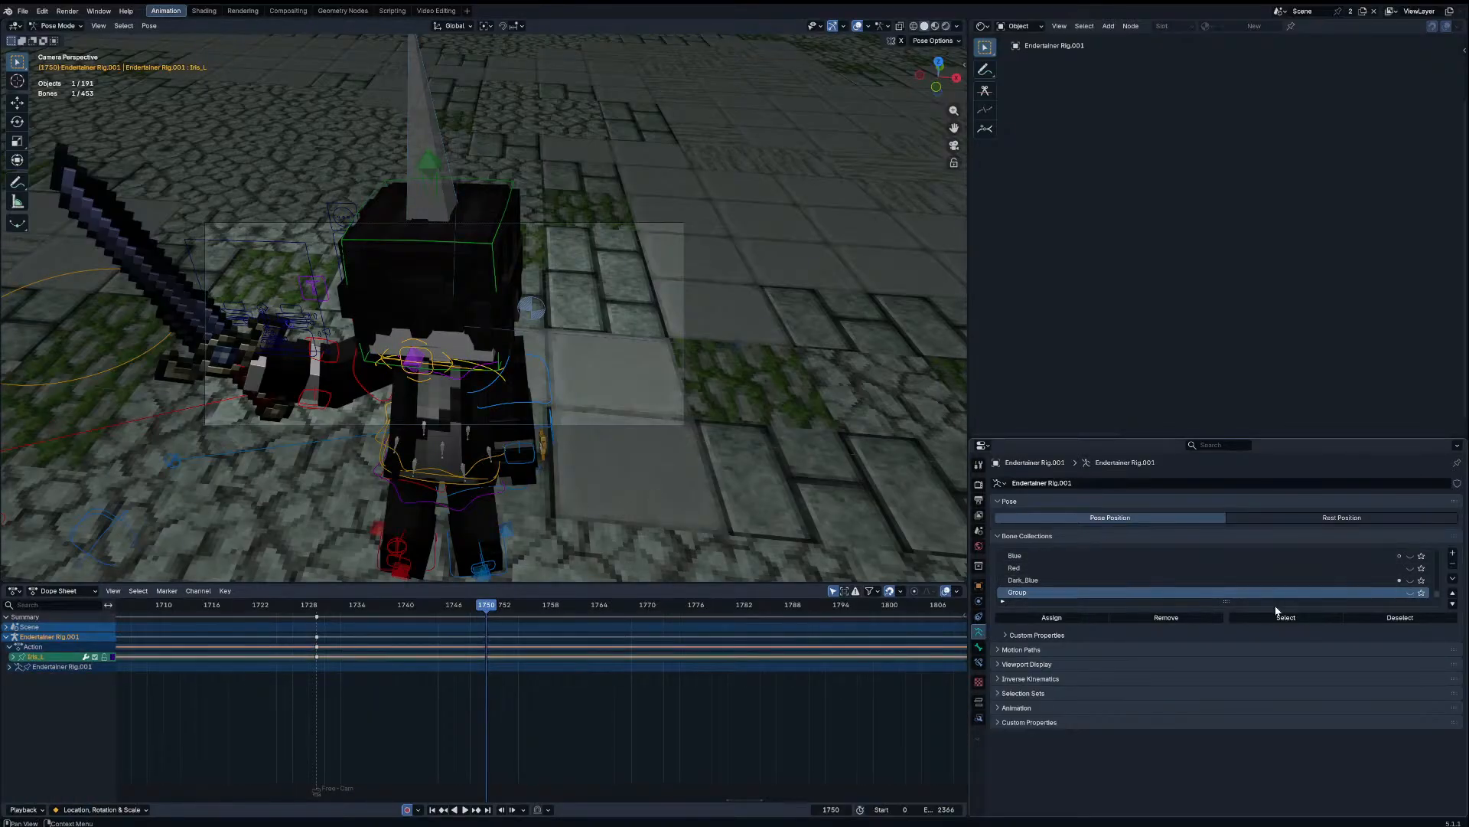
pyautogui.moveTo(1232, 602); pyautogui.dragTo(1232, 813)
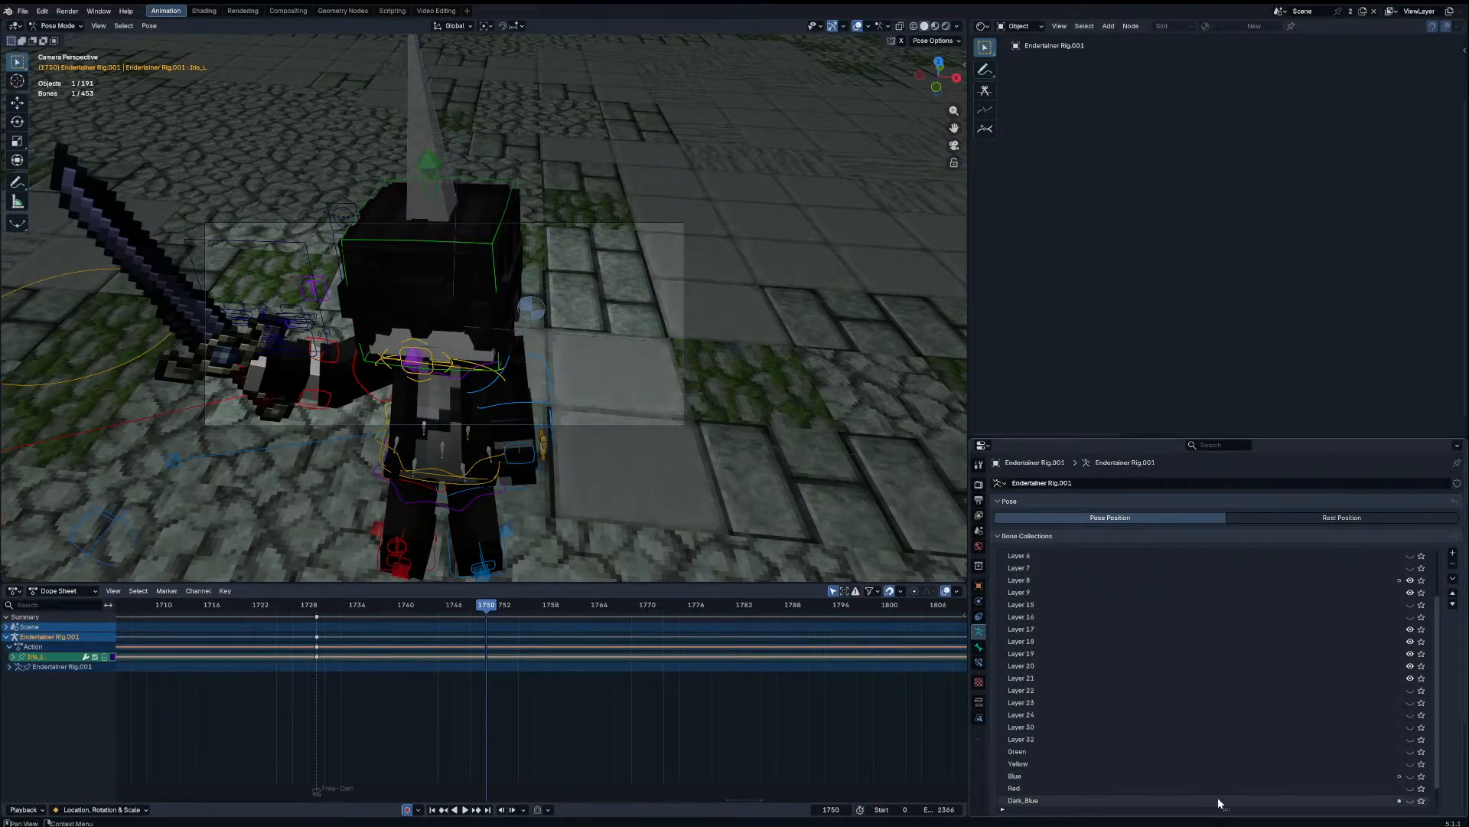
pyautogui.scroll(3, 1233, 678)
pyautogui.click(1412, 558)
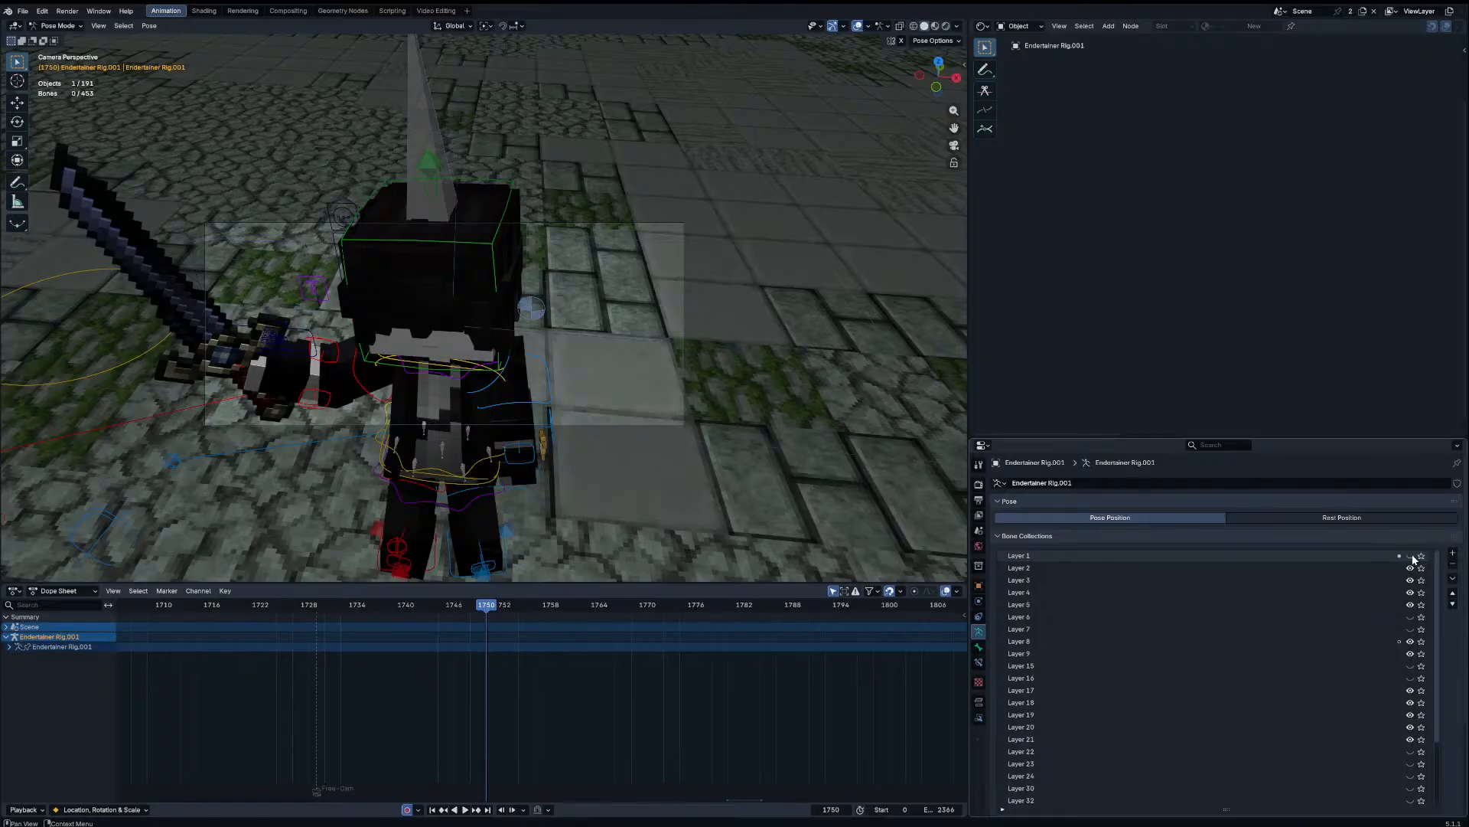
pyautogui.click(1412, 558)
pyautogui.click(1412, 558)
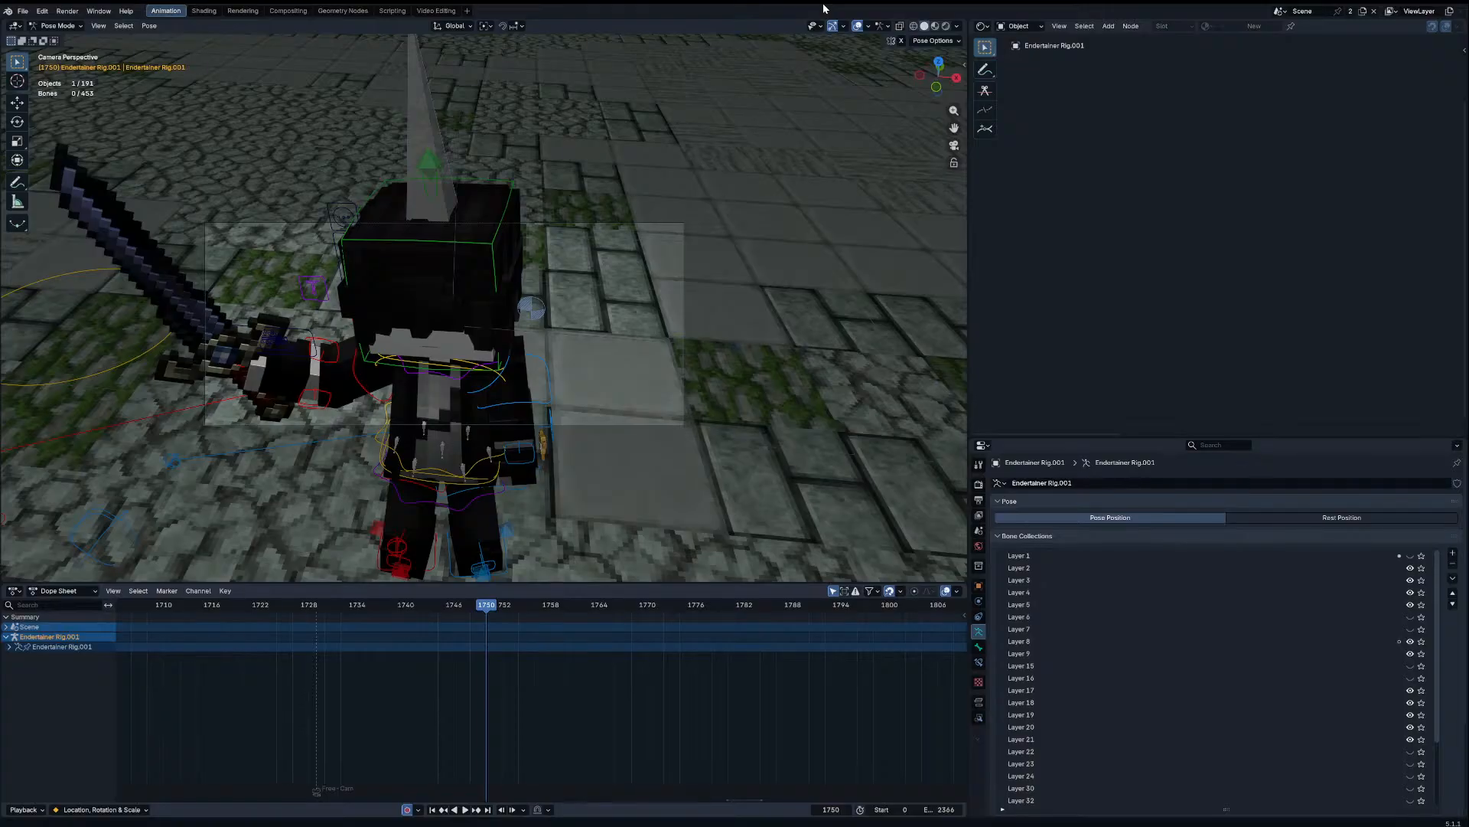
# Step: View the sword-holding character from outside the camera and select the Torso bone to inspect its keyframes
pyautogui.moveTo(747, 40); pyautogui.dragTo(451, 438, button='middle')
pyautogui.scroll(-2, 643, 268)
pyautogui.click(577, 451)
pyautogui.scroll(6, 578, 452)
pyautogui.scroll(2, 451, 437)
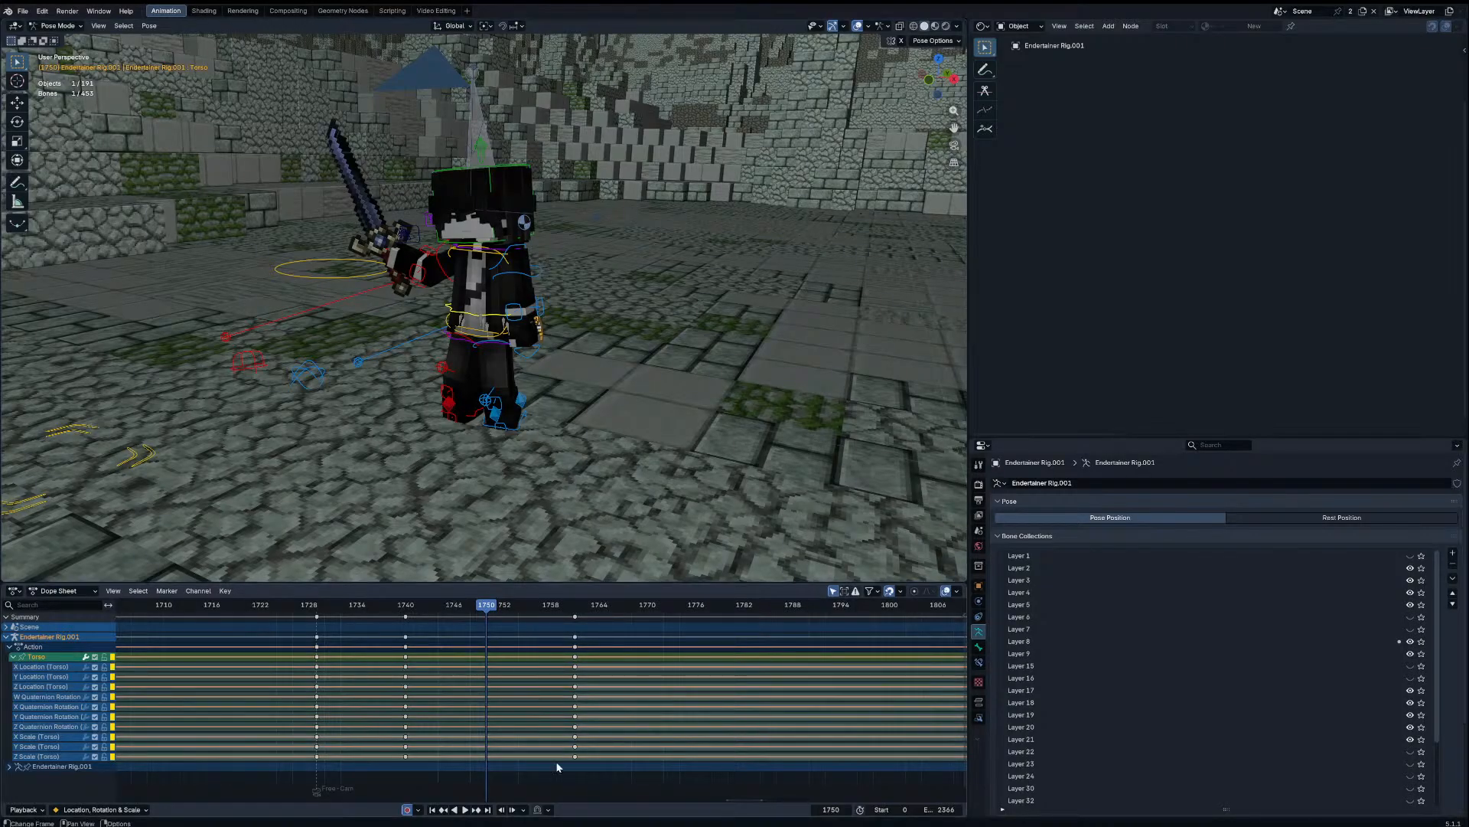
pyautogui.scroll(-2, 566, 712)
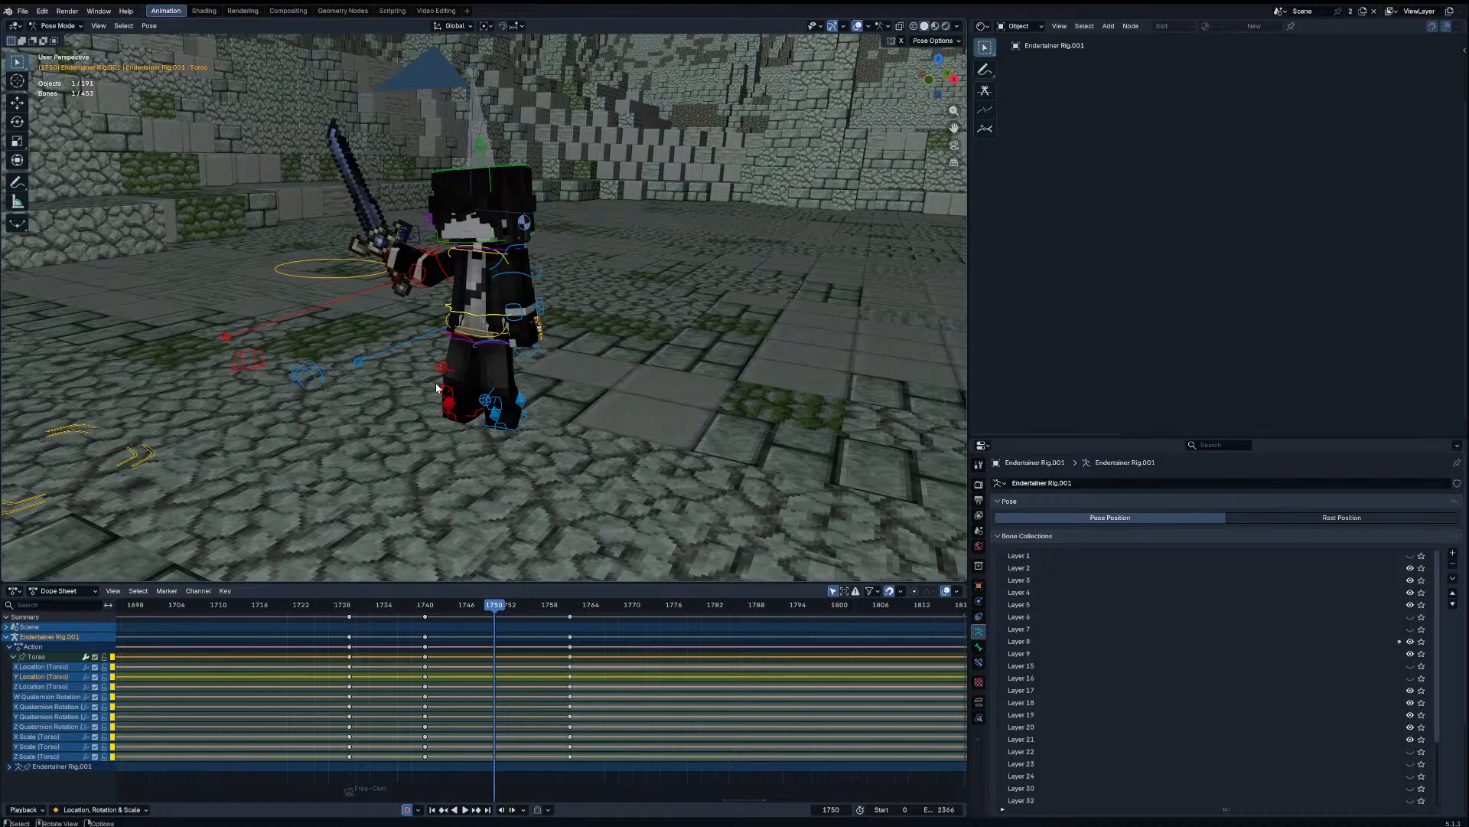
# Step: Return to the camera view, go to frame 1729, and rotate the sword-holding character's Head bone
pyautogui.press('KP_0')
pyautogui.scroll(-8, 479, 660)
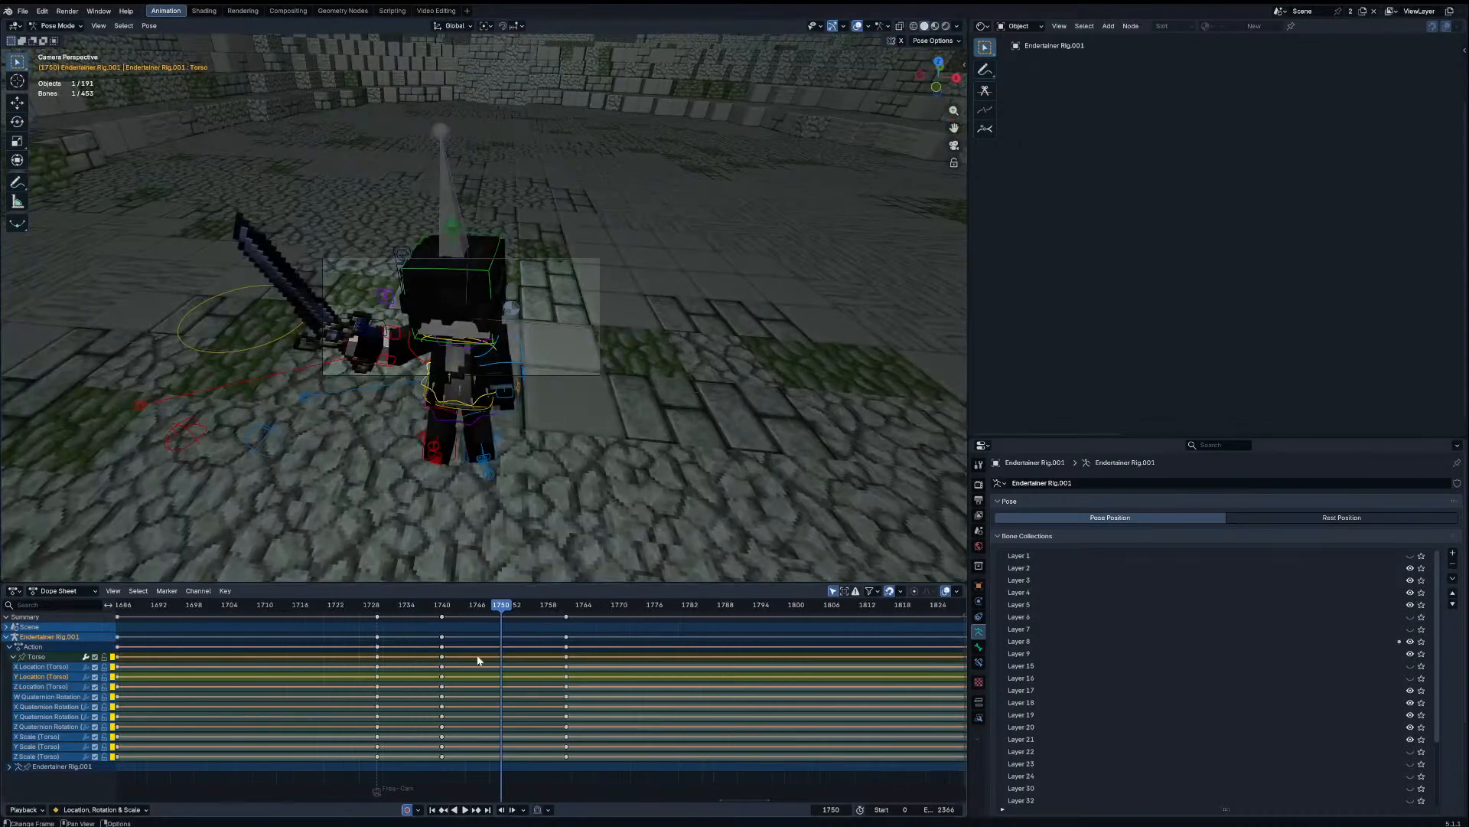
pyautogui.moveTo(449, 605)
pyautogui.mouseDown()
pyautogui.moveTo(486, 606)
pyautogui.moveTo(439, 605)
pyautogui.mouseUp()
pyautogui.click(501, 362)
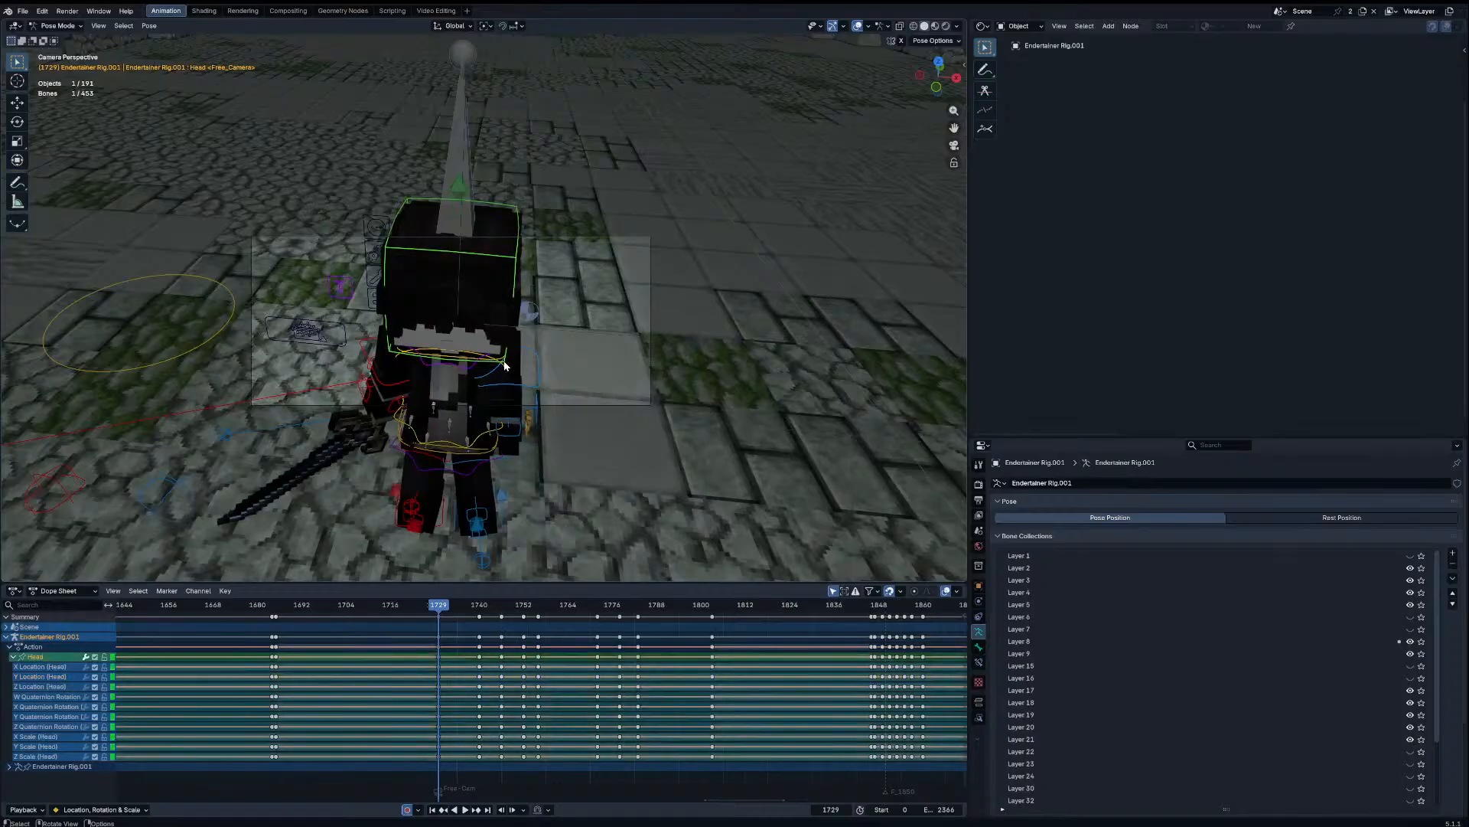
pyautogui.scroll(2, 513, 372)
pyautogui.press('r')
pyautogui.press('r')
pyautogui.click(541, 392)
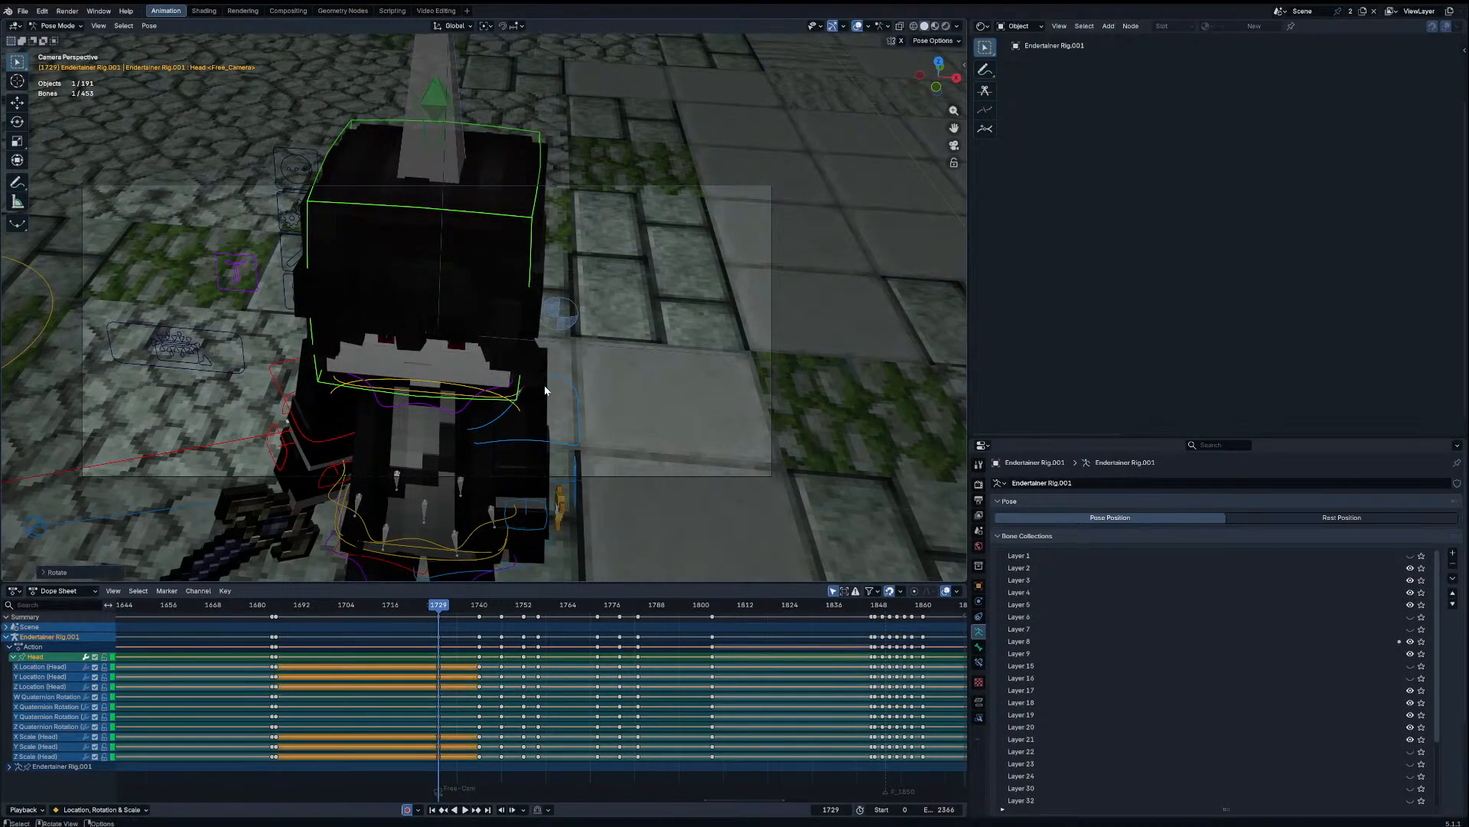
# Step: Step through the keyframes after frame 1729 for the Head, the Chest and all visible bones
pyautogui.press('Up')
pyautogui.press('Up')
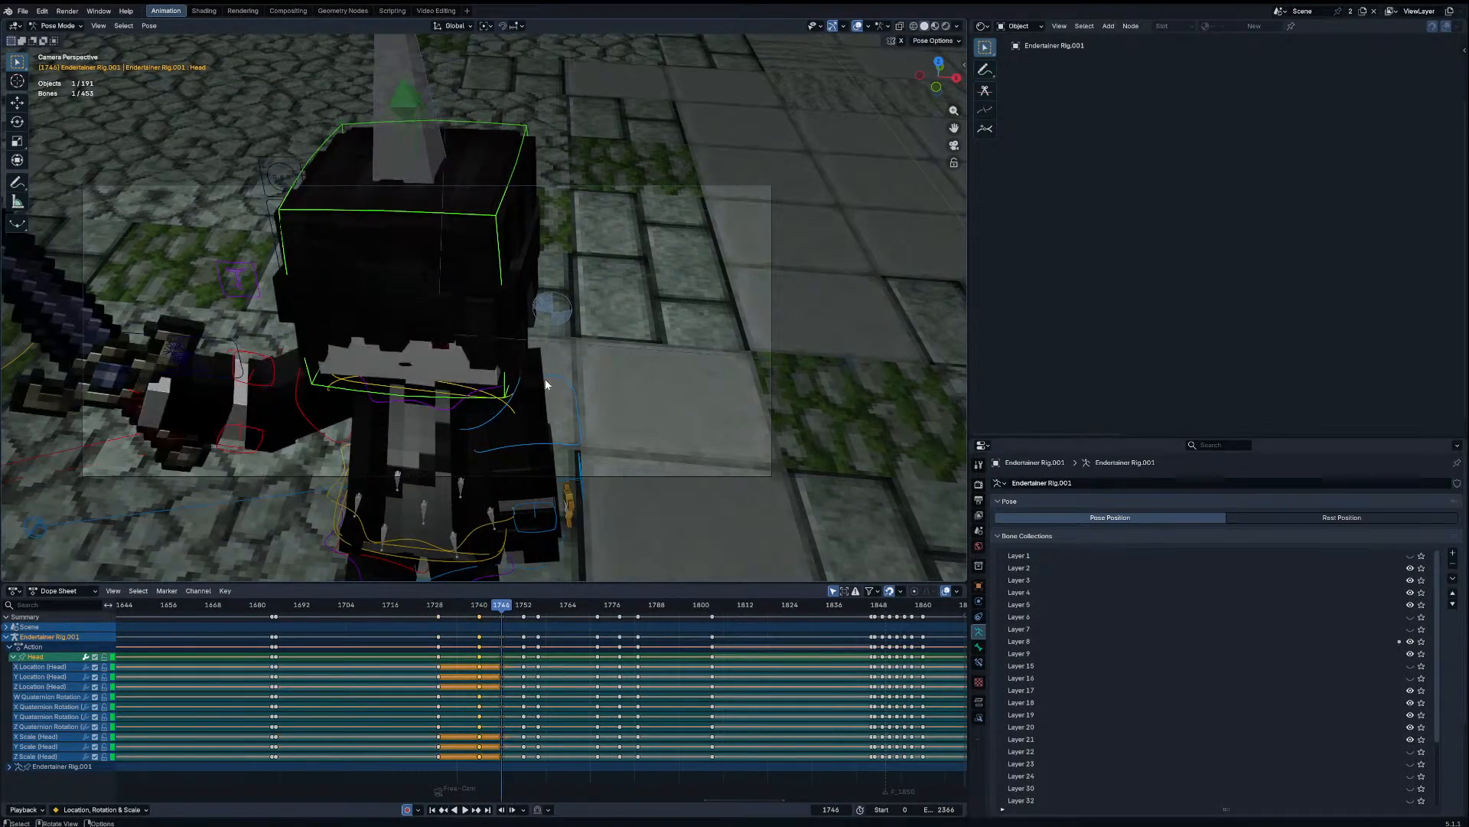
pyautogui.press('Down')
pyautogui.click(512, 415)
pyautogui.click(513, 414)
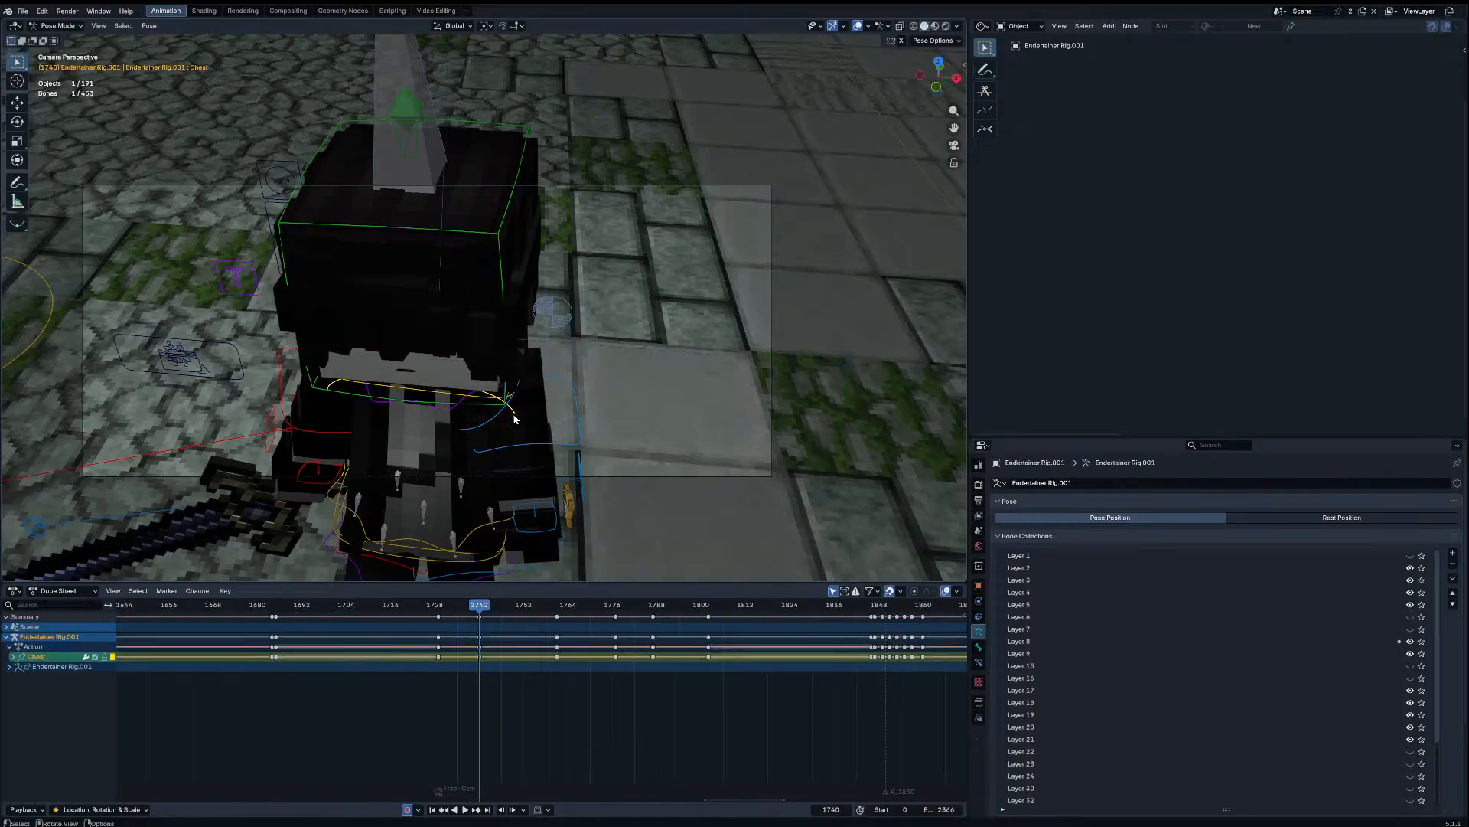
pyautogui.press('Down')
pyautogui.press('Up')
pyautogui.press('a')
pyautogui.press('Up')
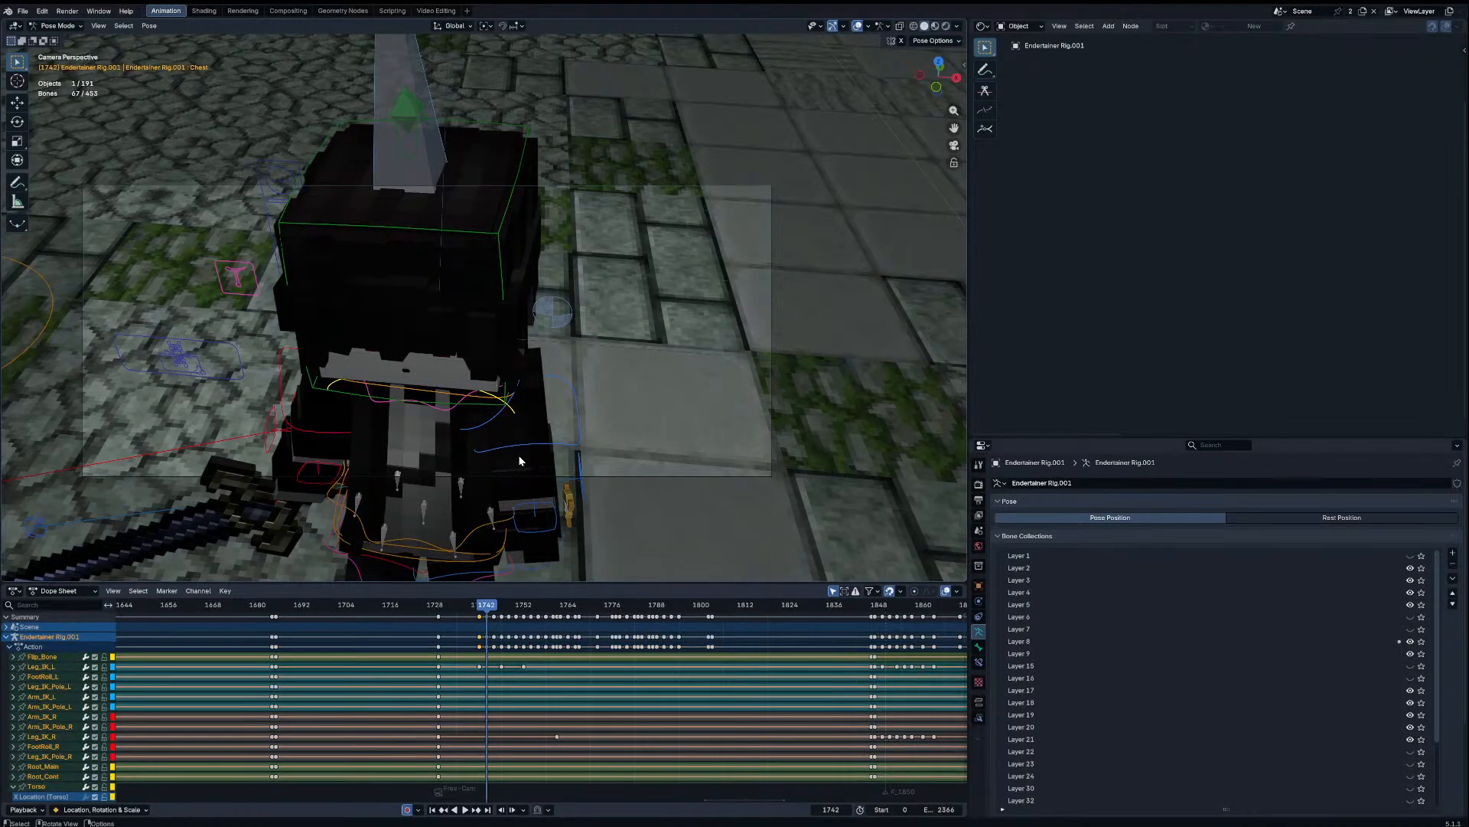
# Step: Select the Mouth_Control bone to locate its bone collection, and hide the Layer 9 collection
pyautogui.moveTo(490, 421); pyautogui.dragTo(328, 314, button='middle')
pyautogui.click(327, 314)
pyautogui.scroll(-3, 1178, 624)
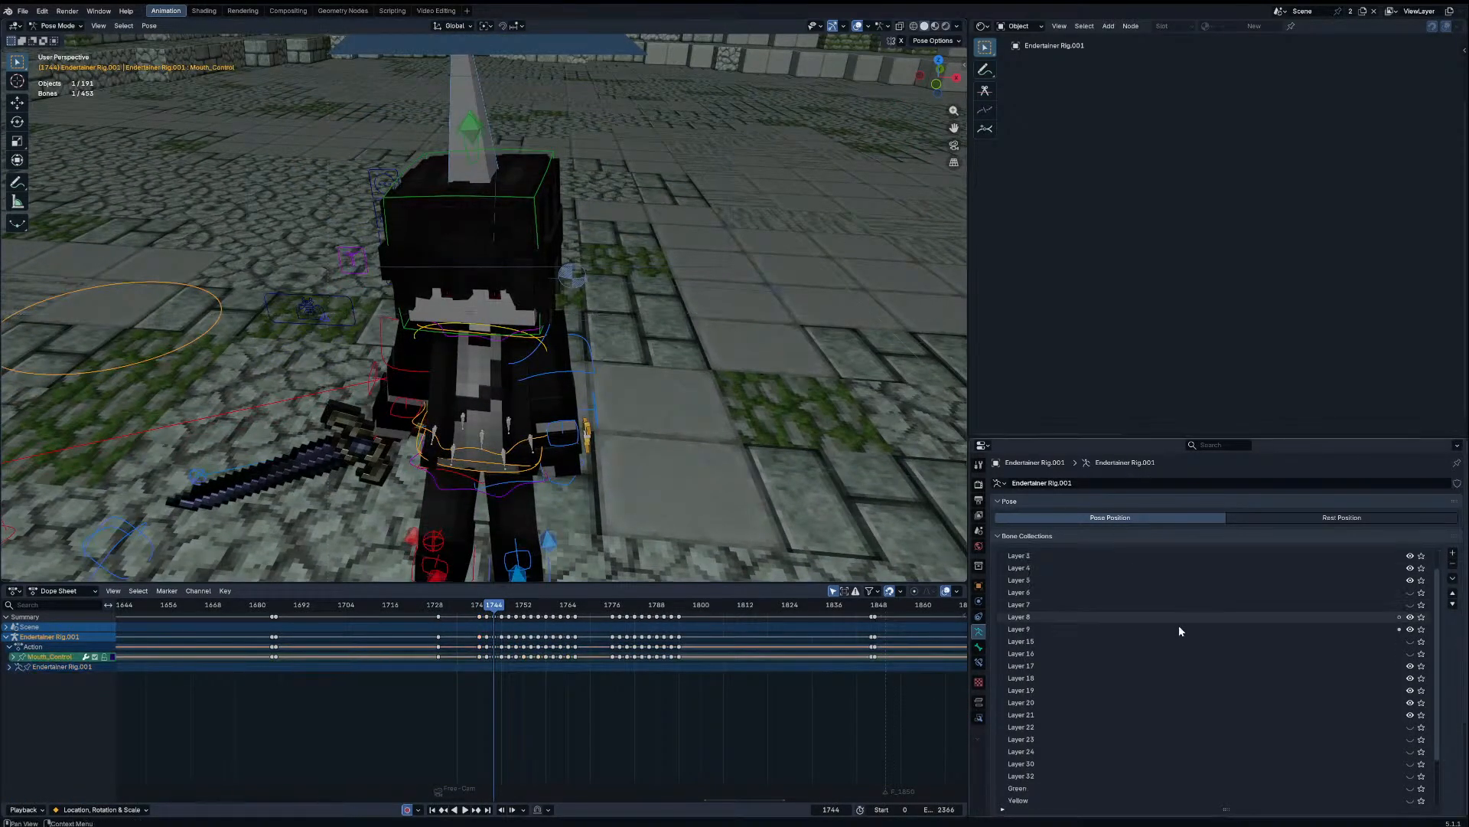
pyautogui.click(1410, 616)
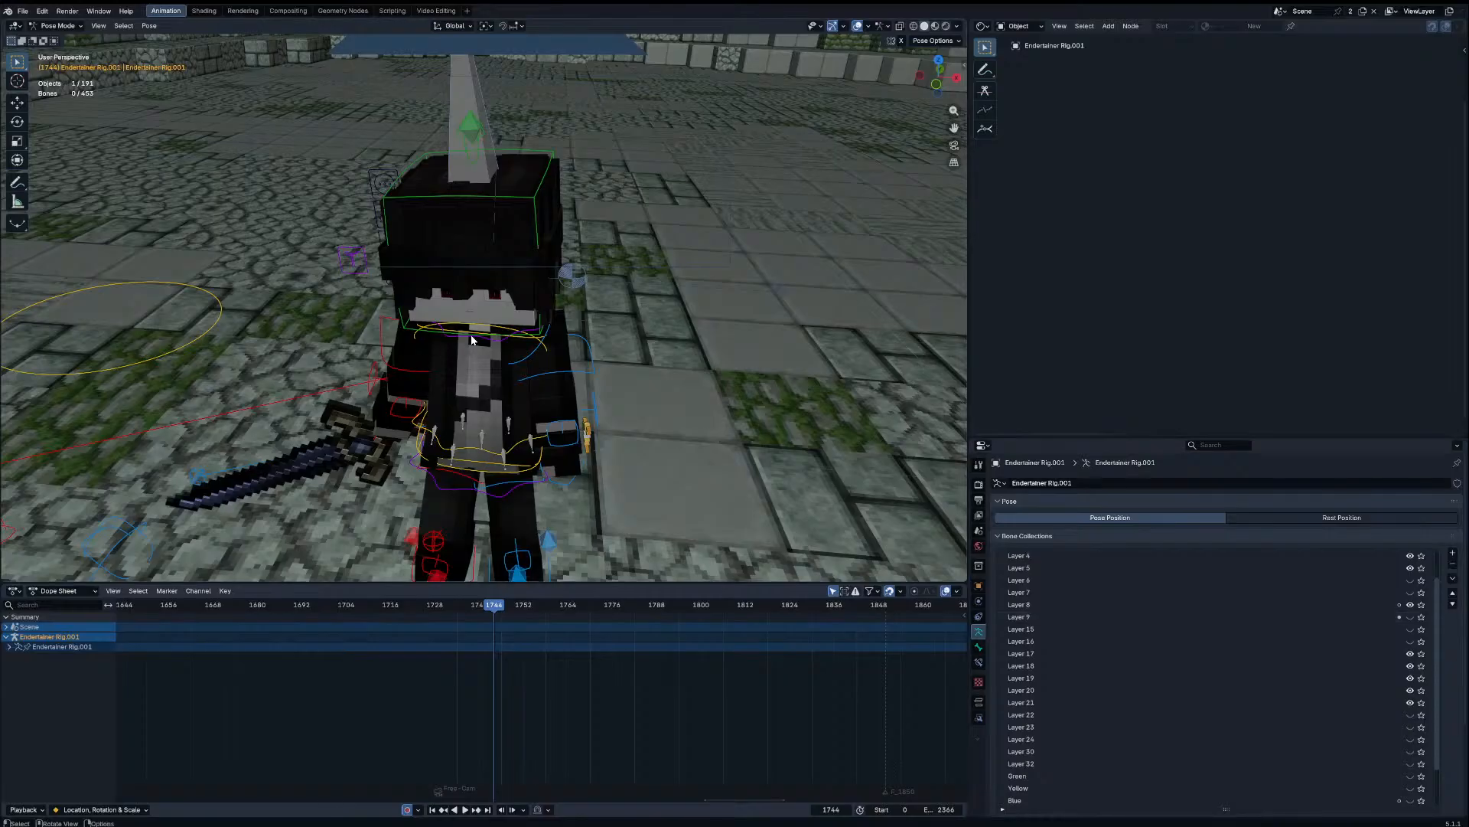
# Step: In the camera view, blend all visible bones toward their neighbouring keyframes at frame 1734 and play back the result
pyautogui.click(496, 335)
pyautogui.press('KP_0')
pyautogui.press('a')
pyautogui.scroll(3, 509, 695)
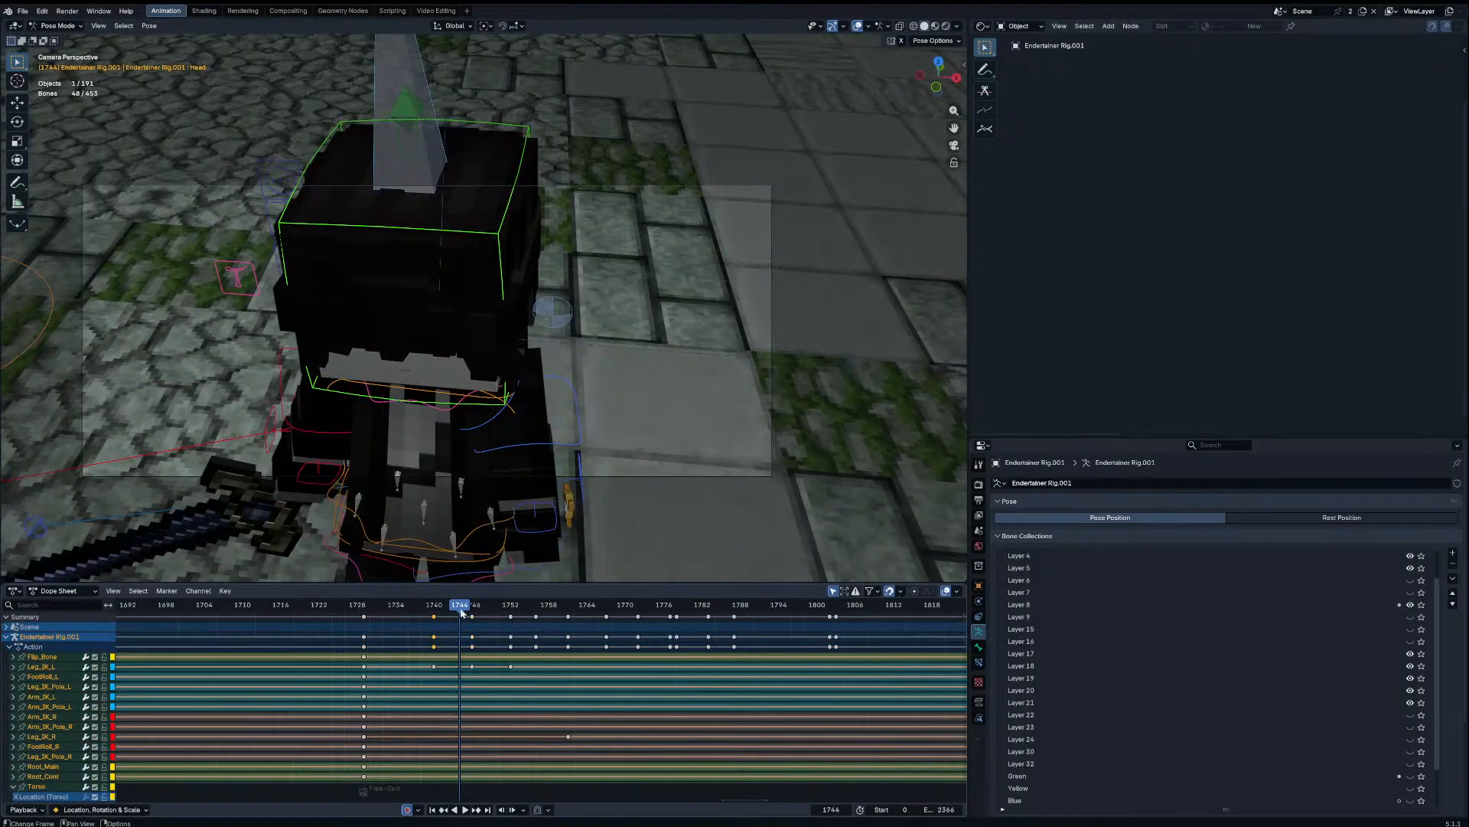
pyautogui.moveTo(462, 612); pyautogui.dragTo(396, 603)
pyautogui.hotkey('shift', 'alt', 'e')
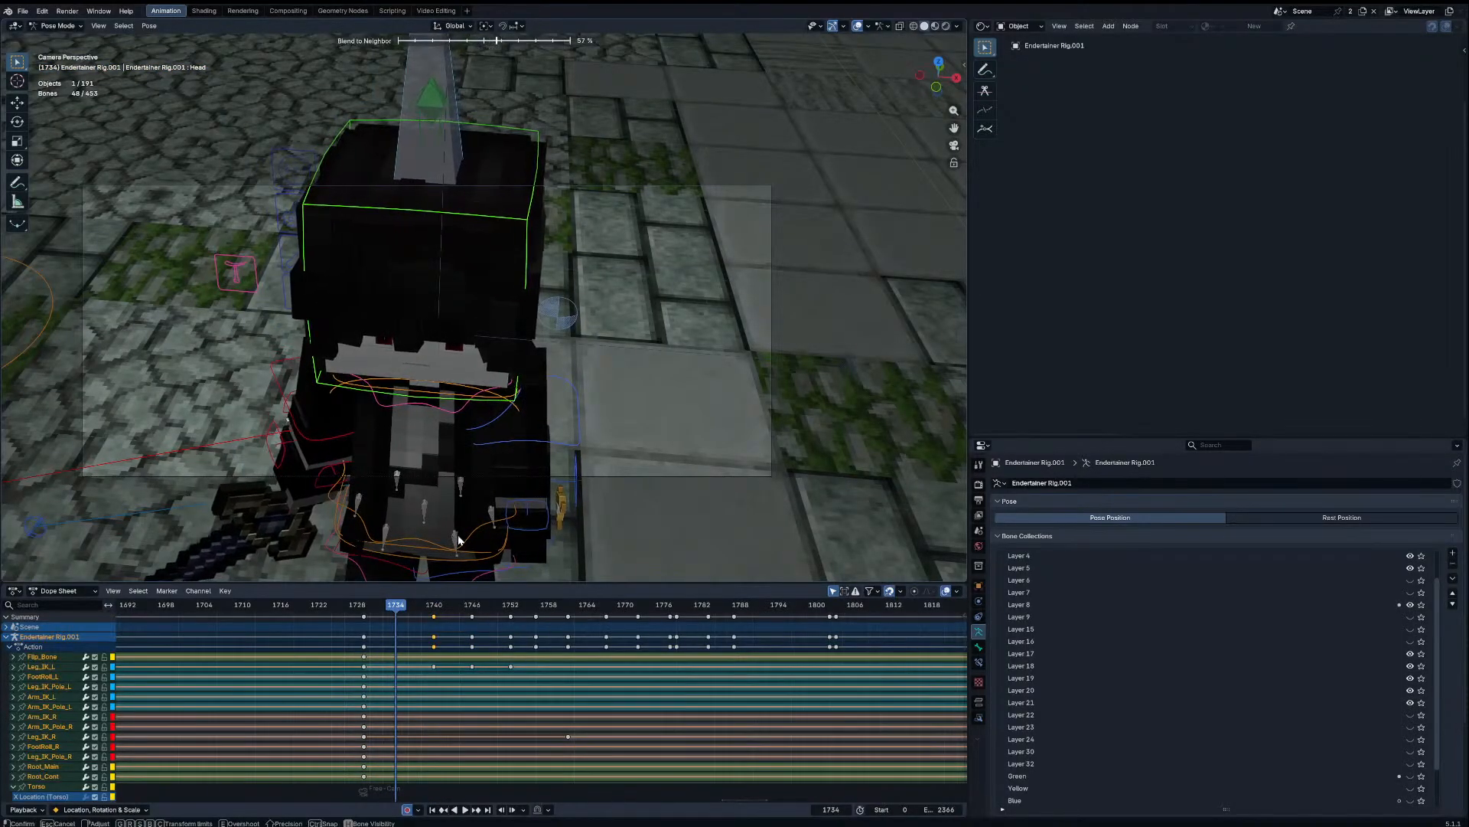
pyautogui.click(458, 540)
pyautogui.click(370, 605)
pyautogui.press('space')
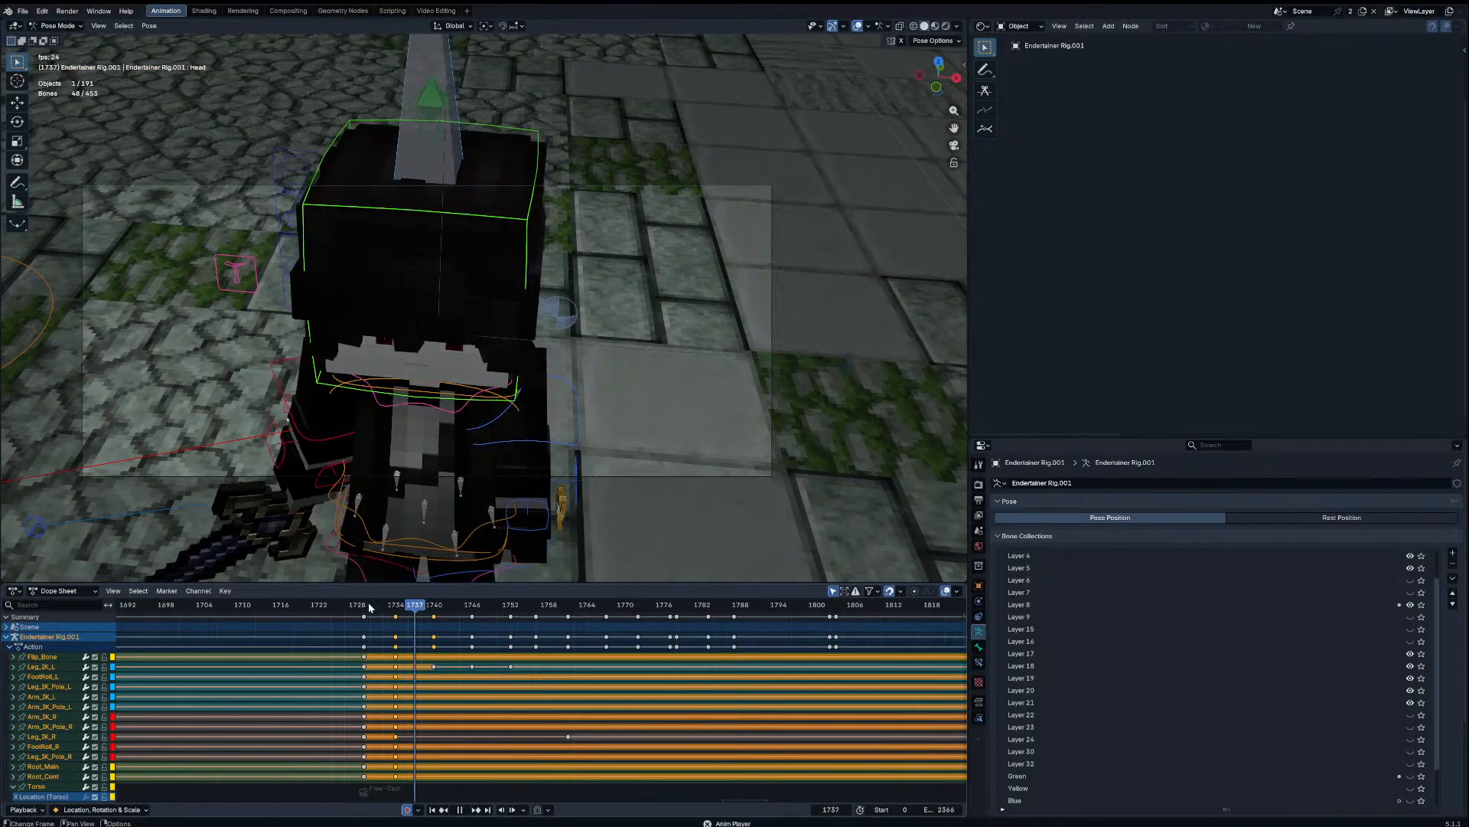
# Step: Move the rig's keyframes from frame 1740 to frame 1739 and scrub through that stretch
pyautogui.moveTo(374, 607); pyautogui.dragTo(434, 617)
pyautogui.moveTo(434, 617); pyautogui.dragTo(428, 616)
pyautogui.moveTo(397, 607); pyautogui.dragTo(433, 615)
# Step: View the sword-holding character from the front outside the camera and rotate the Chest bone at frame 1746
pyautogui.moveTo(452, 541); pyautogui.dragTo(456, 466, button='middle')
pyautogui.press('Down')
pyautogui.press('Down')
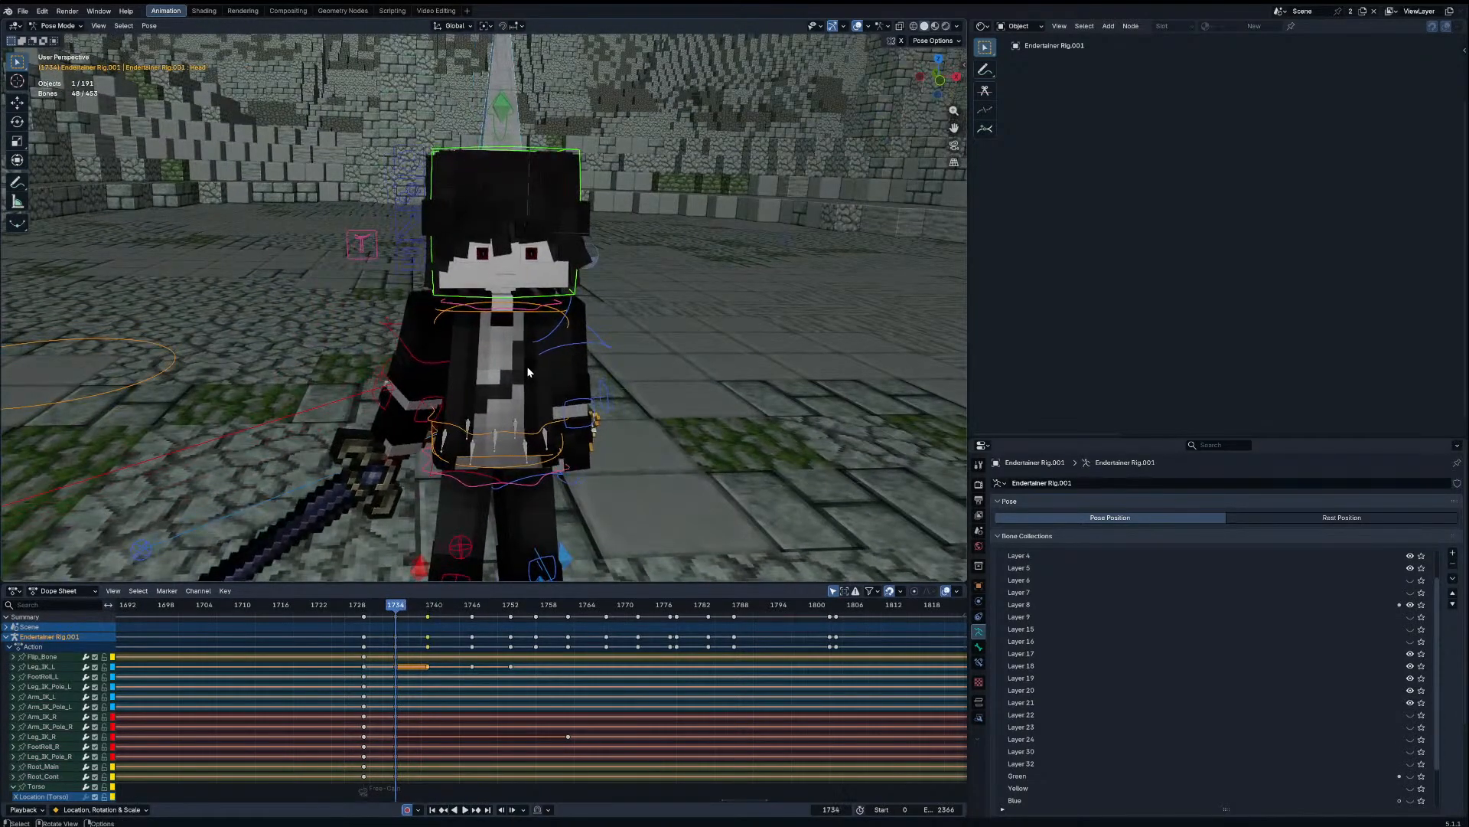
pyautogui.press('Up')
pyautogui.press('Up')
pyautogui.click(561, 319)
pyautogui.press('r')
pyautogui.press('r')
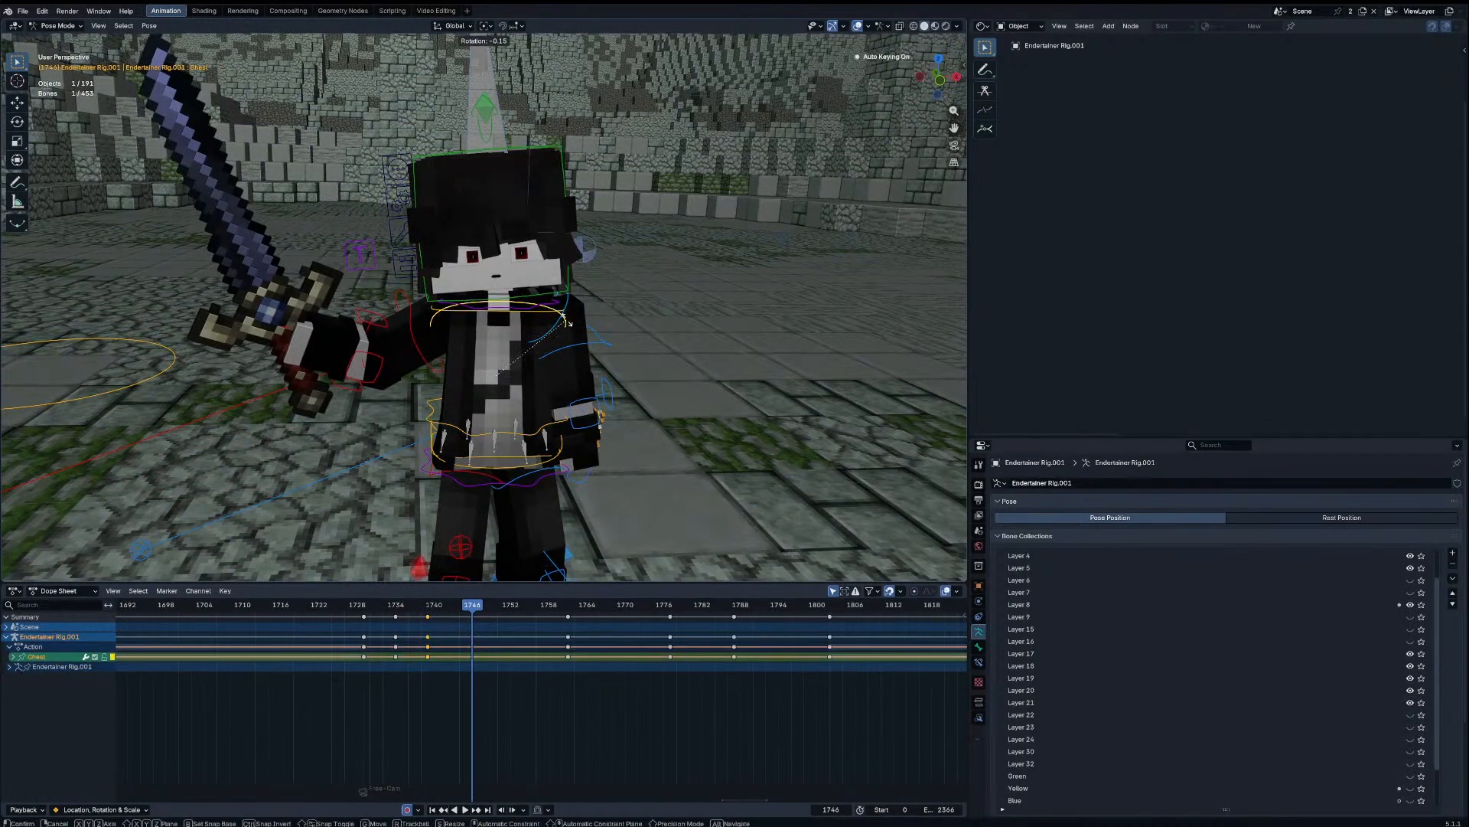
pyautogui.click(617, 390)
pyautogui.press('r')
pyautogui.click(617, 392)
# Step: Blend the Shoulder_IK_R bone toward its neighbouring keyframes at frame 1746 and freely trackball-rotate it
pyautogui.click(434, 372)
pyautogui.hotkey('shift', 'alt', 'e')
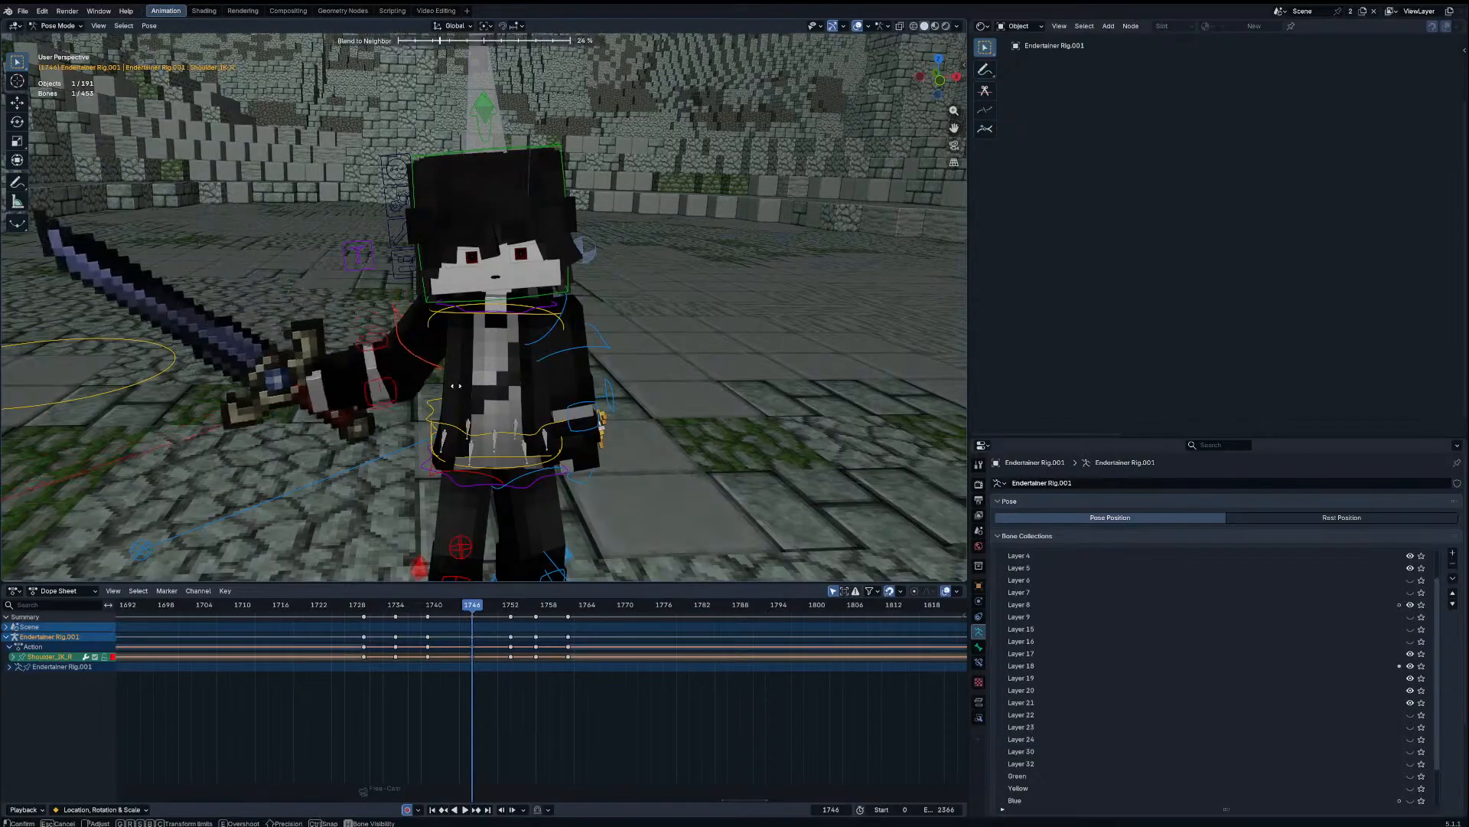
pyautogui.click(427, 374)
pyautogui.press('r')
pyautogui.press('r')
pyautogui.click(489, 366)
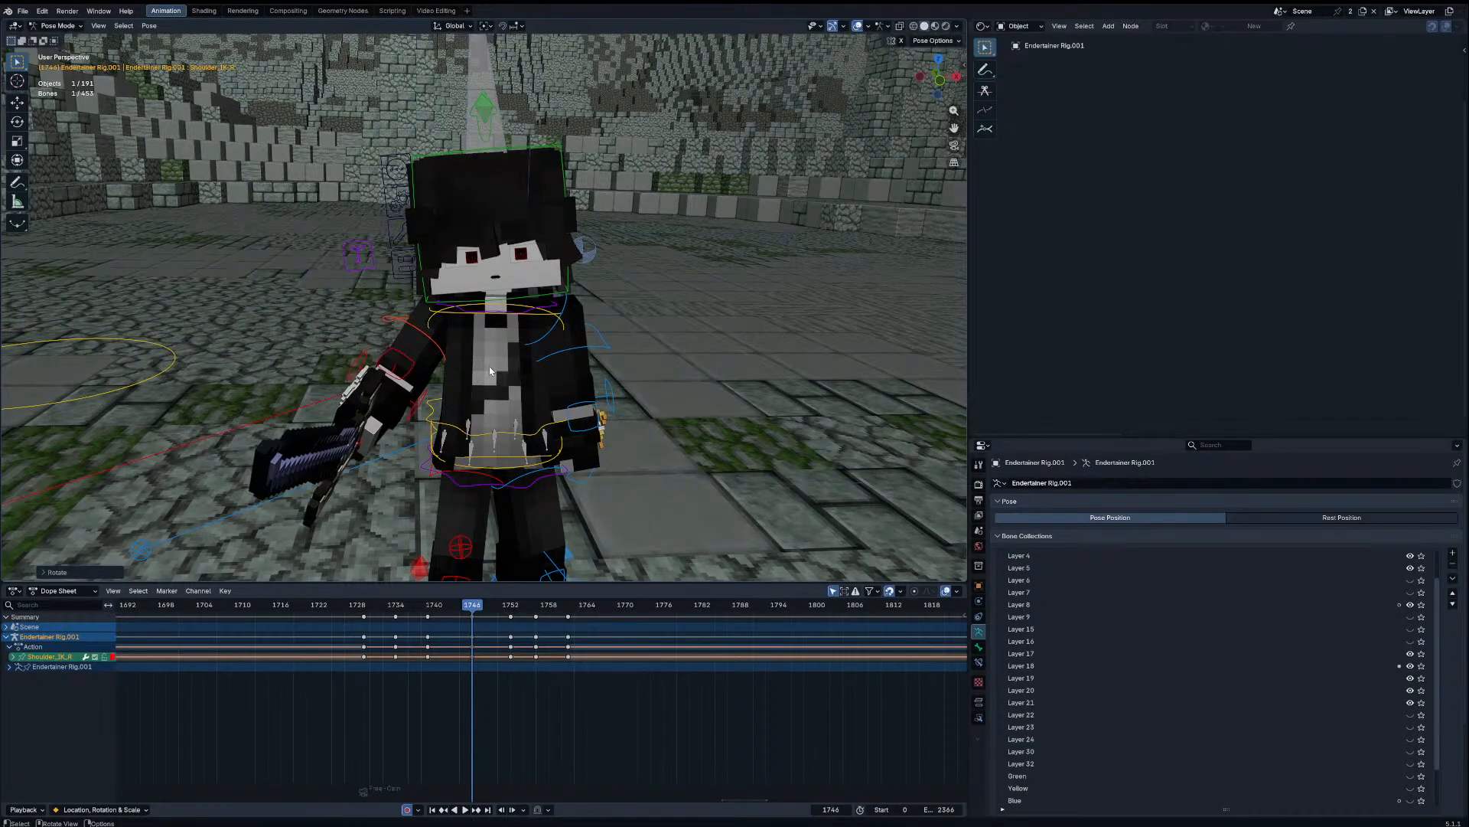
# Step: Return to the camera view, blend Shoulder_IK_R toward its neighbours again, and rotate it about its local X axis at frame 1746
pyautogui.press('KP_0')
pyautogui.moveTo(389, 618); pyautogui.dragTo(472, 629)
pyautogui.hotkey('alt', 'shift', 'e')
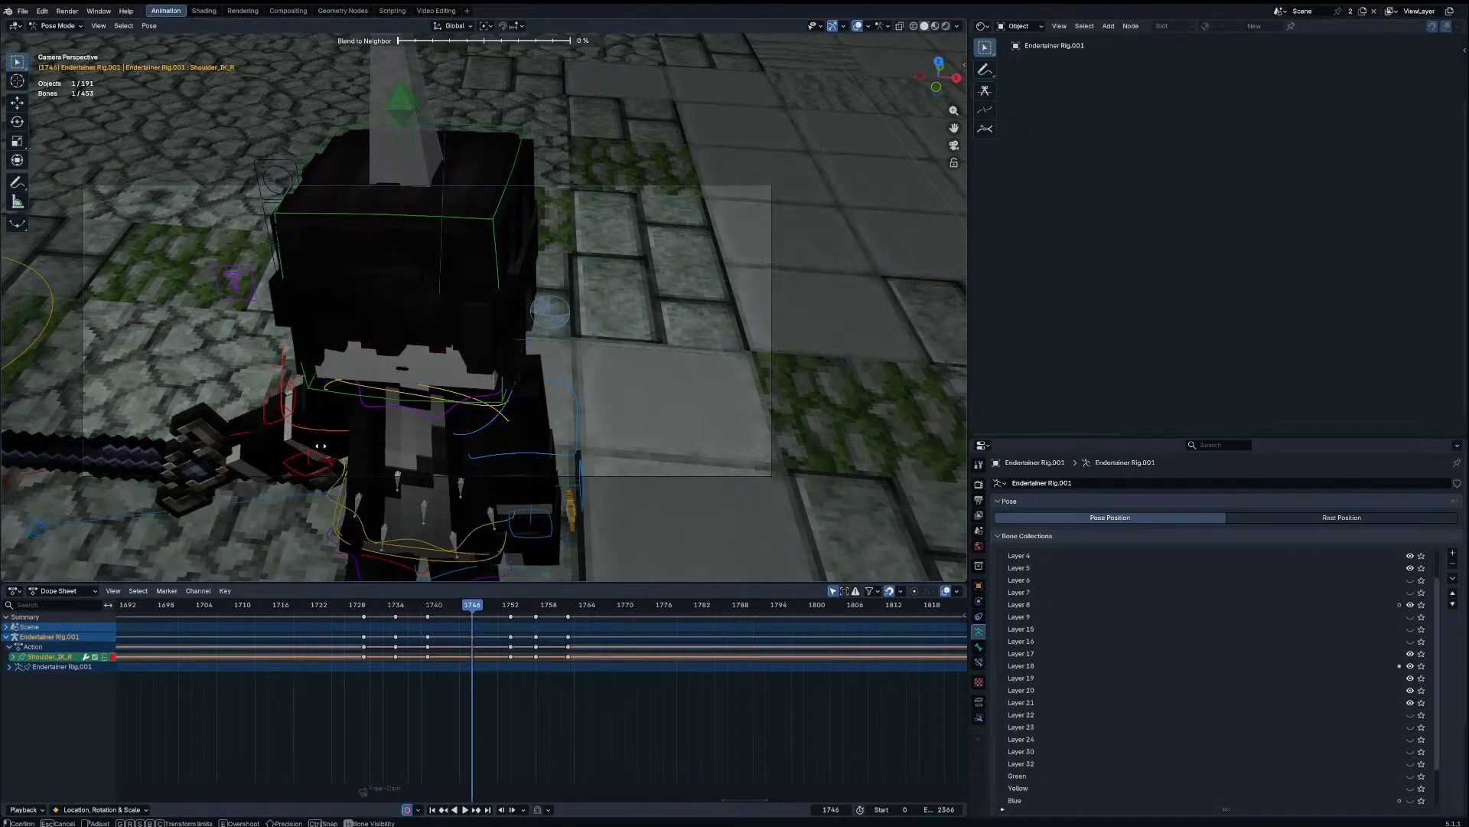
pyautogui.click(450, 433)
pyautogui.press('r')
pyautogui.press('x')
pyautogui.press('x')
pyautogui.click(405, 461)
# Step: Rotate the Elbow_IK_R bone about its local X axis at frame 1746
pyautogui.click(265, 398)
pyautogui.press('r')
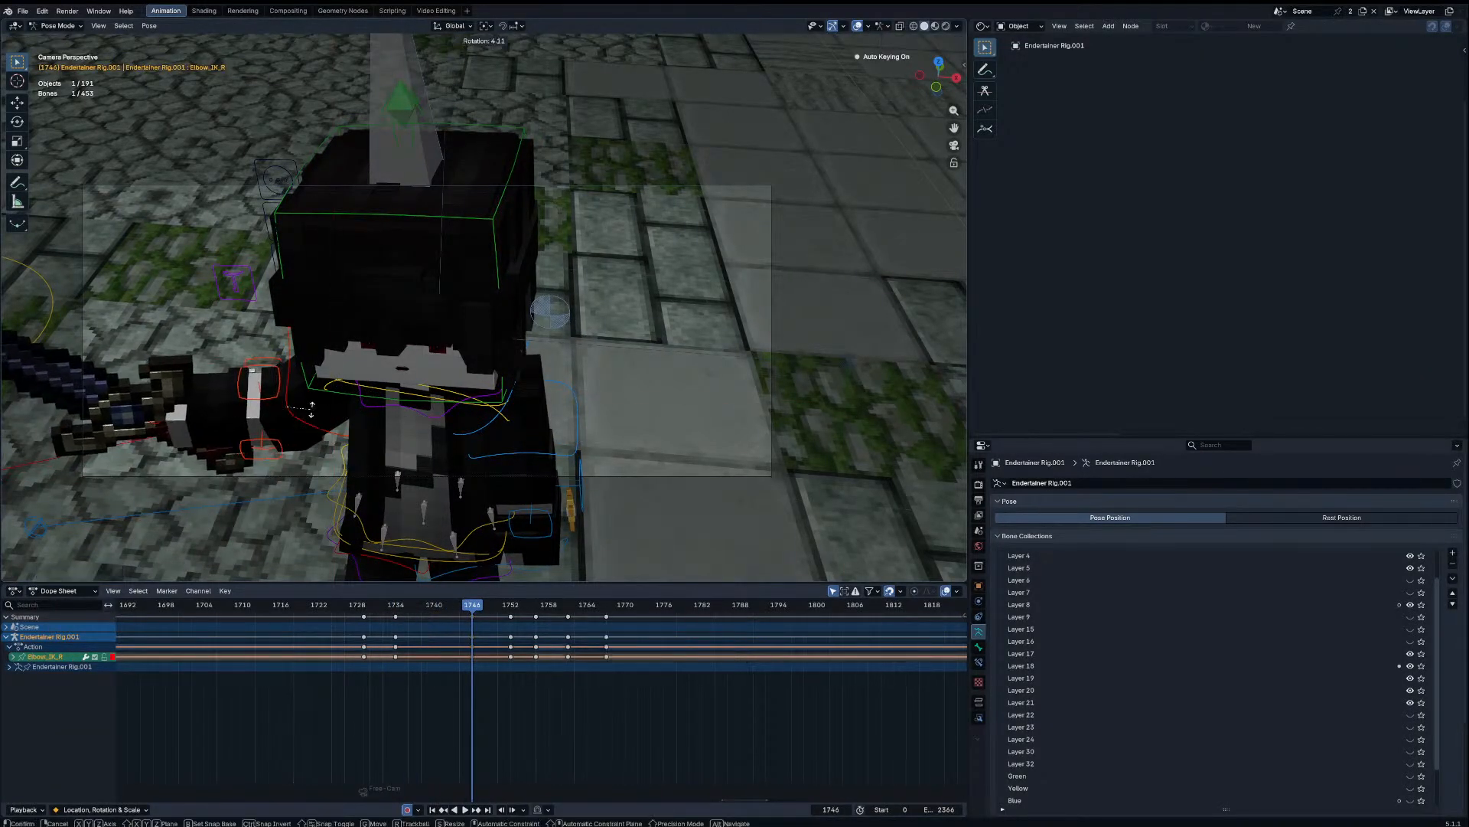
pyautogui.rightClick(337, 447)
pyautogui.press('r')
pyautogui.press('x')
pyautogui.press('x')
pyautogui.click(379, 474)
# Step: Go to frame 1752 and rotate the Shoulder_IK_R bone to adjust the raised sword arm
pyautogui.moveTo(476, 618); pyautogui.dragTo(421, 618)
pyautogui.press('a')
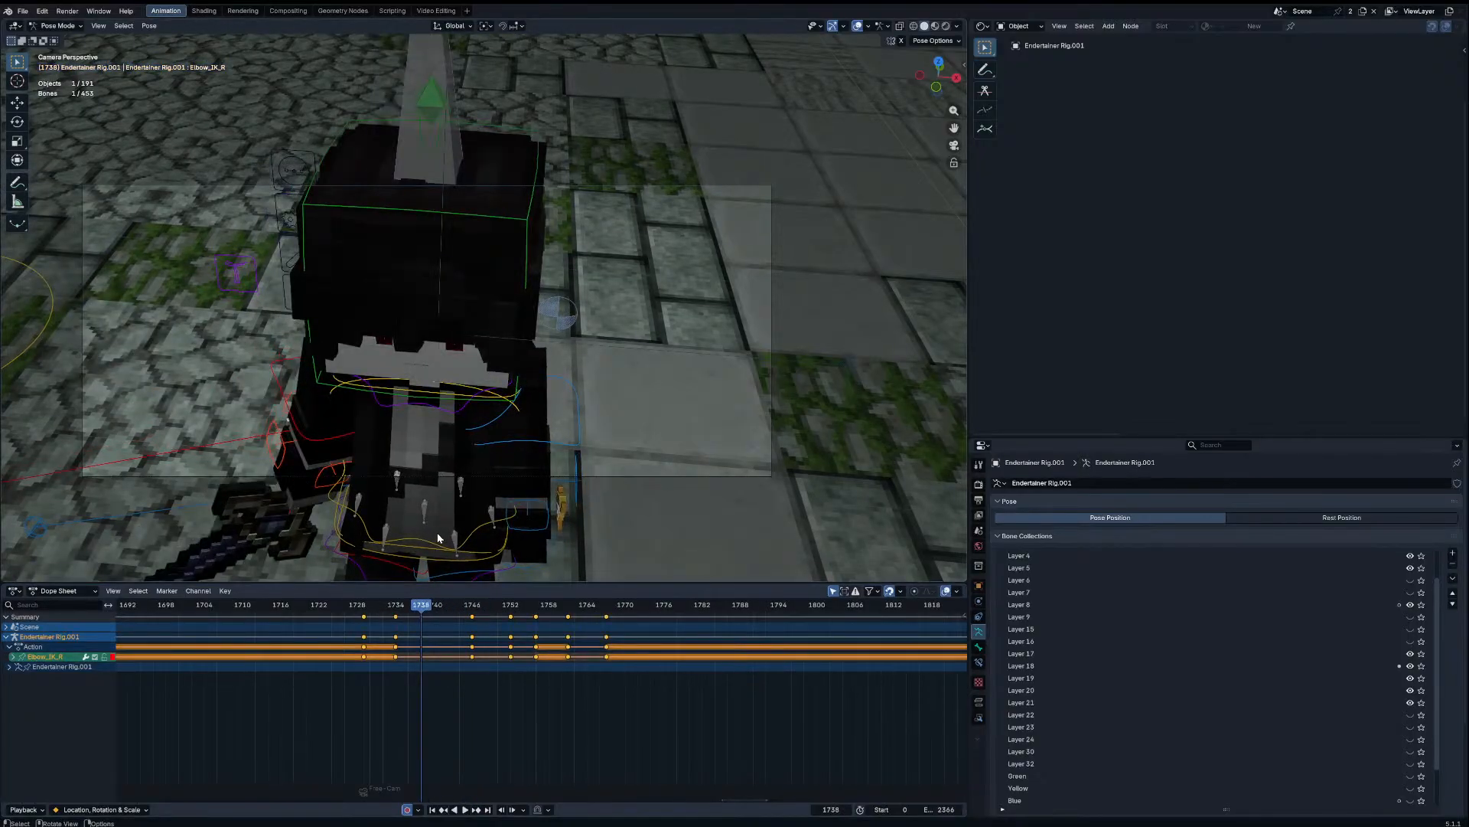
pyautogui.press('Up')
pyautogui.press('Up')
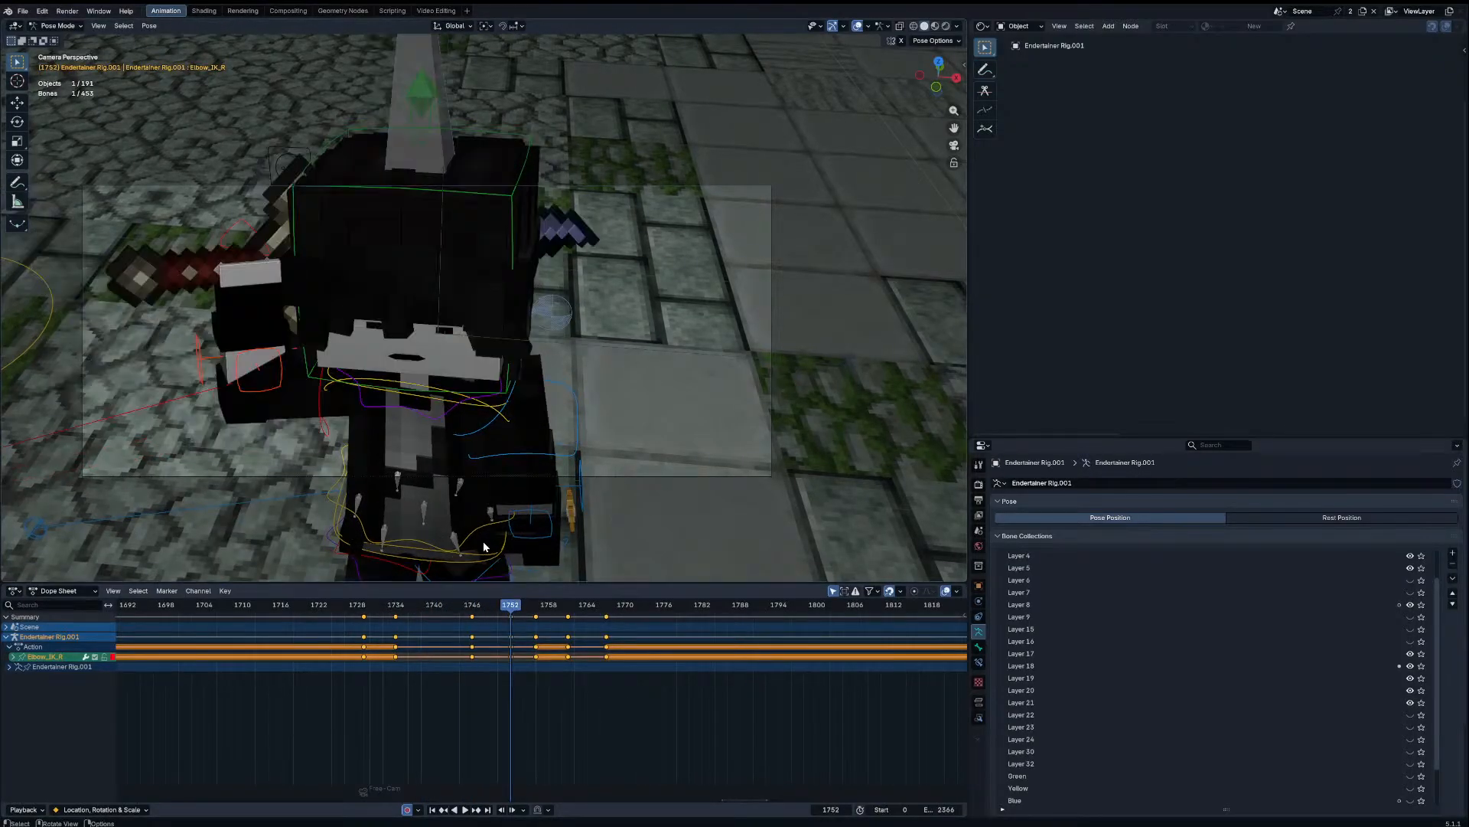
pyautogui.click(319, 417)
pyautogui.press('r')
pyautogui.click(511, 431)
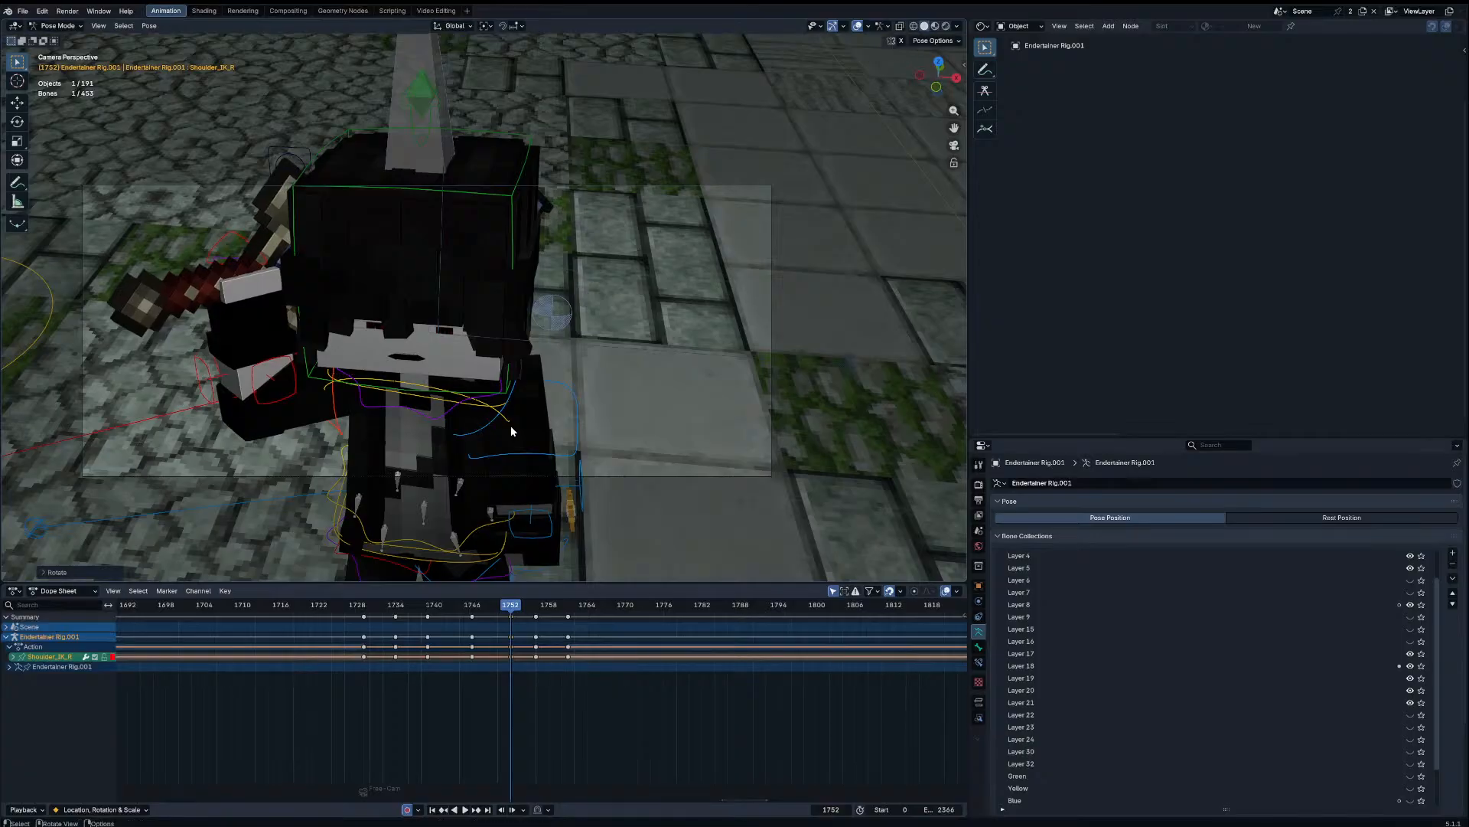
pyautogui.click(511, 429)
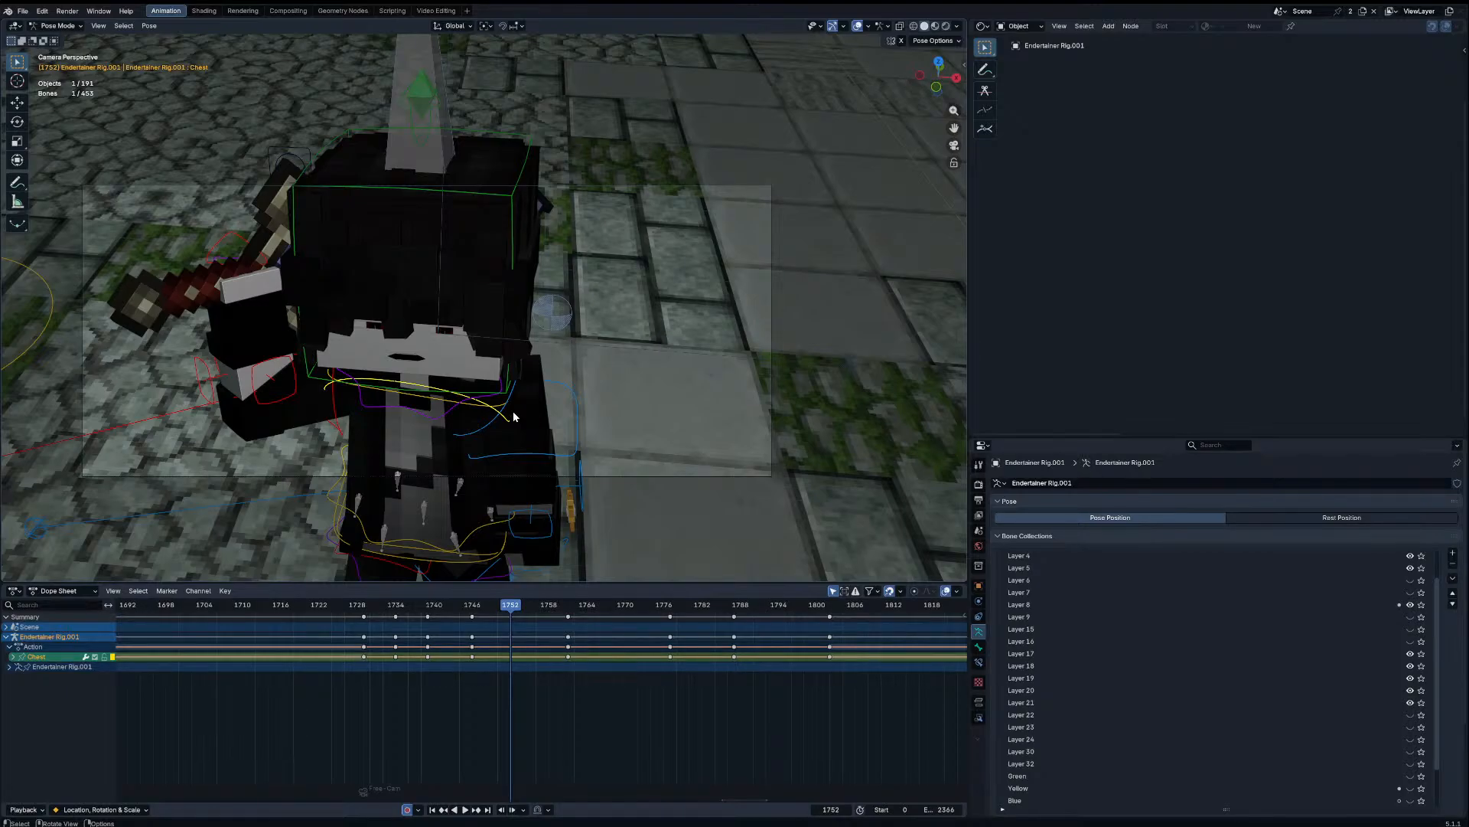
pyautogui.click(341, 438)
pyautogui.press('r')
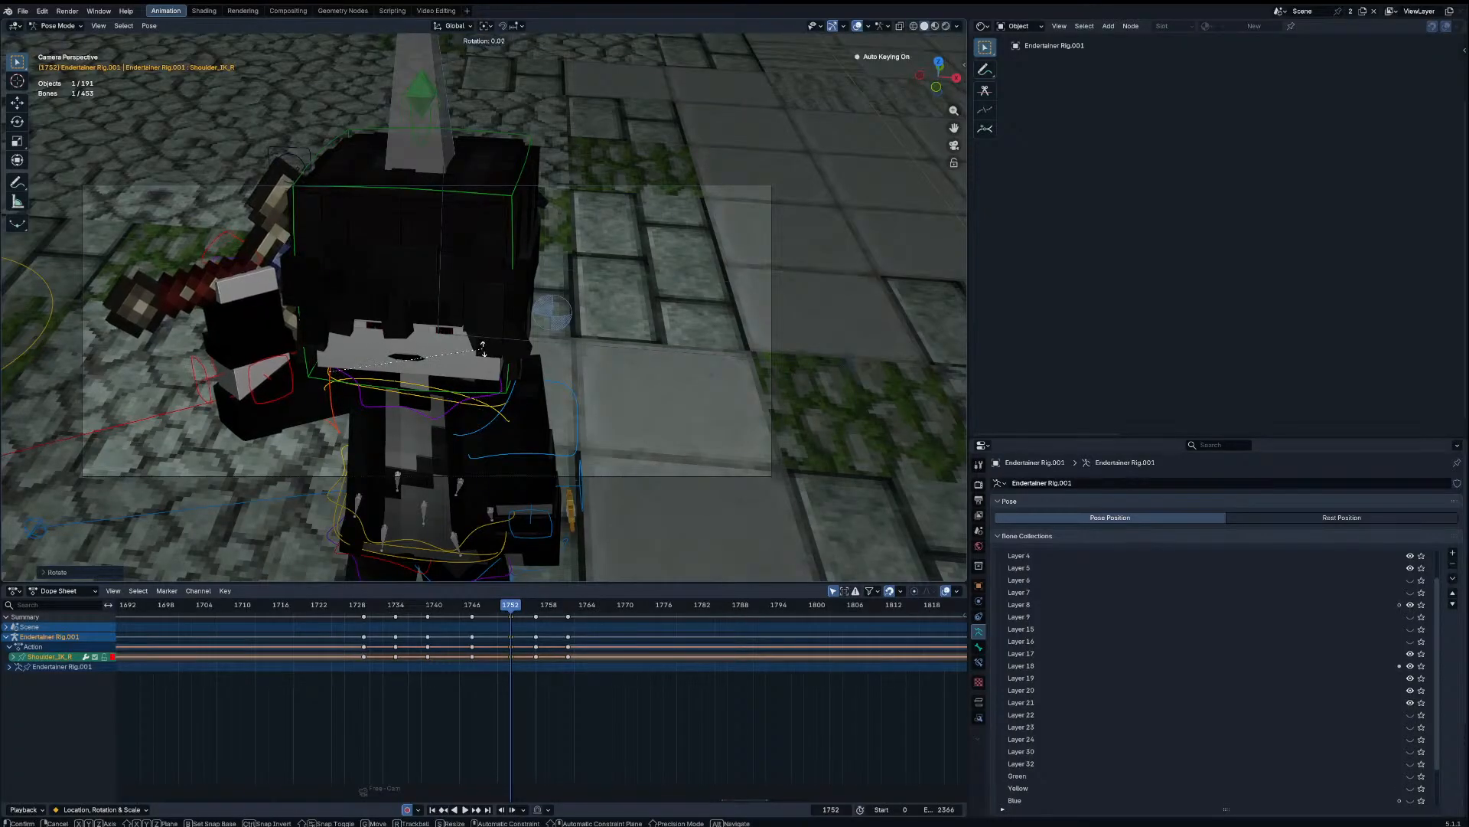
pyautogui.press('r')
pyautogui.click(485, 360)
# Step: Scrub to frame 1756 and rotate the Shoulder_IK_R bone there
pyautogui.moveTo(408, 607); pyautogui.dragTo(537, 608)
pyautogui.press('r')
pyautogui.click(505, 511)
pyautogui.press('r')
pyautogui.click(466, 540)
# Step: Trackball-rotate the Elbow_IK_R bone at frame 1756 and play back the sword swing
pyautogui.click(314, 402)
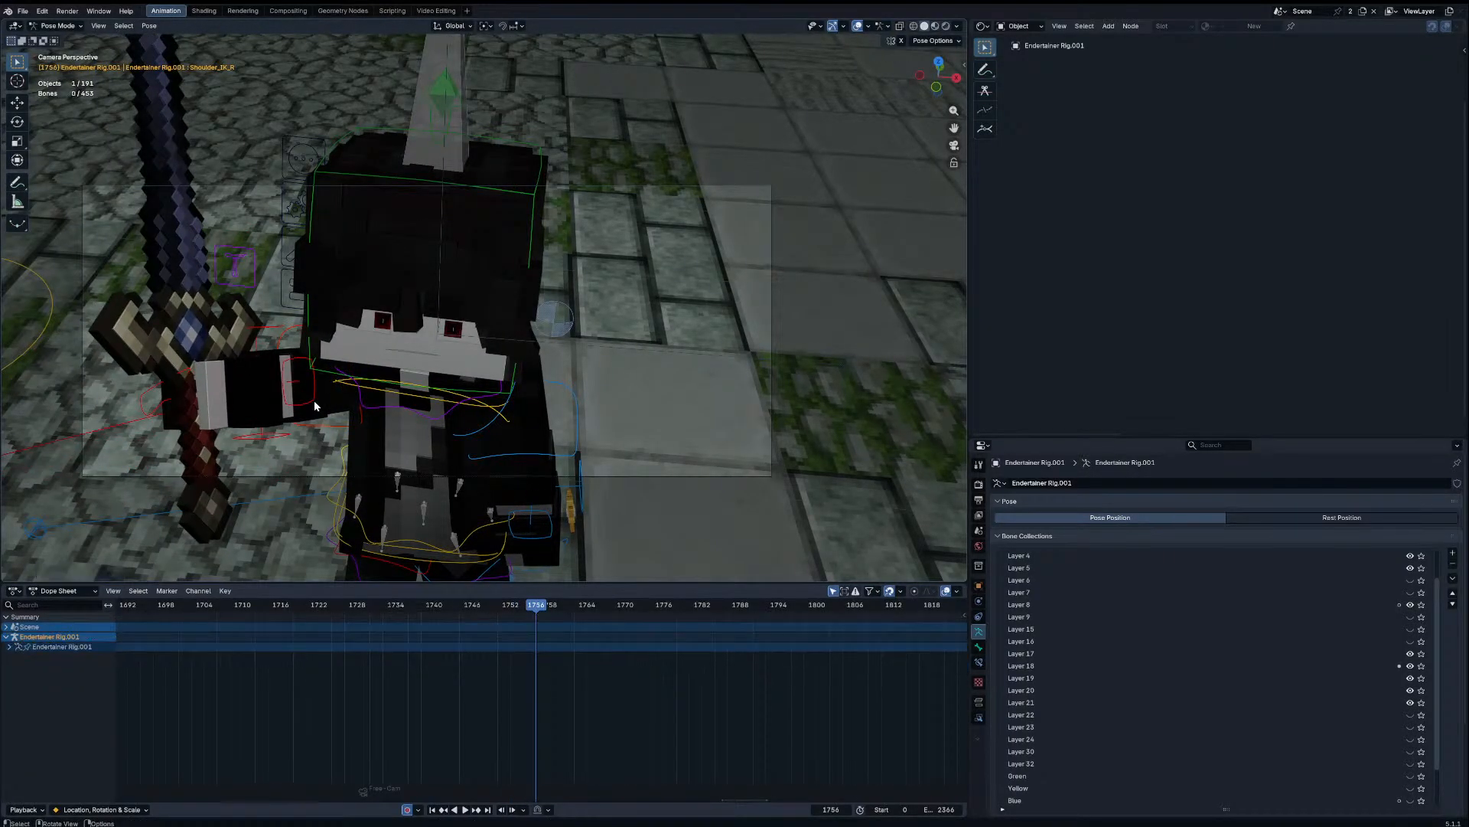
pyautogui.click(314, 402)
pyautogui.press('r')
pyautogui.press('r')
pyautogui.click(444, 498)
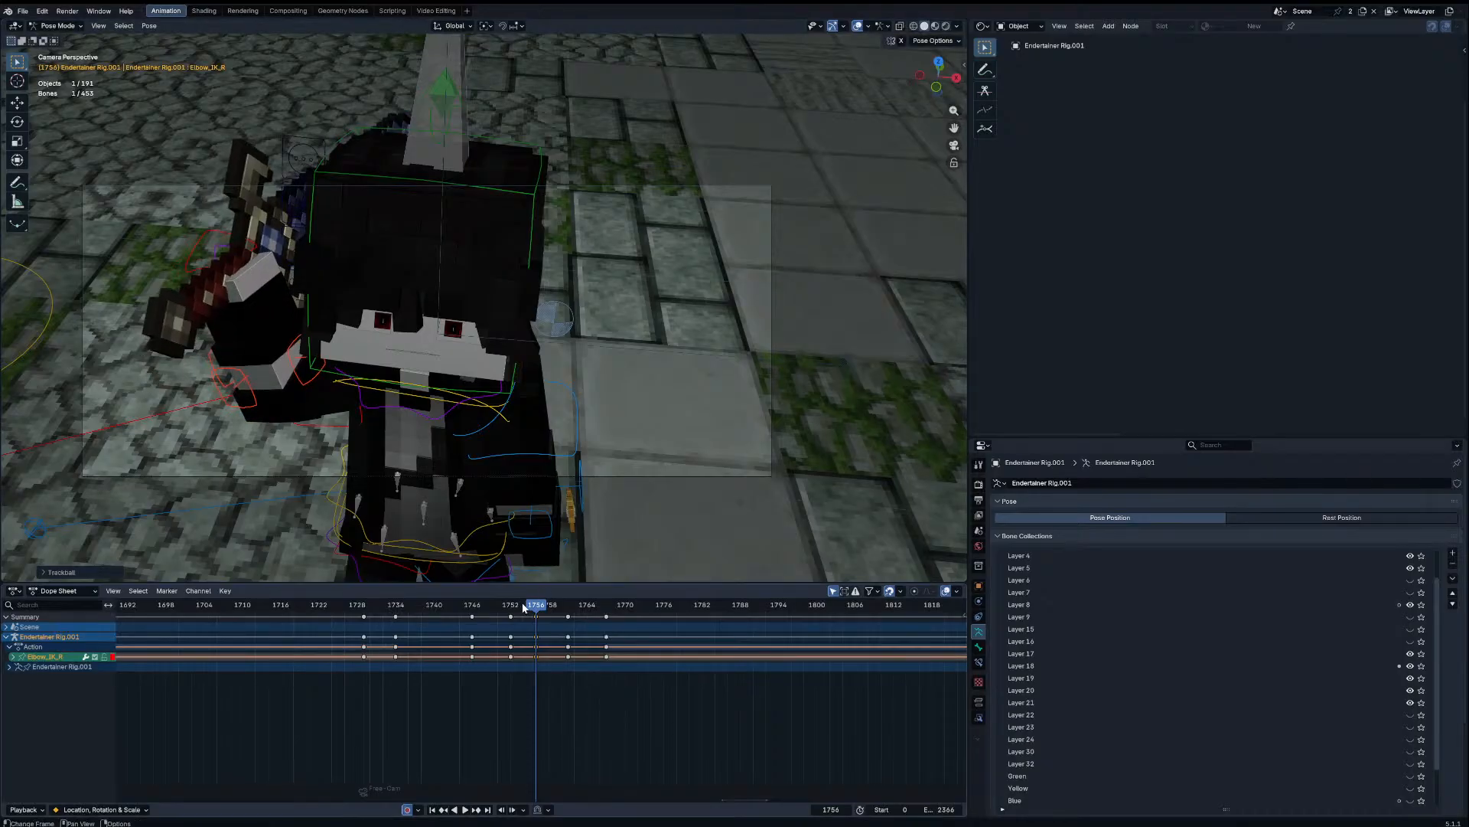
pyautogui.moveTo(524, 607); pyautogui.dragTo(344, 603)
pyautogui.press('space')
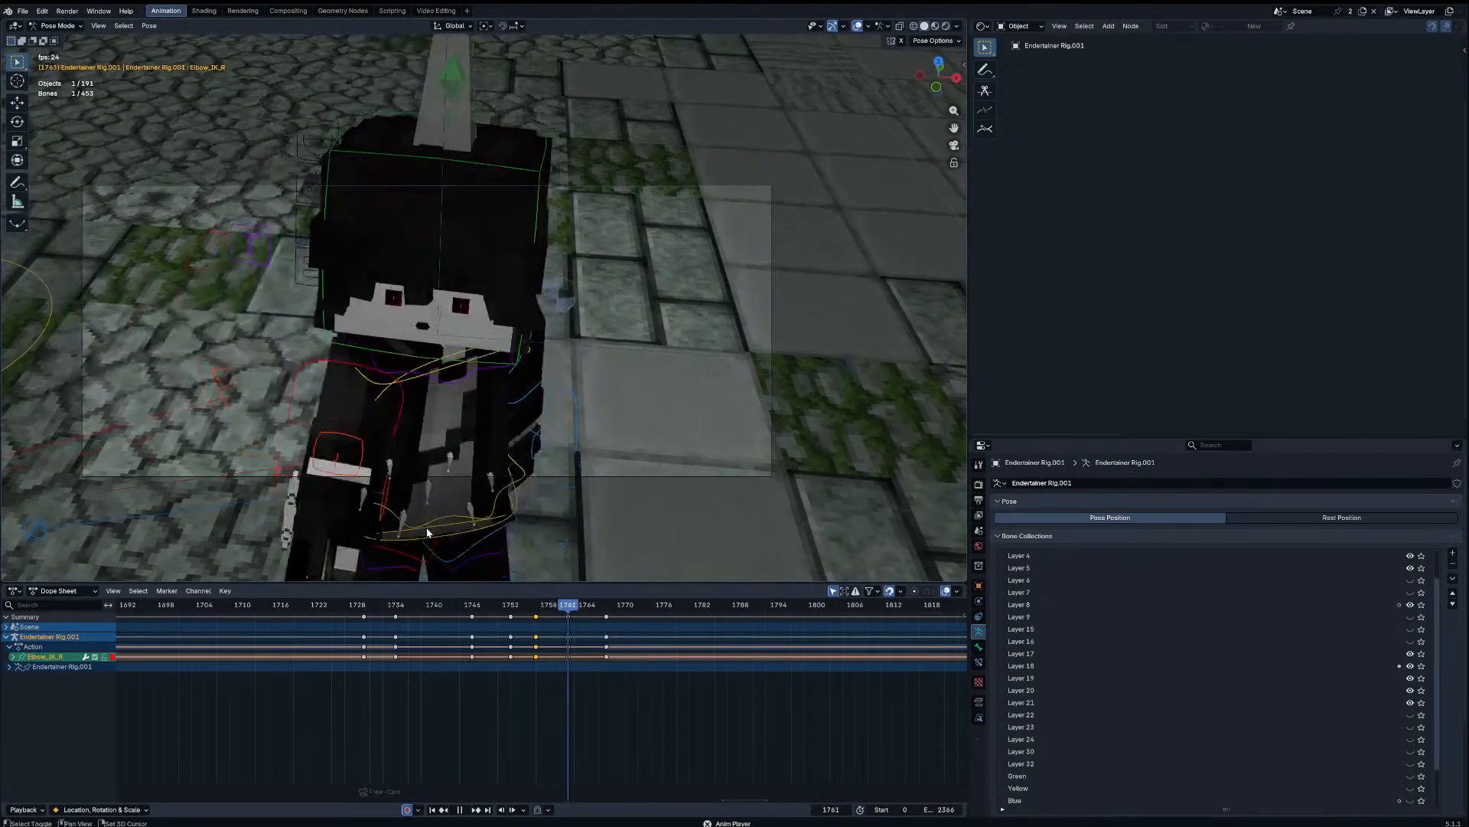
pyautogui.press('space')
# Step: Rotate and move the Torso bone at frame 1752 to add body motion before the swing
pyautogui.click(459, 518)
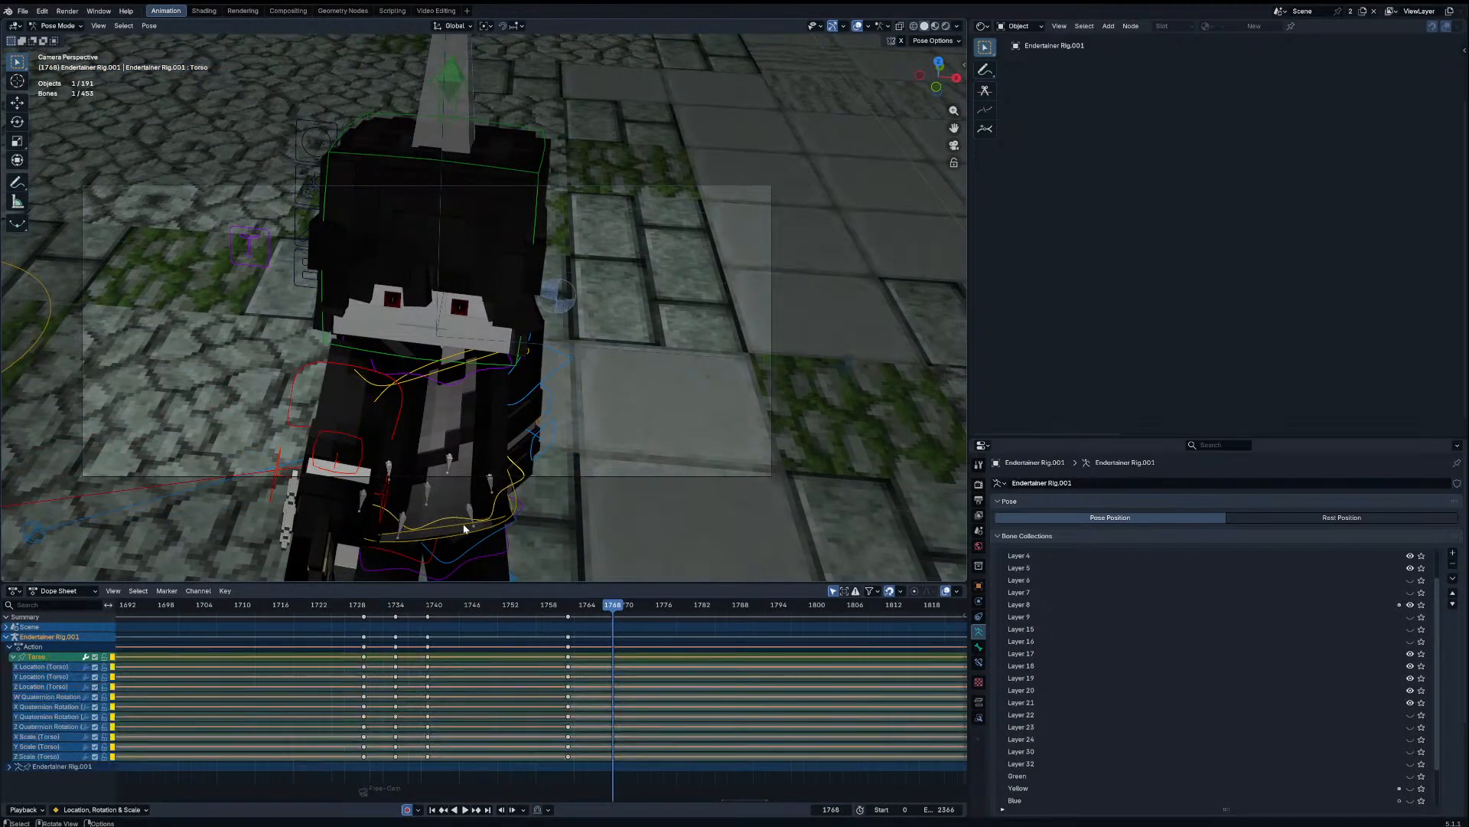
pyautogui.moveTo(502, 605); pyautogui.dragTo(492, 605)
pyautogui.press('a')
pyautogui.press('Up')
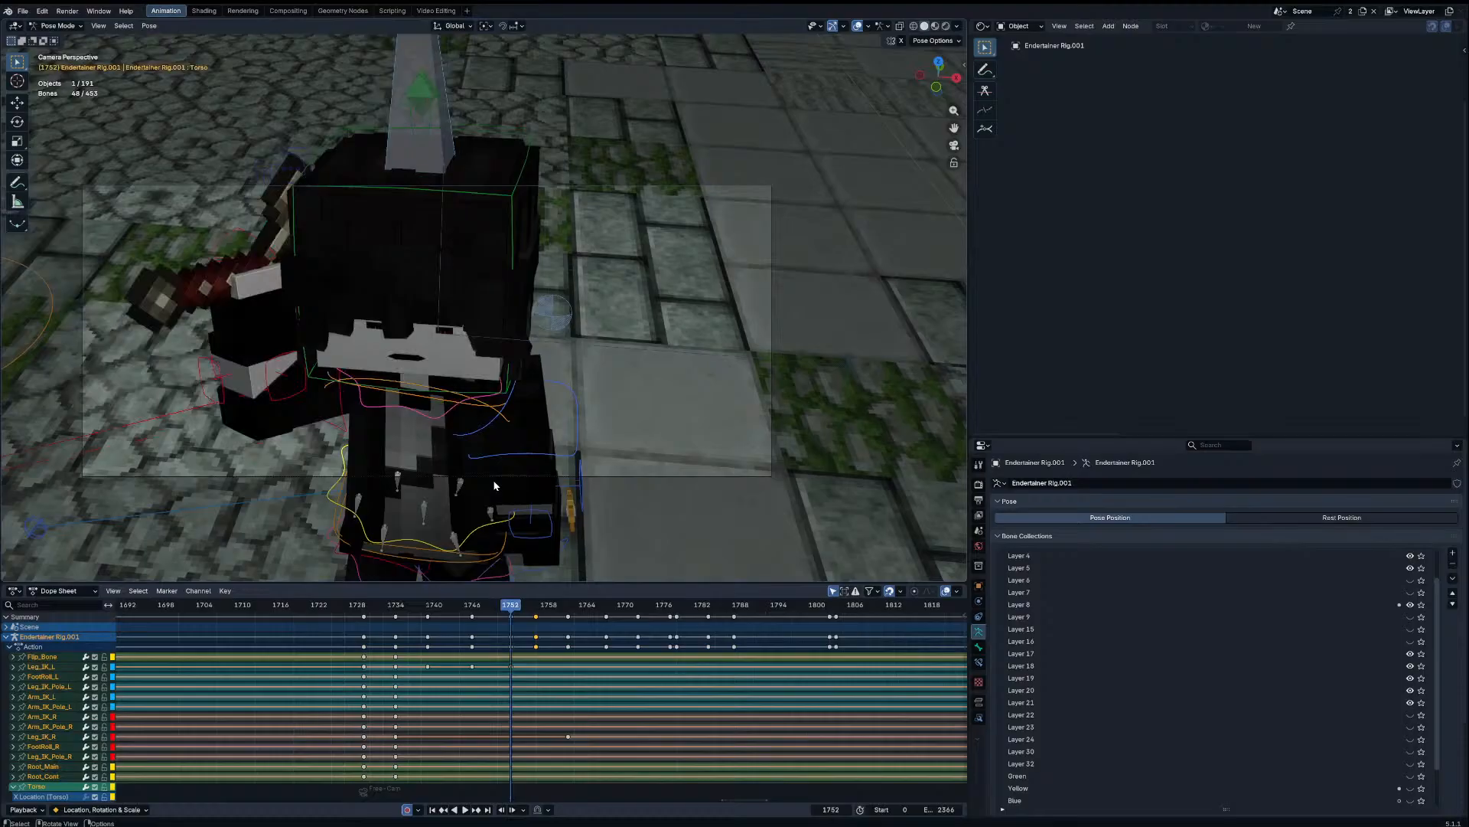
pyautogui.click(484, 555)
pyautogui.click(499, 538)
pyautogui.press('r')
pyautogui.click(539, 534)
pyautogui.press('g')
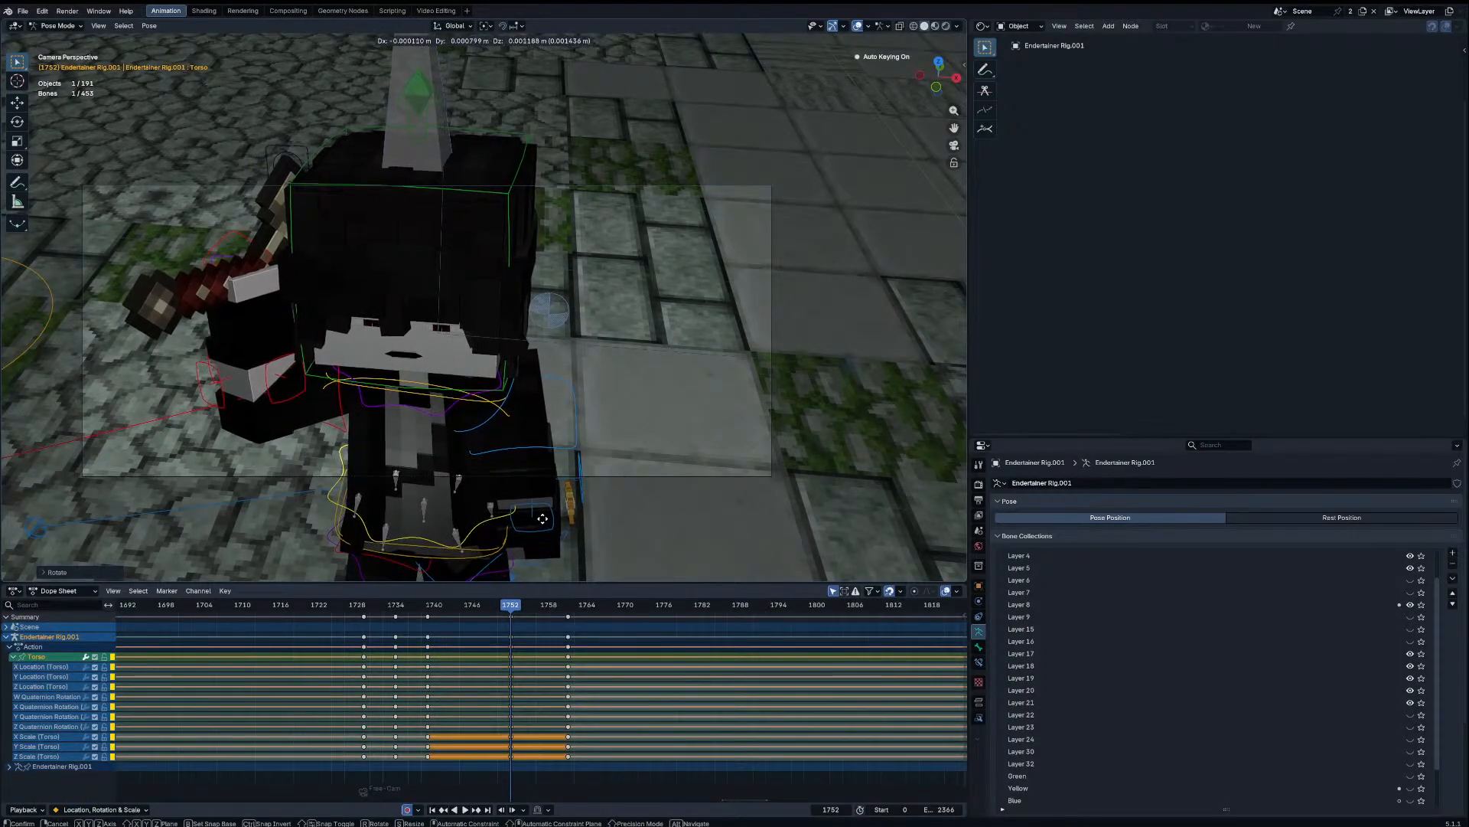
pyautogui.click(541, 509)
pyautogui.press('r')
pyautogui.click(544, 502)
# Step: Go to frame 1756, blend the Torso bone toward its neighbouring keyframes, and rotate it
pyautogui.press('a')
pyautogui.press('Up')
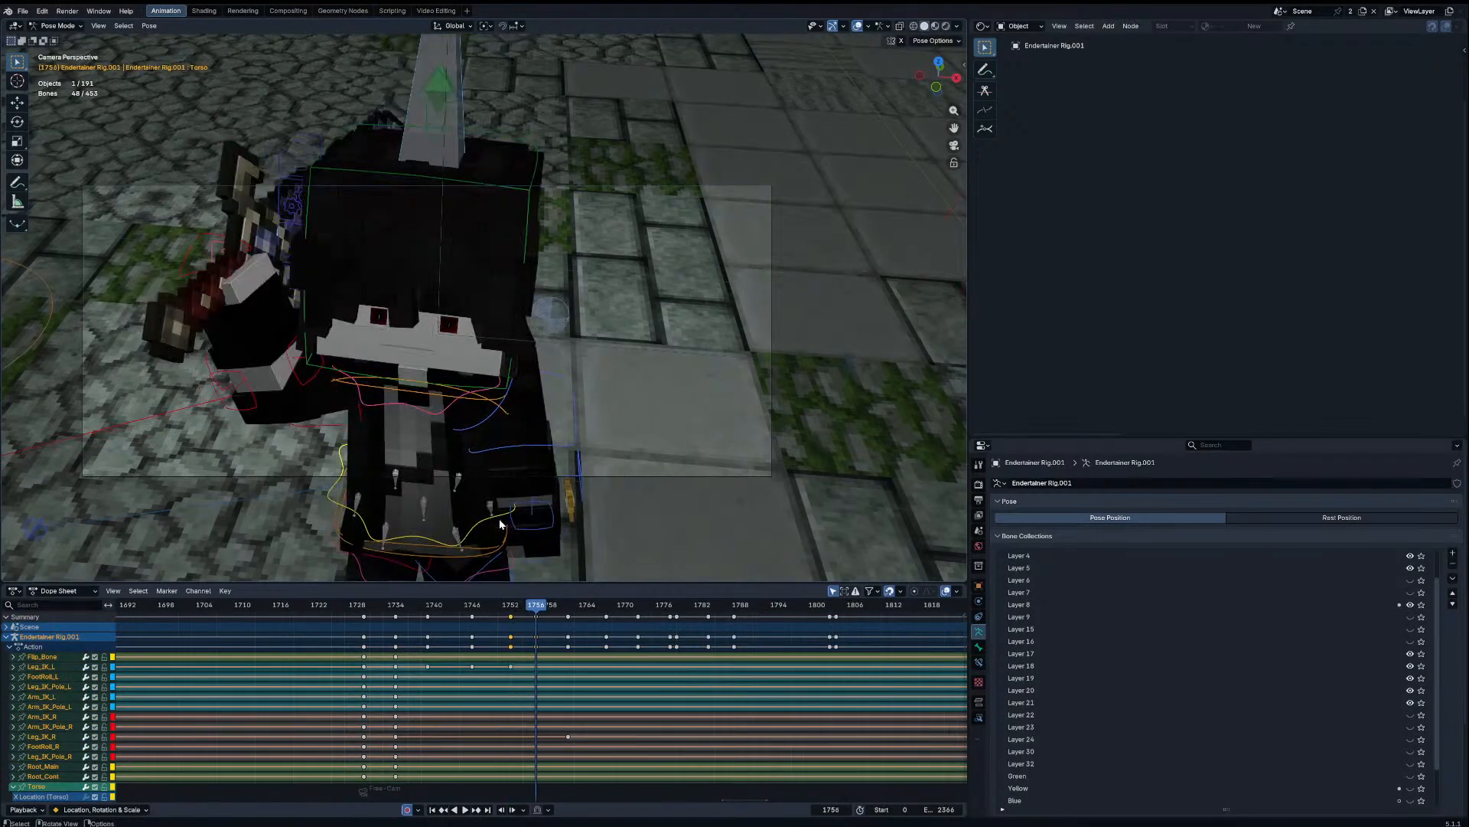
pyautogui.click(482, 519)
pyautogui.press('r')
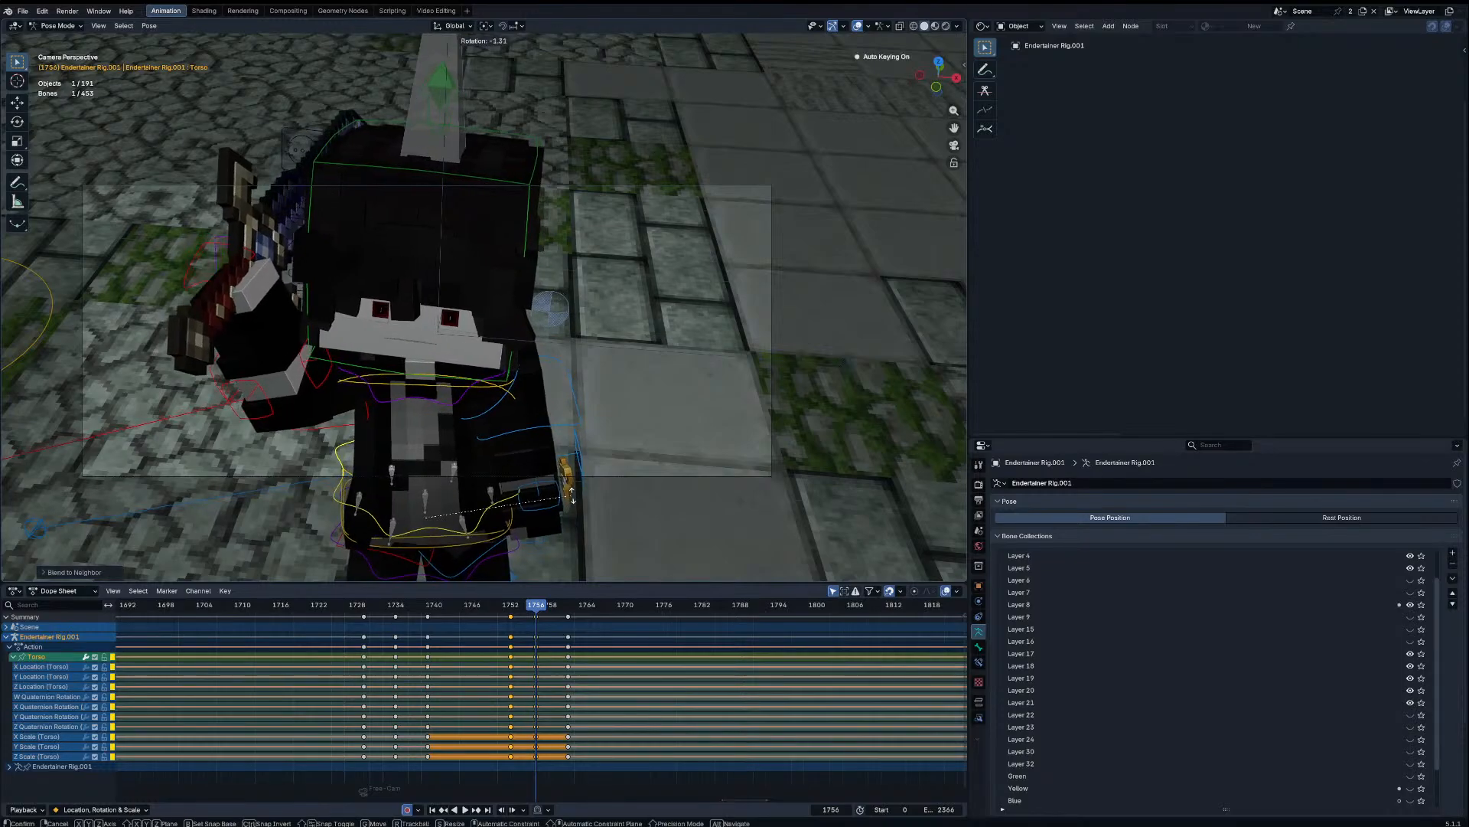
pyautogui.click(553, 539)
# Step: Advance to frame 1764 and rotate the Torso bone to pose the end of the swing
pyautogui.press('Right')
pyautogui.press('Right')
pyautogui.press('Right')
pyautogui.press('Right')
pyautogui.press('Right')
pyautogui.press('Right')
pyautogui.press('Right')
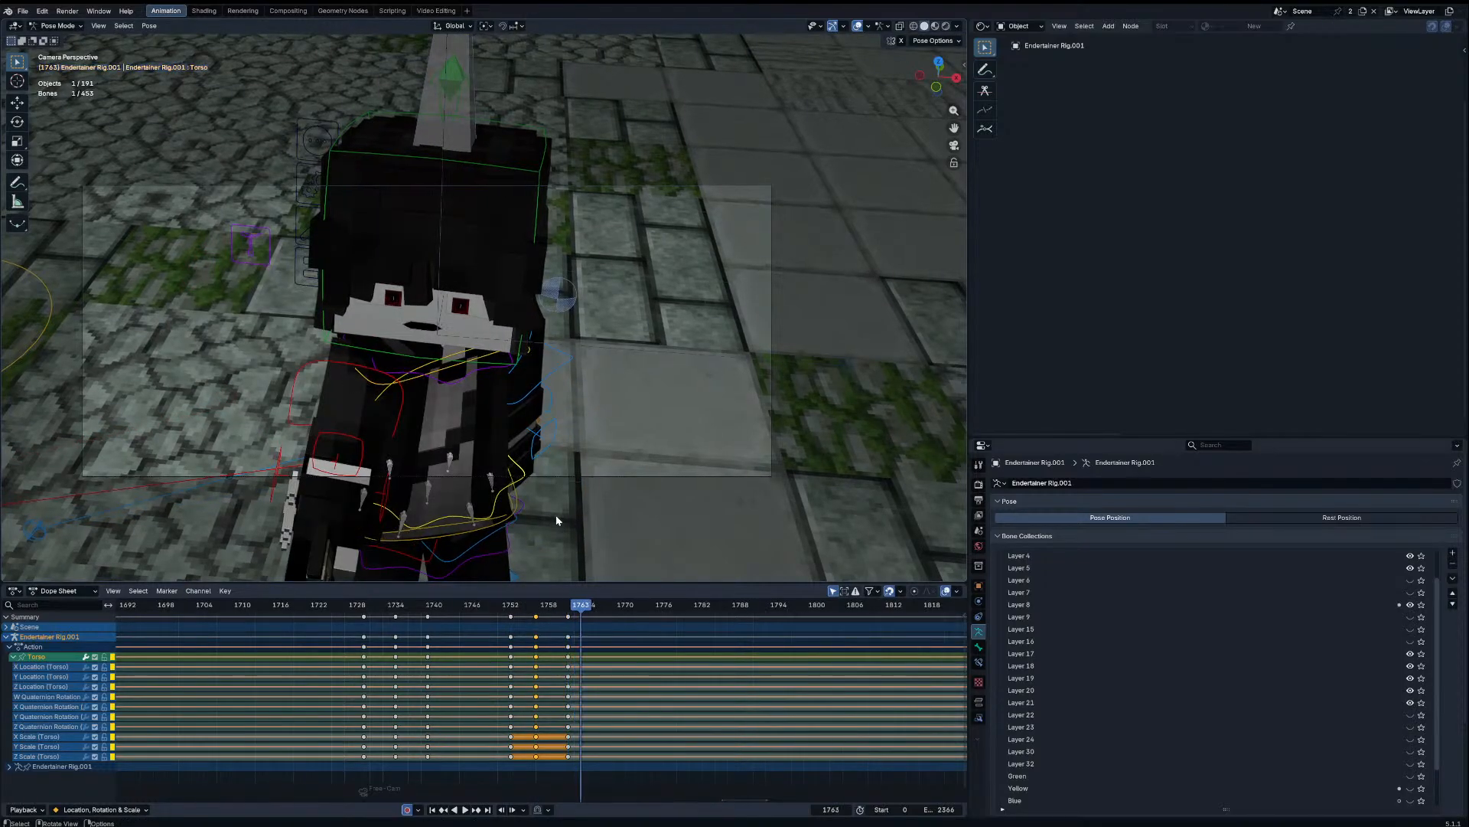
pyautogui.press('Right')
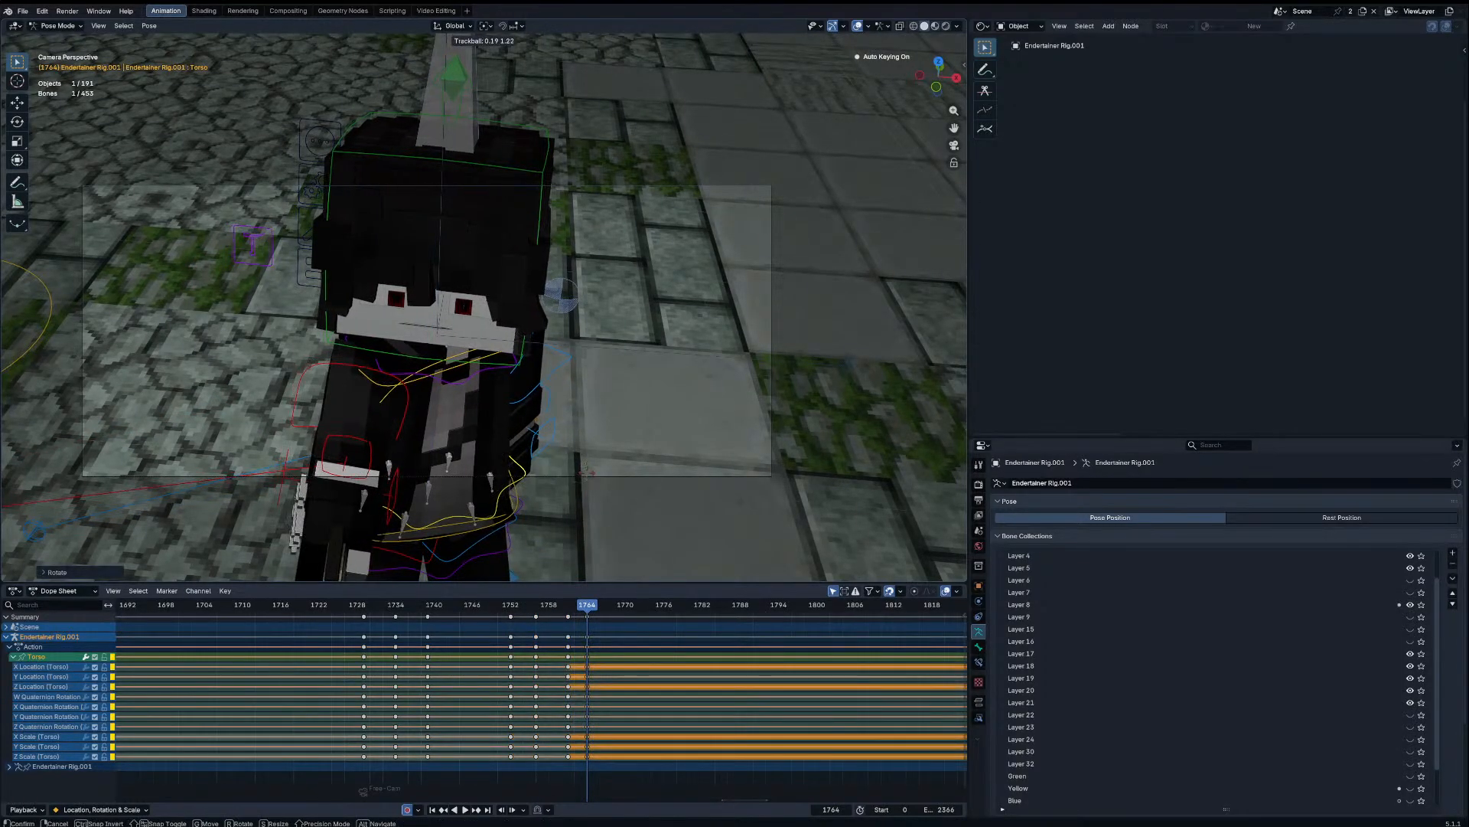
# Step: Move the Torso keyframes from frame 1764 to frame 1767 and play back from frame 1734
pyautogui.press('a')
pyautogui.press('Up')
pyautogui.click(530, 480)
pyautogui.click(527, 477)
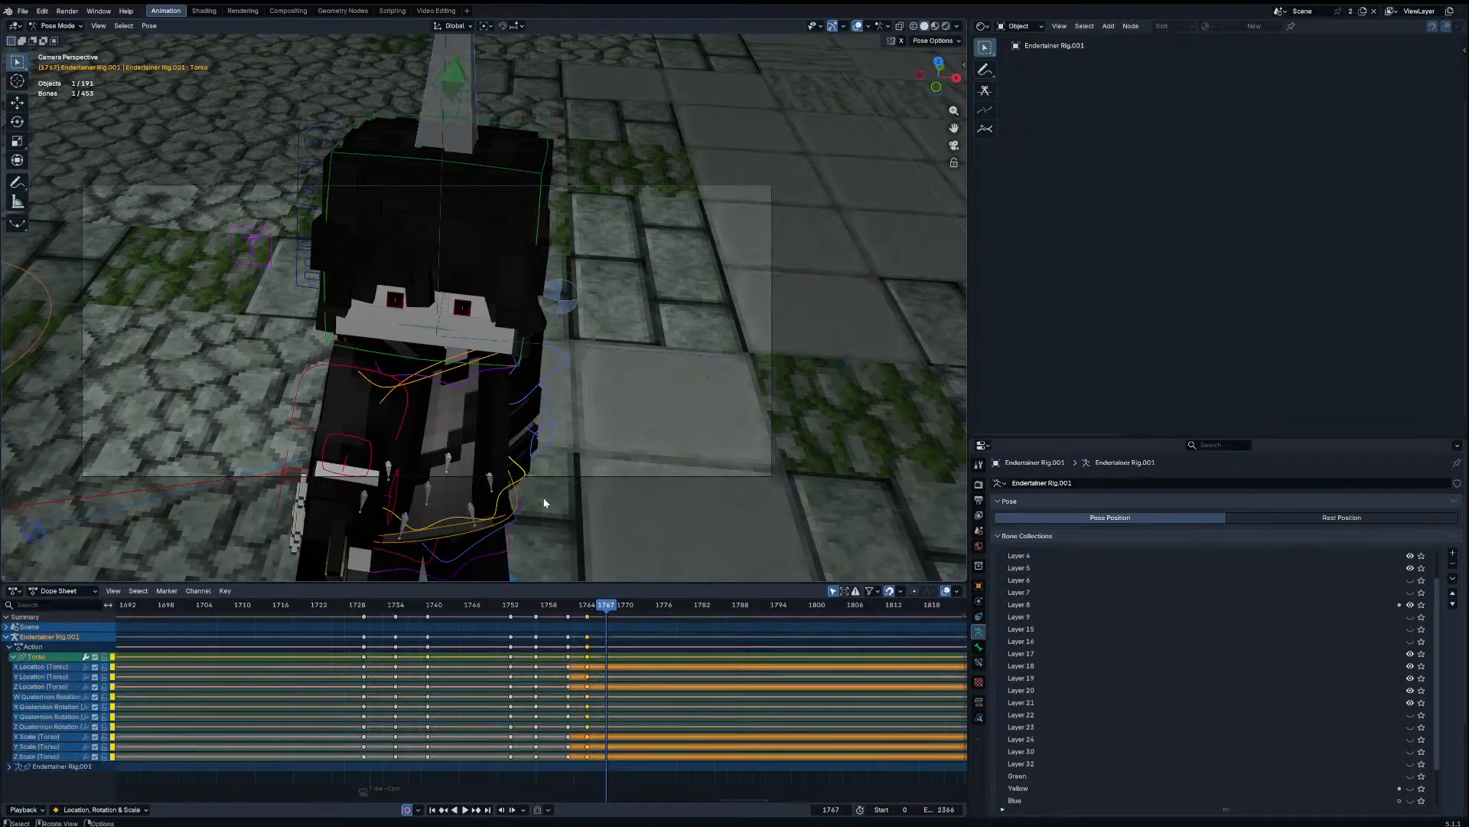
pyautogui.click(587, 617)
pyautogui.moveTo(588, 617); pyautogui.dragTo(396, 602)
pyautogui.press('space')
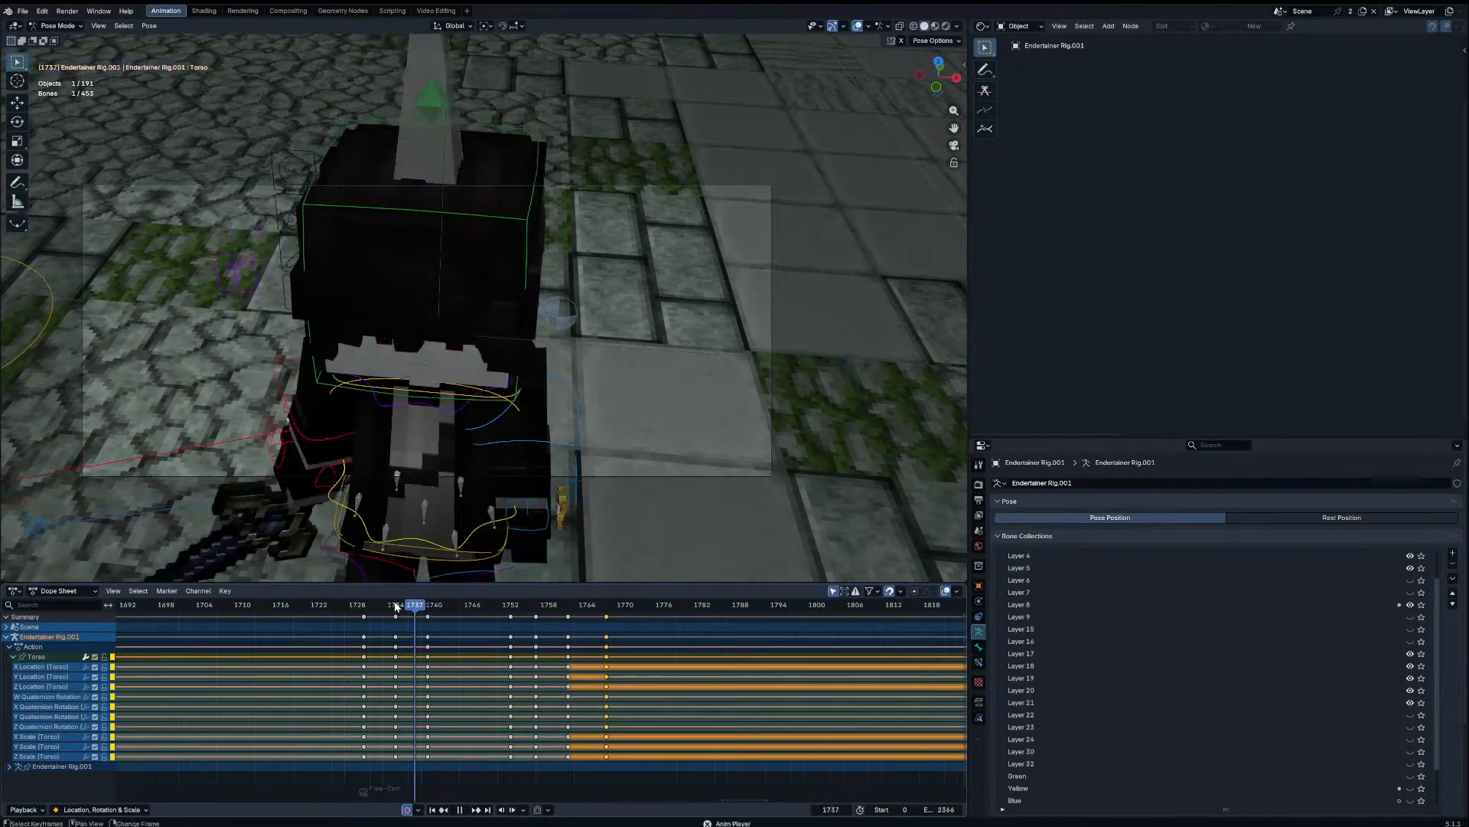
pyautogui.press('space')
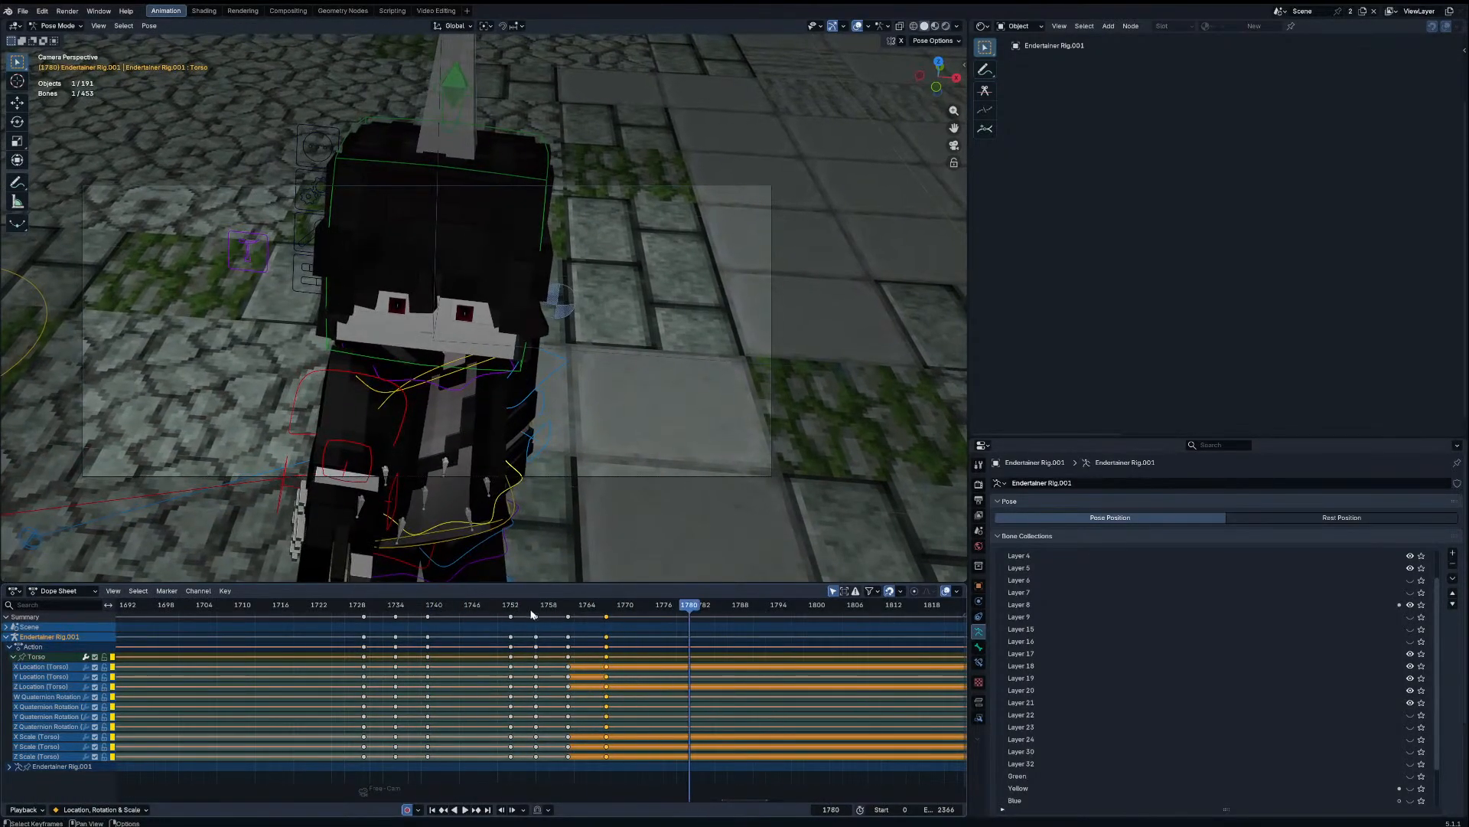
# Step: Go to frame 1767 and insert a keyframe on the Shoulder_IK_R bone
pyautogui.click(530, 608)
pyautogui.press('Up')
pyautogui.press('Up')
pyautogui.press('Up')
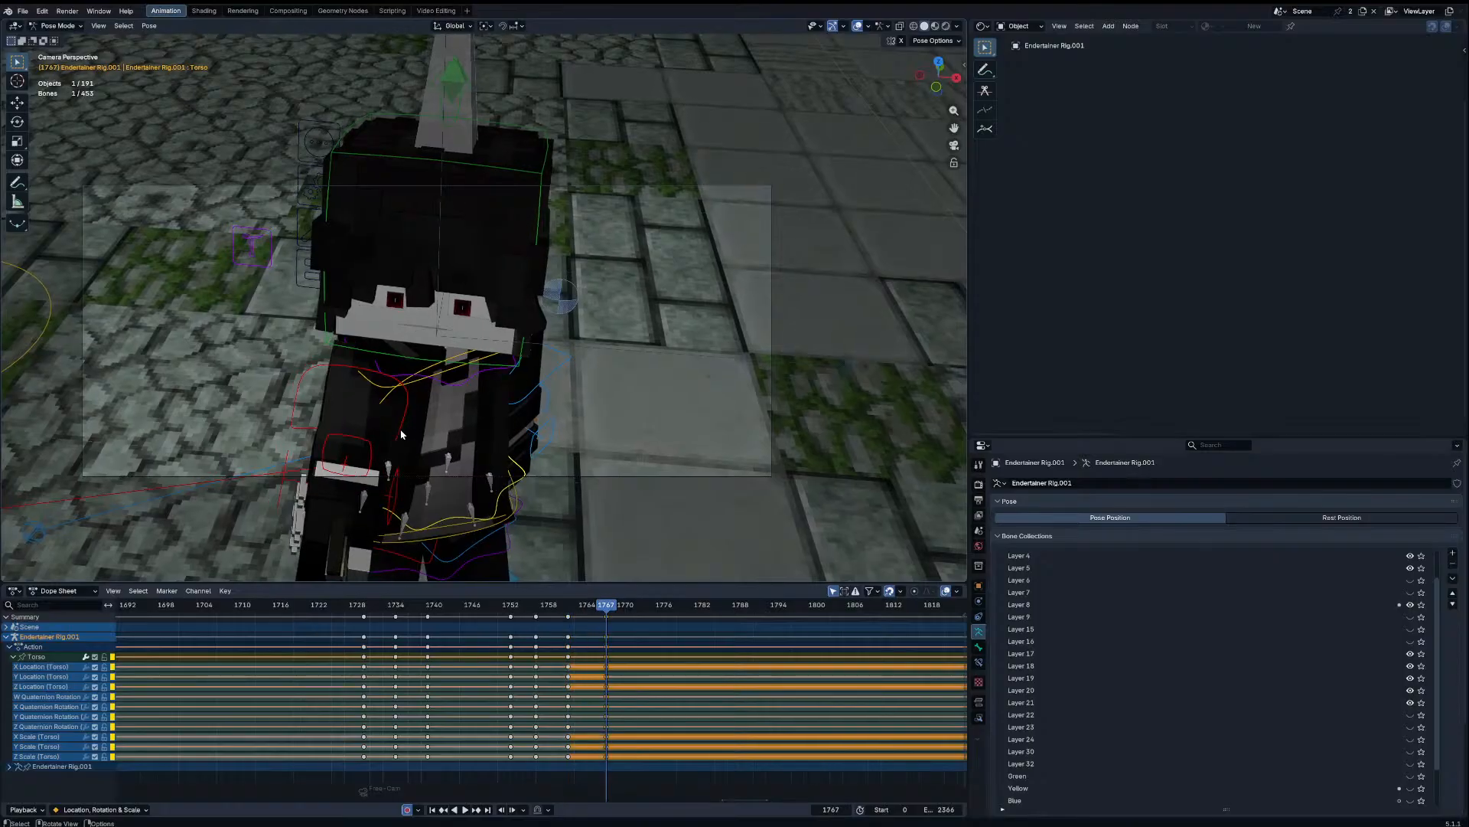
pyautogui.click(398, 433)
pyautogui.press('i')
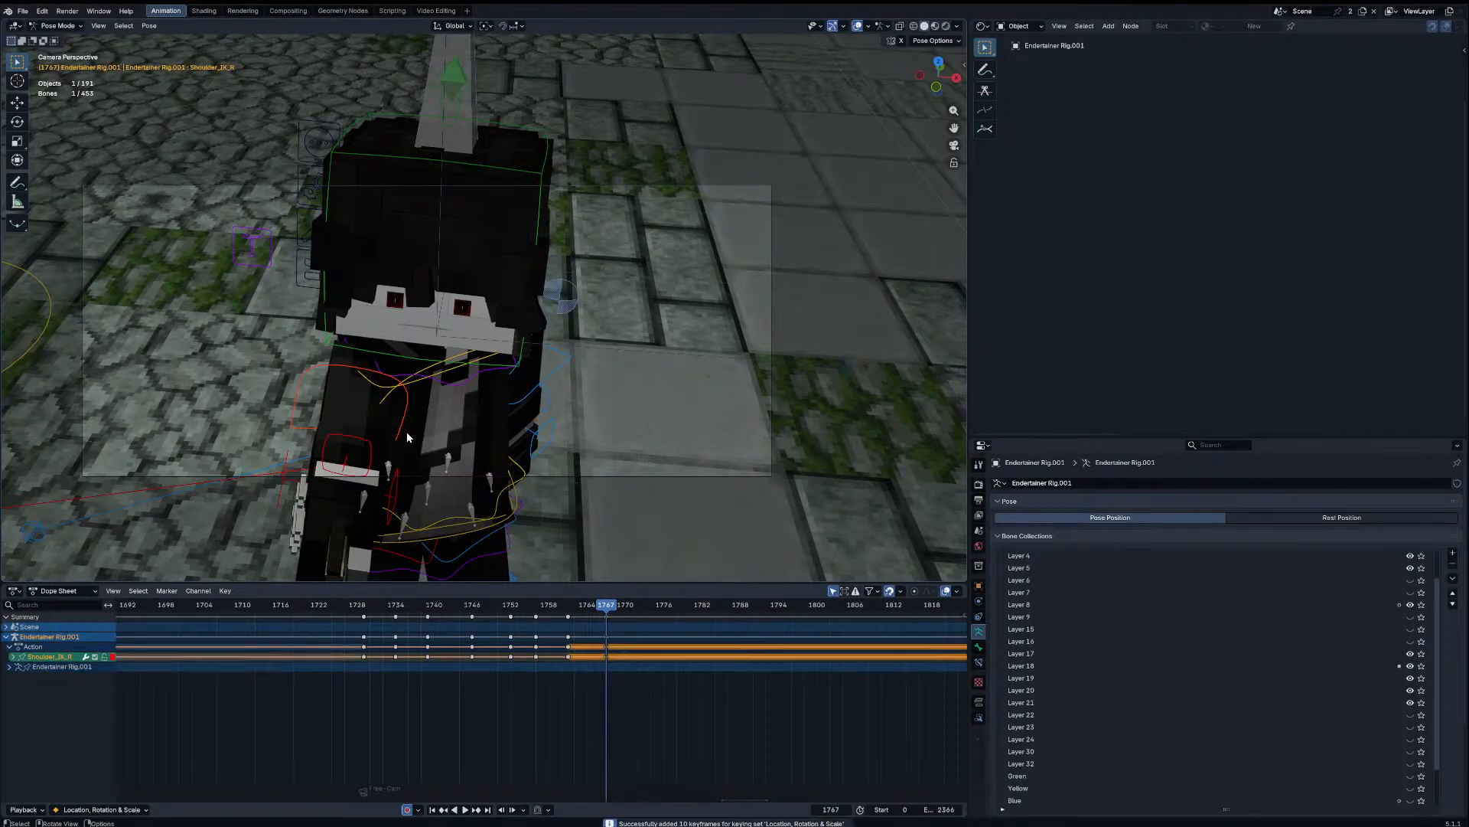
# Step: Rotate Shoulder_IK_R about the Z axis at frame 1767 and play back the swing
pyautogui.press('Down')
pyautogui.press('Up')
pyautogui.press('r')
pyautogui.press('z')
pyautogui.click(253, 574)
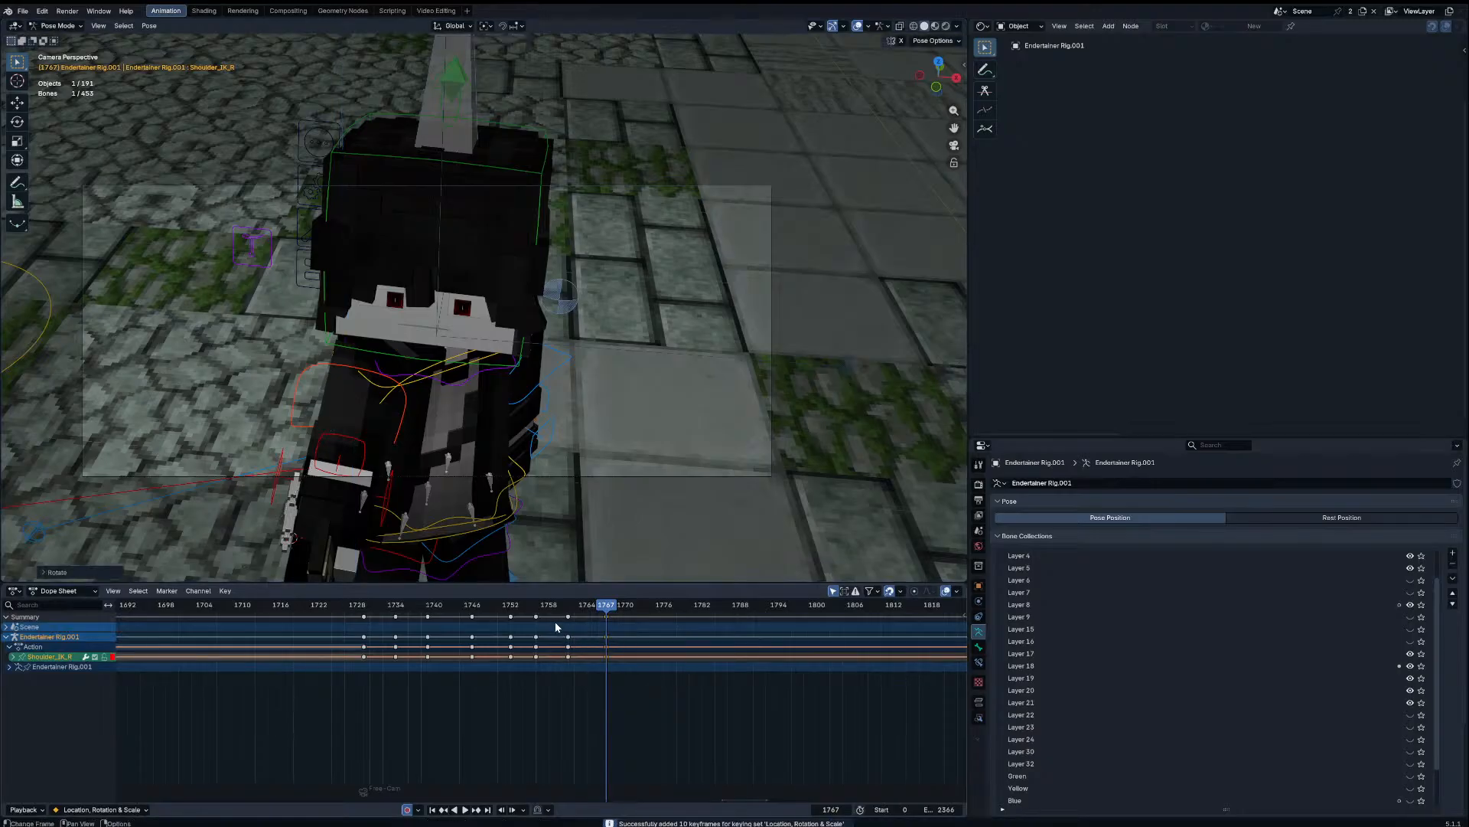
pyautogui.click(423, 604)
pyautogui.press('space')
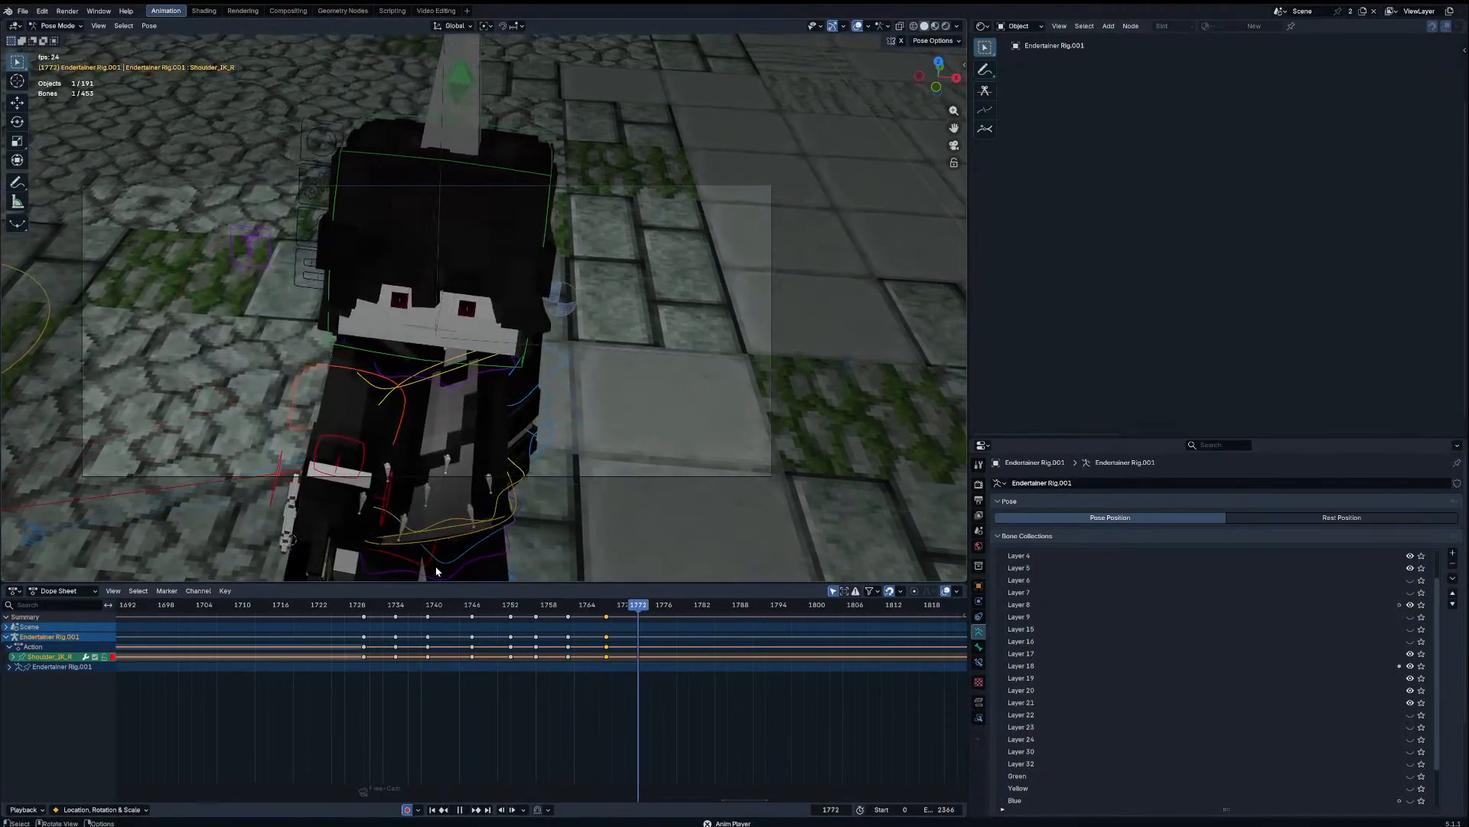
pyautogui.press('space')
# Step: Show the keyframes of all visible bones and move those at frame 1777 to frame 1772
pyautogui.press('Down')
pyautogui.press('a')
pyautogui.press('Up')
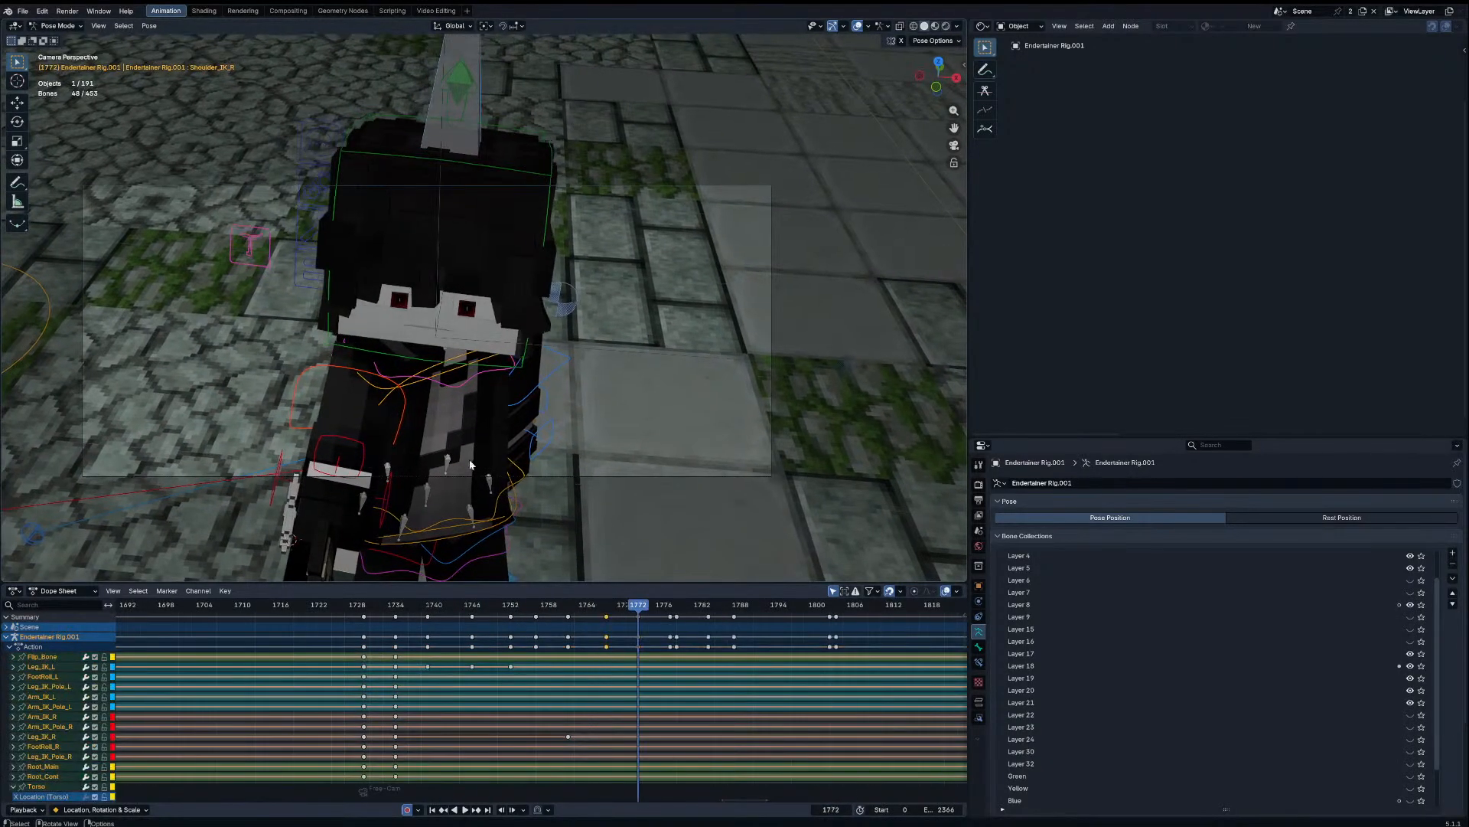
pyautogui.press('Up')
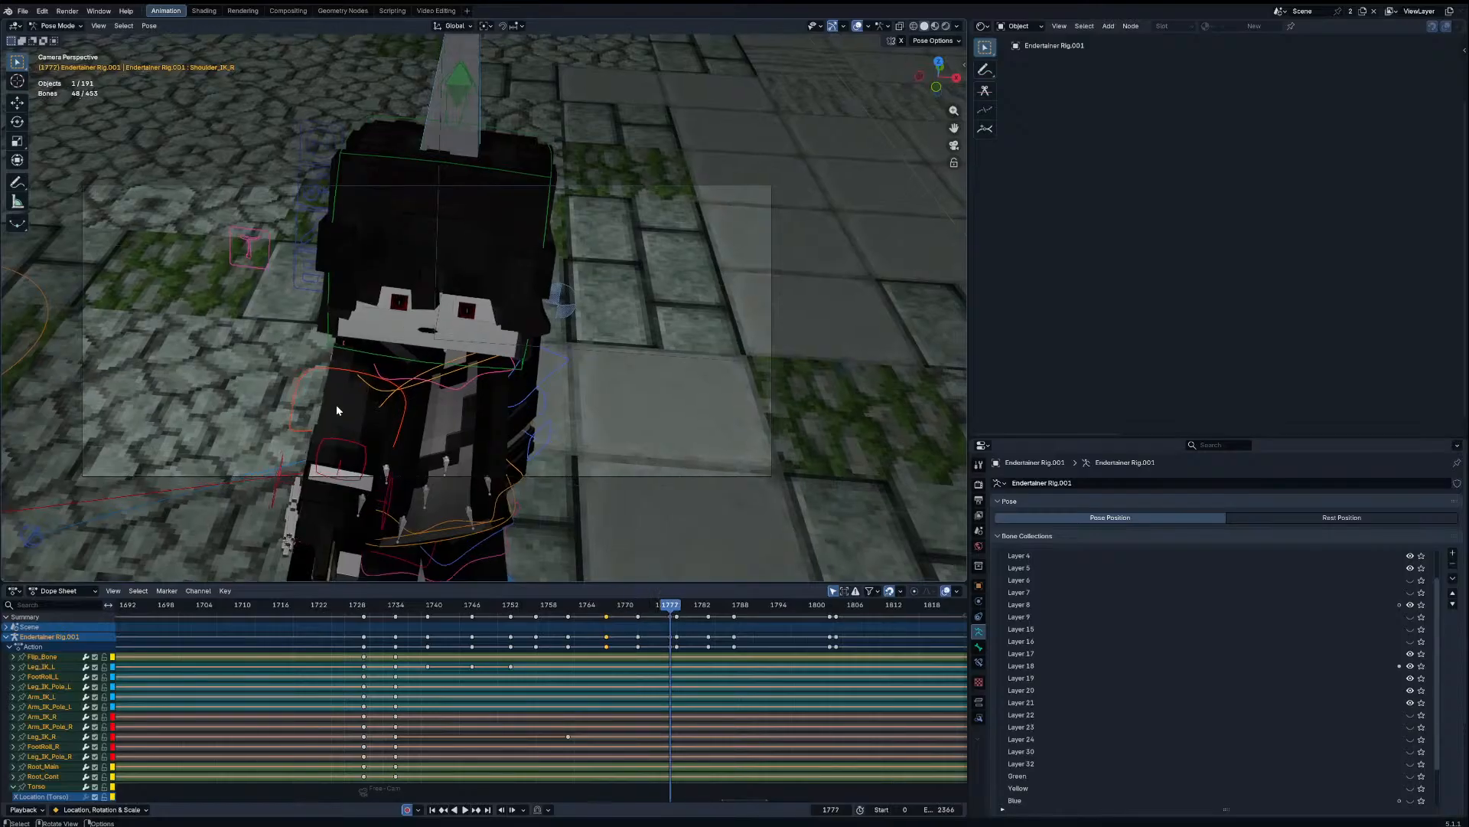
pyautogui.press('Down')
pyautogui.moveTo(671, 617); pyautogui.dragTo(639, 615)
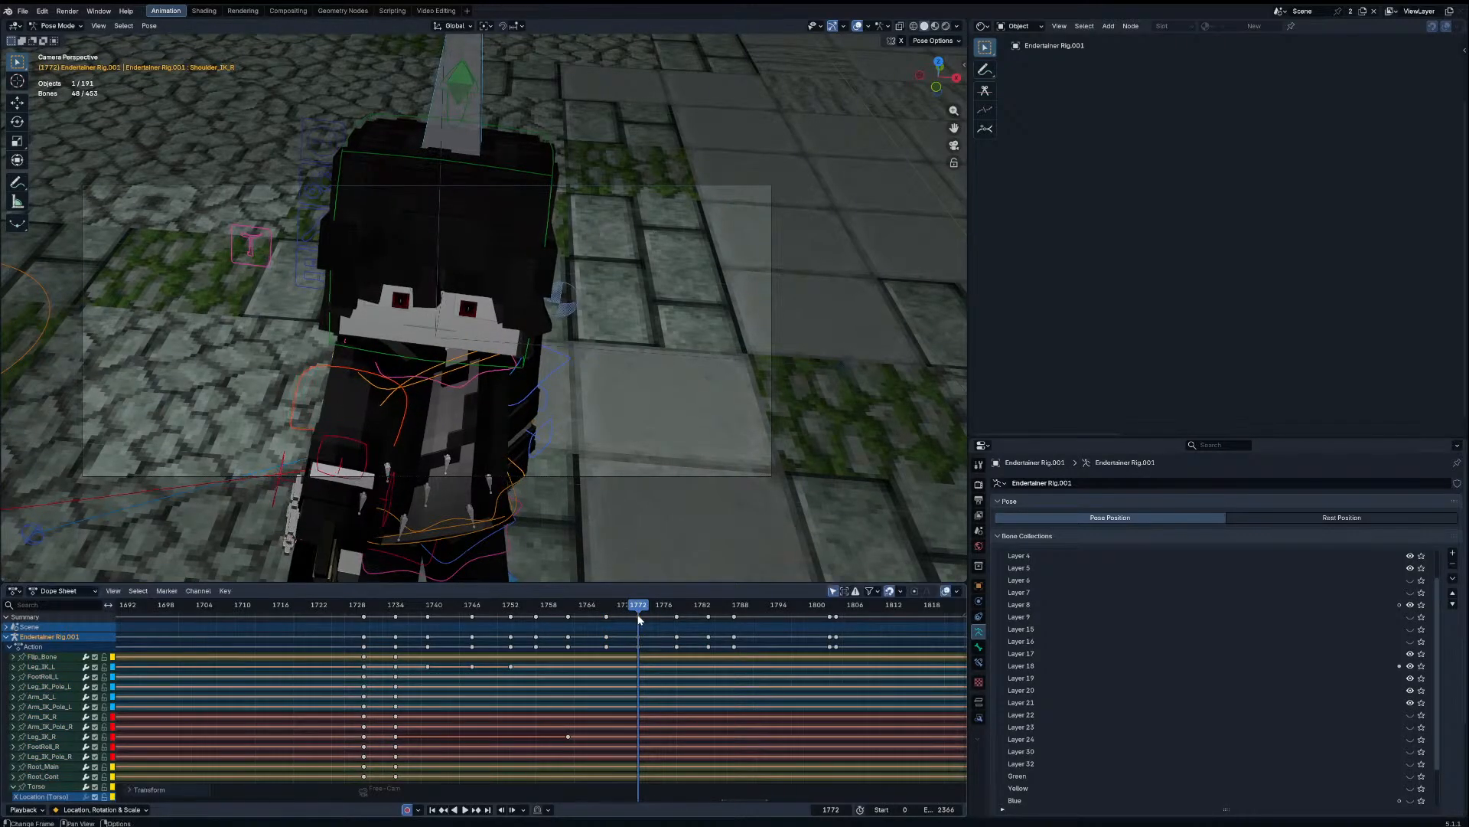
# Step: Rotate the Shoulder_IK_R bone at frame 1773 and play back the swing
pyautogui.press('Up')
pyautogui.click(297, 383)
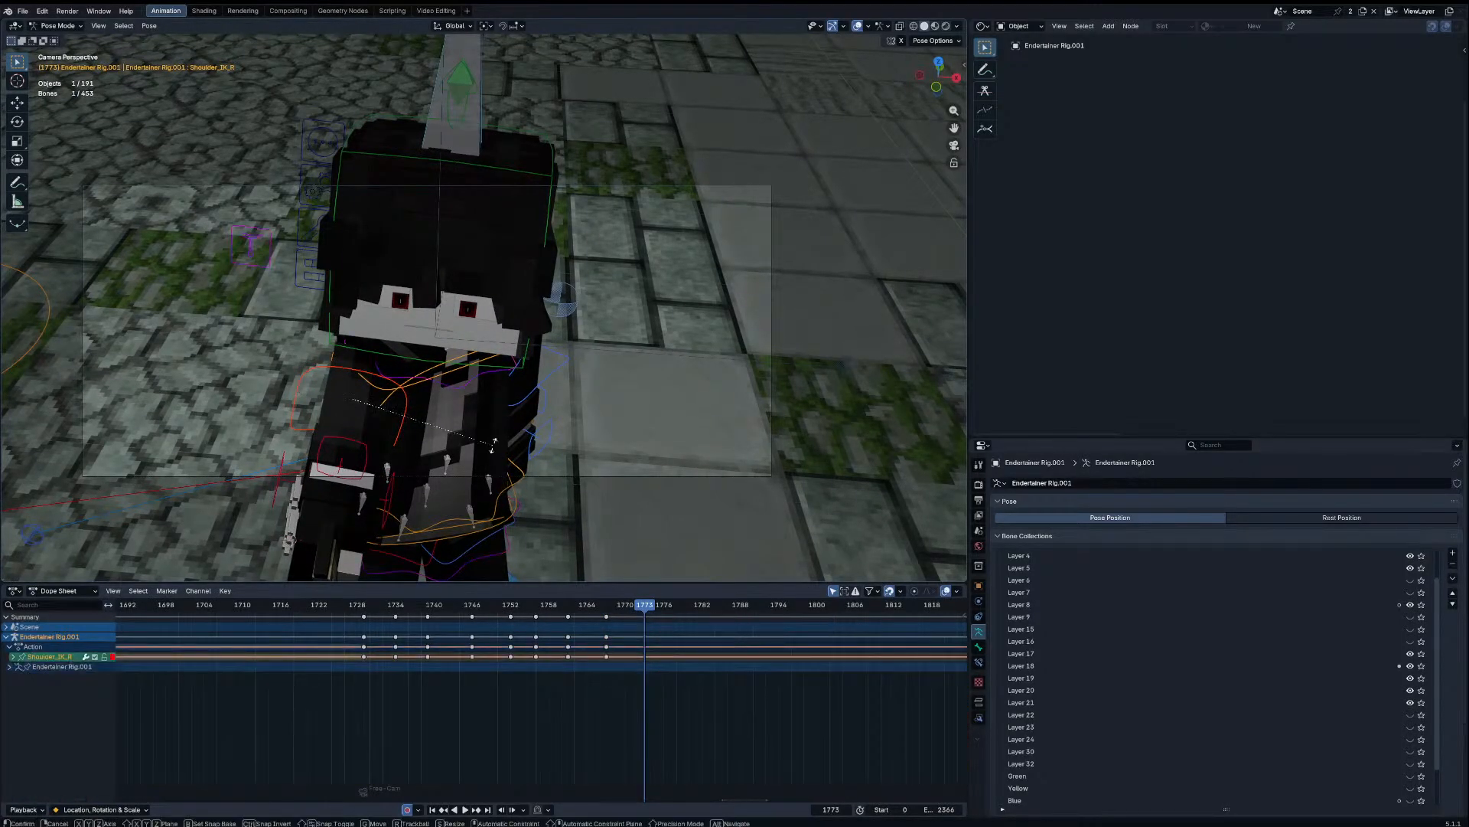
pyautogui.press('Down')
pyautogui.press('Up')
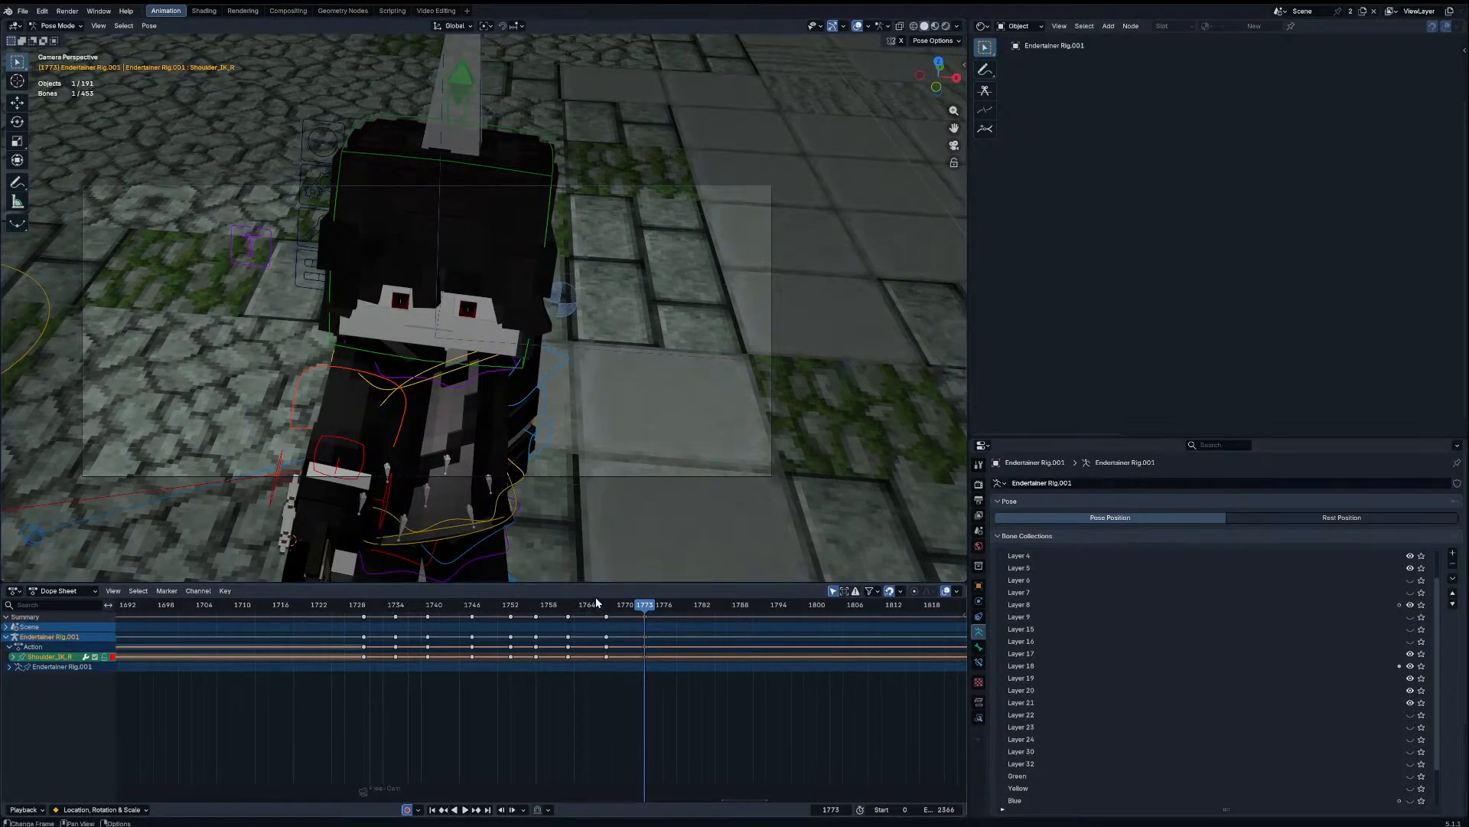
pyautogui.click(350, 607)
pyautogui.press('space')
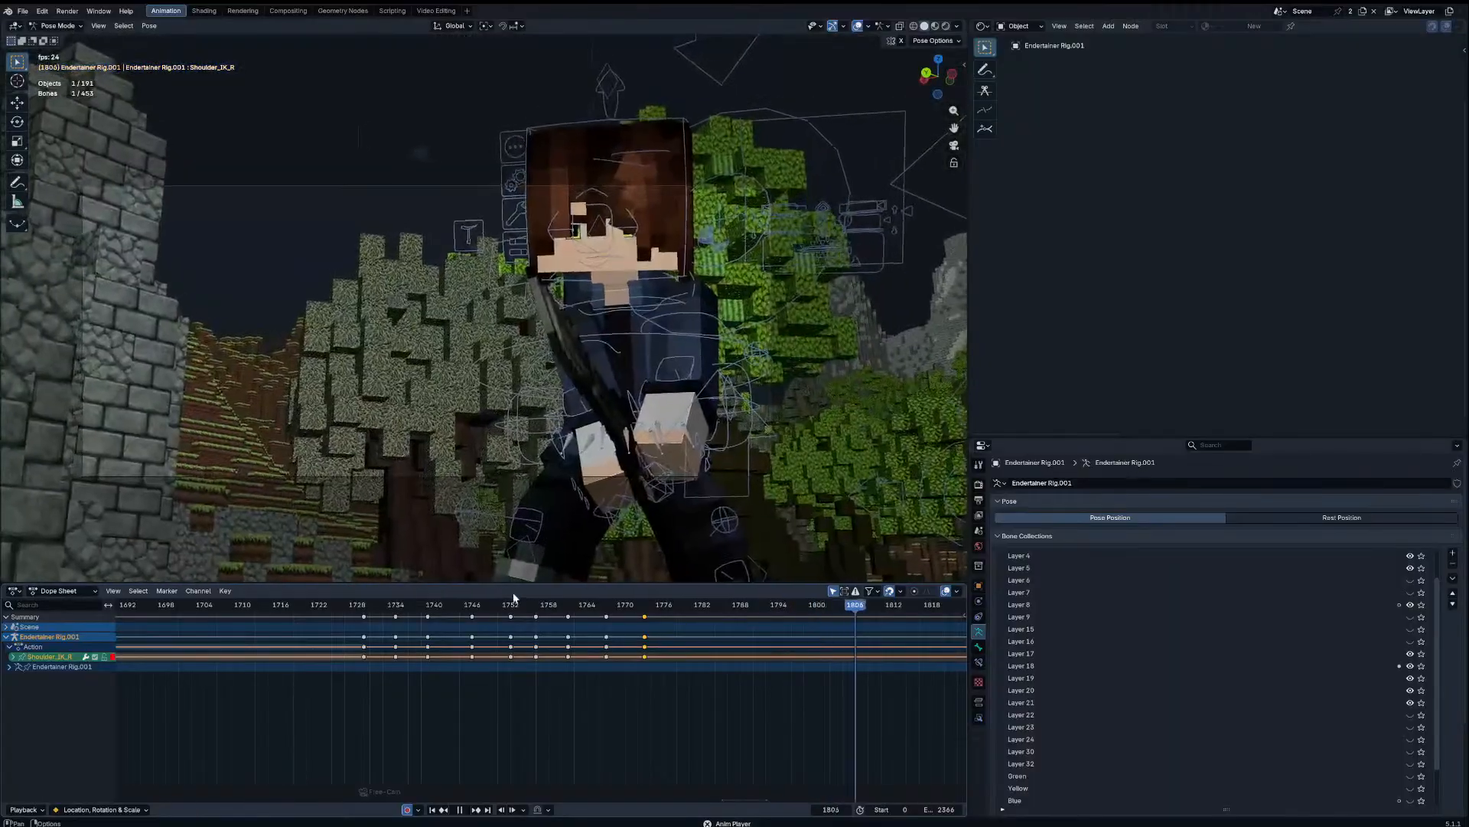
pyautogui.press('space')
# Step: Show the keyframes of all visible bones, delete those at frame 1787 and play back the animation
pyautogui.press('a')
pyautogui.moveTo(644, 607); pyautogui.dragTo(731, 618)
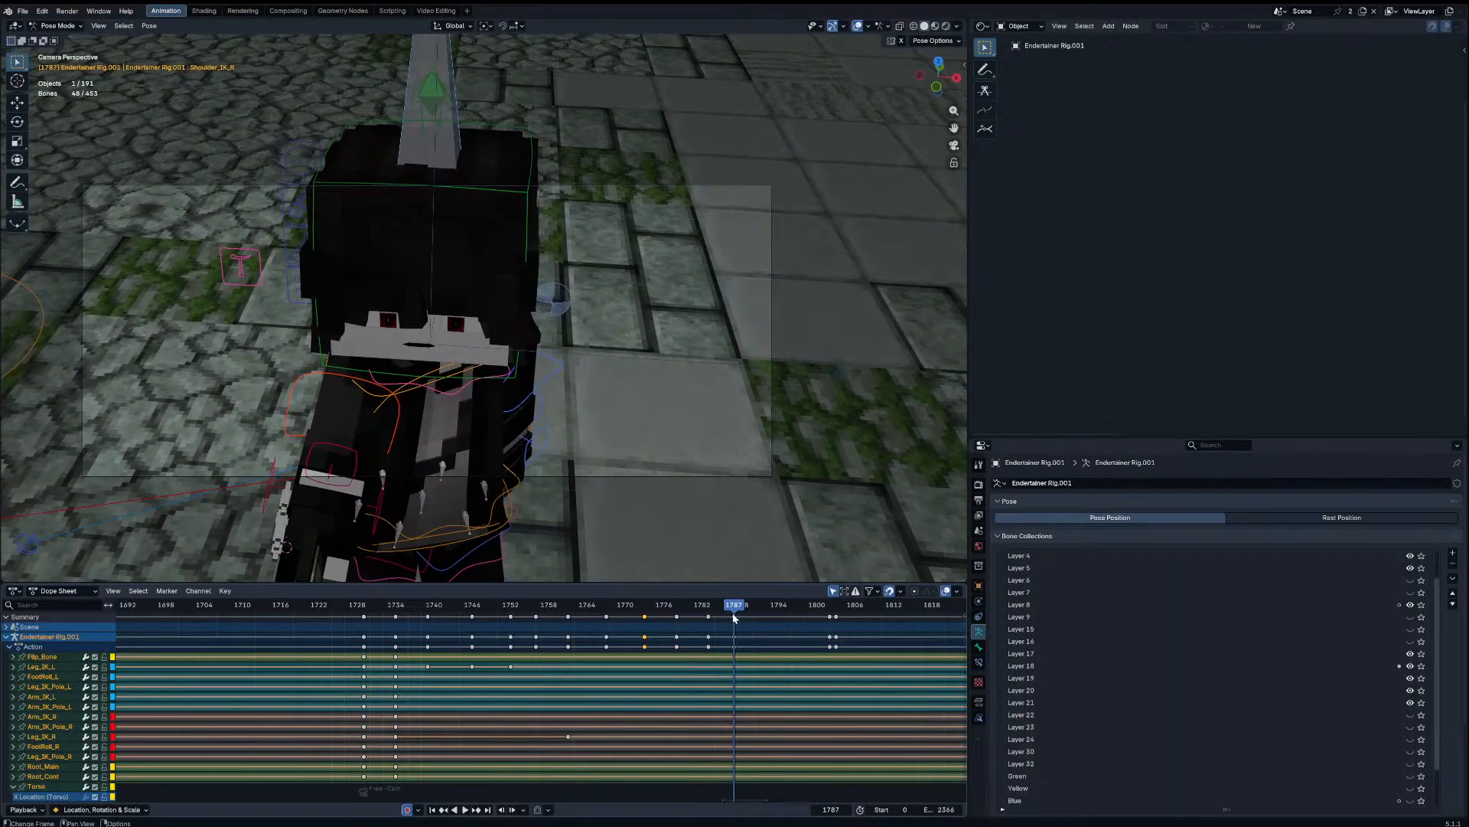
pyautogui.click(736, 617)
pyautogui.press('x')
pyautogui.click(737, 617)
pyautogui.moveTo(734, 608); pyautogui.dragTo(414, 624)
pyautogui.press('space')
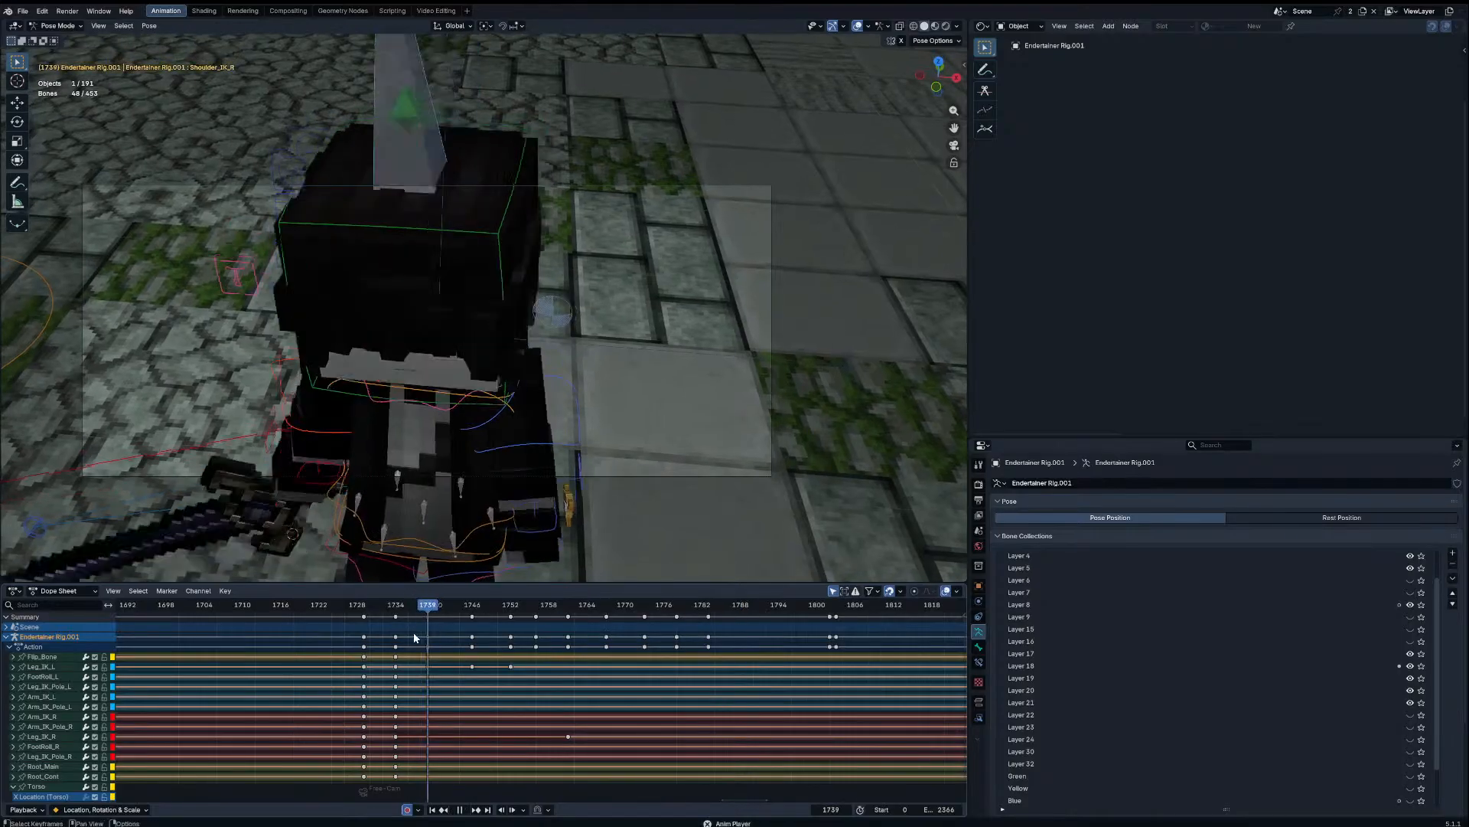
pyautogui.press('space')
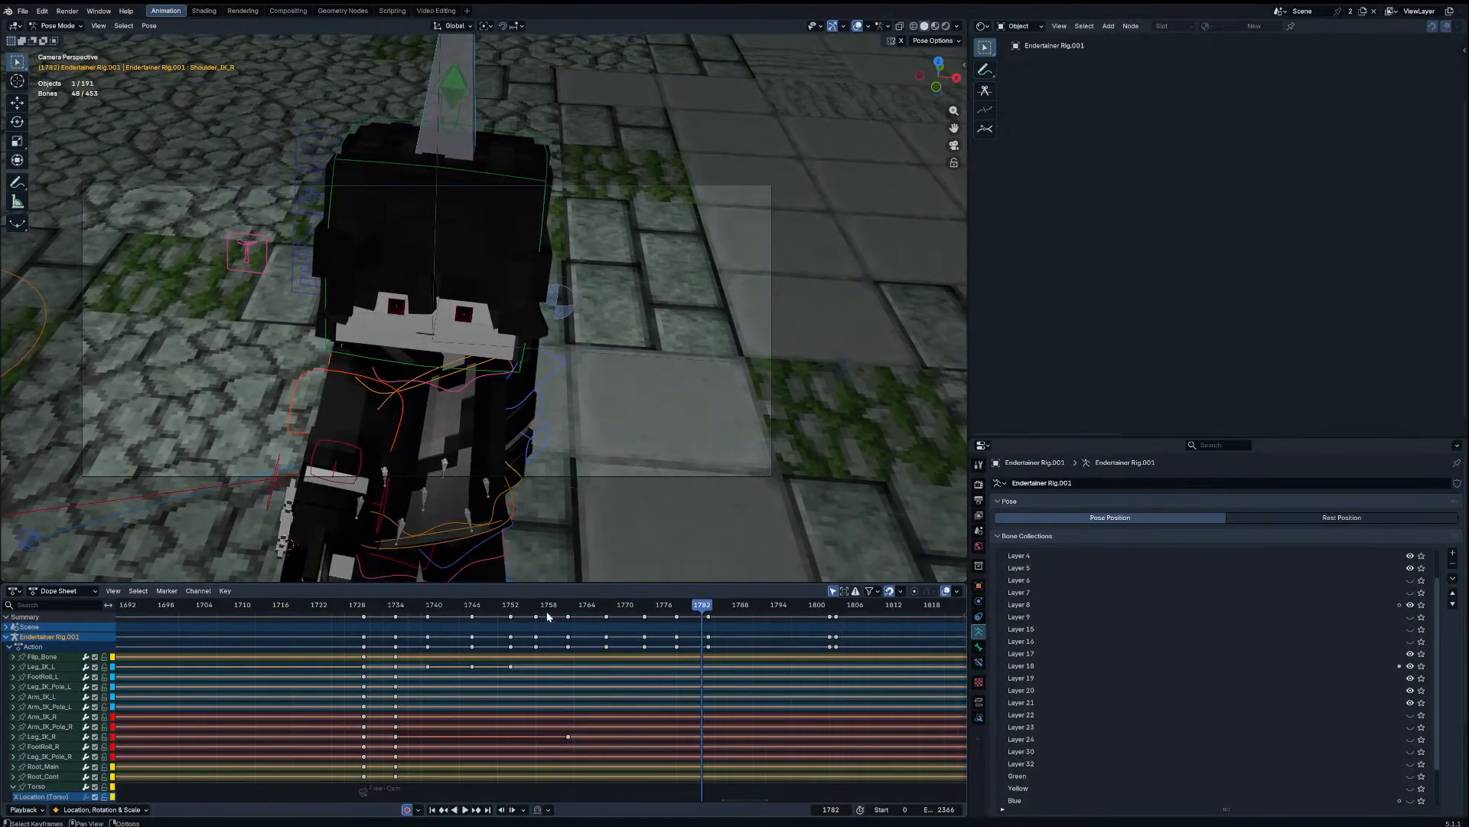
# Step: Rotate the Head bone freely with trackball rotation at frame 1763 and review the playback
pyautogui.moveTo(550, 609); pyautogui.dragTo(580, 607)
pyautogui.click(499, 364)
pyautogui.click(499, 364)
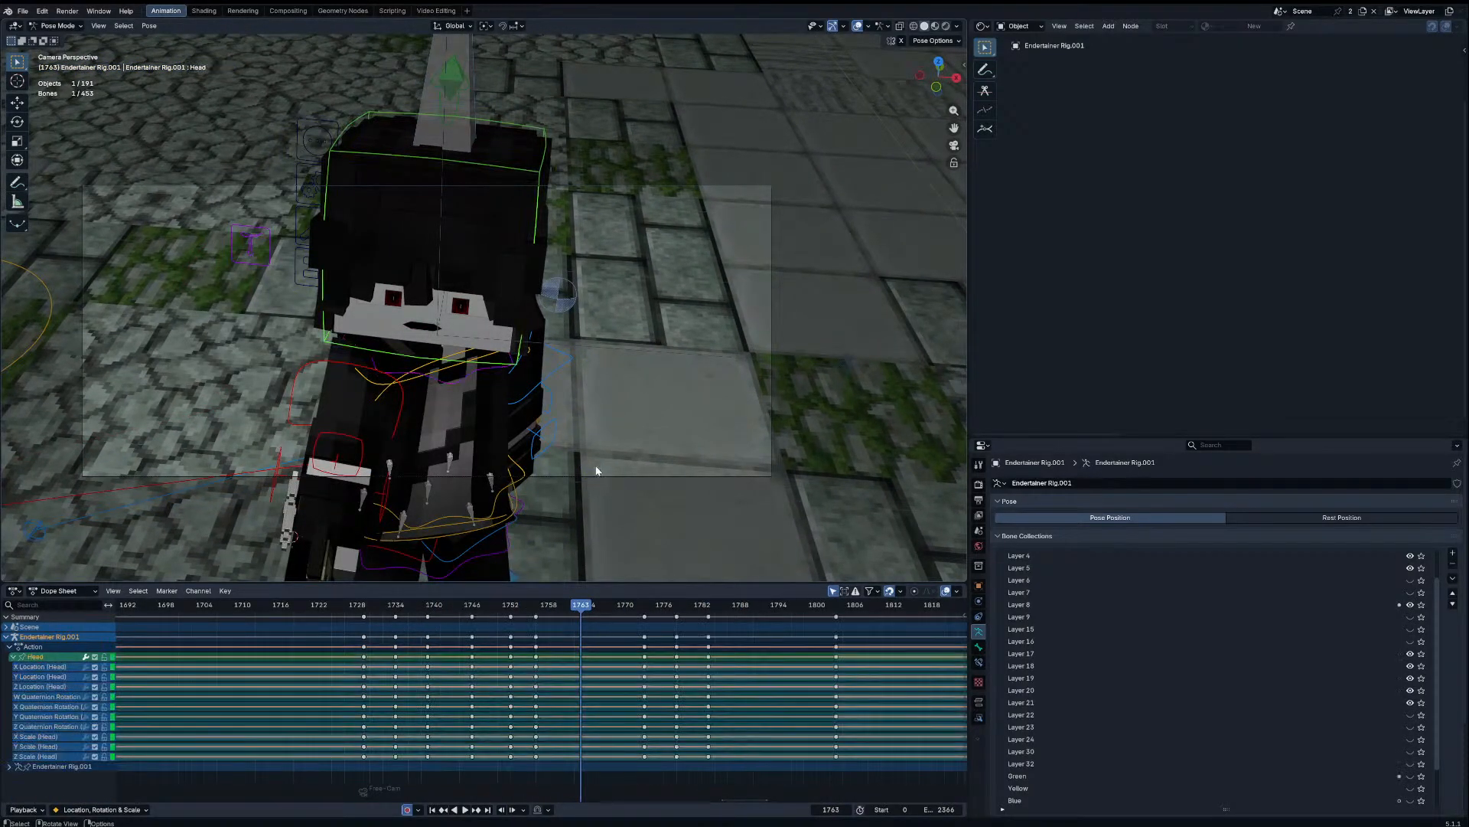
pyautogui.press('r')
pyautogui.press('r')
pyautogui.click(656, 535)
pyautogui.press('r')
pyautogui.press('r')
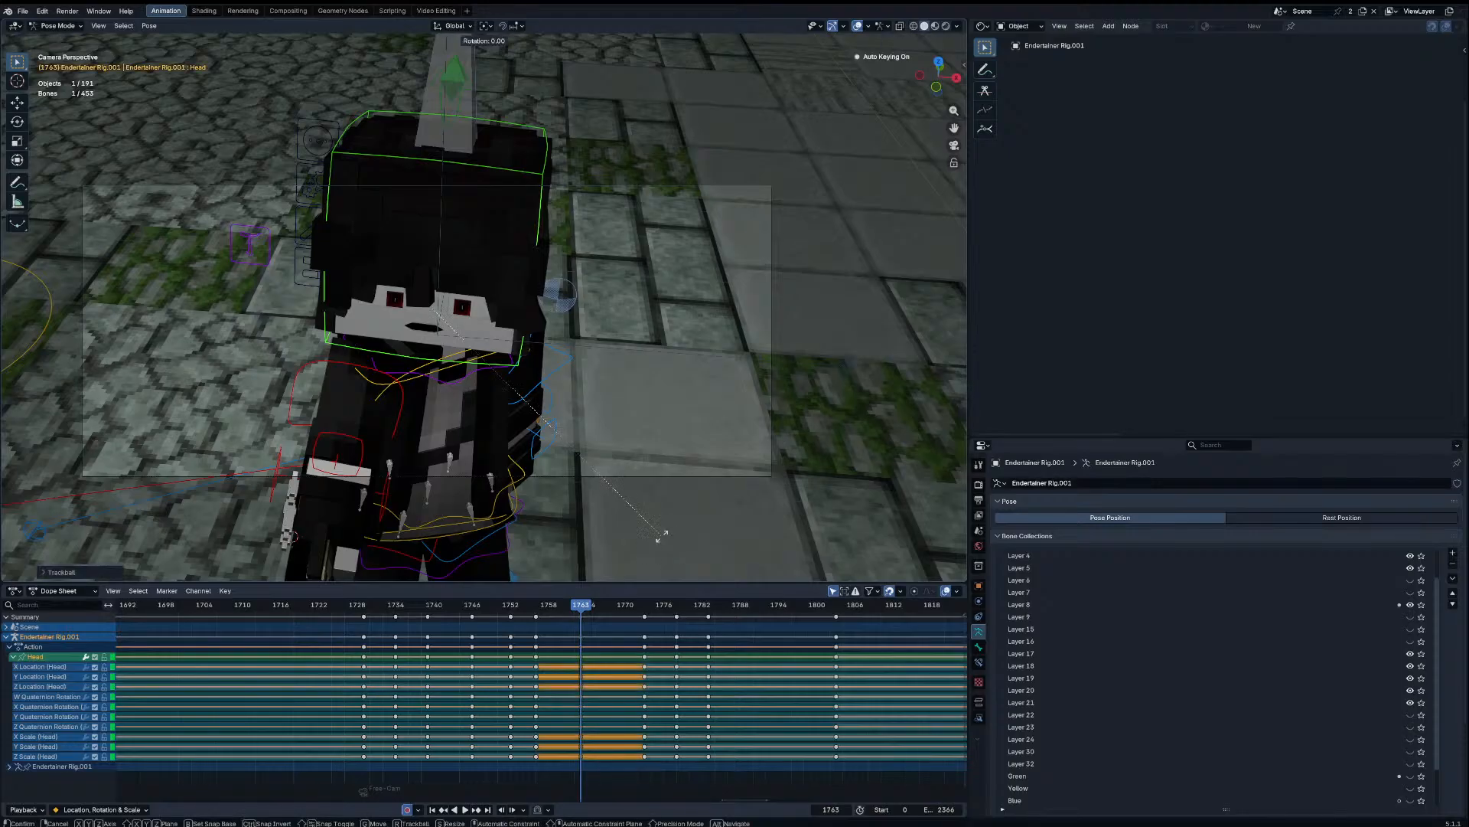
pyautogui.click(653, 538)
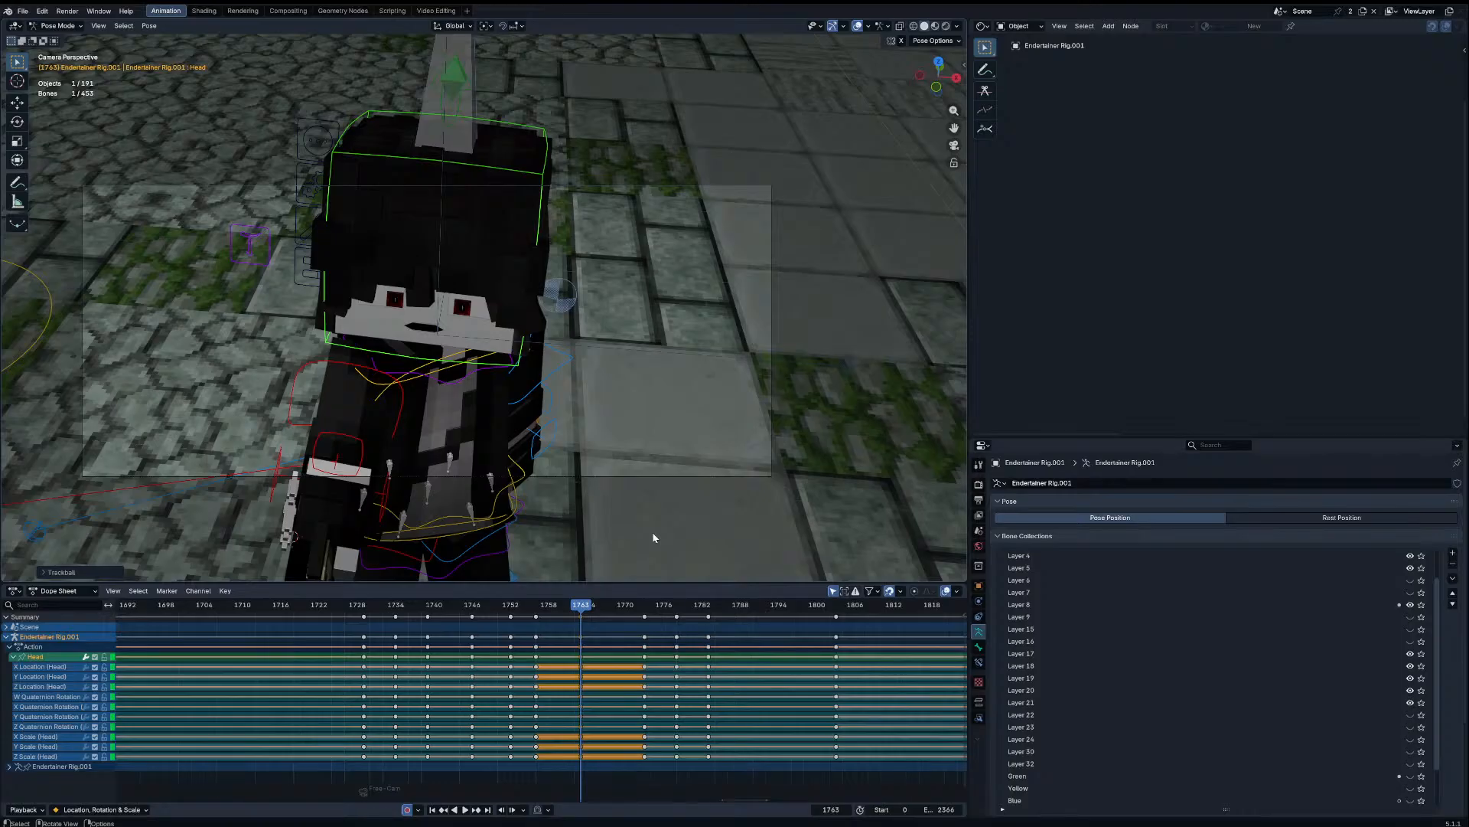
pyautogui.scroll(2, 567, 369)
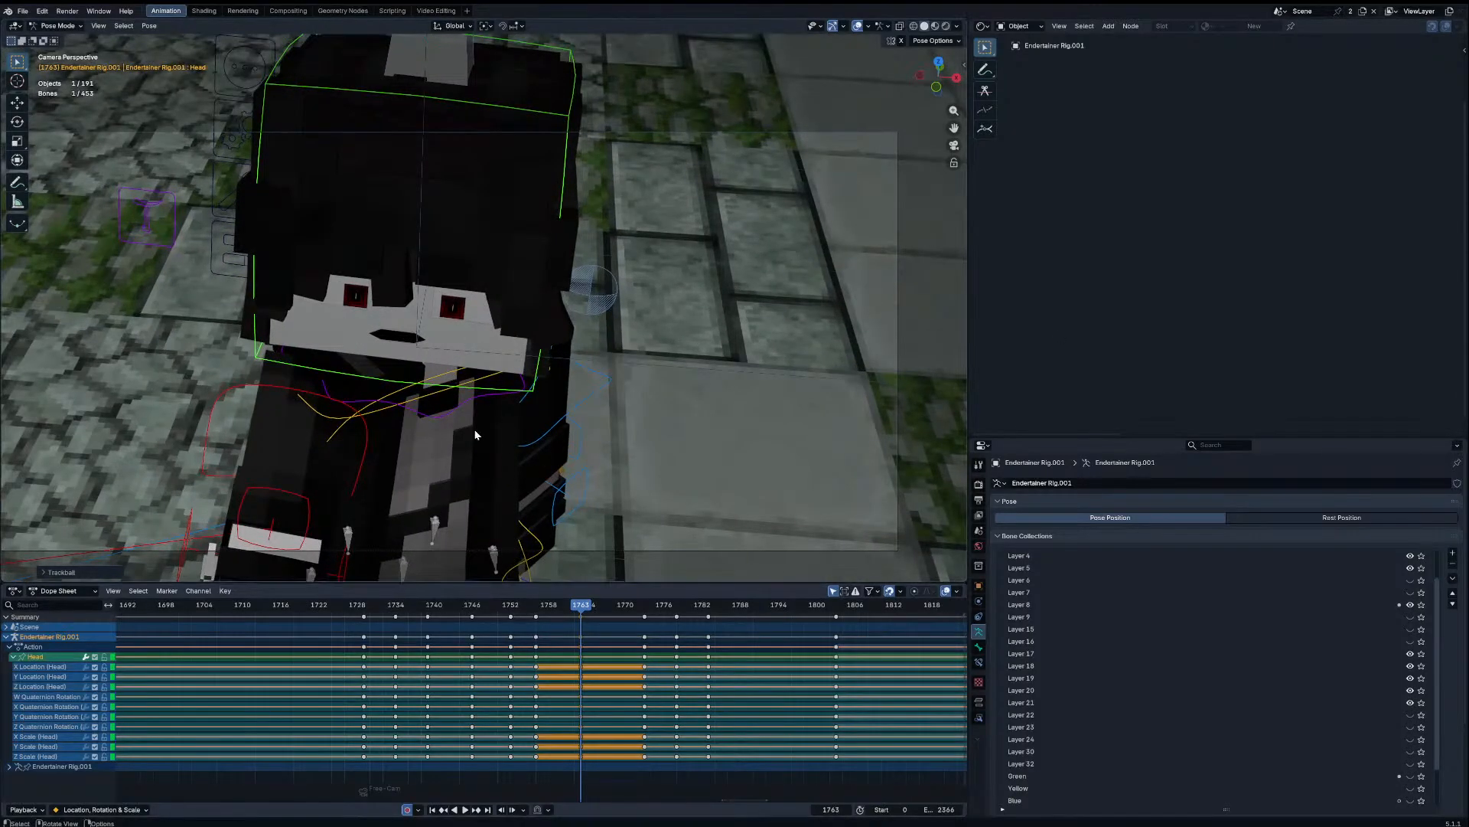
pyautogui.press('space')
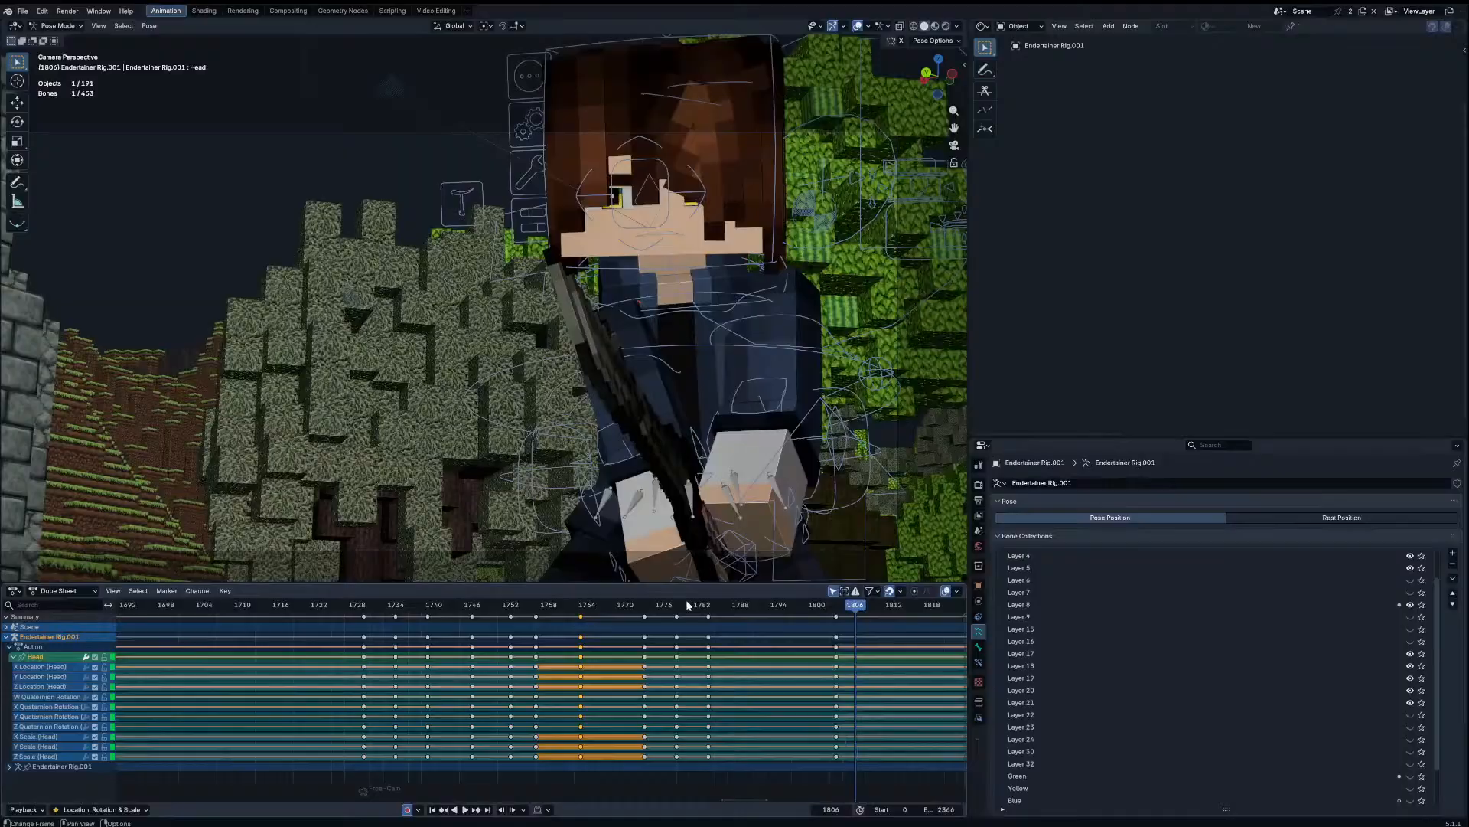
# Step: Delete the Head bone's keyframes from frame 1773 to frame 1783 and play back the swing
pyautogui.click(646, 604)
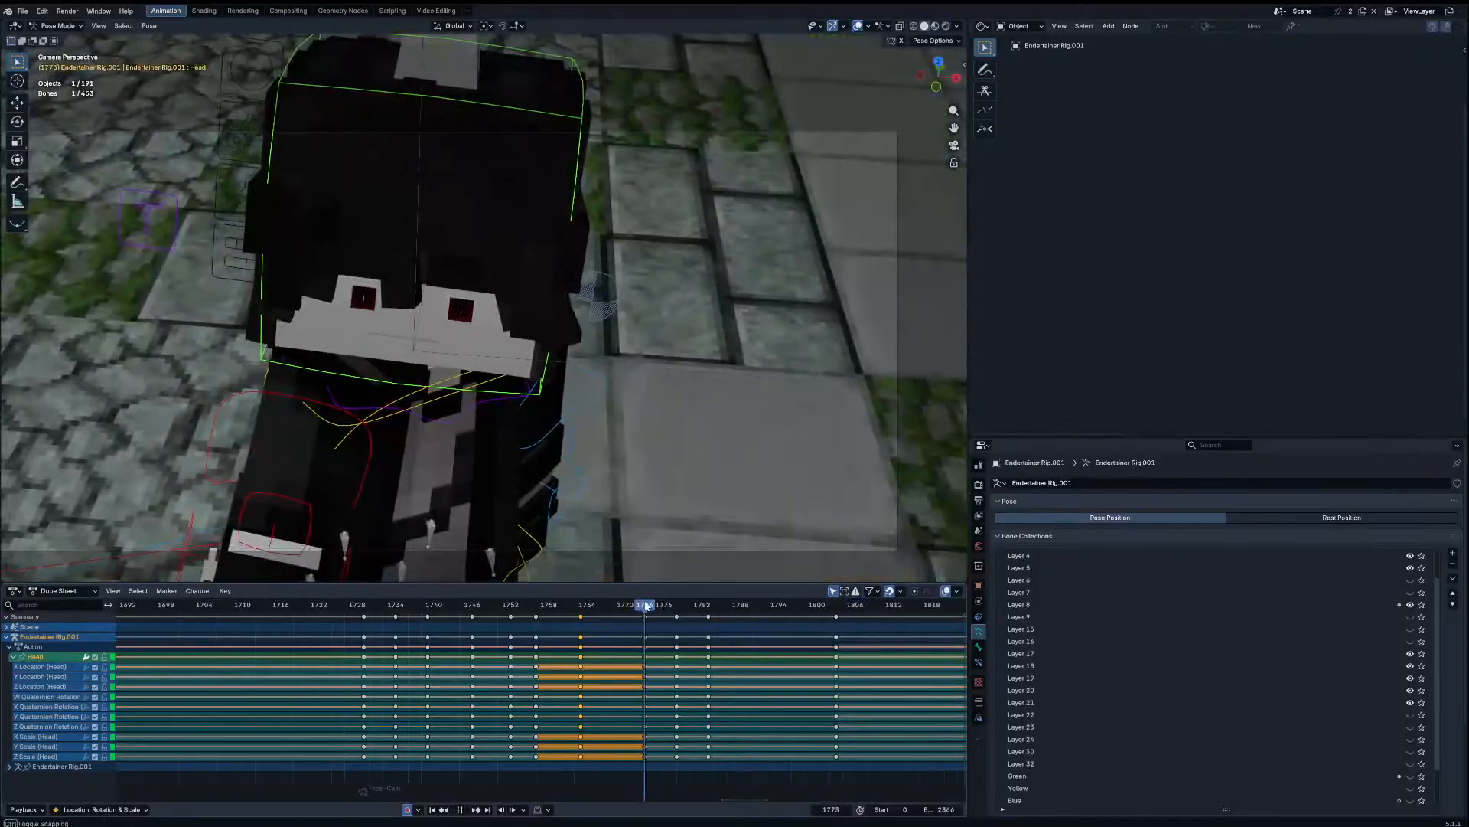
pyautogui.moveTo(645, 604); pyautogui.dragTo(651, 604)
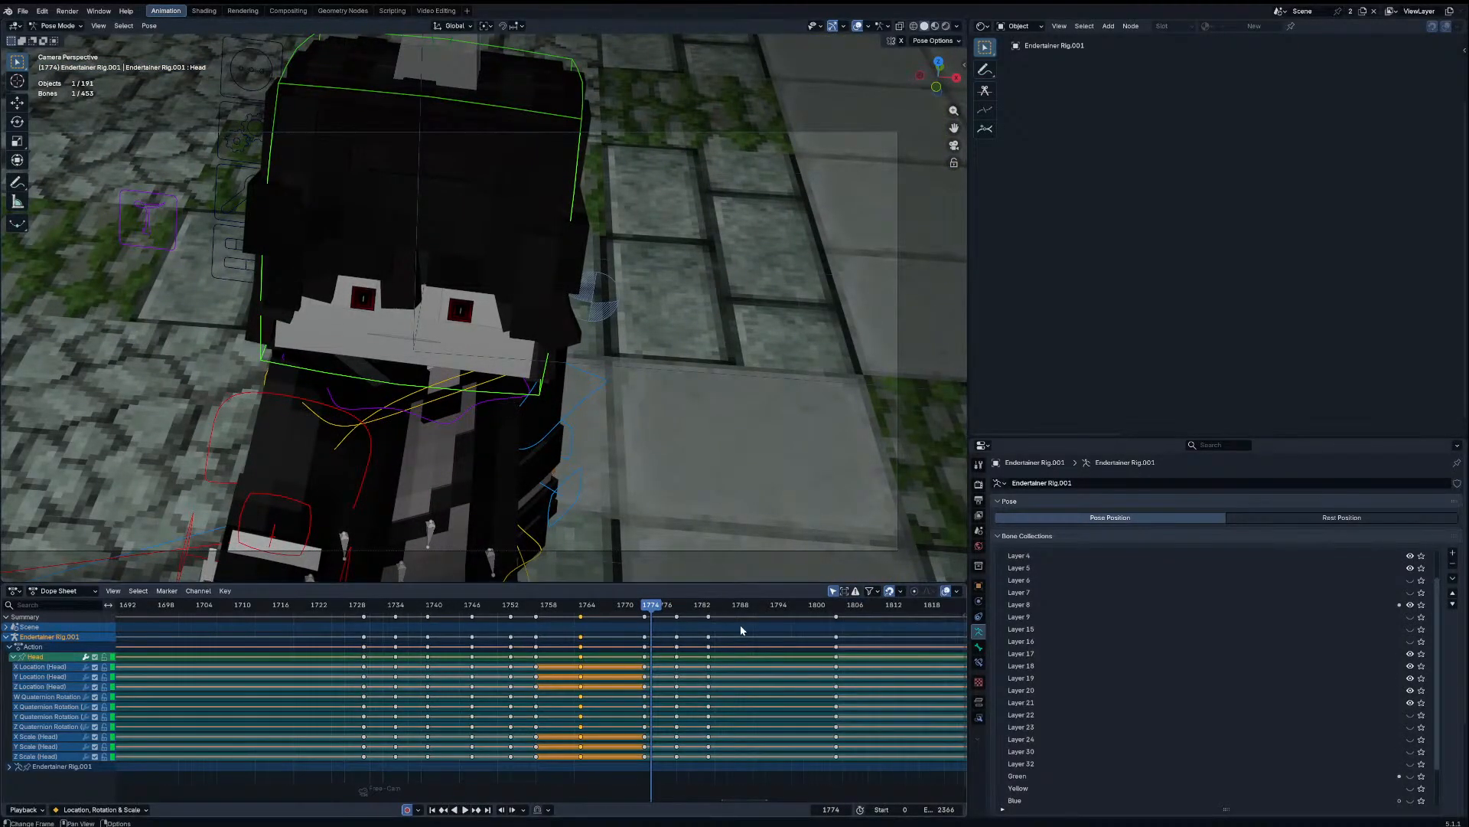
pyautogui.moveTo(741, 630); pyautogui.dragTo(639, 666)
pyautogui.press('x')
pyautogui.click(743, 623)
pyautogui.moveTo(650, 605); pyautogui.dragTo(515, 607)
pyautogui.press('space')
# Step: Delete the keyframes of all visible bones from frame 1763 to frame 1783 and review the playback
pyautogui.press('a')
pyautogui.press('x')
pyautogui.press('Escape')
pyautogui.click(645, 604)
pyautogui.press('x')
pyautogui.click(647, 621)
pyautogui.press('space')
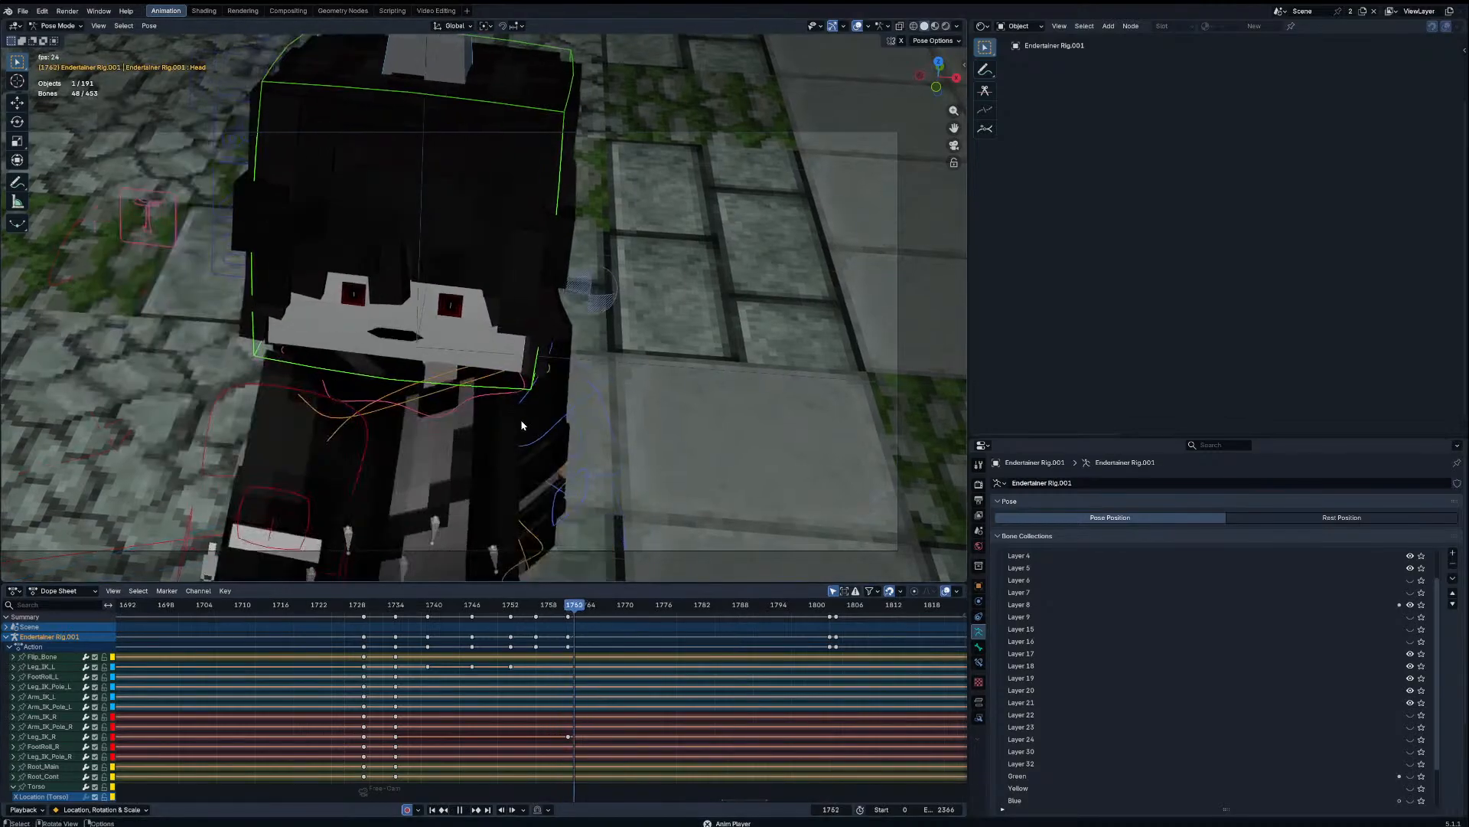
pyautogui.press('space')
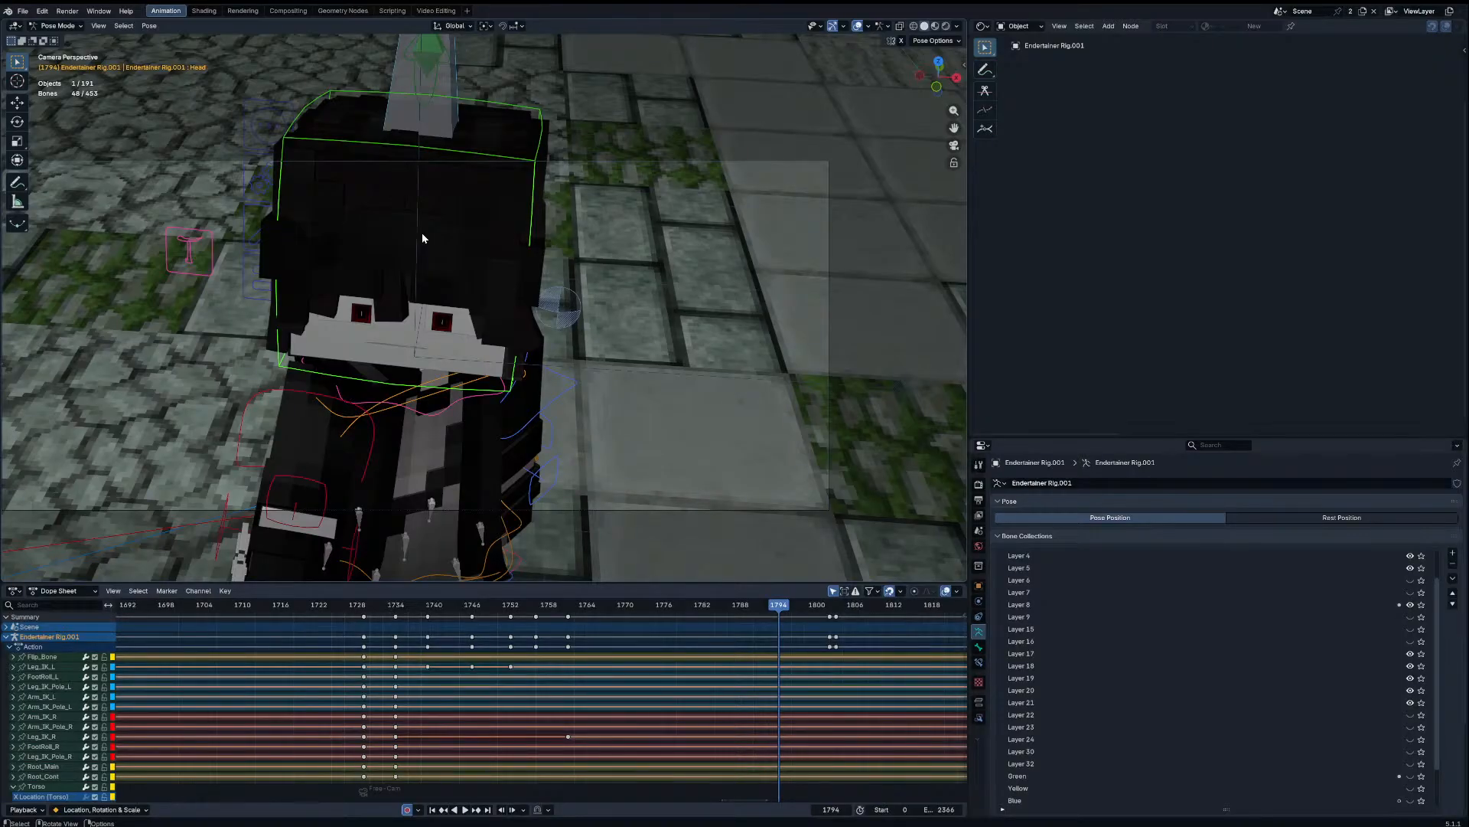
# Step: Rotate the Head bone slightly at frame 1761, select the Chest bone and play back the swing
pyautogui.scroll(5, 658, 645)
pyautogui.moveTo(552, 609); pyautogui.dragTo(590, 609)
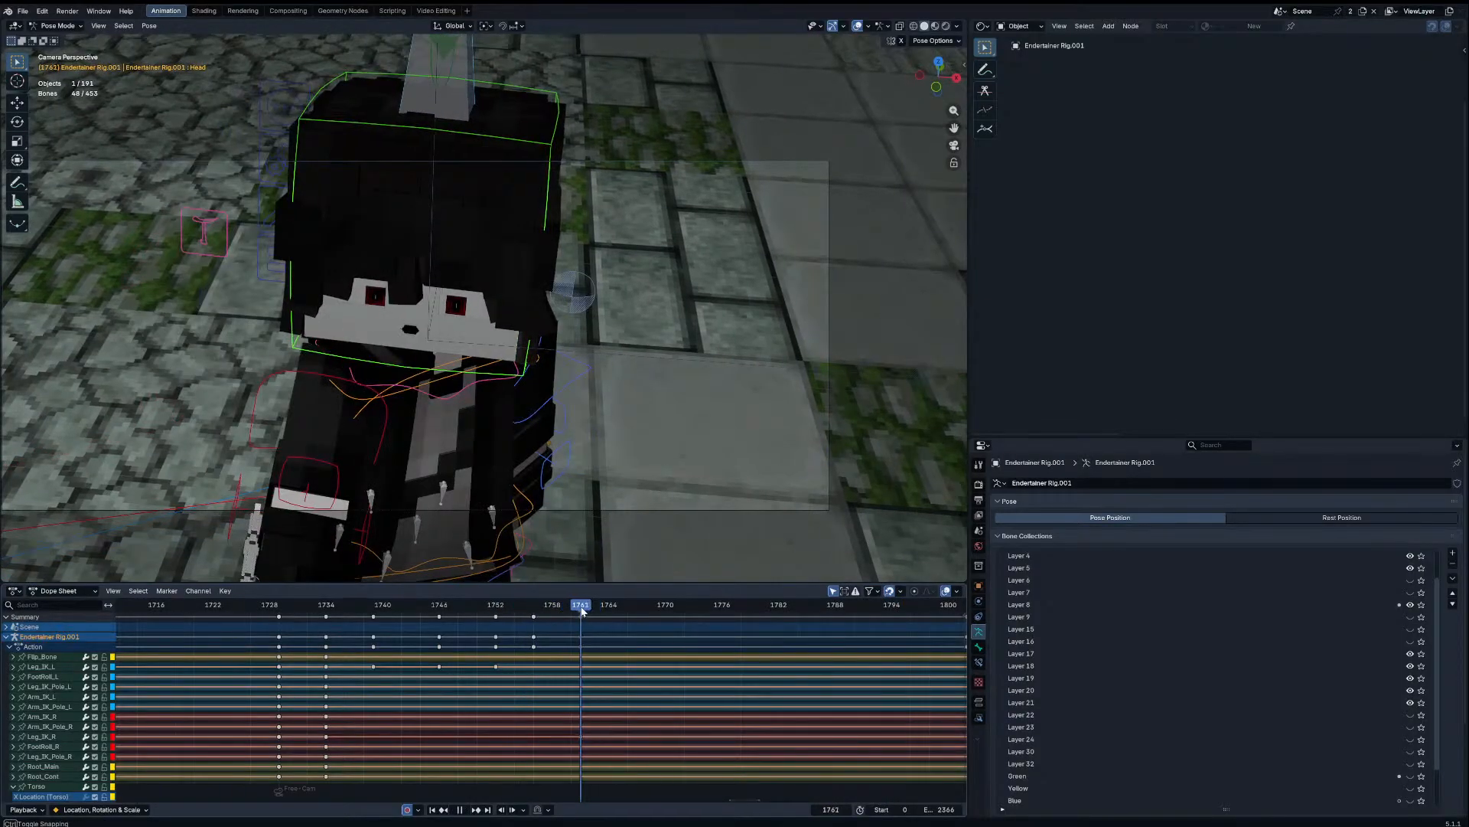
pyautogui.click(538, 377)
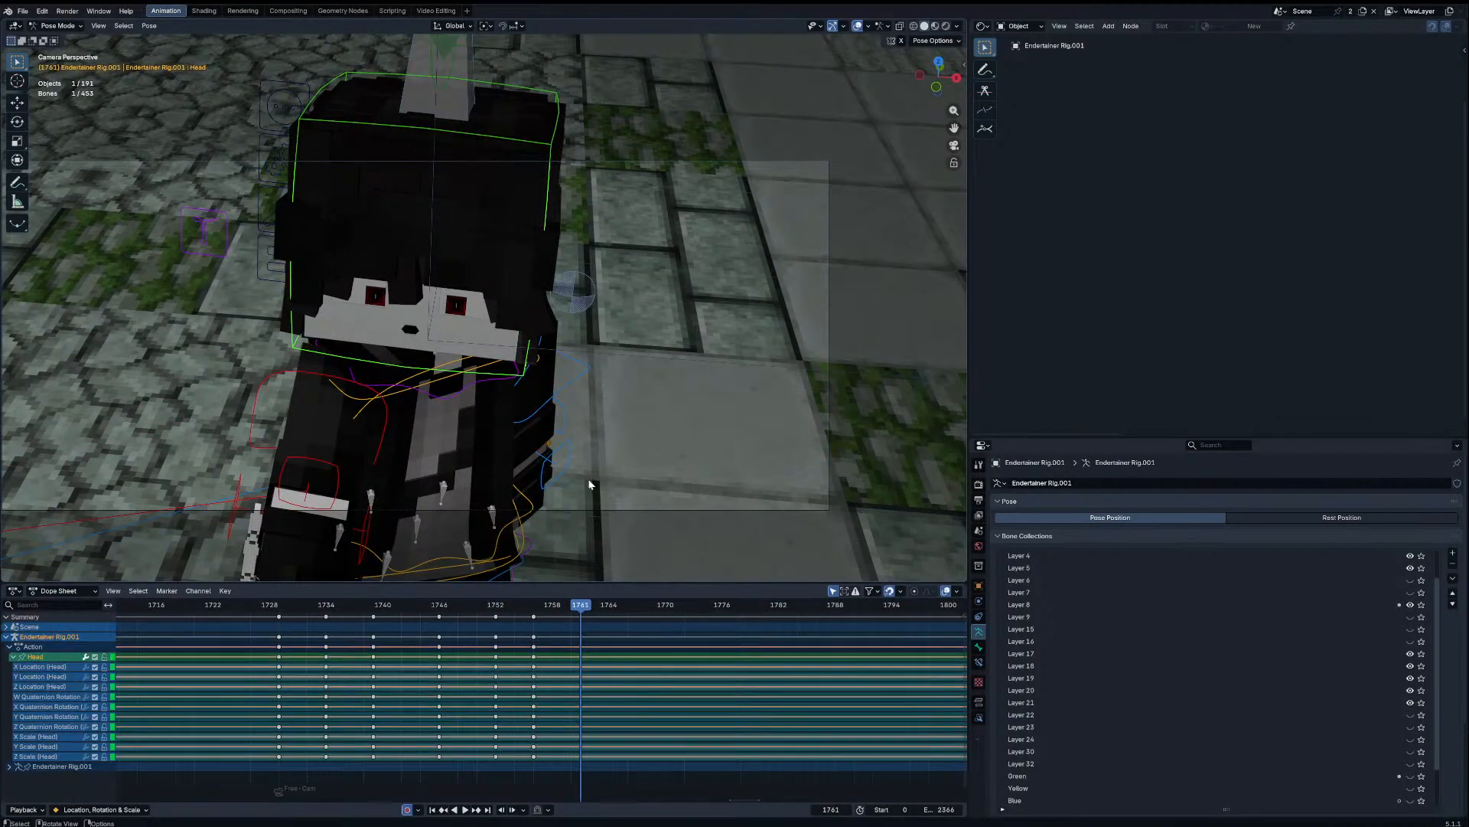
pyautogui.press('r')
pyautogui.click(491, 388)
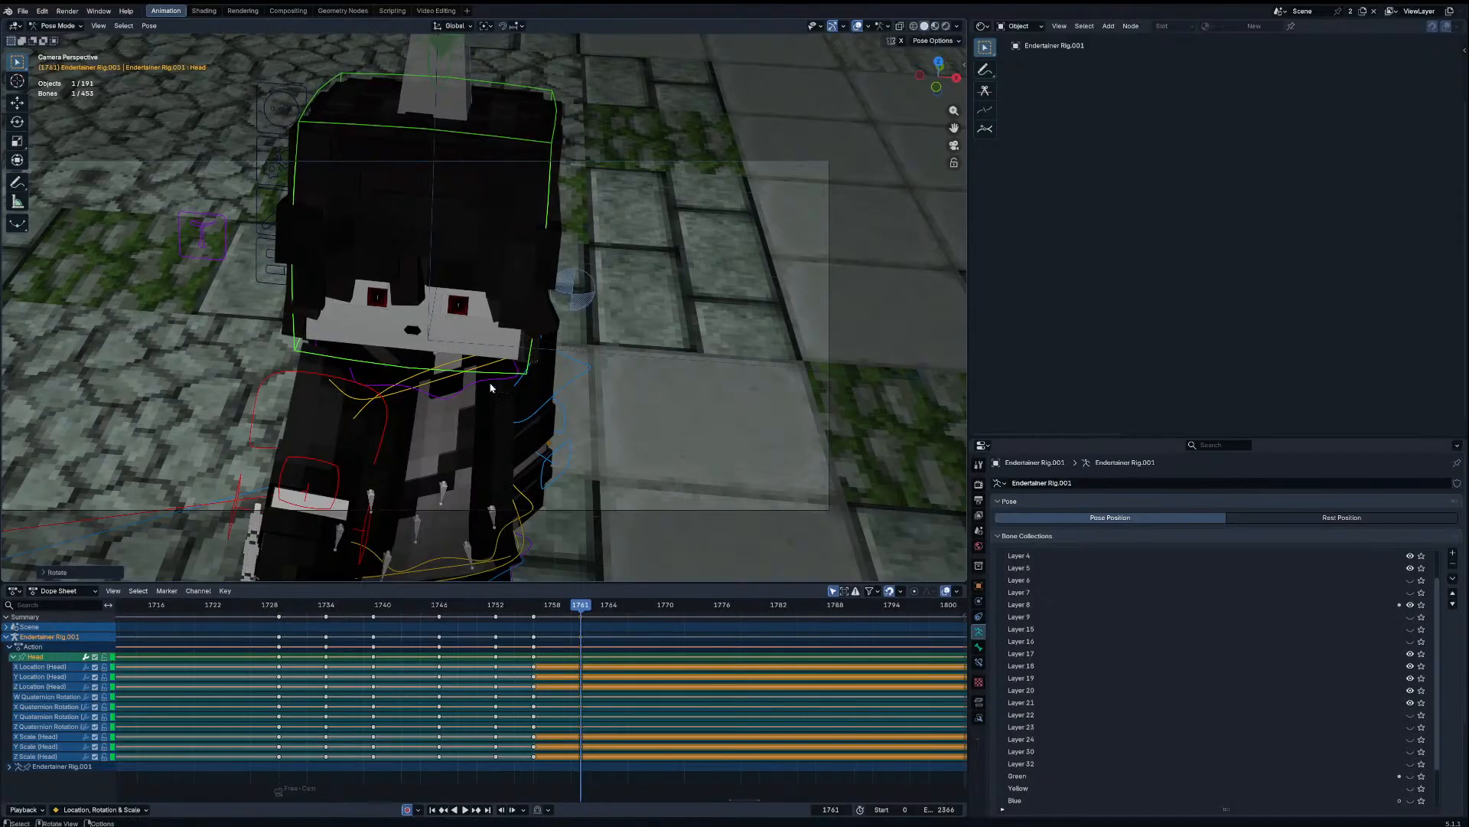
pyautogui.click(355, 419)
pyautogui.moveTo(595, 603); pyautogui.dragTo(353, 612)
pyautogui.press('space')
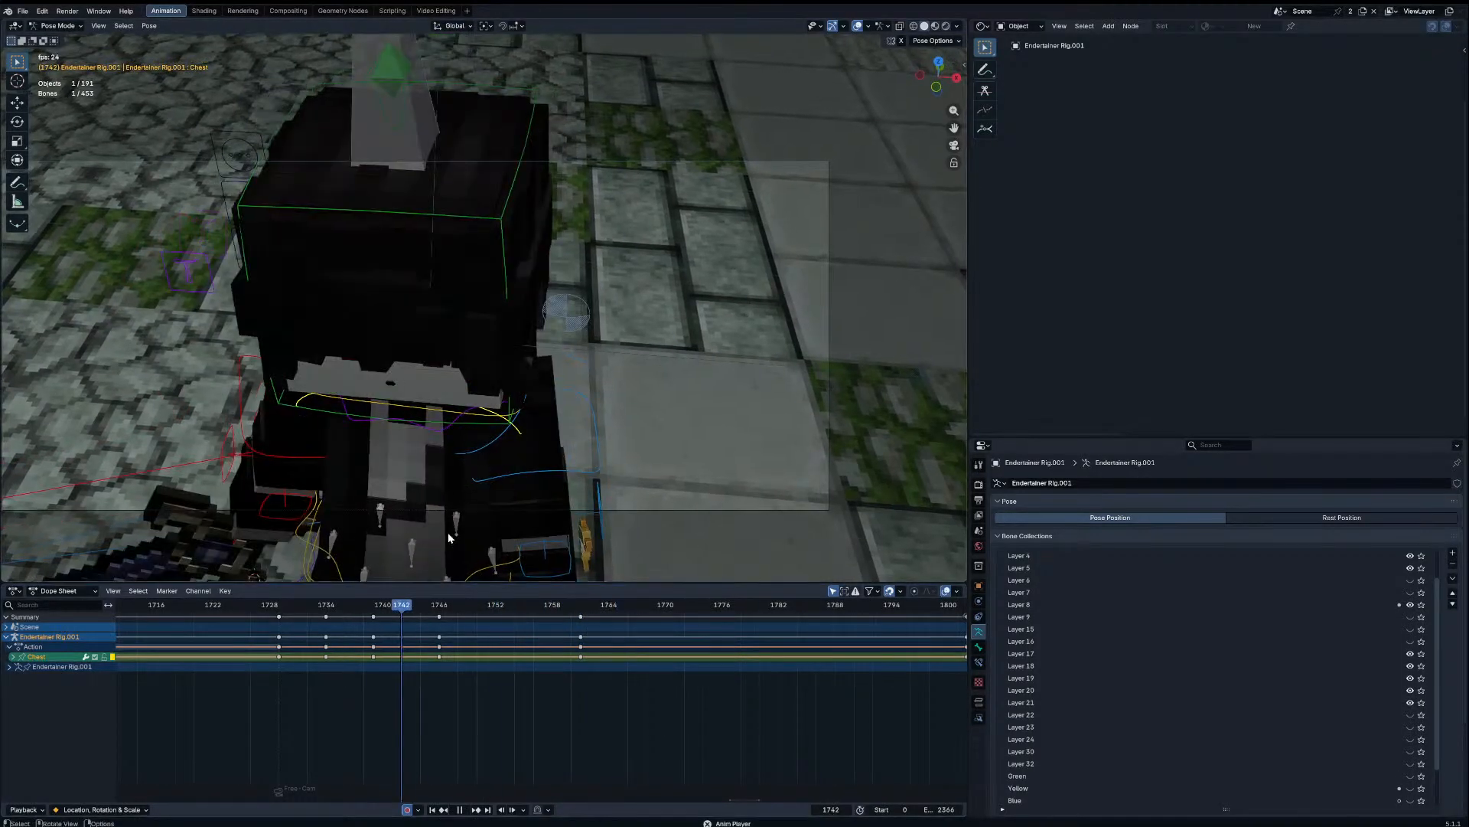
# Step: Rotate the Shoulder_IK_R bone at frame 1764 and play back the end of the swing
pyautogui.click(376, 435)
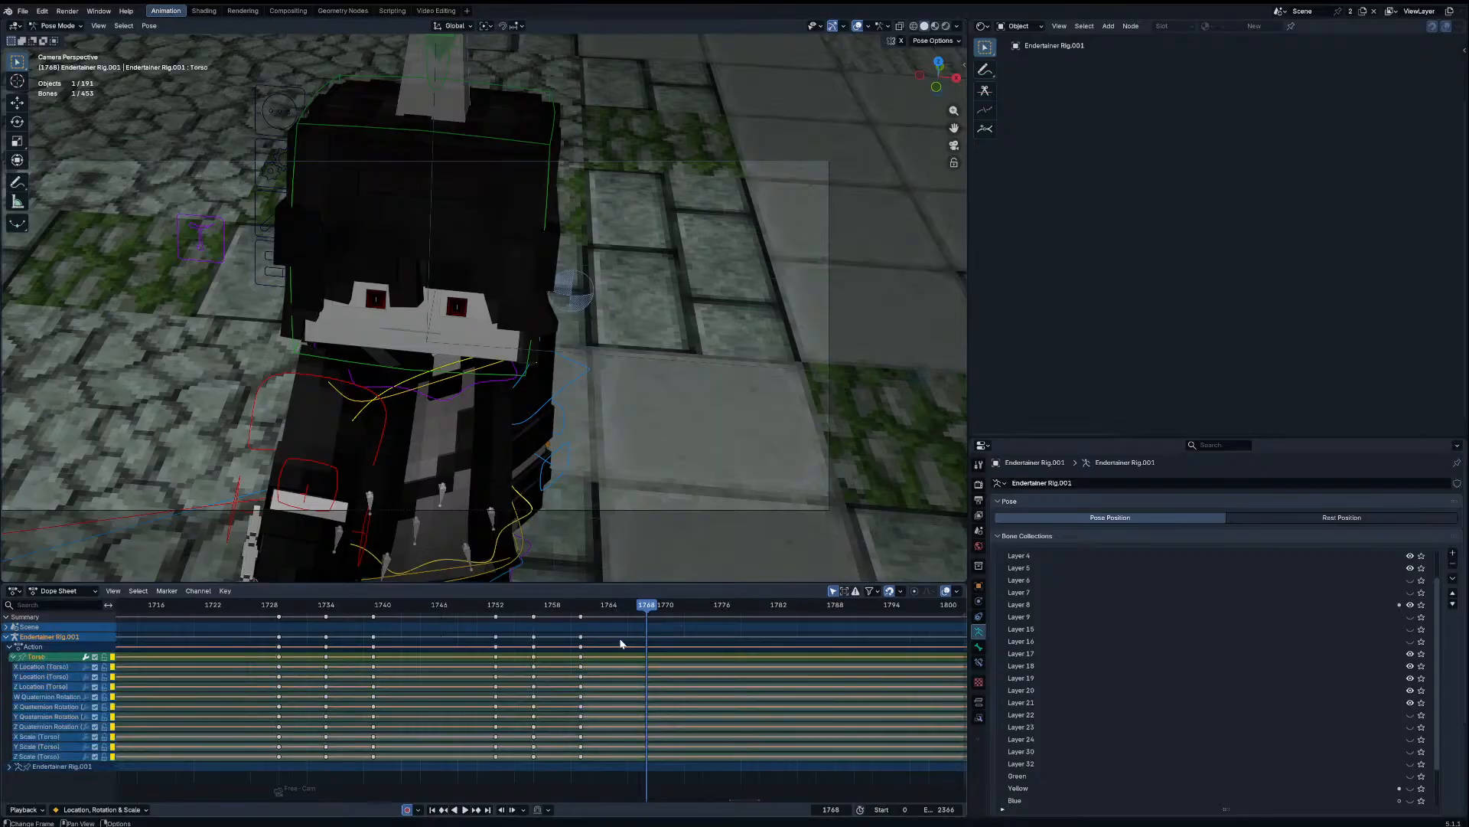
pyautogui.click(576, 612)
pyautogui.moveTo(576, 613); pyautogui.dragTo(584, 612)
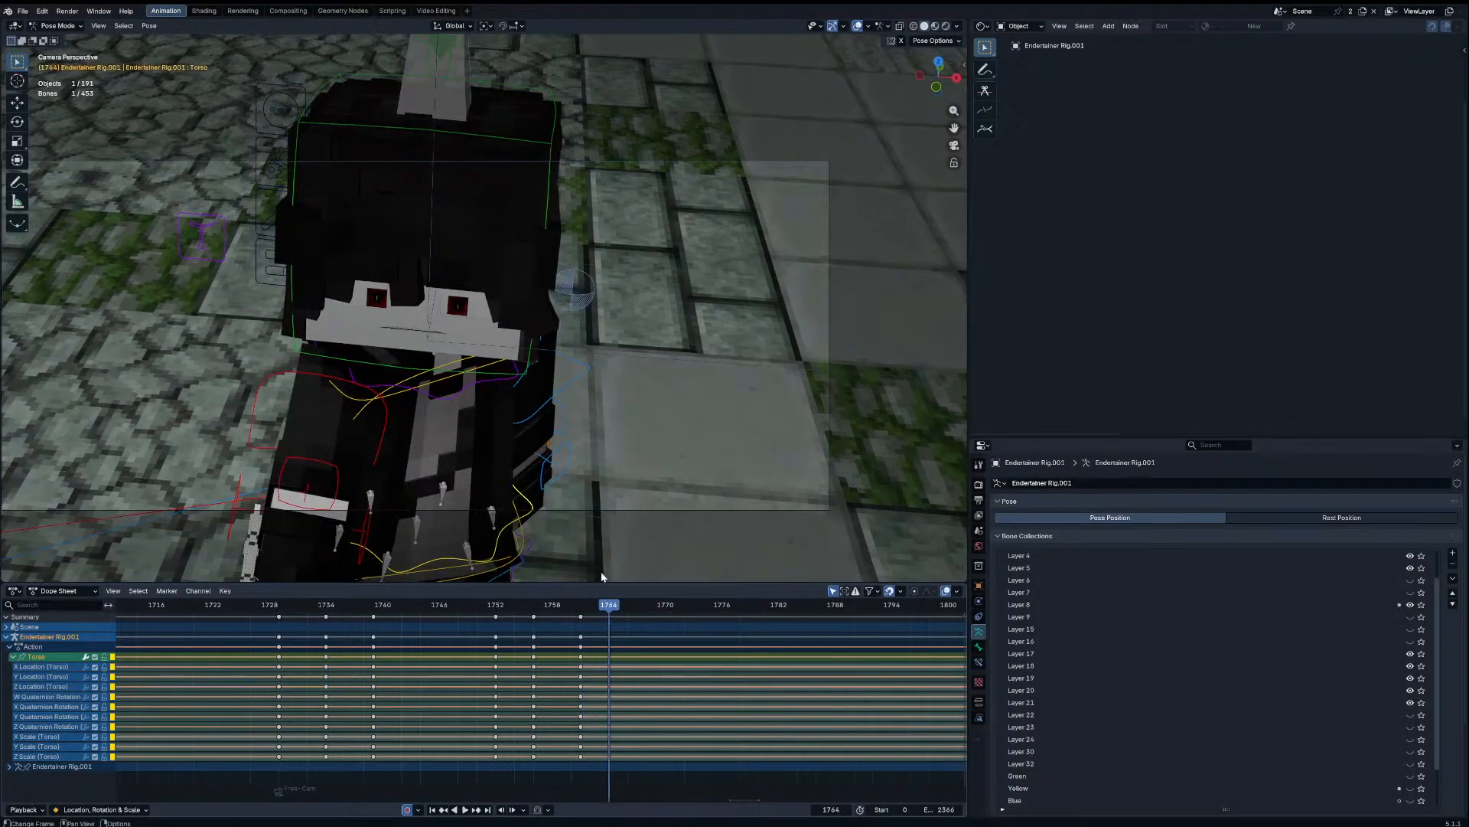
pyautogui.click(377, 459)
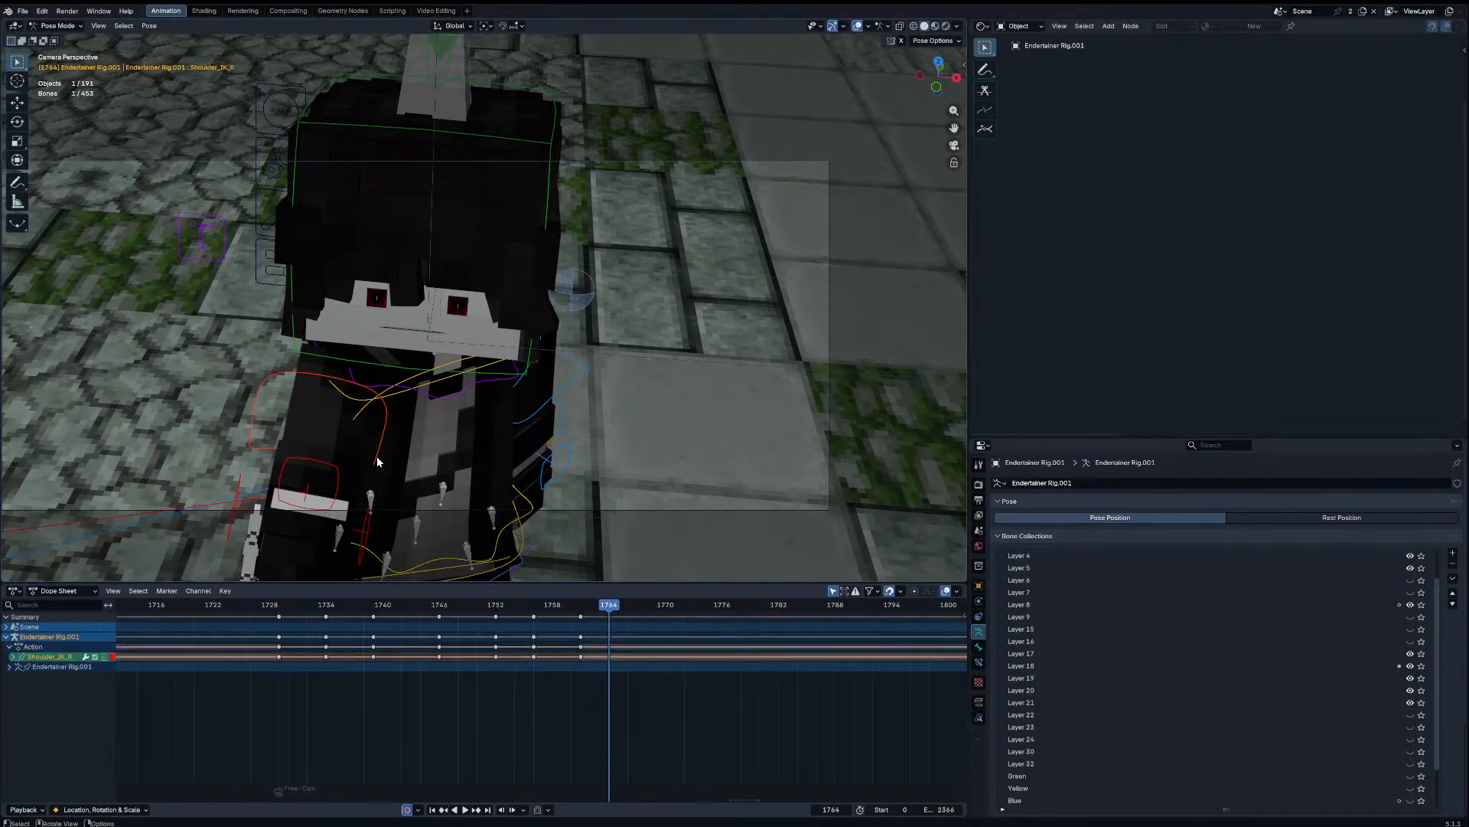
pyautogui.press('r')
pyautogui.click(444, 459)
pyautogui.press('r')
pyautogui.click(485, 460)
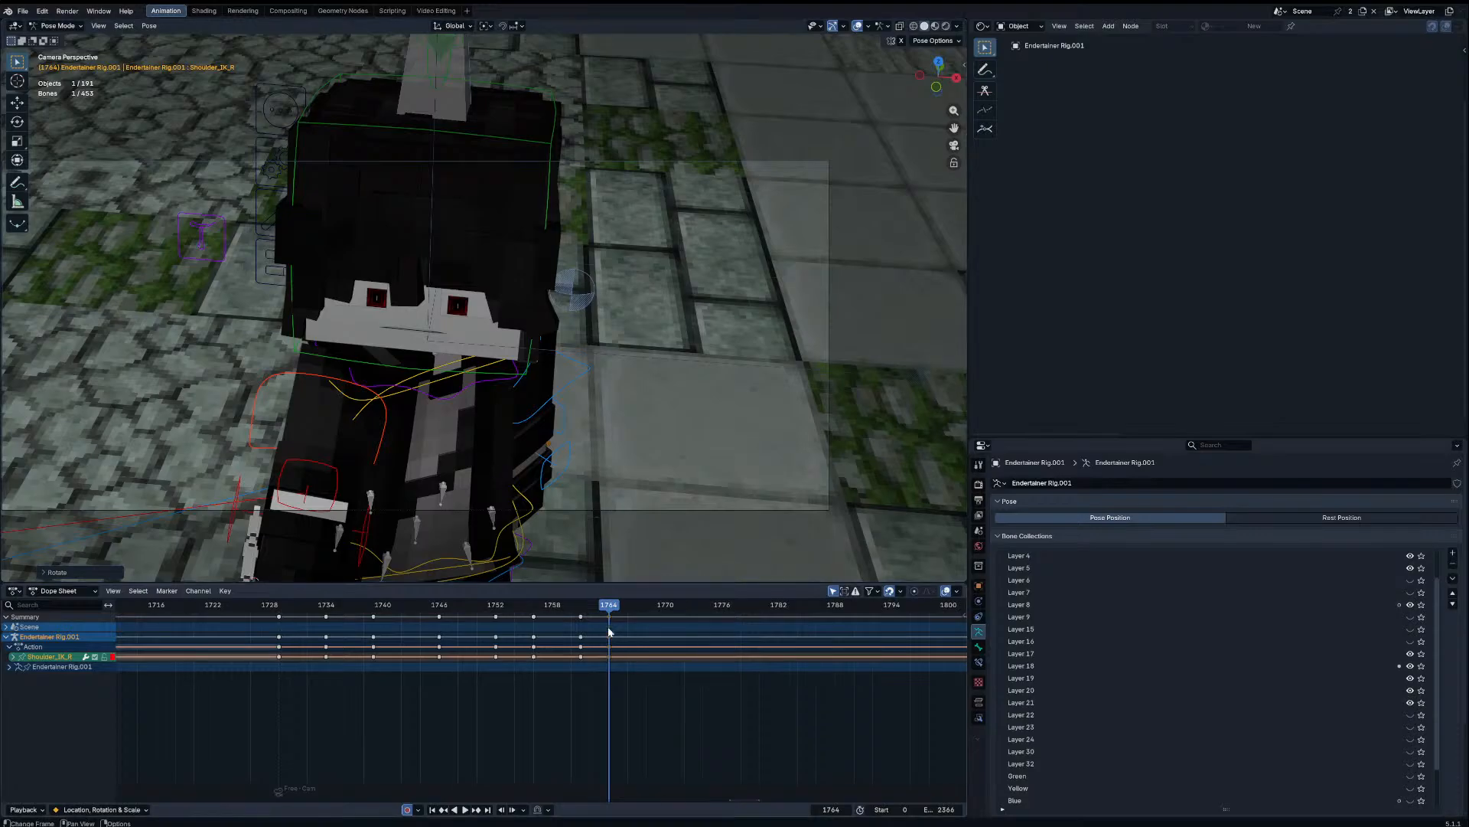
pyautogui.moveTo(607, 606); pyautogui.dragTo(450, 604)
pyautogui.press('space')
pyautogui.press('space')
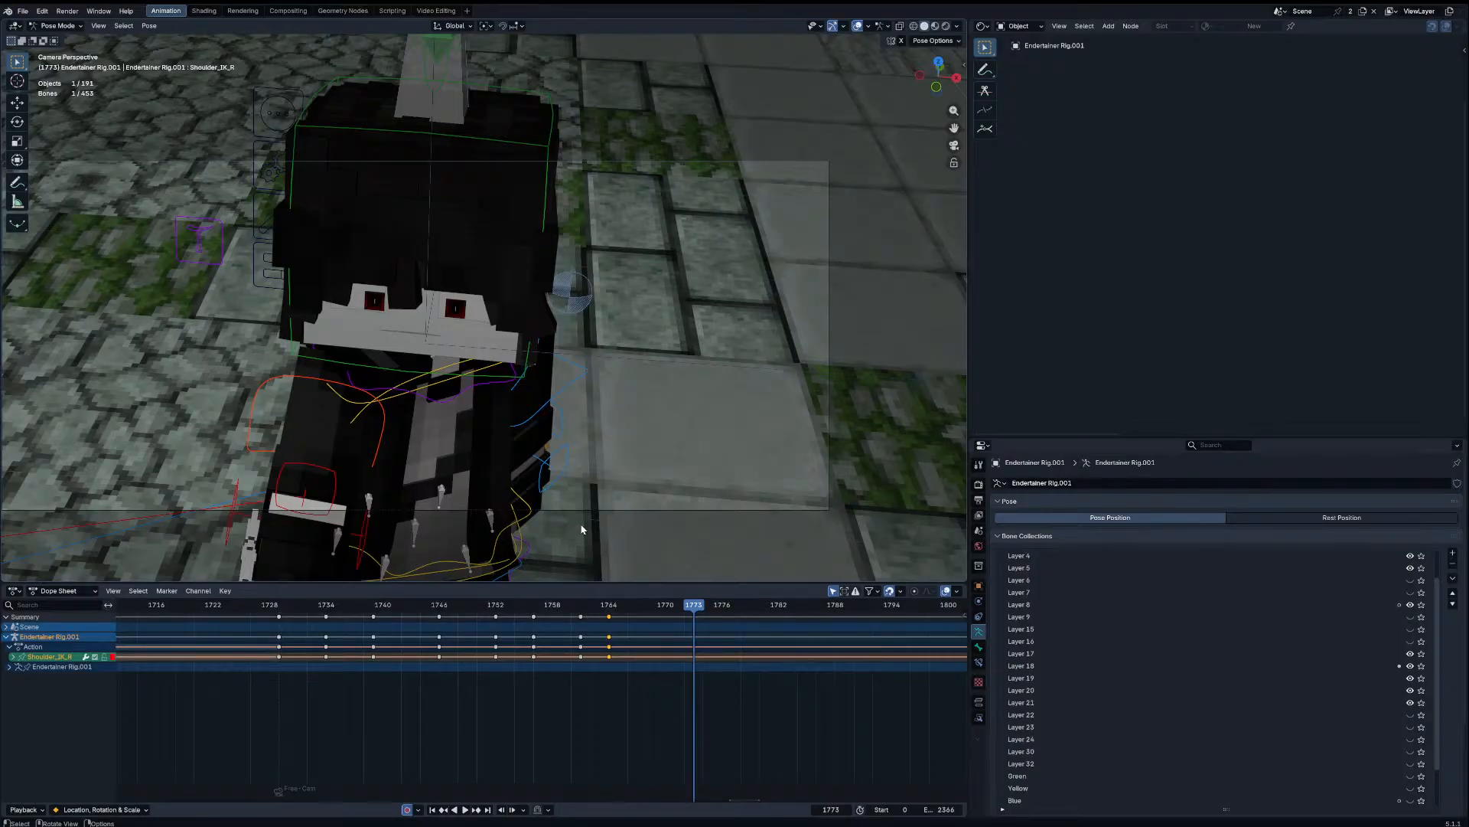
# Step: Return to frame 1764, select all visible bones and advance to frame 1765
pyautogui.scroll(1, 627, 475)
pyautogui.click(611, 604)
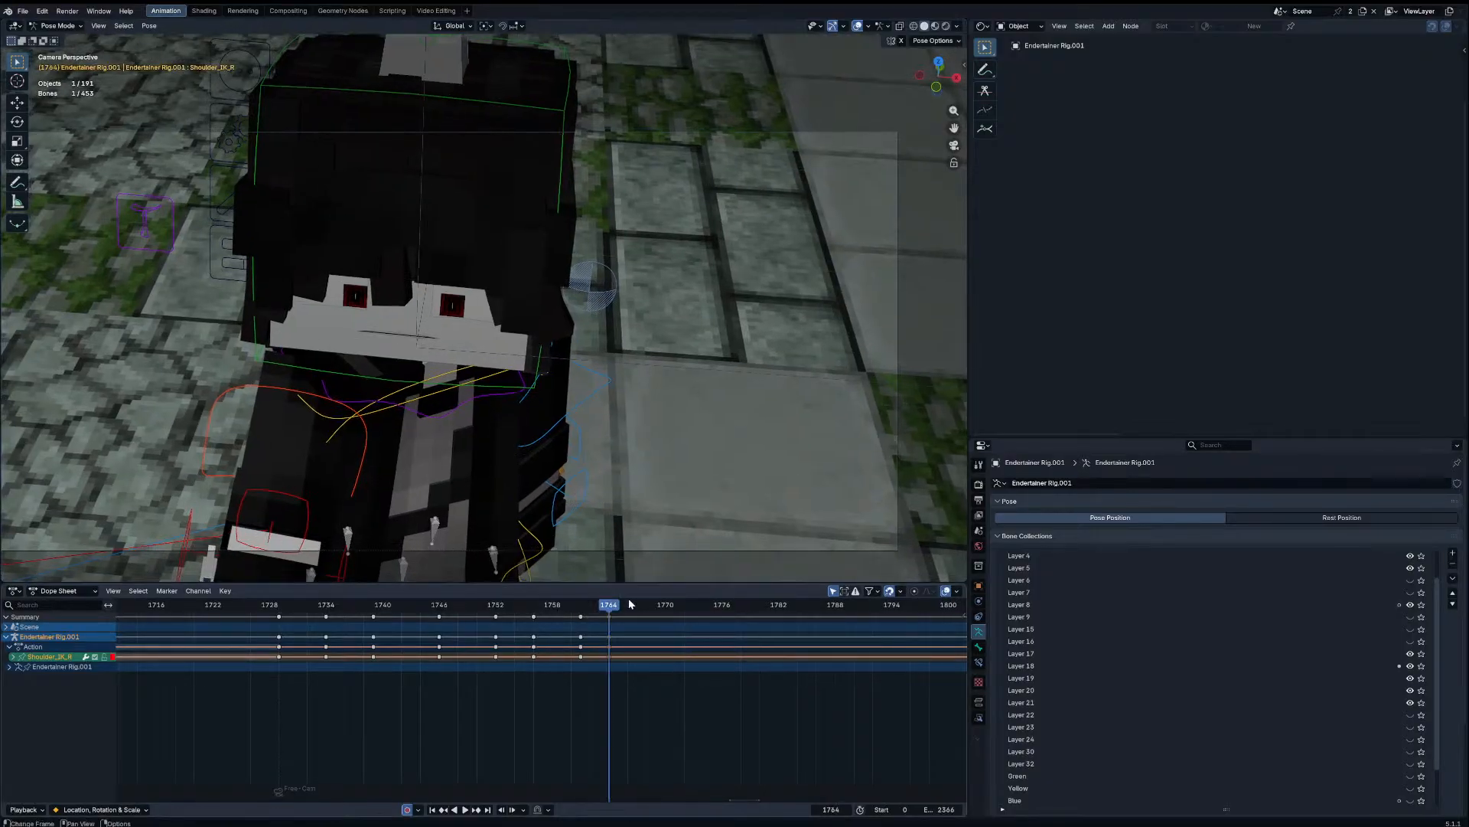
pyautogui.press('a')
pyautogui.press('Right')
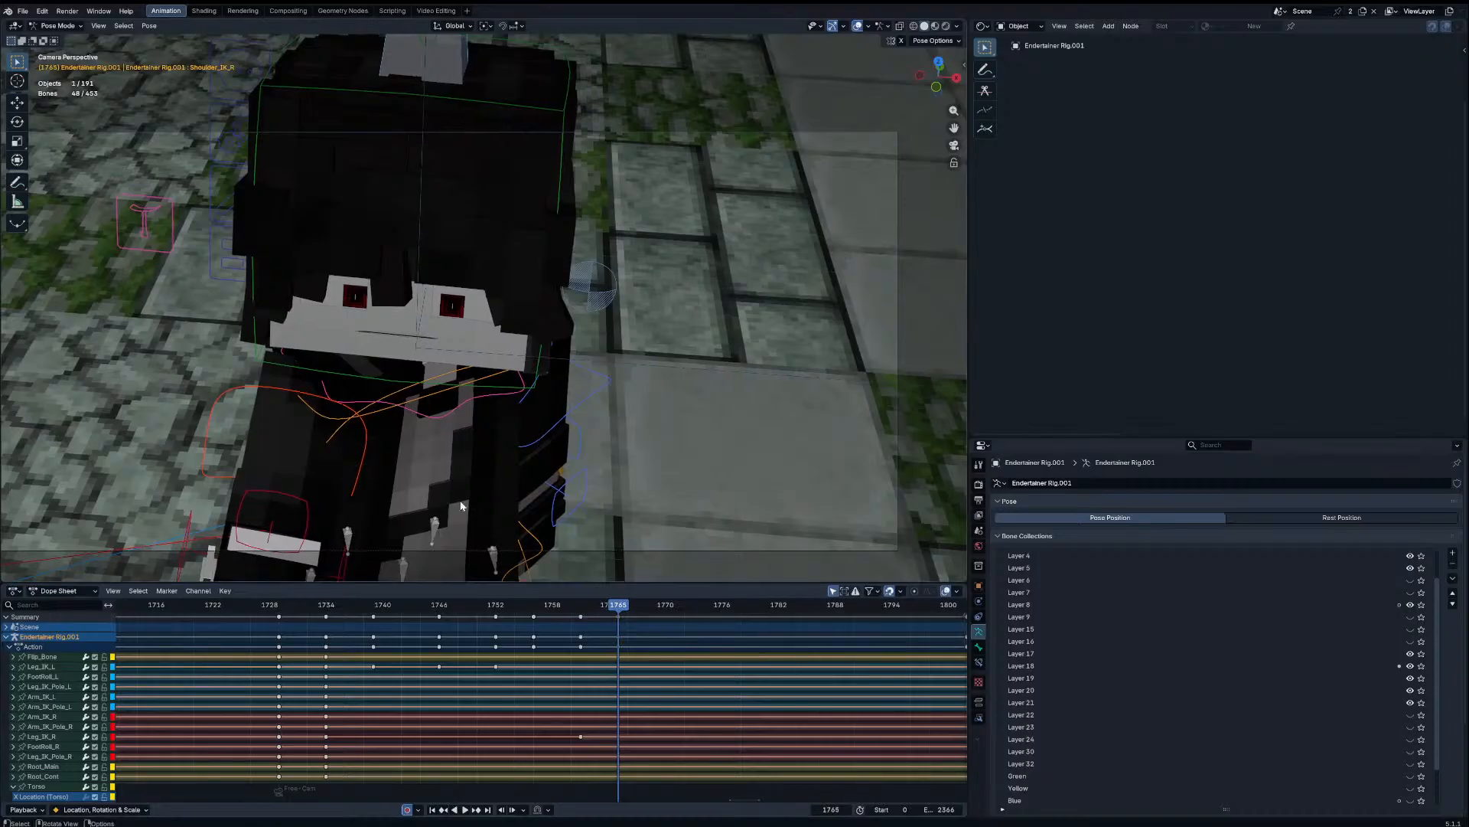
# Step: Rotate the Chest bone of Endertainer Rig.001 at frame 1765 with trackball and view-plane rotations
pyautogui.click(368, 409)
pyautogui.click(368, 409)
pyautogui.press('r')
pyautogui.press('r')
pyautogui.click(490, 435)
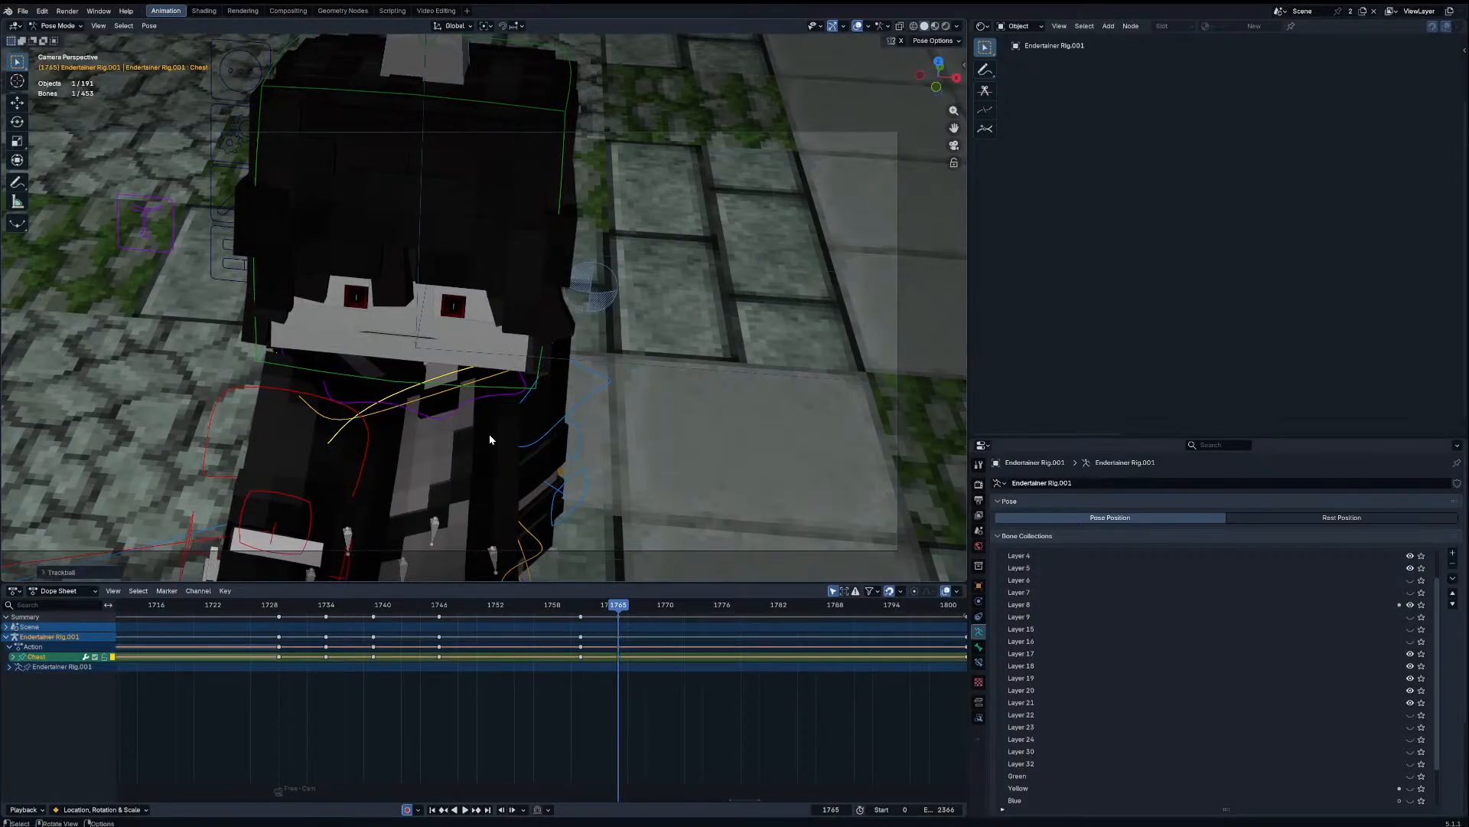
pyautogui.press('r')
pyautogui.click(514, 398)
# Step: Rotate the Head bone of Endertainer Rig.001 at frame 1765 to follow the new chest pose
pyautogui.click(518, 389)
pyautogui.press('r')
pyautogui.click(610, 352)
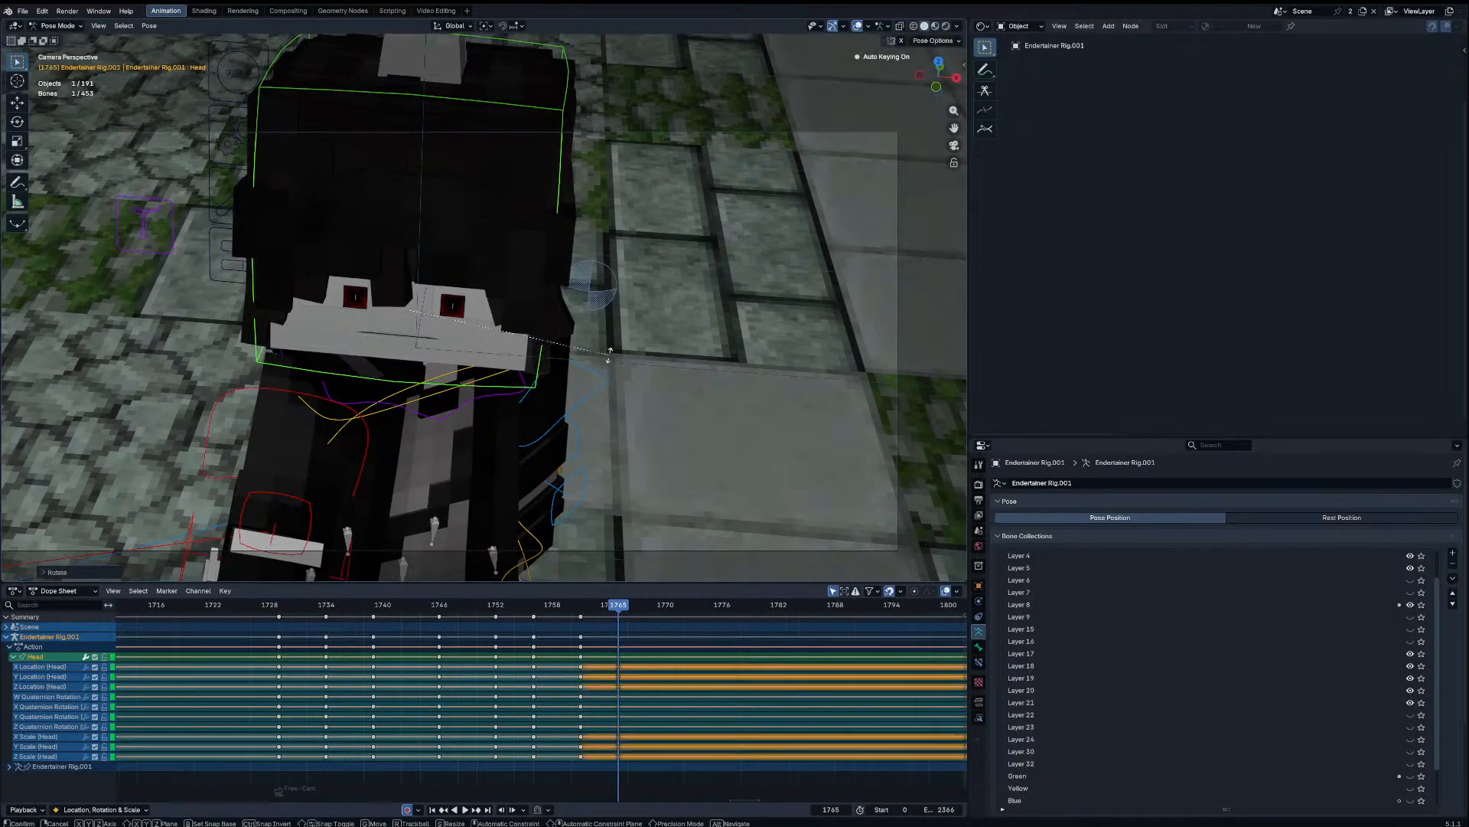
pyautogui.press('r')
pyautogui.press('r')
pyautogui.click(617, 372)
# Step: Rotate the right shoulder control Shoulder_IK_R of Endertainer Rig.001 at frame 1765 using trackball rotation
pyautogui.press('Down')
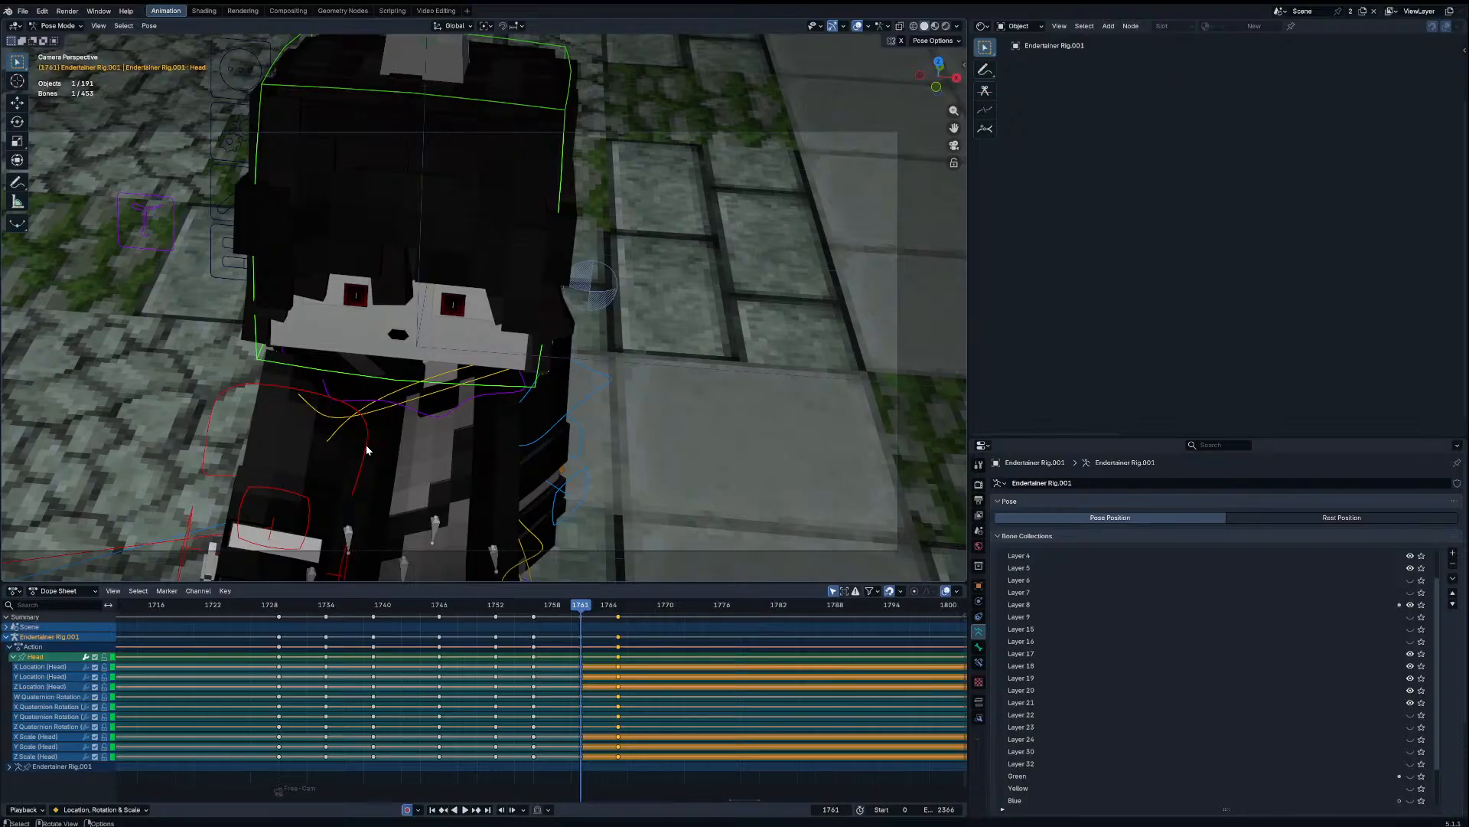
pyautogui.click(367, 450)
pyautogui.scroll(-2, 365, 463)
pyautogui.press('Down')
pyautogui.press('Up')
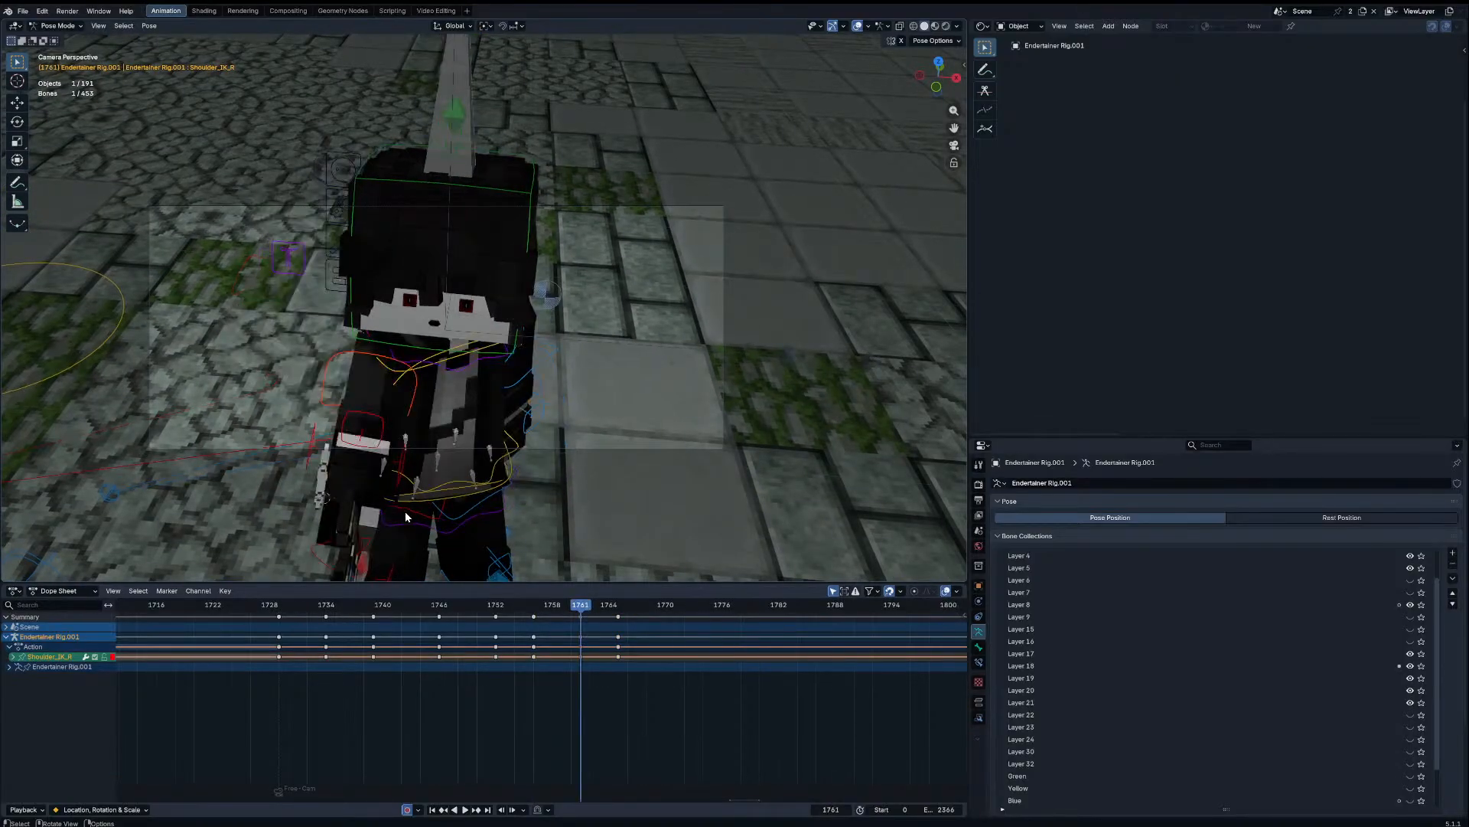
pyautogui.press('Up')
pyautogui.press('r')
pyautogui.press('r')
pyautogui.click(399, 514)
# Step: Scrub and play back the black-haired character's animation through frame 1765 and on to about frame 1796 to check the motion
pyautogui.moveTo(586, 604); pyautogui.dragTo(457, 595)
pyautogui.press('space')
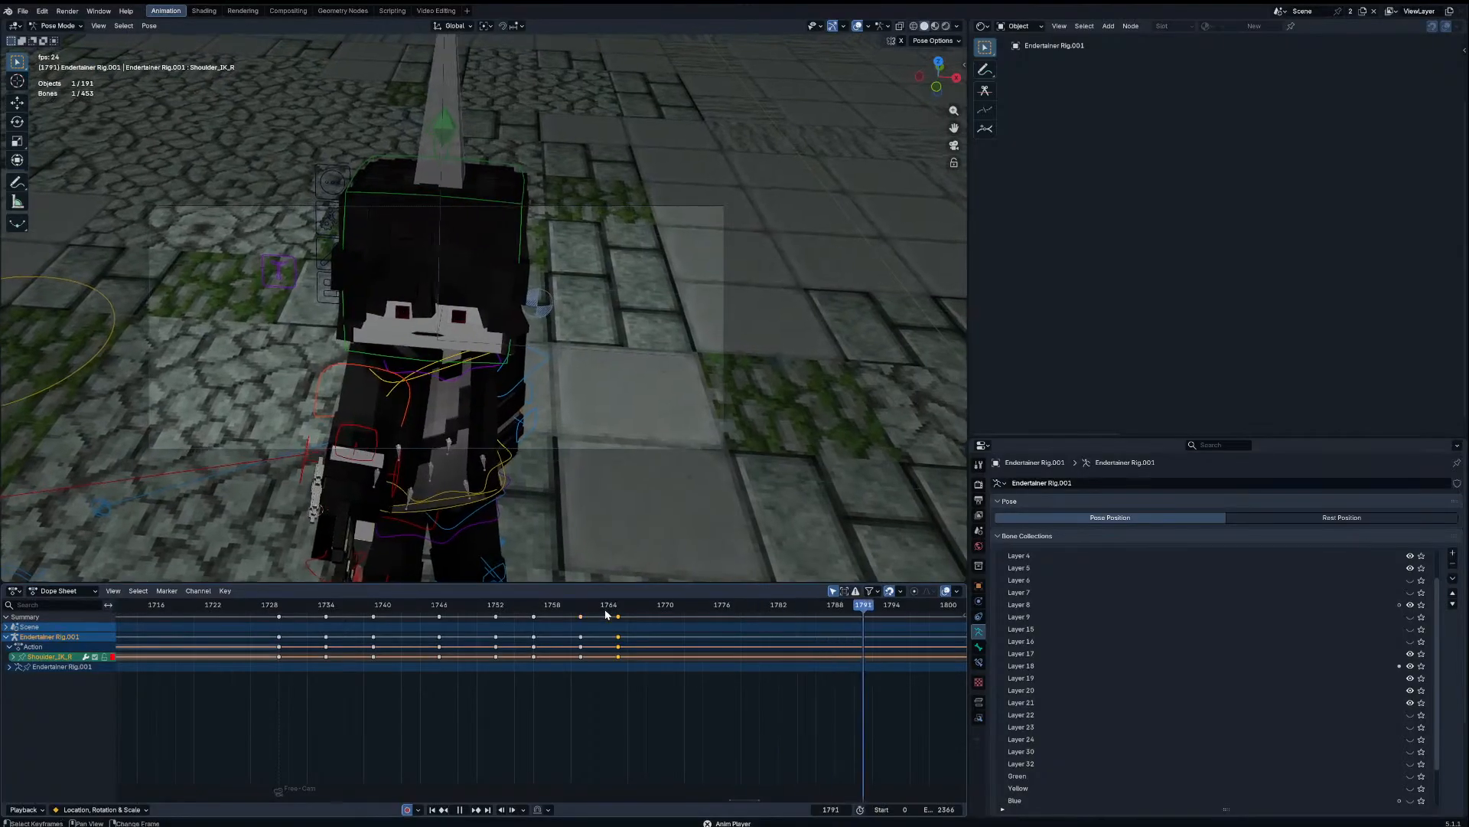
pyautogui.moveTo(570, 608); pyautogui.dragTo(411, 606)
pyautogui.moveTo(568, 612); pyautogui.dragTo(617, 618)
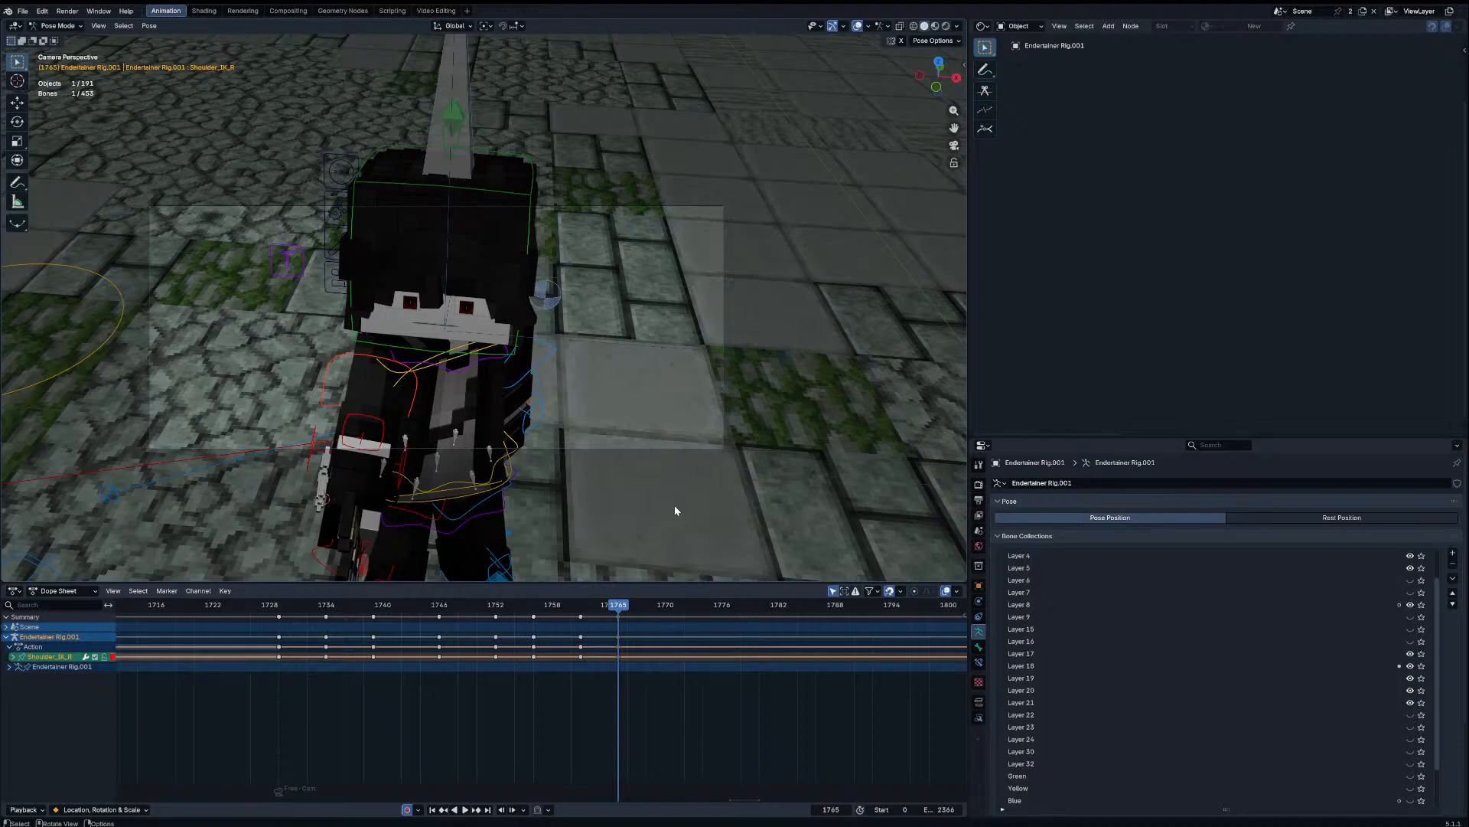
pyautogui.moveTo(629, 607); pyautogui.dragTo(816, 648)
pyautogui.press('space')
pyautogui.click(429, 610)
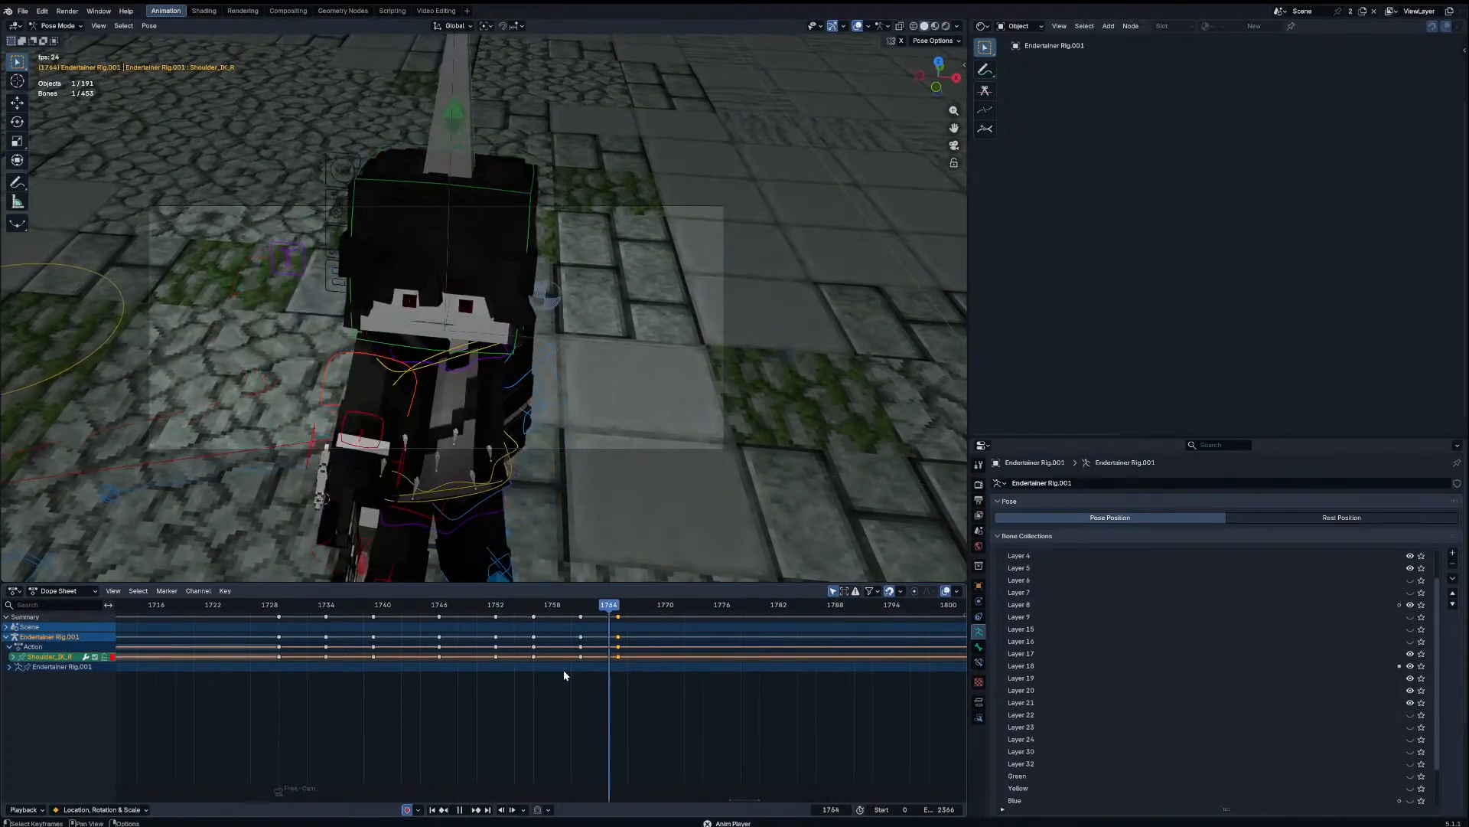
pyautogui.press('space')
pyautogui.moveTo(765, 669); pyautogui.dragTo(511, 673, button='middle')
pyautogui.press('space')
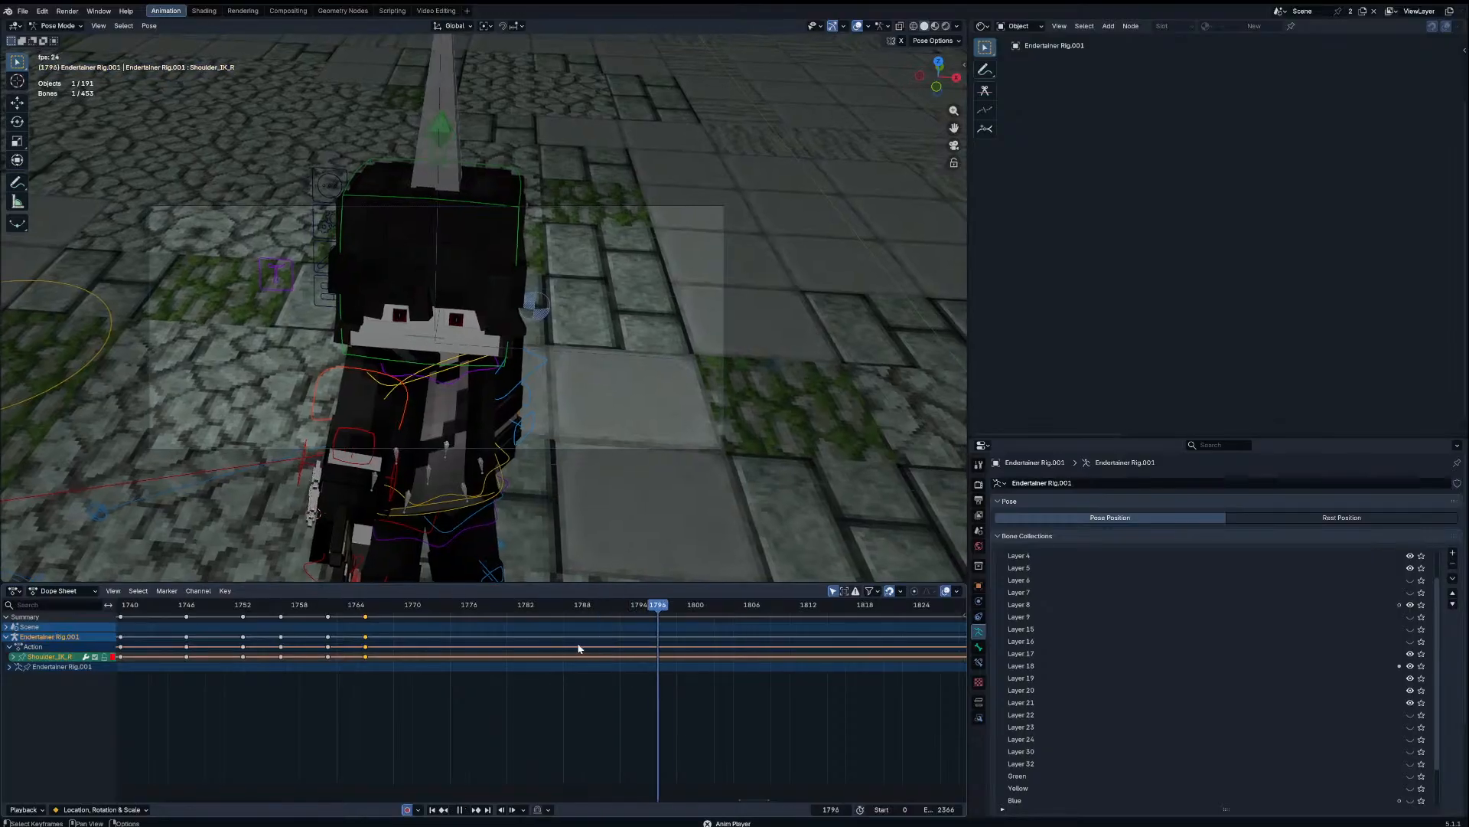
pyautogui.press('space')
pyautogui.moveTo(603, 608); pyautogui.dragTo(554, 604)
# Step: Examine the black-haired character's face up close, frame by frame, from frame 1785 to 1797
pyautogui.scroll(3, 430, 380)
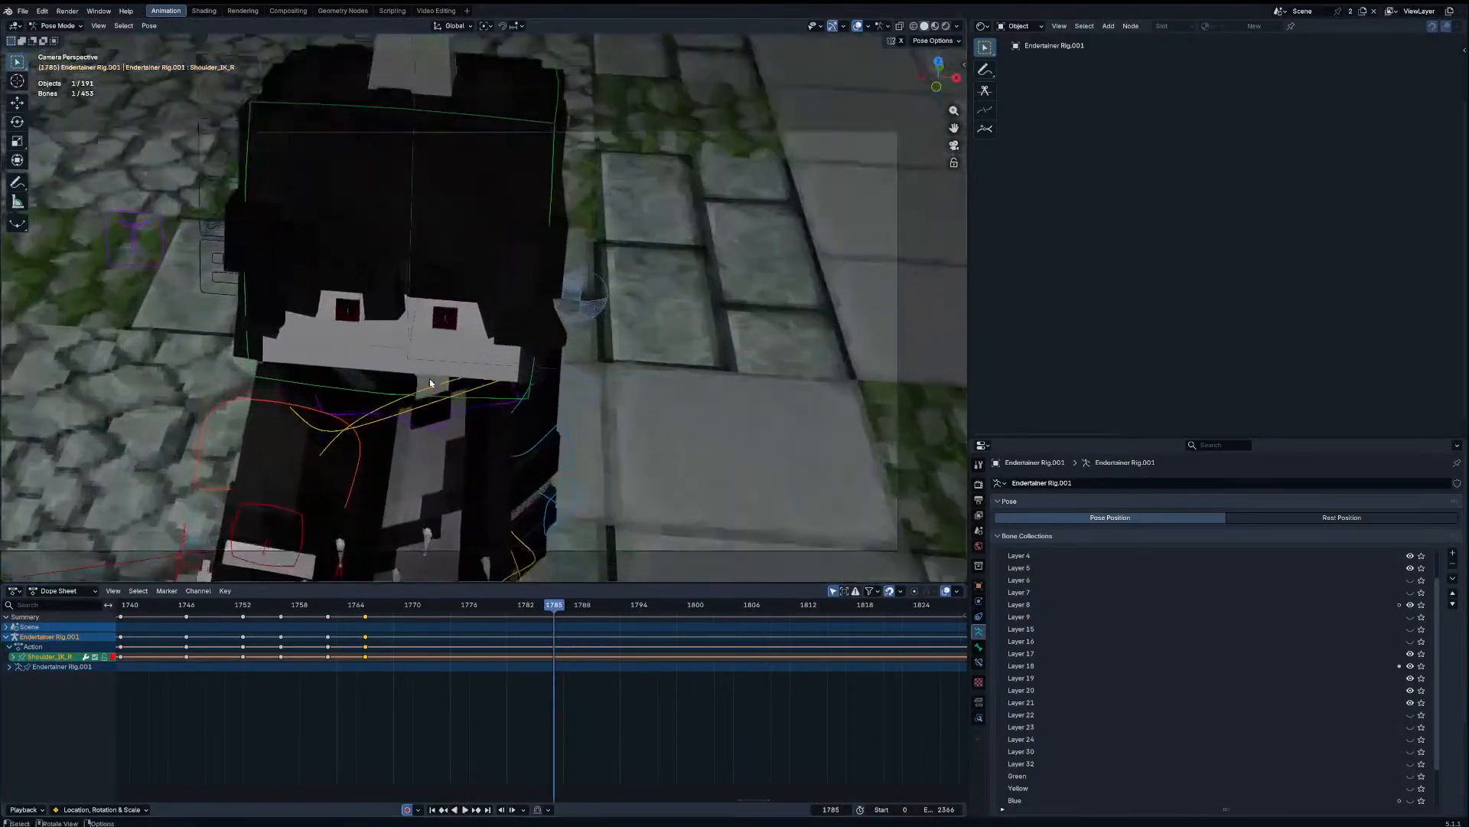
pyautogui.scroll(2, 430, 380)
pyautogui.press('Right')
pyautogui.press('Right')
pyautogui.press('Right')
pyautogui.press('Right')
pyautogui.press('Right')
pyautogui.press('Right')
pyautogui.press('Right')
pyautogui.press('Right')
pyautogui.press('Right')
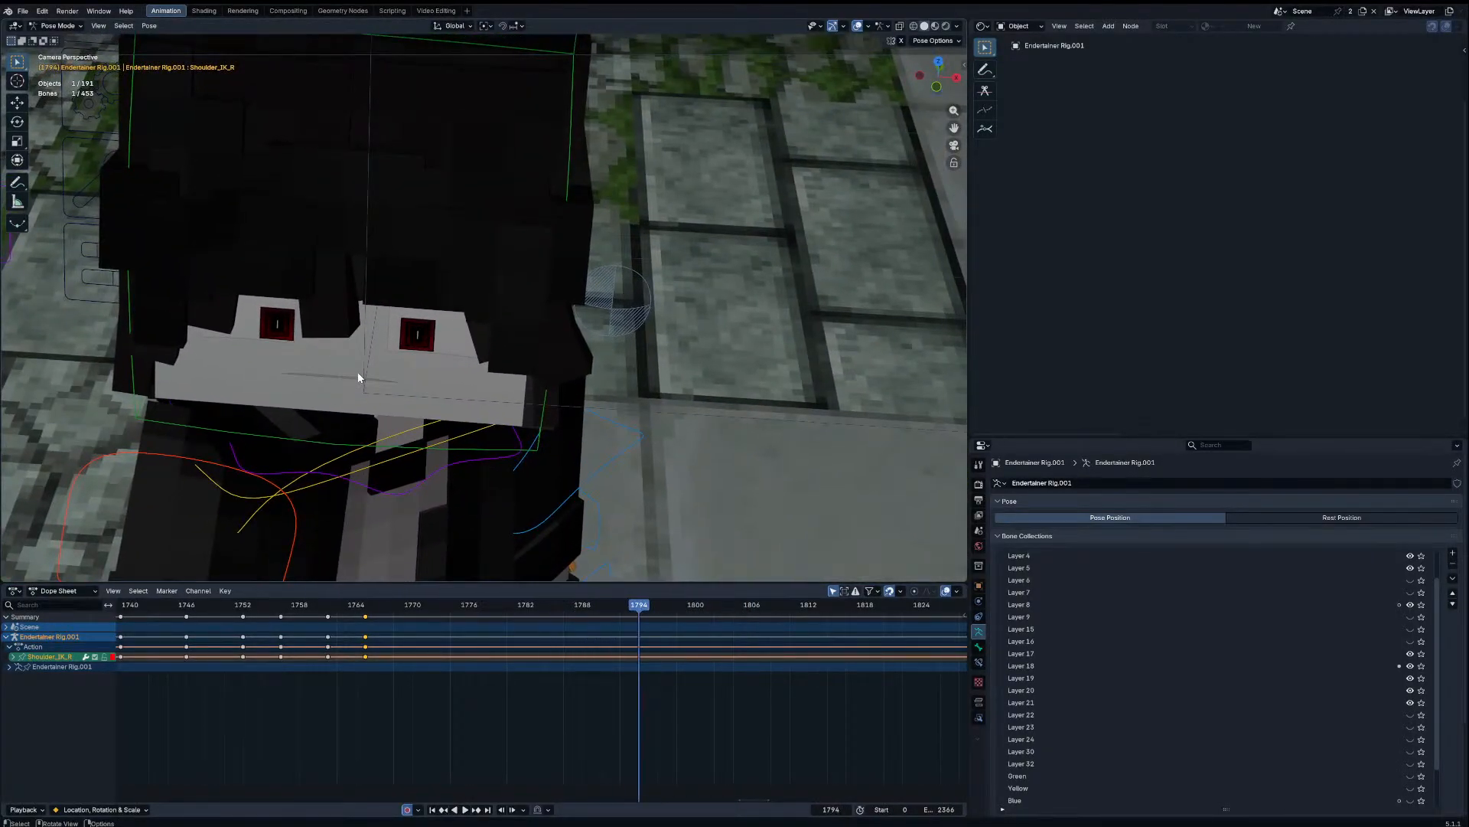
pyautogui.scroll(-5, 365, 375)
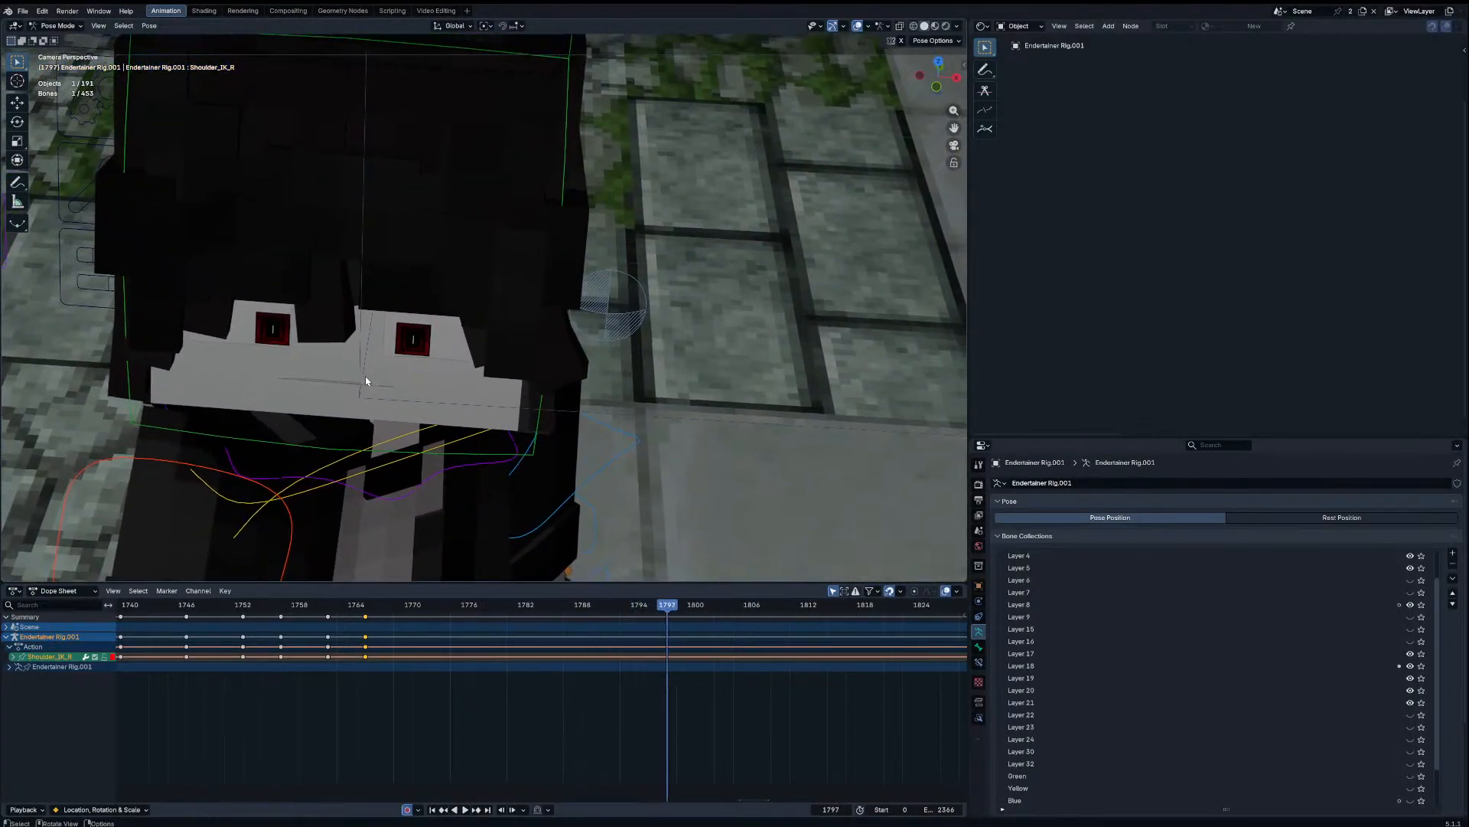
pyautogui.press('Right')
pyautogui.press('Right')
pyautogui.press('Right')
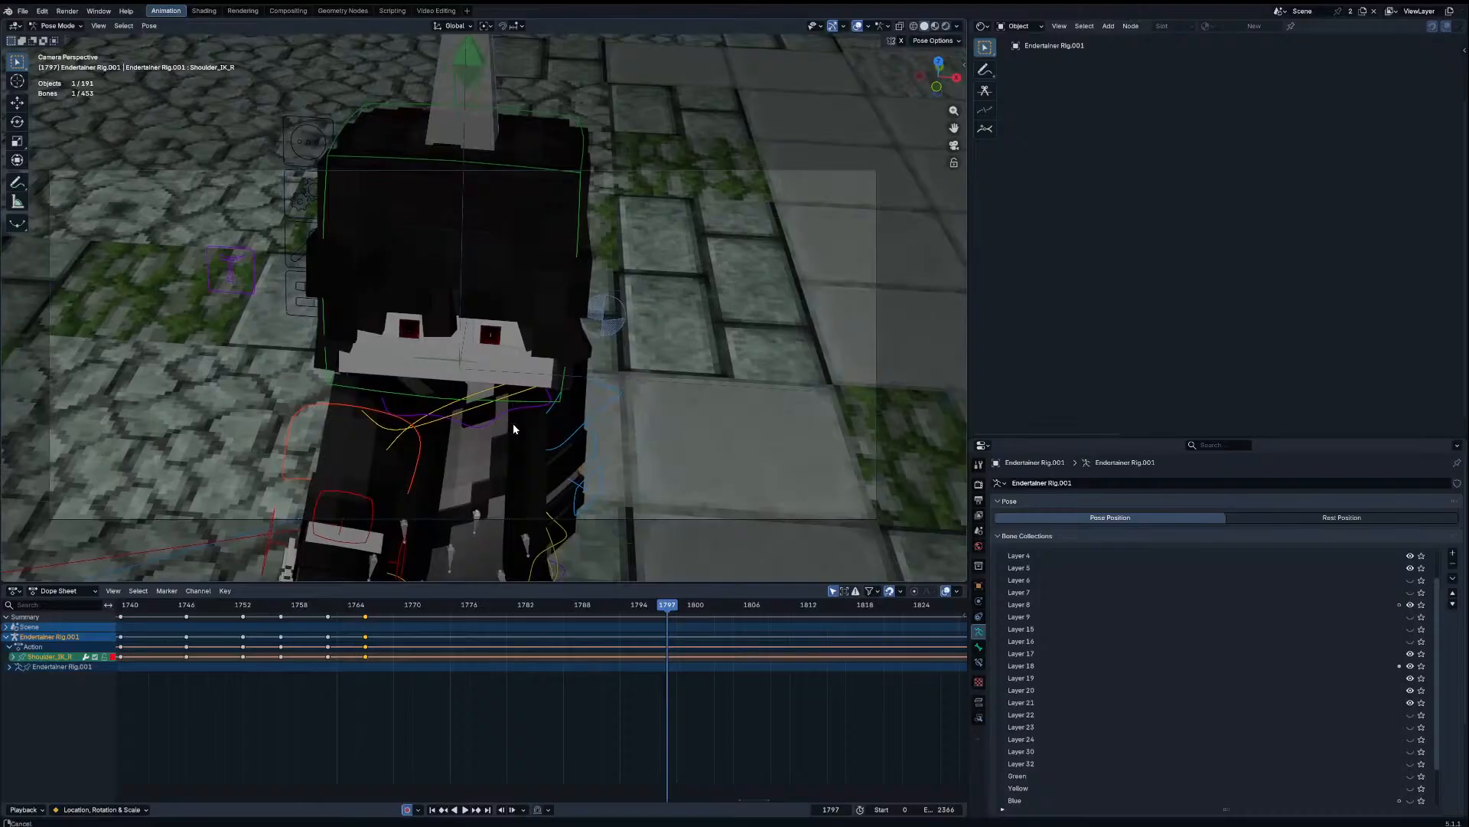
# Step: Play back the cut to the brown-haired character's shot after frame 1797 and stop at frame 1808
pyautogui.keyDown('shift'); pyautogui.moveTo(514, 424); pyautogui.dragTo(525, 428, button='middle'); pyautogui.keyUp('shift')
pyautogui.press('space')
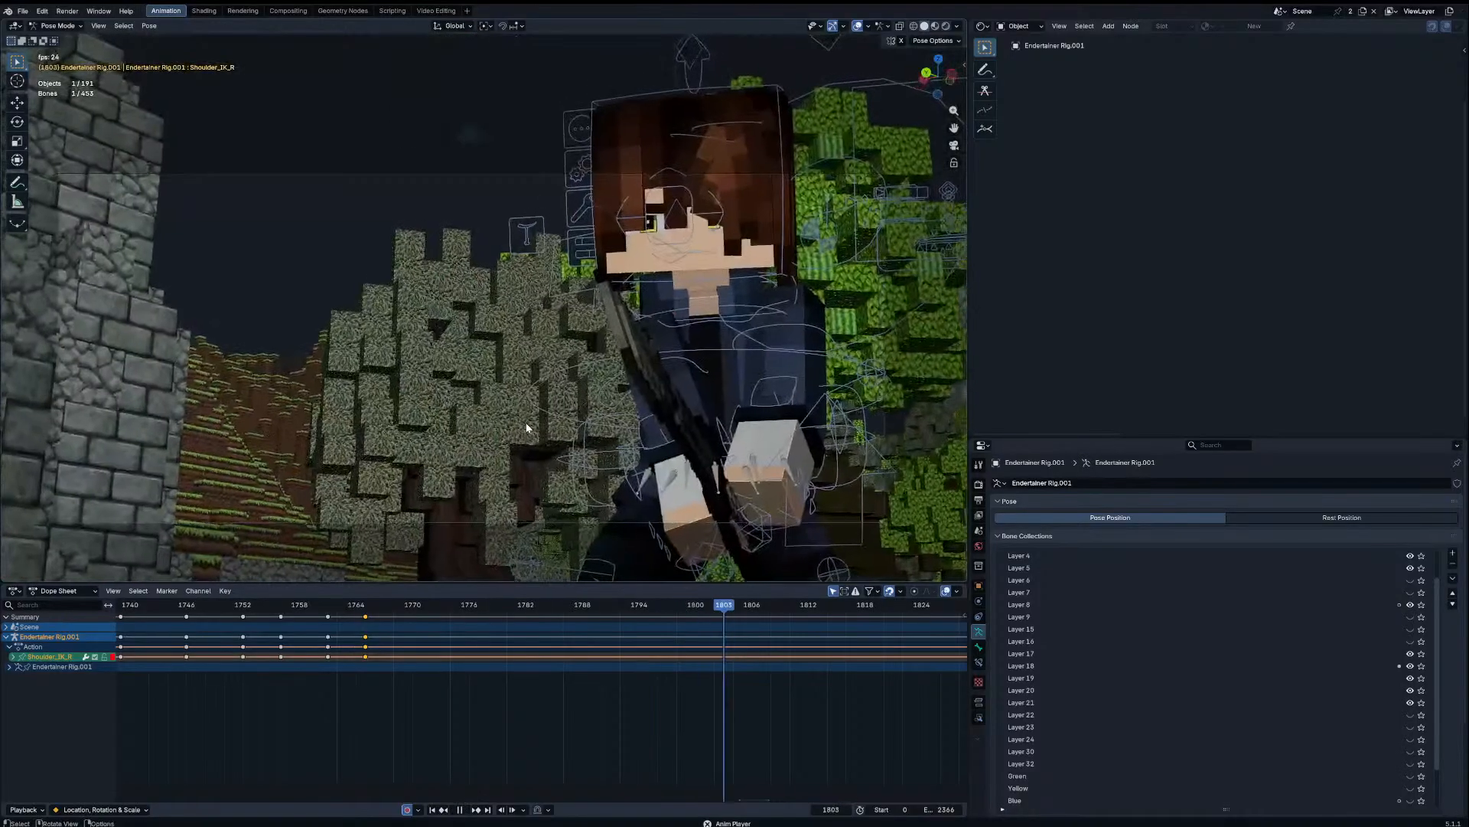
pyautogui.press('space')
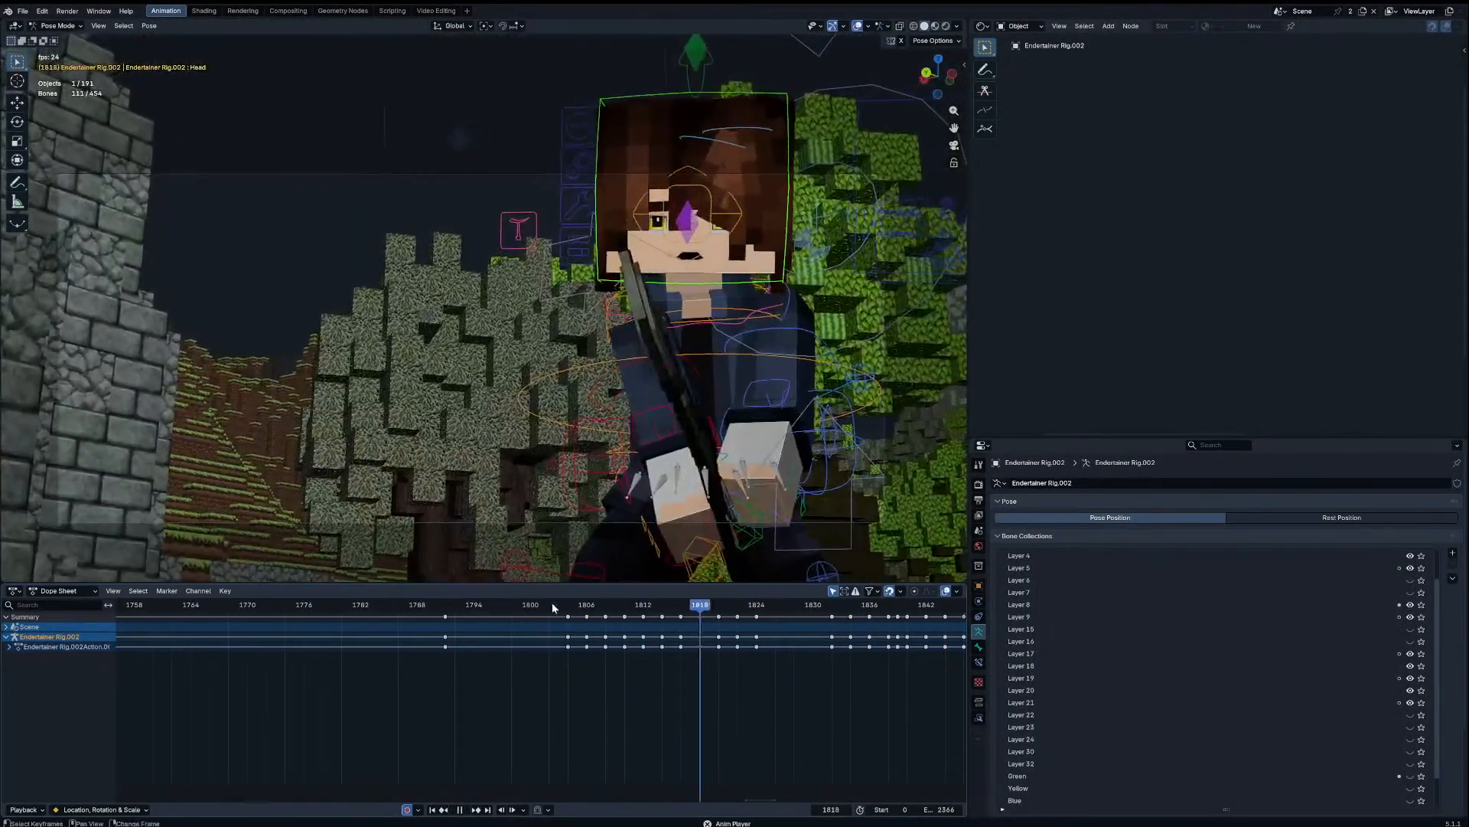
pyautogui.click(566, 607)
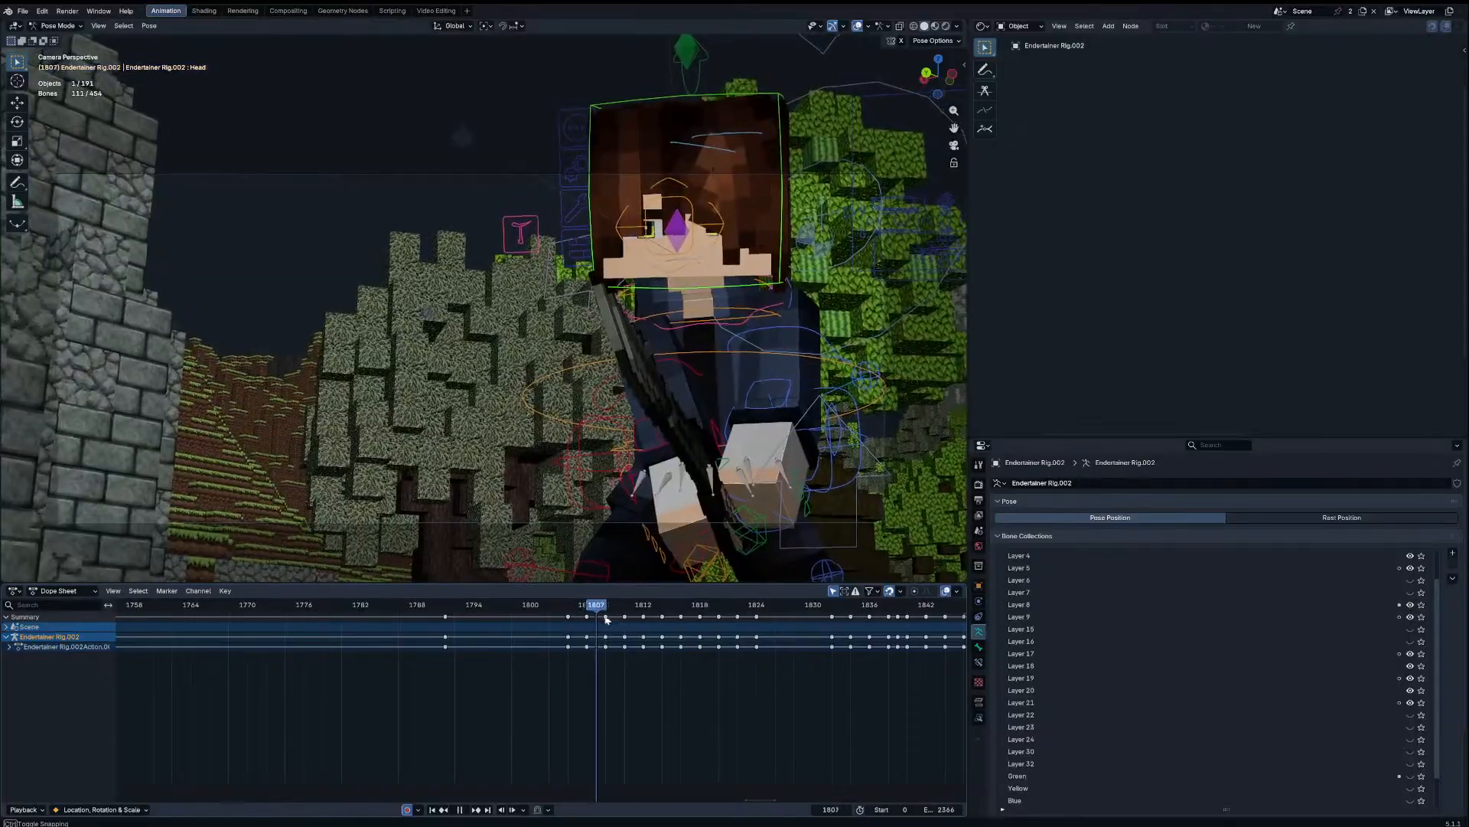
pyautogui.press('space')
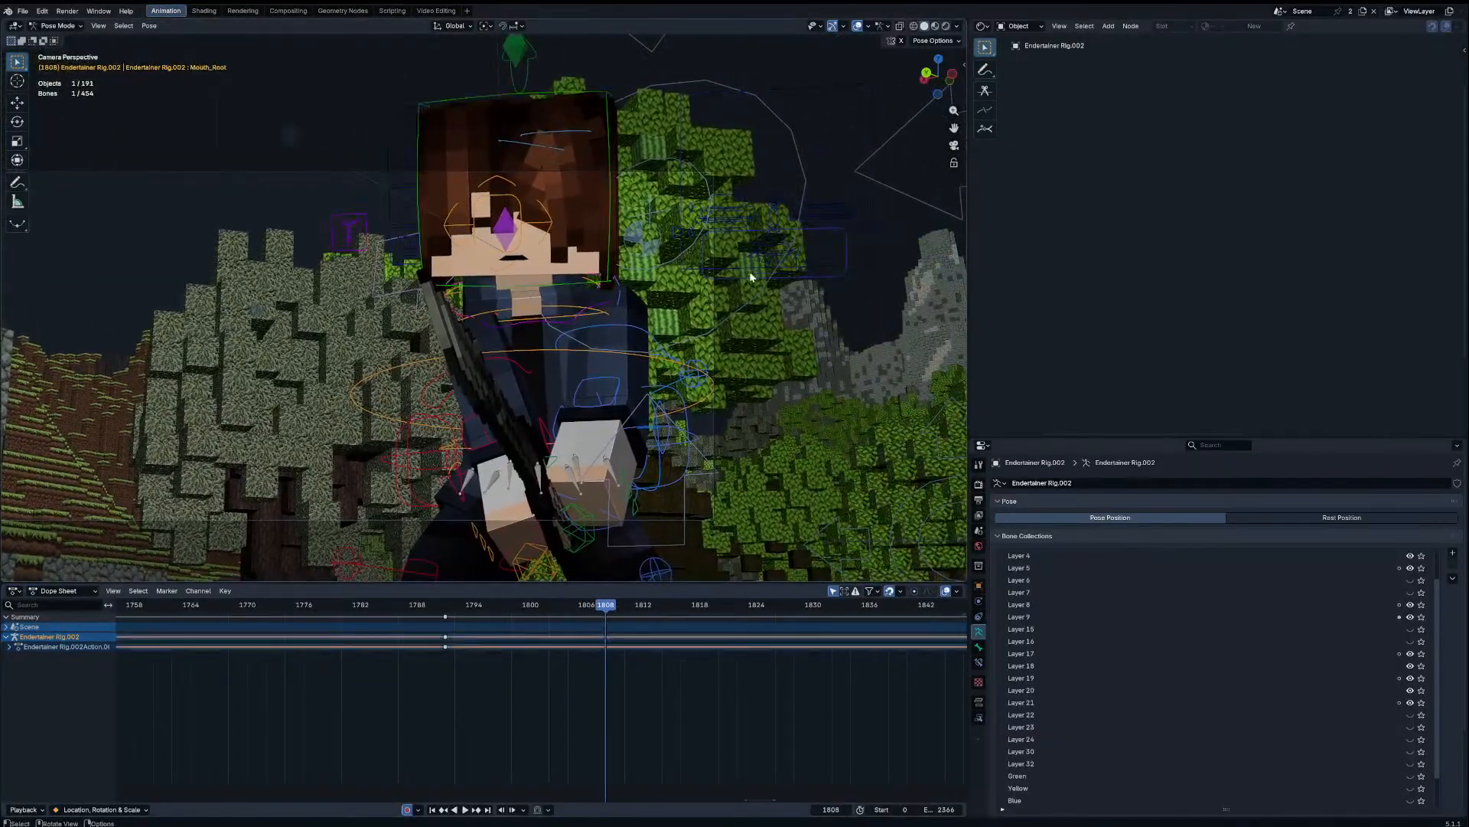
# Step: Hide the Layer 9 bone collection of Endertainer Rig.002 and select all remaining visible bones
pyautogui.click(1411, 617)
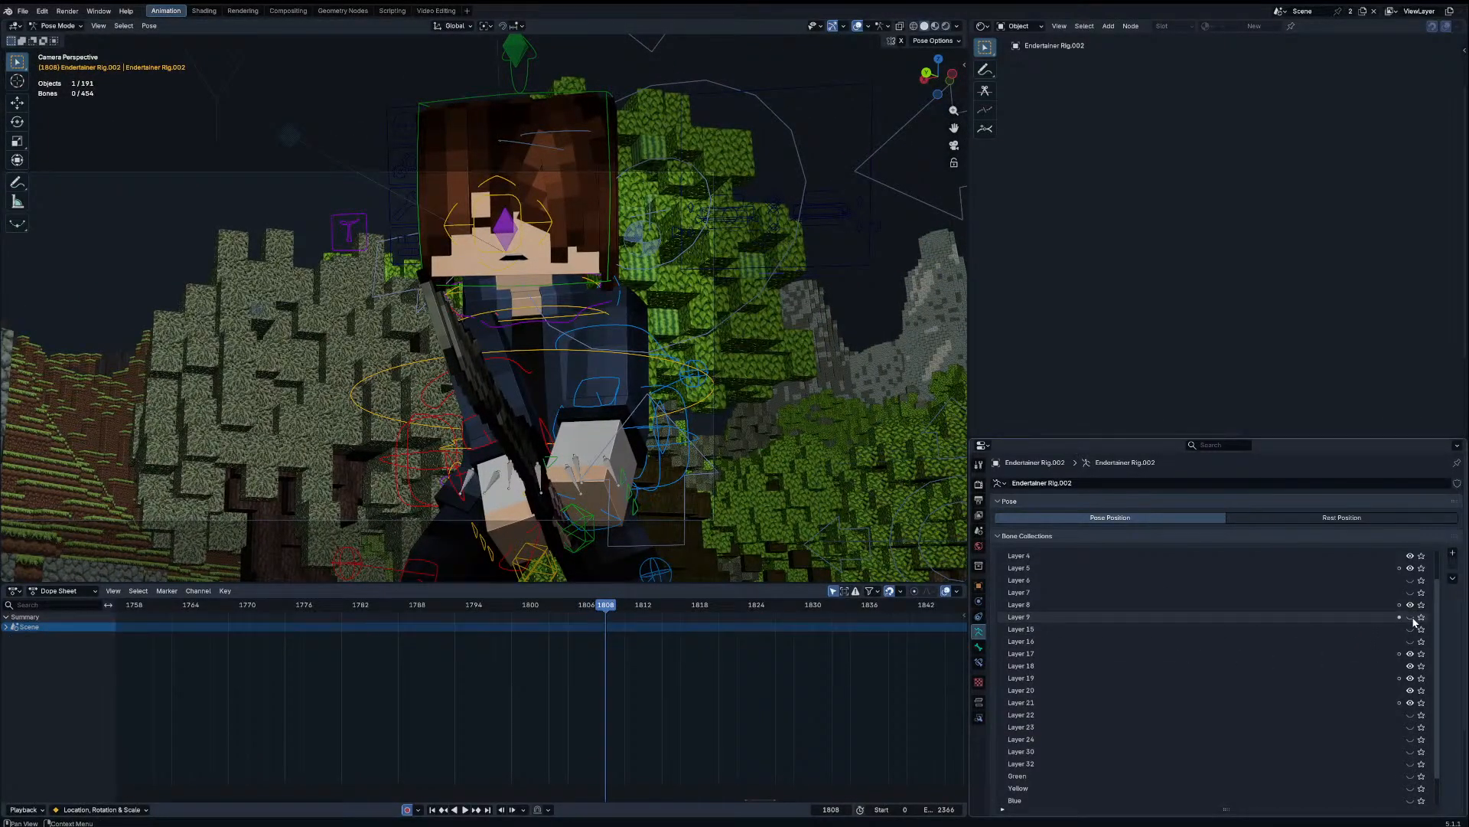
pyautogui.click(800, 271)
pyautogui.press('g')
pyautogui.rightClick(801, 272)
pyautogui.moveTo(569, 602)
pyautogui.mouseDown()
pyautogui.moveTo(482, 613)
pyautogui.moveTo(601, 616)
pyautogui.moveTo(552, 615)
pyautogui.moveTo(565, 621)
pyautogui.mouseUp()
pyautogui.press('space')
pyautogui.press('space')
pyautogui.press('a')
pyautogui.press('Left')
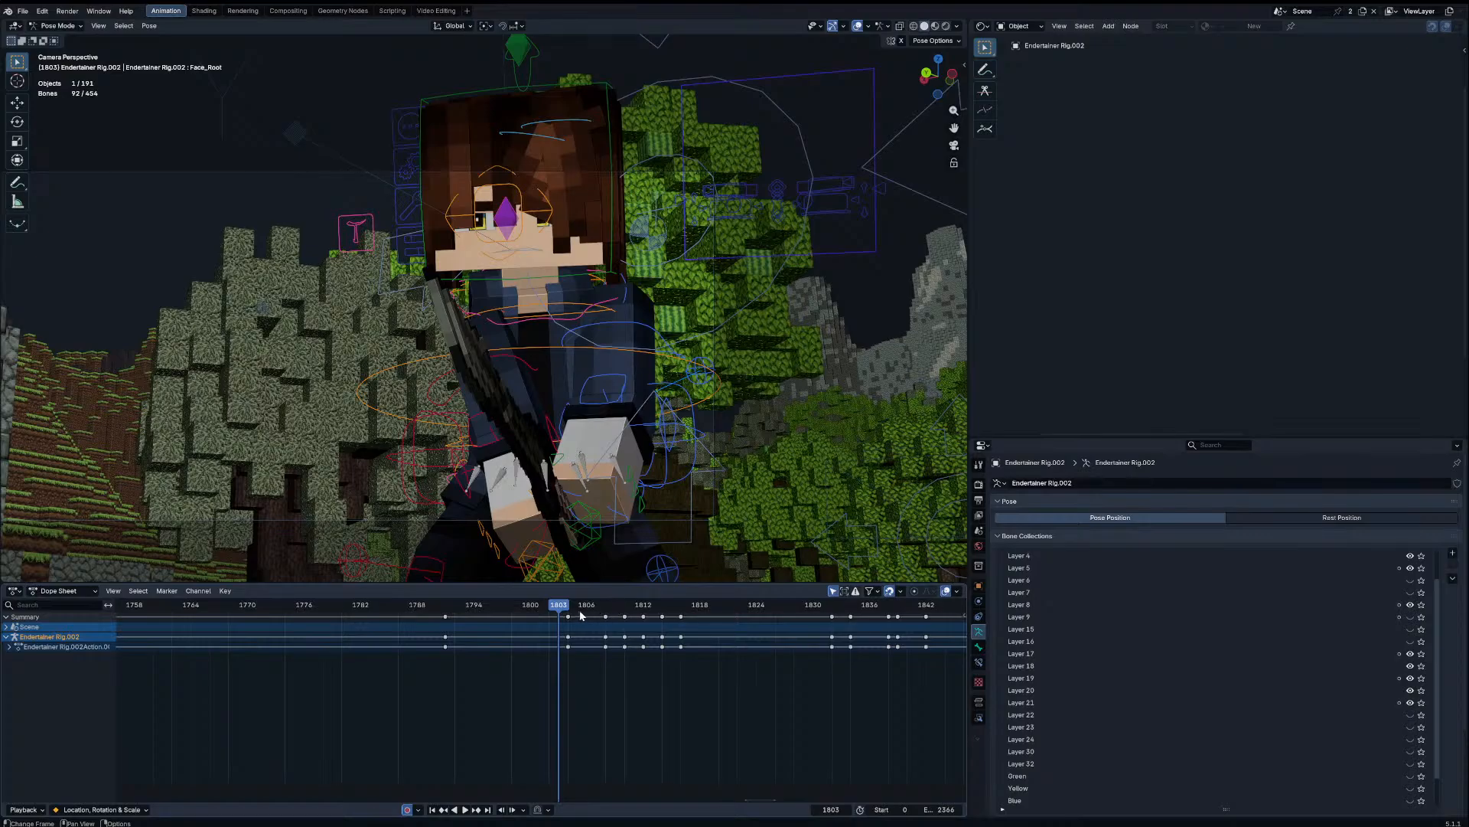
# Step: Scrub and play back the shot change around frames 1792 to 1804 to check the brown-haired character's timing
pyautogui.moveTo(574, 614)
pyautogui.mouseDown()
pyautogui.moveTo(559, 613)
pyautogui.moveTo(570, 621)
pyautogui.mouseUp()
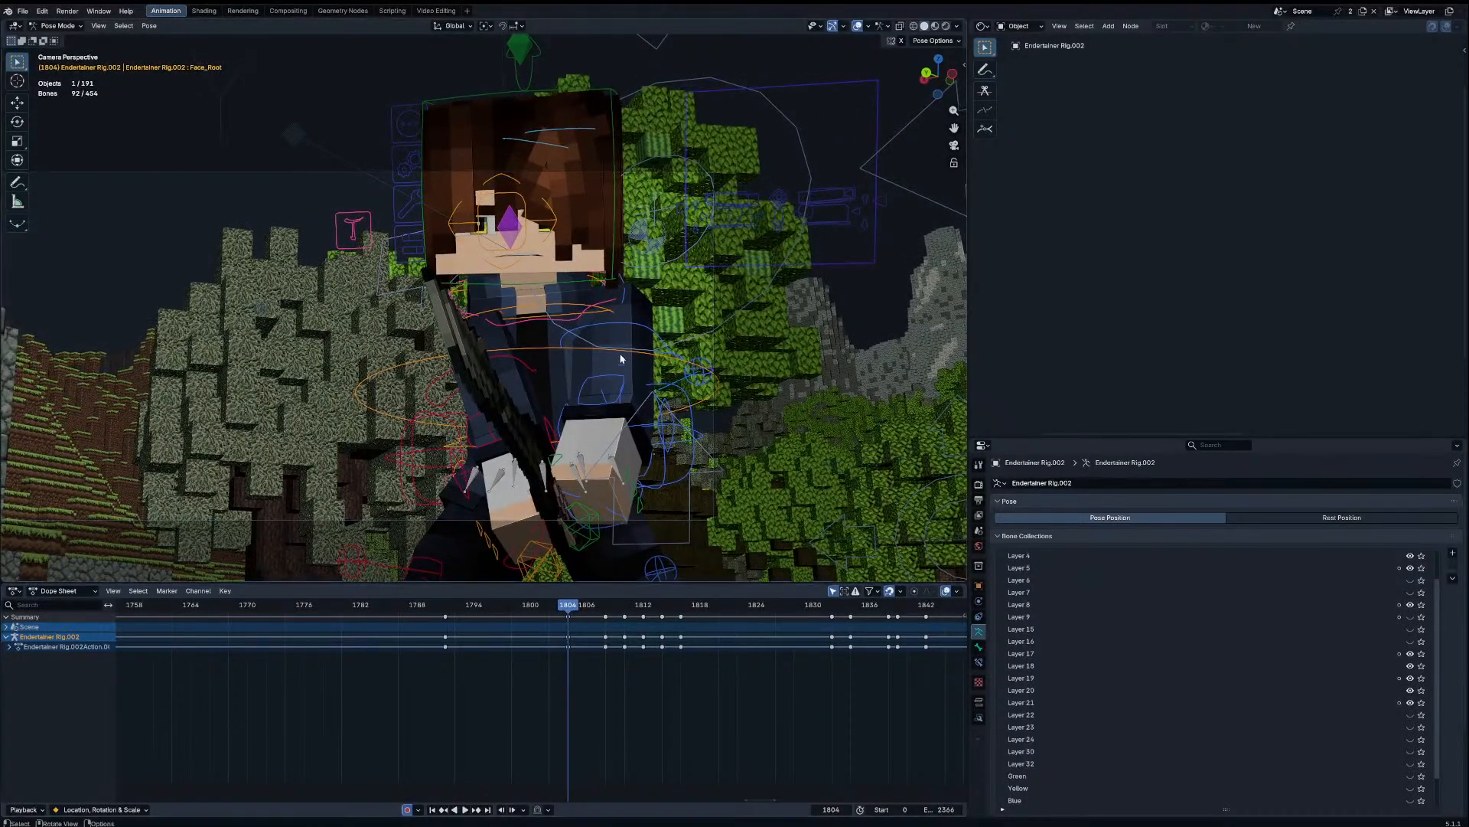
pyautogui.moveTo(457, 611); pyautogui.dragTo(421, 613)
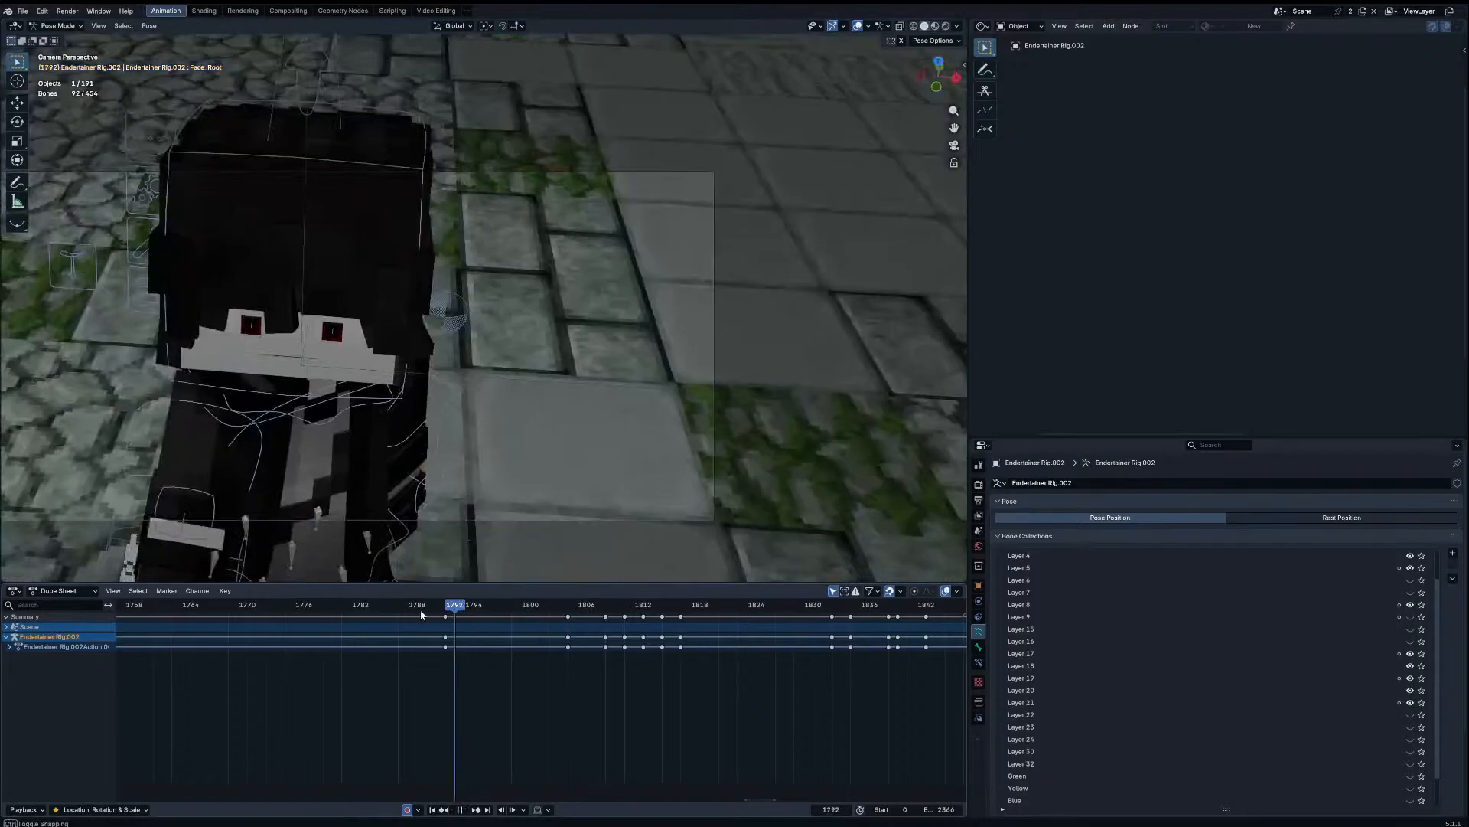
pyautogui.press('space')
pyautogui.press('space')
# Step: Try to snap the selected keyframes after frame 1804 to the current frame
pyautogui.moveTo(586, 611); pyautogui.dragTo(597, 609)
pyautogui.press('Down')
pyautogui.hotkey('shift', 's')
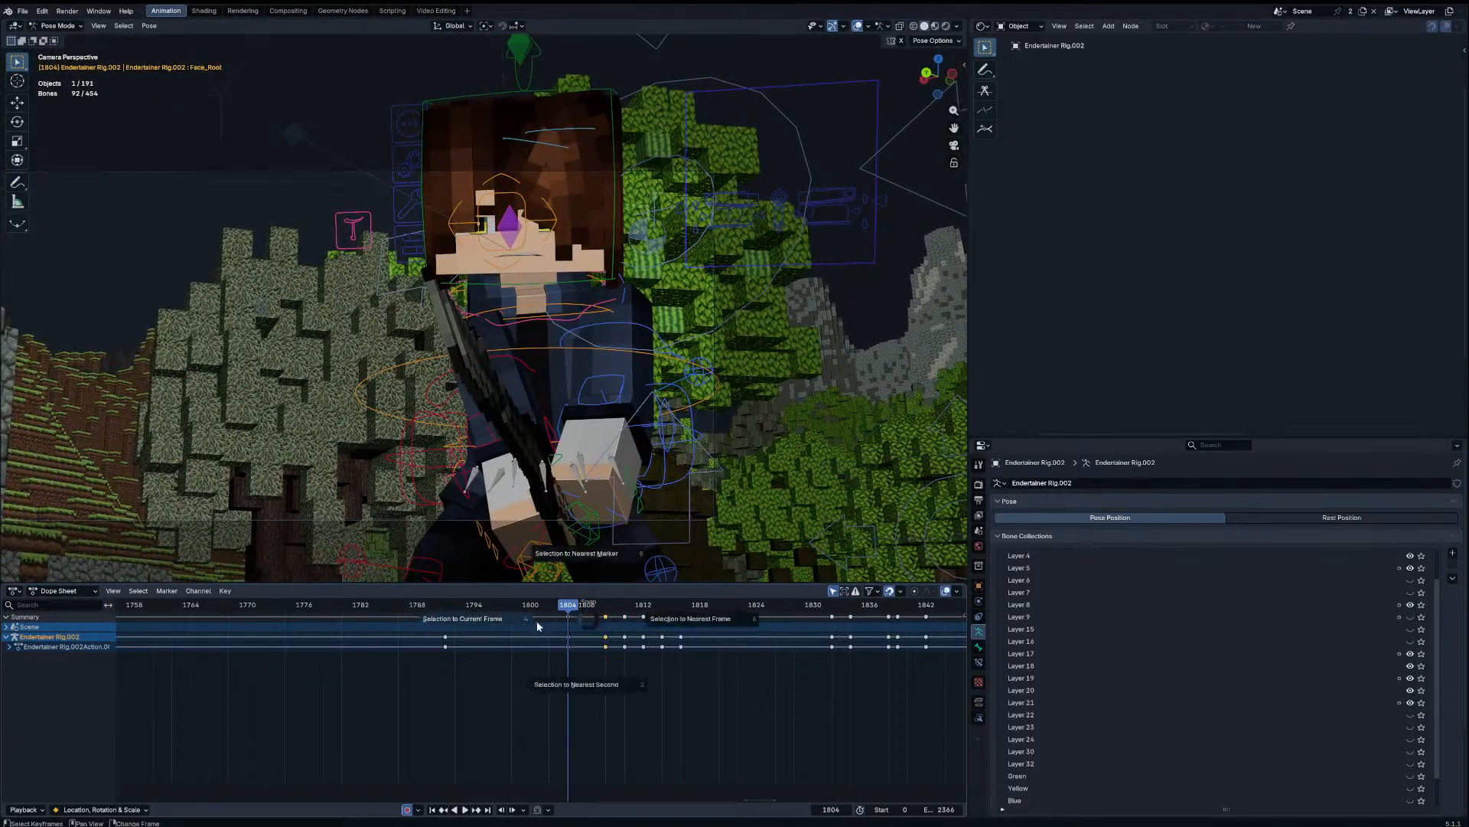
pyautogui.click(547, 604)
pyautogui.press('Up')
pyautogui.press('Up')
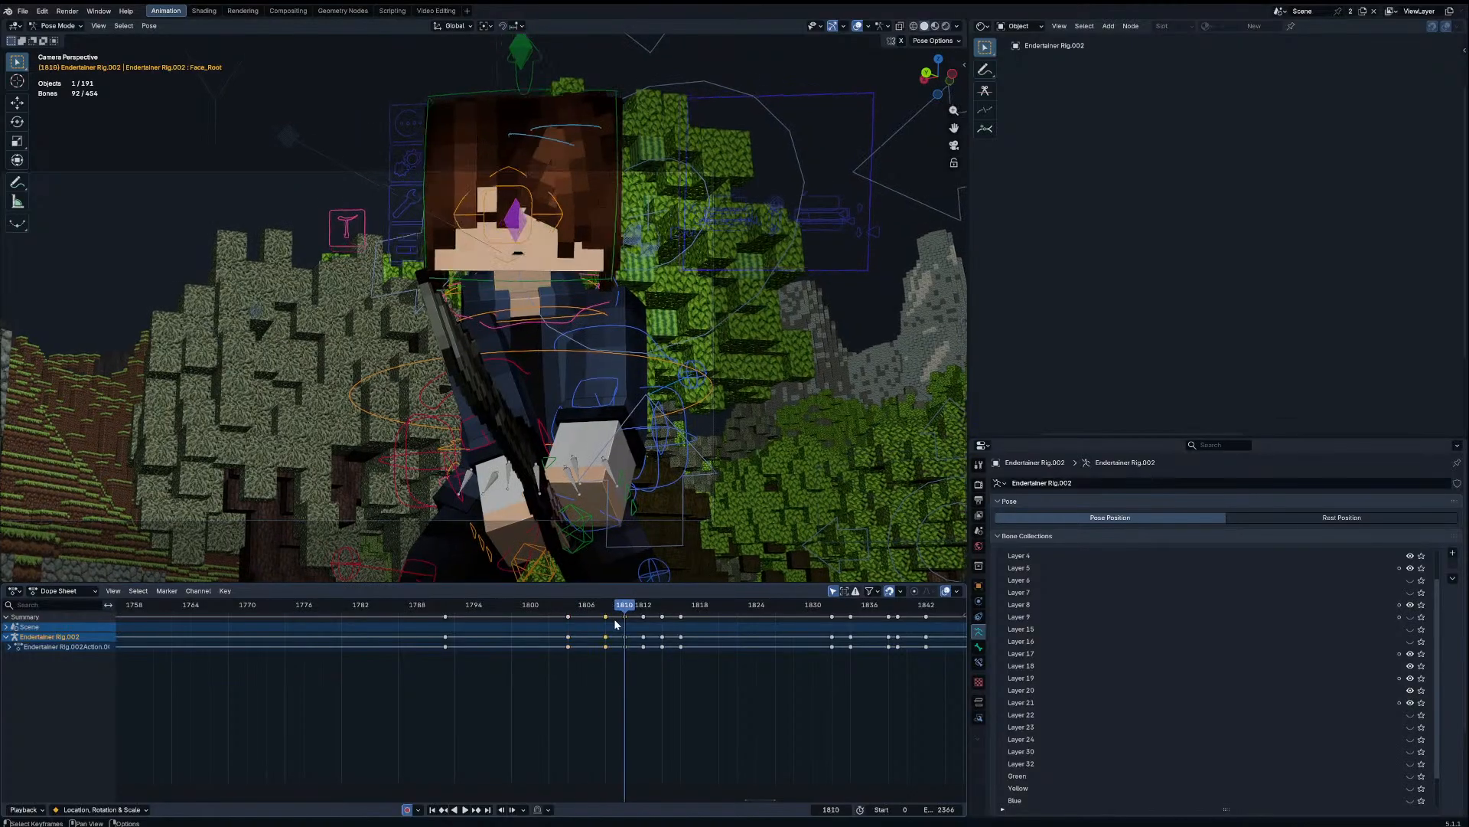
pyautogui.moveTo(624, 608); pyautogui.dragTo(572, 612)
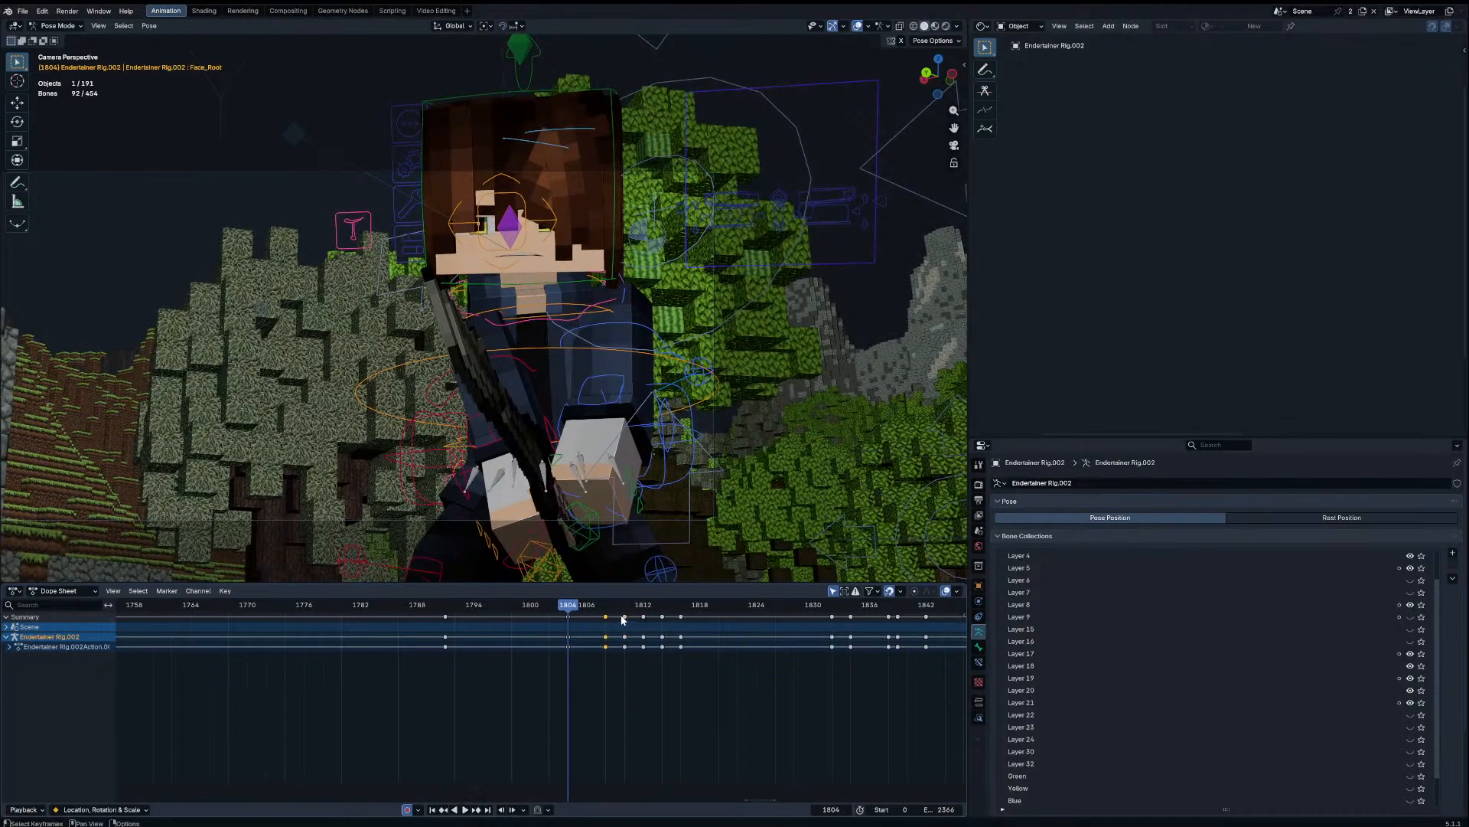
# Step: Snap the keyframes at frames 1808 and 1810 to frame 1804 and play back the shot
pyautogui.press('Up')
pyautogui.press('Up')
pyautogui.press('Down')
pyautogui.press('Down')
pyautogui.hotkey('shift', 's')
pyautogui.click(528, 623)
pyautogui.click(626, 617)
pyautogui.hotkey('shift', 's')
pyautogui.click(482, 622)
pyautogui.moveTo(490, 609); pyautogui.dragTo(567, 613)
pyautogui.press('space')
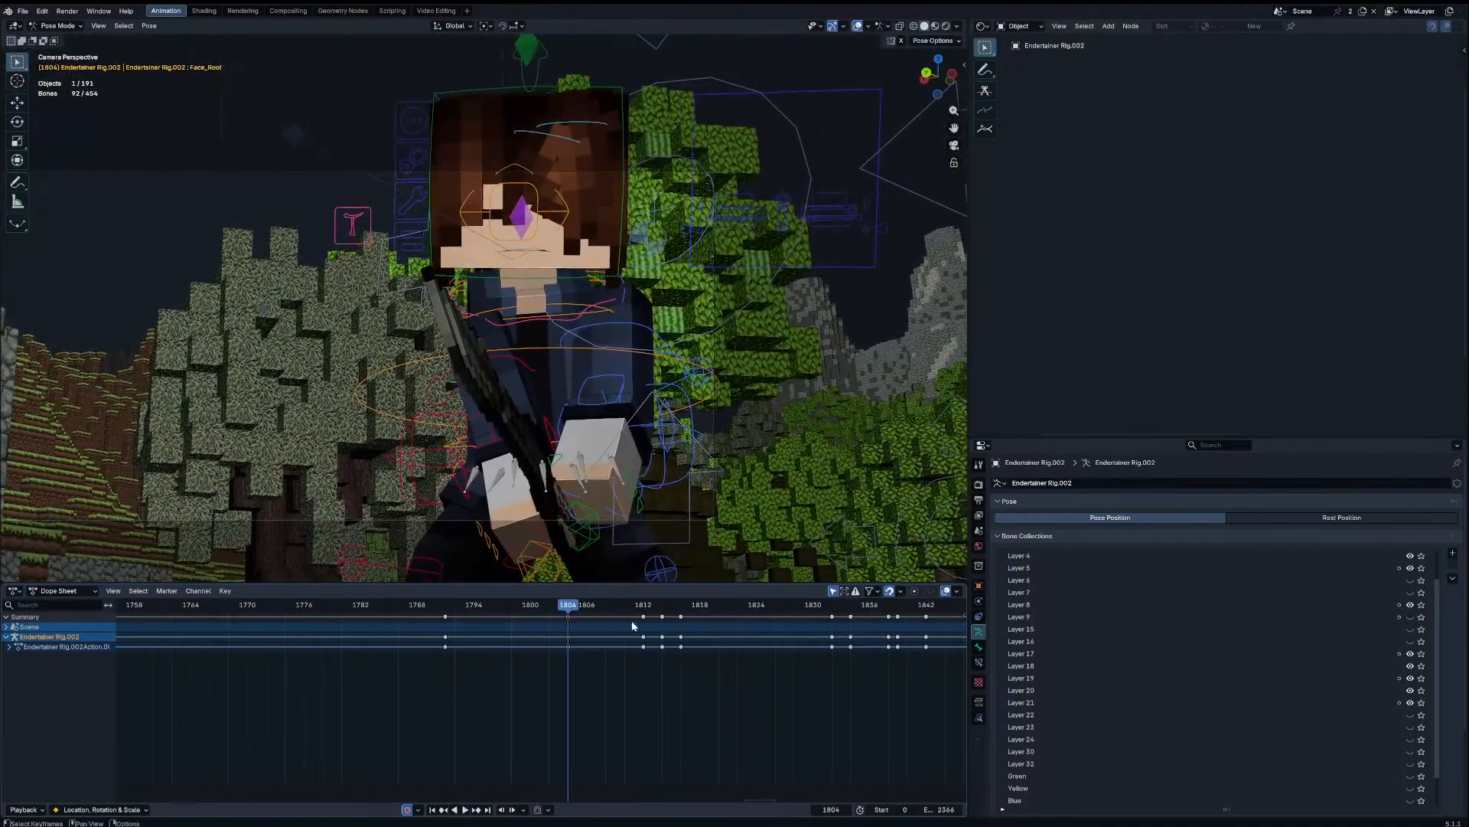
# Step: Try moving the keyframe at frame 1804 to frame 1806 and play back the retimed motion
pyautogui.press('Up')
pyautogui.press('Up')
pyautogui.press('Down')
pyautogui.press('Down')
pyautogui.press('g')
pyautogui.click(577, 610)
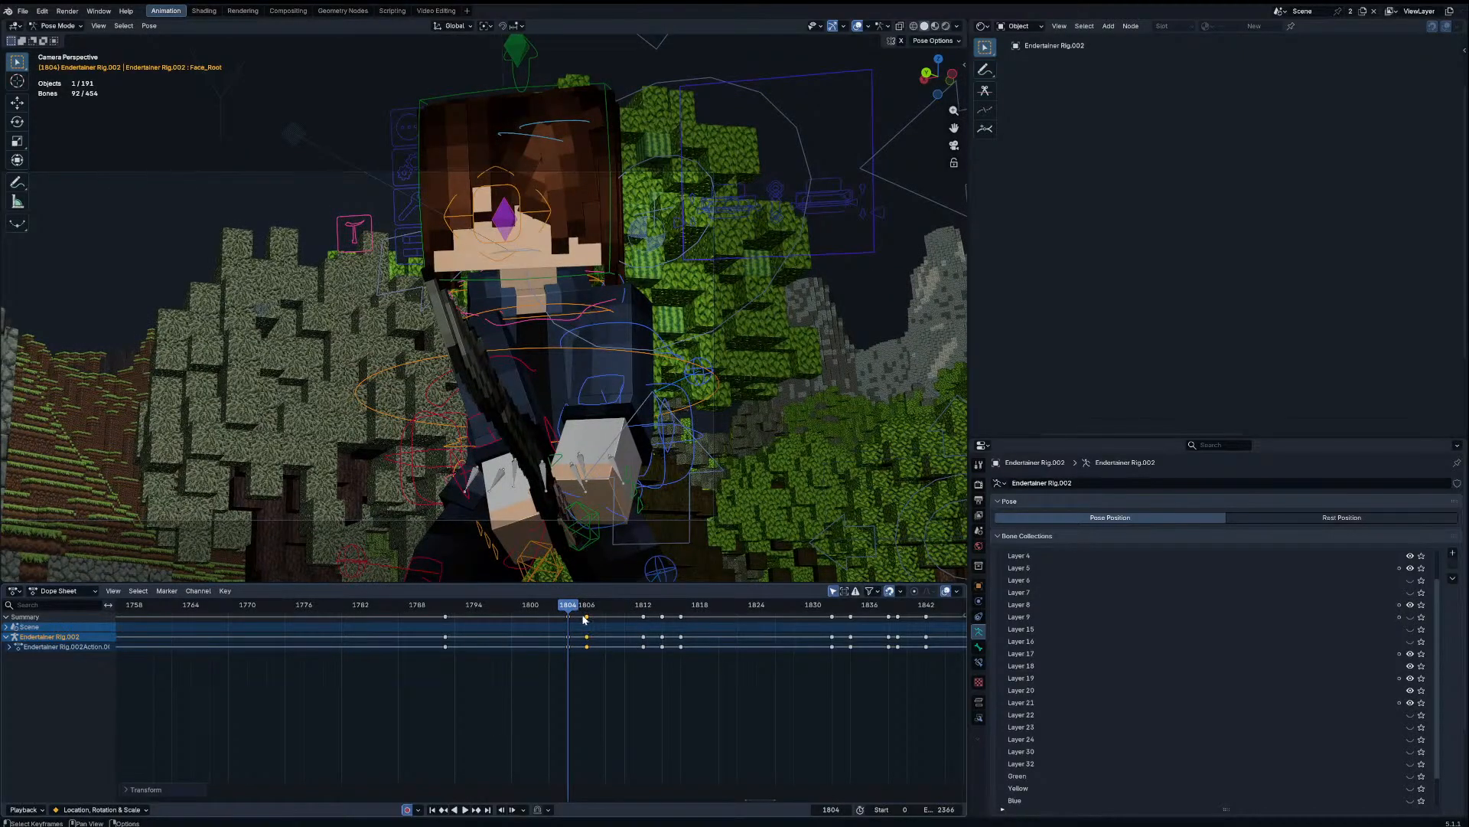
pyautogui.moveTo(596, 626); pyautogui.dragTo(727, 663)
pyautogui.press('space')
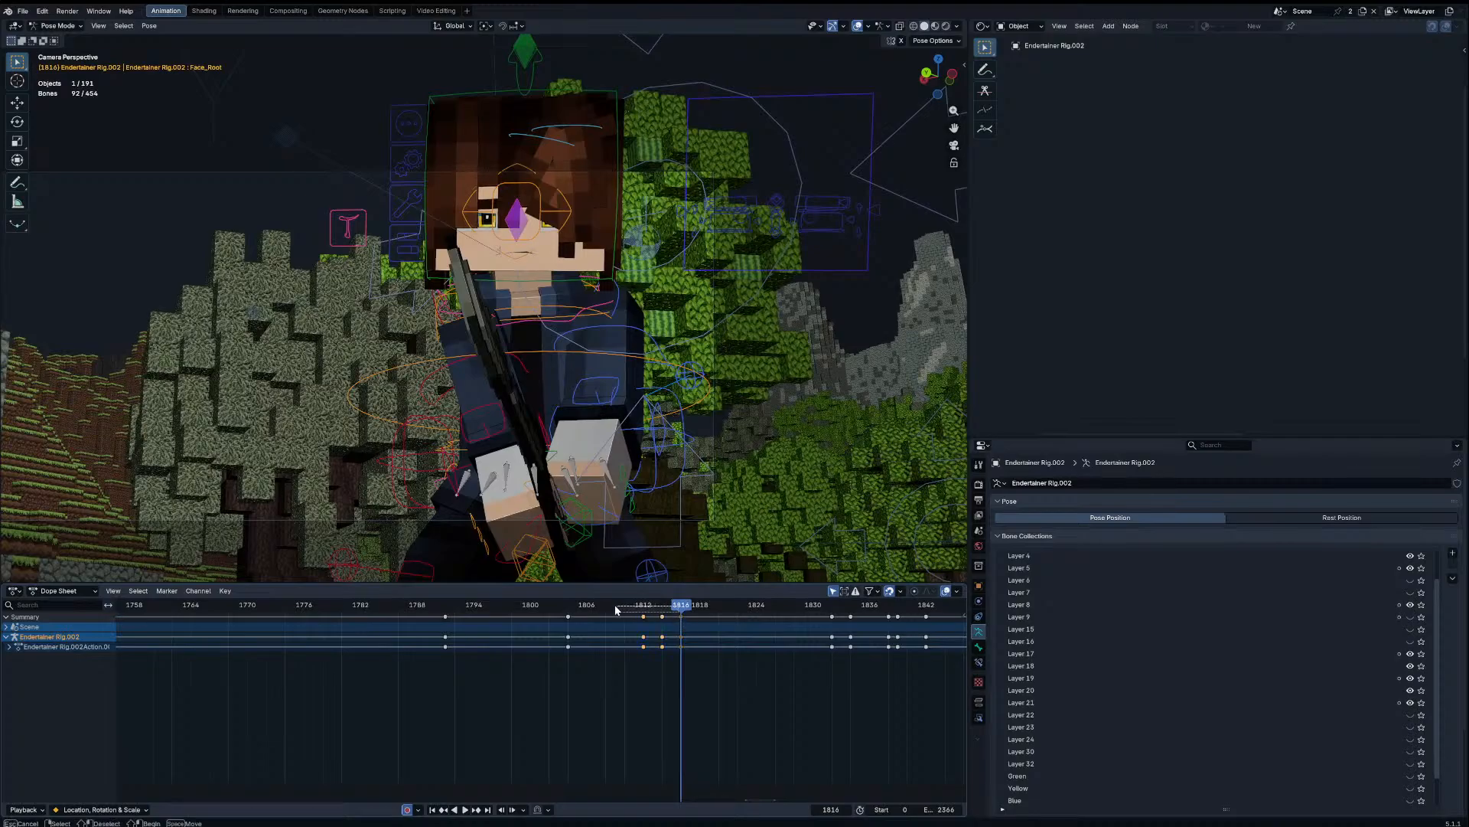
# Step: Rotate the Head bone of Endertainer Rig.002 at frame 1804 with view-plane and trackball rotations
pyautogui.moveTo(616, 606); pyautogui.dragTo(585, 606)
pyautogui.moveTo(585, 605); pyautogui.dragTo(567, 605)
pyautogui.press('Up')
pyautogui.press('Down')
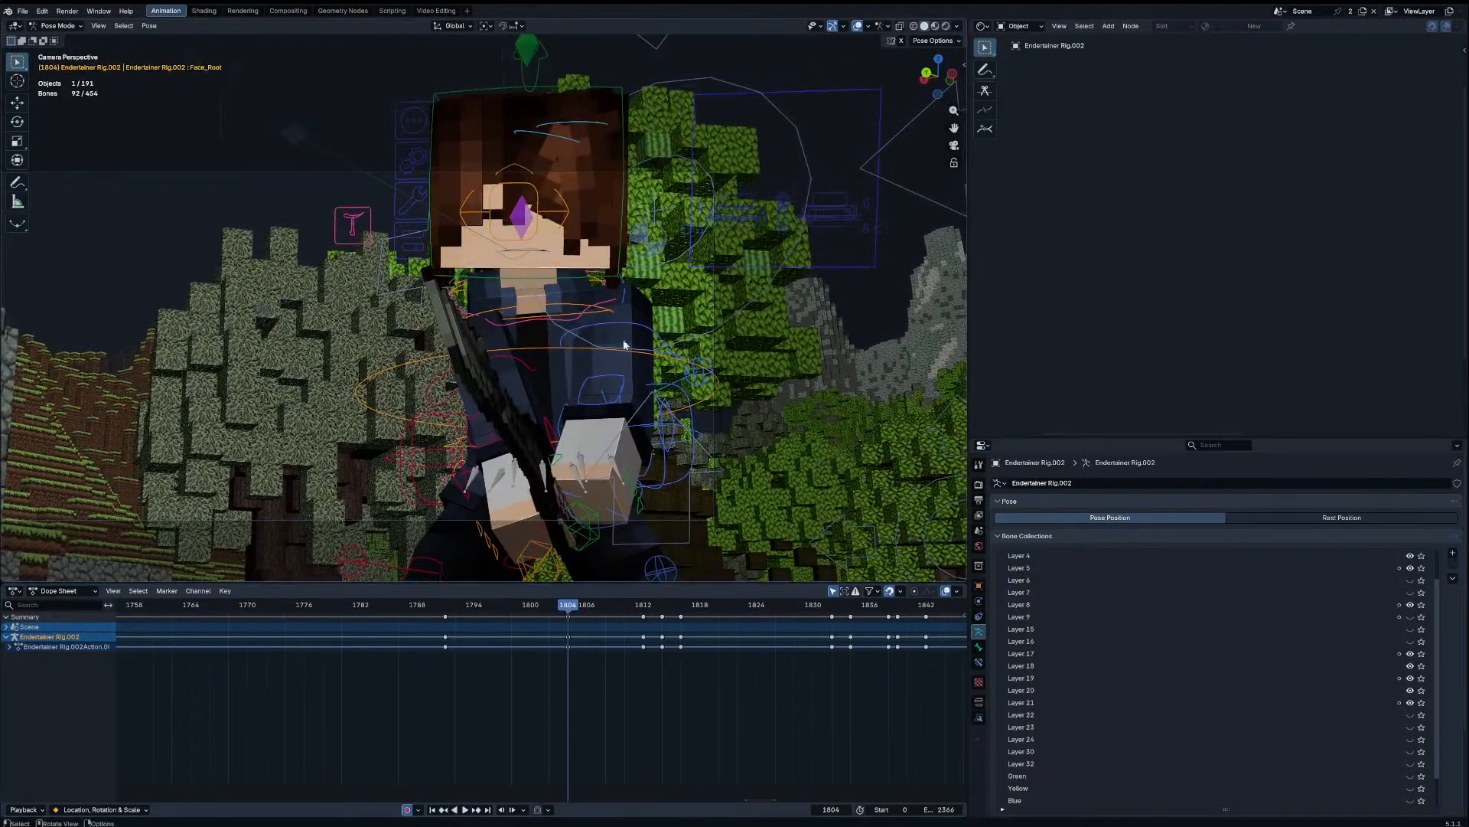
pyautogui.click(623, 259)
pyautogui.press('r')
pyautogui.click(642, 233)
pyautogui.press('r')
pyautogui.press('r')
pyautogui.click(604, 329)
# Step: Blend the Head bone's pose toward its neighboring keyframe and refine its rotation at frame 1804
pyautogui.hotkey('shift', 'alt', 'e')
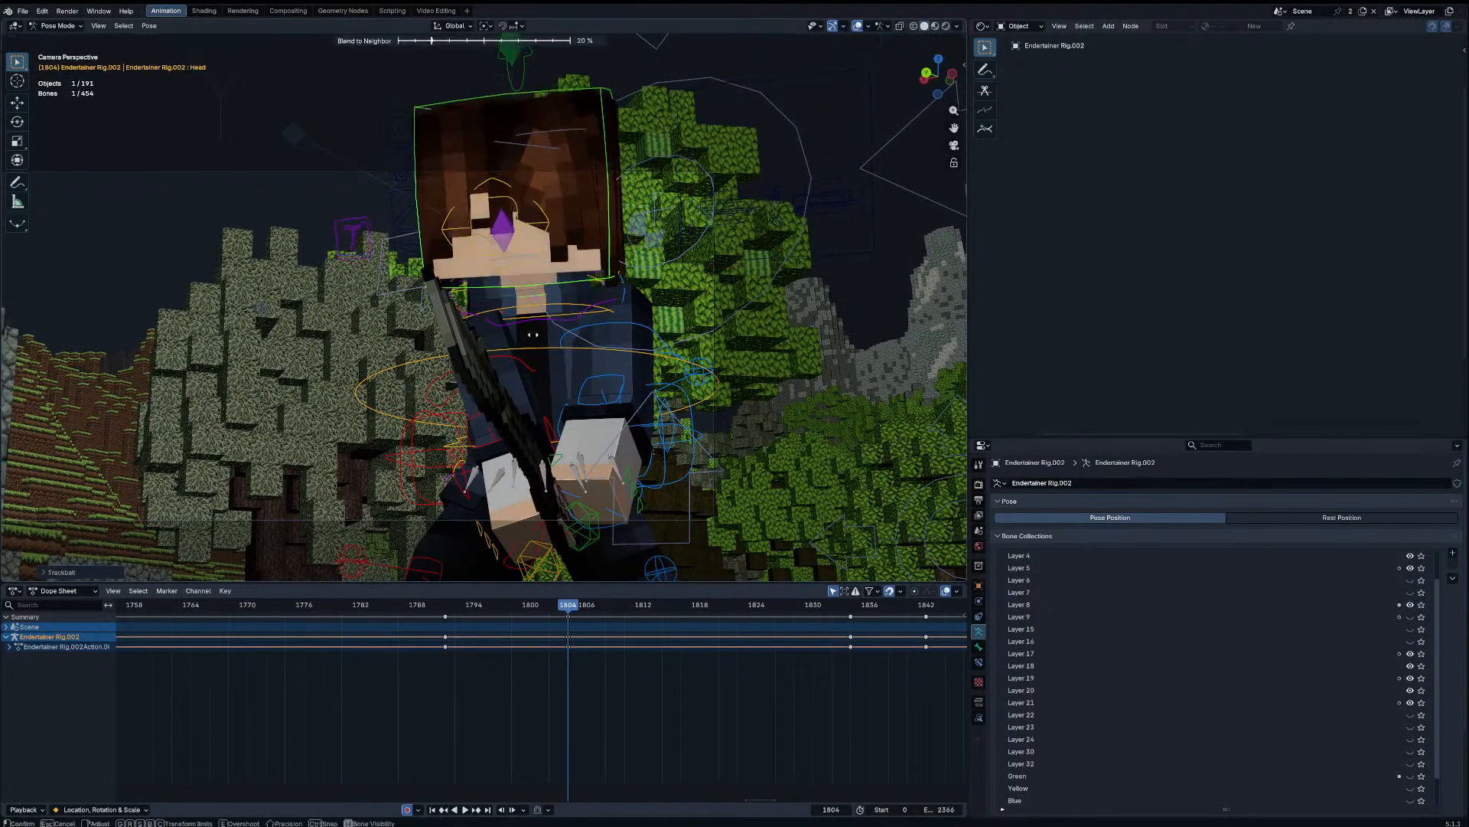
pyautogui.click(532, 335)
pyautogui.press('r')
pyautogui.click(482, 414)
pyautogui.press('r')
pyautogui.press('r')
pyautogui.click(484, 459)
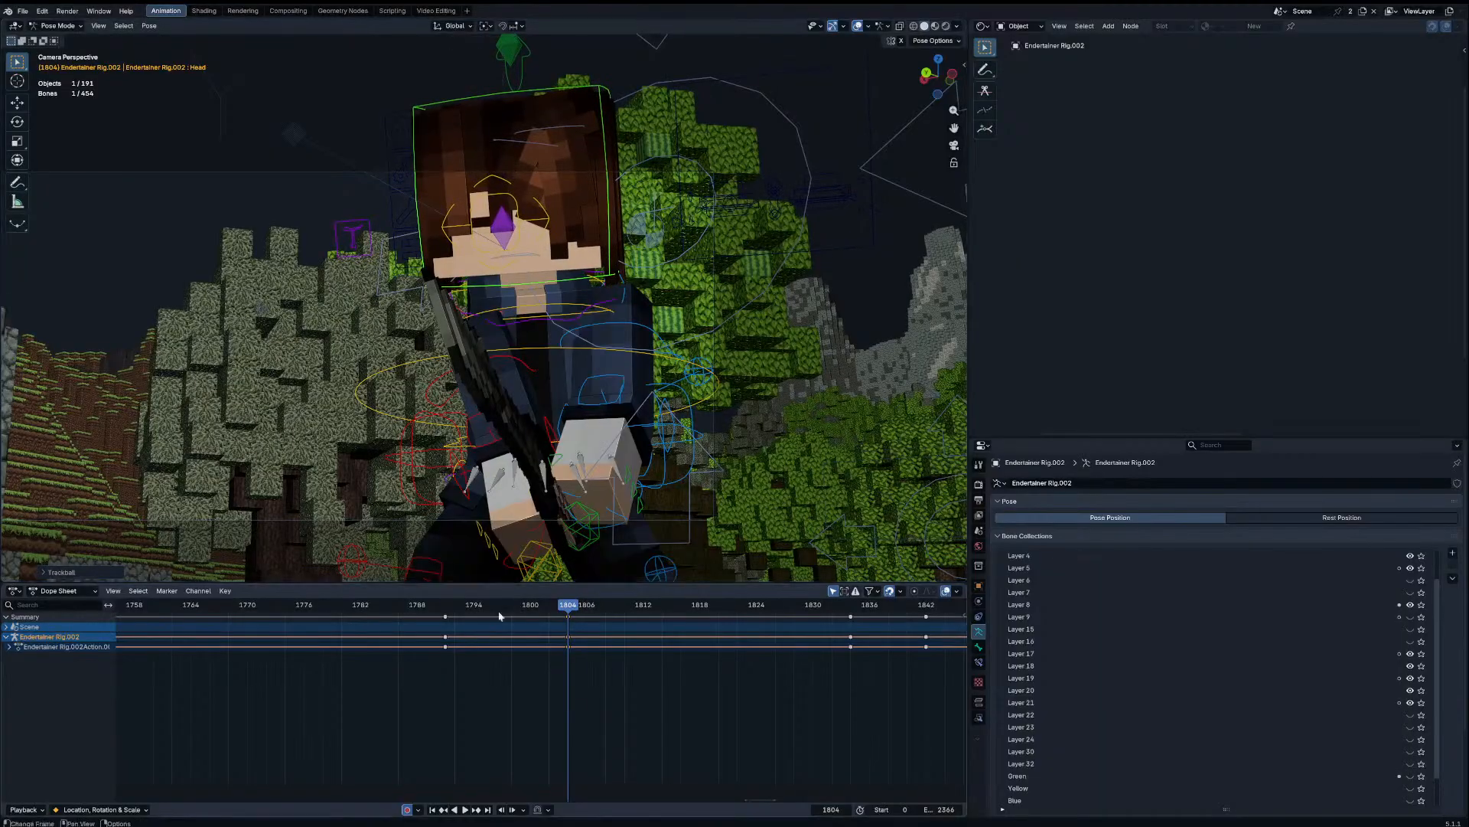
pyautogui.moveTo(499, 616); pyautogui.dragTo(573, 640)
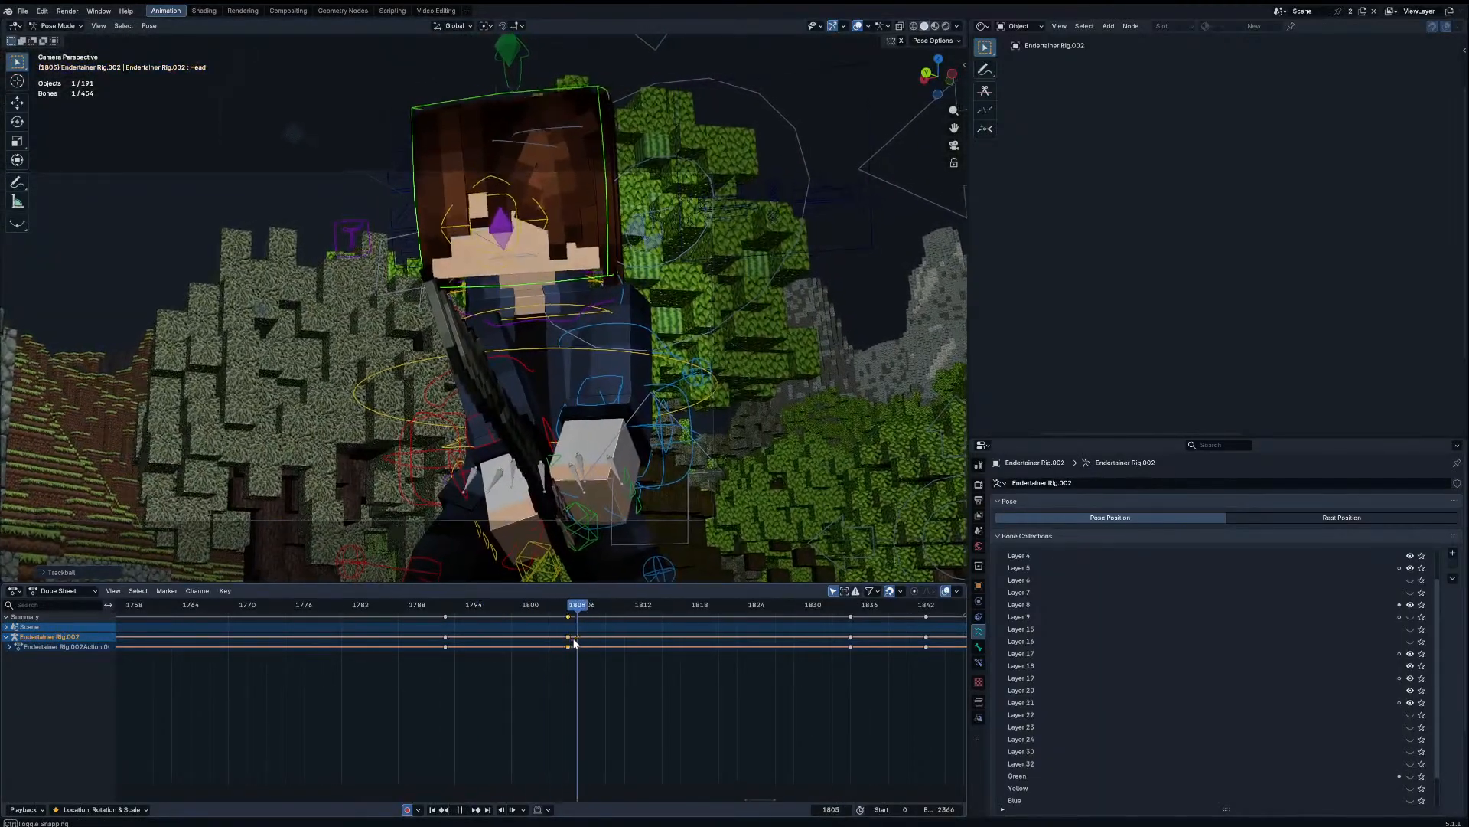
# Step: Rotate the Chest bone of Endertainer Rig.002 and readjust the Head bone's rotation at frame 1804
pyautogui.click(593, 304)
pyautogui.press('r')
pyautogui.press('r')
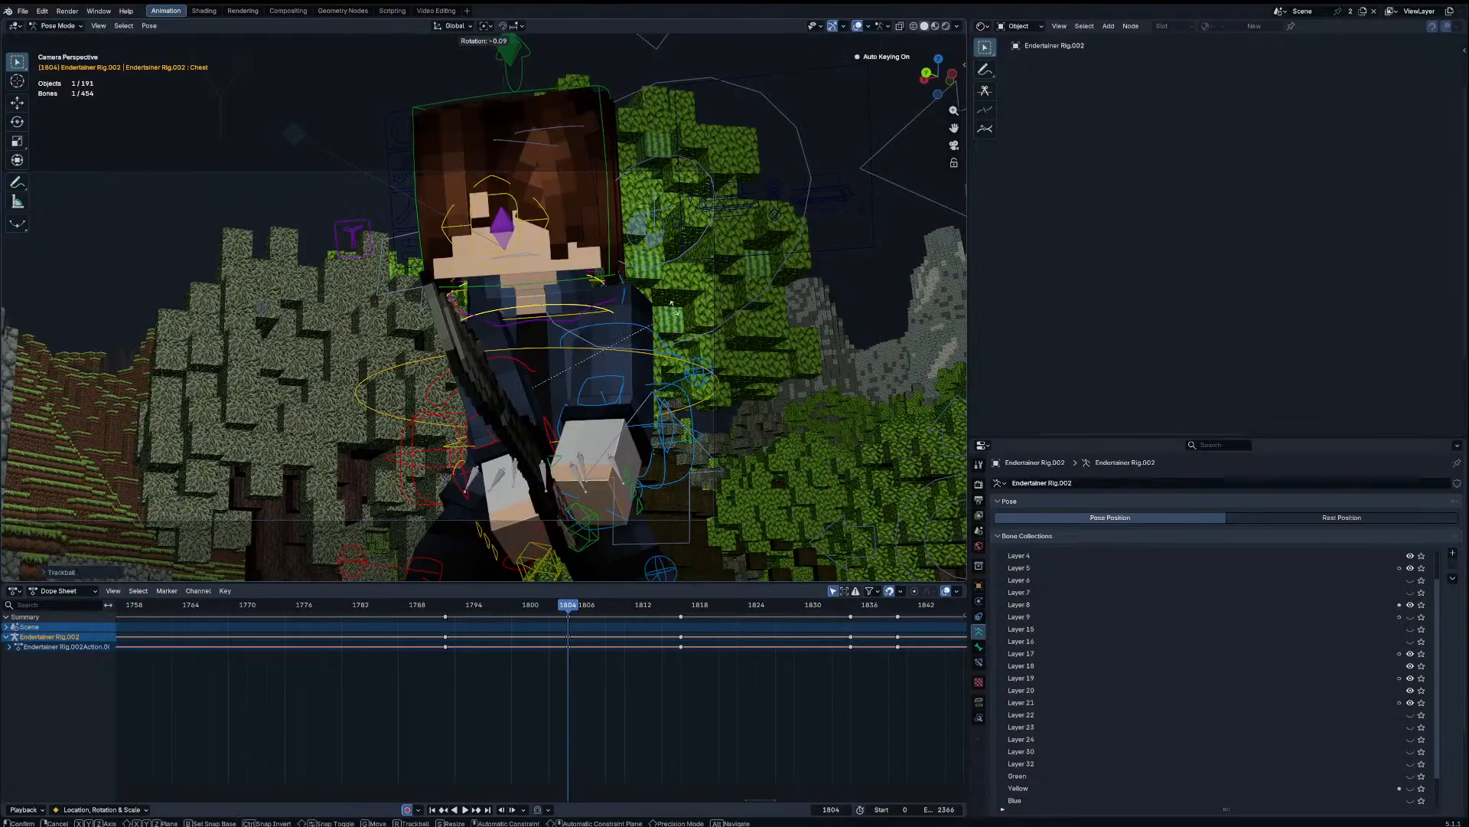
pyautogui.click(617, 285)
pyautogui.press('r')
pyautogui.press('r')
pyautogui.click(679, 255)
# Step: Tilt the Head bone of Endertainer Rig.002 sideways and downward at frame 1808
pyautogui.press('Right')
pyautogui.press('Right')
pyautogui.press('Right')
pyautogui.press('Right')
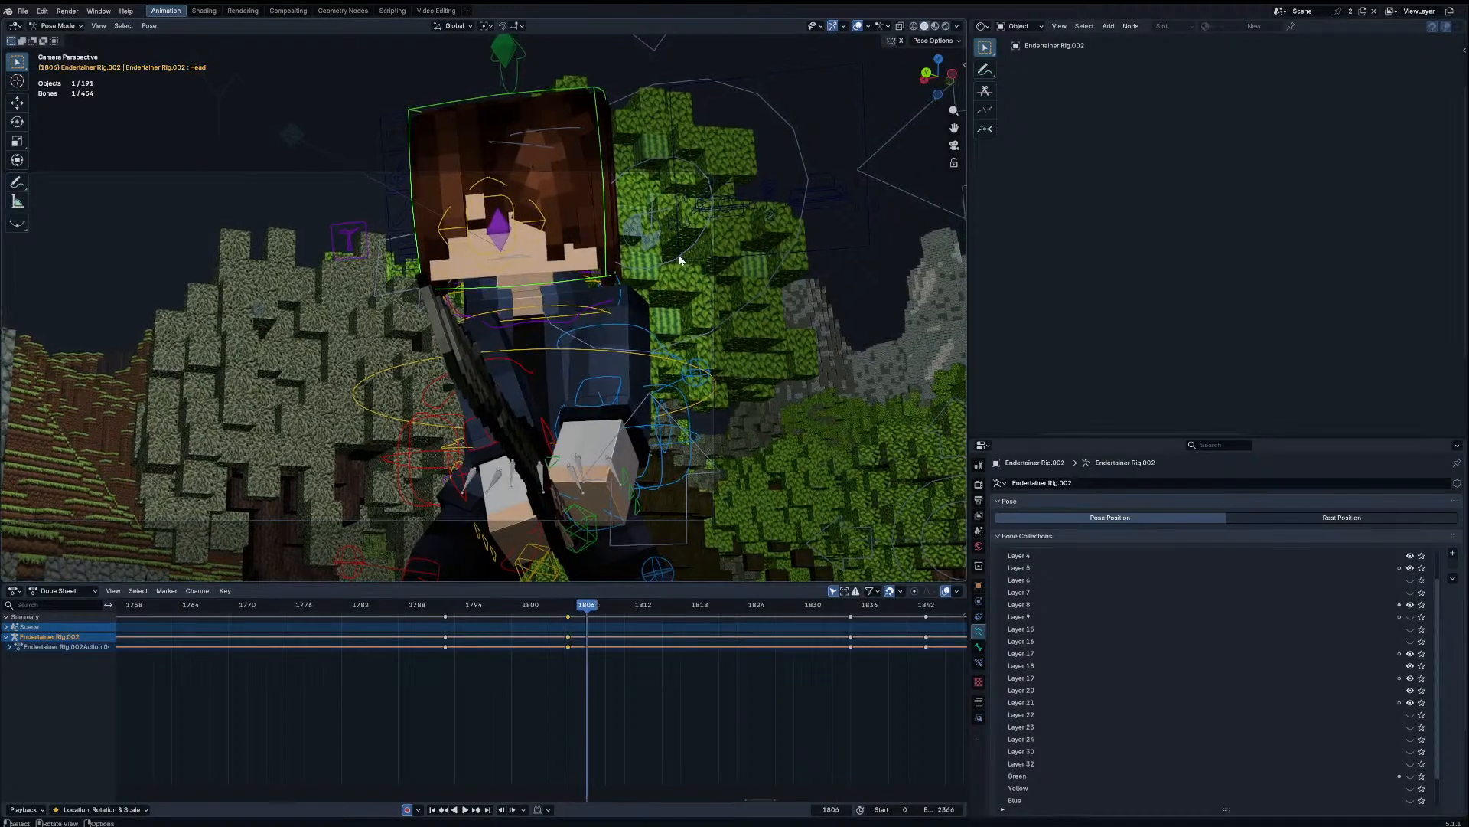
pyautogui.press('r')
pyautogui.press('r')
pyautogui.click(683, 375)
pyautogui.press('r')
pyautogui.click(667, 341)
pyautogui.press('r')
pyautogui.press('r')
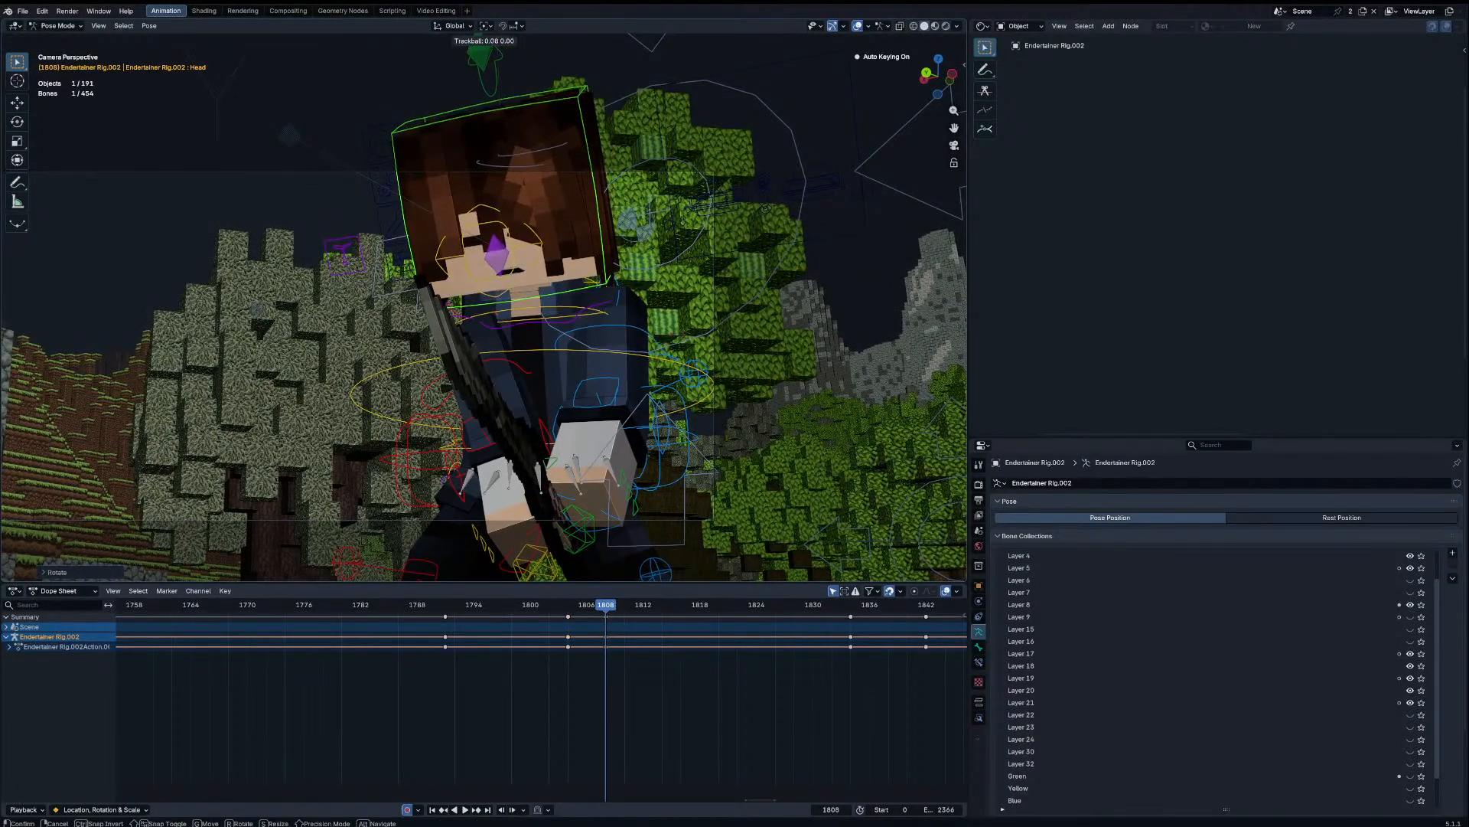
pyautogui.click(661, 334)
# Step: Rotate the Chest bone of Endertainer Rig.002 at frame 1808 to support the head tilt
pyautogui.click(584, 311)
pyautogui.press('r')
pyautogui.press('r')
pyautogui.click(674, 337)
pyautogui.press('r')
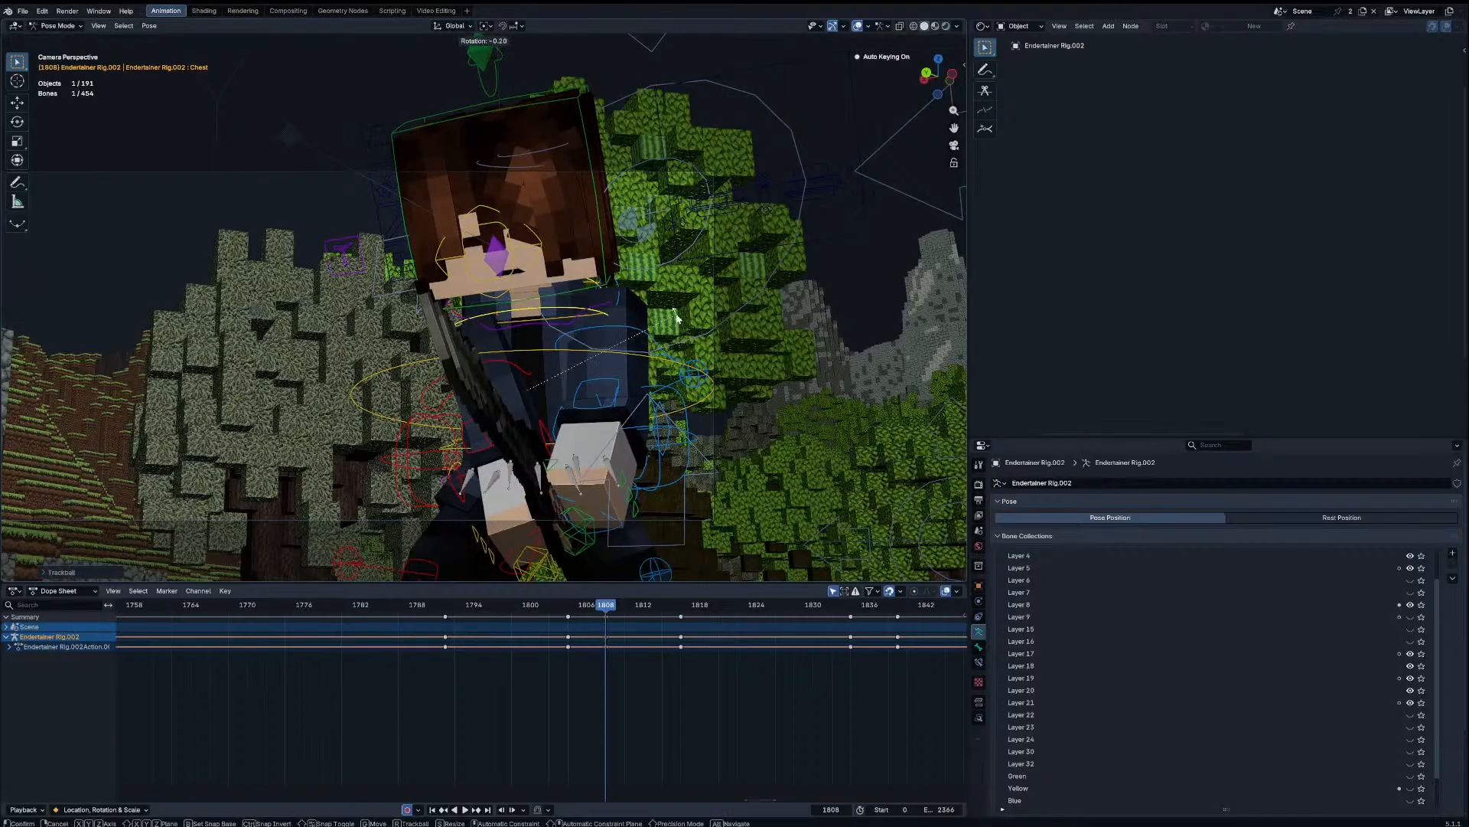
pyautogui.click(675, 320)
# Step: Move both shoulder IK bones of Endertainer Rig.002 slightly at frame 1808 and play back the motion
pyautogui.click(526, 369)
pyautogui.press('g')
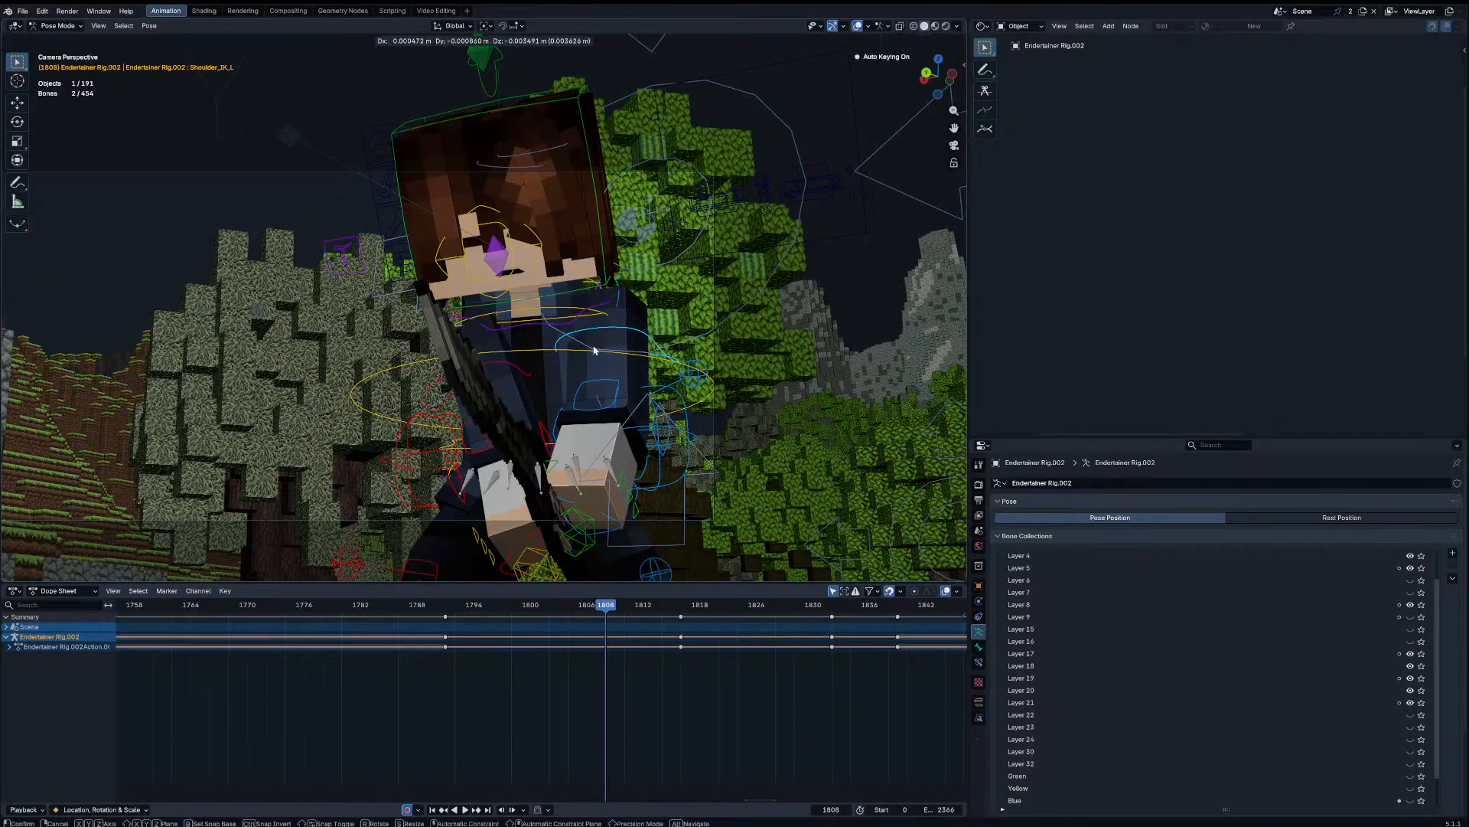
pyautogui.click(648, 344)
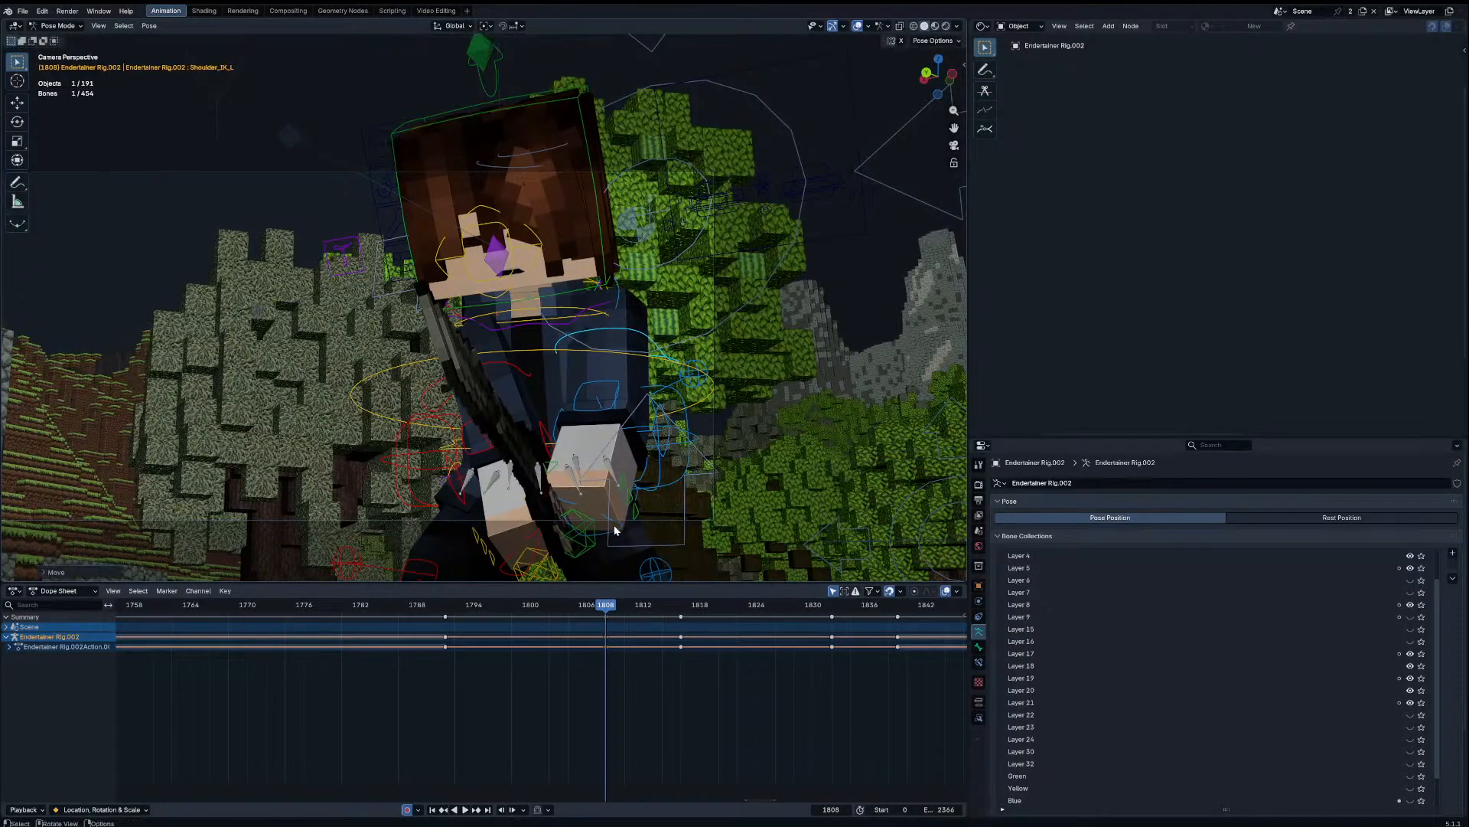
pyautogui.press('a')
pyautogui.press('space')
pyautogui.click(470, 606)
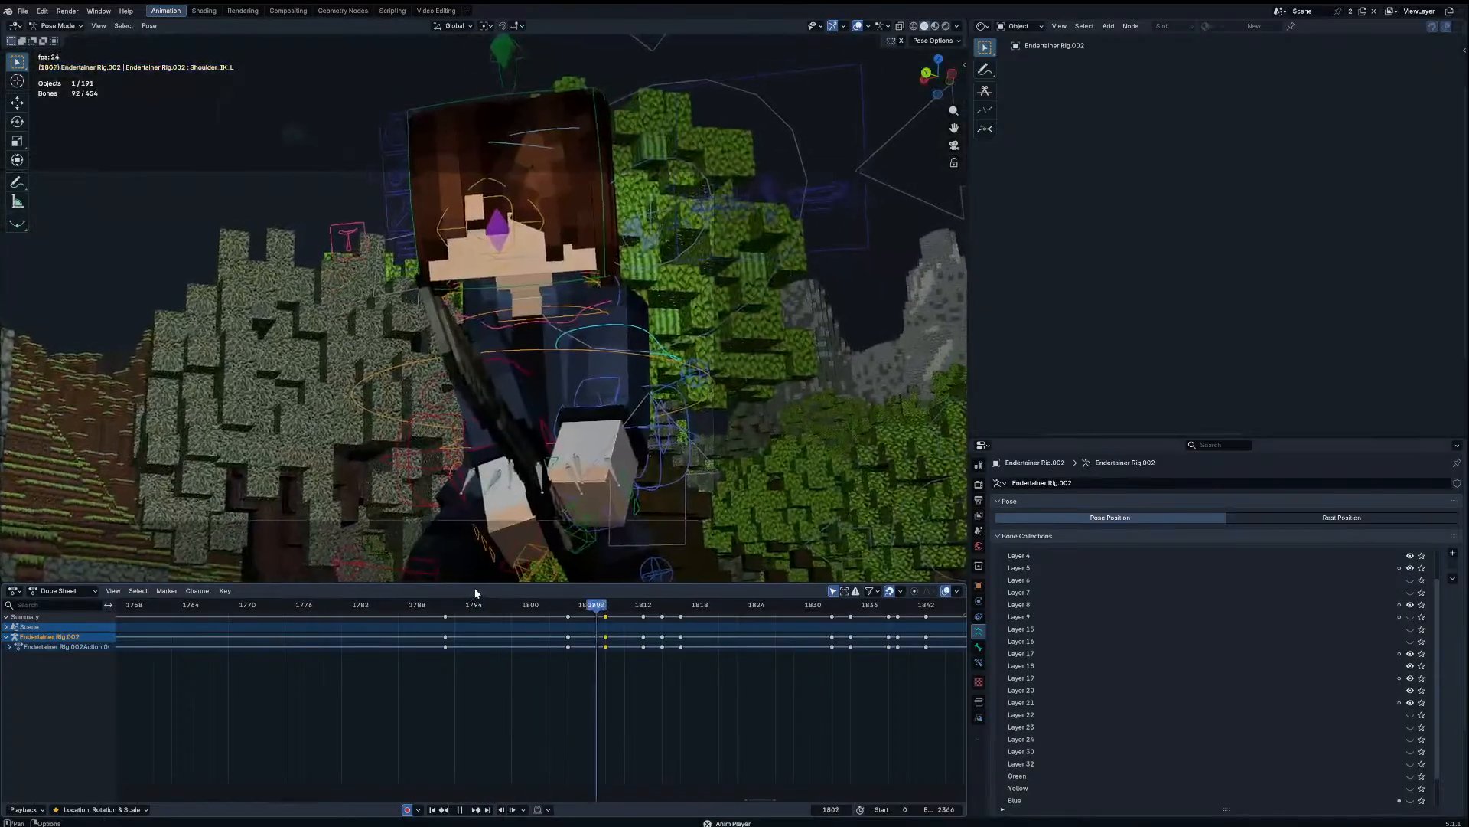
pyautogui.click(563, 606)
# Step: Rotate the Chest bone of Endertainer Rig.002 slightly at frame 1812
pyautogui.moveTo(565, 606); pyautogui.dragTo(643, 617)
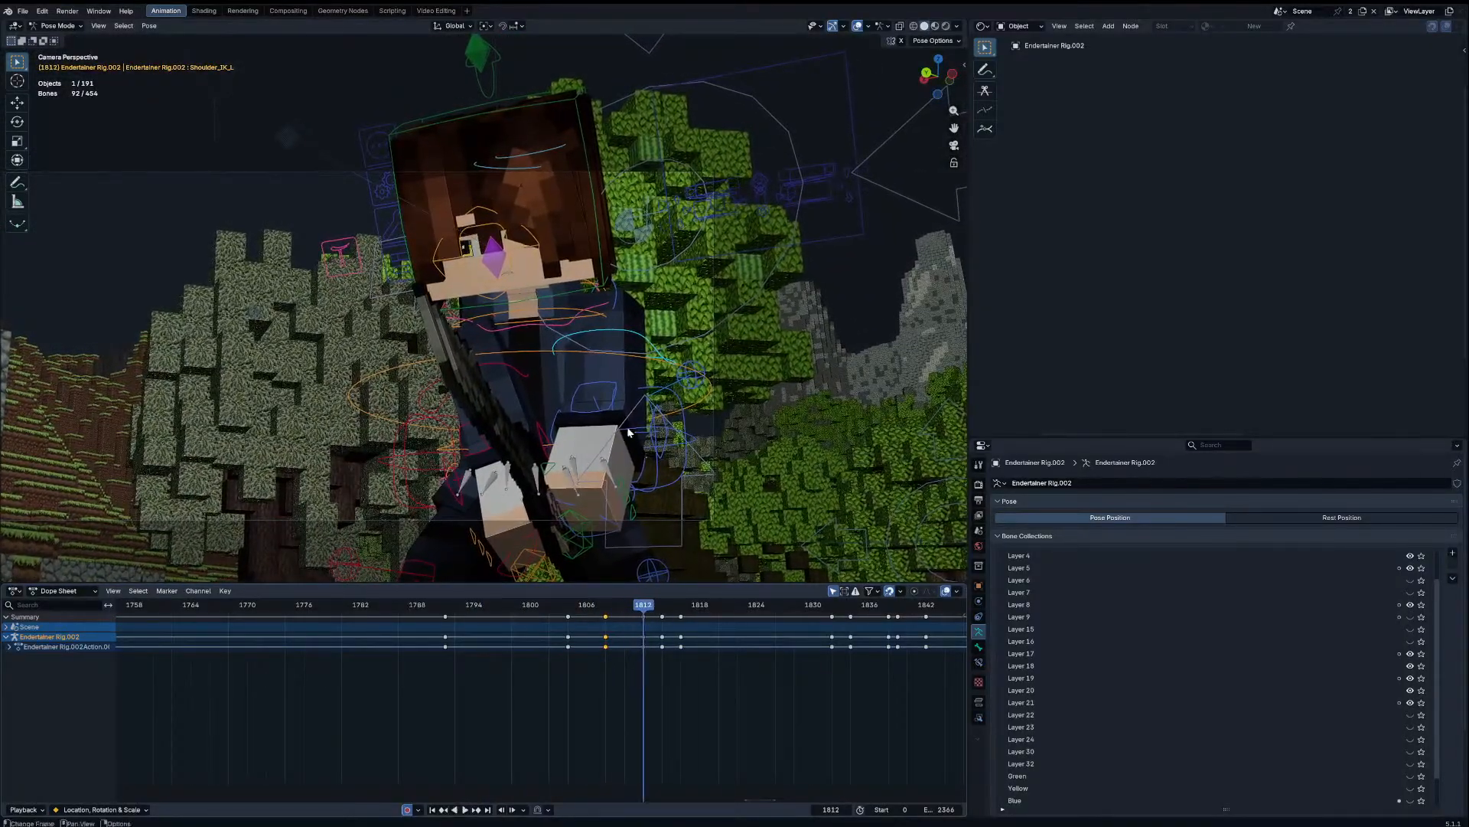
pyautogui.click(607, 320)
pyautogui.press('r')
pyautogui.press('x')
pyautogui.press('x')
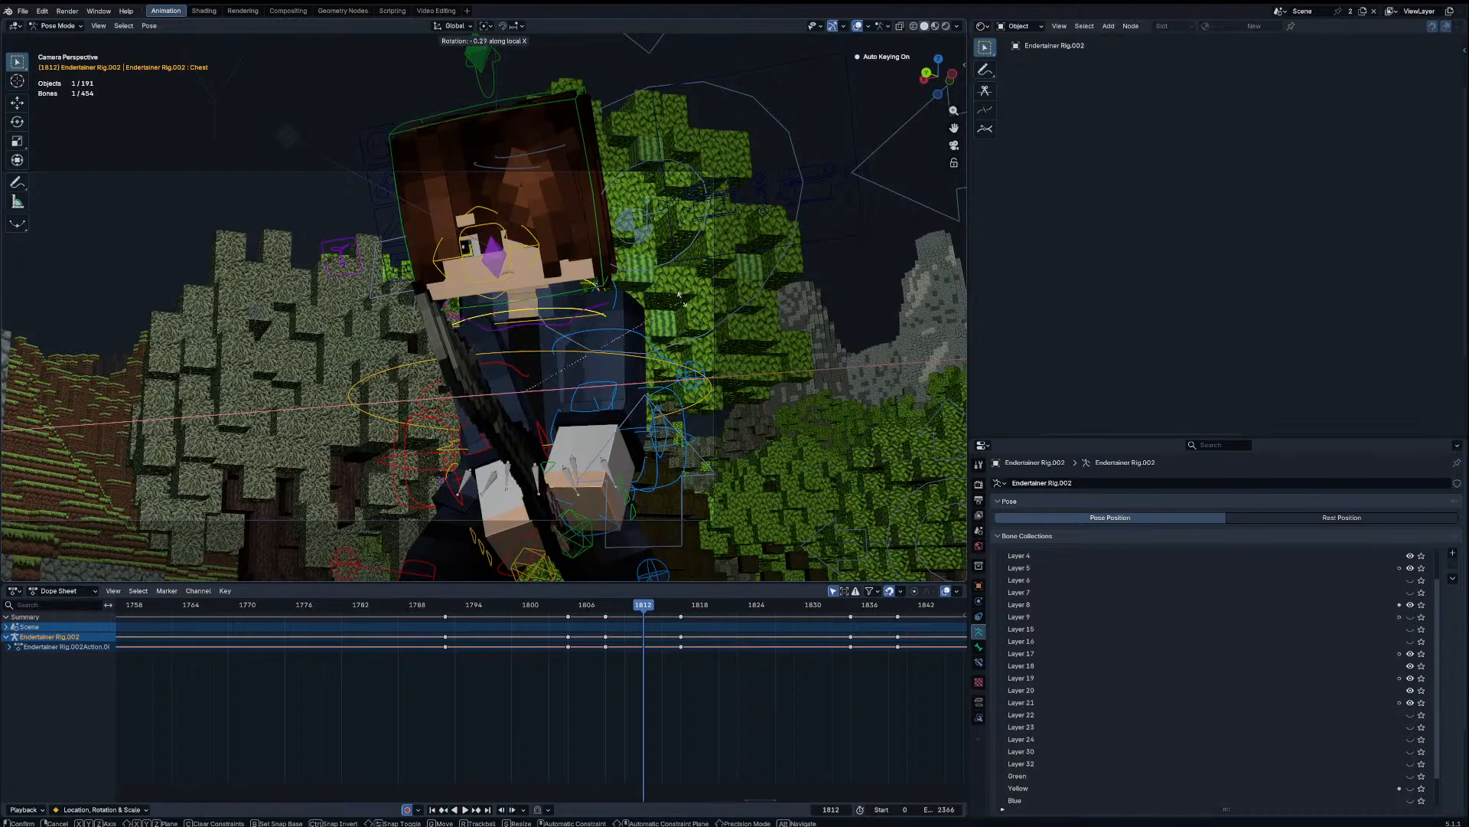
pyautogui.press('x')
pyautogui.press('x')
pyautogui.click(680, 353)
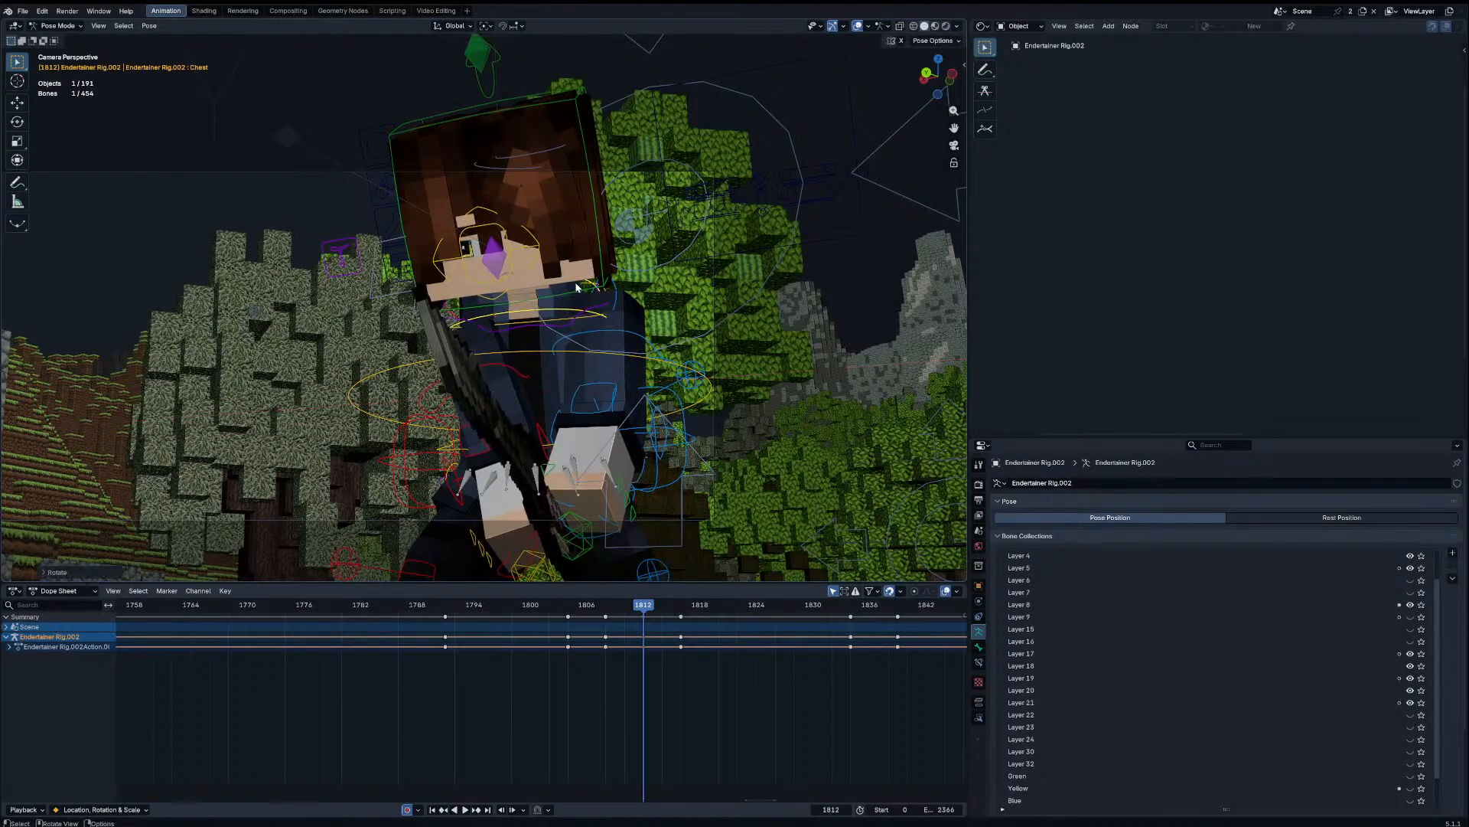
# Step: Tilt the Head bone at frame 1812 with a trackball rotation followed by a plain rotation
pyautogui.click(579, 290)
pyautogui.press('r')
pyautogui.press('r')
pyautogui.click(600, 331)
pyautogui.press('r')
pyautogui.click(612, 316)
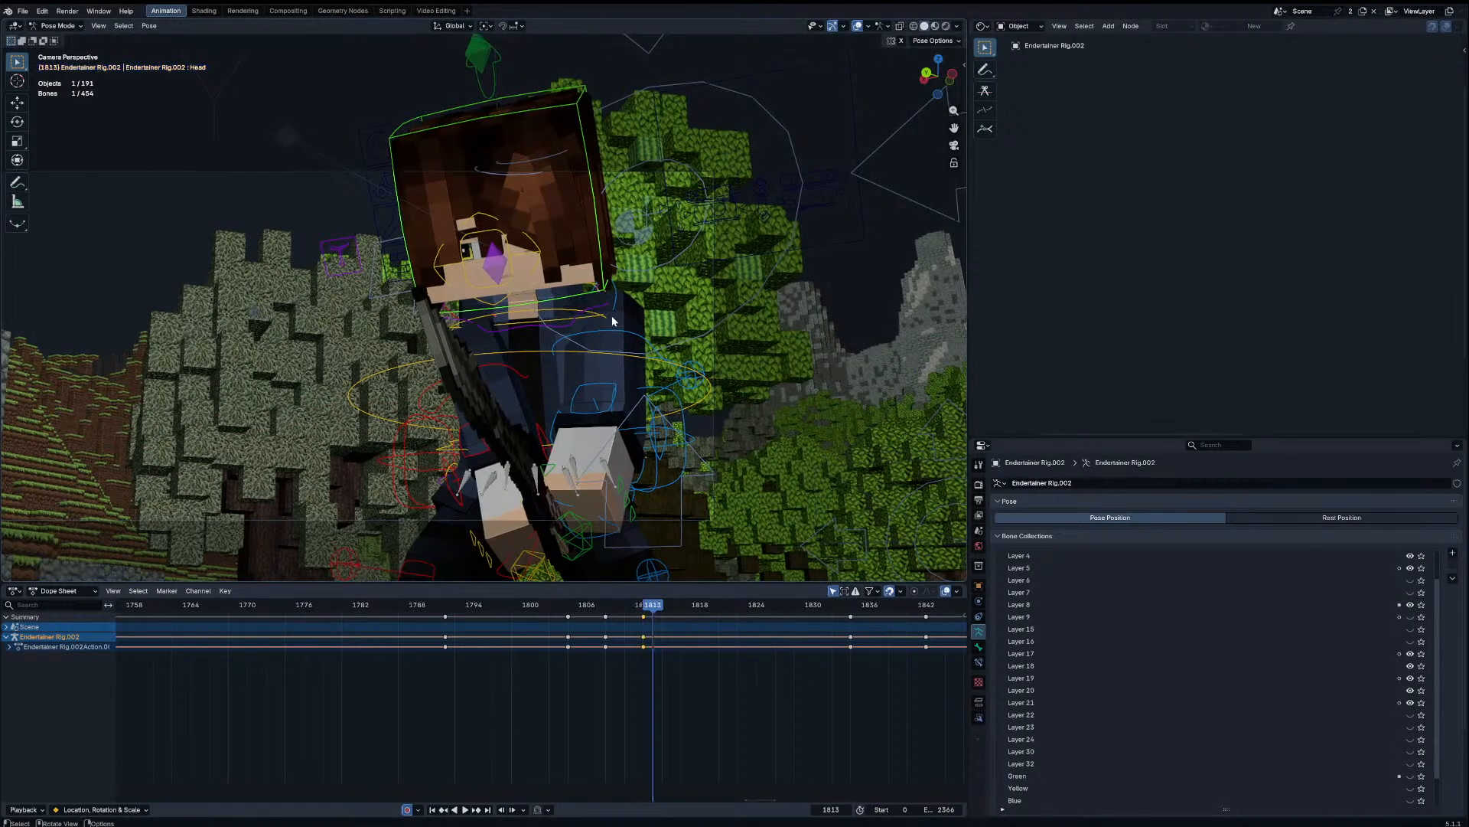
# Step: Rotate the Head bone and the Chest bone slightly at frame 1814
pyautogui.press('Right')
pyautogui.press('Right')
pyautogui.press('r')
pyautogui.press('r')
pyautogui.click(621, 316)
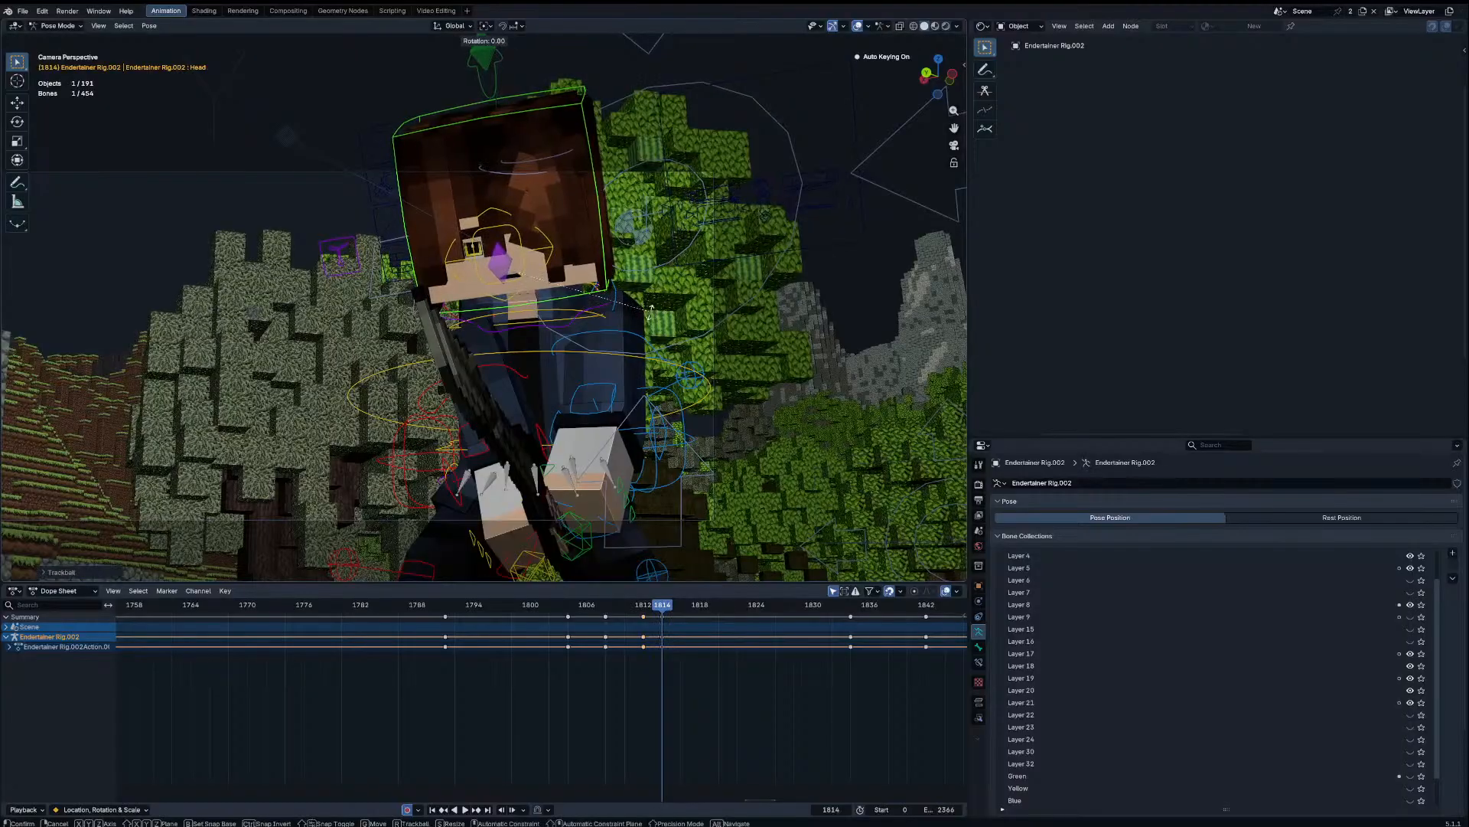
pyautogui.click(627, 327)
pyautogui.press('r')
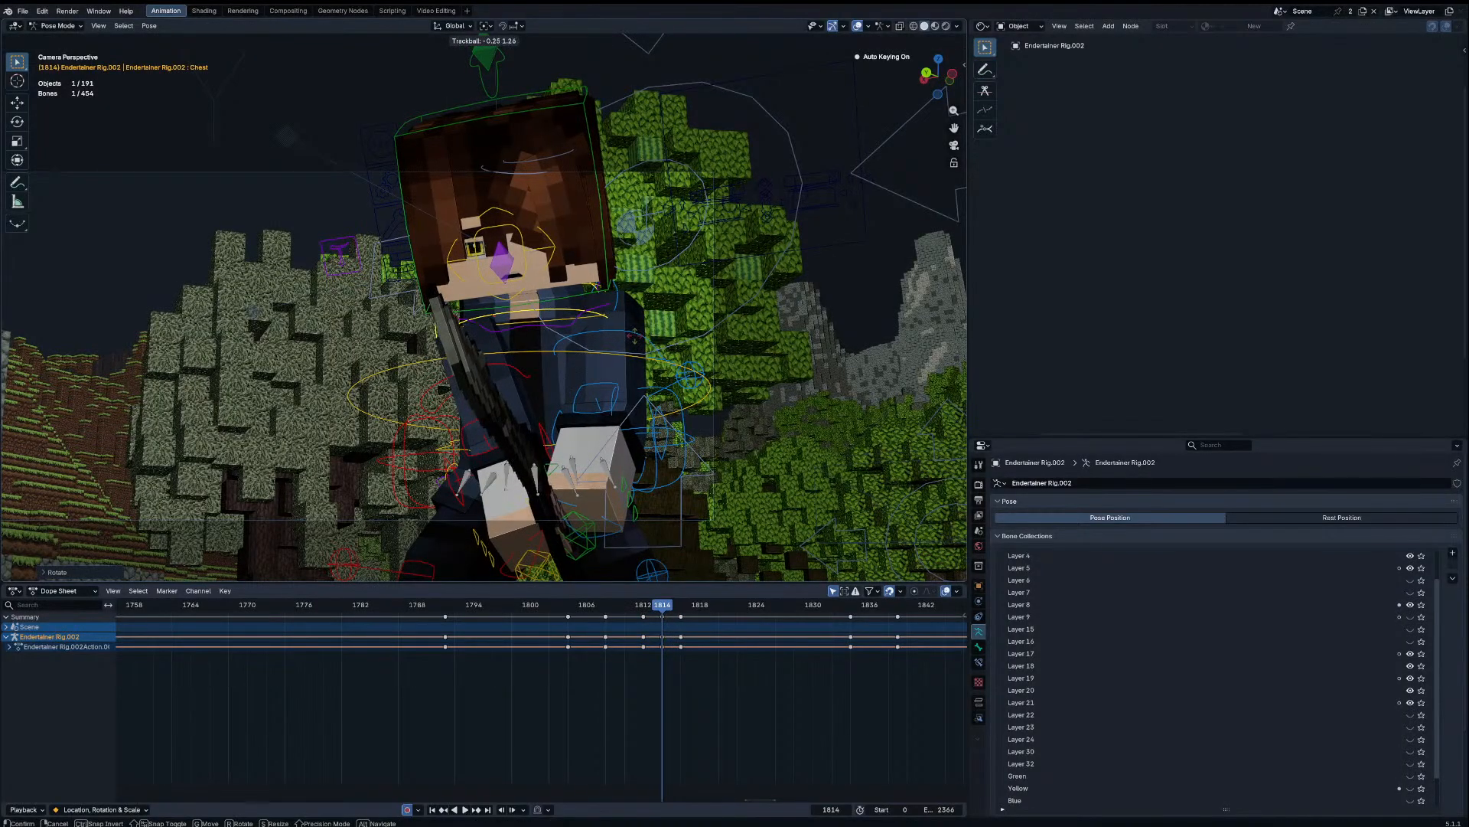
pyautogui.click(640, 332)
# Step: Delete the Chest bone's keyframe at frame 1816, give it a new trackball rotation there, and play back the shot
pyautogui.press('Right')
pyautogui.press('Right')
pyautogui.press('Right')
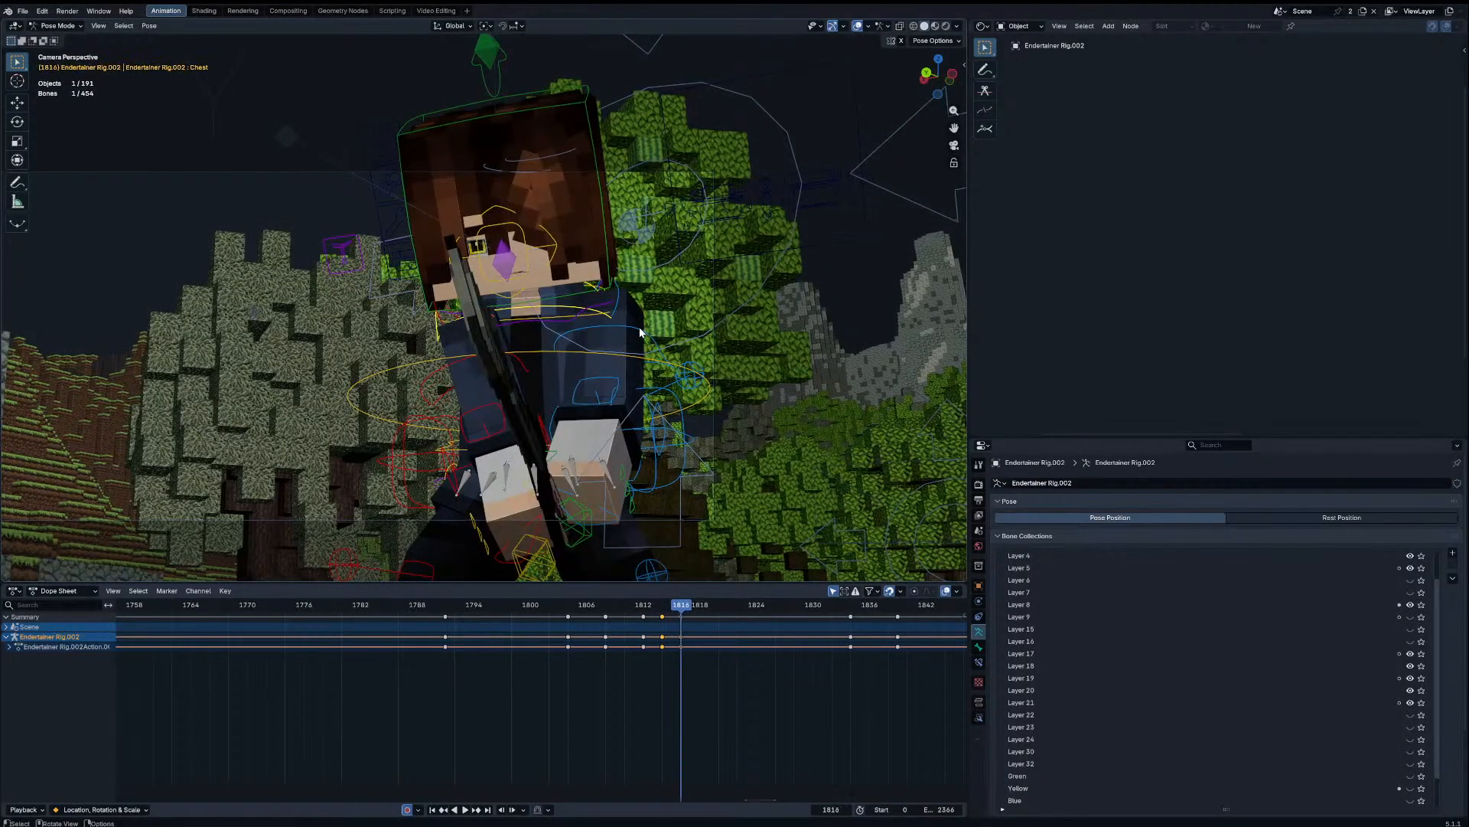
pyautogui.press('x')
pyautogui.click(686, 617)
pyautogui.press('r')
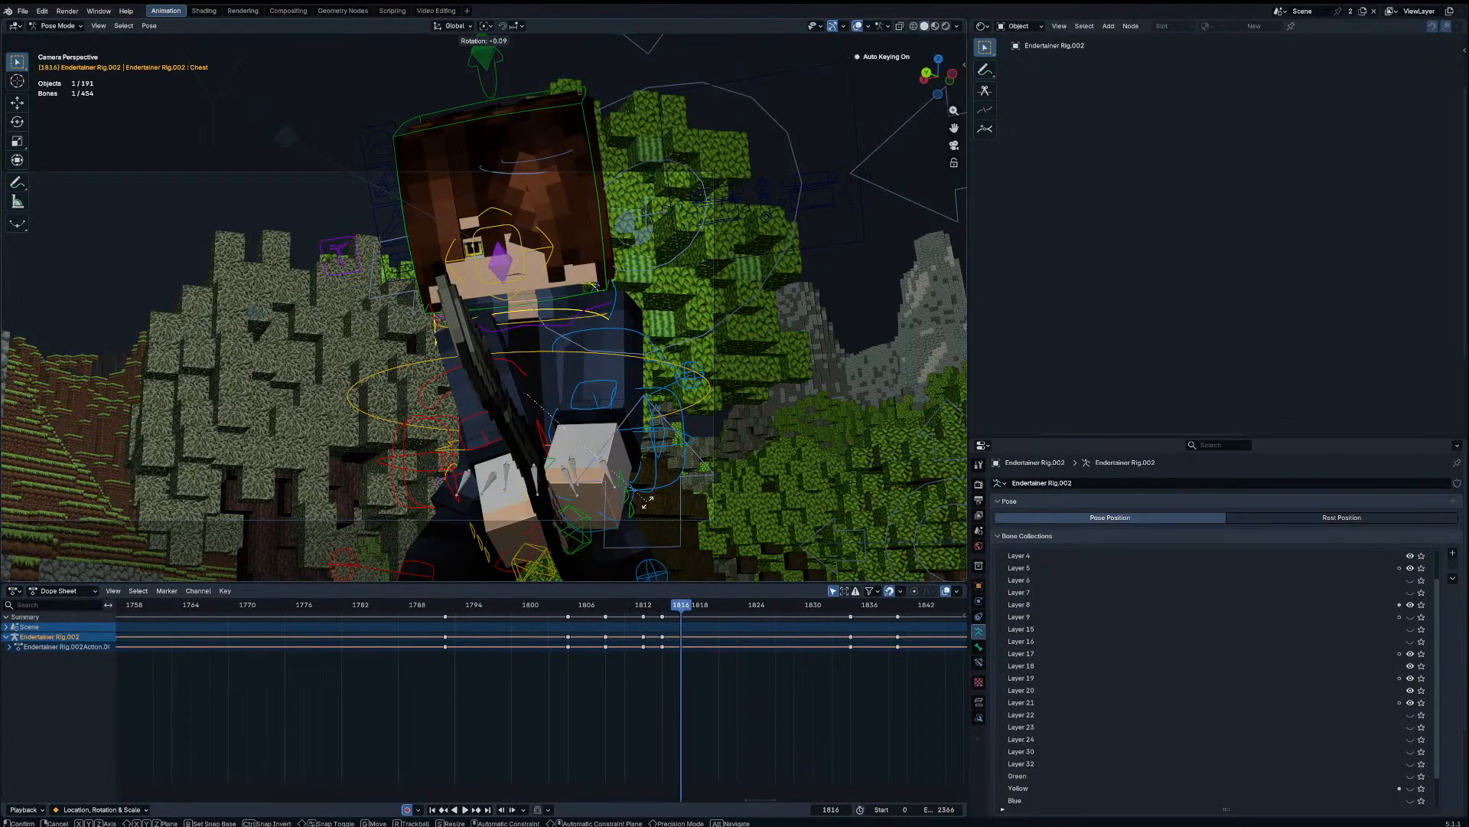
pyautogui.rightClick(654, 502)
pyautogui.press('r')
pyautogui.press('r')
pyautogui.click(659, 496)
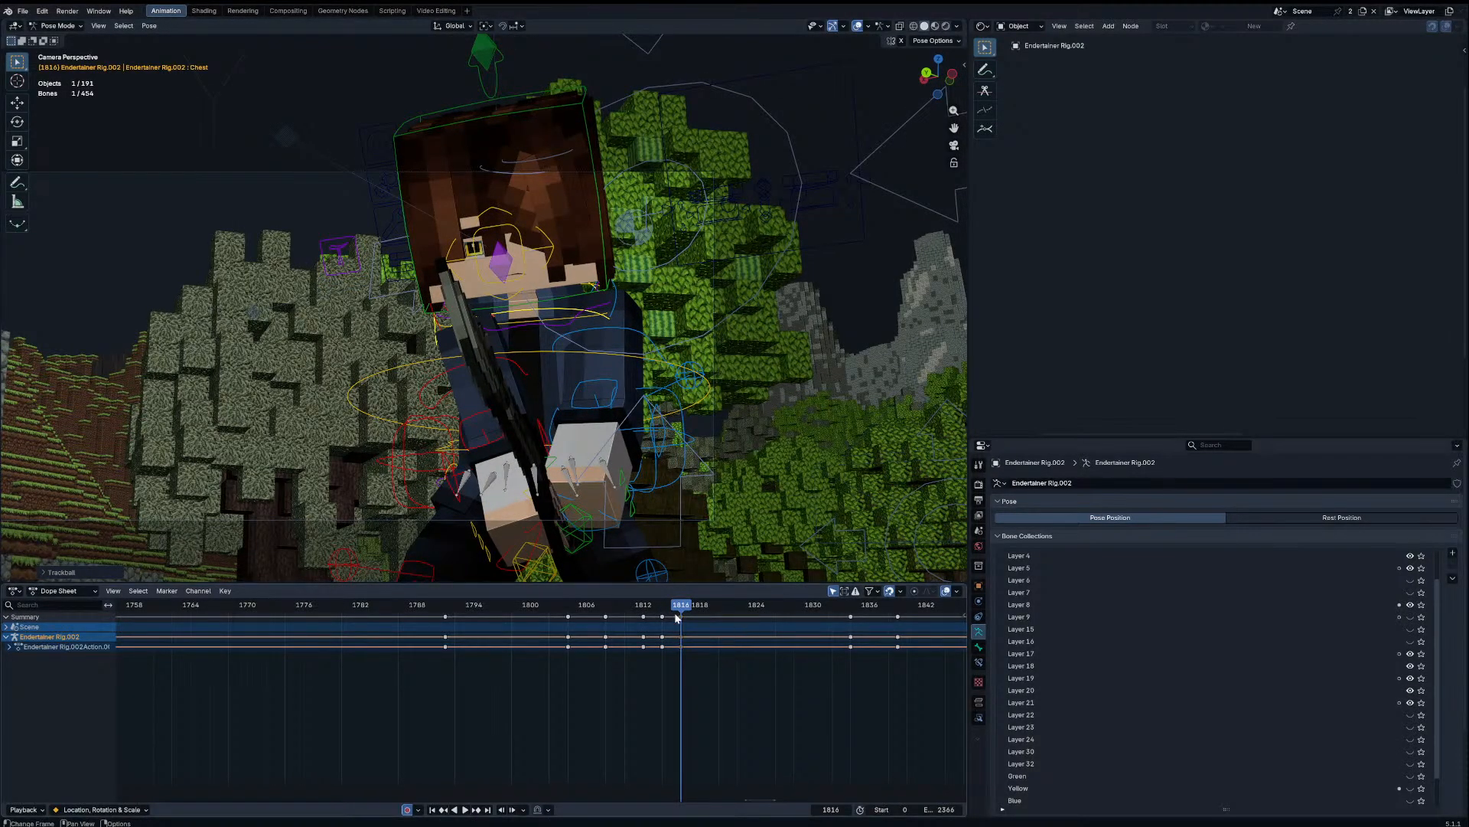
pyautogui.moveTo(698, 607); pyautogui.dragTo(497, 613)
pyautogui.press('space')
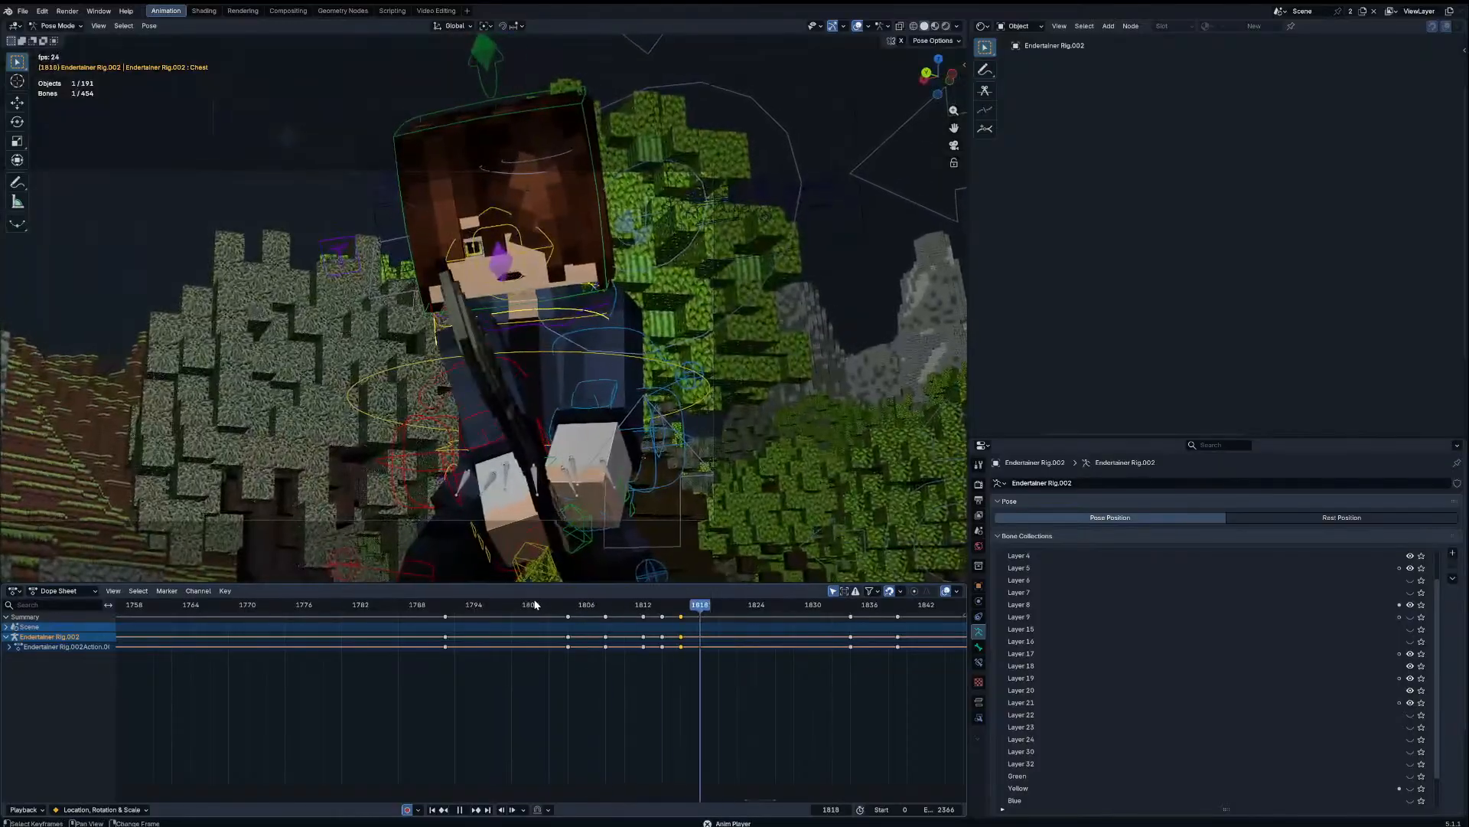
pyautogui.press('space')
# Step: Delete the keyframes of both shoulder IK bones at frame 1816 and review the surrounding frames
pyautogui.moveTo(651, 611); pyautogui.dragTo(672, 610)
pyautogui.press('Right')
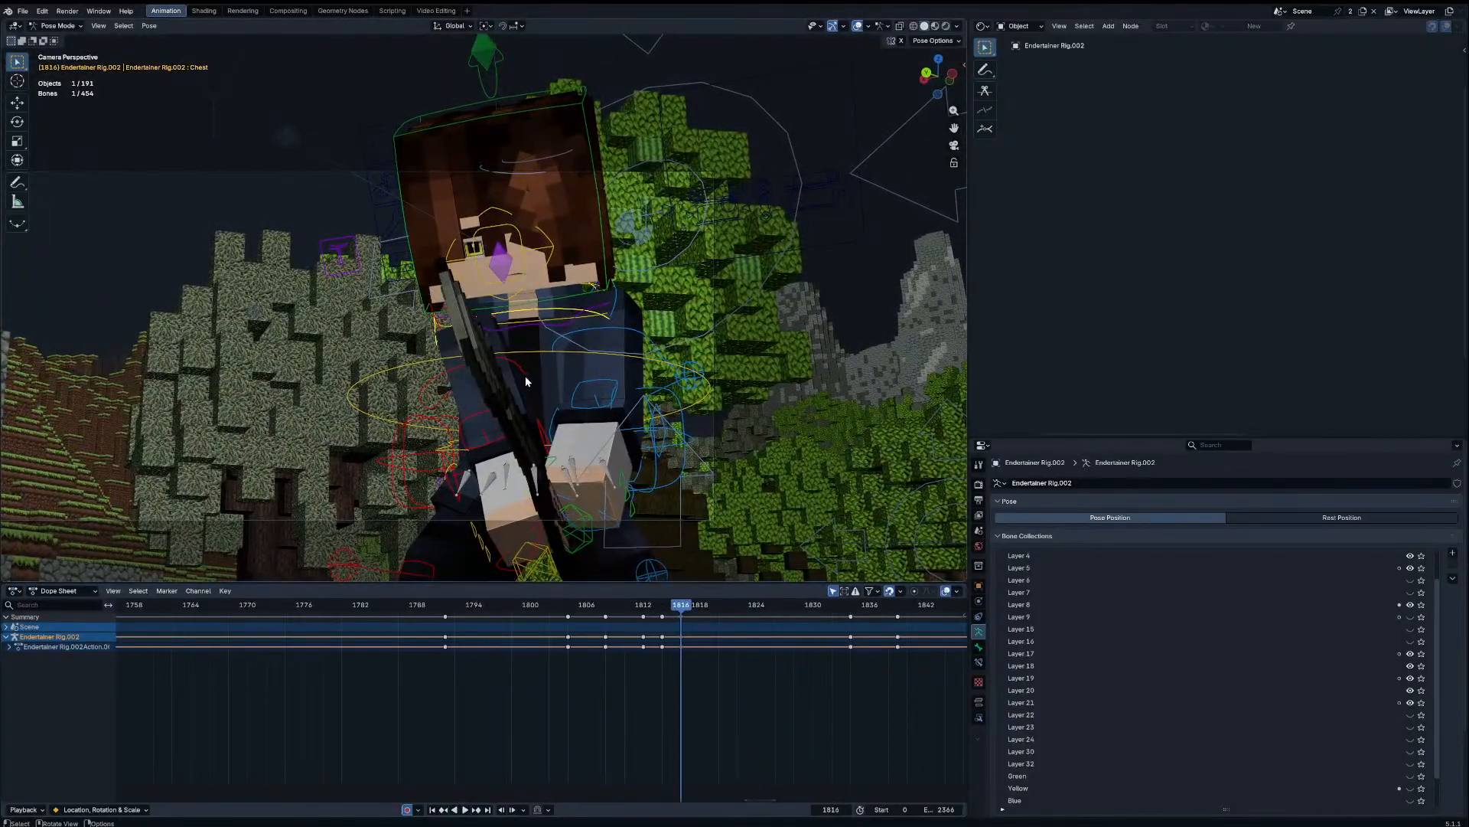
pyautogui.click(525, 375)
pyautogui.keyDown('shift'); pyautogui.click(585, 314); pyautogui.keyUp('shift')
pyautogui.press('x')
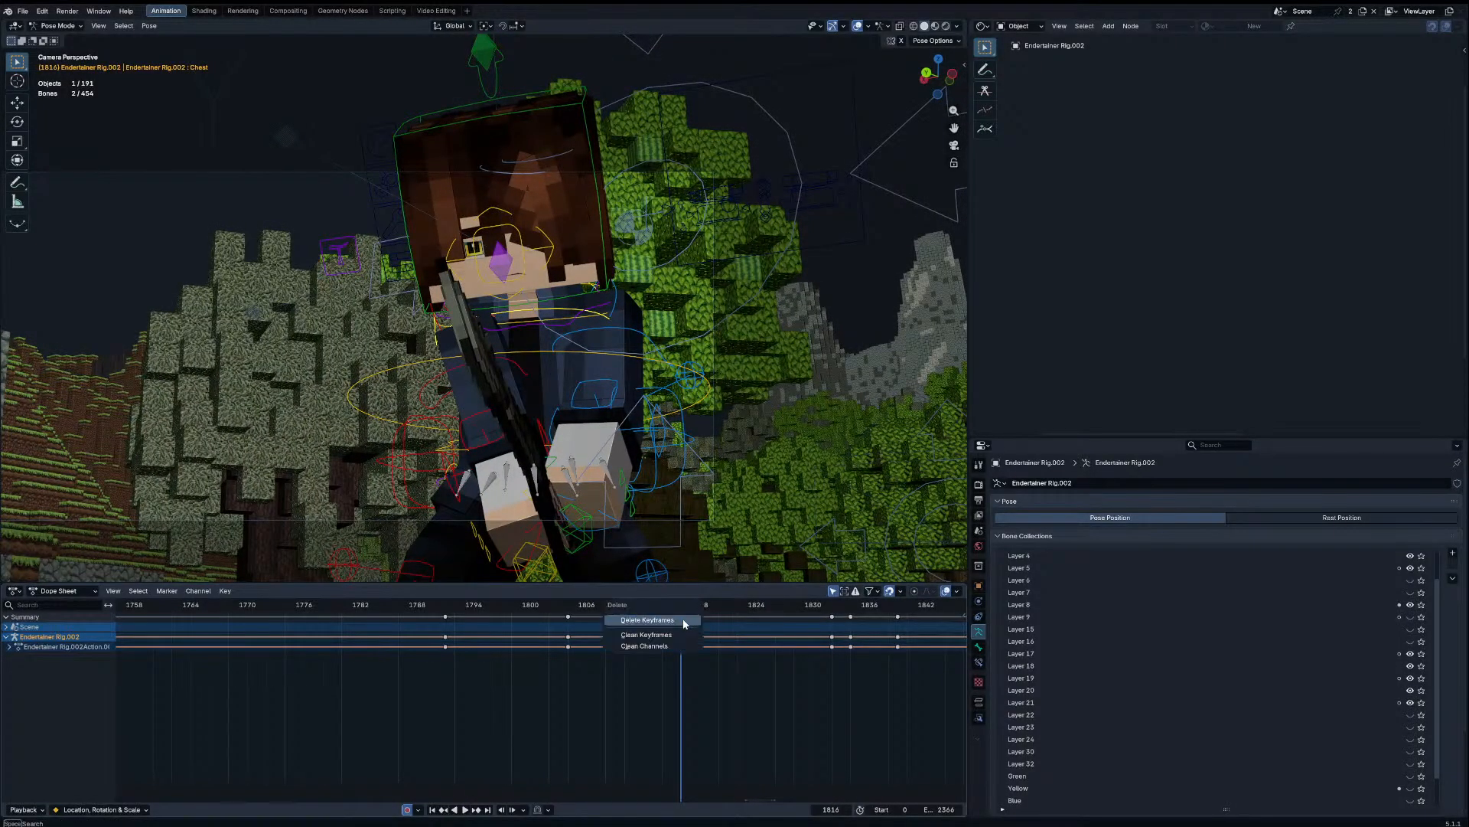
pyautogui.click(683, 621)
pyautogui.click(475, 388)
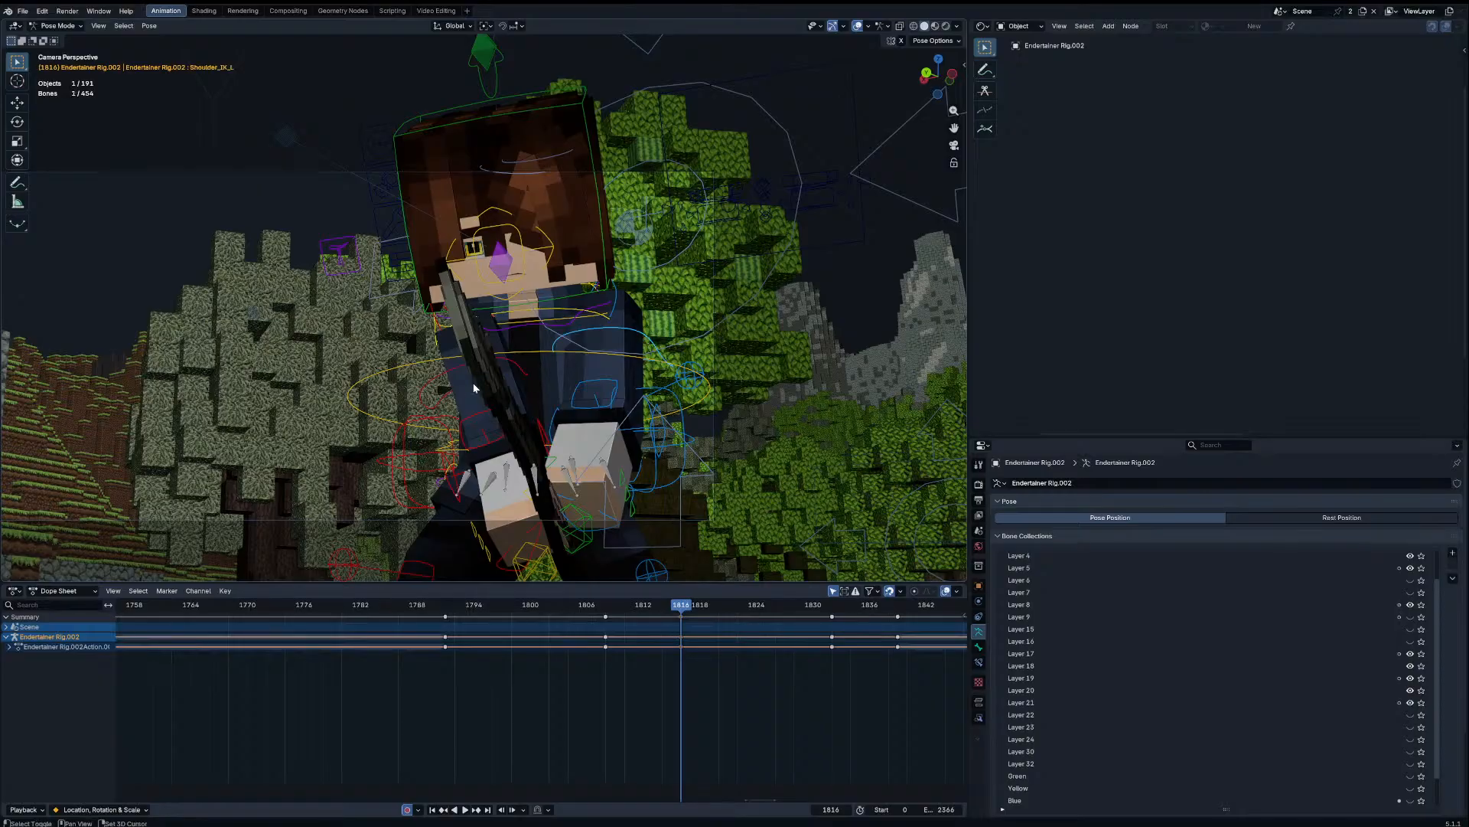
pyautogui.click(531, 609)
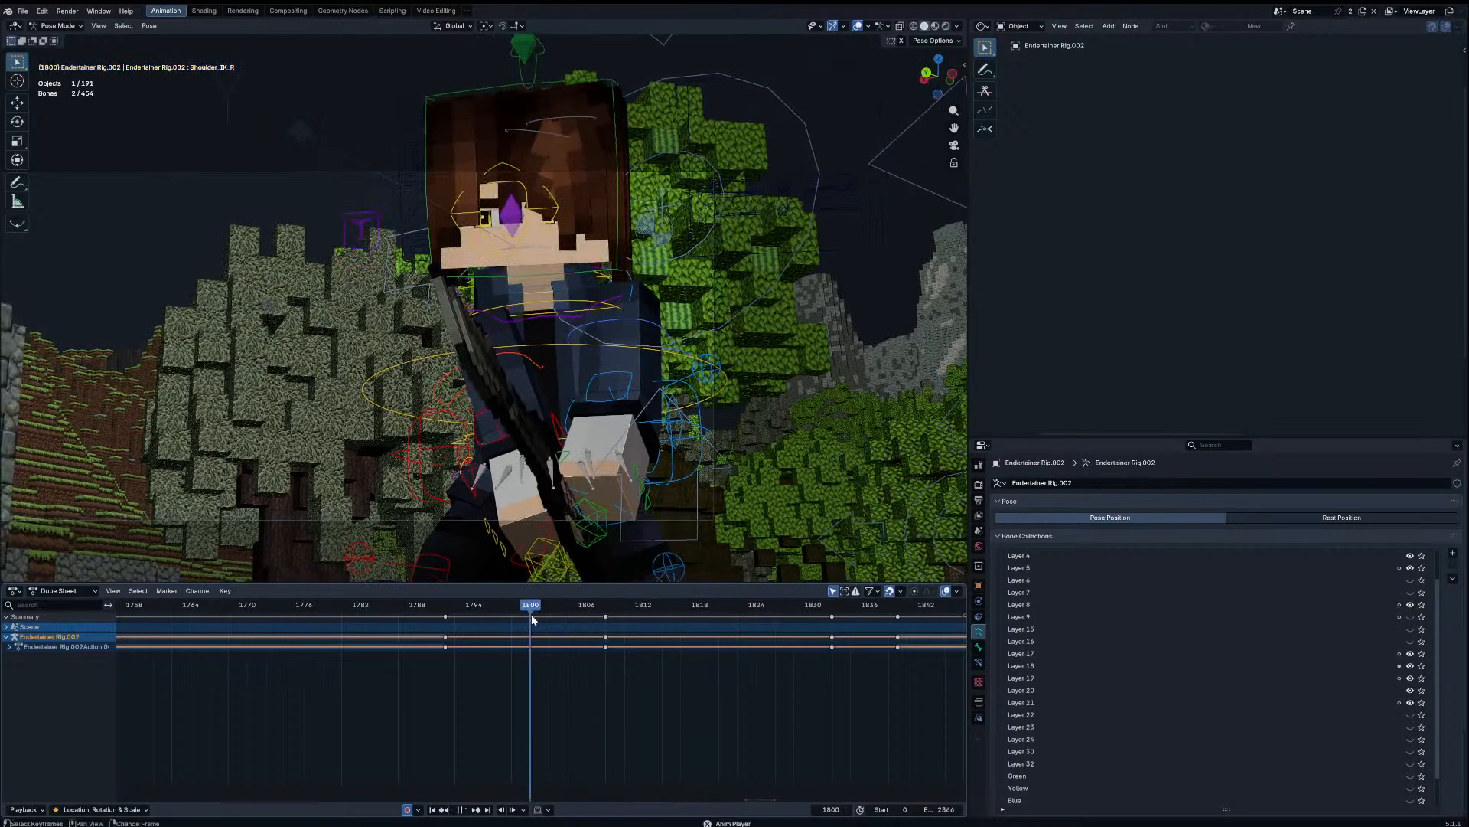
pyautogui.press('space')
pyautogui.moveTo(539, 614); pyautogui.dragTo(615, 612)
pyautogui.press('Escape')
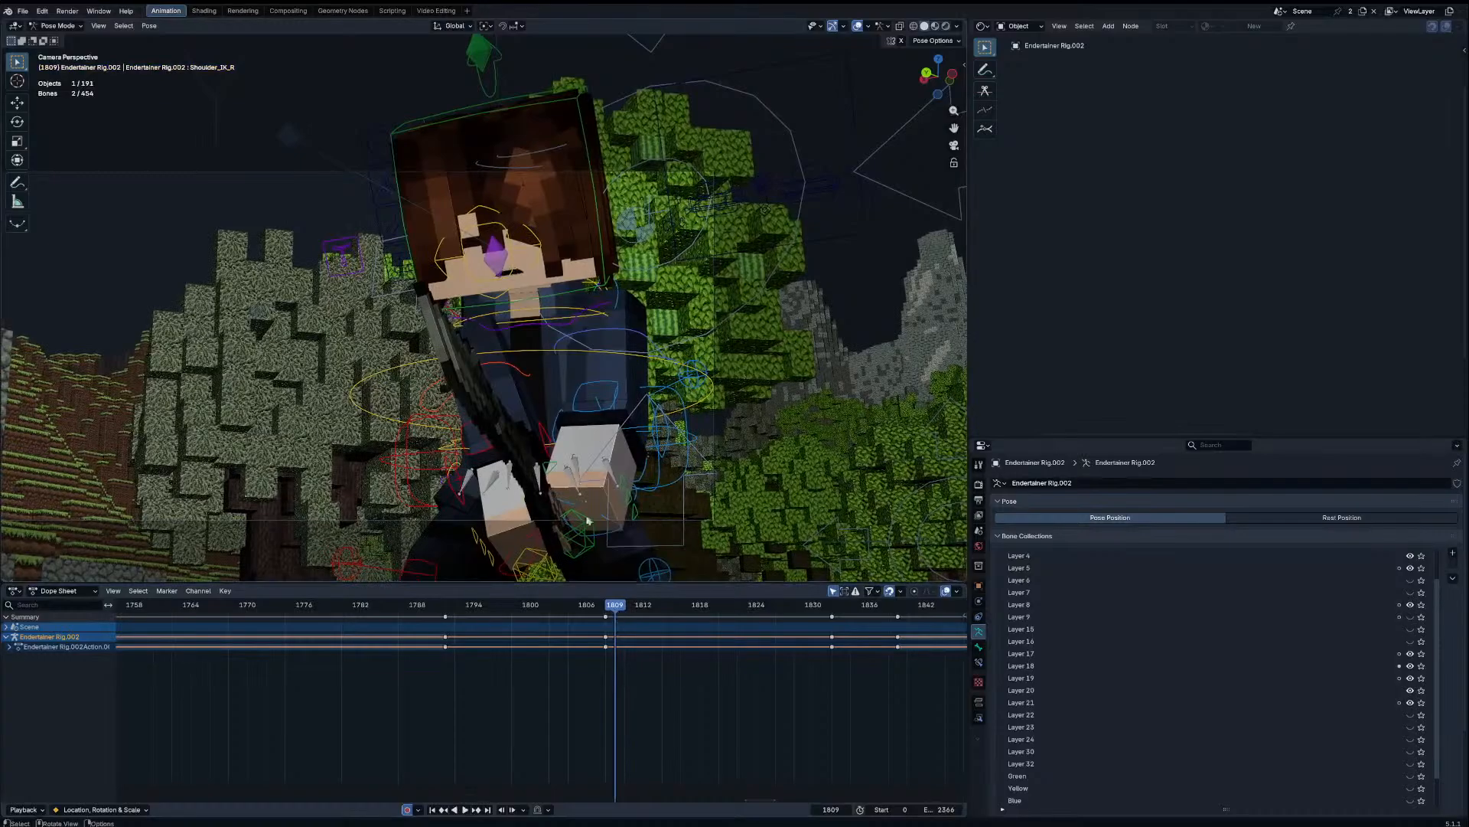
# Step: Rotate the Shoulder_IK_R bone at frame 1812
pyautogui.press('Right')
pyautogui.press('Right')
pyautogui.press('Right')
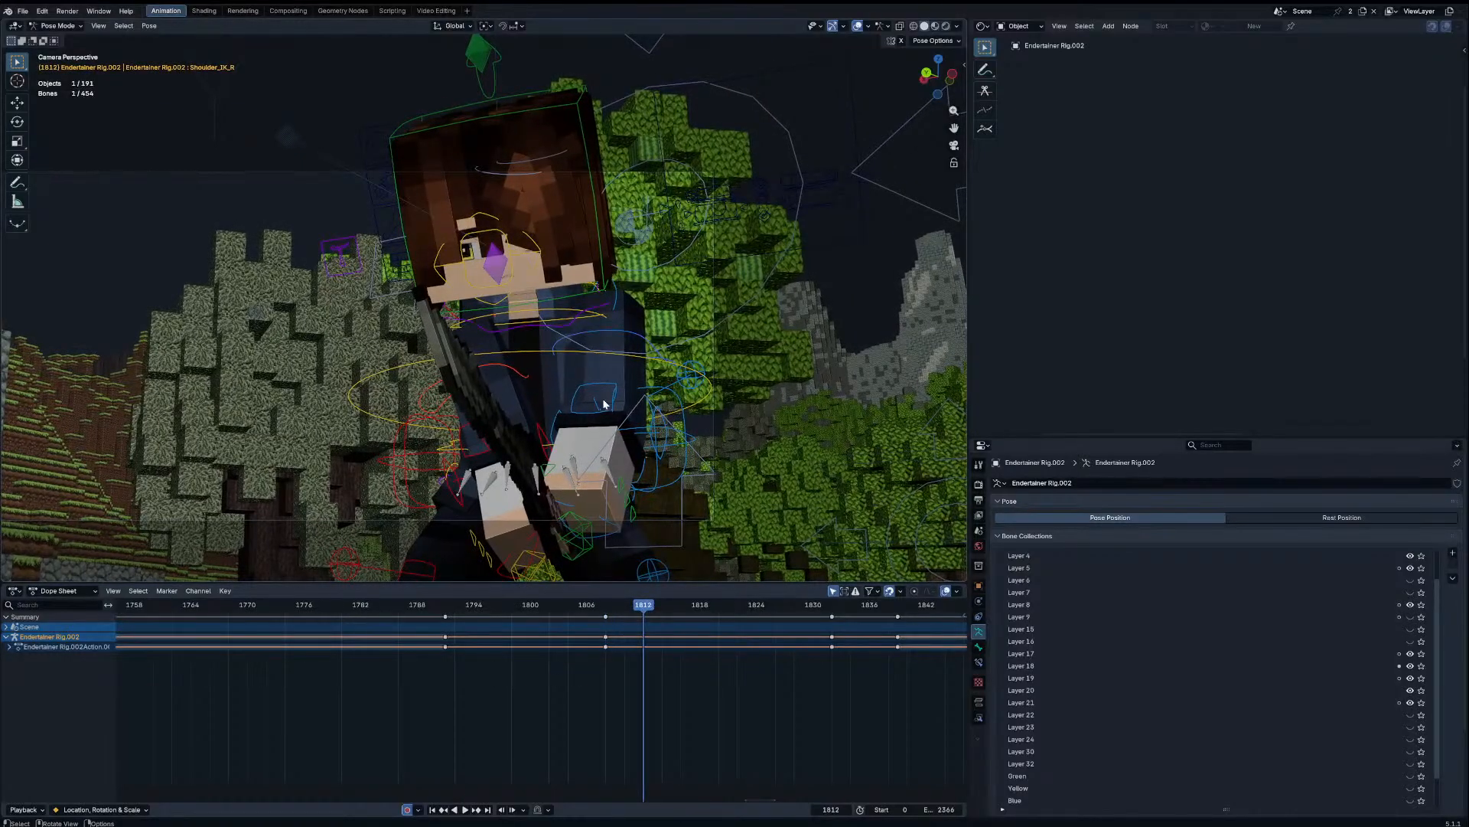
pyautogui.press('r')
pyautogui.click(536, 459)
pyautogui.press('g')
pyautogui.press('r')
pyautogui.click(526, 470)
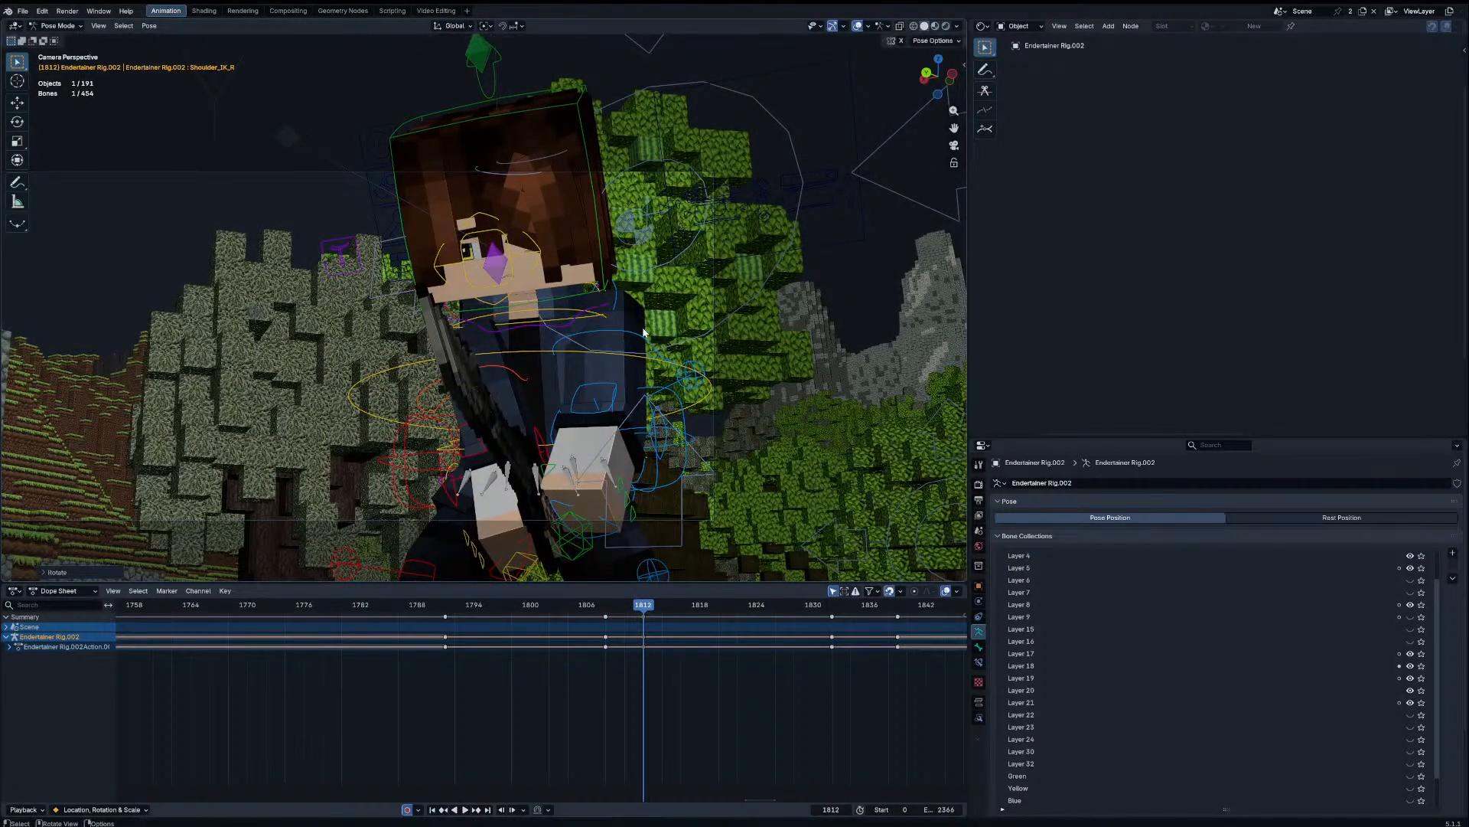
# Step: Move and rotate the Shoulder_IK_L bone at frame 1812 to match the other shoulder
pyautogui.click(646, 335)
pyautogui.click(650, 340)
pyautogui.press('g')
pyautogui.click(647, 341)
pyautogui.press('r')
pyautogui.click(648, 352)
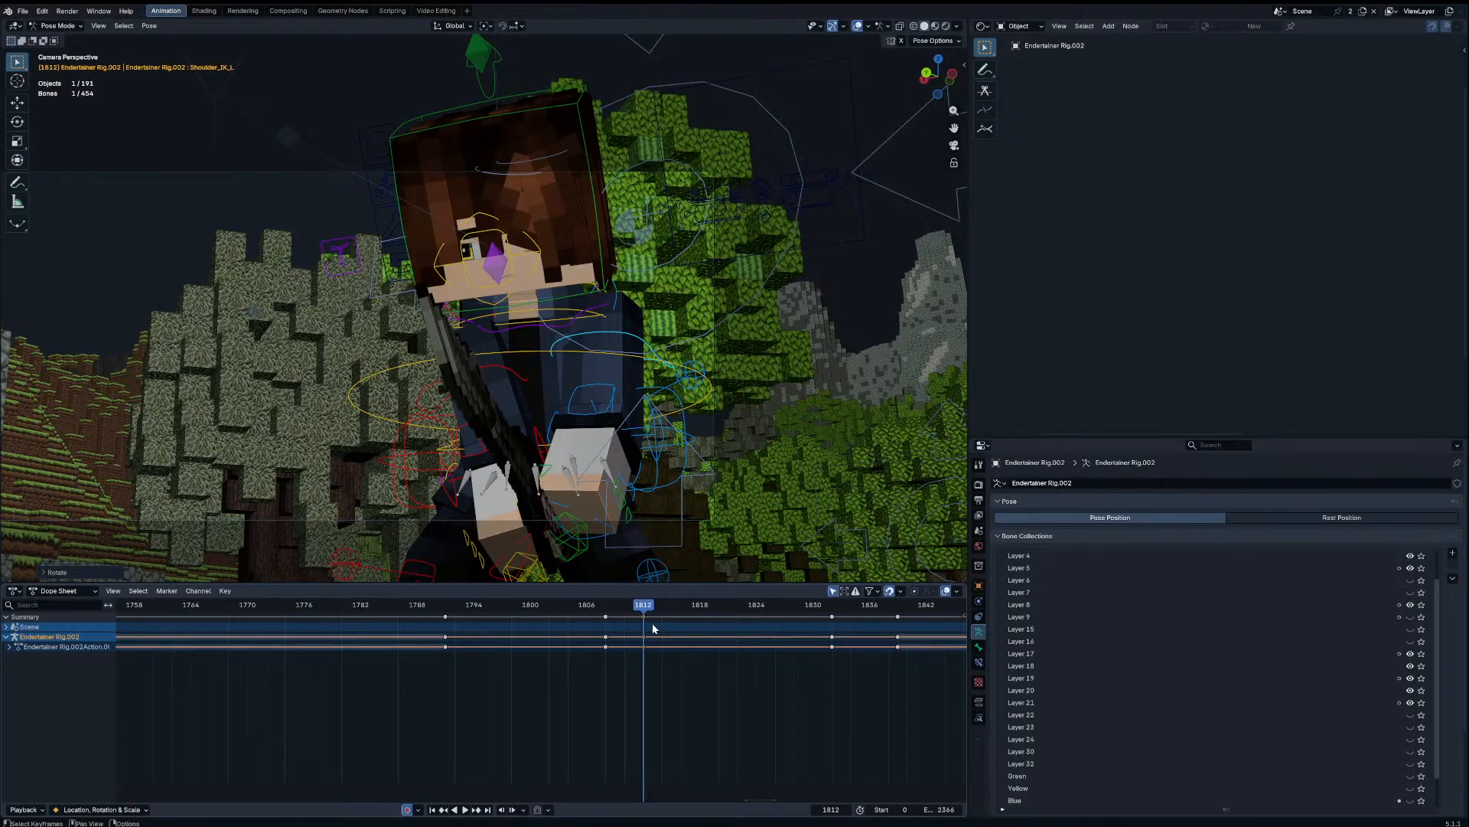
# Step: Play back and step through the frames around 1814 to examine the timing of the upper-body motion
pyautogui.scroll(-3, 567, 719)
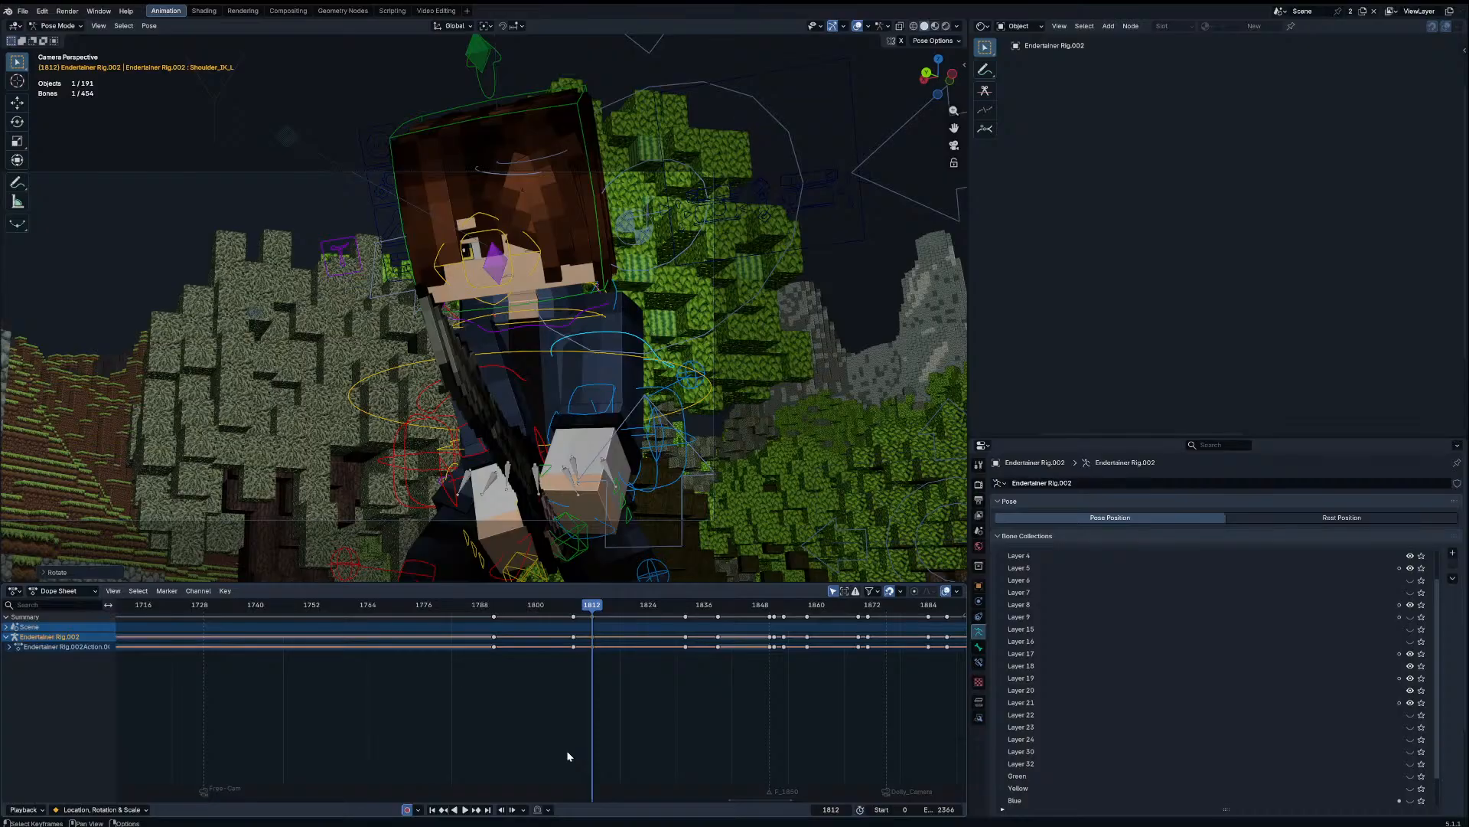
pyautogui.scroll(1, 618, 657)
pyautogui.moveTo(551, 610); pyautogui.dragTo(418, 610)
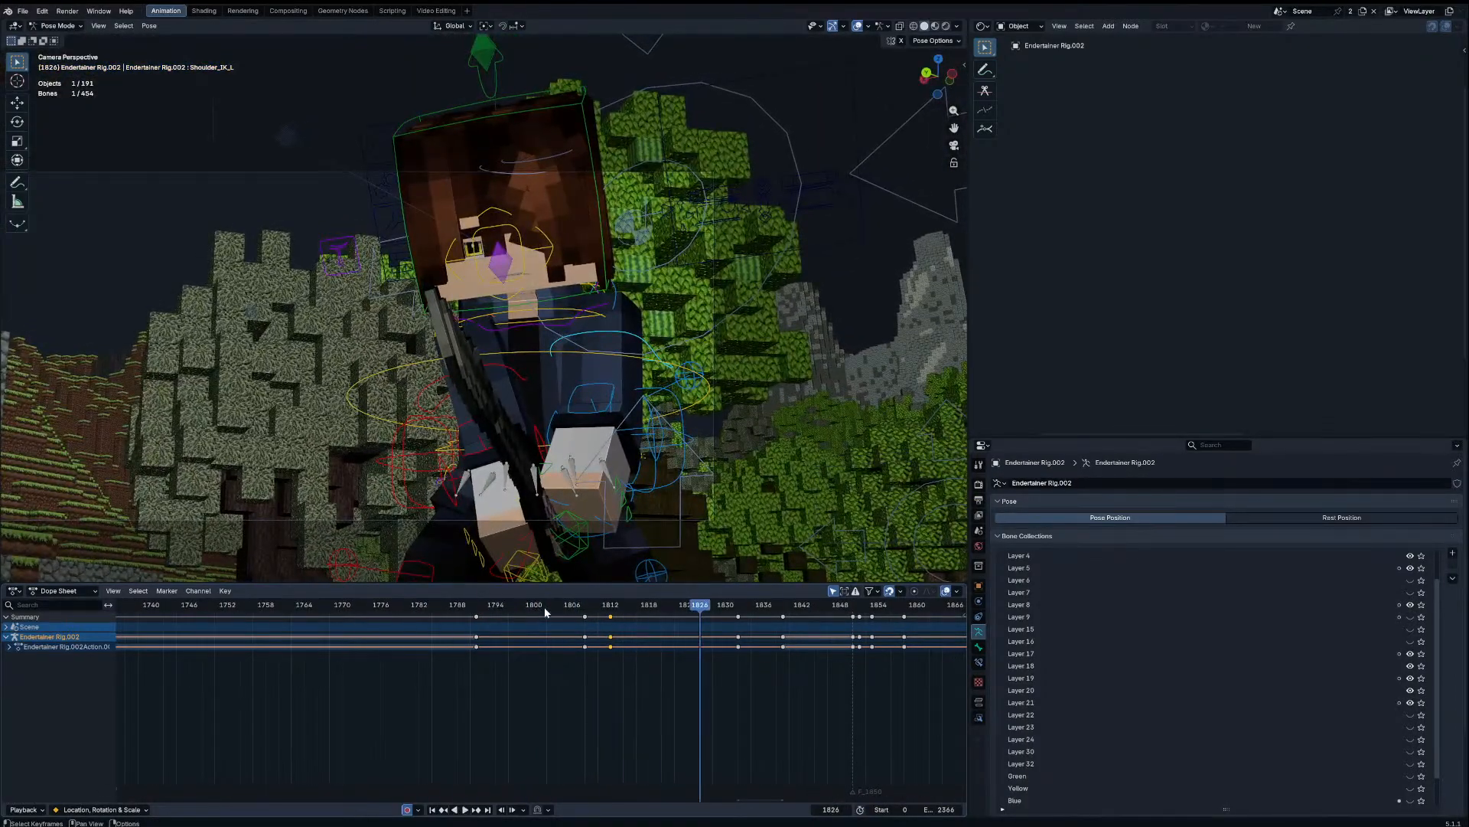
pyautogui.moveTo(576, 610); pyautogui.dragTo(625, 605)
pyautogui.press('i')
pyautogui.click(576, 604)
pyautogui.press('space')
pyautogui.press('a')
pyautogui.press('Left')
pyautogui.press('Right')
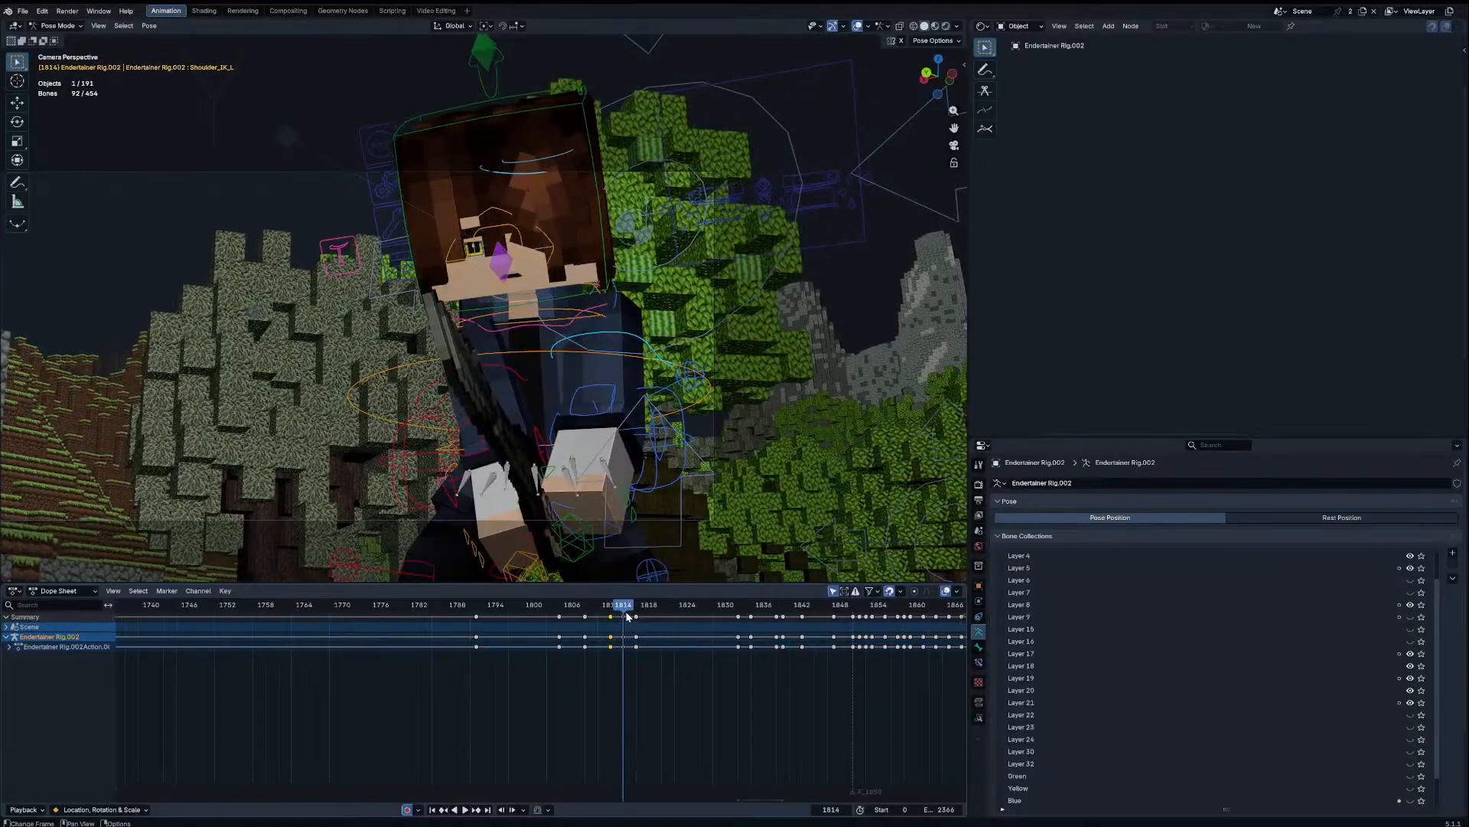
pyautogui.press('Left')
pyautogui.press('Left')
pyautogui.press('Left')
pyautogui.press('Right')
pyautogui.press('Right')
pyautogui.press('Right')
pyautogui.moveTo(625, 608)
pyautogui.mouseDown()
pyautogui.moveTo(516, 609)
pyautogui.moveTo(623, 606)
pyautogui.mouseUp()
pyautogui.press('space')
pyautogui.press('space')
# Step: Blend the Chest bone's pose toward its neighboring keyframe at frame 1814 and refine it with a trackball rotation
pyautogui.click(607, 320)
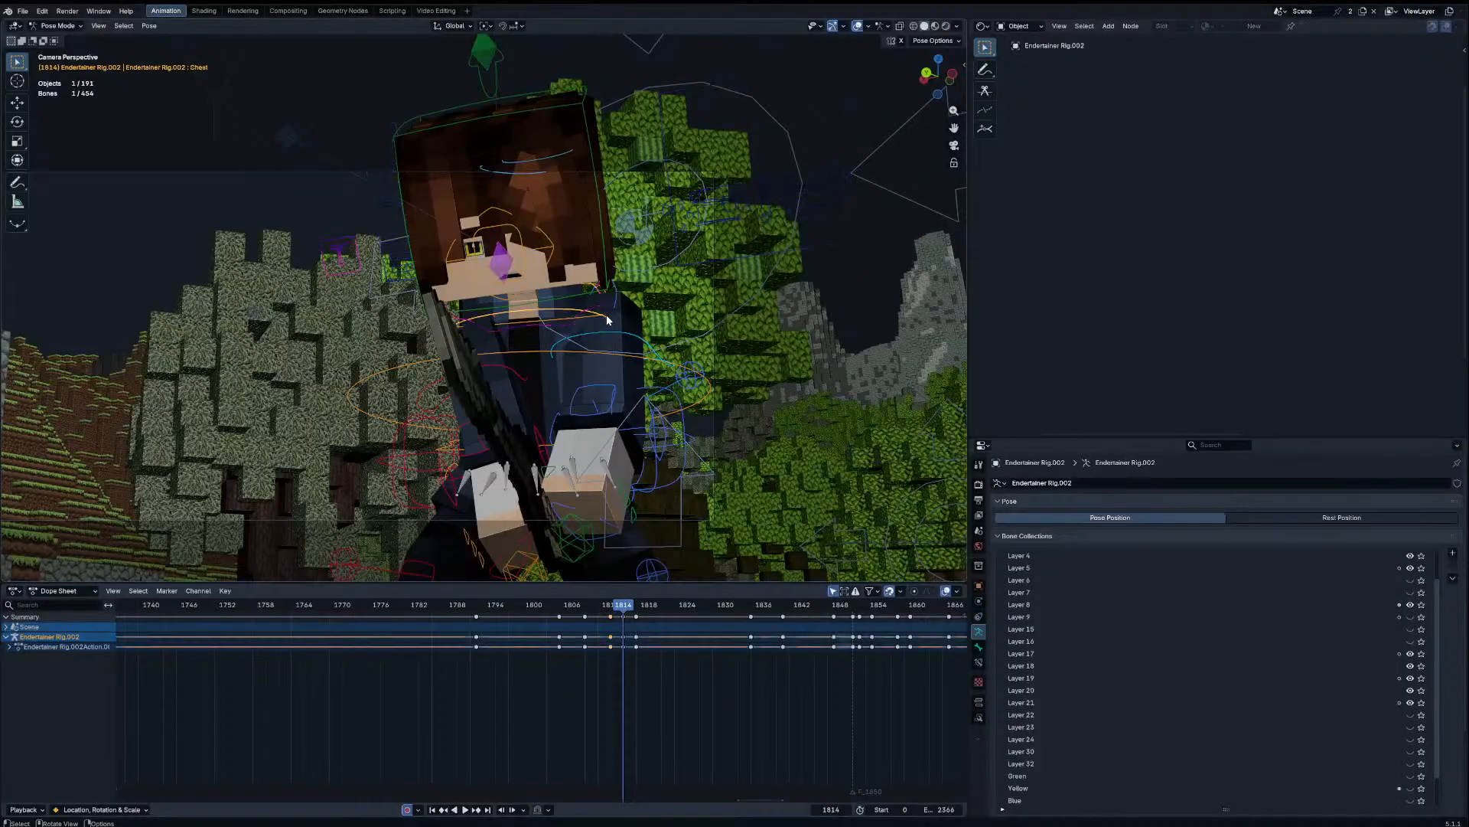
pyautogui.hotkey('alt', 'shift', 'e')
pyautogui.click(563, 348)
pyautogui.scroll(2, 577, 368)
pyautogui.press('r')
pyautogui.rightClick(582, 373)
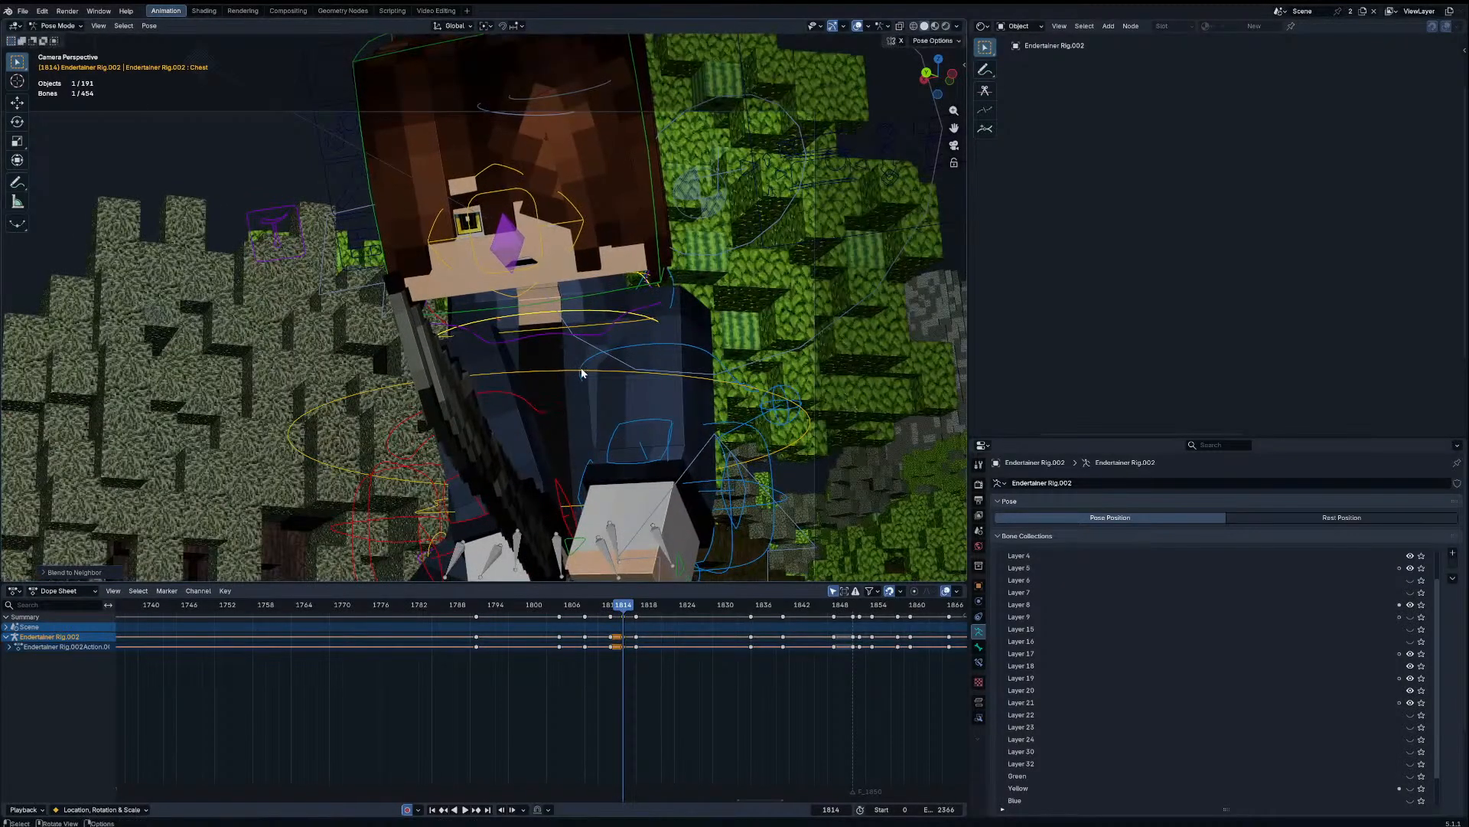
pyautogui.press('r')
pyautogui.press('r')
pyautogui.click(584, 372)
# Step: Blend the Chest bone's pose toward its neighboring keyframe at frame 1816, rotate it slightly, and play back the result
pyautogui.press('Right')
pyautogui.press('Right')
pyautogui.hotkey('alt', 'shift', 'e')
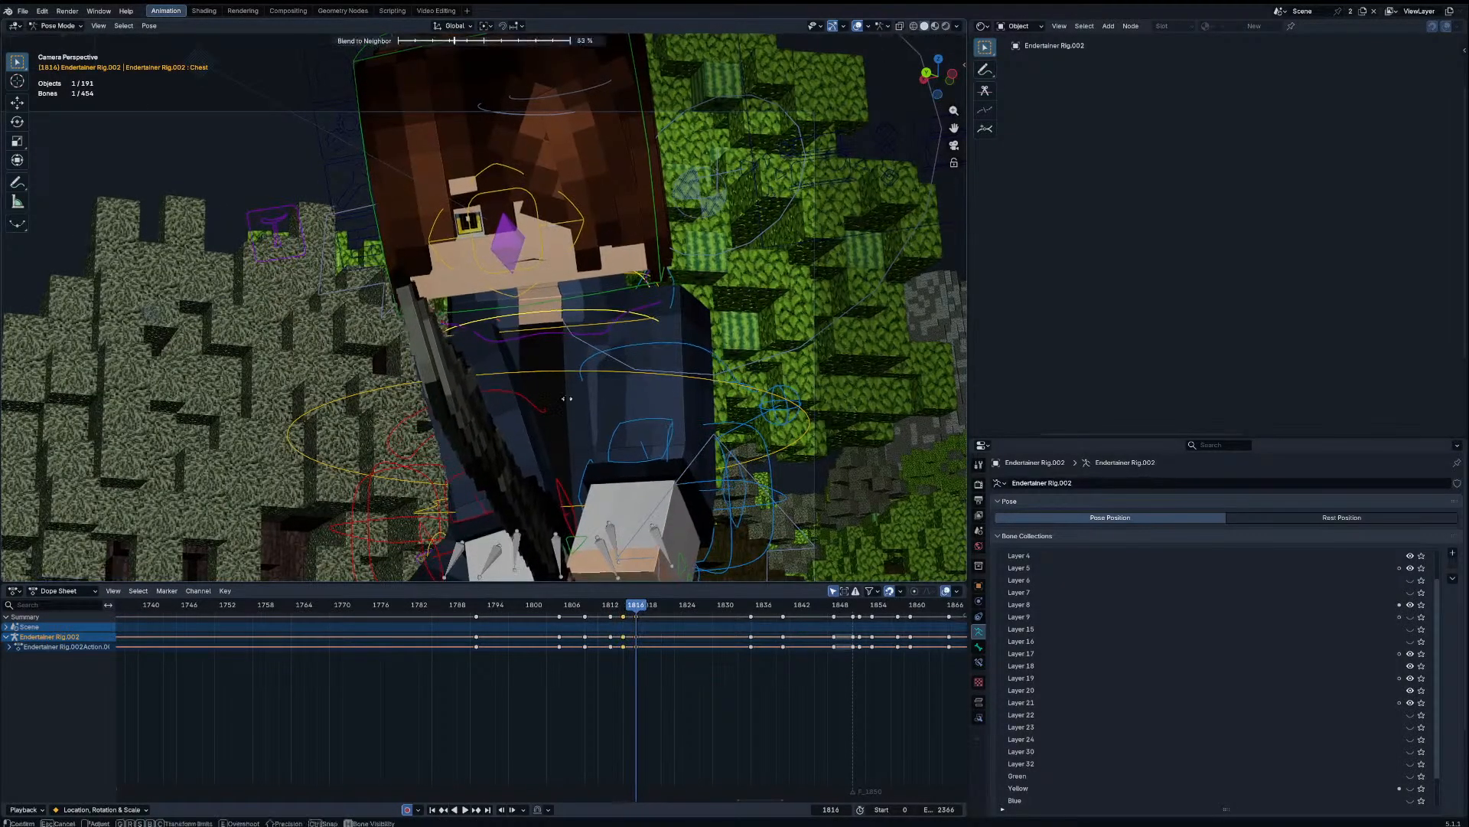
pyautogui.click(487, 400)
pyautogui.press('r')
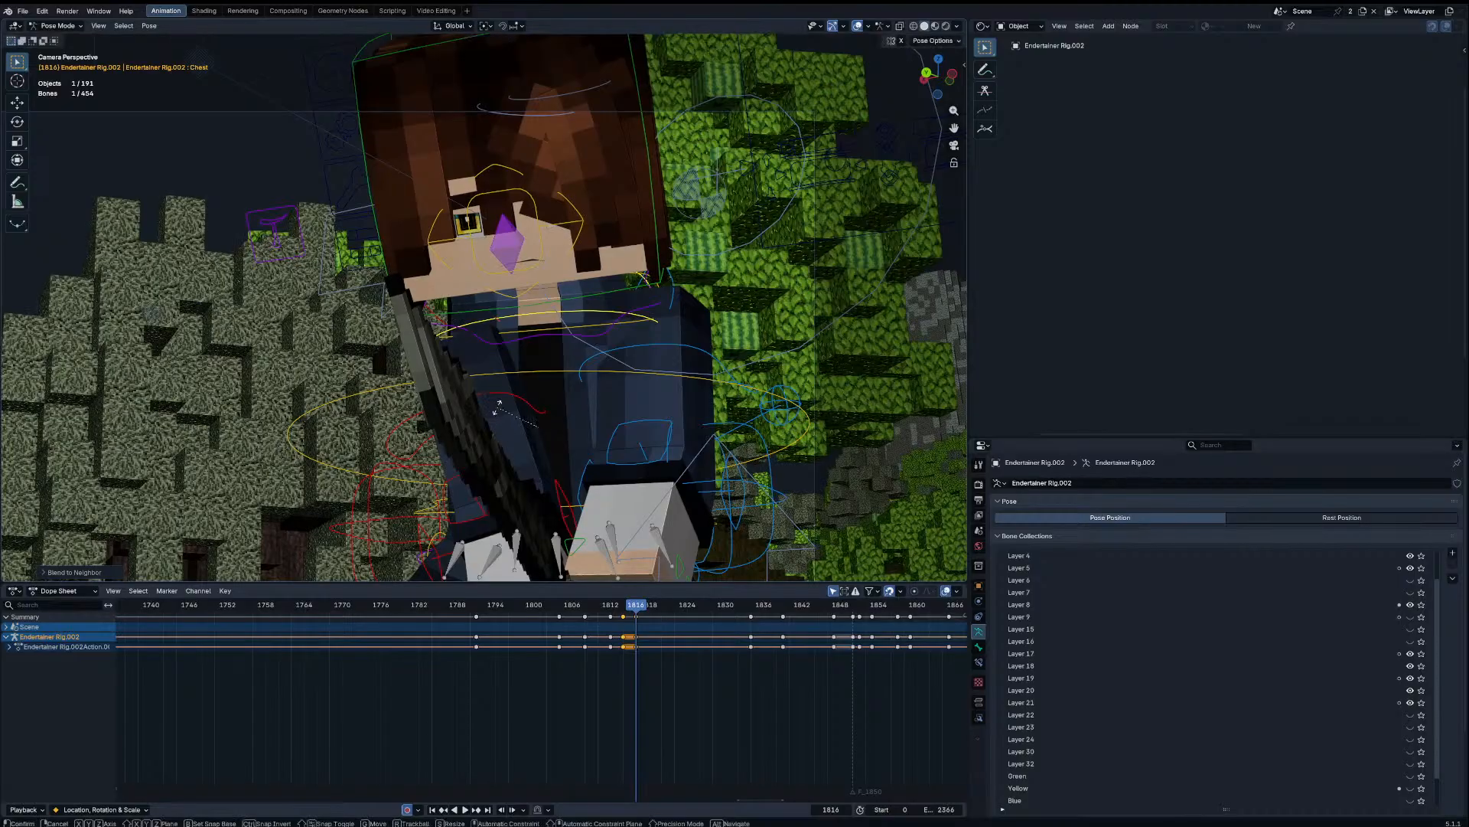
pyautogui.click(498, 403)
pyautogui.press('space')
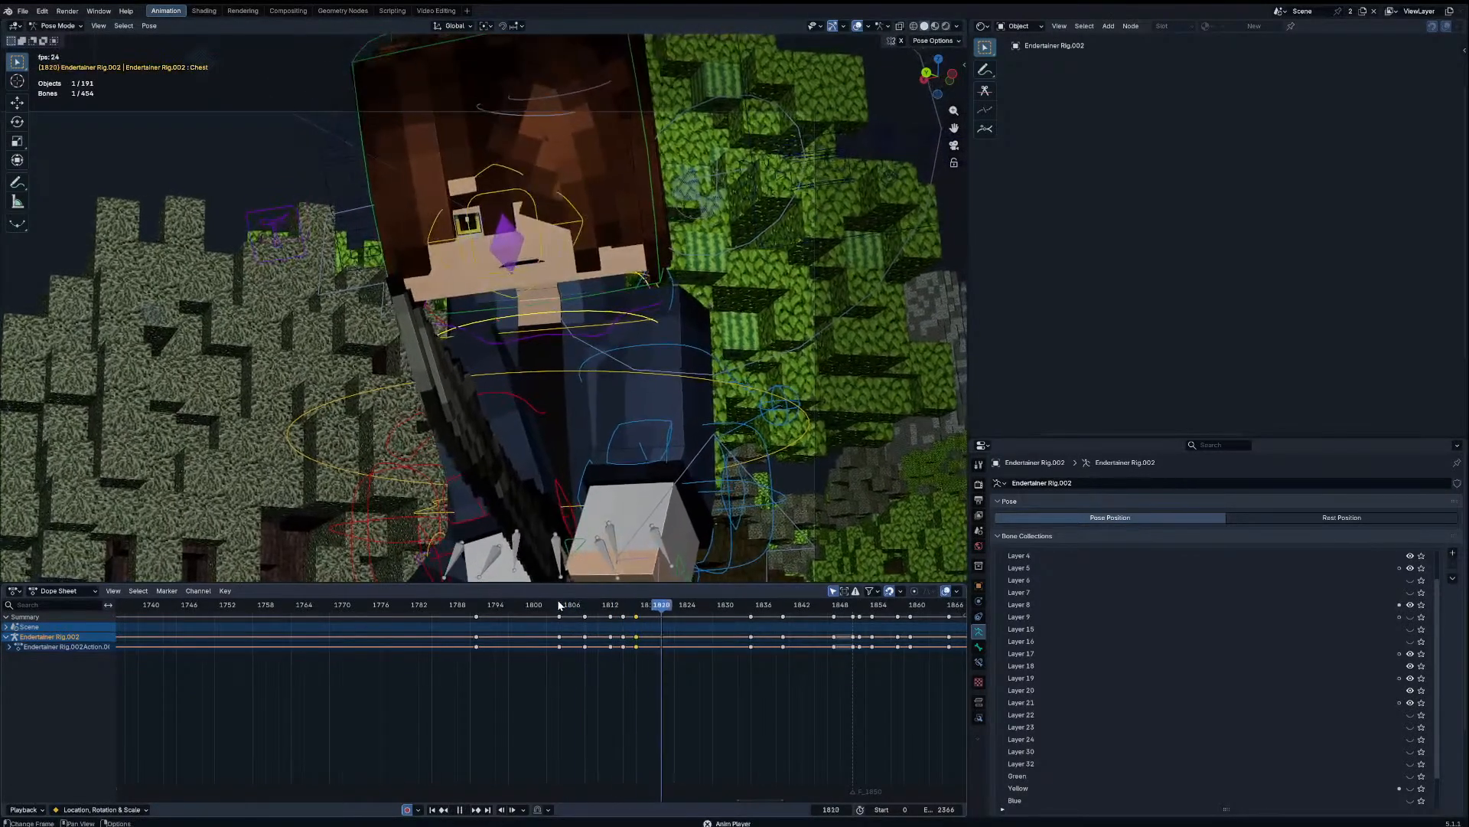
pyautogui.press('space')
# Step: Delete the keyframes of all rig bones at frame 1814 and play back the smoother motion
pyautogui.press('a')
pyautogui.click(624, 617)
pyautogui.press('x')
pyautogui.click(619, 611)
pyautogui.click(575, 606)
pyautogui.press('space')
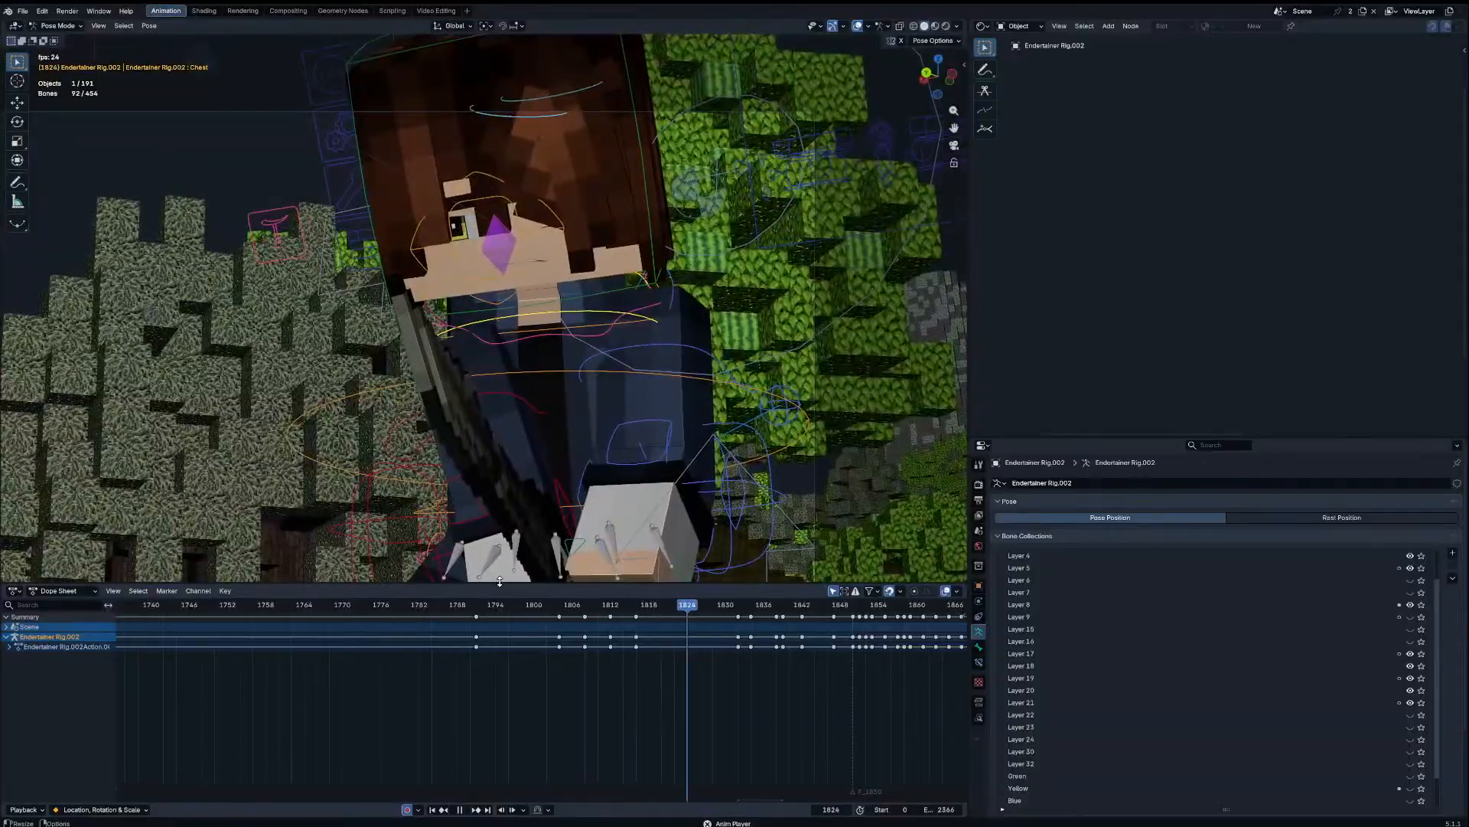
pyautogui.click(558, 616)
pyautogui.press('space')
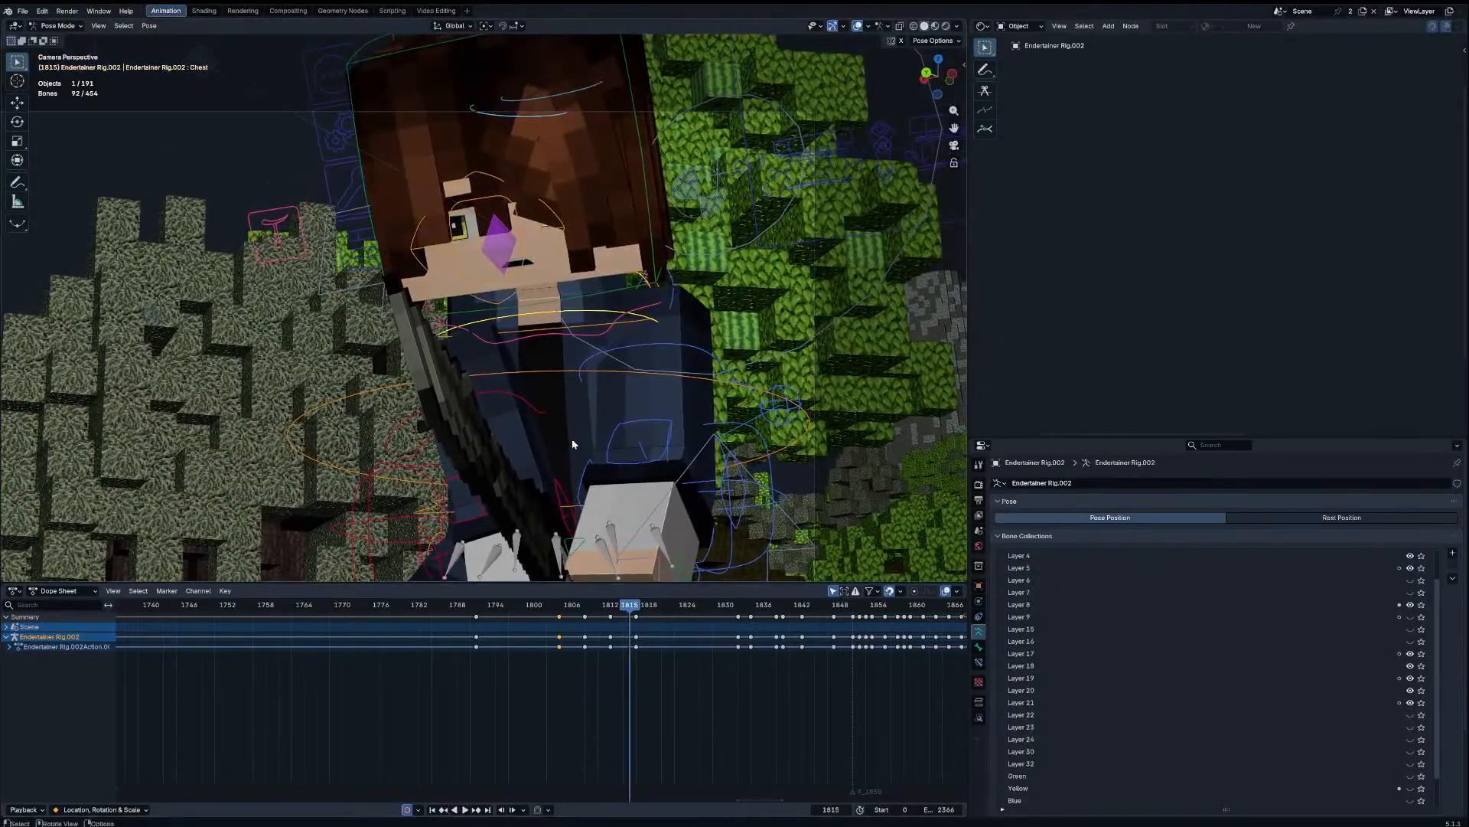
# Step: Adjust the Head bone's tilt with a trackball rotation at frame 1816
pyautogui.press('Right')
pyautogui.click(650, 245)
pyautogui.press('r')
pyautogui.press('r')
pyautogui.click(646, 255)
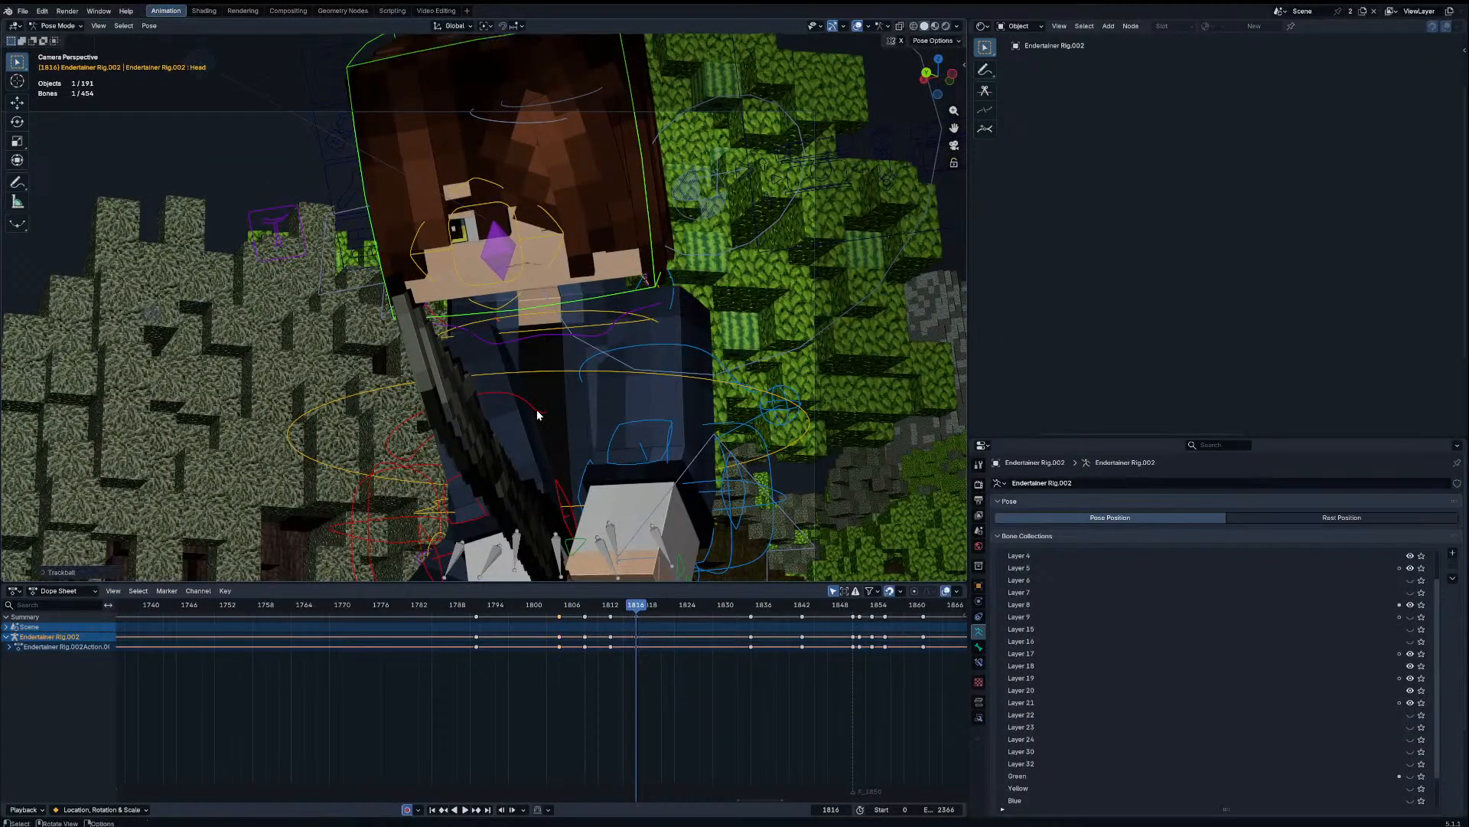
# Step: Rotate the Shoulder_IK_R bone at frame 1816, refining it with trackball rotations
pyautogui.click(540, 412)
pyautogui.press('Down')
pyautogui.press('Right')
pyautogui.press('Right')
pyautogui.press('Right')
pyautogui.press('Right')
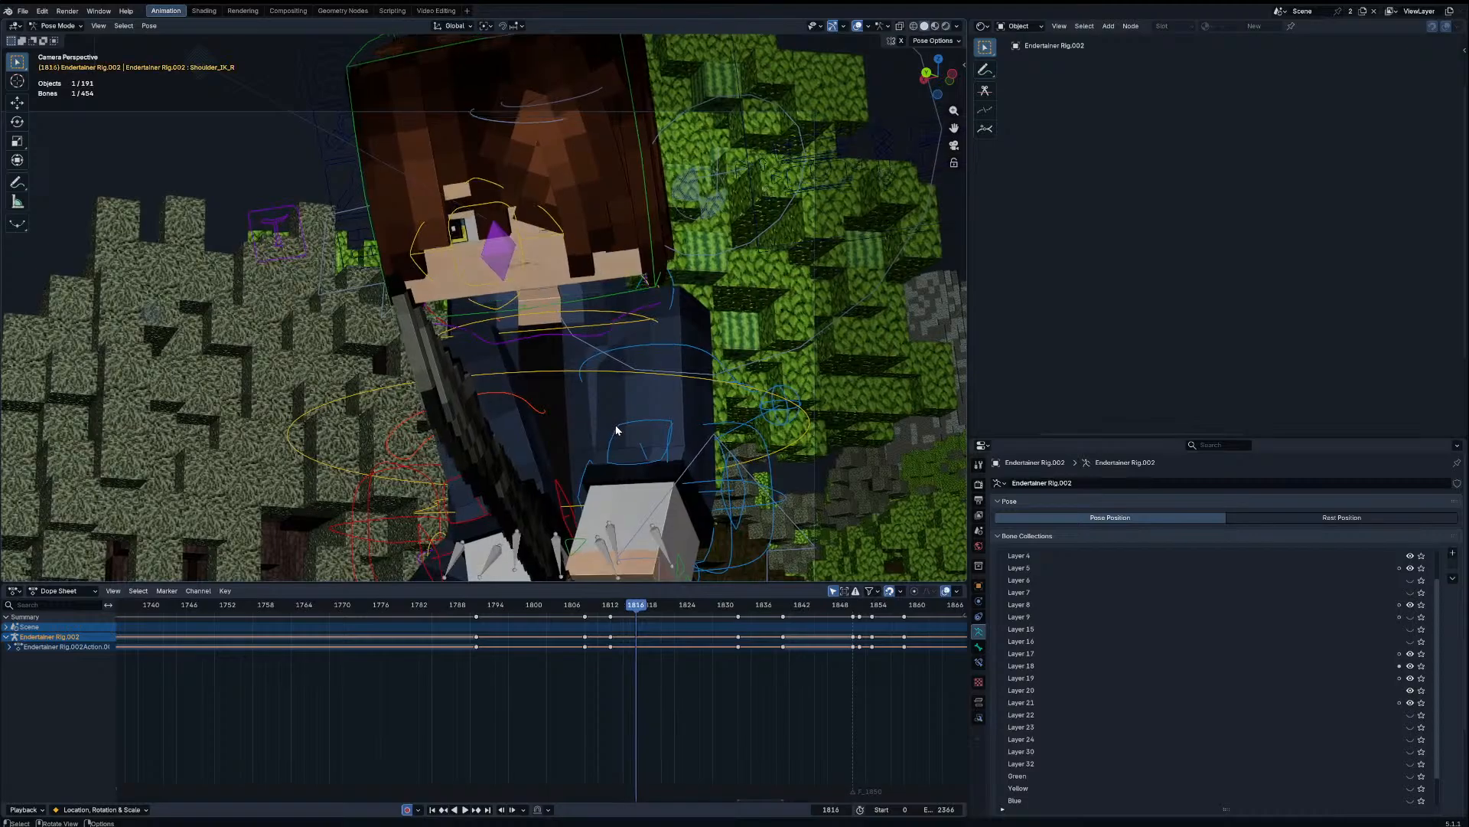
pyautogui.press('r')
pyautogui.press('r')
pyautogui.click(602, 432)
pyautogui.press('r')
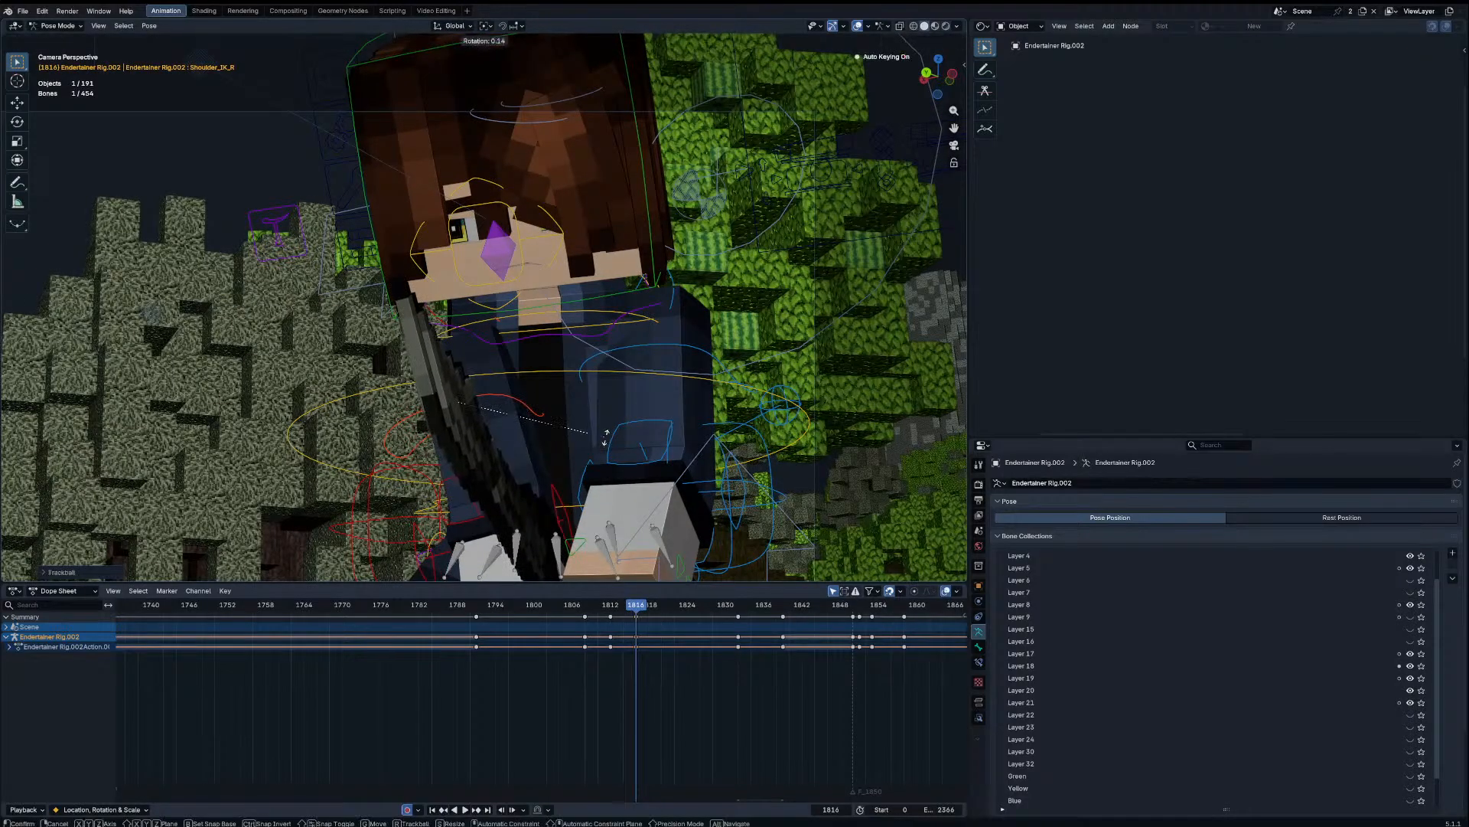
pyautogui.click(519, 488)
pyautogui.press('r')
pyautogui.press('r')
pyautogui.click(661, 438)
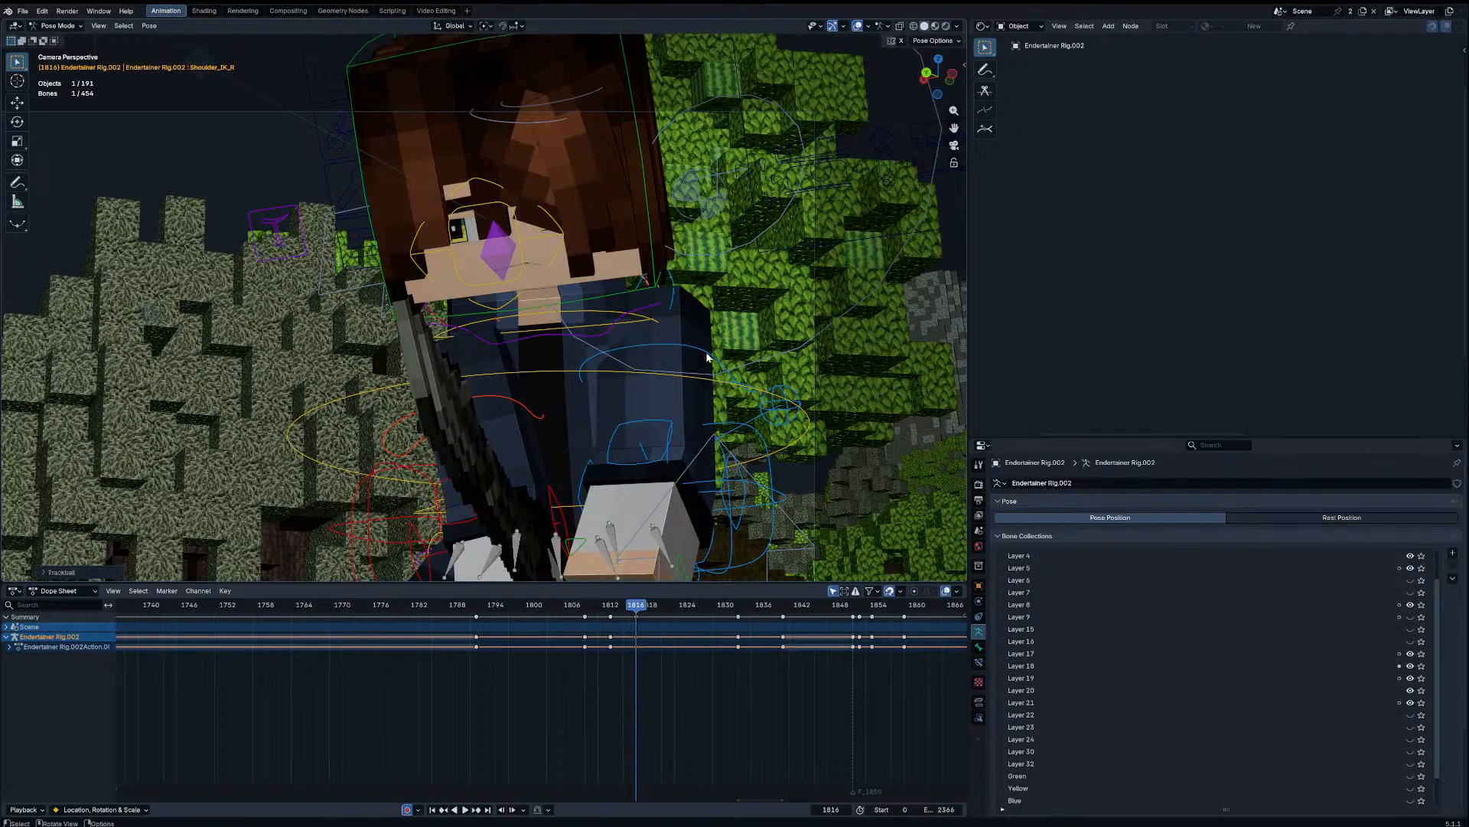
# Step: Rotate the Shoulder_IK_L bone at frame 1816 with trackball and plain rotations, and play back the motion
pyautogui.press('g')
pyautogui.rightClick(714, 367)
pyautogui.press('r')
pyautogui.press('r')
pyautogui.click(705, 379)
pyautogui.press('r')
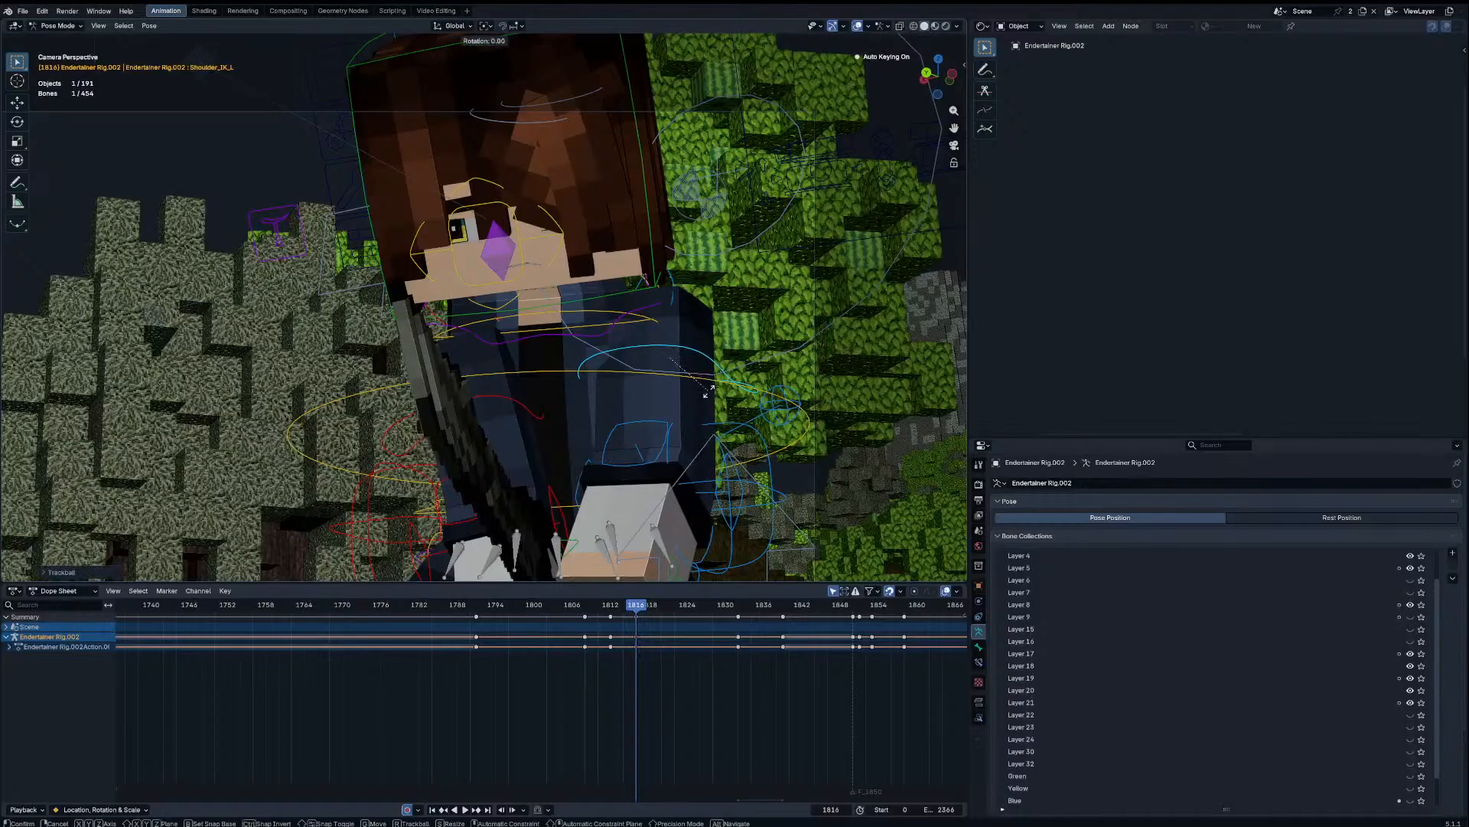
pyautogui.click(689, 406)
pyautogui.scroll(-2, 684, 551)
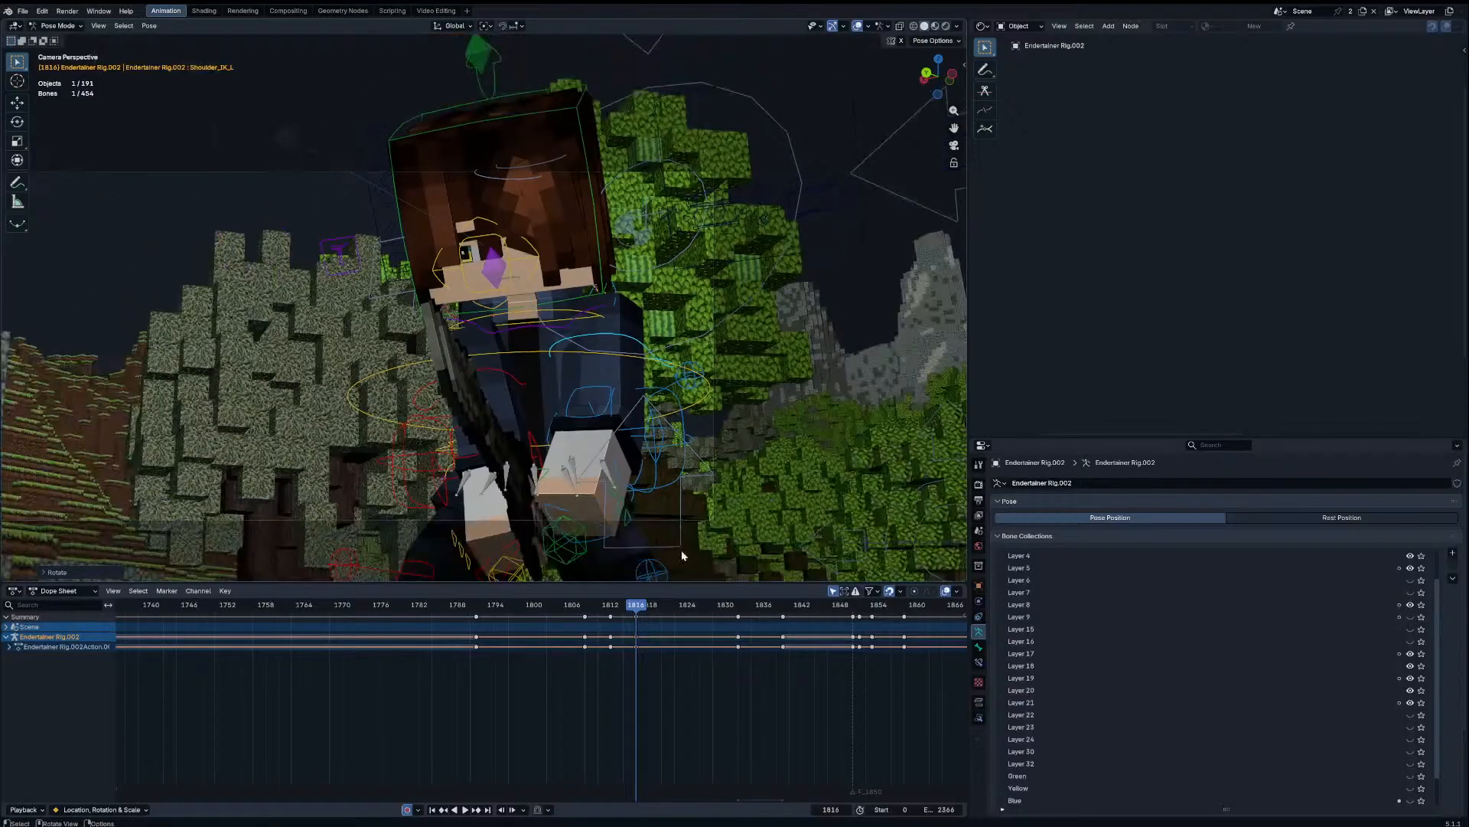
pyautogui.press('space')
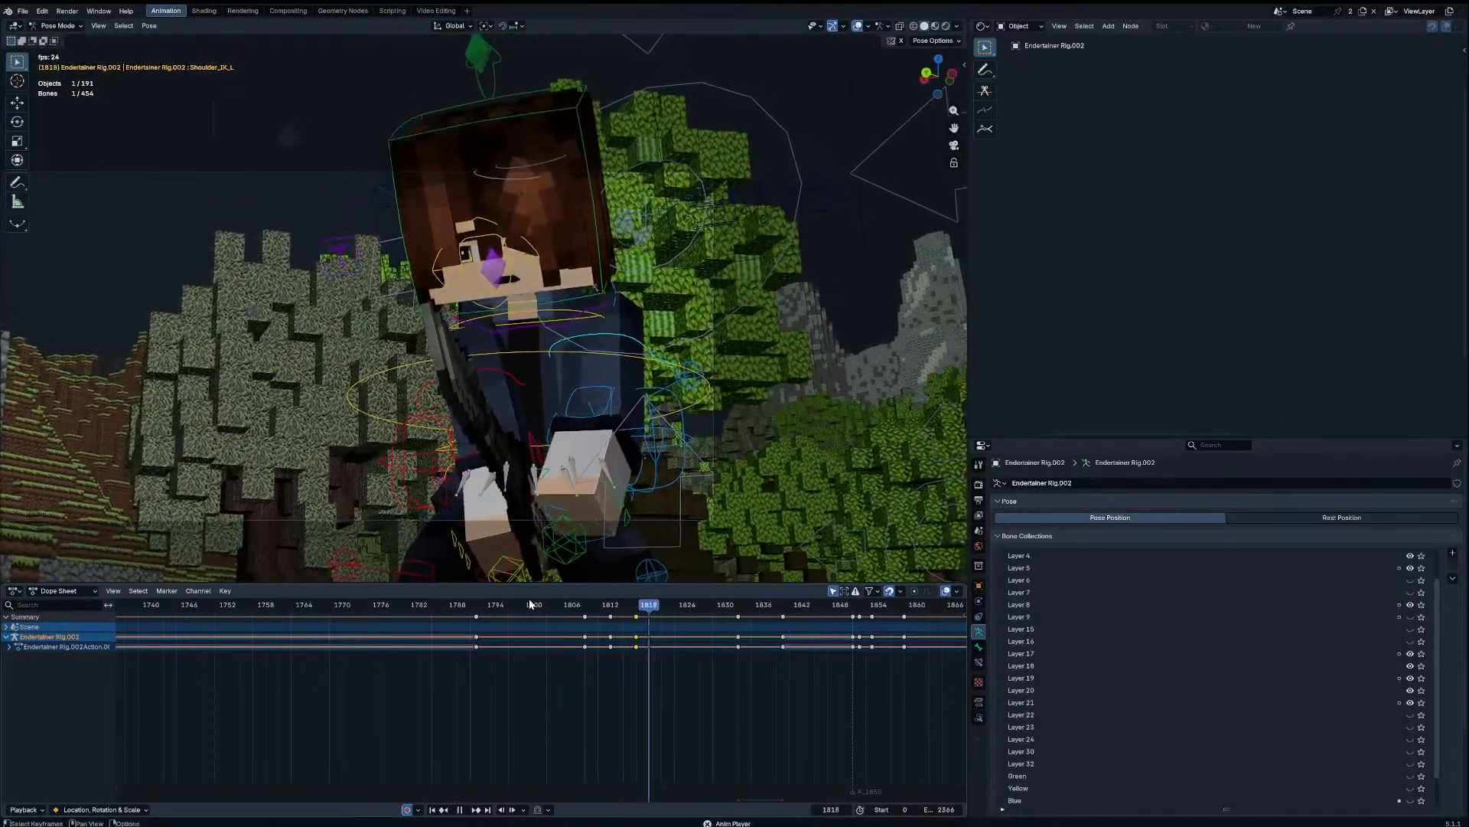
pyautogui.press('space')
# Step: Rotate the Shoulder_IK_L bone at frame 1820, and rotate and move the Shoulder_IK_R bone there
pyautogui.moveTo(641, 603); pyautogui.dragTo(661, 603)
pyautogui.press('r')
pyautogui.press('r')
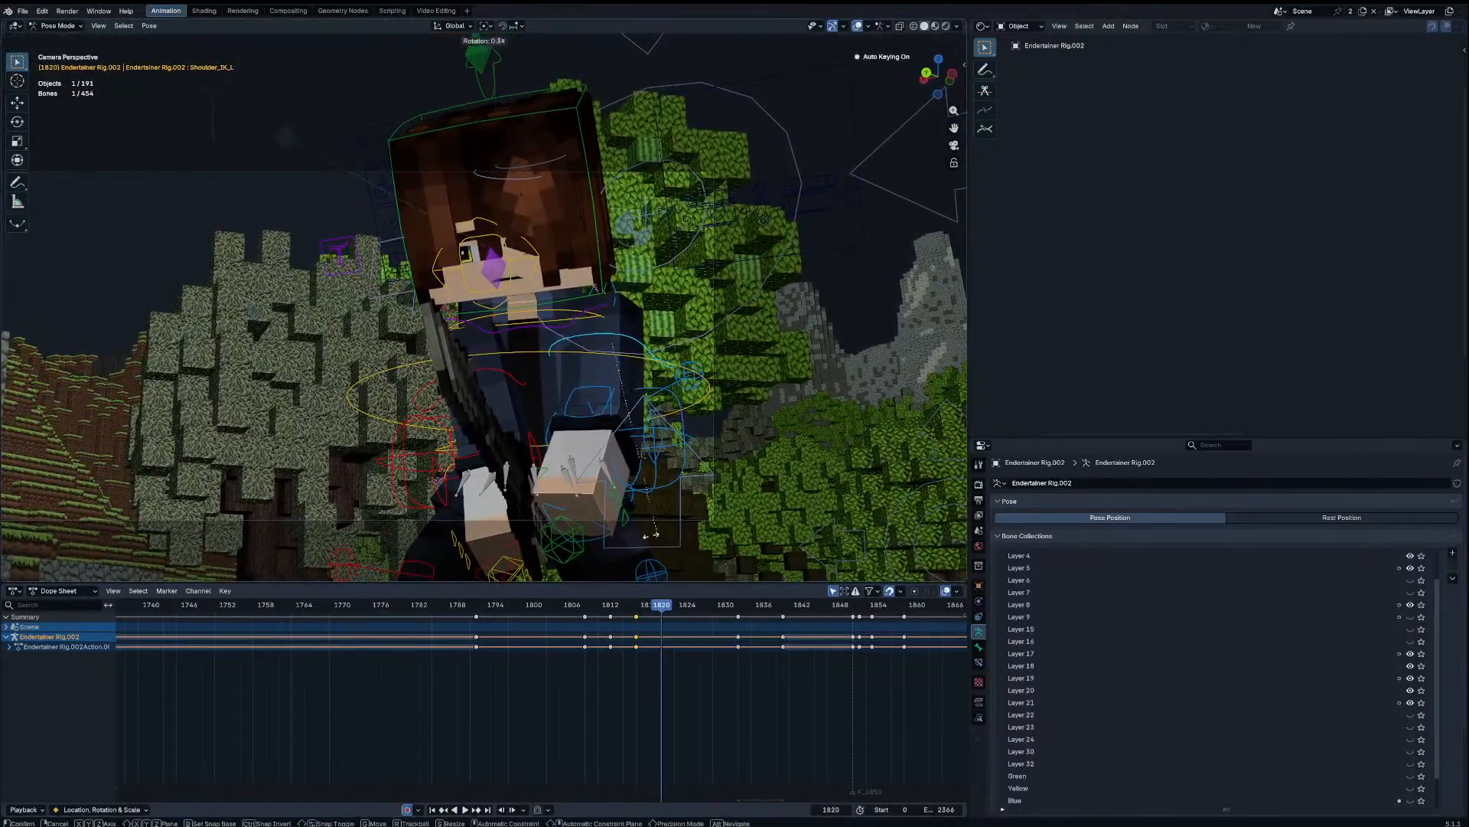
pyautogui.click(718, 505)
pyautogui.press('r')
pyautogui.press('r')
pyautogui.click(569, 538)
pyautogui.press('g')
pyautogui.click(569, 531)
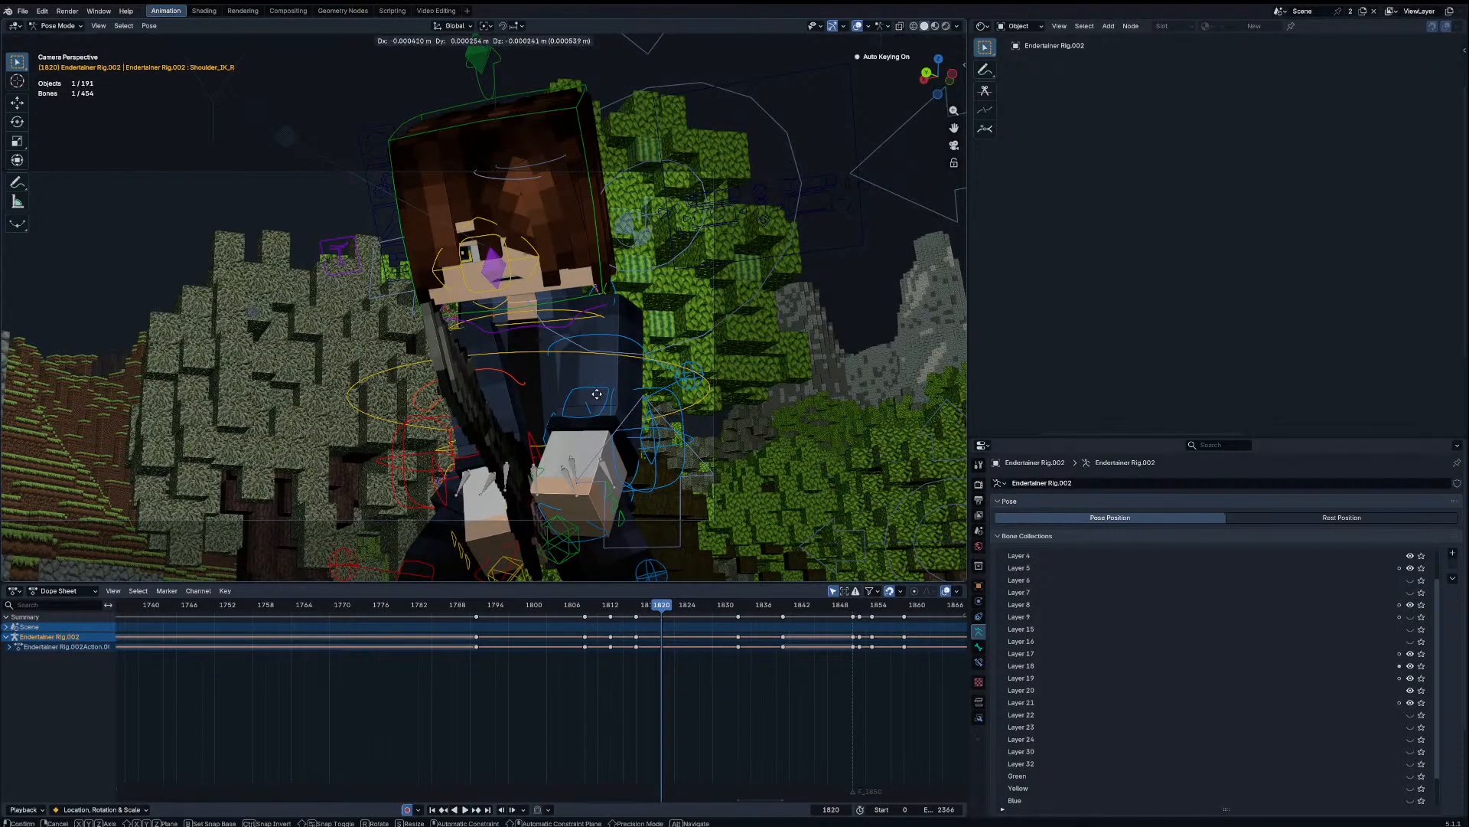
# Step: Adjust the Head bone's tilt with a trackball rotation at frame 1820
pyautogui.click(606, 295)
pyautogui.click(605, 295)
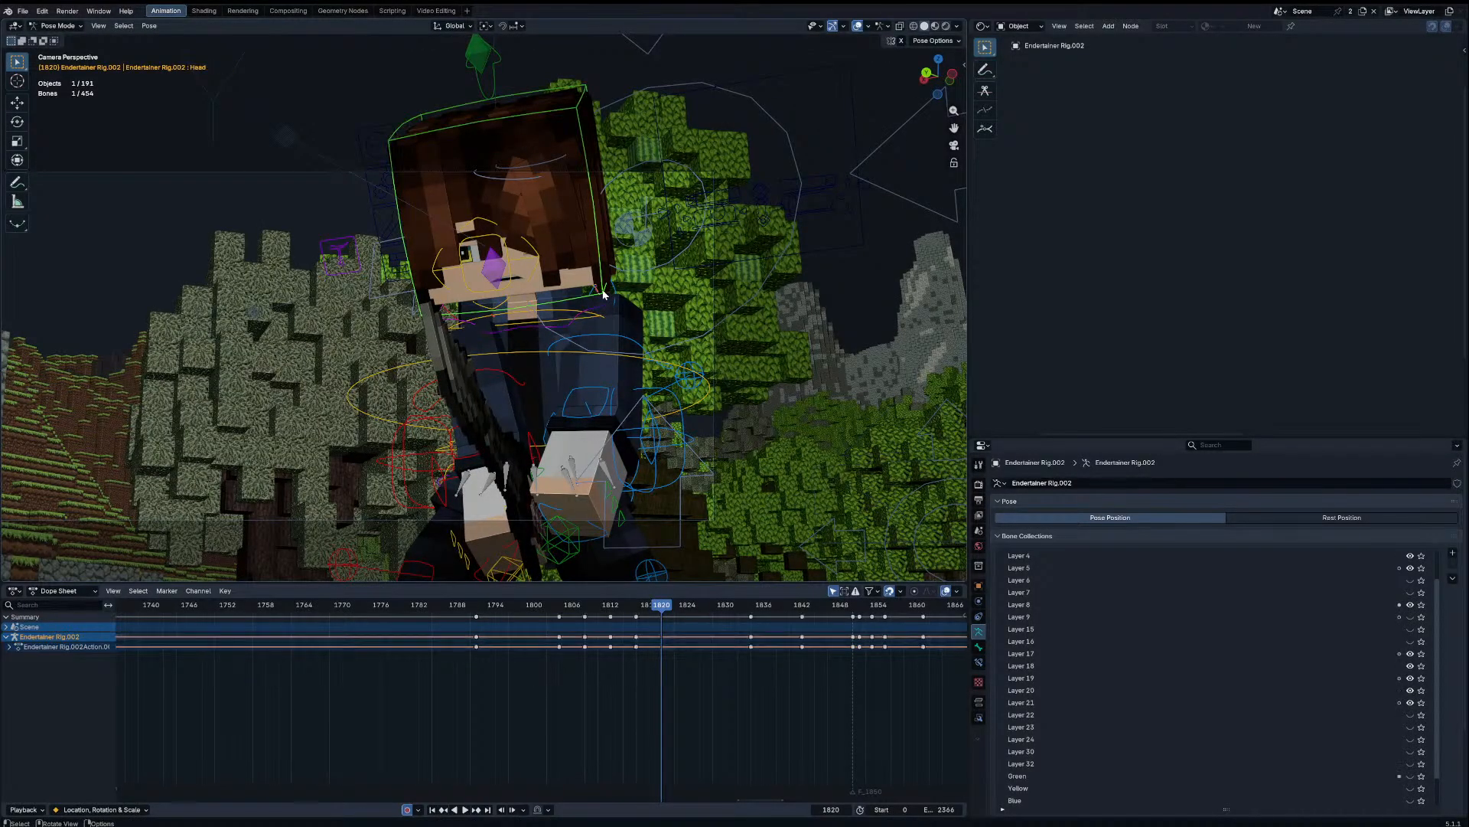
pyautogui.press('r')
pyautogui.press('r')
pyautogui.click(603, 291)
# Step: Adjust the Chest bone with a trackball rotation at frame 1820 and play back the shot
pyautogui.click(575, 312)
pyautogui.press('r')
pyautogui.press('r')
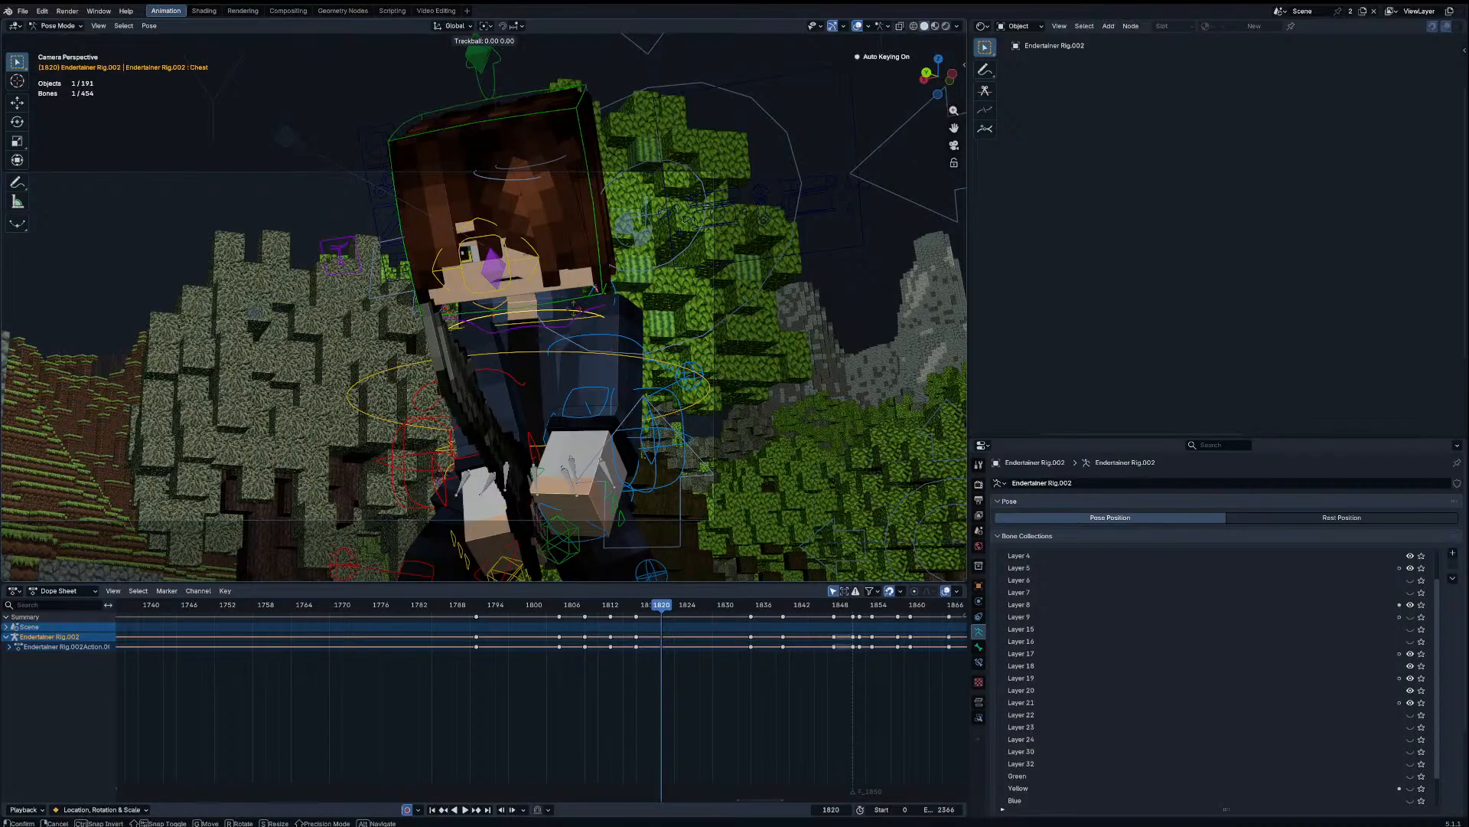
pyautogui.click(577, 318)
pyautogui.press('space')
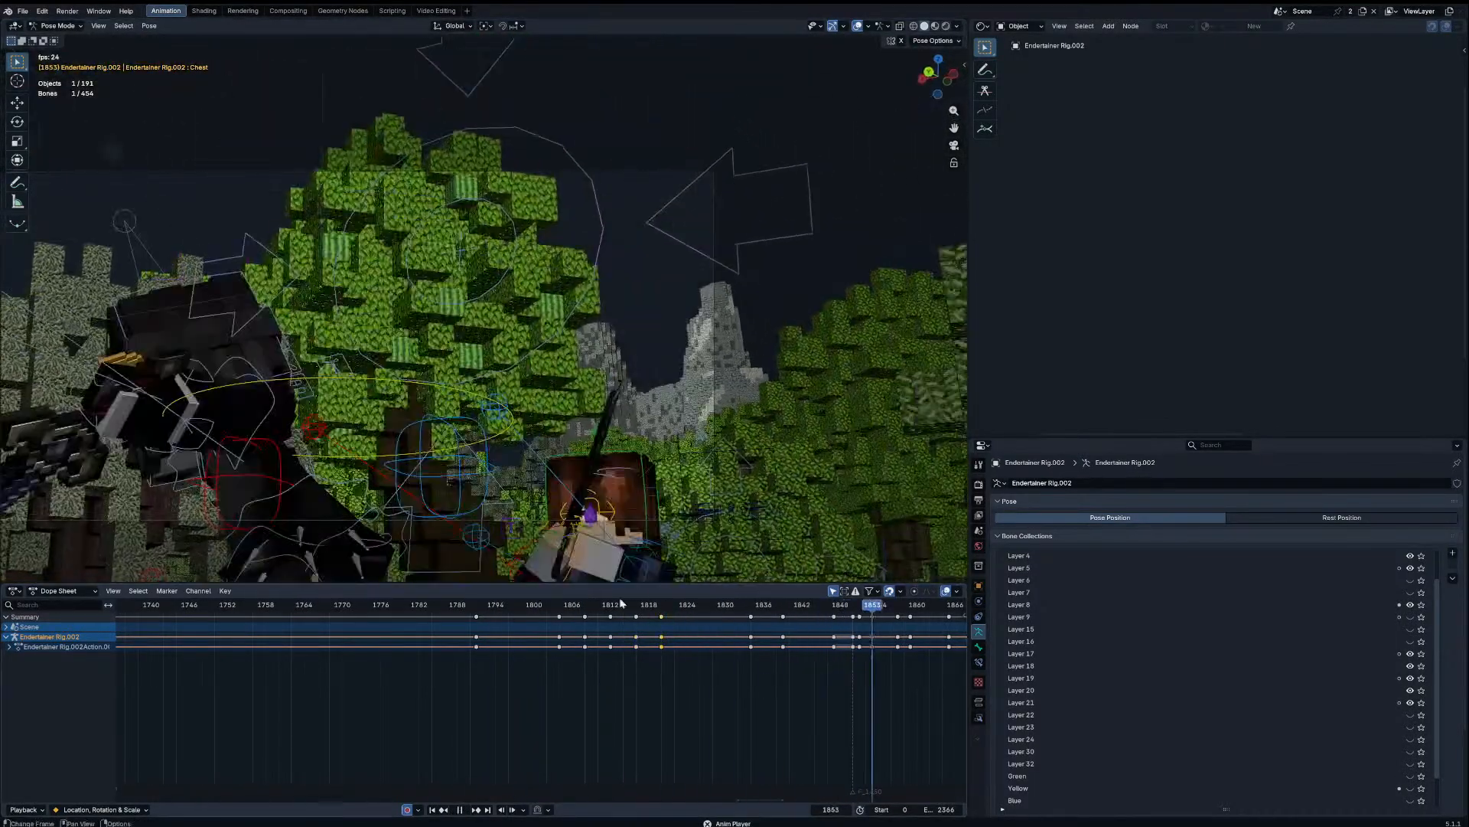
pyautogui.click(559, 603)
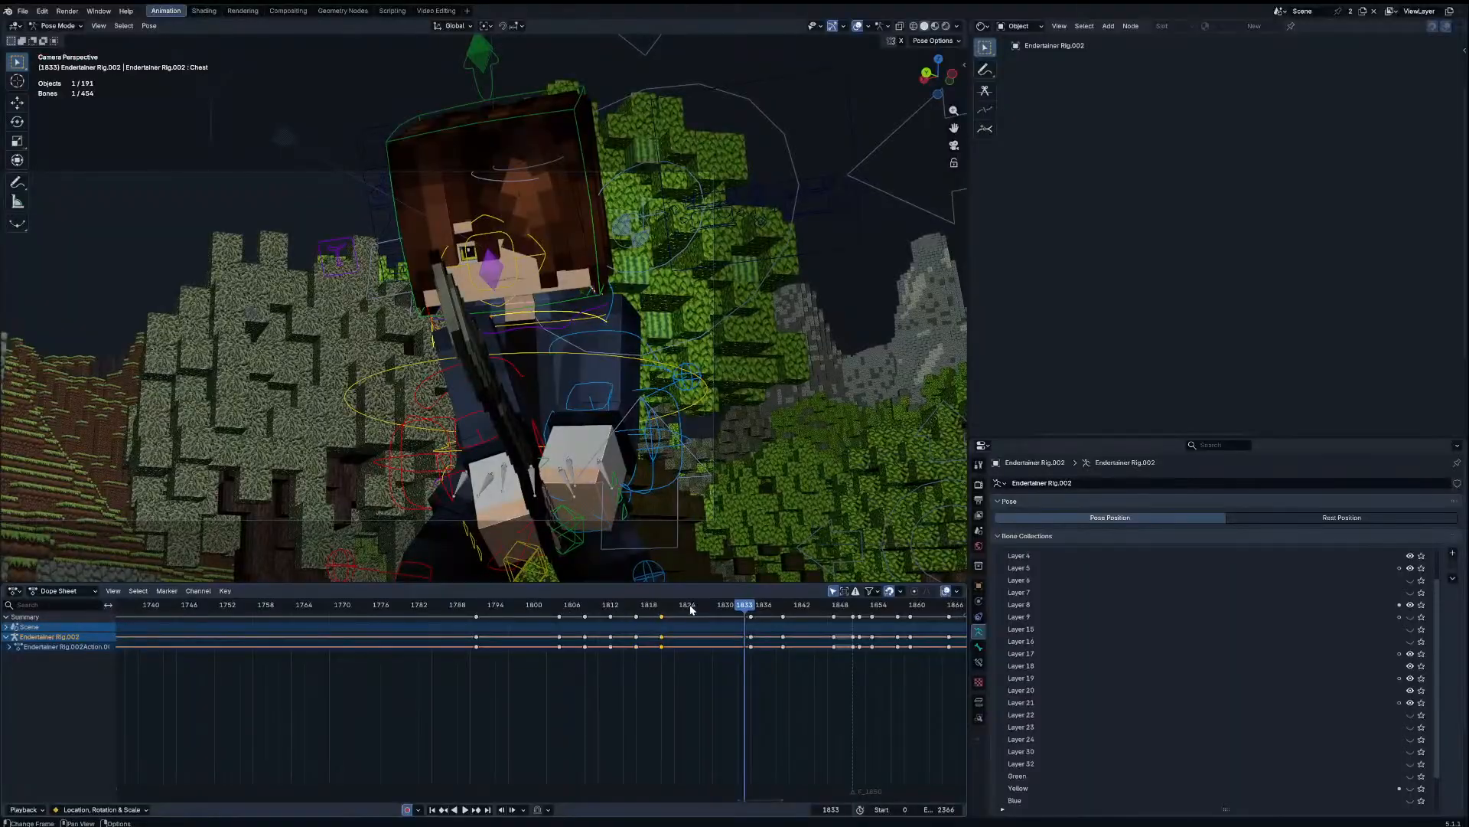
# Step: Select all rig bones and play back the animation from frame 1808 to review the acting's timing
pyautogui.moveTo(691, 608); pyautogui.dragTo(585, 634)
pyautogui.press('a')
pyautogui.press('i')
pyautogui.click(809, 611)
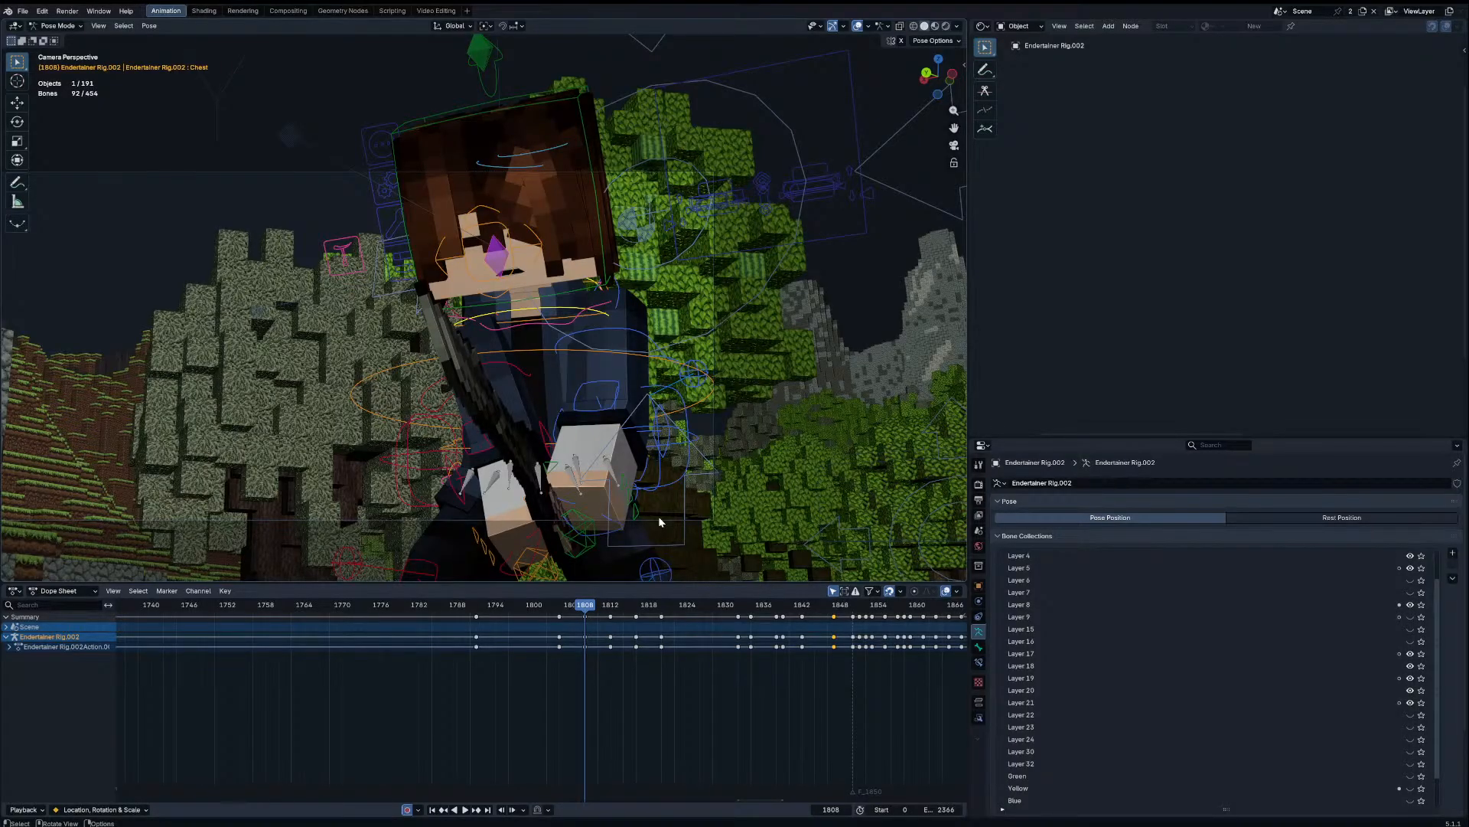
pyautogui.scroll(2, 706, 693)
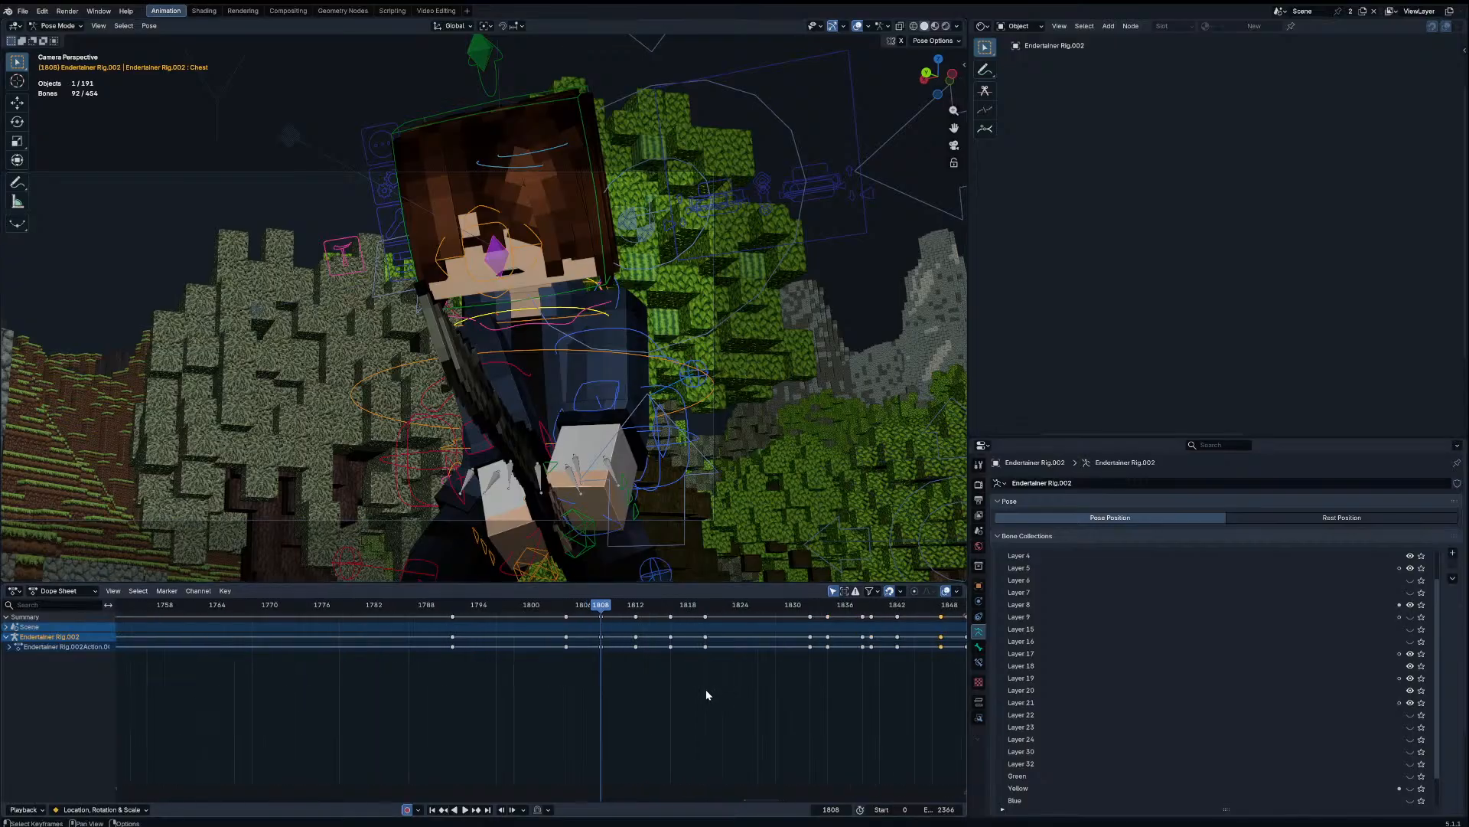
pyautogui.press('space')
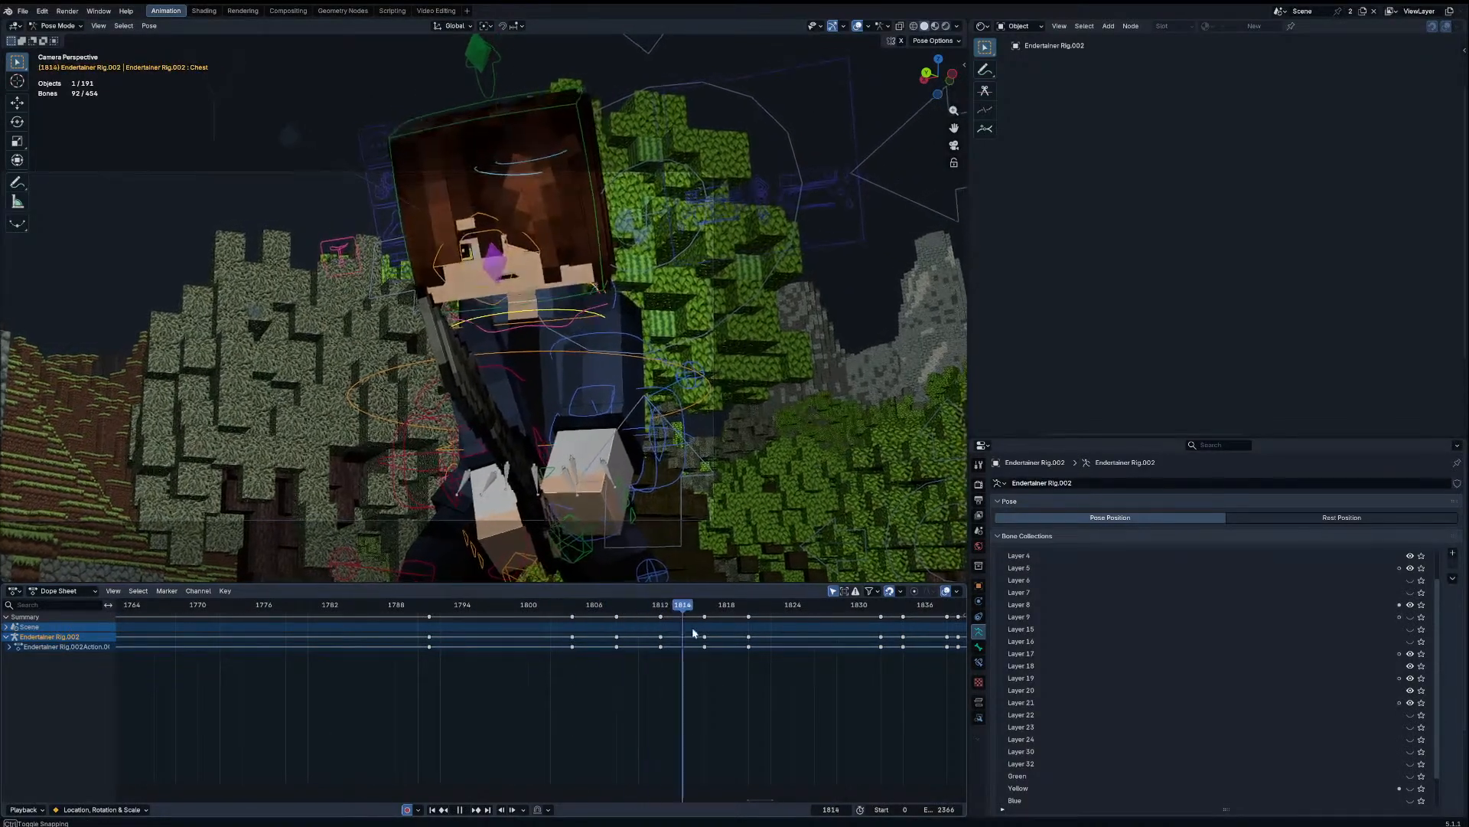
pyautogui.moveTo(760, 655); pyautogui.dragTo(478, 631, button='middle')
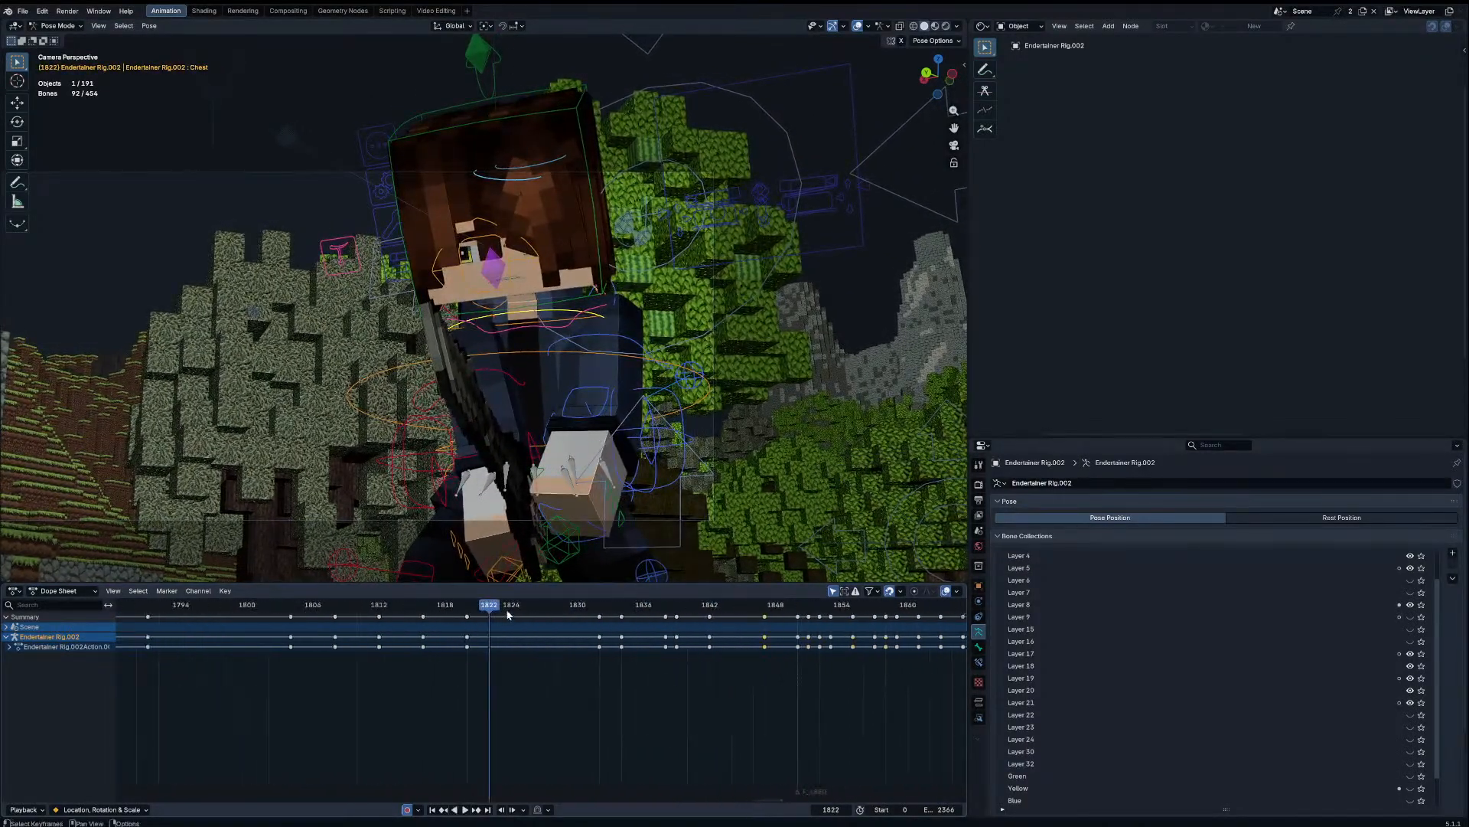
pyautogui.press('space')
pyautogui.moveTo(583, 604); pyautogui.dragTo(498, 604)
pyautogui.press('space')
pyautogui.press('space')
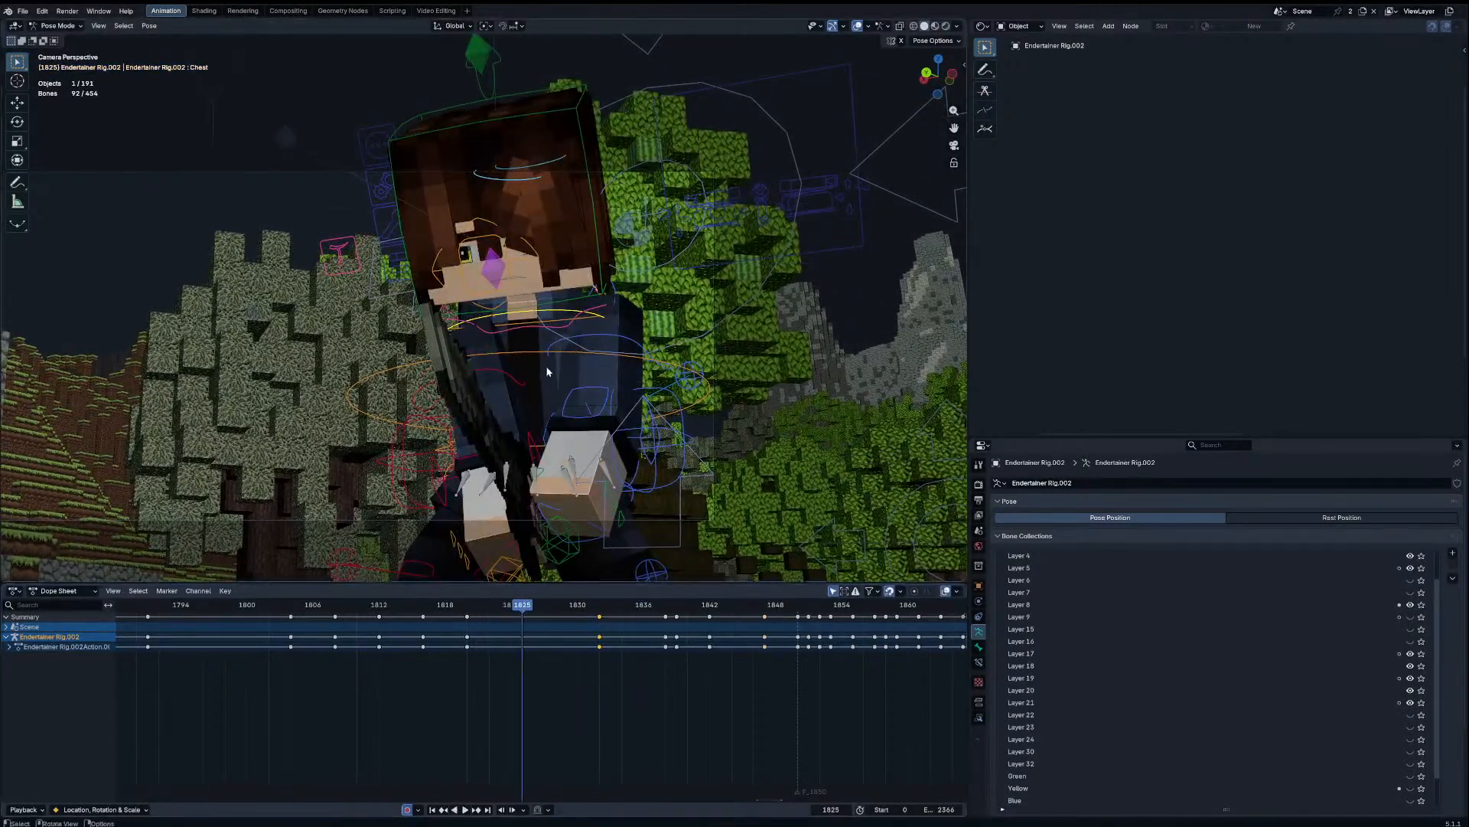
# Step: Rotate the Chest bone at frame 1825, combining a trackball rotation with a plain one
pyautogui.click(583, 301)
pyautogui.press('r')
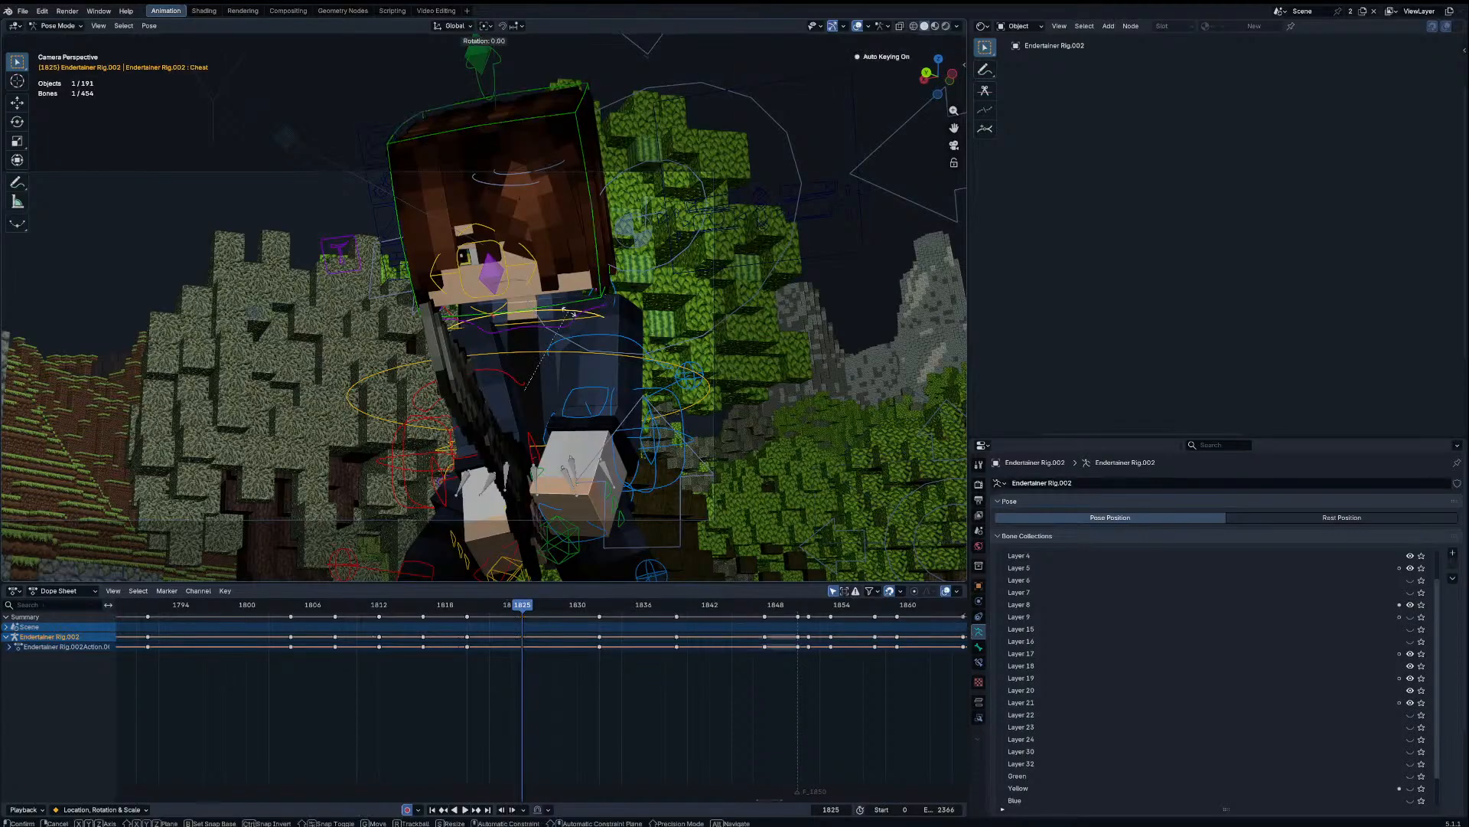
pyautogui.press('r')
pyautogui.click(666, 282)
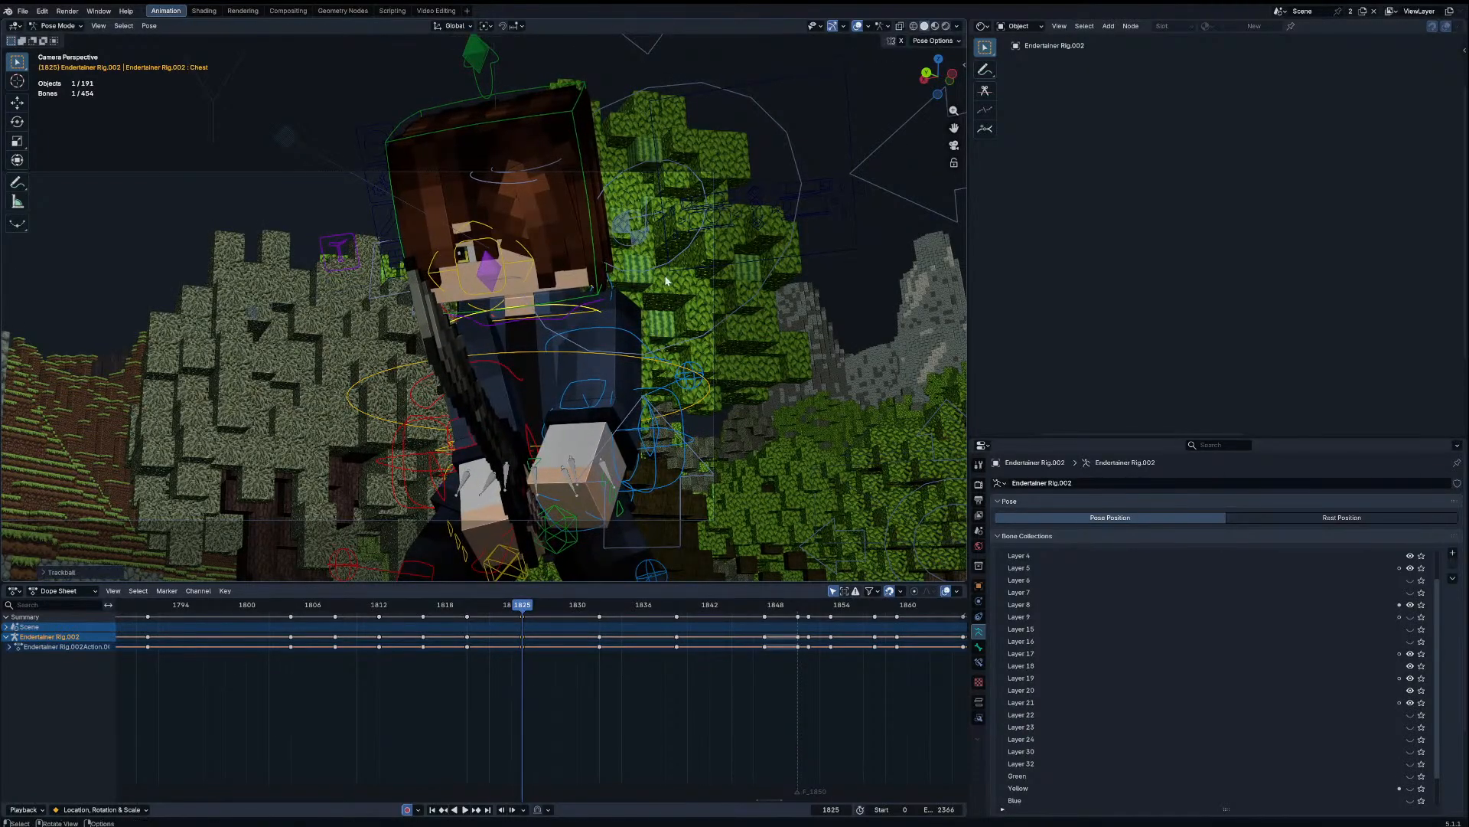
pyautogui.press('r')
pyautogui.click(656, 289)
# Step: Close both eyes at frame 1825 by moving the Eye_Blink_R and Eye_Blink_L bones down together
pyautogui.click(660, 217)
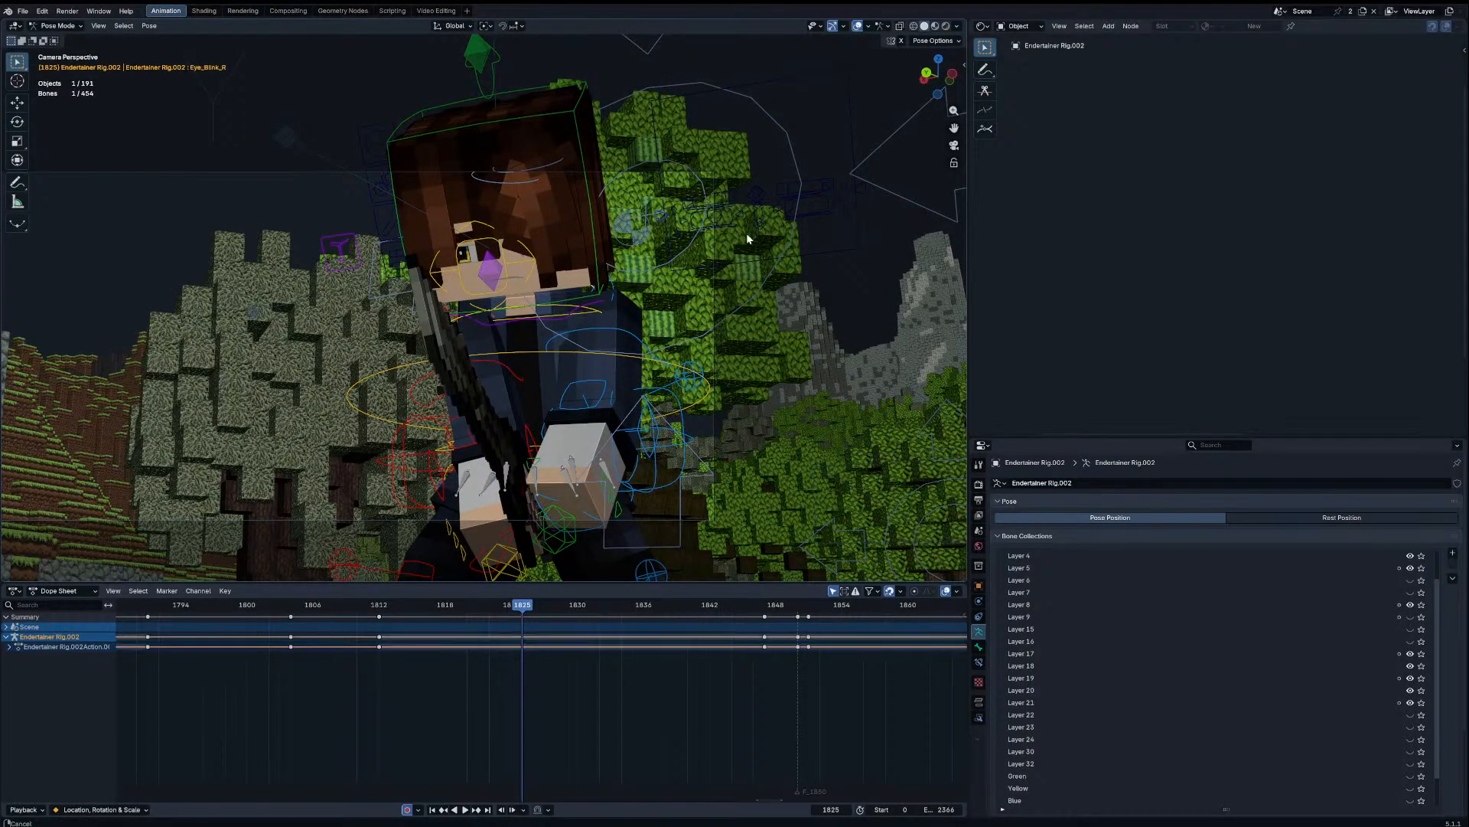
pyautogui.keyDown('shift'); pyautogui.moveTo(834, 194); pyautogui.dragTo(671, 240, button='middle'); pyautogui.keyUp('shift')
pyautogui.keyDown('shift'); pyautogui.click(700, 238); pyautogui.keyUp('shift')
pyautogui.press('g')
pyautogui.click(694, 345)
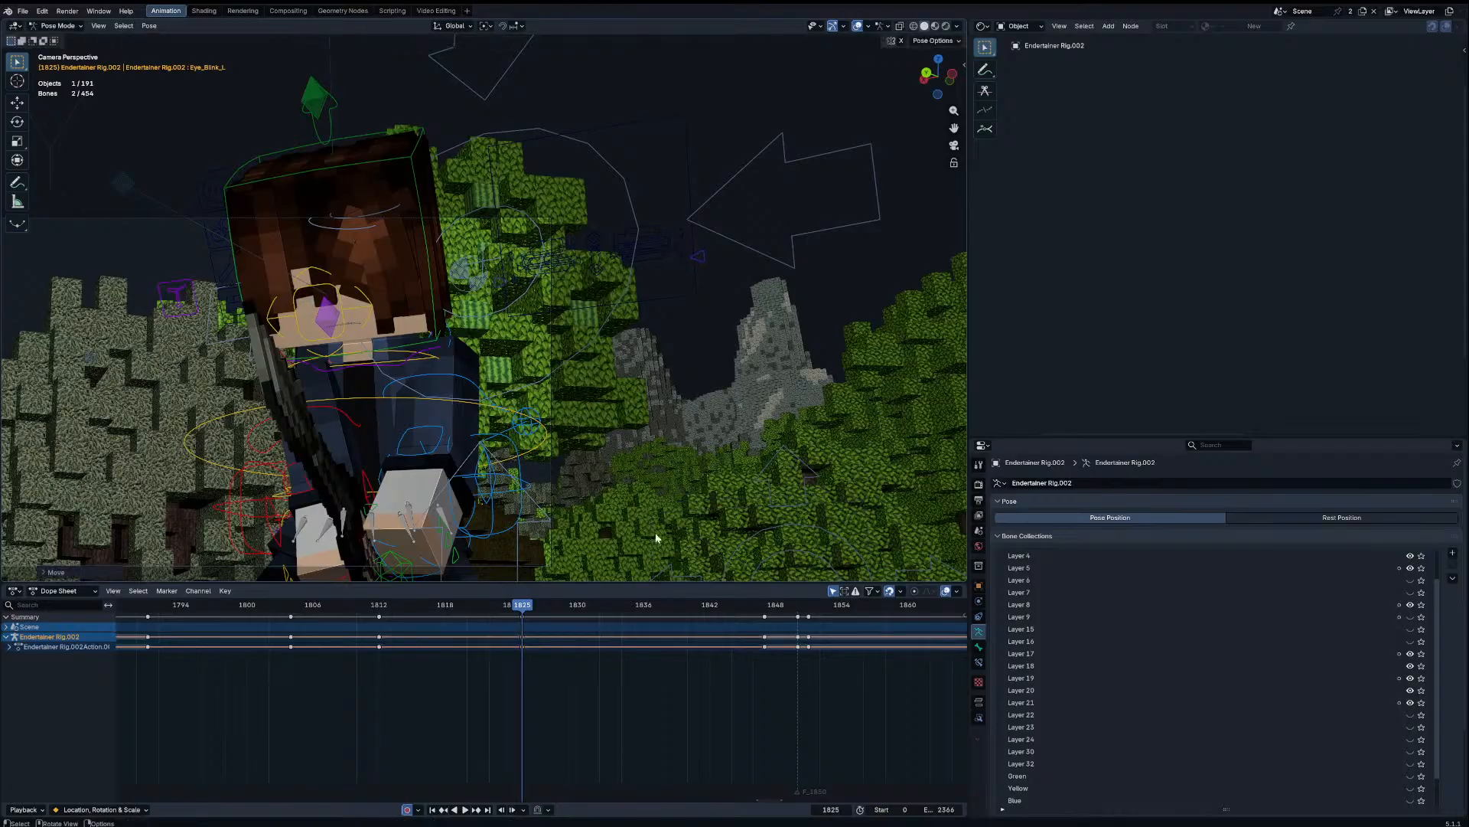
# Step: Blend the Shoulder_IK_L and Shoulder_IK_R poses toward their neighboring keyframe at frame 1832
pyautogui.press('Right')
pyautogui.press('Right')
pyautogui.press('Right')
pyautogui.press('Right')
pyautogui.press('Right')
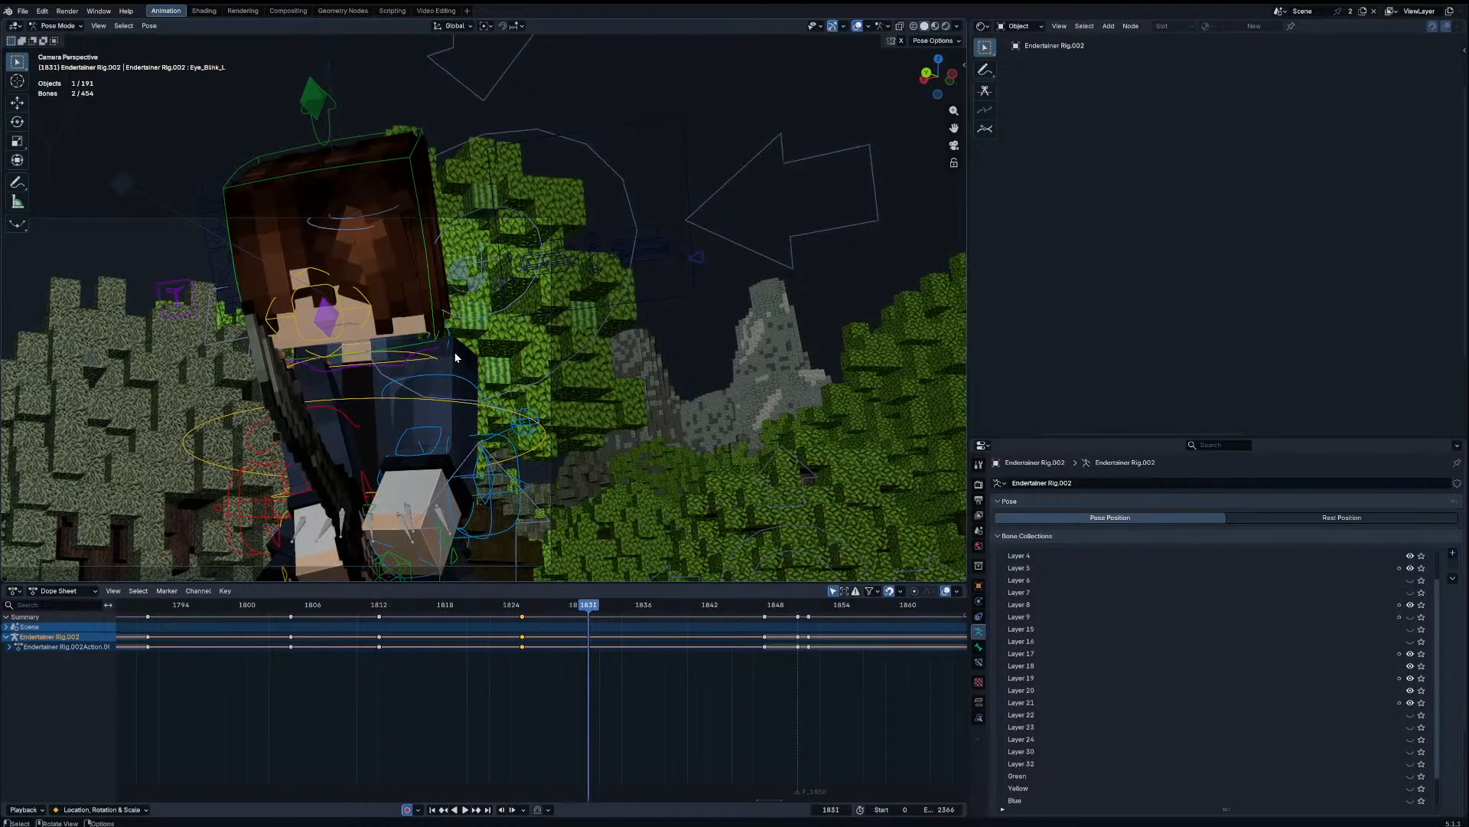
pyautogui.click(455, 357)
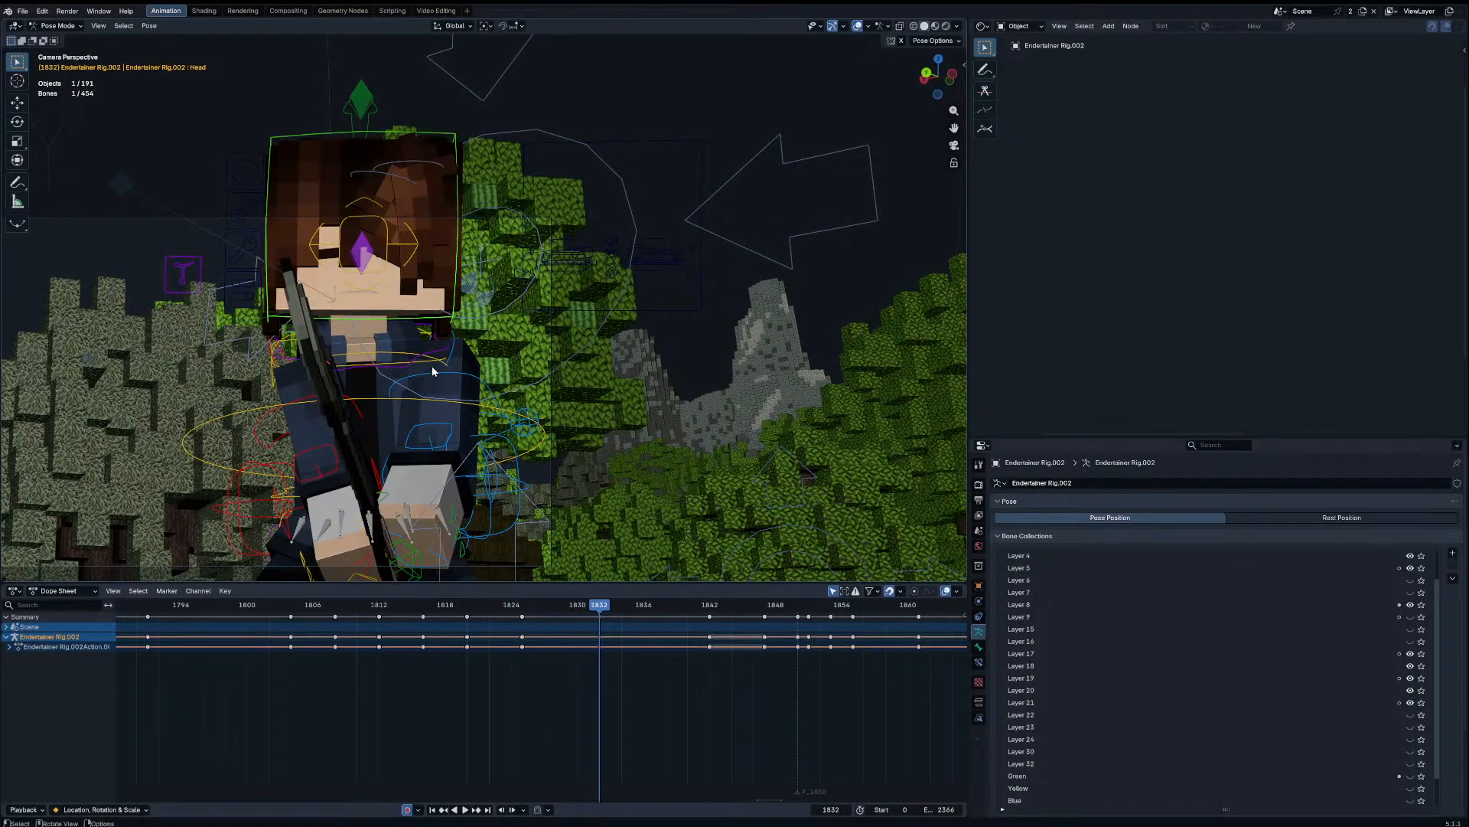
pyautogui.click(444, 368)
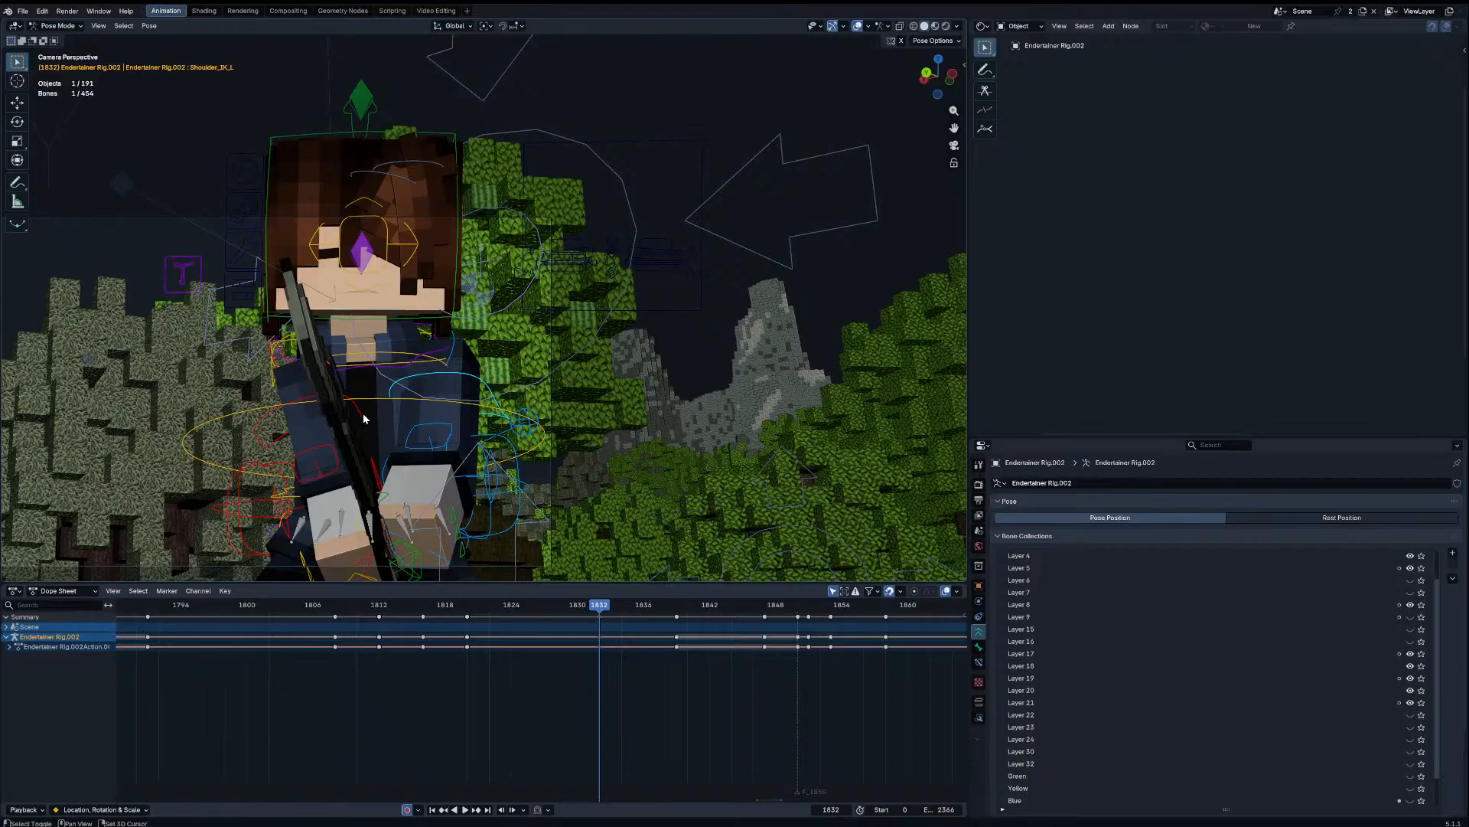
pyautogui.keyDown('shift'); pyautogui.click(364, 418); pyautogui.keyUp('shift')
pyautogui.hotkey('shift', 'alt', 'e')
pyautogui.click(358, 395)
pyautogui.hotkey('shift', 'alt', 'e')
# Step: Try a trackball rotation of the Chest bone at frame 1832 and compare it with the preceding keyframe
pyautogui.click(409, 358)
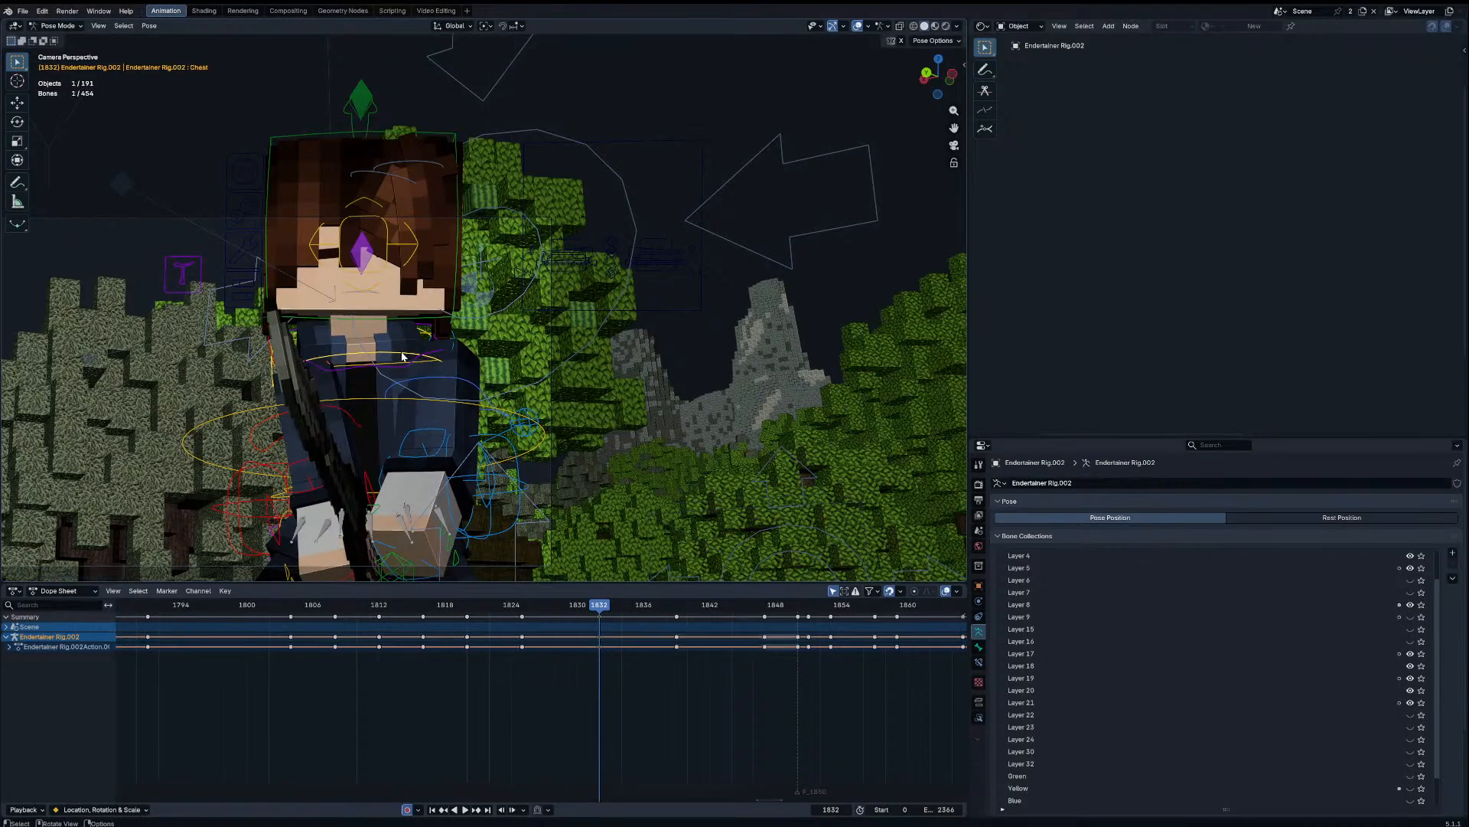
pyautogui.press('r')
pyautogui.press('r')
pyautogui.click(533, 451)
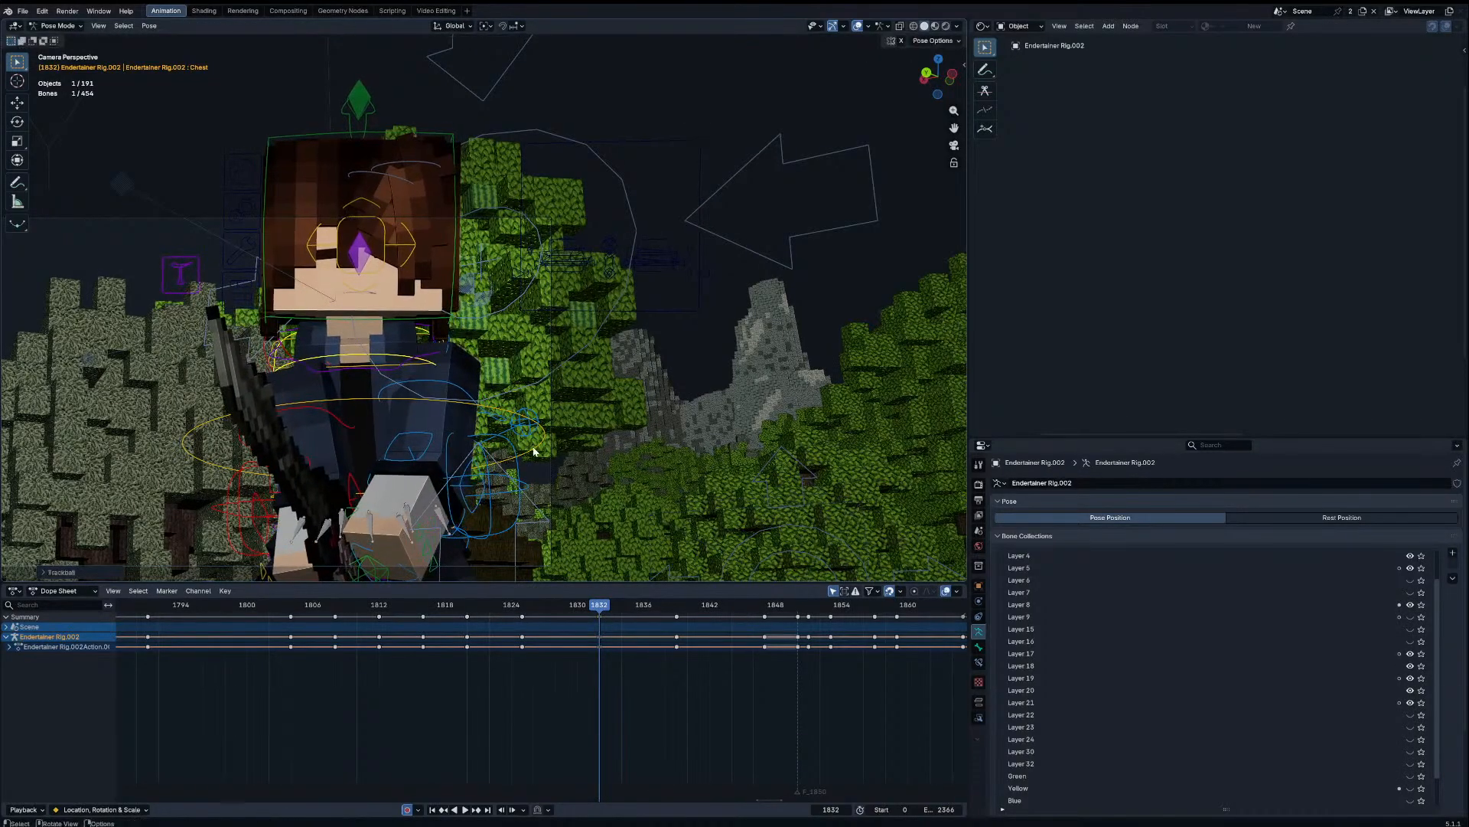
pyautogui.press('Down')
pyautogui.press('Down')
pyautogui.press('Up')
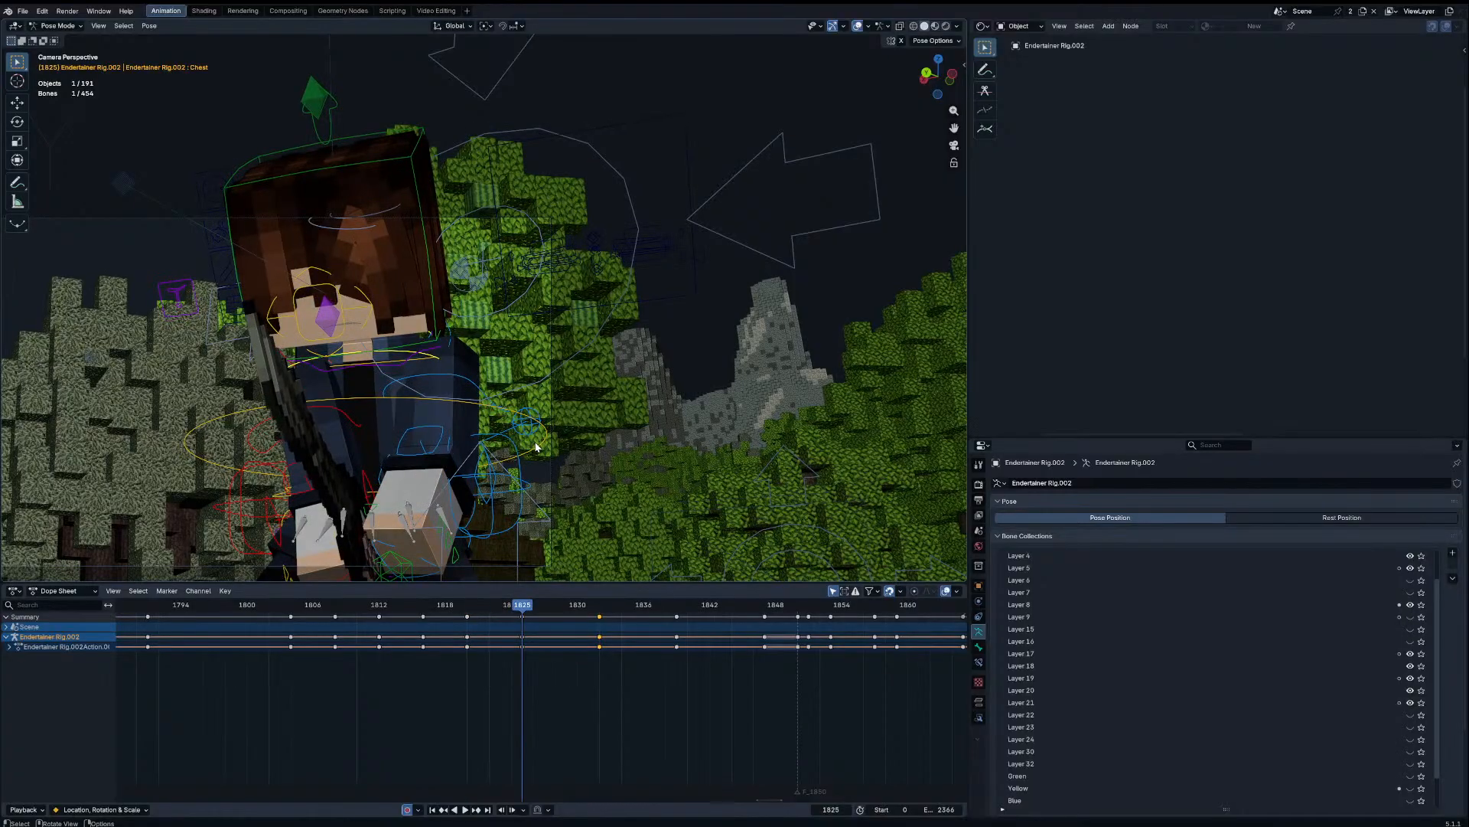
pyautogui.press('Up')
# Step: Blend the Chest bone toward its neighboring keyframe at frame 1832 and refine it with slight rotations
pyautogui.hotkey('shift', 'alt', 'e')
pyautogui.click(535, 421)
pyautogui.press('r')
pyautogui.press('r')
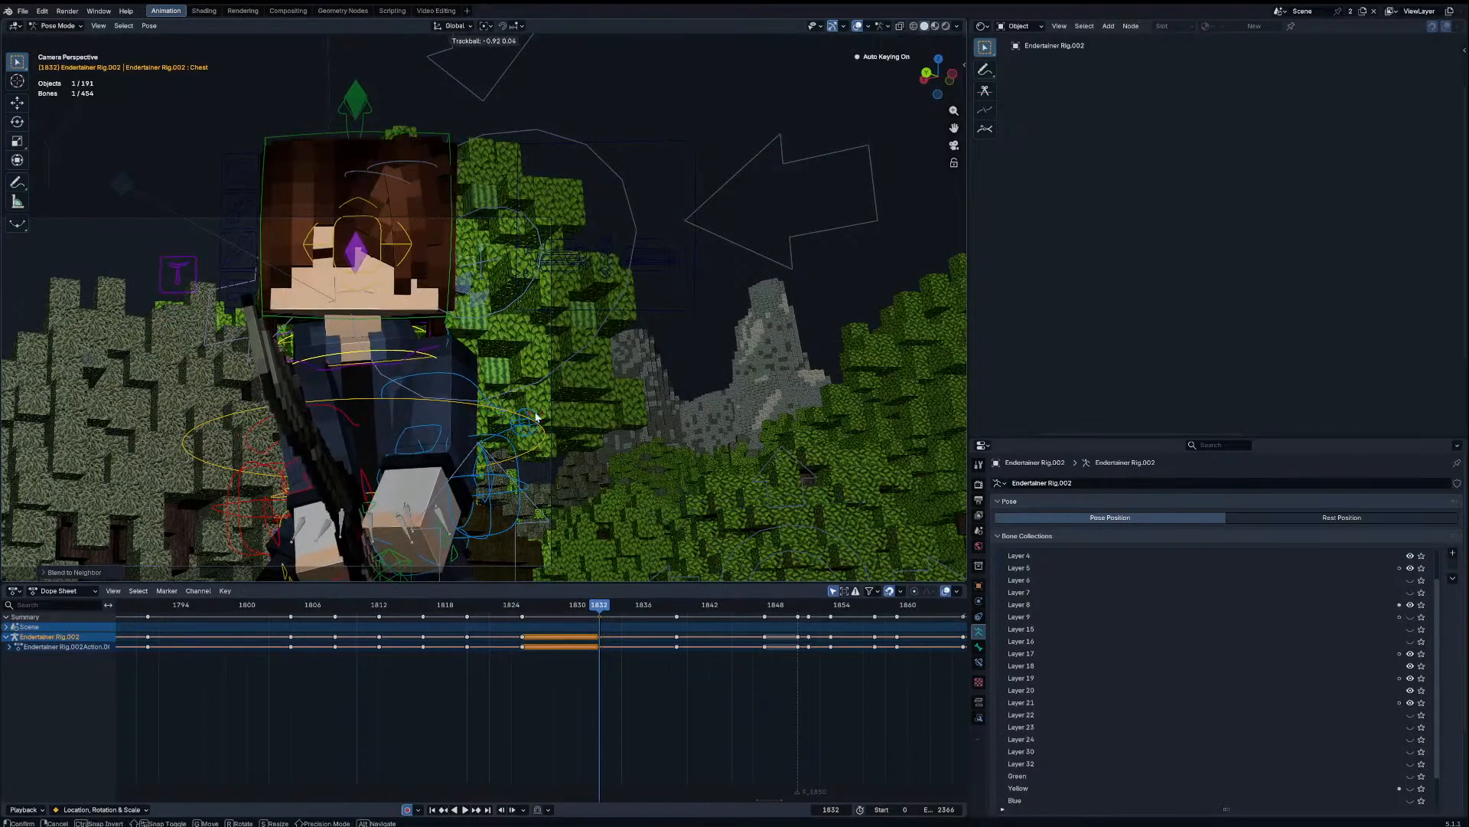
pyautogui.click(538, 443)
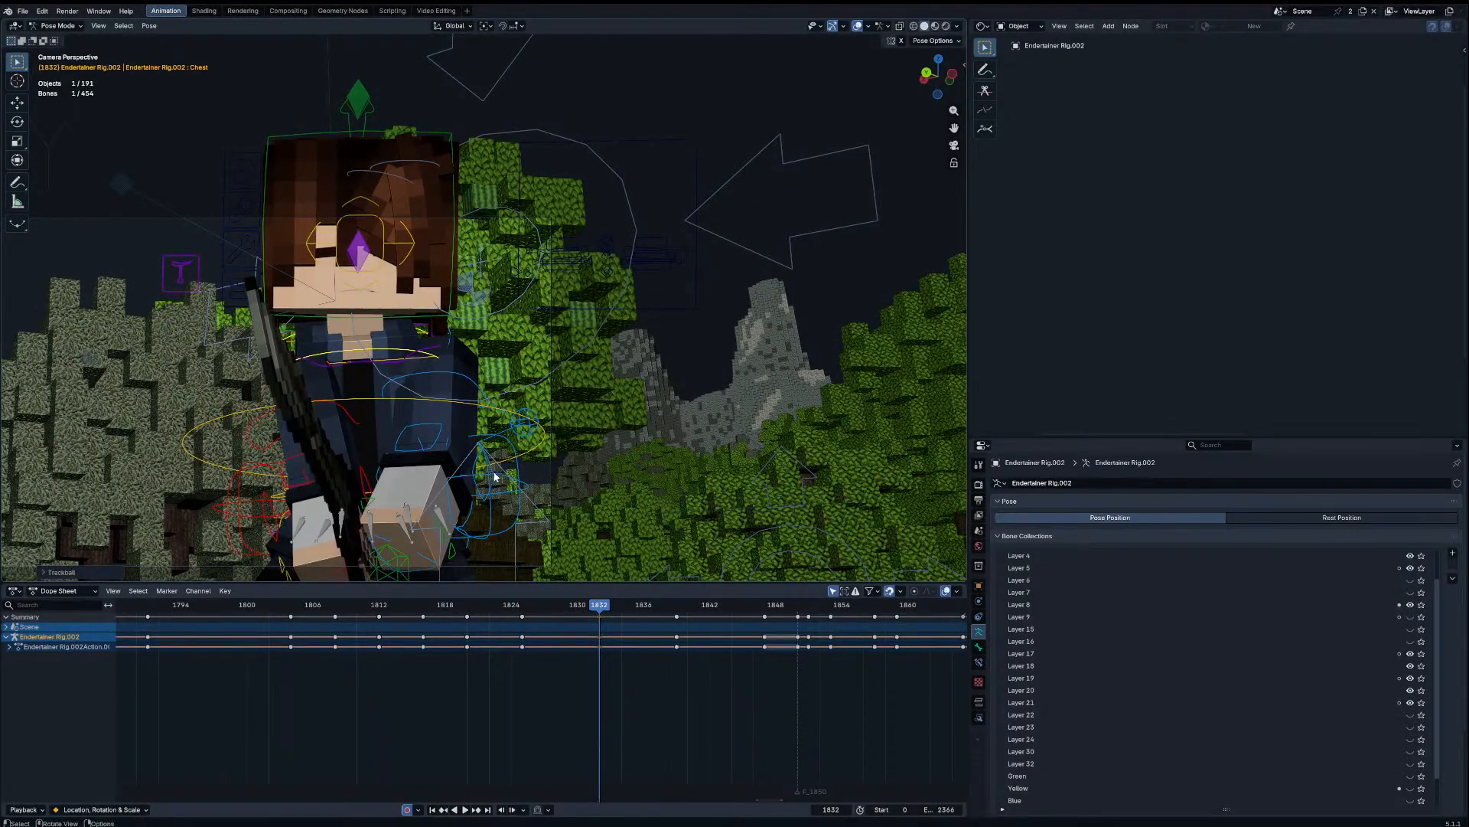
pyautogui.press('r')
pyautogui.click(536, 436)
# Step: Rotate the Head bone at frame 1832
pyautogui.click(430, 326)
pyautogui.click(449, 313)
pyautogui.press('r')
pyautogui.click(531, 309)
pyautogui.press('r')
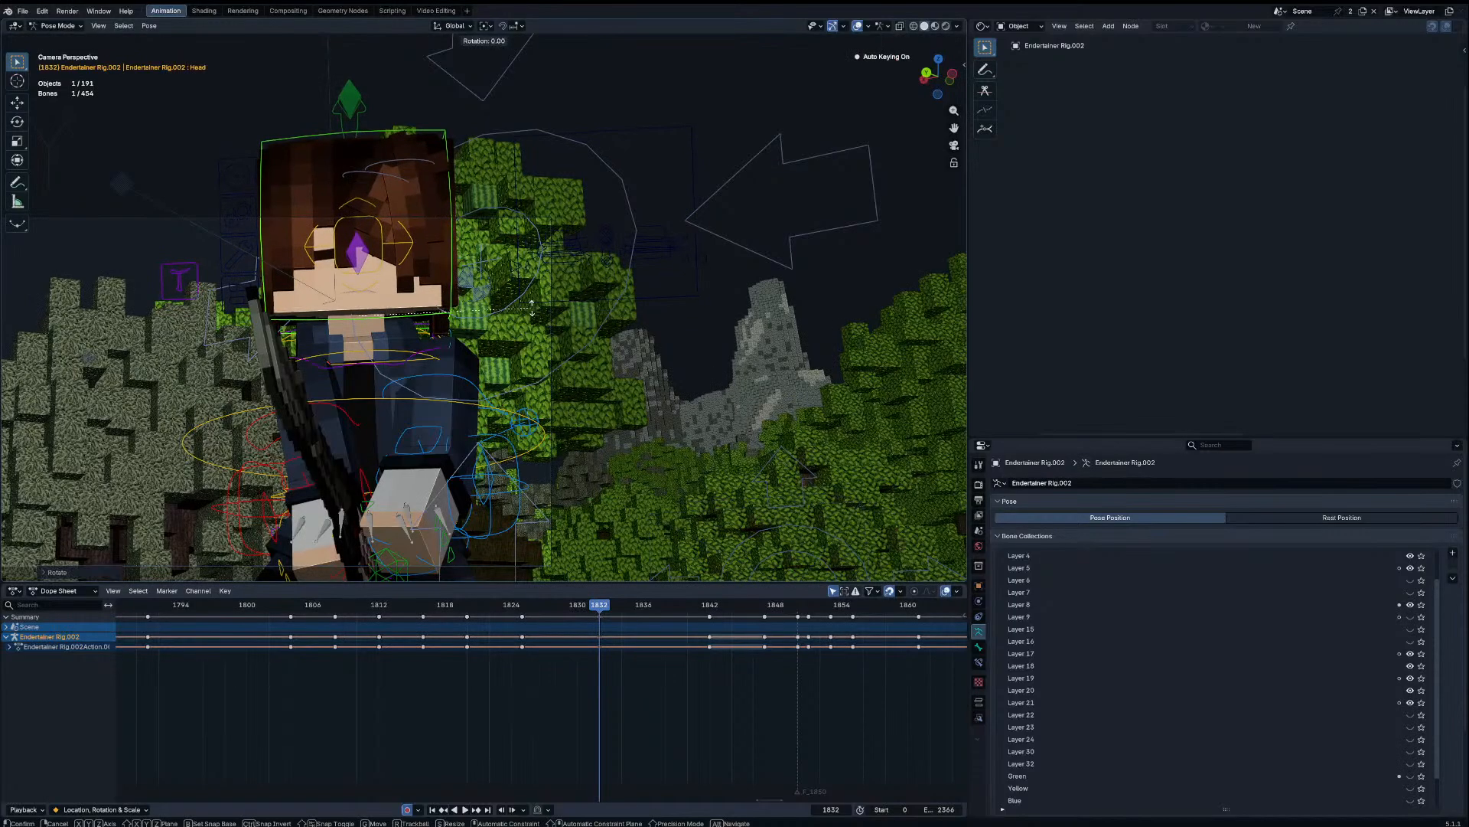
pyautogui.click(531, 309)
# Step: Adjust the Head bone's tilt with a trackball rotation at frame 1838
pyautogui.press('Right')
pyautogui.press('Right')
pyautogui.press('Right')
pyautogui.press('Right')
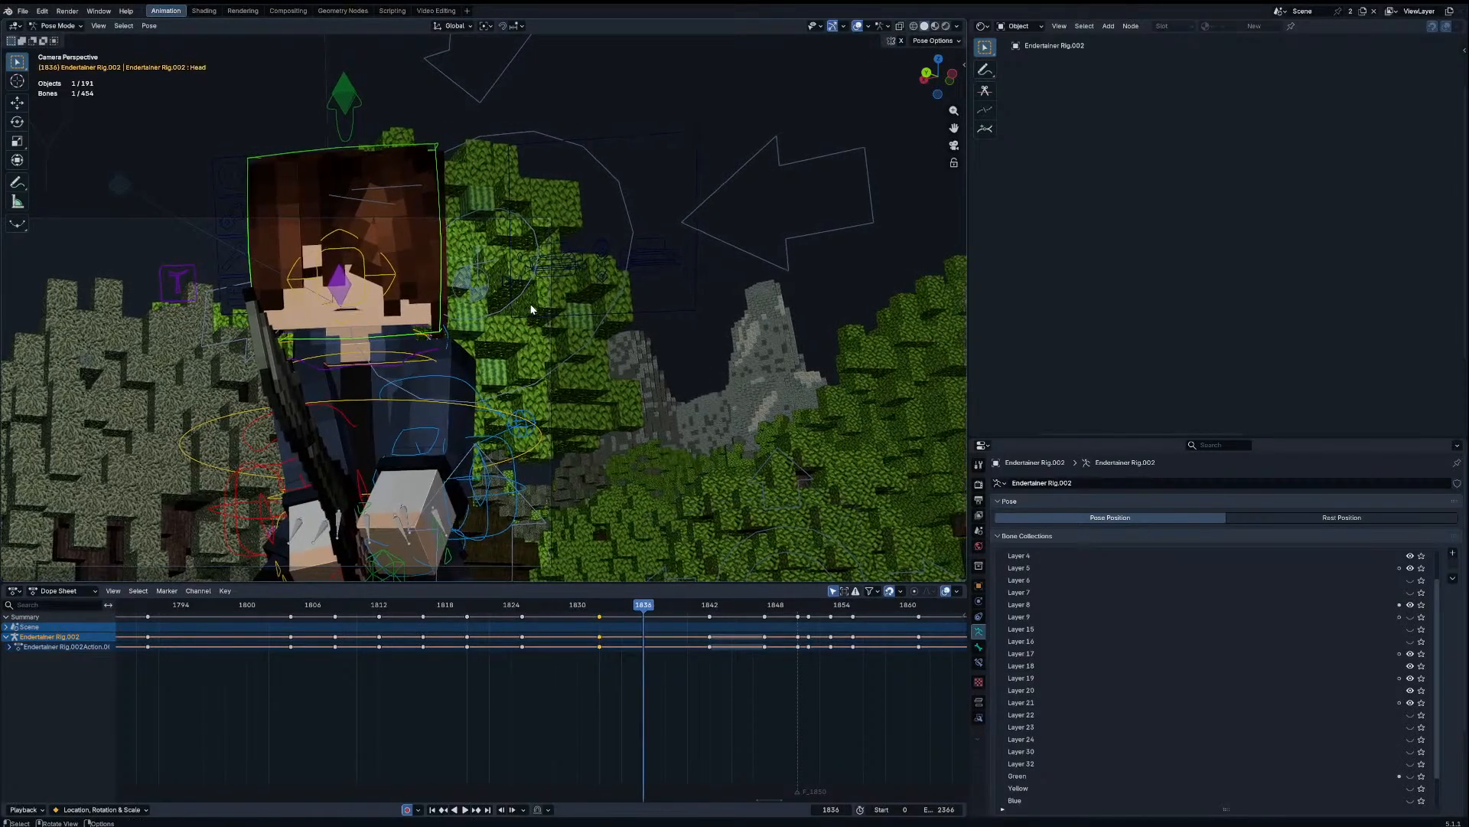
pyautogui.press('Right')
pyautogui.press('Right')
pyautogui.press('r')
pyautogui.press('r')
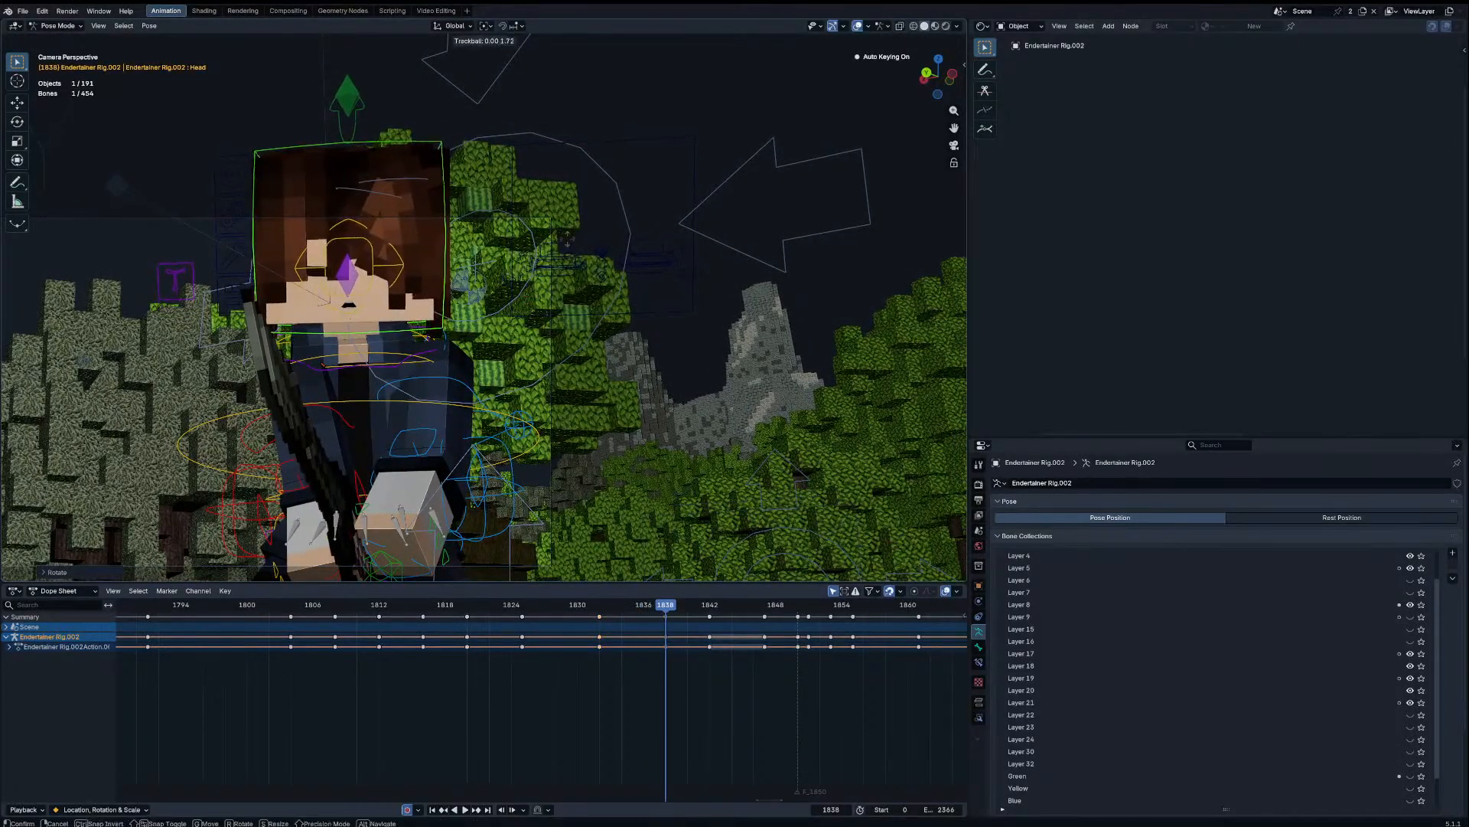
pyautogui.click(567, 241)
# Step: Blend the Chest bone's pose about 67% toward its neighboring keyframe at frame 1838
pyautogui.click(433, 365)
pyautogui.hotkey('shift', 'alt', 'e')
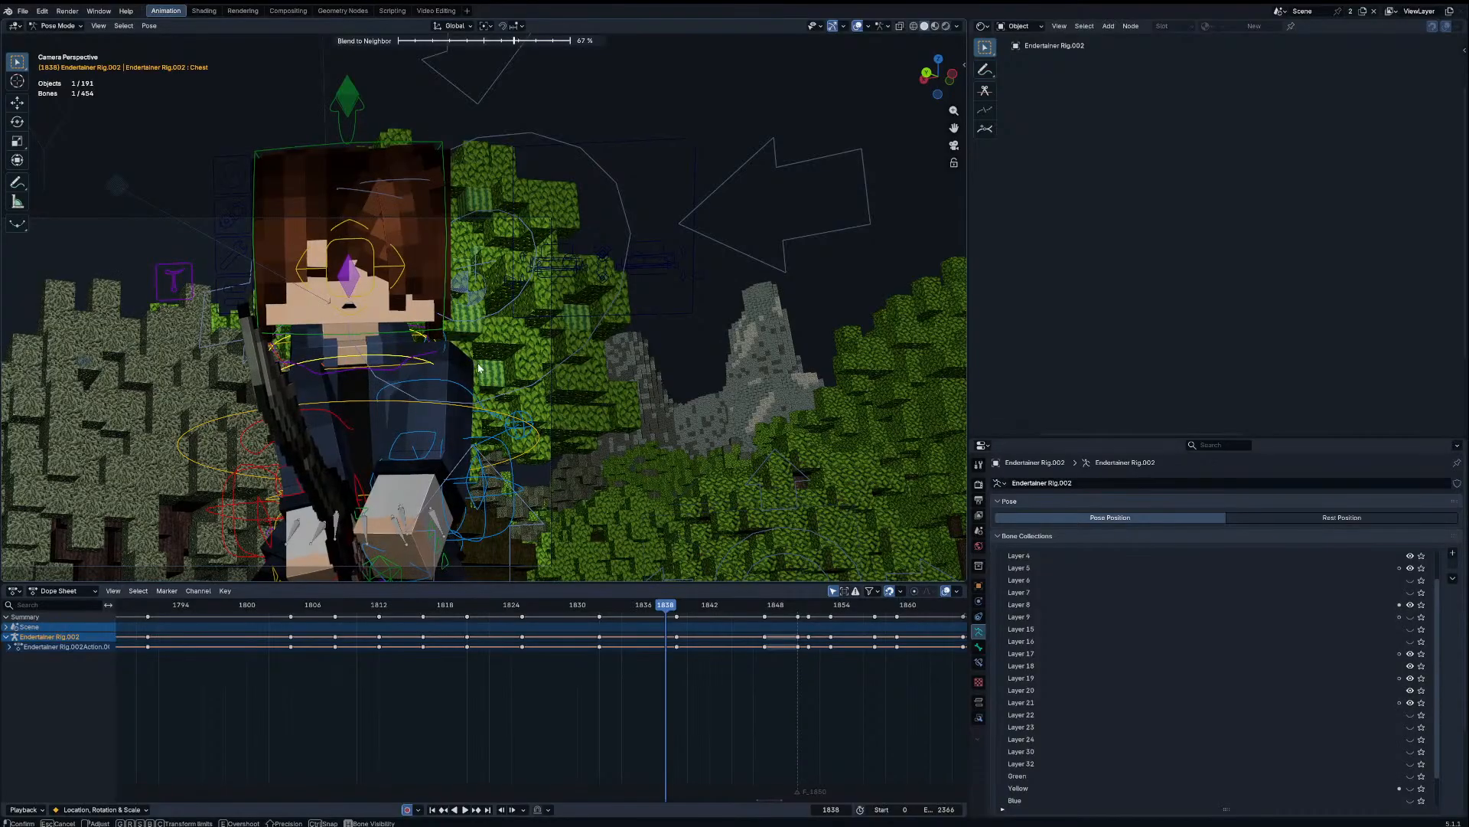
pyautogui.click(478, 368)
# Step: Rotate and move the Shoulder_IK_L and Shoulder_IK_R bones together at frame 1838
pyautogui.click(423, 400)
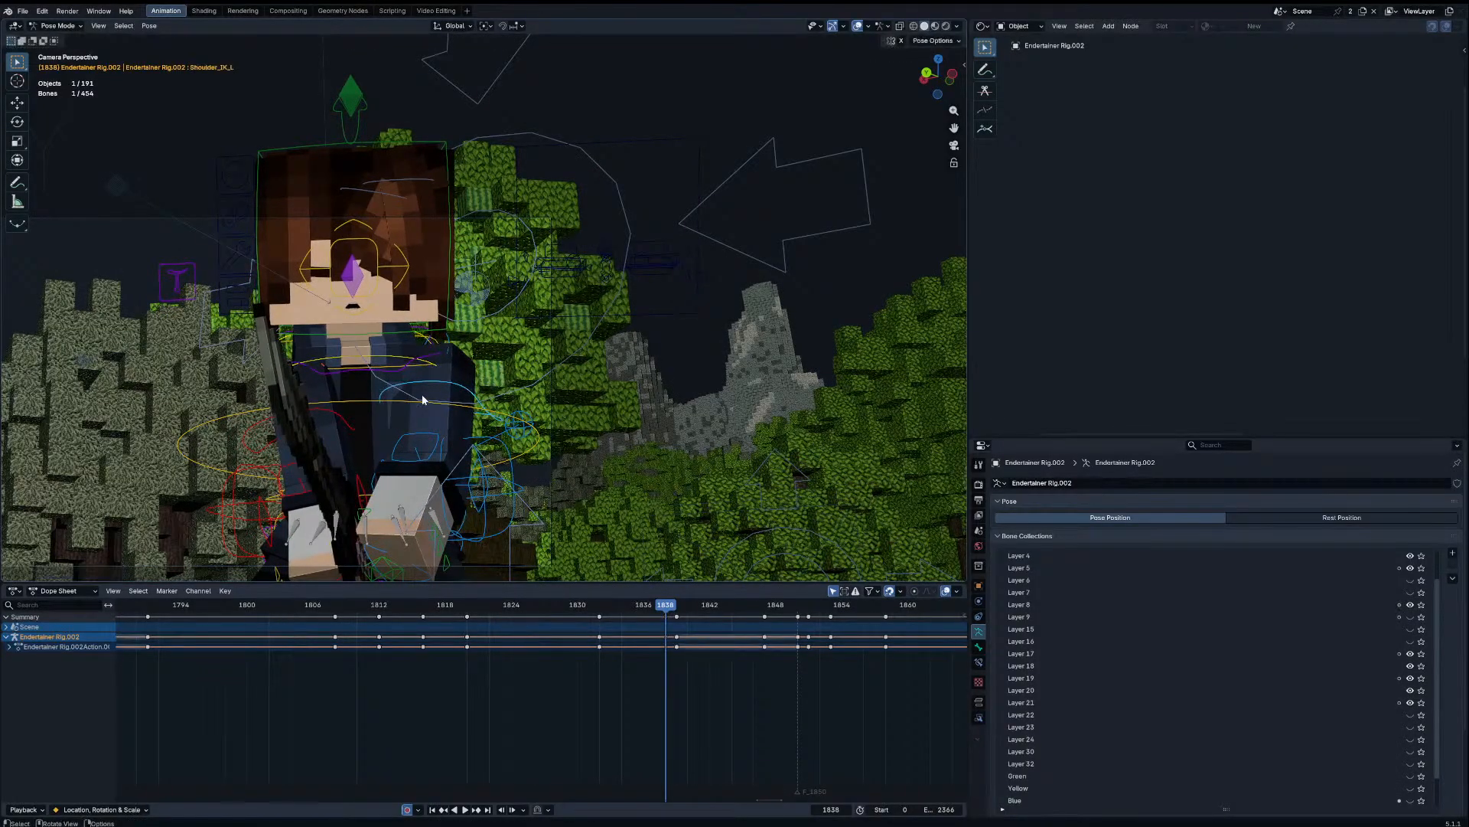
pyautogui.keyDown('shift'); pyautogui.click(352, 434); pyautogui.keyUp('shift')
pyautogui.press('r')
pyautogui.press('r')
pyautogui.click(359, 437)
pyautogui.press('g')
pyautogui.click(364, 439)
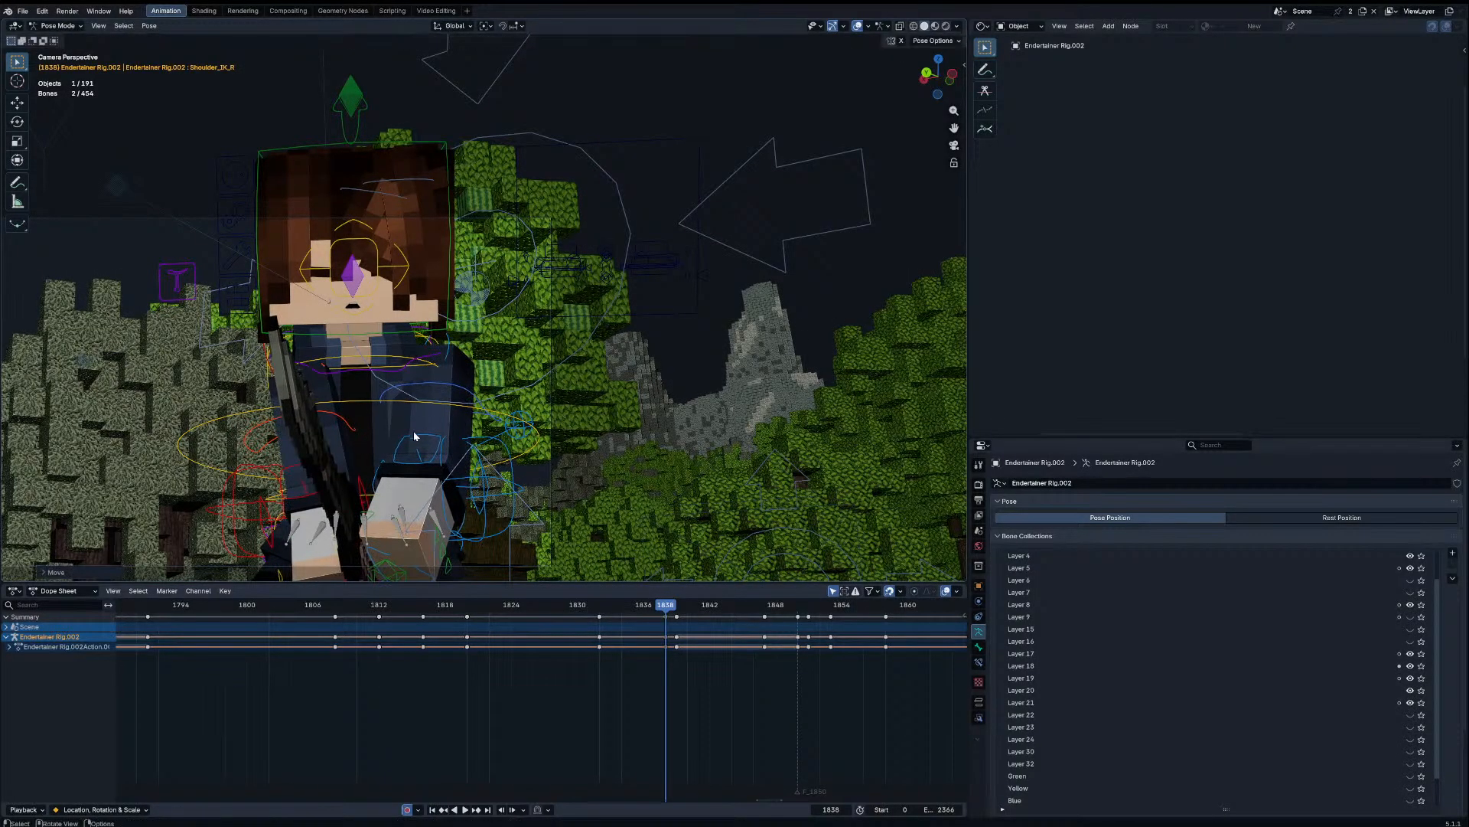
# Step: Rotate the Shoulder_IK_R bone at frame 1832, refining it with several trackball rotations
pyautogui.press('a')
pyautogui.press('Down')
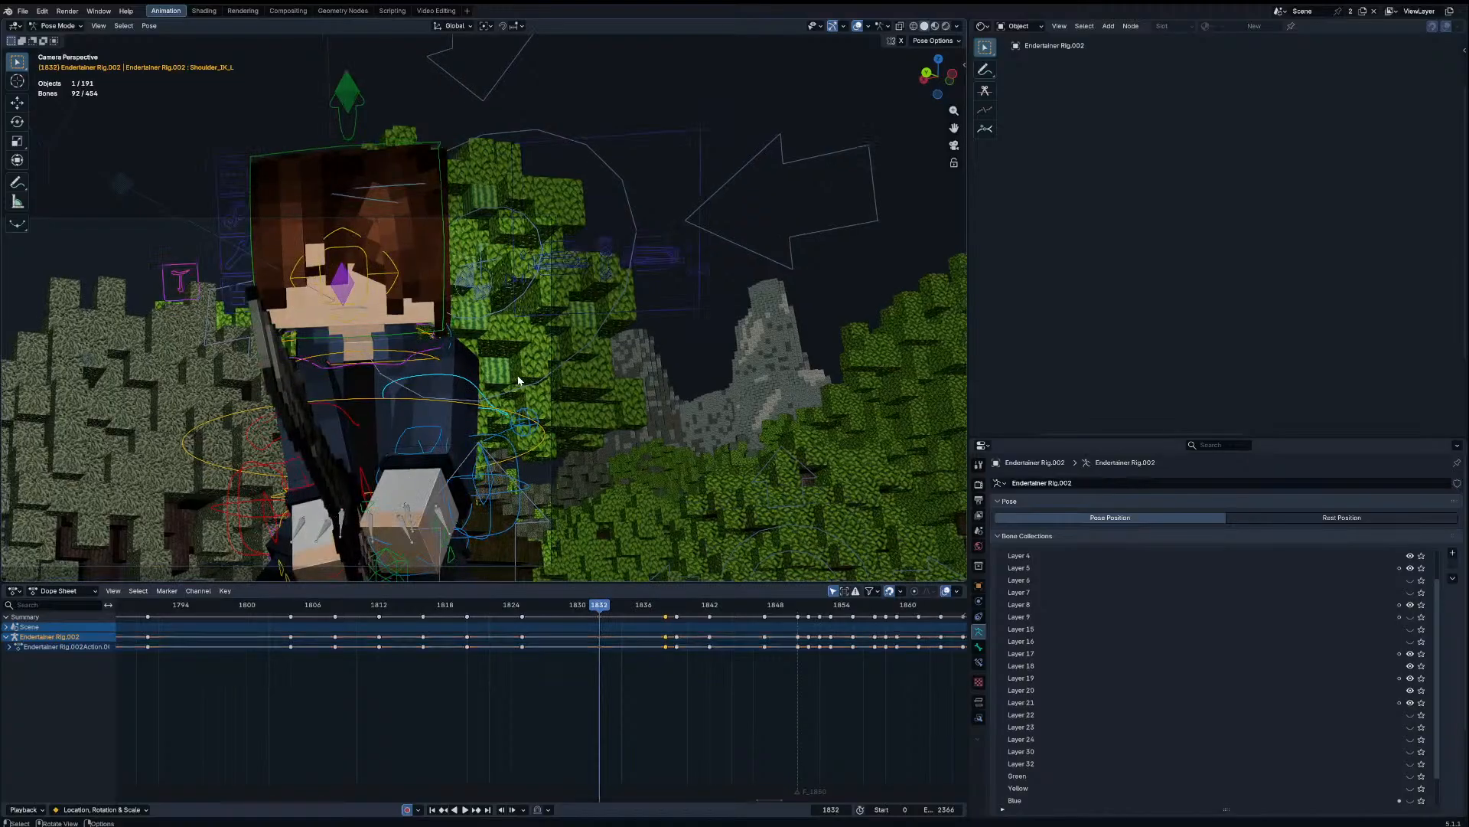
pyautogui.press('Down')
pyautogui.press('Up')
pyautogui.click(356, 417)
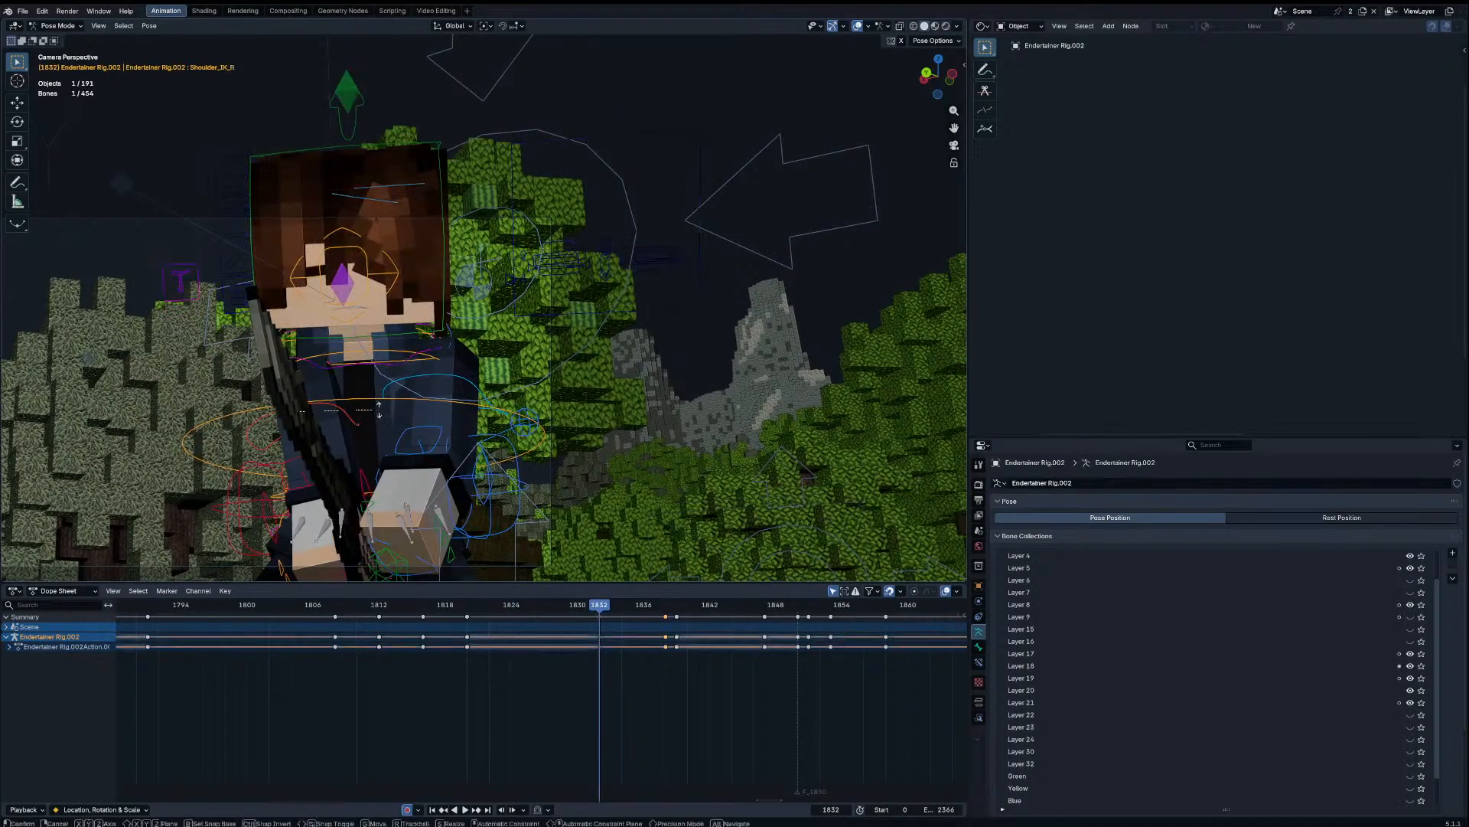
pyautogui.press('r')
pyautogui.press('r')
pyautogui.press('r')
pyautogui.click(390, 439)
pyautogui.press('r')
pyautogui.press('r')
pyautogui.click(385, 447)
pyautogui.press('r')
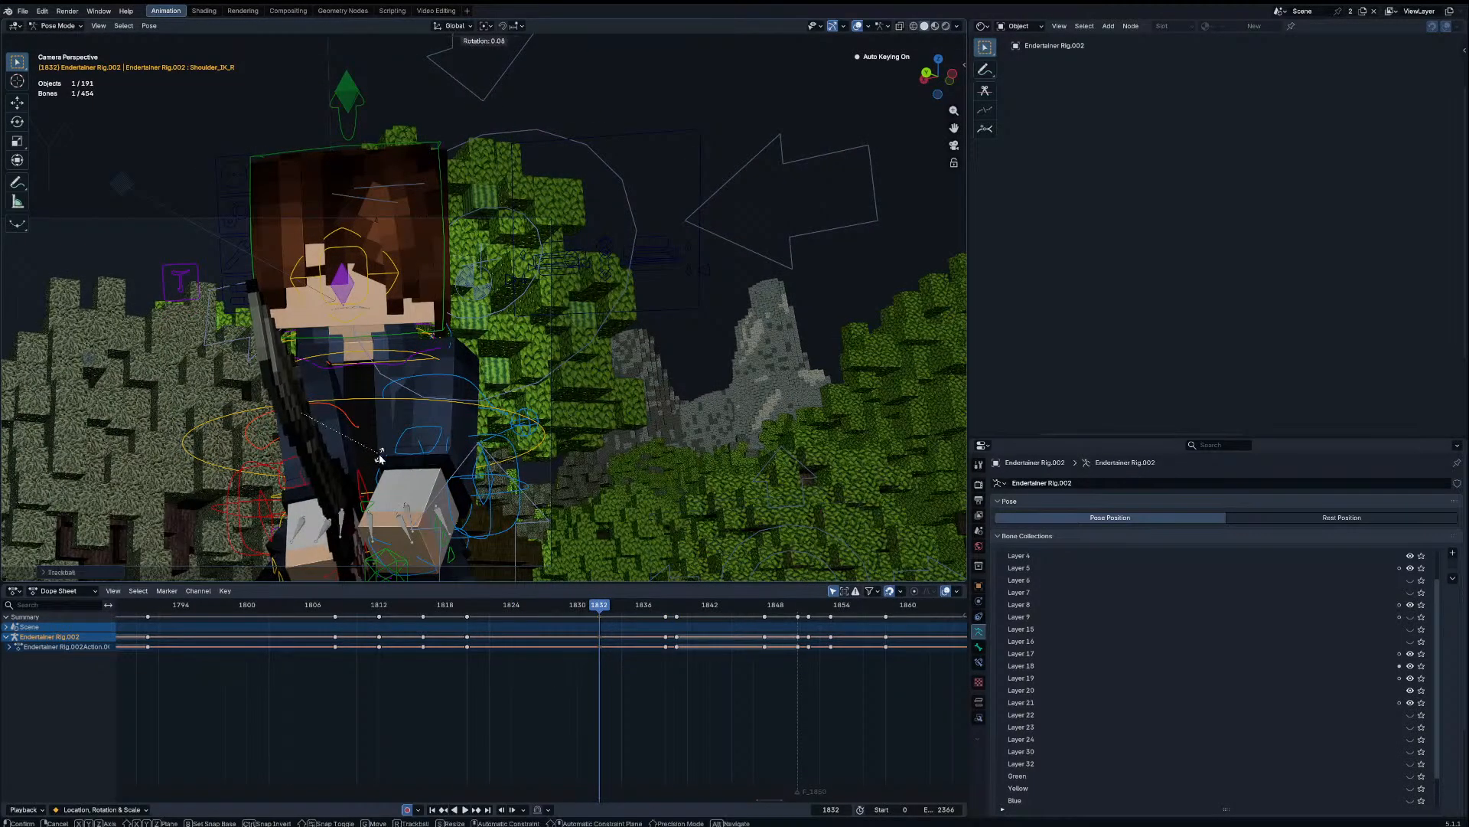
pyautogui.click(381, 455)
# Step: Adjust the Shoulder_IK_L bone with a trackball rotation at frame 1832
pyautogui.click(421, 380)
pyautogui.click(421, 380)
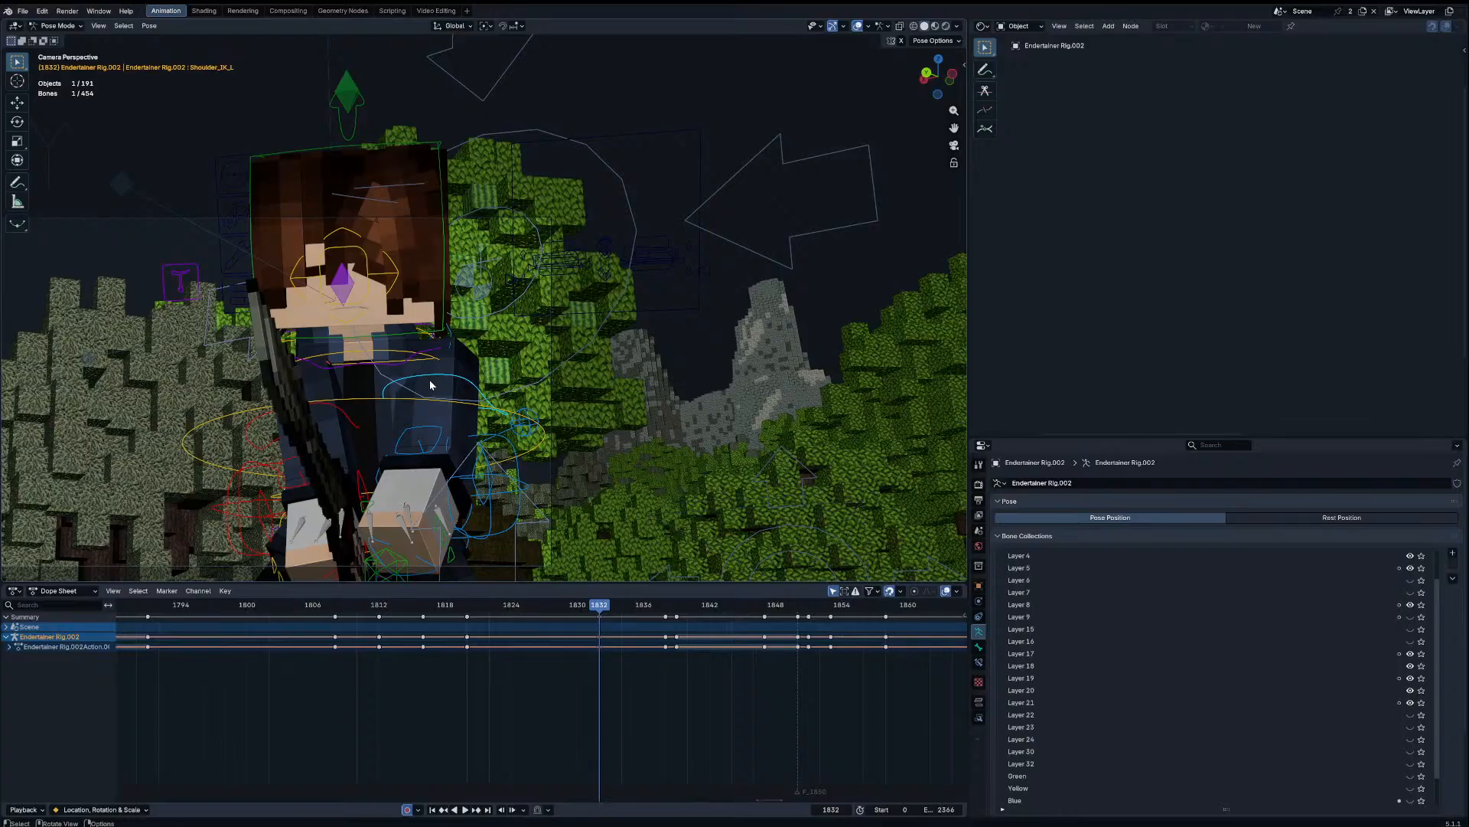
pyautogui.press('r')
pyautogui.press('r')
pyautogui.click(434, 343)
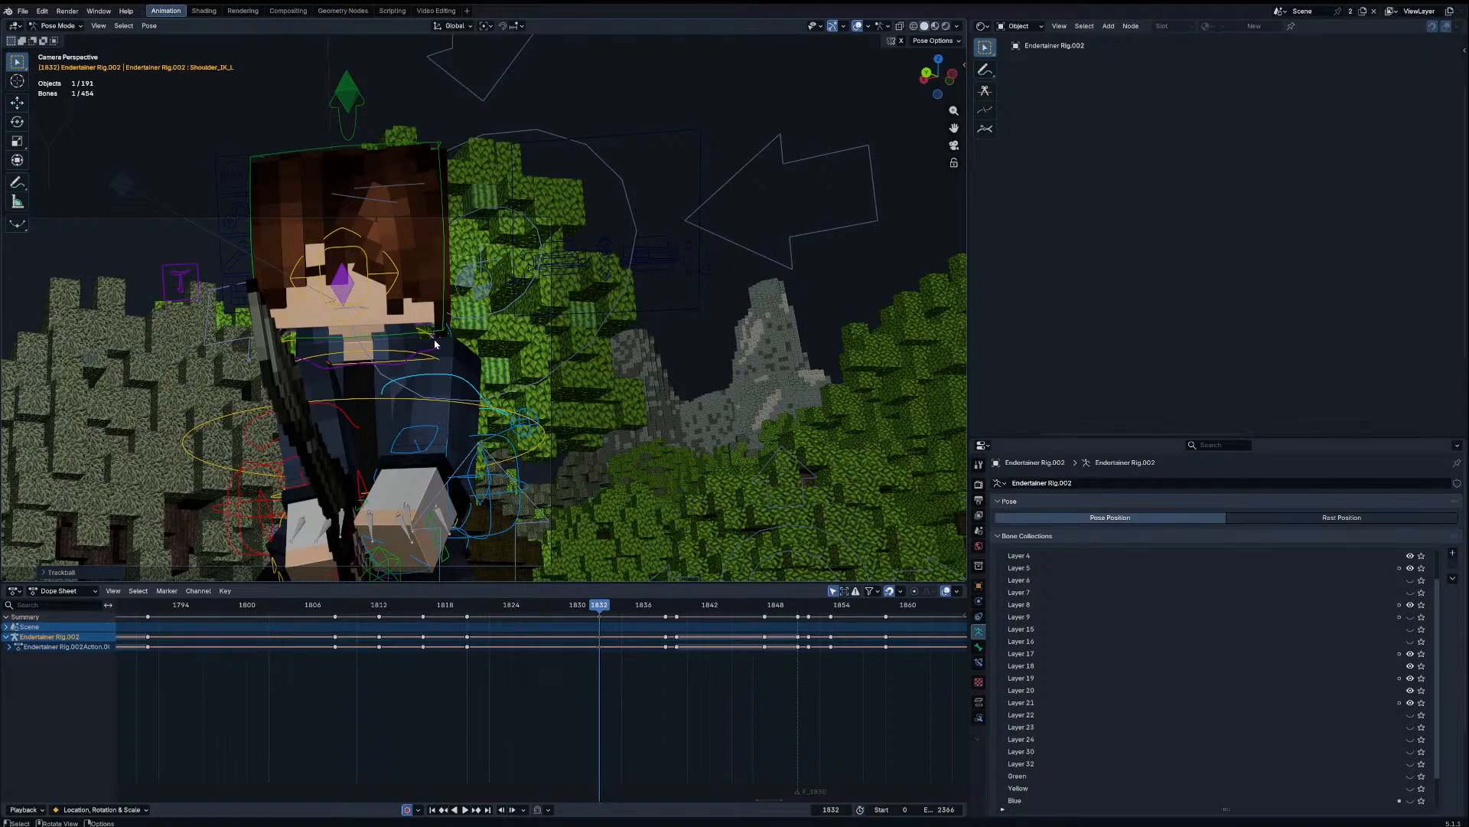
# Step: Play back the shot and delete the rig's keyframes at frames 1838 and 1839
pyautogui.press('space')
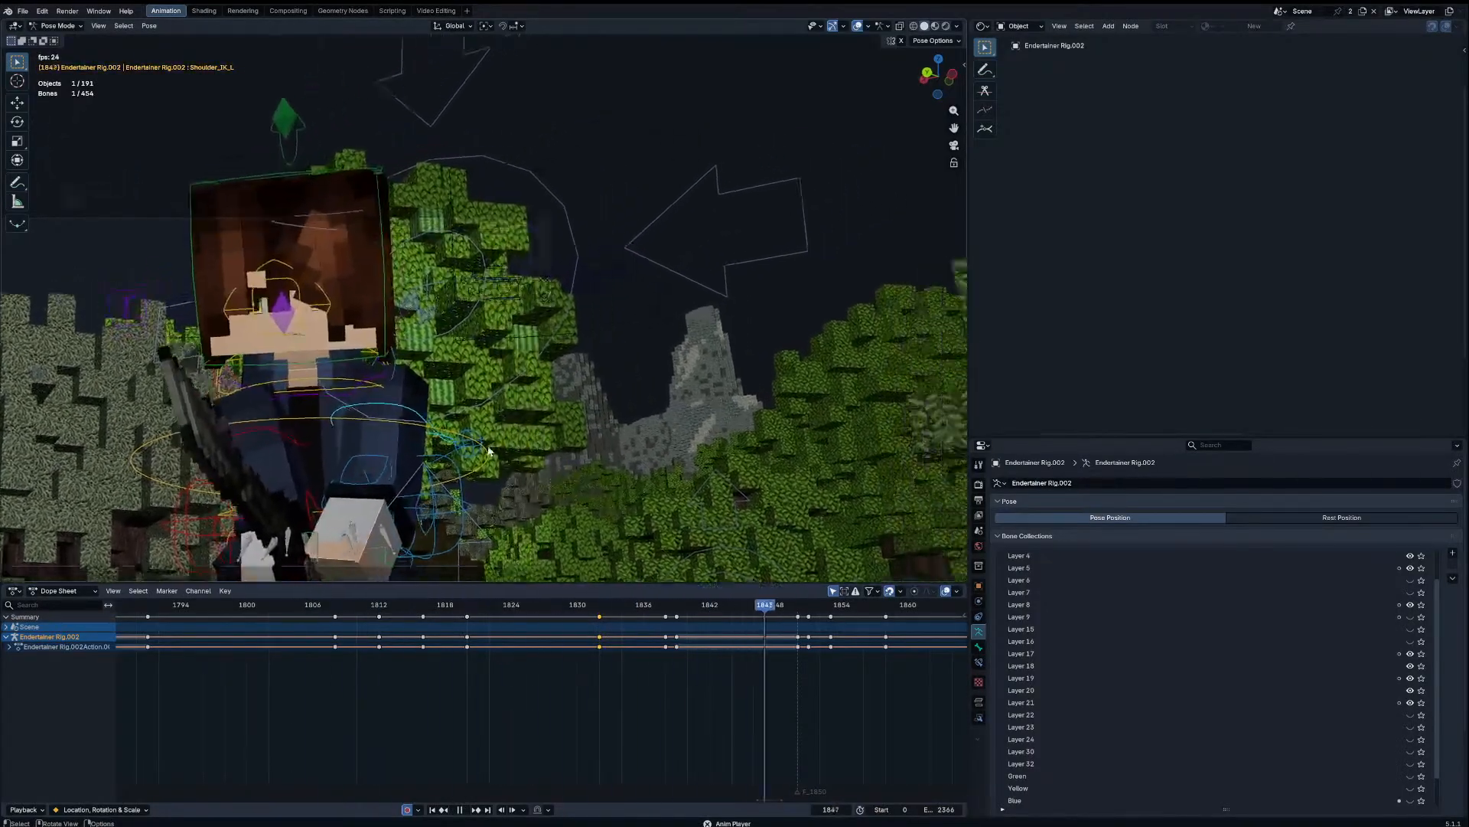
pyautogui.press('space')
pyautogui.moveTo(557, 609); pyautogui.dragTo(686, 613)
pyautogui.press('x')
pyautogui.click(682, 613)
pyautogui.moveTo(655, 605); pyautogui.dragTo(341, 603)
pyautogui.press('space')
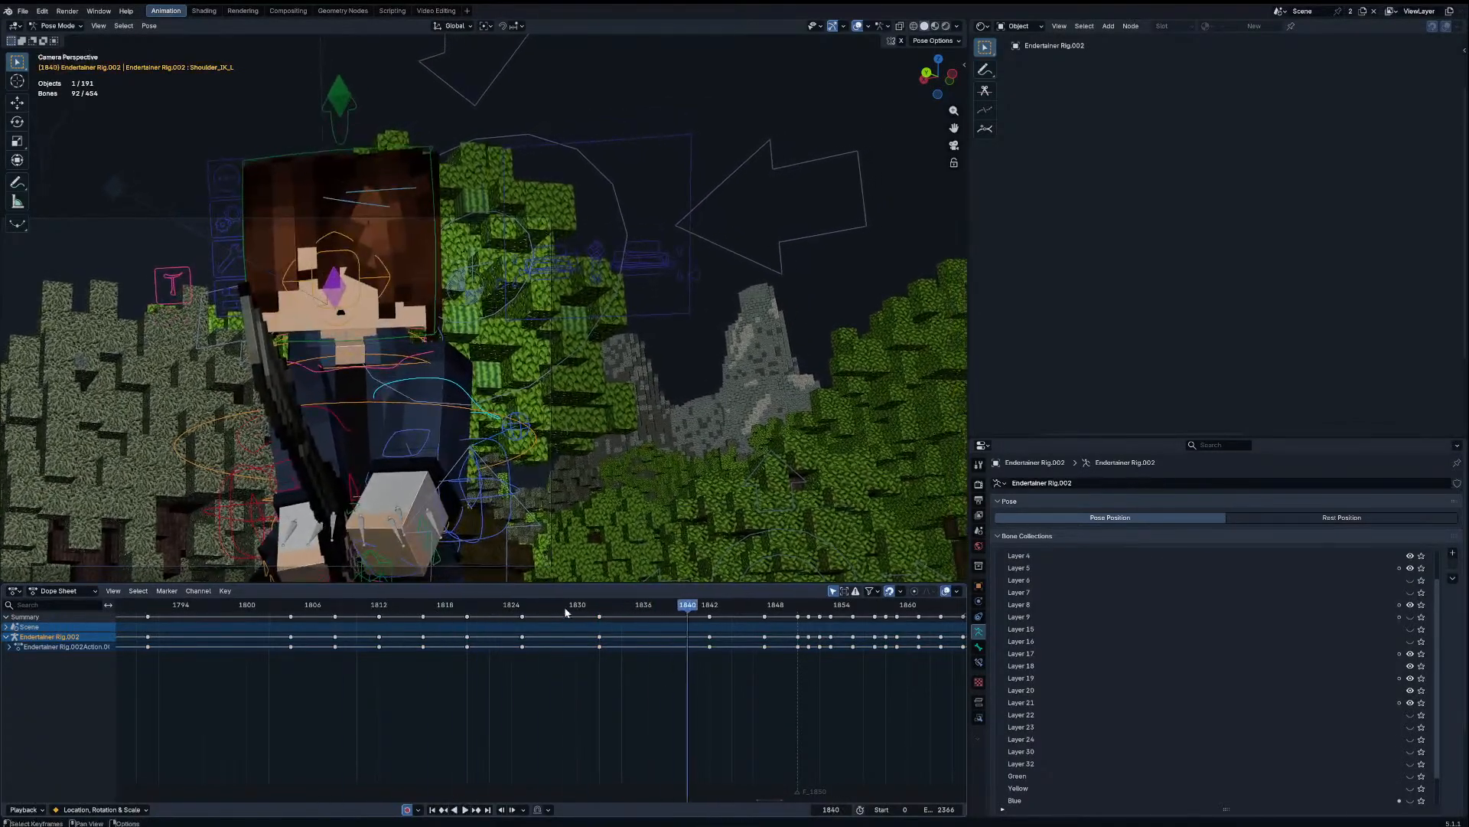
# Step: Try to blend the full pose toward its neighboring keyframe at frame 1836
pyautogui.moveTo(610, 606); pyautogui.dragTo(643, 609)
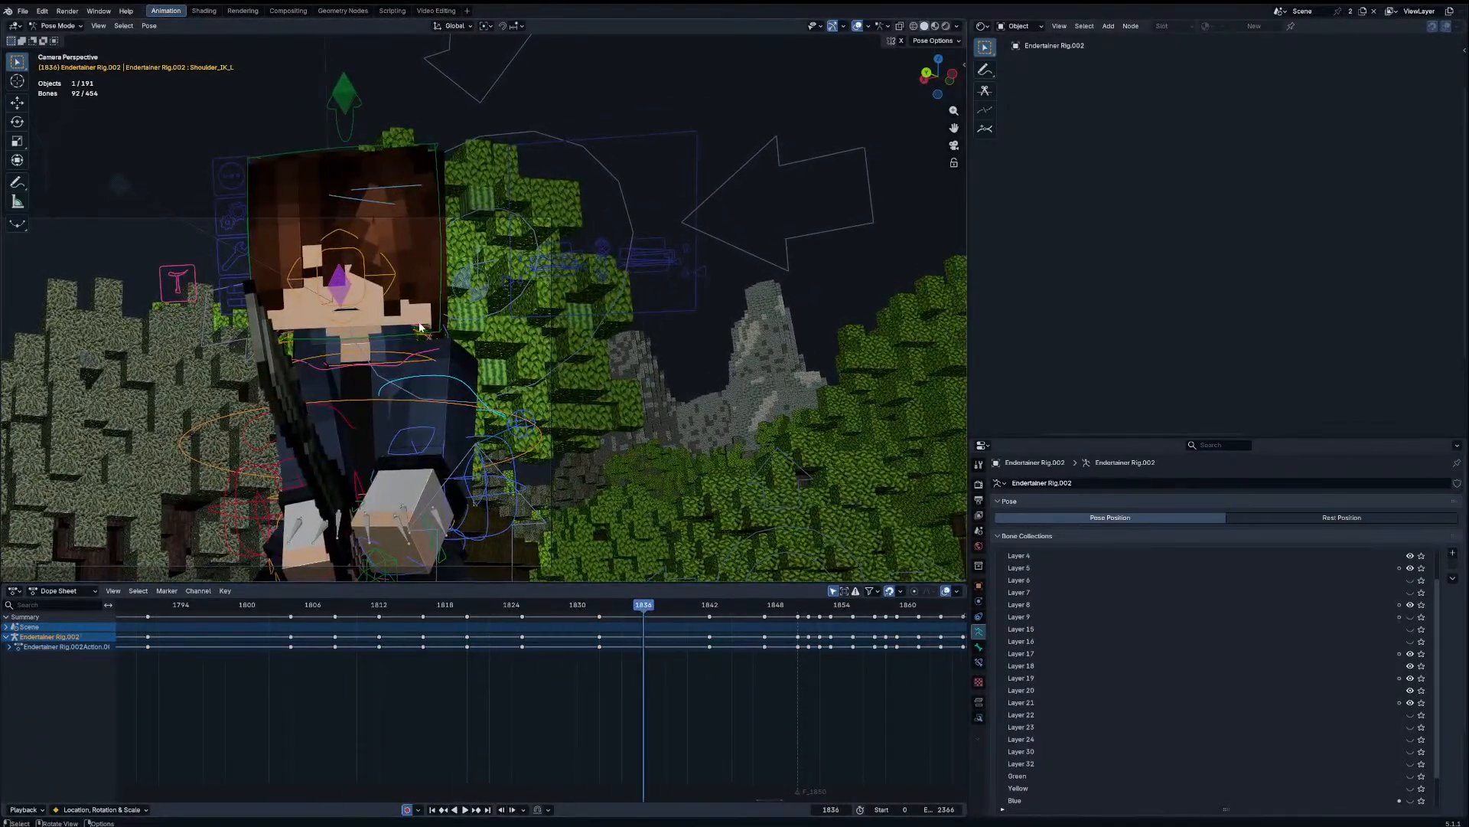
pyautogui.click(446, 331)
pyautogui.hotkey('shift', 'alt', 'e')
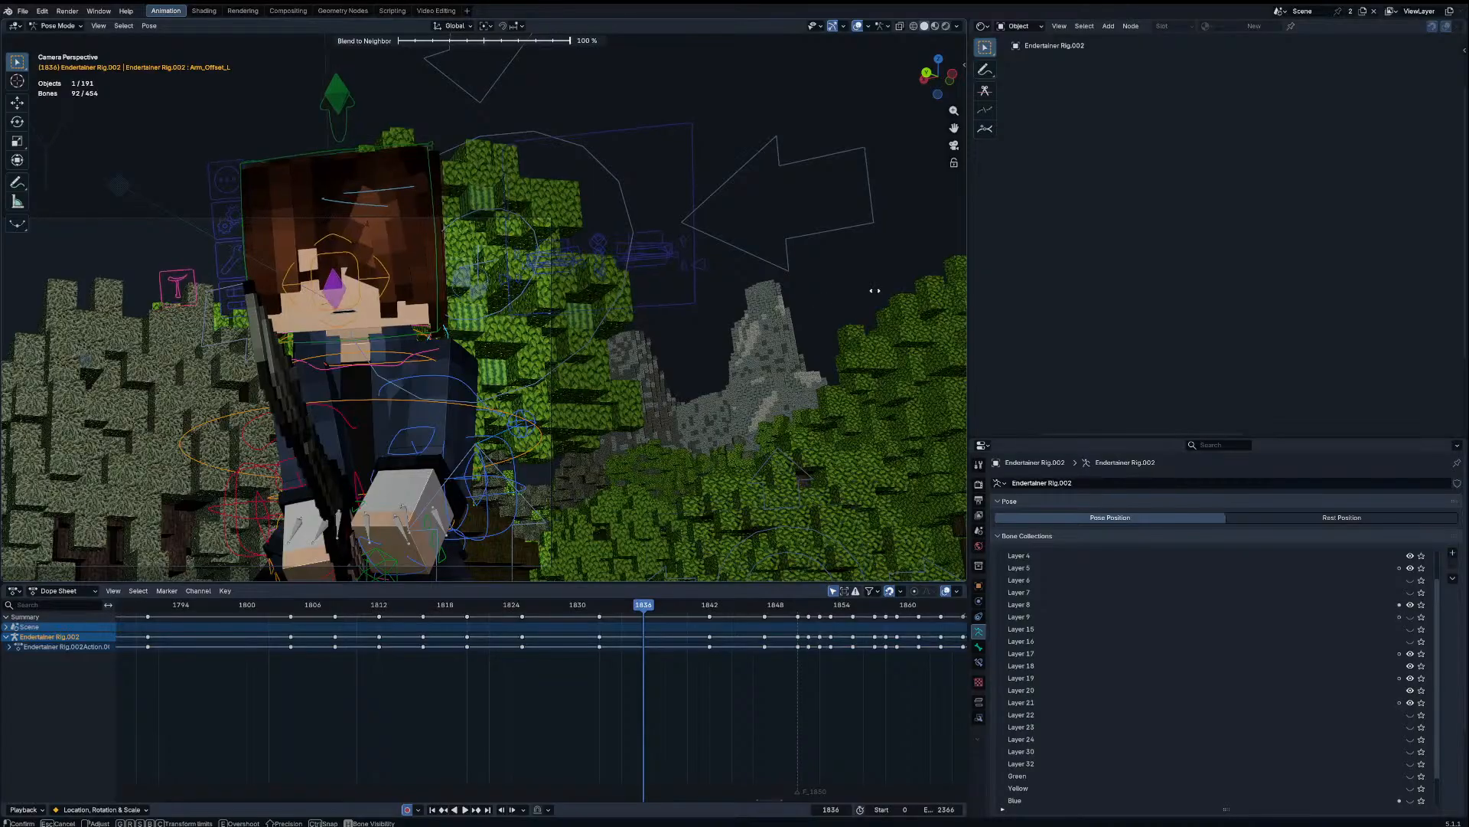
pyautogui.click(520, 333)
# Step: Delete the full-rig keyframes at frame 1842
pyautogui.press('Up')
pyautogui.press('Up')
pyautogui.click(710, 617)
pyautogui.press('x')
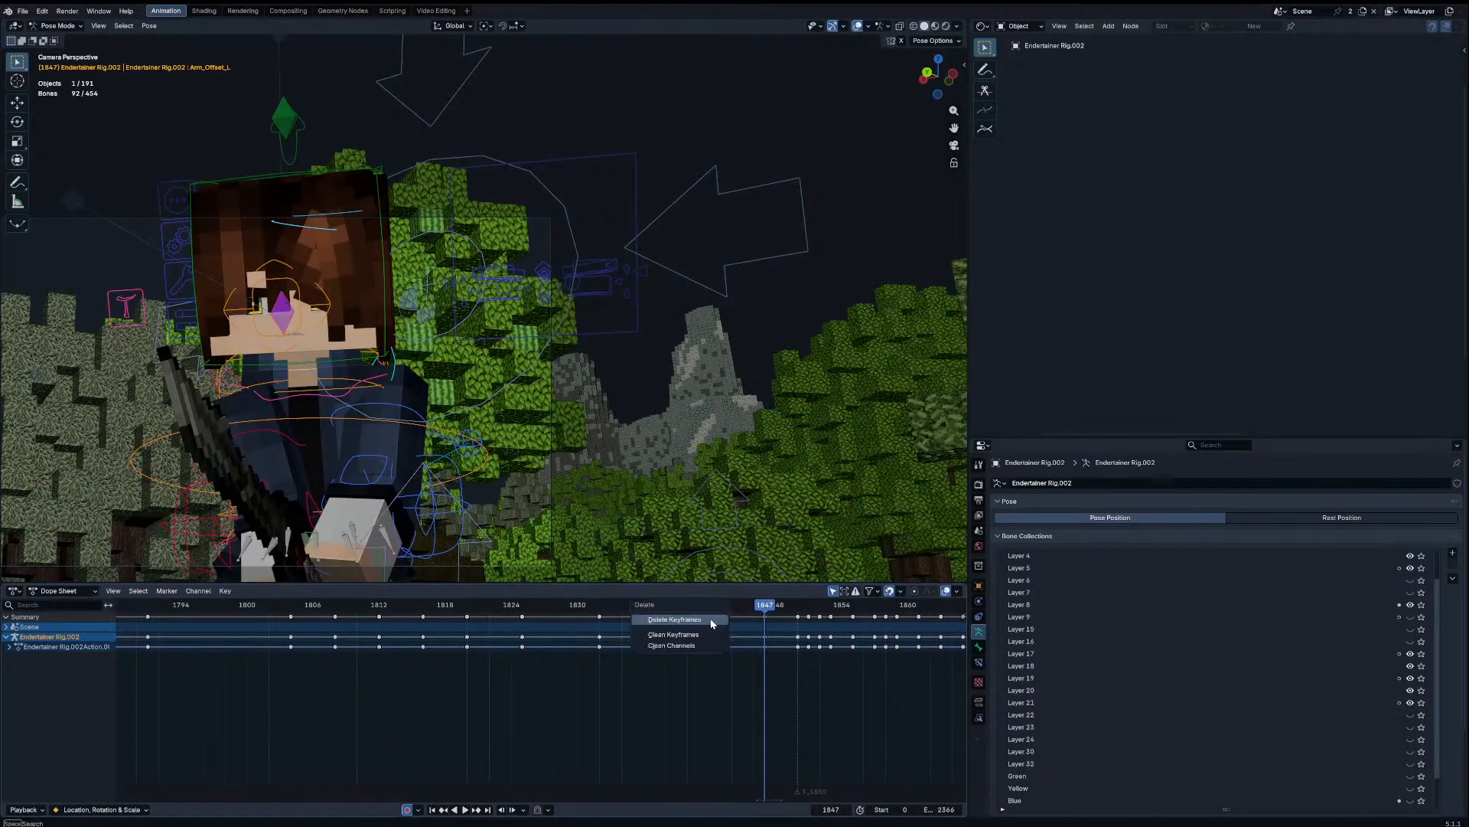
pyautogui.click(712, 620)
# Step: Blend the whole rig's pose partway toward its neighboring keyframe at frame 1836
pyautogui.moveTo(679, 609); pyautogui.dragTo(644, 605)
pyautogui.hotkey('shift', 'alt', 'e')
pyautogui.rightClick(820, 467)
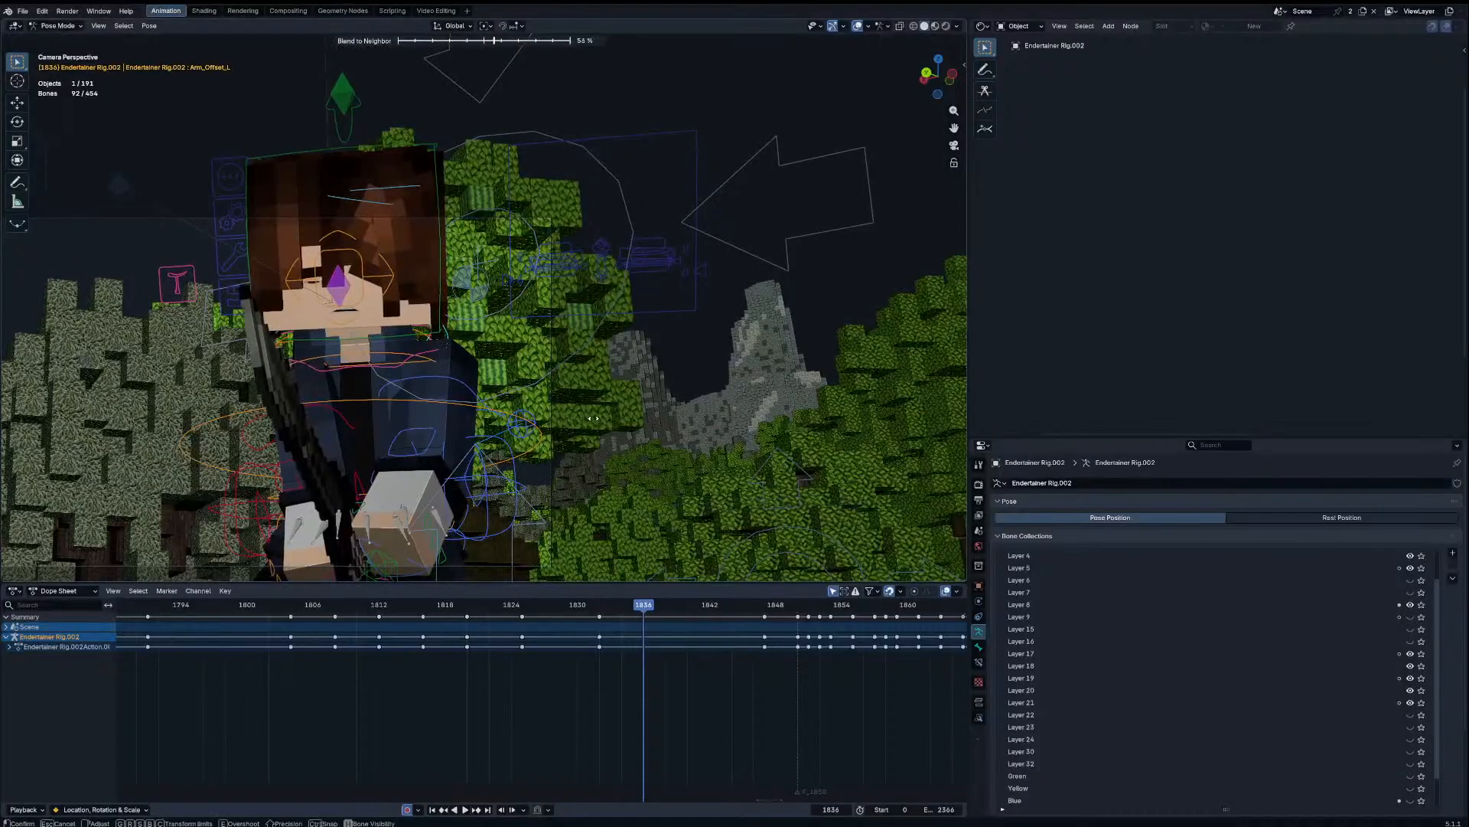
# Step: Tilt the Head bone with trackball rotations at frames 1836 and 1847
pyautogui.click(444, 338)
pyautogui.click(451, 334)
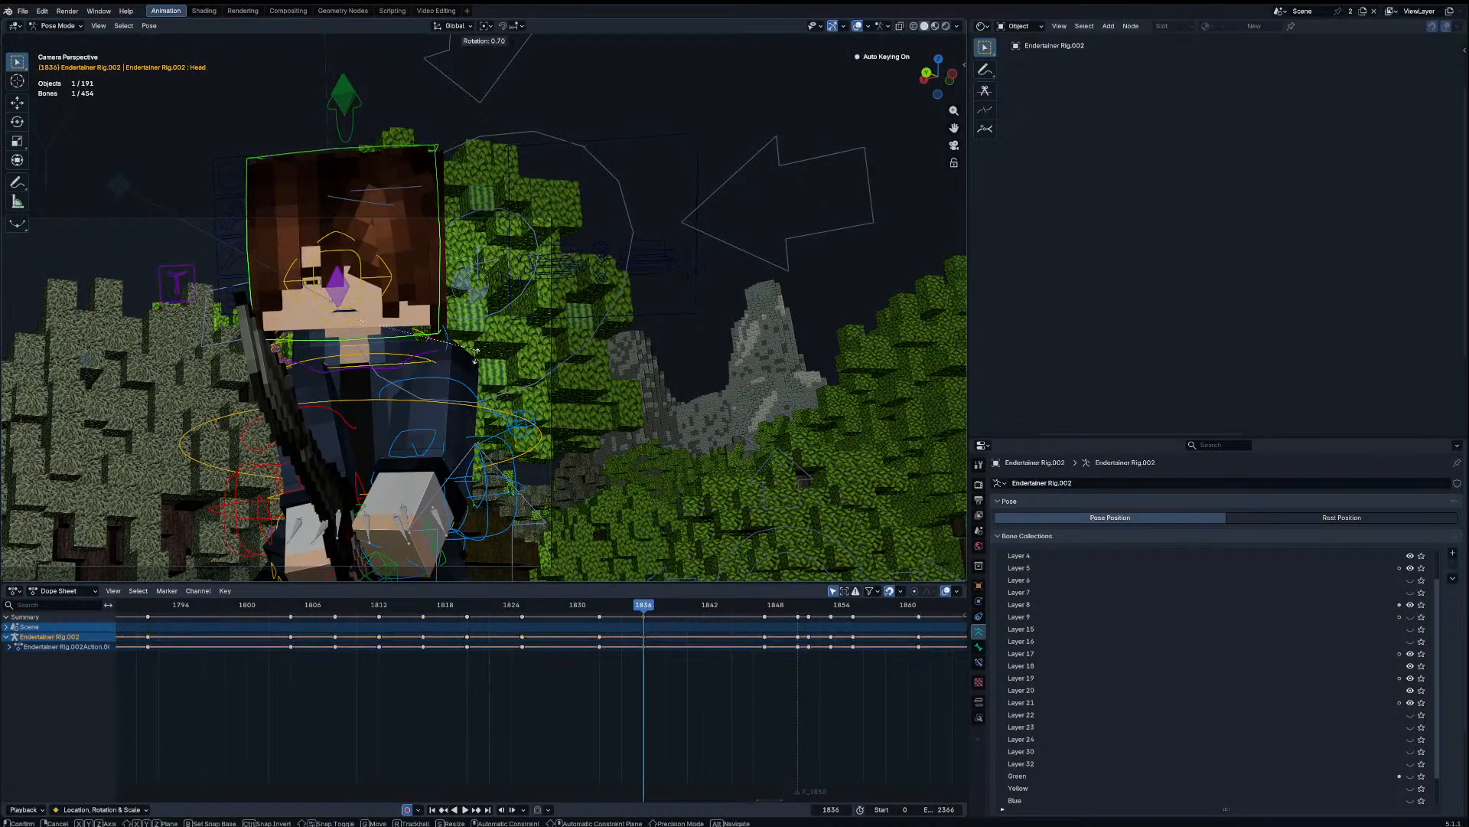
pyautogui.press('Up')
pyautogui.press('r')
pyautogui.press('r')
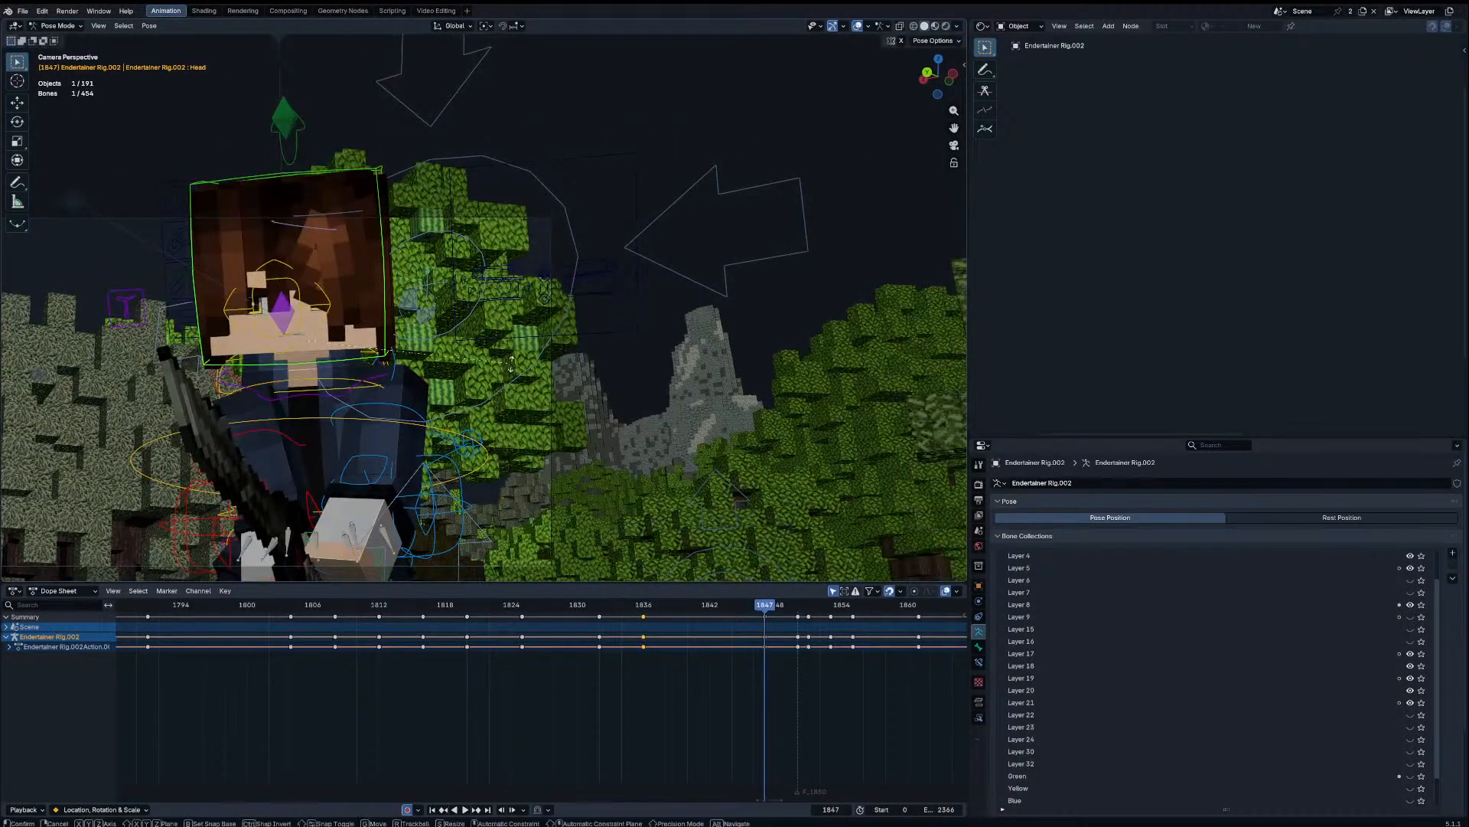
pyautogui.click(501, 472)
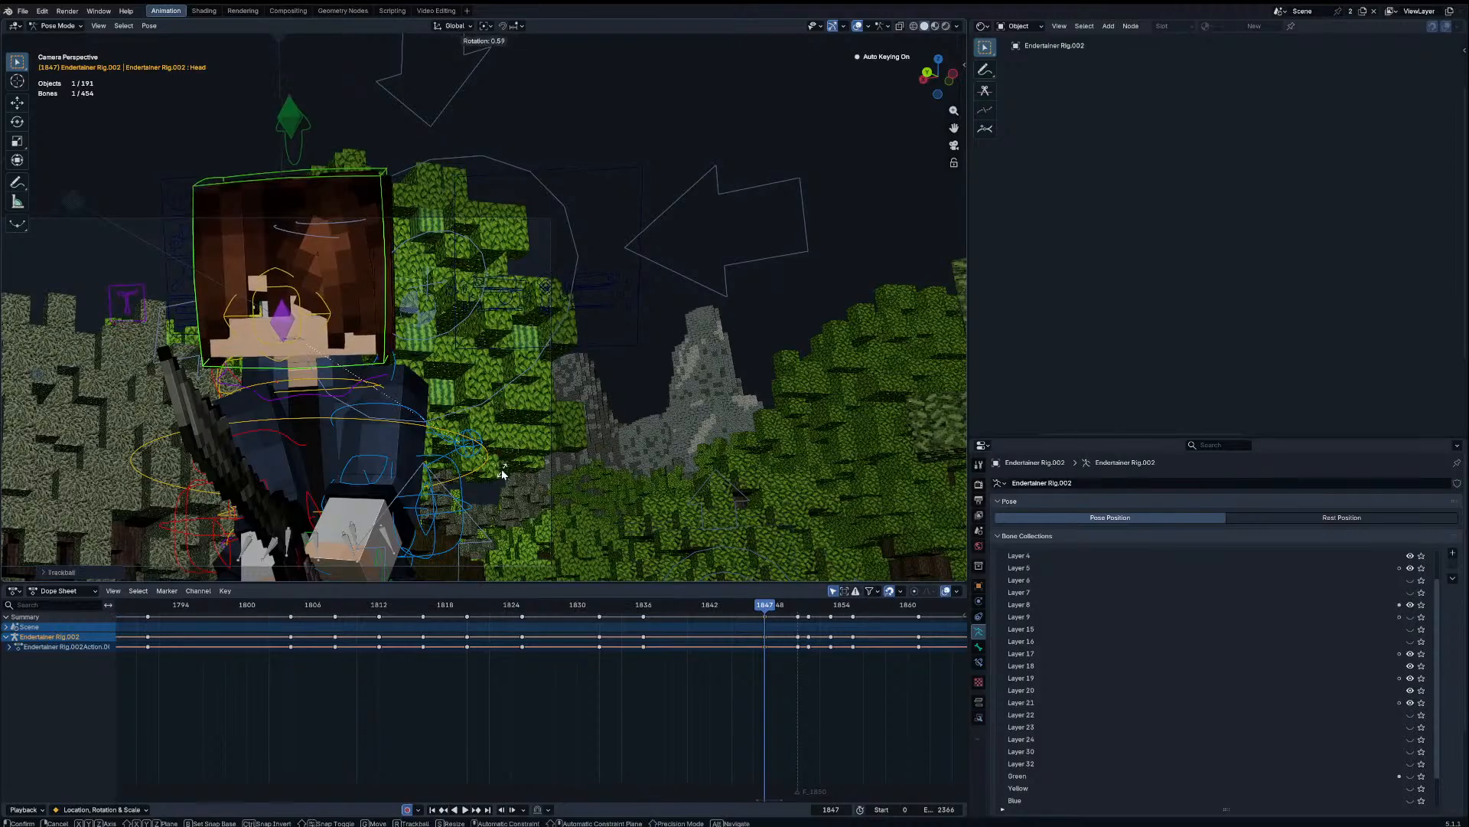
# Step: Move the full-rig keyframes at frame 1847 to frame 1841 and play back the shot
pyautogui.click(613, 604)
pyautogui.press('space')
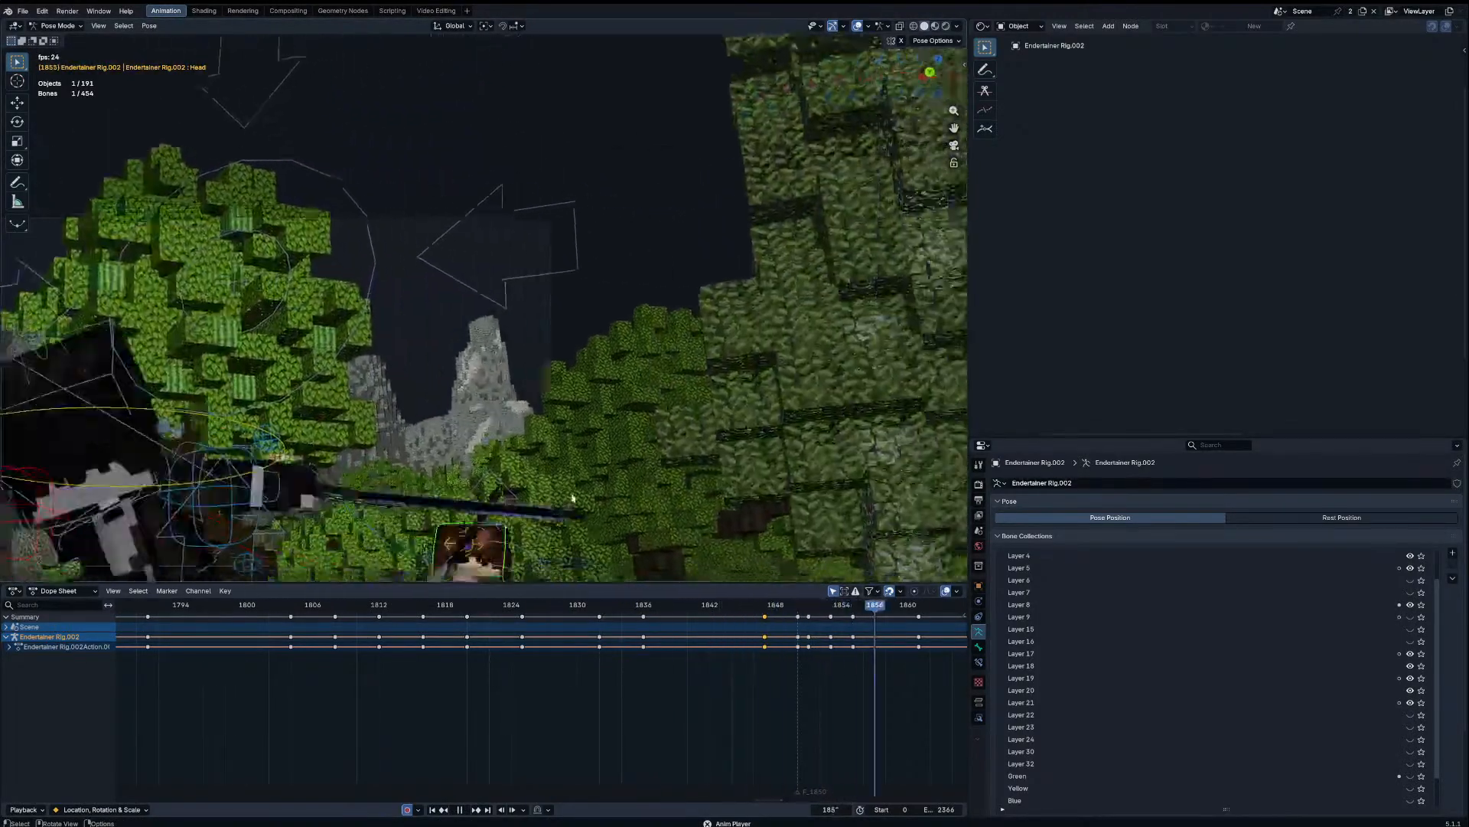
pyautogui.press('a')
pyautogui.click(583, 608)
pyautogui.press('space')
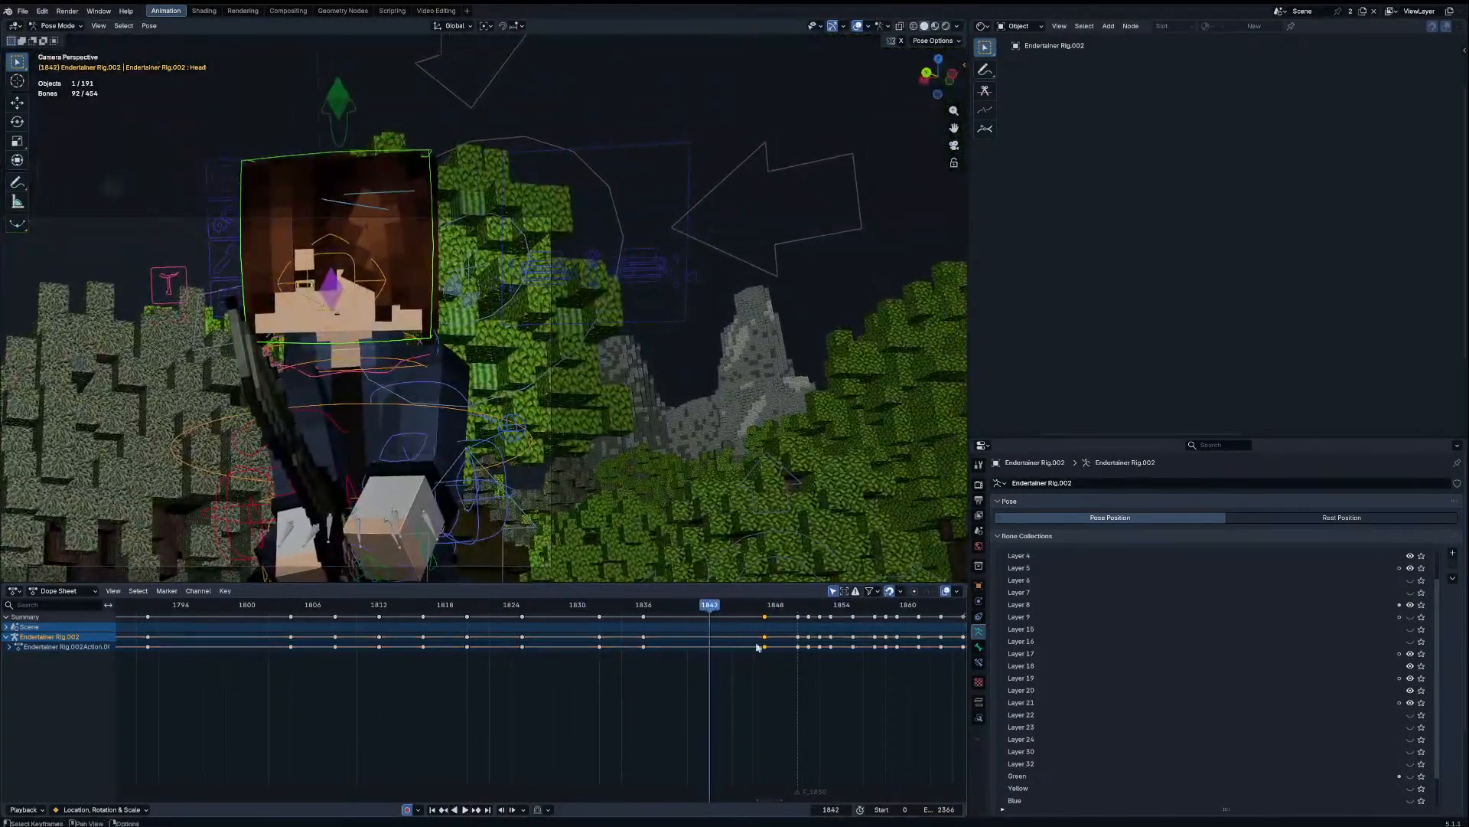
pyautogui.moveTo(763, 645); pyautogui.dragTo(446, 624)
pyautogui.press('space')
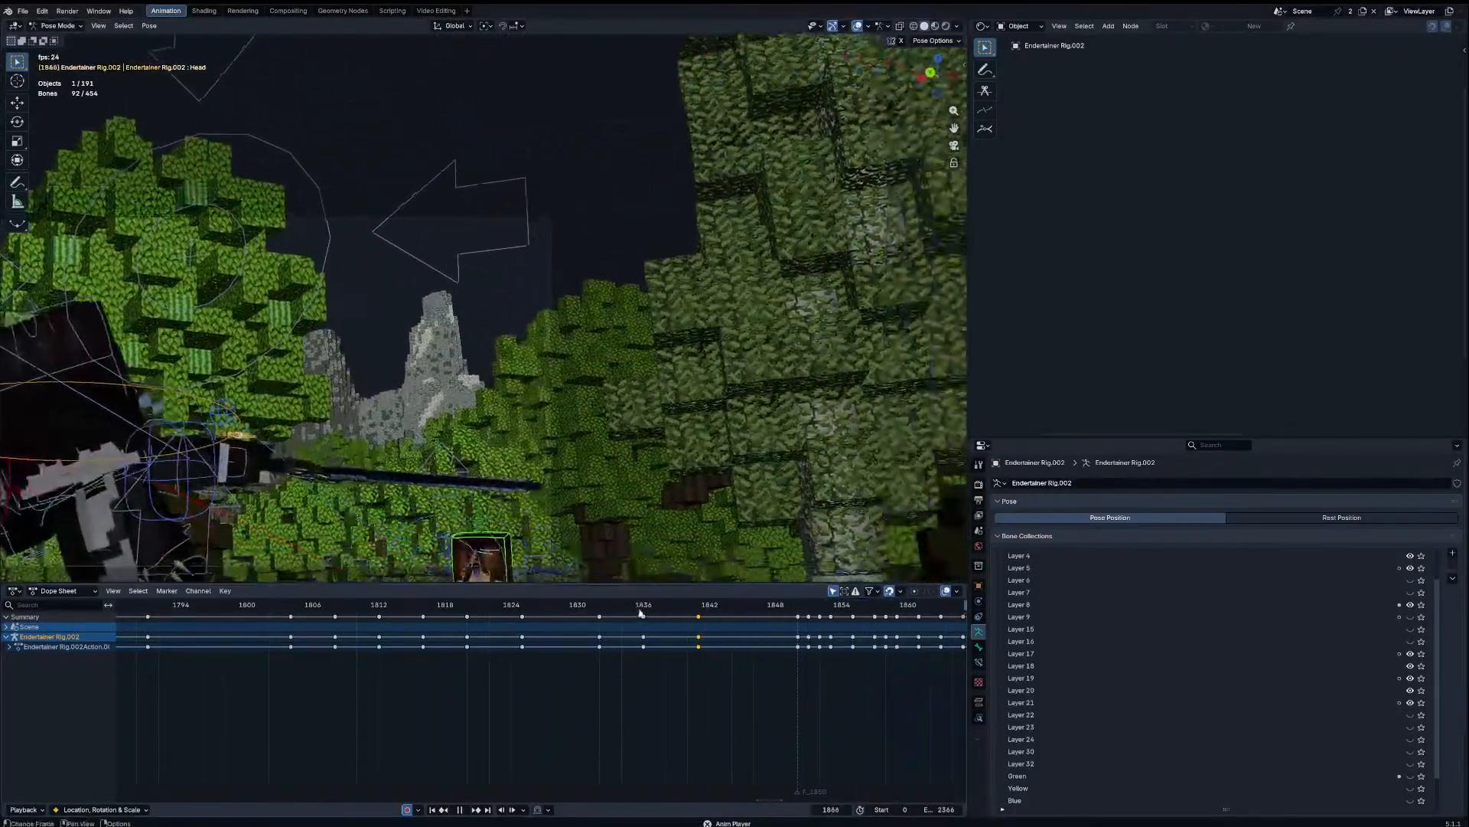
# Step: Step frame by frame up to frame 1853 and replay the shot to check the timing of the attacker's entrance
pyautogui.press('space')
pyautogui.press('Right')
pyautogui.press('Right')
pyautogui.press('Right')
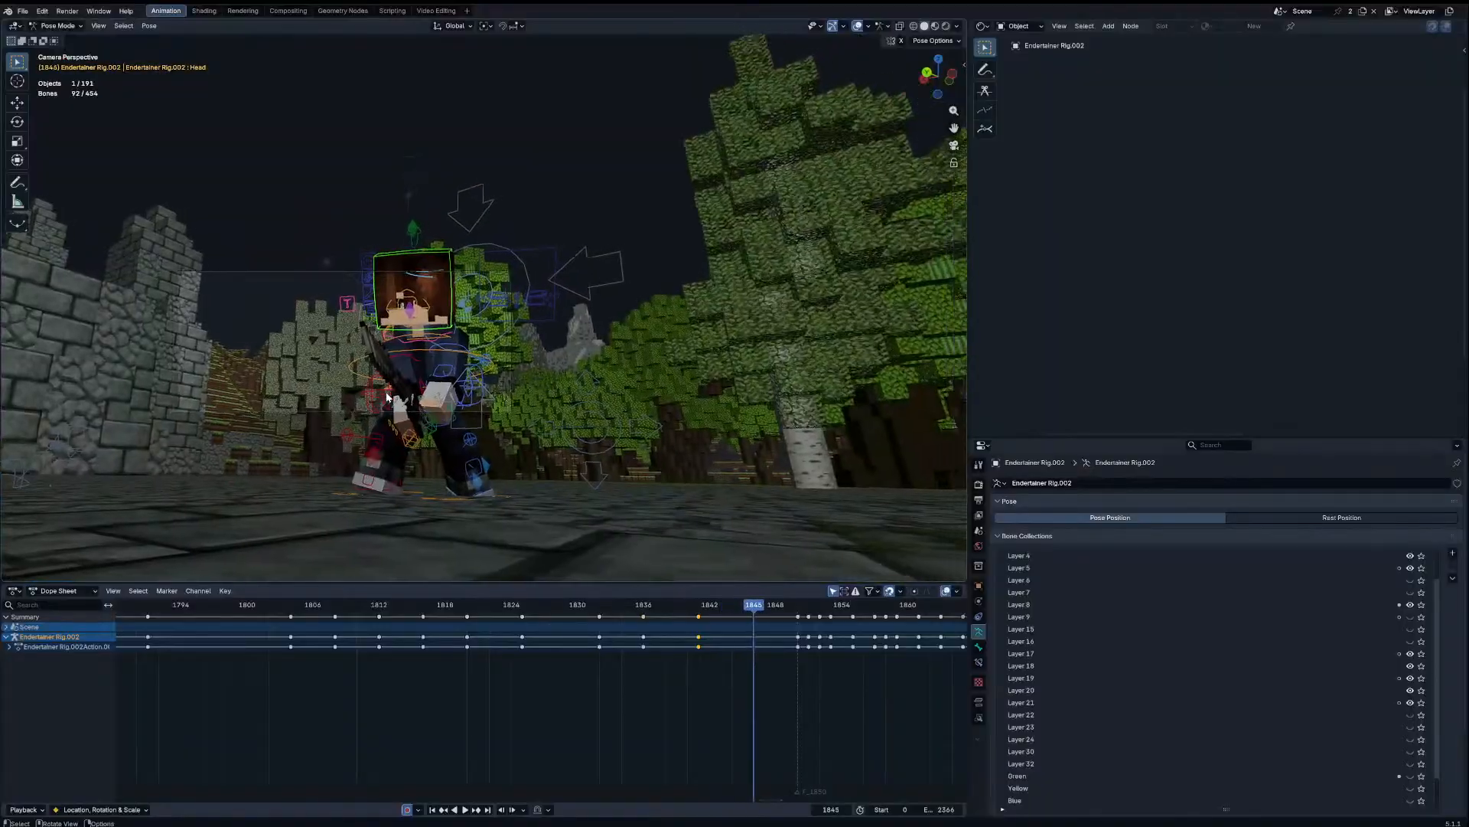
pyautogui.press('Right')
pyautogui.press('Right')
pyautogui.press('Right')
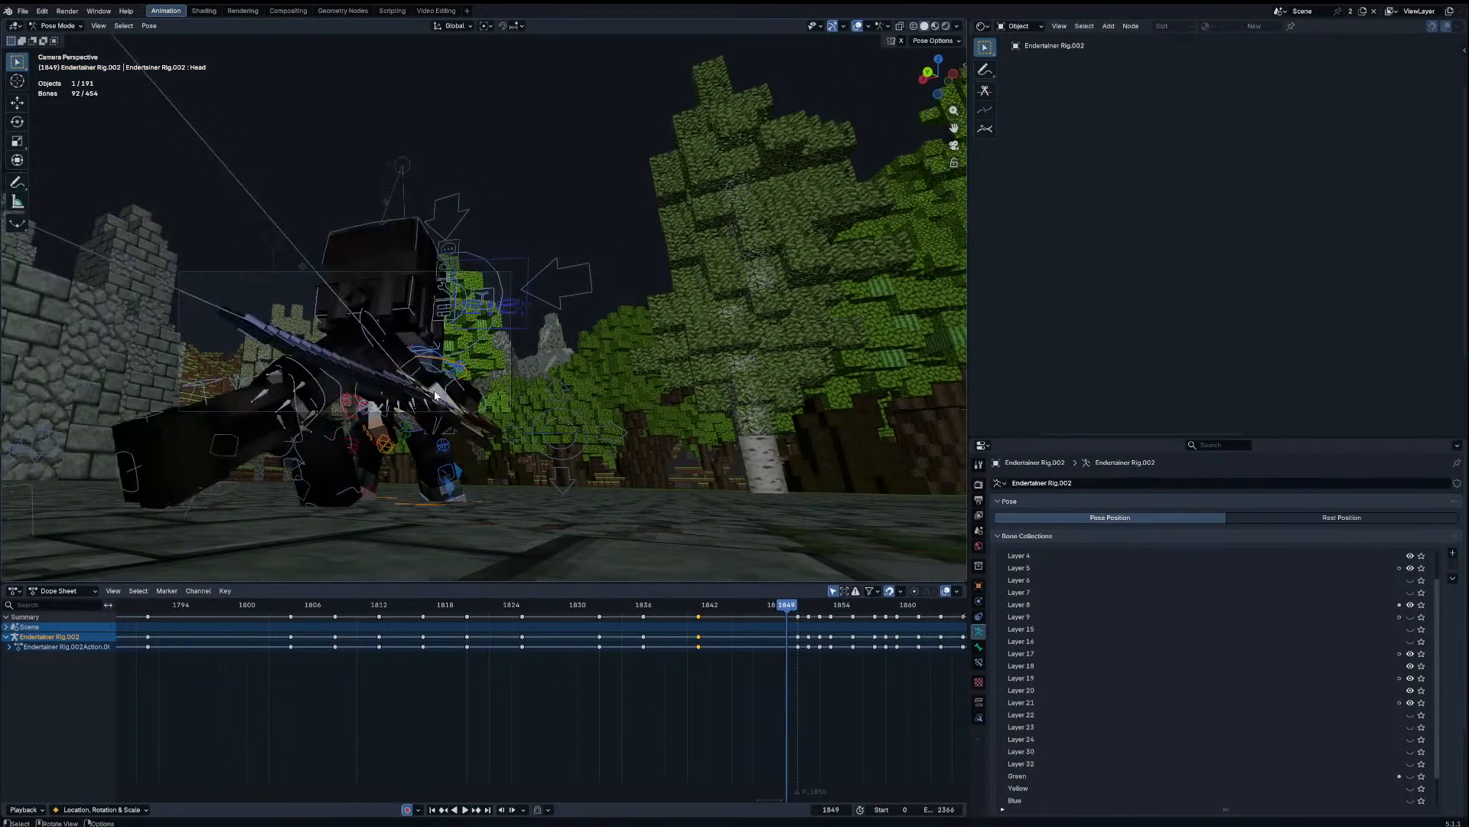
pyautogui.press('Right')
pyautogui.press('Right')
pyautogui.press('Right')
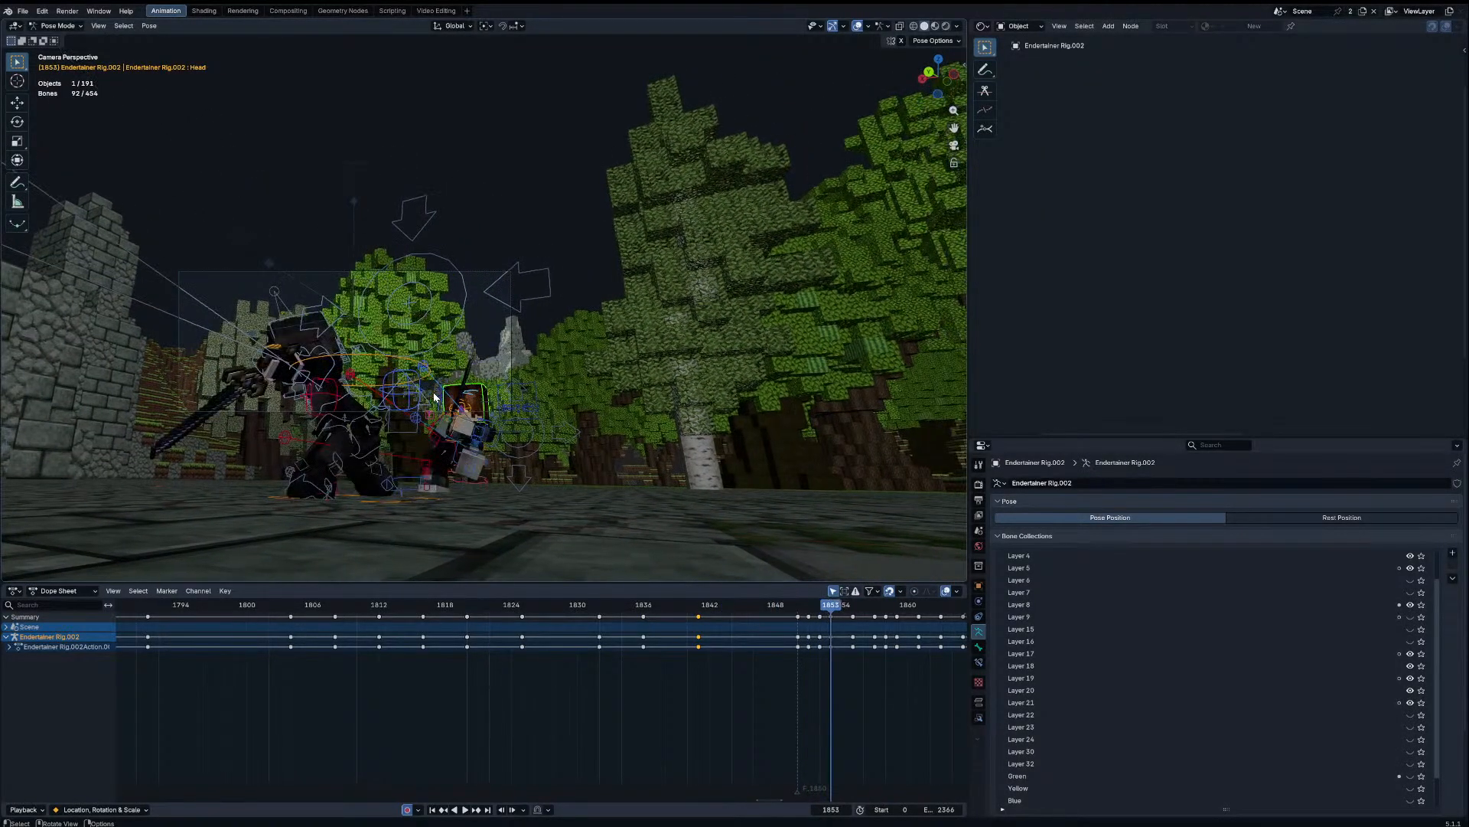
pyautogui.click(522, 608)
pyautogui.press('space')
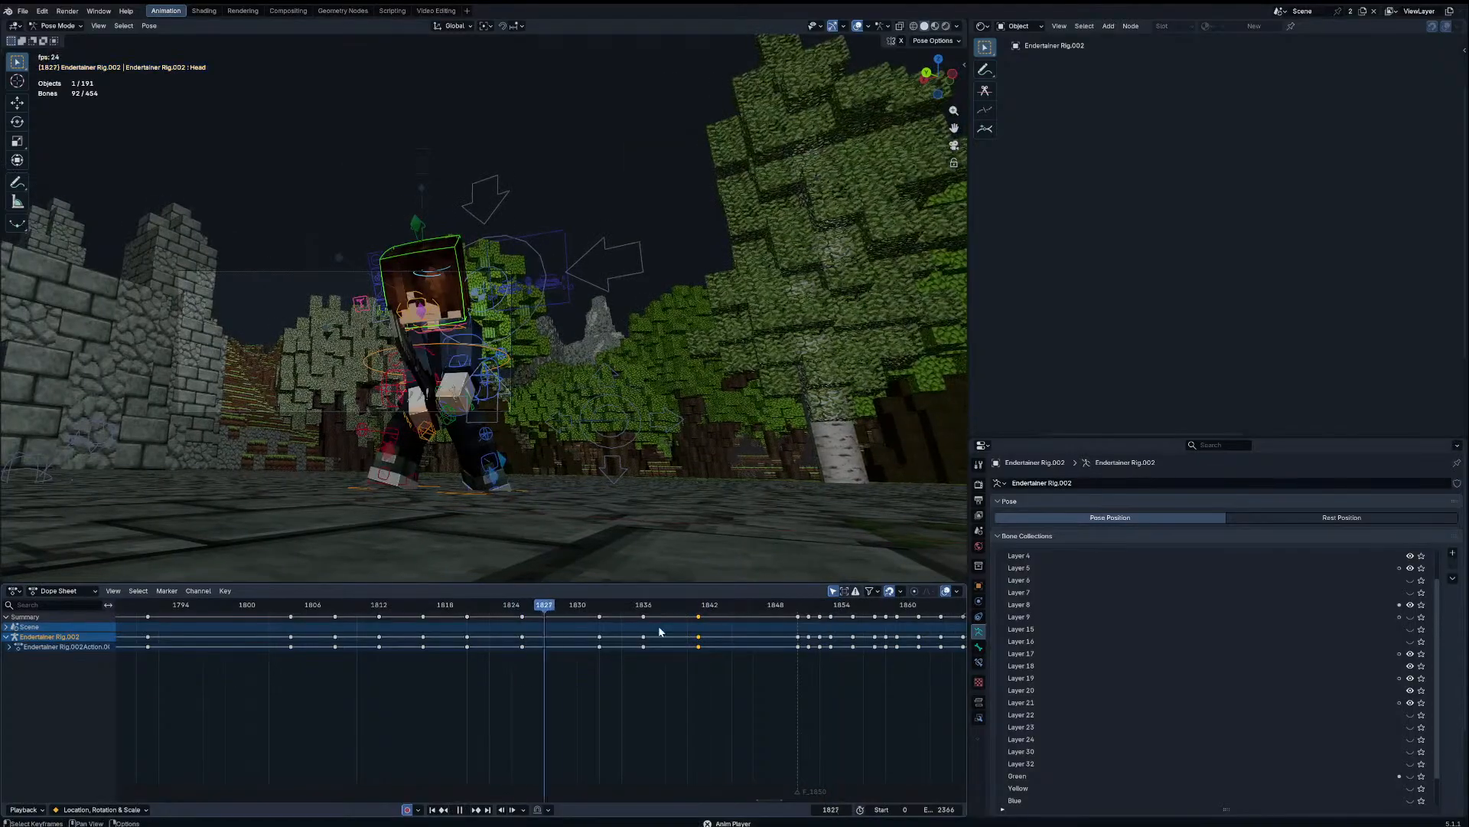
pyautogui.press('space')
# Step: Add a marker at frame 1847 and move Endertainer Rig.002's keyframes at frames 1850 to 1853 three frames earlier
pyautogui.moveTo(732, 606); pyautogui.dragTo(764, 612)
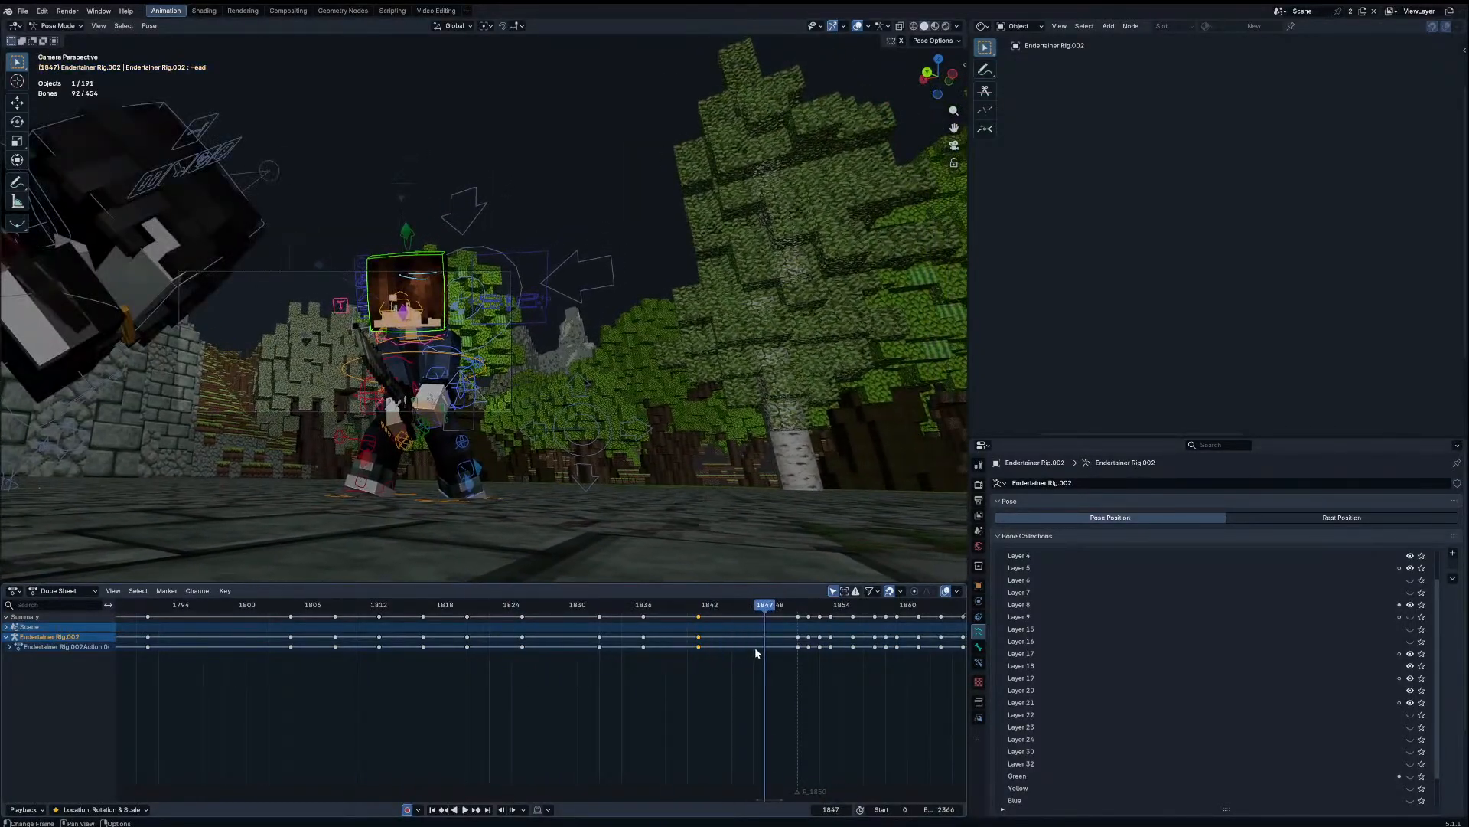
pyautogui.moveTo(785, 663); pyautogui.dragTo(842, 619)
pyautogui.press('g')
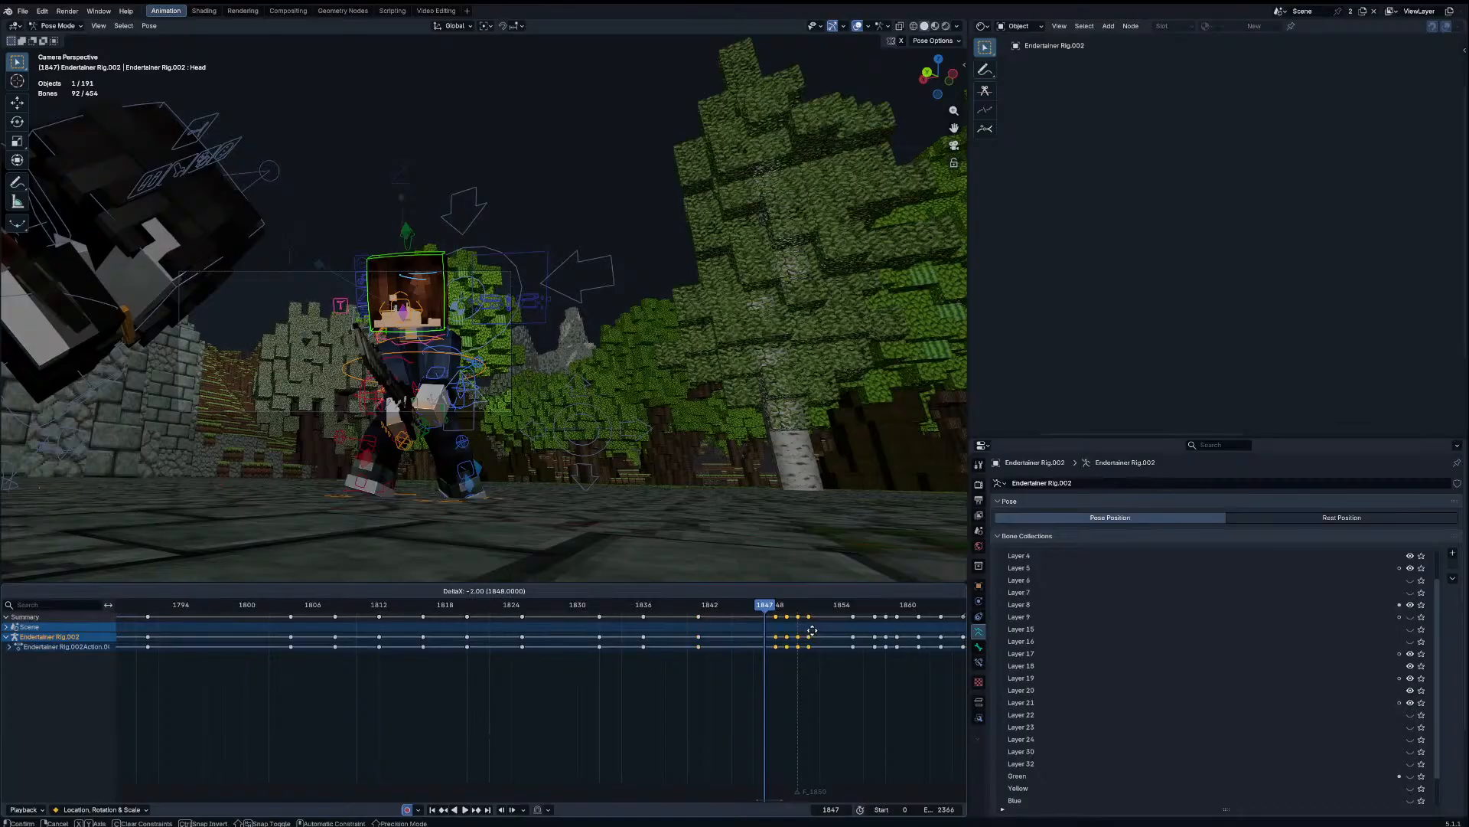
pyautogui.rightClick(809, 634)
pyautogui.press('g')
pyautogui.rightClick(807, 638)
pyautogui.press('space')
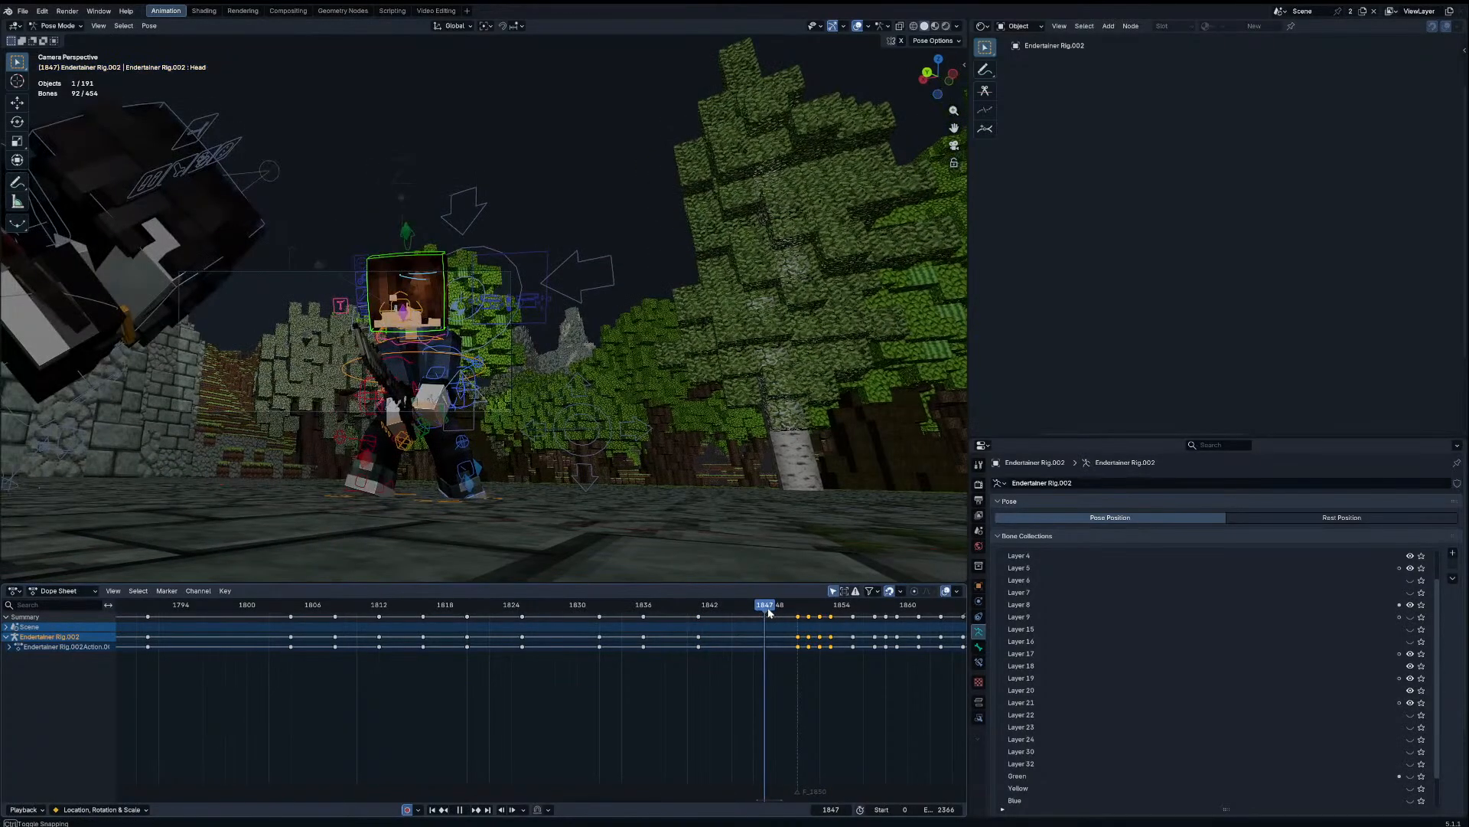
pyautogui.press('space')
pyautogui.moveTo(757, 610); pyautogui.dragTo(763, 607)
pyautogui.press('space')
pyautogui.press('Escape')
pyautogui.press('g')
pyautogui.click(755, 633)
# Step: Switch to posing Endertainer Rig.001 and move its keyframes at frames 1846 to 1853 three frames earlier
pyautogui.hotkey('ctrl', 'Tab')
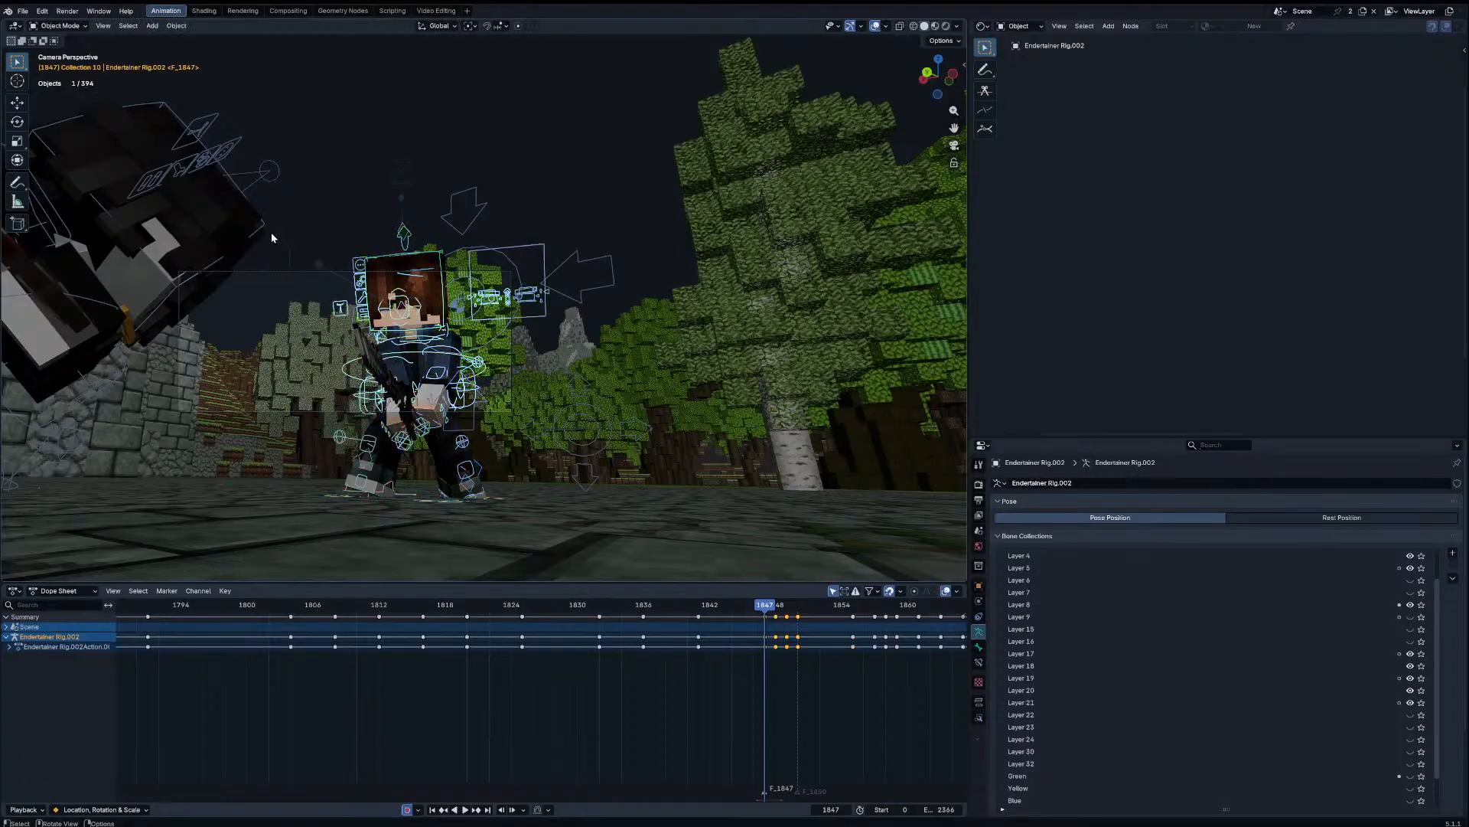
pyautogui.click(265, 221)
pyautogui.hotkey('ctrl', 'Tab')
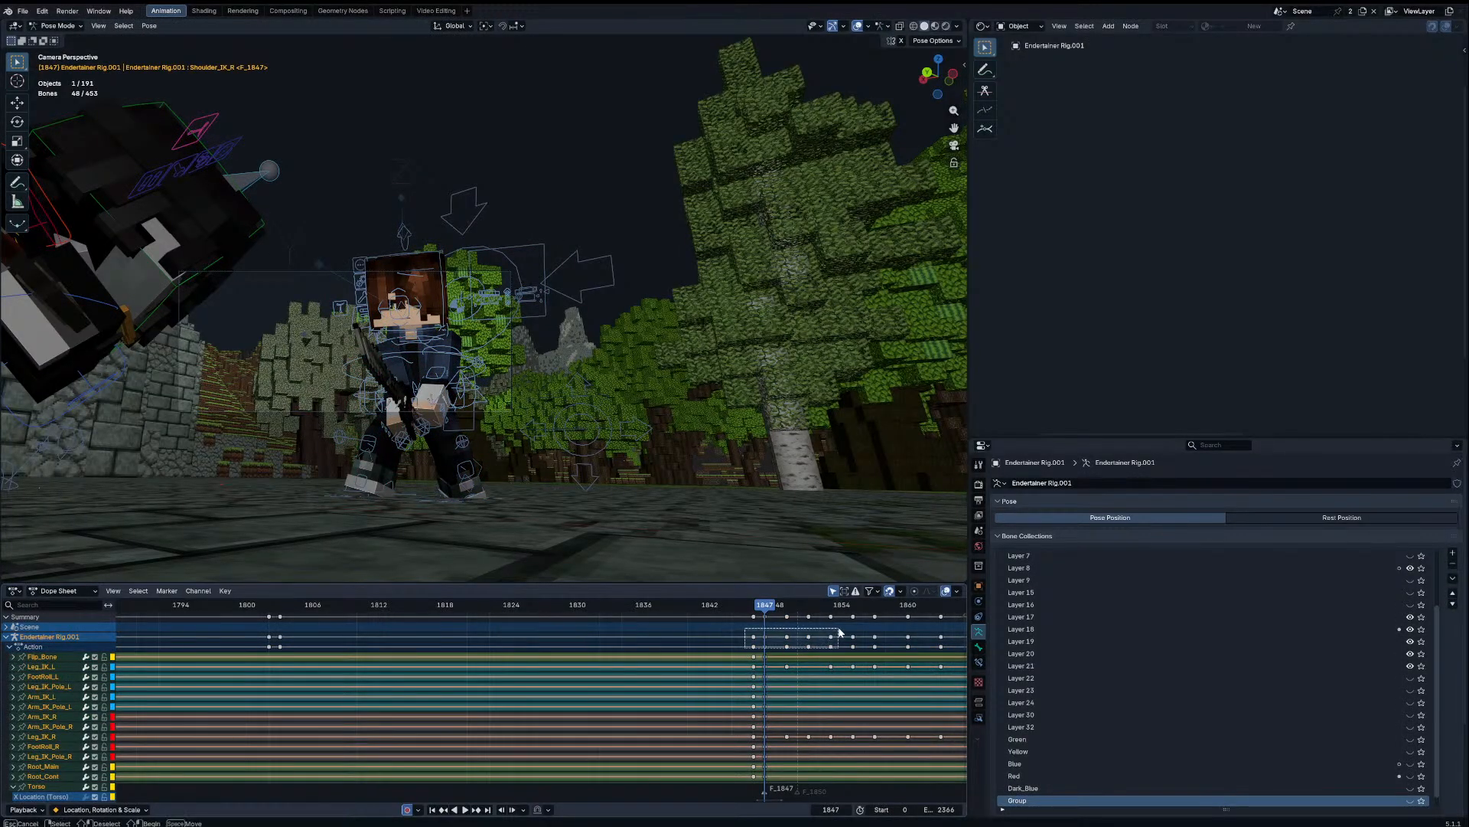
pyautogui.moveTo(833, 629); pyautogui.dragTo(832, 629)
pyautogui.press('g')
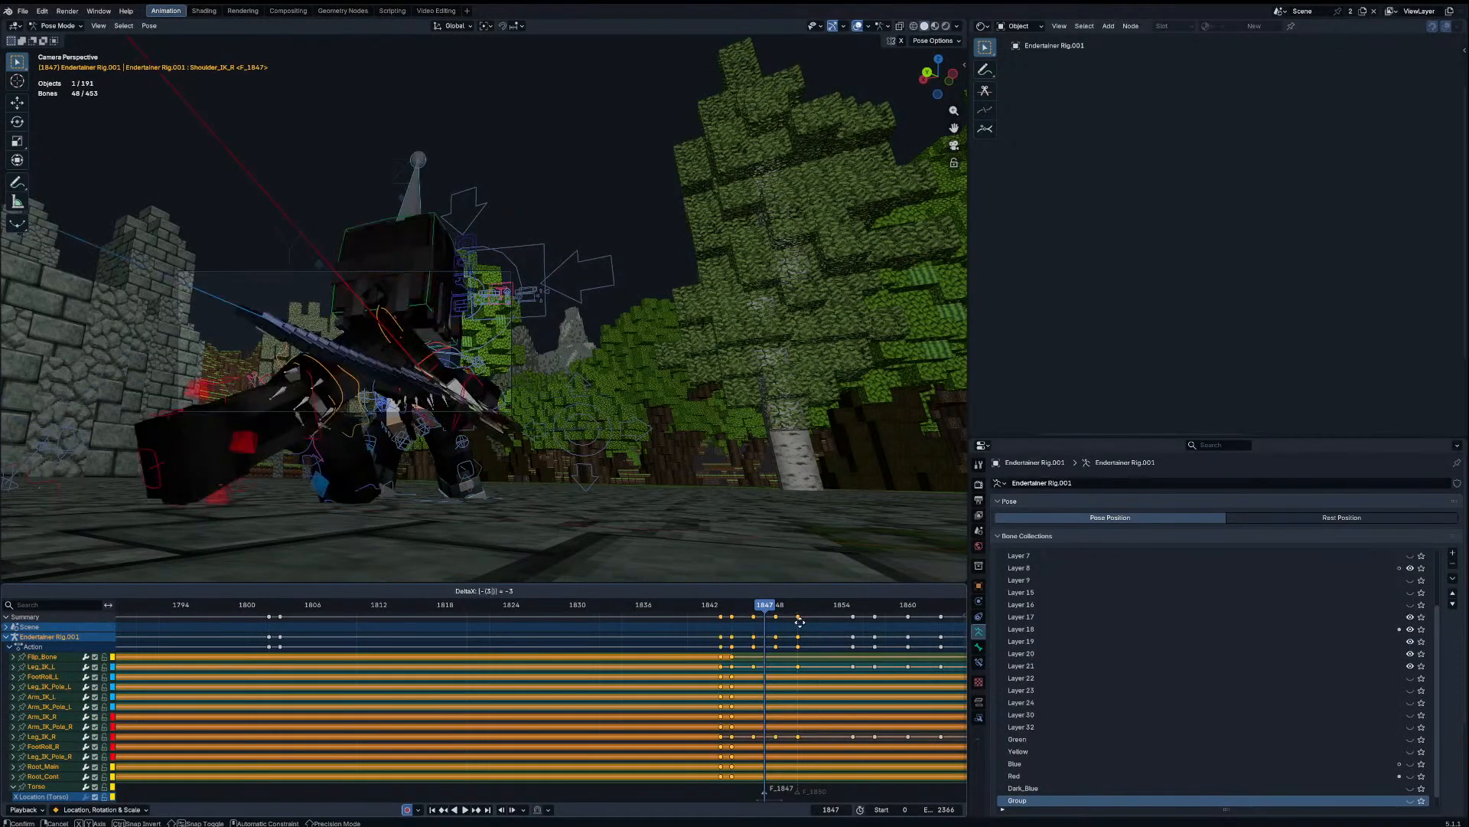
pyautogui.click(701, 605)
pyautogui.press('space')
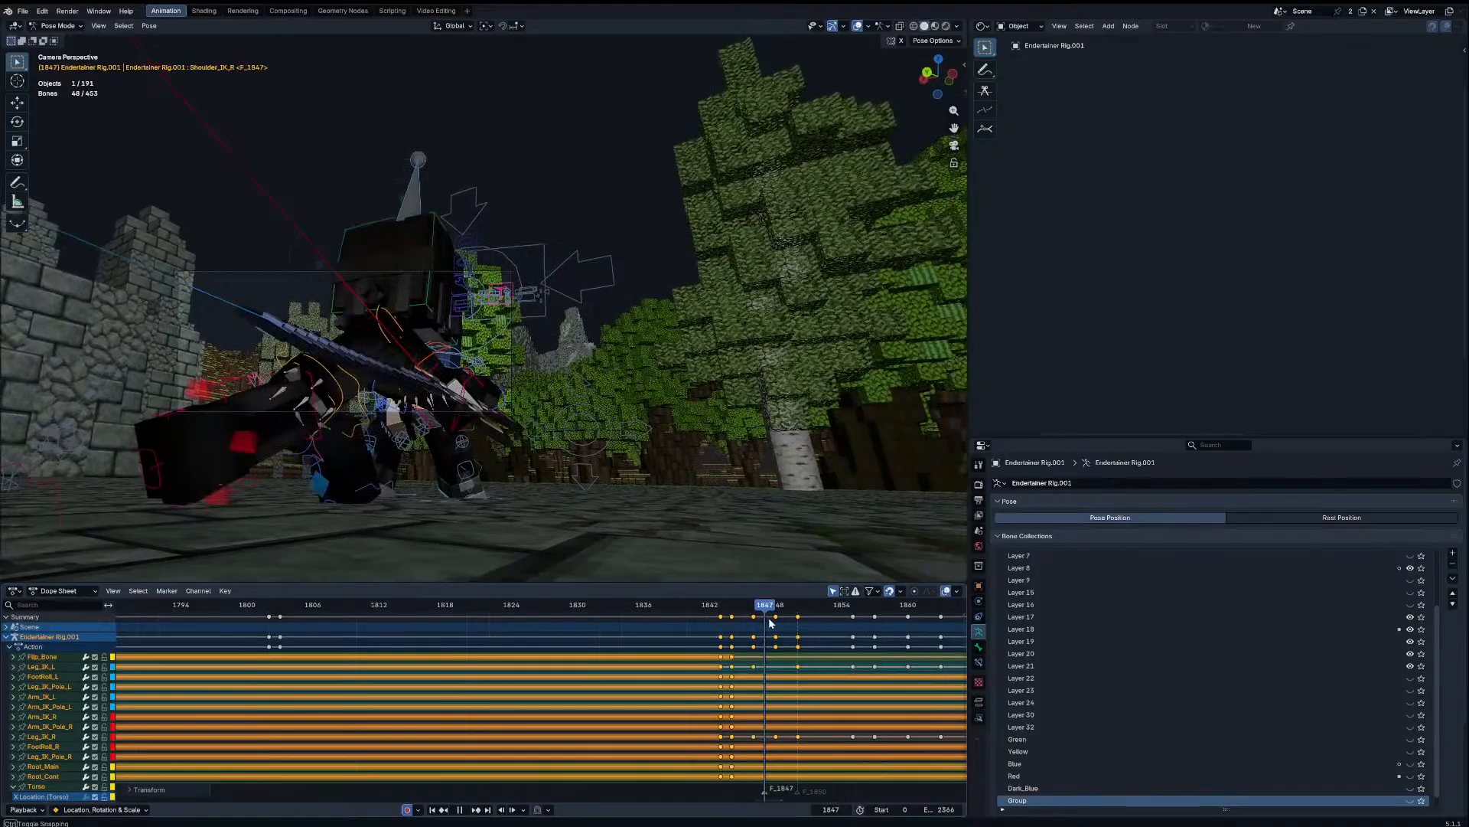
pyautogui.hotkey('ctrl', 'q')
pyautogui.press('Escape')
# Step: Select the Cleaver object in Object Mode and move all its keyframes three frames earlier
pyautogui.hotkey('ctrl', 'Tab')
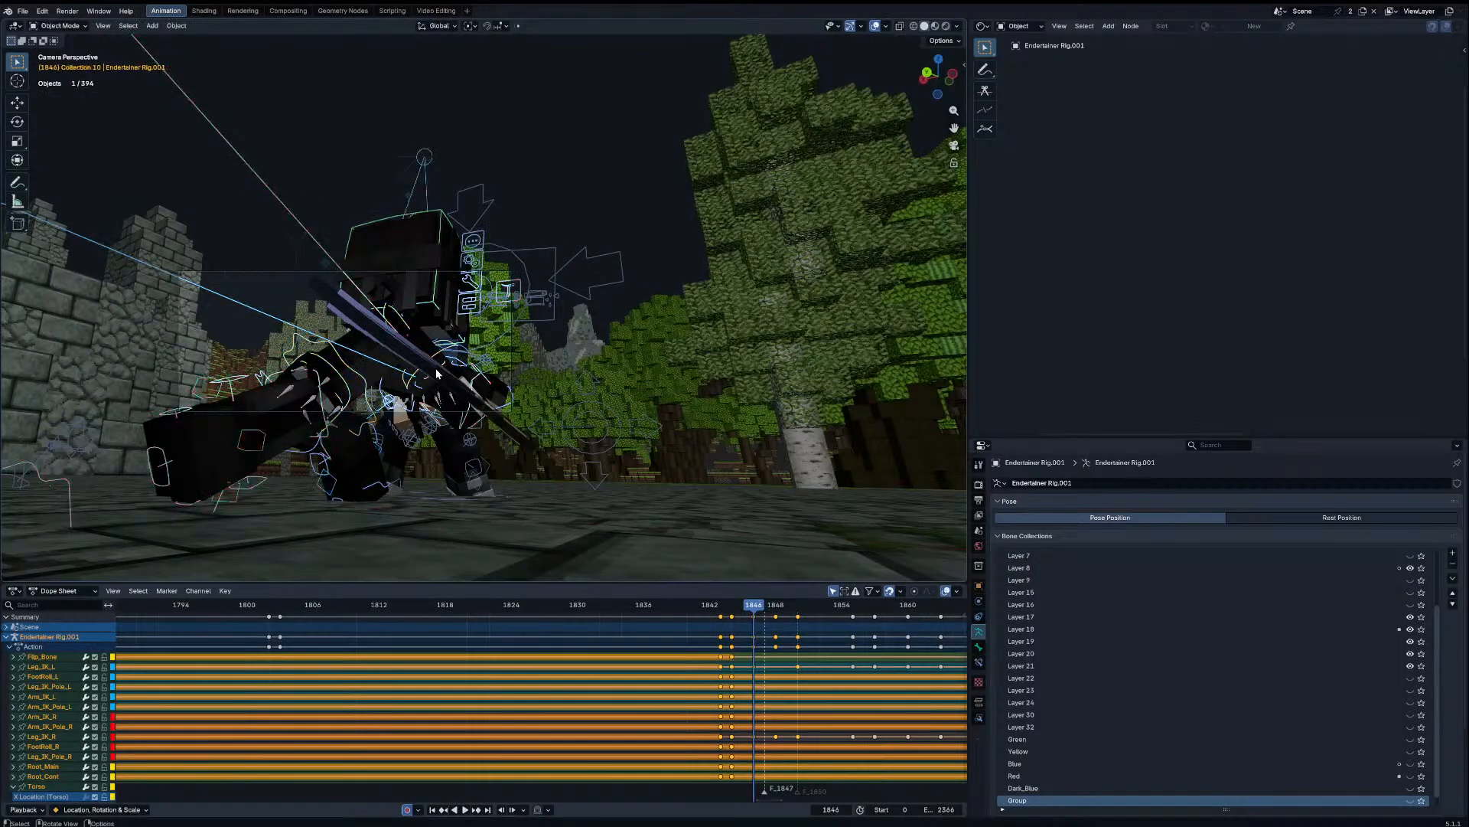
pyautogui.click(434, 369)
pyautogui.write('ag3-')
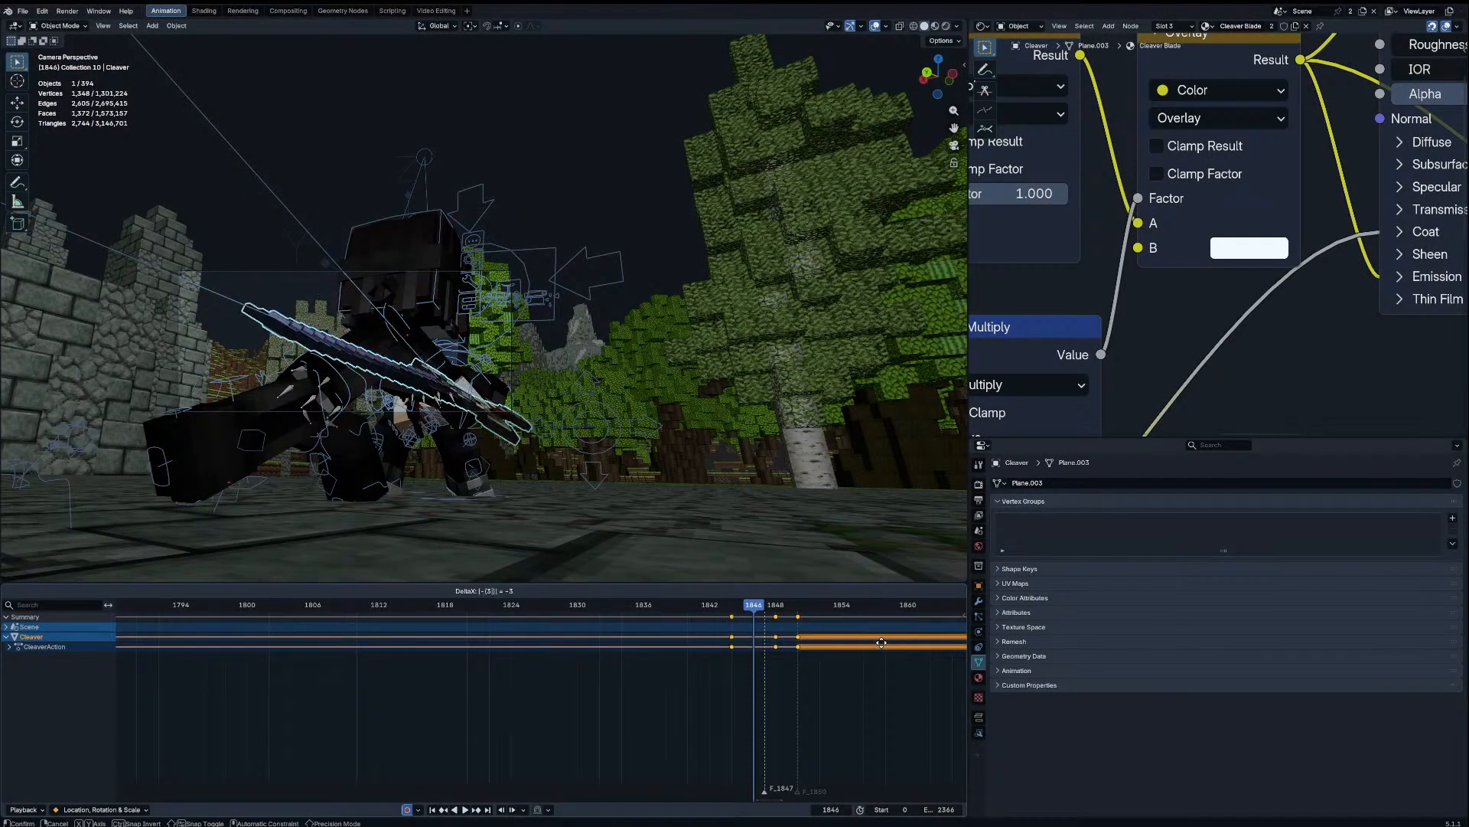
pyautogui.press('Return')
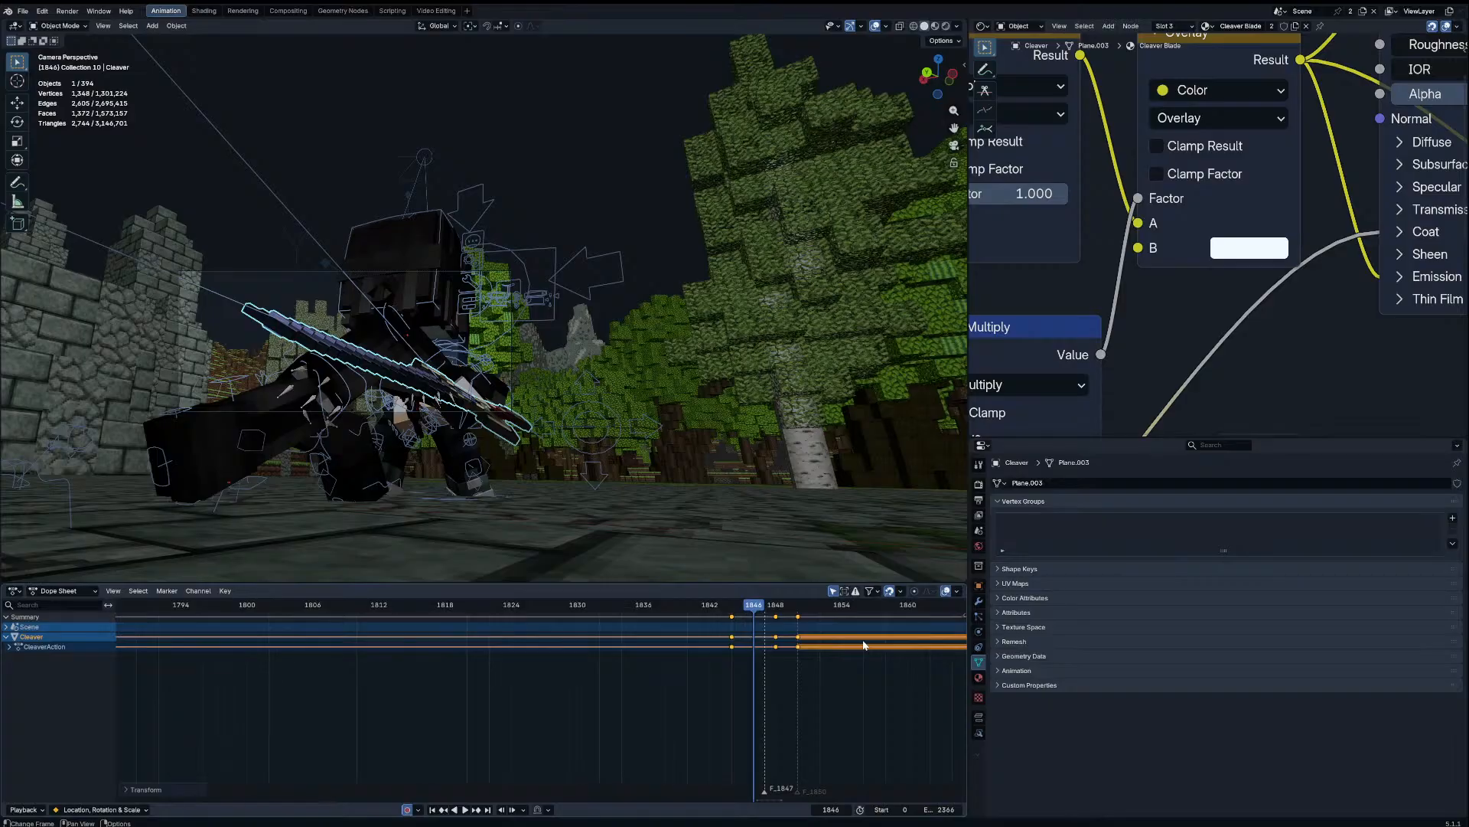
pyautogui.scroll(3, 58, 172)
pyautogui.click(18, 183)
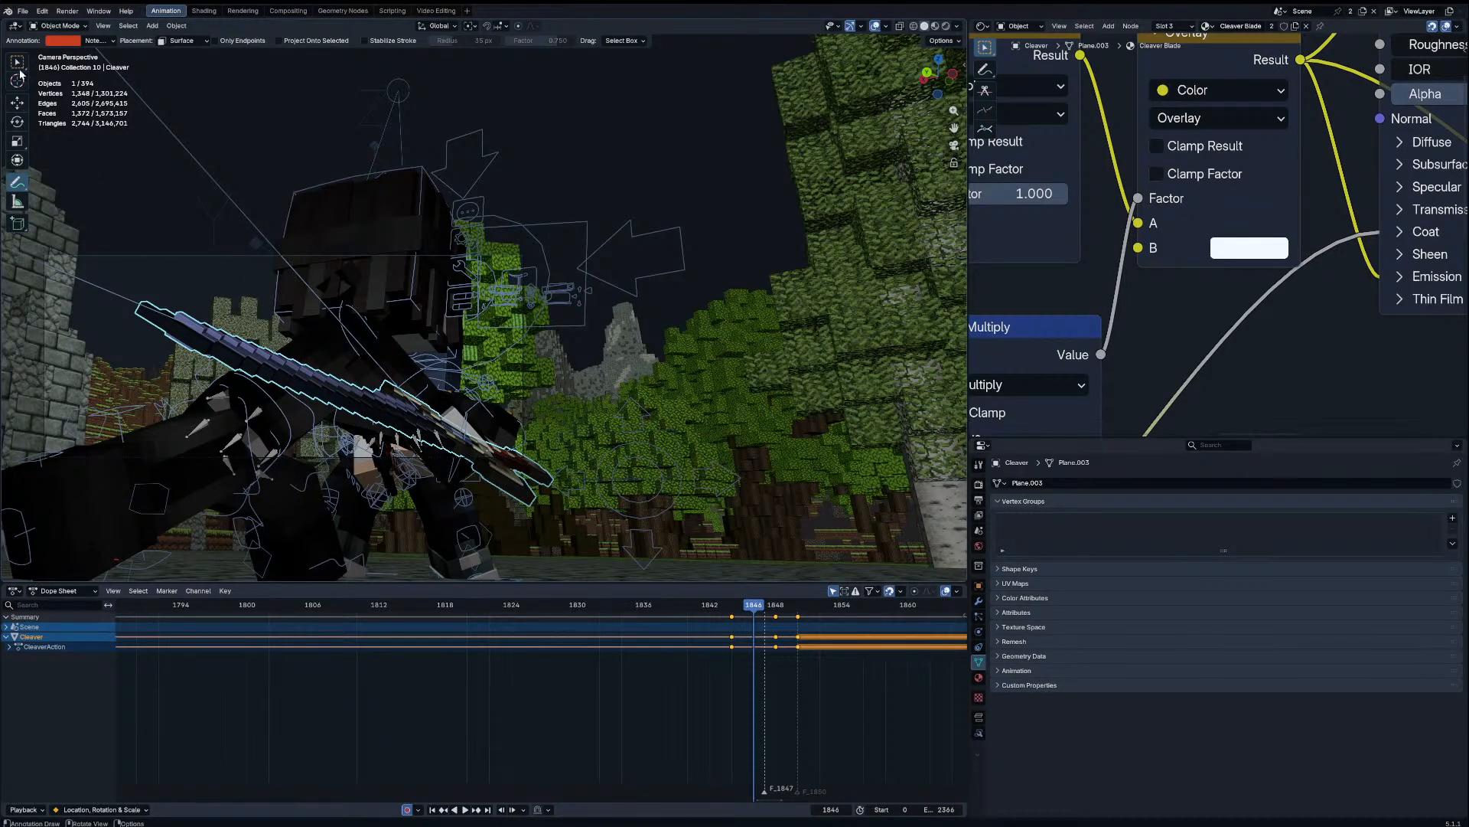
pyautogui.click(17, 66)
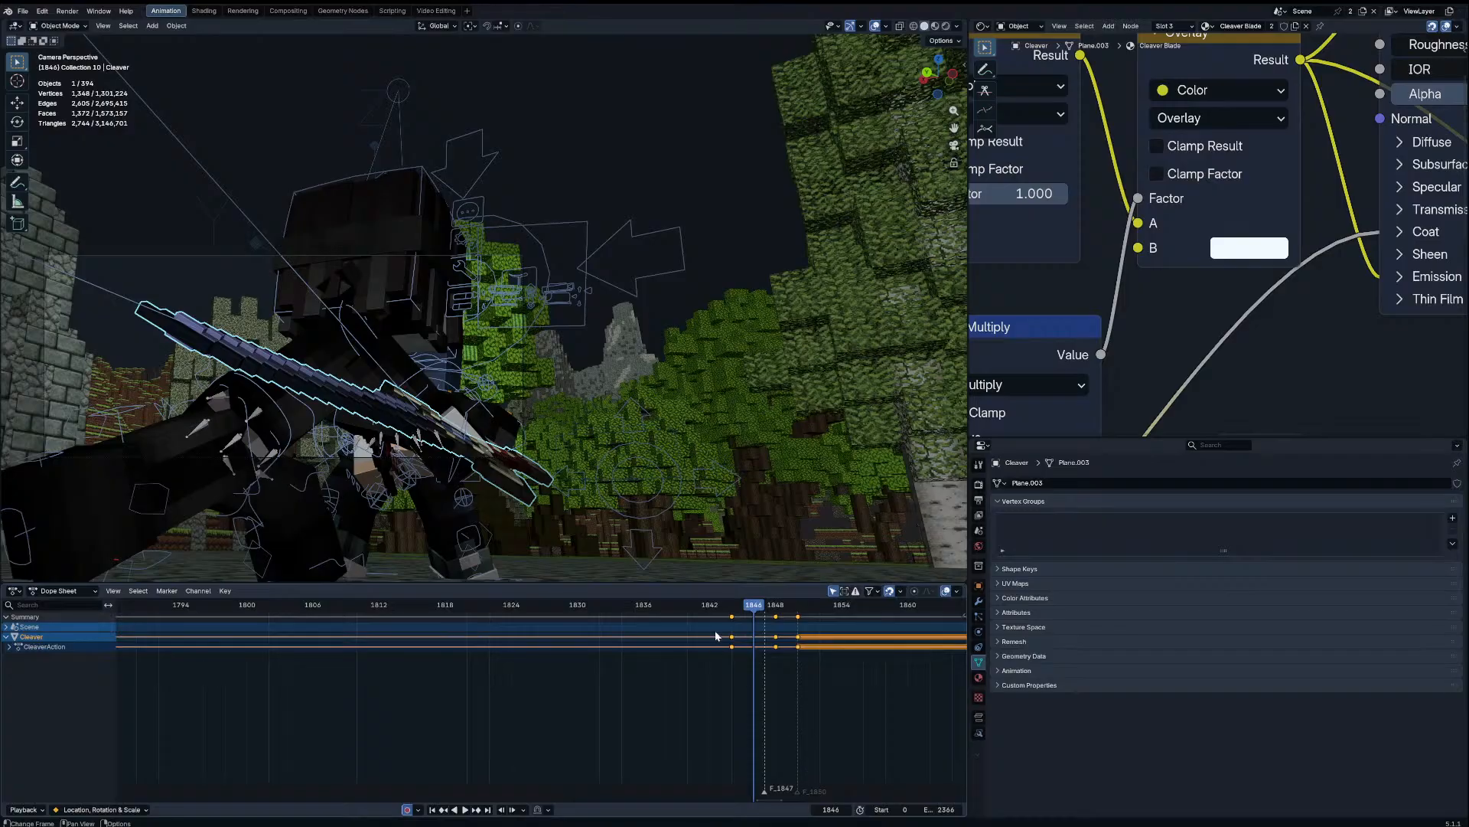
# Step: Replay the shot and scrub back to frame 1845 to check the cleaver's retimed motion
pyautogui.press('space')
pyautogui.moveTo(761, 603); pyautogui.dragTo(336, 607)
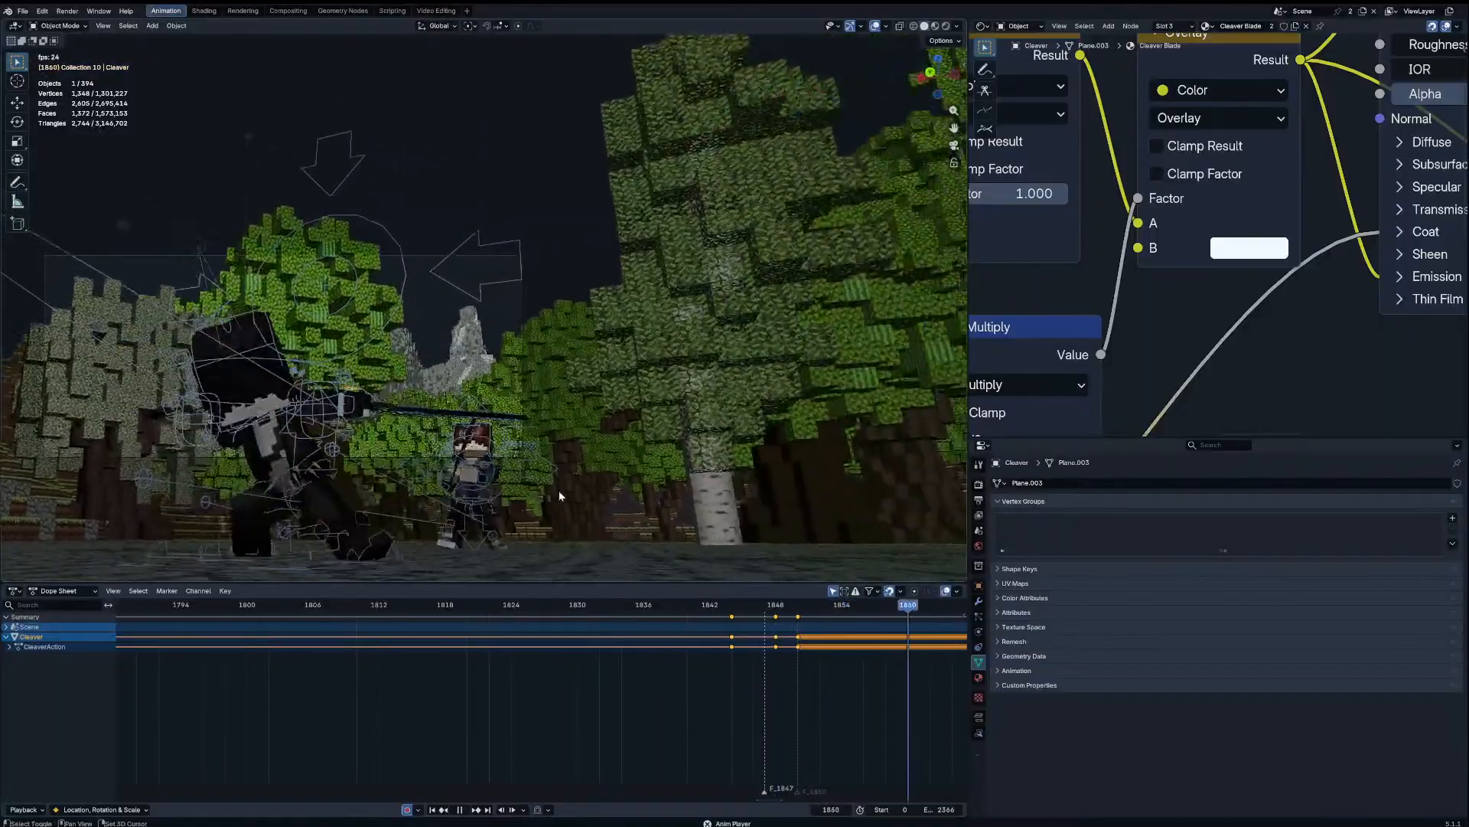
pyautogui.moveTo(712, 609); pyautogui.dragTo(745, 608)
# Step: Switch to posing Endertainer Rig.001 and retime its keyframes between frames 1844 and 1848
pyautogui.click(35, 258)
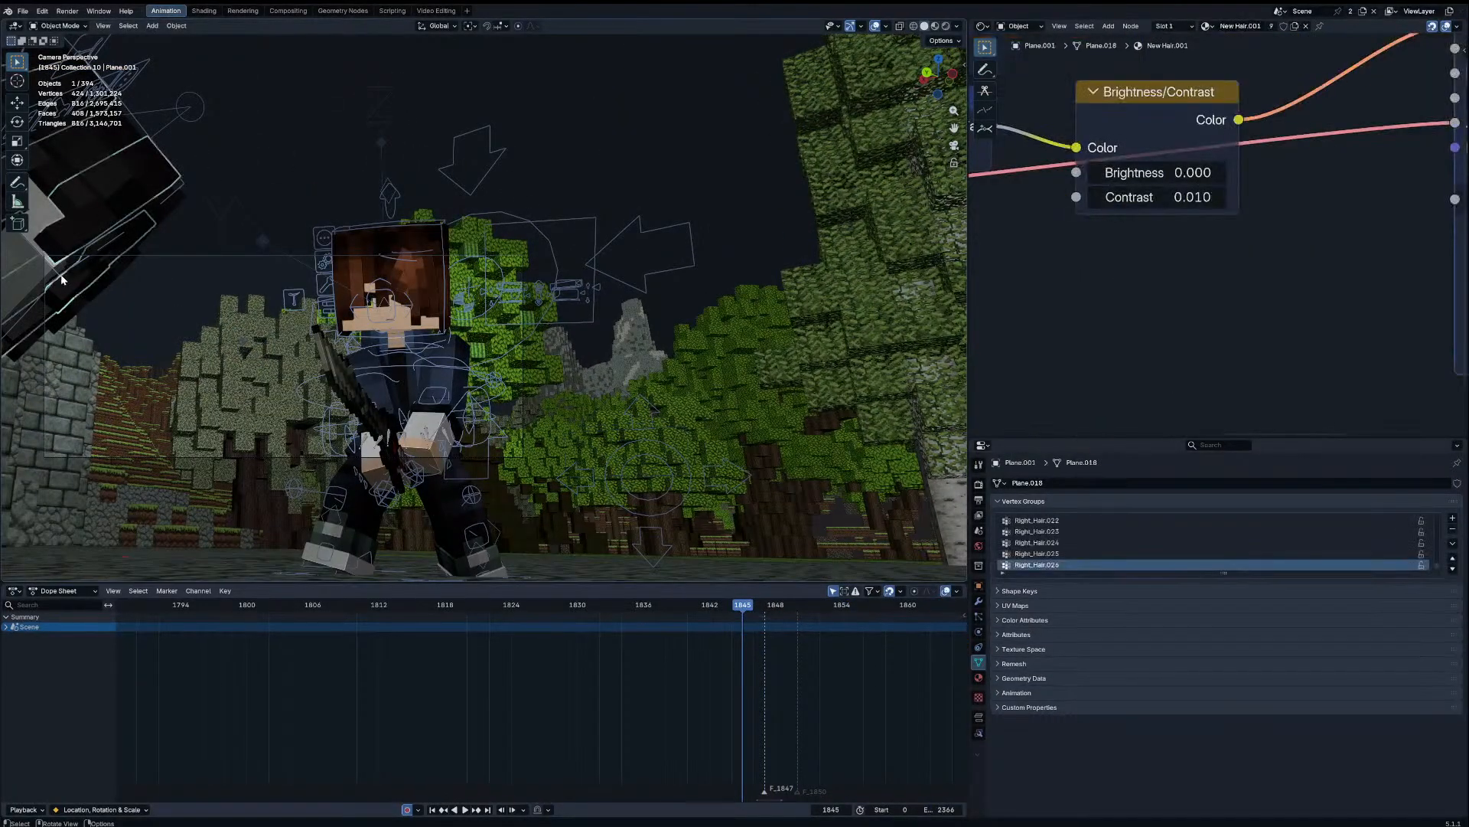
pyautogui.click(15, 262)
pyautogui.hotkey('ctrl', 'Tab')
pyautogui.scroll(4, 831, 656)
pyautogui.moveTo(836, 656); pyautogui.dragTo(714, 650, button='middle')
pyautogui.press('Left')
pyautogui.press('Left')
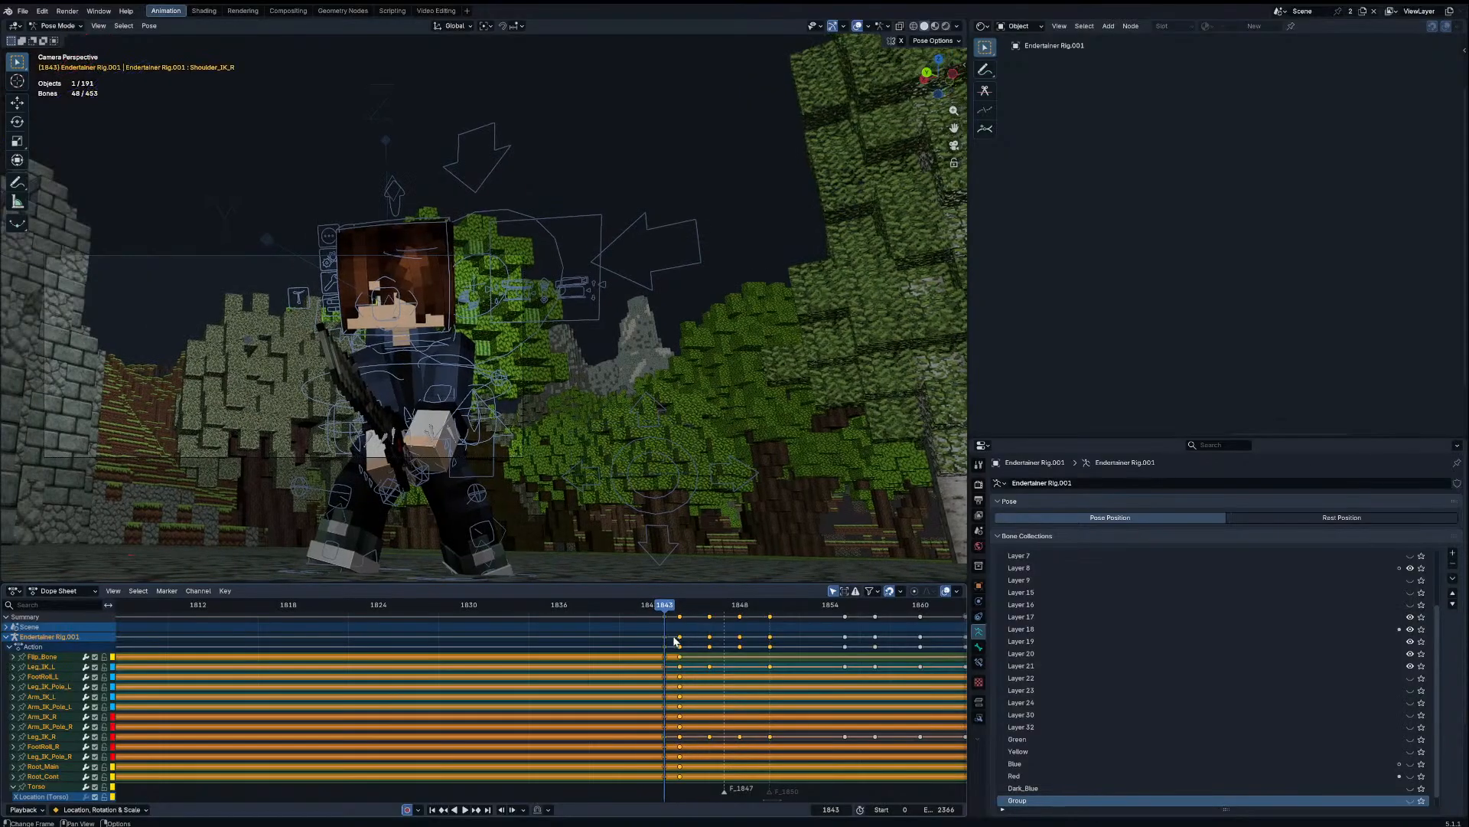
pyautogui.press('Right')
pyautogui.moveTo(655, 651); pyautogui.dragTo(756, 649)
pyautogui.press('g')
pyautogui.click(685, 640)
# Step: Move Endertainer Rig.001's keyframe at frame 1850 one frame earlier
pyautogui.click(770, 646)
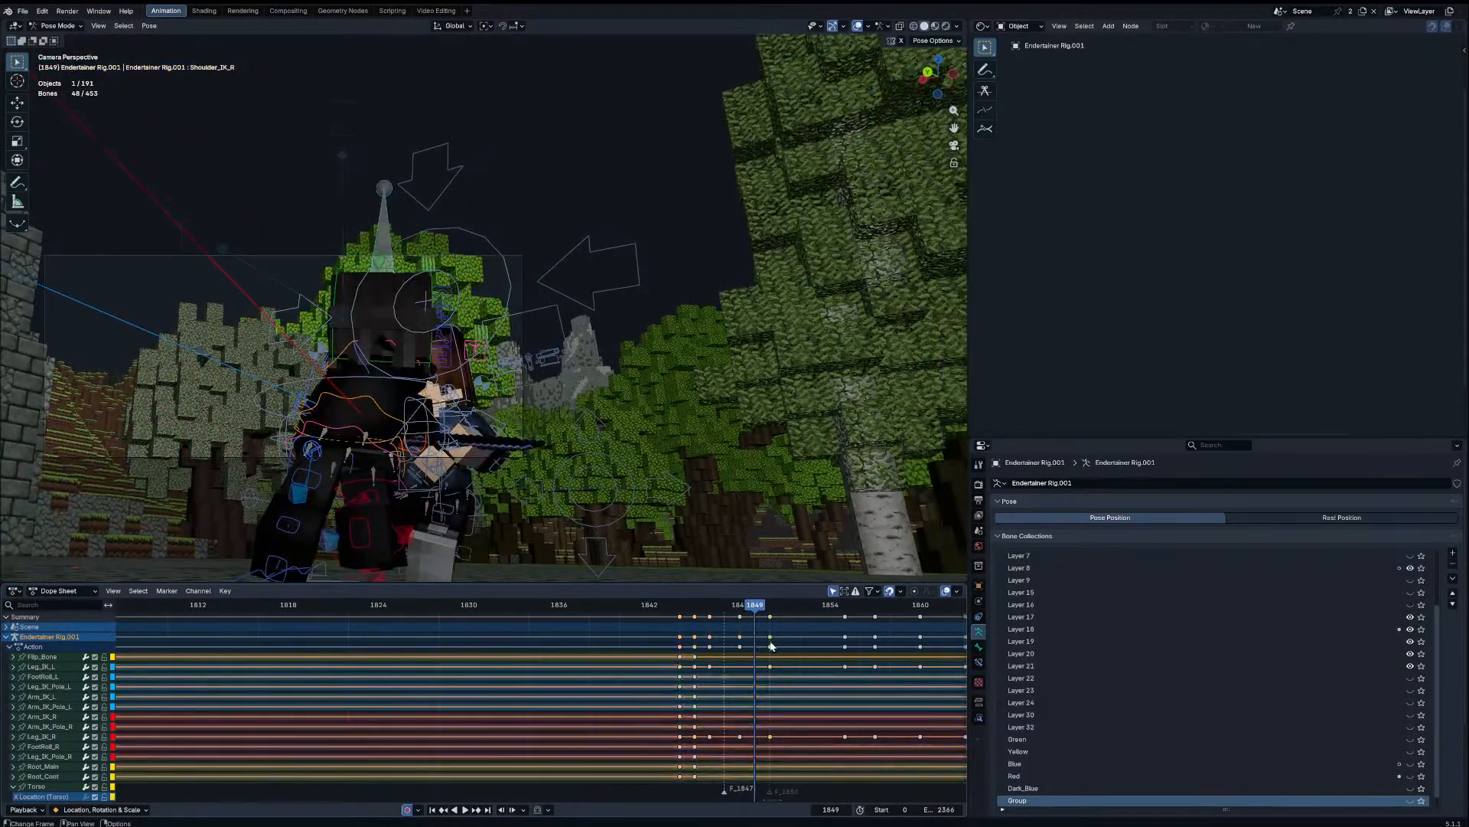
pyautogui.press('g')
pyautogui.click(759, 632)
# Step: Switch to posing Endertainer Rig.002 and move its keyframe at frame 1850 to frame 1849
pyautogui.hotkey('ctrl', 'Tab')
pyautogui.click(408, 447)
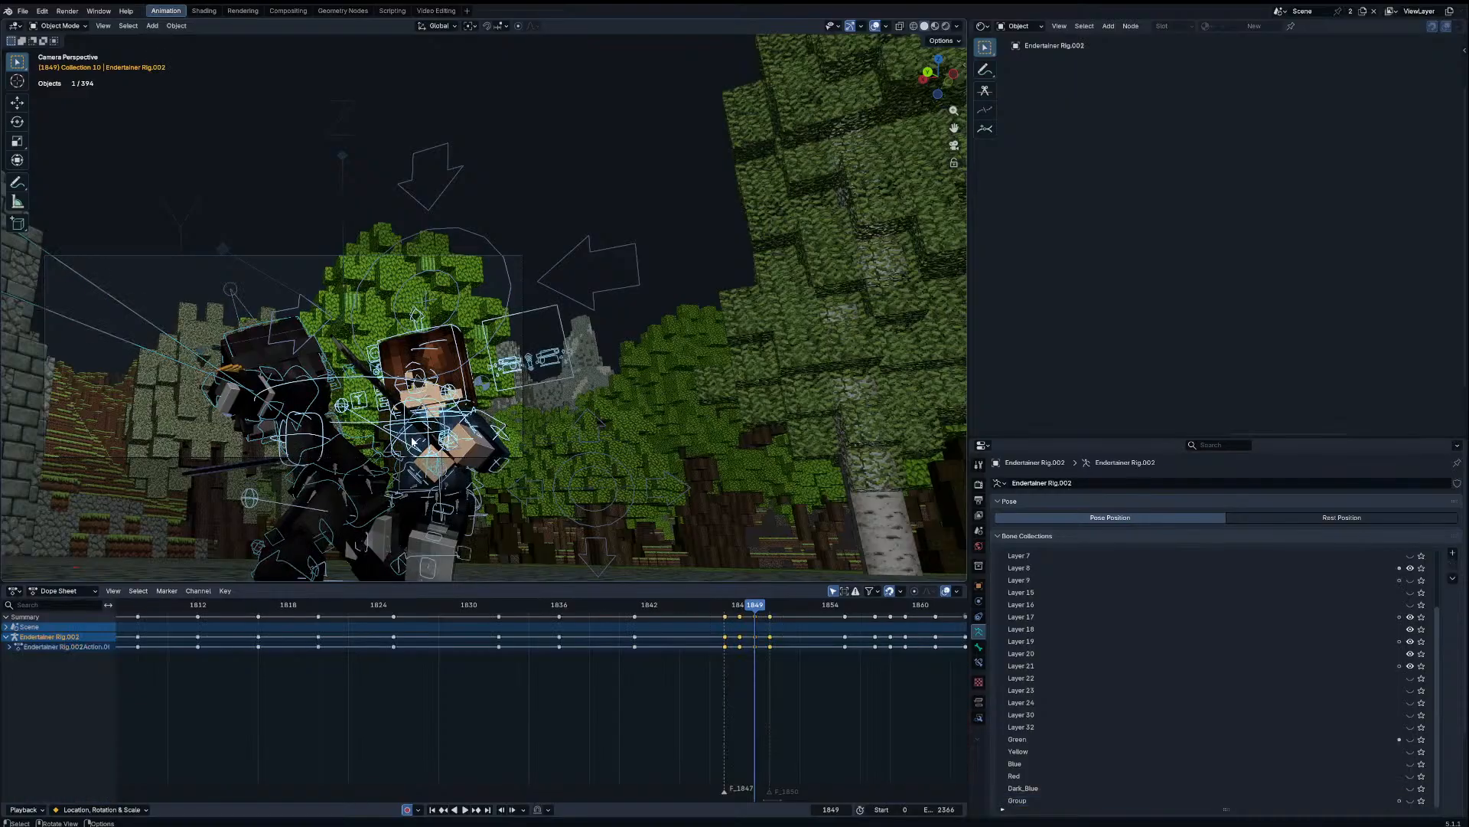
pyautogui.hotkey('ctrl', 'Tab')
pyautogui.click(770, 618)
pyautogui.press('g')
pyautogui.click(756, 616)
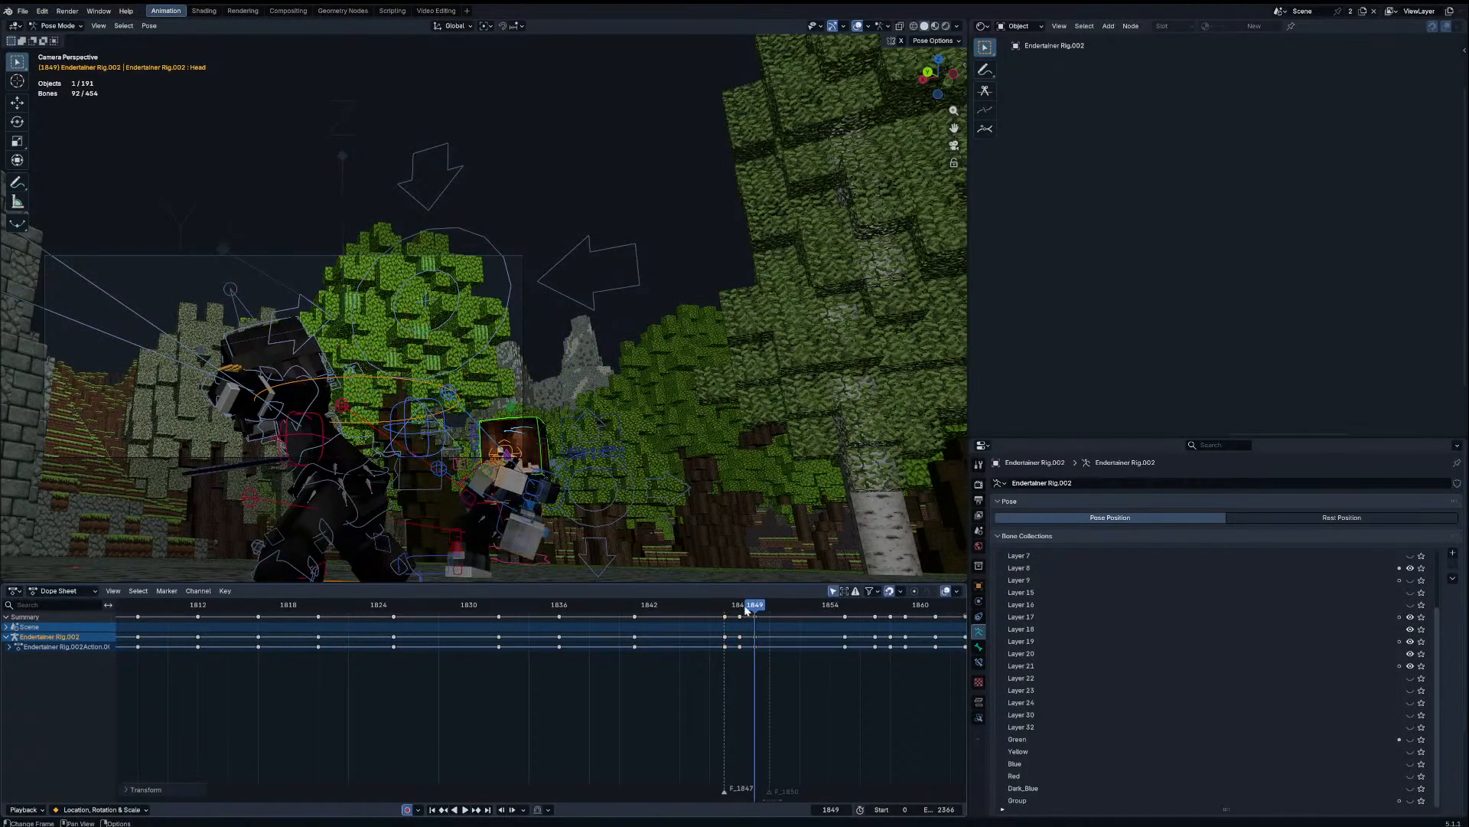
# Step: Retime Endertainer Rig.002's keyframes around frame 1847 so they fall on frames 1848 and 1849
pyautogui.moveTo(748, 610); pyautogui.dragTo(677, 615)
pyautogui.press('space')
pyautogui.press('space')
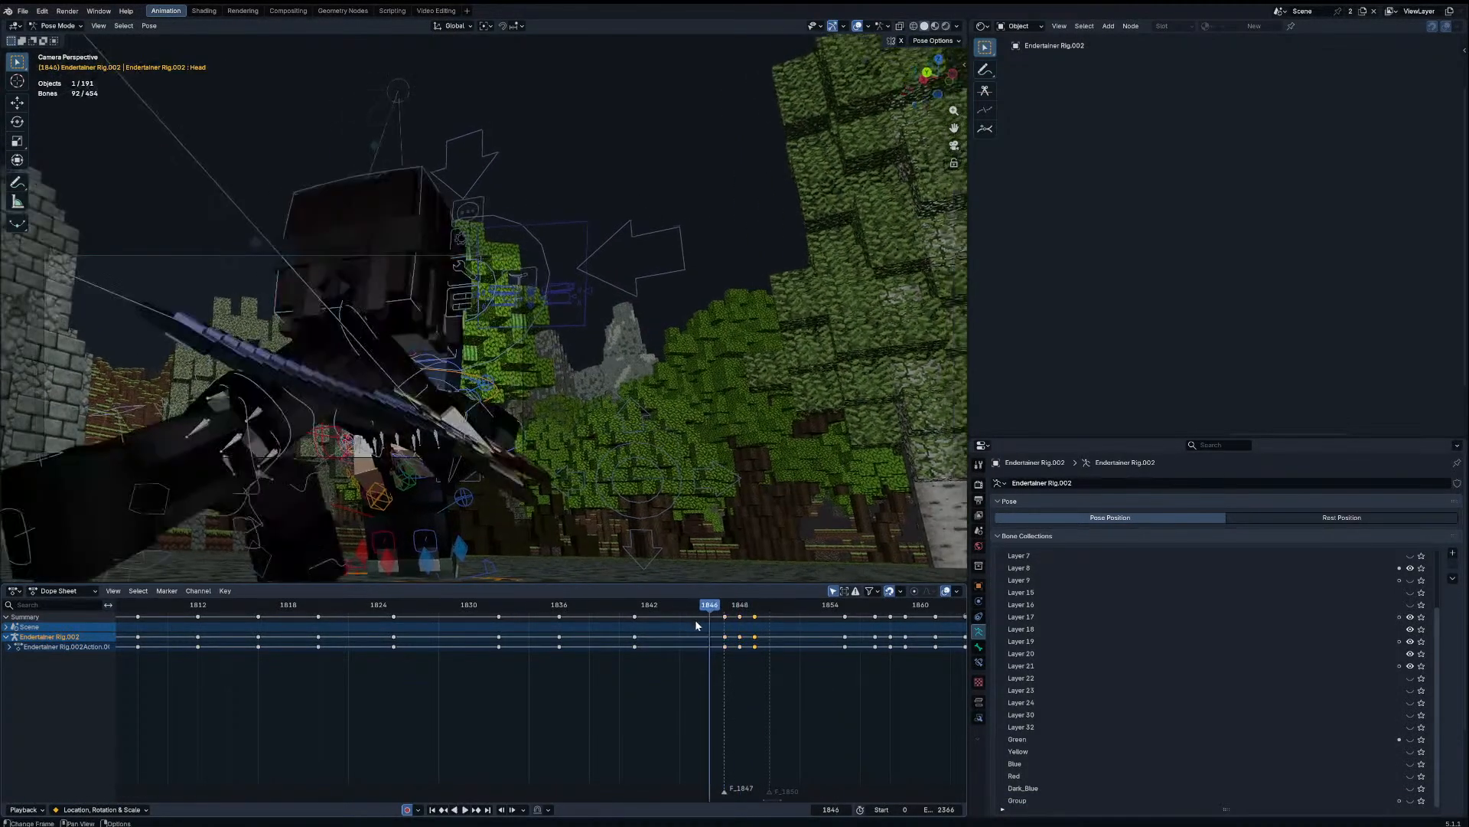
pyautogui.keyDown('shift'); pyautogui.click(724, 617); pyautogui.keyUp('shift')
pyautogui.press('g')
pyautogui.click(710, 619)
pyautogui.moveTo(741, 623)
pyautogui.mouseDown()
pyautogui.moveTo(707, 625)
pyautogui.moveTo(725, 616)
pyautogui.mouseUp()
pyautogui.moveTo(712, 606); pyautogui.dragTo(731, 637)
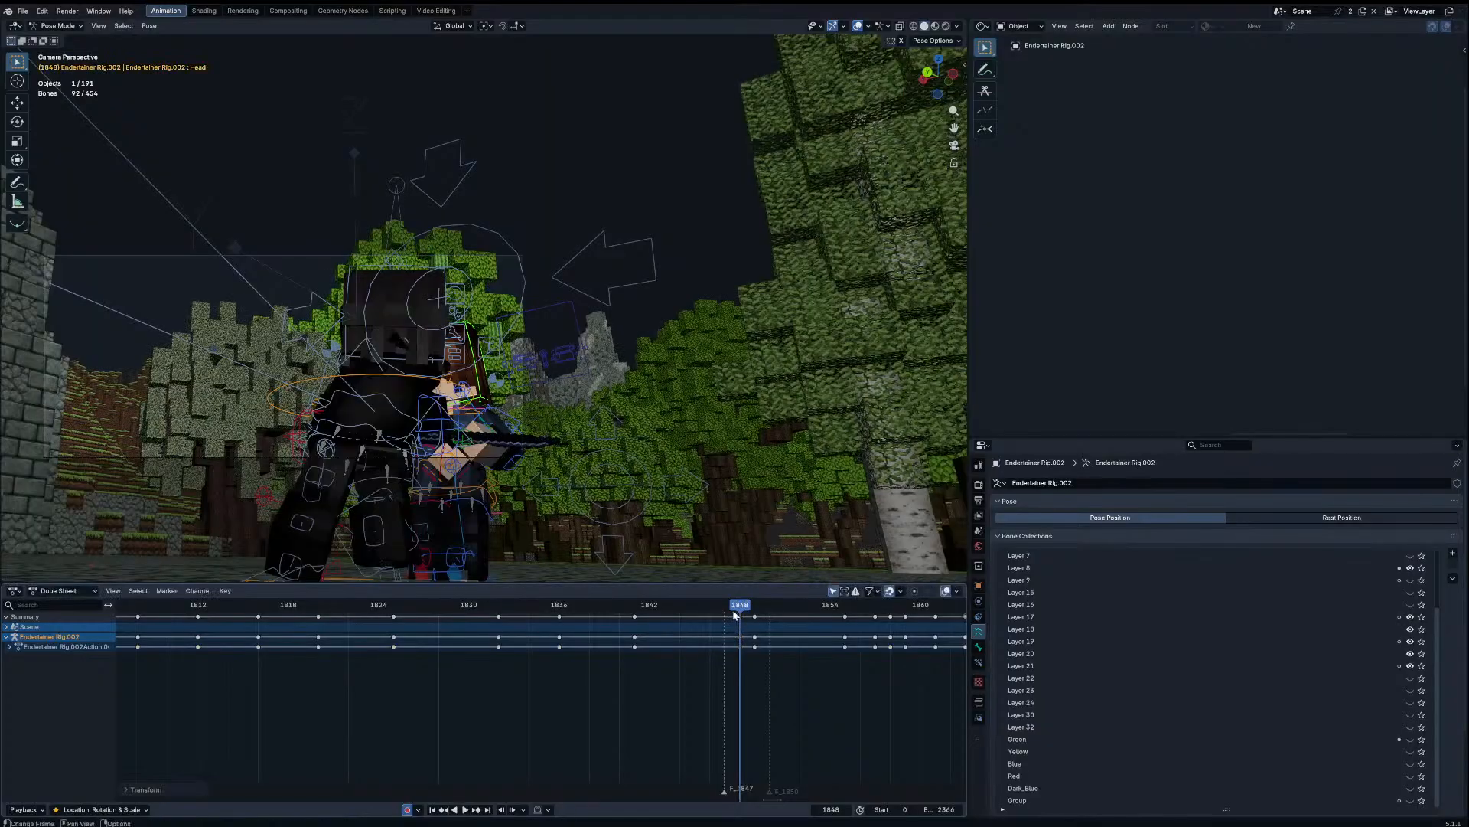
# Step: Replay the attack from before frame 1845 to check the timing of both rigs
pyautogui.click(578, 611)
pyautogui.press('space')
pyautogui.click(694, 611)
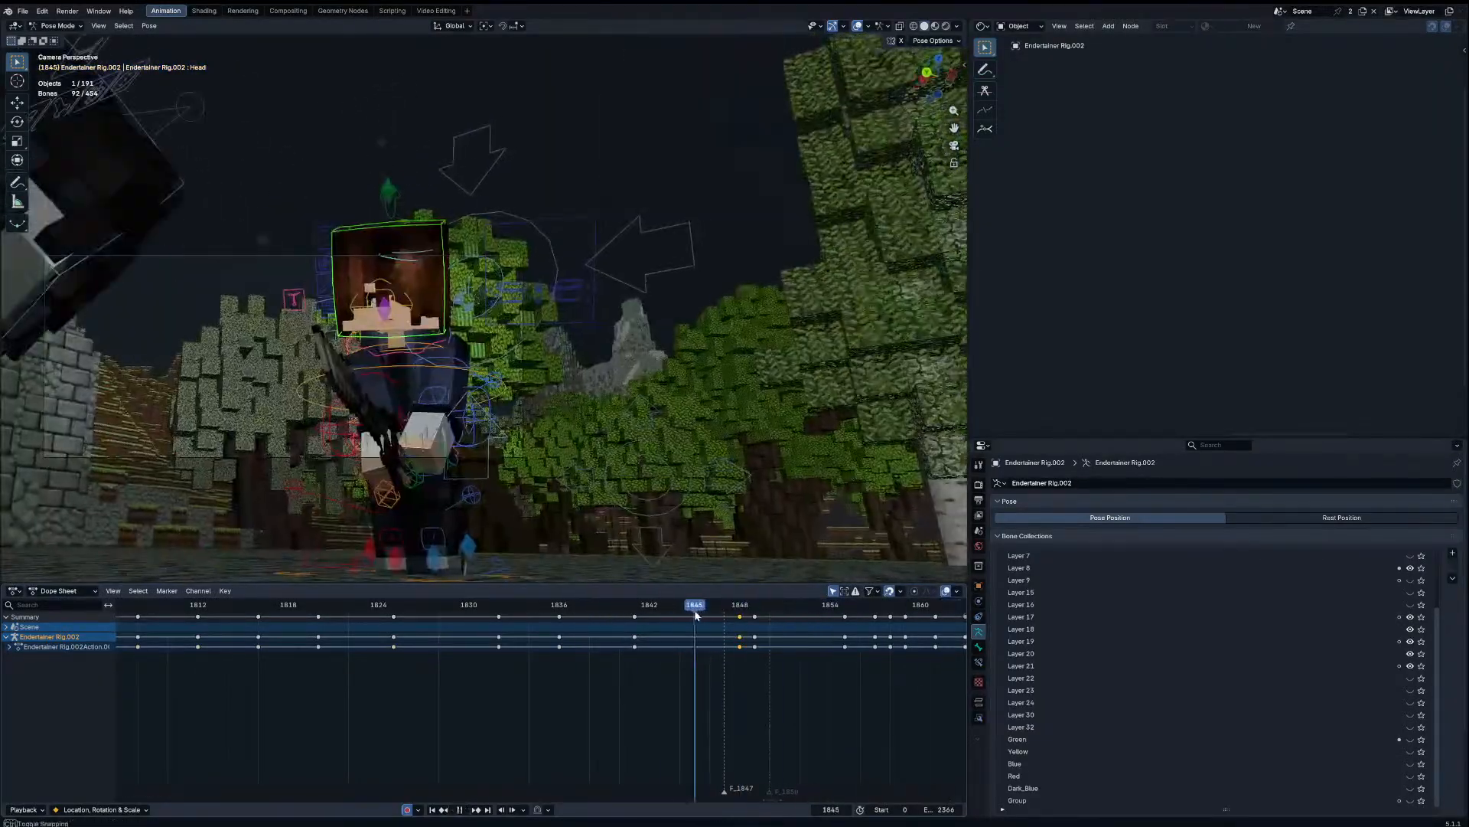
pyautogui.moveTo(695, 614); pyautogui.dragTo(669, 662)
pyautogui.press('space')
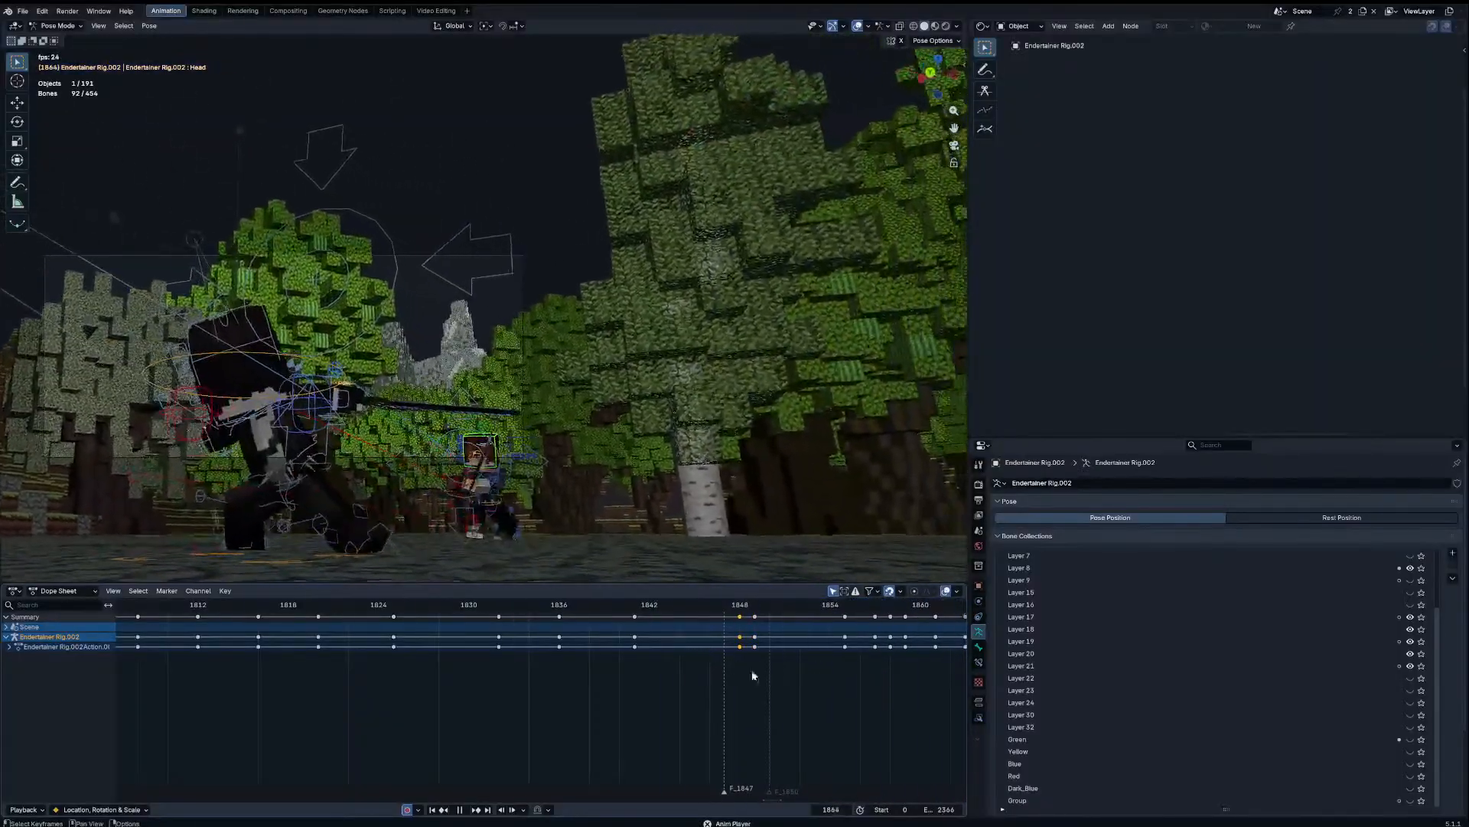
pyautogui.moveTo(796, 675); pyautogui.dragTo(530, 661, button='middle')
pyautogui.press('space')
# Step: Go to frame 1857 and select Endertainer Rig.002's left ankle bone, Ankle_IK_L, from a side view
pyautogui.moveTo(546, 610); pyautogui.dragTo(578, 607)
pyautogui.moveTo(570, 344); pyautogui.dragTo(444, 331, button='middle')
pyautogui.scroll(-5, 682, 352)
pyautogui.press('Right')
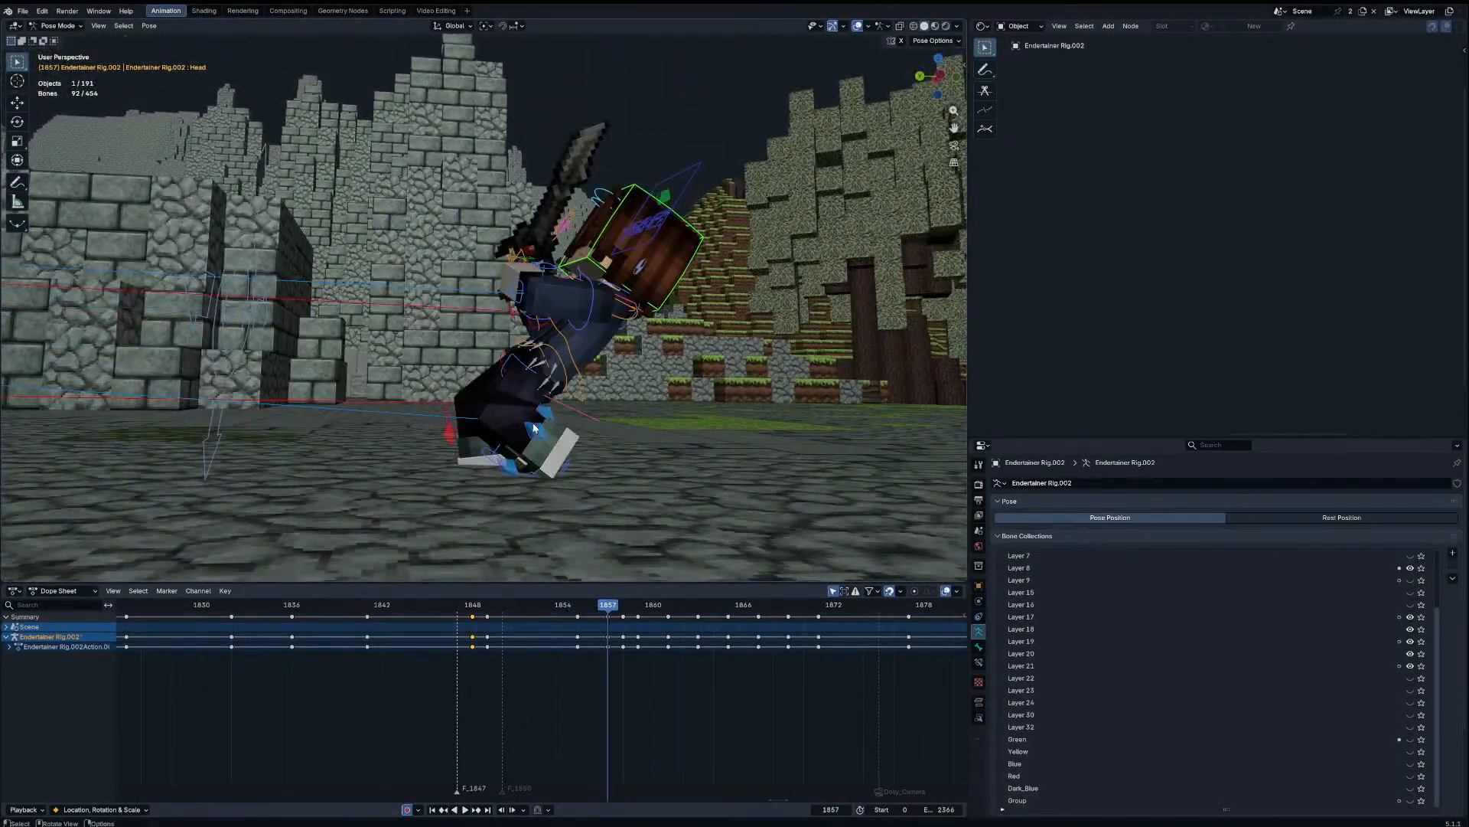
pyautogui.click(570, 470)
pyautogui.moveTo(570, 469); pyautogui.dragTo(490, 431, button='middle')
pyautogui.scroll(-4, 523, 460)
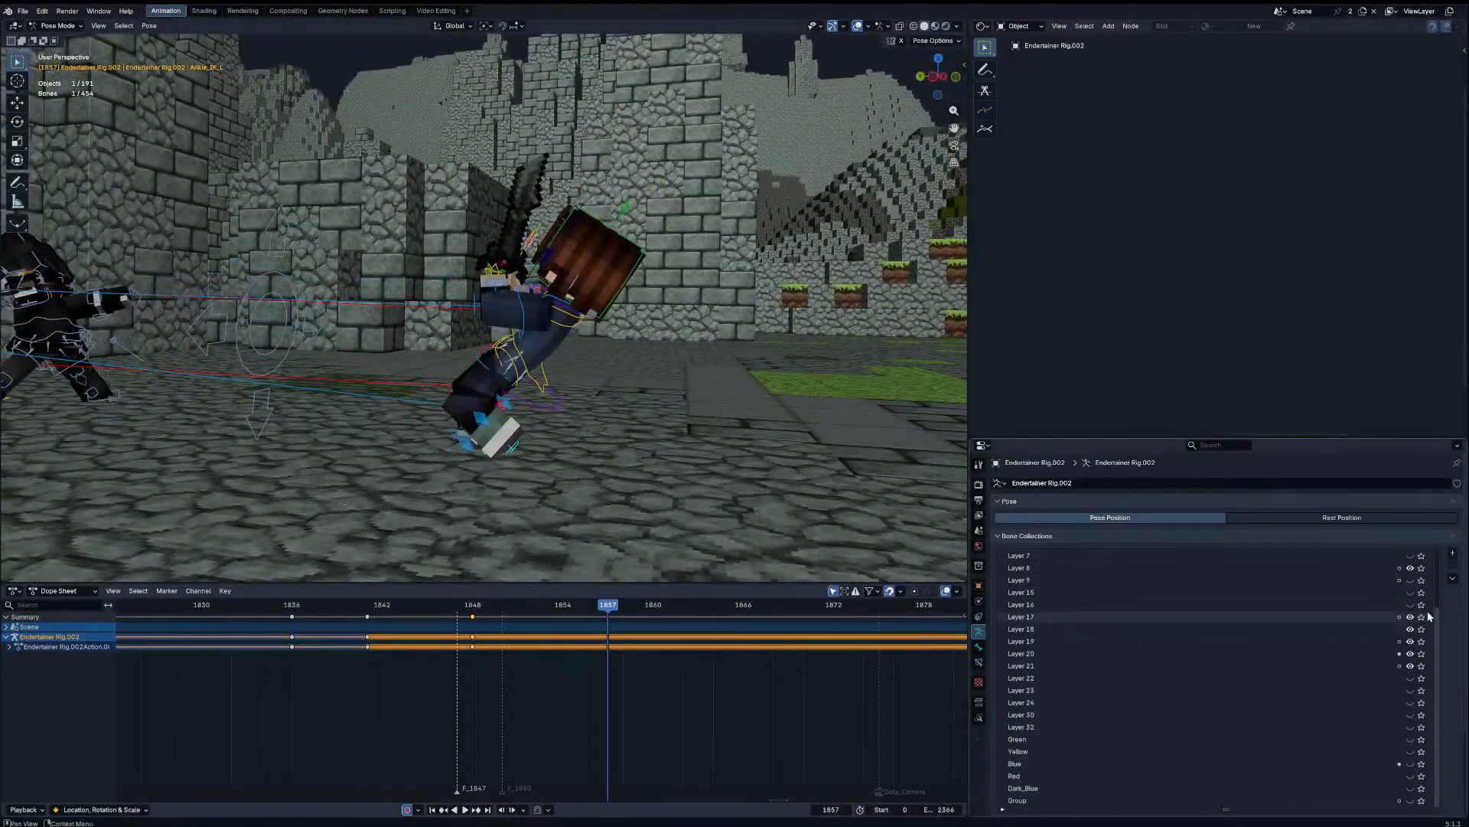
# Step: Toggle the Layer 9, Blue, Yellow and Green bone collections of Endertainer Rig.002 to see which bones they contain
pyautogui.click(1411, 593)
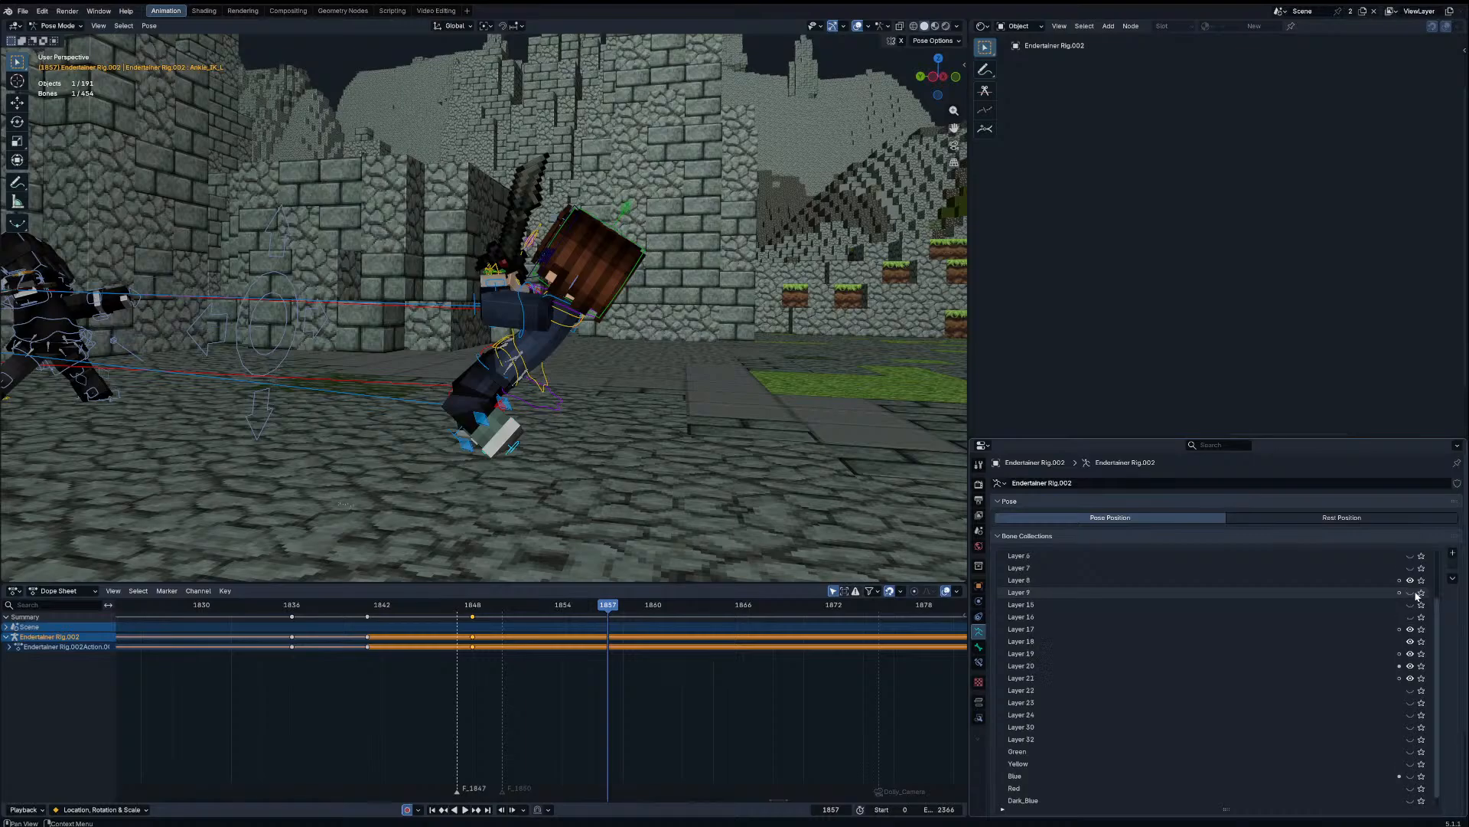
pyautogui.scroll(5, 1415, 586)
pyautogui.scroll(-6, 1411, 570)
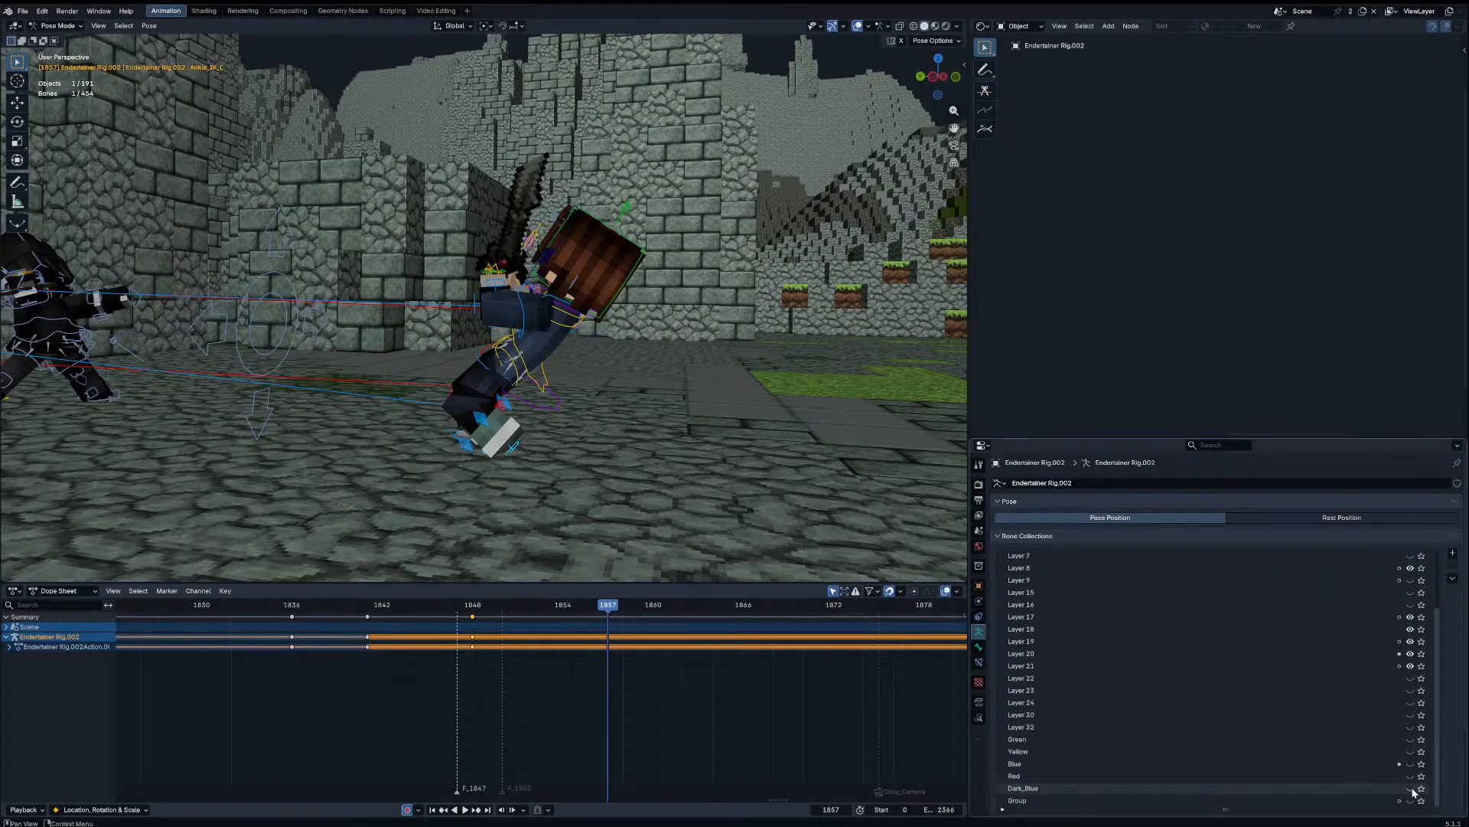
pyautogui.click(1421, 764)
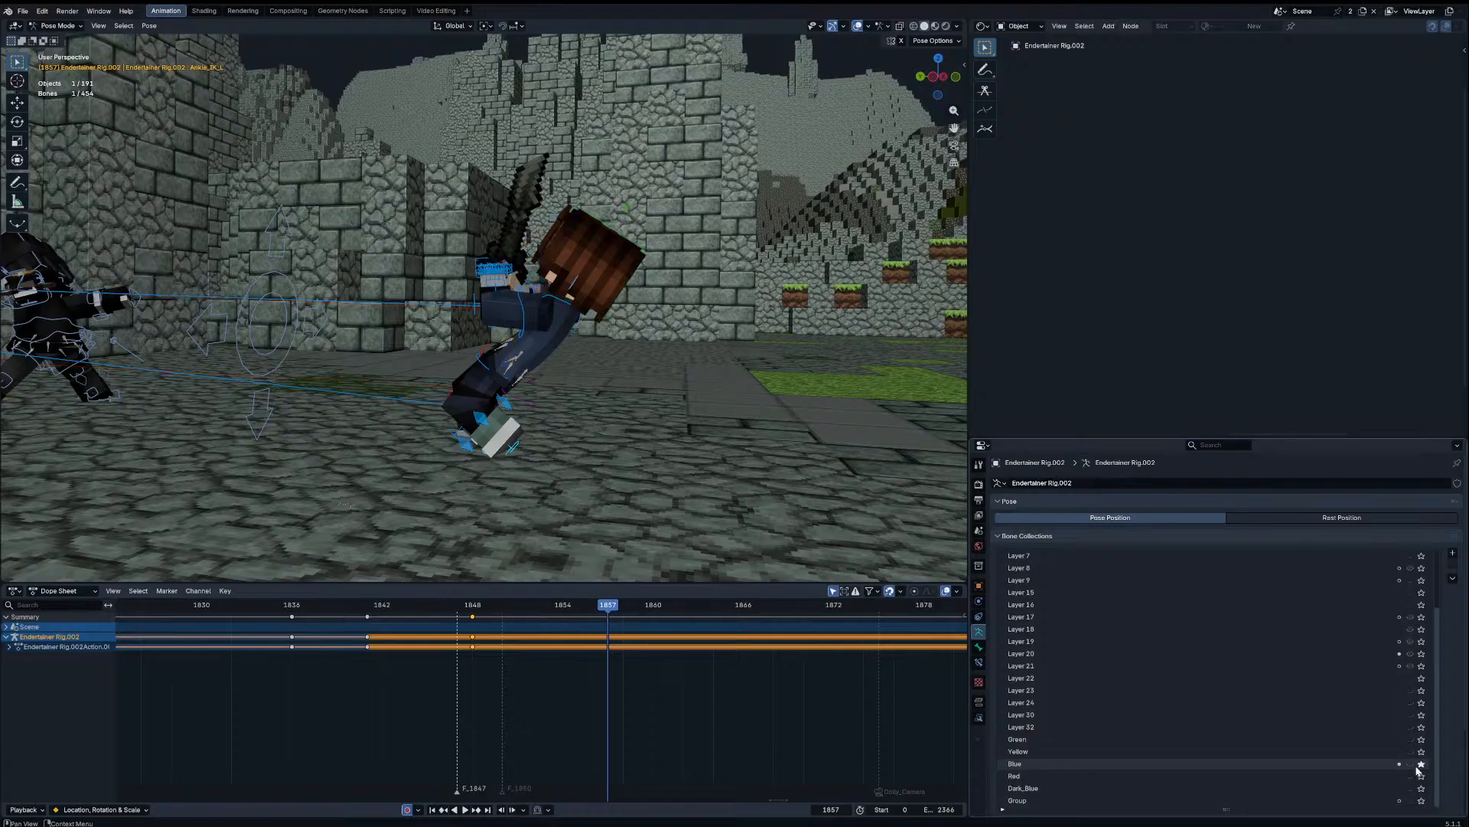
pyautogui.click(1420, 764)
pyautogui.click(1411, 763)
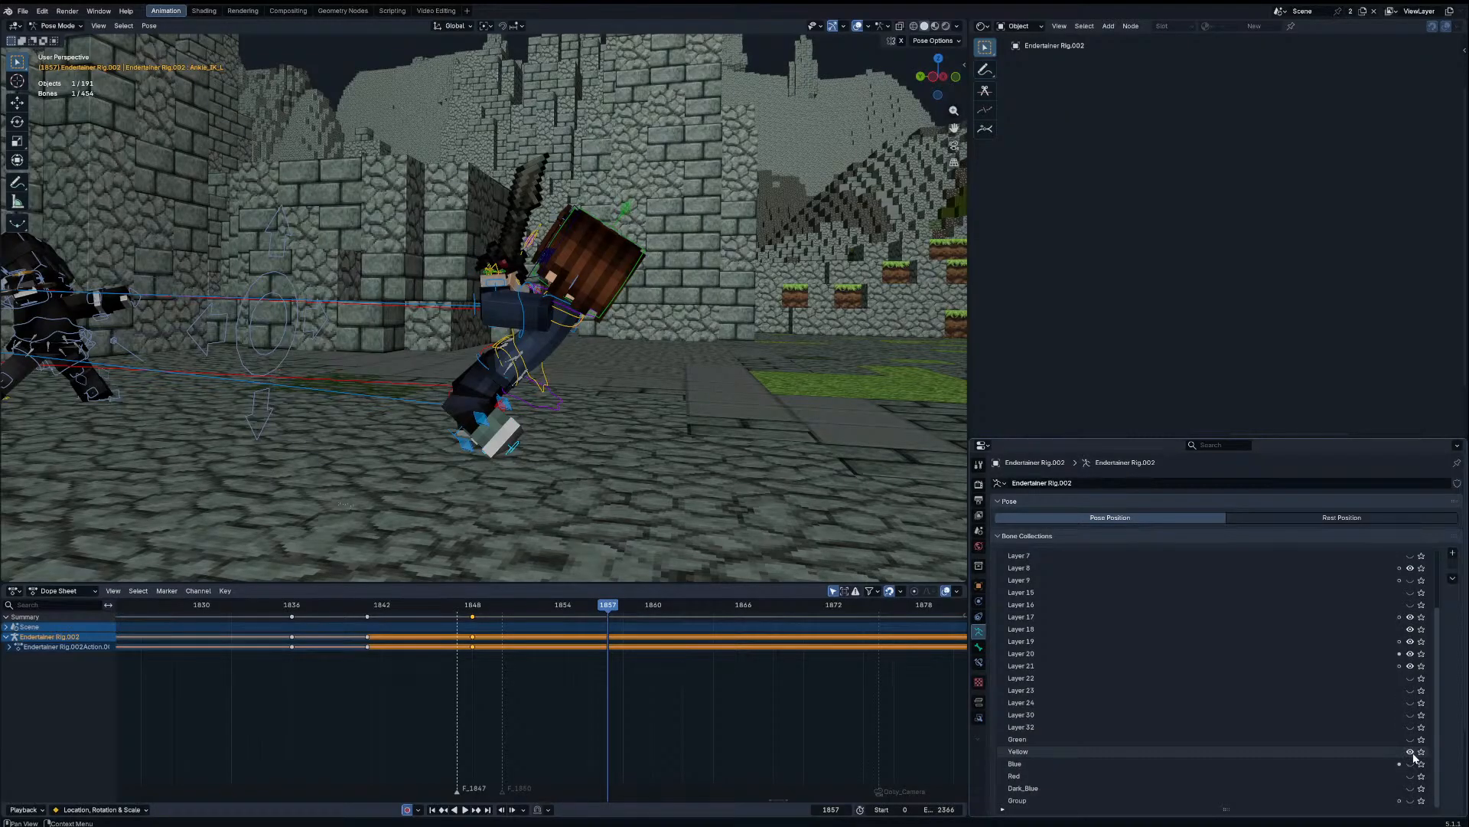
pyautogui.click(1412, 753)
pyautogui.click(1413, 742)
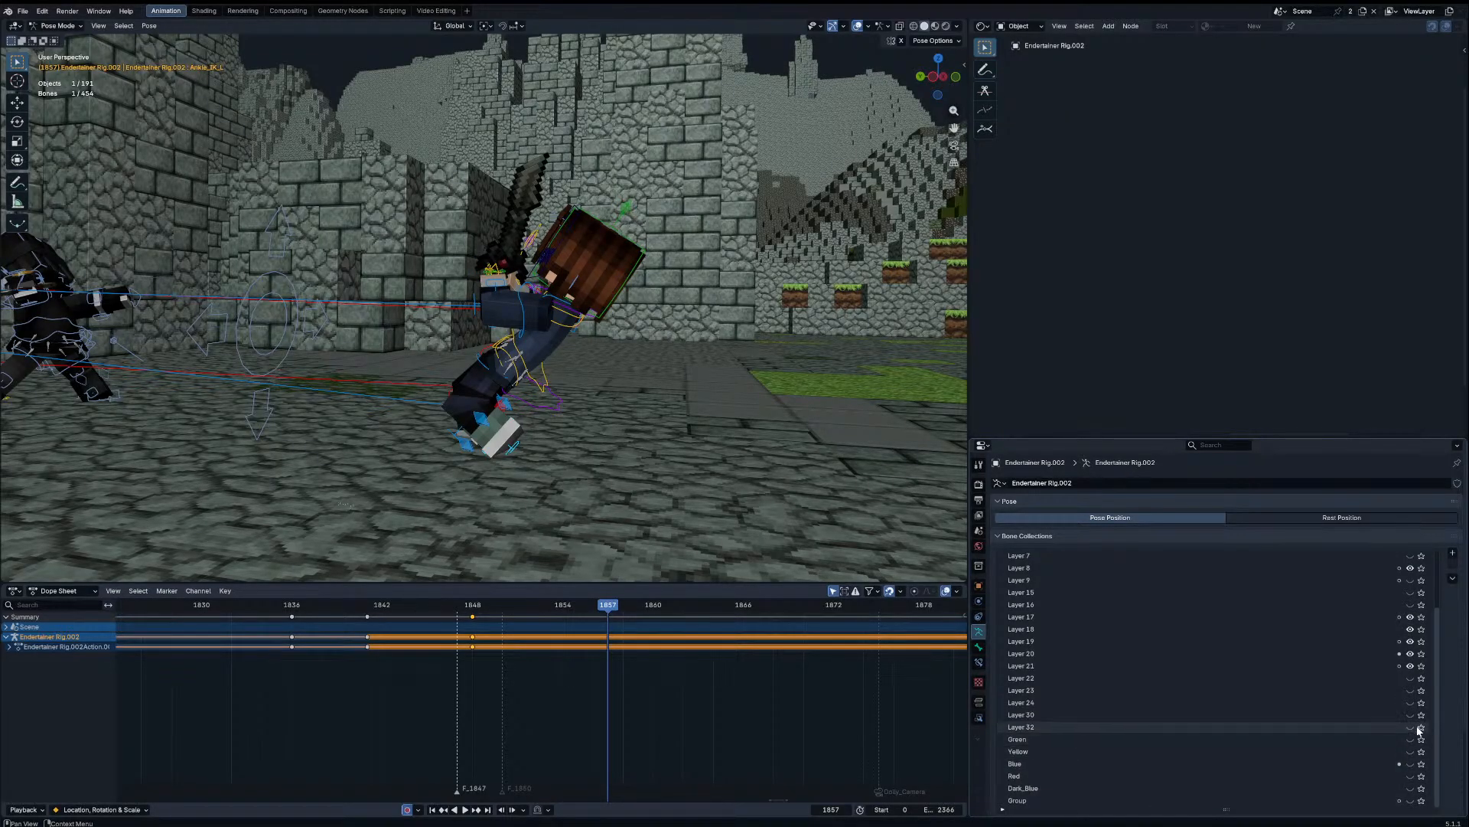
# Step: Check which bones the hidden numbered collections from Layer 6 to Layer 32 and the Blue collection contain
pyautogui.moveTo(489, 421); pyautogui.dragTo(597, 420, button='middle')
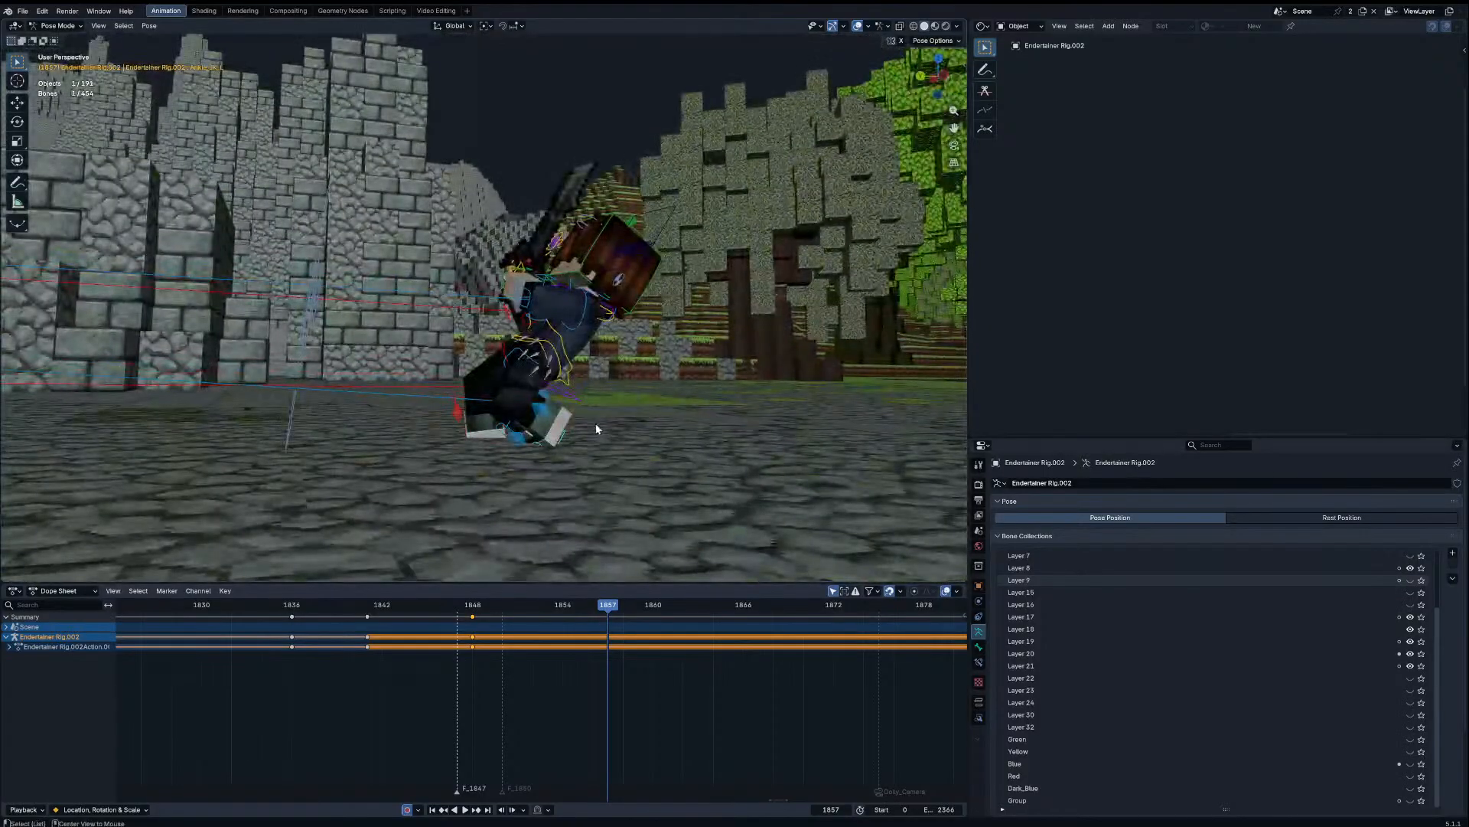
pyautogui.scroll(3, 1377, 635)
pyautogui.click(1410, 618)
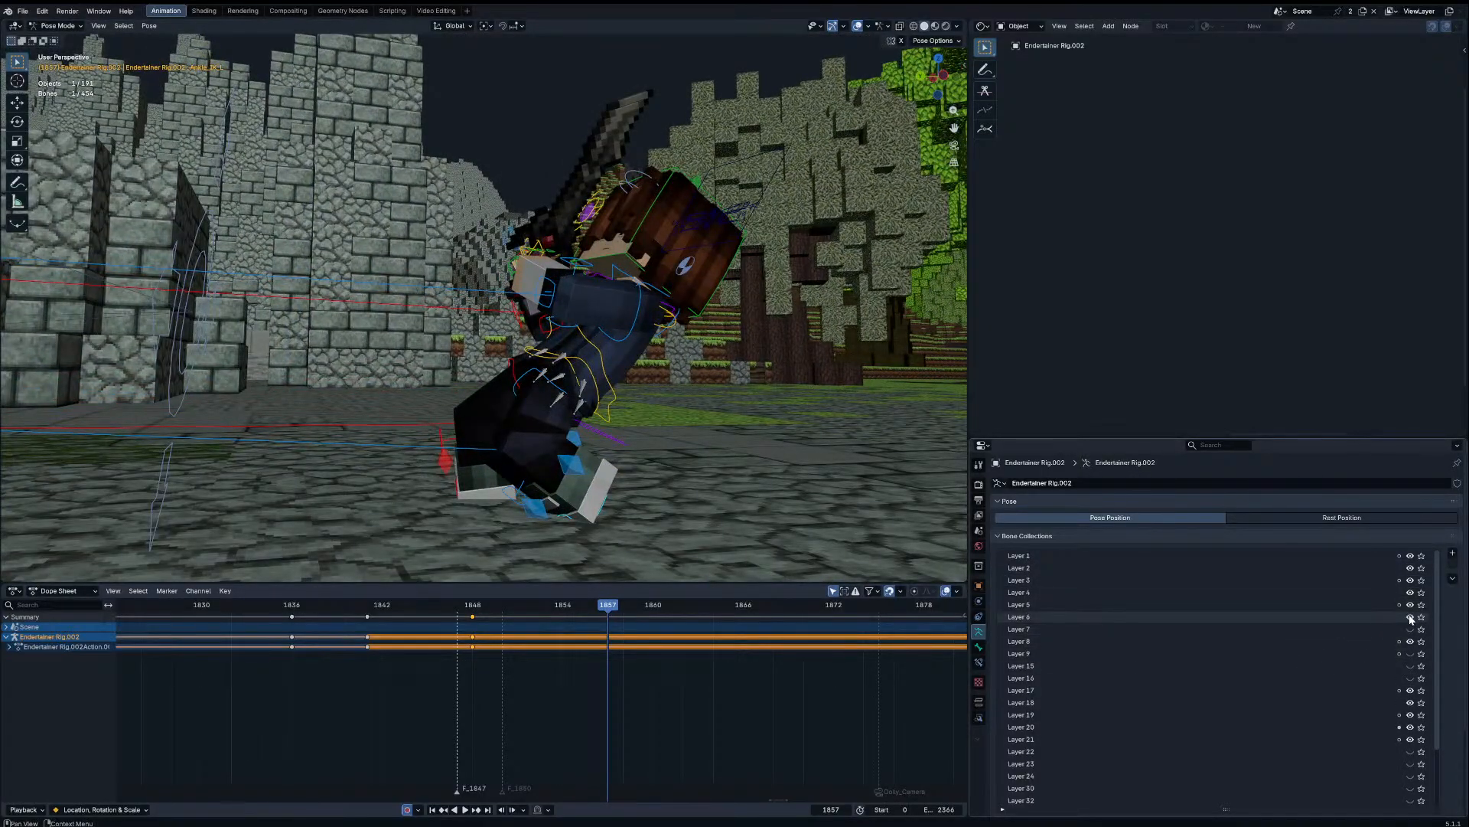
pyautogui.click(1411, 618)
pyautogui.click(1411, 630)
pyautogui.click(1410, 630)
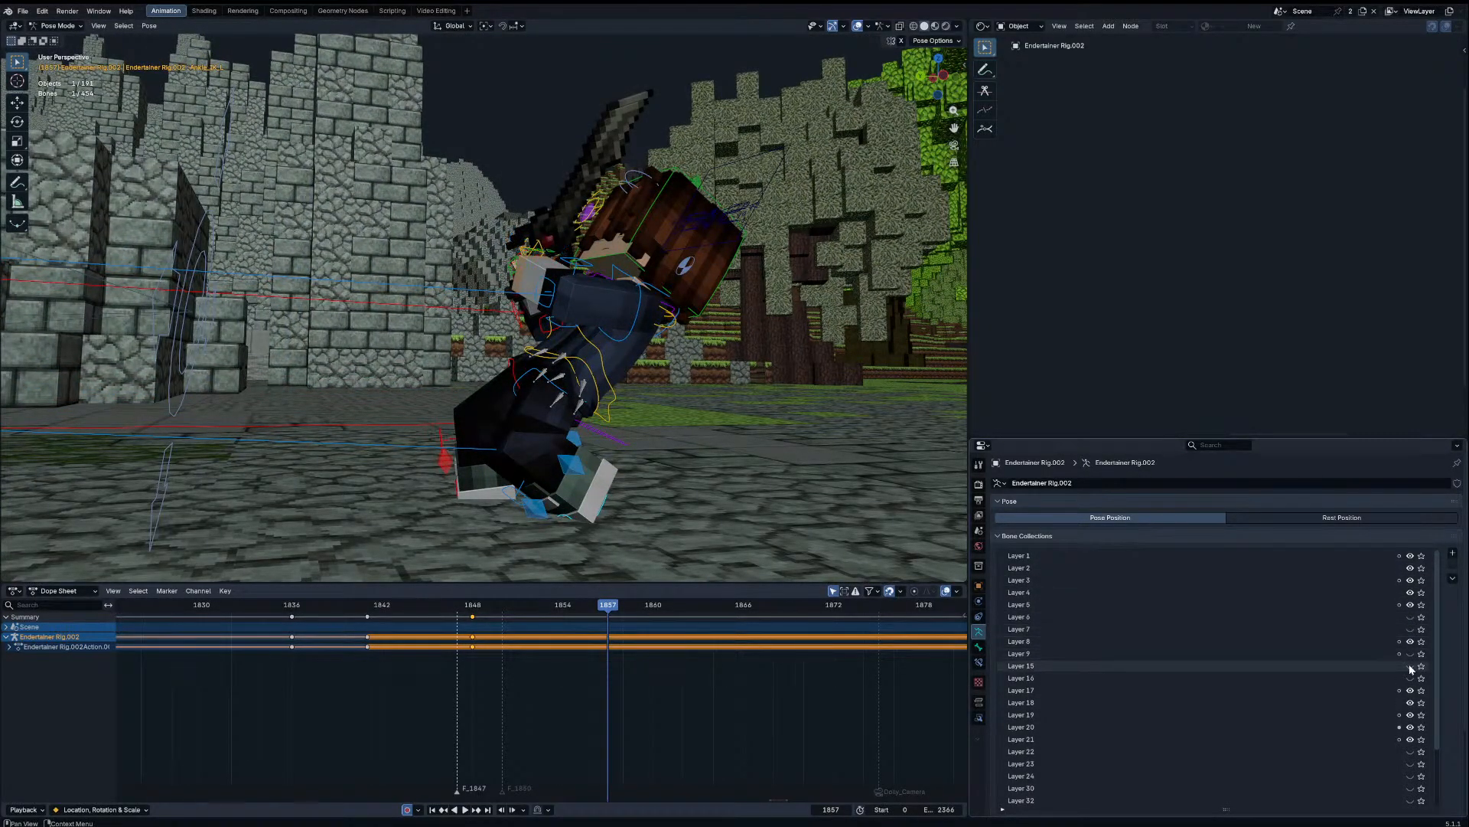
pyautogui.click(1413, 670)
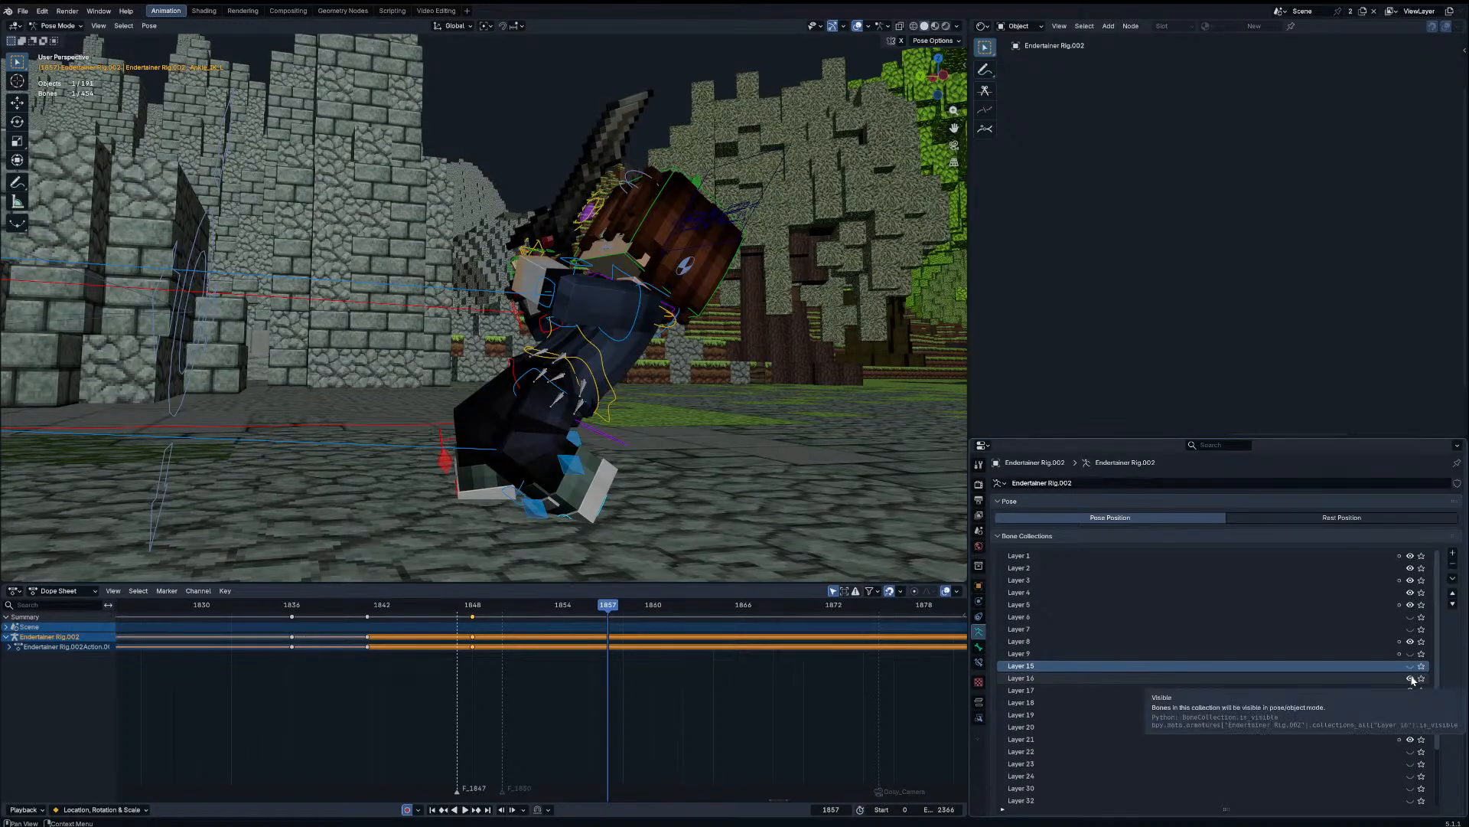
pyautogui.scroll(-6, 1413, 679)
pyautogui.click(1411, 678)
pyautogui.moveTo(1412, 690); pyautogui.dragTo(1412, 725)
pyautogui.click(1412, 727)
pyautogui.click(1412, 716)
pyautogui.click(1412, 679)
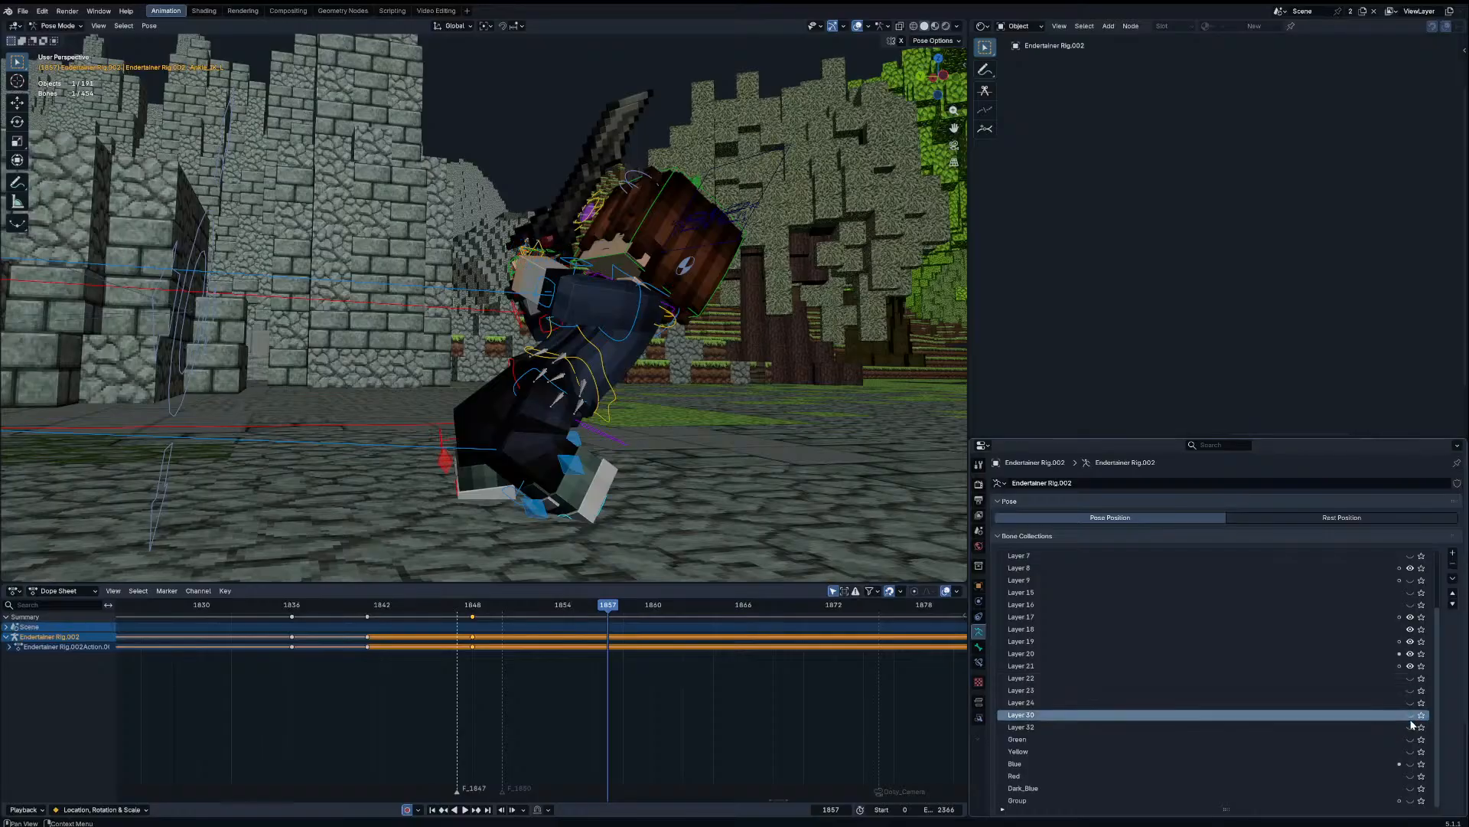
pyautogui.click(1411, 764)
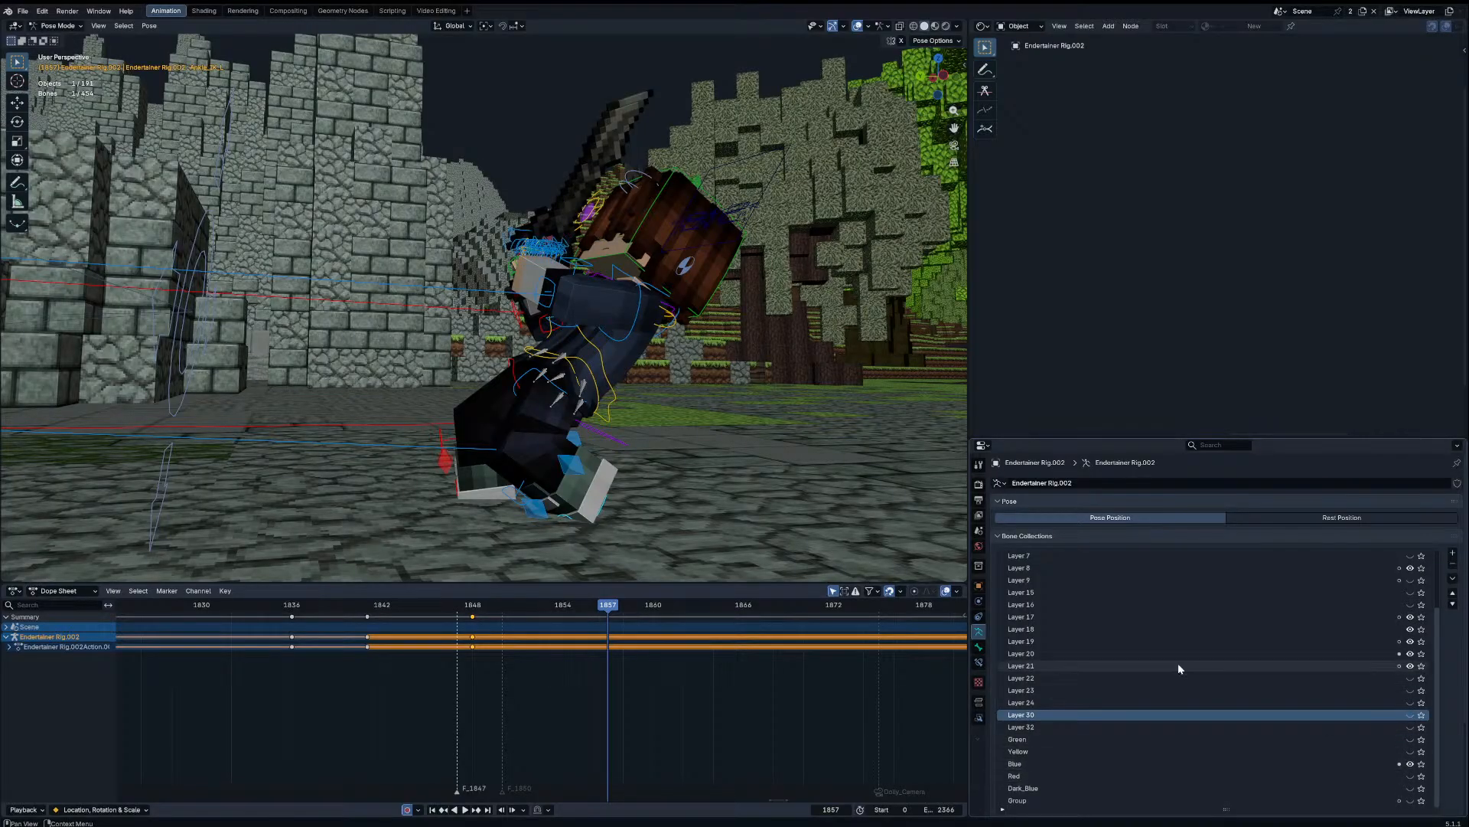
# Step: Rotate Endertainer Rig.002's left thigh bone, Thigh_IK_L, freely with the trackball rotation at frame 1857
pyautogui.moveTo(651, 432); pyautogui.dragTo(727, 429, button='middle')
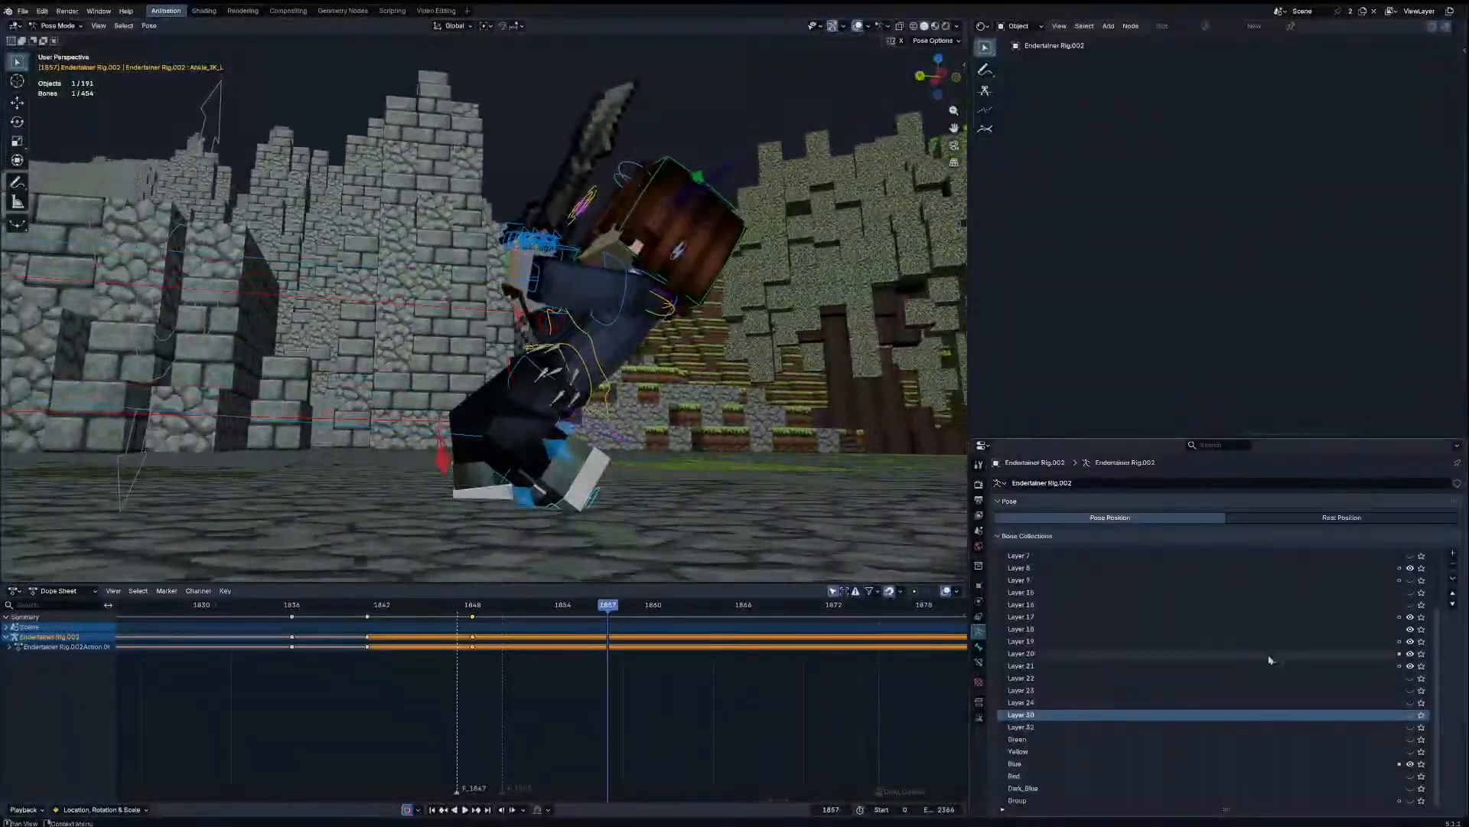
pyautogui.click(512, 394)
pyautogui.press('r')
pyautogui.press('r')
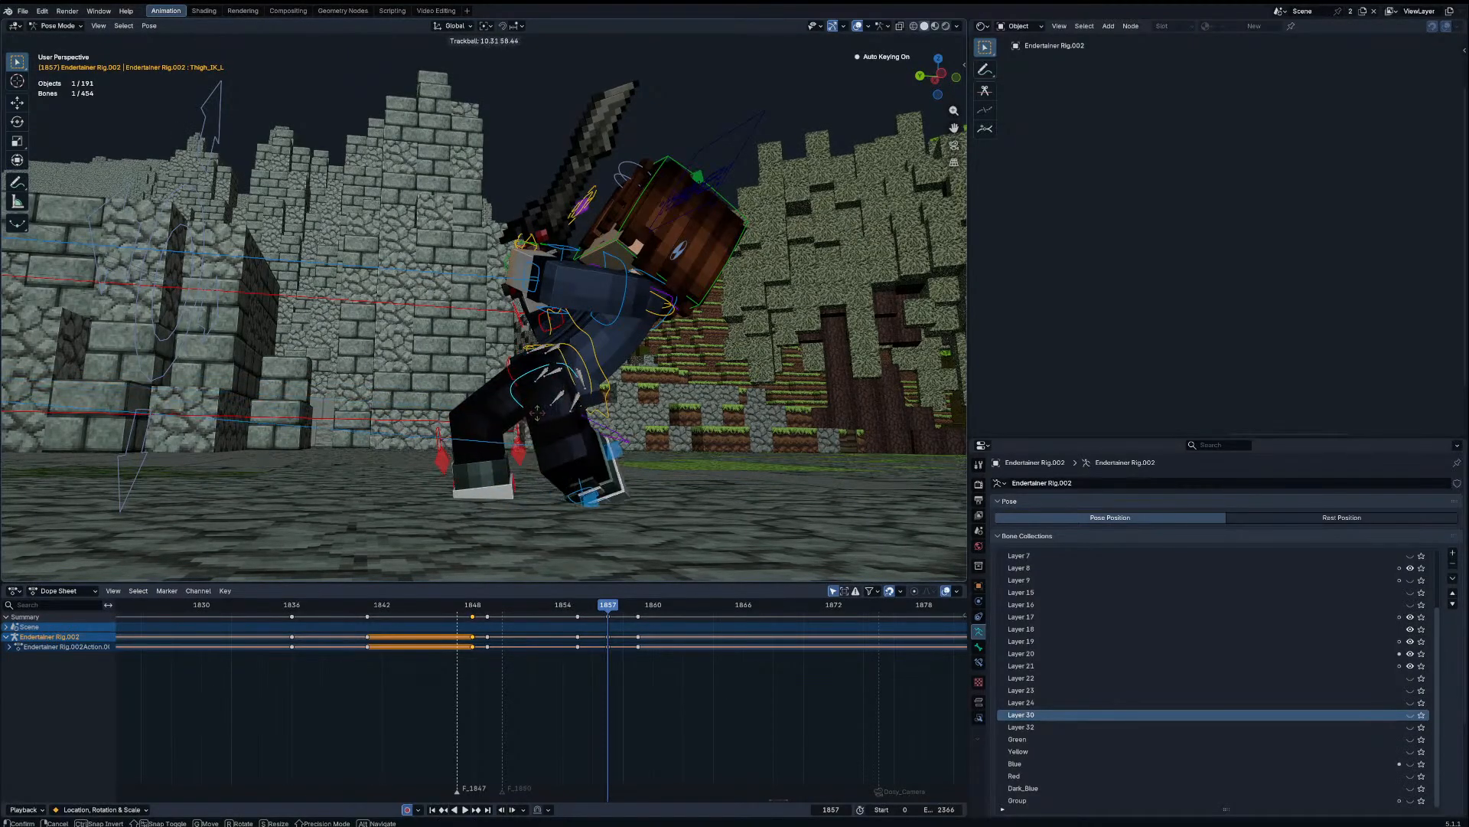
pyautogui.click(538, 414)
# Step: Select the left knee bone, Knee_IK_L, and try rotating it at frame 1858
pyautogui.press('Right')
pyautogui.moveTo(612, 484); pyautogui.dragTo(602, 503, button='middle')
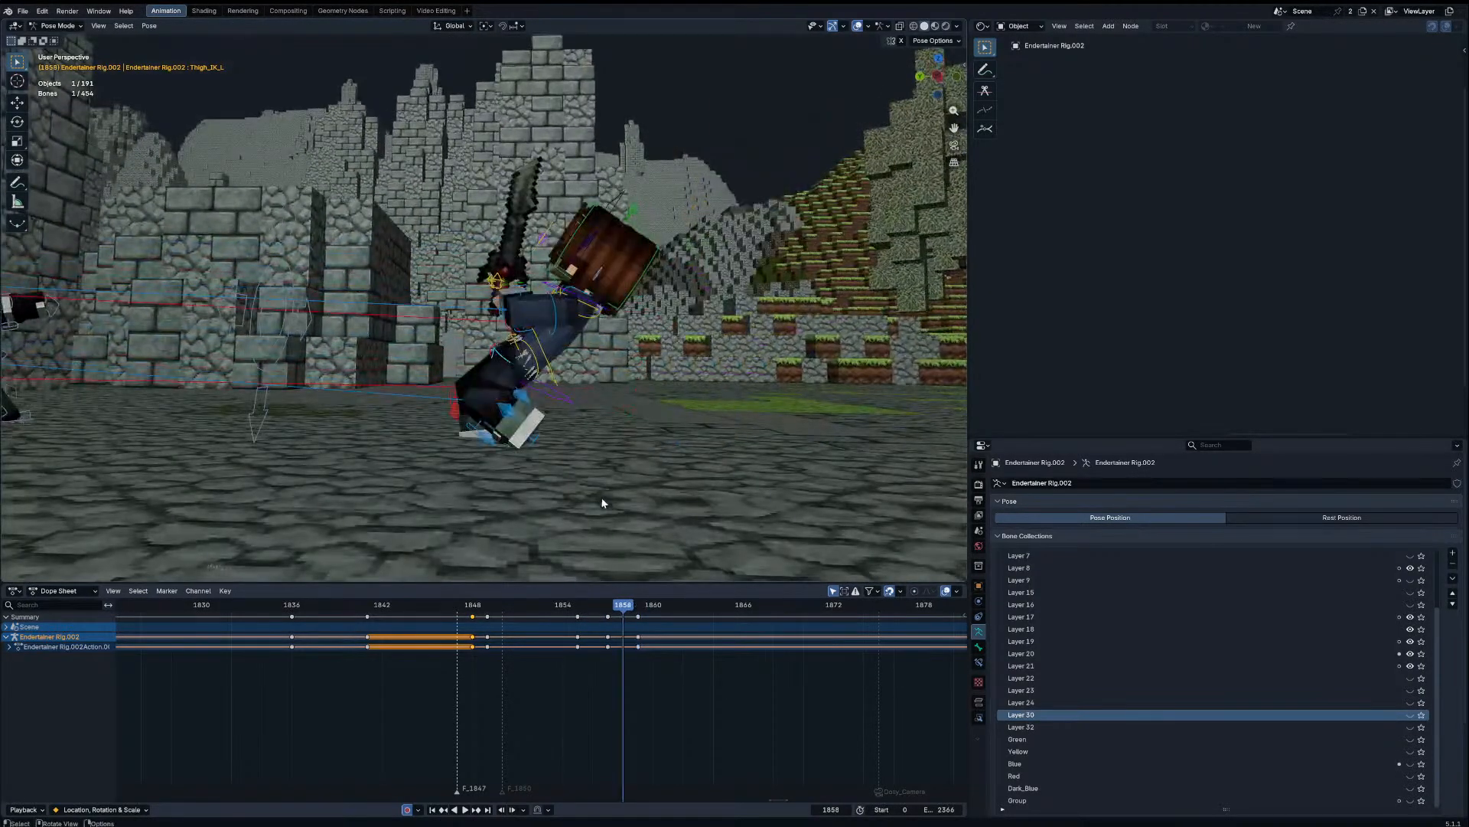
pyautogui.click(491, 423)
pyautogui.press('r')
pyautogui.rightClick(485, 445)
# Step: Review the leg motion around frame 1852 and rotate the left knee bone, Knee_IK_L, at frame 1857
pyautogui.press('Down')
pyautogui.press('Down')
pyautogui.press('Right')
pyautogui.press('Right')
pyautogui.press('Right')
pyautogui.scroll(-2, 287, 443)
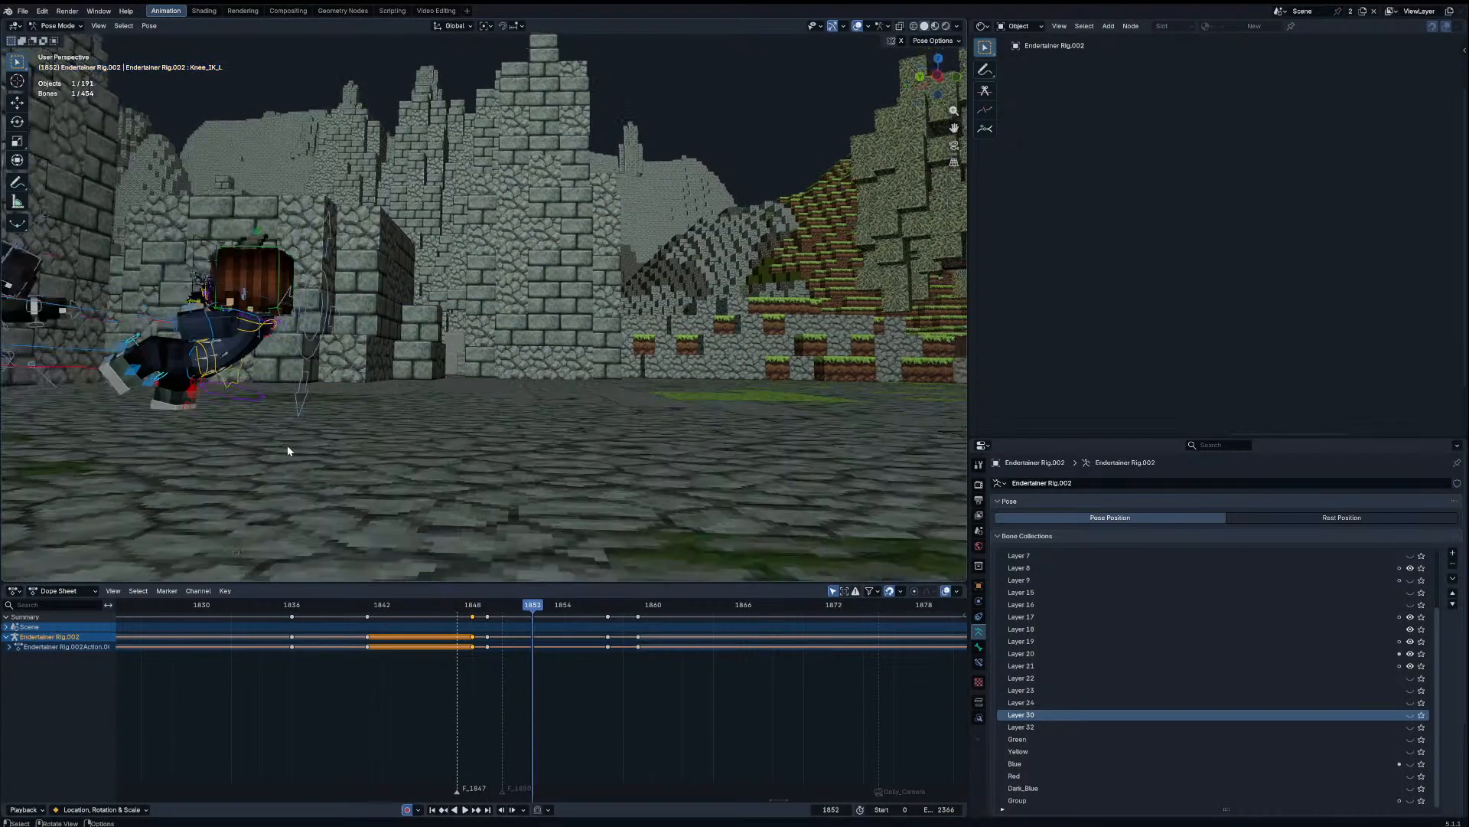
pyautogui.moveTo(287, 444); pyautogui.dragTo(374, 479, button='middle')
pyautogui.moveTo(544, 607); pyautogui.dragTo(607, 610)
pyautogui.press('r')
pyautogui.click(504, 354)
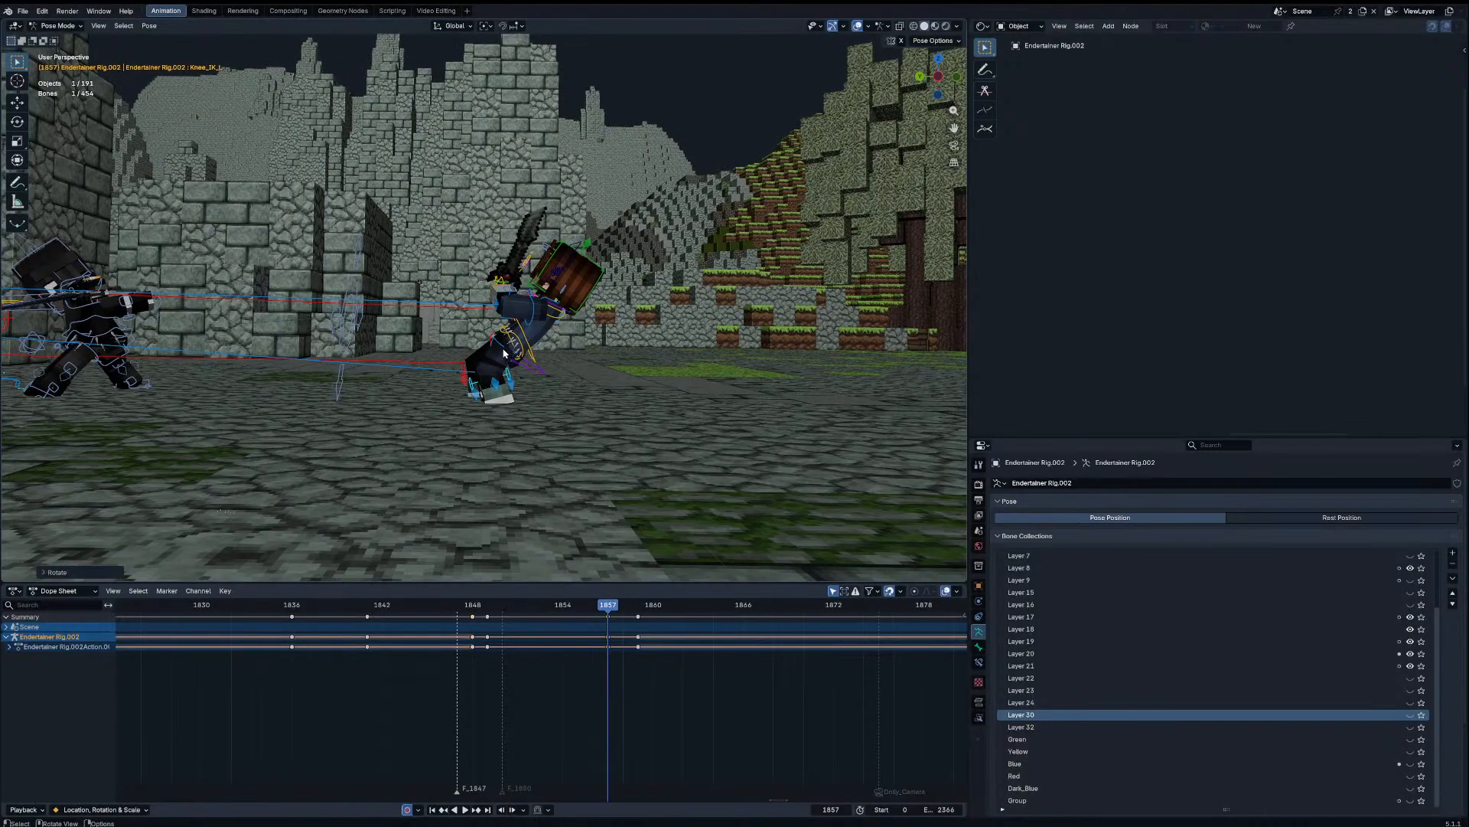
pyautogui.press('Right')
pyautogui.press('Right')
pyautogui.press('Right')
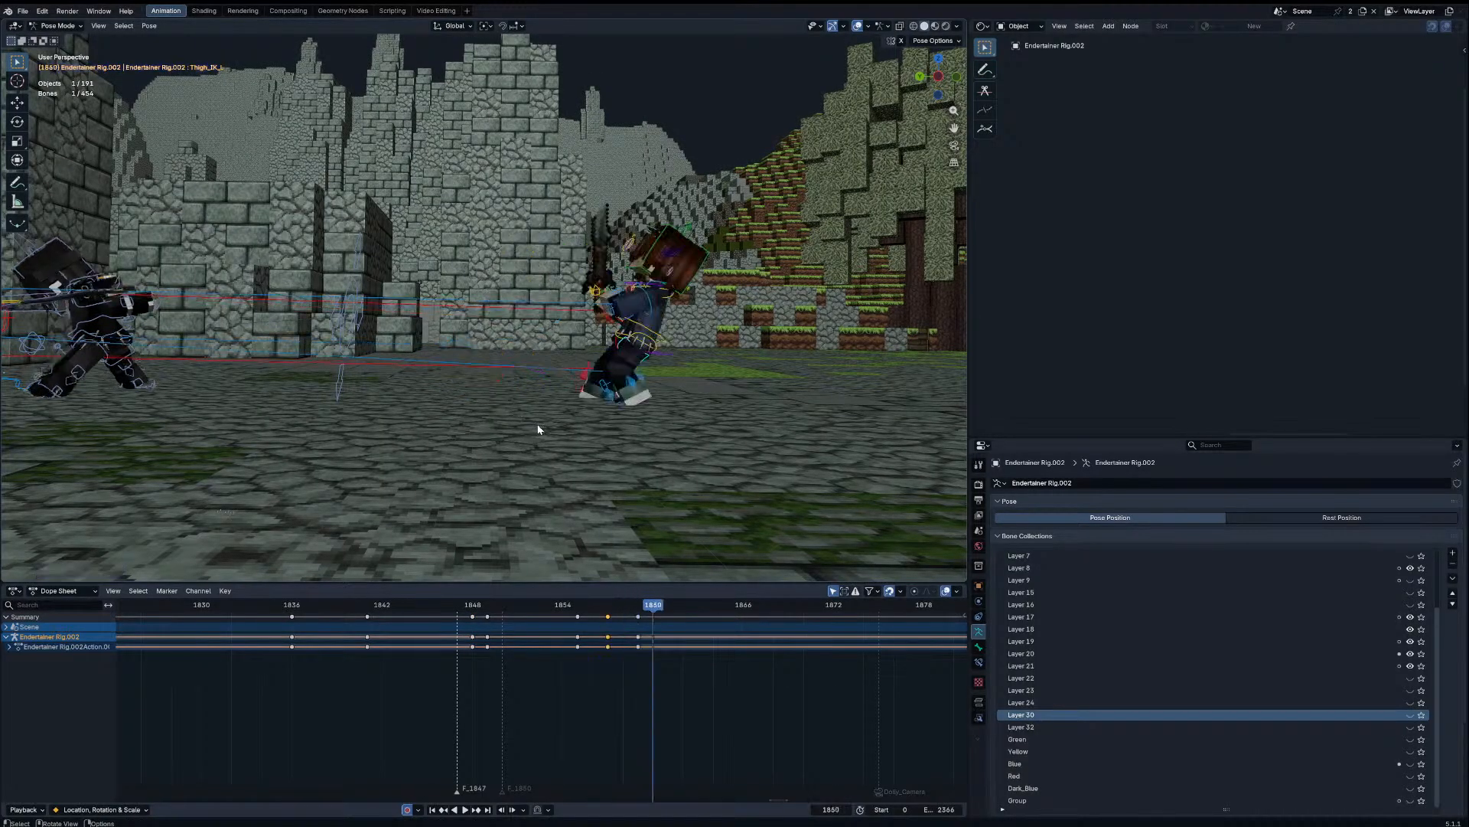
pyautogui.press('r')
pyautogui.rightClick(664, 461)
# Step: Rotate the left thigh bone, Thigh_IK_L, at frame 1859
pyautogui.press('Left')
pyautogui.press('Left')
pyautogui.press('Left')
pyautogui.press('Right')
pyautogui.press('Right')
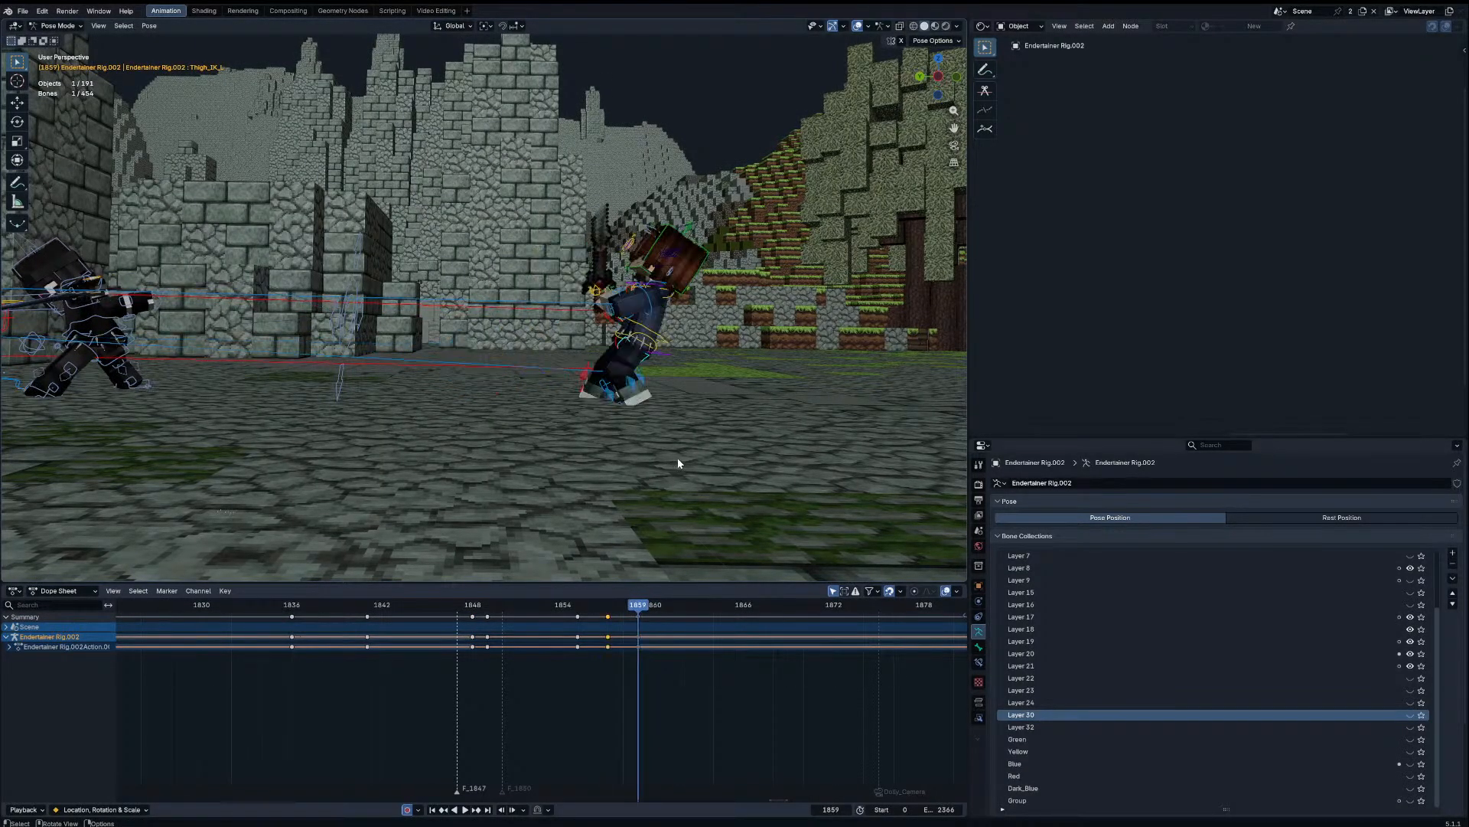
pyautogui.press('r')
pyautogui.click(557, 478)
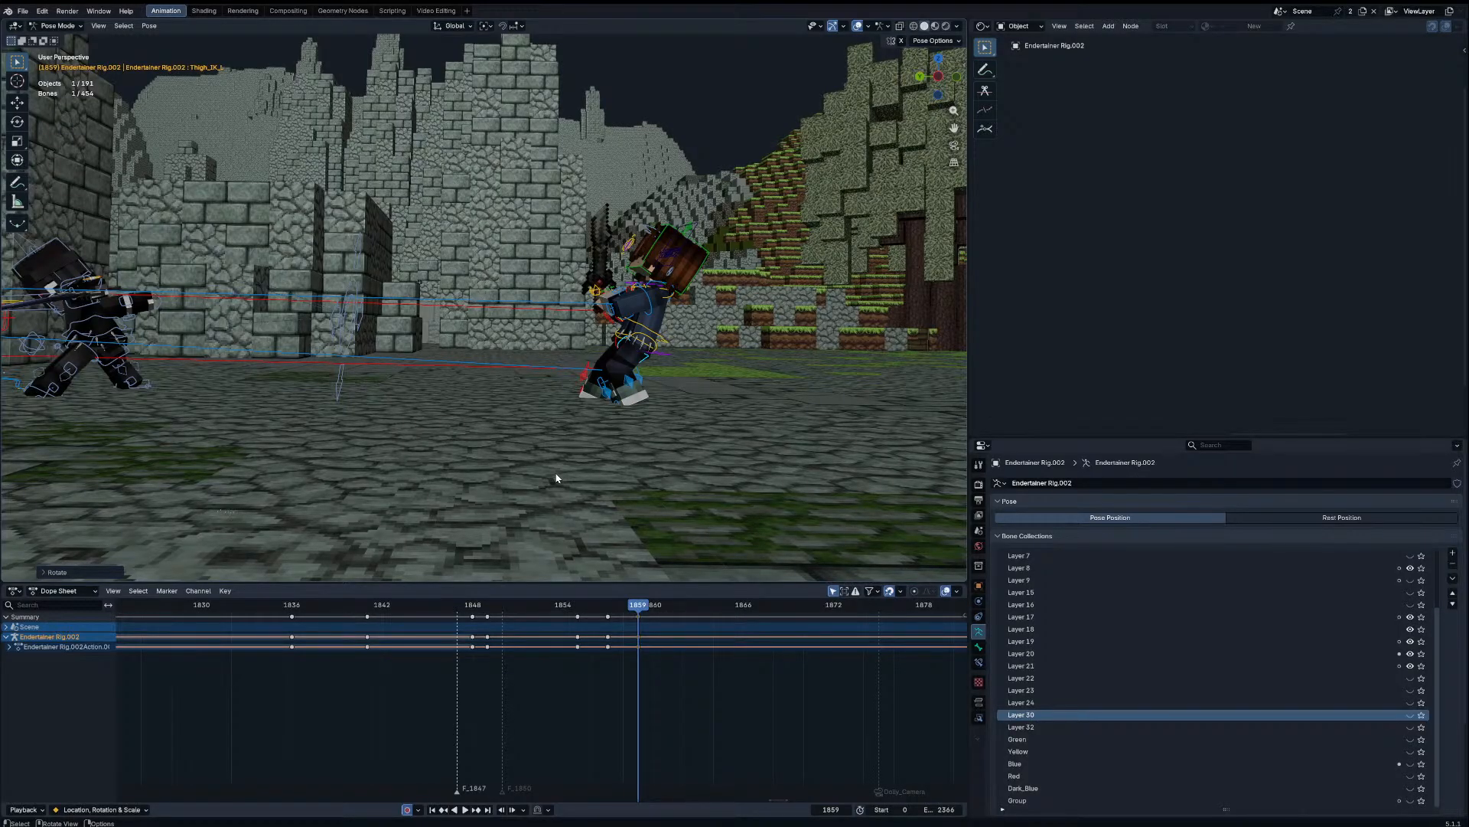
# Step: Rotate the right knee bone, Knee_IK_R, at frame 1859 from the opposite side of the character
pyautogui.moveTo(650, 414); pyautogui.dragTo(496, 400, button='middle')
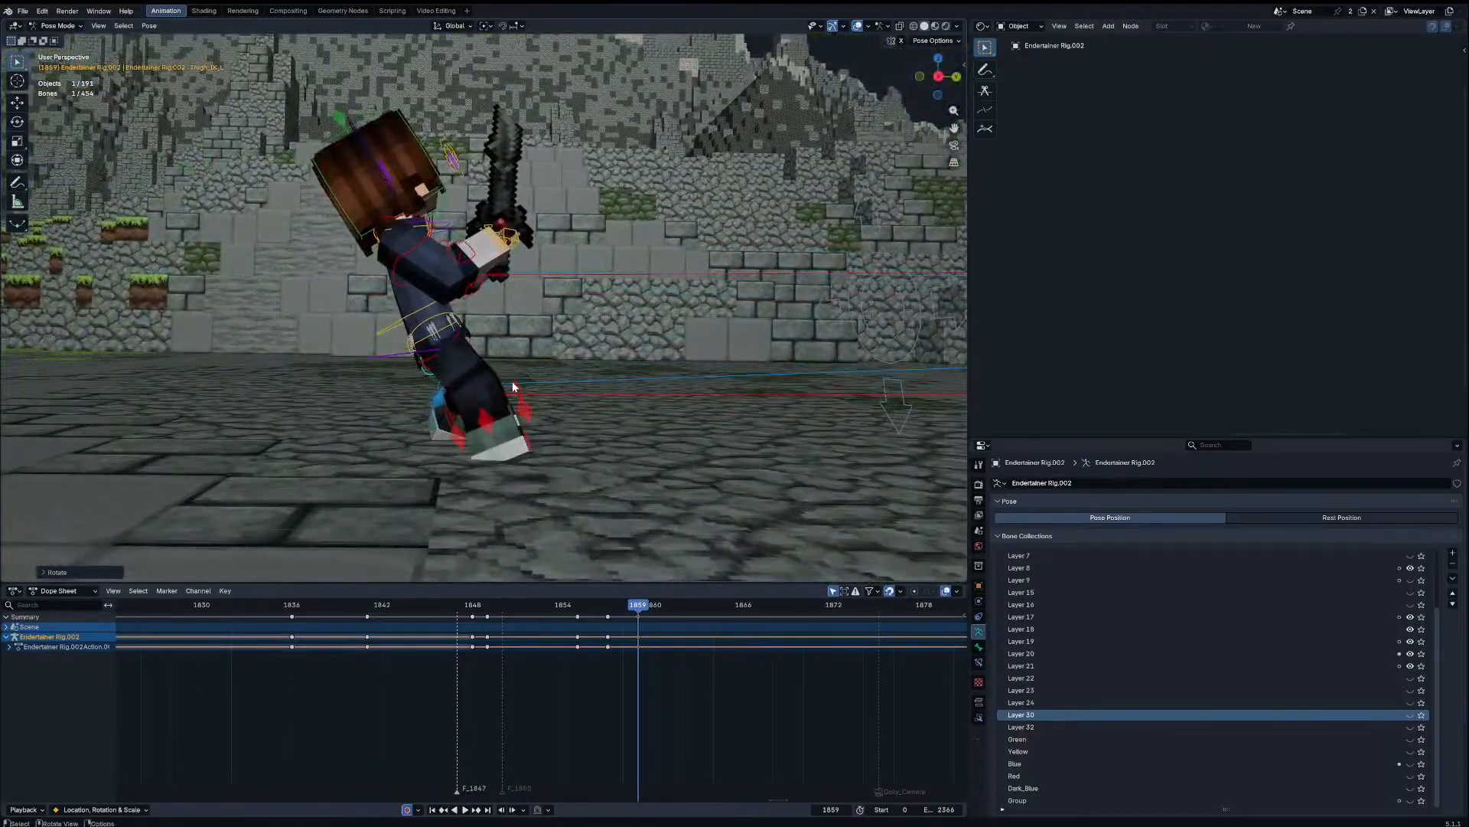
pyautogui.click(522, 402)
pyautogui.press('r')
pyautogui.click(569, 372)
# Step: Return to the camera view and replay the shot to check the corrected leg poses
pyautogui.press('KP_0')
pyautogui.press('Right')
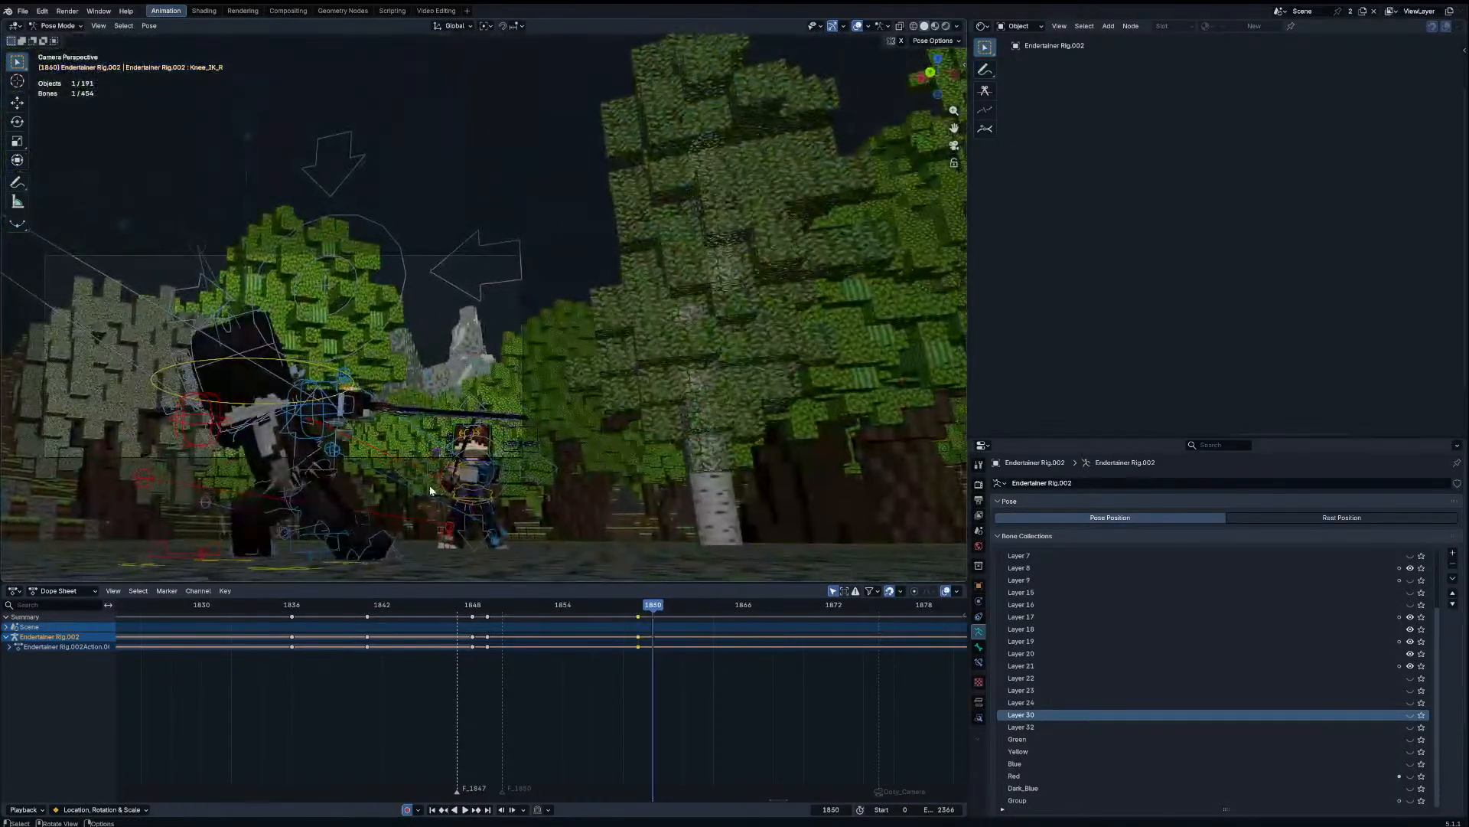
pyautogui.moveTo(613, 608); pyautogui.dragTo(683, 635)
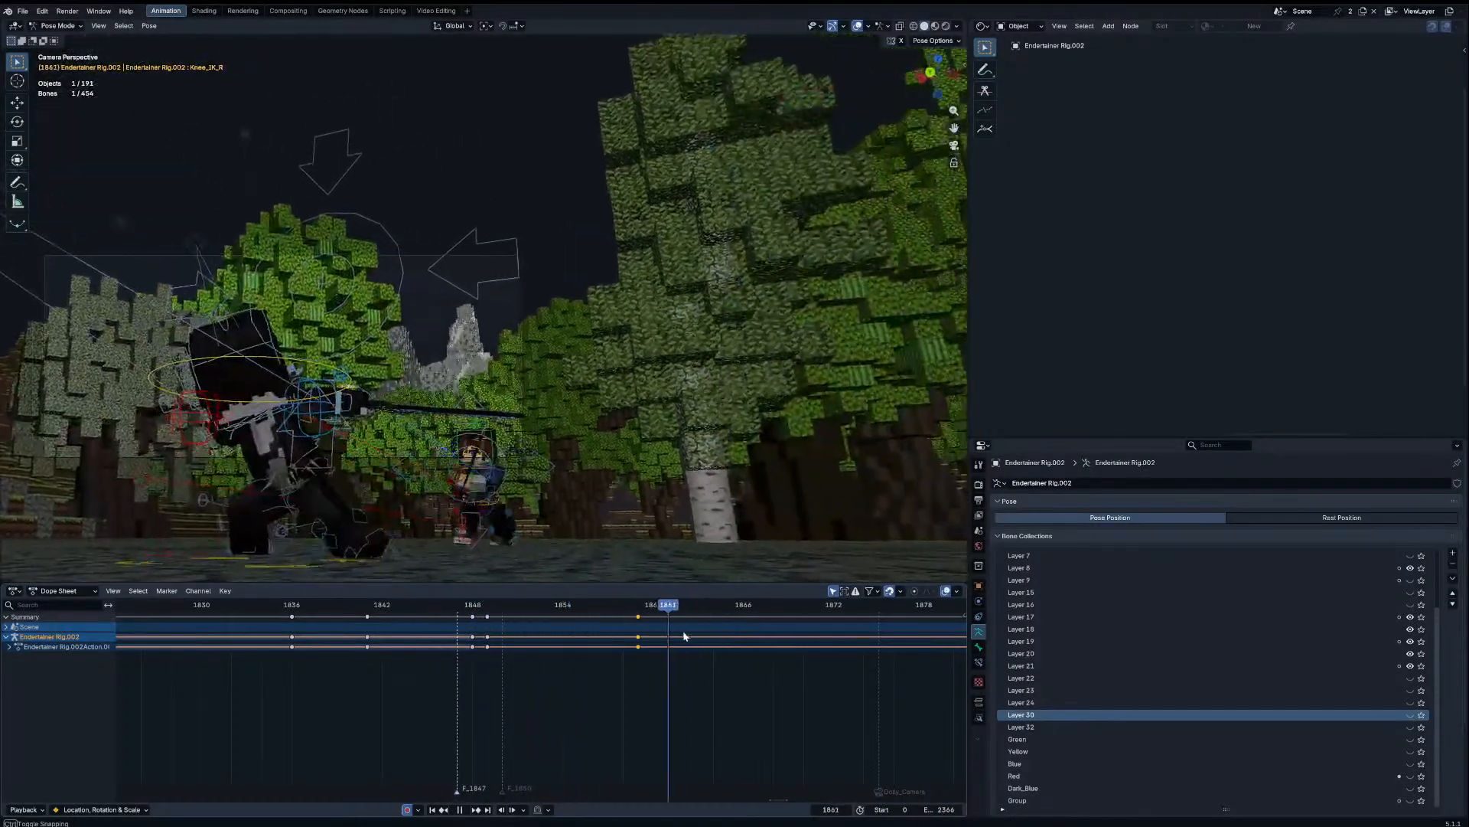
pyautogui.press('space')
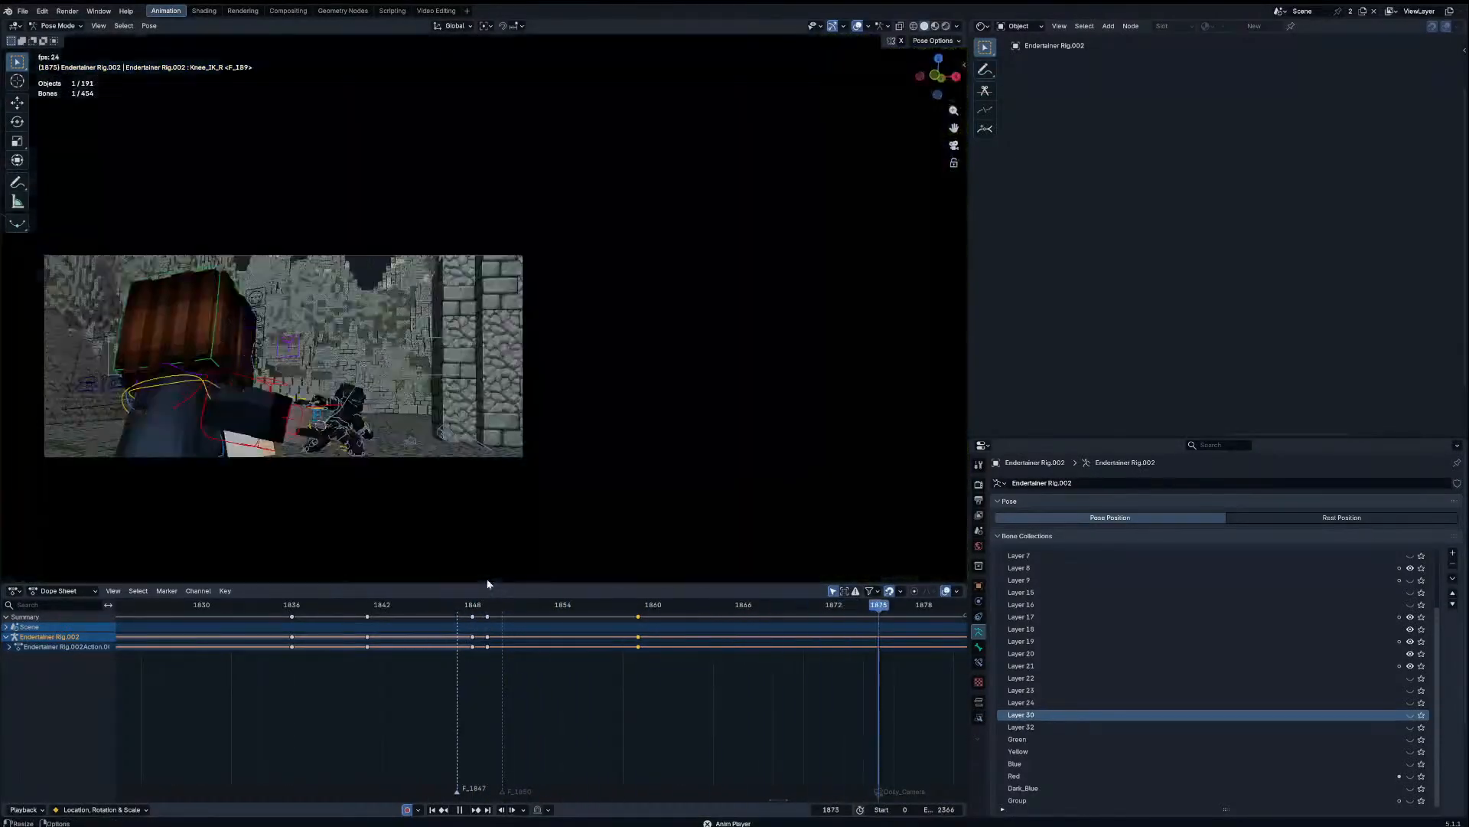
# Step: Select all bones of the brown-haired character and move the keyframe just after frame 1869 to frame 1870
pyautogui.press('space')
pyautogui.moveTo(646, 610); pyautogui.dragTo(788, 609)
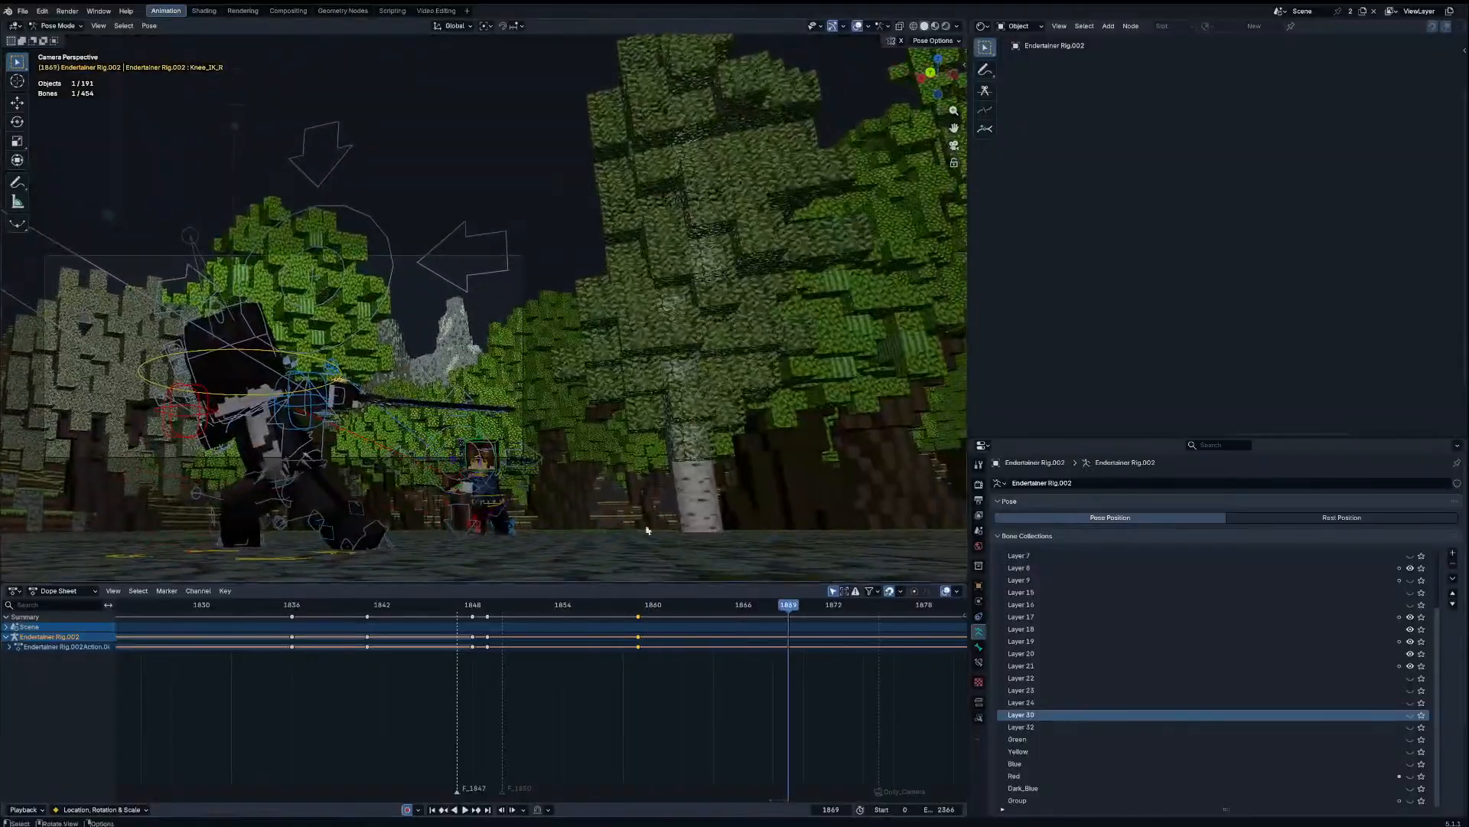
pyautogui.scroll(2, 647, 530)
pyautogui.keyDown('shift'); pyautogui.moveTo(541, 462); pyautogui.dragTo(512, 377, button='middle'); pyautogui.keyUp('shift')
pyautogui.click(482, 469)
pyautogui.press('a')
pyautogui.scroll(1, 793, 650)
pyautogui.moveTo(794, 608); pyautogui.dragTo(827, 615)
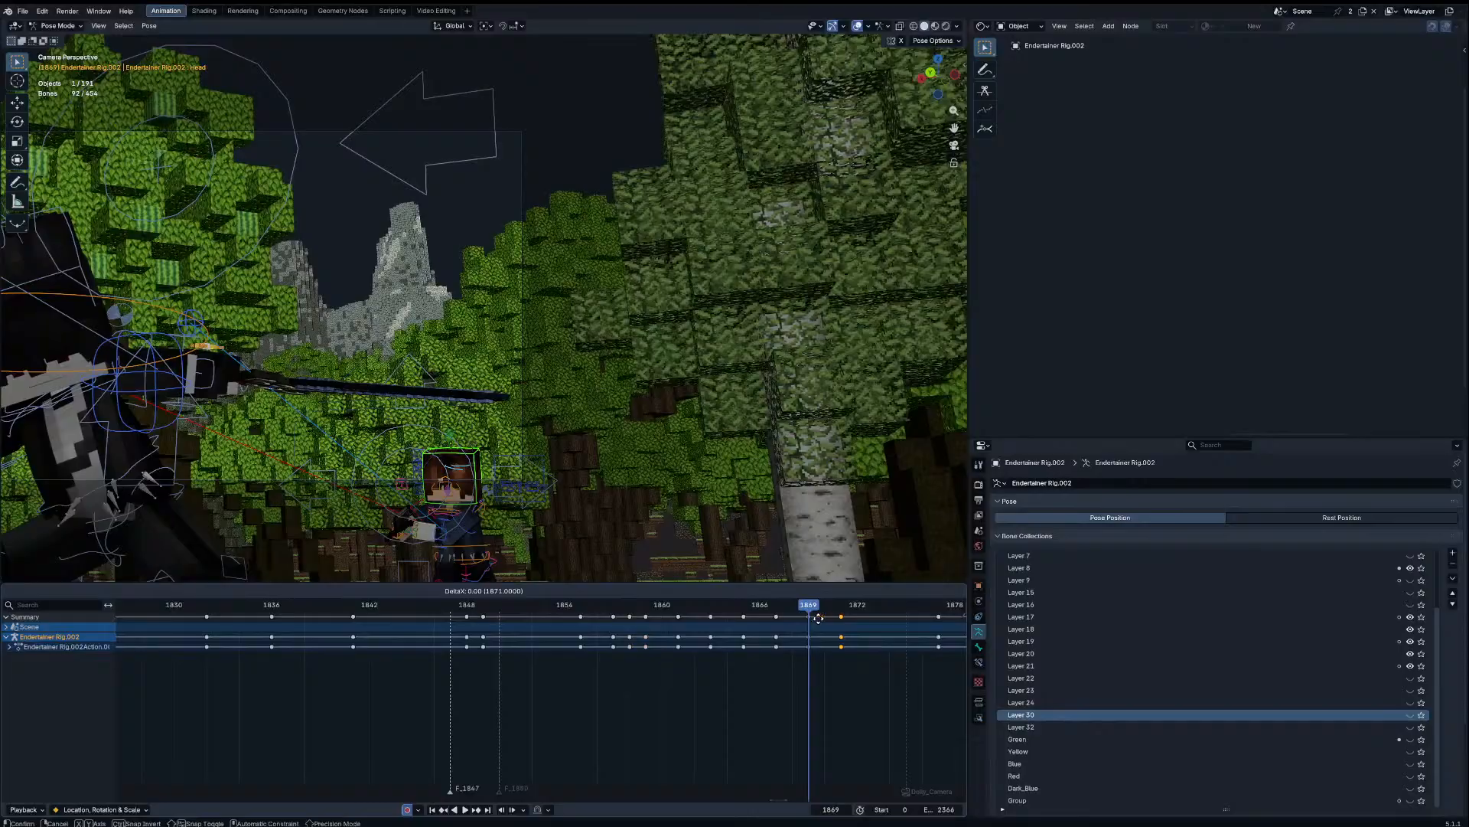
# Step: Rotate the brown-haired character's head bone at frame 1865 and blend it toward its neighbouring keyframe, checking the result in playback
pyautogui.moveTo(677, 604); pyautogui.dragTo(744, 615)
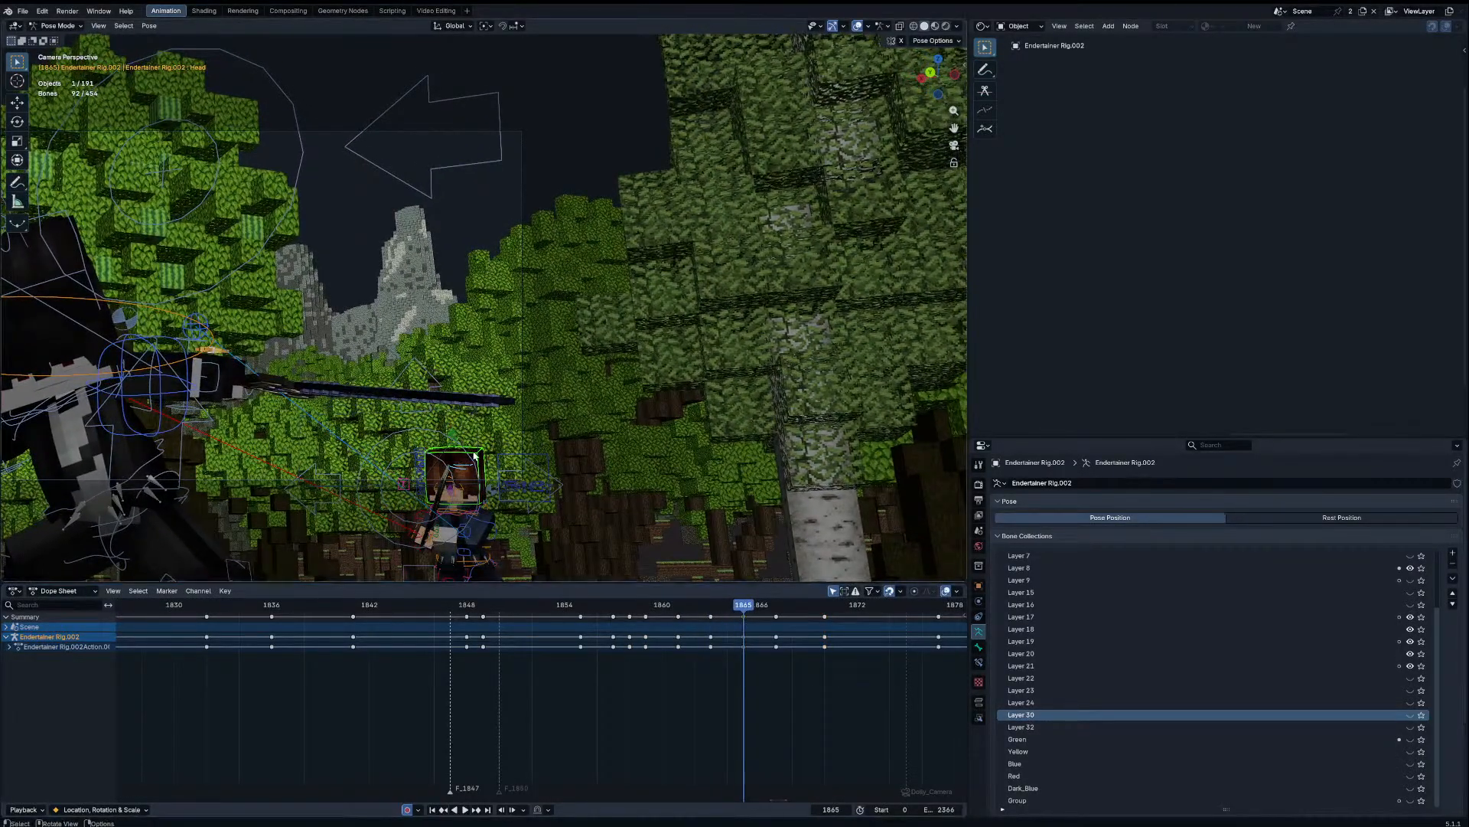
pyautogui.click(473, 459)
pyautogui.press('r')
pyautogui.press('r')
pyautogui.click(603, 491)
pyautogui.hotkey('shift', 'alt', 'e')
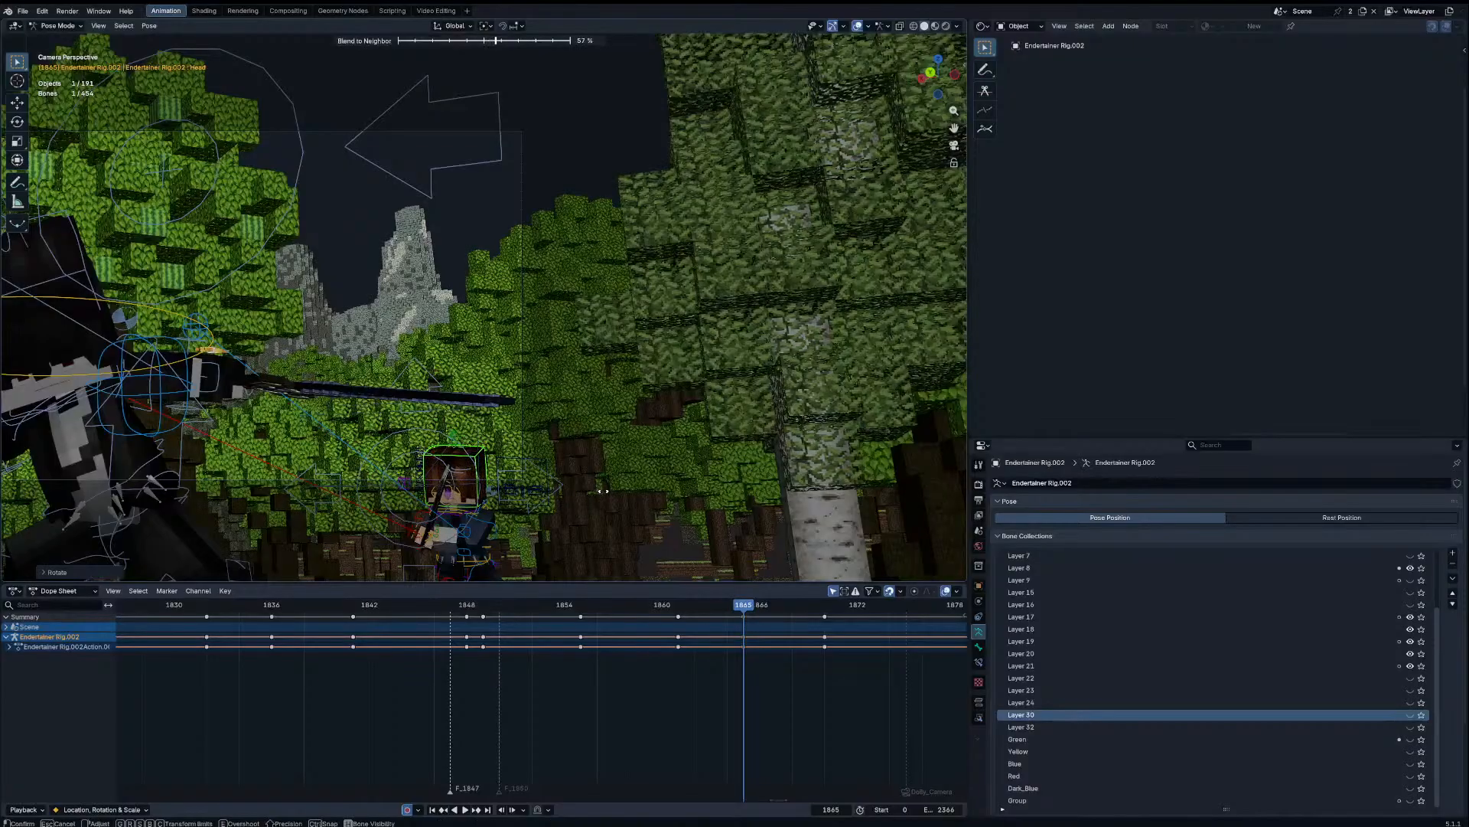
pyautogui.click(593, 488)
pyautogui.press('space')
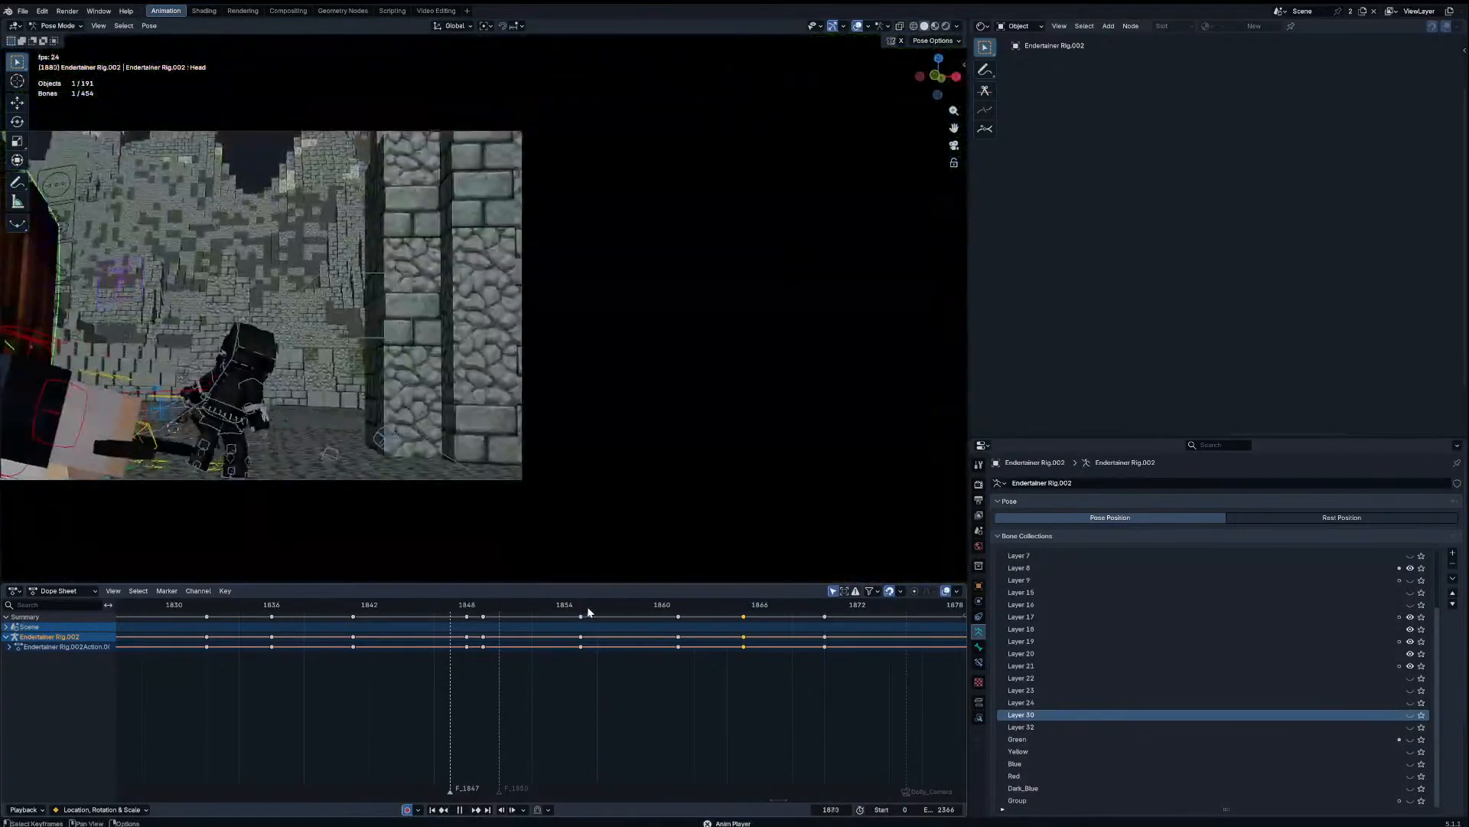
# Step: Select both shoulder bones and blend them 79% toward their neighbouring keyframe at frame 1867
pyautogui.moveTo(588, 612); pyautogui.dragTo(760, 612)
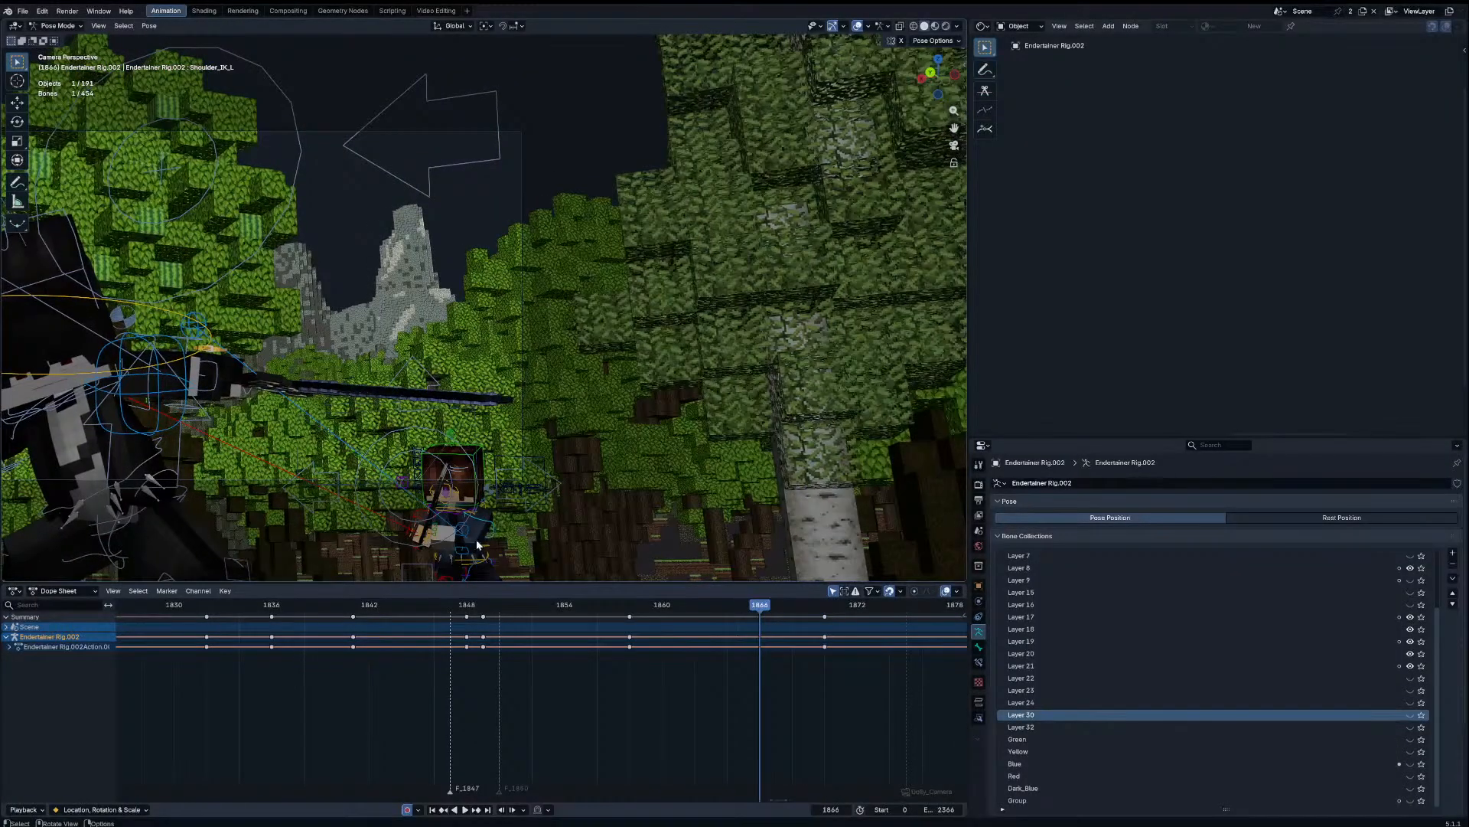
pyautogui.press('Right')
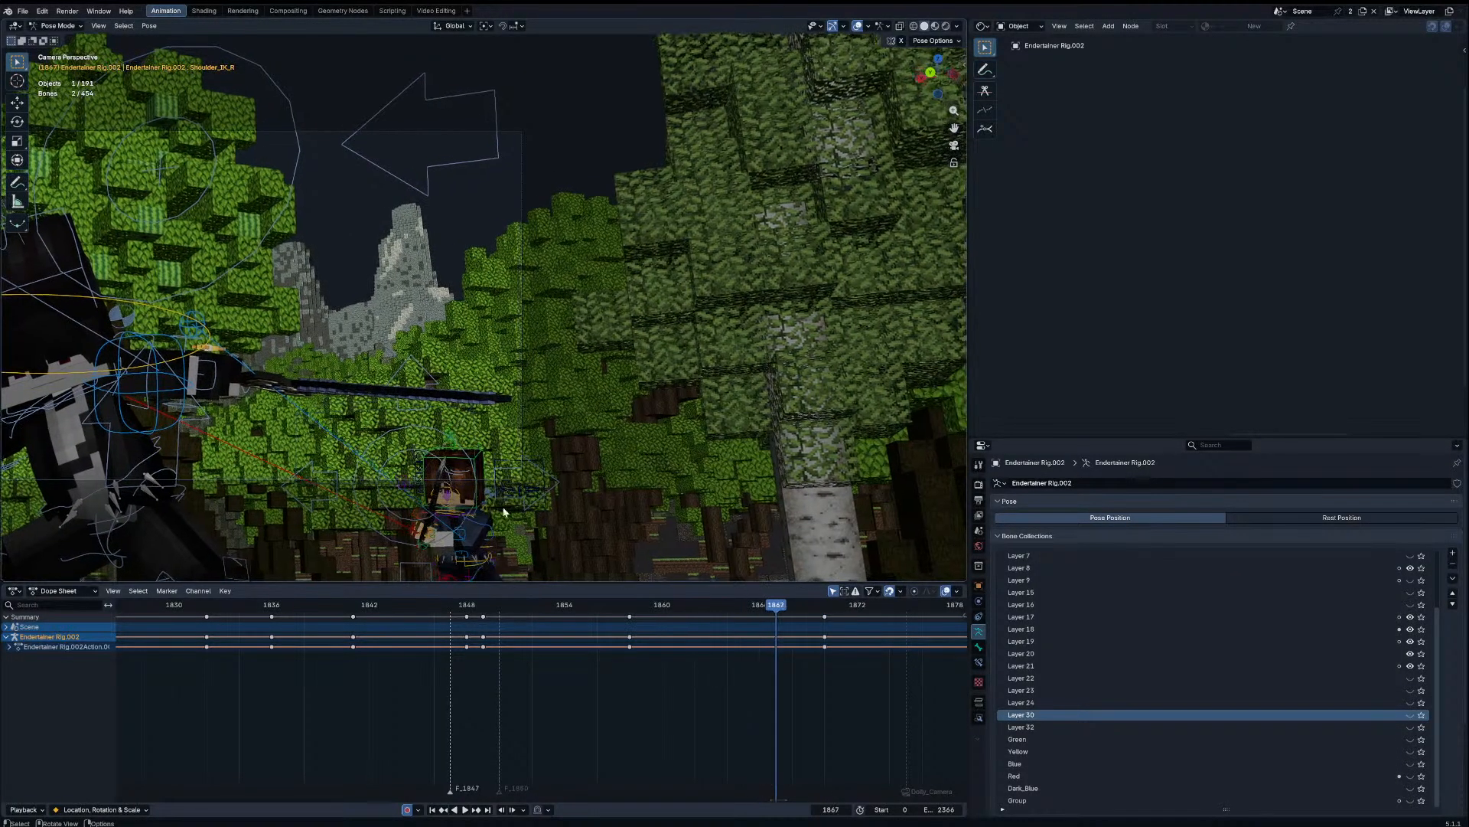
pyautogui.hotkey('shift', 'alt', 'e')
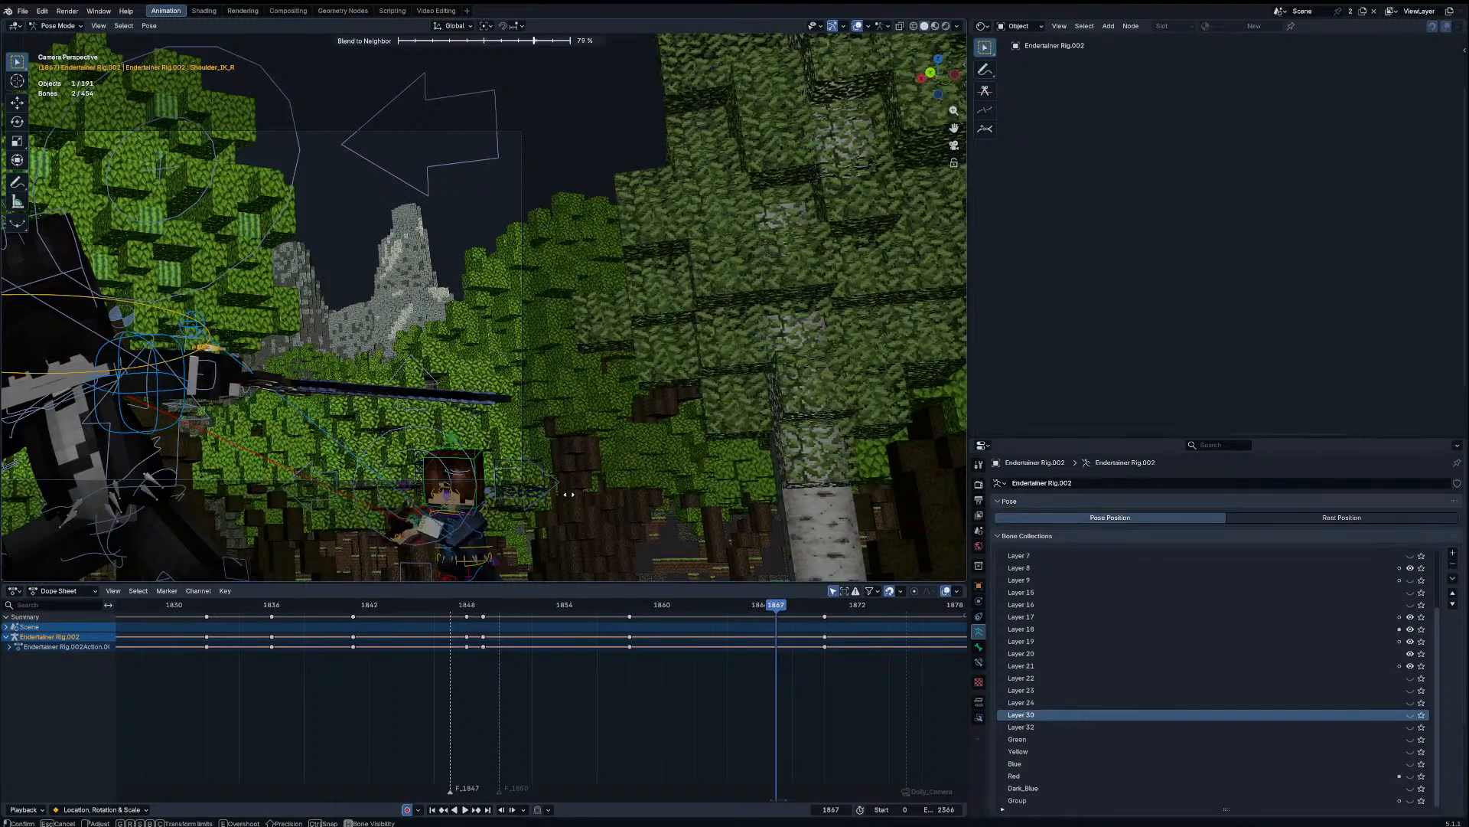
pyautogui.click(566, 492)
# Step: Step back through the arm motion, blend both shoulder bones toward their neighbour at frame 1865, and replay the shot
pyautogui.press('Left')
pyautogui.press('Left')
pyautogui.press('Left')
pyautogui.press('Left')
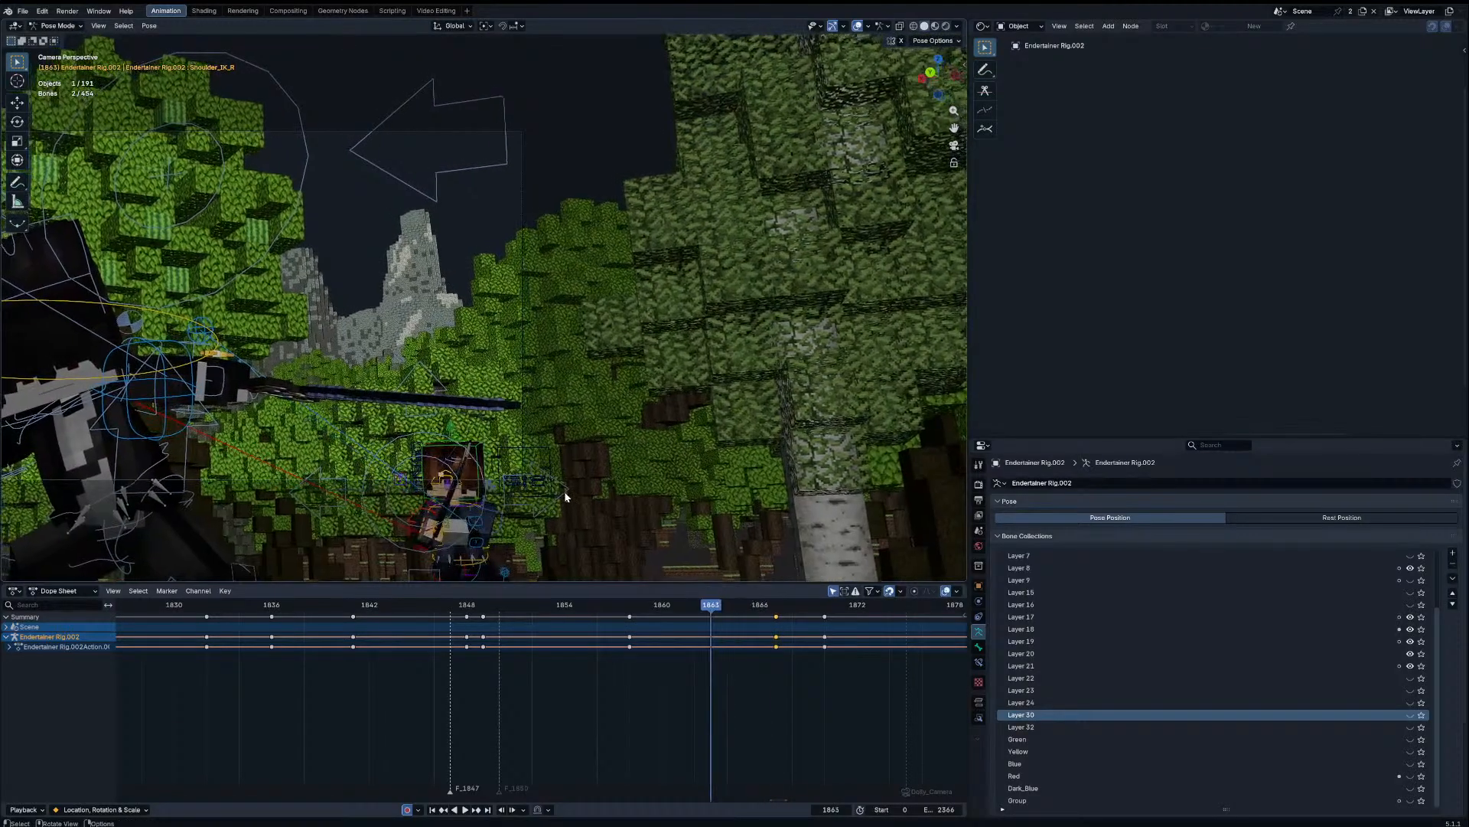
pyautogui.press('Right')
pyautogui.press('Right')
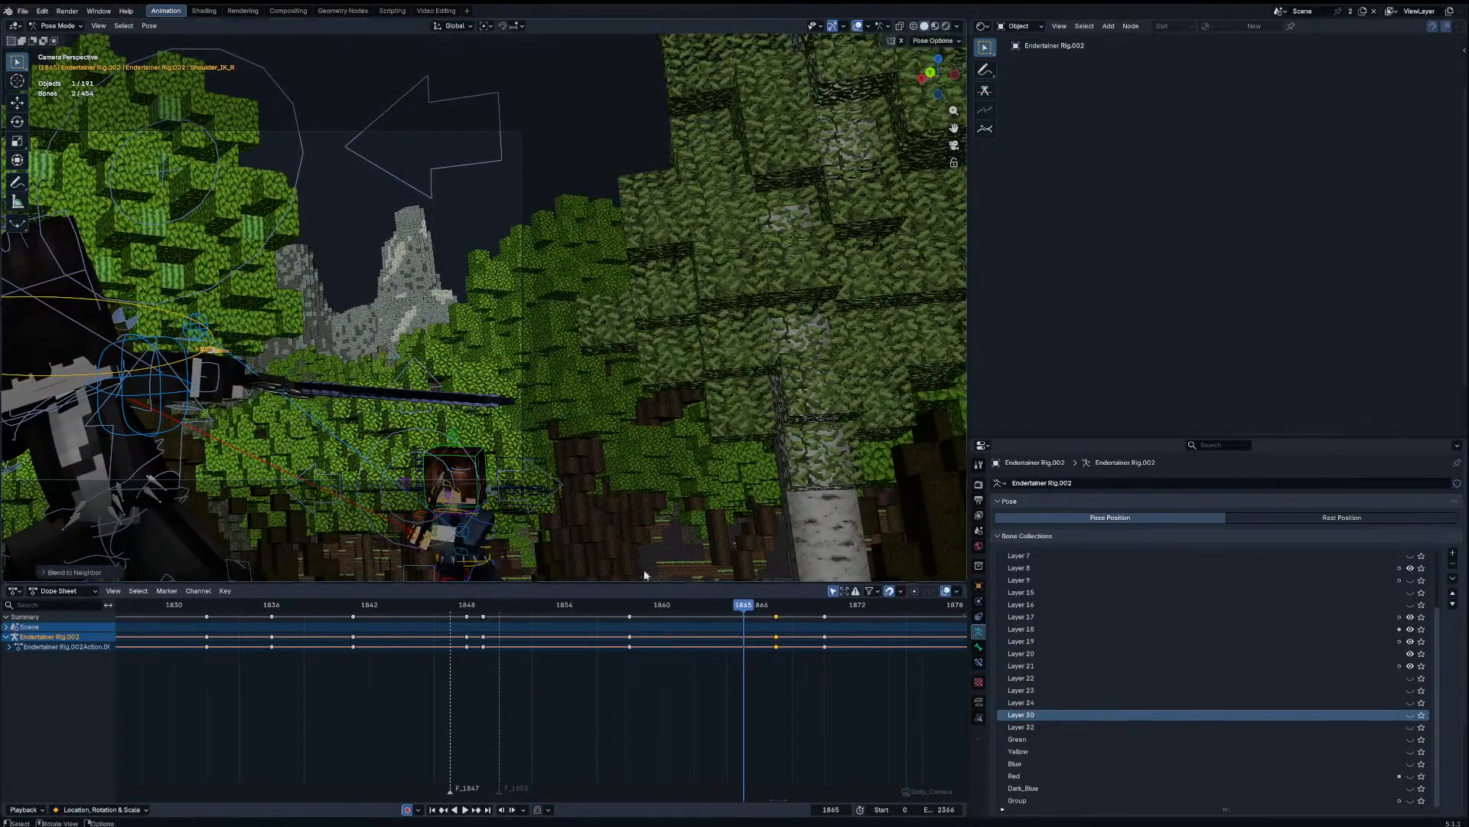
pyautogui.click(659, 606)
pyautogui.press('space')
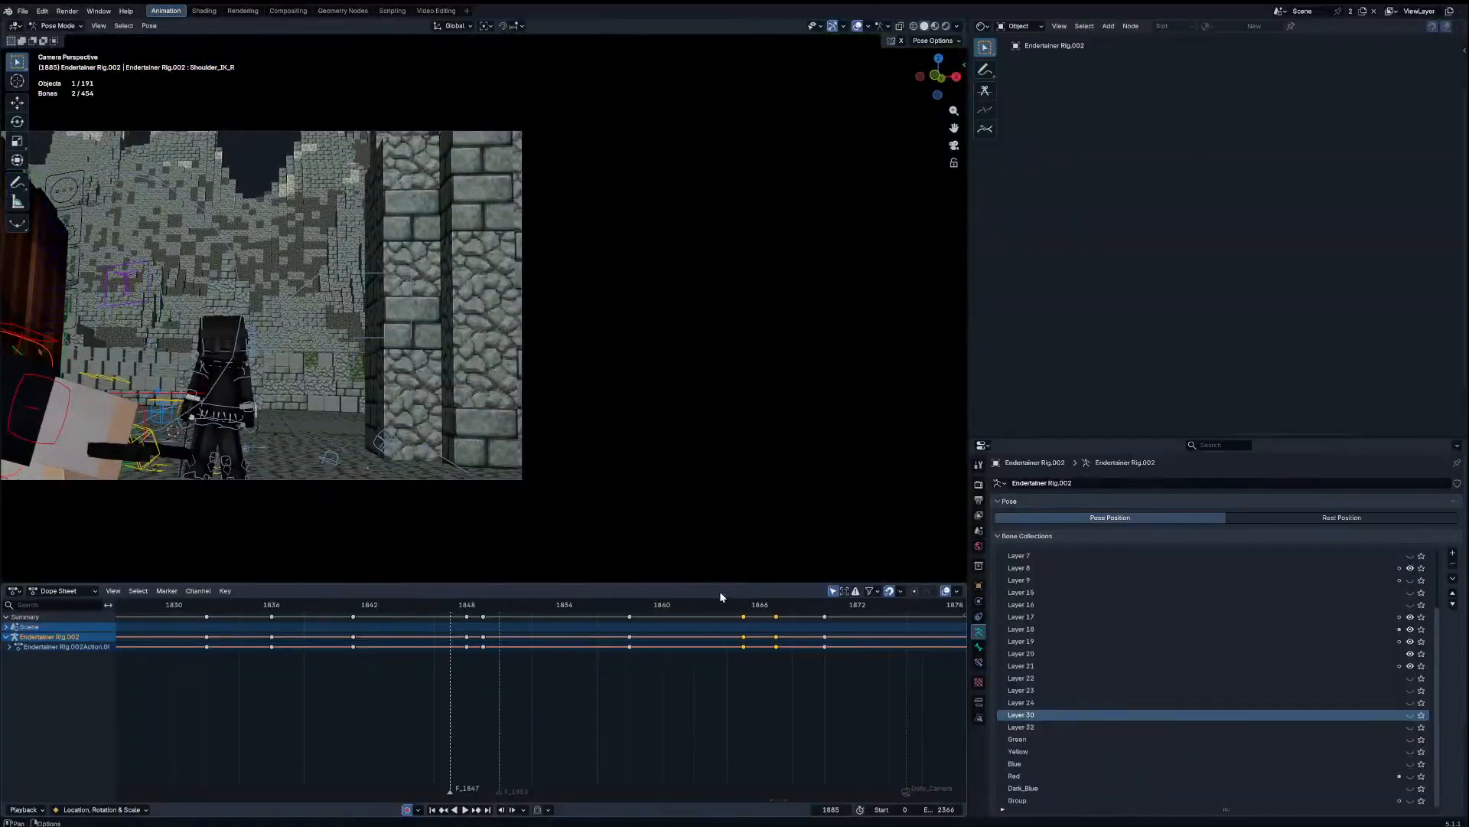
# Step: Select all bones of the rig and retime the keyframes following the shoulder poses to frames 1869 and 1873
pyautogui.moveTo(721, 604); pyautogui.dragTo(877, 619)
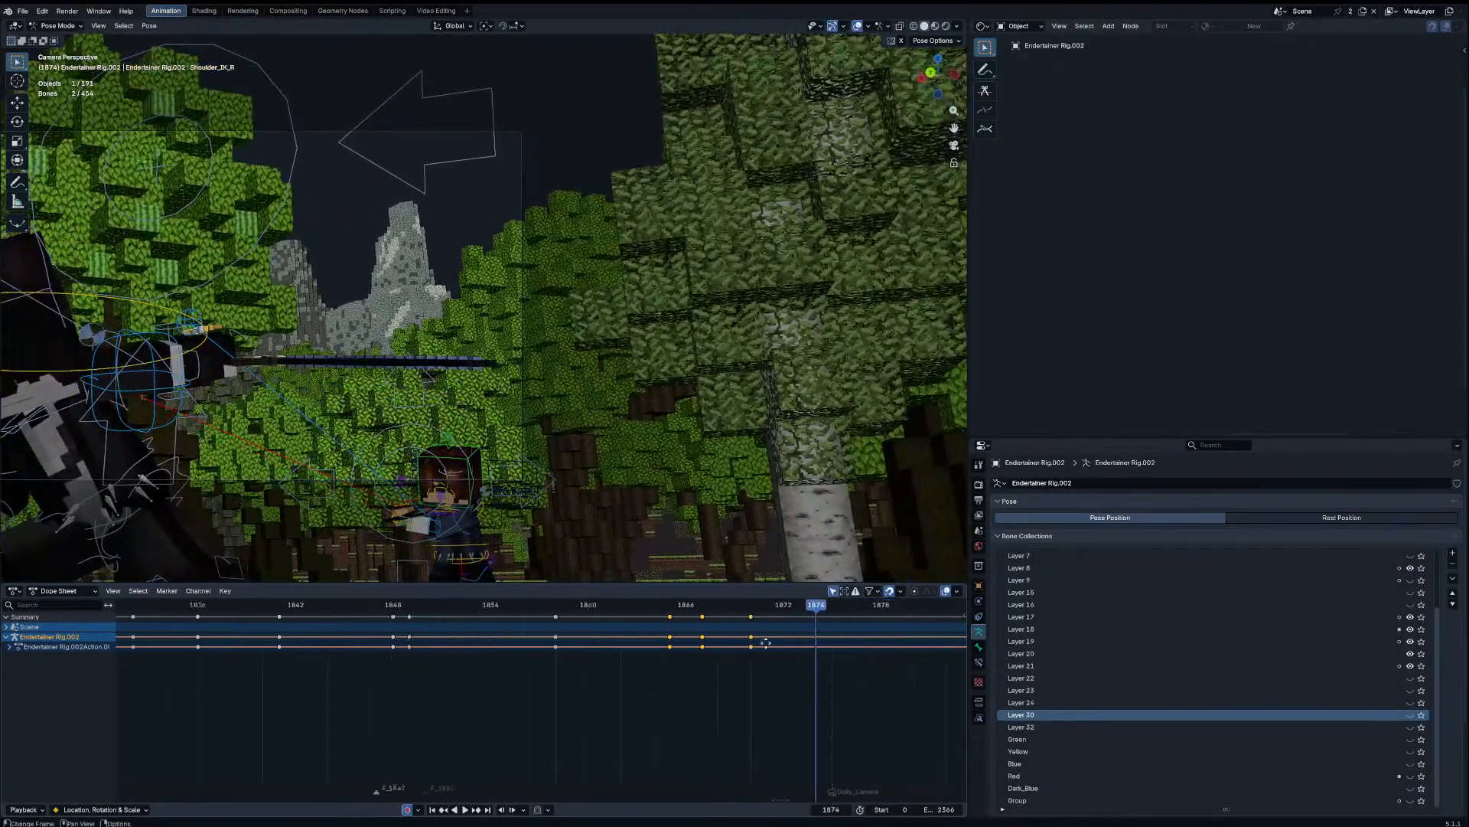
pyautogui.press('space')
pyautogui.moveTo(777, 610); pyautogui.dragTo(554, 640)
pyautogui.moveTo(533, 662); pyautogui.dragTo(567, 636)
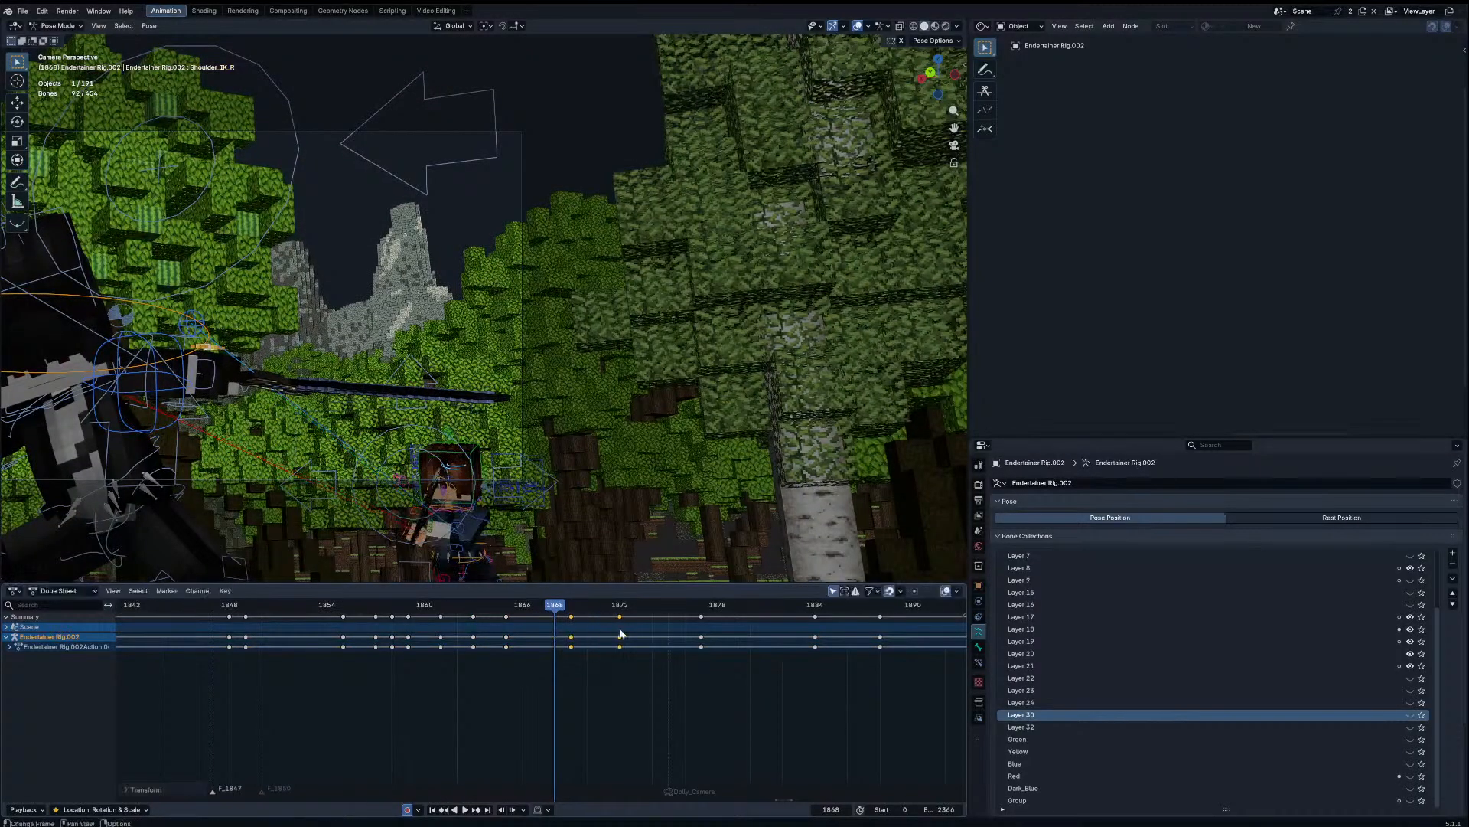
pyautogui.moveTo(627, 636); pyautogui.dragTo(629, 634)
pyautogui.moveTo(641, 609); pyautogui.dragTo(766, 618)
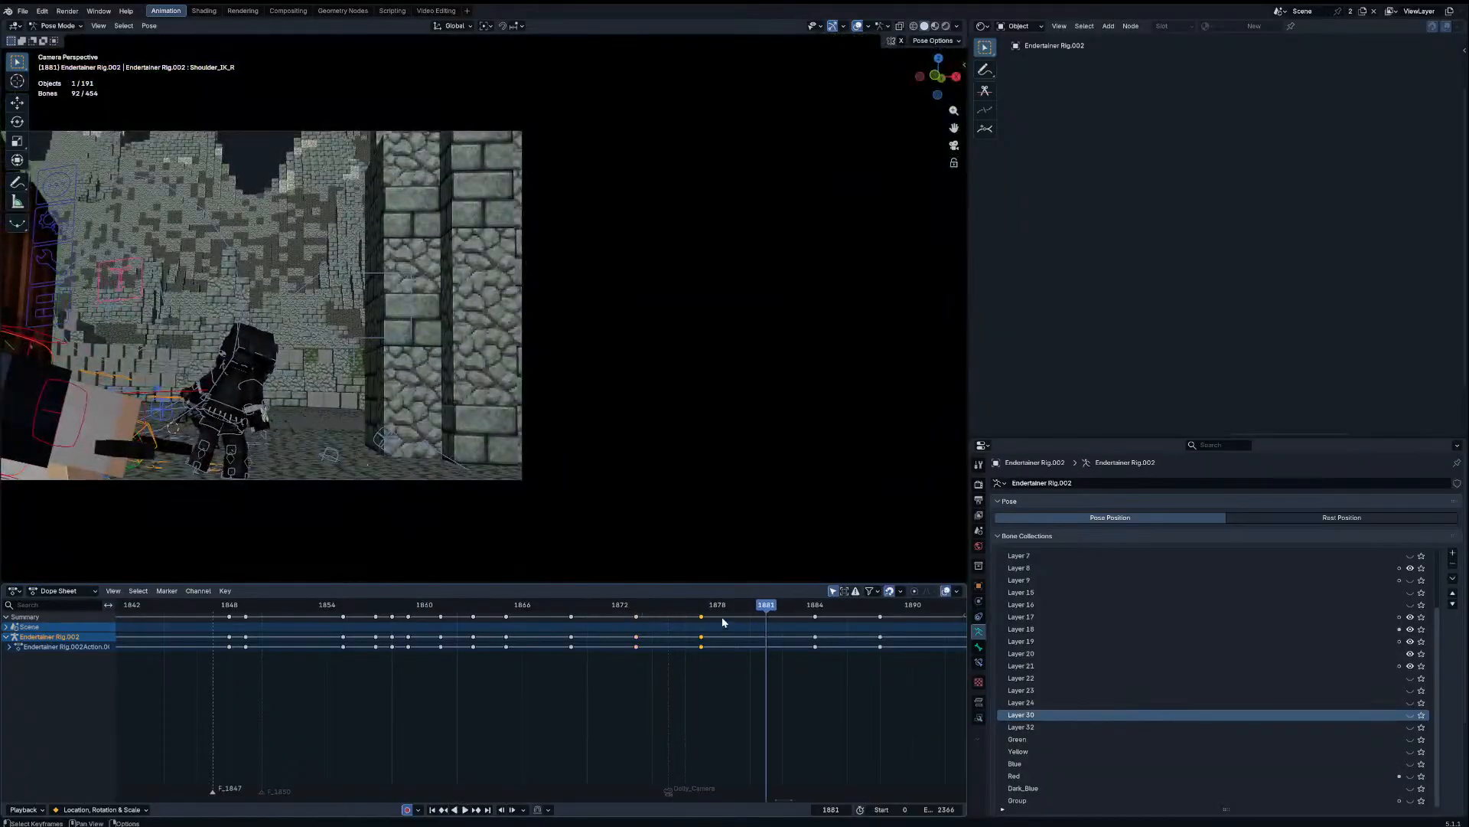
# Step: Shift the selected keyframe to frame 1878 and blend the whole pose at frame 1877 by 67% toward its neighbour
pyautogui.click(705, 608)
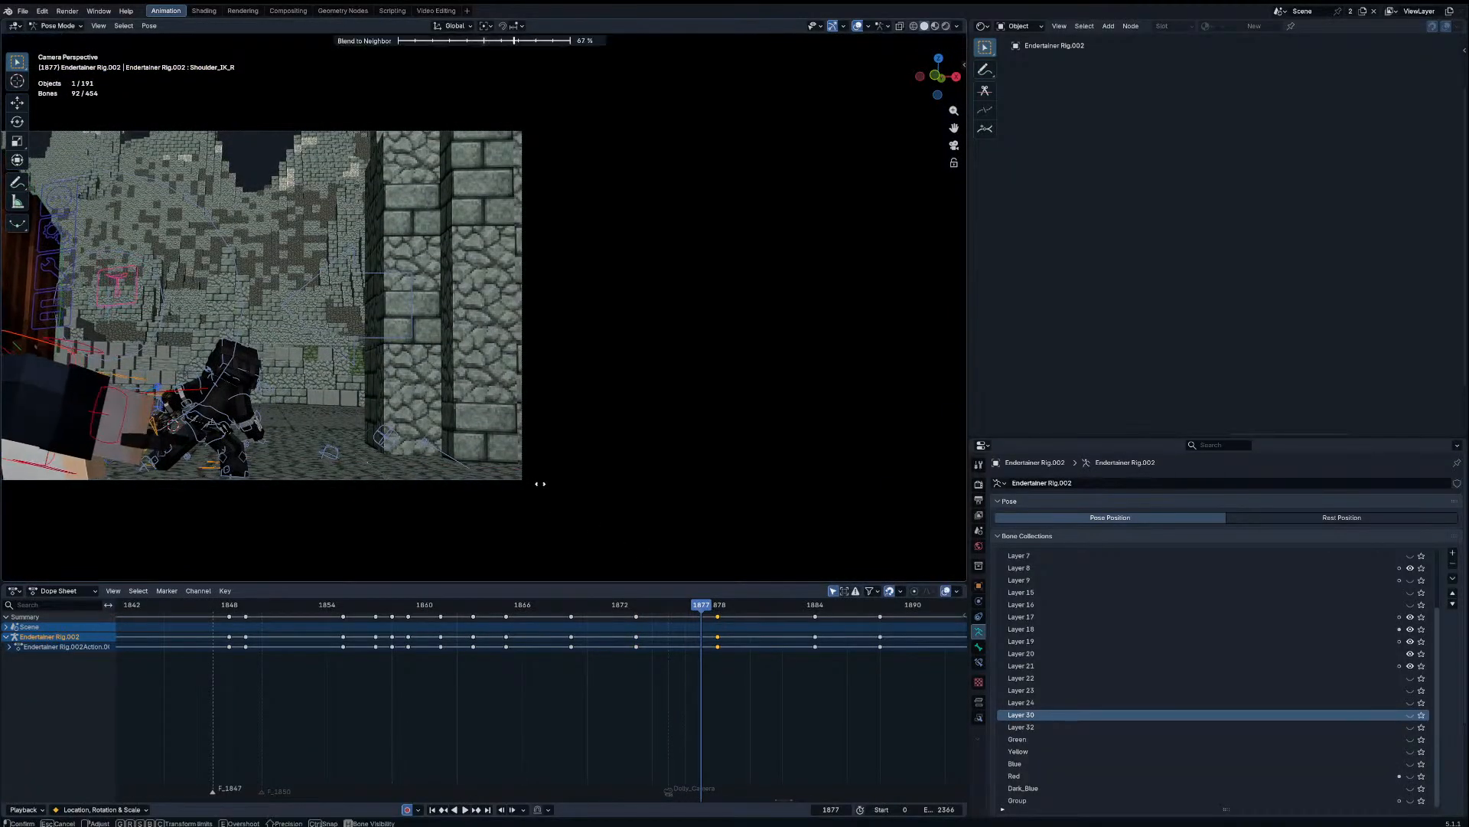
pyautogui.click(540, 484)
pyautogui.press('space')
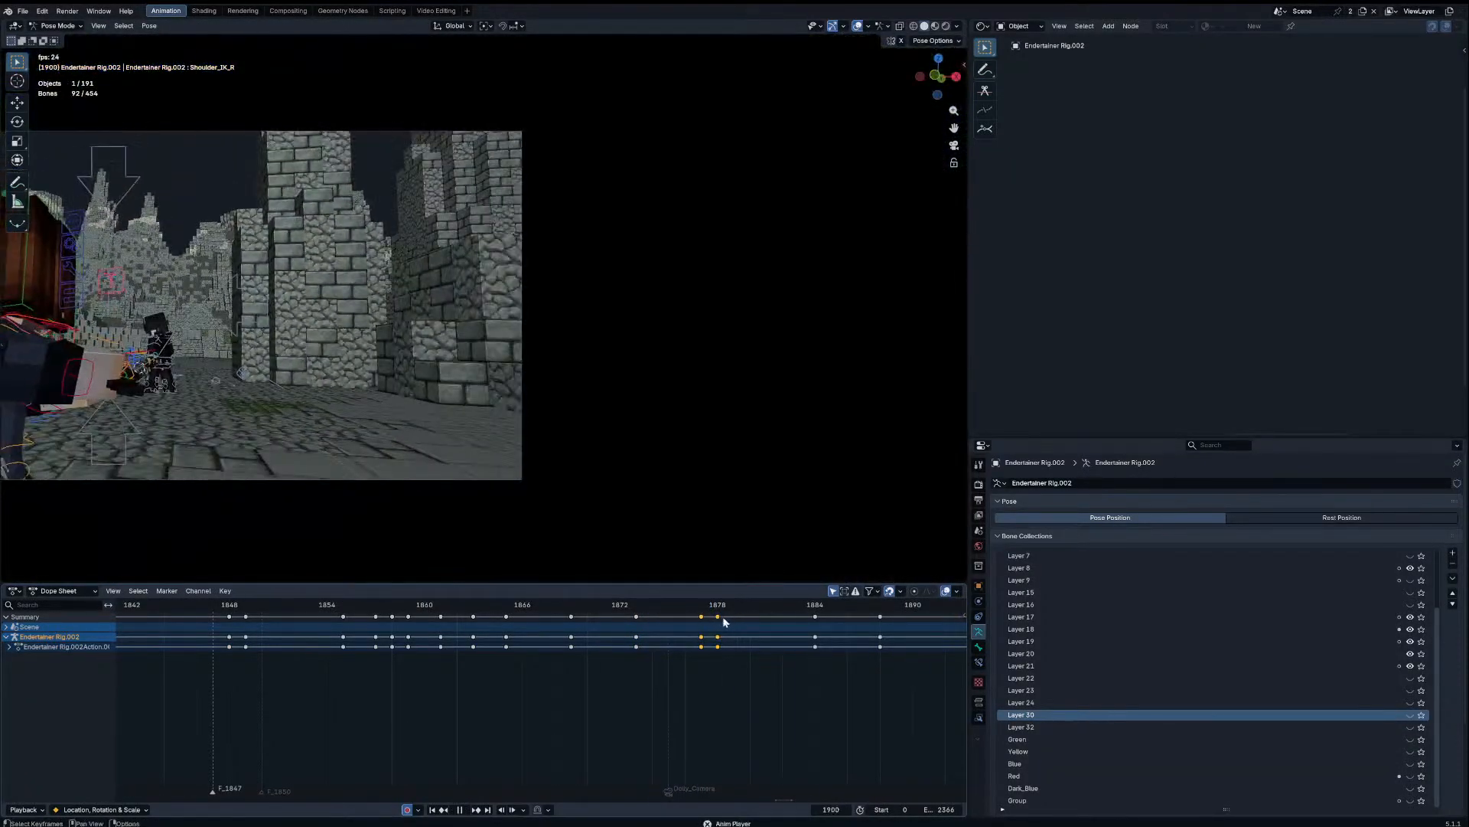
pyautogui.moveTo(719, 617); pyautogui.dragTo(751, 617)
pyautogui.click(649, 603)
pyautogui.press('space')
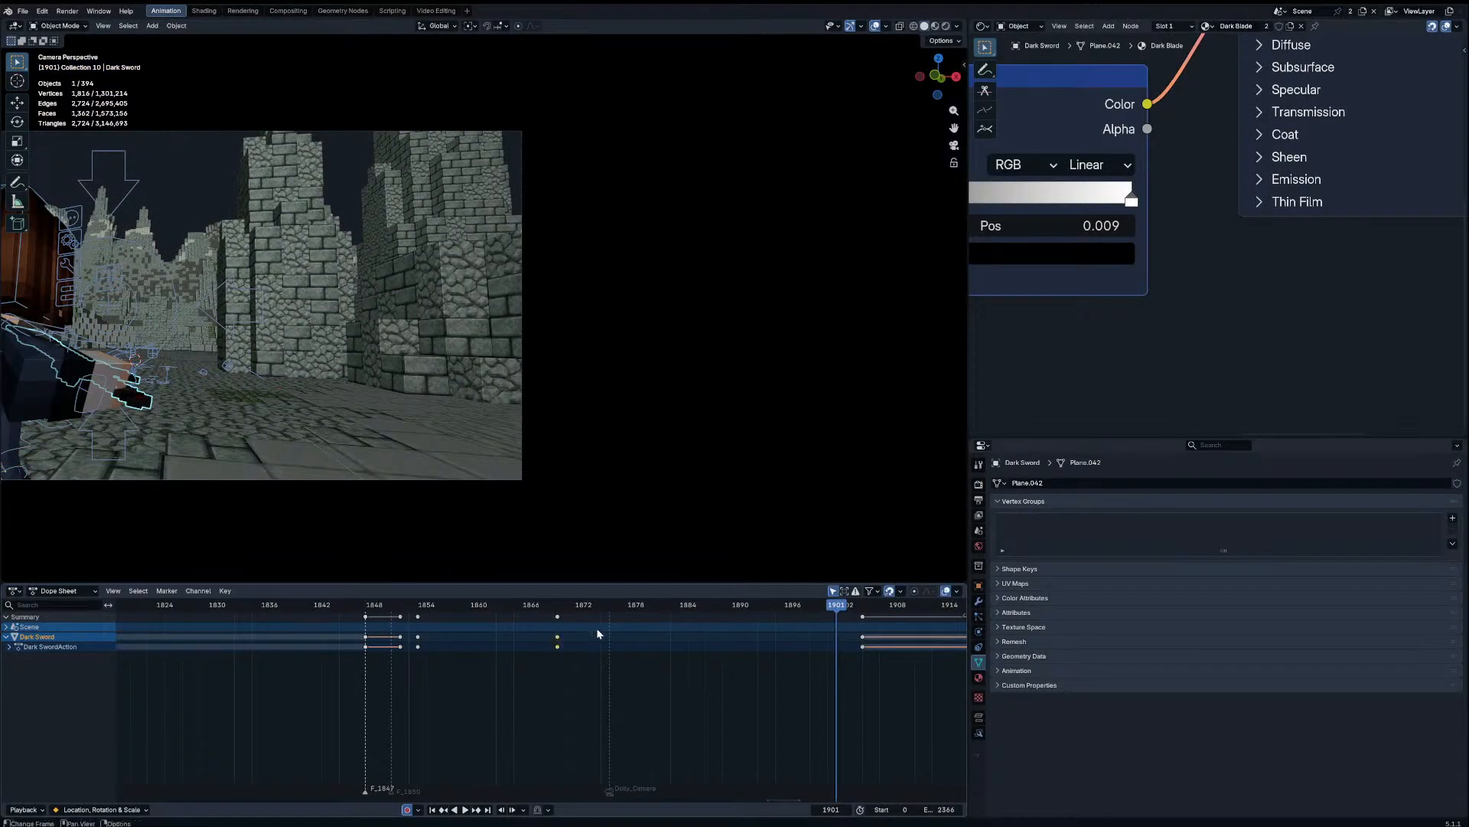
# Step: Change the interpolation type of the Dark Sword's keyframes from frame 1847 through 1868 and replay the shot
pyautogui.click(588, 629)
pyautogui.press('space')
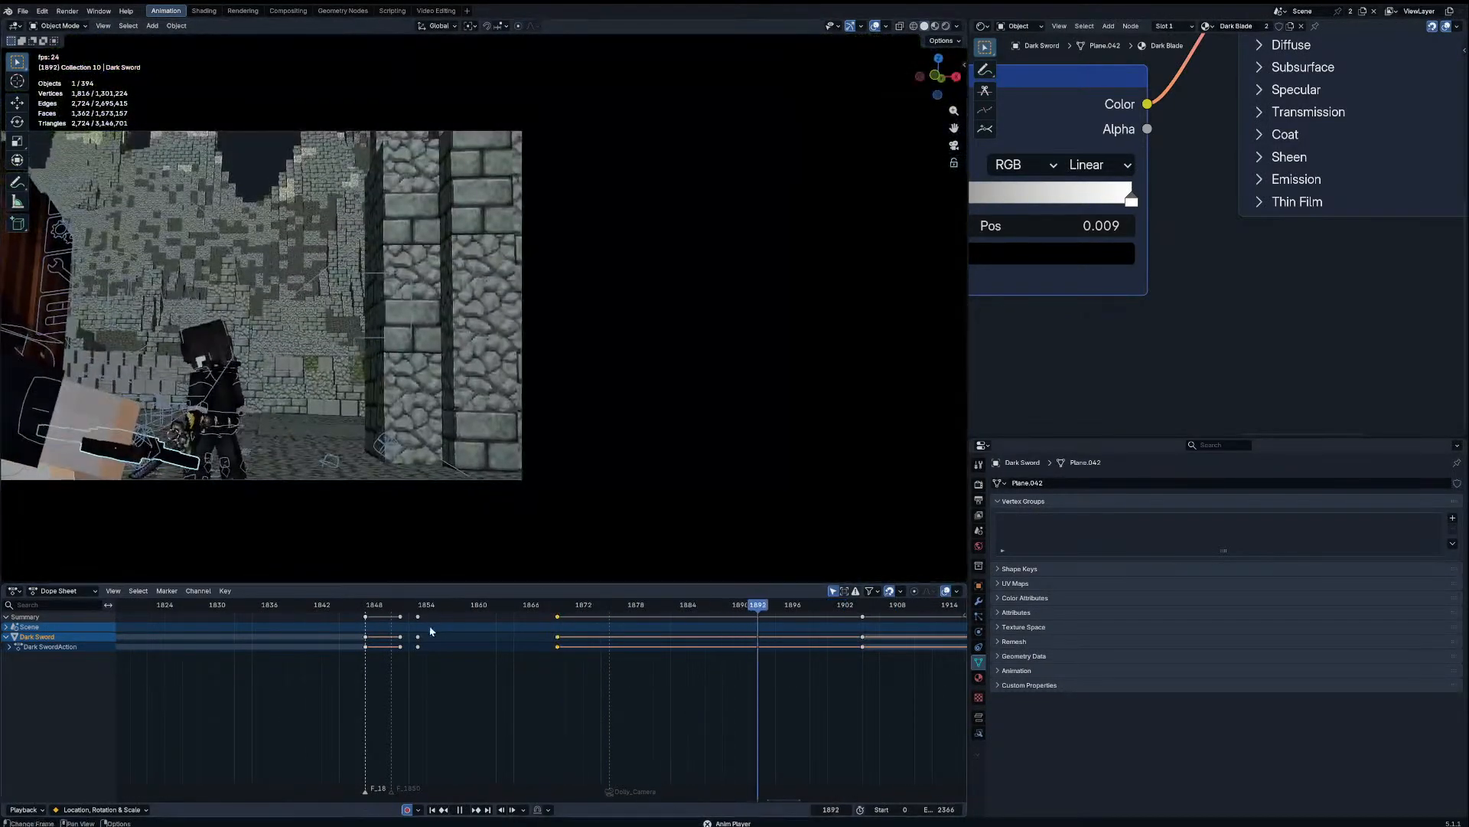
pyautogui.moveTo(352, 660); pyautogui.dragTo(443, 623)
pyautogui.press('t')
pyautogui.click(445, 624)
pyautogui.click(365, 607)
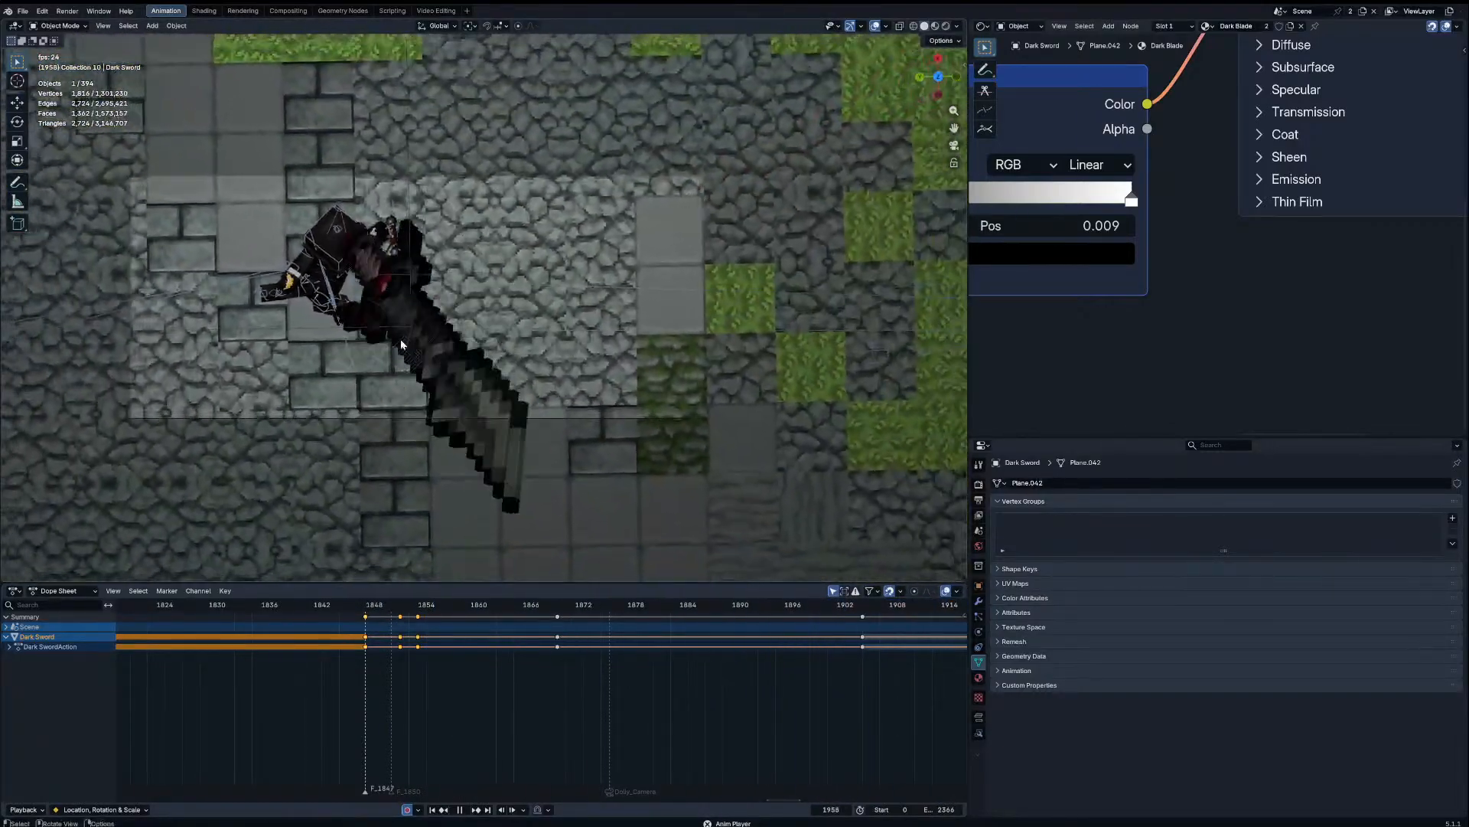
# Step: Play through the following shots up to frame 2054 to review the characters' and sword's motion
pyautogui.press('space')
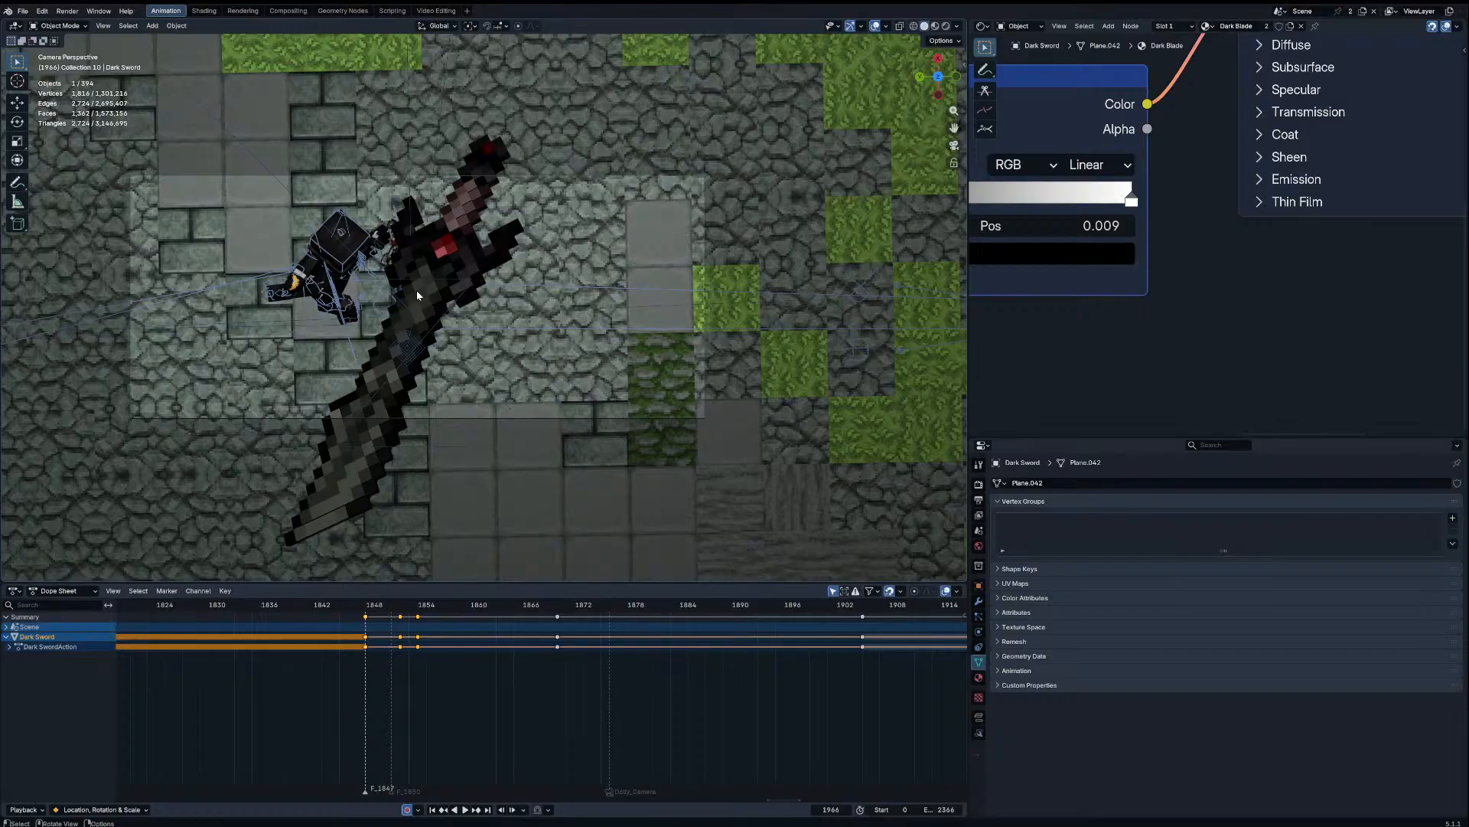
pyautogui.press('space')
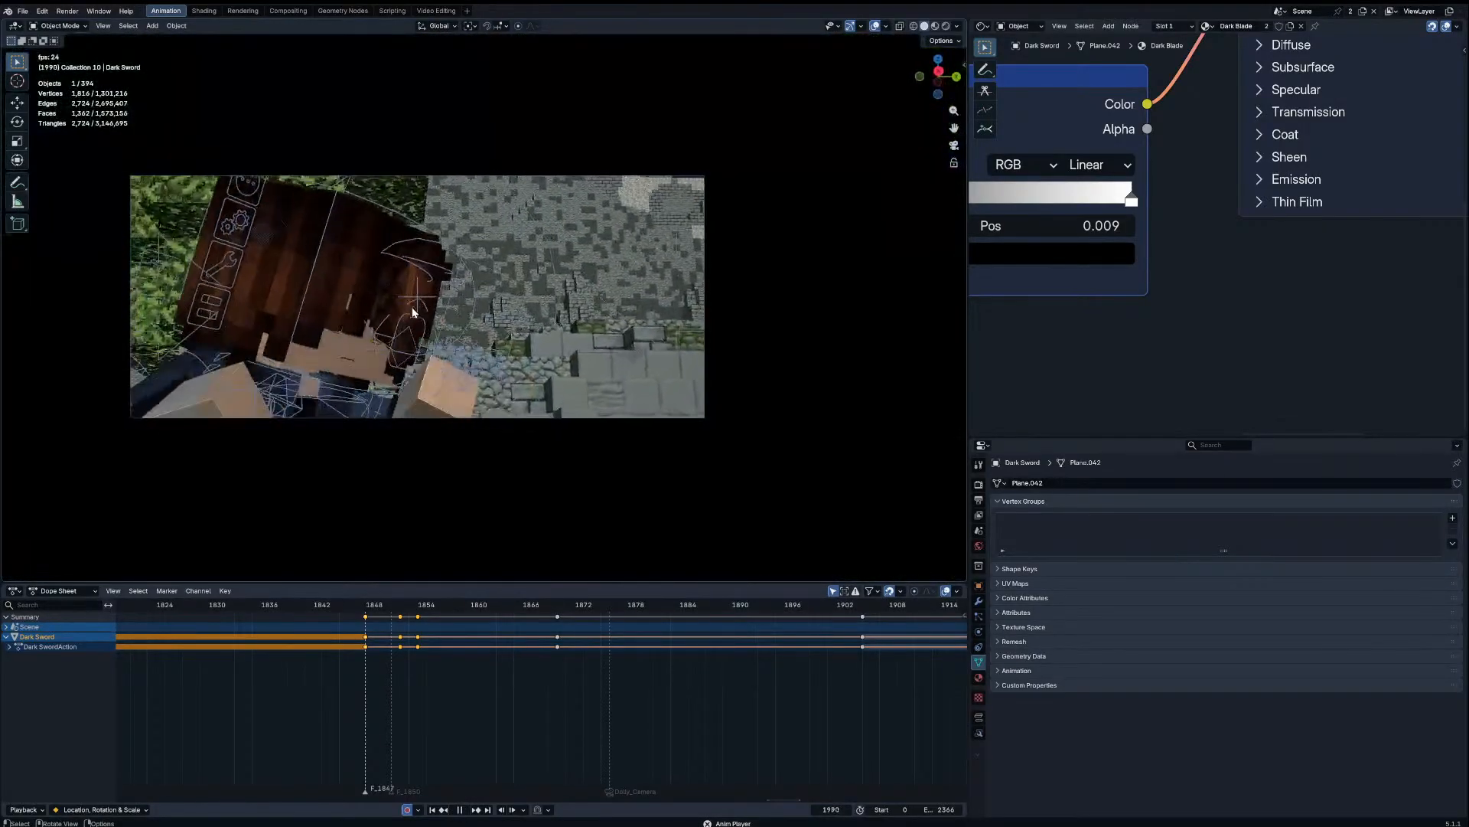
pyautogui.press('space')
pyautogui.scroll(-1, 697, 629)
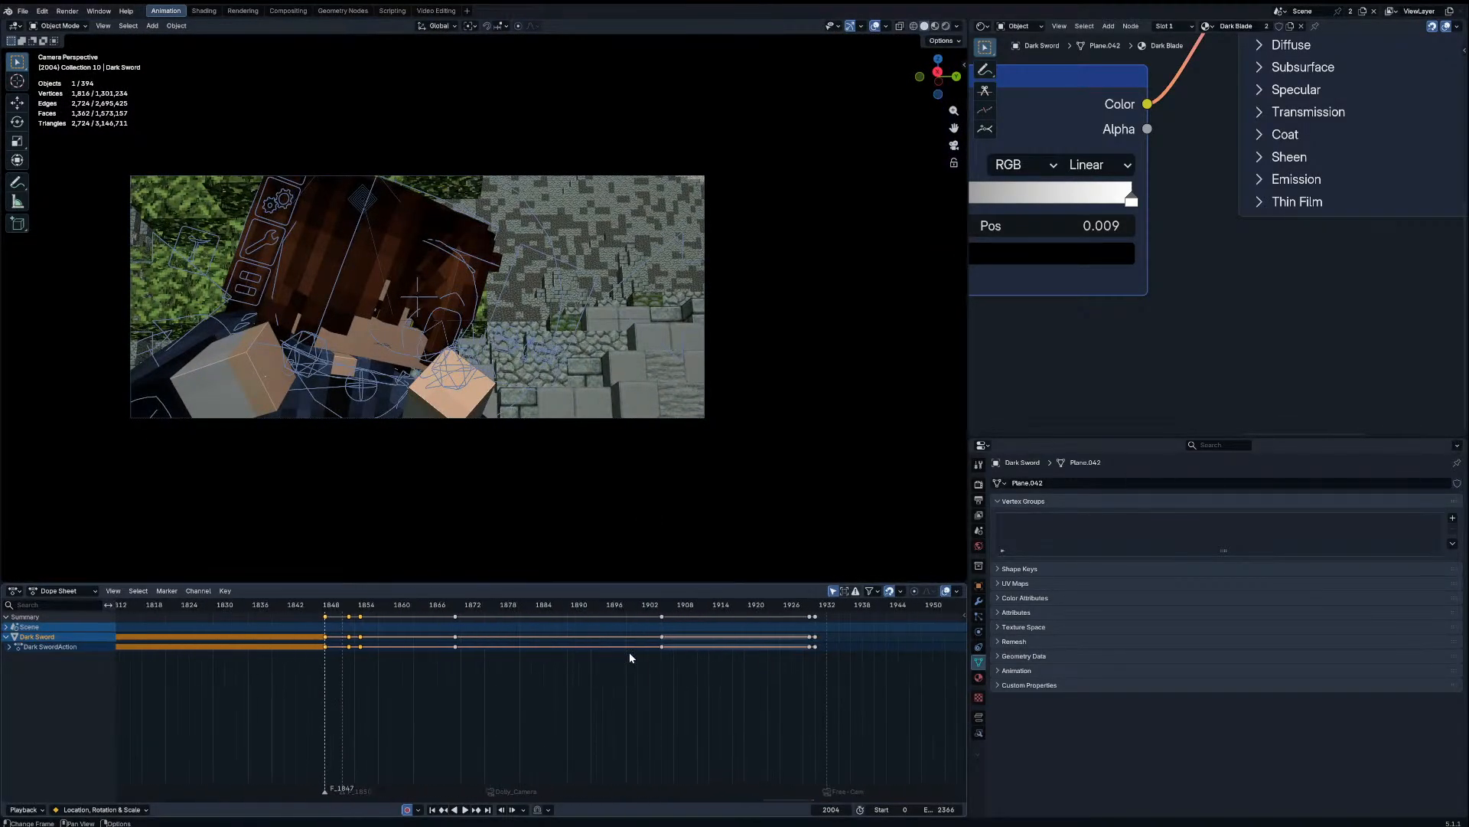
pyautogui.scroll(-8, 631, 658)
pyautogui.moveTo(742, 643); pyautogui.dragTo(538, 631, button='middle')
pyautogui.press('space')
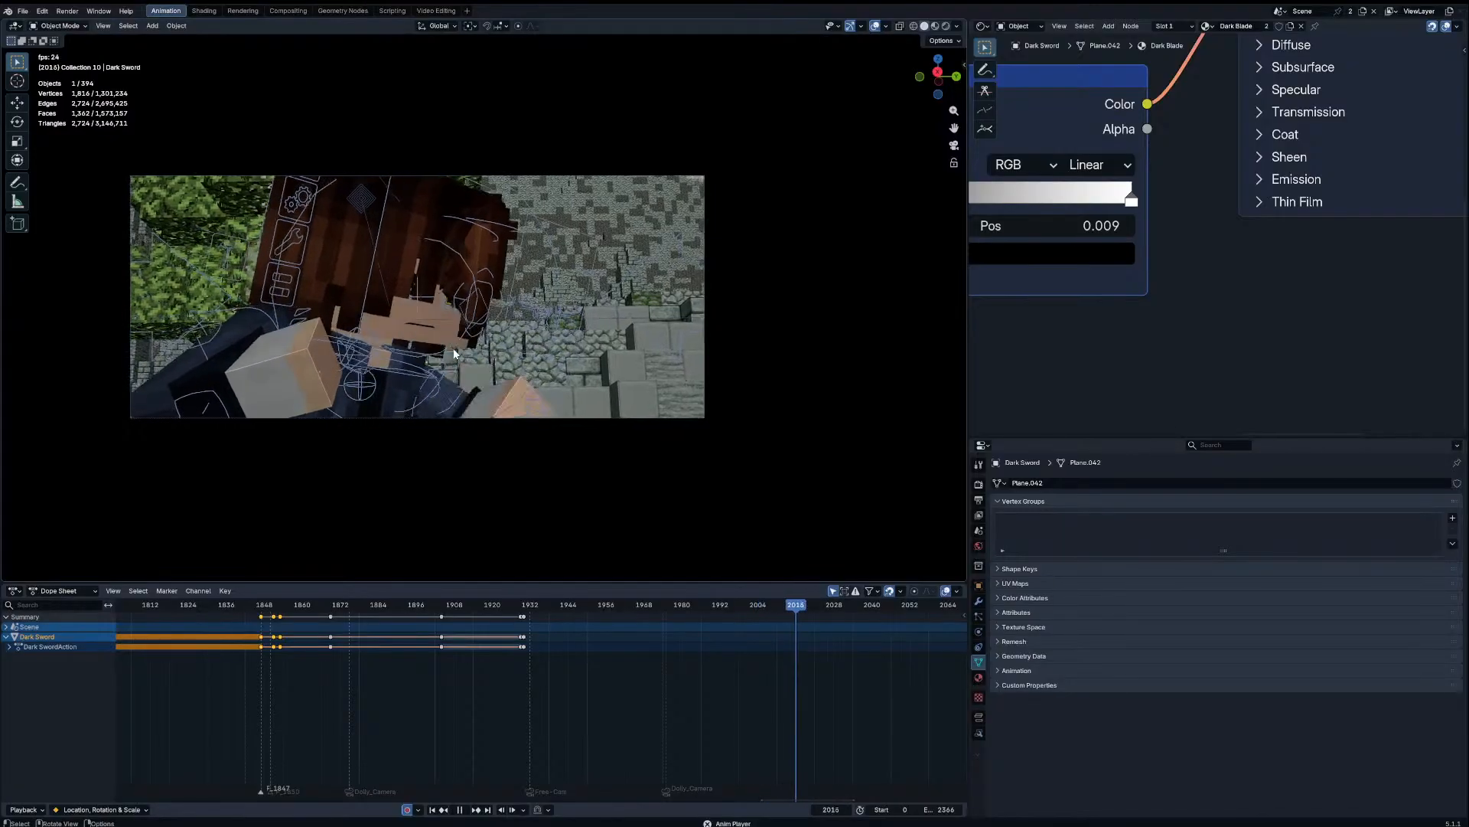
pyautogui.press('space')
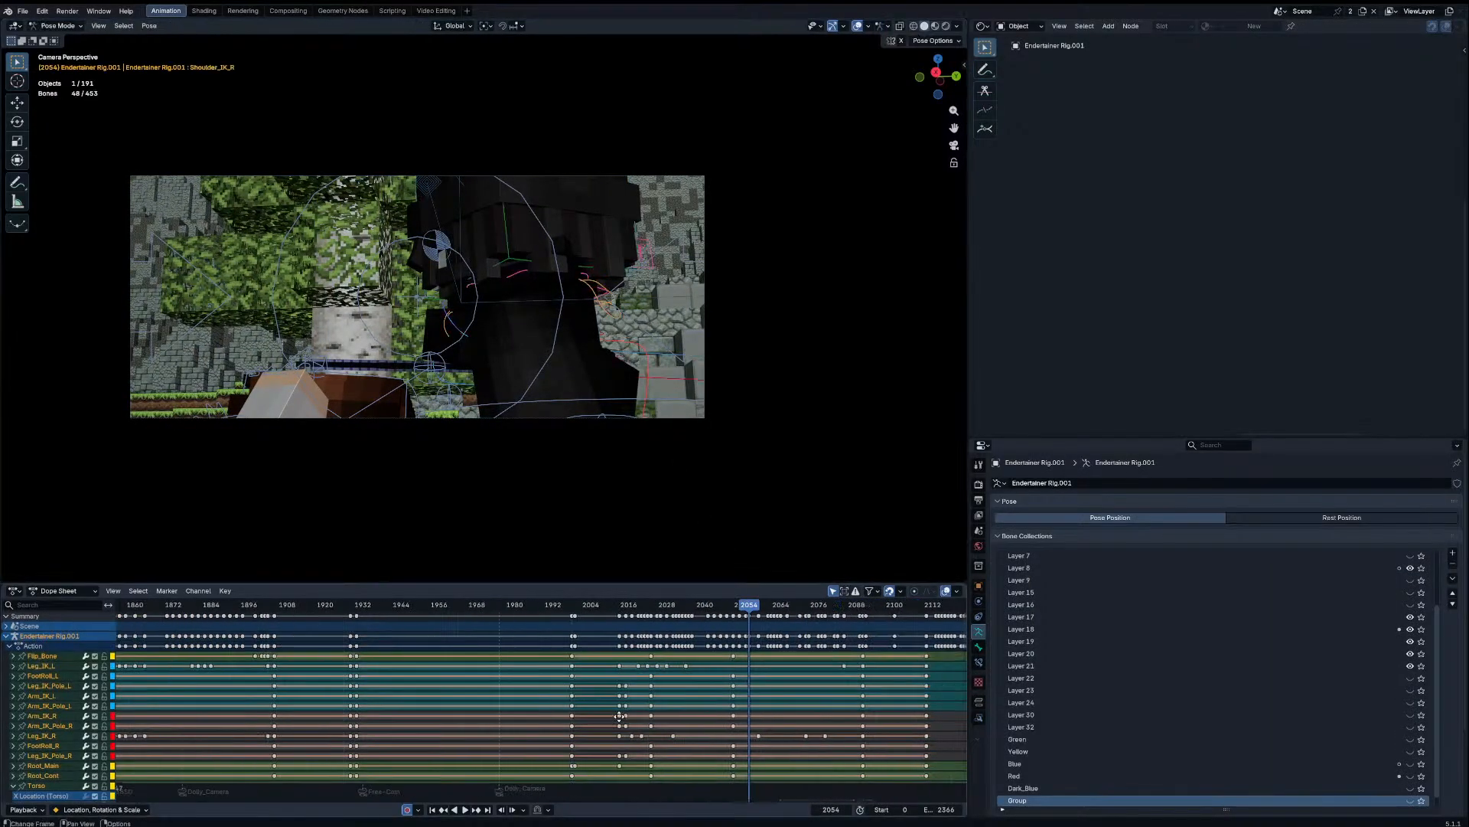
# Step: Review Endertainer Rig.001's action in the close-up shots up to about frame 2112
pyautogui.click(558, 608)
pyautogui.press('space')
pyautogui.press('space')
pyautogui.click(515, 626)
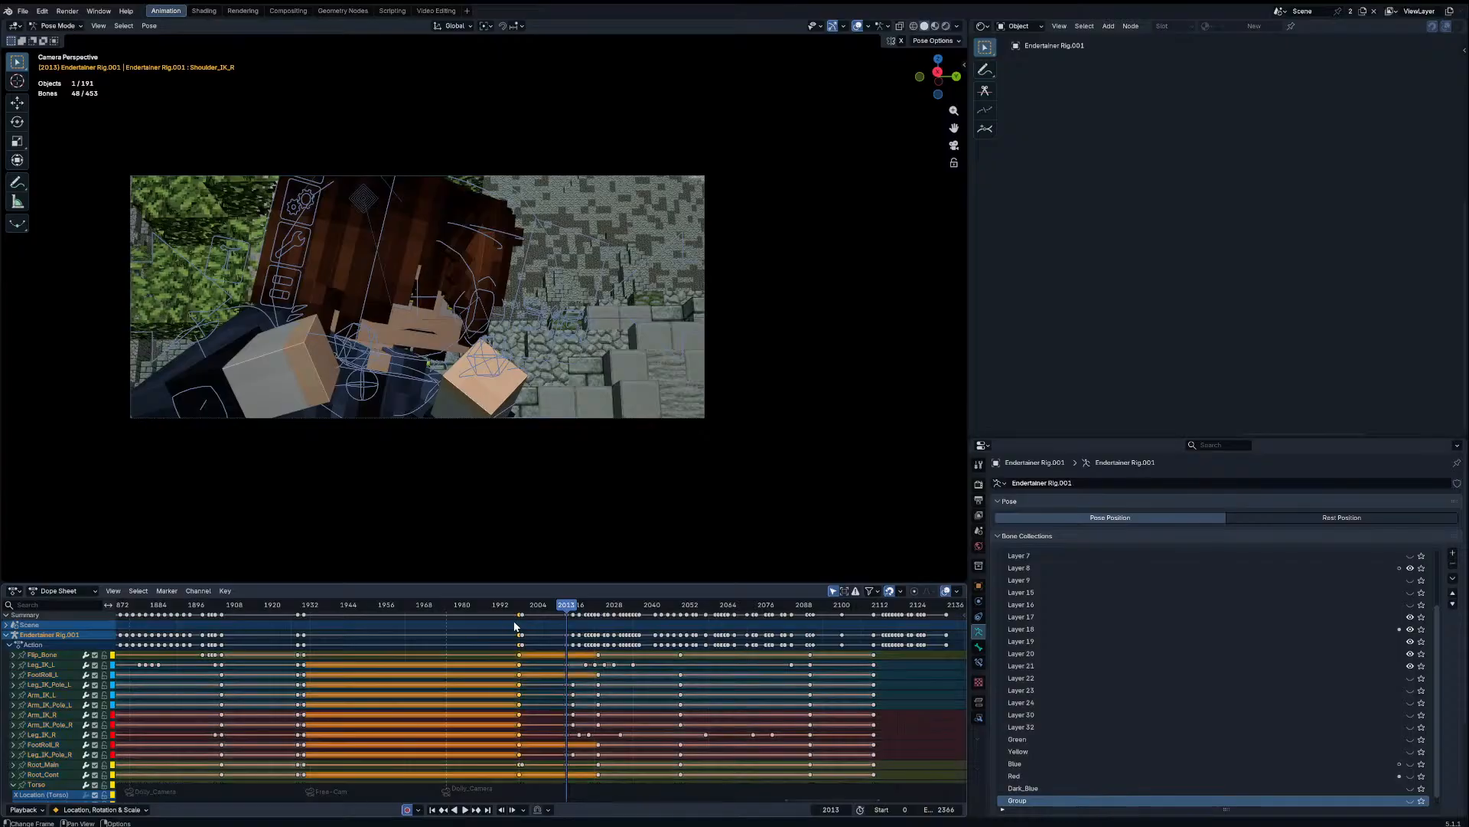
pyautogui.moveTo(874, 604); pyautogui.dragTo(876, 604)
pyautogui.press('space')
pyautogui.moveTo(820, 628); pyautogui.dragTo(689, 627, button='middle')
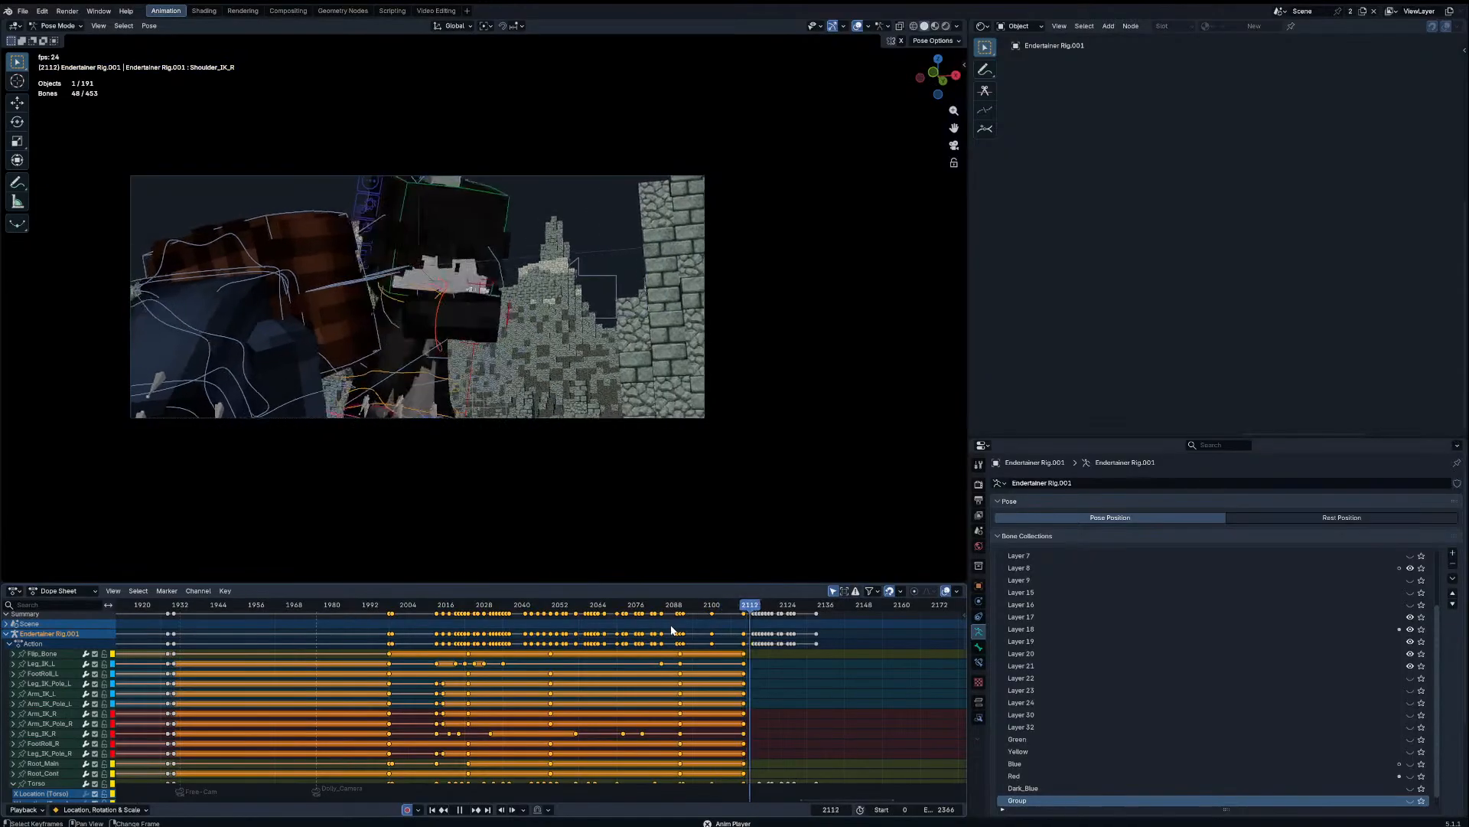
# Step: Set the interpolation of all Endertainer Rig.001 keyframes to Linear and play the animation
pyautogui.moveTo(892, 641); pyautogui.dragTo(892, 641)
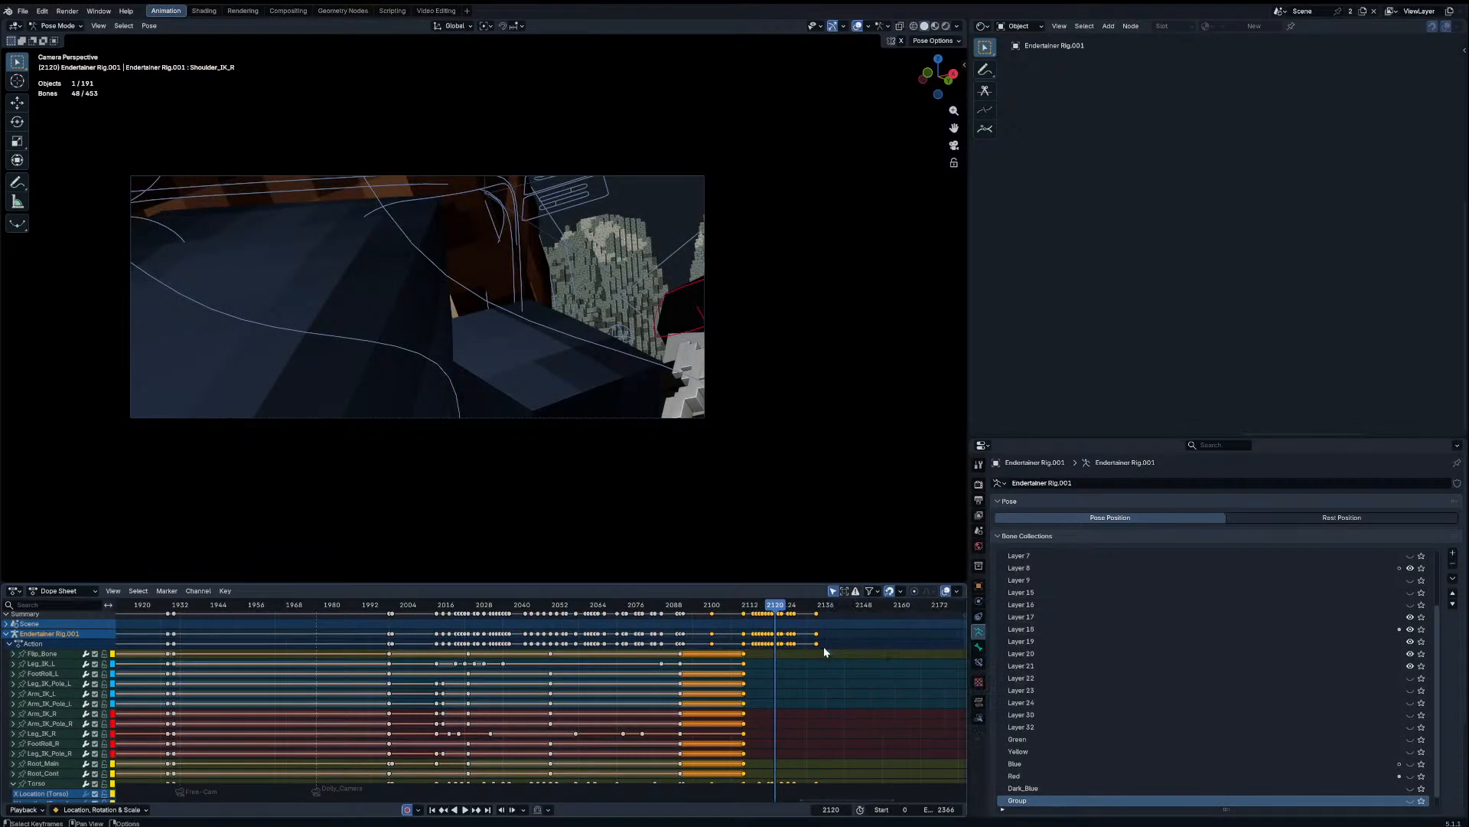
pyautogui.press('a')
pyautogui.press('t')
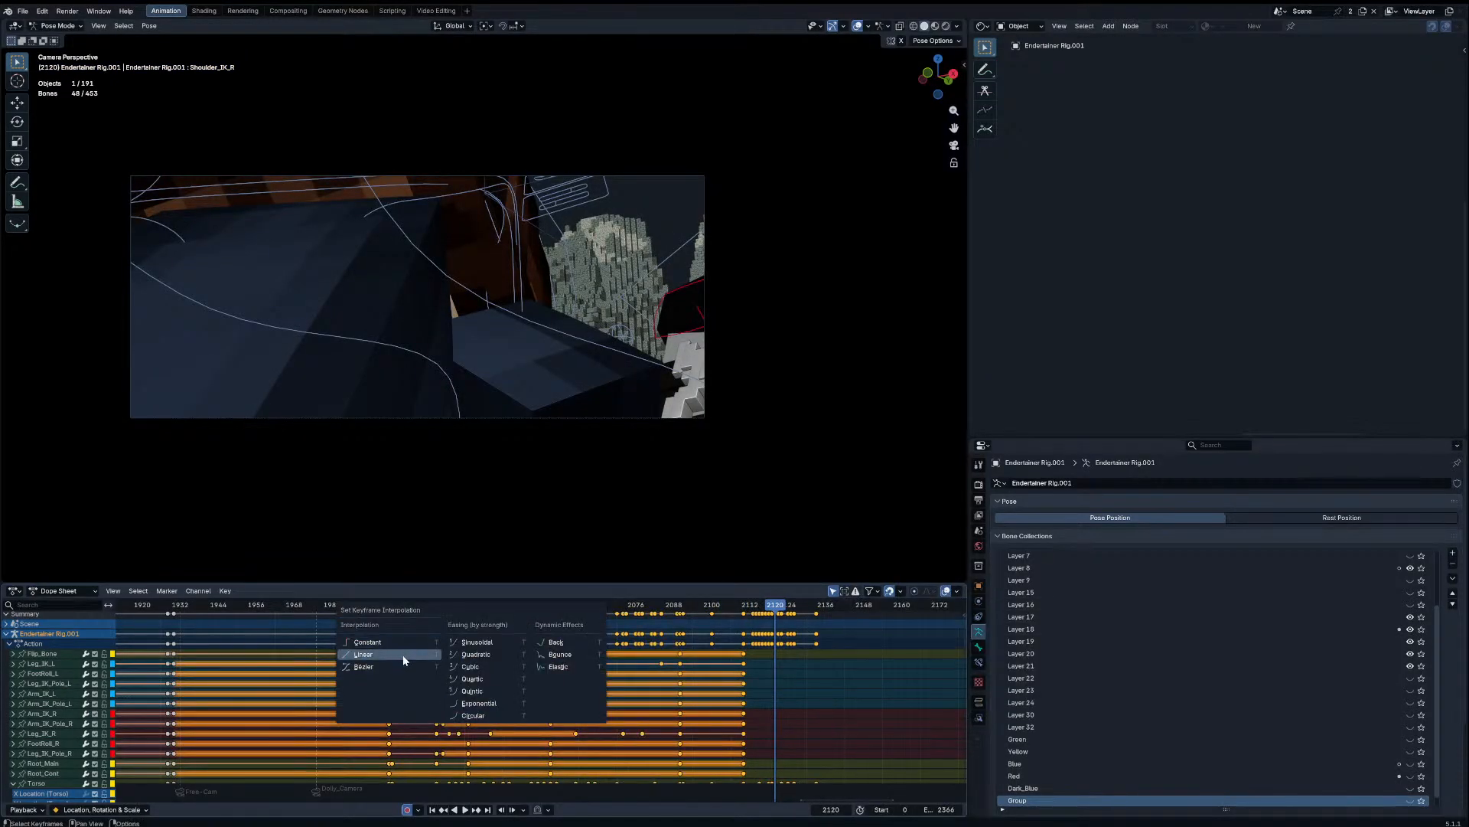
pyautogui.click(403, 654)
pyautogui.press('space')
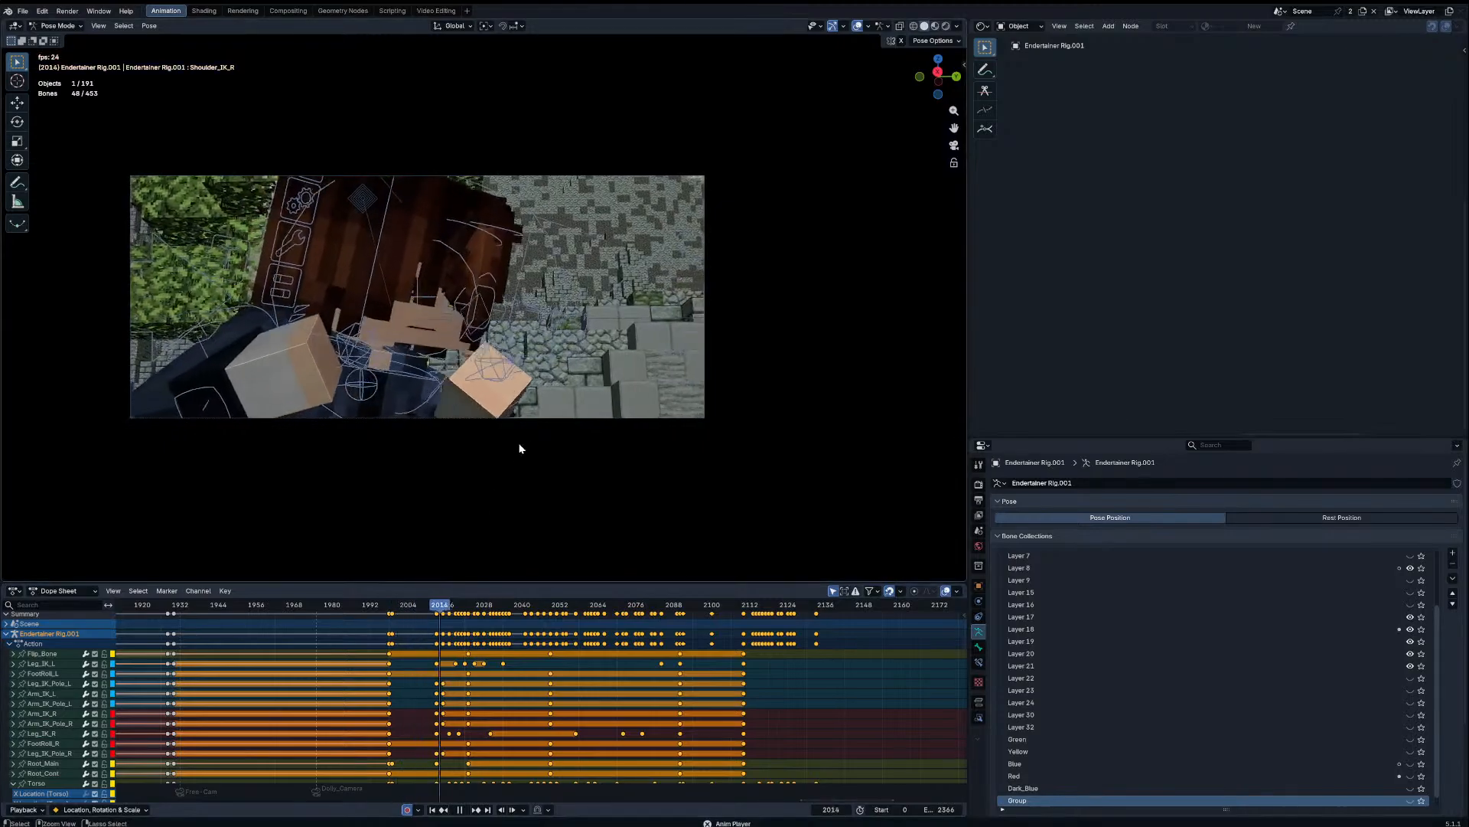
# Step: Switch to Object Mode with overlays hidden and play the whole animation from the first frame for review
pyautogui.hotkey('ctrl', 'Tab')
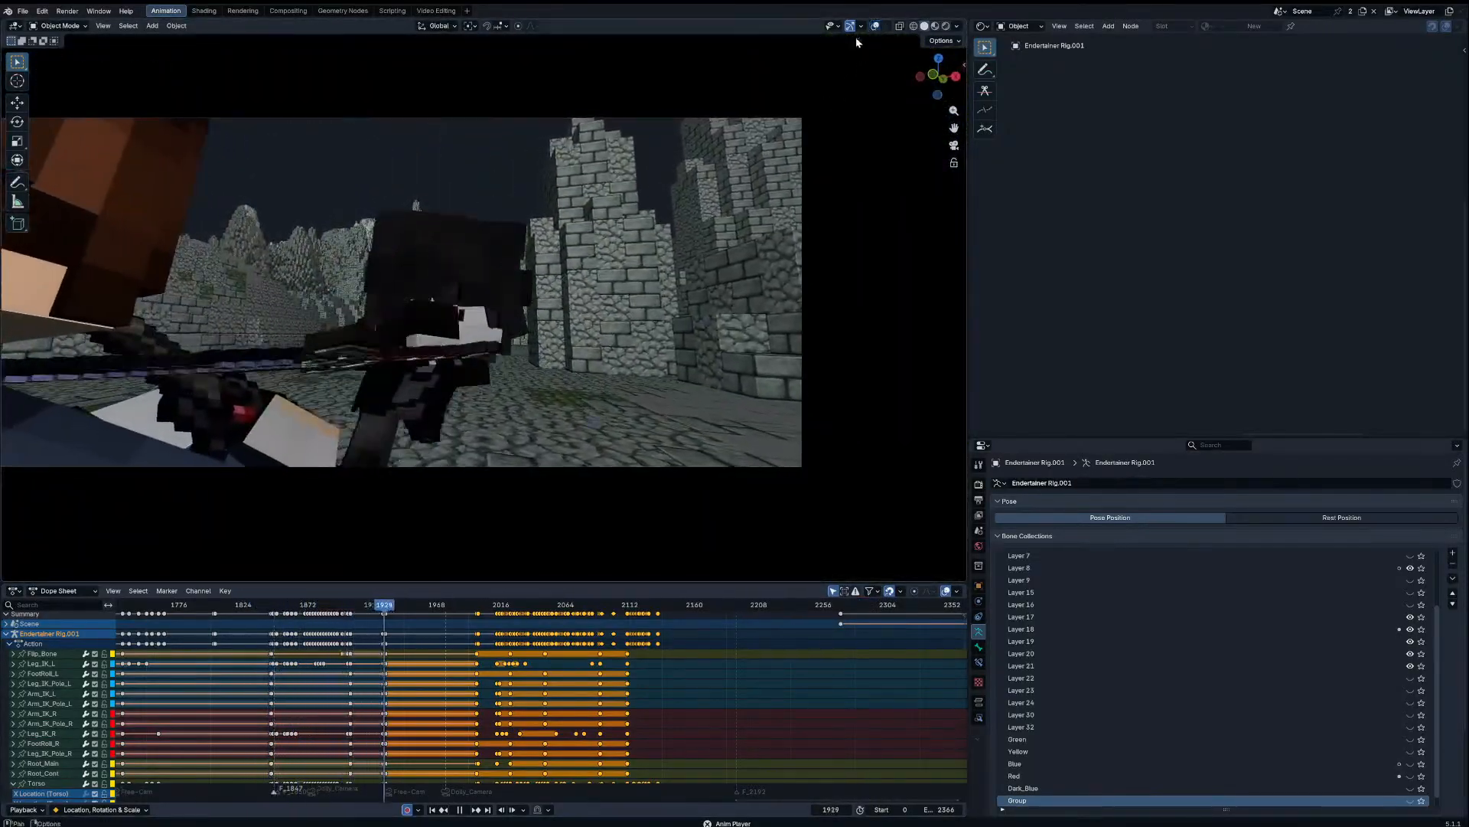
pyautogui.press('space')
pyautogui.click(433, 809)
pyautogui.press('space')
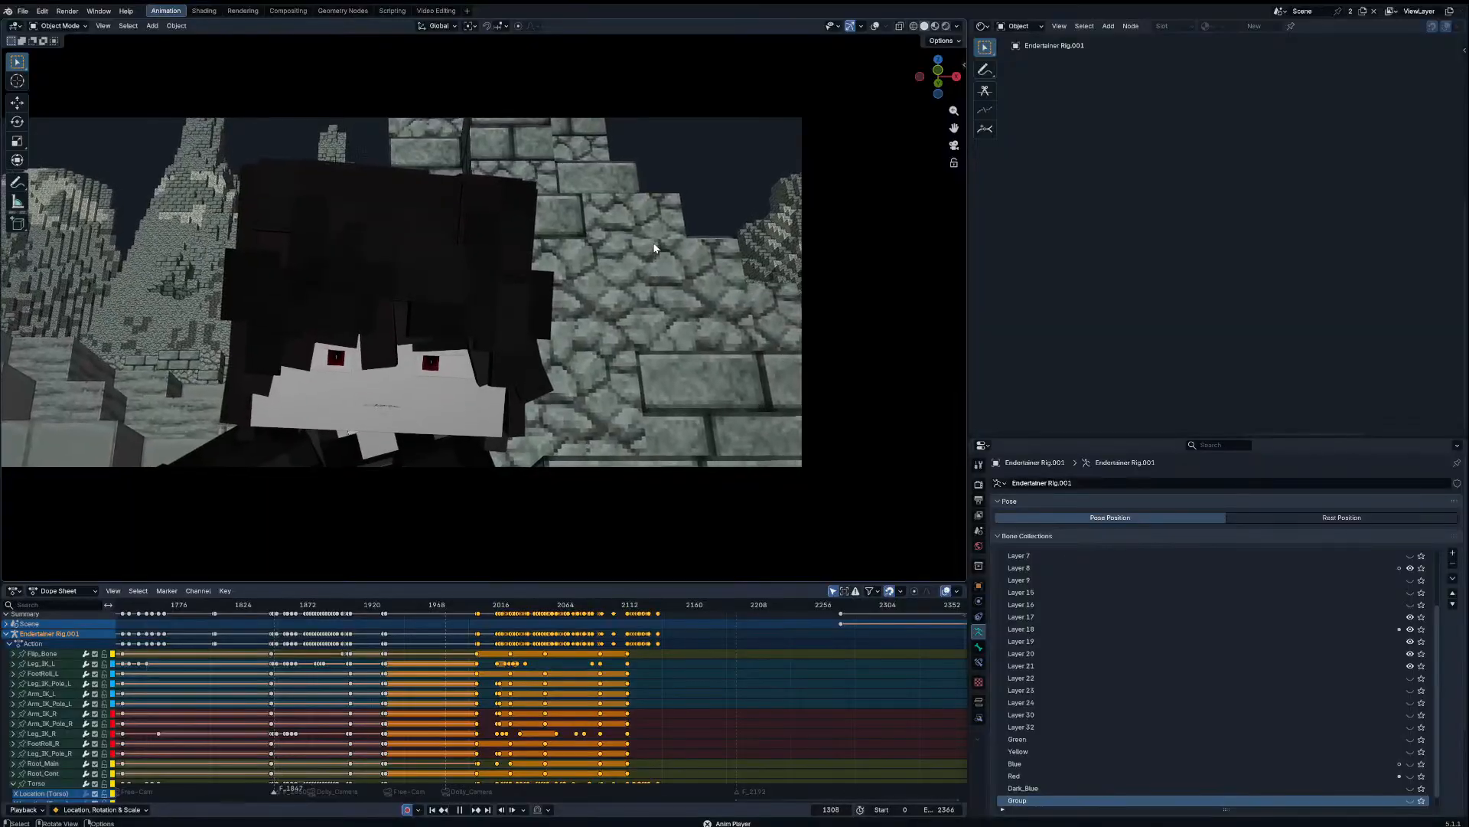
# Step: Go to the keyframes around frame 1234 and return Endertainer Rig.001 to Pose Mode with overlays visible
pyautogui.scroll(-5, 490, 727)
pyautogui.moveTo(482, 728); pyautogui.dragTo(842, 681, button='middle')
pyautogui.scroll(4, 630, 682)
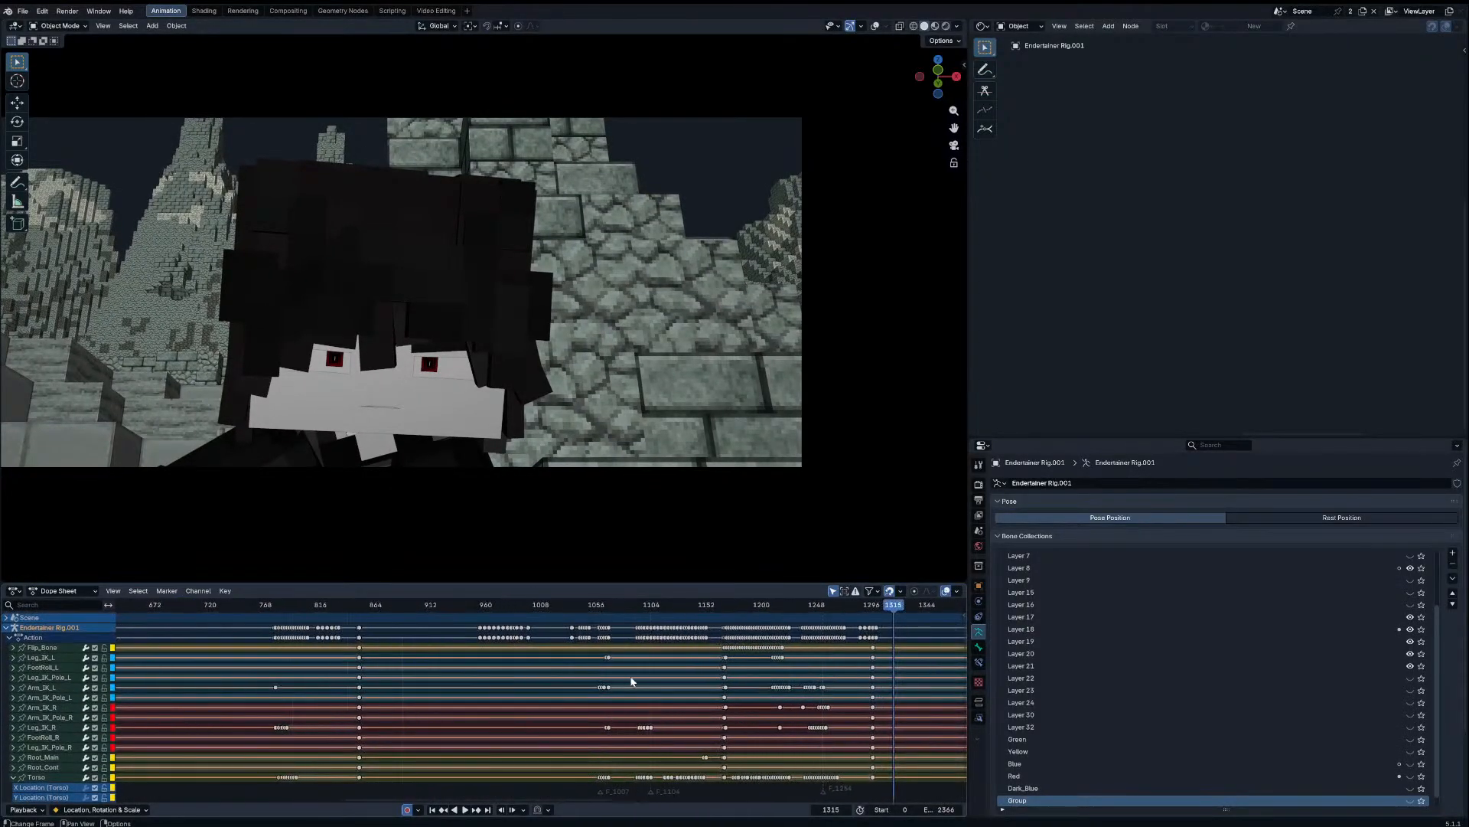
pyautogui.moveTo(630, 682); pyautogui.dragTo(654, 655, button='middle')
pyautogui.scroll(2, 704, 660)
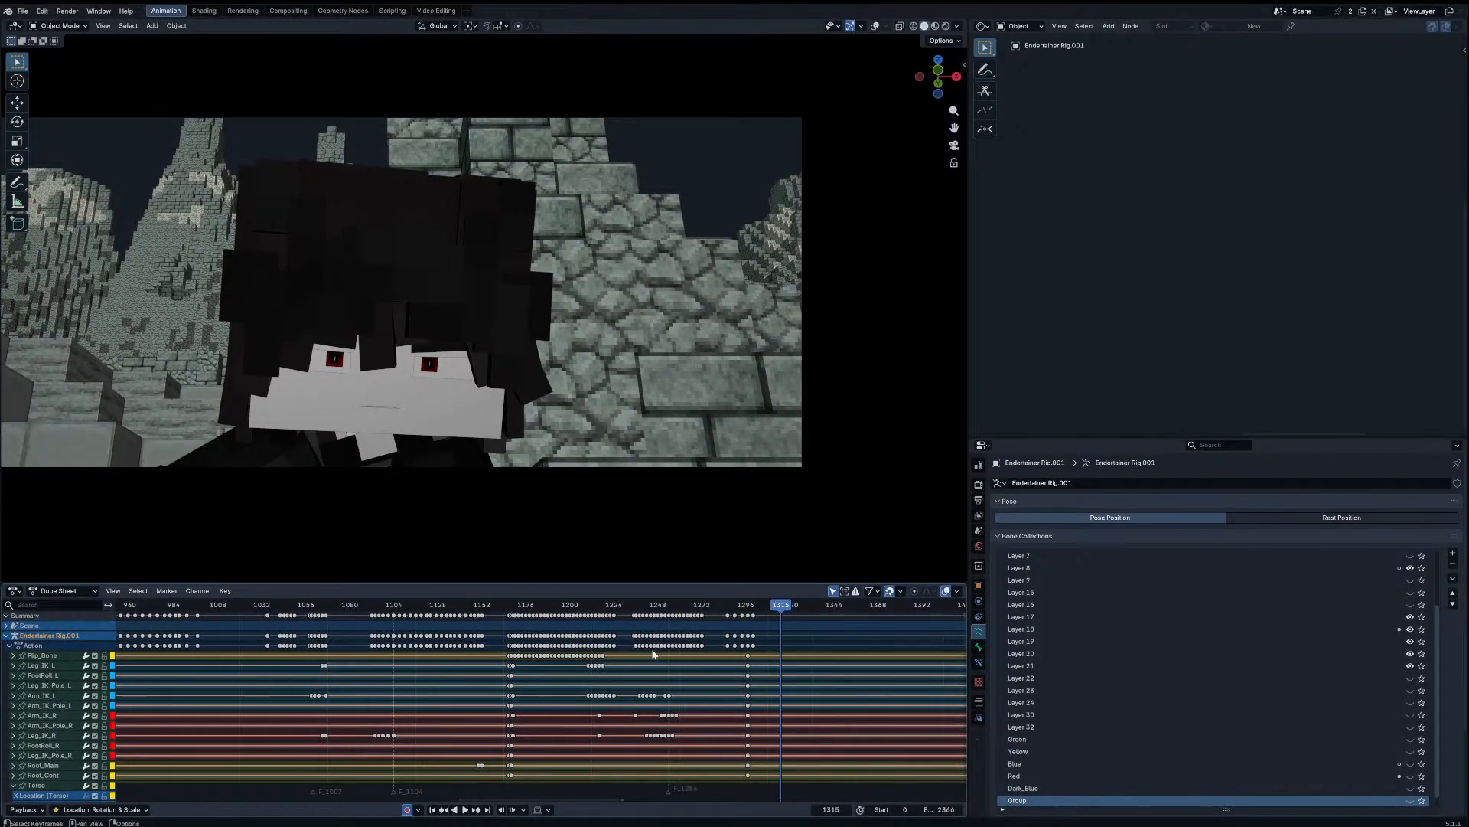
pyautogui.click(636, 607)
pyautogui.hotkey('ctrl', 'Tab')
pyautogui.click(857, 27)
pyautogui.scroll(4, 754, 322)
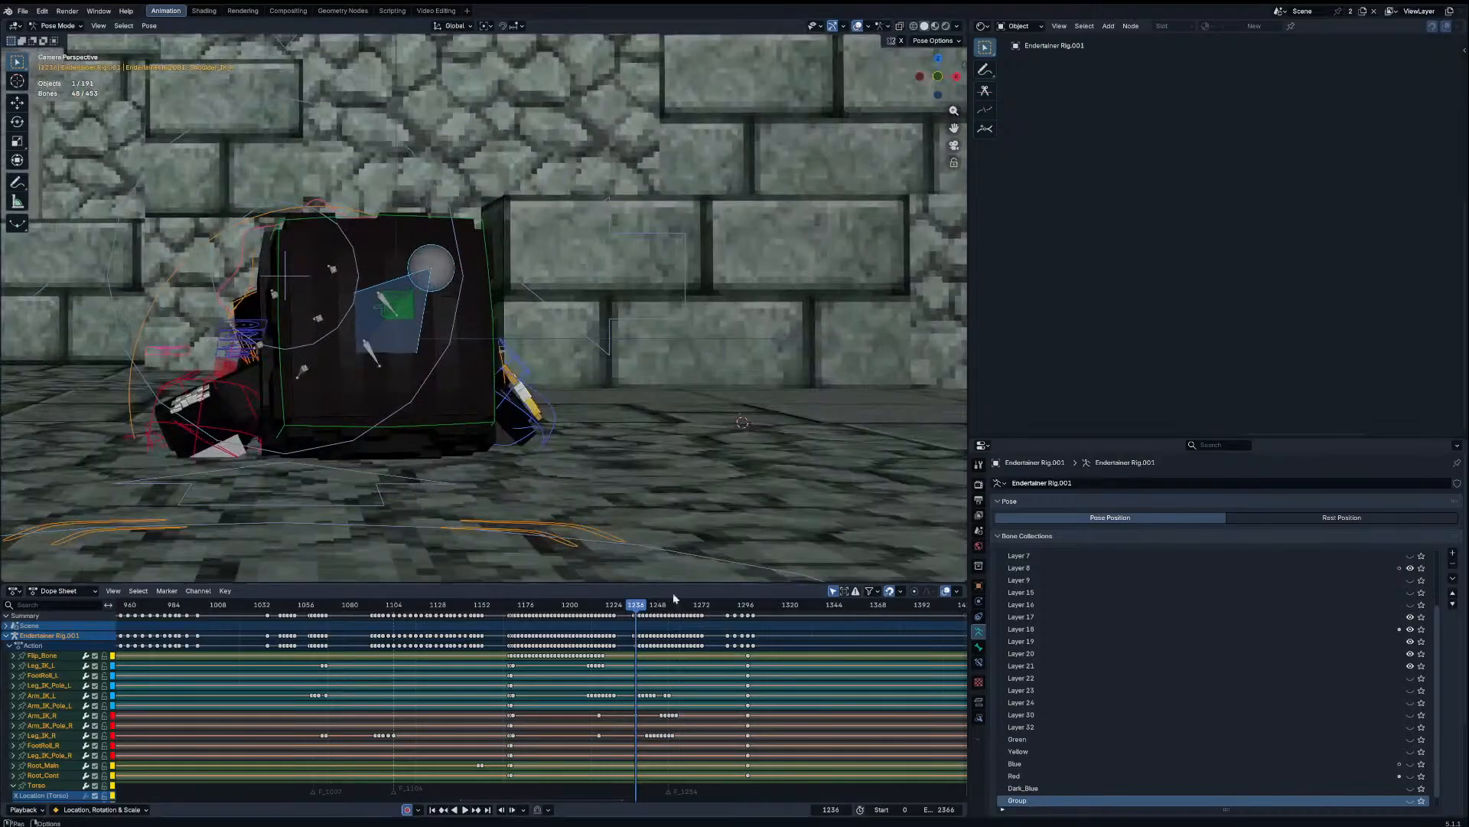
# Step: Delete Endertainer Rig.001's keyframes between about frames 1238 and 1240
pyautogui.scroll(8, 693, 649)
pyautogui.press('Right')
pyautogui.press('Right')
pyautogui.moveTo(739, 653); pyautogui.dragTo(429, 680, button='middle')
pyautogui.scroll(4, 449, 681)
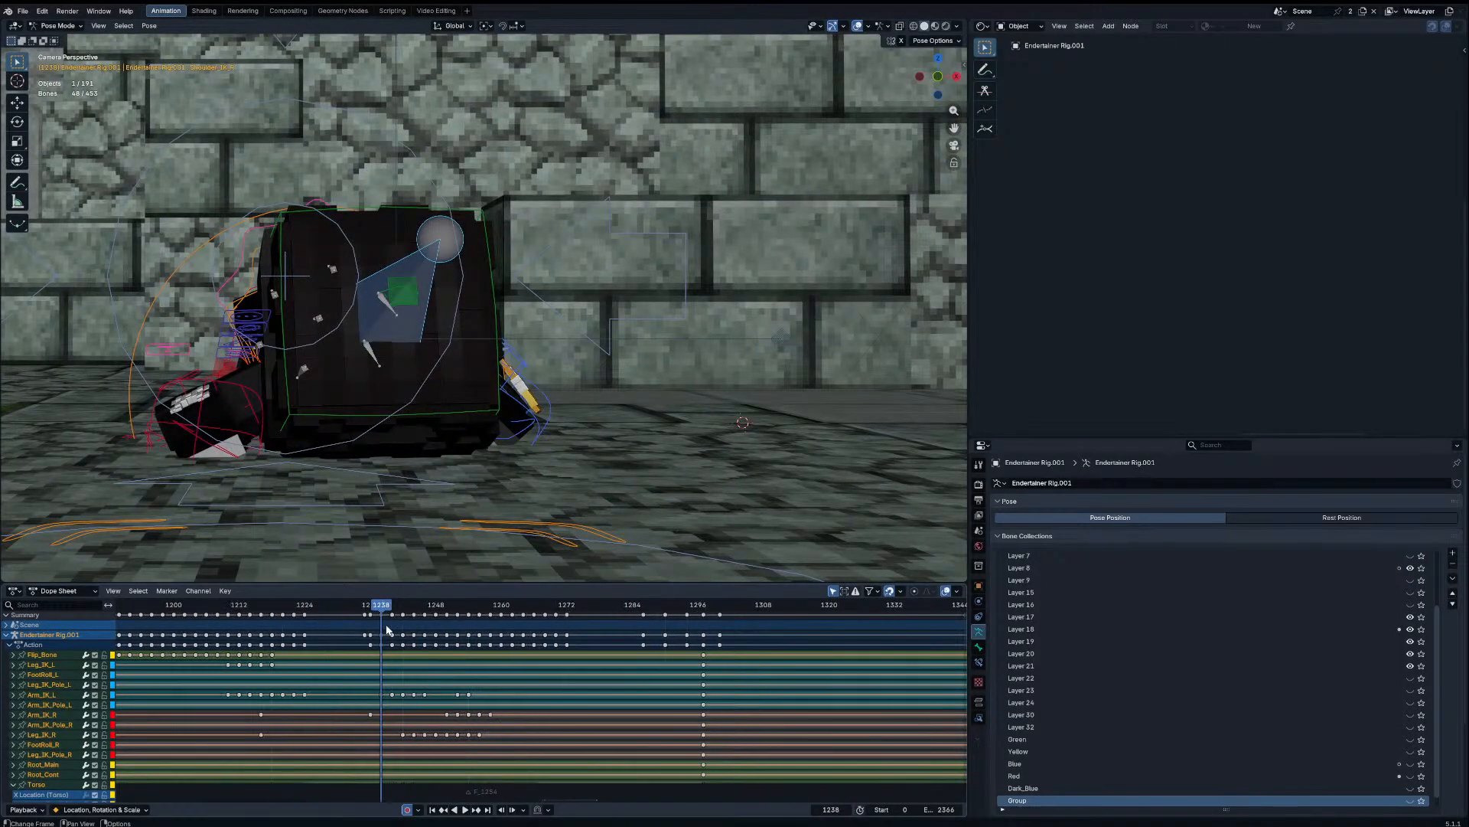
pyautogui.press('x')
pyautogui.press('Down')
pyautogui.press('Up')
pyautogui.press('Up')
pyautogui.press('Up')
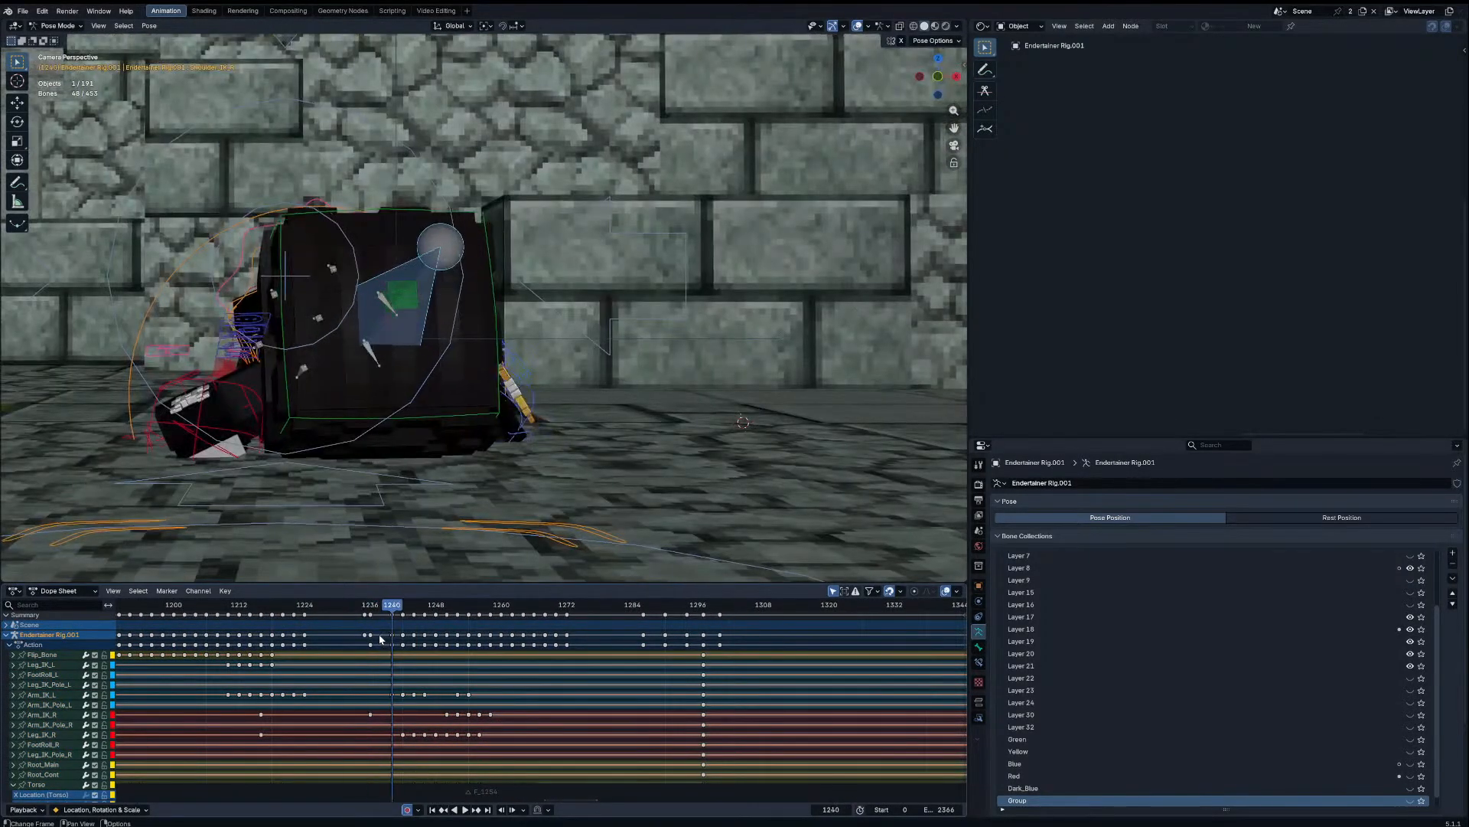
# Step: Replay the motion from about frame 1238 and move the rig's keyframes at frame 1242 back to 1240
pyautogui.moveTo(401, 620)
pyautogui.mouseDown()
pyautogui.moveTo(370, 609)
pyautogui.moveTo(393, 609)
pyautogui.mouseUp()
pyautogui.click(394, 616)
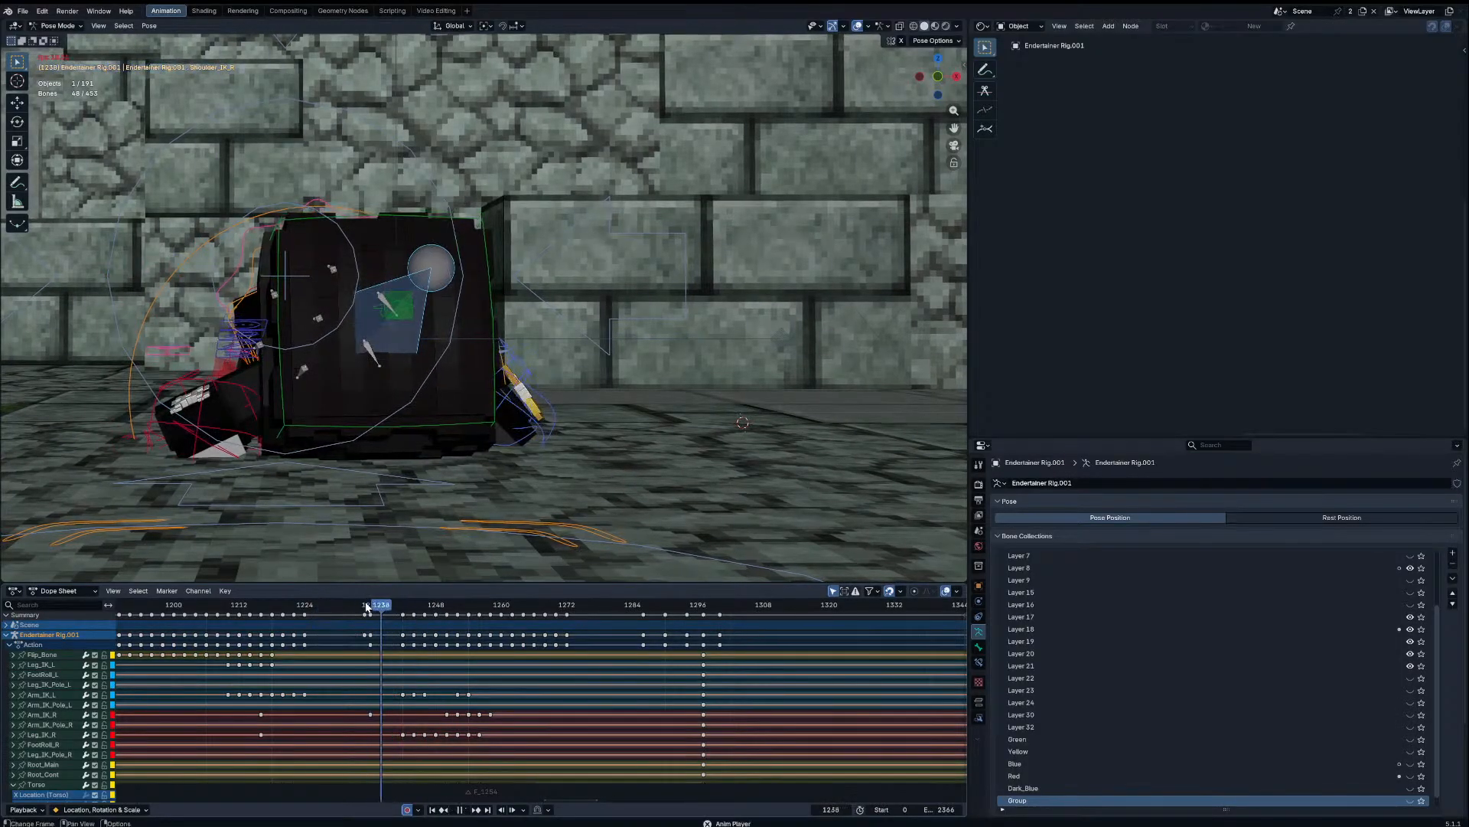
pyautogui.press('space')
pyautogui.press('space')
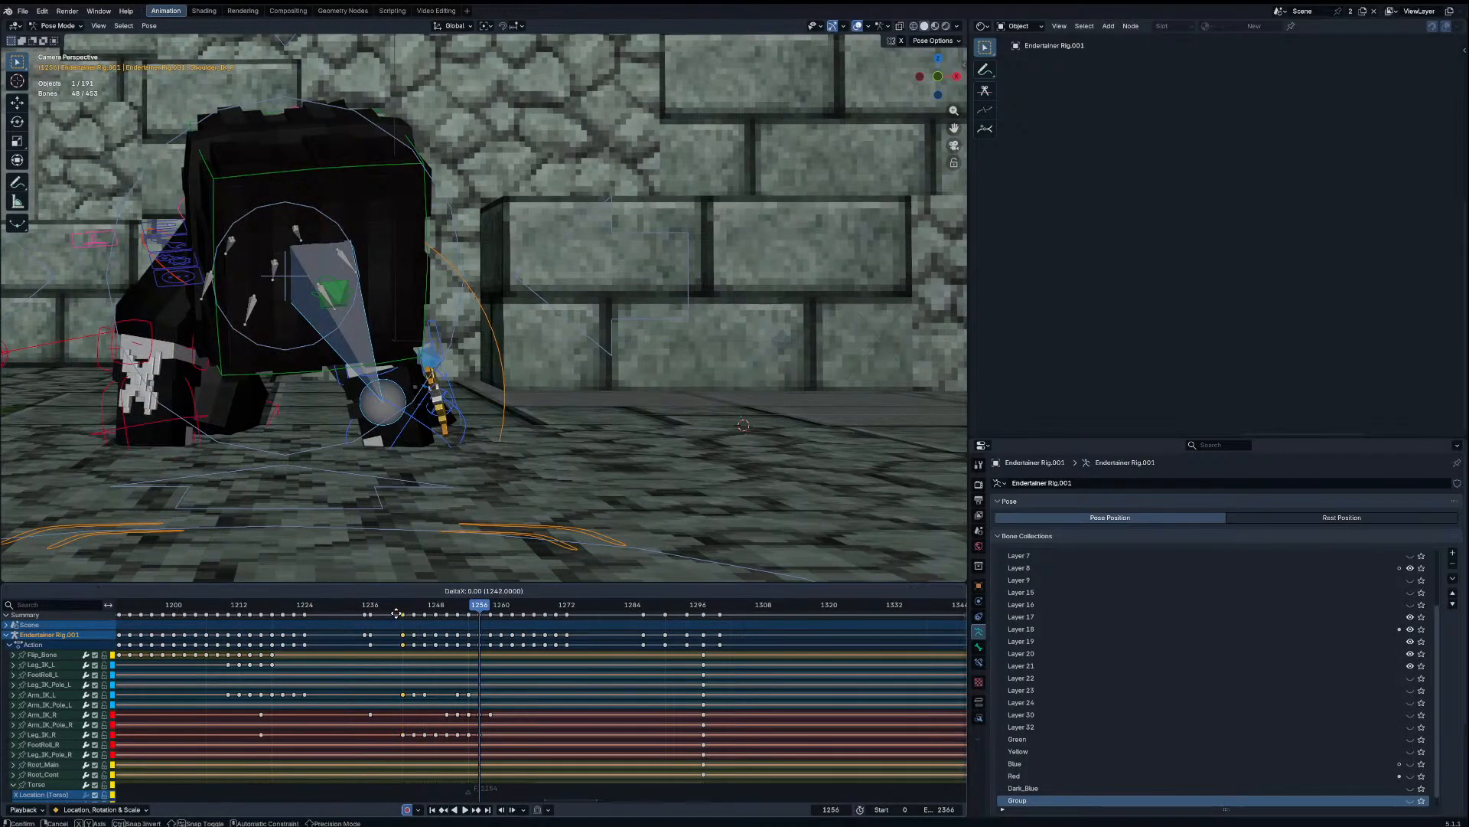
pyautogui.click(392, 613)
# Step: Thin out Endertainer Rig.001's action by deleting surplus keyframes between about frames 1256 and 1267
pyautogui.moveTo(381, 606); pyautogui.dragTo(472, 603)
pyautogui.press('space')
pyautogui.click(479, 616)
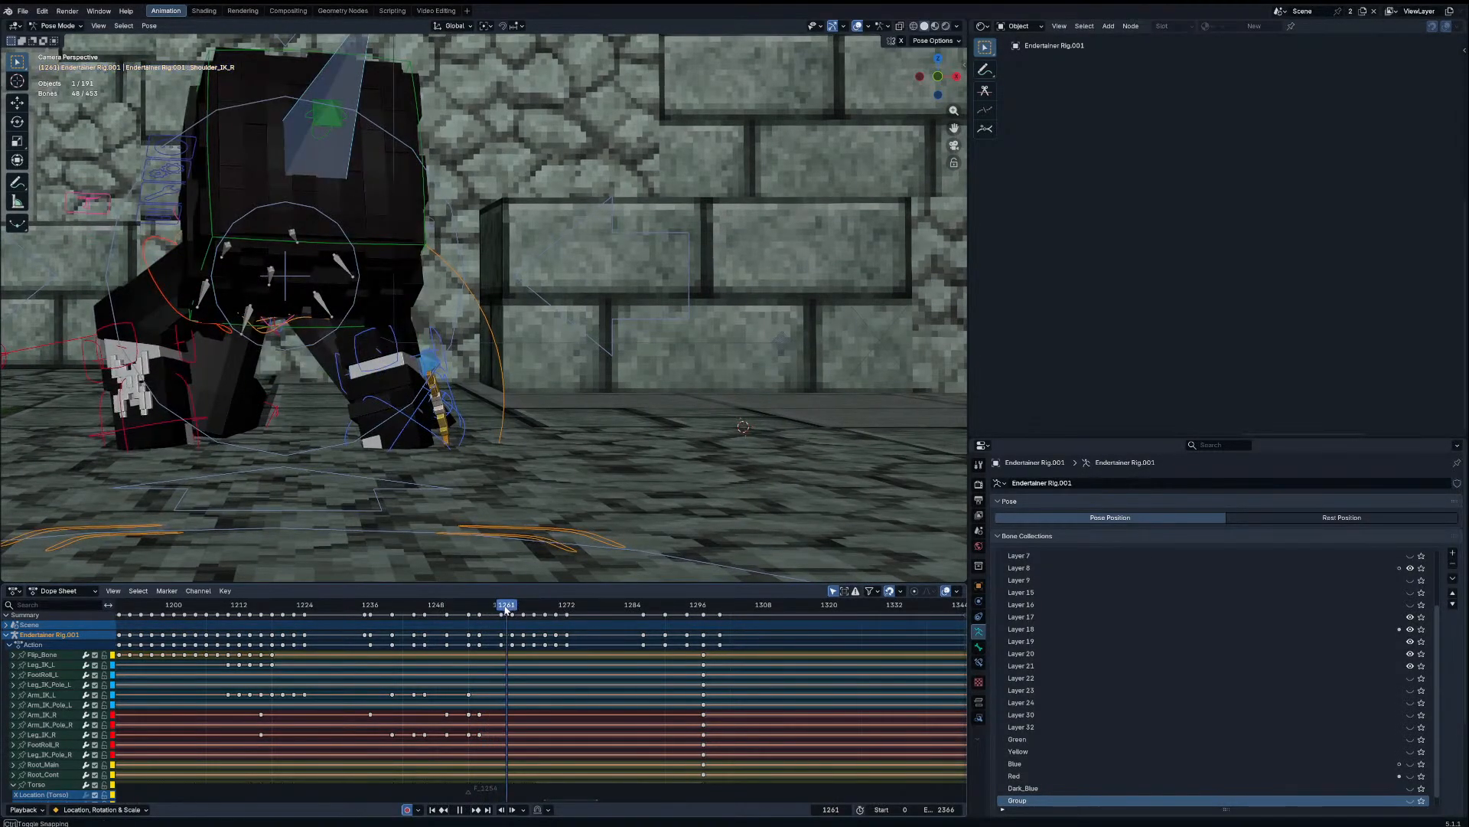
pyautogui.moveTo(517, 612)
pyautogui.mouseDown()
pyautogui.moveTo(550, 612)
pyautogui.moveTo(528, 620)
pyautogui.mouseUp()
pyautogui.press('space')
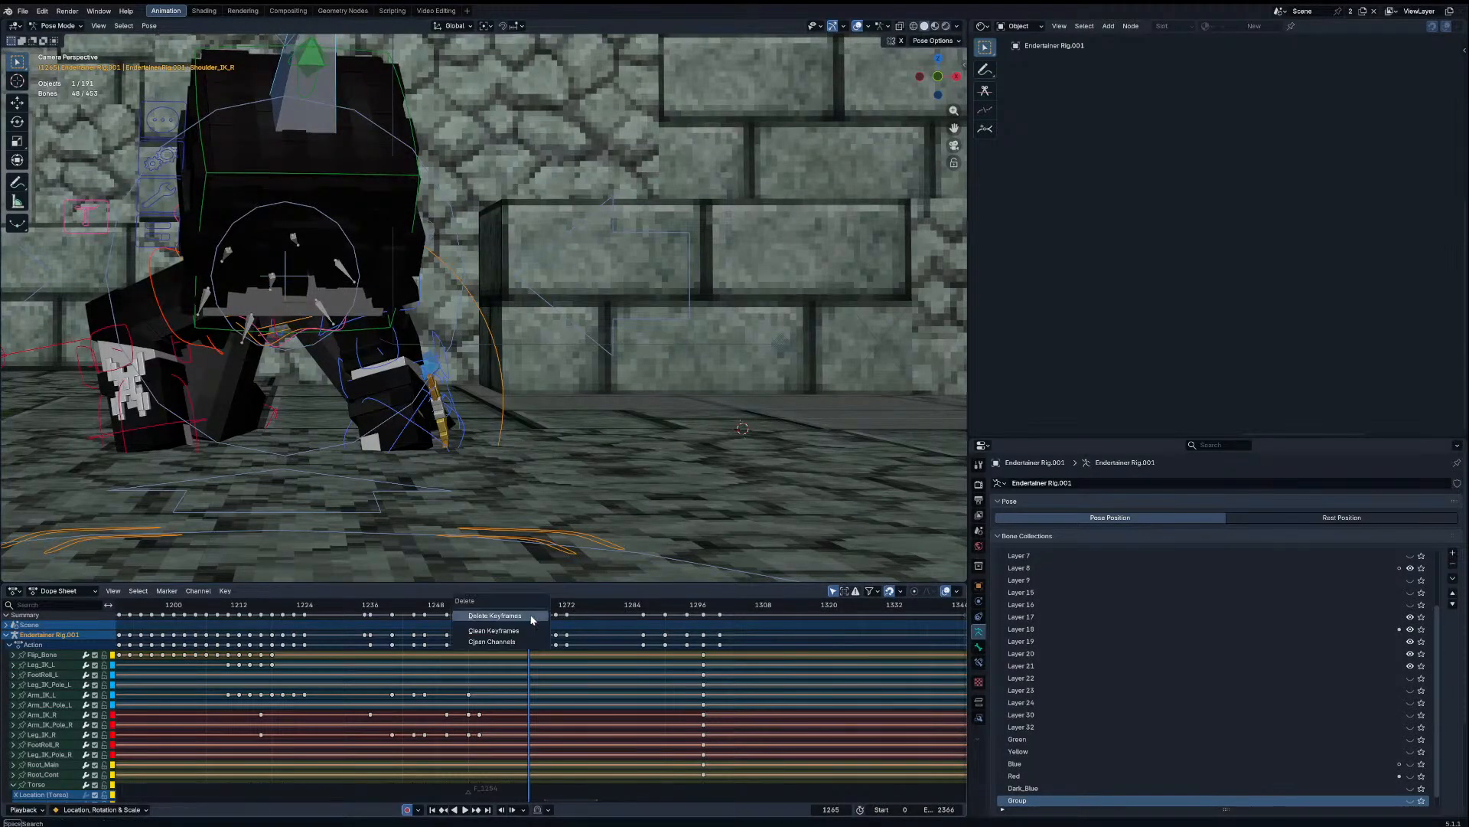
pyautogui.click(532, 617)
# Step: Blend the Head bone to its neighbouring keyframes at frame 1268 and reselect all the rig's bones
pyautogui.moveTo(534, 608)
pyautogui.mouseDown()
pyautogui.moveTo(557, 607)
pyautogui.moveTo(544, 603)
pyautogui.mouseUp()
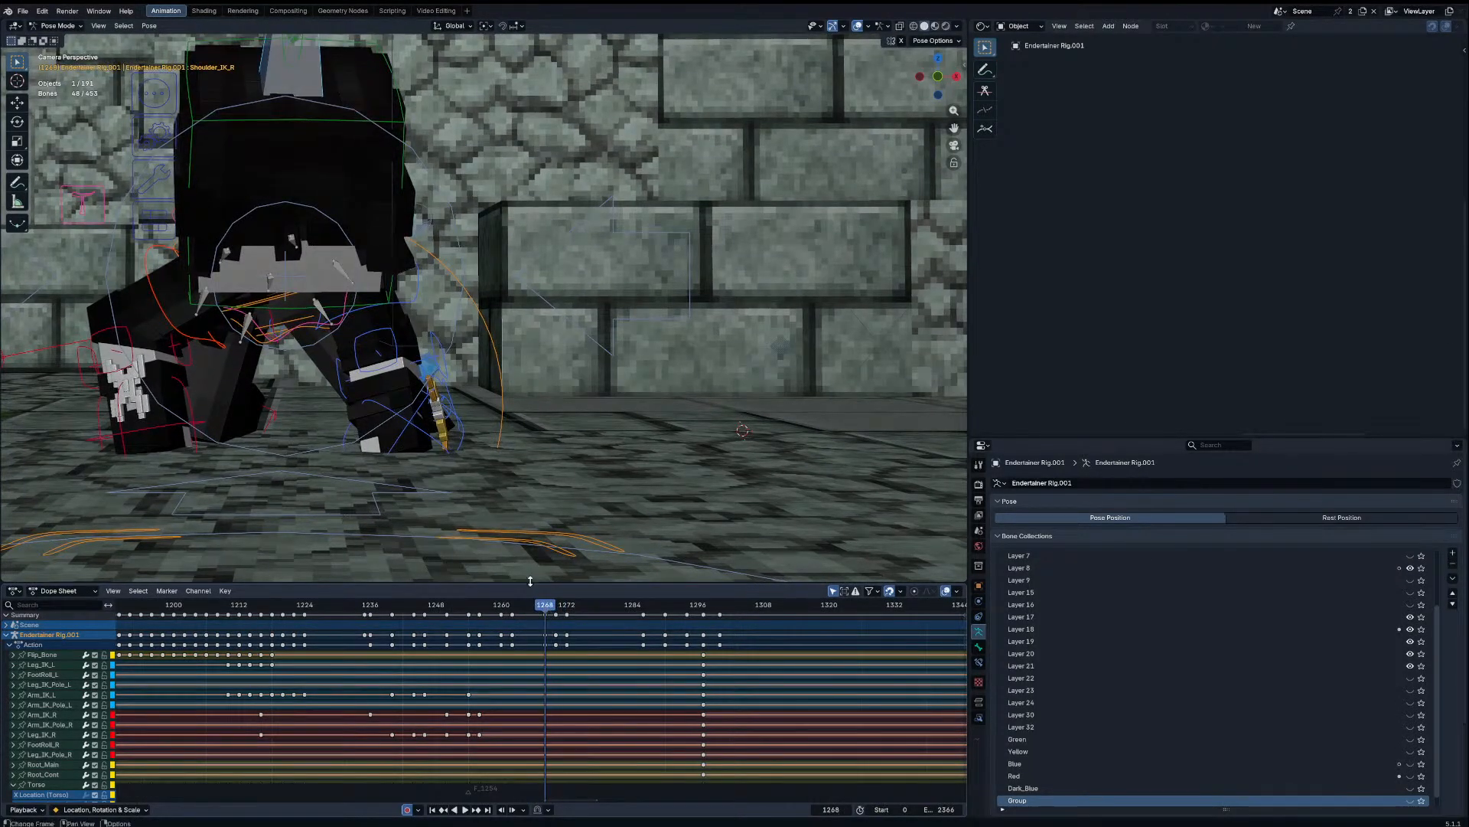
pyautogui.click(388, 297)
pyautogui.hotkey('shift', 'alt', 'e')
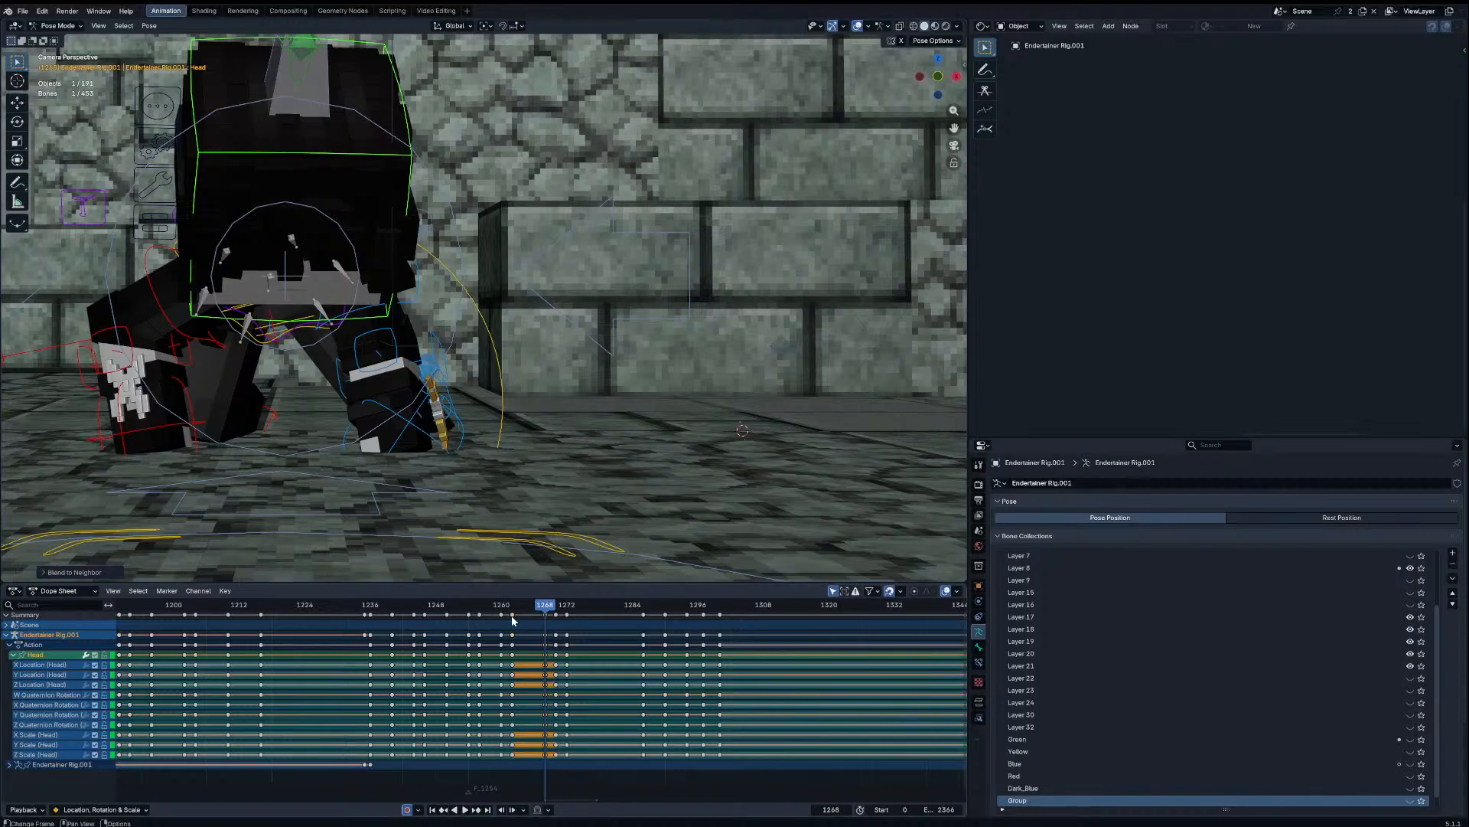
pyautogui.press('a')
pyautogui.click(512, 607)
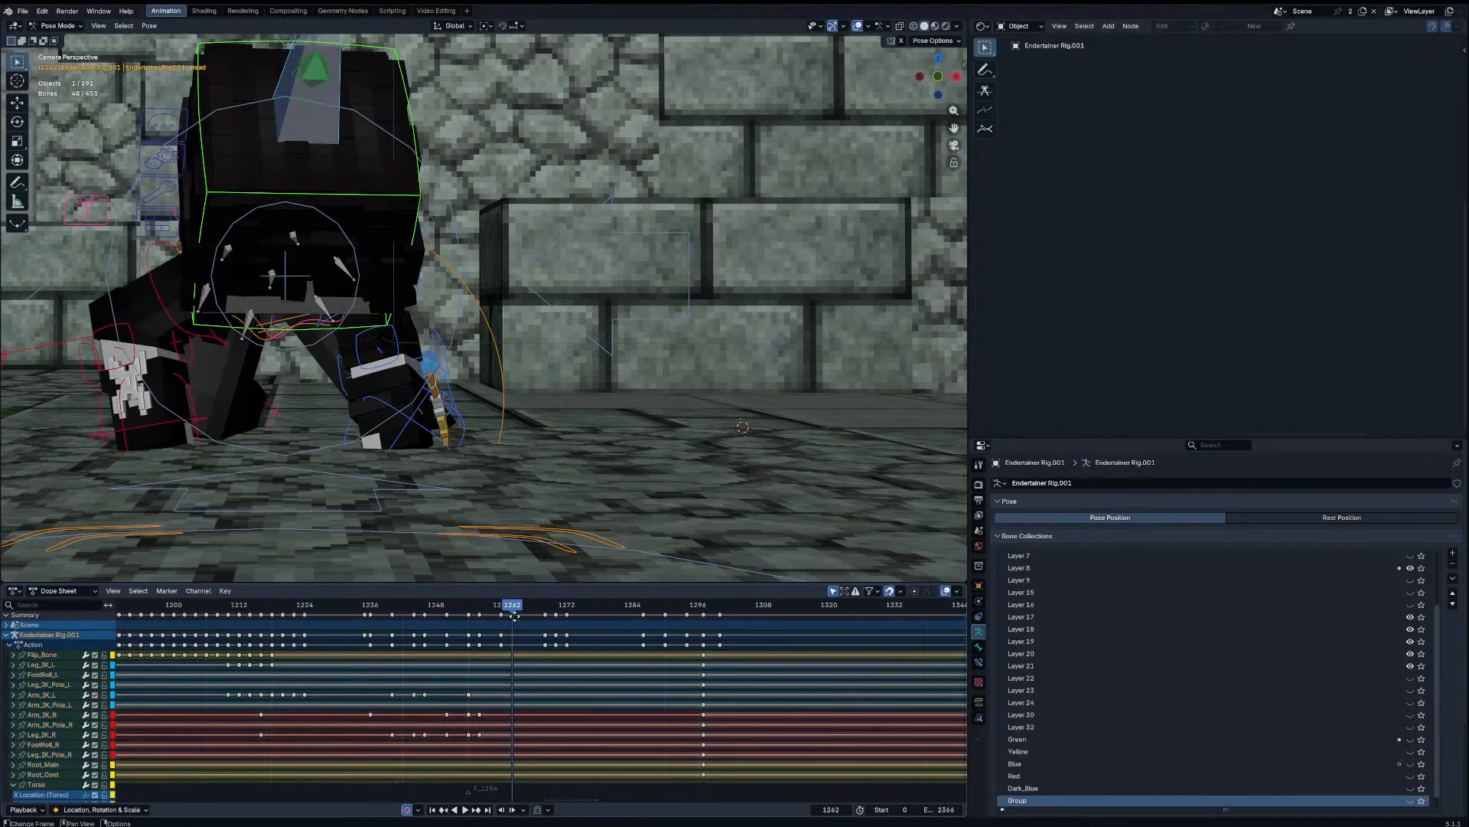
# Step: Replay the head lift and blend the Head bone to its neighbouring keyframes near frame 1270
pyautogui.click(463, 604)
pyautogui.moveTo(524, 615); pyautogui.dragTo(571, 616)
pyautogui.press('space')
pyautogui.press('space')
pyautogui.click(556, 609)
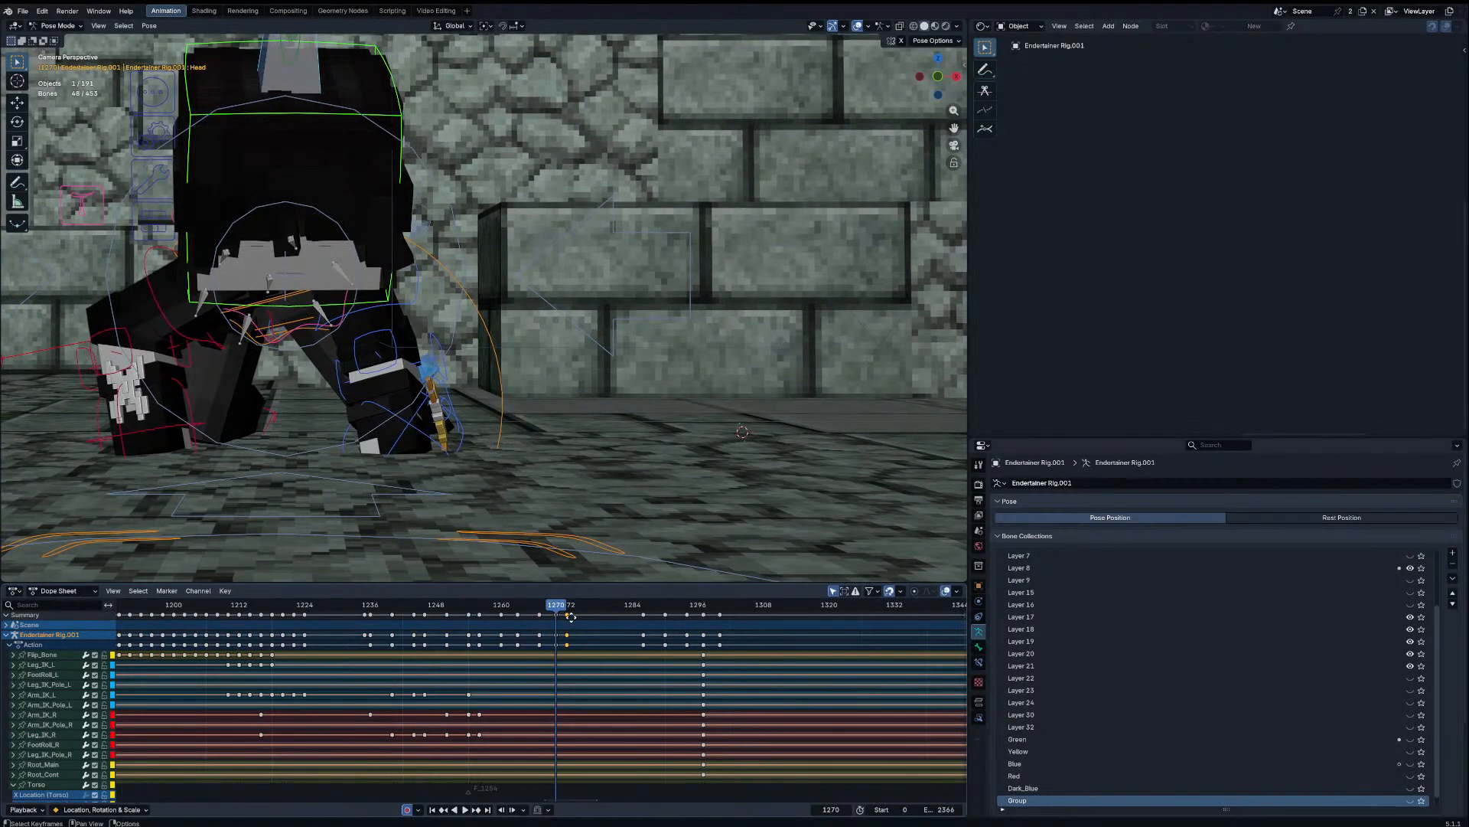
pyautogui.click(396, 272)
pyautogui.hotkey('shift', 'alt', 'e')
pyautogui.press('space')
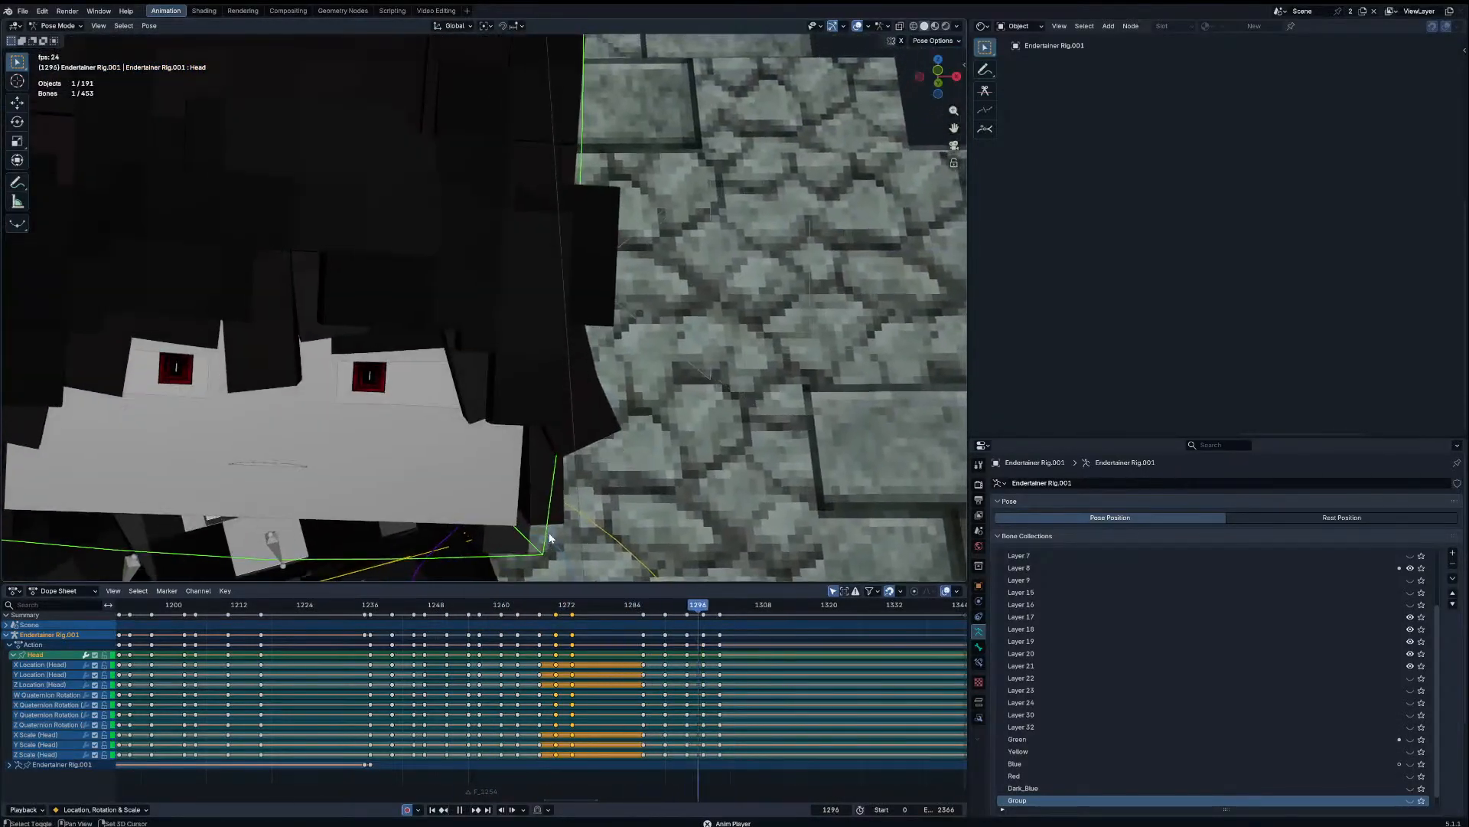
# Step: Select the Torso bone at frame 1297 and delete its keyframes after that frame
pyautogui.moveTo(641, 605); pyautogui.dragTo(698, 612)
pyautogui.scroll(-3, 636, 489)
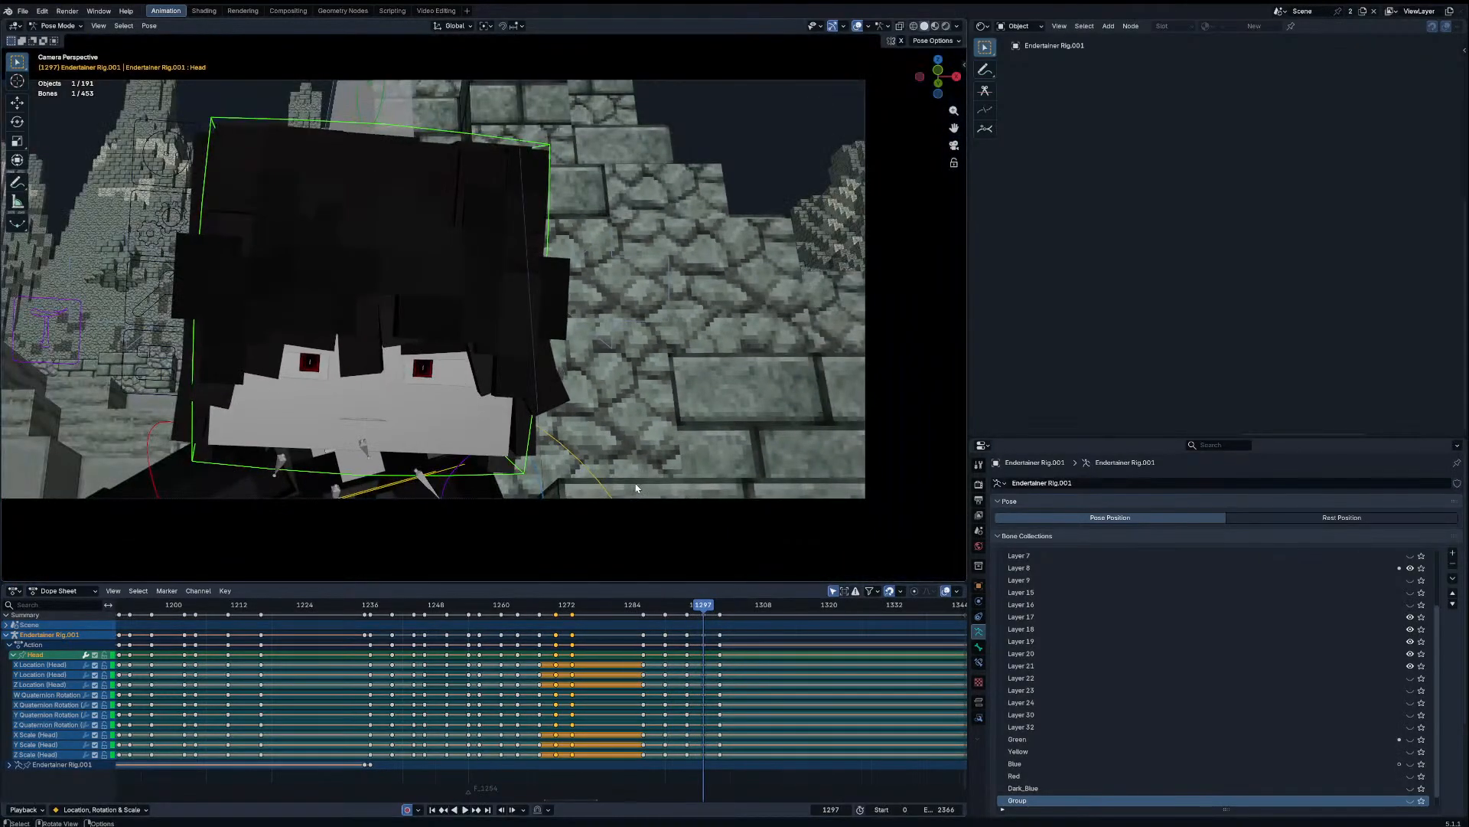
pyautogui.moveTo(609, 479); pyautogui.dragTo(677, 406, button='middle')
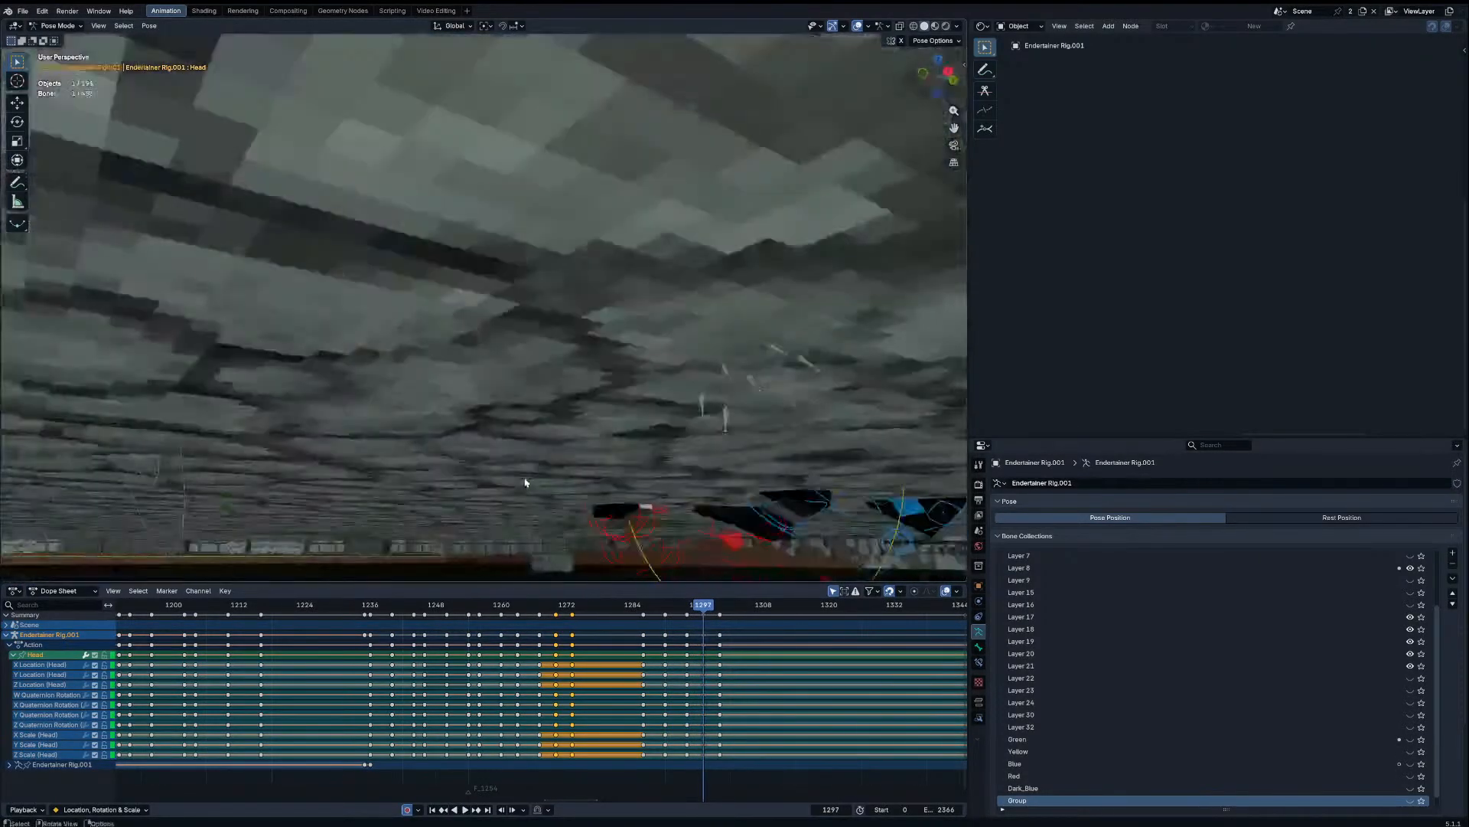
pyautogui.press('Left')
pyautogui.click(706, 317)
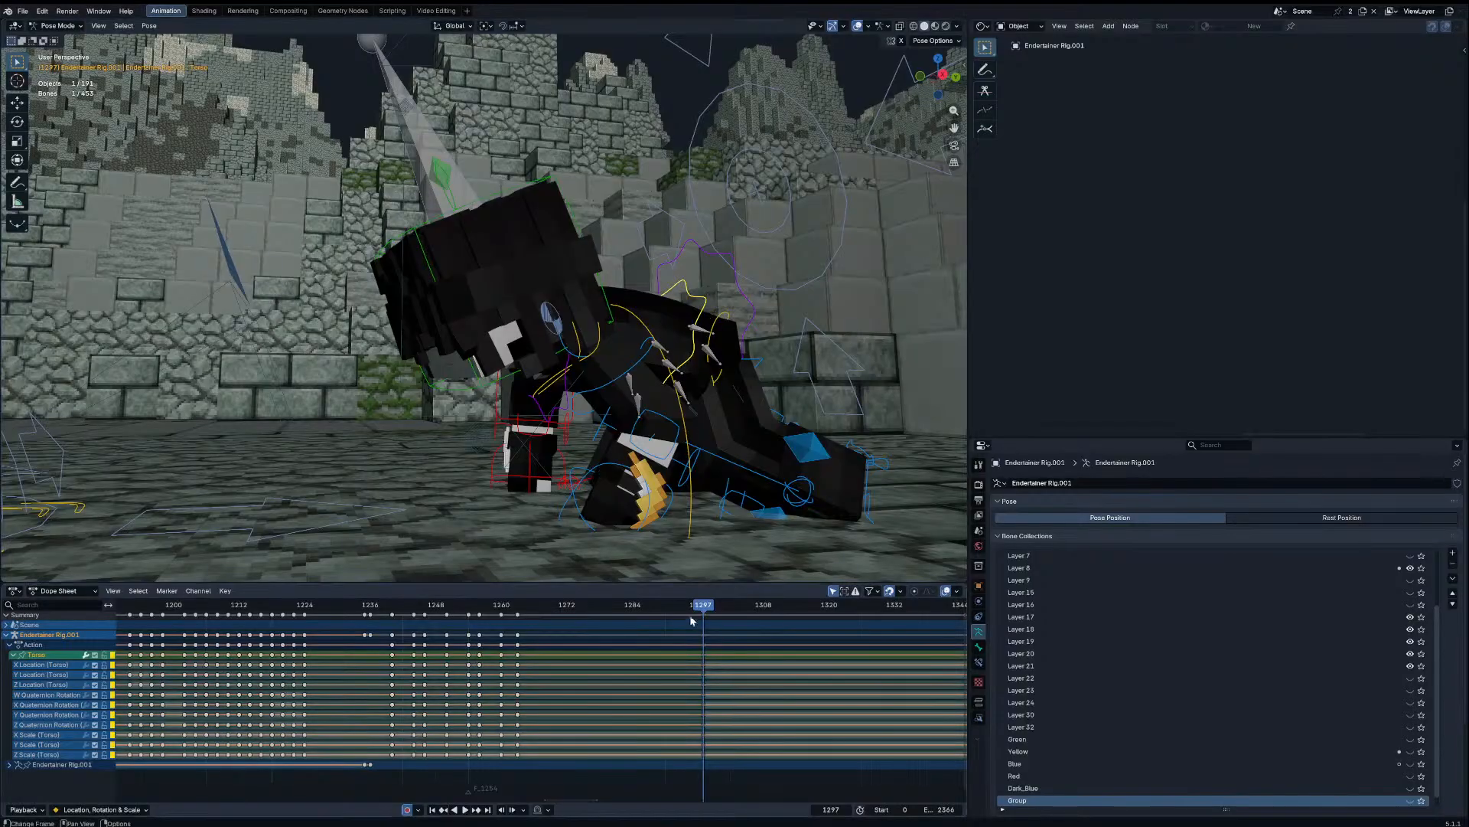
pyautogui.press(']')
pyautogui.press('x')
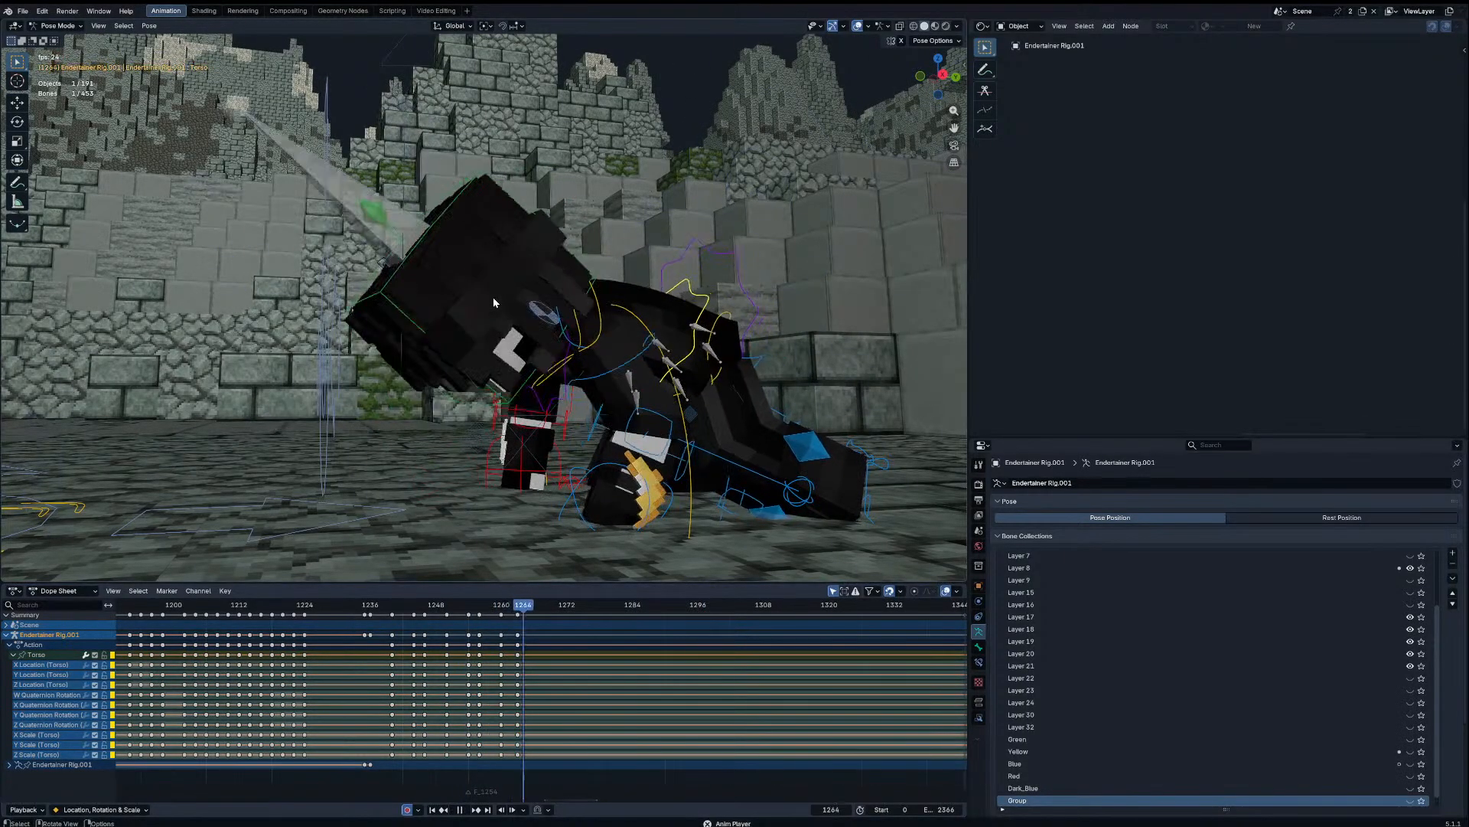
# Step: Play the following shots through the camera in Object Mode and return to frame 1413
pyautogui.press('KP_0')
pyautogui.scroll(-2, 526, 658)
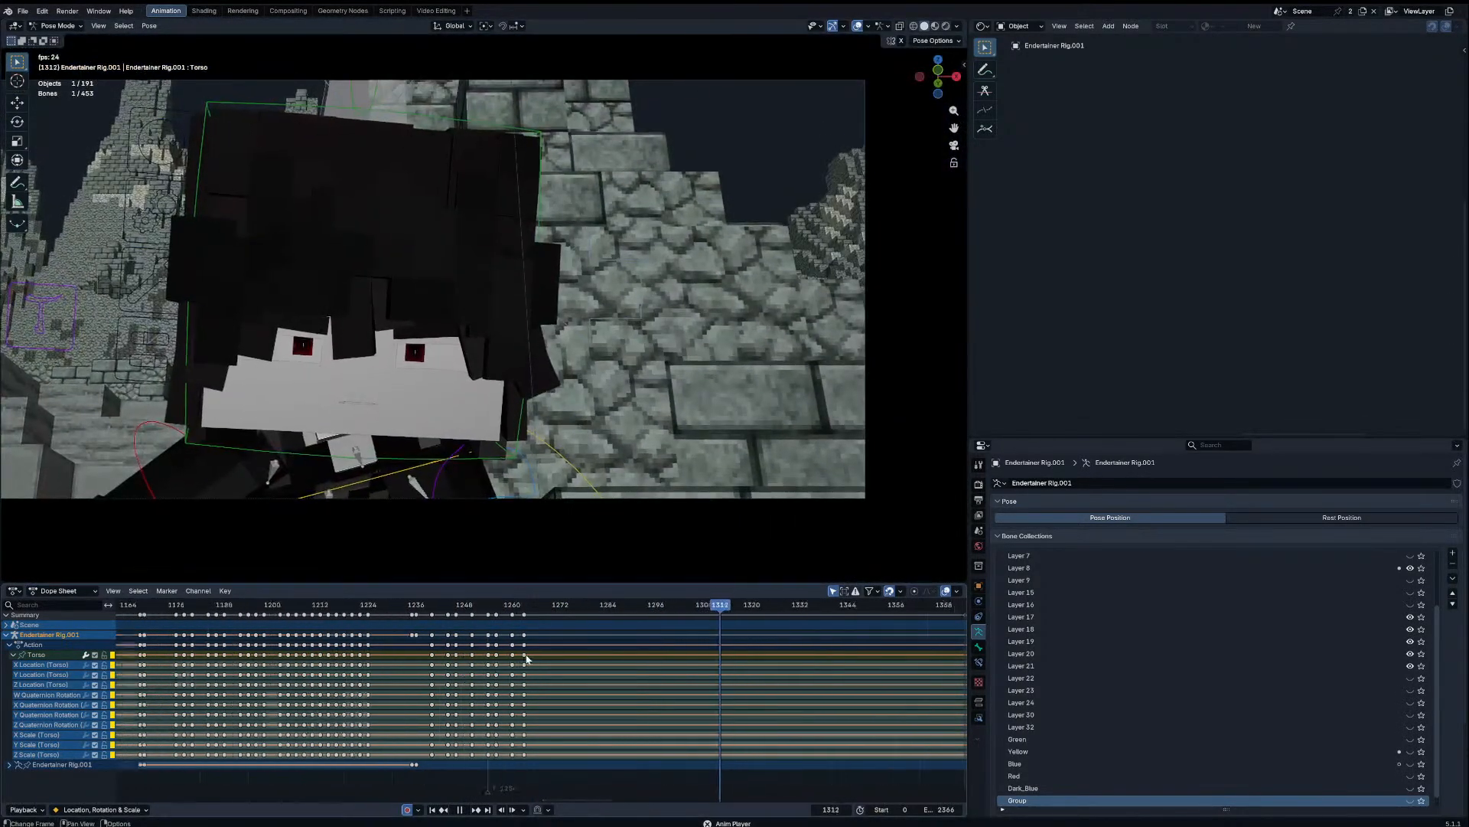
pyautogui.click(394, 604)
pyautogui.hotkey('ctrl', 'Tab')
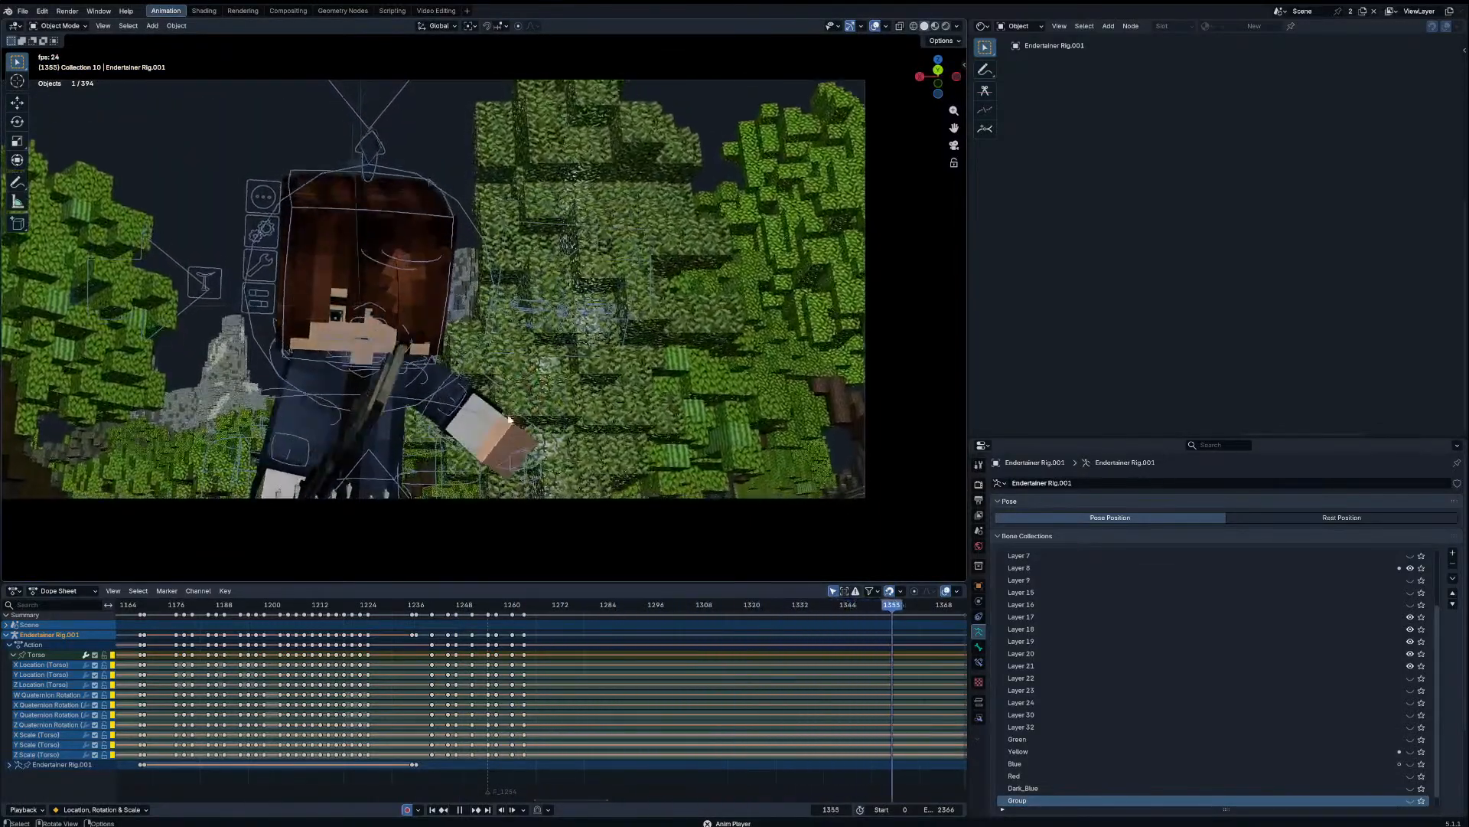
pyautogui.scroll(-5, 561, 611)
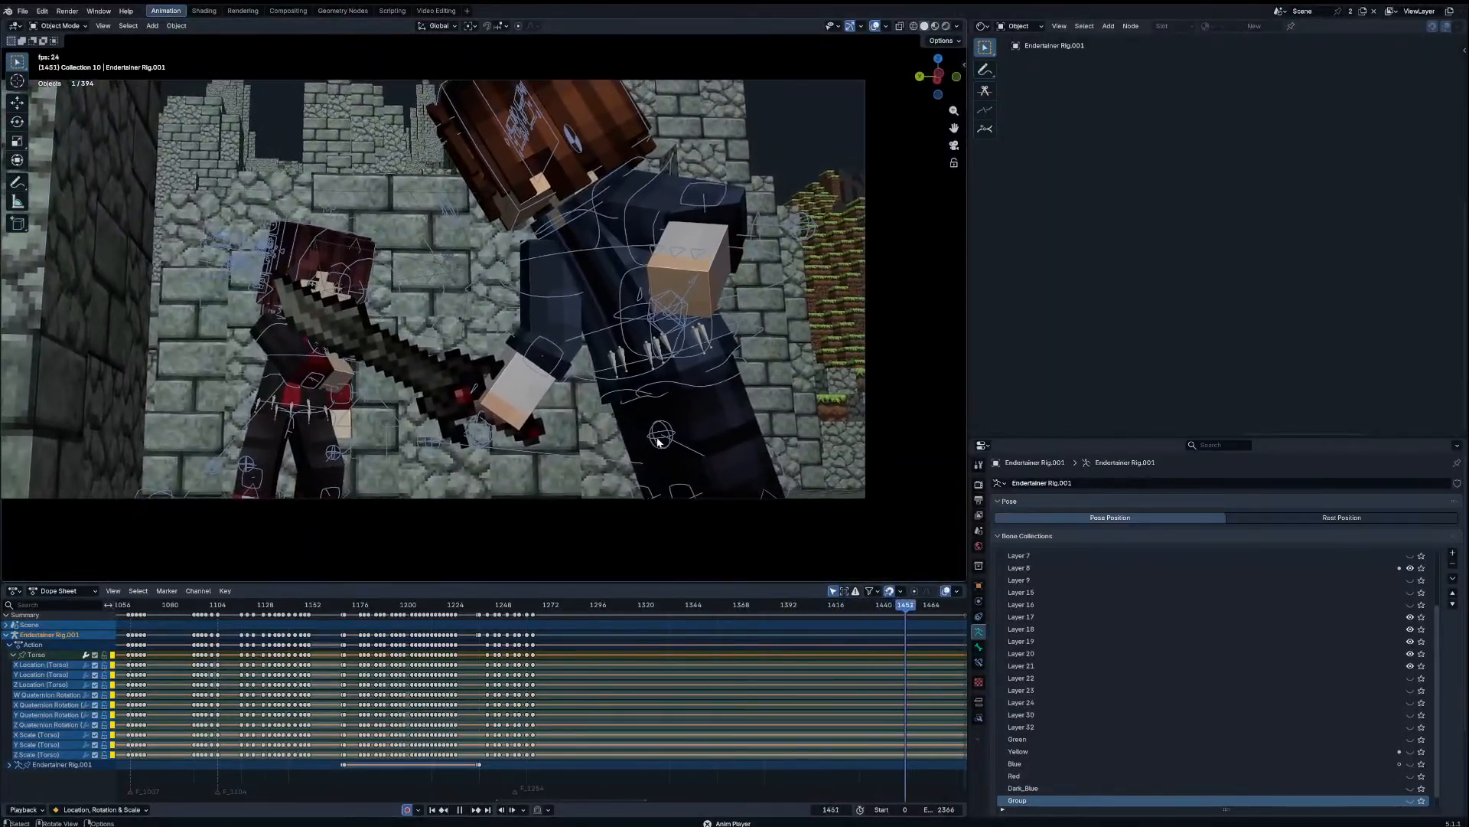
pyautogui.press('space')
pyautogui.moveTo(848, 606); pyautogui.dragTo(830, 607)
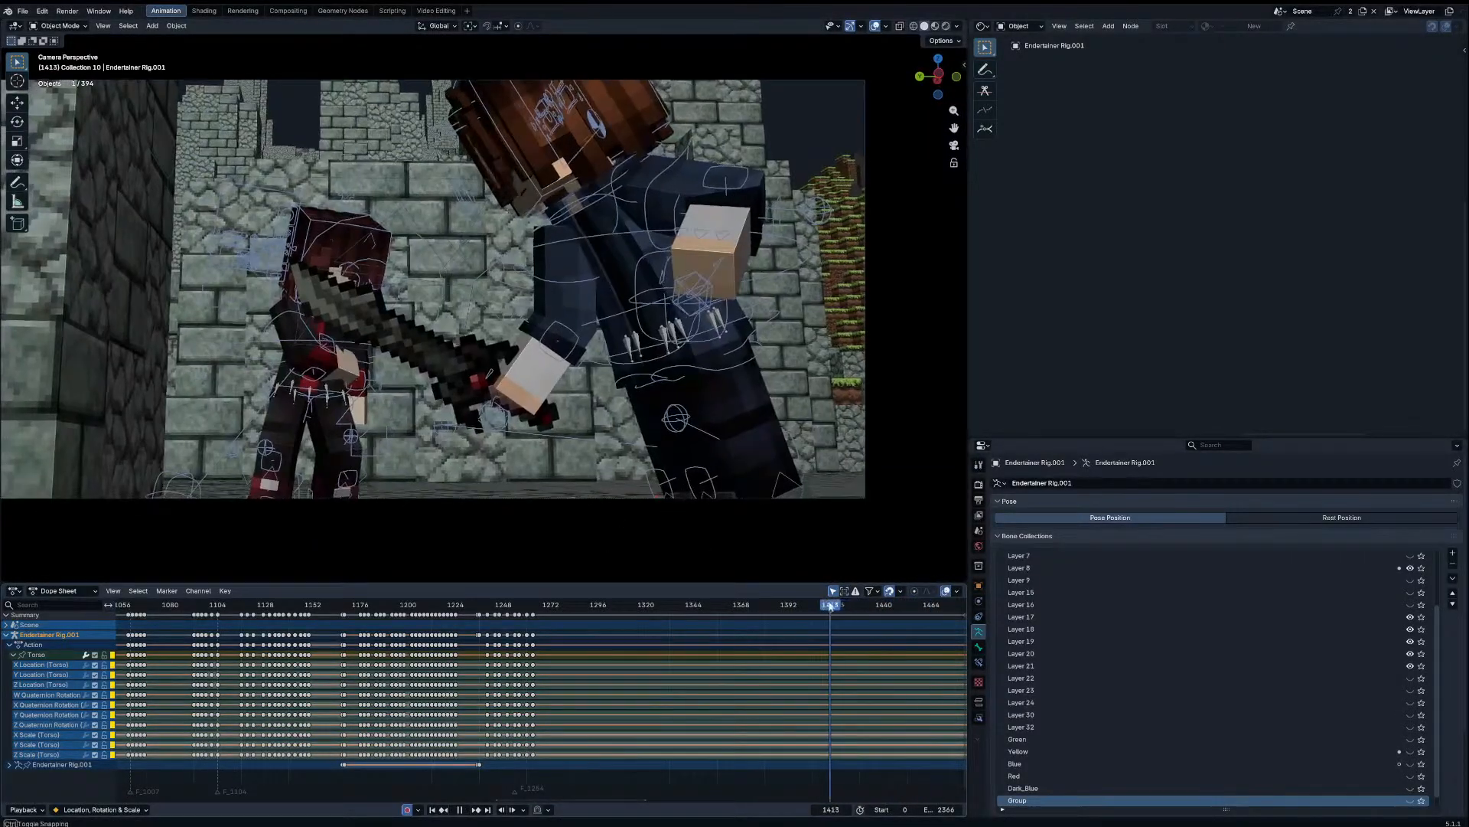
# Step: Leave Texture Paint on the leg mesh, select the foreground character's armature Endertainer Rig.002 and enter Pose Mode
pyautogui.click(741, 366)
pyautogui.hotkey('ctrl', 'Tab')
pyautogui.click(750, 360)
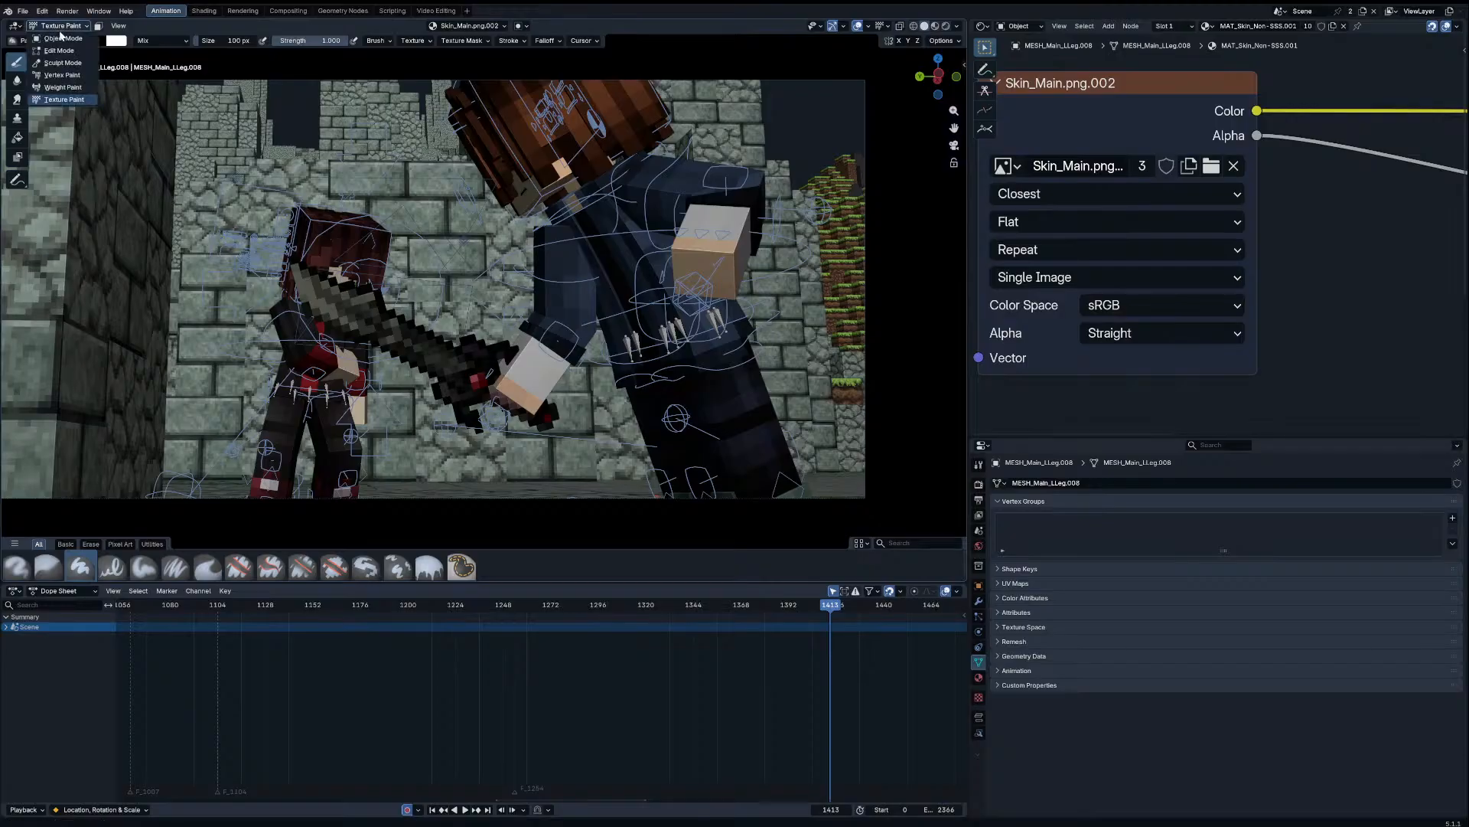
pyautogui.click(61, 38)
pyautogui.click(765, 347)
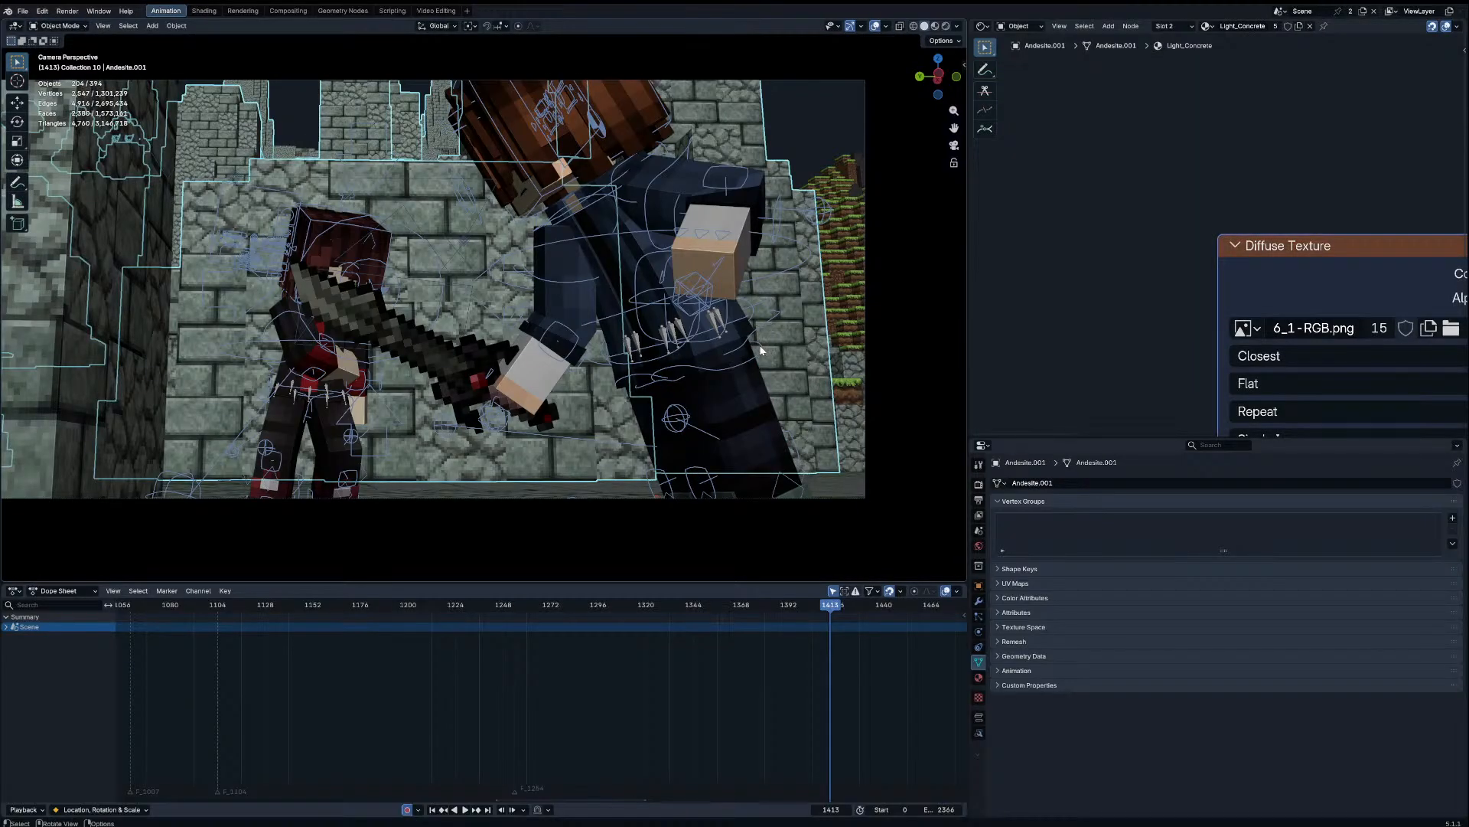
pyautogui.click(759, 344)
pyautogui.hotkey('ctrl', 'Tab')
# Step: Frame Endertainer Rig.002 outside the camera view, select its settings bone and show the bone's transform and IK properties
pyautogui.moveTo(759, 345); pyautogui.dragTo(483, 277, button='middle')
pyautogui.press('KP_Decimal')
pyautogui.scroll(-9, 601, 285)
pyautogui.click(362, 122)
pyautogui.press('n')
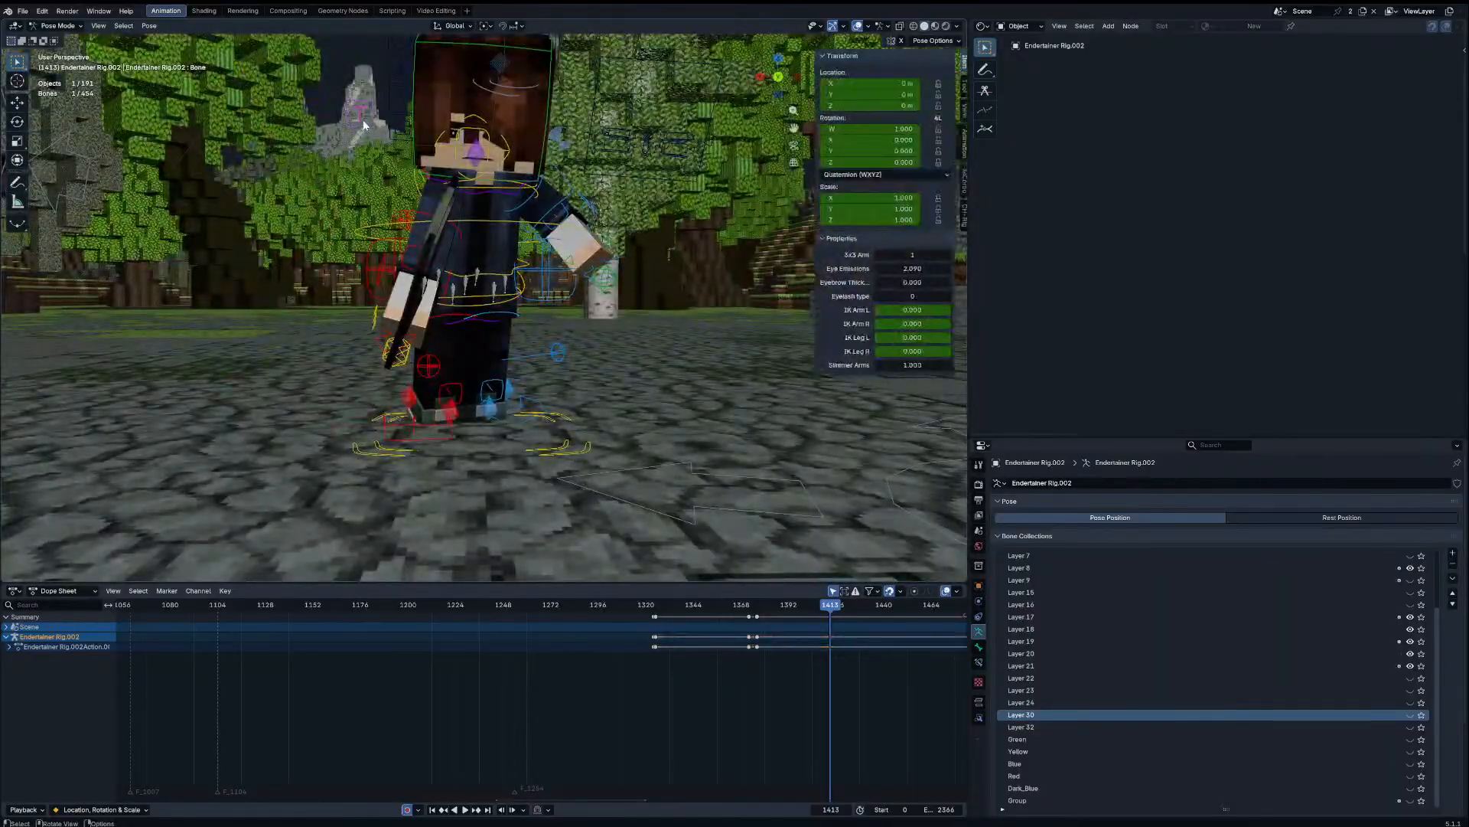
pyautogui.moveTo(612, 323); pyautogui.dragTo(859, 537, button='middle')
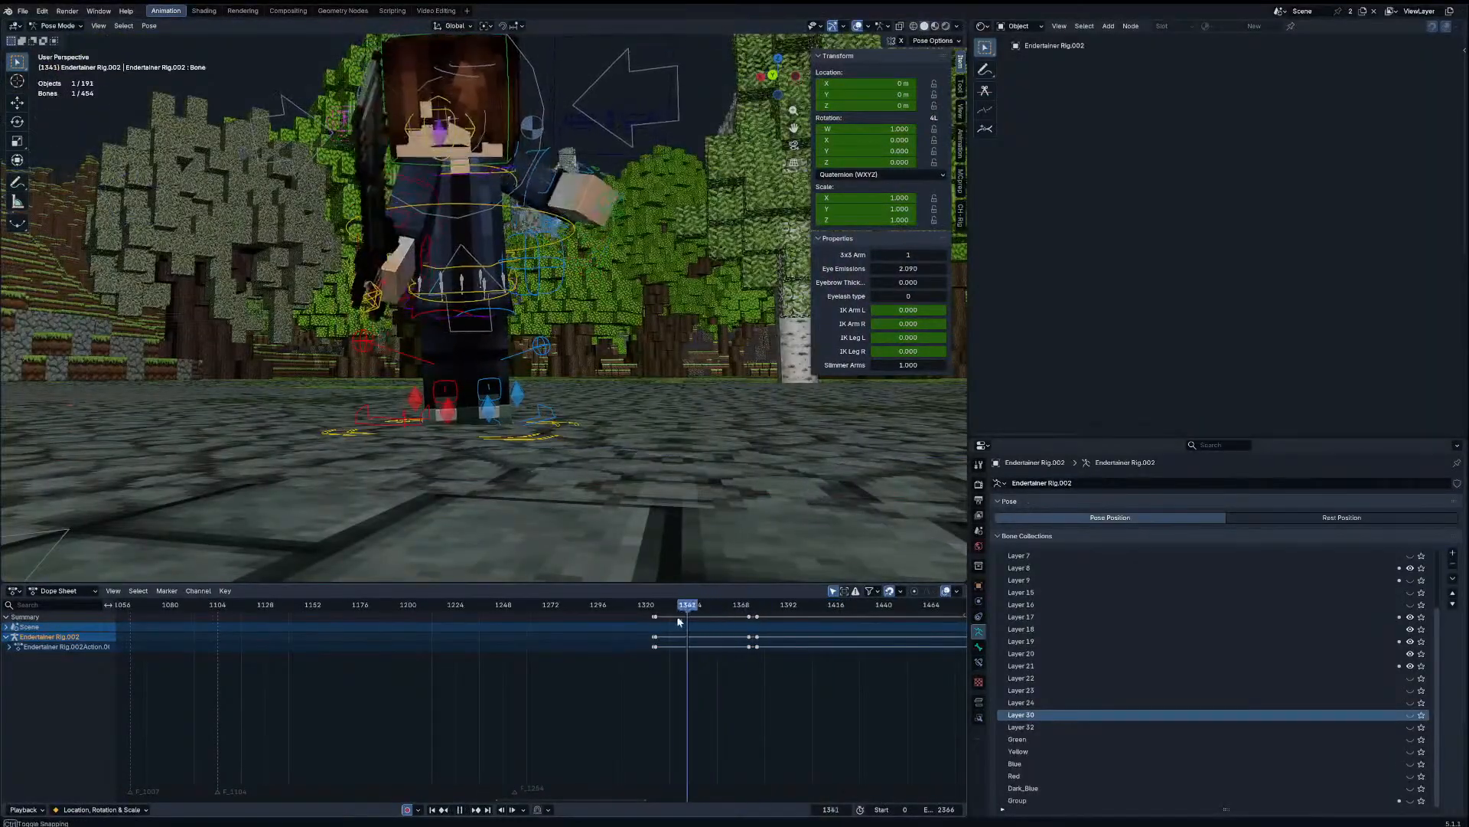
# Step: Set IK Leg L and IK Leg R of Endertainer Rig.002 to 1.000 near frame 1323 and play the shot
pyautogui.moveTo(678, 618); pyautogui.dragTo(652, 639)
pyautogui.scroll(-5, 605, 670)
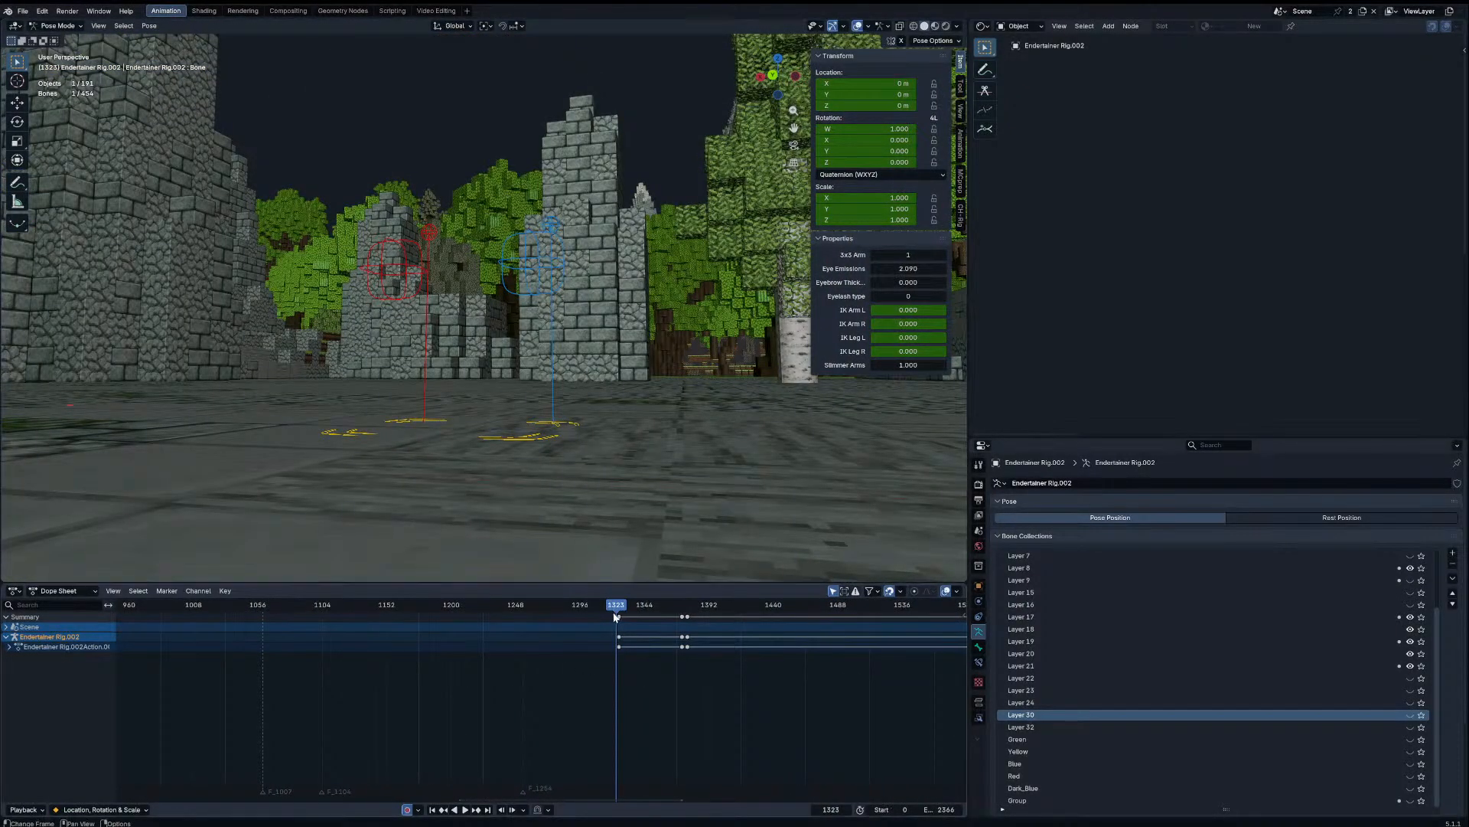
pyautogui.press('space')
pyautogui.moveTo(624, 604); pyautogui.dragTo(621, 607)
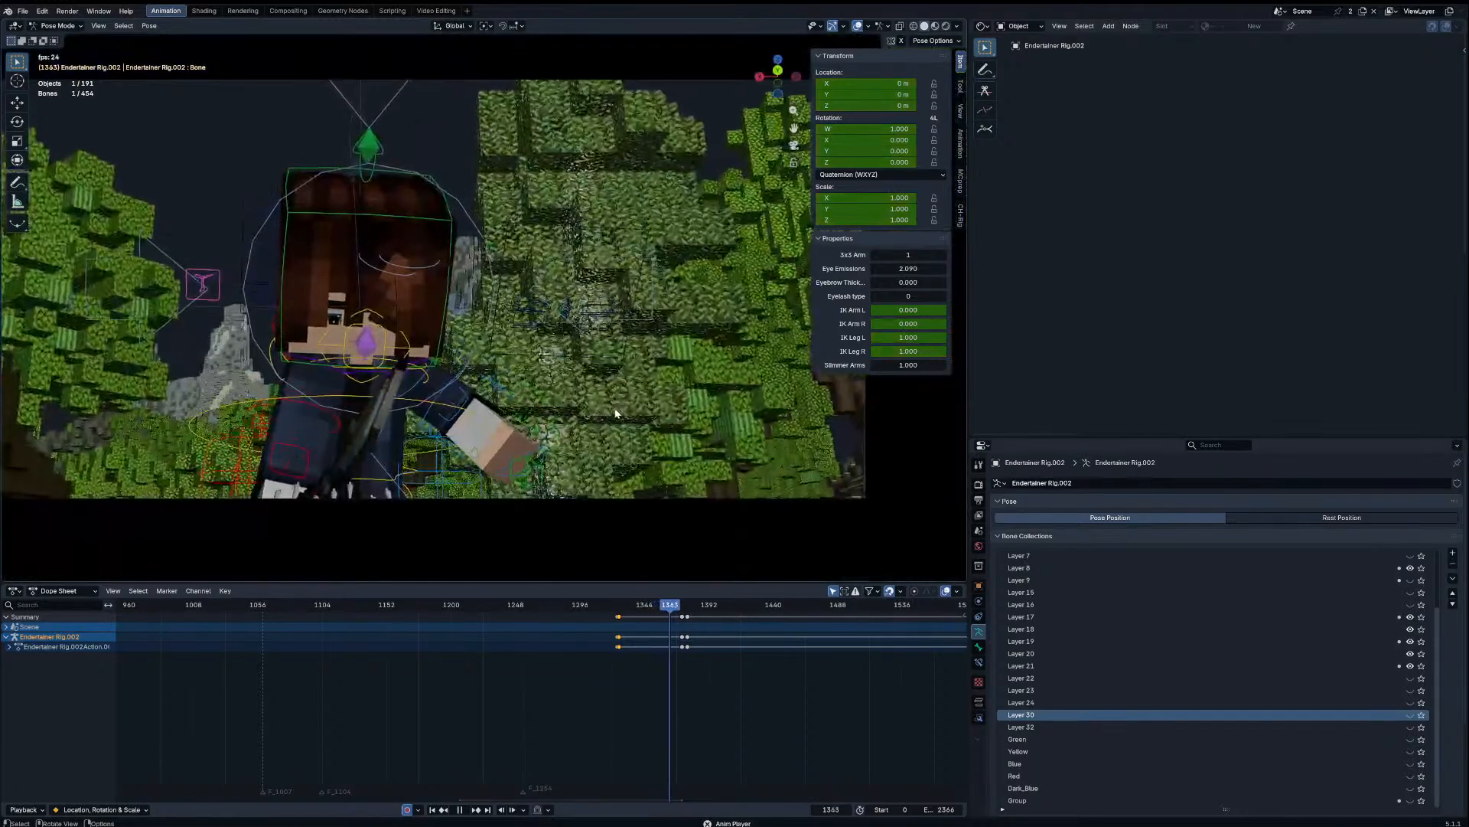
pyautogui.scroll(-3, 765, 708)
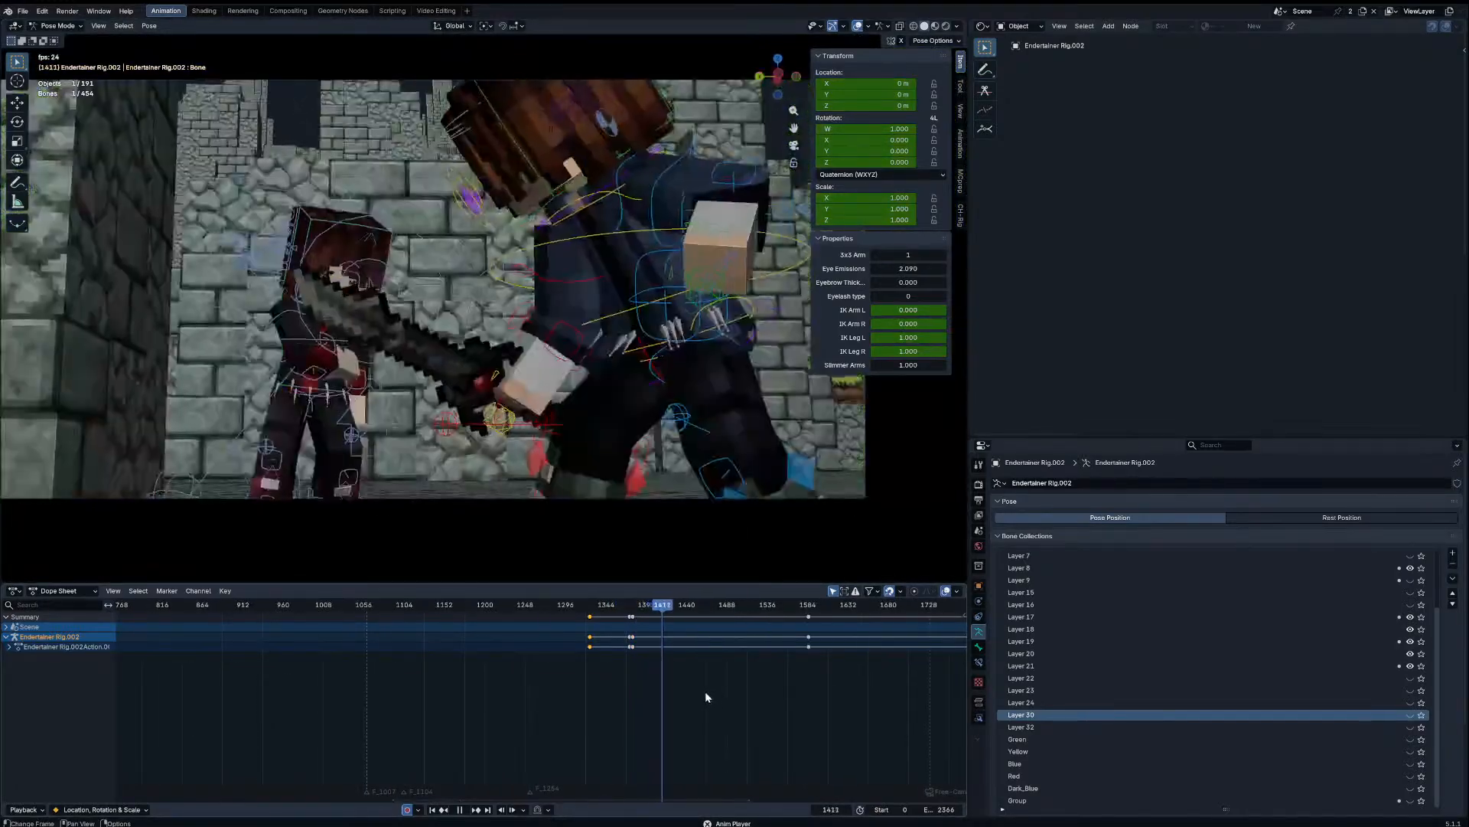
pyautogui.moveTo(687, 690); pyautogui.dragTo(627, 684, button='middle')
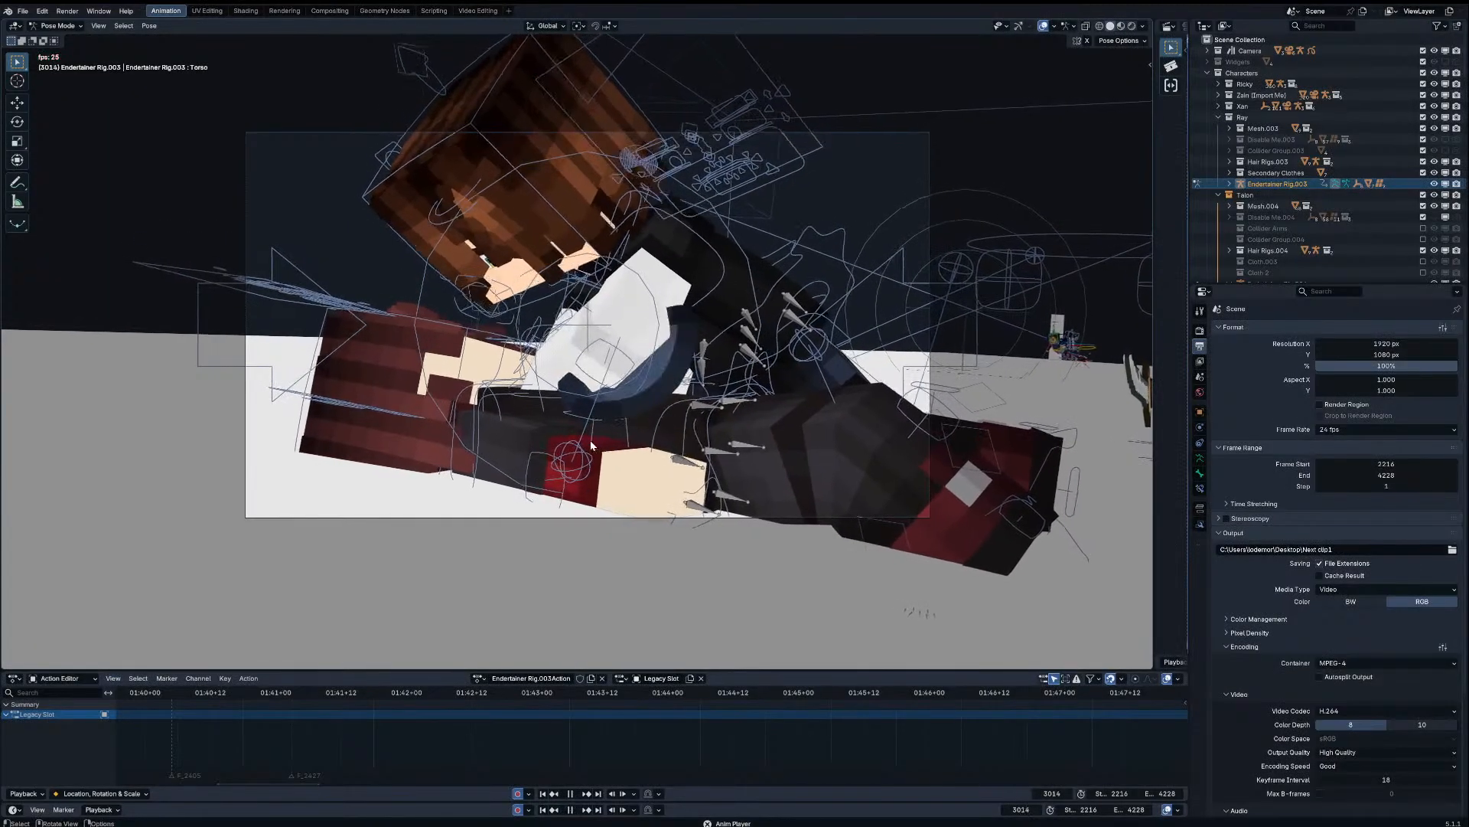
# Step: In the Endertainer Rig.003 scene, locate the Malicious Roar strip in the sequencer and play the animation from about frame 2258
pyautogui.click(478, 11)
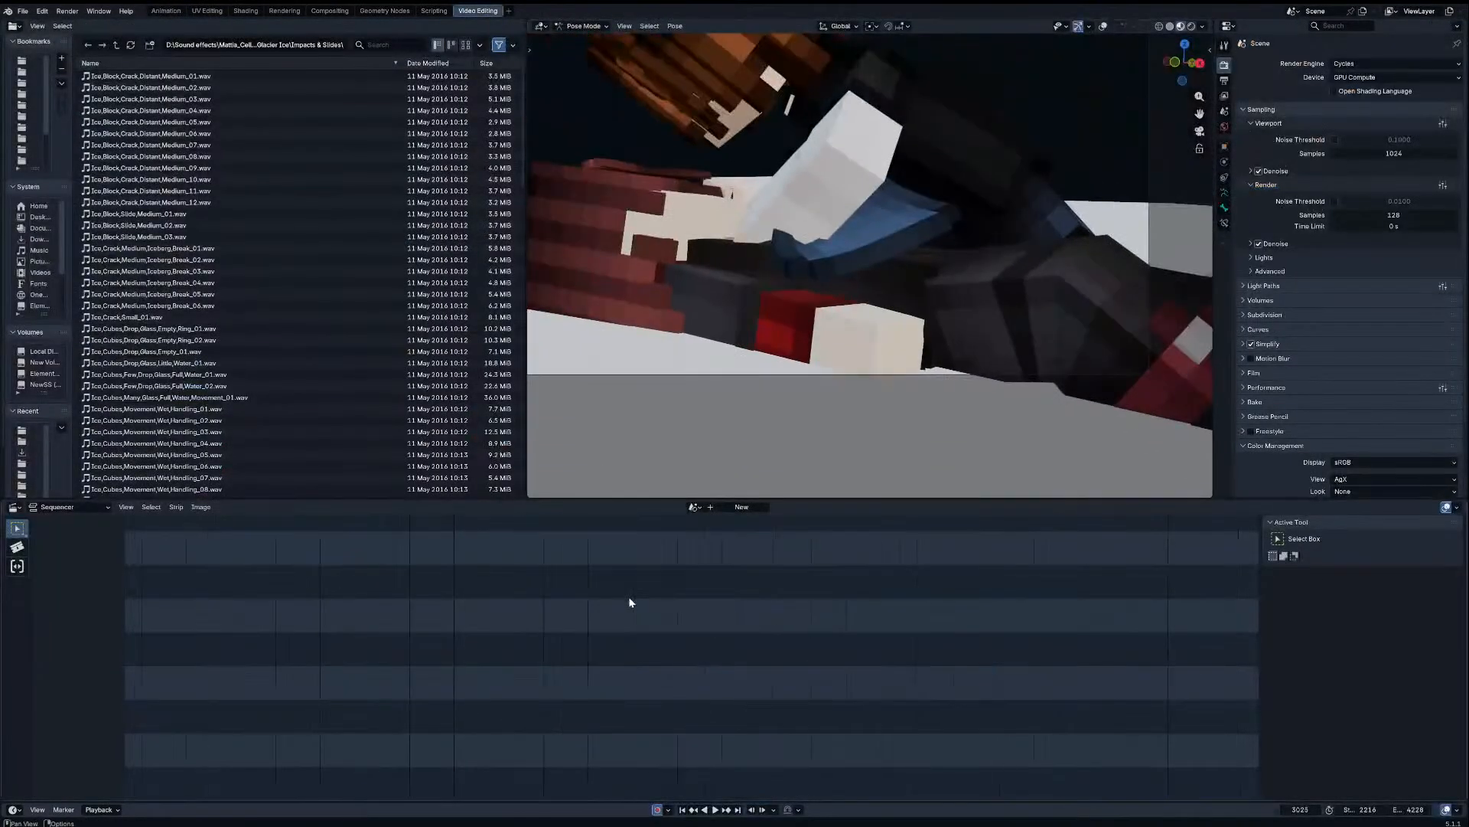
pyautogui.click(710, 532)
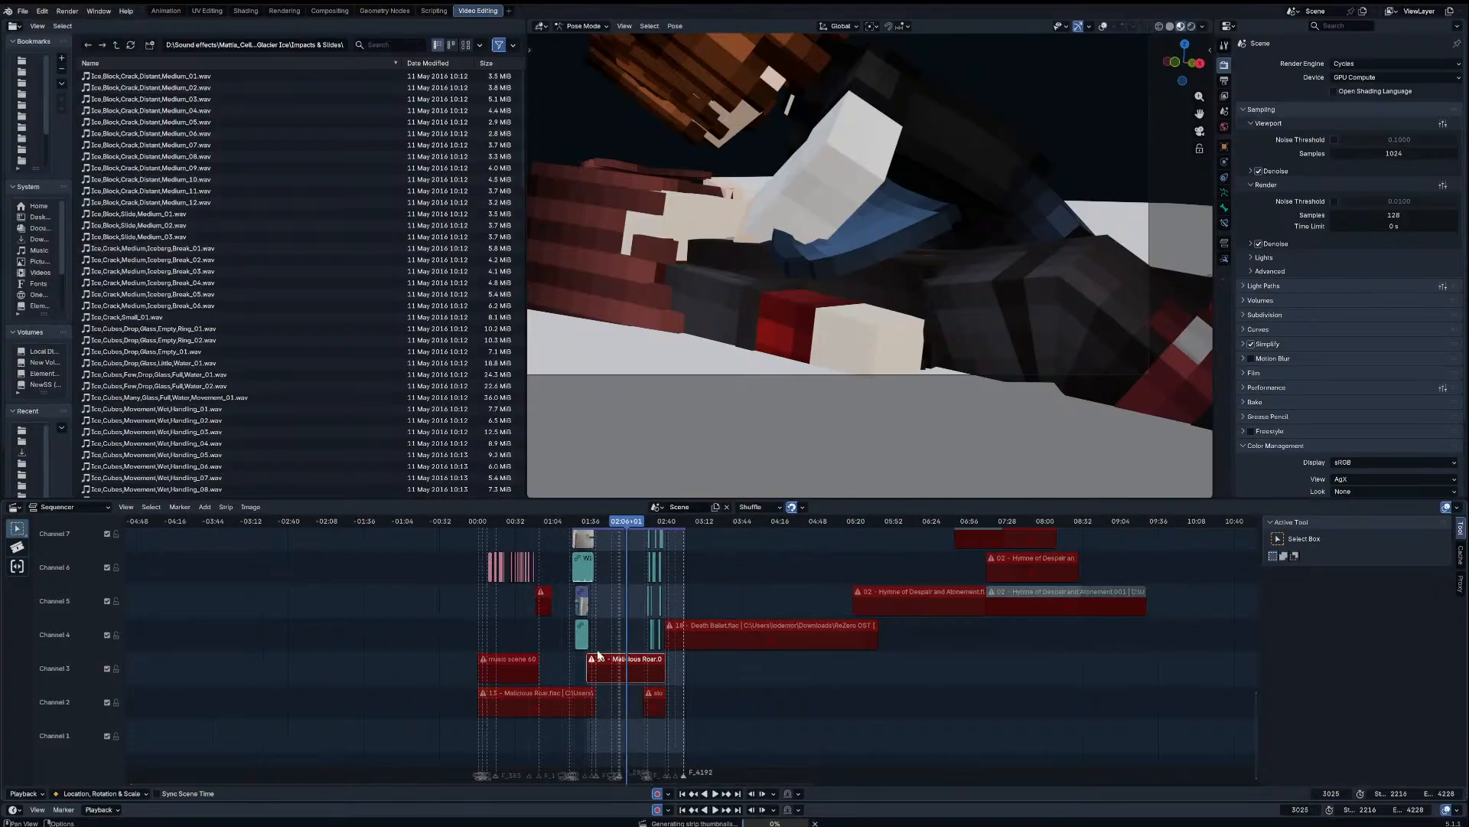
pyautogui.click(657, 672)
pyautogui.scroll(6, 656, 670)
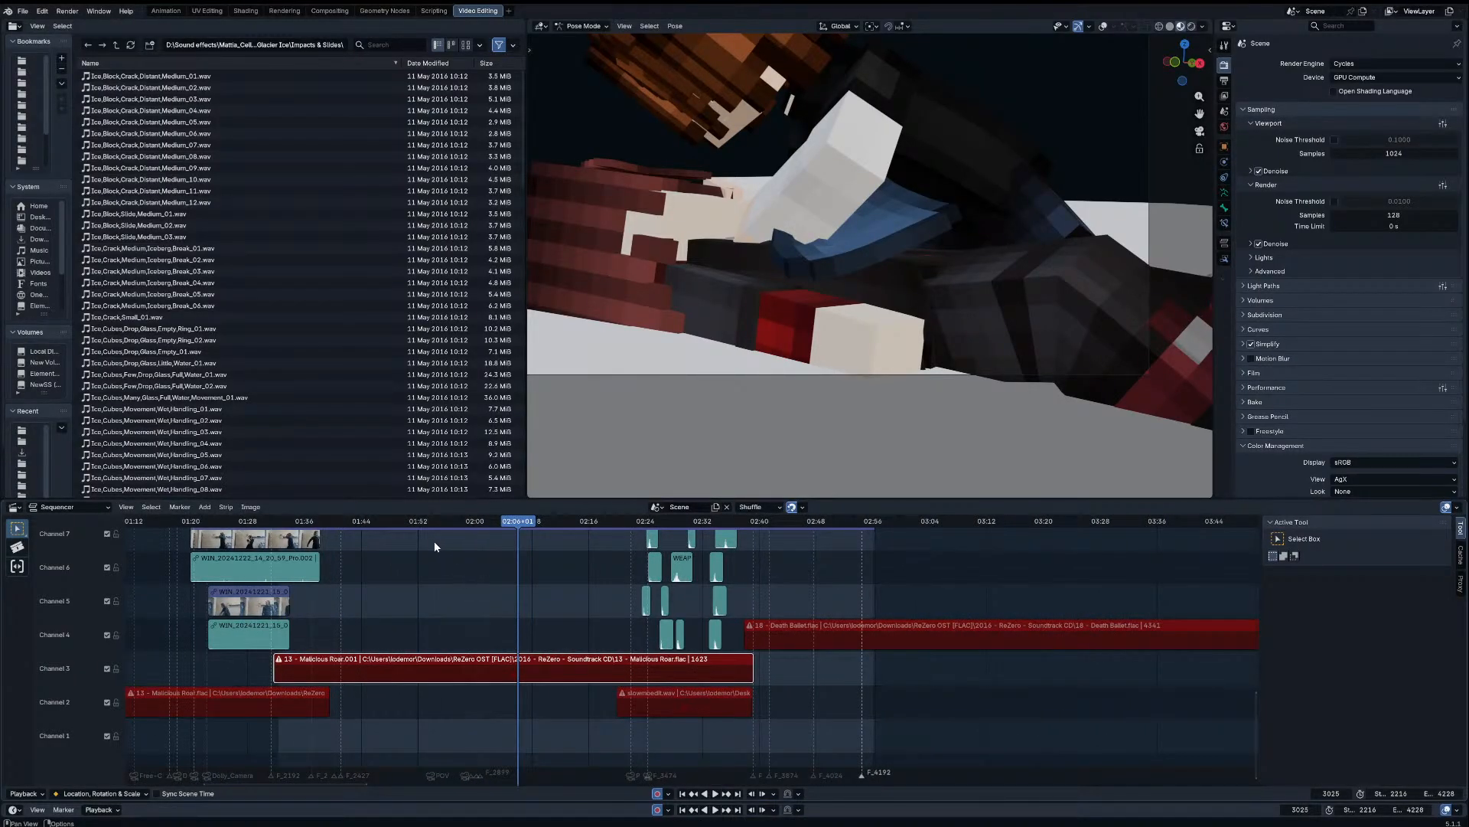
pyautogui.moveTo(413, 521); pyautogui.dragTo(281, 497)
pyautogui.click(165, 11)
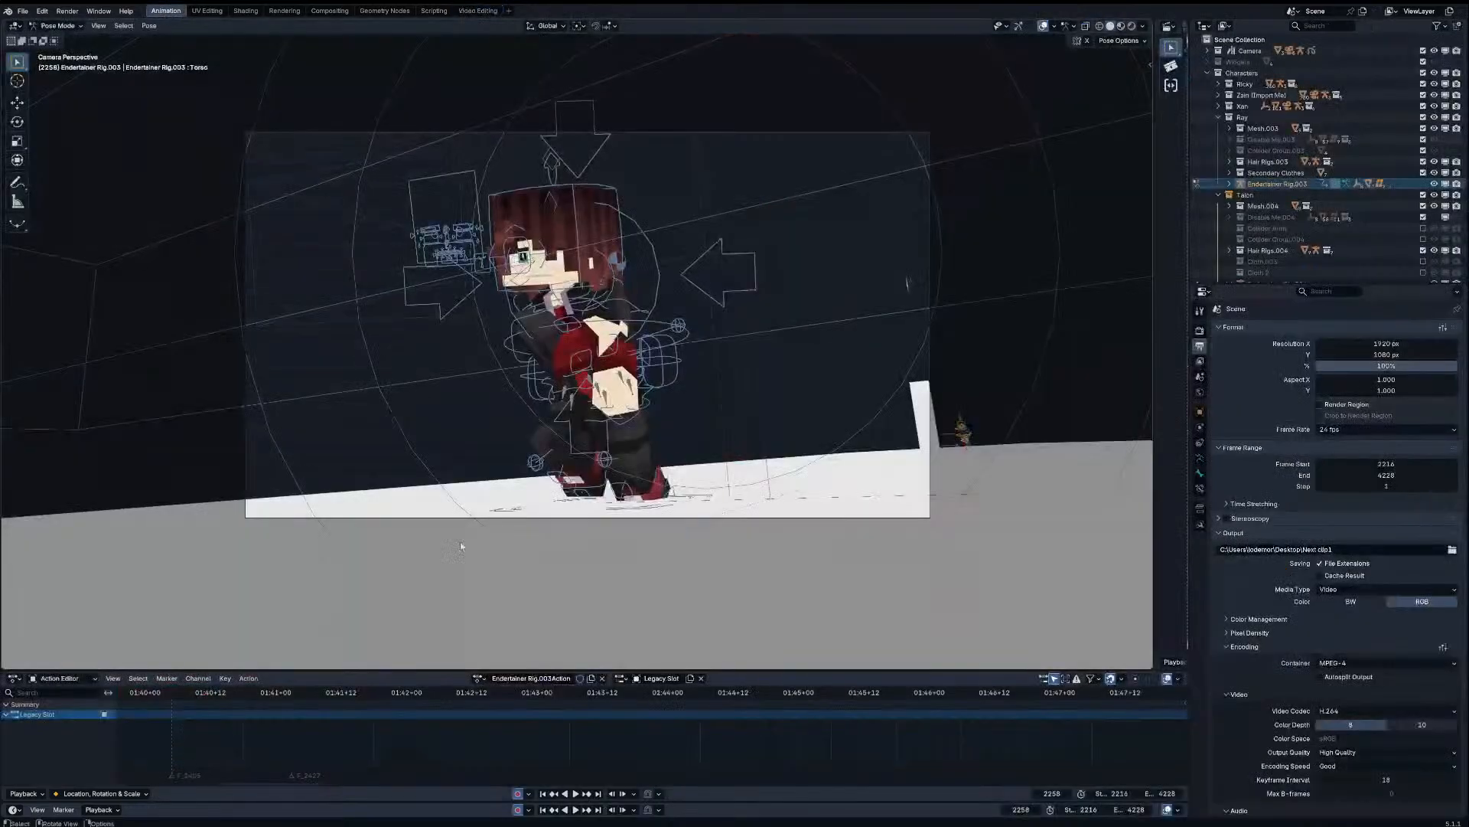
pyautogui.press('space')
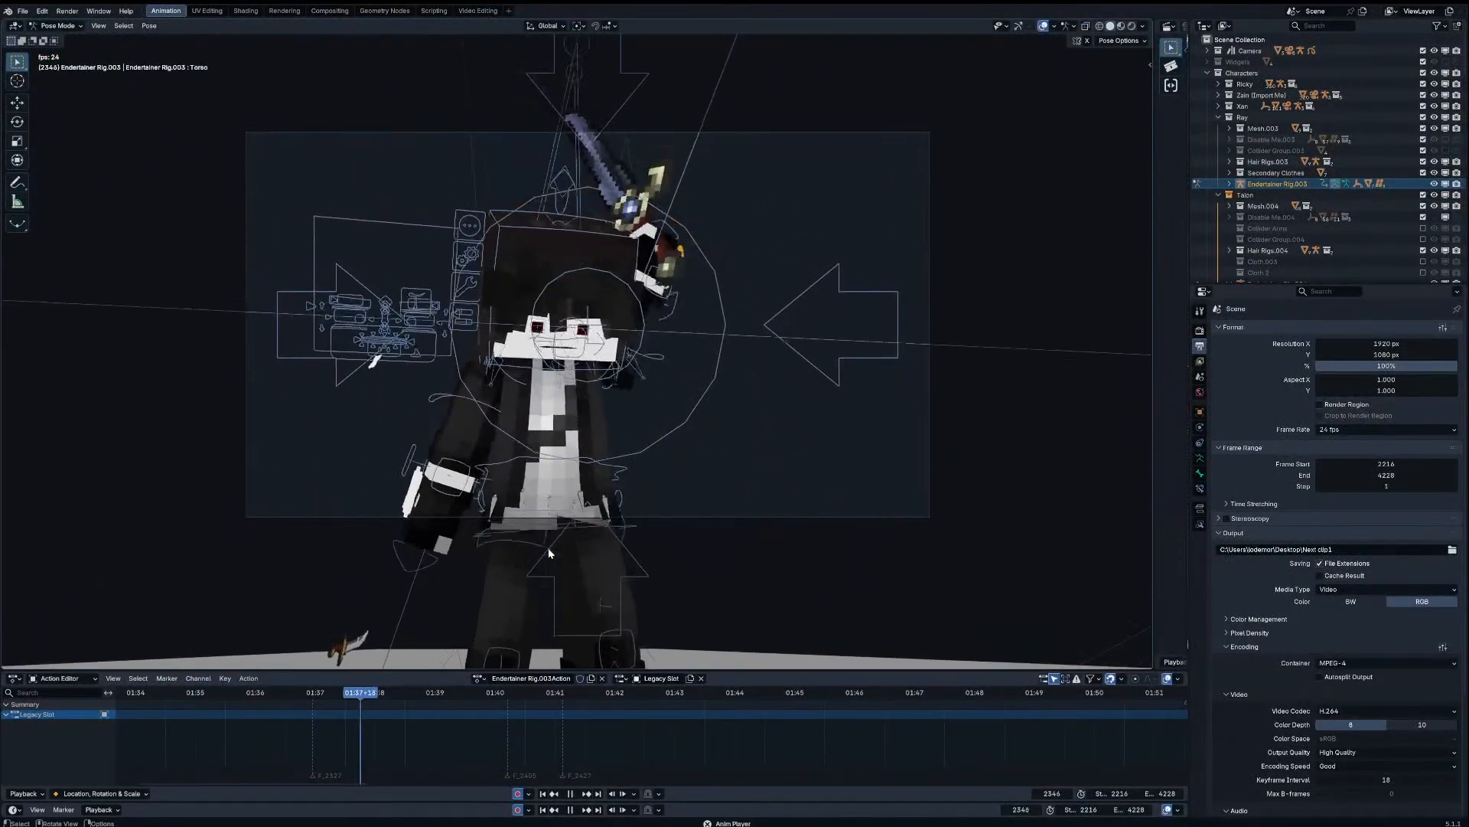
# Step: Delete the WIN_20241222 footage strips on the sequencer's lower channels and go to the upper-channel strips at frame 2064
pyautogui.click(481, 10)
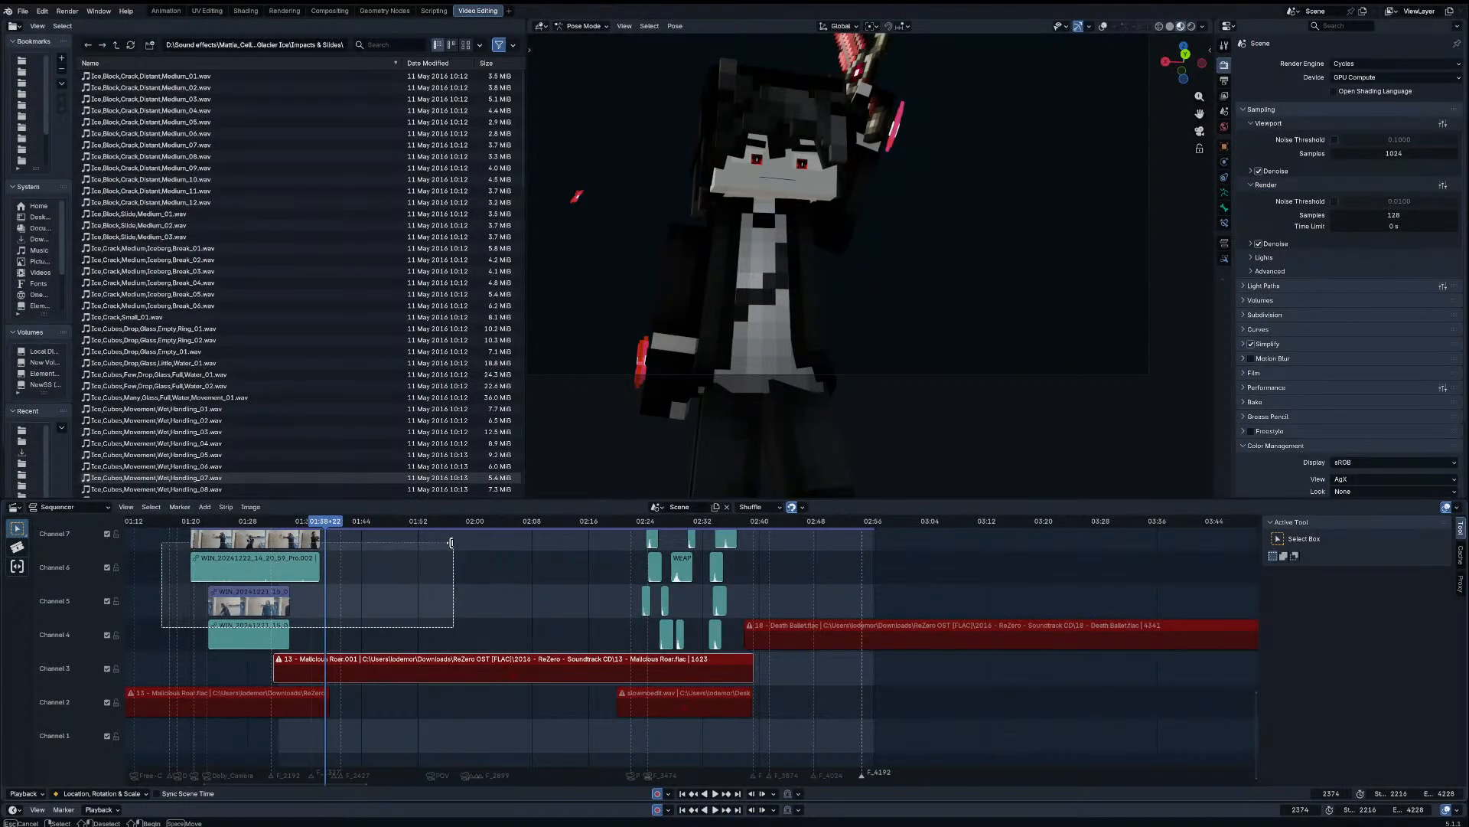
pyautogui.press('x')
pyautogui.moveTo(437, 590); pyautogui.dragTo(392, 779, button='middle')
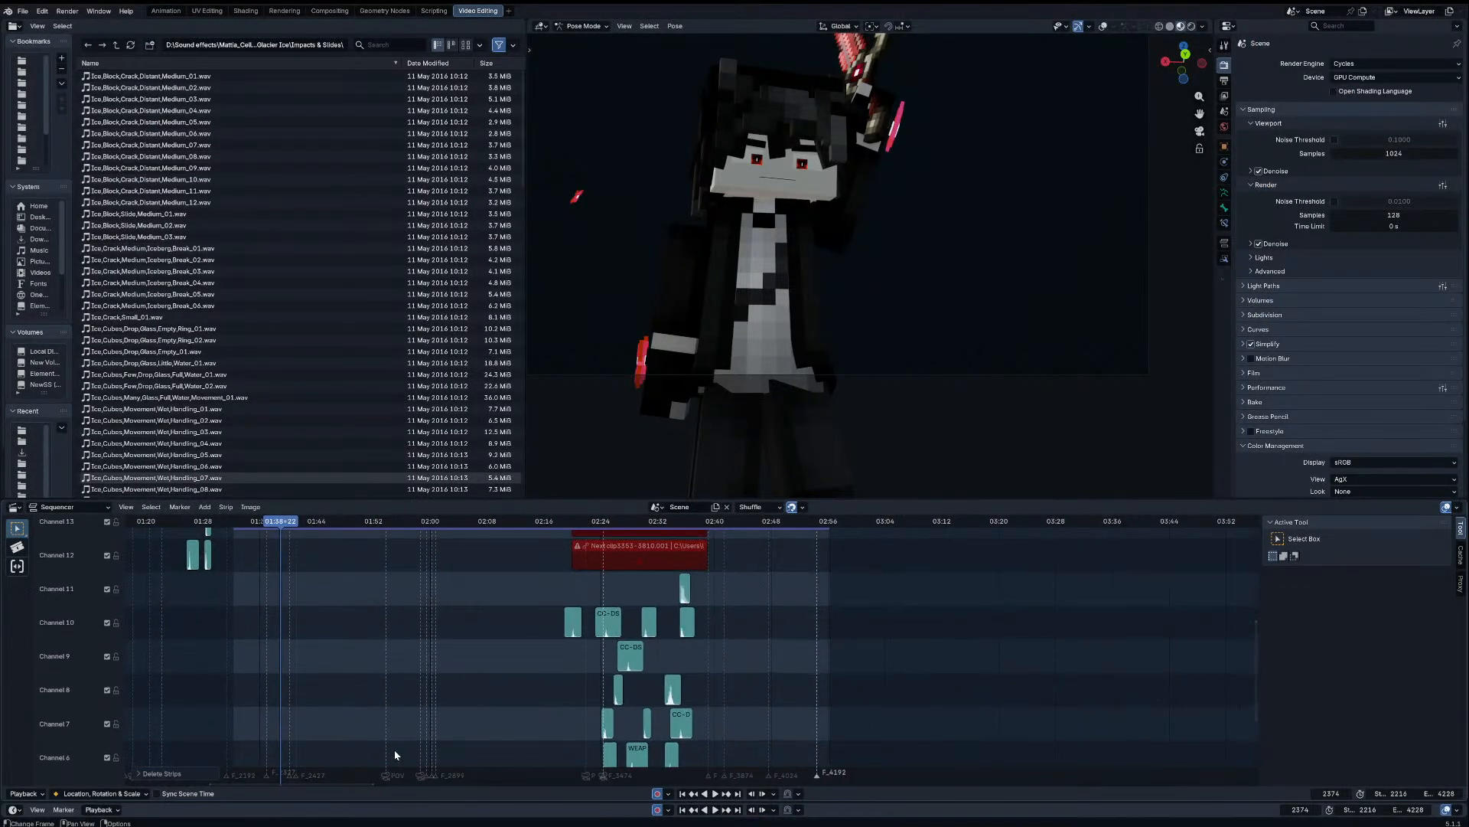
pyautogui.scroll(-4, 385, 720)
pyautogui.moveTo(355, 647); pyautogui.dragTo(357, 762, button='middle')
pyautogui.click(326, 522)
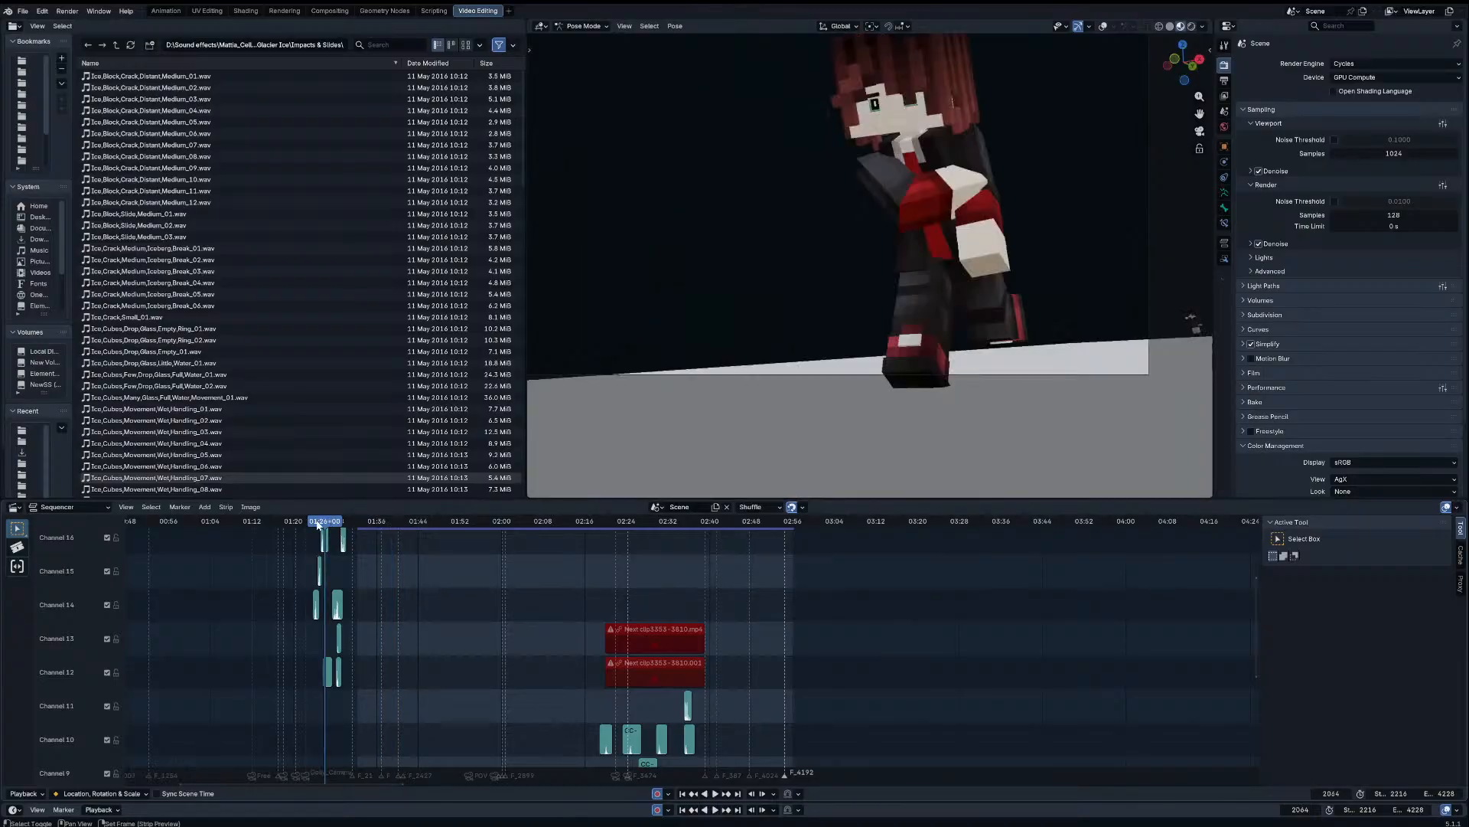
# Step: Play the shot from about frame 3254 and review its ending in the Animation workspace up to frame 4206
pyautogui.press('space')
pyautogui.click(582, 525)
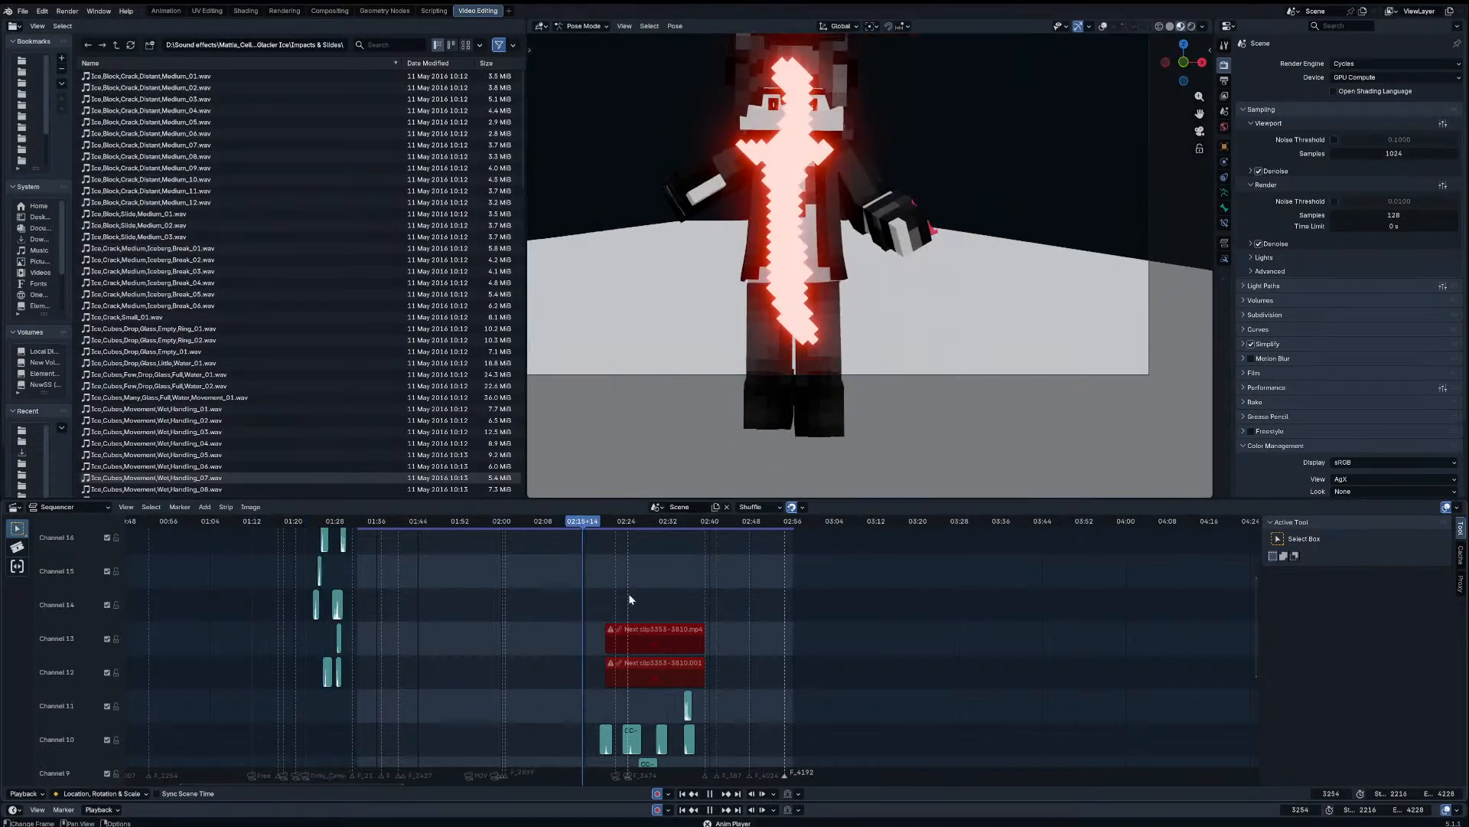
pyautogui.moveTo(628, 596); pyautogui.dragTo(598, 755, button='middle')
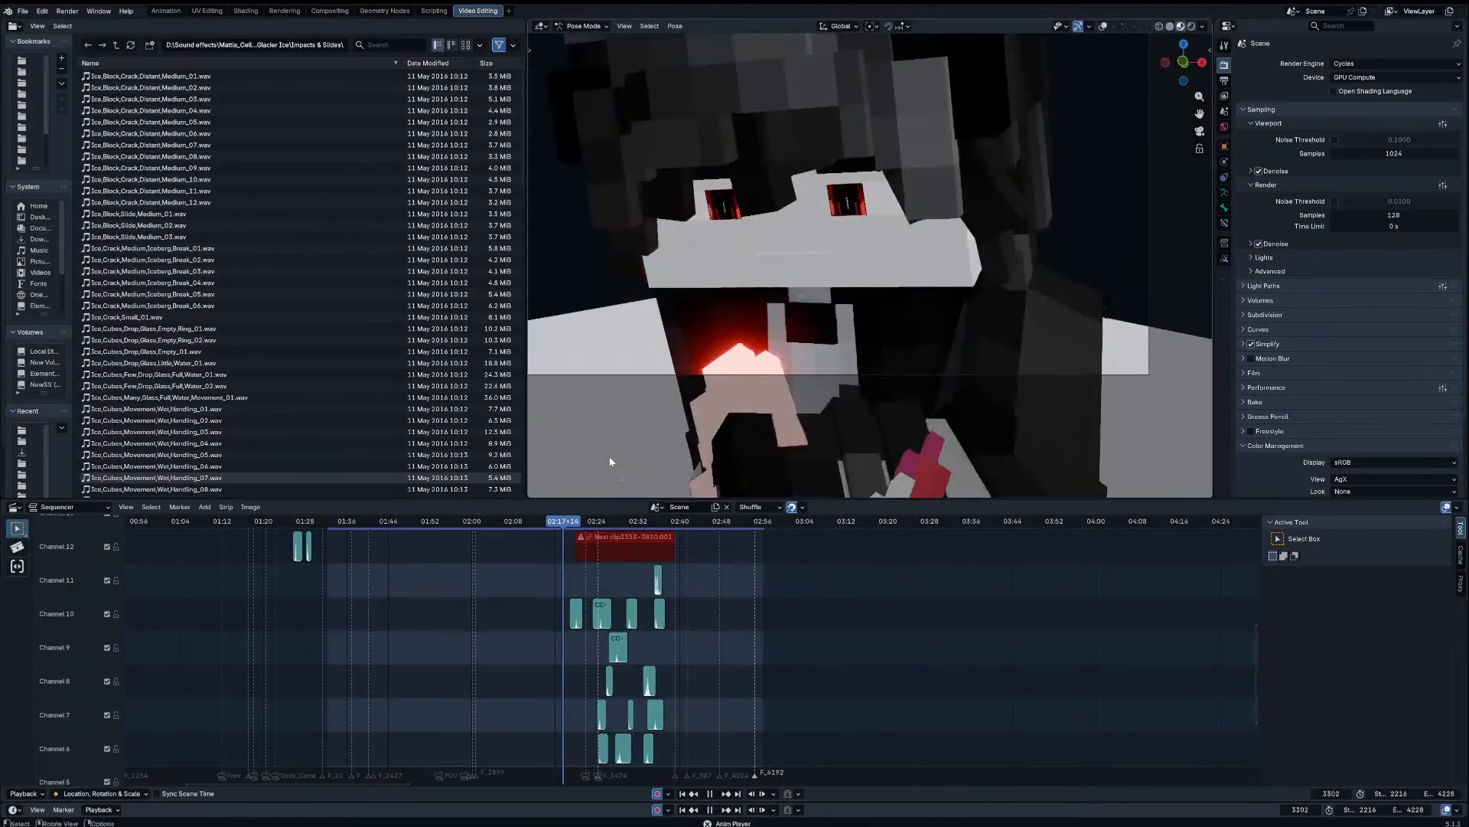
pyautogui.click(159, 12)
pyautogui.scroll(-8, 507, 714)
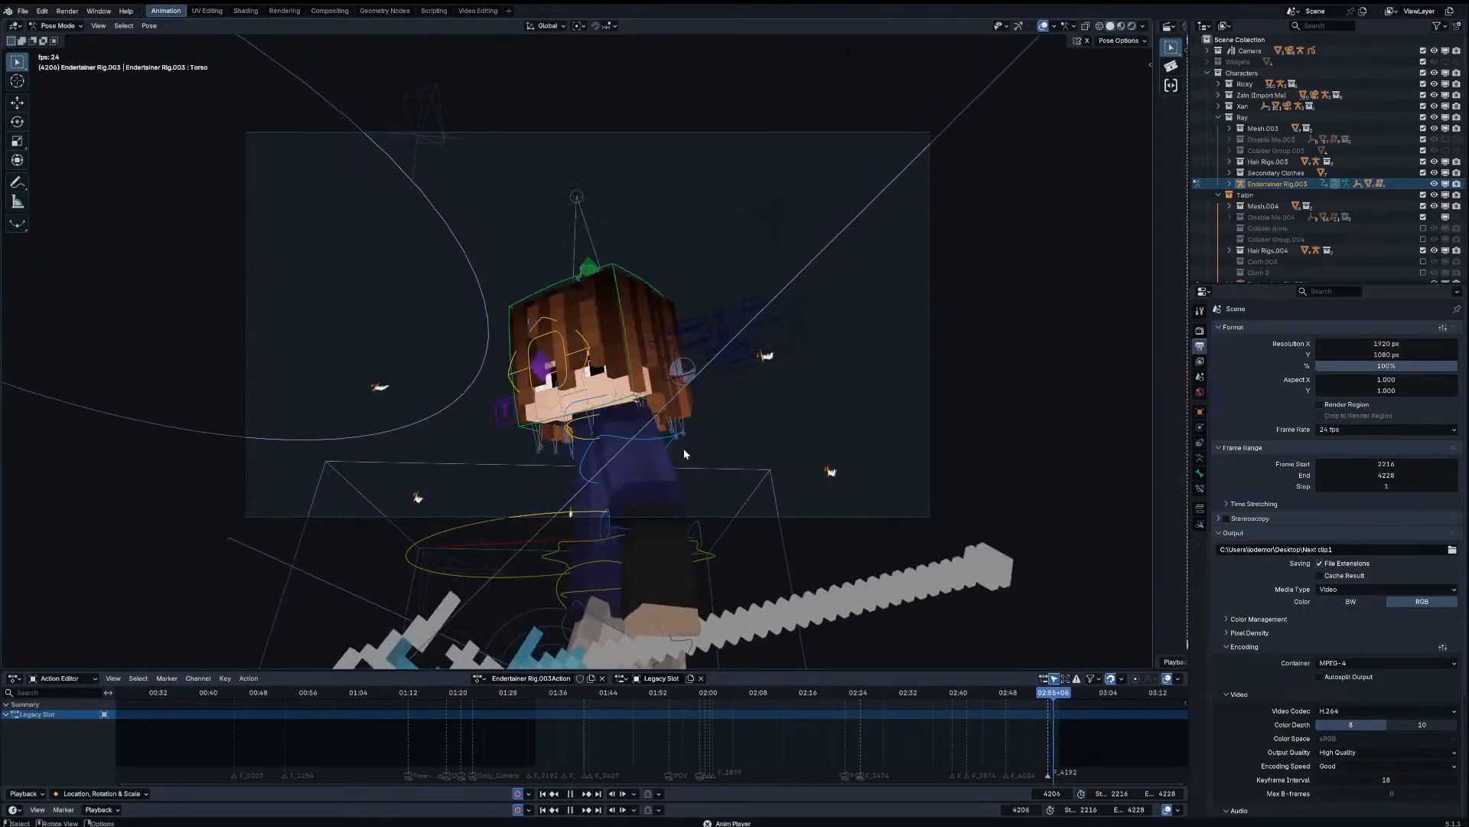
pyautogui.press('space')
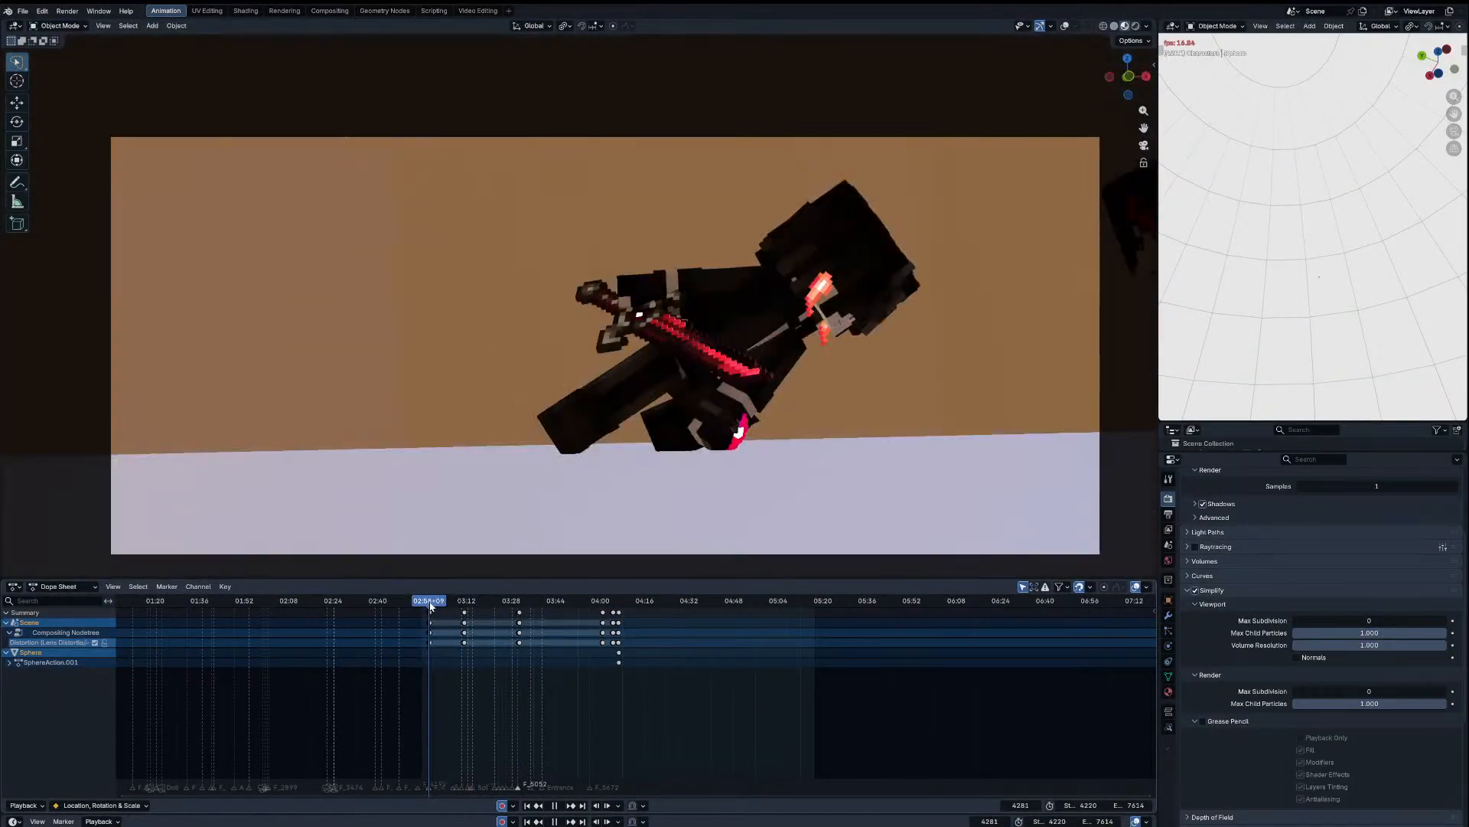
# Step: Play Scene 6.3 from its start frame to about frame 6061, and close the file without saving the changes
pyautogui.press('space')
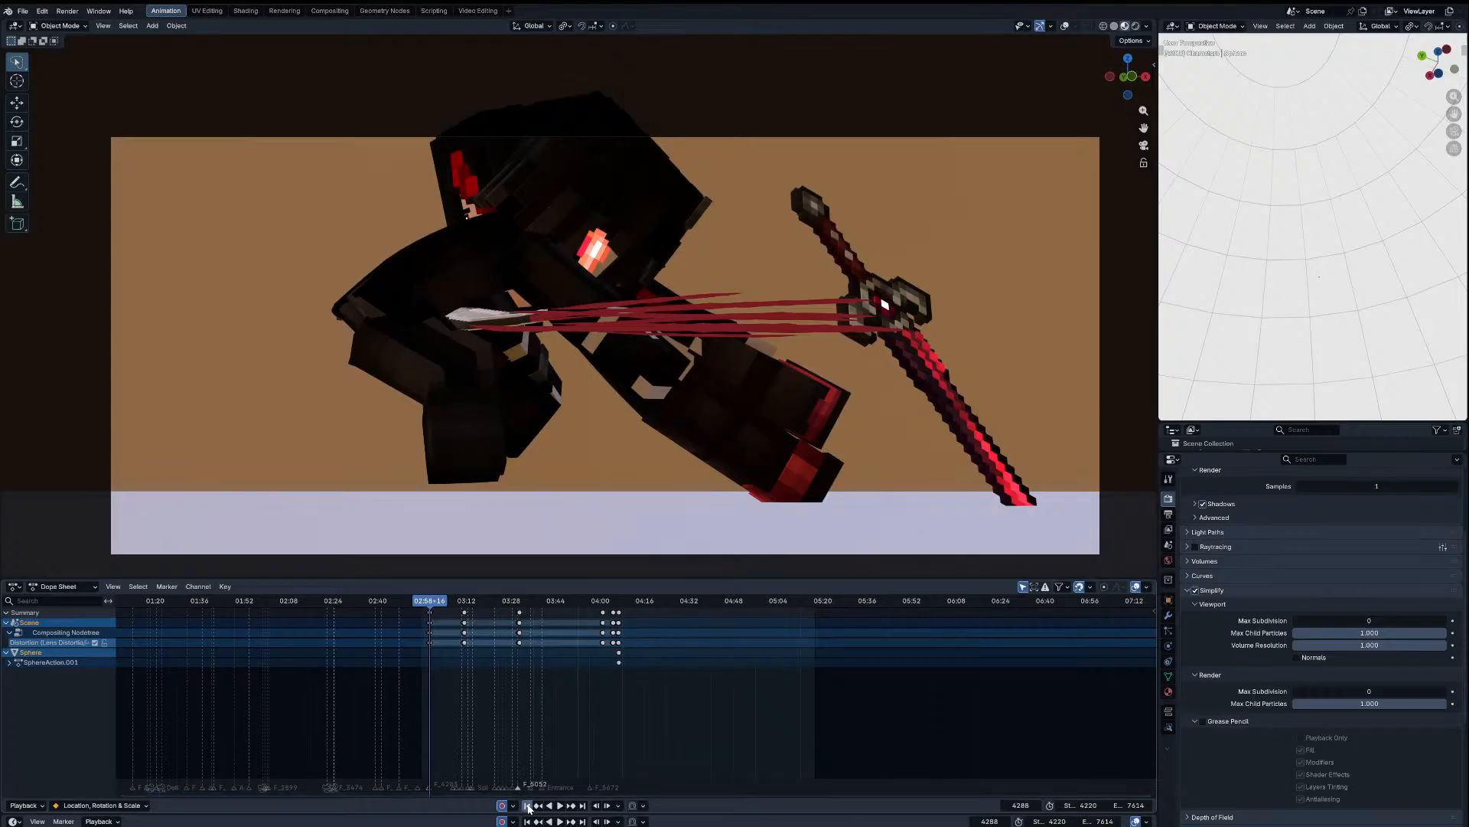
pyautogui.click(527, 805)
pyautogui.press('space')
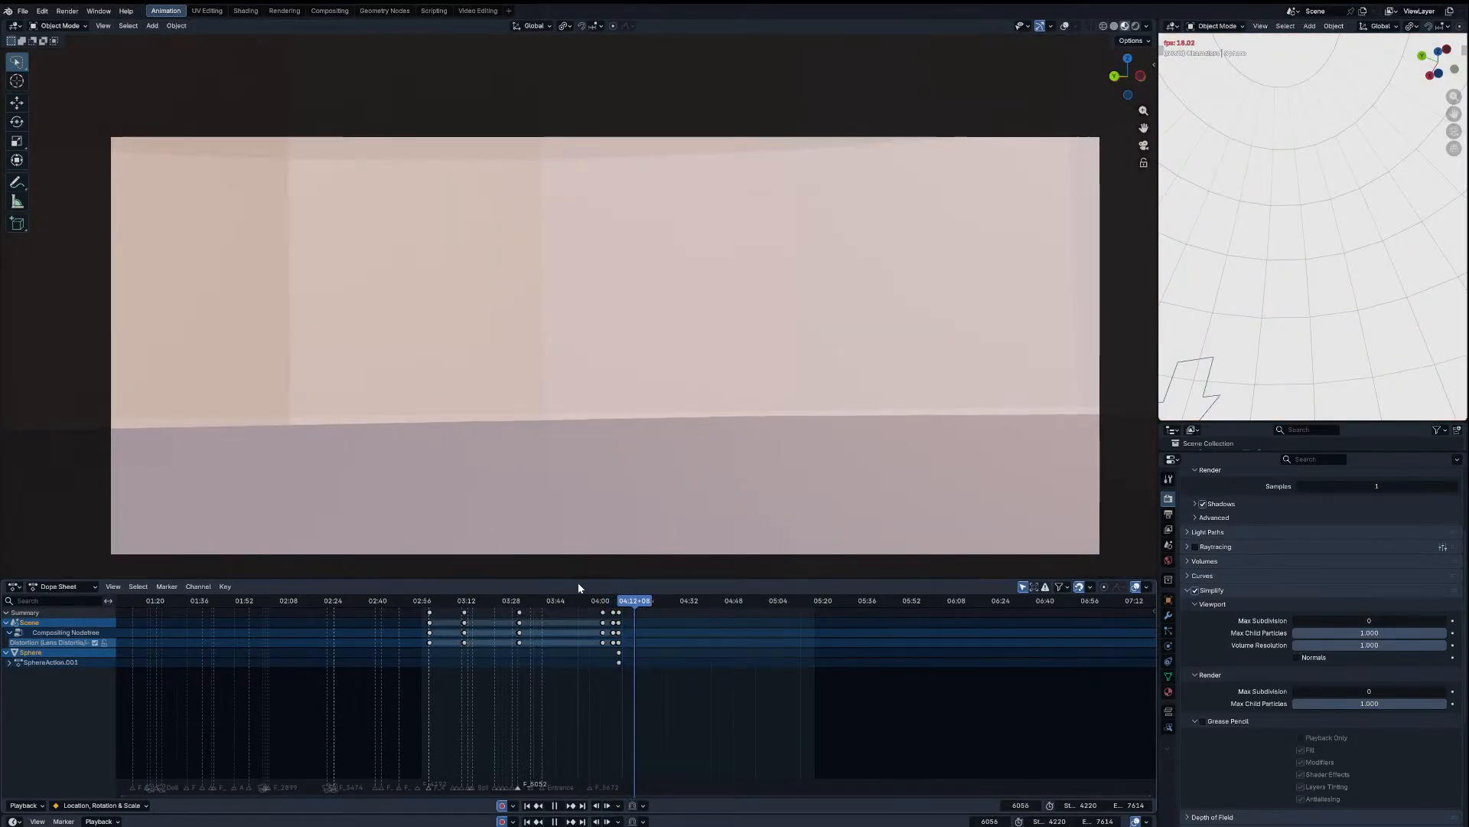
pyautogui.press('space')
pyautogui.hotkey('ctrl', 'q')
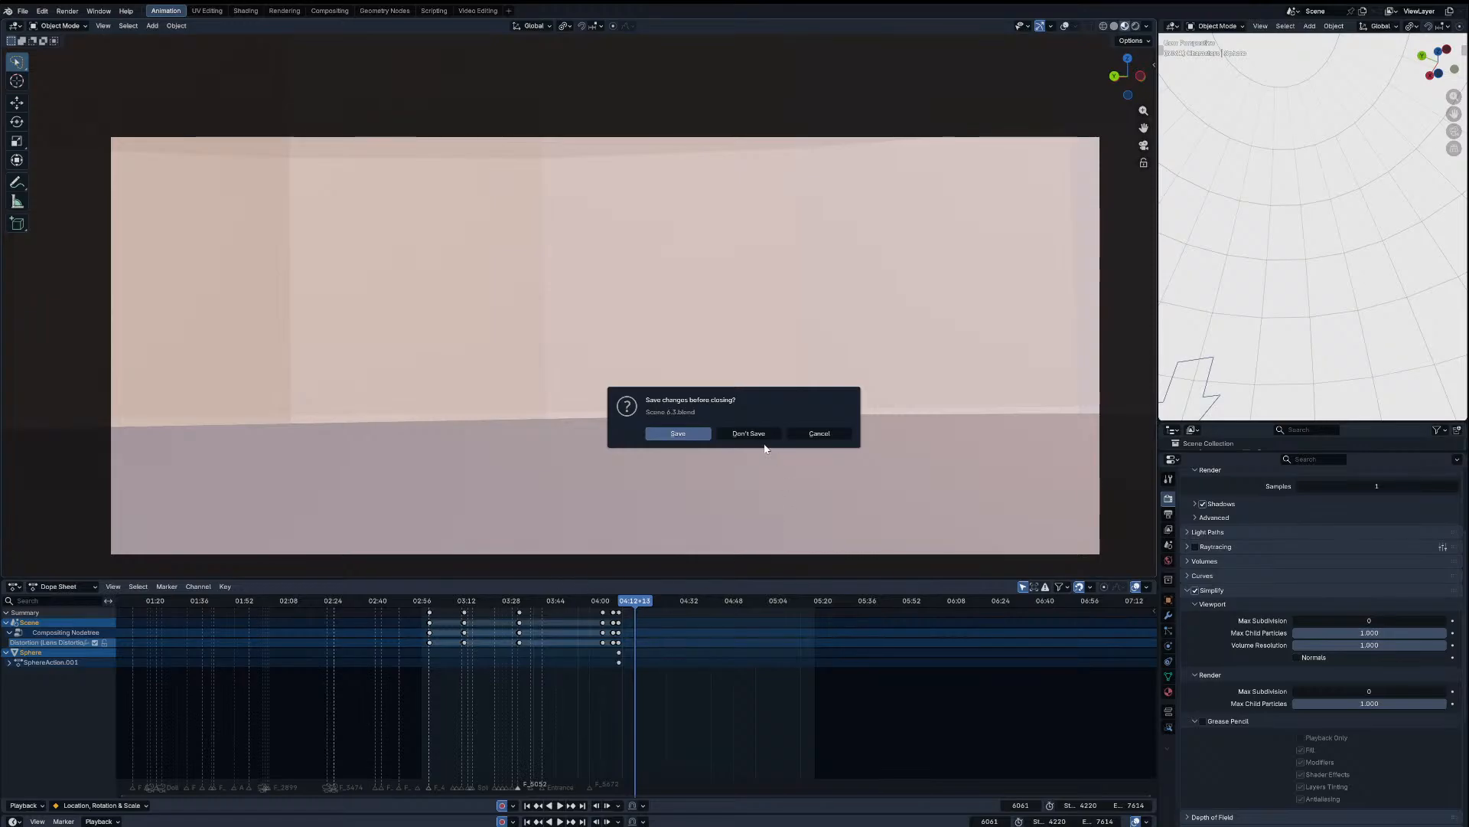
pyautogui.click(737, 435)
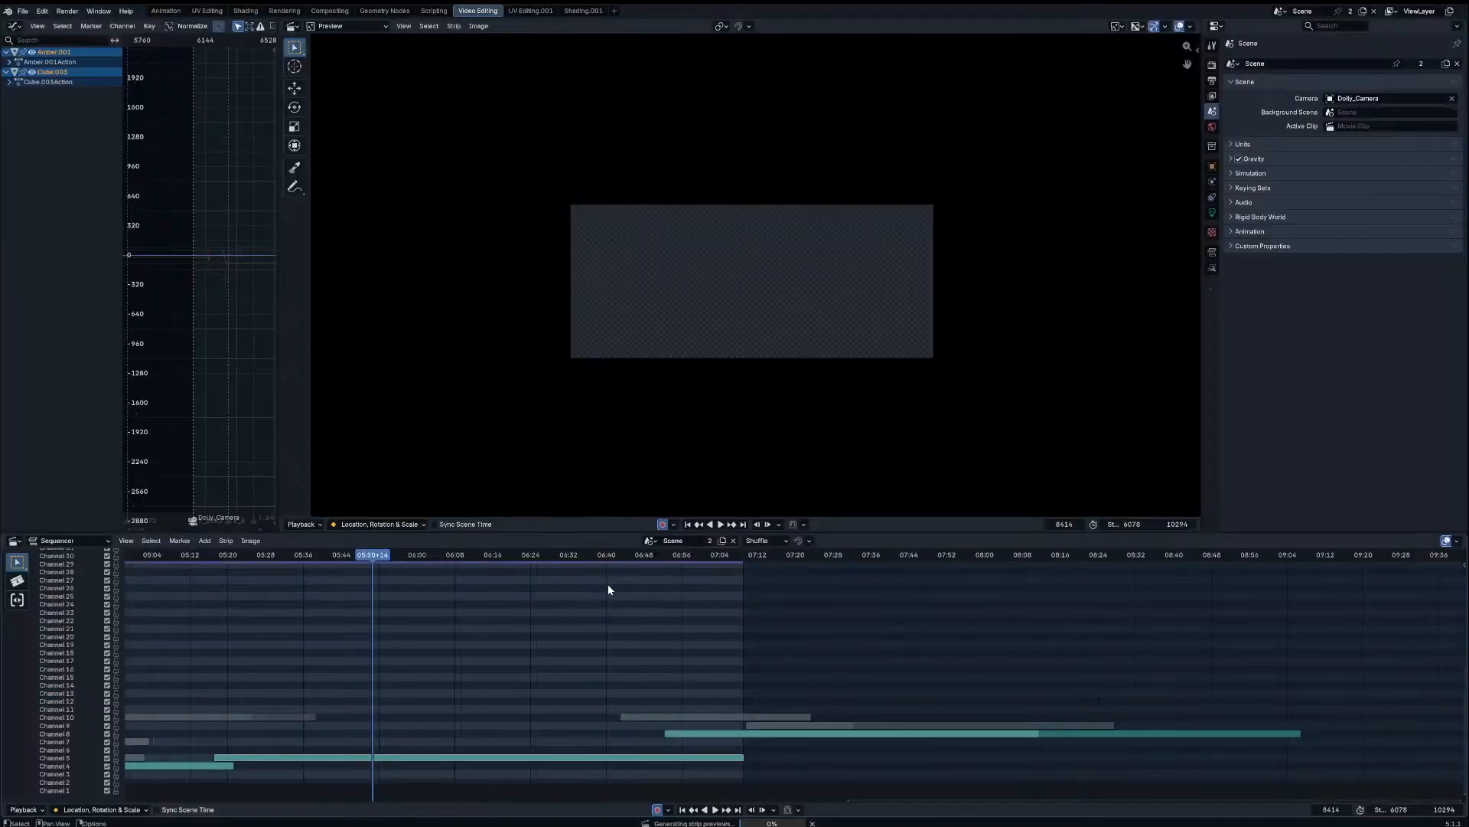
# Step: In the forest scene's Animation workspace, play the animation from its start frame, and replay it from frame 6295
pyautogui.scroll(-5, 571, 669)
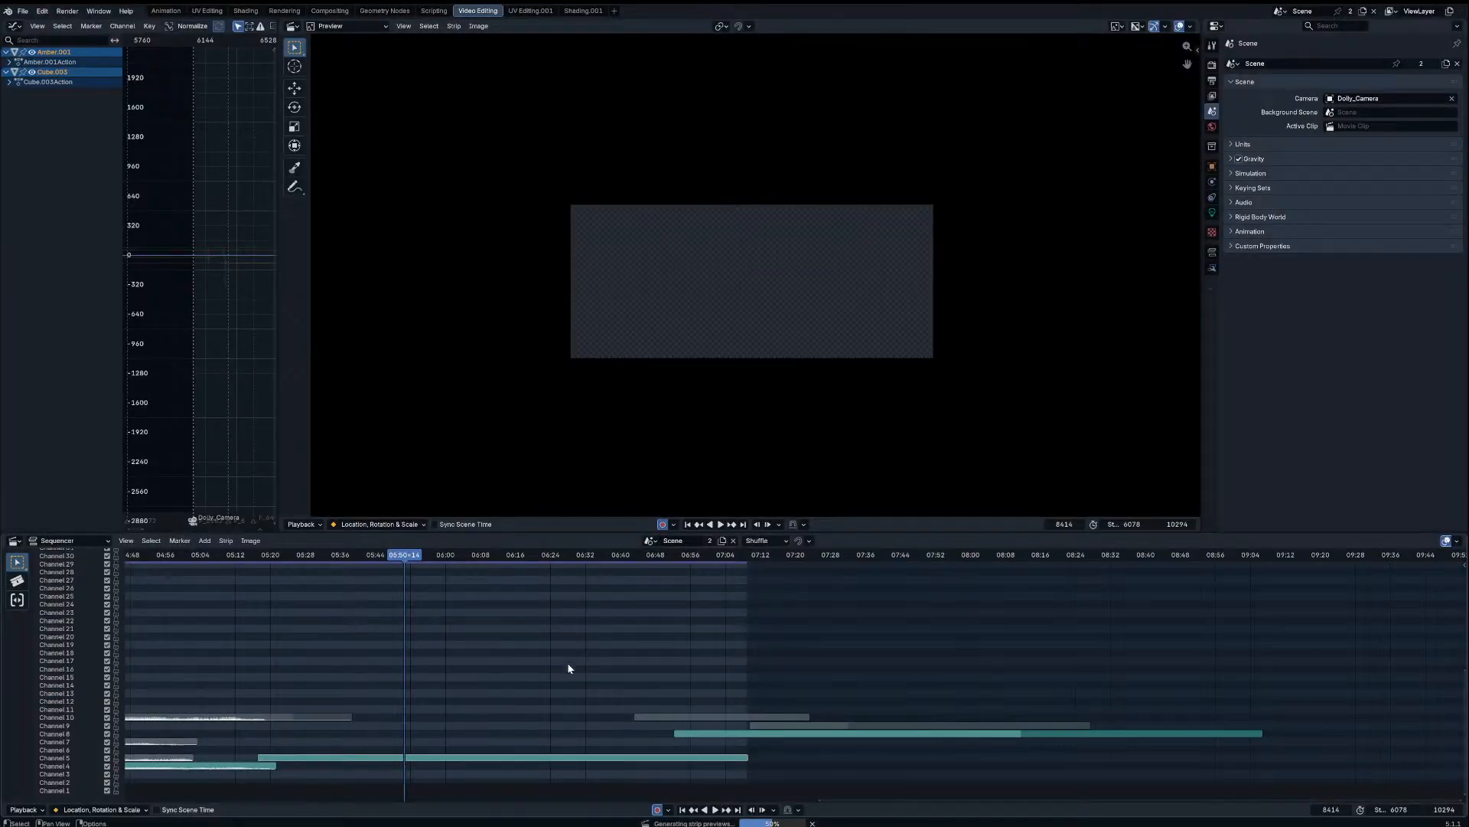
pyautogui.click(166, 11)
pyautogui.press('space')
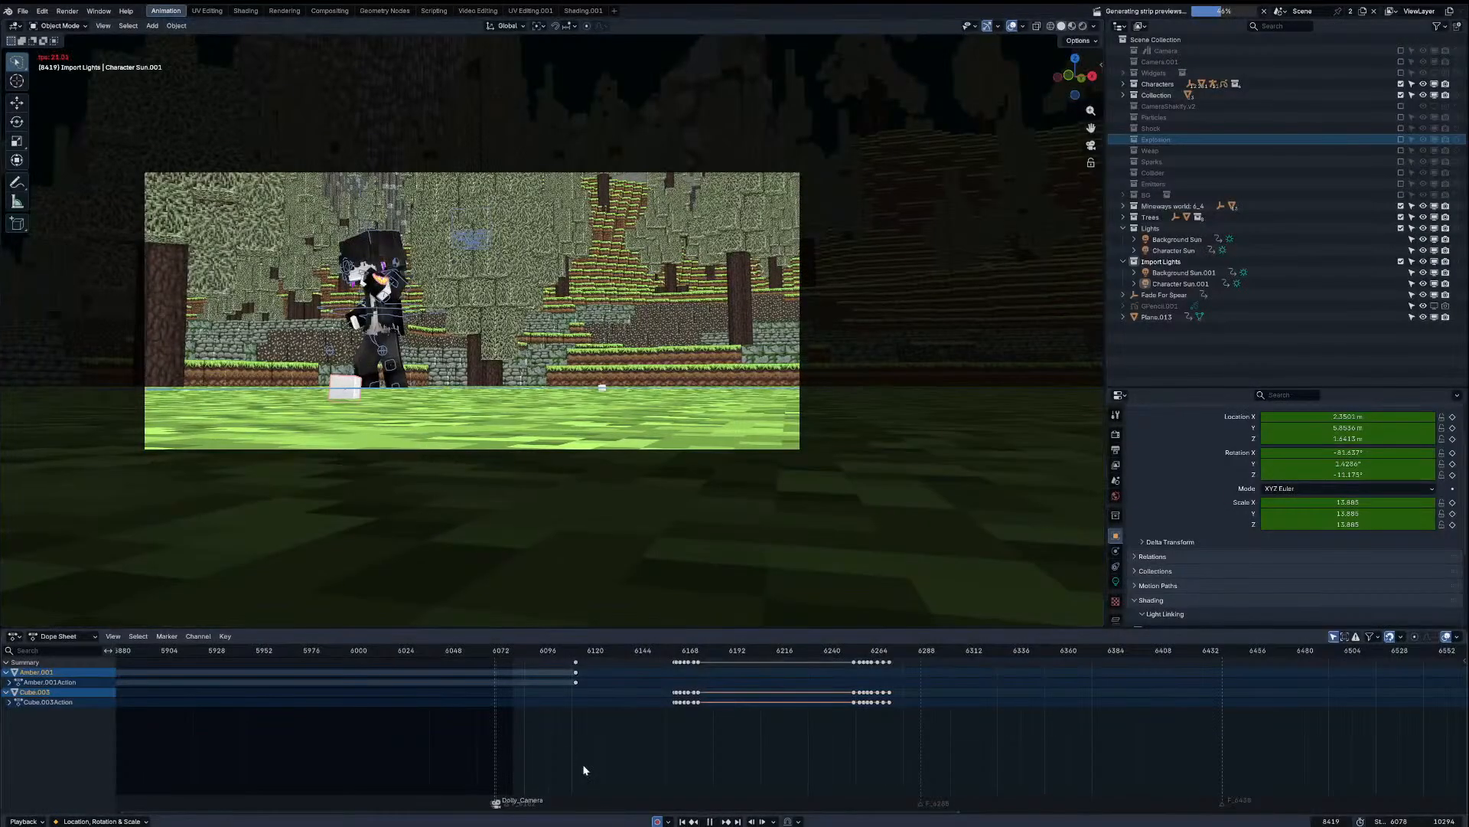
pyautogui.click(682, 821)
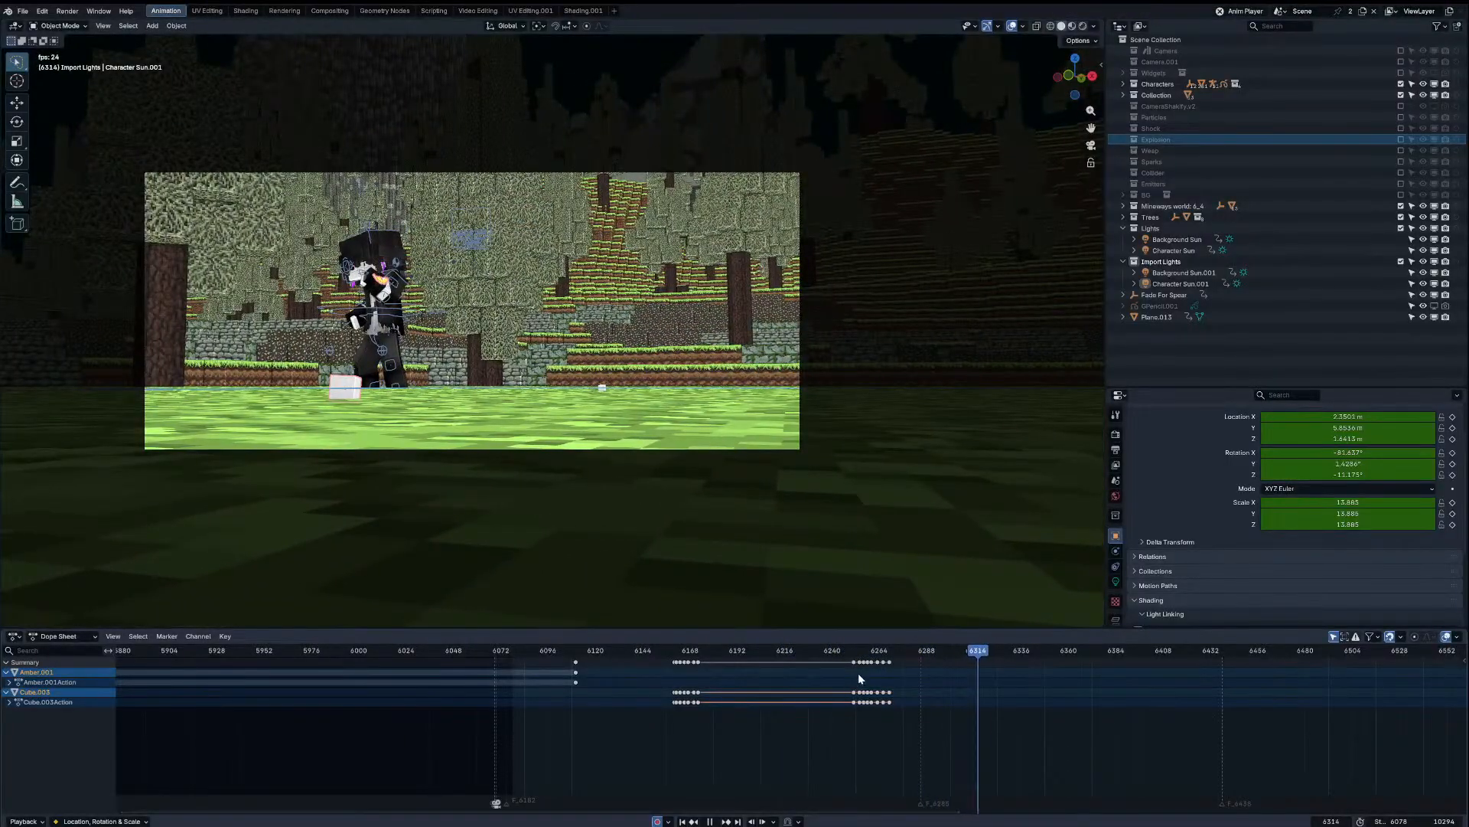
pyautogui.press('space')
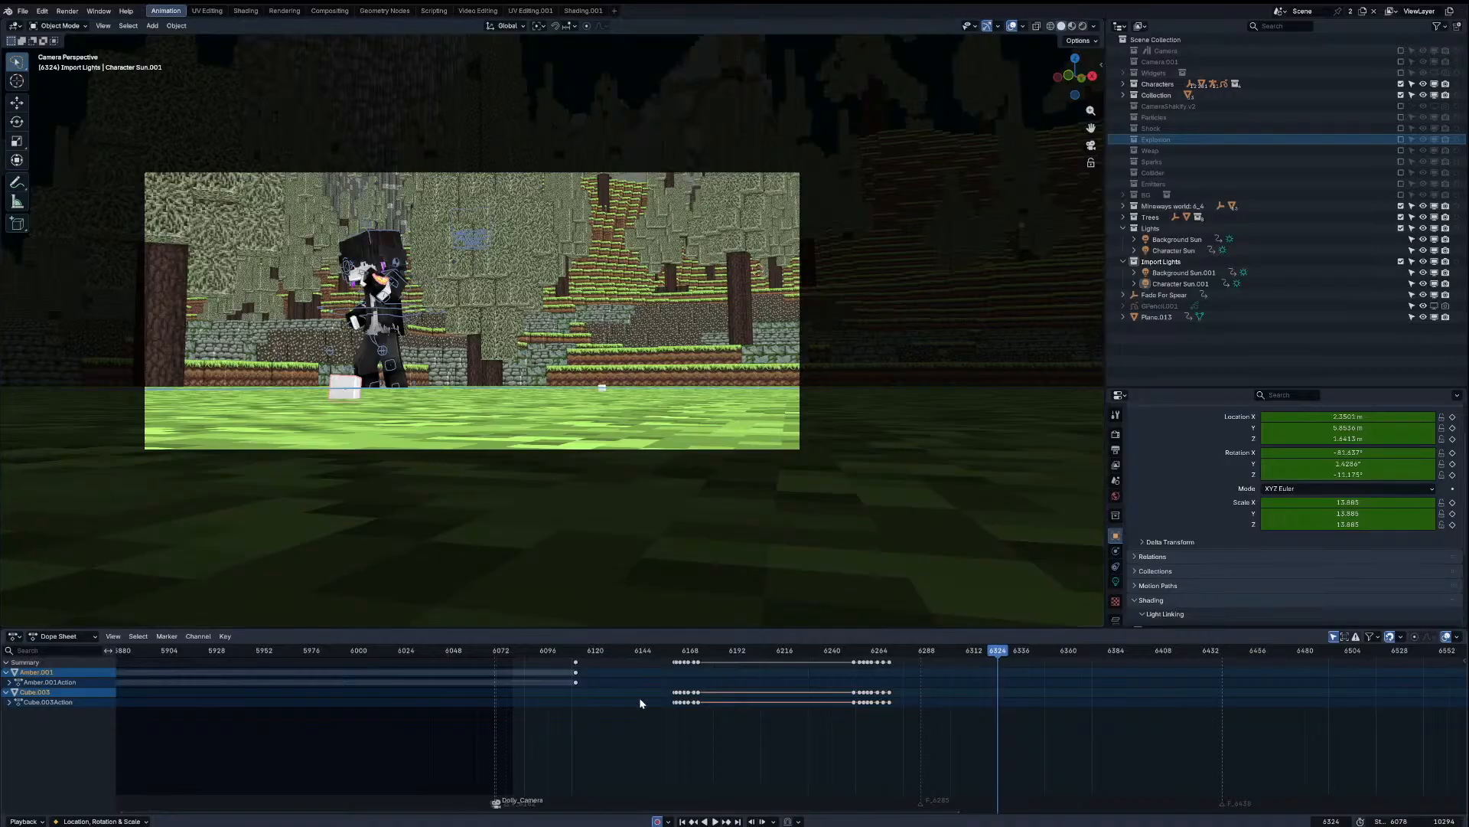
pyautogui.moveTo(704, 654); pyautogui.dragTo(941, 673)
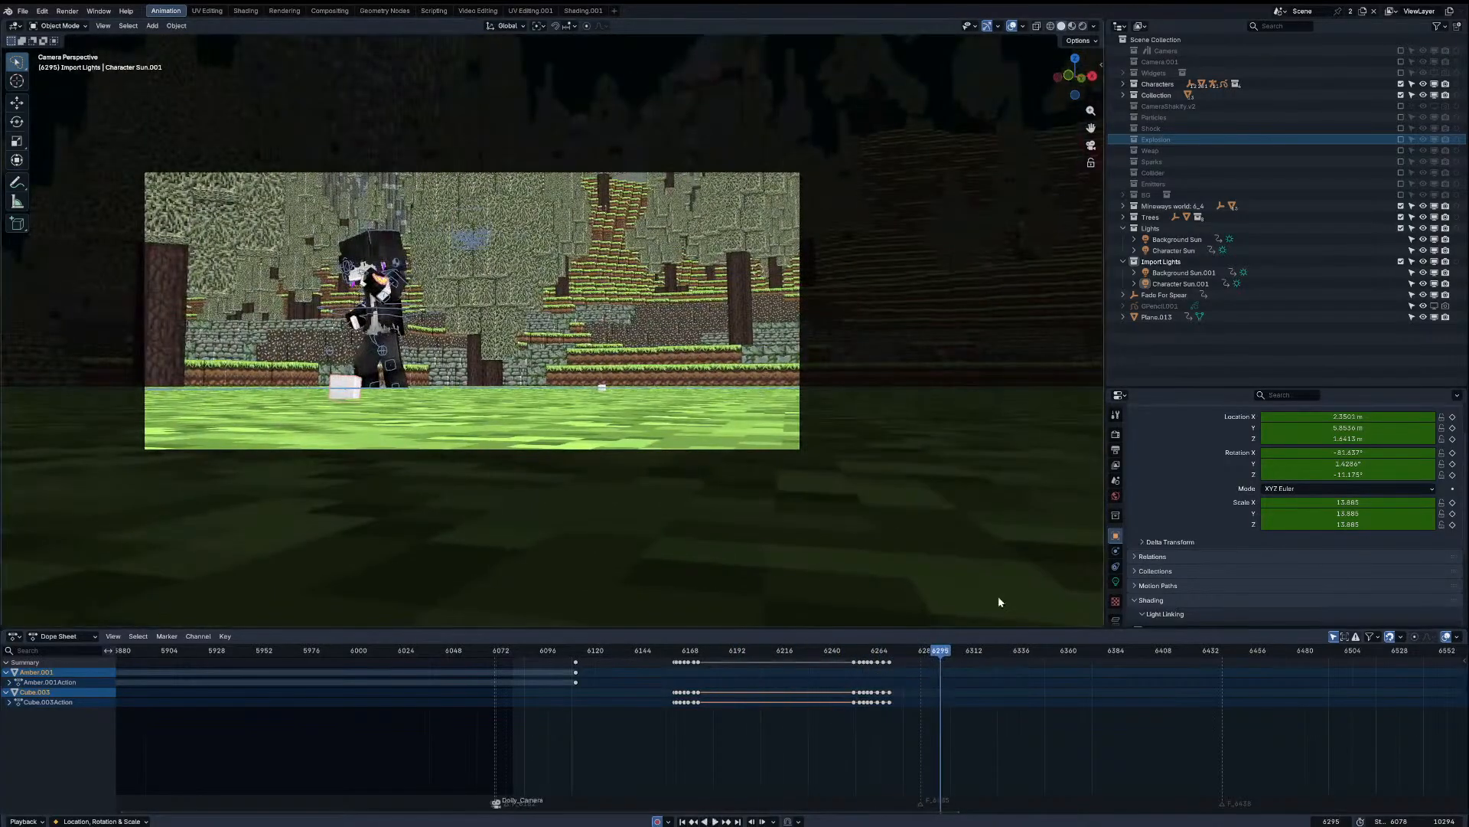
pyautogui.press('space')
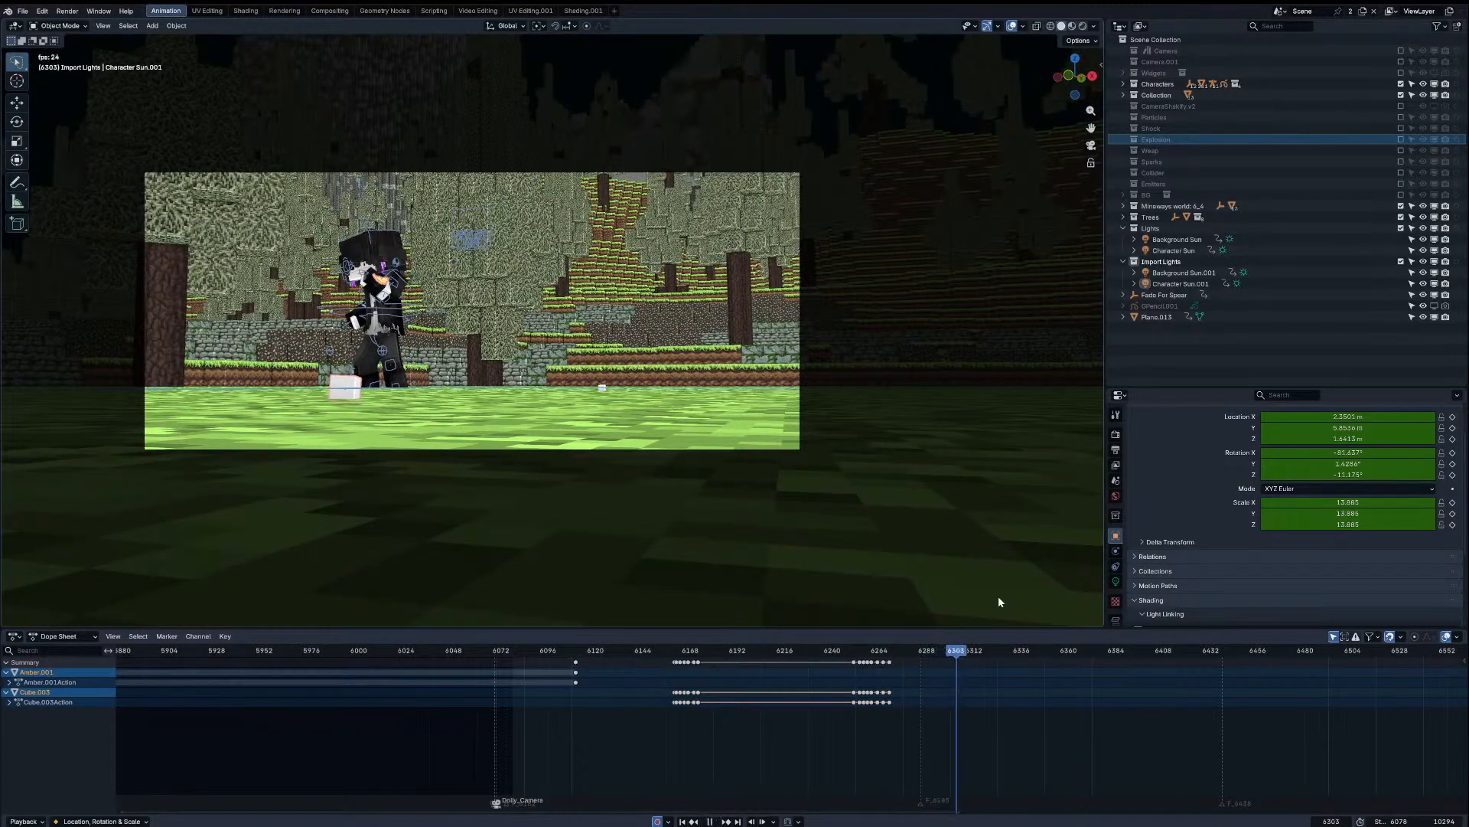
# Step: Activate the Annotate tool, stop the playback at frame 6285 and view the scene from the top
pyautogui.click(18, 183)
pyautogui.moveTo(856, 425)
pyautogui.keyDown('shift'); pyautogui.mouseDown(button='middle')
pyautogui.moveTo(644, 470)
pyautogui.moveTo(430, 379)
pyautogui.mouseUp(button='middle'); pyautogui.keyUp('shift')
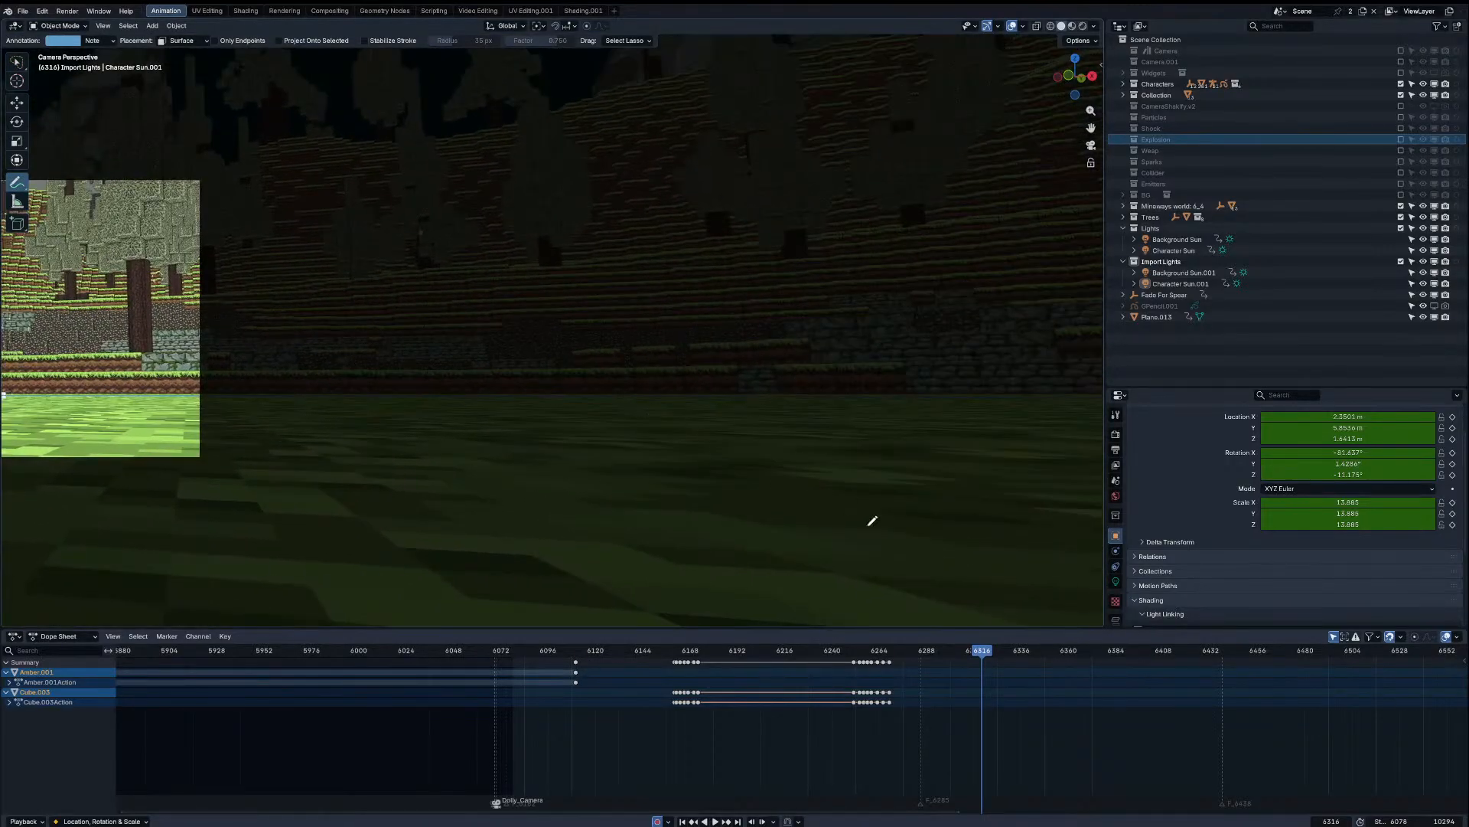
pyautogui.moveTo(880, 649); pyautogui.dragTo(870, 652)
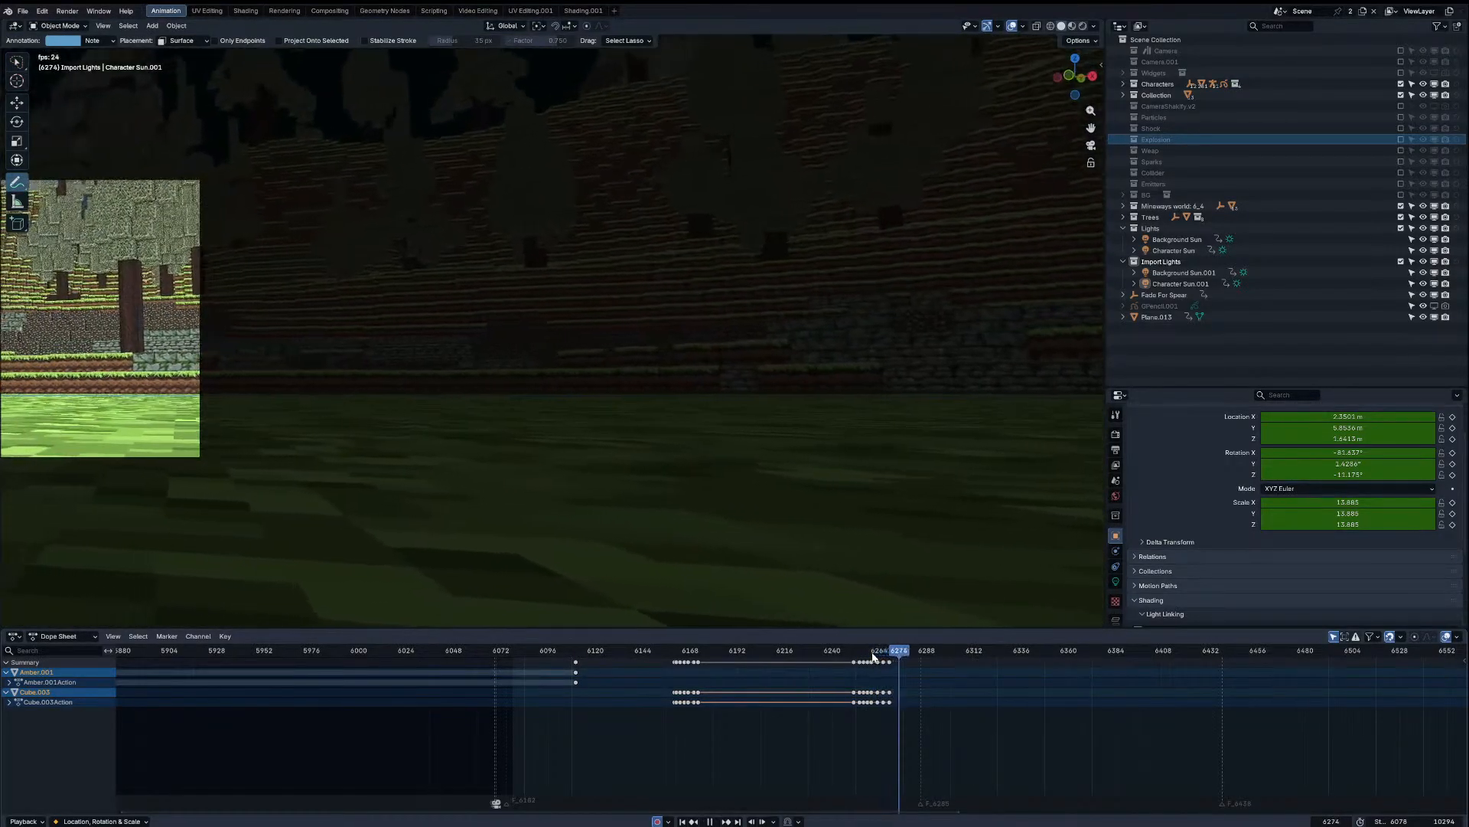
pyautogui.press('space')
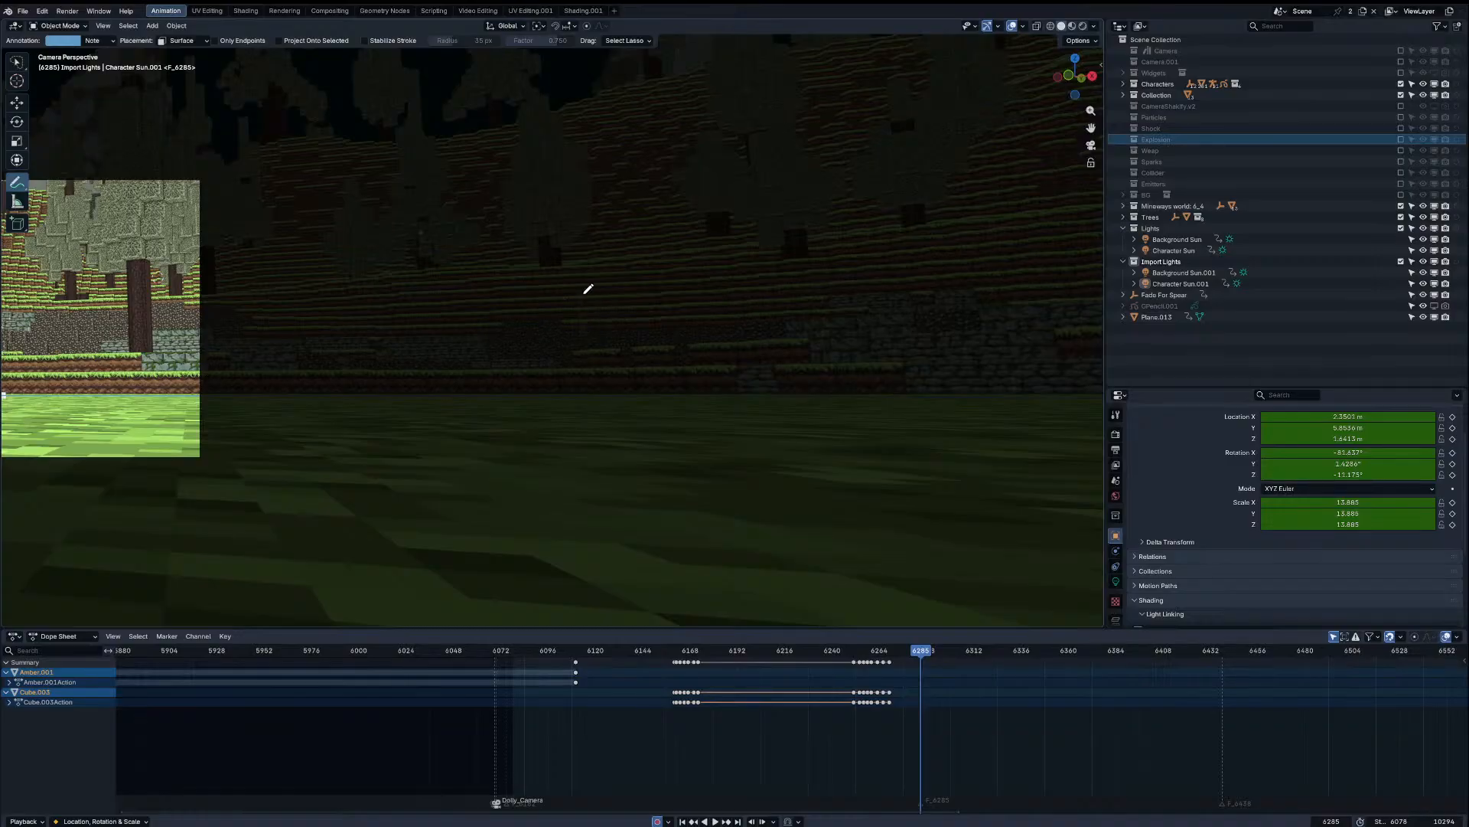
pyautogui.keyDown('shift'); pyautogui.moveTo(161, 312); pyautogui.dragTo(789, 290, button='middle'); pyautogui.keyUp('shift')
pyautogui.scroll(2, 565, 316)
pyautogui.scroll(-1, 557, 317)
pyautogui.press('KP_7')
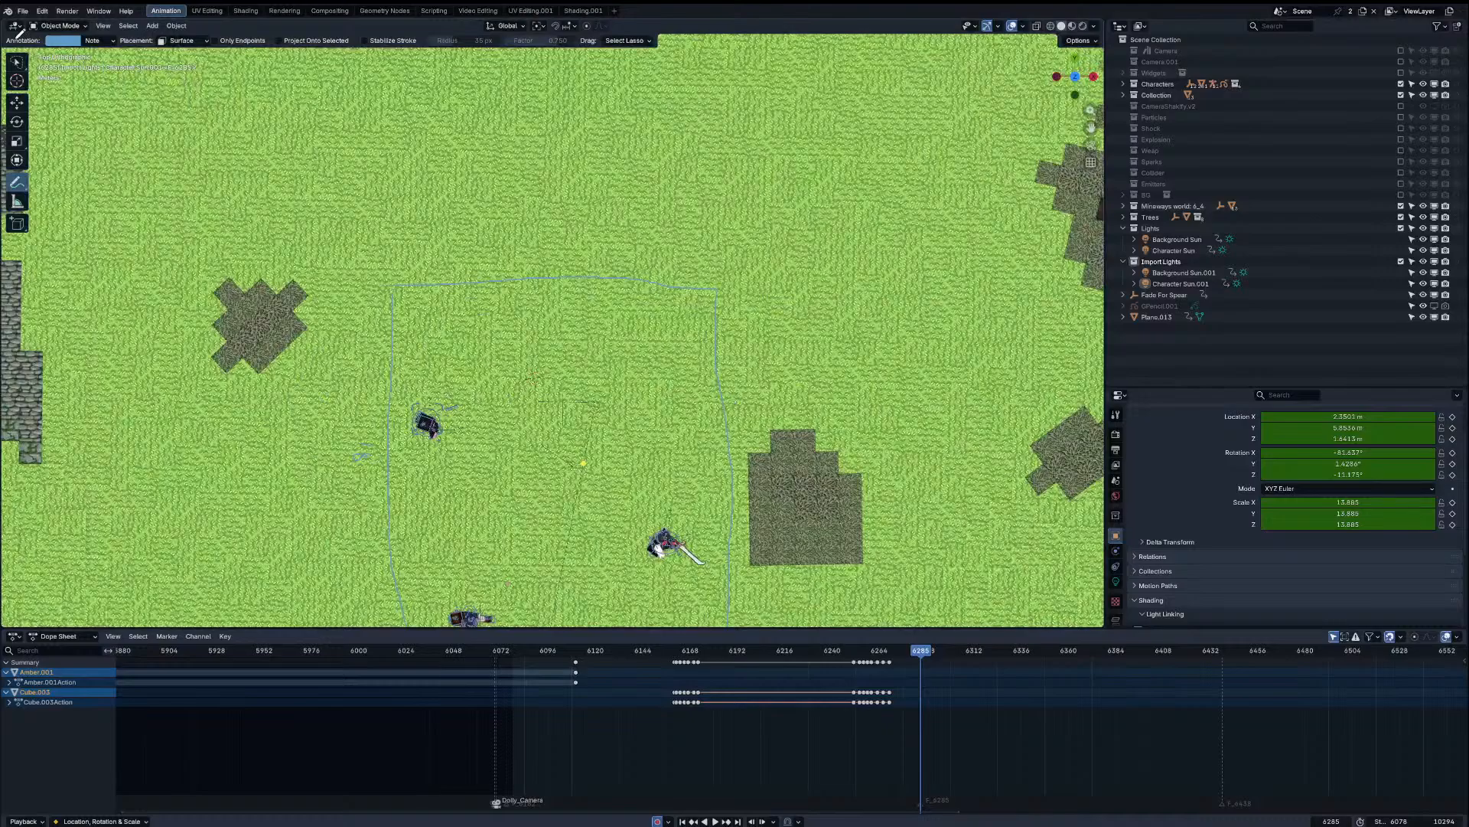
# Step: Select the DOF object beside the character and isolate it in local view
pyautogui.click(17, 61)
pyautogui.click(459, 434)
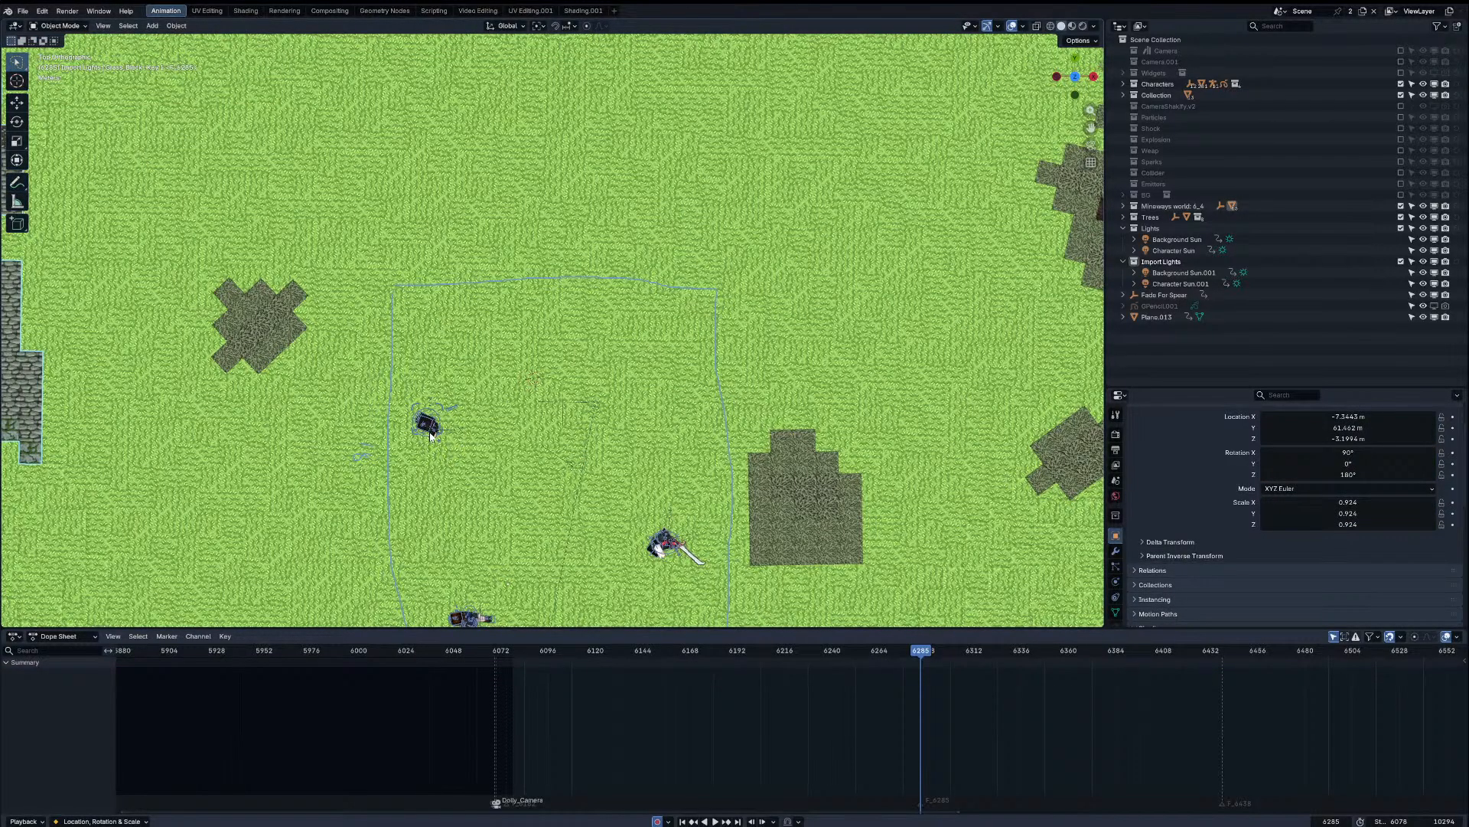
pyautogui.click(427, 423)
pyautogui.press('KP_Divide')
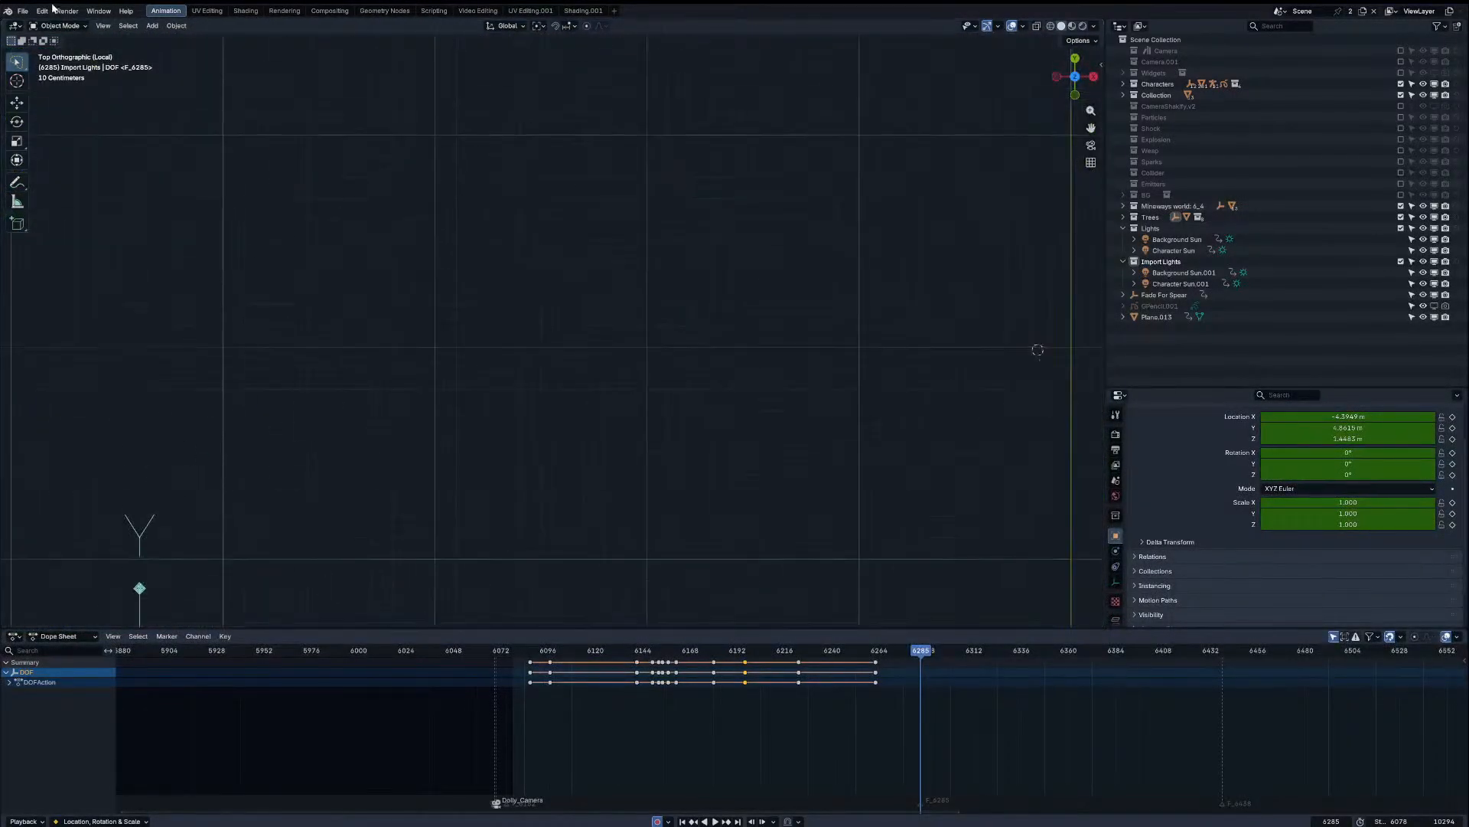
# Step: Annotate frame 6285 with a stick figure and a curved arrow circling around its head
pyautogui.click(17, 182)
pyautogui.click(70, 45)
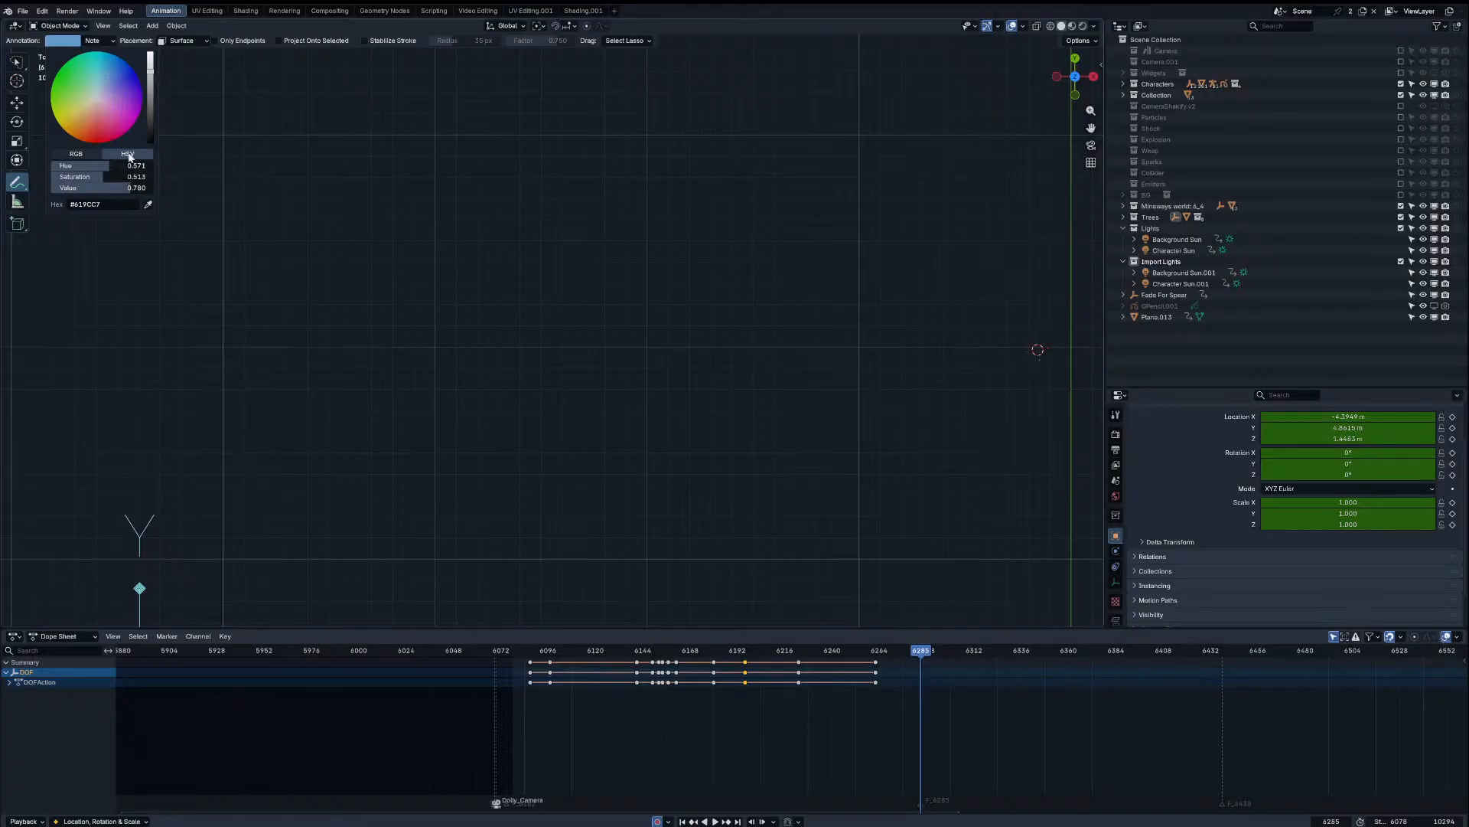
pyautogui.click(99, 42)
pyautogui.click(138, 150)
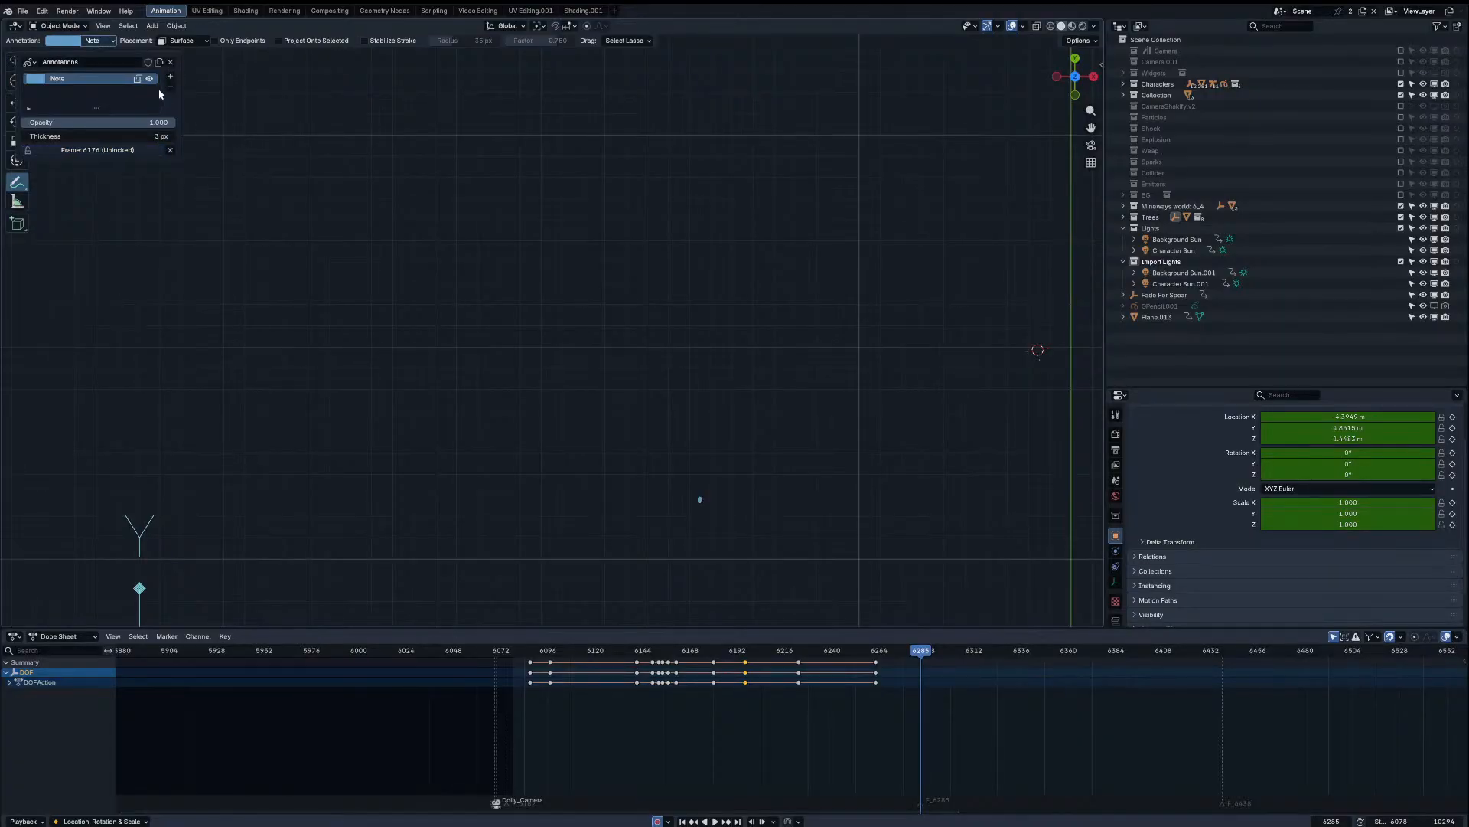
pyautogui.keyDown('shift'); pyautogui.moveTo(803, 397); pyautogui.dragTo(635, 370, button='middle'); pyautogui.keyUp('shift')
pyautogui.moveTo(641, 233); pyautogui.dragTo(641, 303)
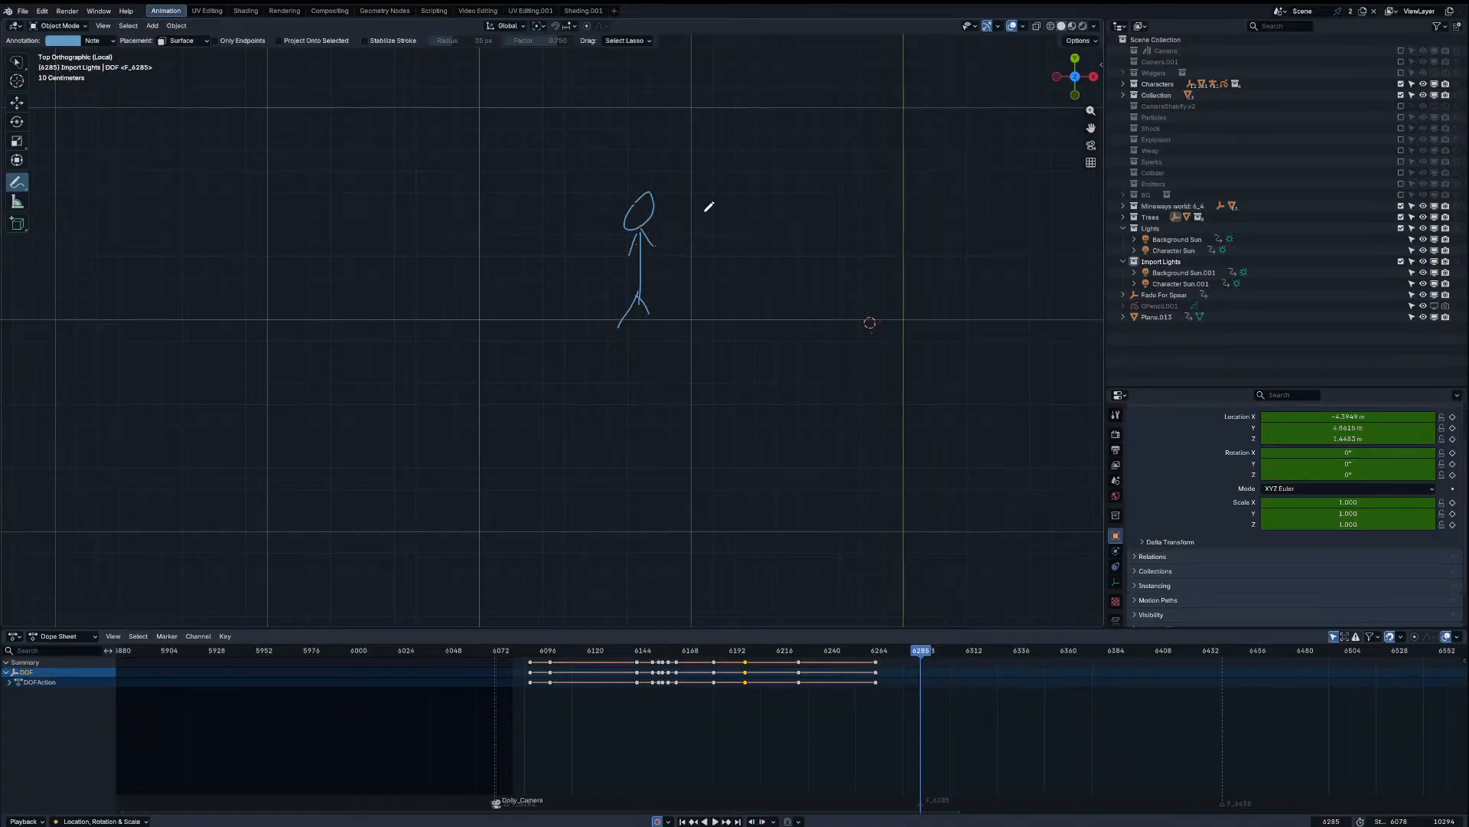
pyautogui.moveTo(731, 162); pyautogui.dragTo(710, 238)
# Step: Play on to frame 6324 and annotate two facing figures with curved arrows showing their circling motion
pyautogui.moveTo(924, 653); pyautogui.dragTo(871, 656)
pyautogui.press('space')
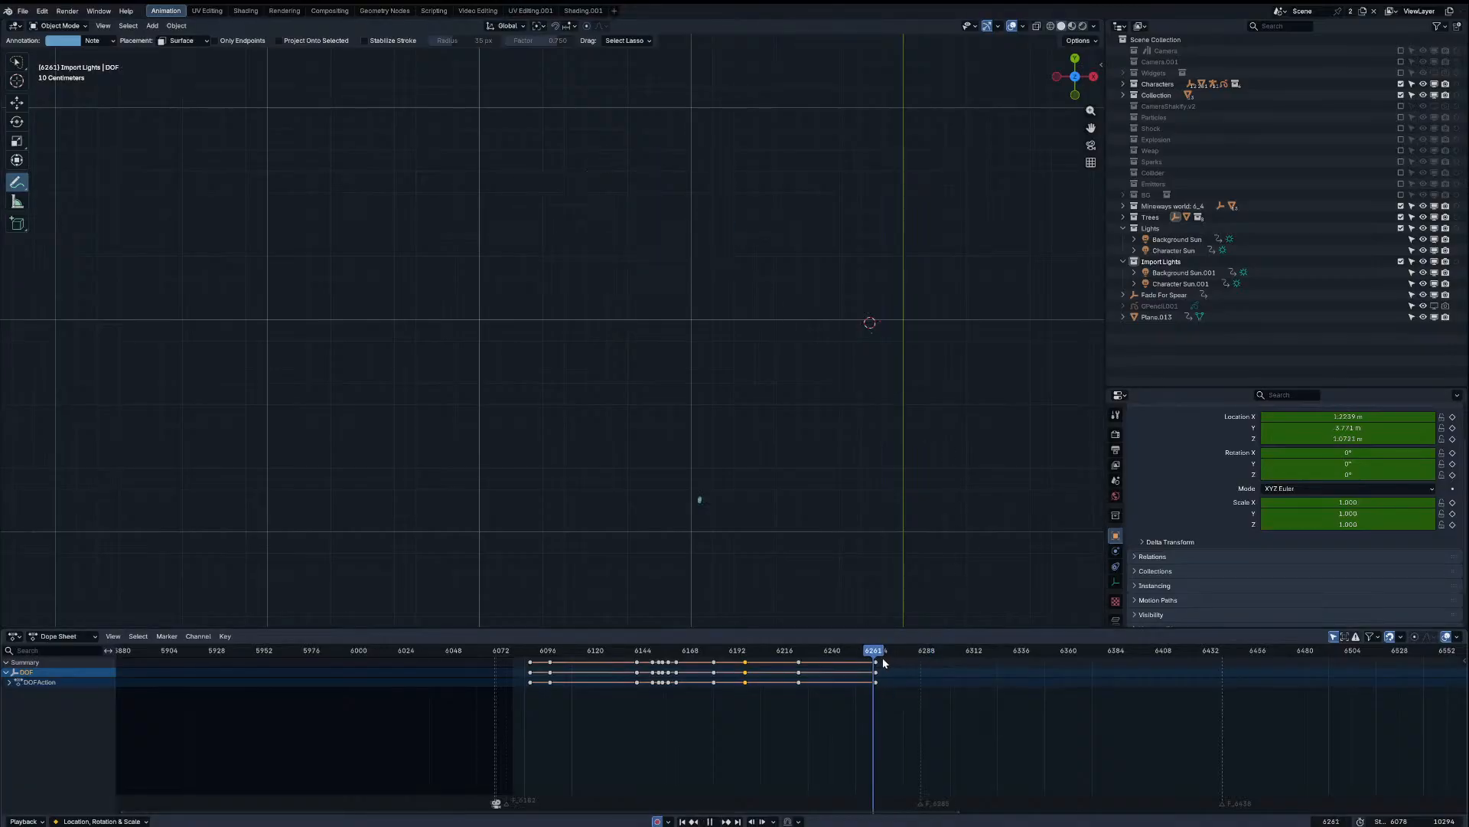
pyautogui.moveTo(921, 700); pyautogui.dragTo(827, 701, button='middle')
pyautogui.scroll(1, 825, 700)
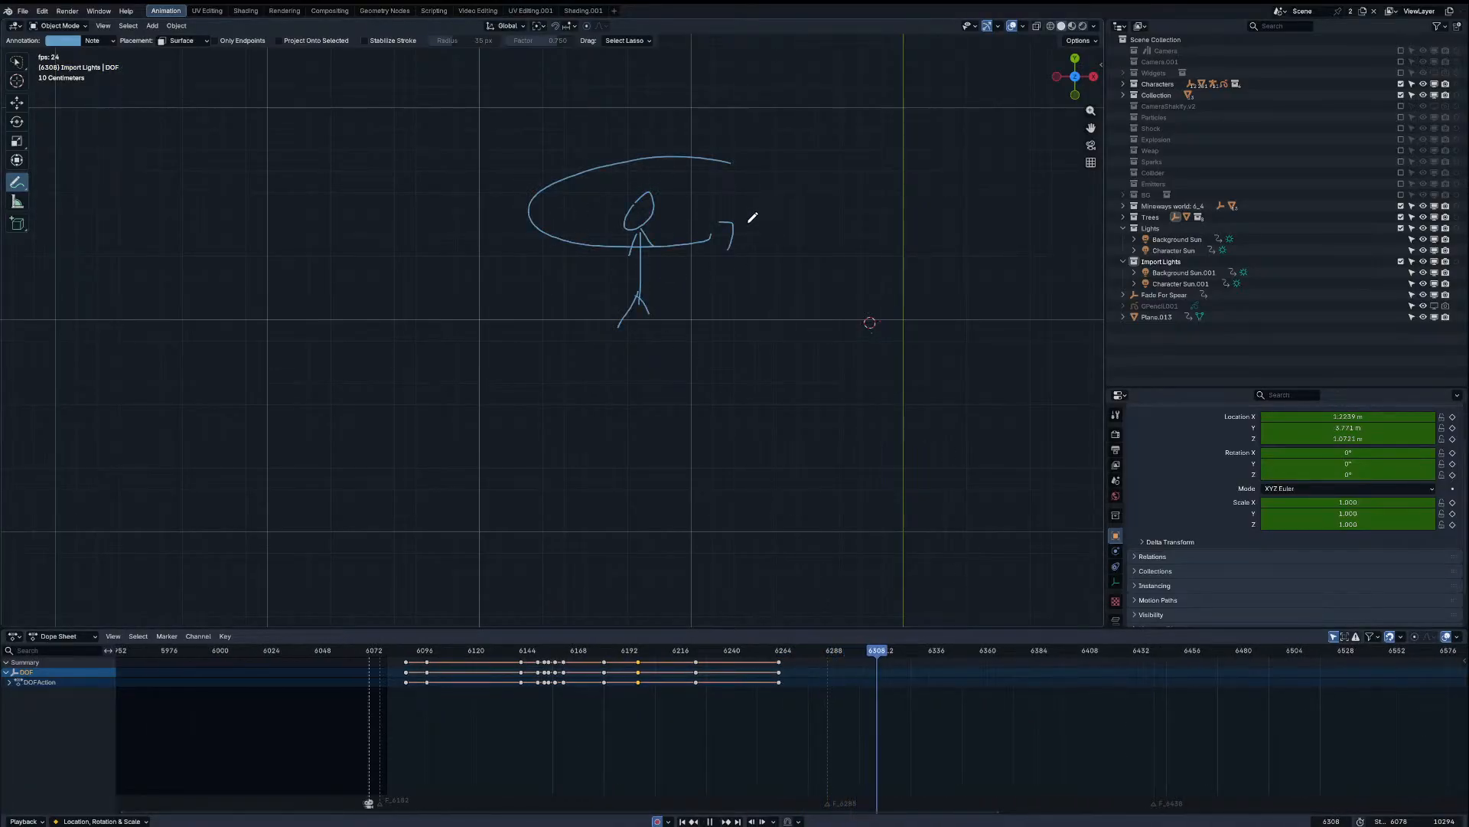
pyautogui.press('space')
pyautogui.moveTo(527, 132); pyautogui.dragTo(517, 132)
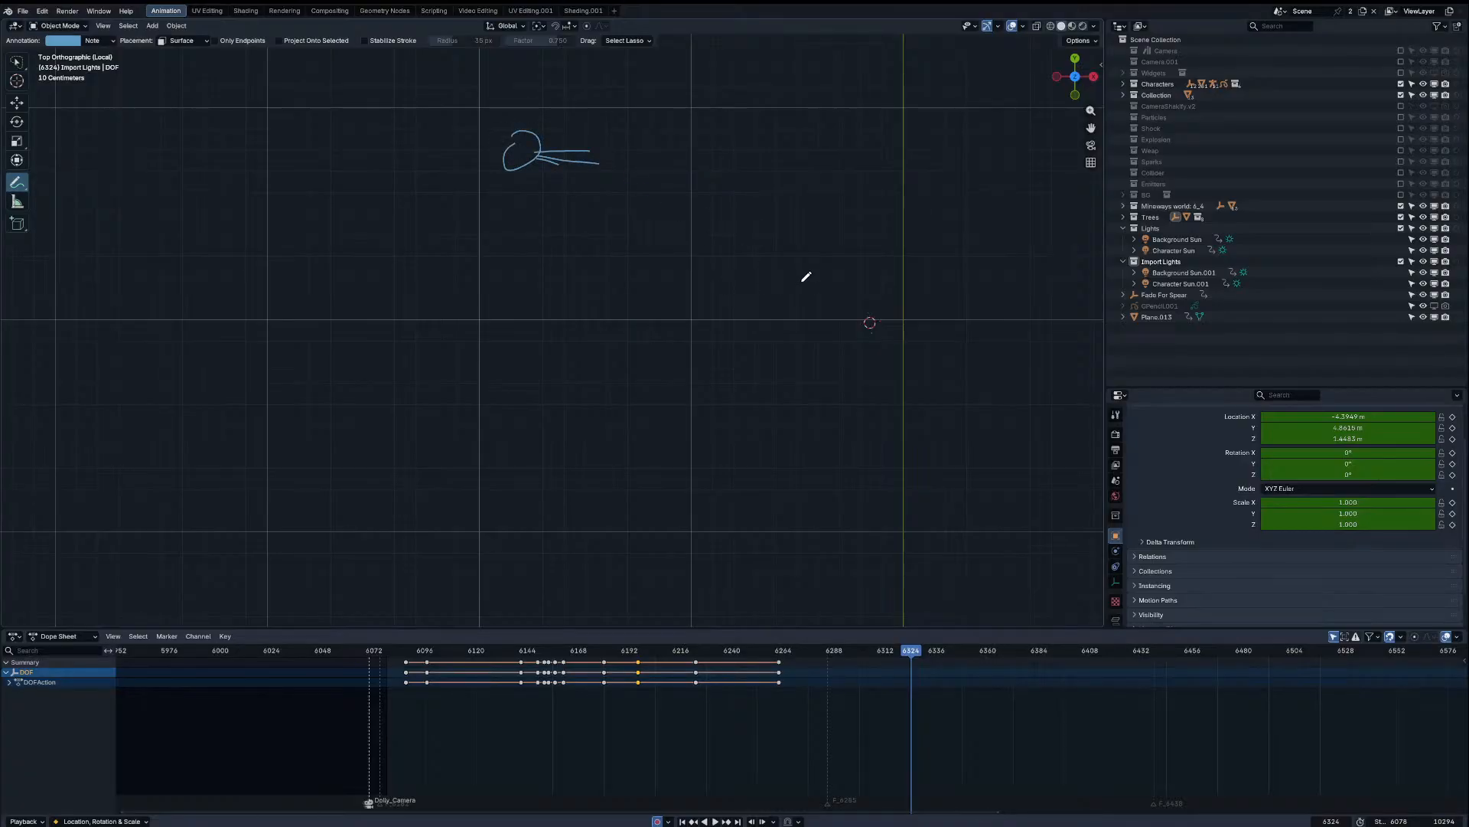
pyautogui.moveTo(802, 280); pyautogui.dragTo(774, 333)
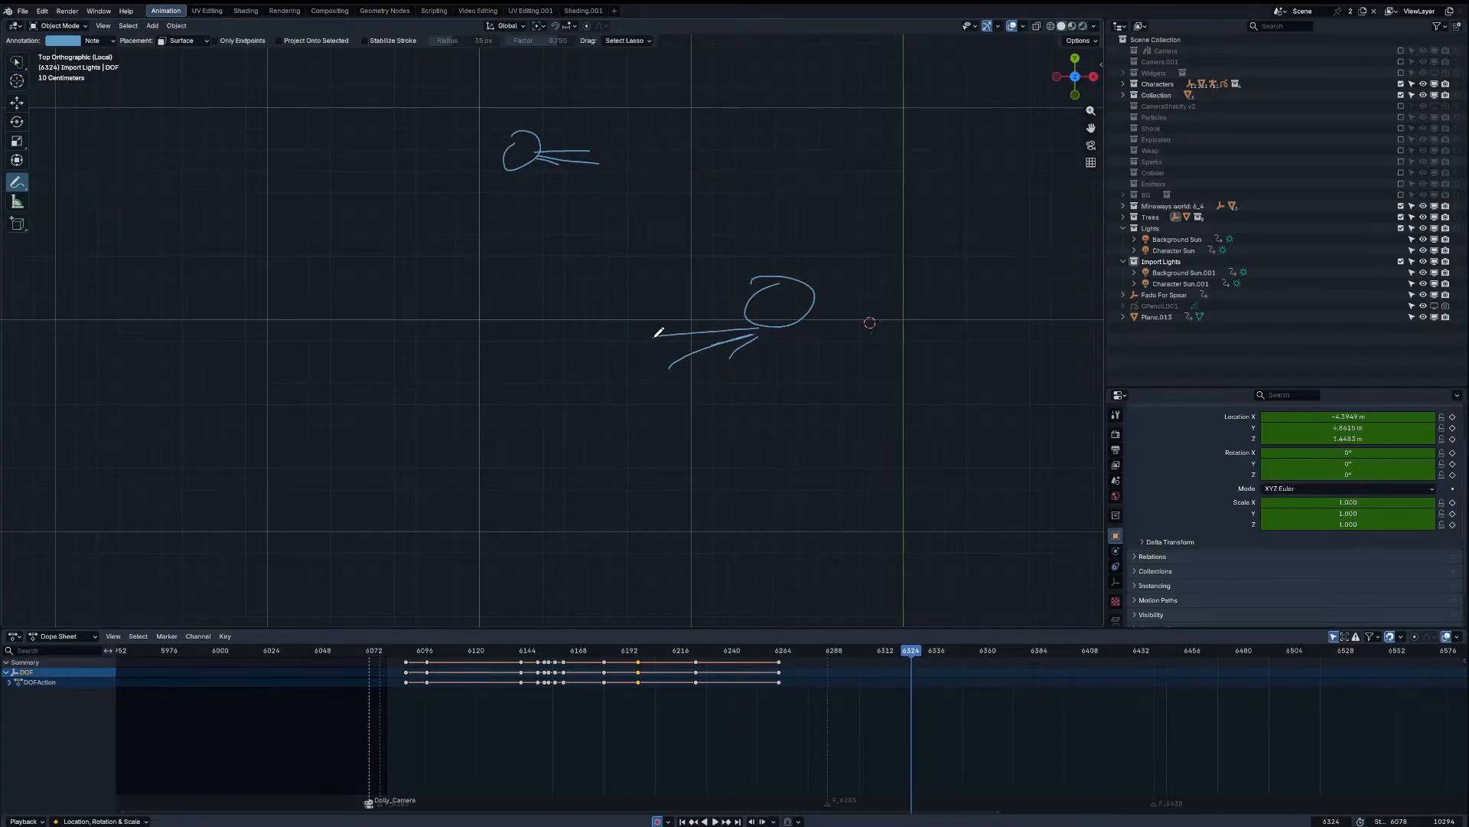
pyautogui.moveTo(806, 182); pyautogui.dragTo(696, 158)
pyautogui.moveTo(562, 279); pyautogui.dragTo(642, 328)
# Step: Play on to frame 6363 and annotate a round face with eyes and a mouth, undoing the unwanted stroke
pyautogui.moveTo(906, 650); pyautogui.dragTo(816, 656)
pyautogui.press('space')
pyautogui.moveTo(845, 698); pyautogui.dragTo(693, 695, button='middle')
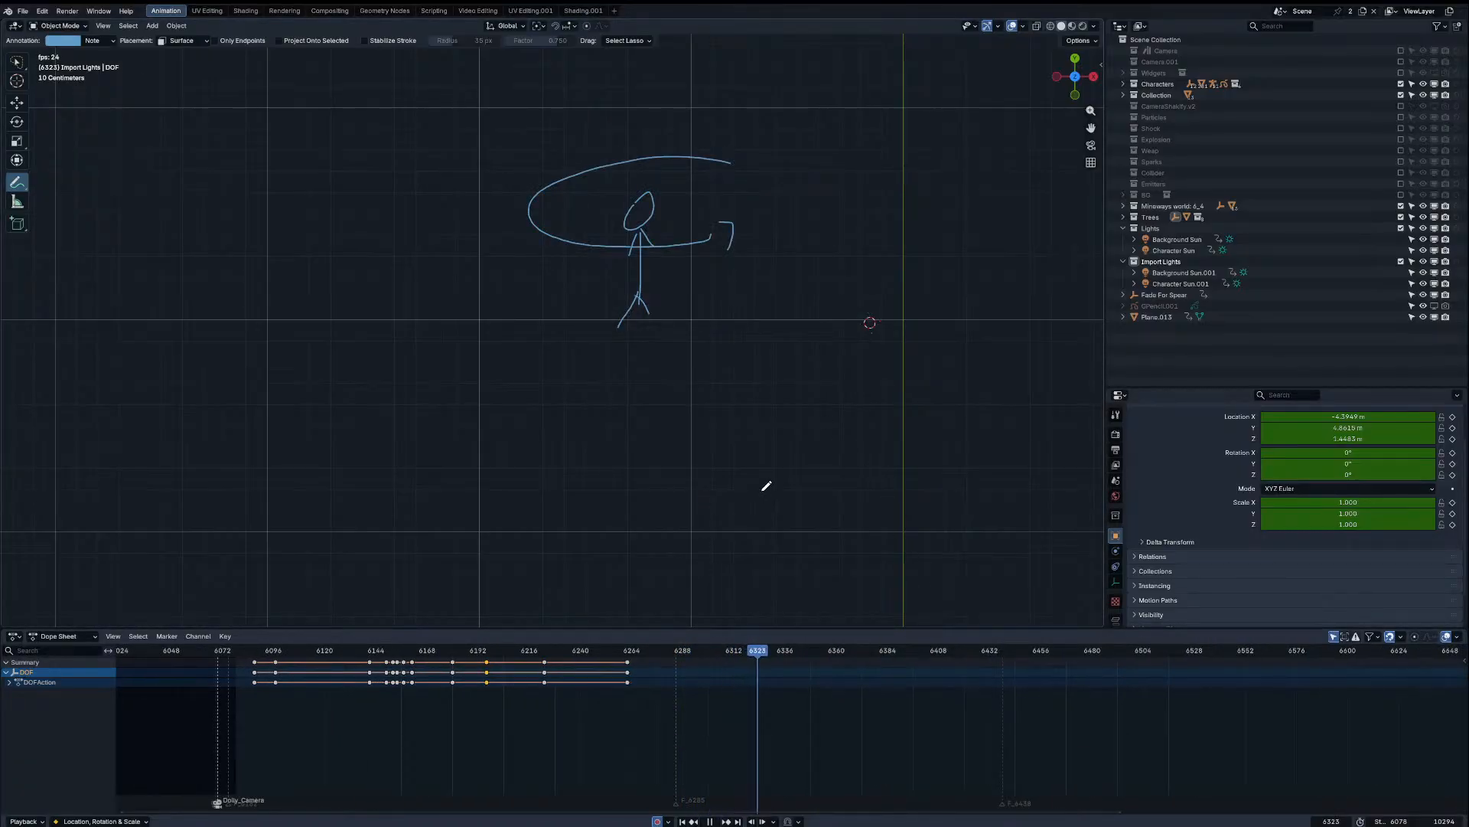
pyautogui.press('space')
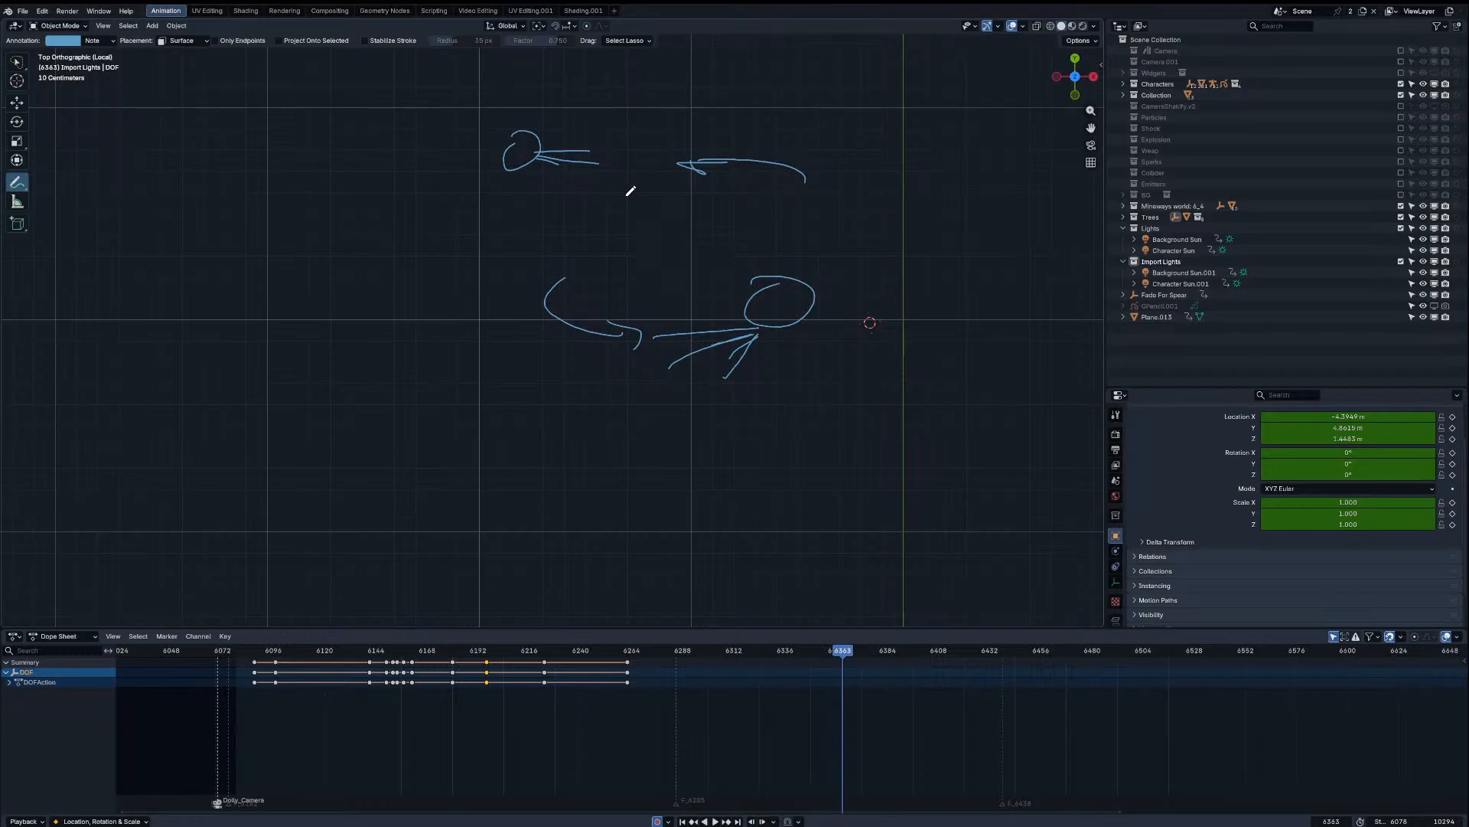
pyautogui.moveTo(619, 190); pyautogui.dragTo(660, 156)
pyautogui.hotkey('ctrl', 'z')
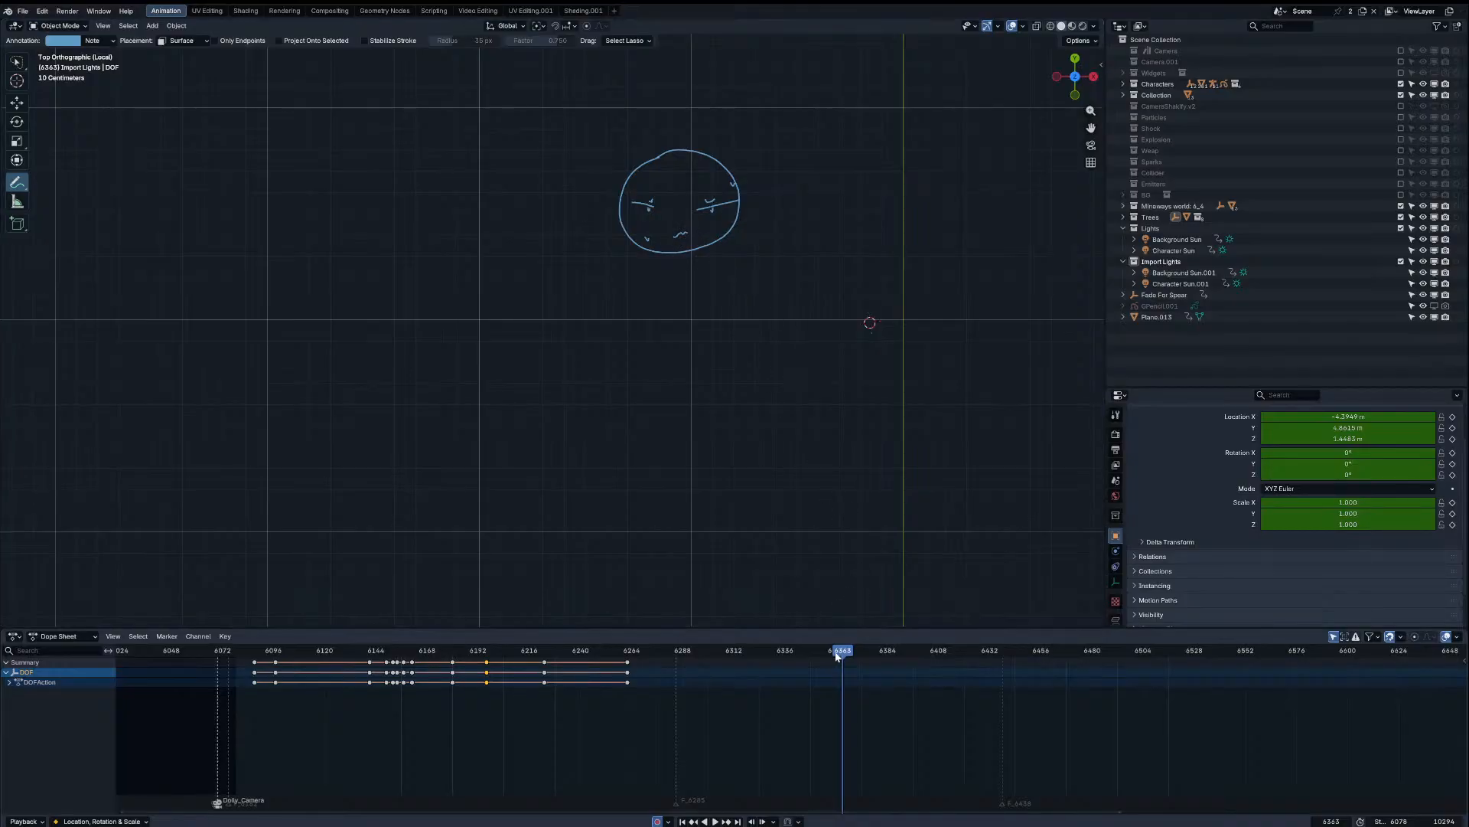
# Step: Play back the storyboard annotations from about frame 6320 to frame 6387
pyautogui.moveTo(903, 671); pyautogui.dragTo(786, 671, button='middle')
pyautogui.scroll(2, 779, 521)
pyautogui.keyDown('shift'); pyautogui.moveTo(777, 522); pyautogui.dragTo(677, 557, button='middle'); pyautogui.keyUp('shift')
pyautogui.keyDown('shift'); pyautogui.moveTo(700, 473); pyautogui.dragTo(686, 522, button='middle'); pyautogui.keyUp('shift')
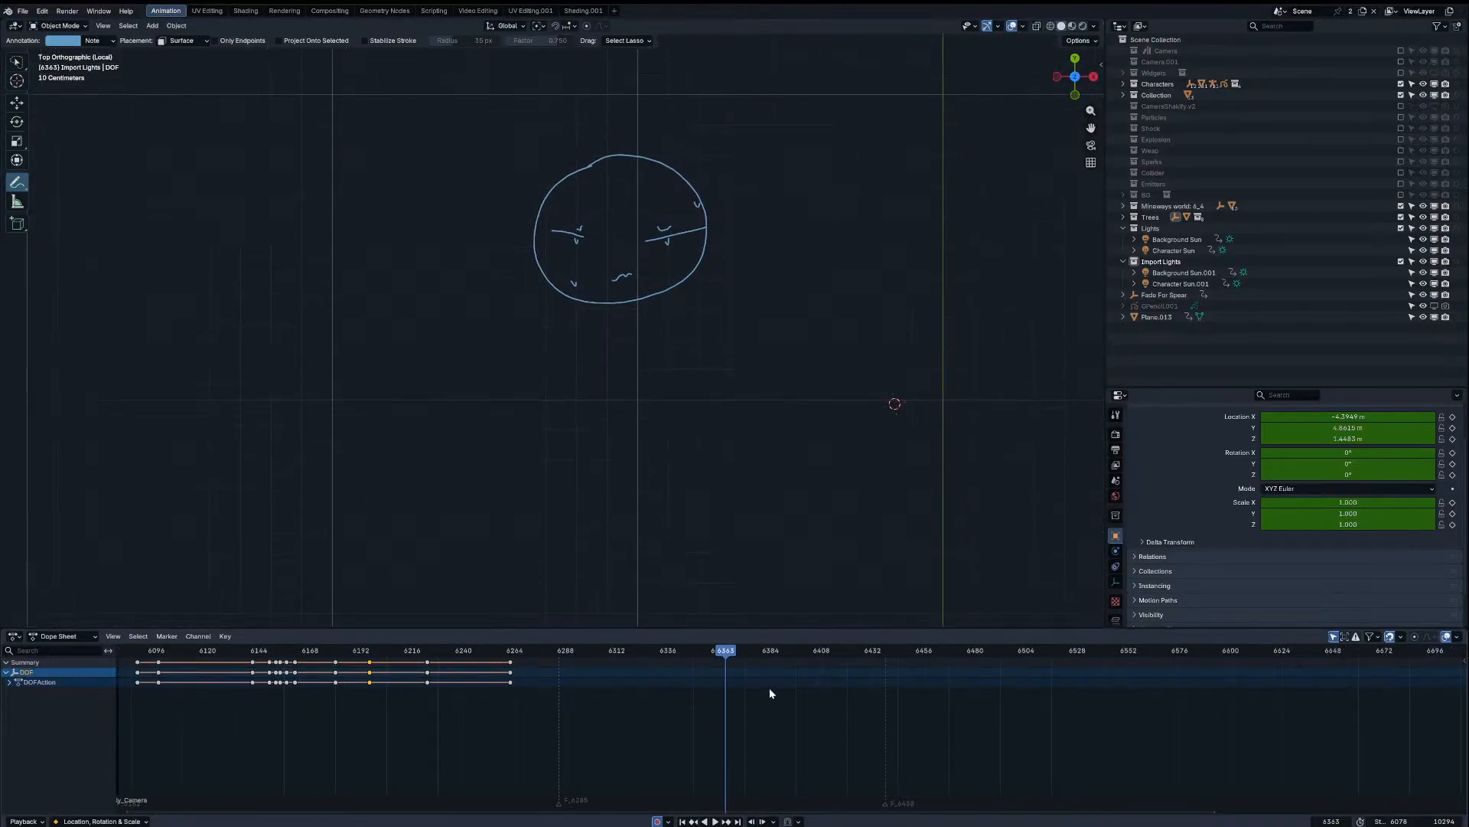
pyautogui.moveTo(724, 650); pyautogui.dragTo(633, 667)
pyautogui.press('space')
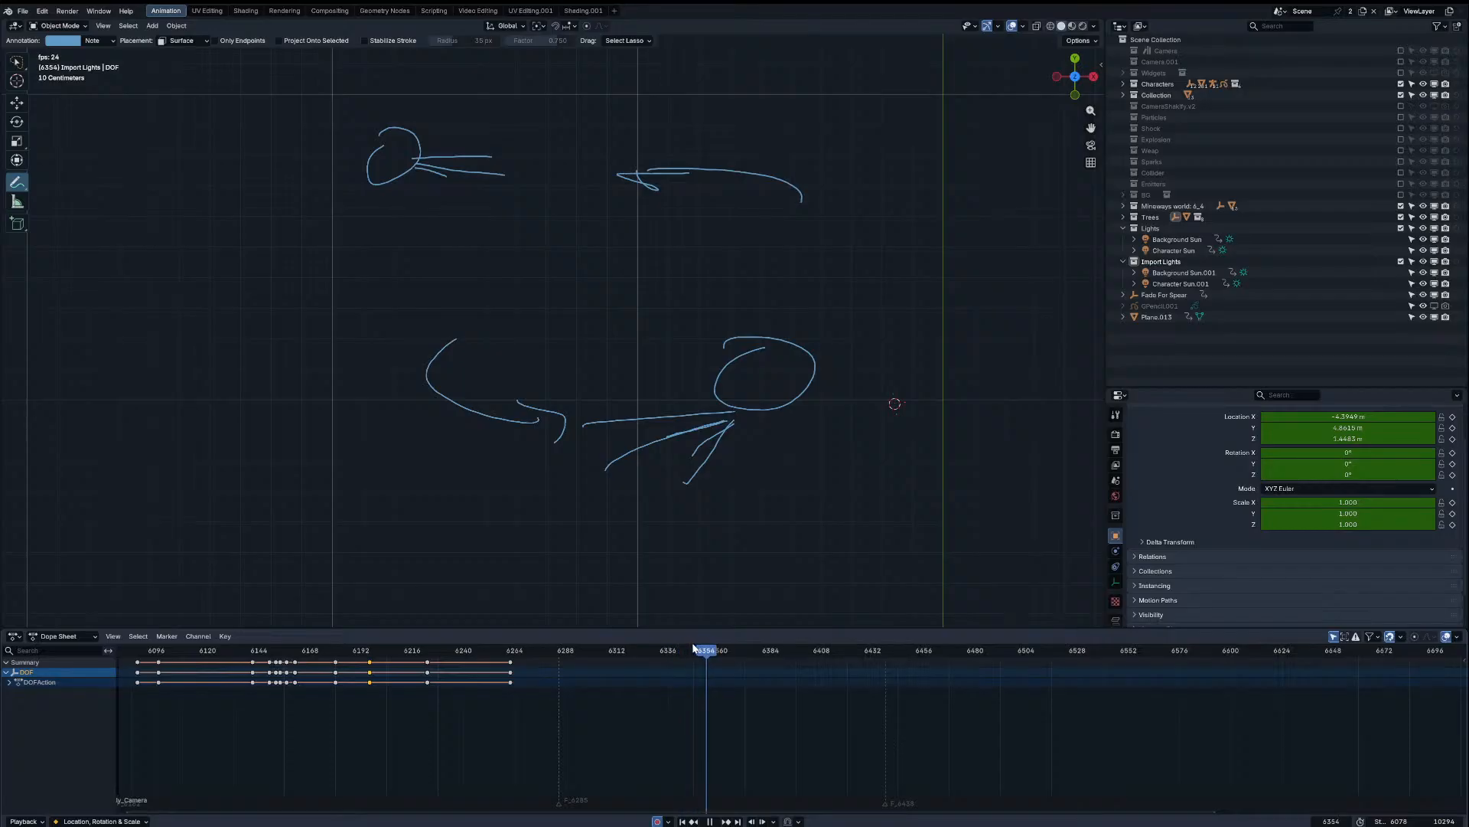
pyautogui.press('space')
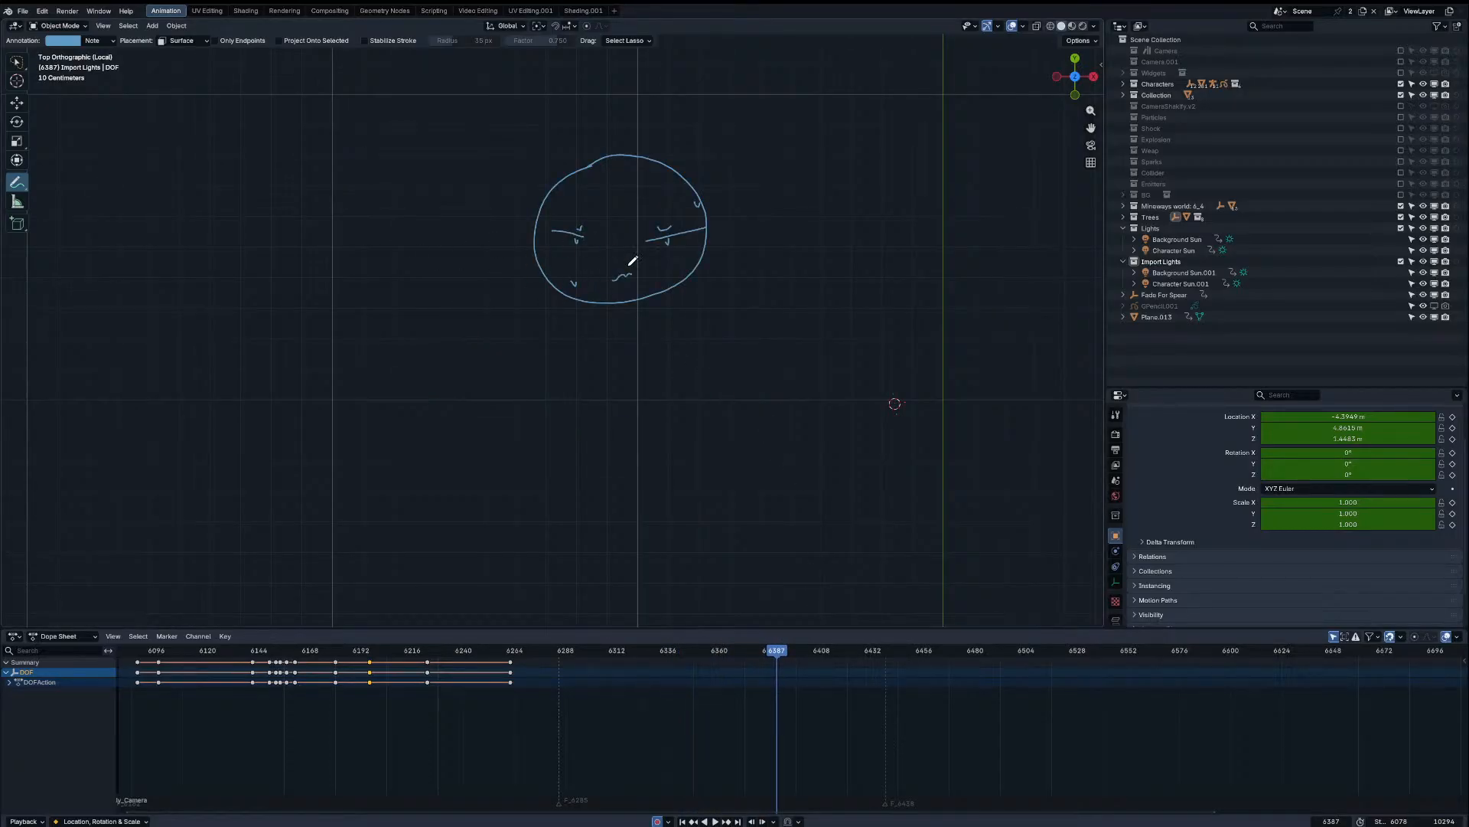
# Step: Annotate frame 6387 with an arrow and several curved strokes meeting at the centre to suggest a clash
pyautogui.moveTo(691, 260); pyautogui.dragTo(688, 280)
pyautogui.moveTo(564, 224); pyautogui.dragTo(677, 261)
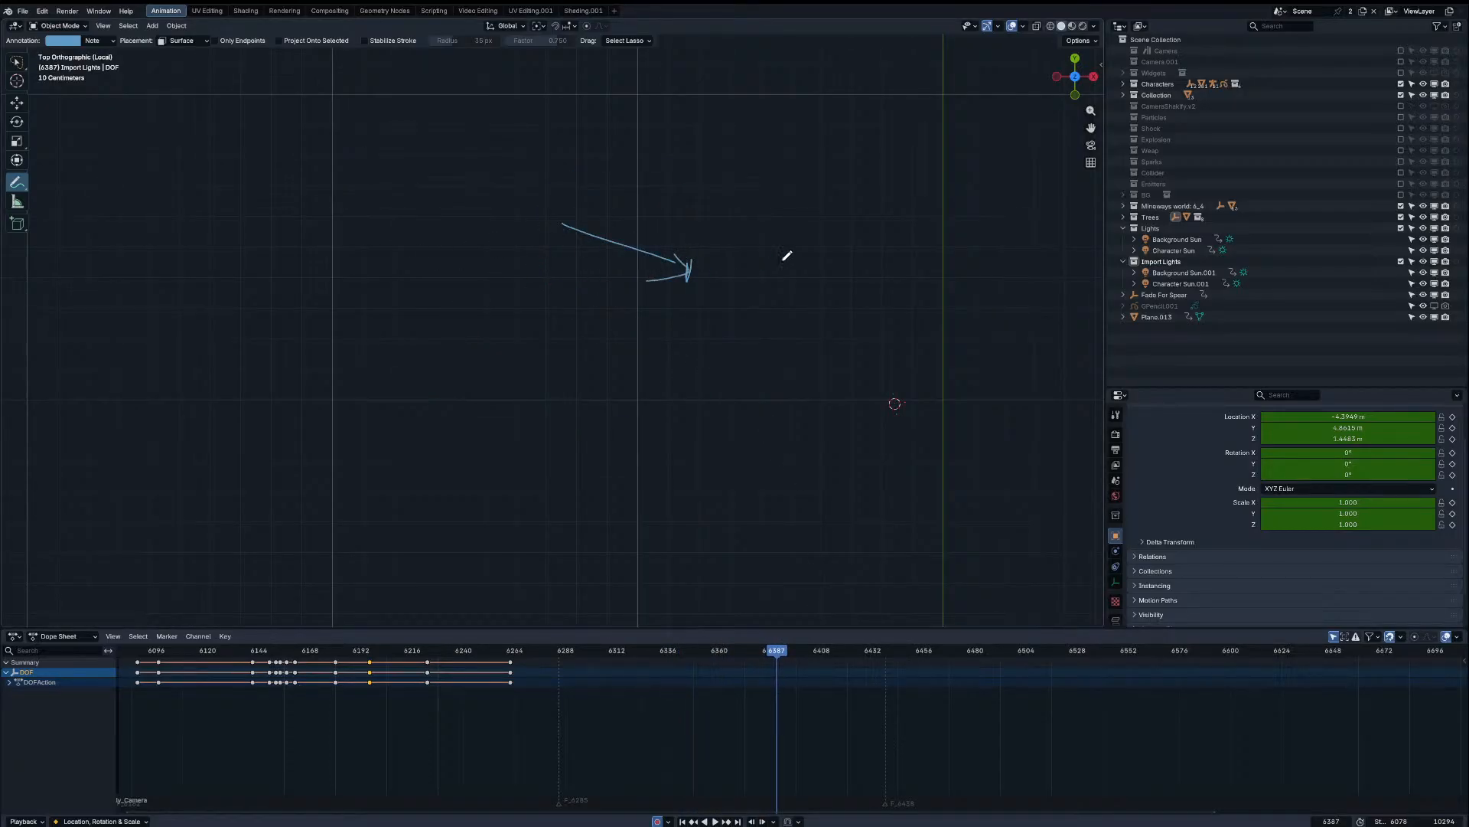
pyautogui.moveTo(835, 233); pyautogui.dragTo(710, 206)
pyautogui.moveTo(623, 171); pyautogui.dragTo(580, 314)
pyautogui.moveTo(732, 196)
pyautogui.mouseDown()
pyautogui.moveTo(800, 330)
pyautogui.moveTo(821, 334)
pyautogui.mouseUp()
pyautogui.moveTo(674, 255); pyautogui.dragTo(684, 323)
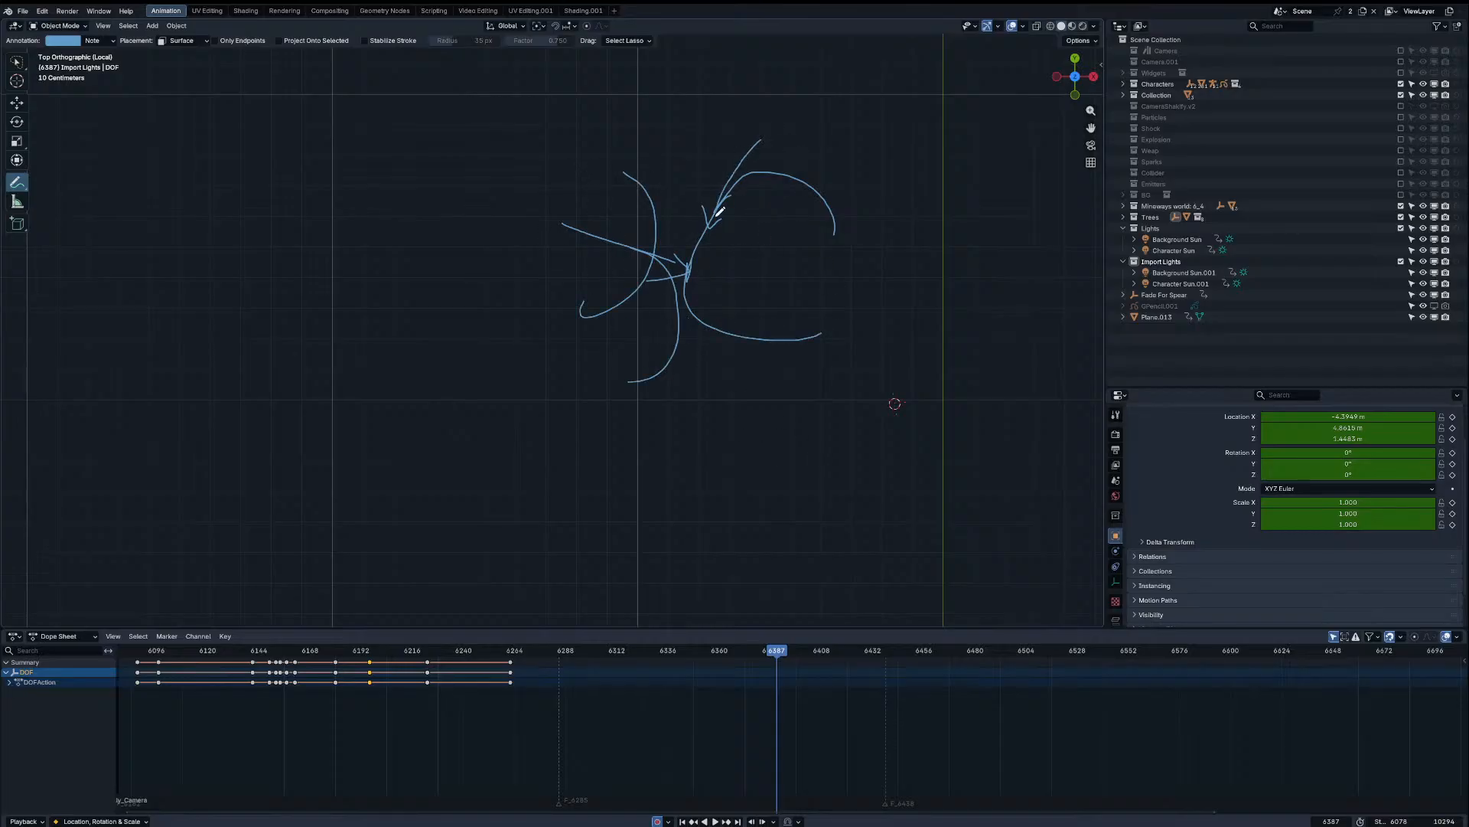
# Step: Annotate frame 6398 with two crossing slash strokes and frame 6417 with three
pyautogui.moveTo(786, 647); pyautogui.dragTo(801, 647)
pyautogui.moveTo(646, 205); pyautogui.dragTo(738, 322)
pyautogui.moveTo(758, 199); pyautogui.dragTo(515, 337)
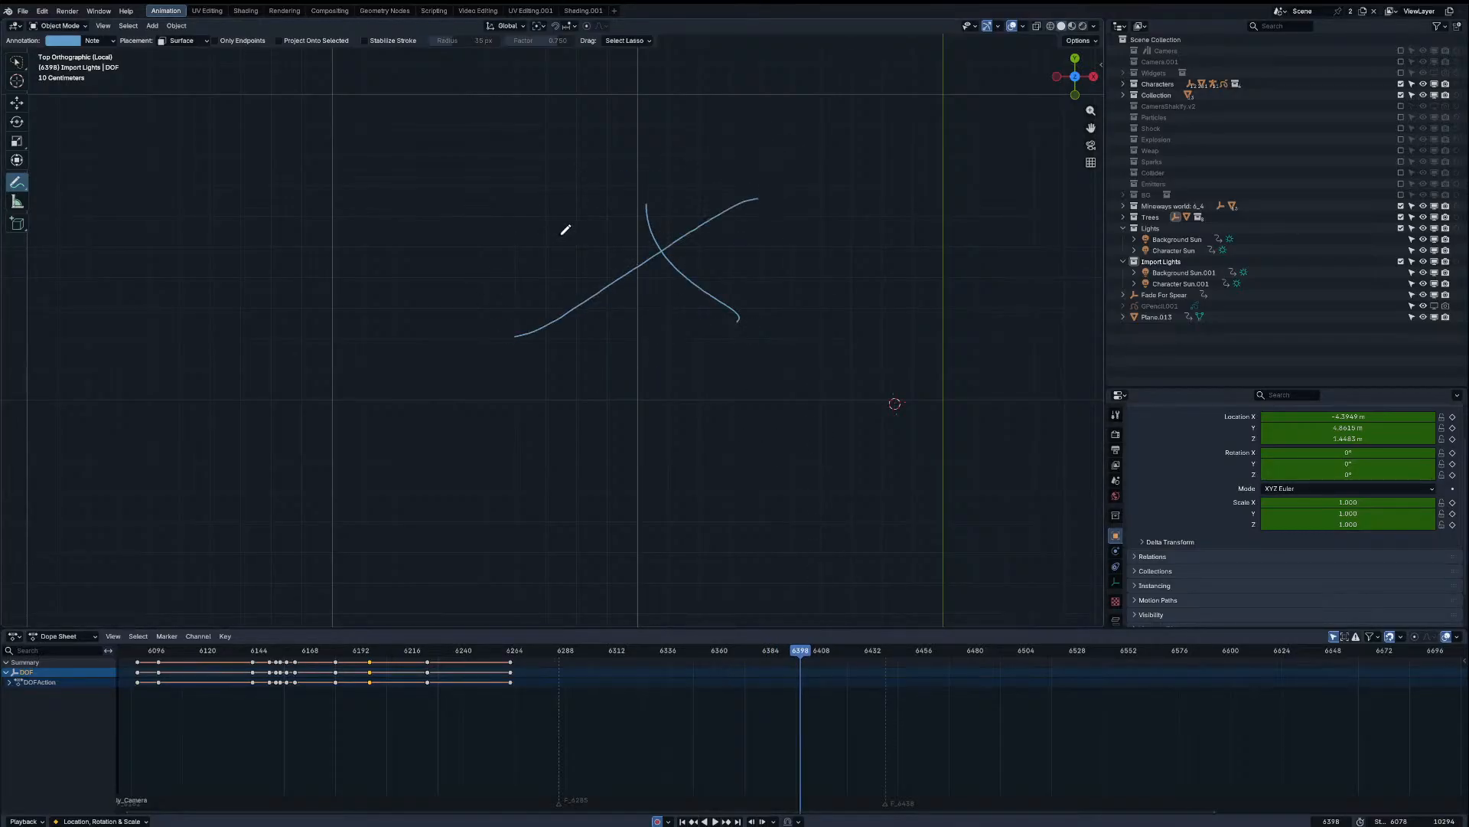
pyautogui.moveTo(816, 650); pyautogui.dragTo(841, 650)
pyautogui.moveTo(827, 259); pyautogui.dragTo(623, 442)
pyautogui.moveTo(609, 227); pyautogui.dragTo(801, 312)
pyautogui.moveTo(775, 170); pyautogui.dragTo(580, 334)
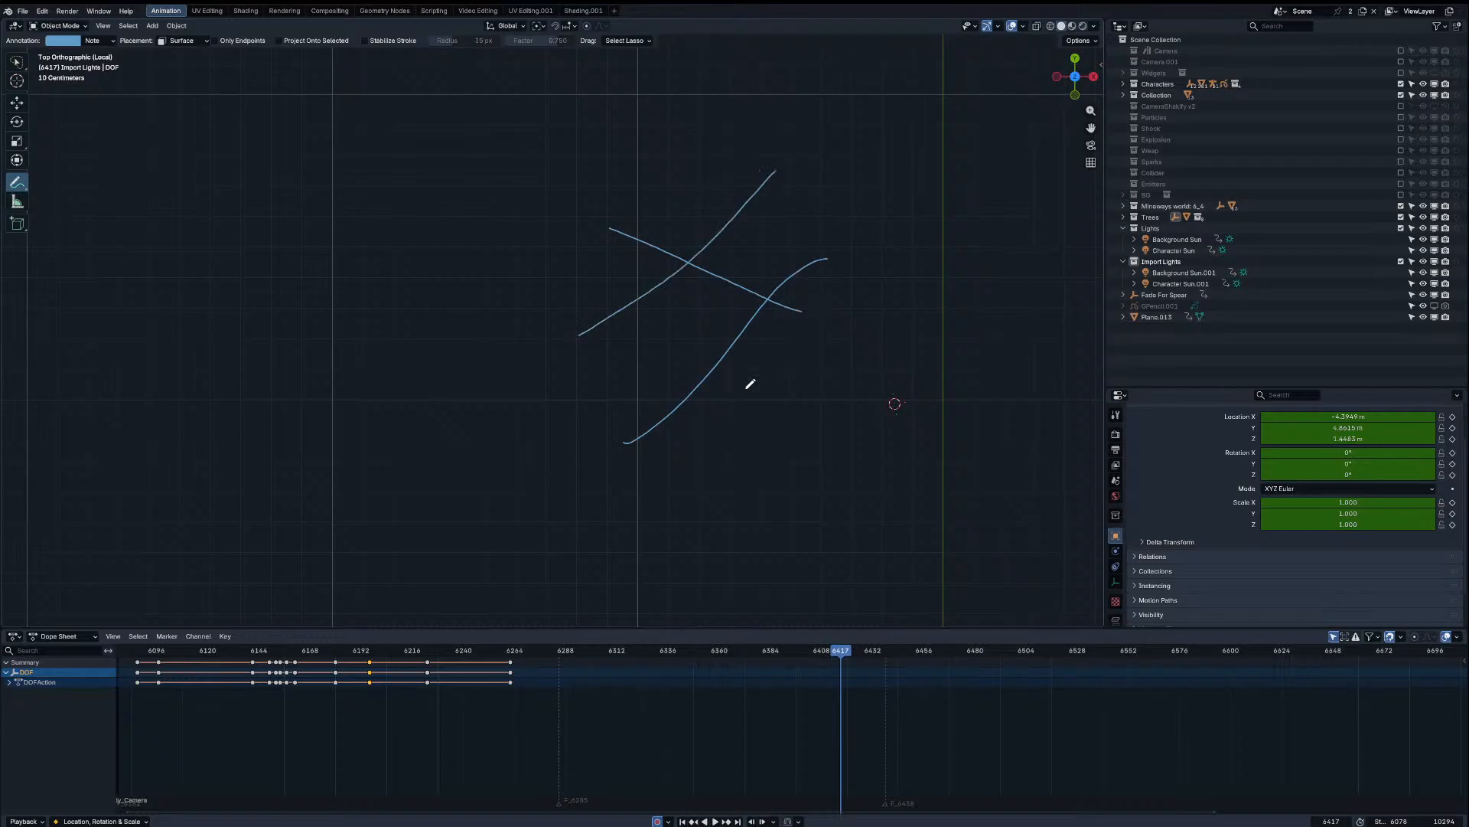
# Step: Play the clash back and on to frame 6434, and annotate three stick figures, the middle one with outstretched arms, undoing the stray stroke
pyautogui.press('space')
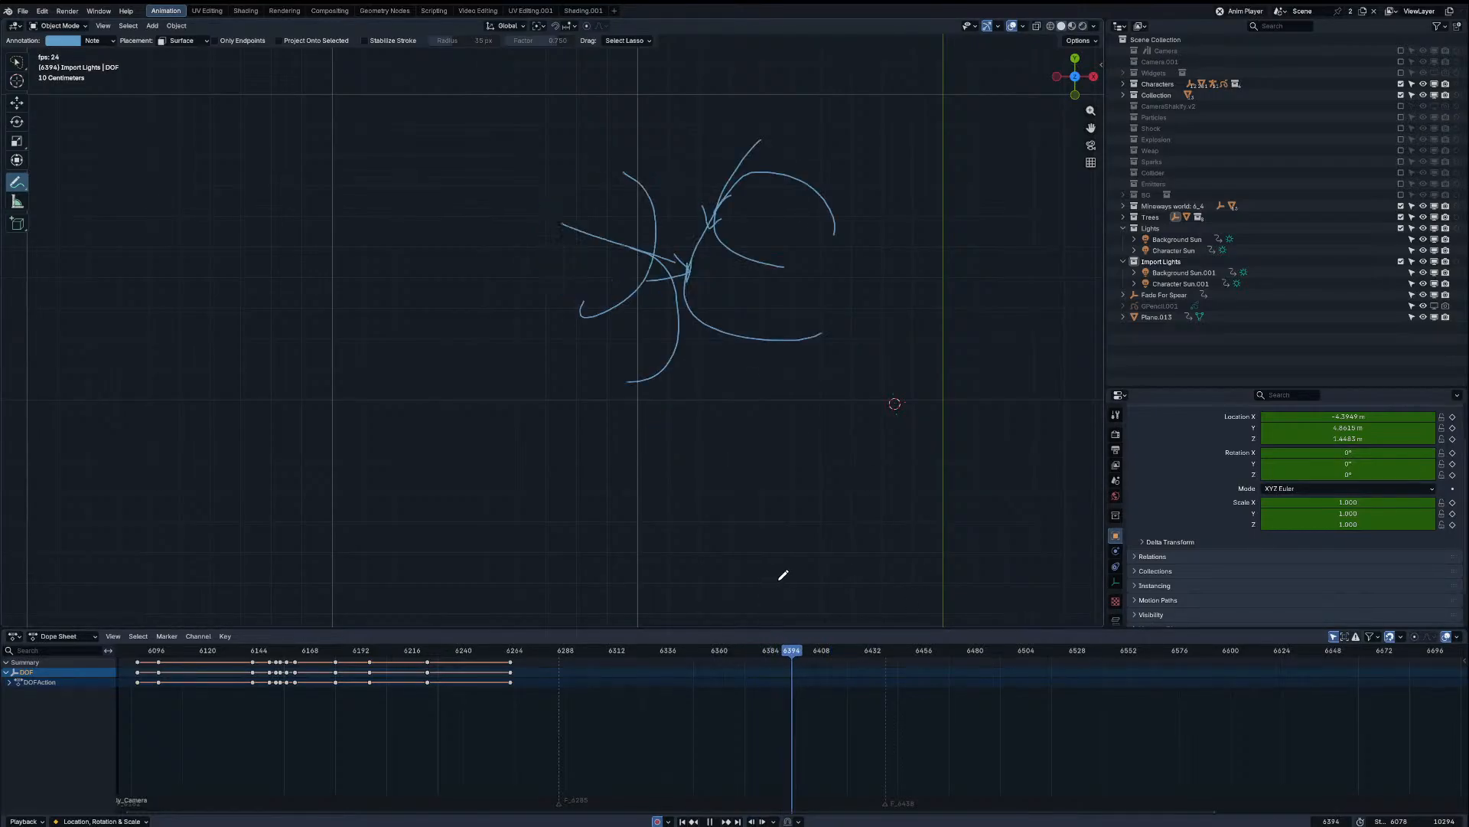
pyautogui.press('space')
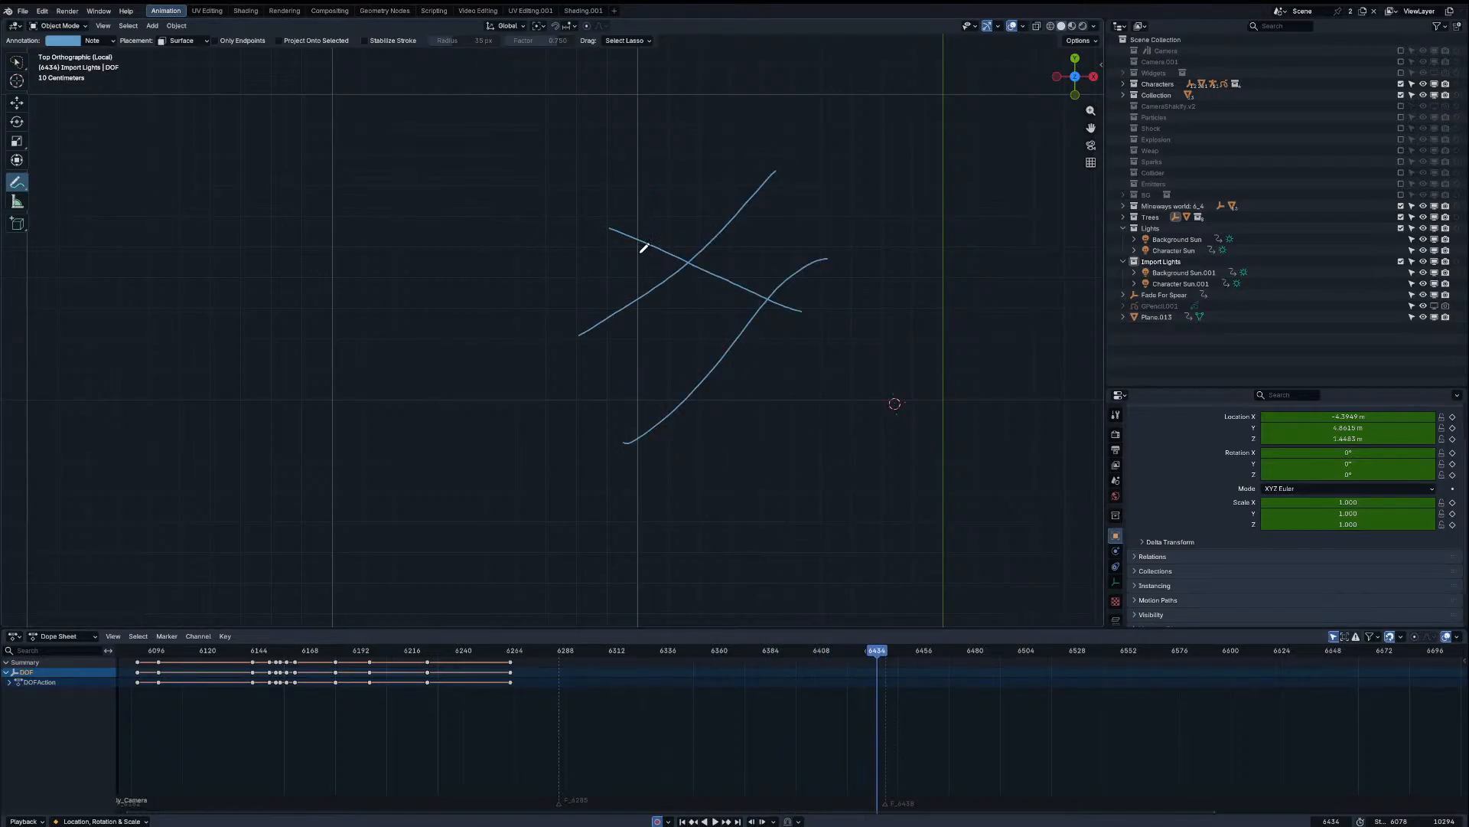
pyautogui.moveTo(649, 236); pyautogui.dragTo(280, 185)
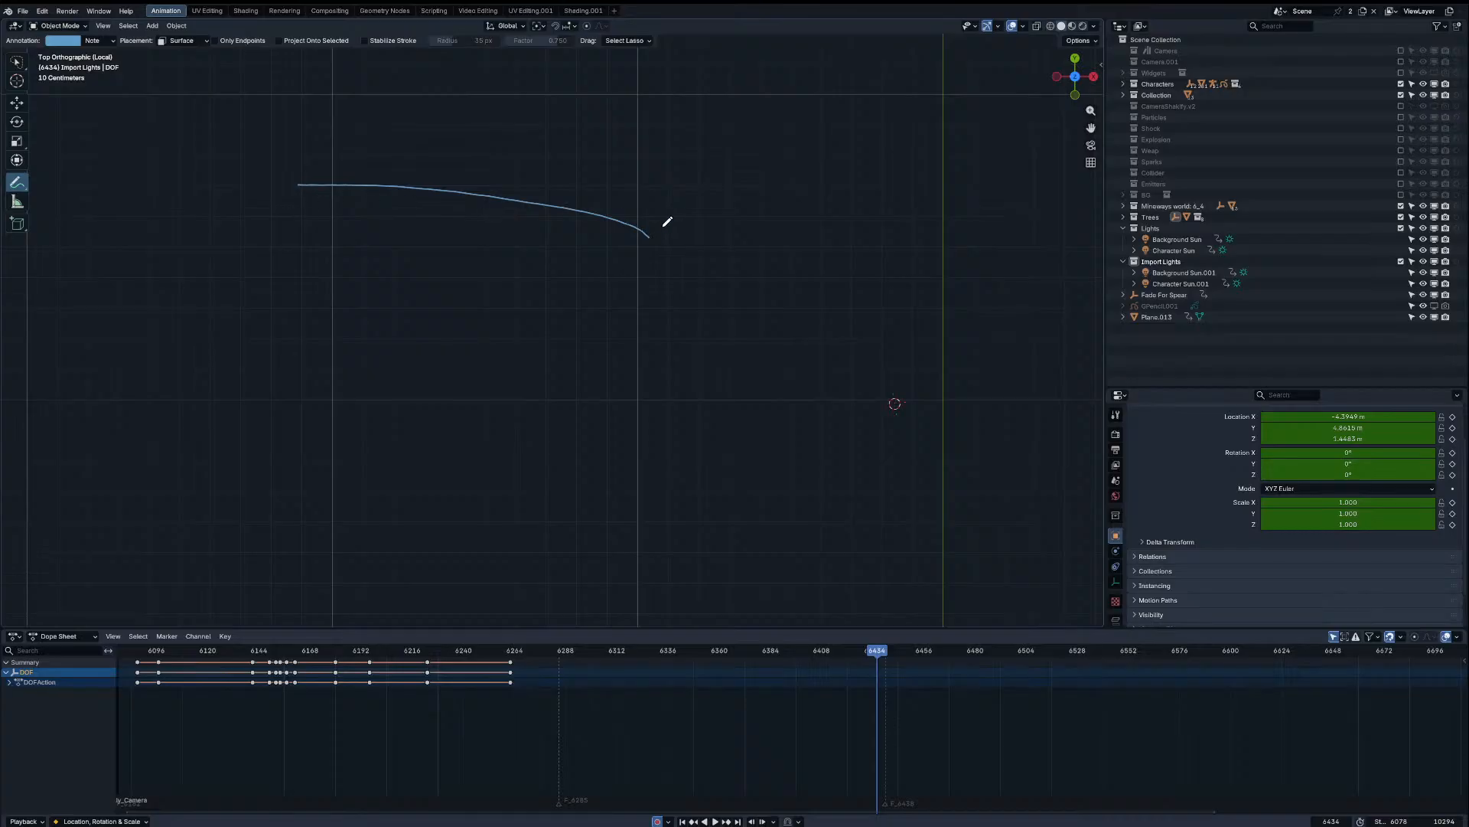
pyautogui.hotkey('ctrl', 'z')
pyautogui.moveTo(457, 189); pyautogui.dragTo(470, 213)
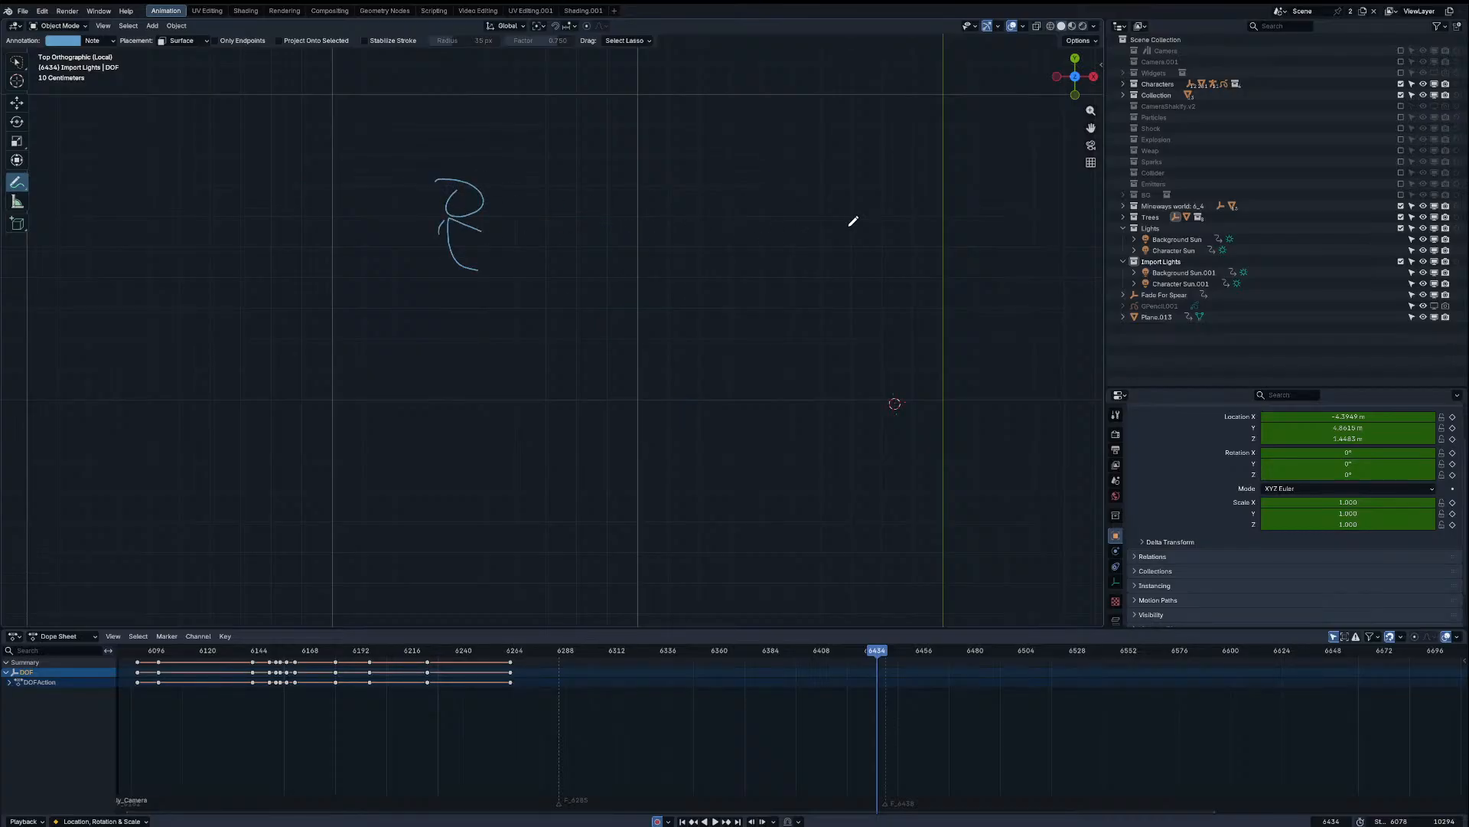
pyautogui.moveTo(818, 186); pyautogui.dragTo(845, 173)
pyautogui.keyDown('shift'); pyautogui.moveTo(661, 203); pyautogui.dragTo(586, 226, button='middle'); pyautogui.keyUp('shift')
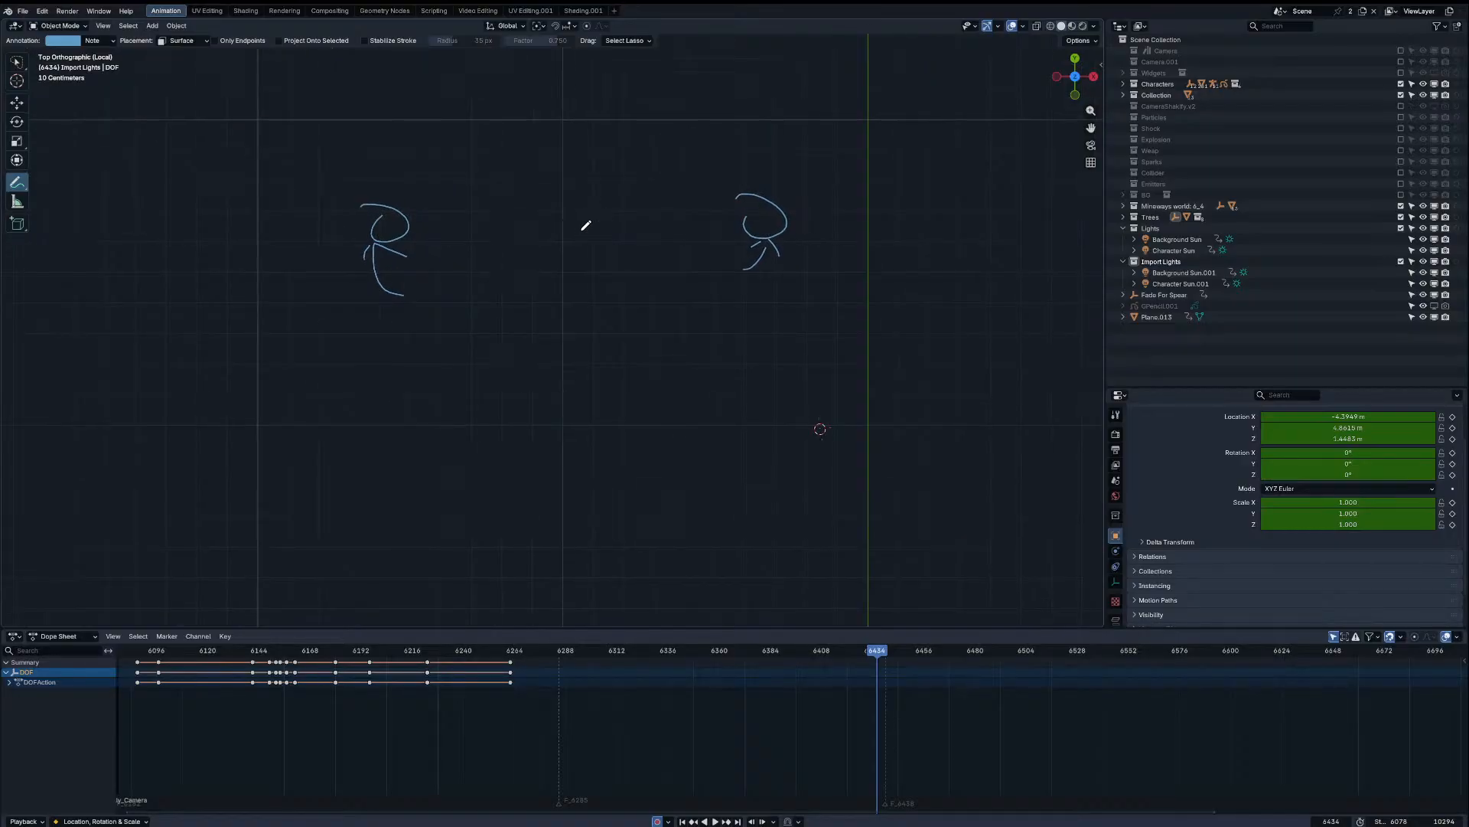
pyautogui.moveTo(578, 214); pyautogui.dragTo(581, 259)
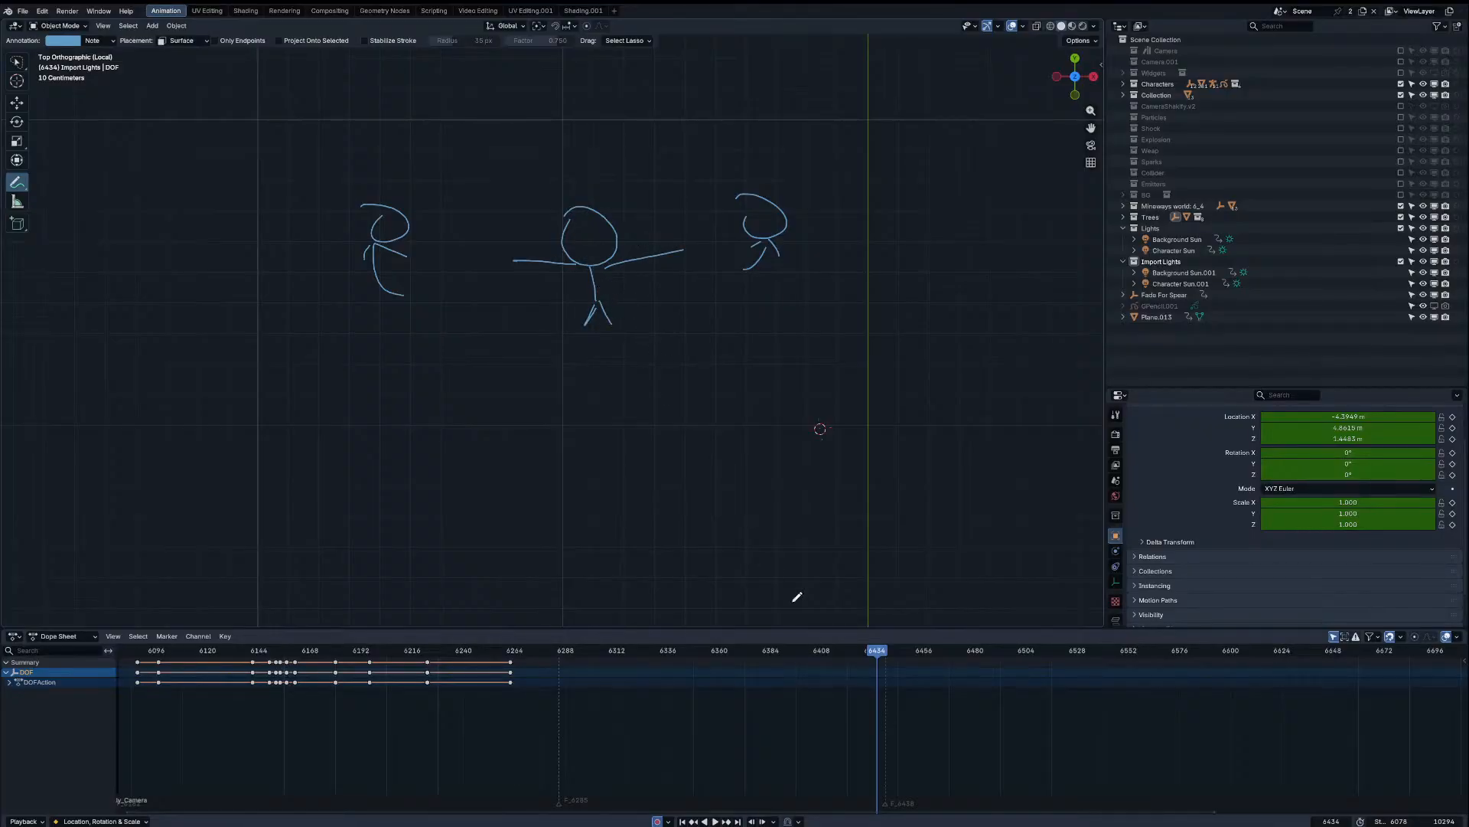
# Step: Replay the storyboard up to frame 6455 and annotate it with two stick figures standing apart
pyautogui.click(747, 652)
pyautogui.press('space')
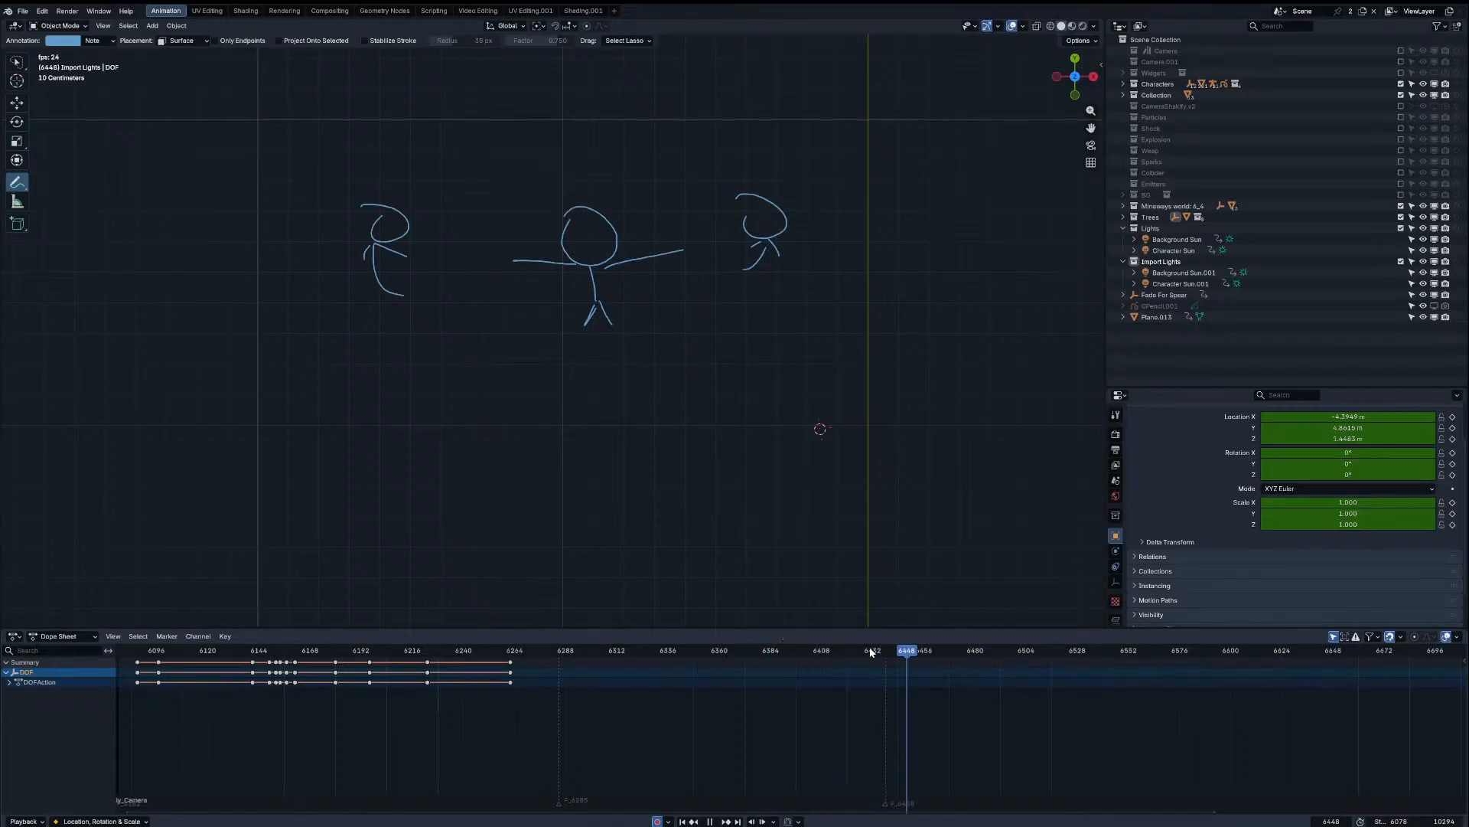
pyautogui.press('space')
pyautogui.moveTo(829, 306); pyautogui.dragTo(824, 325)
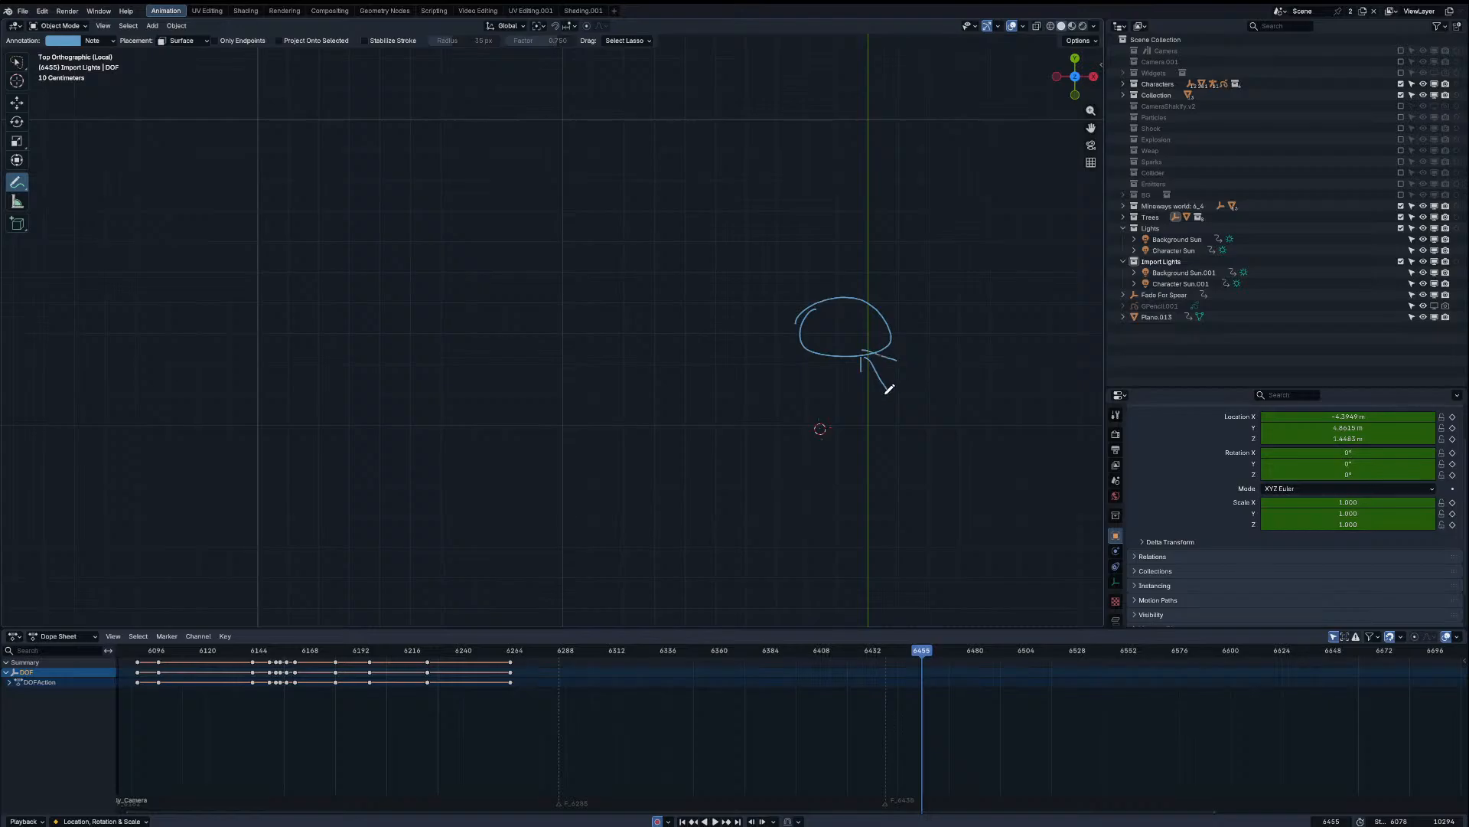
pyautogui.moveTo(550, 359); pyautogui.dragTo(536, 320)
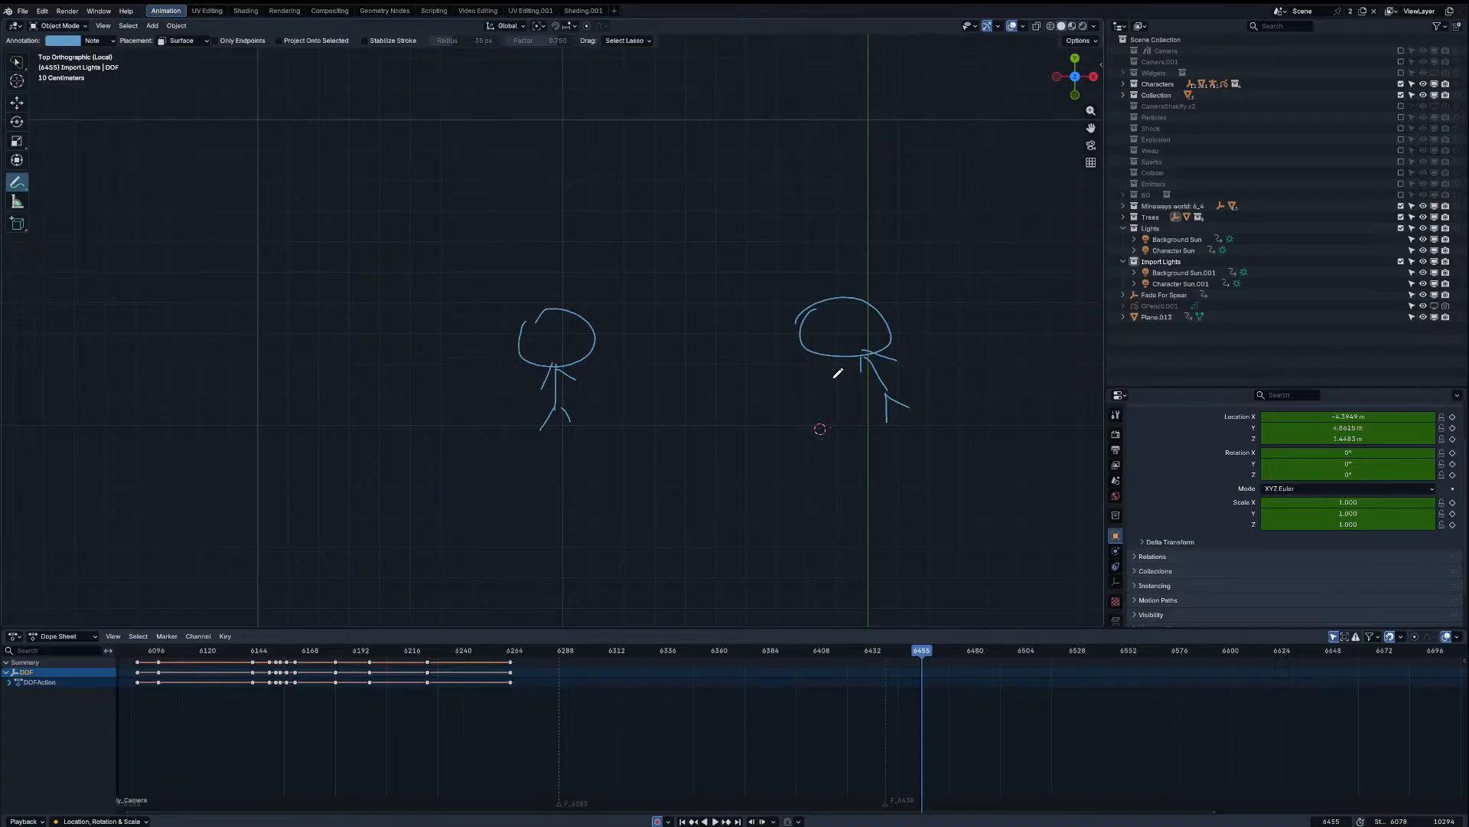
# Step: Annotate frame 6466 with two figures close together and a line across them, and follow with crossing slash strokes by frame 6468
pyautogui.moveTo(791, 346); pyautogui.dragTo(701, 336)
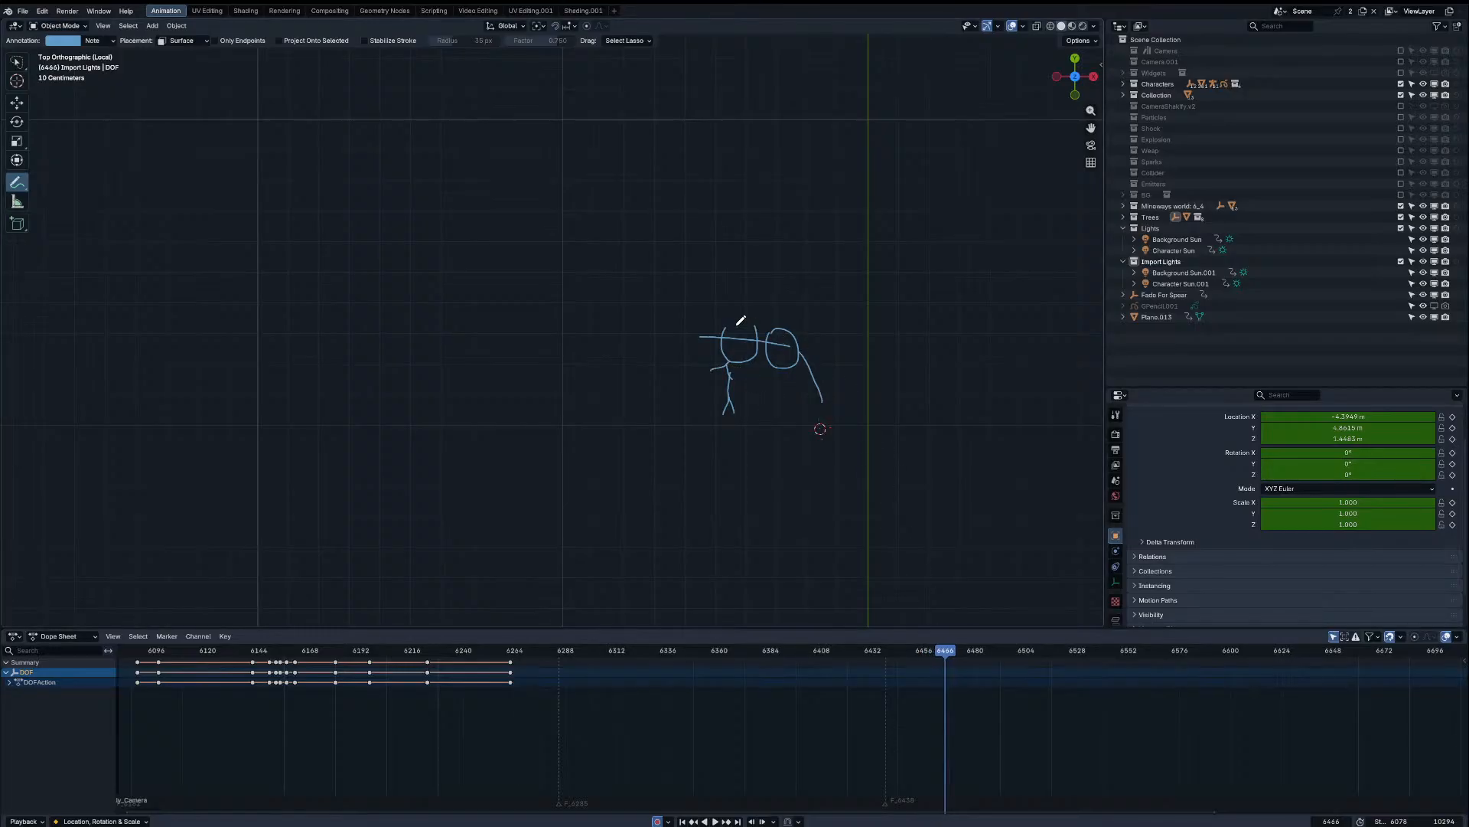
pyautogui.moveTo(701, 326); pyautogui.dragTo(784, 352)
pyautogui.moveTo(763, 312); pyautogui.dragTo(696, 370)
pyautogui.moveTo(738, 340)
pyautogui.mouseDown()
pyautogui.moveTo(795, 382)
pyautogui.moveTo(774, 362)
pyautogui.mouseUp()
pyautogui.moveTo(747, 324); pyautogui.dragTo(771, 382)
# Step: Play on to frame 6473 and annotate another cluster of crossing slash strokes
pyautogui.press('space')
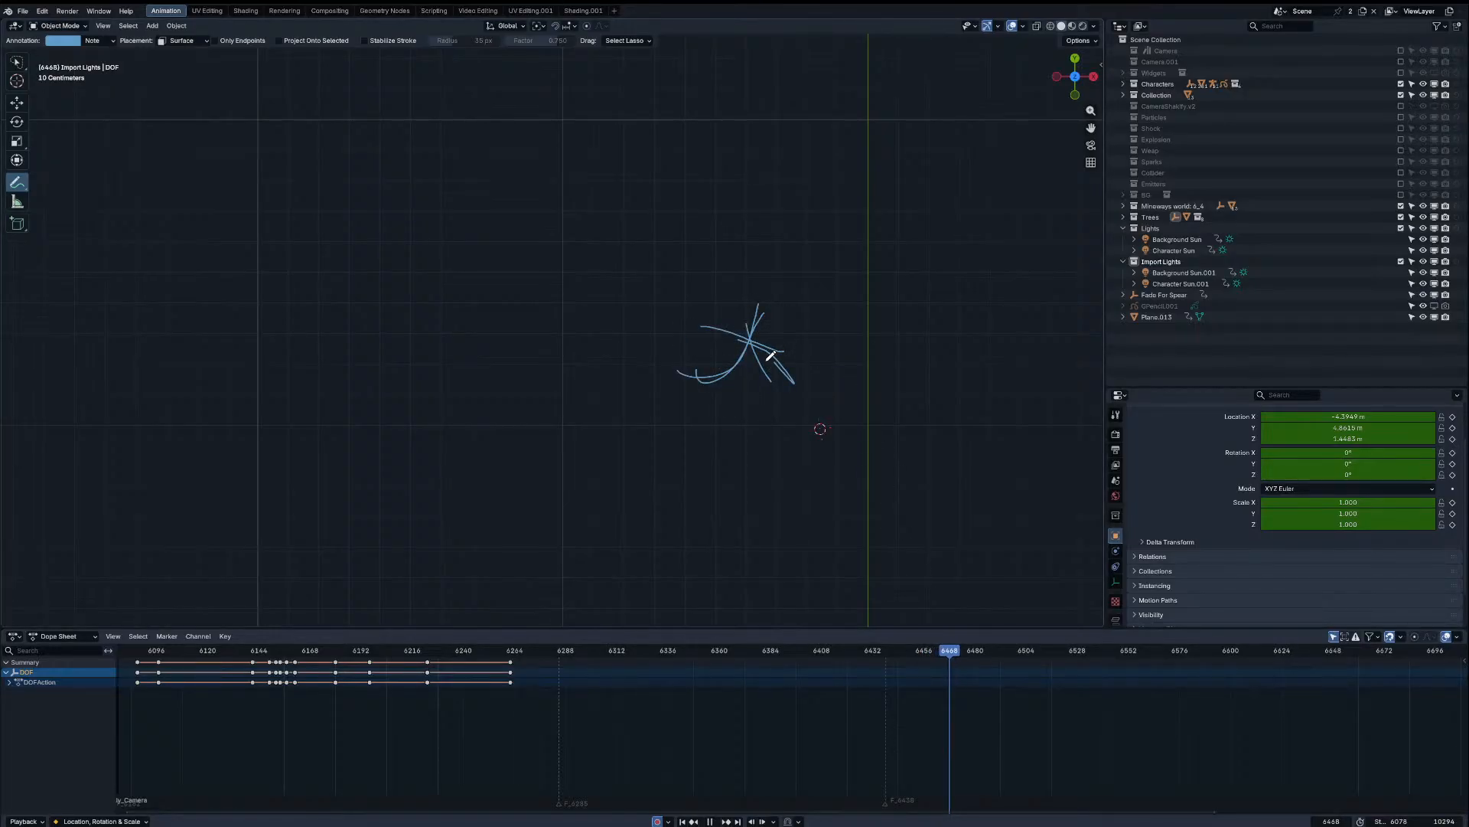
pyautogui.press('space')
pyautogui.moveTo(747, 324); pyautogui.dragTo(794, 371)
pyautogui.moveTo(720, 355); pyautogui.dragTo(792, 327)
pyautogui.moveTo(797, 307)
pyautogui.mouseDown()
pyautogui.moveTo(732, 382)
pyautogui.moveTo(816, 386)
pyautogui.mouseUp()
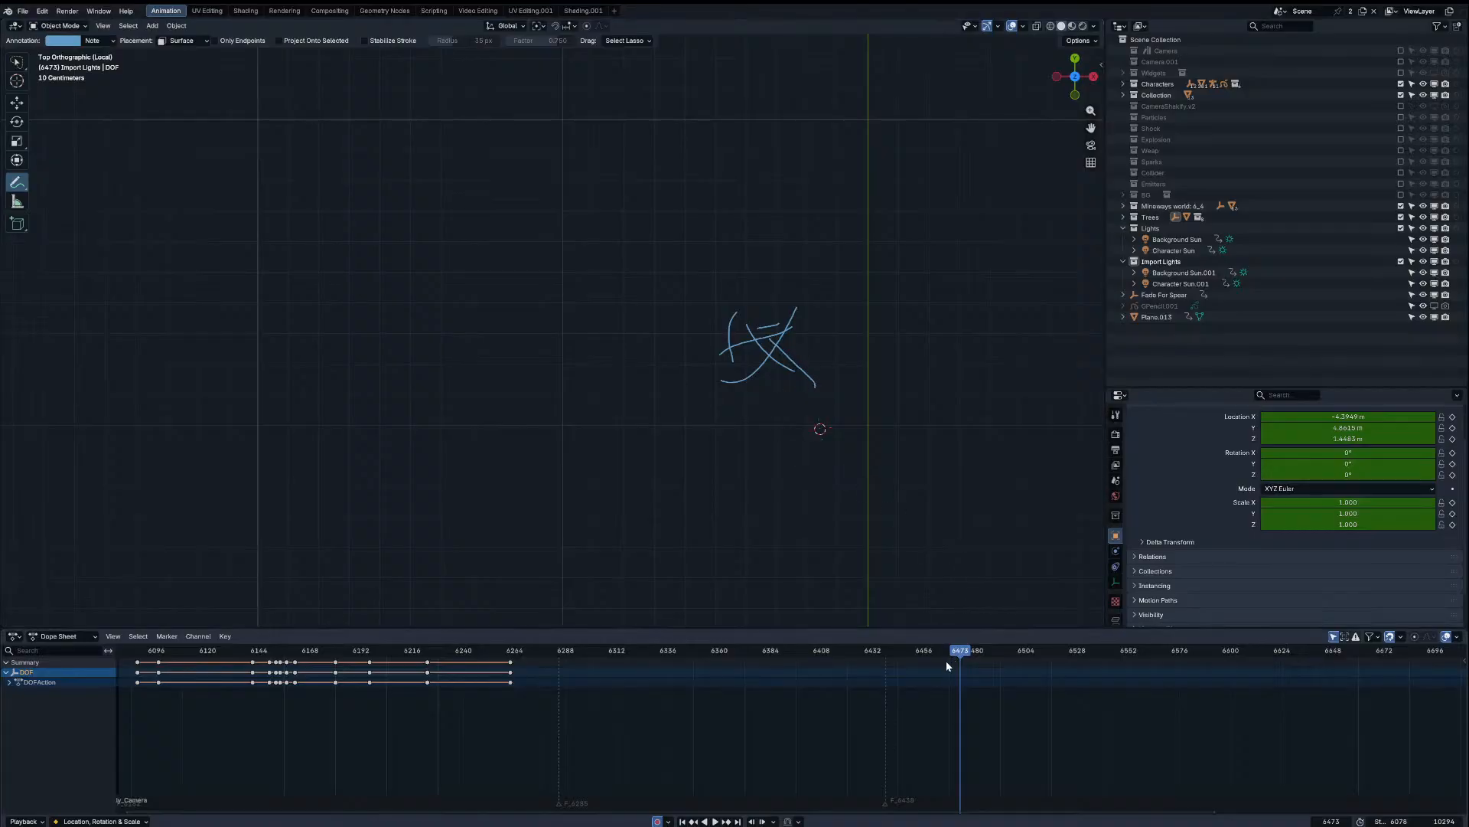
# Step: Play back the storyboard annotations from about frame 6286
pyautogui.moveTo(946, 653); pyautogui.dragTo(852, 663)
pyautogui.moveTo(893, 676); pyautogui.dragTo(801, 689, button='middle')
pyautogui.scroll(2, 781, 672)
pyautogui.press('space')
pyautogui.moveTo(766, 651)
pyautogui.mouseDown()
pyautogui.moveTo(668, 645)
pyautogui.moveTo(679, 597)
pyautogui.moveTo(415, 652)
pyautogui.mouseUp()
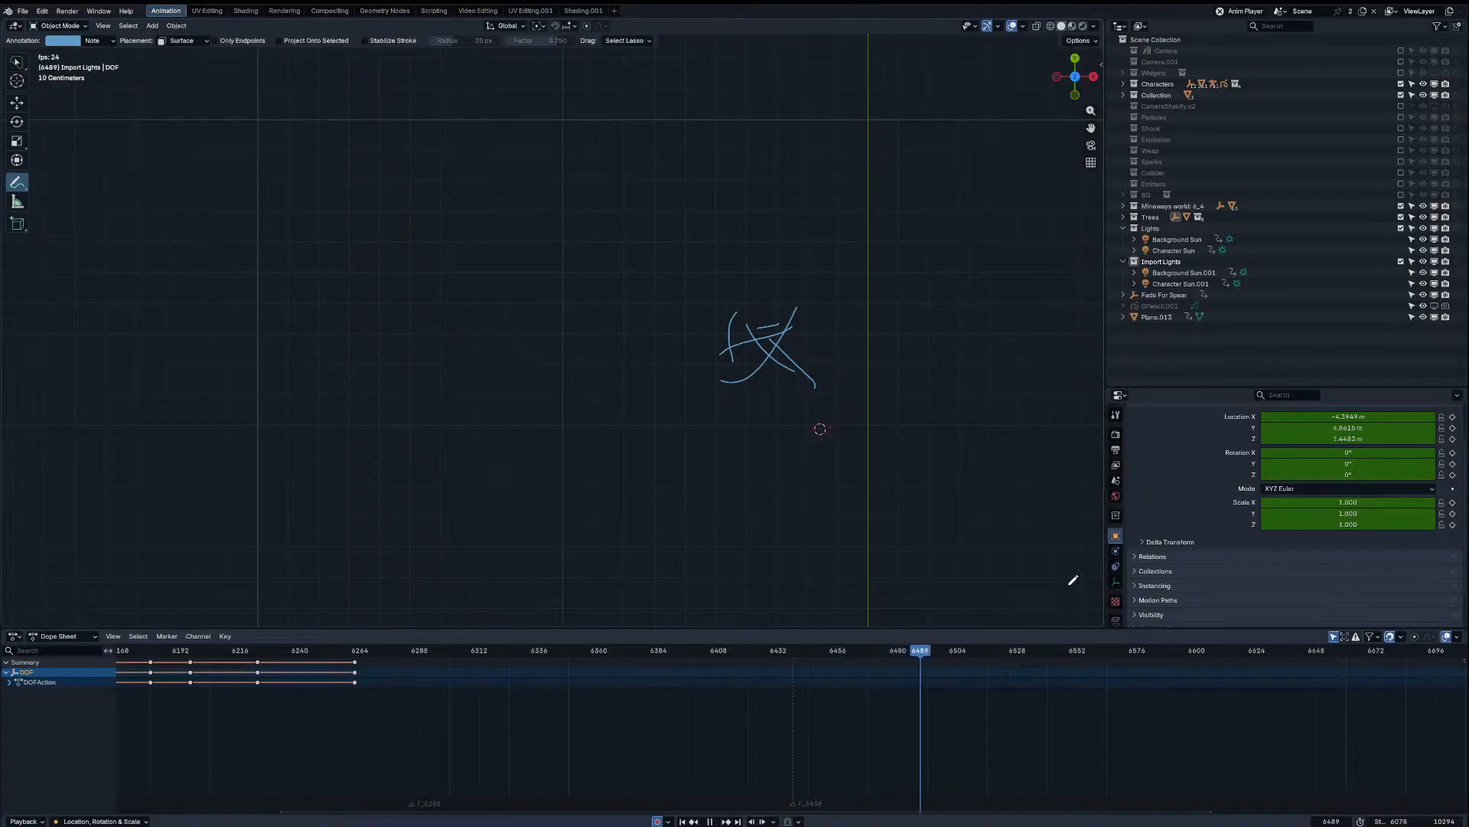
# Step: Stop at frame 6491 and annotate a stick figure leaning forward with a curved arrow leading ahead of its head
pyautogui.press('space')
pyautogui.moveTo(584, 293); pyautogui.dragTo(564, 299)
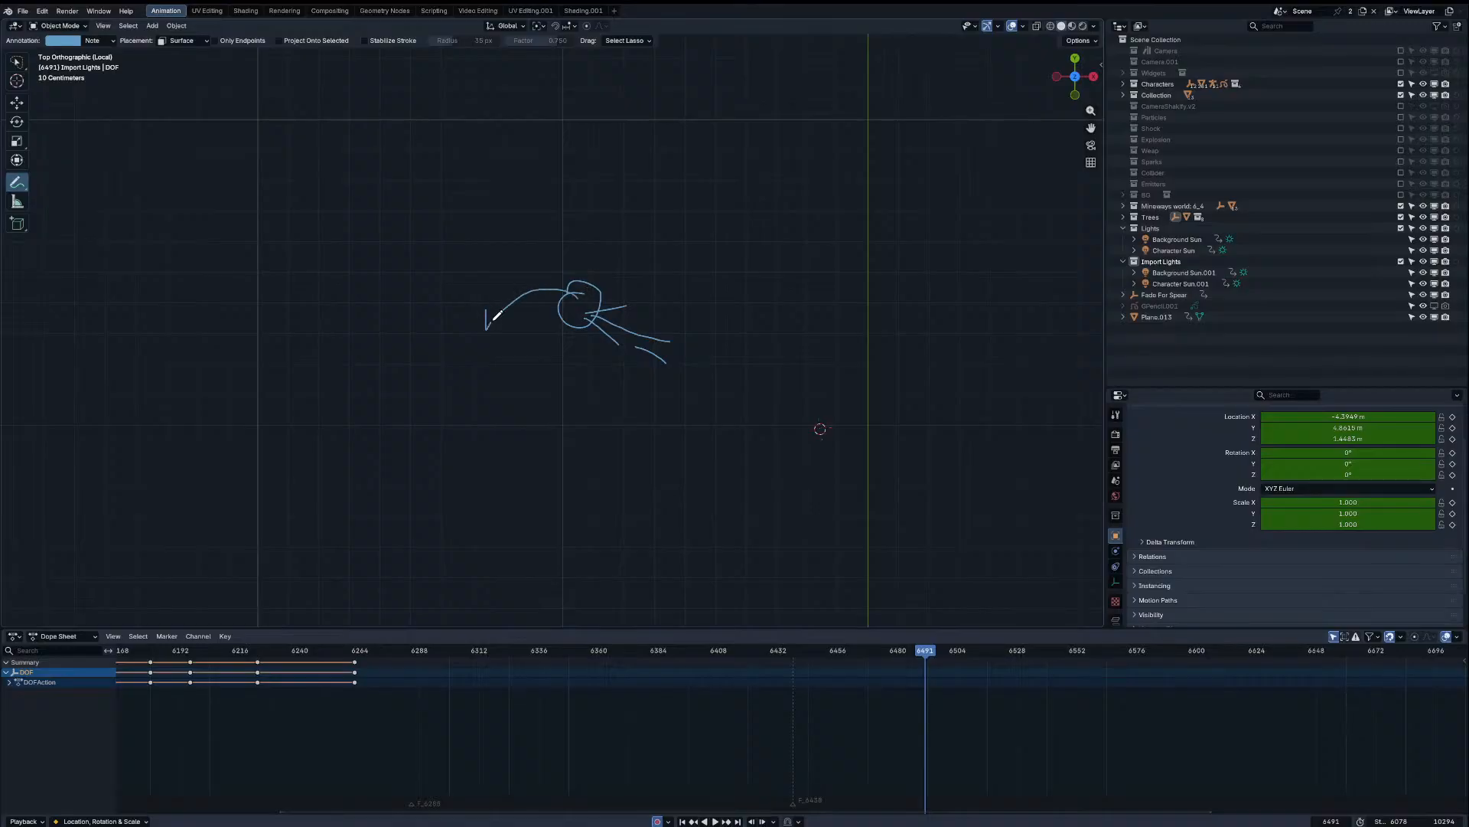
pyautogui.moveTo(495, 318); pyautogui.dragTo(508, 321)
# Step: Annotate frame 6516 with two adjoining figures and a rightward arrow, and frame 6534 with a figure facing incoming arrows
pyautogui.click(988, 650)
pyautogui.moveTo(402, 365); pyautogui.dragTo(404, 361)
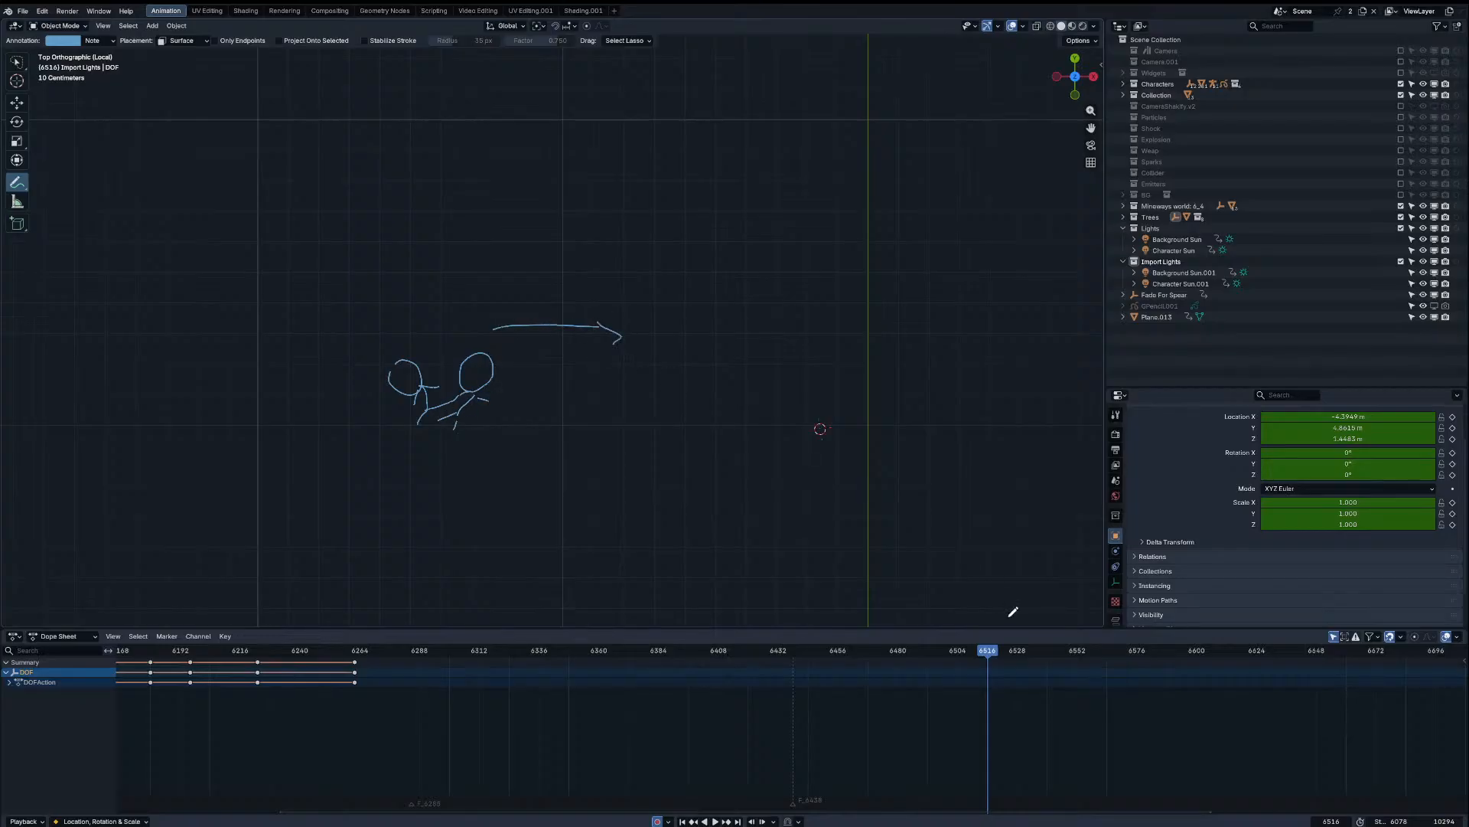
pyautogui.click(1033, 651)
pyautogui.moveTo(736, 355); pyautogui.dragTo(704, 350)
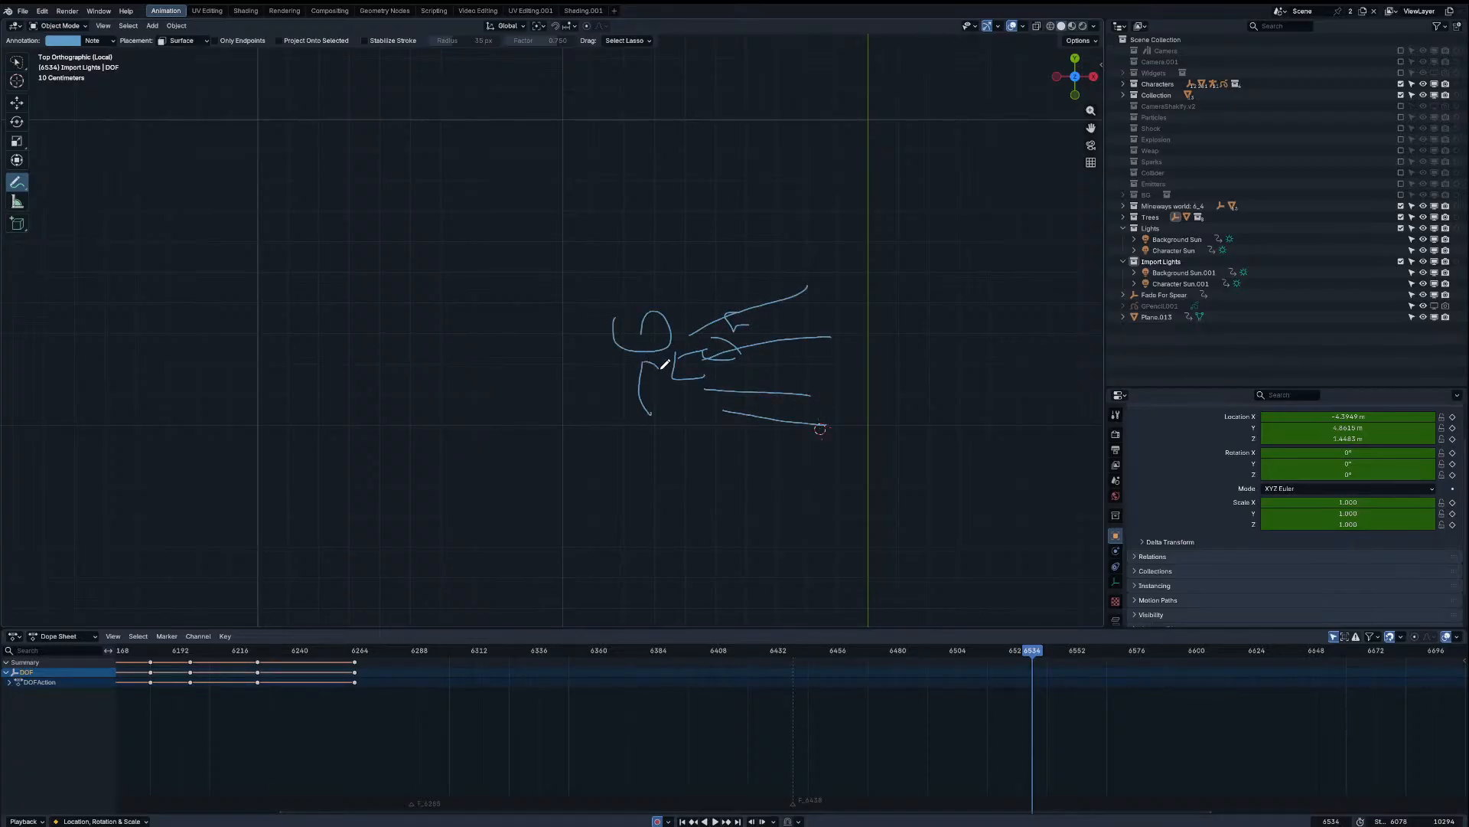
# Step: Play back the storyboard from frame 6434 past the last annotation
pyautogui.press('space')
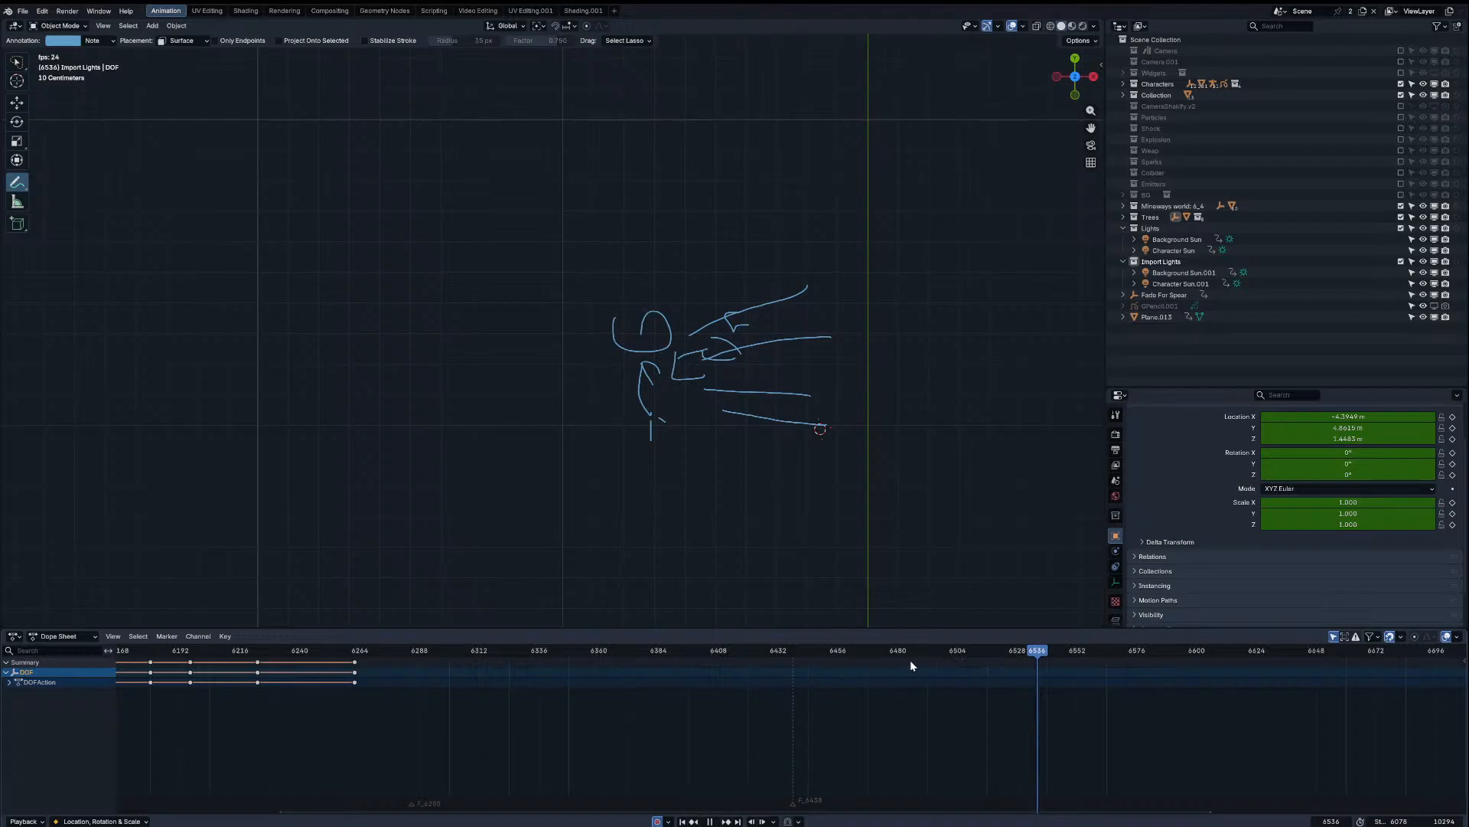
pyautogui.moveTo(903, 653); pyautogui.dragTo(762, 653)
pyautogui.moveTo(914, 690); pyautogui.dragTo(797, 684, button='middle')
pyautogui.press('space')
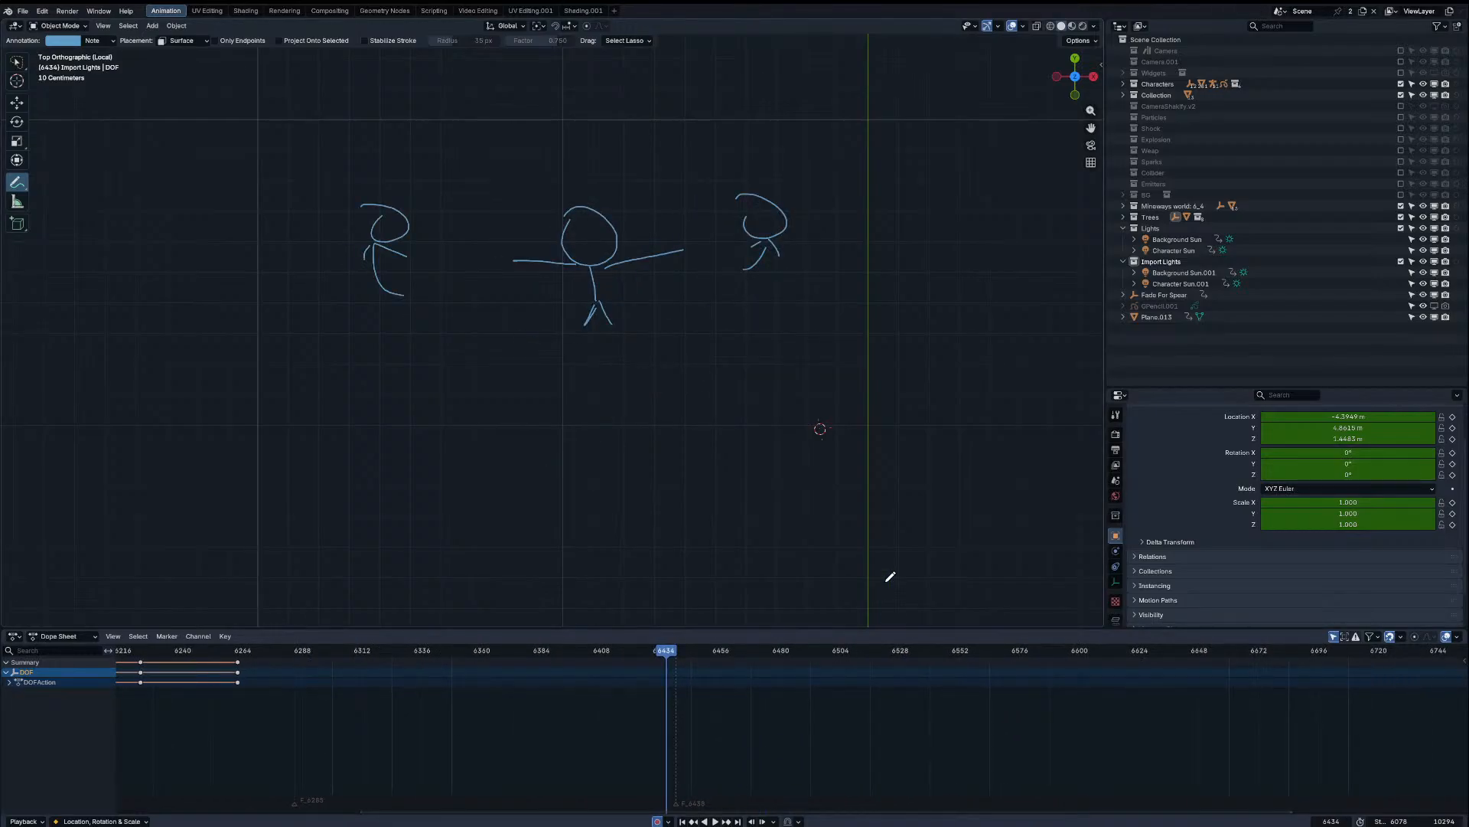
pyautogui.press('space')
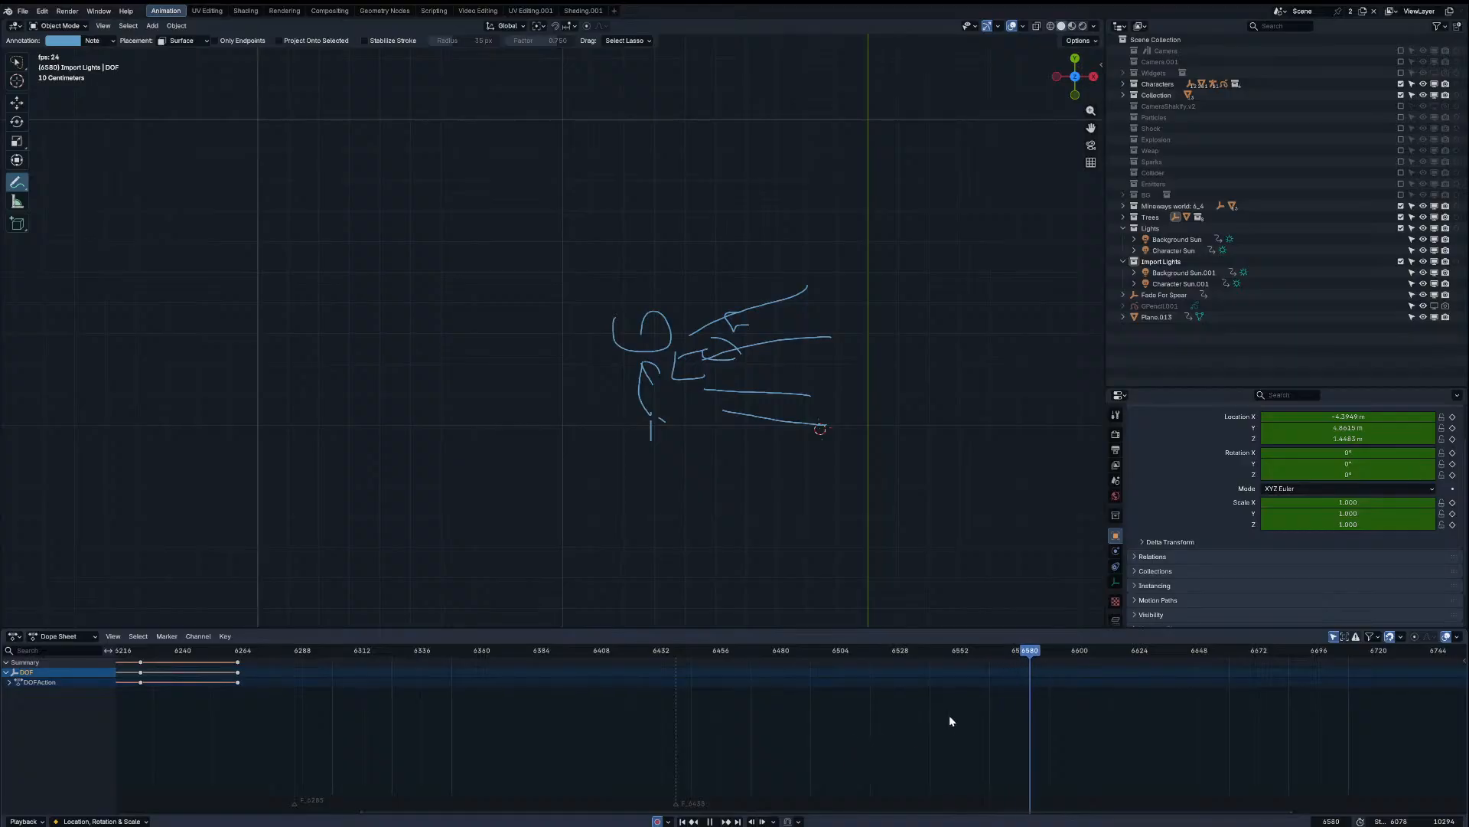
pyautogui.scroll(-3, 1045, 677)
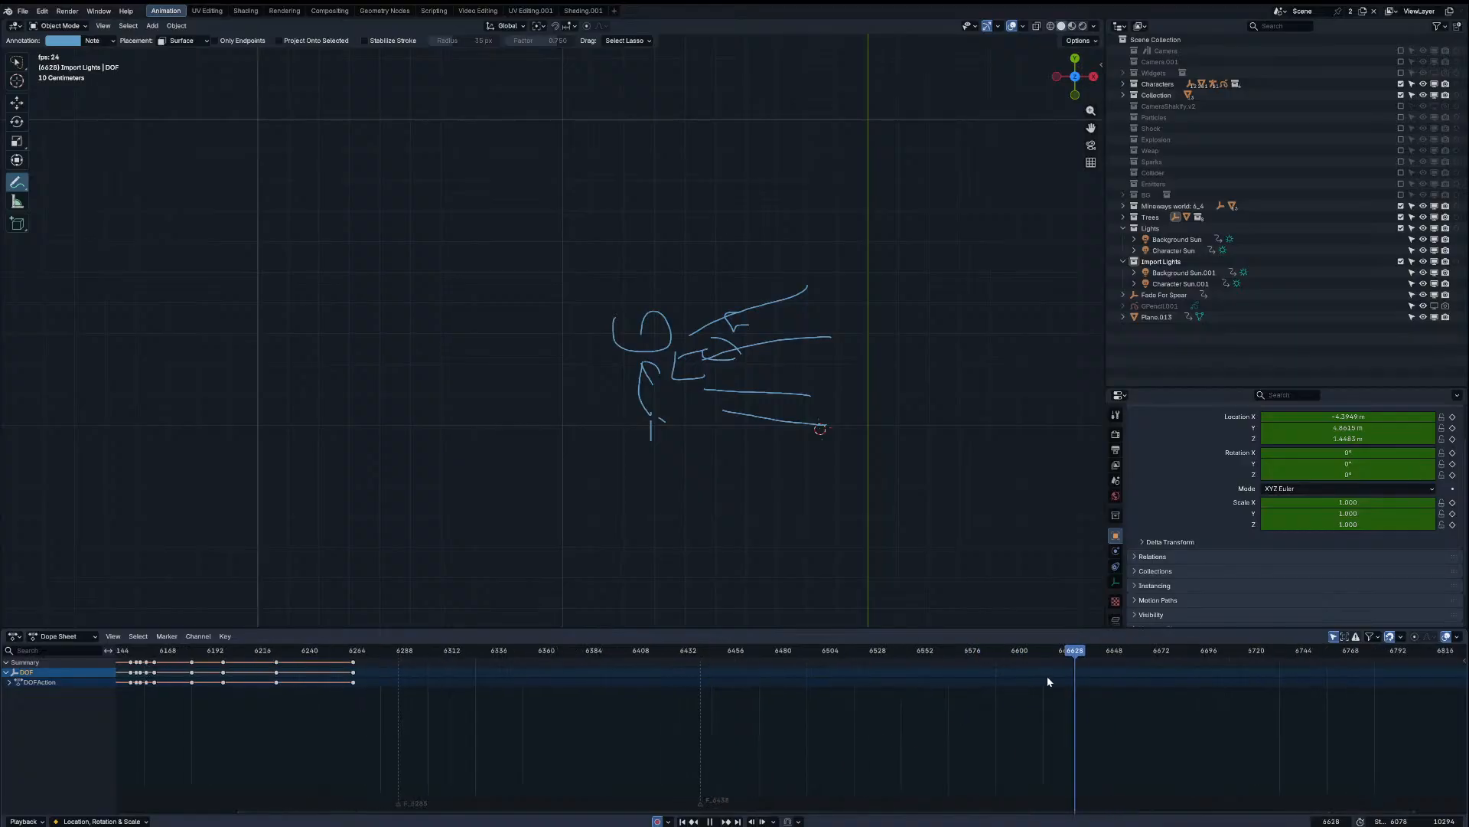
# Step: Skip ahead through the unannotated timeline while playing, stopping at frame 7037
pyautogui.moveTo(1047, 678); pyautogui.dragTo(871, 673, button='middle')
pyautogui.moveTo(1010, 628); pyautogui.dragTo(1010, 629)
pyautogui.click(1021, 651)
pyautogui.press('space')
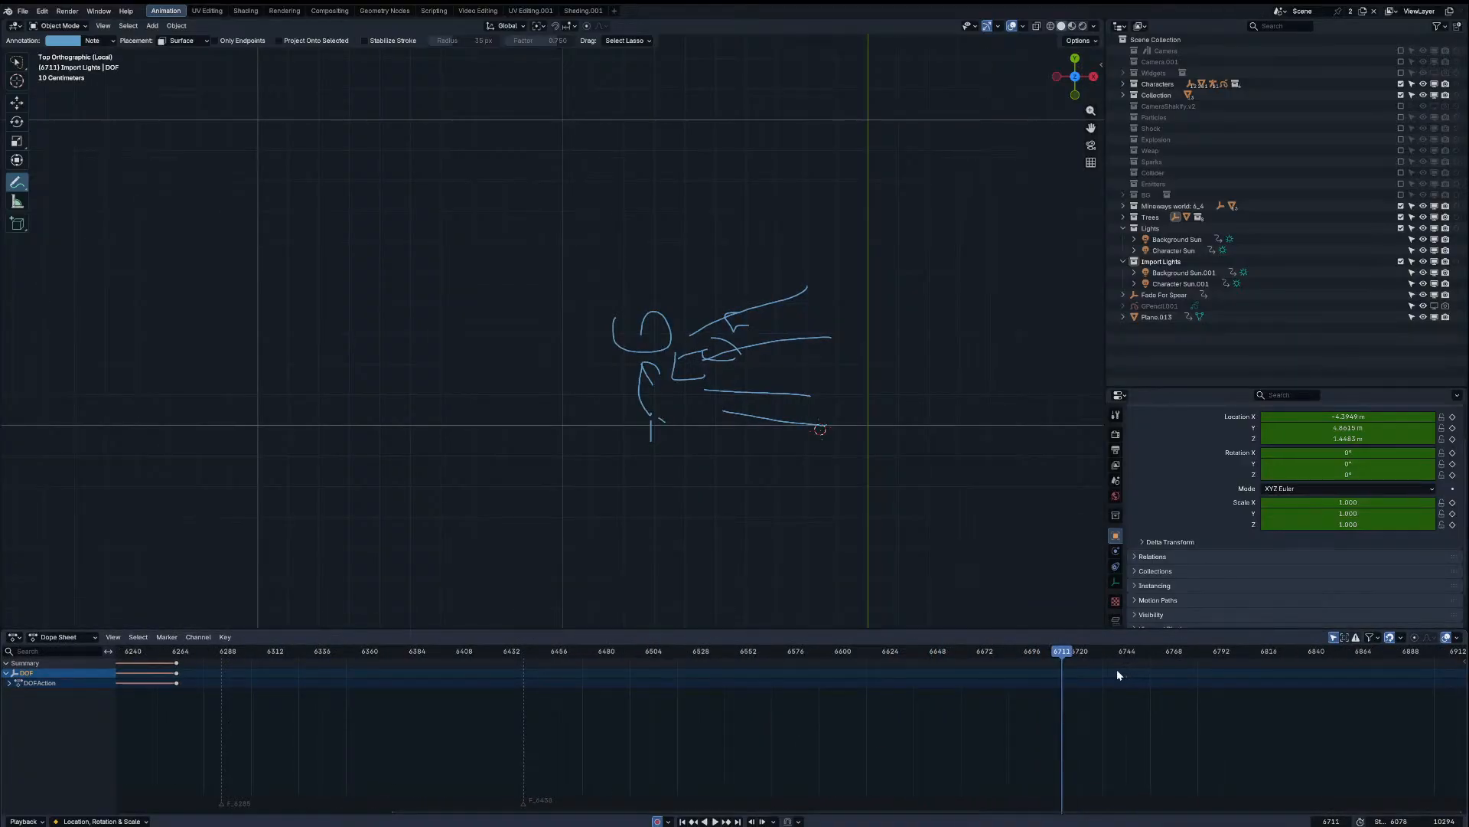
pyautogui.scroll(-2, 1033, 664)
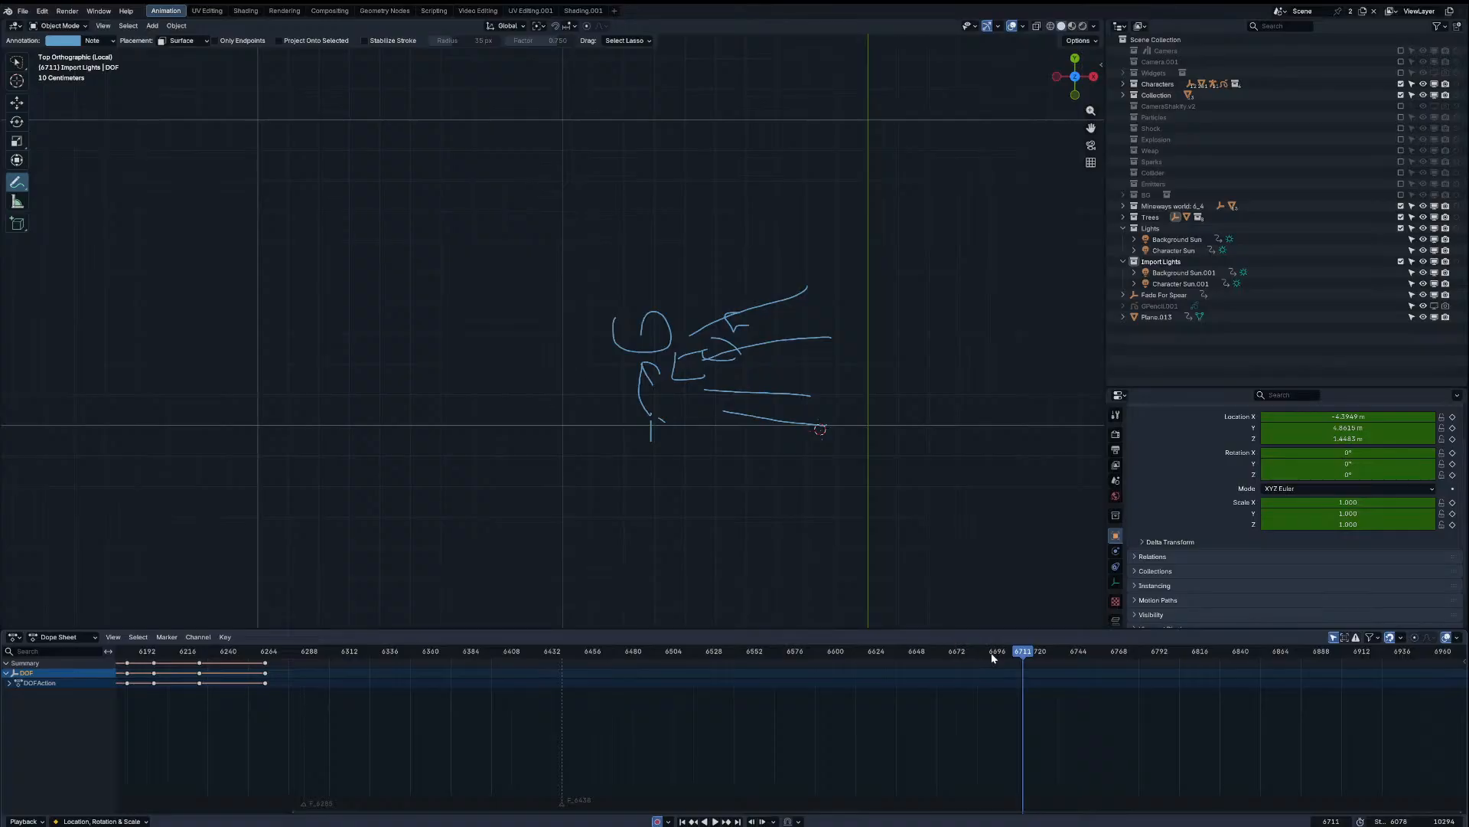
pyautogui.press('space')
pyautogui.click(1119, 653)
pyautogui.moveTo(1118, 665); pyautogui.dragTo(813, 670, button='middle')
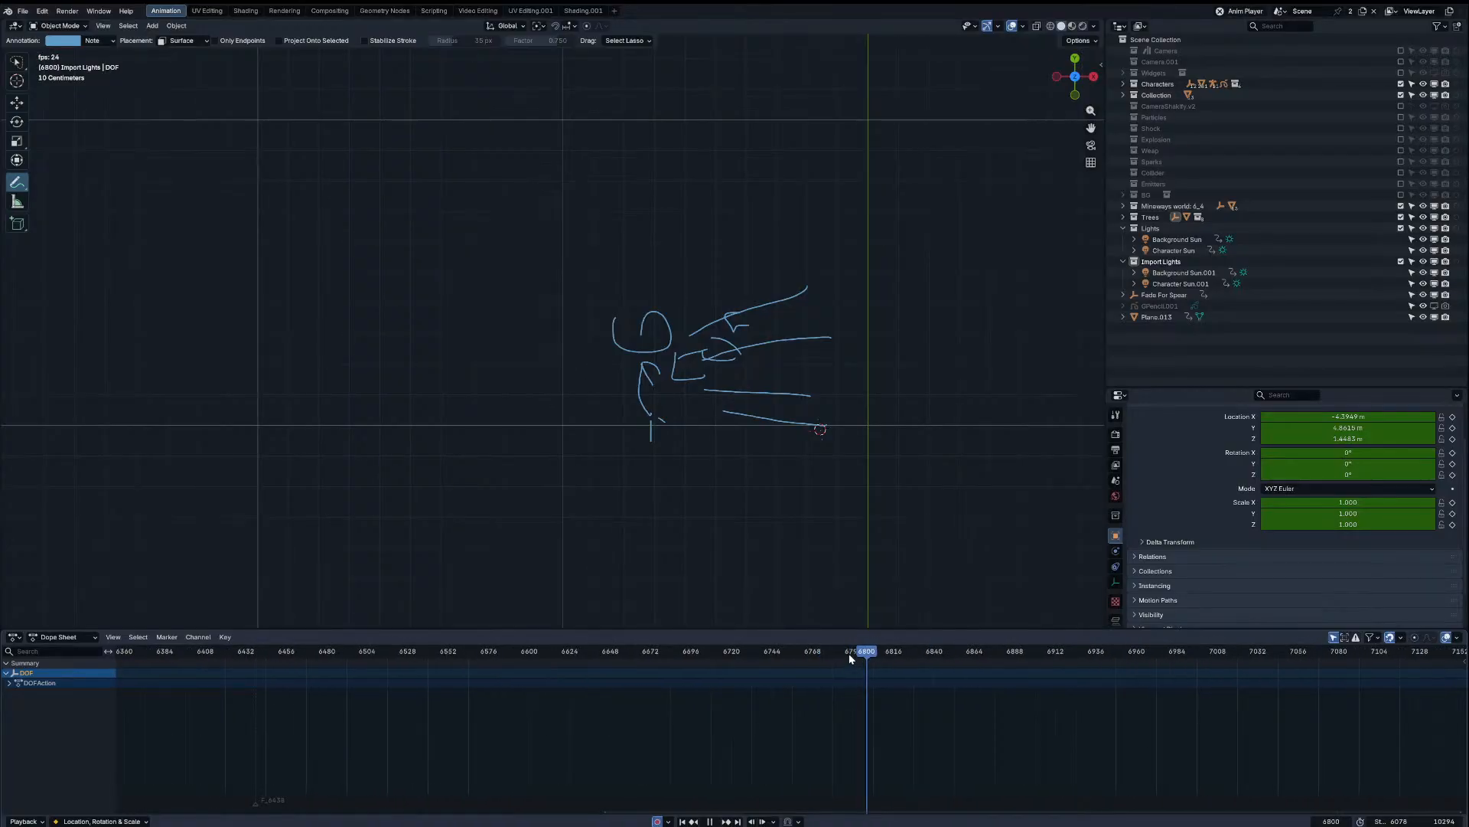
pyautogui.click(978, 651)
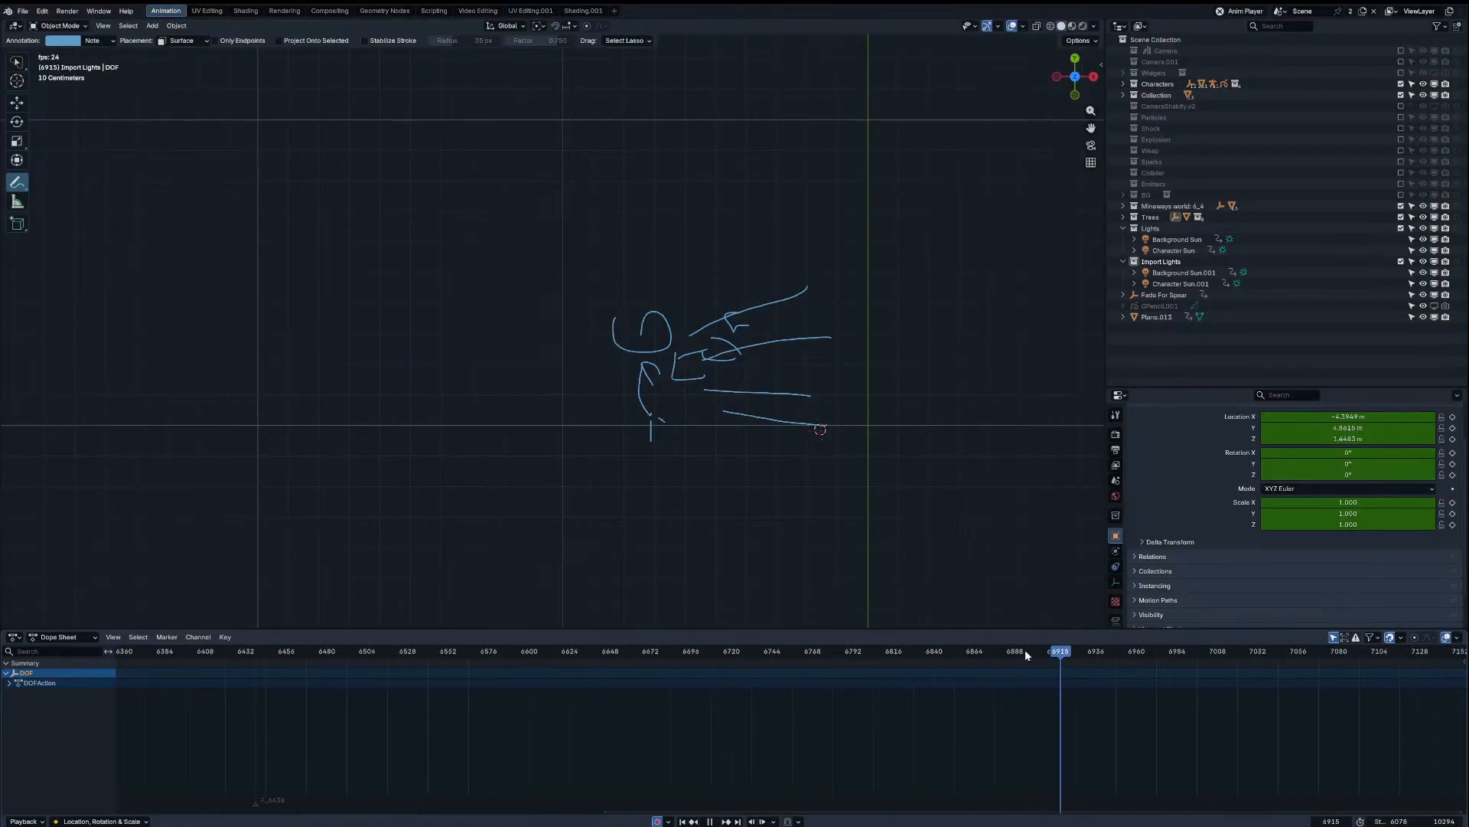
pyautogui.click(1186, 653)
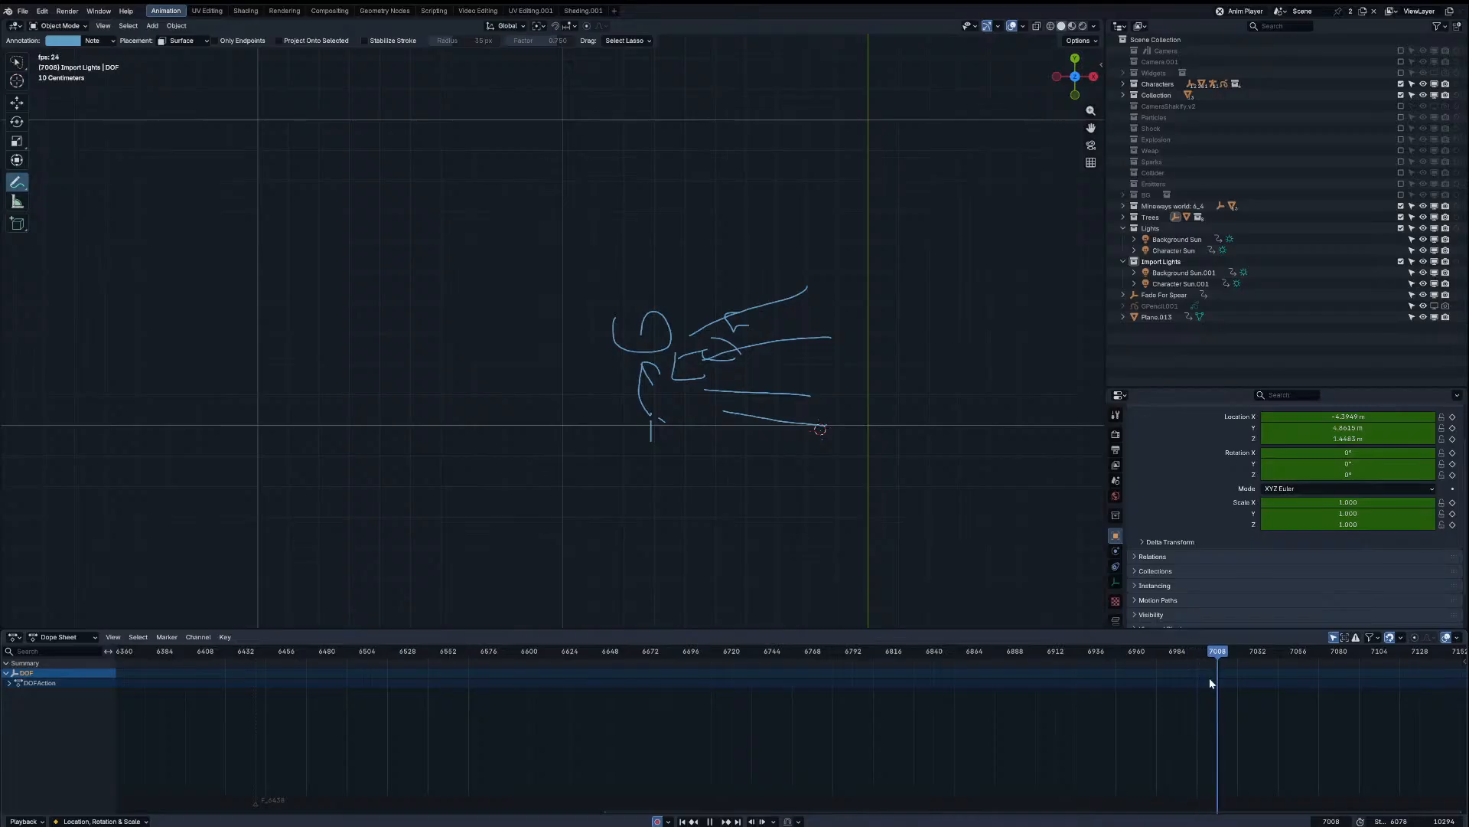
pyautogui.scroll(-5, 956, 686)
pyautogui.press('space')
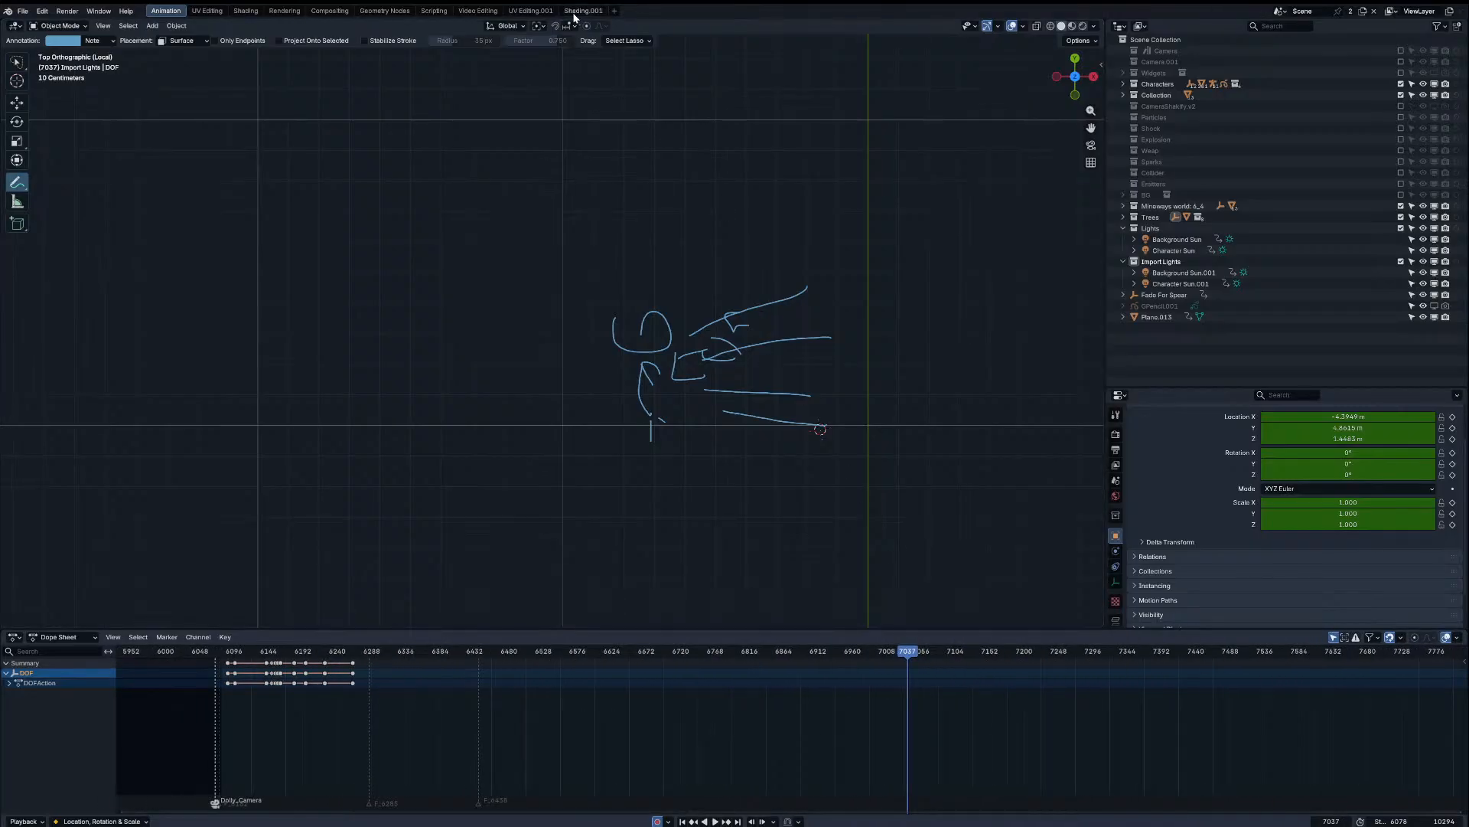
# Step: Return to about frame 6665 and review the timeline again by scrubbing and playing forward from frame 6738
pyautogui.moveTo(778, 653); pyautogui.dragTo(665, 757)
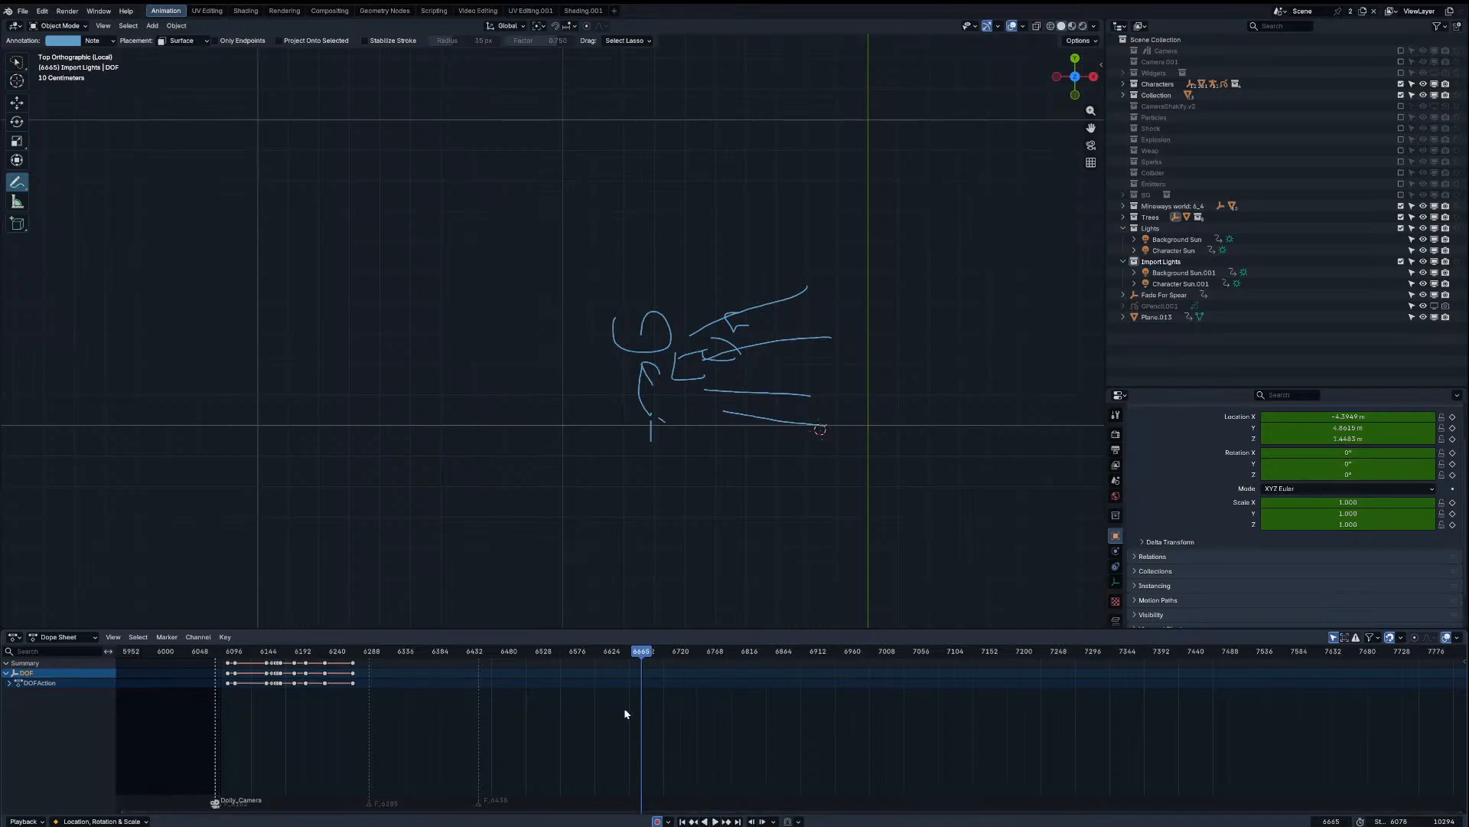
pyautogui.moveTo(601, 657); pyautogui.dragTo(655, 656)
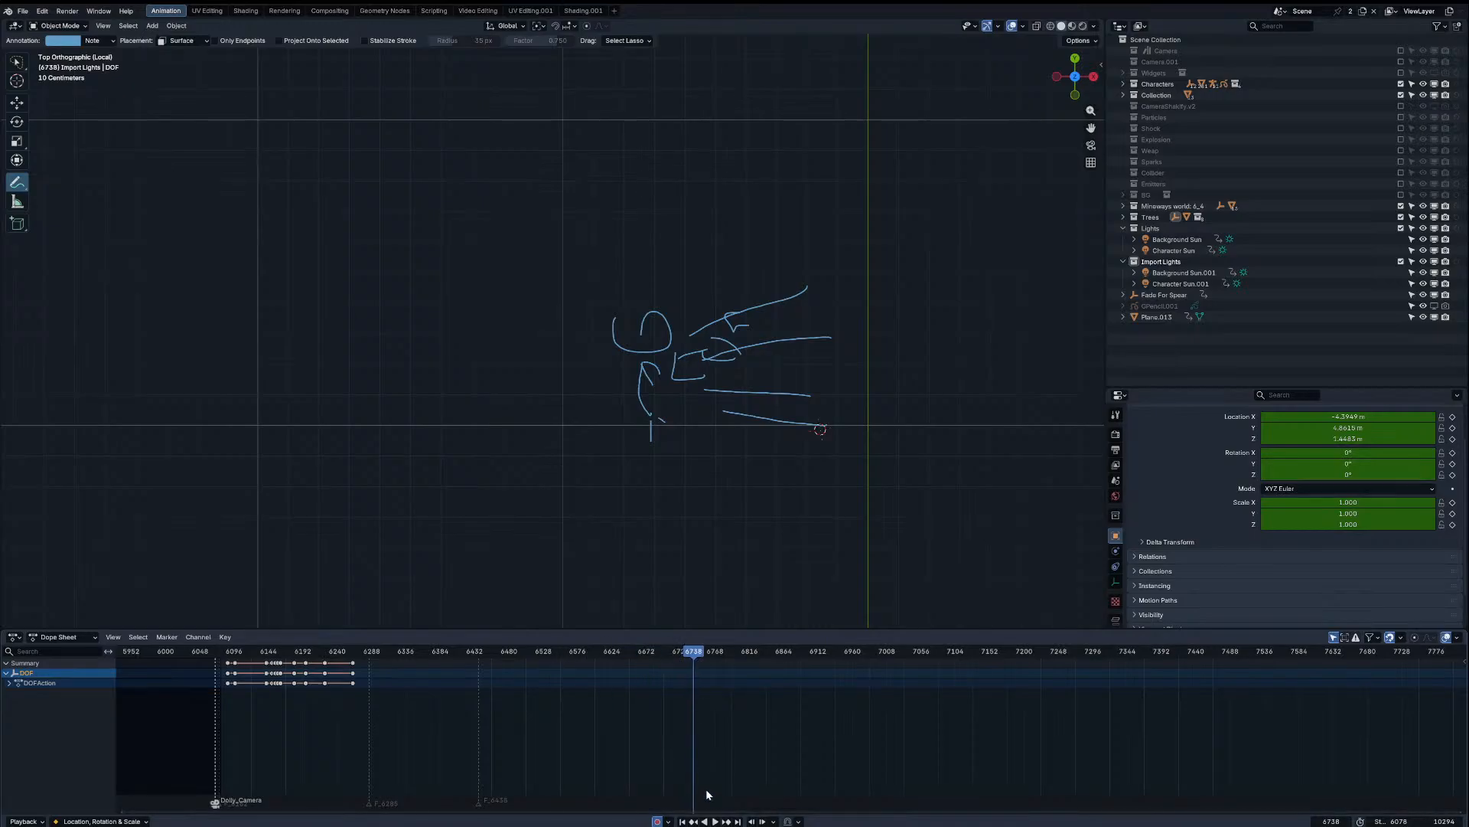
pyautogui.click(714, 821)
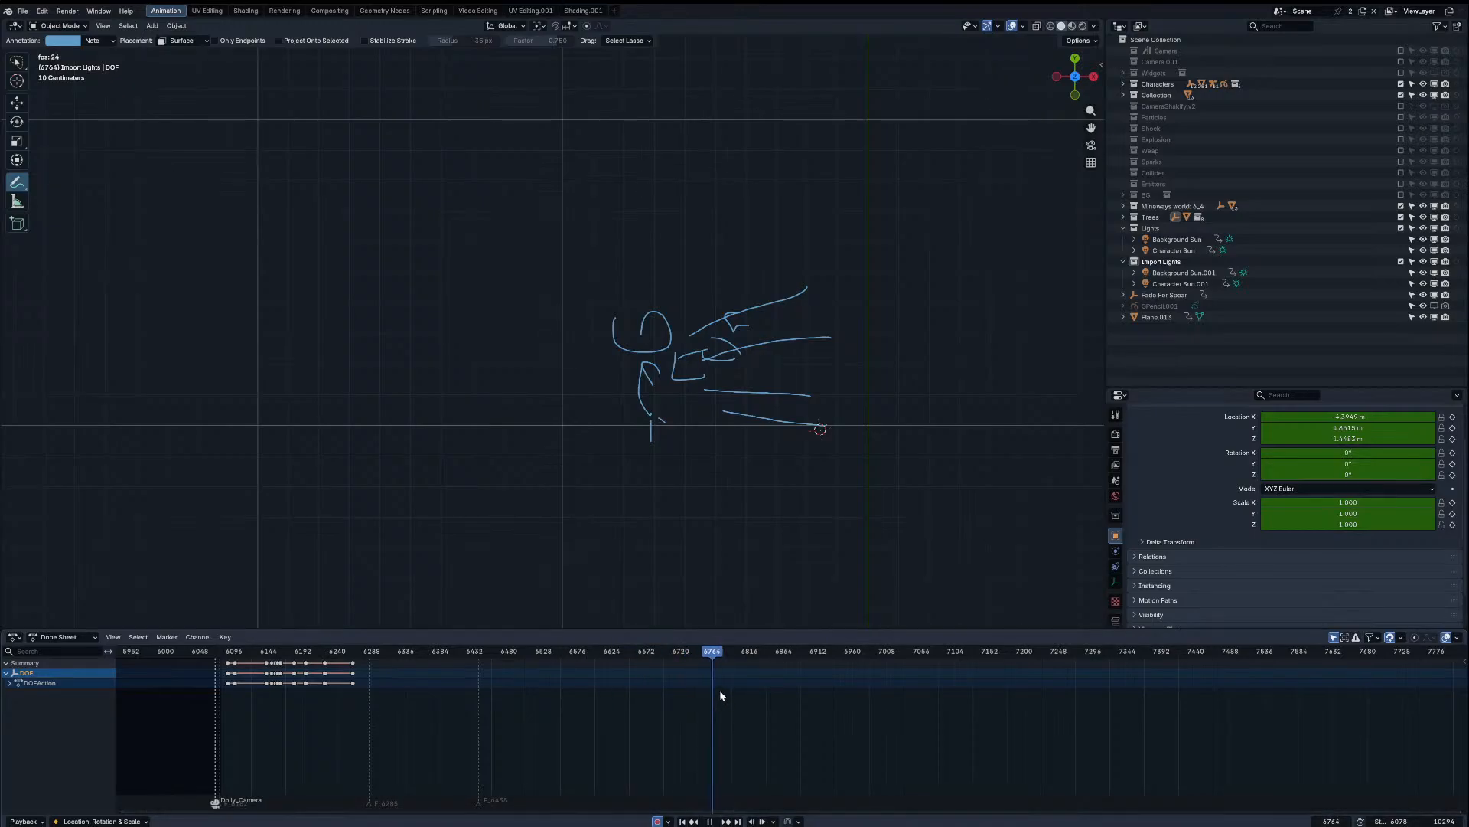
pyautogui.moveTo(800, 656); pyautogui.dragTo(845, 650)
pyautogui.click(915, 656)
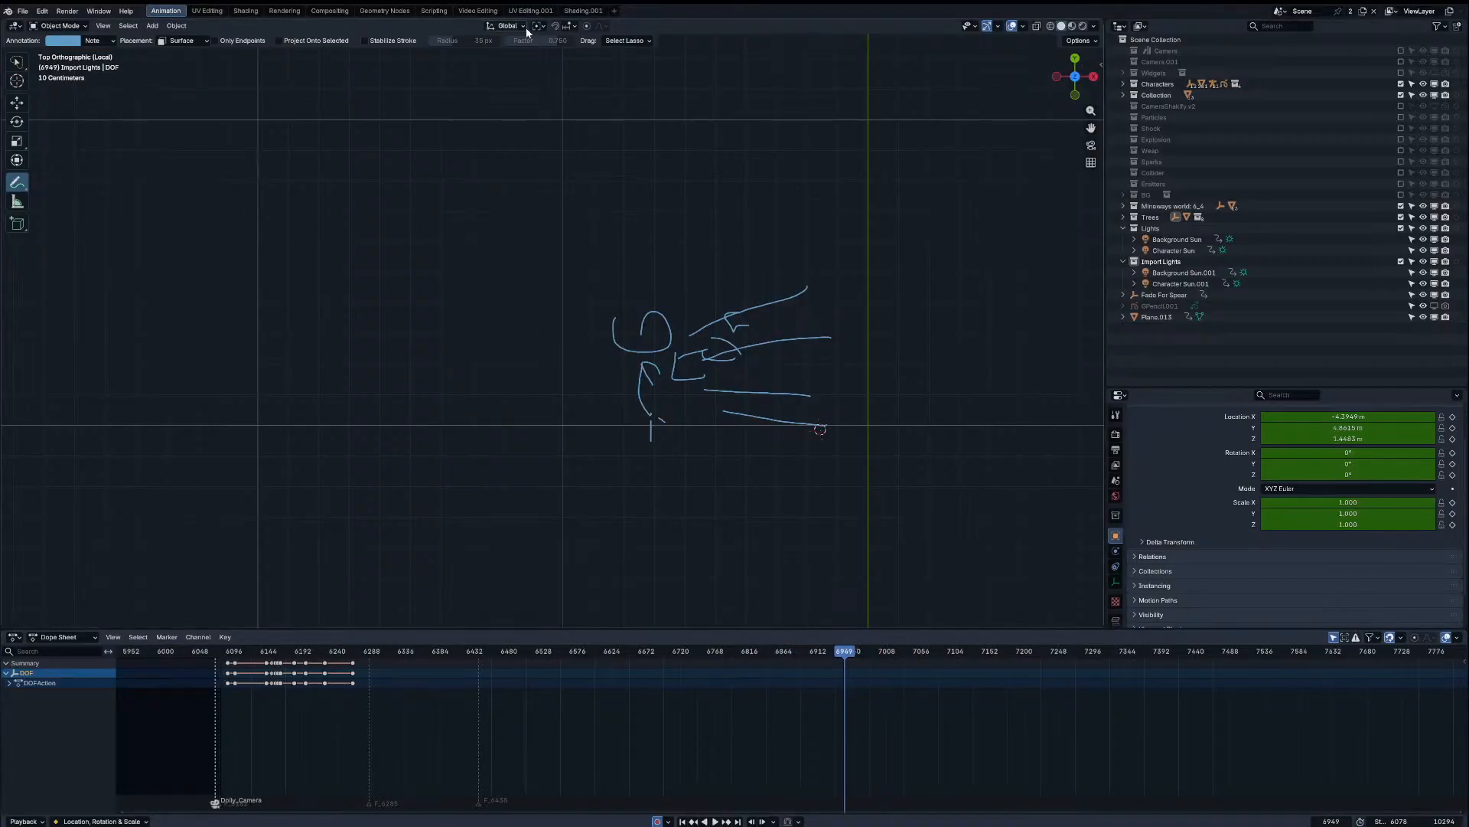
# Step: Open the video sequence in the Video Editing workspace and play it from about frame 6418
pyautogui.click(479, 11)
pyautogui.scroll(6, 699, 621)
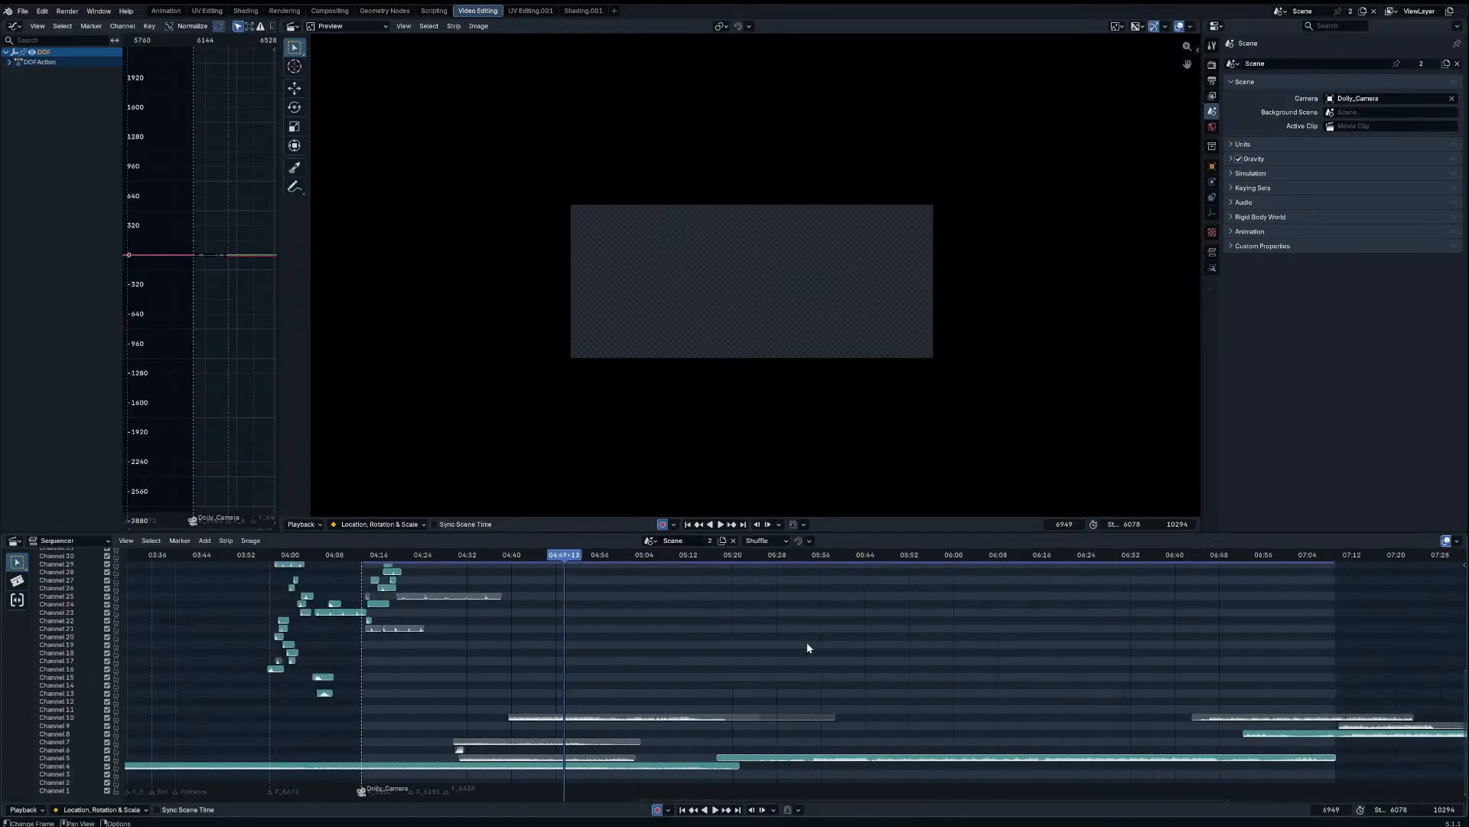
pyautogui.keyDown('ctrl'); pyautogui.hscroll(-4, 569, 720); pyautogui.keyUp('ctrl')
pyautogui.click(488, 557)
pyautogui.press('space')
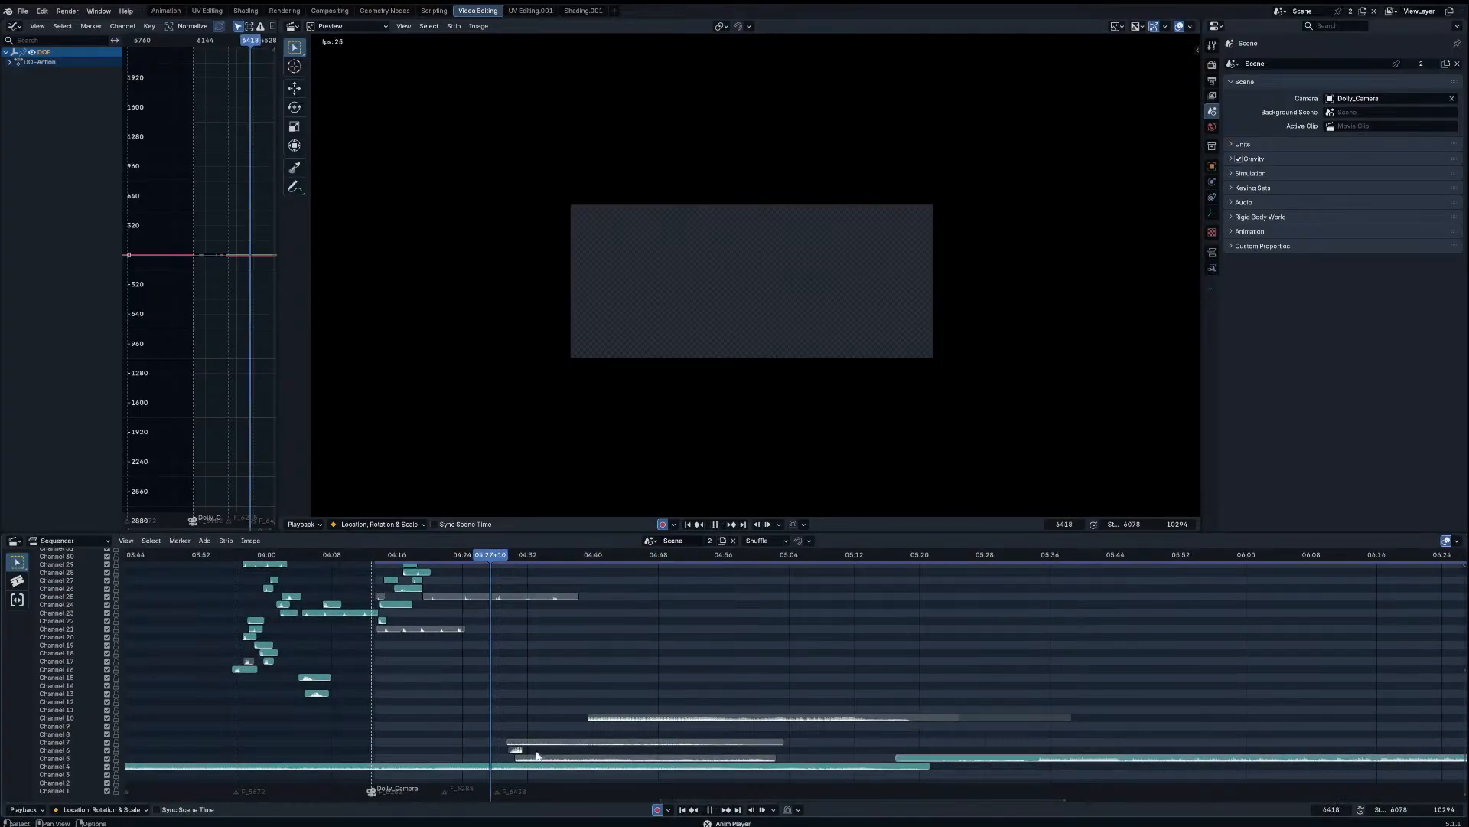
# Step: Unmute the audio strip on channel 7 during playback, and stop the playback
pyautogui.click(525, 767)
pyautogui.click(536, 743)
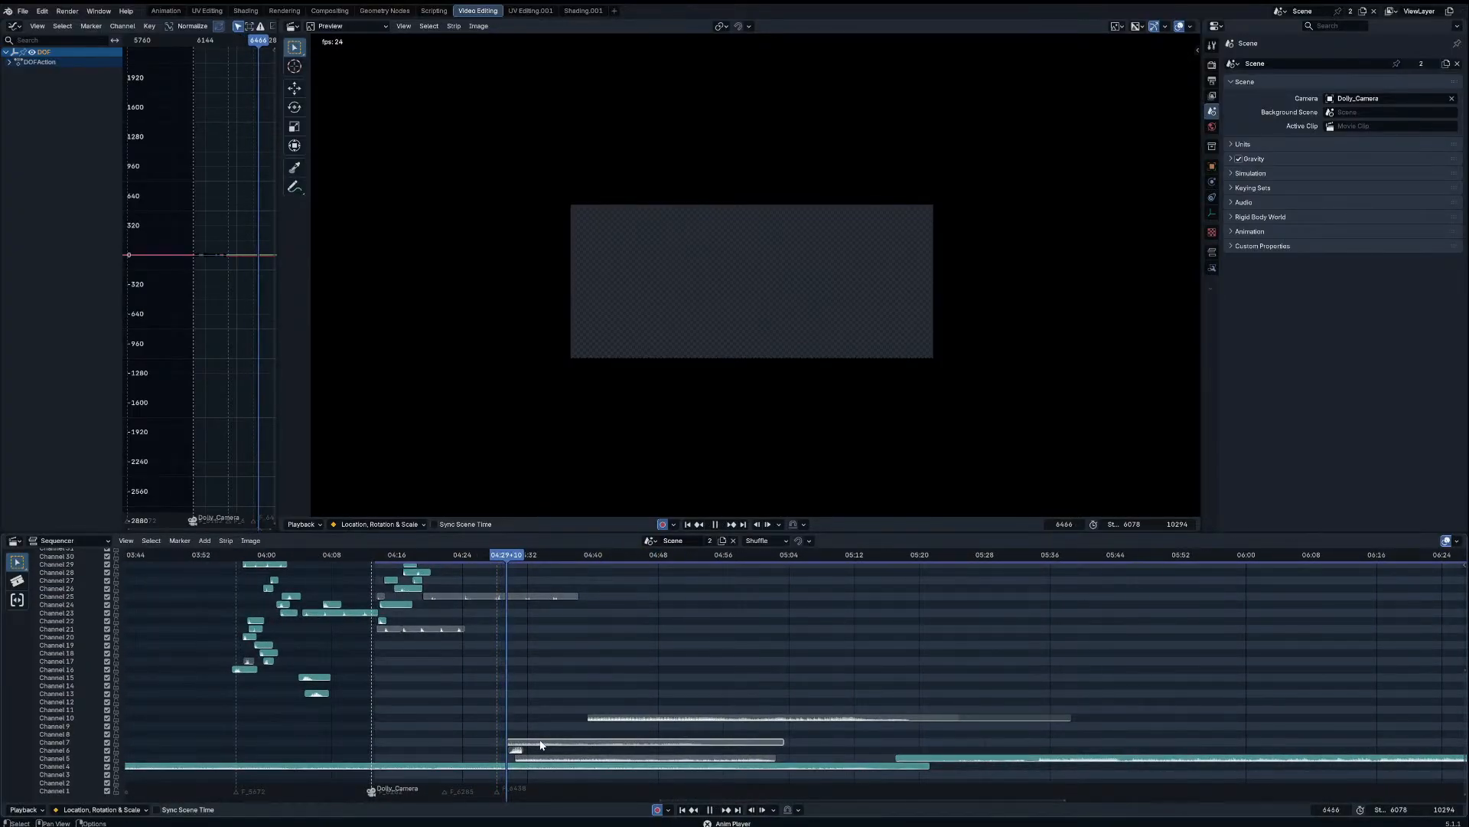
pyautogui.hotkey('alt', 'h')
pyautogui.click(552, 758)
pyautogui.press('space')
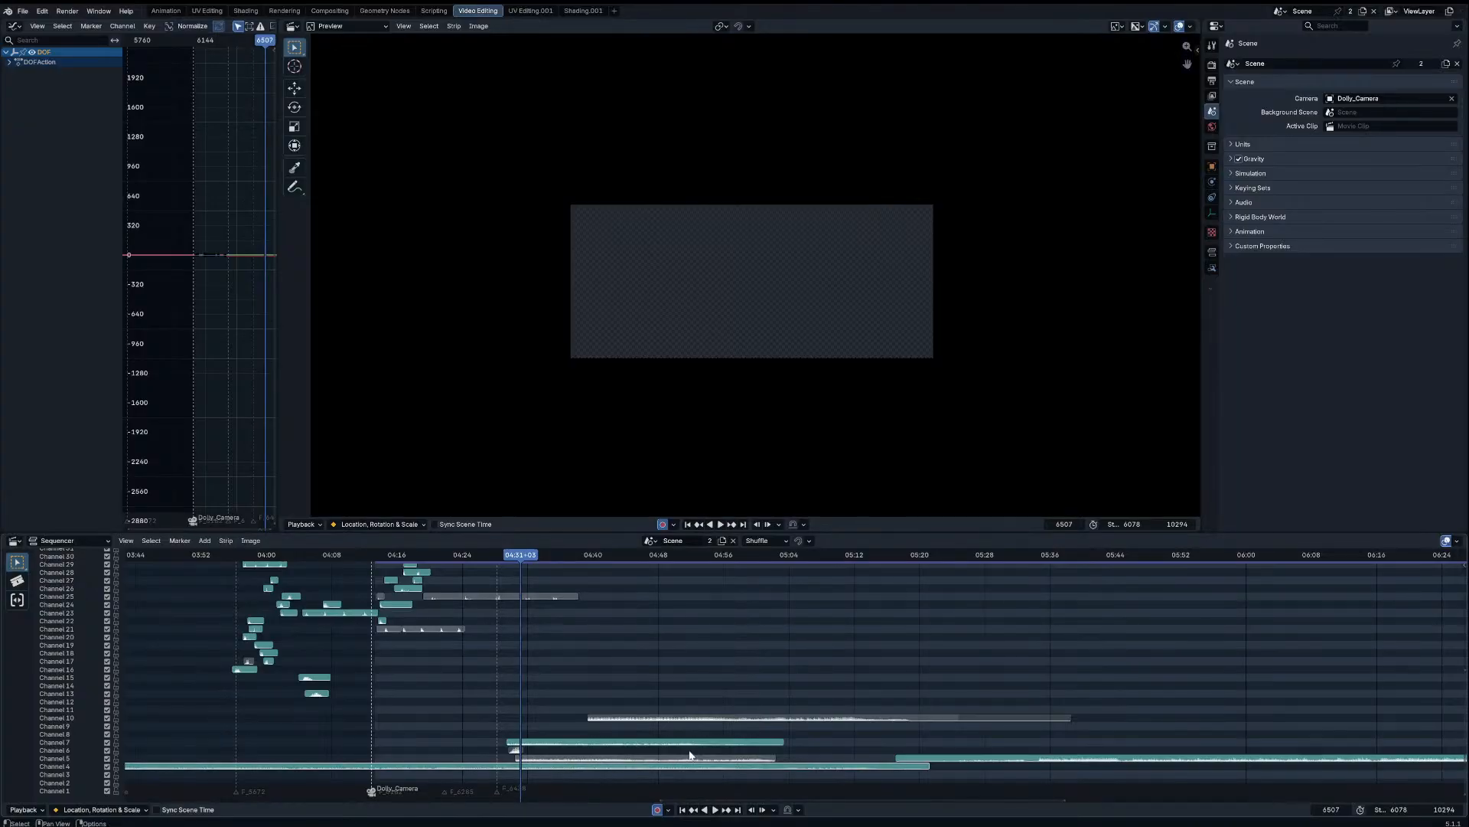
# Step: Split the channel 4 audio strip at frame 6467, mute the part after the cut, and play across the cut
pyautogui.click(506, 561)
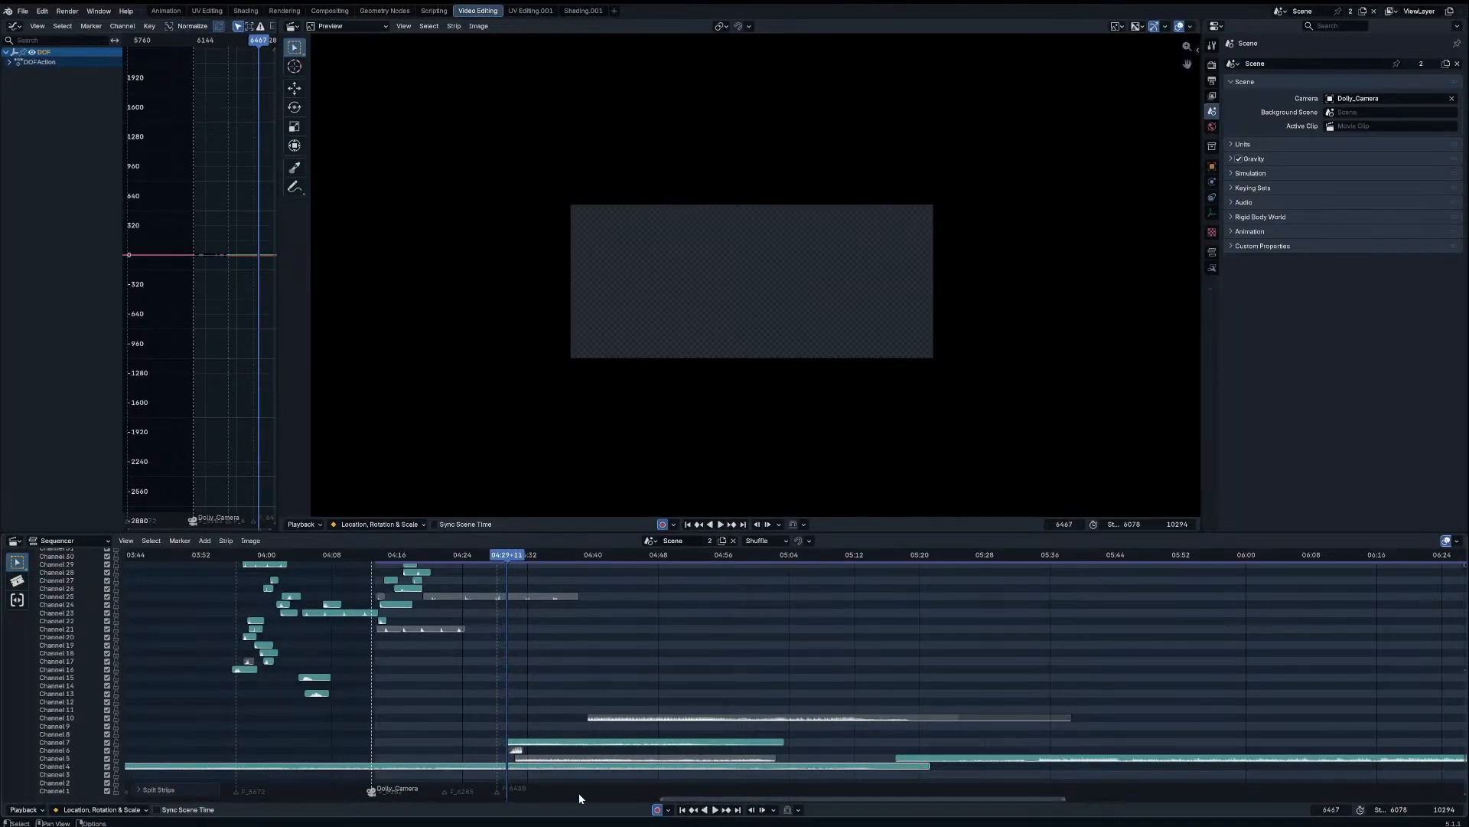
pyautogui.press('k')
pyautogui.press('h')
pyautogui.press('space')
pyautogui.moveTo(480, 557); pyautogui.dragTo(469, 558)
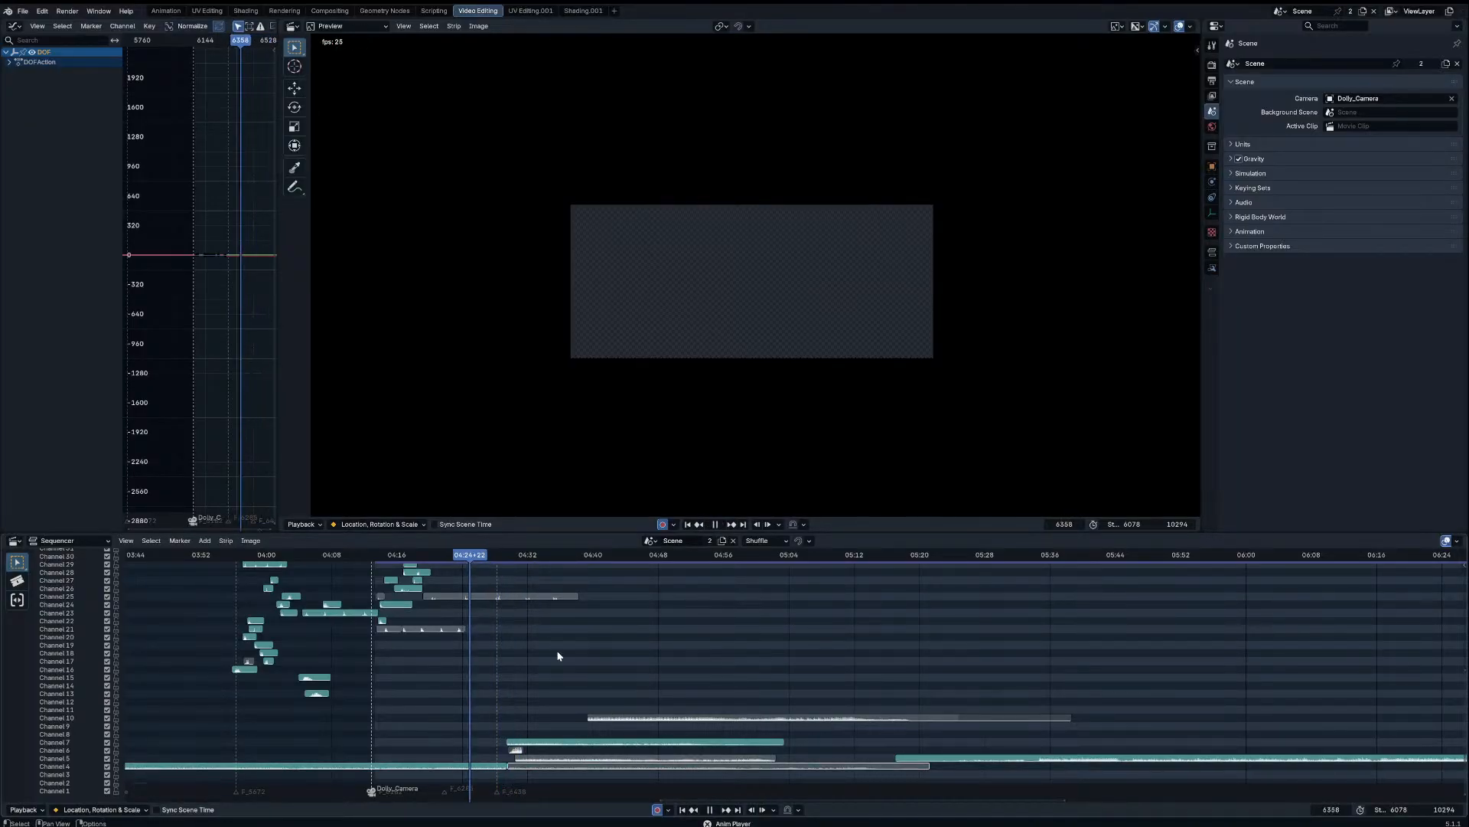
pyautogui.keyDown('ctrl'); pyautogui.moveTo(595, 656); pyautogui.dragTo(496, 677, button='middle'); pyautogui.keyUp('ctrl')
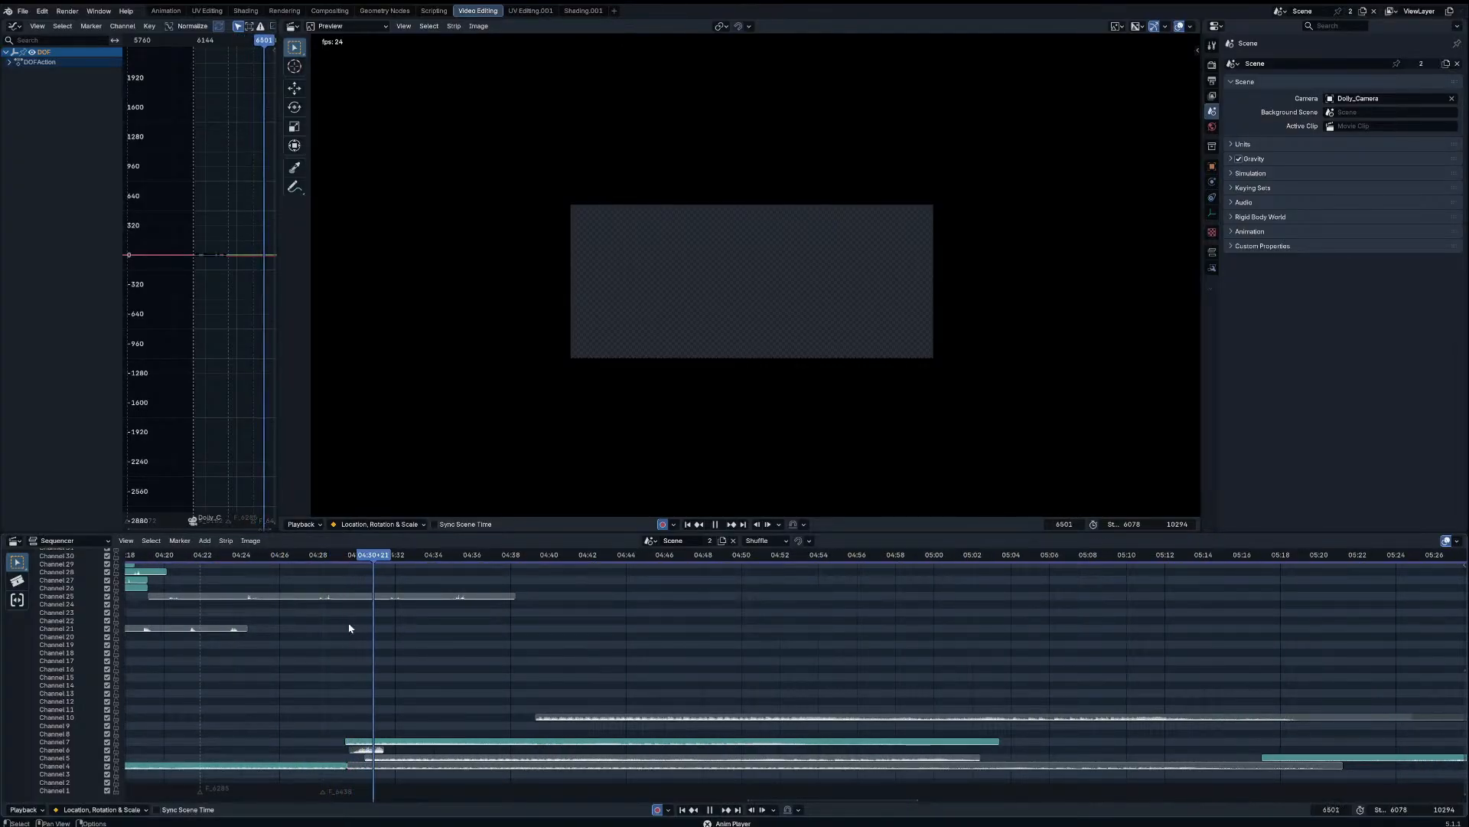
# Step: Extend channel 4's audio slightly past the cut, with the muted remainder moved to channel 15 and the channel 7 strip starting slightly later
pyautogui.moveTo(314, 556); pyautogui.dragTo(300, 573)
pyautogui.moveTo(381, 765); pyautogui.dragTo(356, 742)
pyautogui.click(369, 695)
pyautogui.click(323, 556)
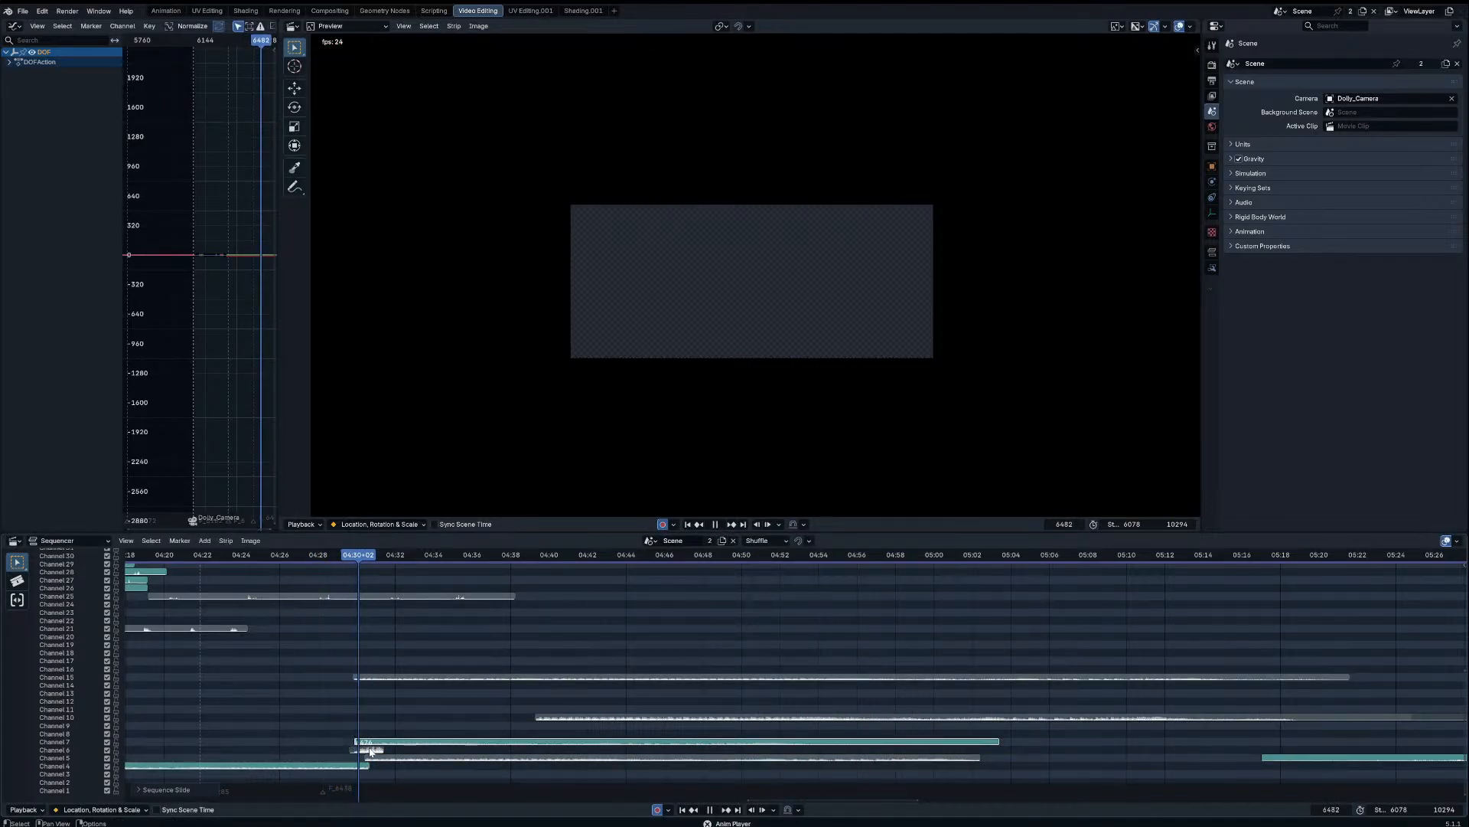
pyautogui.press('space')
pyautogui.click(396, 686)
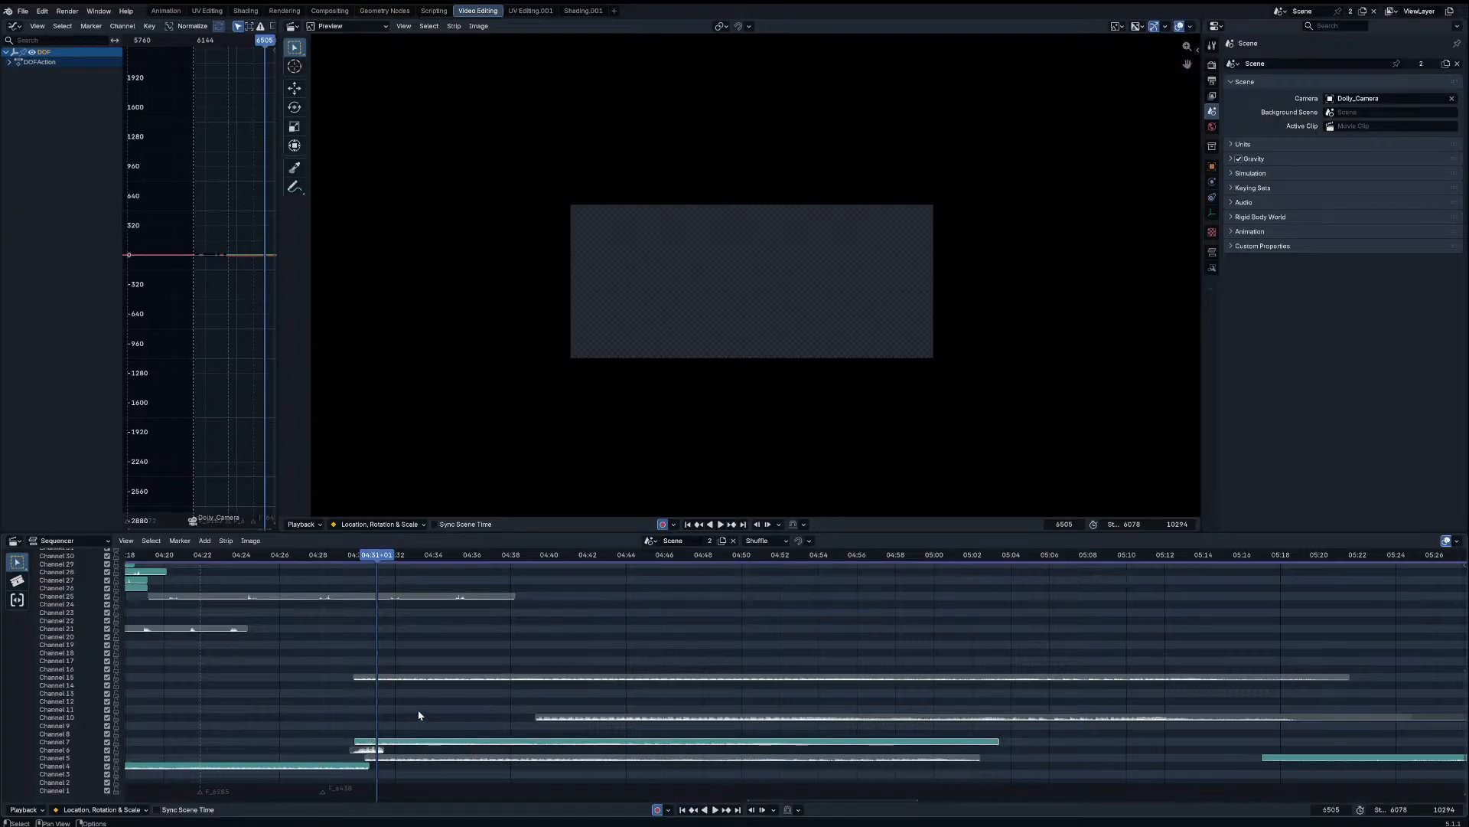
# Step: Review the adjusted audio transition by scrubbing back to about frame 6389 and playing through it
pyautogui.scroll(3, 489, 680)
pyautogui.moveTo(444, 703); pyautogui.dragTo(542, 664, button='middle')
pyautogui.scroll(1, 541, 663)
pyautogui.moveTo(371, 557); pyautogui.dragTo(309, 559)
pyautogui.scroll(-4, 562, 569)
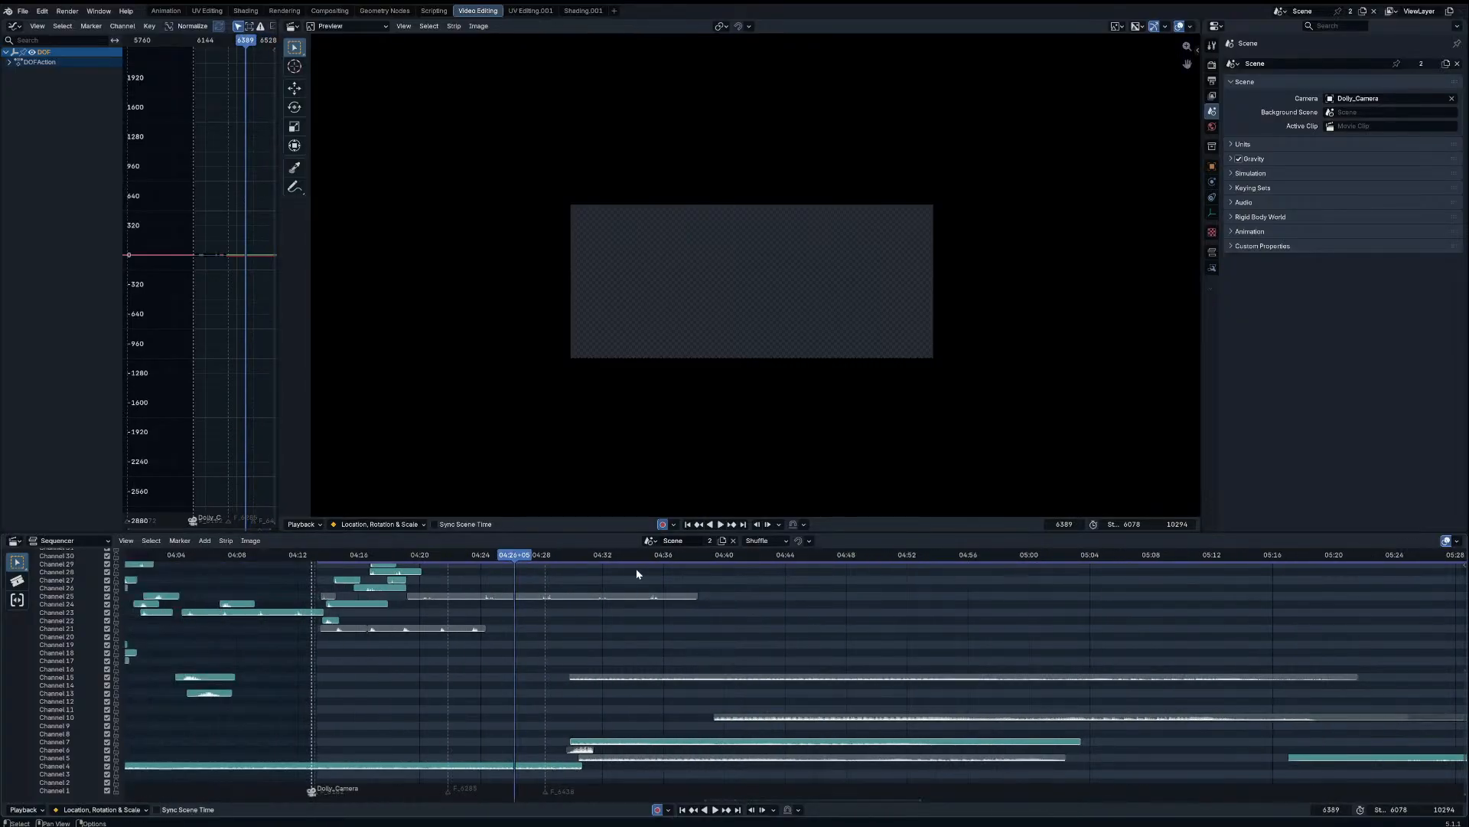
pyautogui.moveTo(945, 563); pyautogui.dragTo(562, 596)
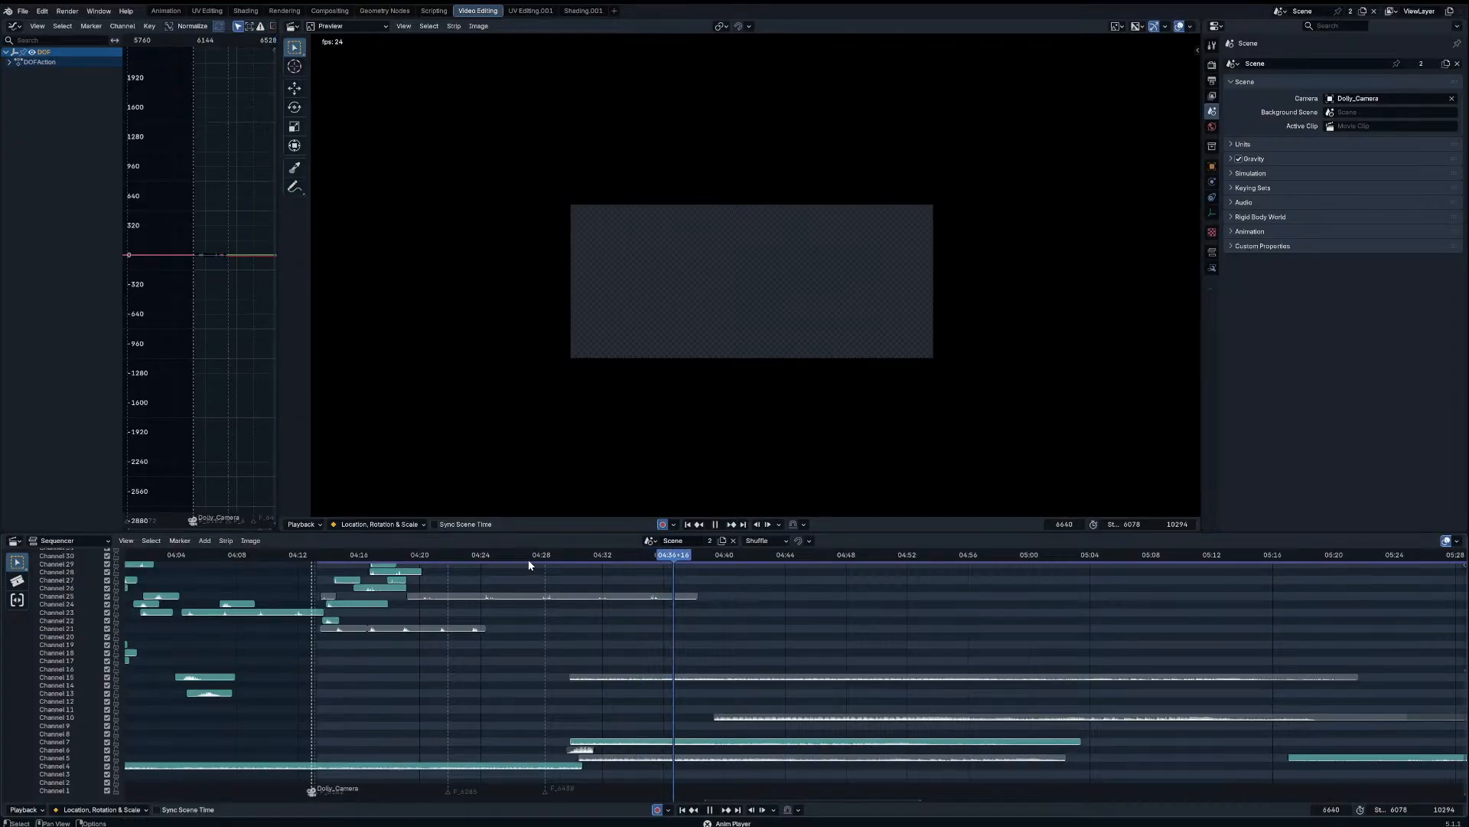
# Step: Stop at frame 6572 and annotate it in the Animation workspace with a crouching figure and long strokes reaching up to the right
pyautogui.press('space')
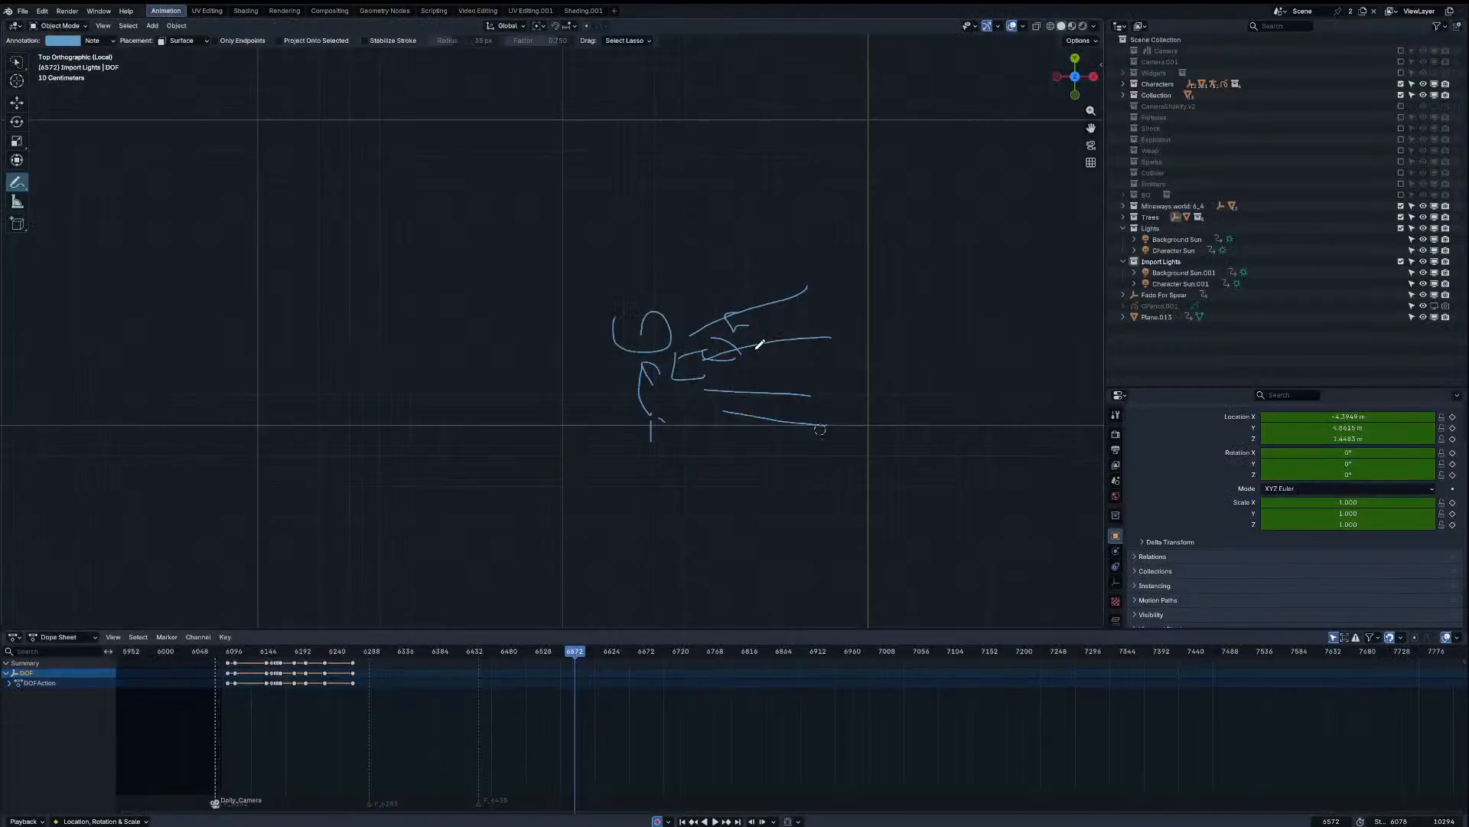
pyautogui.moveTo(698, 320); pyautogui.dragTo(712, 326)
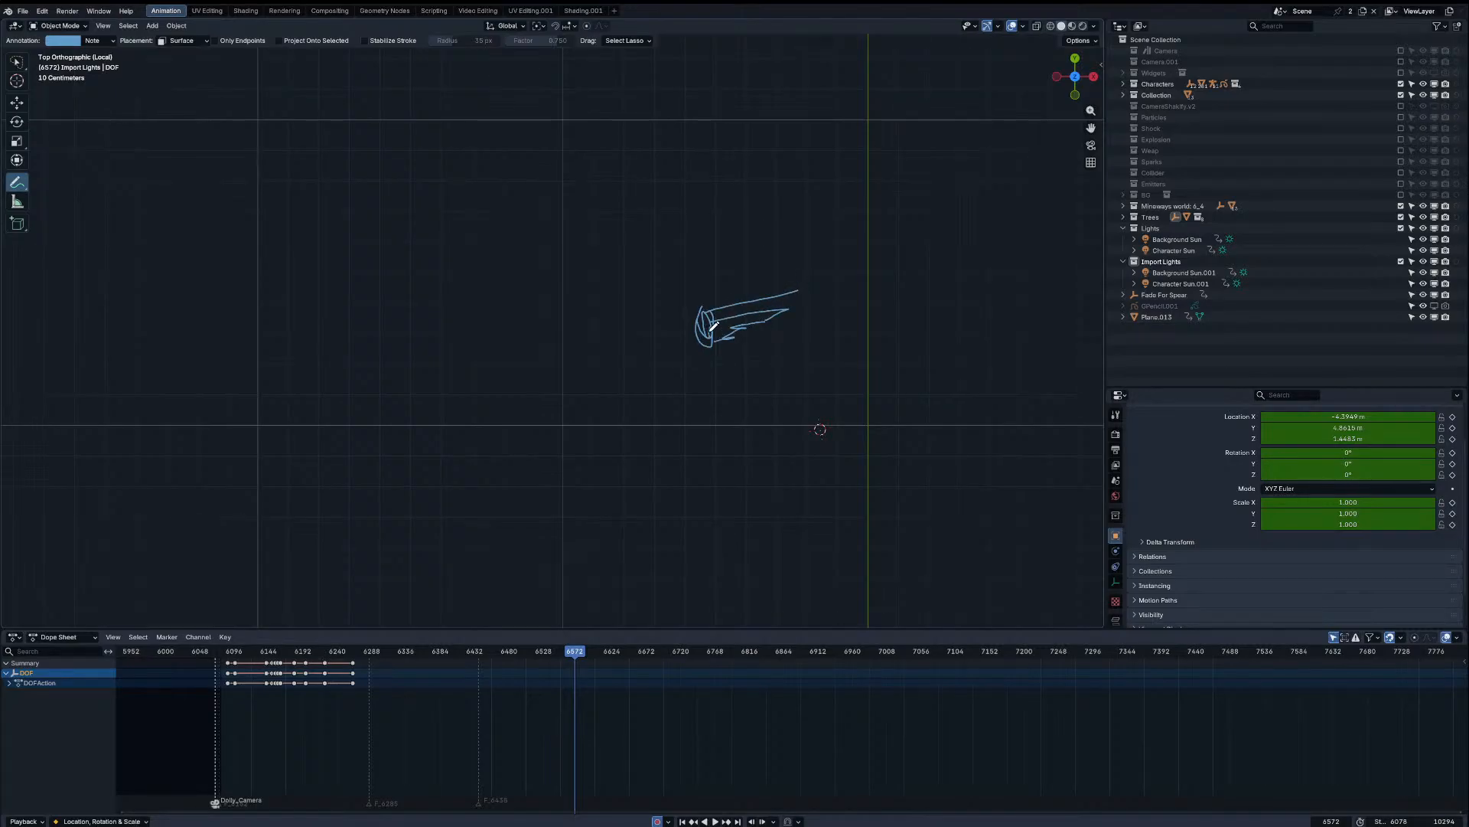
pyautogui.moveTo(709, 314); pyautogui.dragTo(834, 288)
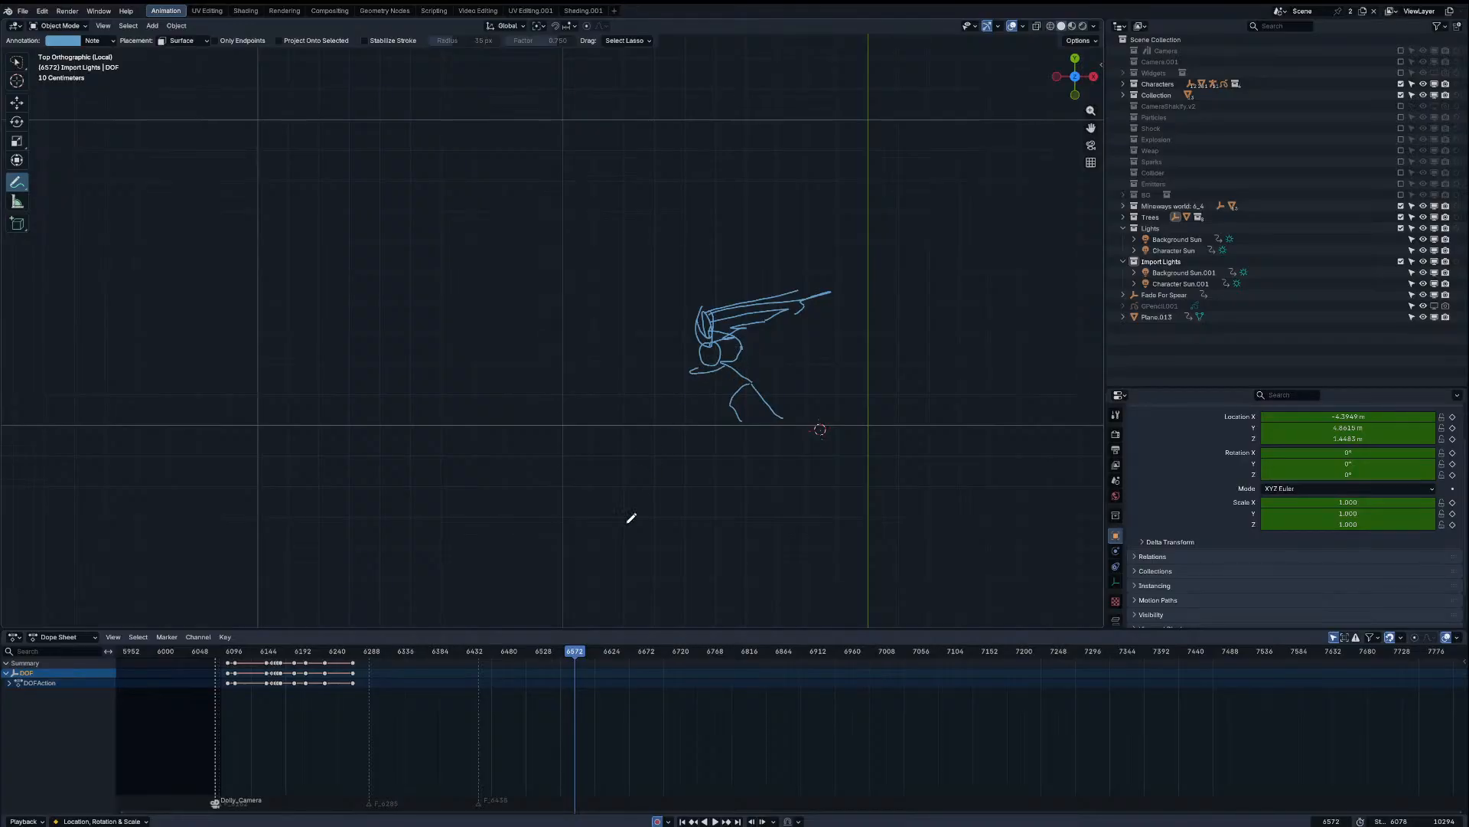
# Step: Play back the storyboard from about frame 6416, skipping to frame 6526 and replaying from about frame 6556
pyautogui.moveTo(501, 654); pyautogui.dragTo(463, 655)
pyautogui.press('space')
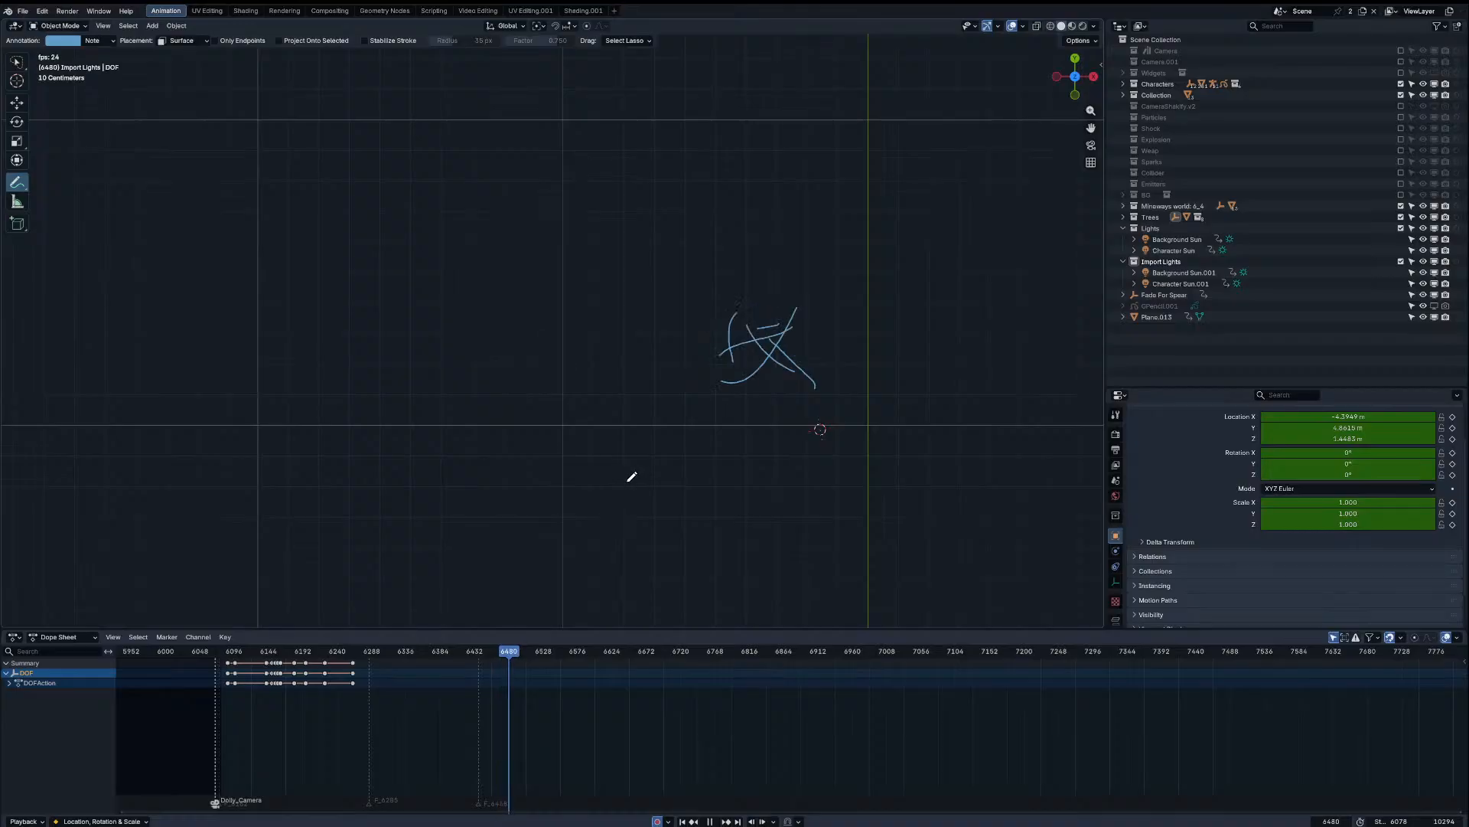
pyautogui.click(543, 651)
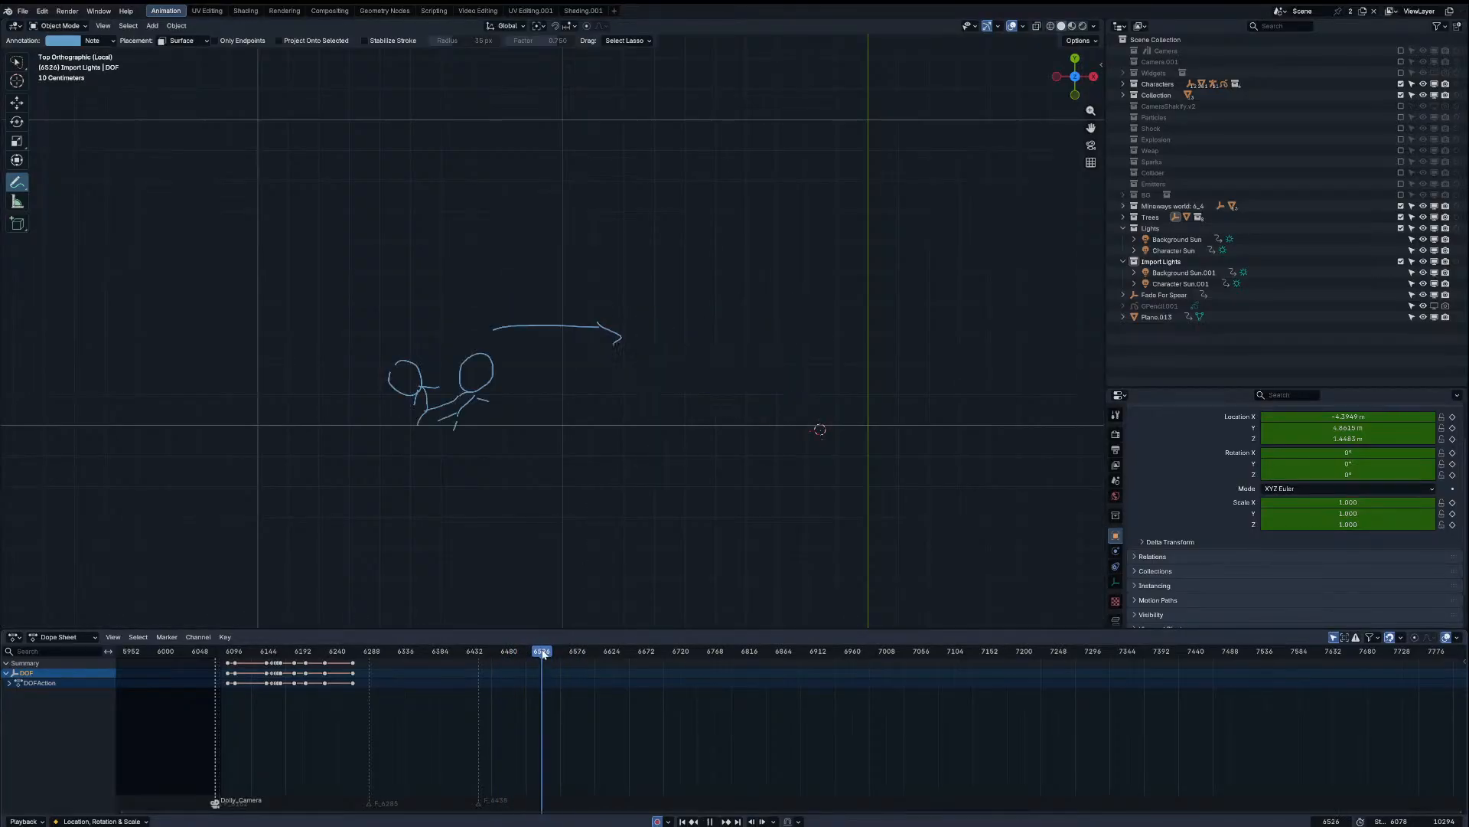
pyautogui.press('space')
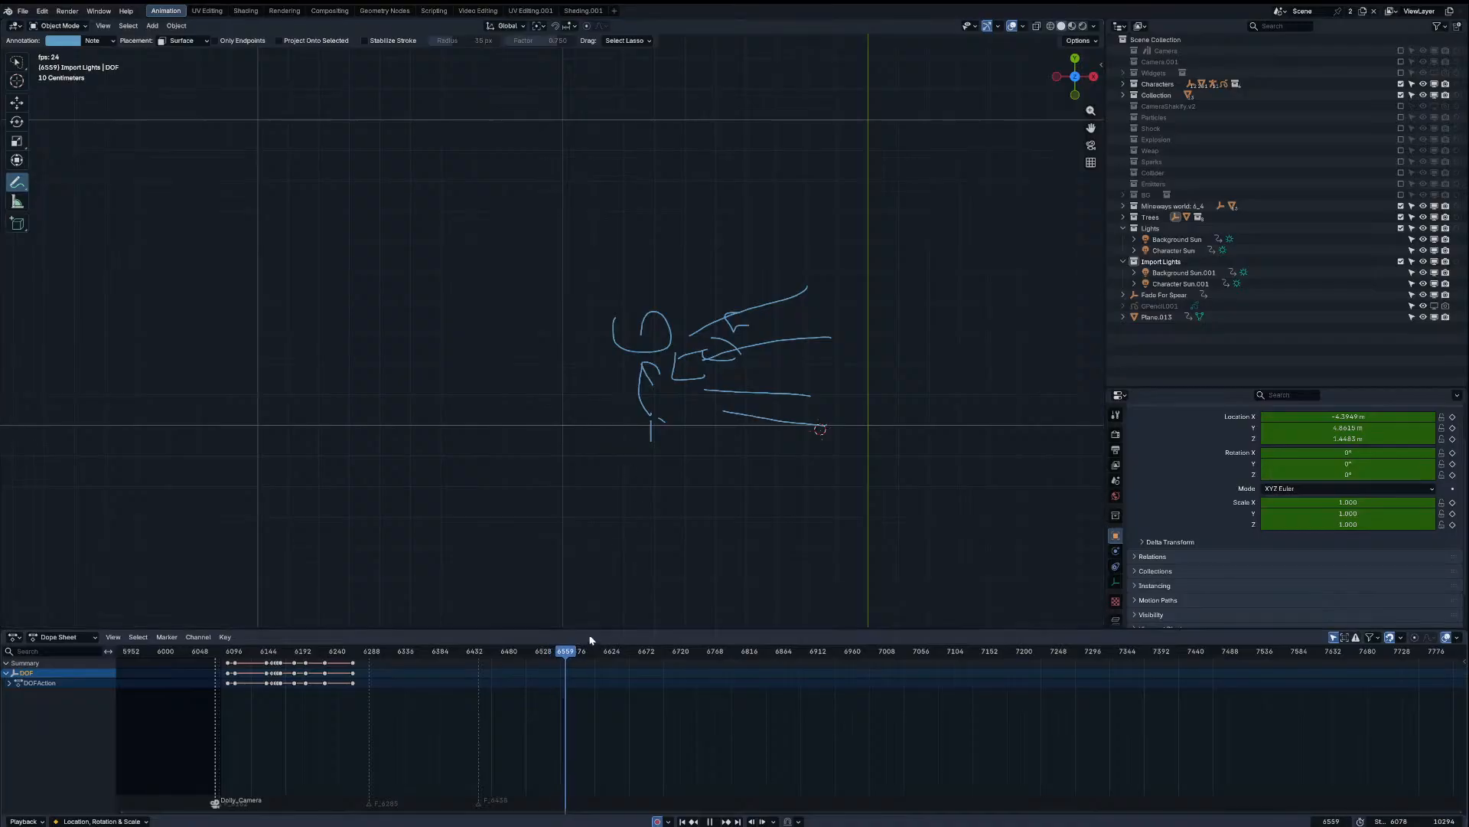
pyautogui.press('space')
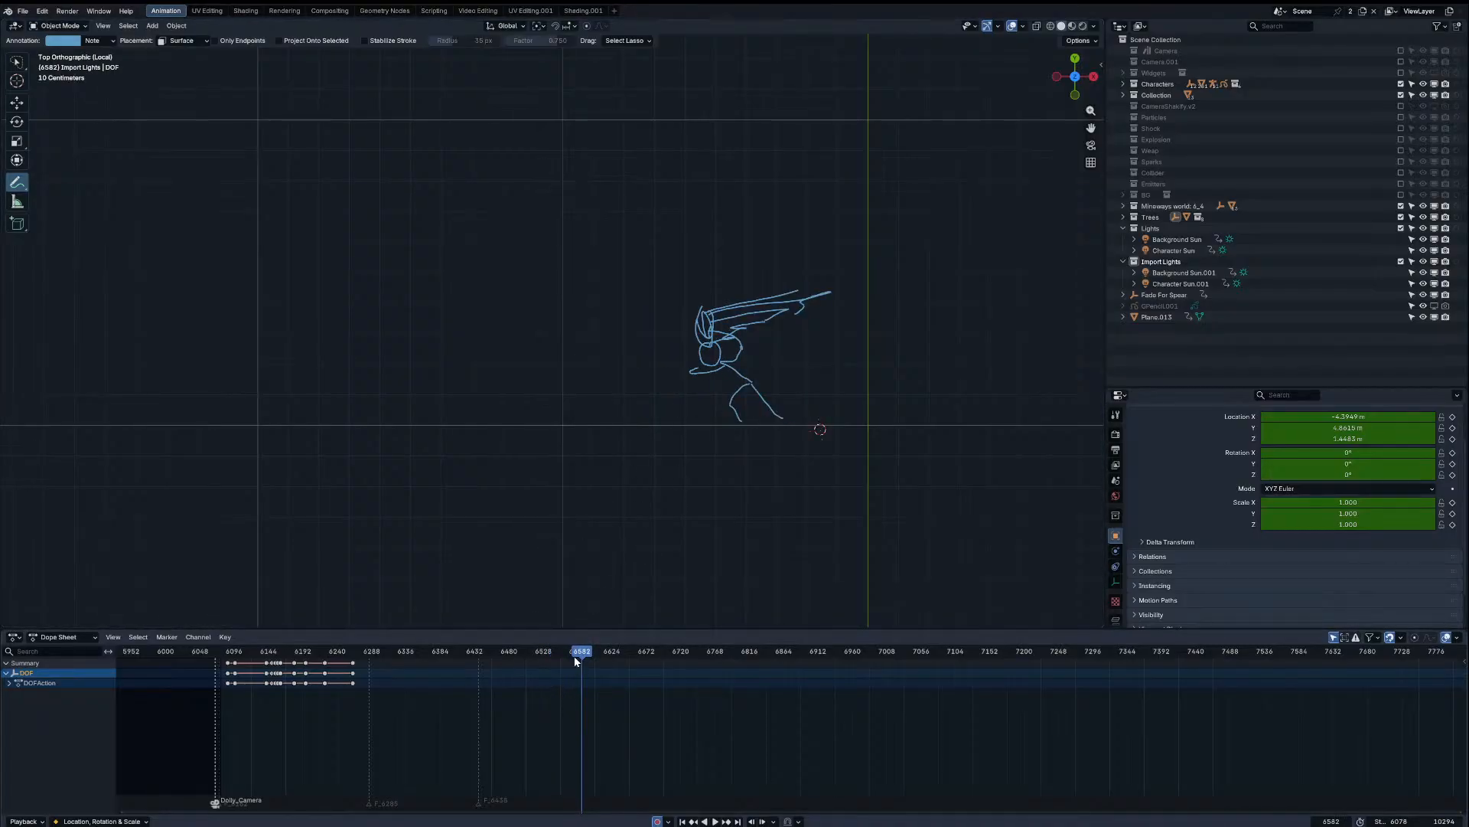
pyautogui.moveTo(578, 652)
pyautogui.mouseDown()
pyautogui.moveTo(541, 652)
pyautogui.moveTo(627, 657)
pyautogui.moveTo(531, 674)
pyautogui.moveTo(566, 657)
pyautogui.mouseUp()
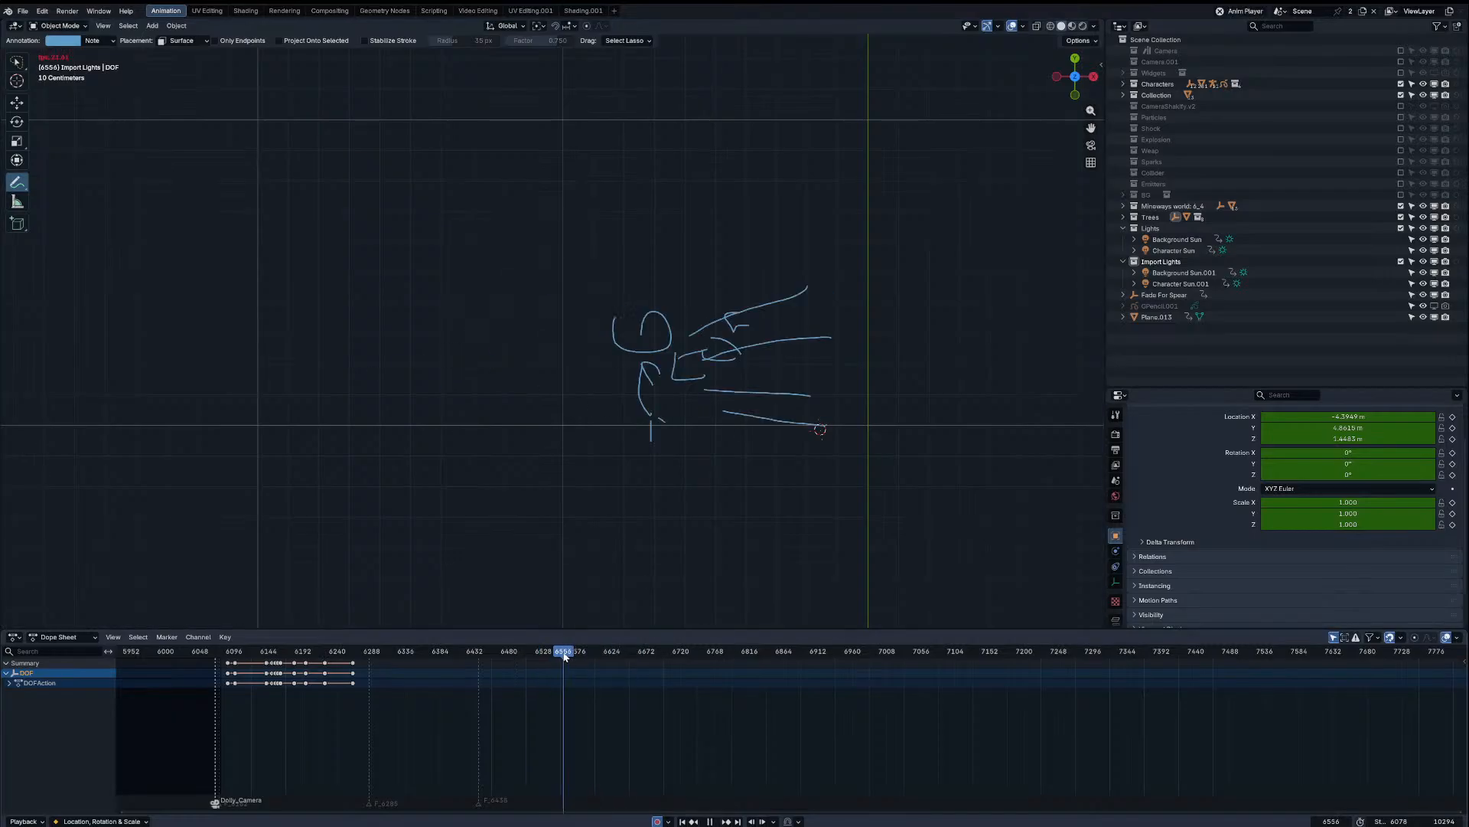
pyautogui.press('space')
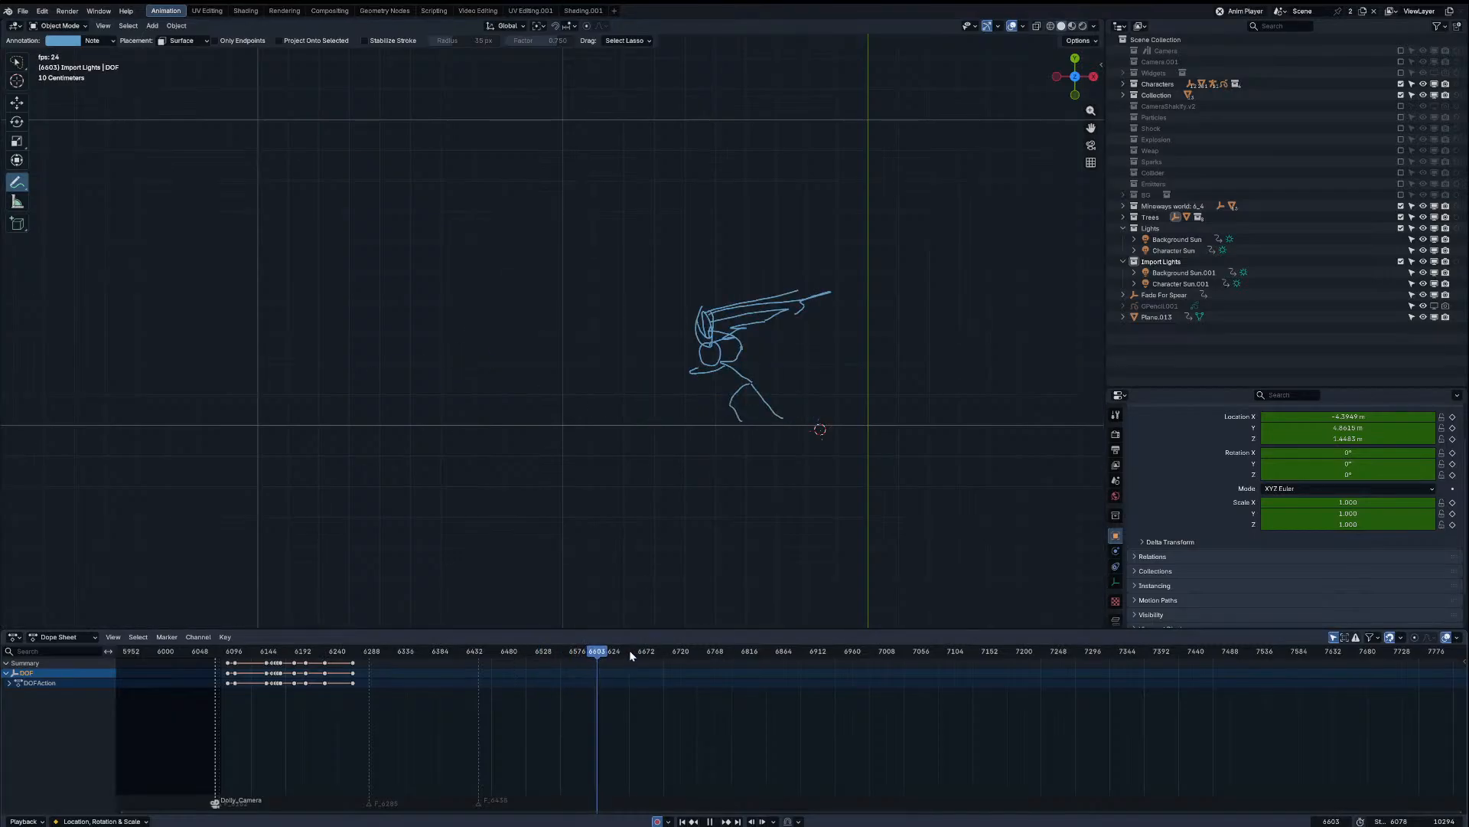
# Step: Annotate frame 6609 with near-horizontal streaks, and frame 6644 with a vertical line and strokes fanning out to its right
pyautogui.press('space')
pyautogui.moveTo(504, 314)
pyautogui.mouseDown()
pyautogui.moveTo(444, 331)
pyautogui.moveTo(567, 358)
pyautogui.mouseUp()
pyautogui.hotkey('ctrl', 'z')
pyautogui.moveTo(476, 355); pyautogui.dragTo(579, 362)
pyautogui.moveTo(449, 347); pyautogui.dragTo(479, 346)
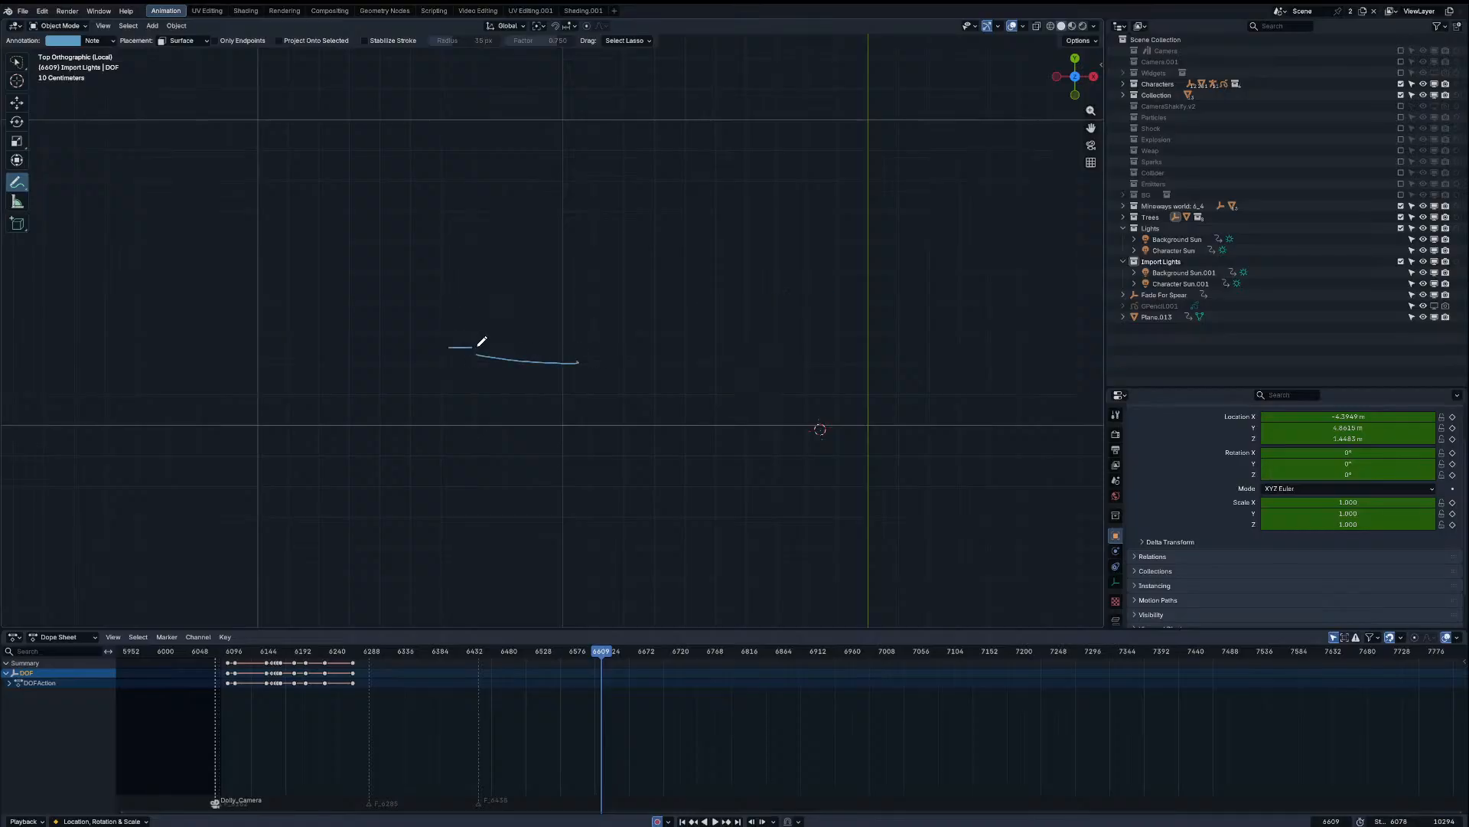
pyautogui.click(626, 651)
pyautogui.moveTo(379, 232); pyautogui.dragTo(382, 408)
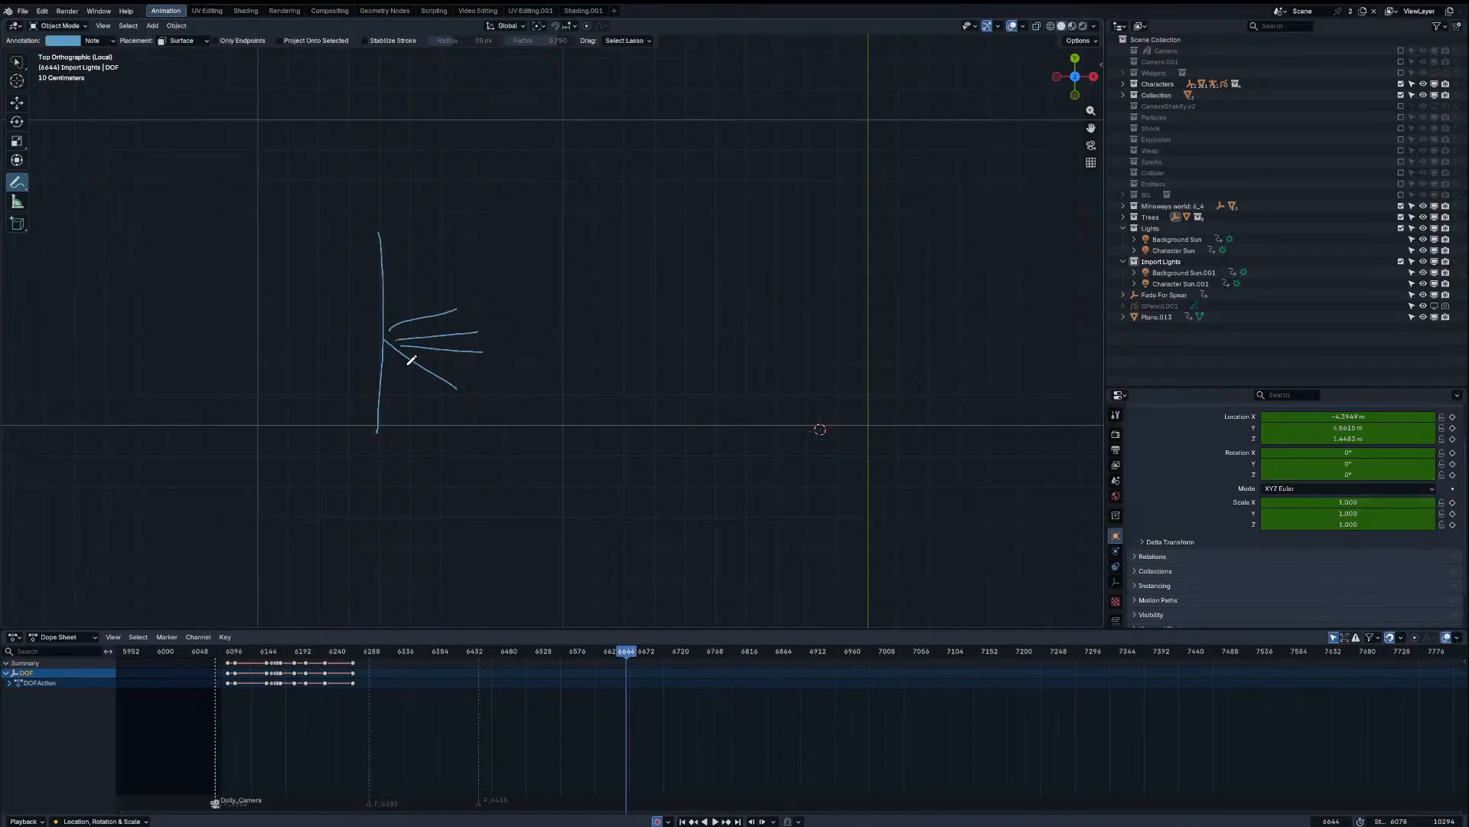
# Step: Play back the storyboard from about frame 6536, and replay it from about frame 6556
pyautogui.click(548, 650)
pyautogui.press('space')
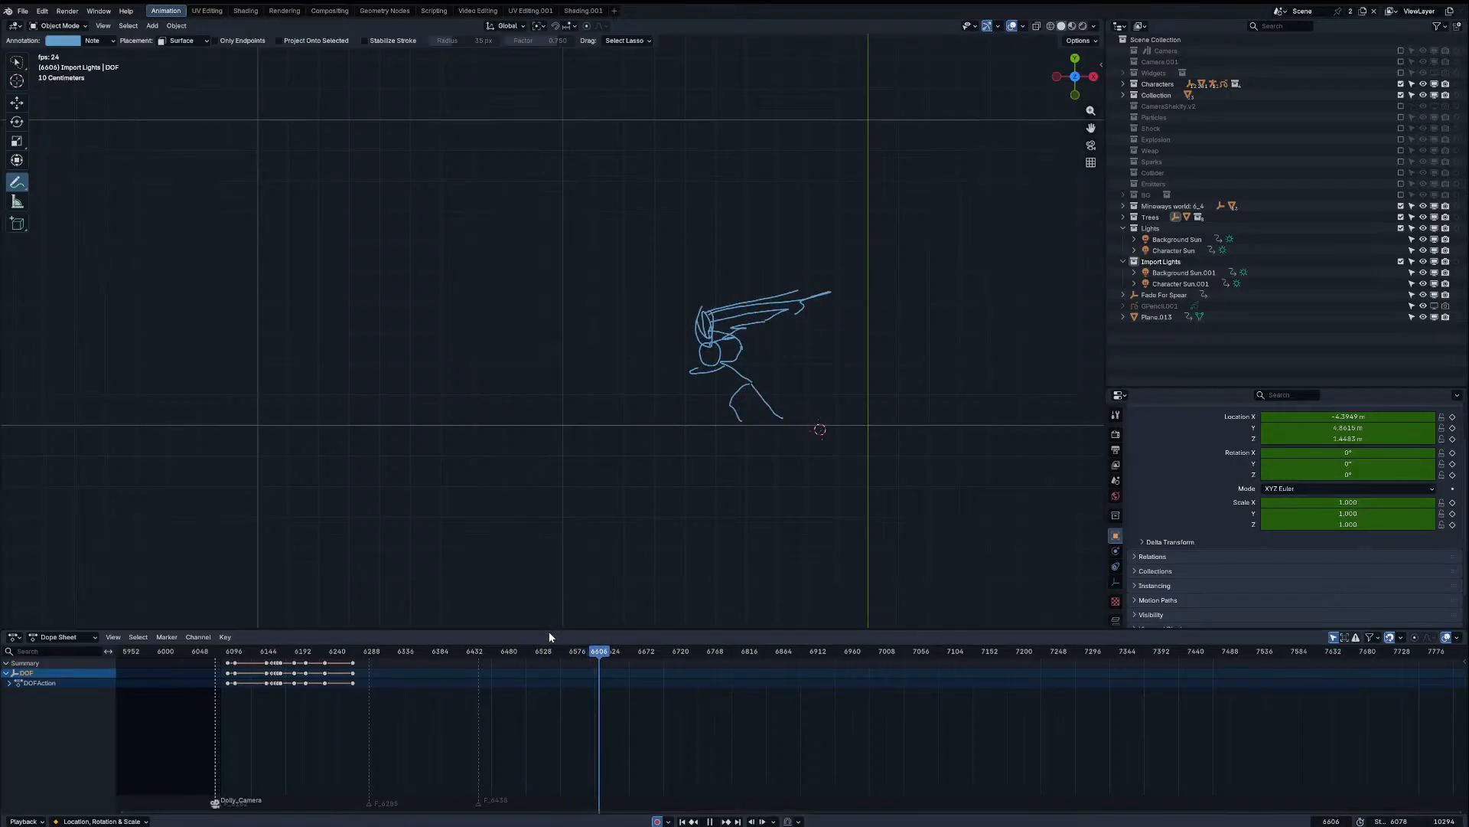
pyautogui.press('space')
pyautogui.click(564, 650)
pyautogui.press('space')
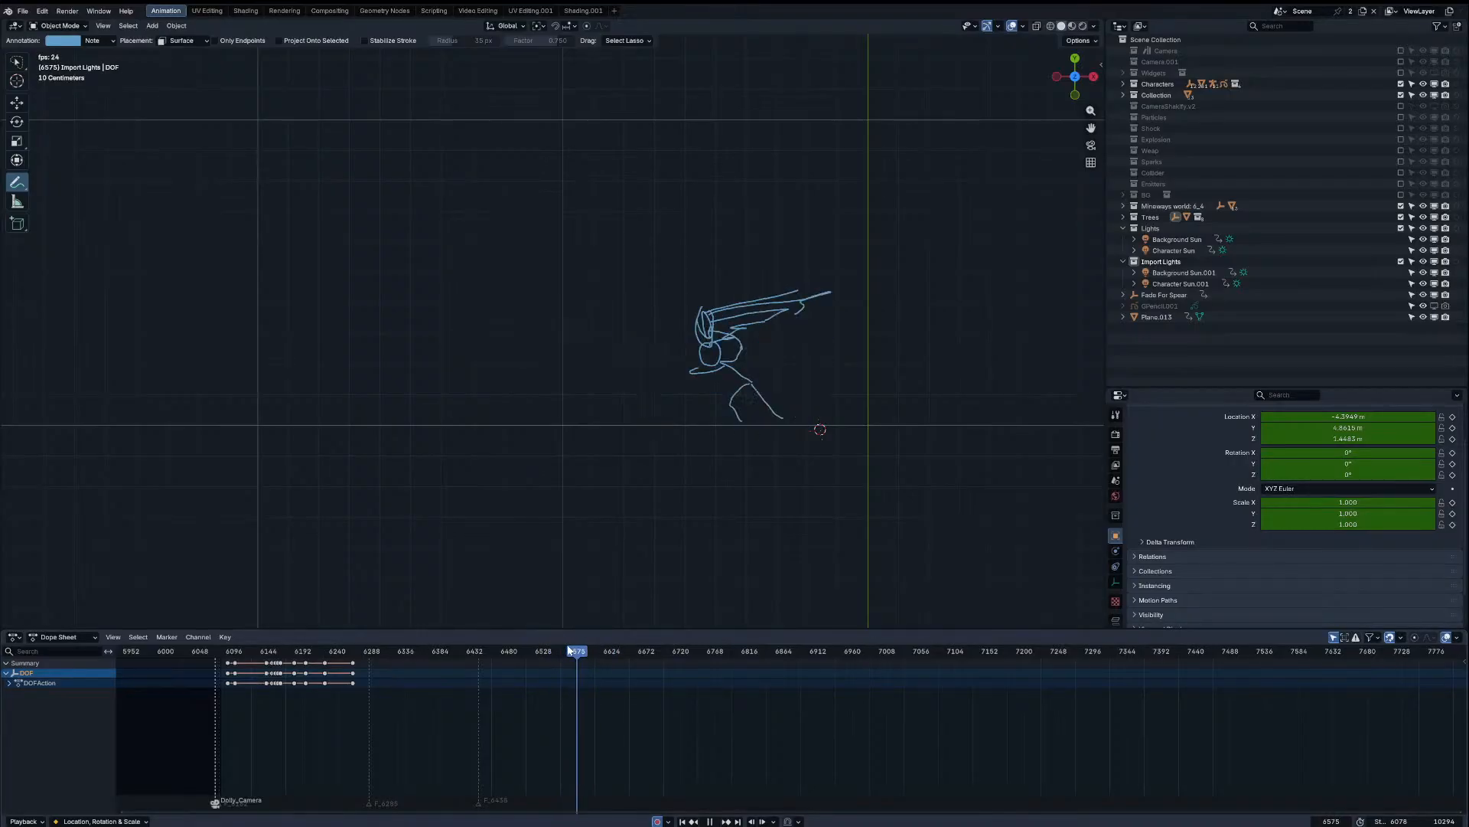
# Step: Annotate a frame shortly after 6575 with horizontal streaks, and frame 6591 with a vertical line and strokes fanning out to its right
pyautogui.press('space')
pyautogui.moveTo(518, 341)
pyautogui.mouseDown()
pyautogui.moveTo(656, 333)
pyautogui.moveTo(671, 371)
pyautogui.moveTo(672, 348)
pyautogui.mouseUp()
pyautogui.moveTo(536, 333); pyautogui.dragTo(655, 334)
pyautogui.press('space')
pyautogui.press('space')
pyautogui.moveTo(479, 264); pyautogui.dragTo(467, 412)
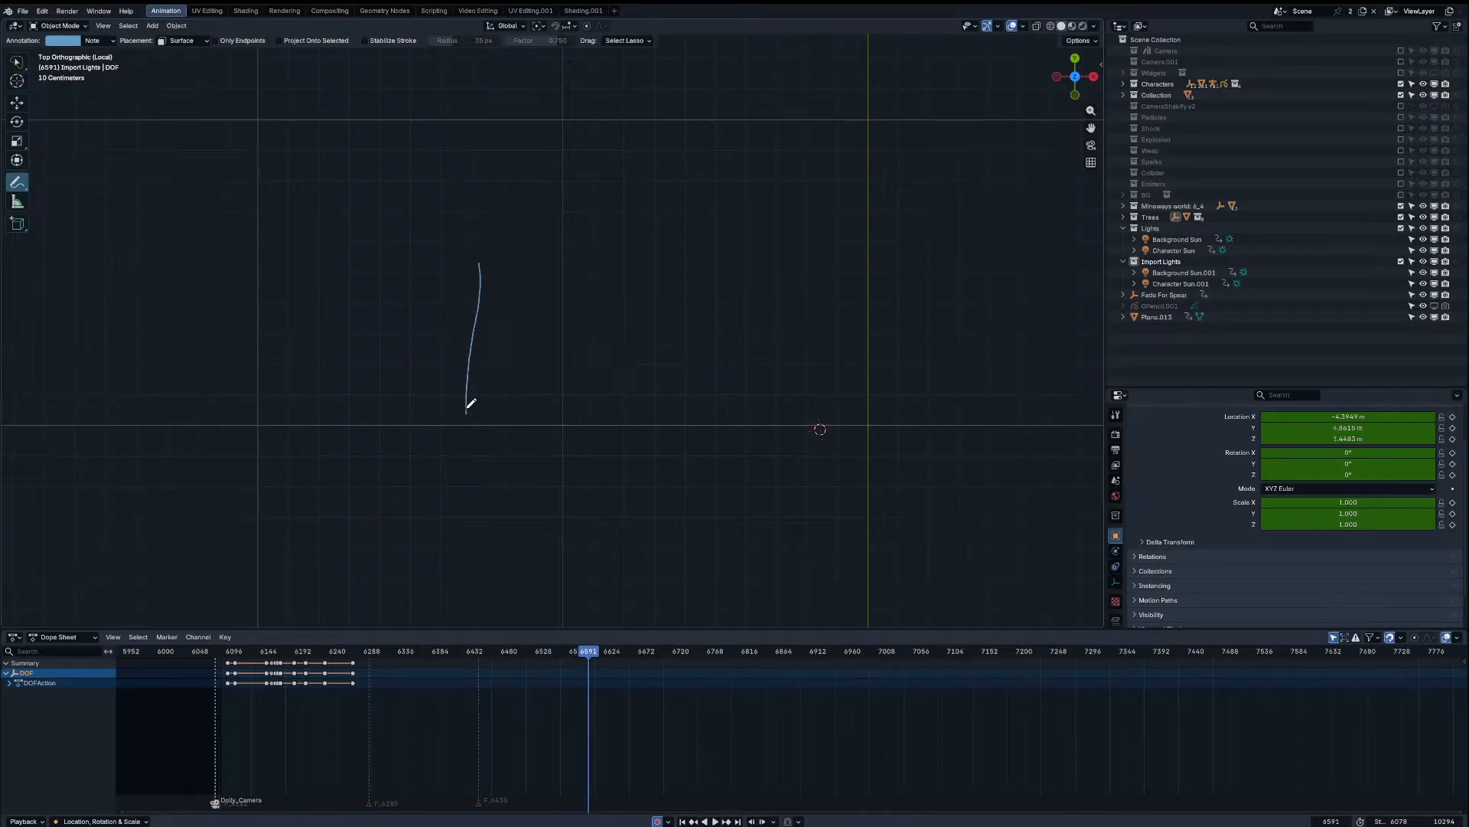
pyautogui.press('space')
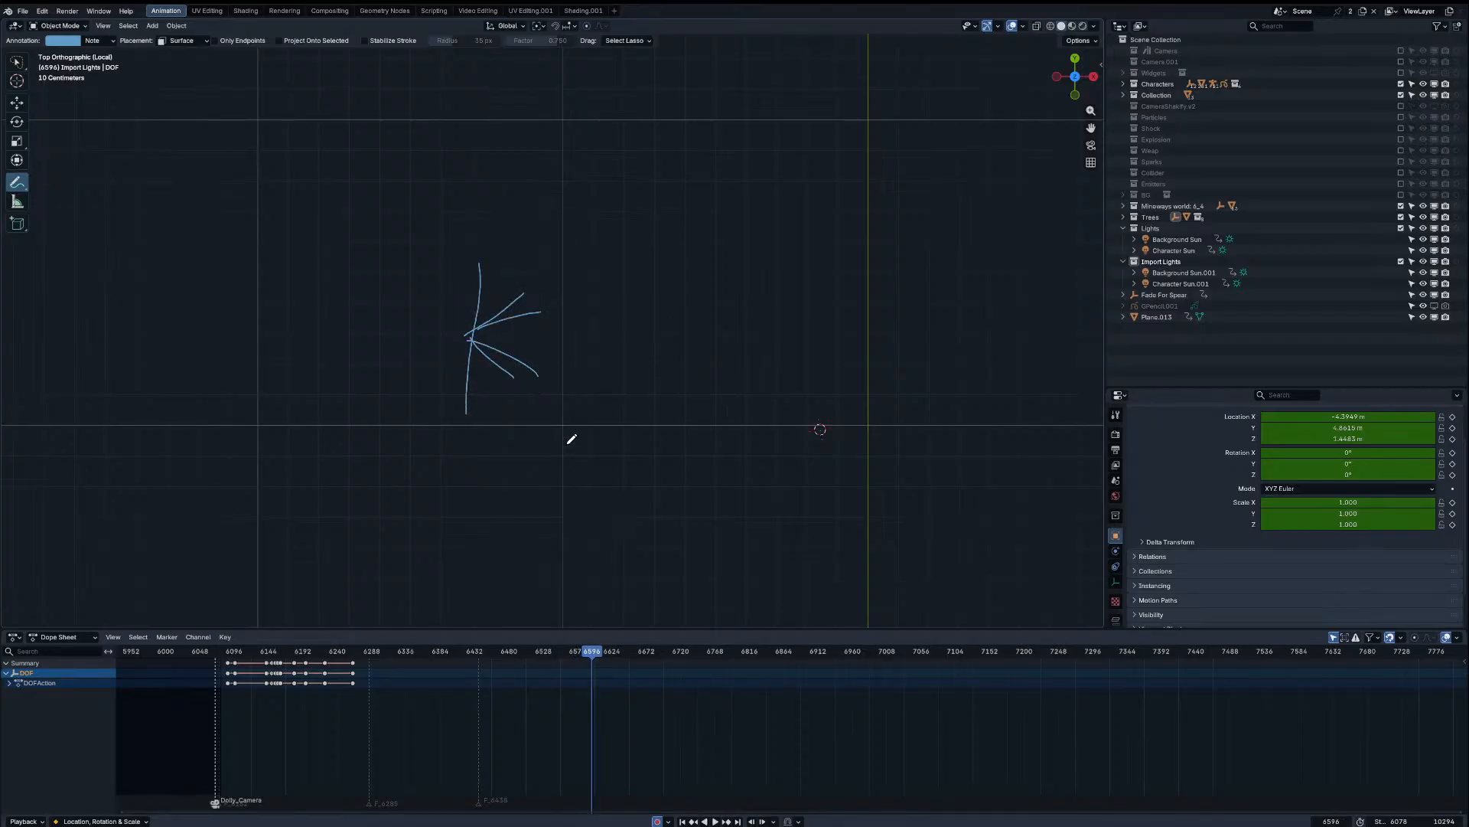
# Step: Annotate frame 6600 with a vertical line and a small figure near its base, undoing the last stroke
pyautogui.moveTo(485, 238); pyautogui.dragTo(482, 300)
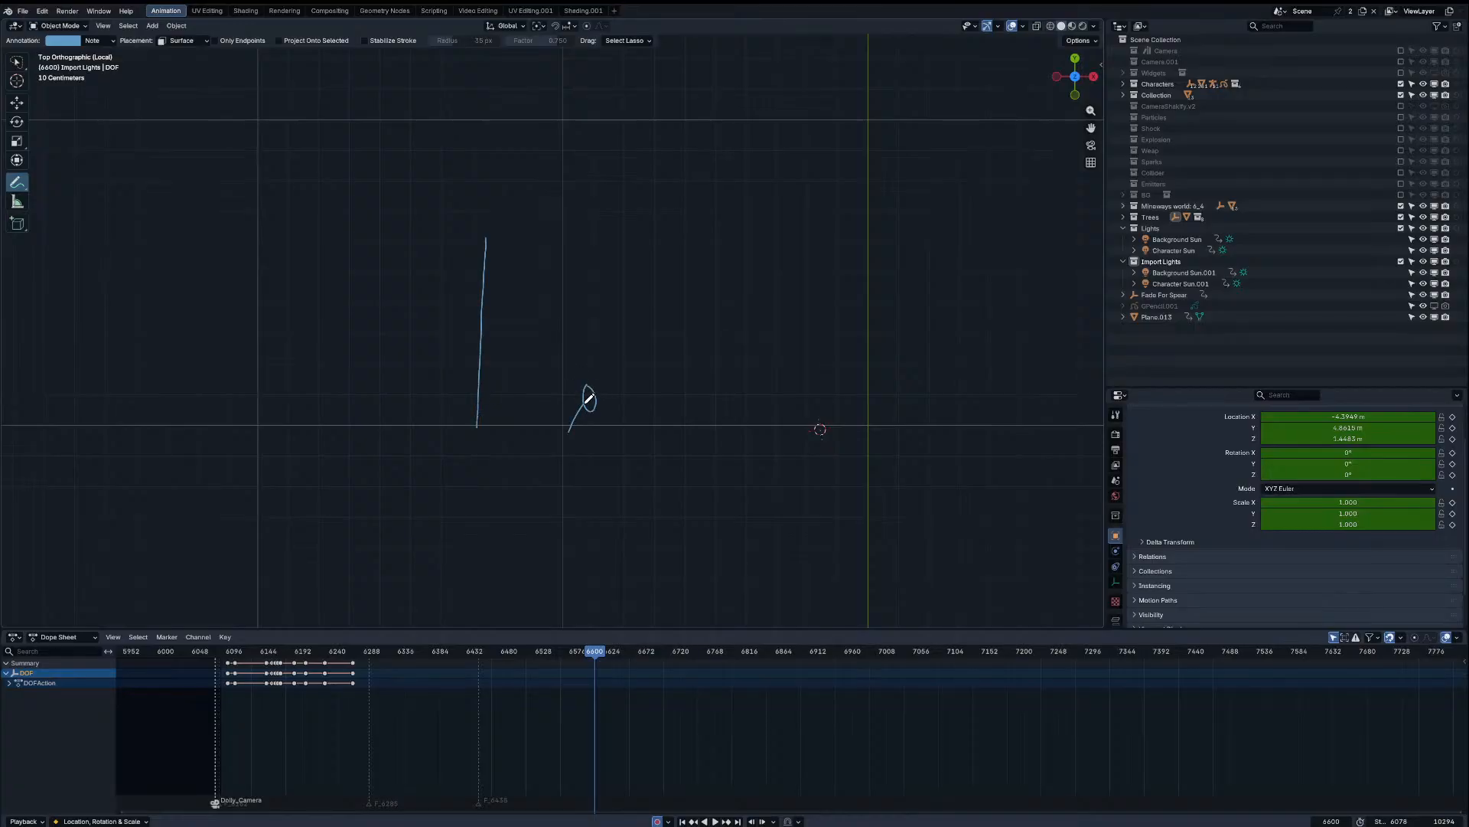
pyautogui.moveTo(587, 406)
pyautogui.mouseDown()
pyautogui.moveTo(588, 425)
pyautogui.moveTo(518, 404)
pyautogui.moveTo(569, 391)
pyautogui.moveTo(534, 403)
pyautogui.moveTo(542, 425)
pyautogui.moveTo(510, 429)
pyautogui.mouseUp()
pyautogui.hotkey('ctrl', 'z')
# Step: Replay the new annotations and erase the horizontal streaks on frame 6609
pyautogui.hotkey('ctrl', 'shift', 'space')
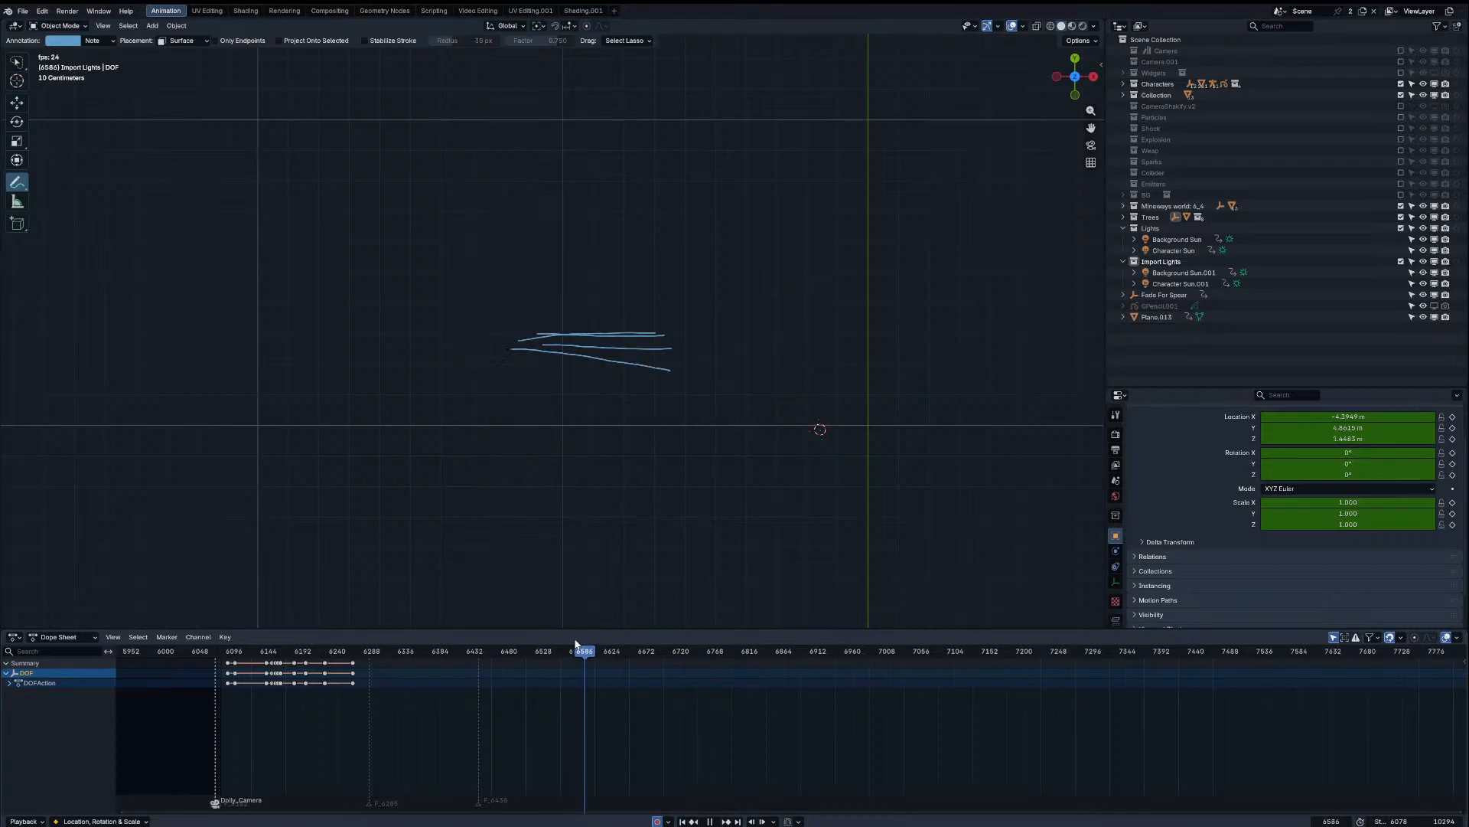
pyautogui.press('space')
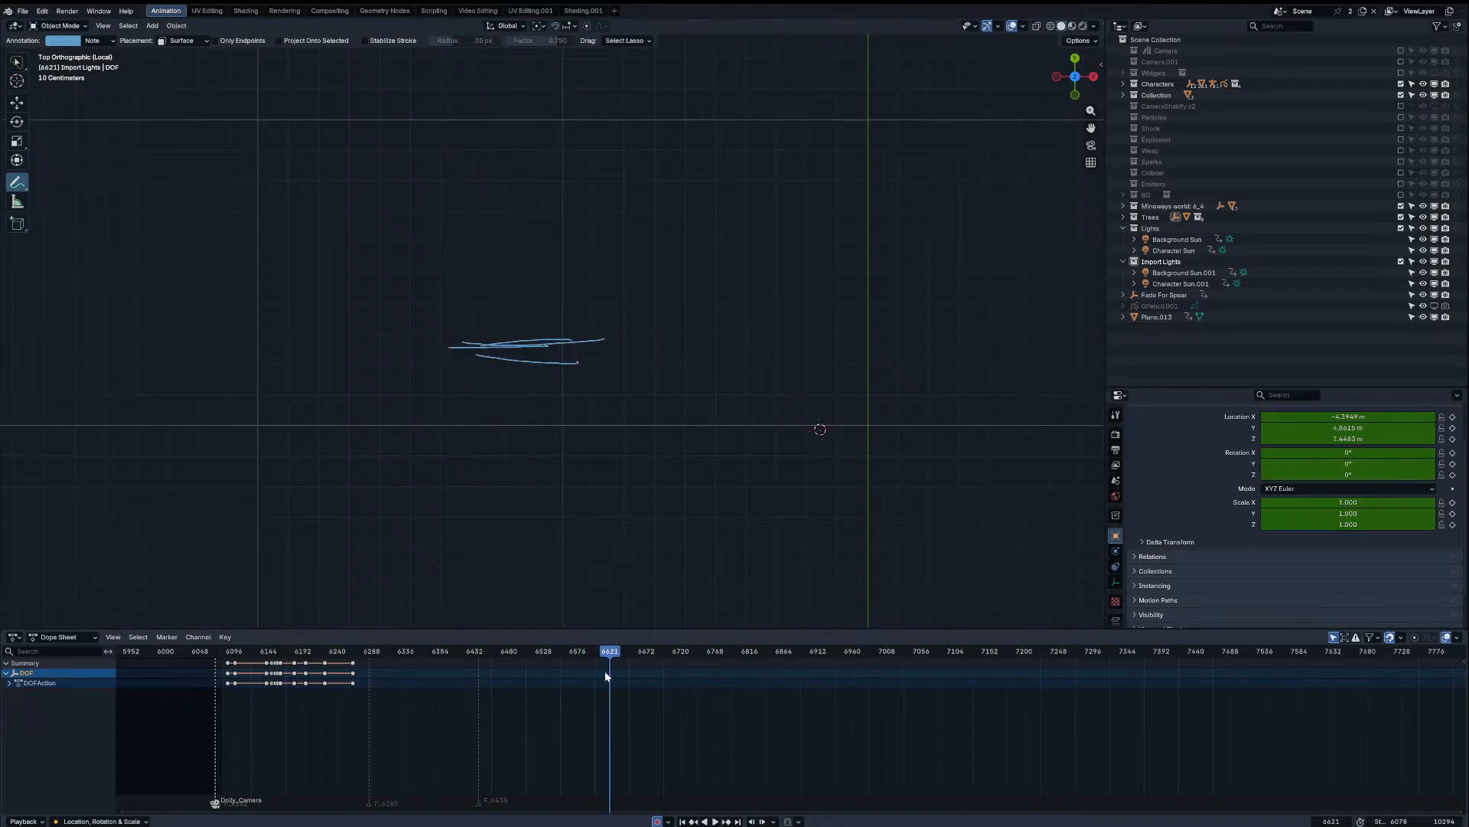
pyautogui.moveTo(604, 652); pyautogui.dragTo(602, 652)
pyautogui.moveTo(589, 471)
pyautogui.keyDown('ctrl'); pyautogui.mouseDown()
pyautogui.moveTo(515, 331)
pyautogui.moveTo(531, 354)
pyautogui.moveTo(396, 365)
pyautogui.mouseUp(); pyautogui.keyUp('ctrl')
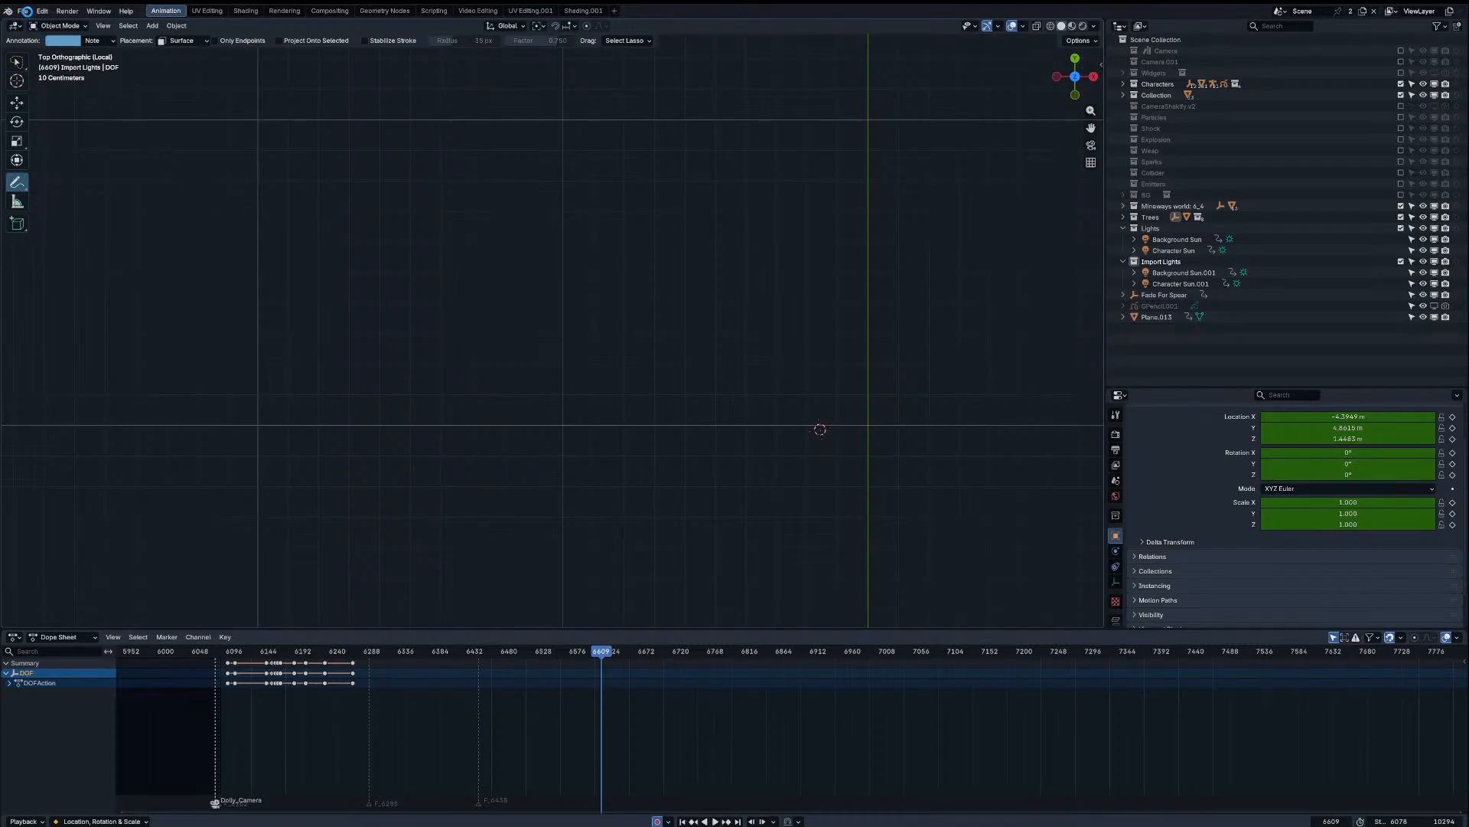
# Step: Save the current scene file and open the recent file 50.blend
pyautogui.click(26, 11)
pyautogui.moveTo(50, 46)
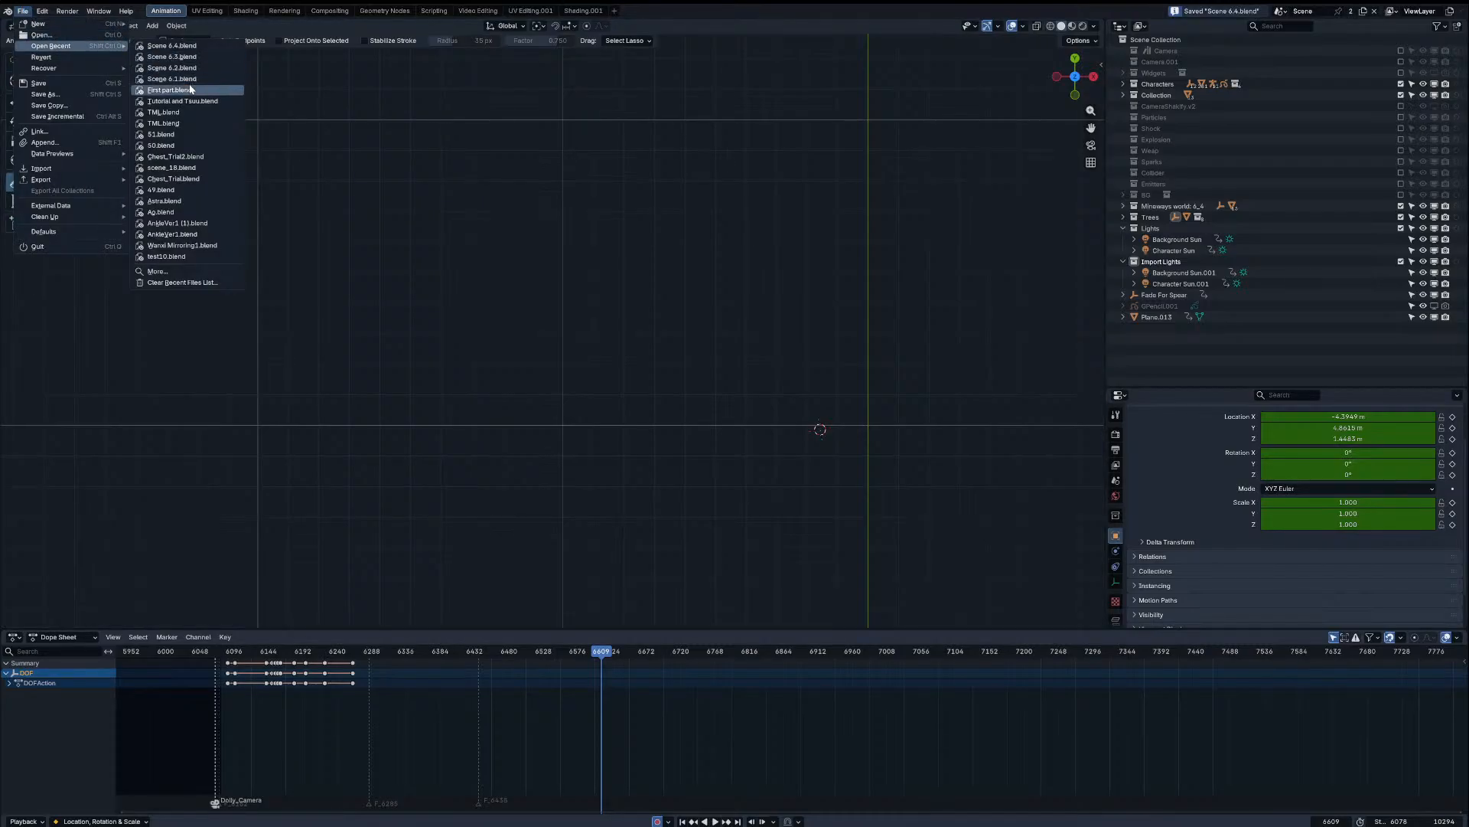
pyautogui.click(175, 145)
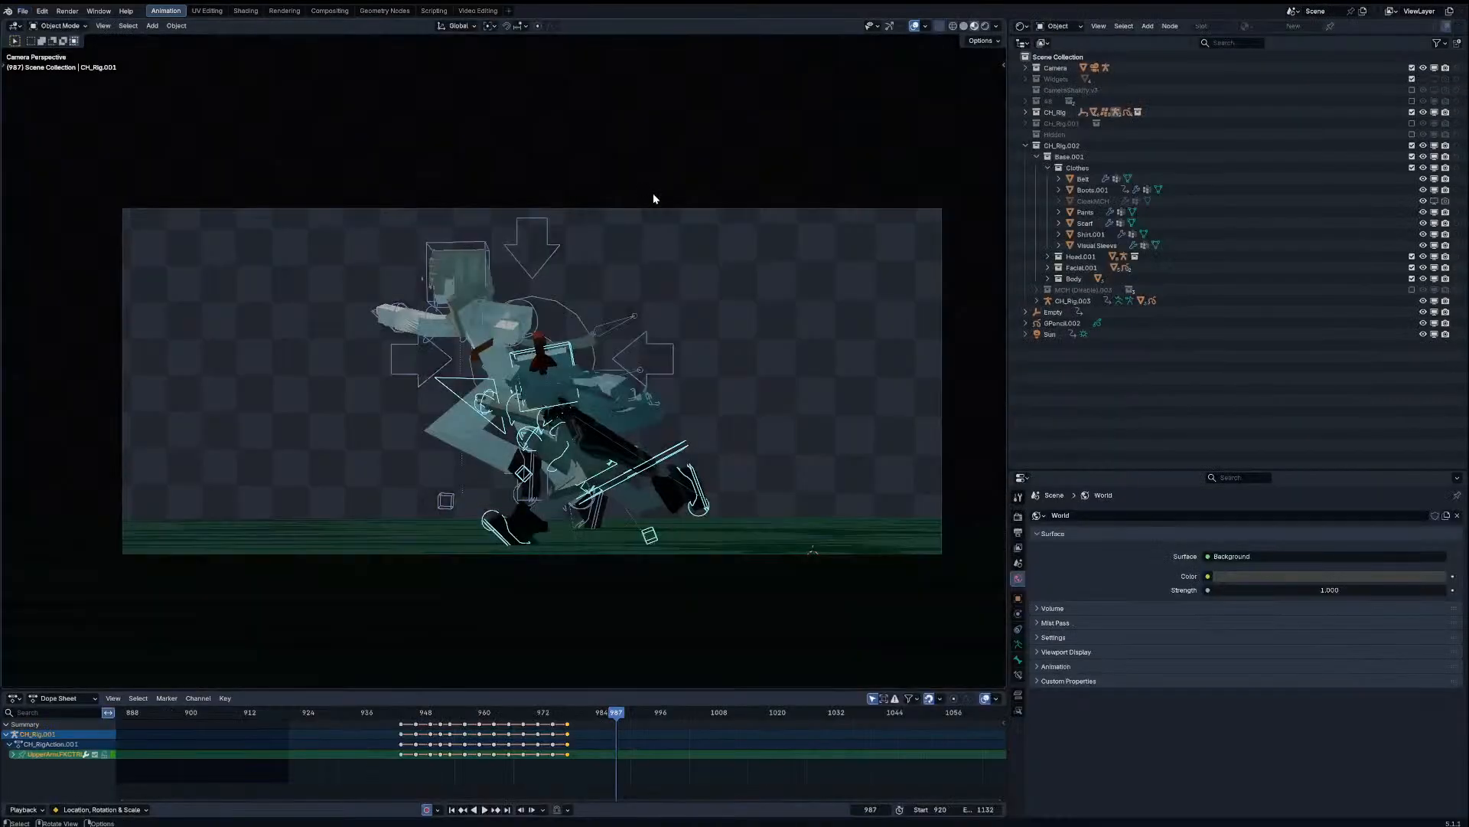
# Step: In the Video Editing workspace, set the scene's frame range to 942–977 to match the missing shot strip in channel 8
pyautogui.click(479, 12)
pyautogui.scroll(-4, 695, 690)
pyautogui.moveTo(644, 695); pyautogui.dragTo(650, 682, button='middle')
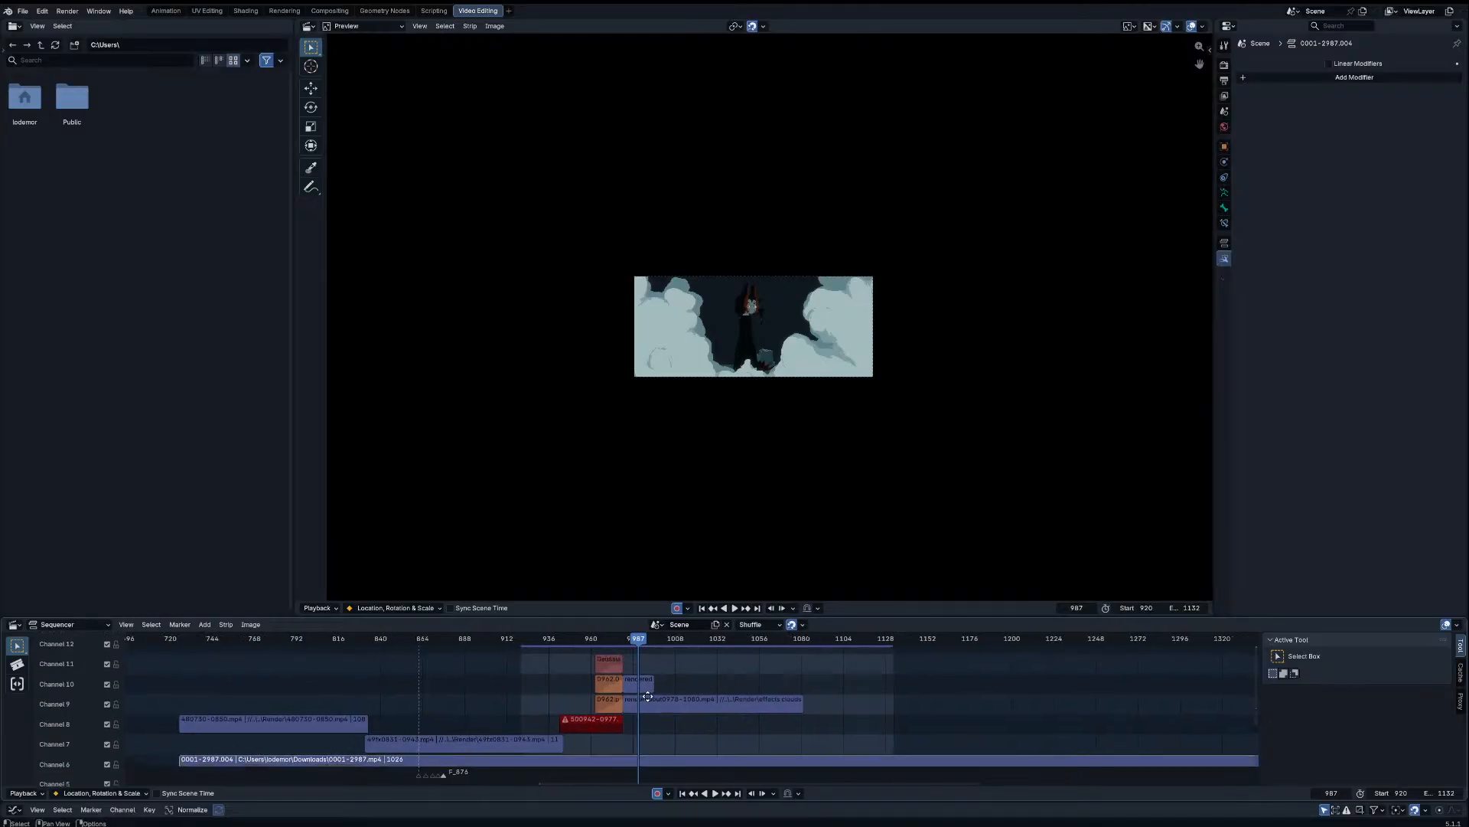
pyautogui.scroll(2, 647, 683)
pyautogui.moveTo(550, 638); pyautogui.dragTo(544, 639)
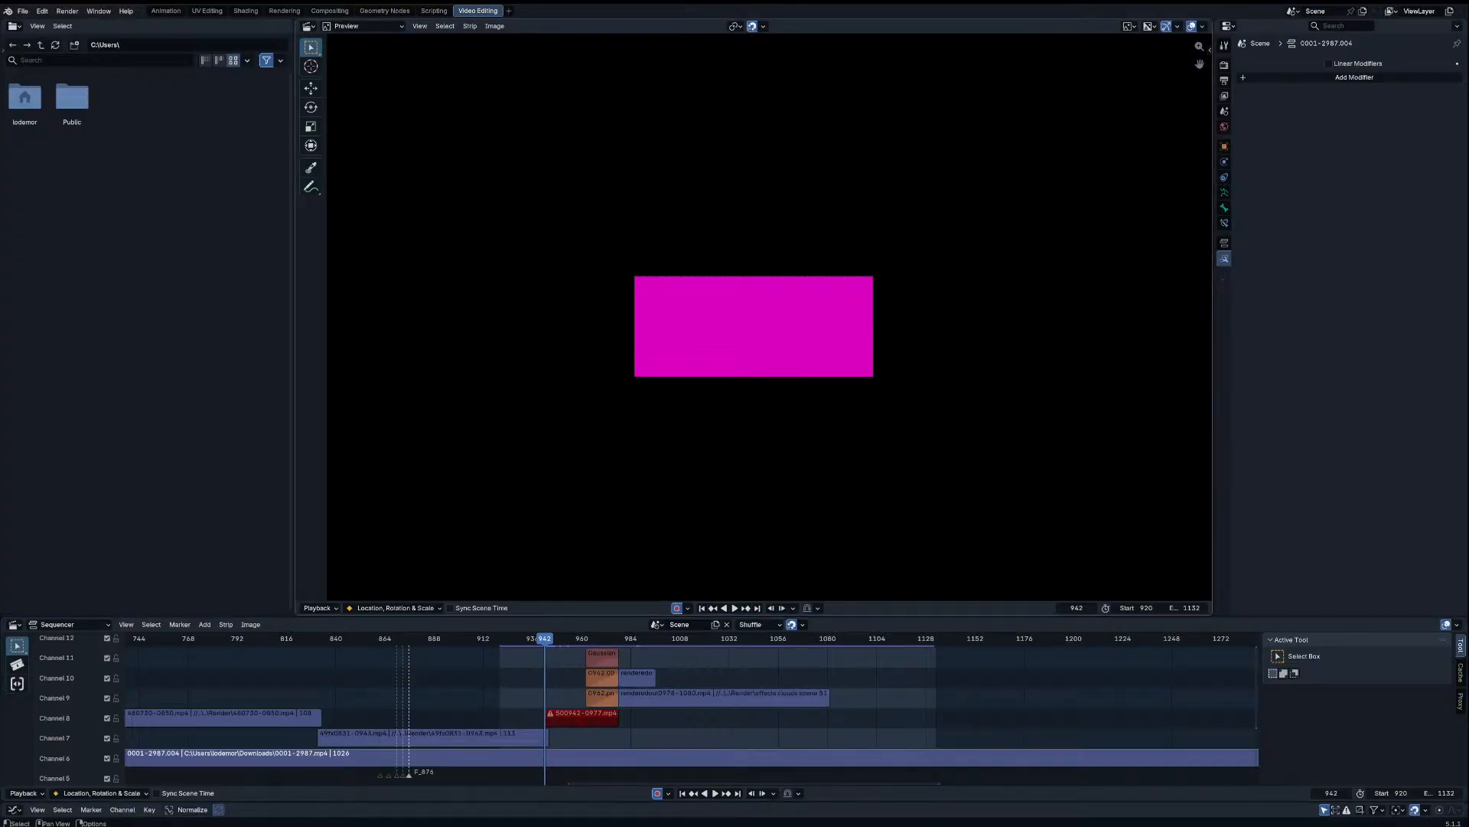
pyautogui.doubleClick(1380, 793)
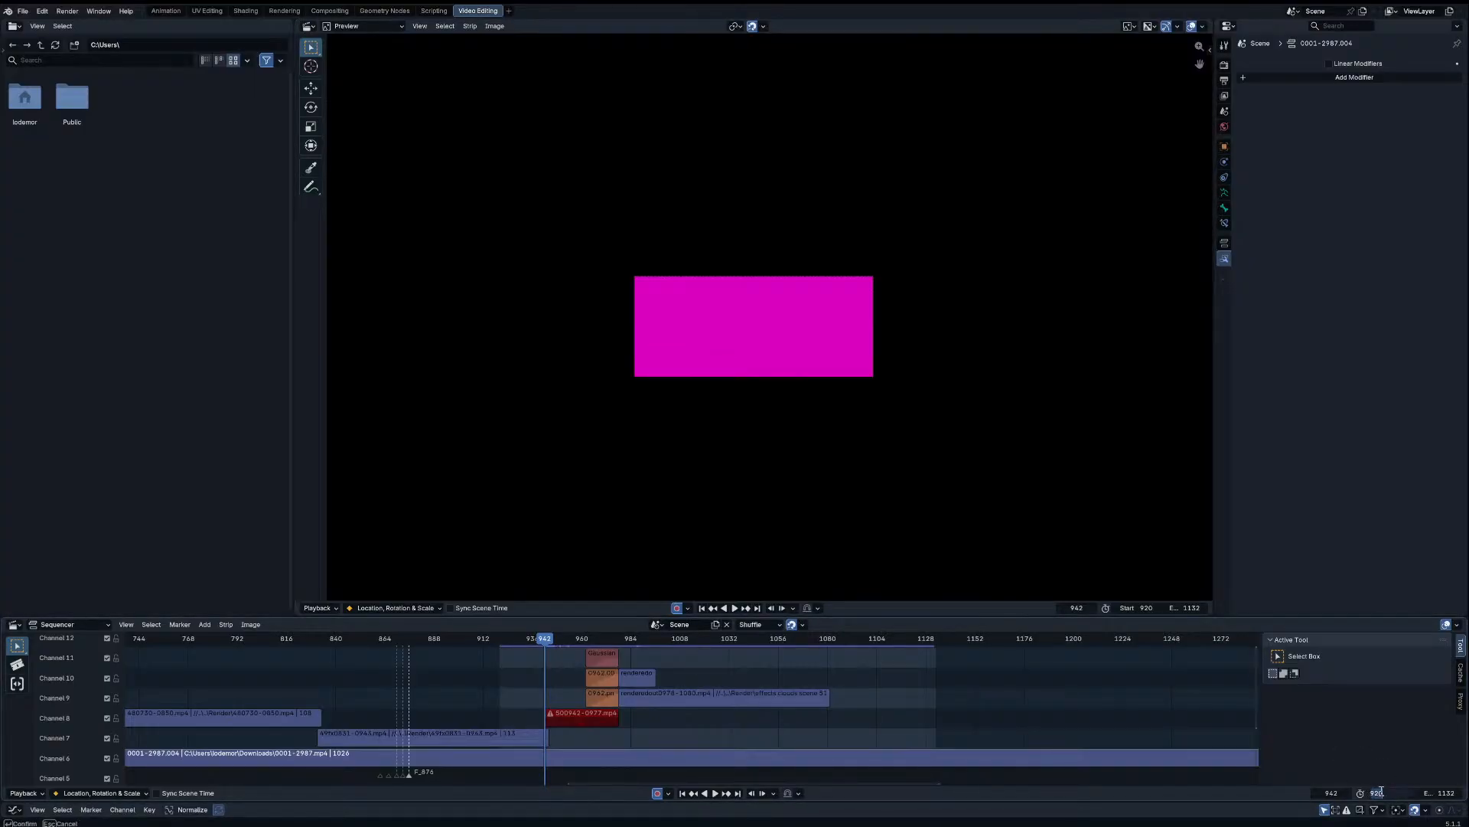
pyautogui.write('942')
pyautogui.press('Return')
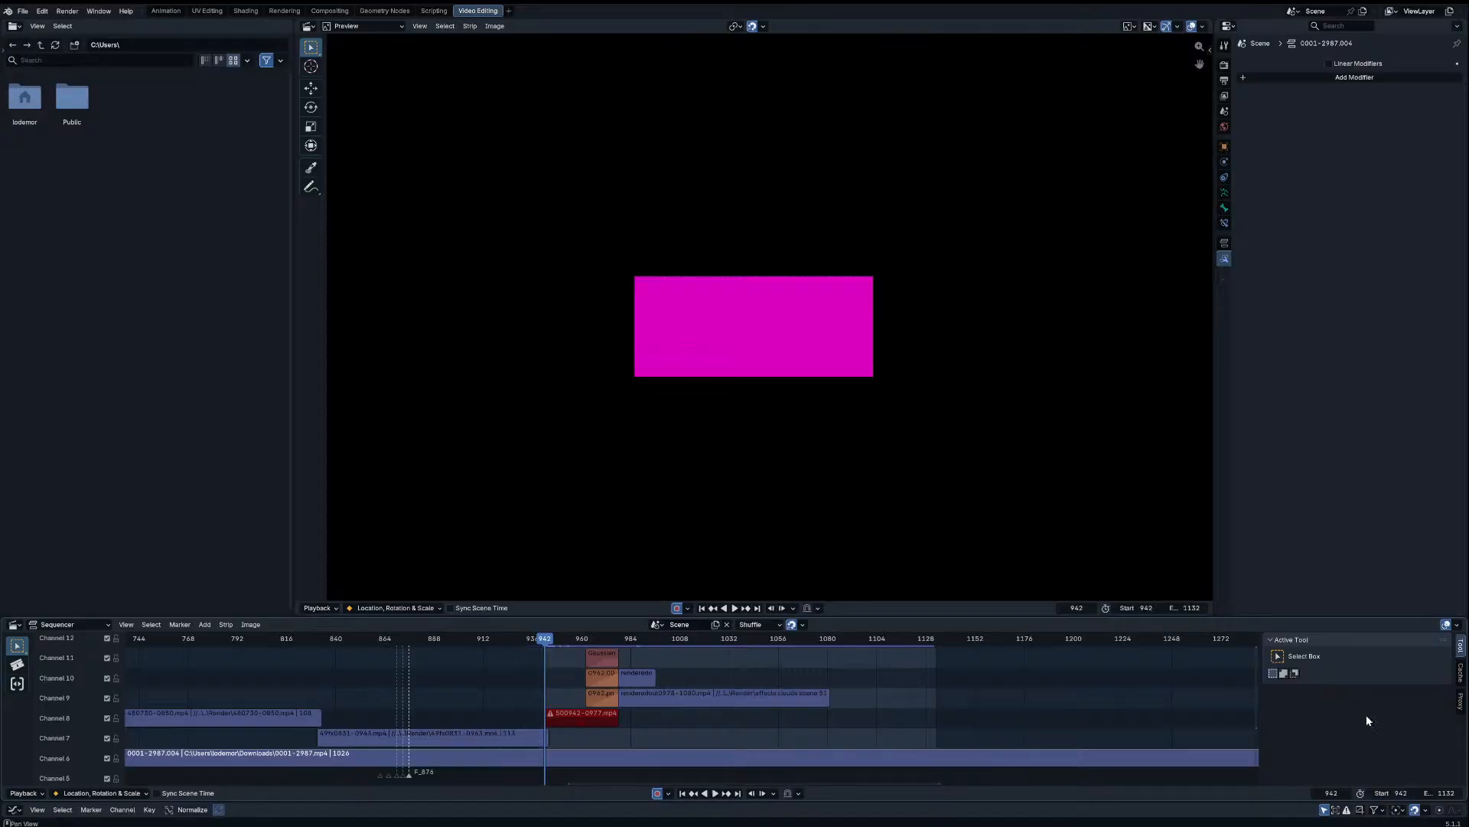
pyautogui.doubleClick(1439, 793)
pyautogui.write('977')
pyautogui.press('Return')
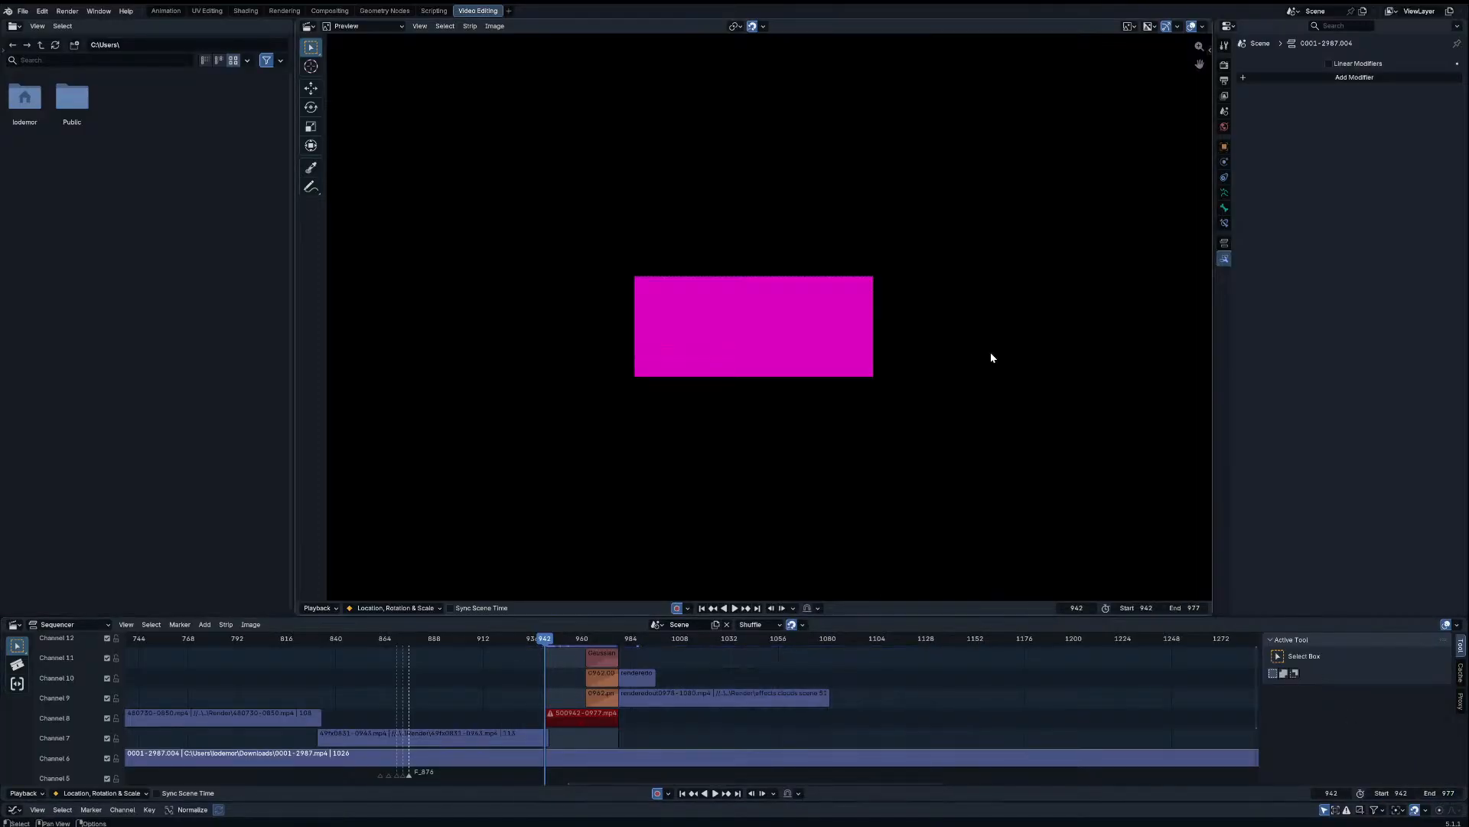
# Step: Return to the Animation workspace, exclude the CH_Rig.002 collection from the view layer and hide the viewport overlays
pyautogui.click(165, 11)
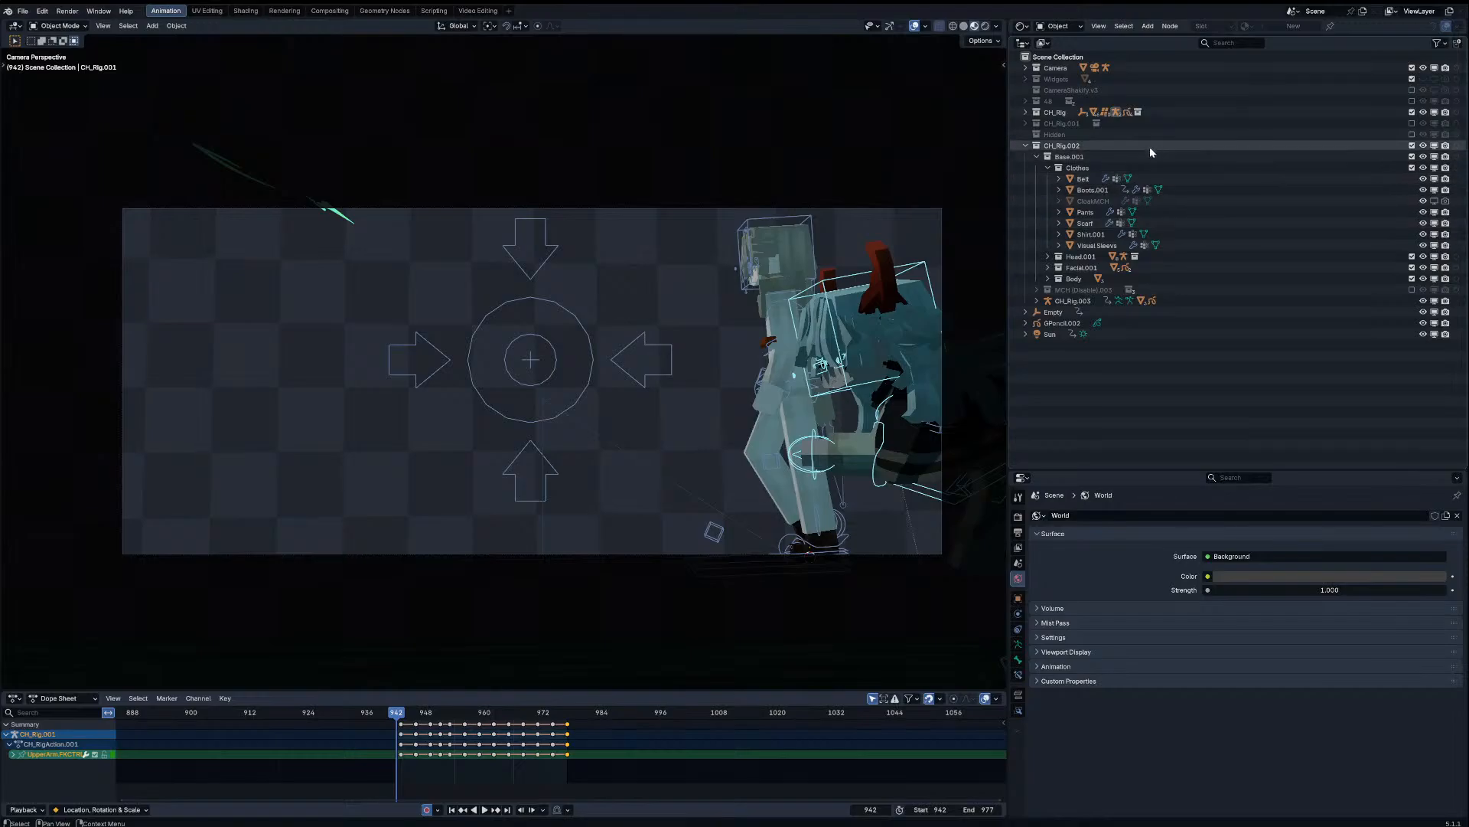
pyautogui.click(1412, 113)
pyautogui.click(1412, 113)
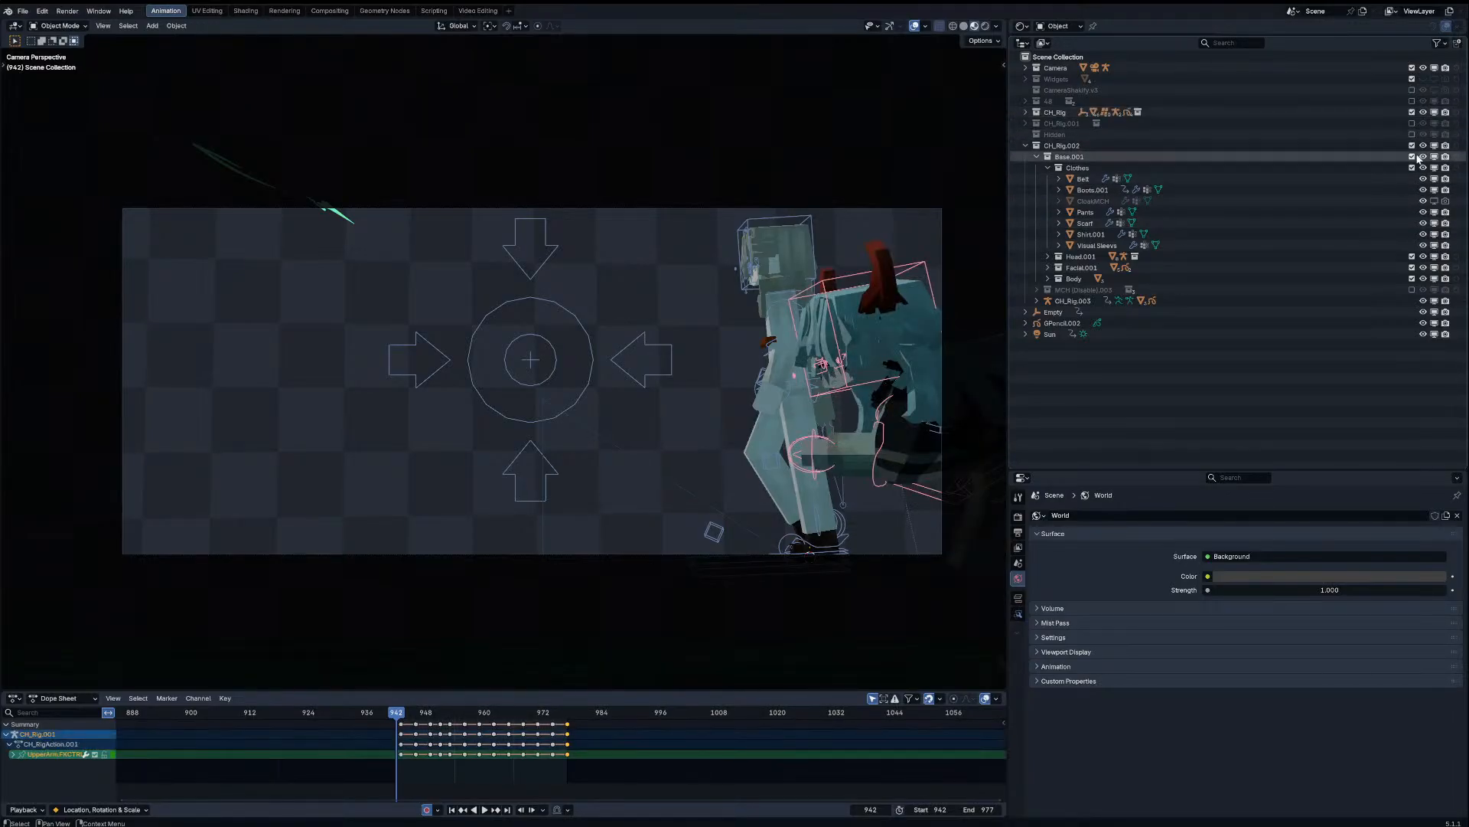
pyautogui.click(1412, 146)
pyautogui.hotkey('shift', 'alt', 'z')
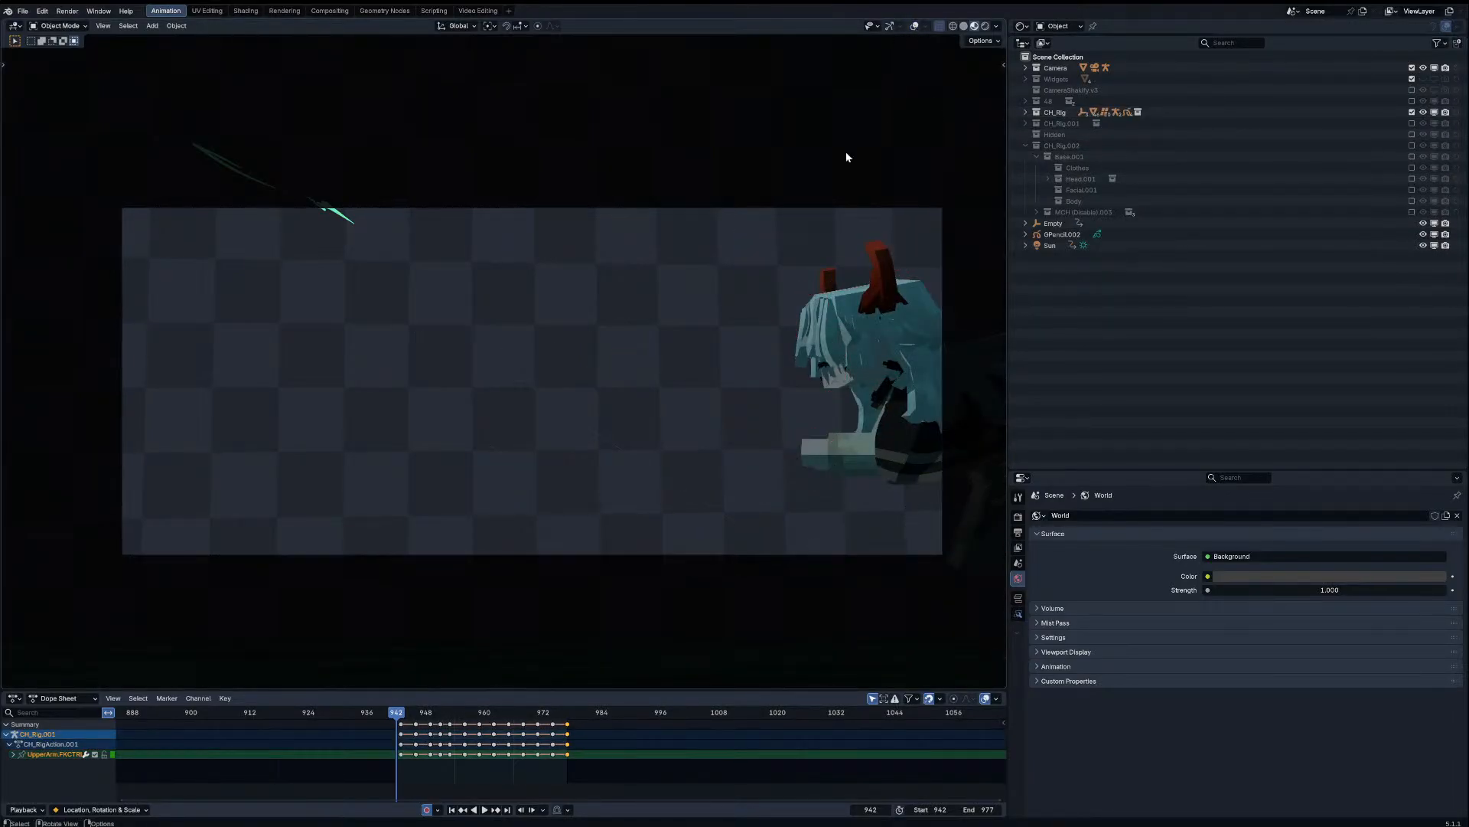
# Step: Scrub through the shot, check its output settings, then save the file and render the viewport animation
pyautogui.keyDown('alt'); pyautogui.scroll(-8, 466, 753); pyautogui.keyUp('alt')
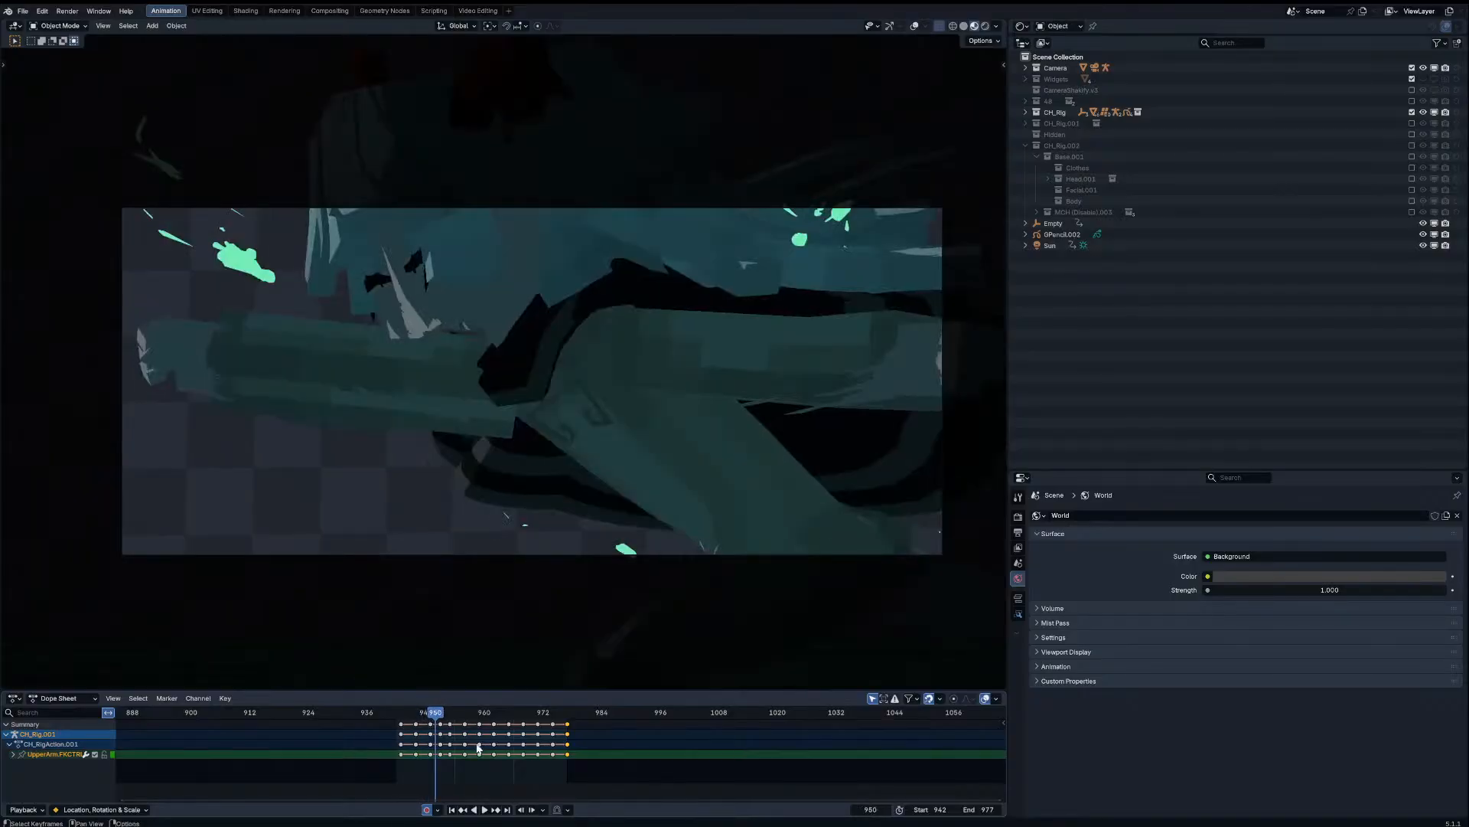
pyautogui.scroll(-2, 473, 739)
pyautogui.keyDown('alt'); pyautogui.scroll(-20, 473, 718); pyautogui.keyUp('alt')
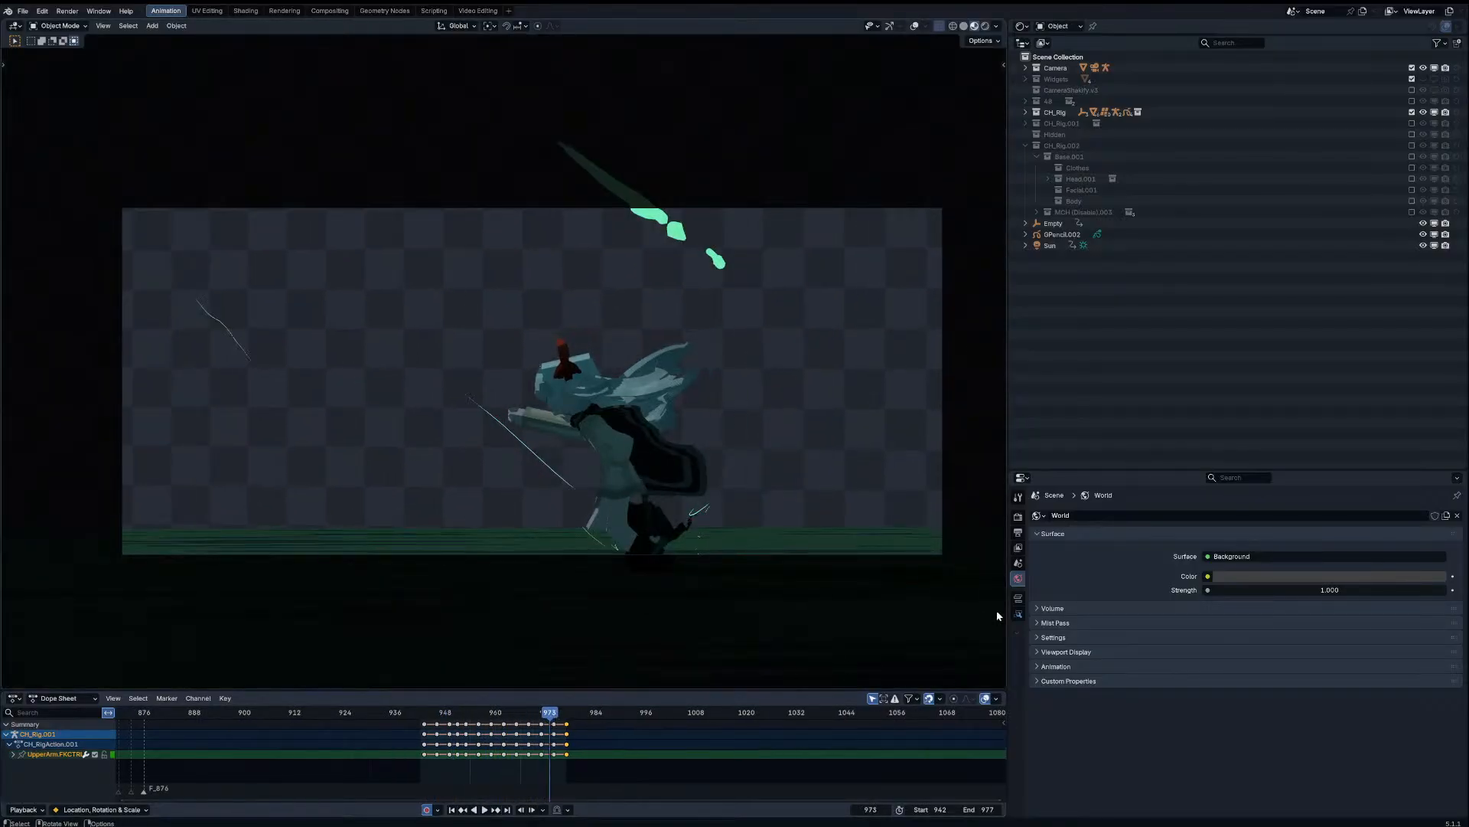
pyautogui.click(1019, 537)
pyautogui.scroll(-3, 1278, 655)
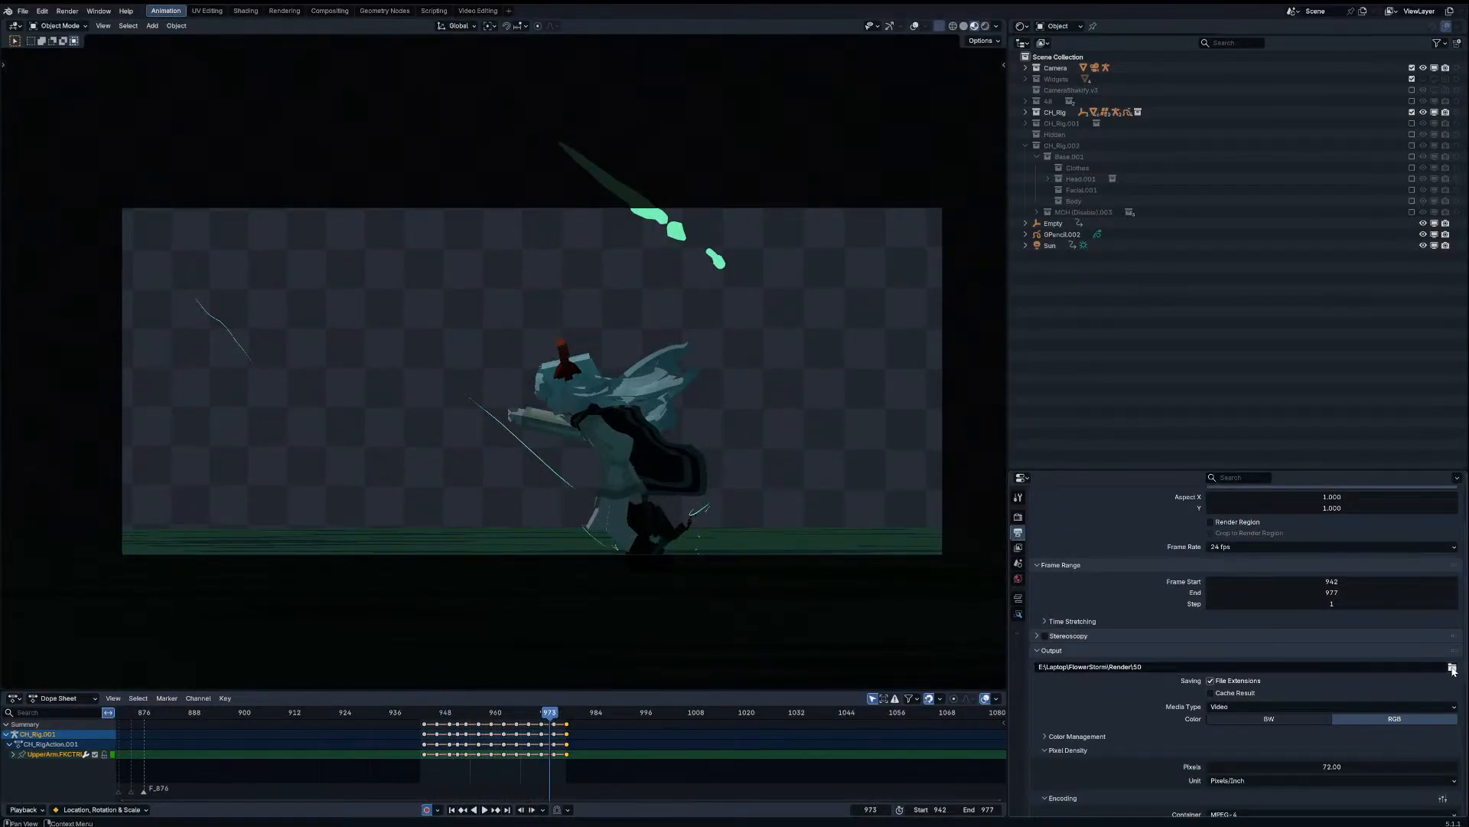
pyautogui.hotkey('ctrl', 's')
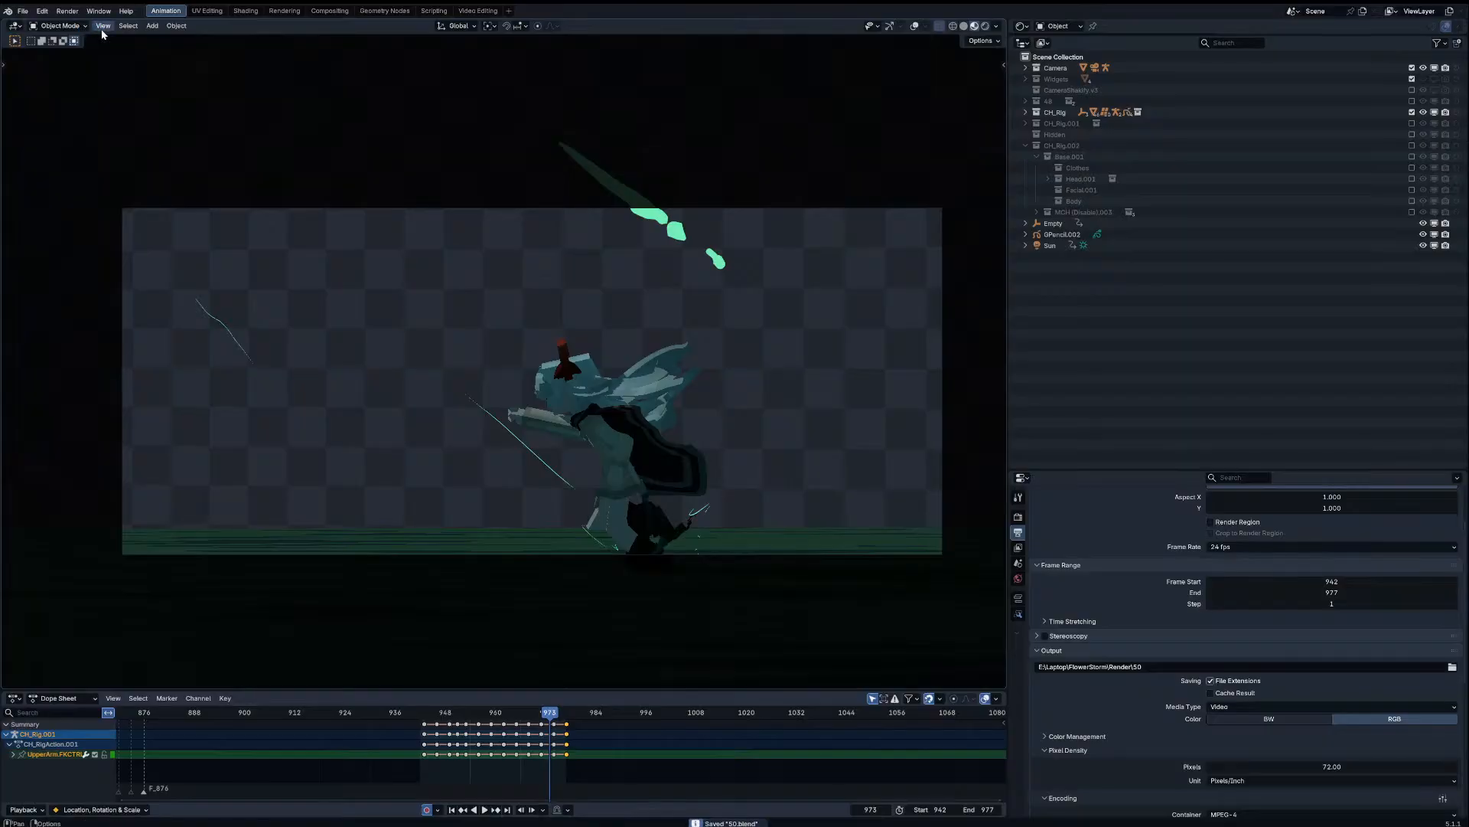
pyautogui.click(102, 25)
pyautogui.click(172, 250)
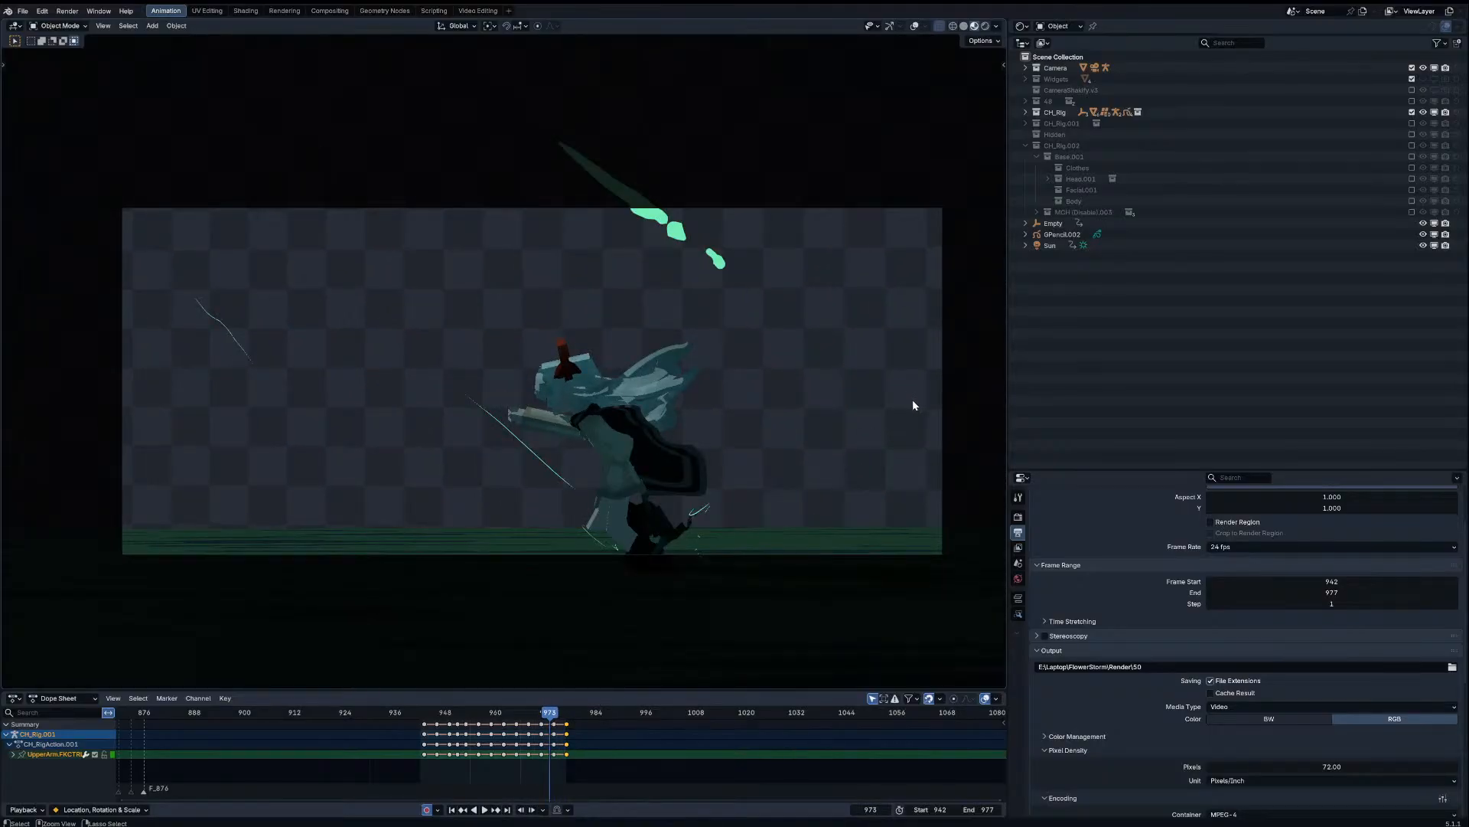
# Step: Review the re-rendered 942–977 strip and the clips that follow it in the Video Editing workspace
pyautogui.click(478, 10)
pyautogui.click(603, 713)
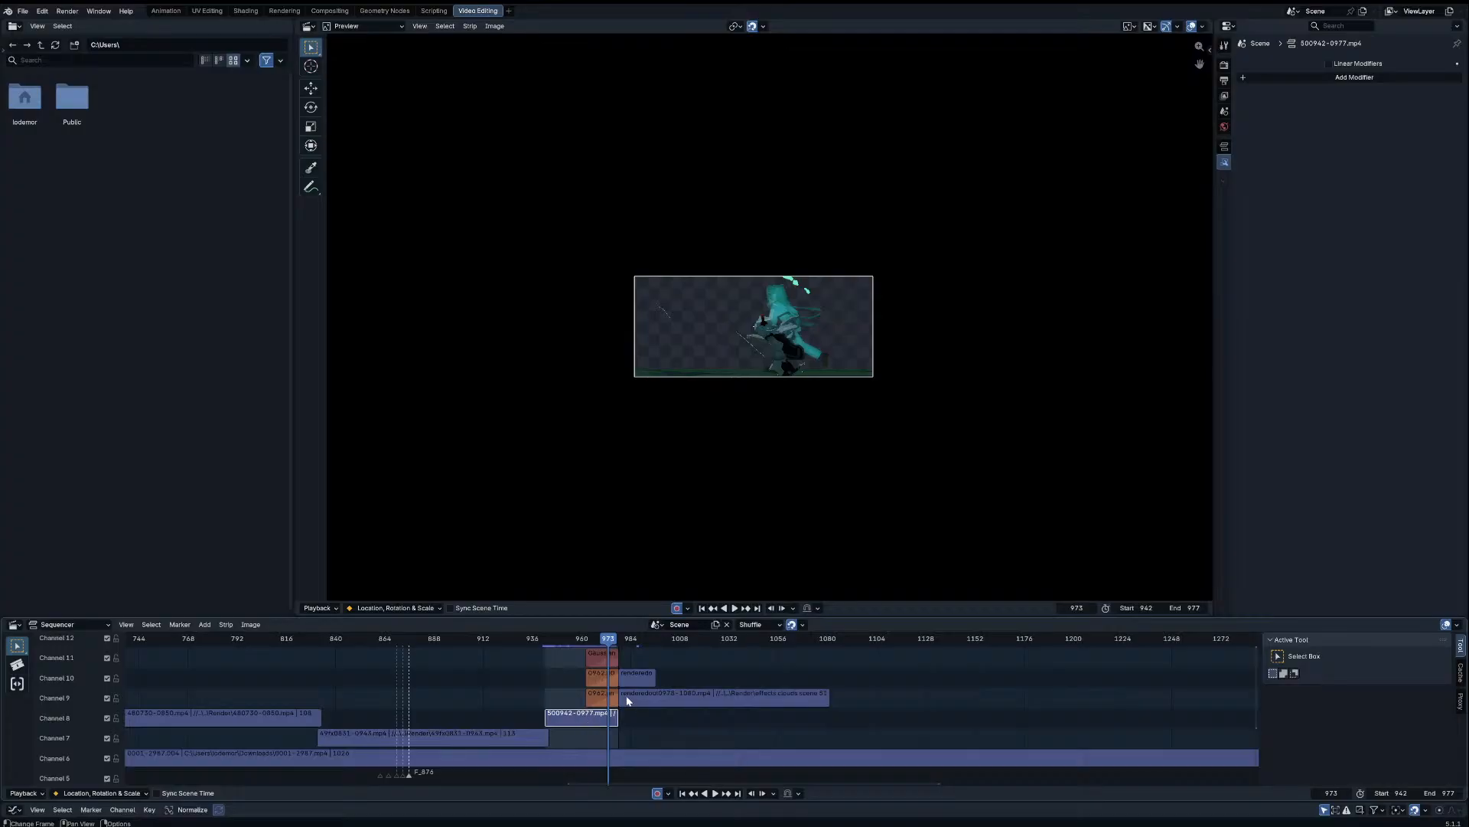
pyautogui.scroll(-2, 646, 641)
pyautogui.moveTo(651, 641)
pyautogui.mouseDown()
pyautogui.moveTo(693, 654)
pyautogui.moveTo(670, 661)
pyautogui.mouseUp()
pyautogui.scroll(2, 658, 708)
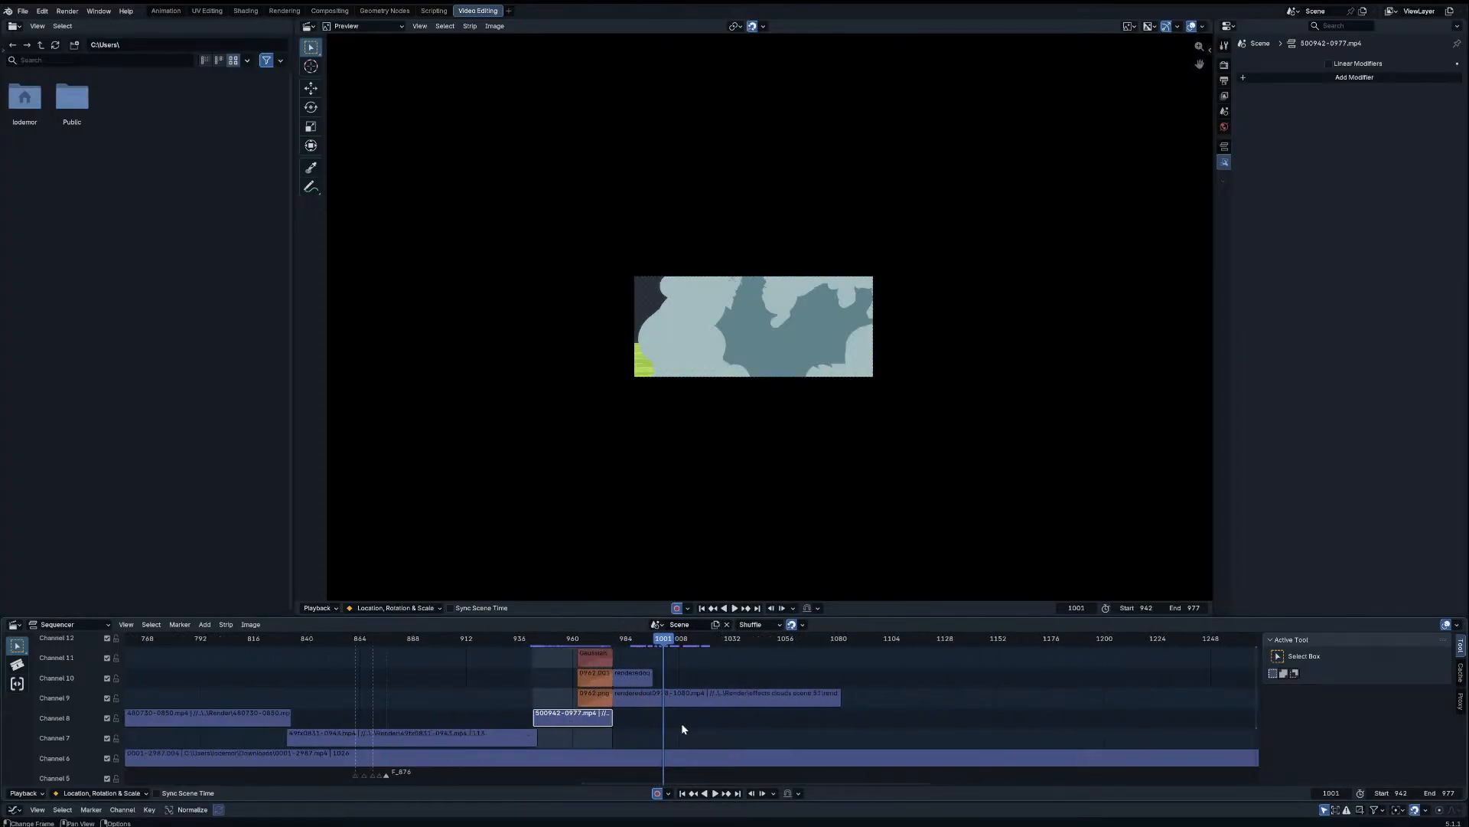
pyautogui.click(761, 793)
pyautogui.scroll(3, 668, 697)
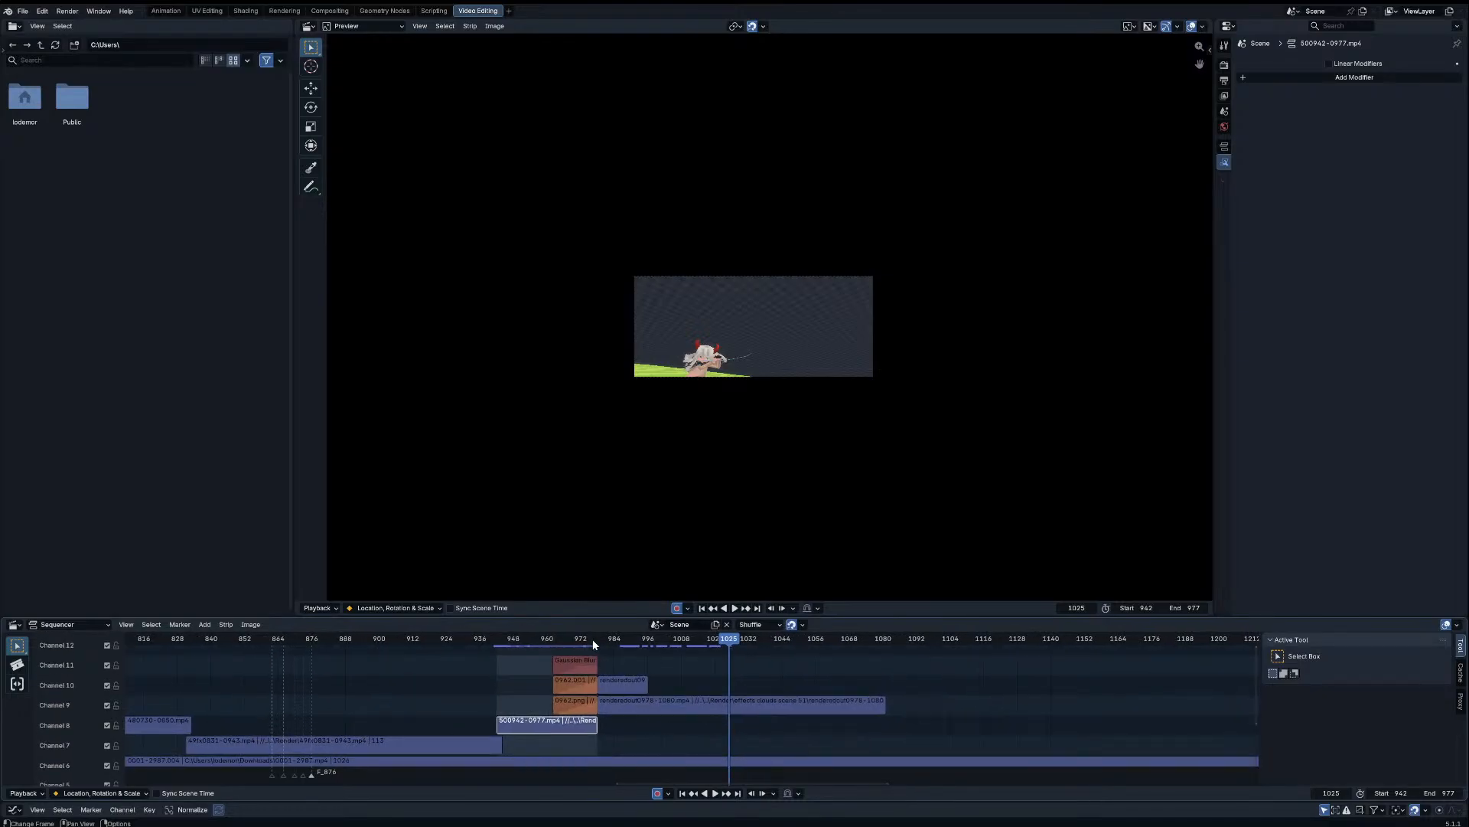
# Step: Move the playhead to frame 978 and delete the two old strips starting there in channels 9 and 10
pyautogui.click(597, 639)
pyautogui.click(630, 683)
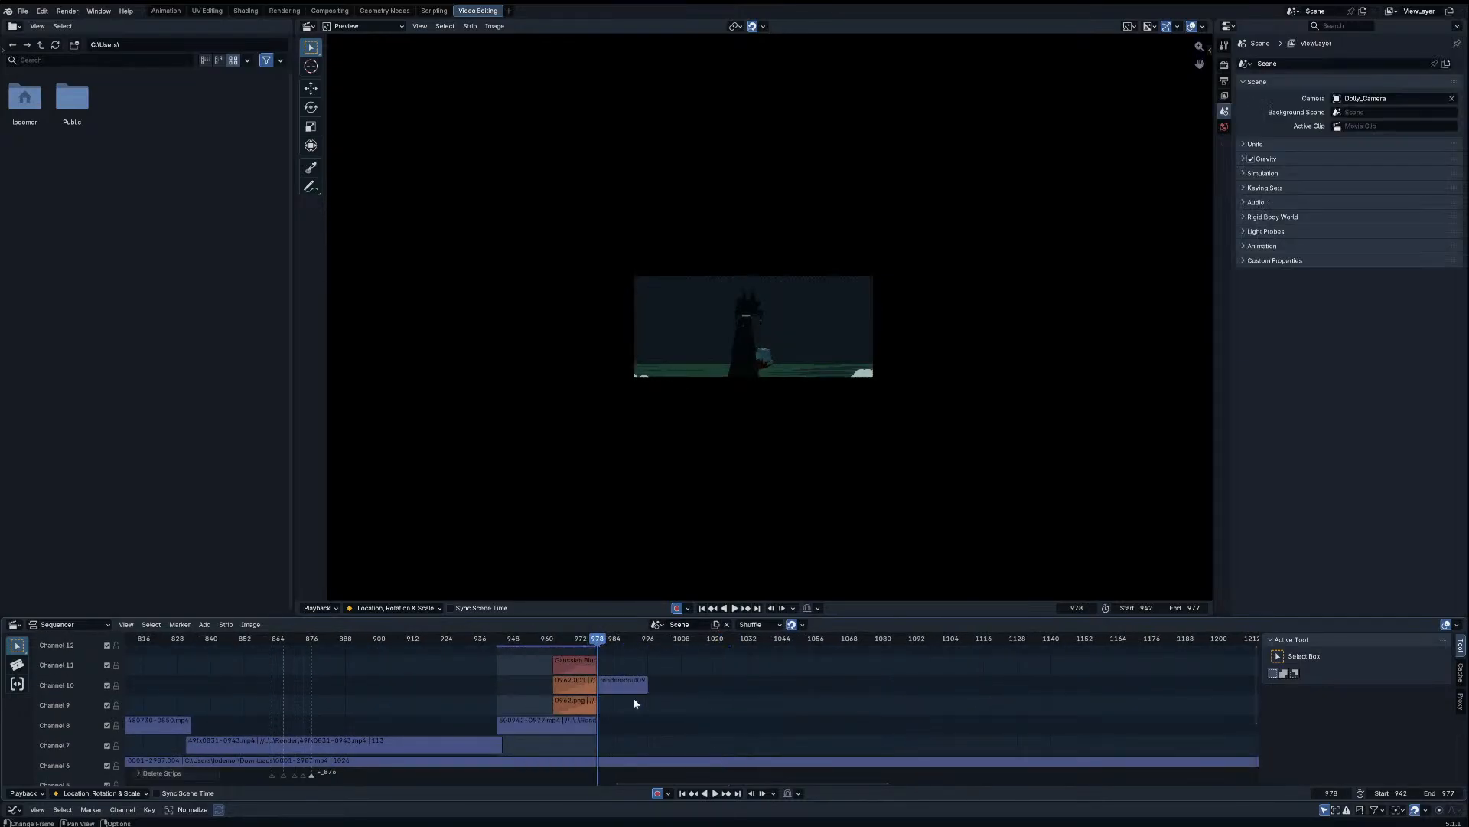
pyautogui.press('x')
# Step: Add the movie renderedout20978-1538.mp4 to the sequence and snap its strips to frame 978
pyautogui.hotkey('shift', 'a')
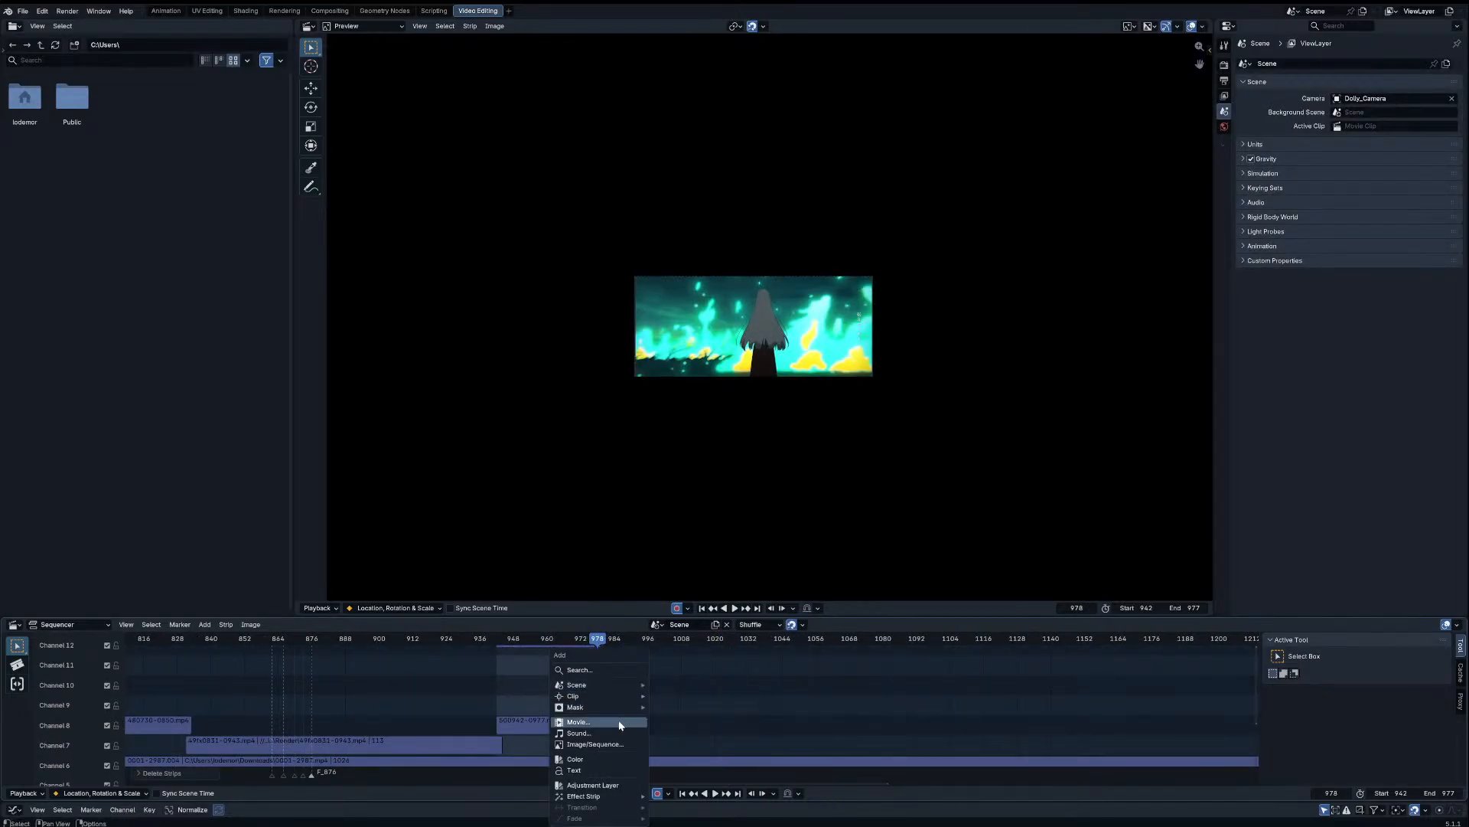
pyautogui.click(618, 720)
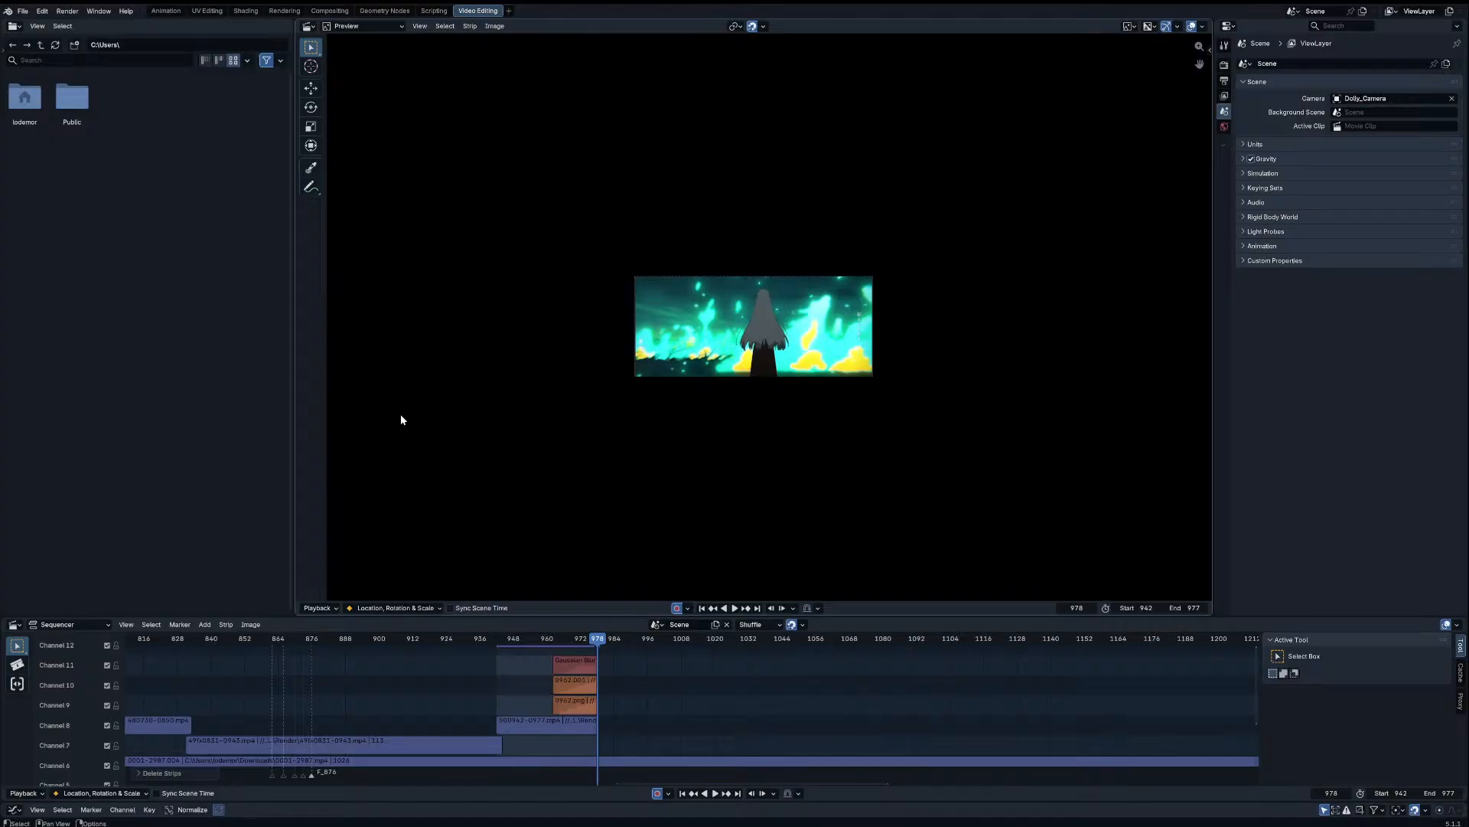
pyautogui.doubleClick(400, 333)
pyautogui.click(740, 464)
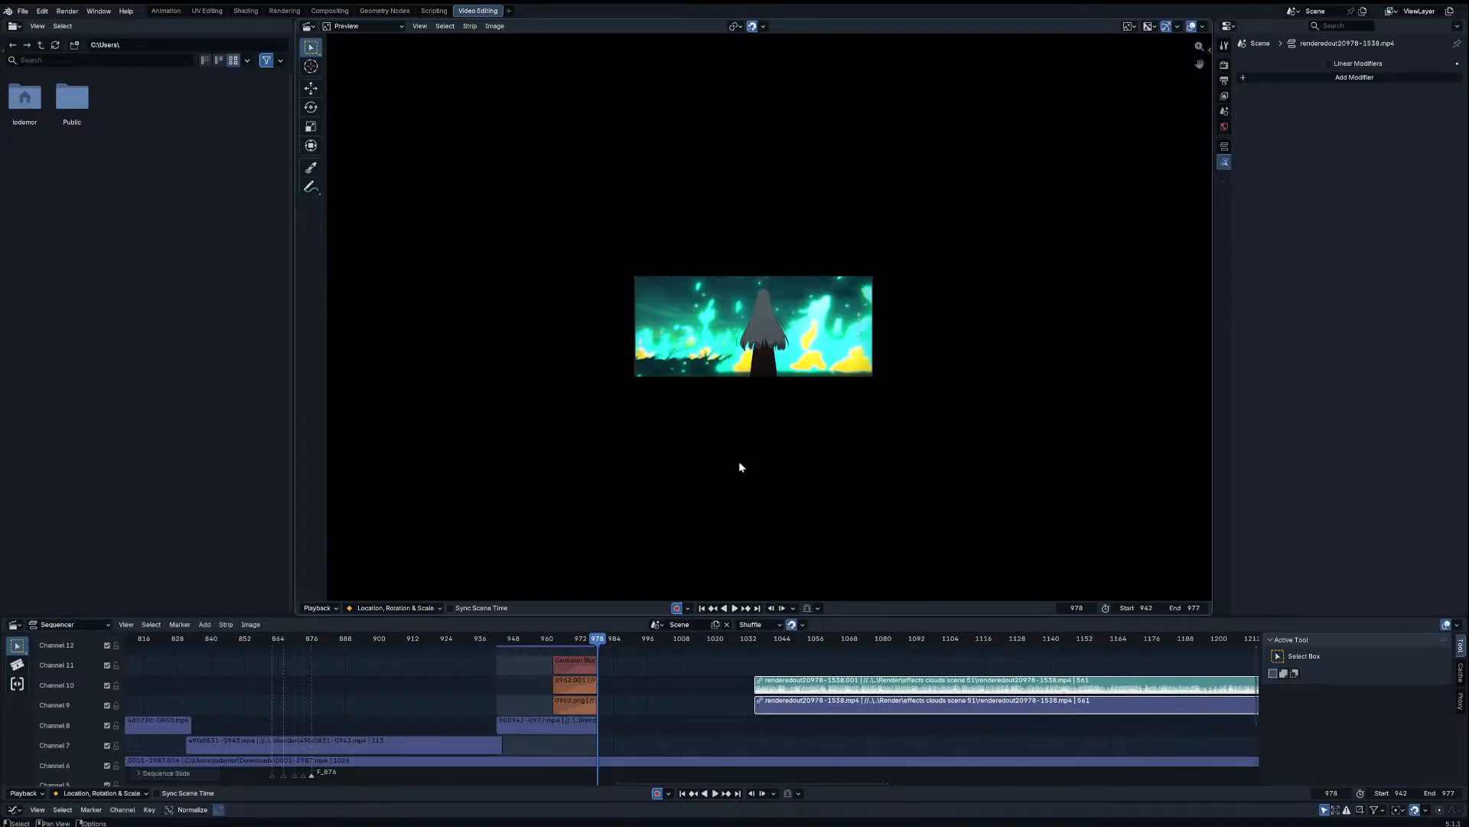
pyautogui.hotkey('shift', 's')
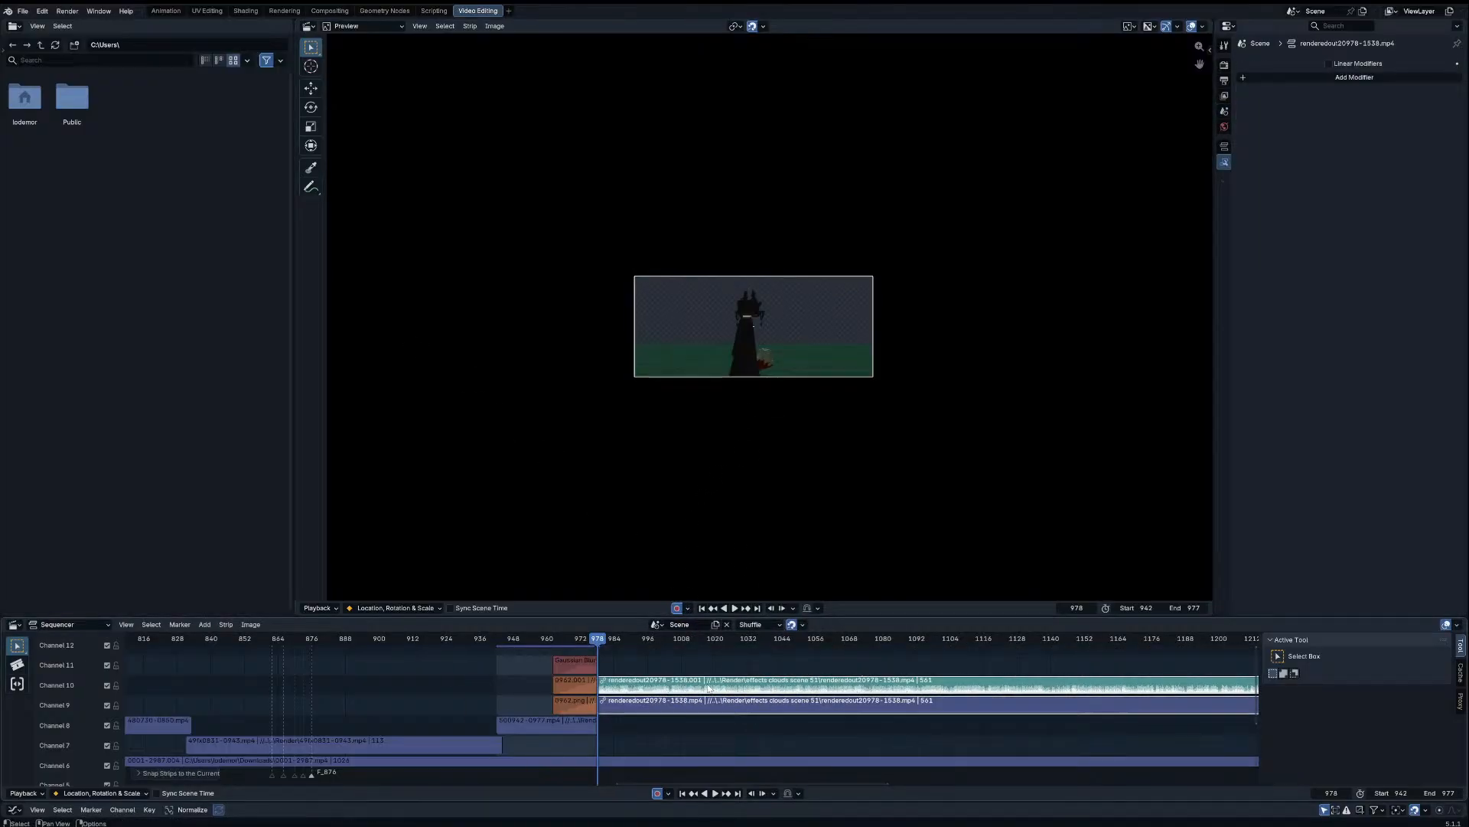
# Step: Disconnect the new movie's audio from its video, delete the audio strip in channel 10 and set the end frame to 1294
pyautogui.rightClick(655, 684)
pyautogui.click(624, 819)
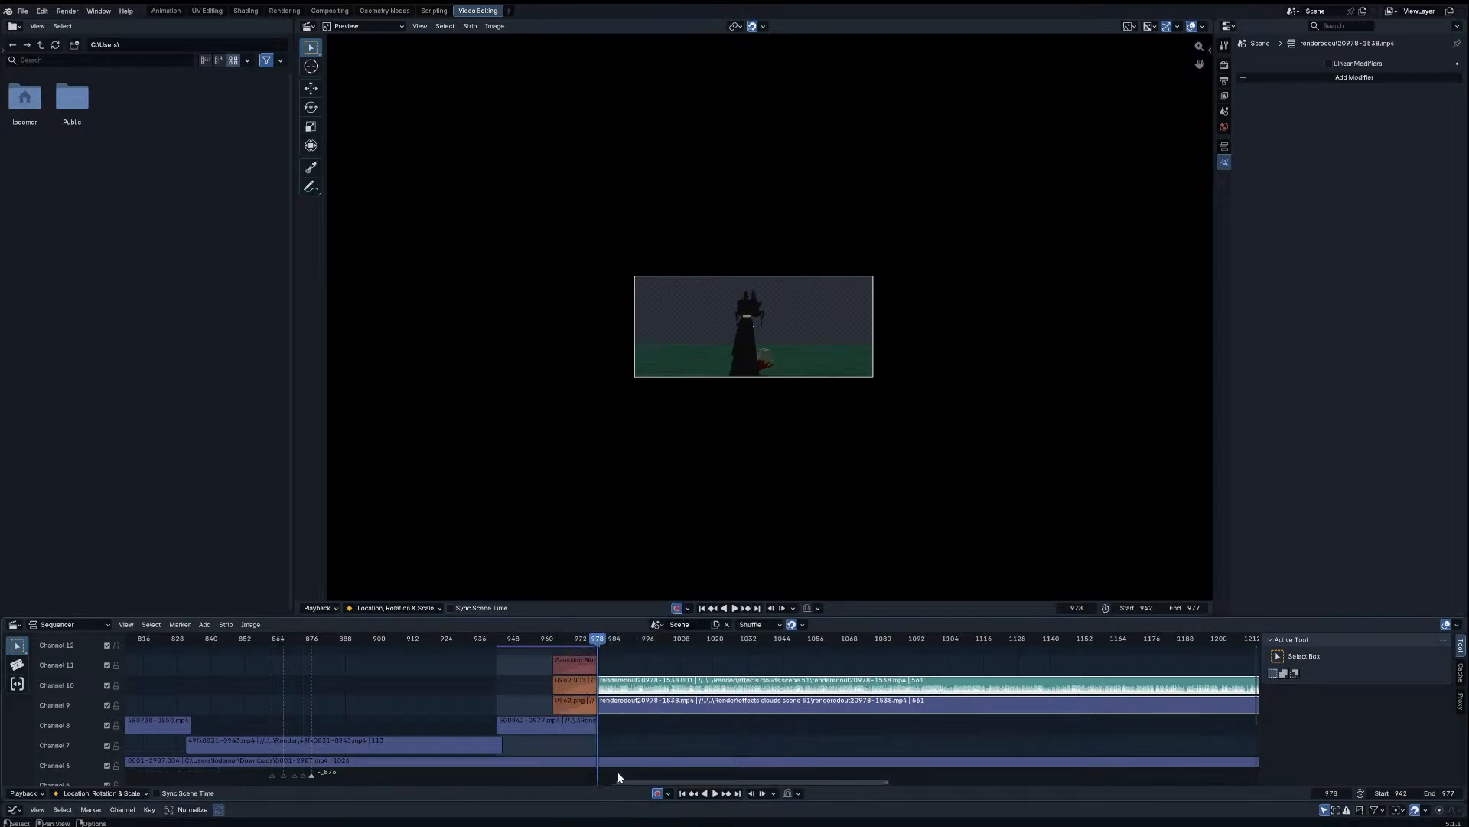
pyautogui.click(644, 688)
pyautogui.press('Delete')
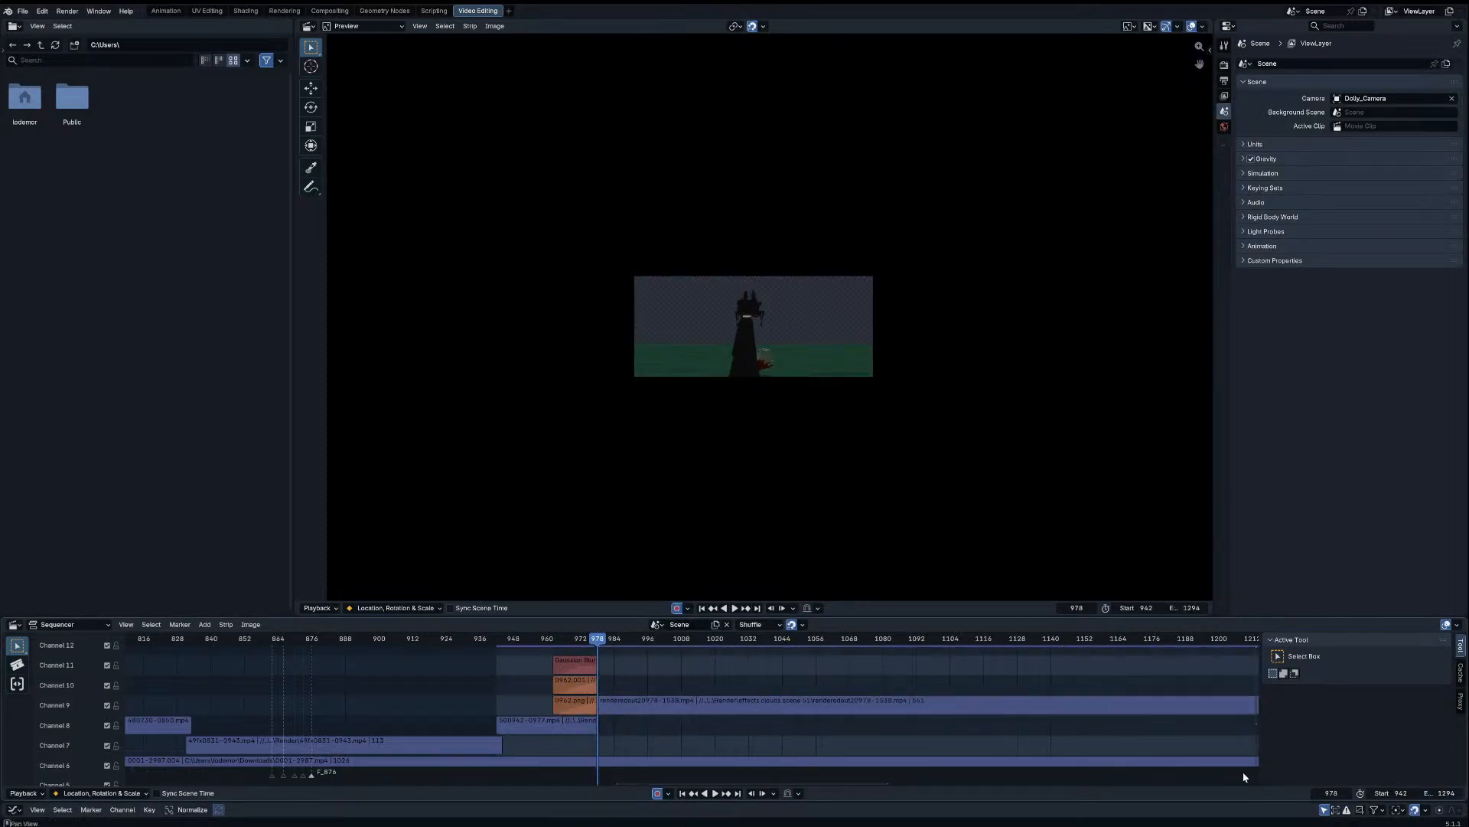
# Step: Step frame by frame through the section with the orange image strips, then play on into the new movie clip
pyautogui.click(552, 639)
pyautogui.press('Right')
pyautogui.press('Right')
pyautogui.press('Right')
pyautogui.press('Right')
pyautogui.press('Right')
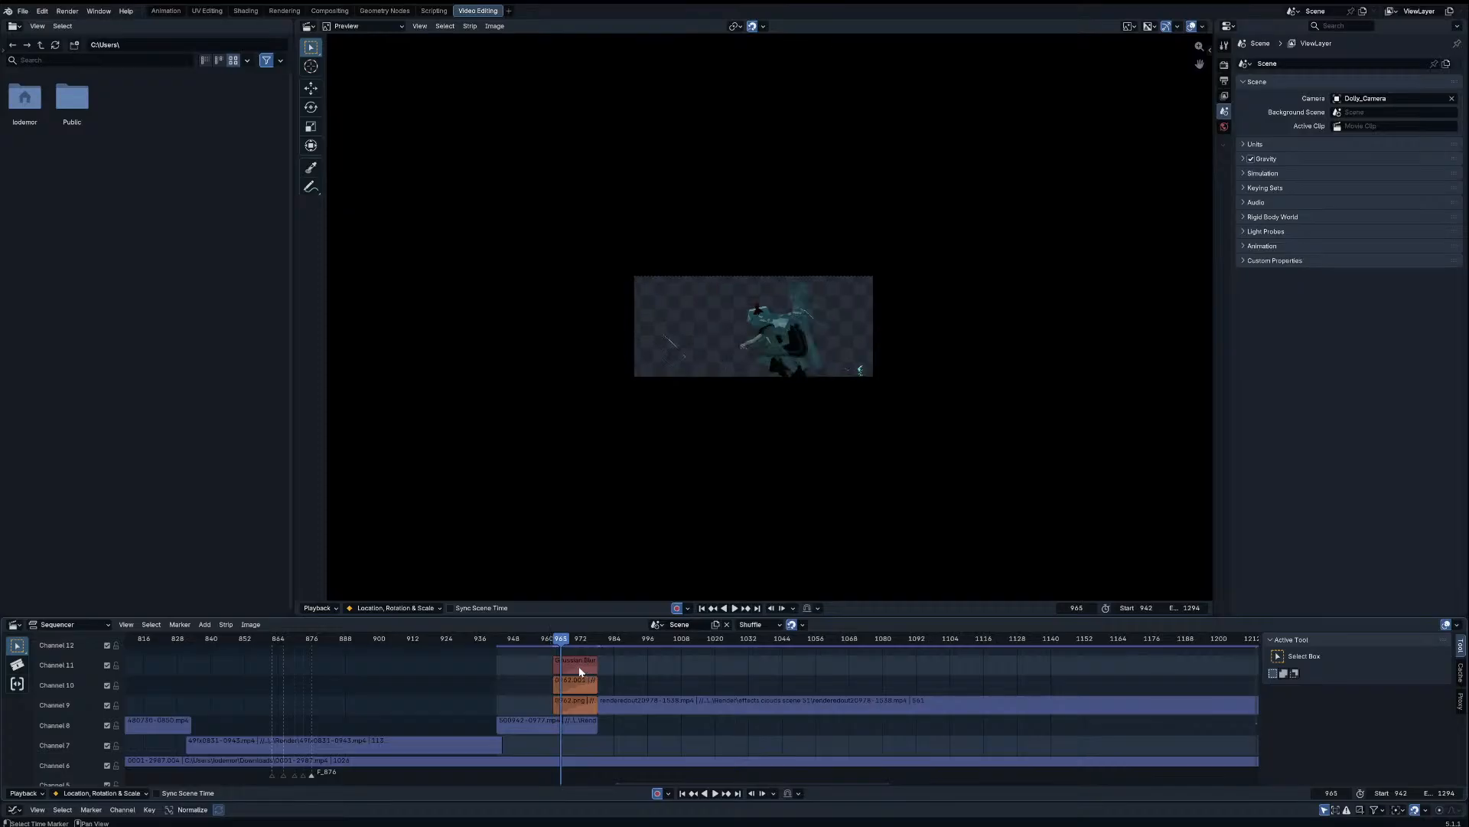
pyautogui.press('Right')
pyautogui.press('Left')
pyautogui.press('Left')
pyautogui.press('Right')
pyautogui.press('Right')
pyautogui.press('Right')
pyautogui.press('Right')
pyautogui.press('Right')
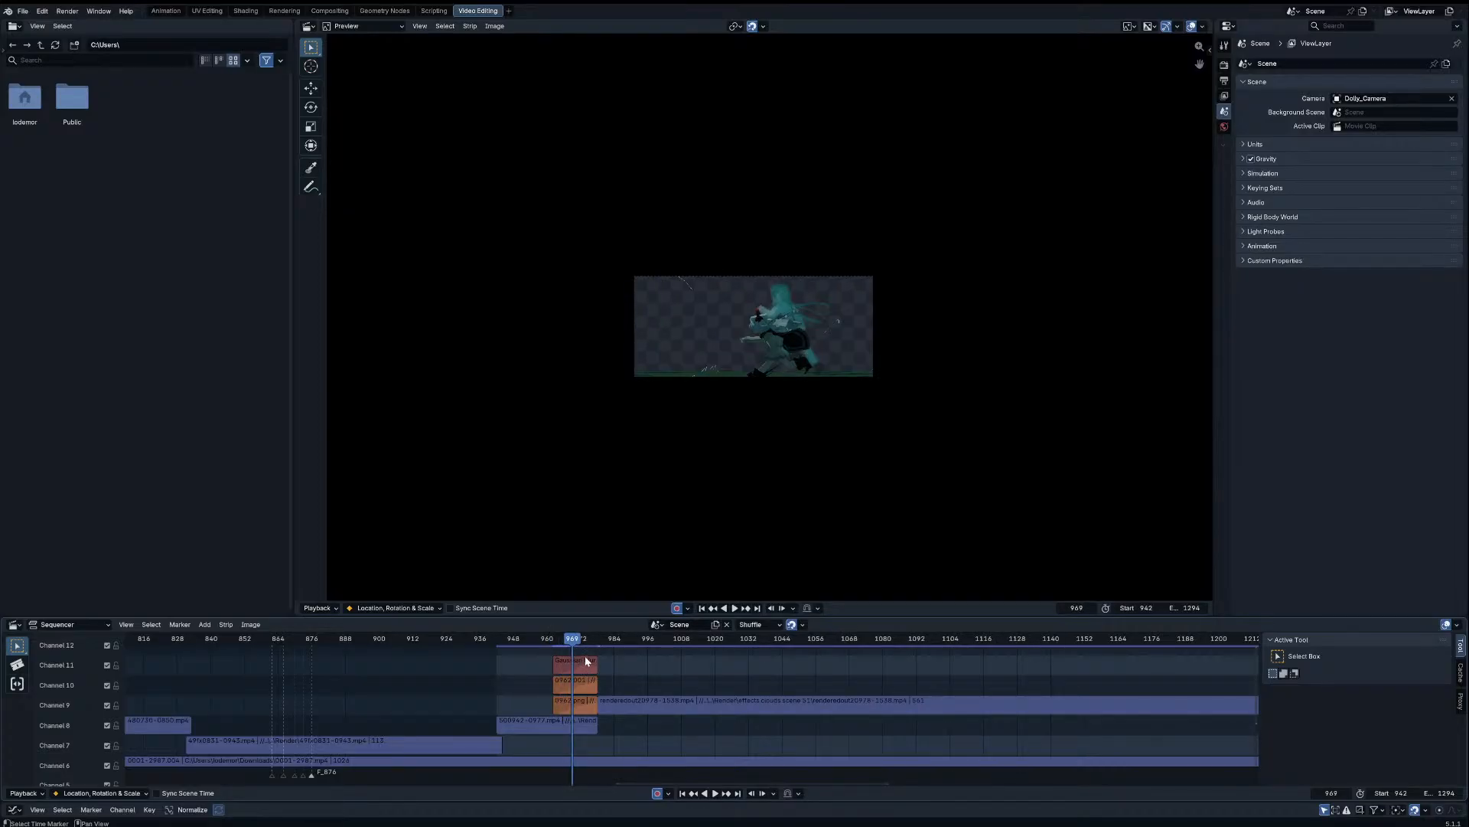
pyautogui.press('Right')
pyautogui.press('Right')
pyautogui.press('Right')
pyautogui.press('Right')
pyautogui.press('Right')
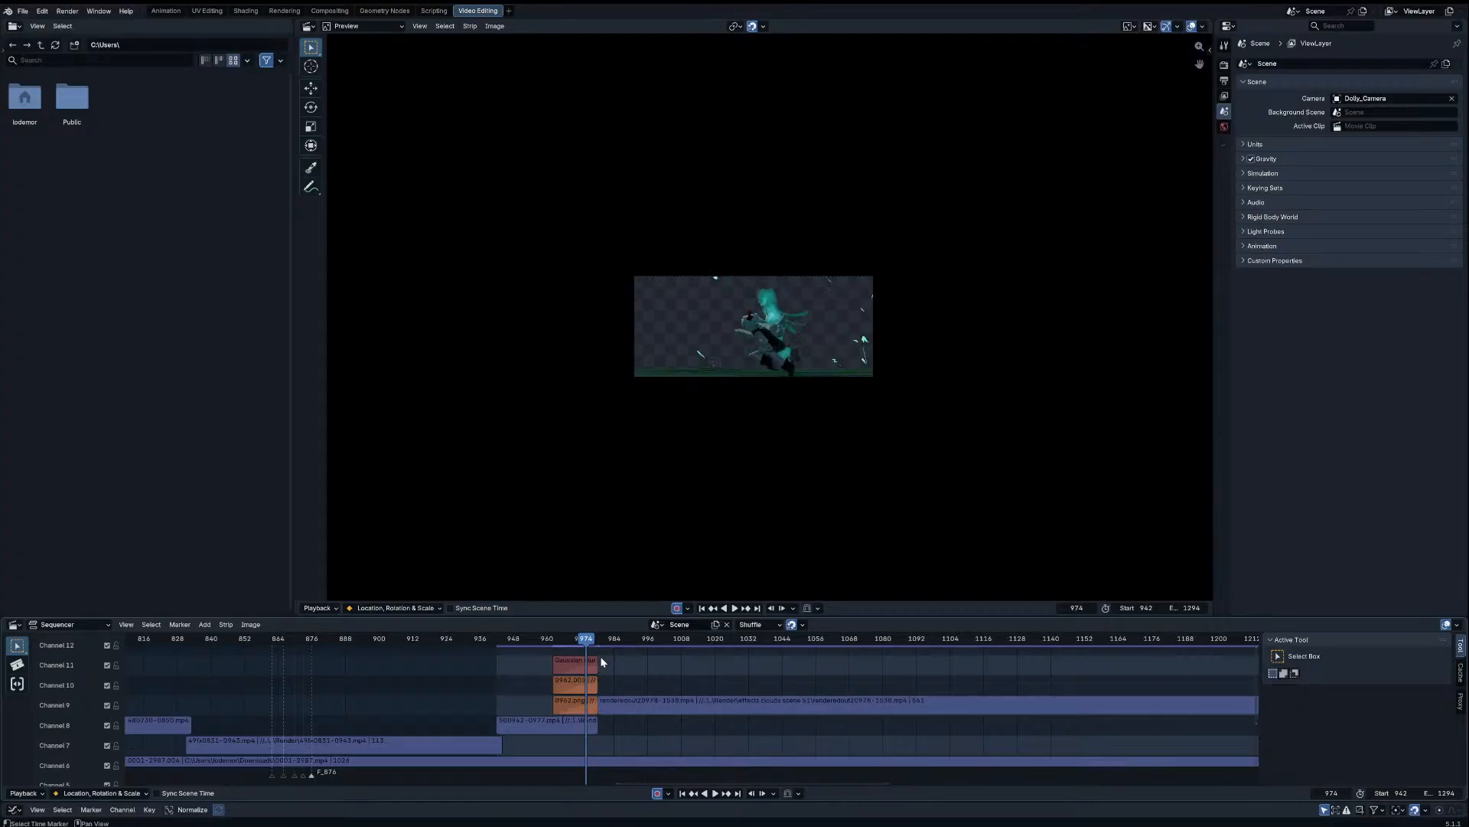
pyautogui.press('space')
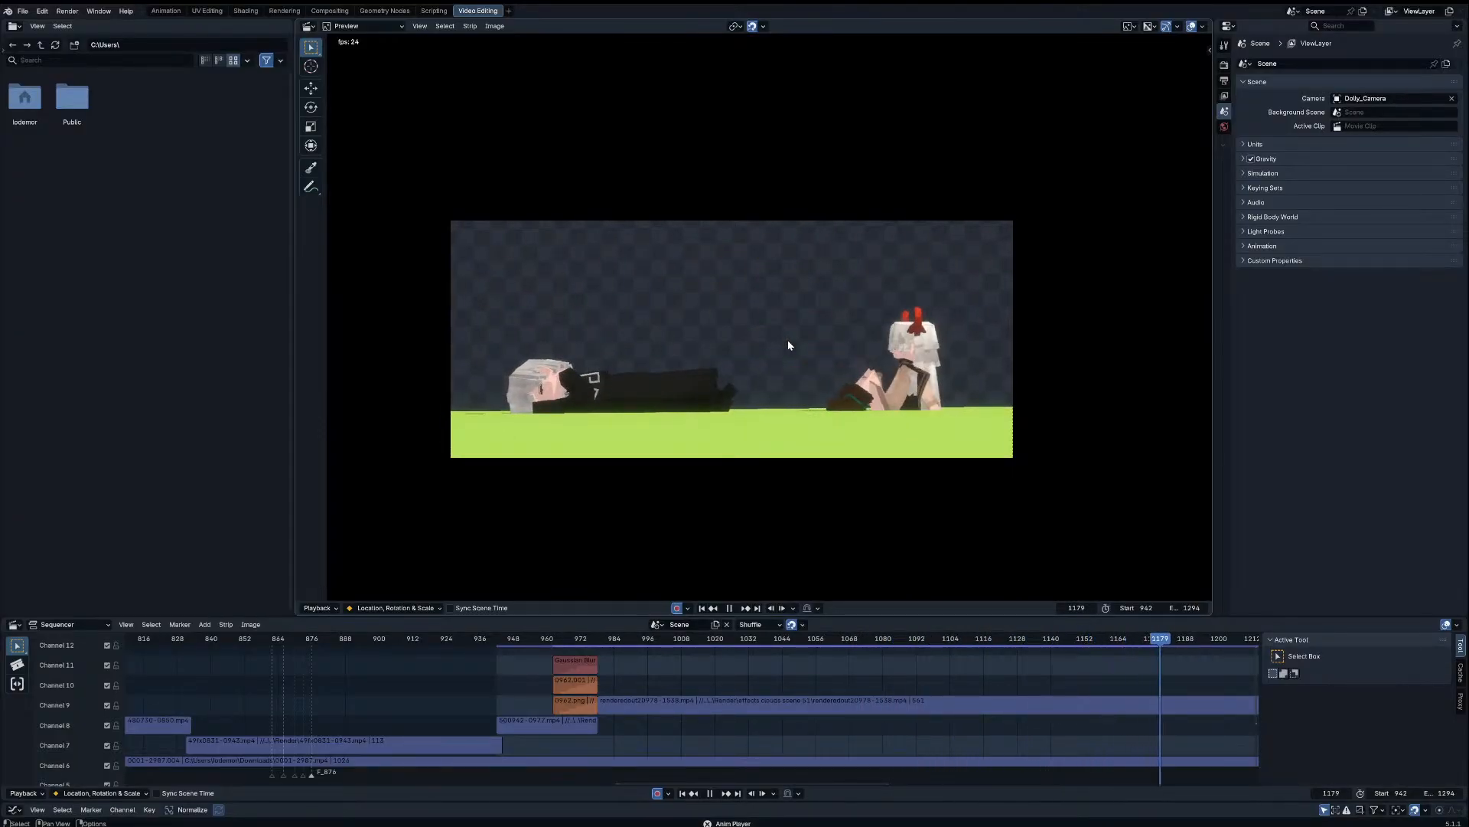
pyautogui.scroll(-6, 889, 678)
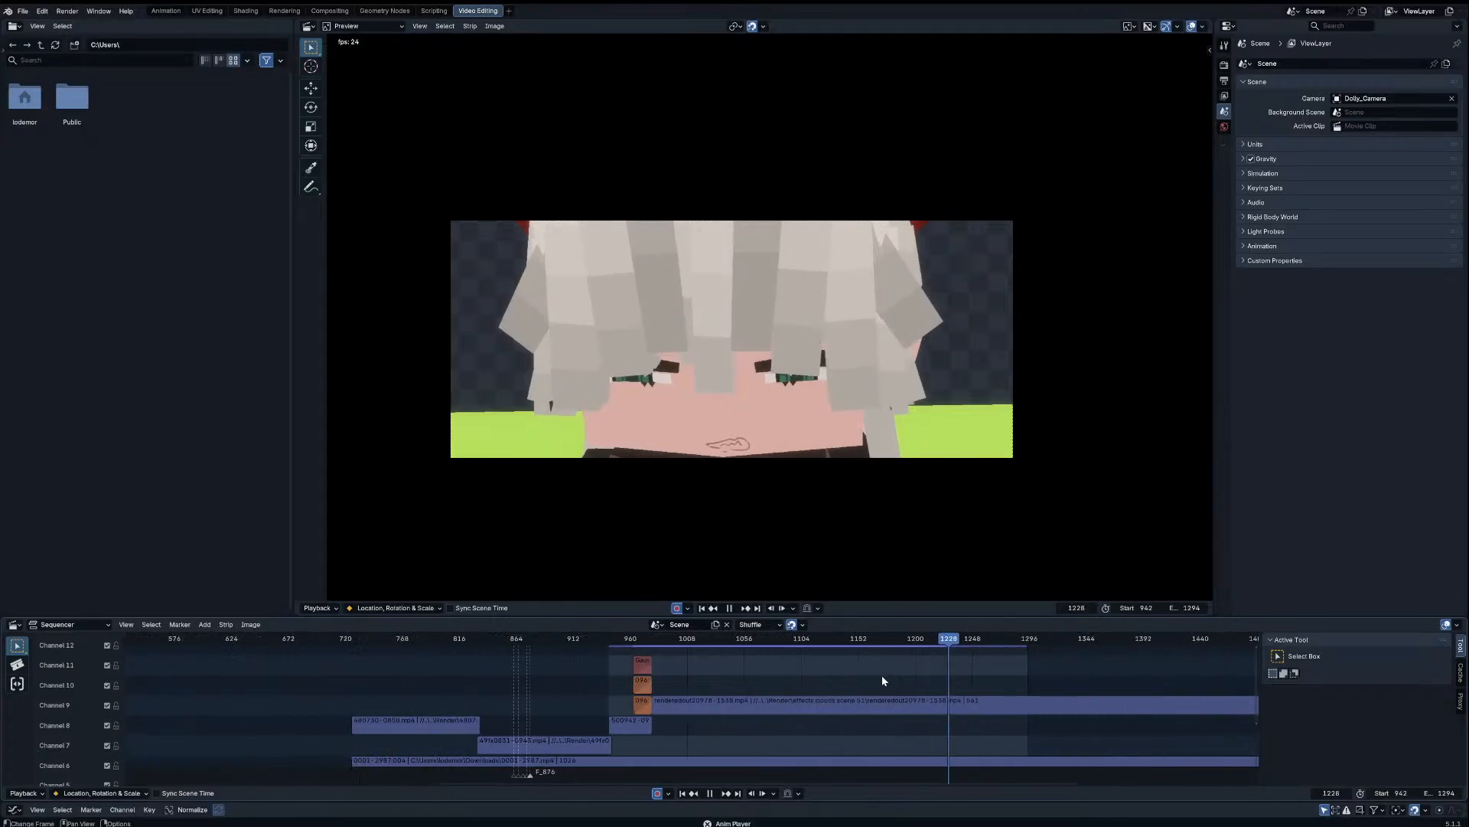
# Step: Move the playhead to the first strip and set the frame range to 727–1536 to span all the shots
pyautogui.moveTo(485, 639); pyautogui.dragTo(463, 642)
pyautogui.press('space')
pyautogui.moveTo(1391, 793); pyautogui.dragTo(1318, 793)
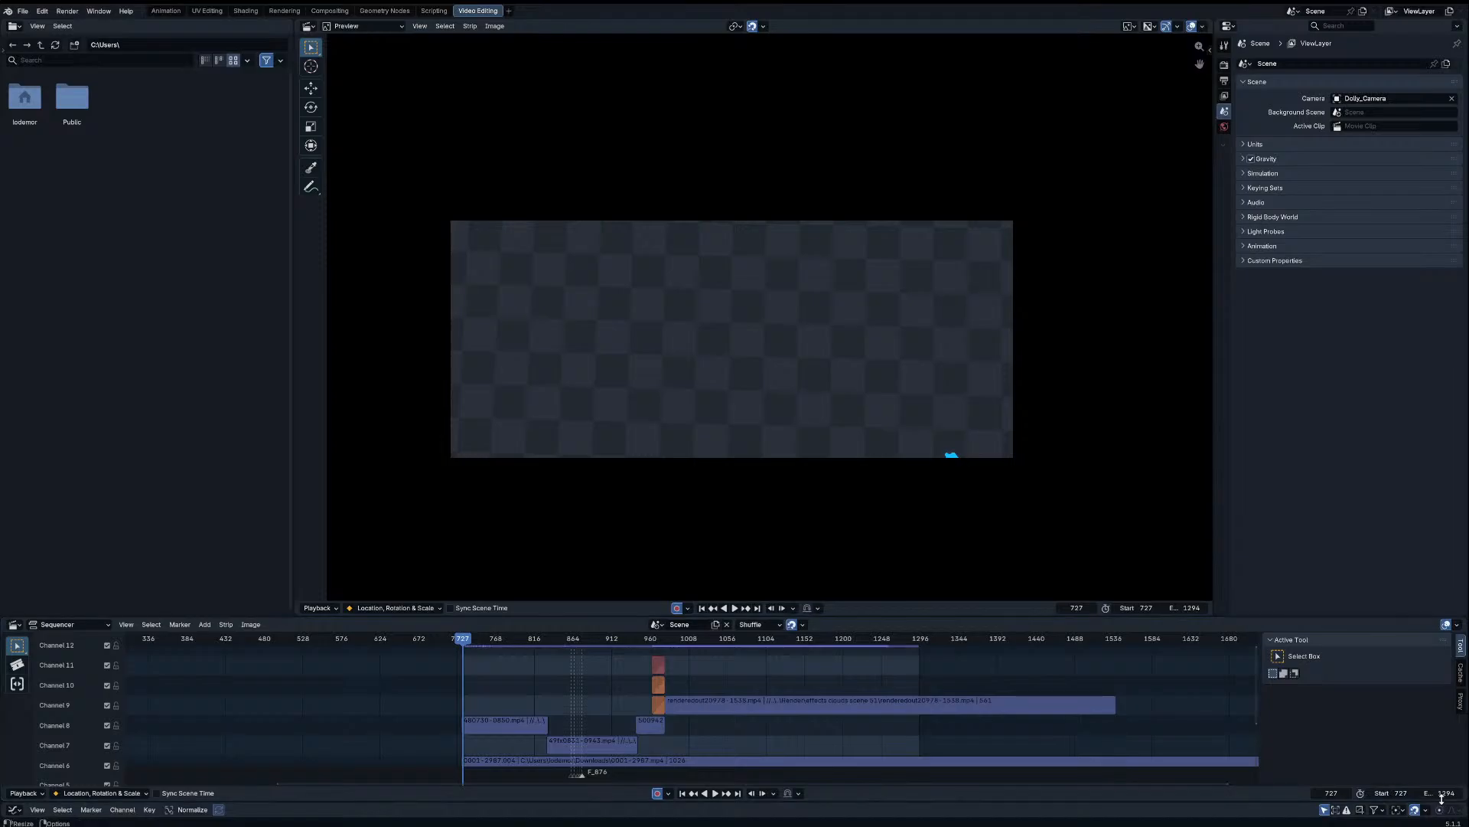
pyautogui.moveTo(1432, 793); pyautogui.dragTo(1468, 793)
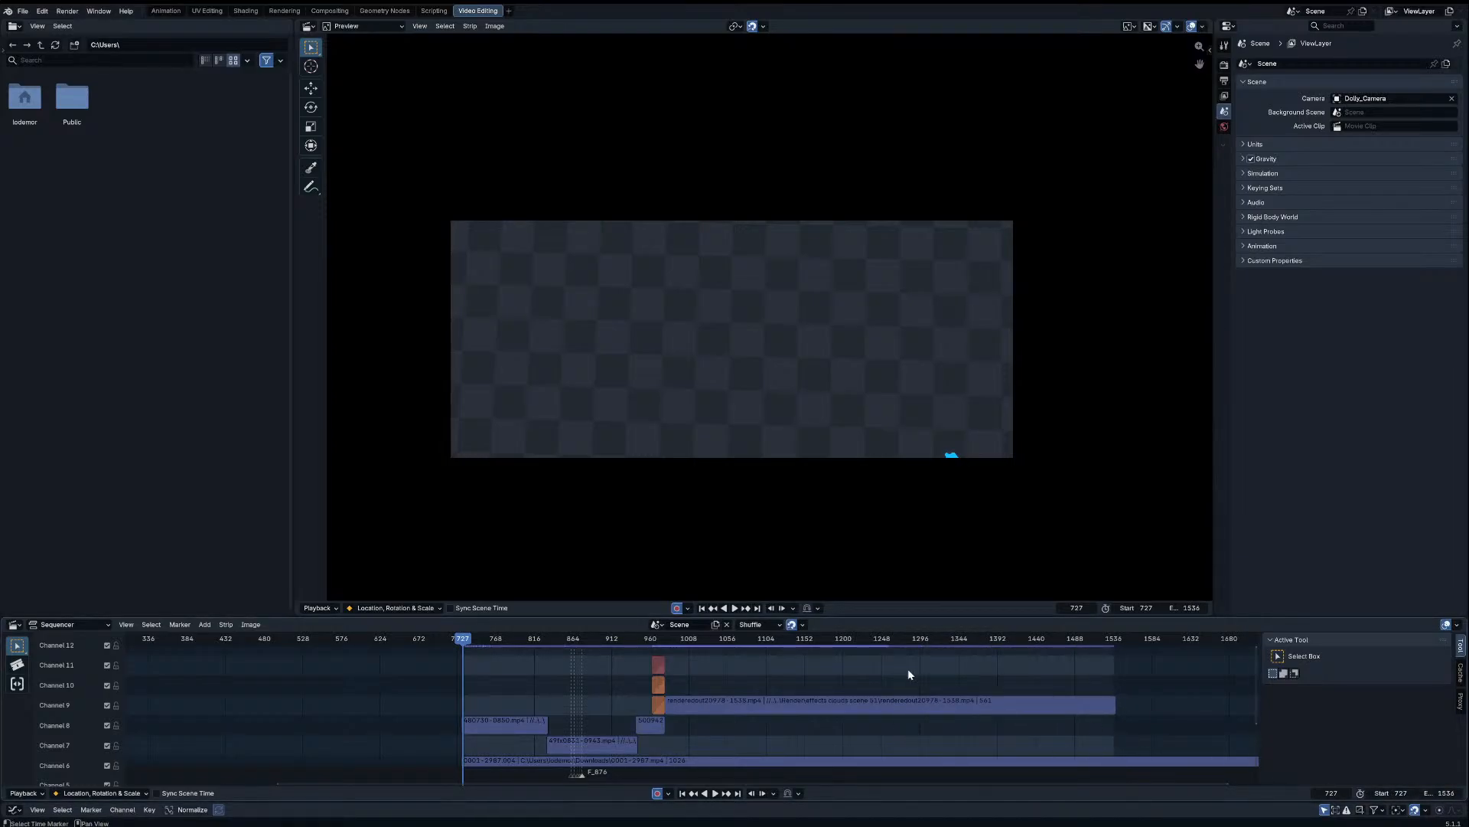
# Step: Play the whole edited sequence in a maximized preview, then stop and restore the editor layout
pyautogui.press('space')
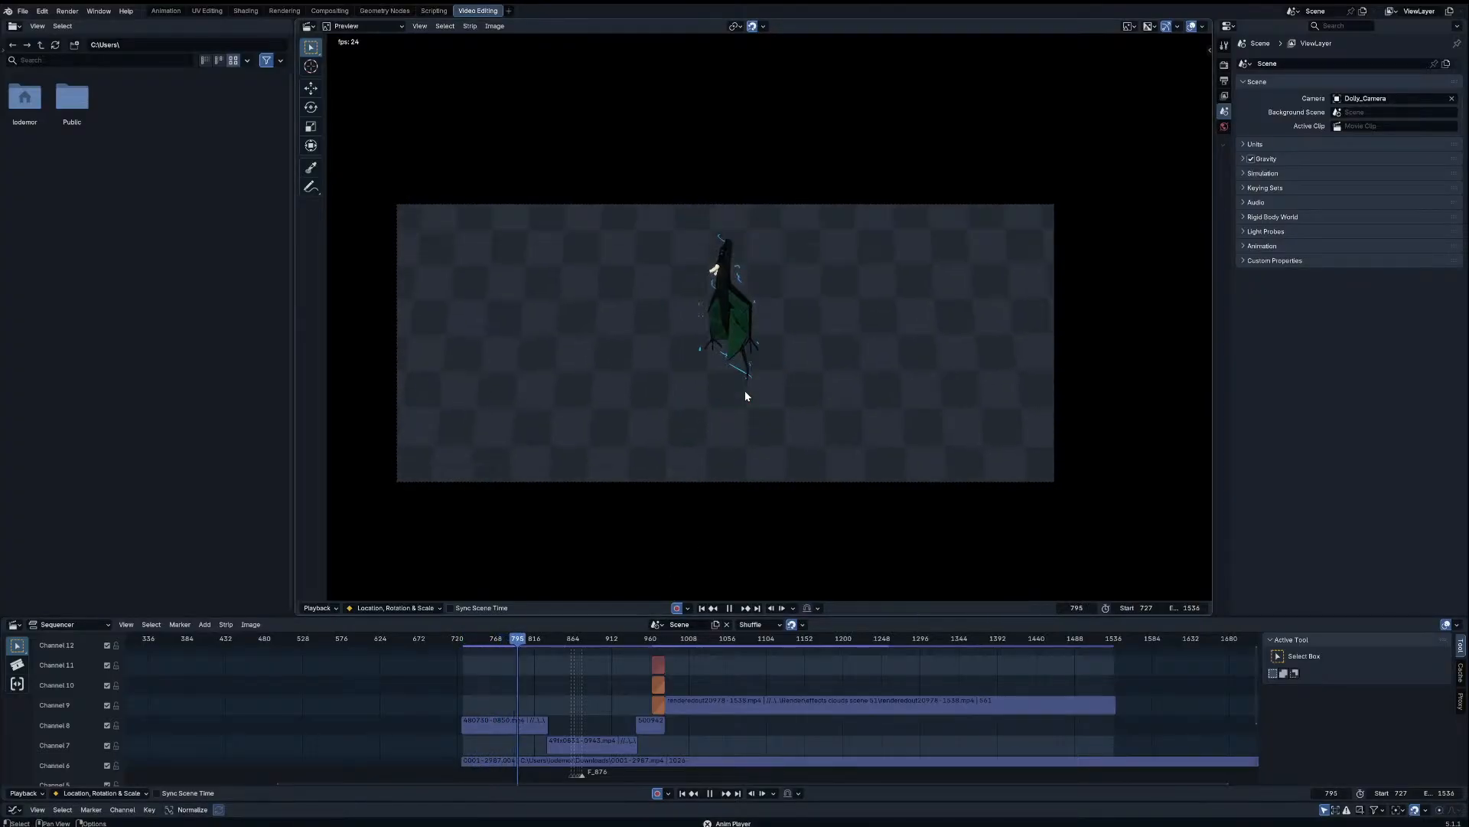
pyautogui.hotkey('ctrl', 'space')
pyautogui.scroll(2, 769, 455)
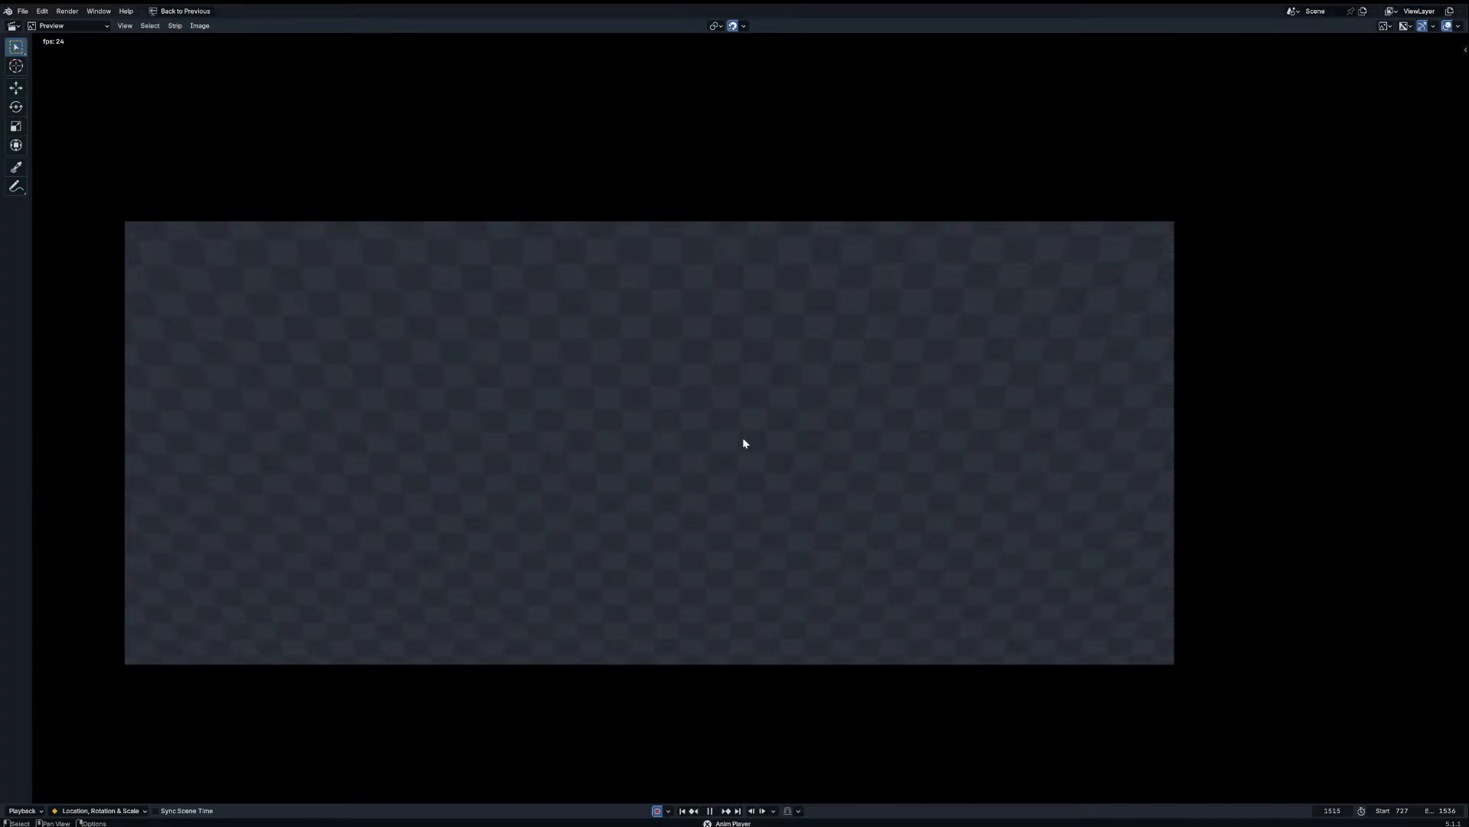
pyautogui.press('space')
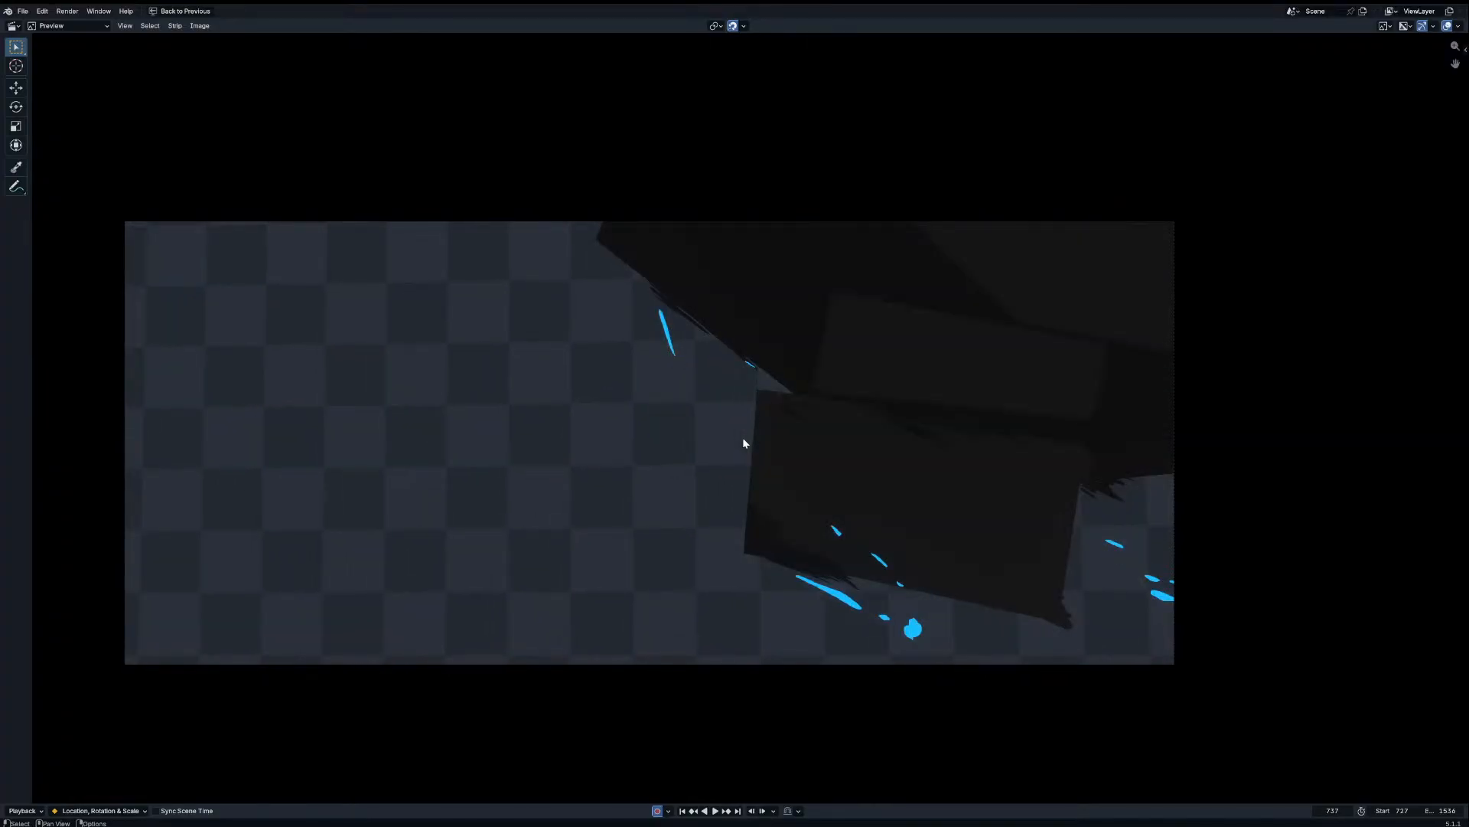
pyautogui.hotkey('ctrl', 'space')
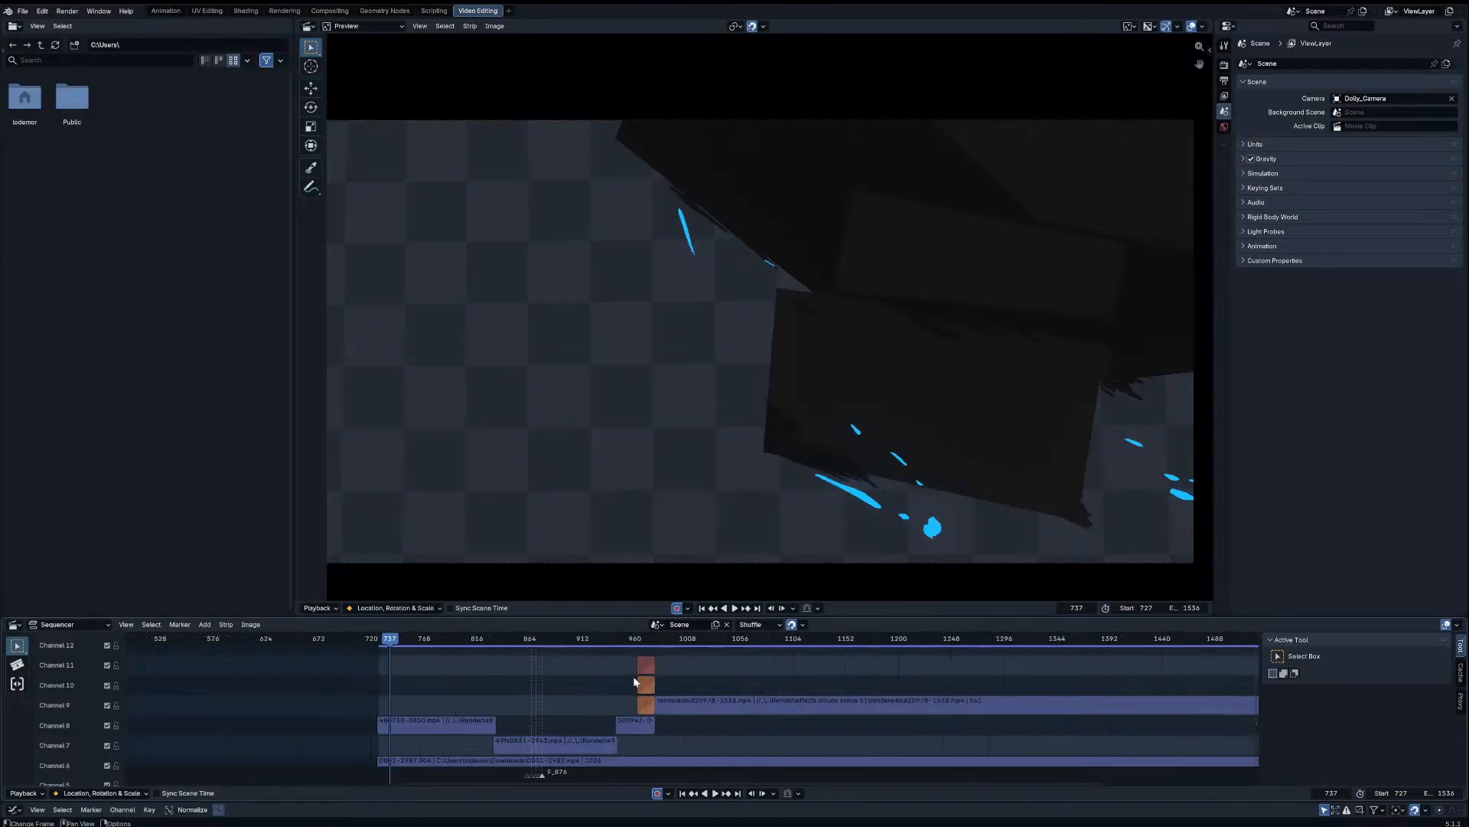
pyautogui.scroll(5, 689, 672)
pyautogui.moveTo(799, 667); pyautogui.dragTo(812, 668, button='middle')
pyautogui.scroll(-10, 812, 670)
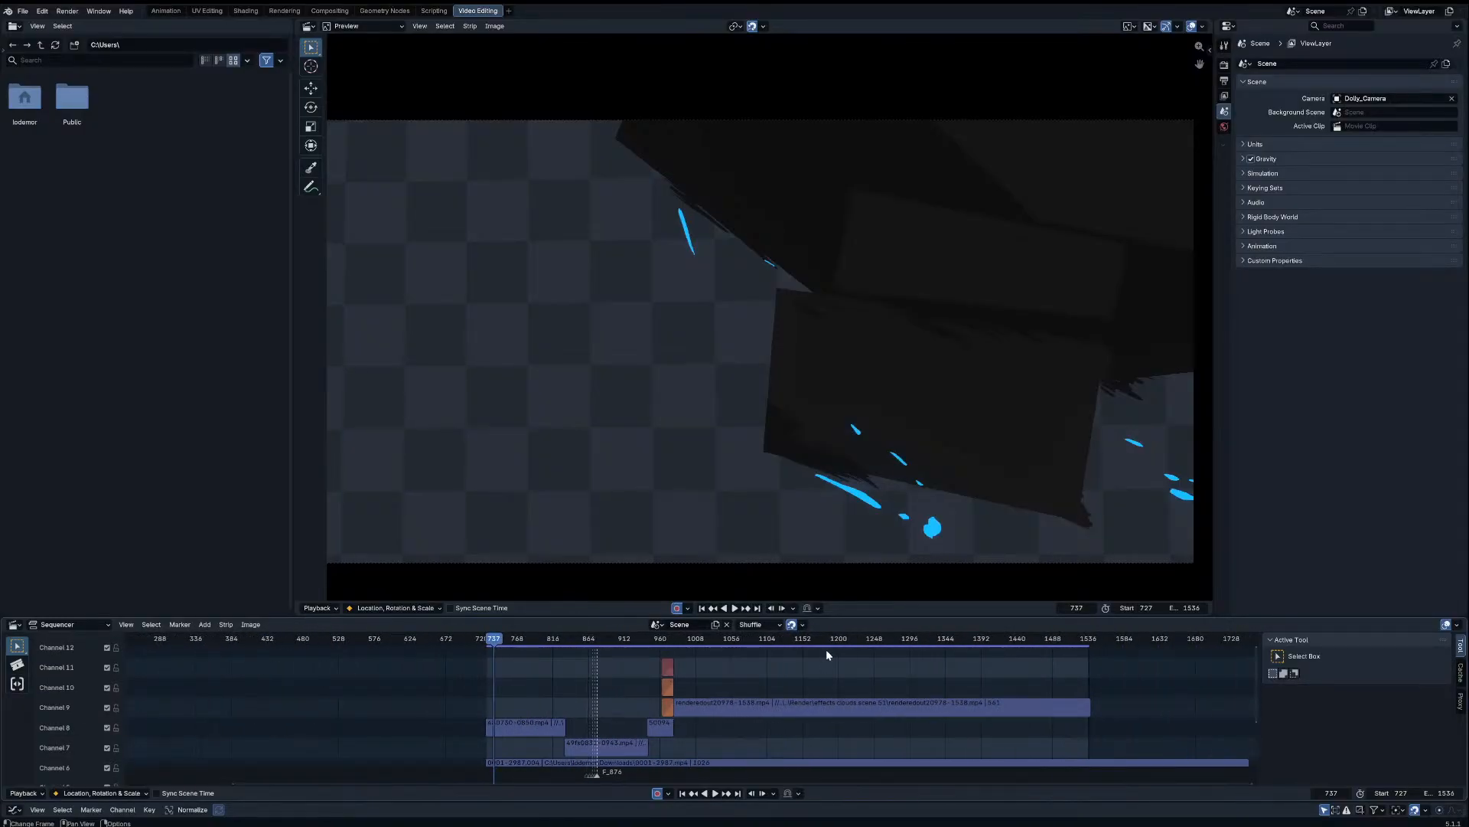
pyautogui.scroll(-4, 862, 675)
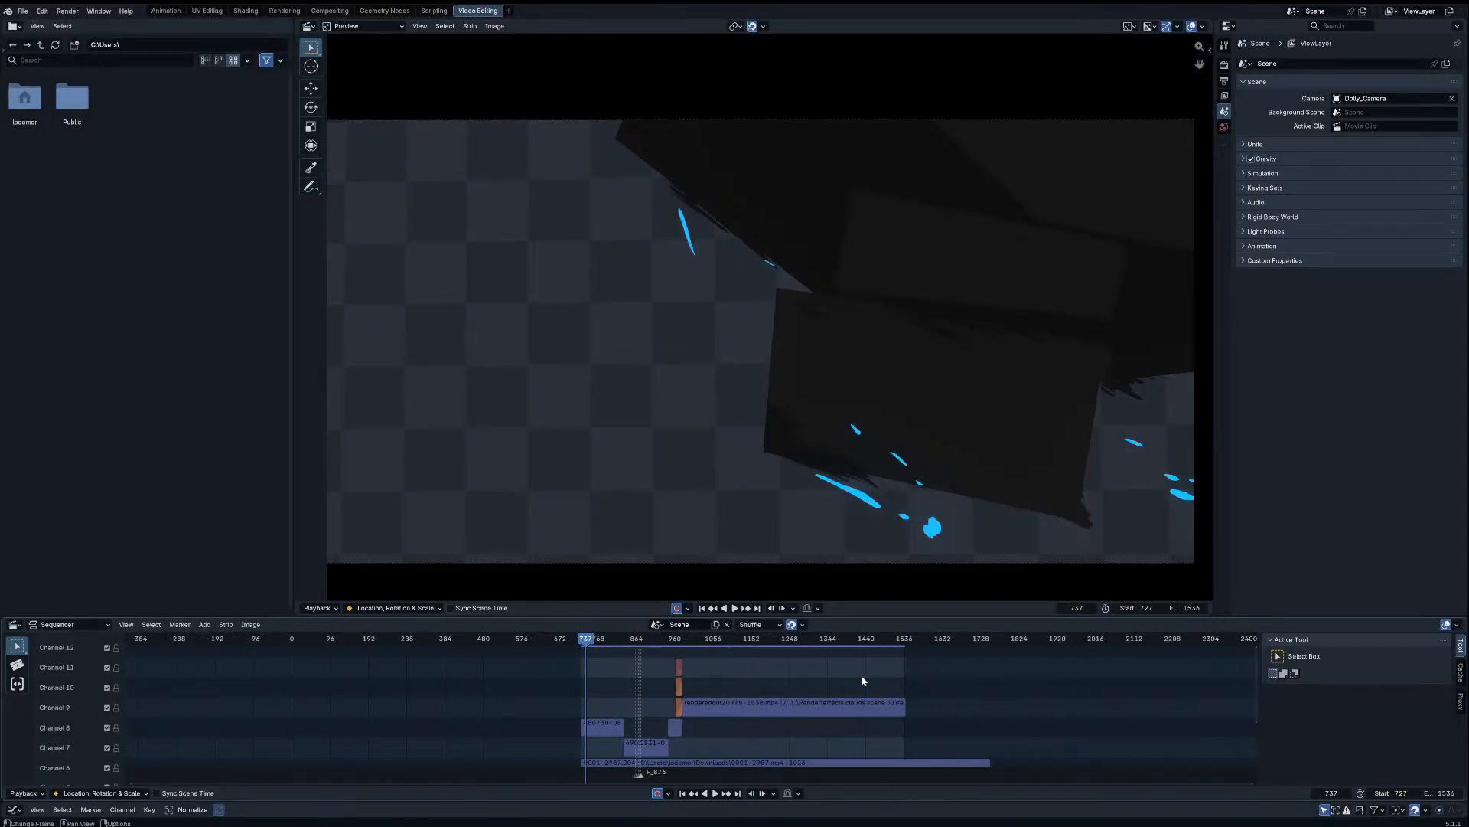